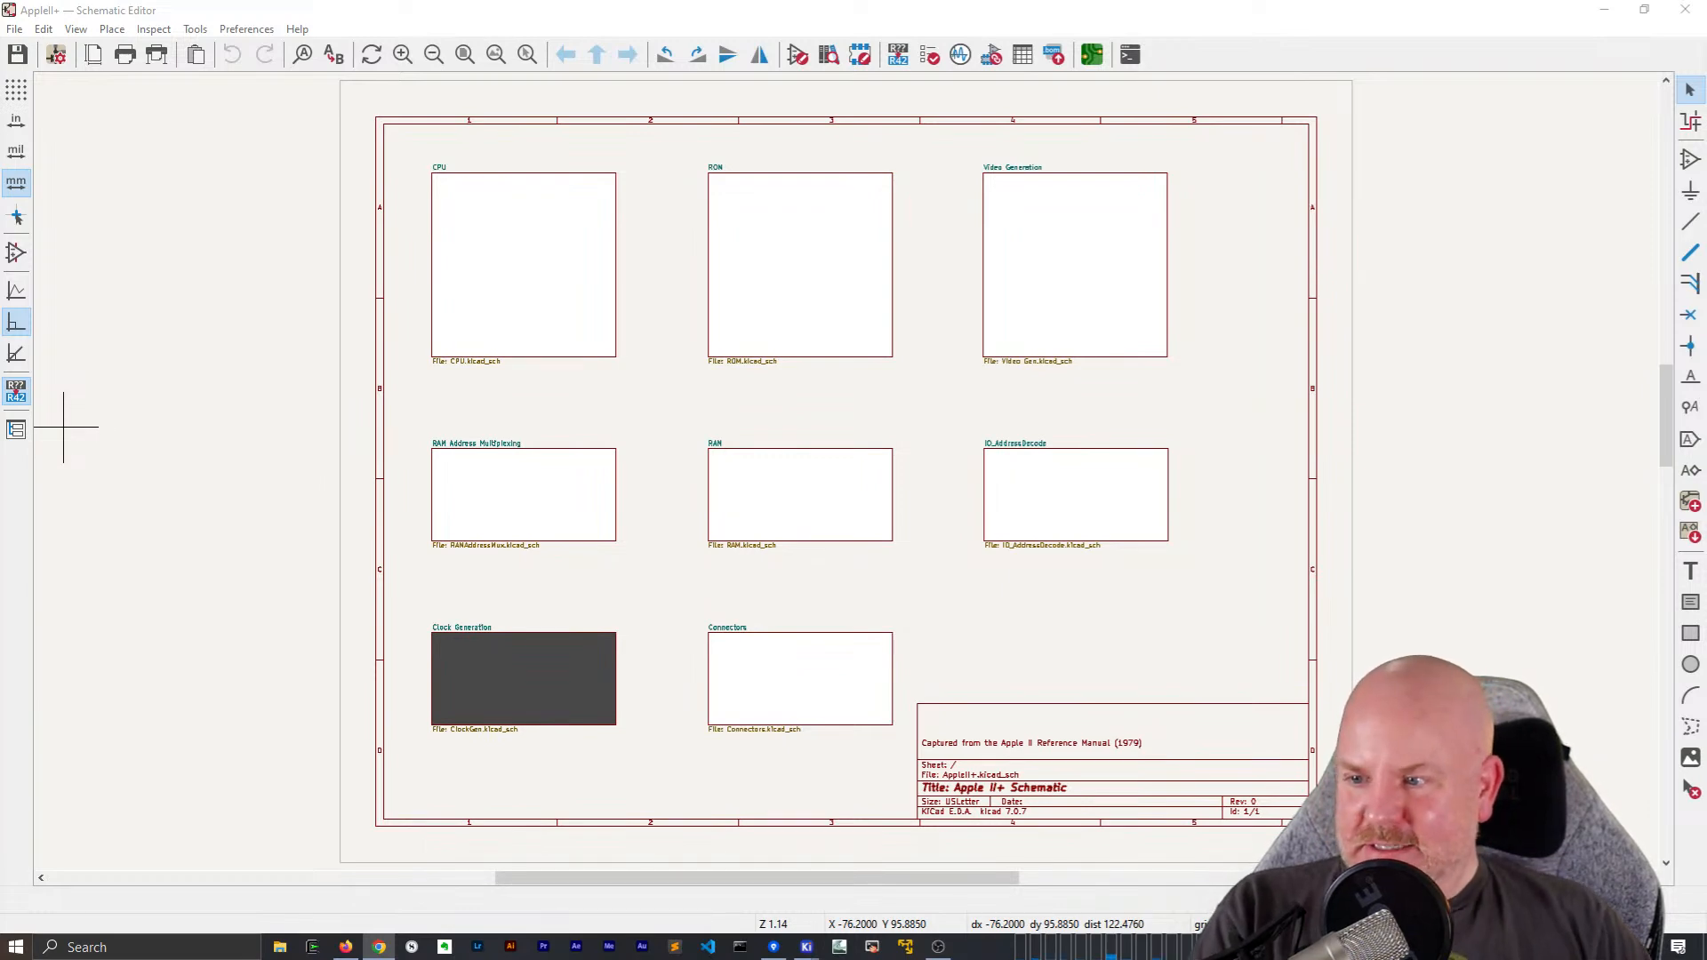
Open the CPU sheet and run the electrical rules check on the schematic
click(648, 412)
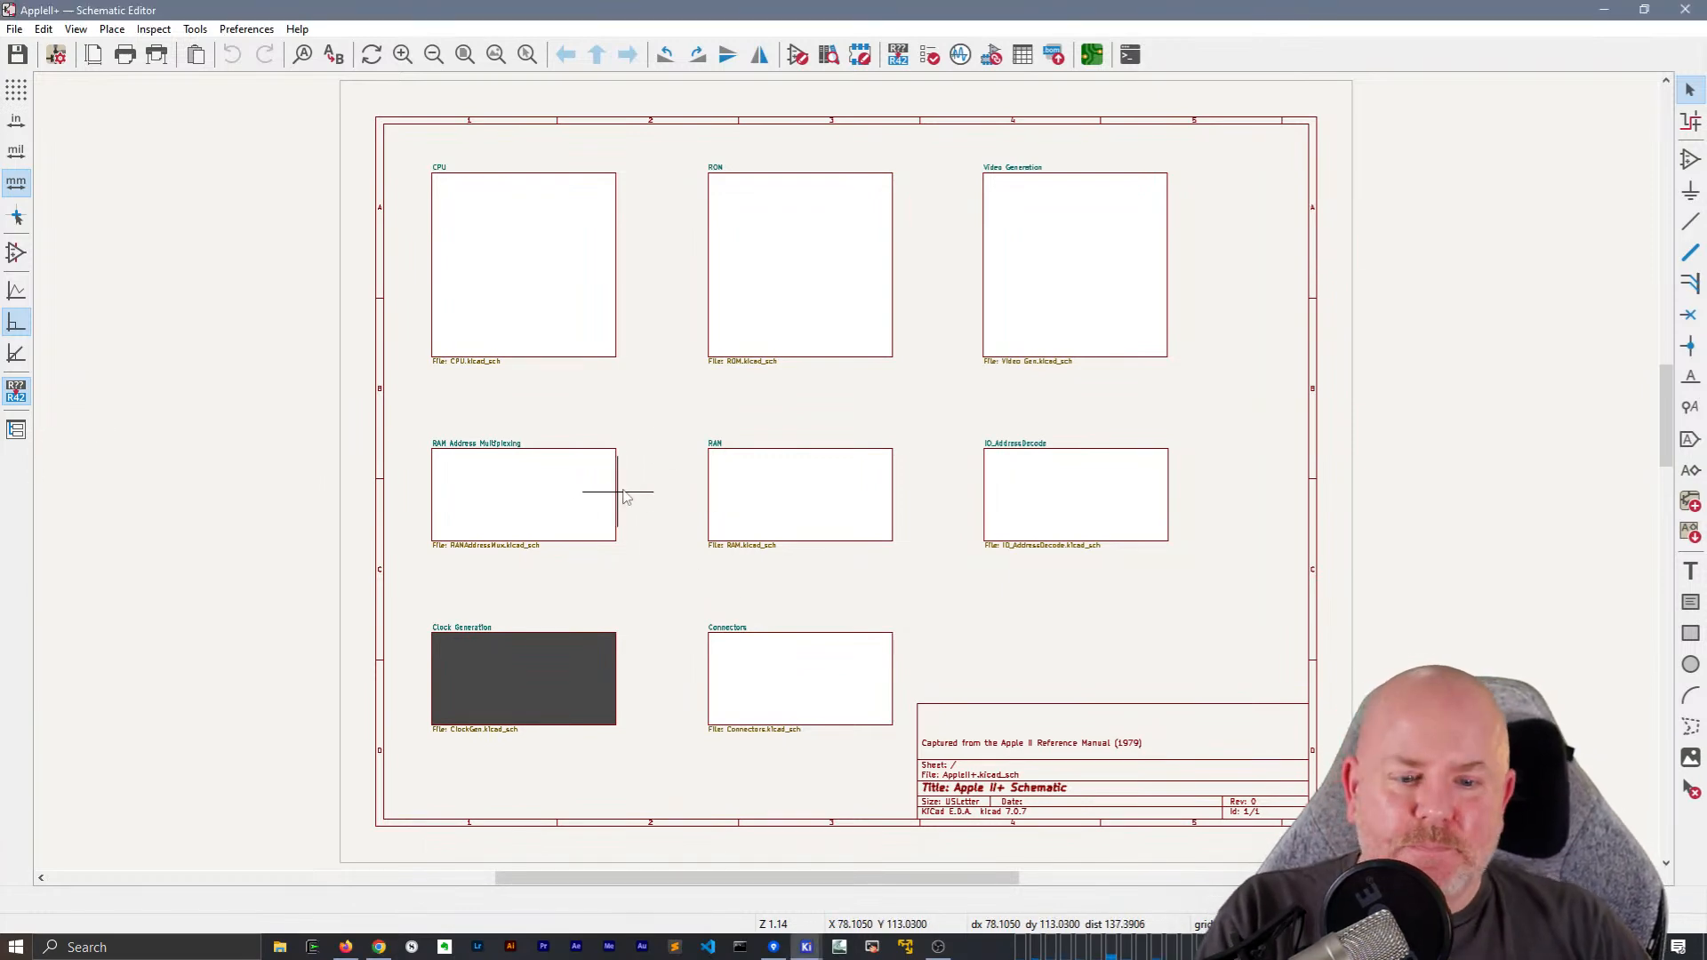
double_click(564, 275)
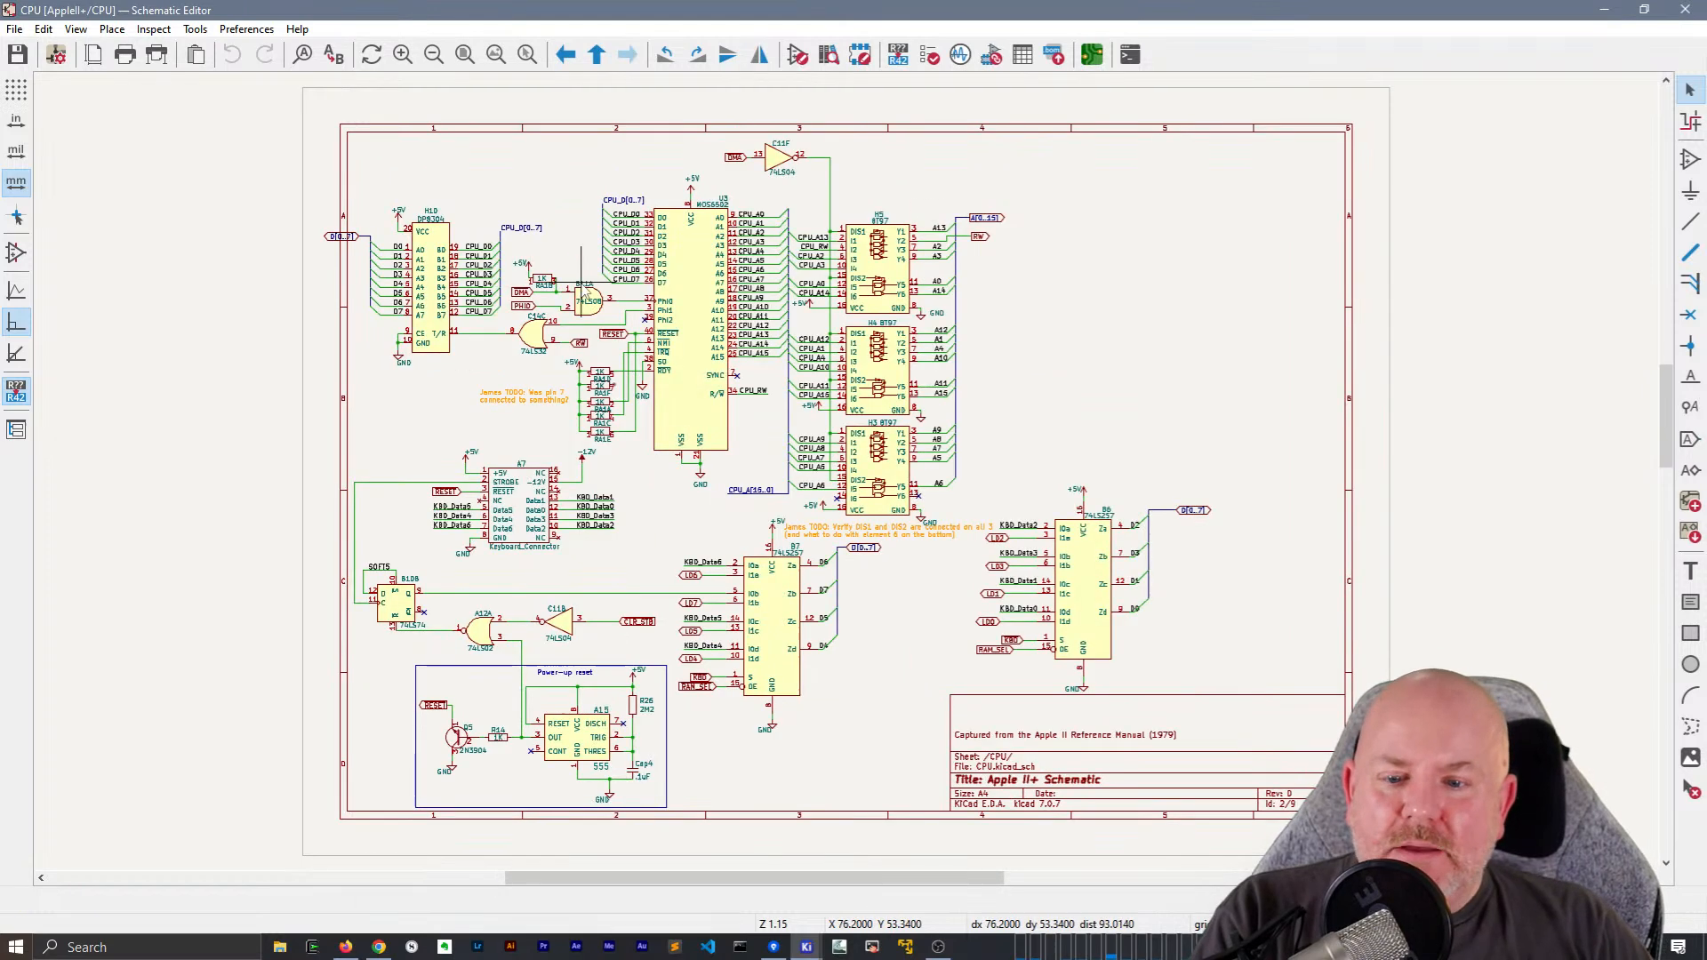
click(859, 54)
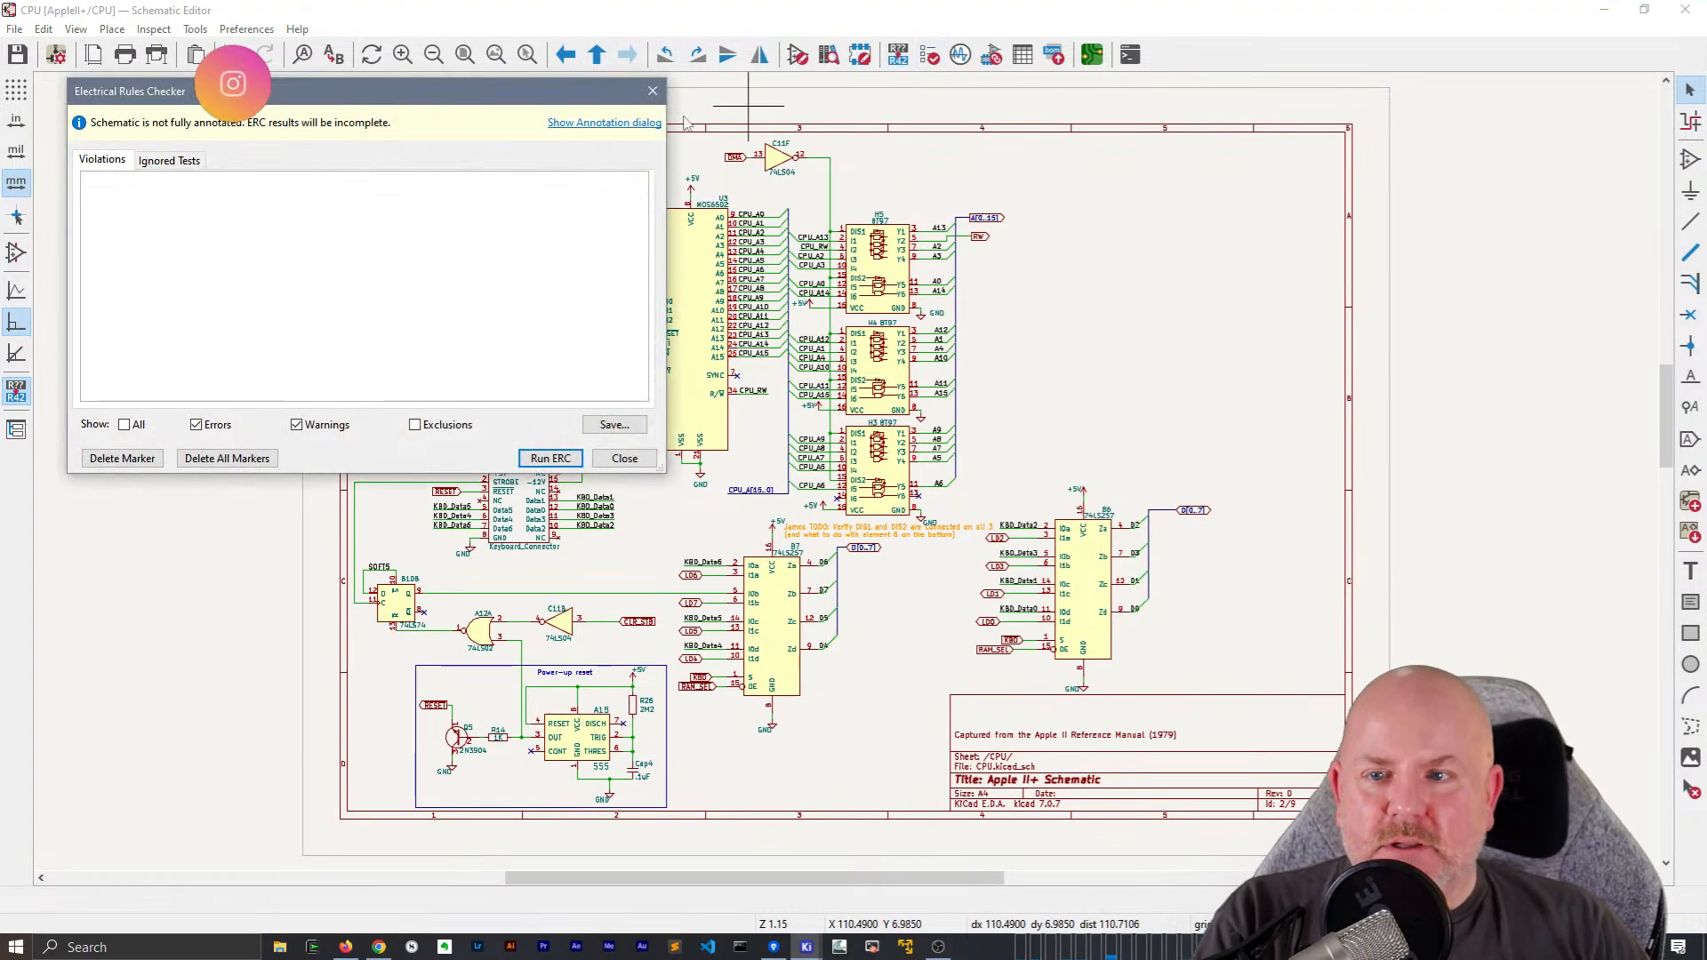
drag(369, 91, 807, 115)
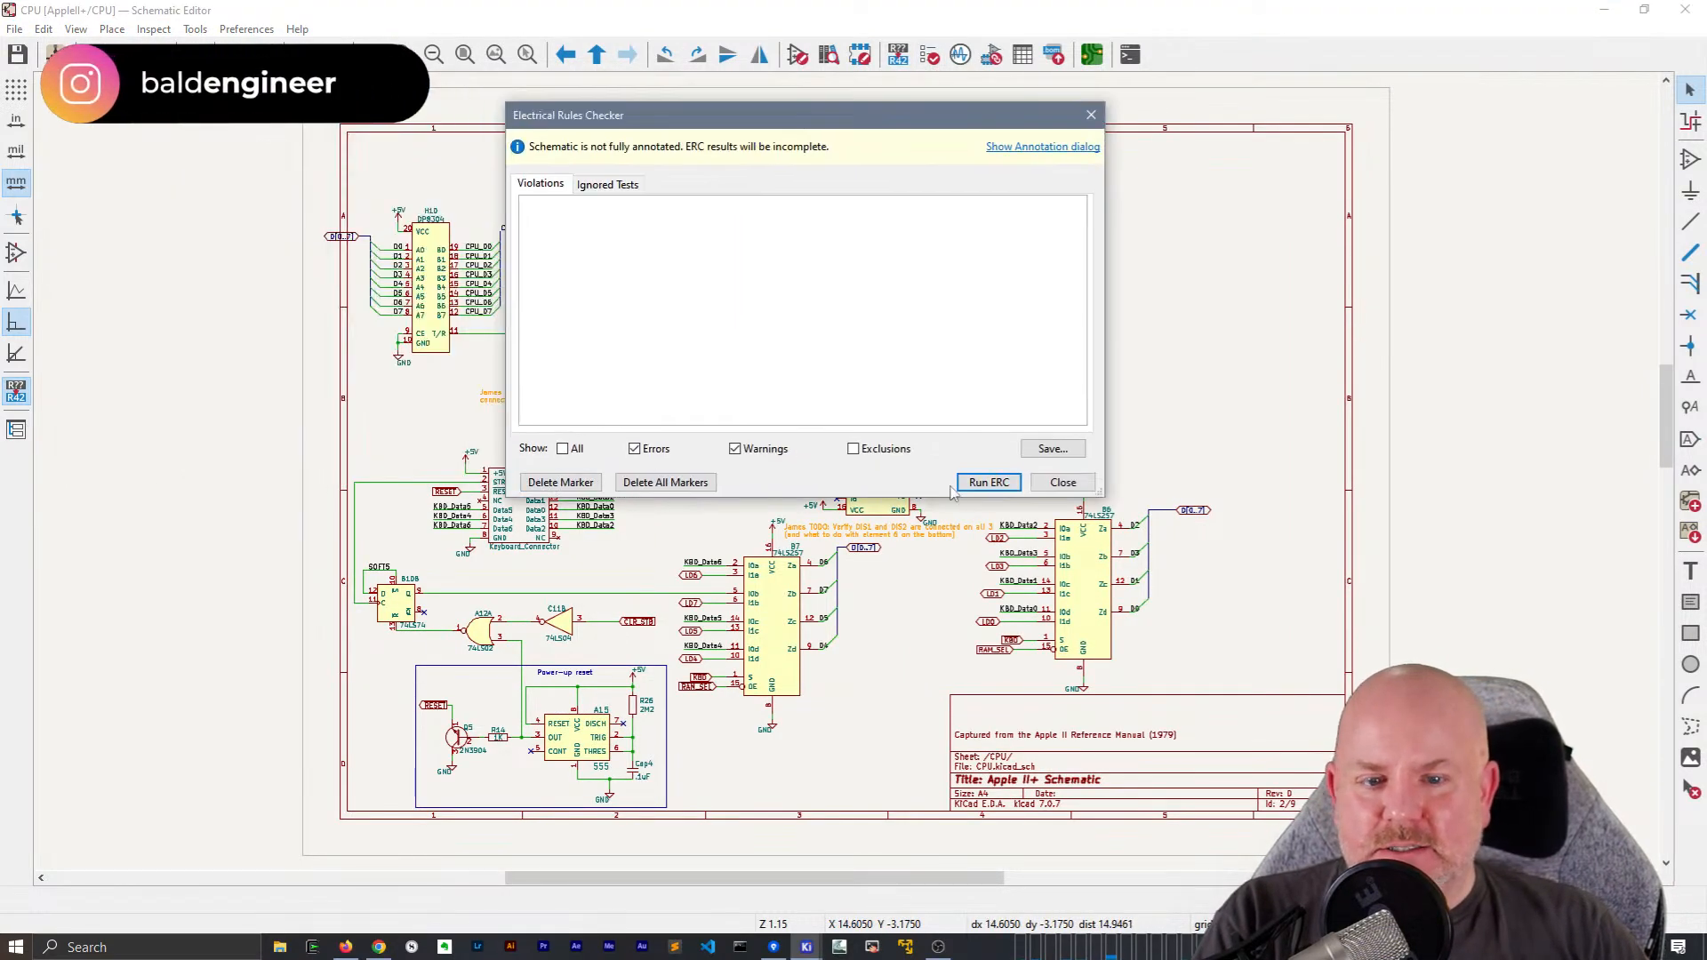
click(987, 482)
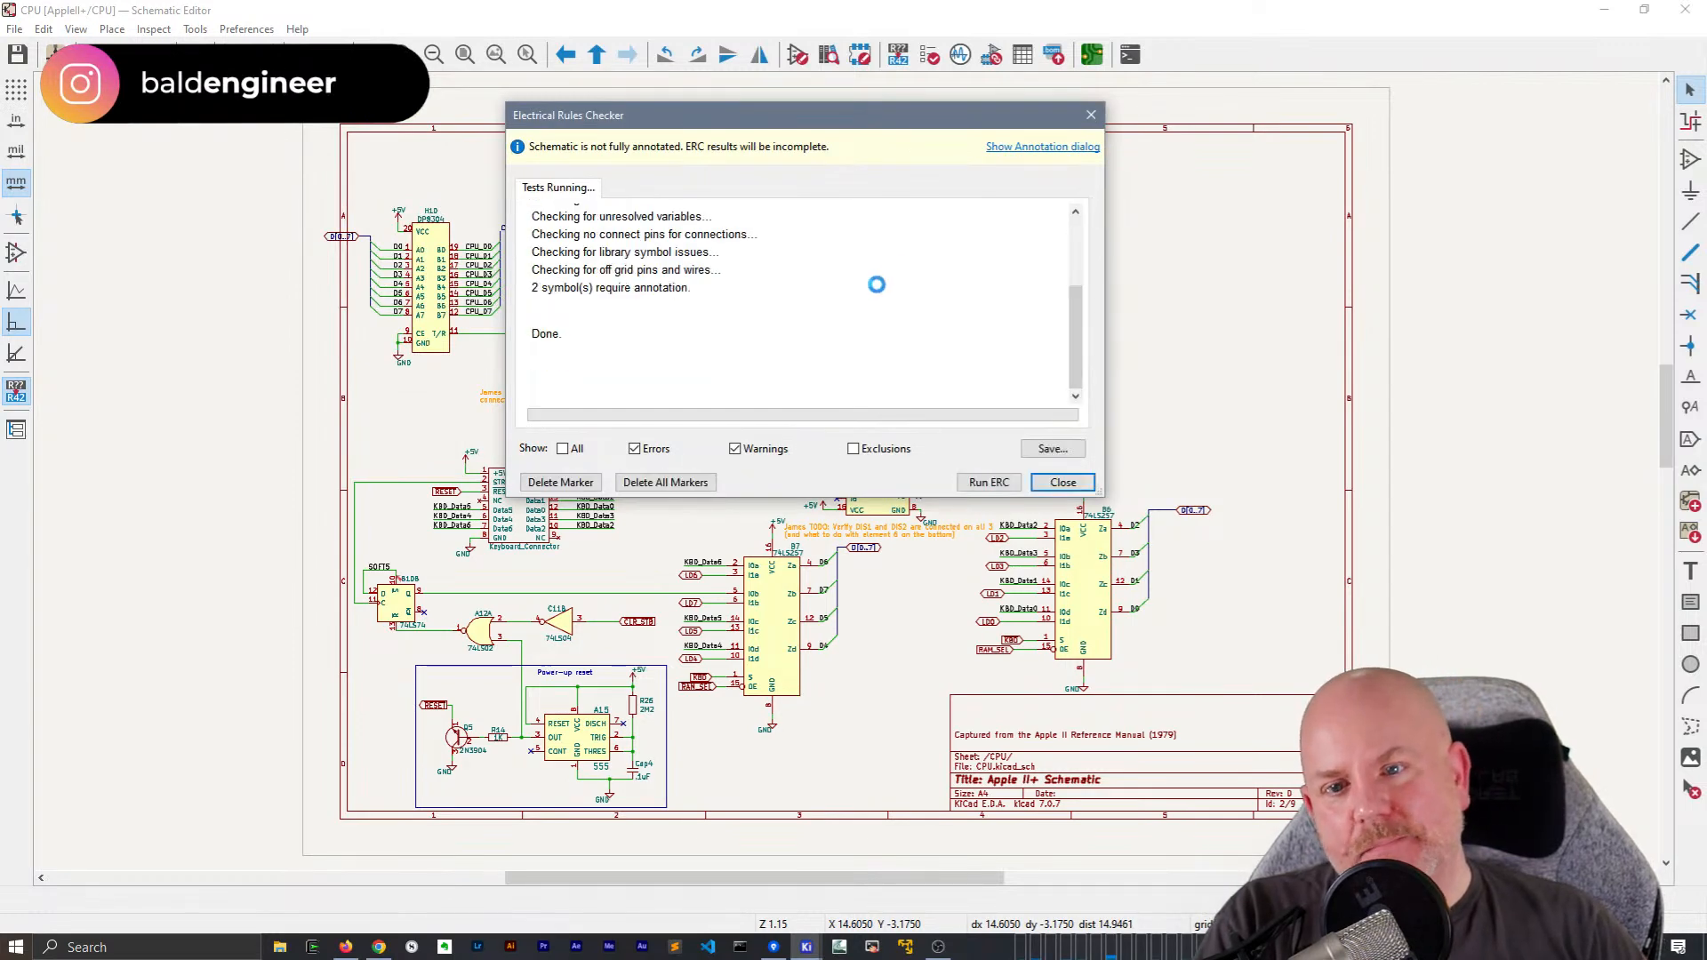
Review the list of rule violations and locate the unconnected 'V.VB' label in the schematic
scroll(776, 293, down, 2)
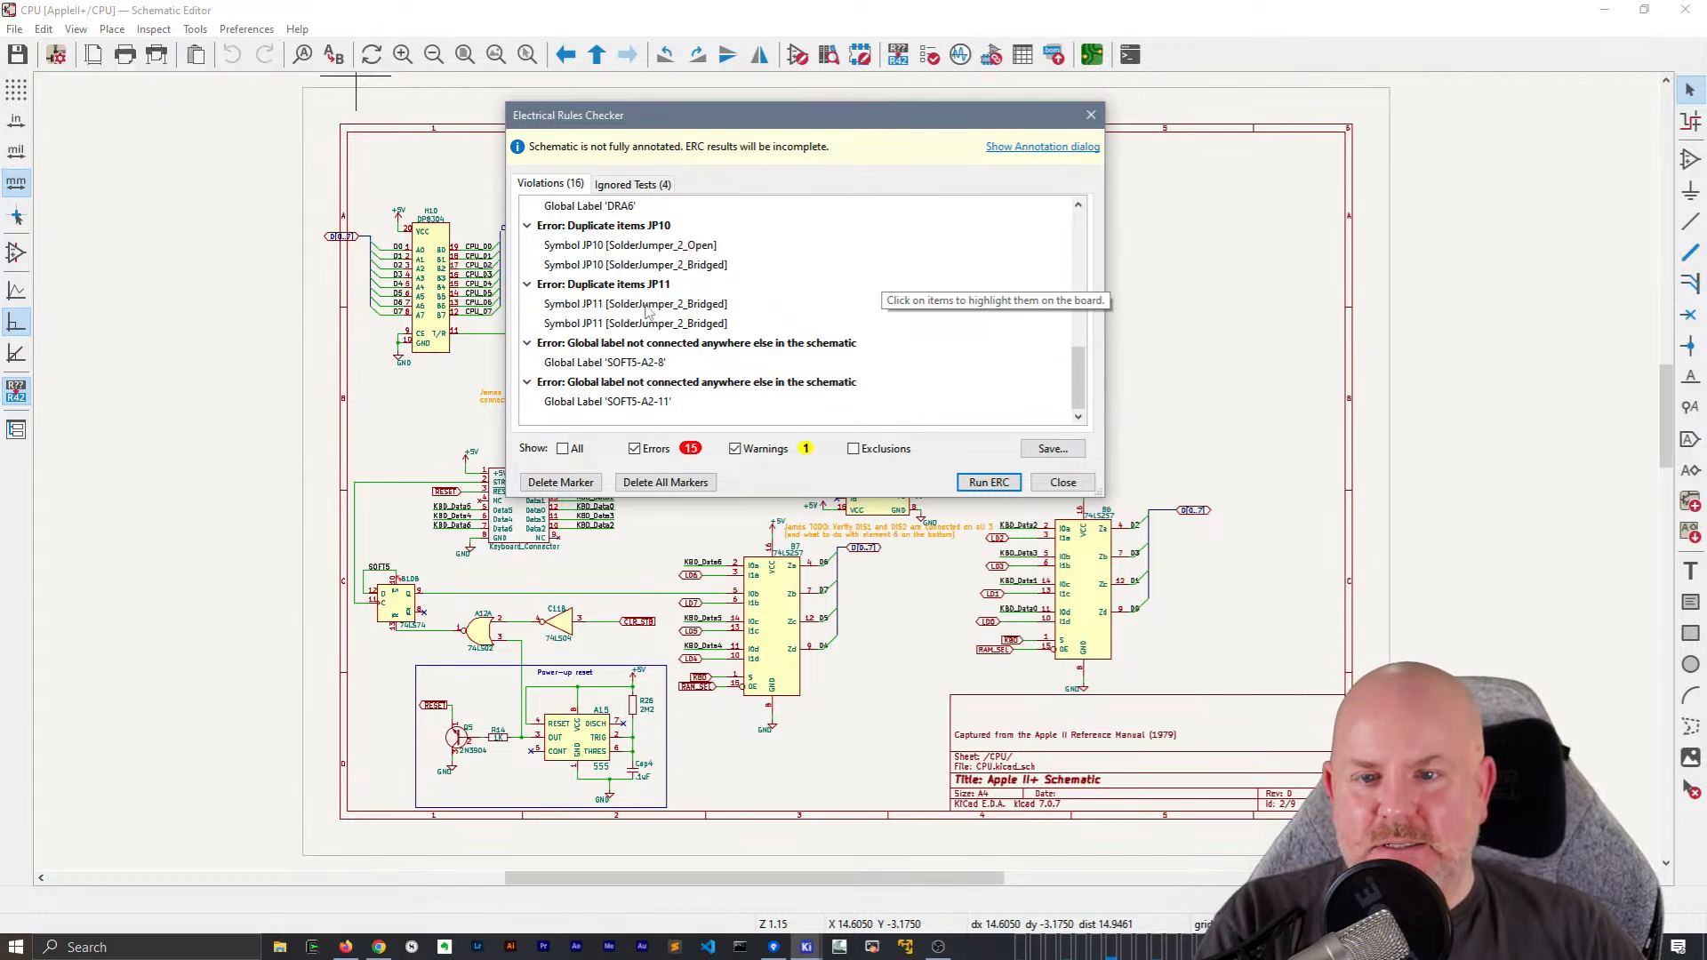
scroll(662, 313, up, 2)
click(592, 268)
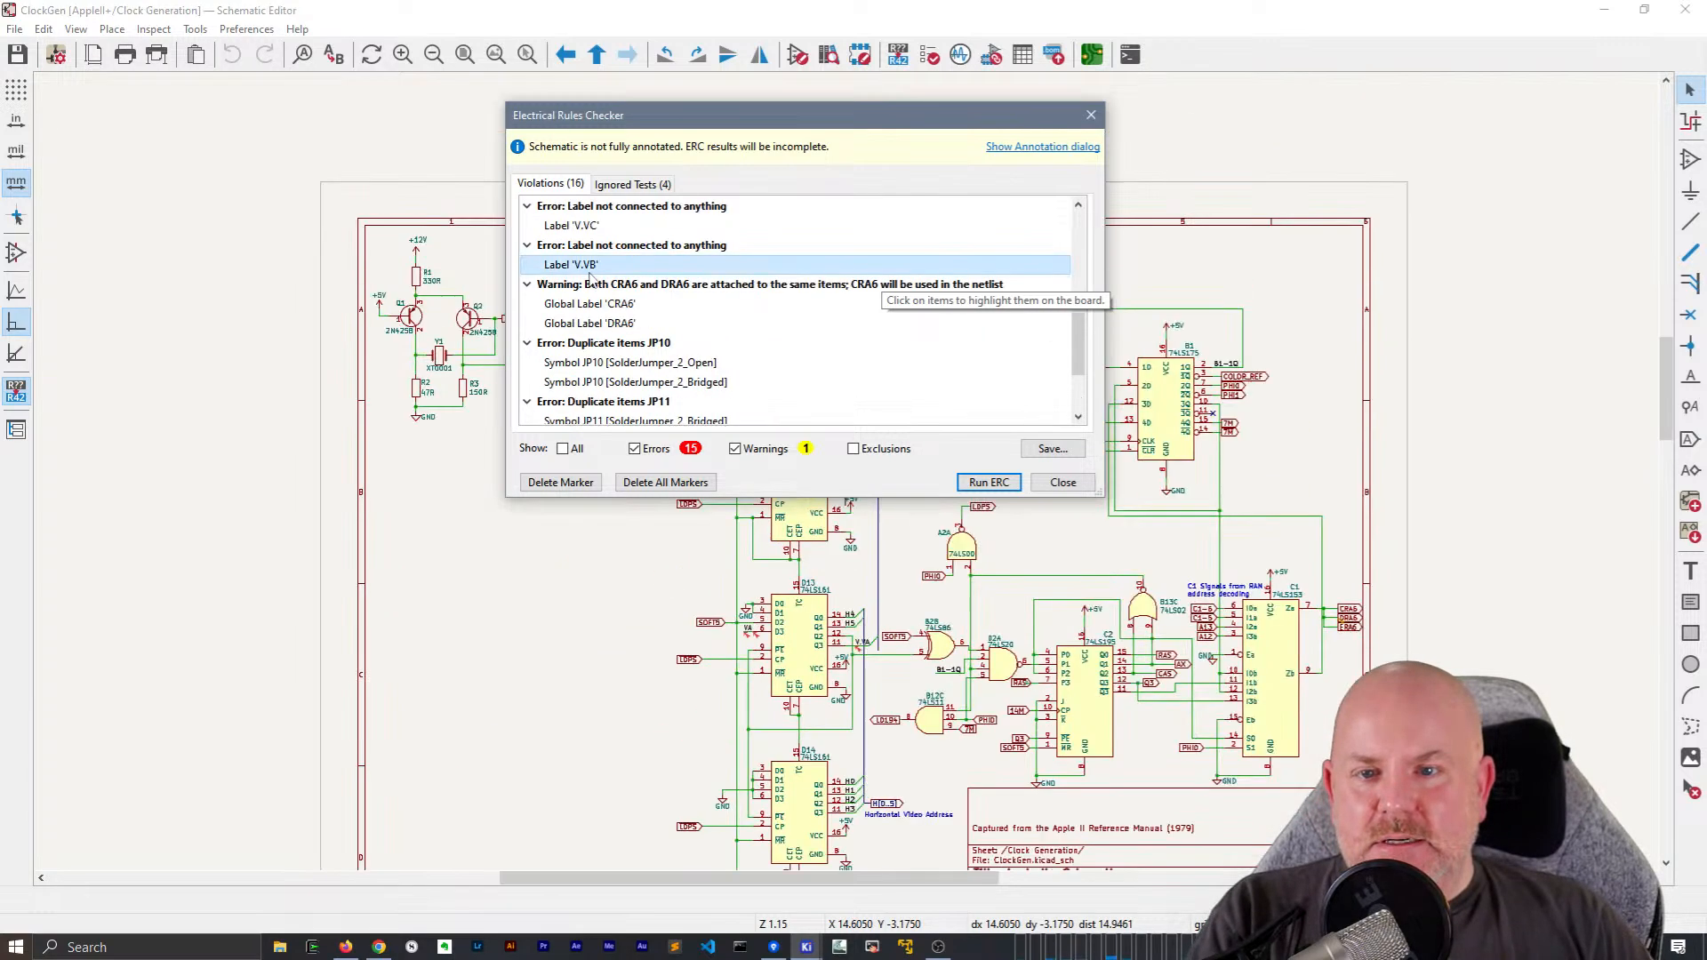
scroll(614, 283, up, 3)
scroll(613, 284, up, 3)
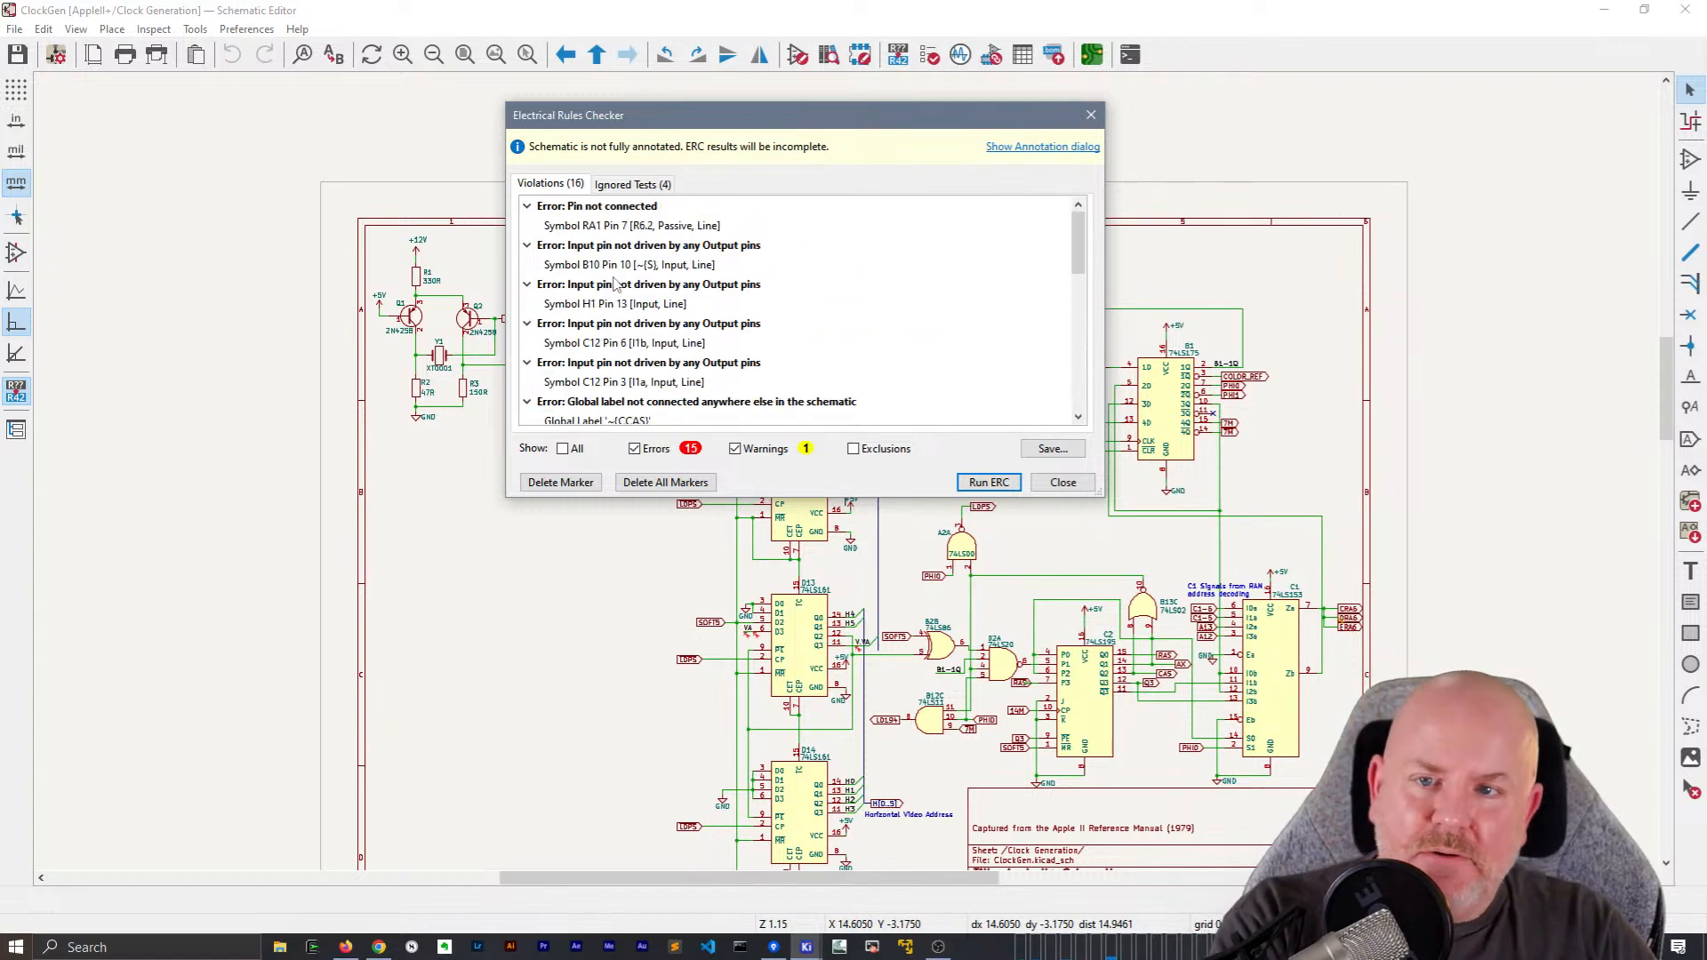
Locate the unconnected RA1 pin 7 violation on the CPU sheet, keeping the checker window clear of the drawing
click(630, 226)
drag(747, 116, 1350, 110)
scroll(847, 477, up, 8)
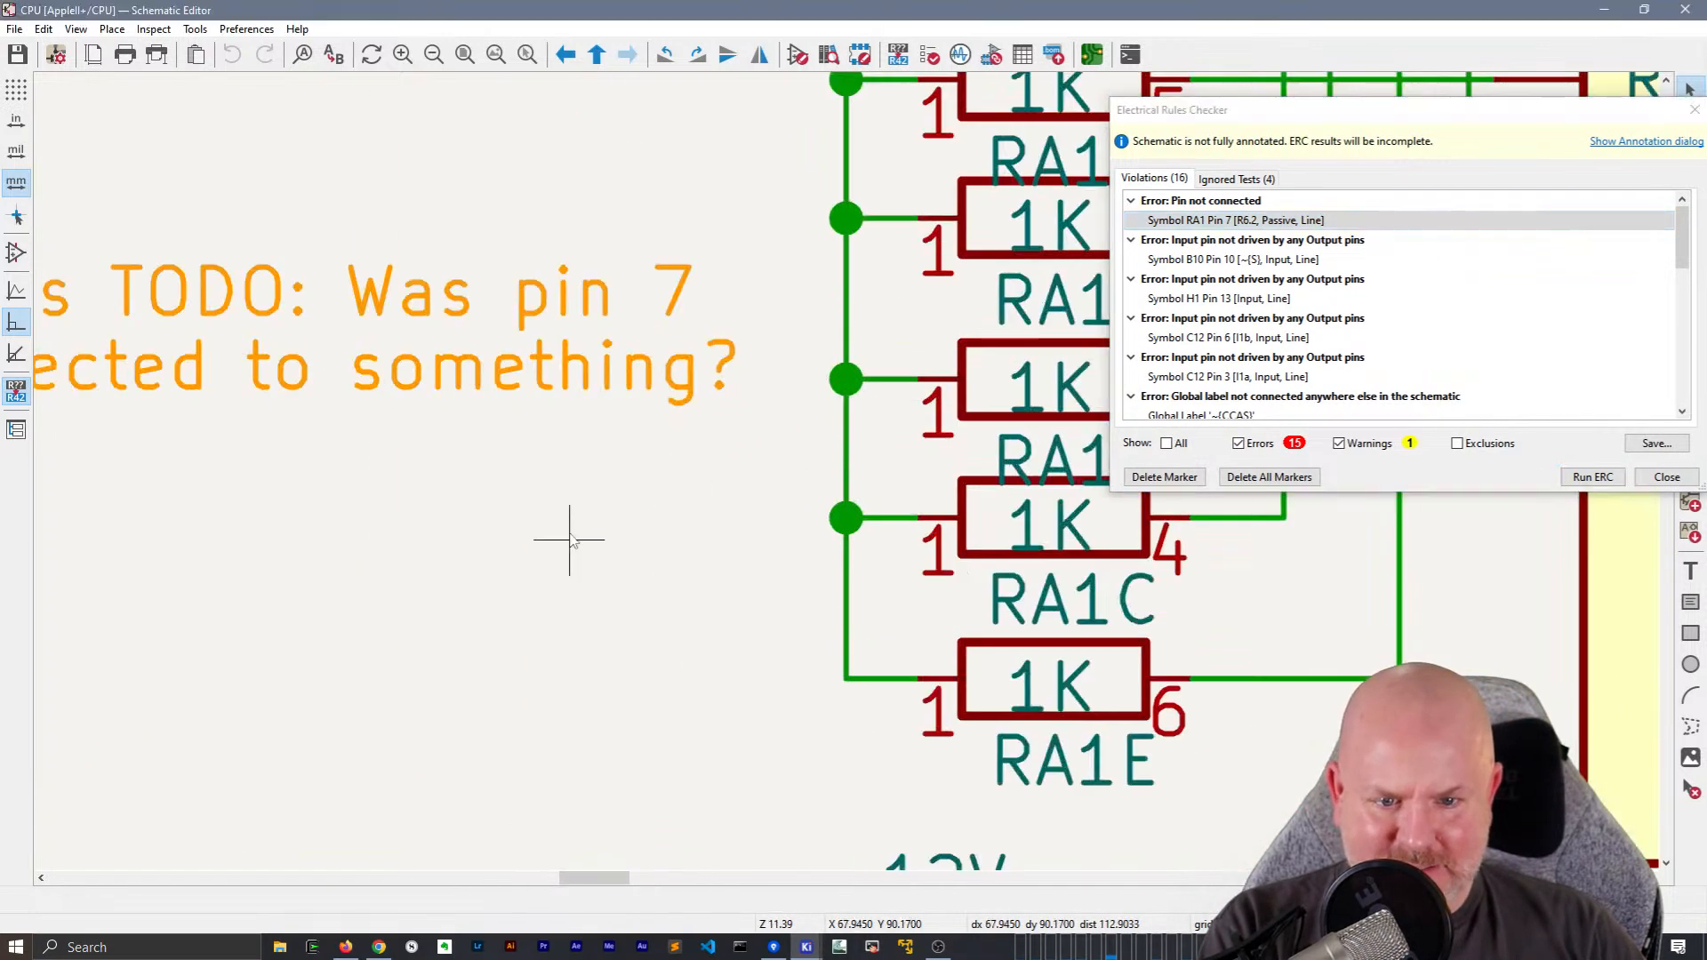
click(1225, 239)
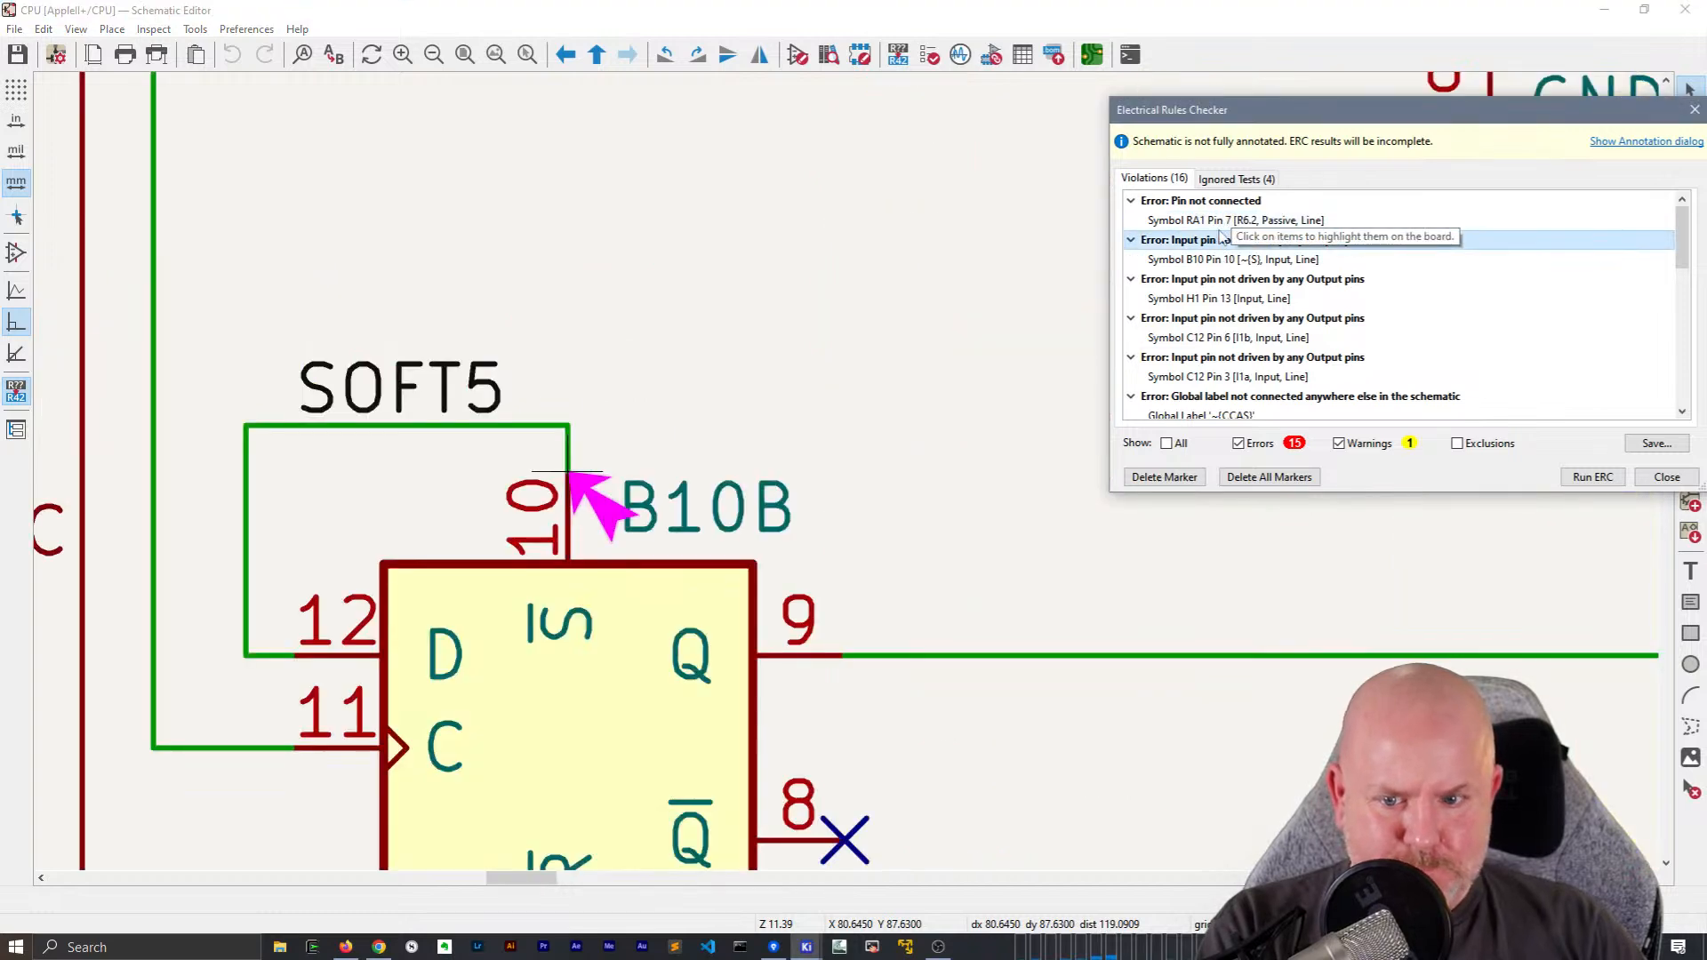
click(1236, 220)
scroll(598, 356, up, 2)
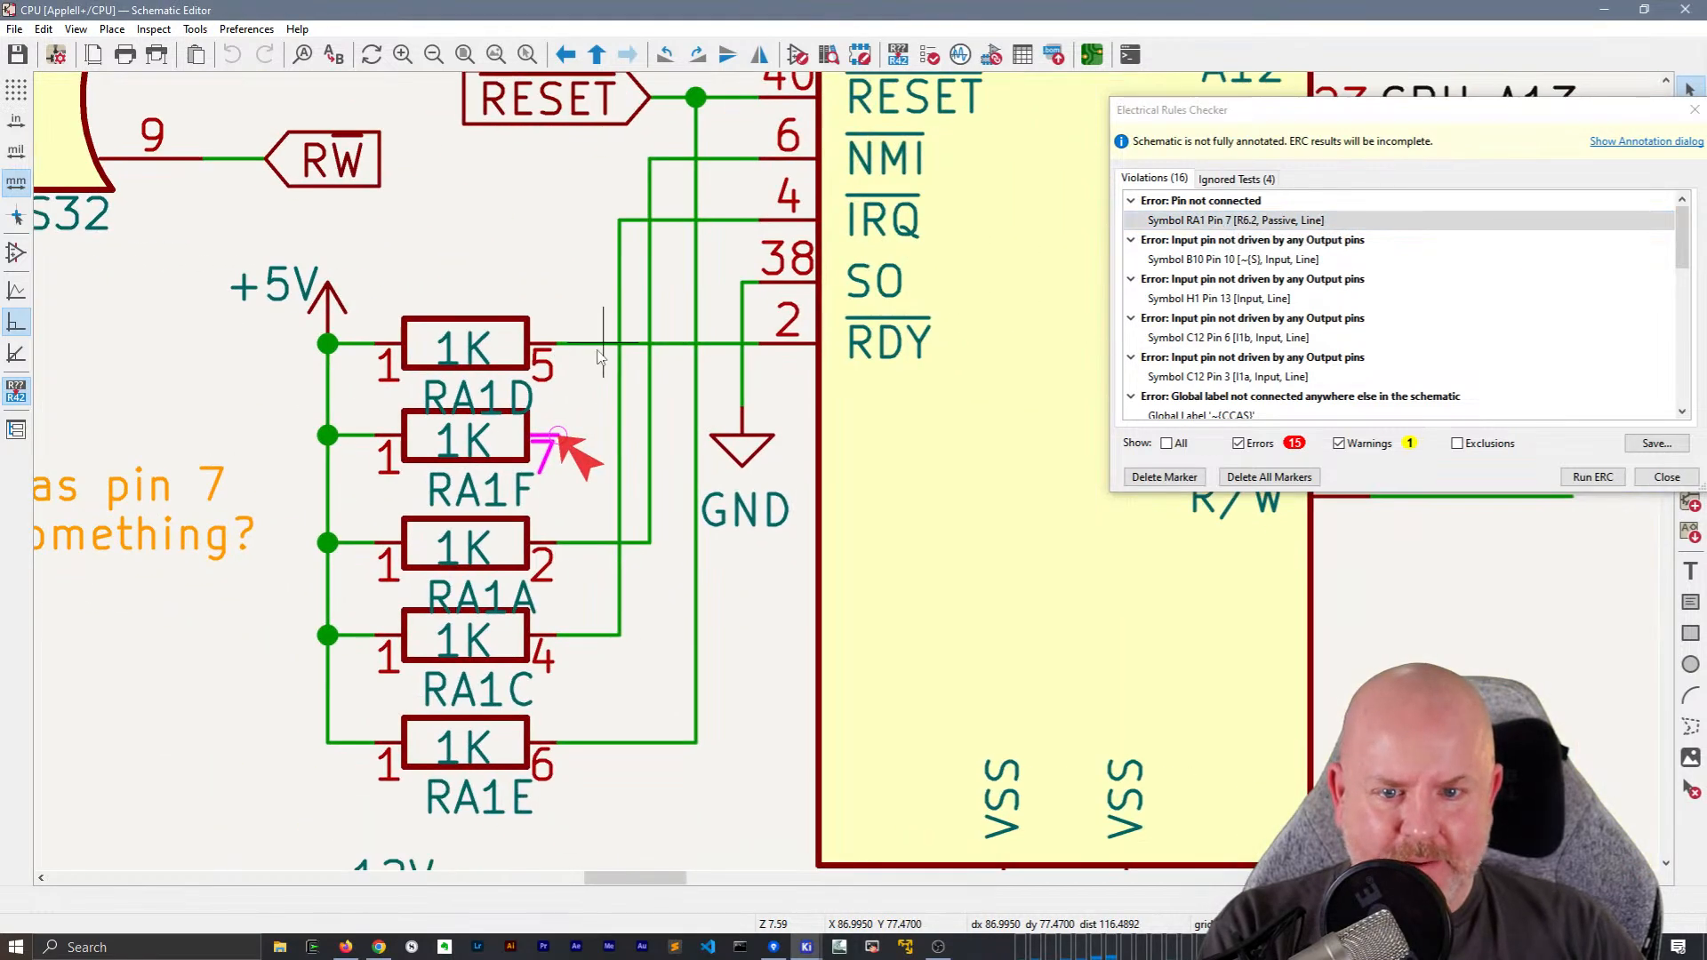
Locate the B10 pin 10 violation and check the properties of the 74LS74 flip-flop symbol without changing them
click(1233, 258)
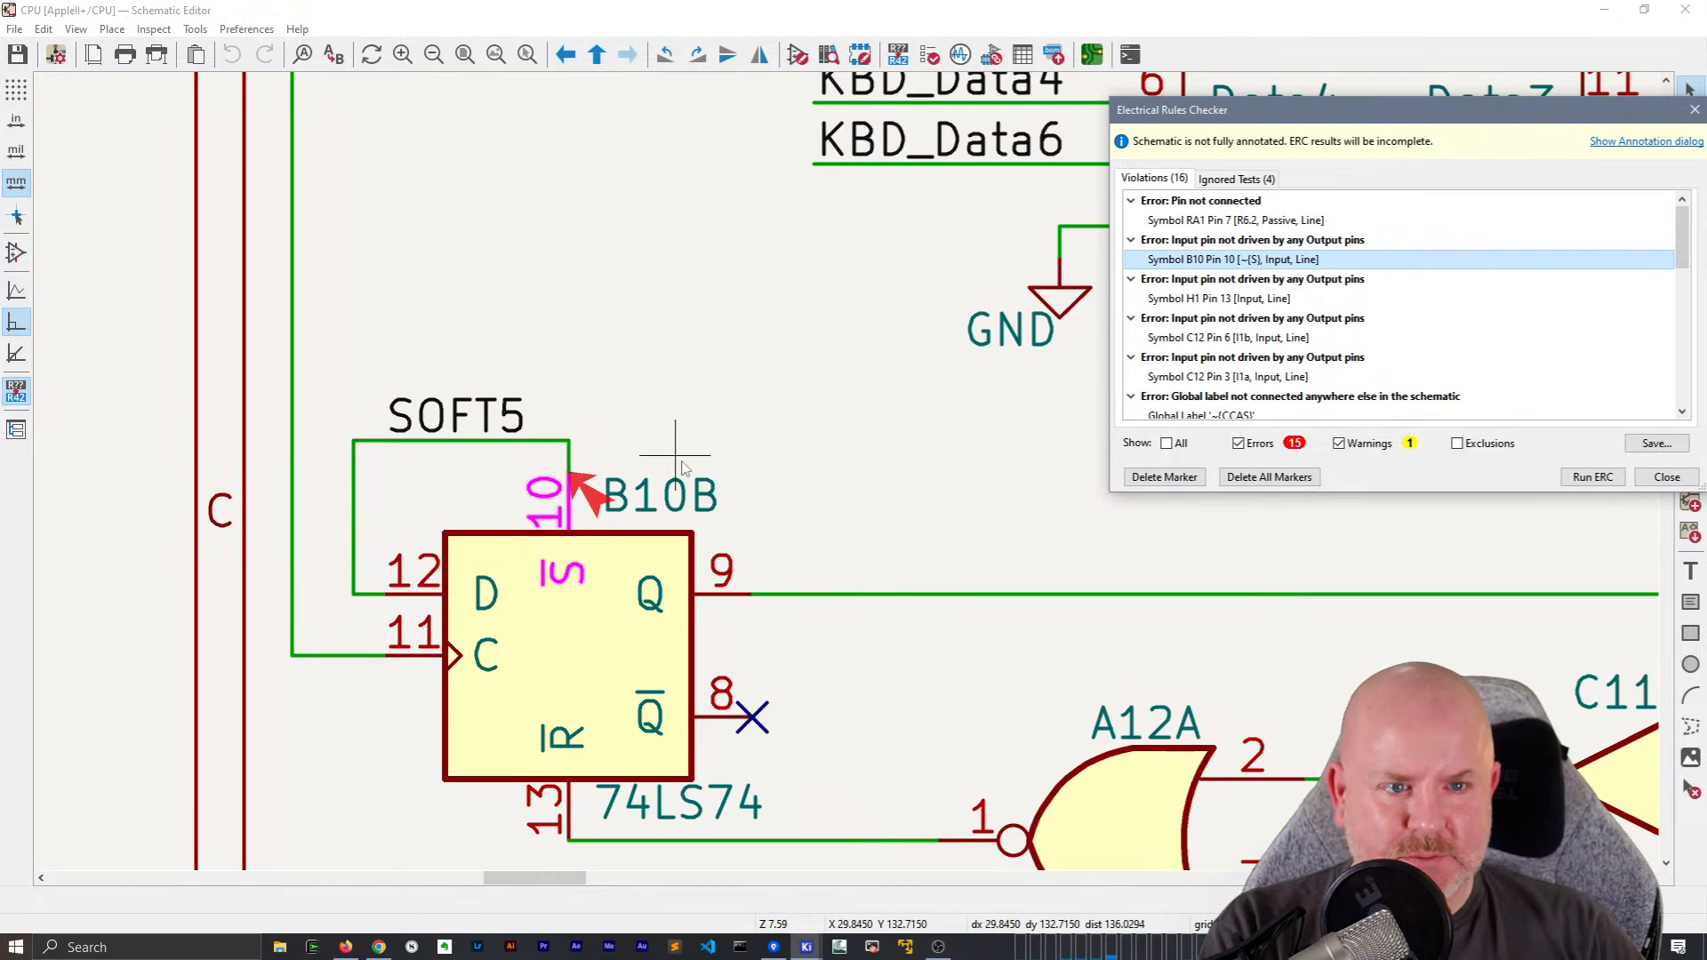
scroll(683, 469, down, 2)
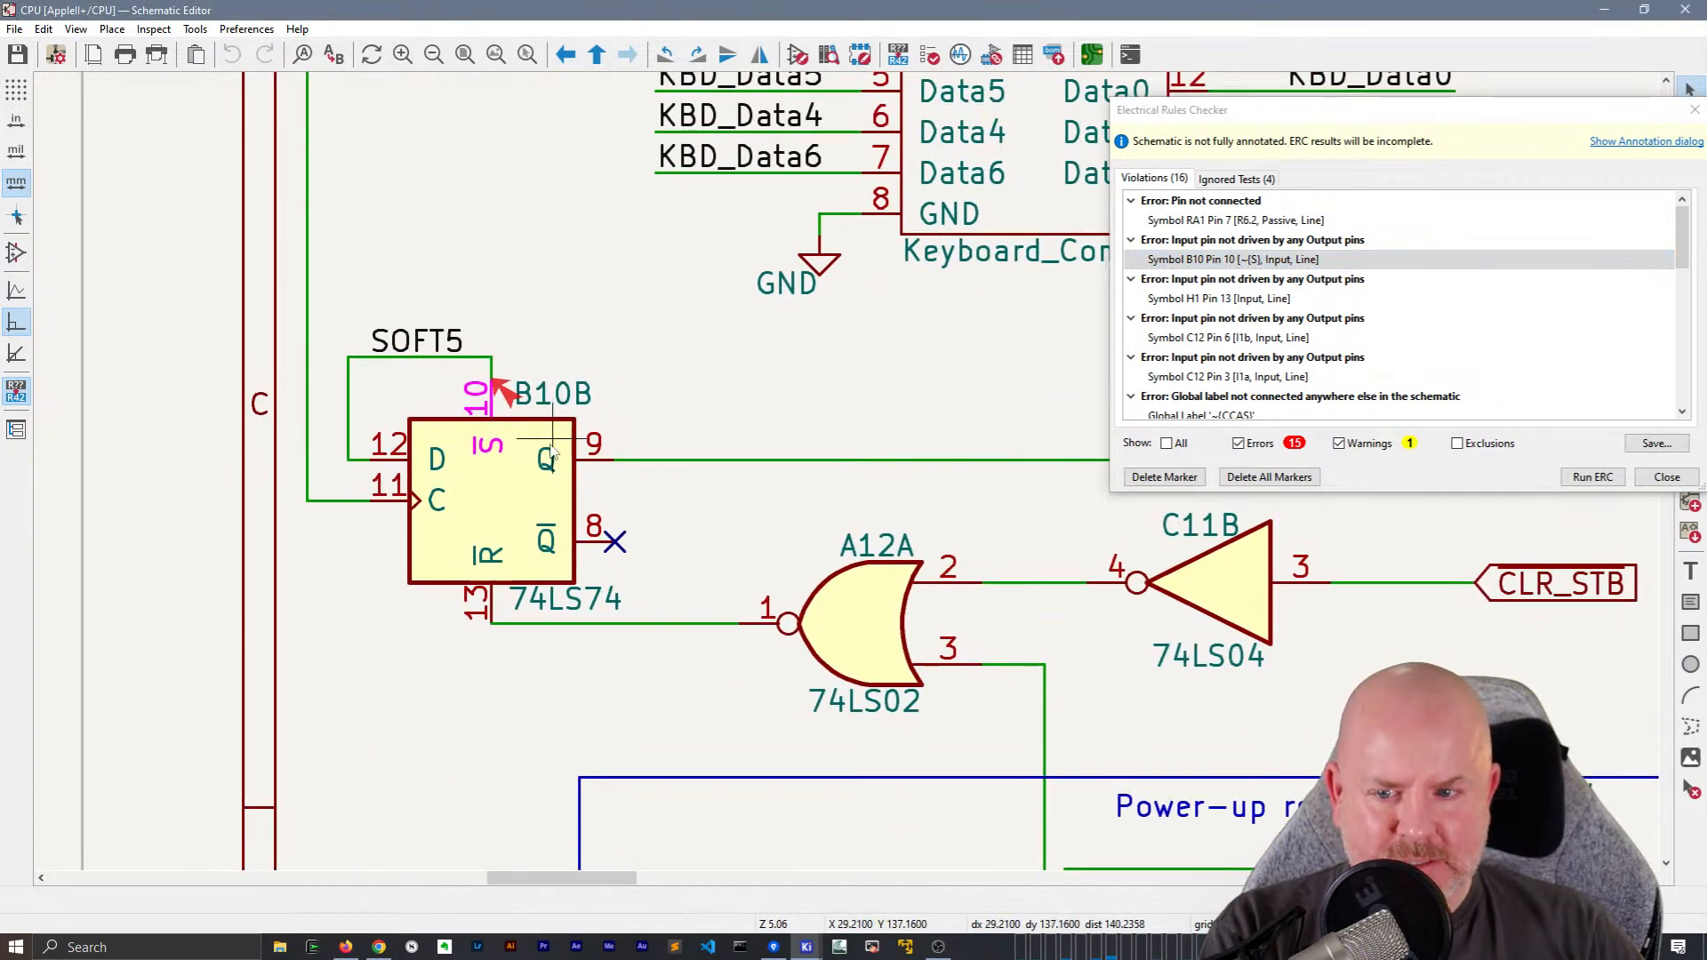
double_click(498, 507)
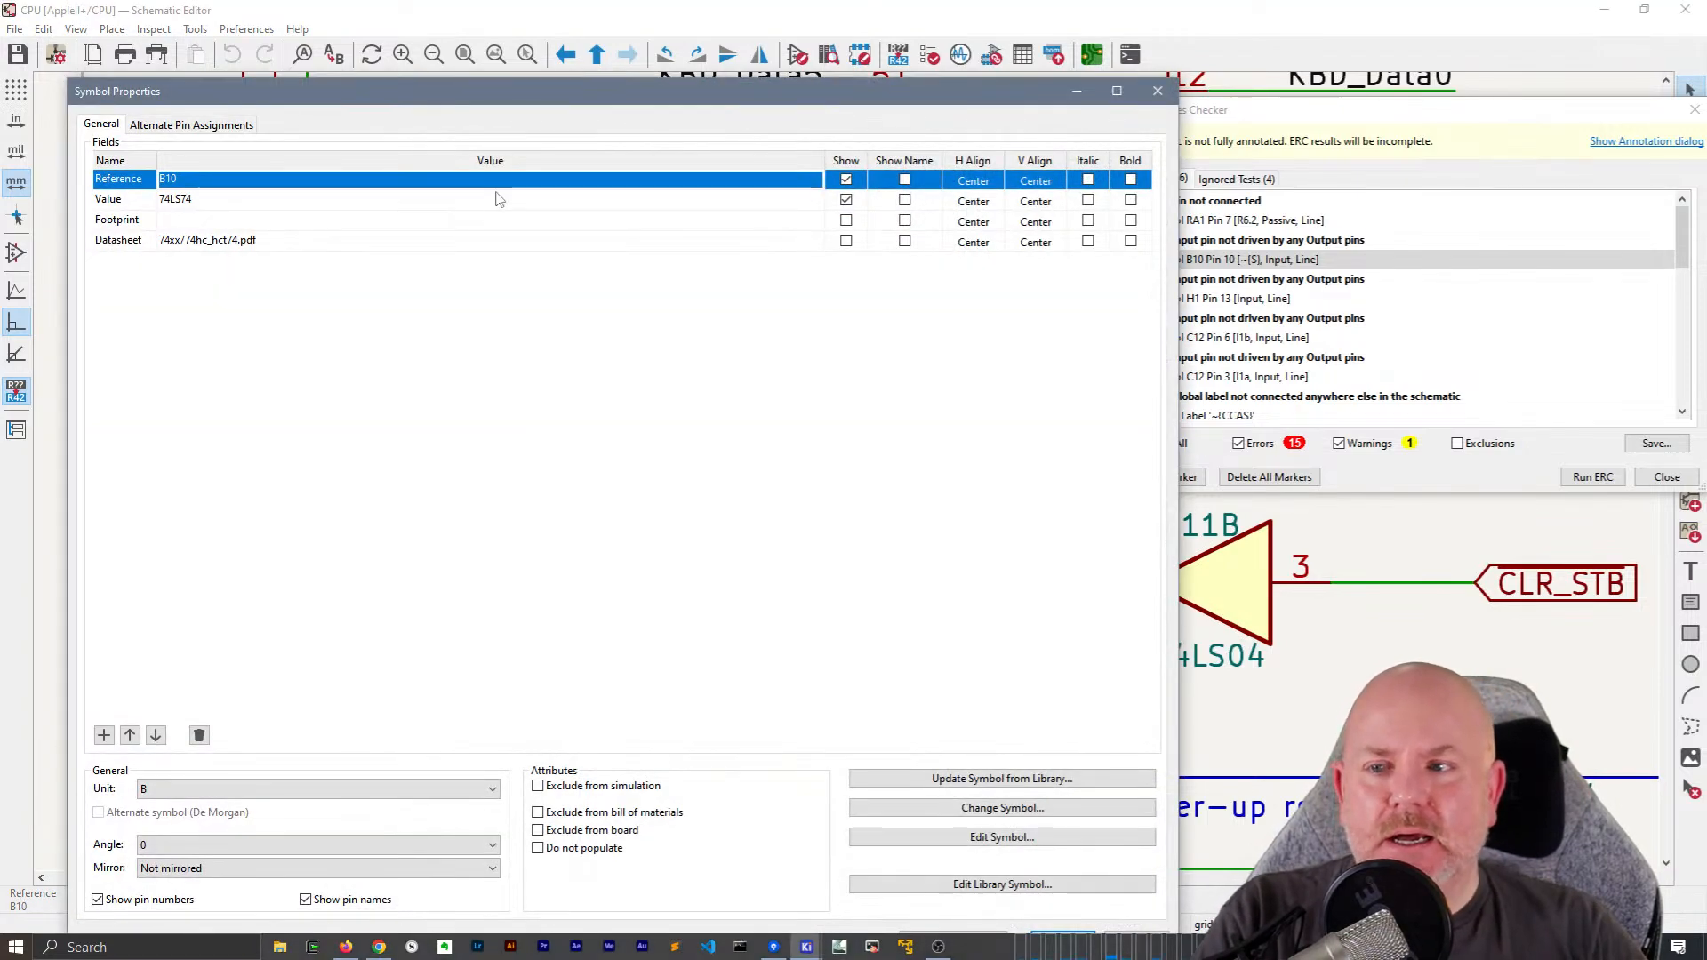
key(Escape)
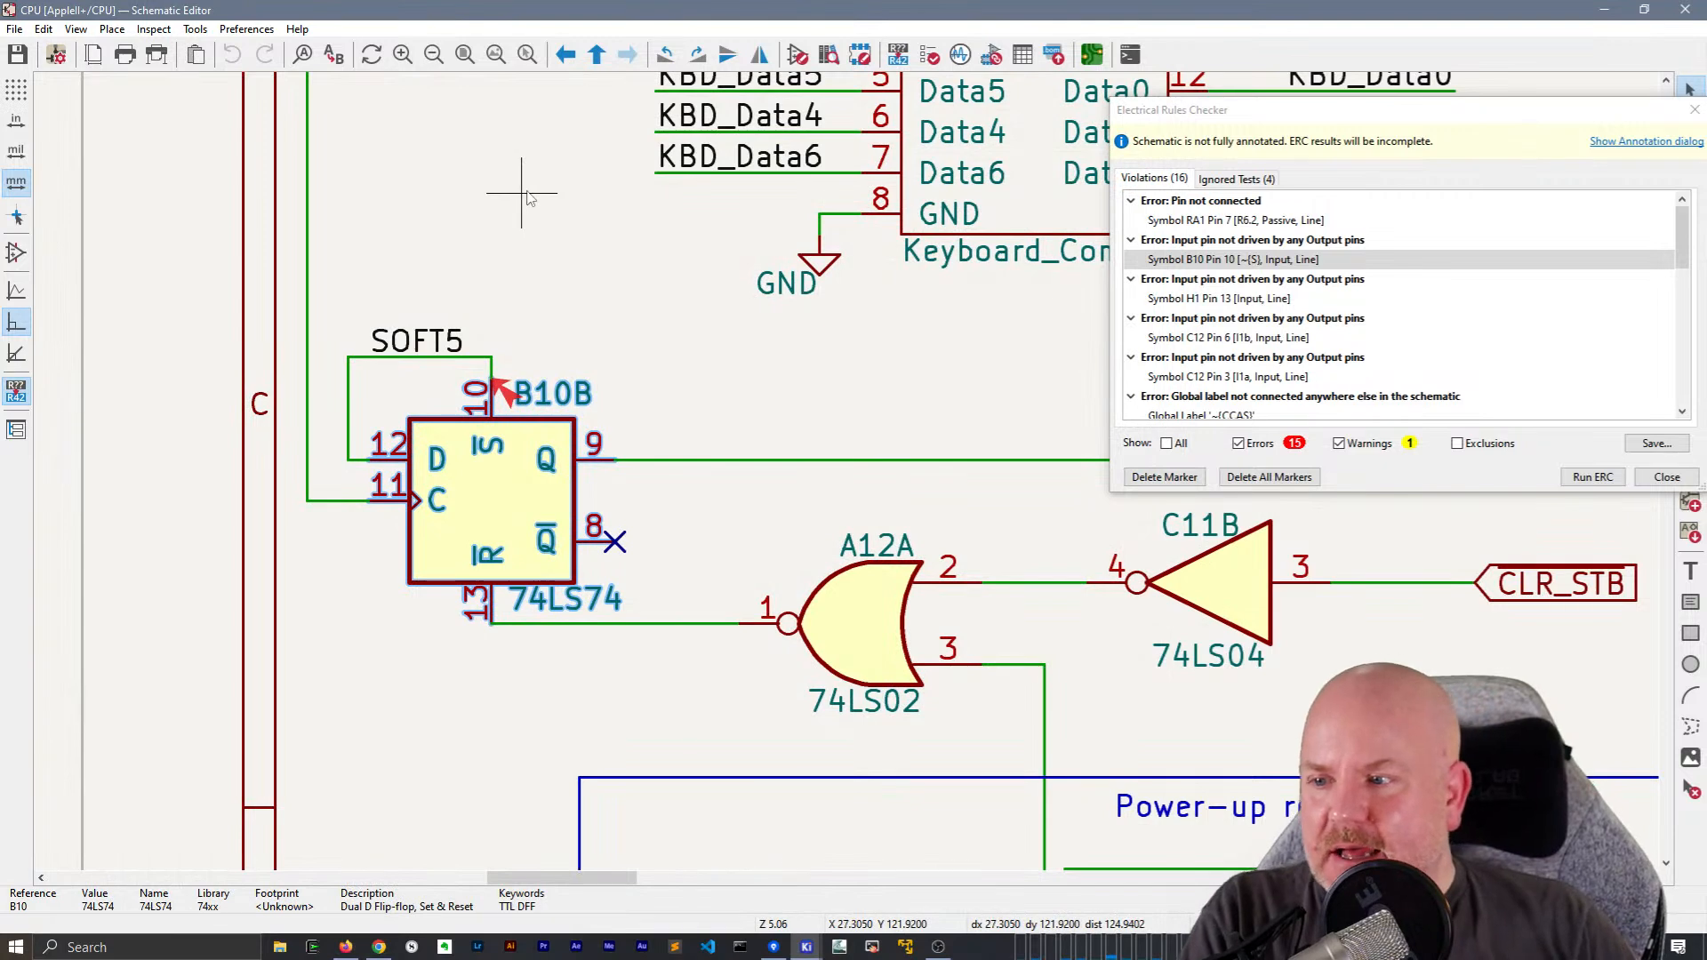
Locate the undriven H1 pin 13 and C12 pin 3 violations and examine the inputs around C12 on the RAM Address Multiplexing sheet
click(1283, 299)
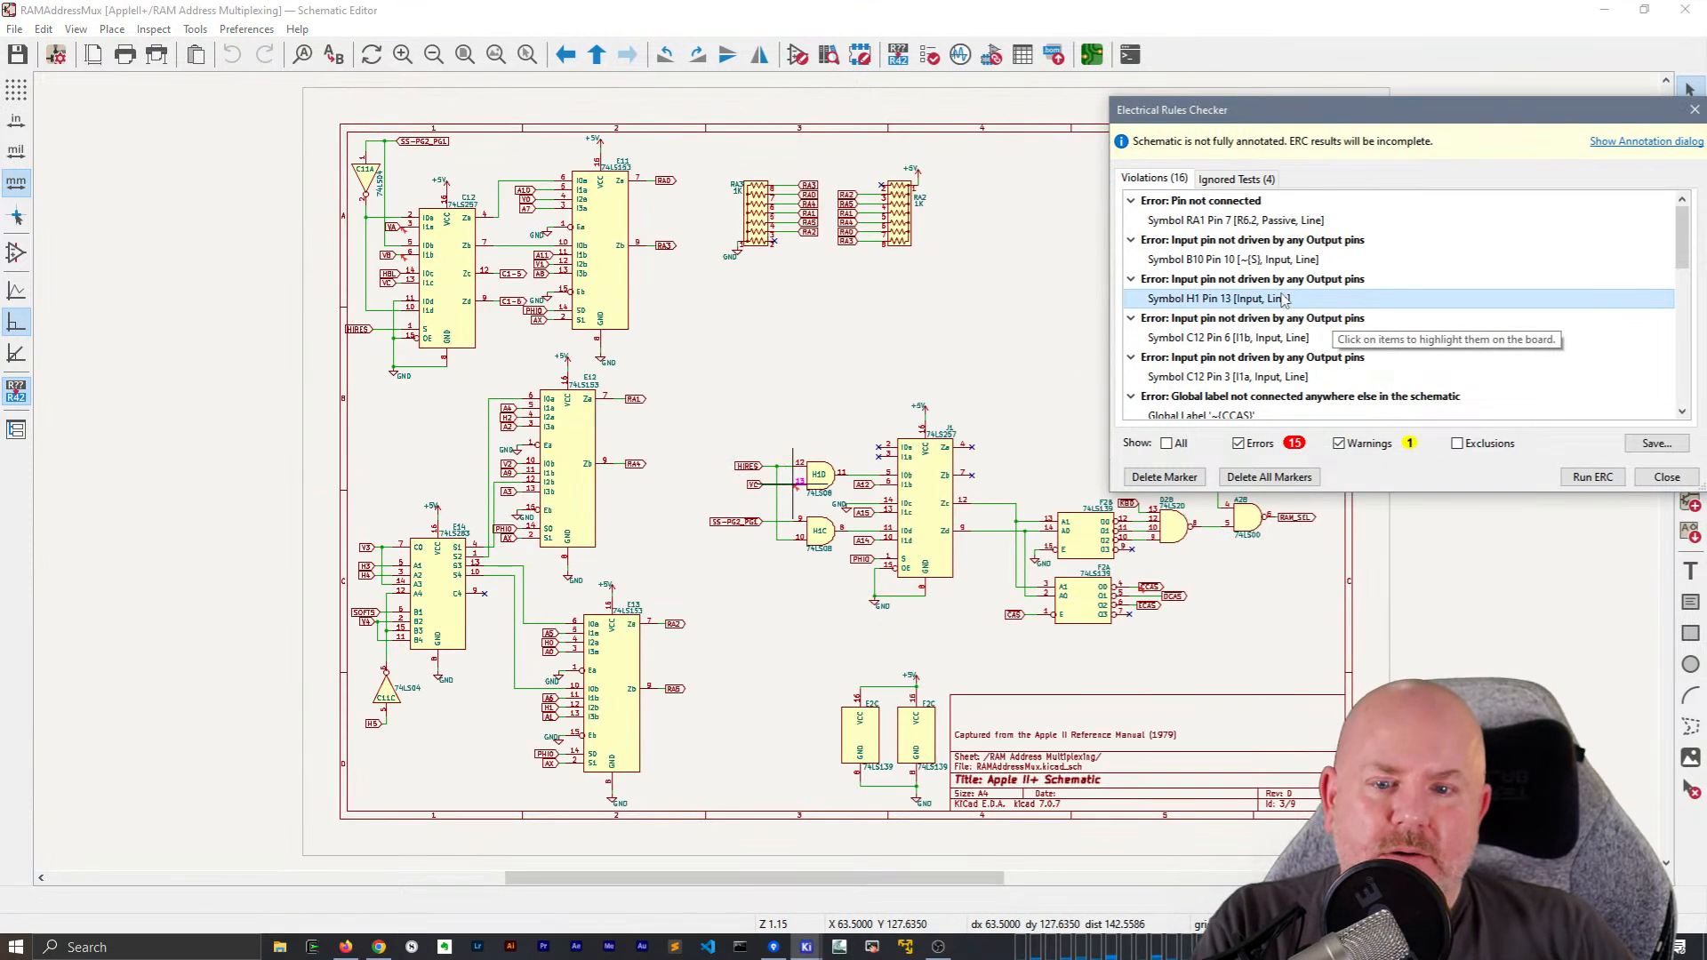
scroll(1285, 329, down, 1)
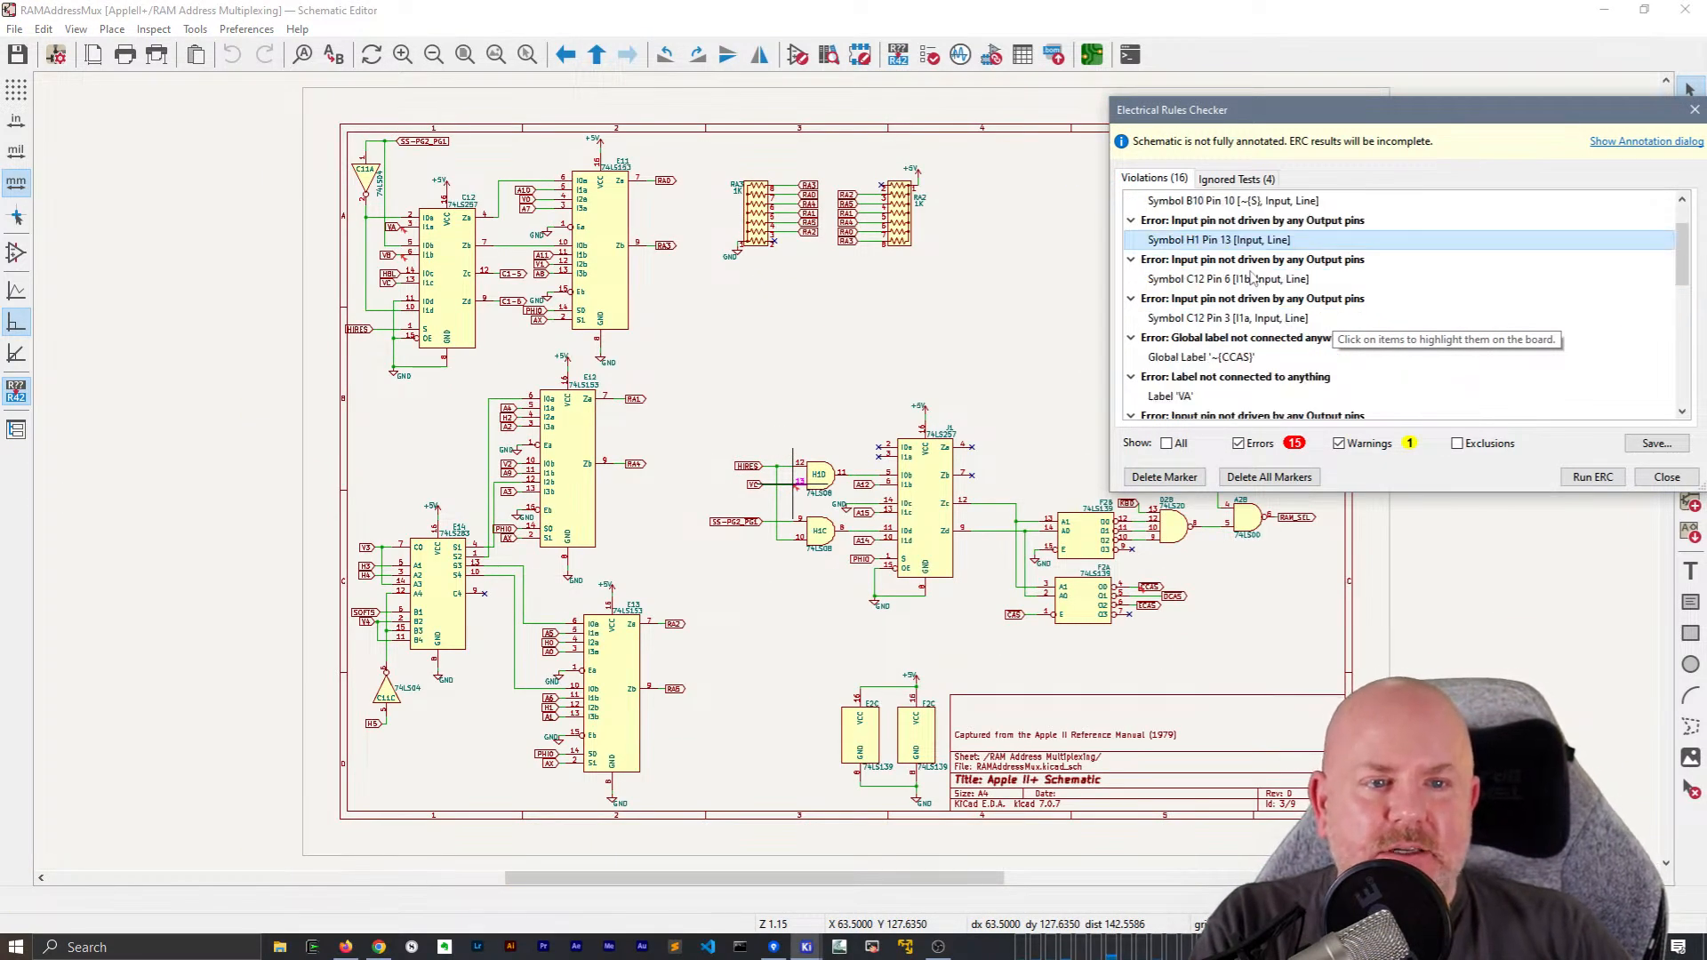
click(1249, 318)
scroll(851, 478, up, 6)
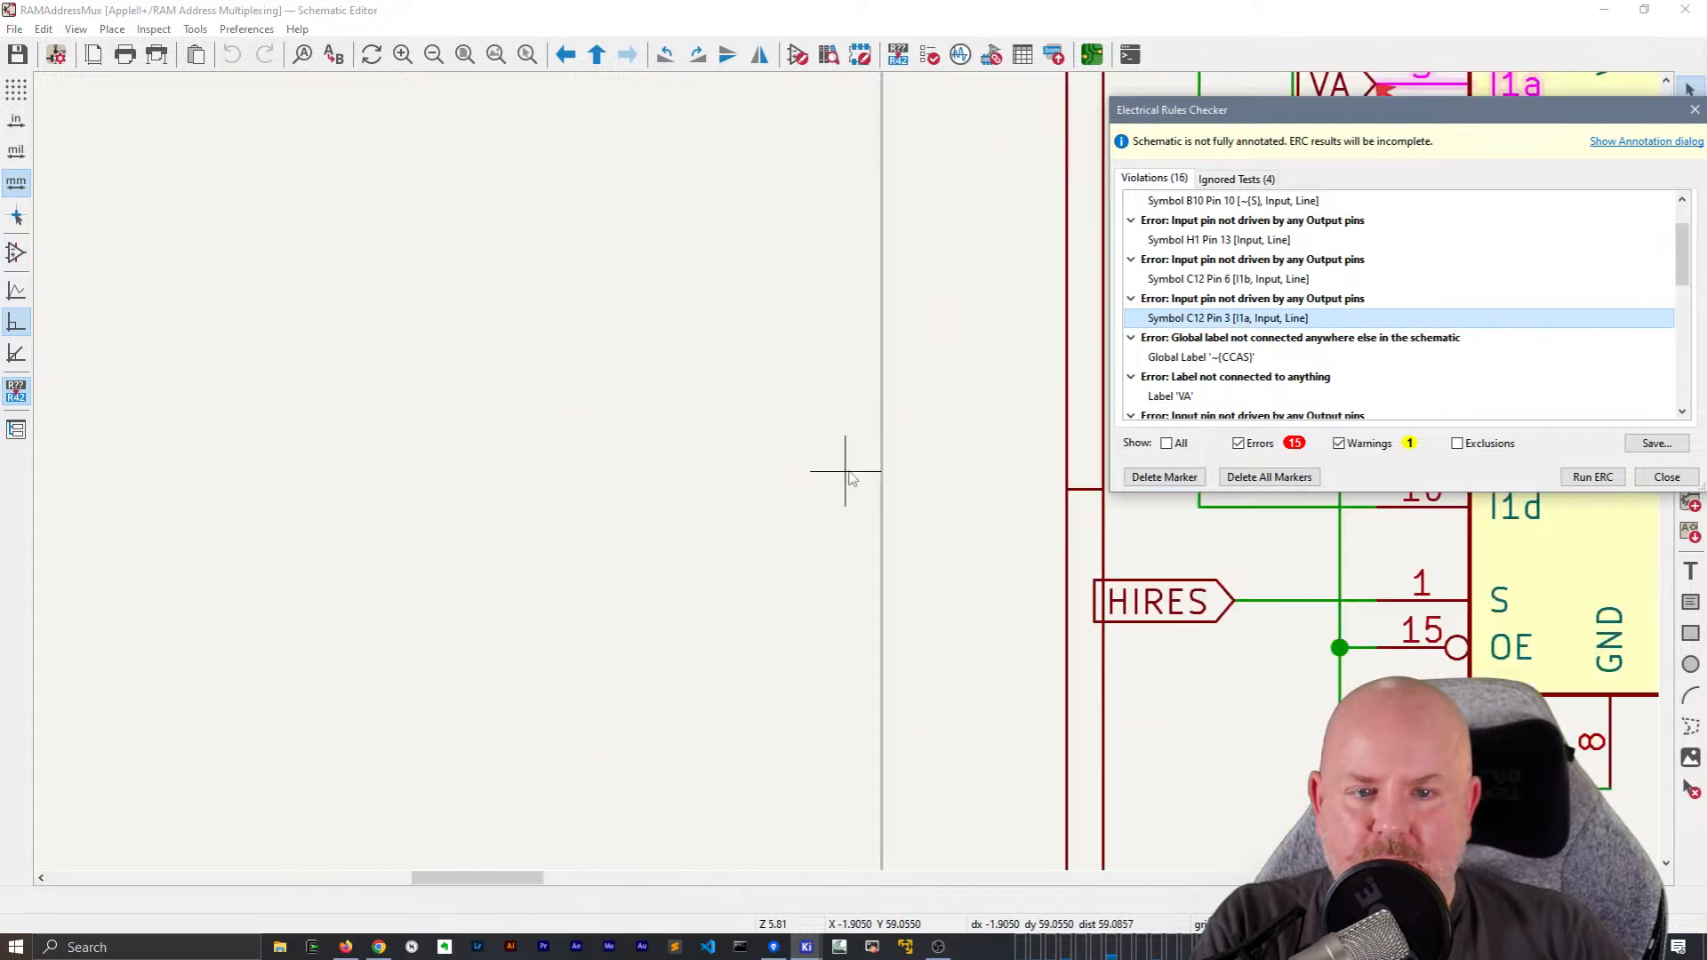
scroll(851, 478, down, 2)
scroll(1391, 347, down, 6)
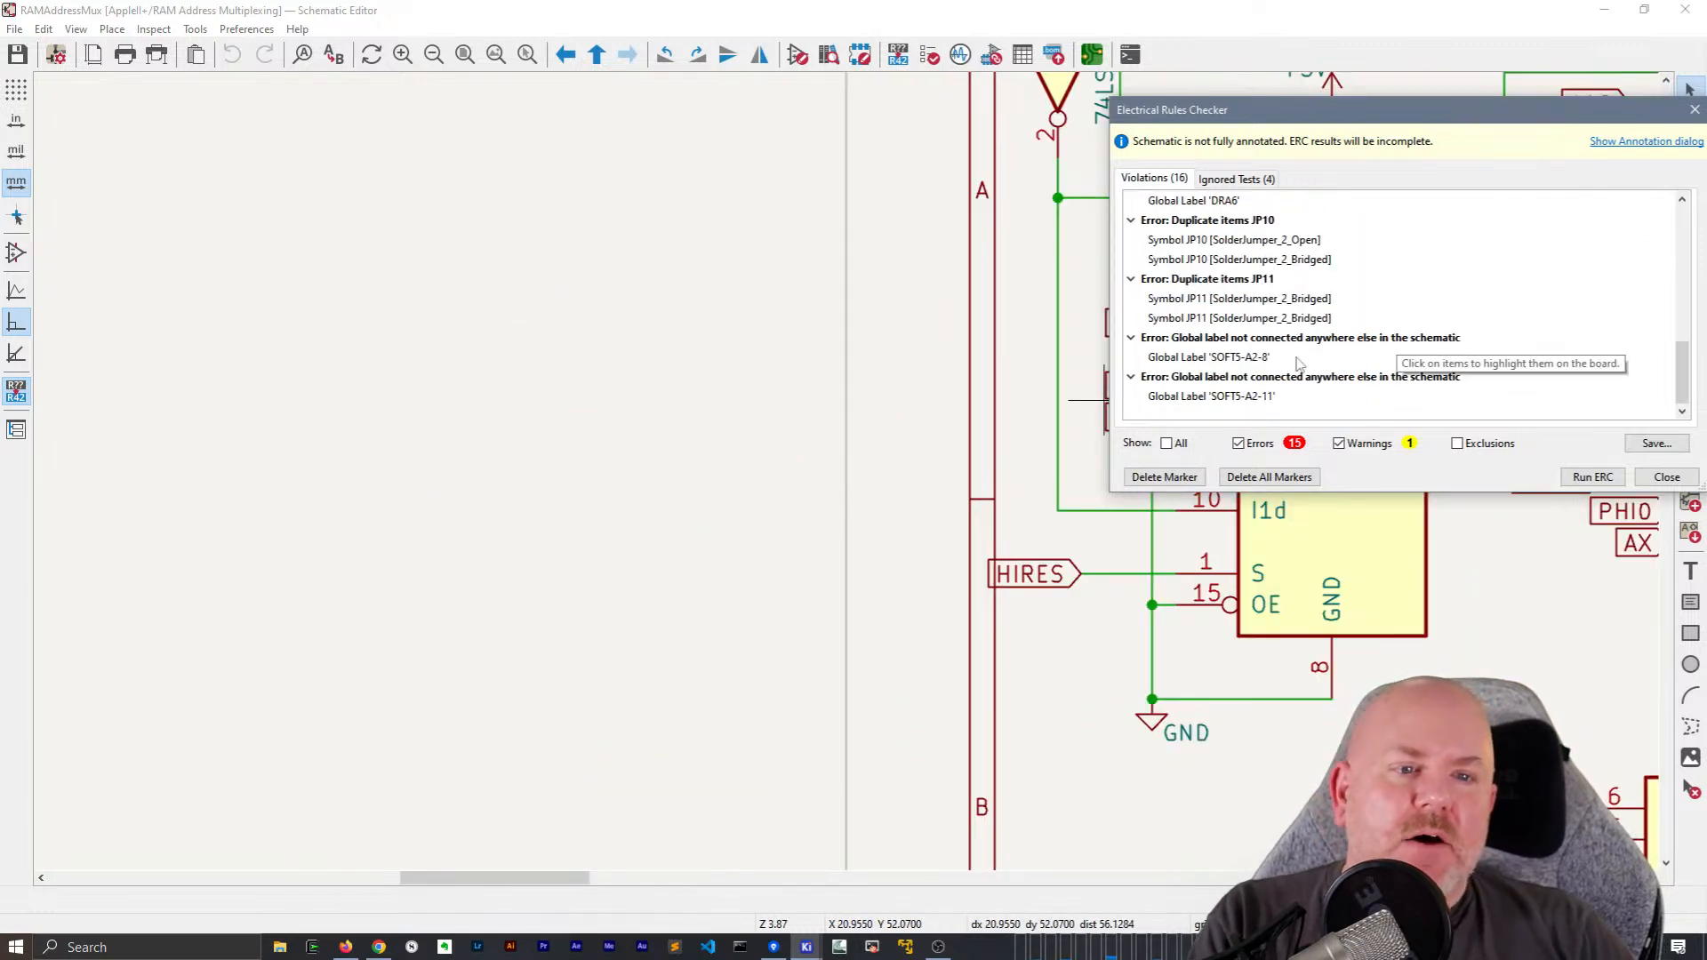
click(1234, 259)
scroll(849, 471, down, 10)
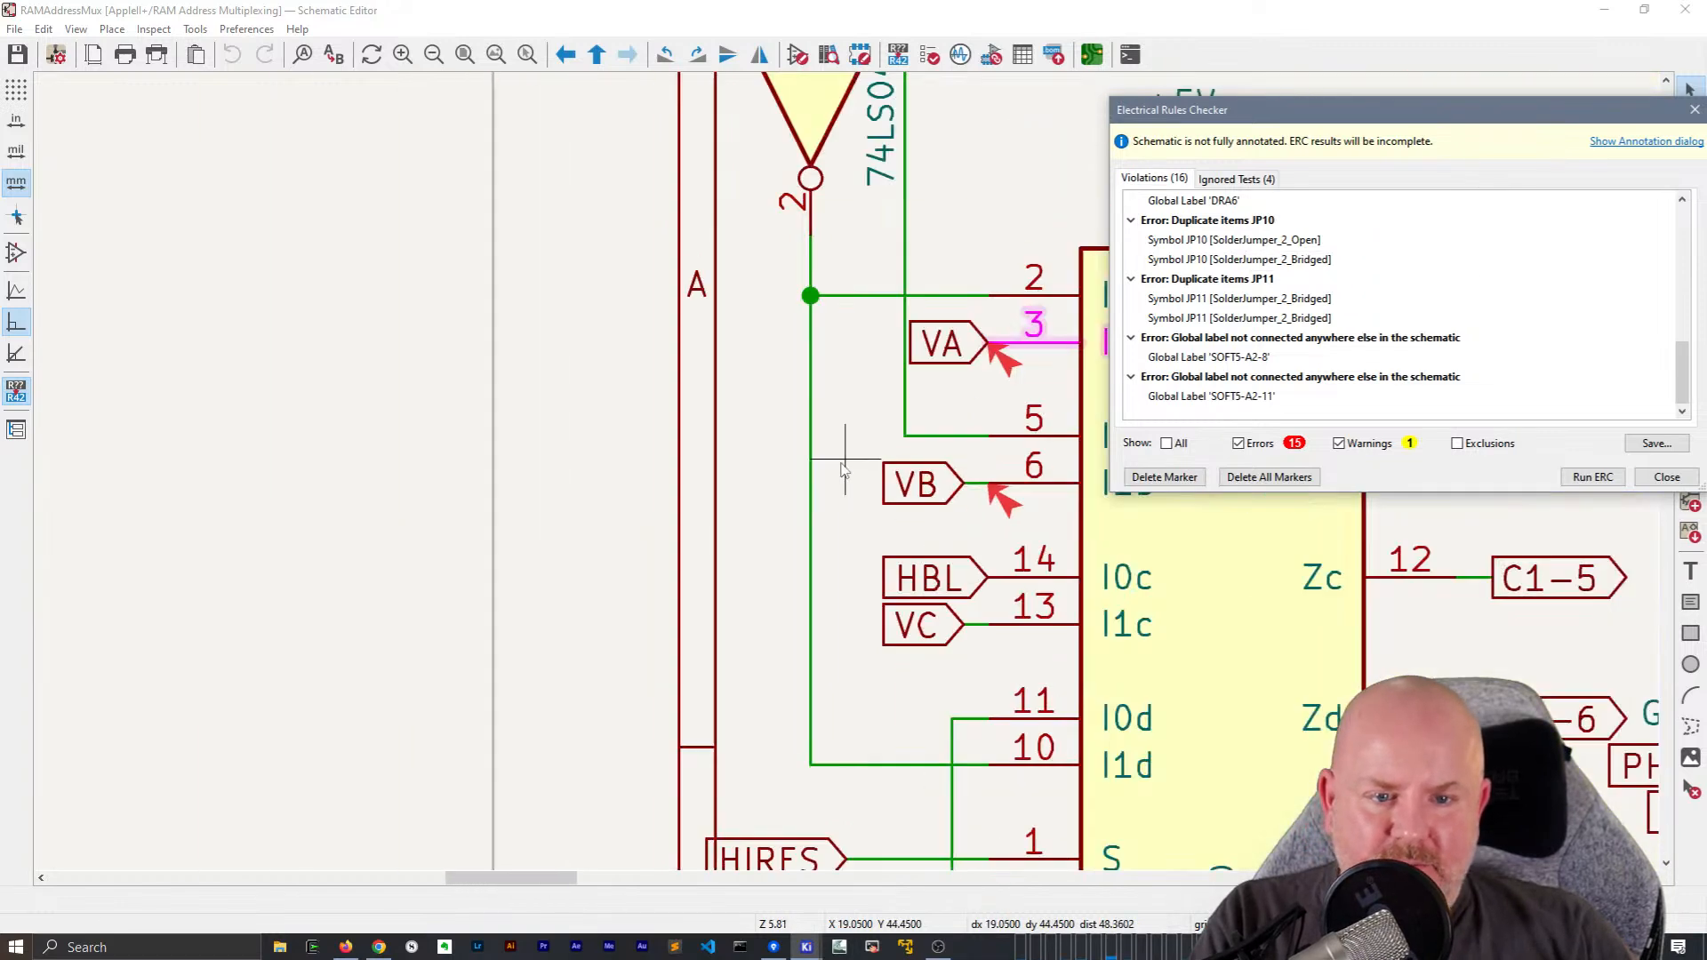
scroll(942, 548, up, 3)
middle_drag(943, 549, 673, 545)
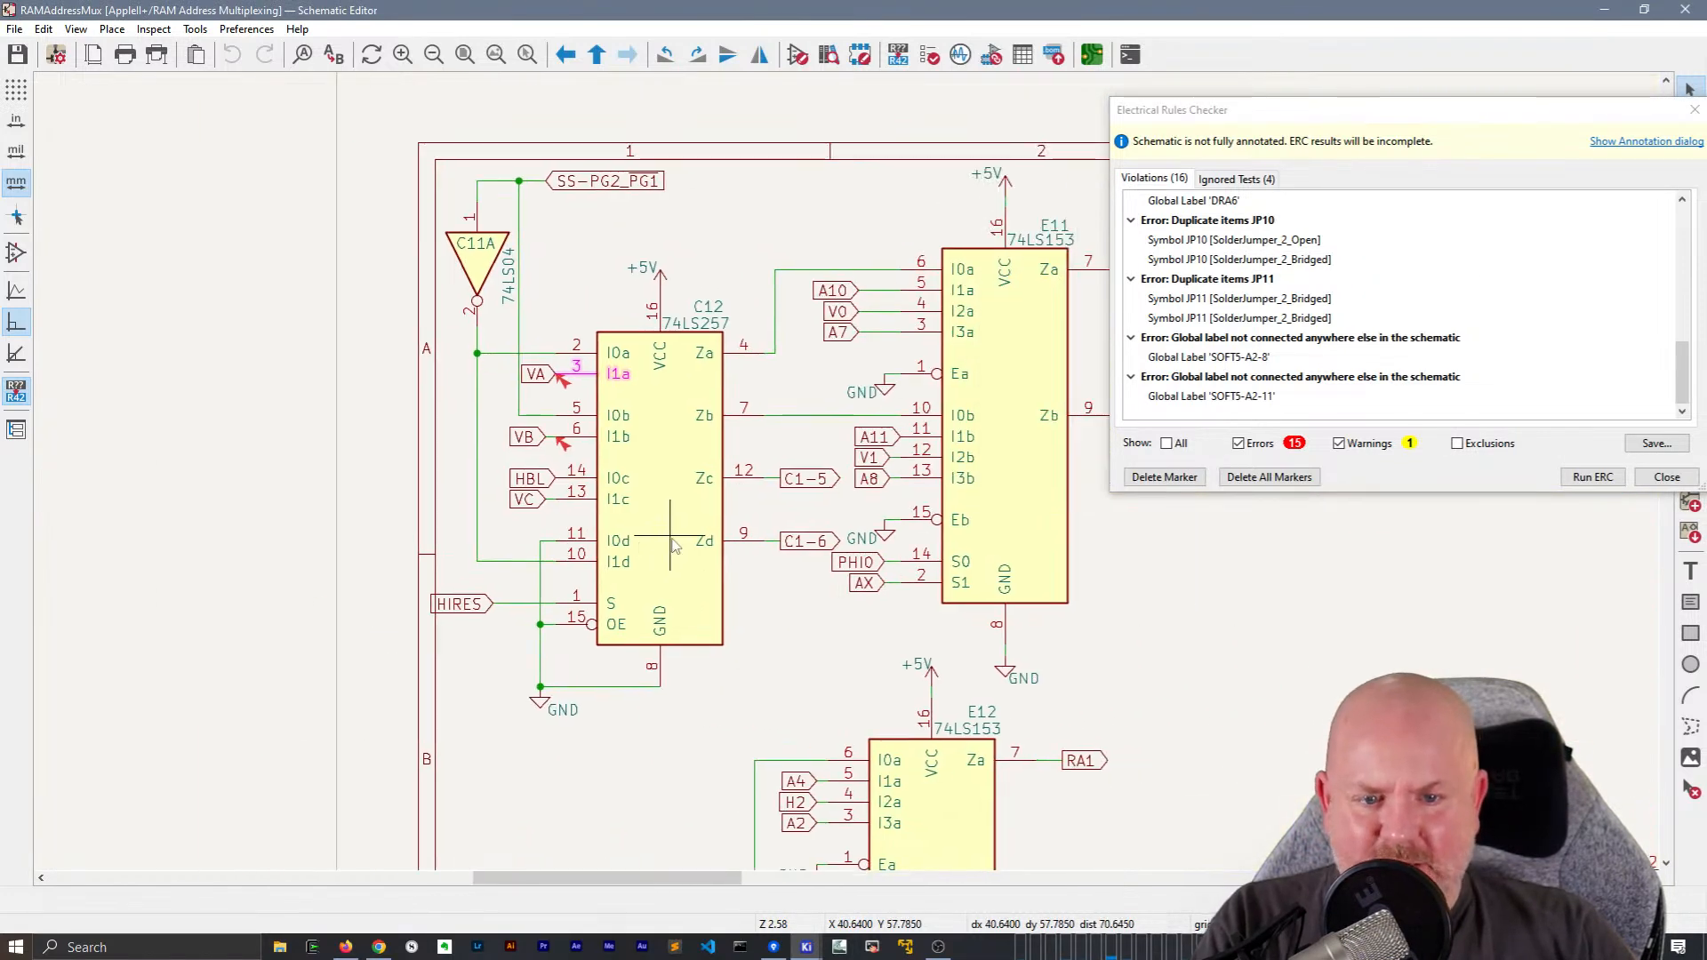
Highlight the C12 pin 6 violation in the schematic and close the Electrical Rules Checker
scroll(1210, 345, up, 10)
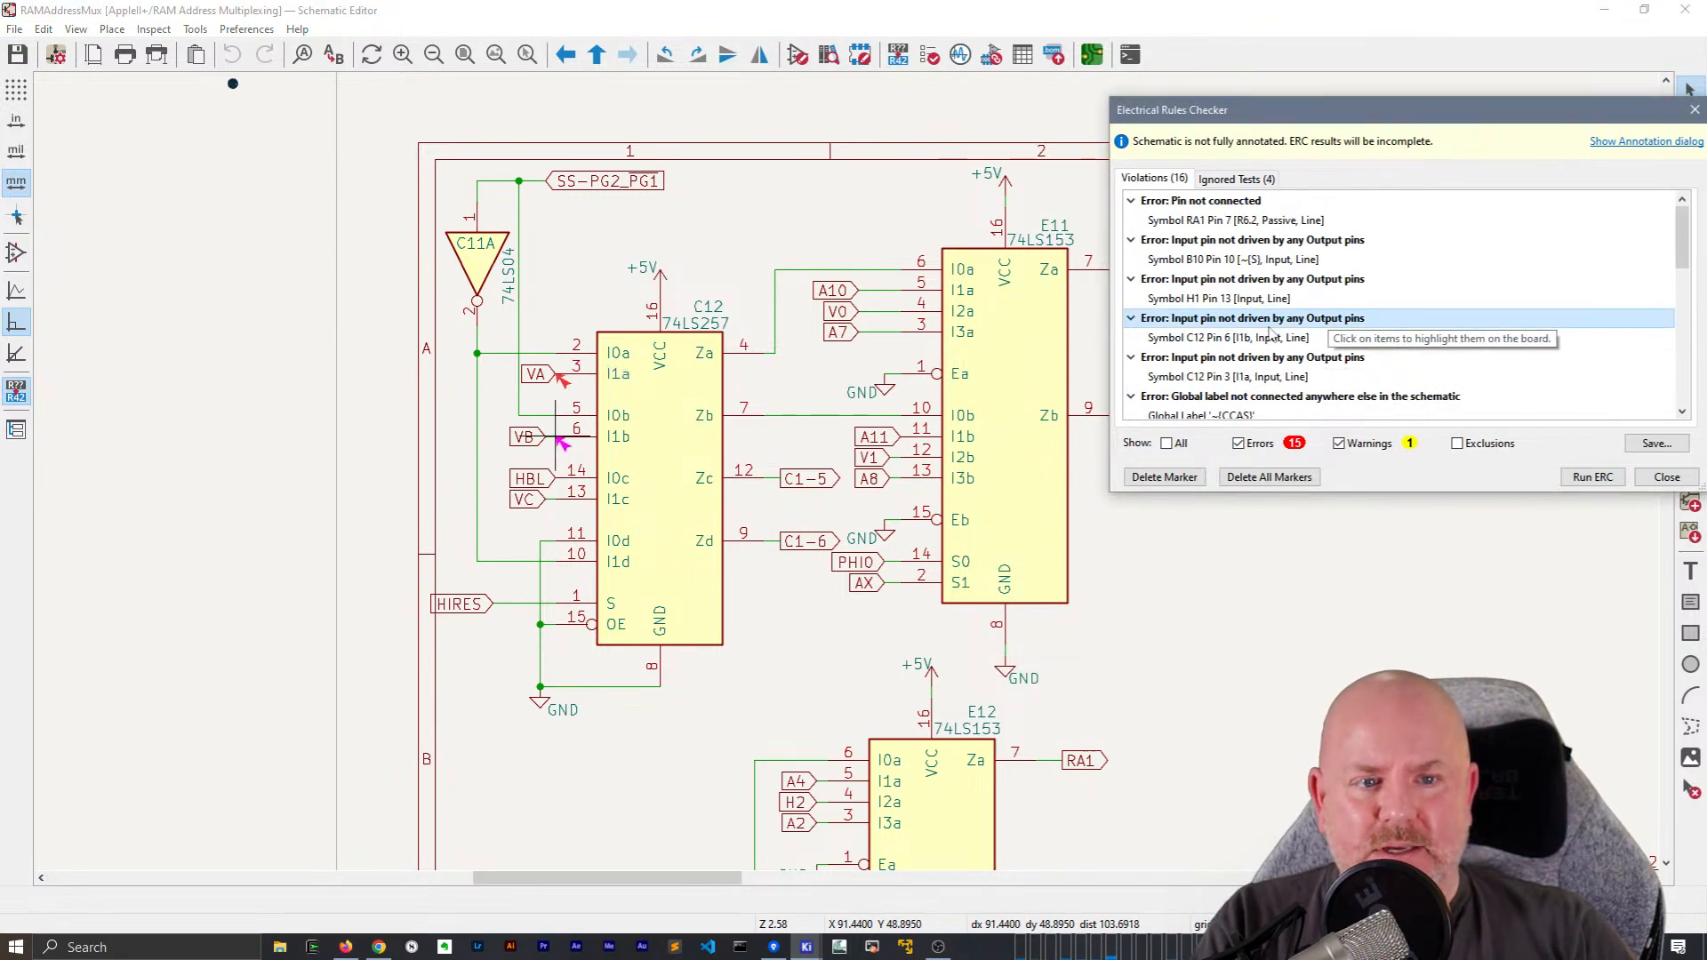
click(1271, 320)
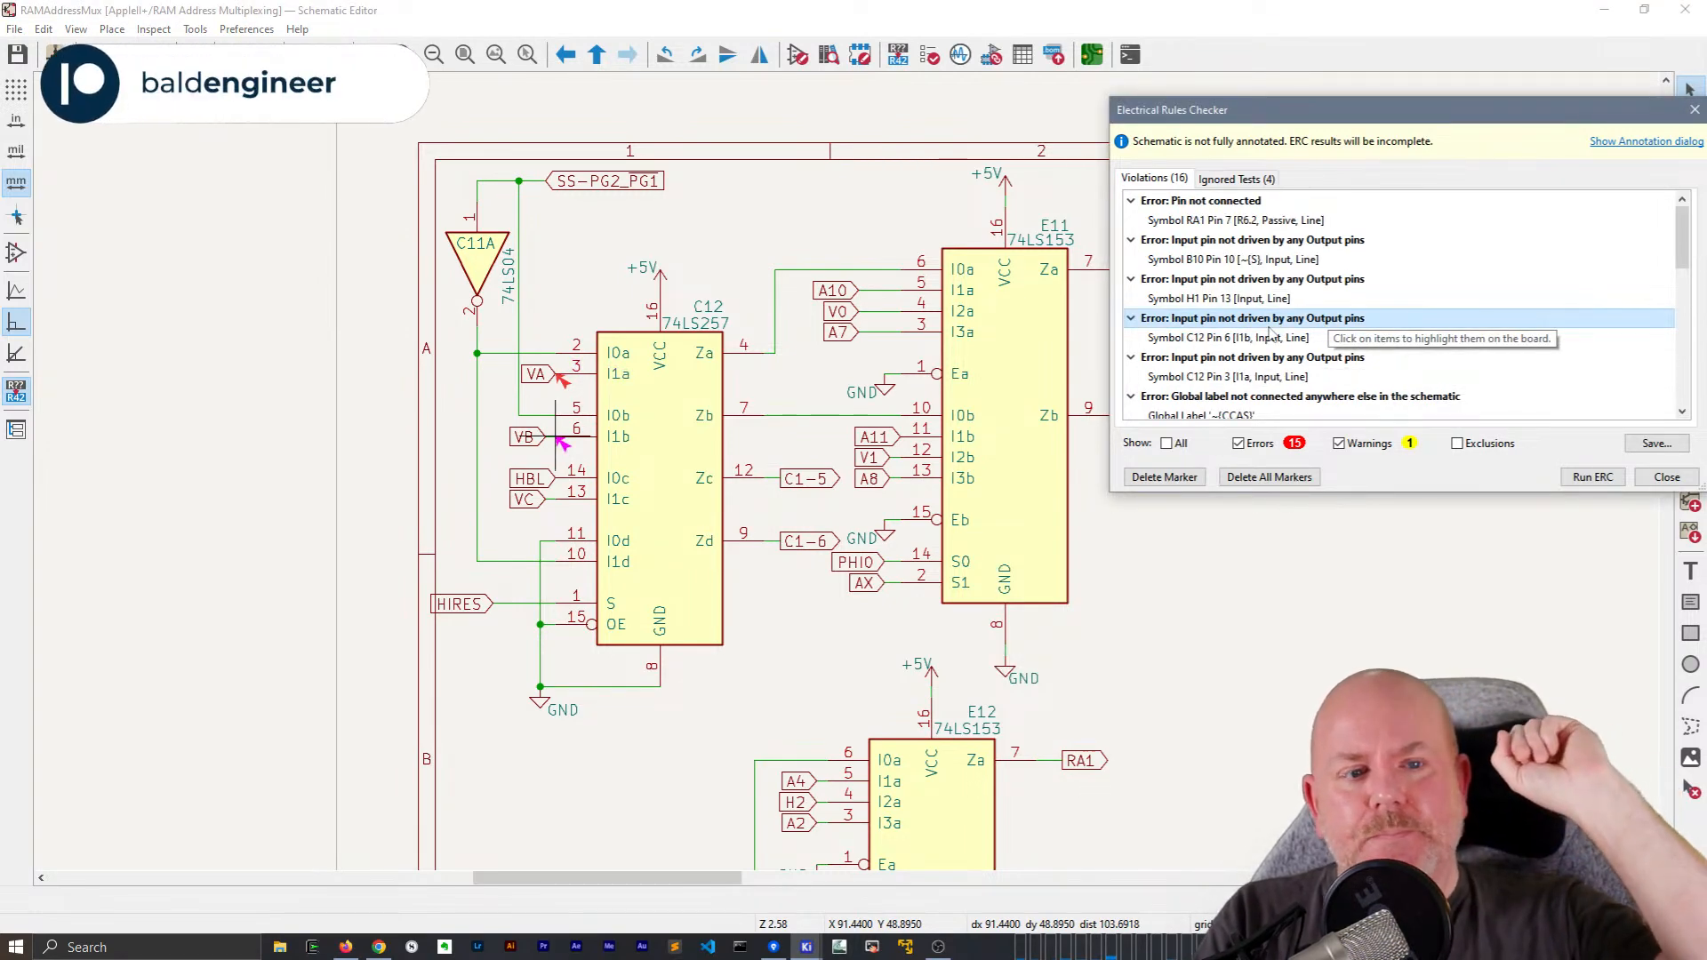
click(1667, 477)
Select the SS-PG2_PG1 global label, return to the root sheet and open the CPU sheet
click(646, 187)
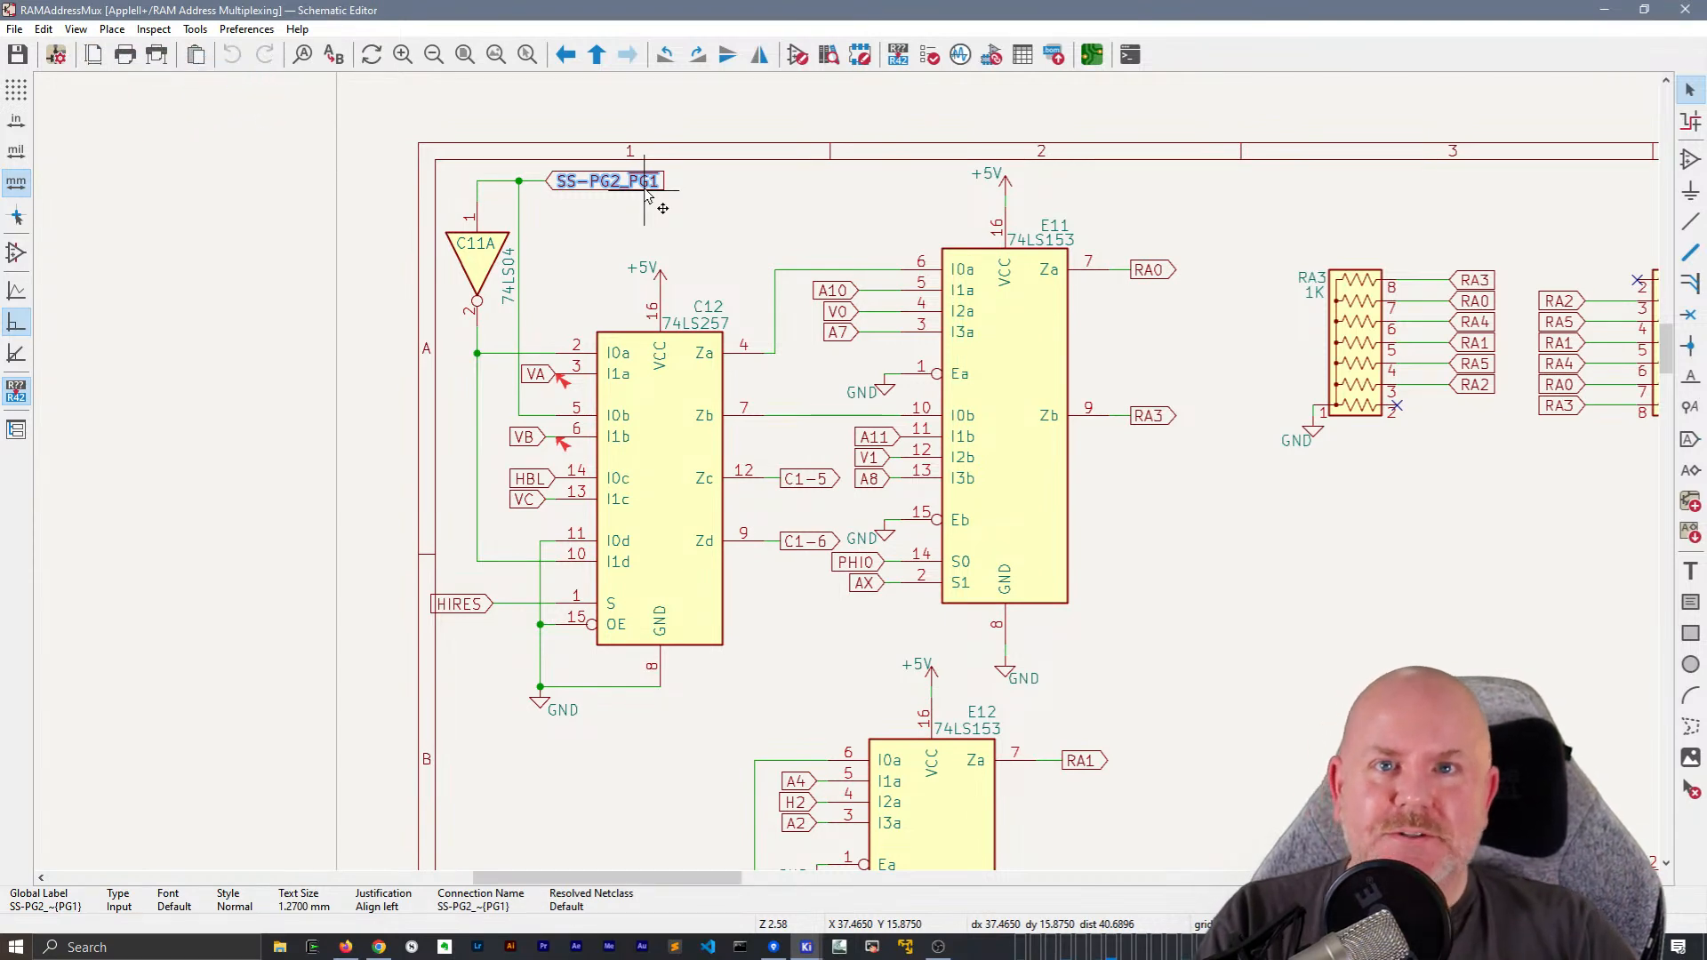
right_click(734, 182)
click(764, 197)
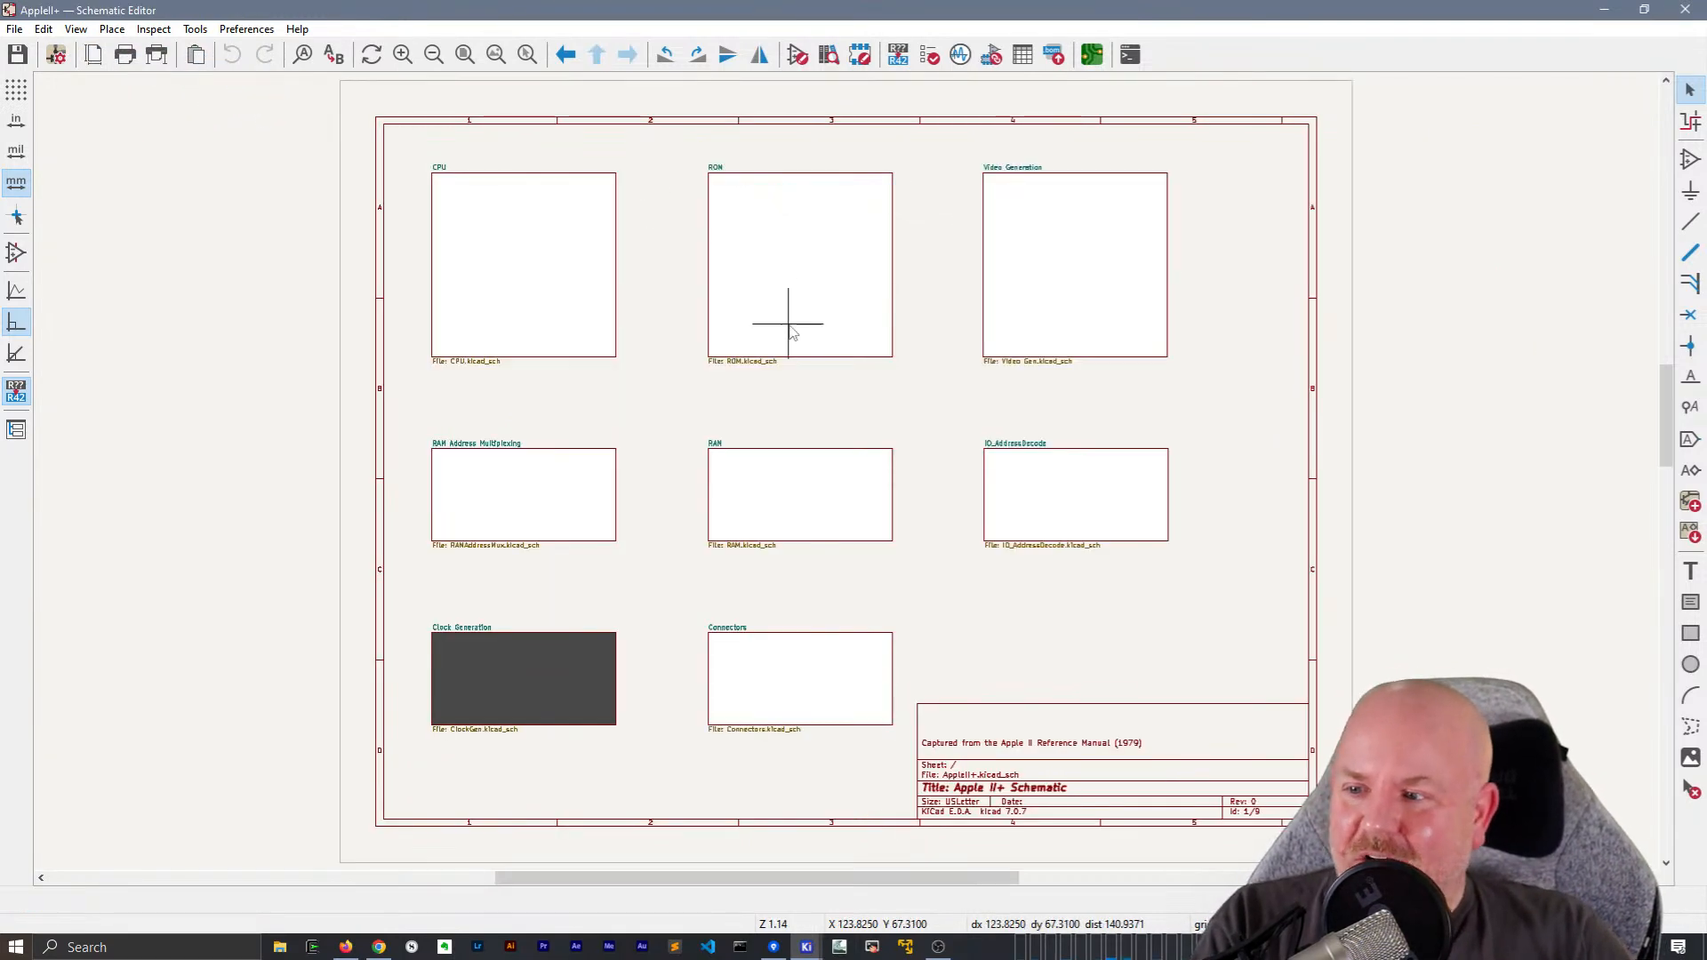
click(390, 247)
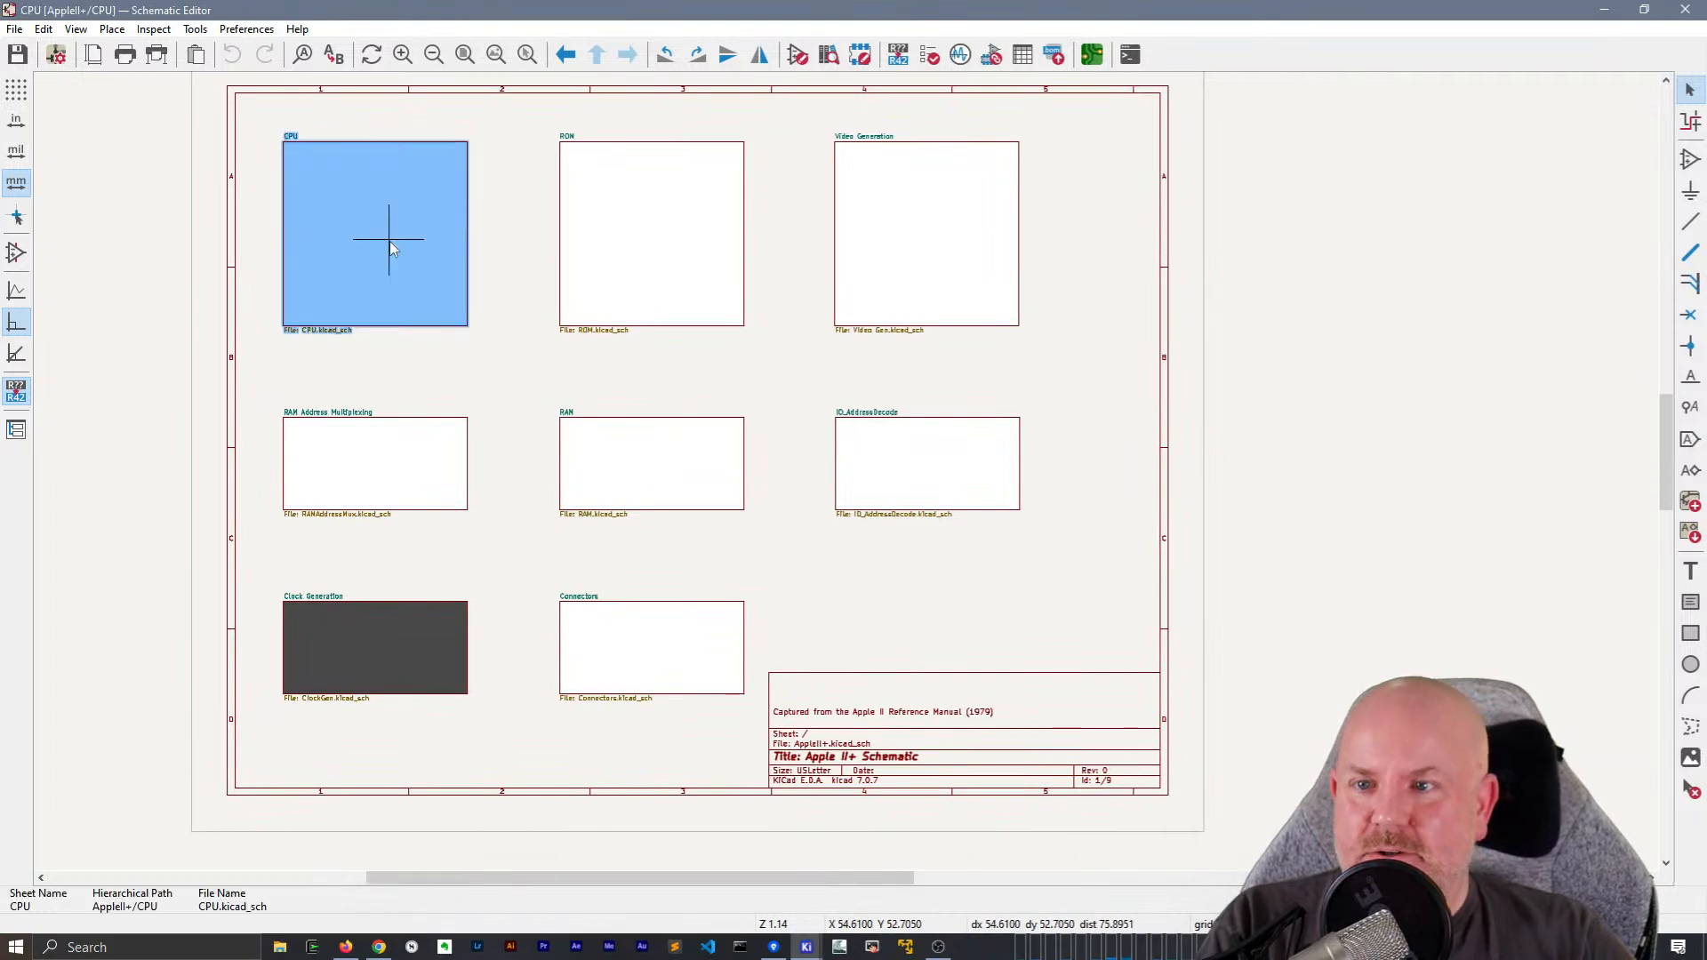
double_click(389, 248)
Examine the DMA global label feeding the input of inverter C11F on the CPU sheet
scroll(267, 396, up, 3)
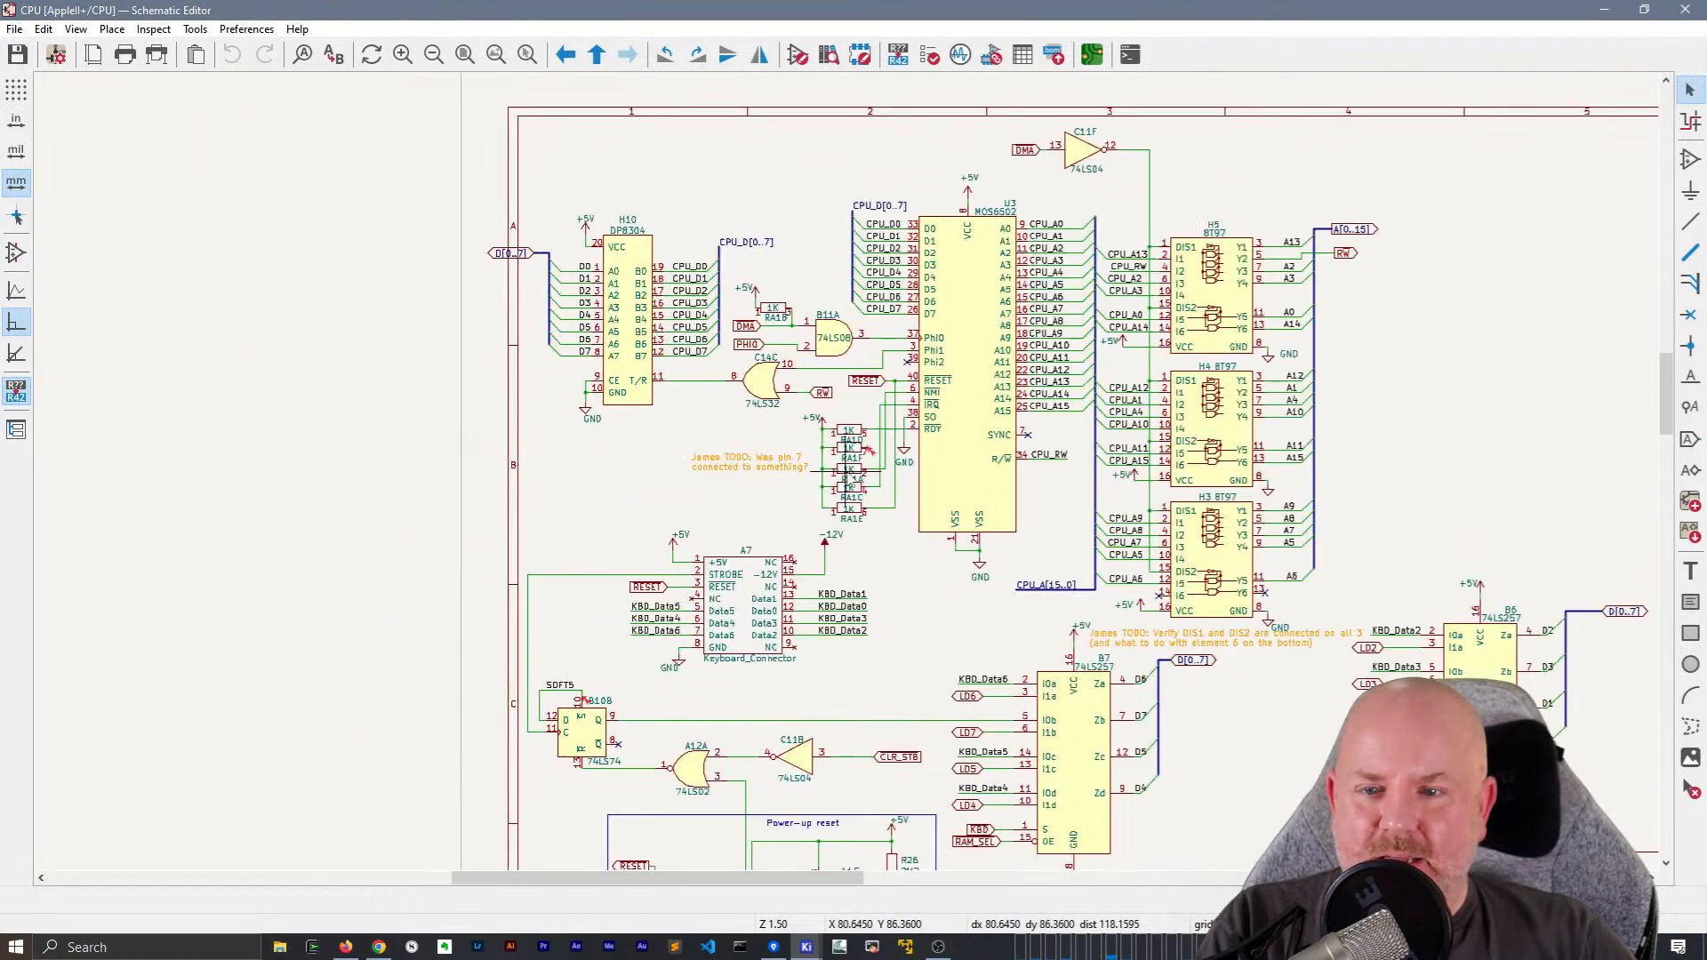
middle_drag(616, 397, 514, 342)
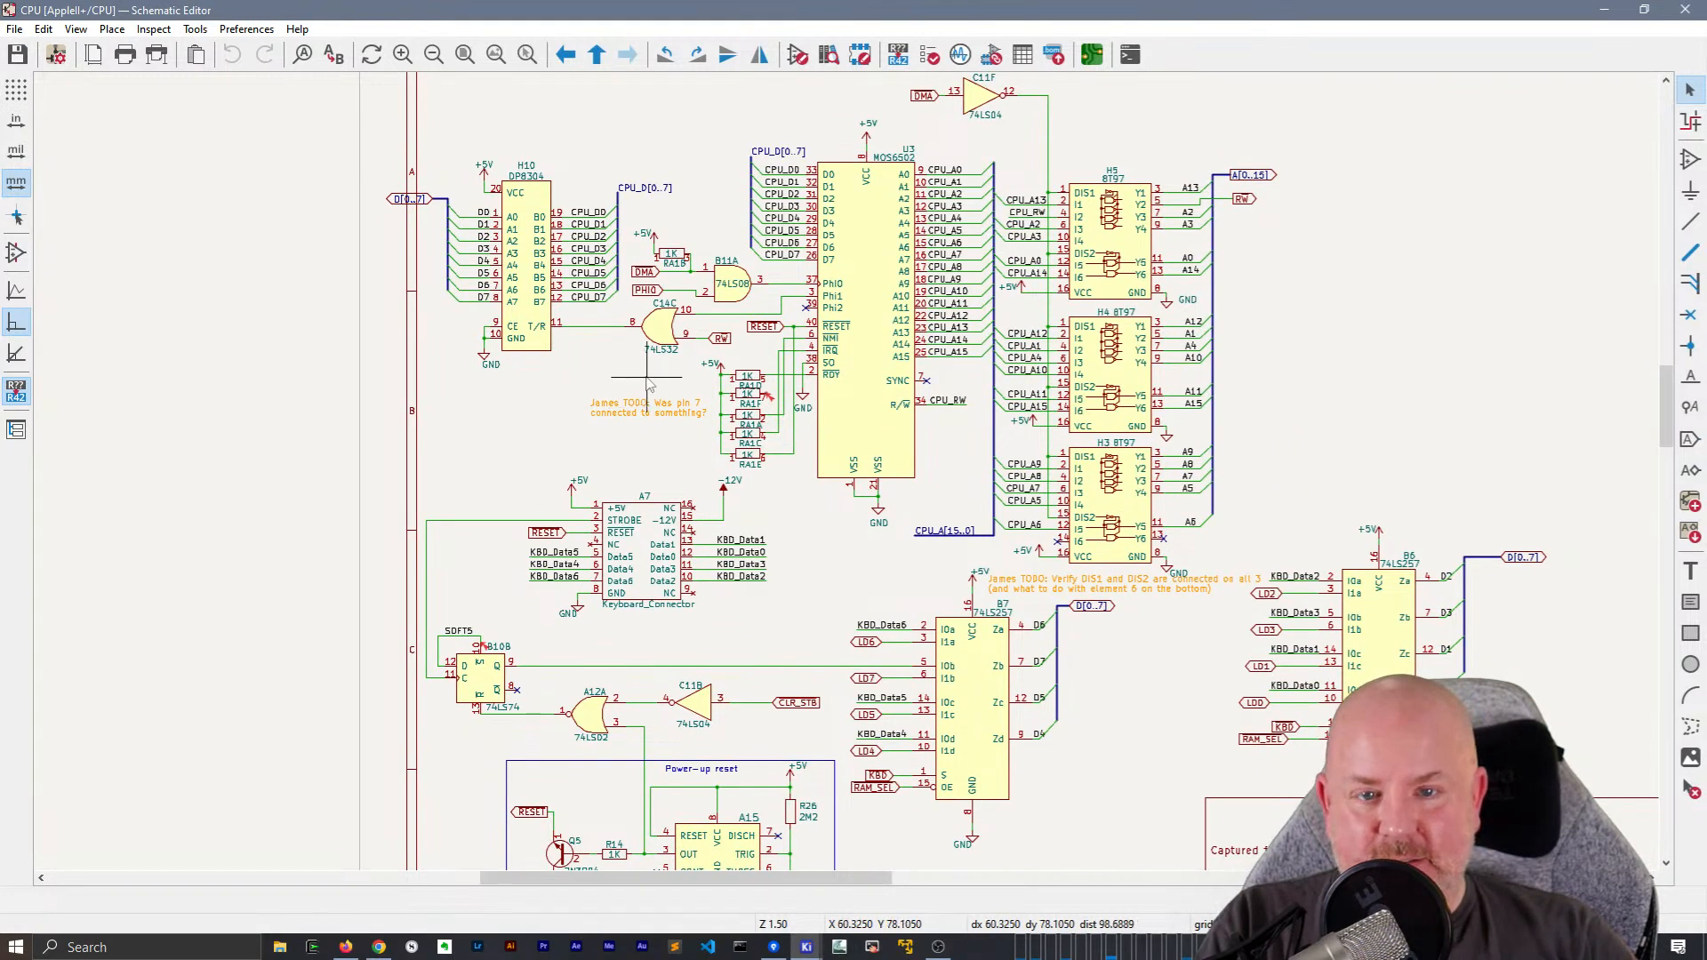
scroll(648, 385, down, 2)
scroll(782, 498, up, 6)
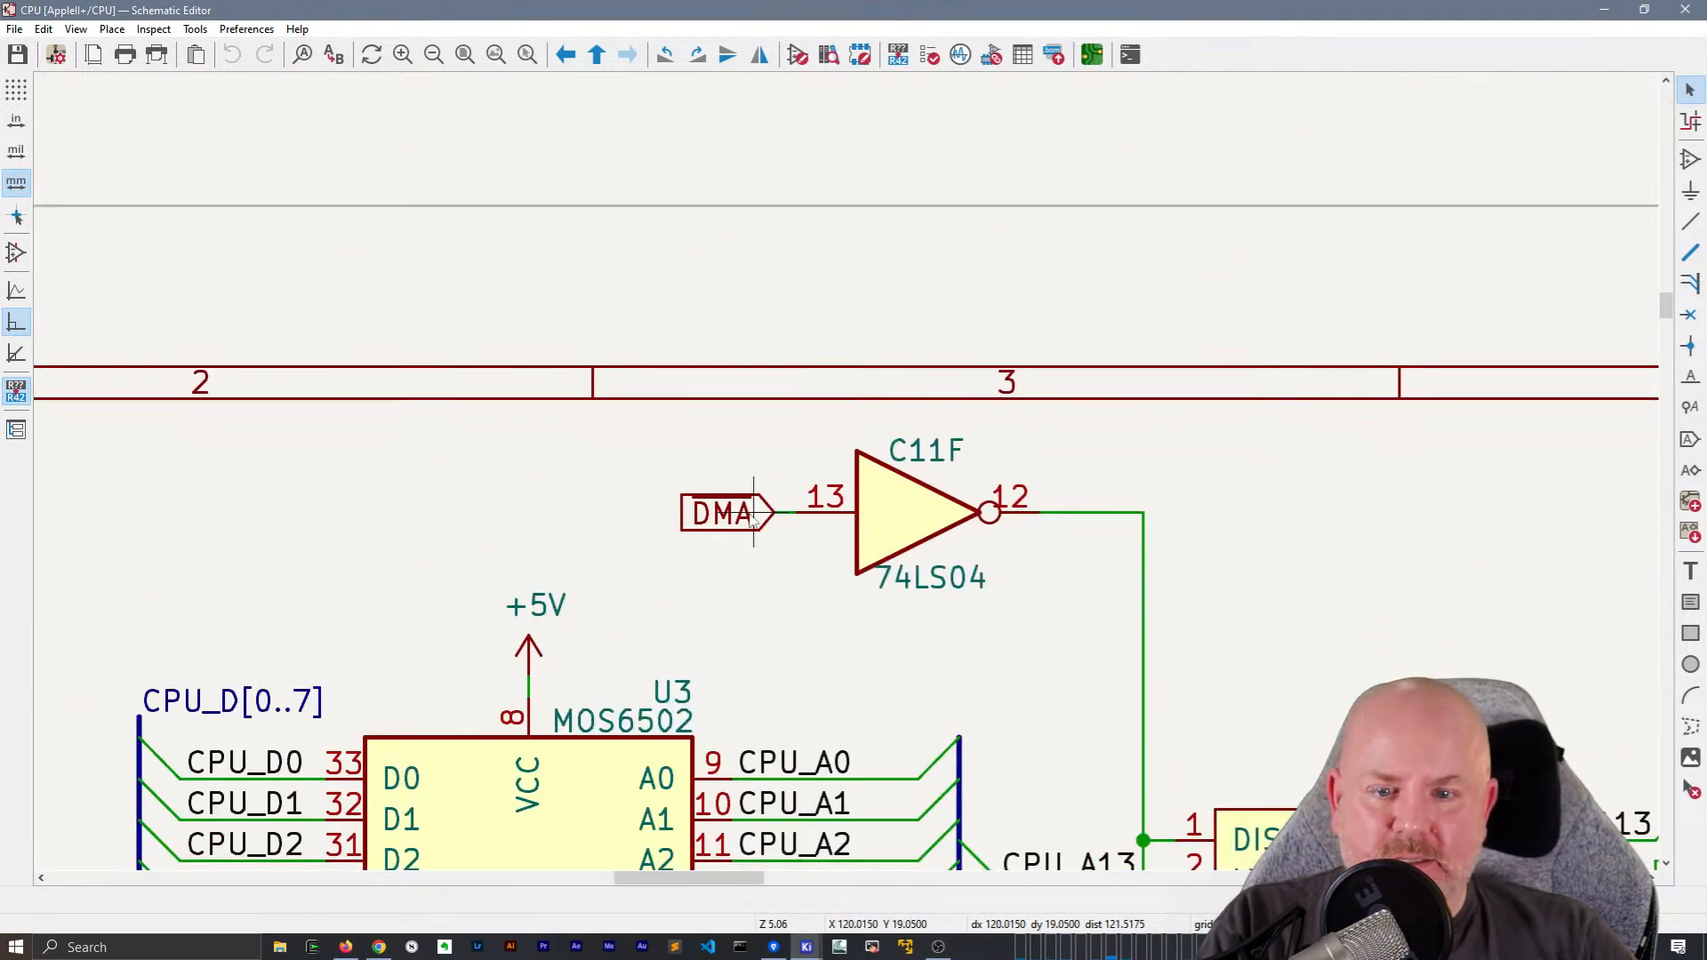
click(753, 514)
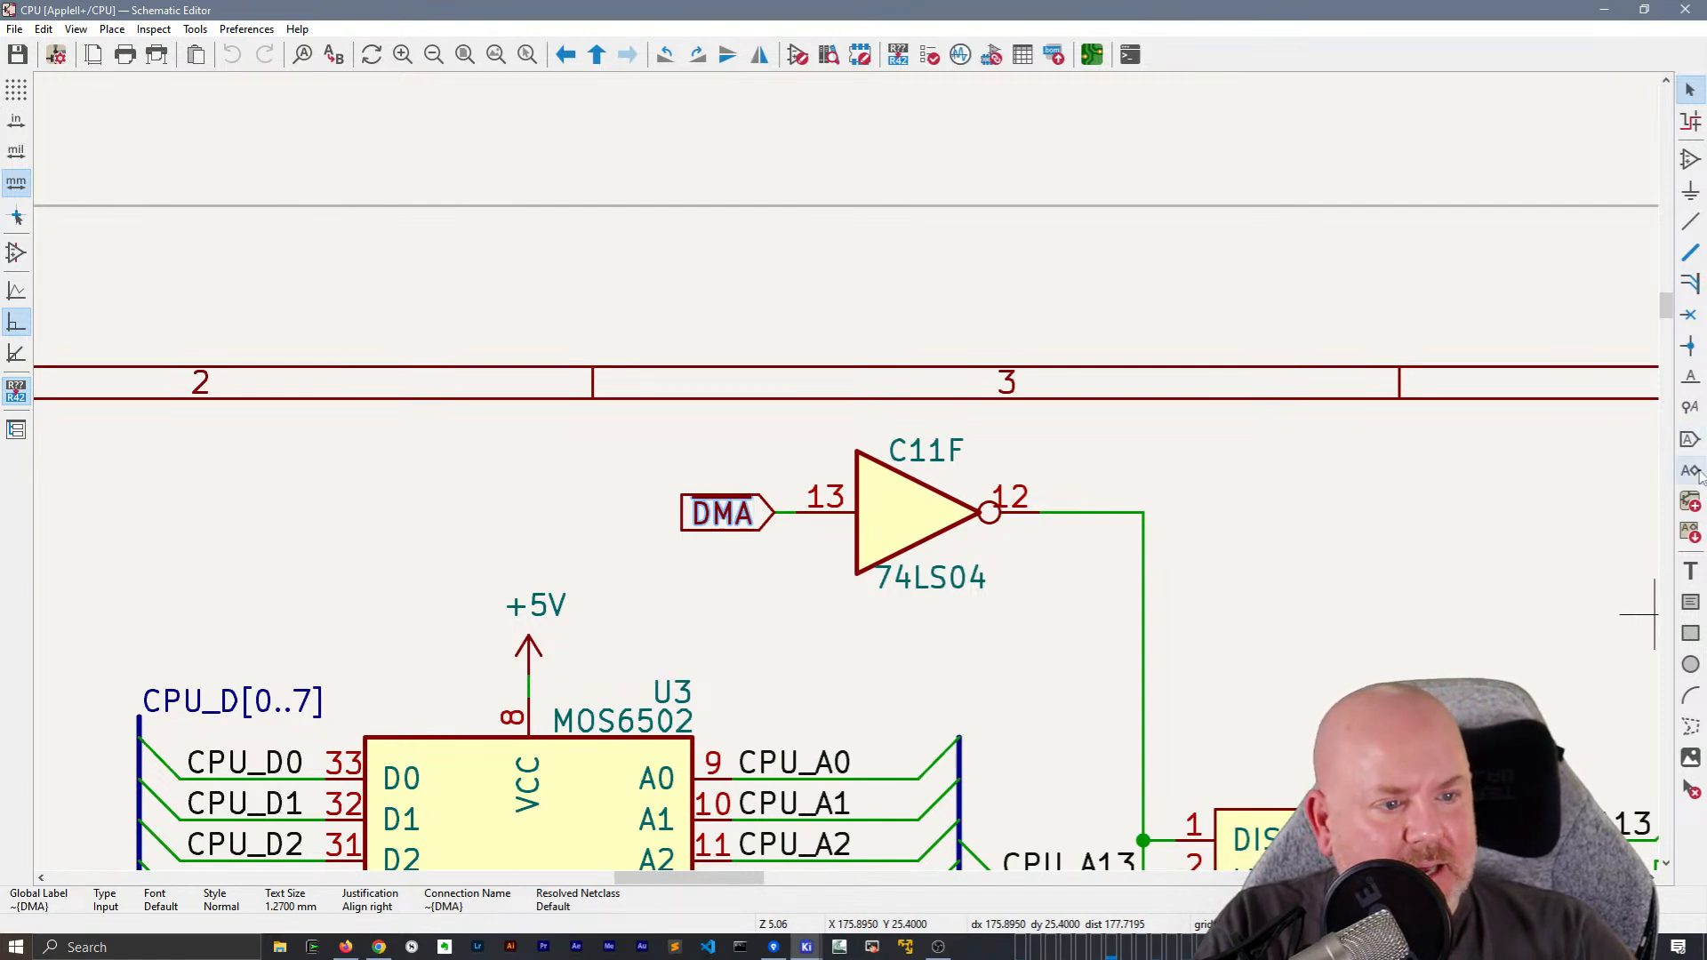
Place a mirrored hierarchical input label named ~{DMA} just above the DMA global label at inverter C11F
click(618, 451)
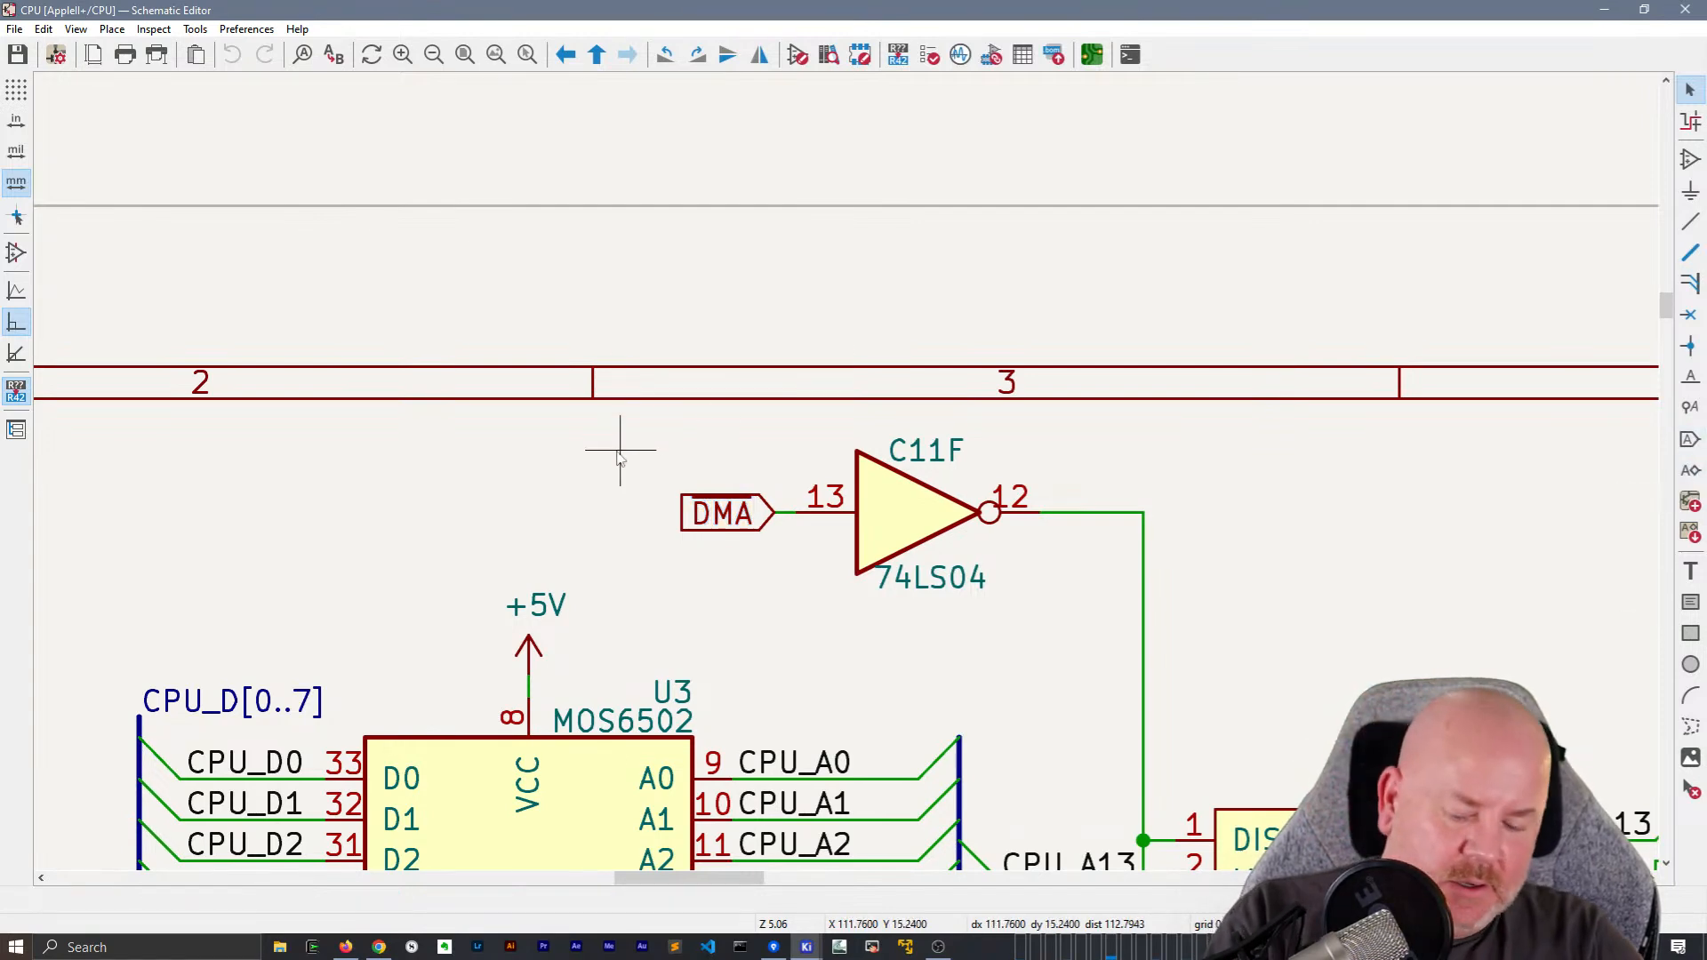
click(620, 457)
text(~{)
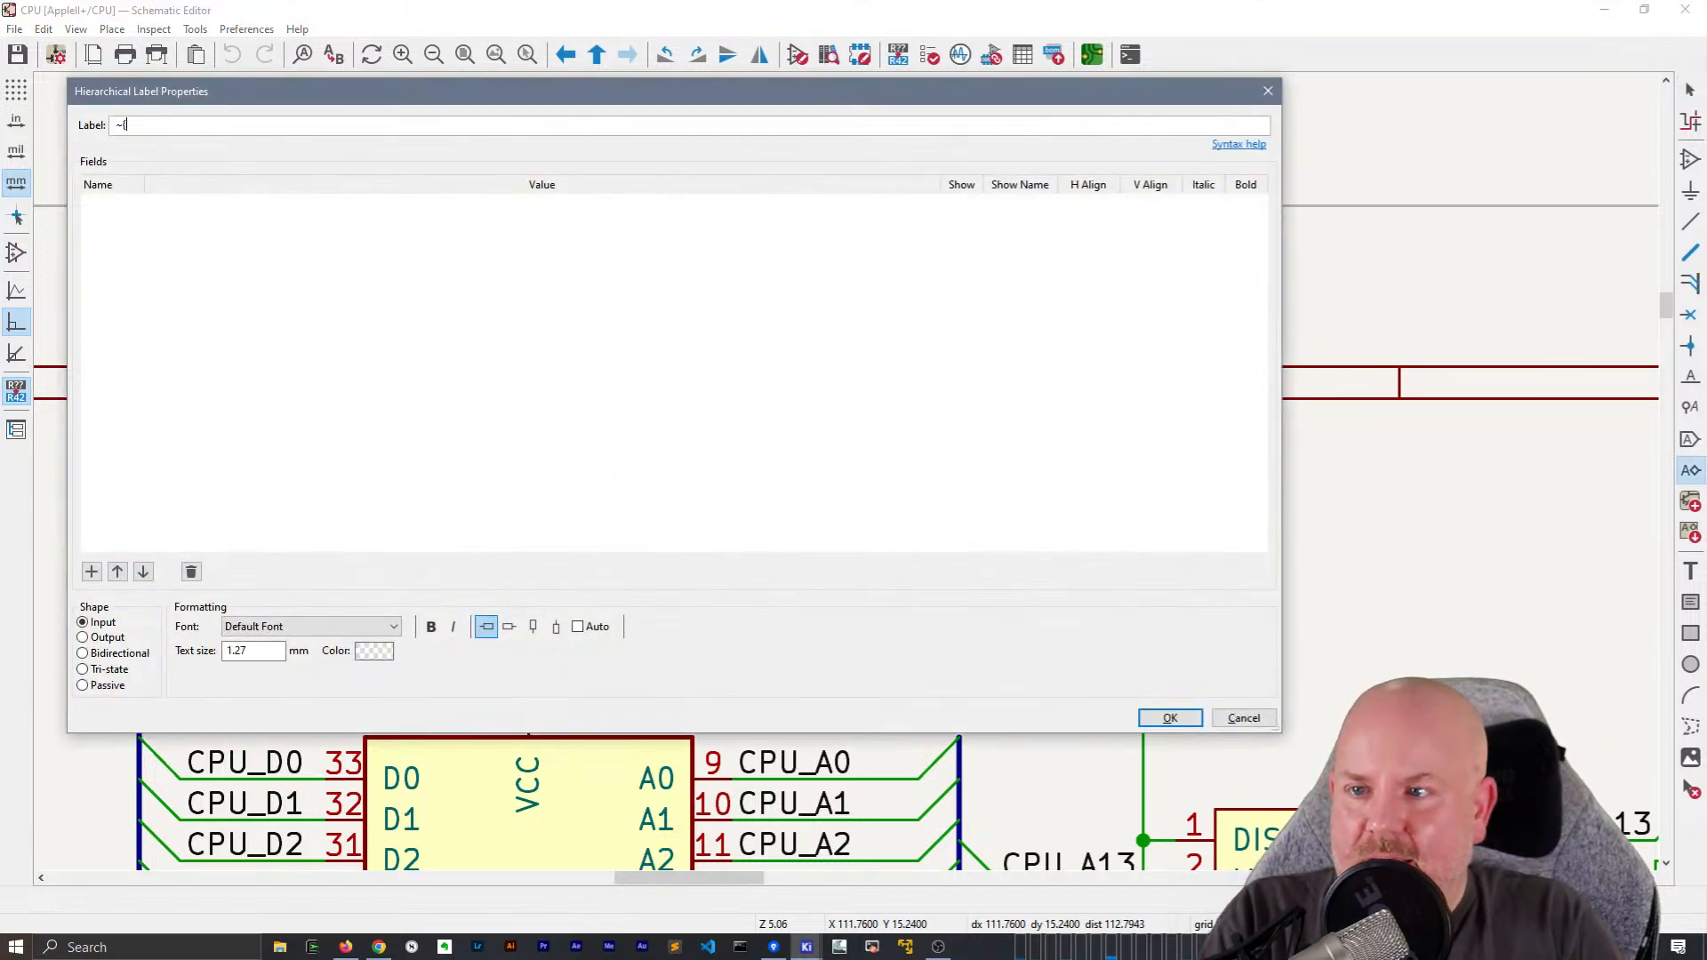
text(DMA})
key(Return)
key(x)
click(743, 461)
key(Escape)
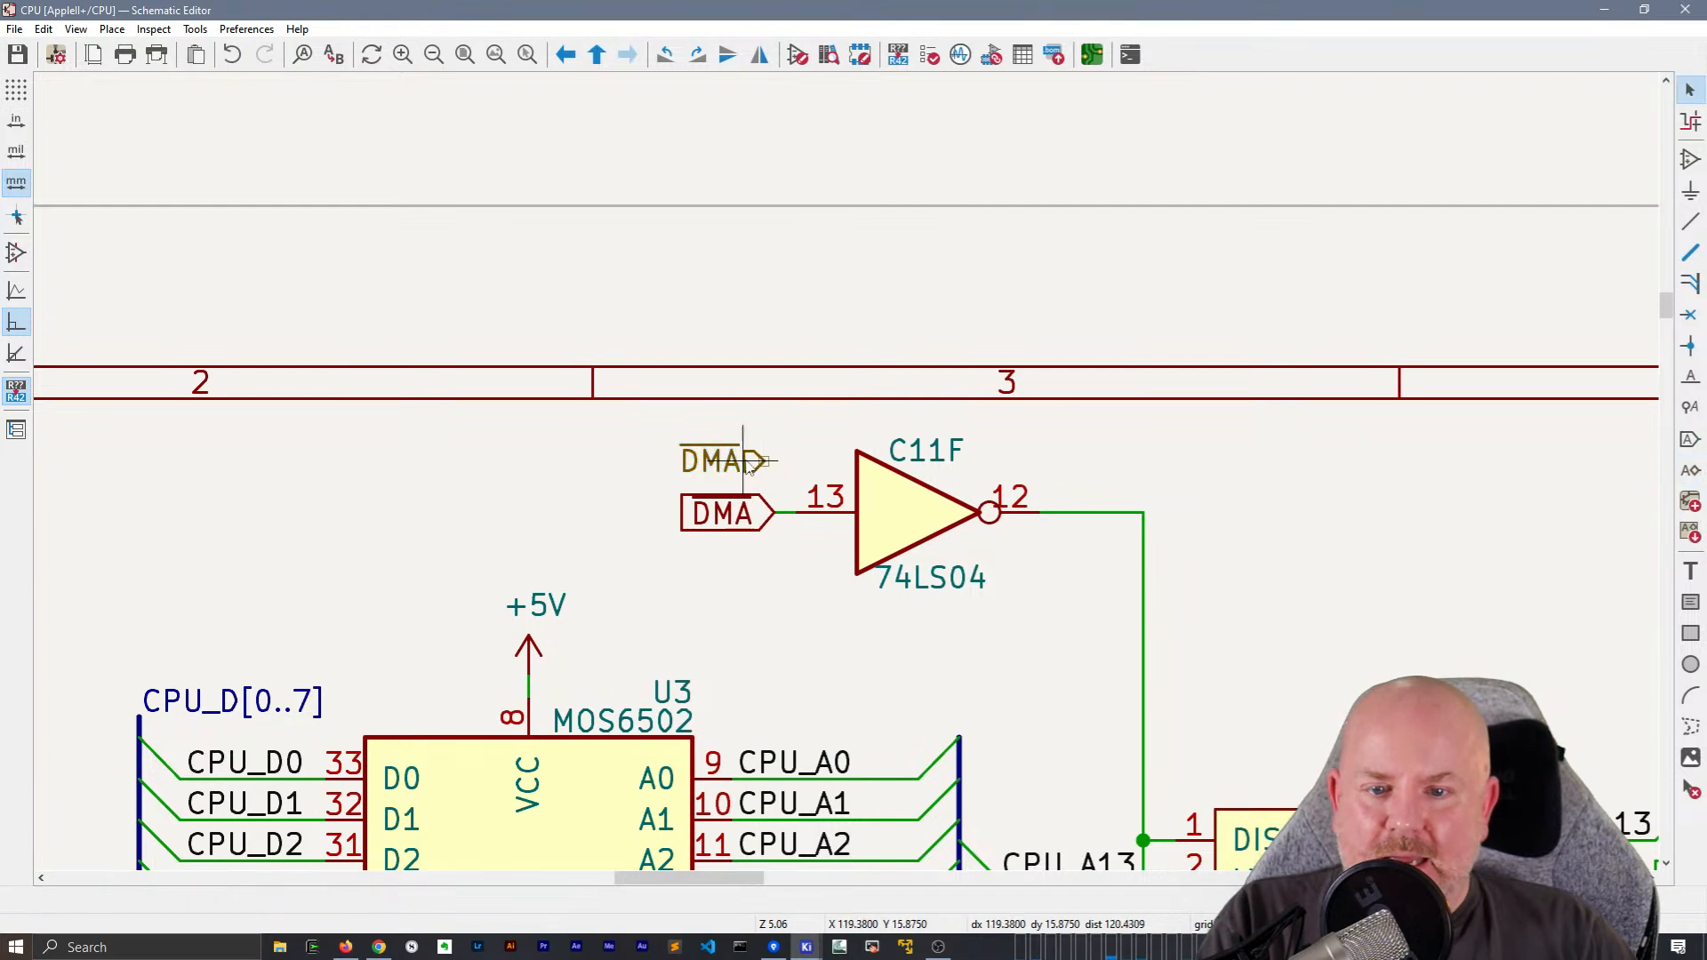
Check the new hierarchical label's properties without changing them, and select the DMA global label below for comparison
click(755, 469)
double_click(755, 469)
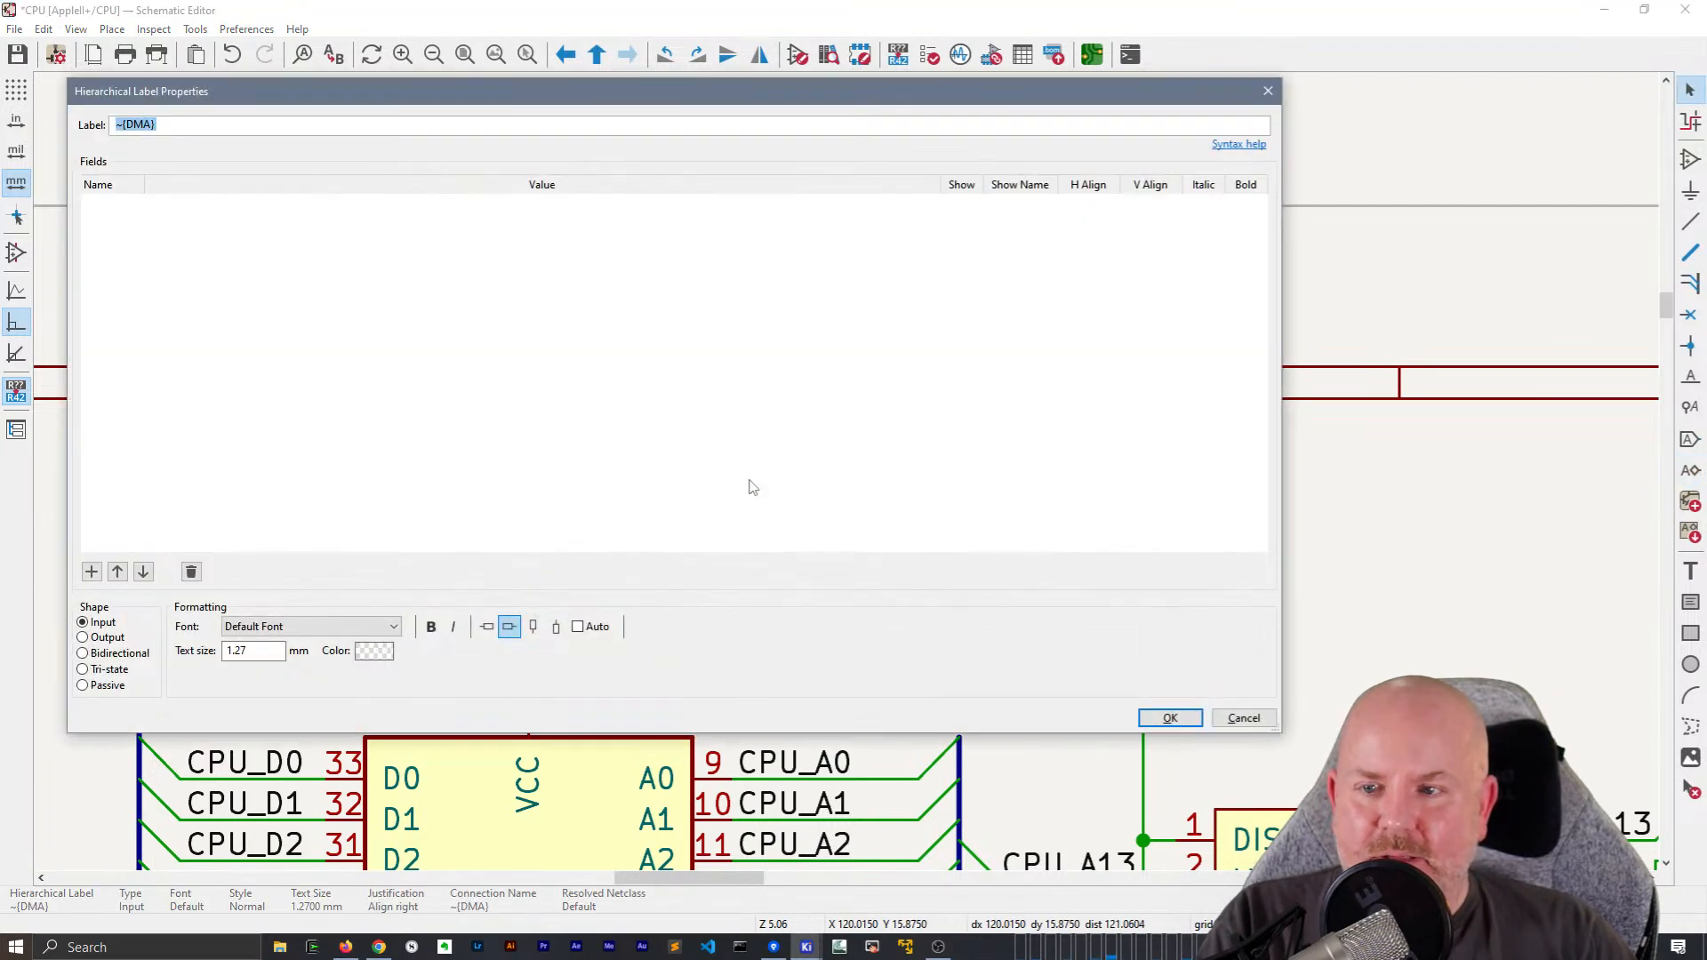
key(Escape)
click(725, 531)
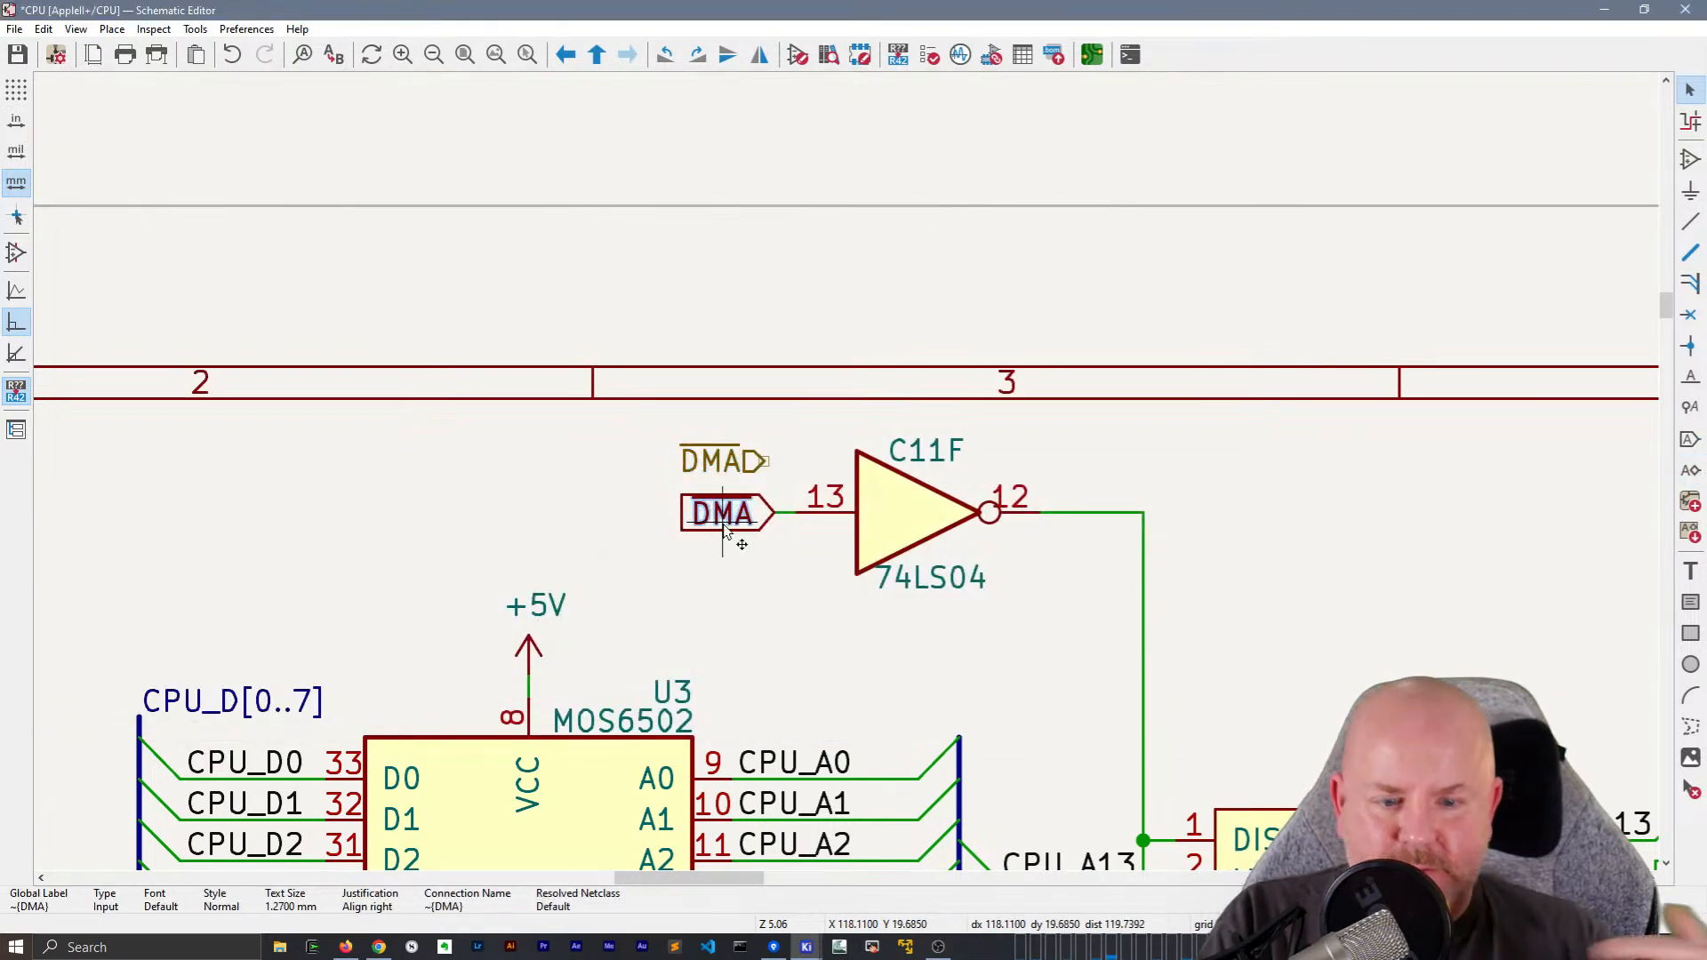
Delete the DMA global label and move the ~{DMA} hierarchical label onto the input wire of inverter C11F
key(Delete)
click(703, 463)
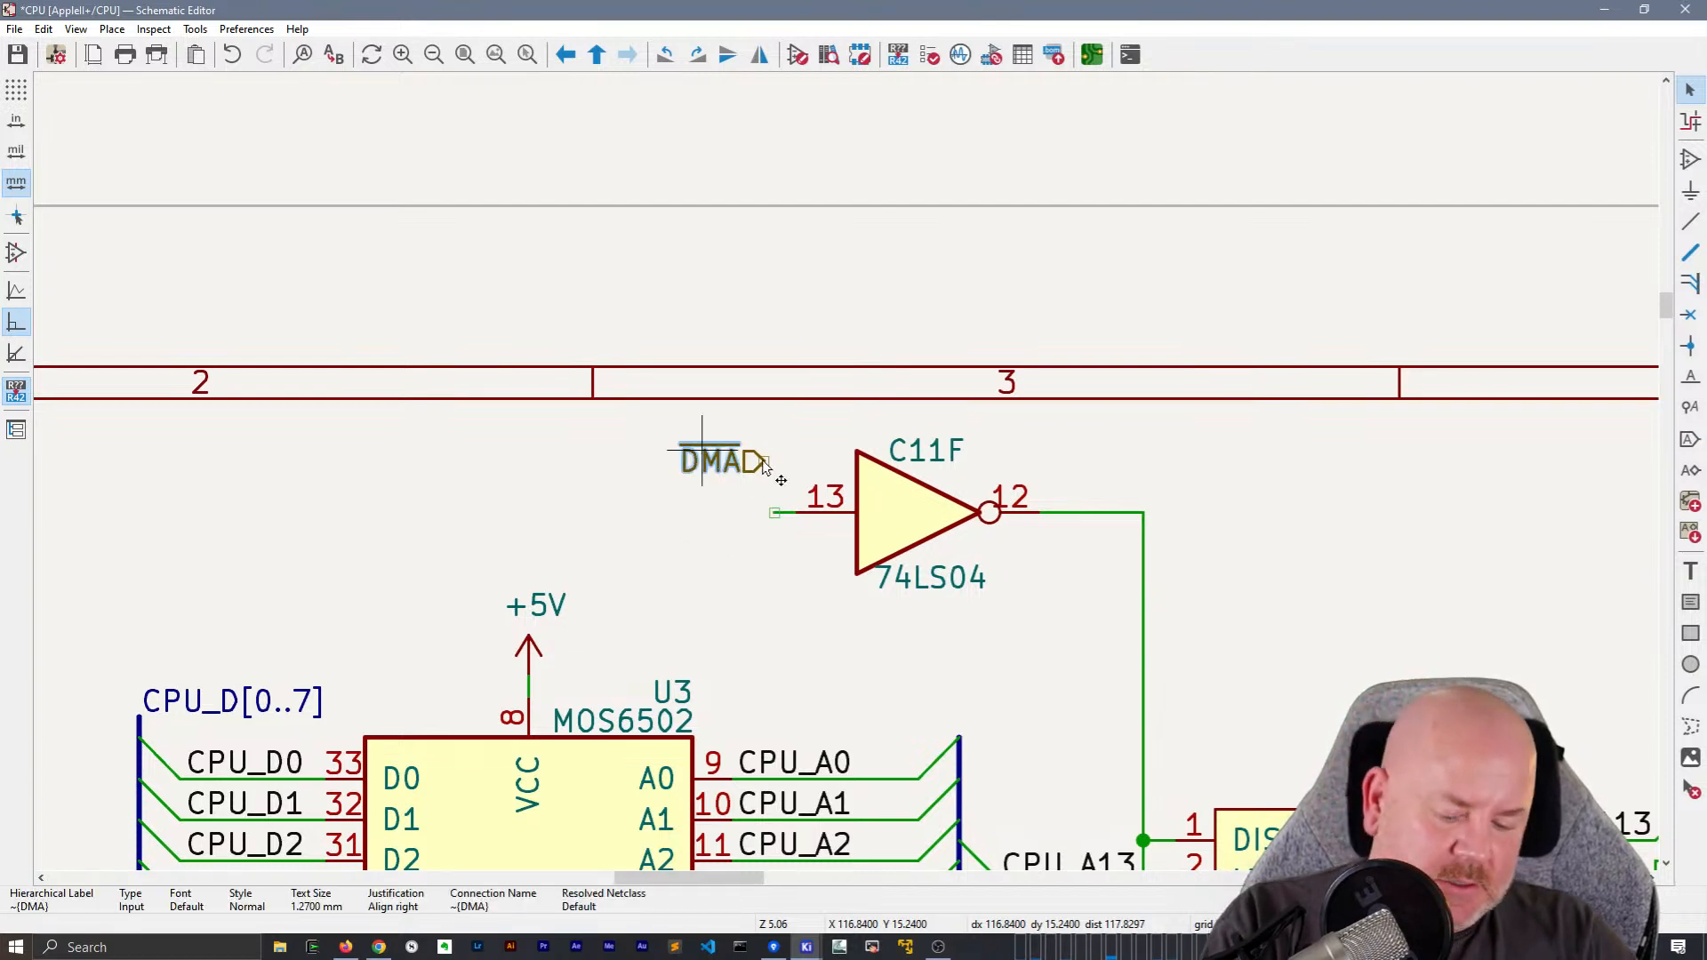
drag(702, 463, 712, 513)
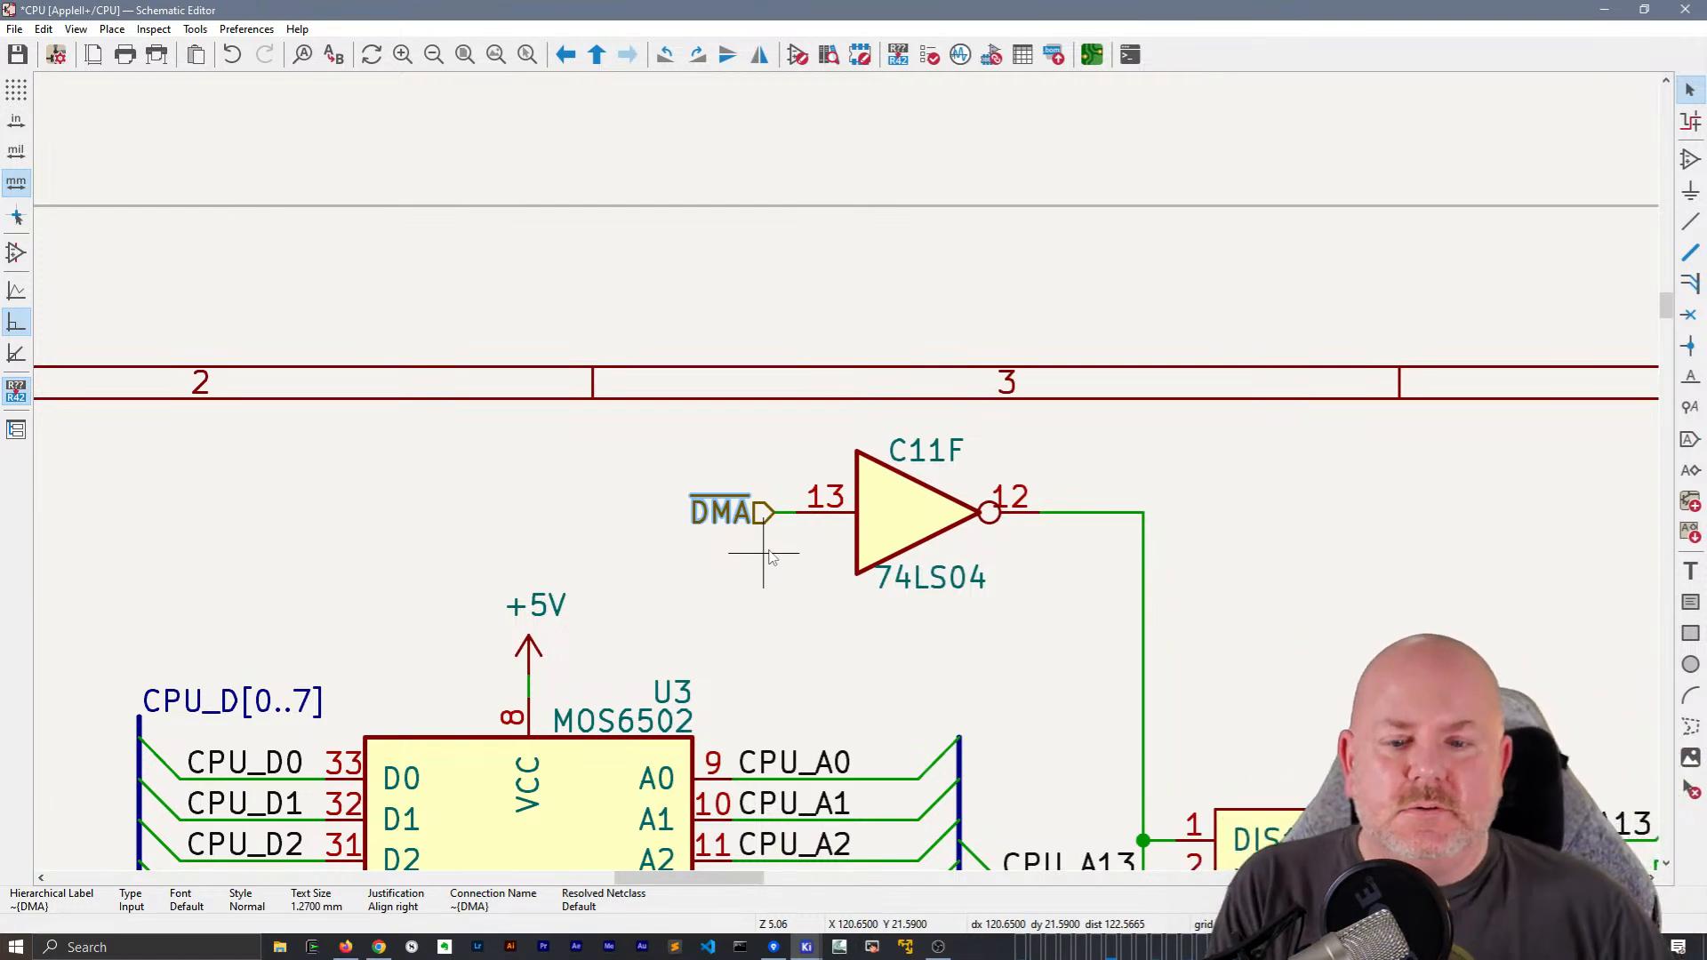
Place a hierarchical output label named R~{W} beside the RW global label on the wire from H5's Y2 output
scroll(782, 547, down, 4)
scroll(656, 350, up, 1)
middle_drag(656, 349, 745, 264)
middle_drag(582, 257, 403, 216)
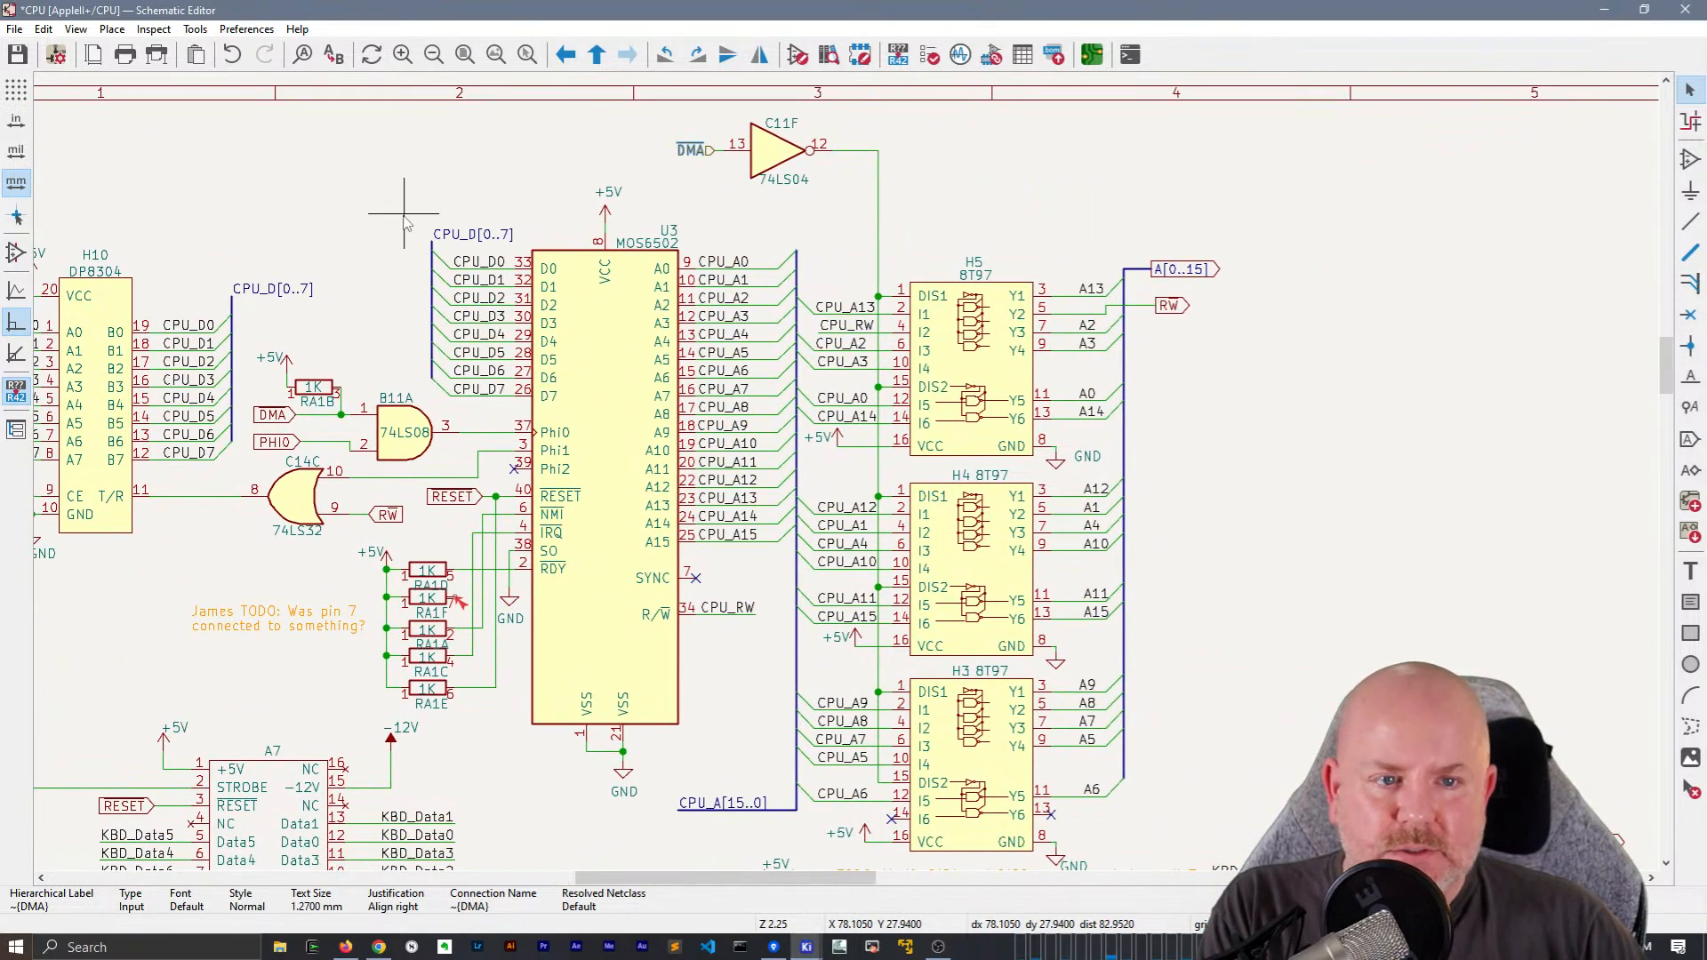
scroll(1192, 305, up, 3)
click(707, 485)
click(764, 490)
key(h)
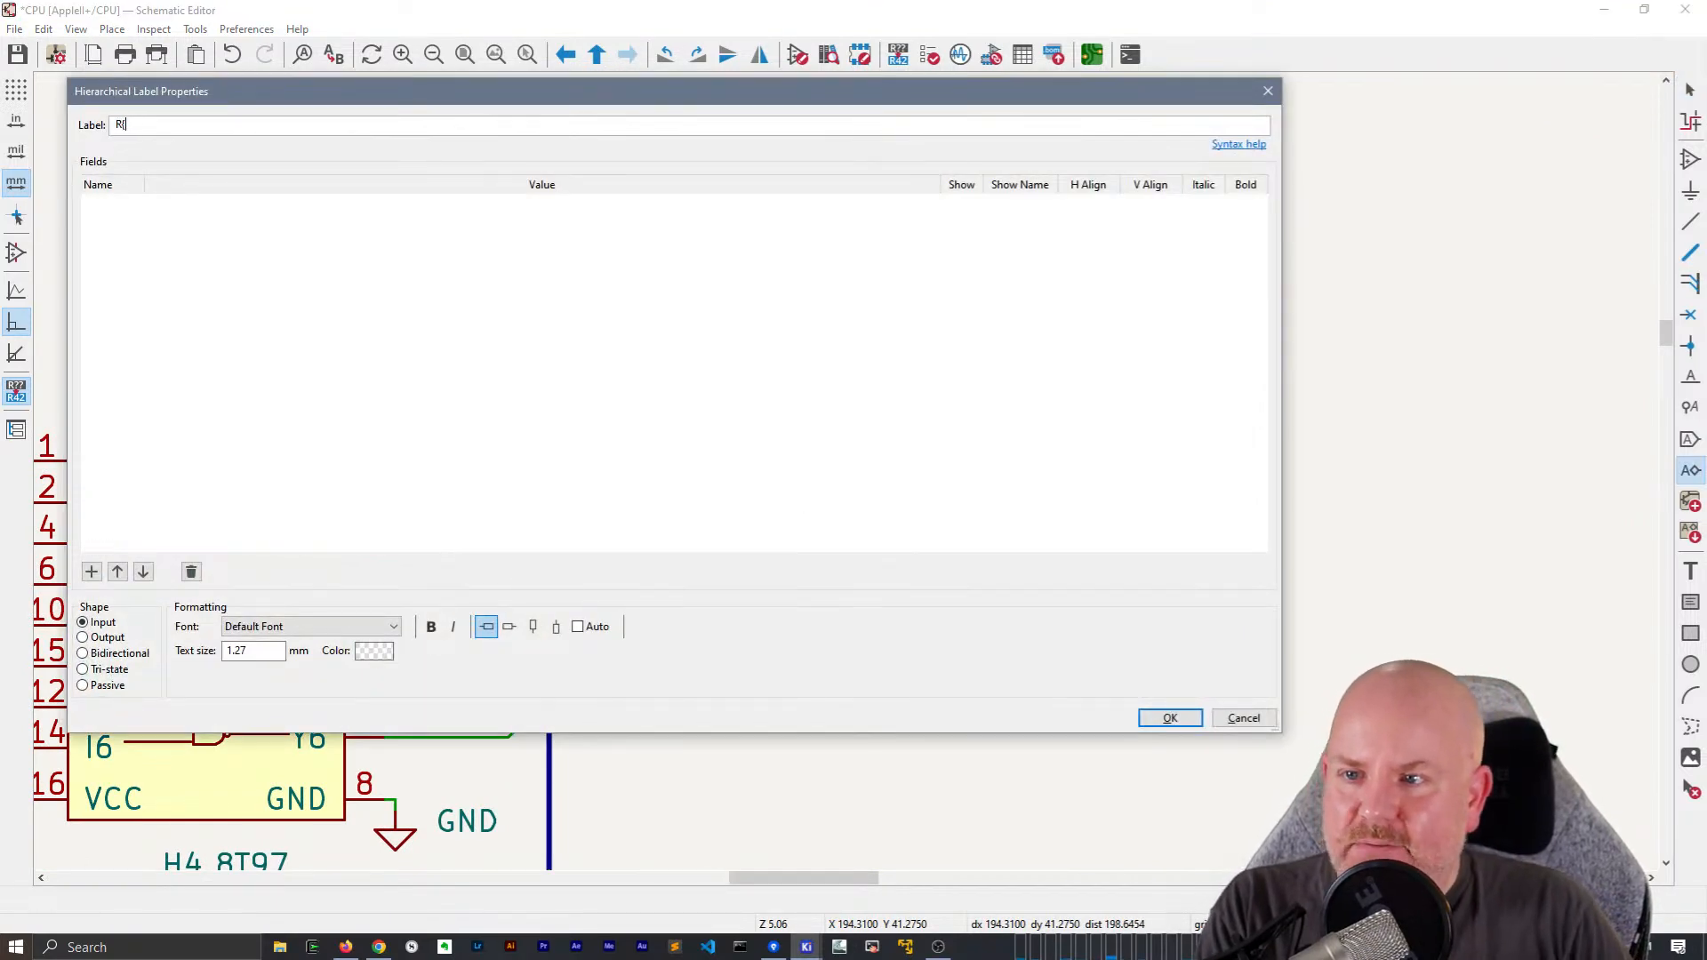
text(R~{W)
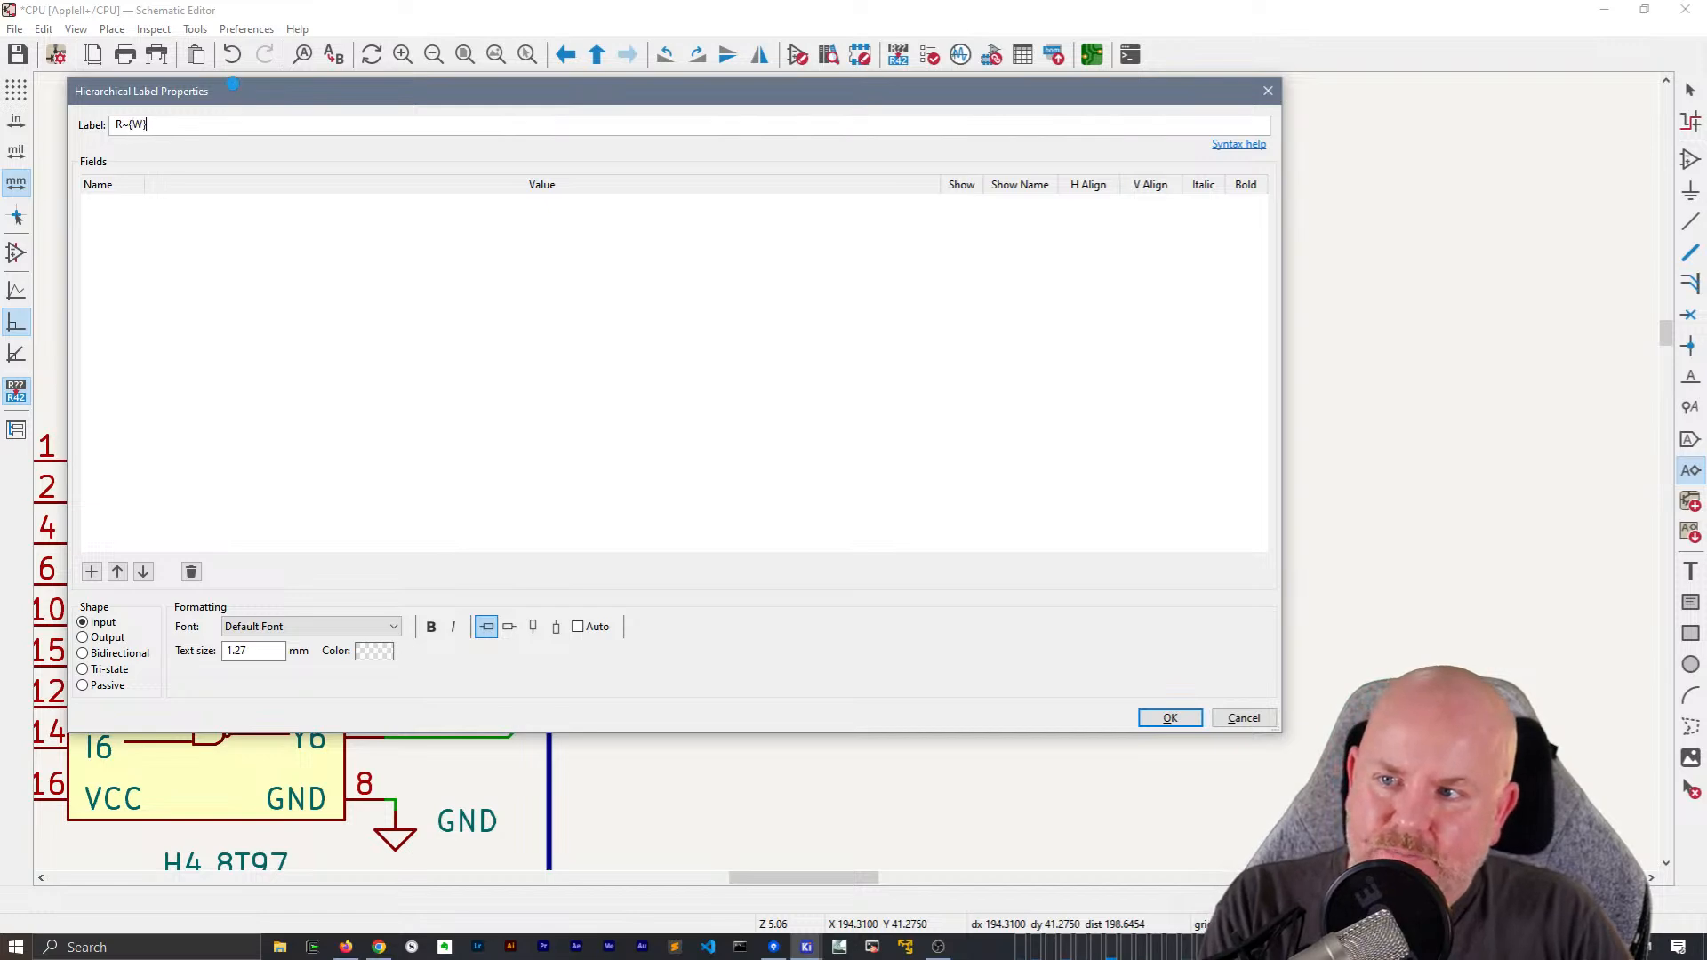
text(})
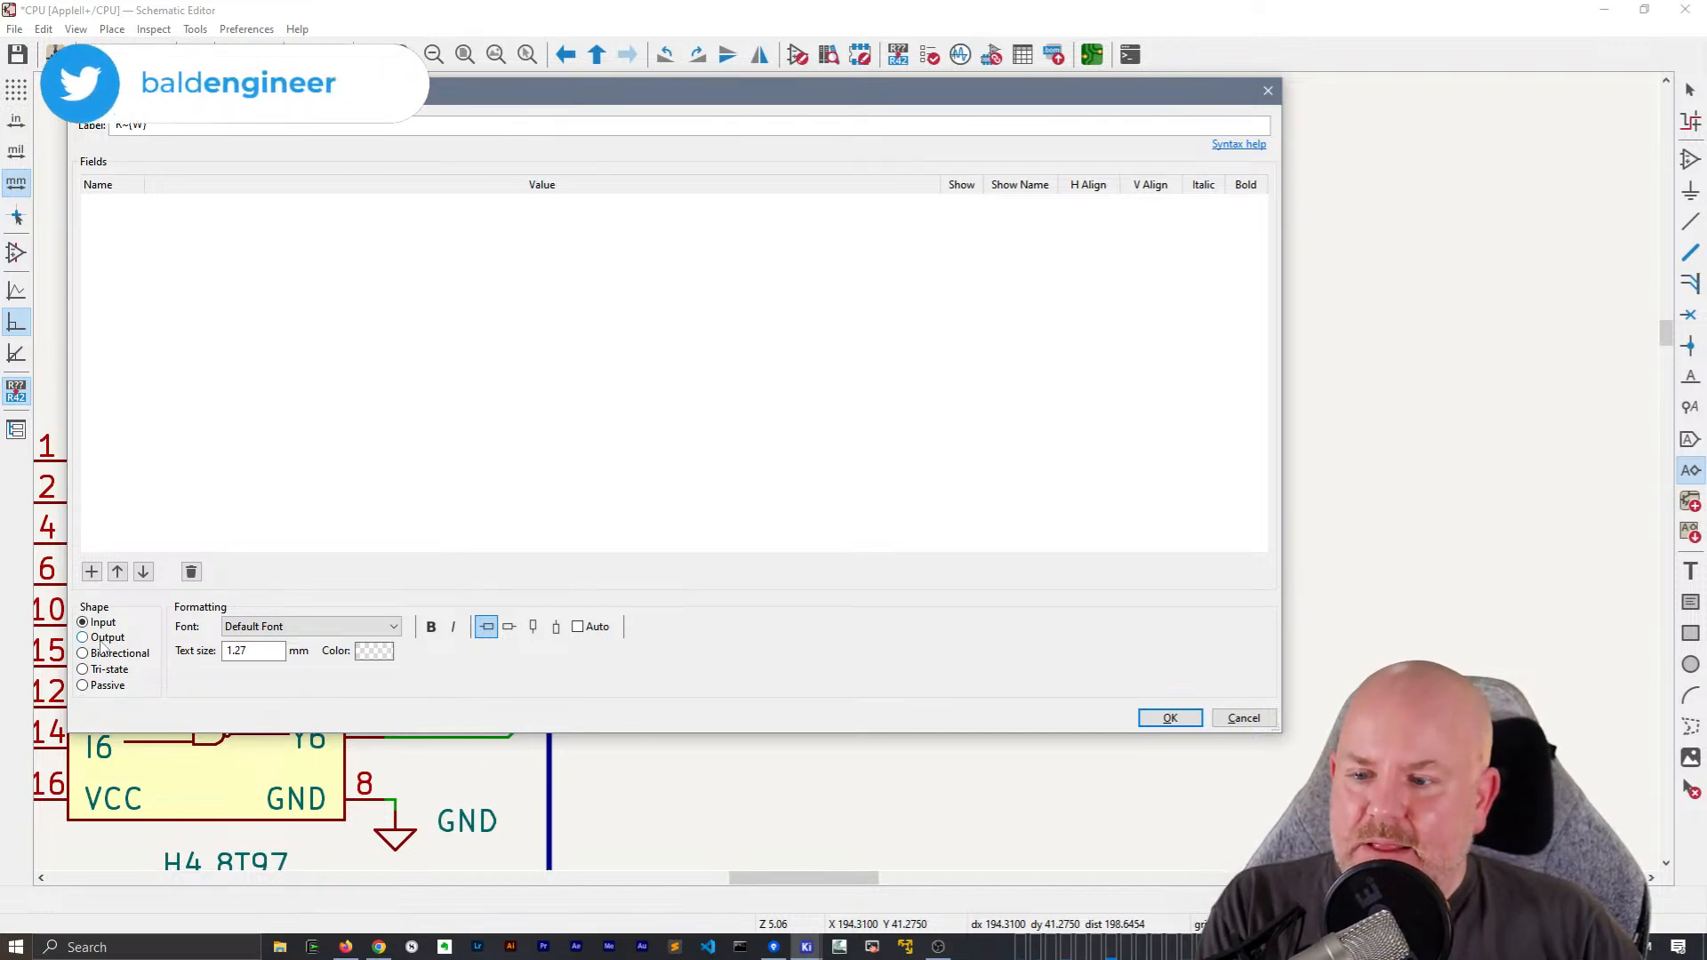
click(1170, 718)
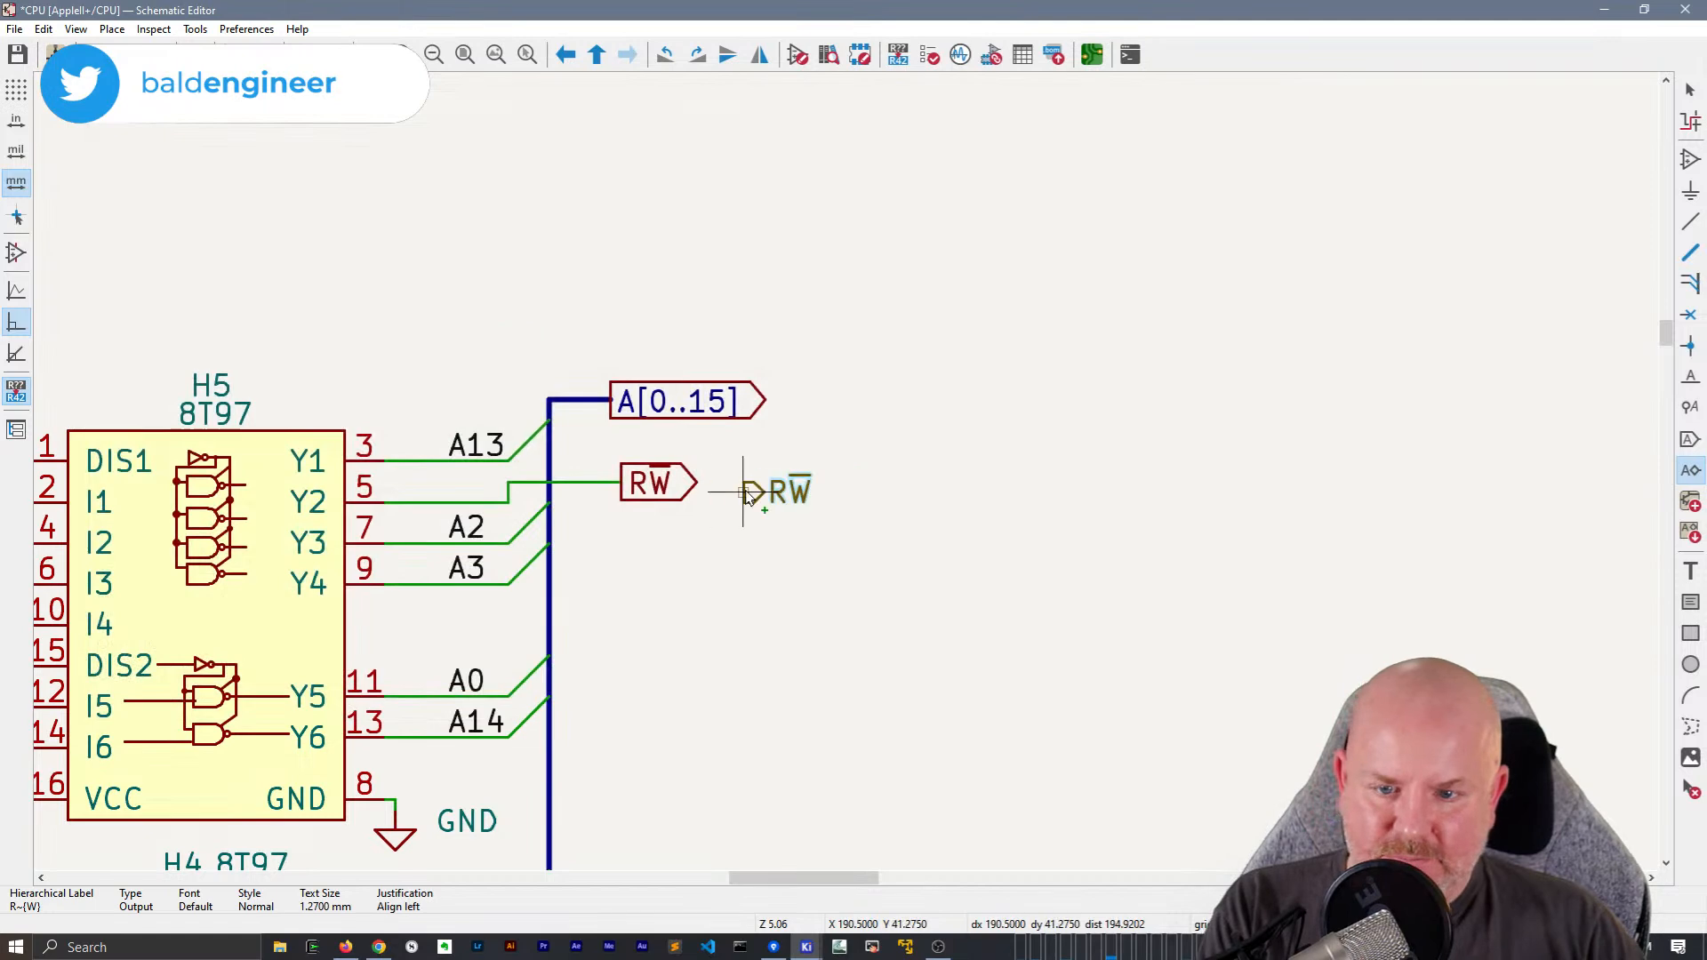
click(763, 492)
key(Escape)
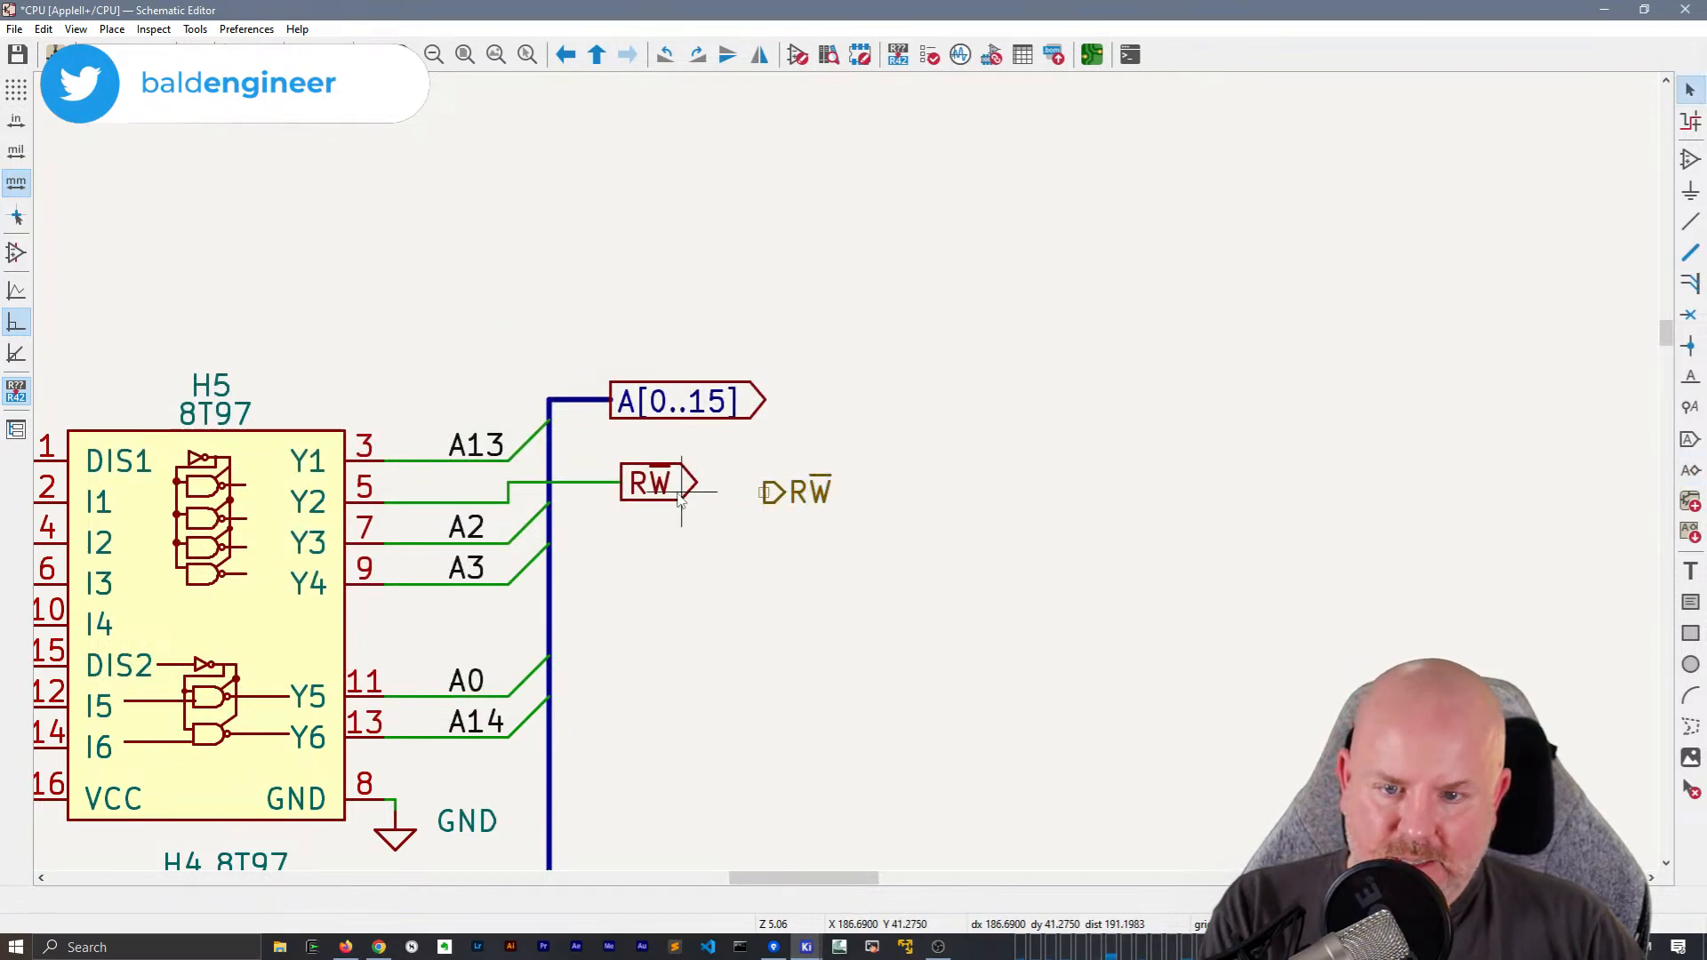
Delete the RW global label at H5 and attach the R~{W} hierarchical label to its wire end
click(680, 498)
key(Delete)
click(786, 502)
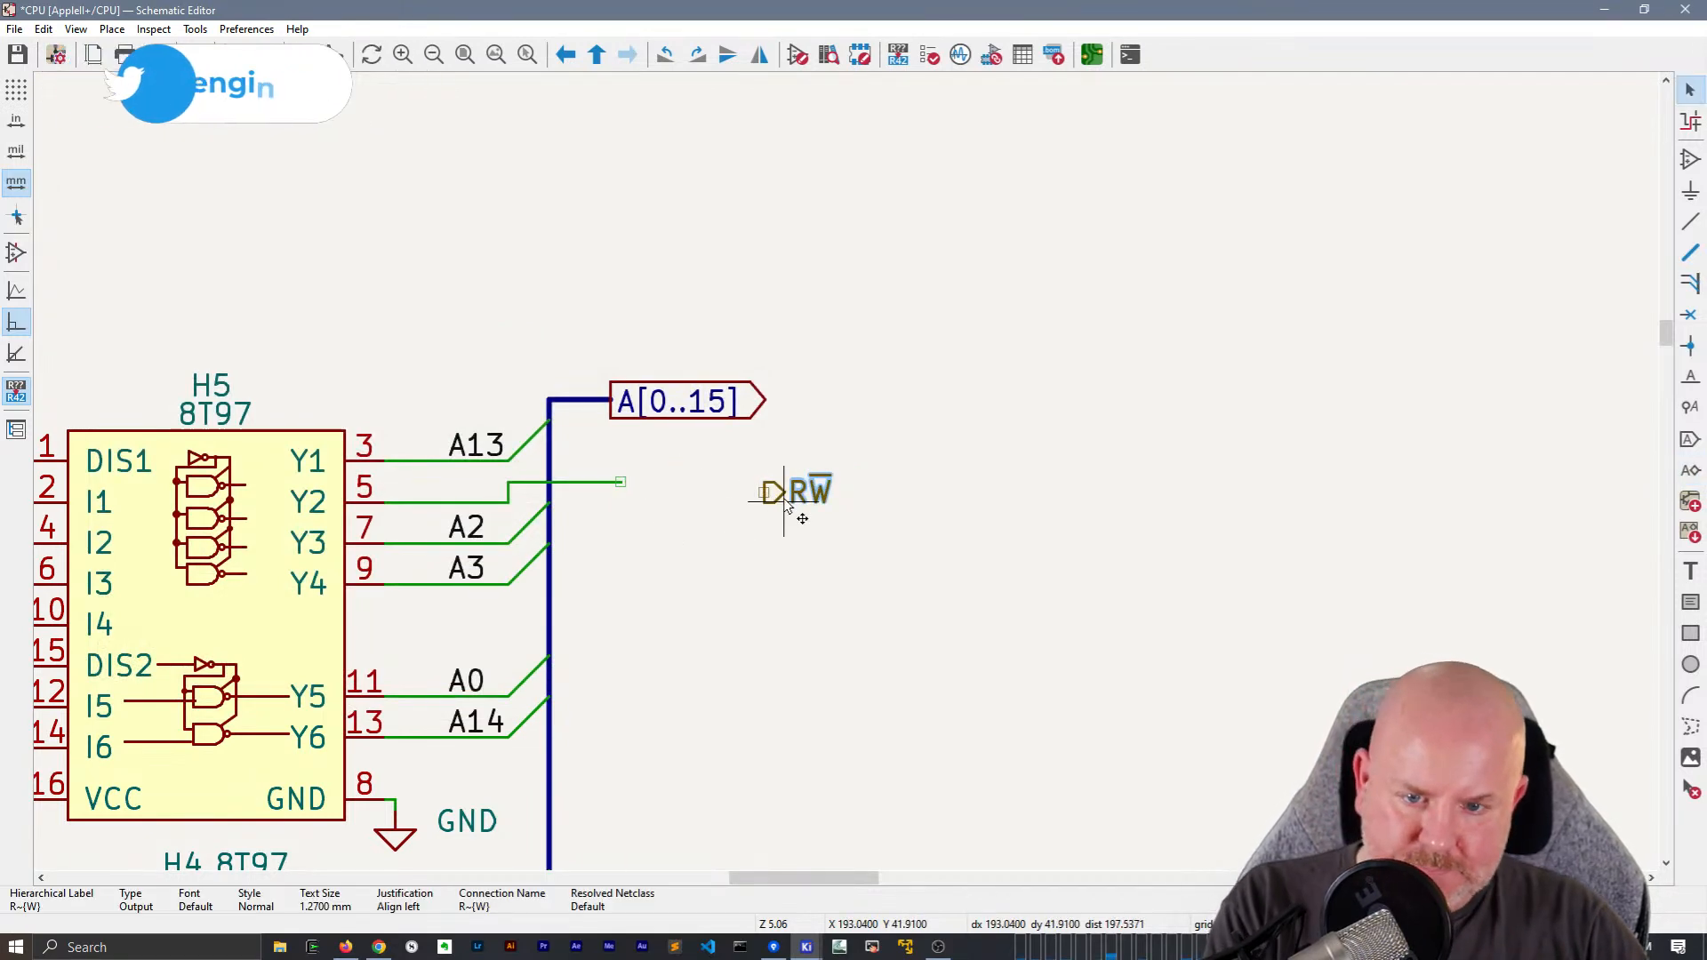
drag(786, 503, 644, 491)
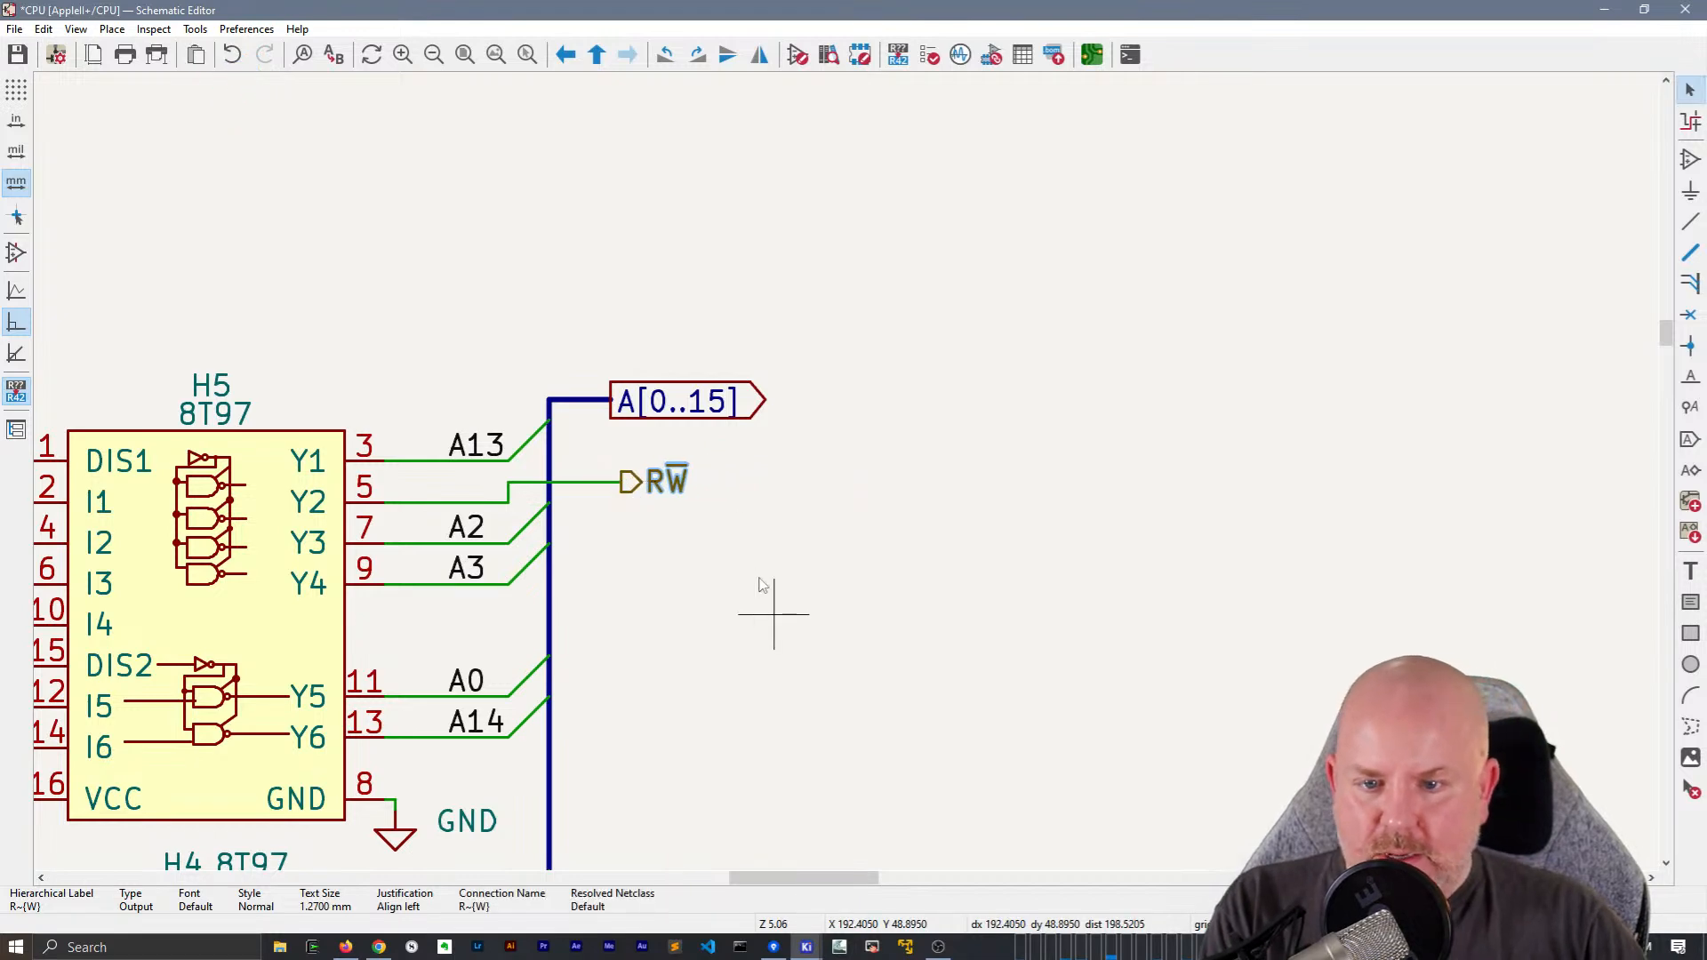
Check the A[0..15] global label's shape and place a hierarchical output label named A[0..15] just above it
double_click(770, 407)
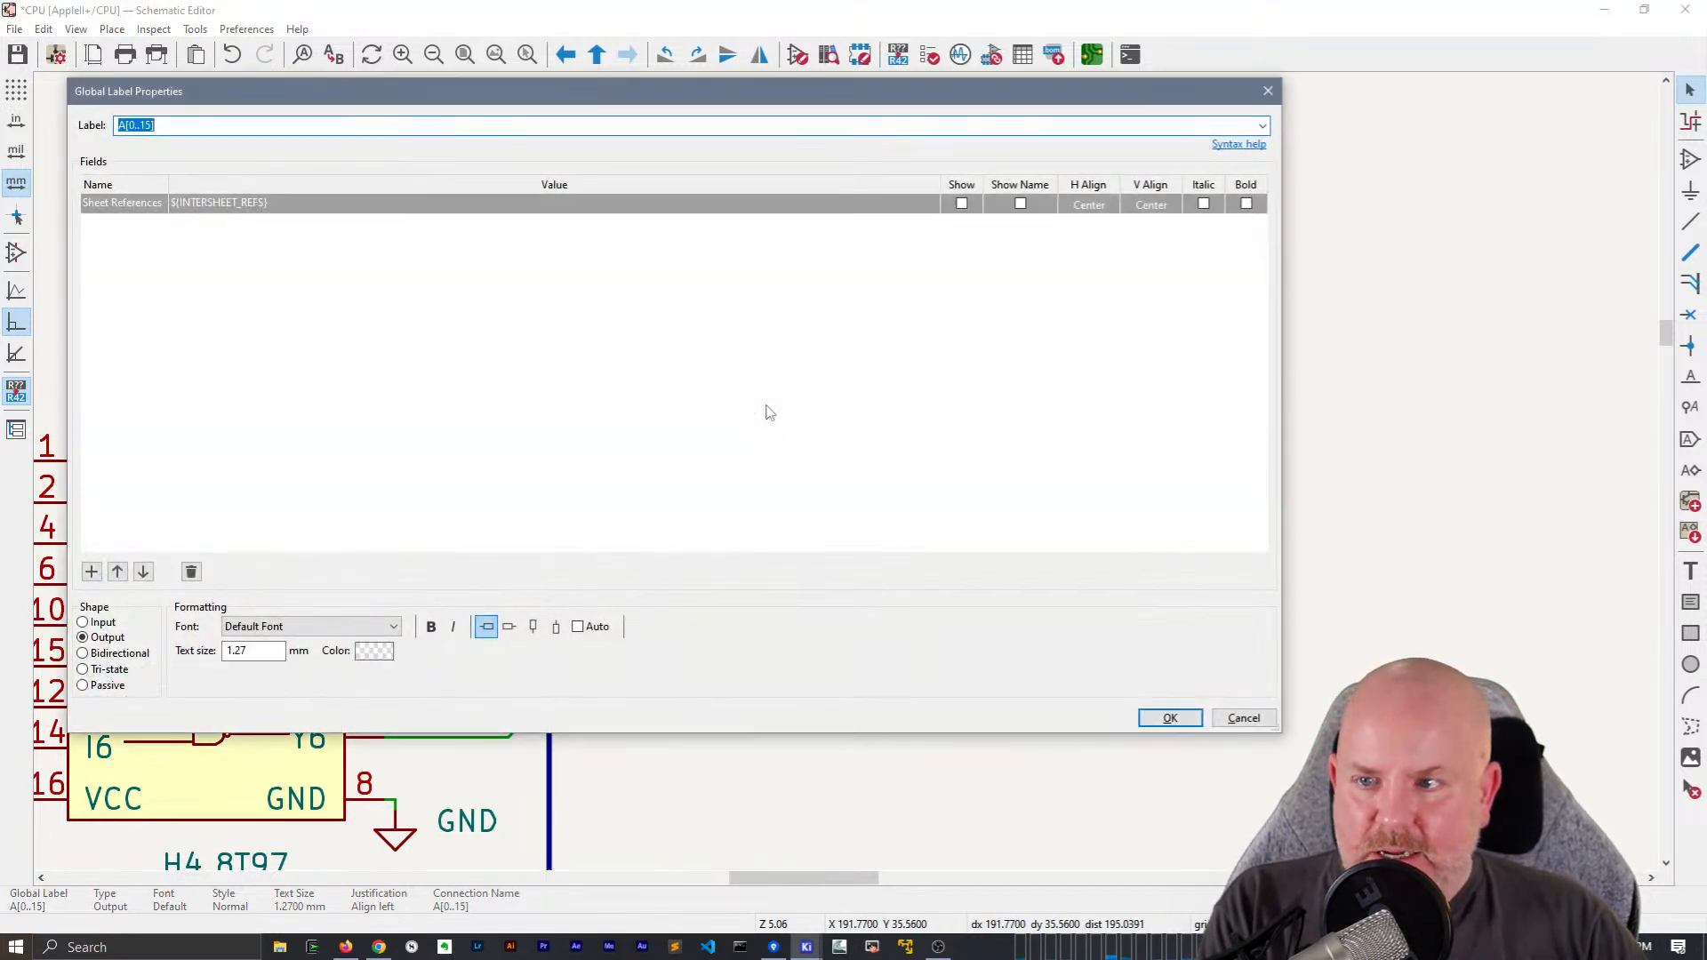
key(Escape)
click(960, 360)
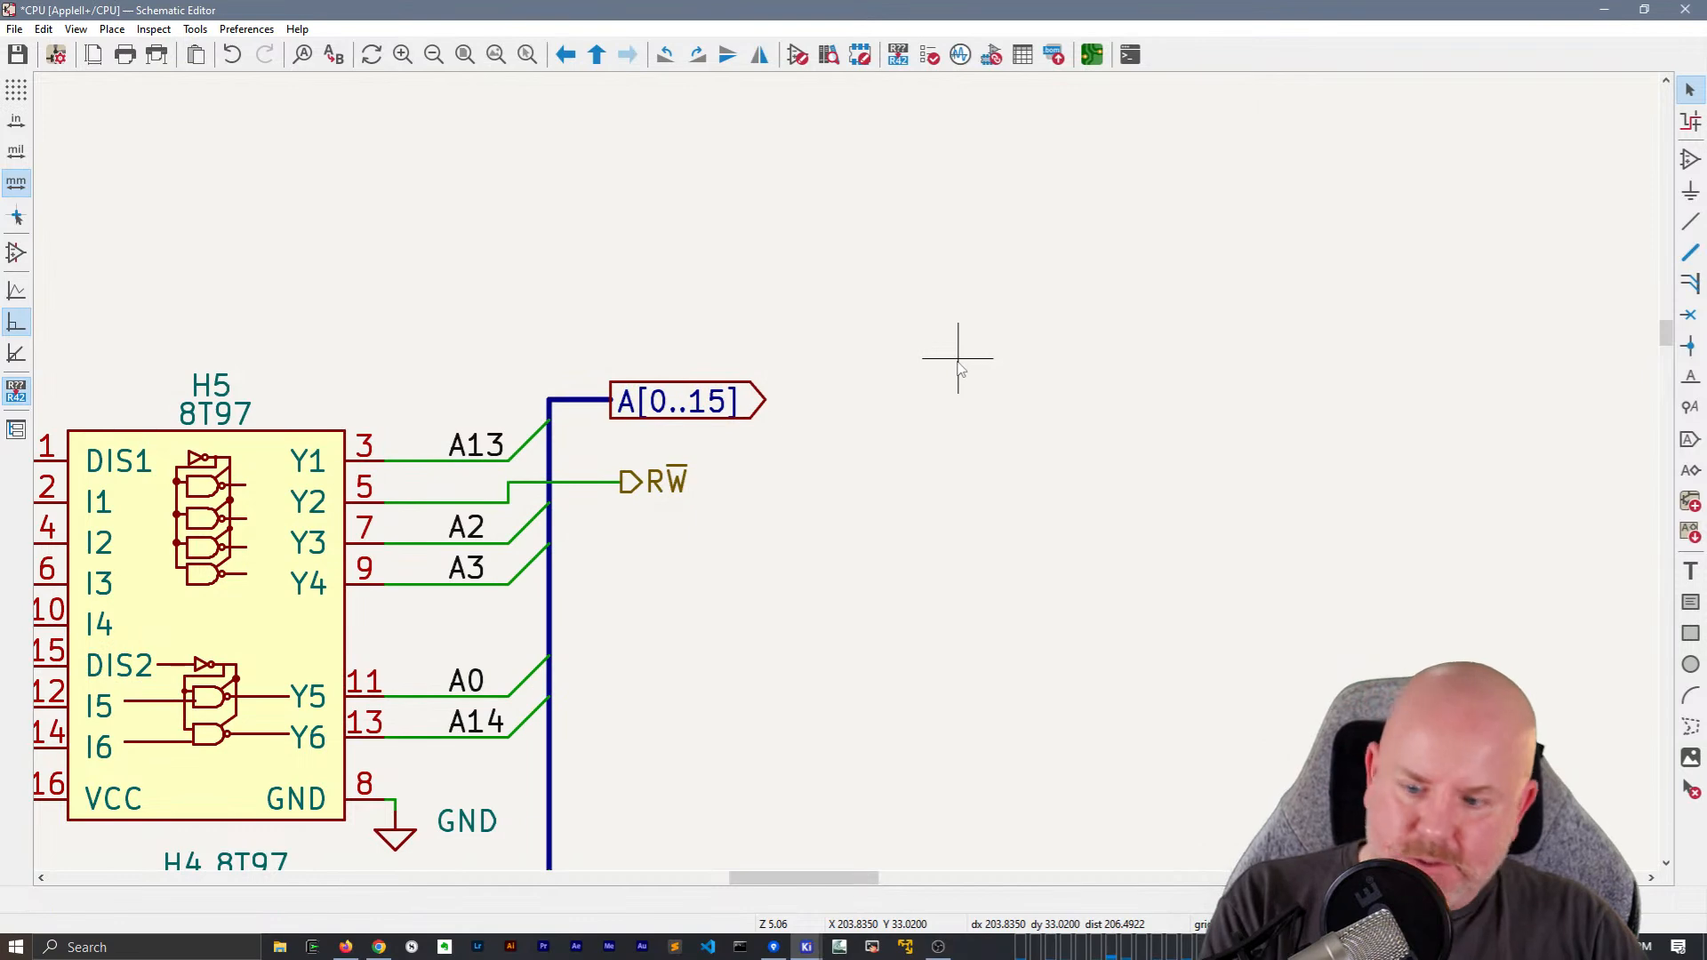
key(h)
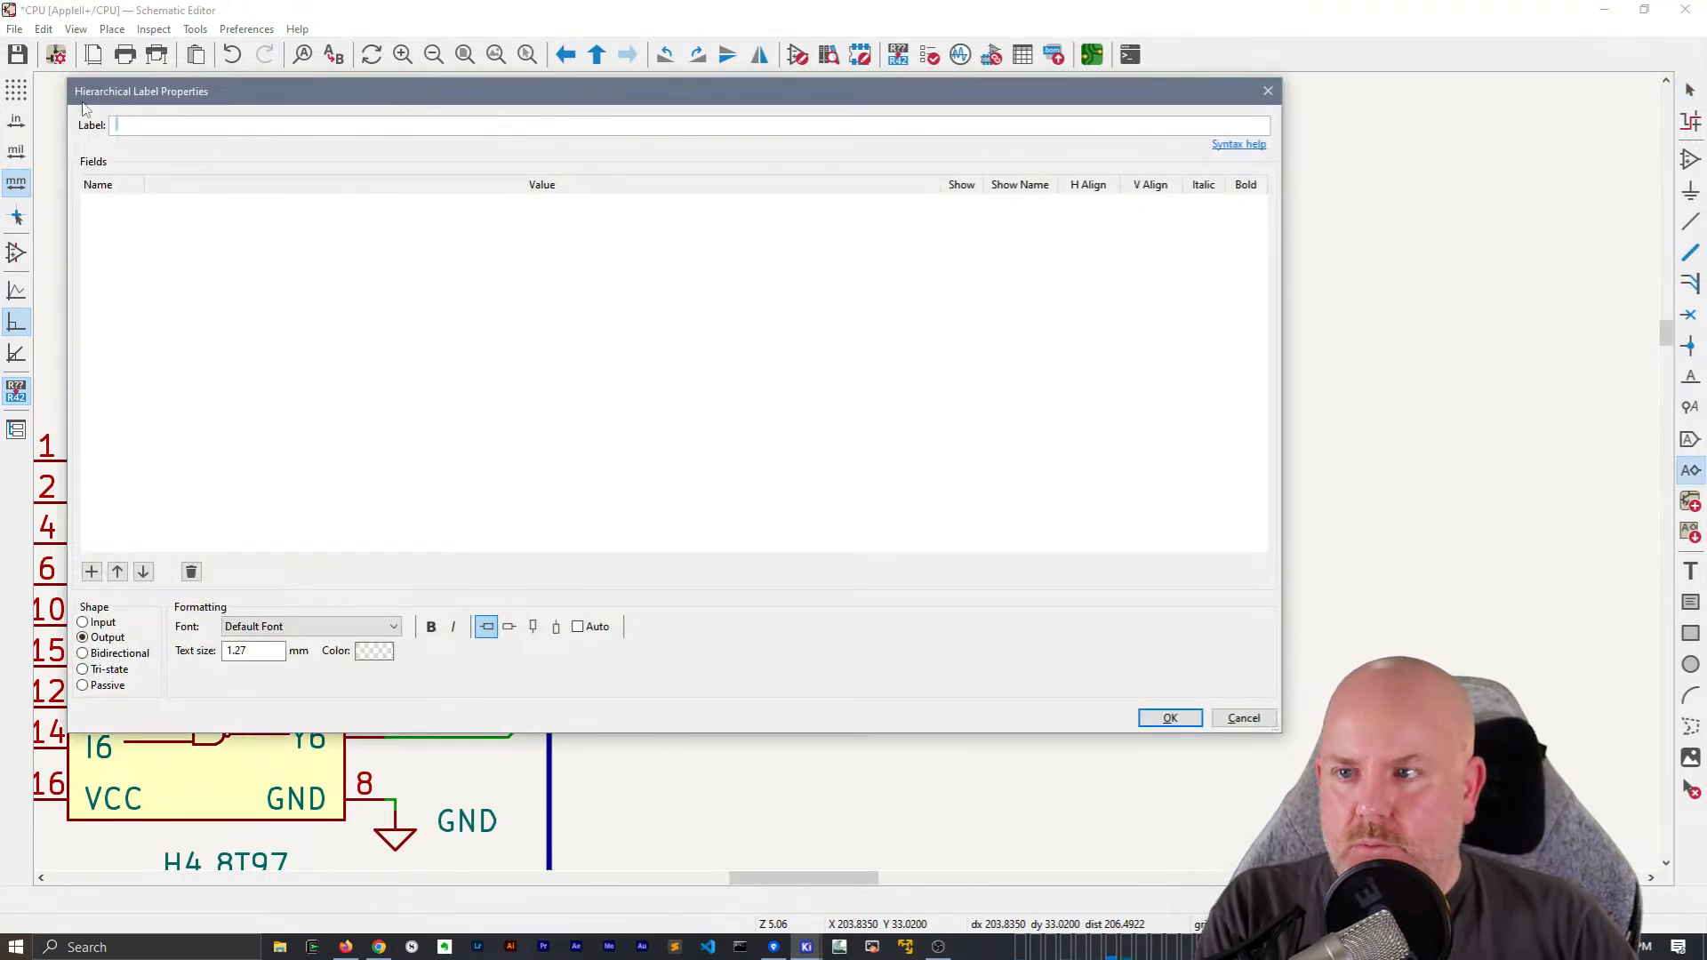
drag(70, 78, 468, 299)
drag(600, 314, 989, 241)
text(A[0..15])
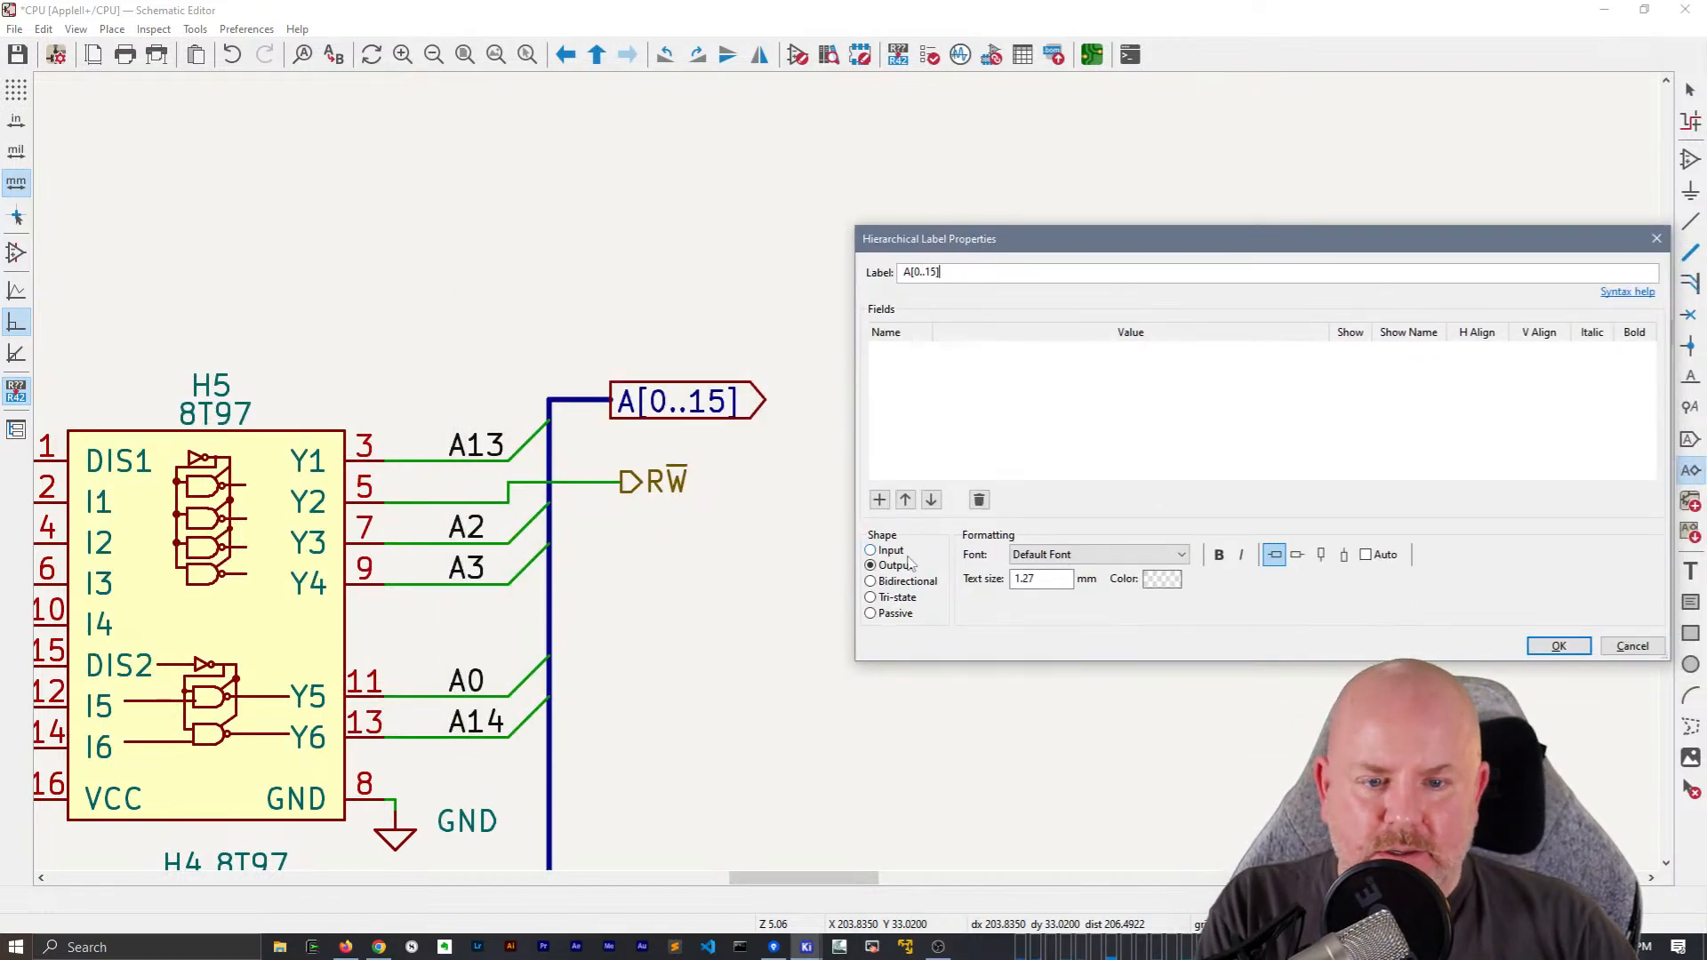
click(1560, 646)
click(611, 369)
key(Escape)
Delete the A[0..15] global label and move the A[0..15] hierarchical label onto the end of the address bus
click(658, 418)
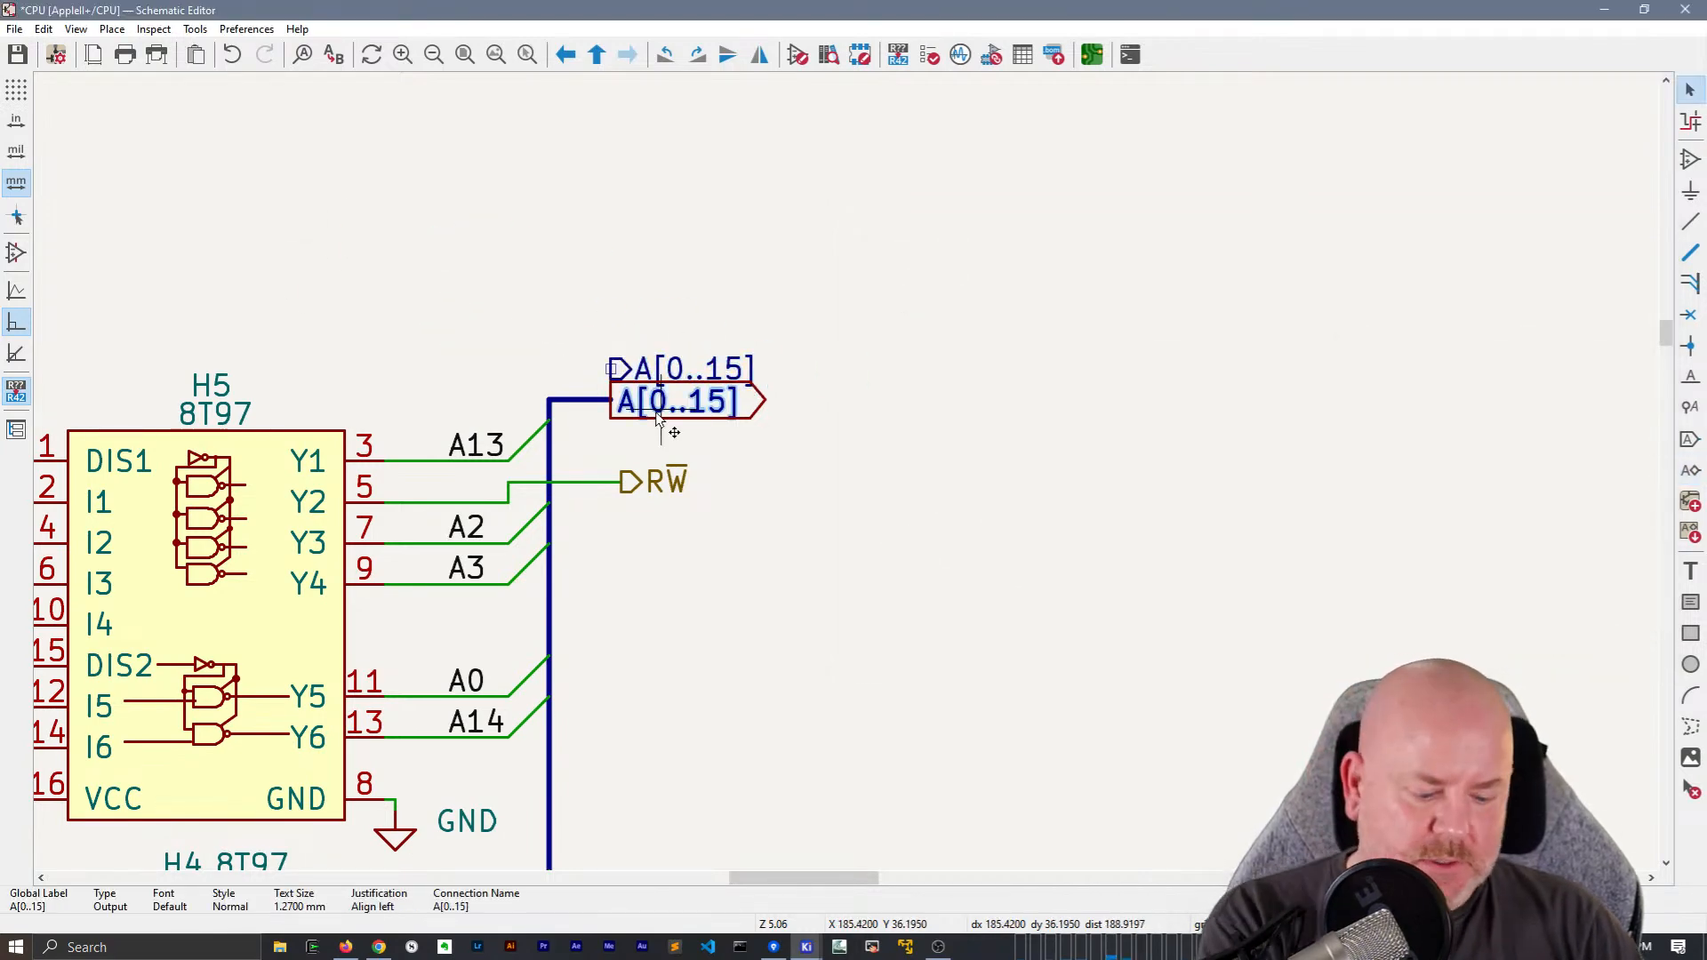
key(Delete)
click(681, 371)
key(m)
click(608, 402)
click(732, 346)
Place a hierarchical output label named D[0..7] just above the D[0..7] global label at multiplexer B6
scroll(847, 479, down, 10)
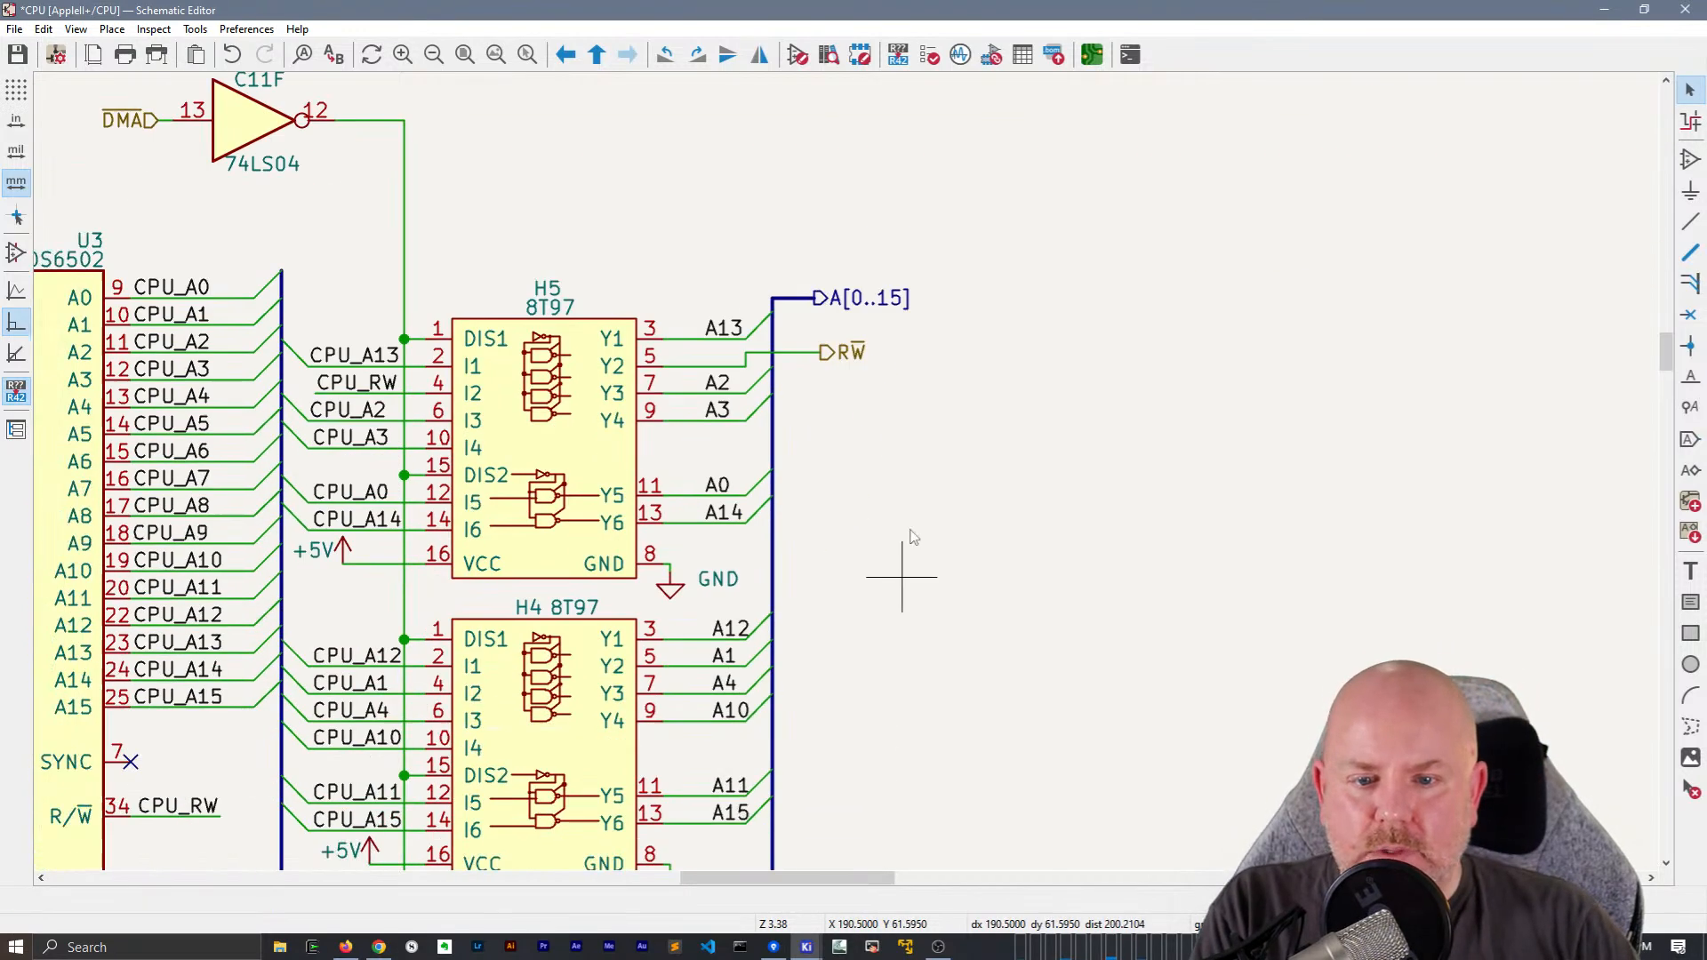
middle_drag(1371, 785, 1014, 508)
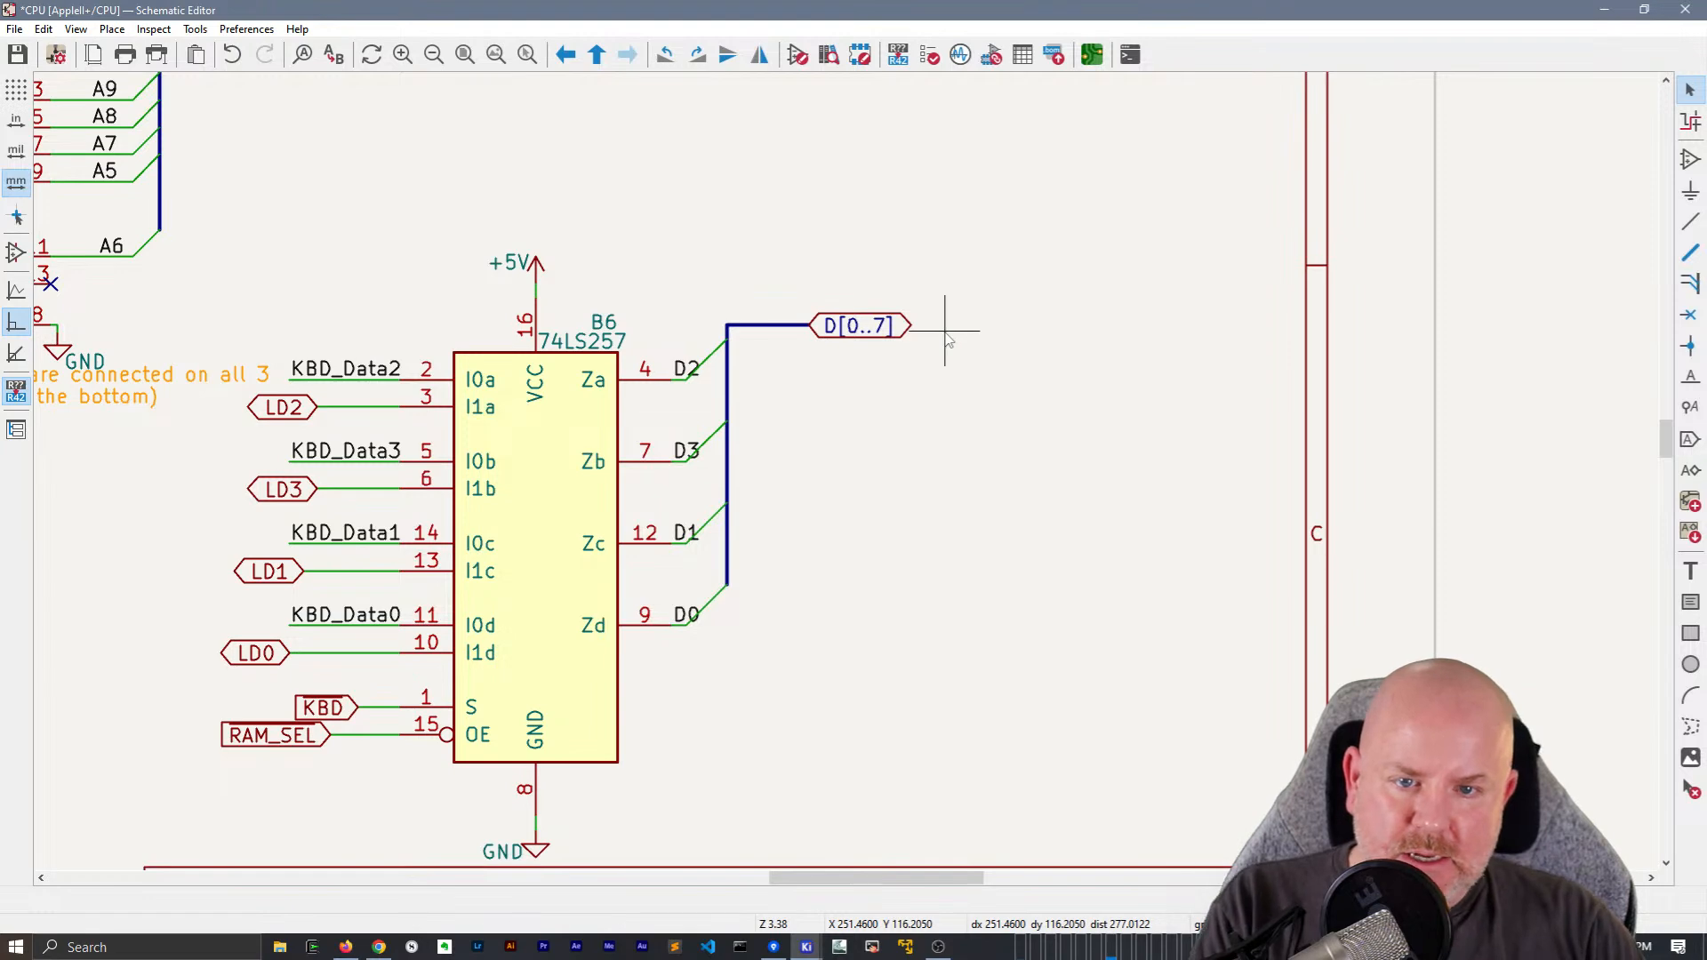
key(h)
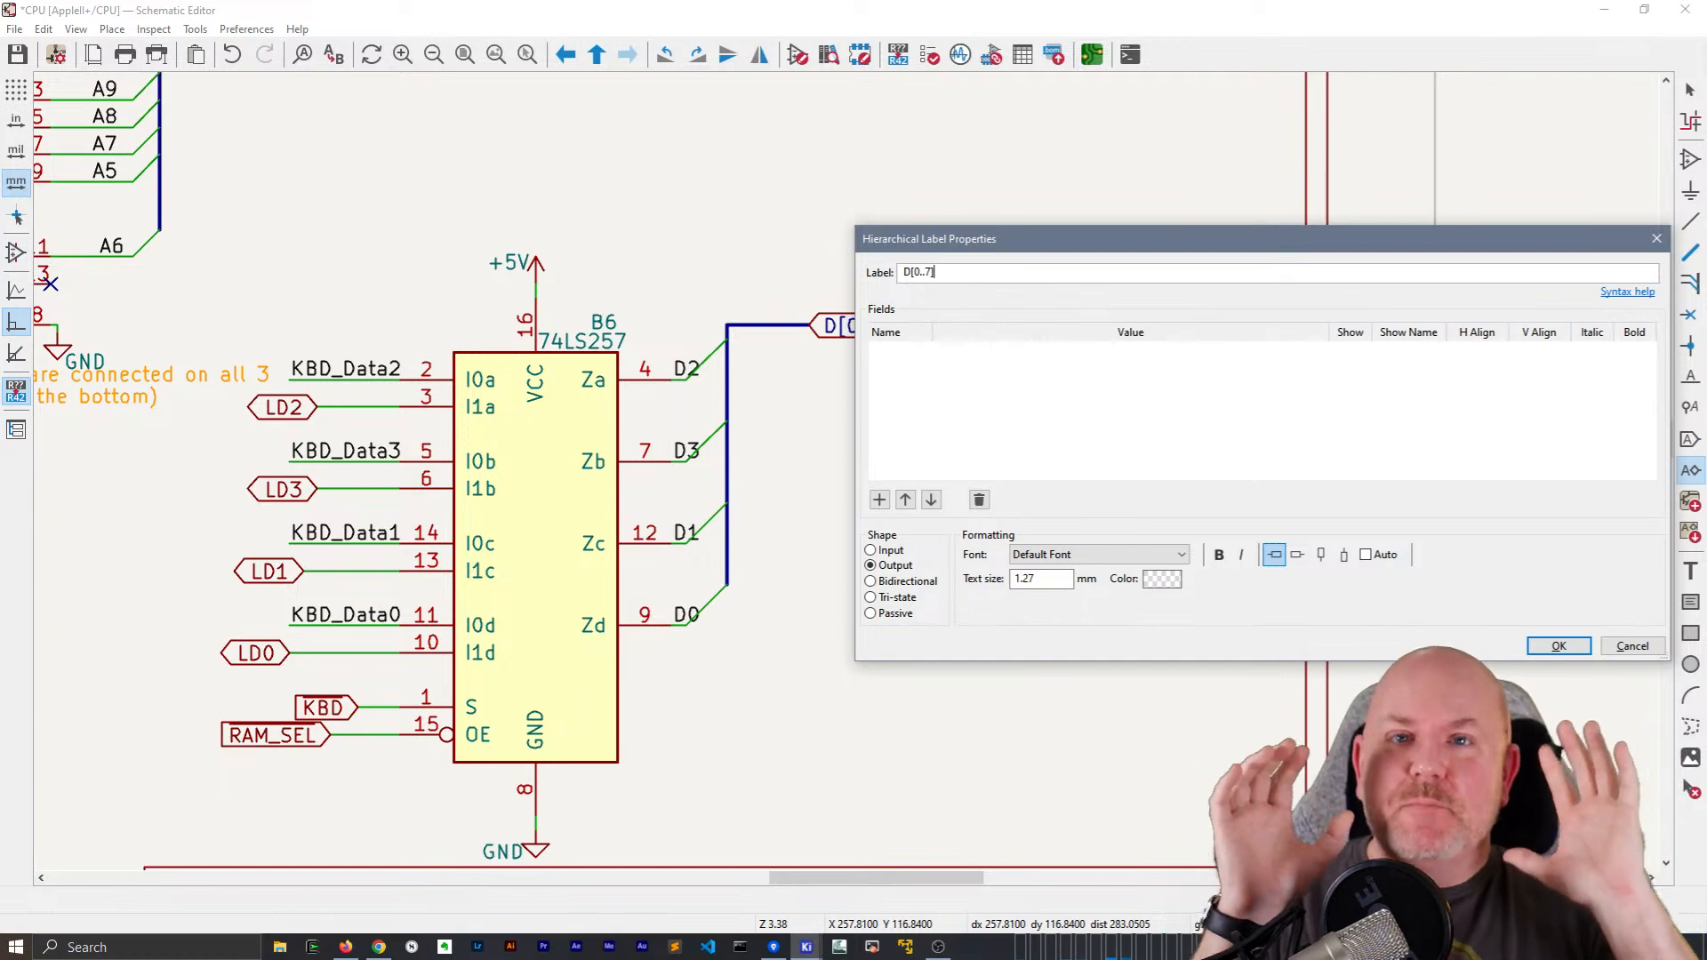
key(Return)
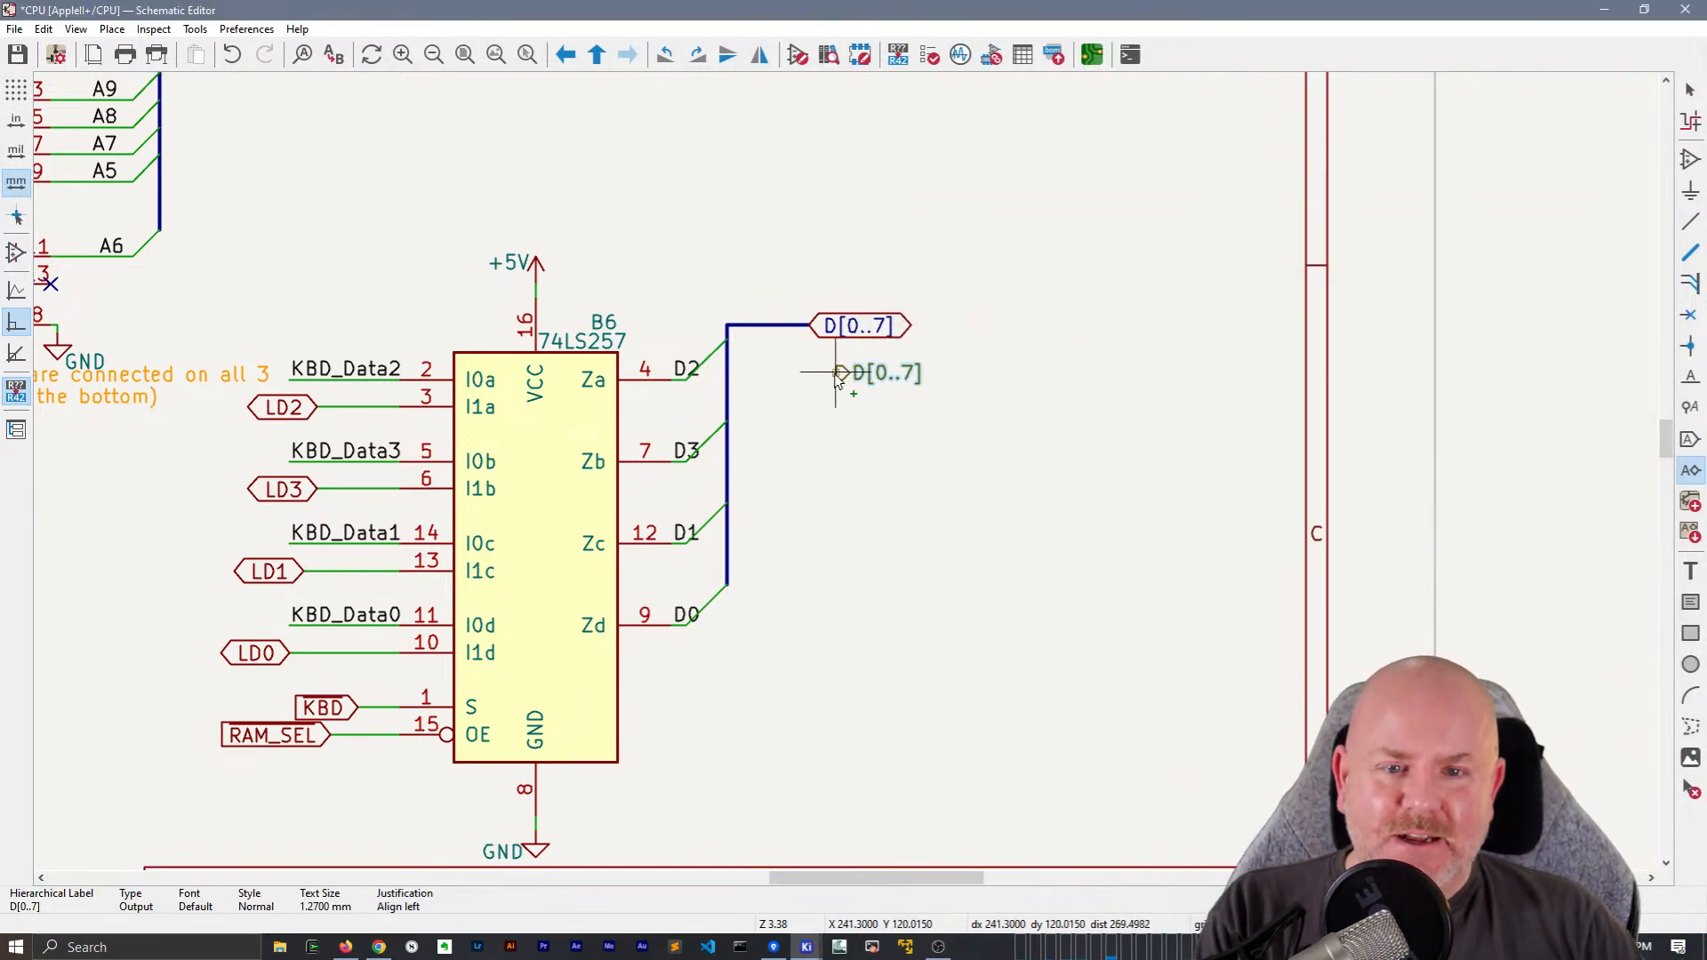
click(808, 290)
key(Escape)
Delete the D[0..7] global label at B6 and move the D[0..7] hierarchical label onto the data bus end
click(894, 329)
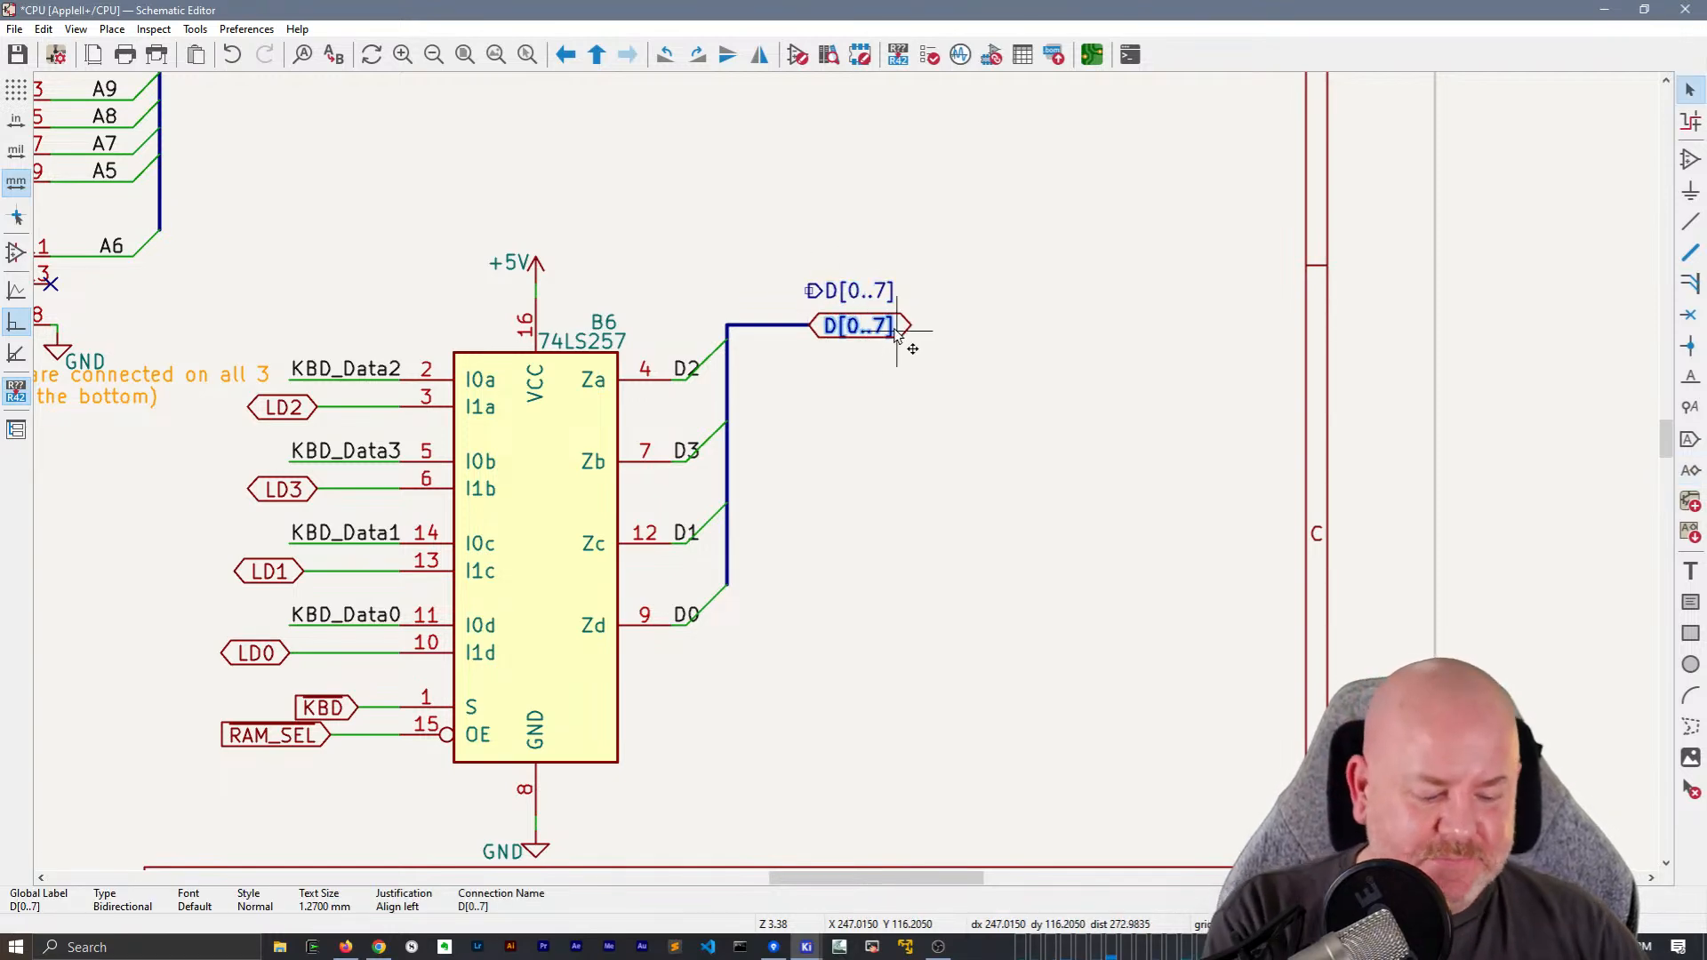
key(Delete)
click(884, 290)
key(m)
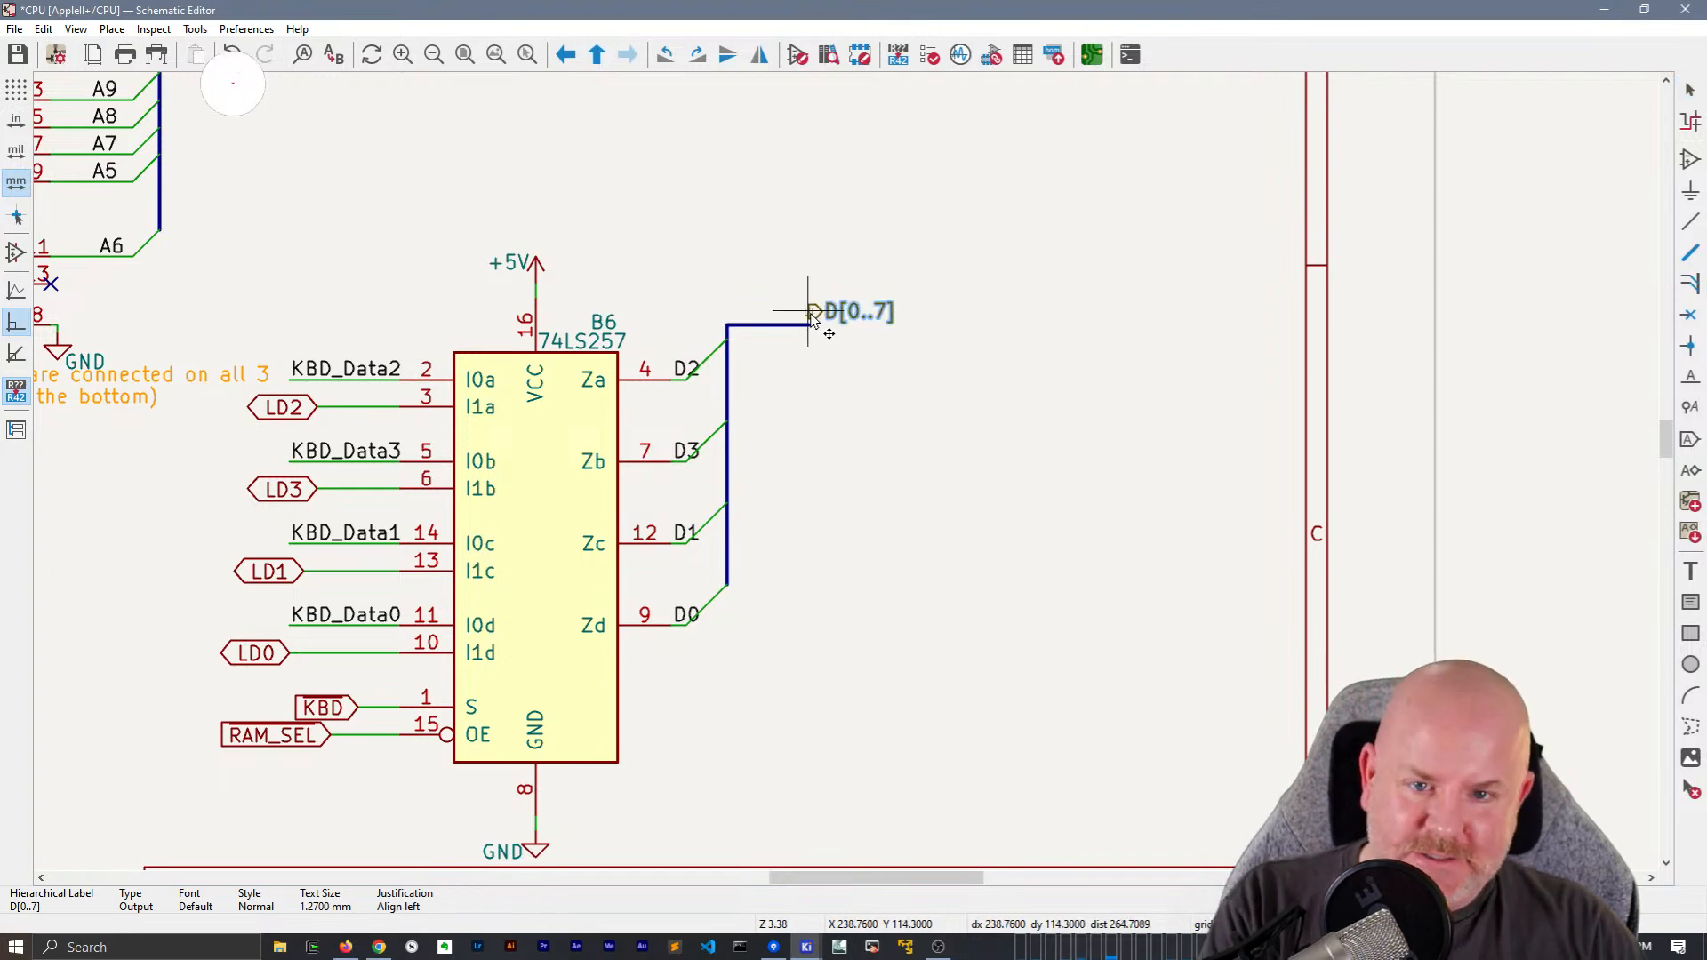
click(814, 326)
Set the shape of B6's D[0..7] hierarchical label to Bidirectional
double_click(815, 330)
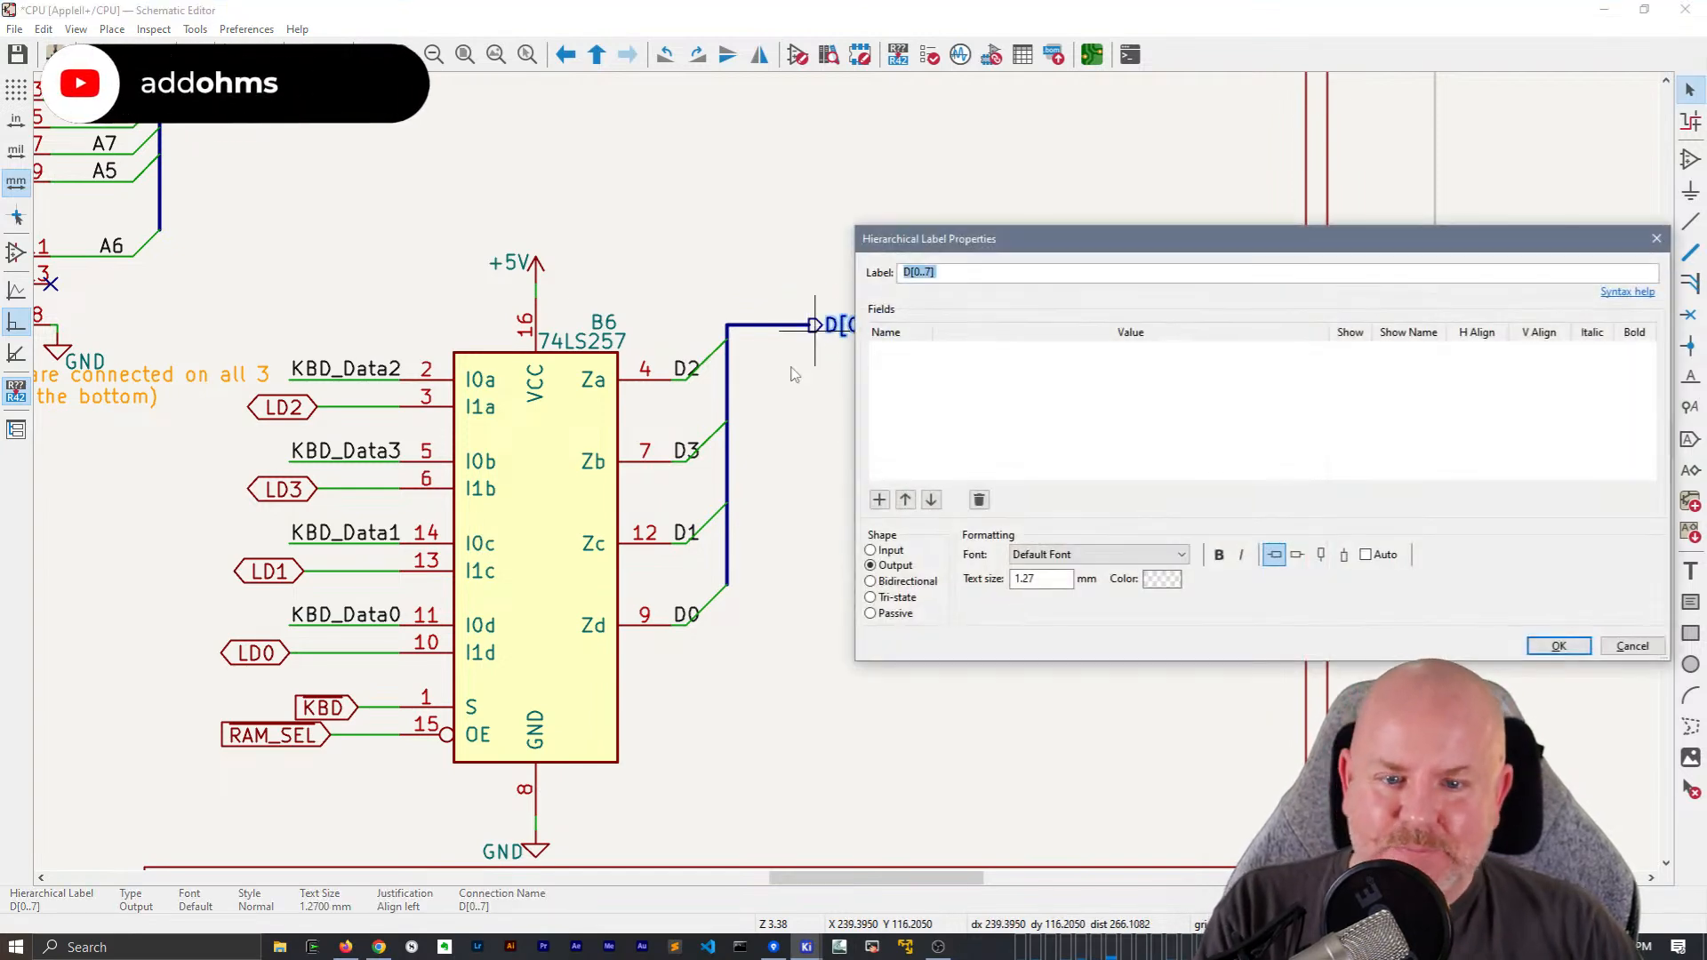
click(885, 583)
click(1559, 646)
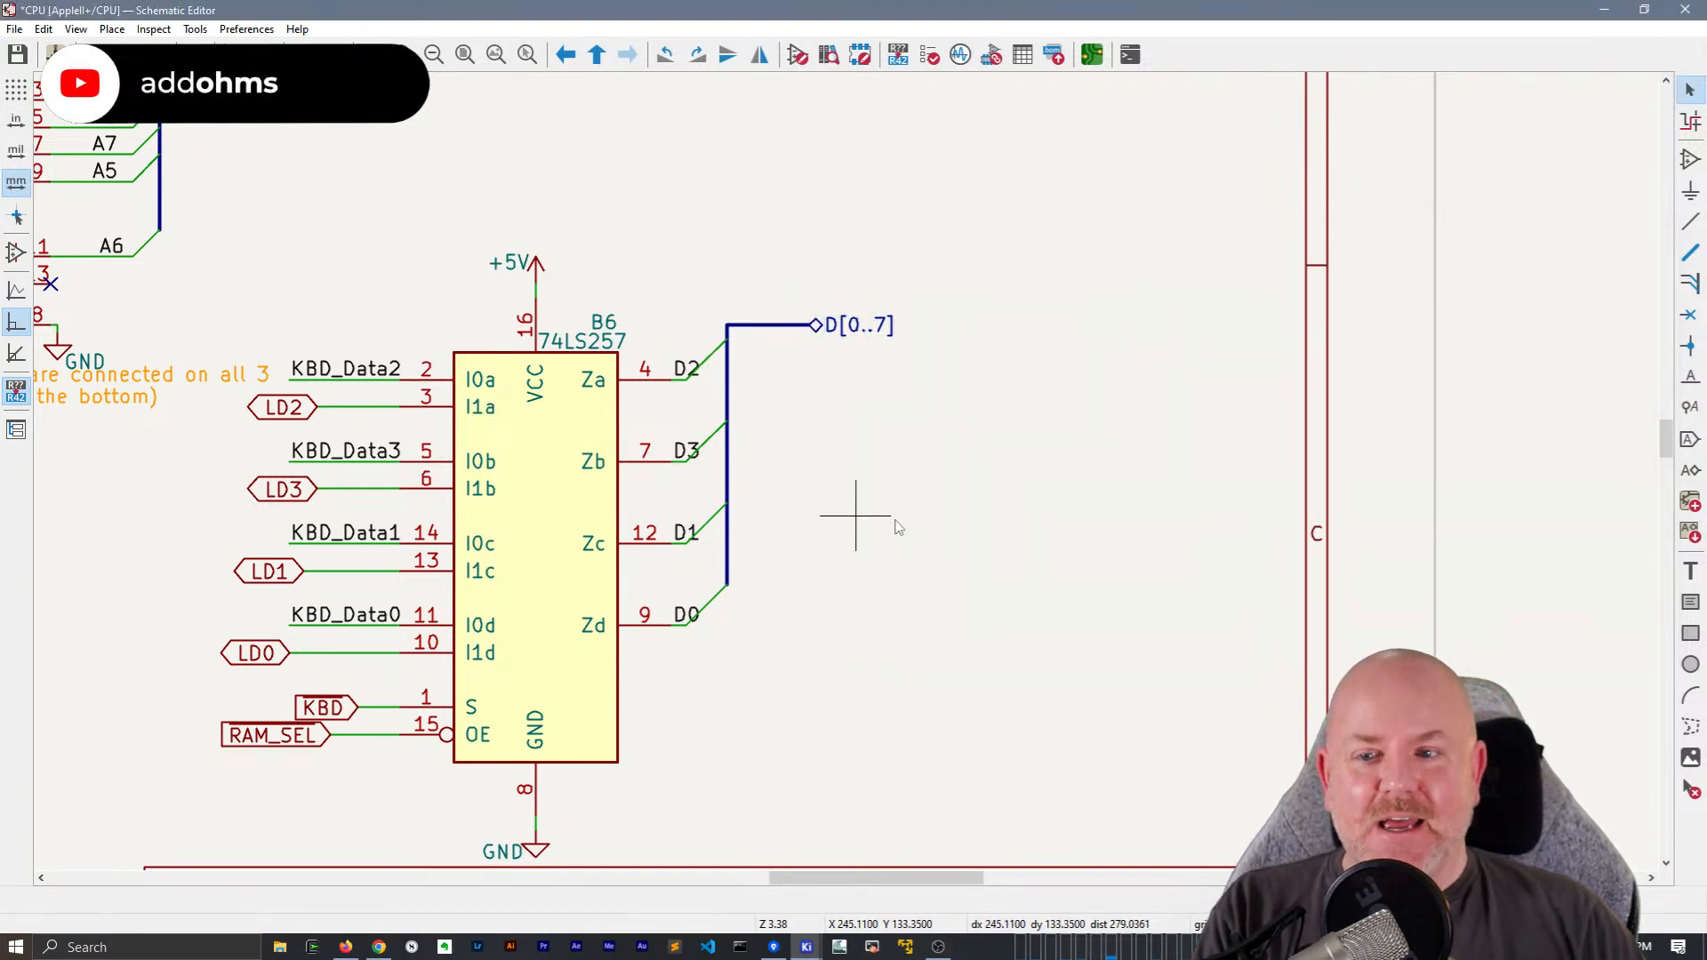
Delete the D[0..7] global label at B7 and attach a duplicate of B6's D[0..7] hierarchical label to its bus
scroll(1296, 504, left, 3)
scroll(356, 498, left, 3)
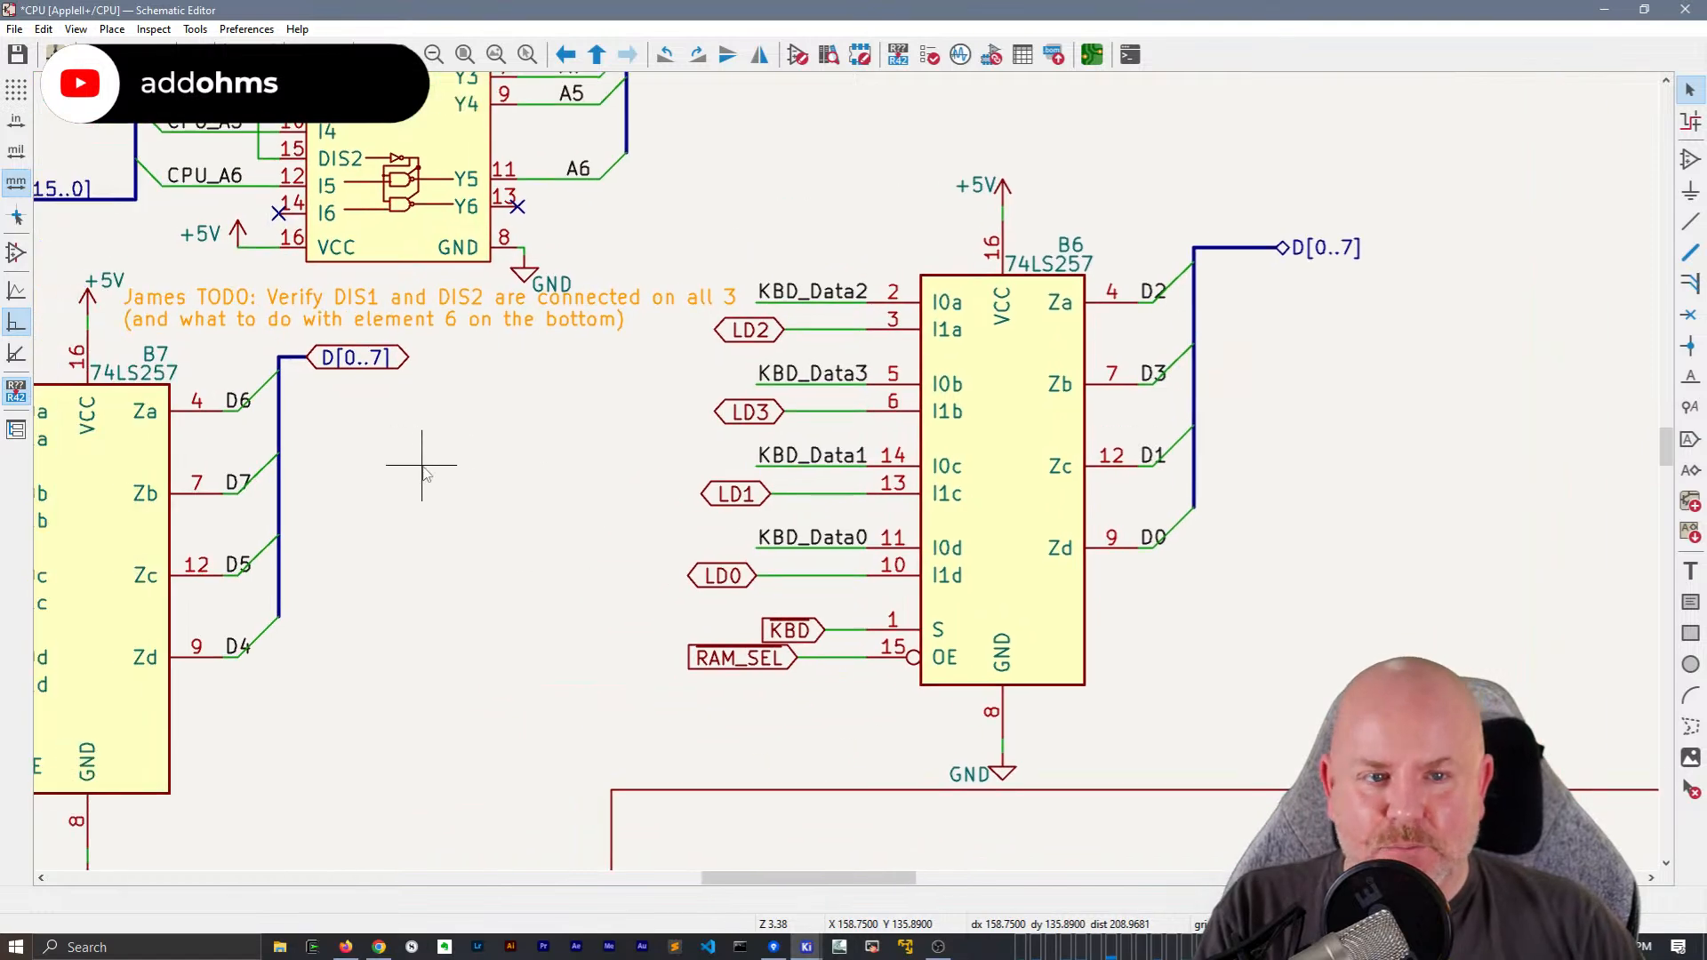
click(384, 360)
key(Delete)
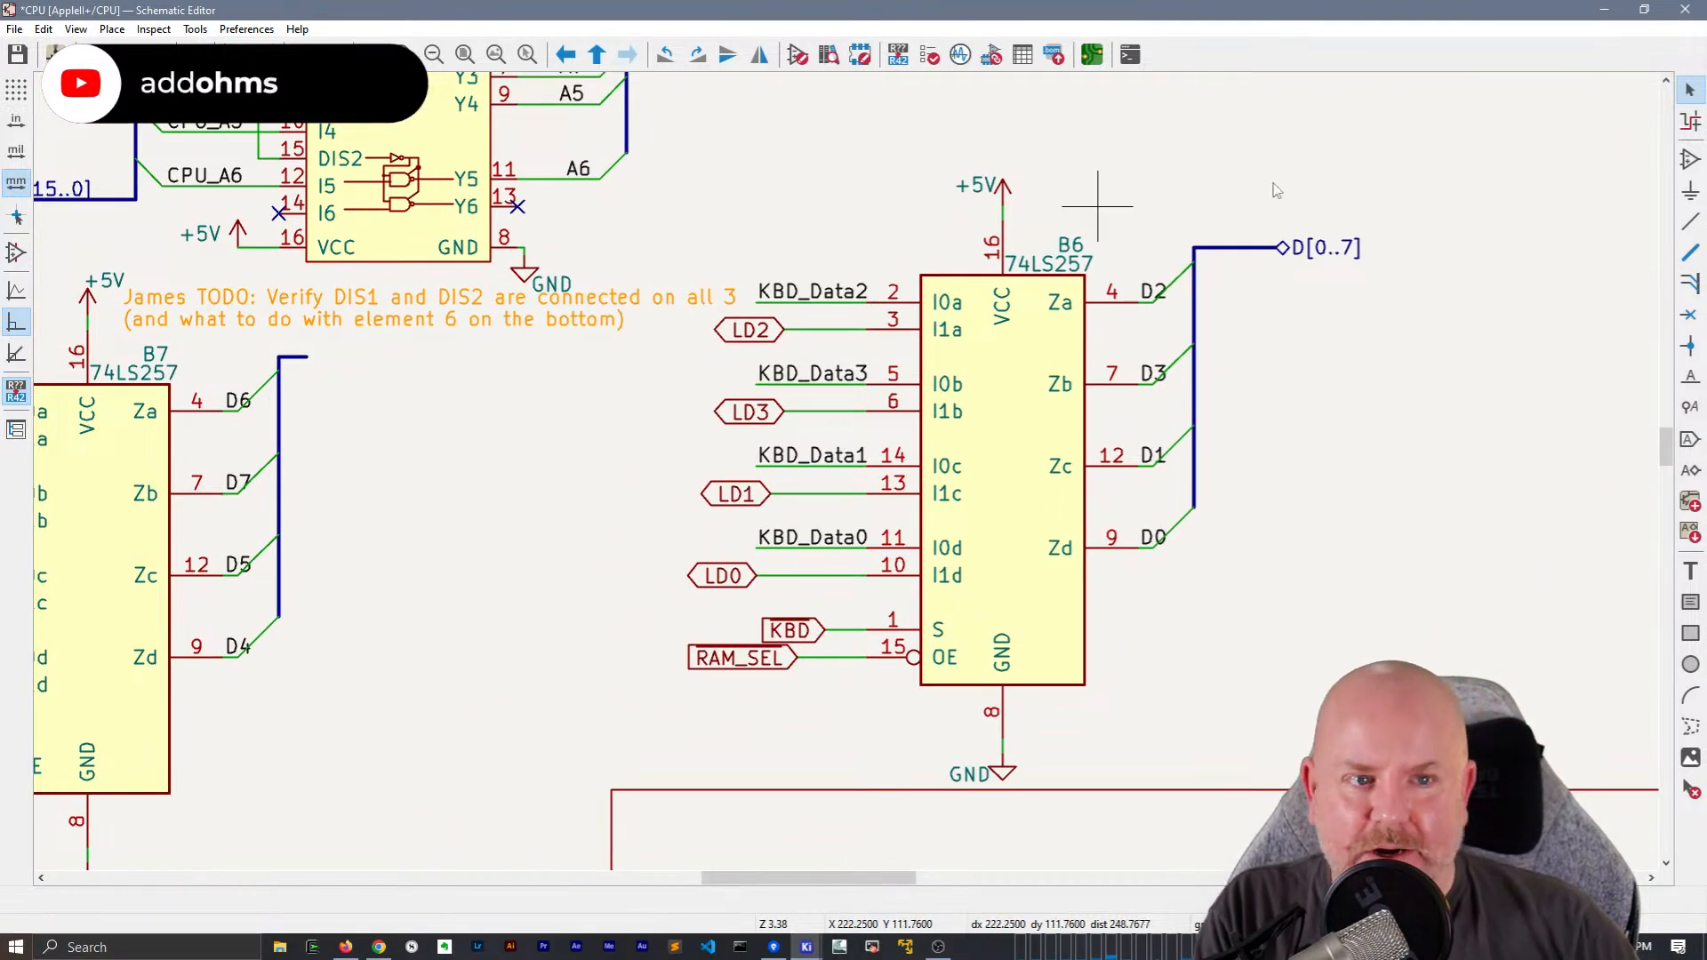
click(1286, 249)
key(ctrl+d)
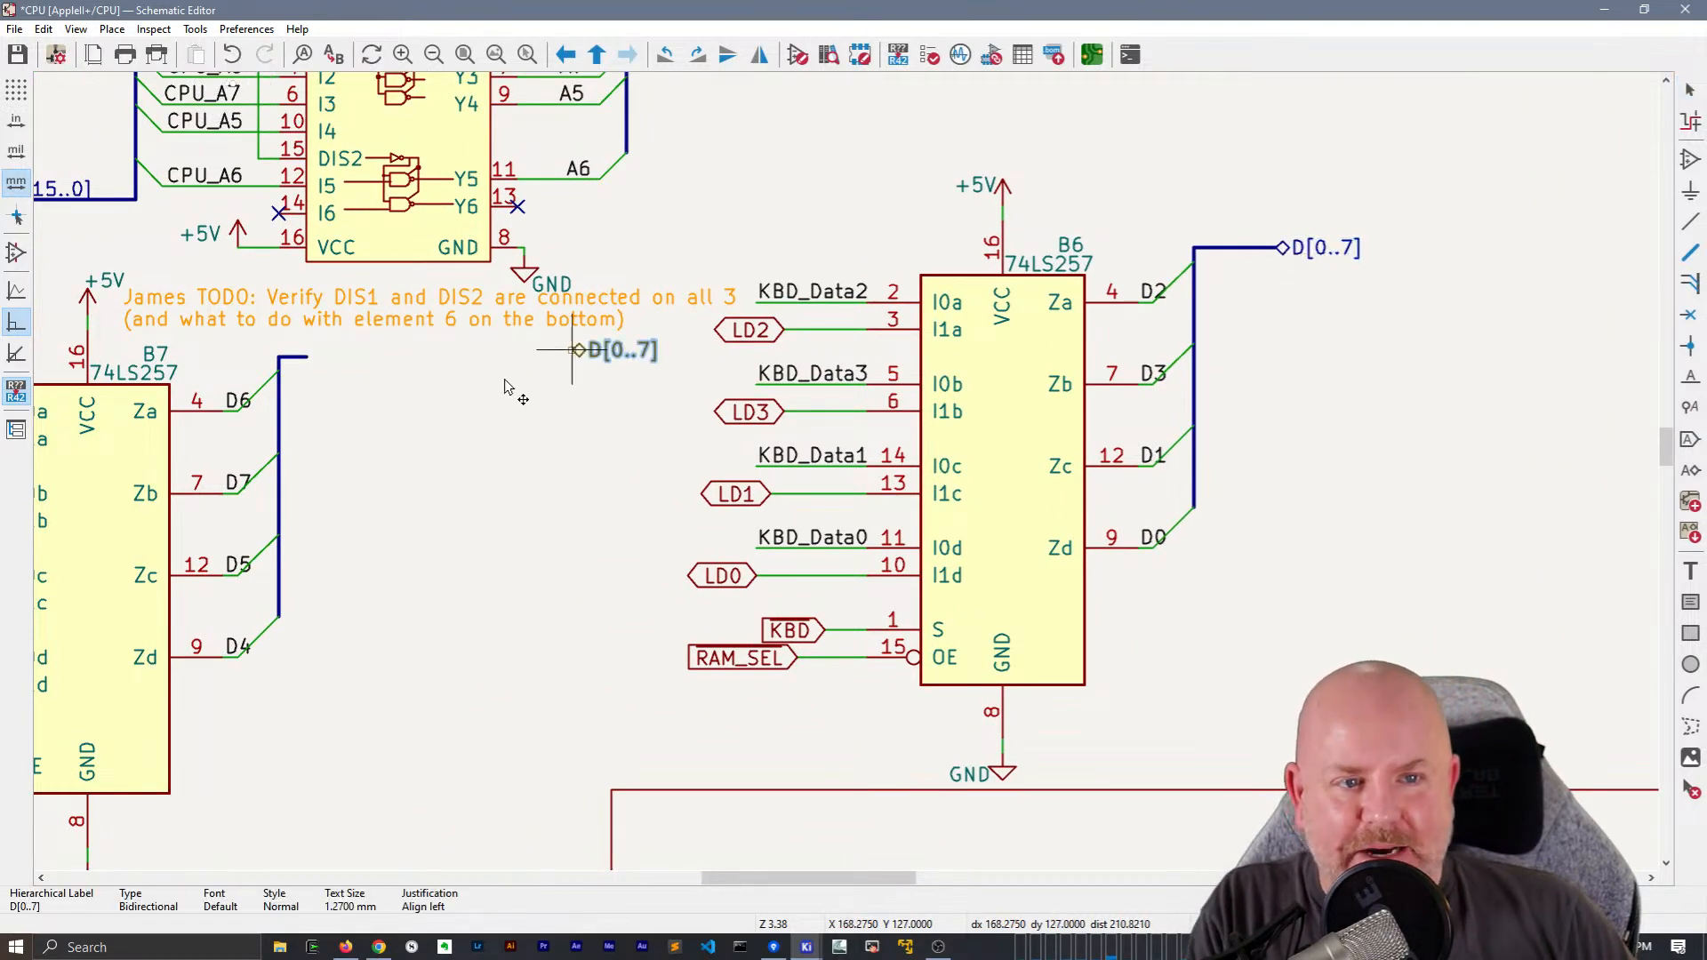
click(303, 360)
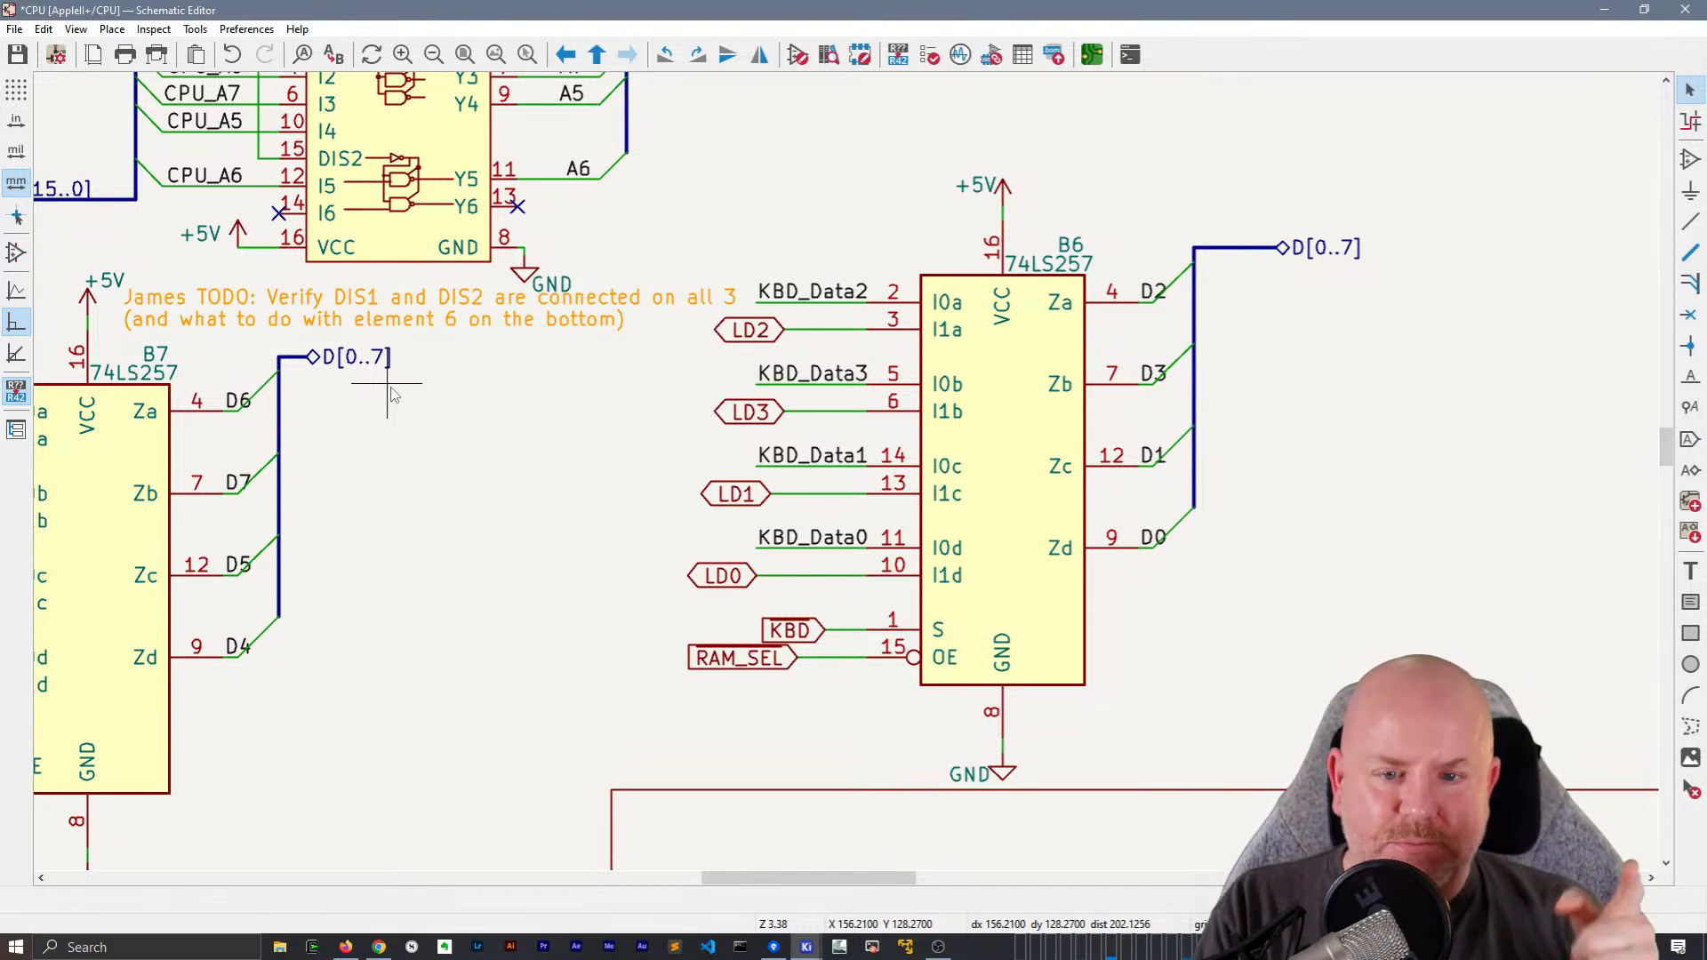
middle_drag(545, 461, 691, 347)
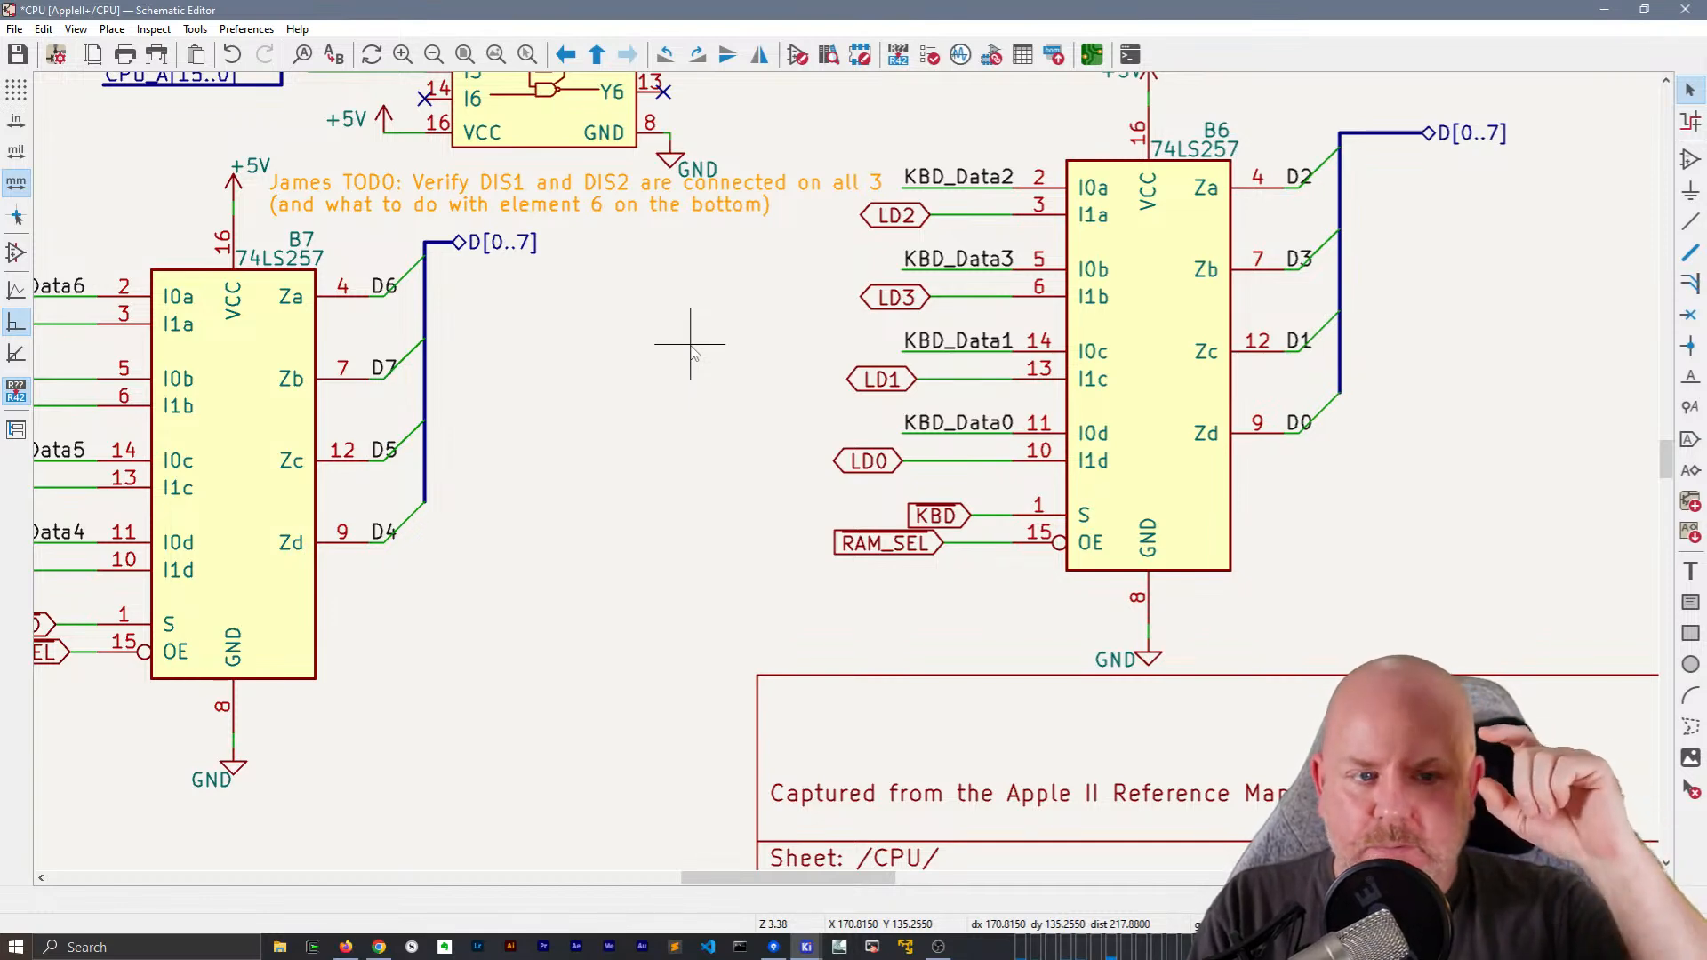
middle_drag(691, 346, 507, 382)
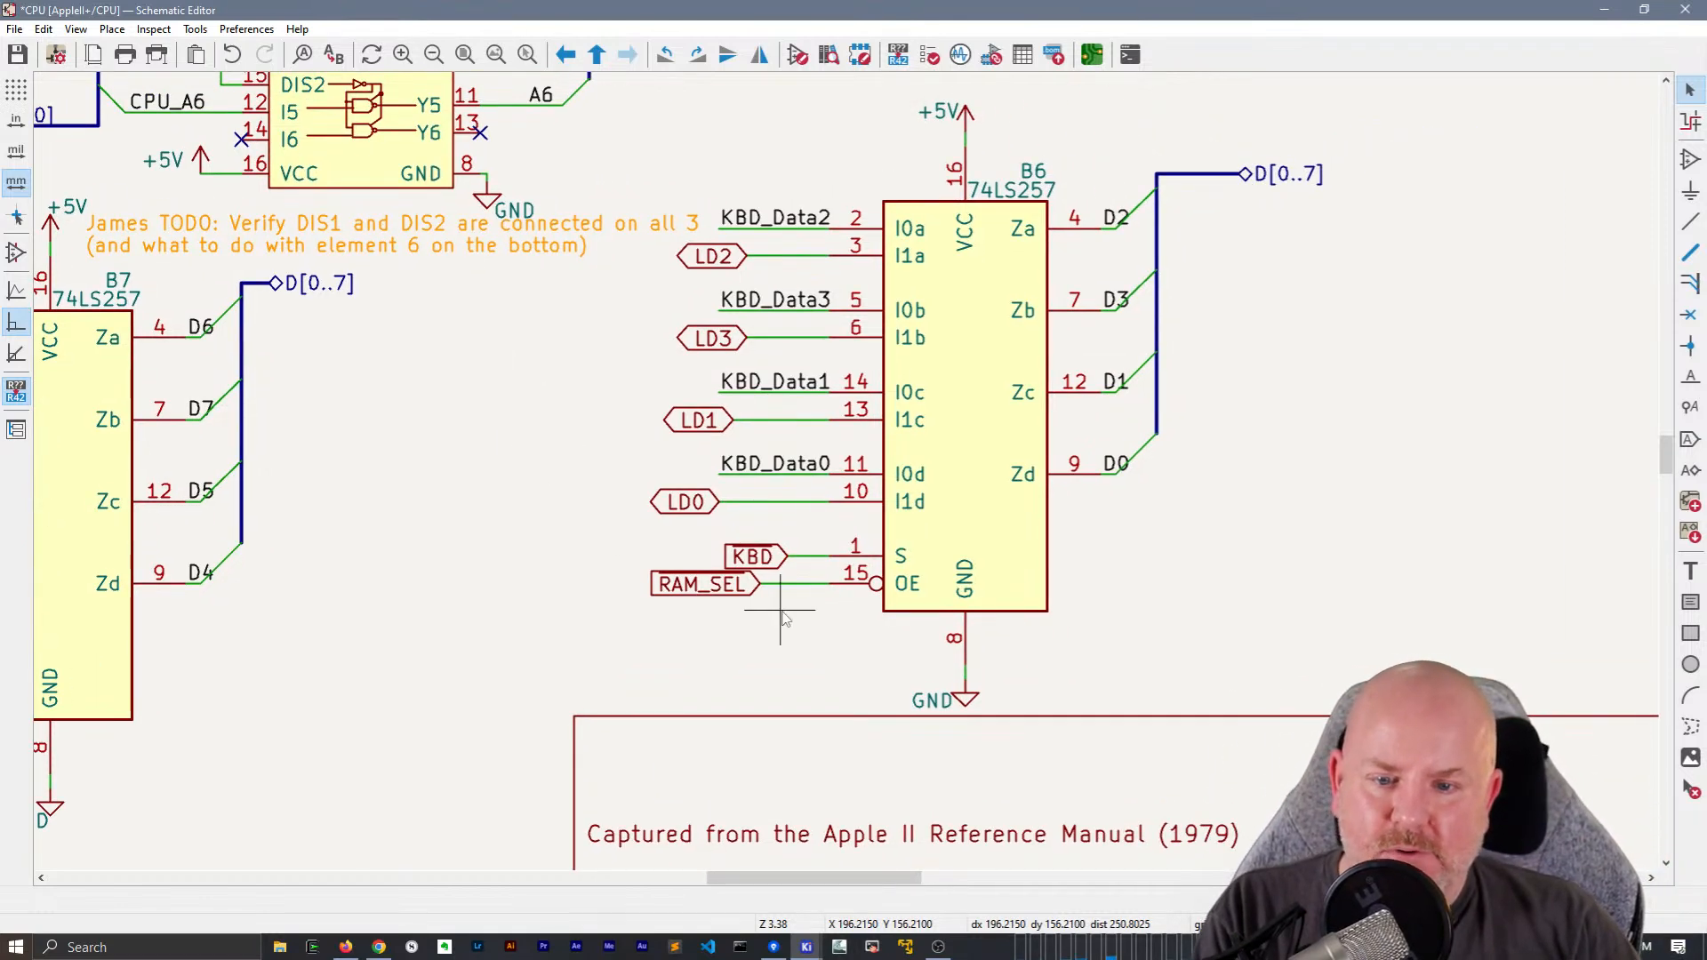
middle_drag(782, 591, 754, 594)
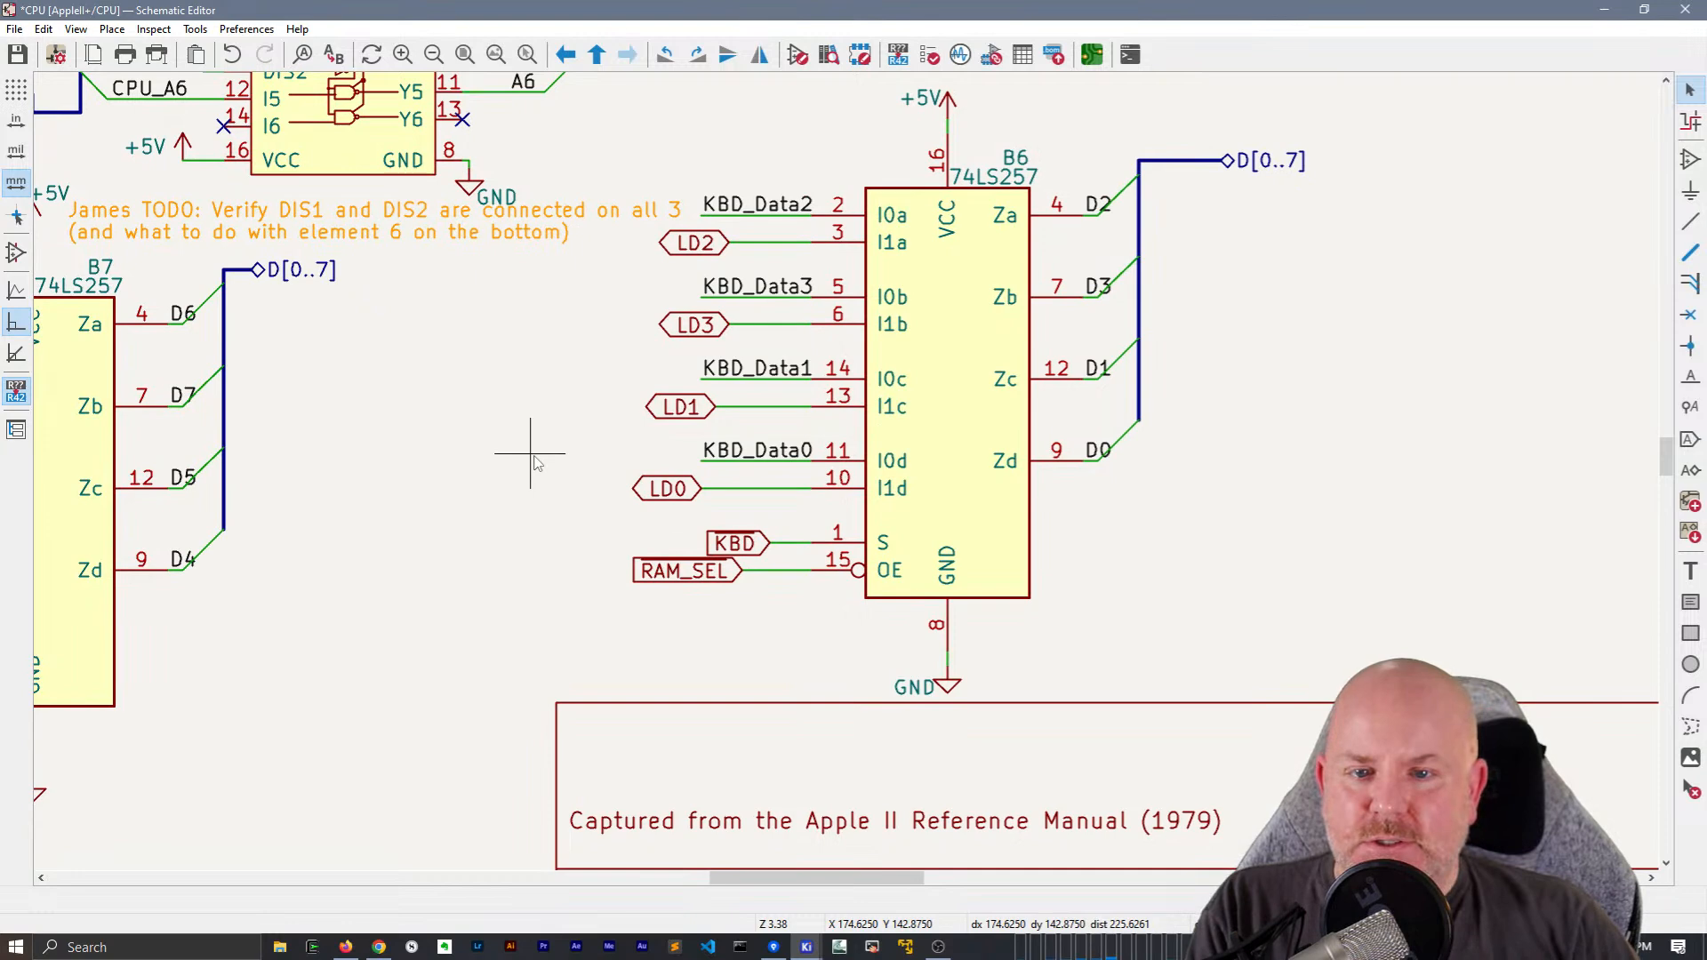
scroll(534, 461, down, 3)
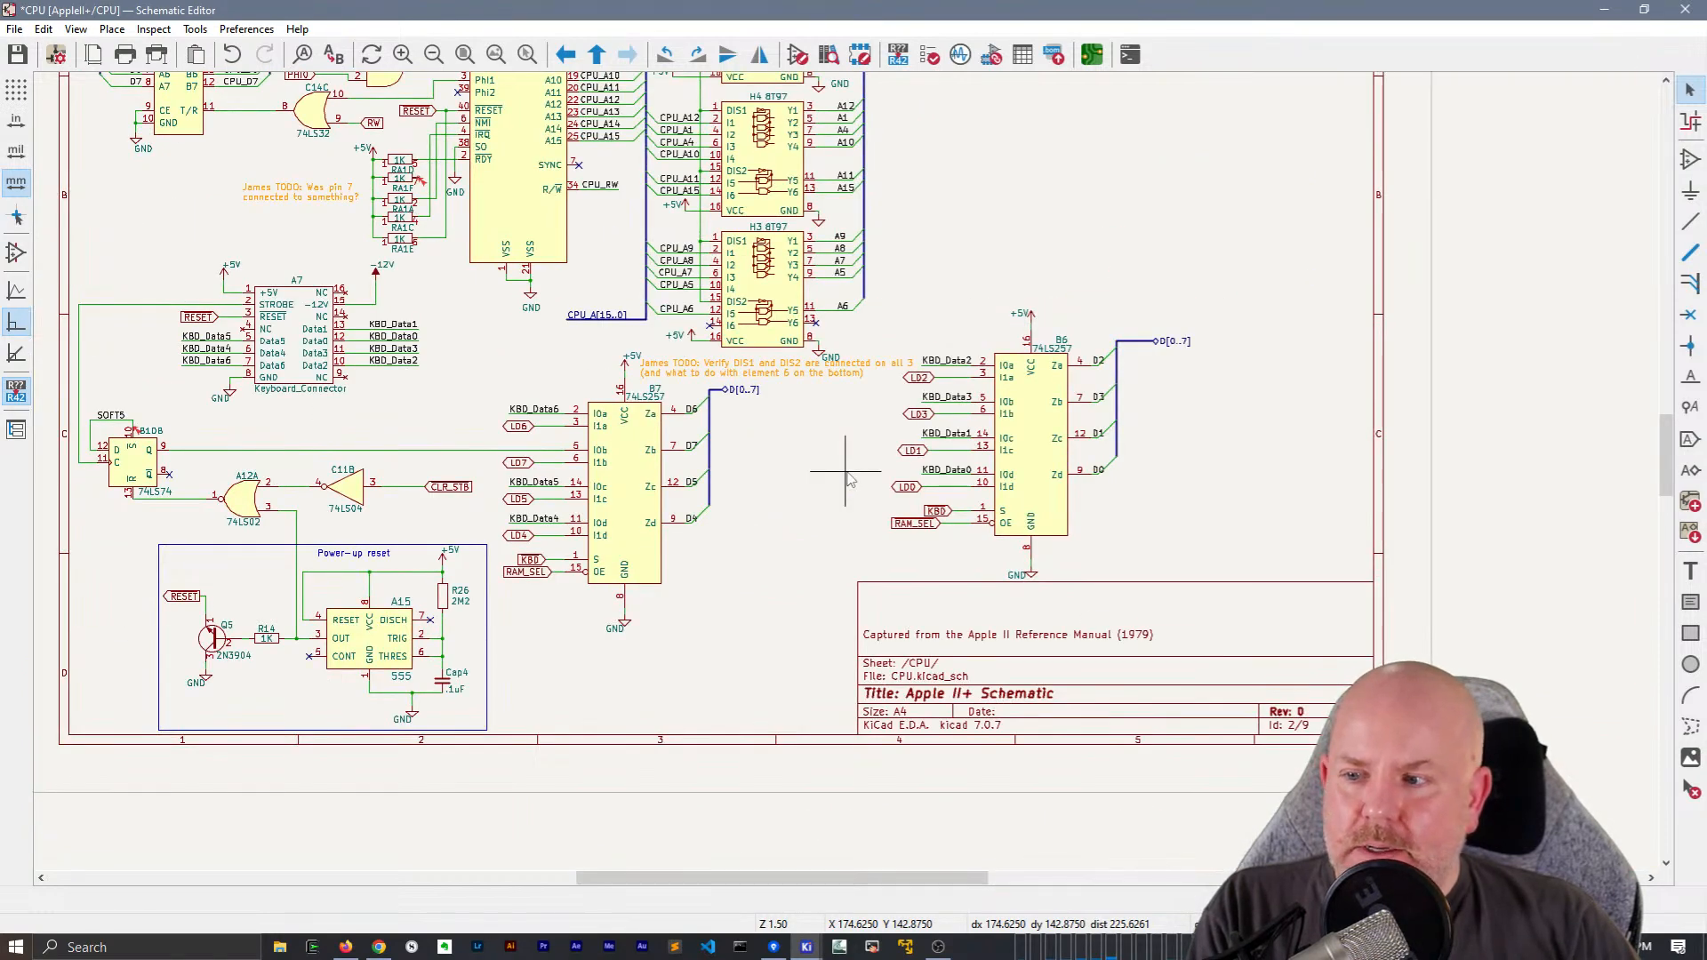
Search the whole schematic for the LD0 label attached to multiplexer B6, continuing to its match on the RAM sheet
scroll(845, 476, up, 2)
click(906, 492)
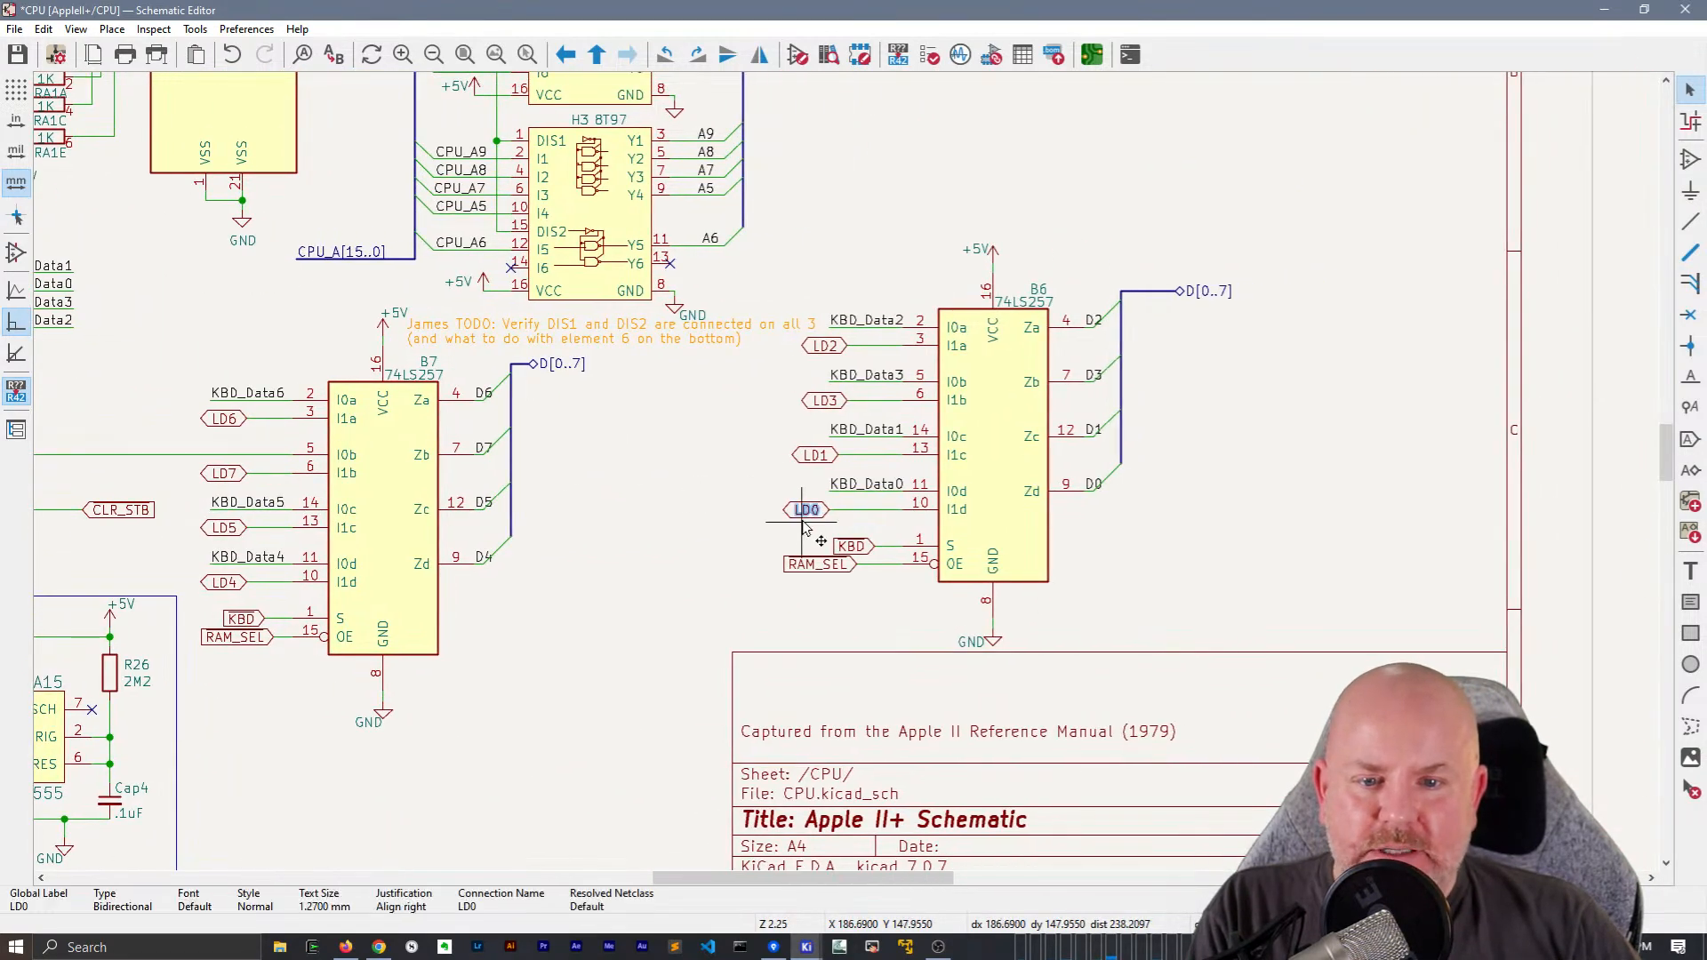
middle_drag(669, 530, 993, 469)
scroll(994, 469, down, 2)
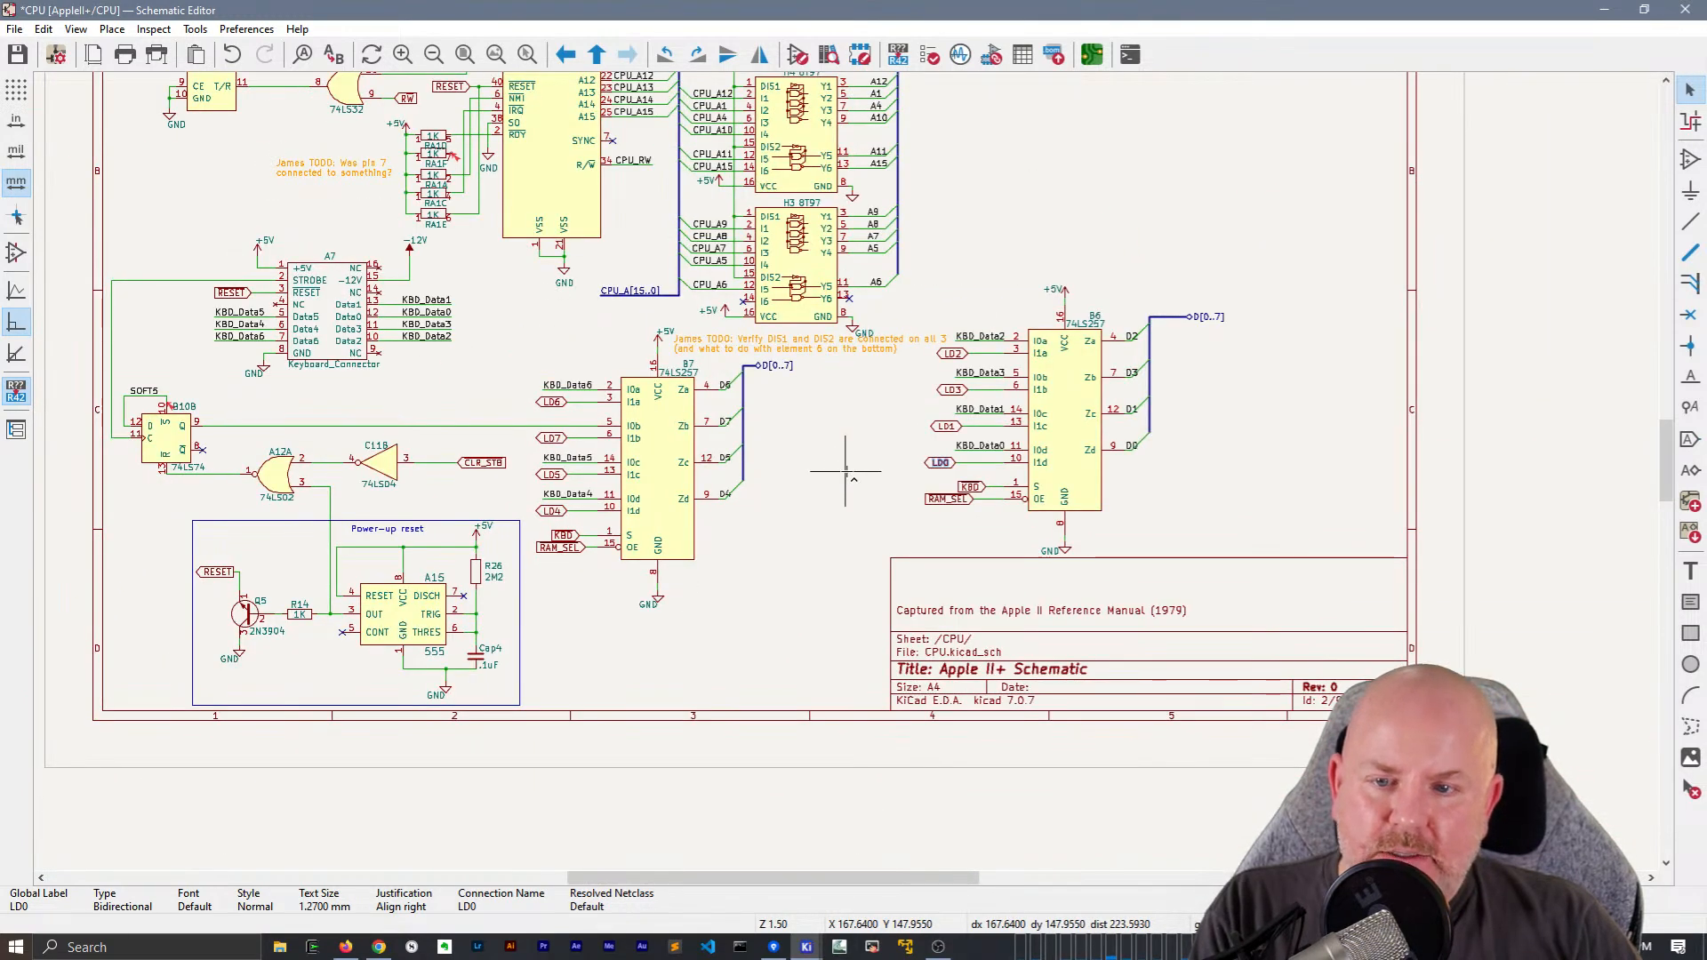
key(ctrl+f)
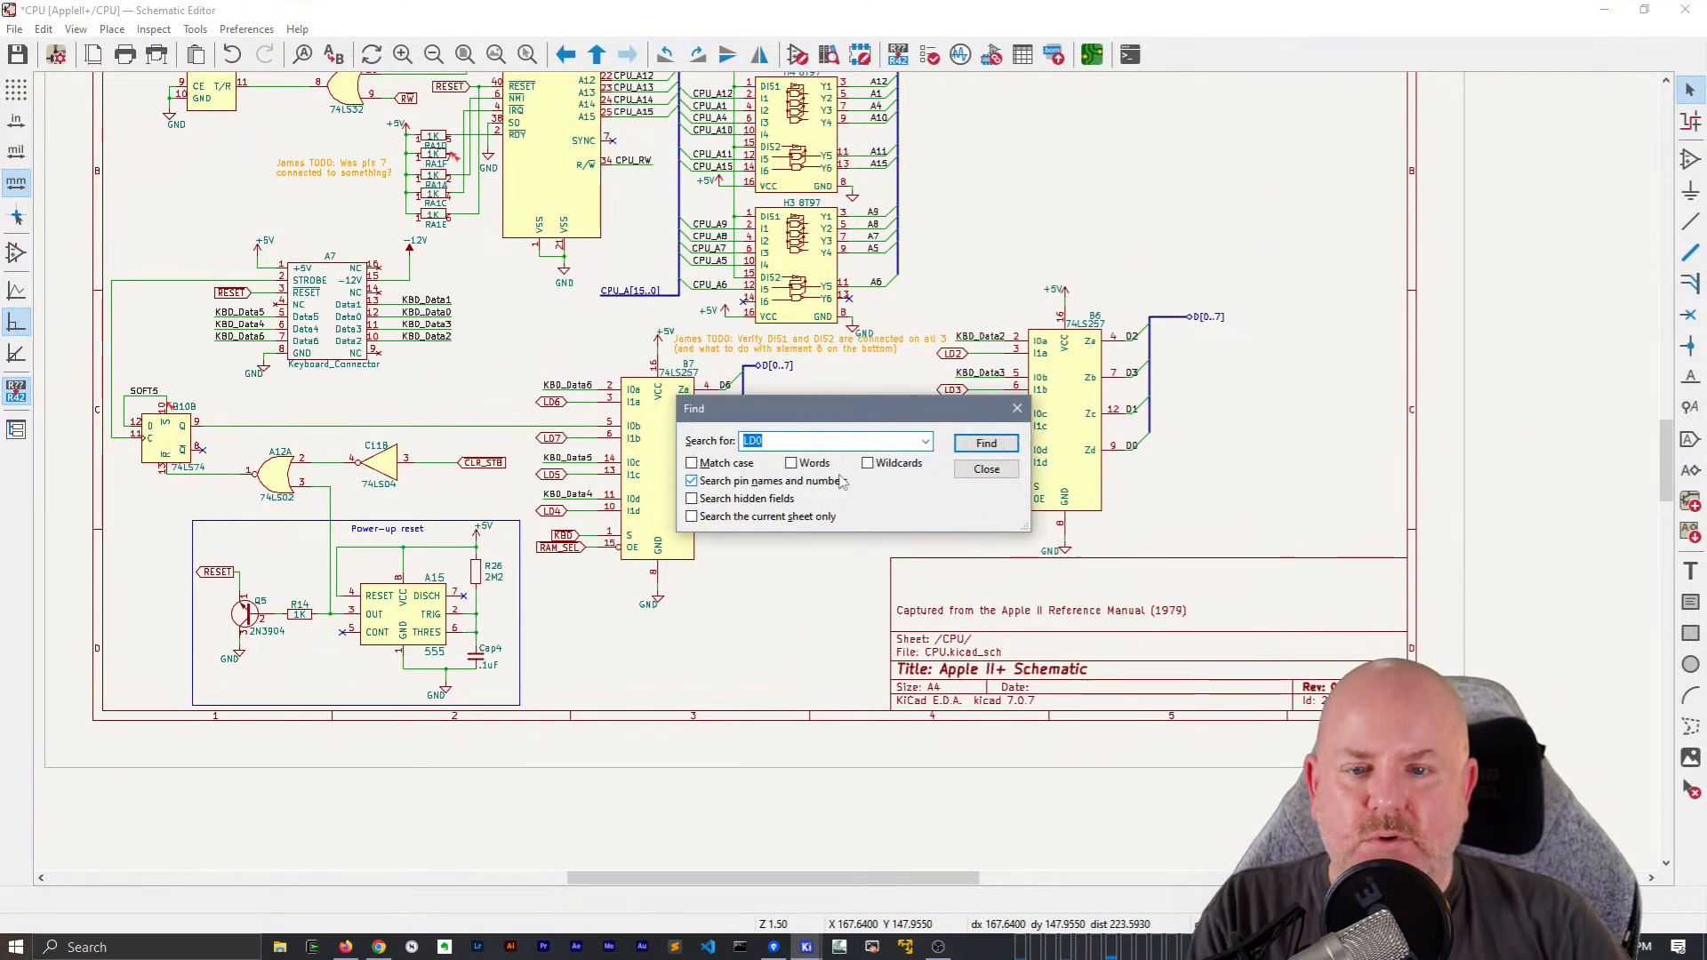
key(Return)
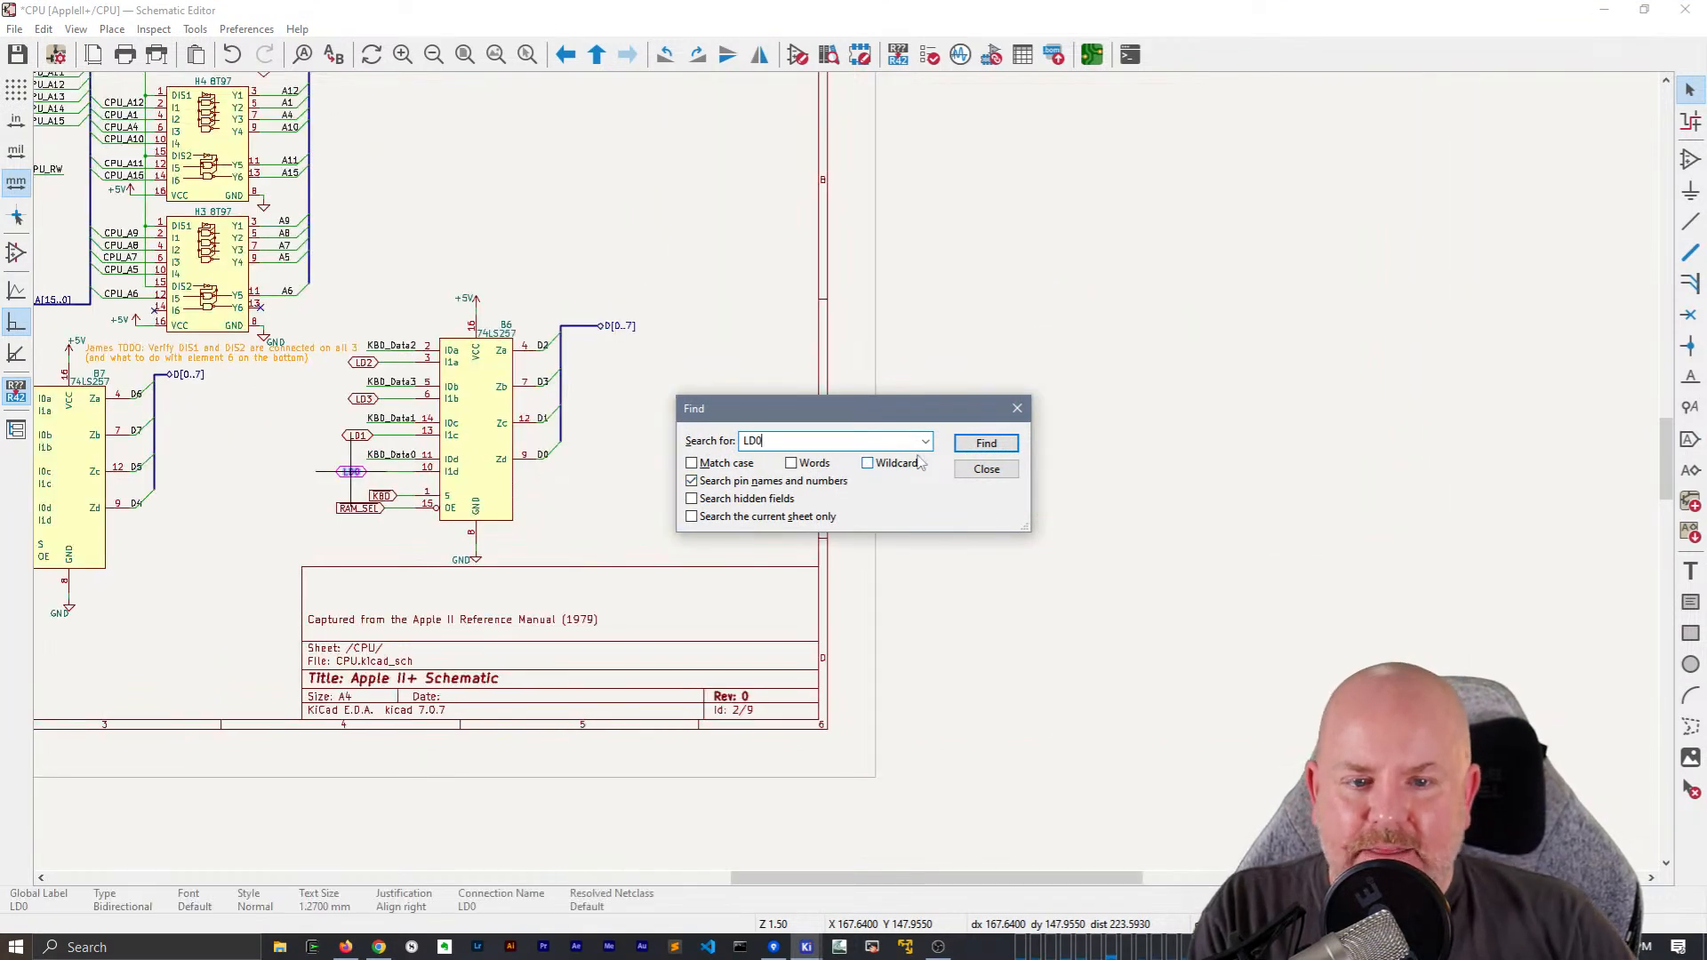
click(1000, 447)
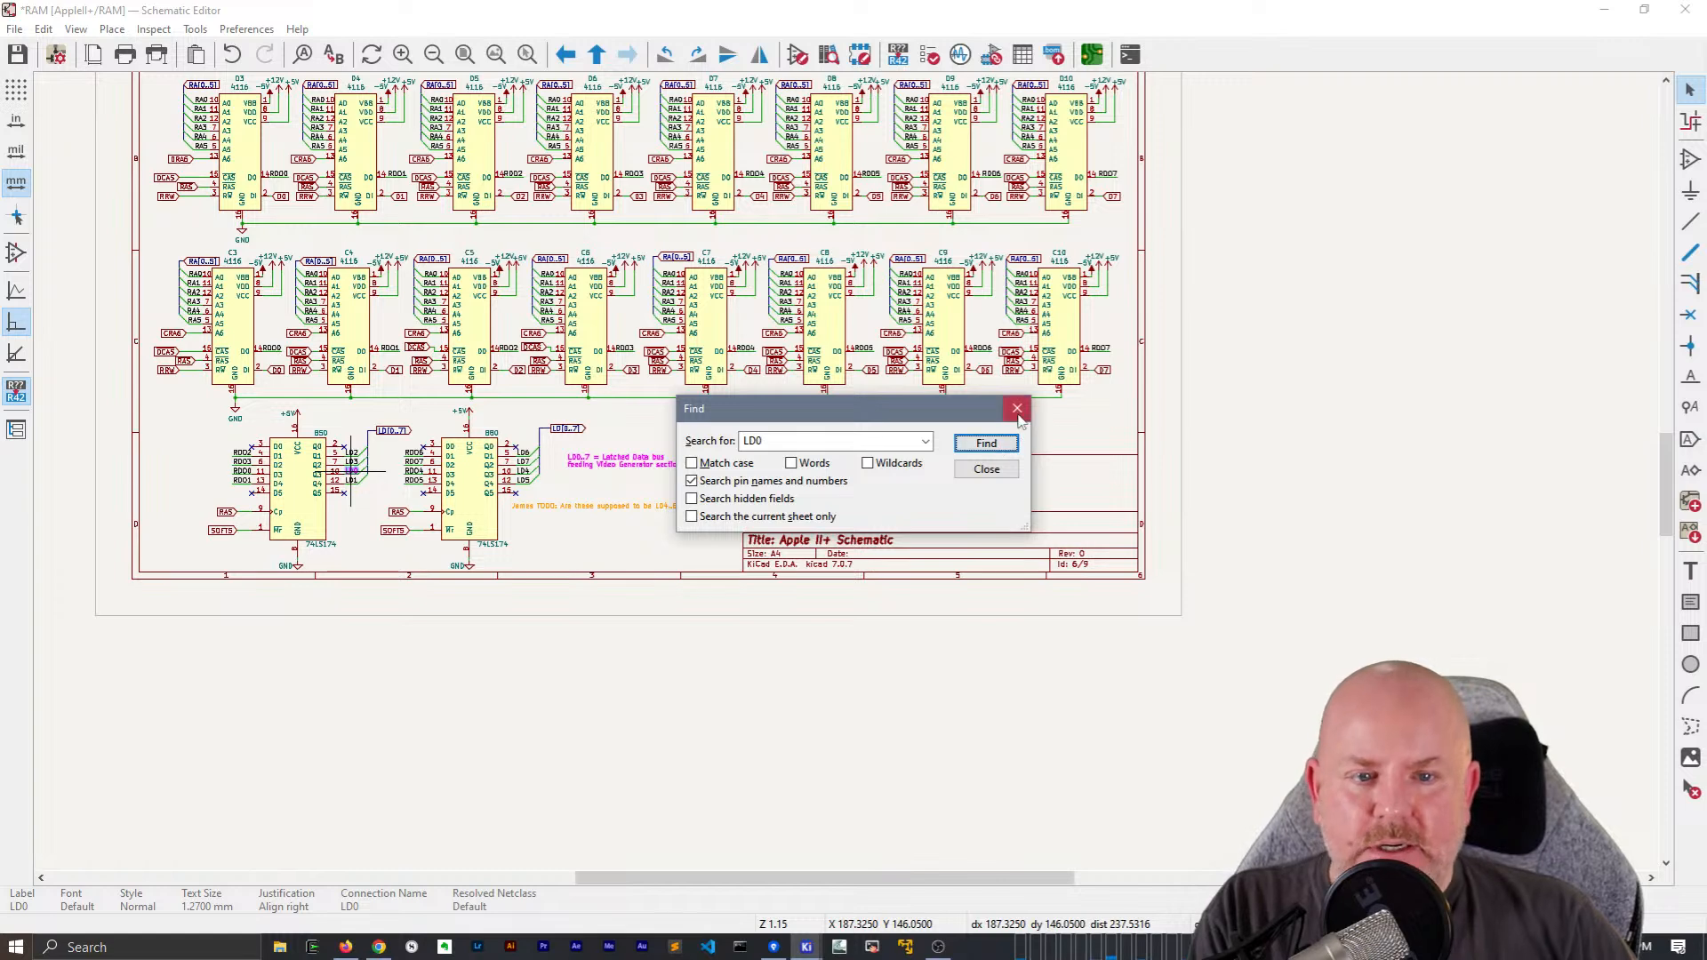
click(1017, 408)
Leave the RAM sheet for the root sheet and reopen the CPU sheet at multiplexers B6 and B7
right_click(1267, 360)
click(1334, 365)
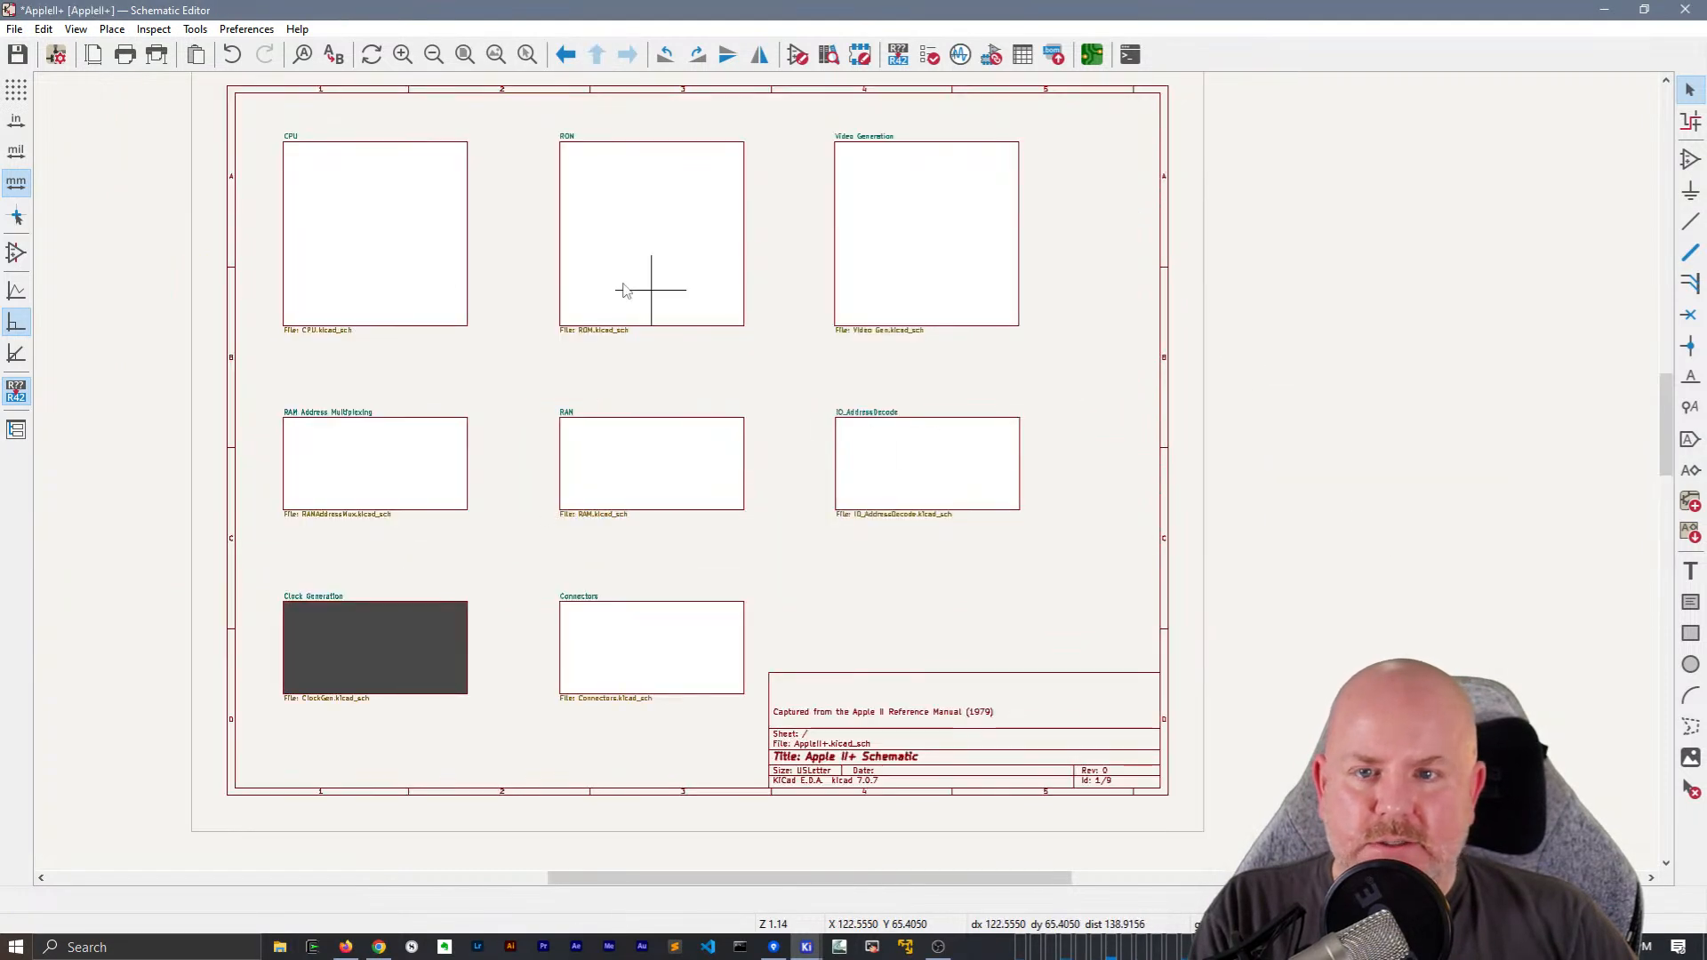
double_click(377, 267)
scroll(583, 451, up, 5)
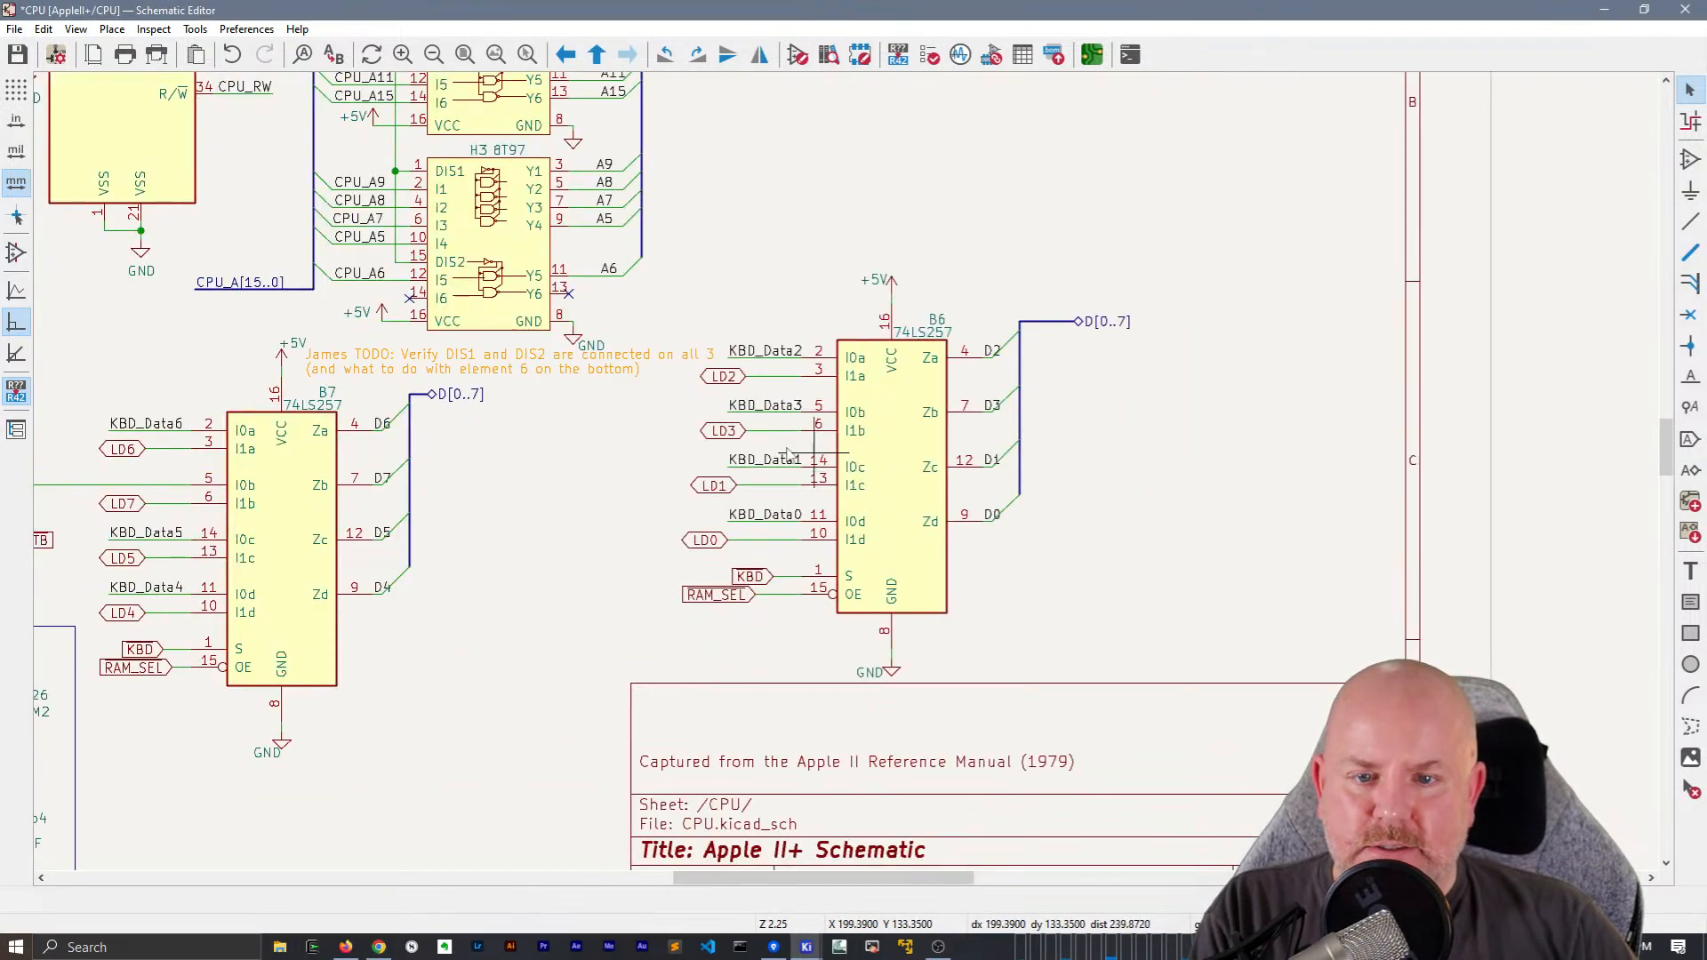
Move the DIS1 and DIS2 TODO note from above B7's data bus to the empty area above B6
middle_drag(794, 470, 859, 463)
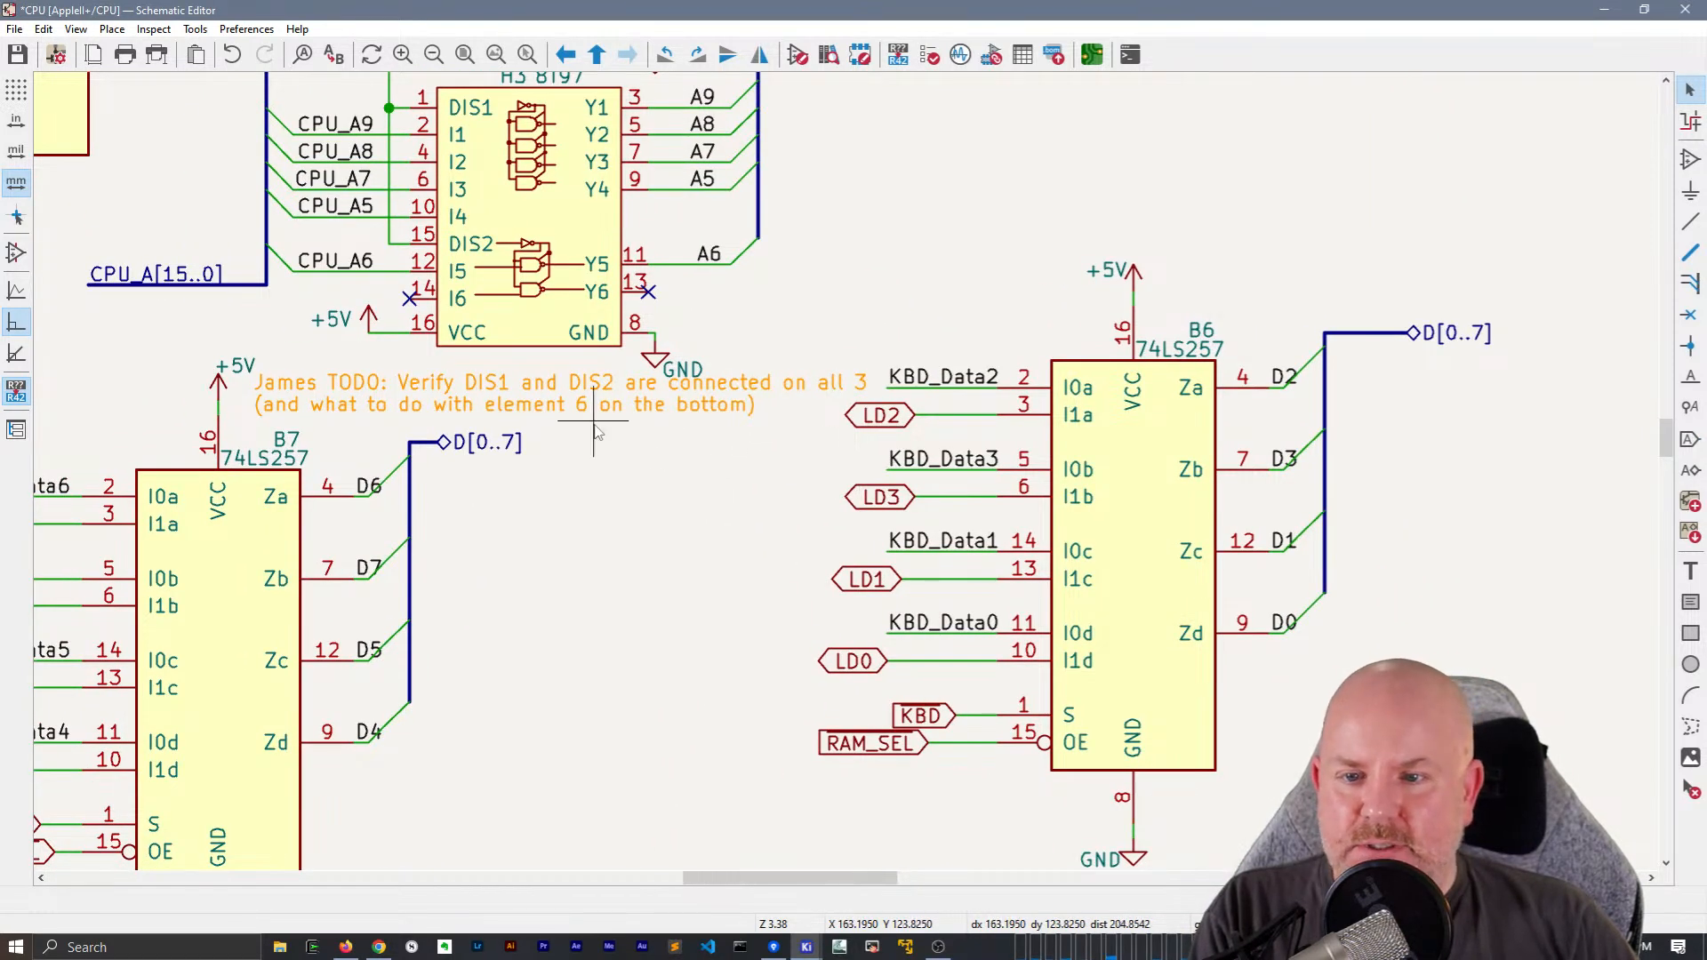
scroll(603, 424, down, 2)
click(805, 460)
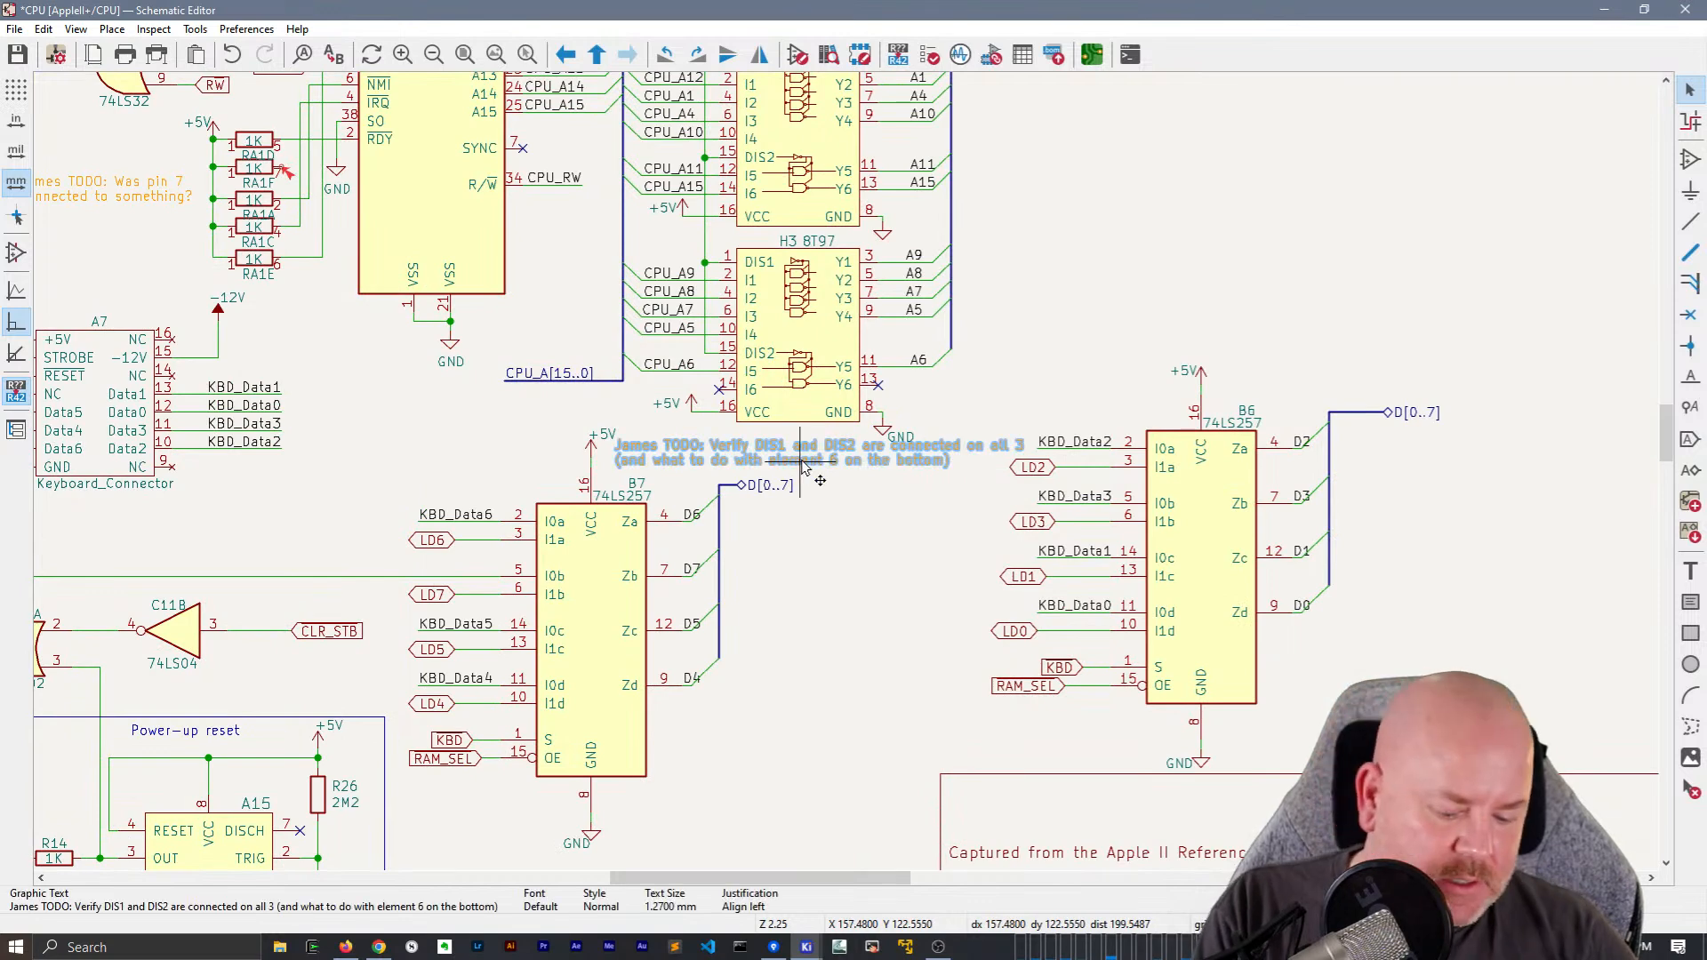
key(m)
click(998, 194)
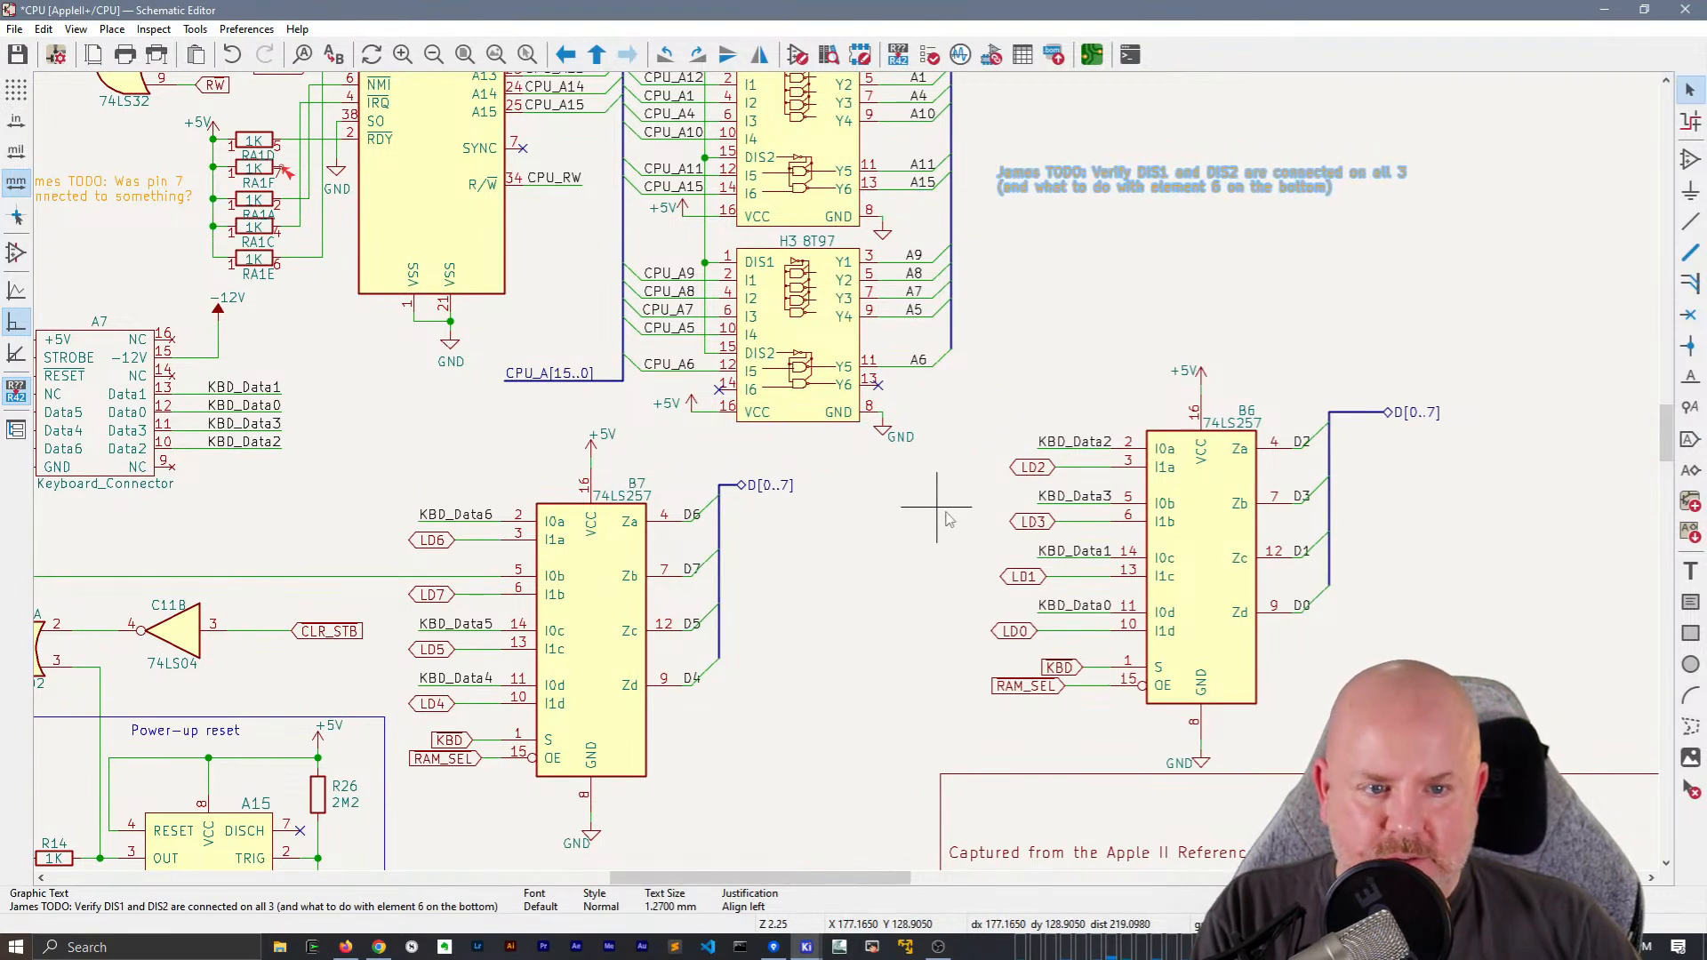
middle_drag(978, 522, 731, 537)
key(Escape)
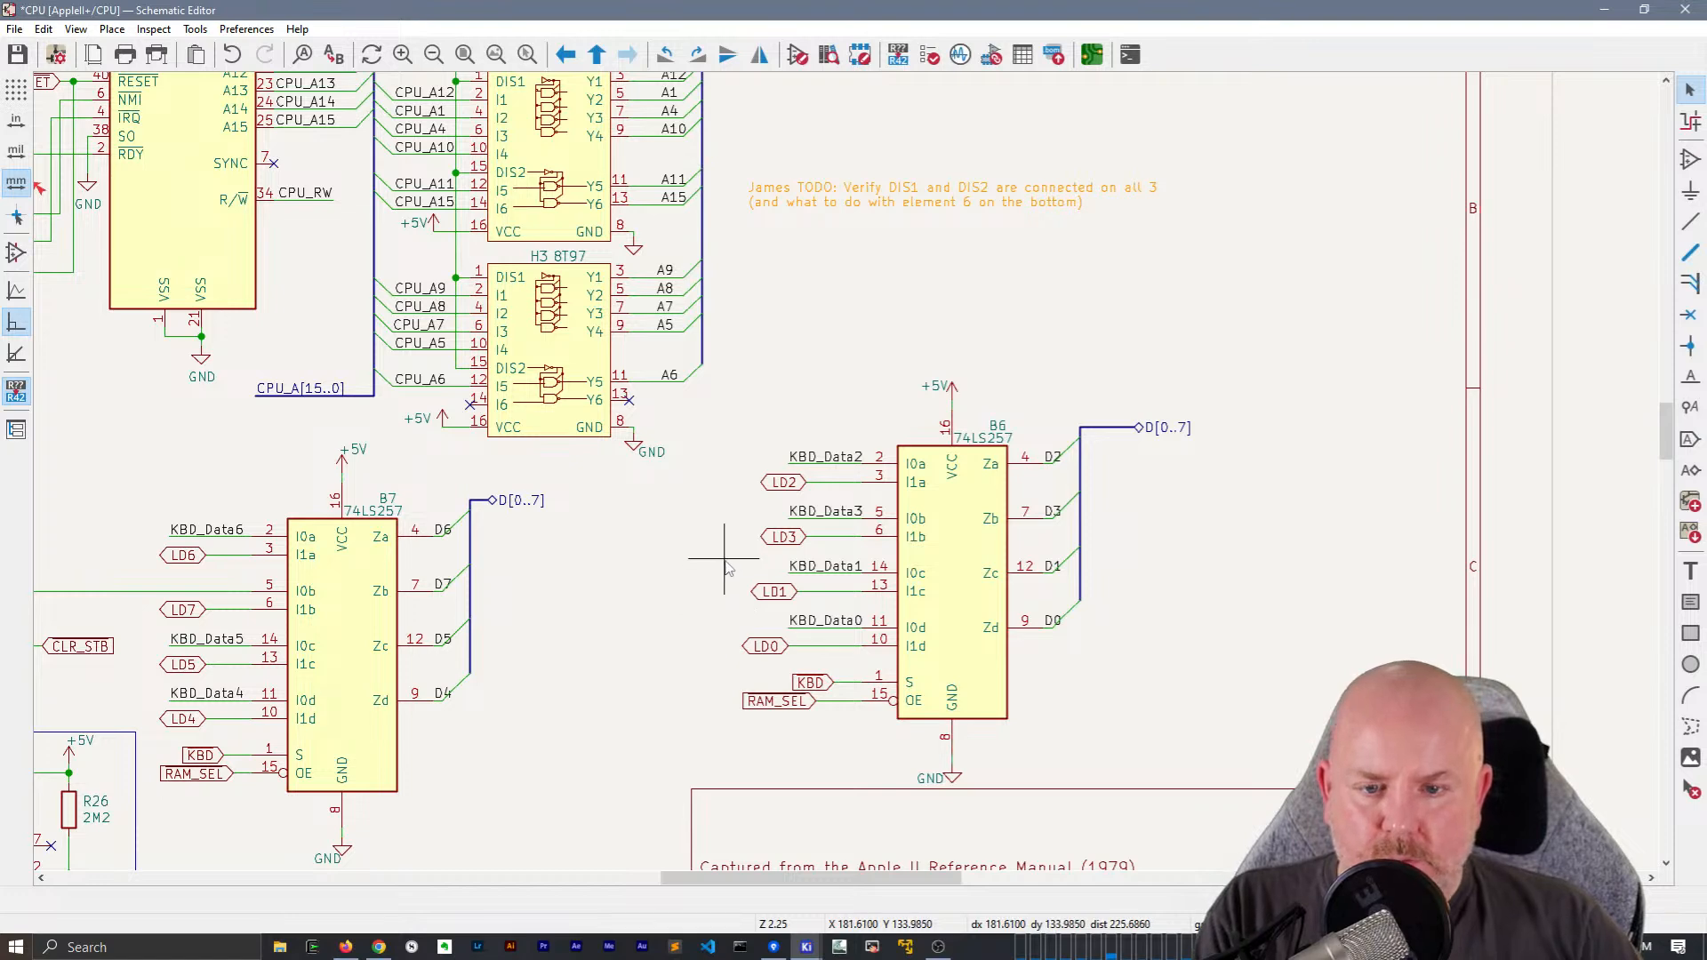
Place a hierarchical label named ~{KBD} in the free space between B7 and B6, and set its shape to Input
scroll(719, 562, up, 2)
middle_drag(846, 471, 723, 235)
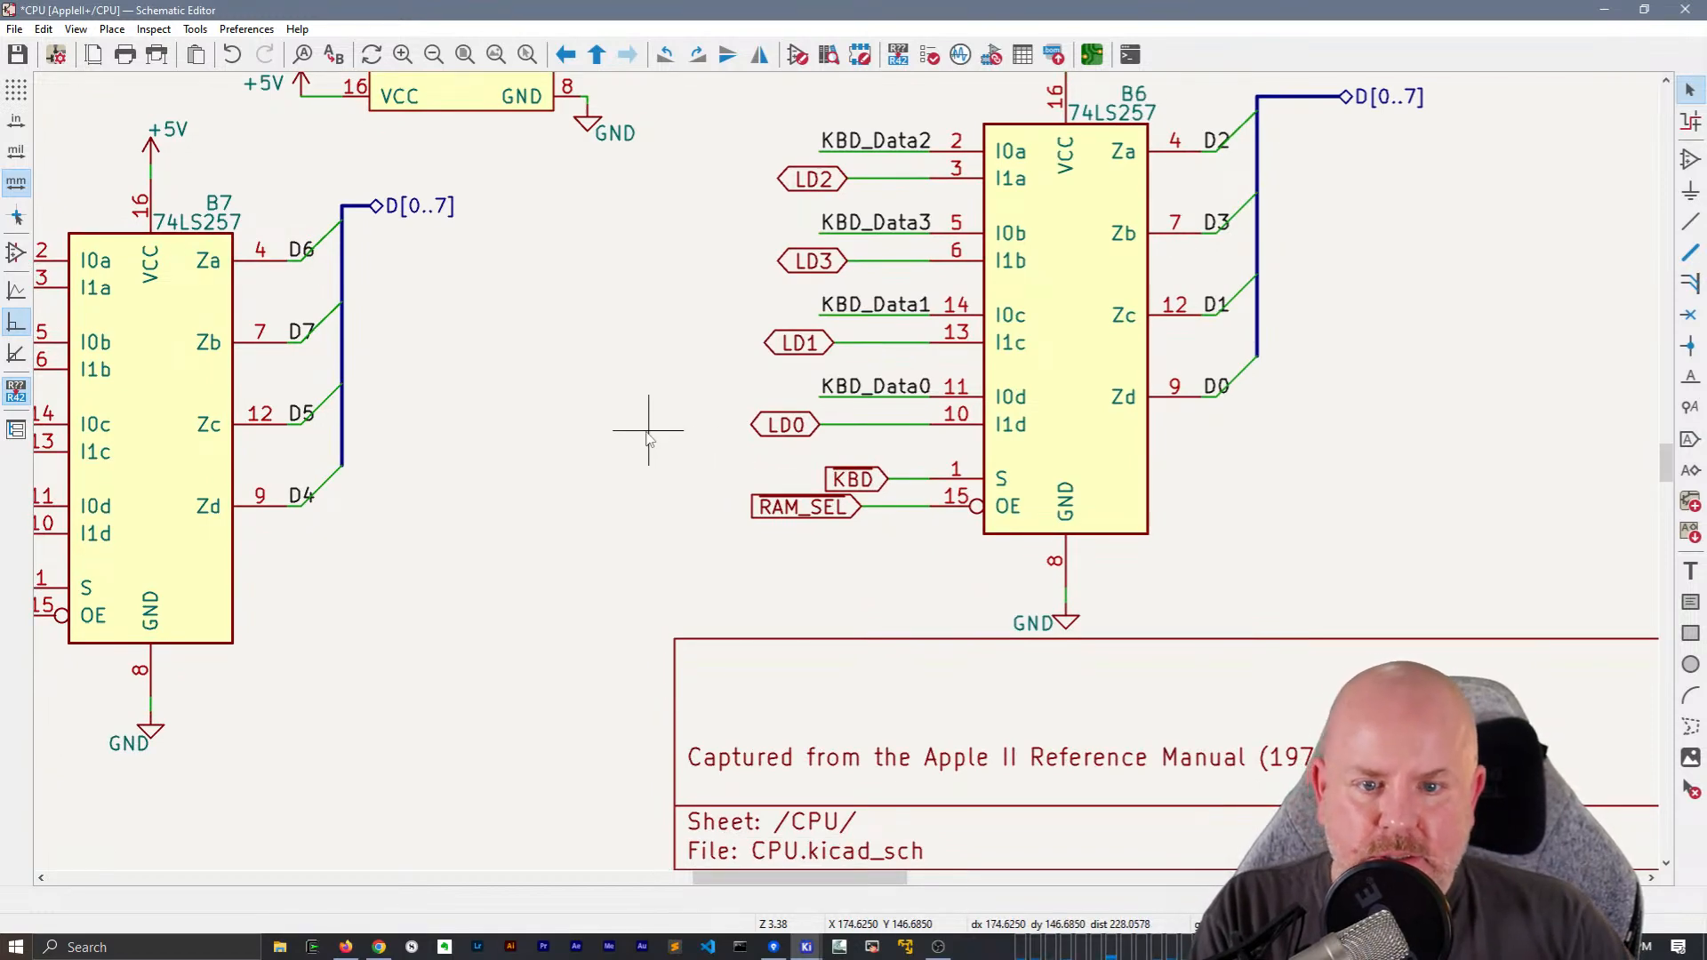
key(h)
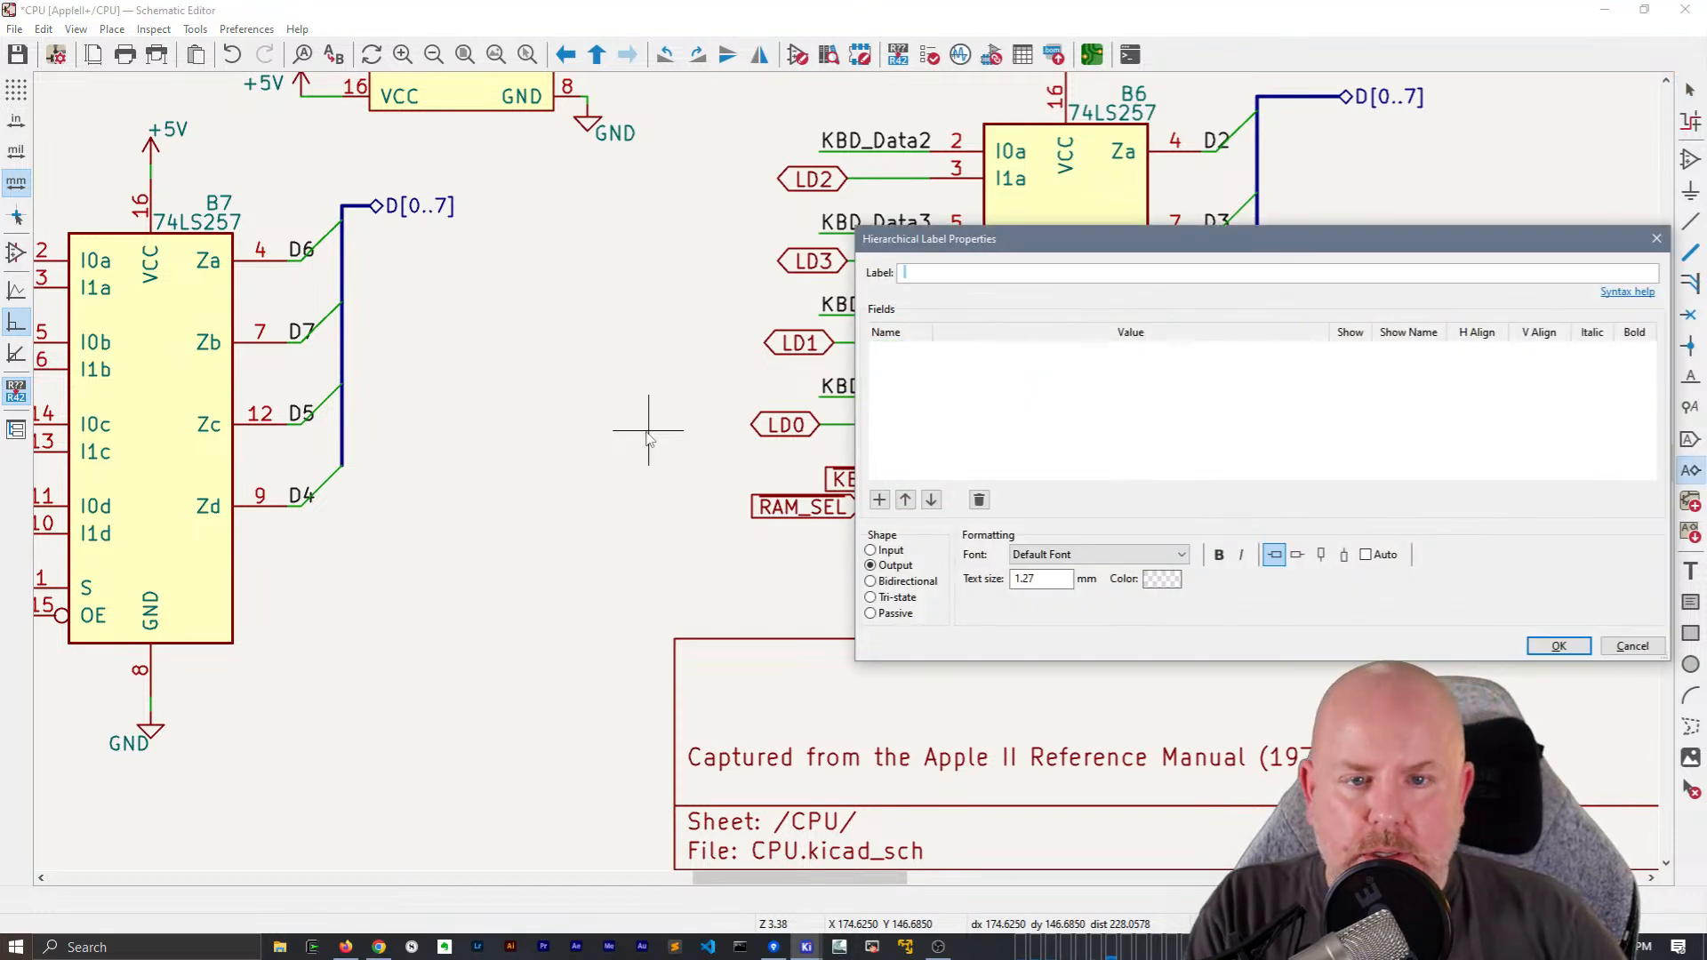
text(~{KBD})
key(Return)
click(676, 458)
click(676, 458)
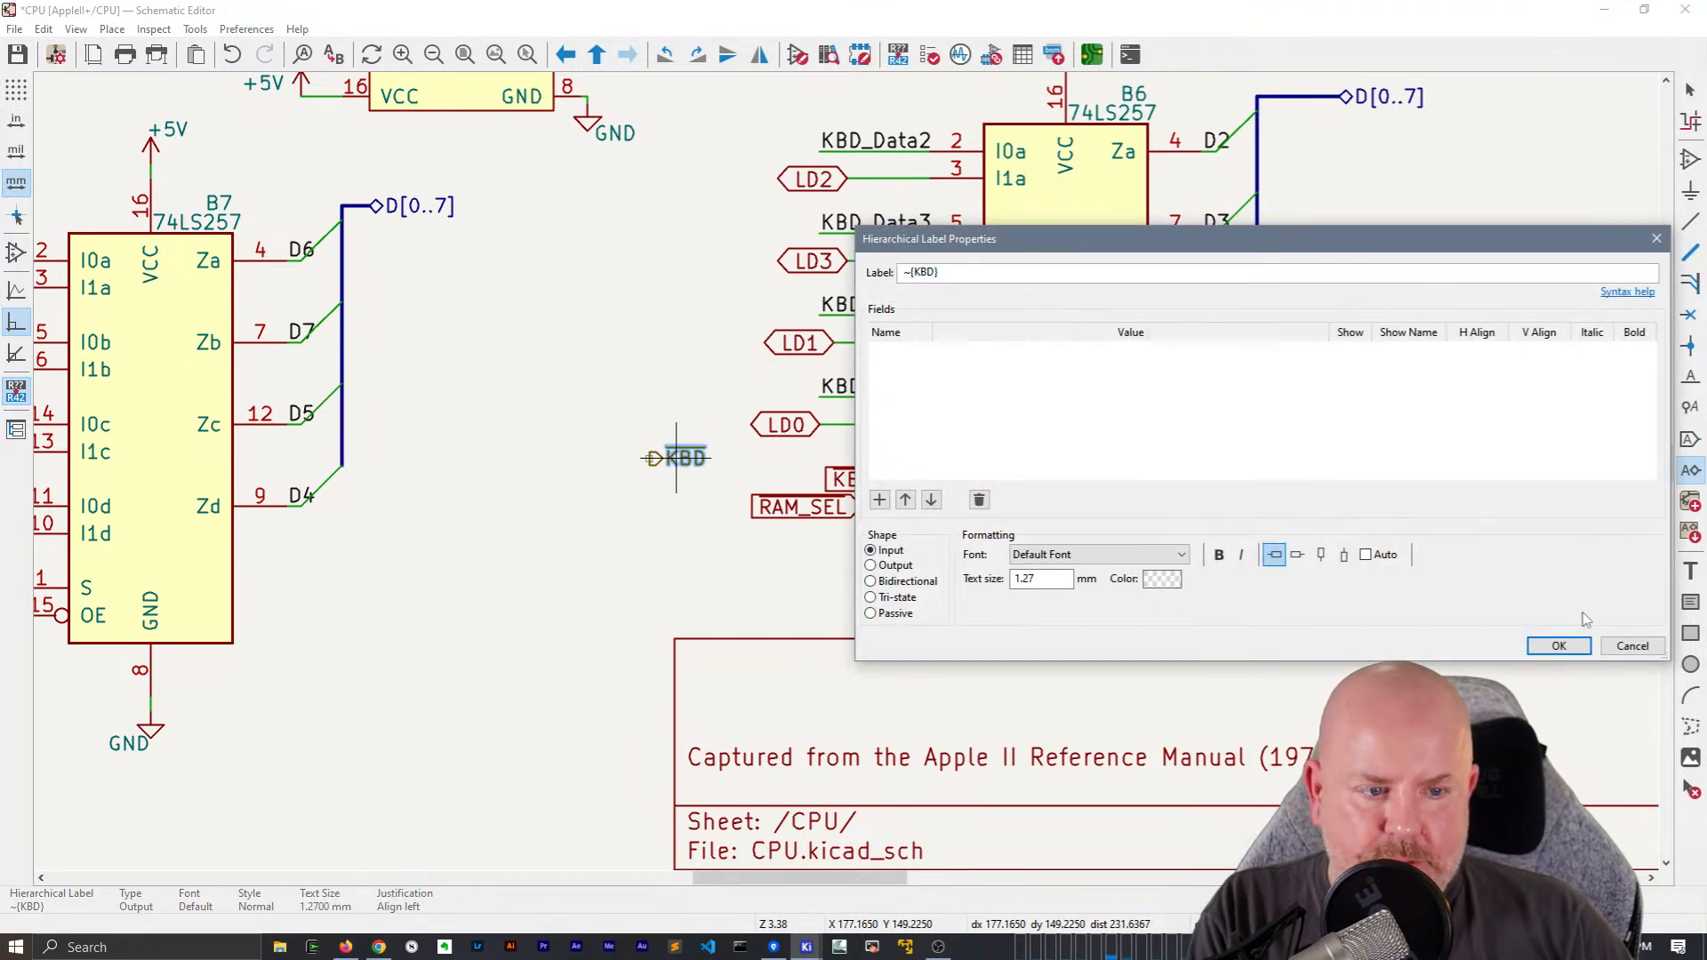
click(1559, 646)
Place an Input hierarchical label named ~{RAM_SEL} just below the new KBD label, with its connection point facing B6
click(687, 518)
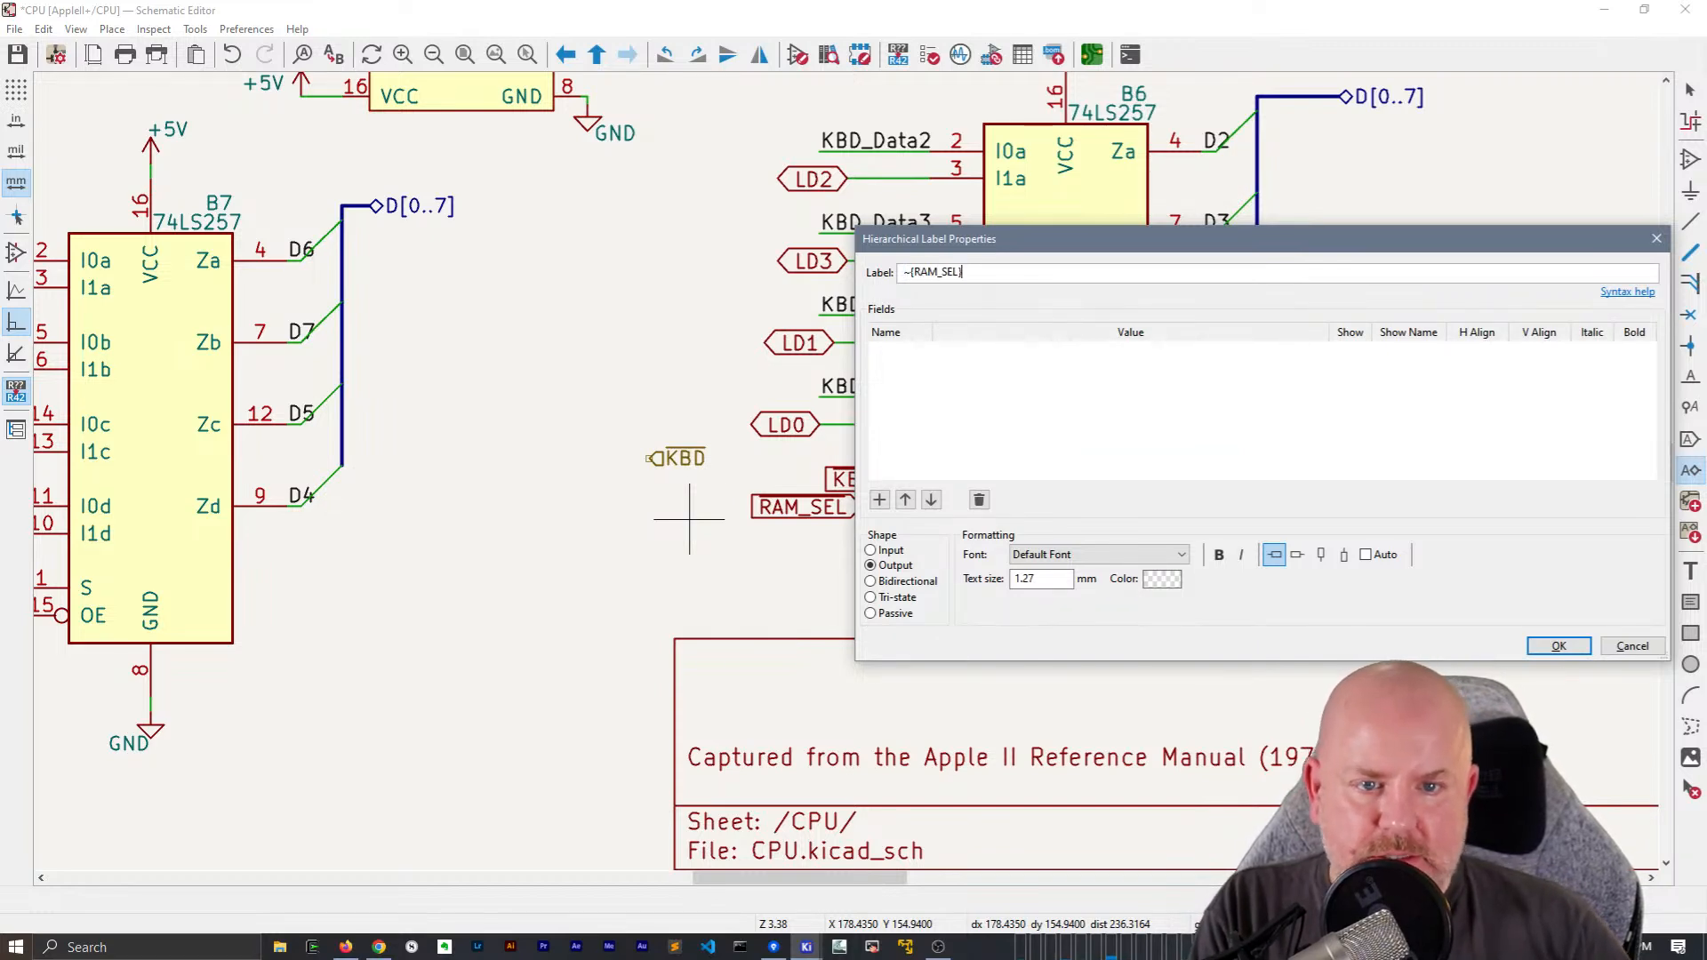
click(1559, 647)
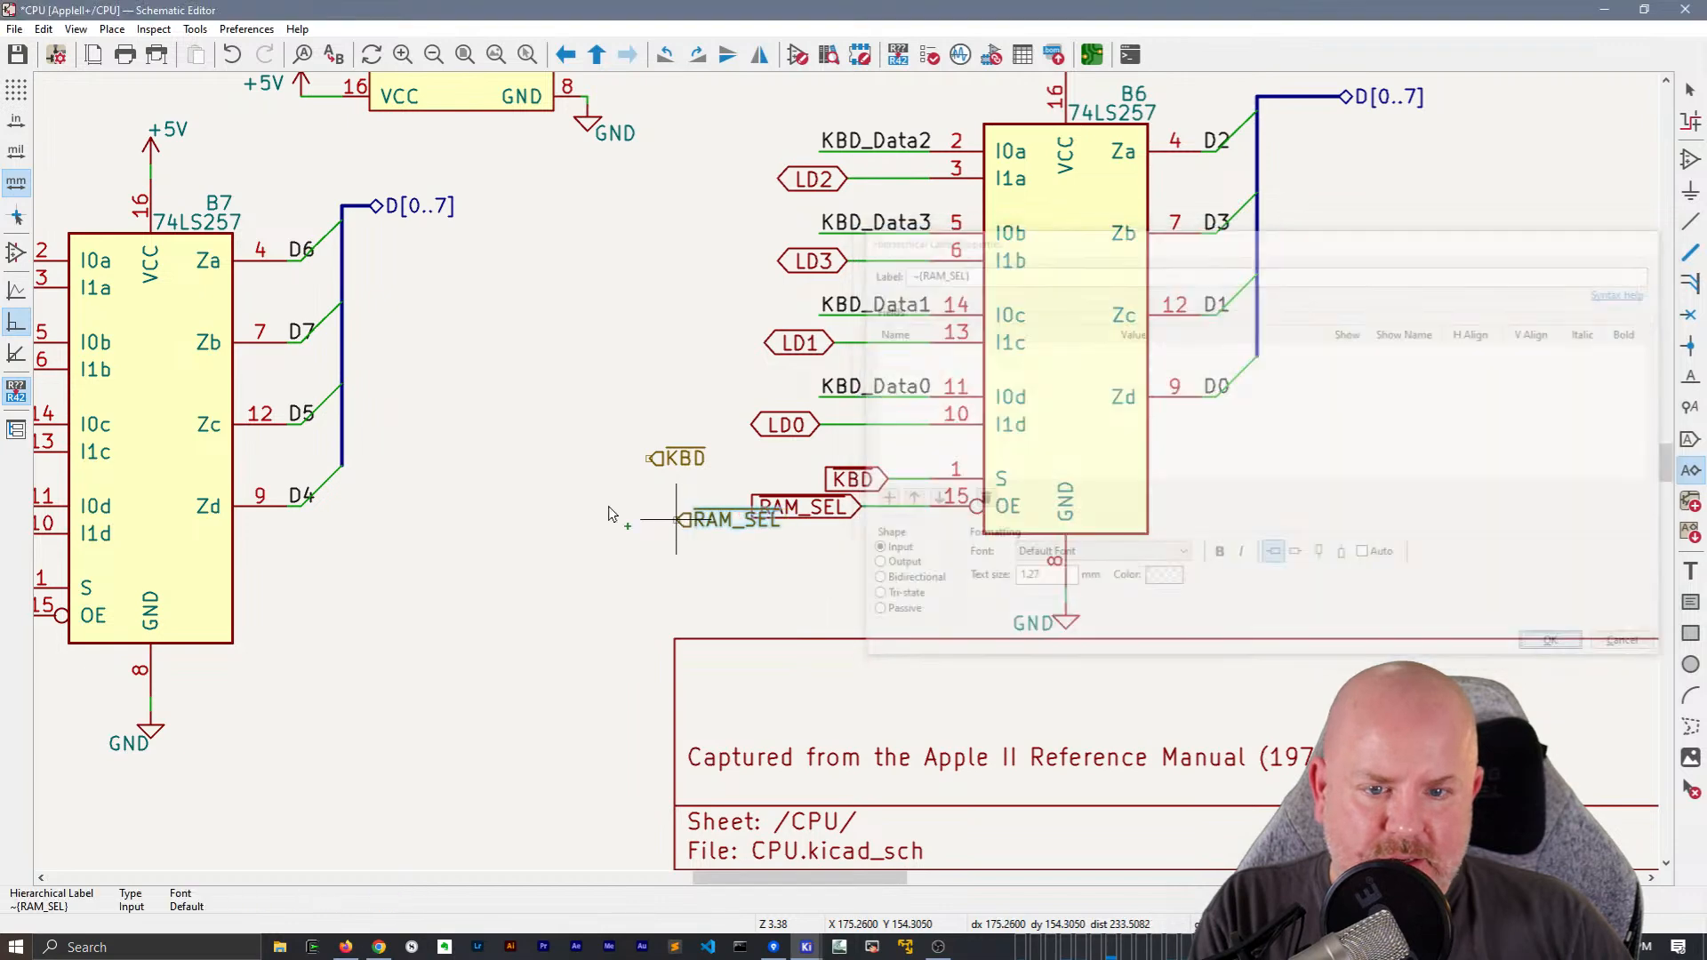
click(690, 506)
key(Escape)
Rotate the KBD hierarchical label by 180 degrees so its connection point faces B6
click(689, 459)
key(r)
key(r)
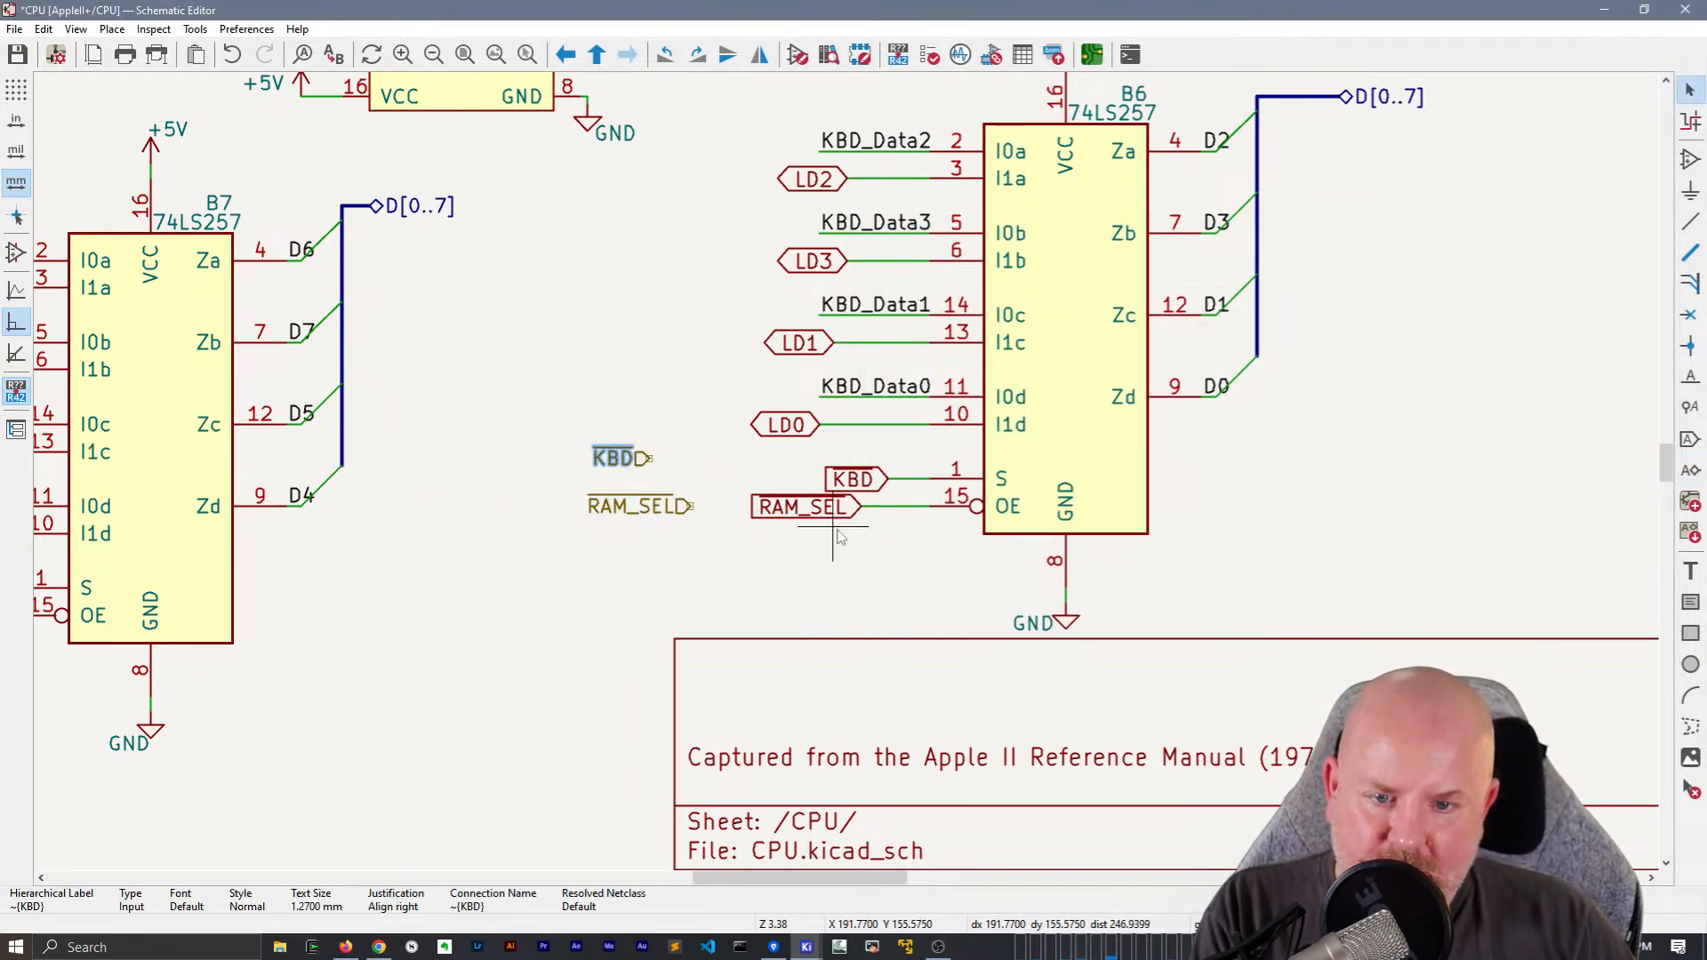
Replace the KBD and RAM_SEL global labels on B6's S and OE wires with the matching hierarchical labels
click(846, 482)
key(Delete)
click(834, 514)
key(Delete)
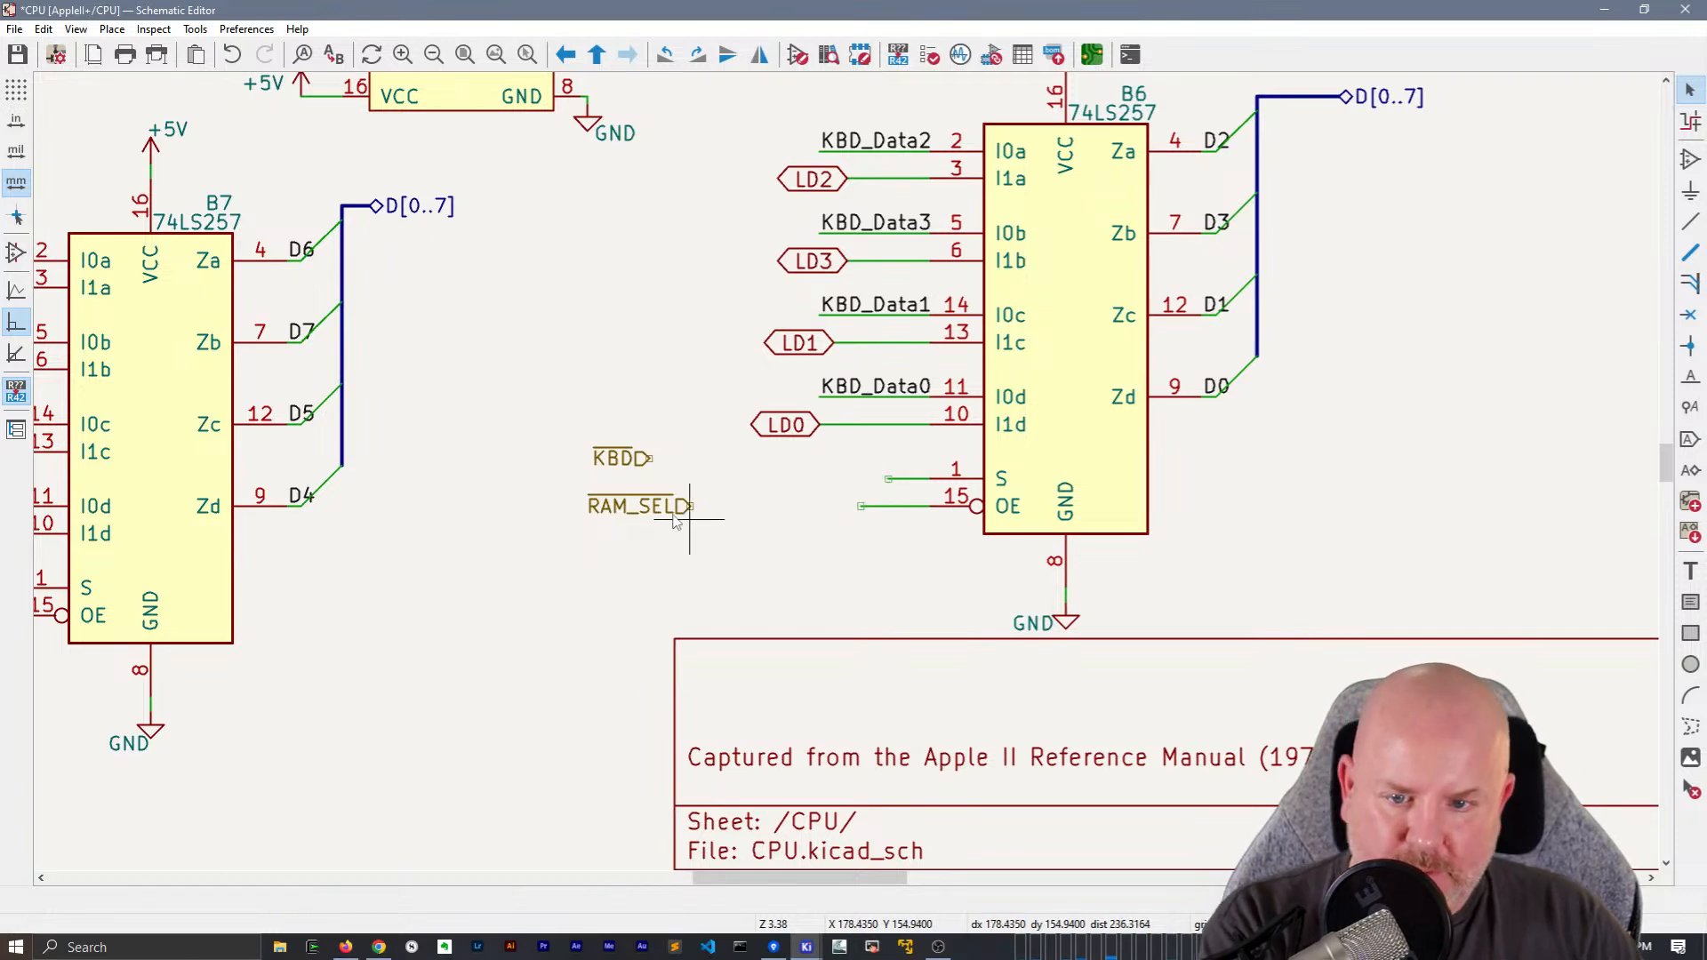
click(672, 509)
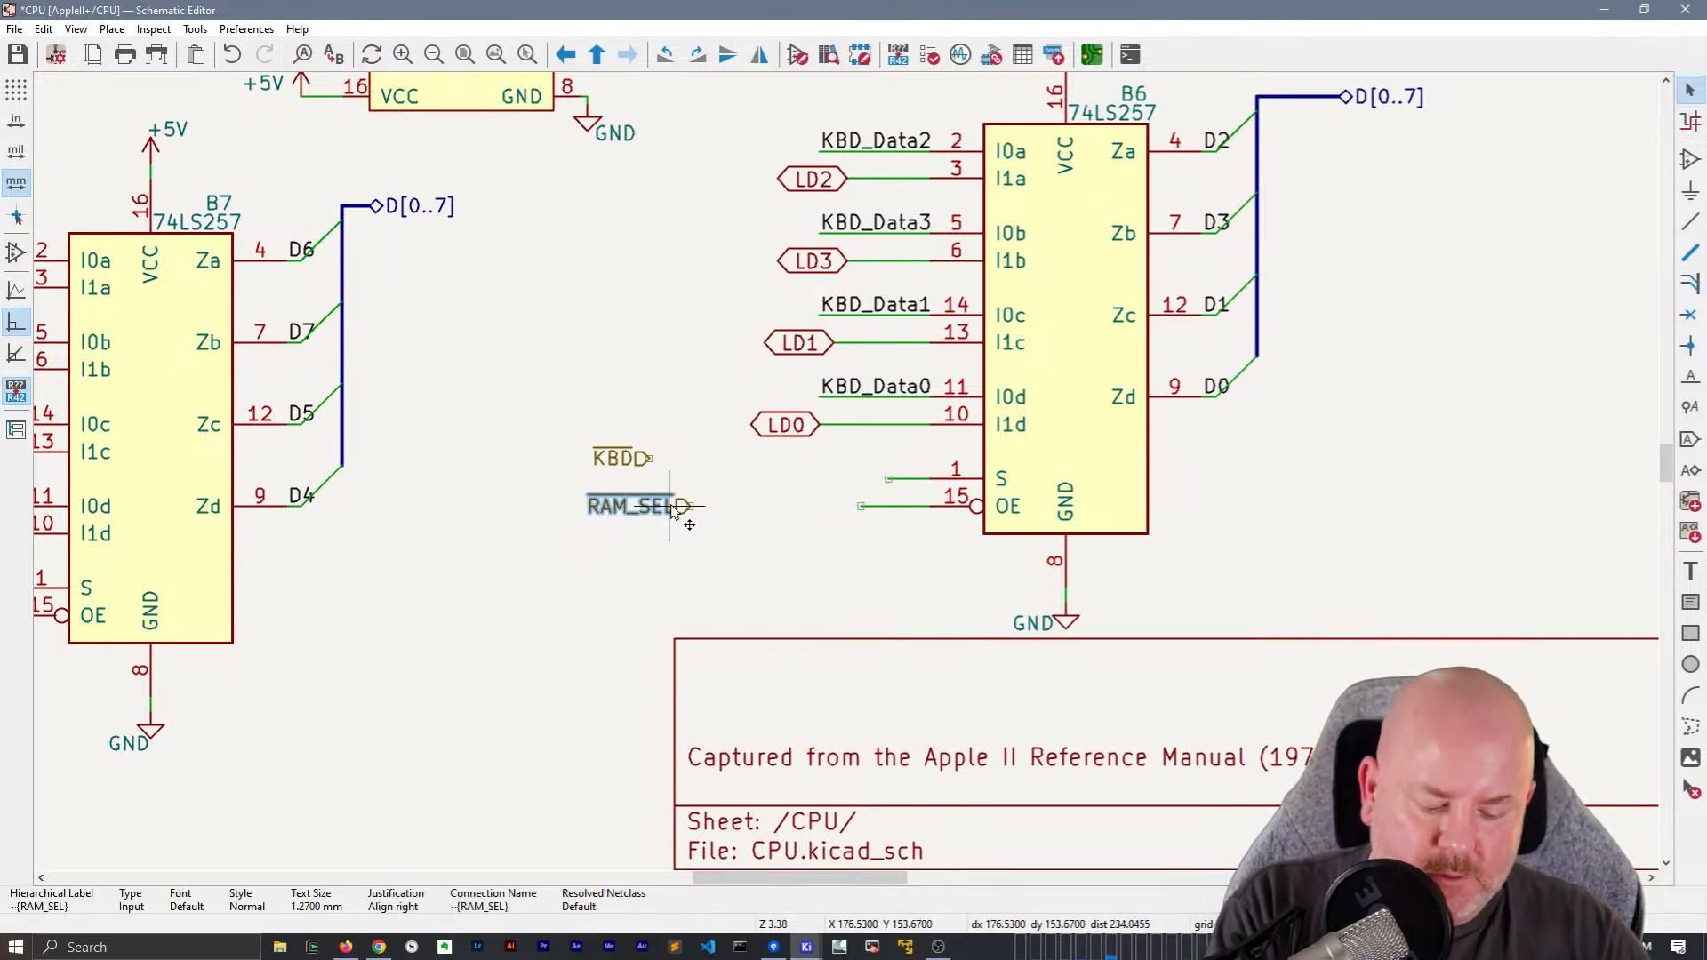
drag(671, 509, 860, 507)
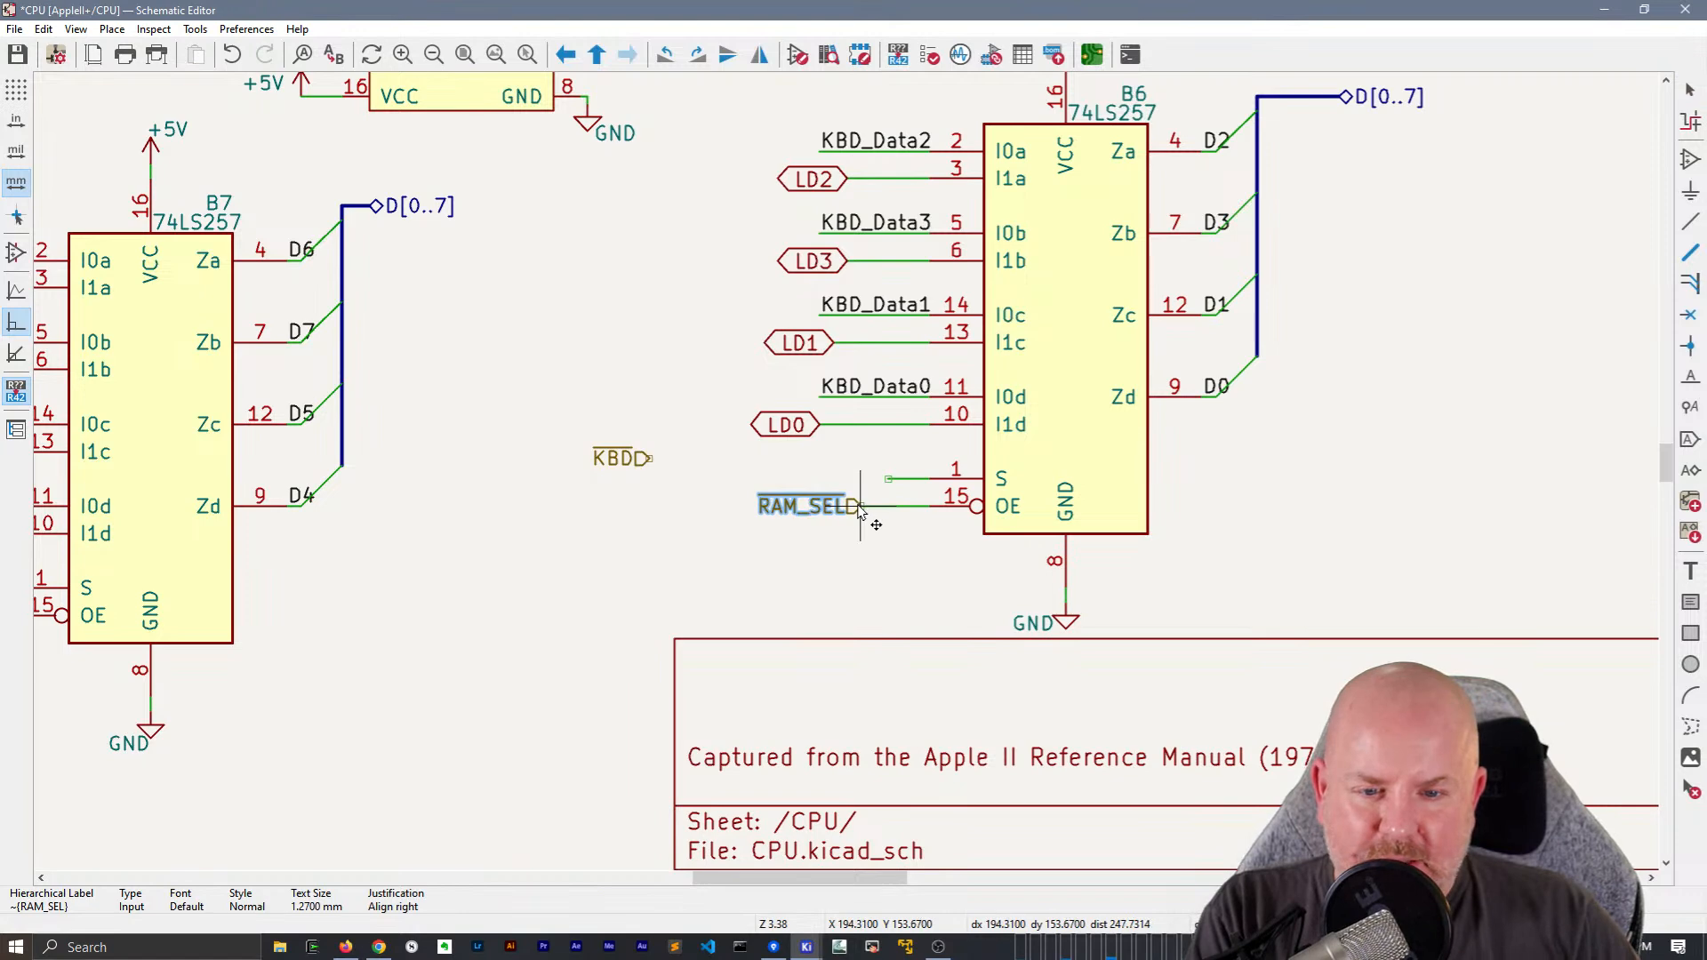
drag(647, 458, 886, 483)
Delete the KBD and RAM_SEL global labels from the S and OE wires of multiplexer B7
scroll(610, 457, down, 3)
drag(548, 517, 539, 441)
key(Delete)
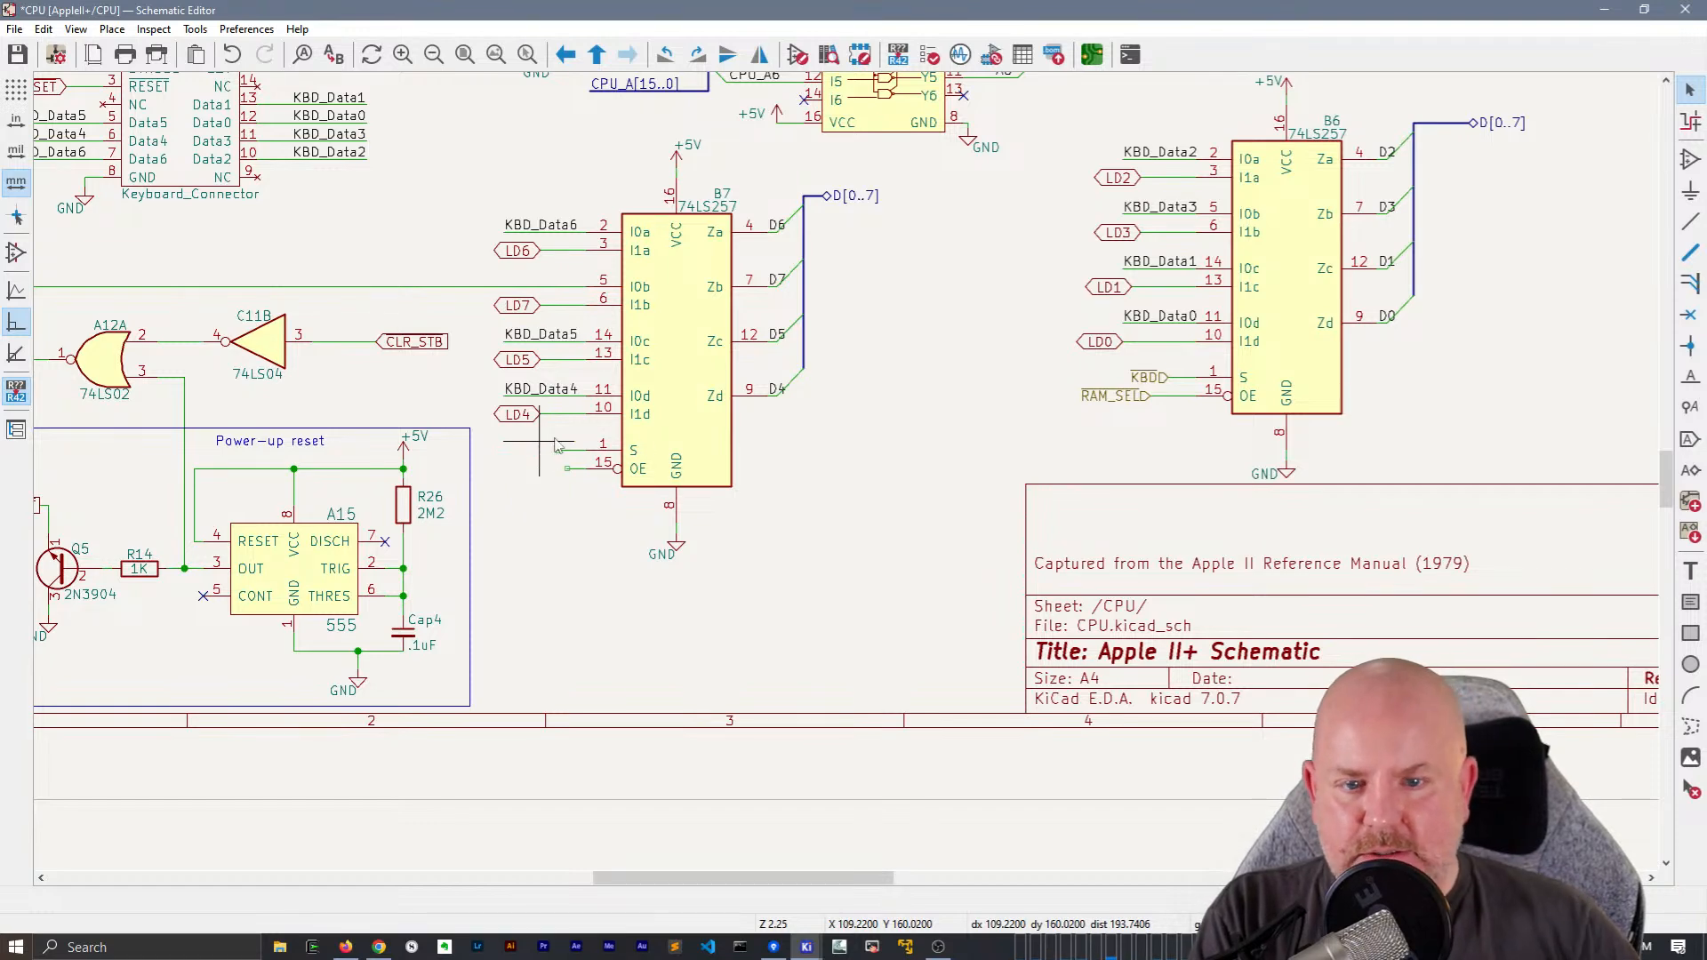
Duplicate B6's KBD and RAM_SEL hierarchical labels and attach the copies to B7's S and OE wires
click(1124, 397)
shift+click(1141, 379)
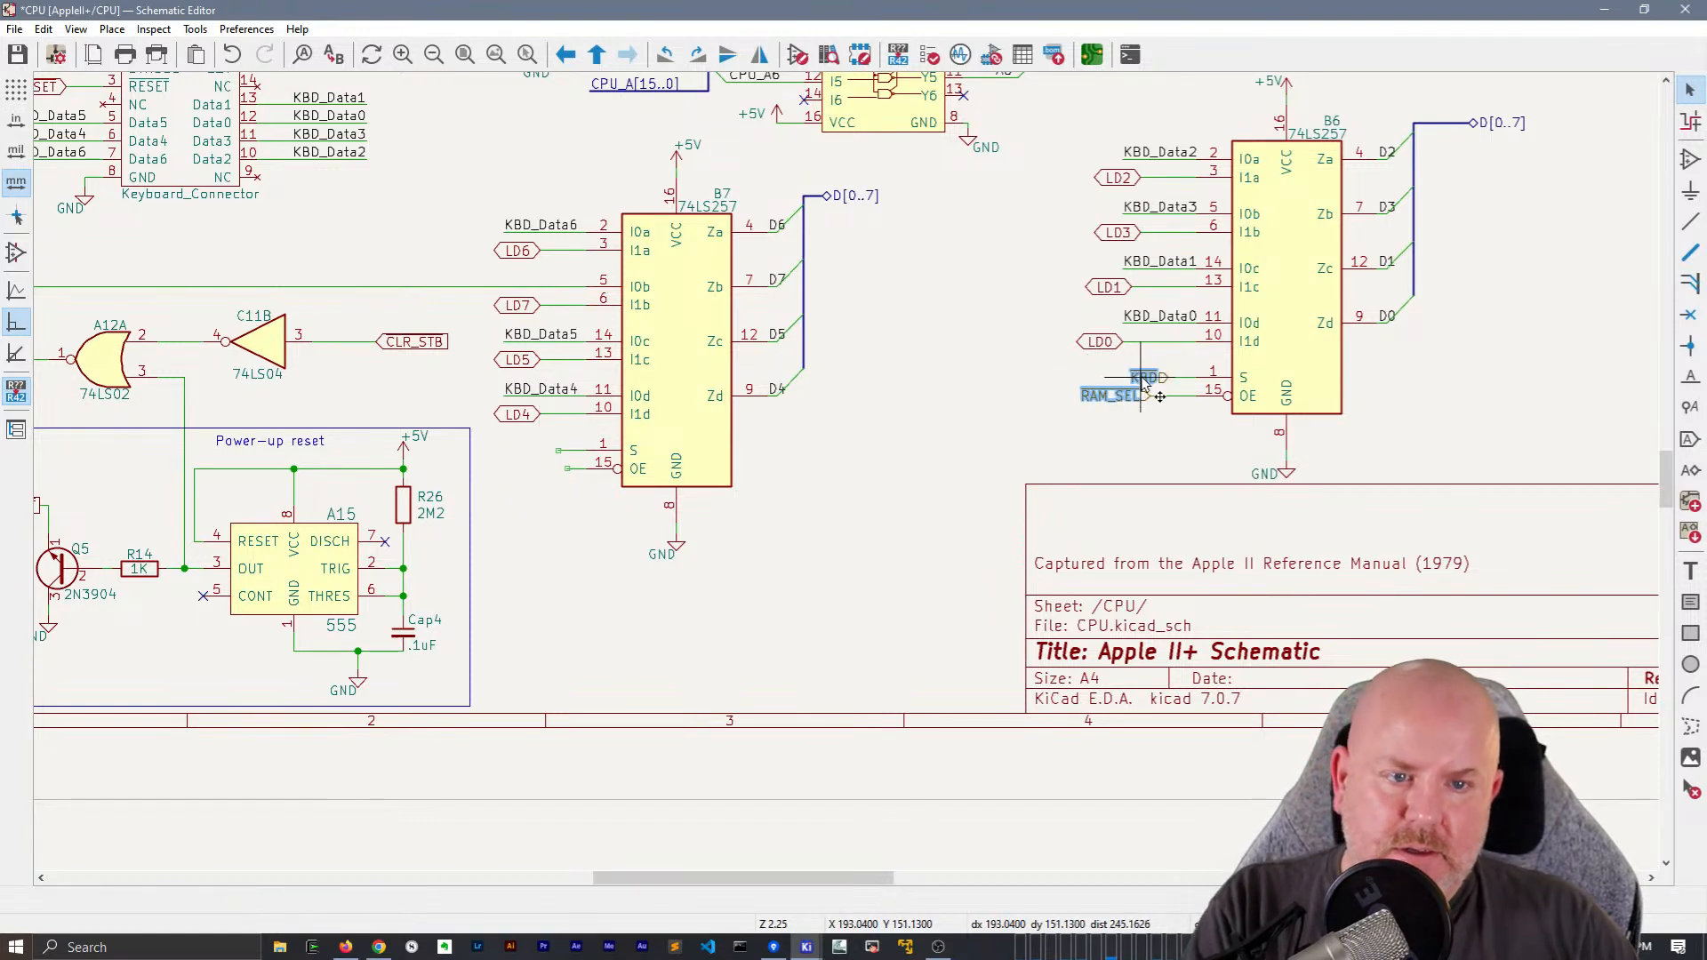
key(ctrl+d)
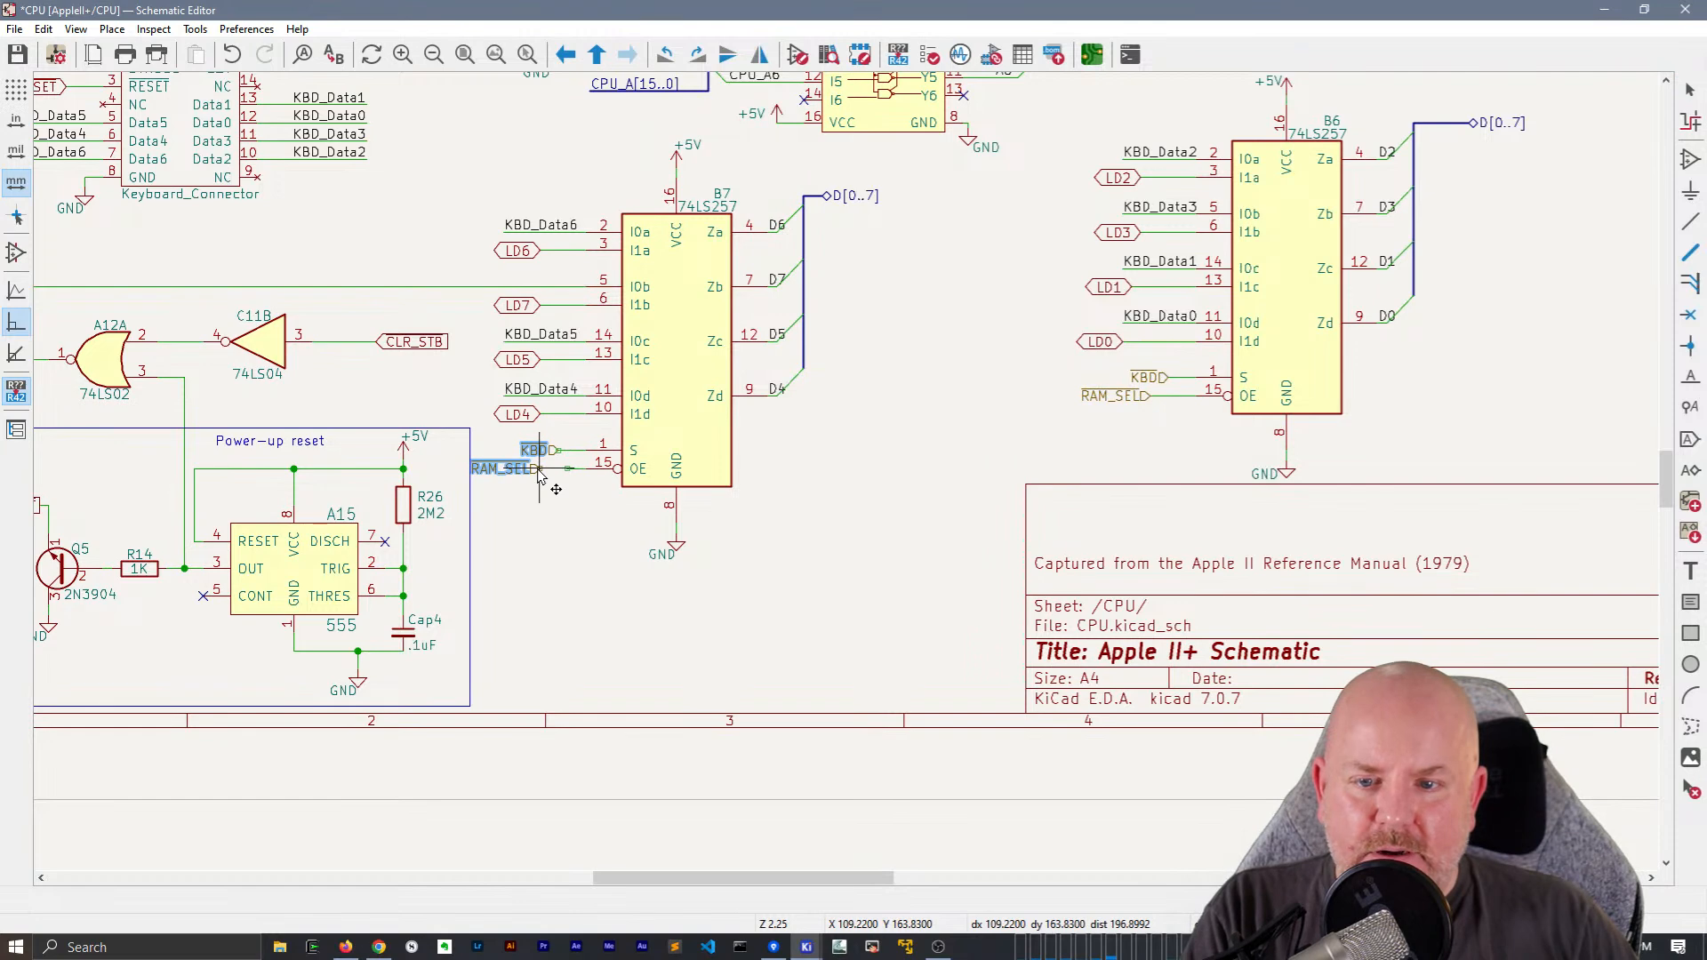
click(539, 474)
click(544, 474)
drag(545, 474, 580, 490)
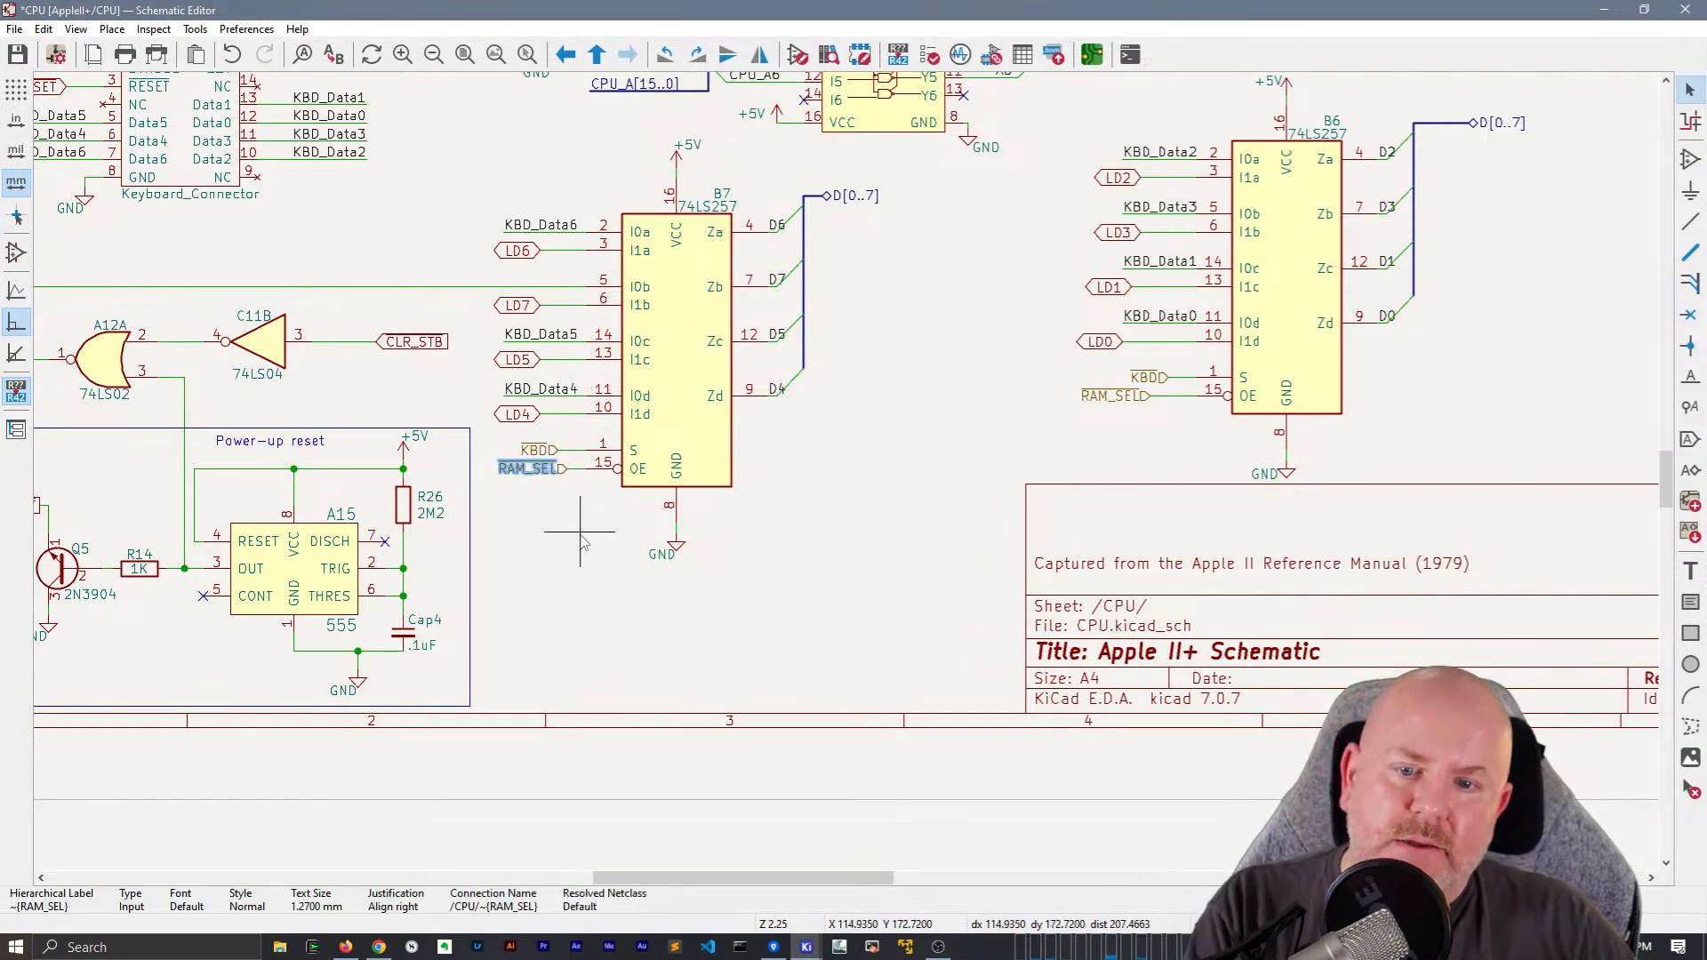
Look over the whole CPU sheet for global labels that still need hierarchical replacements
scroll(582, 540, down, 2)
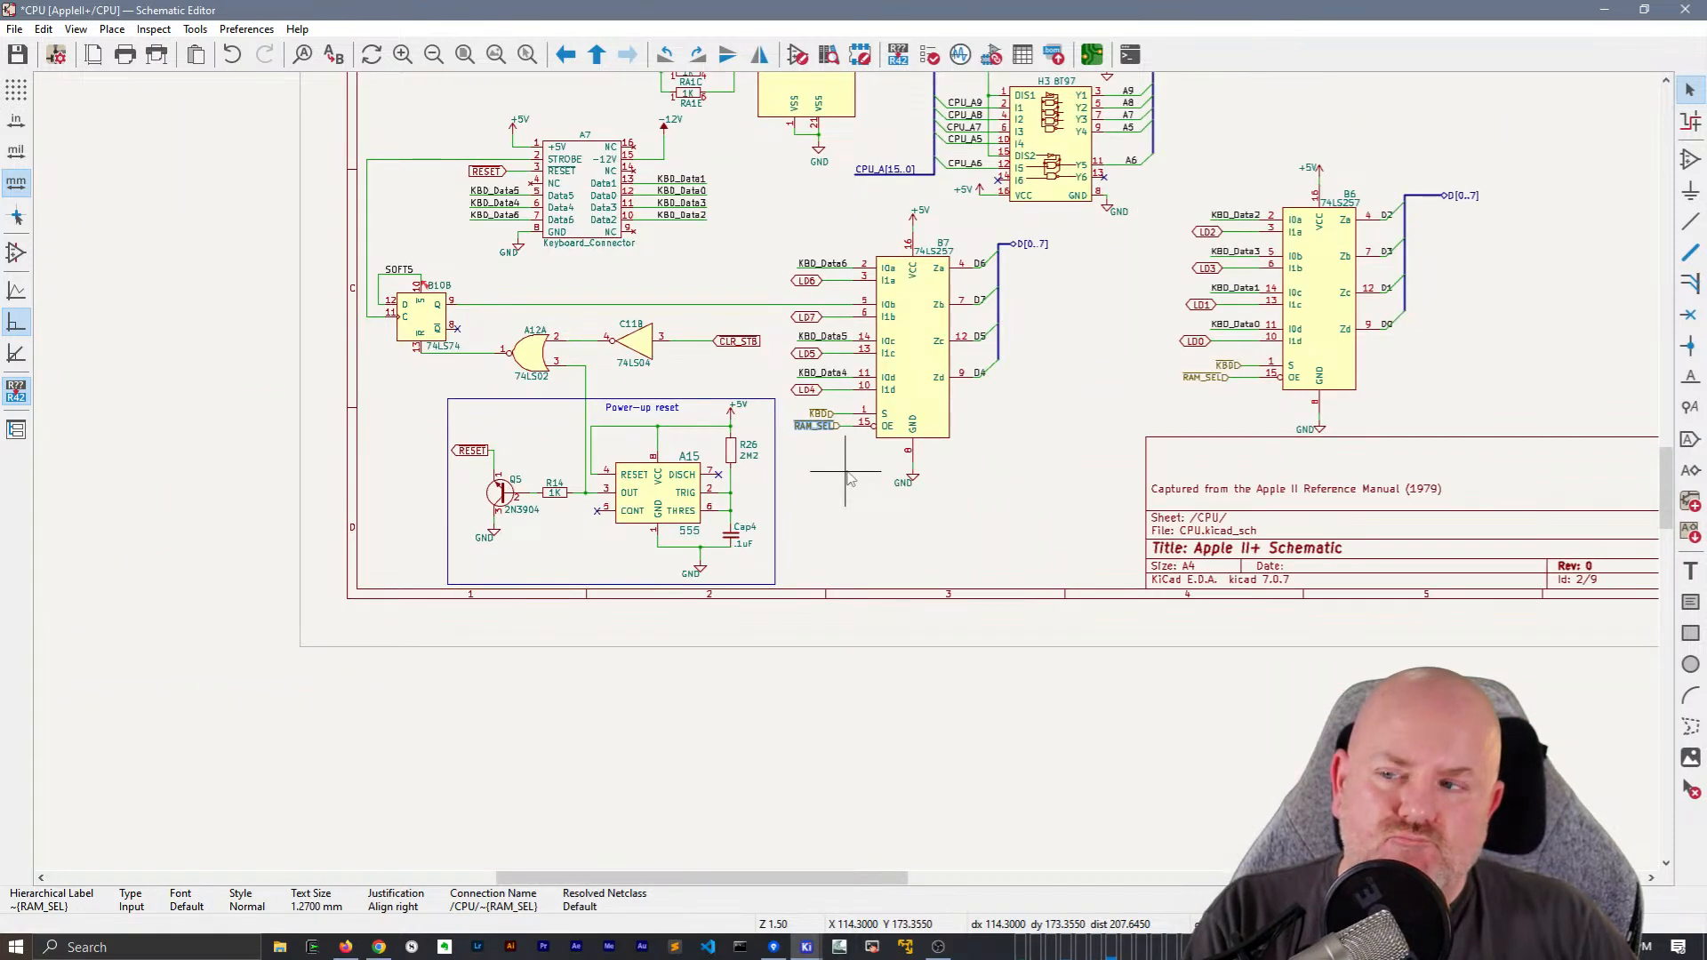
middle_drag(1134, 457, 848, 540)
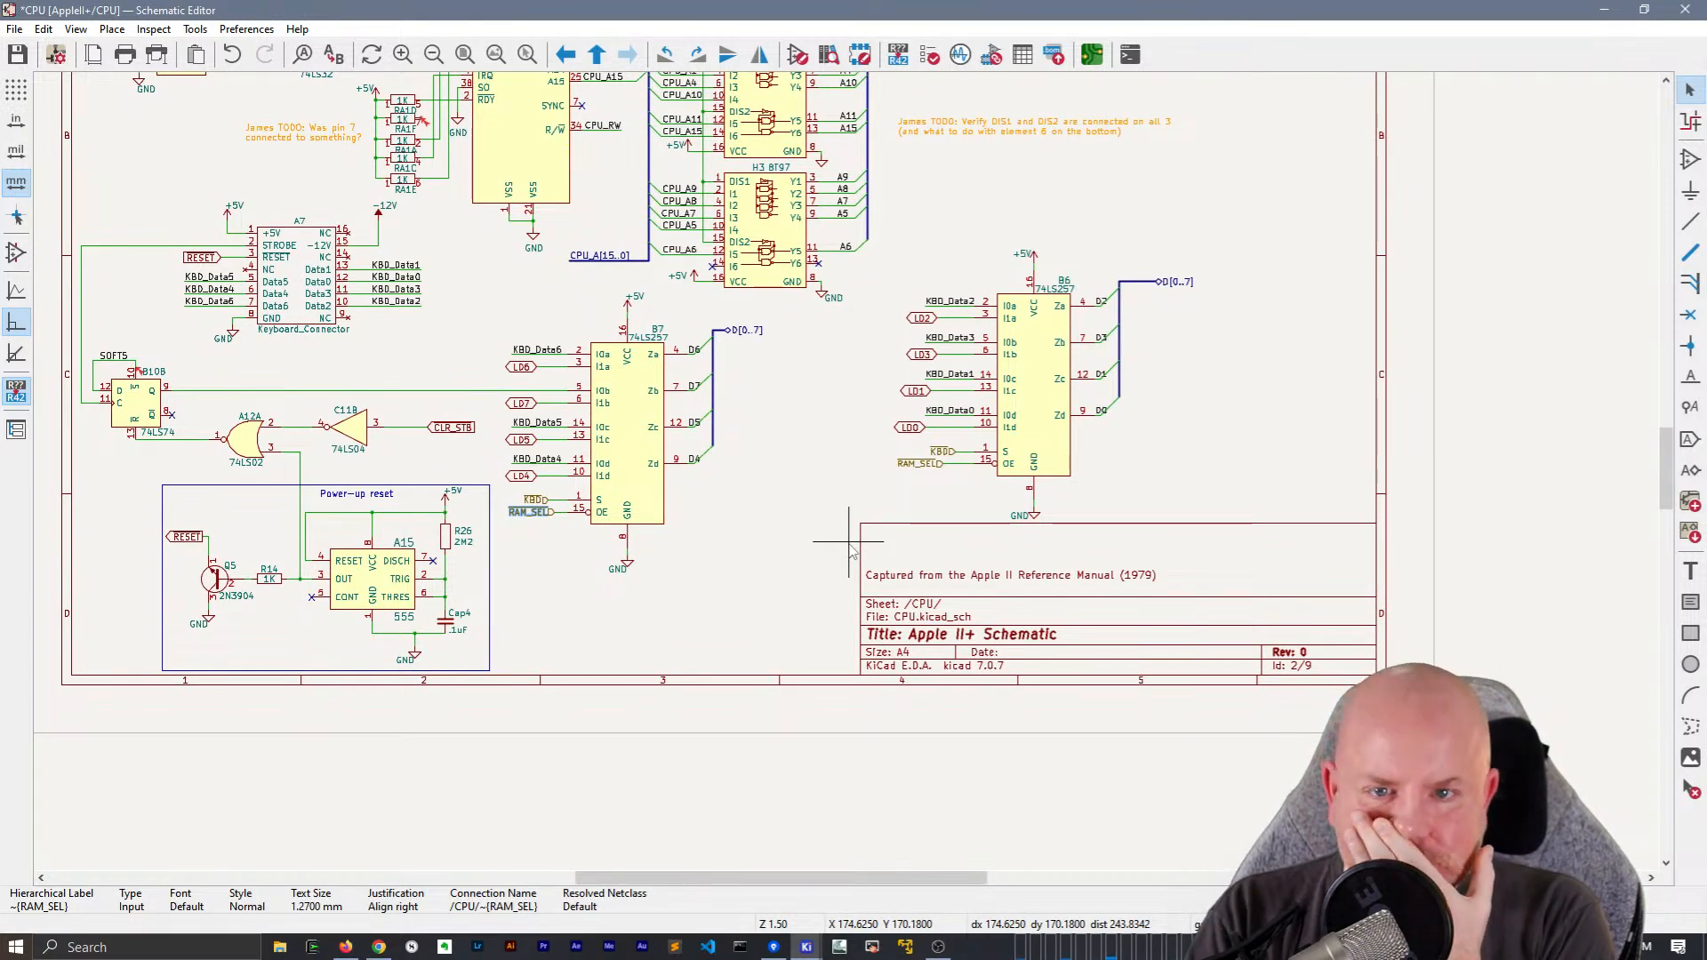
scroll(850, 551, down, 2)
middle_drag(840, 346, 839, 514)
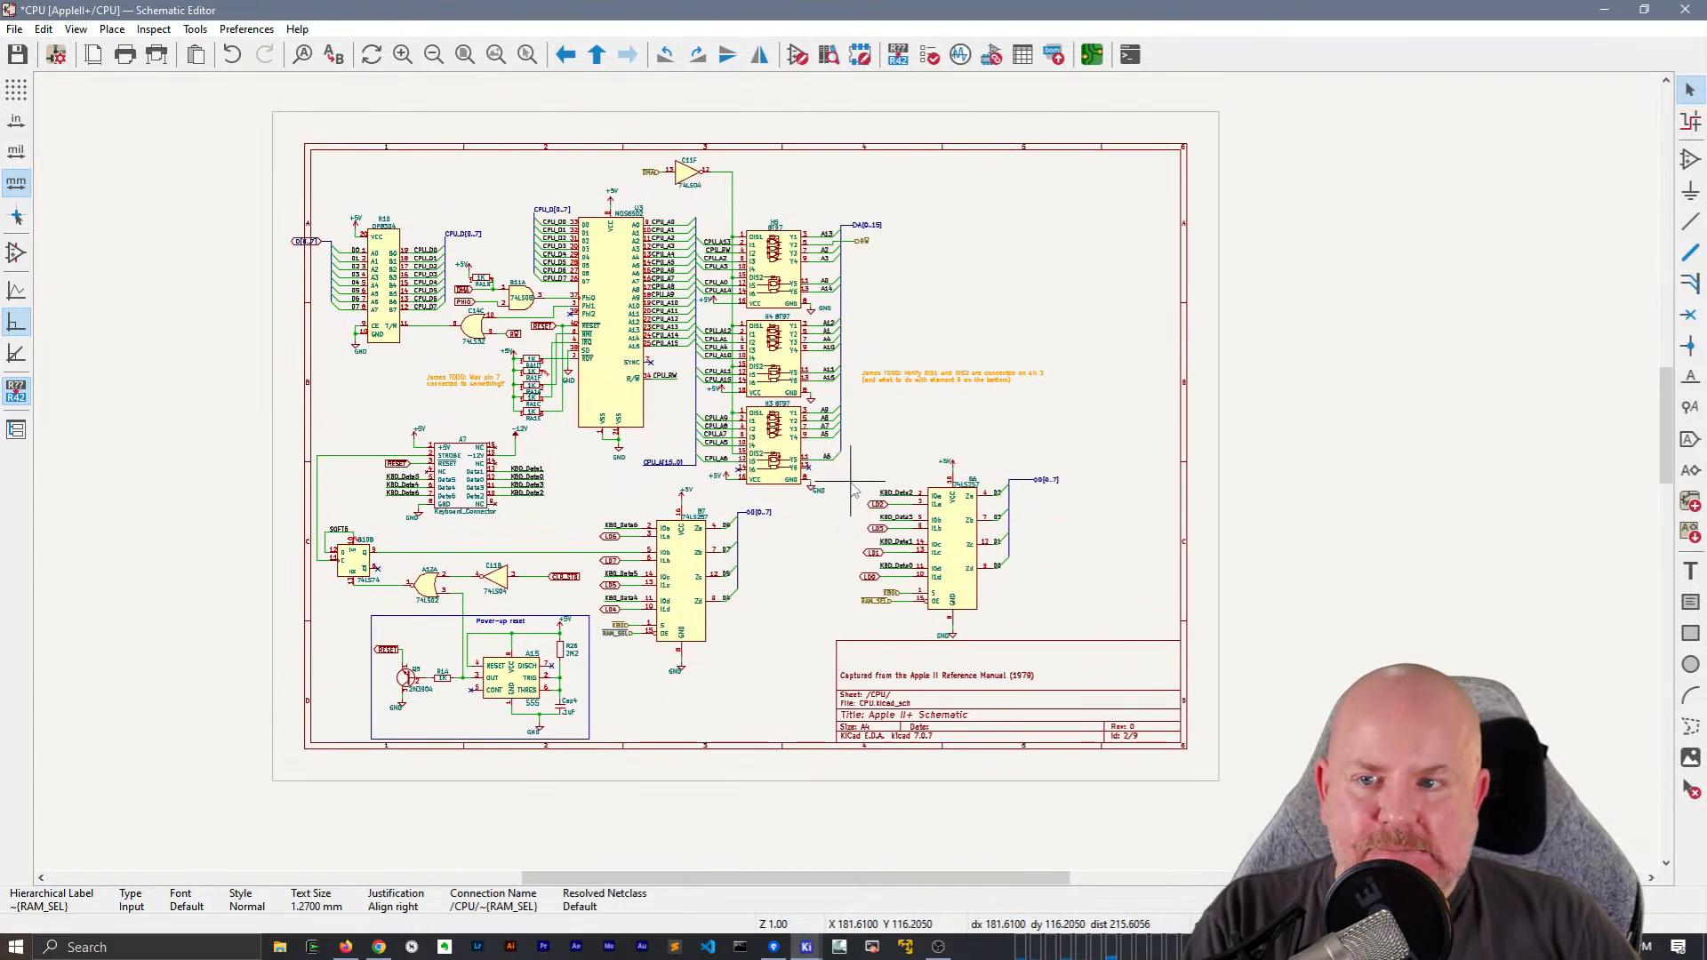
scroll(845, 471, up, 4)
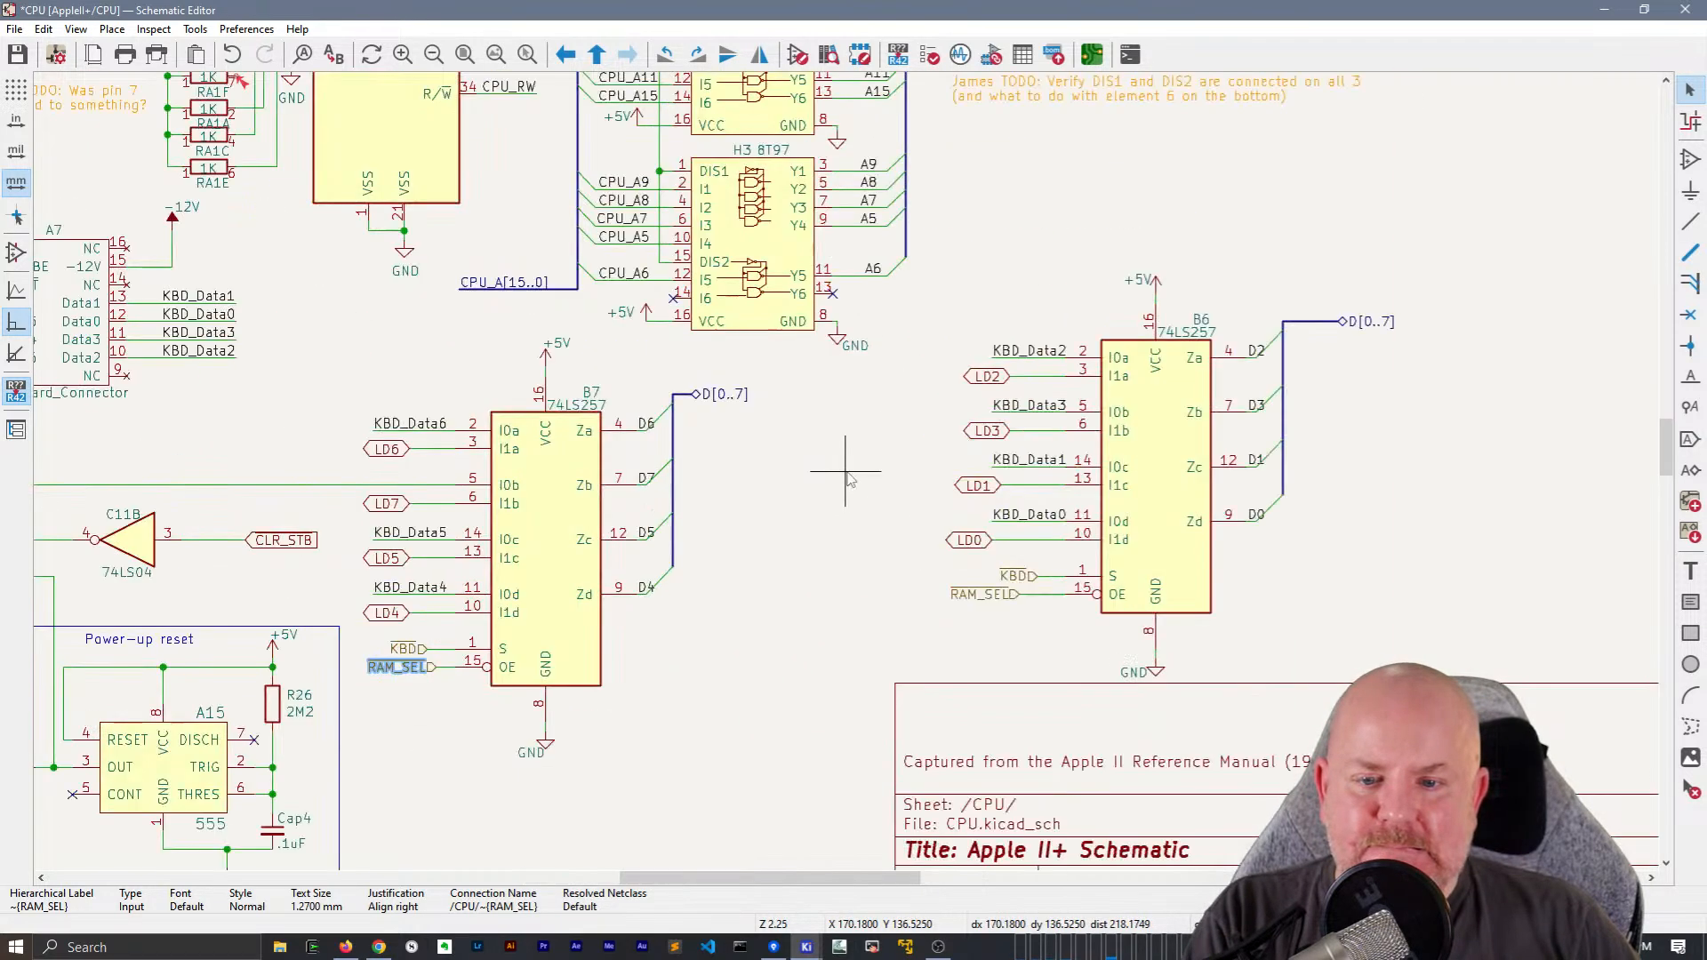
scroll(850, 480, down, 2)
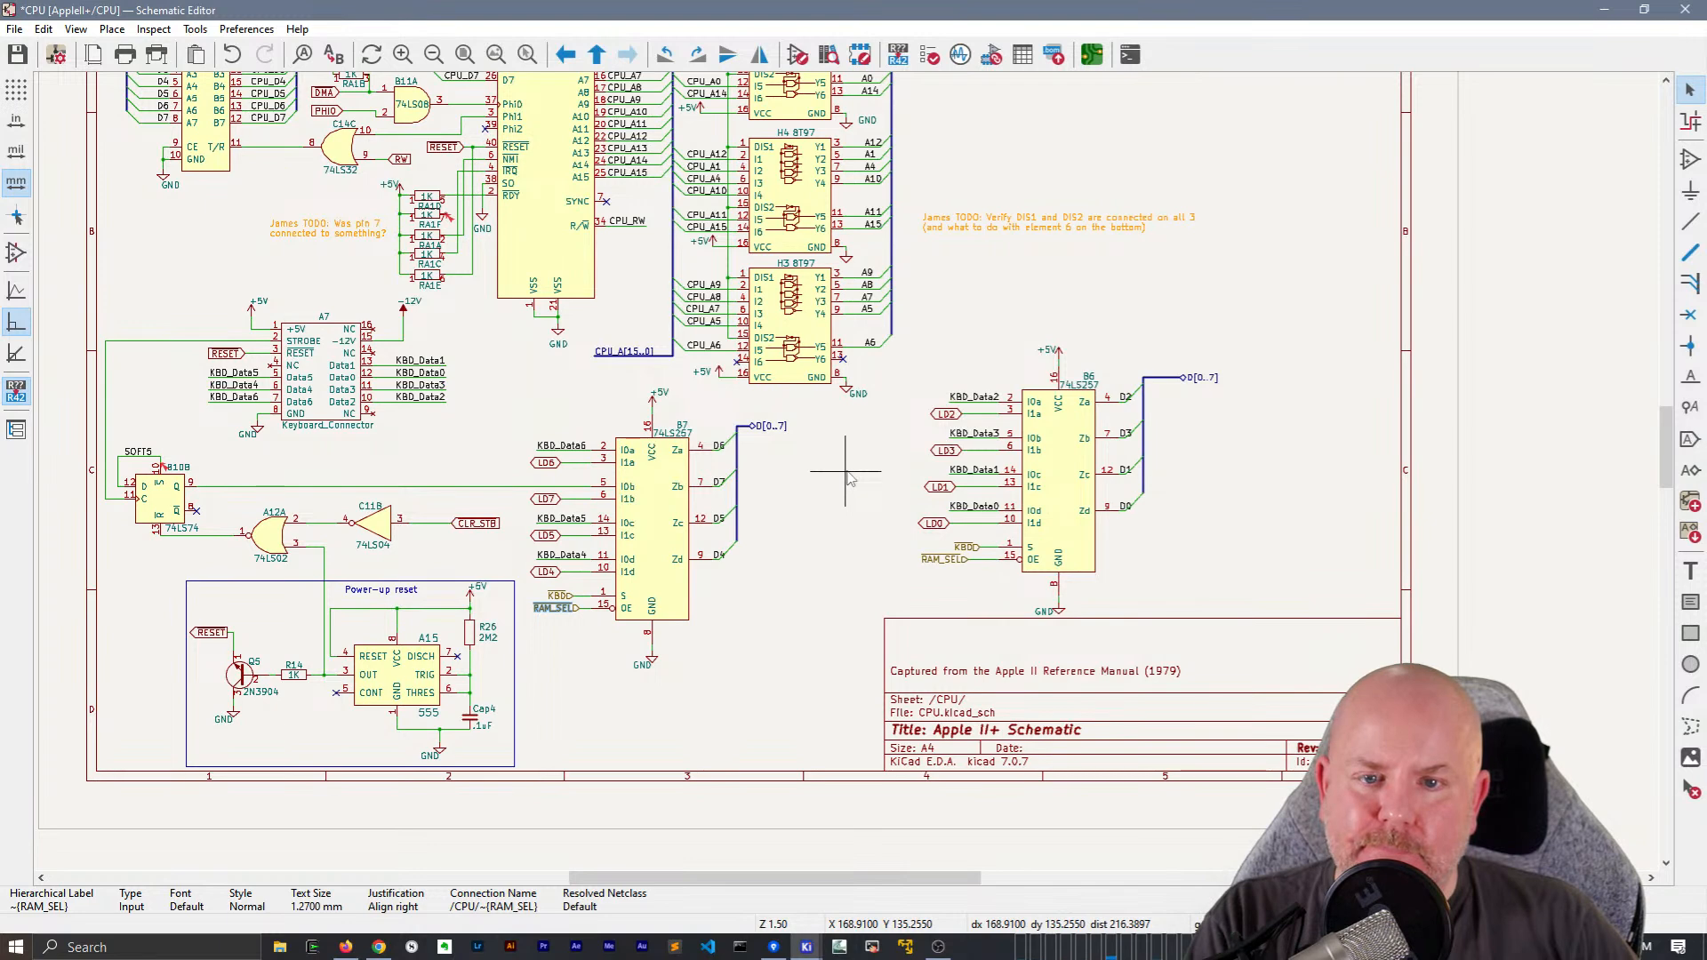
middle_drag(847, 484, 1064, 543)
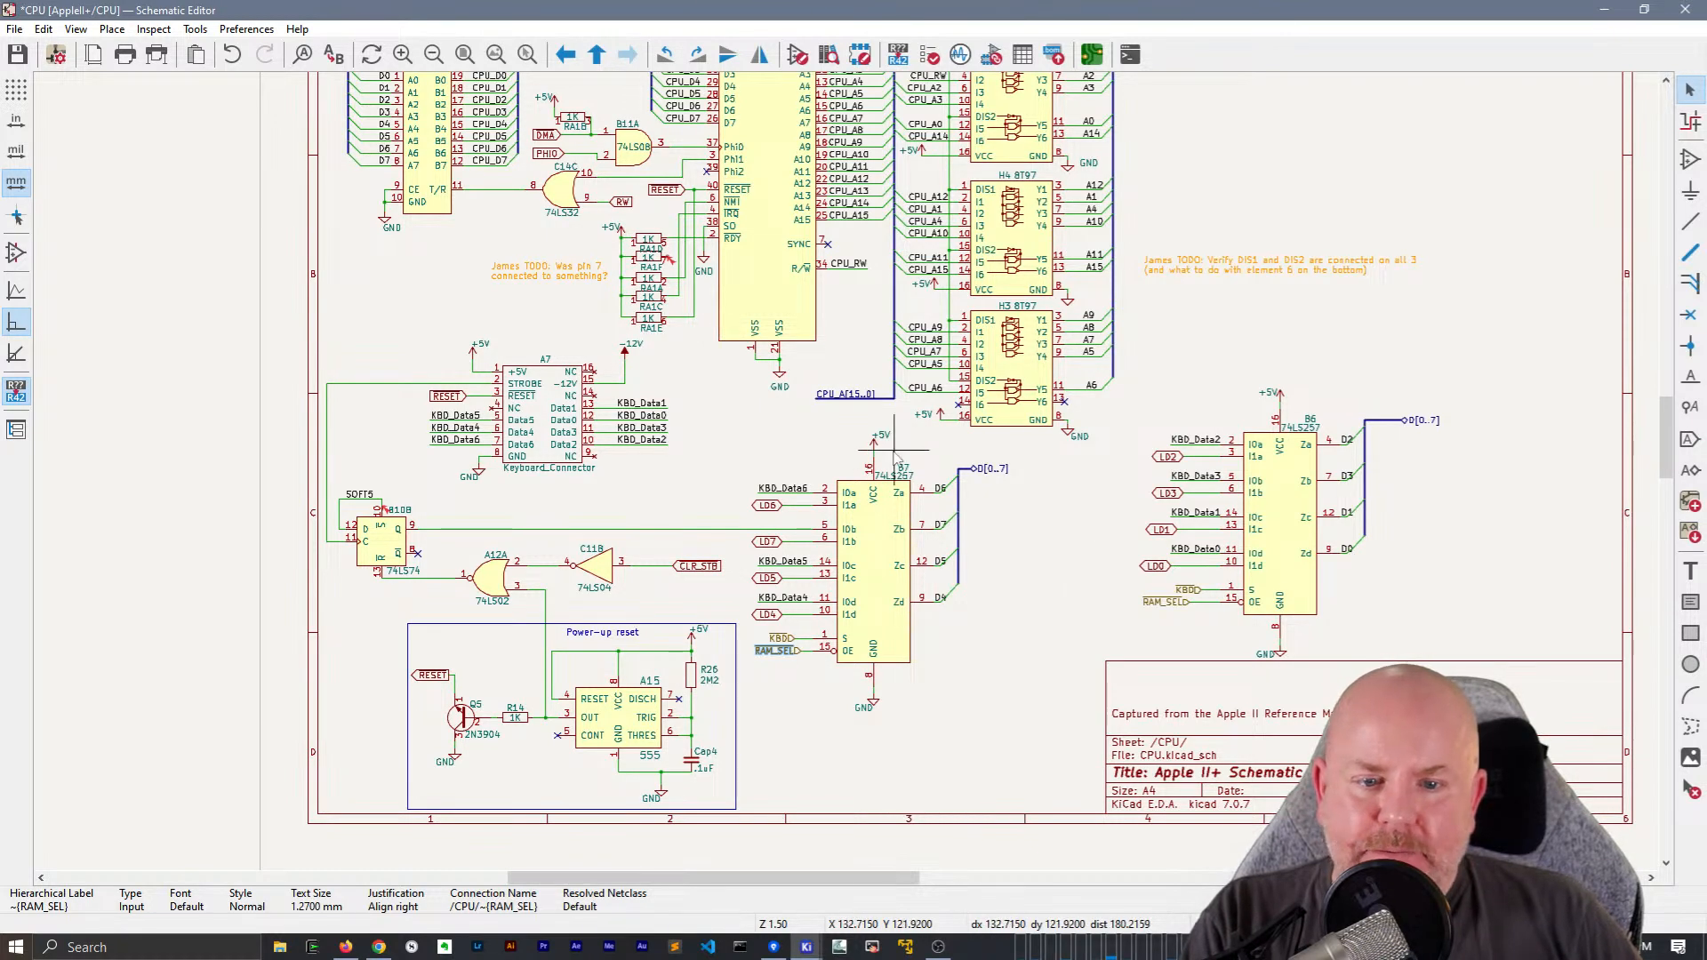
scroll(894, 454, down, 2)
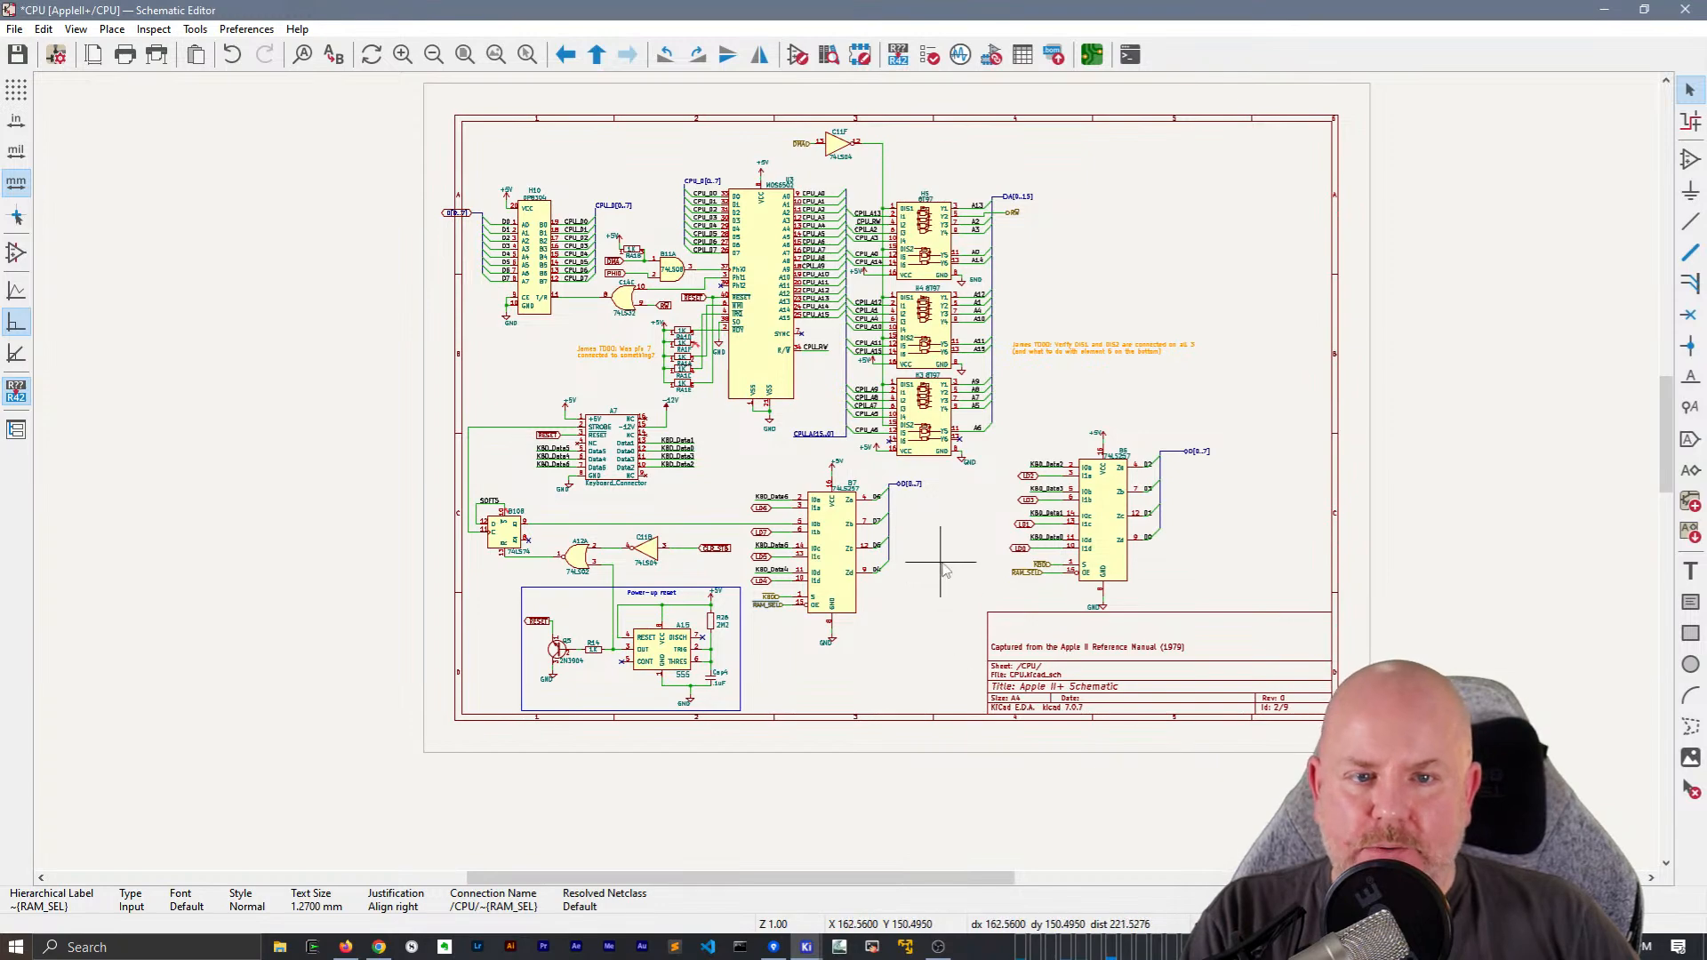
Shift the entire circuit to the right on the CPU sheet to leave space along its left border, and save the schematic
middle_drag(945, 572, 846, 590)
drag(288, 131, 1431, 856)
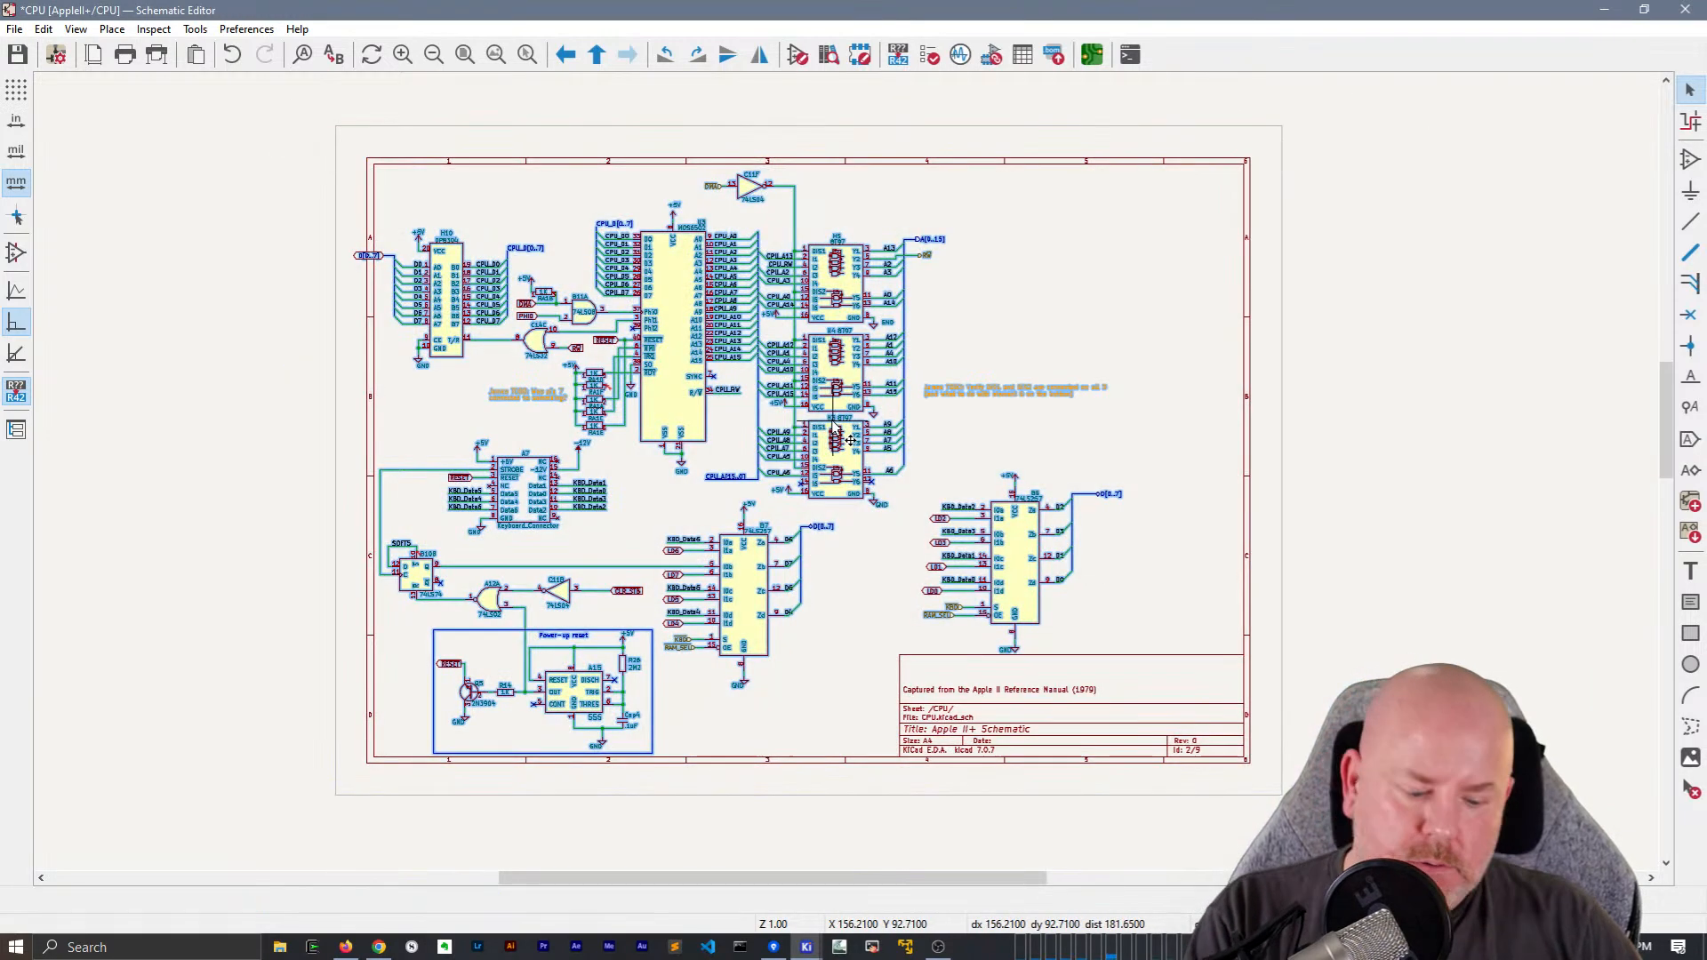
drag(836, 455, 939, 450)
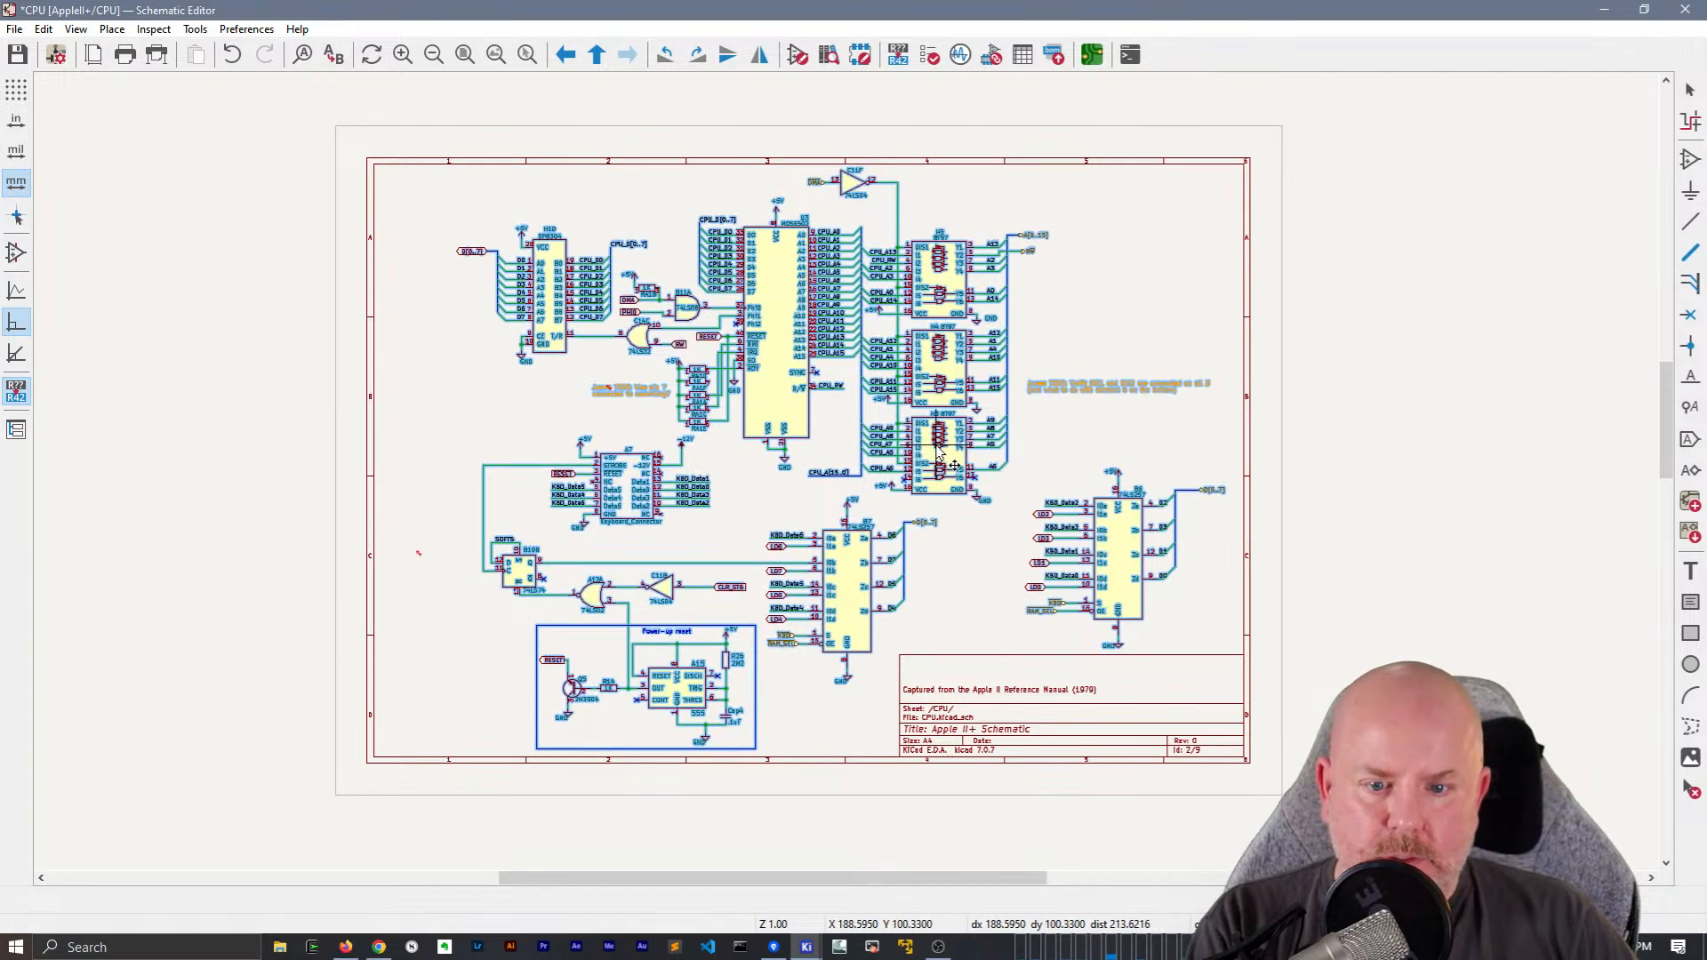
click(1424, 598)
key(ctrl+s)
Add a local label ~{KBD} to the wire on B6's S pin
scroll(1046, 588, up, 5)
drag(906, 525, 843, 526)
key(l)
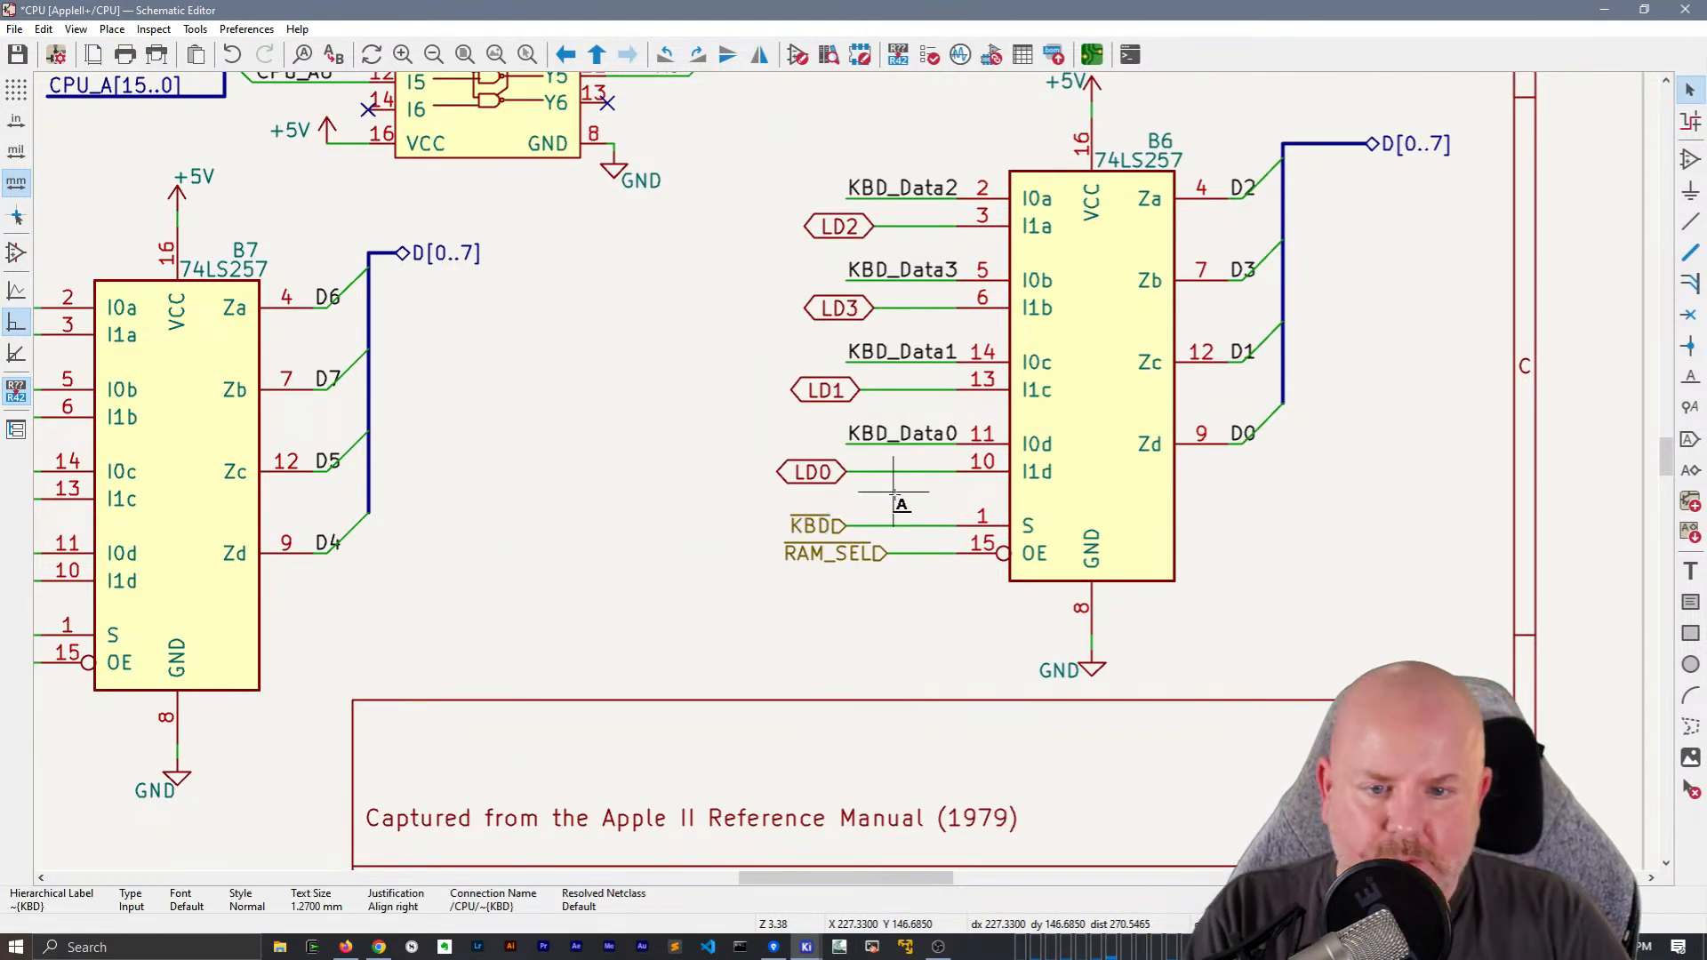
text(~{KBD})
key(Return)
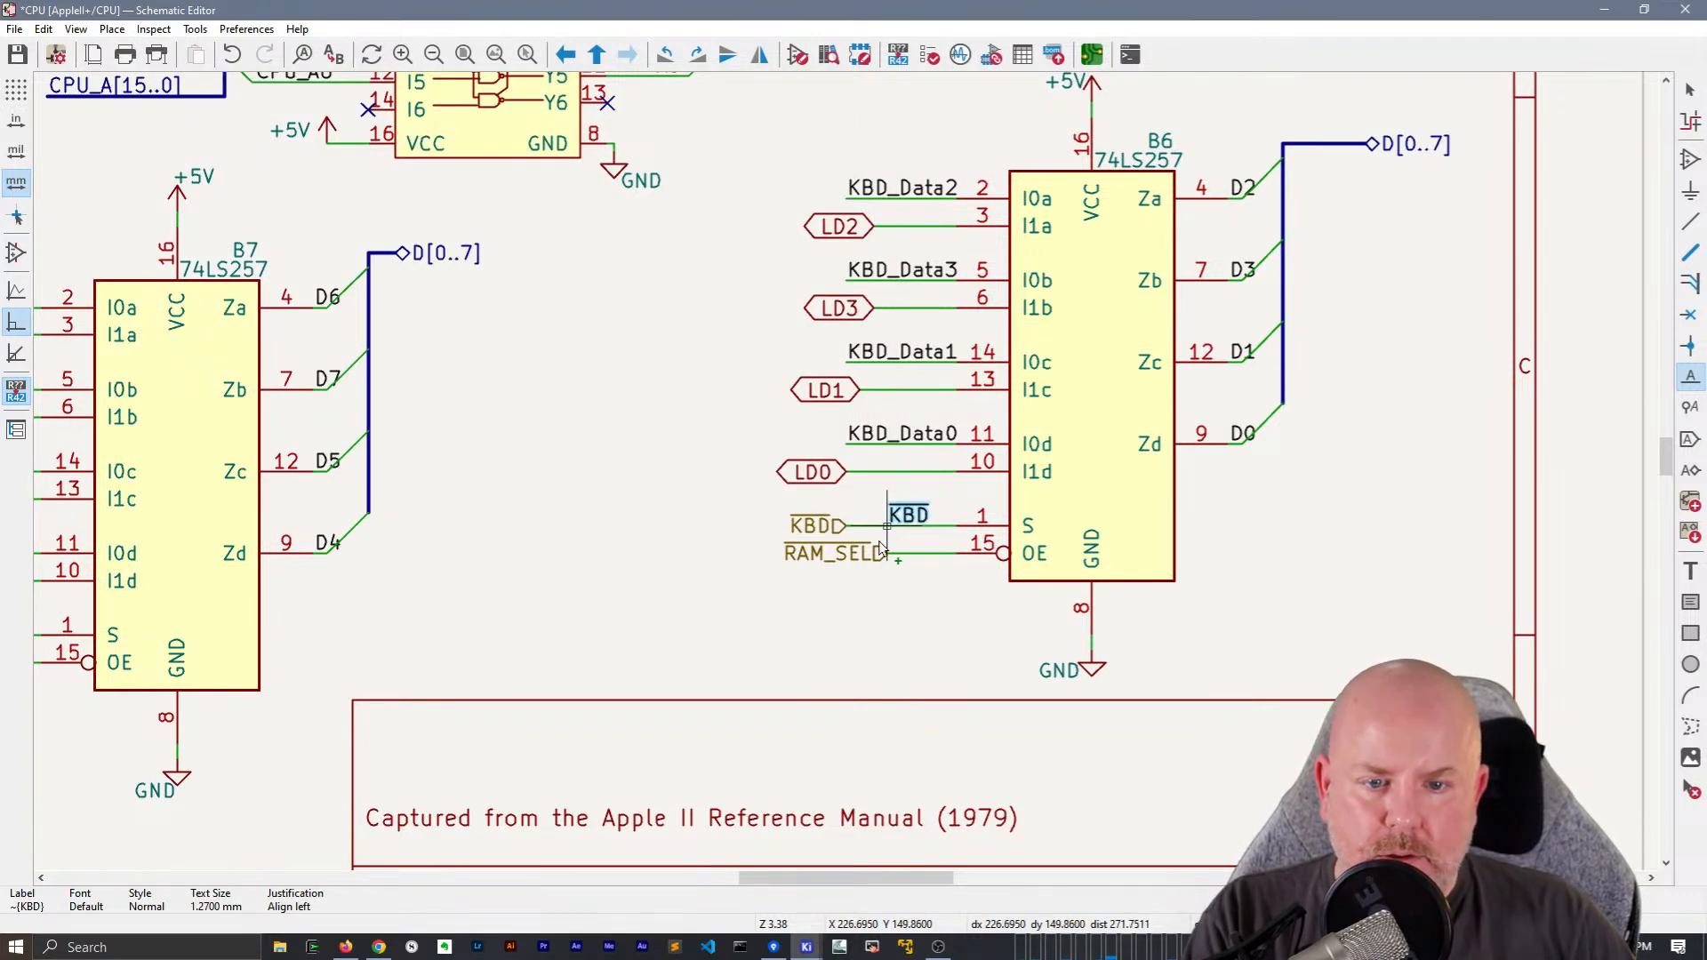
click(887, 526)
Place a local label below B6's OE wire and correct its text to ~{RAM_SEL}
text(l~{RAM_SEL)
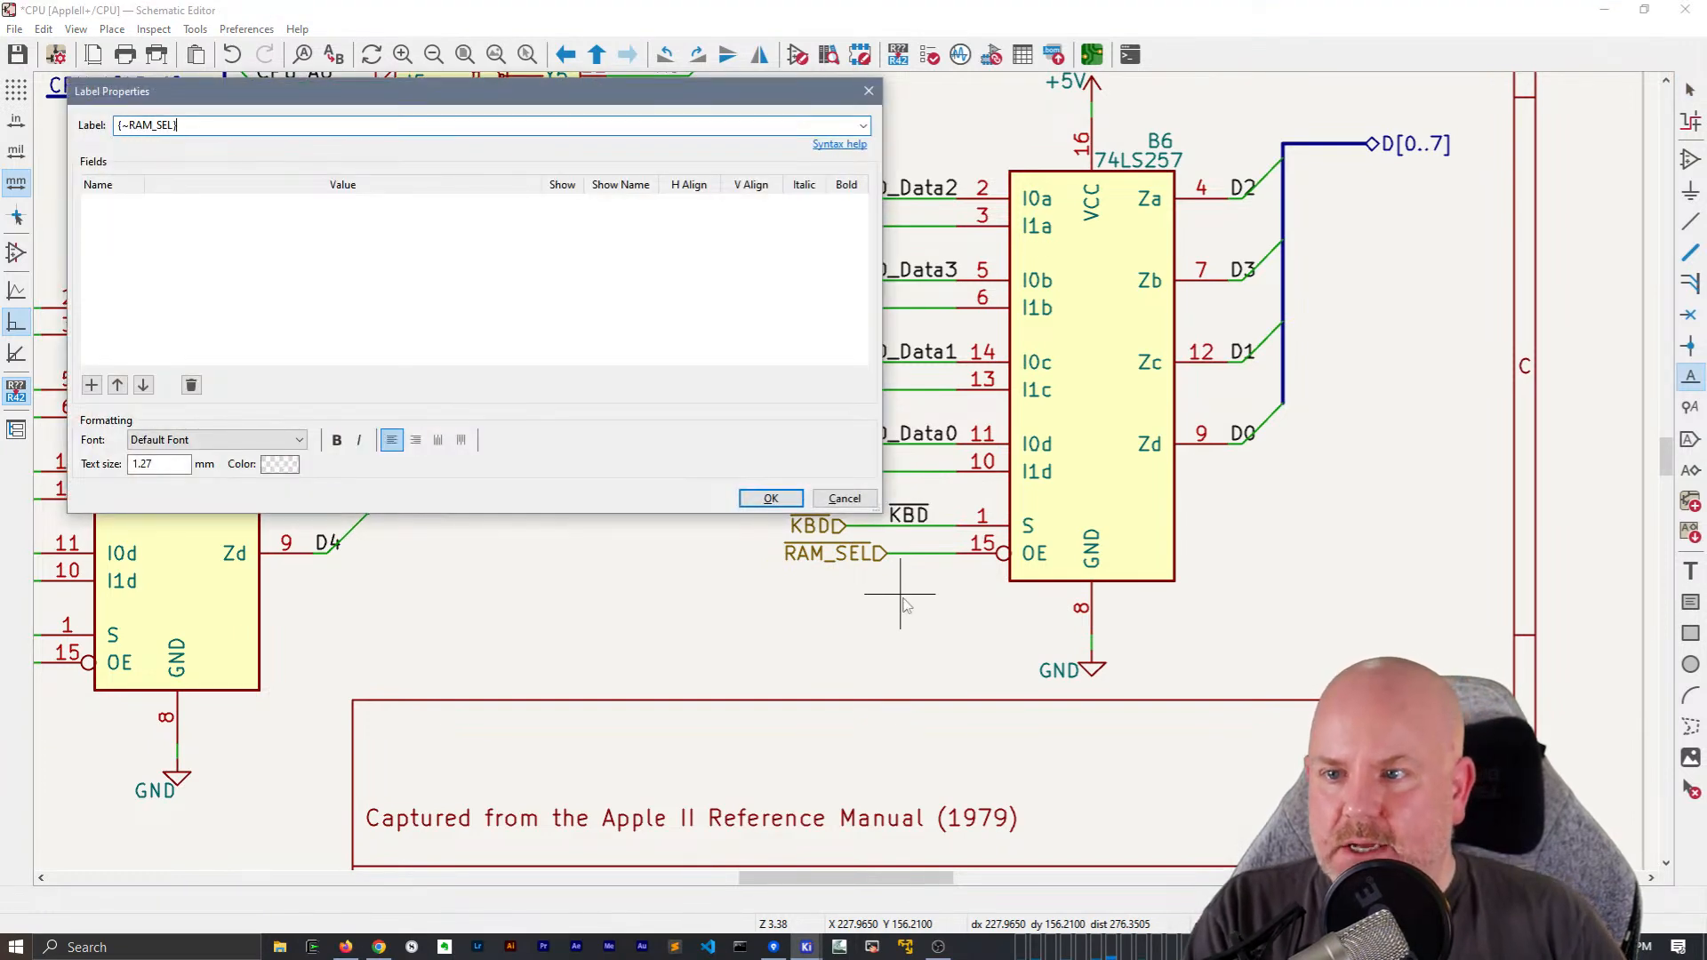
key(Return)
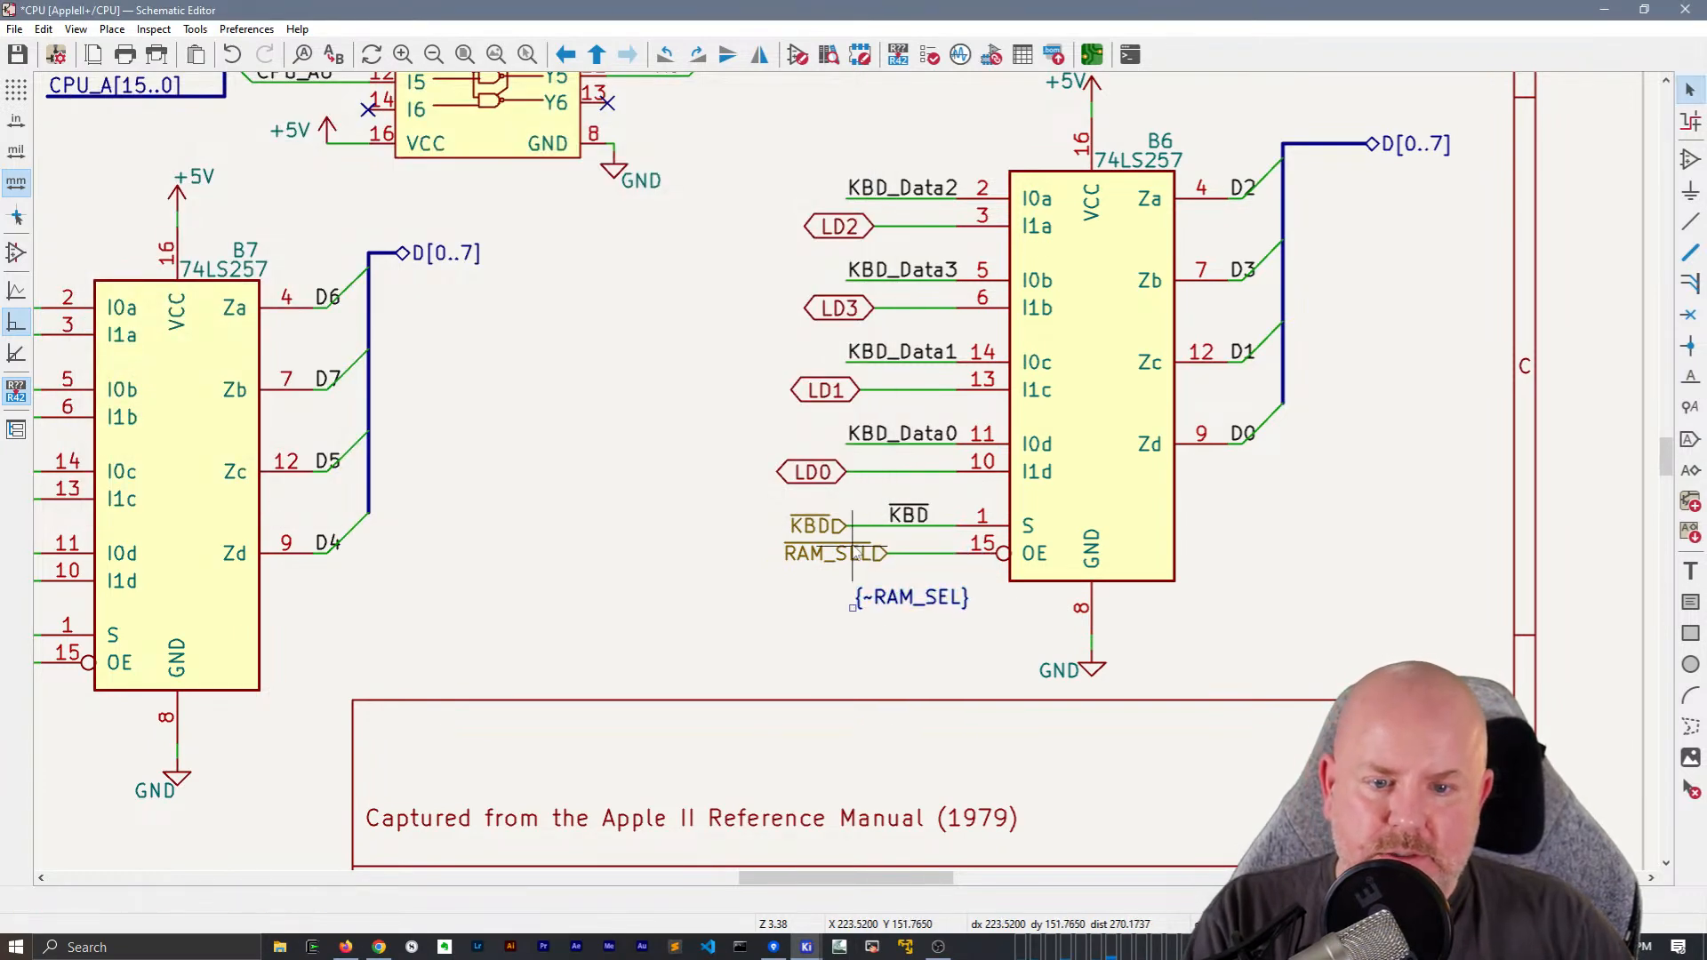
double_click(856, 601)
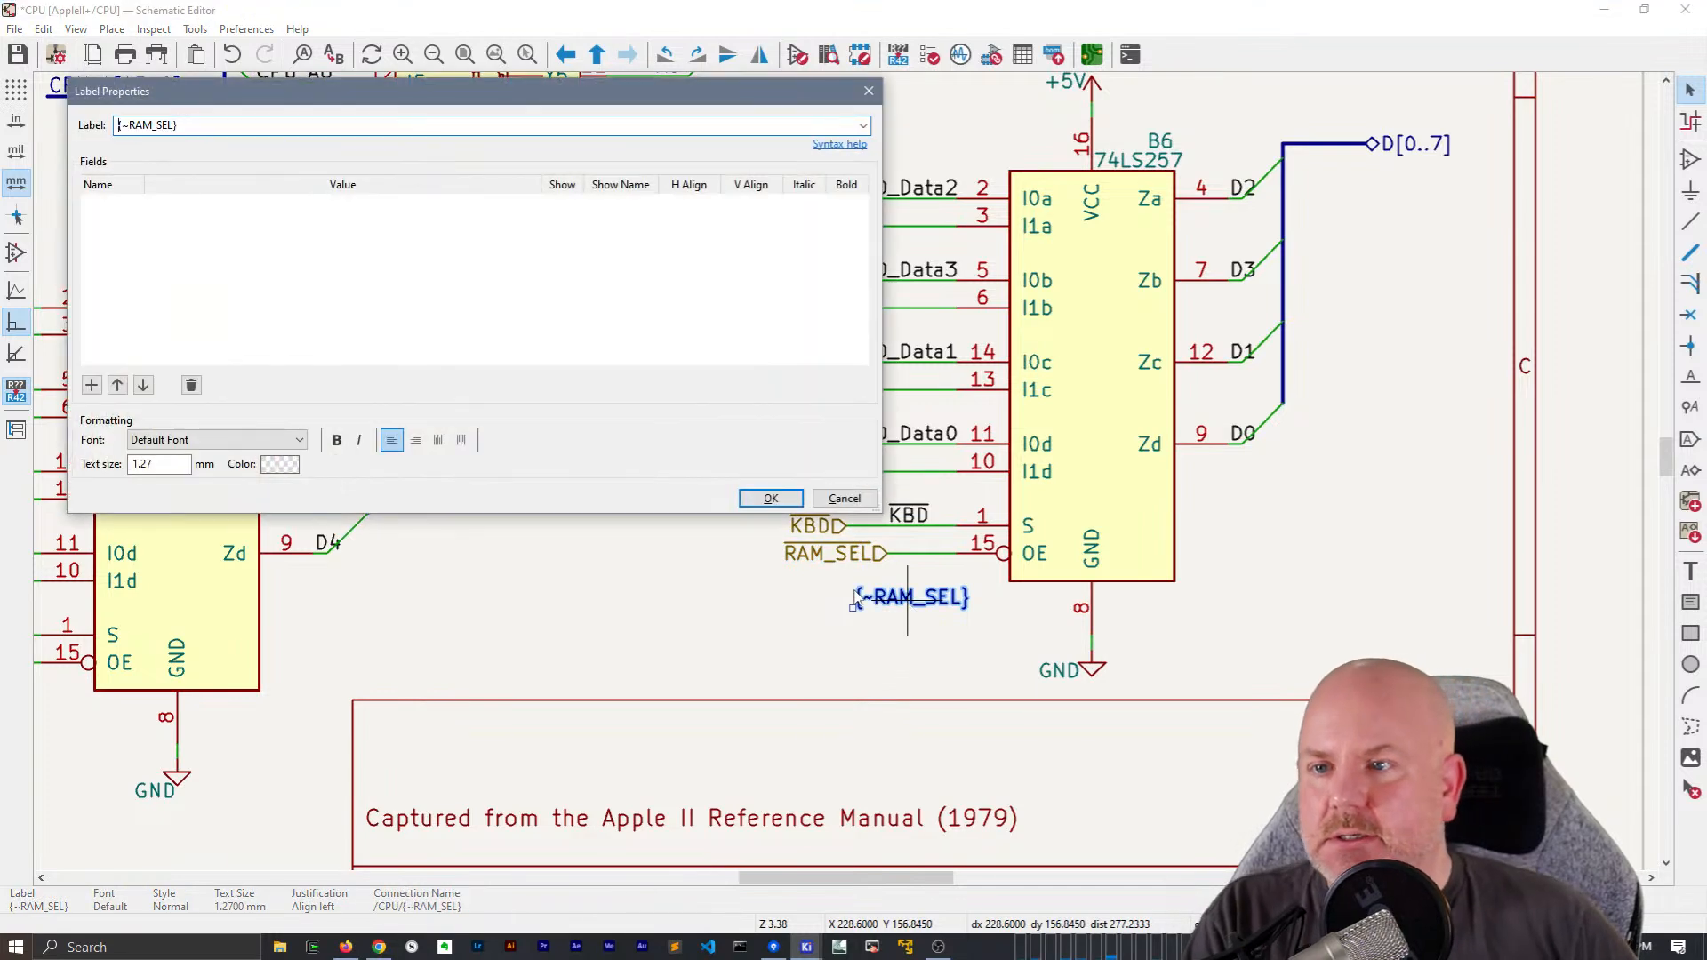
key(Return)
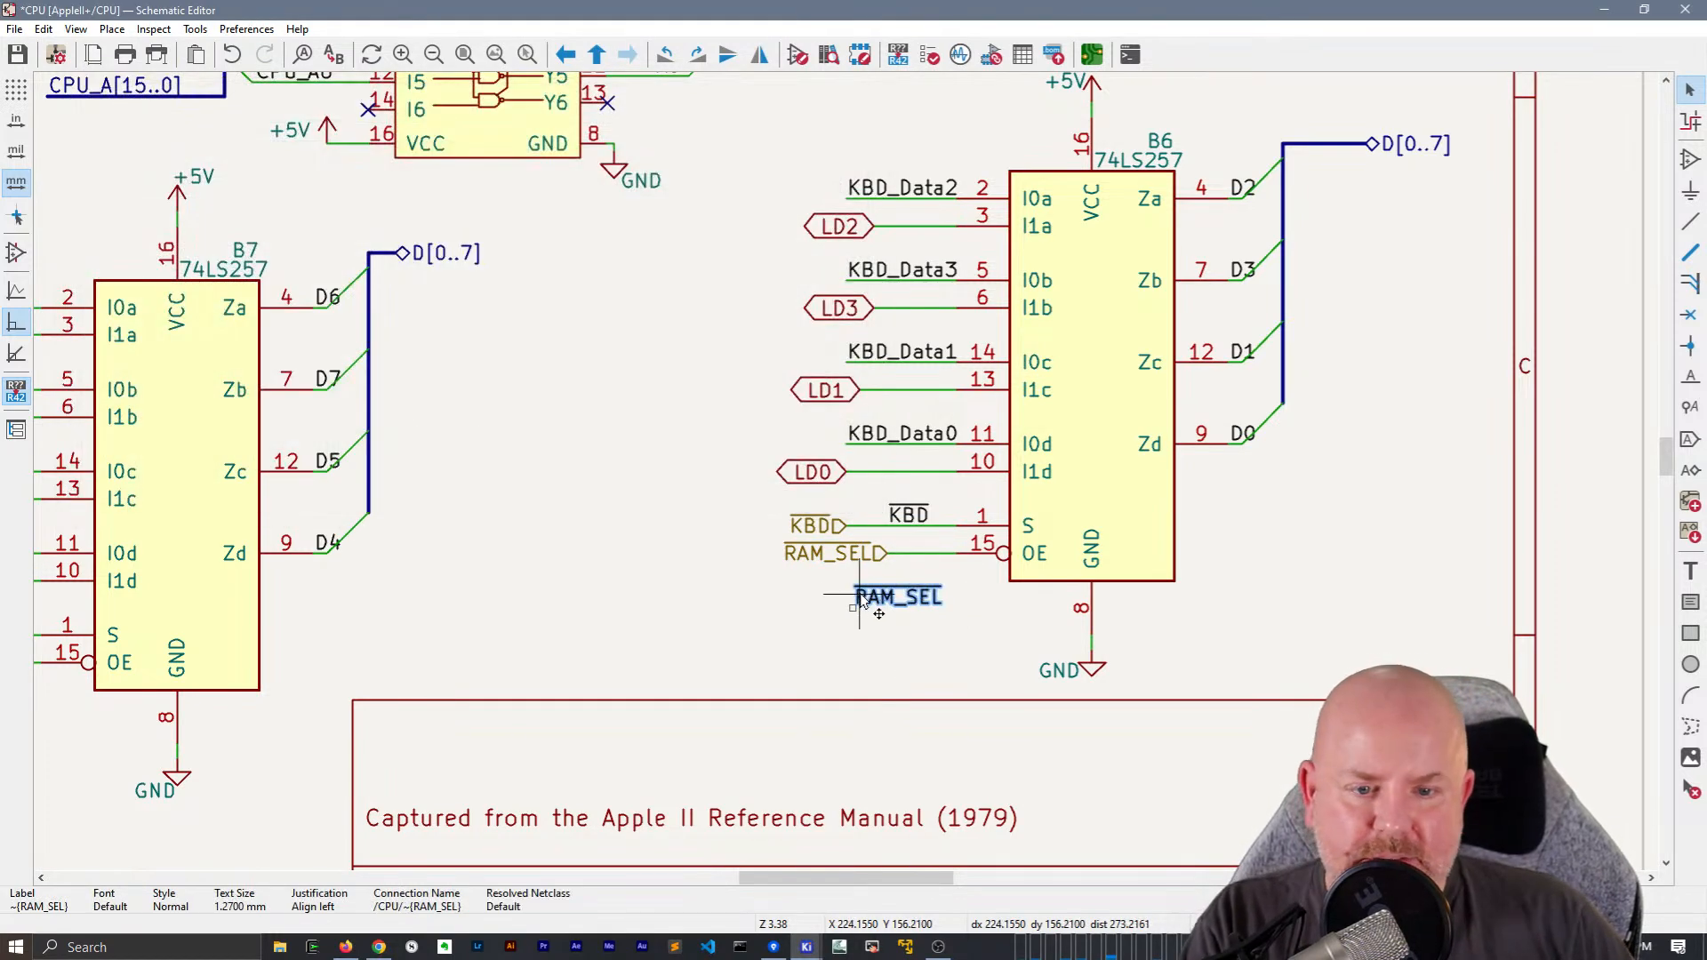
Move B6's KBD and RAM_SEL hierarchical labels to the blank area inside the sheet's left border
click(844, 556)
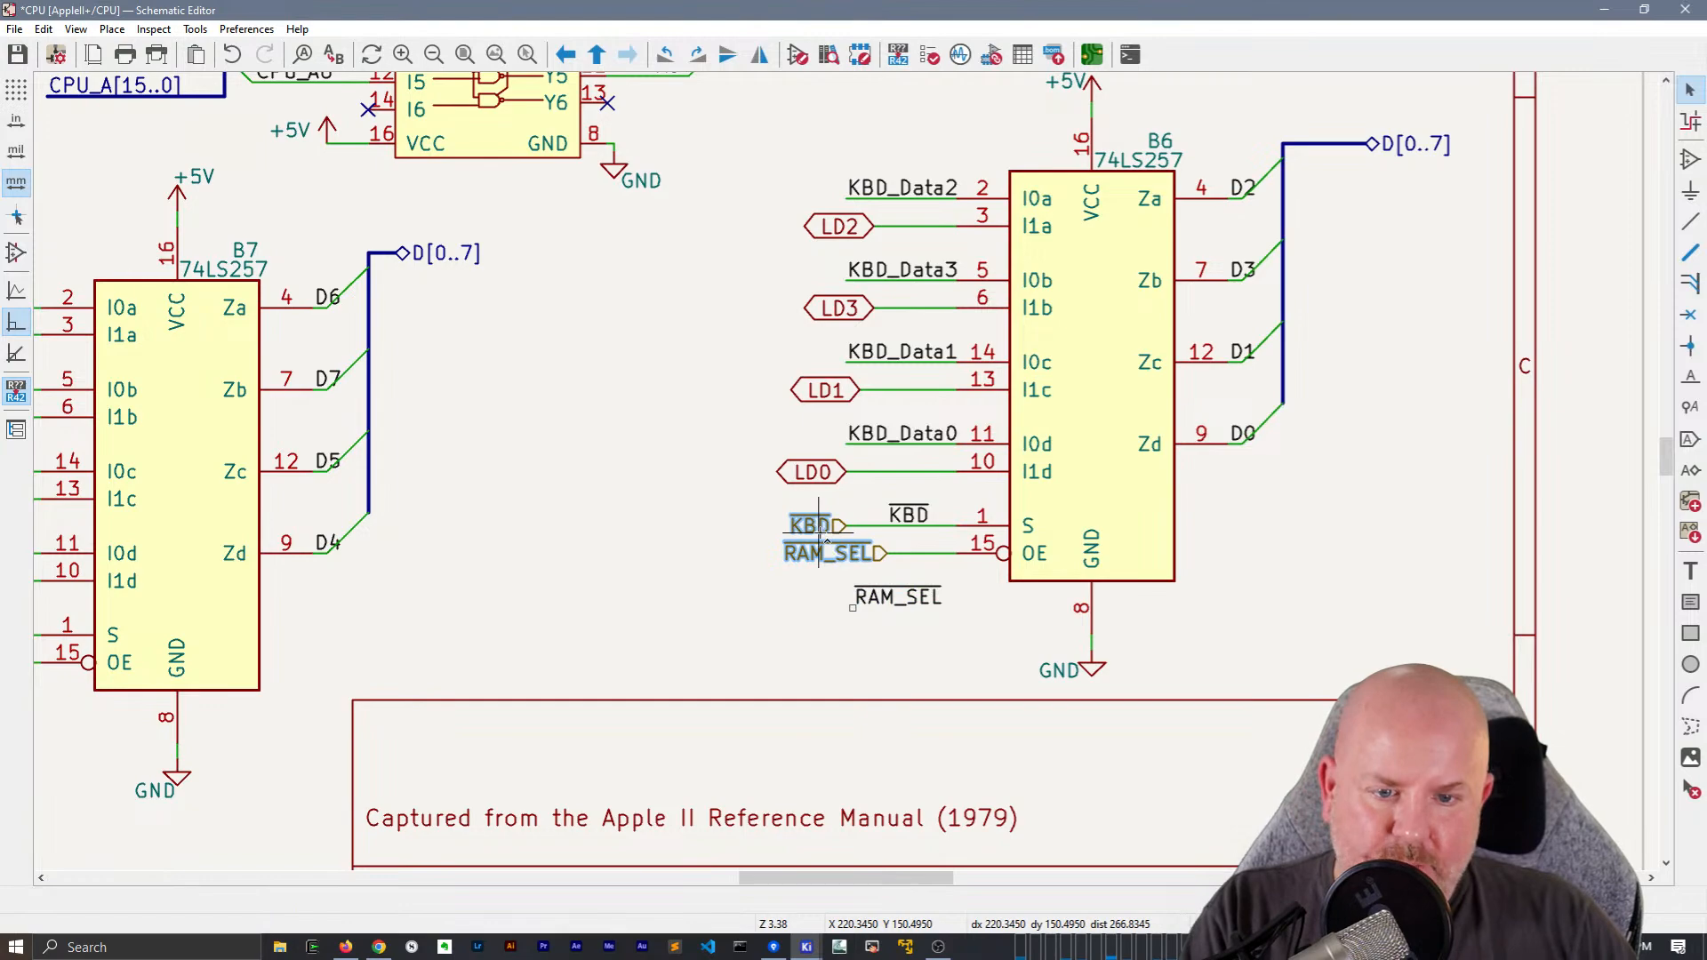
scroll(763, 539, down, 6)
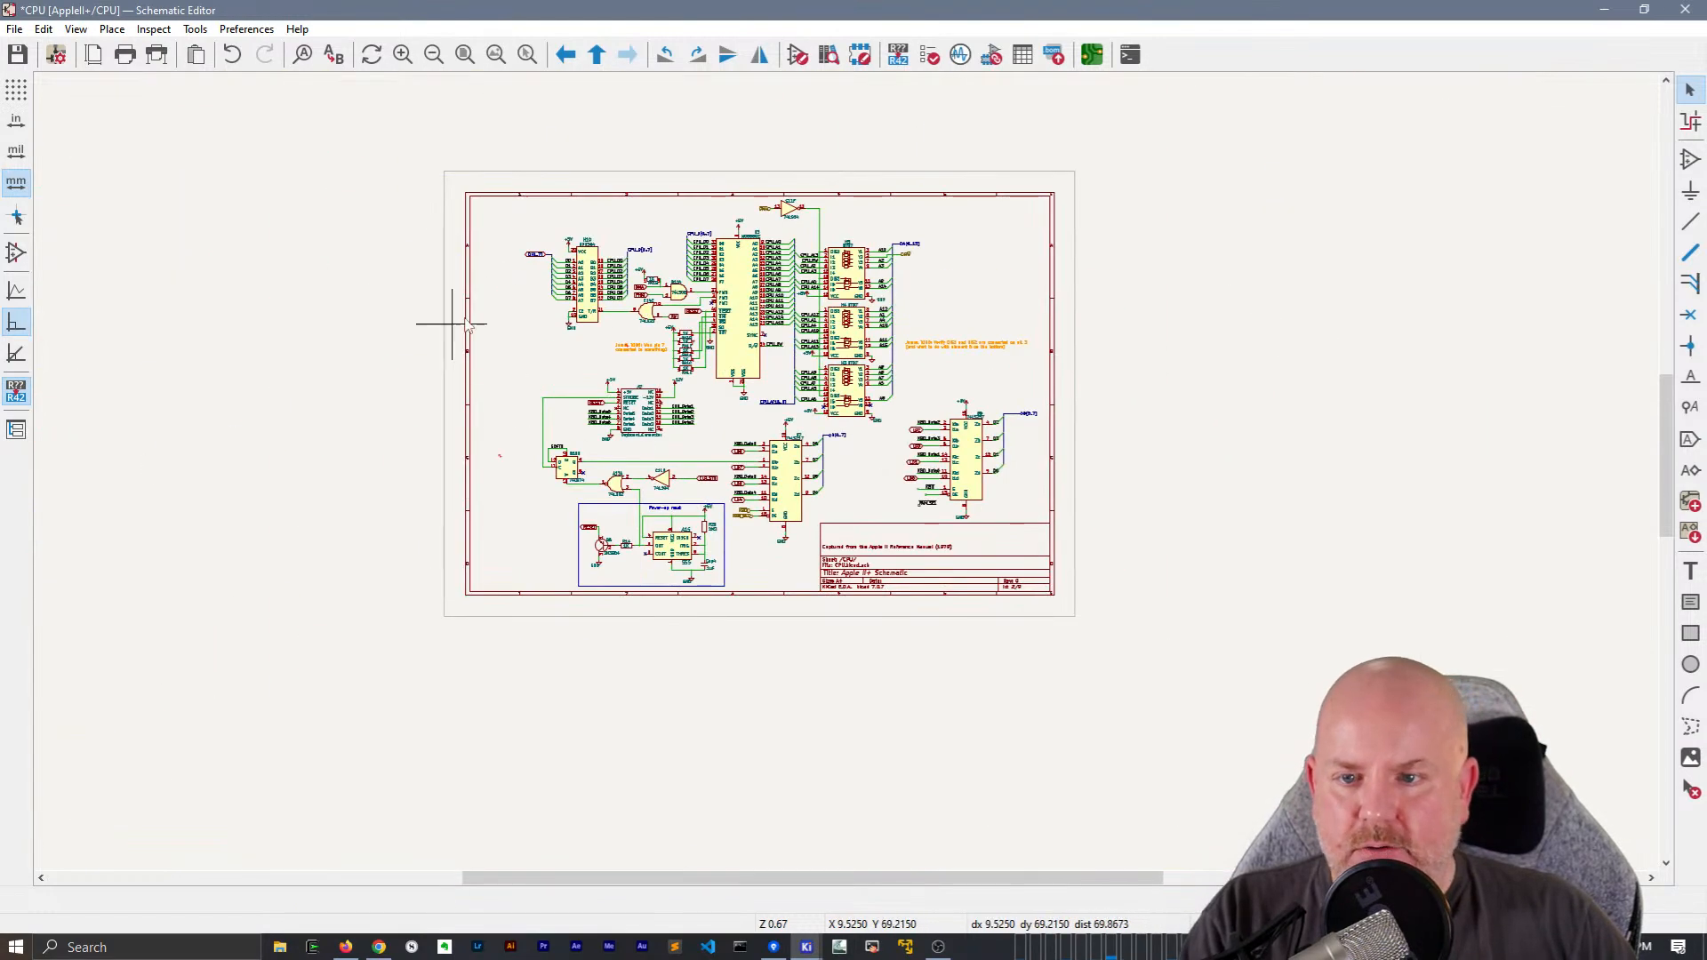
scroll(474, 307, up, 4)
click(816, 482)
Move the local RAM_SEL label onto B6's OE wire and the local KBD label to the outer end of the S wire
scroll(819, 572, down, 3)
middle_drag(1181, 592, 639, 466)
scroll(991, 572, up, 3)
drag(773, 508, 738, 475)
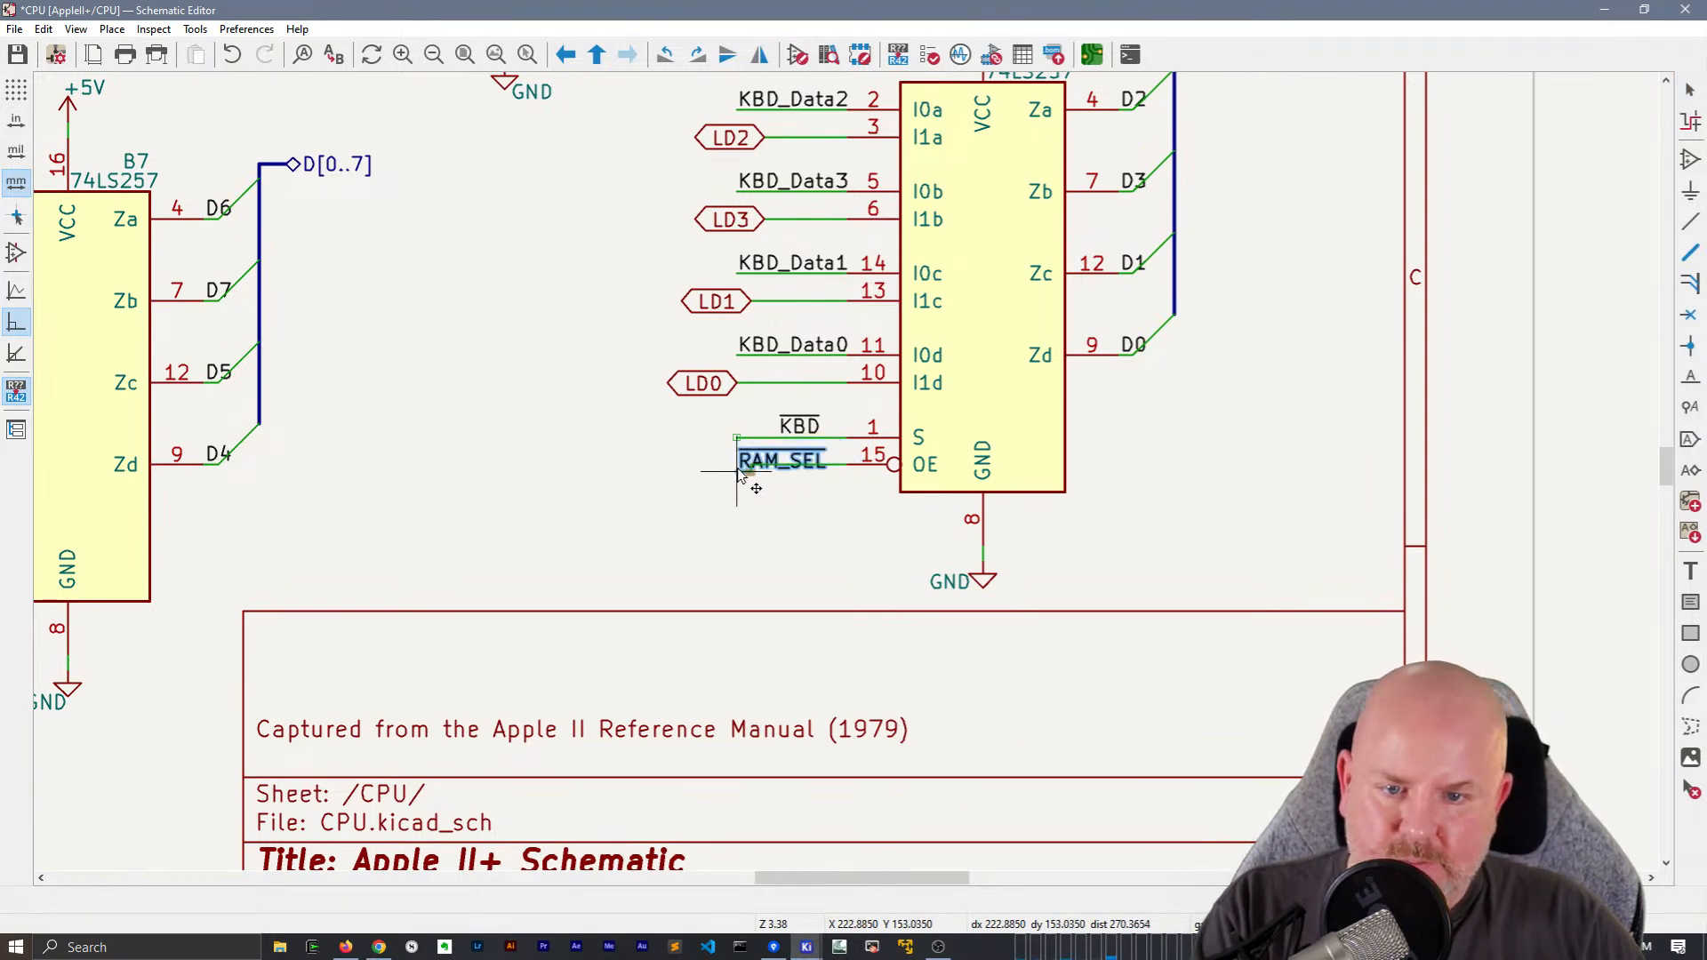
click(749, 560)
click(794, 426)
key(m)
click(740, 439)
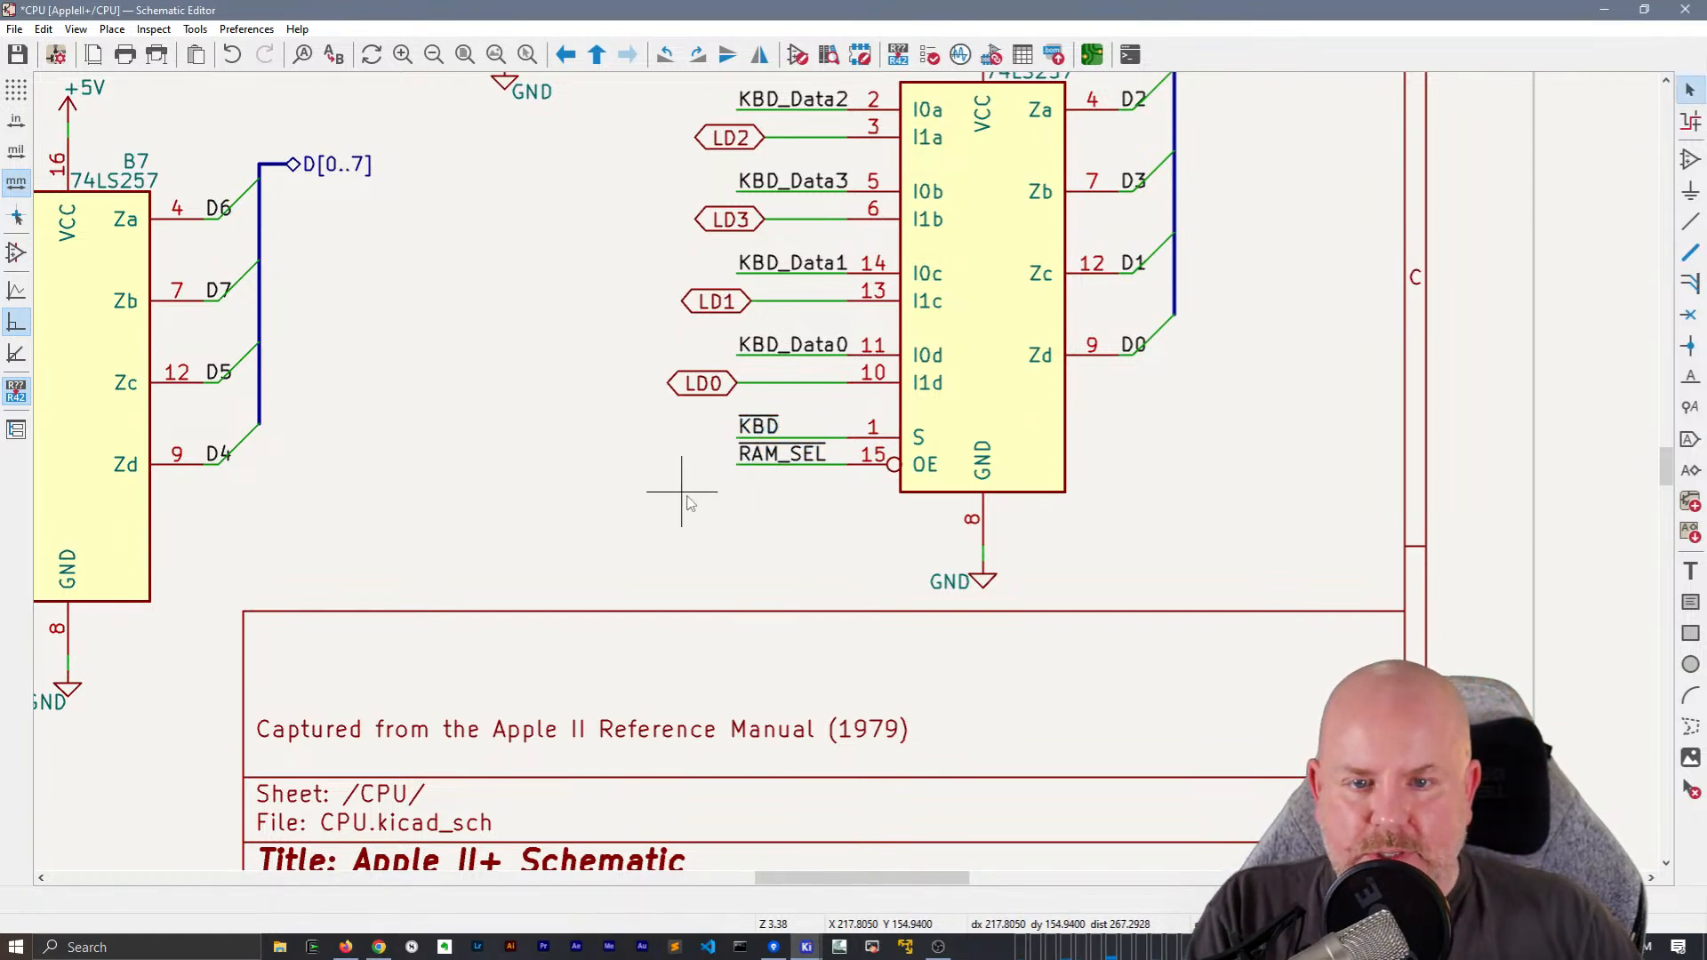
Replace B7's KBD and RAM_SEL hierarchical labels with copies of B6's local labels and their wires
drag(760, 406, 758, 400)
scroll(587, 476, down, 2)
middle_drag(561, 523, 655, 530)
scroll(655, 529, up, 3)
drag(761, 488, 639, 384)
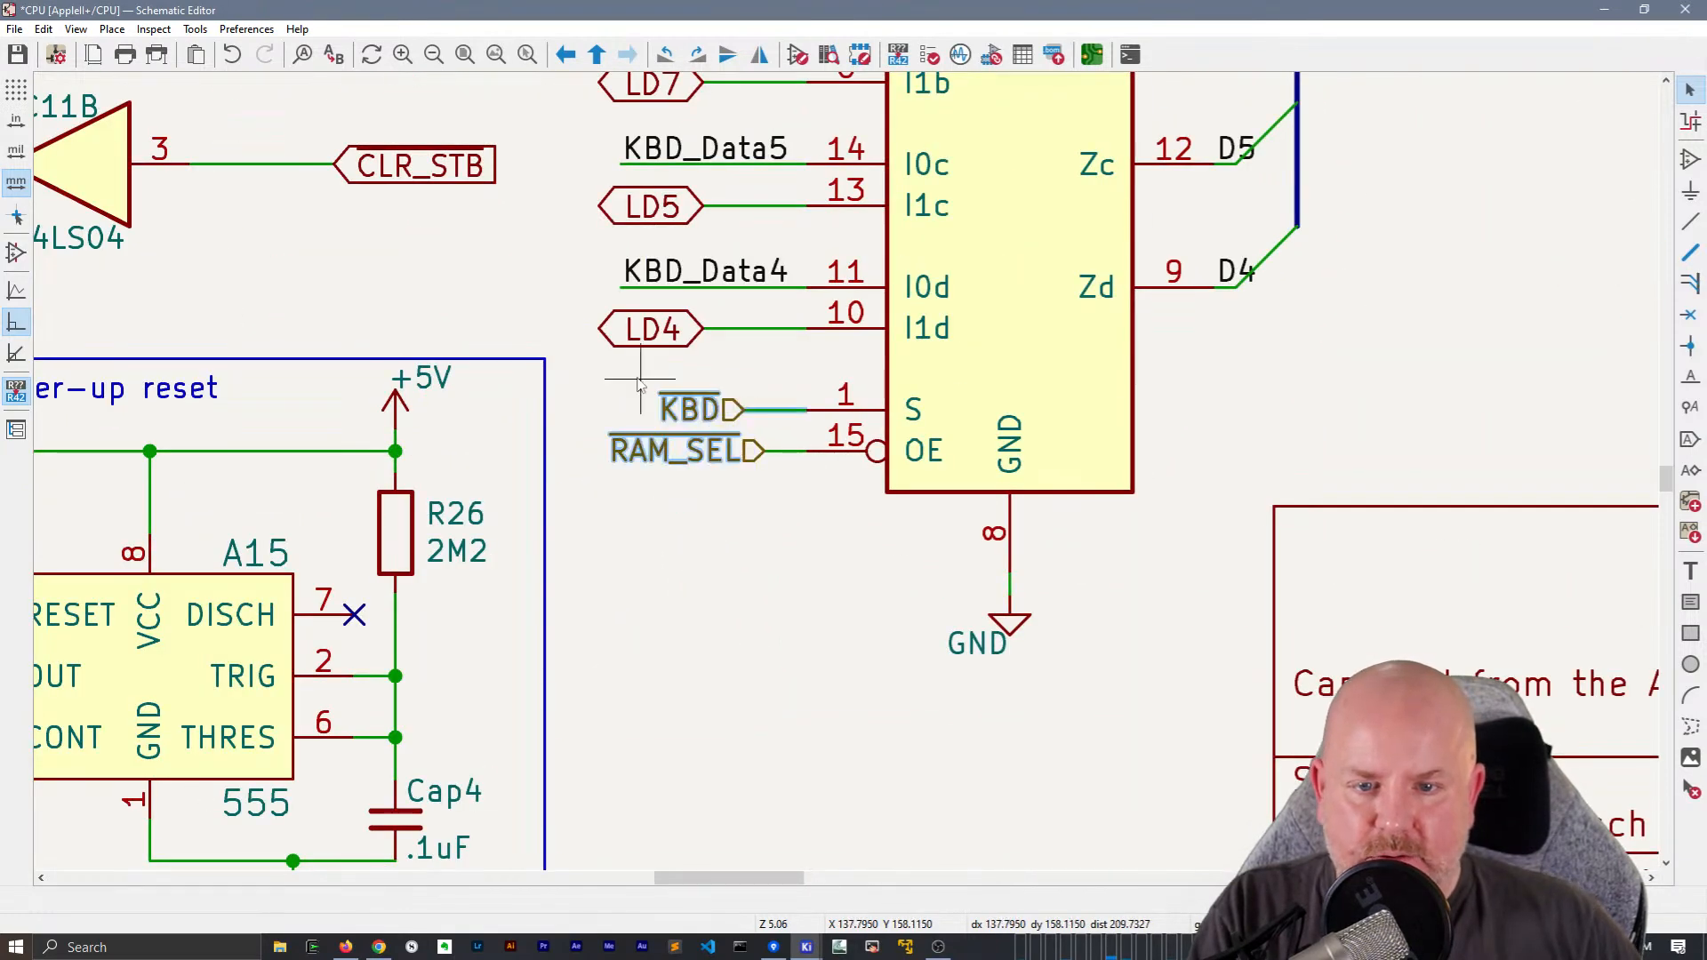
key(Delete)
key(ctrl+v)
Place a mirrored copy of the labelled KBD and RAM_SEL wires at the sheet's left border and attach the matching hierarchical labels
scroll(850, 478, down, 5)
scroll(908, 411, up, 5)
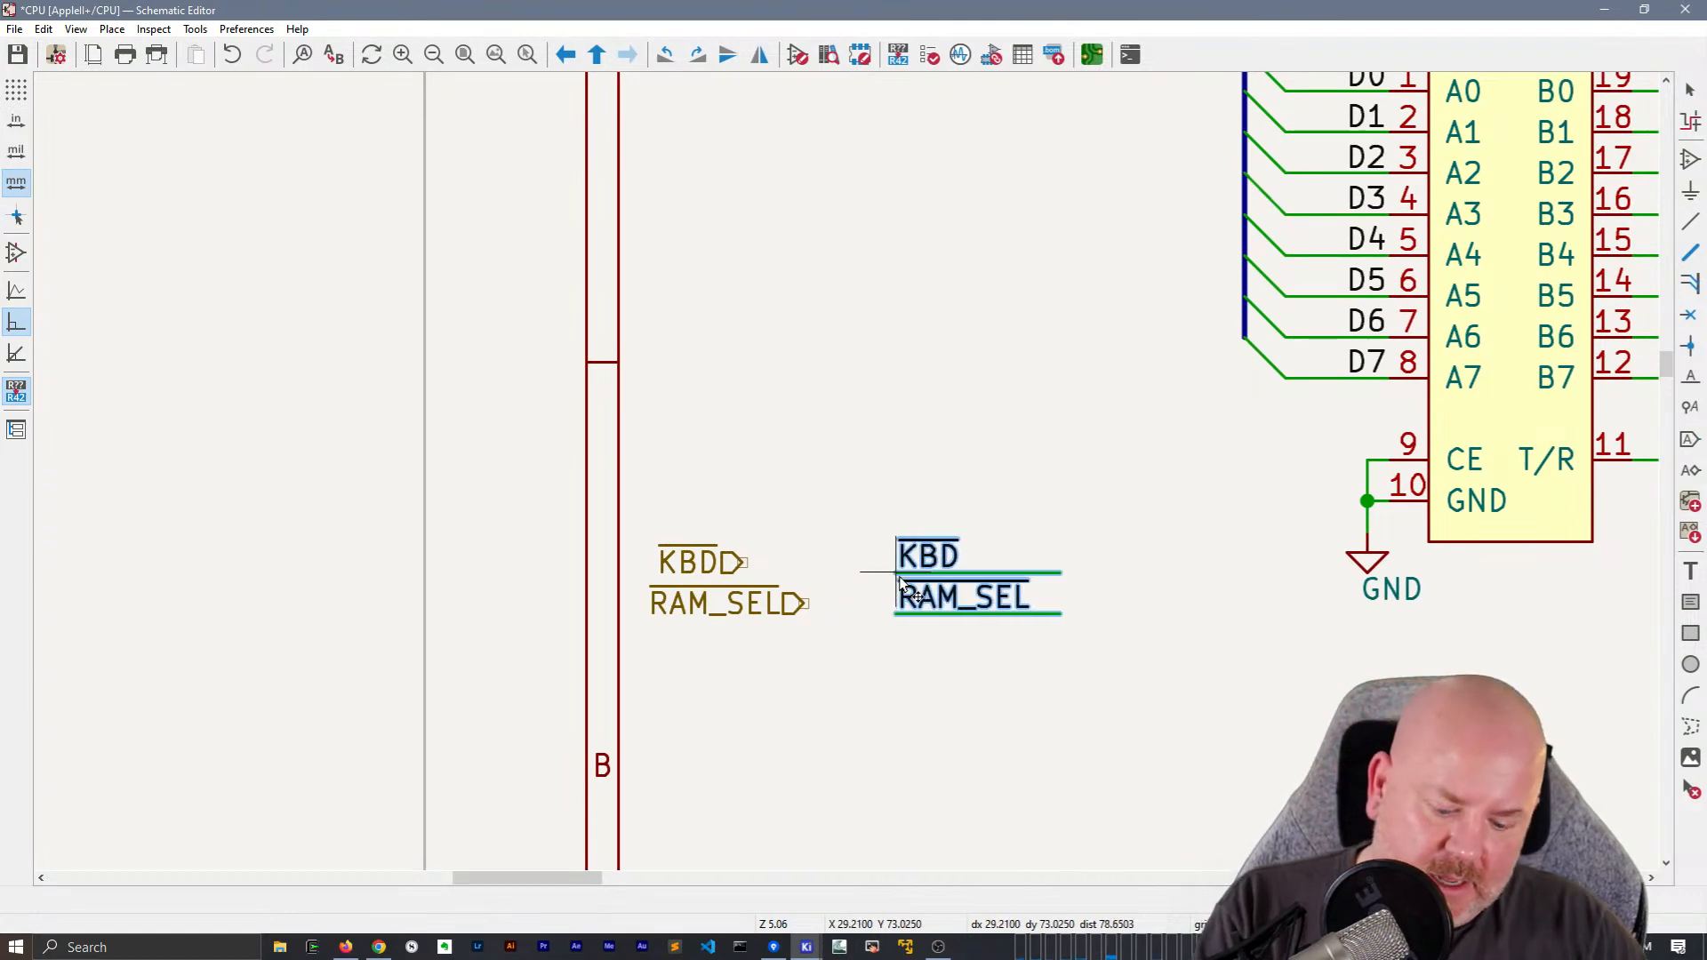
key(y)
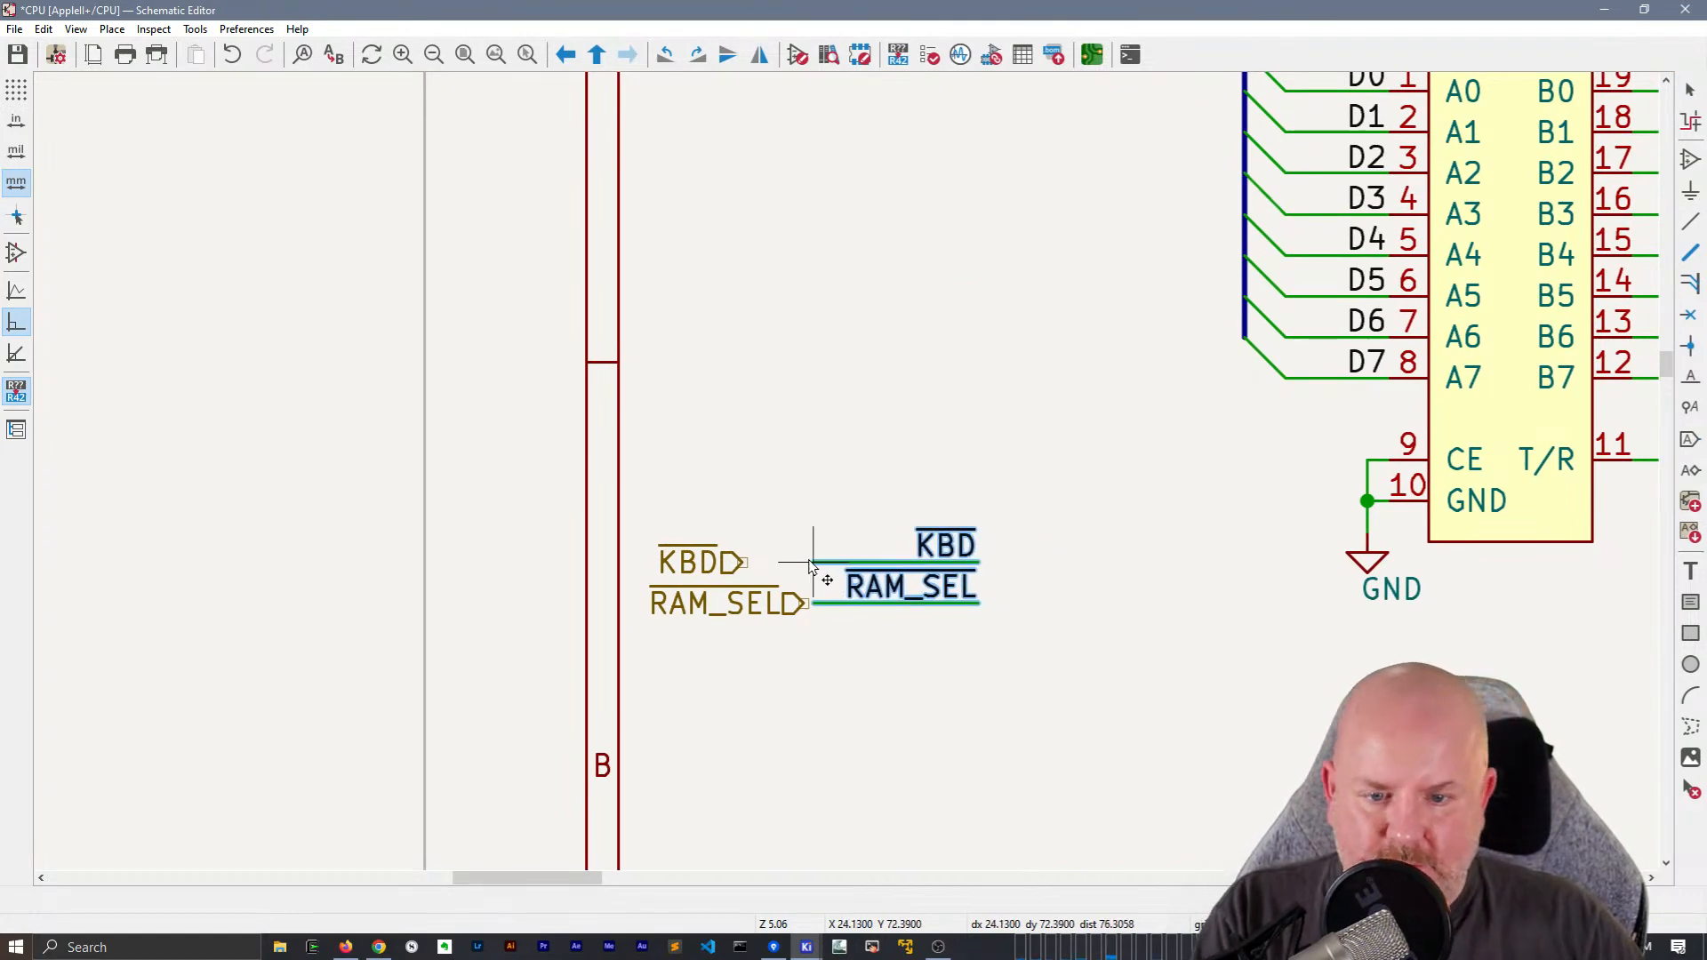
click(804, 562)
drag(707, 568, 798, 566)
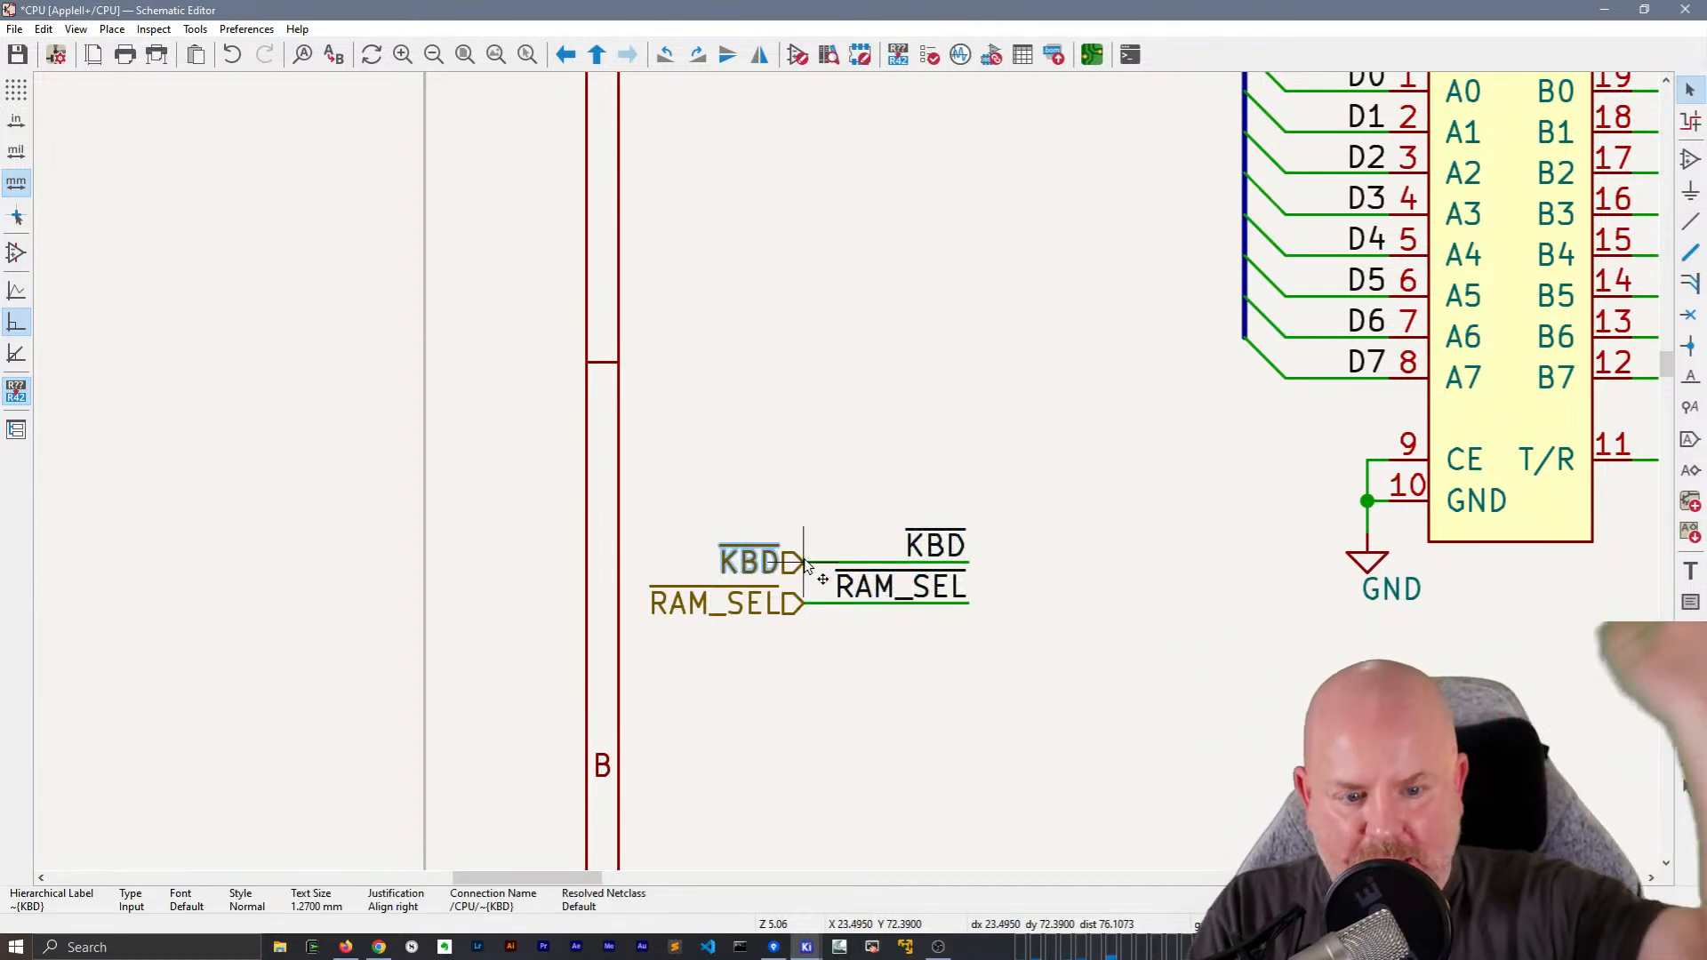
Move the RESET global label off keyboard connector A7's RESET wire into the blank area above it
scroll(804, 560, down, 2)
scroll(789, 393, down, 2)
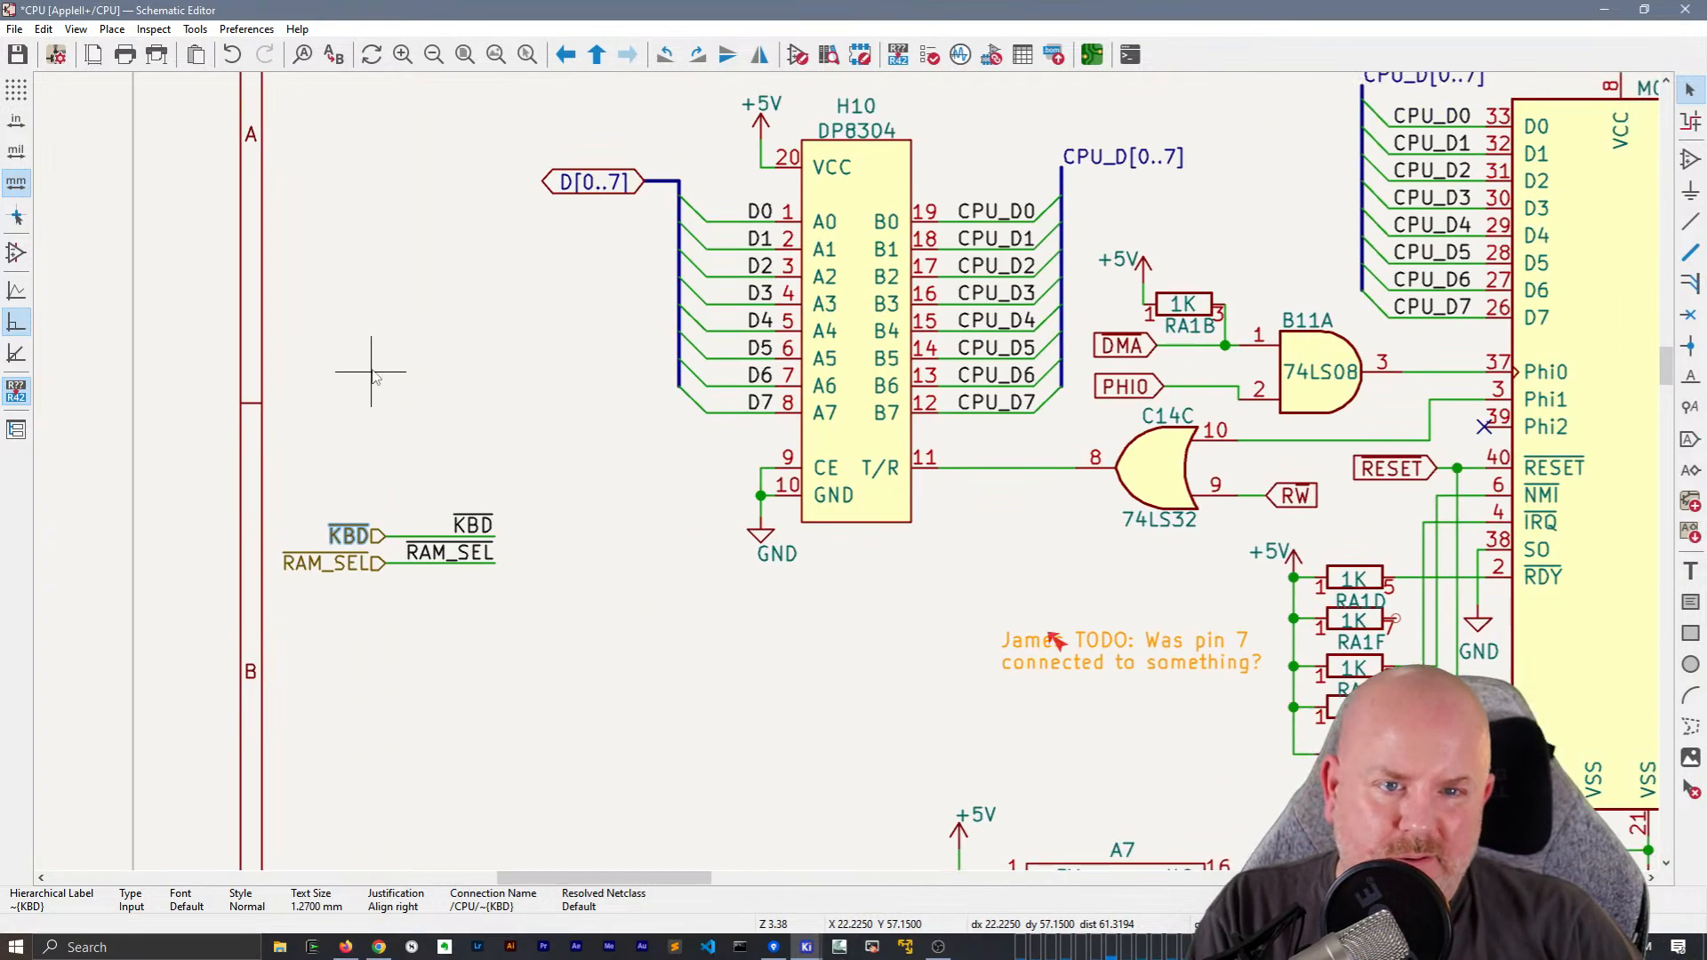
middle_drag(951, 525, 353, 313)
middle_drag(684, 460, 859, 279)
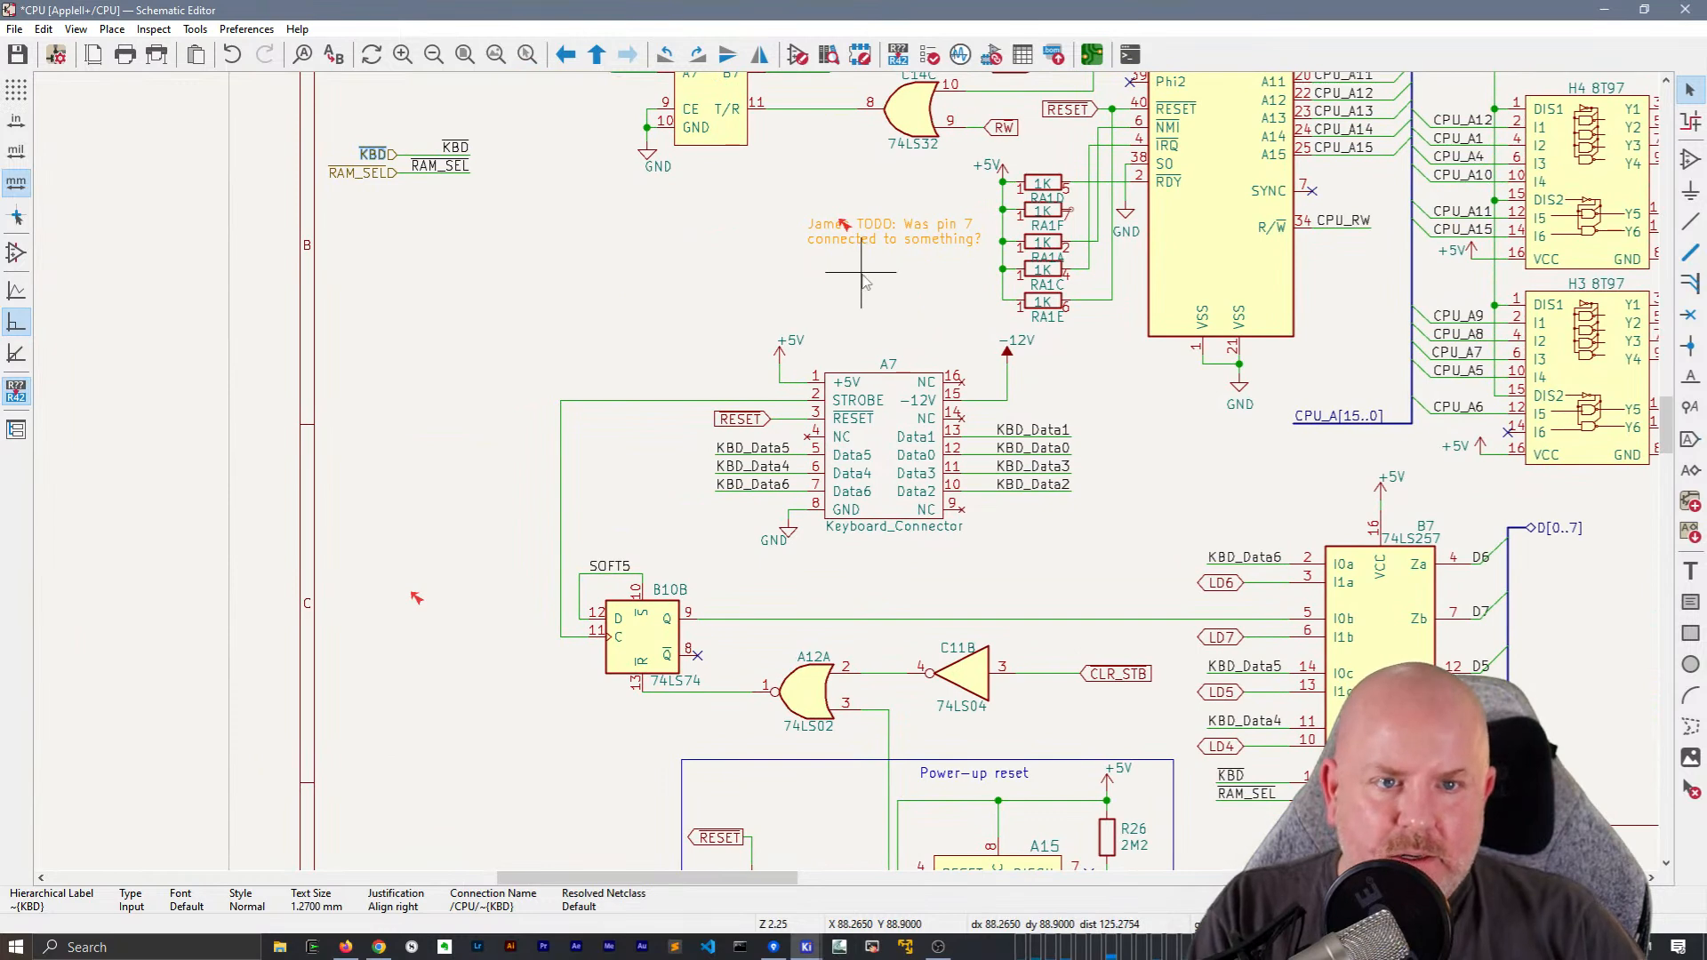
scroll(725, 418, up, 1)
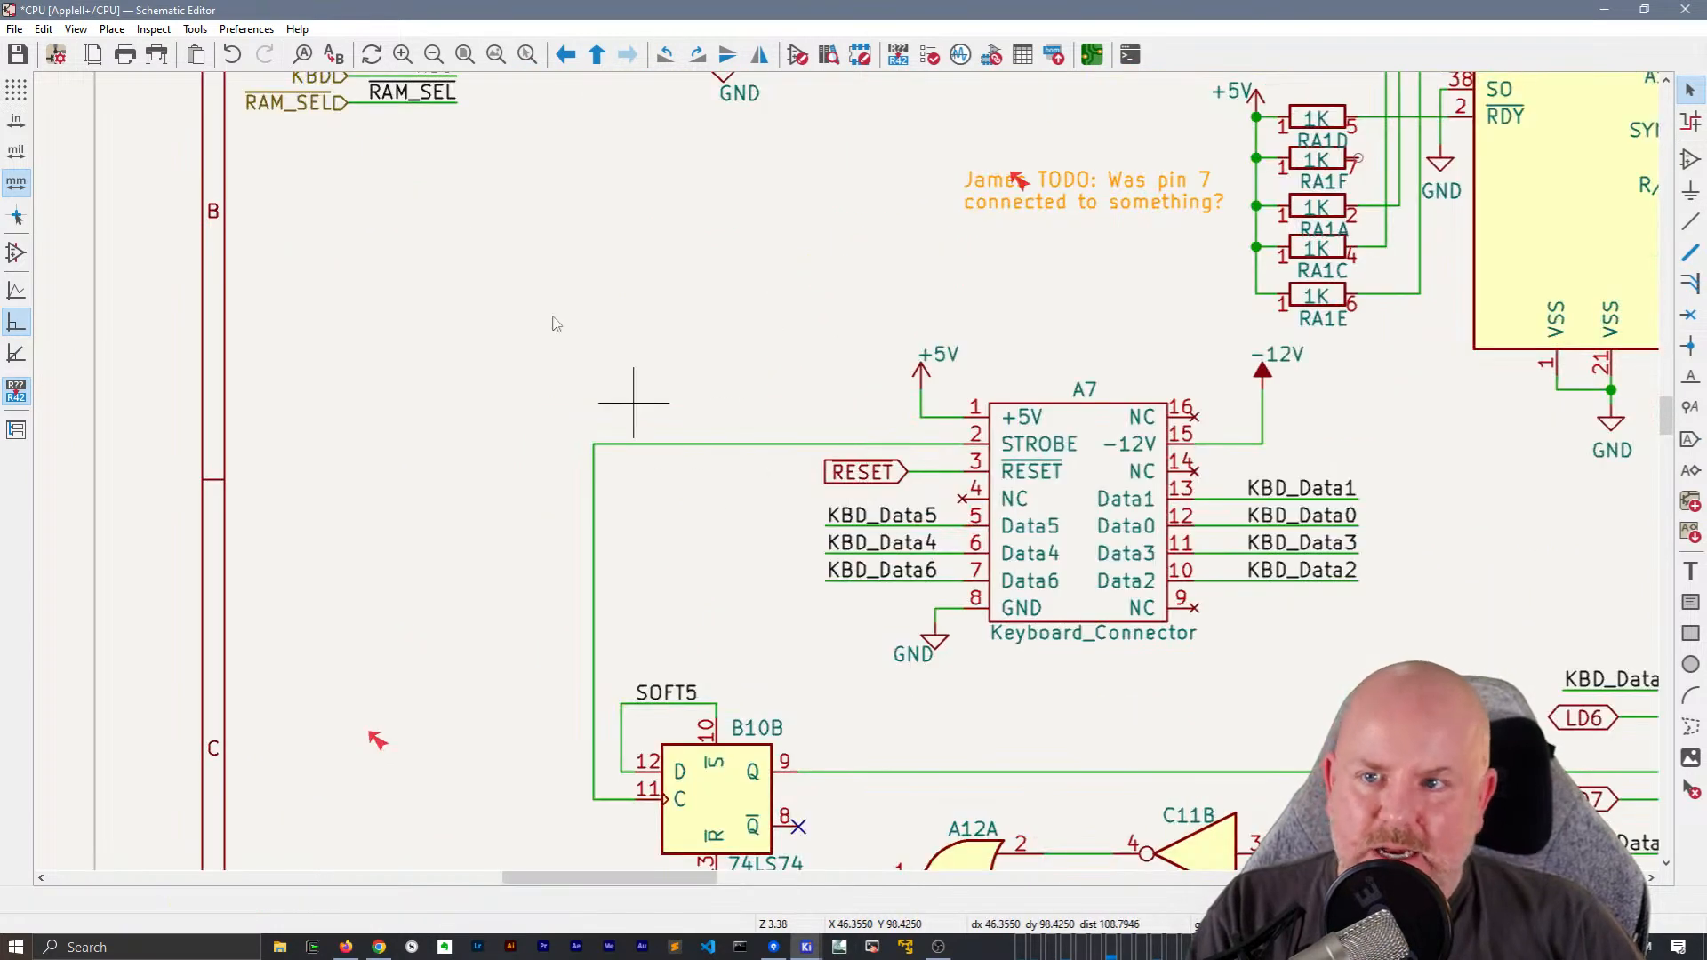
middle_drag(759, 275, 861, 373)
click(987, 583)
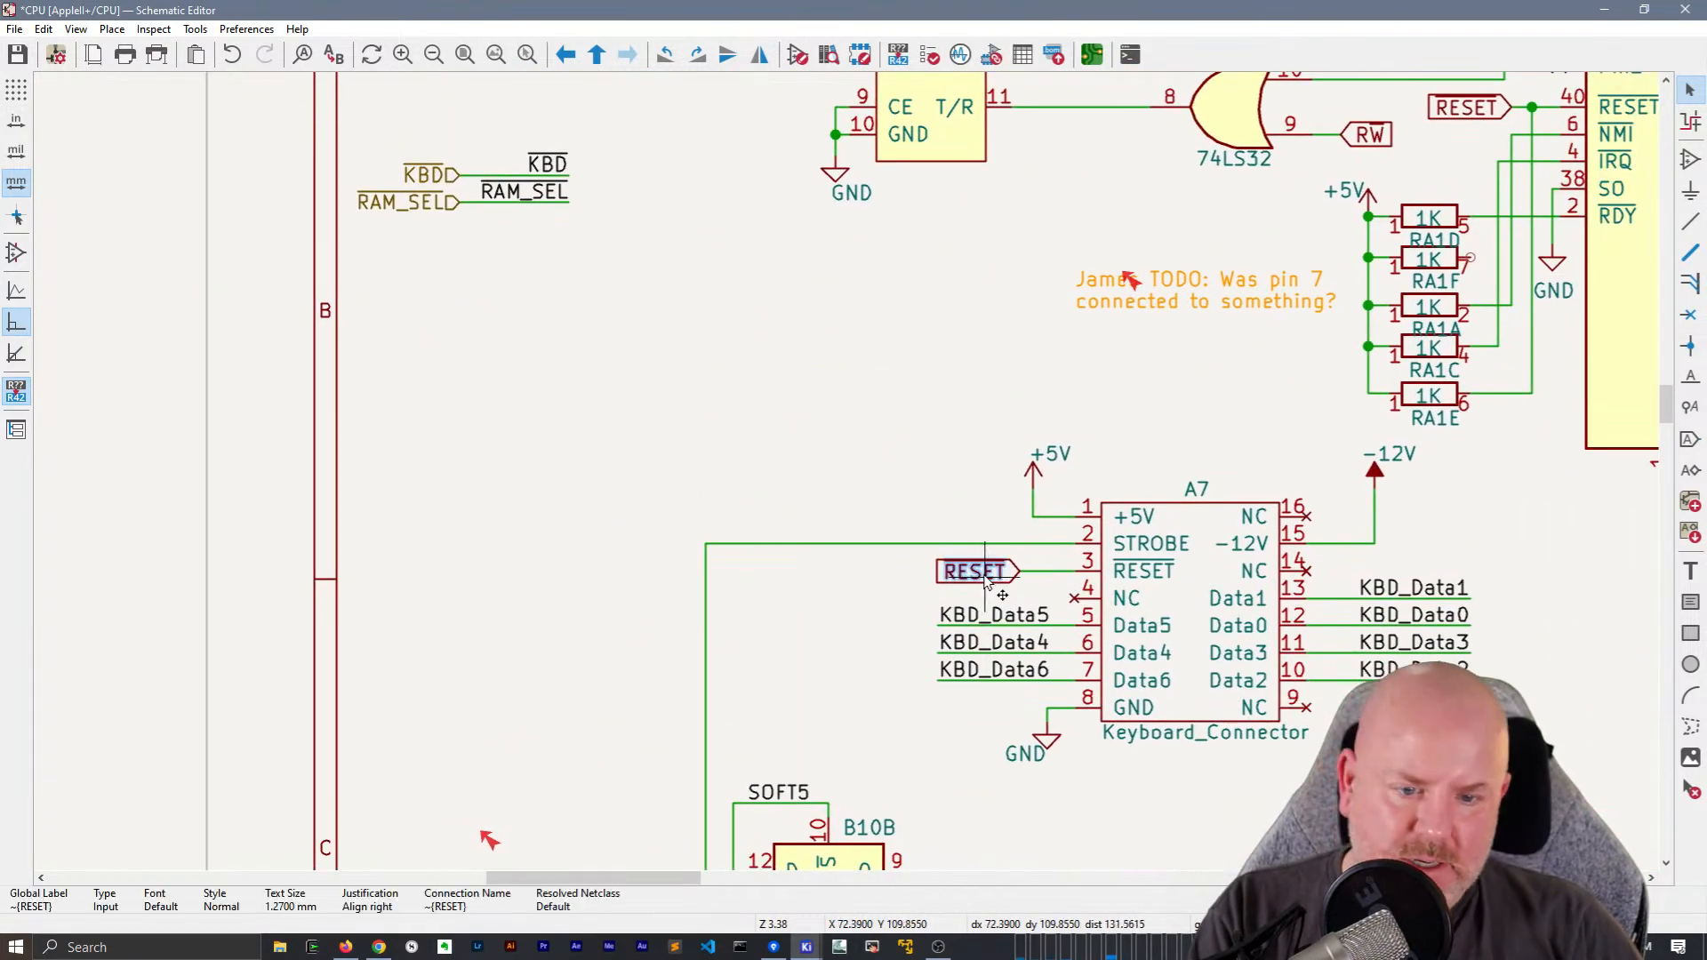
drag(987, 582, 775, 317)
click(876, 342)
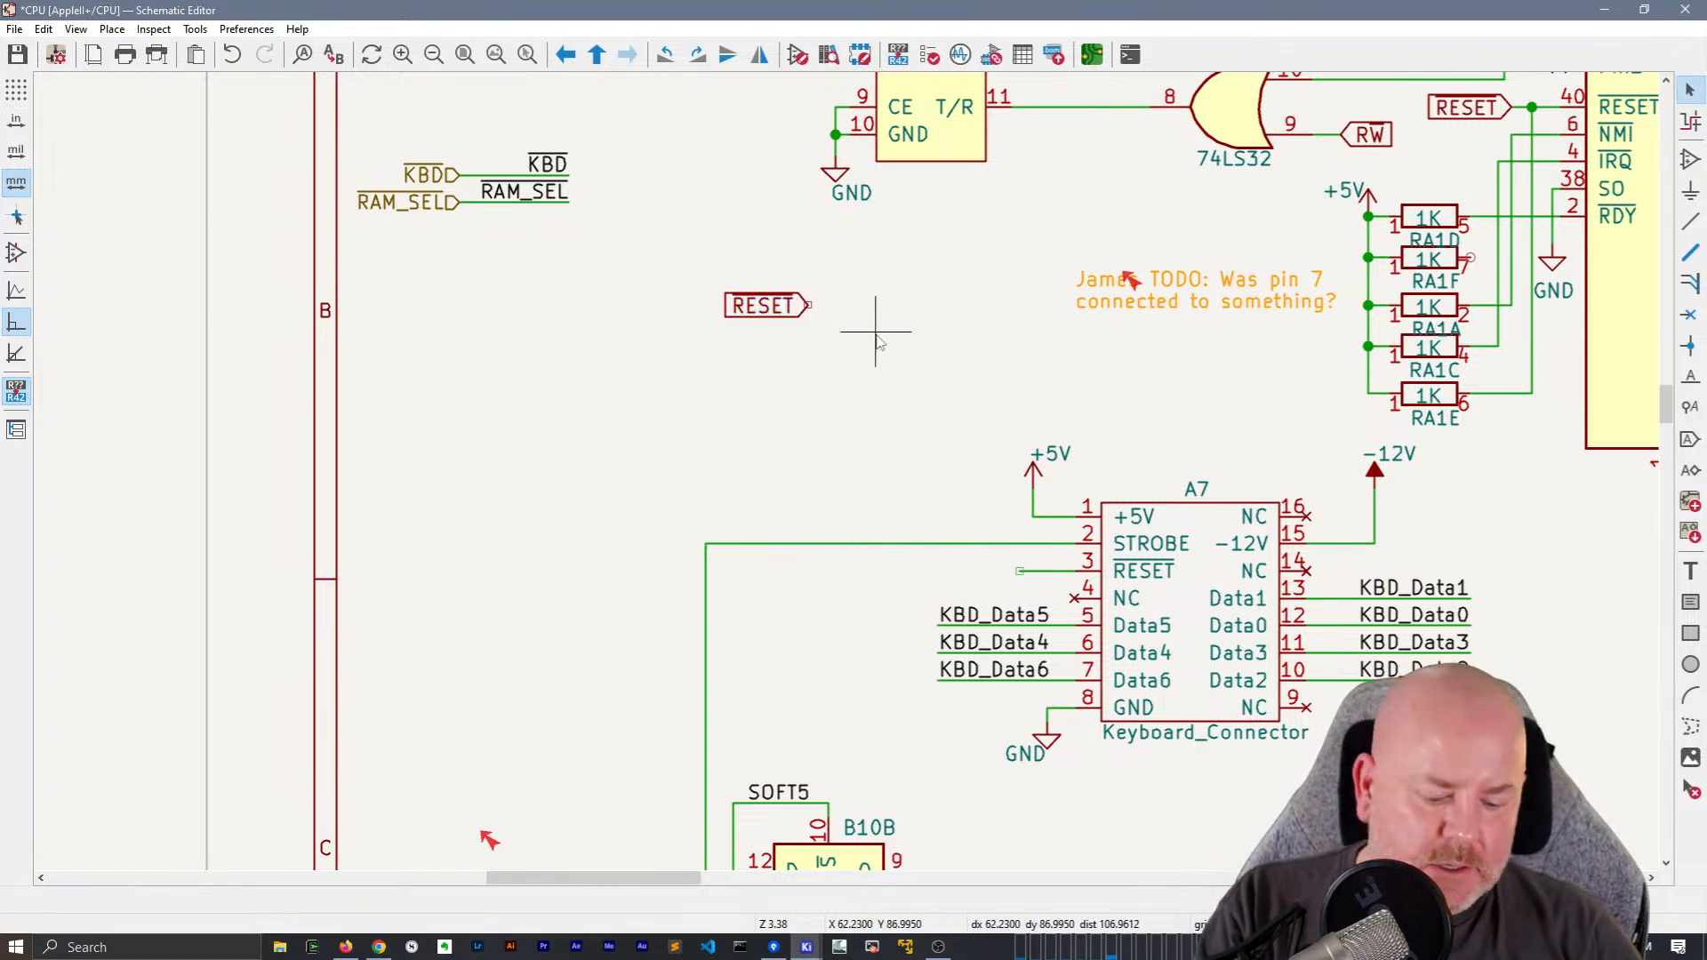
Add a local label ~{RESET} to the wire on A7's RESET pin
key(l)
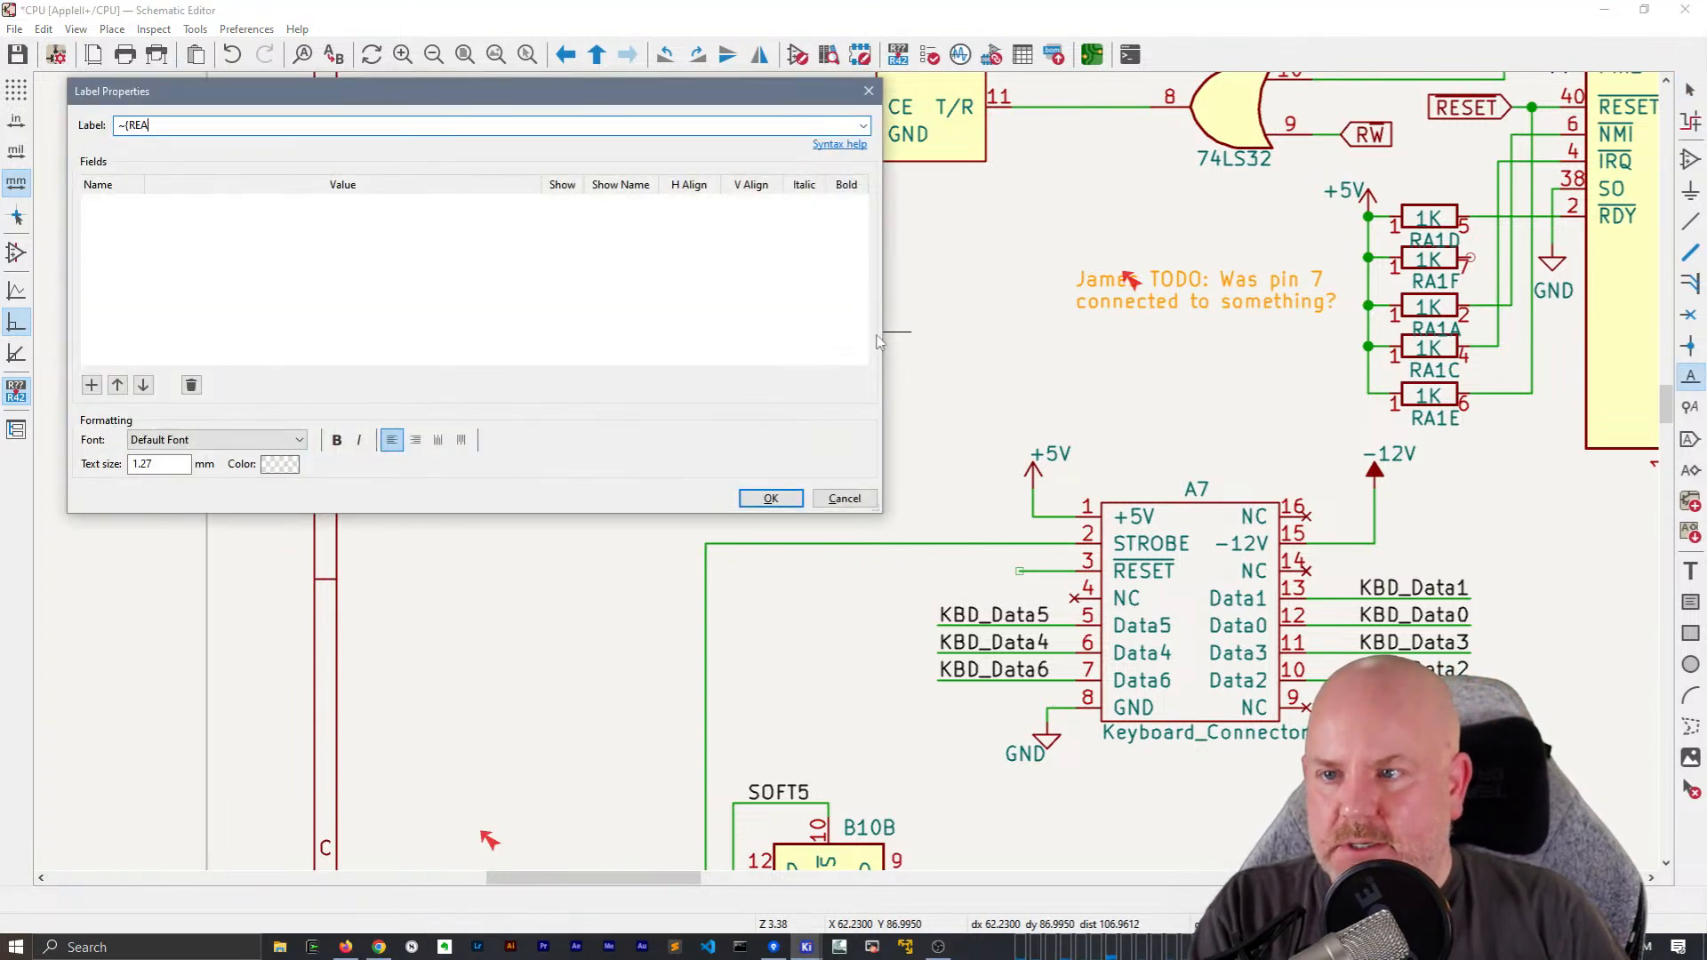
key(Return)
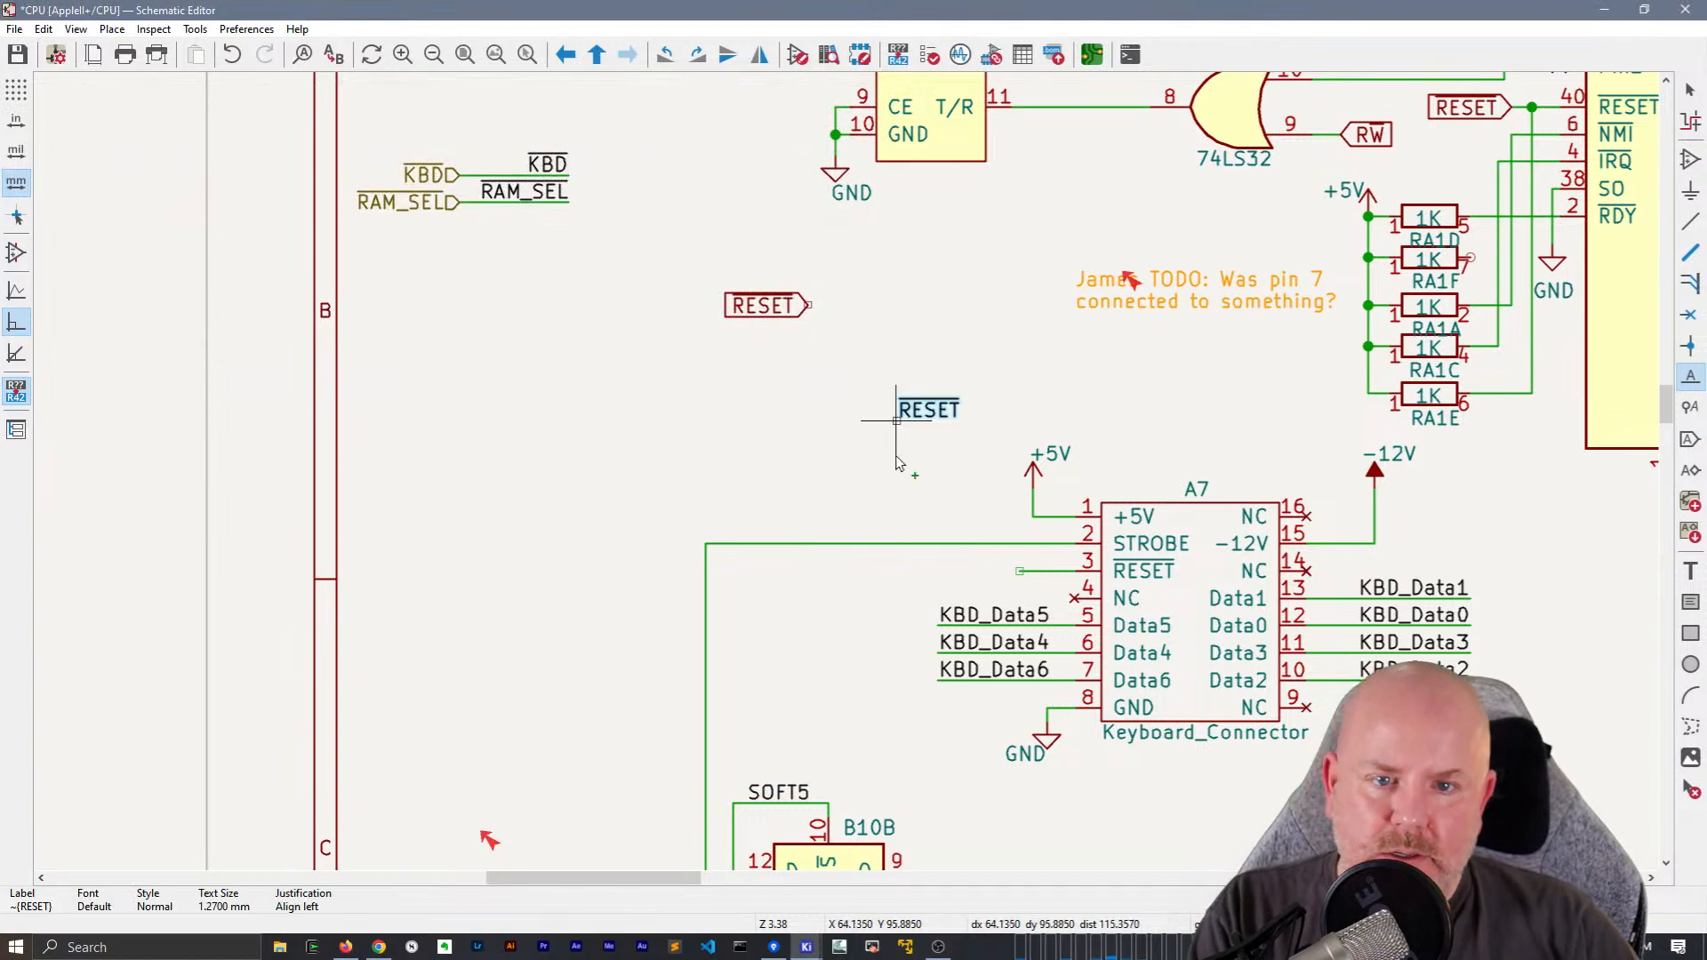
click(1019, 576)
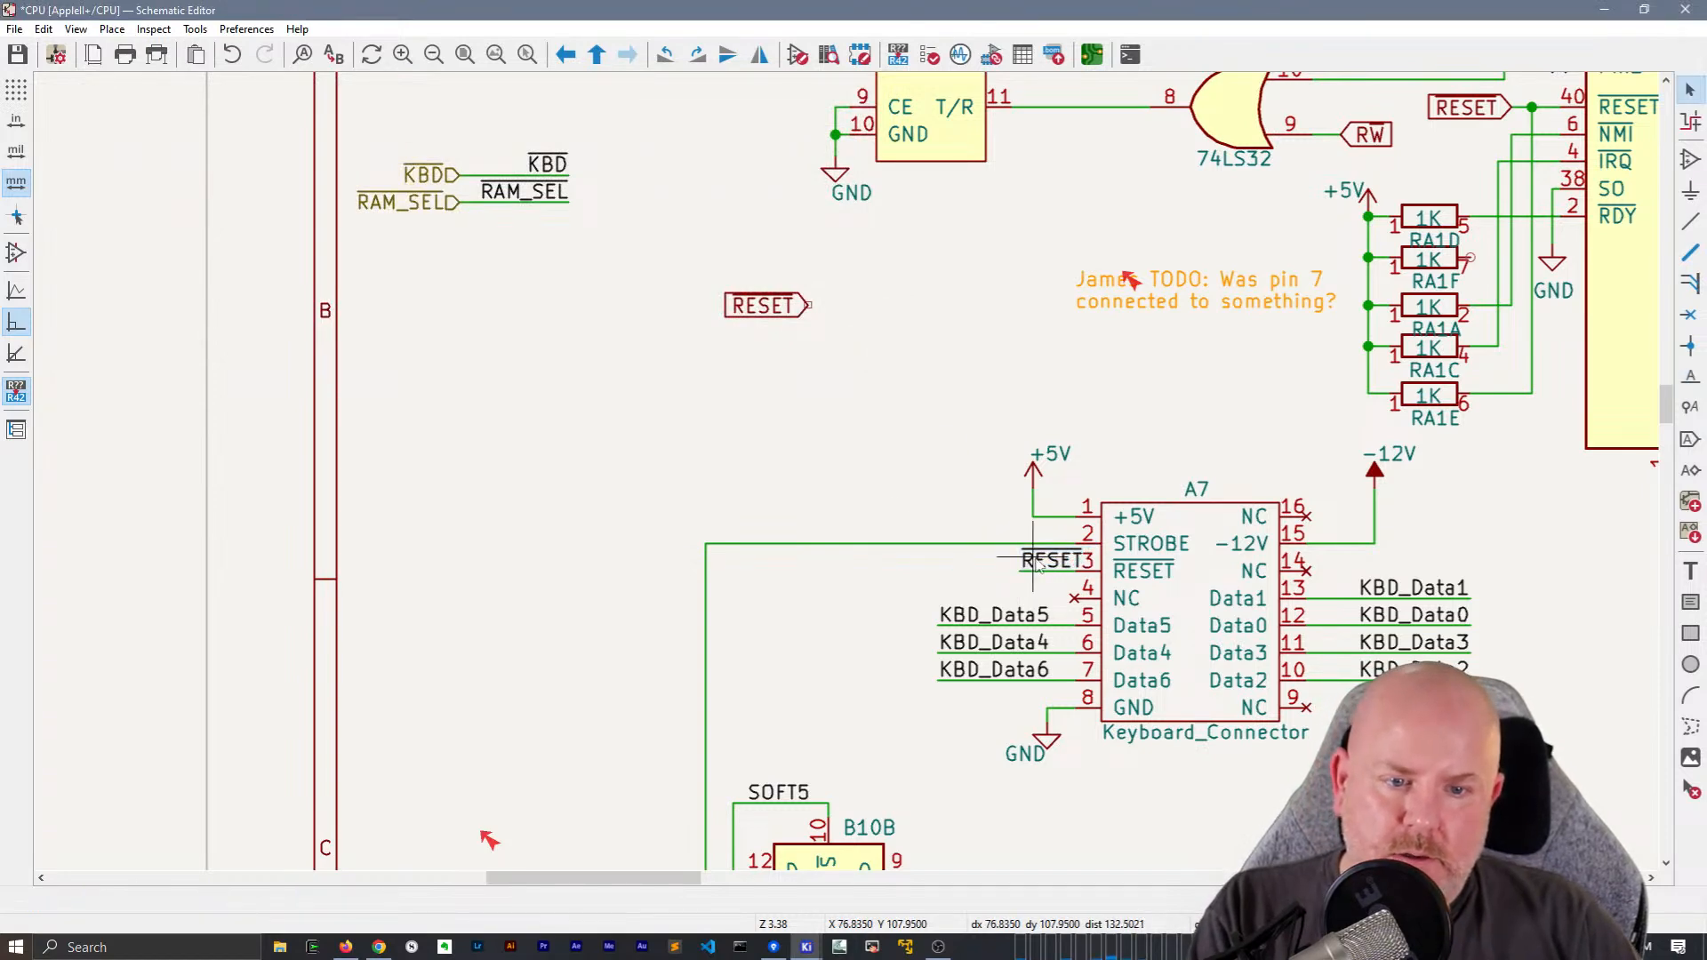
key(Escape)
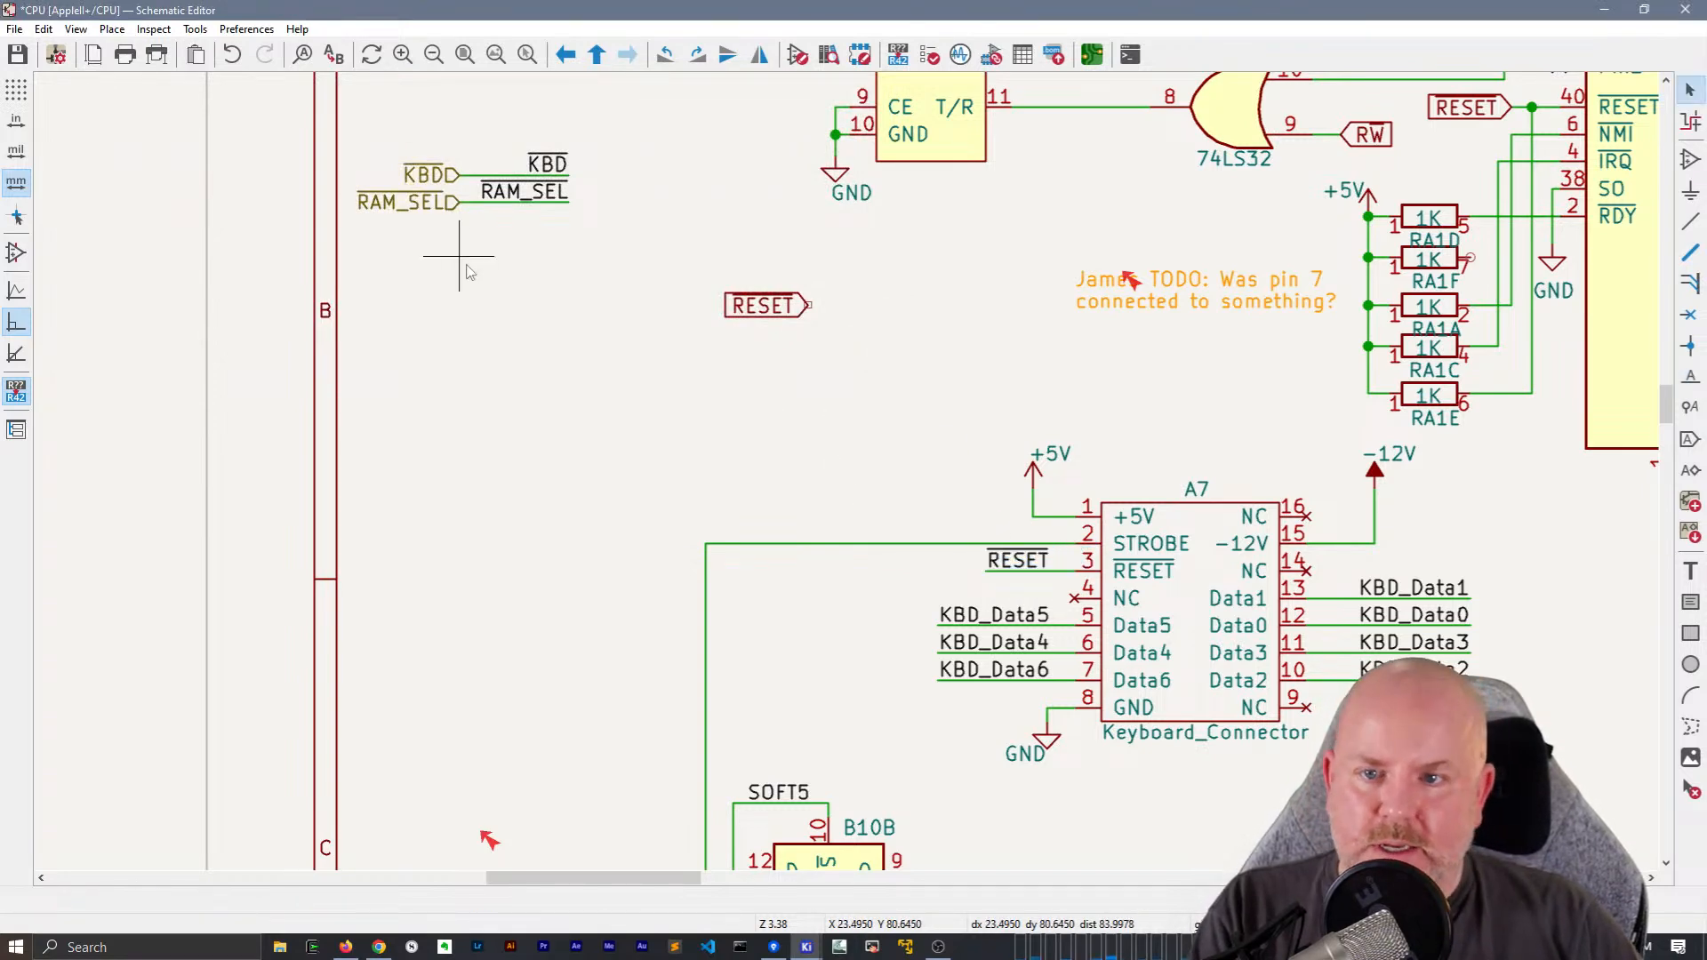
Try to paste a copy of the RESET label beneath the local RAM_SEL label at the sheet's left border
key(ctrl+v)
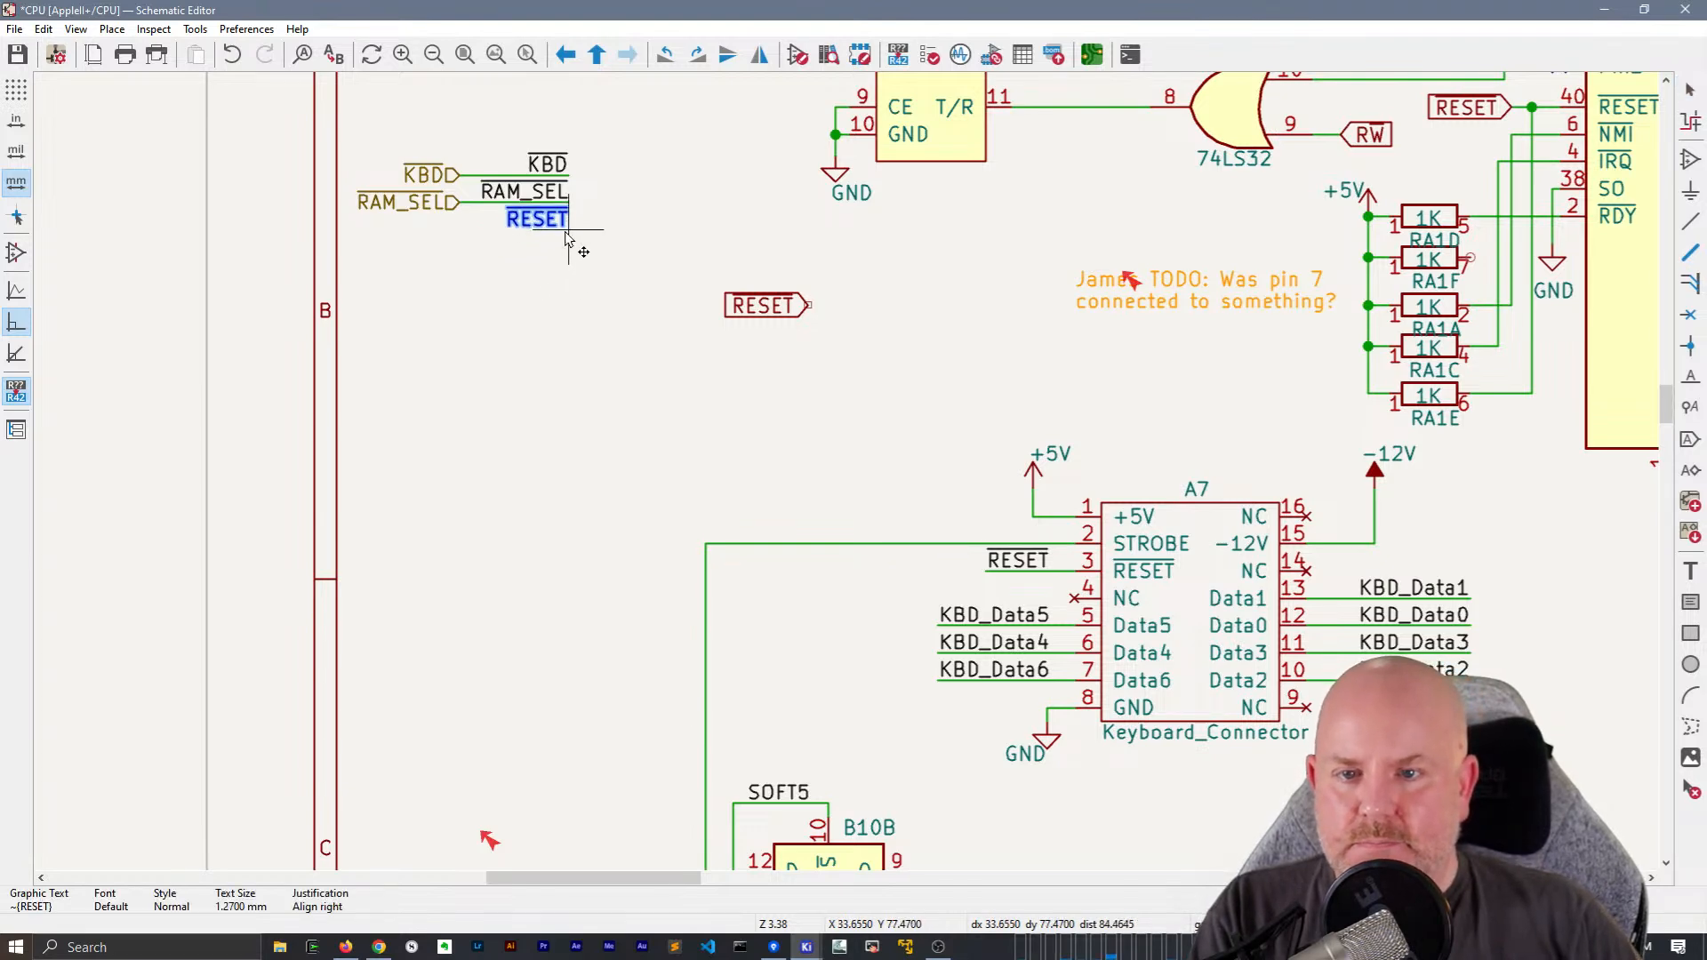
click(566, 238)
key(ctrl+l)
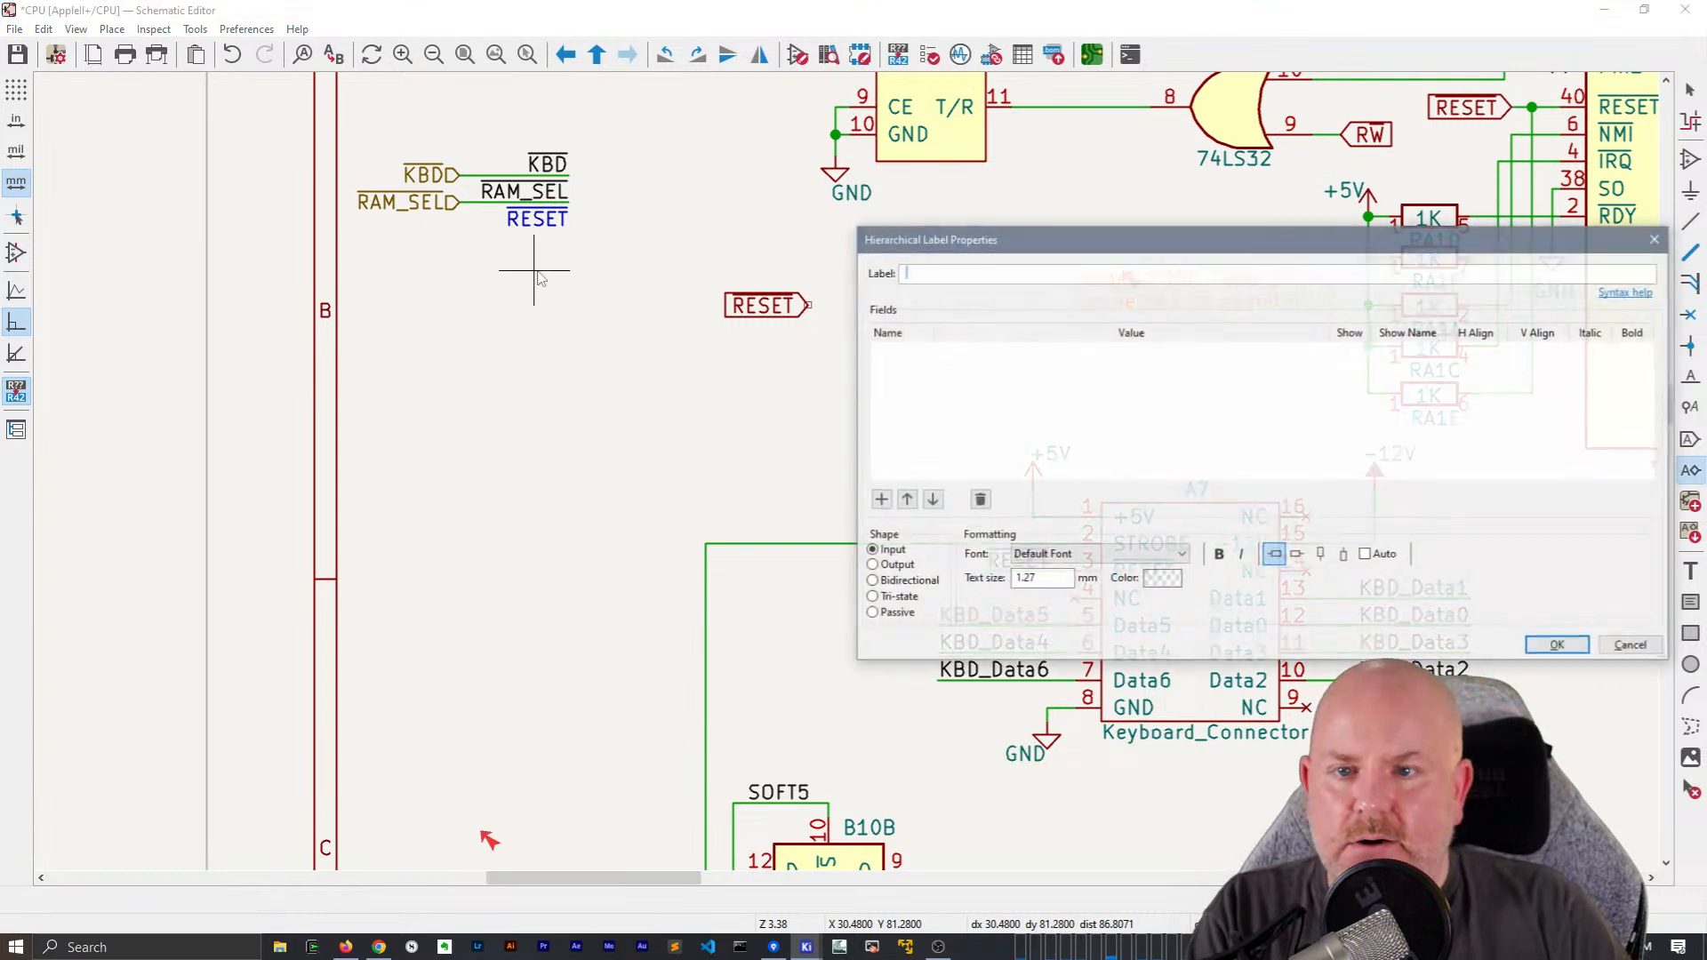
key(Escape)
Add an input hierarchical label ~{RESET} directly below the RAM_SEL hierarchical label
key(h)
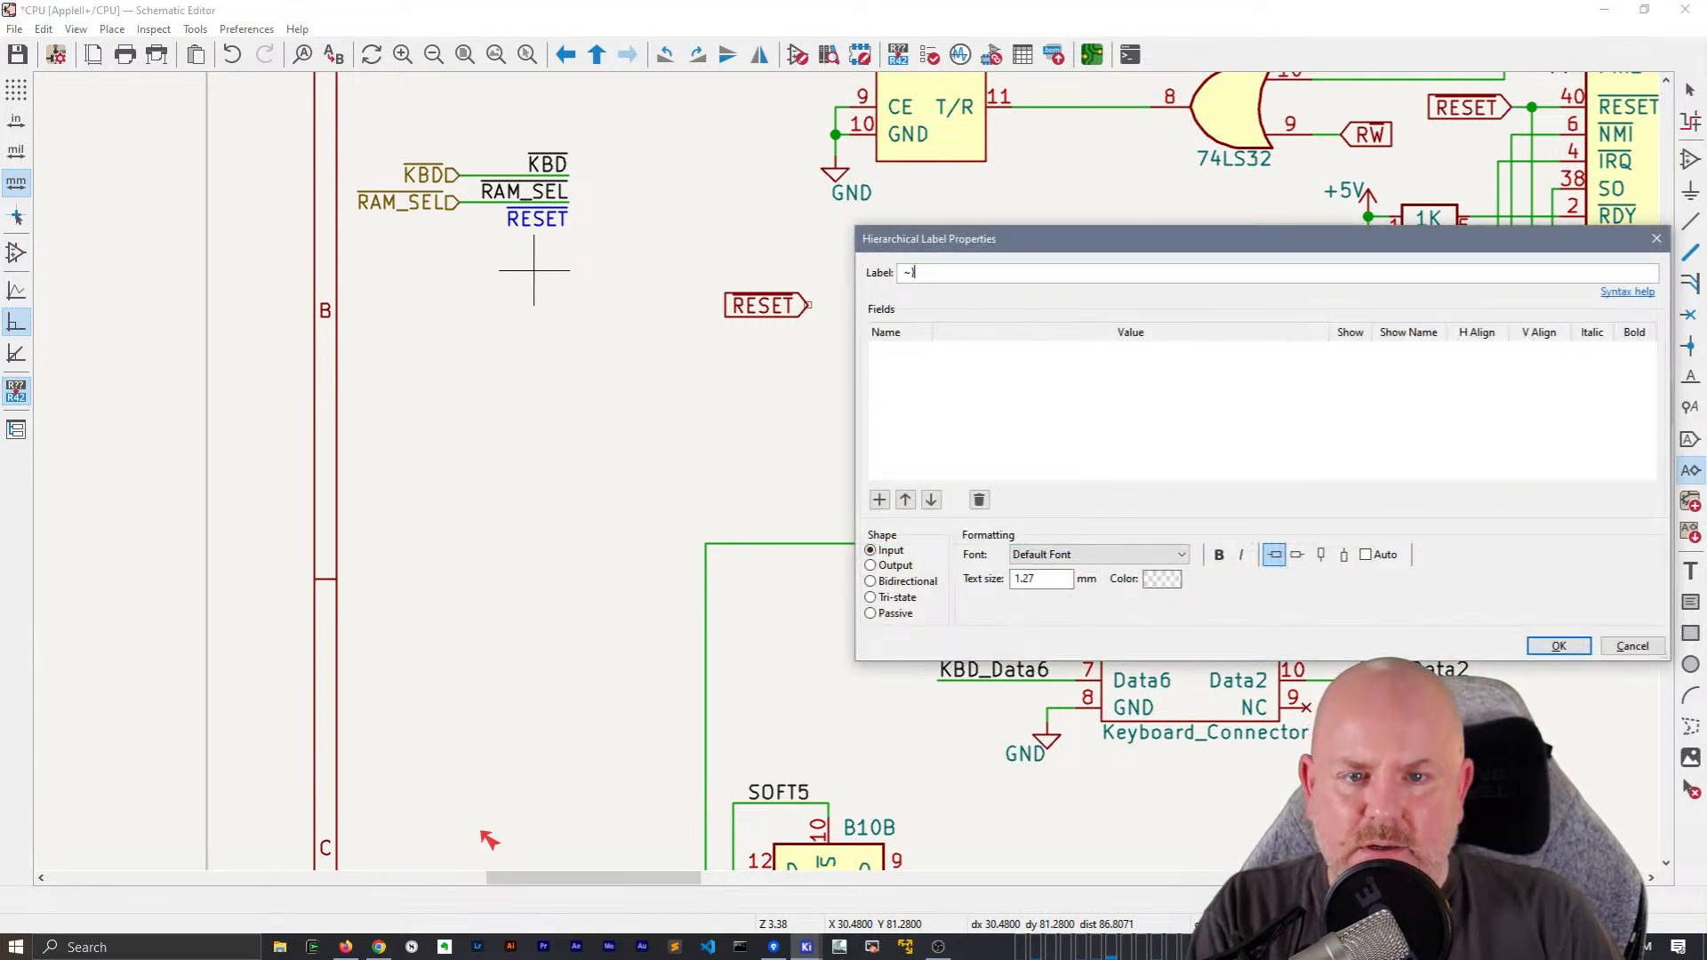
text(~{RESE)
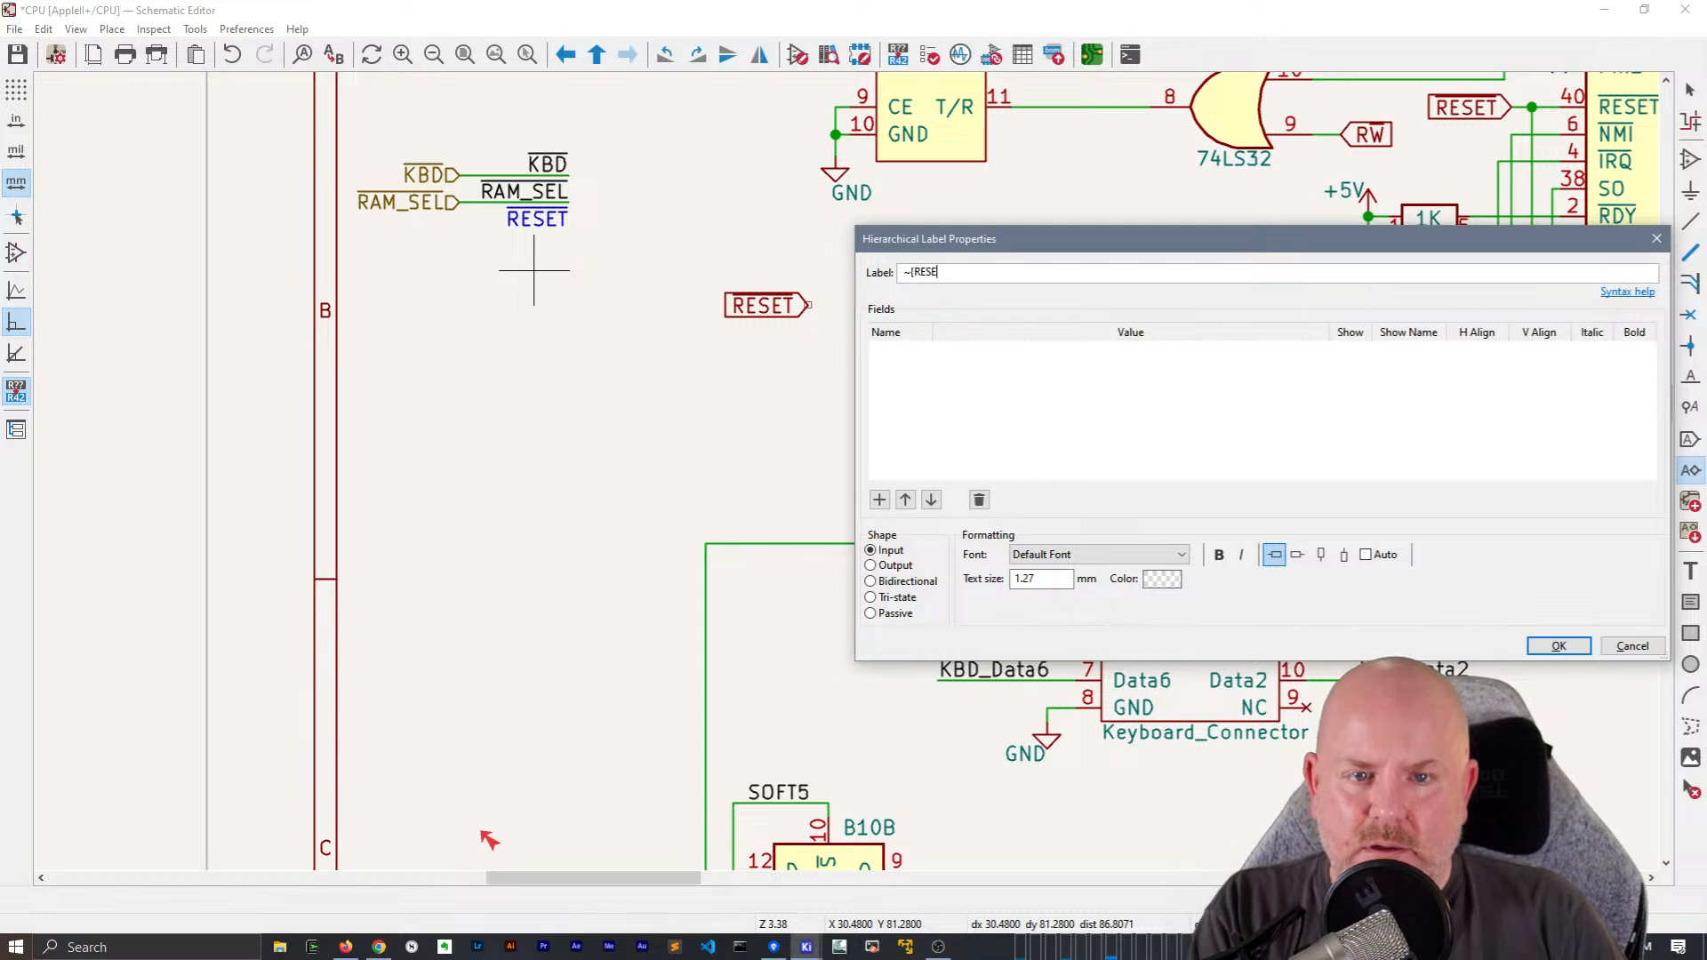
text(T})
key(Return)
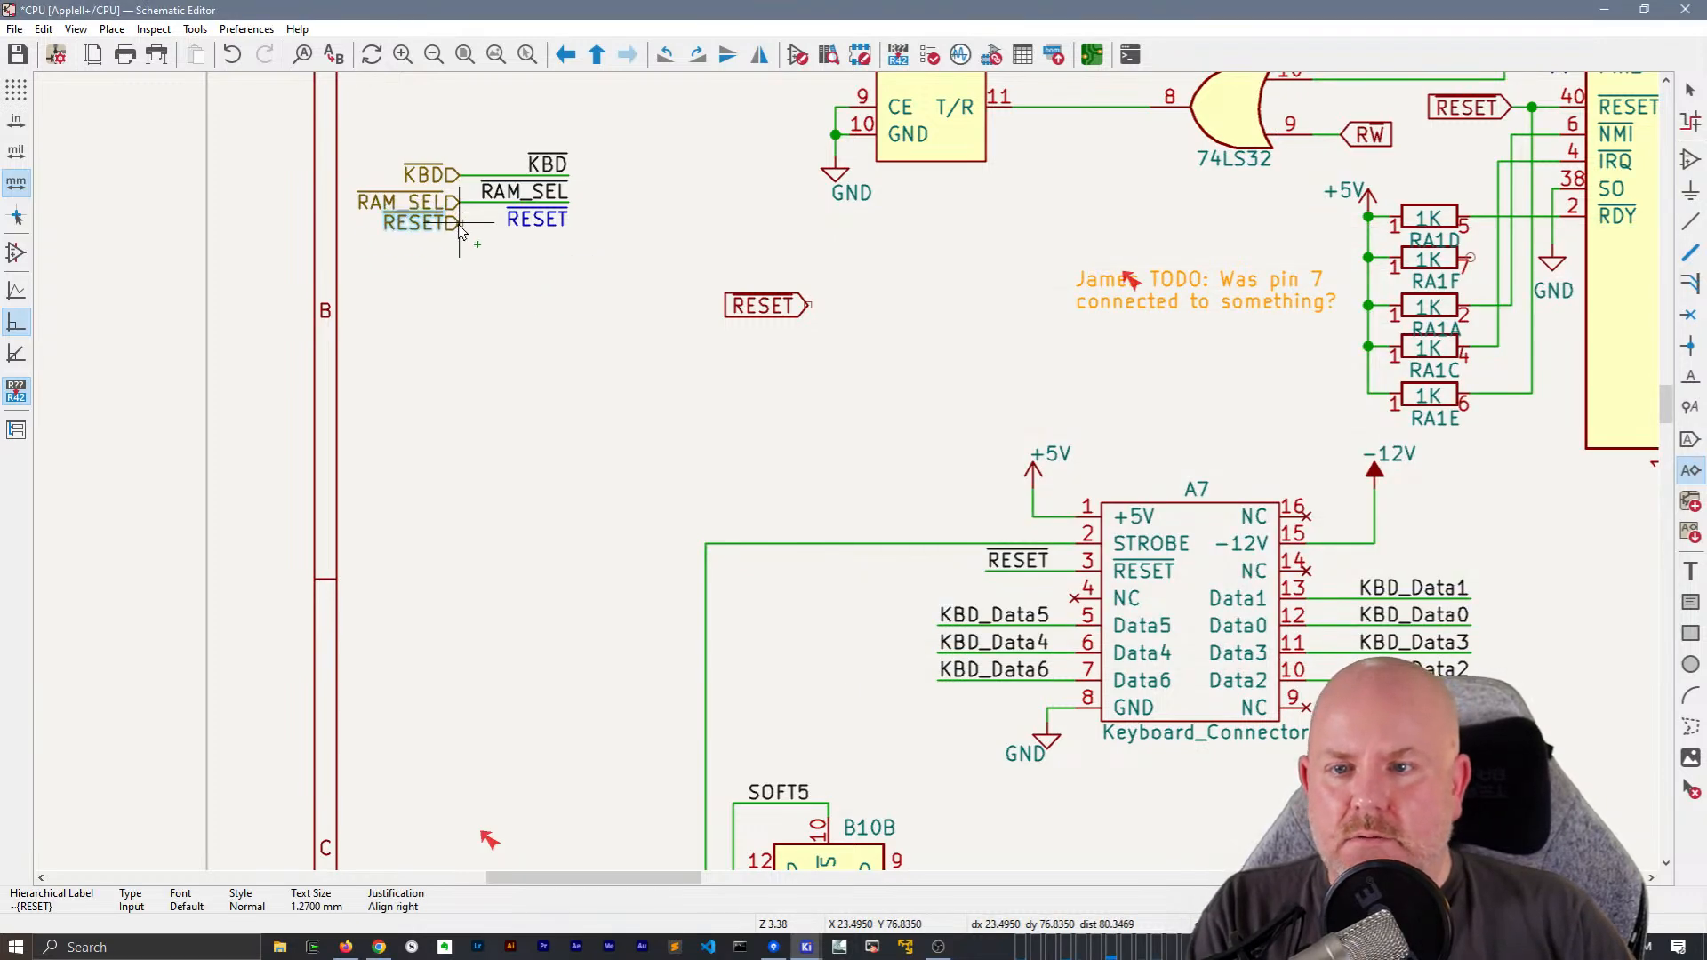
key(Escape)
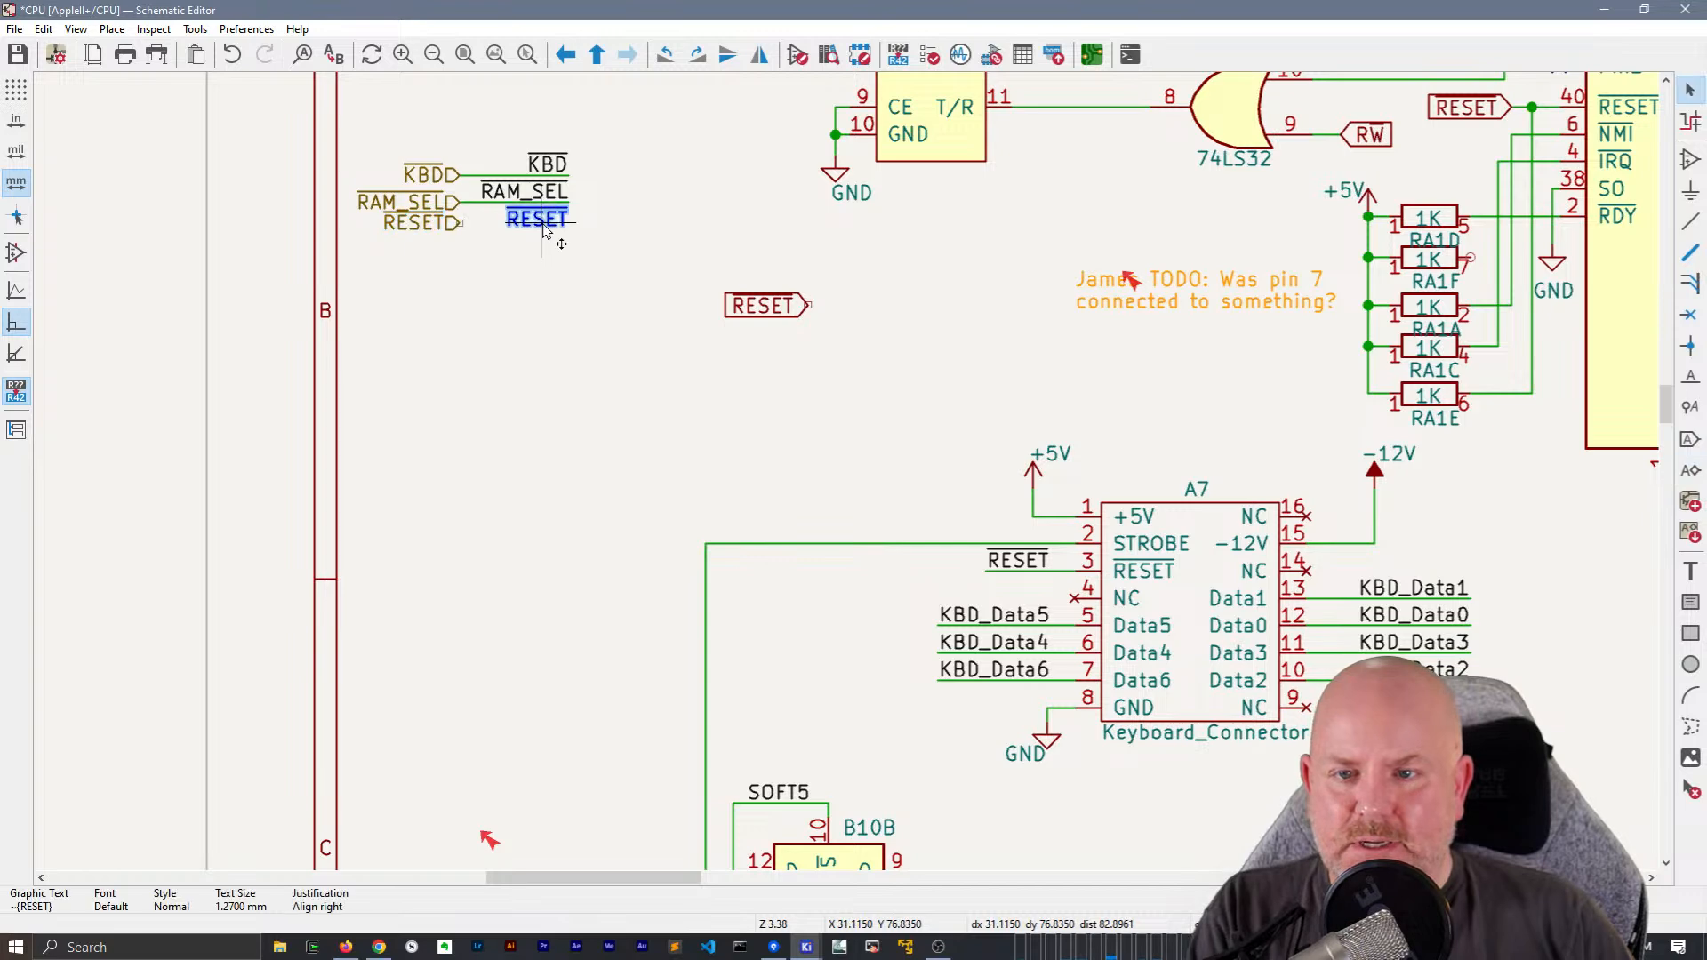
Replace the pasted RESET graphic text beneath RAM_SEL with a local label ~{RESET}
click(544, 226)
key(Delete)
click(544, 226)
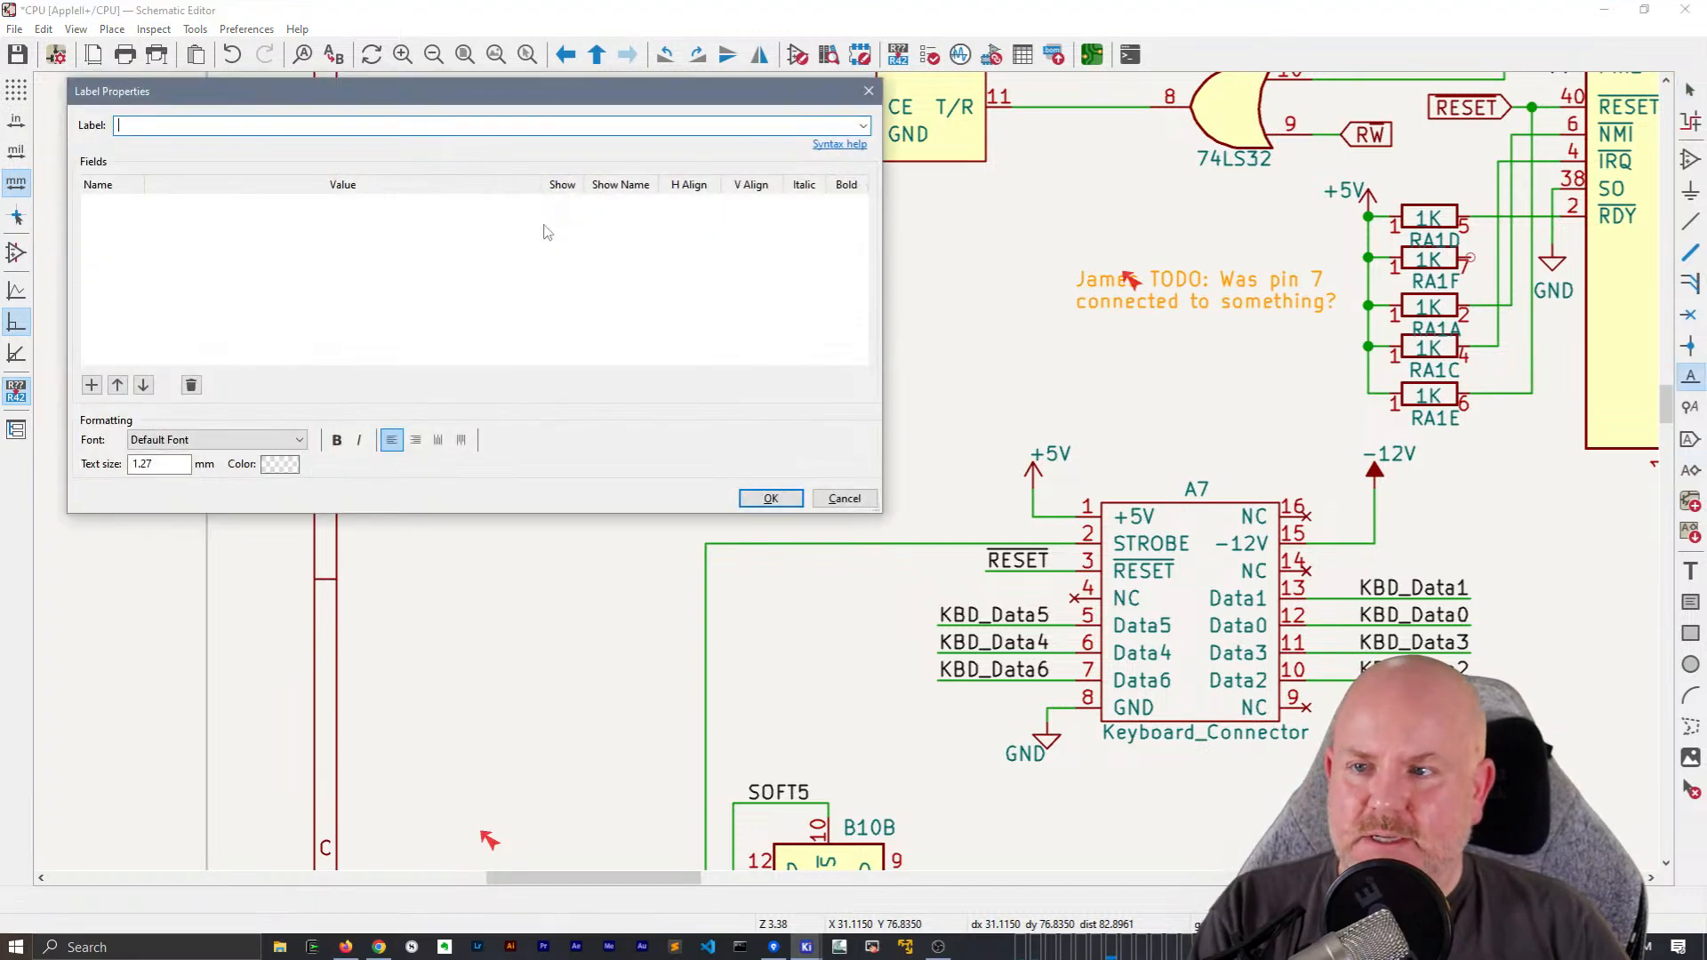
text(~{RESET})
key(Return)
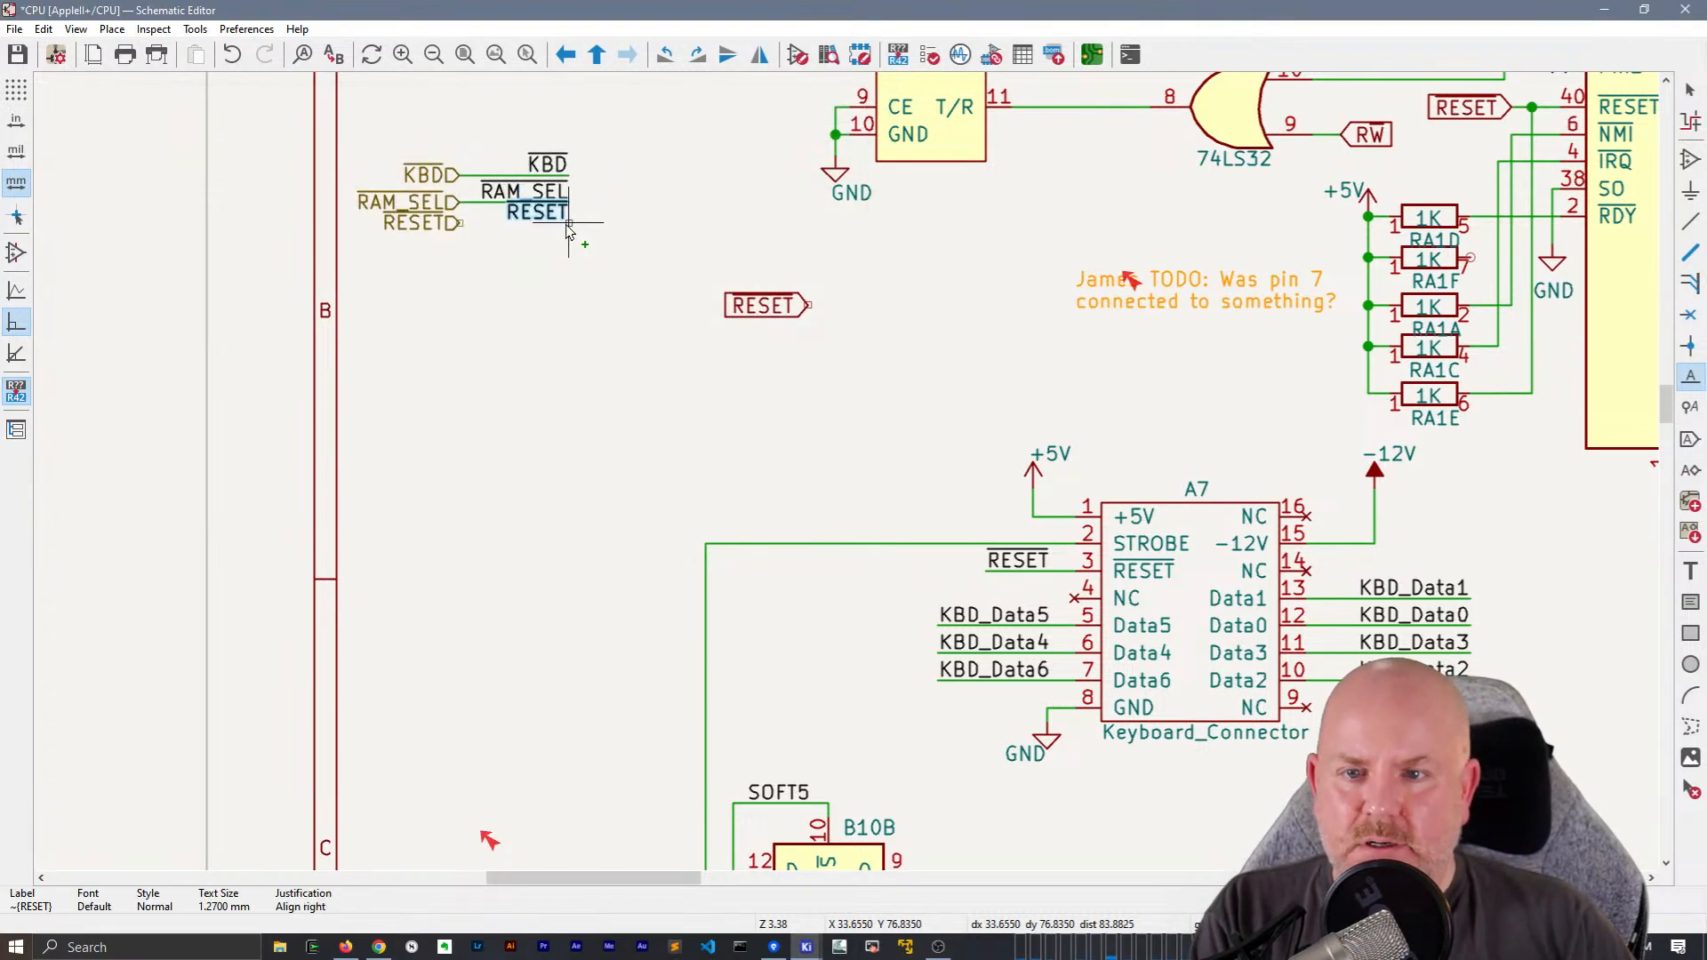
Draw a wire from the RESET hierarchical label across to below the local RESET label
click(461, 223)
key(Escape)
key(Escape)
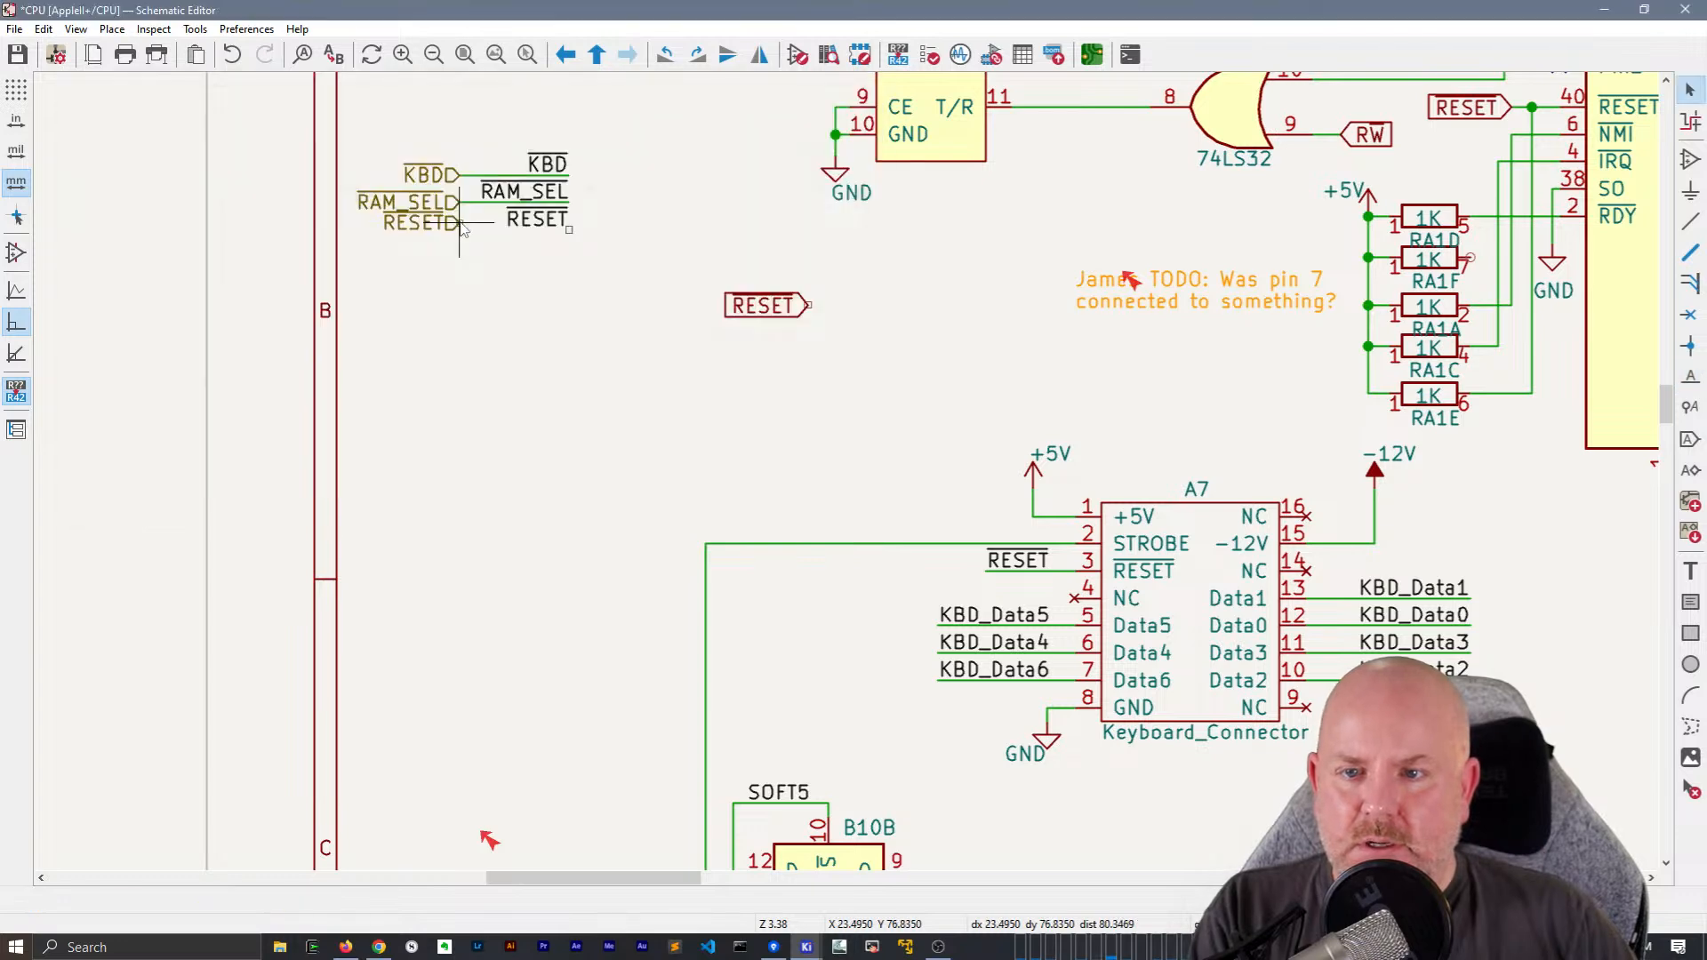
double_click(569, 222)
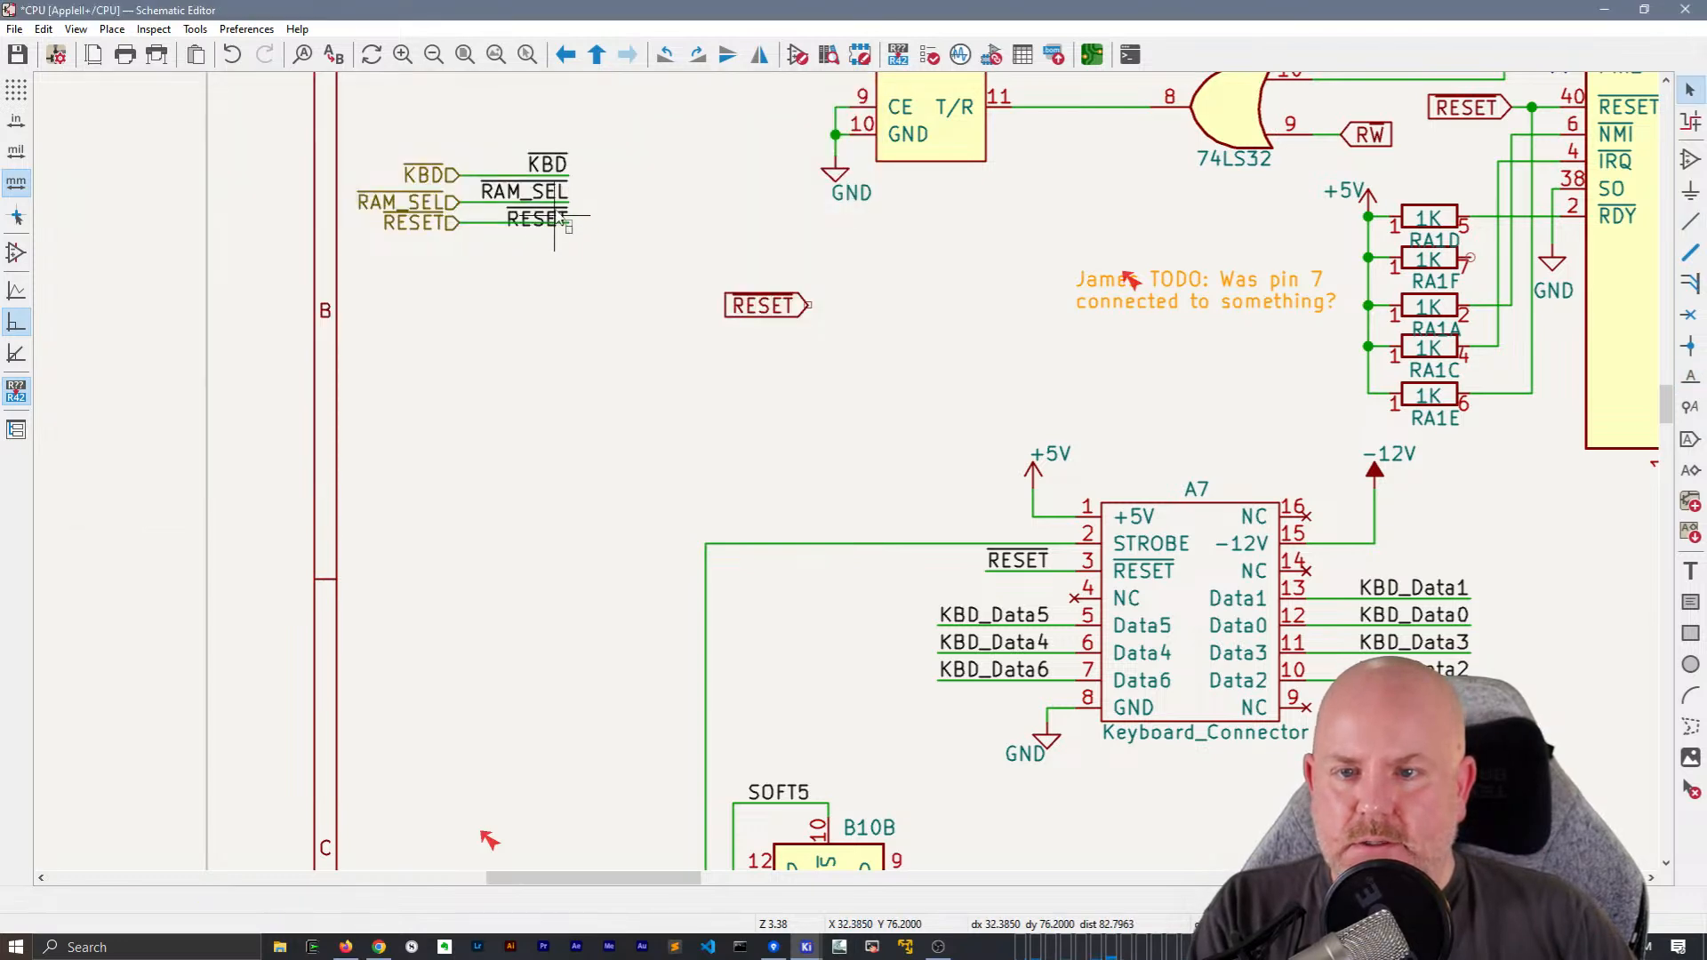
Move the RESET hierarchical label and its wire down into line with the local RESET label
scroll(555, 213, up, 1)
drag(883, 547, 736, 539)
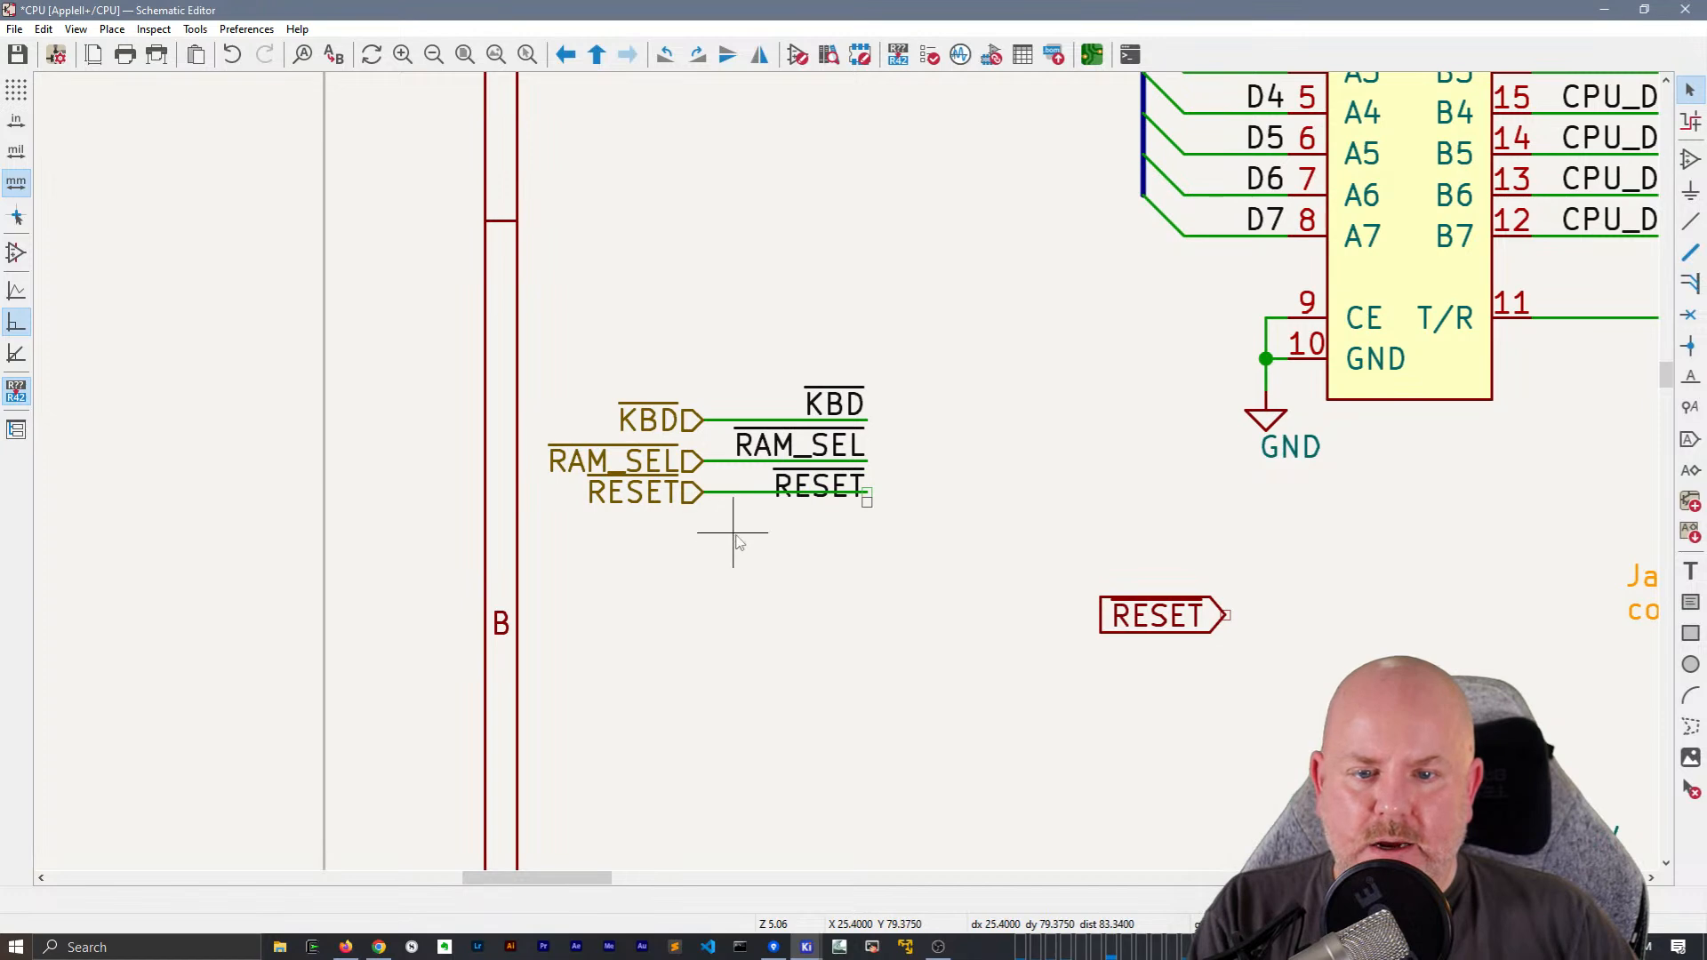
drag(664, 481, 663, 480)
key(m)
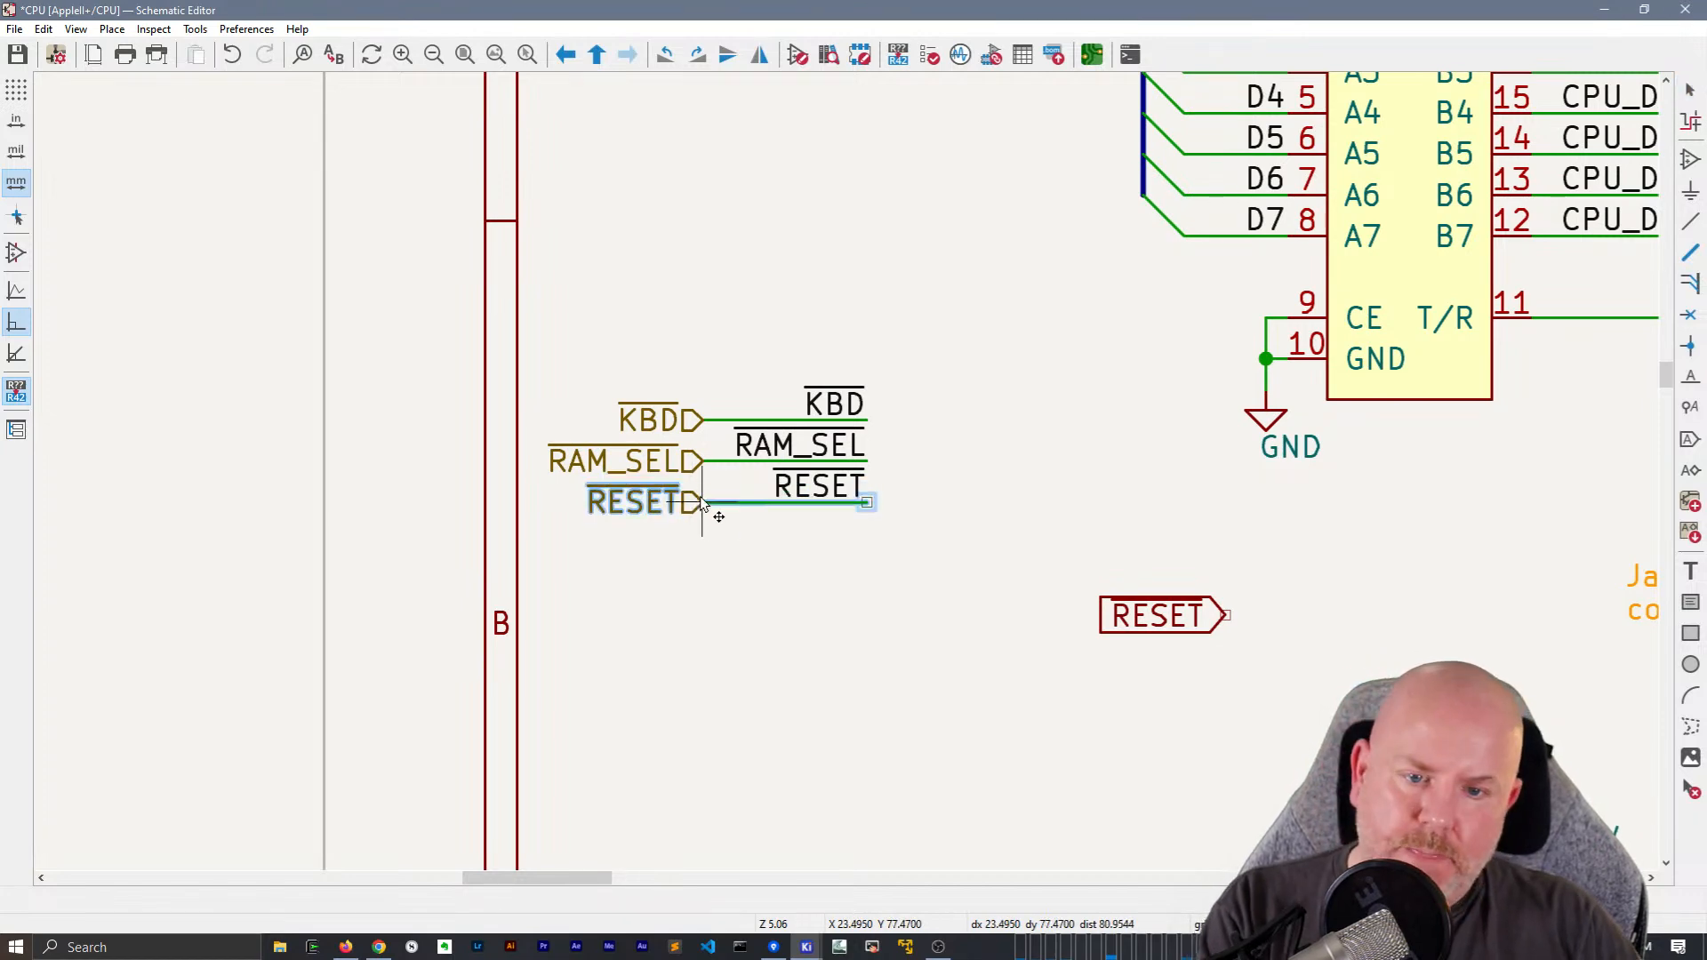
click(744, 577)
Delete the spare global RESET label in the empty area and the global RESET label at the 6502's RESET pin
middle_drag(1010, 604, 805, 415)
drag(876, 358, 1150, 480)
key(Delete)
scroll(1151, 480, down, 2)
middle_drag(1119, 397, 891, 605)
click(1210, 449)
key(Delete)
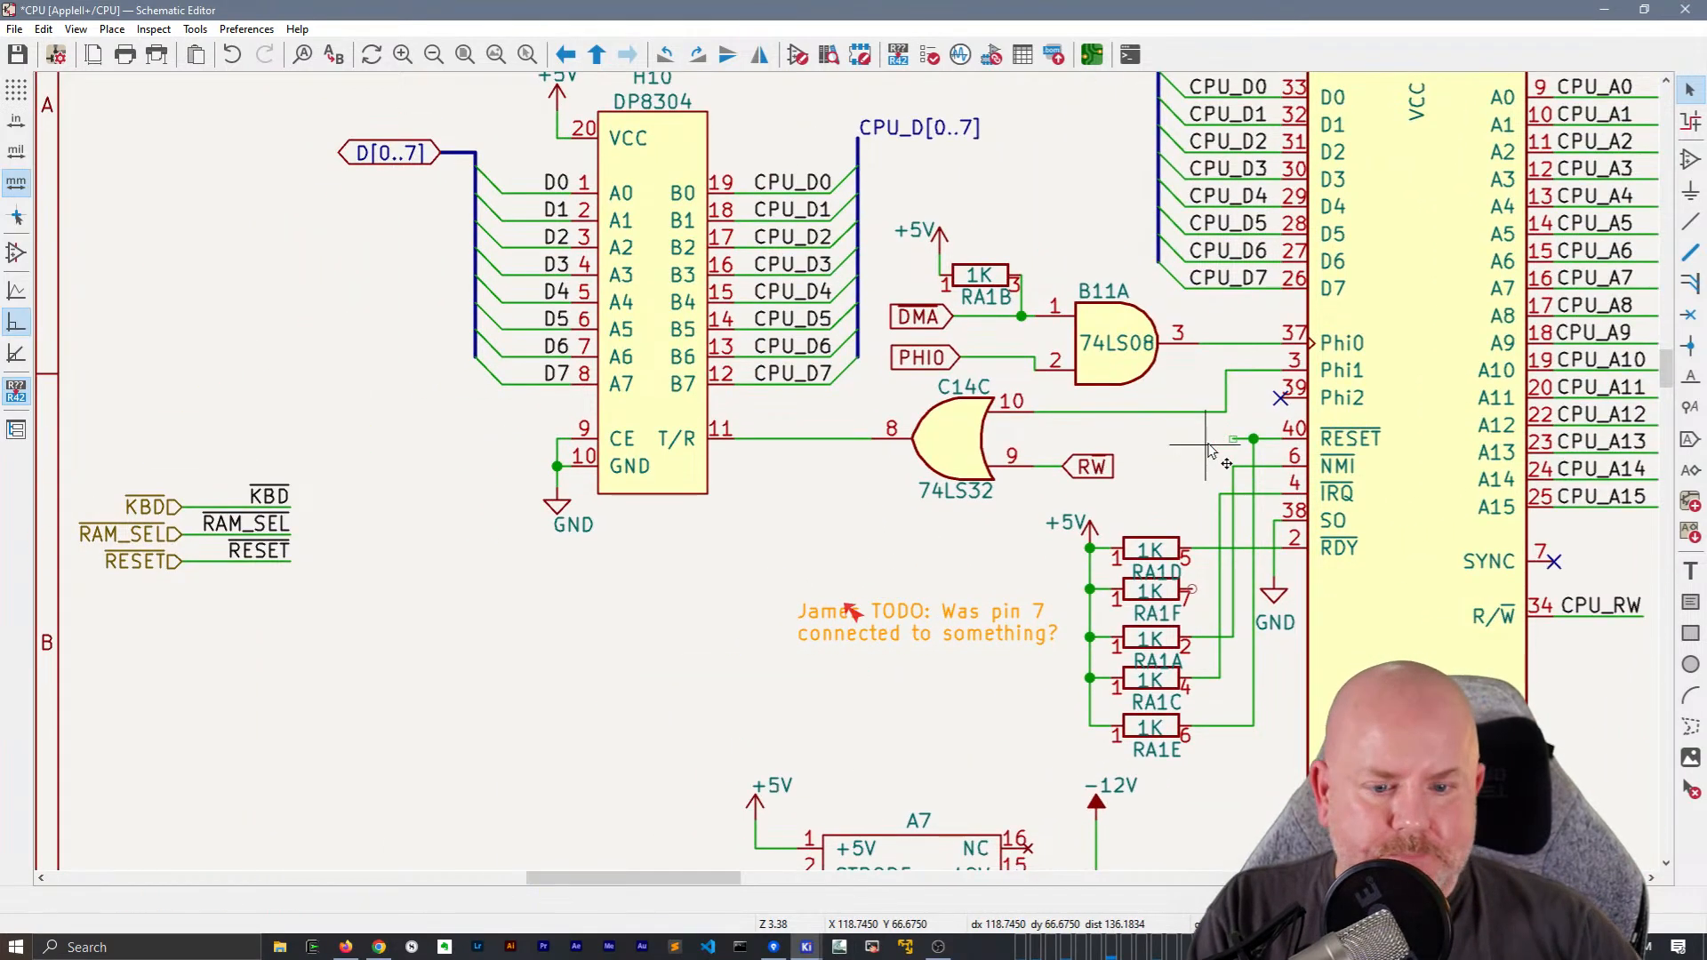
Duplicate the keyboard connector's local ~{RESET} label to the 6502's RESET pin and wire it to the pin's net
middle_drag(1001, 731, 1027, 551)
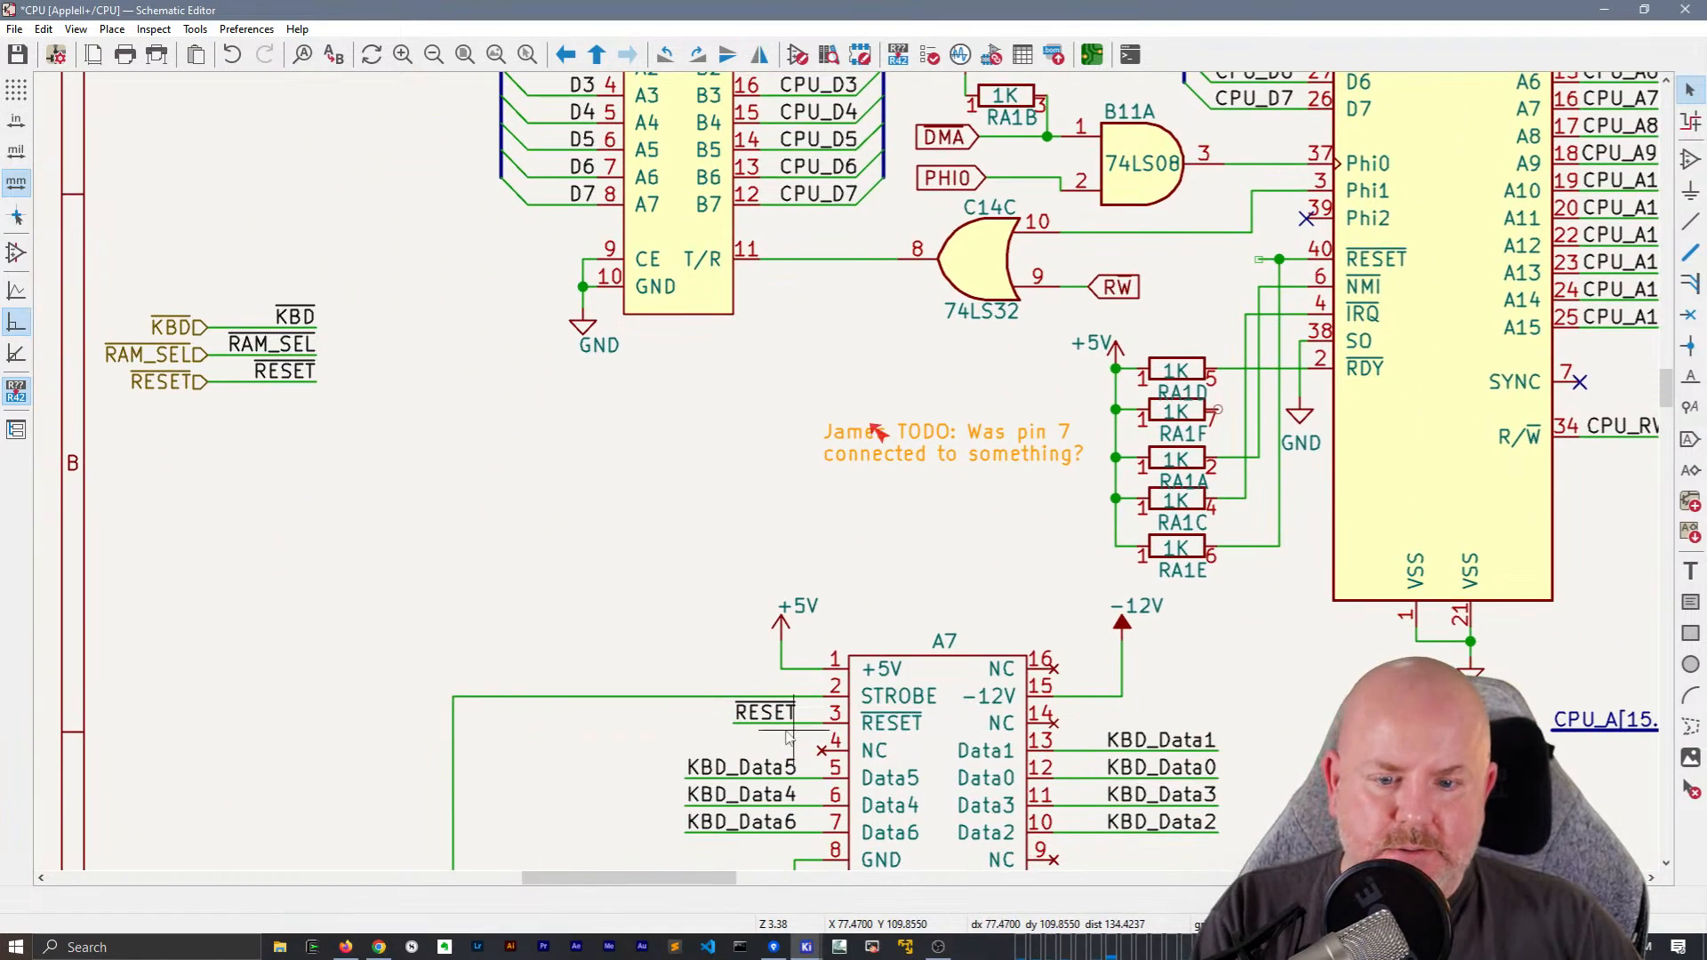
click(766, 712)
key(ctrl+d)
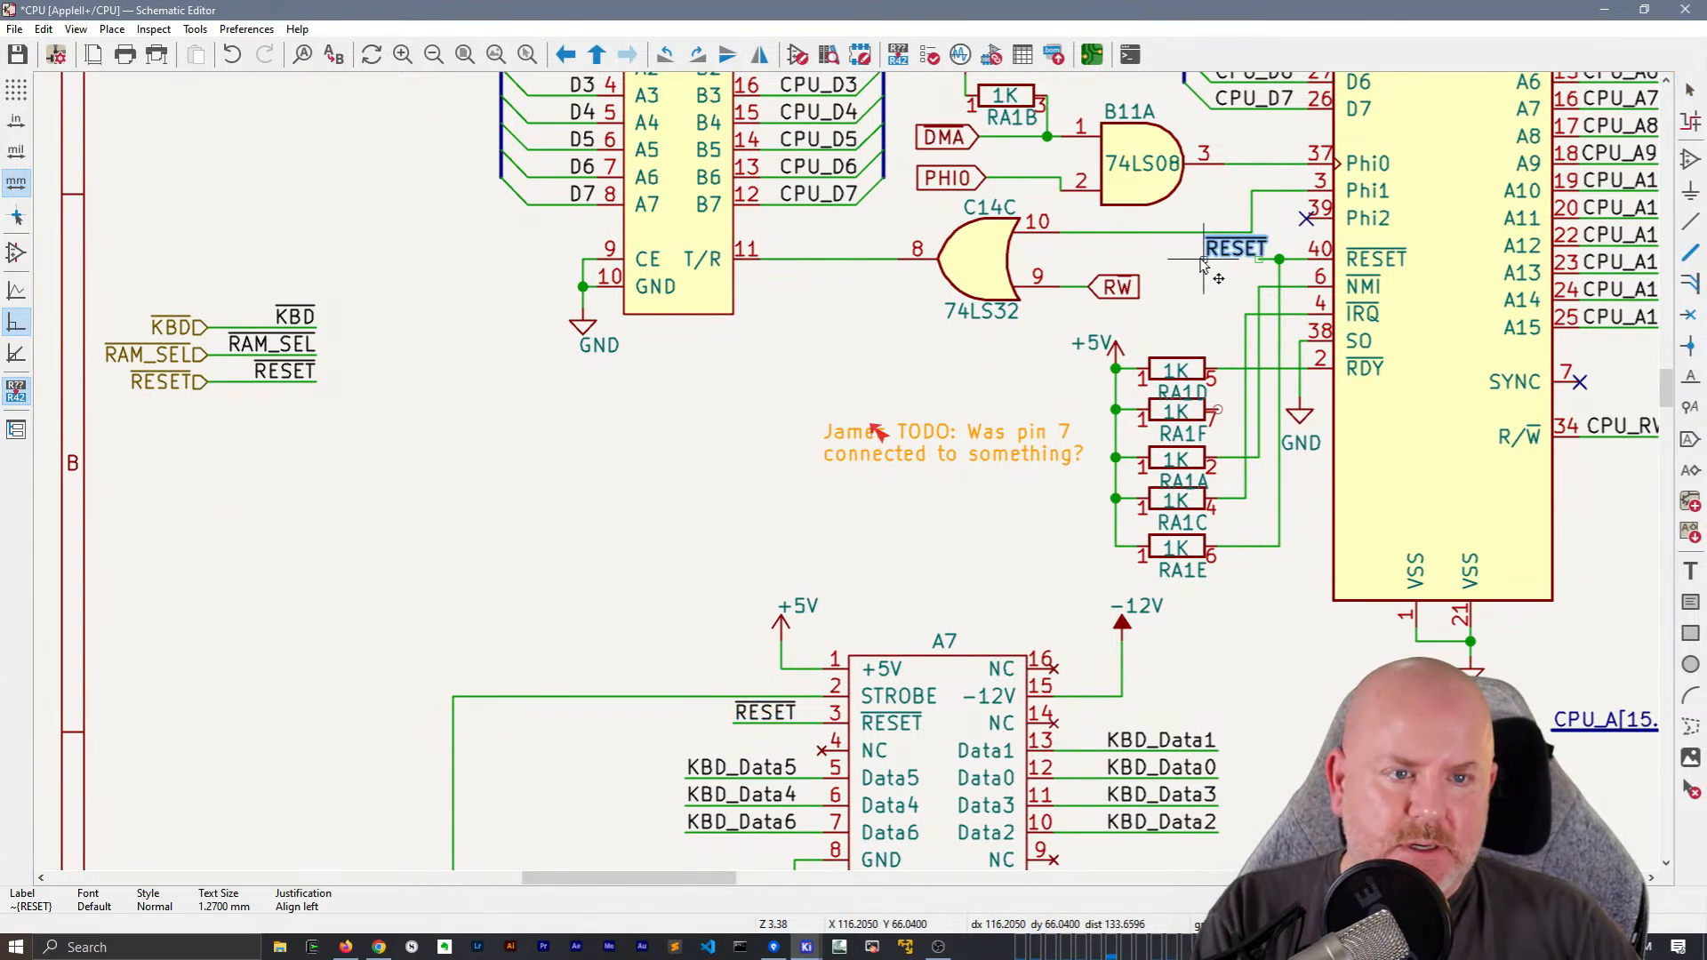
click(1204, 258)
key(w)
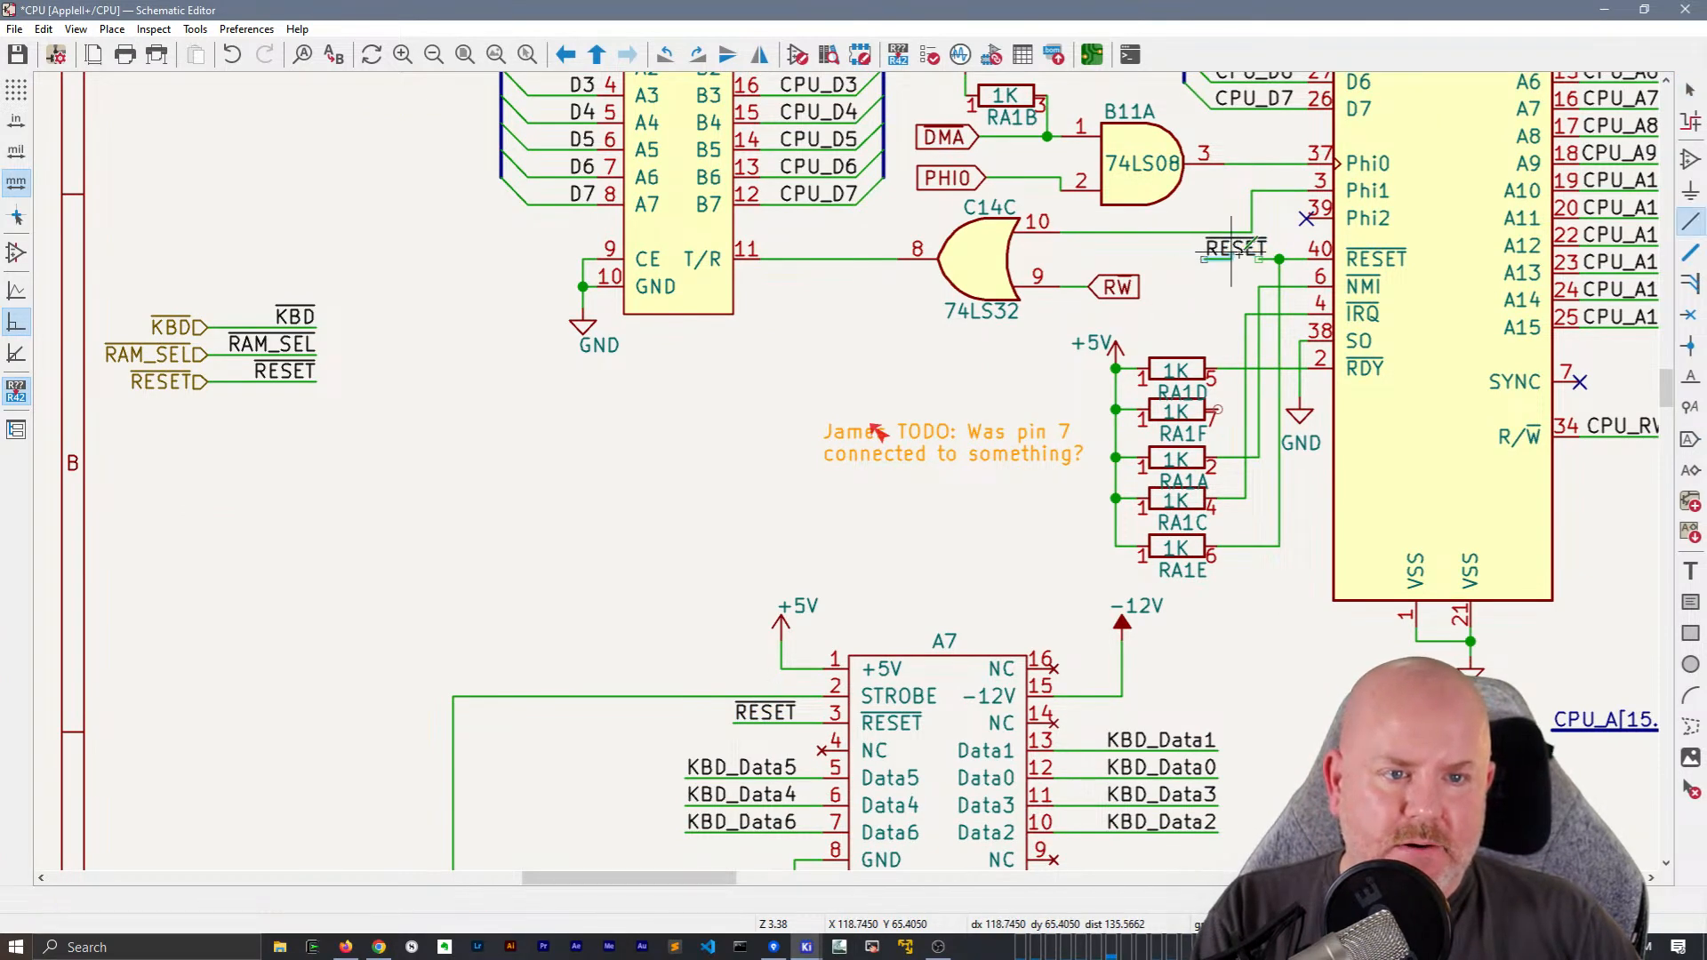
key(Escape)
scroll(904, 338, down, 2)
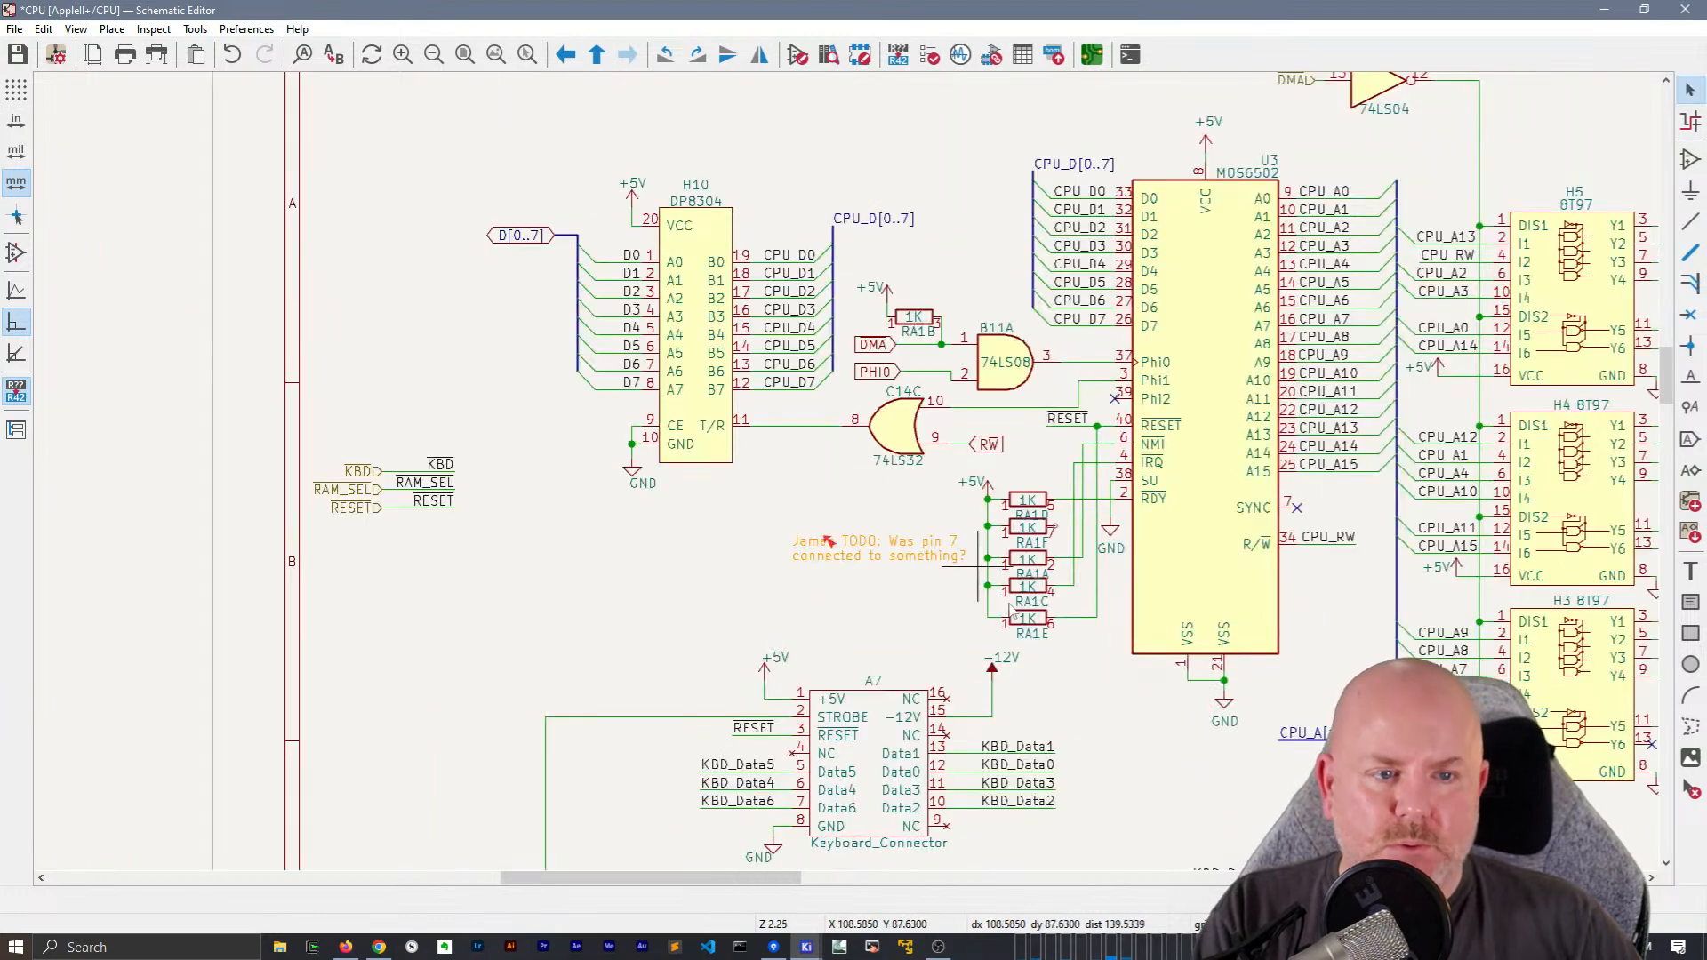
Extend the R~{W} wire and the A[0..15] bus so both hierarchical labels sit closer to the sheet's right border
middle_drag(1019, 614, 829, 505)
middle_drag(211, 805, 142, 500)
middle_drag(764, 203, 513, 533)
mouse_move(925, 273)
middle_down()
mouse_move(799, 453)
mouse_move(720, 498)
middle_up()
middle_drag(1244, 397, 939, 452)
scroll(958, 599, up, 1)
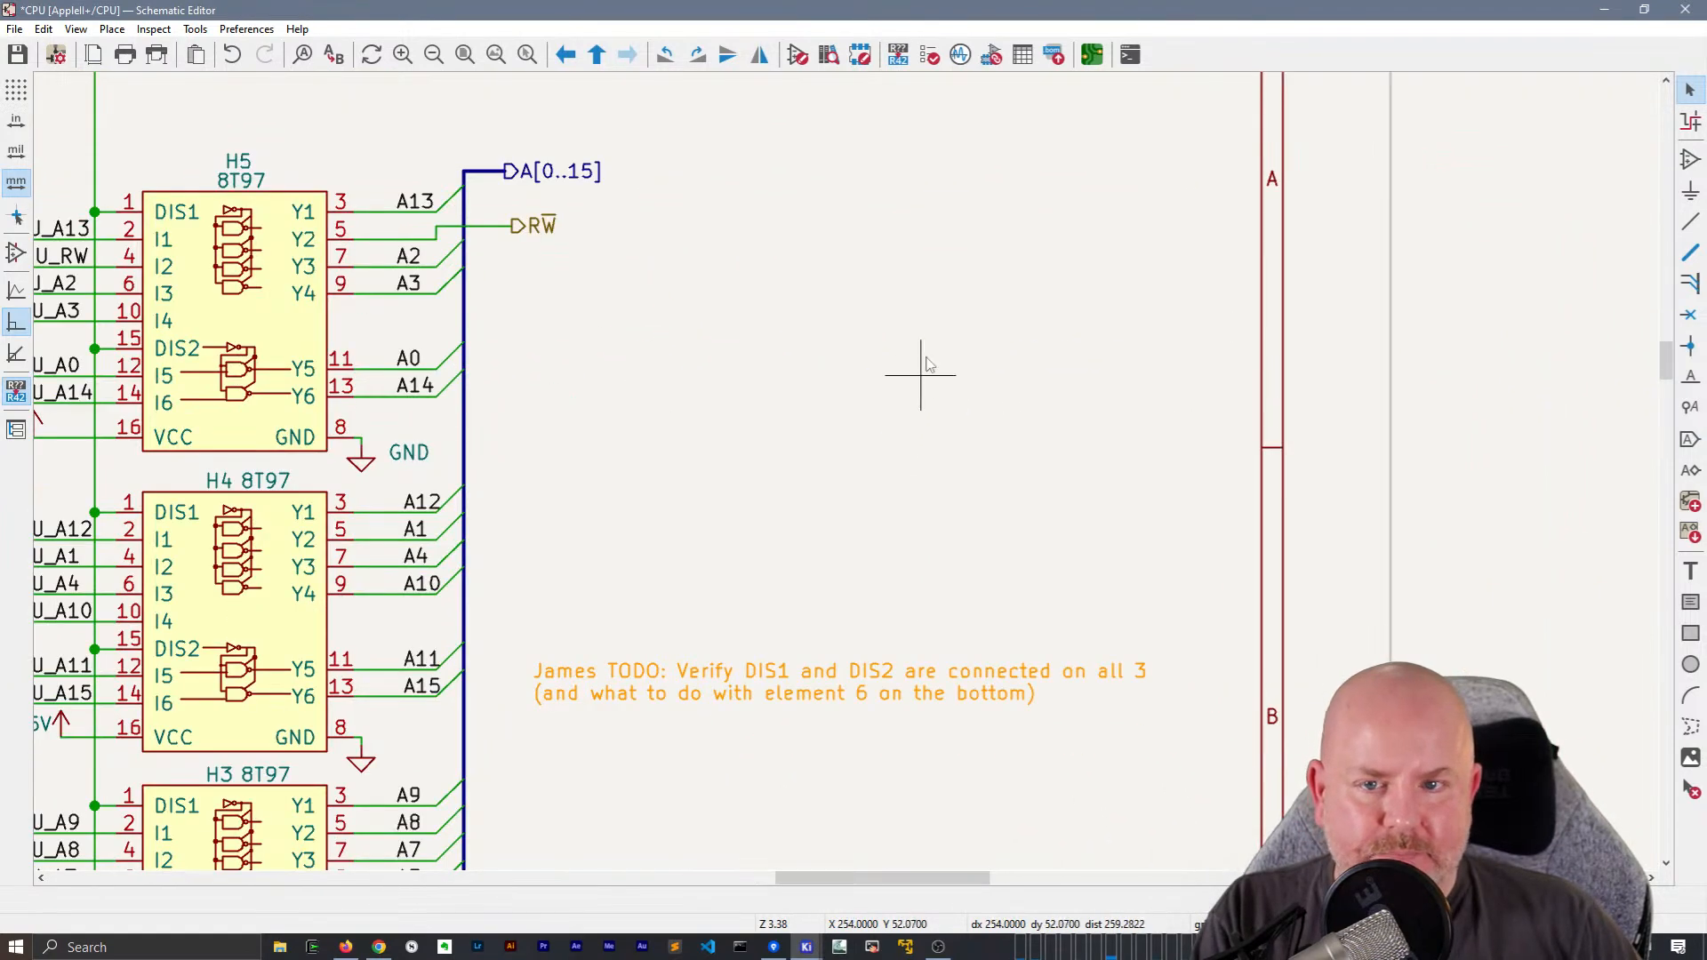
middle_drag(915, 339, 887, 427)
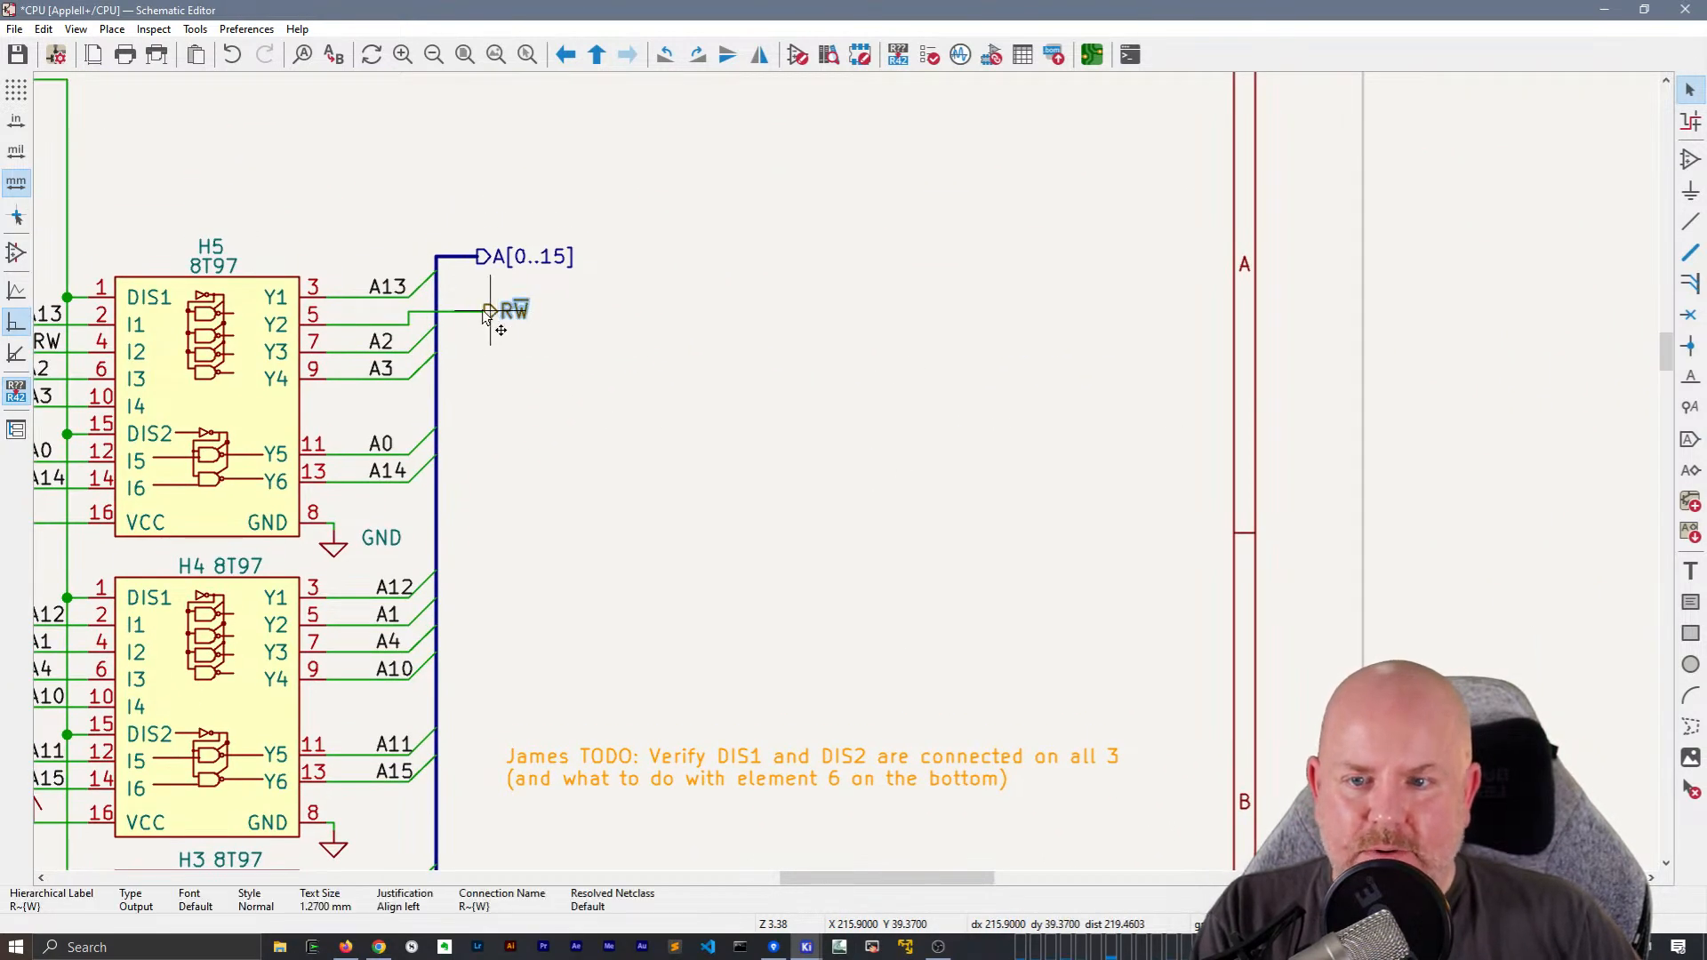
key(g)
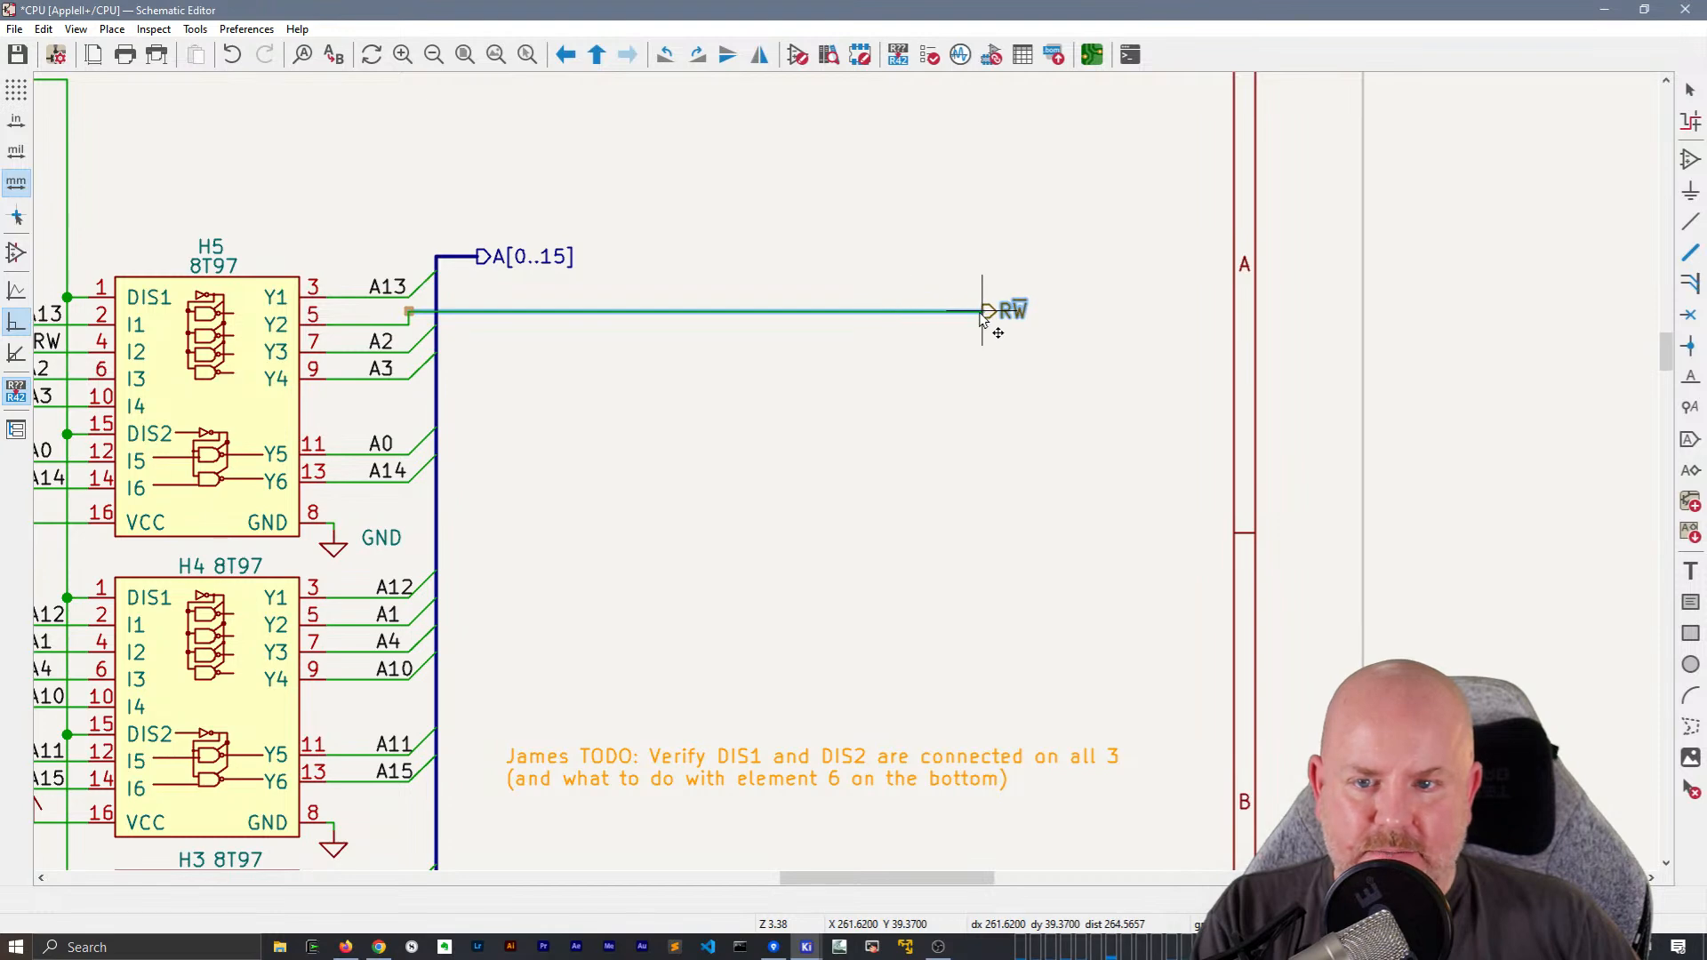
click(1003, 315)
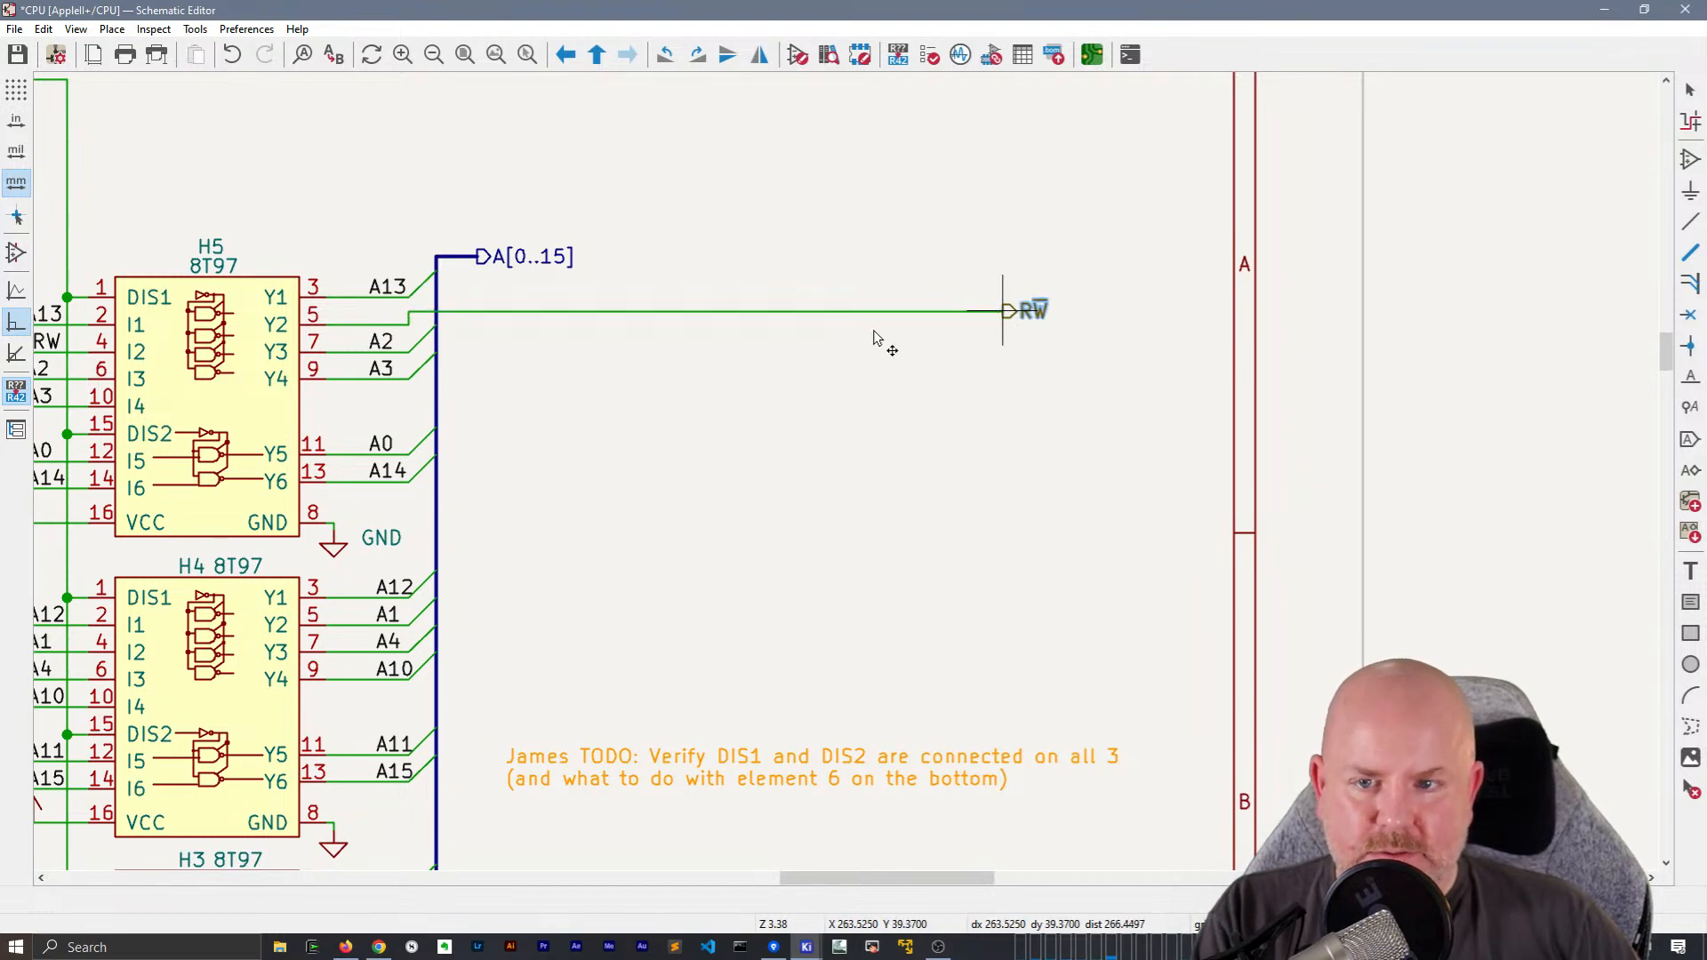
key(g)
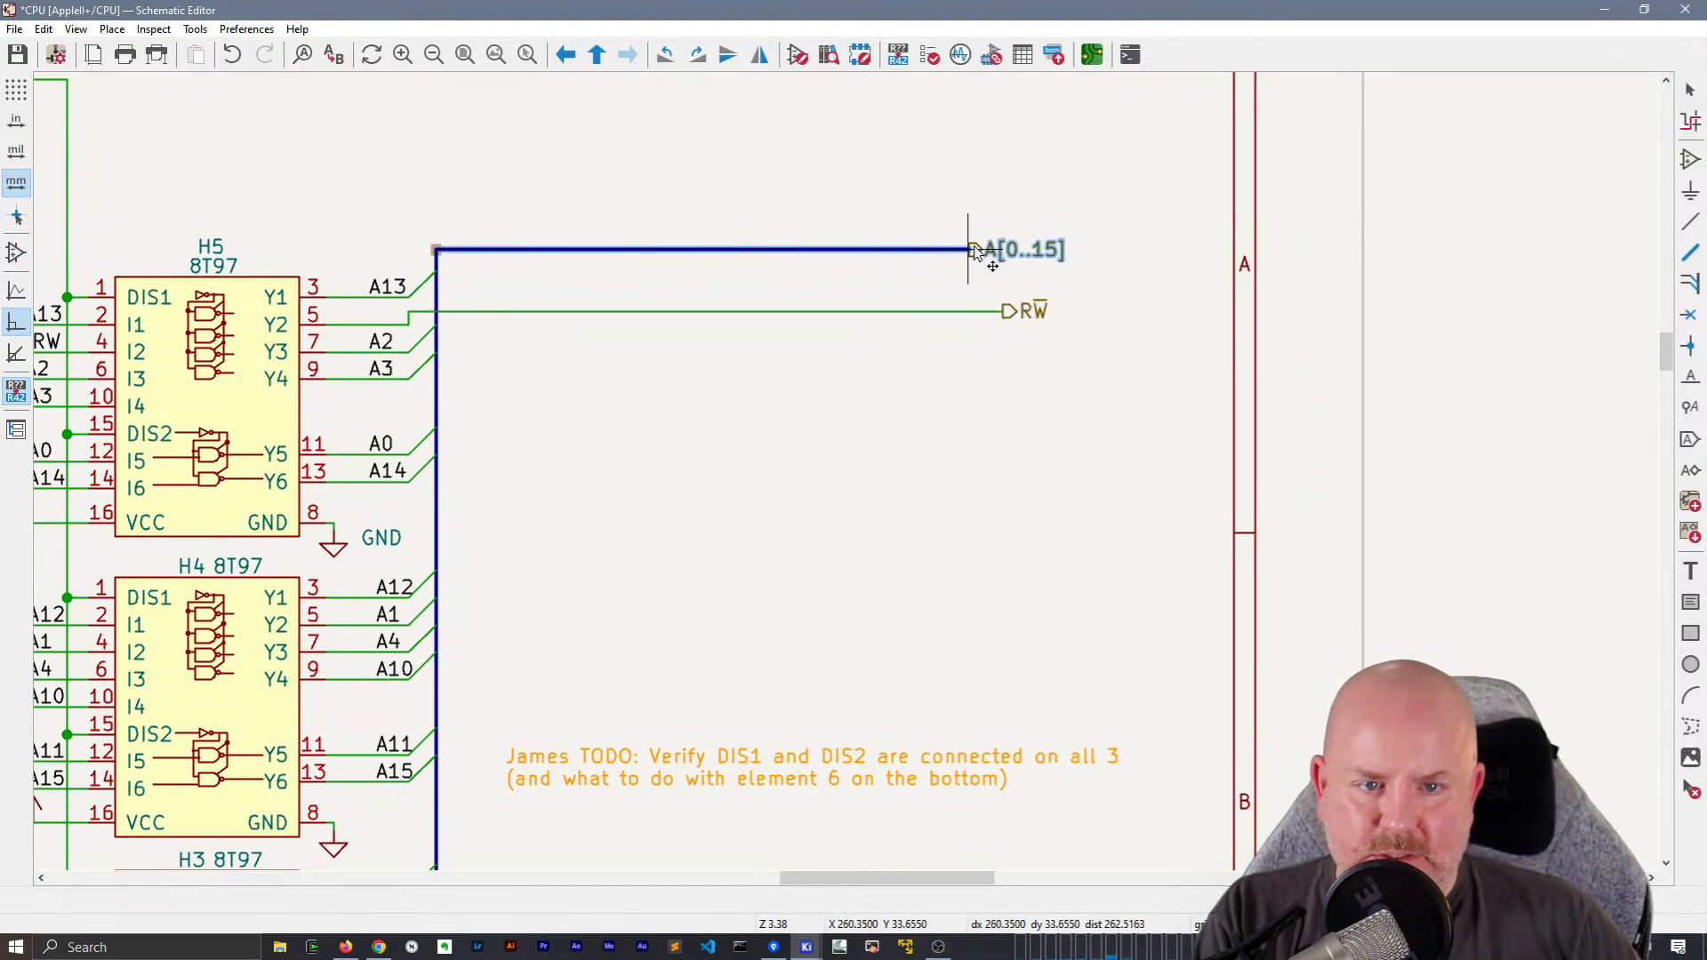
click(1007, 252)
Turn on full-window crosshairs for aligning B6's D[0..7] hierarchical label with the A[0..15] and R~{W} labels
scroll(832, 384, down, 3)
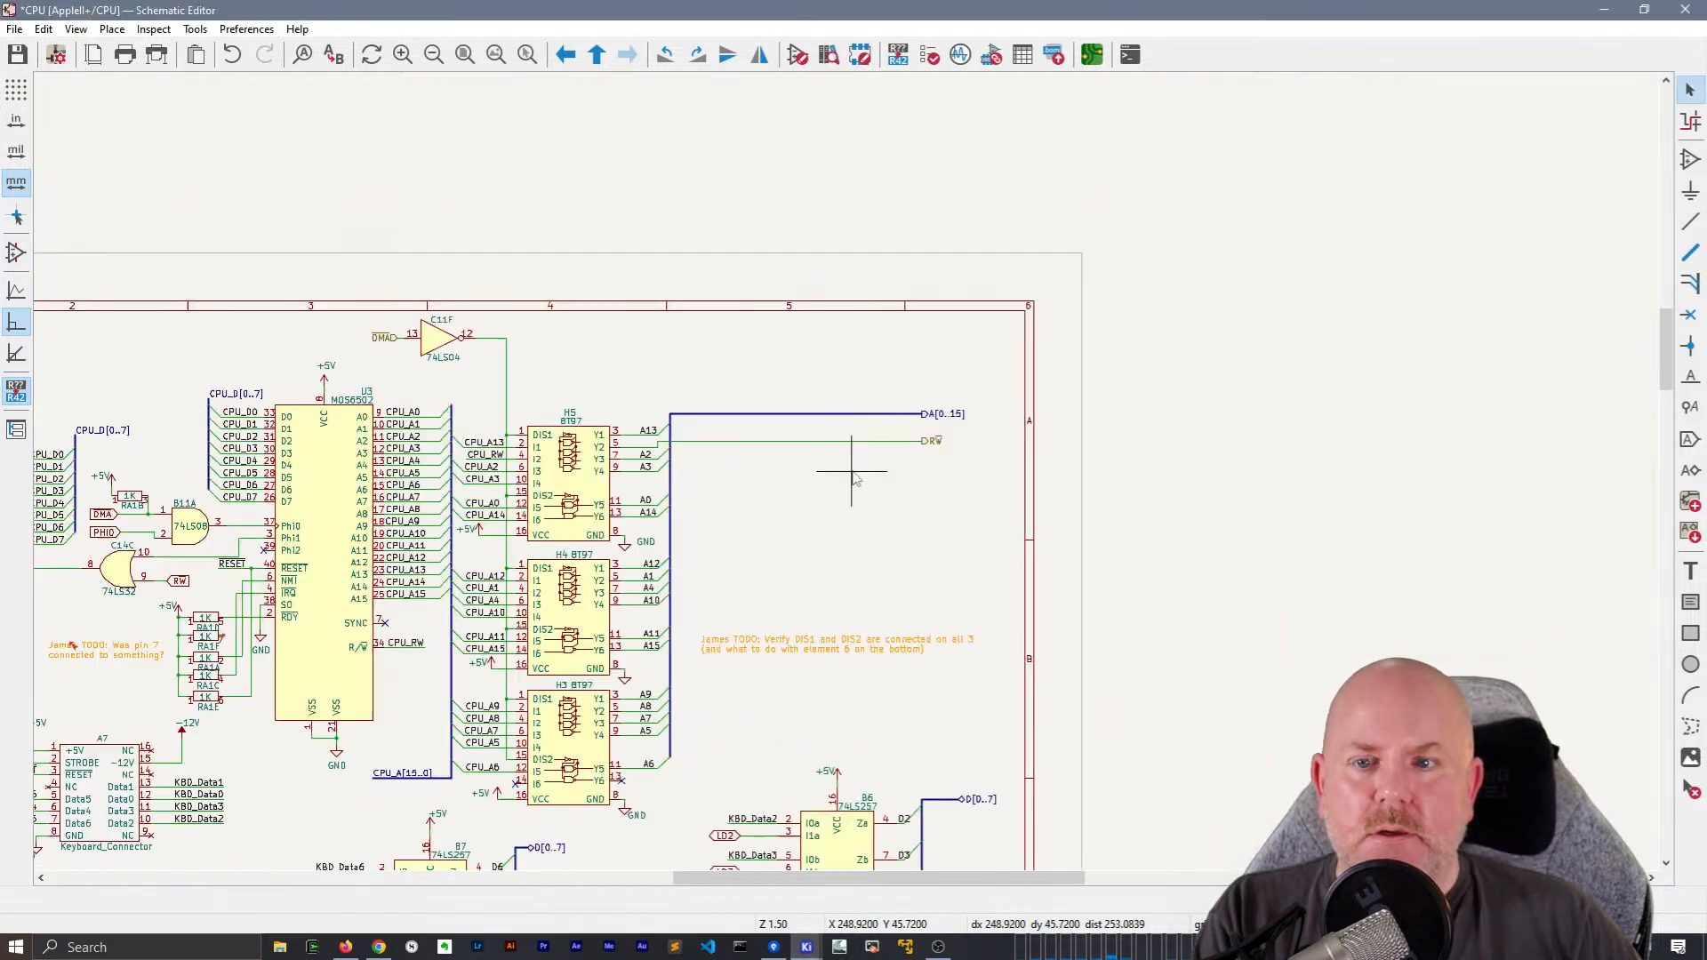
scroll(845, 565, up, 4)
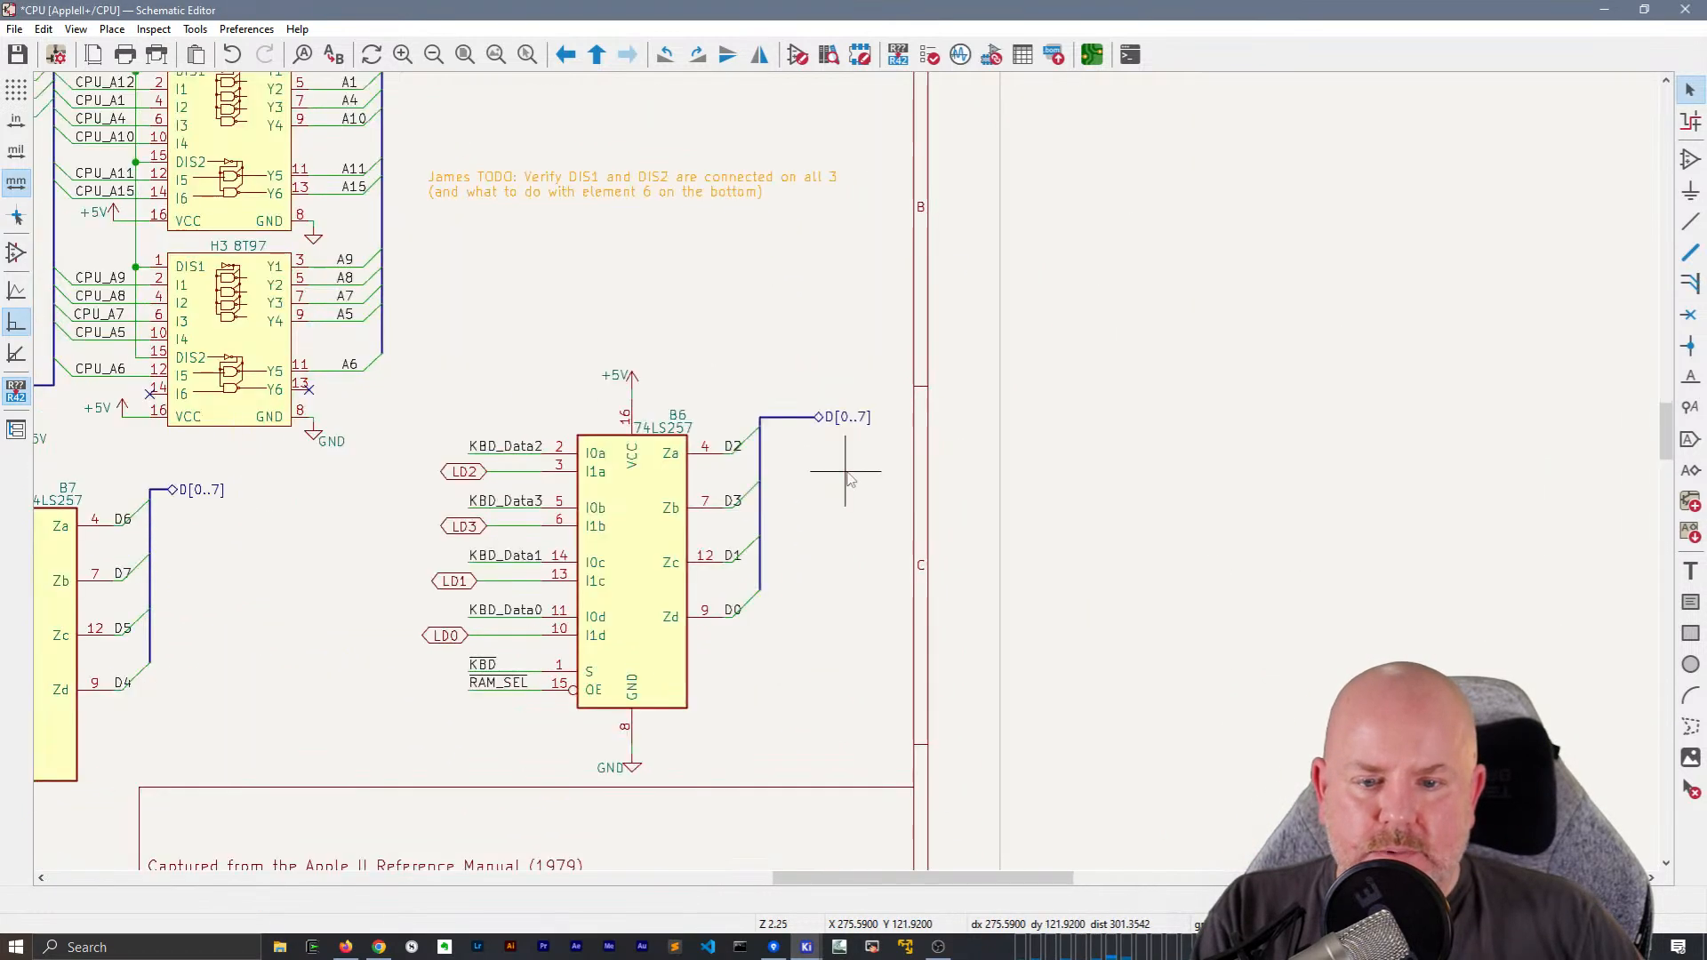
middle_drag(848, 454, 874, 572)
click(834, 514)
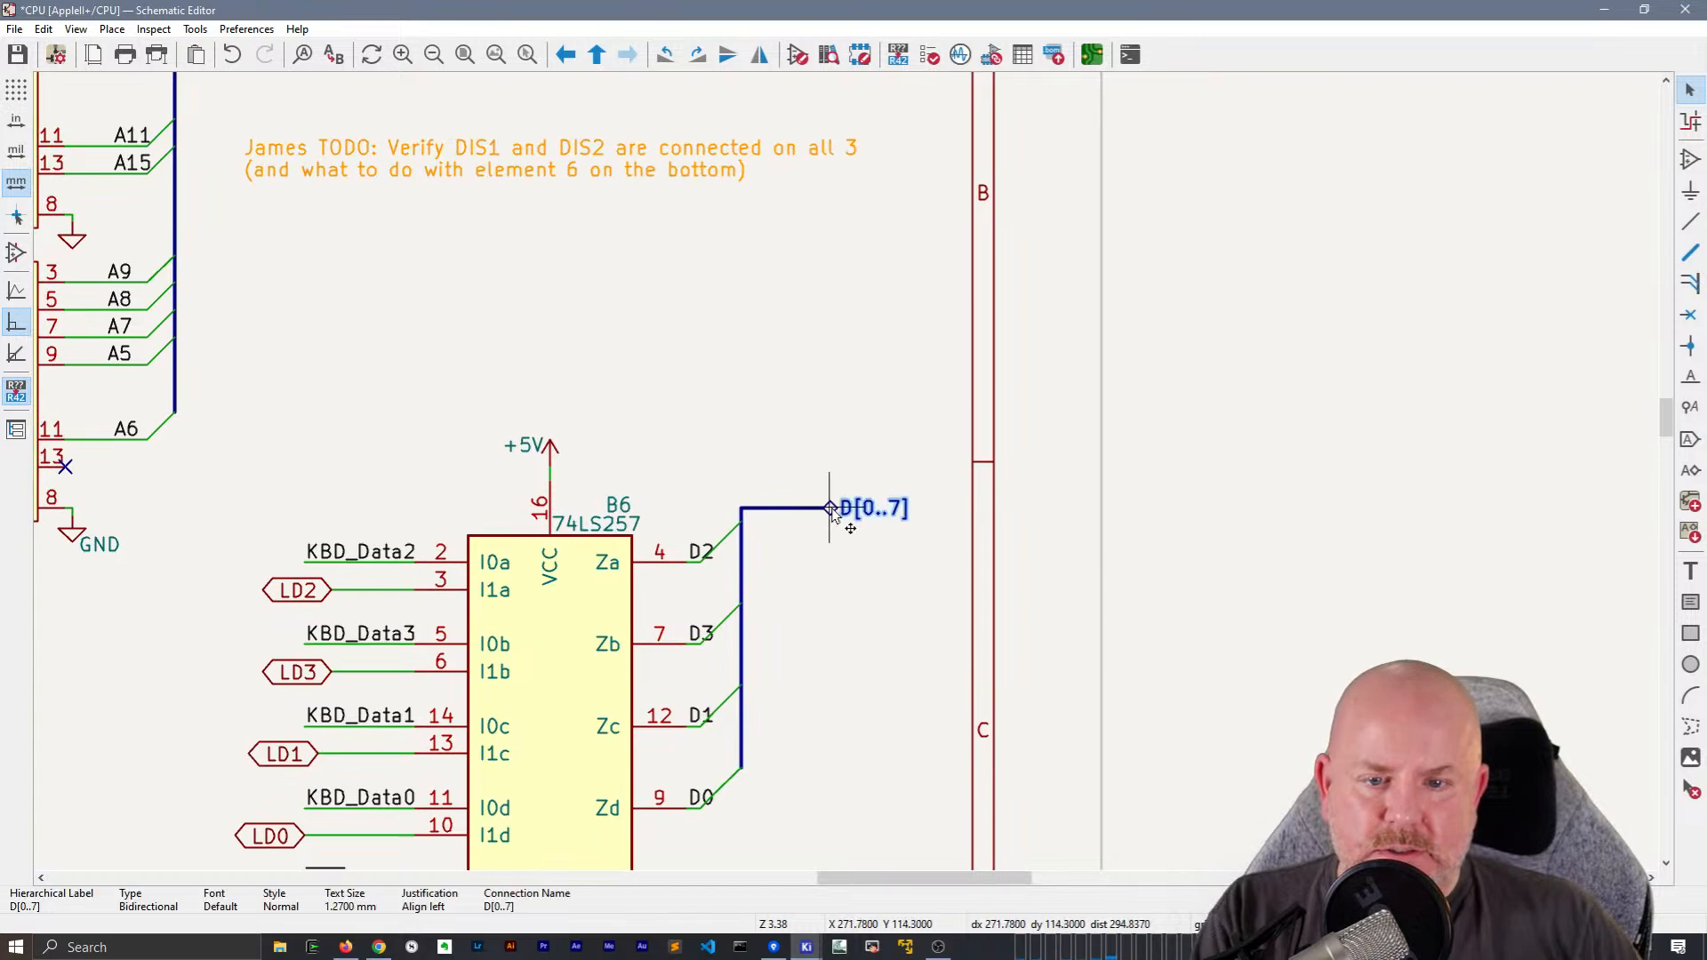
scroll(834, 516, down, 4)
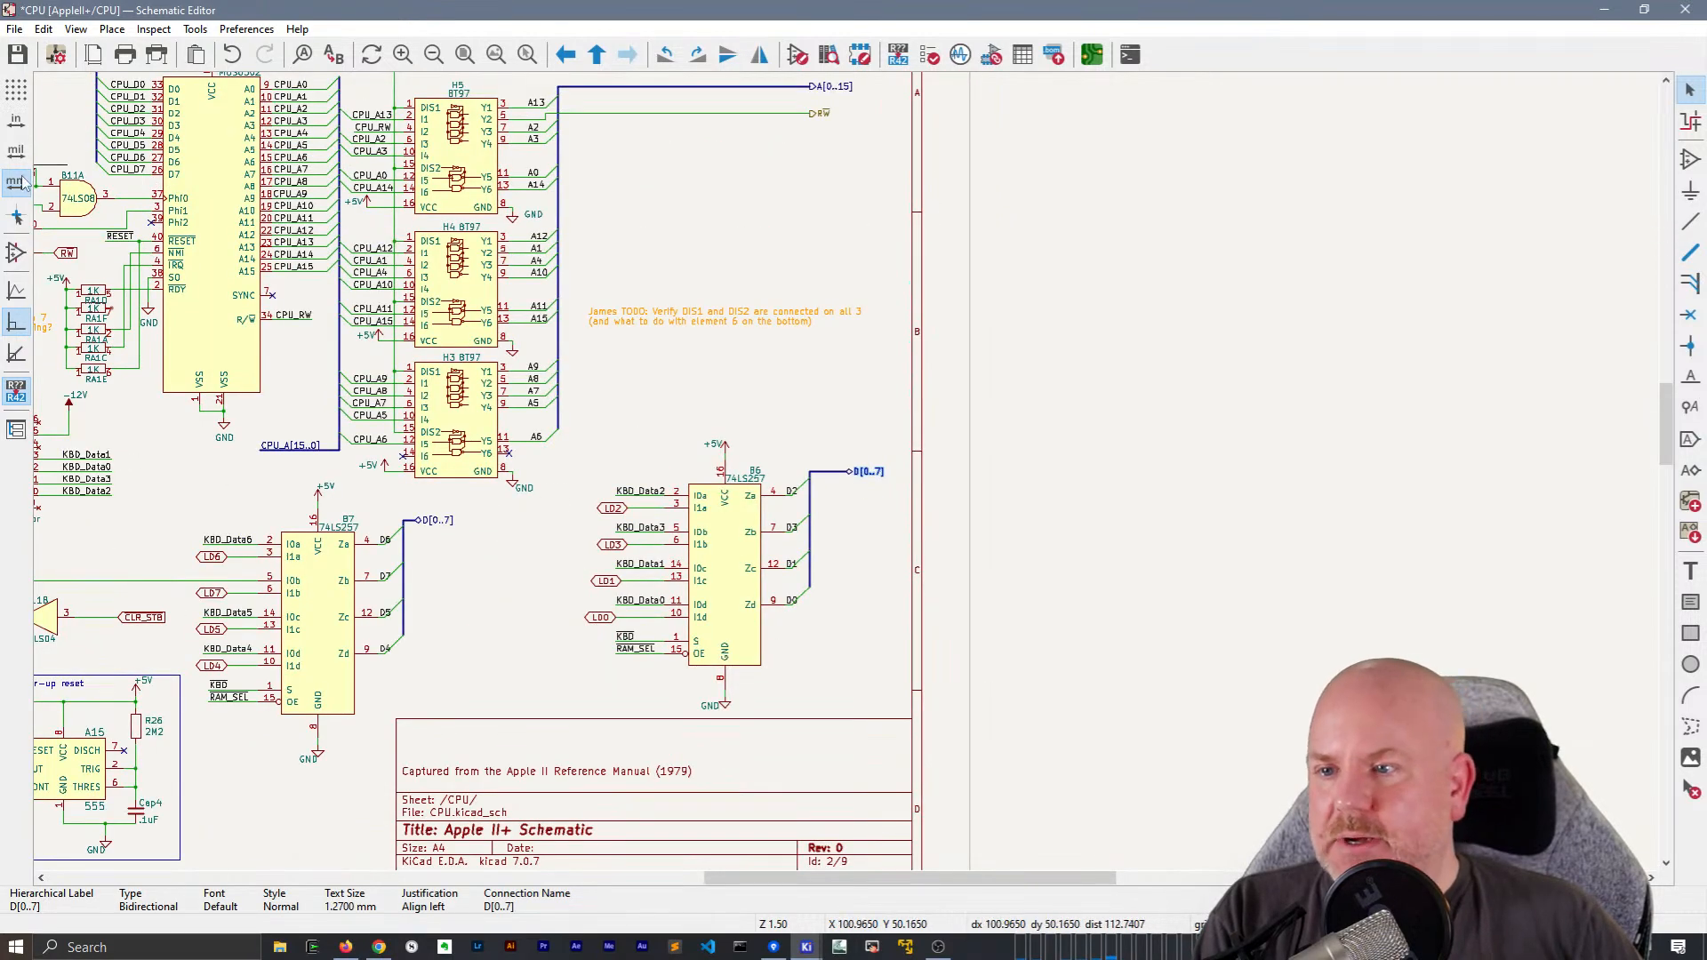
click(18, 219)
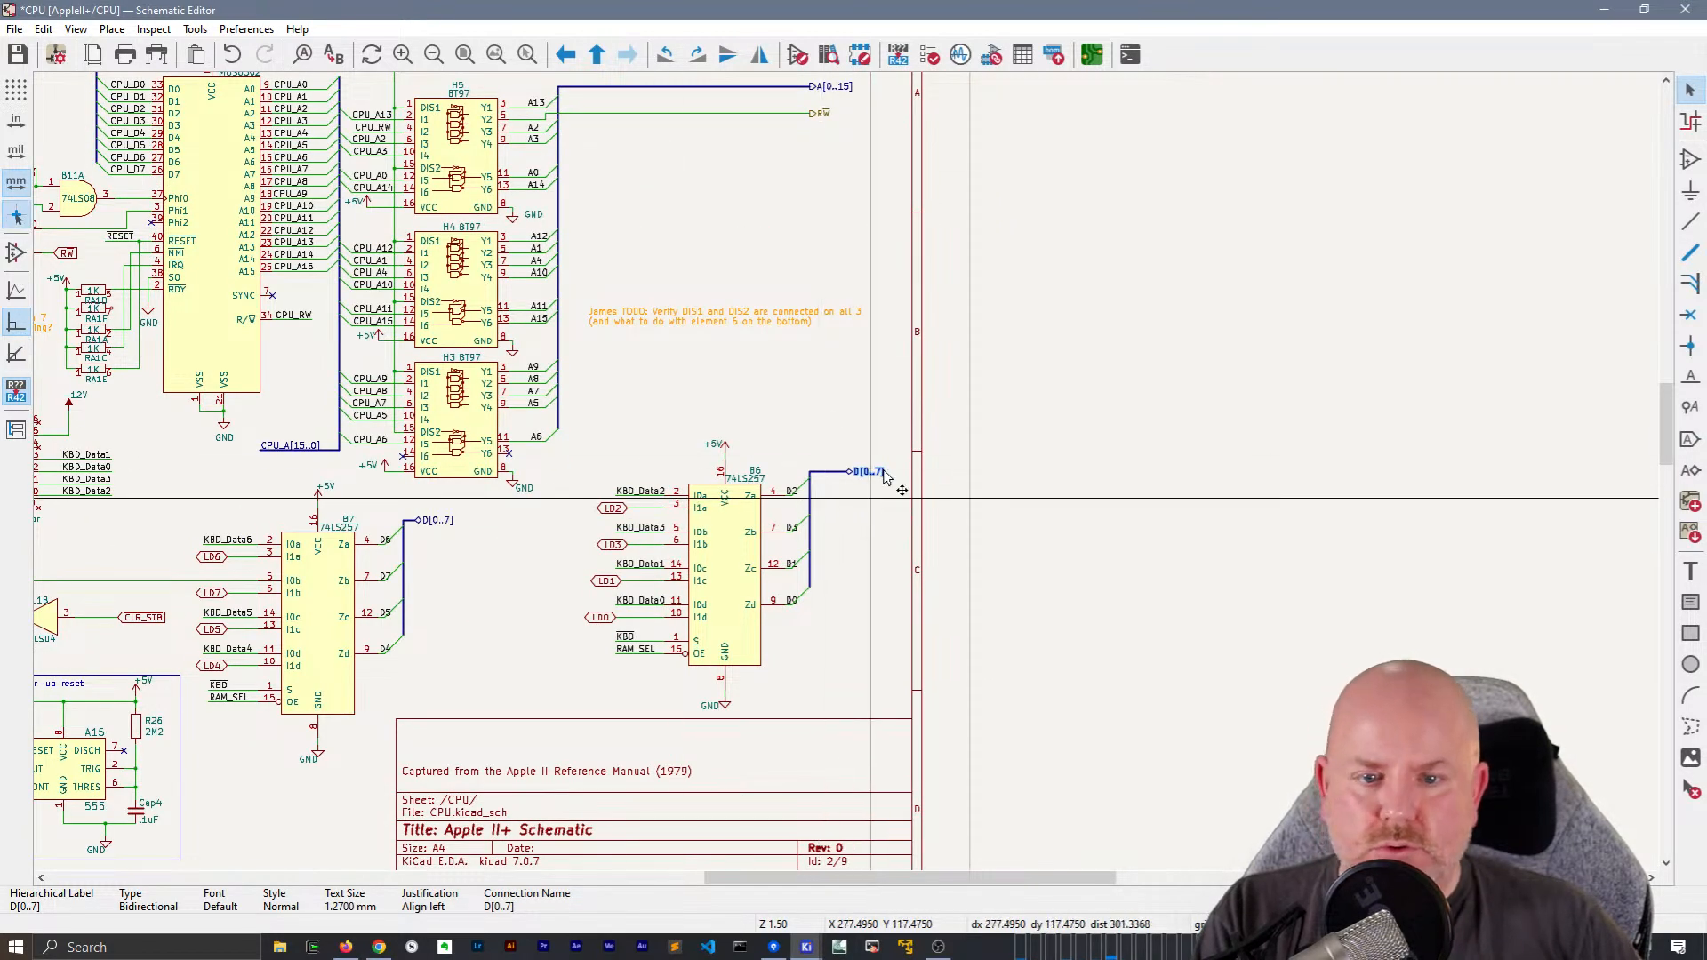
key(Escape)
Move the B6 74LS257 multiplexer with all its labels, power symbols and output bus to the left
middle_drag(888, 286, 865, 327)
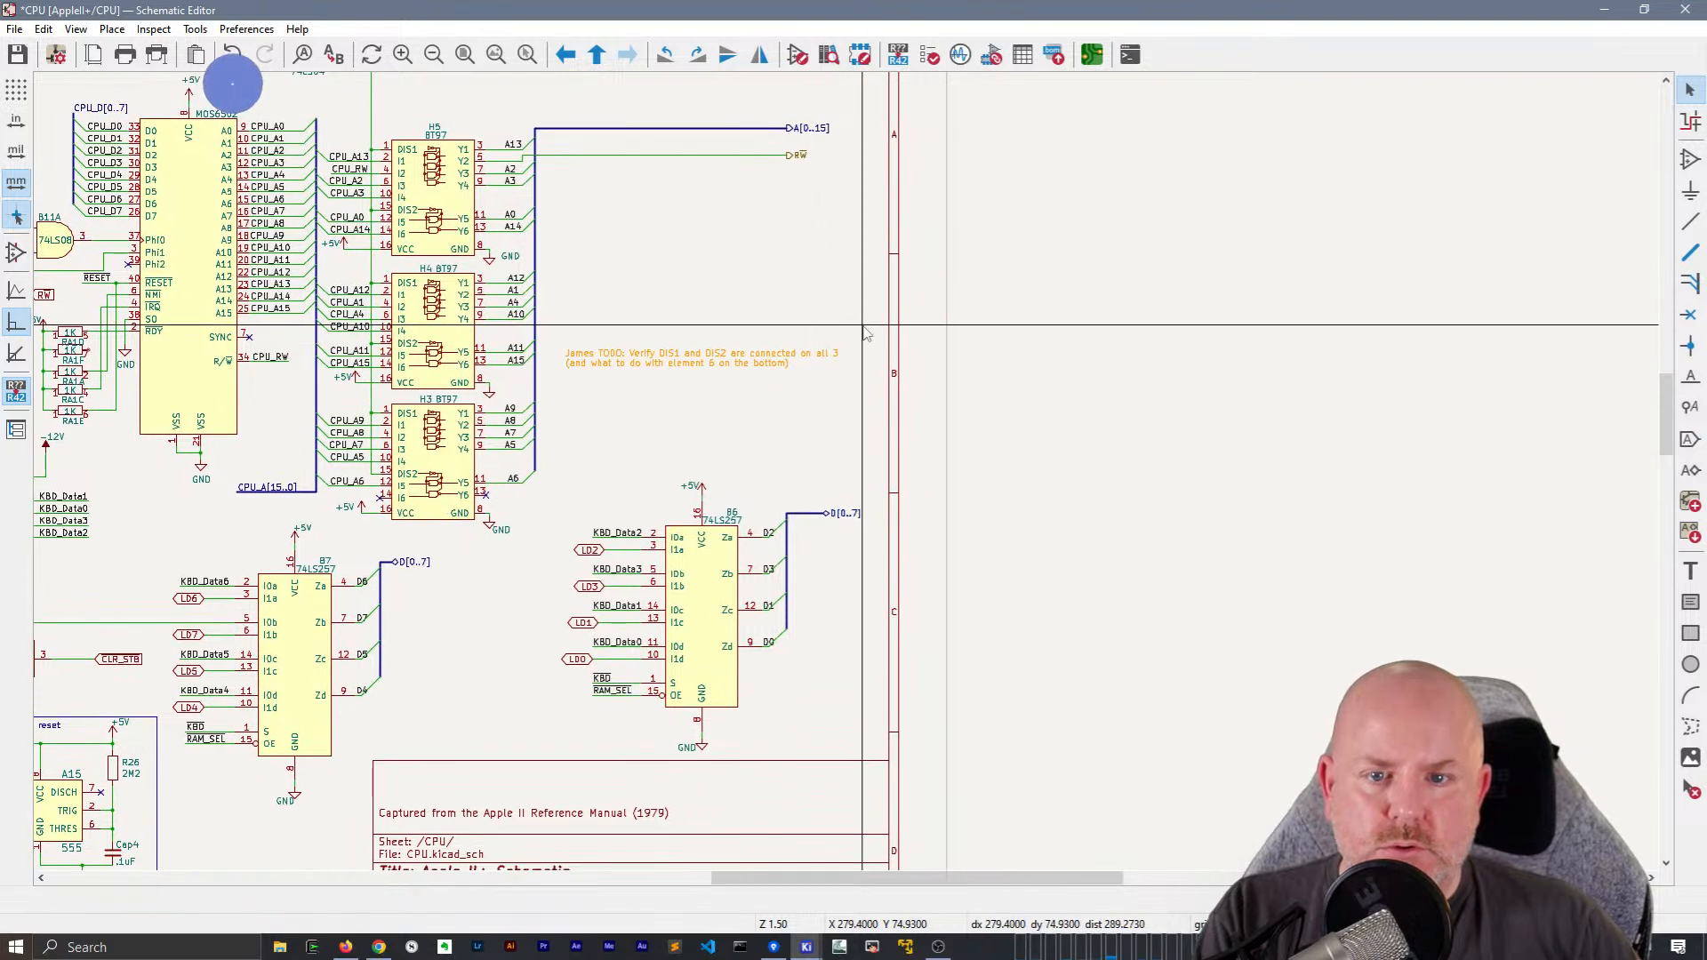
drag(898, 781, 621, 445)
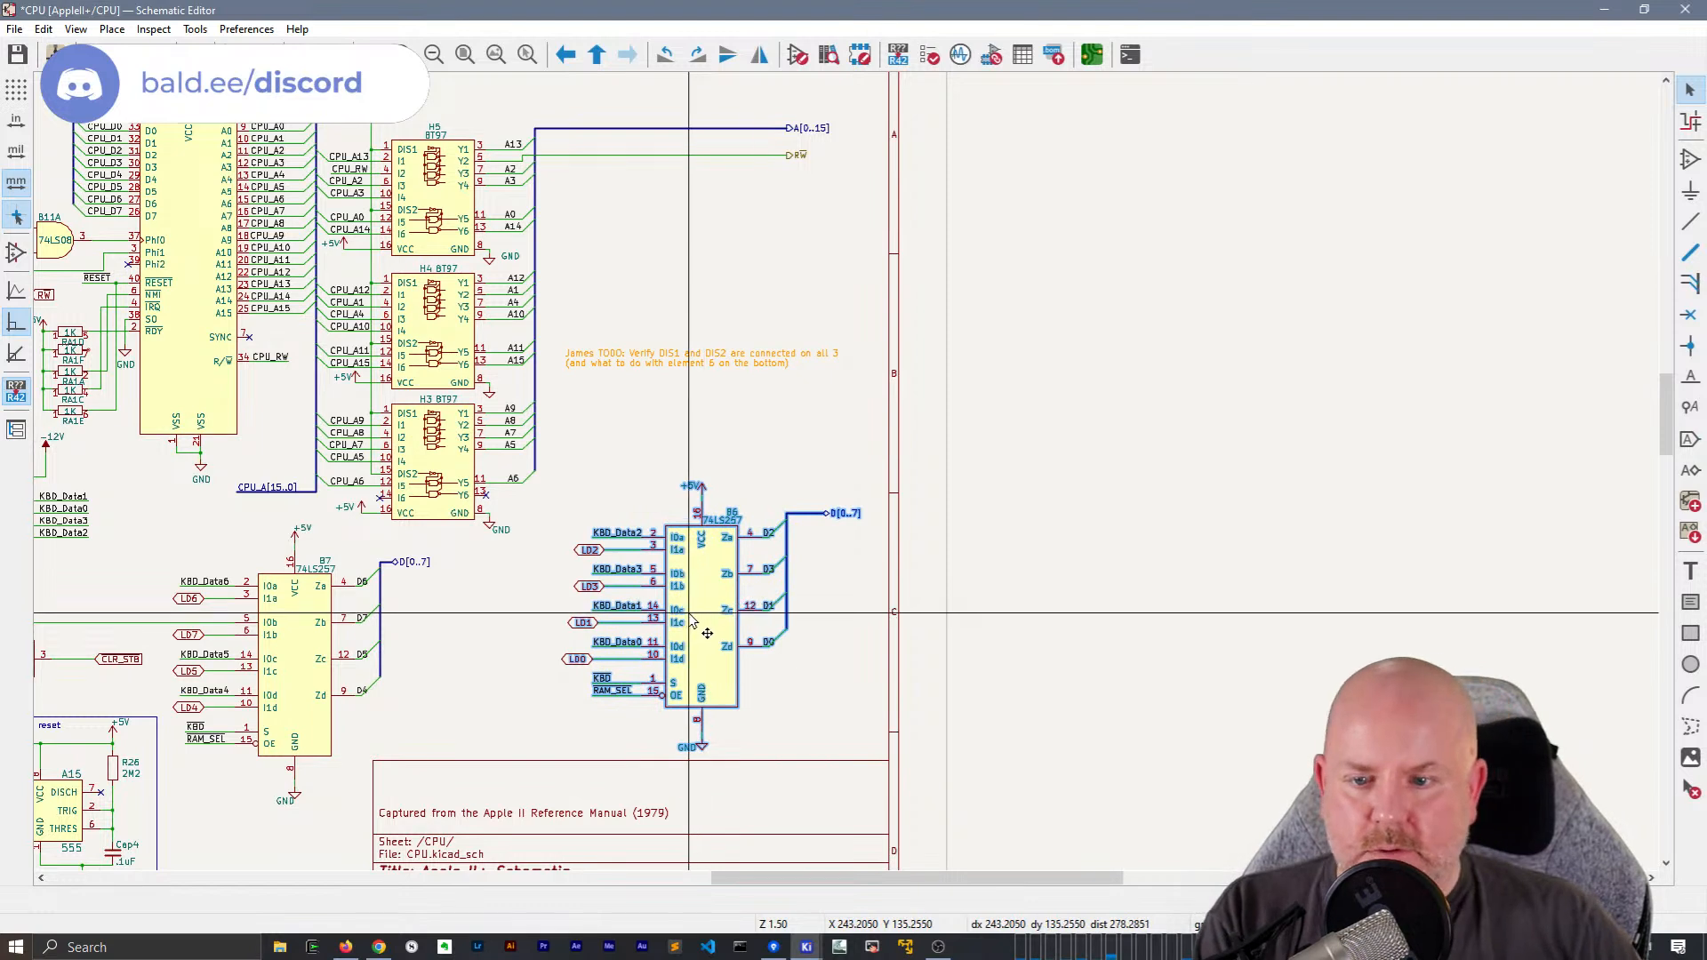
drag(750, 622, 715, 618)
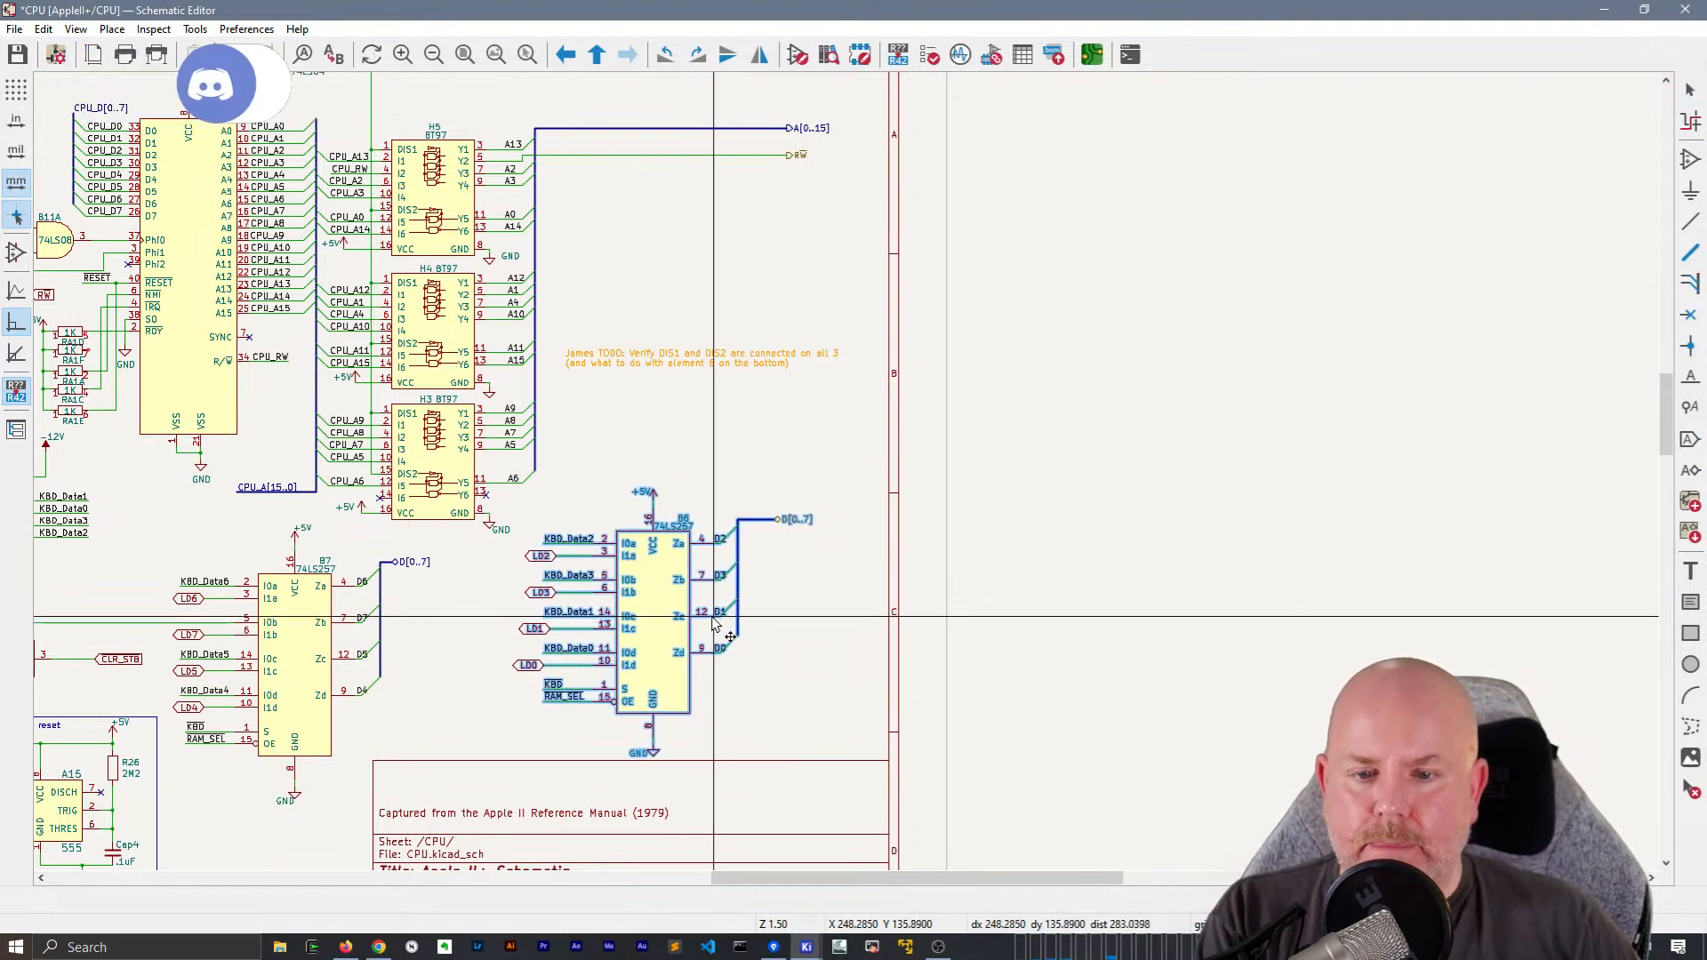
click(803, 617)
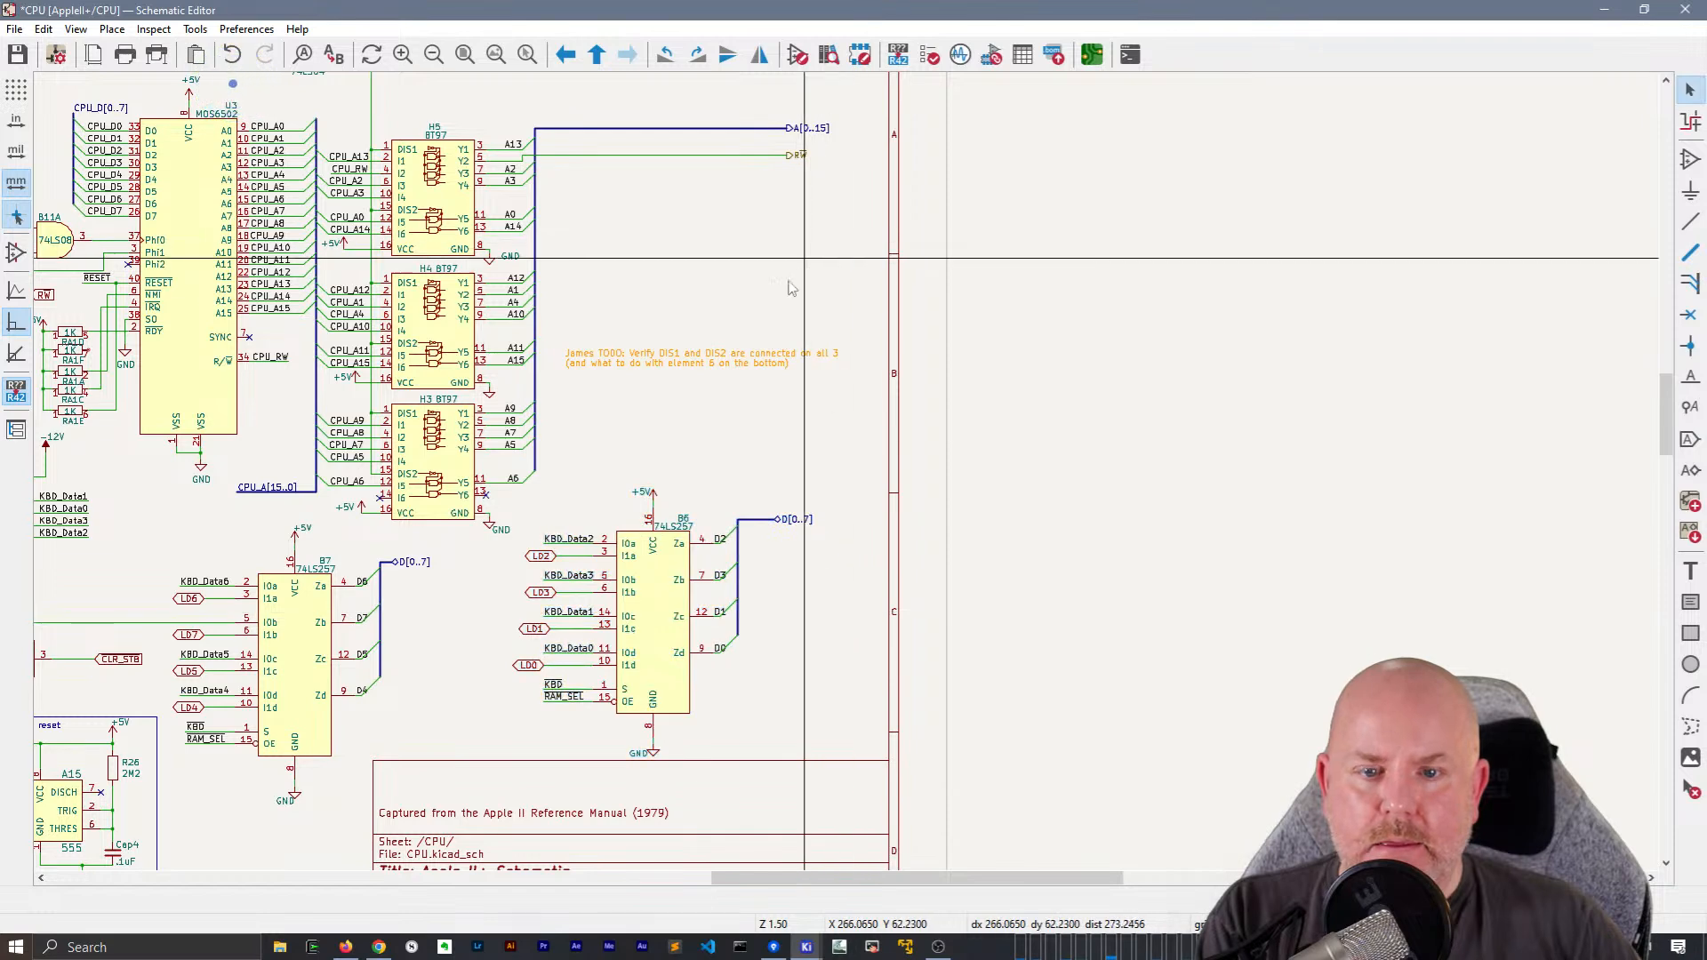
Extend B6's output bus so its D[0..7] hierarchical label lines up beneath the A[0..15] label
click(786, 523)
drag(776, 521, 788, 521)
click(758, 473)
Add a local label D[0..7] on the horizontal part of B6's output bus
middle_drag(682, 382, 652, 287)
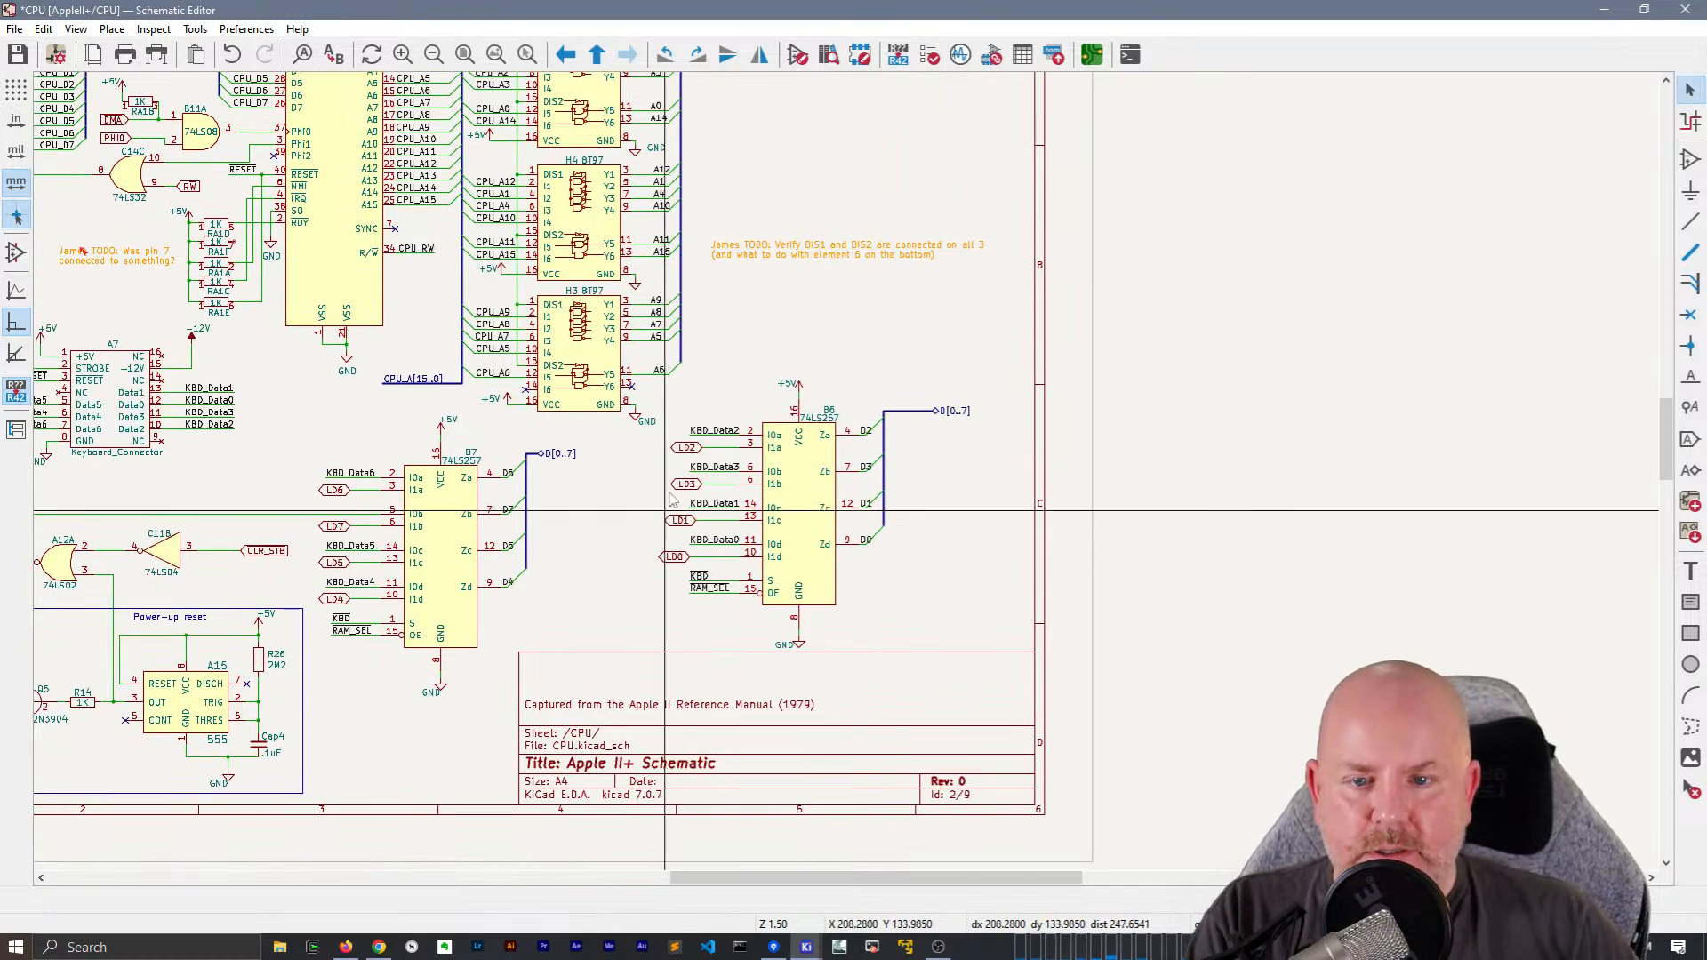
scroll(626, 377, up, 4)
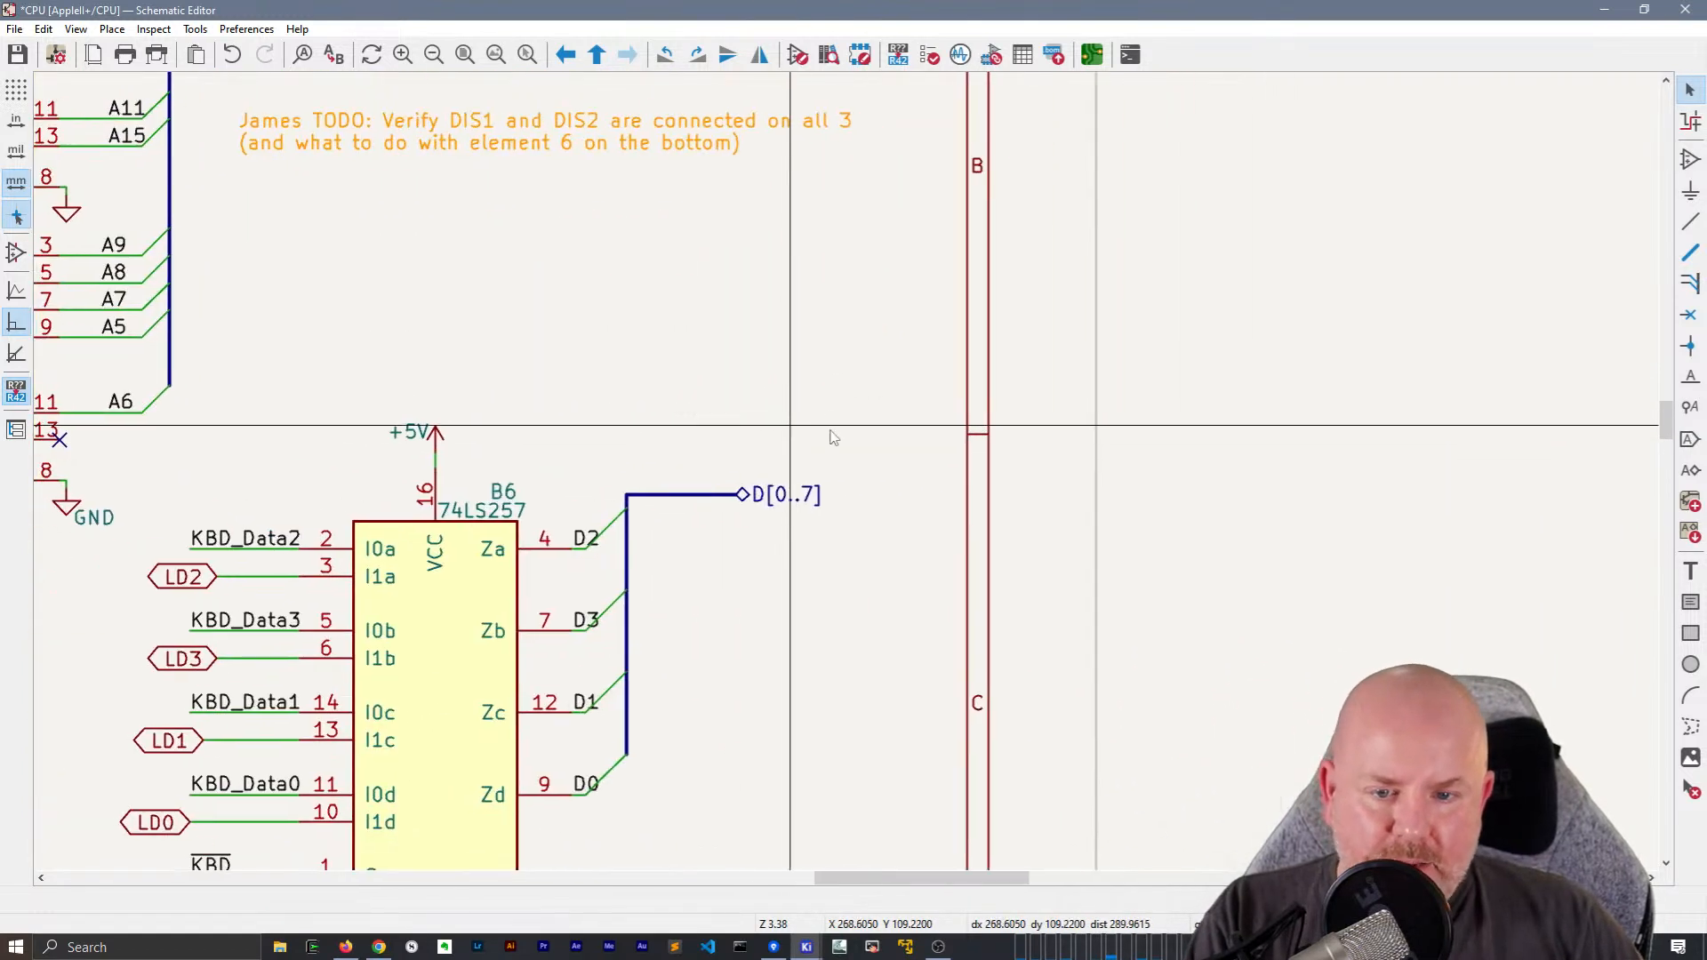
text(lD)
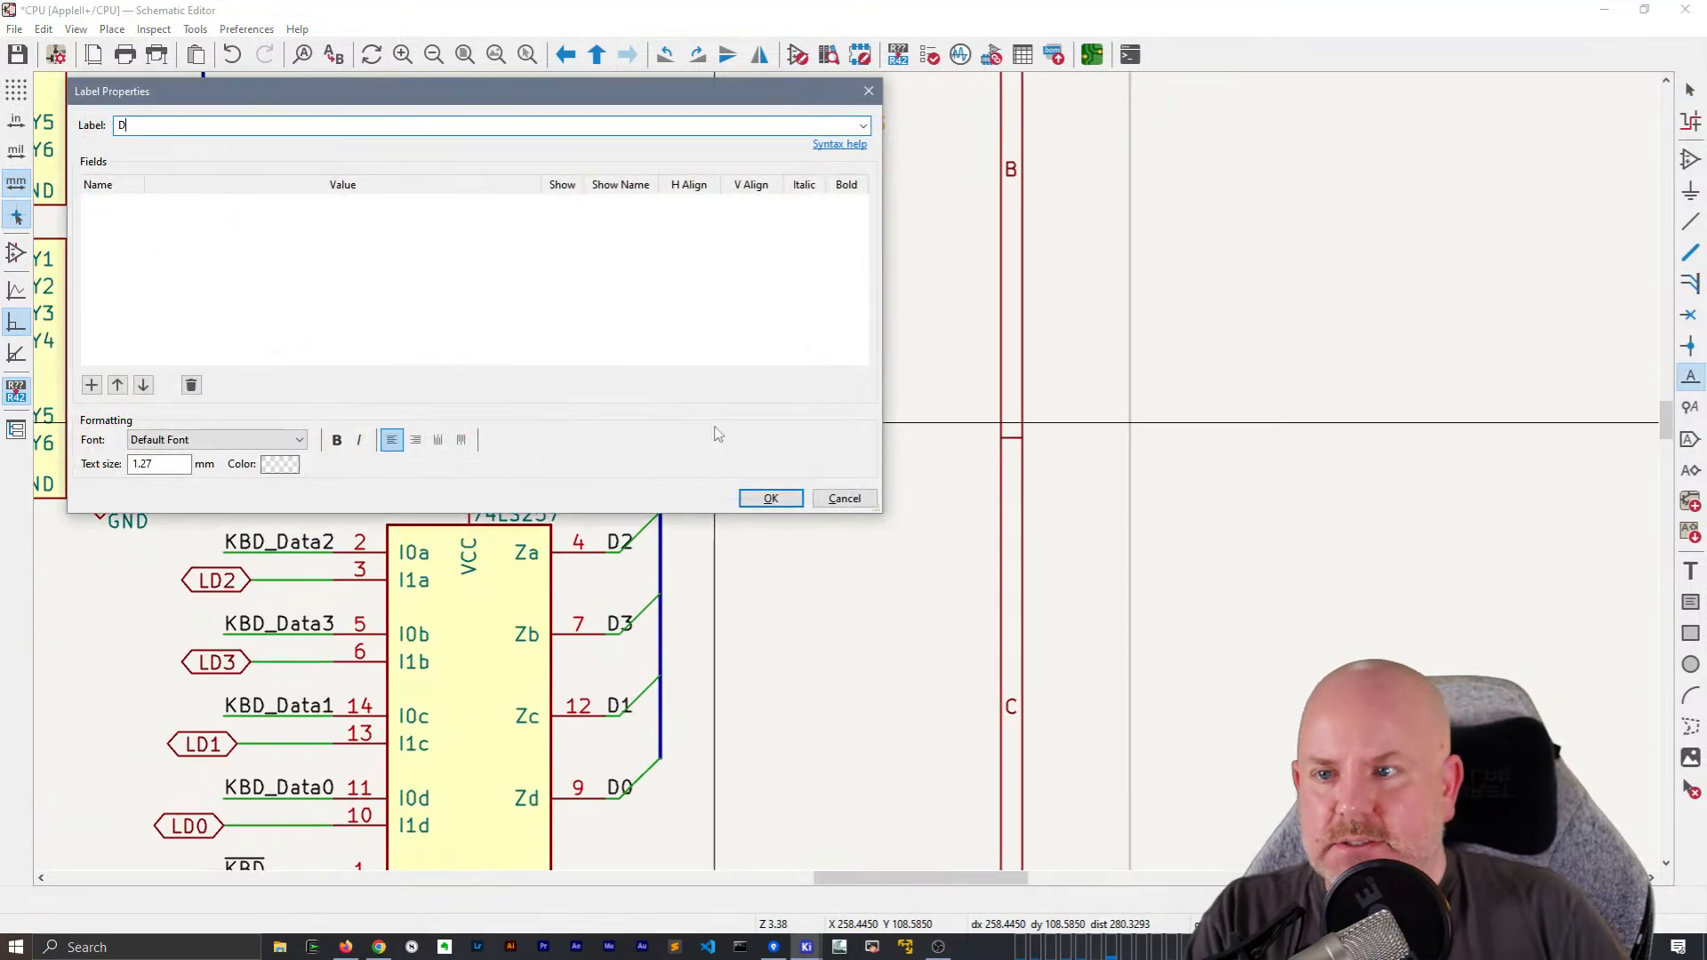
key(Return)
click(690, 499)
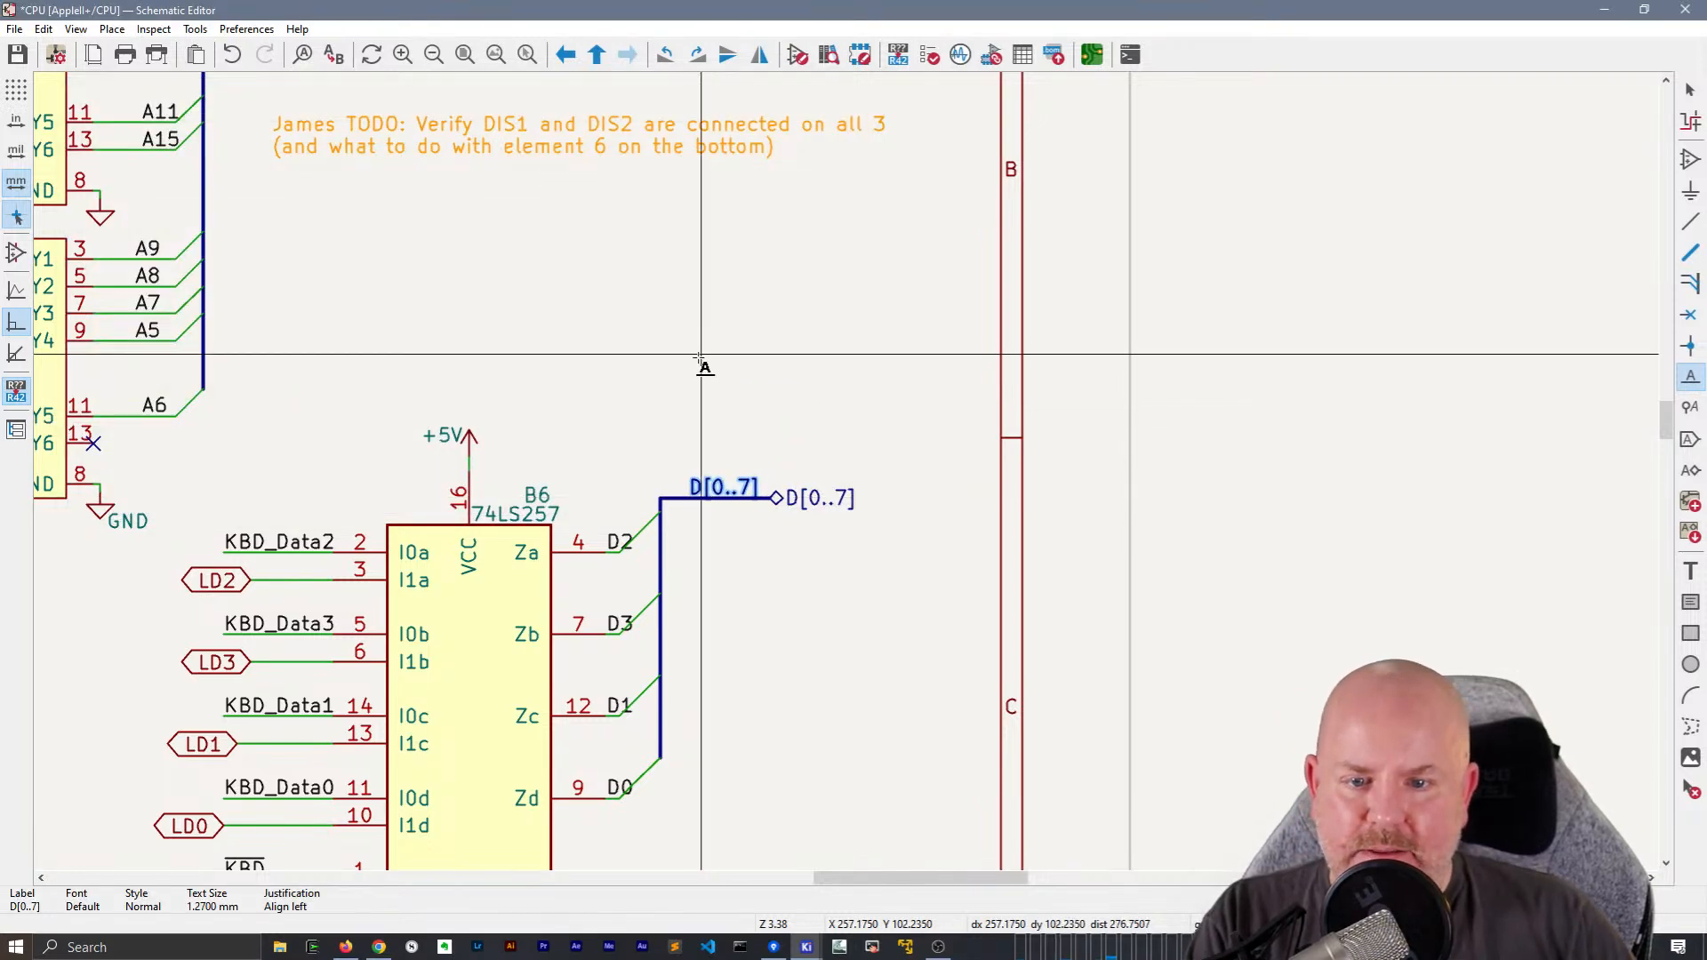
middle_drag(700, 356, 1091, 279)
key(Escape)
Replace B7's D[0..7] hierarchical label with a duplicate of B6's local D[0..7] label, rotated to right alignment
click(289, 515)
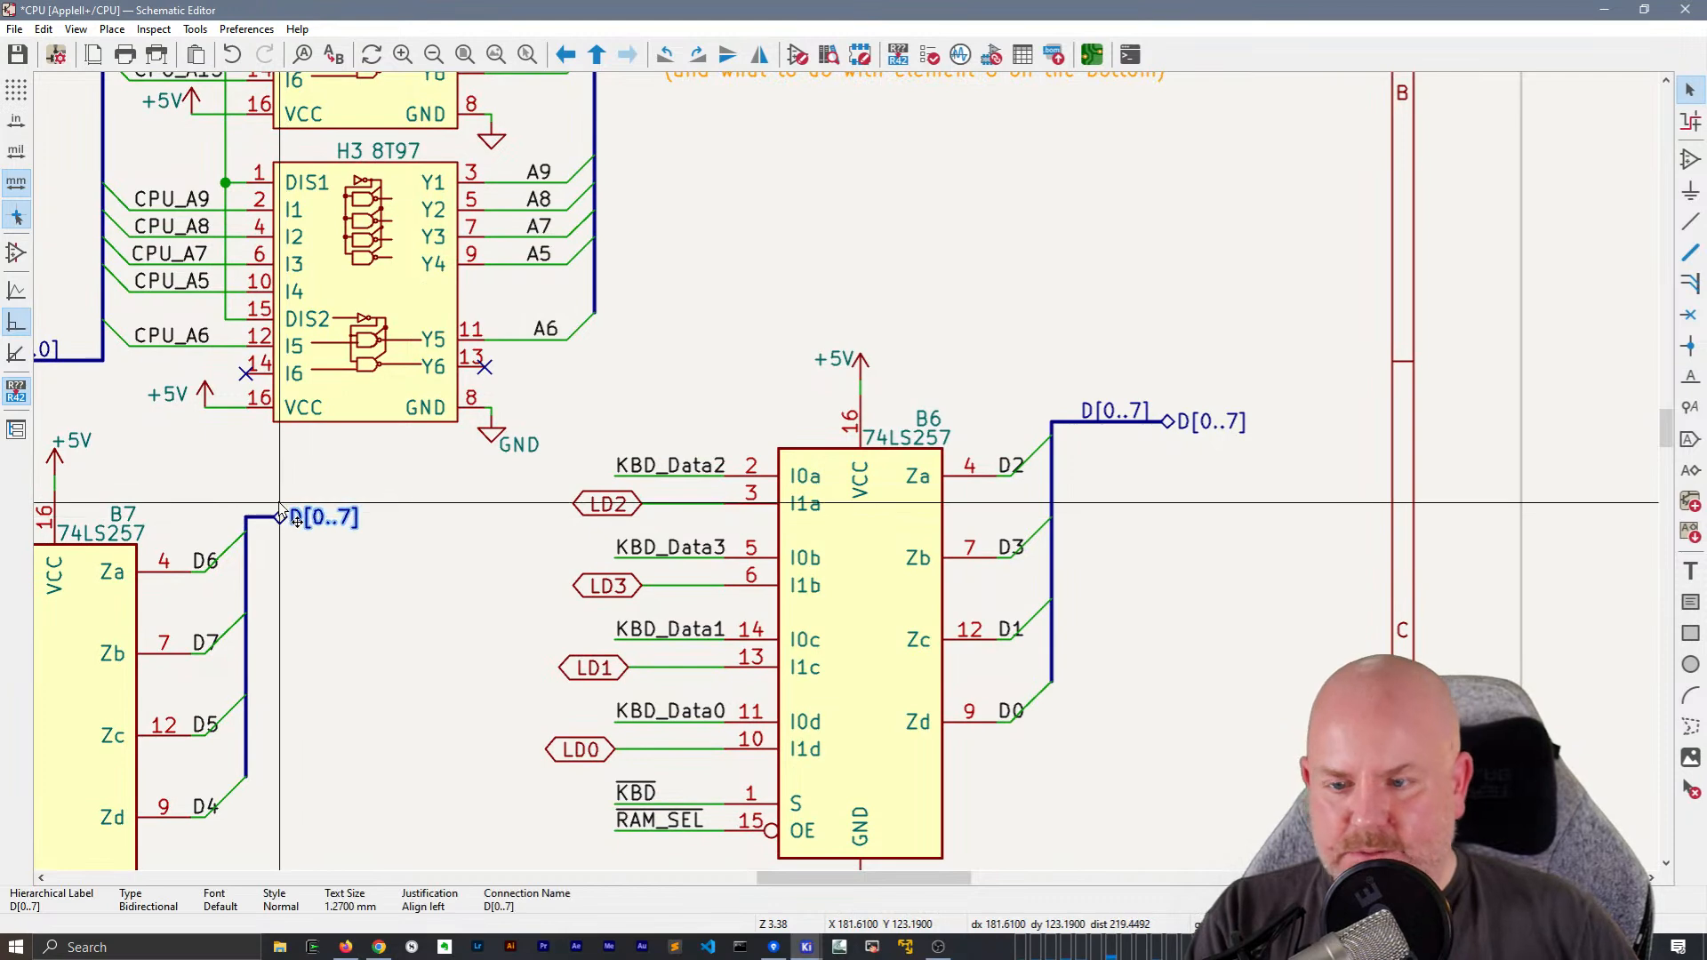
key(Delete)
click(1115, 410)
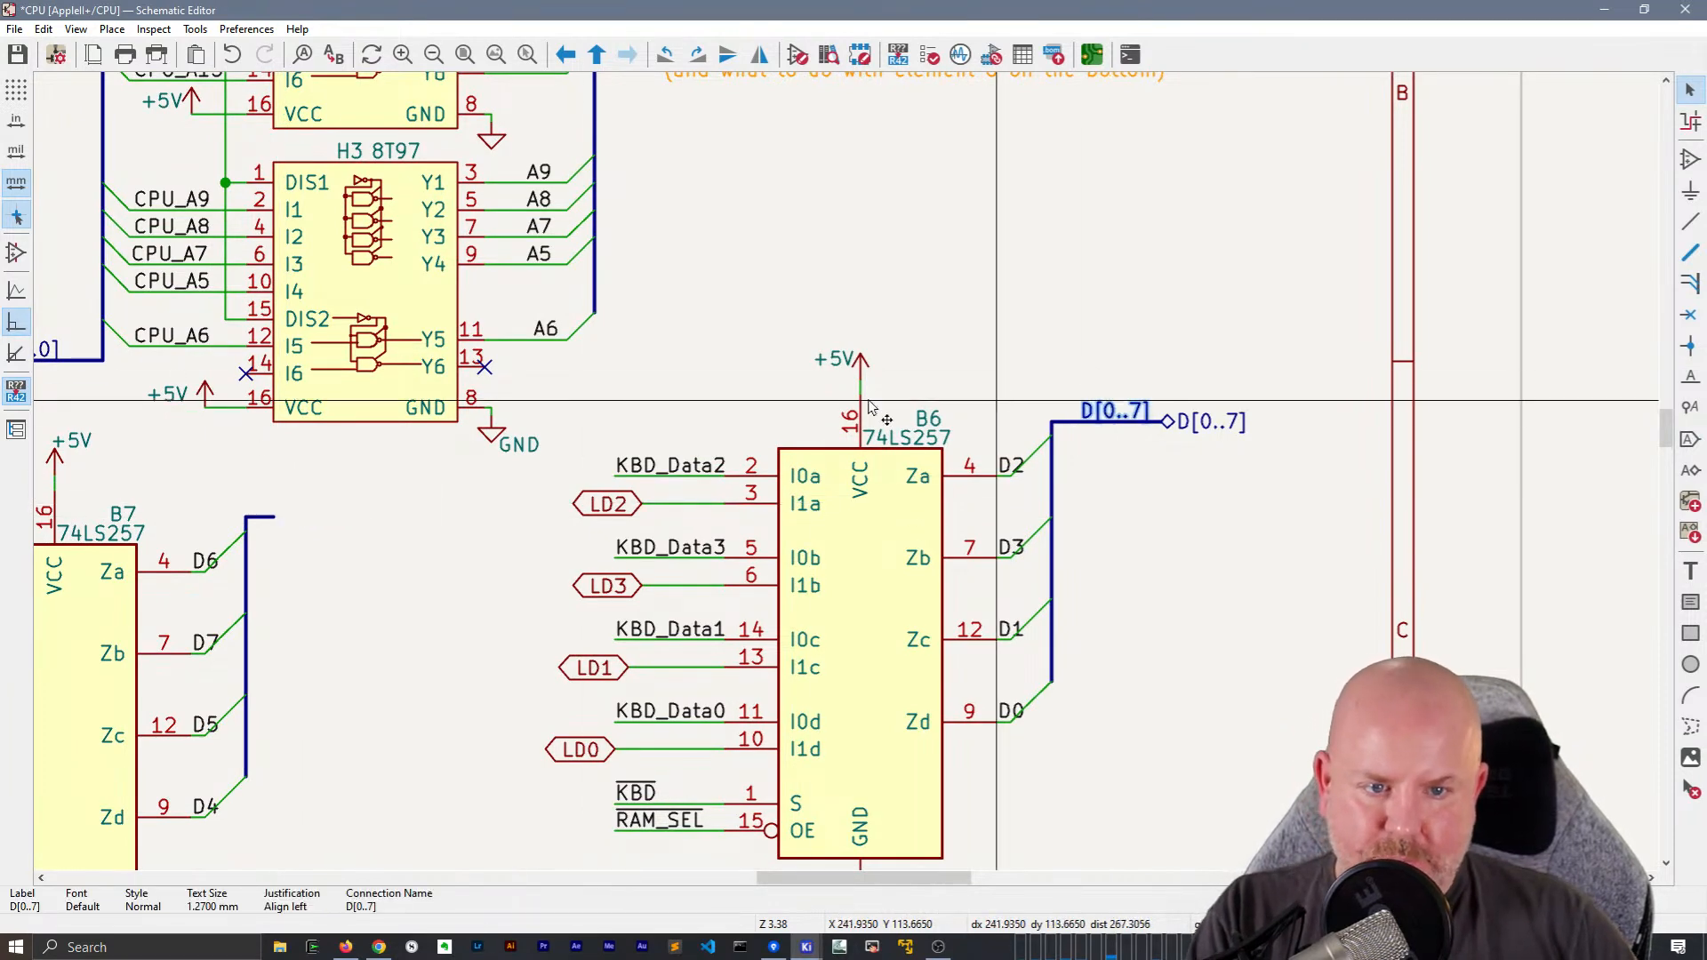
key(ctrl+d)
key(r)
key(r)
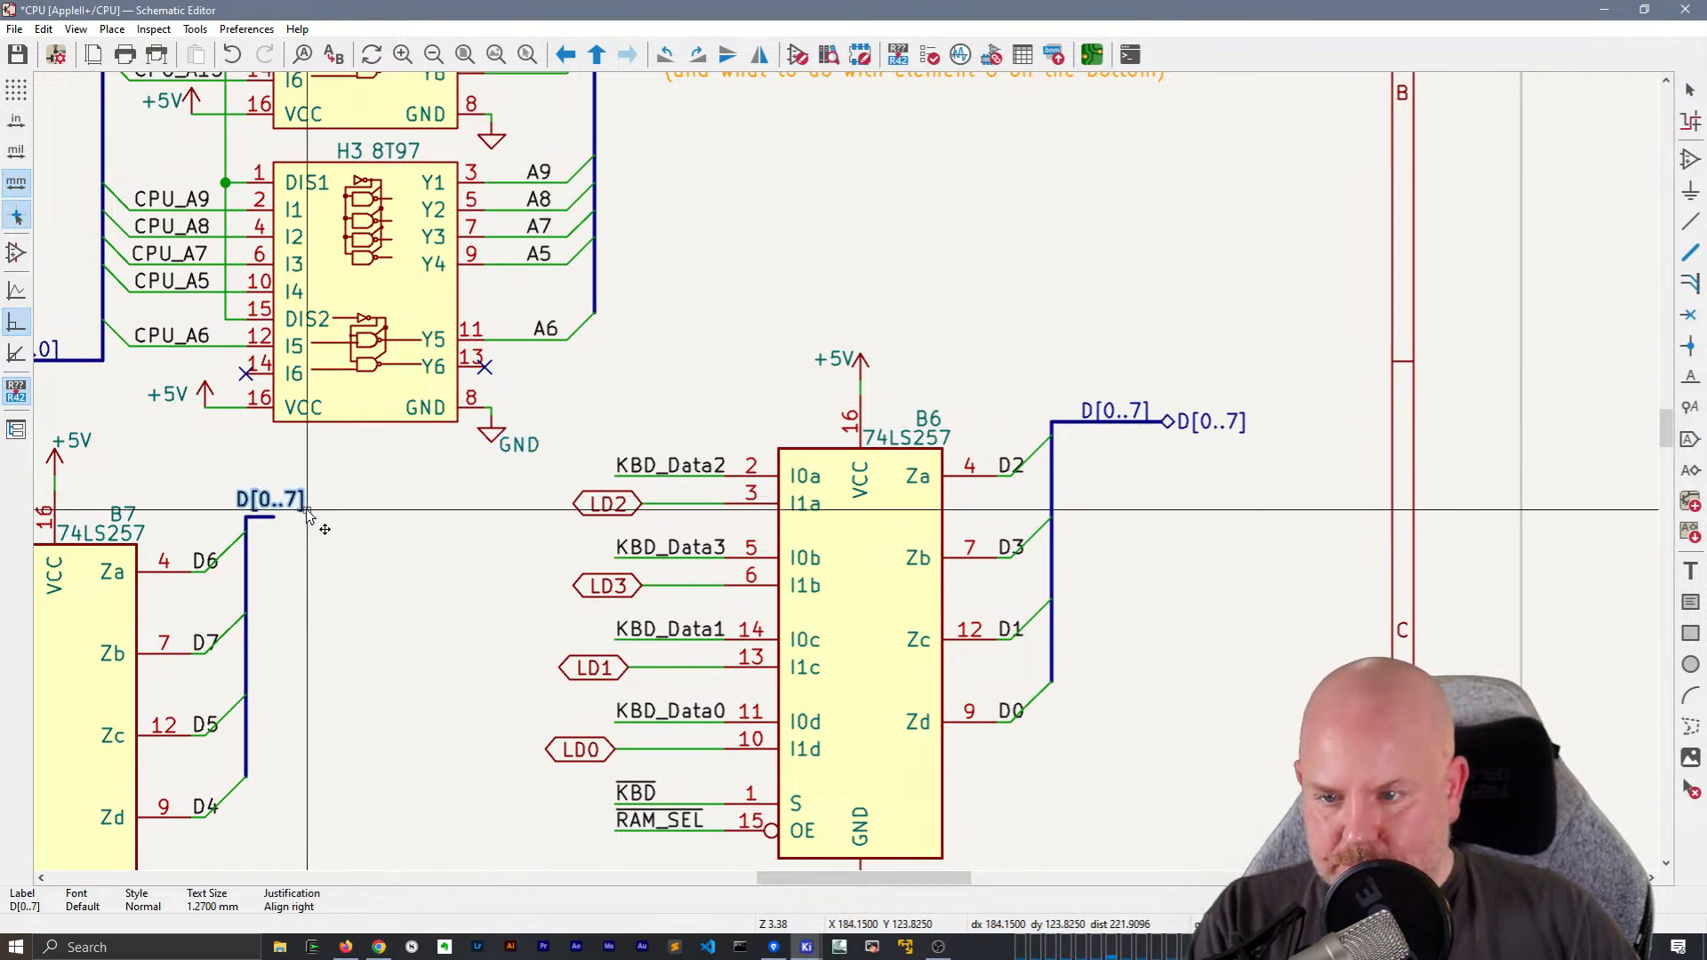
click(318, 514)
Extend the horizontal part of B7's output bus to beneath the right end of the local D[0..7] label
key(b)
key(Escape)
click(307, 503)
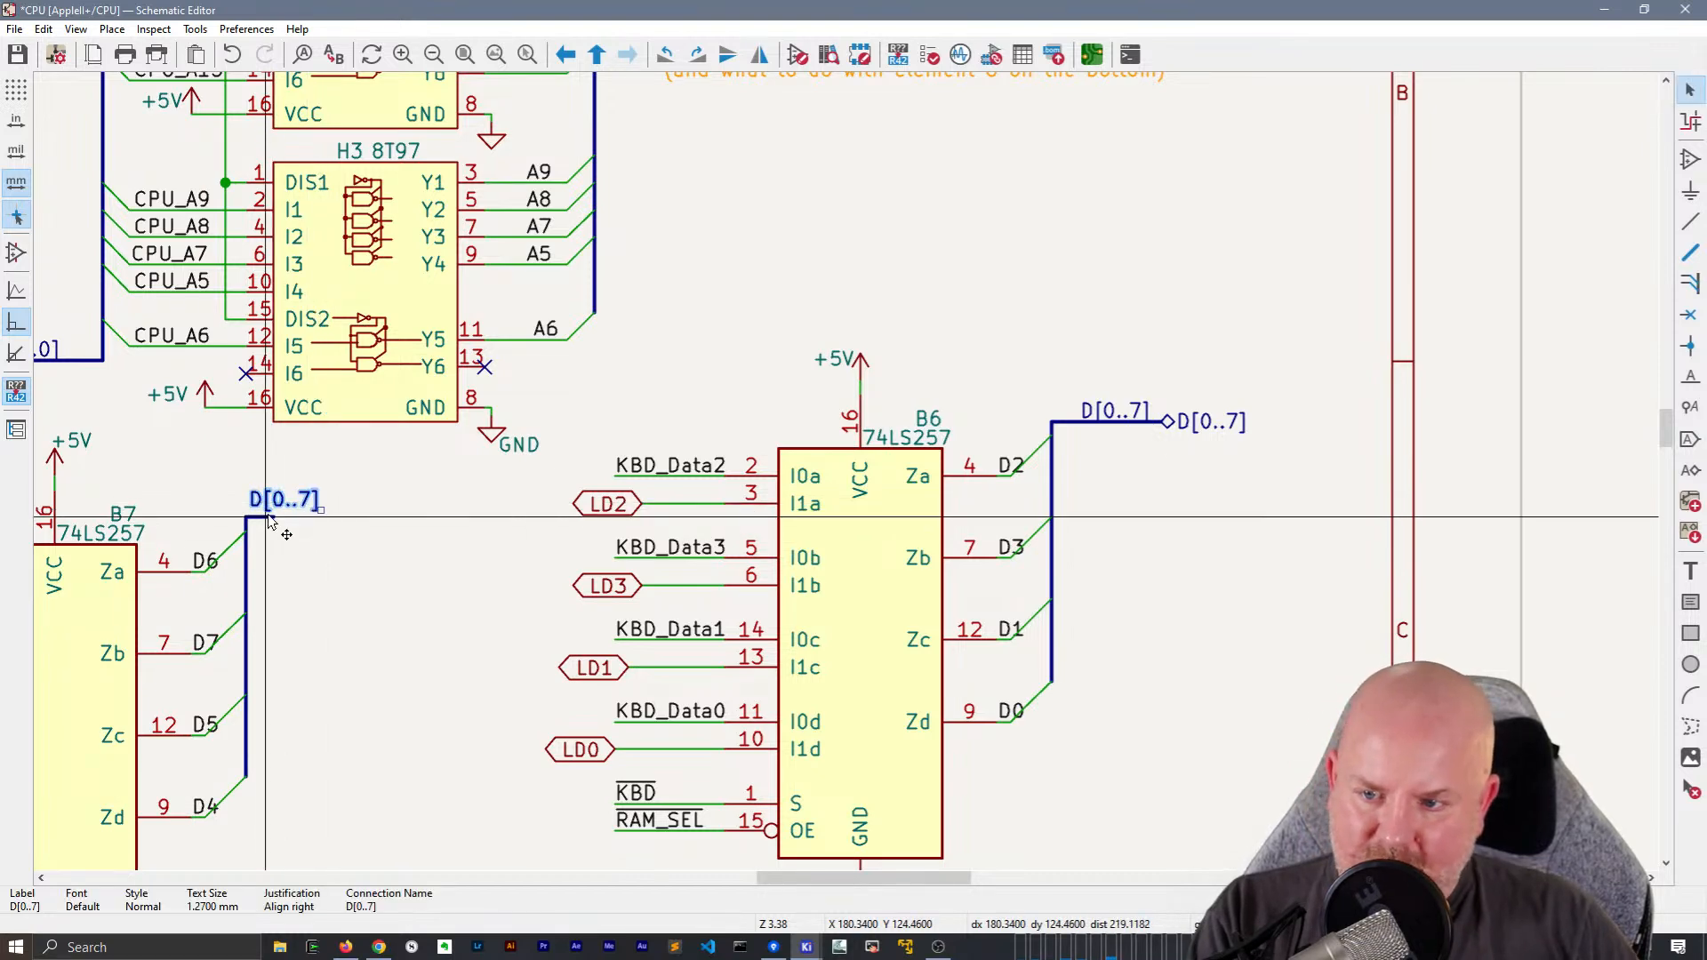
click(272, 516)
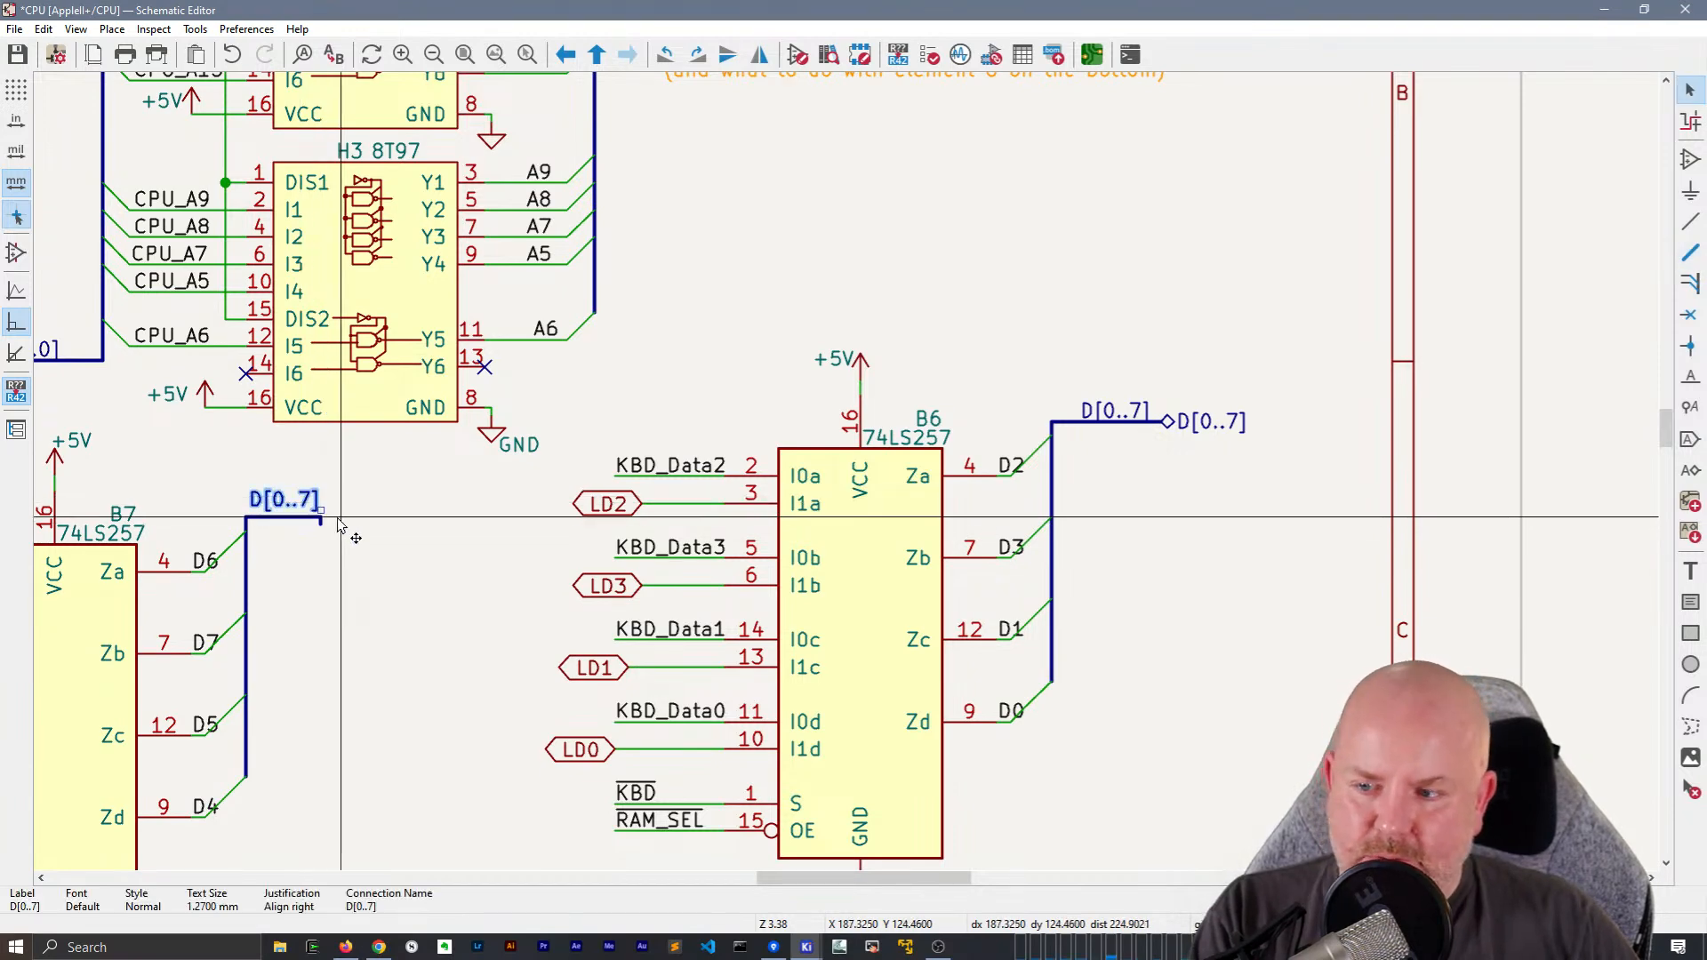
Delete the short vertical stub at the end of B7's output bus and attach the local D[0..7] label to the bus end
scroll(321, 518, up, 8)
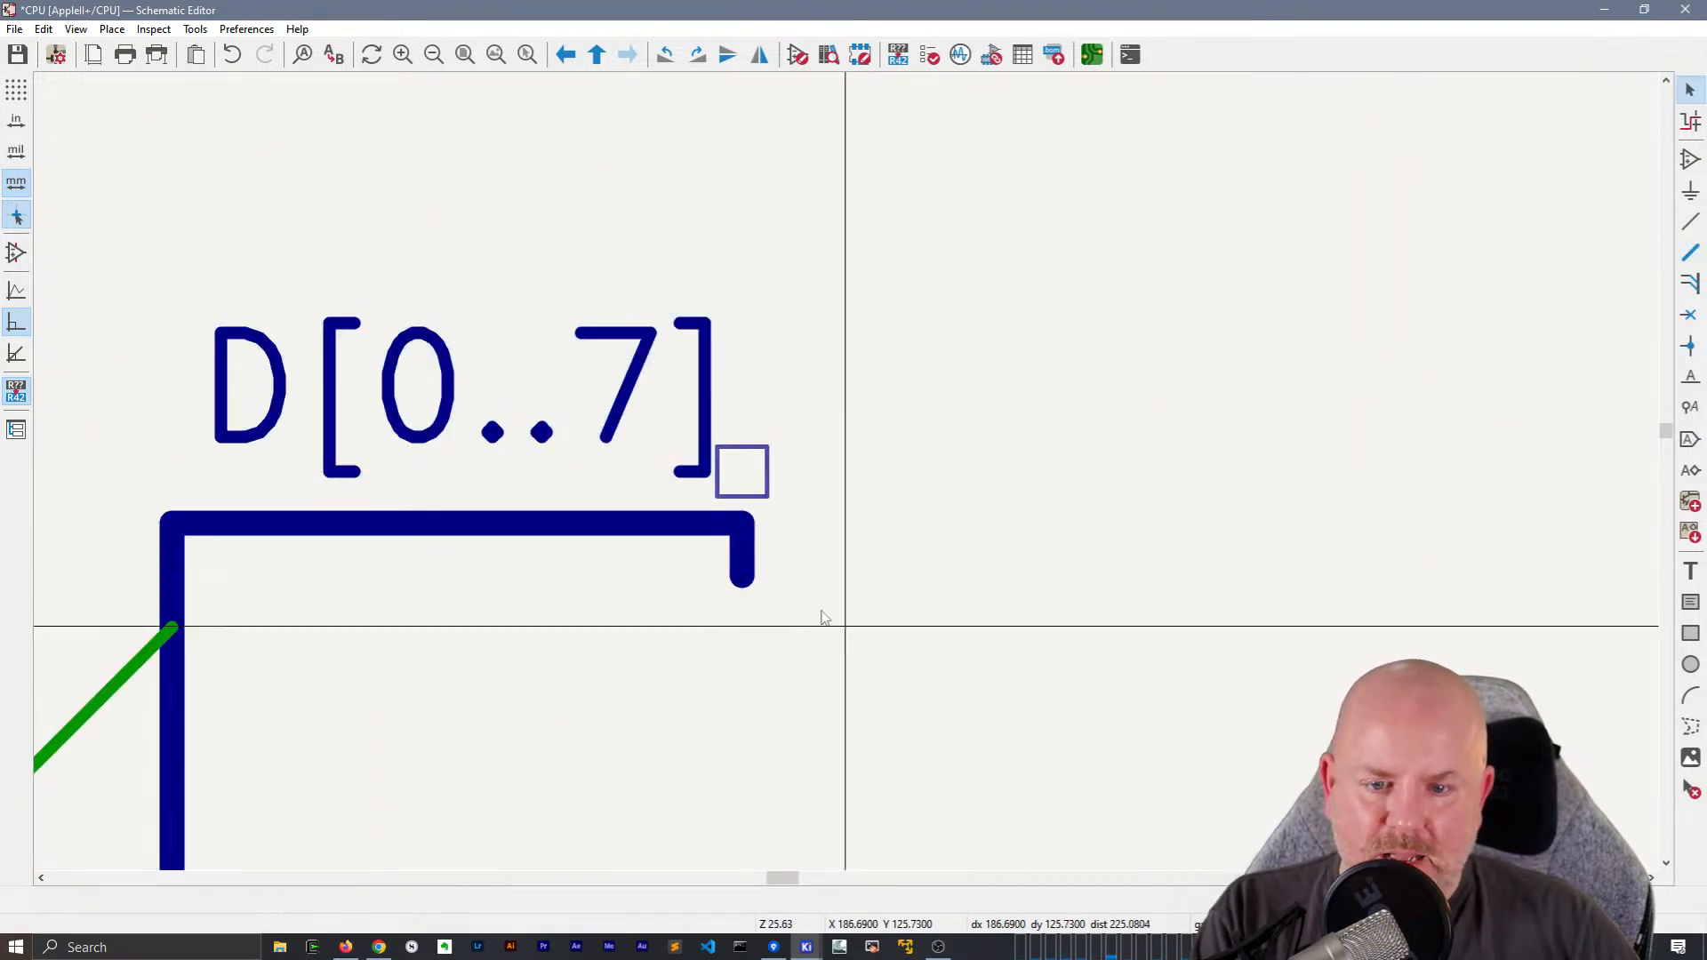
key(Escape)
drag(956, 667, 665, 542)
key(Delete)
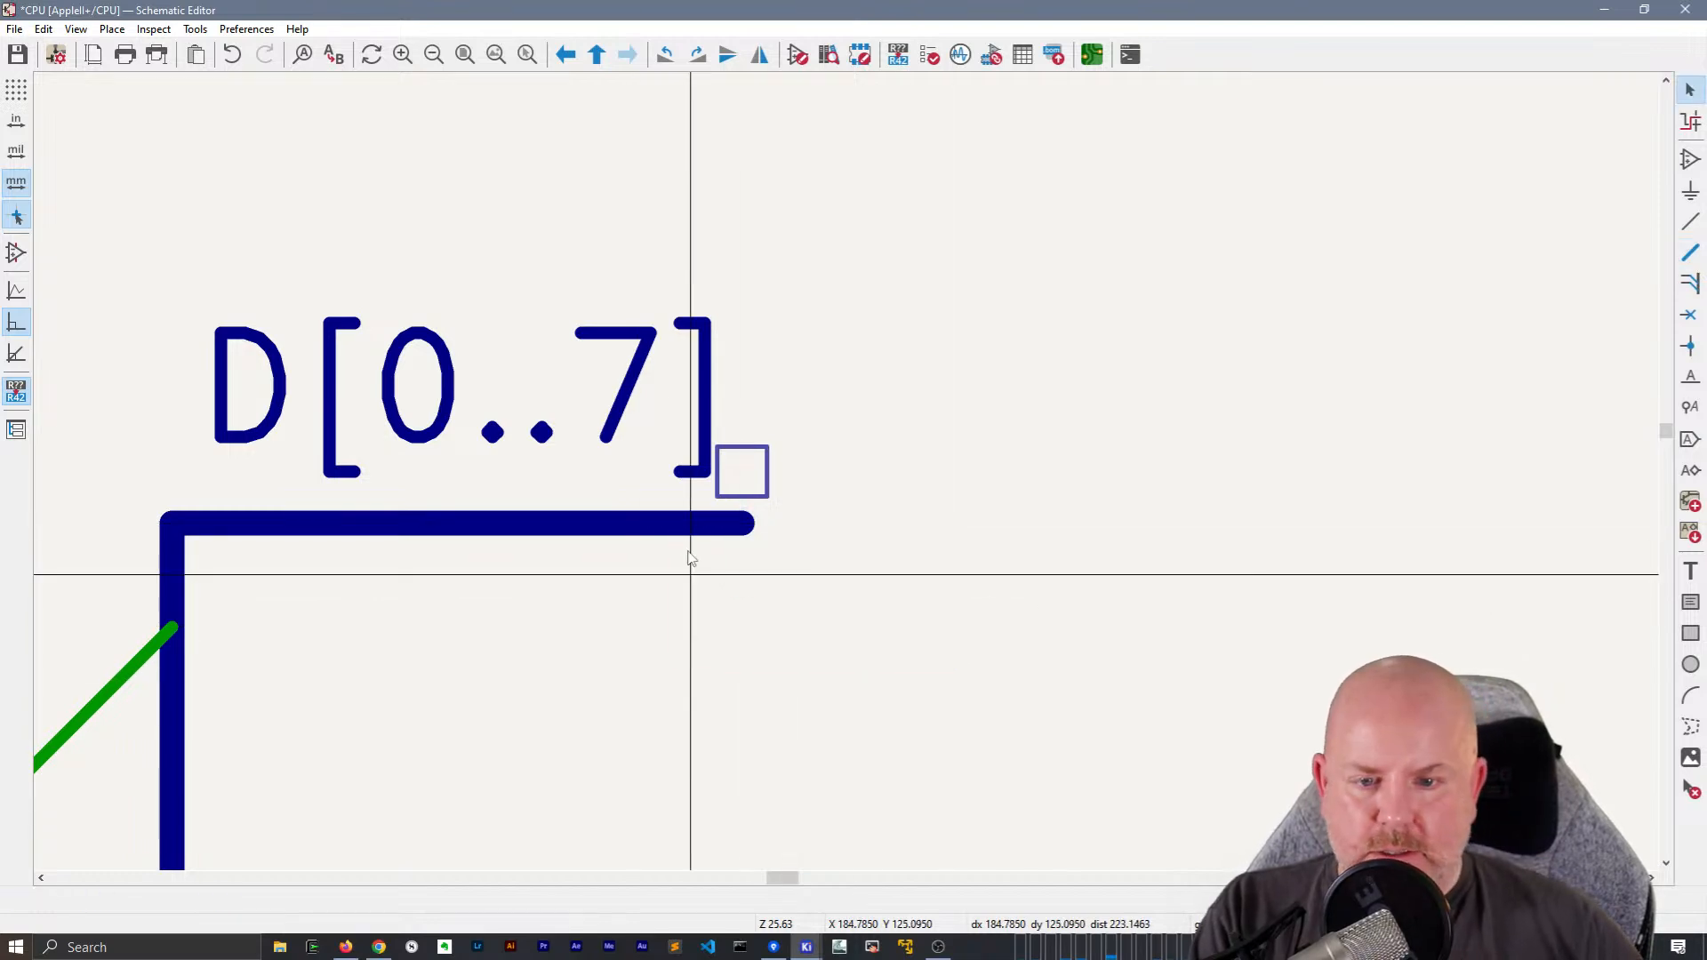
click(681, 420)
scroll(740, 477, down, 8)
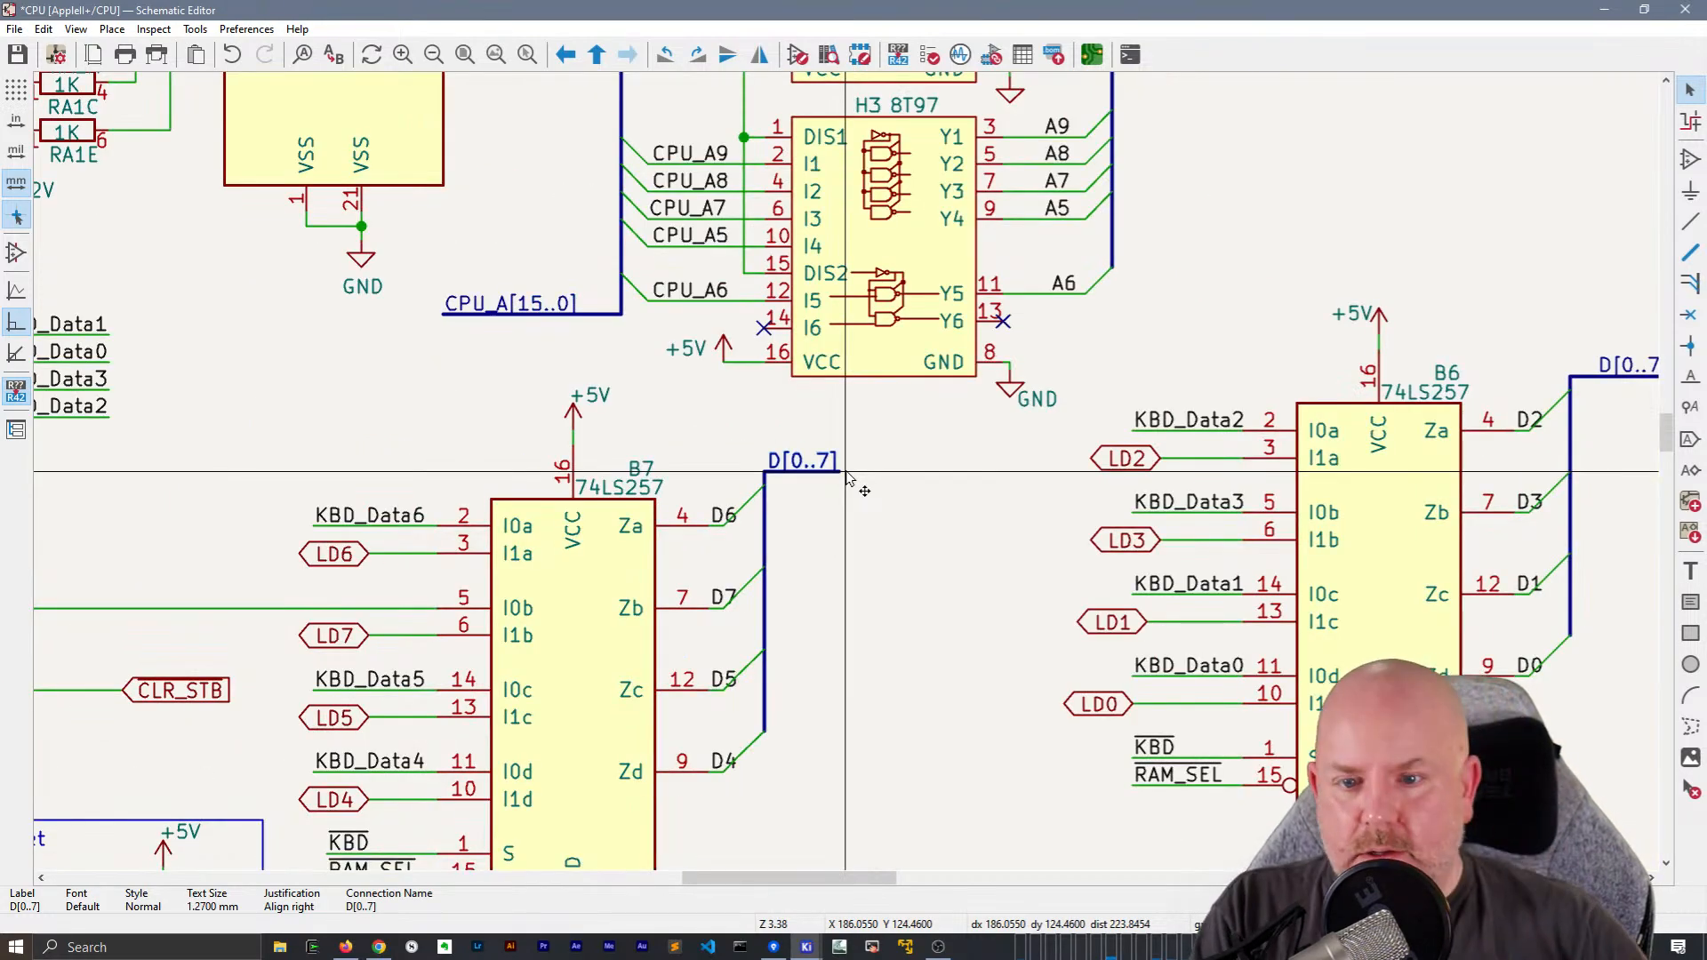
scroll(880, 478, down, 3)
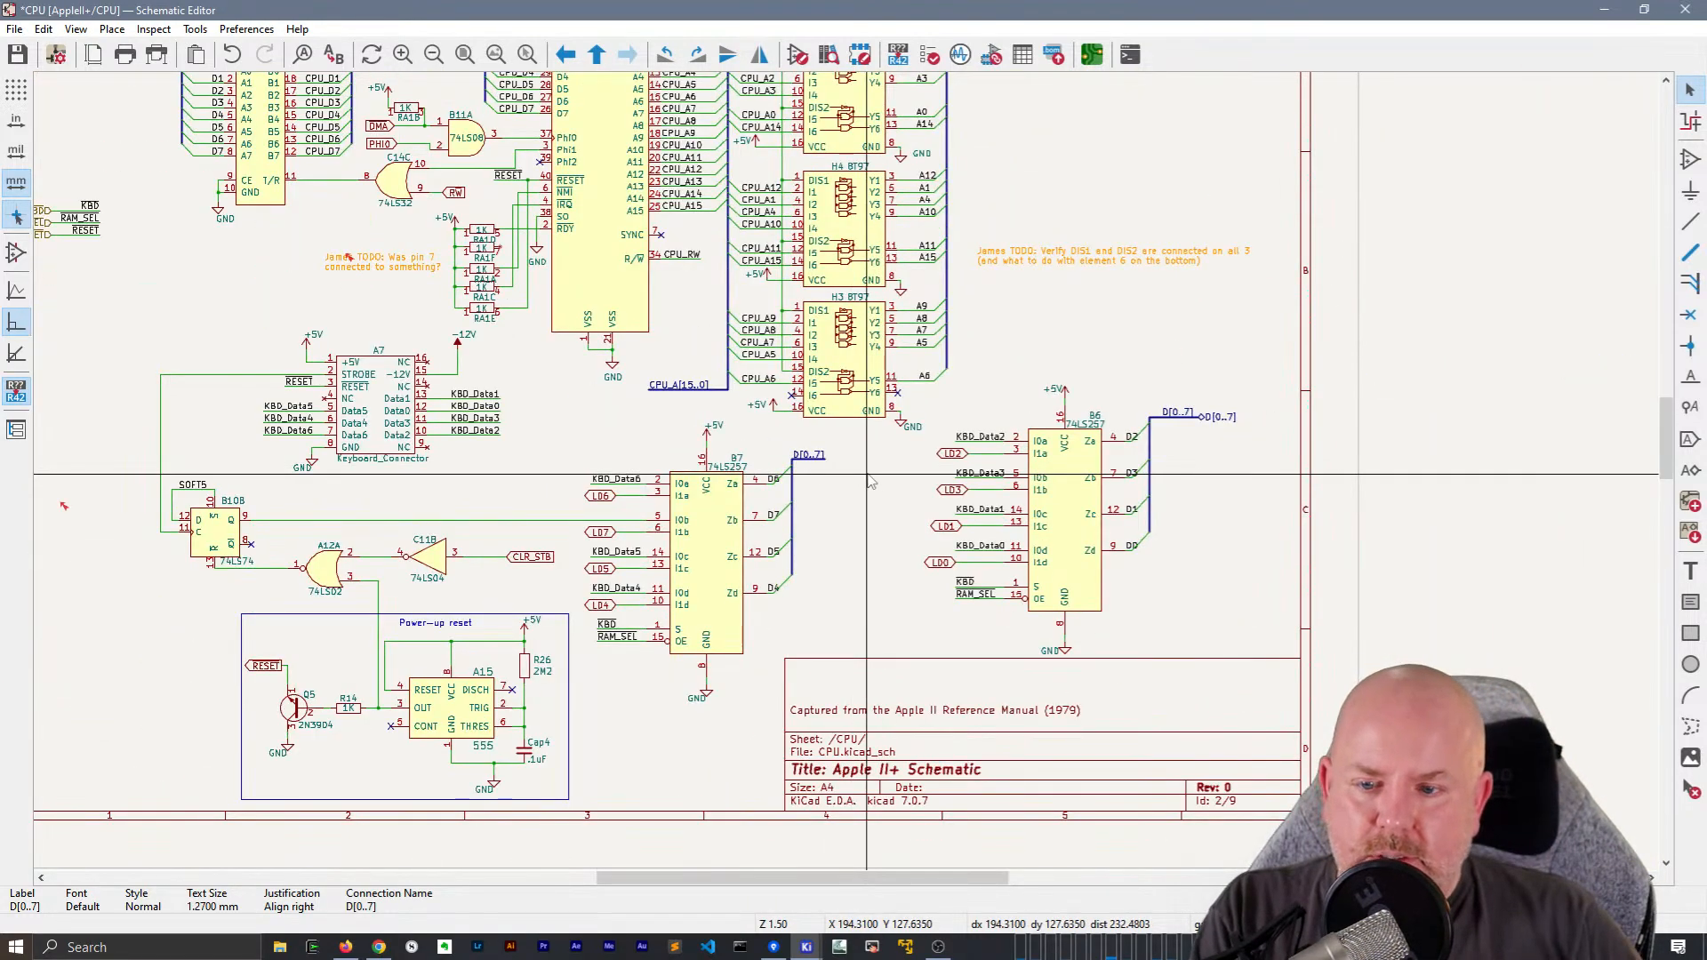
middle_drag(871, 481, 796, 597)
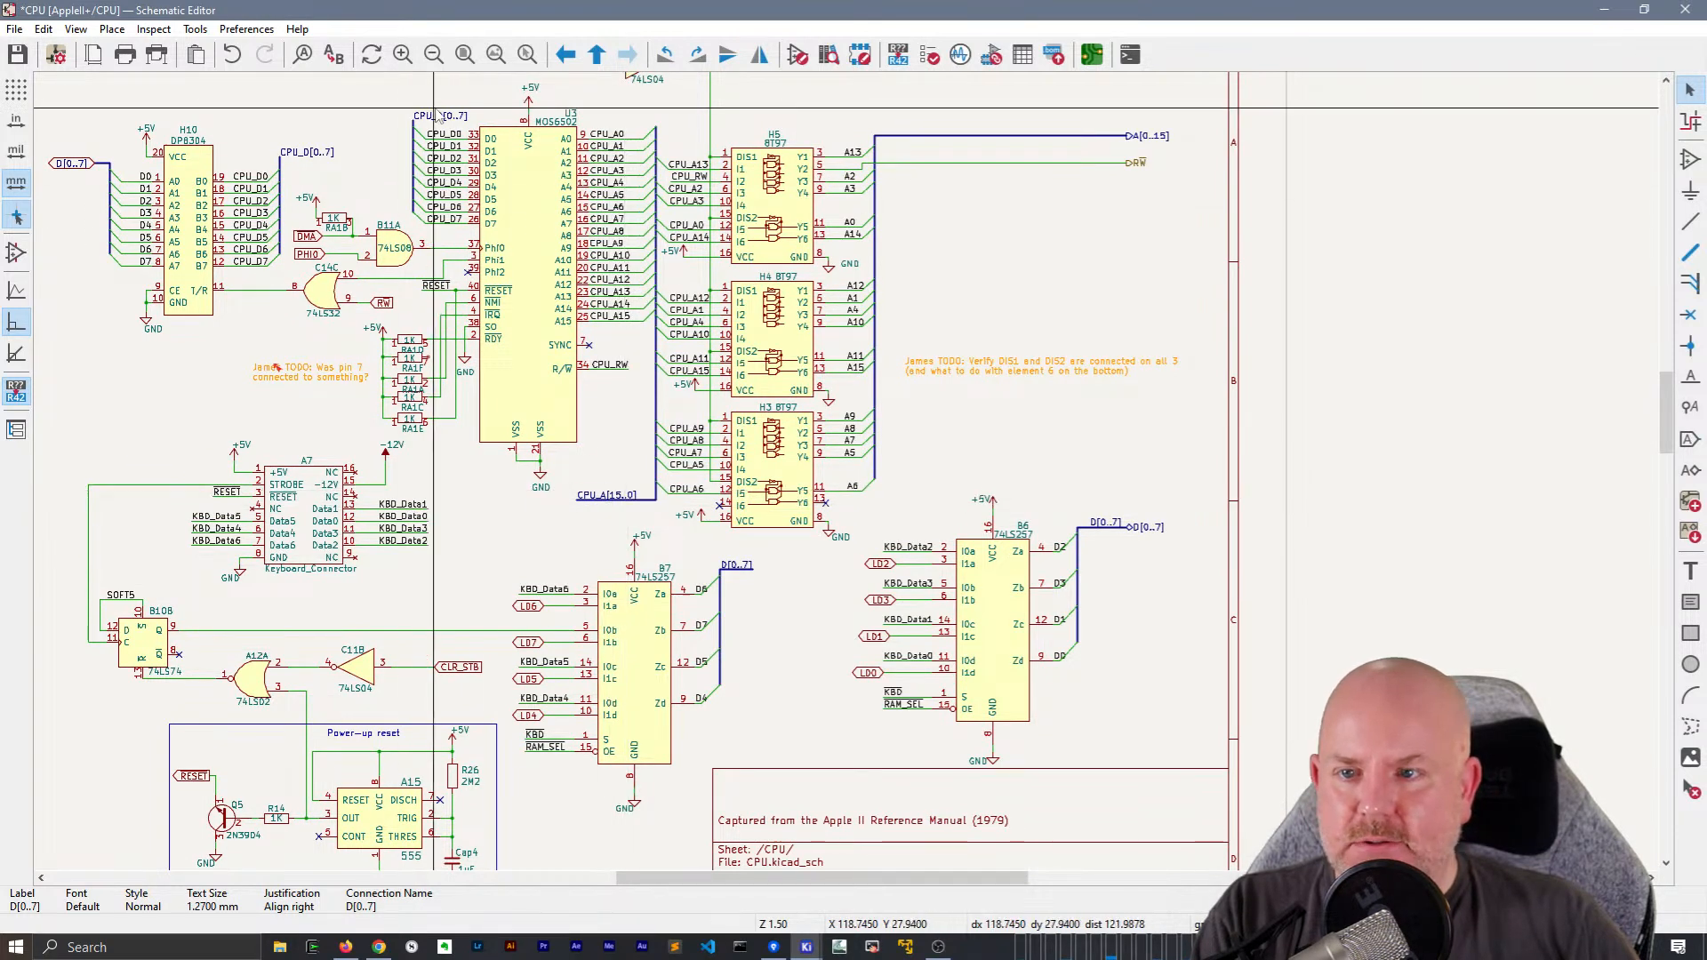
Draw a bus from the upper end of U3's CPU_D[0..7] bus across to the upper end of H10's CPU_D[0..7] bus
scroll(330, 157, up, 5)
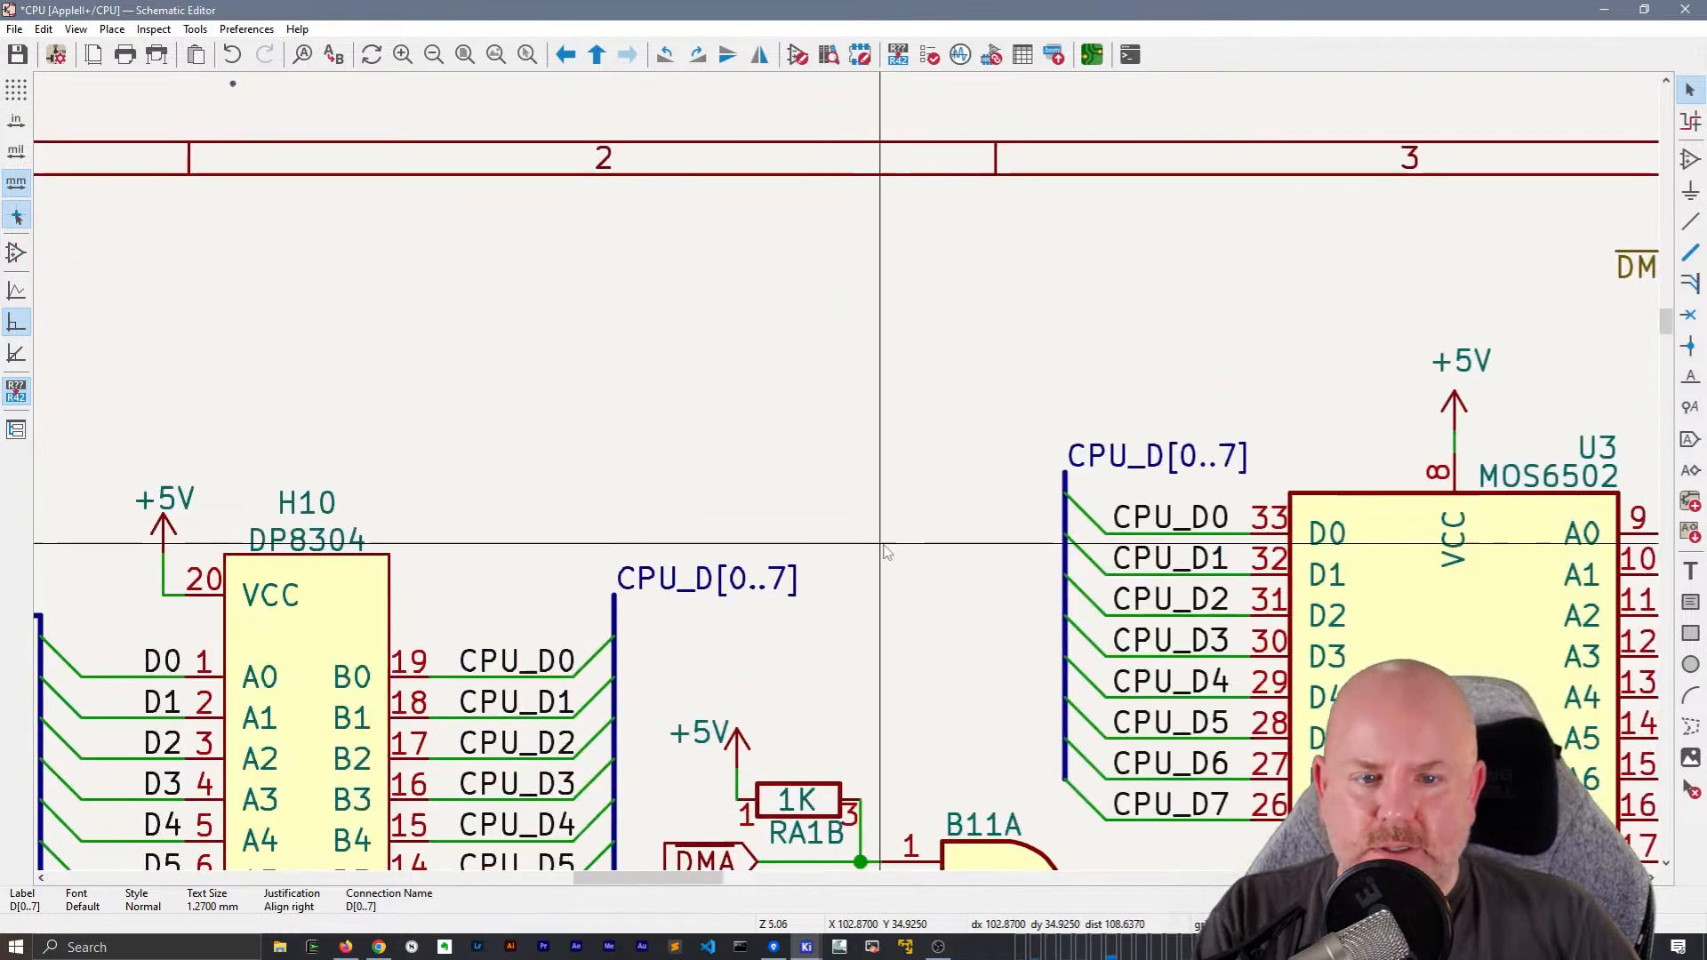
key(b)
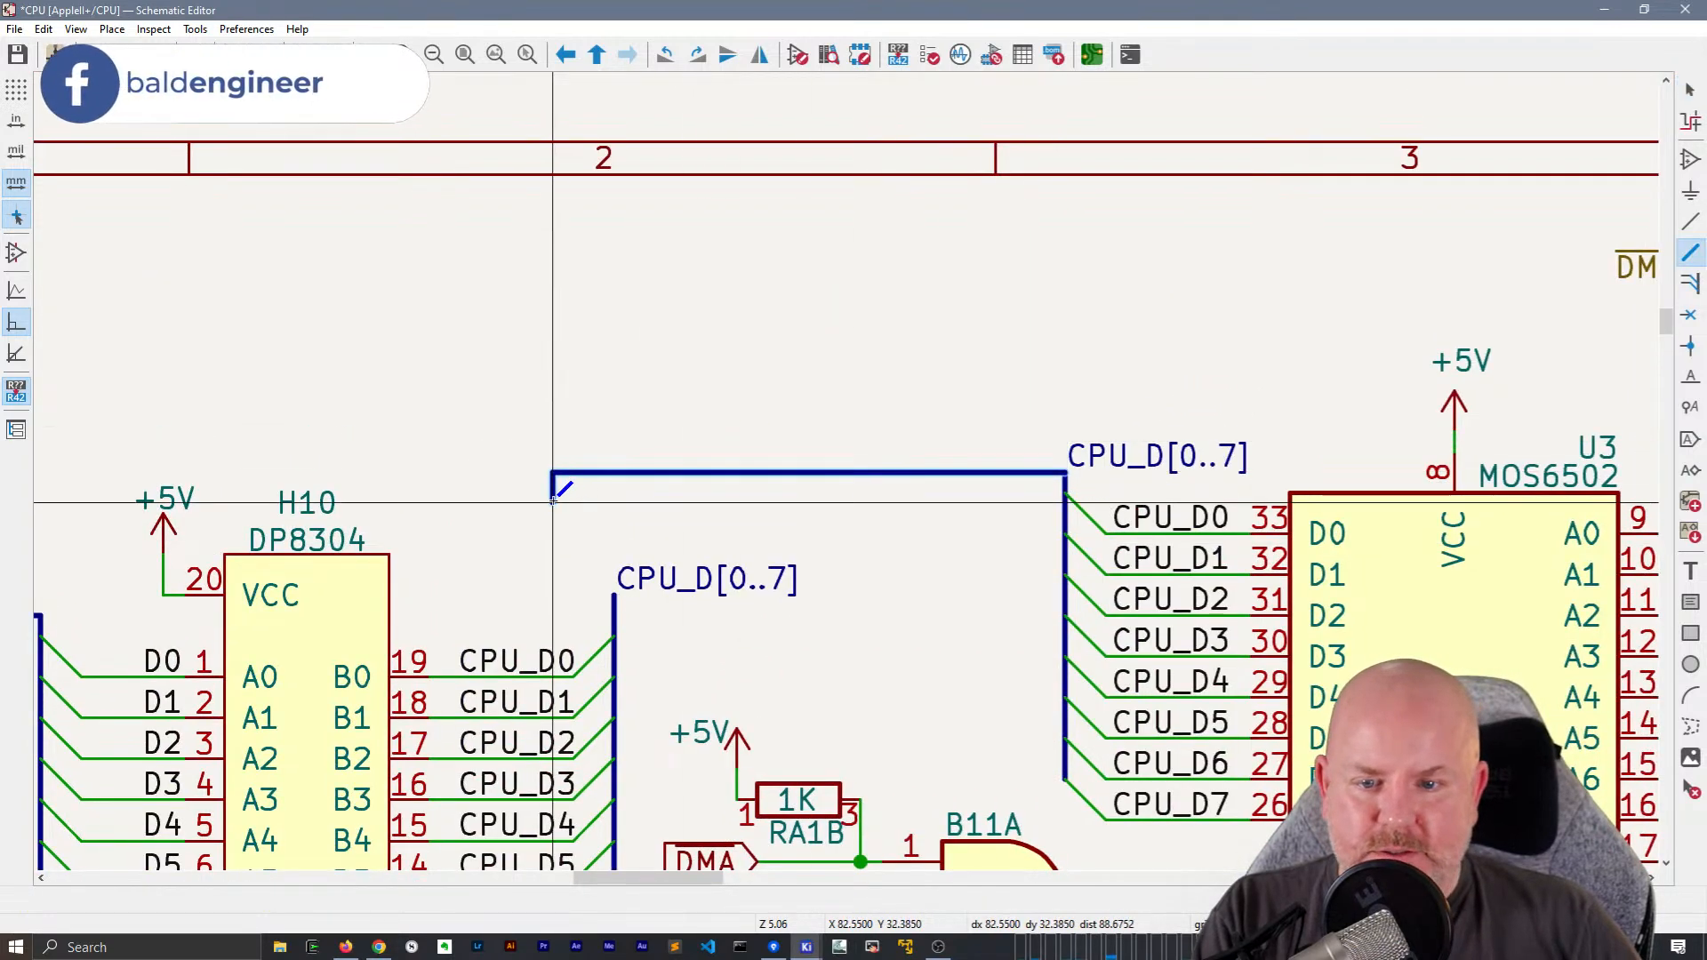
click(609, 584)
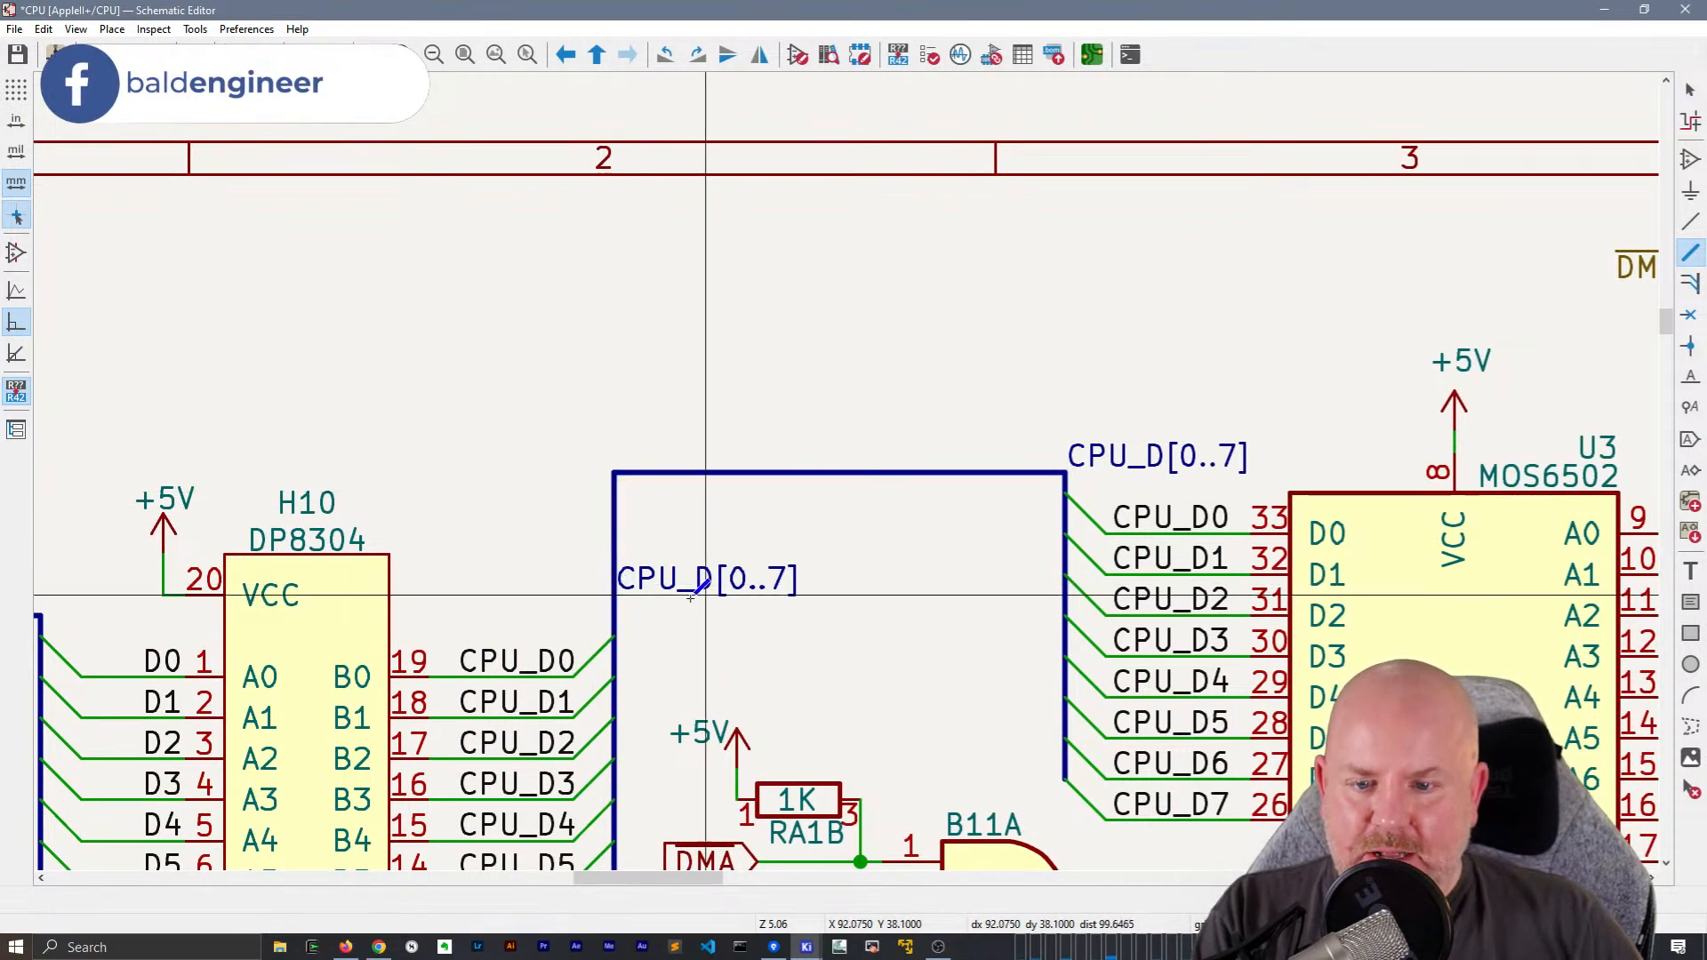
scroll(845, 476, down, 2)
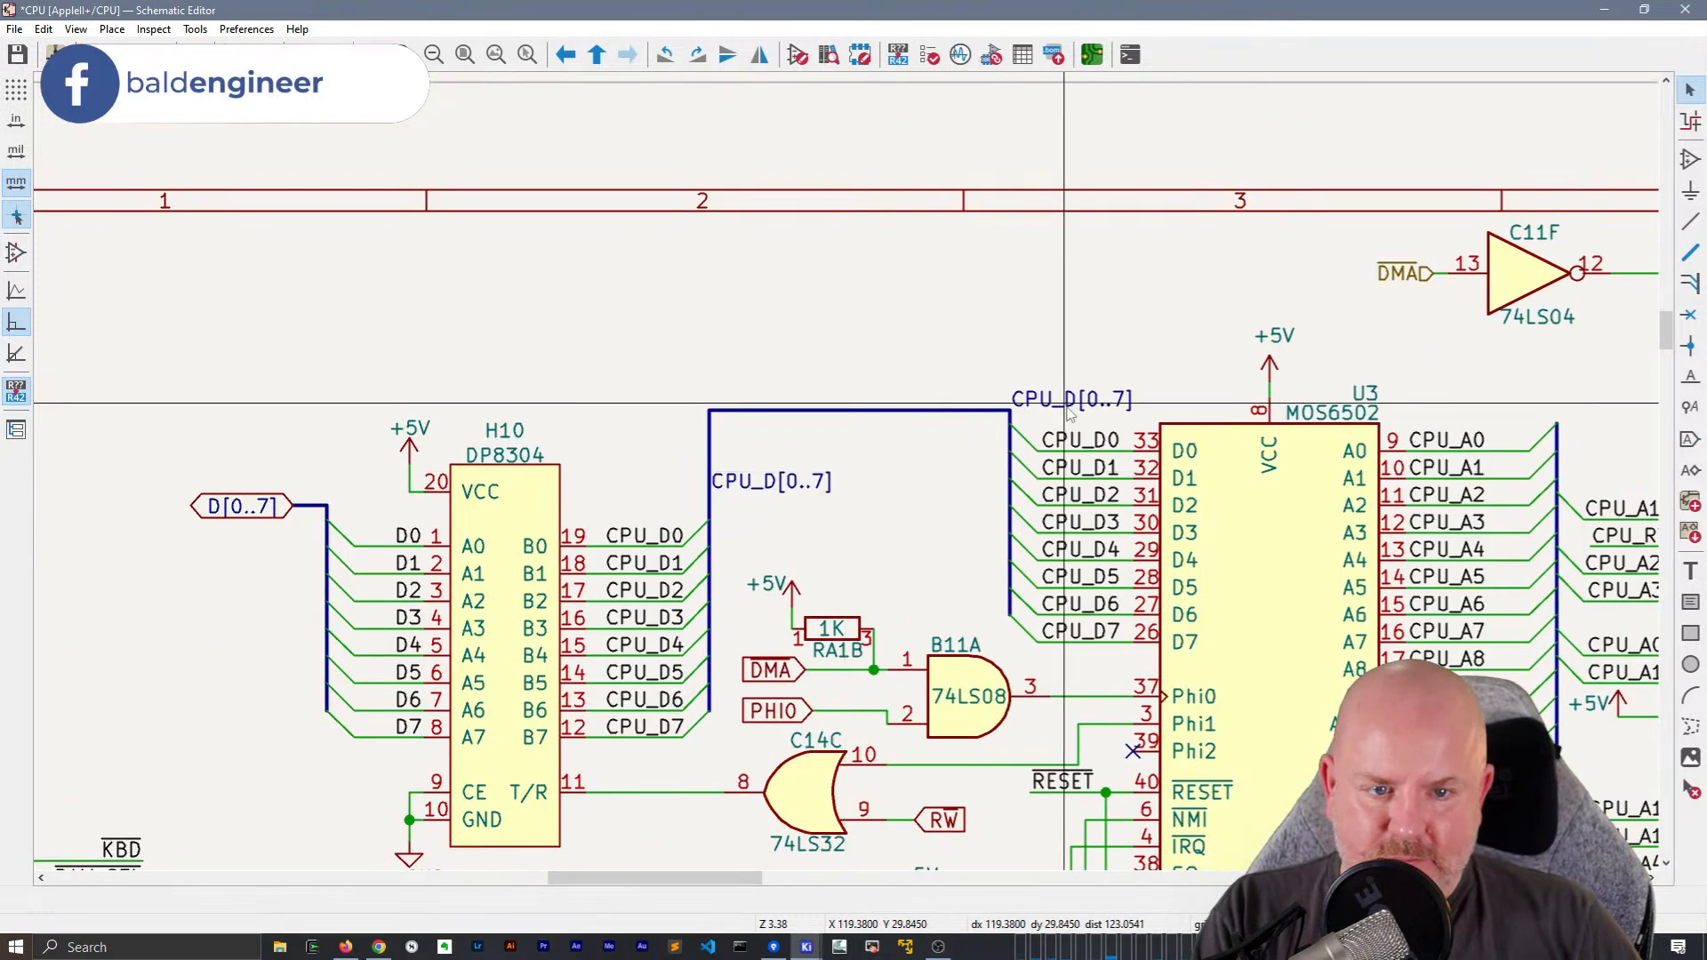
Right-align U3's CPU_D[0..7] label, centre it on the horizontal bus, and delete the duplicate CPU_D[0..7] label beside H10
click(1018, 400)
key(r)
key(r)
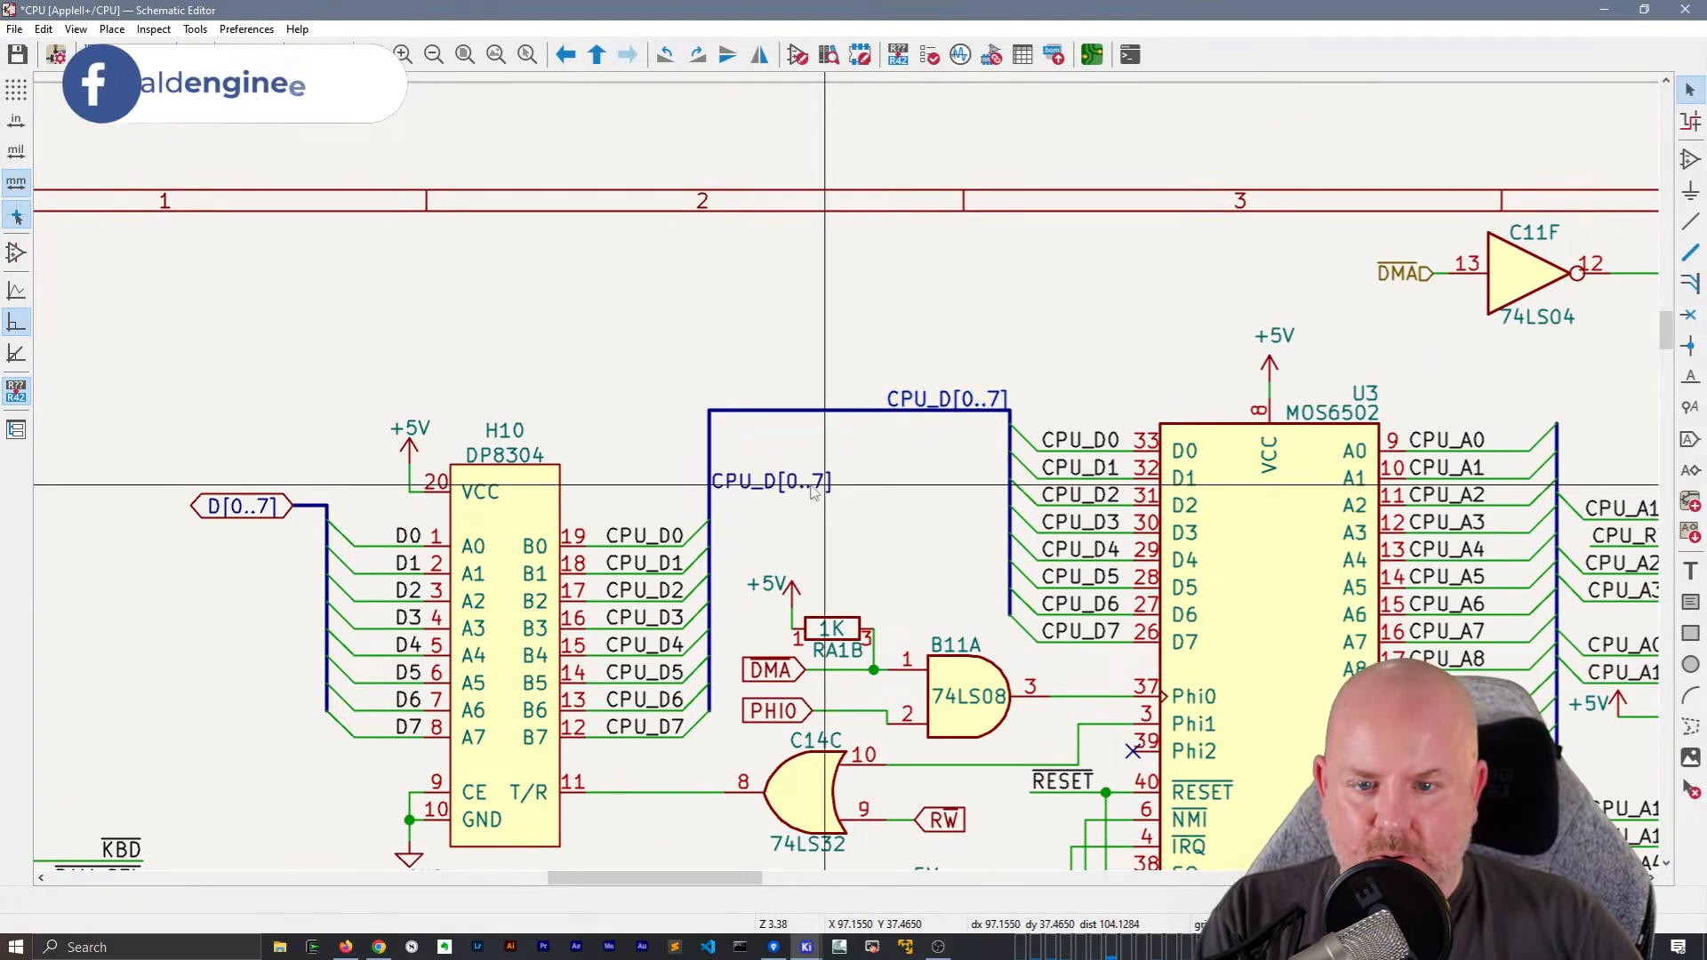
drag(943, 401, 913, 411)
click(791, 477)
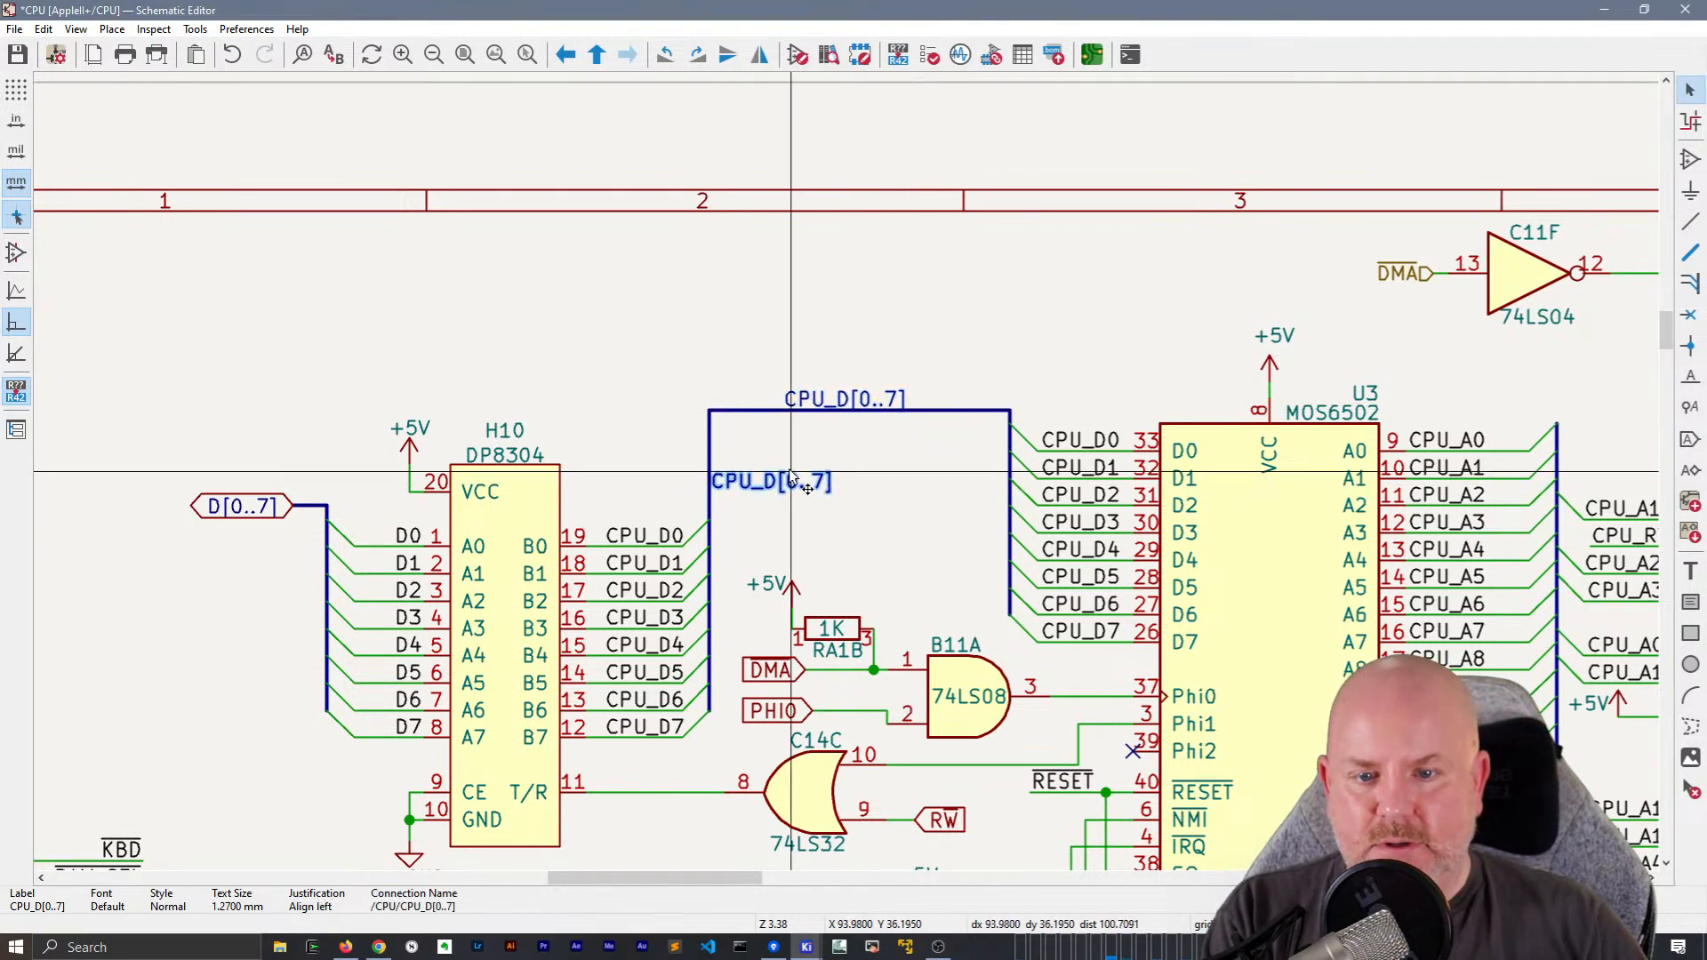
key(Delete)
scroll(801, 462, down, 2)
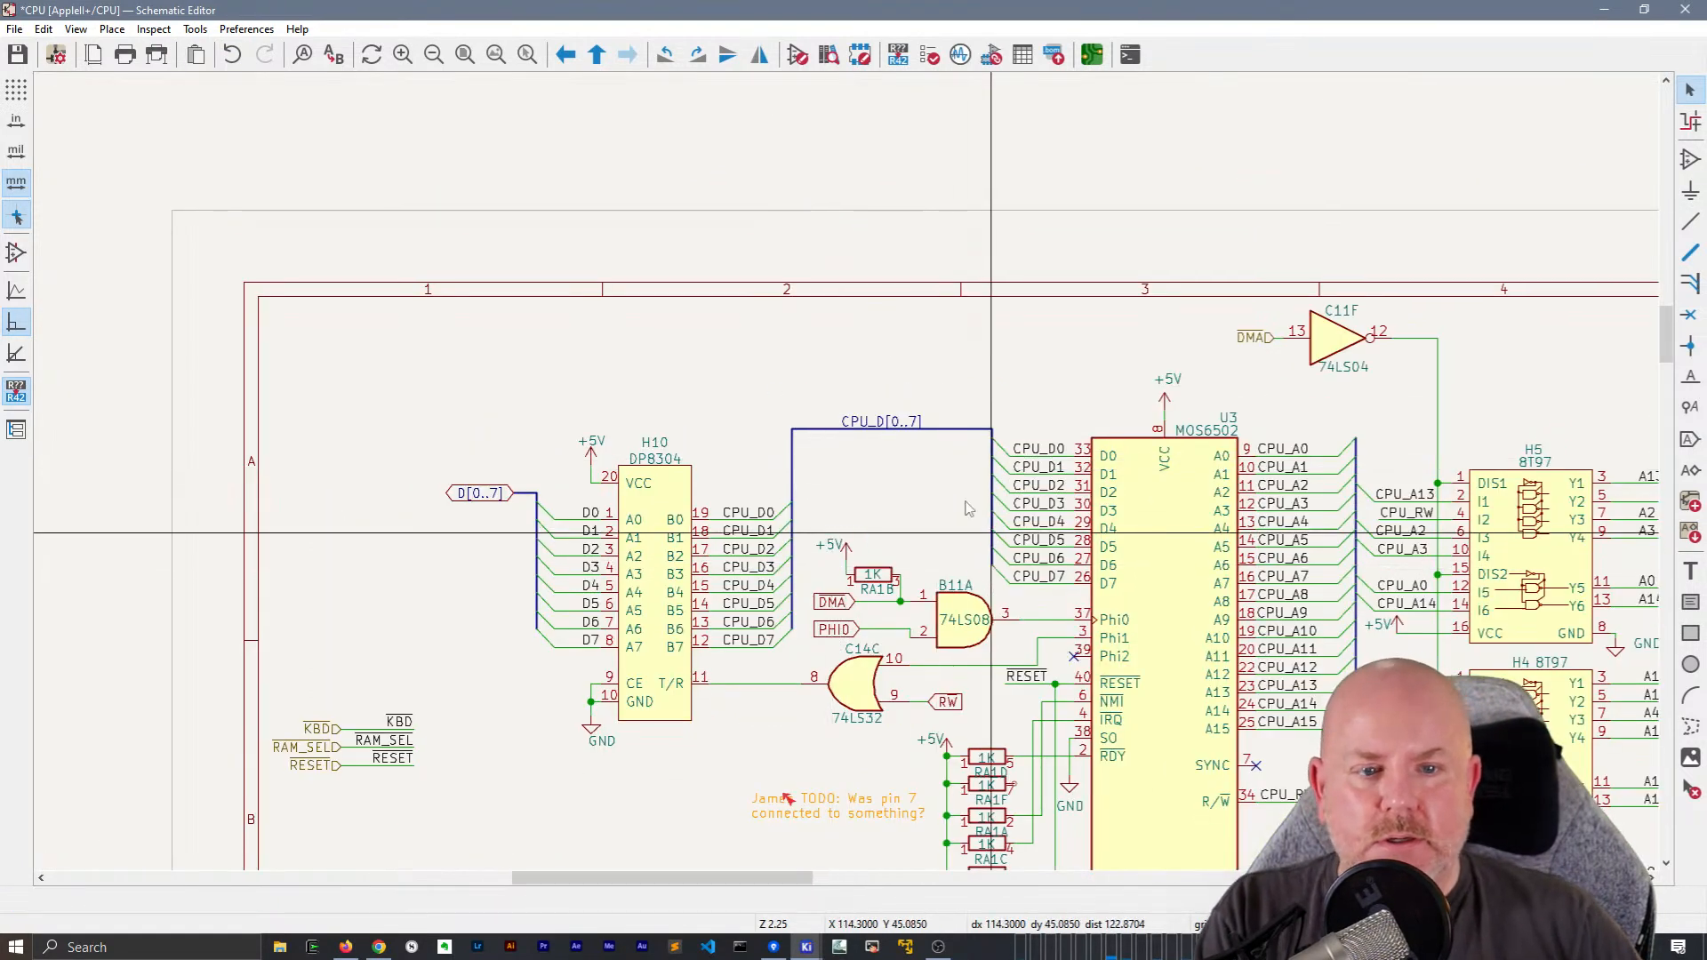
Replace H10's outlined D[0..7] label with a duplicate of the local D[0..7] label, rotated to left alignment
scroll(934, 386, down, 3)
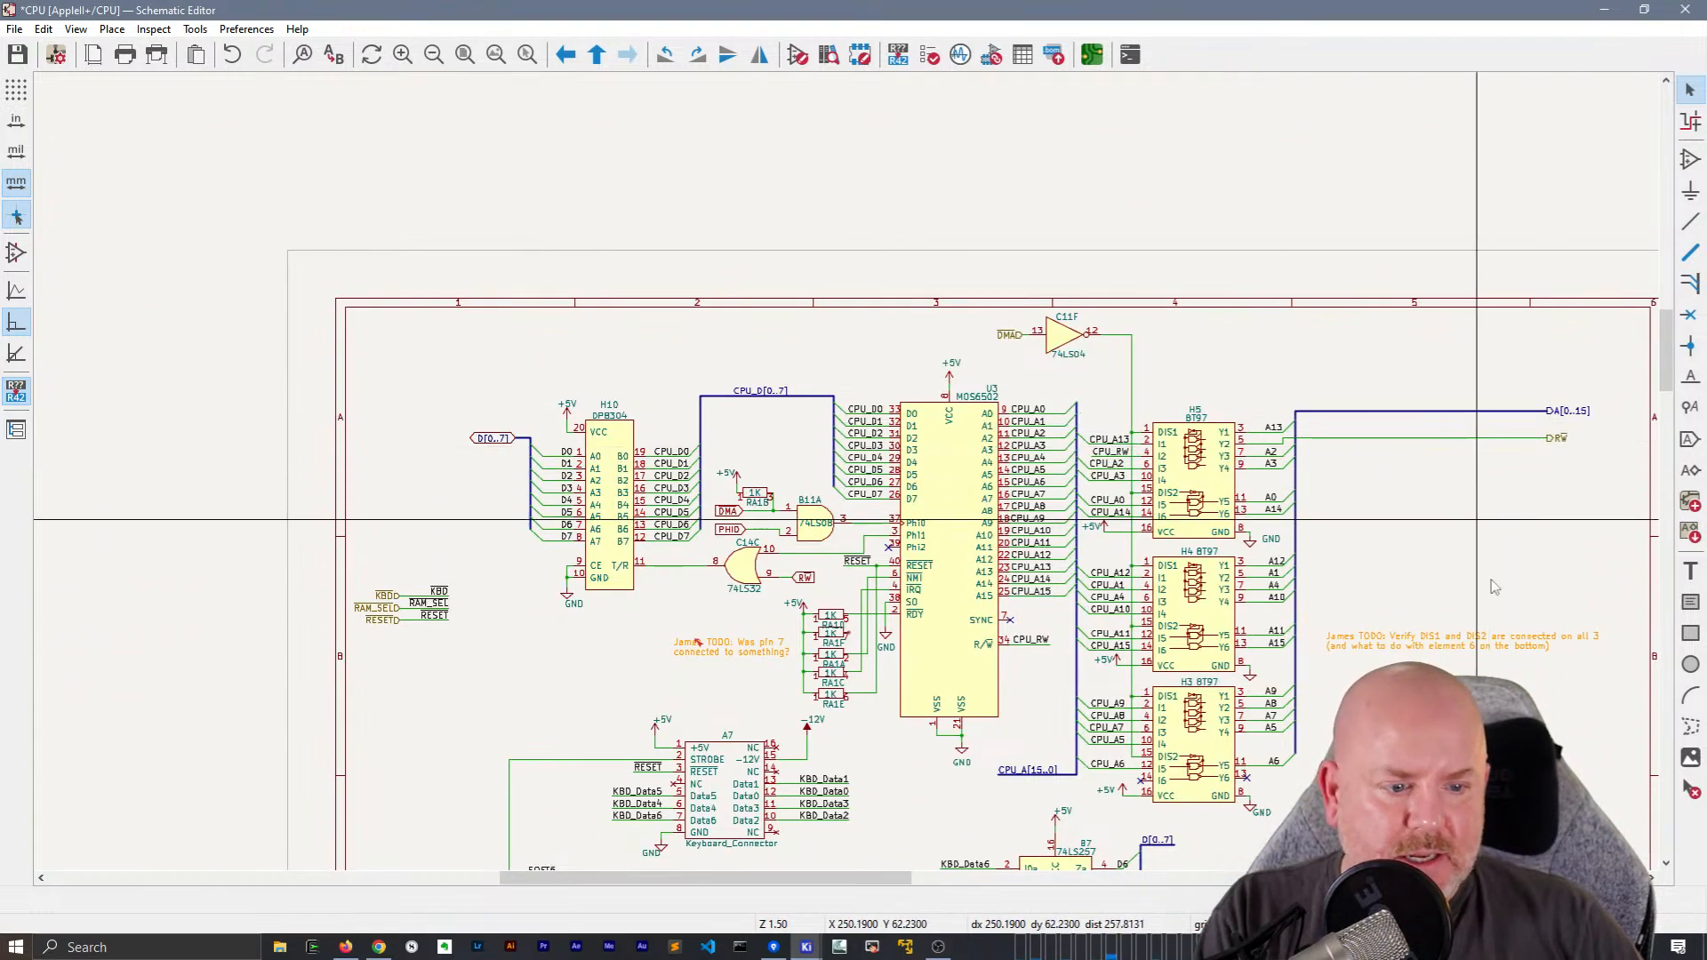
key(m)
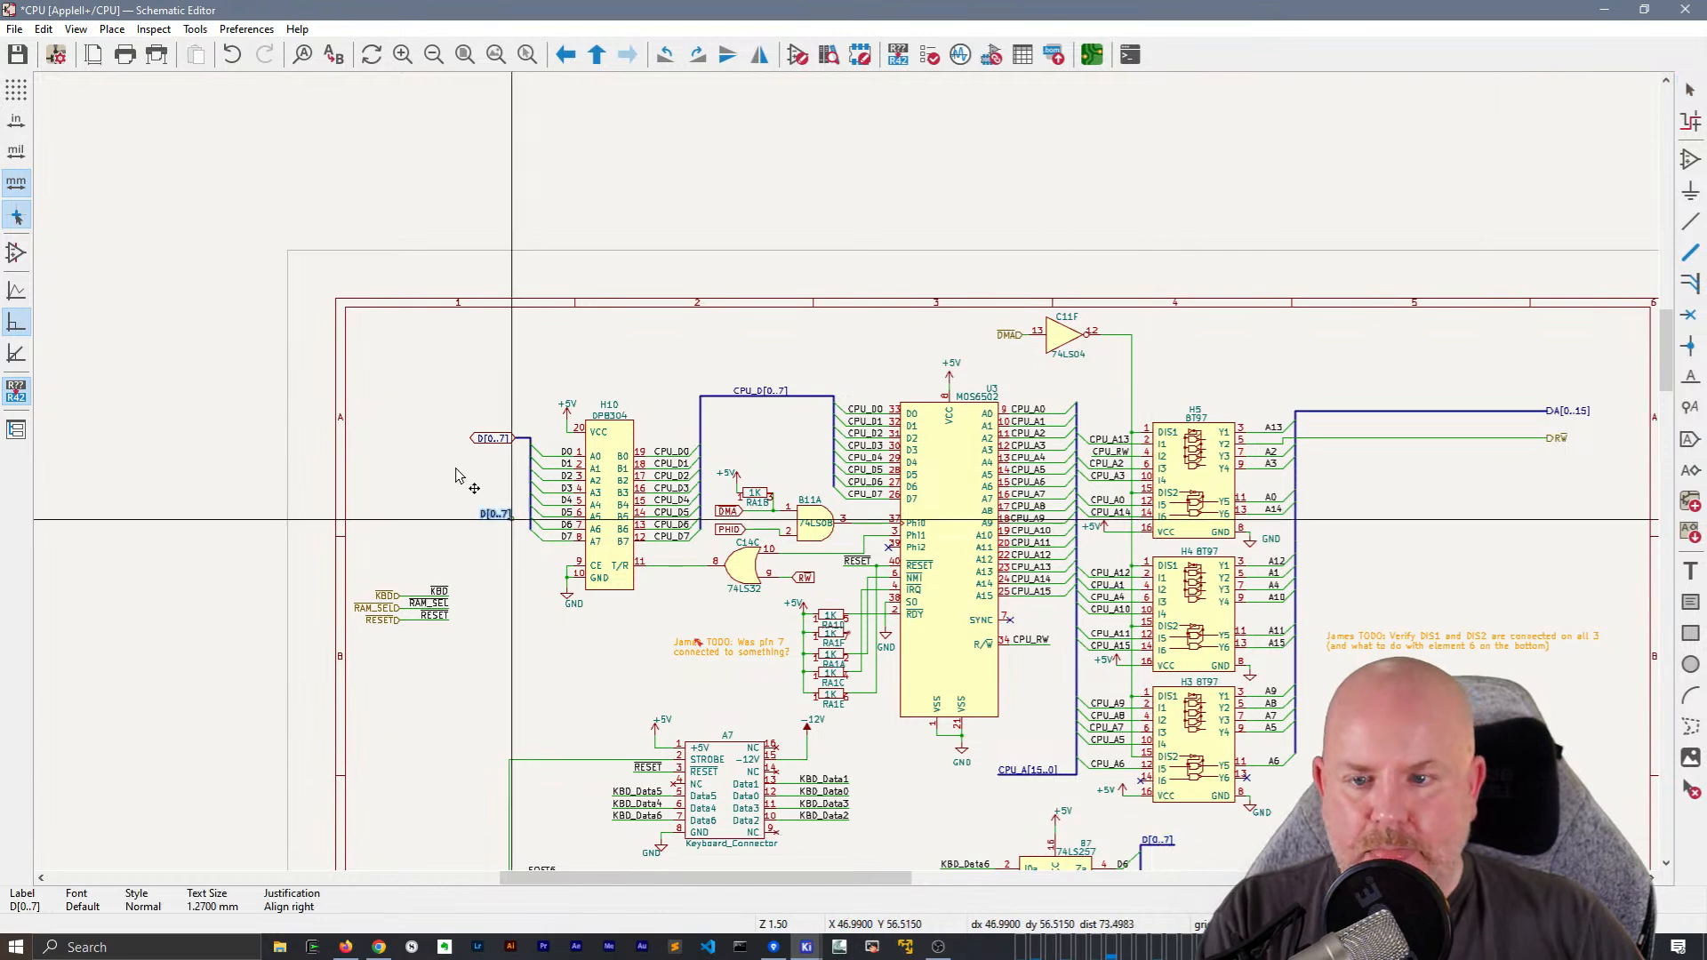
scroll(499, 438, up, 5)
key(r)
key(r)
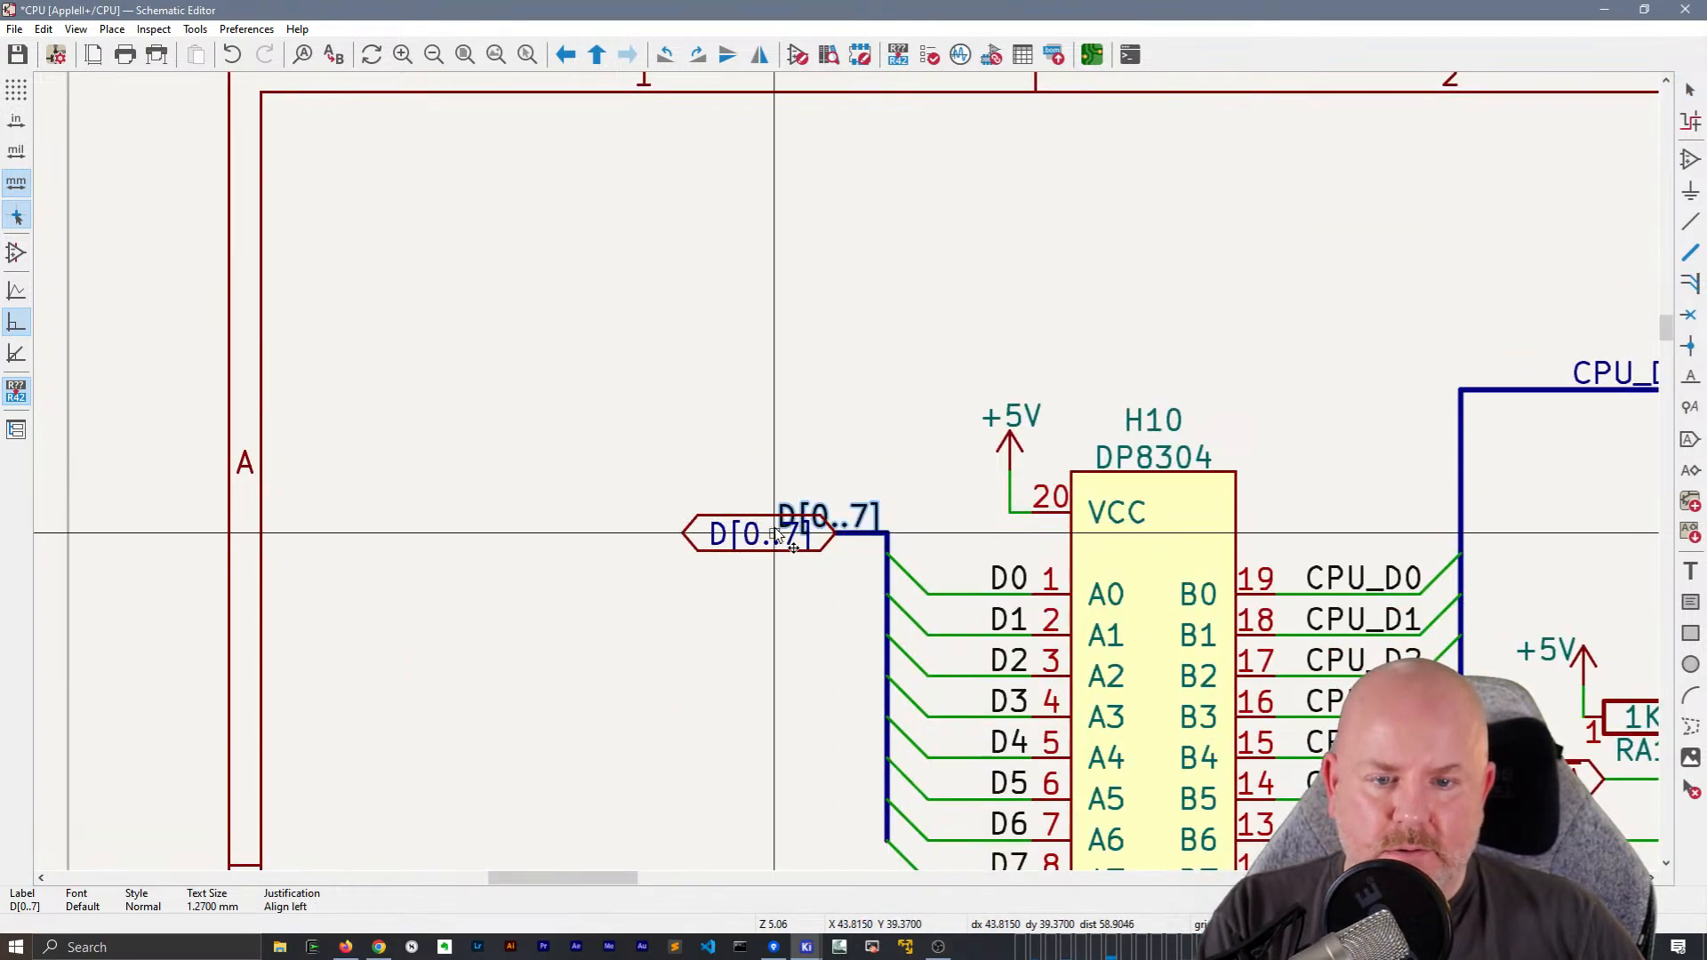
click(771, 531)
click(734, 546)
key(Delete)
Bridge the gap in H10's input bus from the start of the local D[0..7] label and save the schematic
key(b)
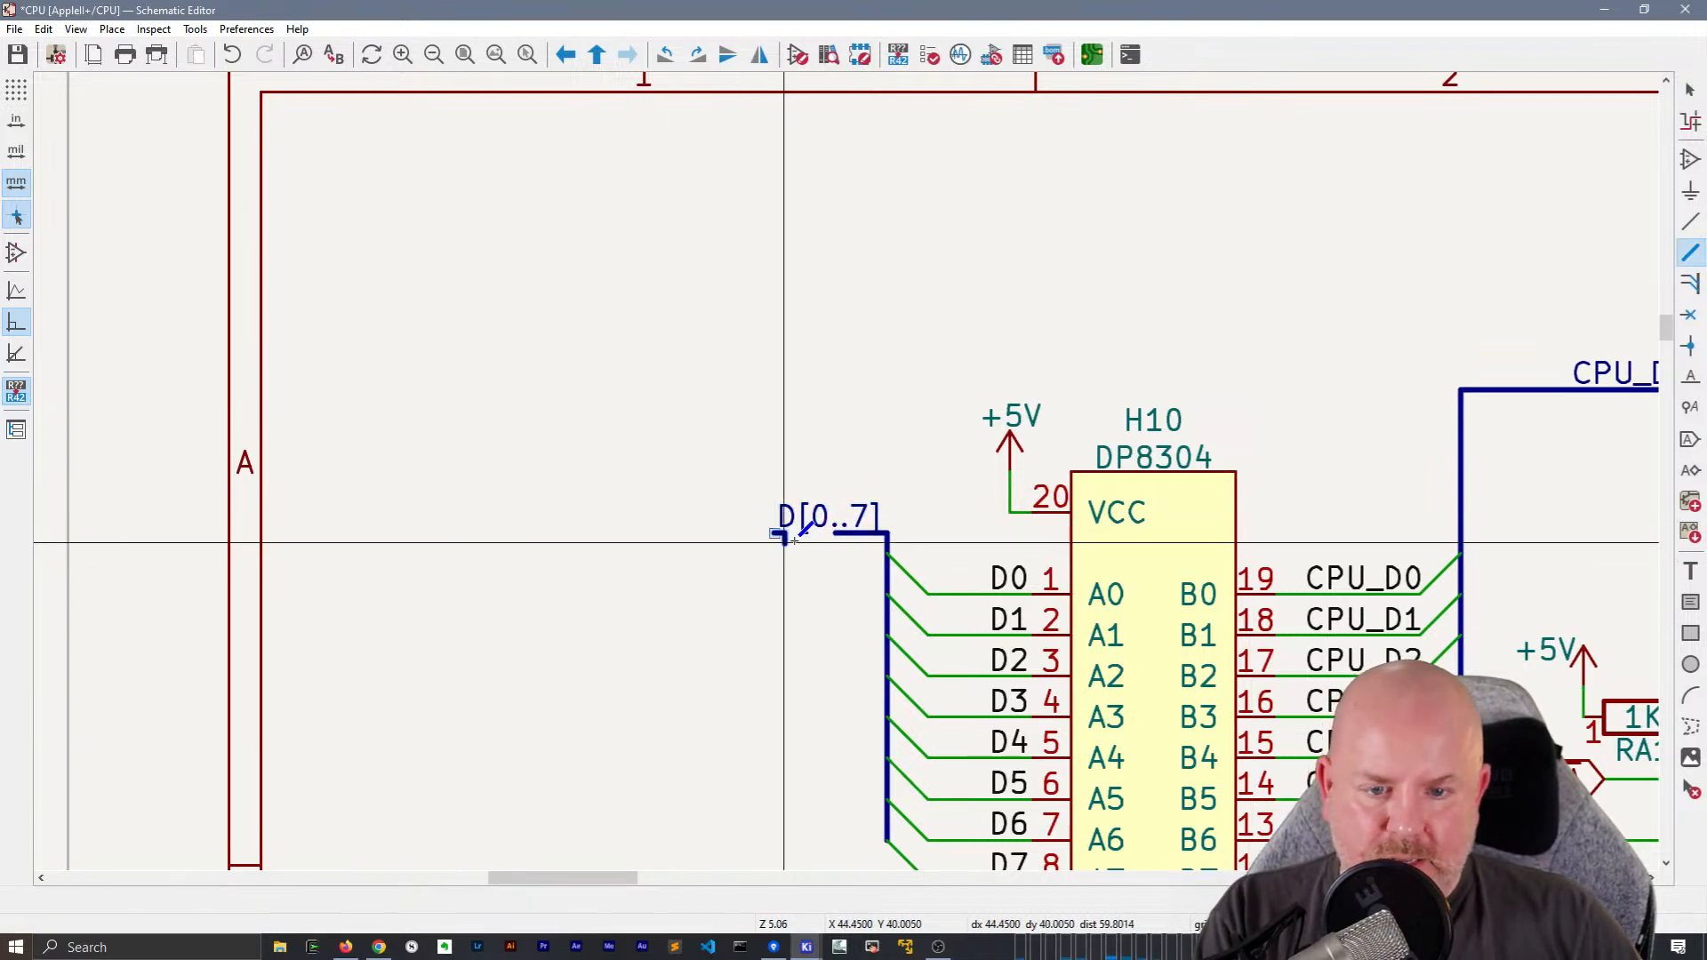
scroll(762, 535, down, 5)
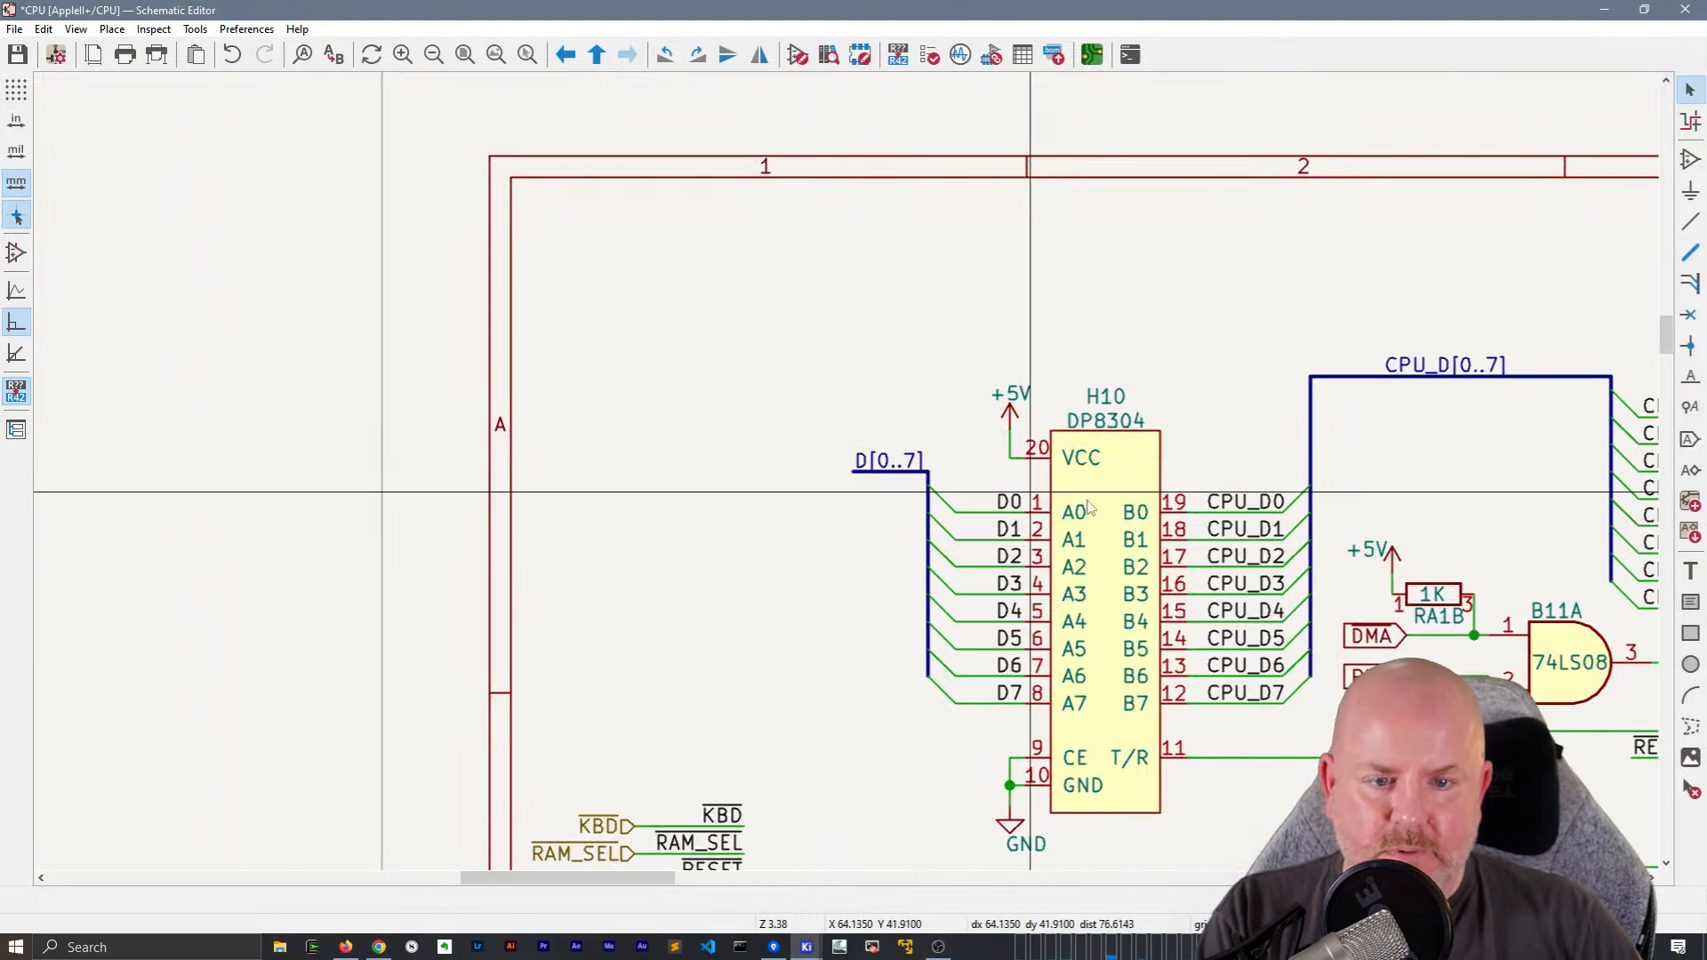
middle_drag(1092, 571, 782, 396)
key(ctrl+s)
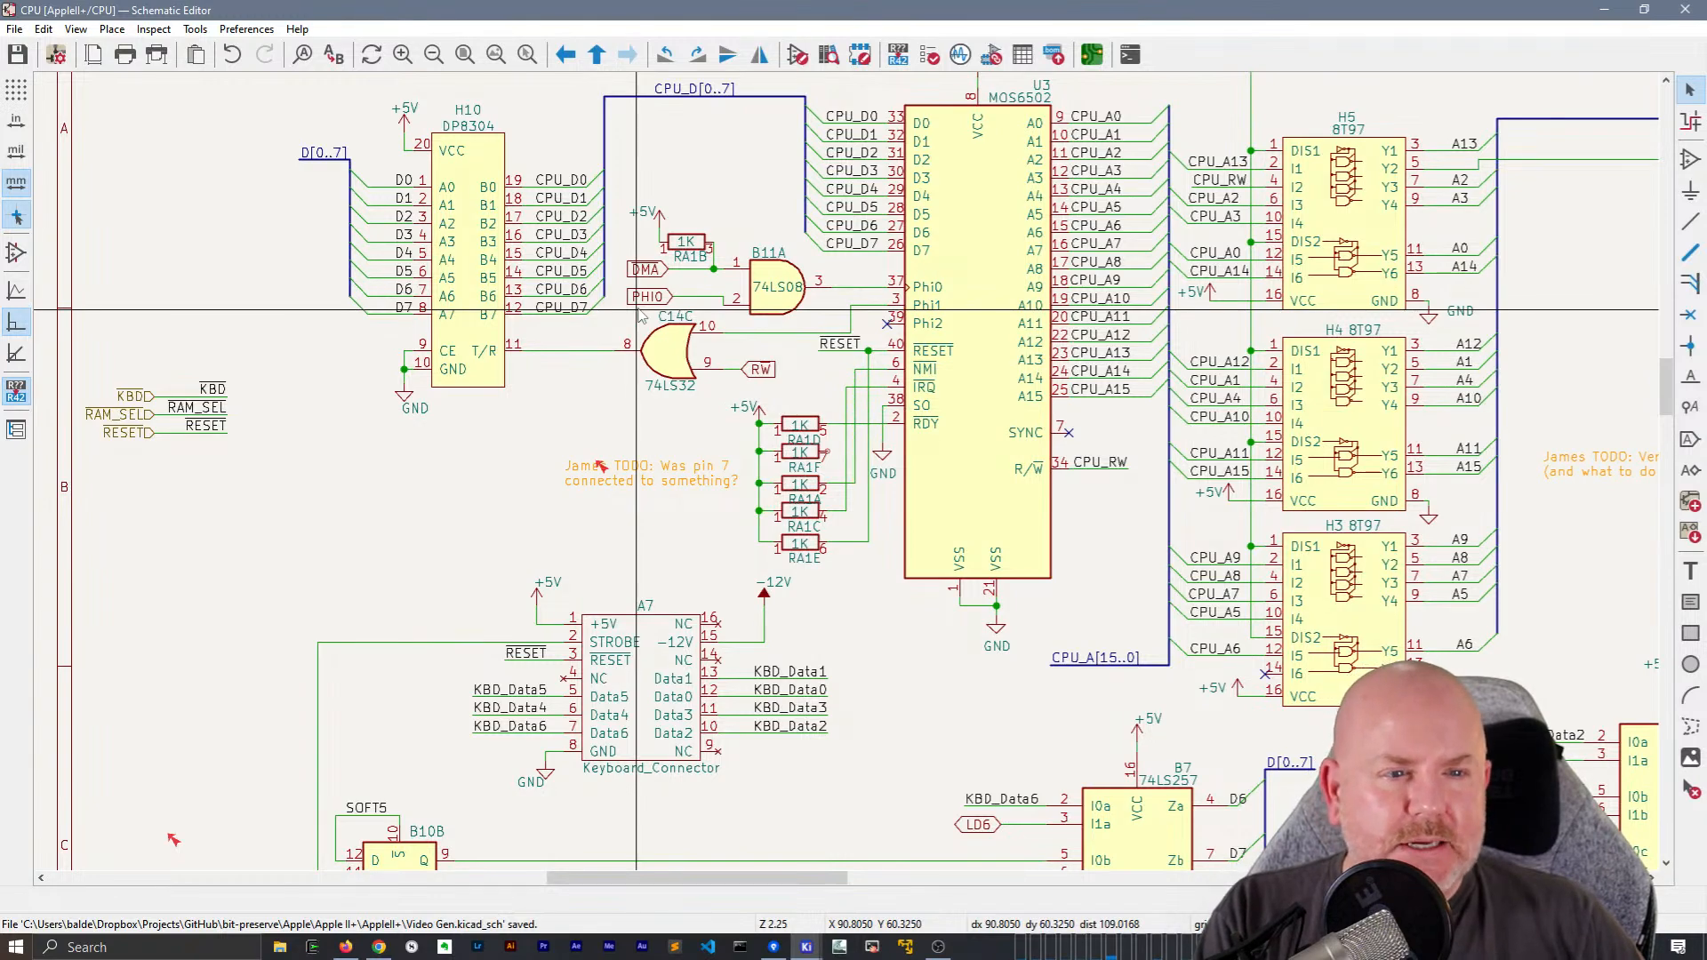
Move the DMA hierarchical label from inverter C11F to the sheet's left border, above the KBD hierarchical label
middle_drag(1083, 379, 1202, 577)
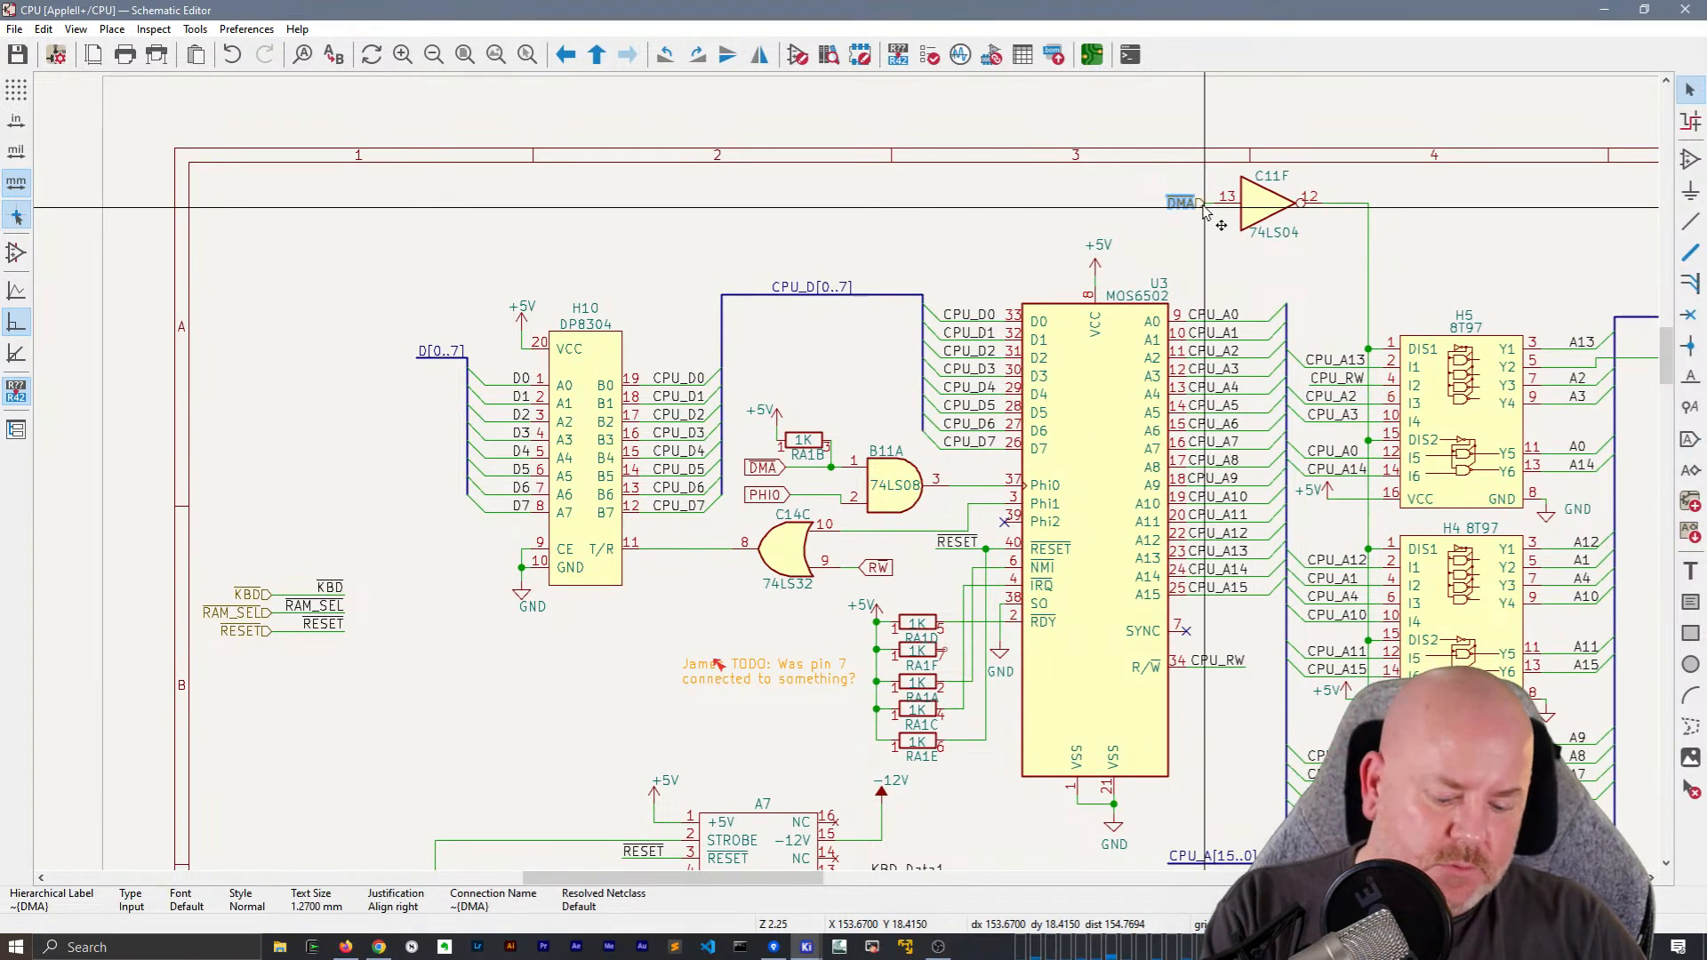
key(m)
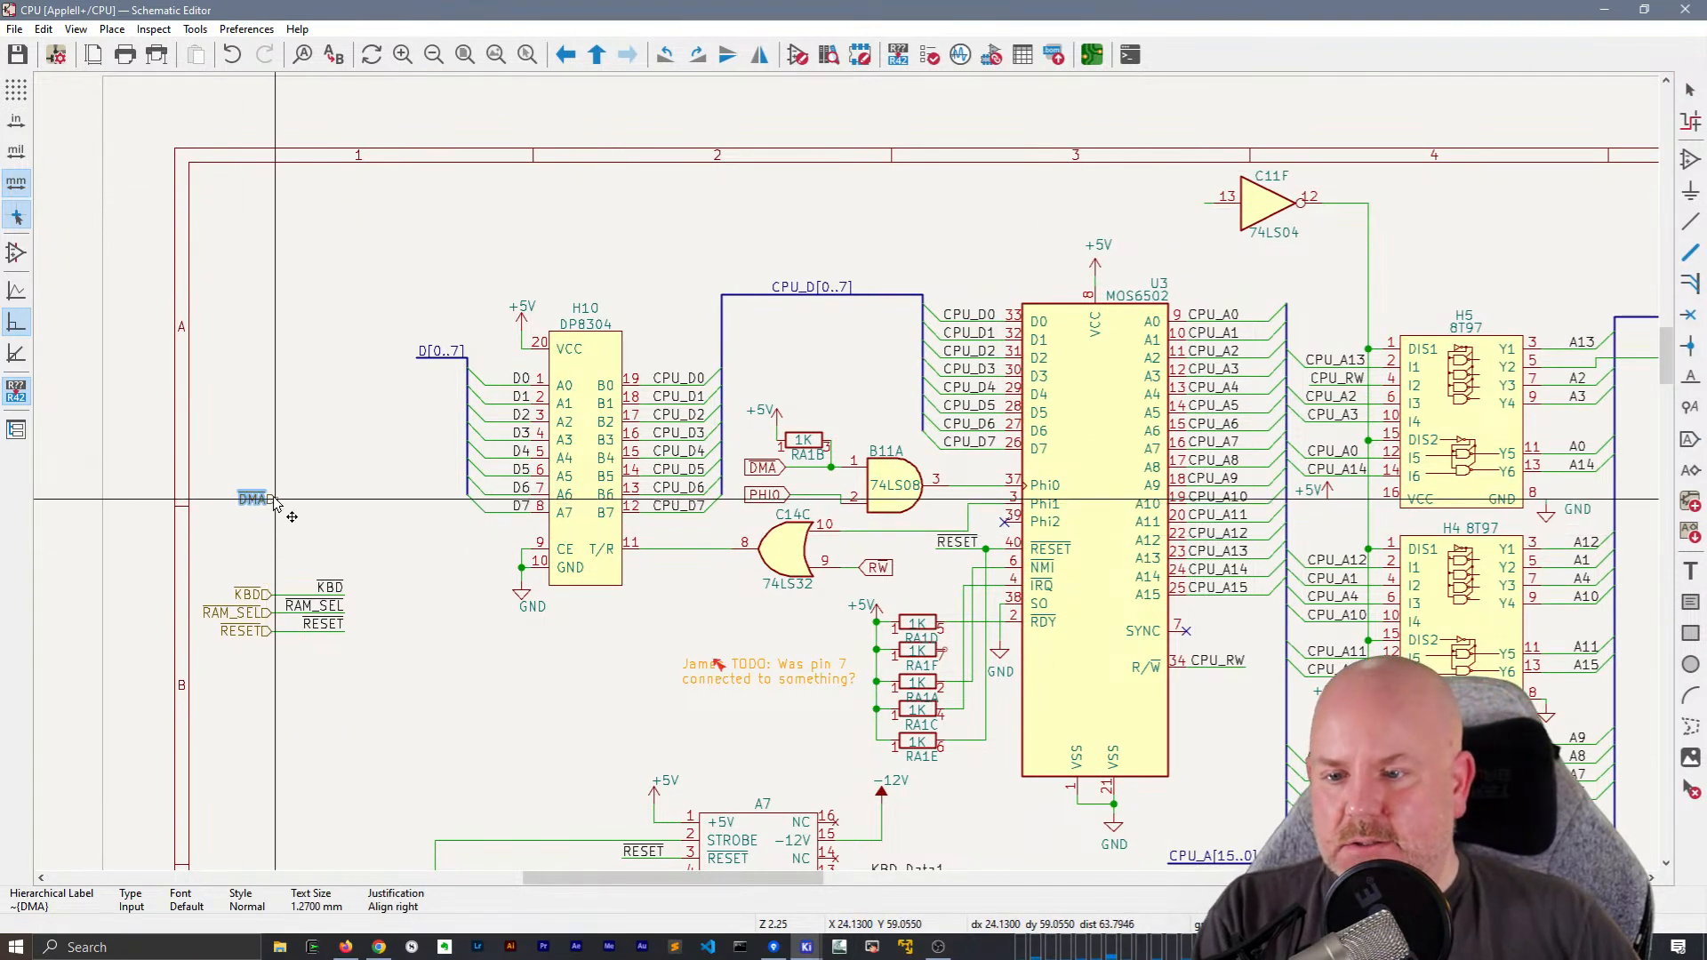
click(281, 504)
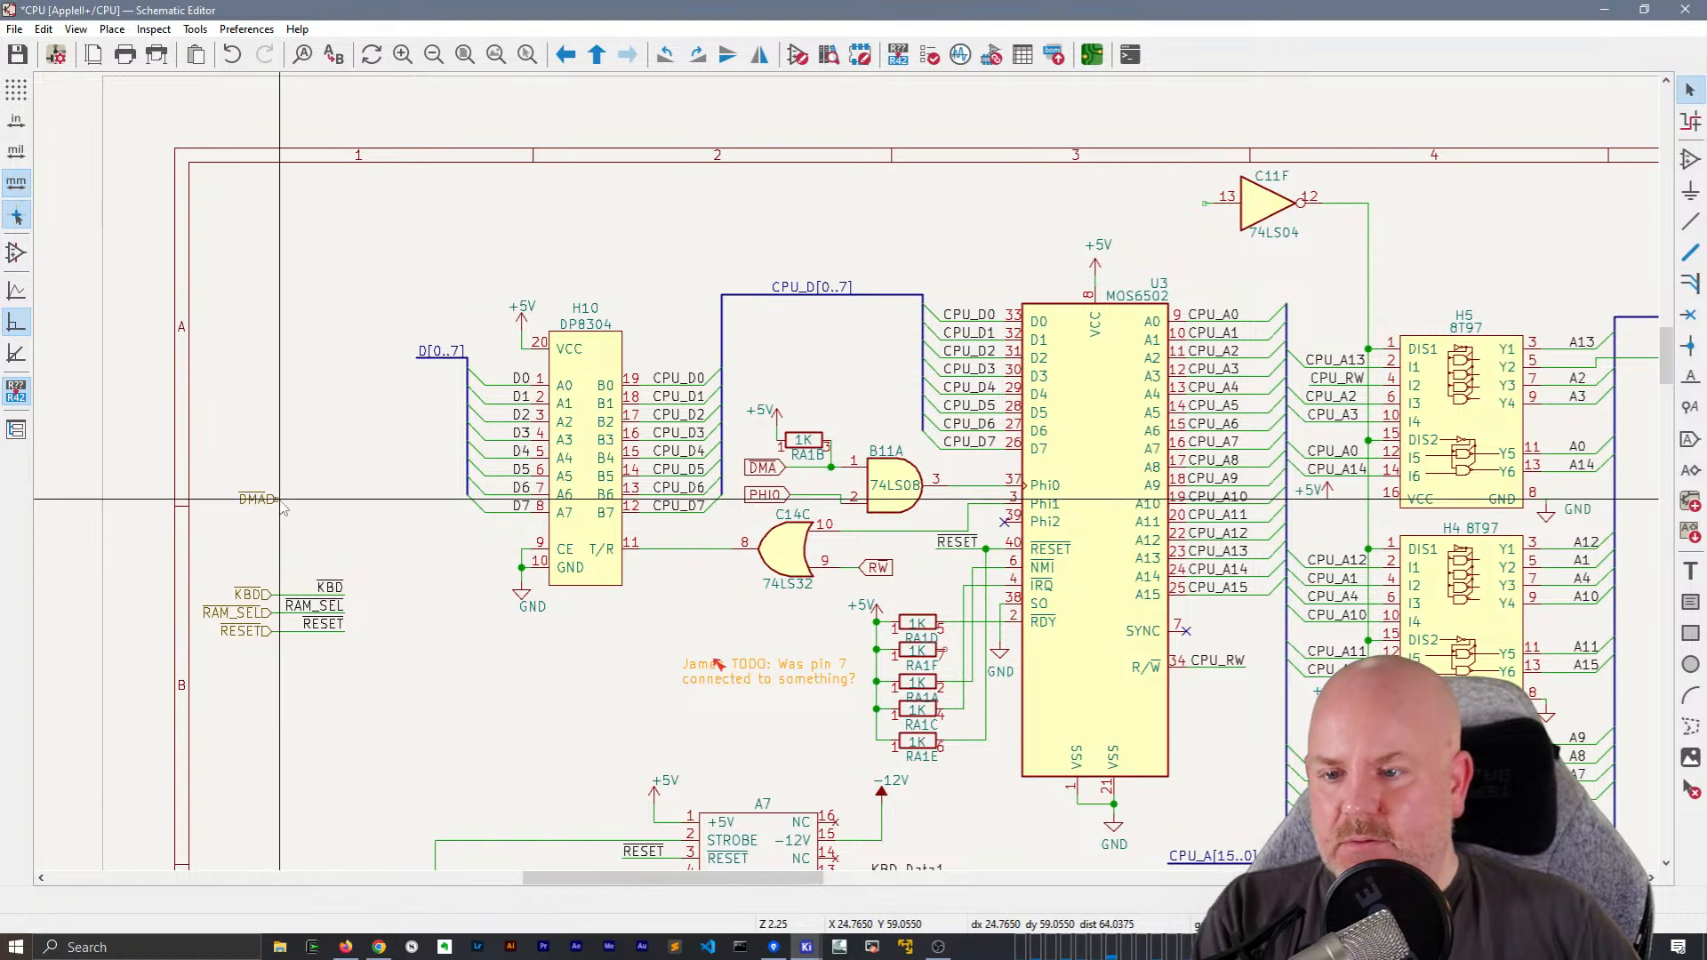
Draw a horizontal wire rightward from the DMA hierarchical label, about as long as the KBD and RESET wires below
double_click(344, 503)
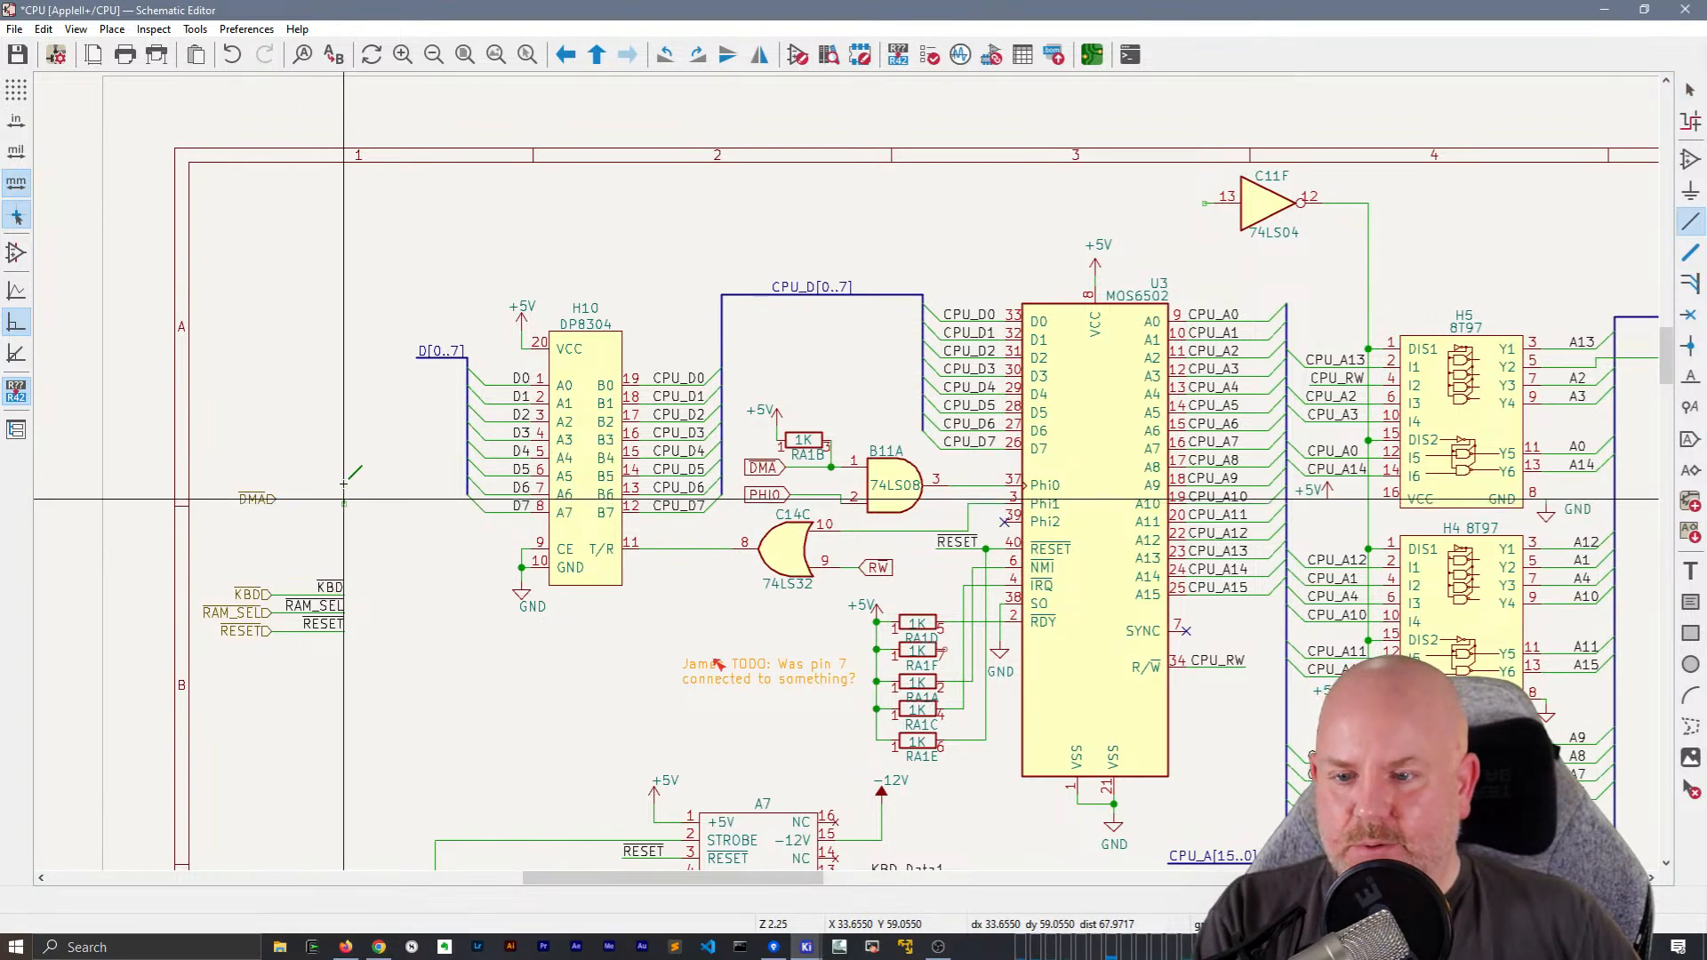
key(Escape)
scroll(849, 473, up, 5)
drag(925, 421, 828, 300)
key(w)
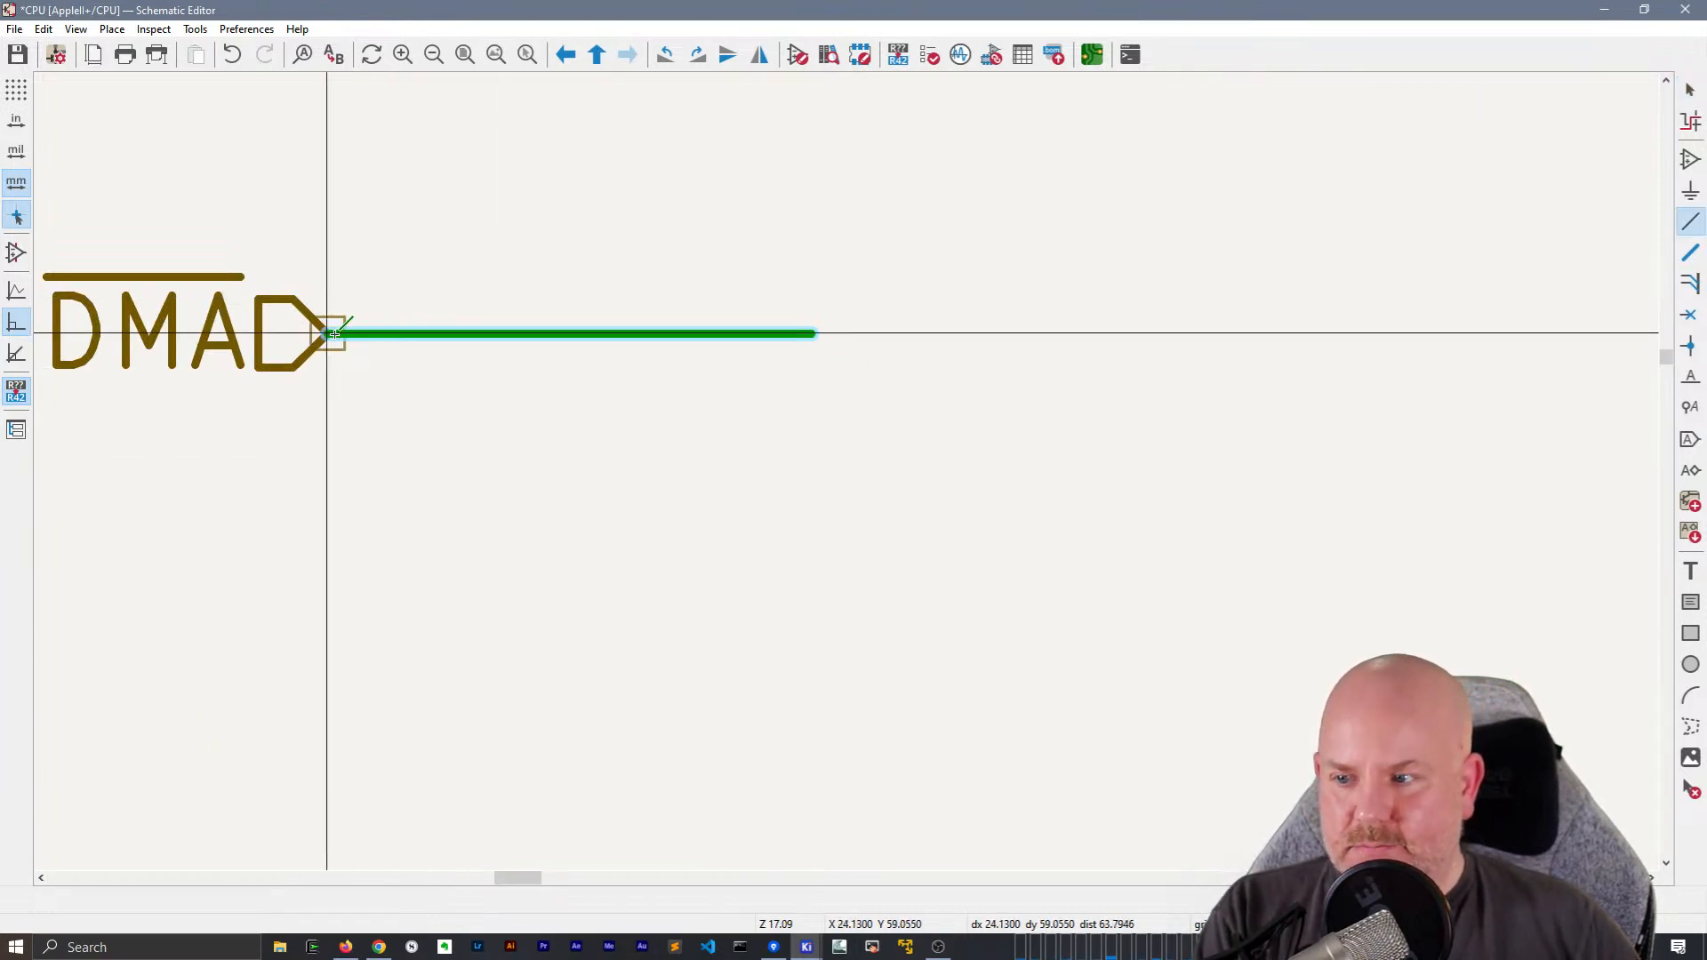
scroll(569, 333, down, 5)
key(Escape)
key(Escape)
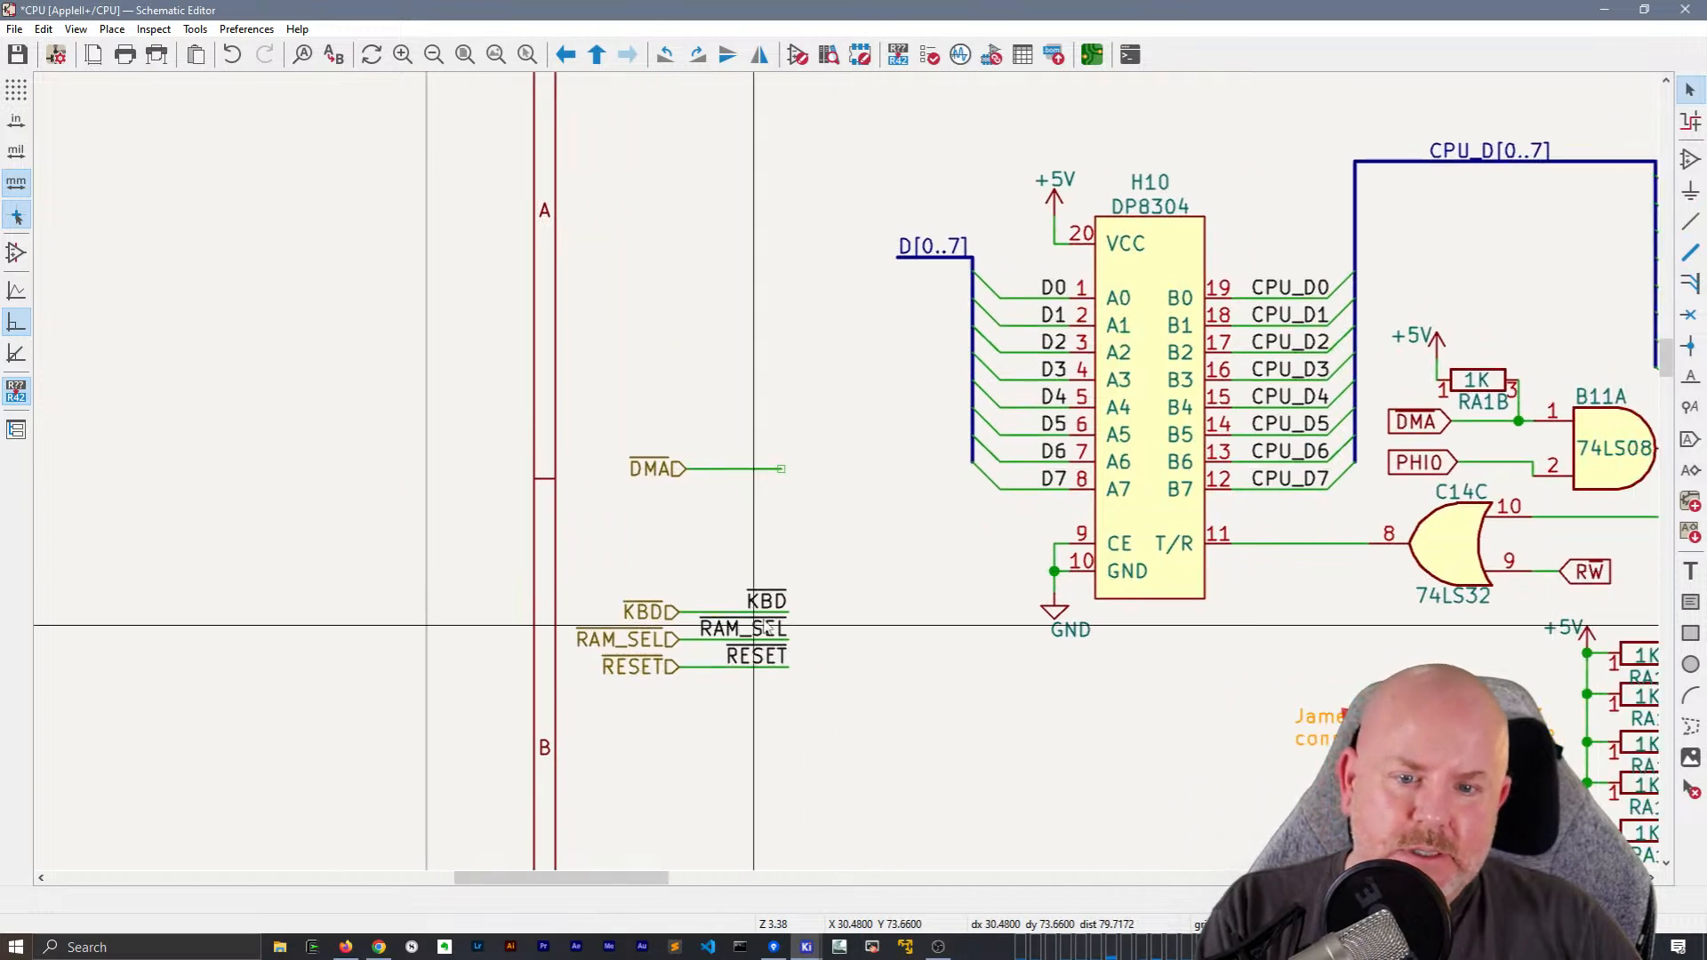
Duplicate the local KBD label onto the end of the DMA wire and rename the copy to ~{DMA}
click(782, 598)
key(ctrl+d)
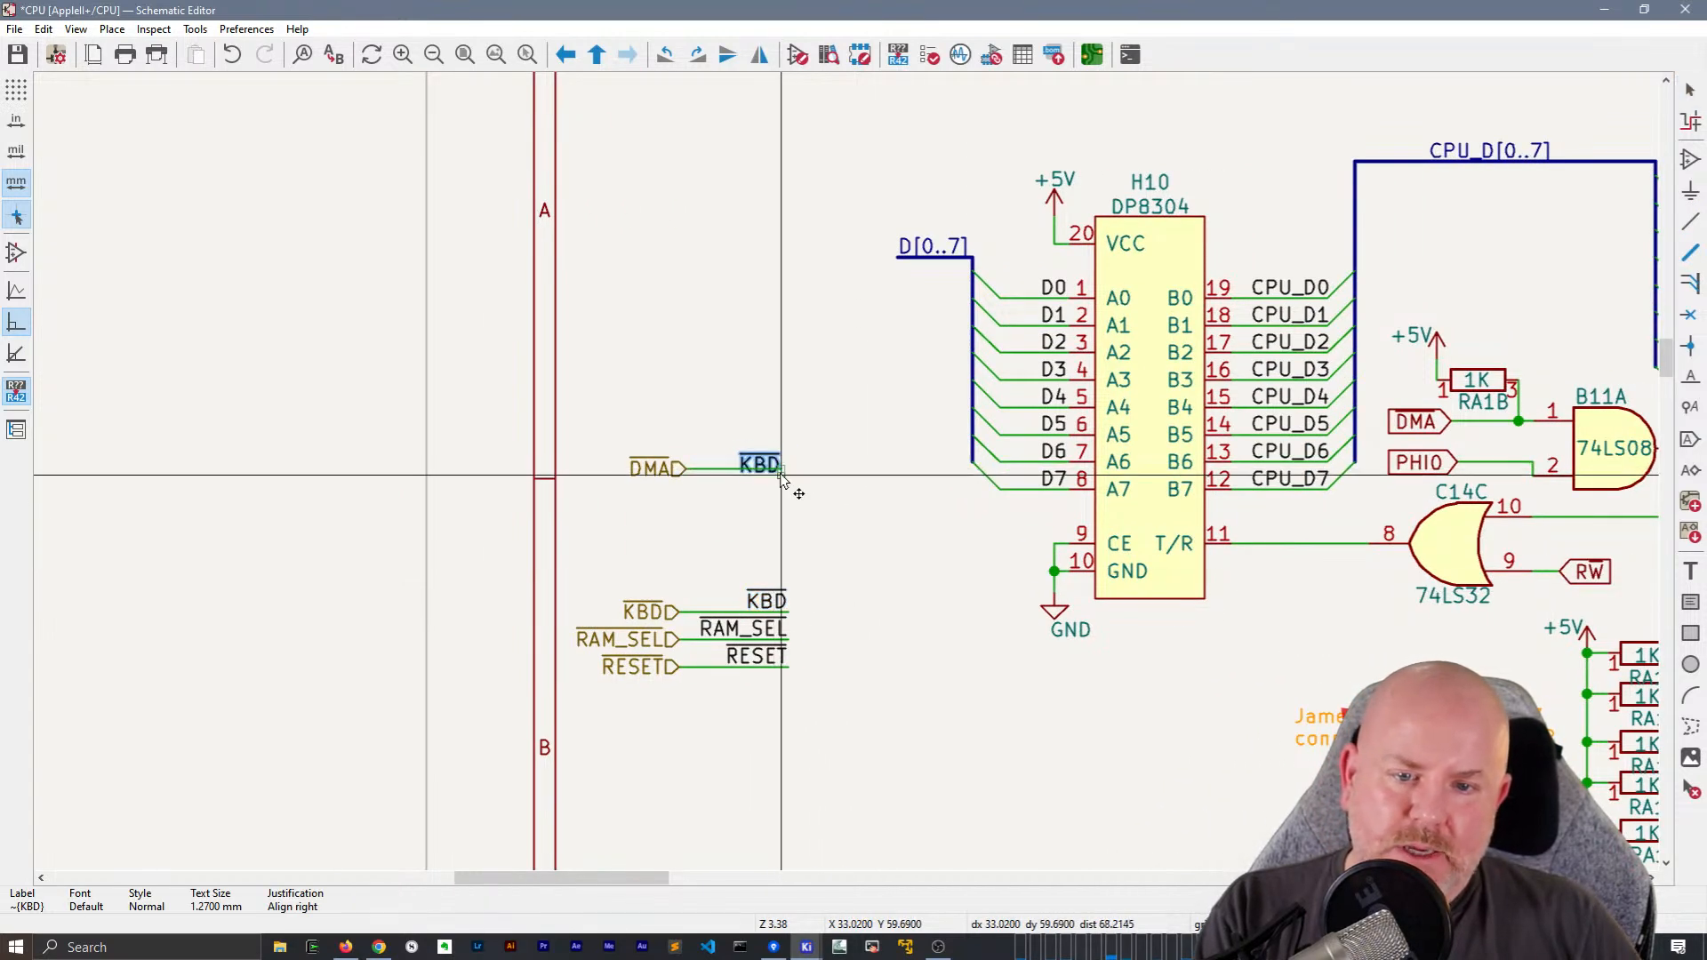
click(785, 479)
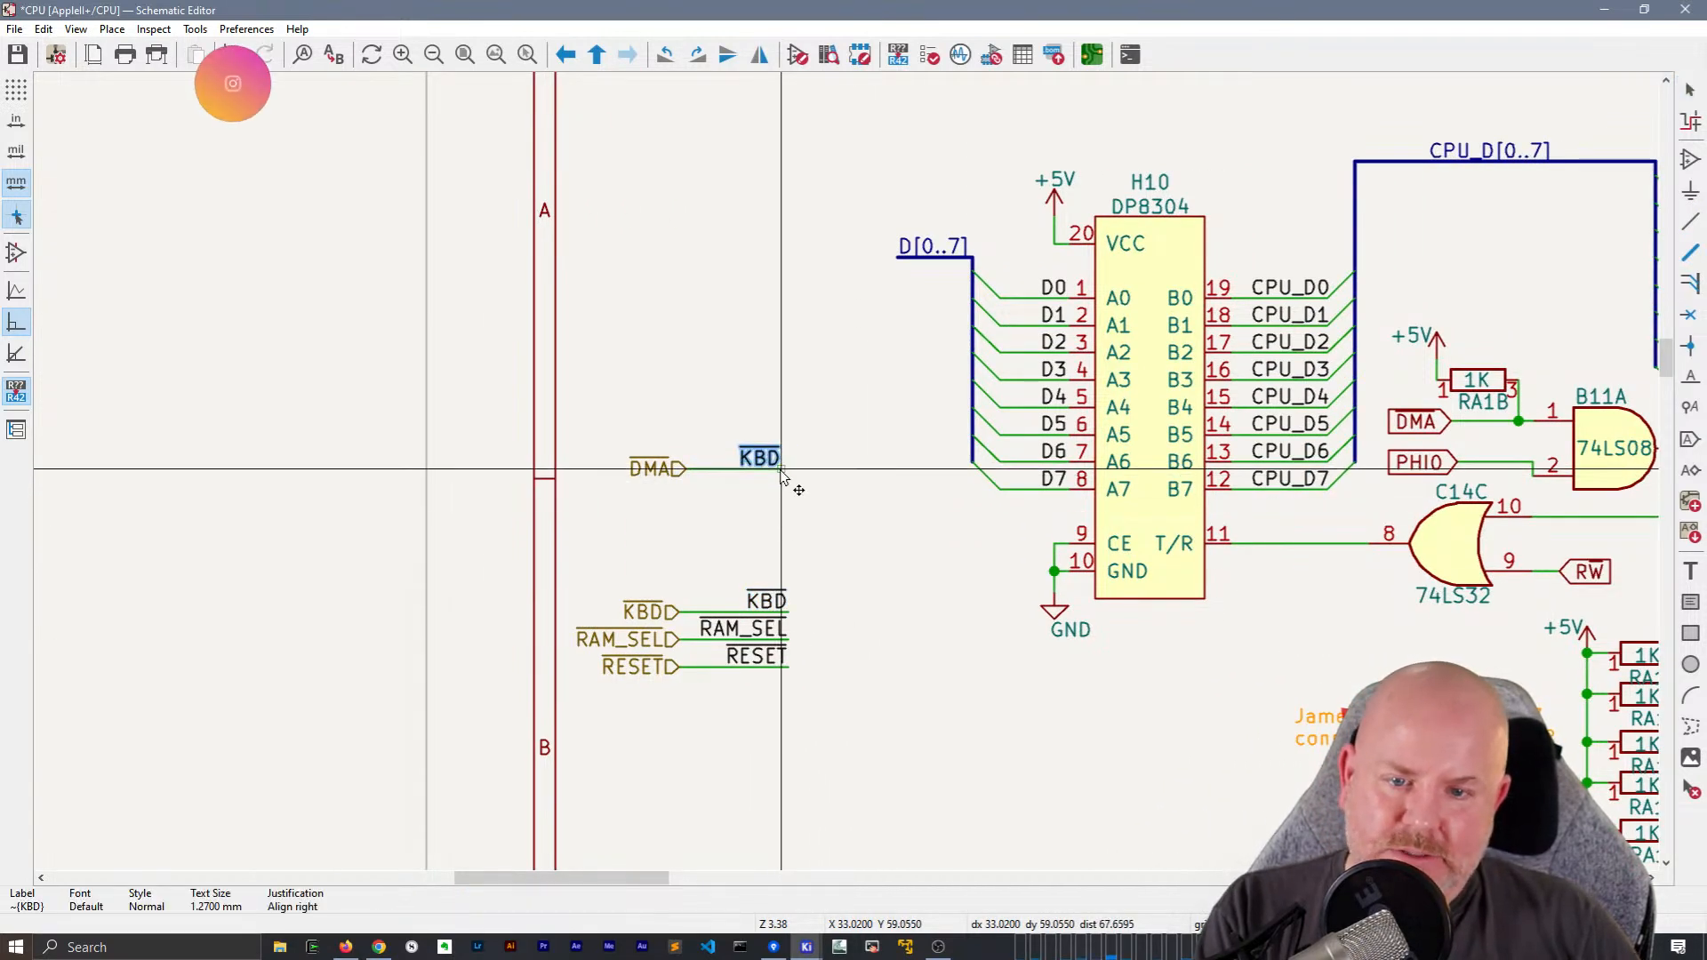
key(e)
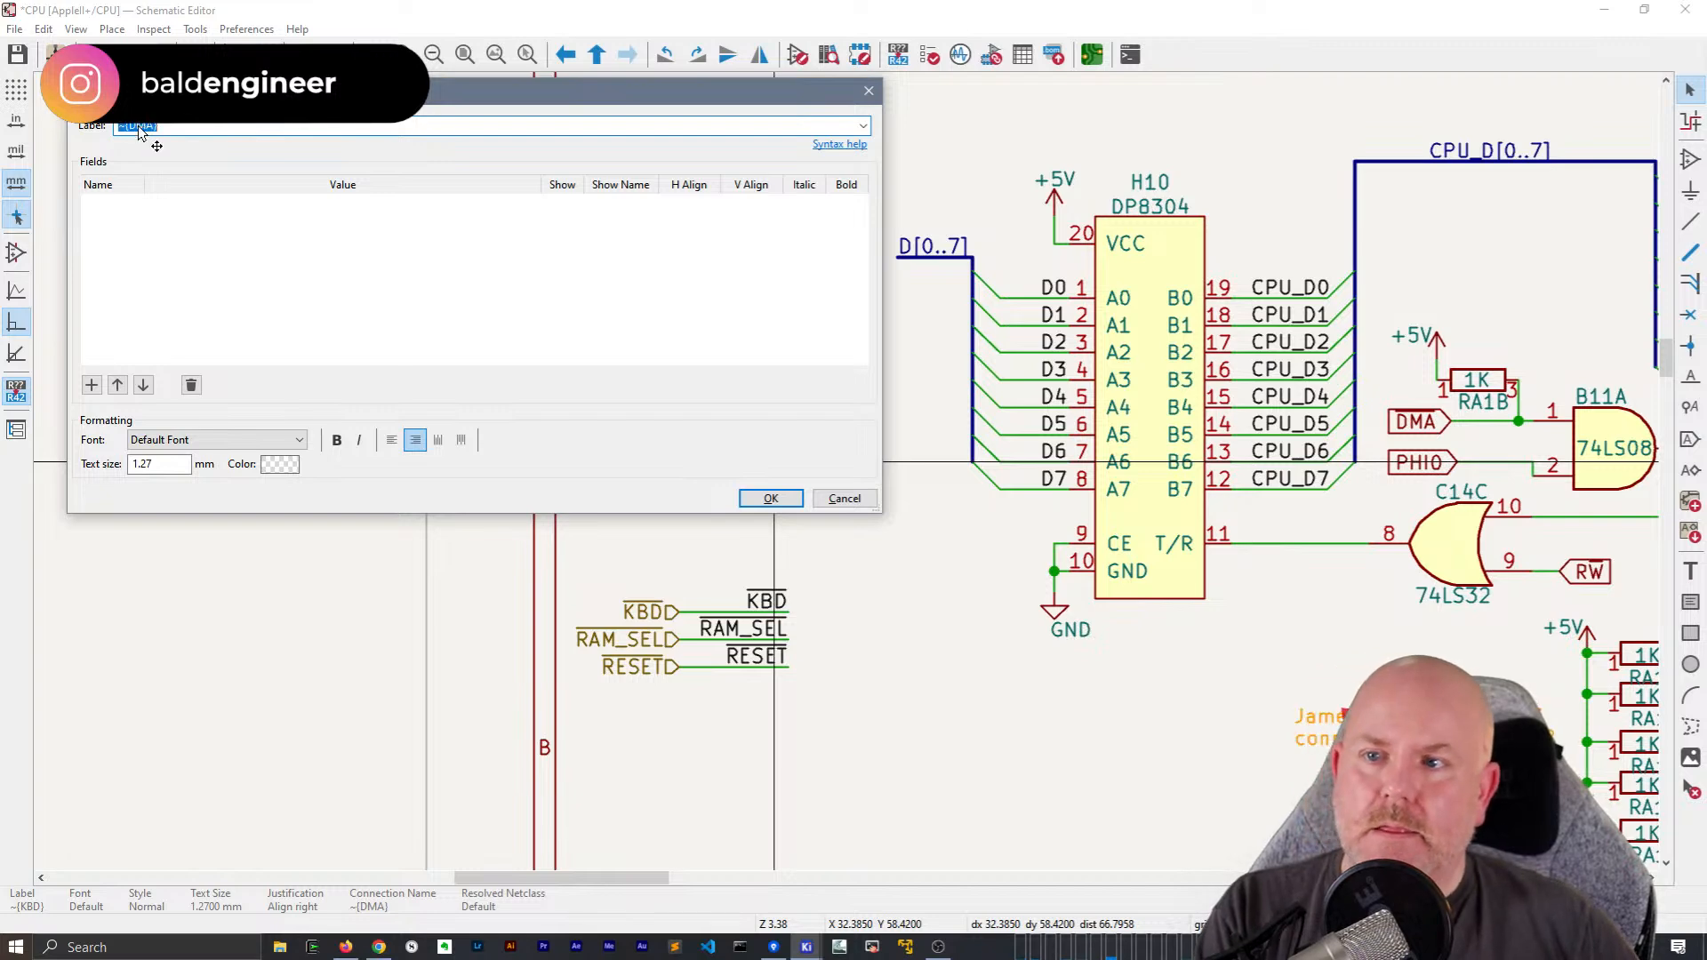
key(Return)
scroll(662, 471, down, 3)
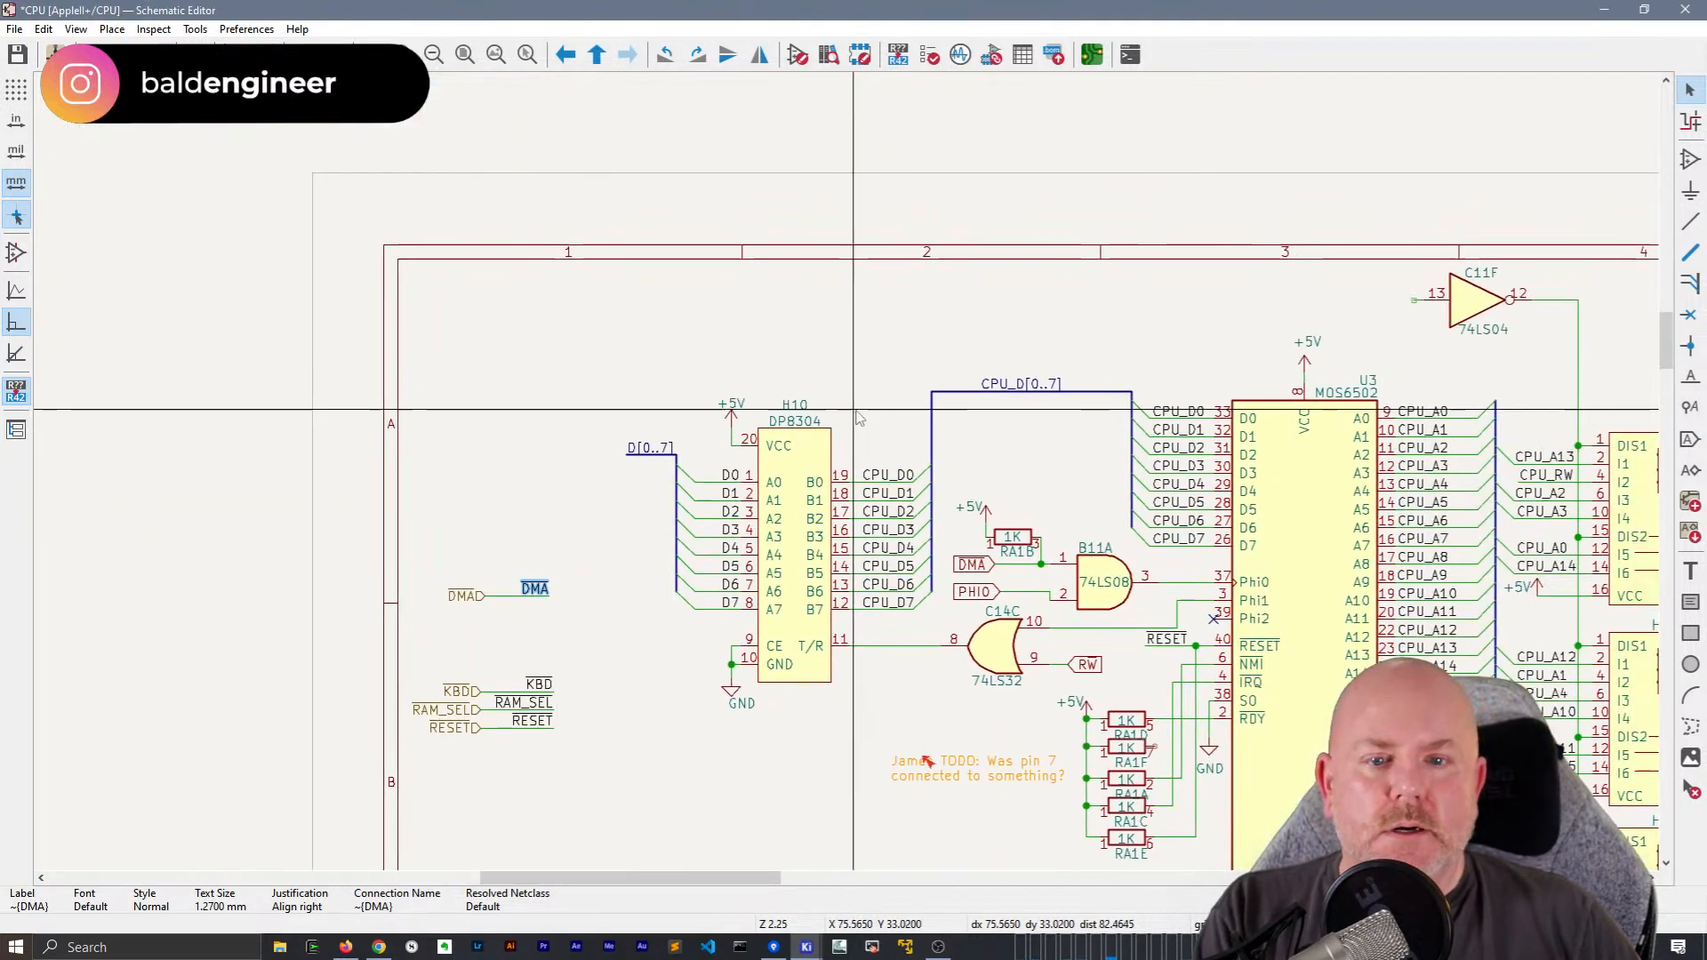
Replace the outlined DMA label at B11A with a left-aligned copy of the local DMA label and wire it to the gate's input
middle_drag(941, 458, 762, 373)
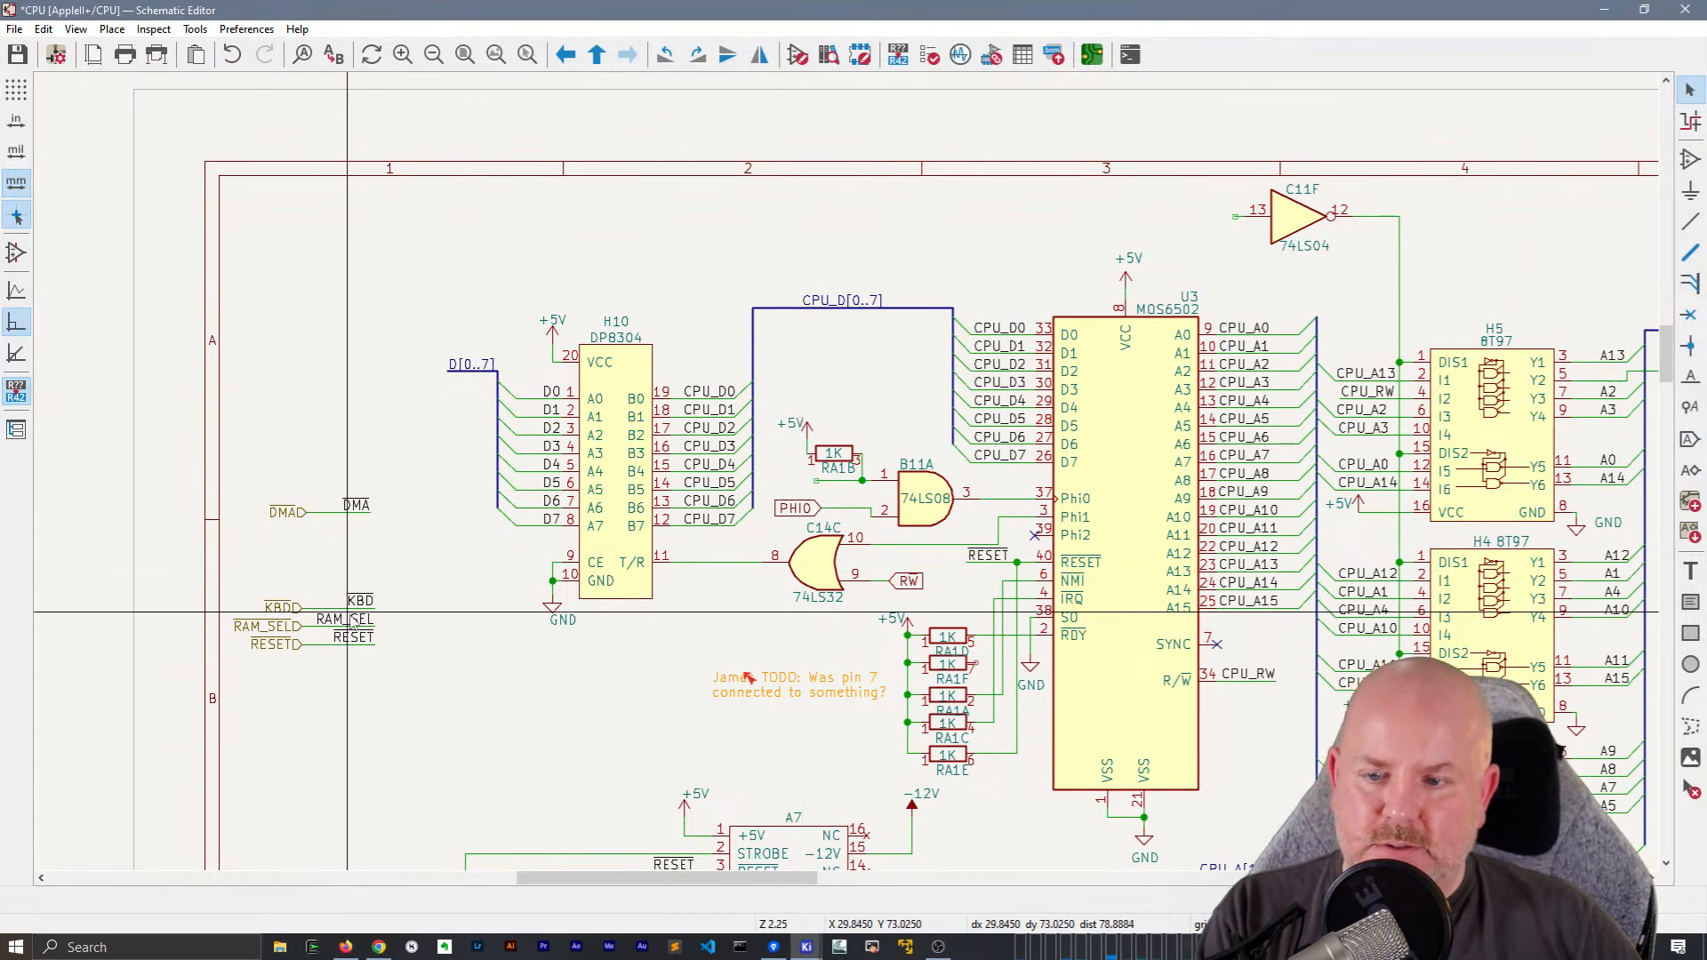
click(366, 506)
key(m)
scroll(800, 453, up, 5)
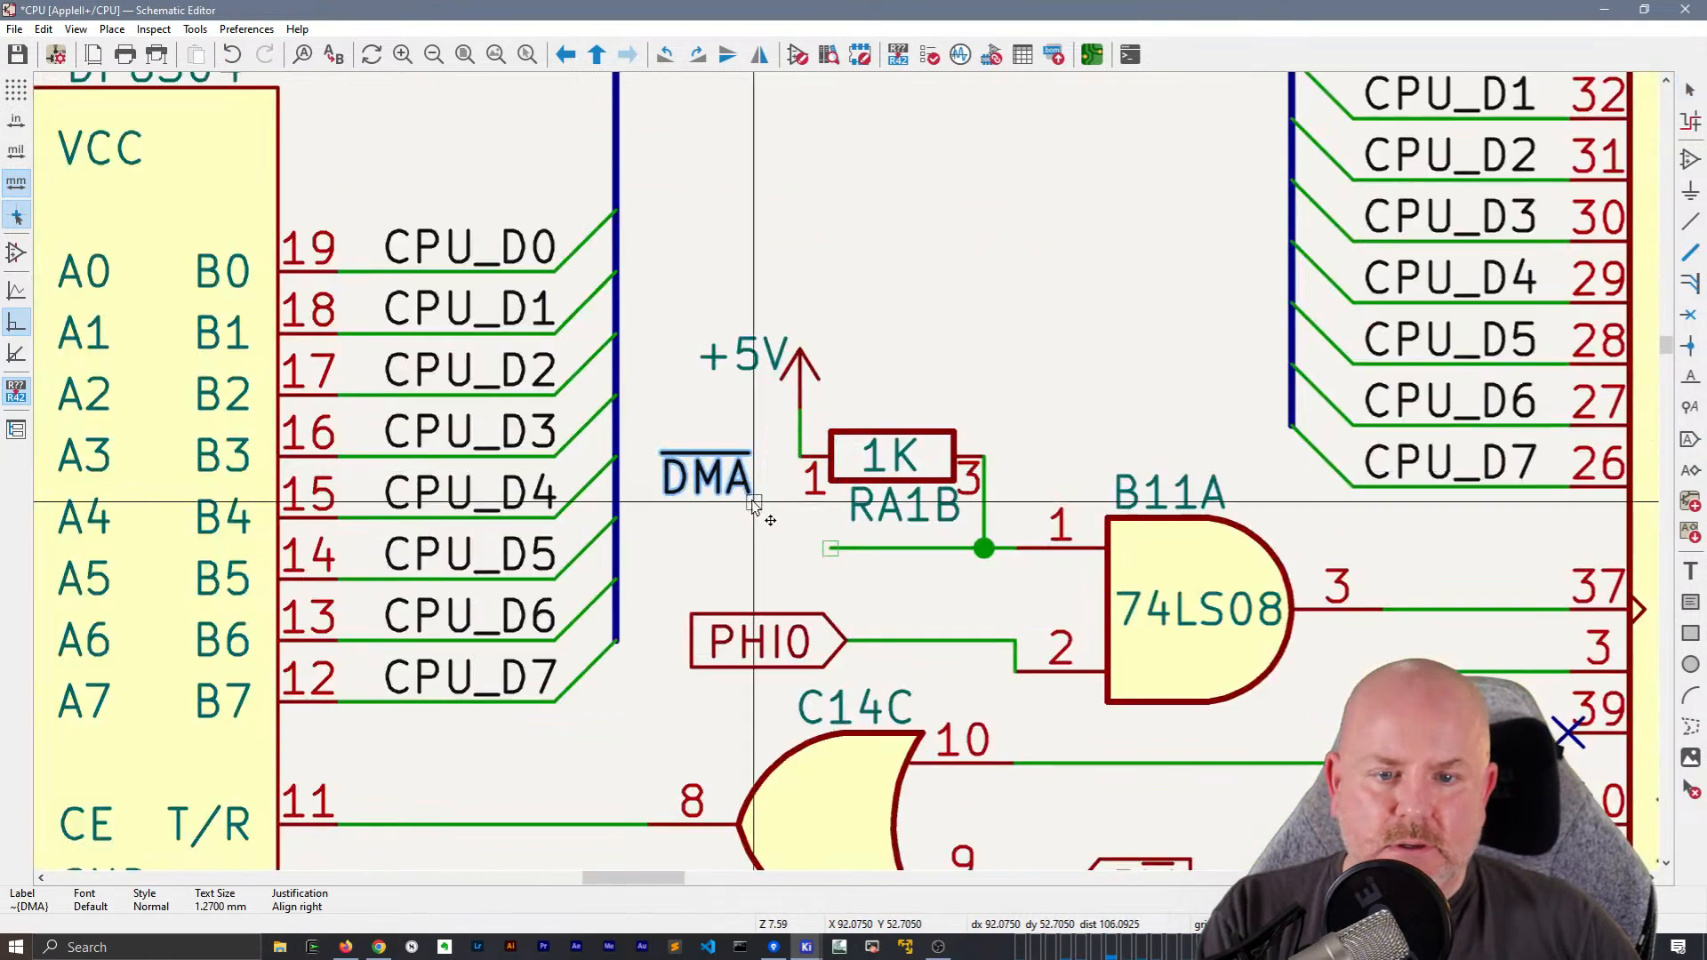
click(712, 551)
key(w)
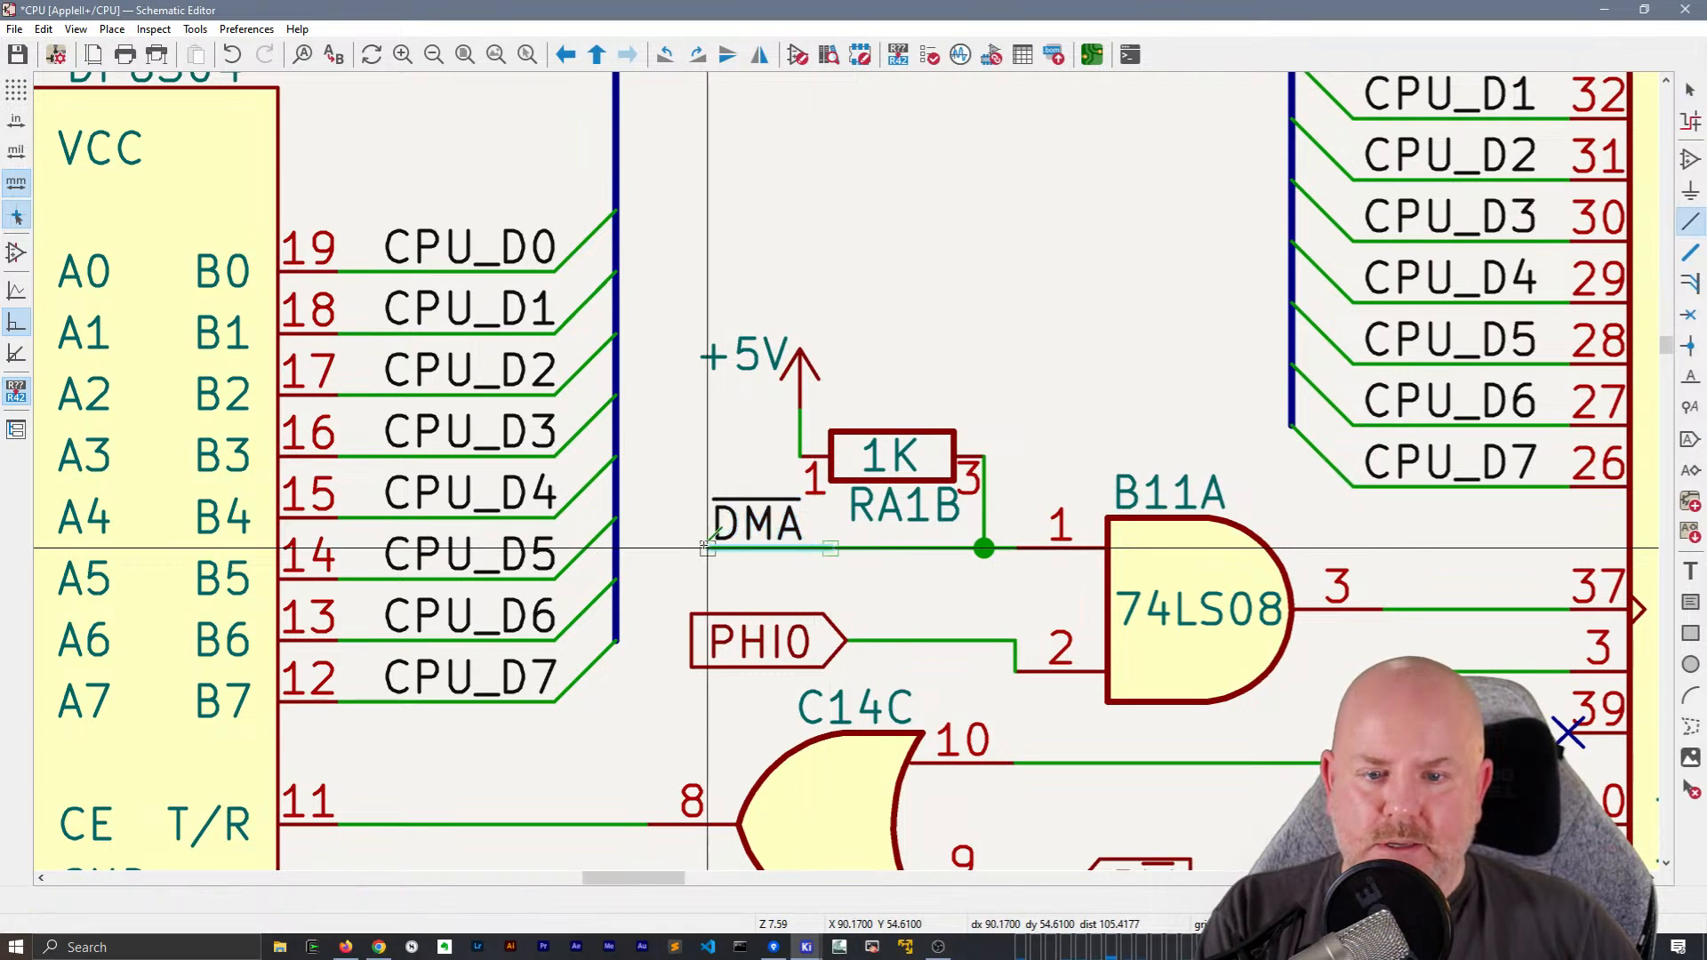
double_click(708, 549)
scroll(990, 469, down, 4)
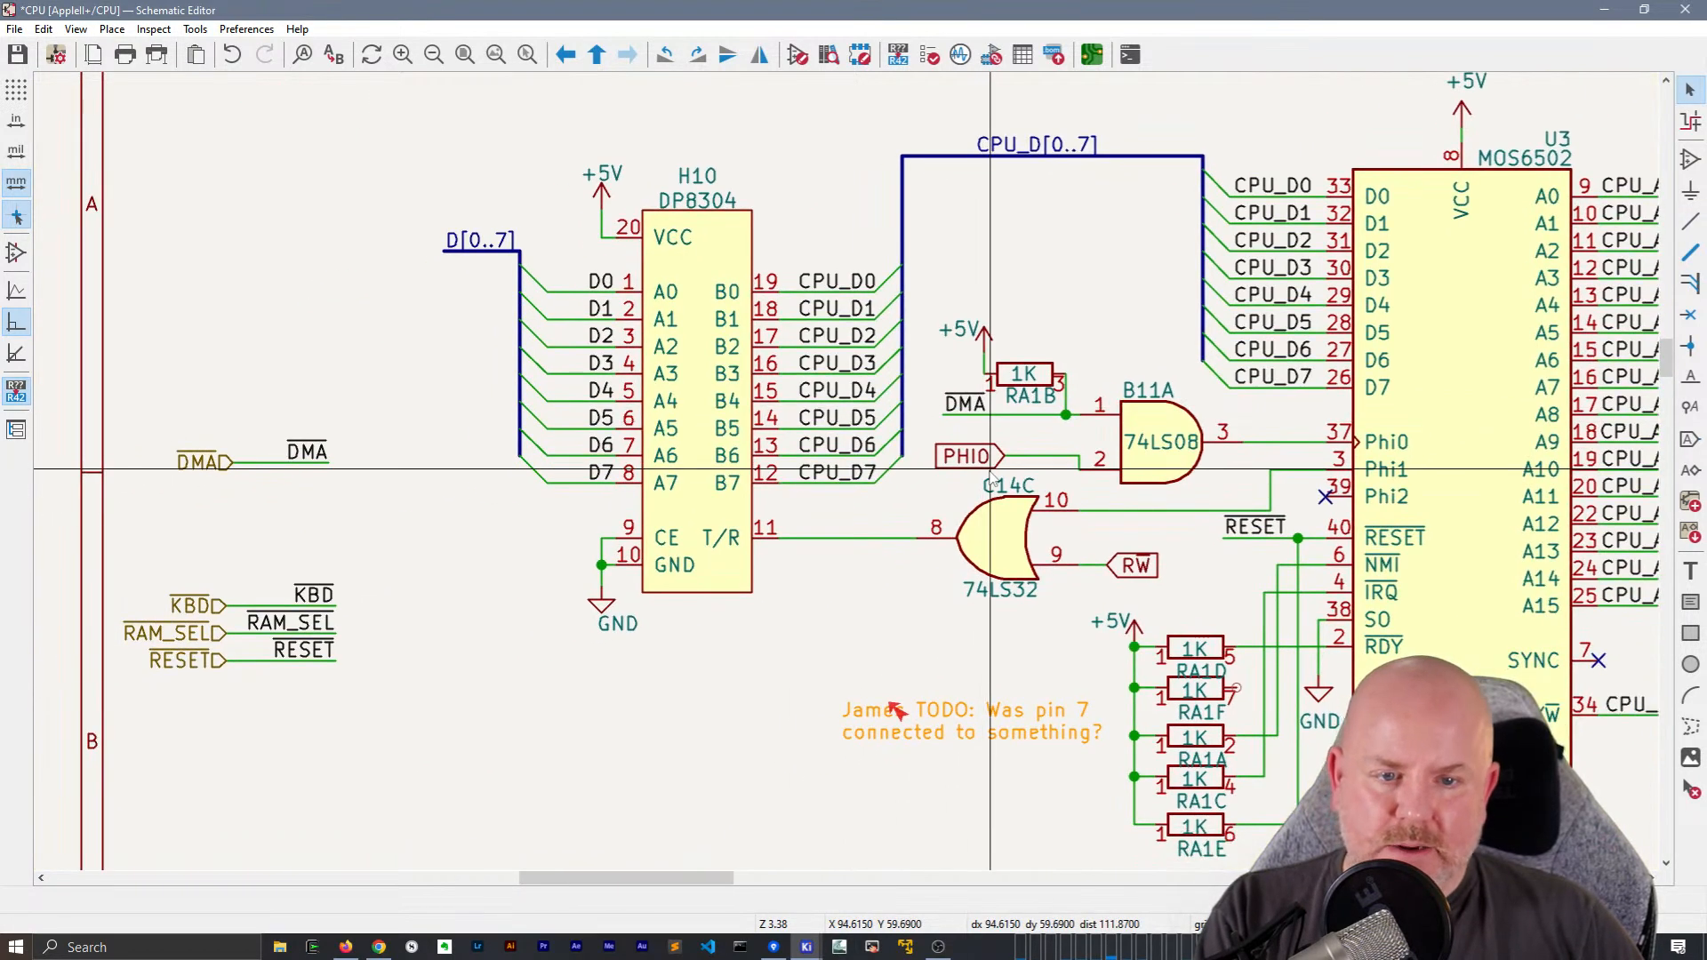
Move the PHI0 global label from B11A to the sheet's left border, between the DMA and KBD hierarchical labels
key(ctrl+l)
text(PHI0)
key(Return)
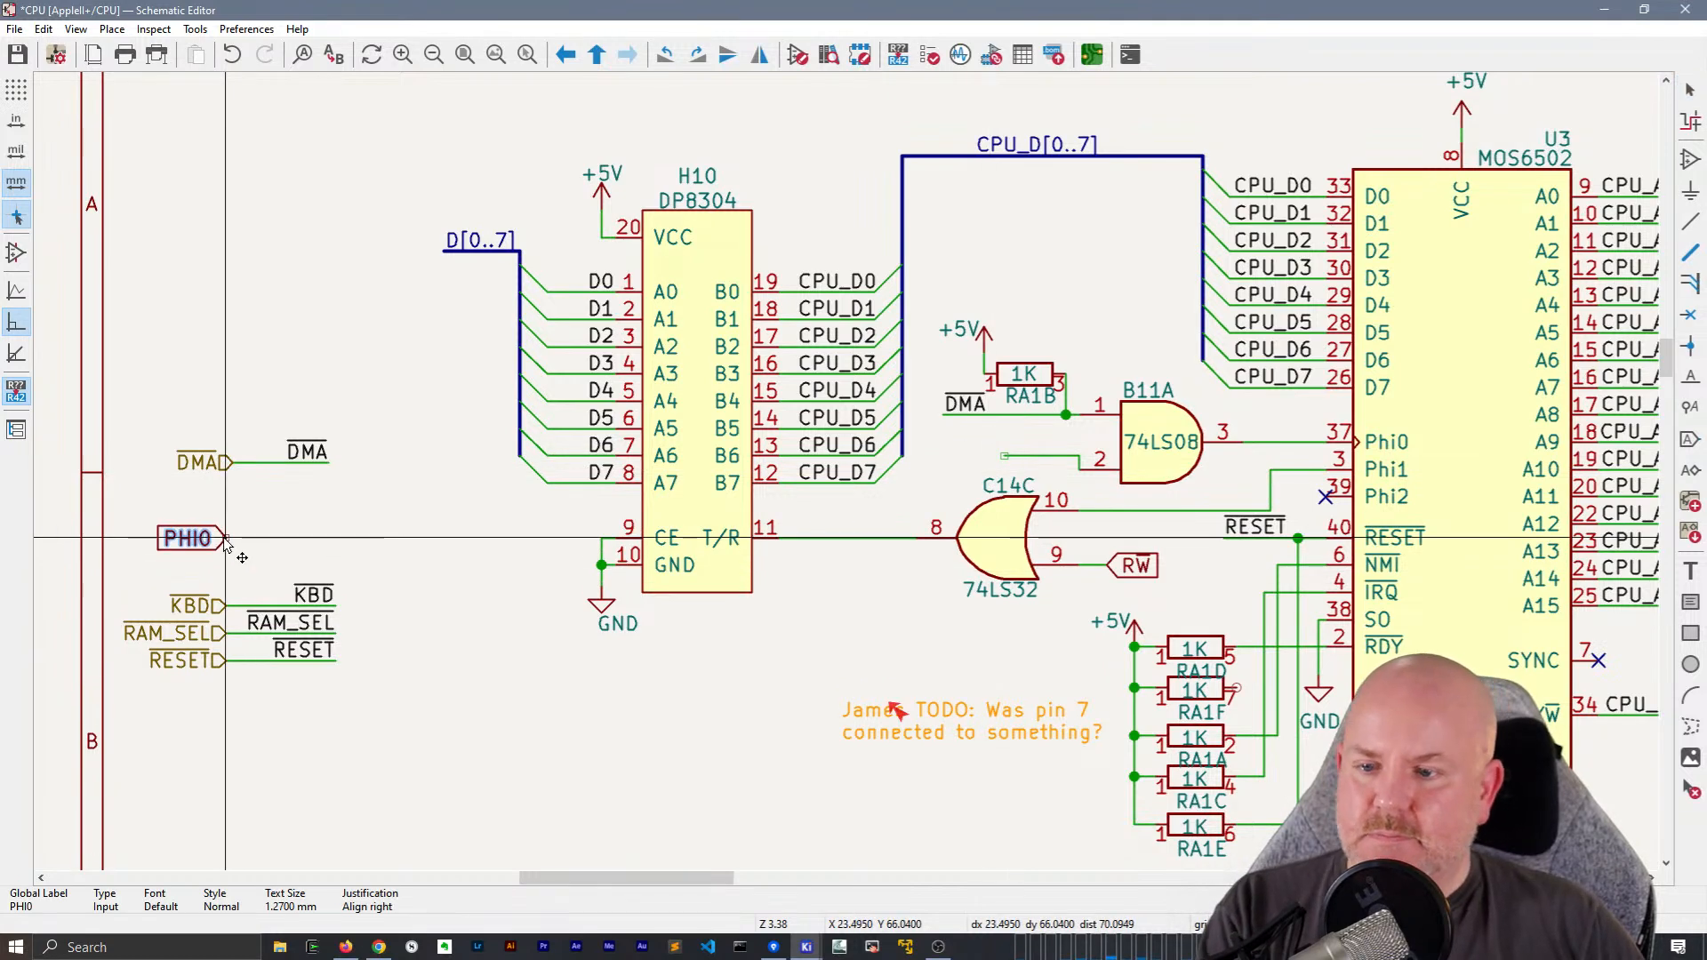
click(298, 546)
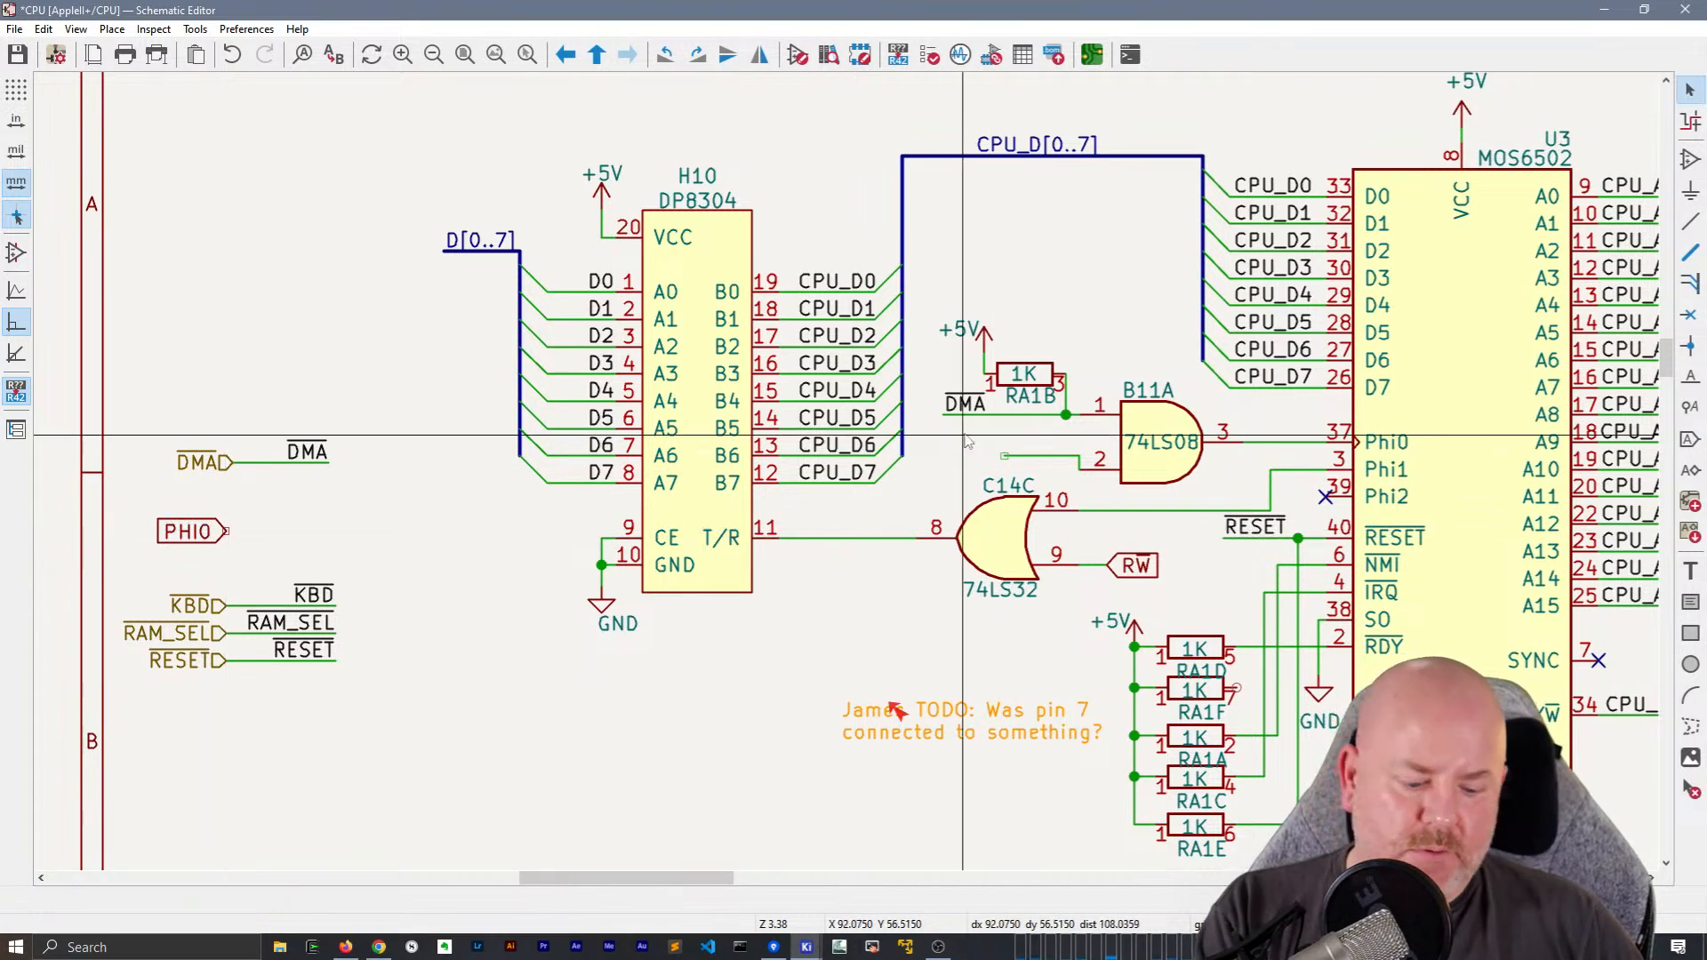
Add a local label PHI0 at the open end of the wire on B11A's pin 2
key(l)
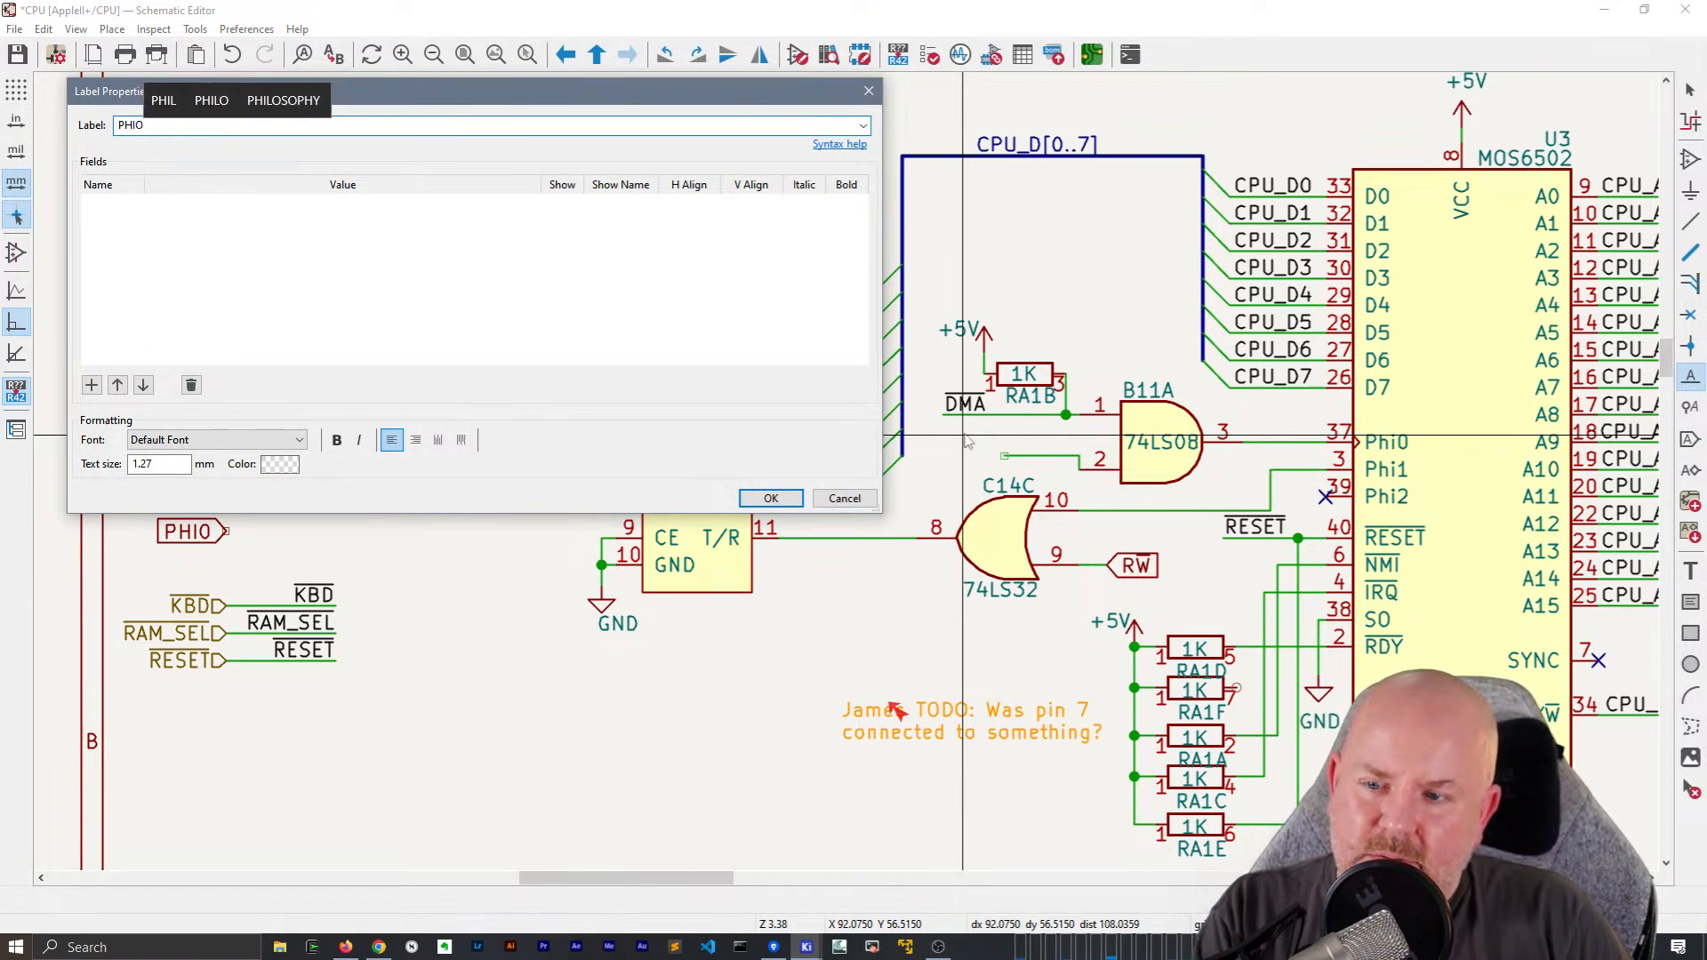
key(Return)
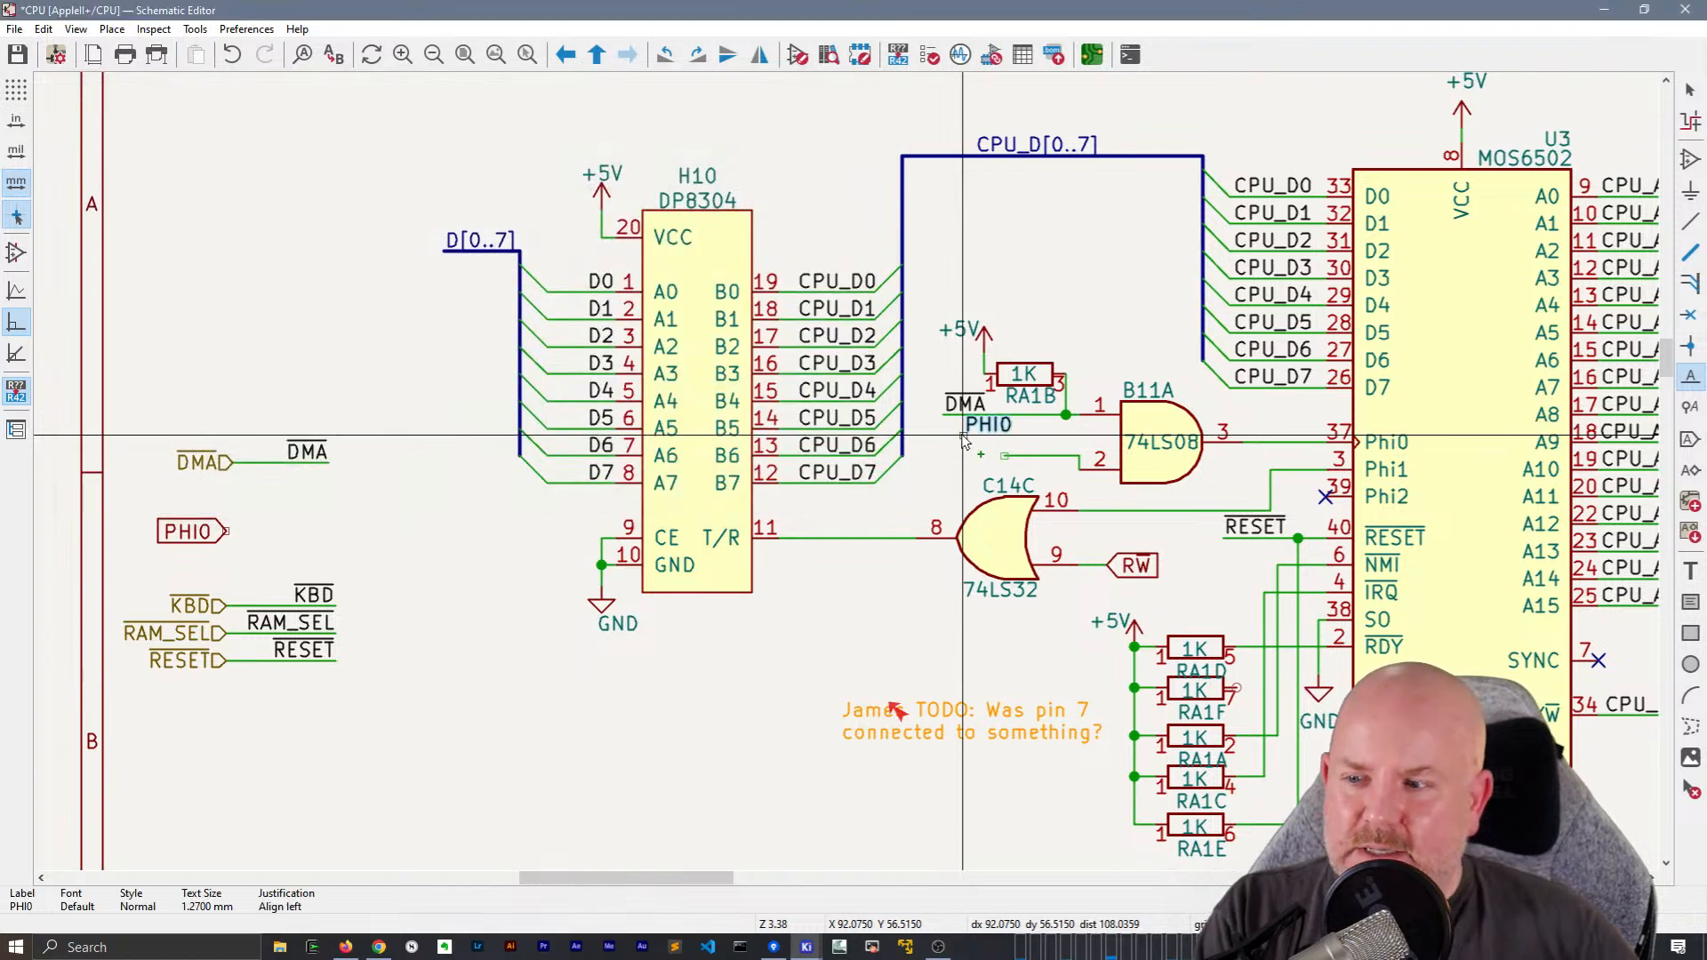
click(1005, 456)
click(1036, 455)
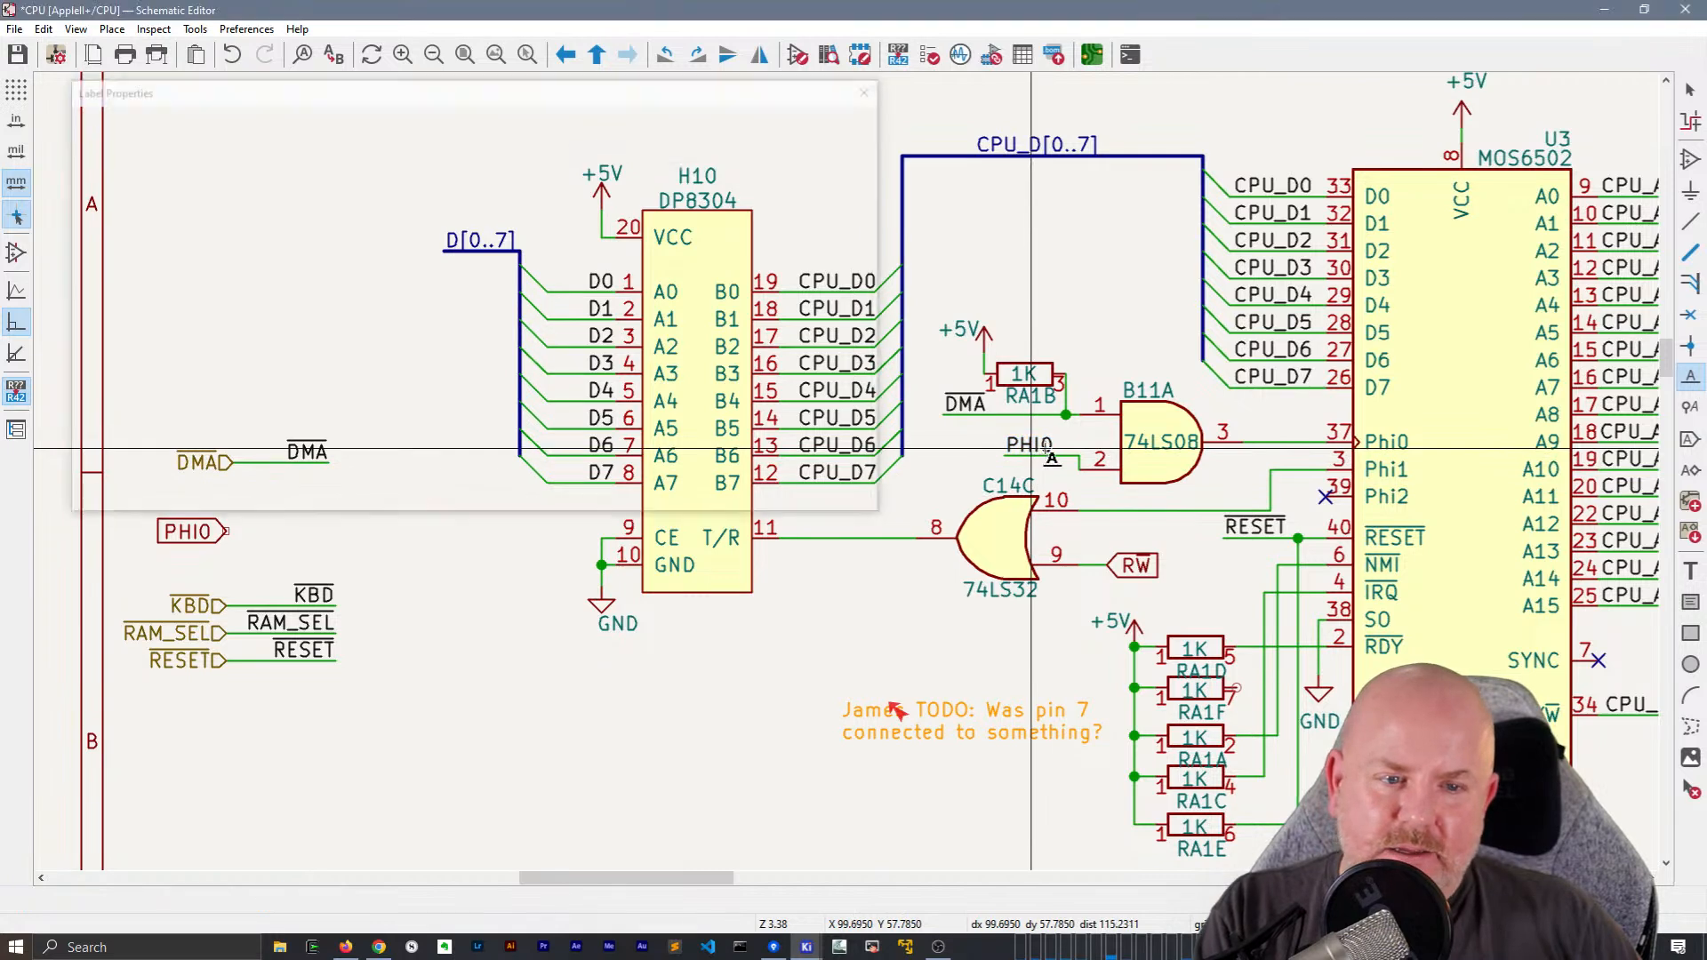
key(Escape)
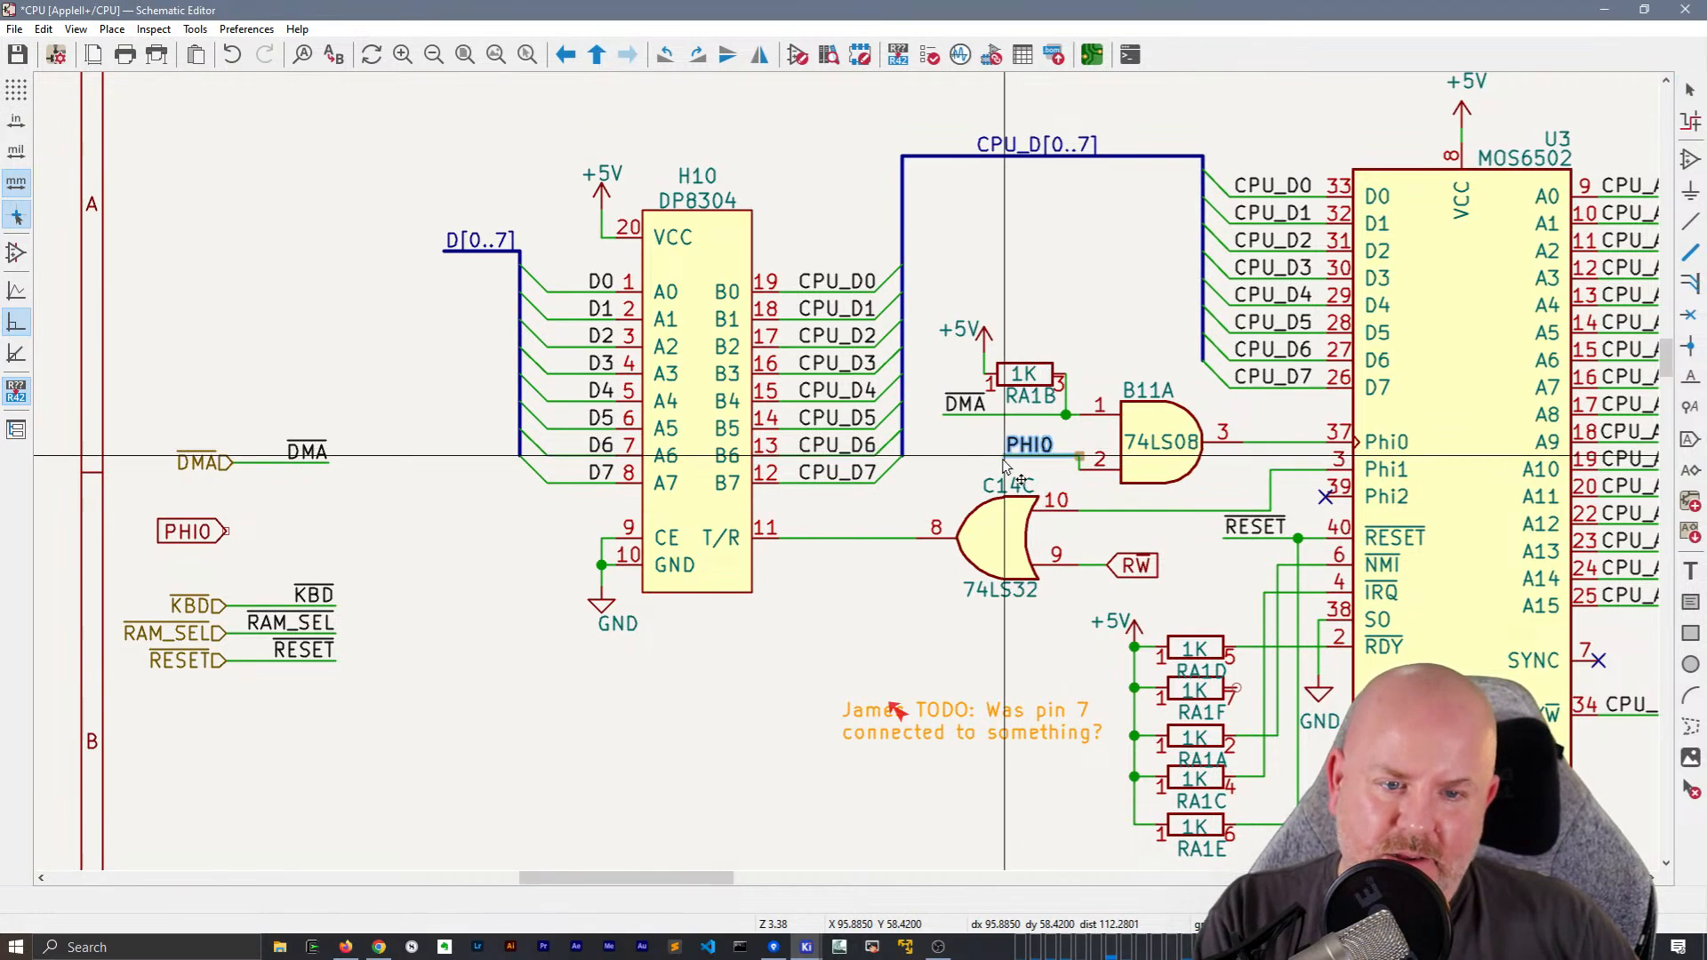
Move the local PHI0 label and its wire down level with B11A's pin 2 so the wire runs straight
drag(1005, 457, 1004, 473)
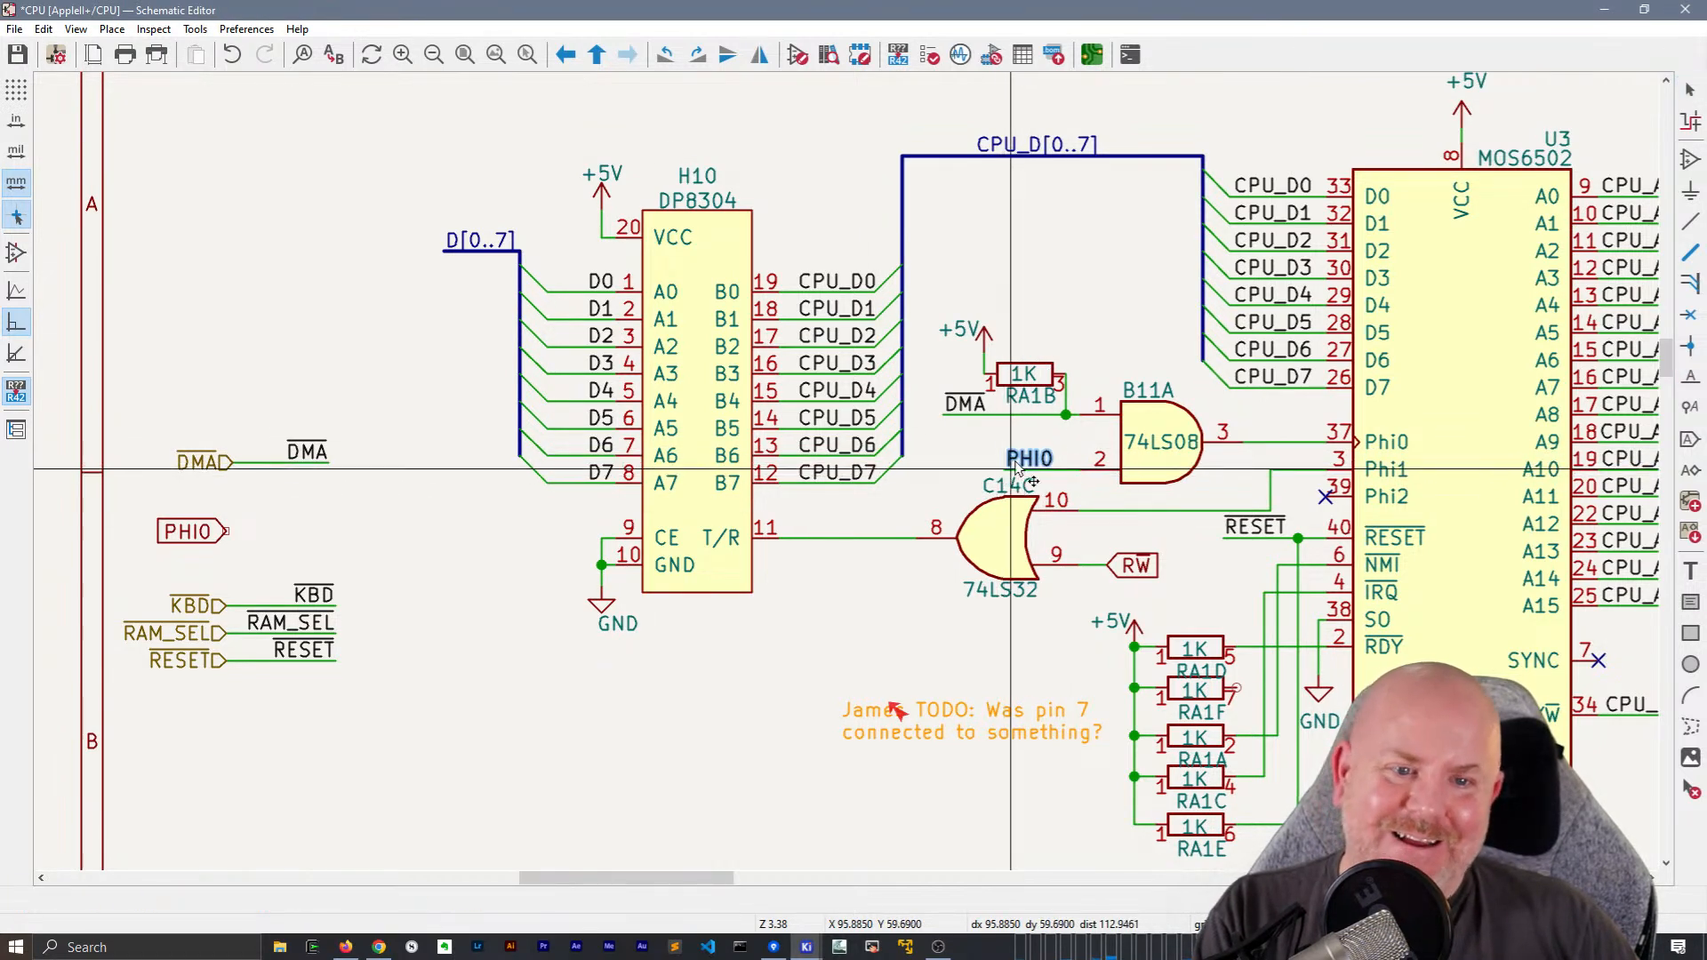
click(1009, 471)
Move pull-up resistor RA1B with its +5V symbol and gate B11A upward, keeping their wires attached
click(991, 369)
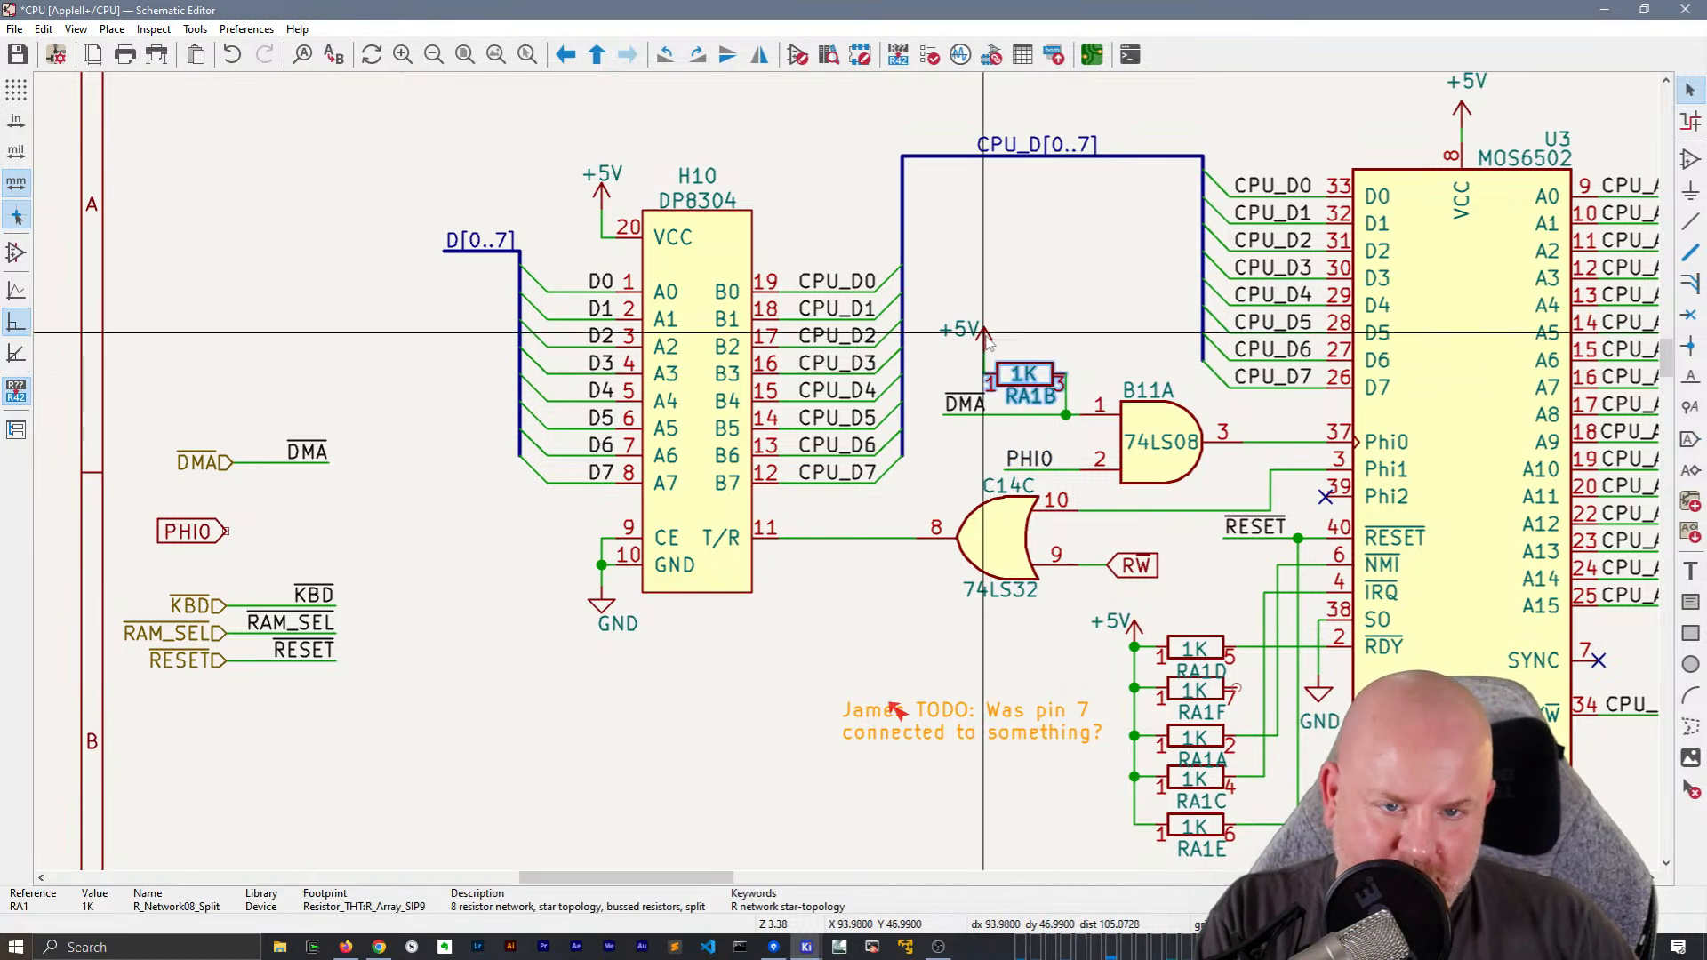
key(g)
click(1024, 336)
click(1161, 445)
key(g)
click(1165, 425)
Reposition the local DMA and PHI0 labels level with B11A's inputs so both wires run straight
click(965, 404)
key(g)
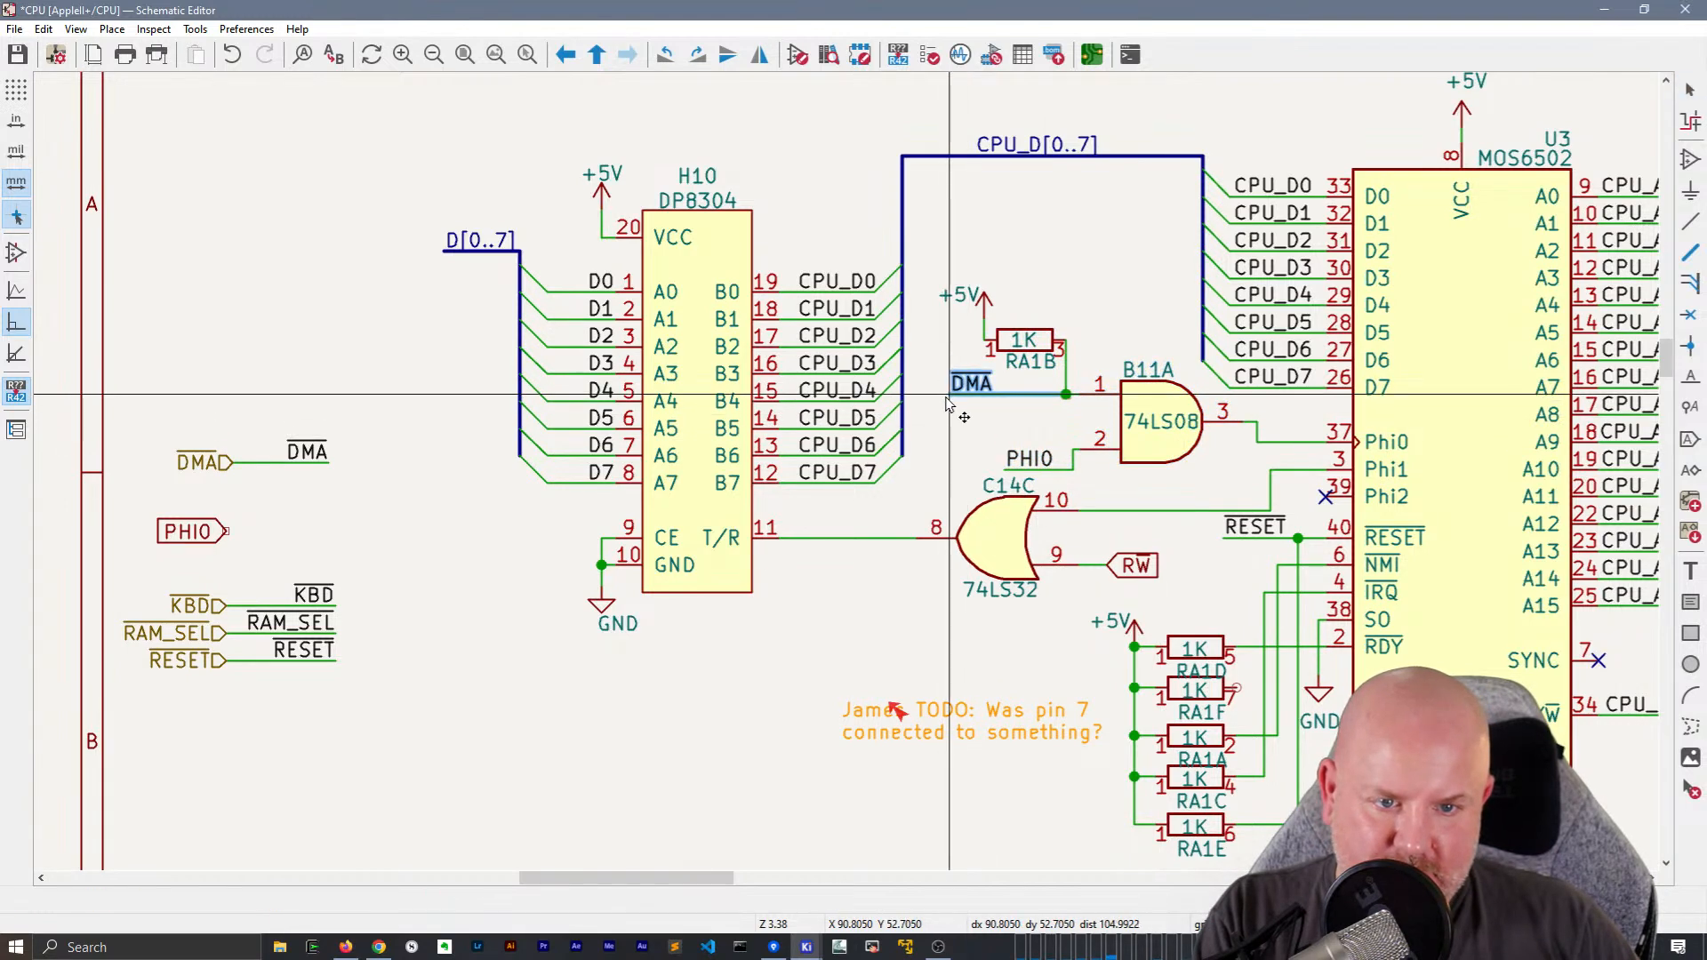
click(945, 414)
click(1030, 458)
key(g)
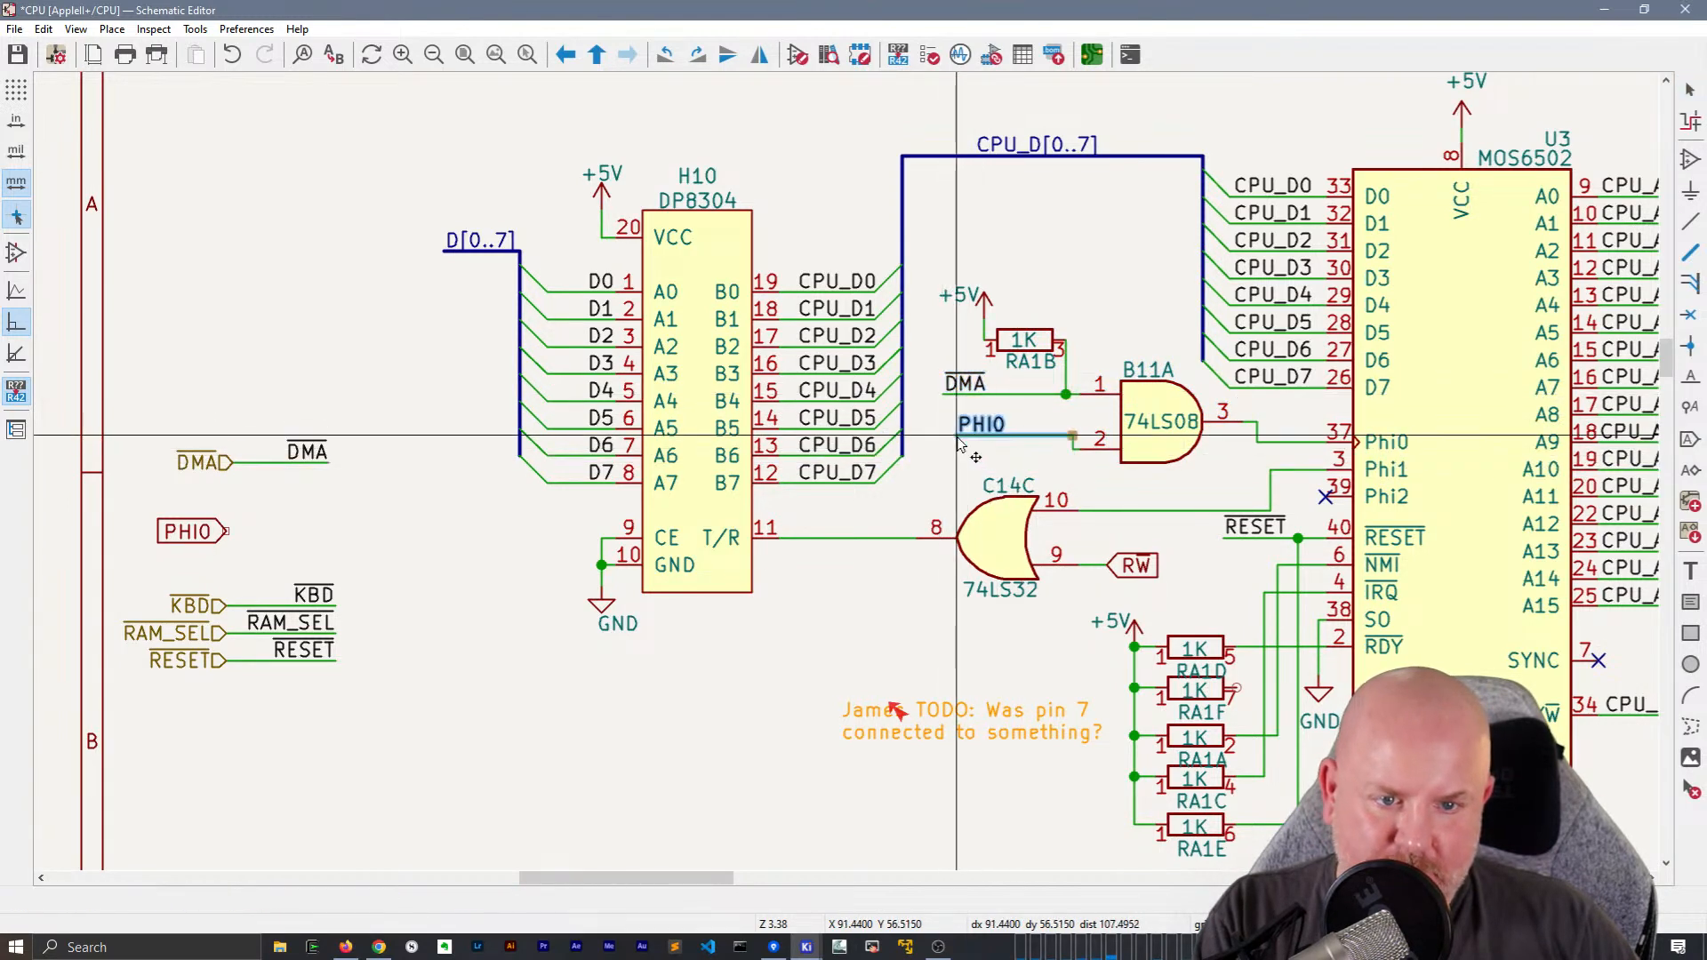
click(950, 456)
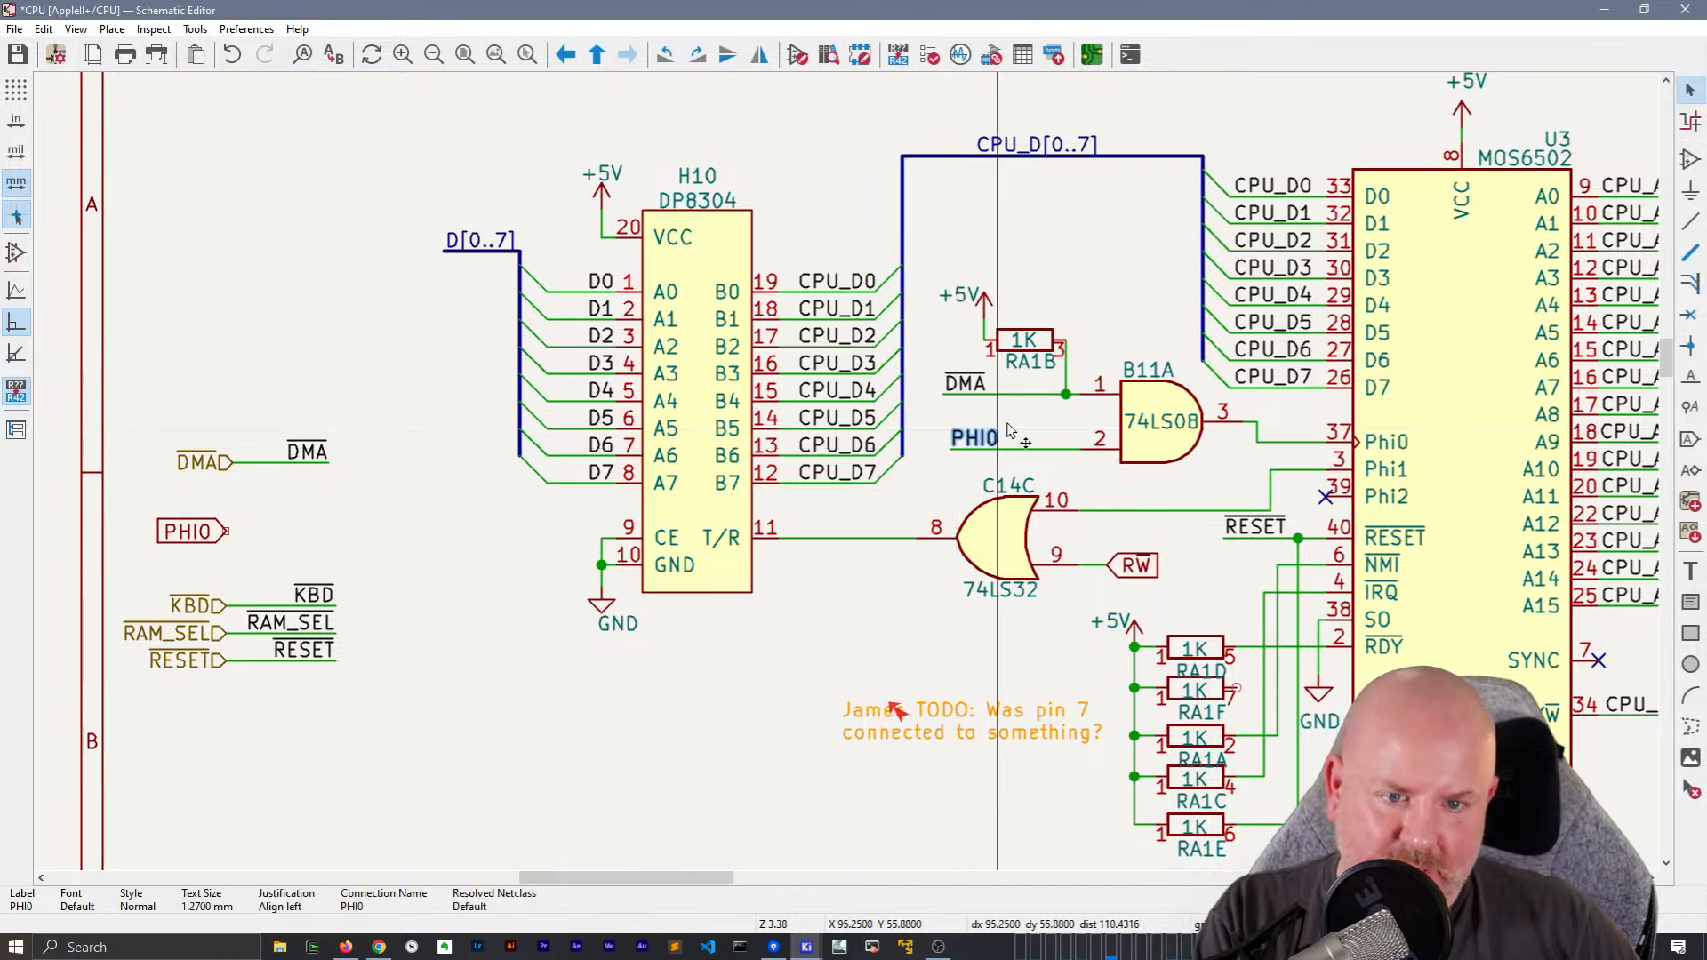
Move the RA1B reference text above its resistor
click(1029, 365)
key(m)
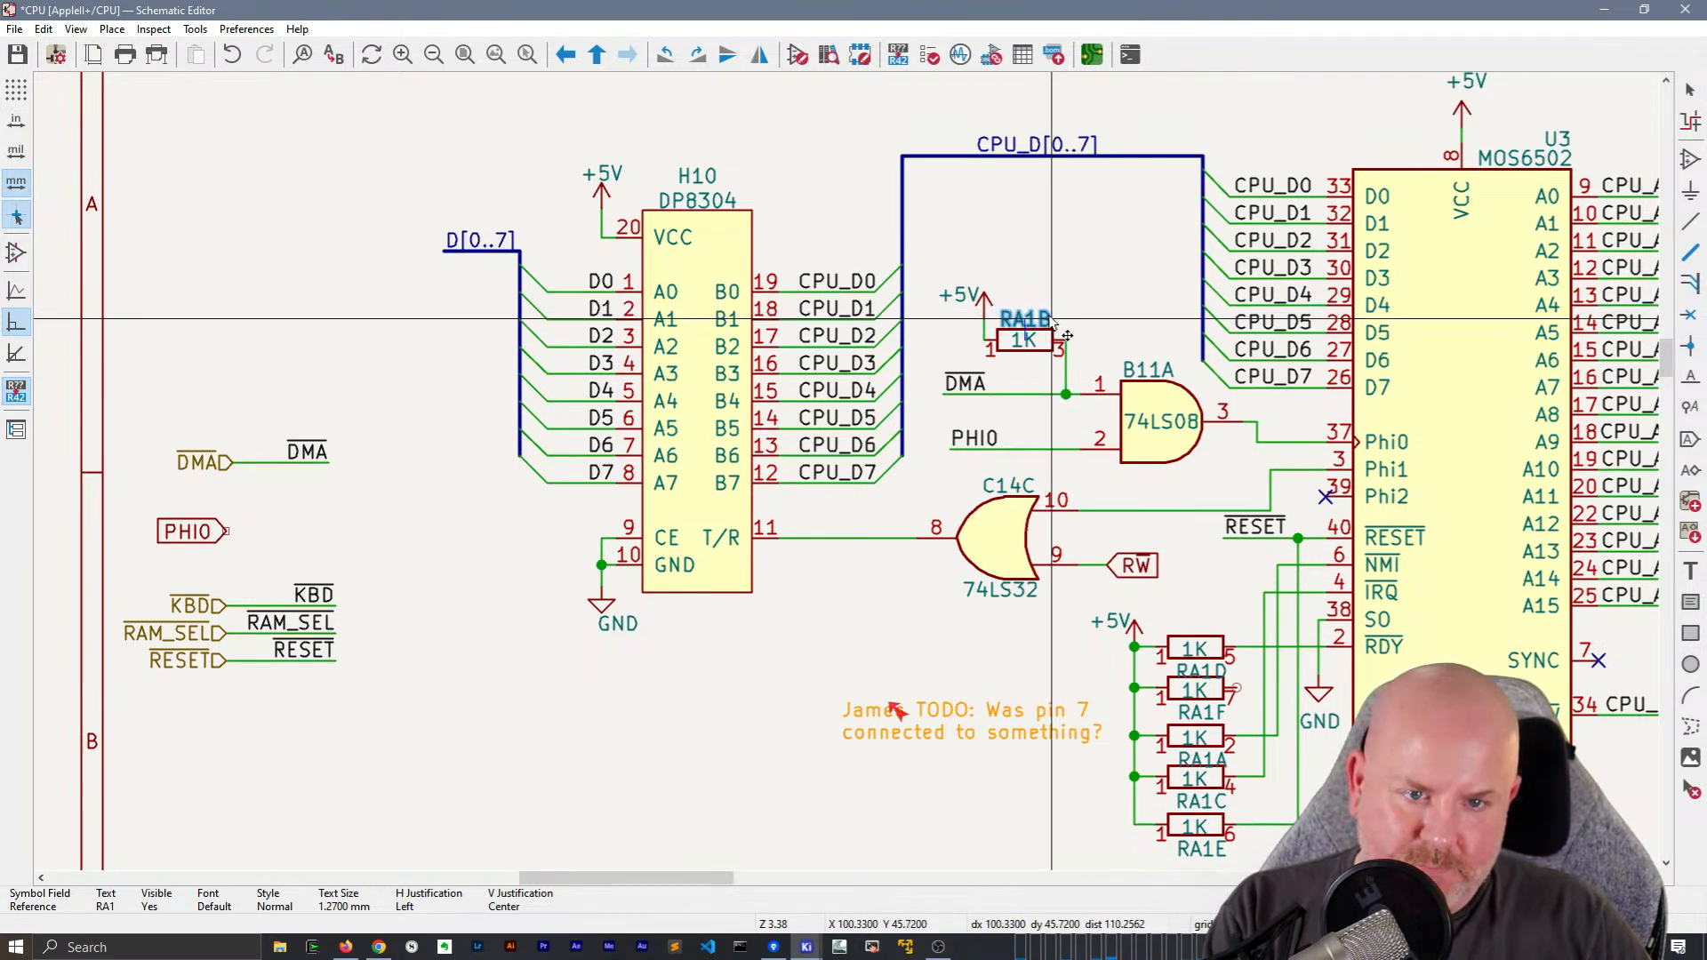
click(1074, 298)
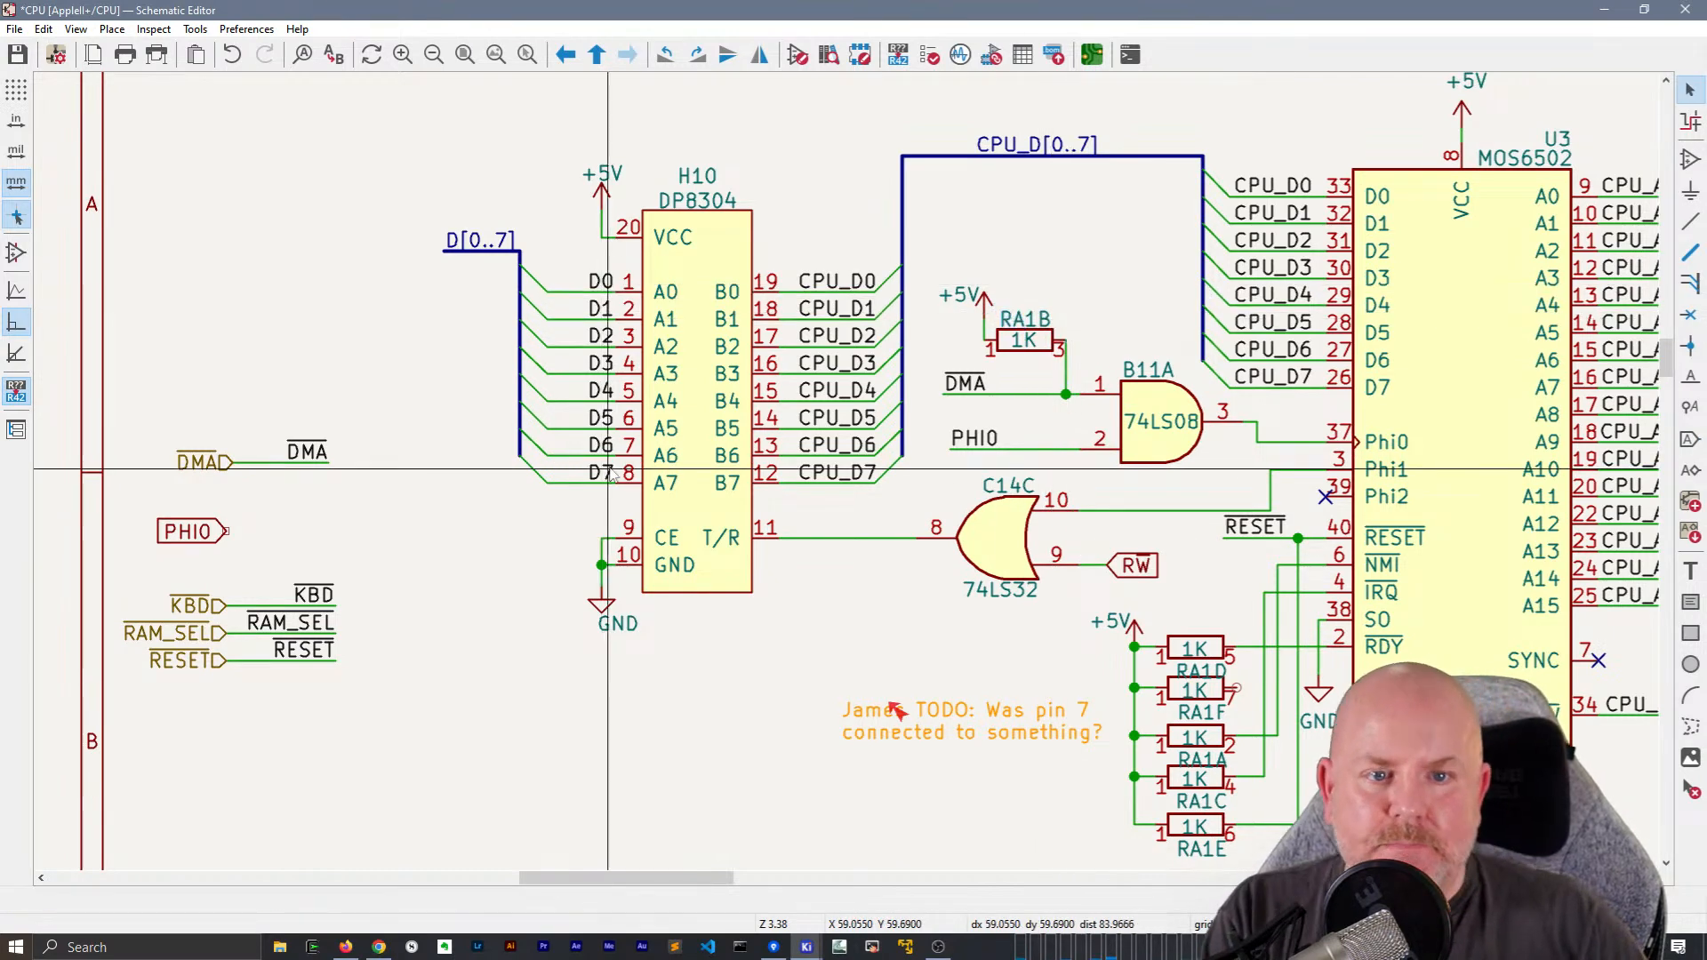
Line up the start of B11A's local PHI0 label and wire with the DMA label above it
click(950, 453)
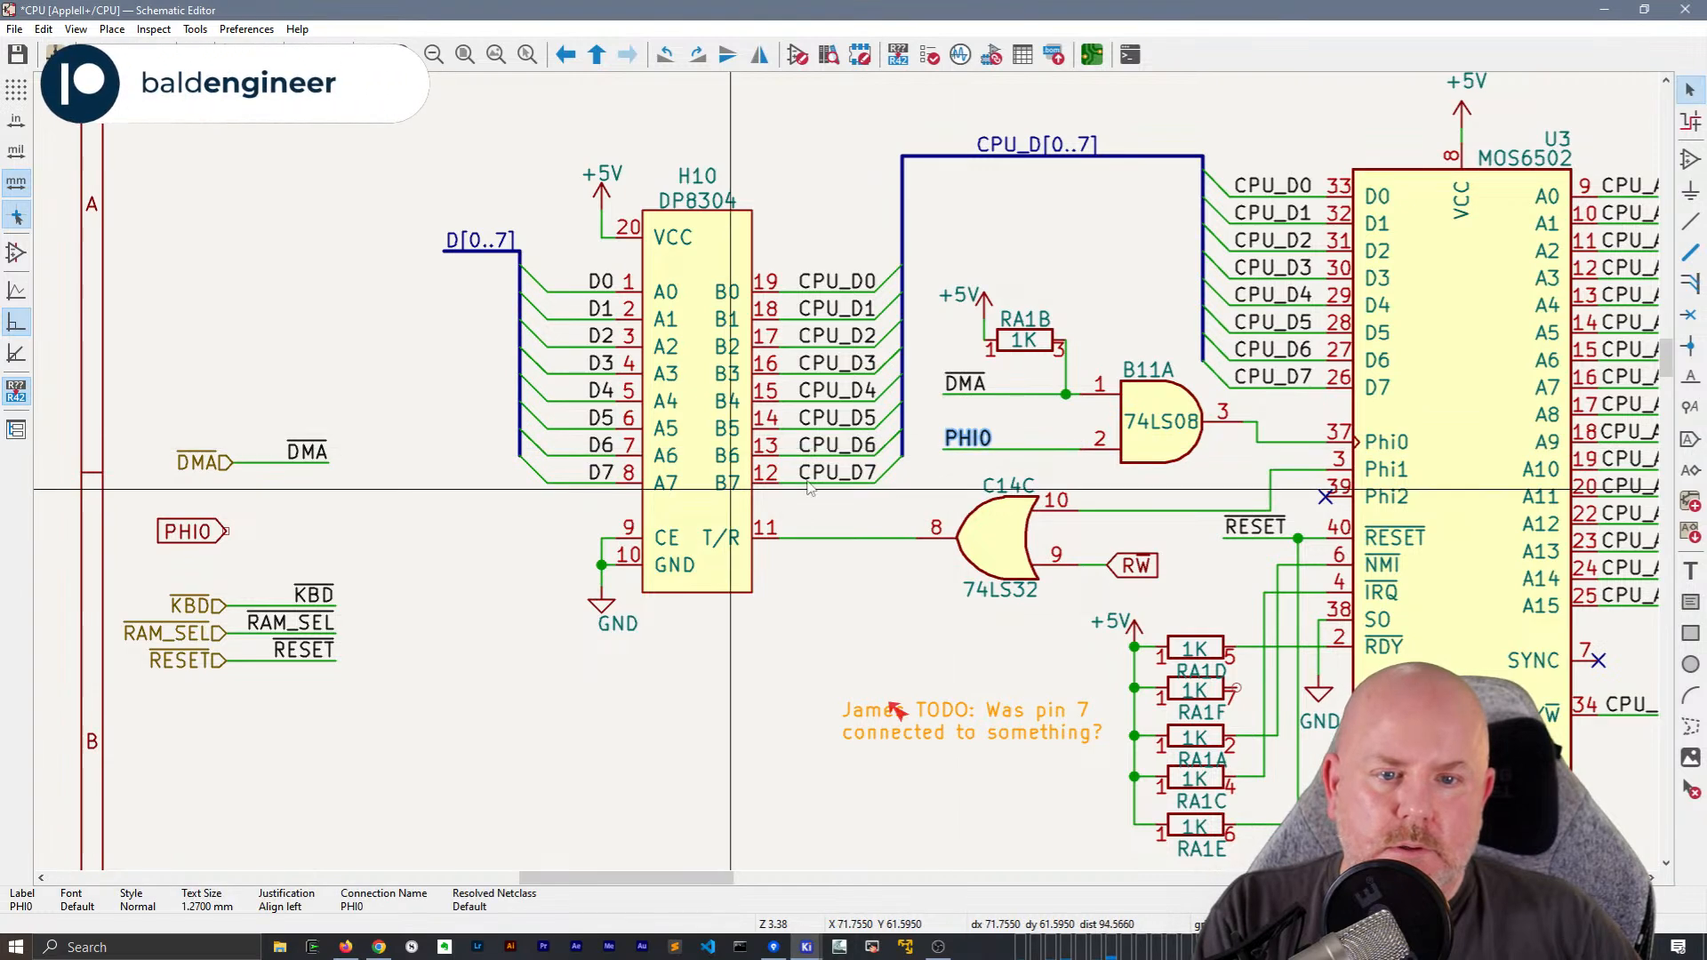
click(949, 424)
key(g)
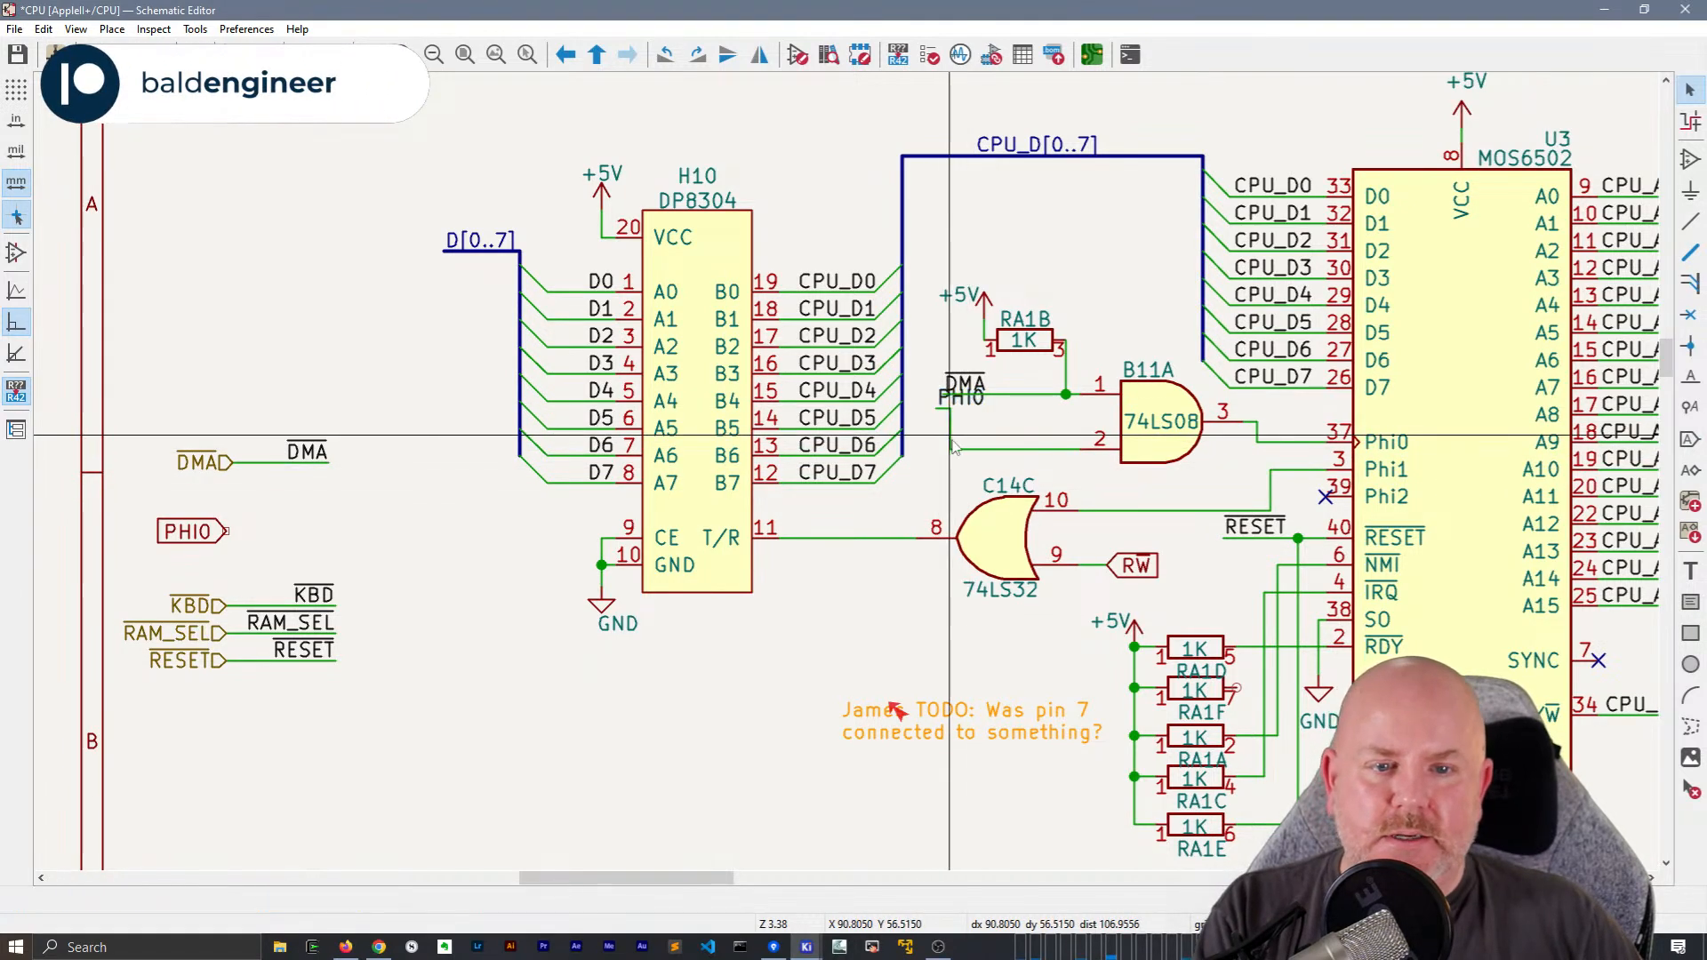
key(Escape)
drag(985, 478, 942, 420)
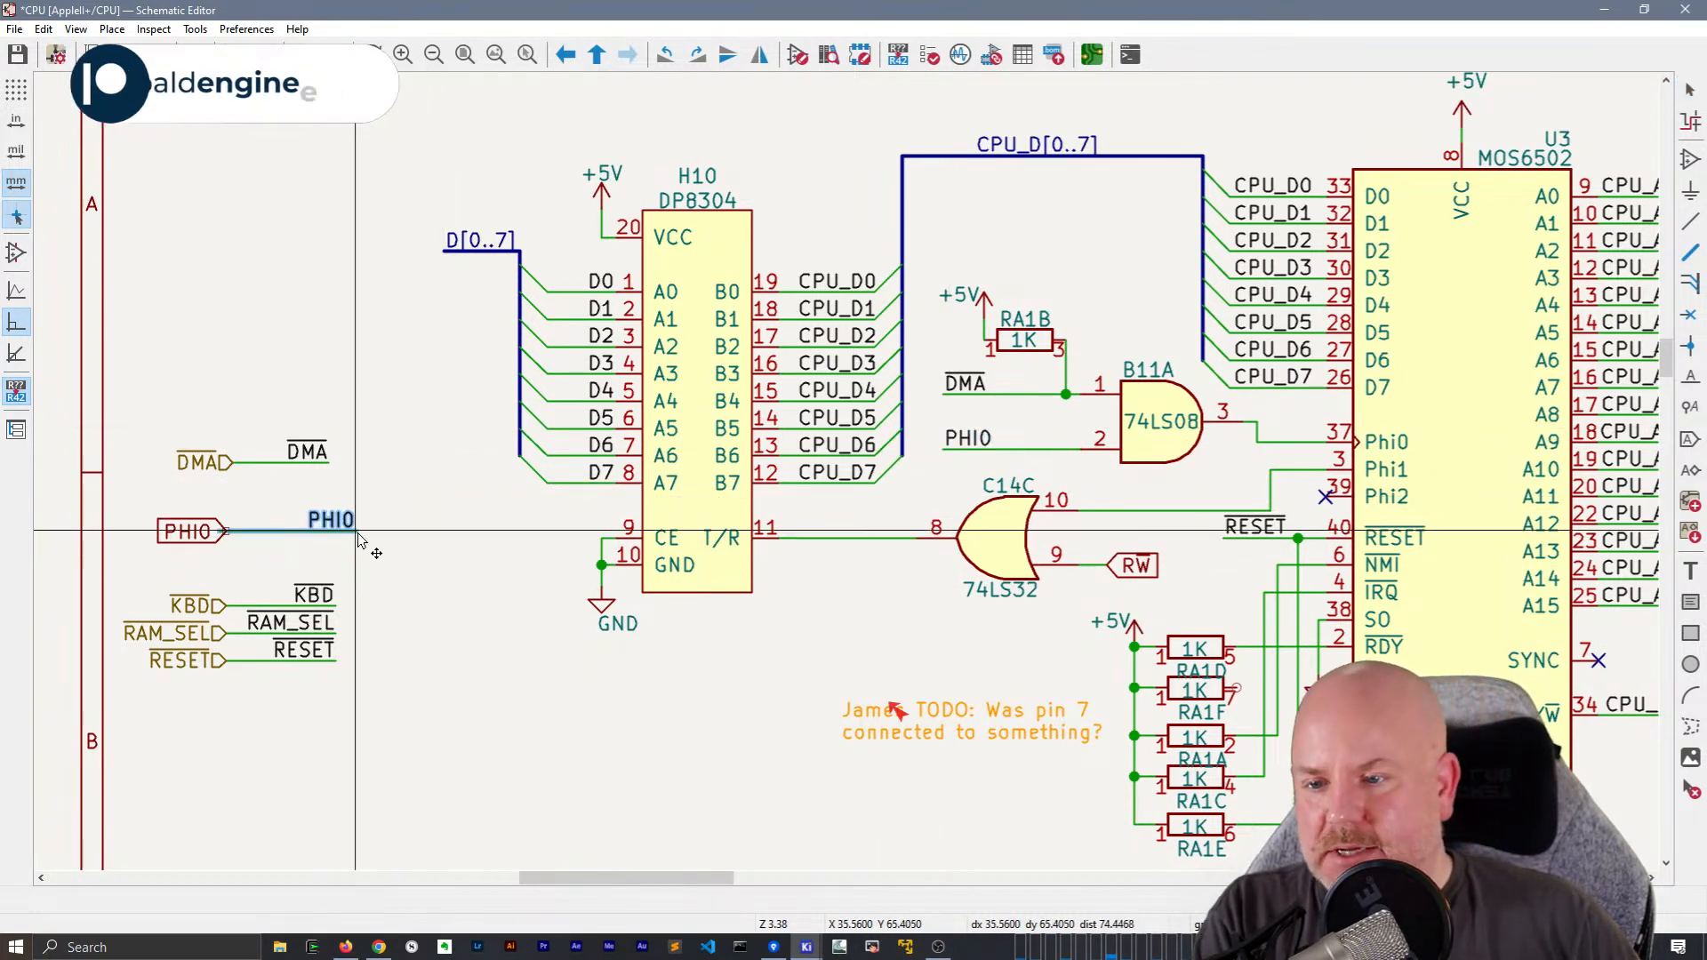
Place a right-aligned local PHI0 label wired to the PHI0 global label at the left border, in line with the neighbouring labels
click(364, 540)
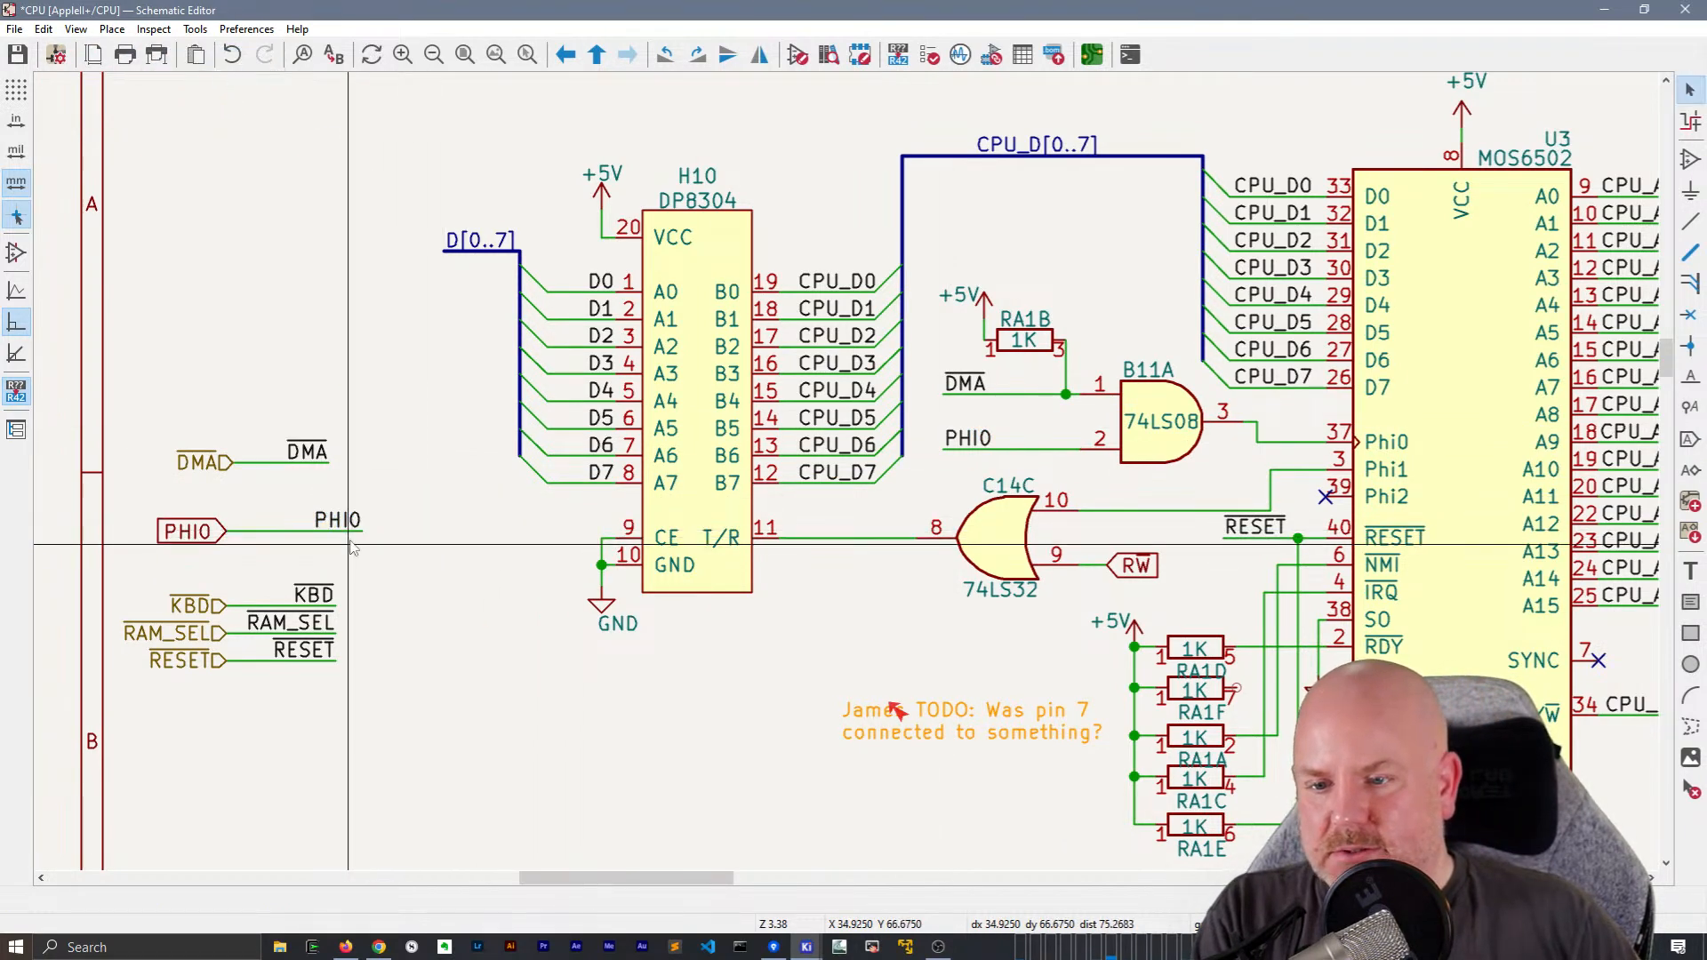
drag(361, 532, 341, 534)
click(336, 537)
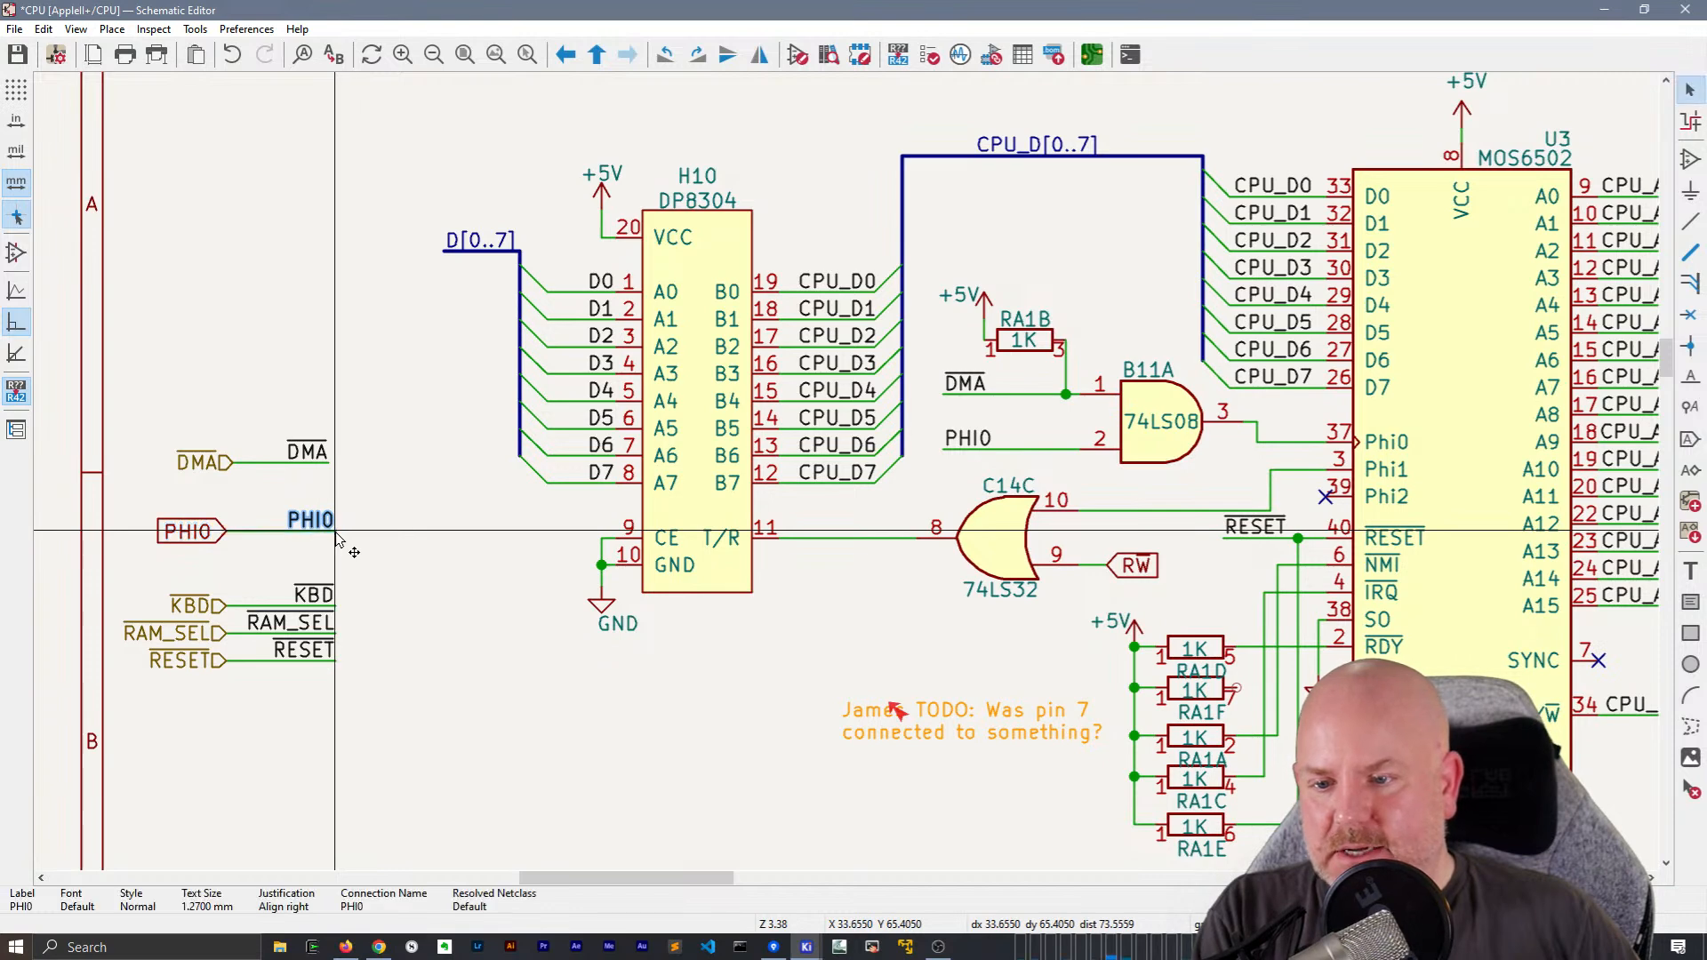
Replace the PHI0 global label at the sheet's left border with an input hierarchical label PHI0 on the same wire end
key(h)
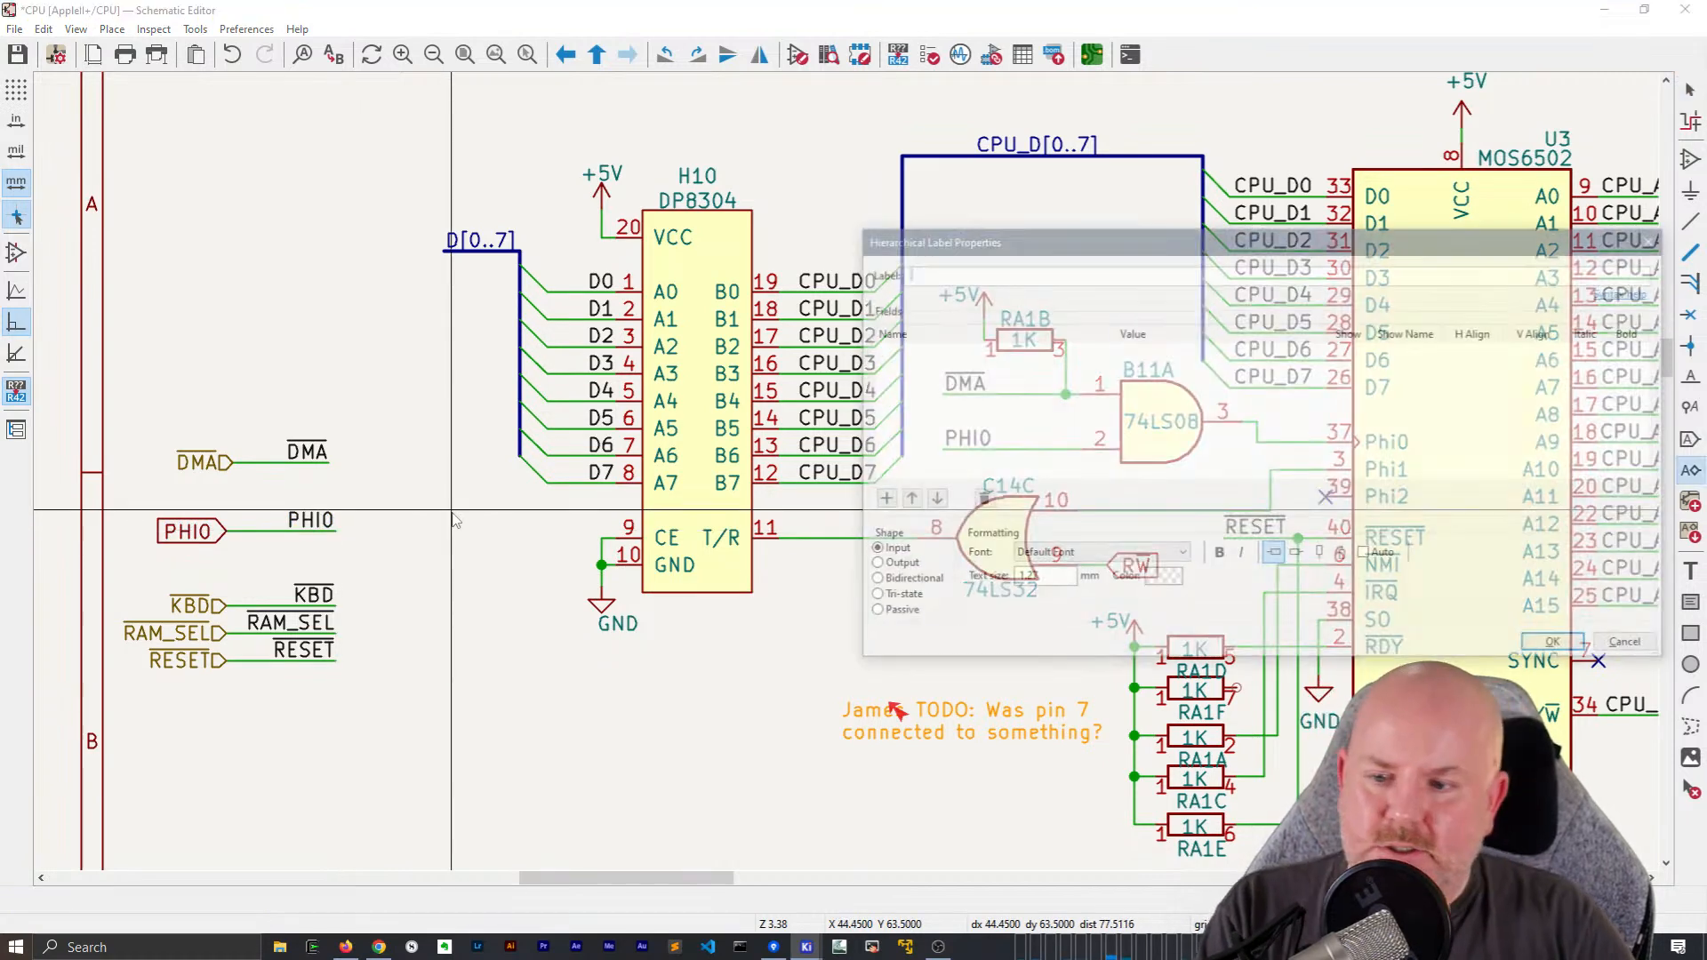
text(PHI)
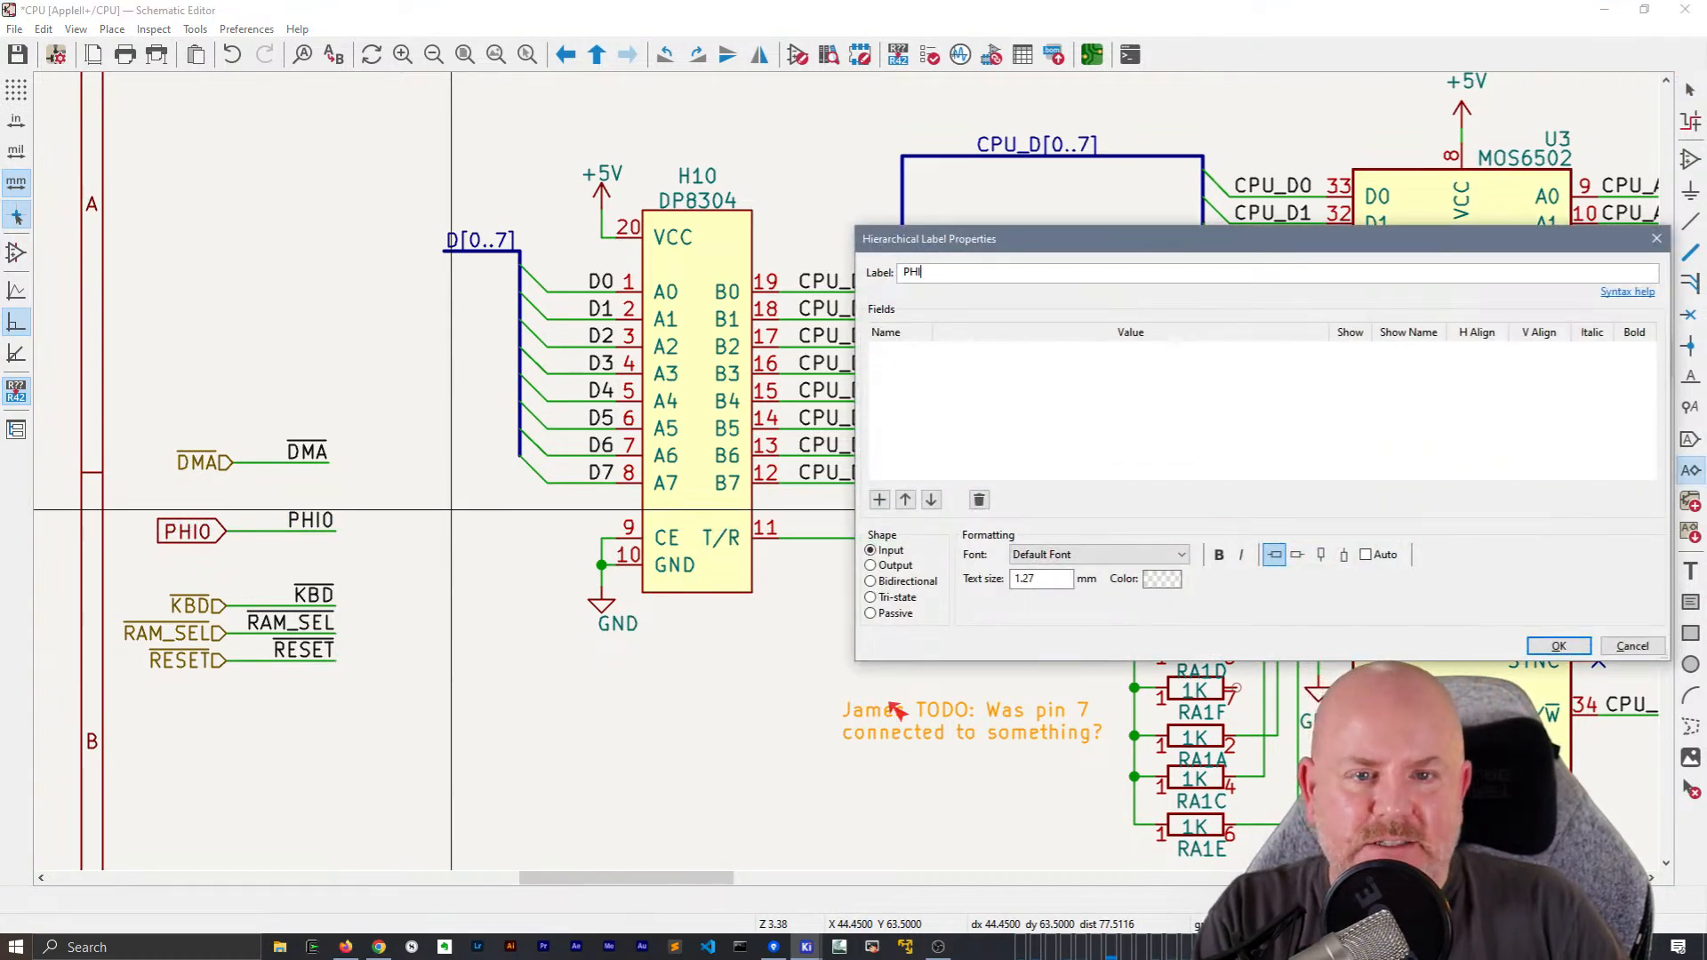
text(0)
key(Return)
key(r)
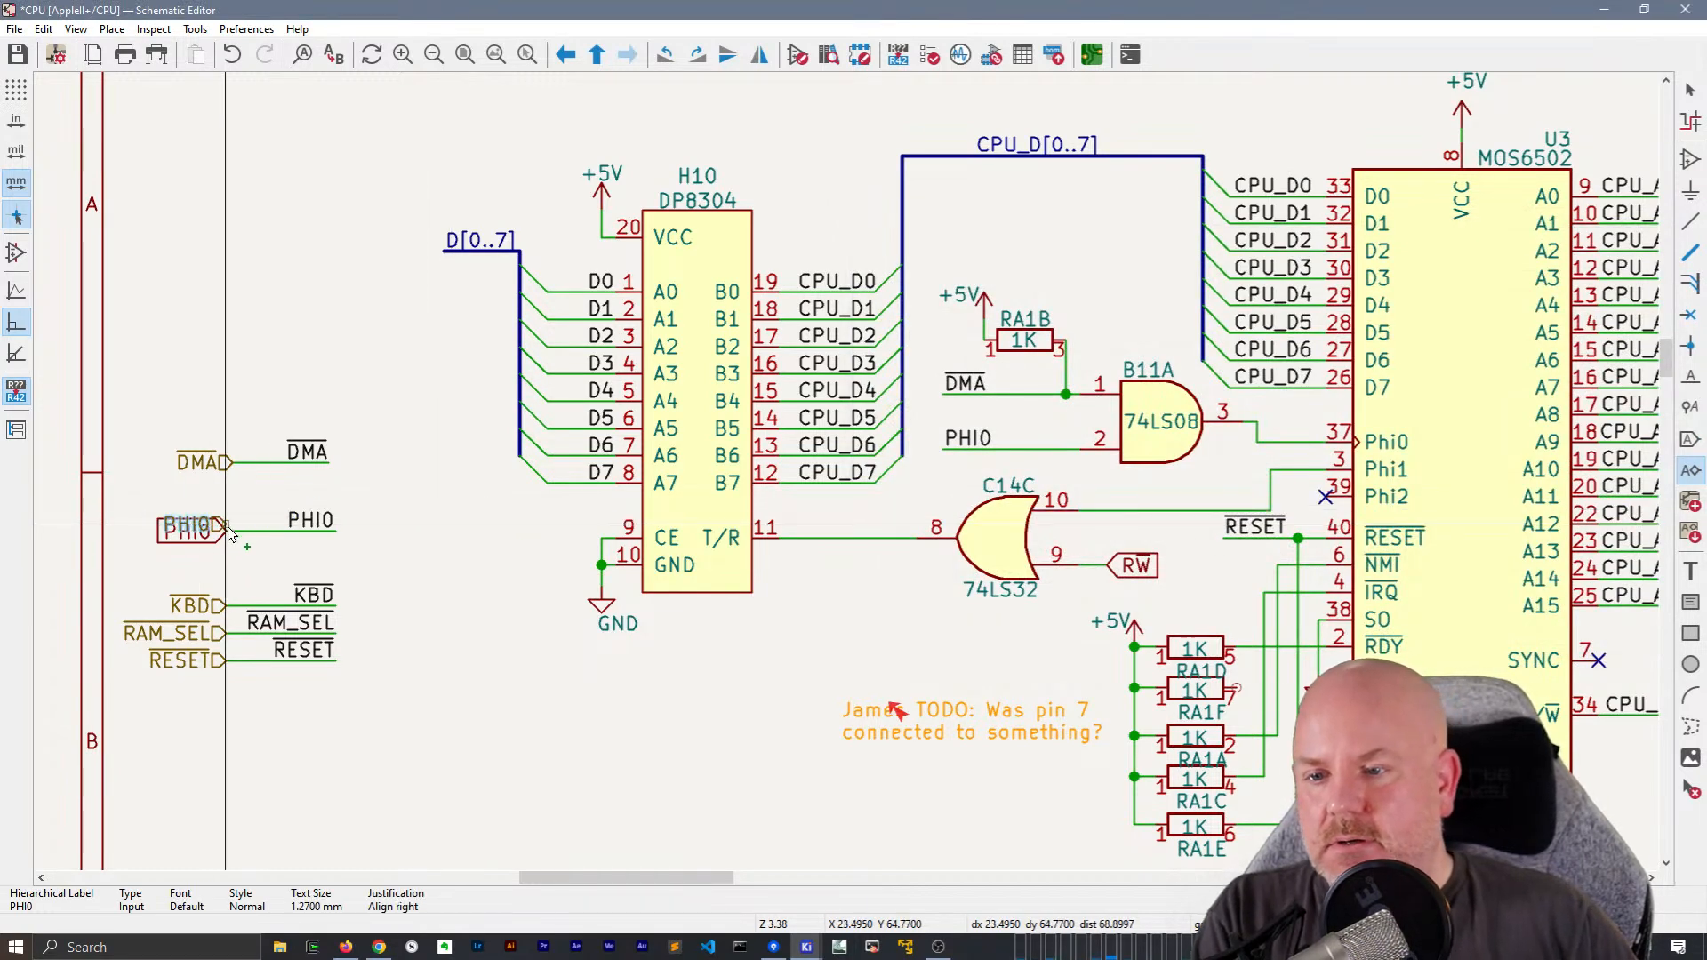
click(214, 541)
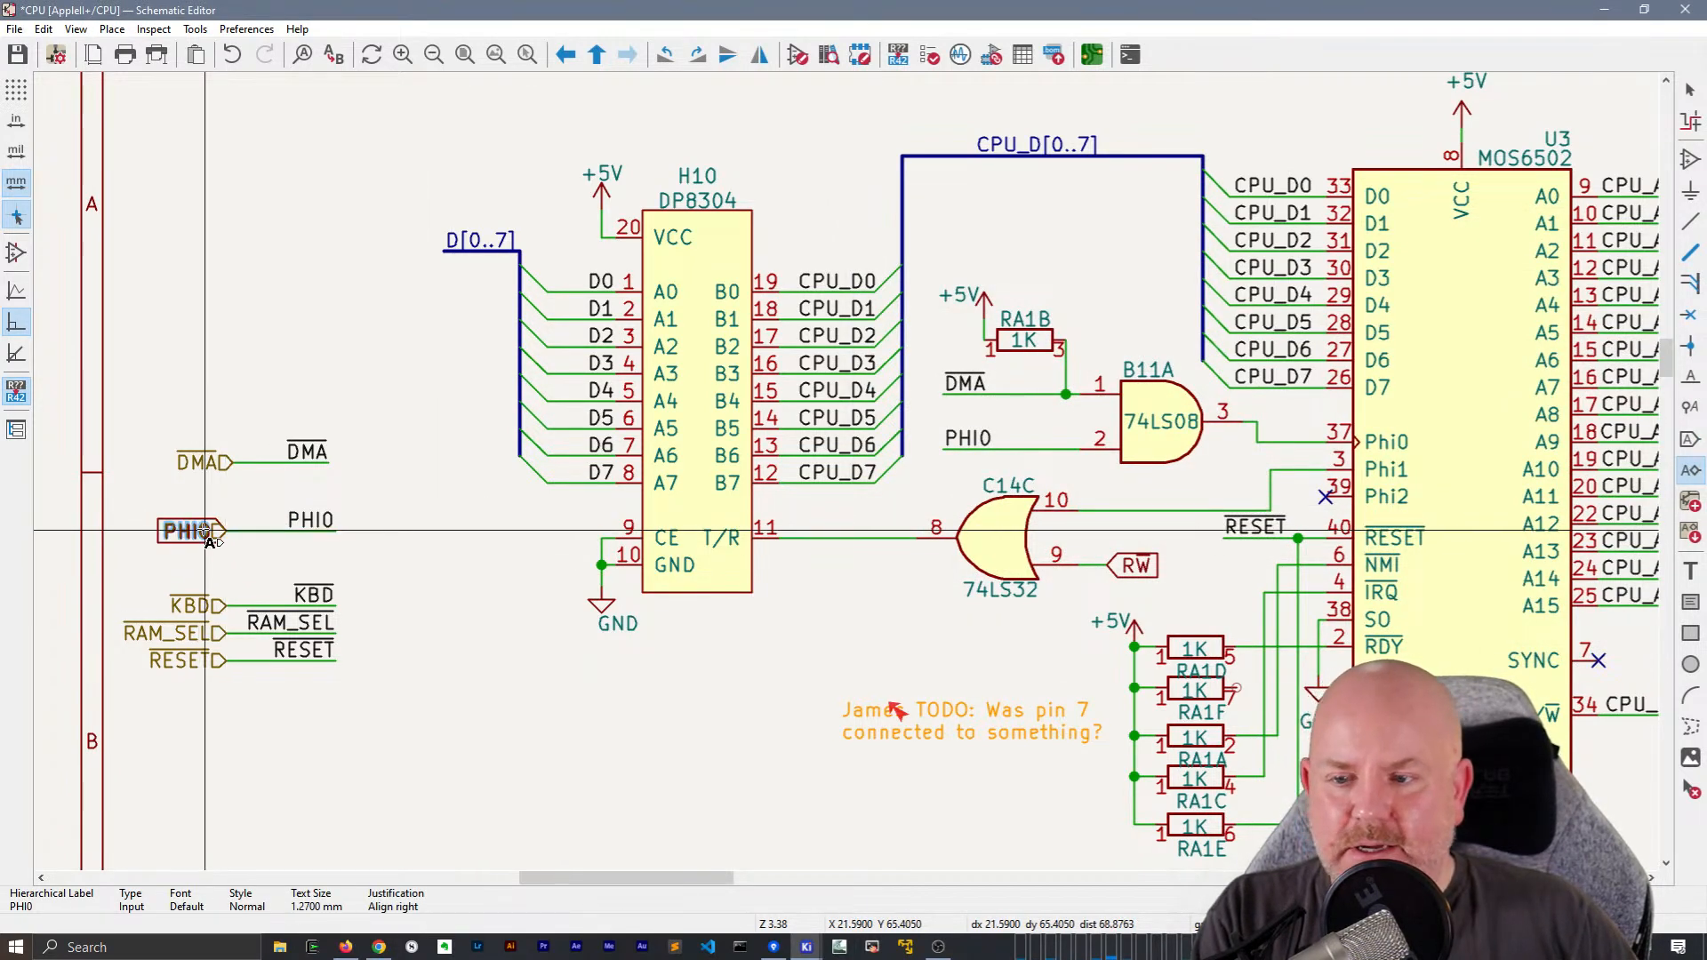
key(Escape)
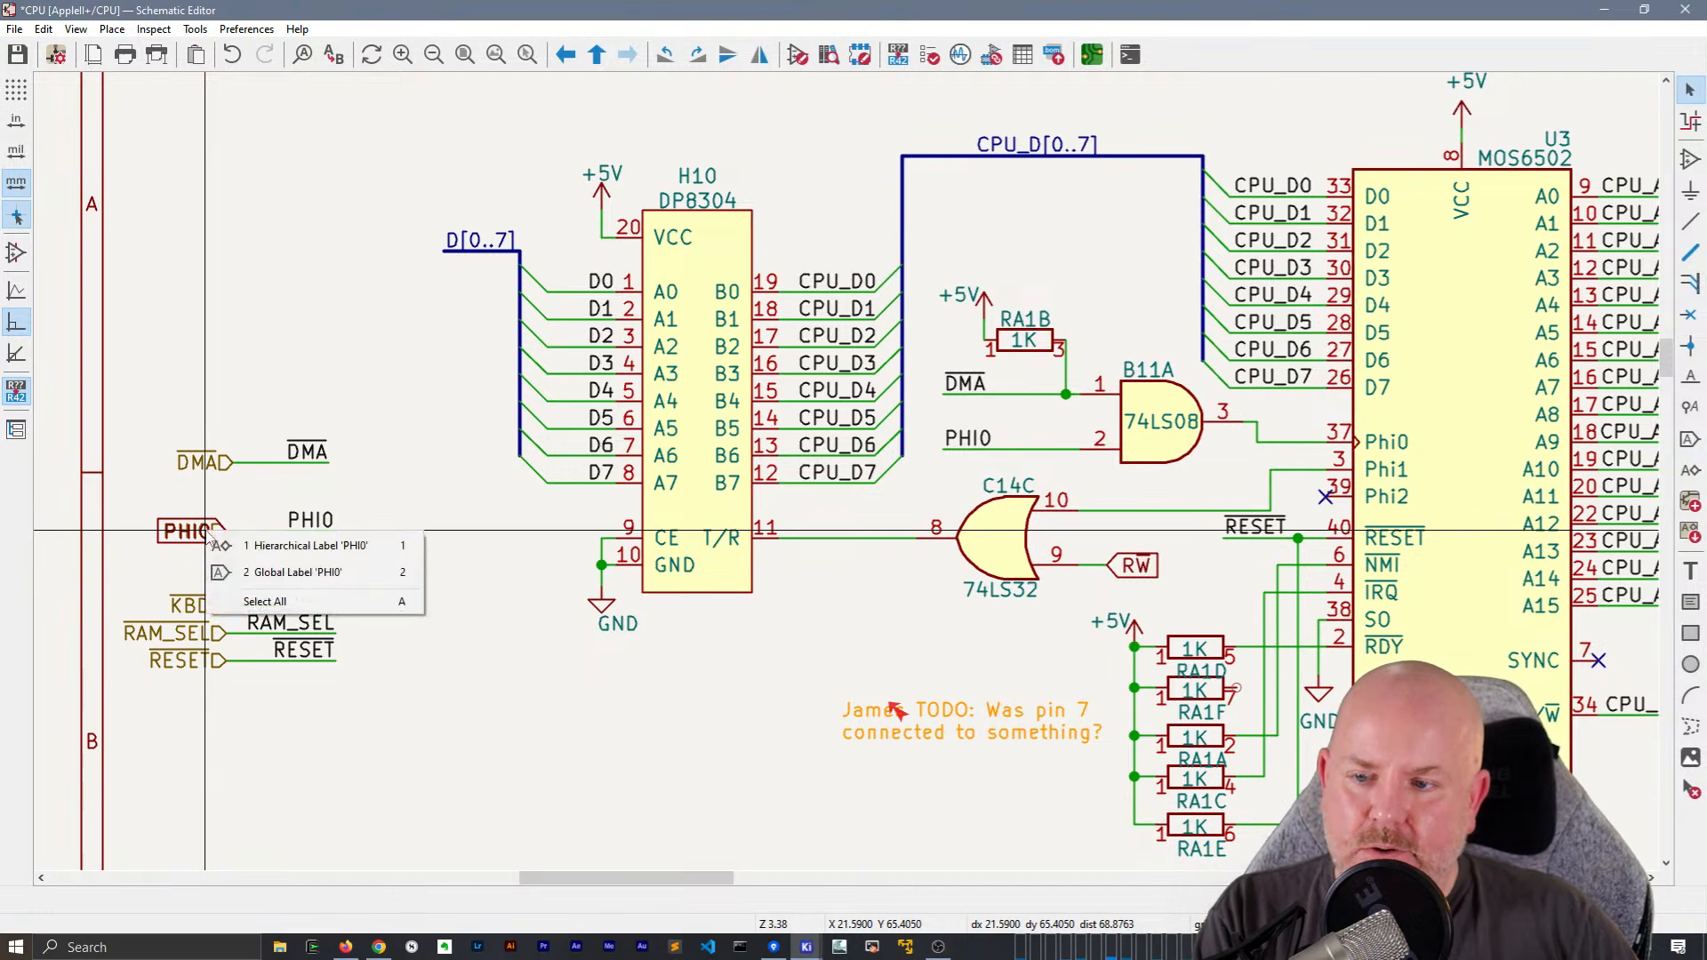
click(267, 572)
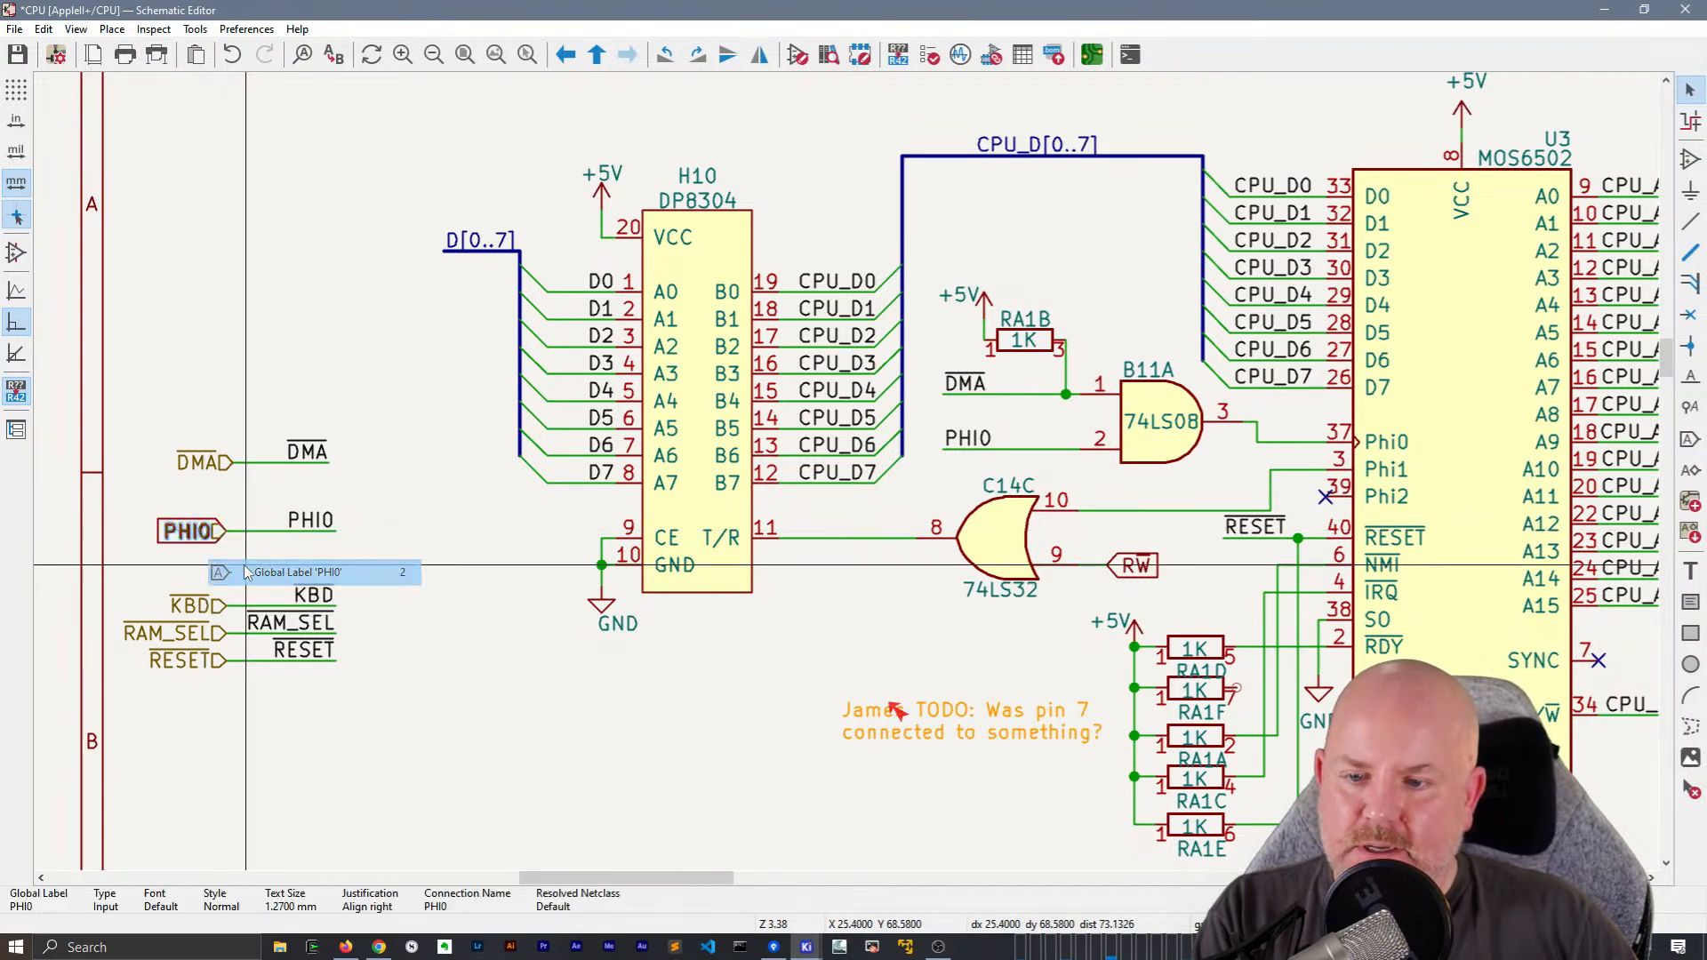
click(272, 544)
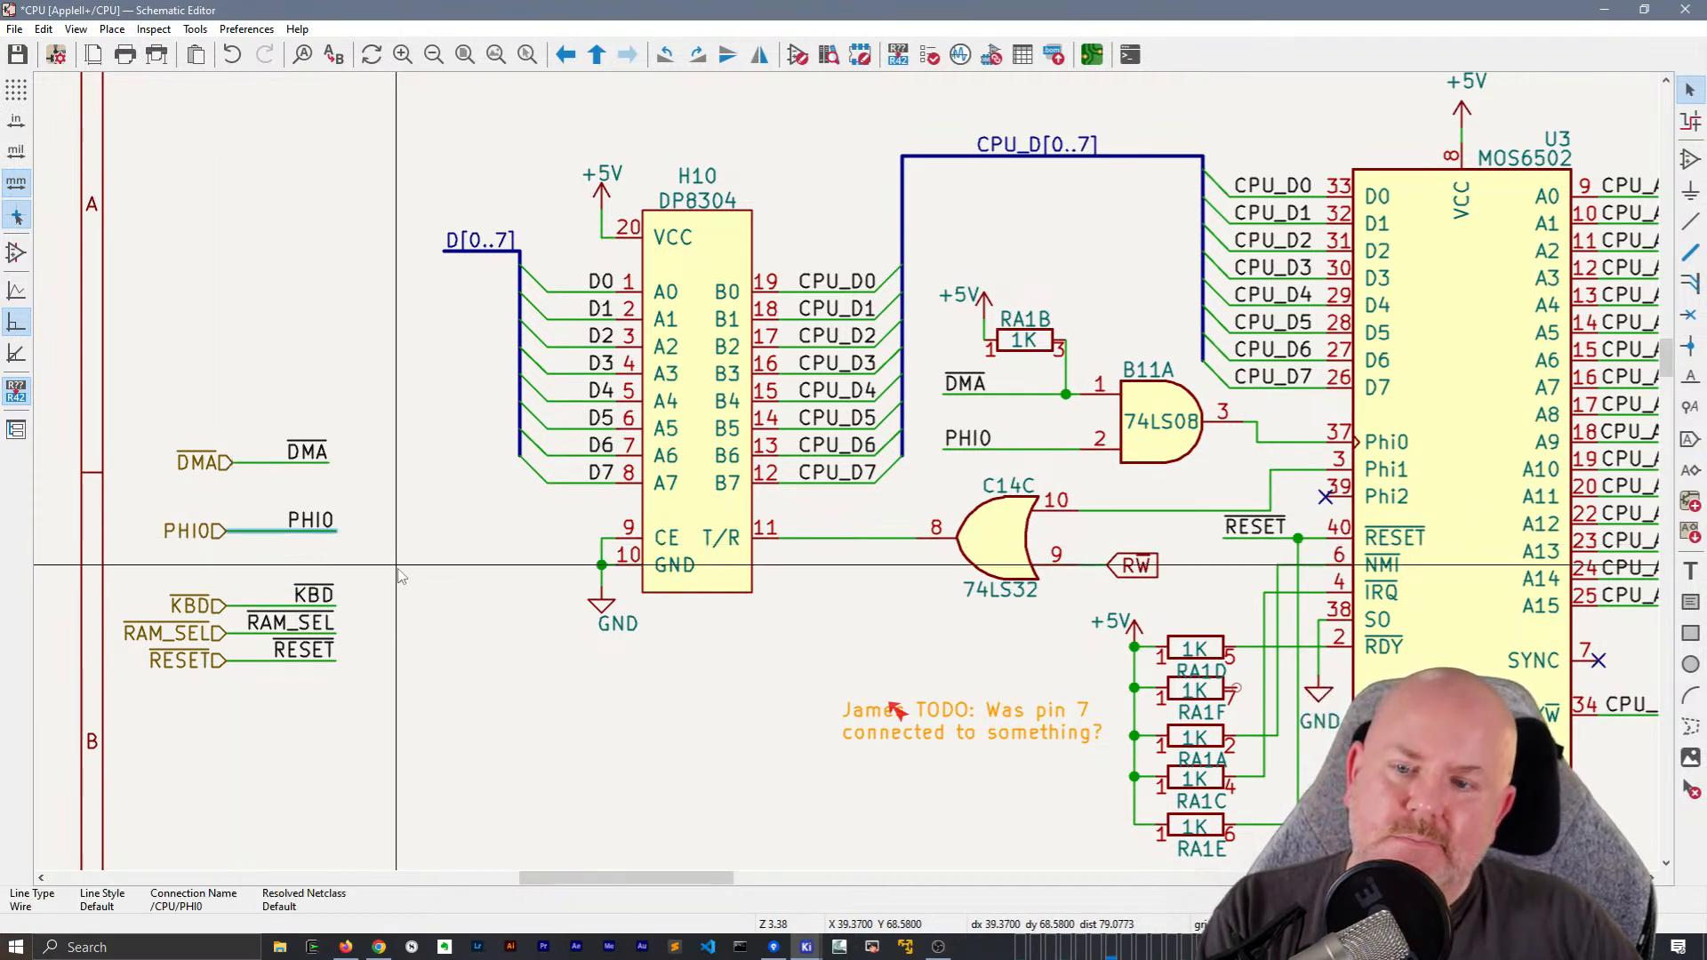
Replace the outlined RESET label at Q5 in the Power-up reset block with a local label ~{RESET} and wire it to the transistor
scroll(399, 576, down, 3)
scroll(735, 424, up, 2)
middle_drag(734, 424, 608, 182)
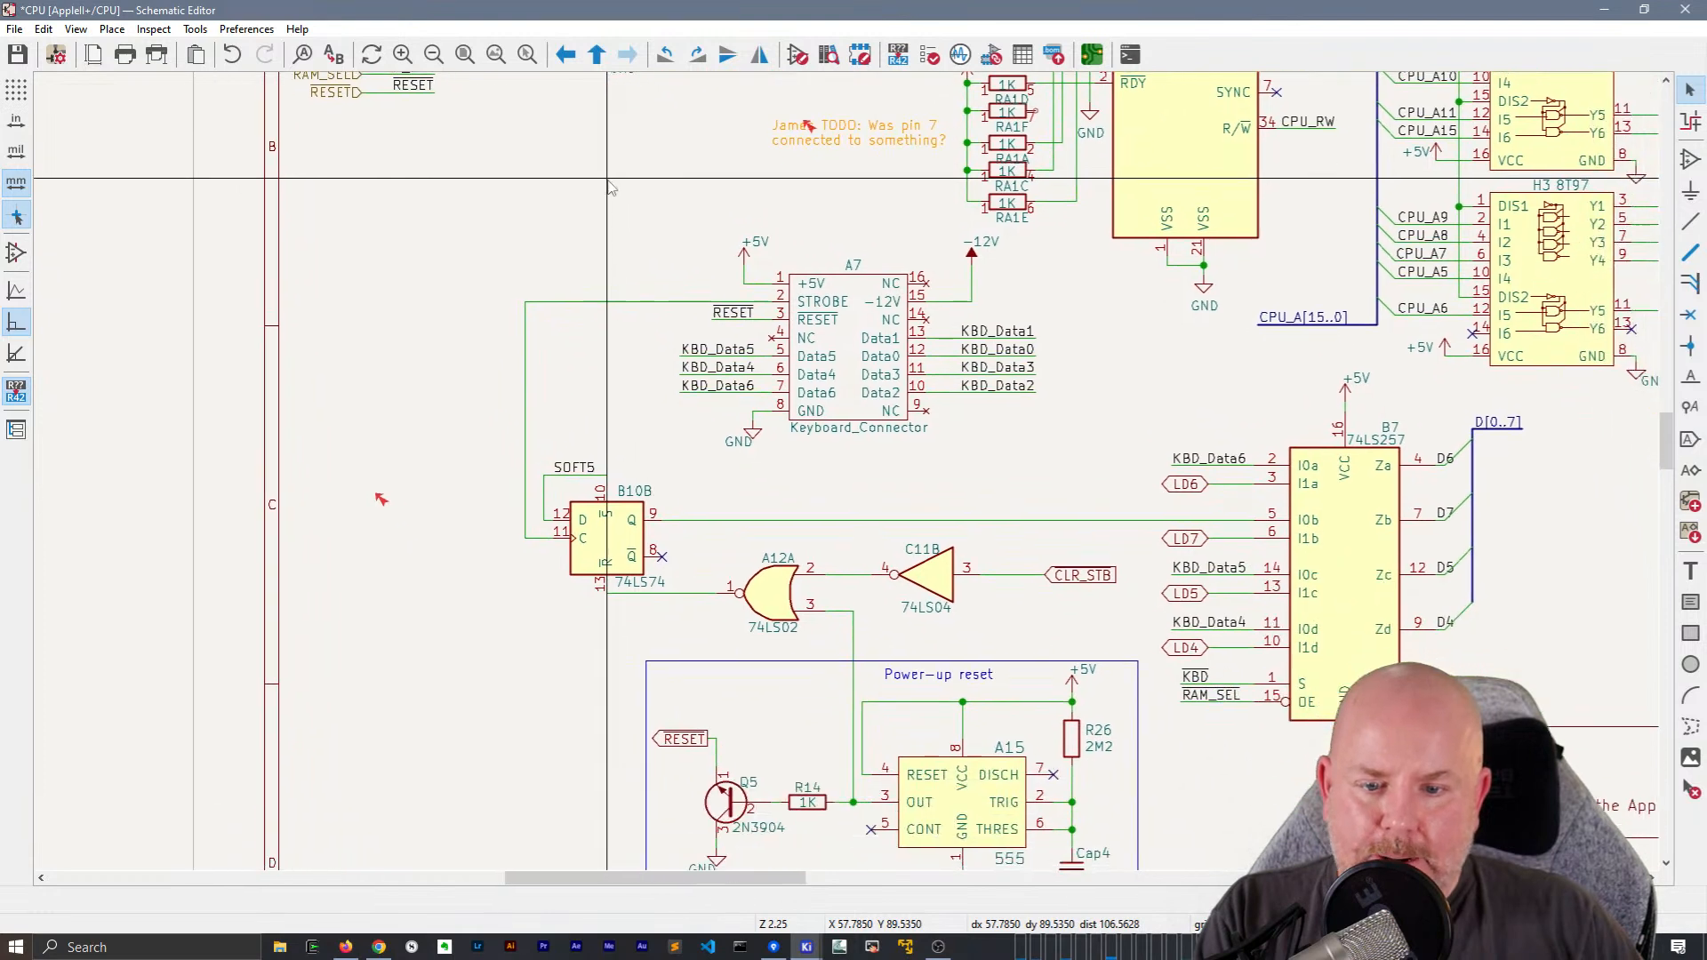
middle_drag(826, 527, 792, 347)
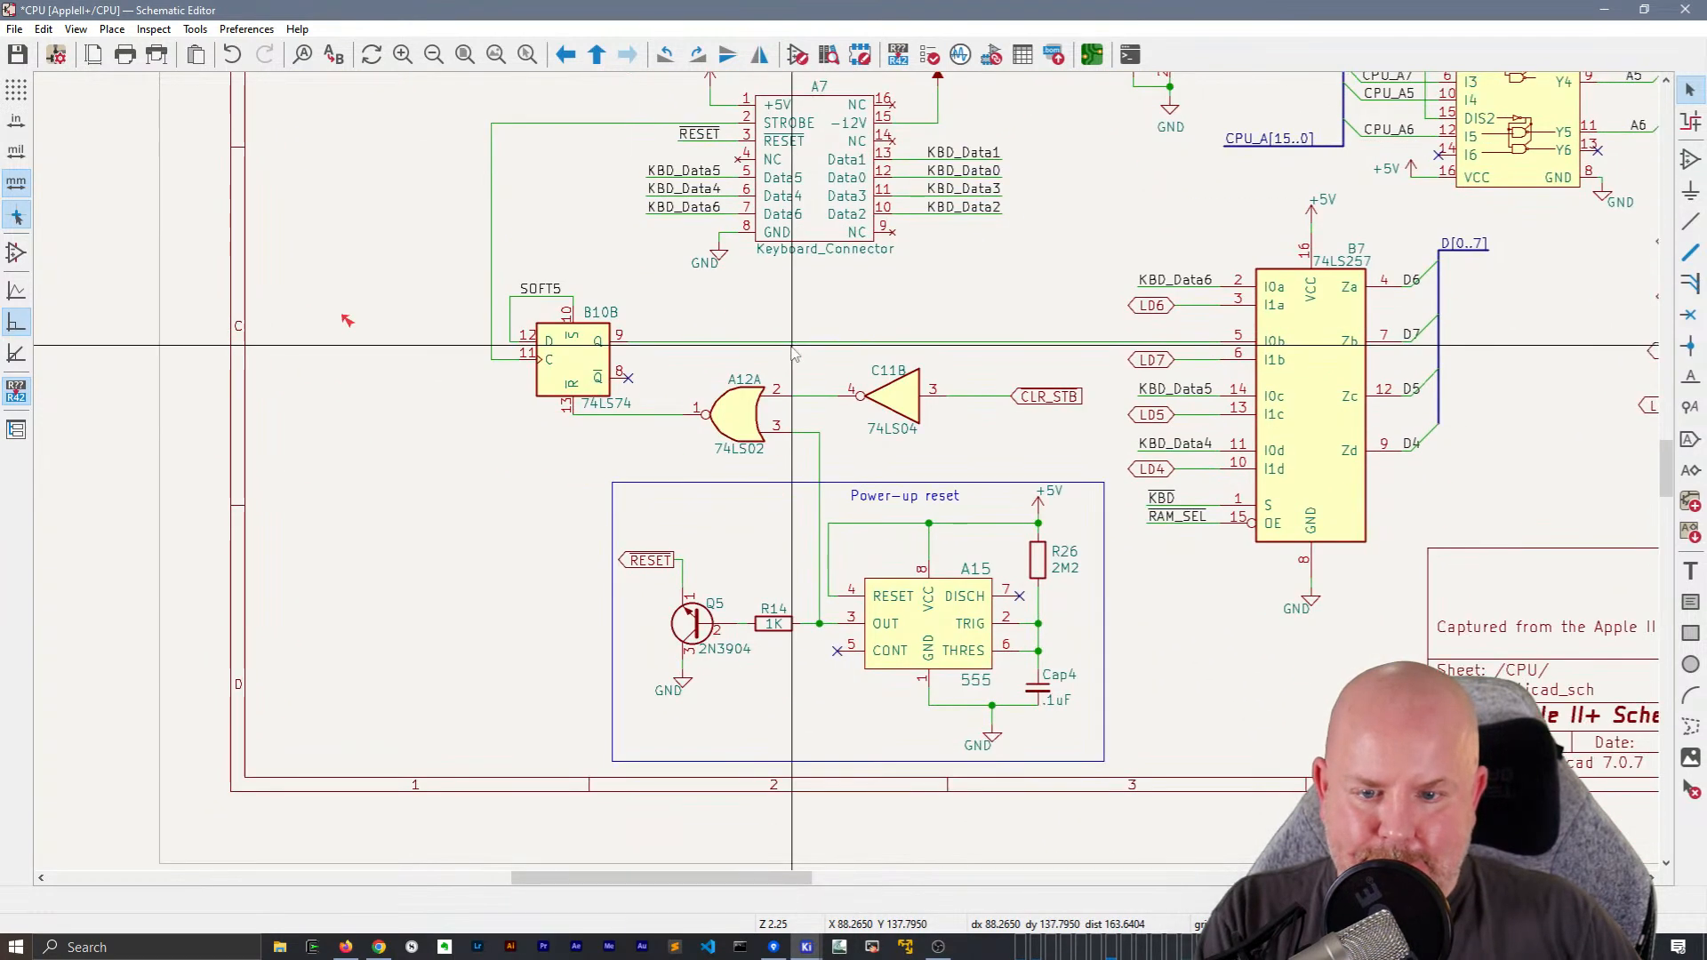
click(649, 554)
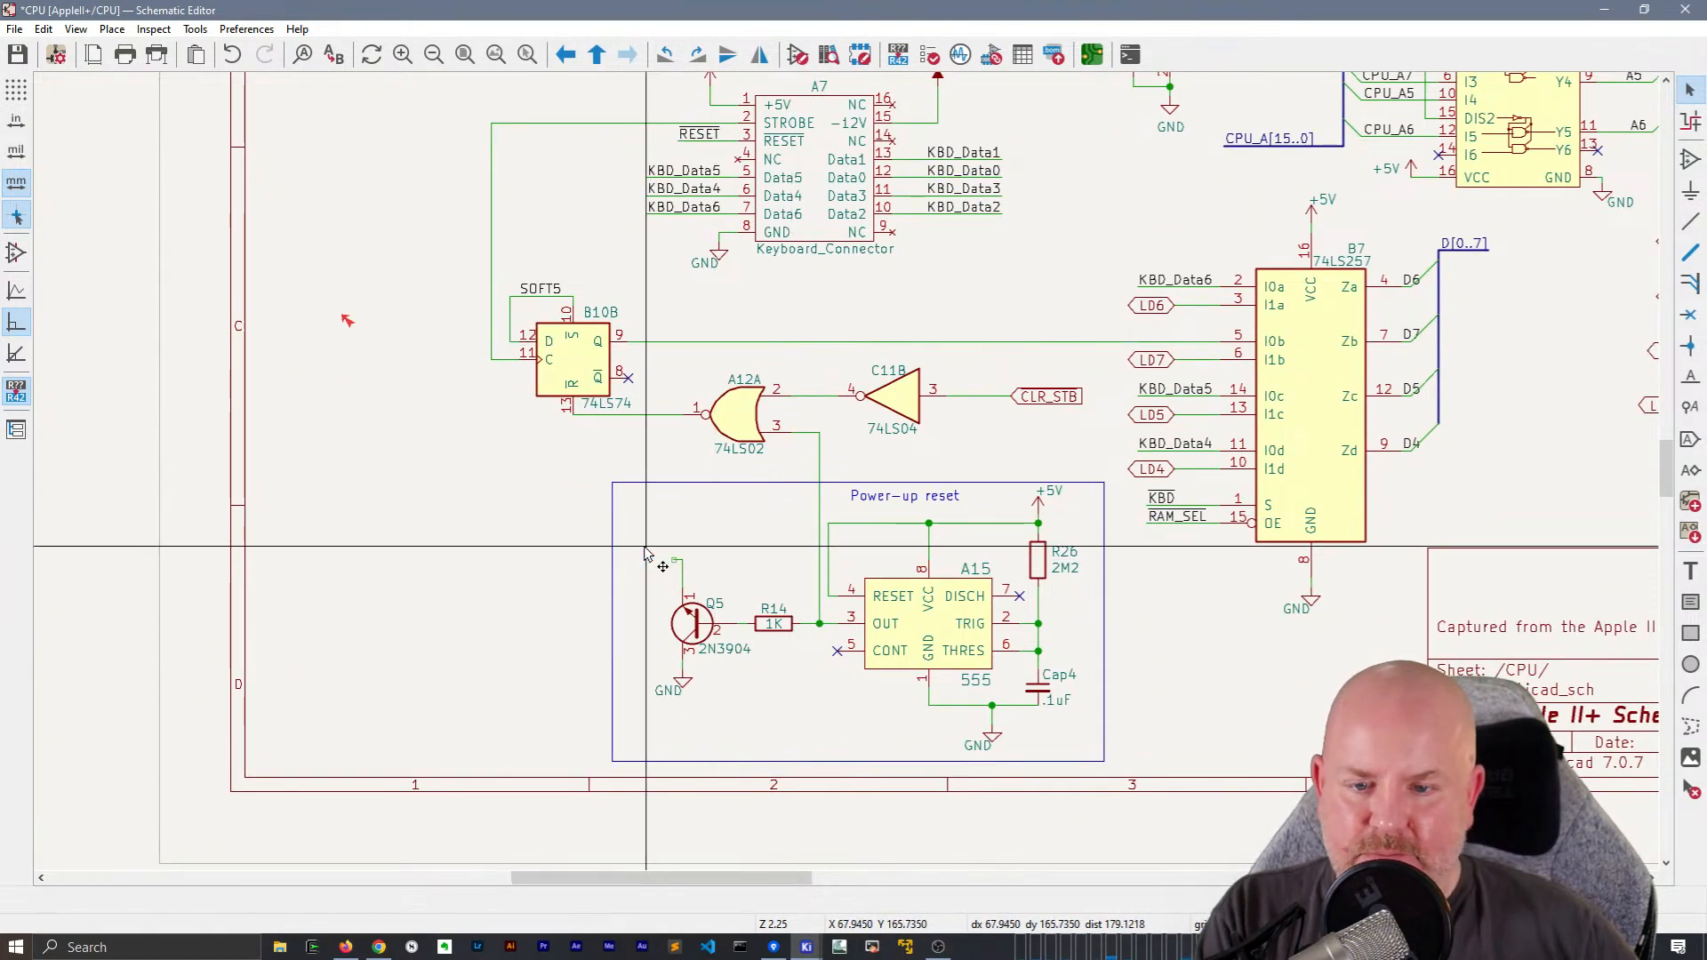
scroll(645, 553, up, 3)
text(l~{RESET})
key(Return)
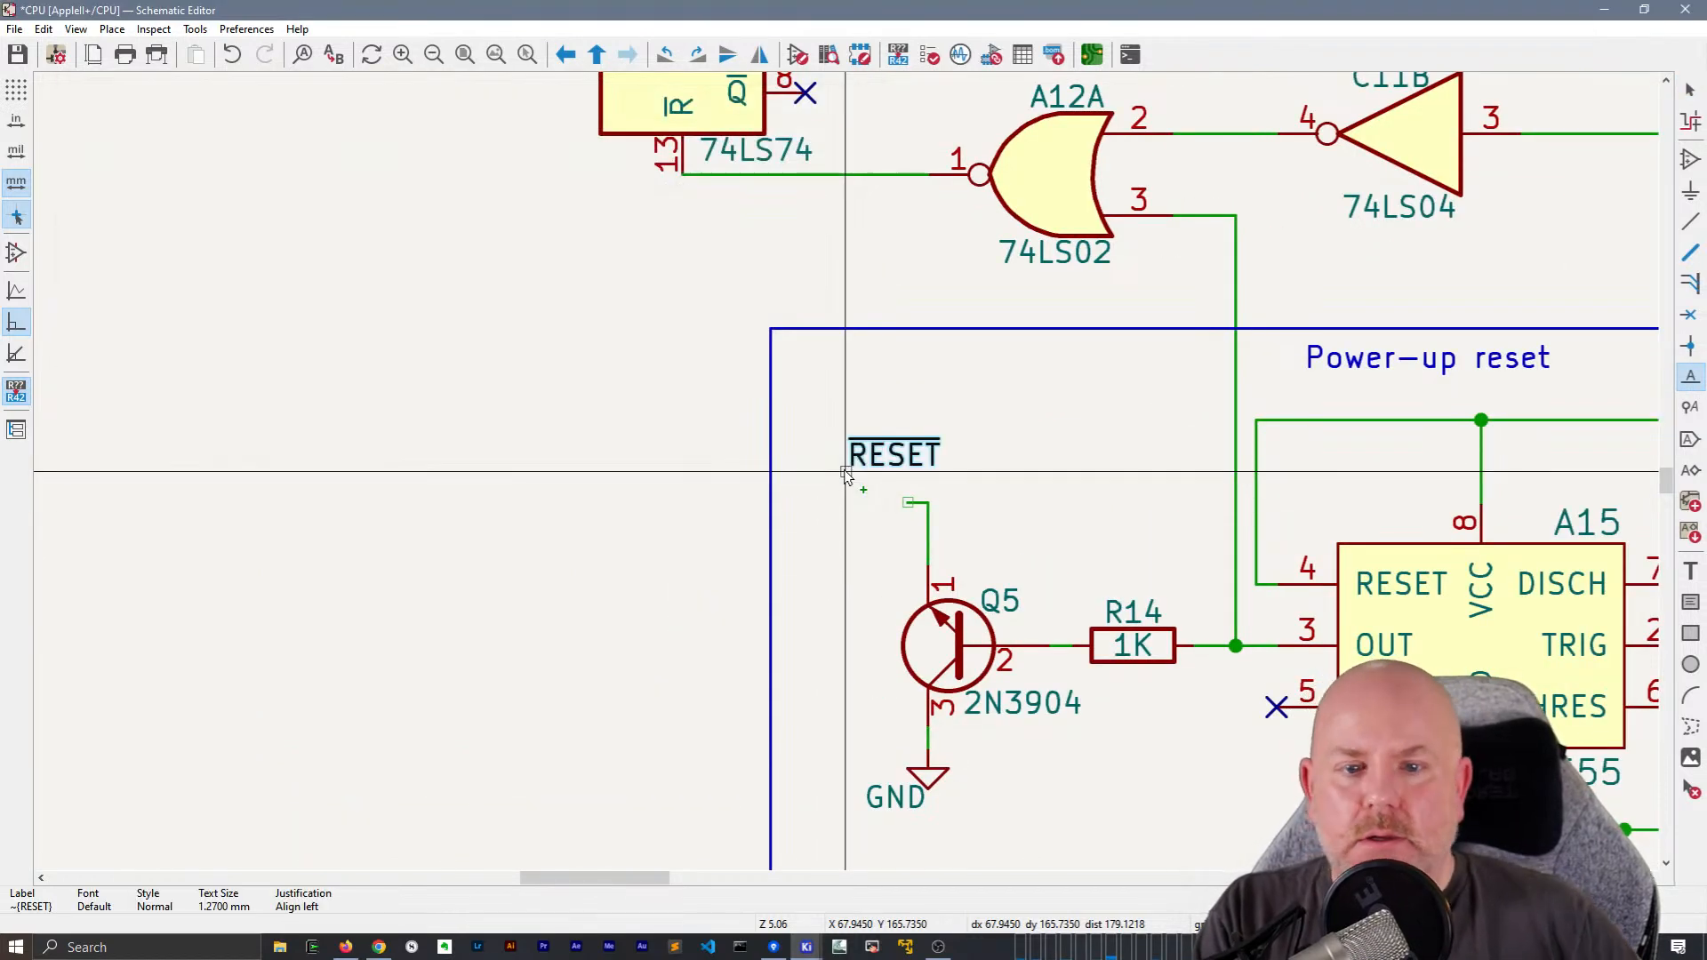
click(836, 503)
key(w)
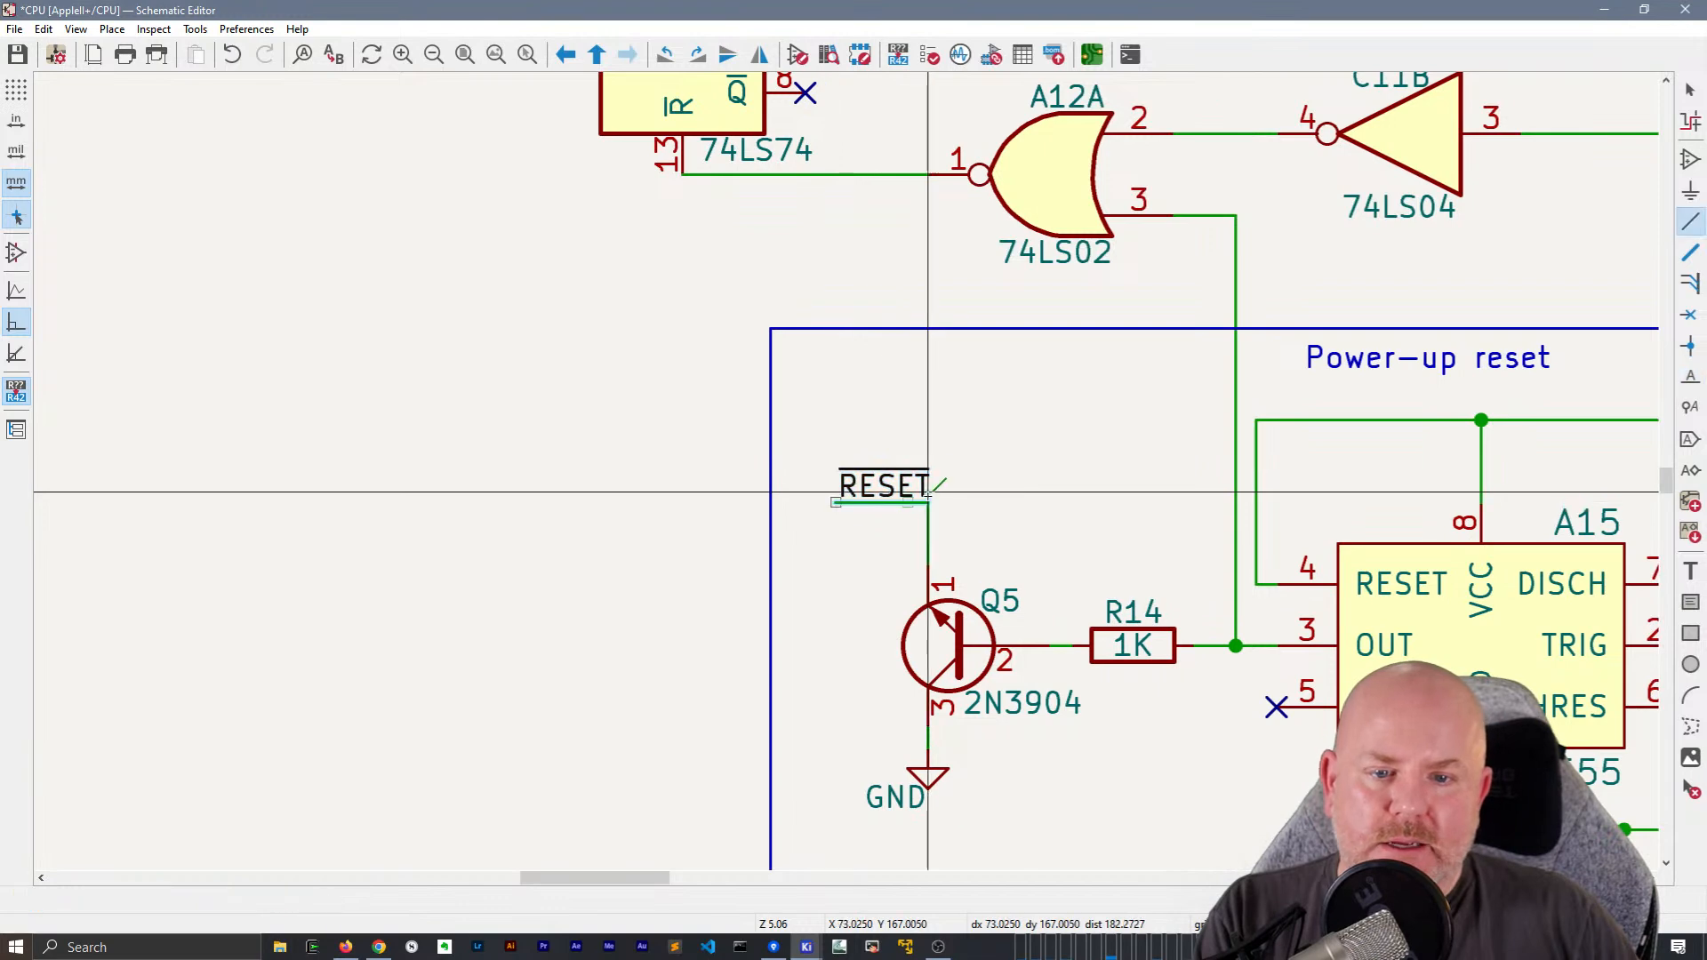
key(Escape)
Nudge the upper edge of the Power-up reset frame up and left, and center the GND text under A15's ground symbol
scroll(908, 498, down, 1)
middle_drag(1013, 447, 827, 467)
scroll(496, 355, down, 1)
middle_drag(1187, 580, 1031, 644)
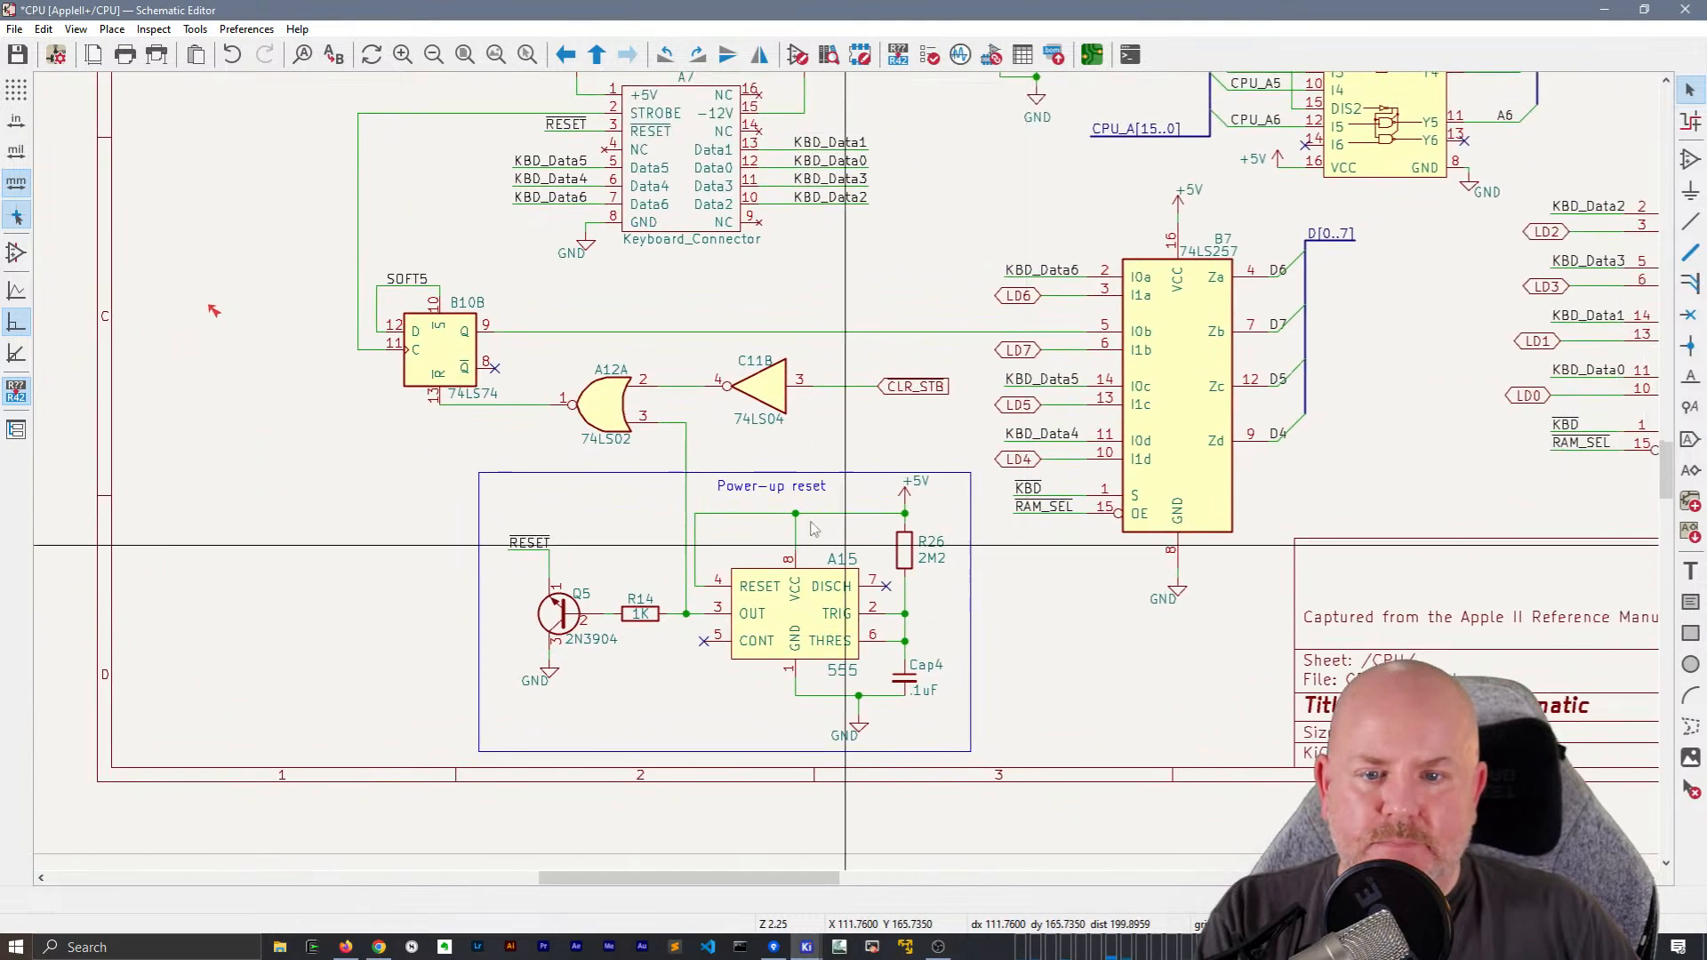
click(790, 473)
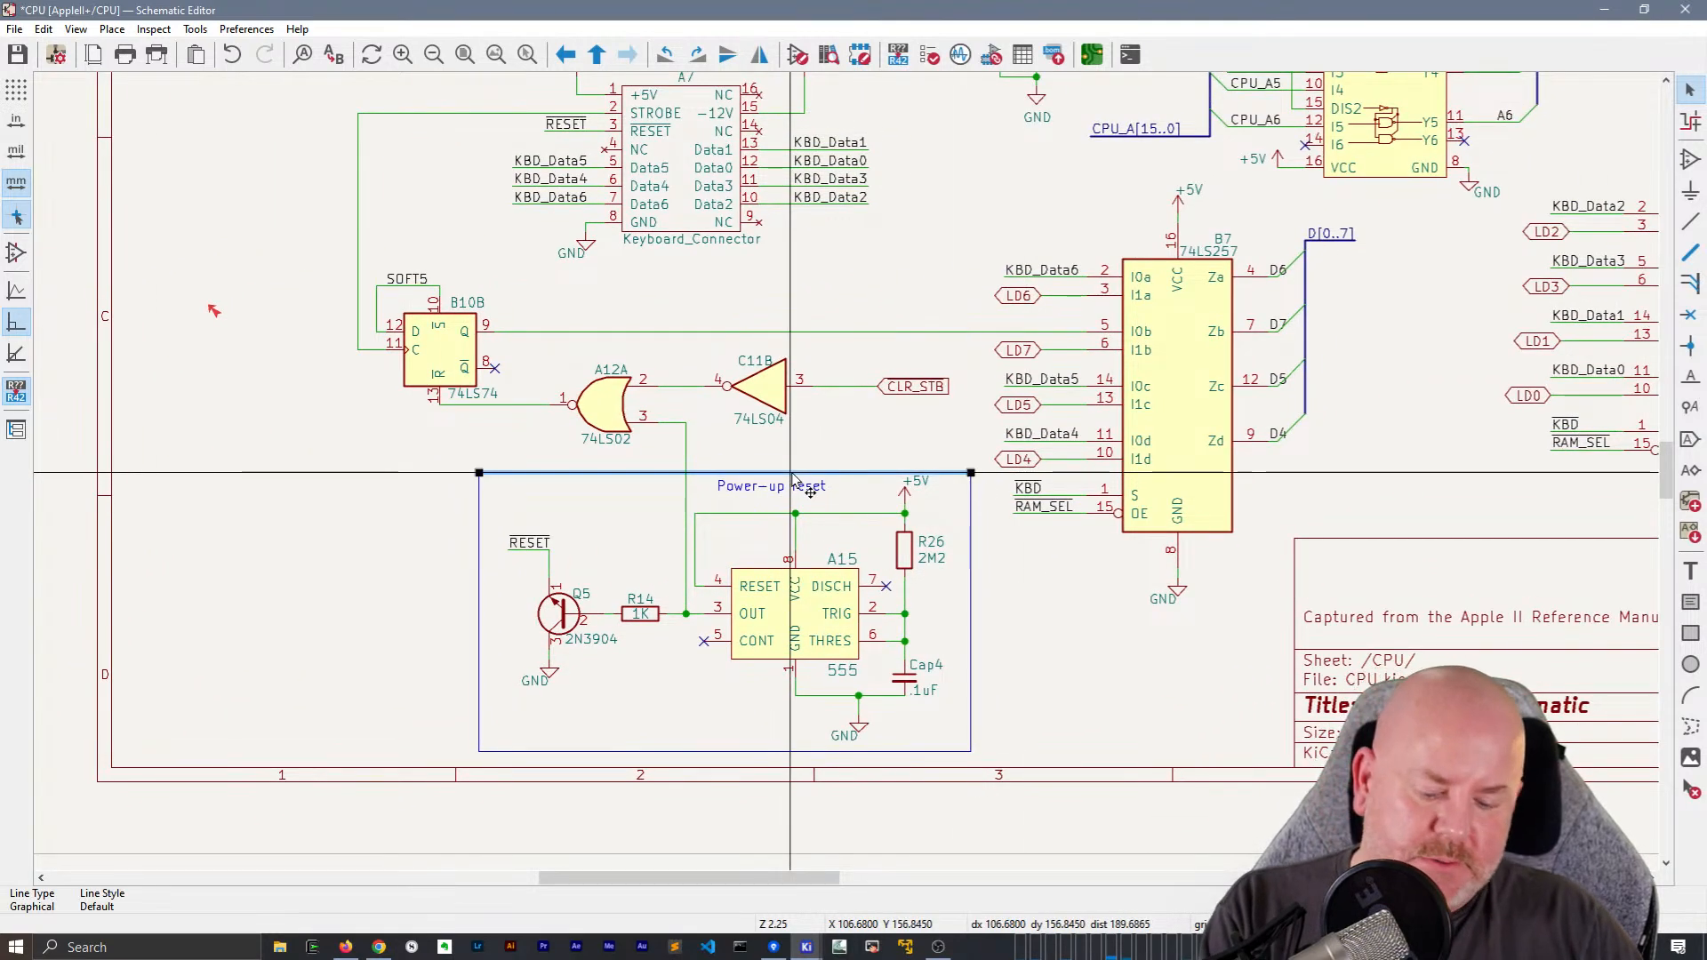
key(g)
click(969, 470)
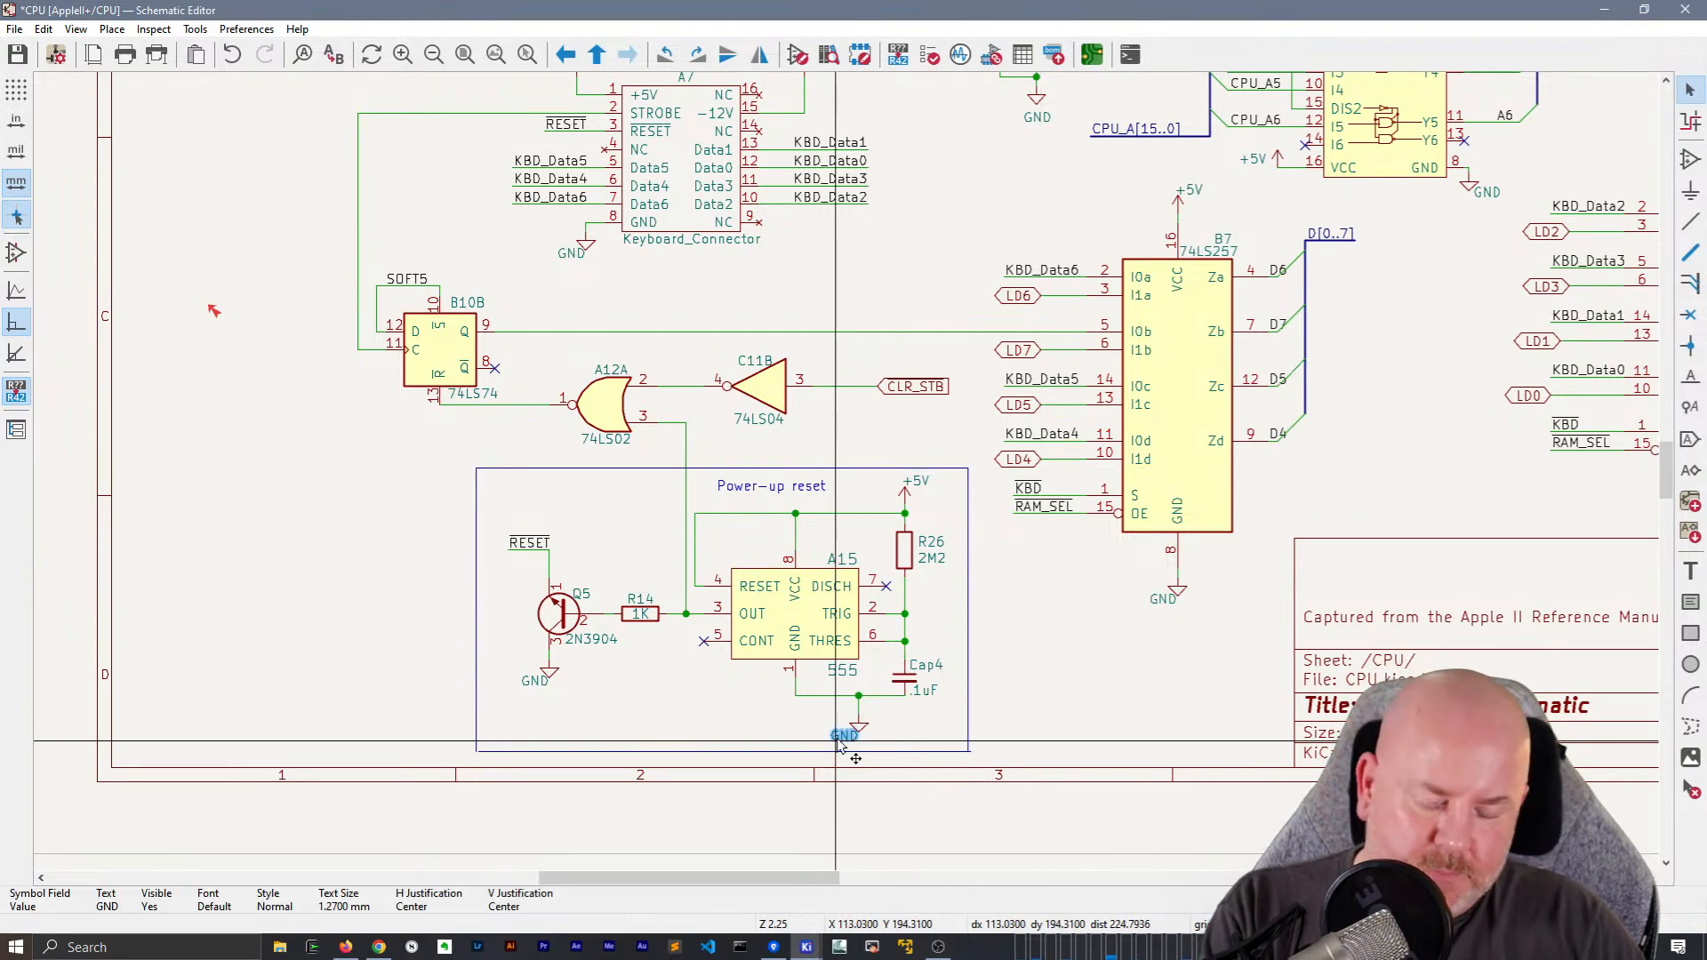
key(m)
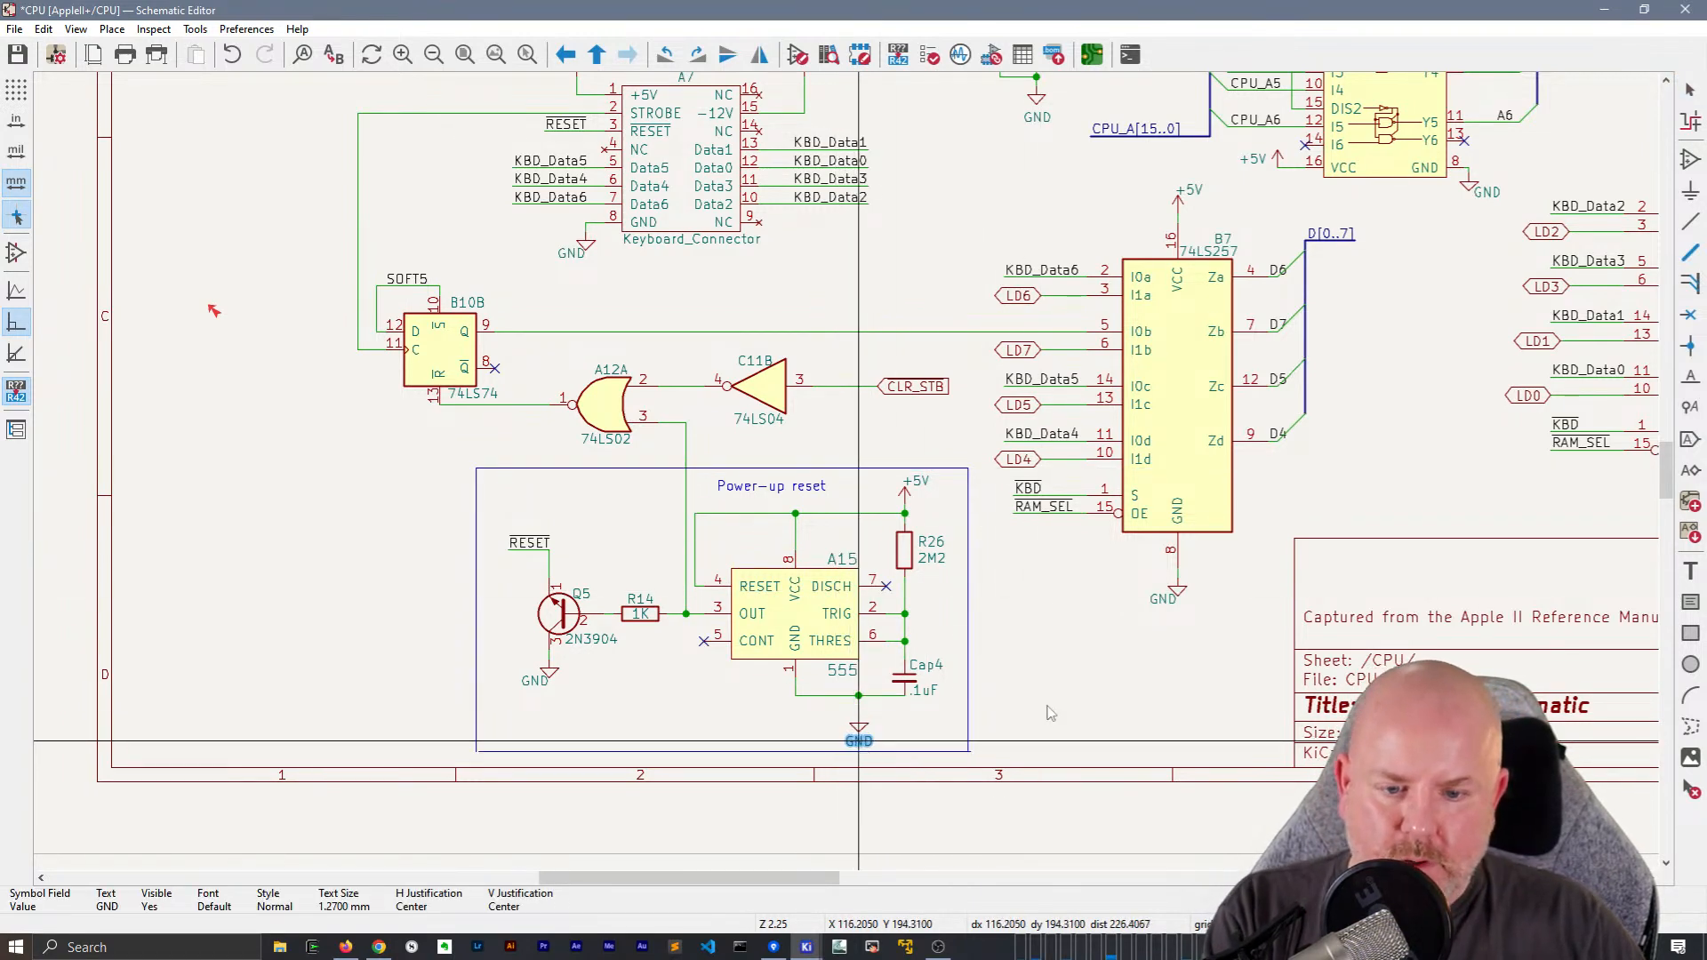
click(858, 740)
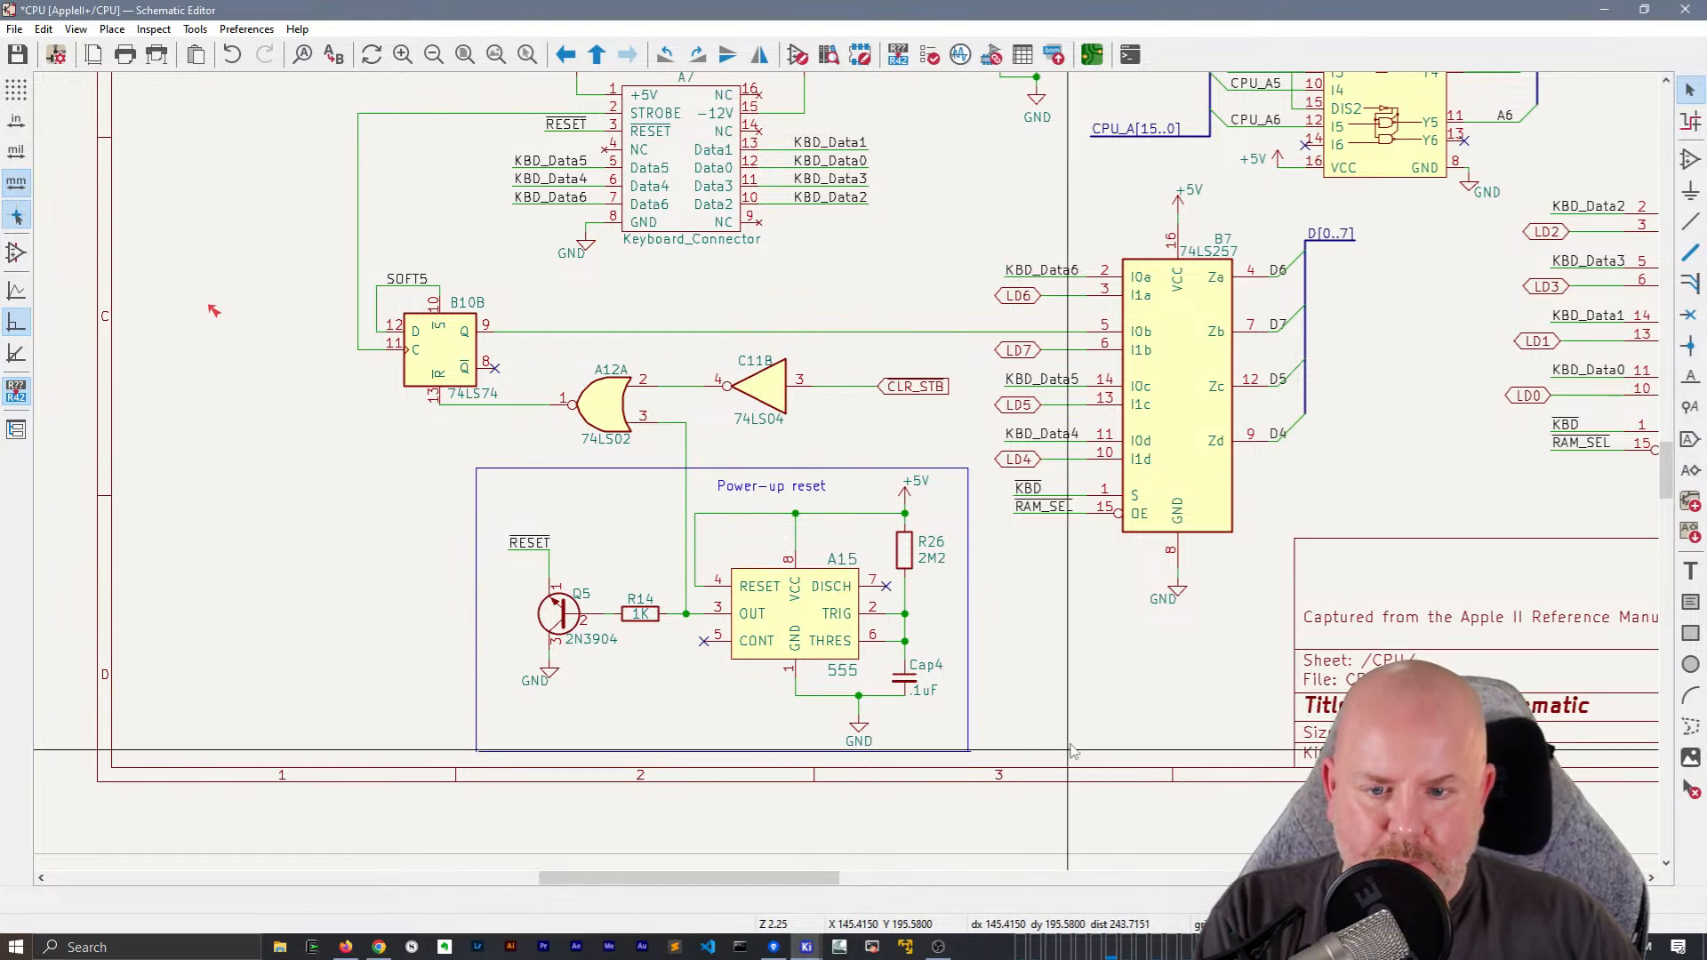
Set the value of capacitor Cap4 in the Power-up reset block to 100n
ctrl+scroll(1071, 757, right, 3)
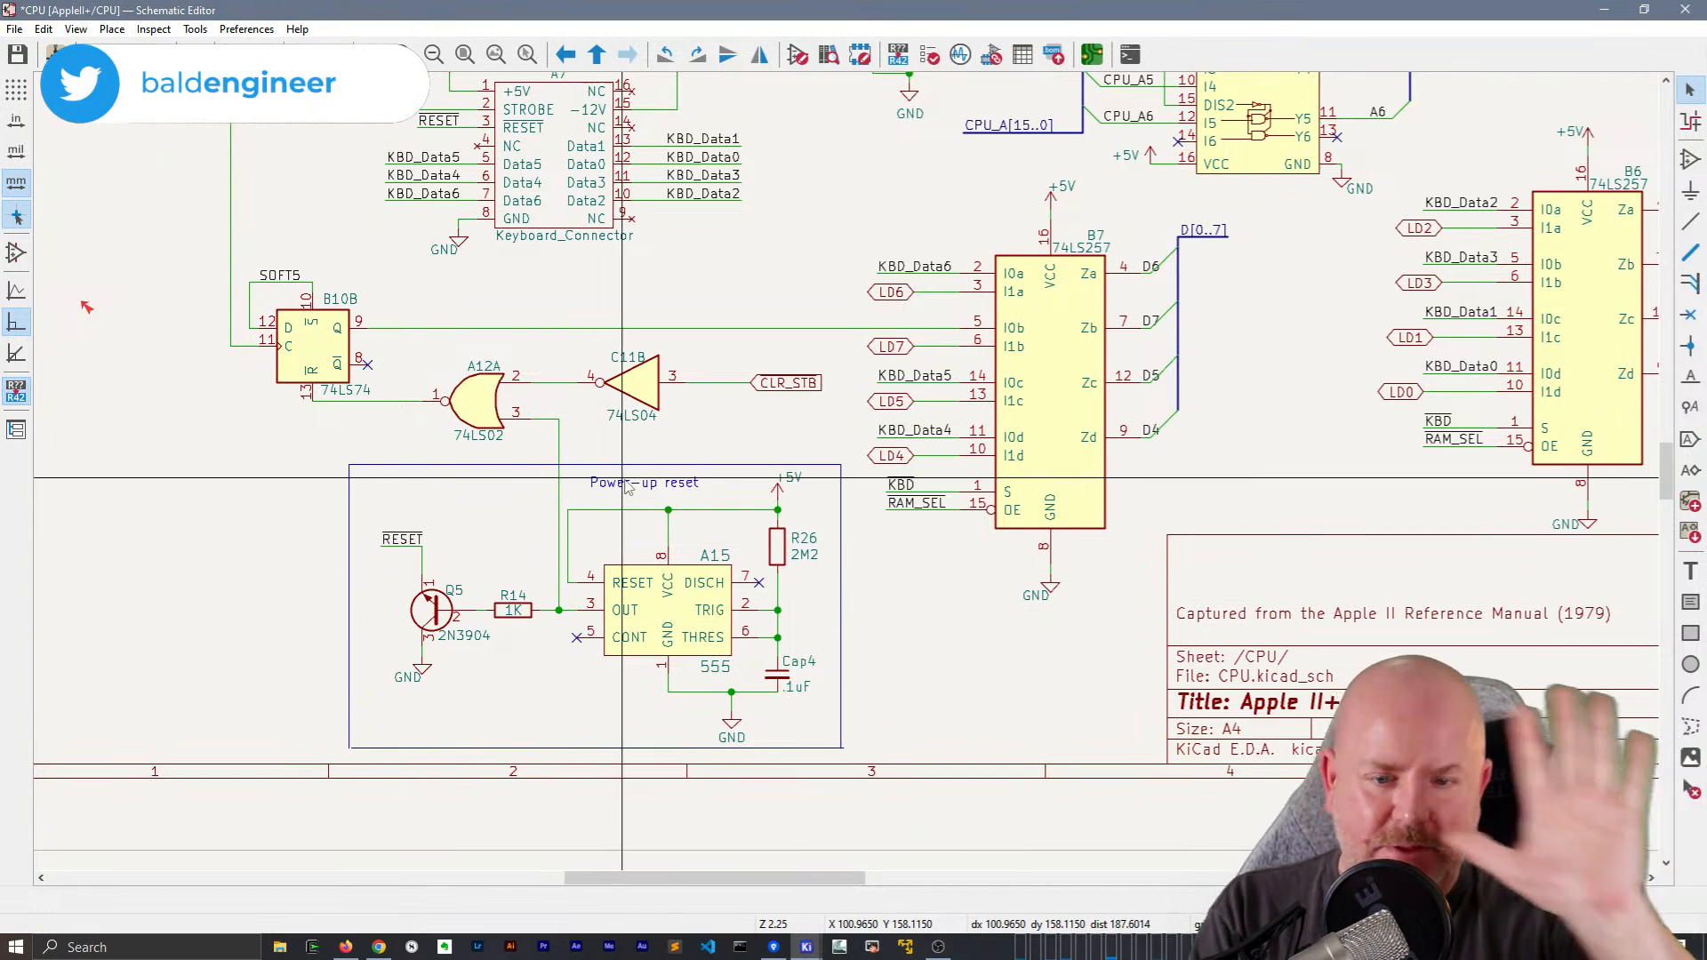
middle_drag(993, 643, 869, 739)
middle_drag(1260, 498, 1209, 378)
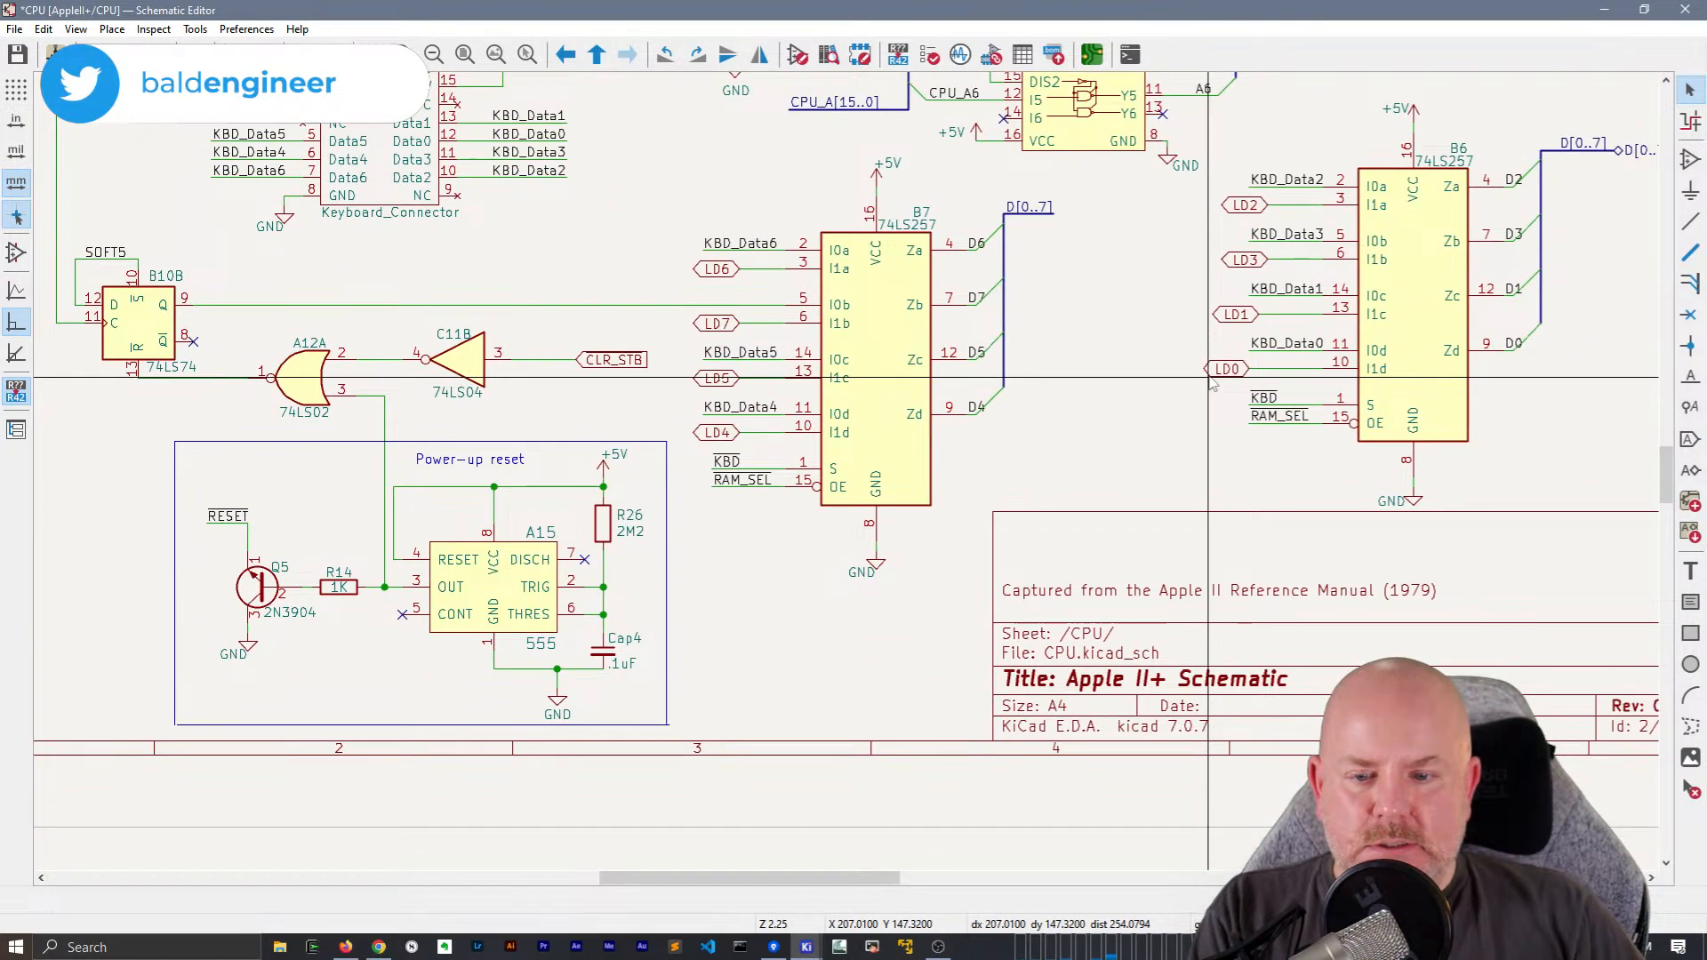
double_click(625, 676)
text(100n)
key(Return)
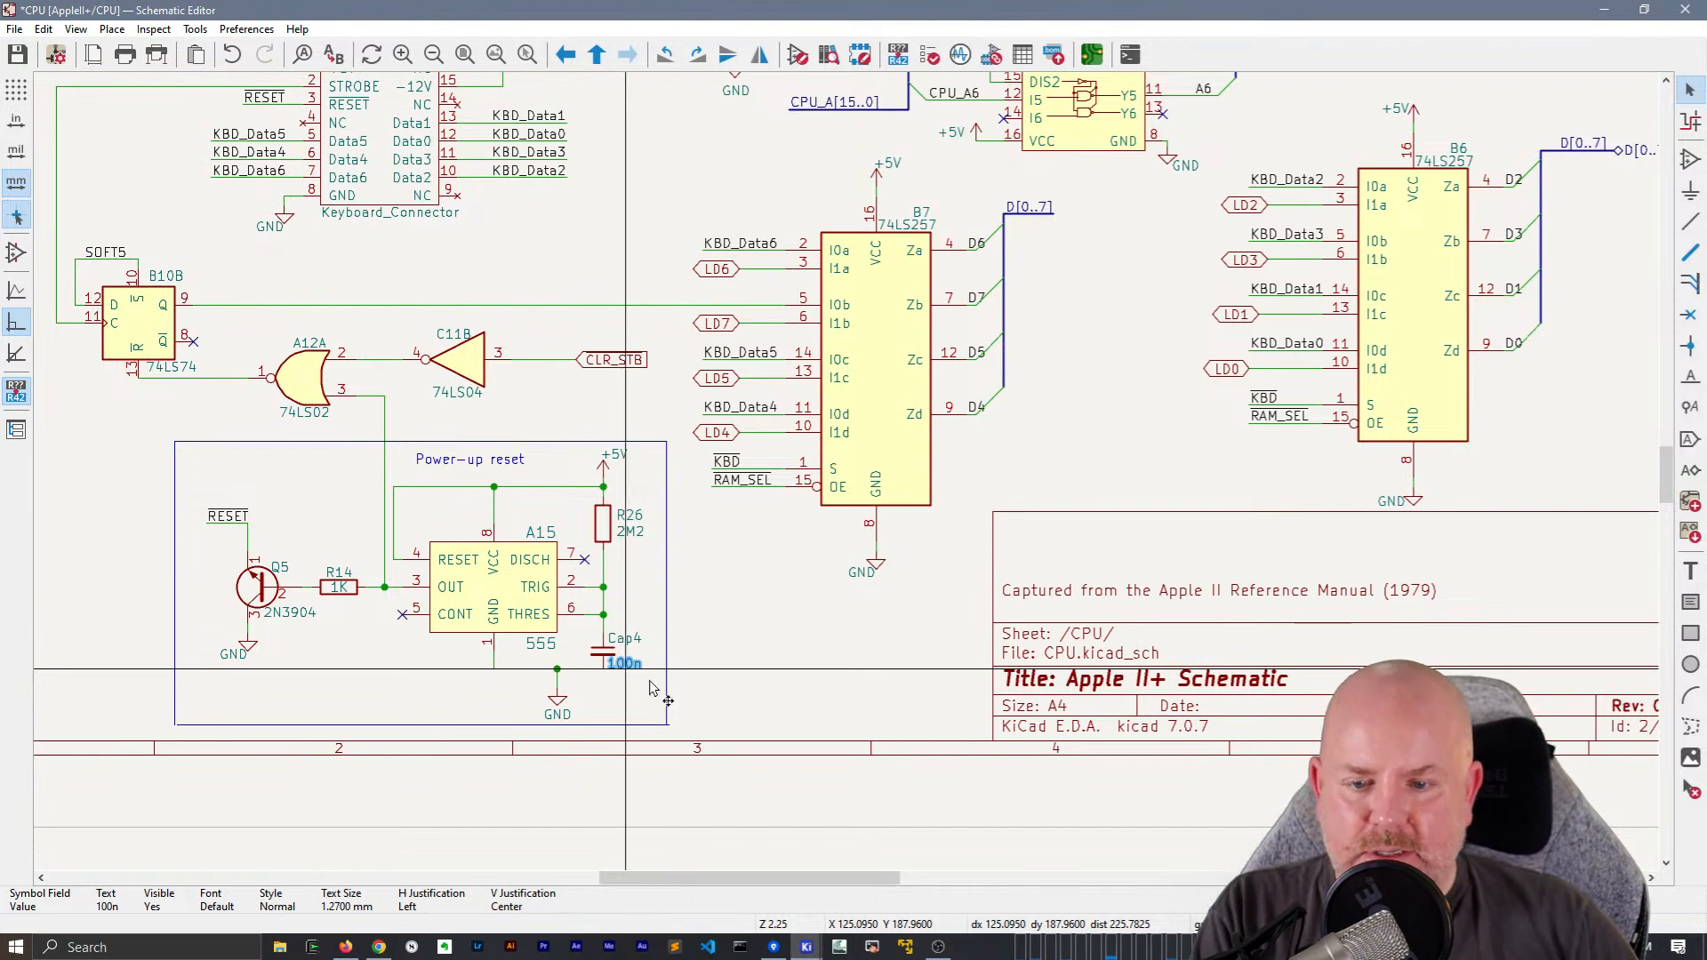
Add a local label R~{W} to the wire between H5's Y2 output and the RW hierarchical label at the sheet's right border
middle_drag(1039, 438, 912, 539)
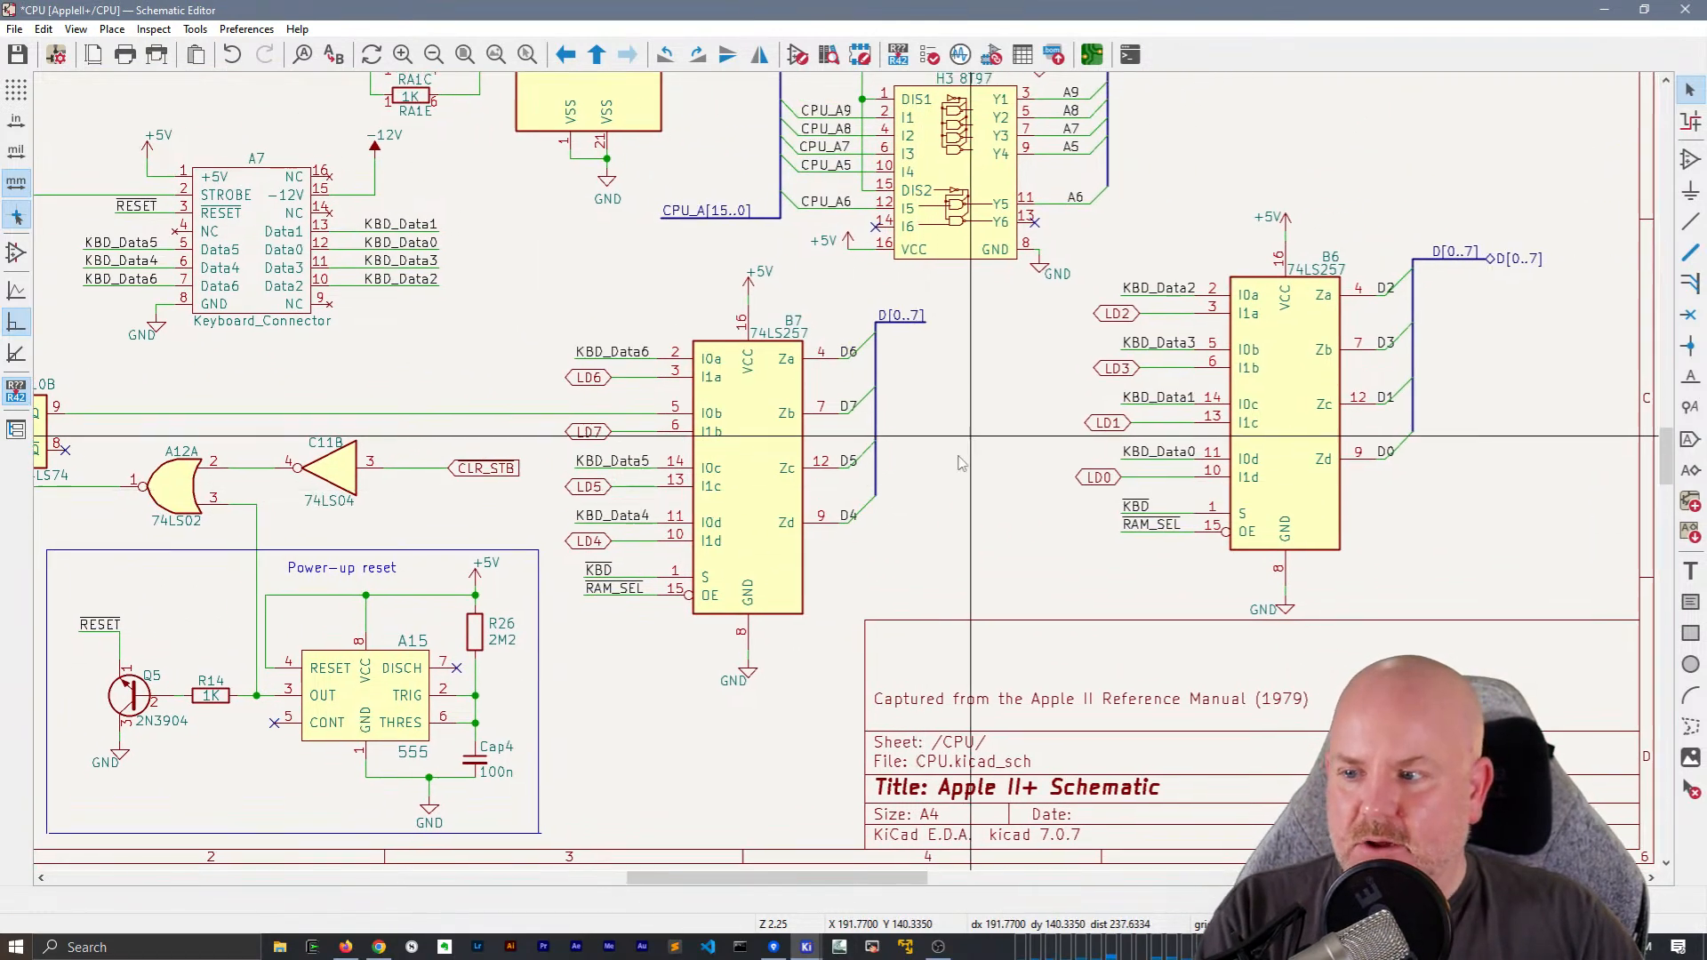
middle_drag(973, 437, 931, 510)
middle_drag(1002, 389, 1269, 740)
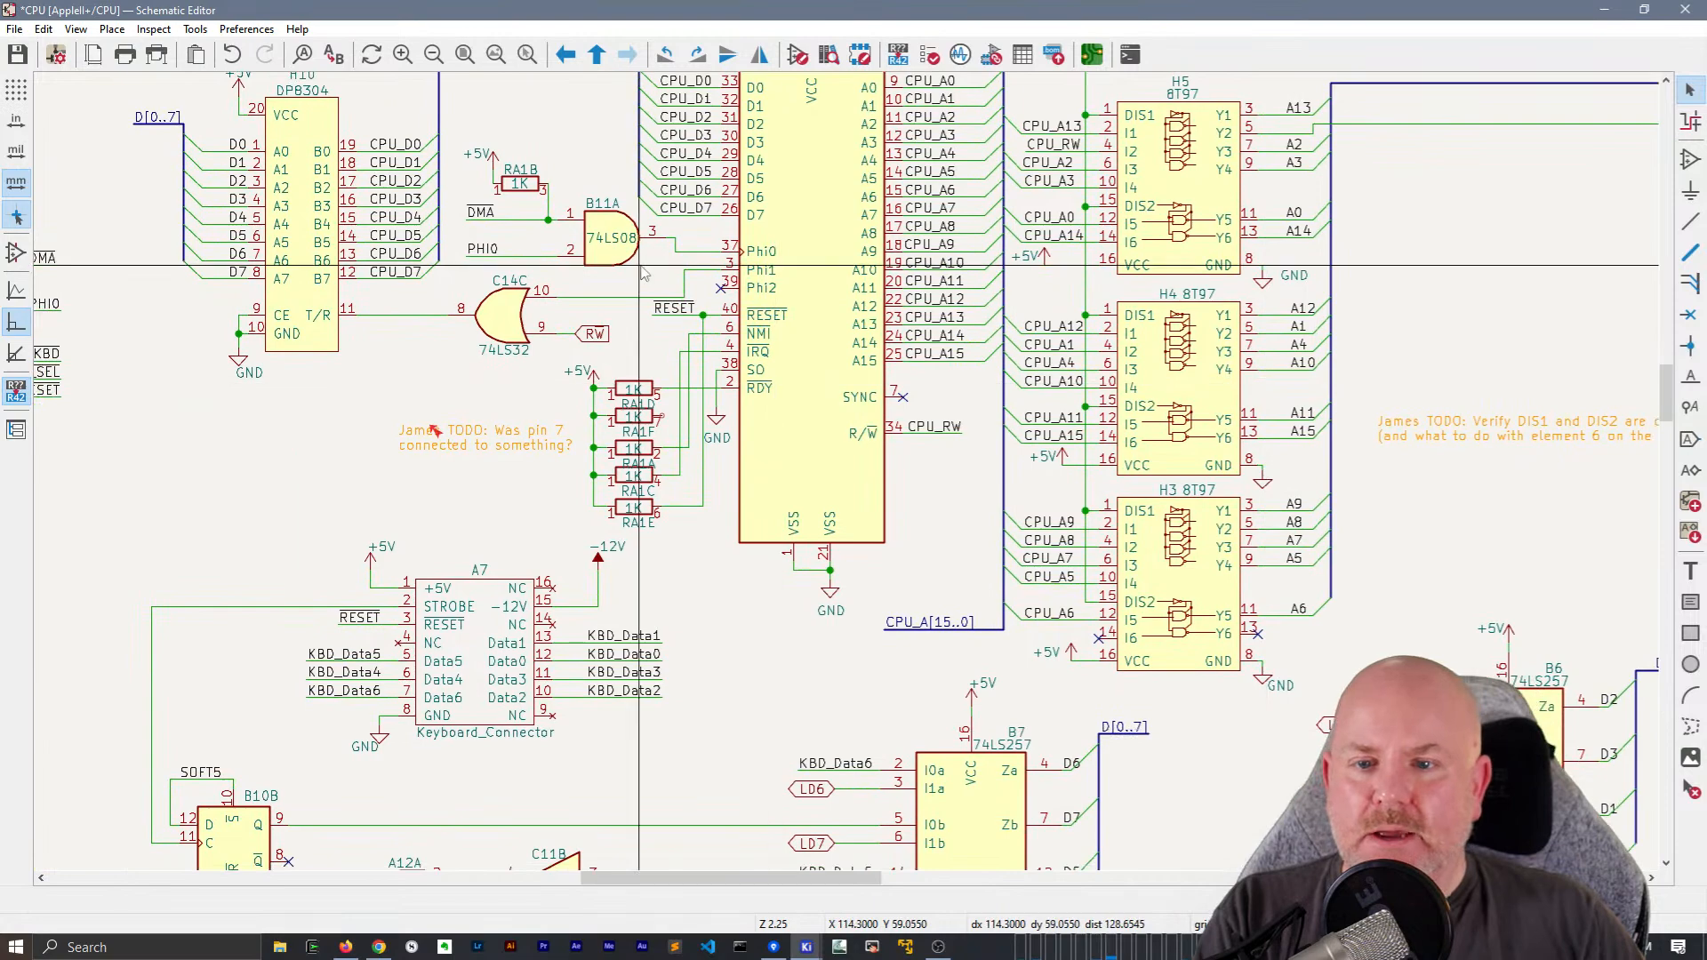
click(574, 341)
middle_drag(1463, 279, 941, 406)
click(1124, 262)
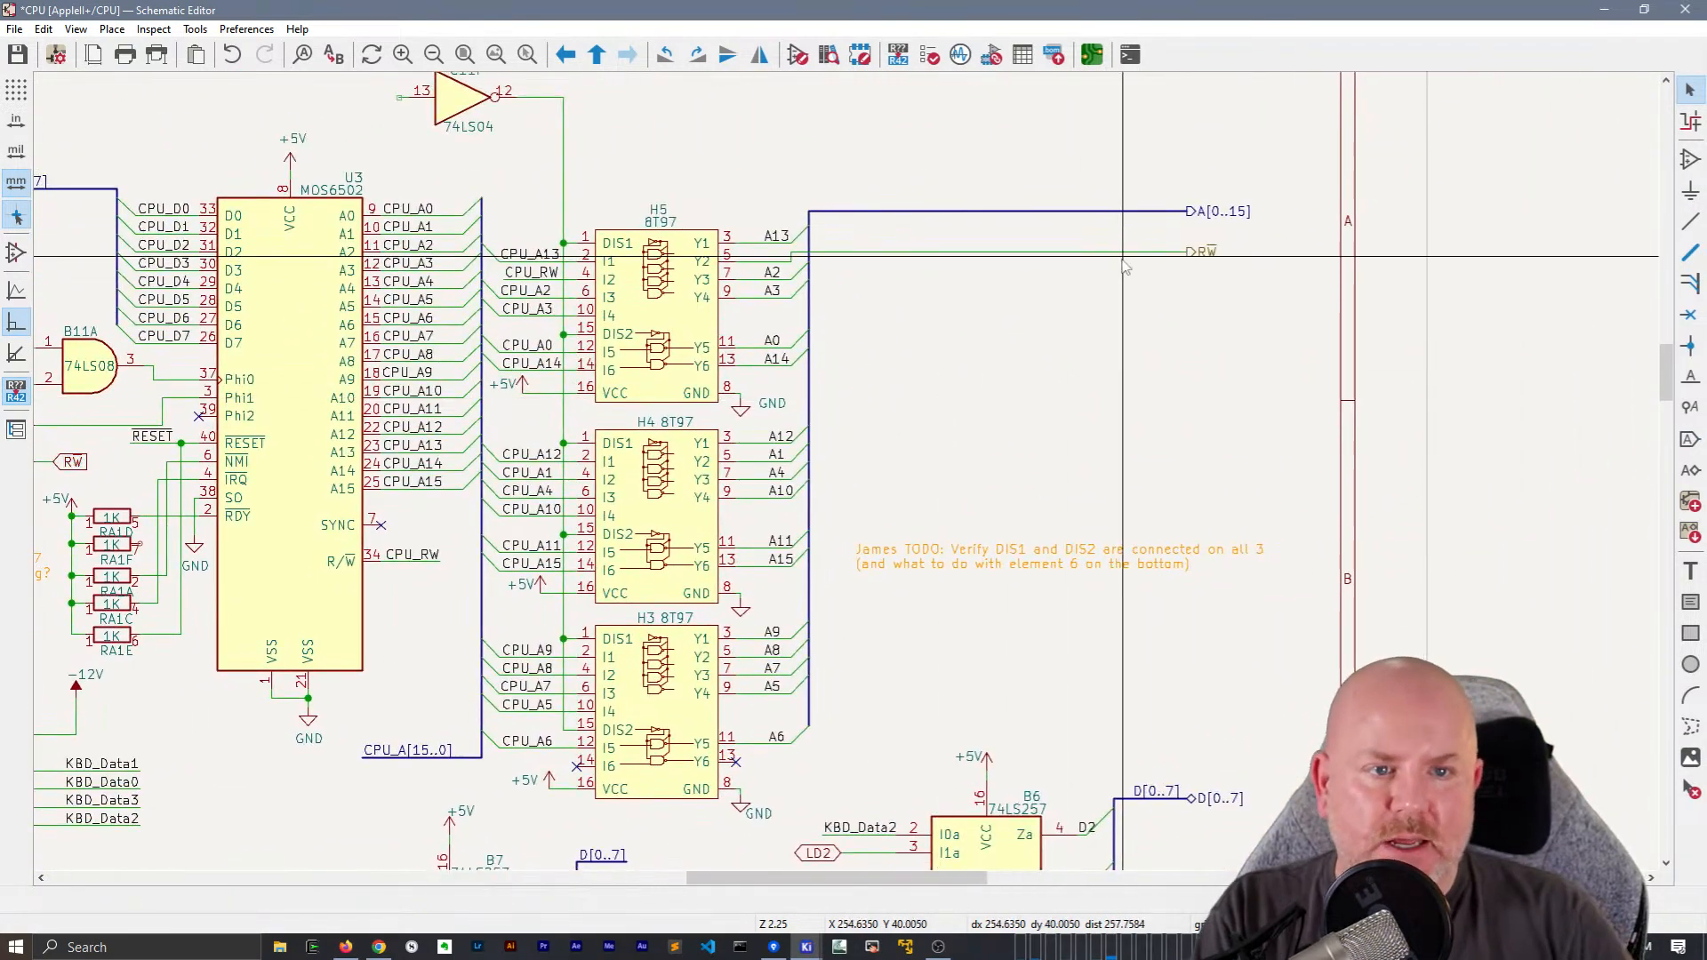
click(1124, 263)
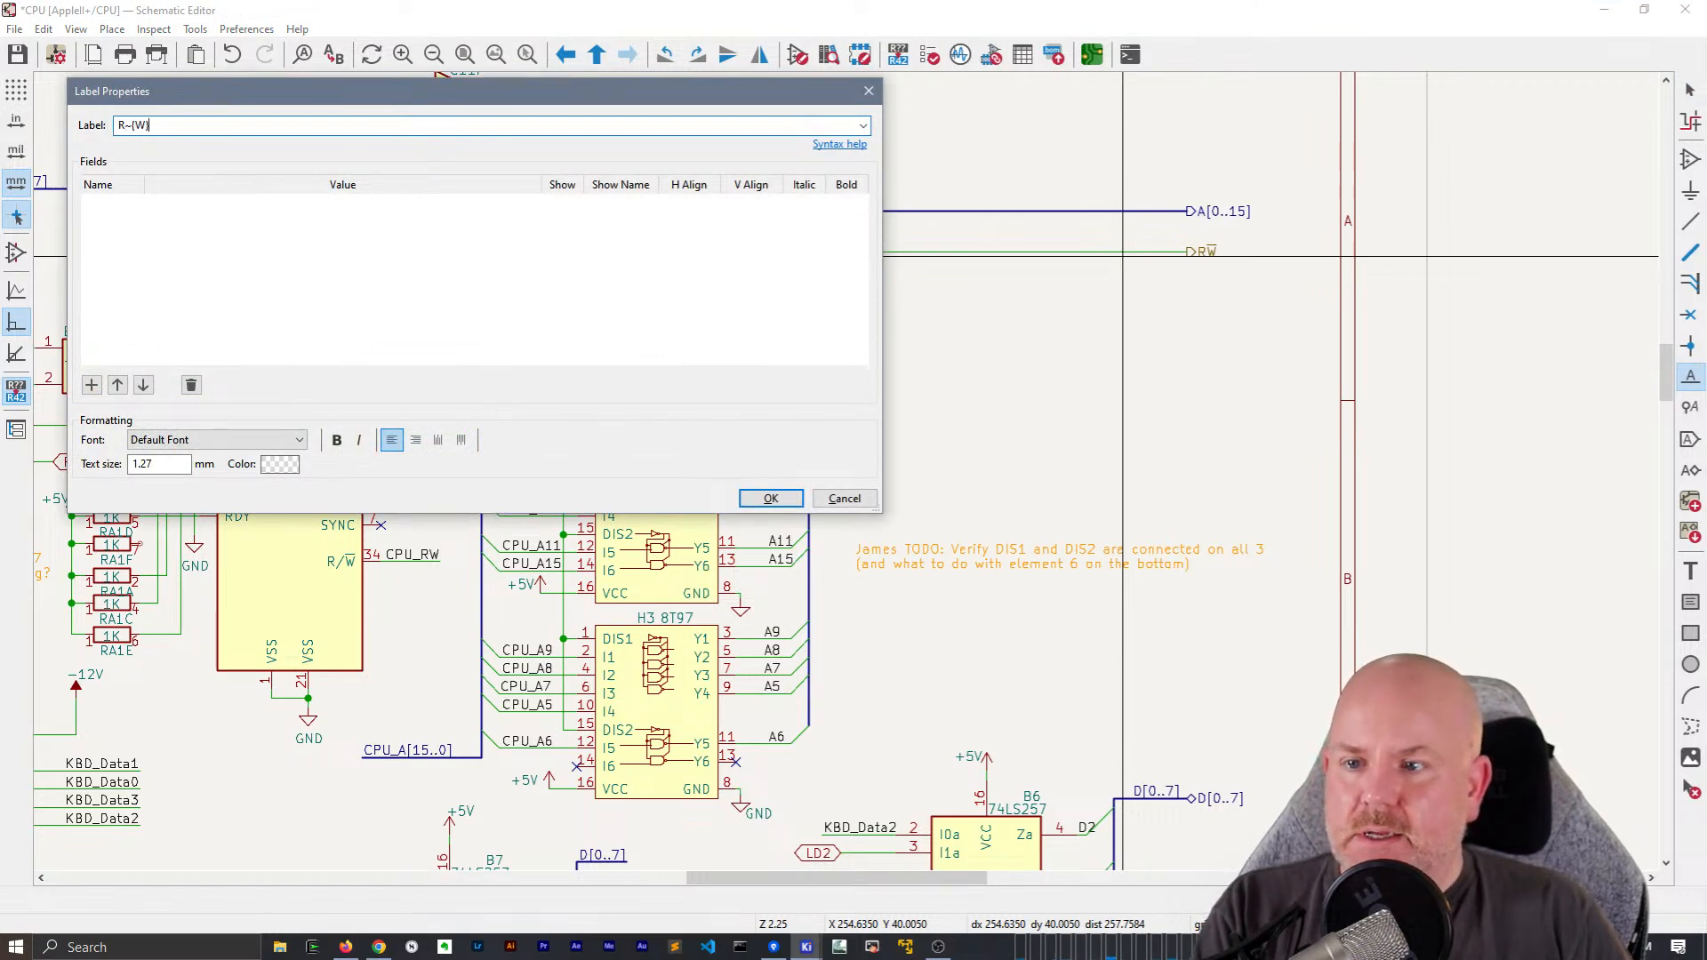
key(Return)
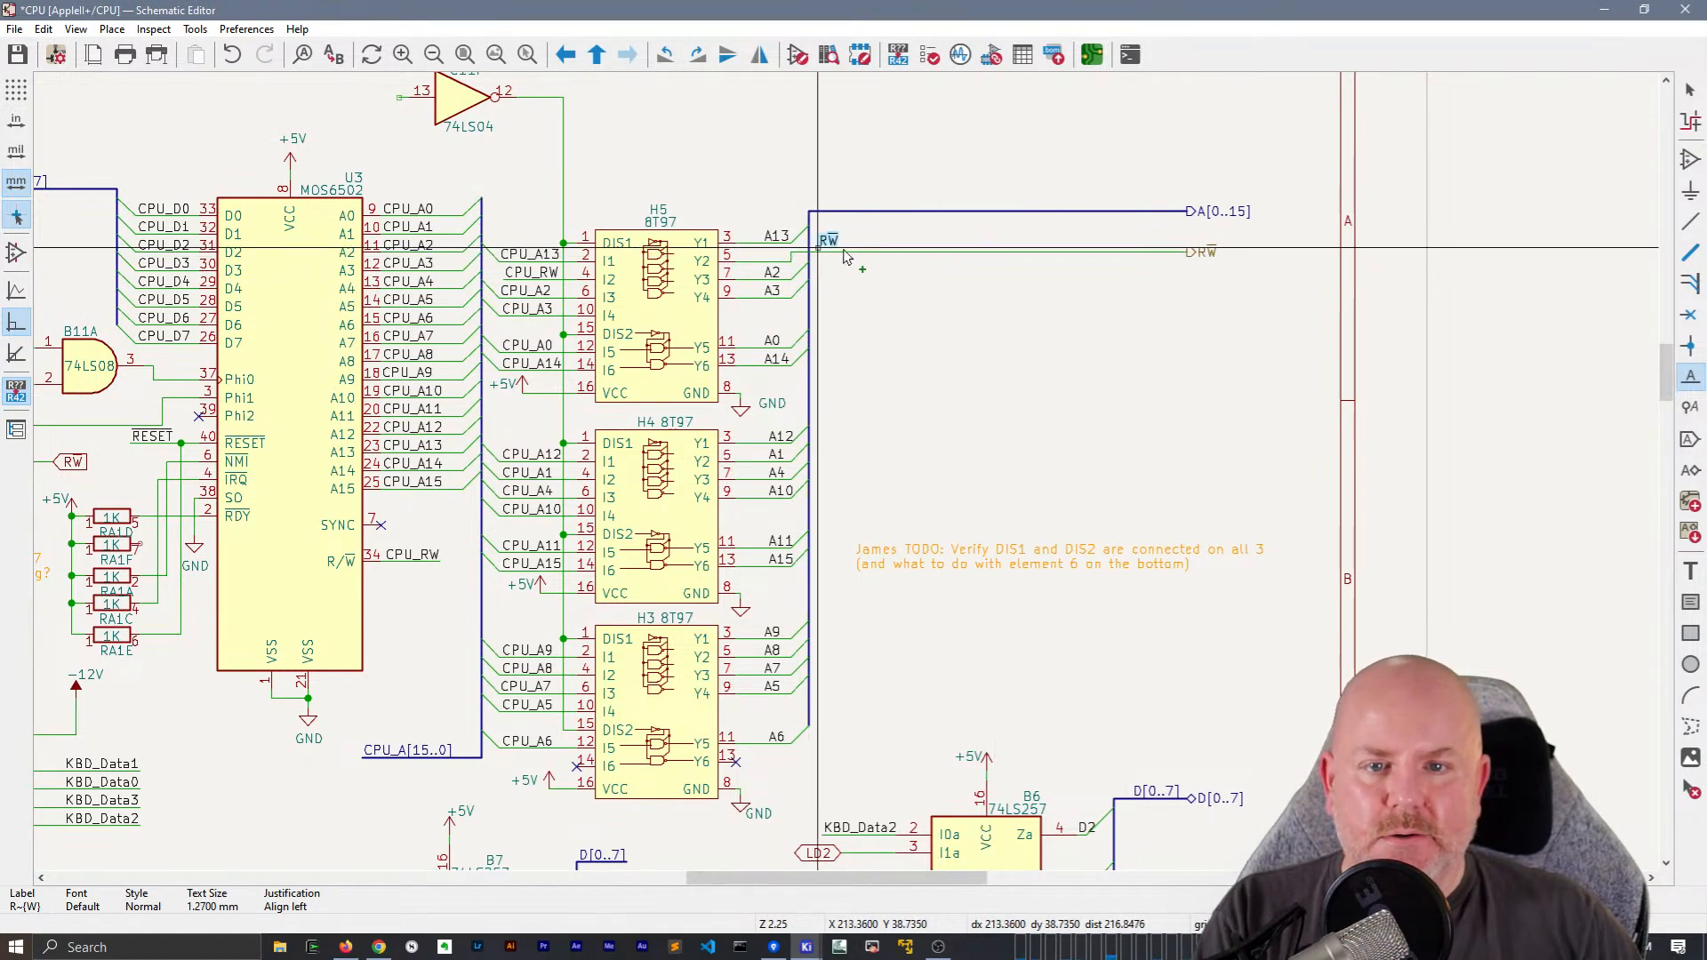
click(819, 253)
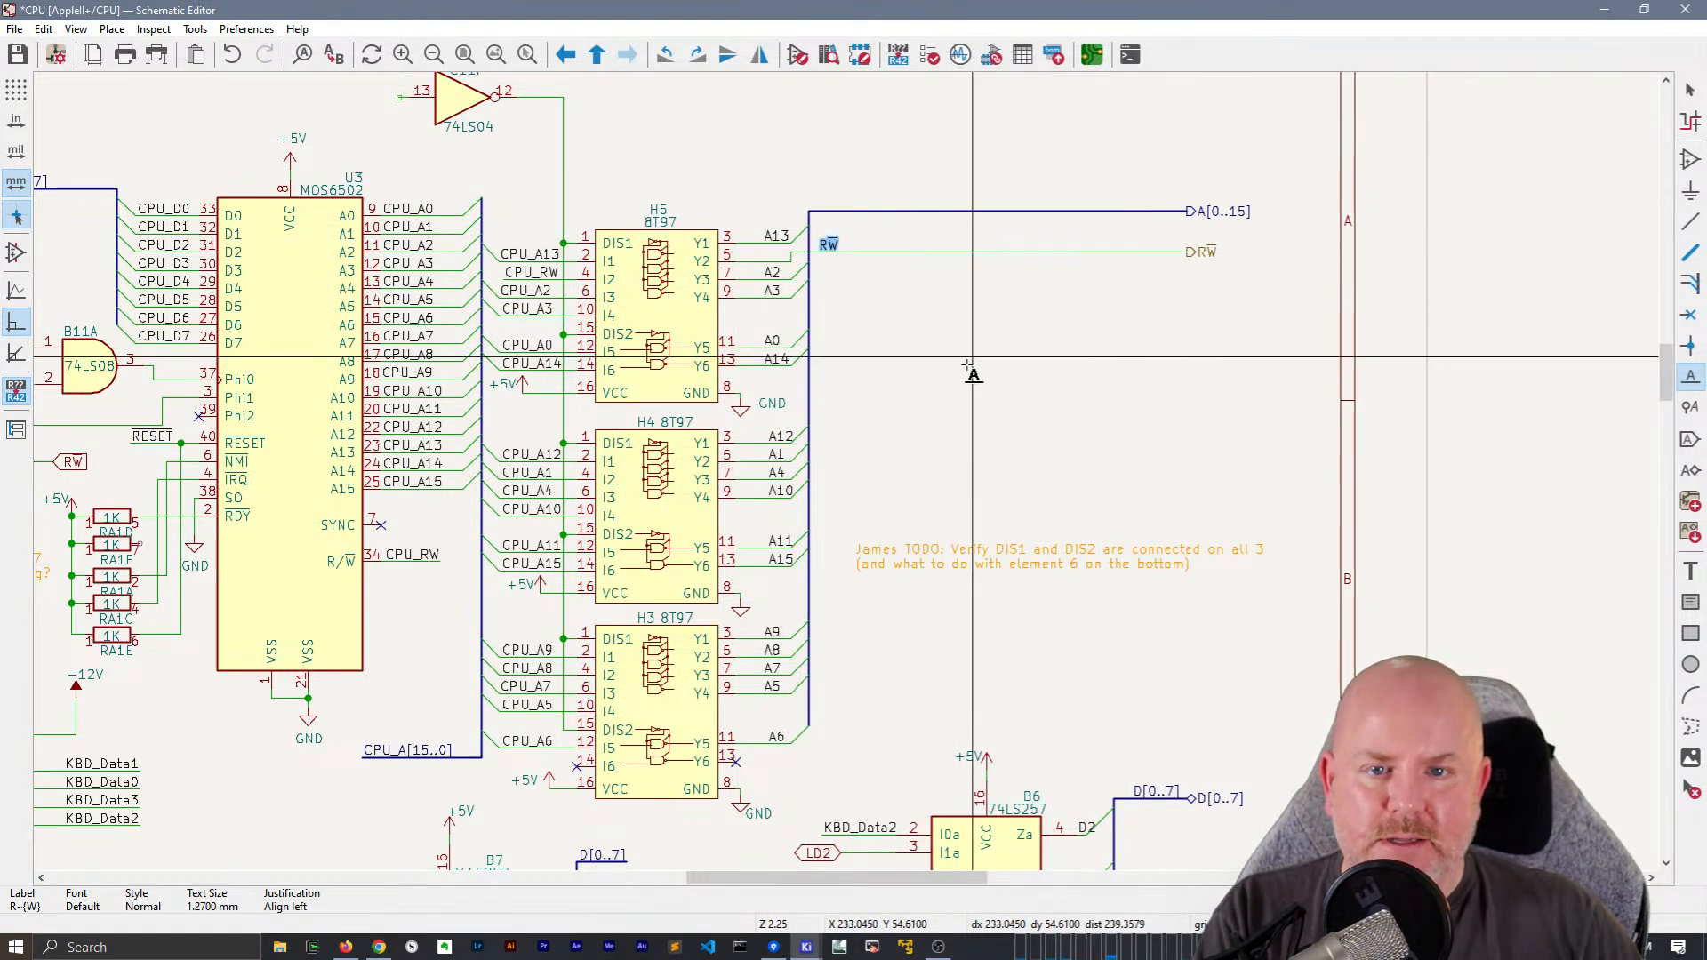
Duplicate the R~{W} local label, mirror it horizontally, and place the copy beside the RW global label at C14C
middle_drag(640, 476, 1129, 358)
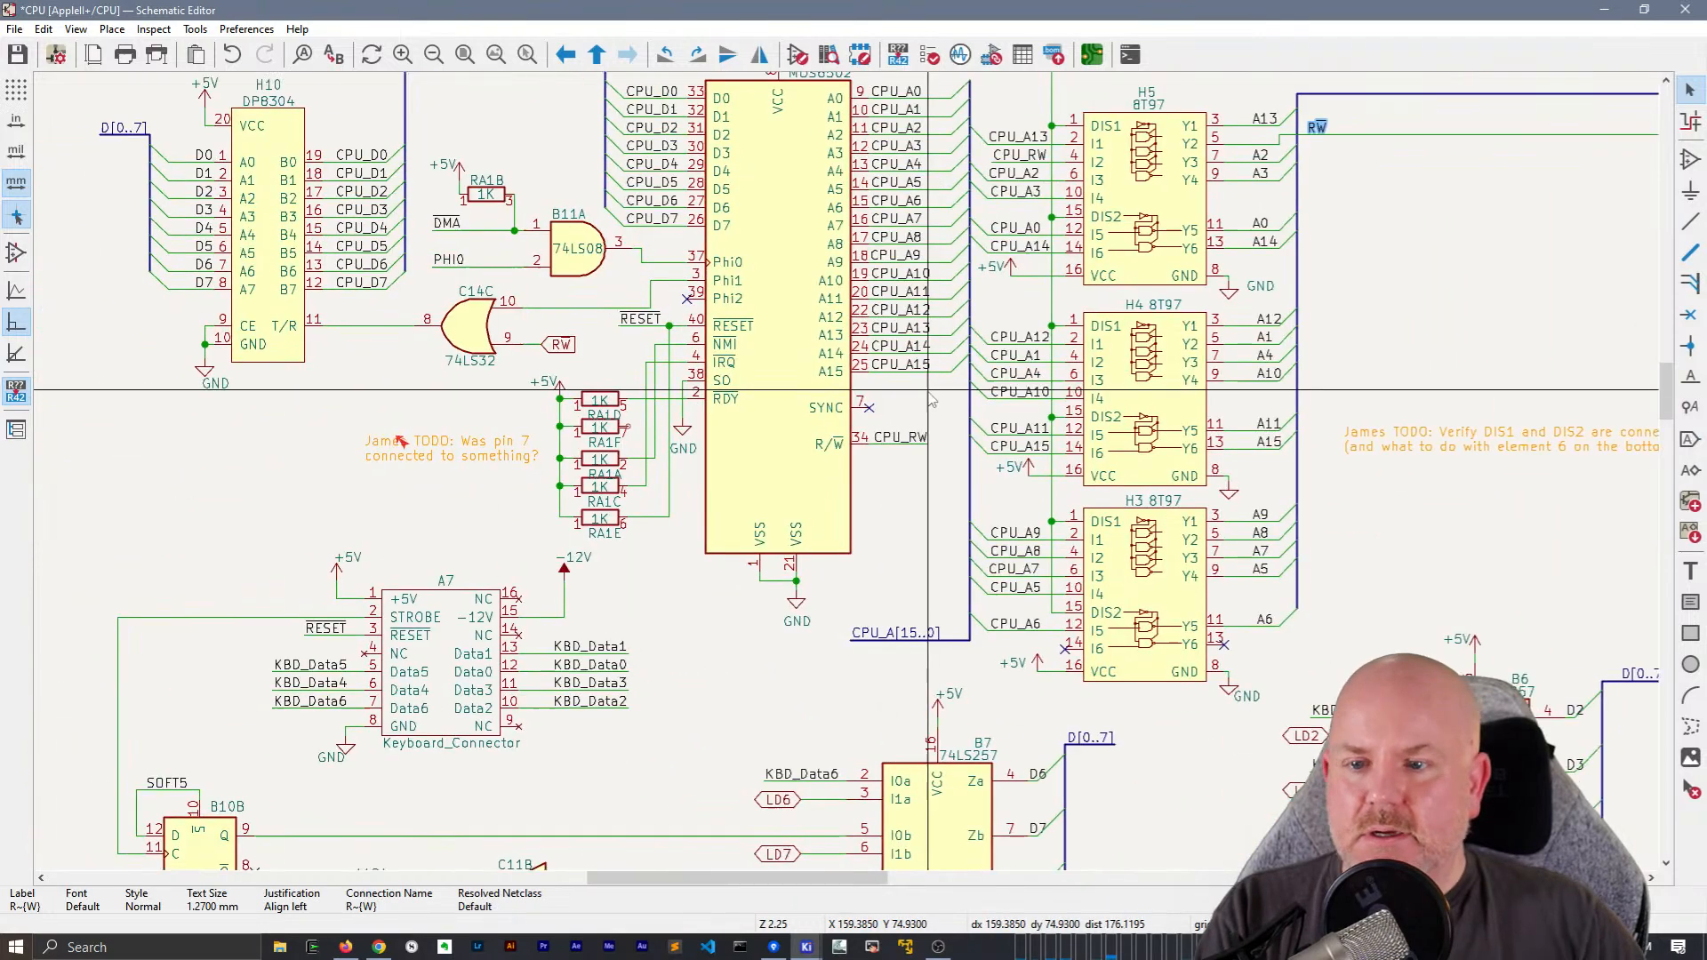
key(ctrl+d)
key(x)
click(601, 348)
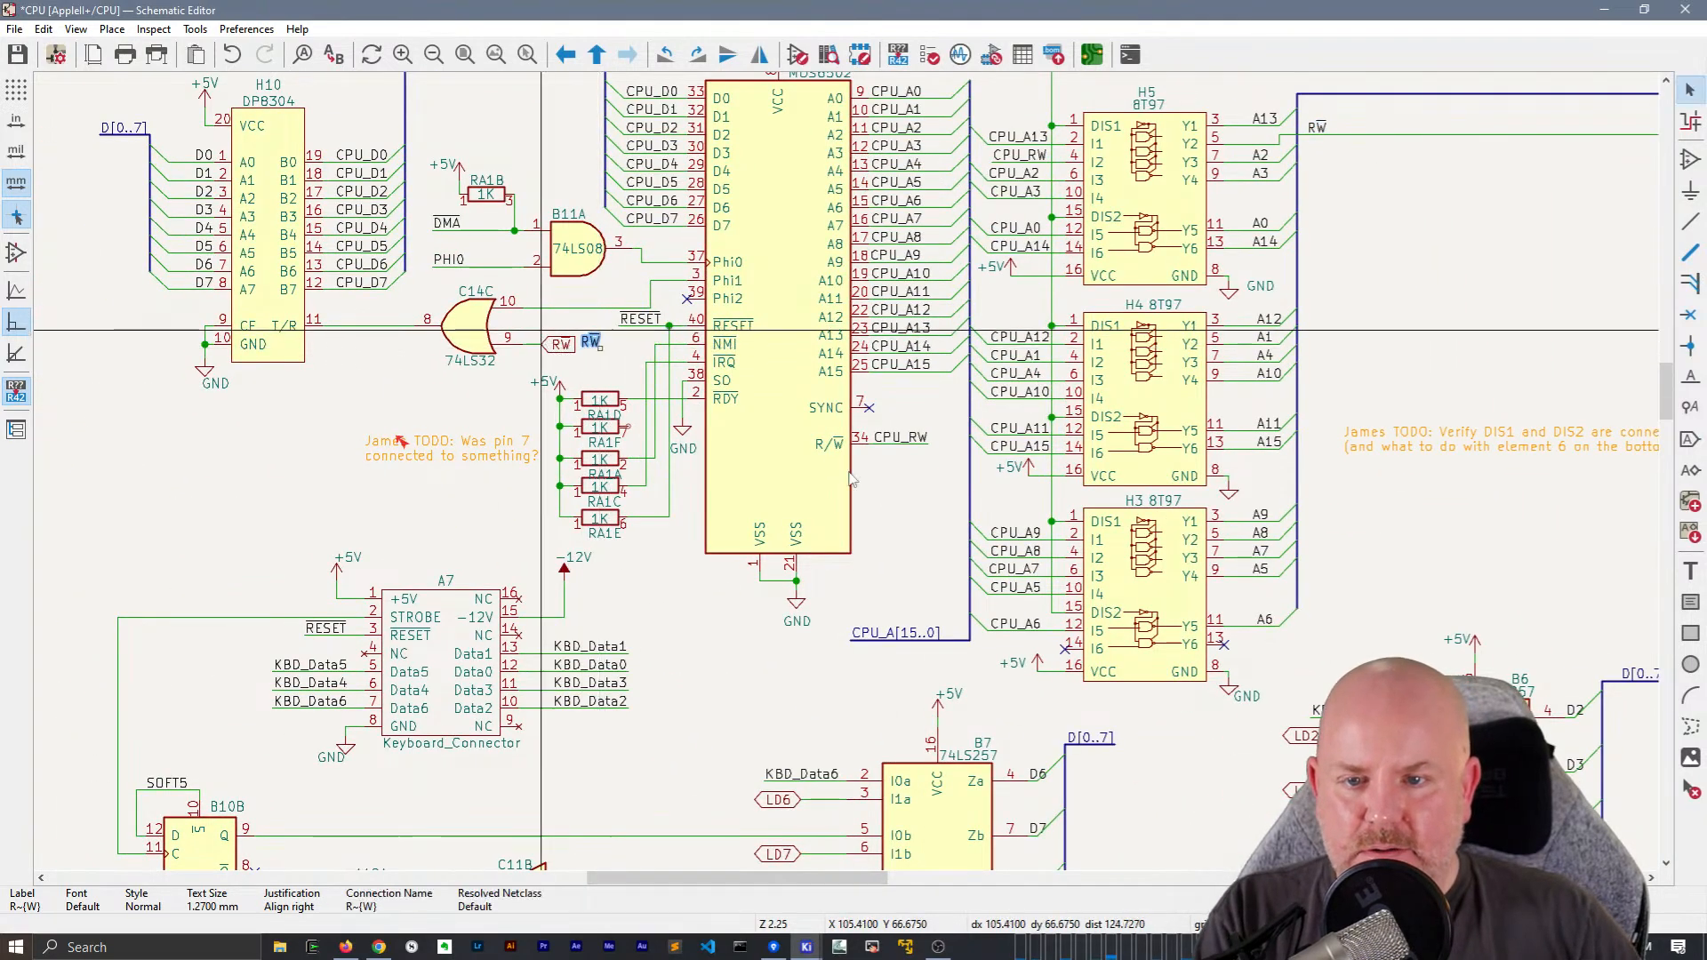
Delete the RW global label at C14C, extend the wire from pin 9, and attach the R~{W} local label to it
scroll(601, 349, up, 6)
click(562, 348)
key(Delete)
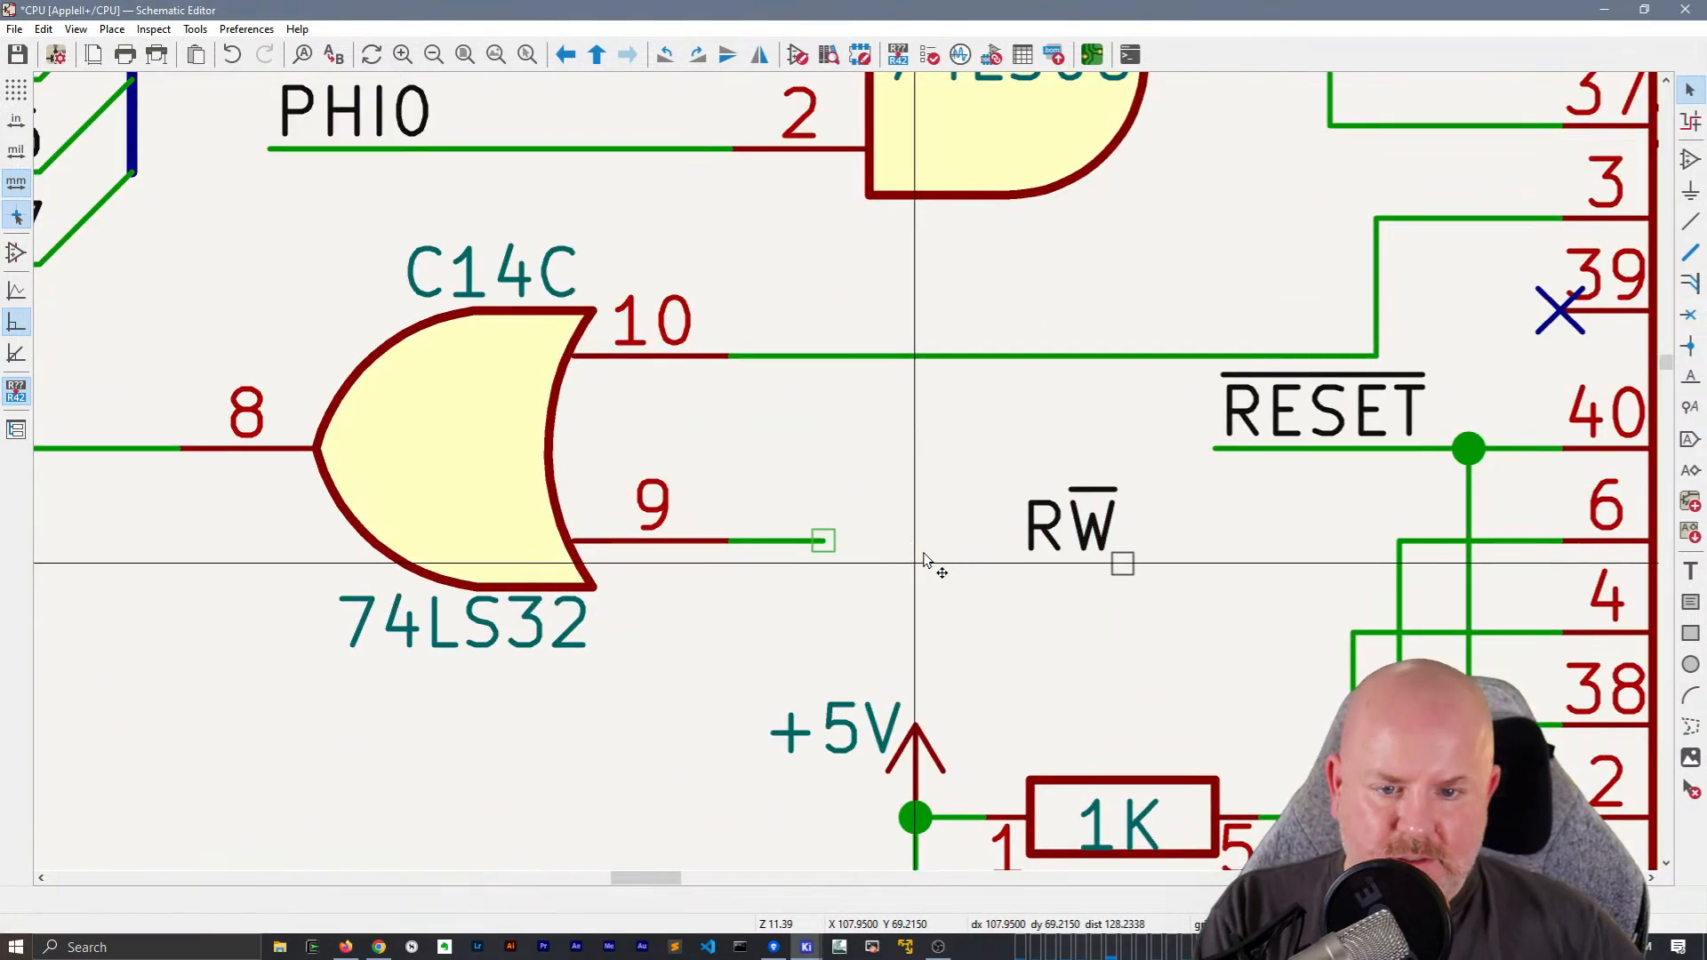
key(w)
double_click(962, 539)
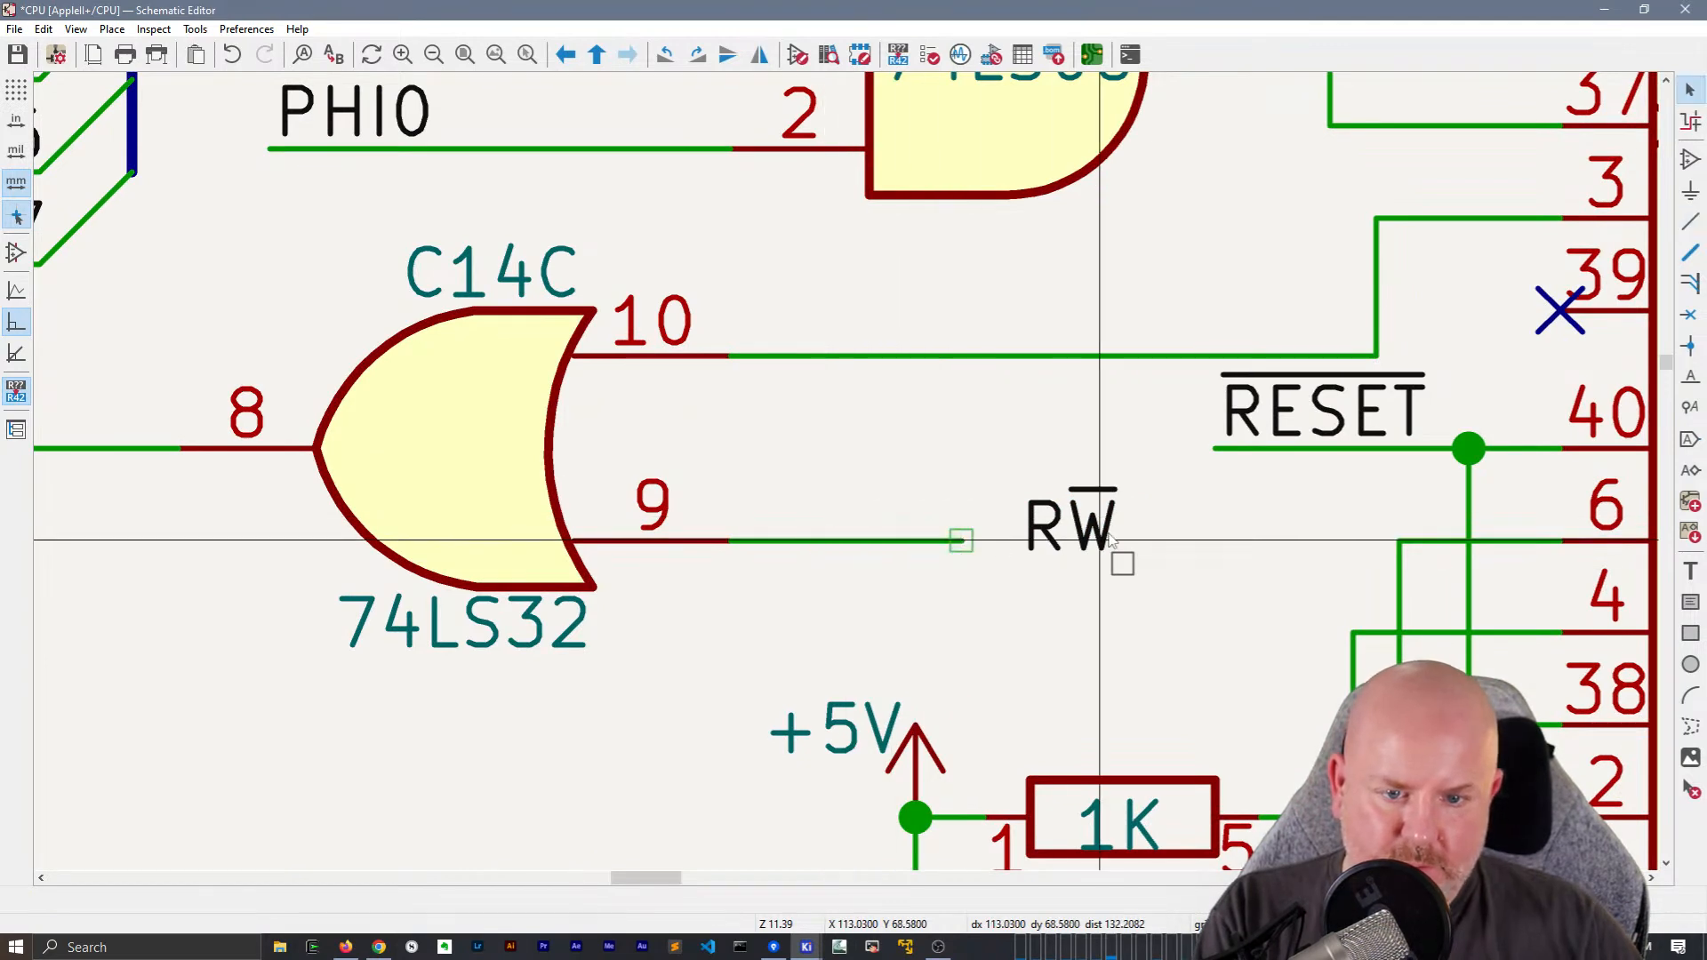
drag(1123, 563, 897, 545)
Place a duplicate of the left border's ~{DMA} local label and its wire at C11F's input pin 13, and save the schematic
scroll(1029, 565, down, 2)
scroll(880, 464, down, 2)
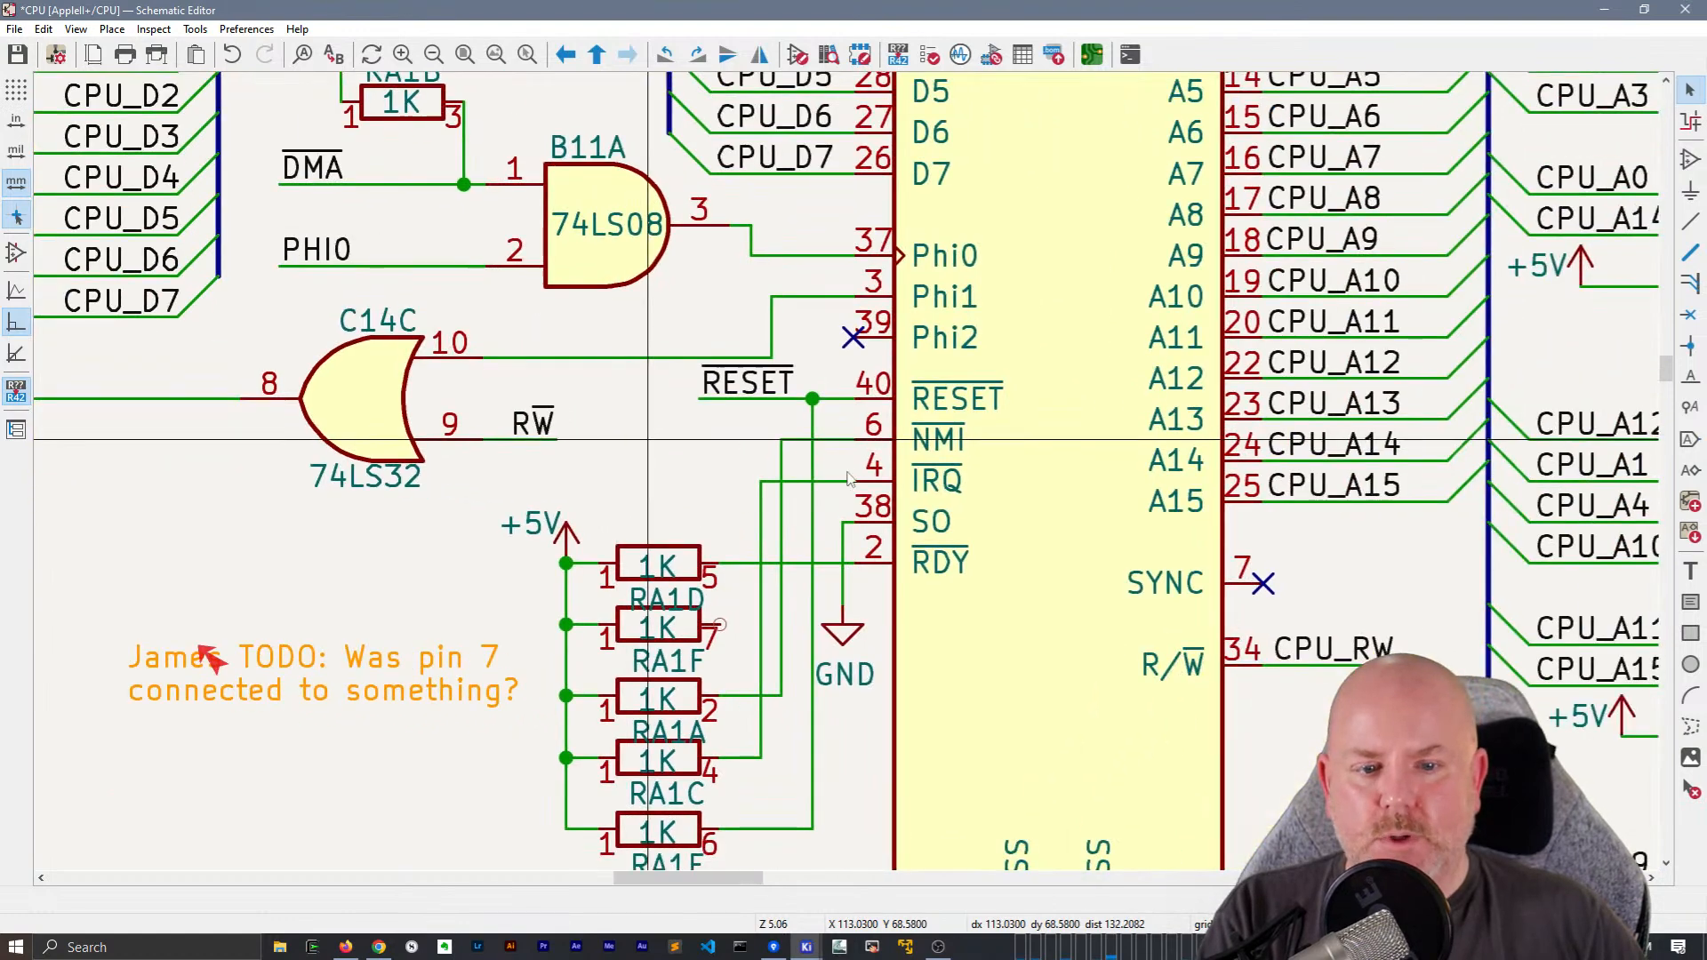
middle_drag(734, 471, 626, 468)
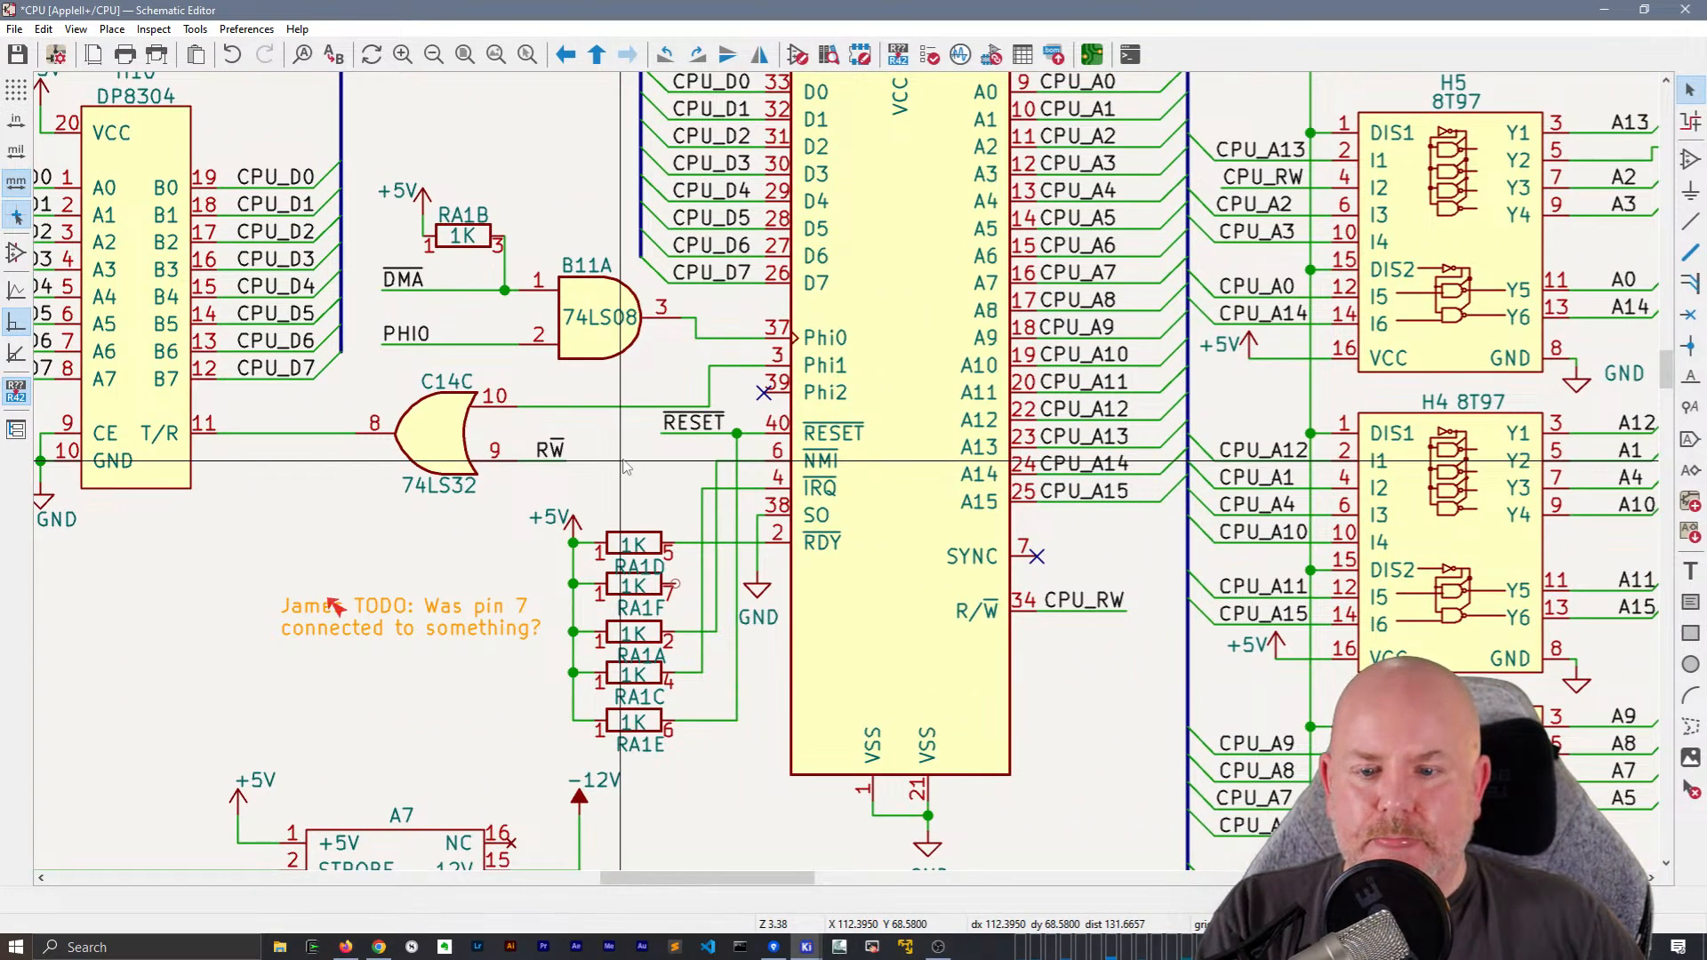
scroll(626, 465, down, 1)
scroll(1183, 560, down, 1)
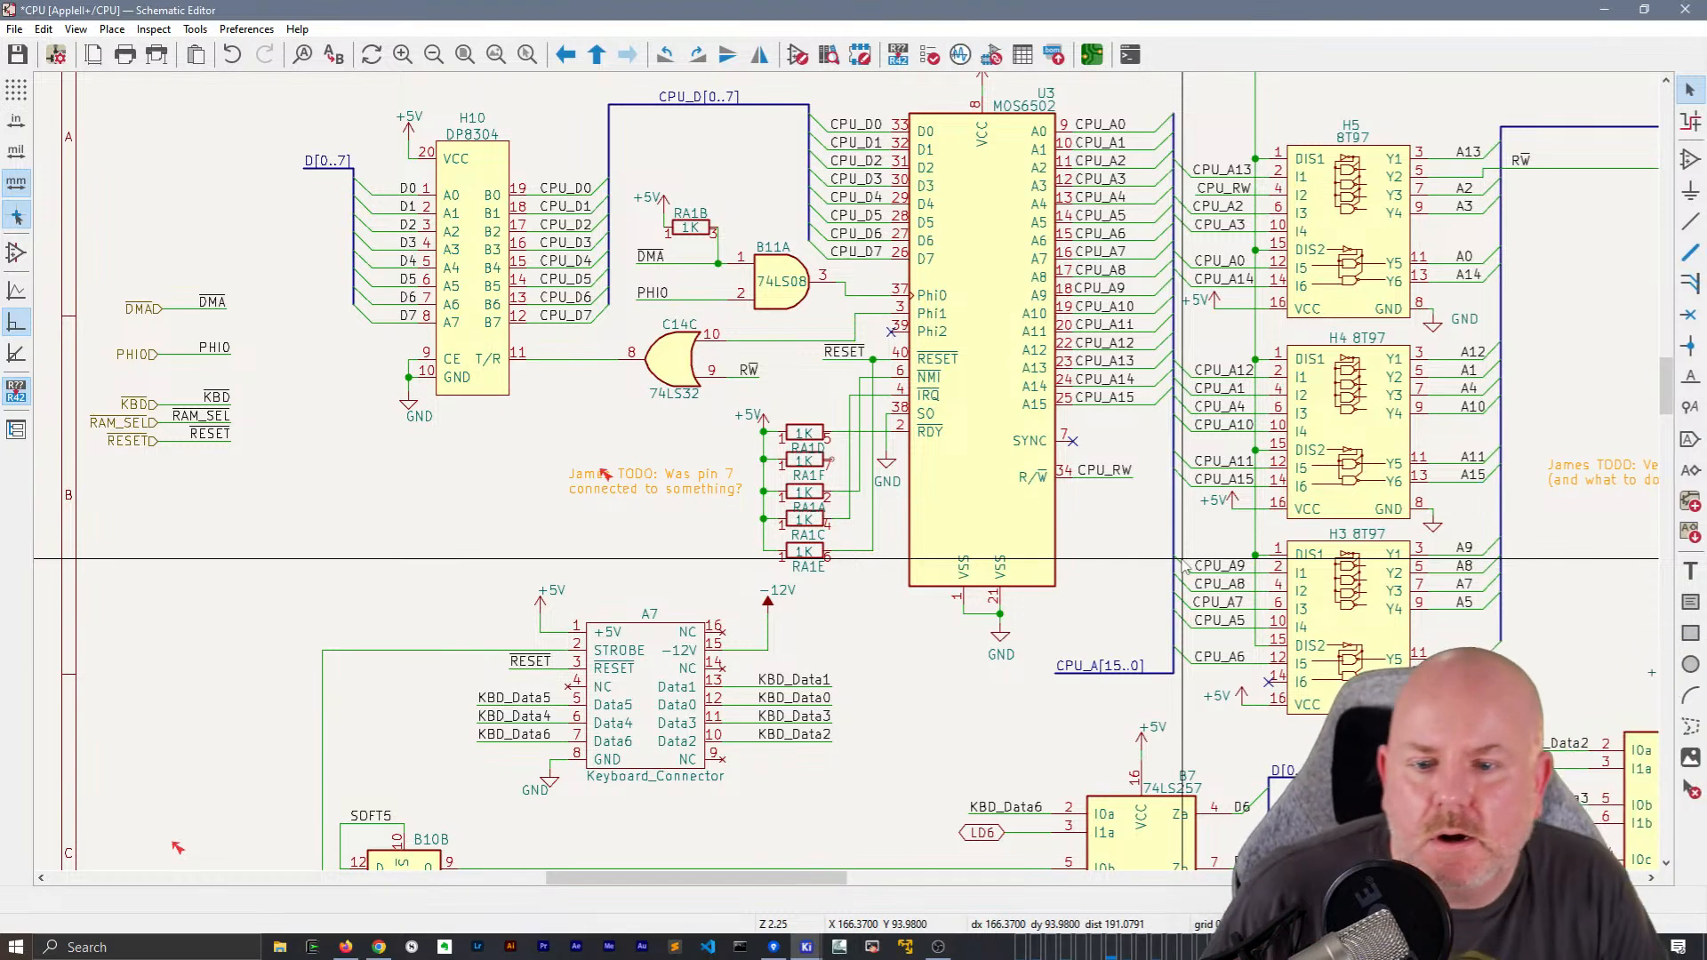
middle_drag(1205, 304, 1306, 527)
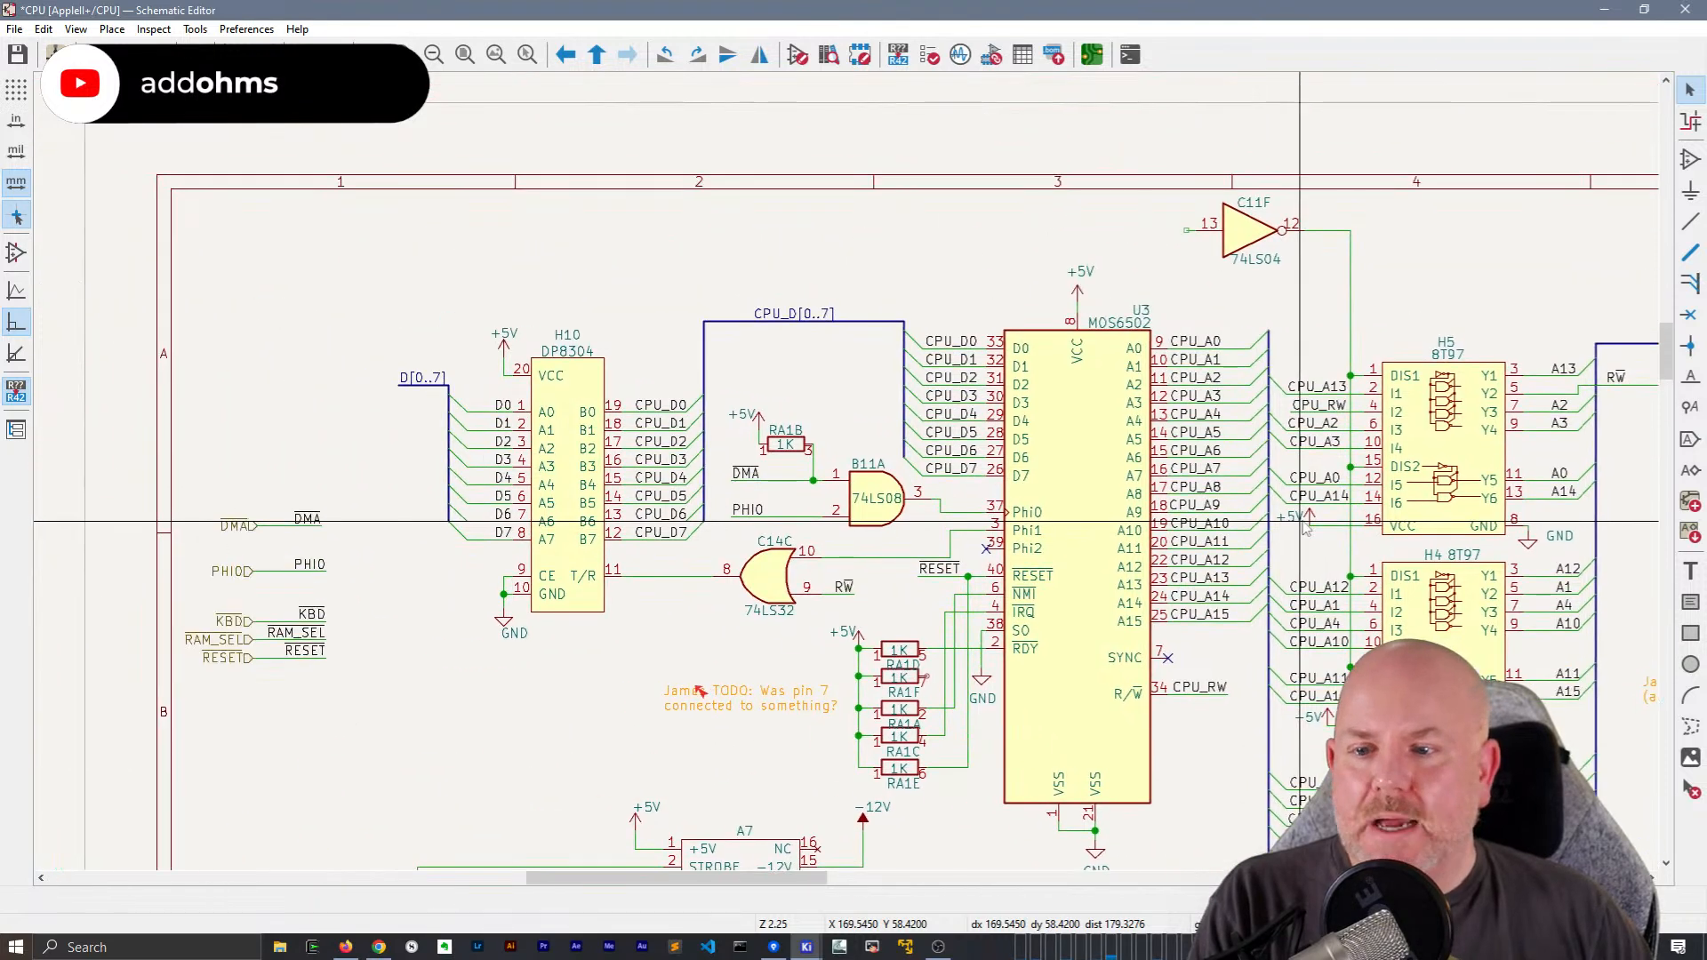
click(307, 518)
key(ctrl+d)
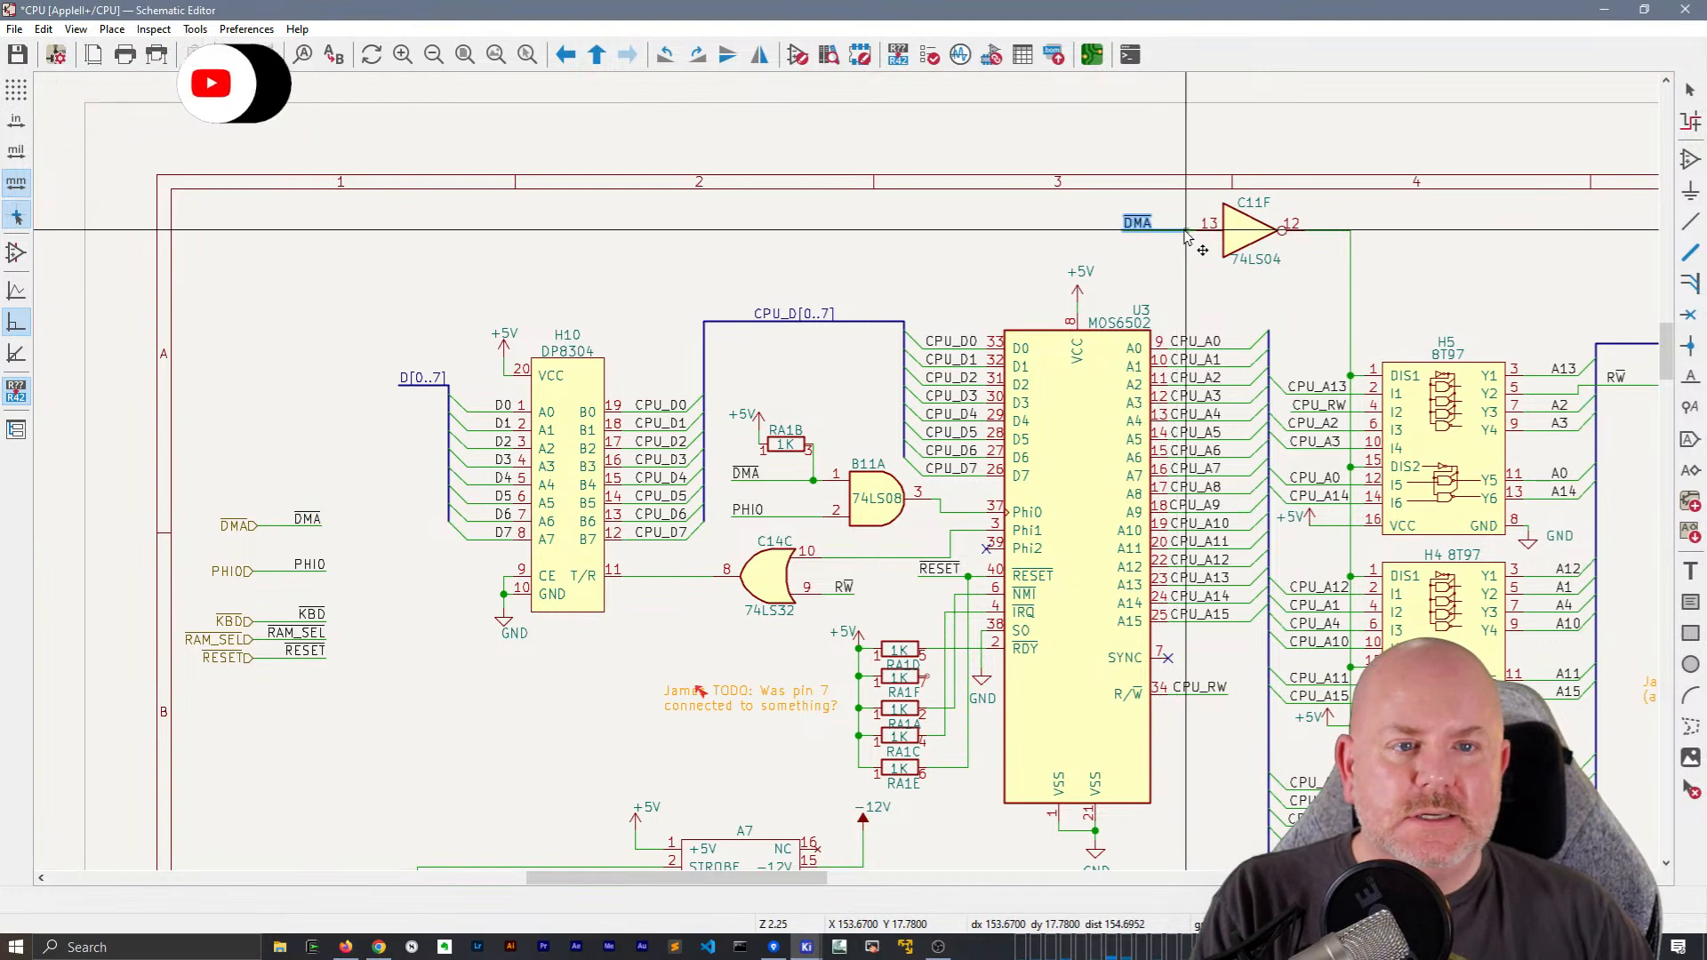
click(1186, 232)
middle_drag(1141, 280, 842, 252)
click(841, 252)
key(ctrl+s)
Plot all schematic pages to PDF, and close the opened PDF and the plot options
scroll(905, 360, down, 3)
scroll(904, 360, up, 1)
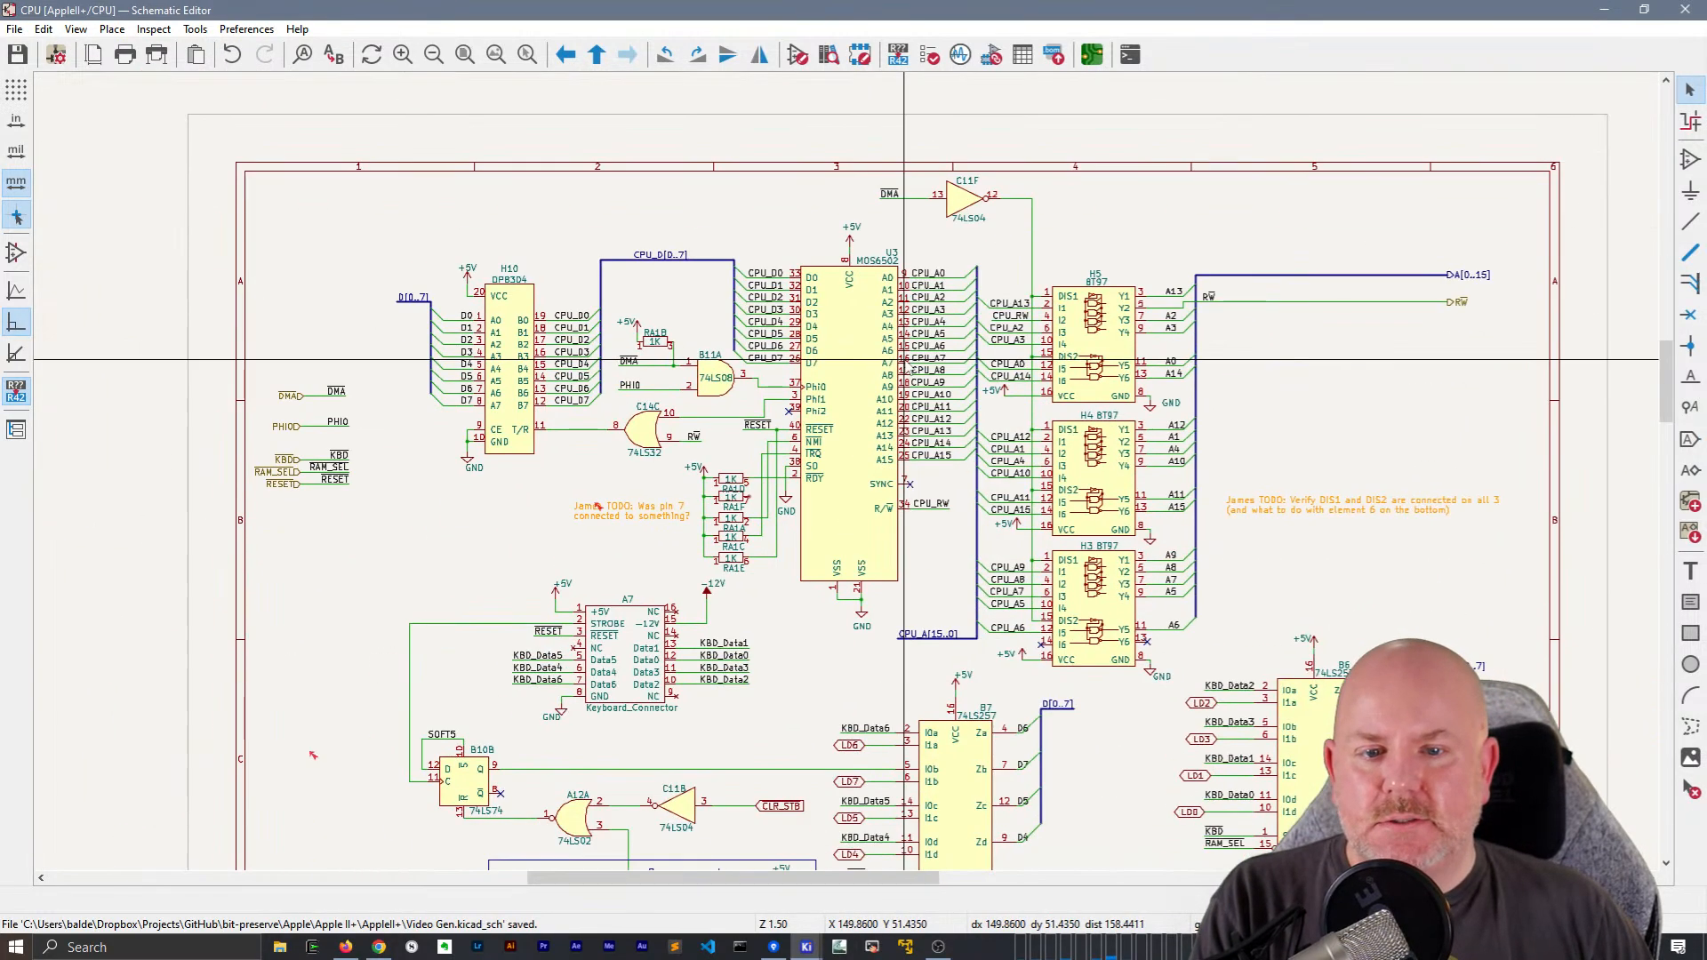
click(14, 28)
click(40, 308)
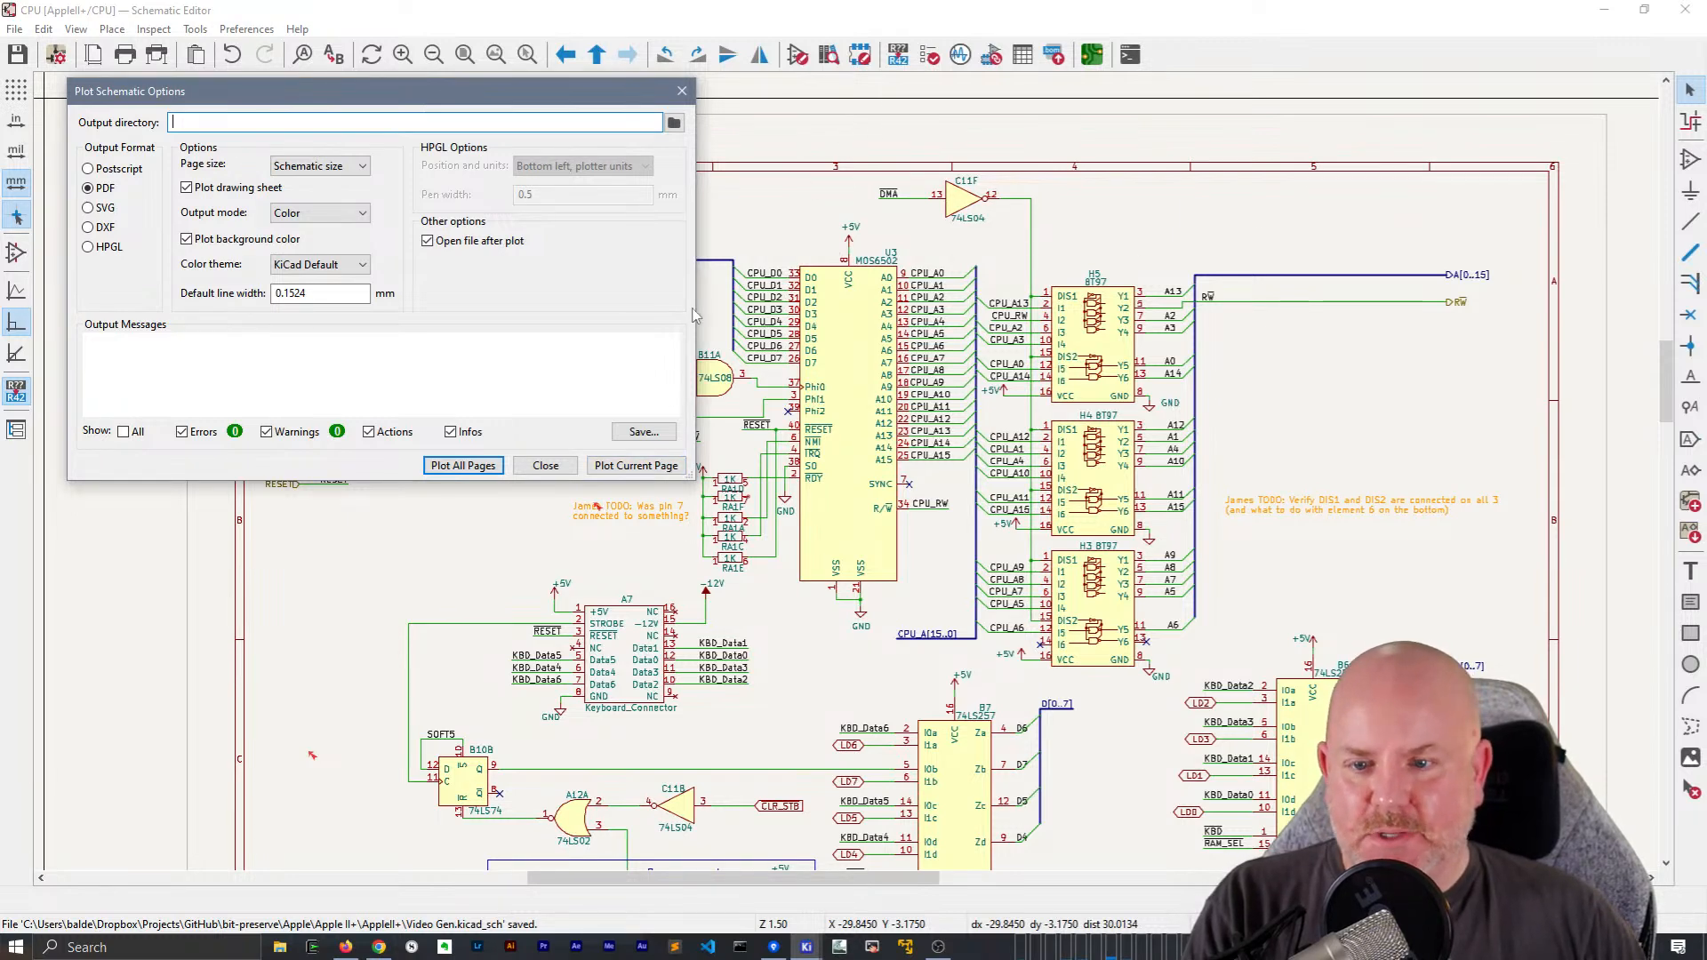
click(476, 465)
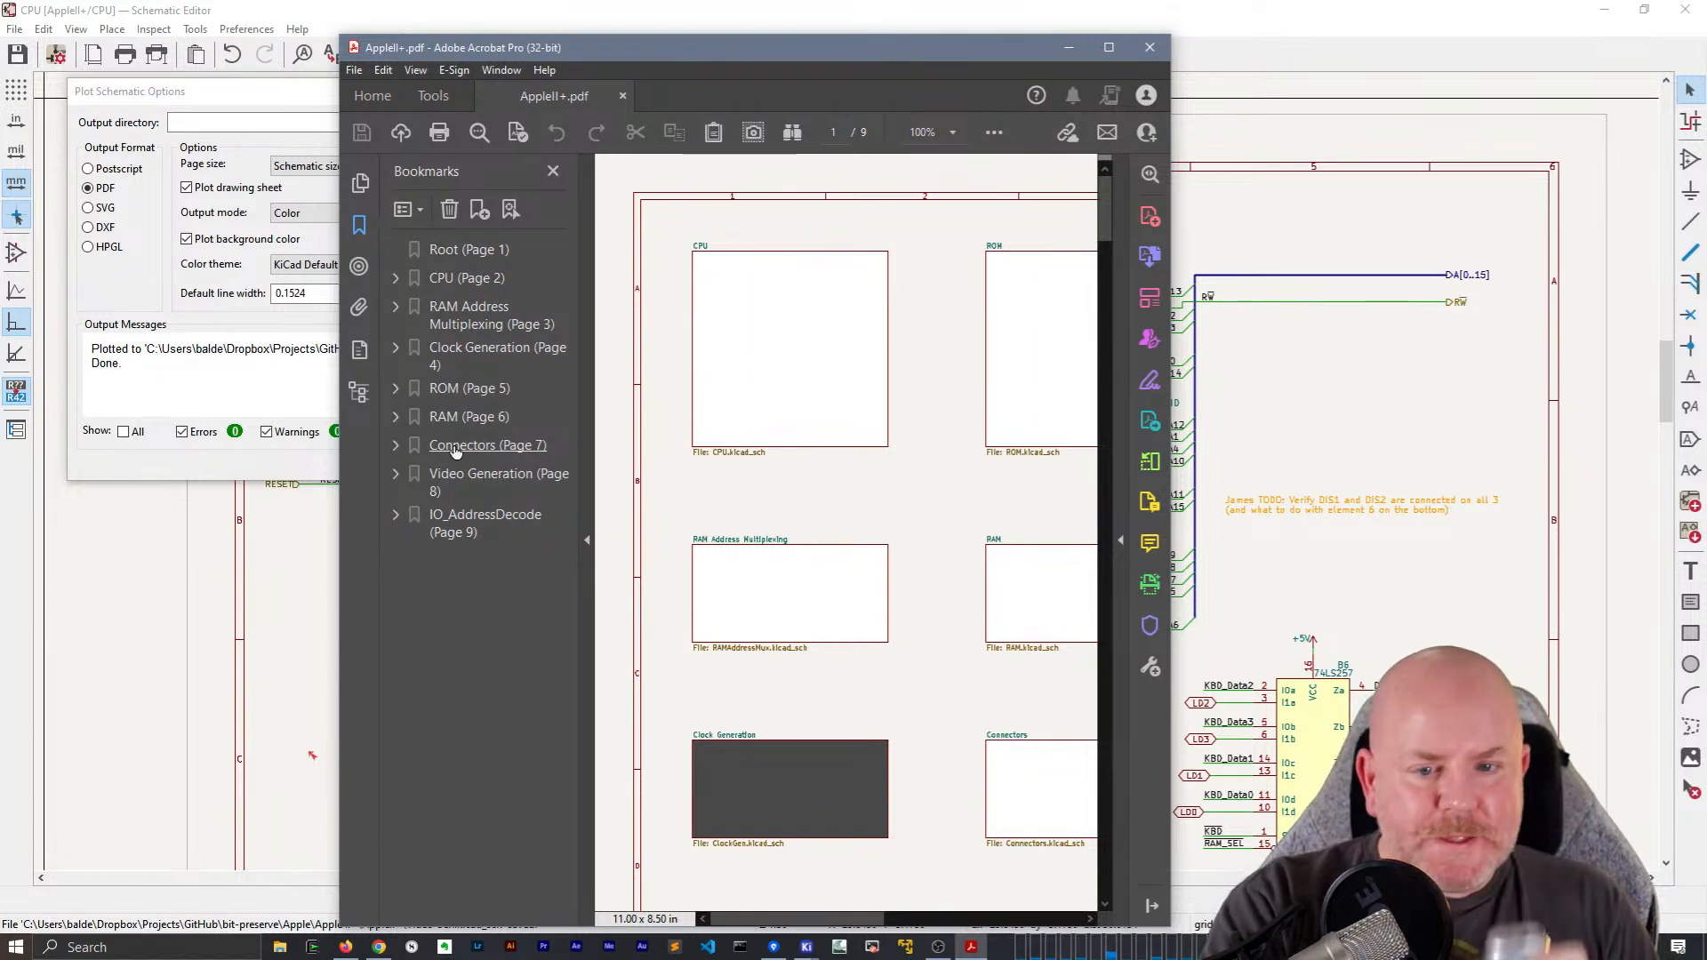
click(1149, 47)
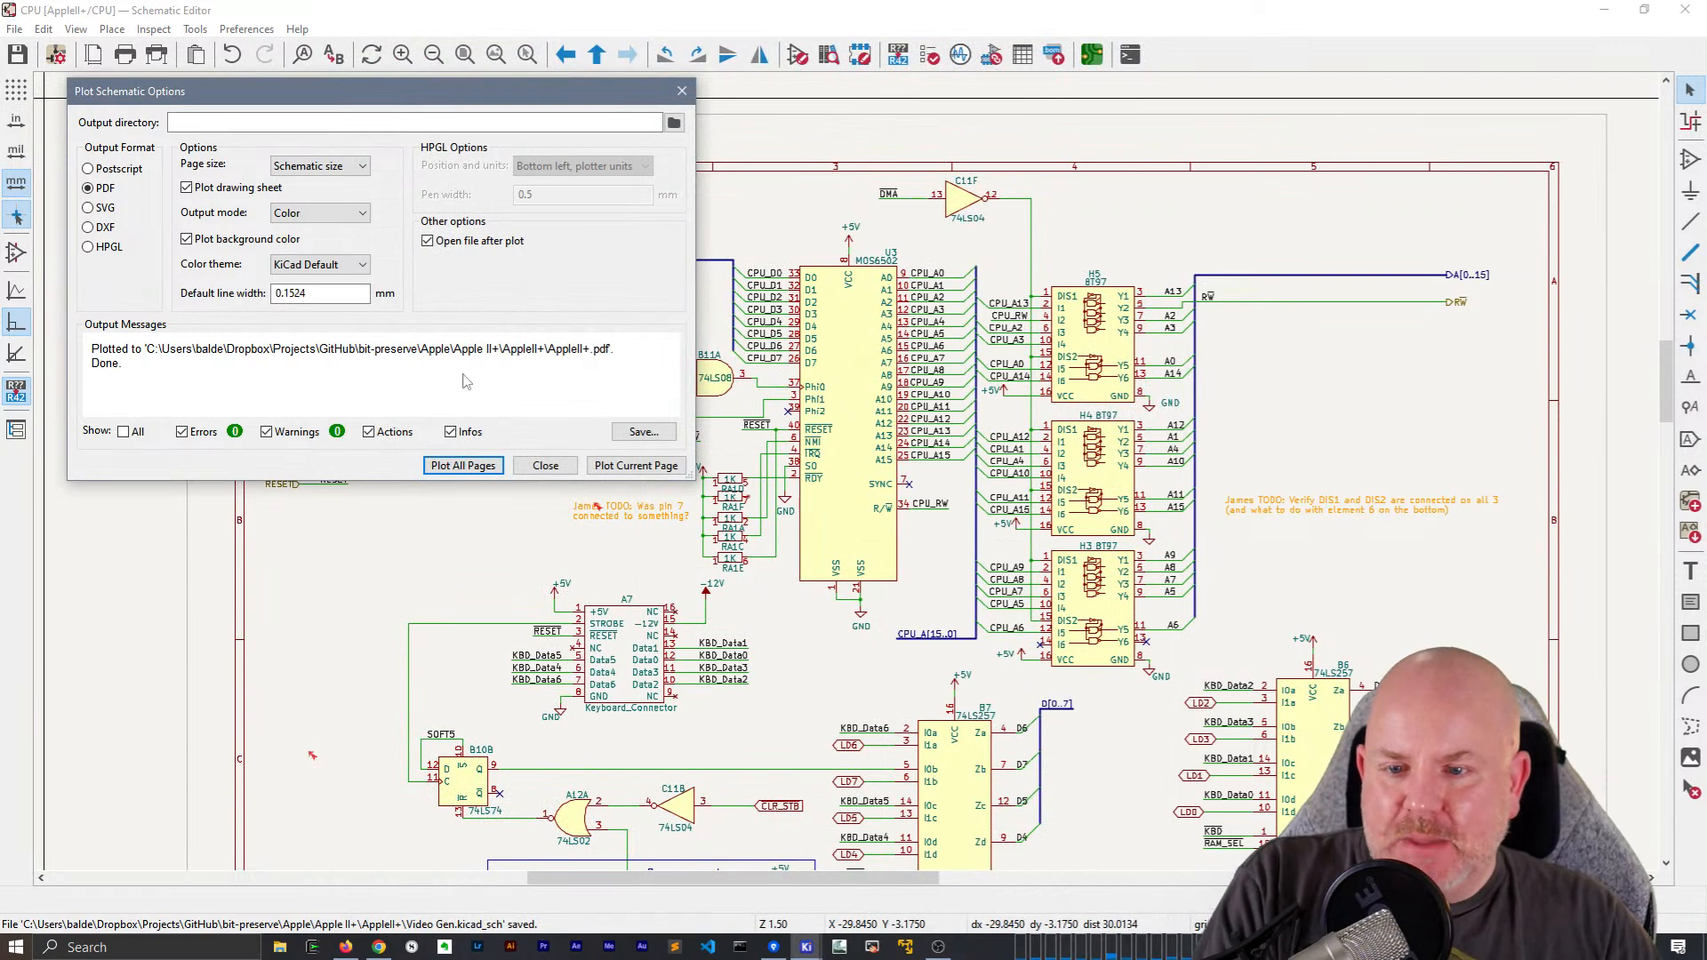
click(557, 469)
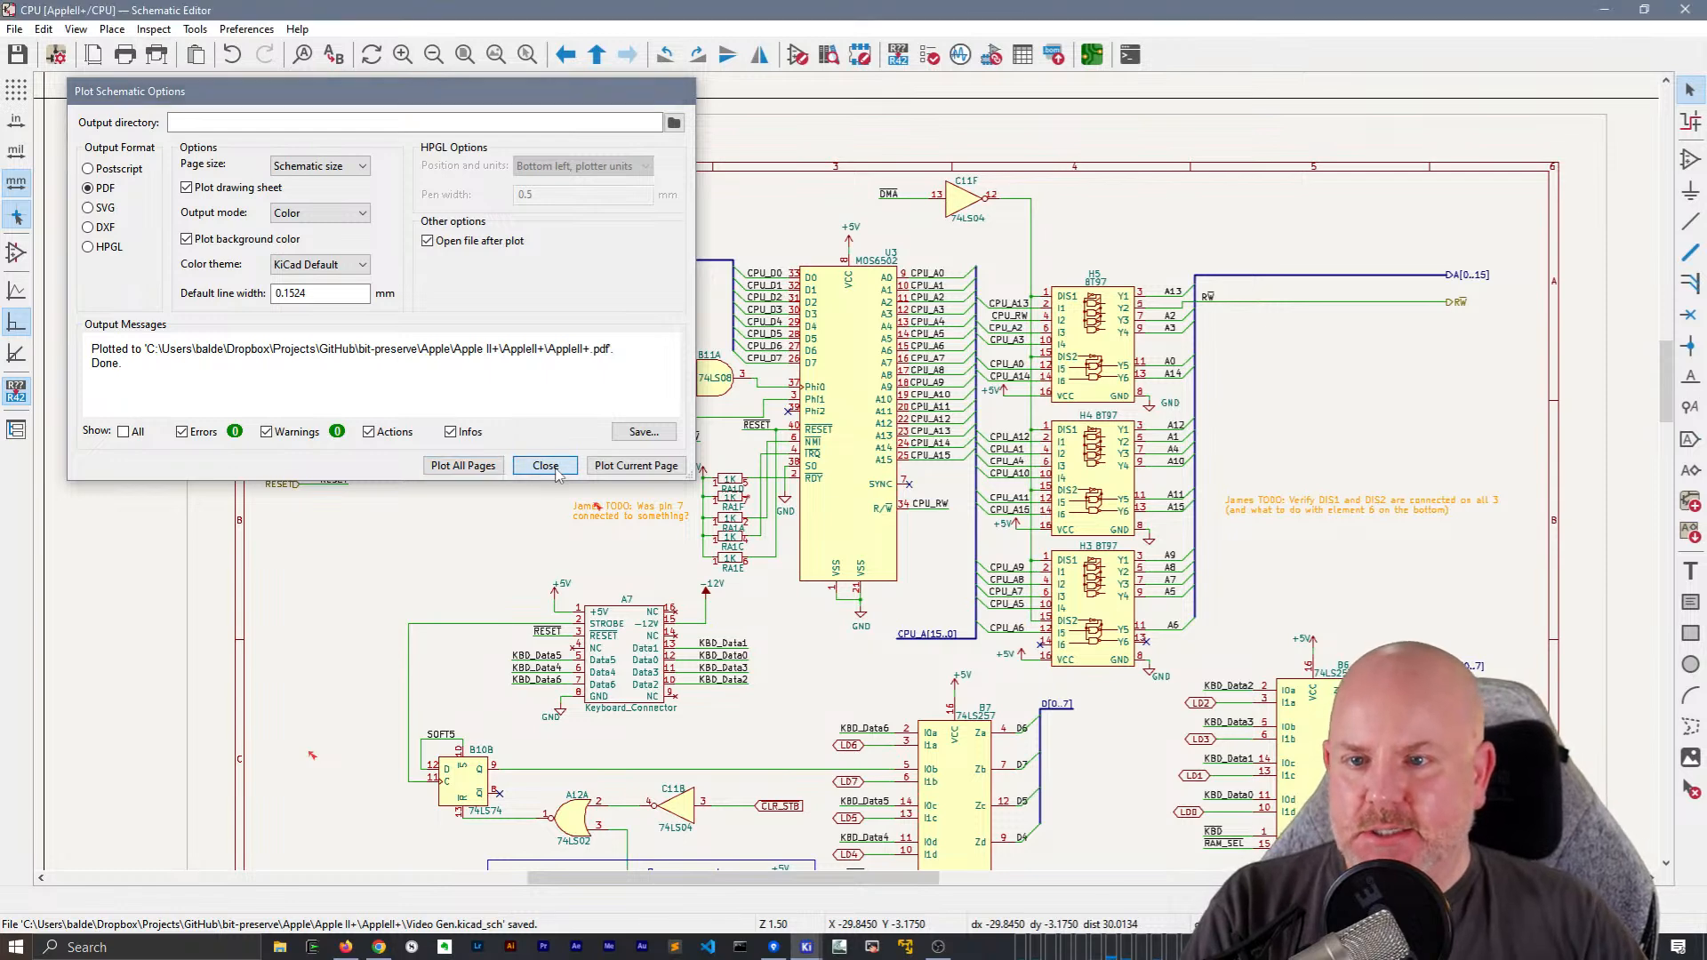
Switch to the Chrome browser
middle_drag(552, 534, 417, 493)
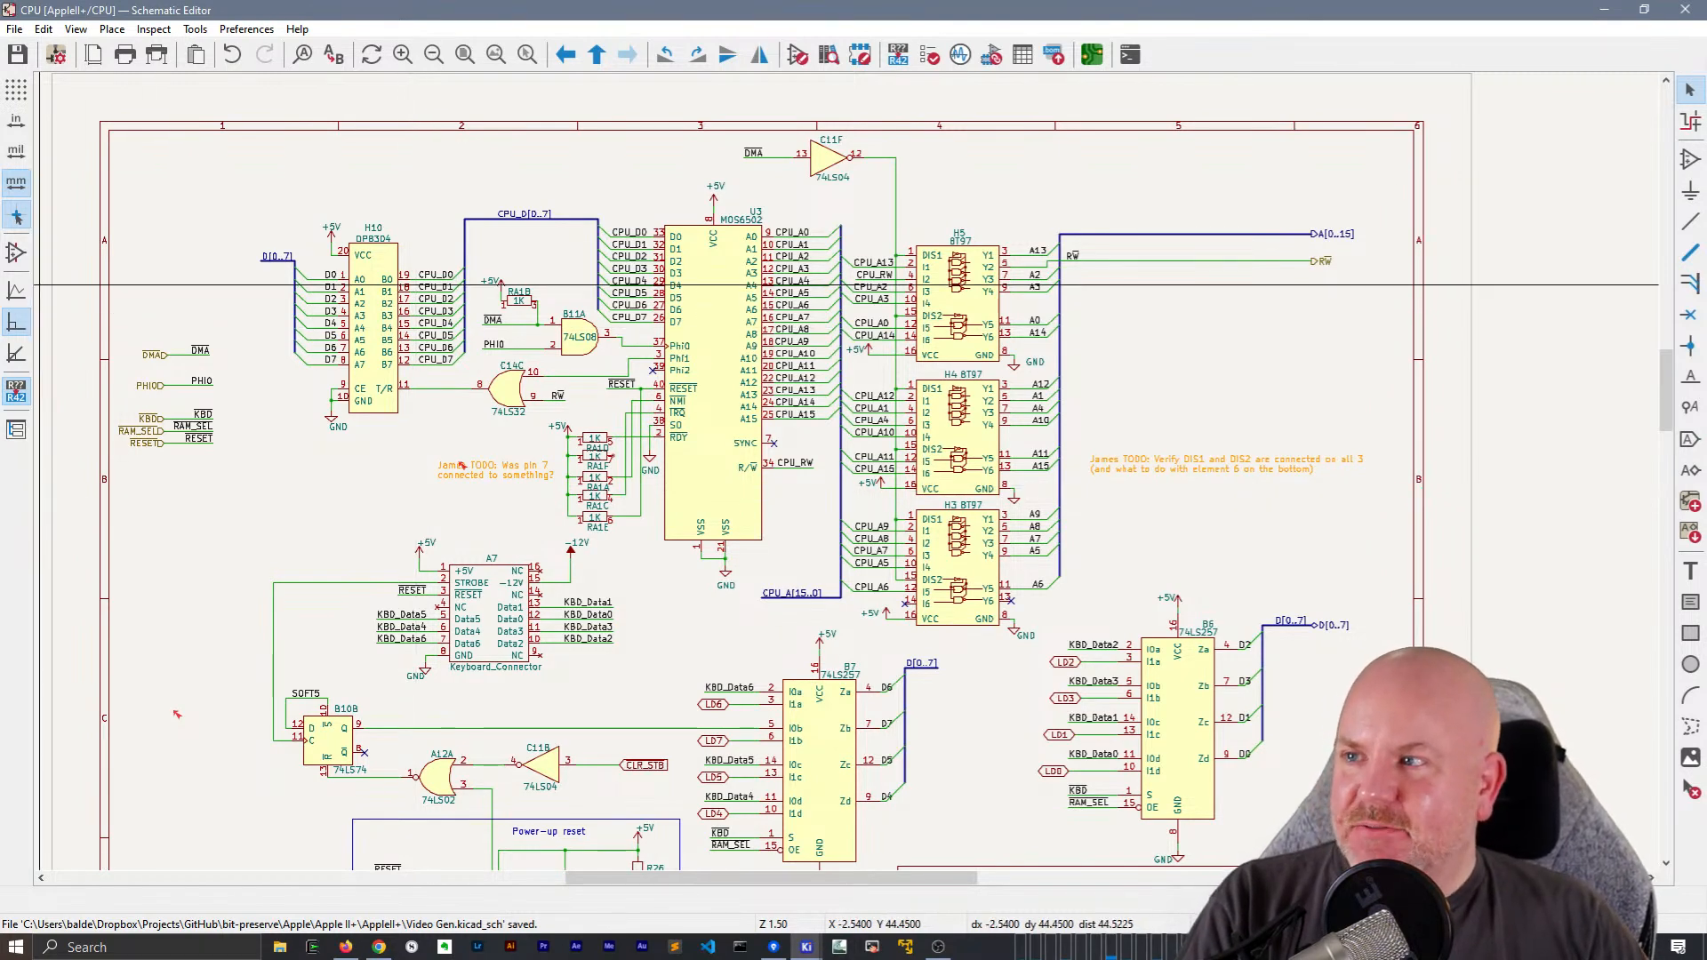
key(alt+Tab)
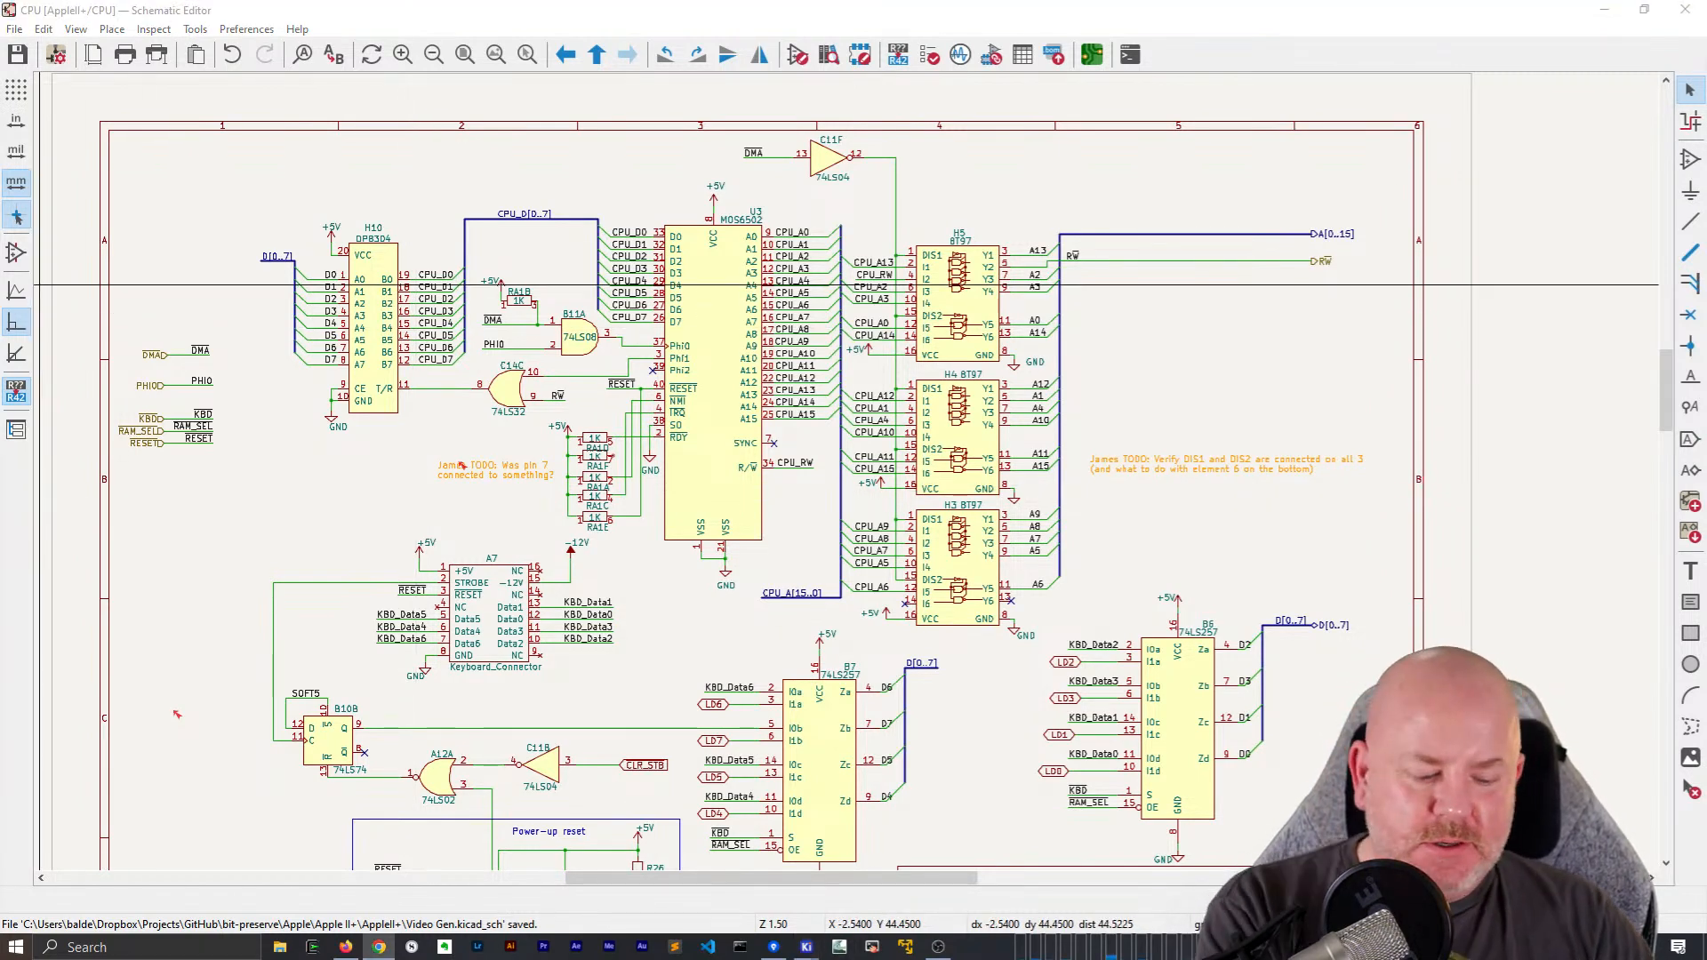
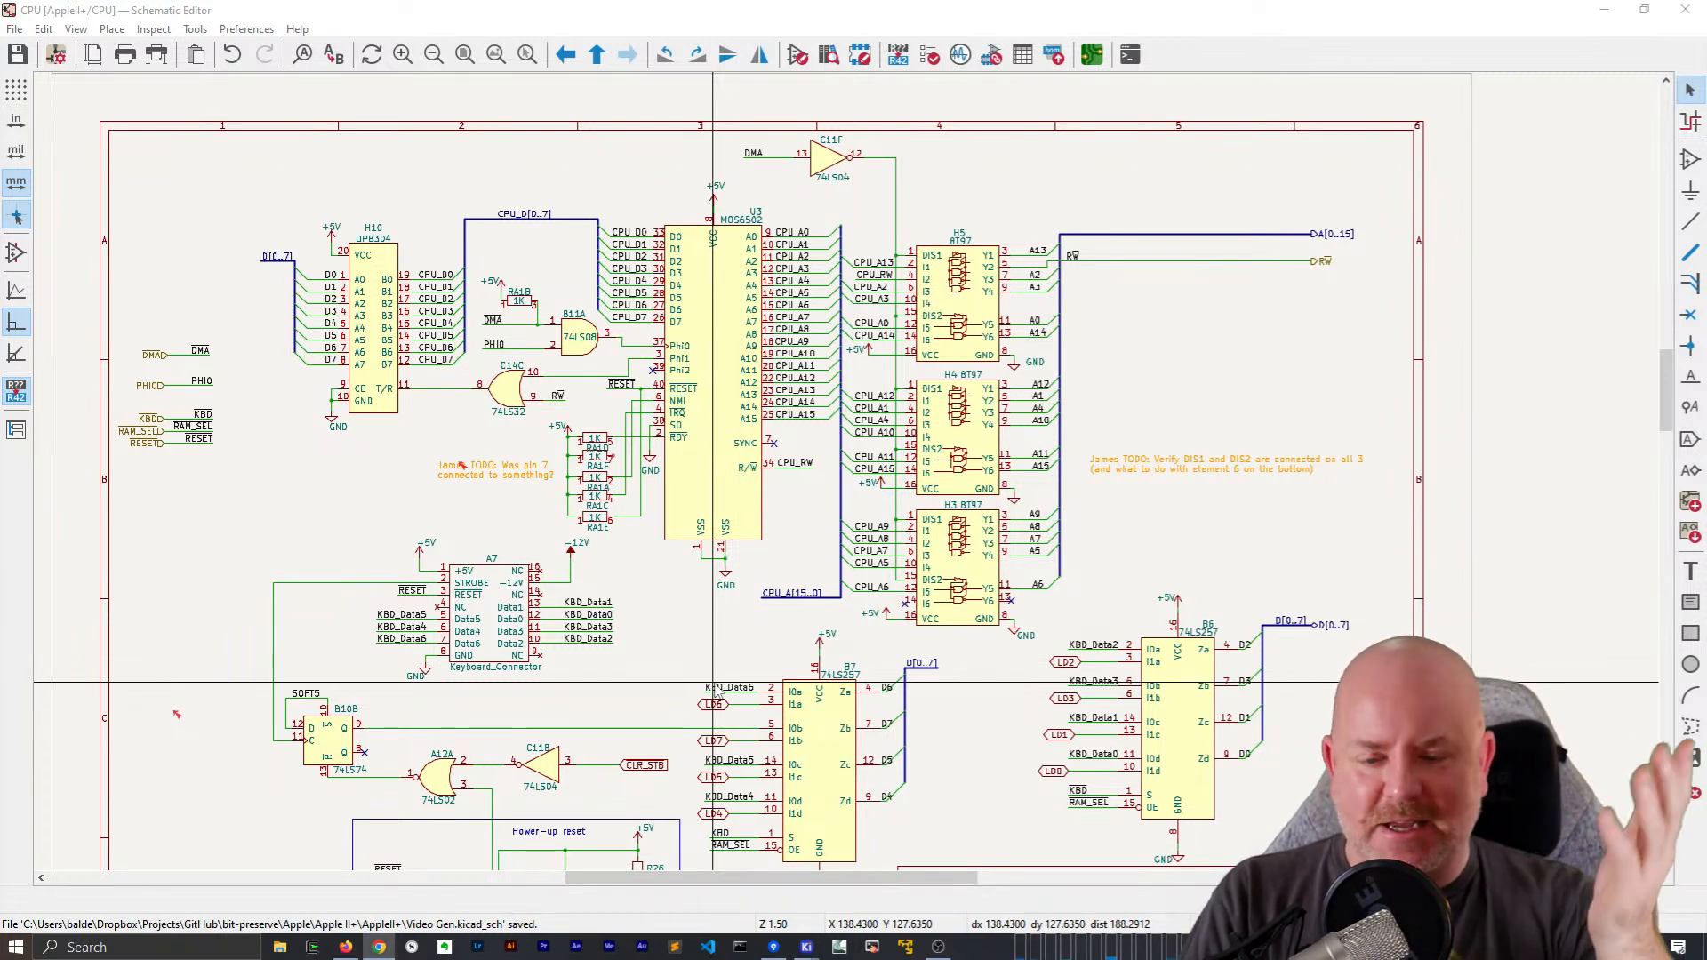
Move the ~{CLR_STB} global label from C11B's input wire to the left border below ~{RESET}, mirrored to face right
scroll(663, 805, up, 2)
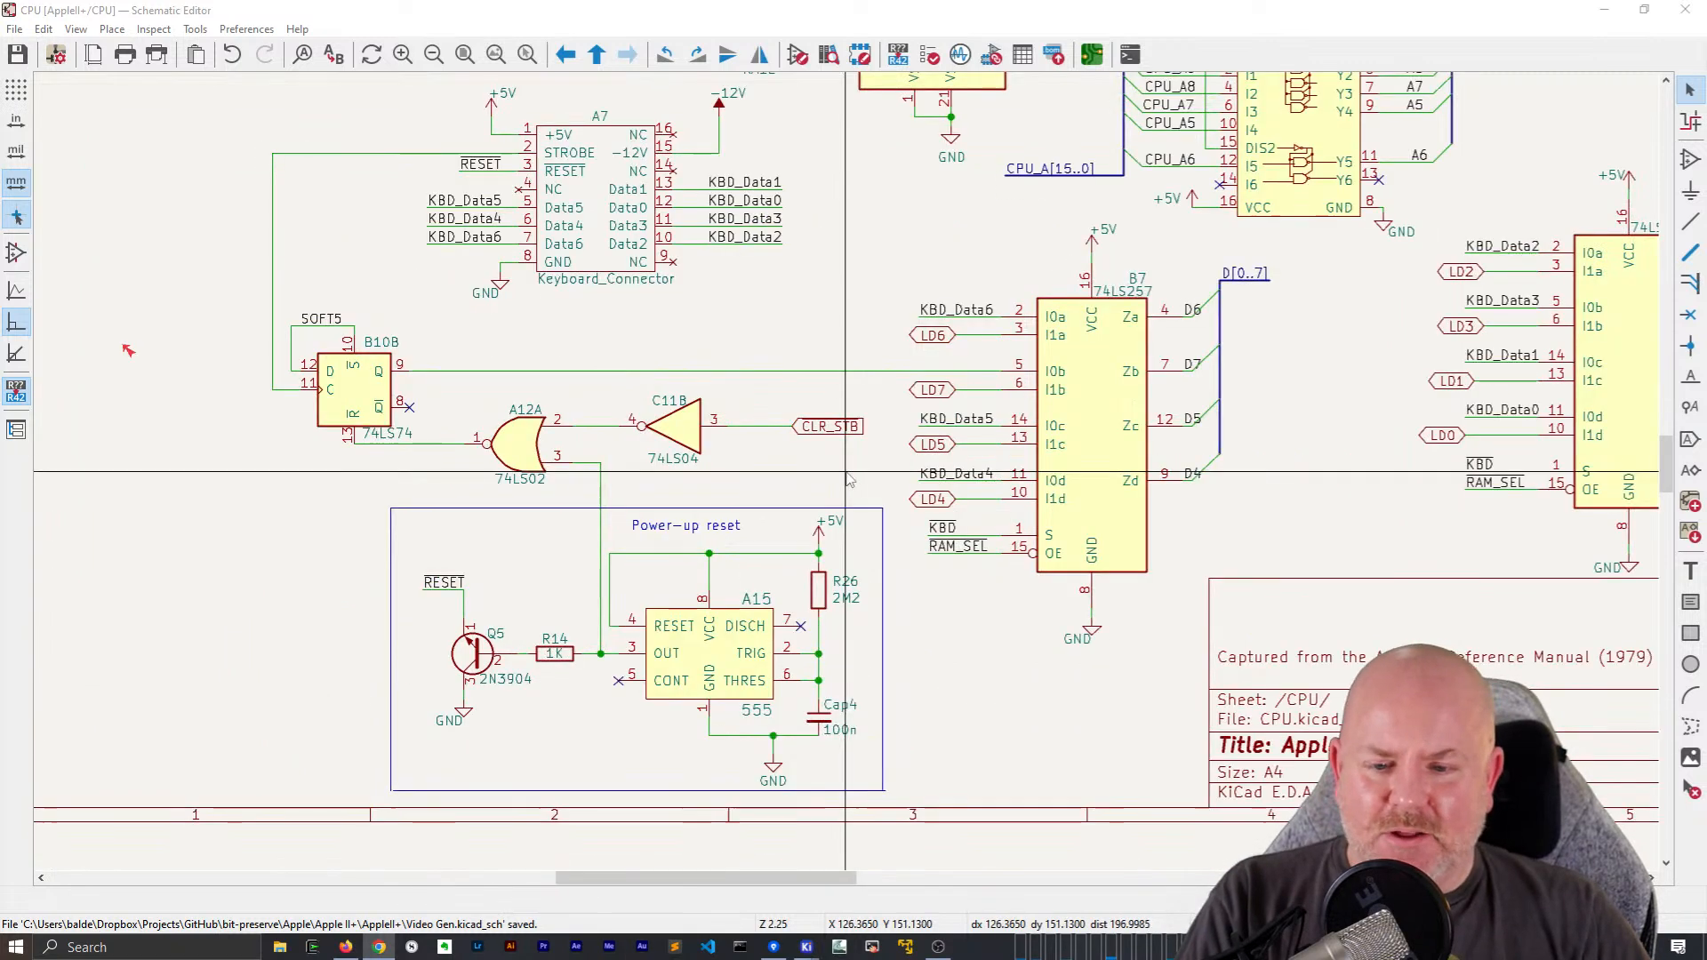
scroll(780, 434, up, 4)
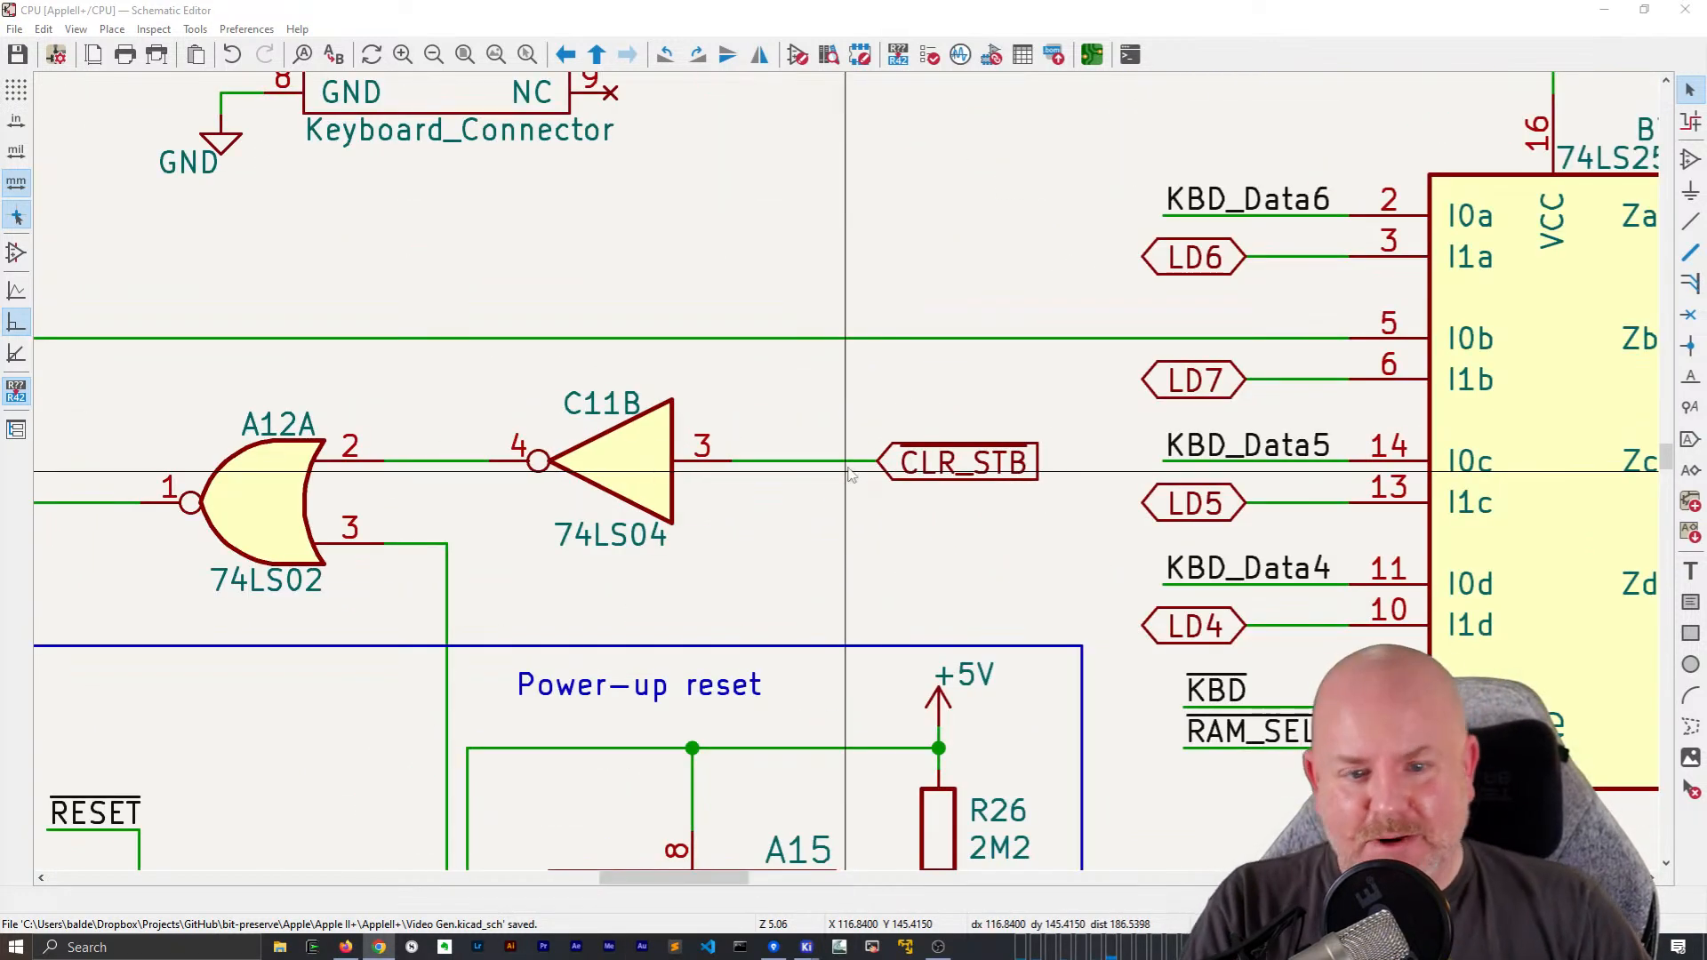
click(907, 460)
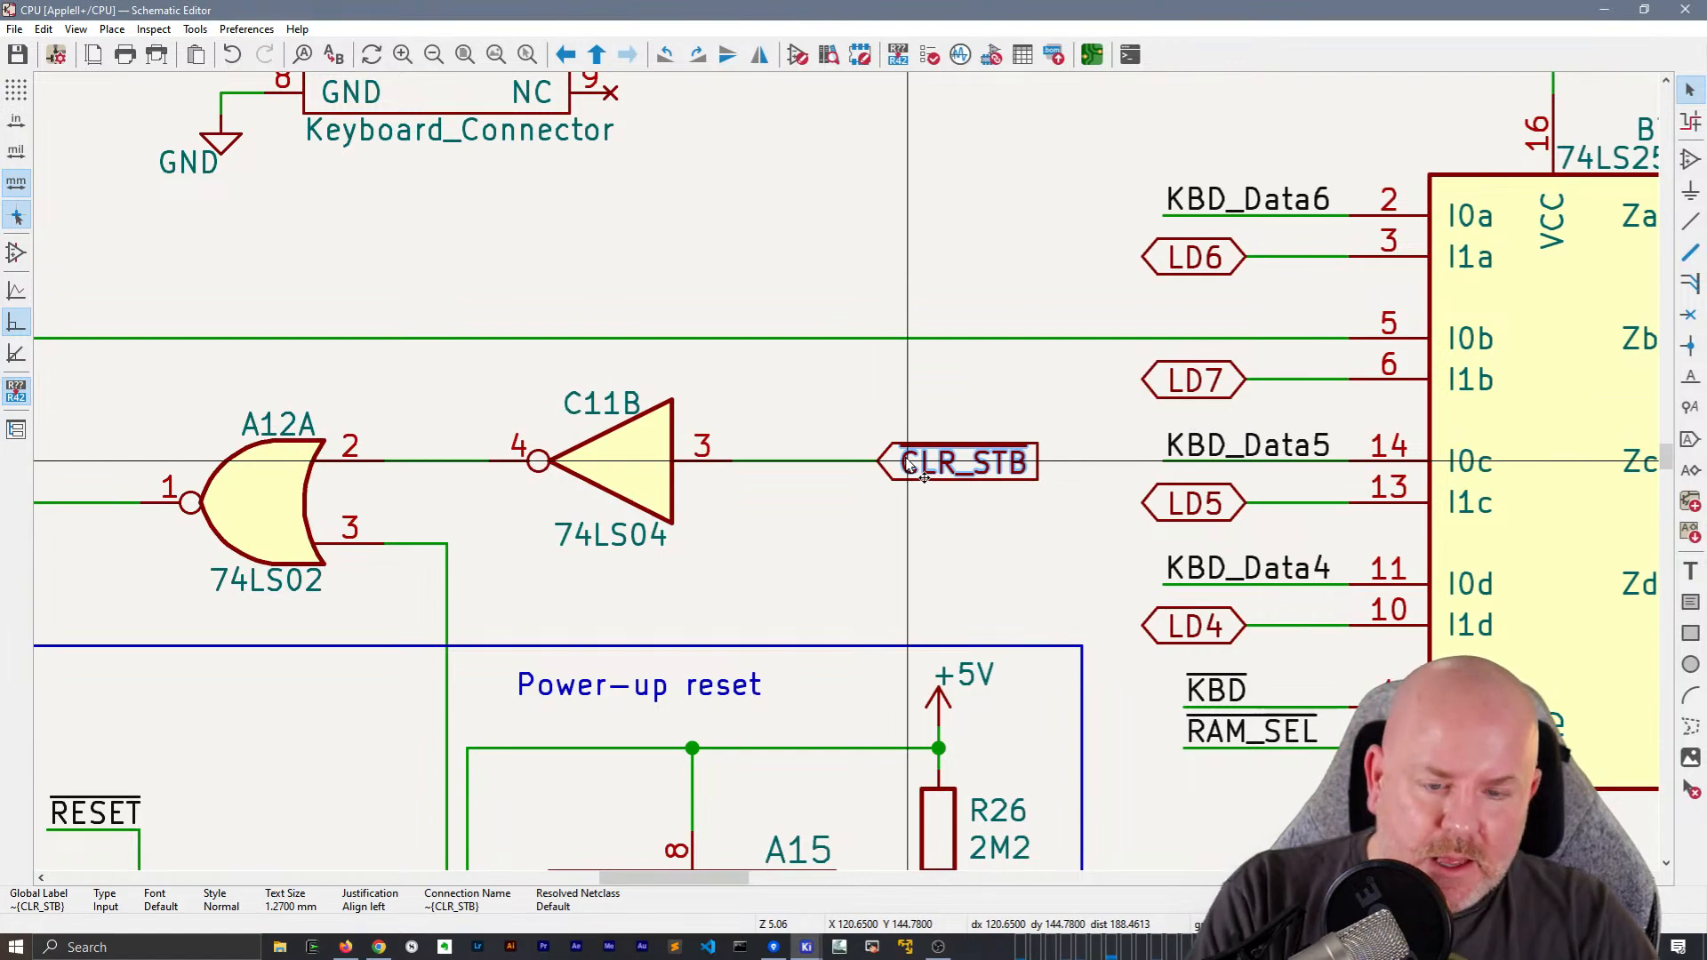
scroll(928, 481, down, 2)
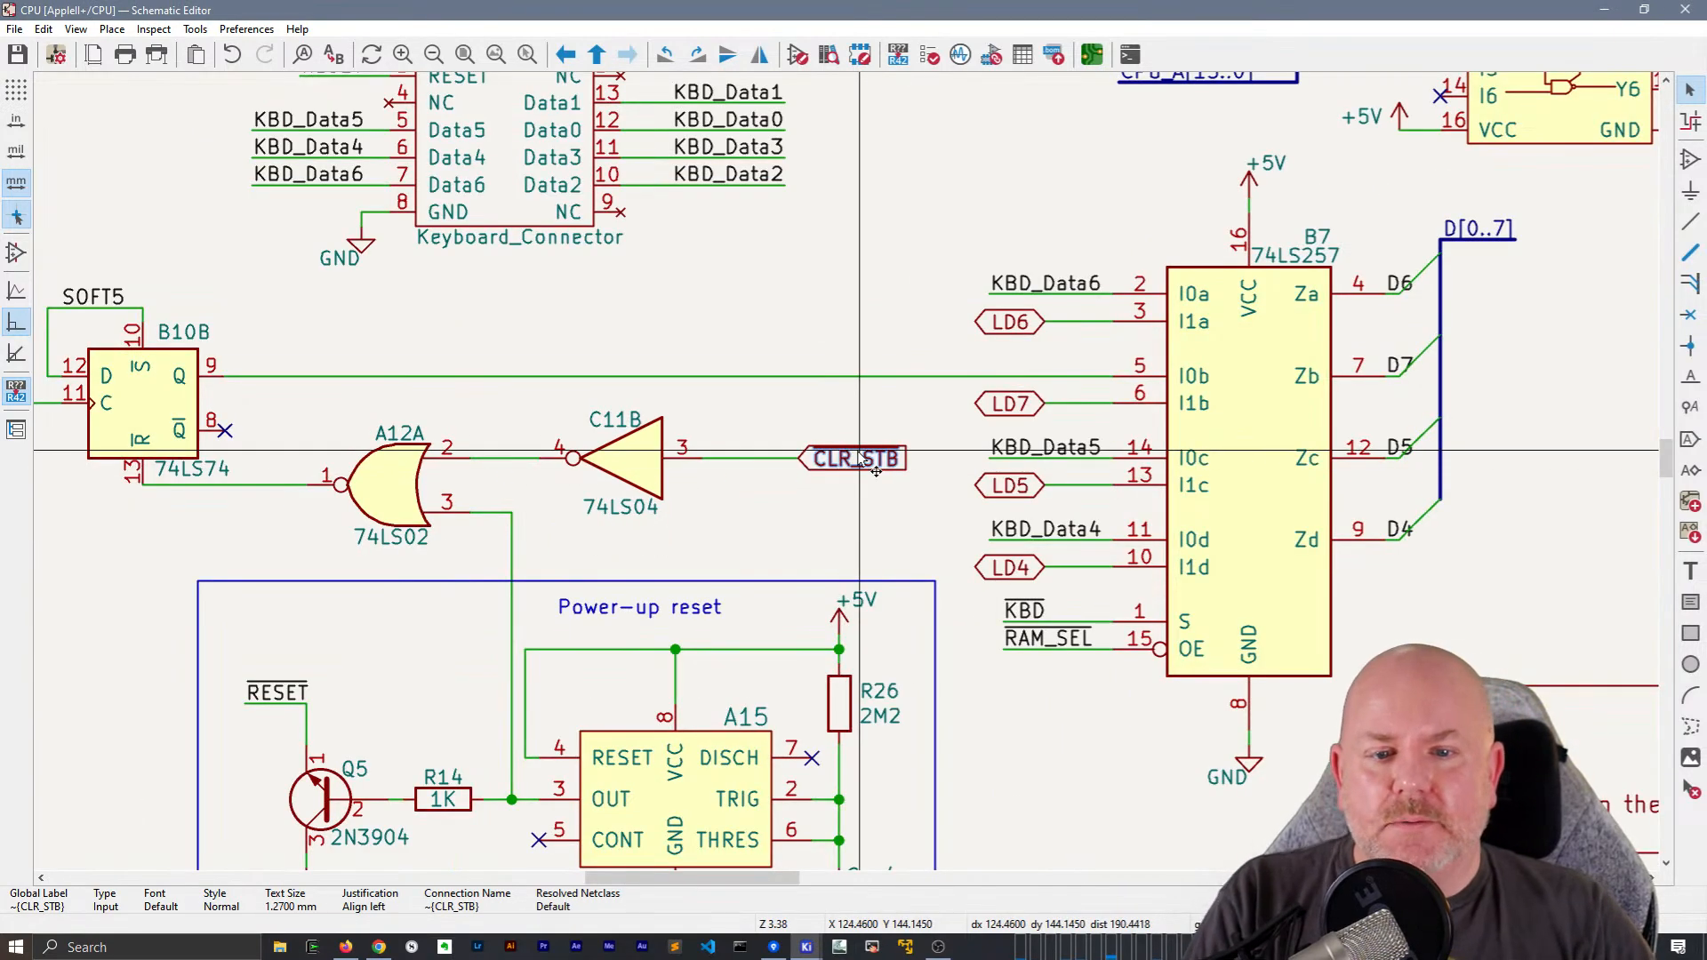
key(ctrl+x)
scroll(844, 467, down, 3)
key(ctrl+v)
scroll(526, 298, up, 1)
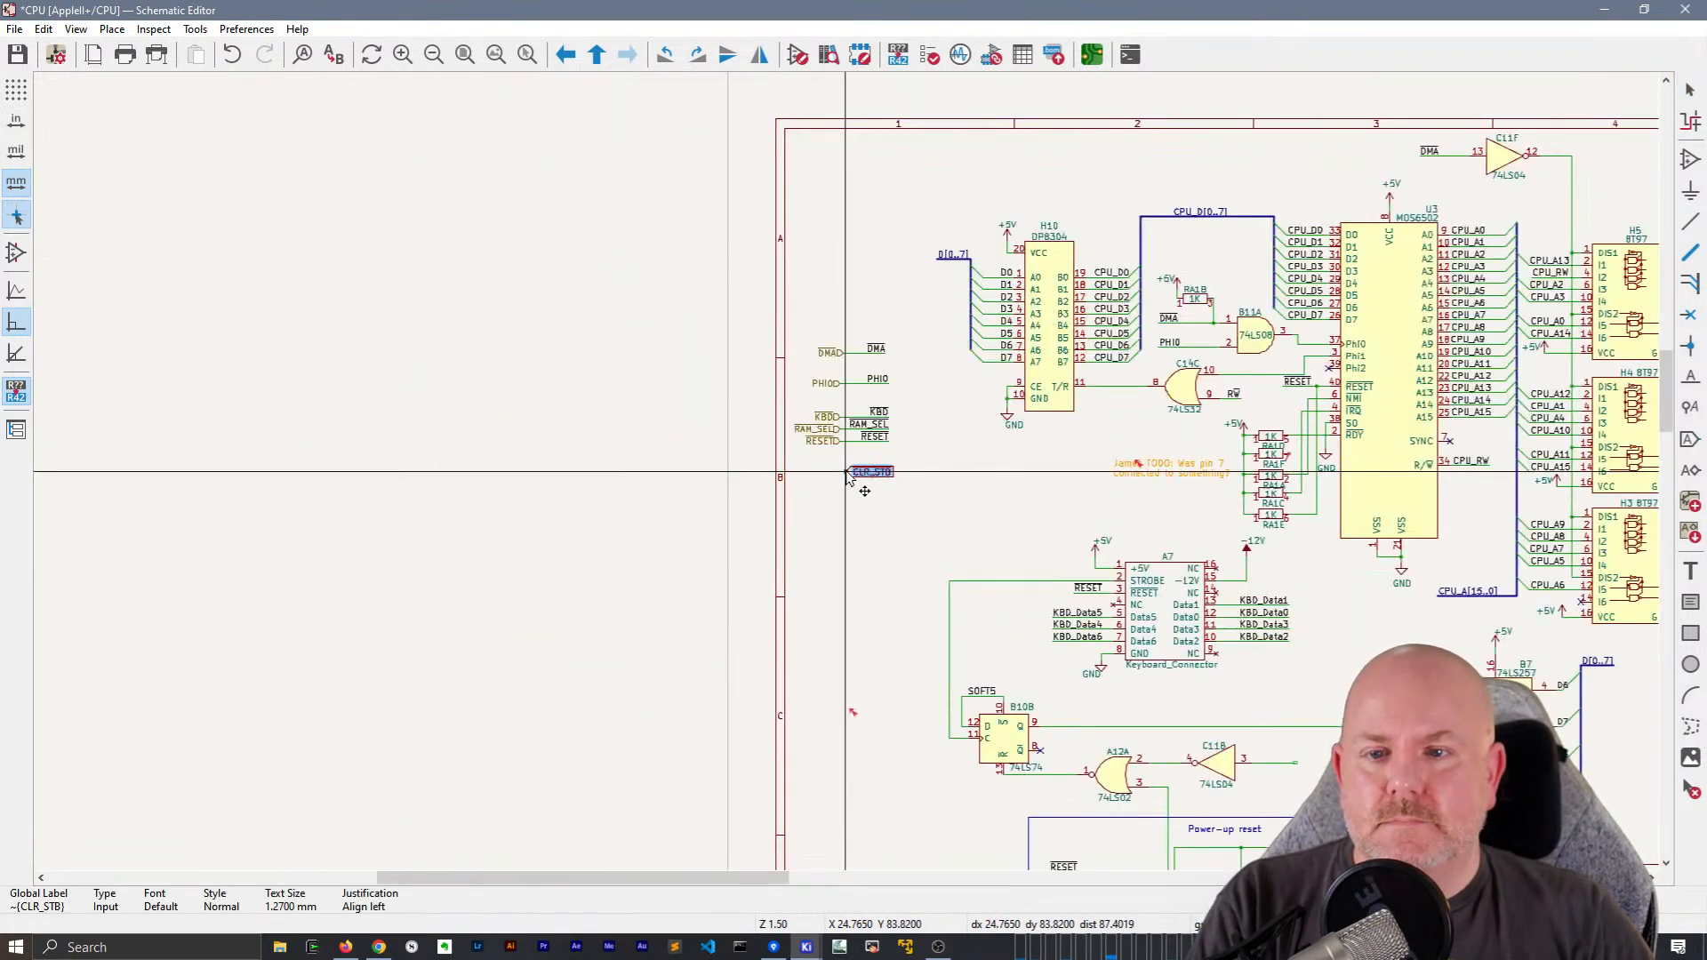
key(x)
click(843, 485)
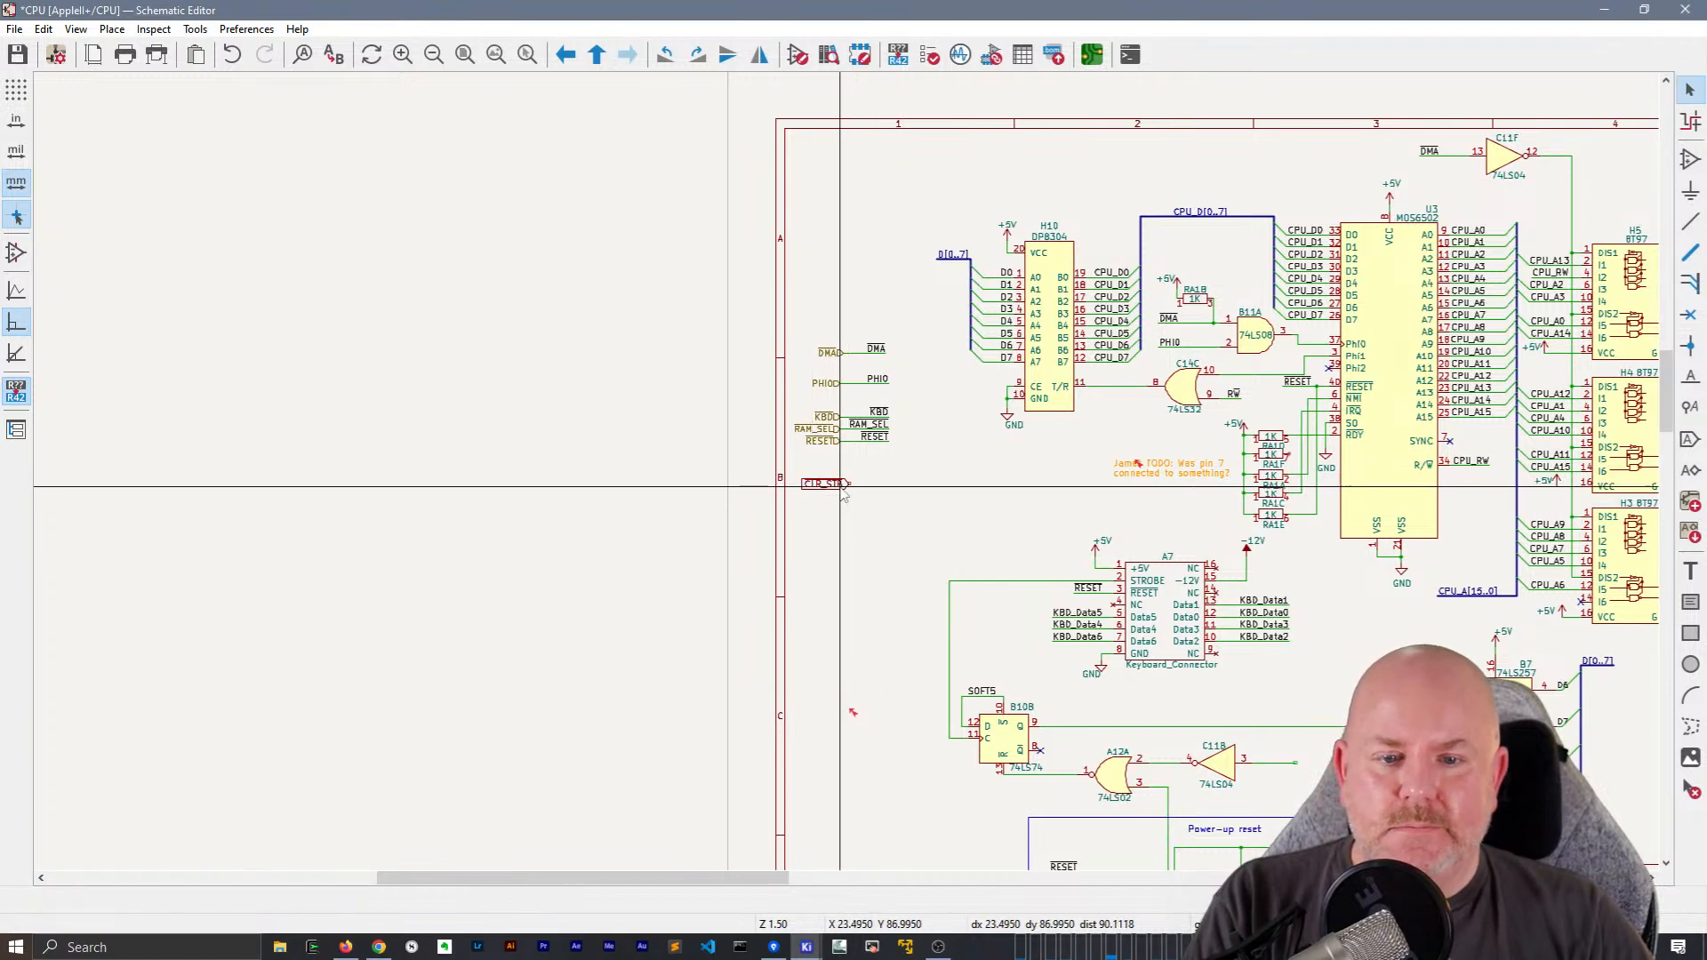
Place an input hierarchical label ~{CLR_STB} facing right at the left border, just above the matching global label
key(e)
key(Escape)
scroll(843, 468, down, 2)
scroll(842, 469, up, 3)
key(h)
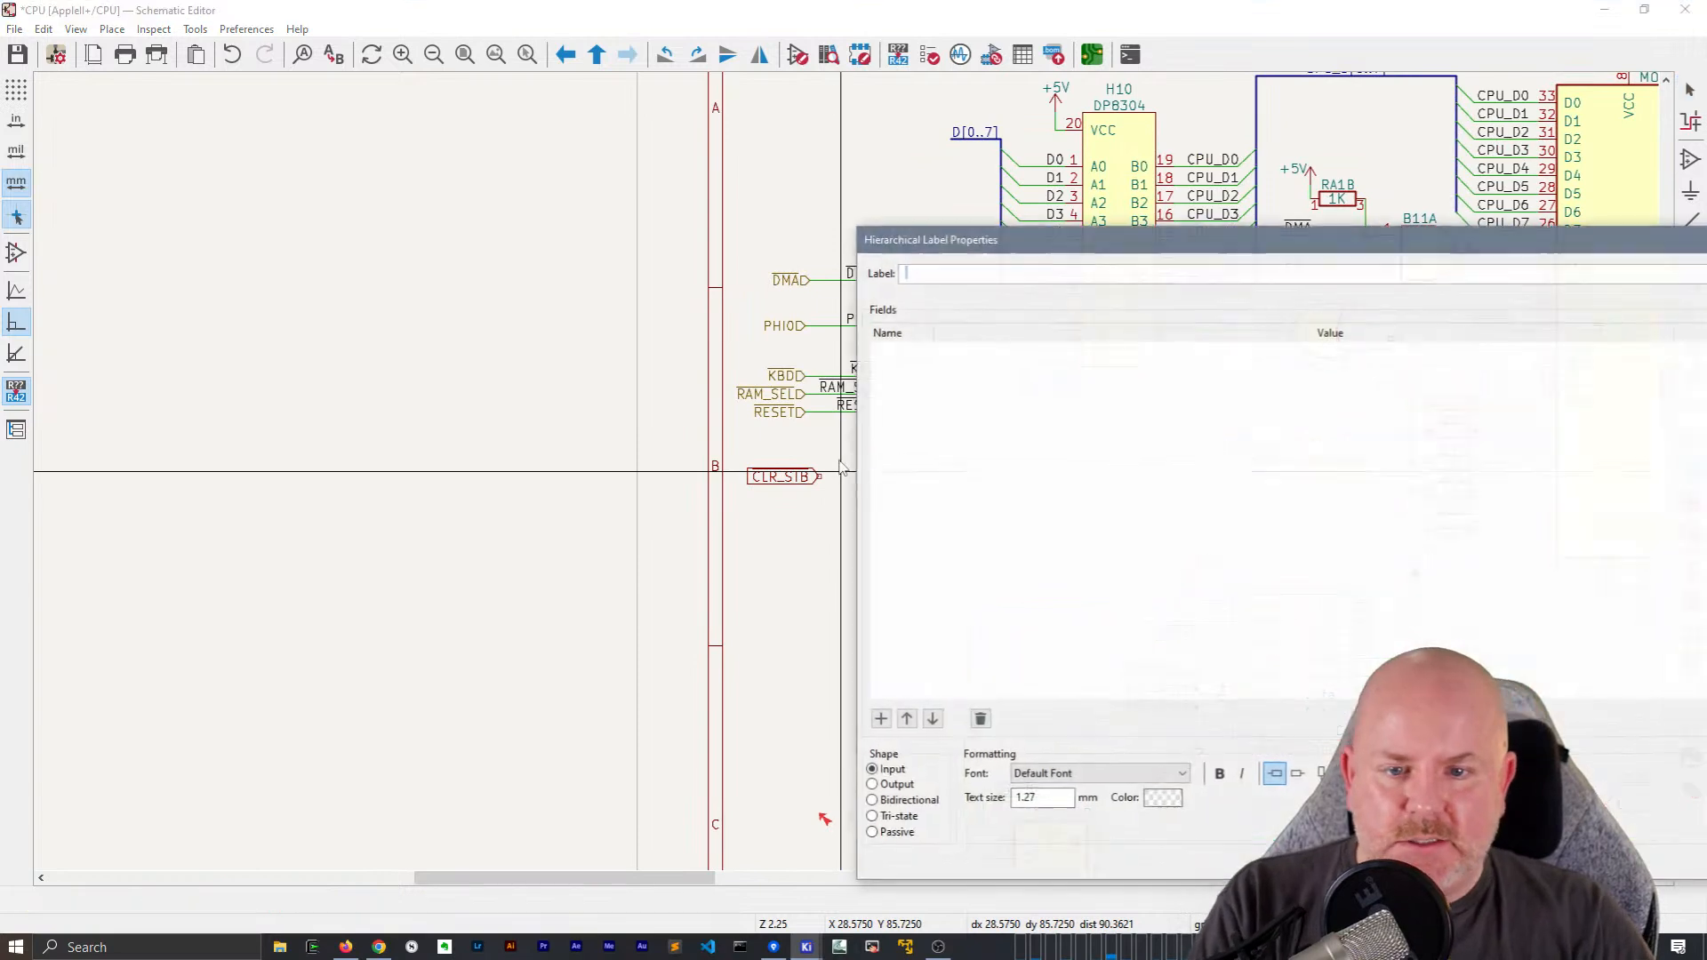
key(ctrl+v)
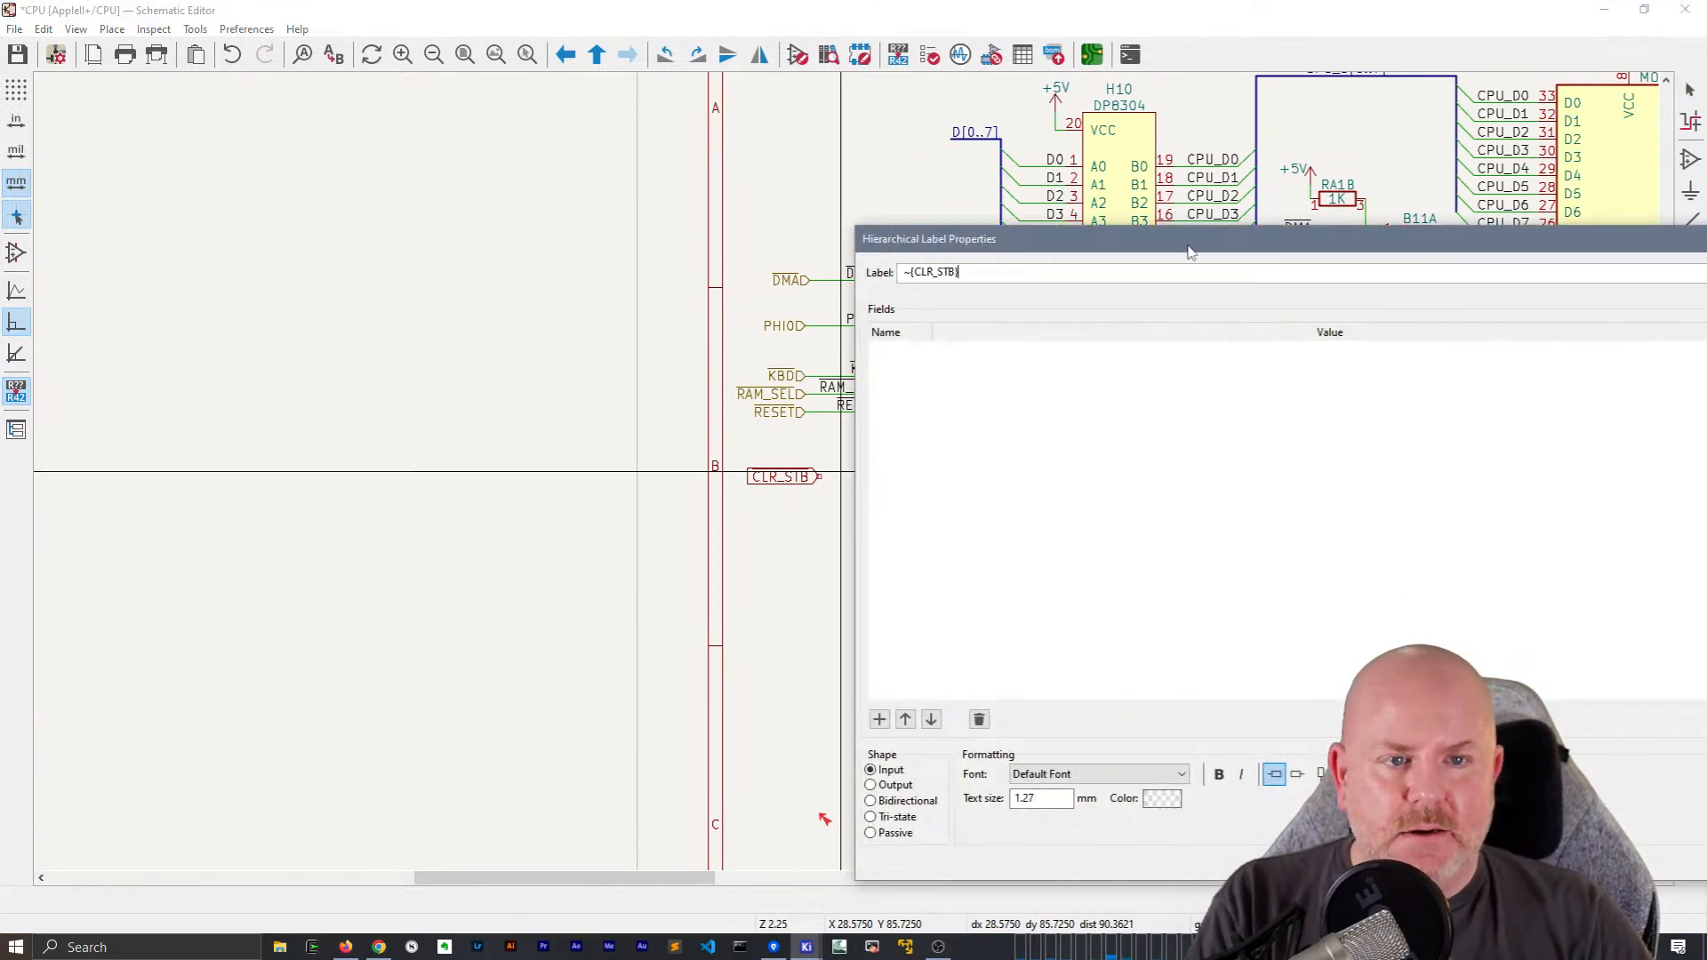
key(Return)
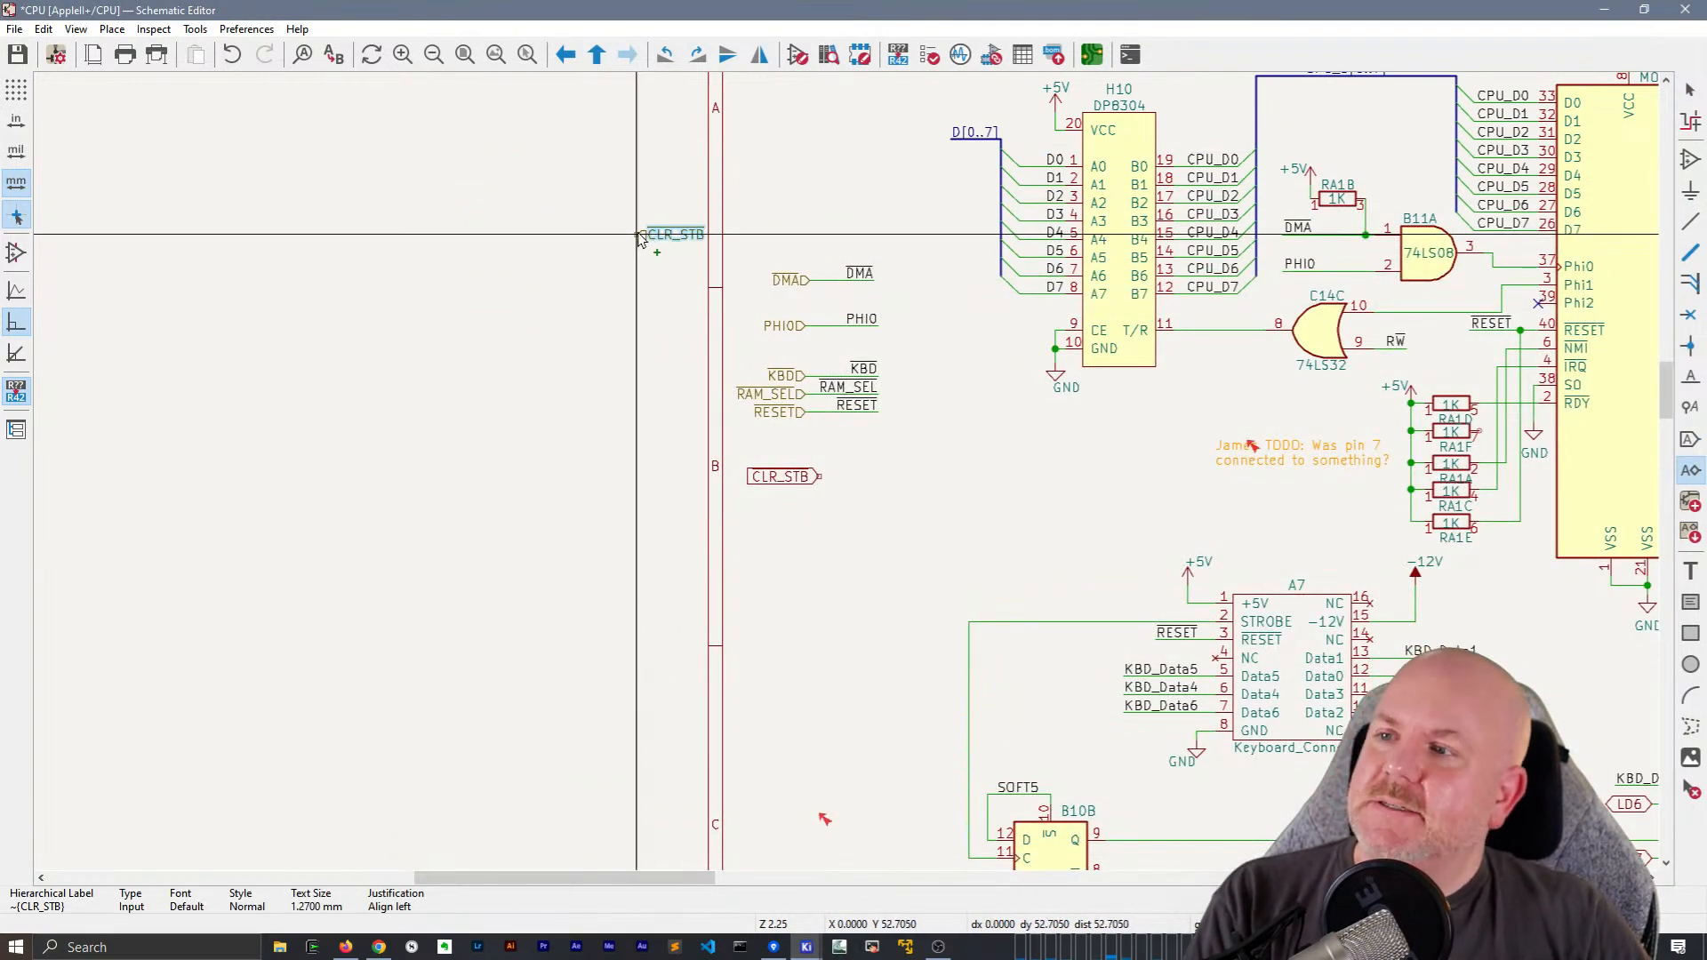
key(r)
key(r)
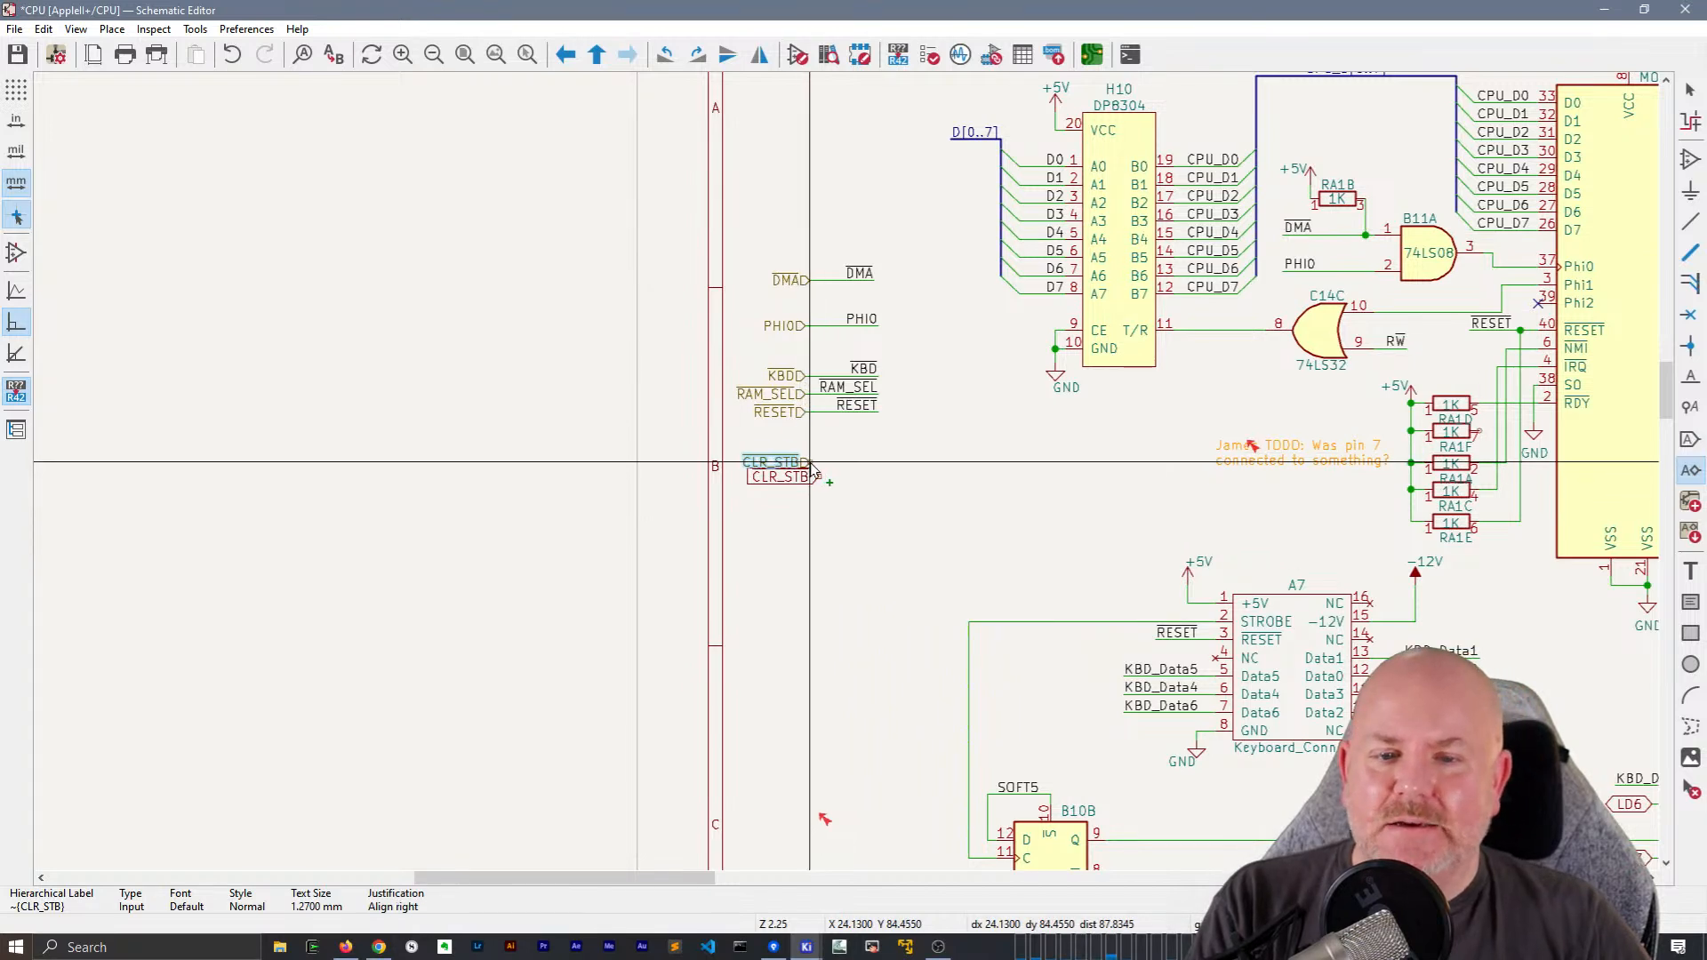
click(914, 479)
key(Escape)
key(Escape)
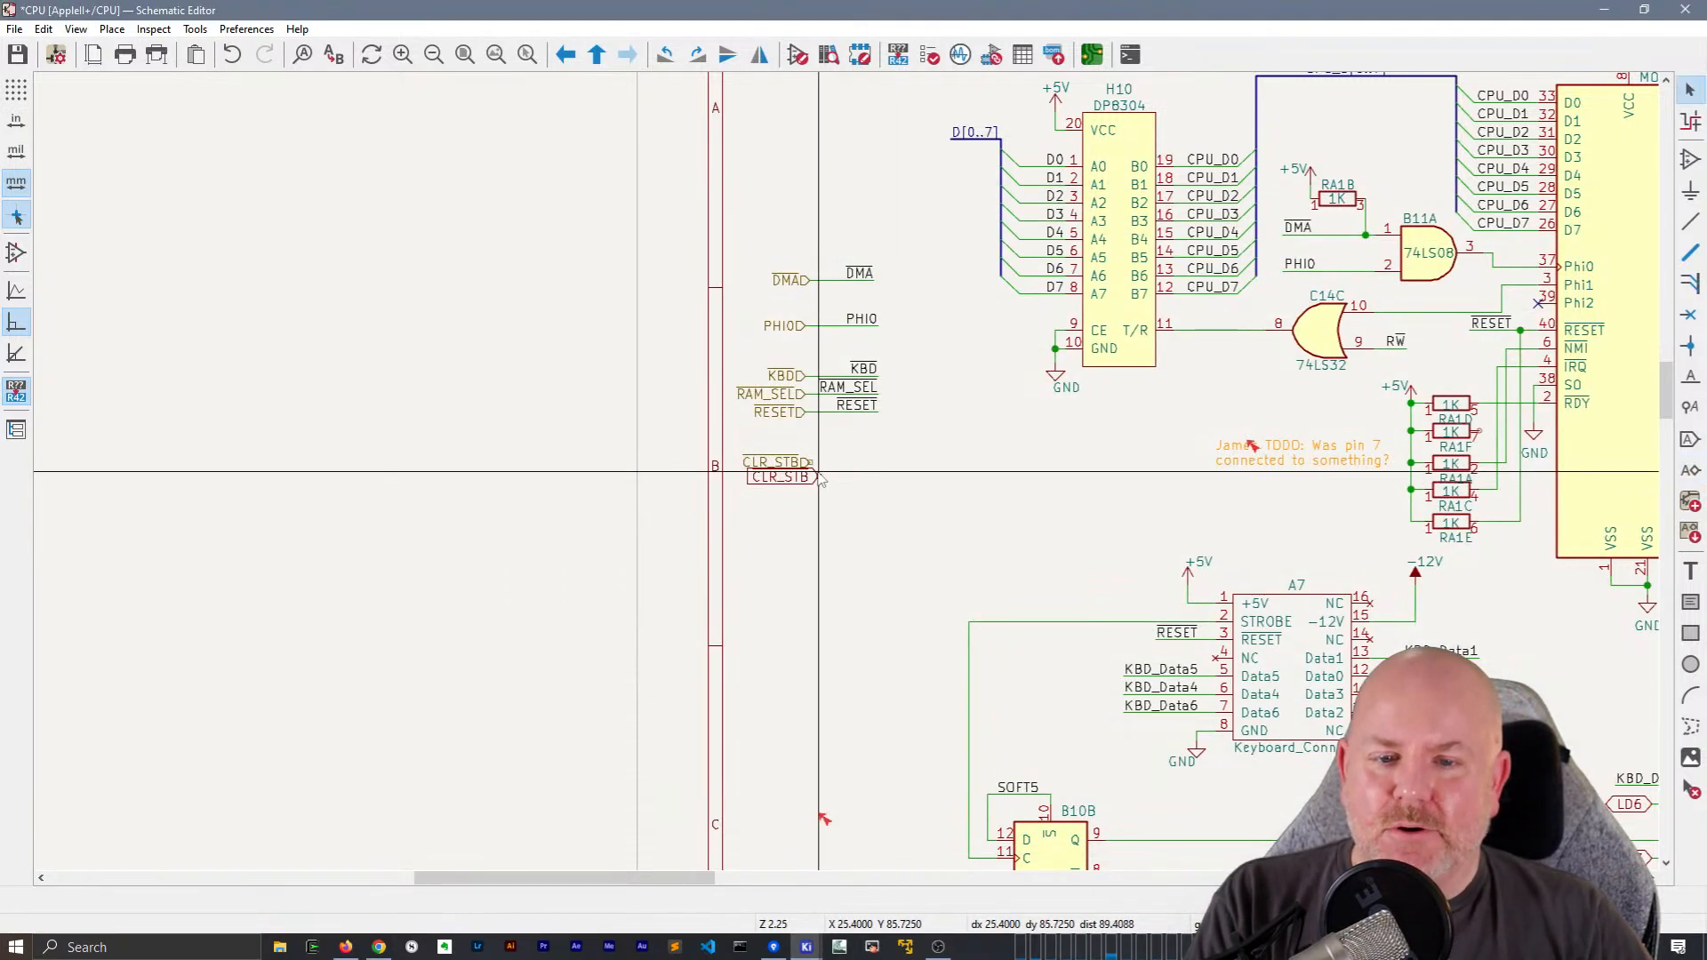
Delete the ~{CLR_STB} global label at the border and draw a wire about 9.5 mm long from the hierarchical label
click(817, 480)
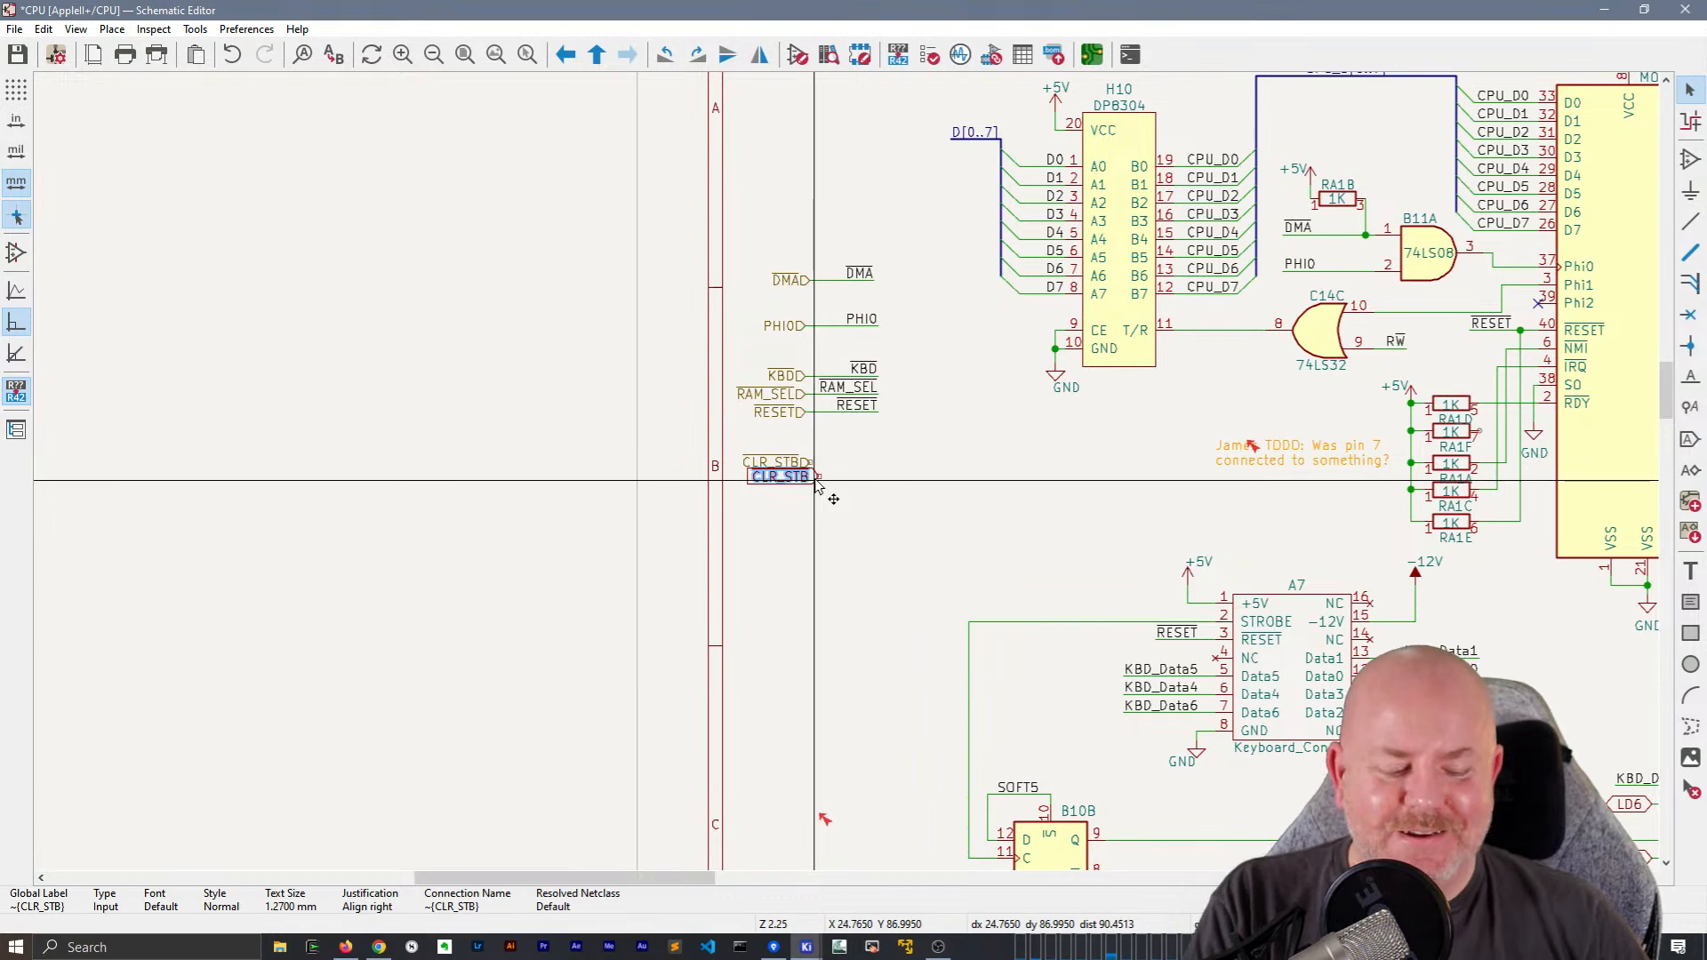
key(Delete)
scroll(816, 480, up, 5)
scroll(861, 383, down, 2)
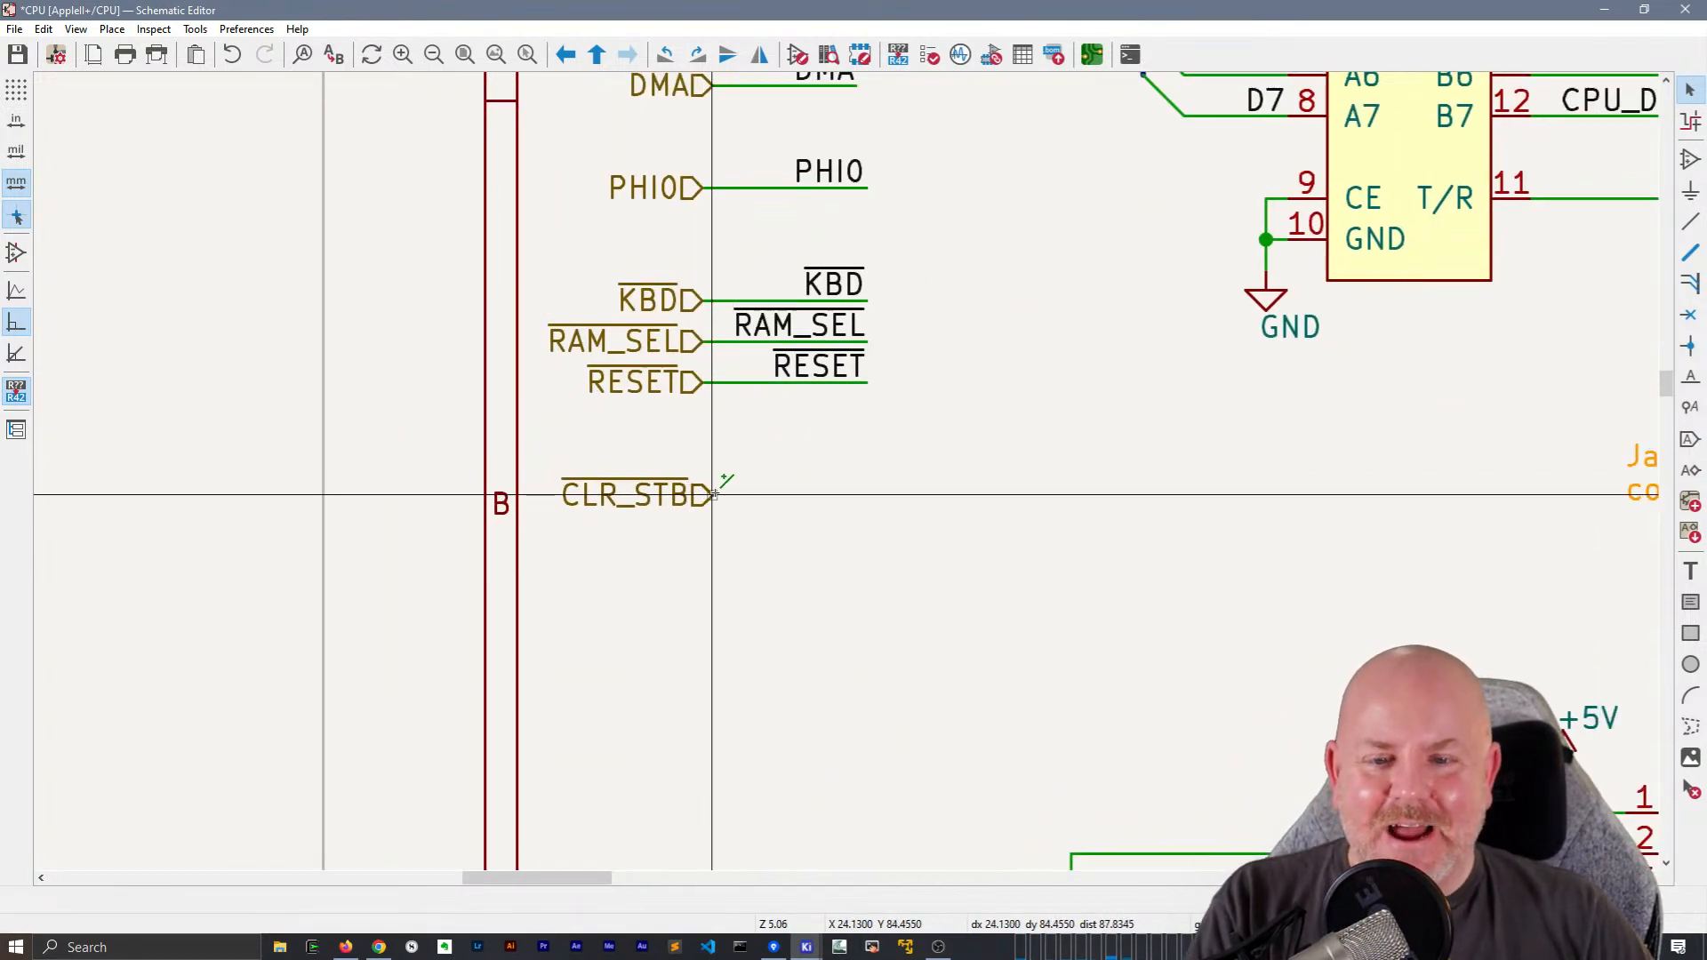
key(w)
double_click(867, 495)
key(Escape)
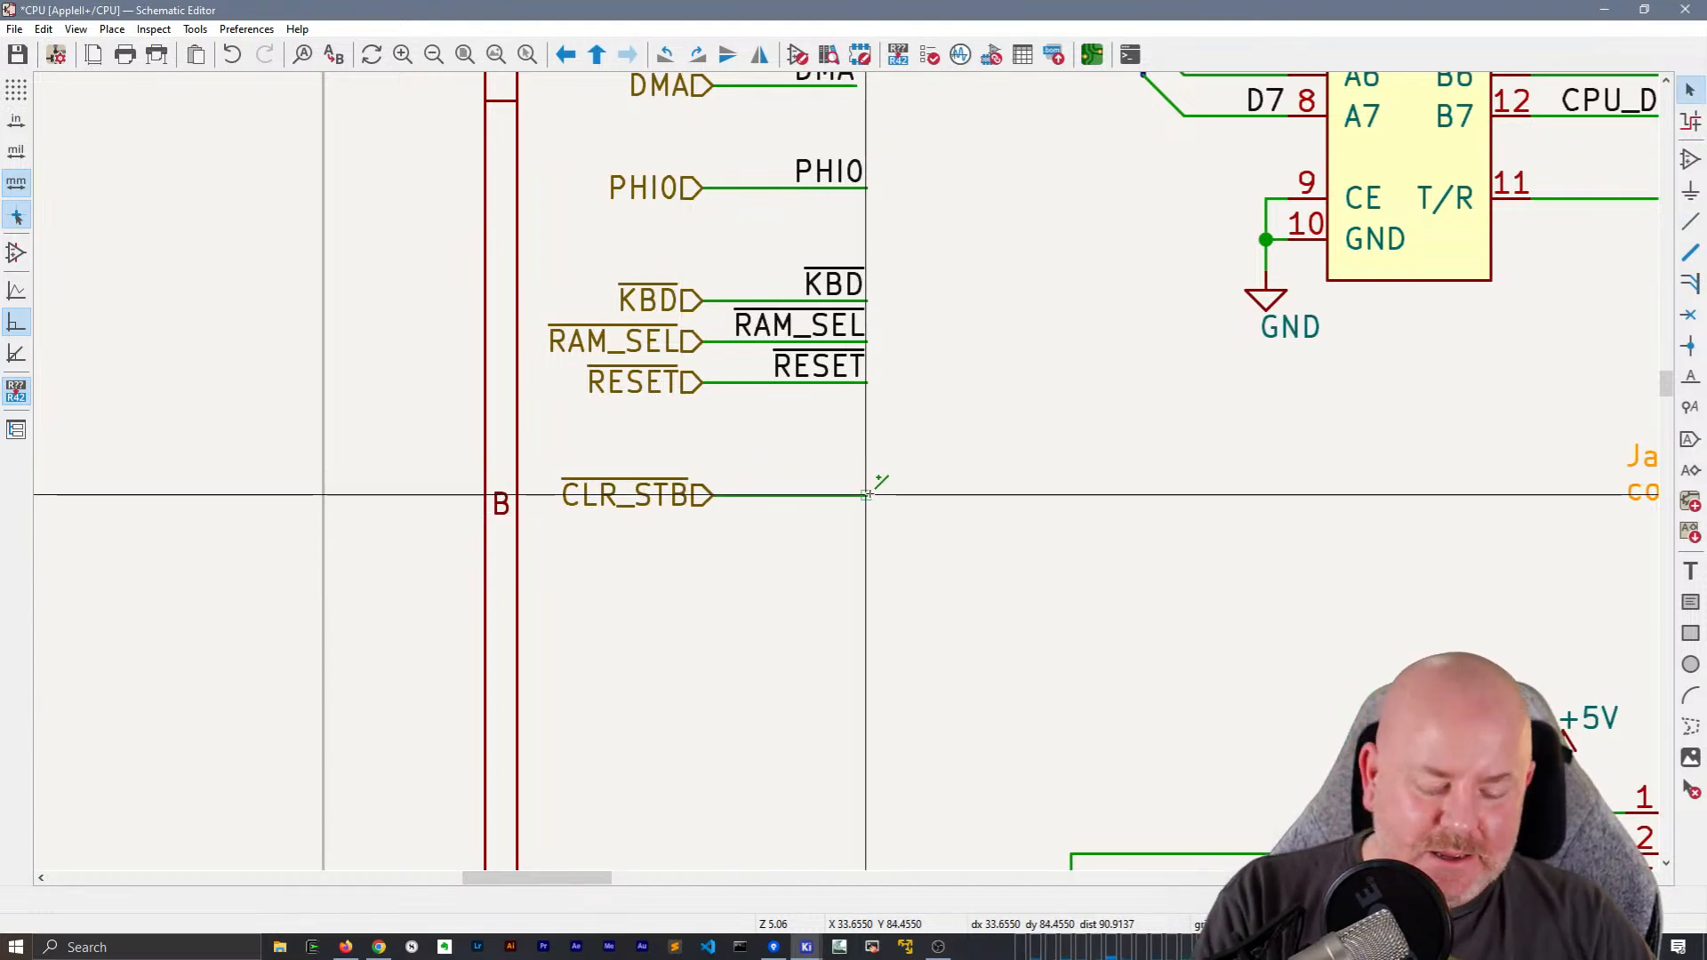
Attach a ~{CLR_STB} local label to the end of the new border wire
text(l)
text(~{CLR_STB})
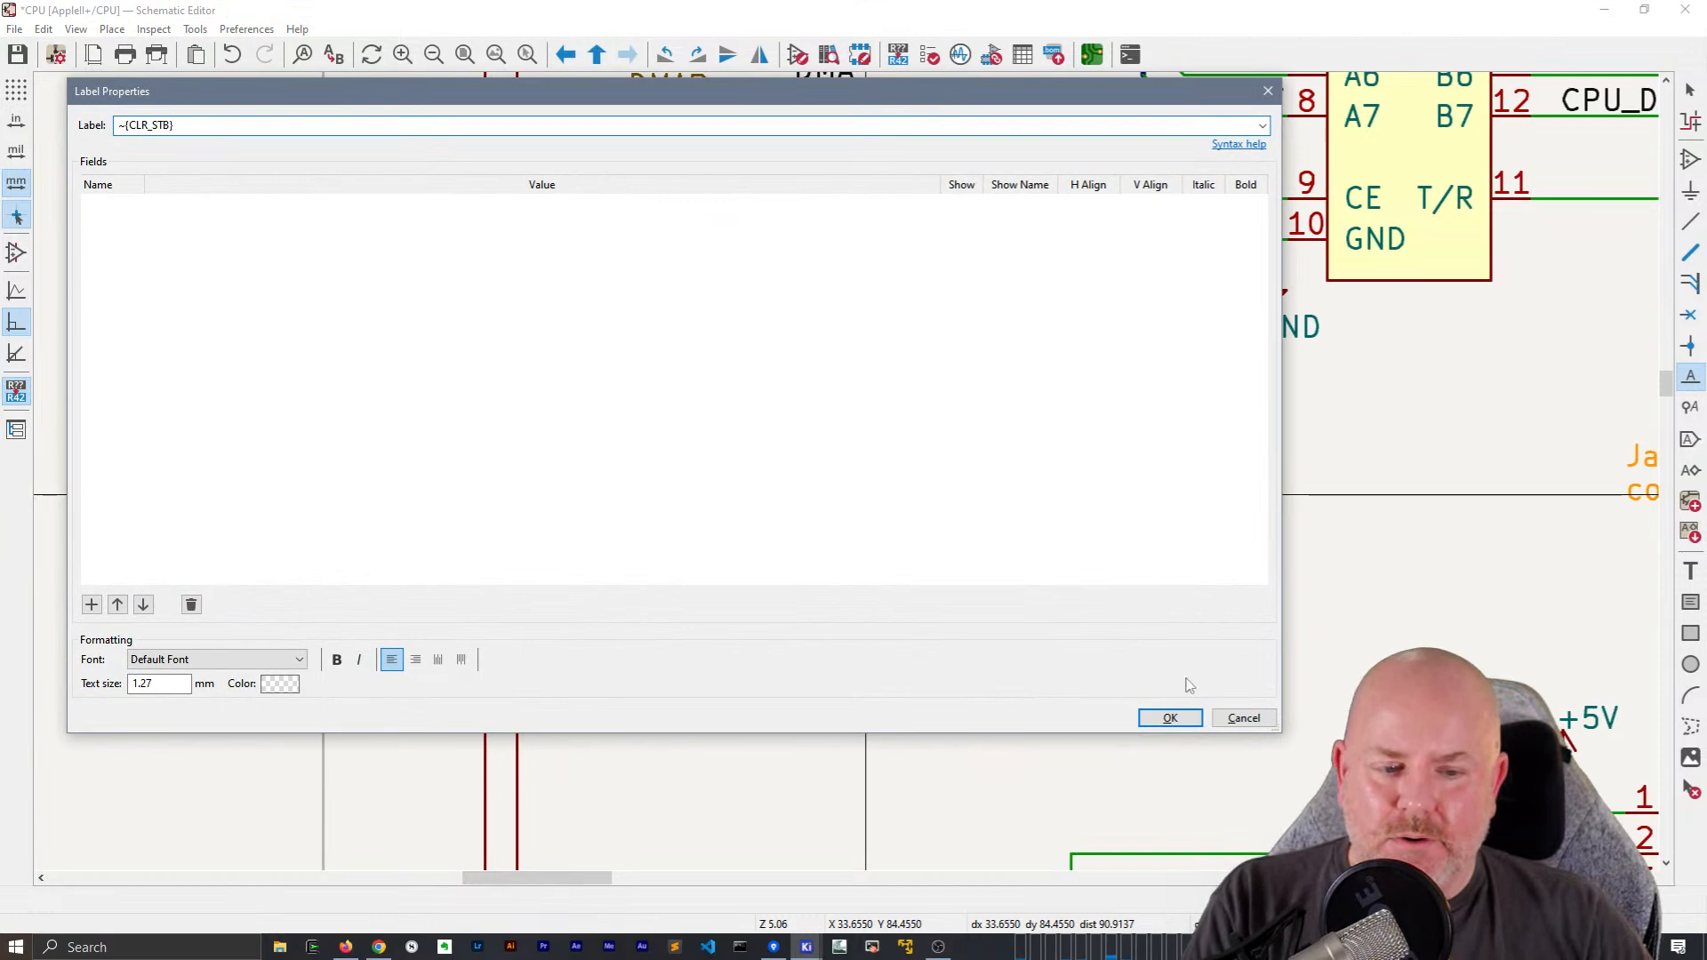
click(1170, 717)
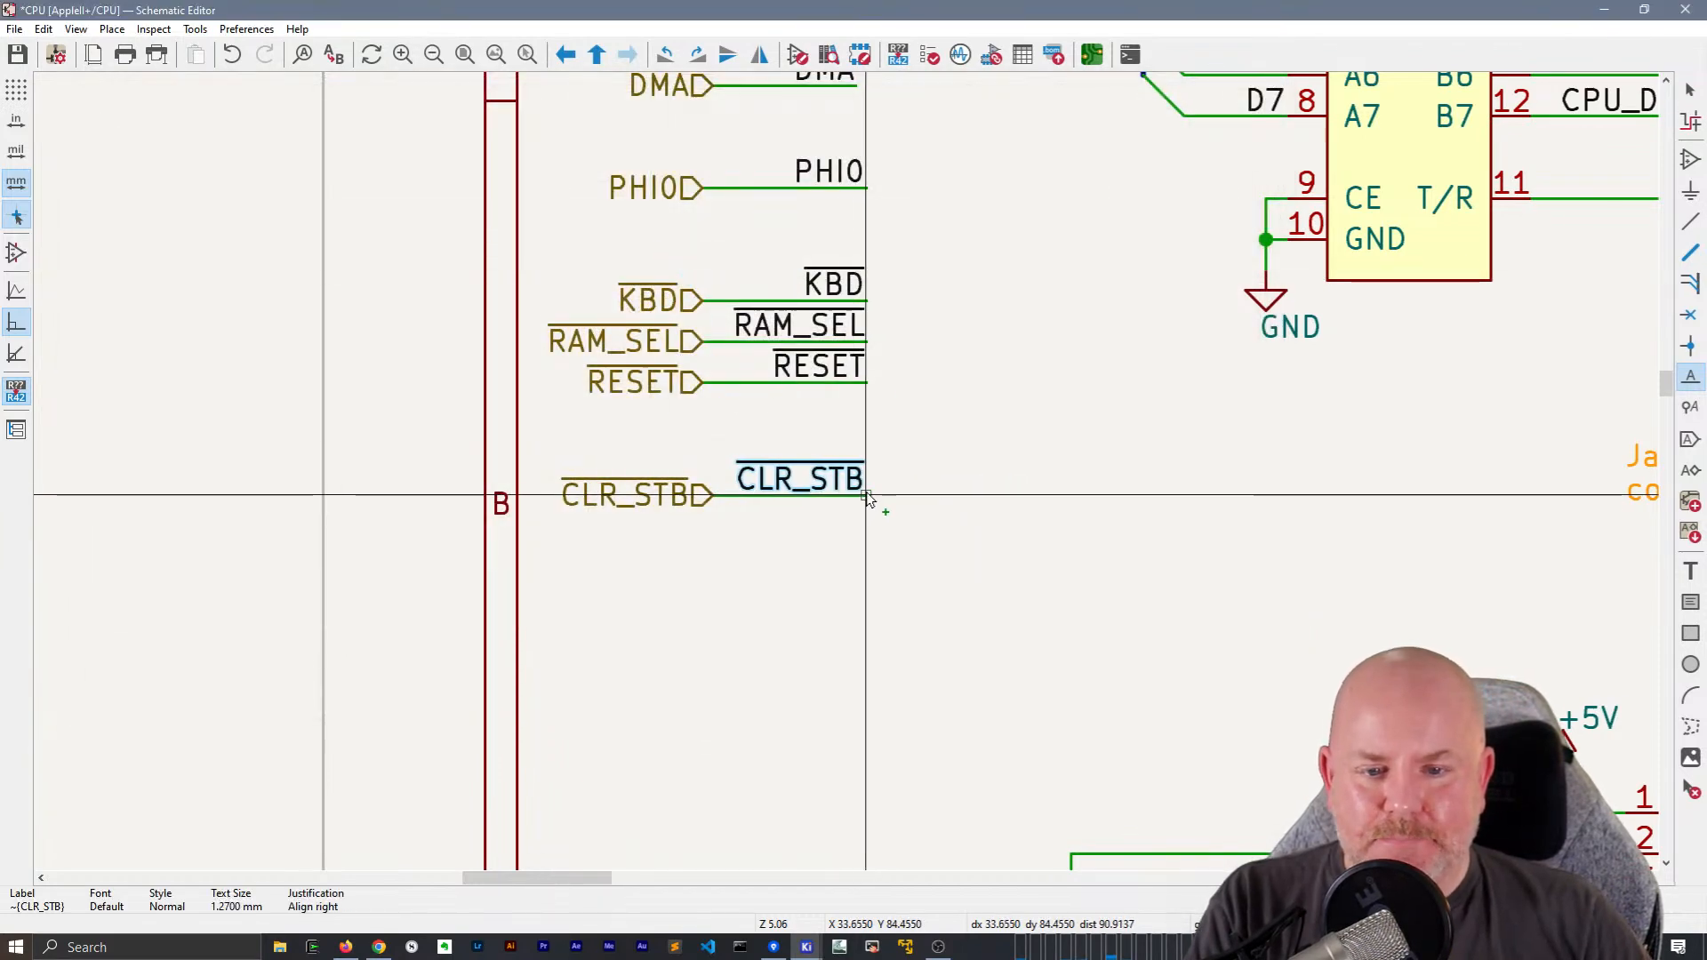
click(867, 497)
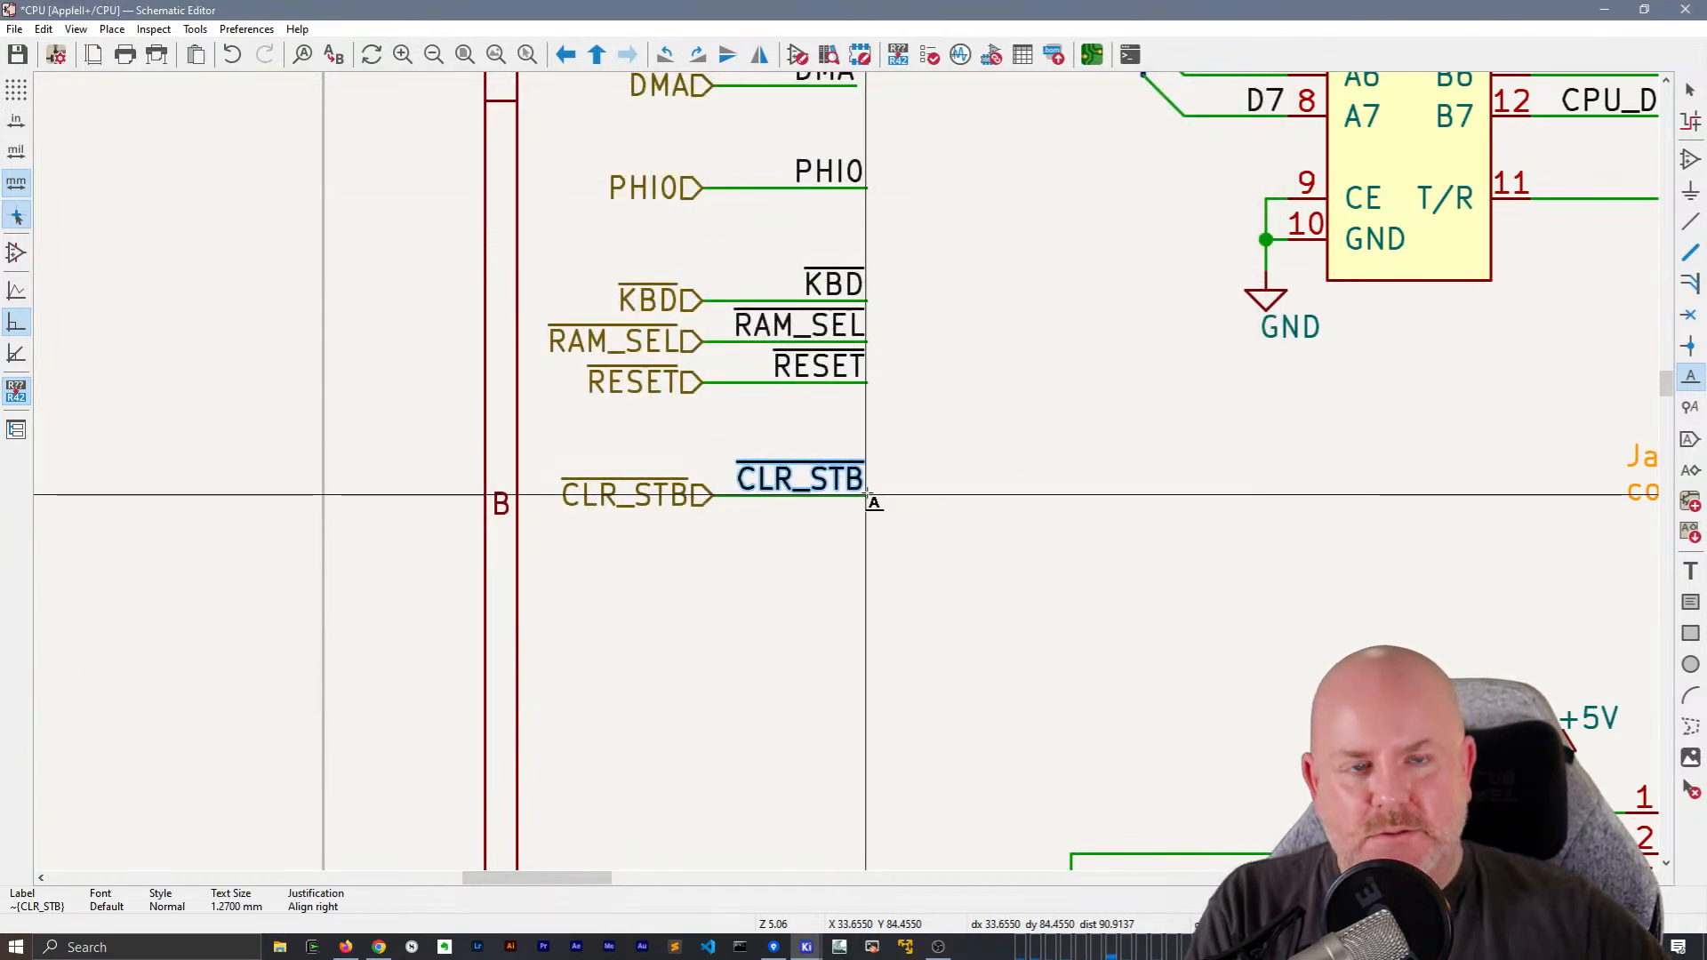
key(Escape)
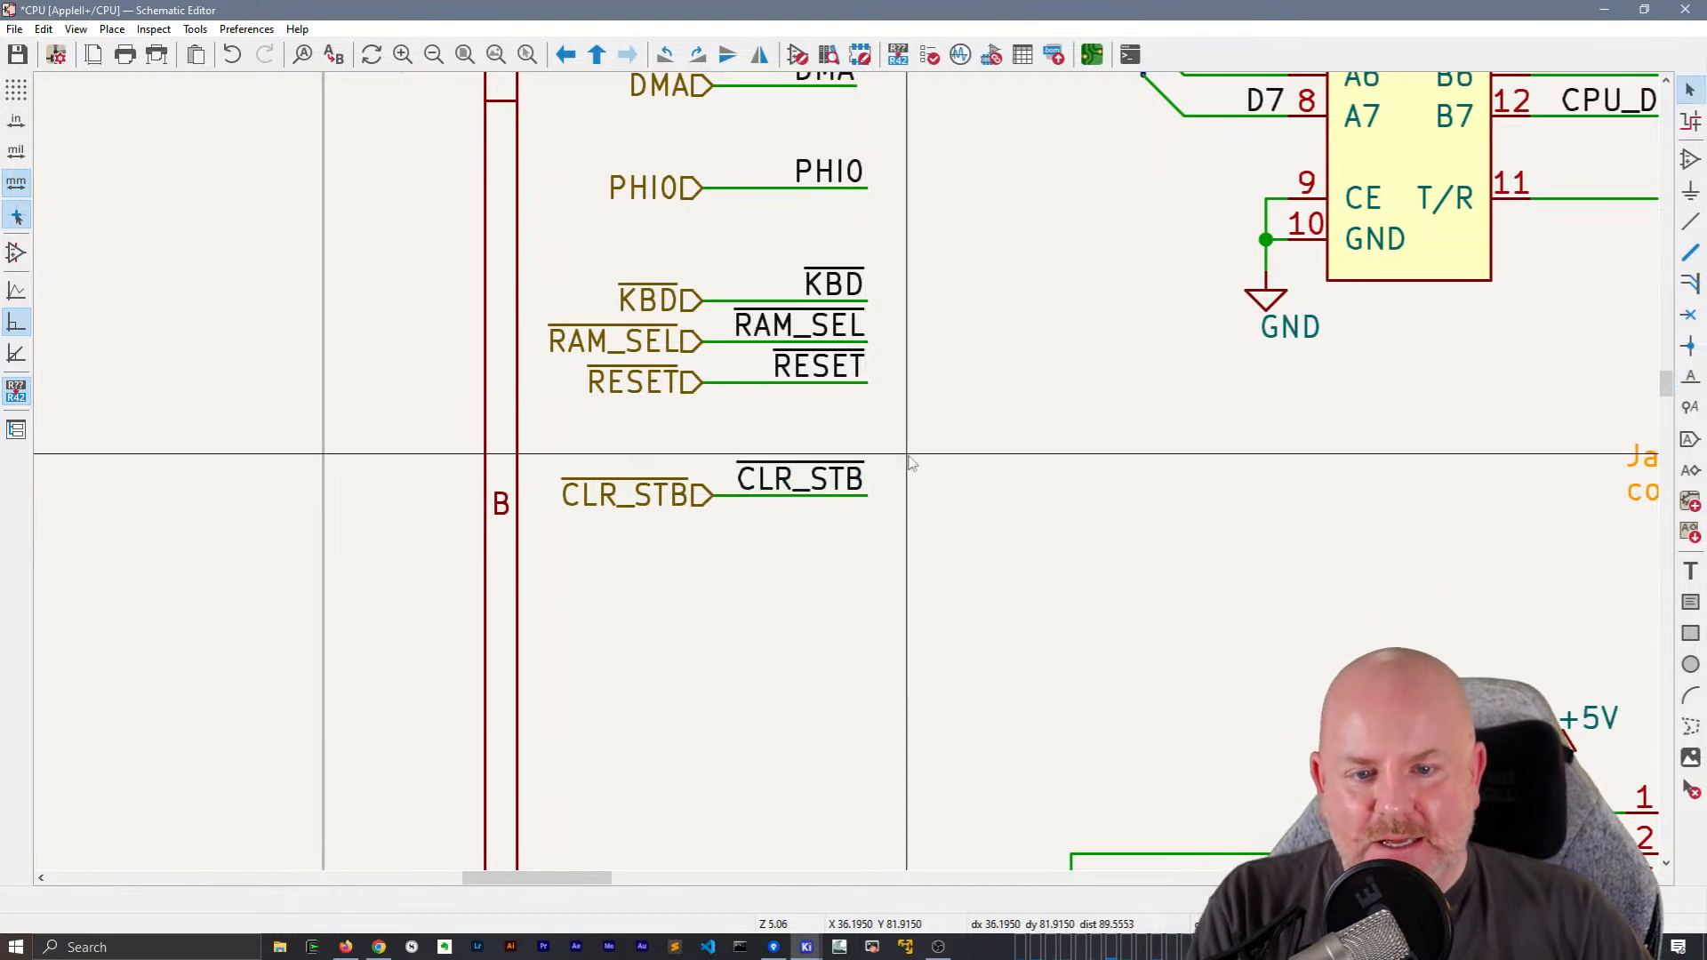
Open the keyboard connector A7's library symbol in the Symbol Editor
middle_drag(952, 460, 831, 451)
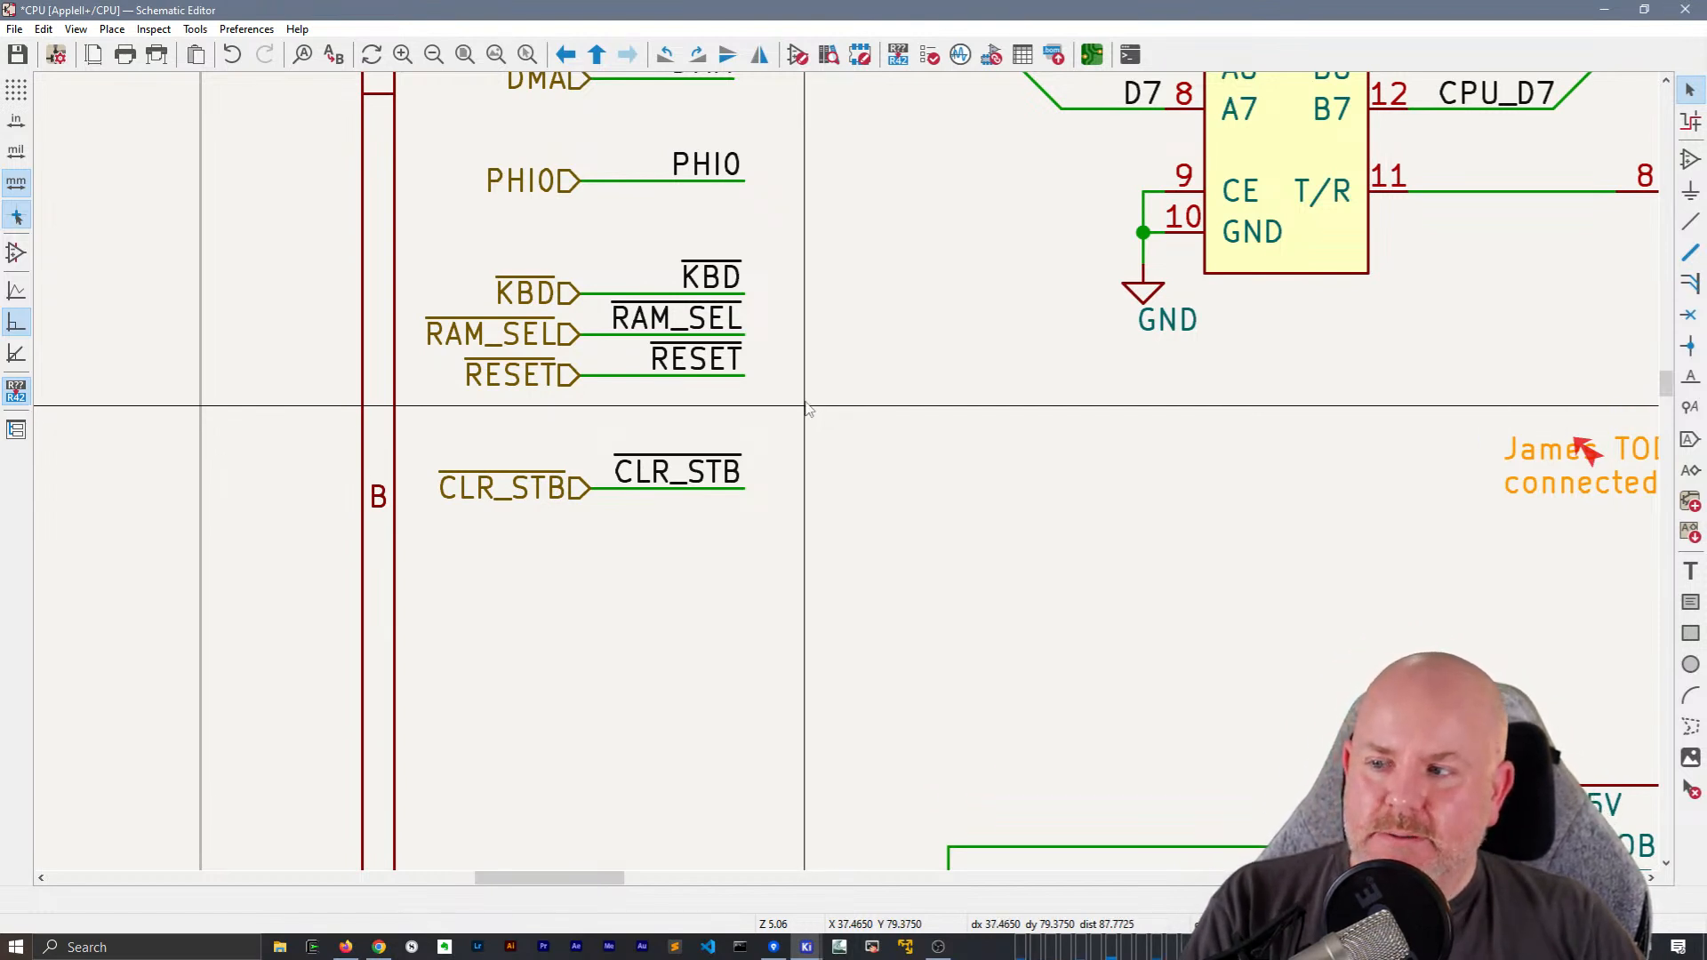
scroll(806, 408, down, 3)
middle_drag(903, 595, 572, 381)
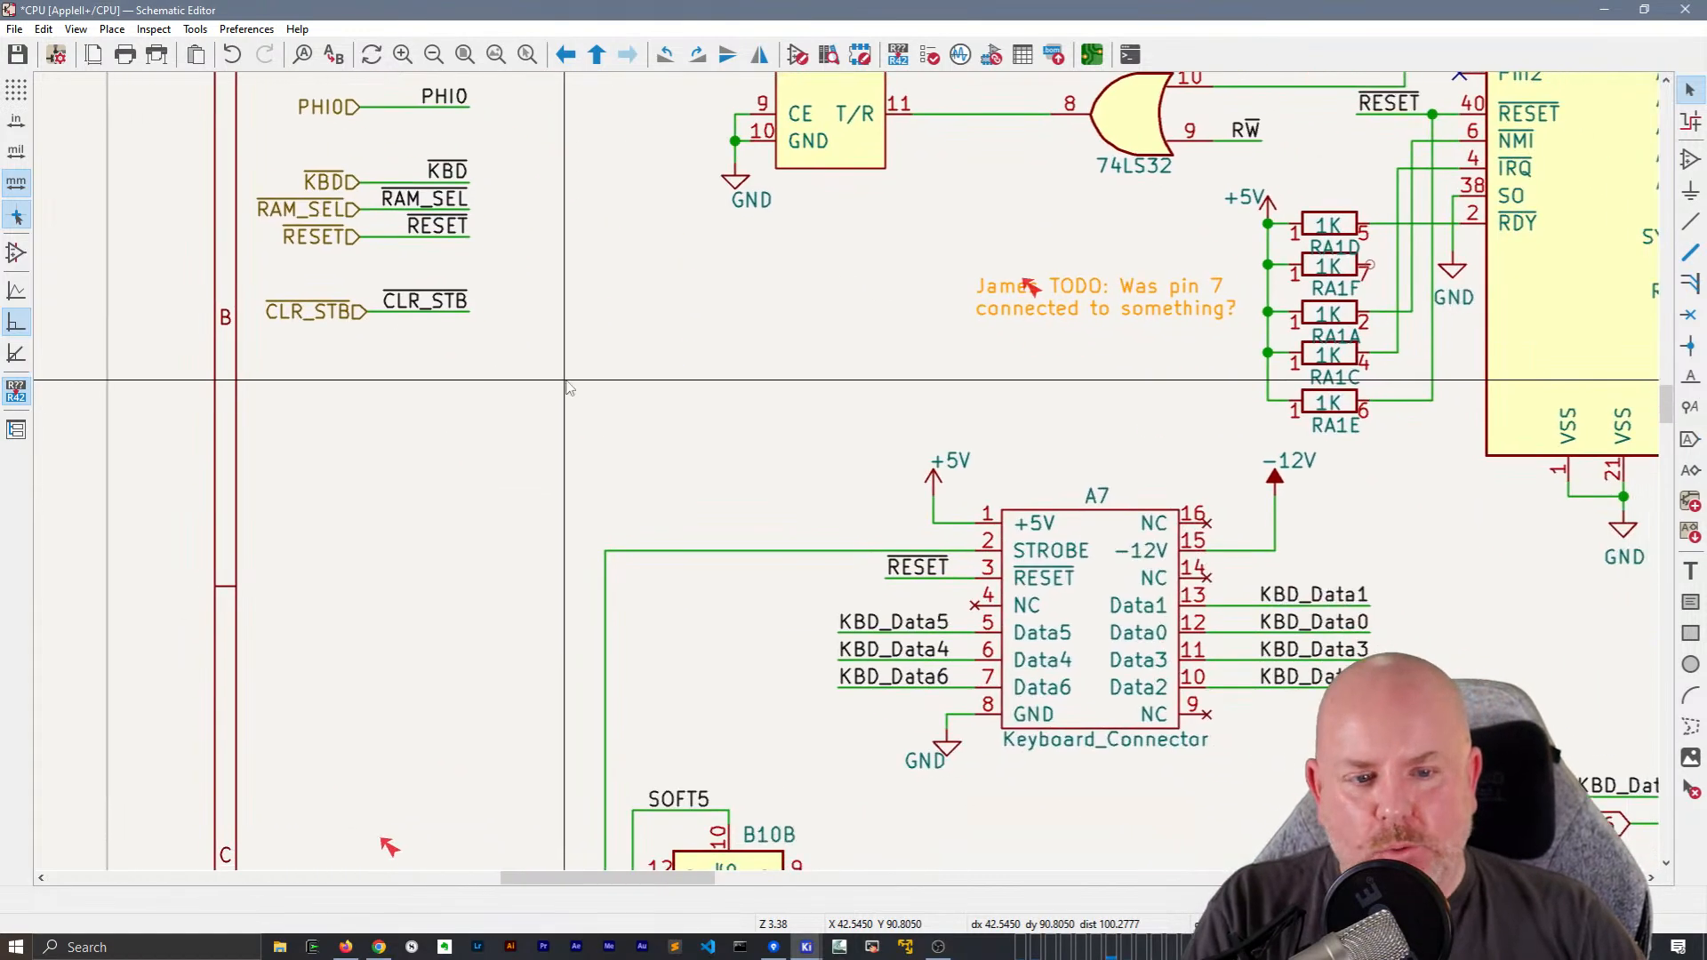
scroll(852, 487, down, 4)
scroll(852, 487, down, 1)
scroll(853, 486, up, 2)
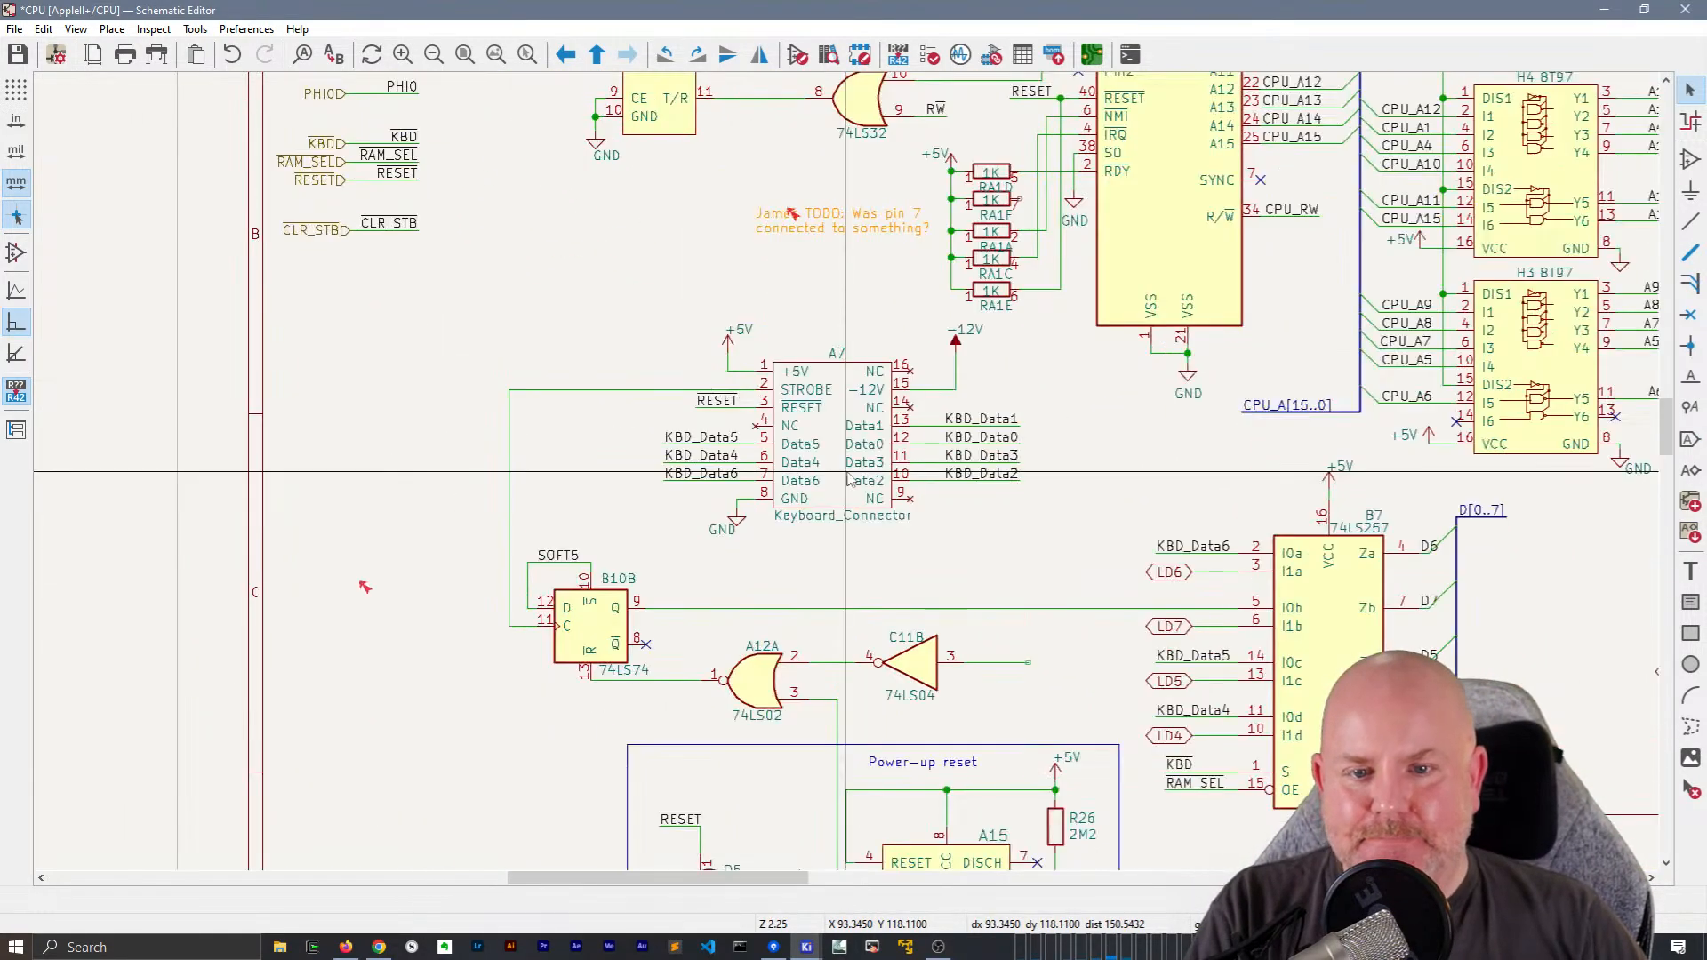
scroll(854, 487, up, 2)
double_click(854, 487)
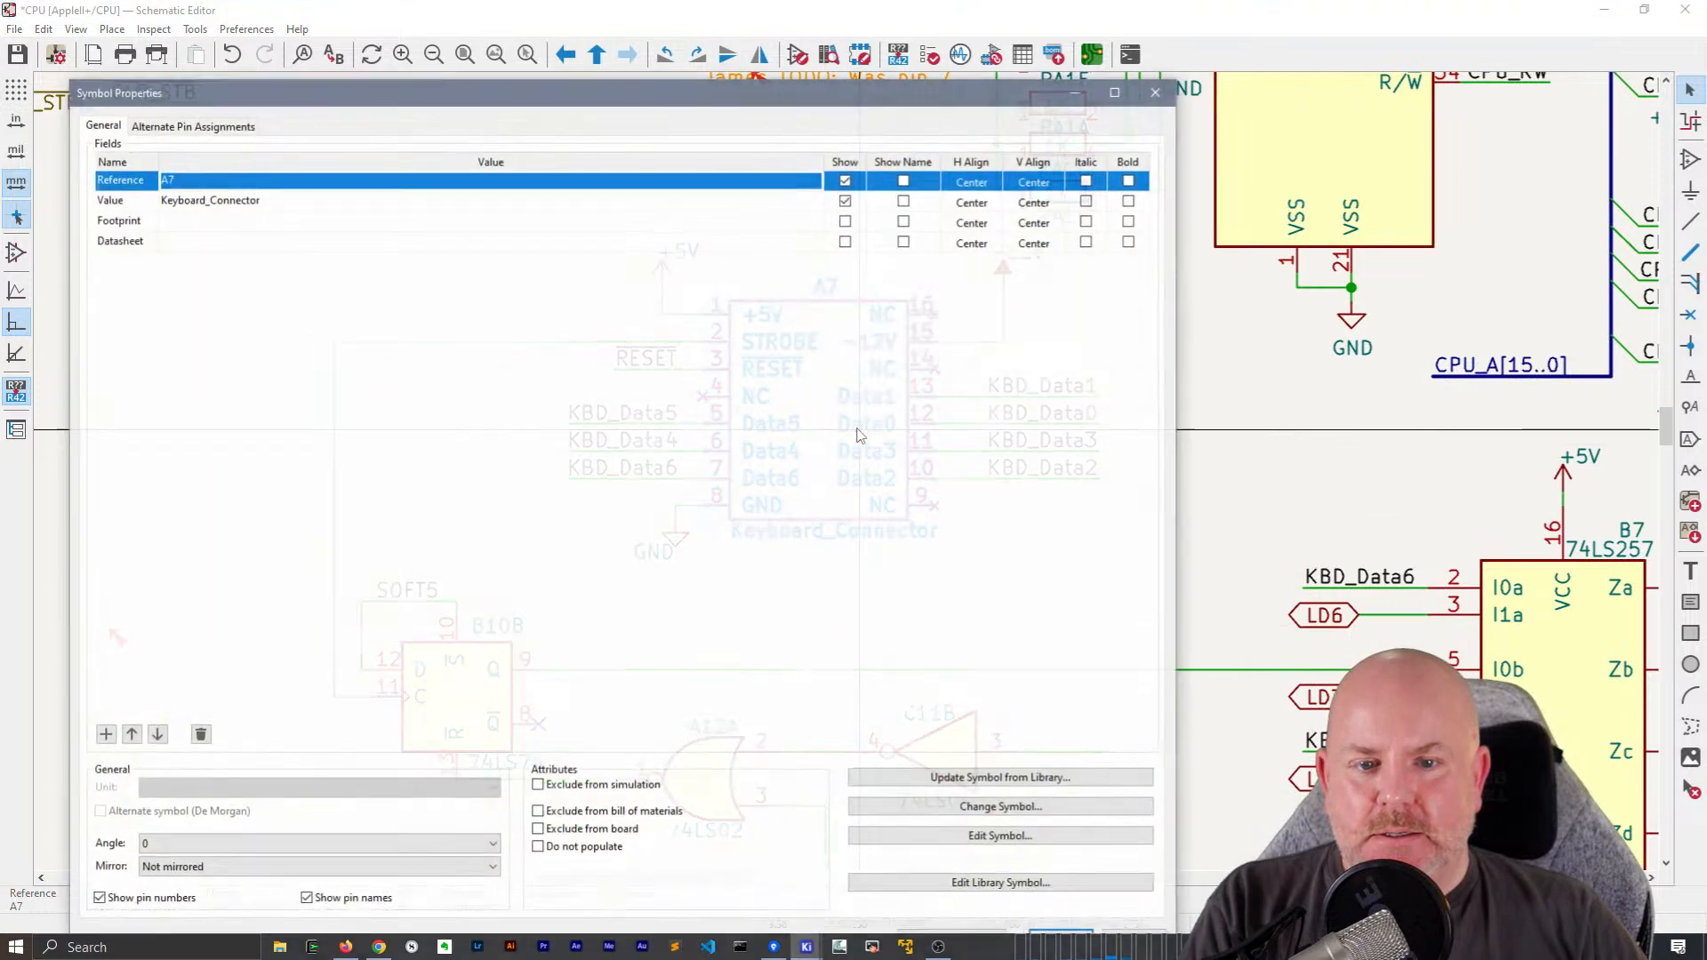
click(1063, 930)
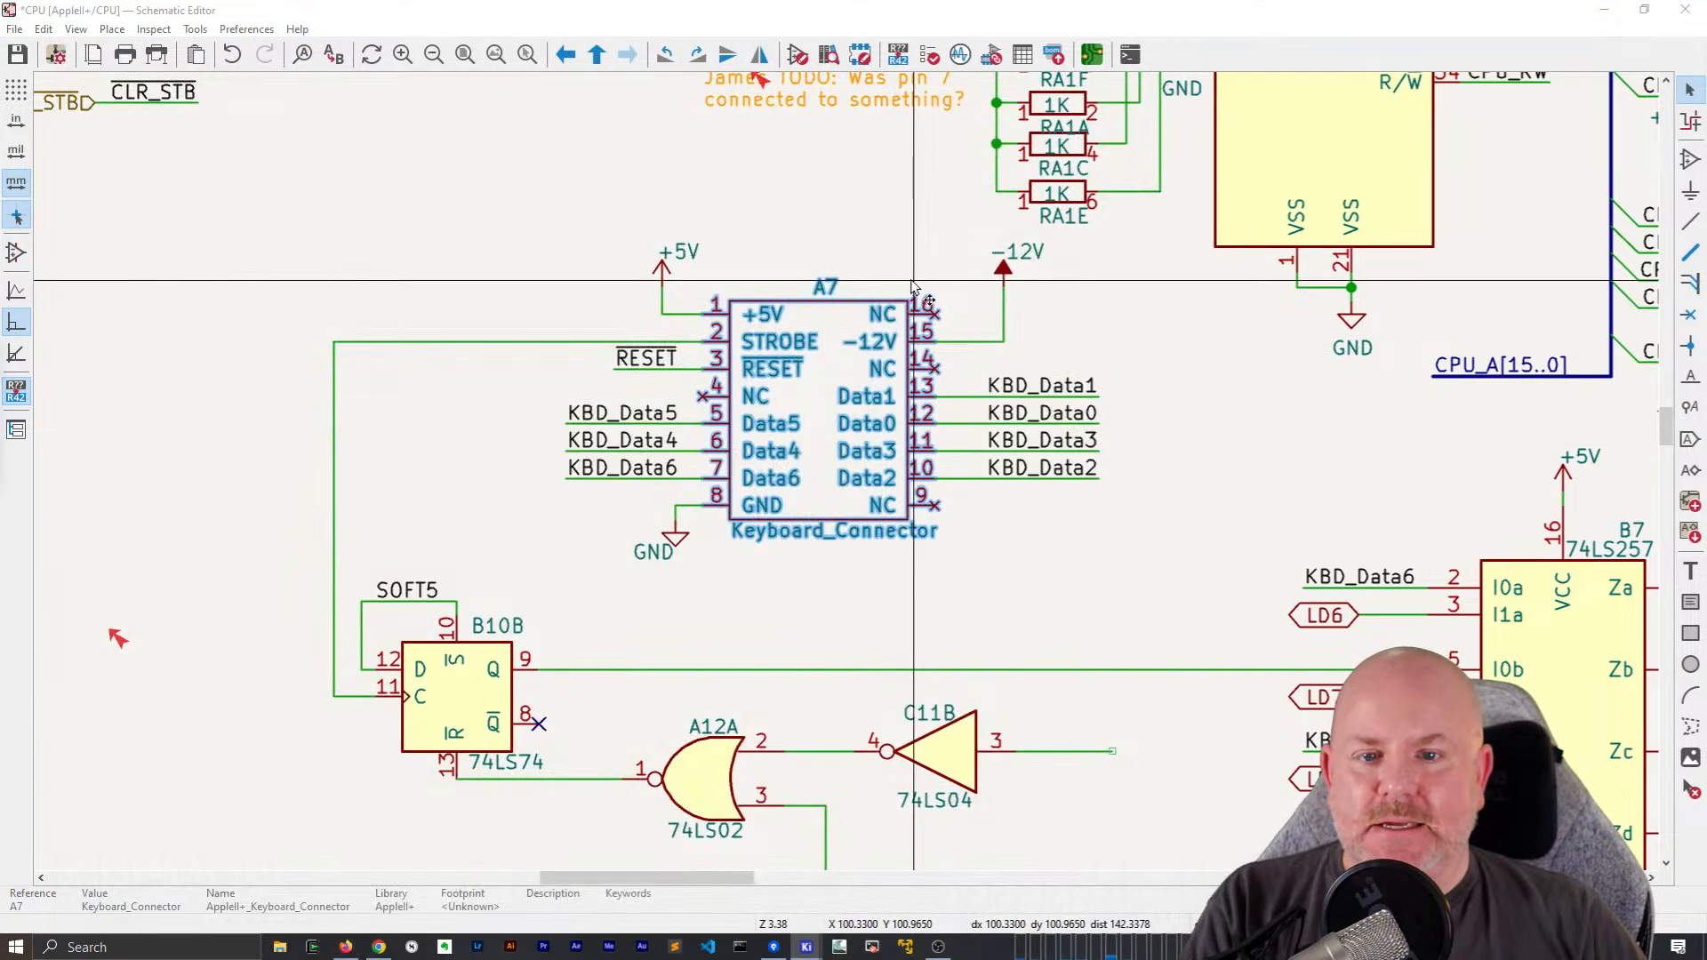
key(ctrl+e)
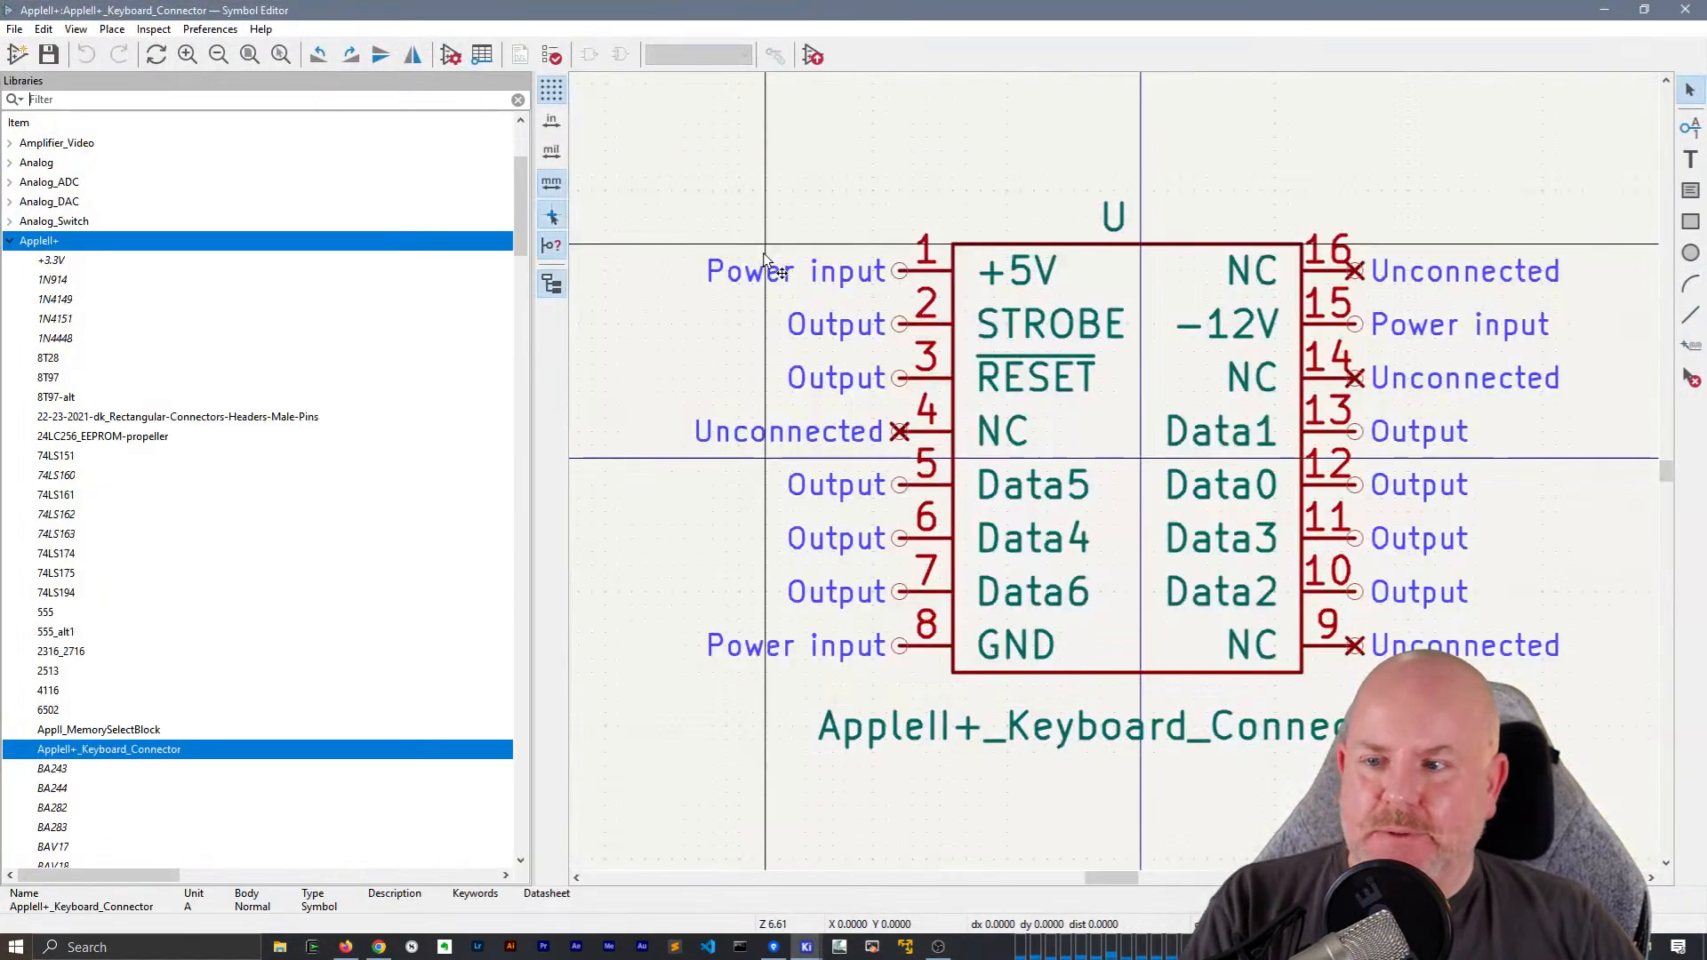
scroll(765, 252, down, 1)
middle_drag(1232, 503, 945, 364)
click(862, 344)
click(873, 355)
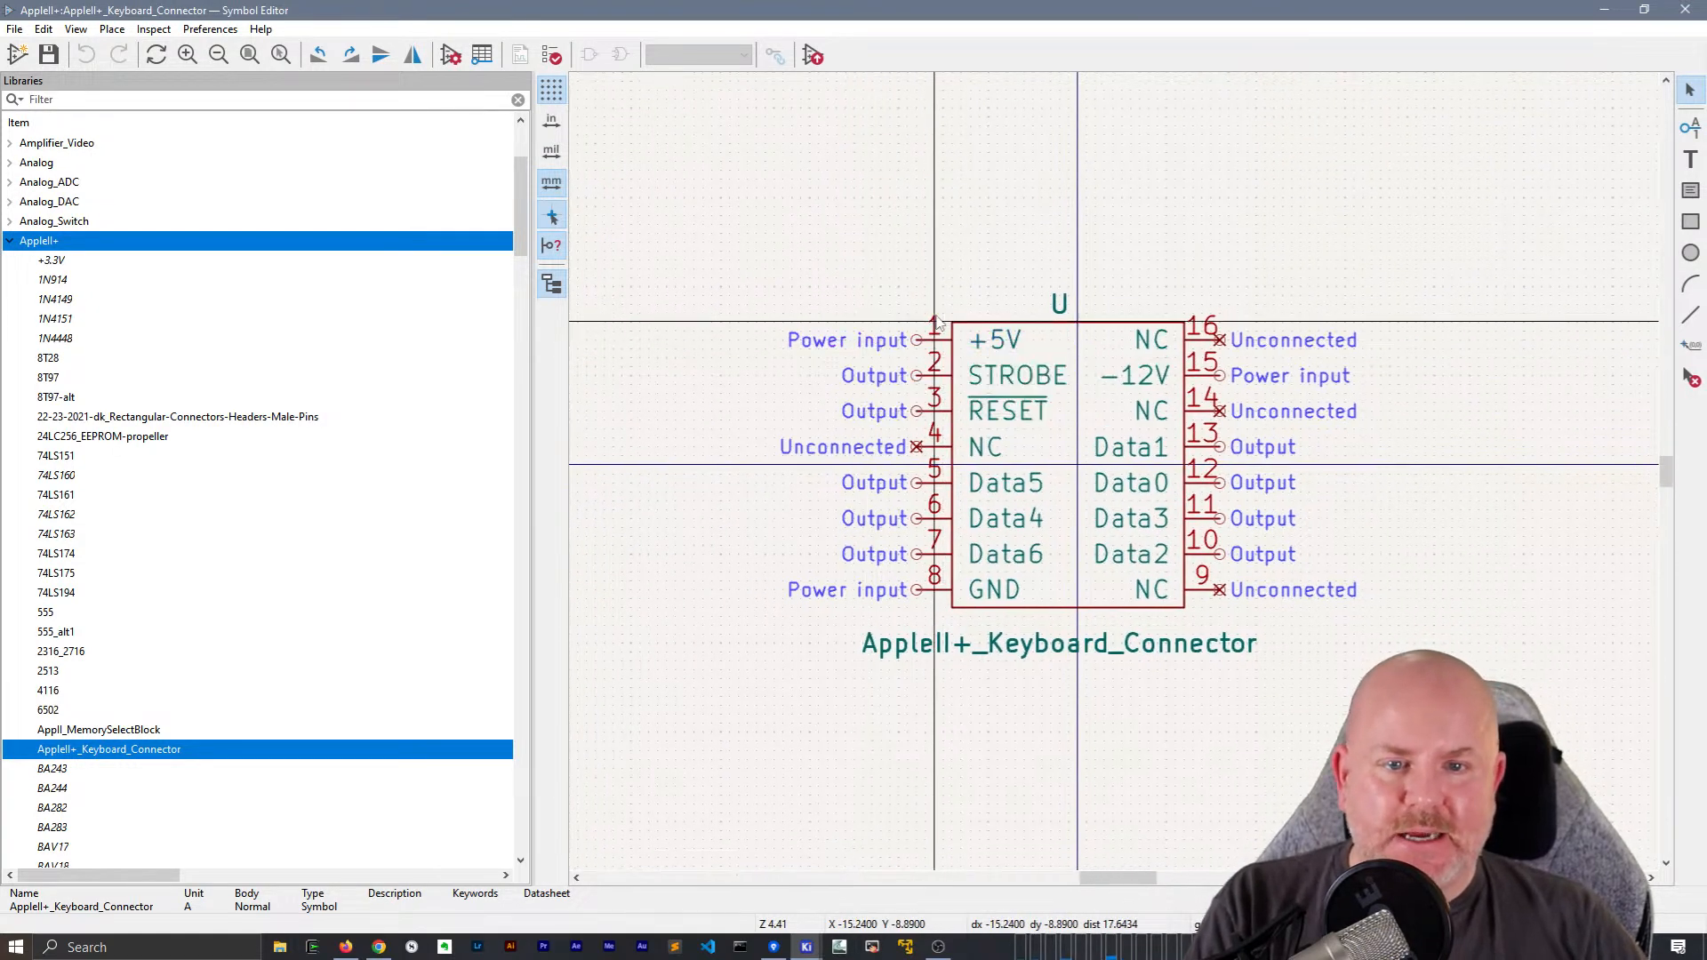
Open the symbol's pin table and set the electrical type of pins 1 to 4 to Passive
click(482, 54)
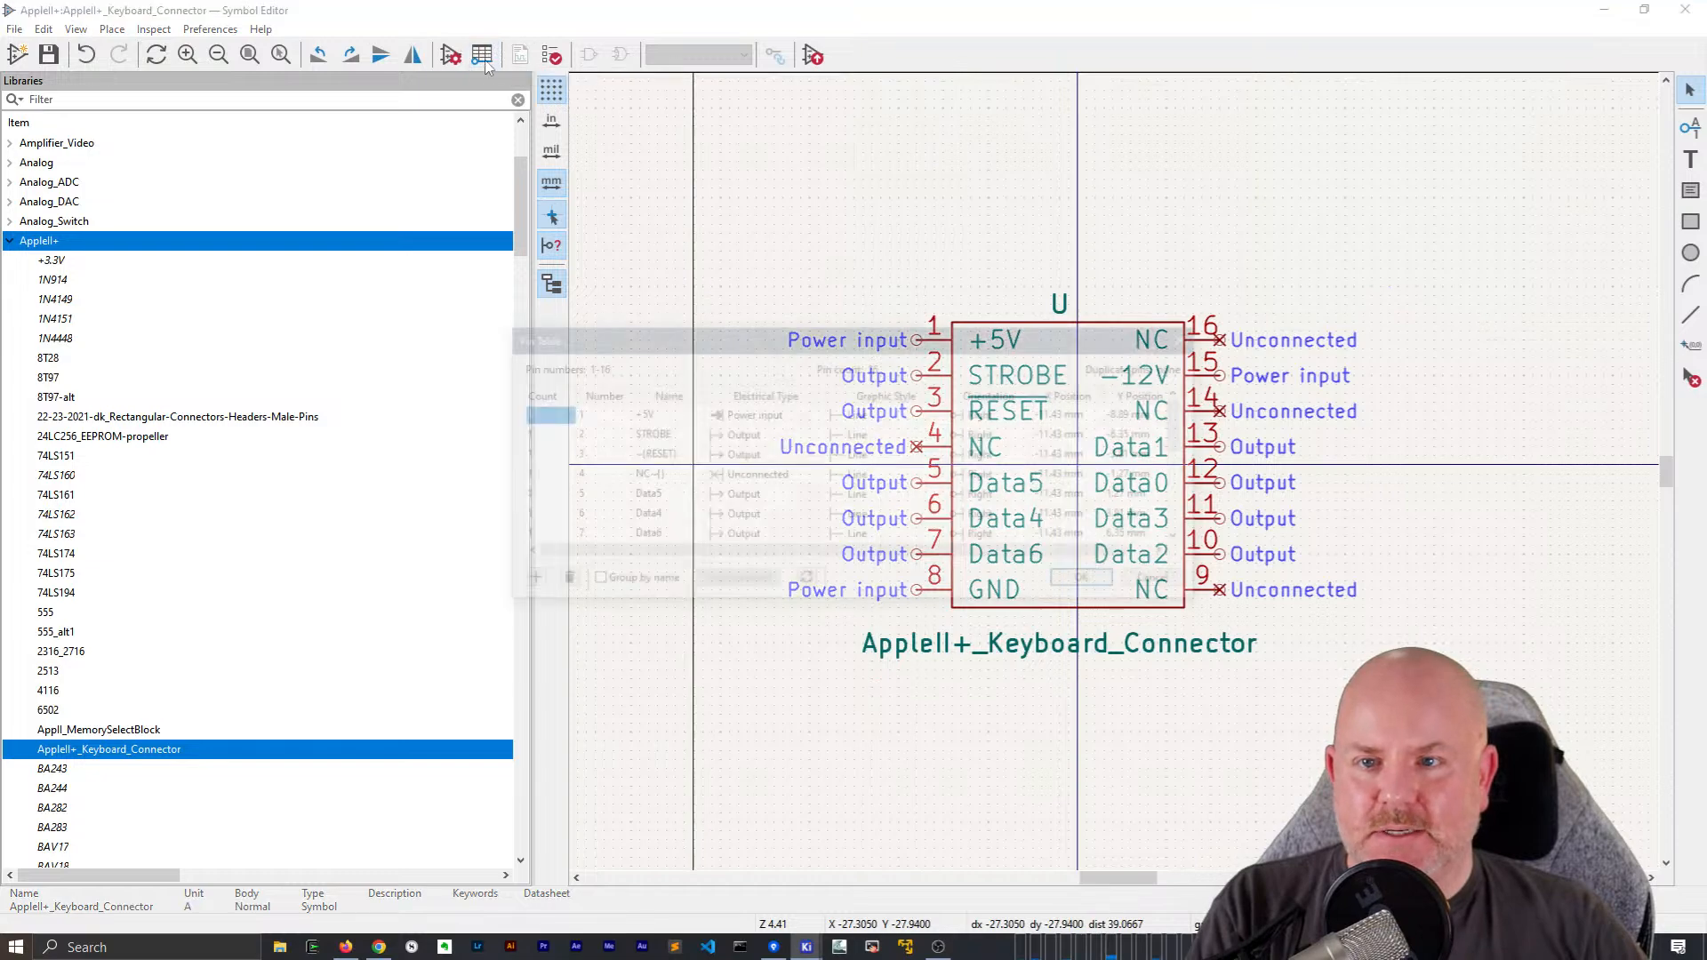
click(802, 414)
key(p)
key(p)
click(798, 432)
key(p)
key(p)
key(p)
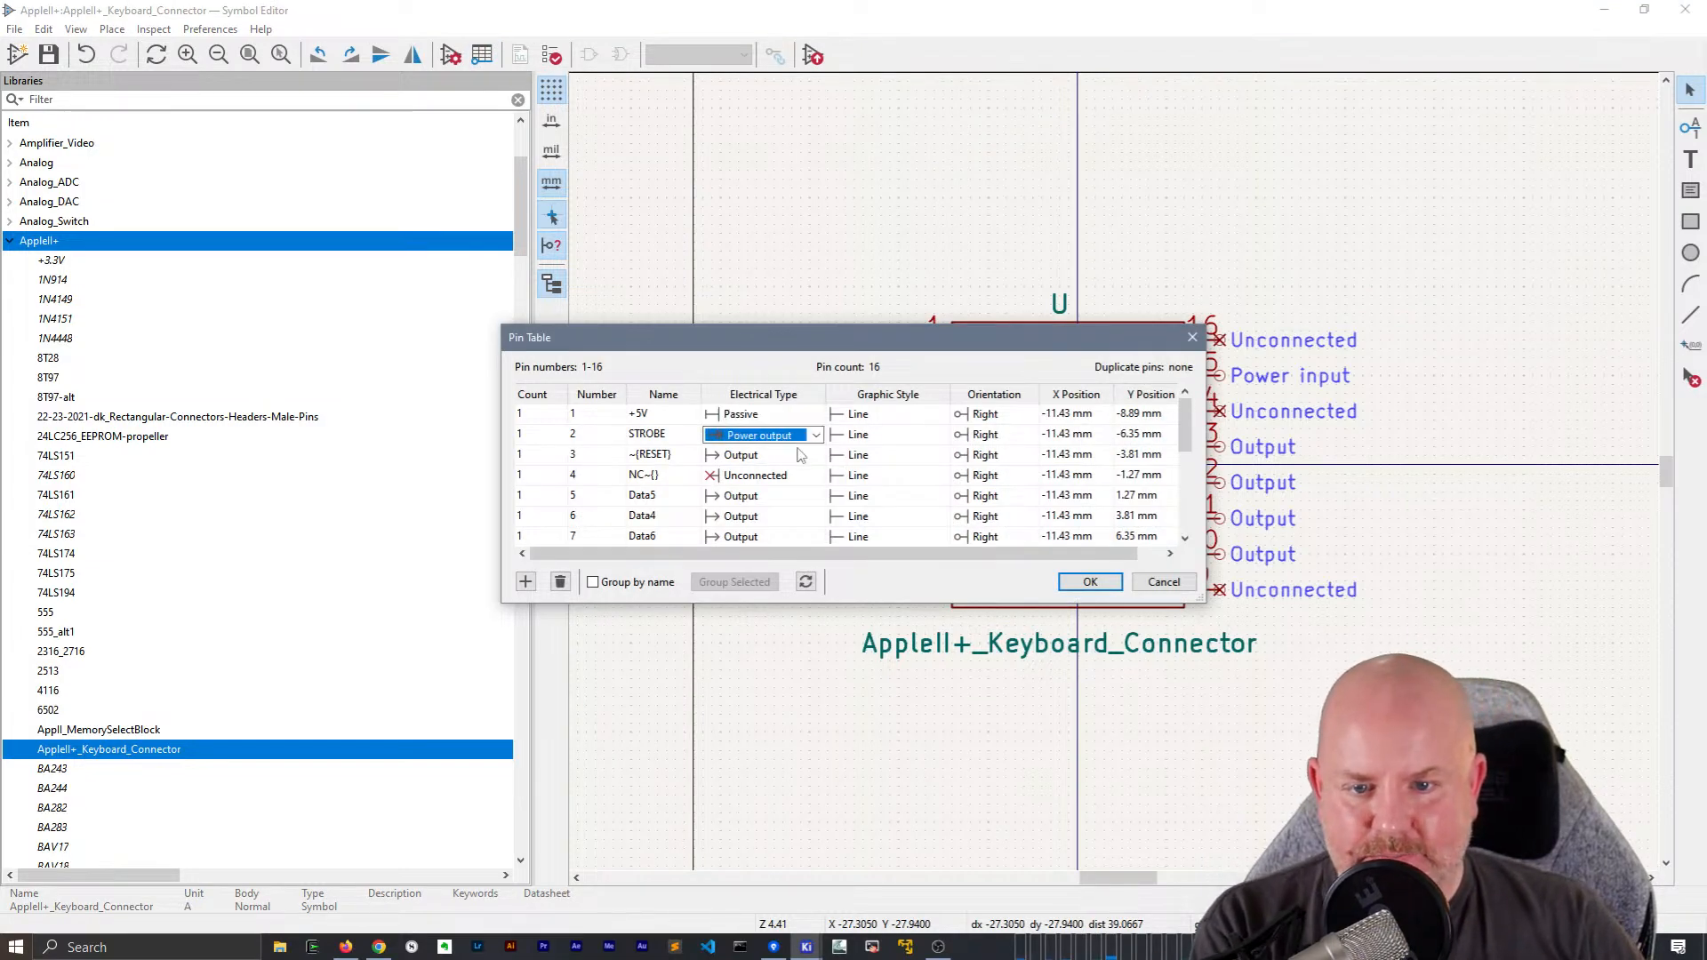
click(798, 454)
key(p)
click(791, 475)
key(p)
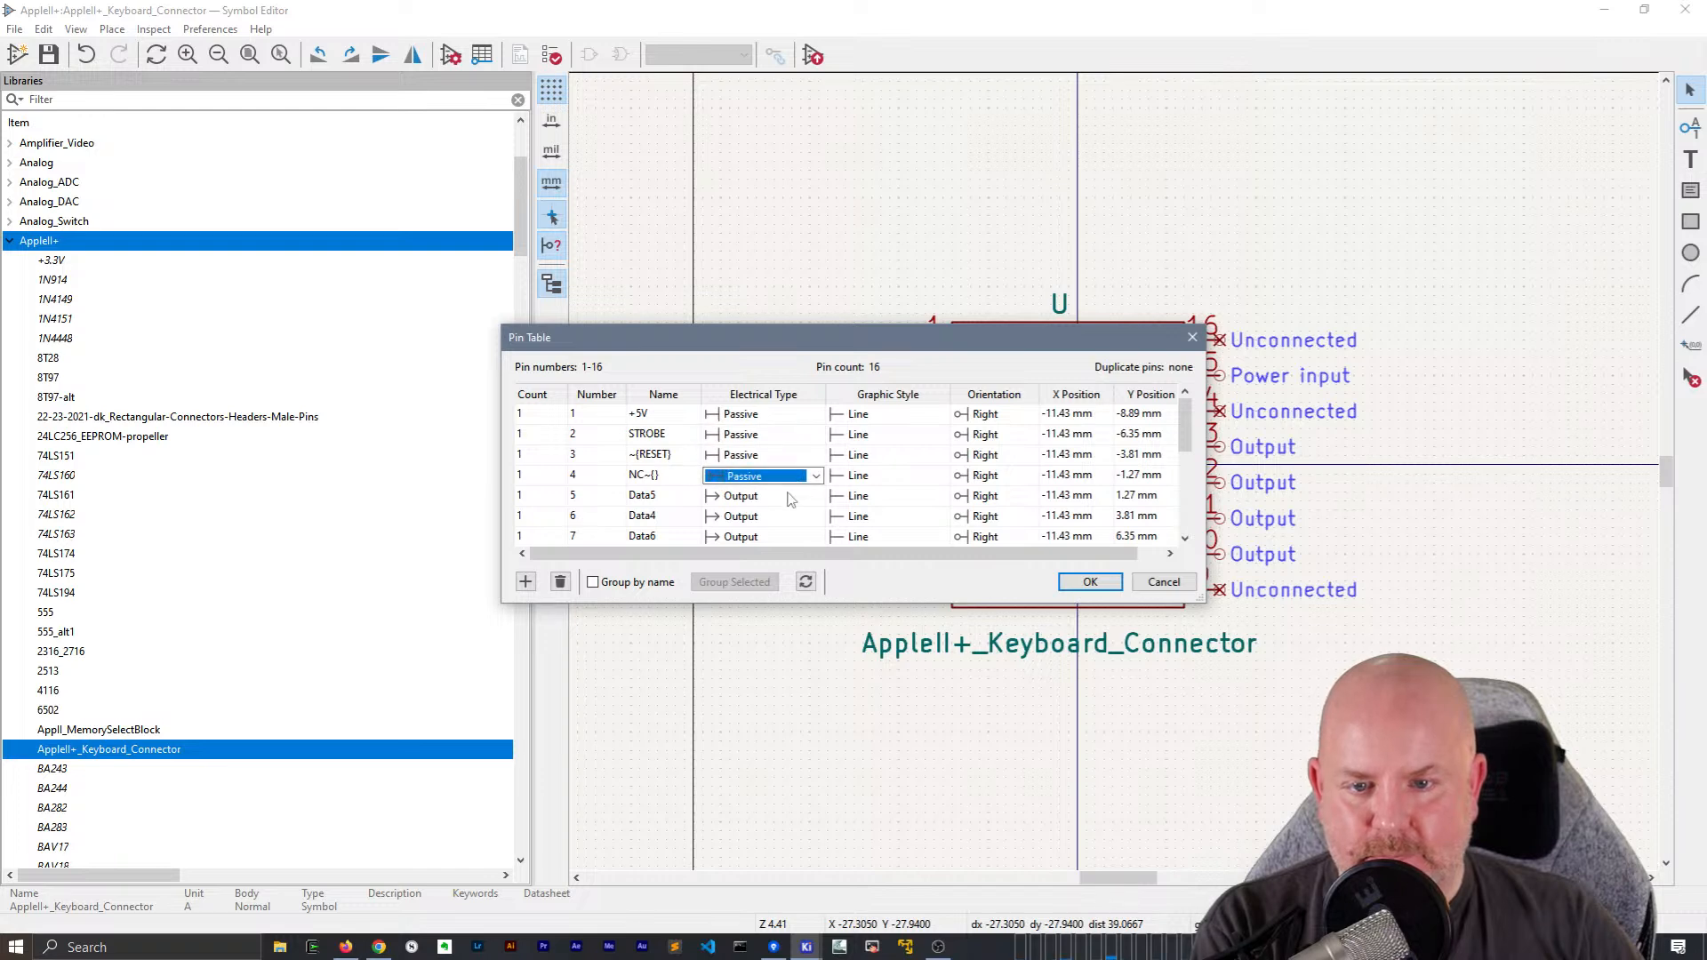
Set the electrical type of pins 5 to 8 to Passive
click(788, 495)
key(p)
click(782, 517)
key(p)
click(776, 537)
key(p)
drag(962, 609, 962, 738)
click(783, 557)
key(p)
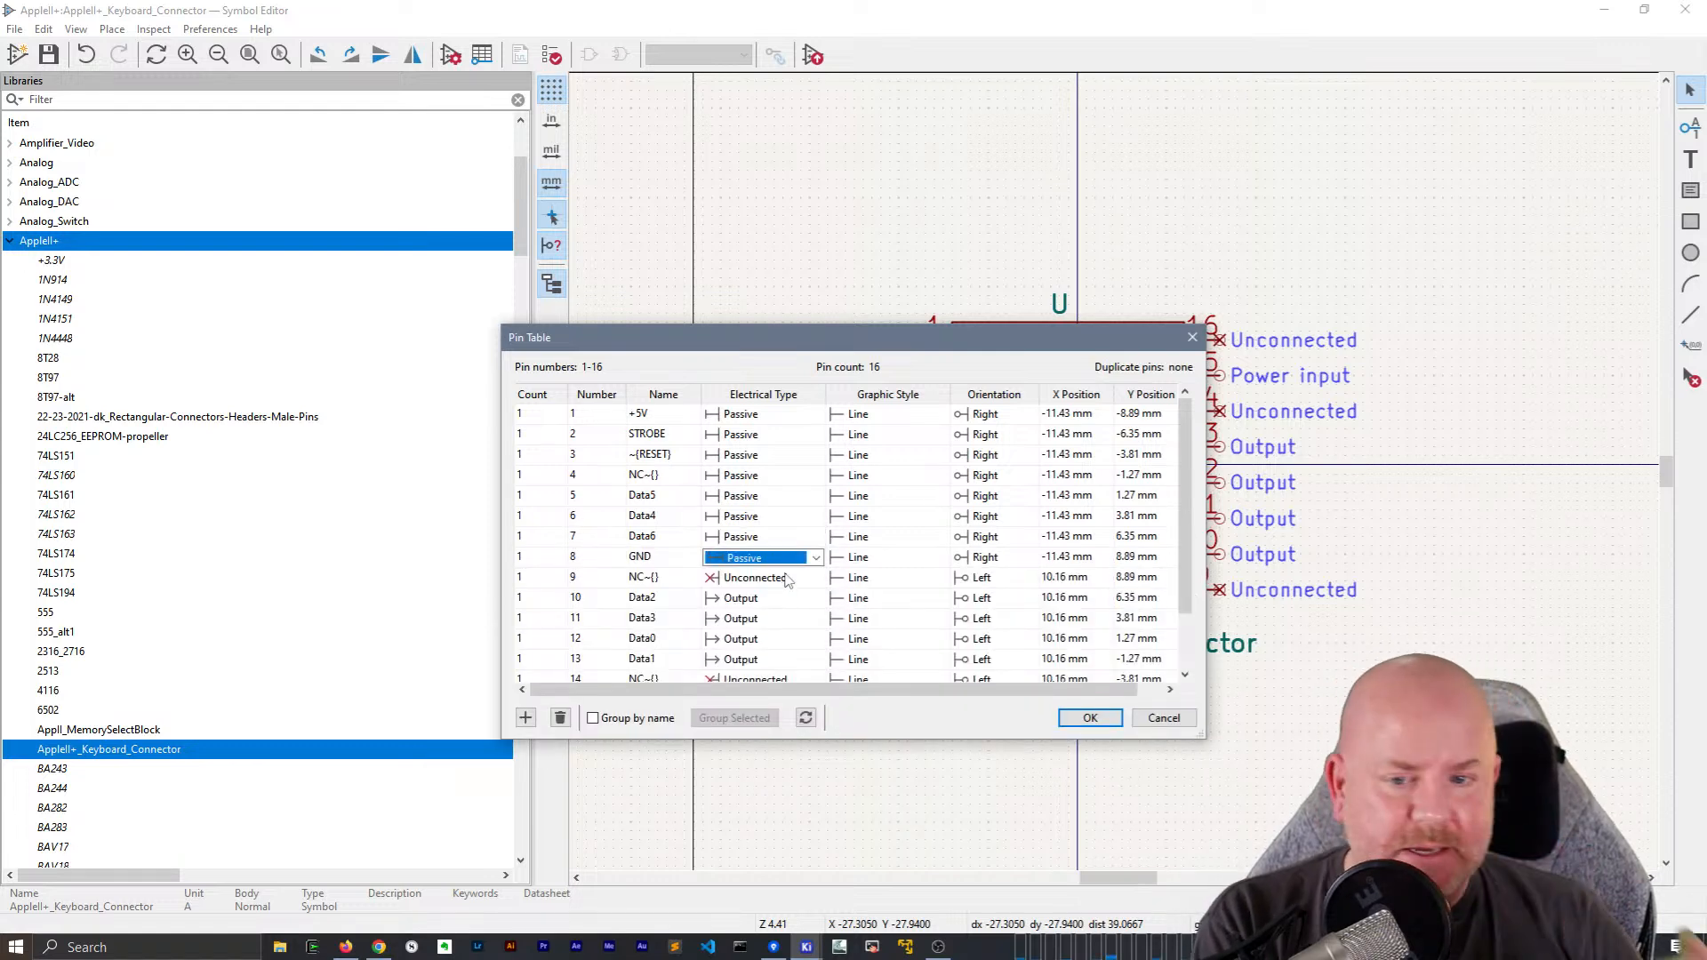
Set the electrical type of pins 9 to 13 to Passive
click(786, 577)
key(p)
click(786, 598)
key(p)
click(784, 619)
key(p)
click(778, 640)
key(p)
click(778, 659)
key(p)
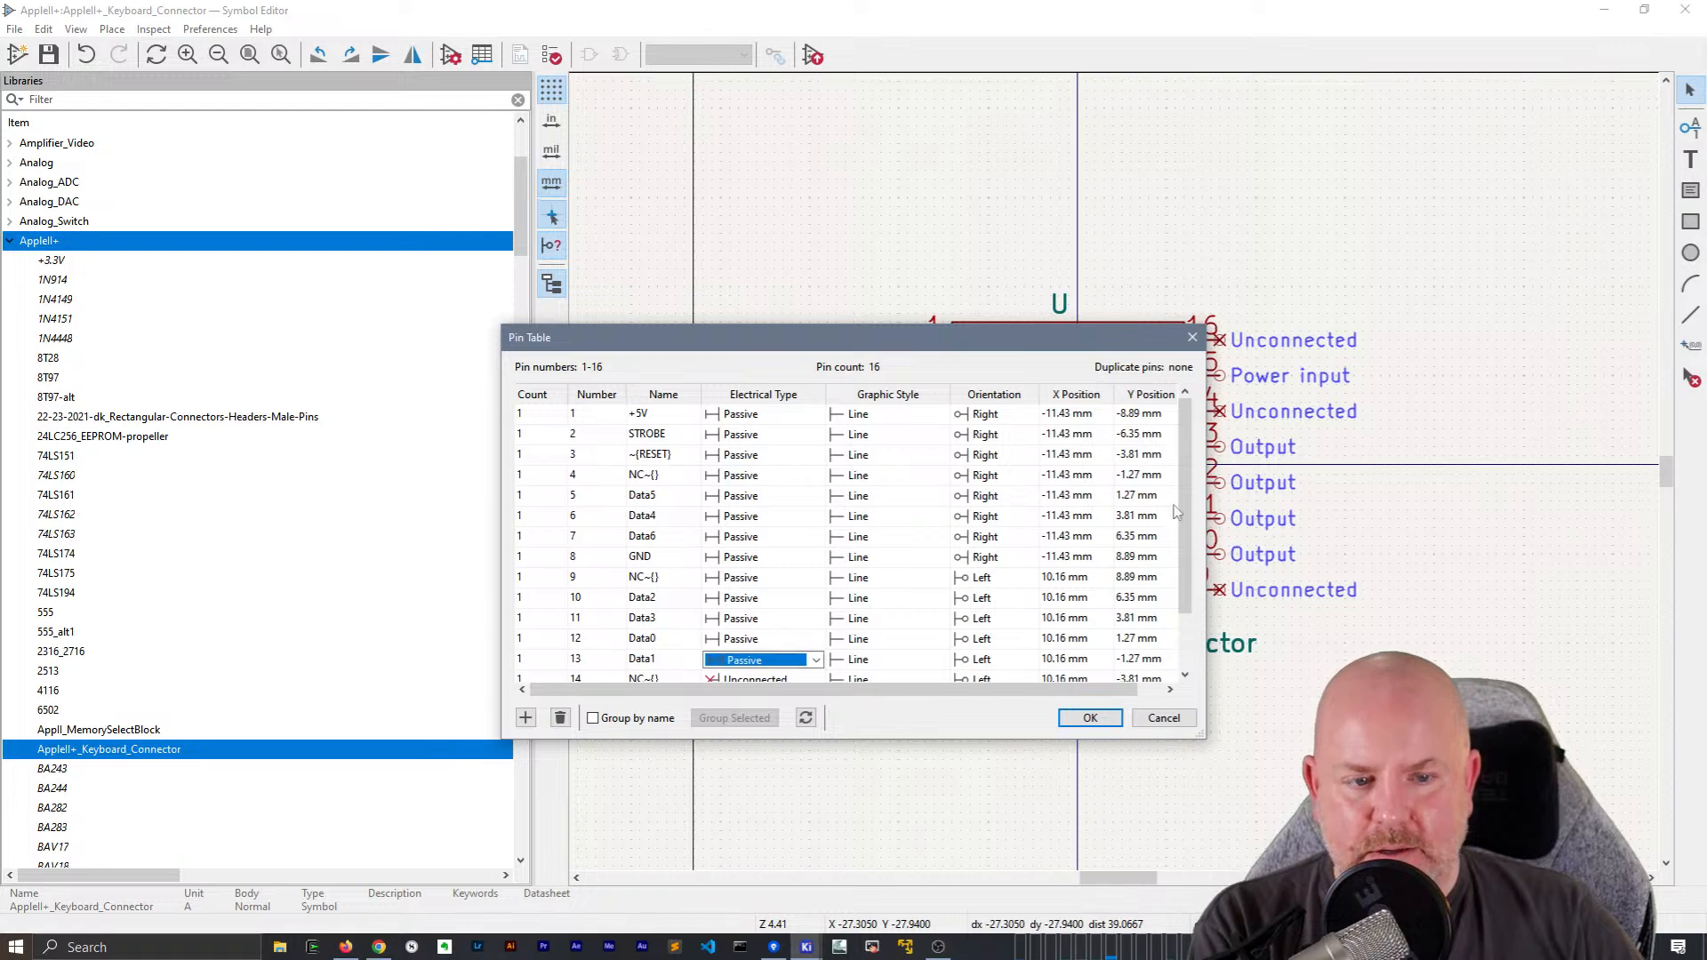
Set the electrical type of pins 14 to 16 to Passive and apply the pin table
scroll(783, 640, down, 1)
click(749, 616)
key(p)
click(764, 638)
key(p)
click(765, 655)
key(p)
click(772, 637)
key(p)
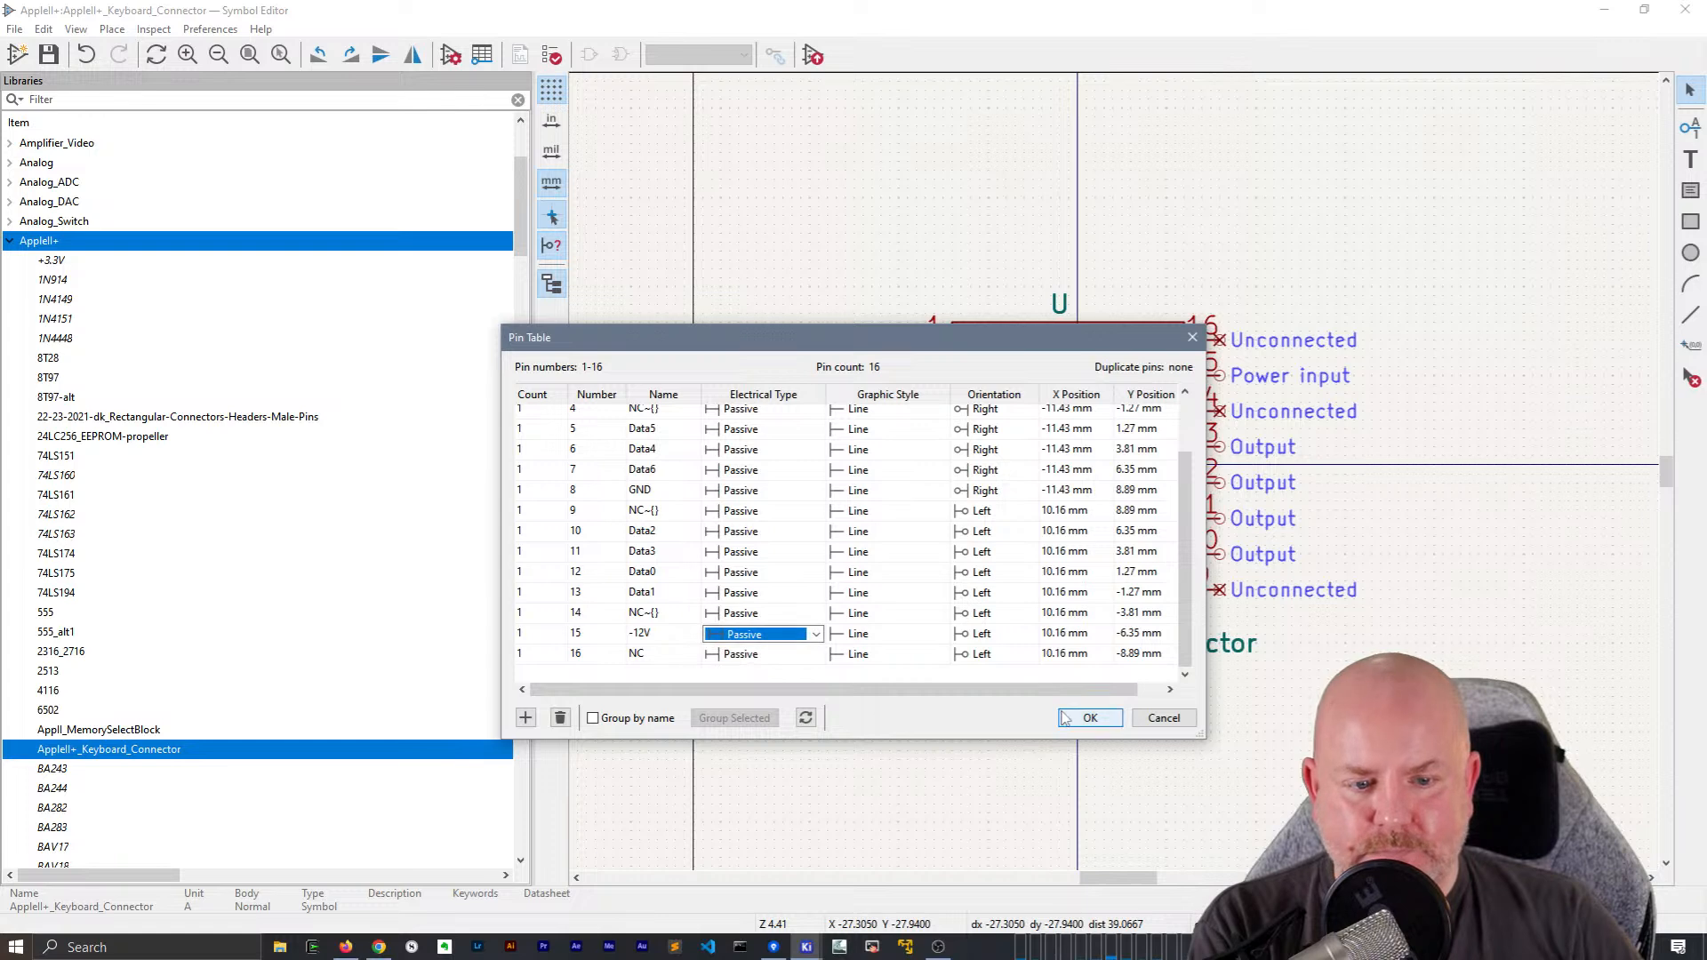
click(1091, 718)
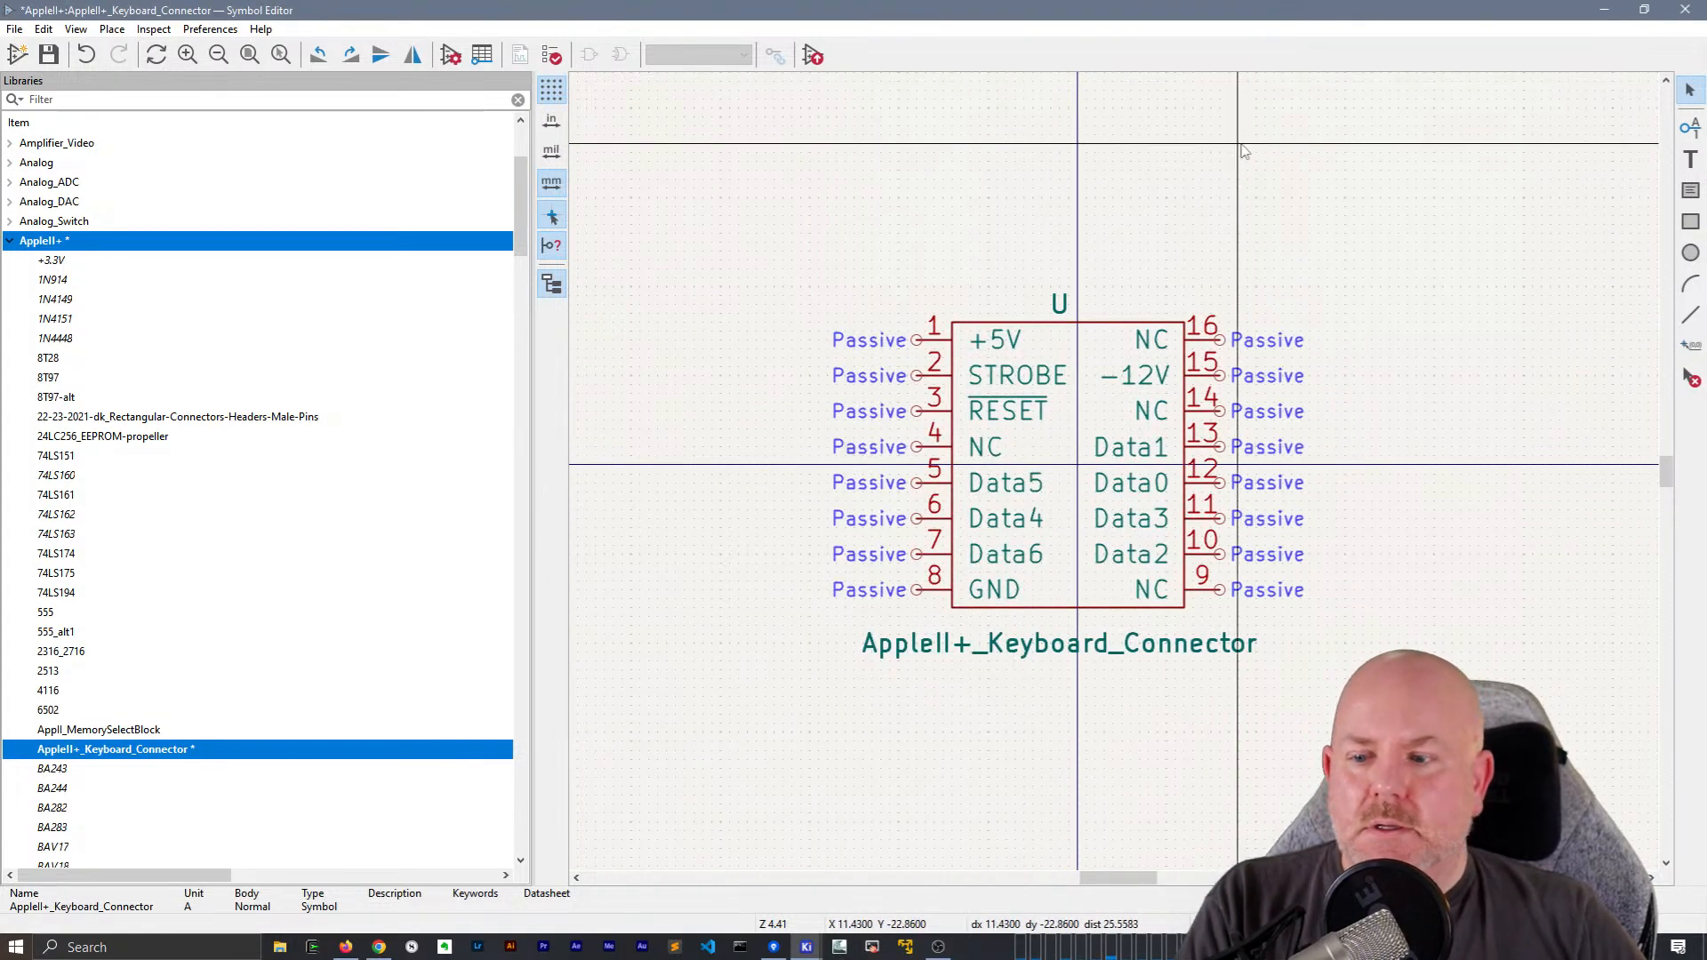
Save the keyboard connector symbol, return to the CPU schematic and deselect A7
key(ctrl+s)
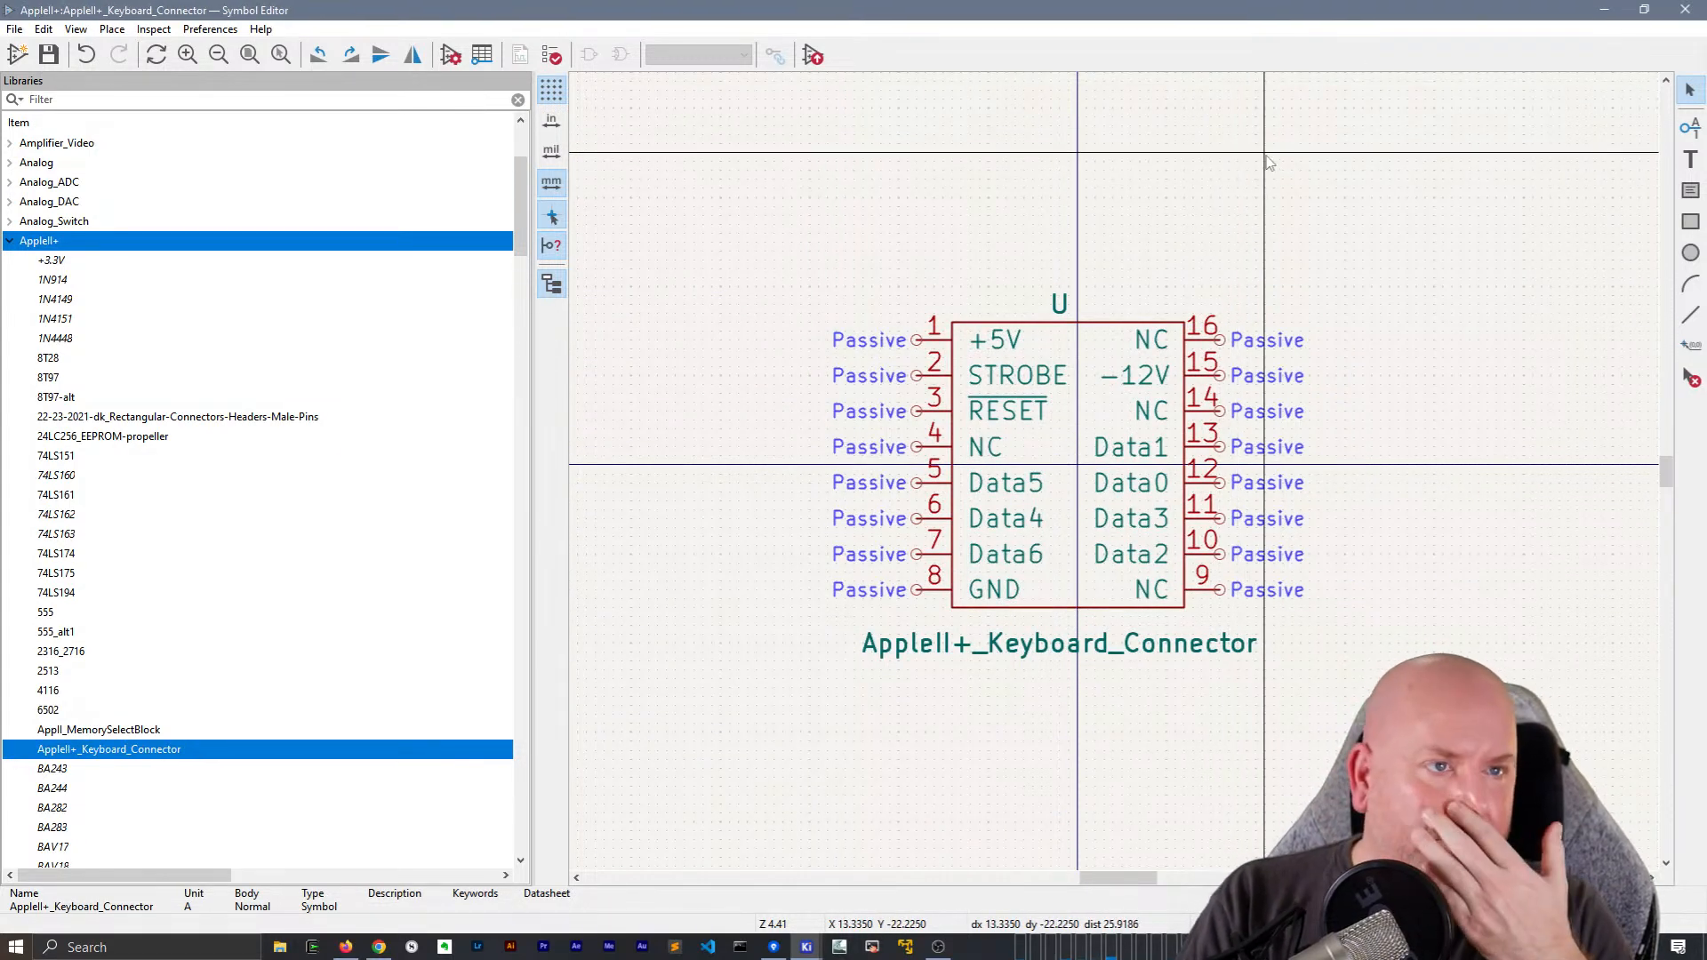
click(1608, 12)
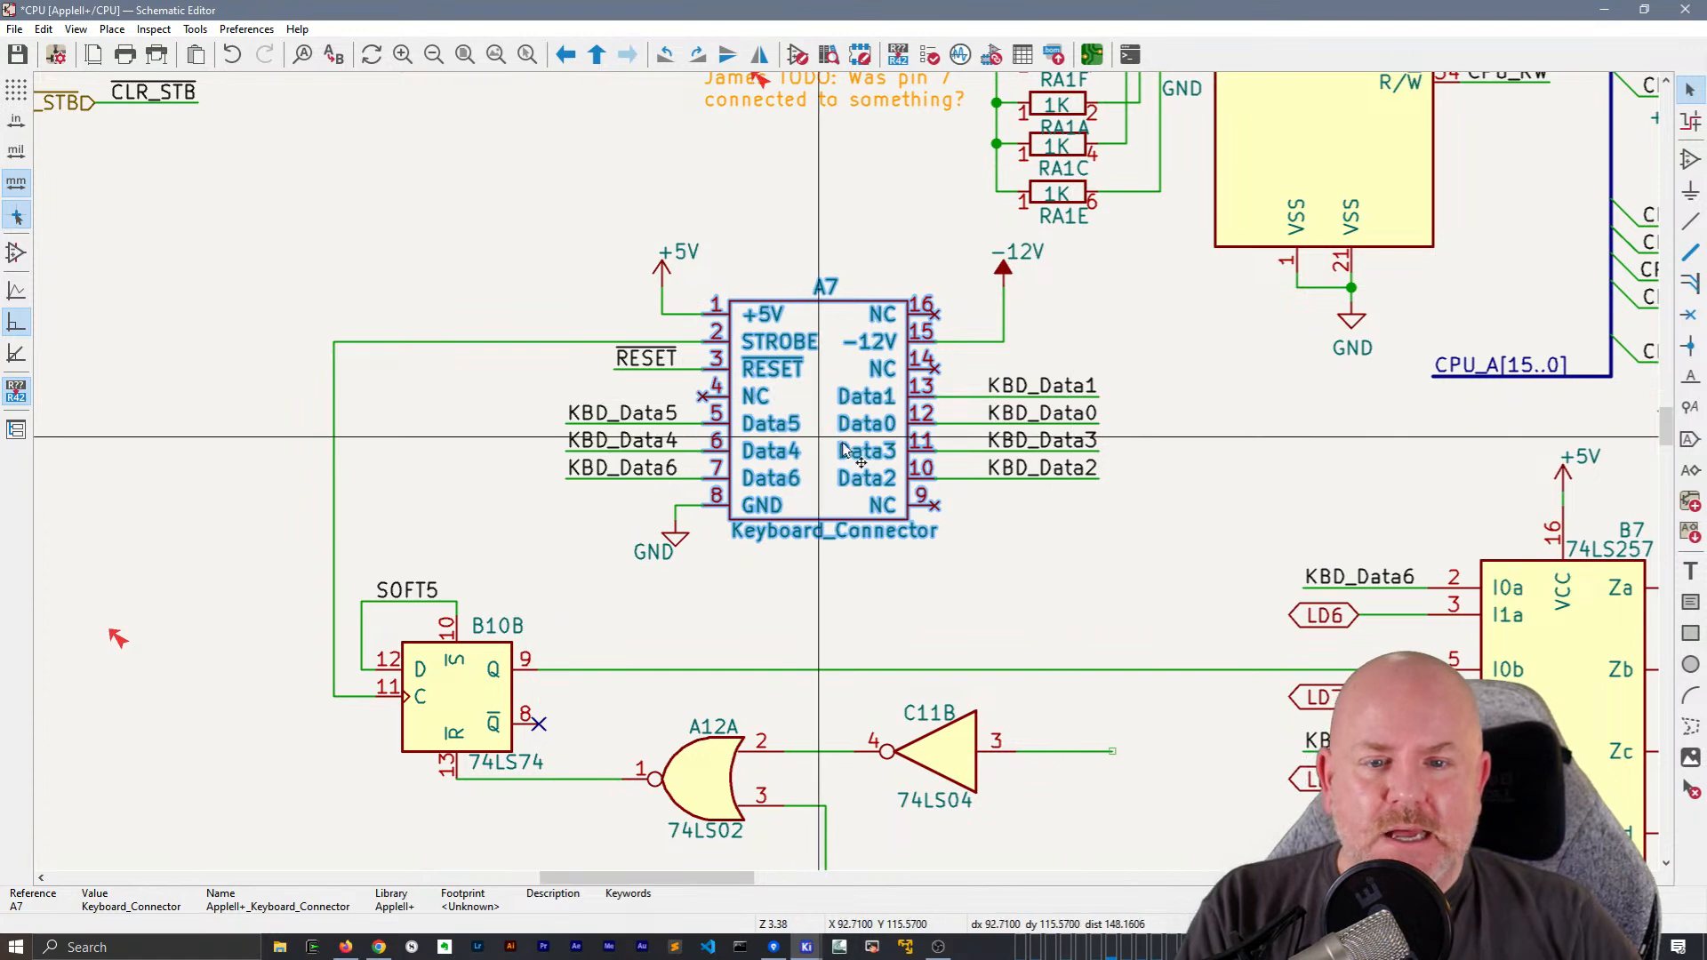
click(979, 613)
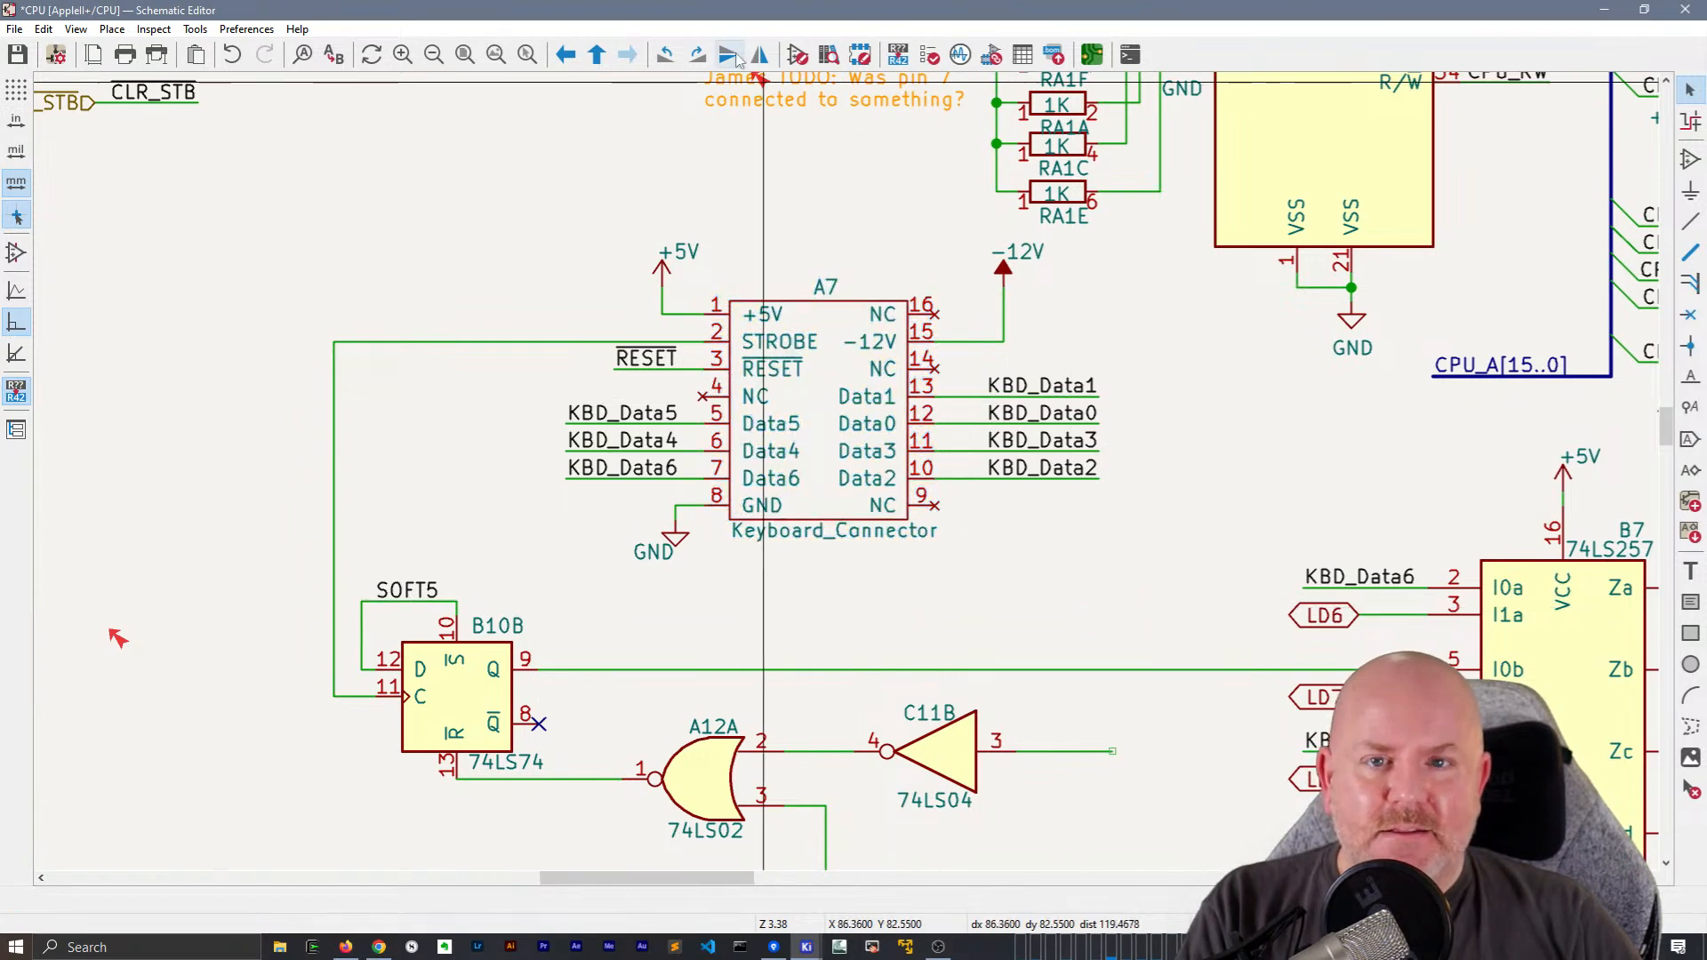
Run the electrical rules check and examine the reported violations, locating the unconnected A0 label on the CPU sheet
click(930, 54)
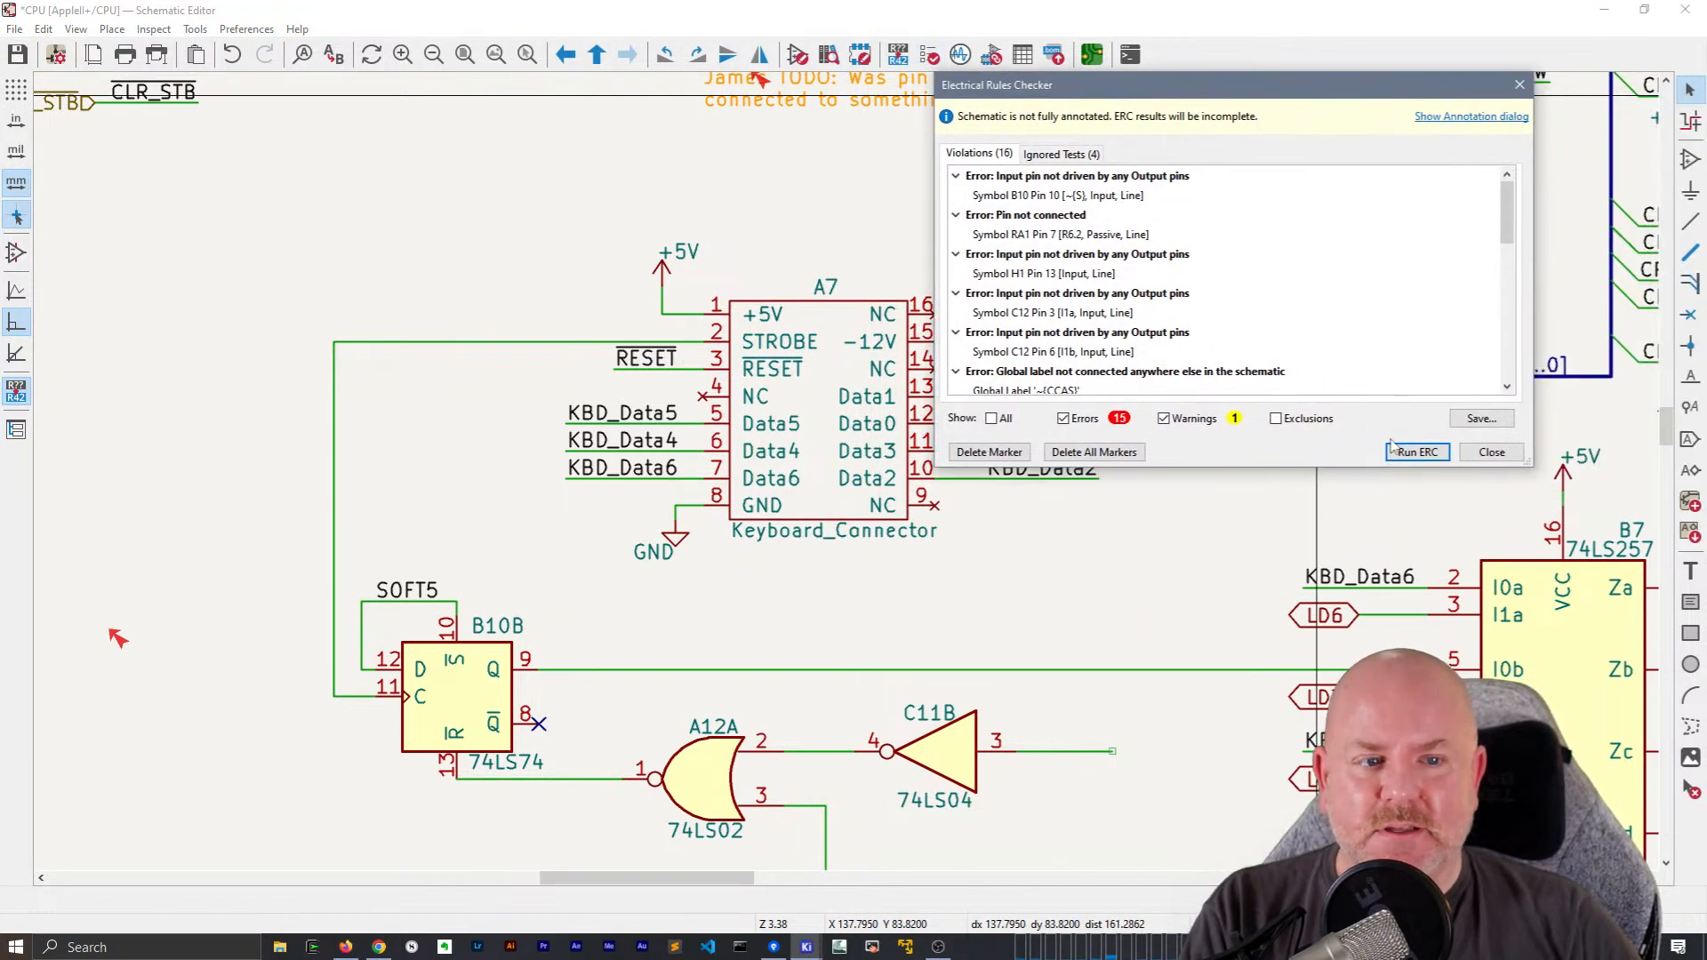
click(1416, 452)
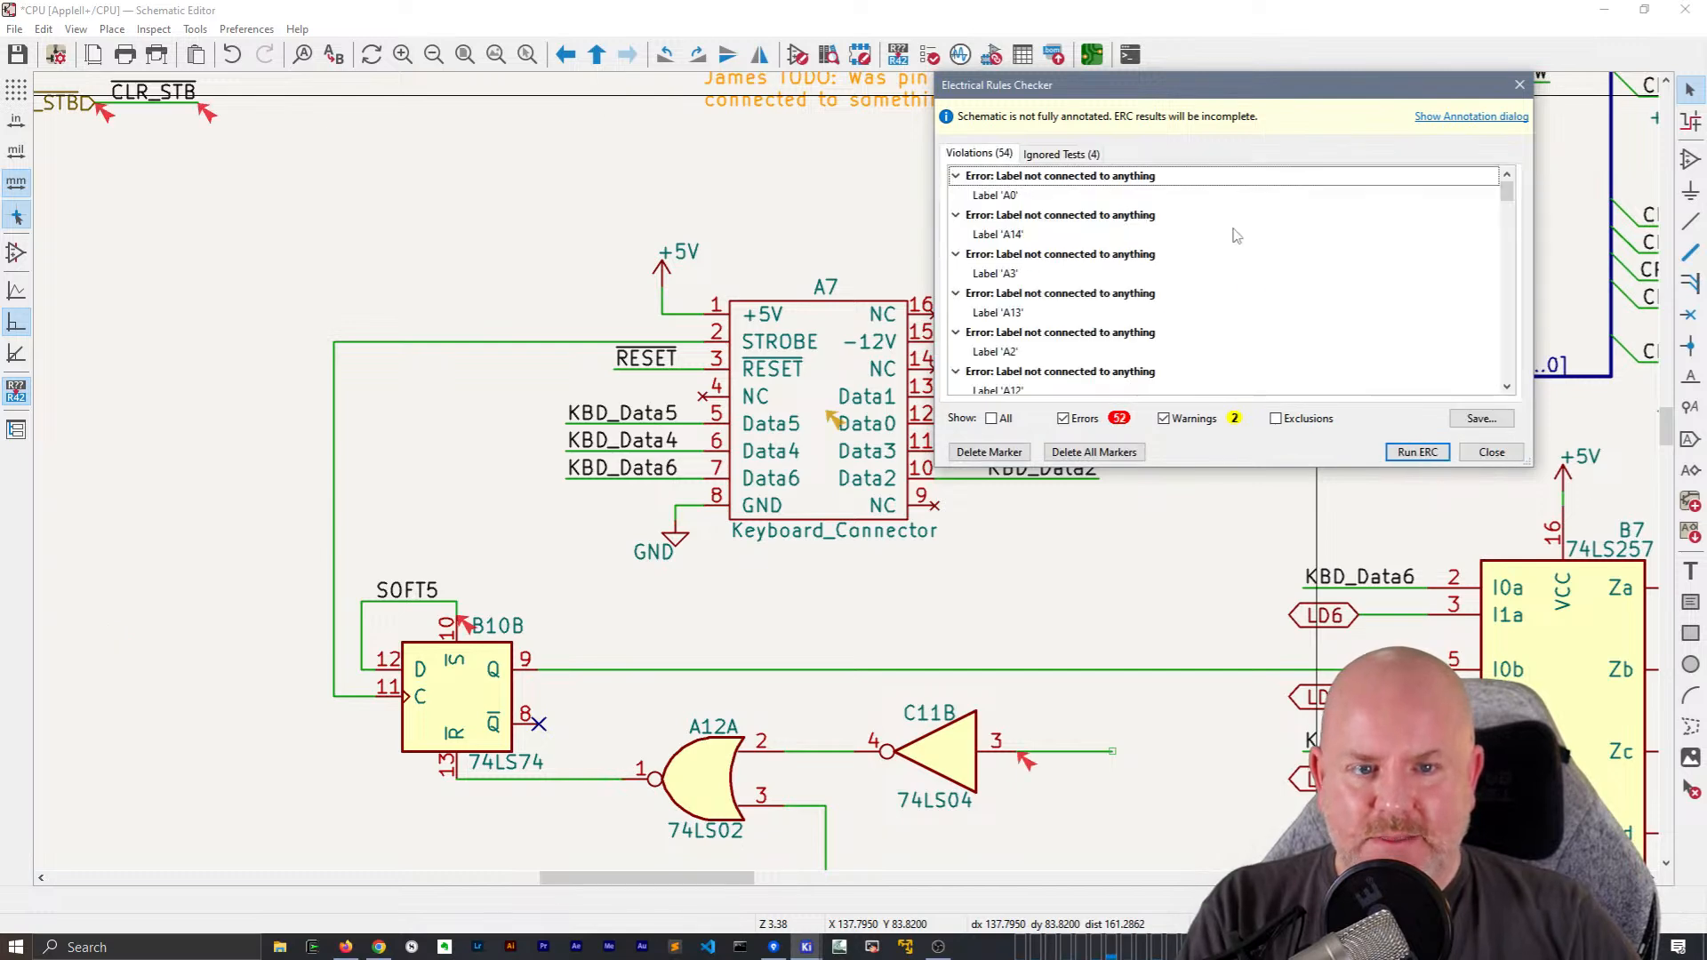
click(997, 195)
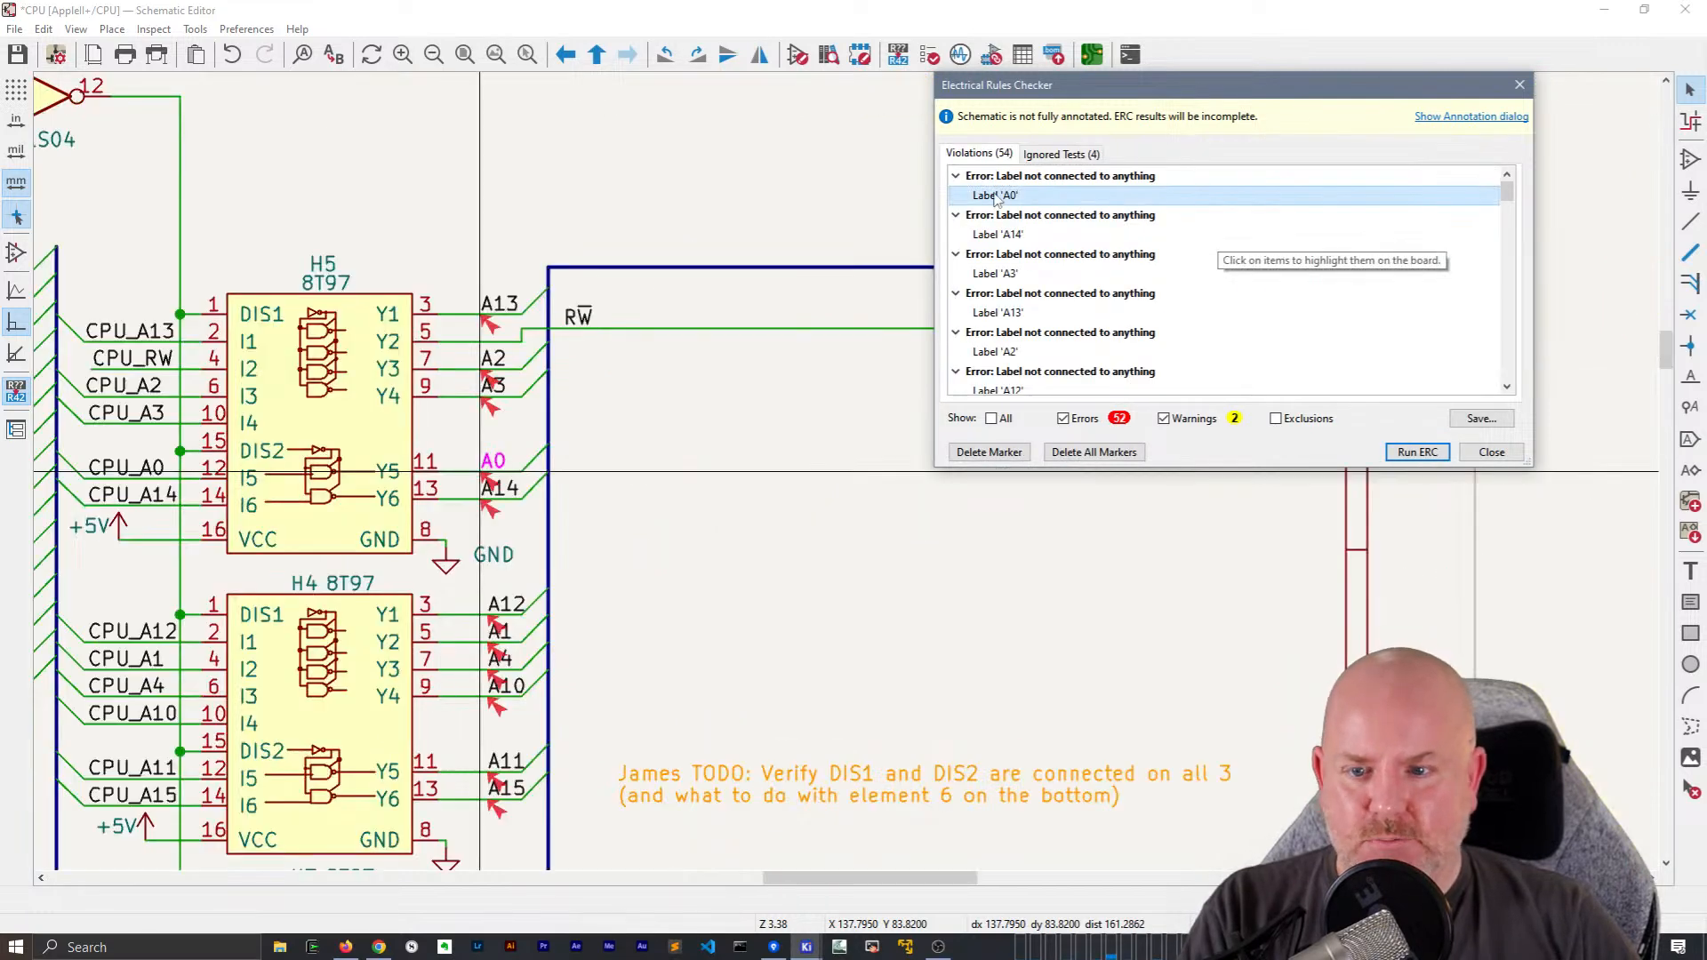
scroll(669, 438, down, 1)
scroll(1086, 303, down, 5)
scroll(1084, 301, down, 3)
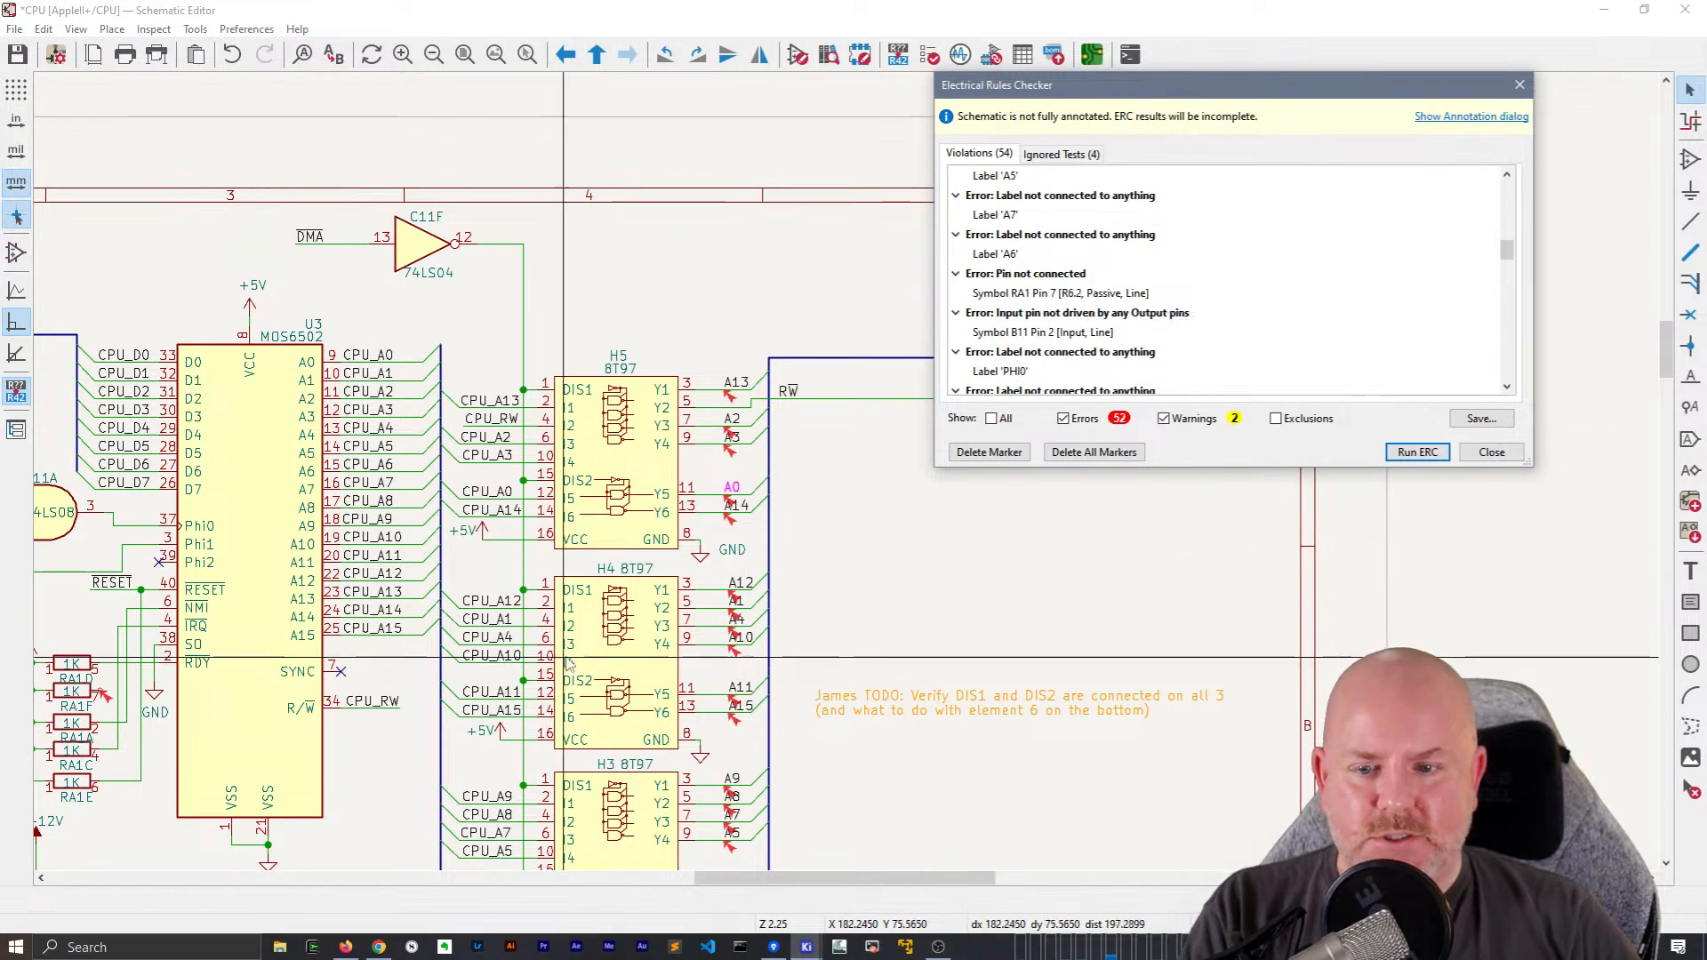
scroll(587, 622, down, 4)
scroll(712, 544, up, 4)
scroll(864, 442, right, 2)
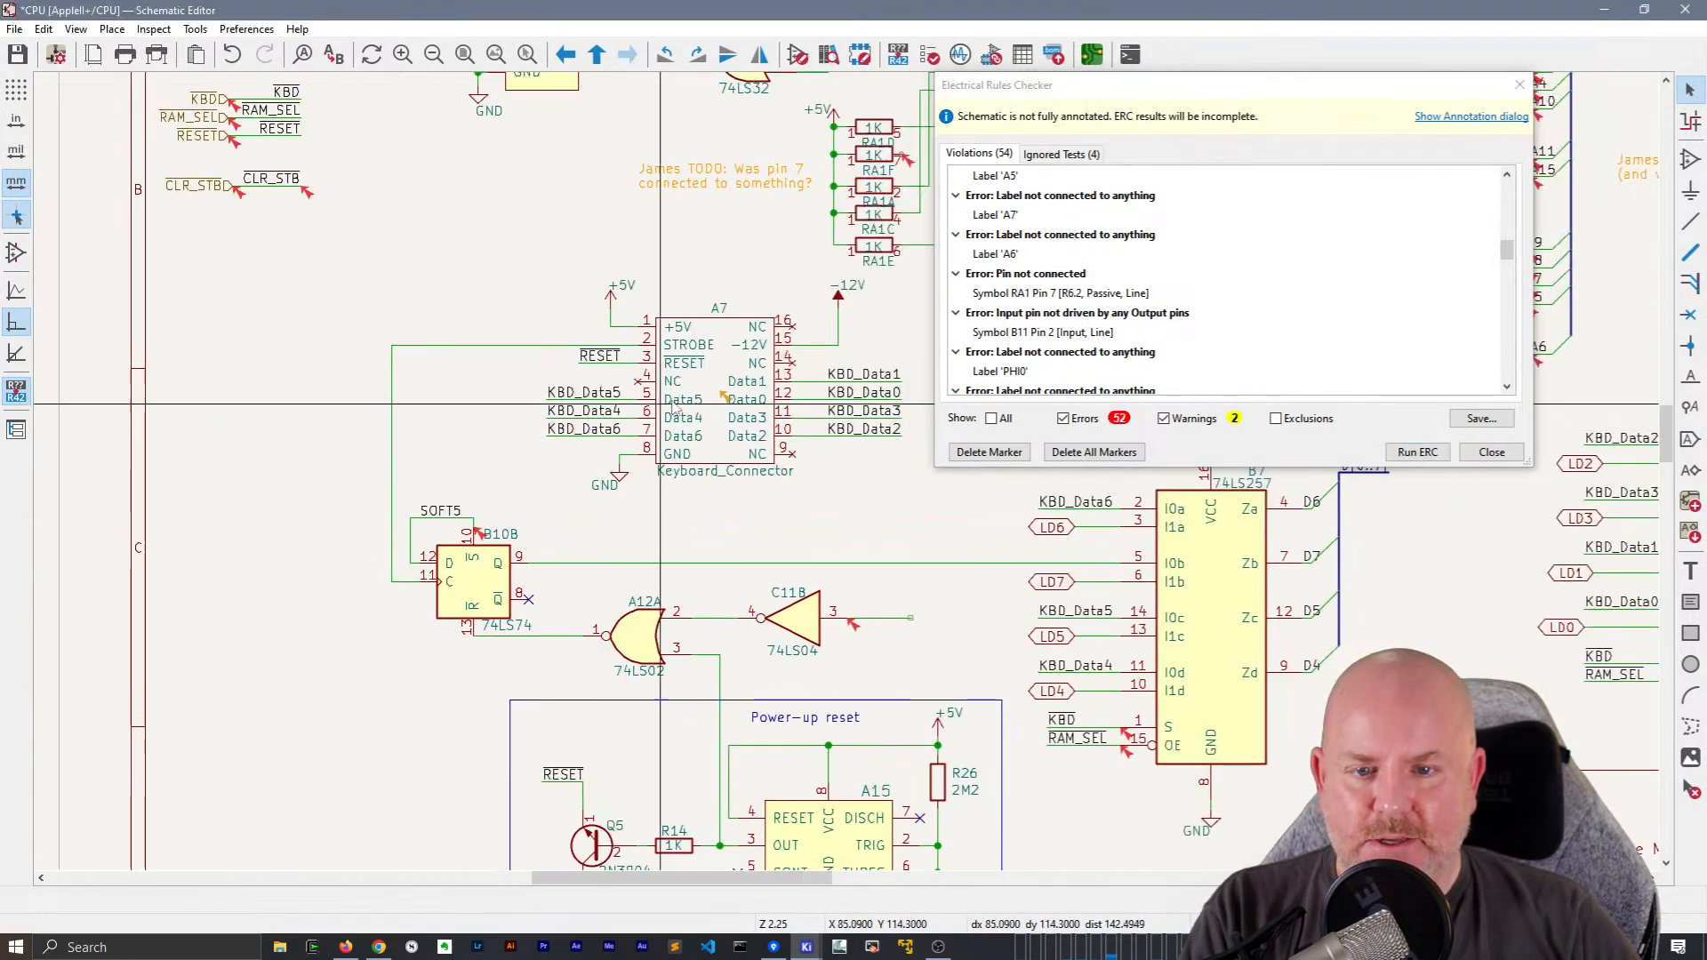
Update keyboard connector A7 from its library symbol with the selected-symbol option
click(737, 409)
scroll(737, 409, up, 4)
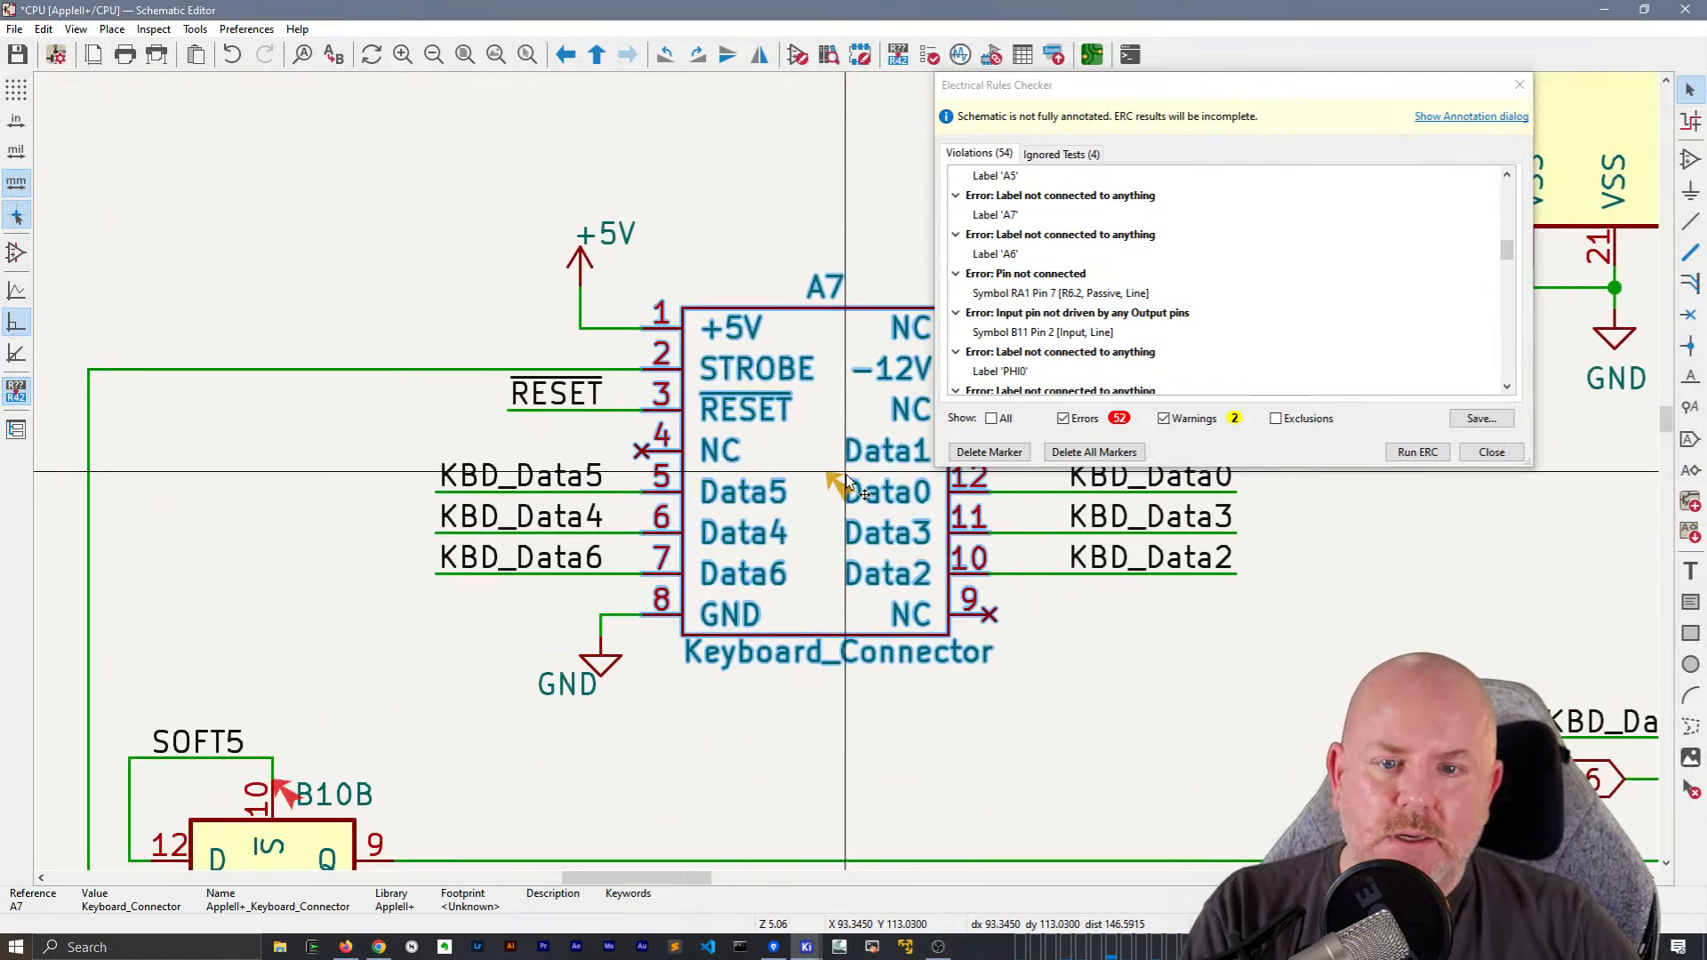
right_click(837, 461)
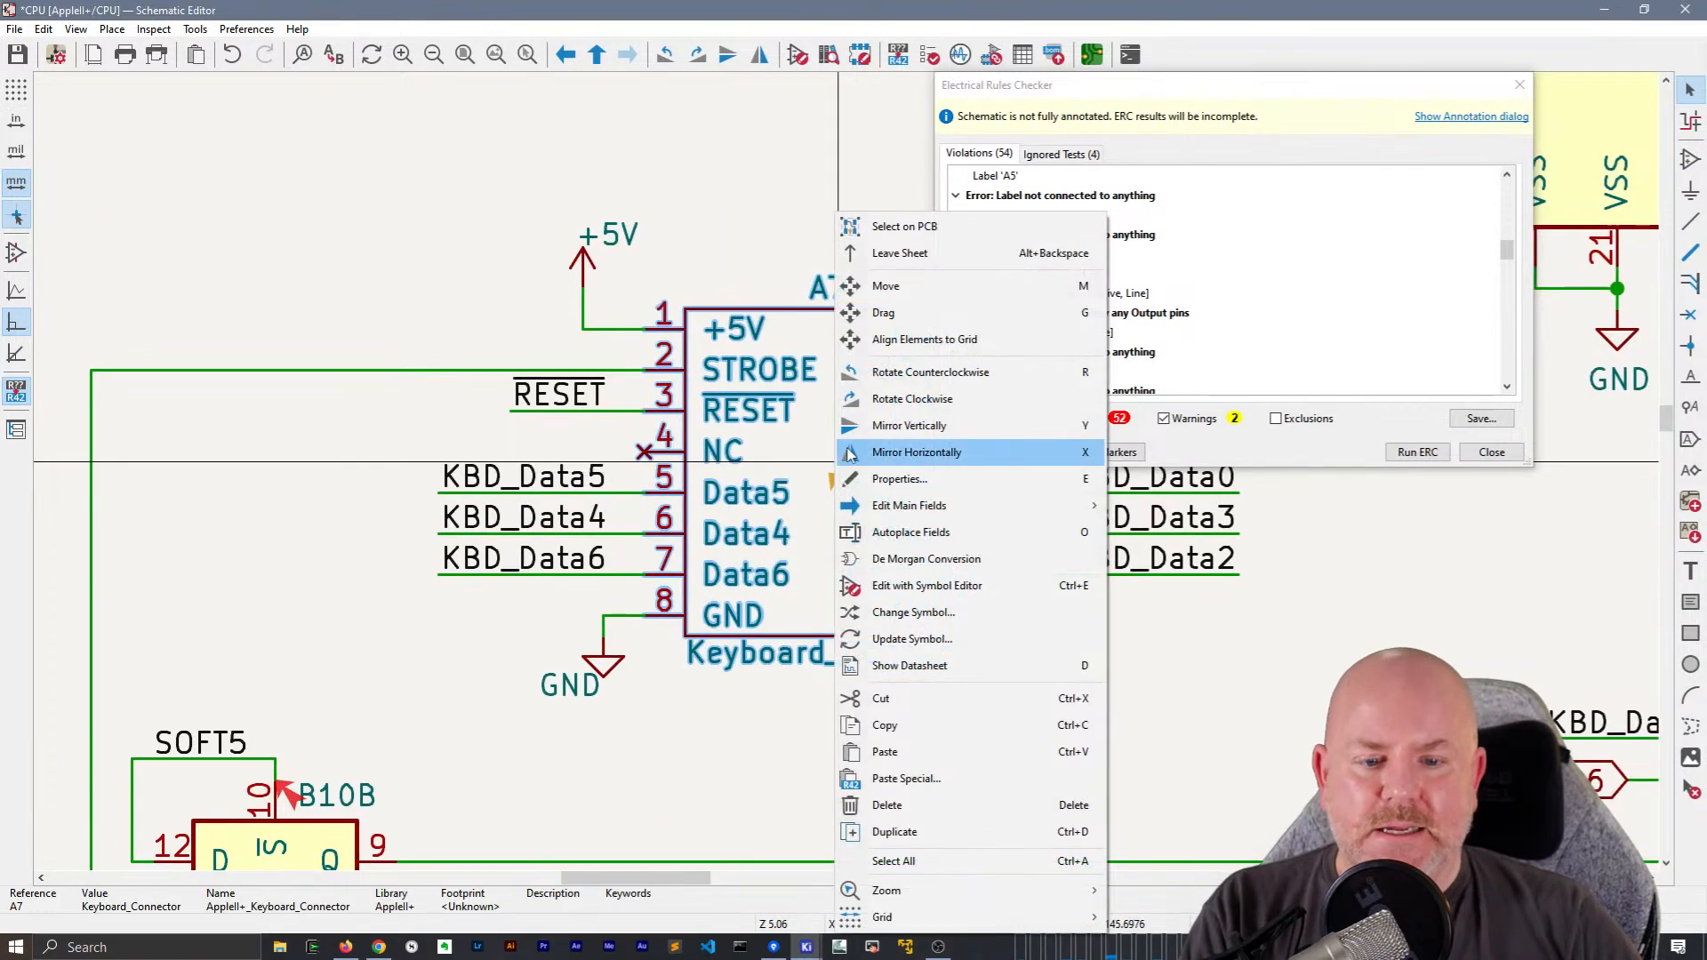
click(898, 639)
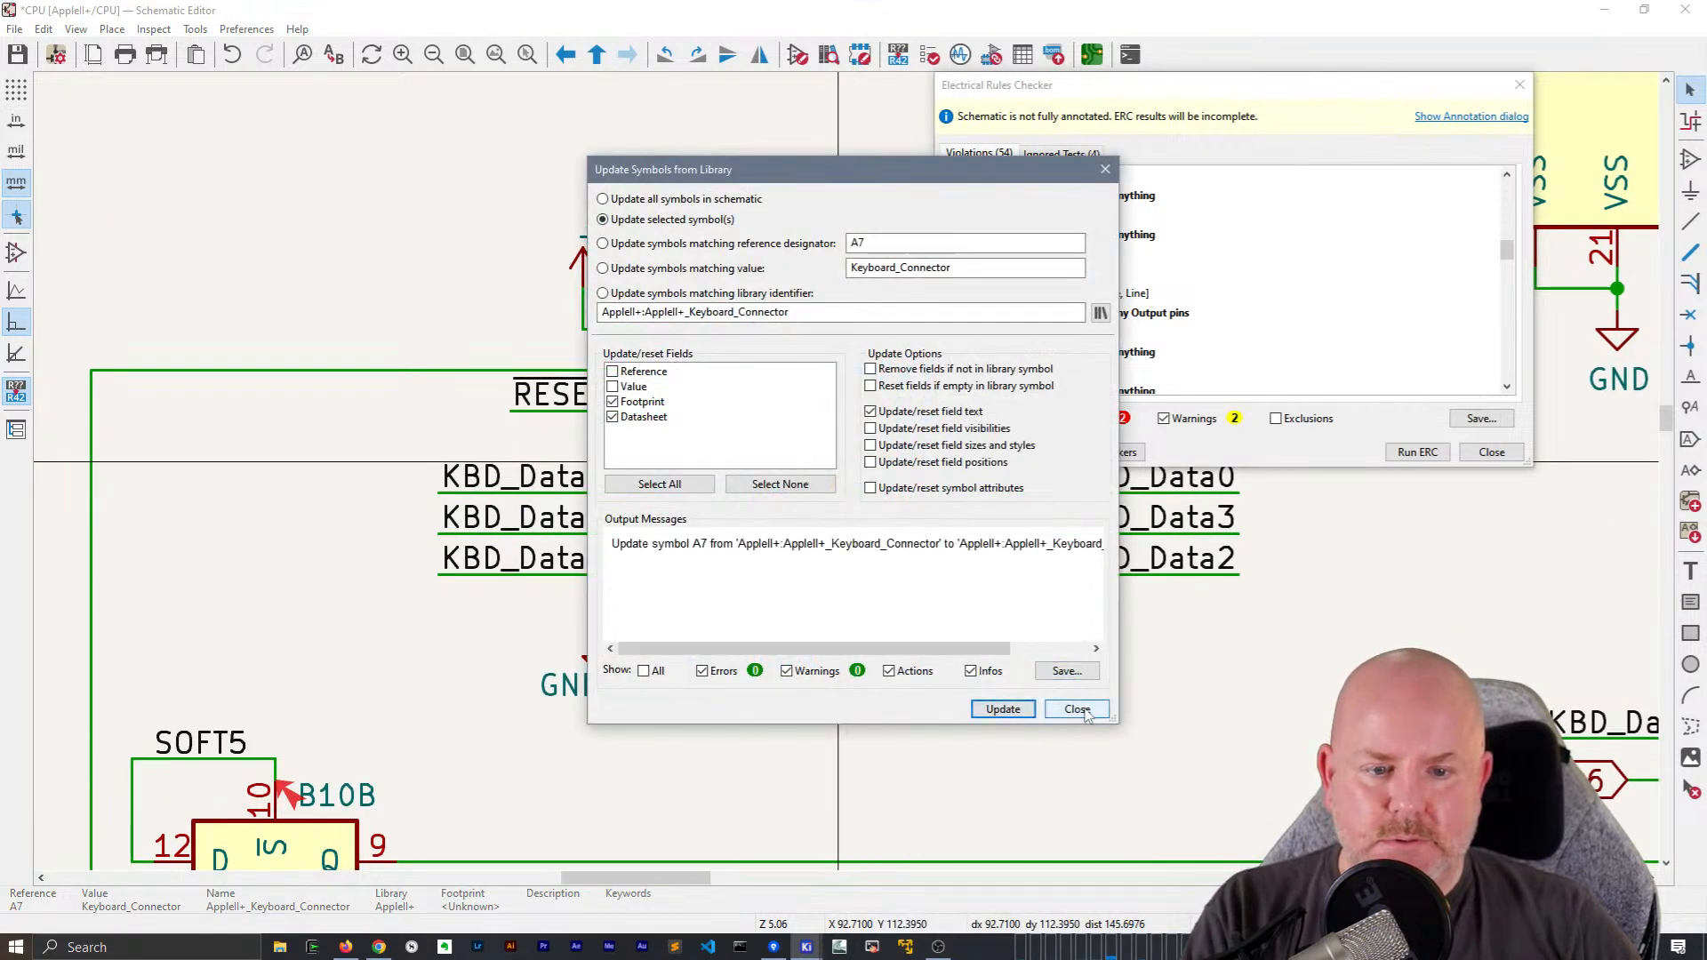
click(1076, 709)
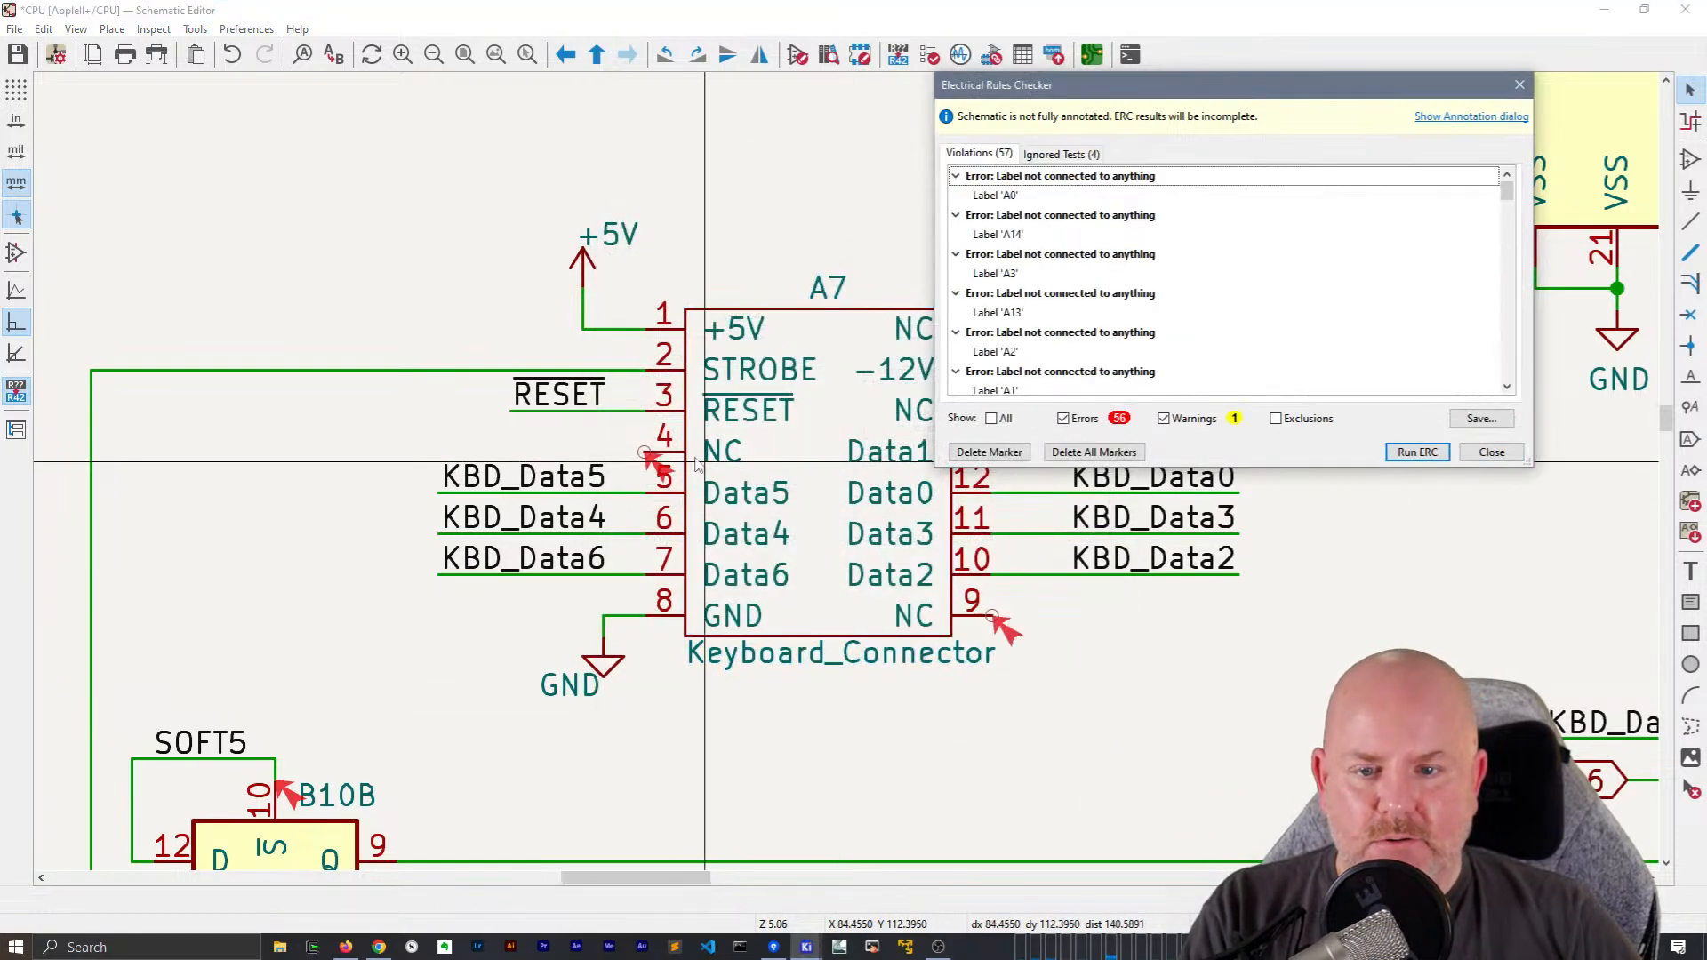
Place no-connect flags on NC pins 16, 14, 9 and 4 of keyboard connector A7
middle_drag(1135, 649, 869, 645)
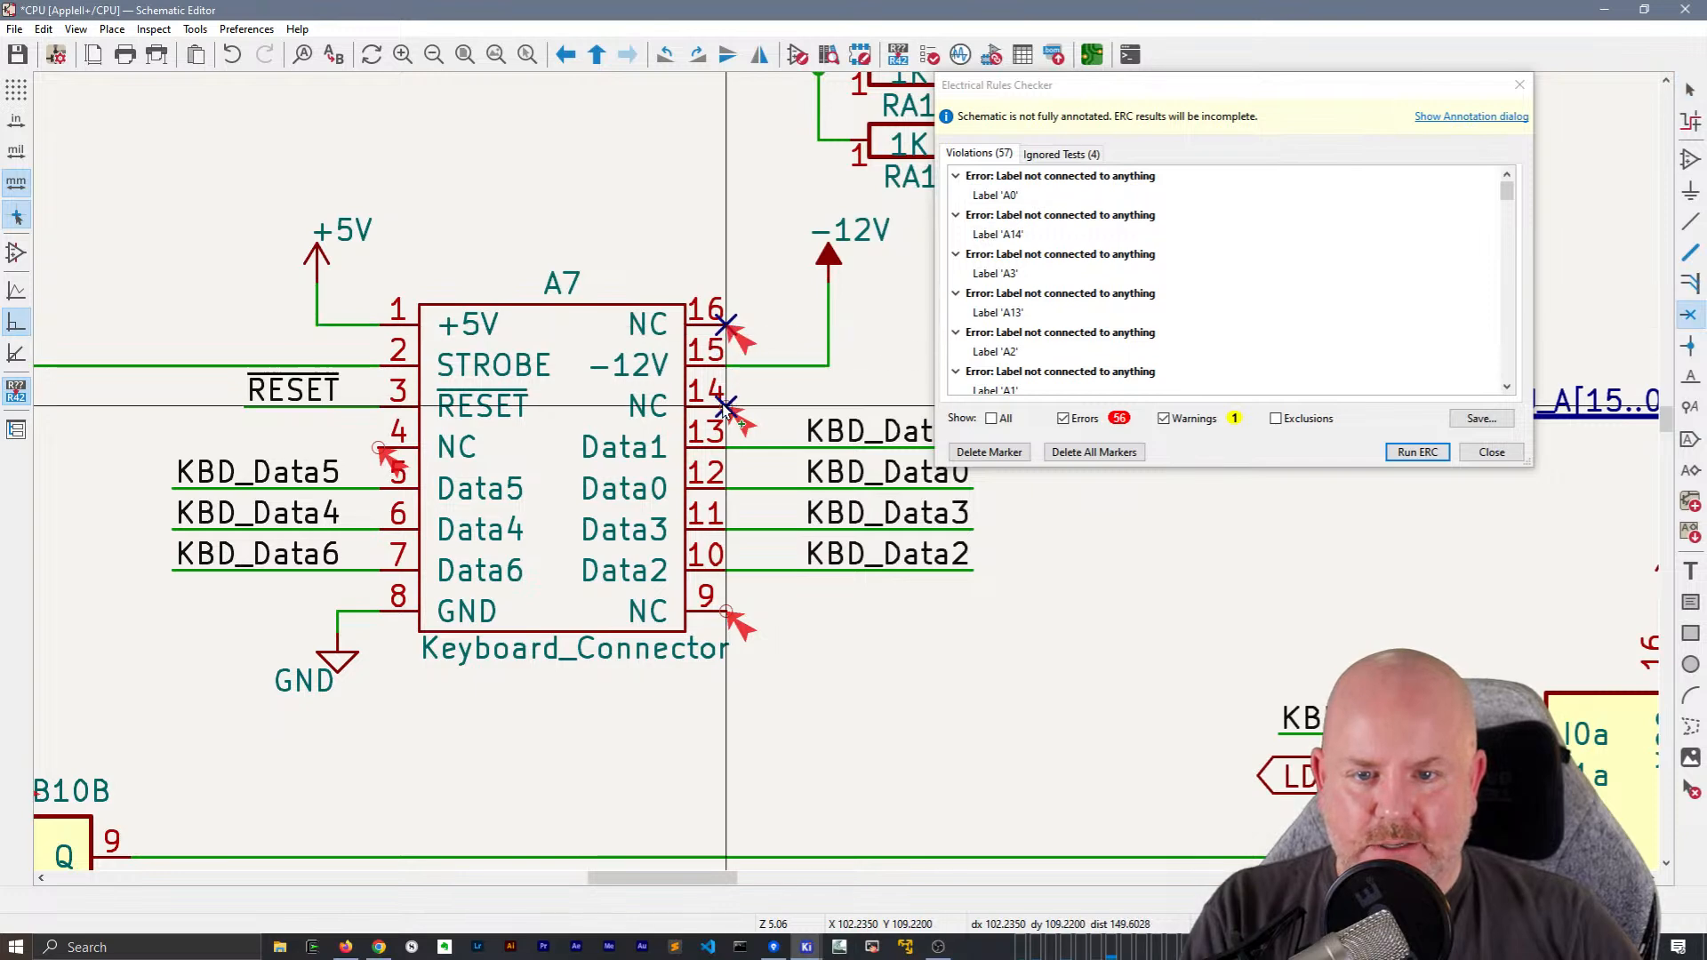
click(726, 612)
click(368, 447)
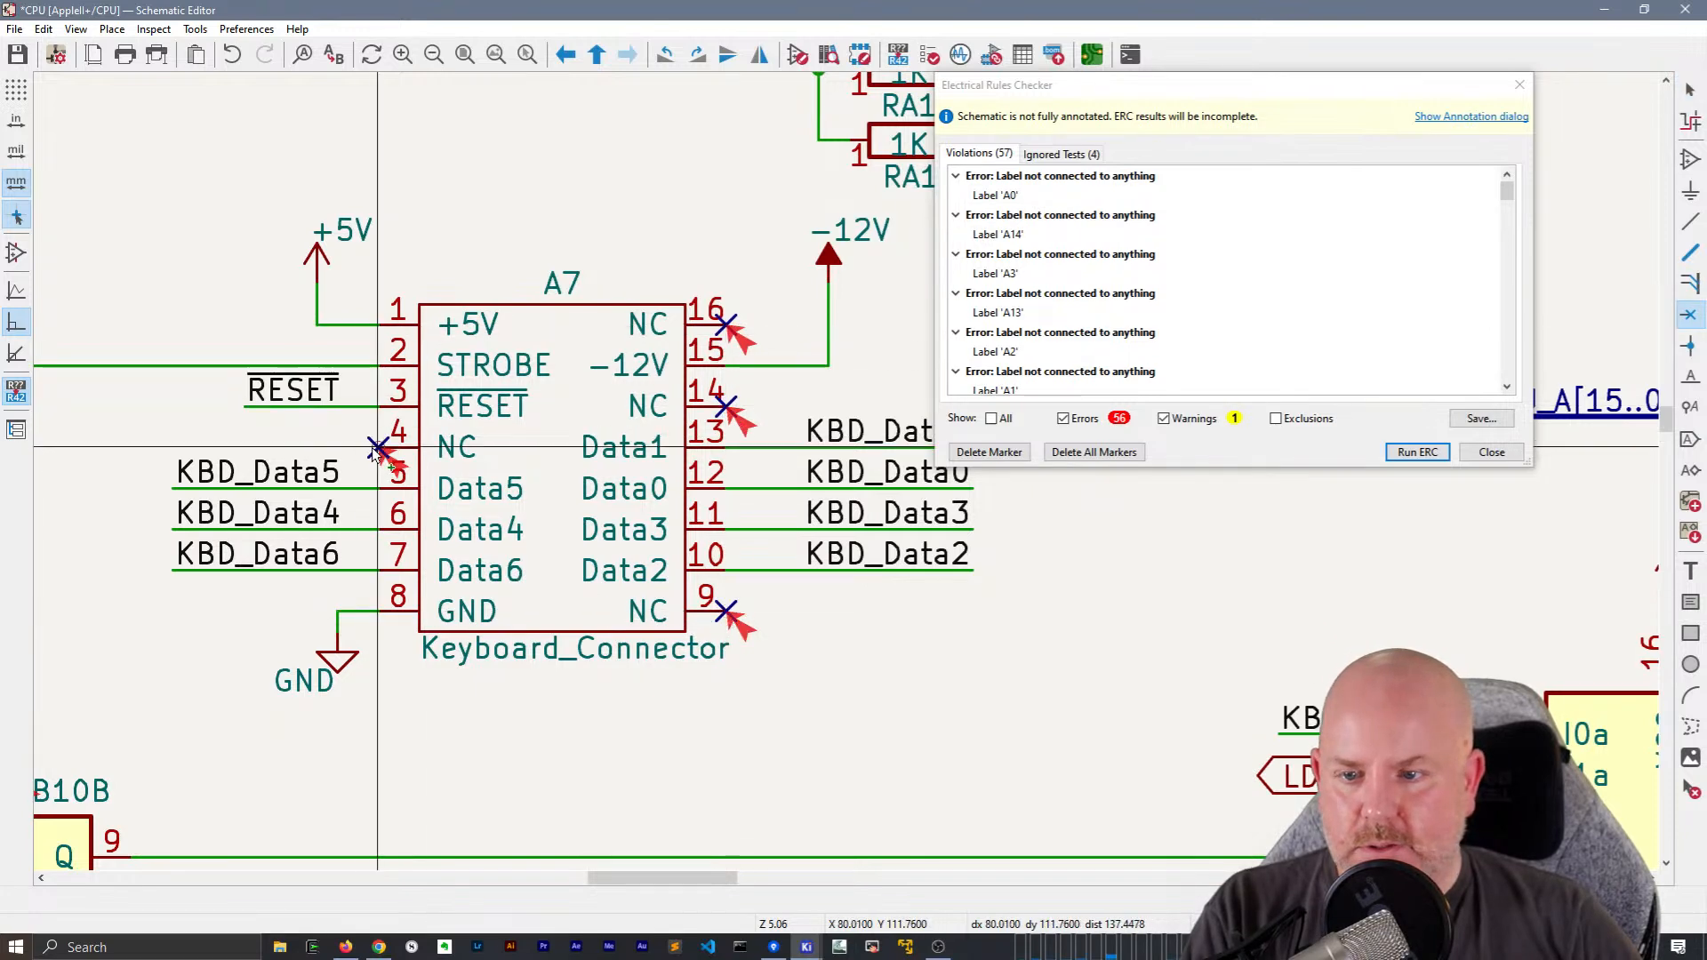
Rerun the electrical rules check, delete all its markers and close the checker
click(1399, 452)
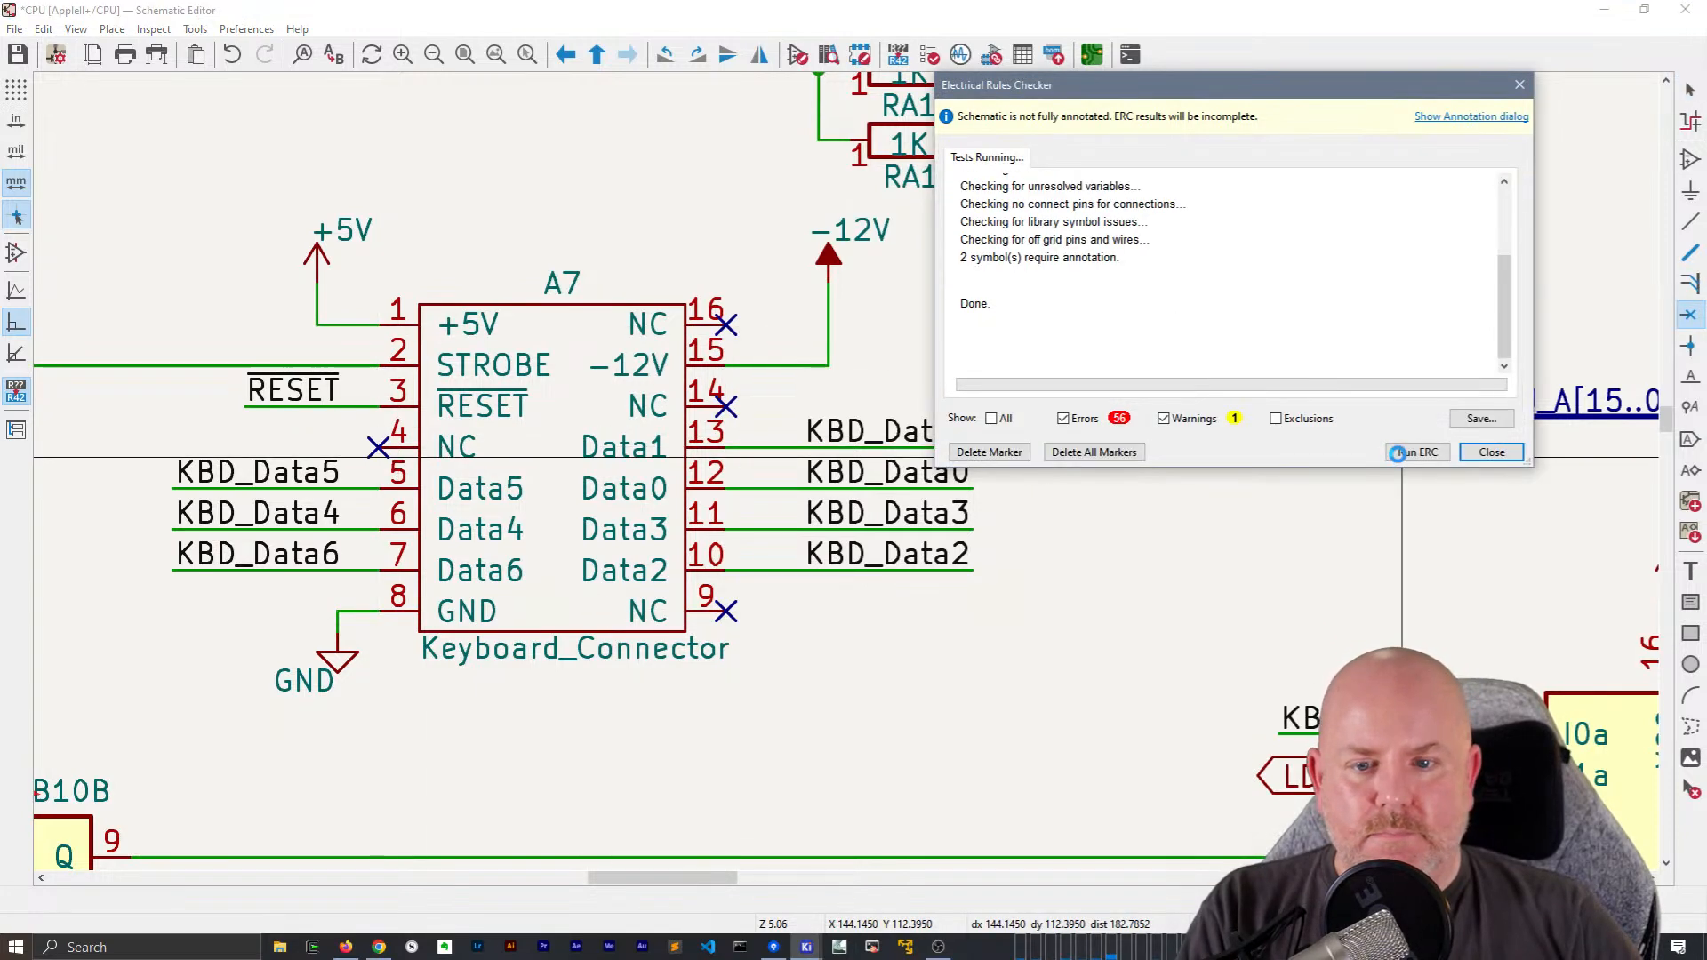
click(1127, 453)
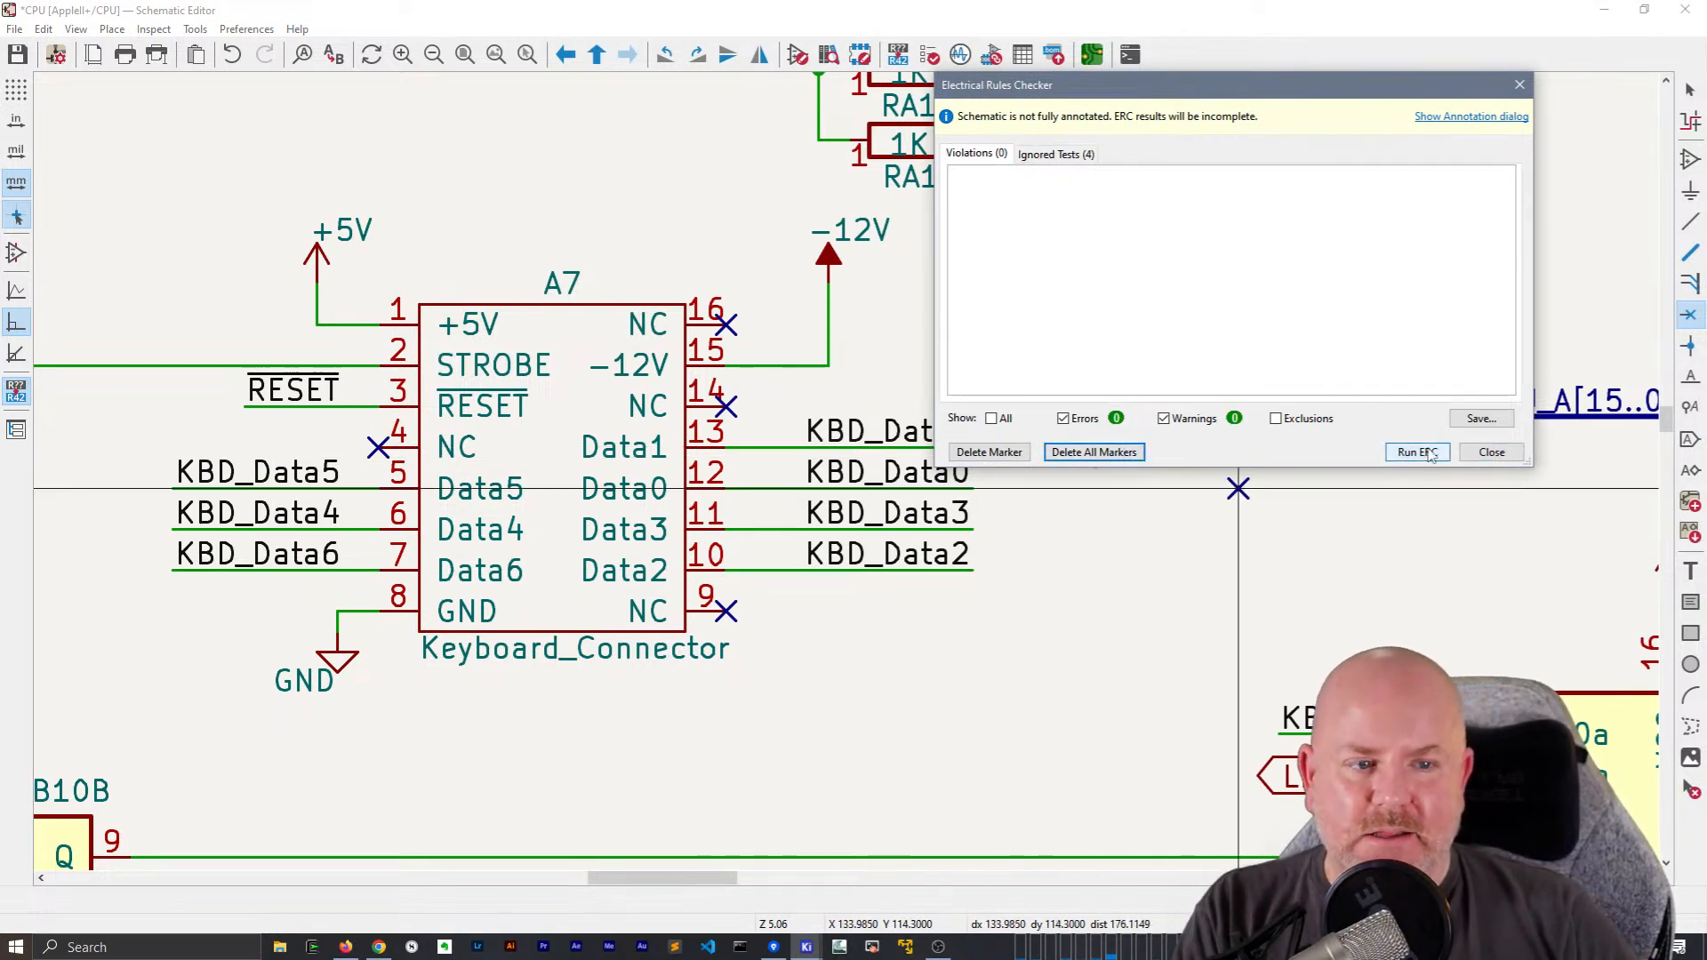
click(1492, 452)
scroll(933, 520, down, 3)
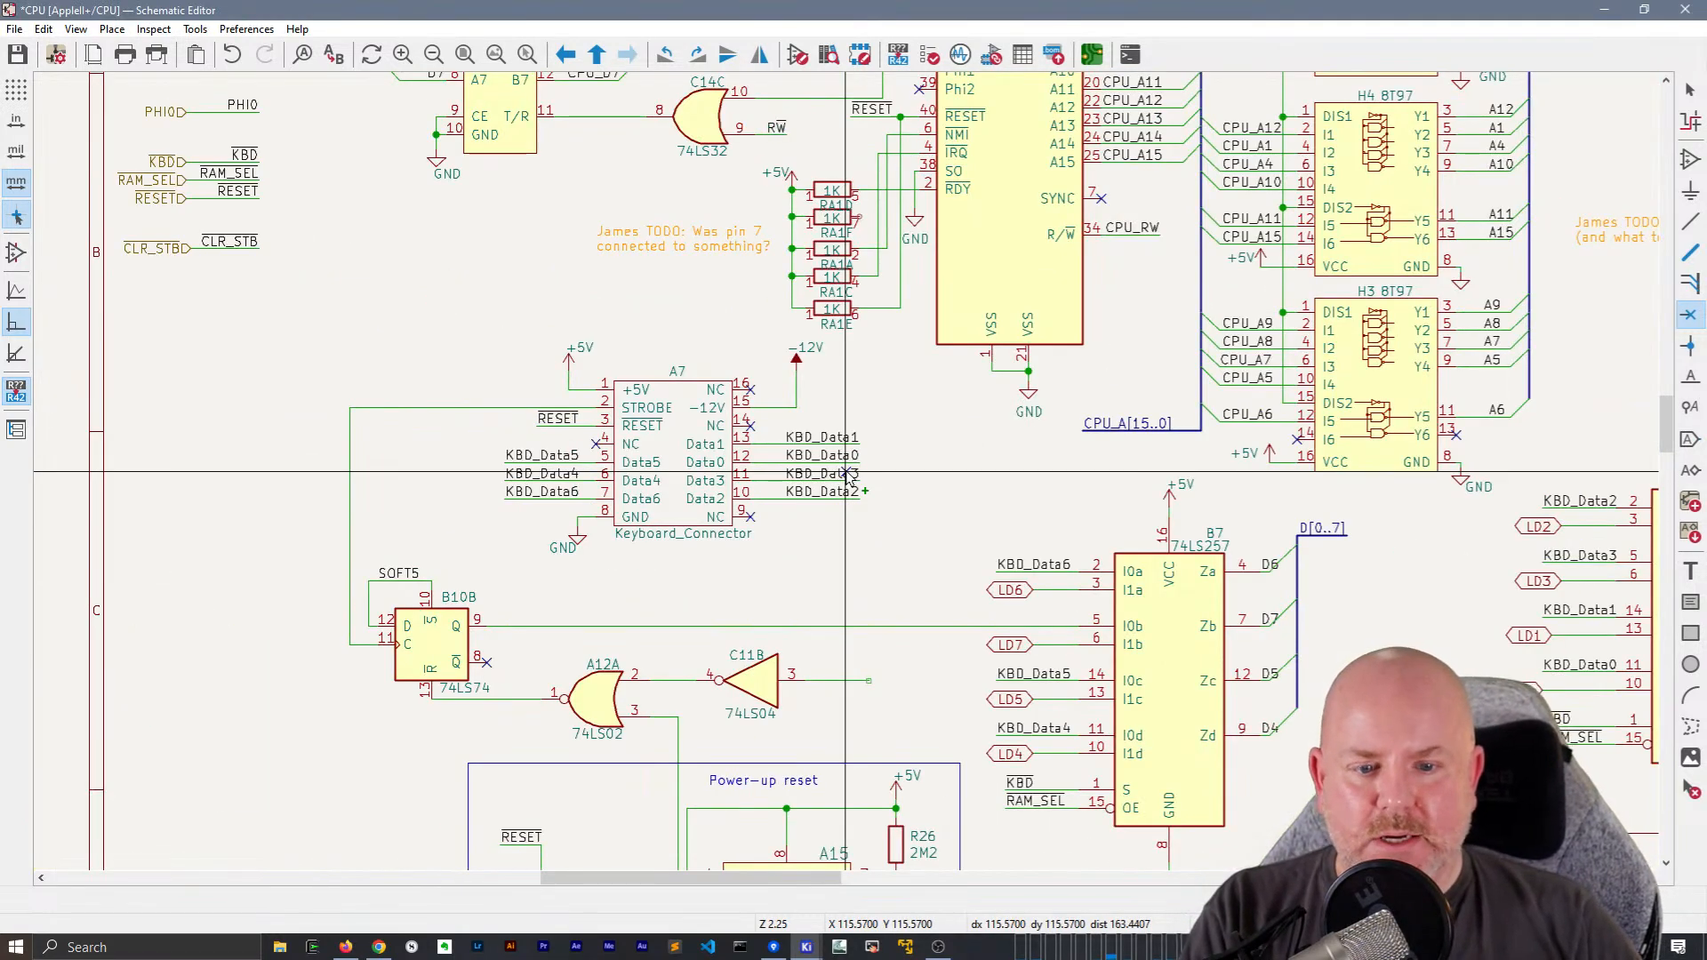
Duplicate the CLR_STB local label and place the copy on the open wire end at inverter C11B's pin 3
middle_drag(931, 503, 1092, 436)
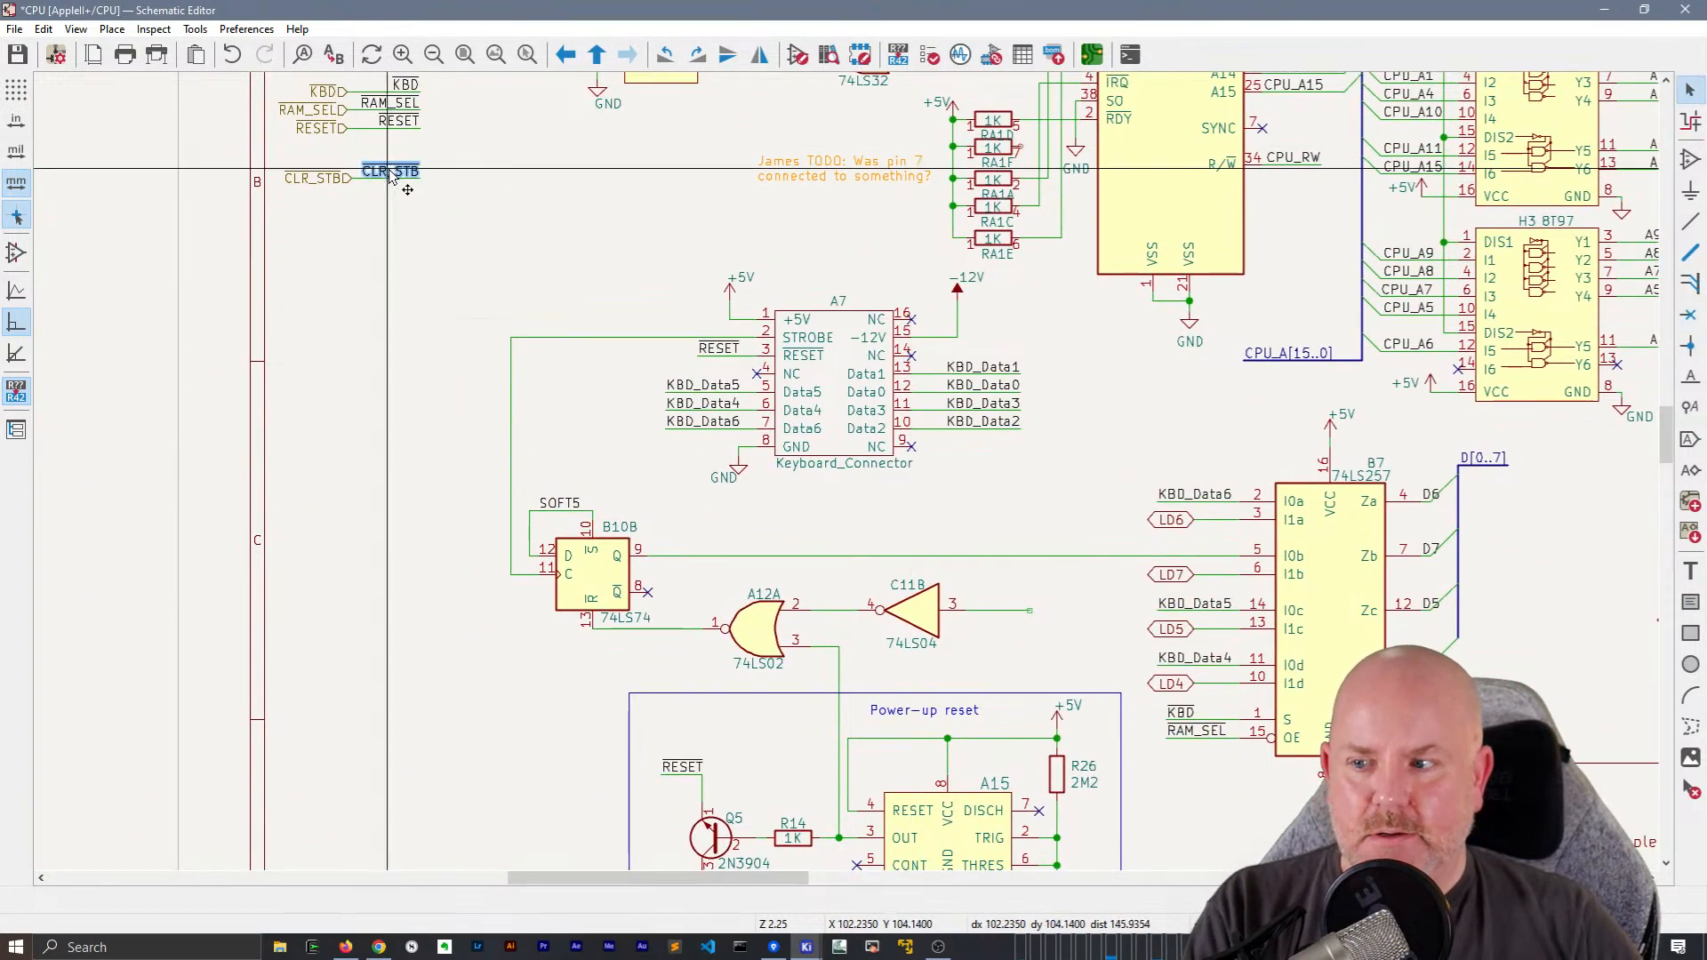
click(392, 176)
key(ctrl+d)
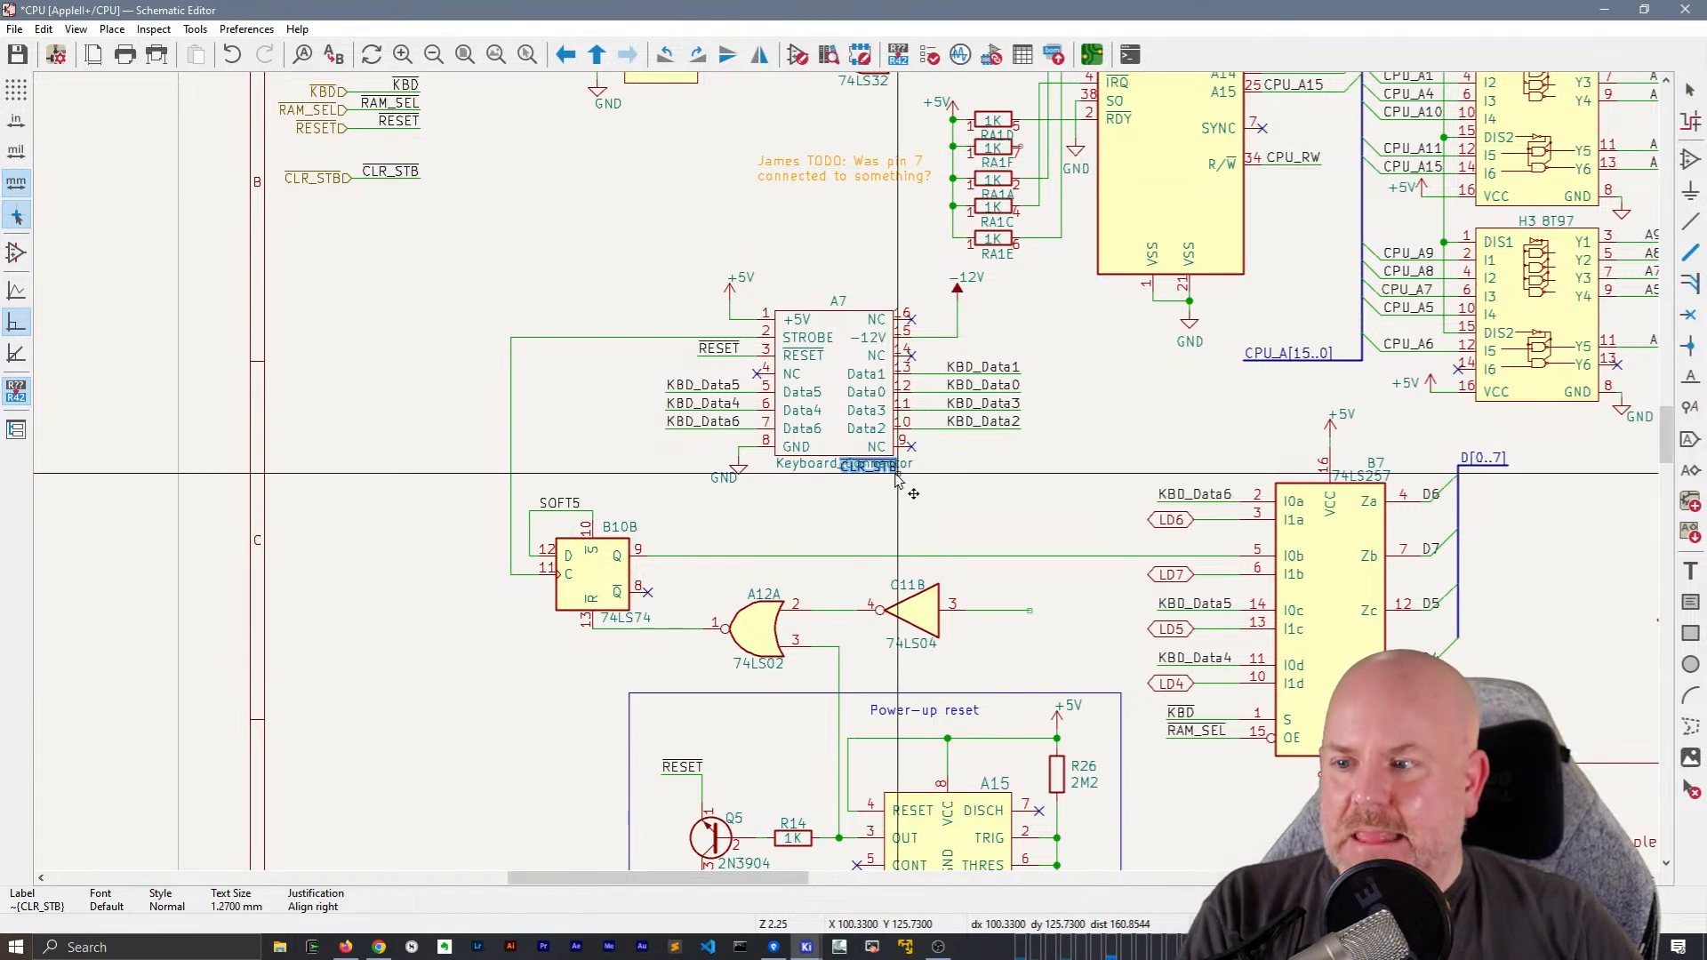
key(r)
key(r)
key(r)
key(r)
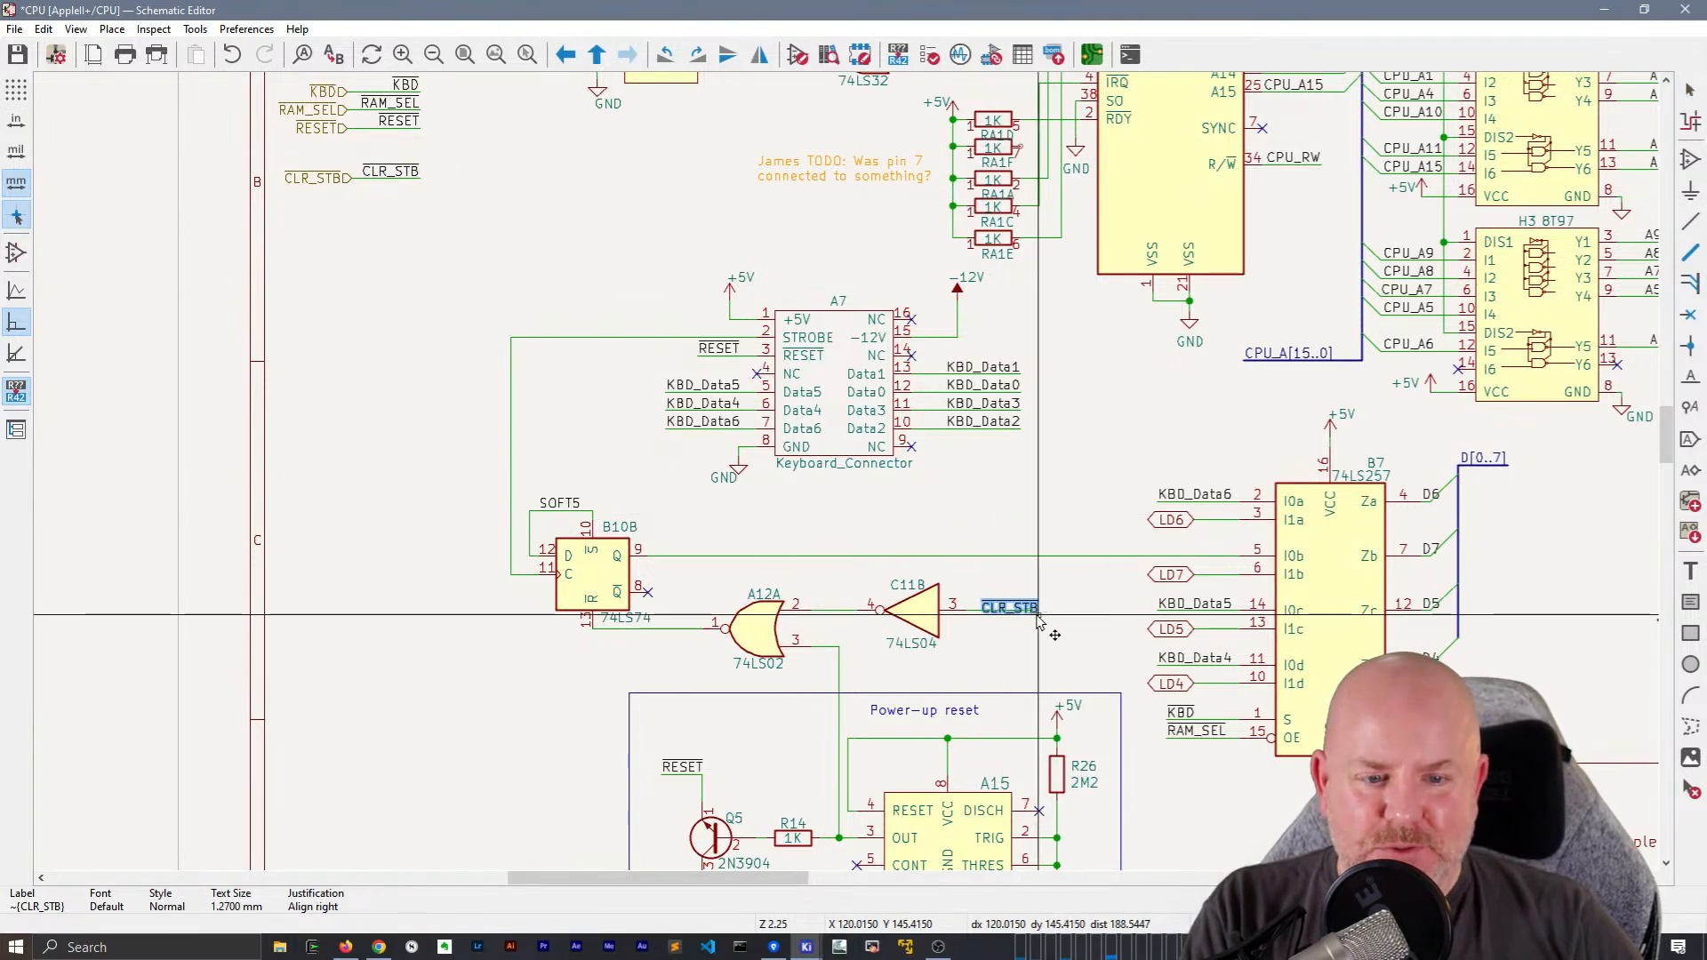
scroll(1045, 625, up, 5)
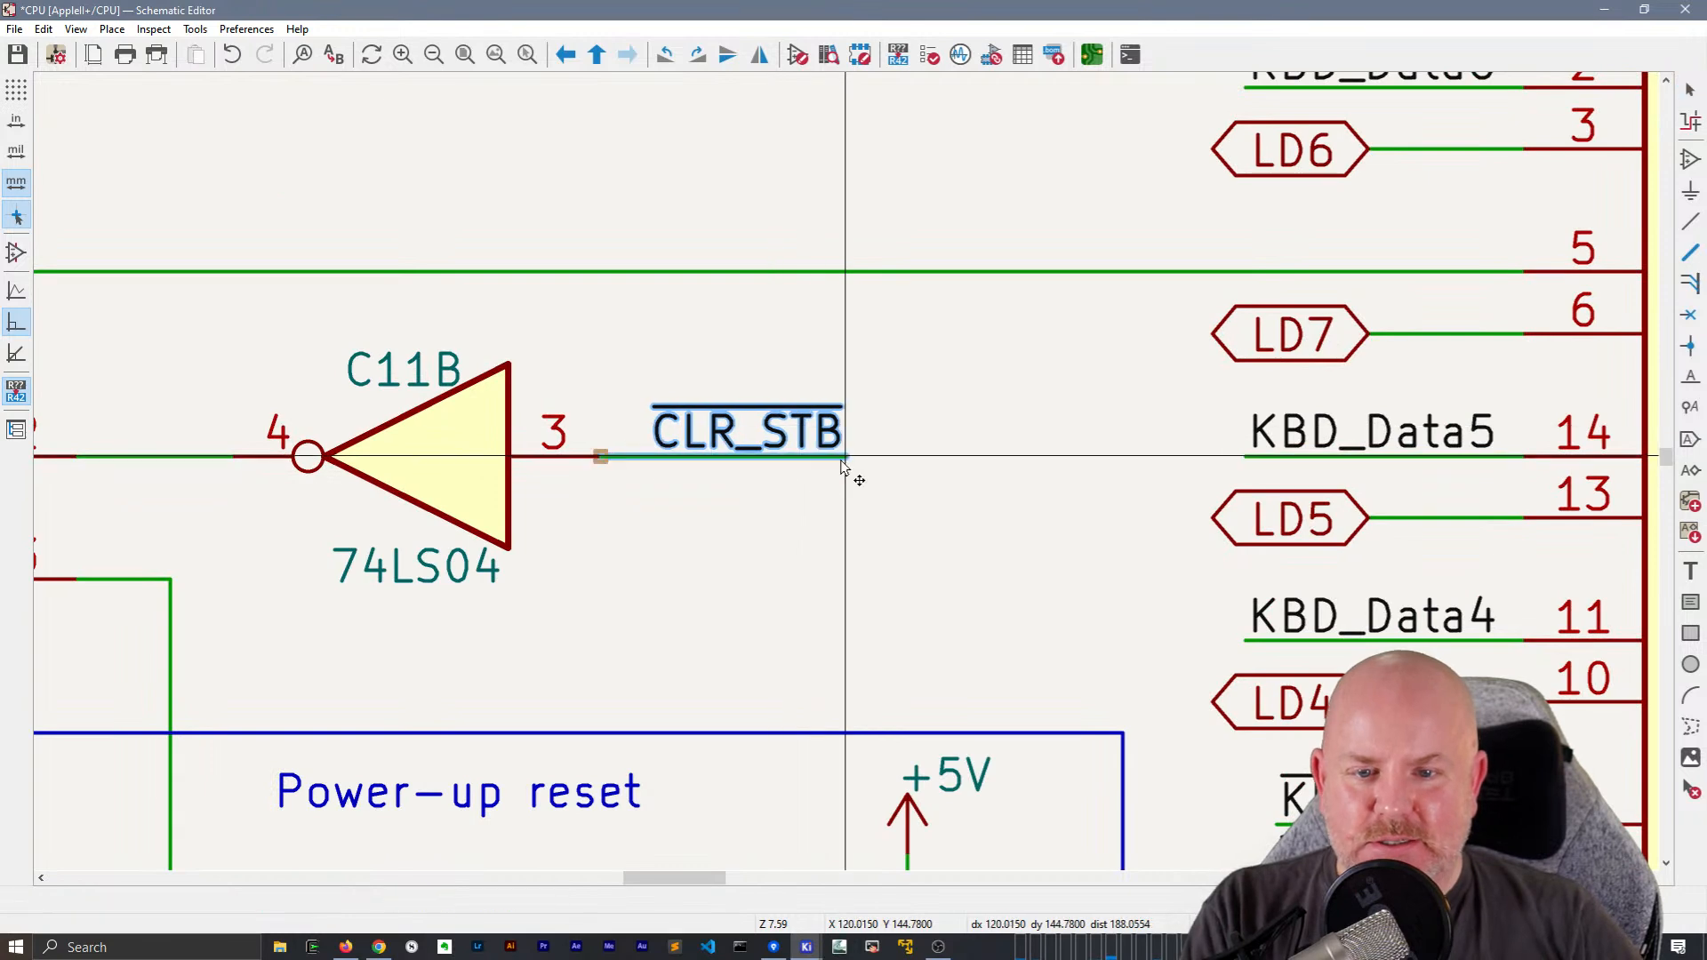
click(846, 473)
scroll(847, 476, down, 3)
scroll(847, 479, down, 2)
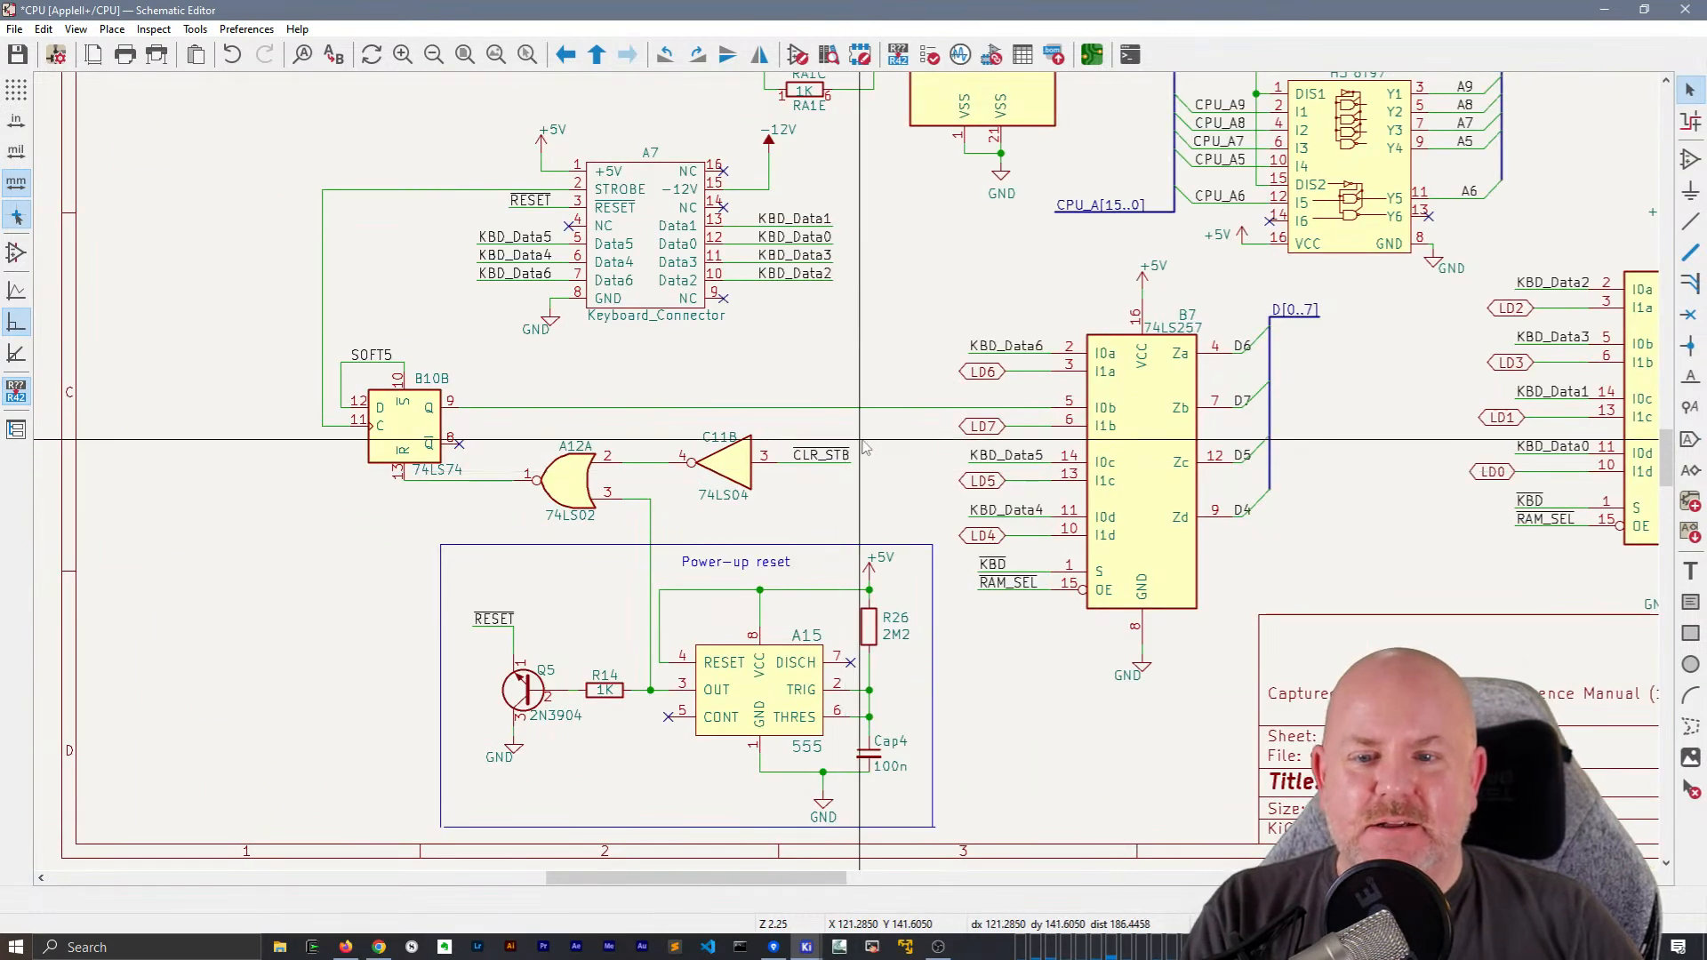
Try to move the SOFT5 wire and flip-flop B10B slightly upward with their connections attached
click(583, 485)
key(Escape)
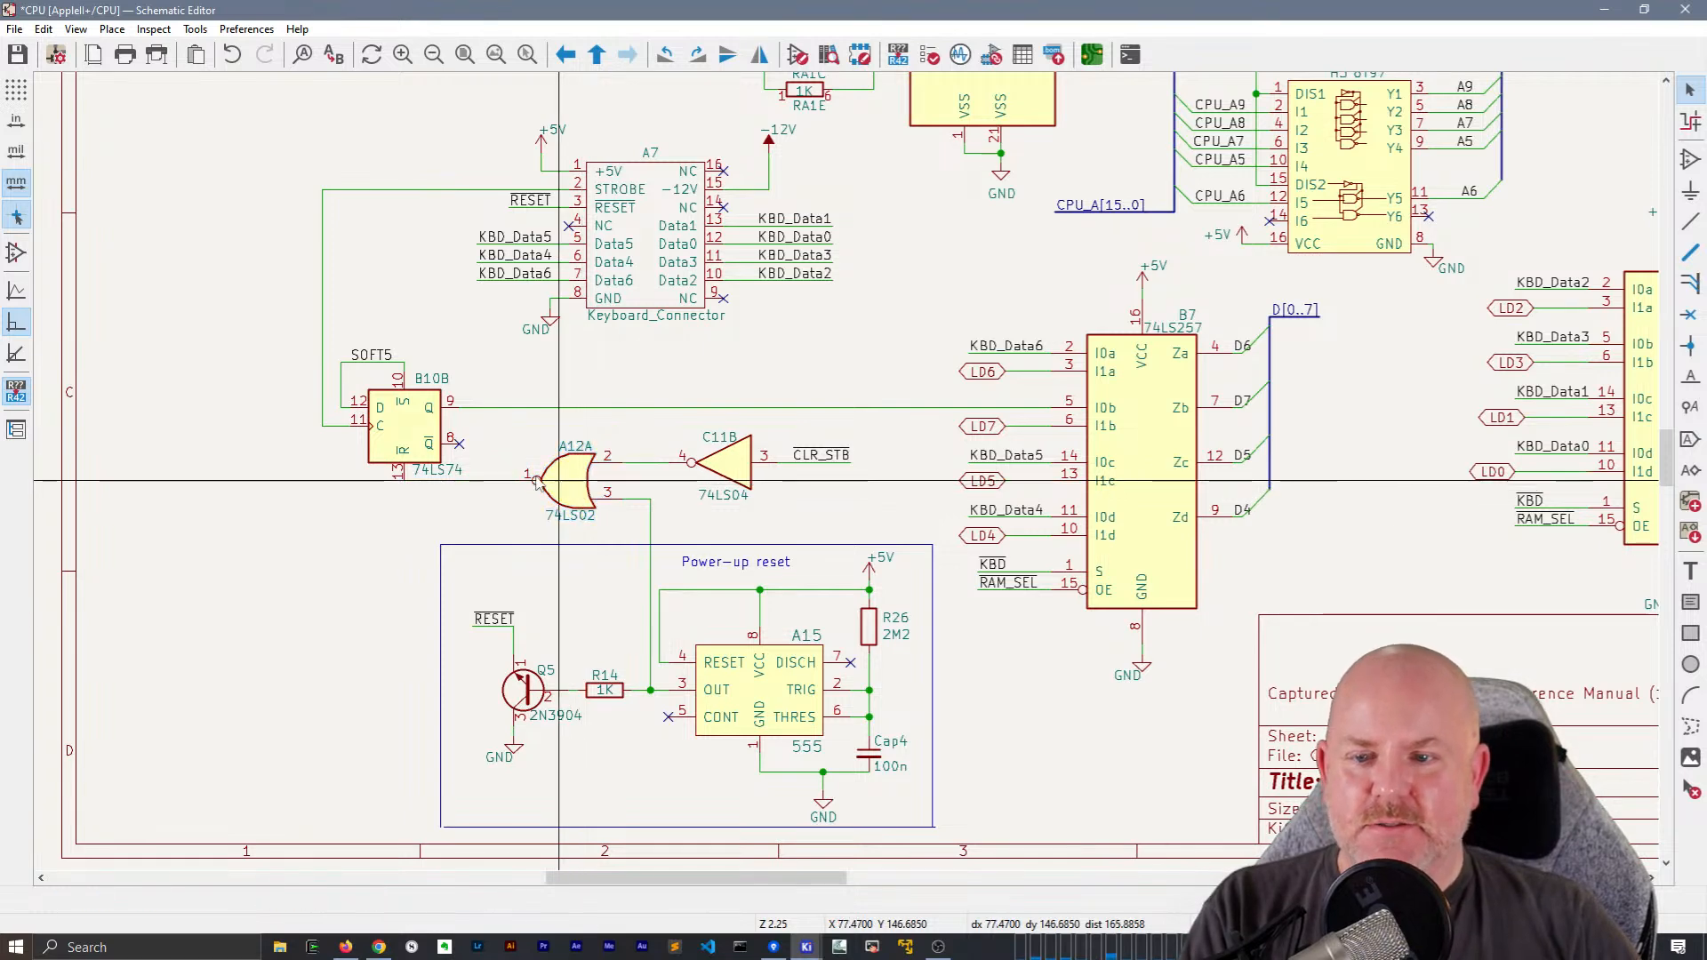
click(376, 363)
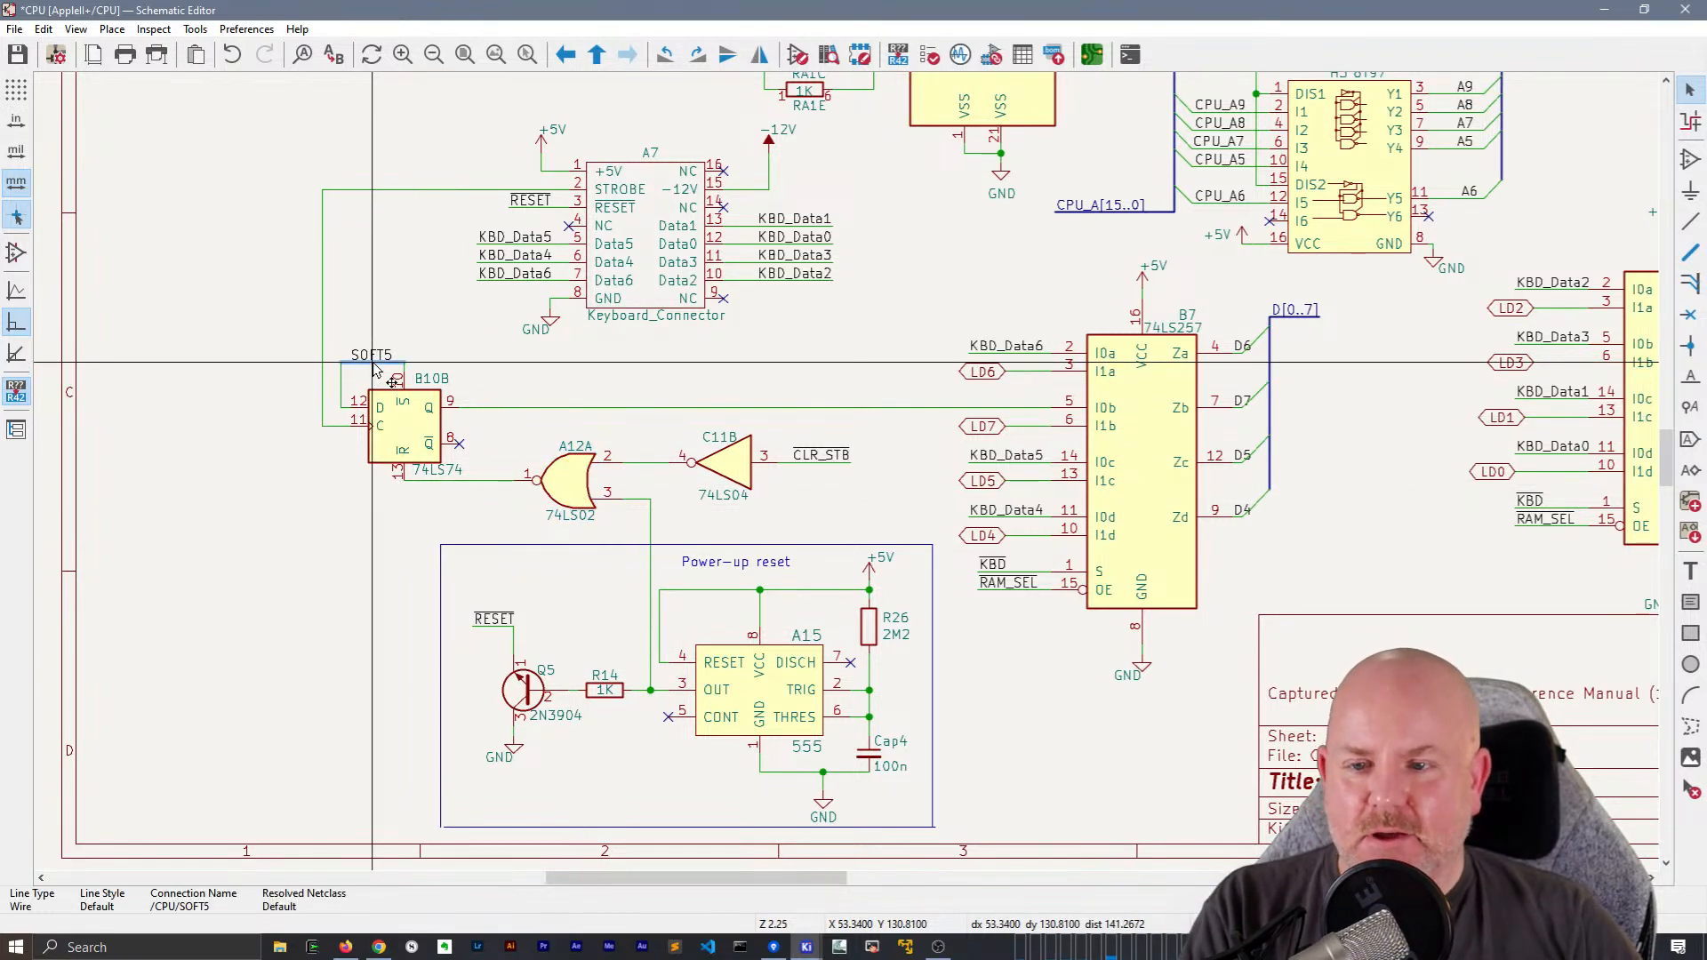
key(g)
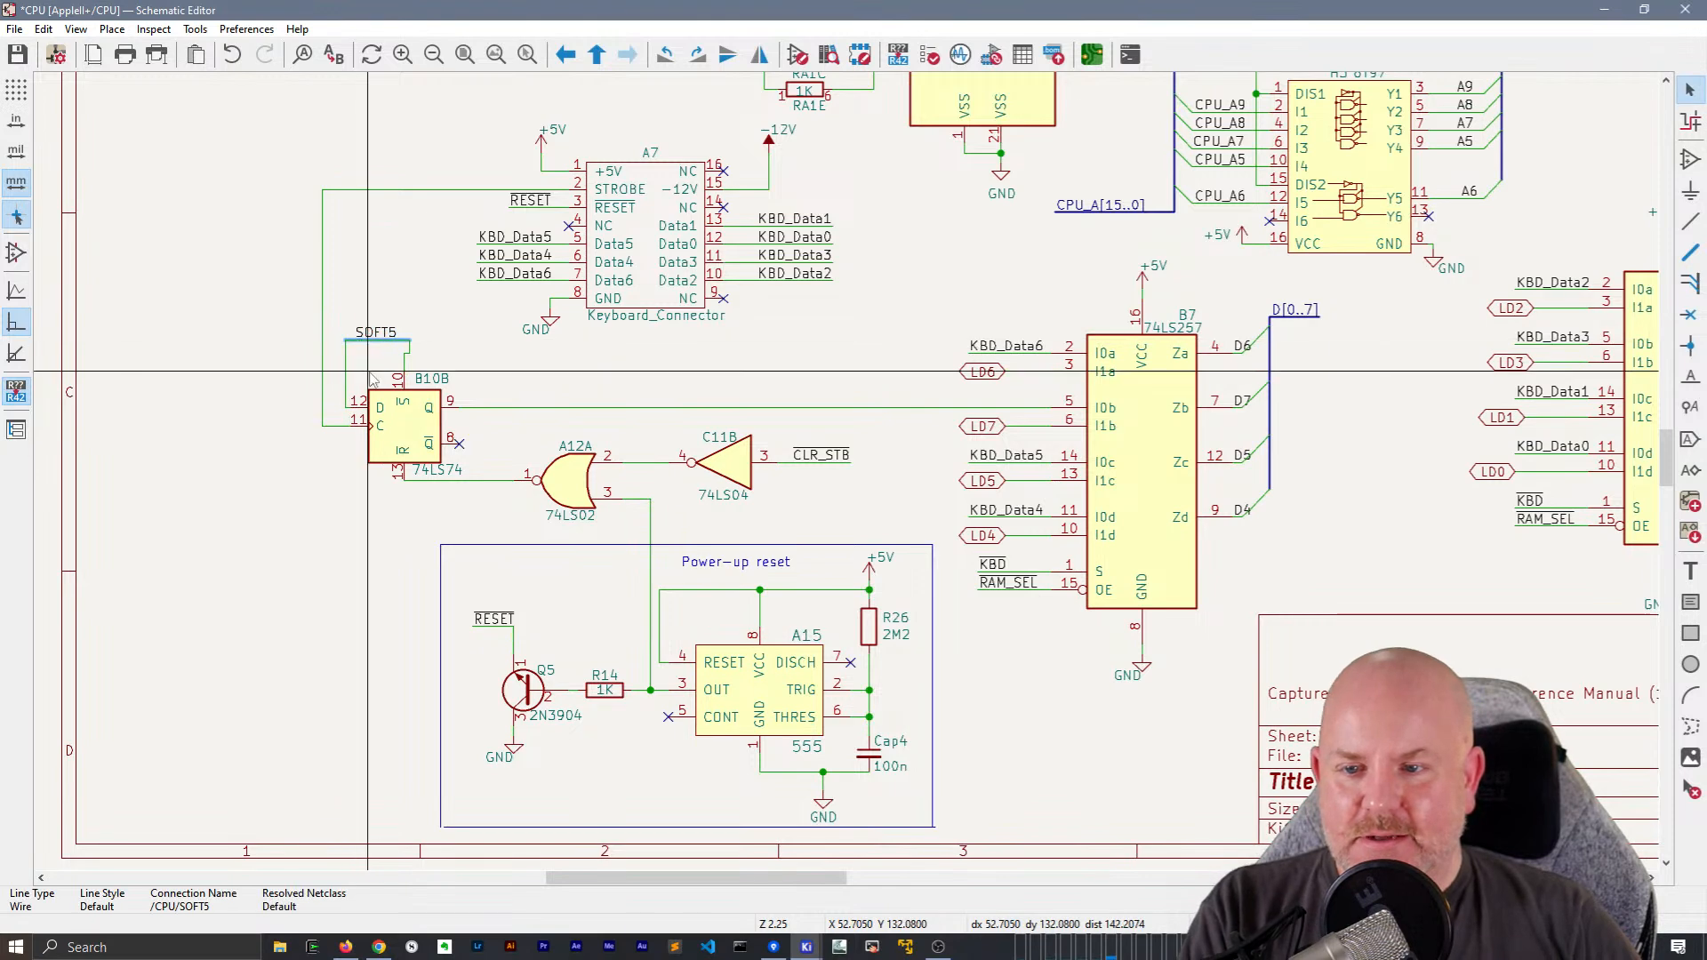
click(354, 345)
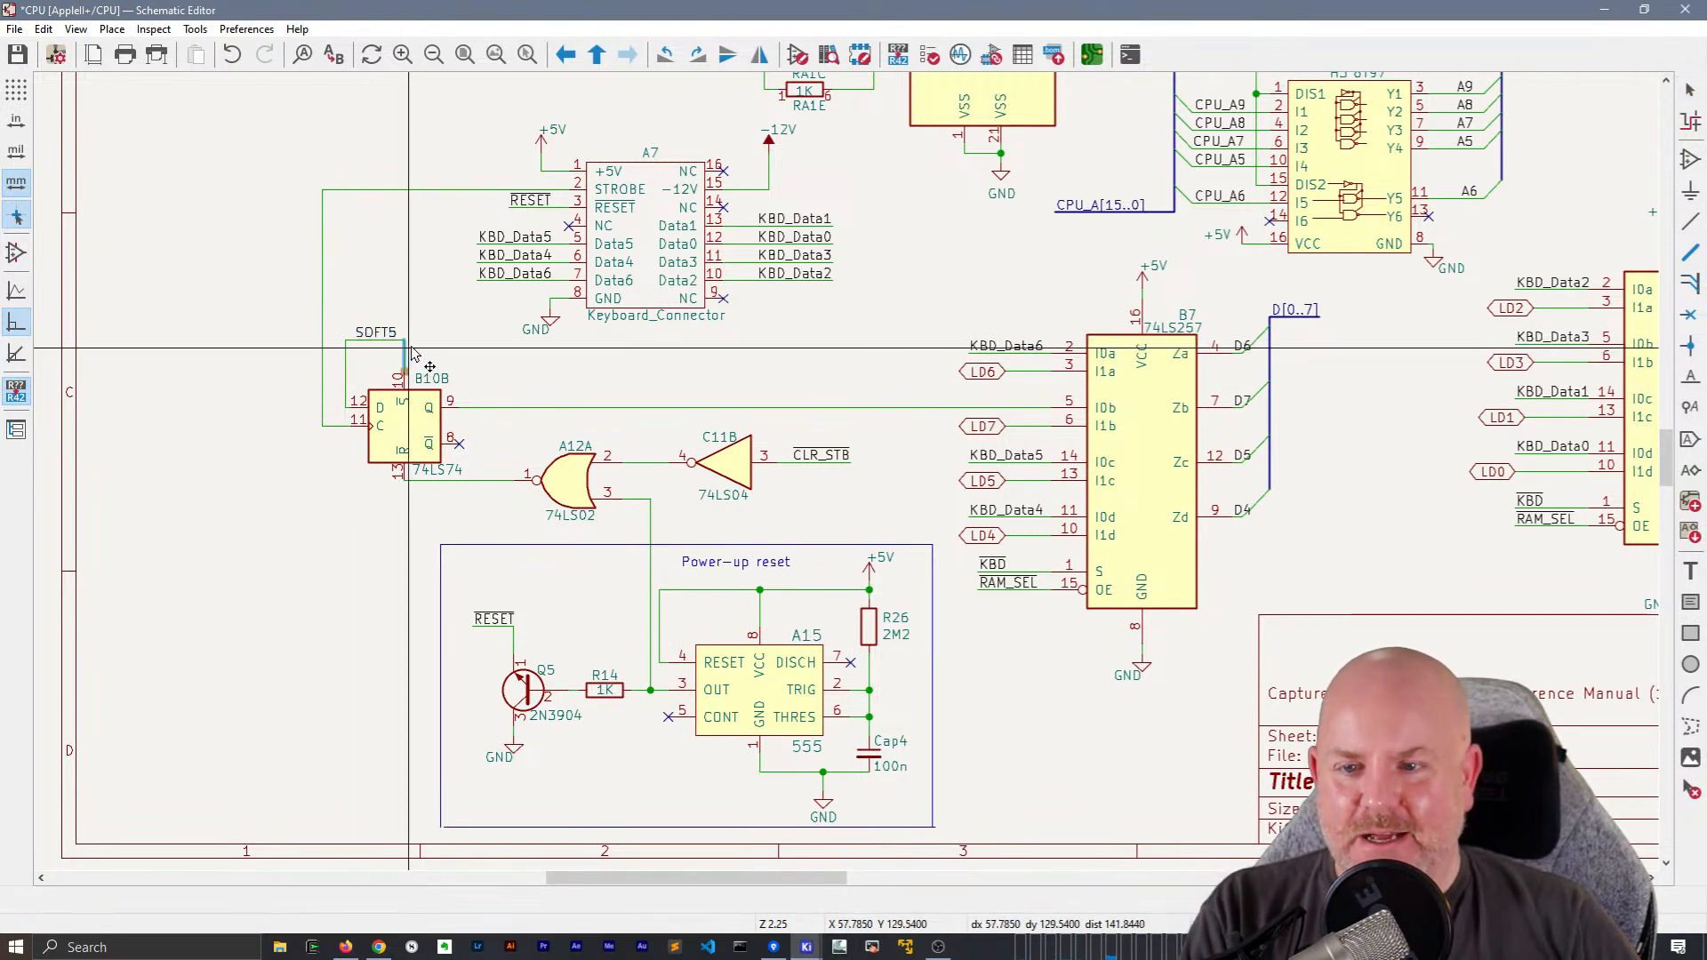
click(406, 422)
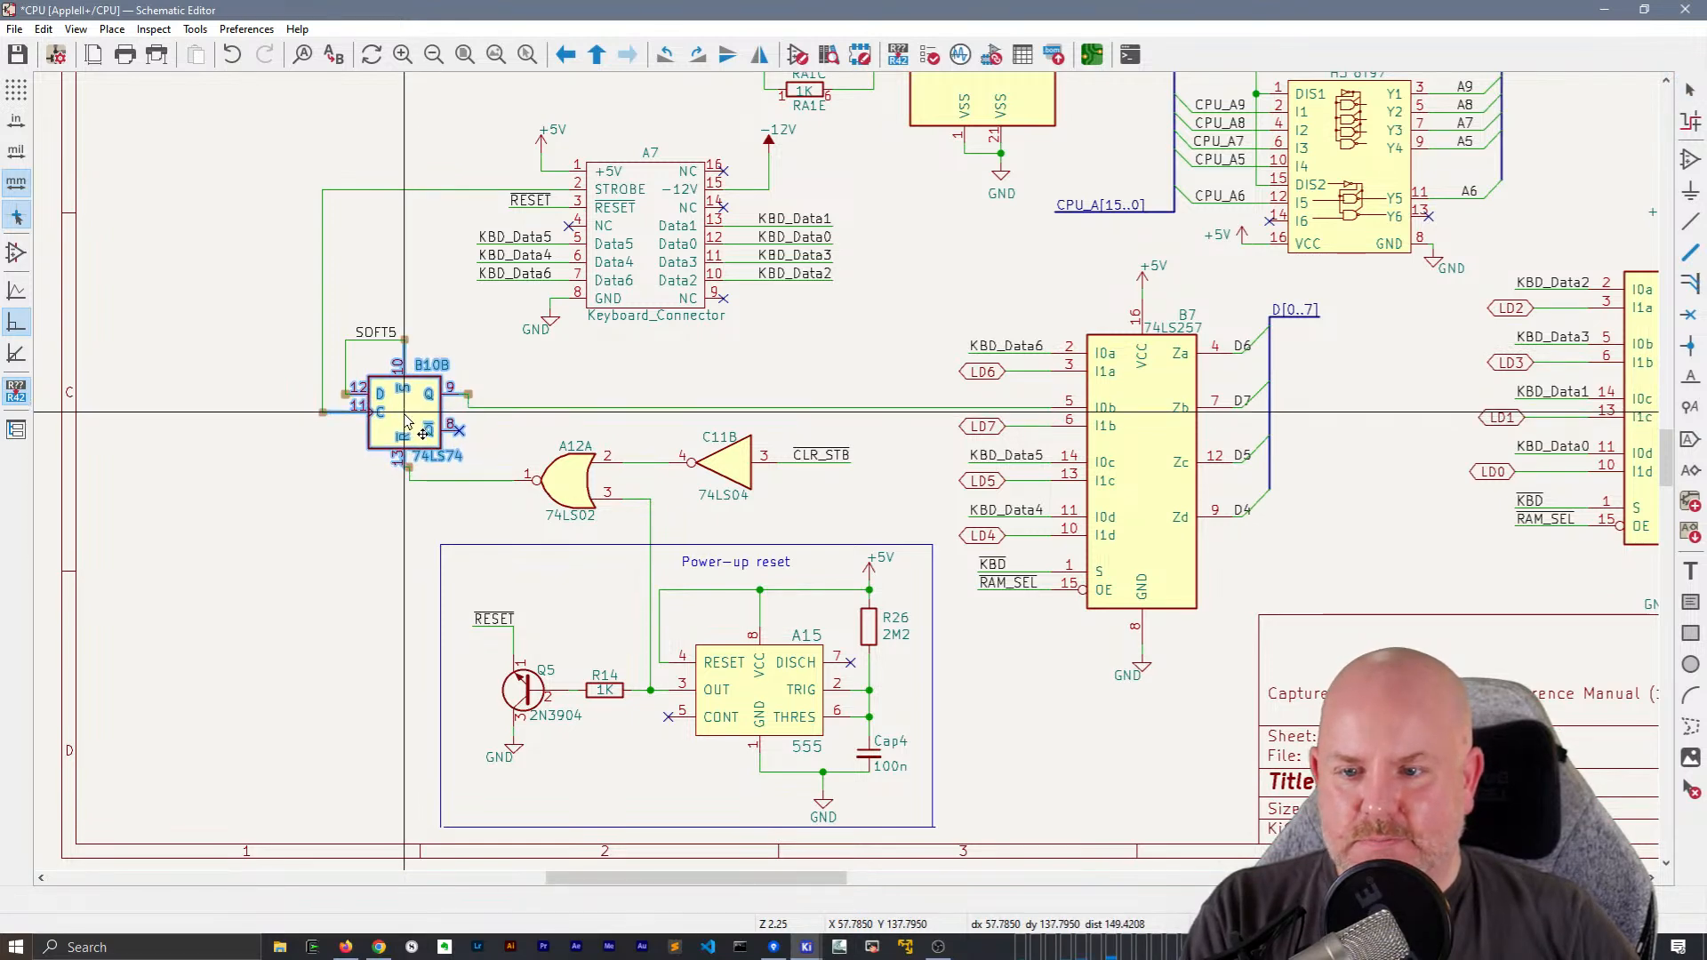
click(404, 413)
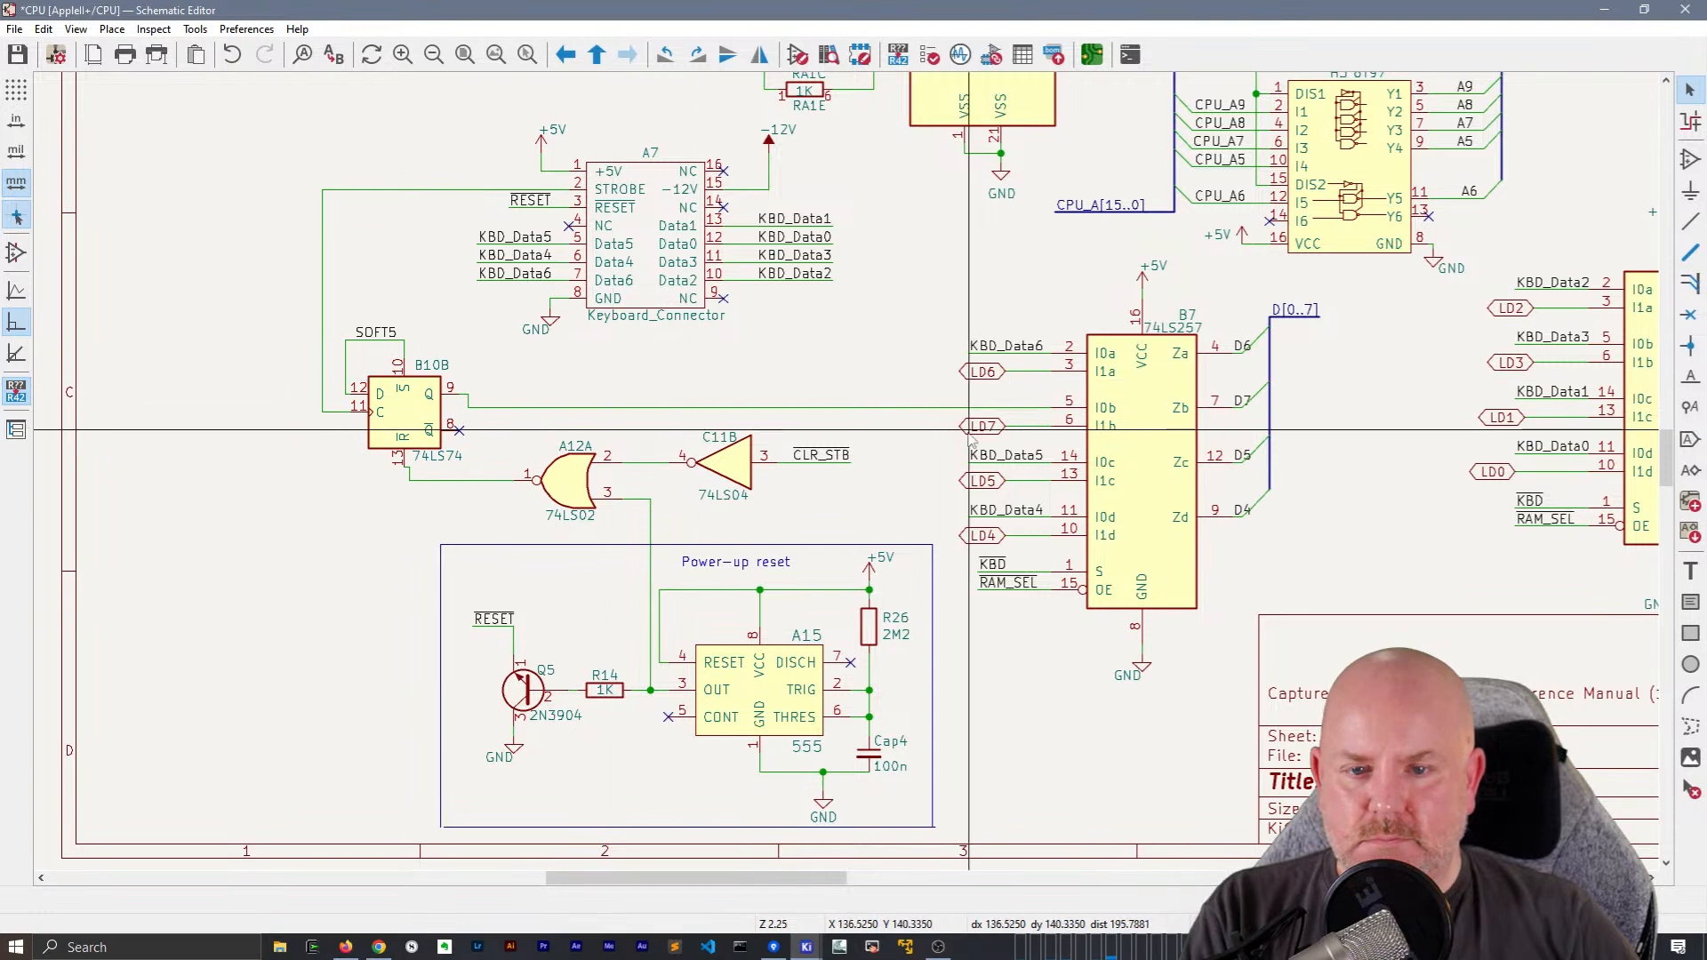
key(ctrl+z)
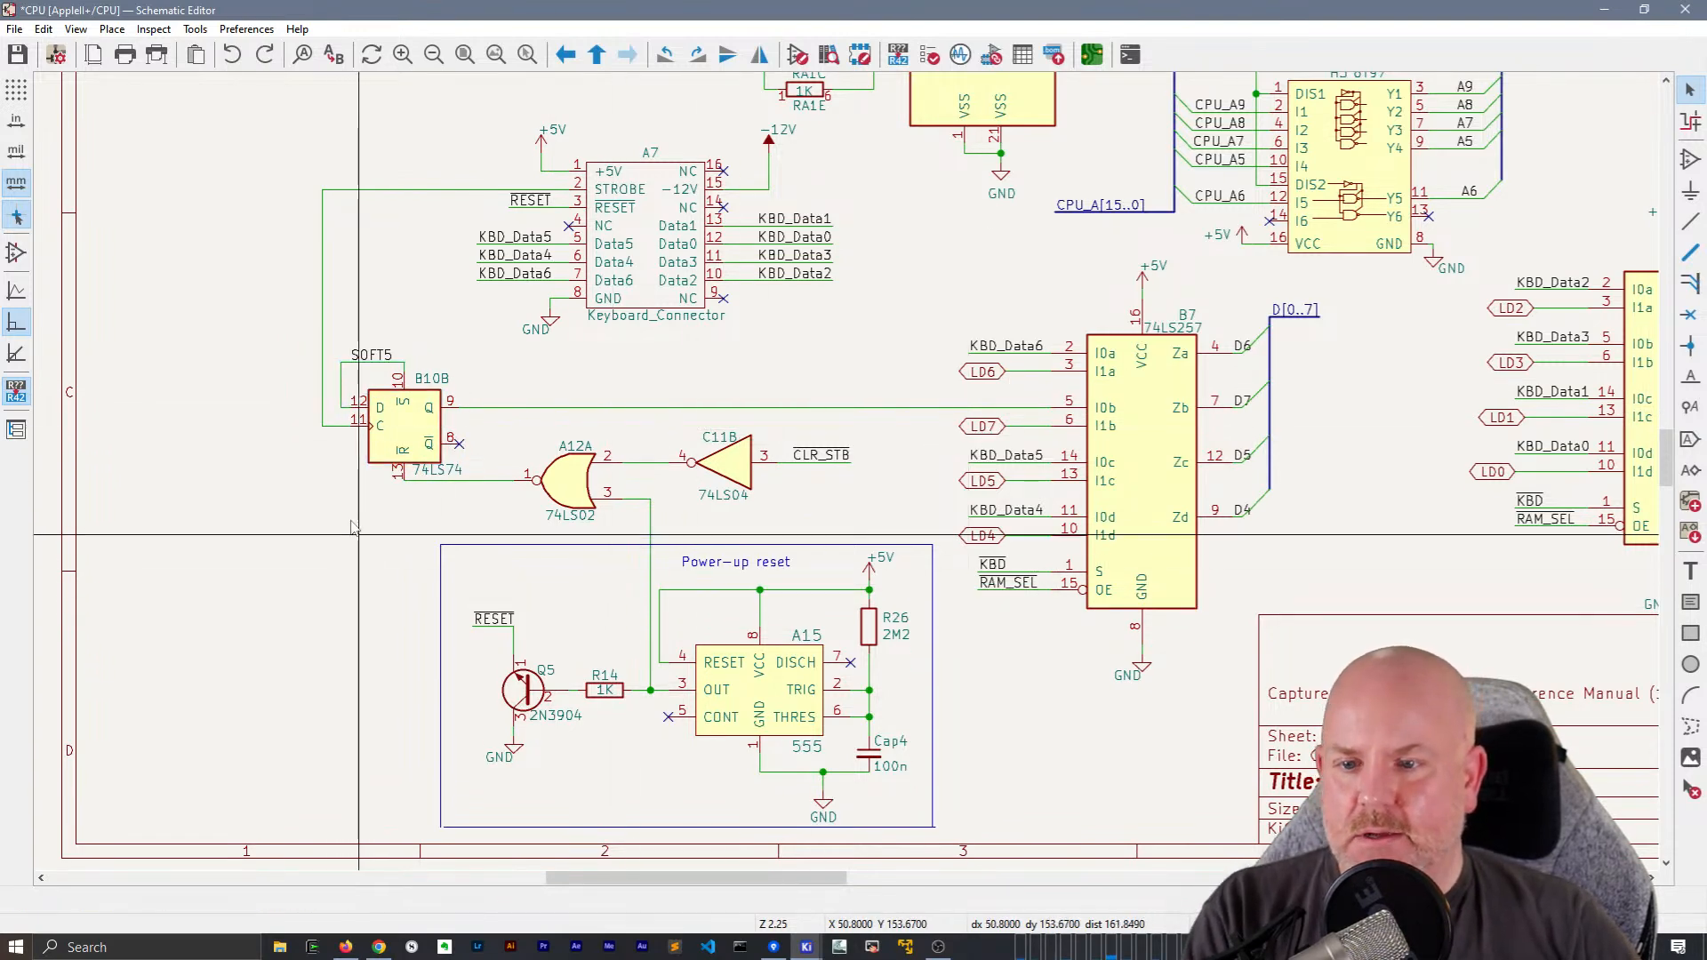
Save the CPU schematic
click(401, 511)
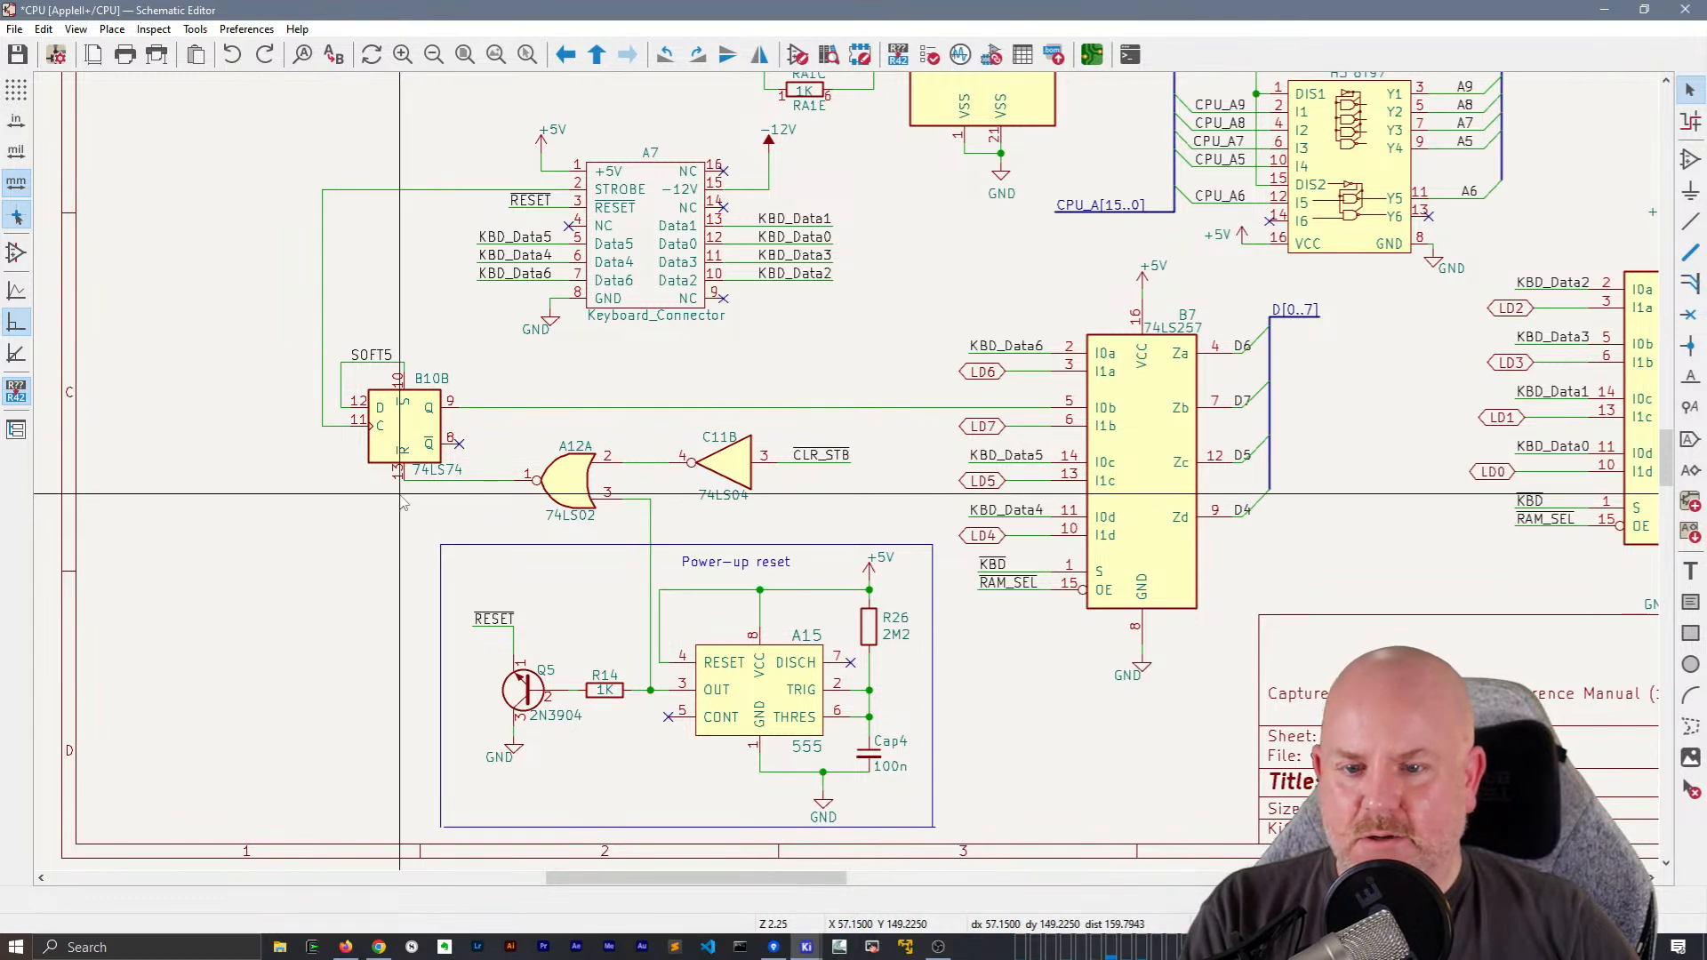
middle_drag(858, 480, 445, 403)
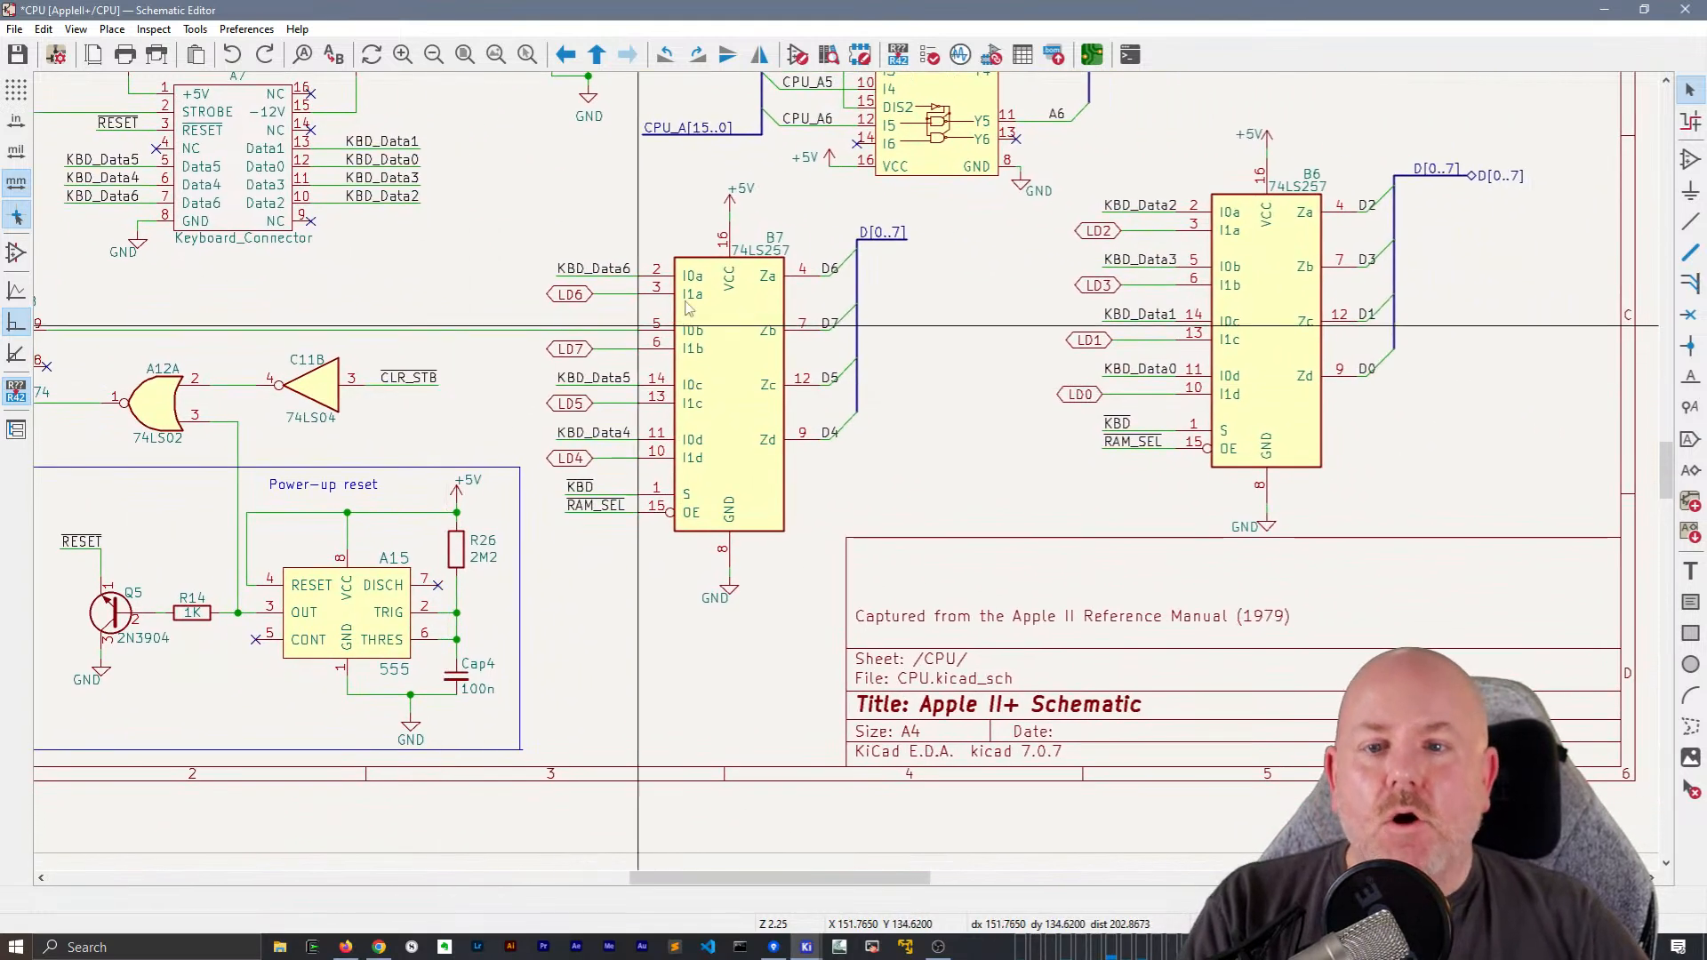
middle_drag(1073, 356, 600, 442)
scroll(613, 427, up, 1)
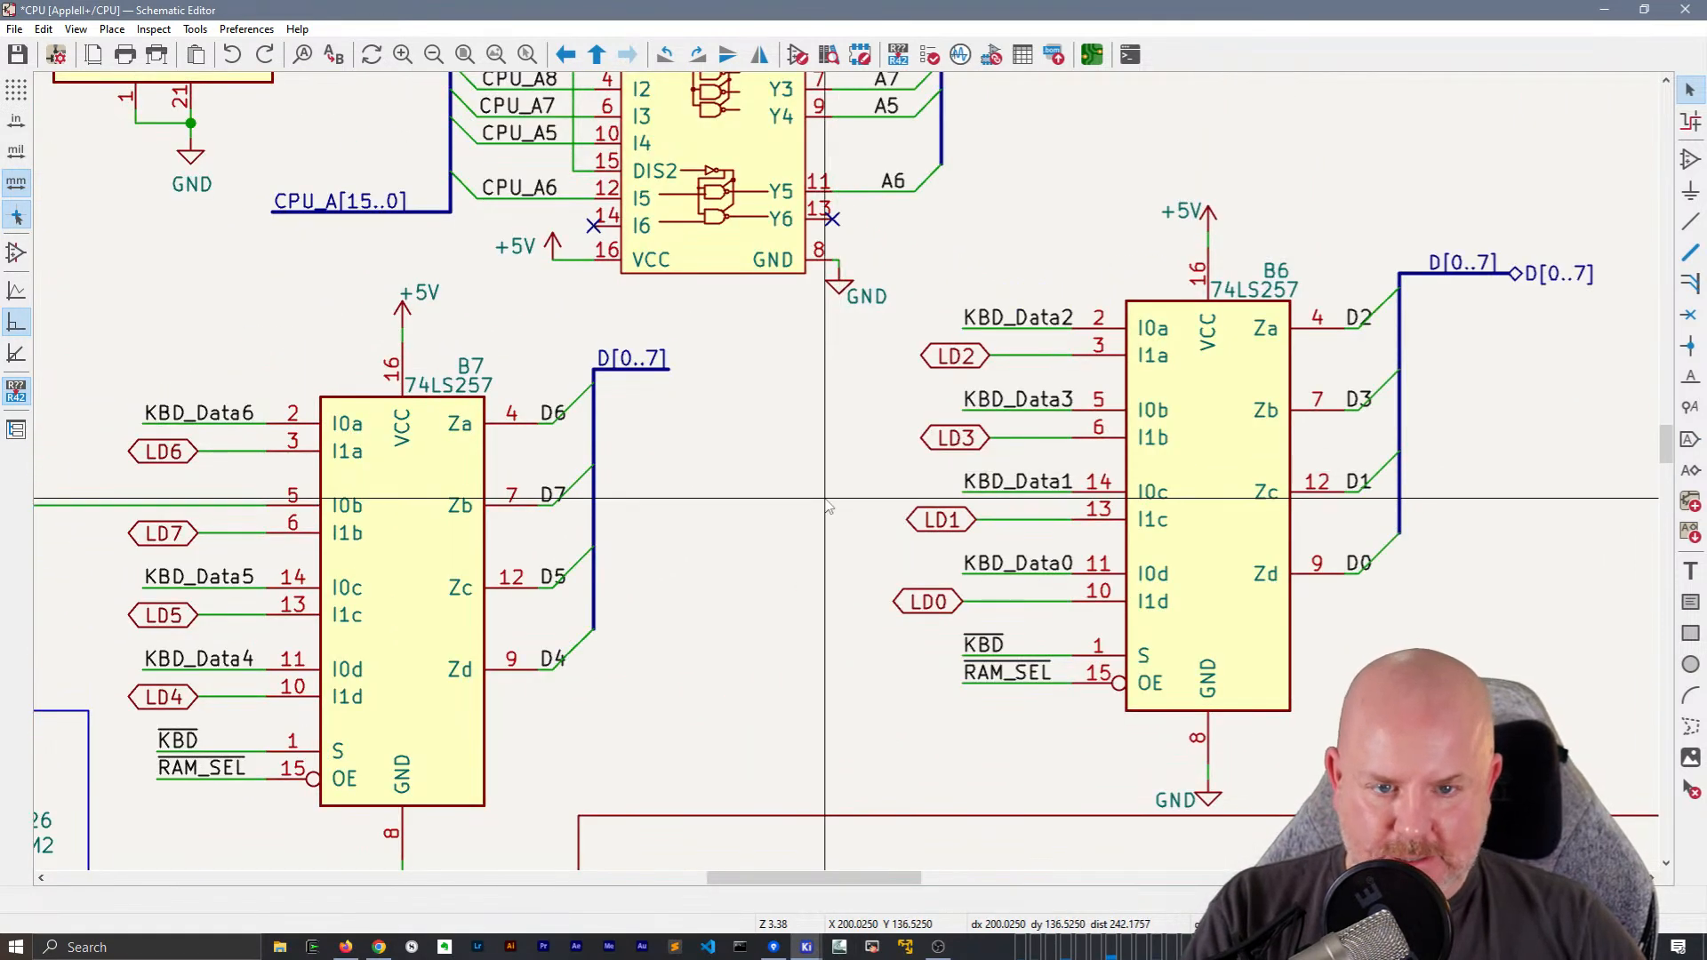
key(ctrl+s)
Move the global labels LD0, LD1, LD2 and LD3 off B6's input wires into the free space beside B7's data bus
click(929, 602)
shift+click(941, 519)
shift+click(956, 438)
shift+click(966, 356)
key(m)
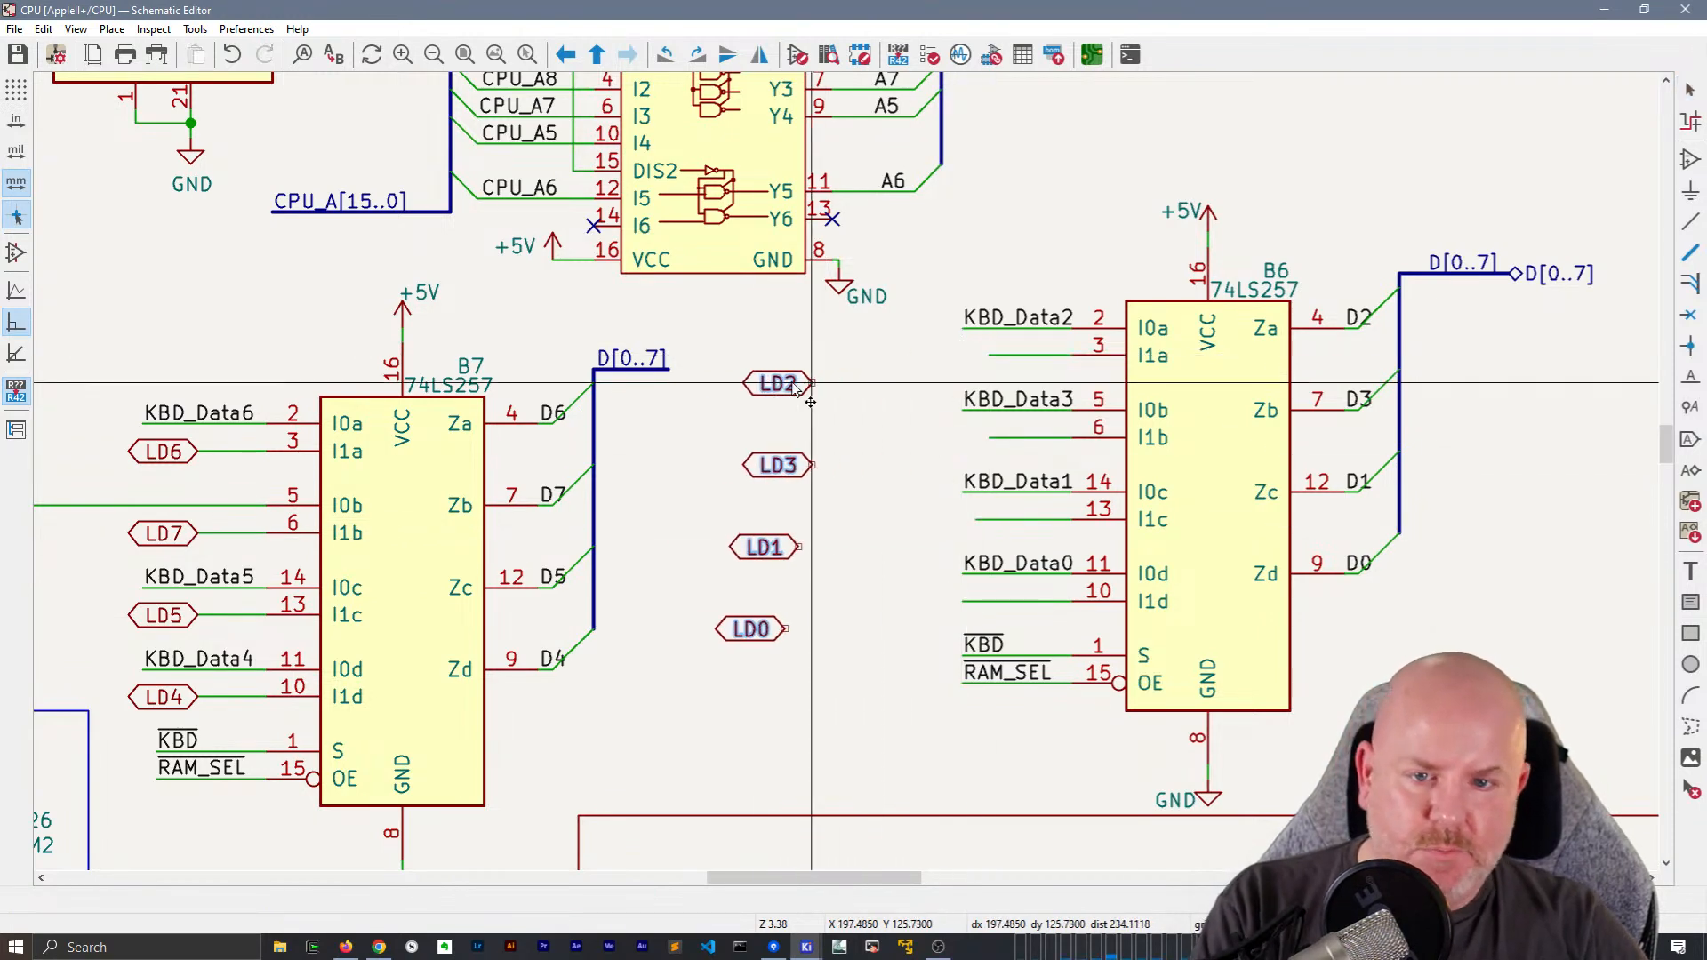
click(703, 433)
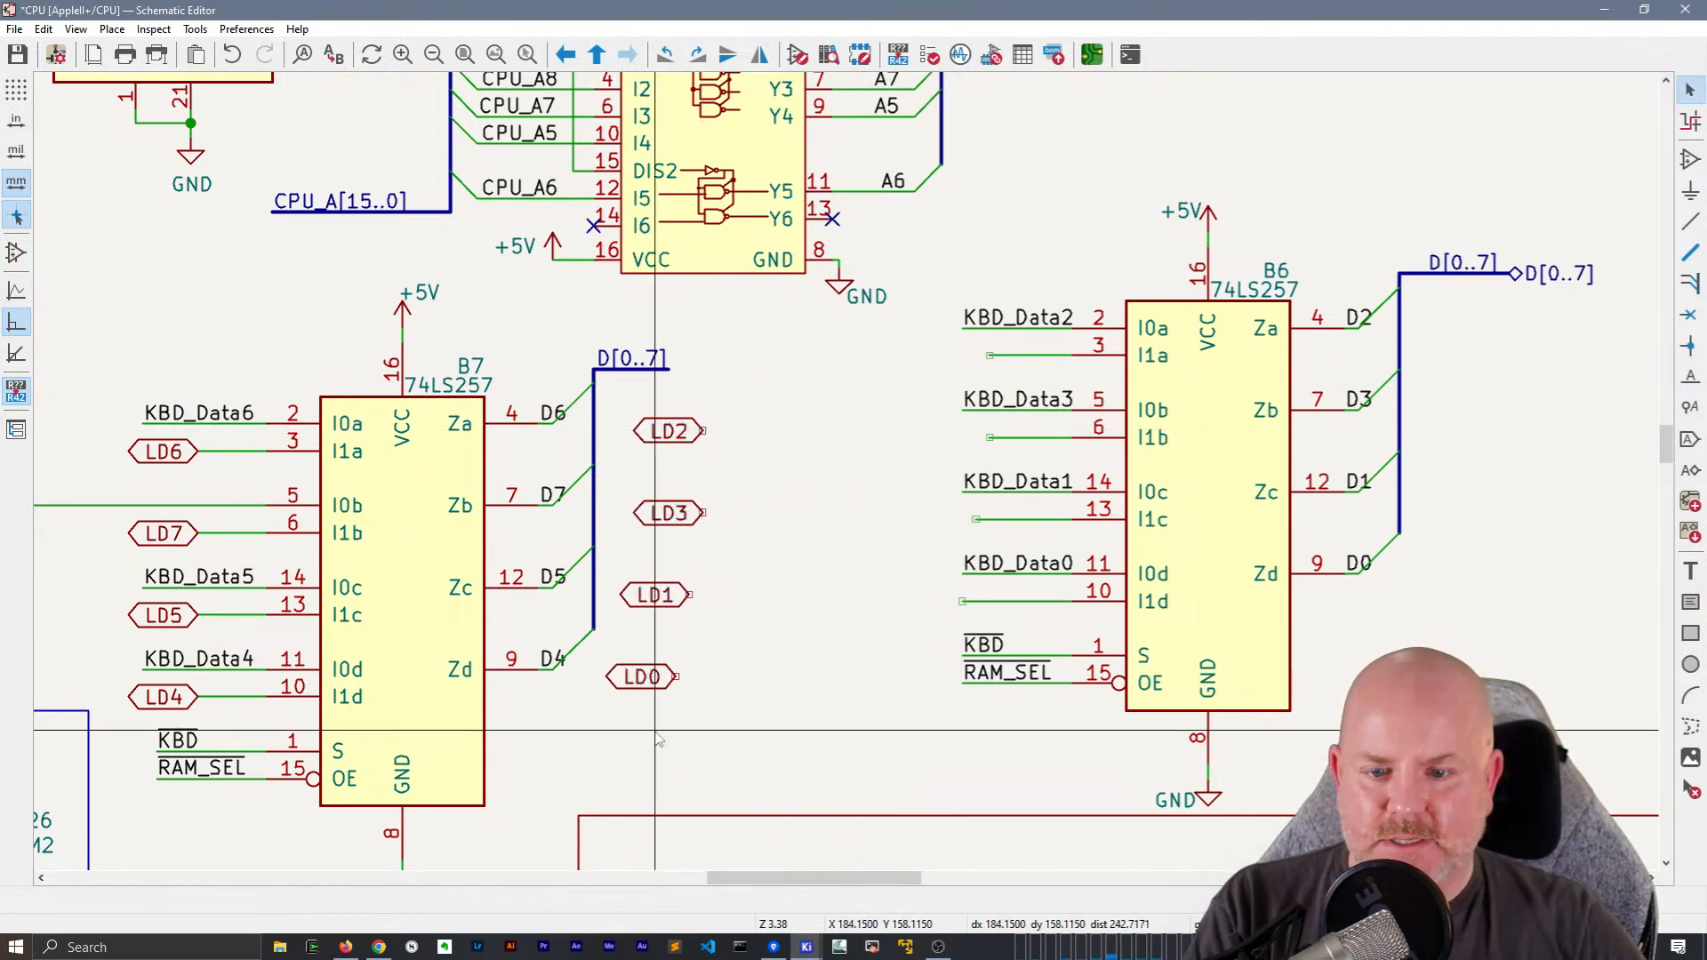
Move the detached LD0 and LD1 labels so their connection ends line up vertically with LD2 and LD3
key(w)
key(Escape)
click(660, 678)
key(m)
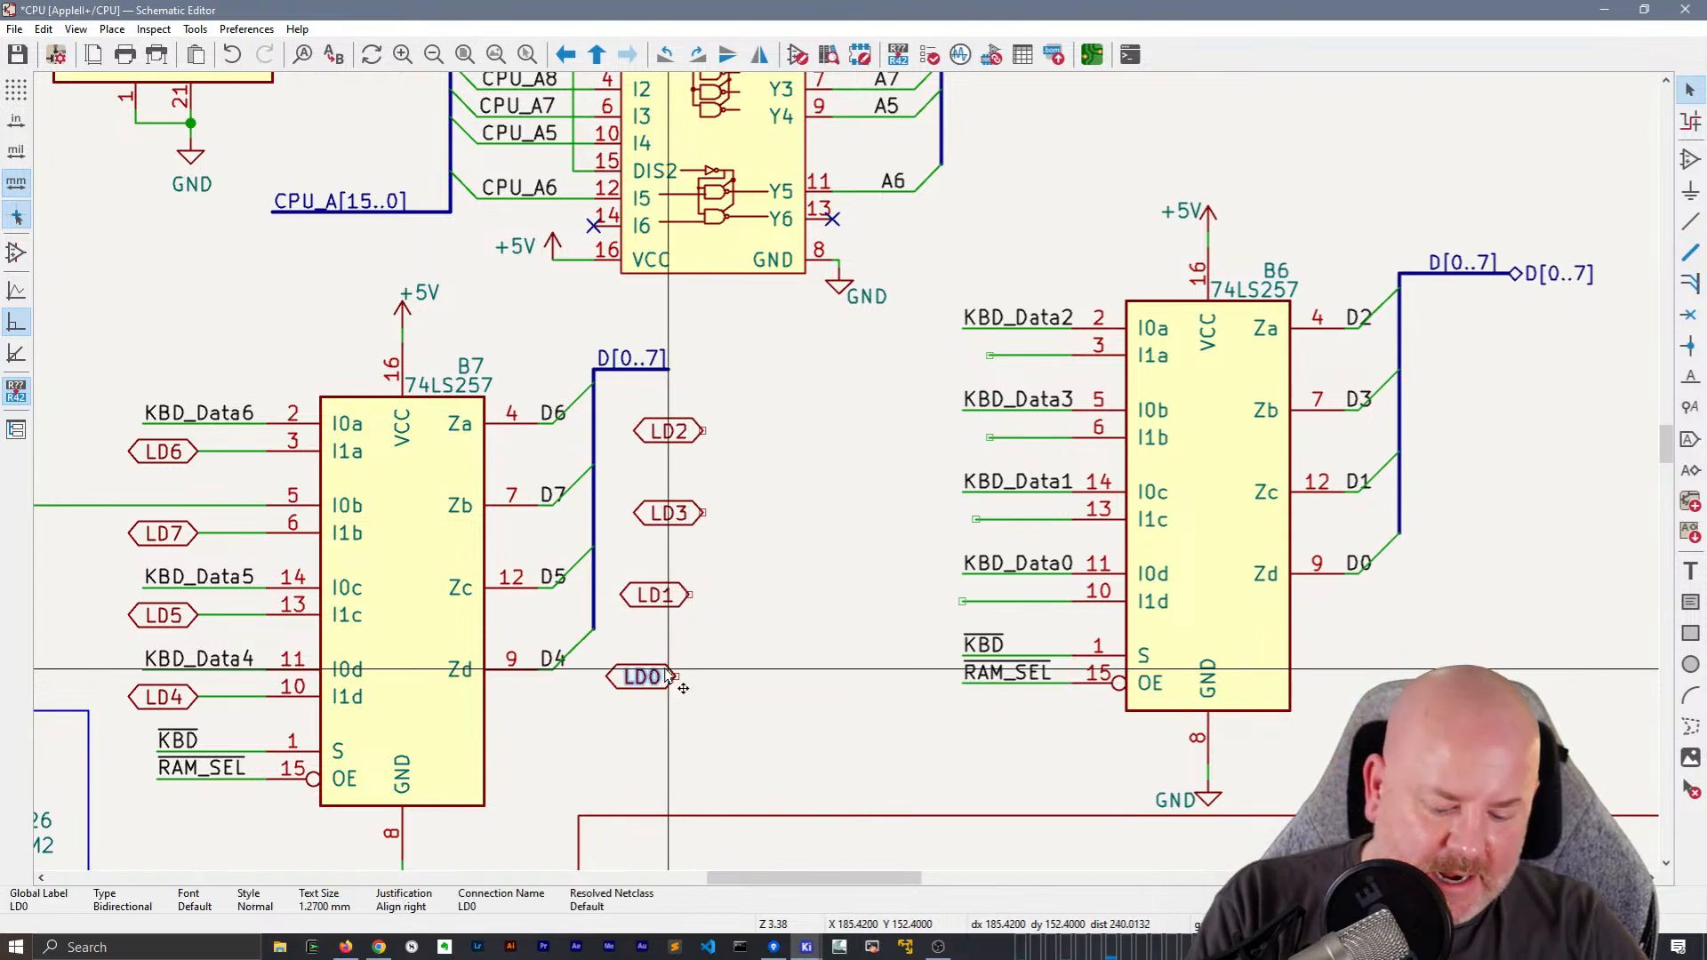
click(704, 677)
click(676, 595)
key(m)
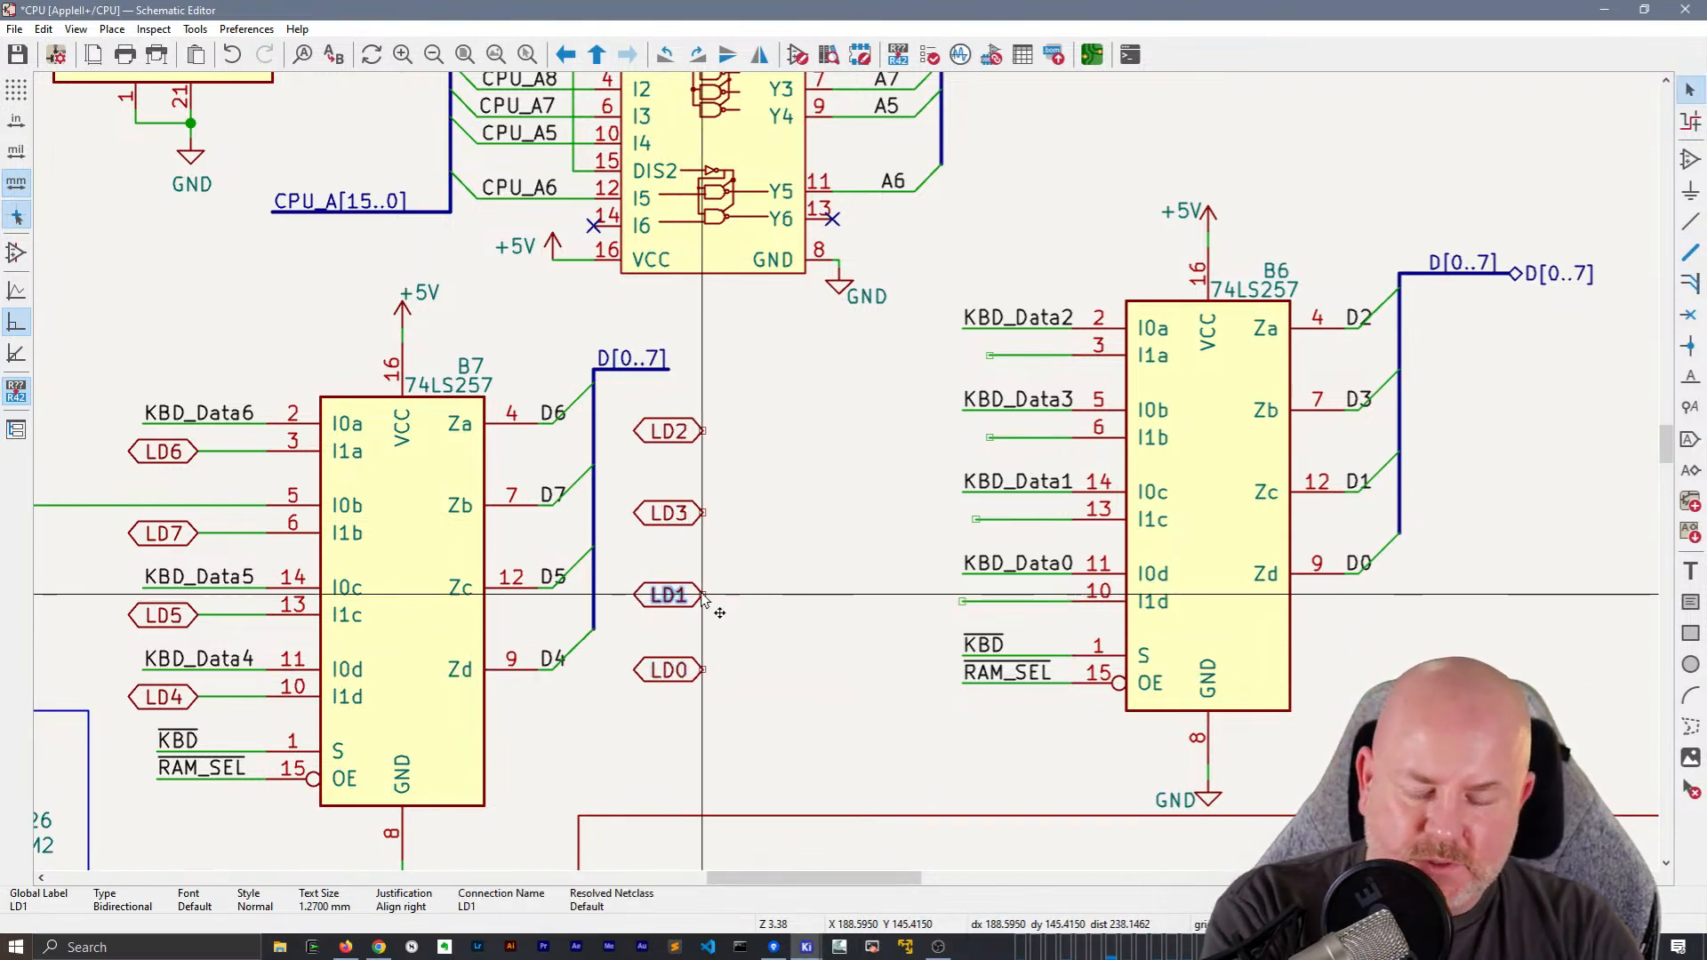
click(703, 596)
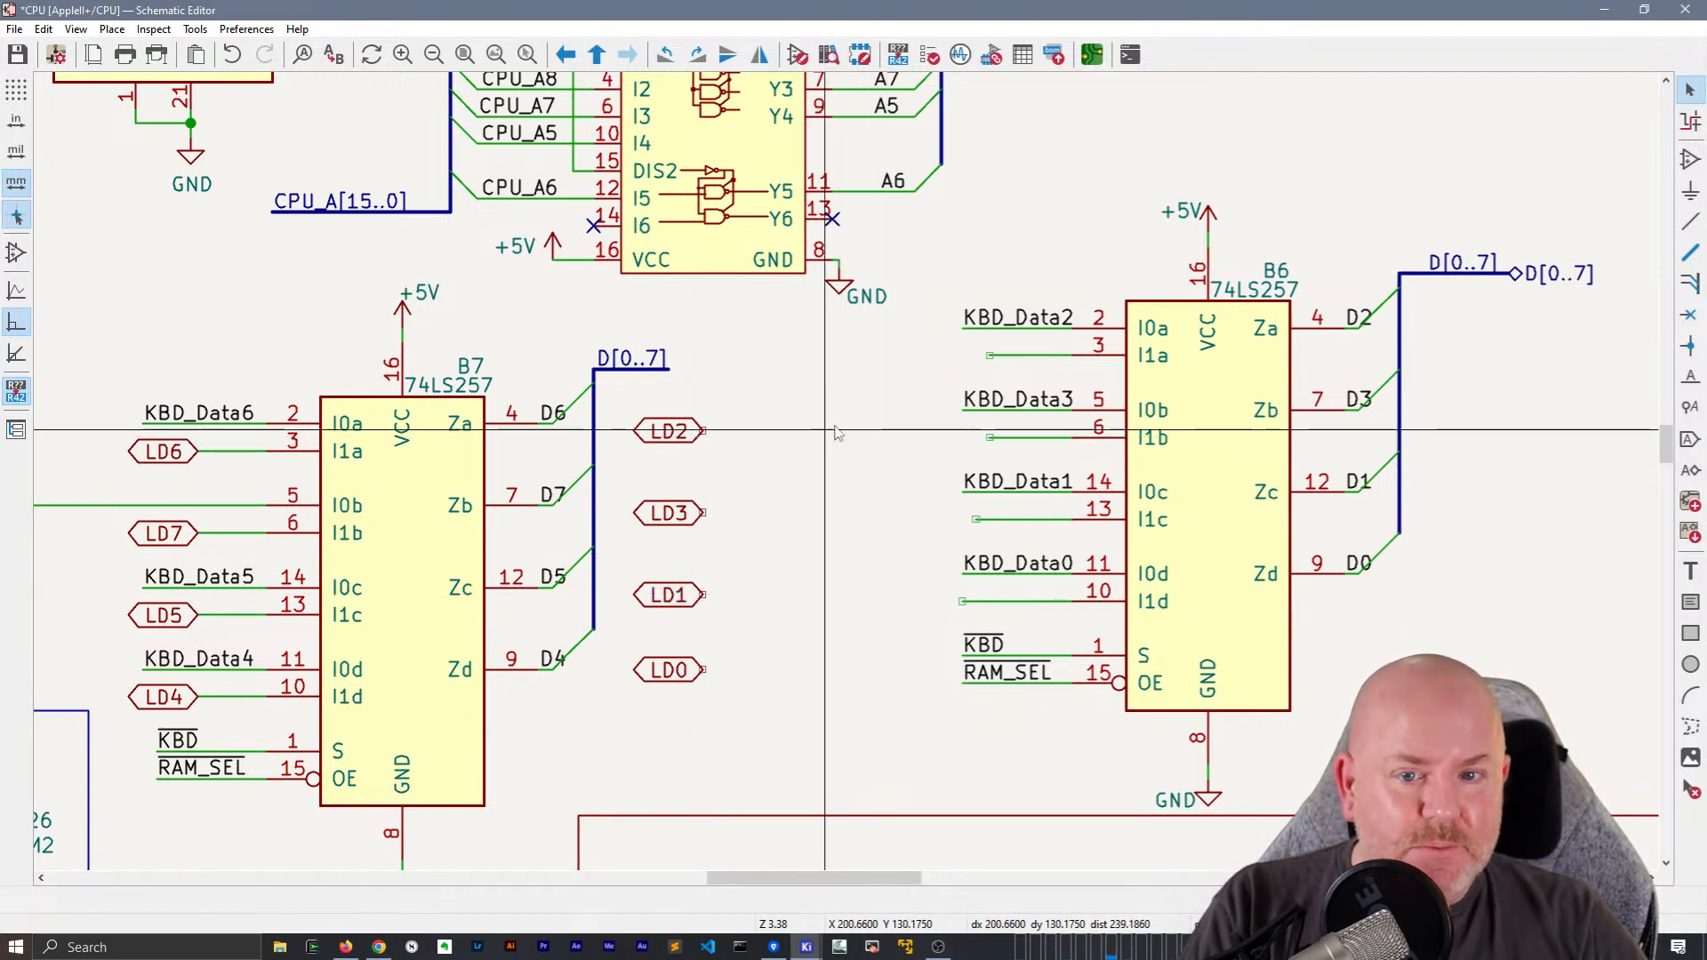
key(b)
key(Escape)
key(Escape)
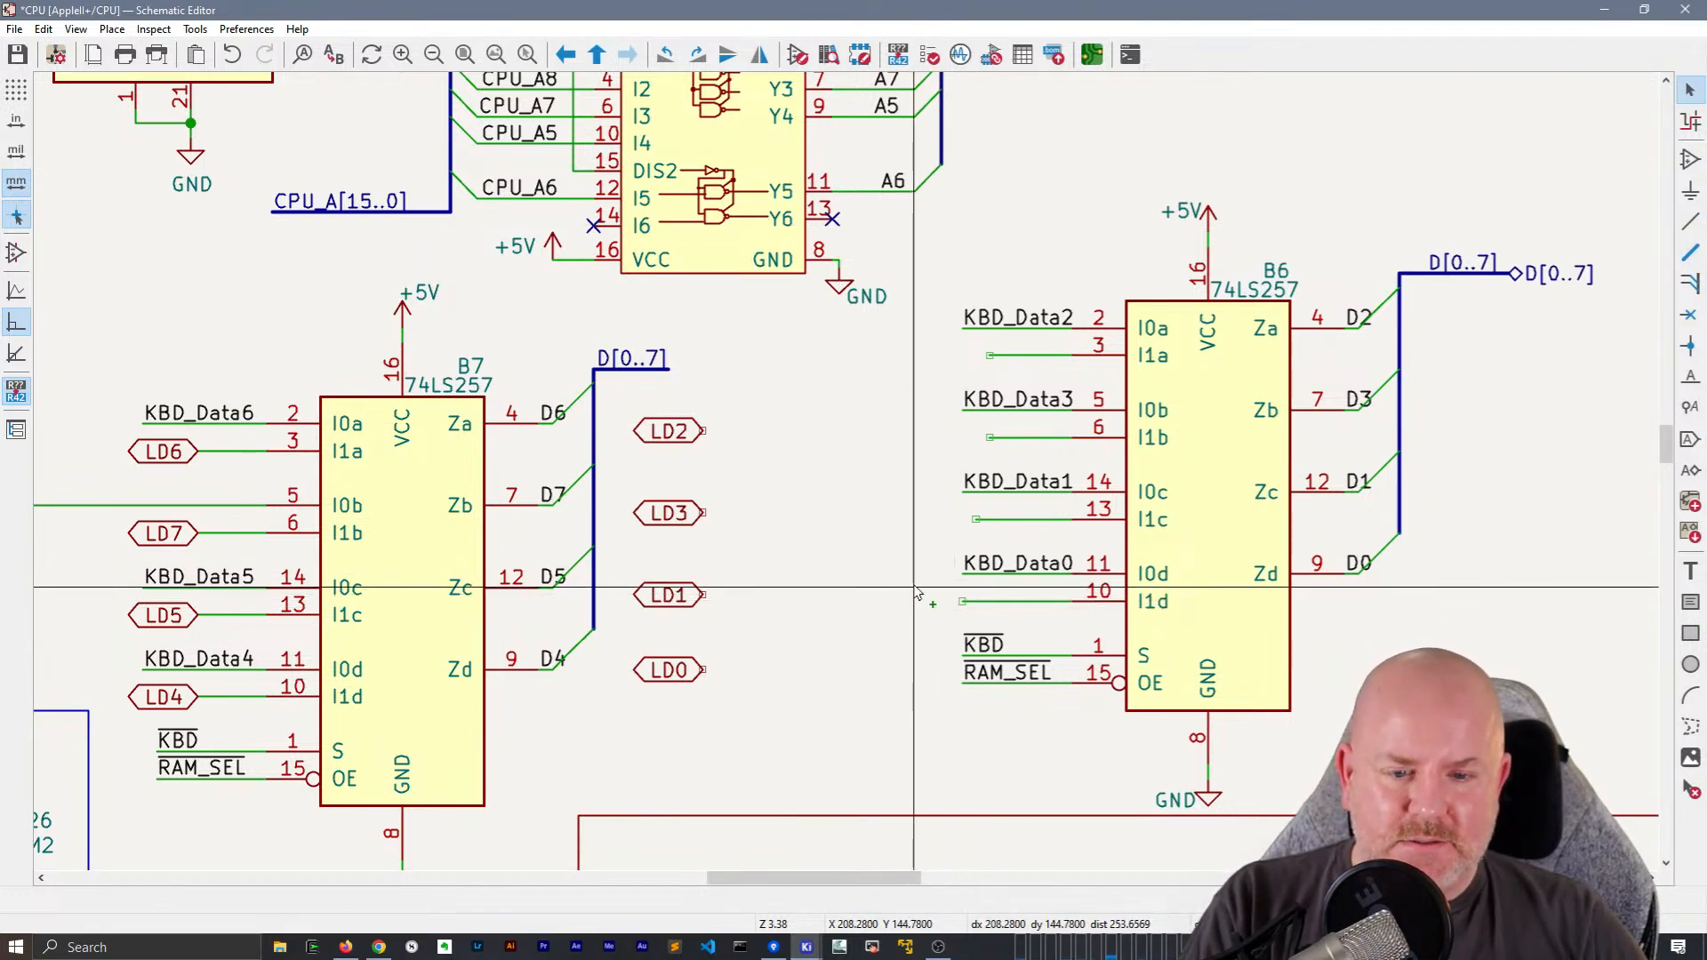
Place wire-to-bus entries beside the open input wires of B6 at I1a, I1b, I1c and I1d
click(916, 589)
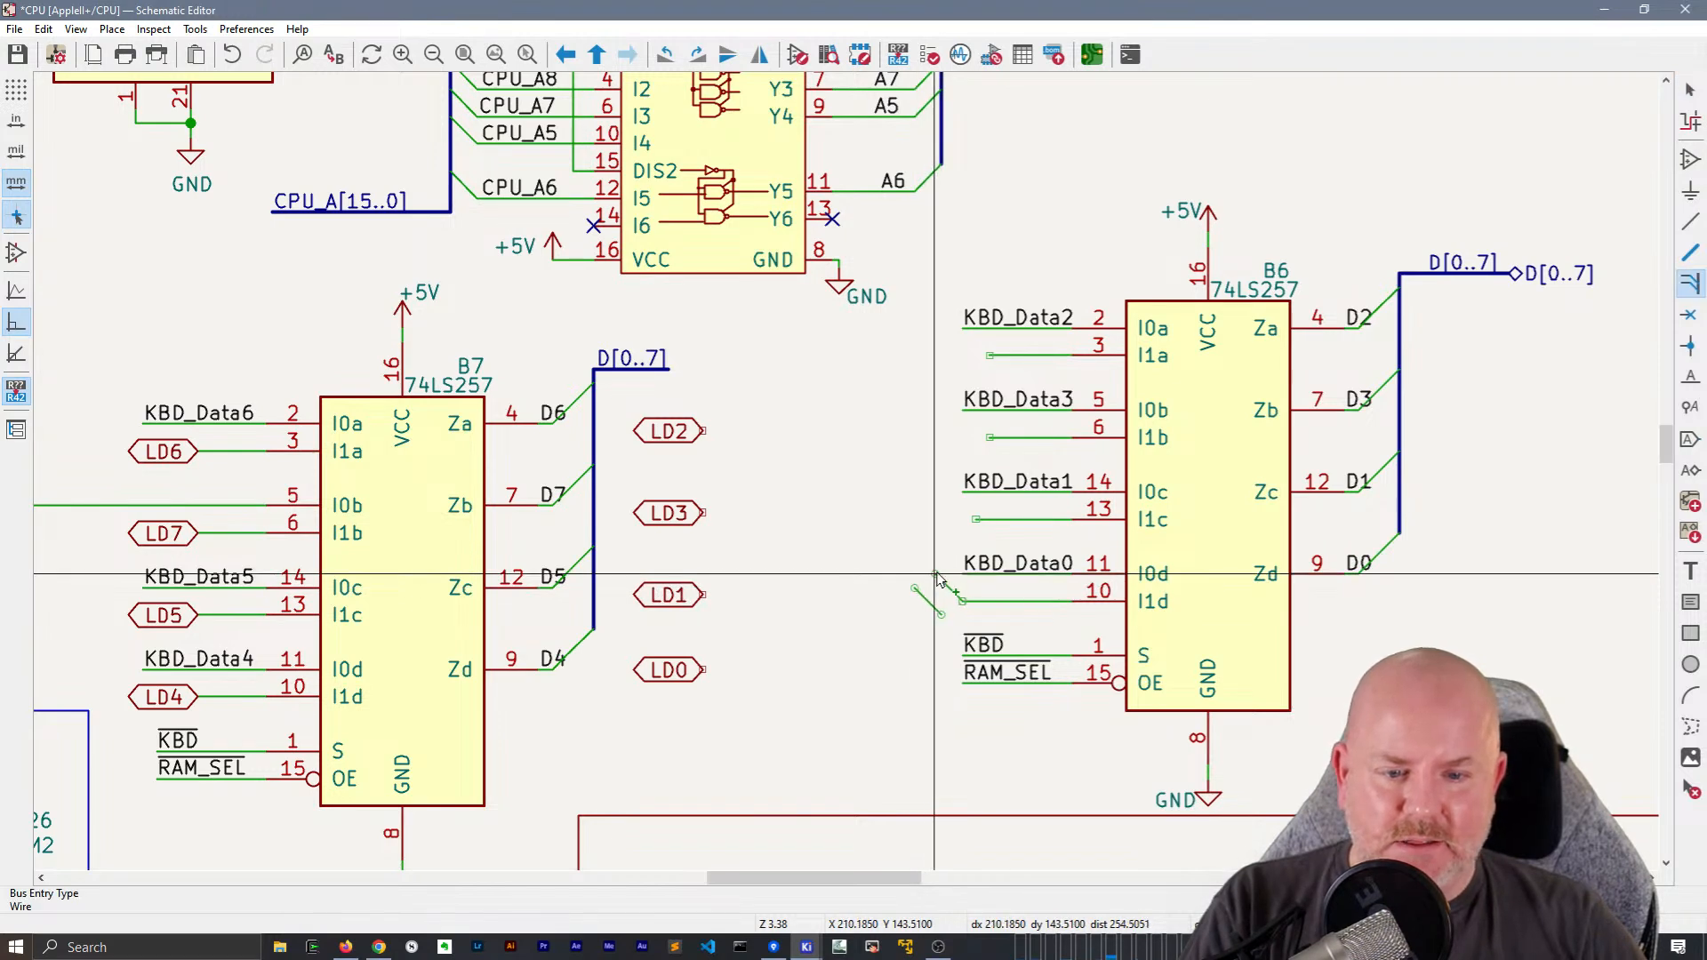
click(934, 574)
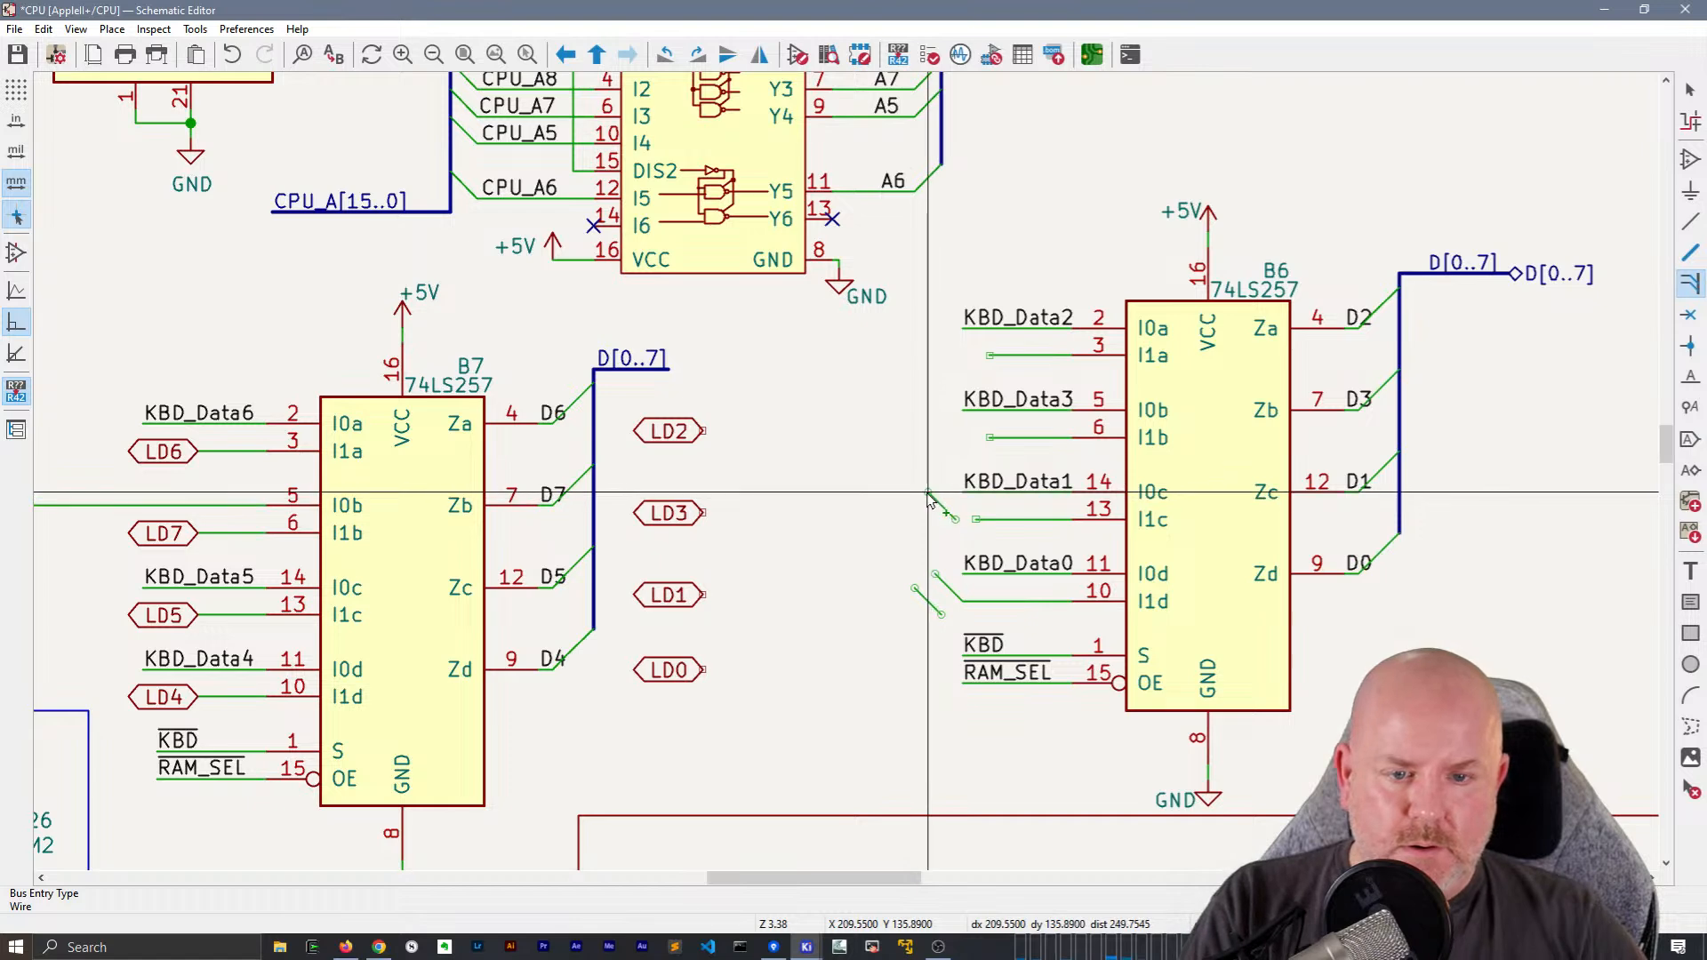
click(928, 491)
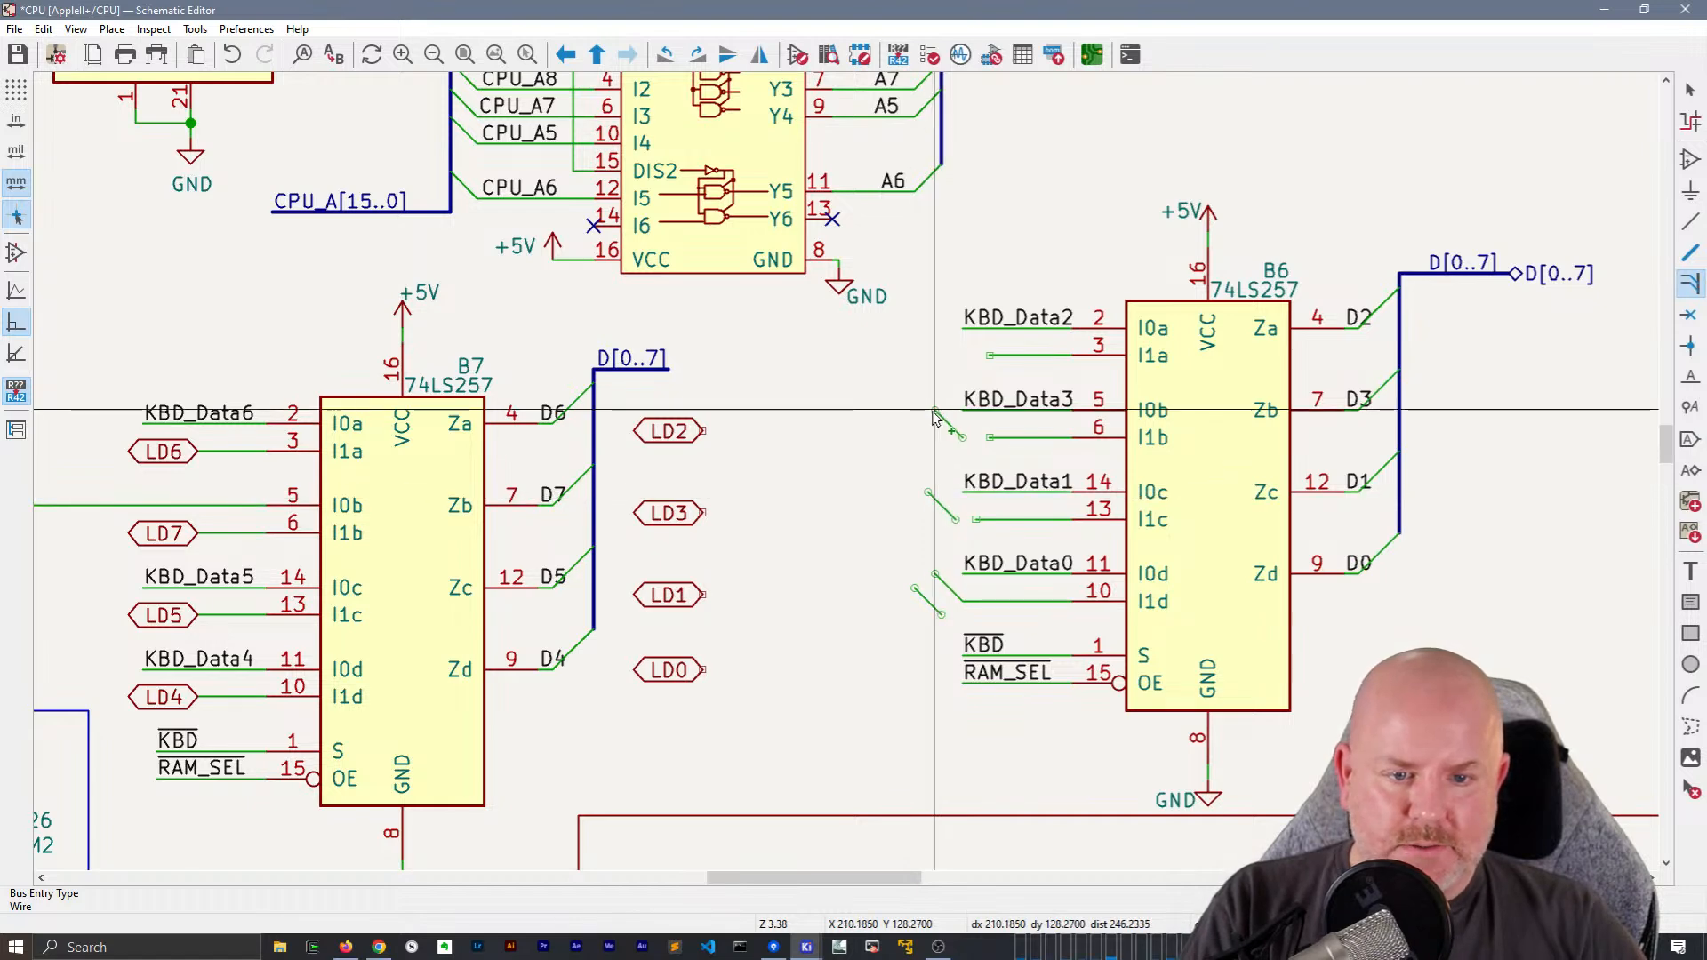
click(927, 409)
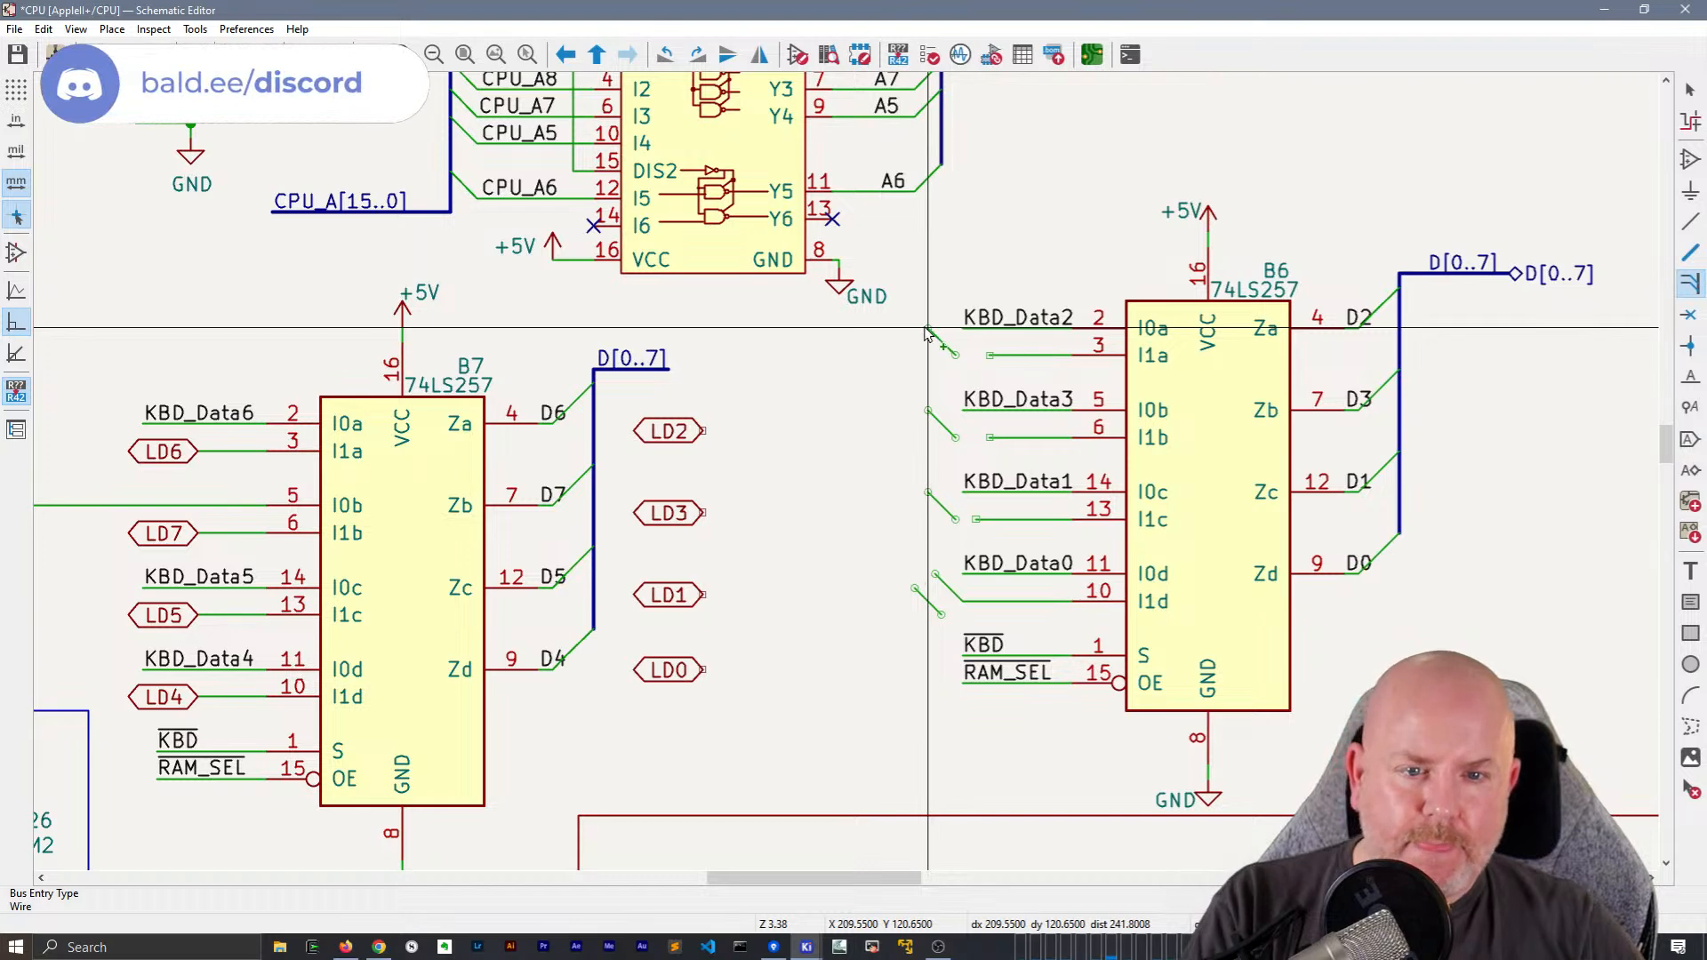
click(927, 332)
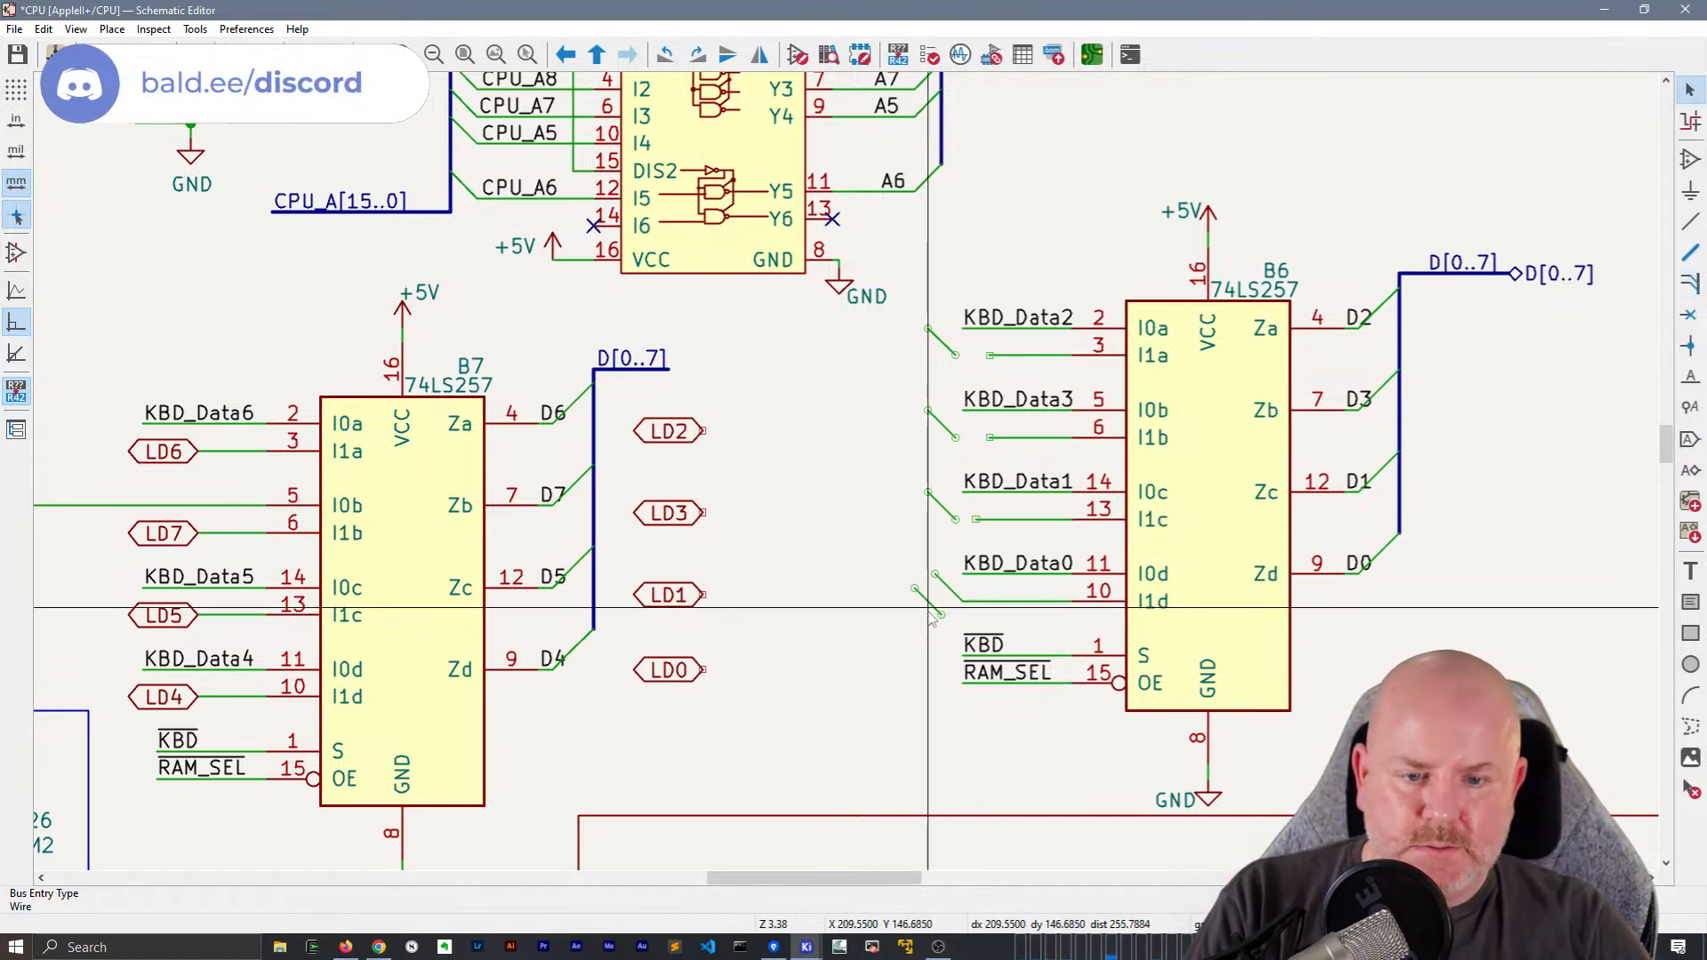
Delete the stray bus entry below KBD_Data0 and line up the I1d bus entry vertically with the other three
click(929, 604)
key(Delete)
drag(956, 597, 955, 603)
click(892, 608)
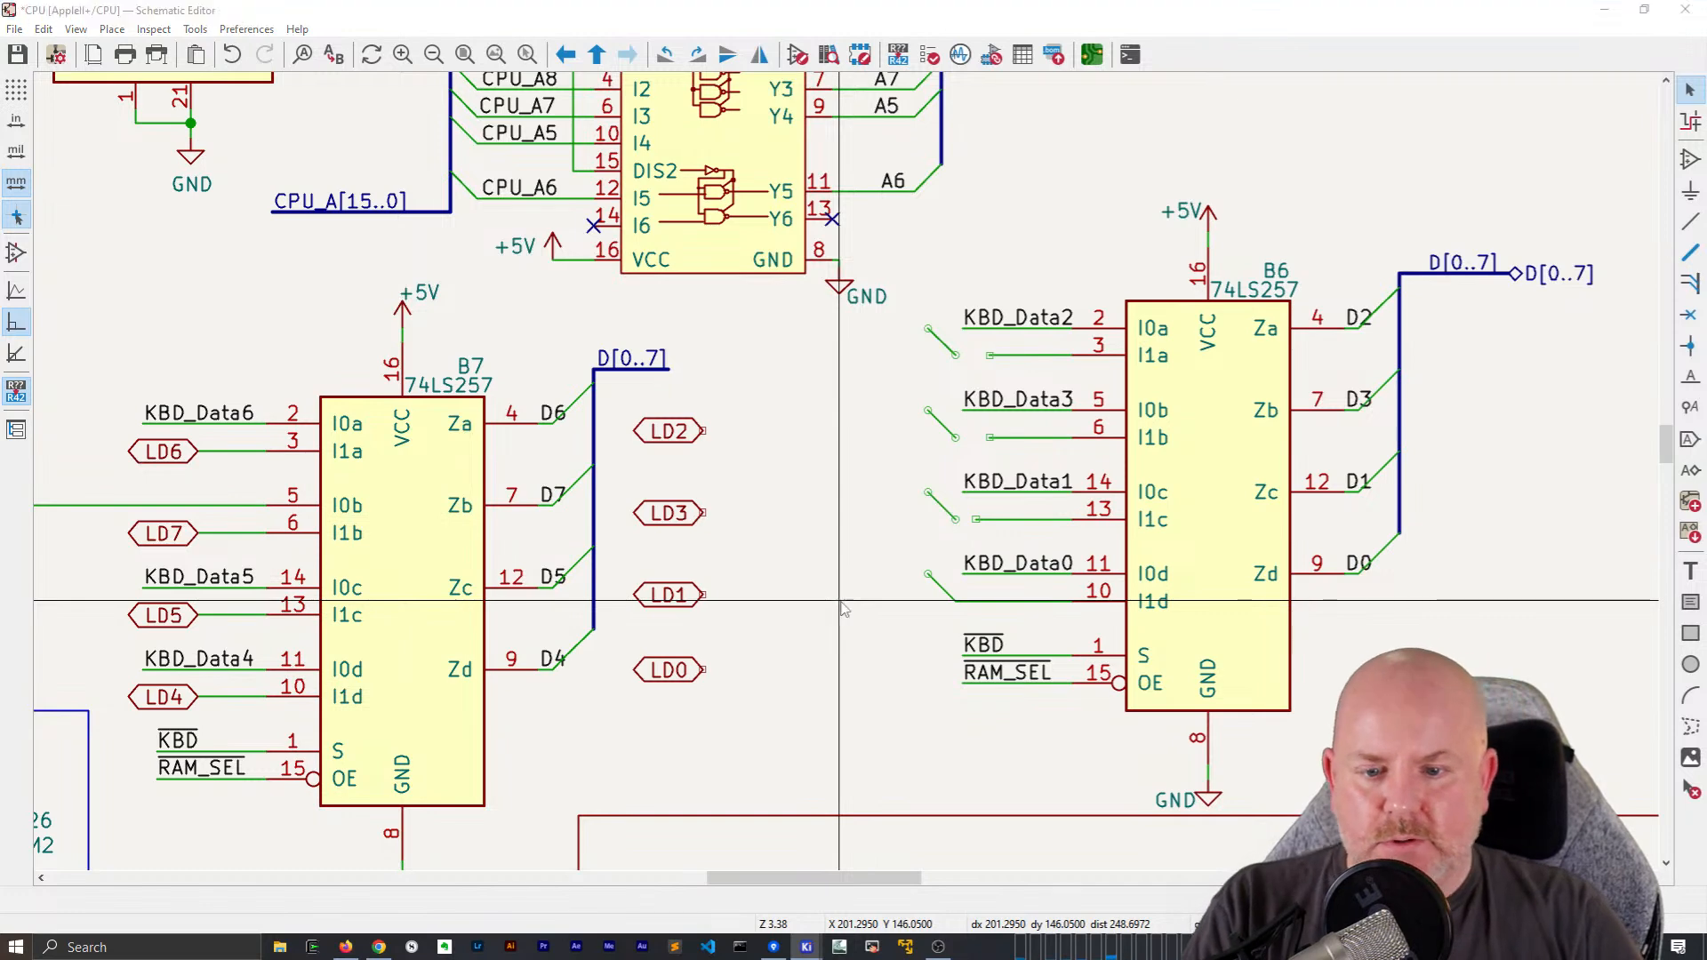
Create local labels LD0 through LD7 as a column in the free space between B7 and B6
text(lLD)
text(0)
key(Return)
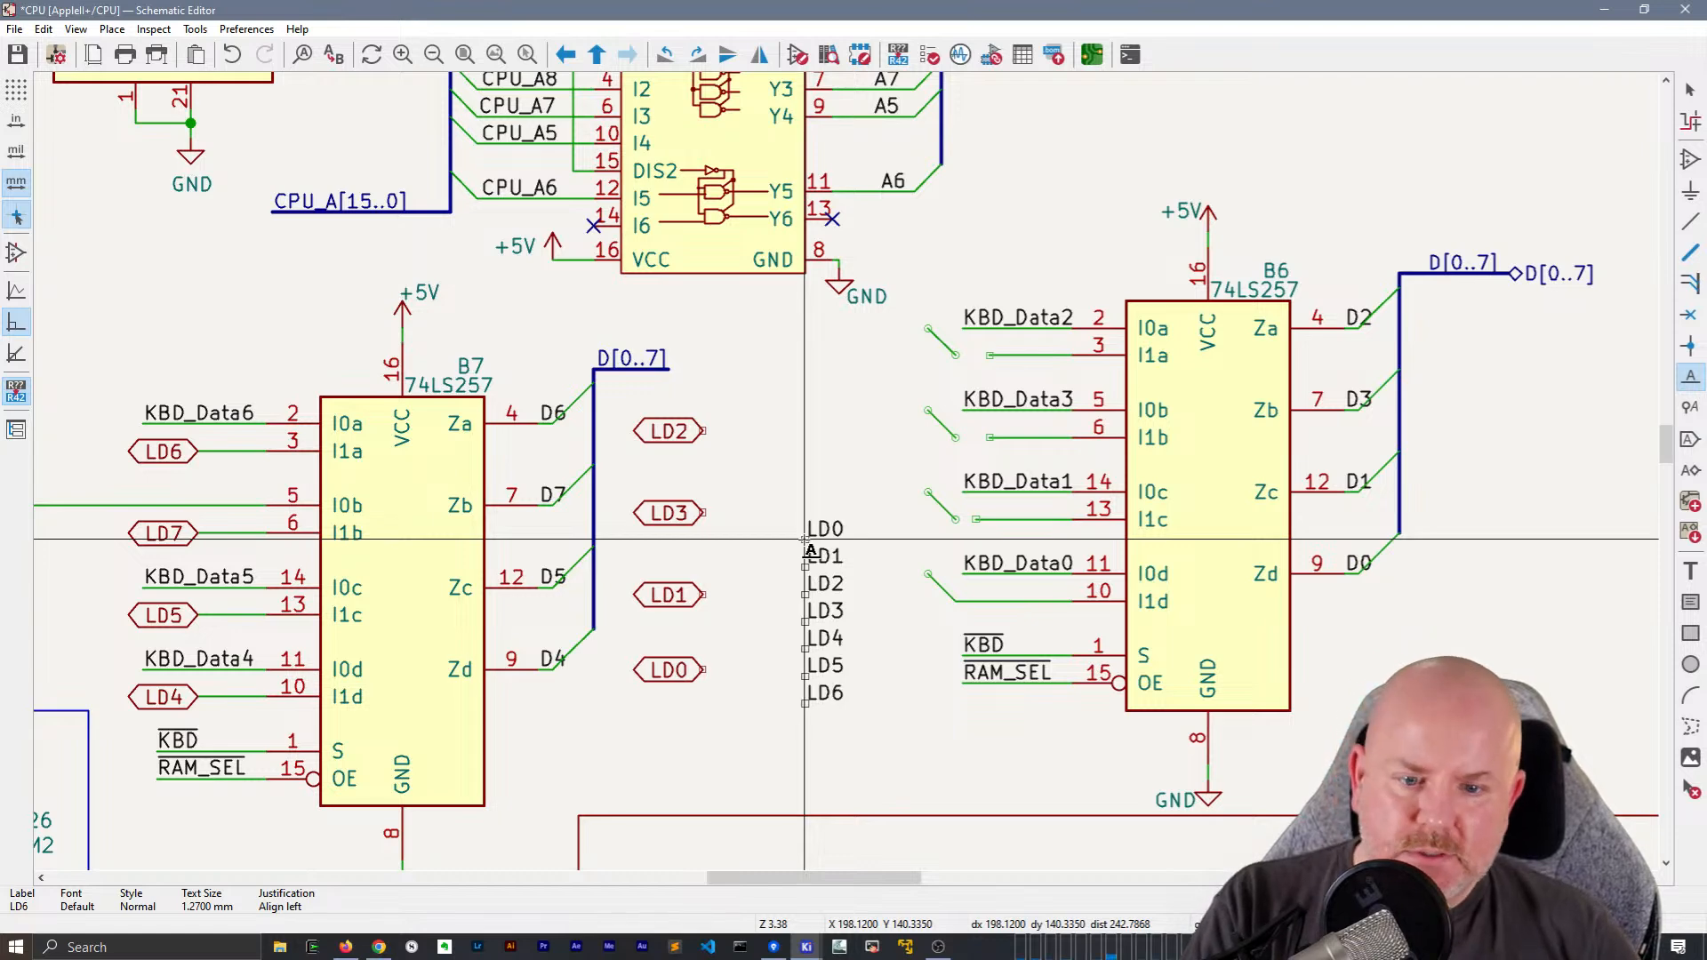
key(Escape)
Move the new local label LD0 to B6's I1d wire and LD1 to its I1c wire
click(834, 532)
drag(834, 532, 960, 607)
click(826, 557)
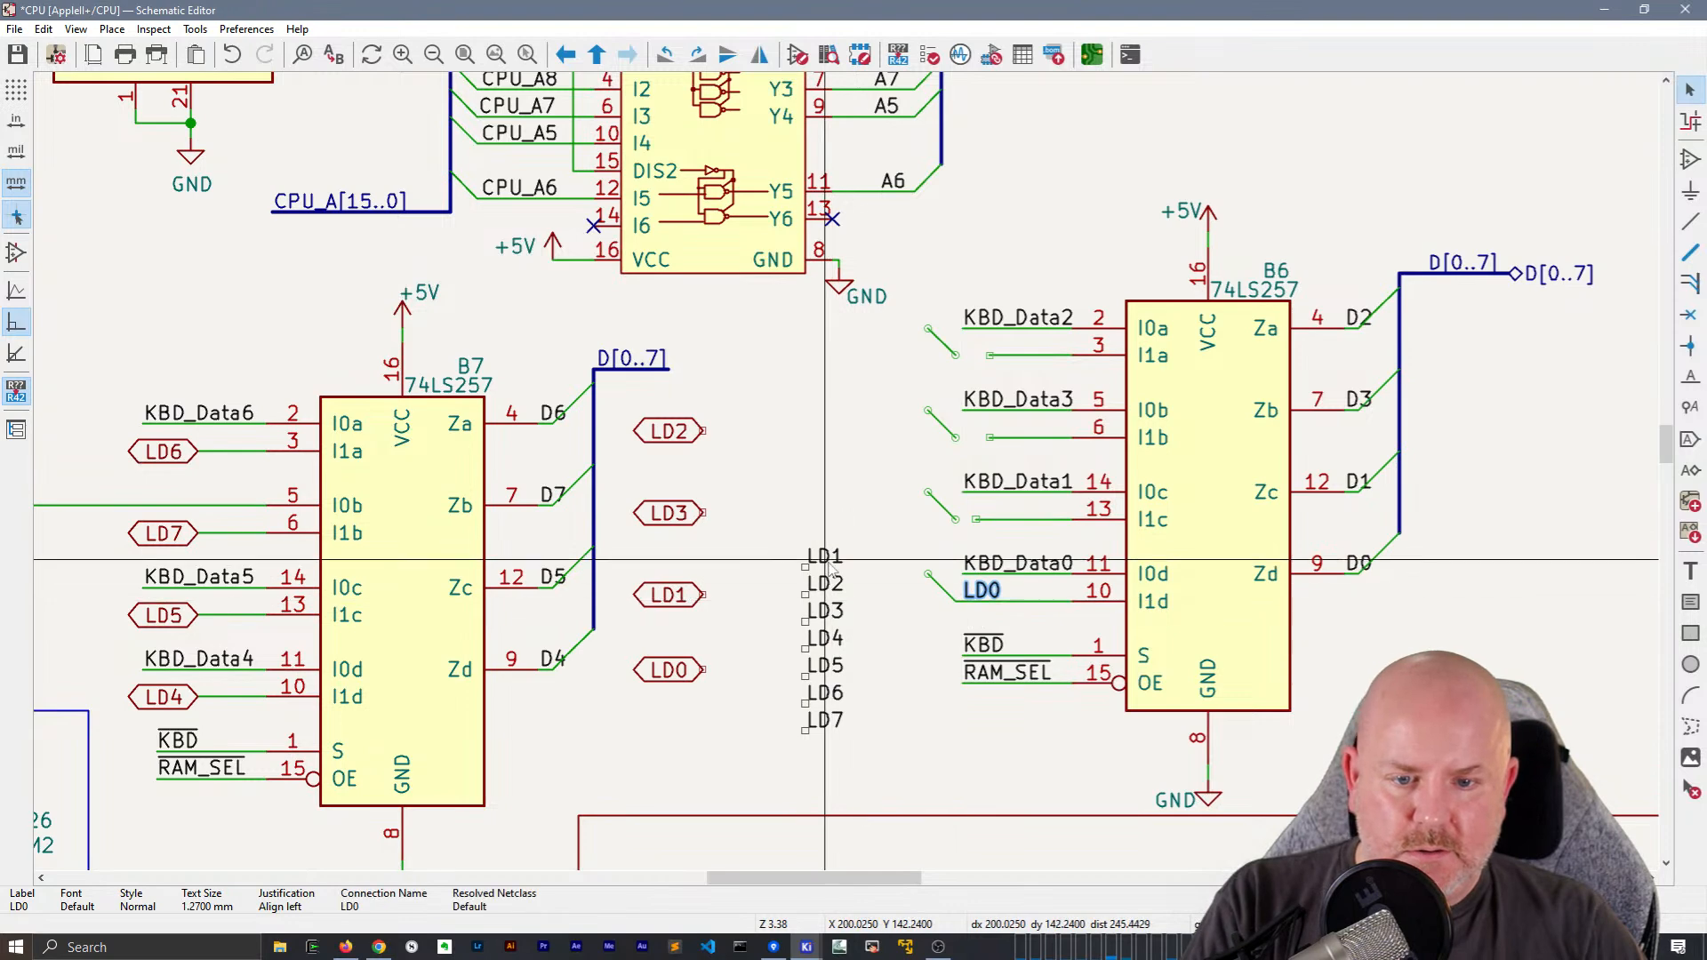
drag(832, 569, 963, 525)
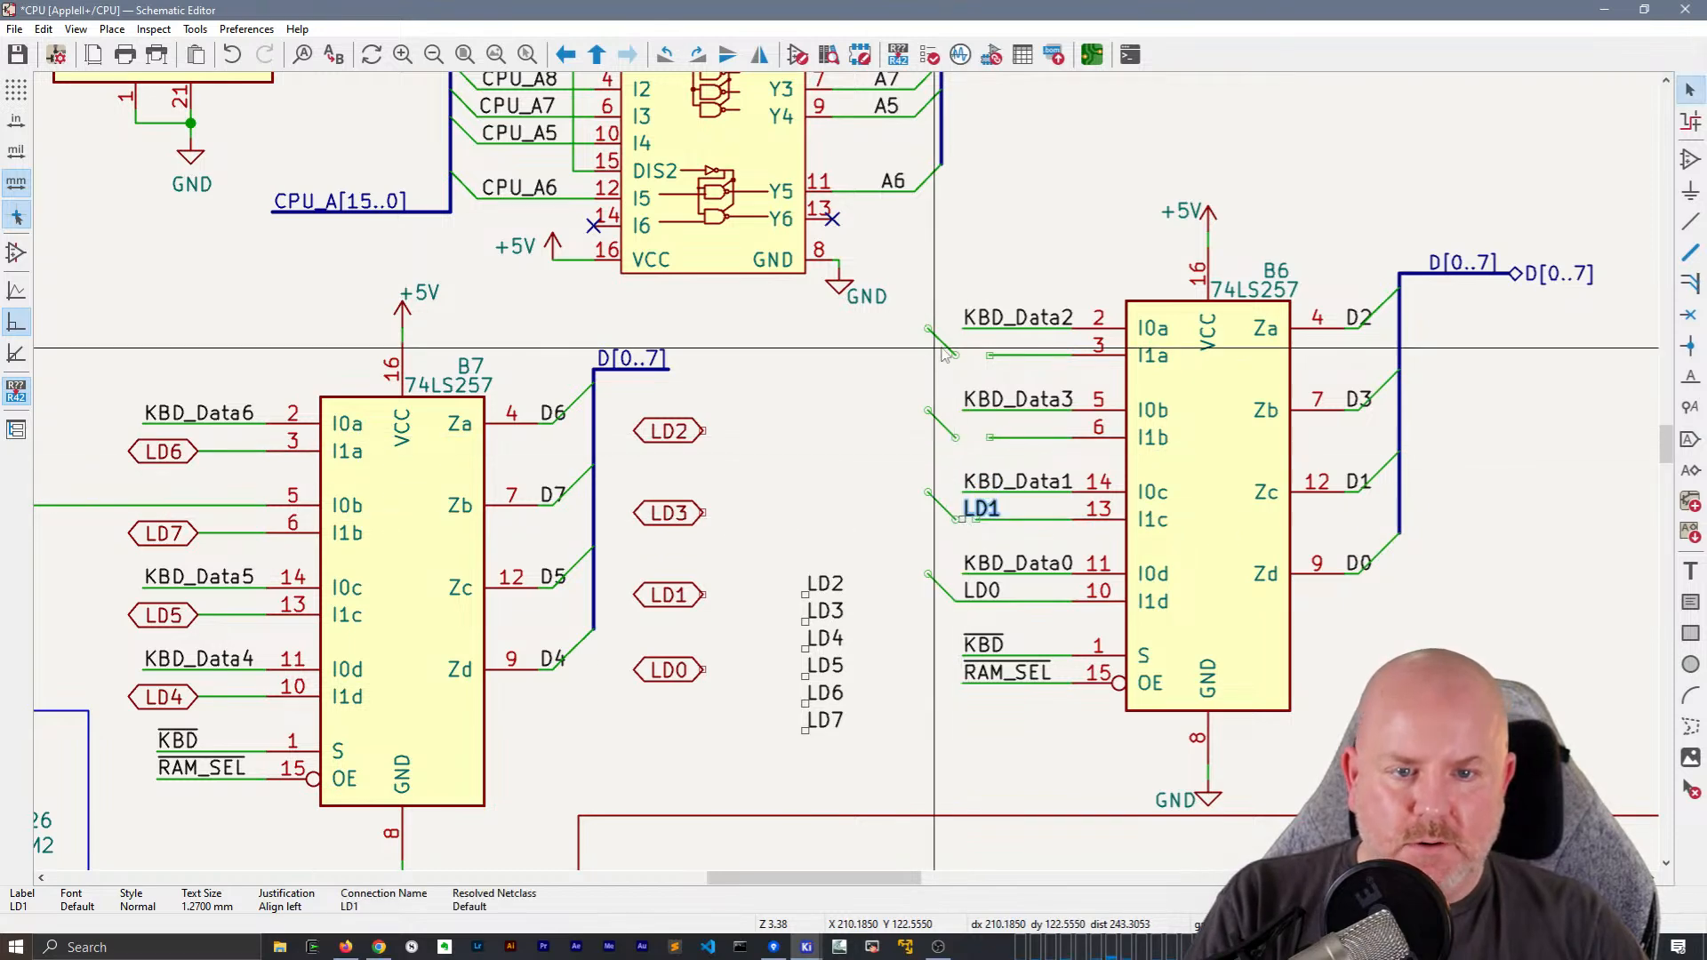
Extend the I1a, I1b and I1c wires of B6 until they join their bus entries
key(w)
click(989, 356)
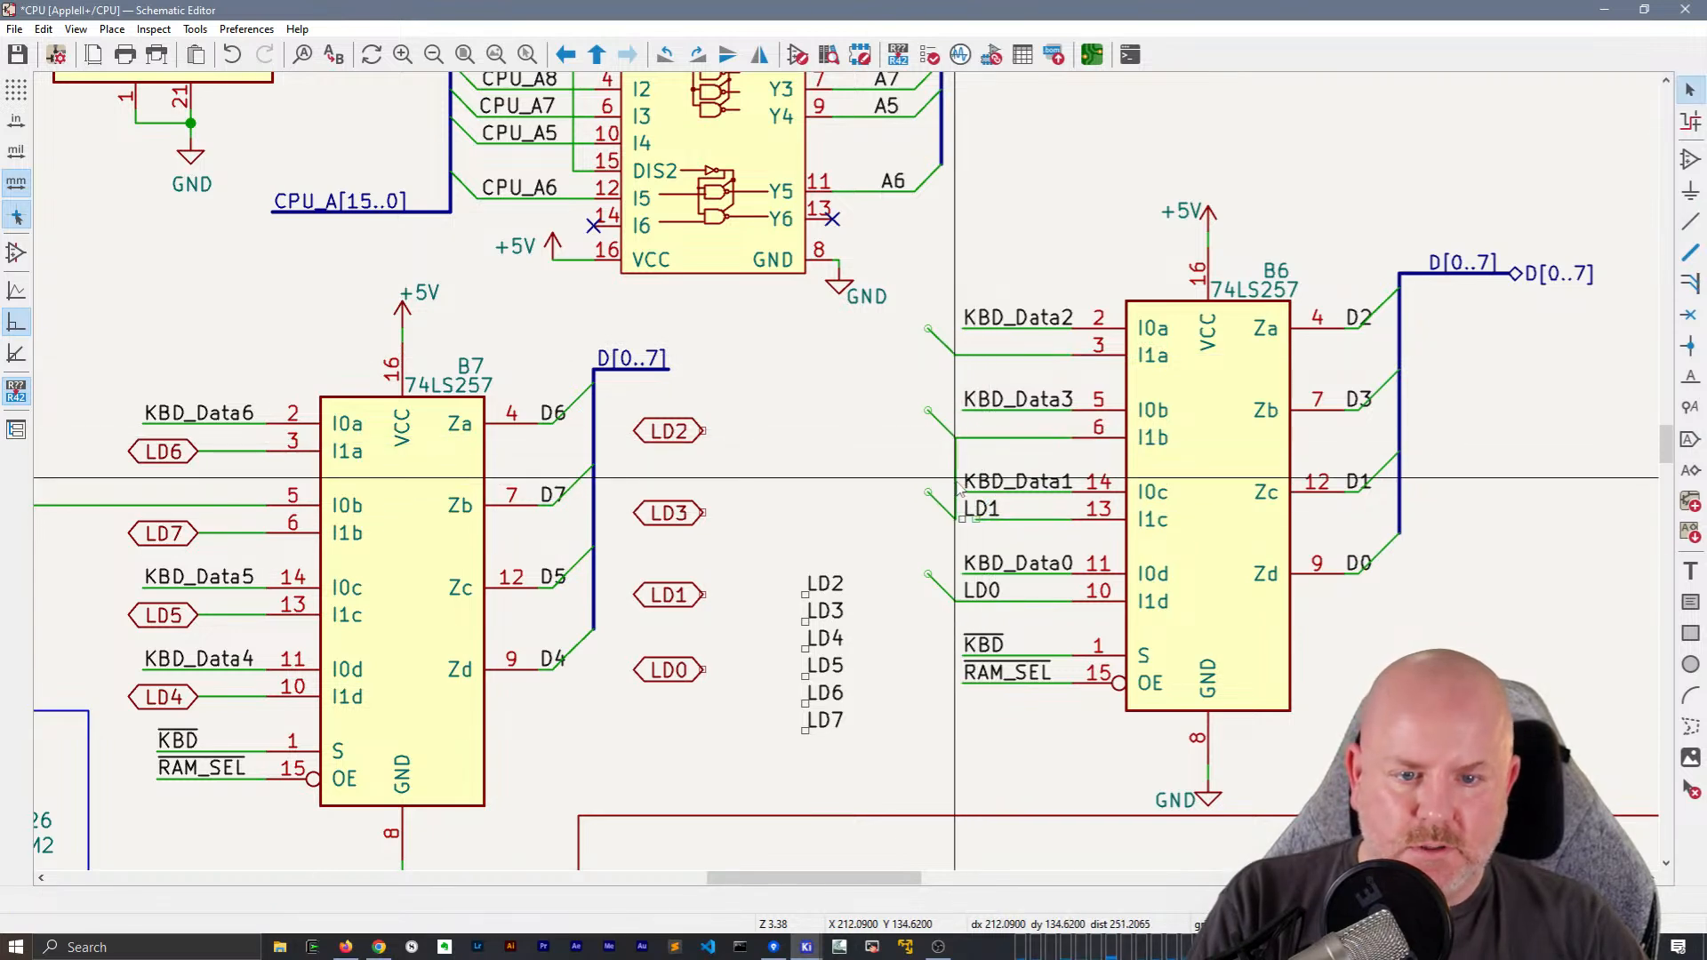
scroll(987, 467, up, 3)
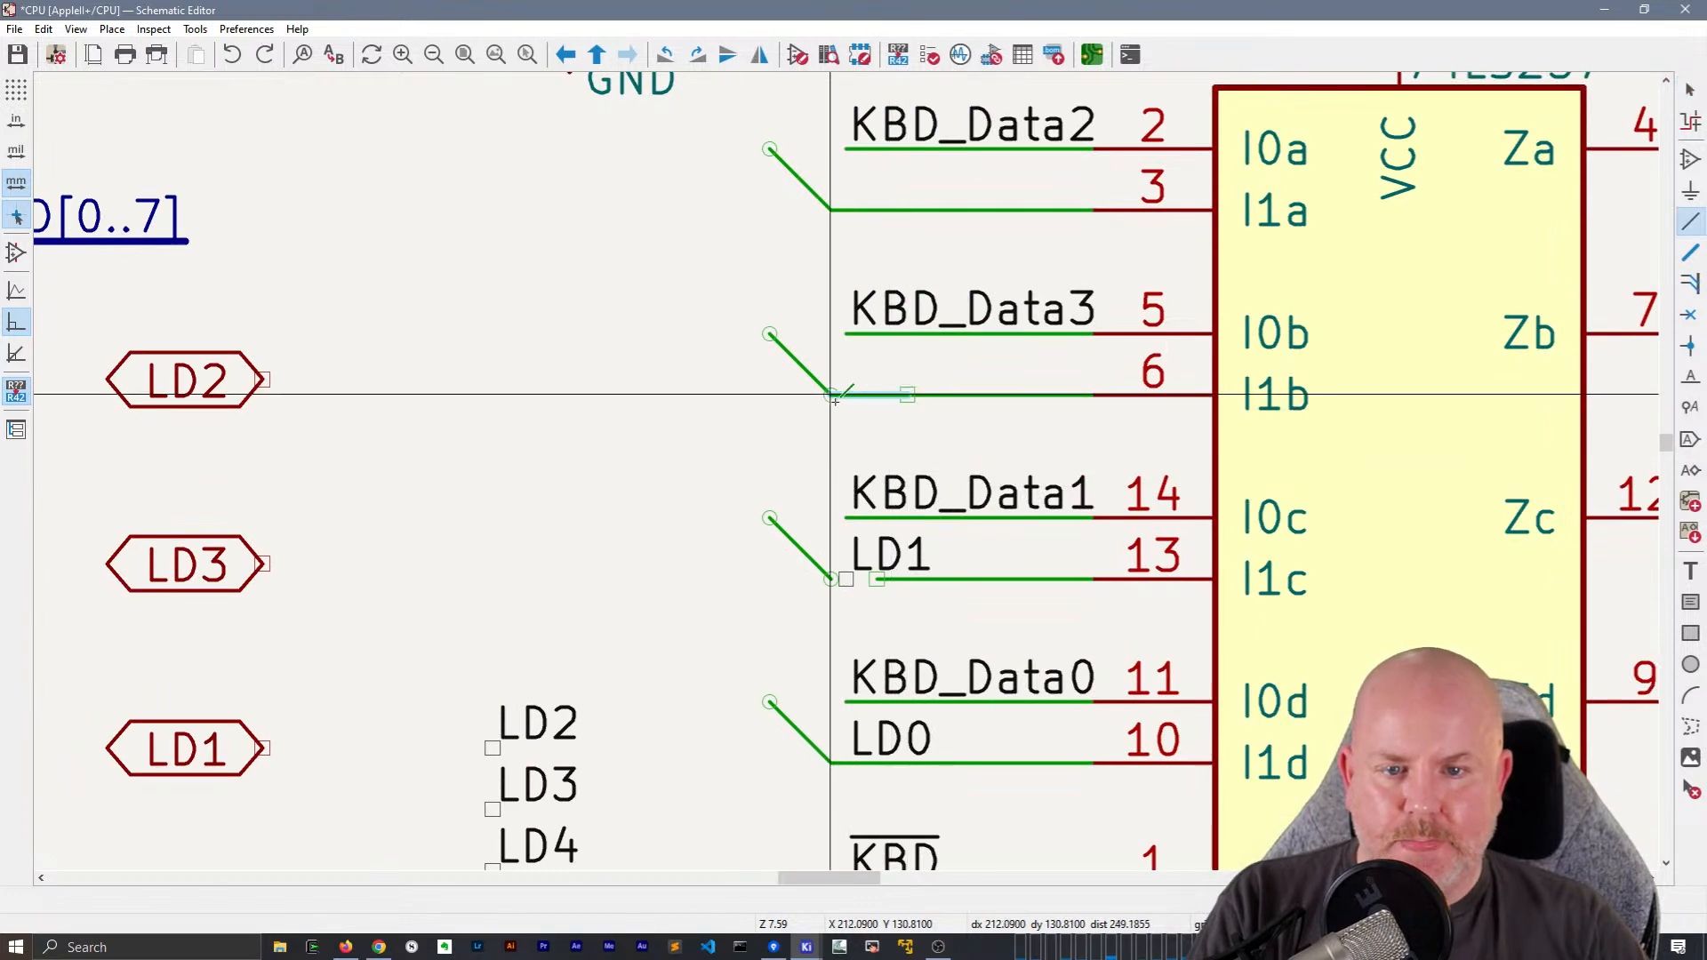
click(832, 395)
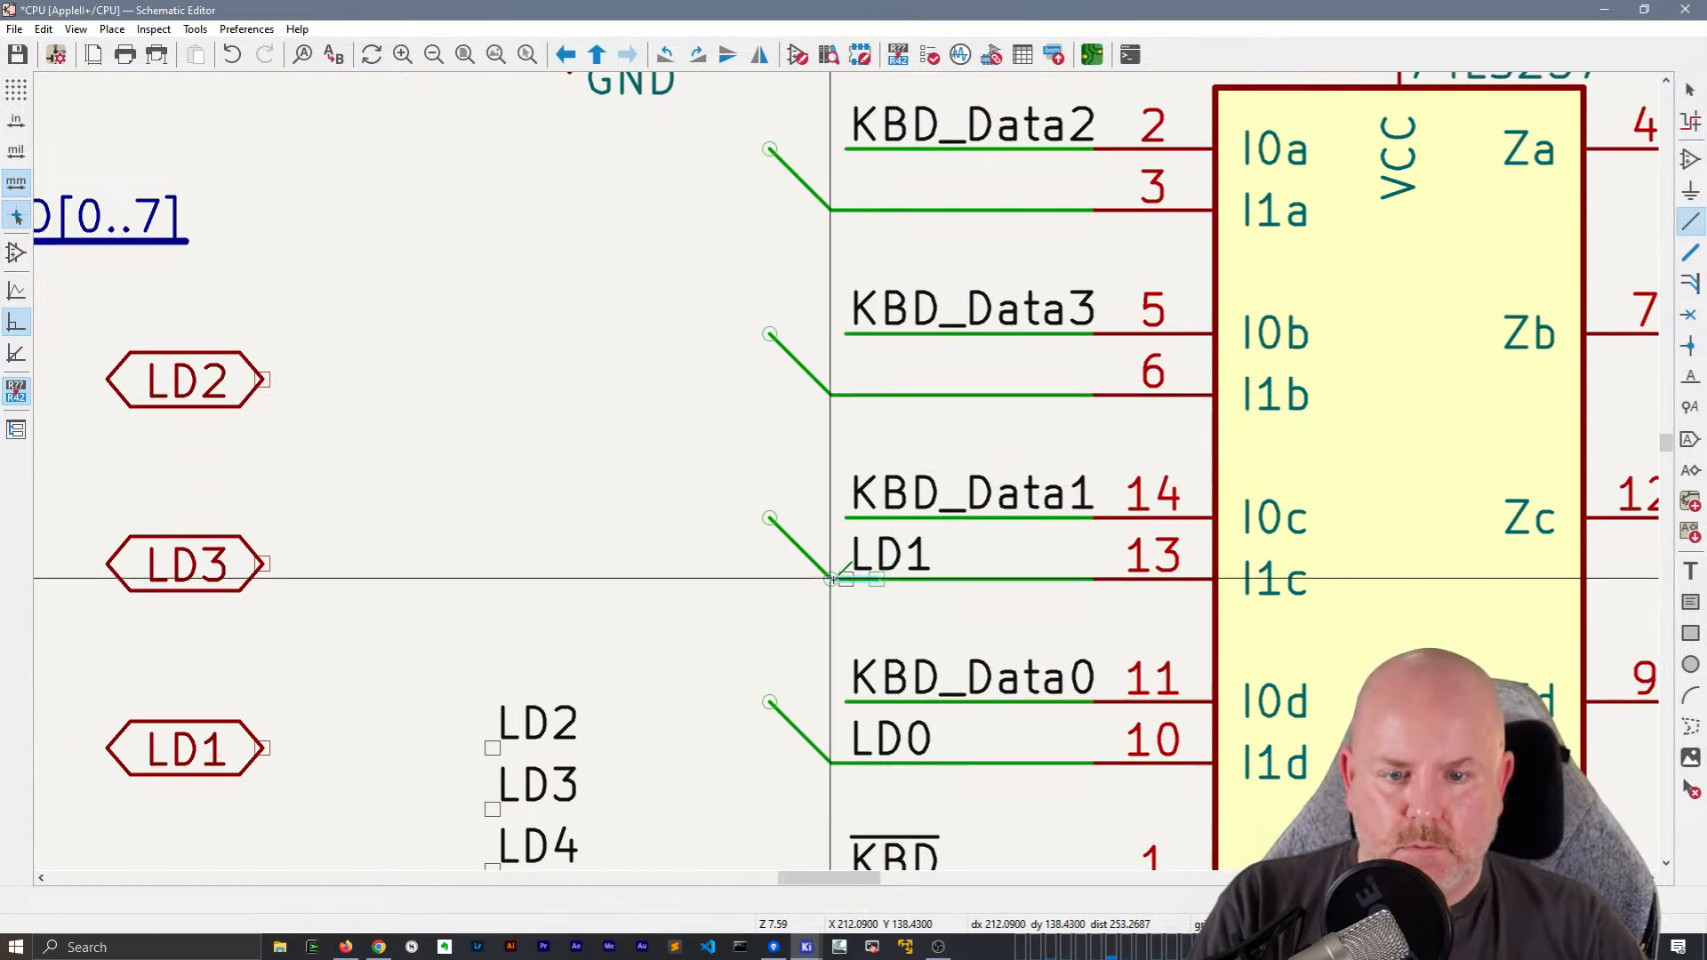
key(Escape)
Shorten the KBD_Data0 to KBD_Data3 wires at B6 by one grid step, keeping their labels on the wire ends
key(g)
click(859, 520)
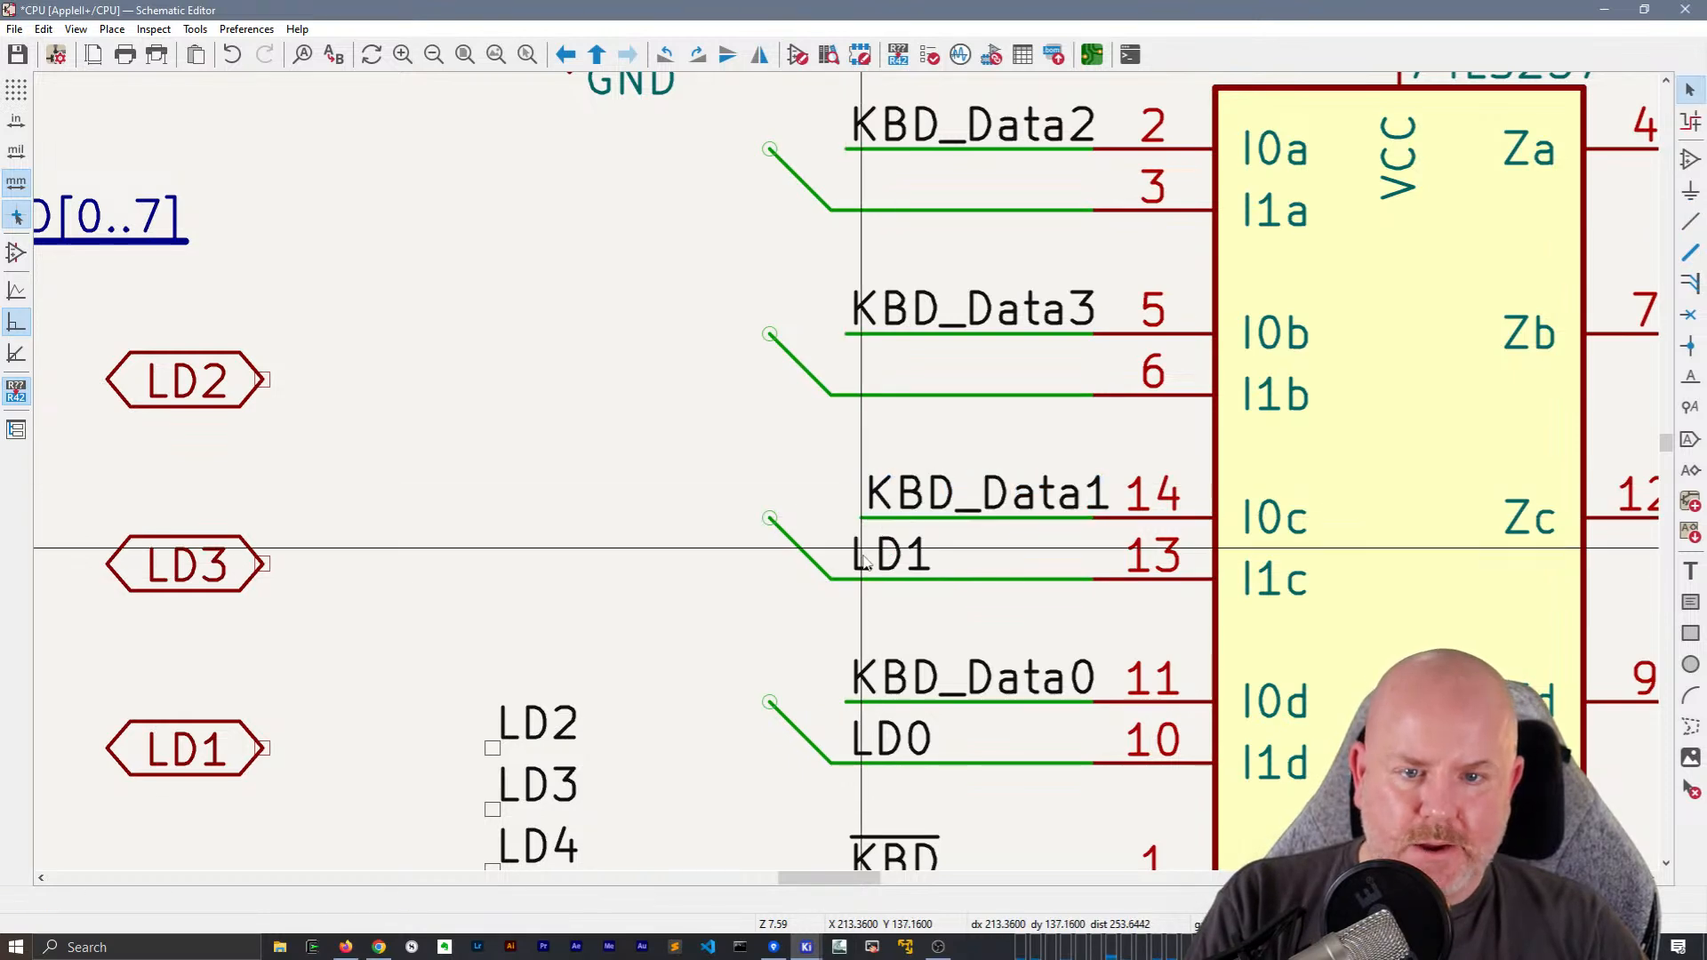
key(Escape)
key(g)
click(861, 702)
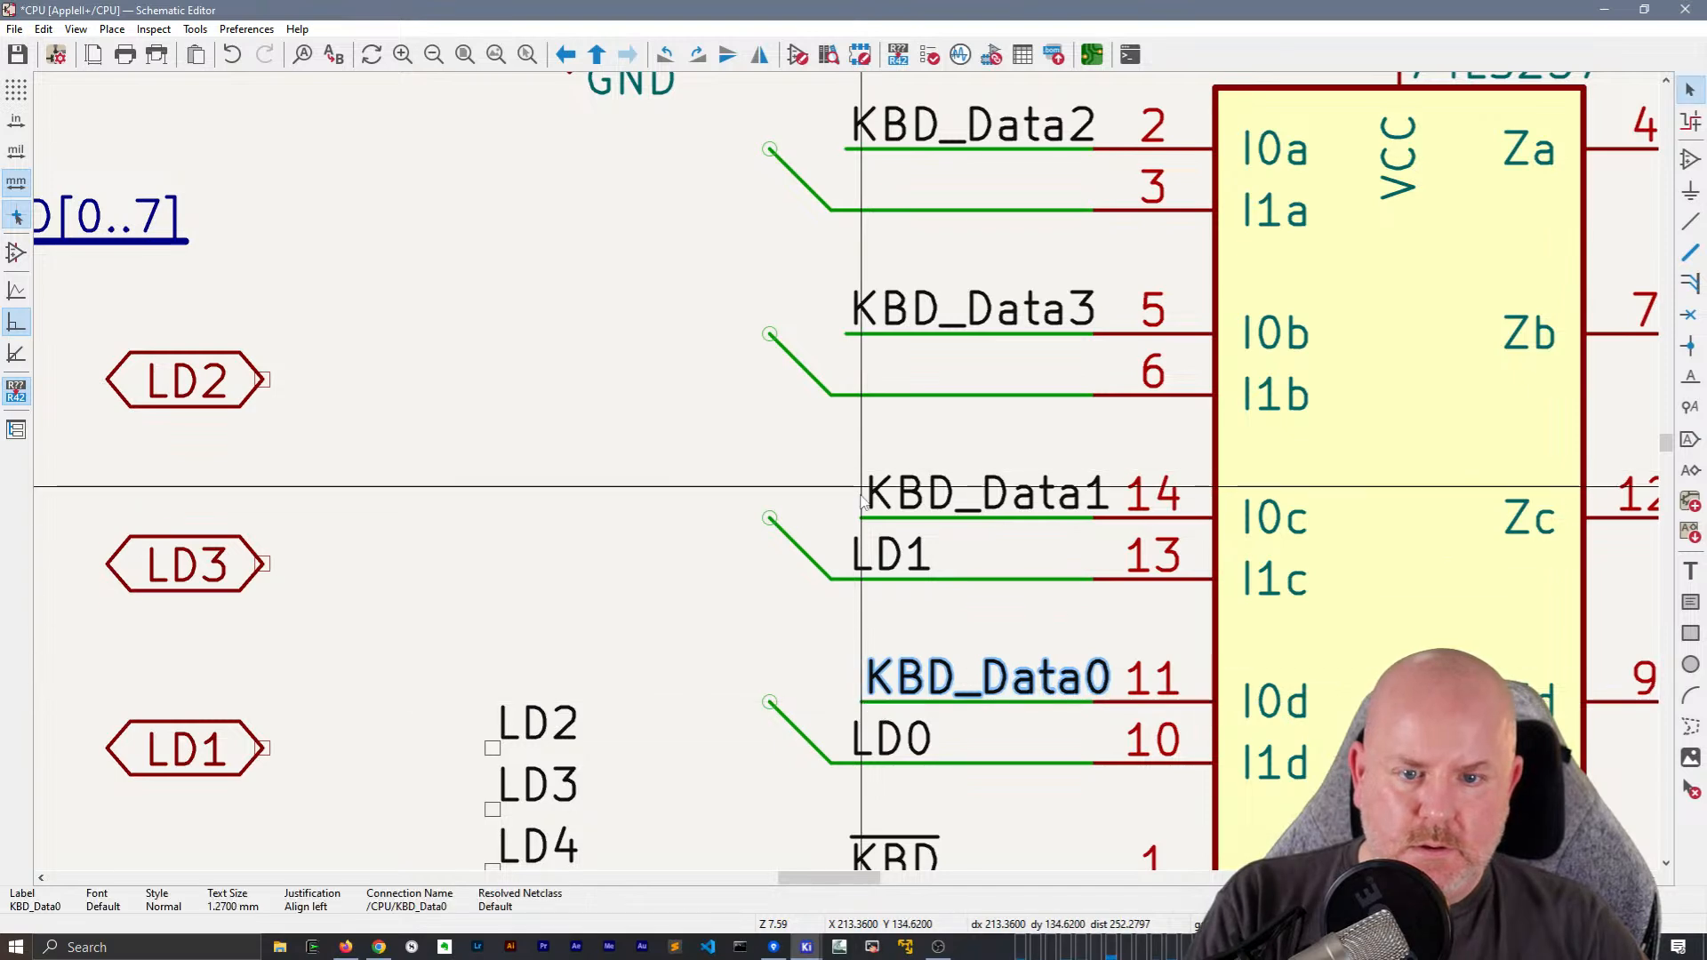
key(Escape)
key(g)
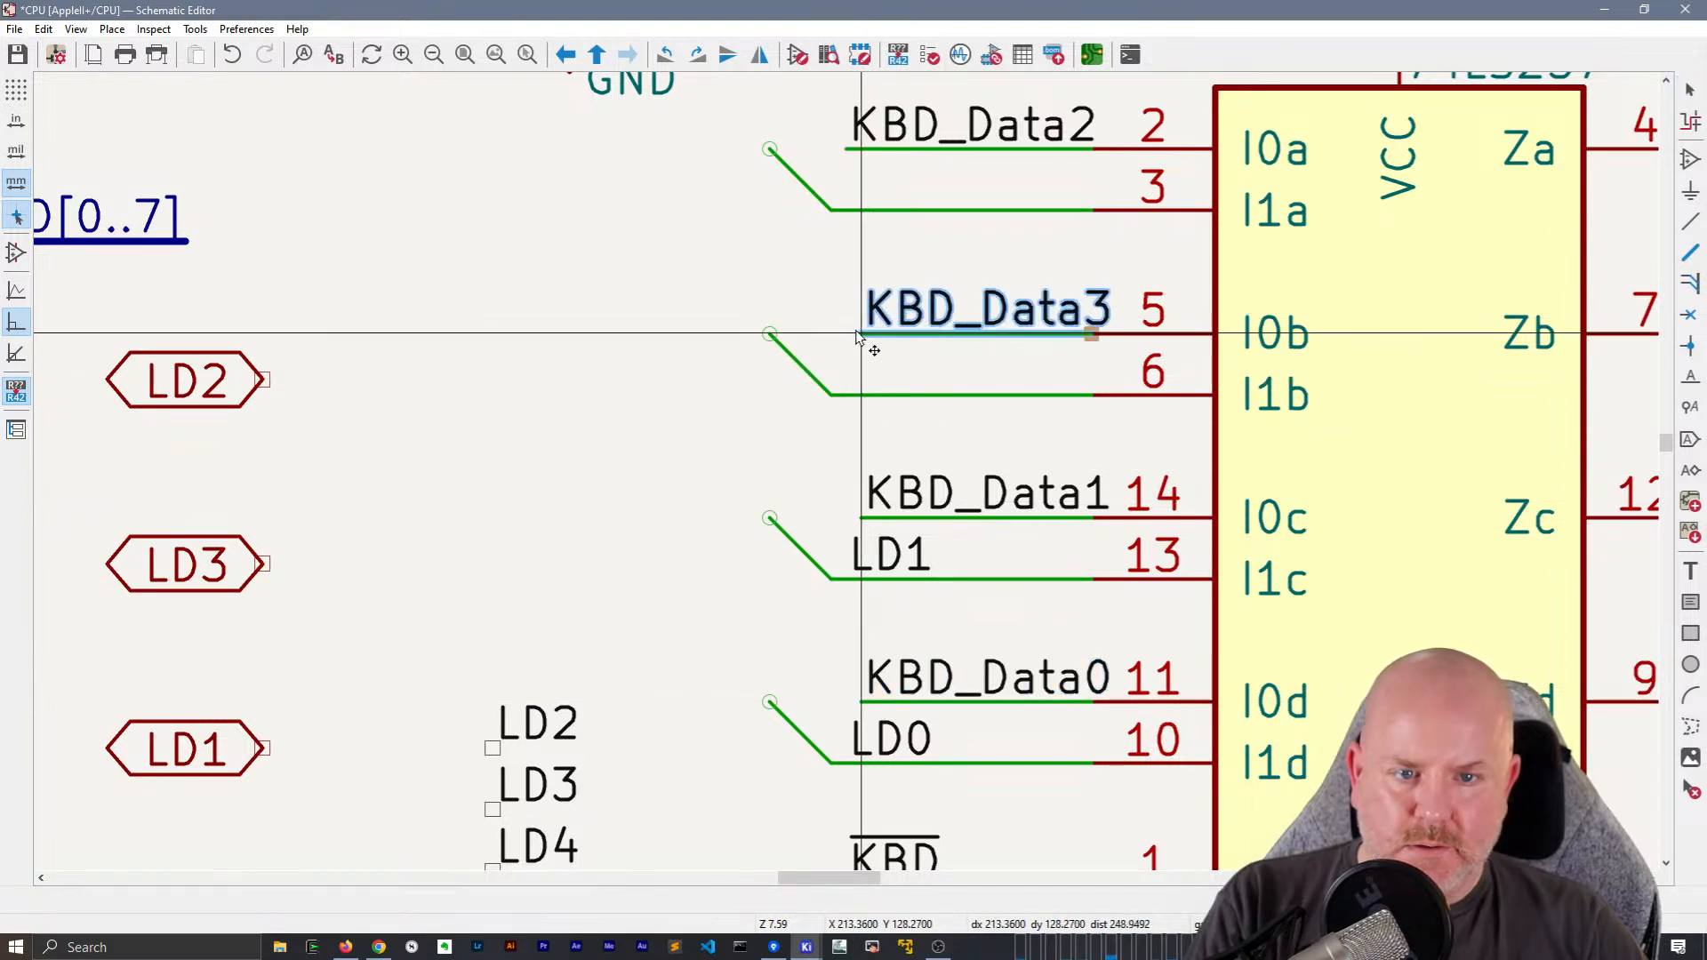
click(856, 336)
key(Escape)
key(g)
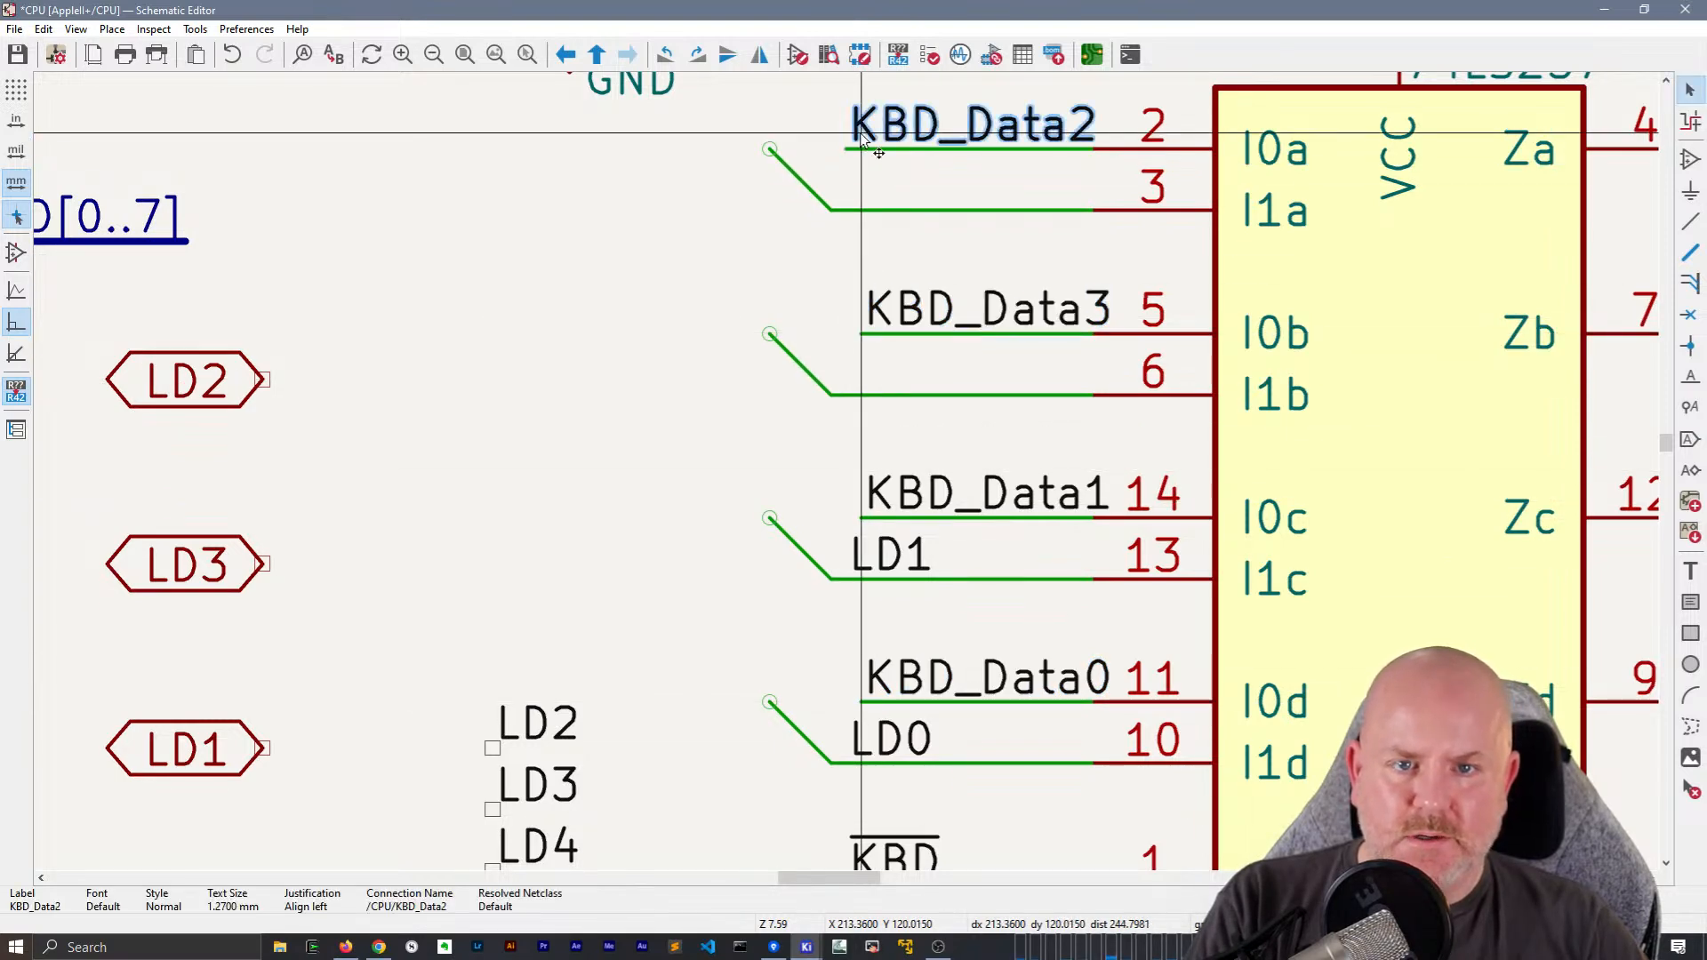
click(859, 150)
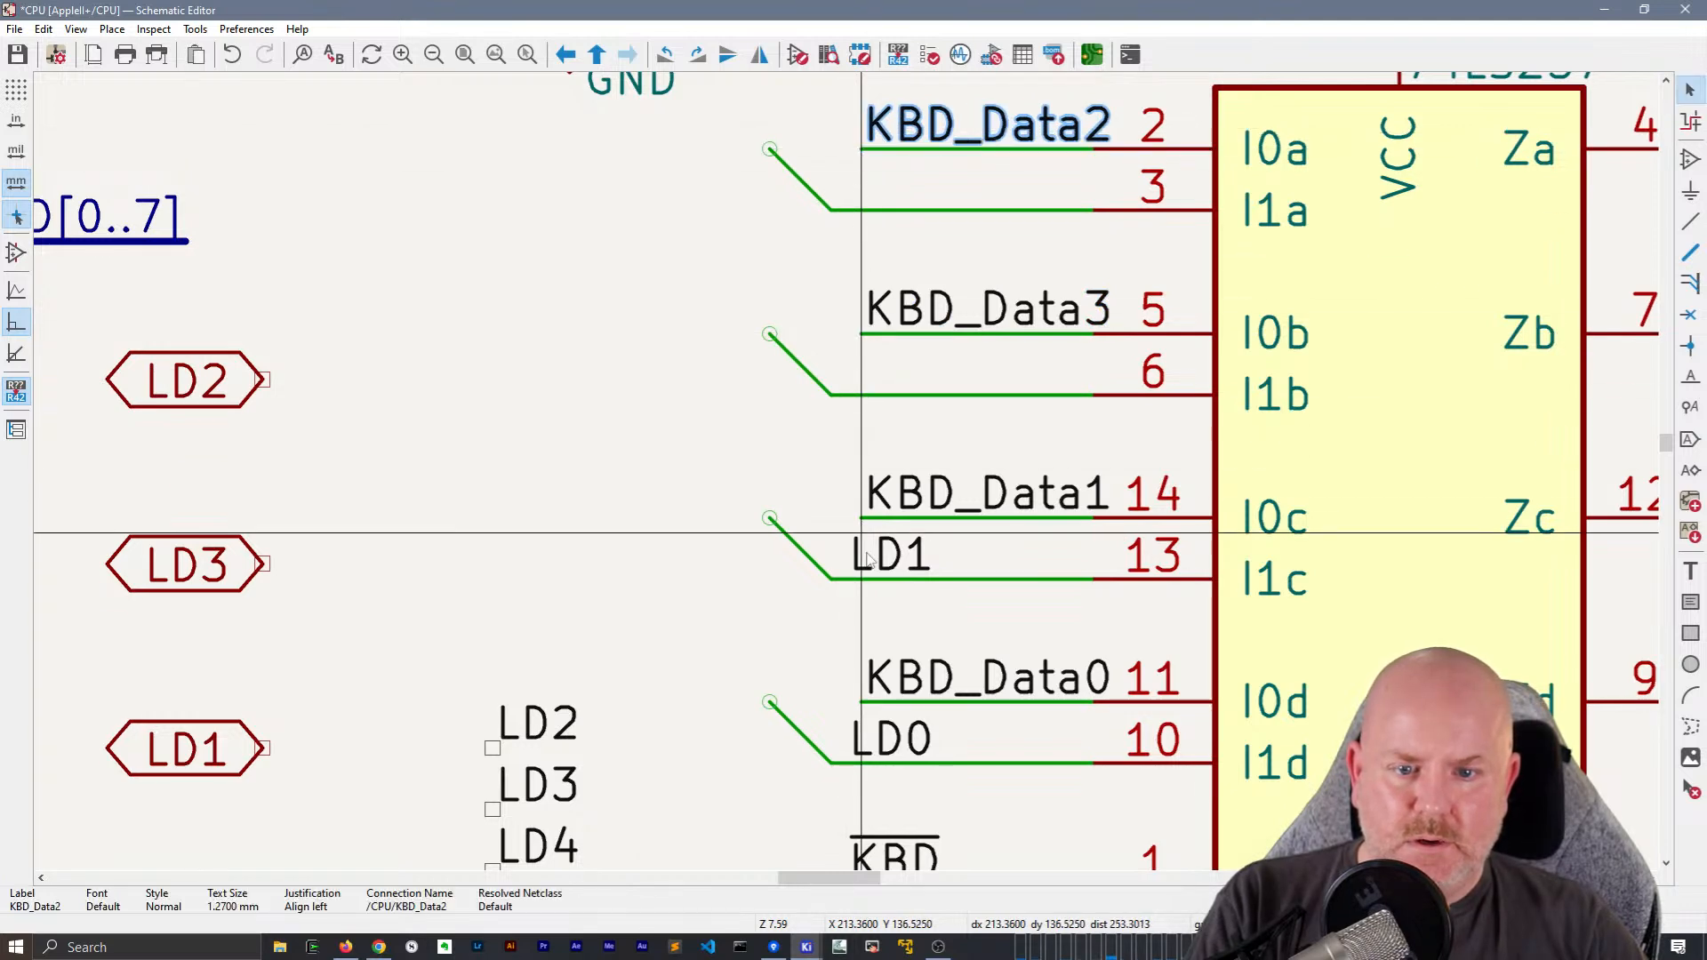
key(Escape)
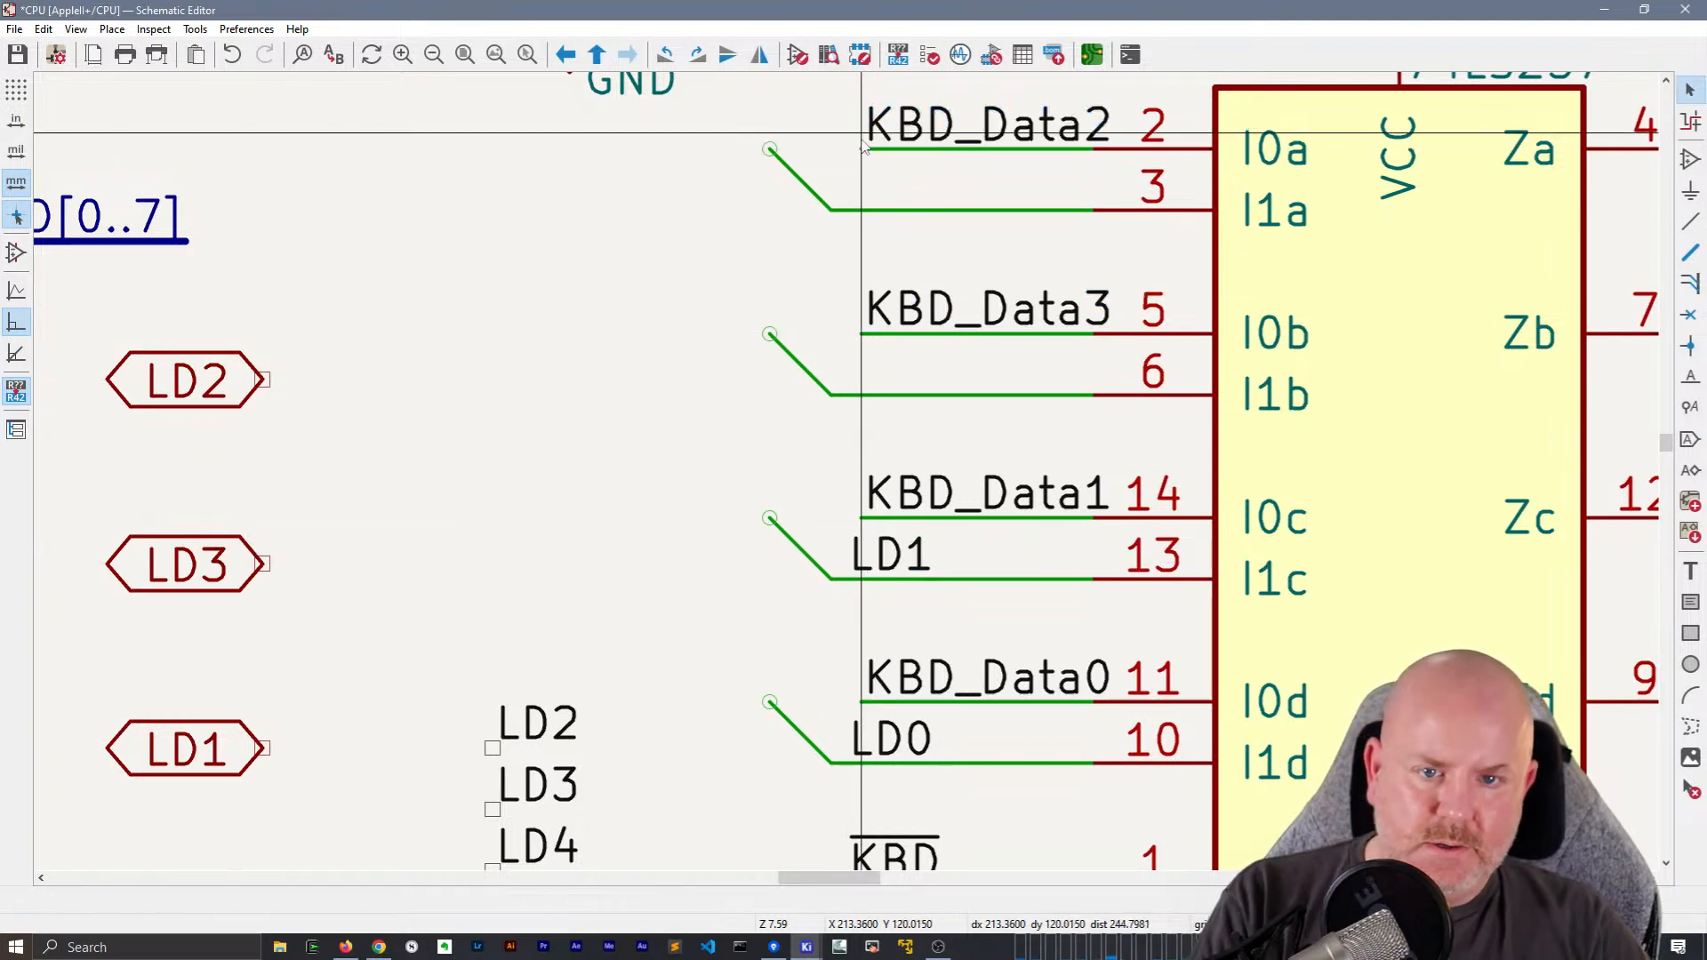
Shift the LD1 and LD0 labels along their wires to line up with the KBD_Data labels
key(g)
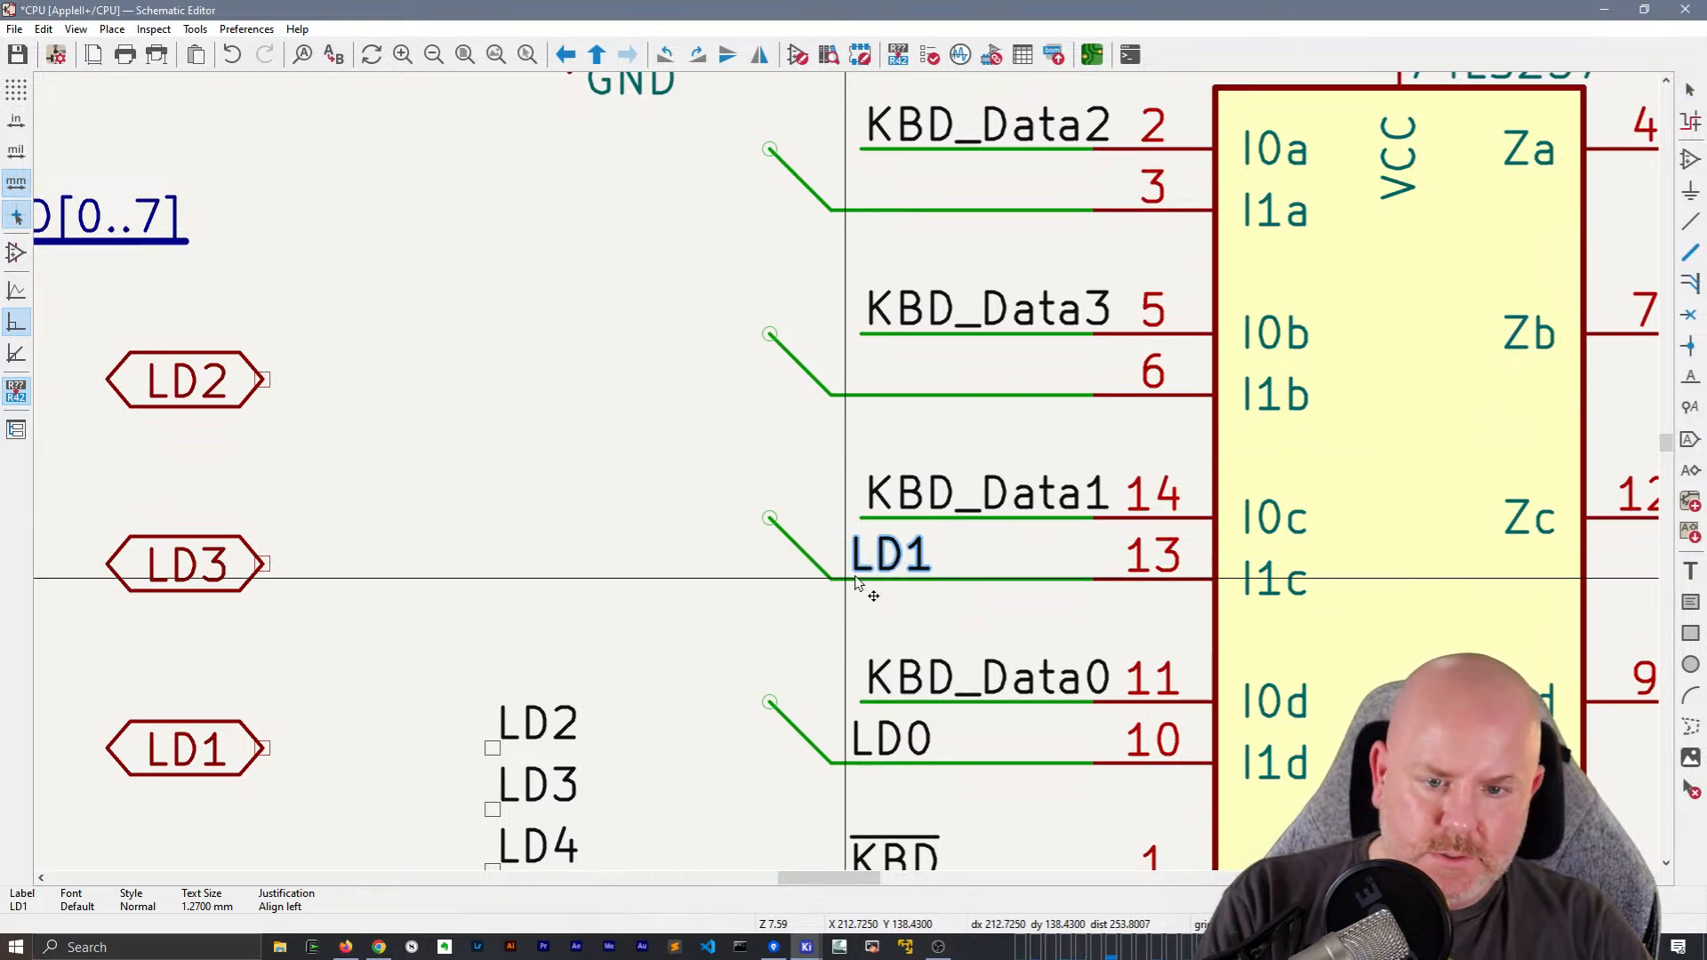
click(876, 579)
click(876, 751)
Move the local label LD3 onto B6's I1b wire and LD2 to its I1a wire
scroll(876, 751, down, 4)
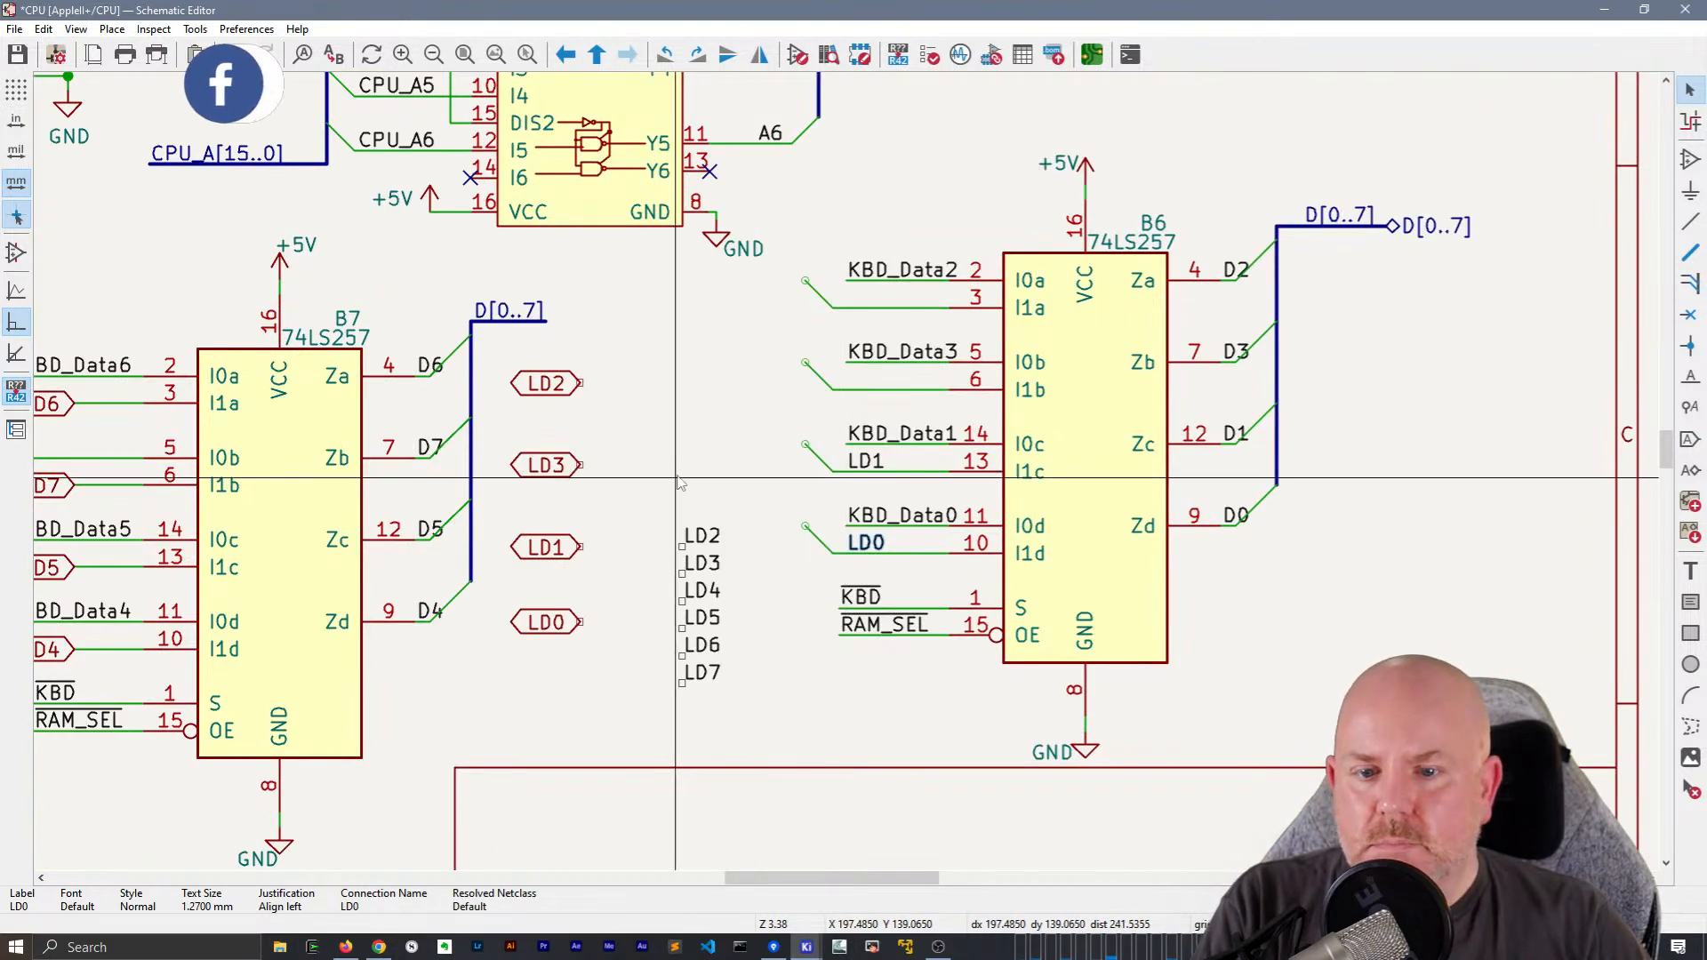
click(709, 567)
key(m)
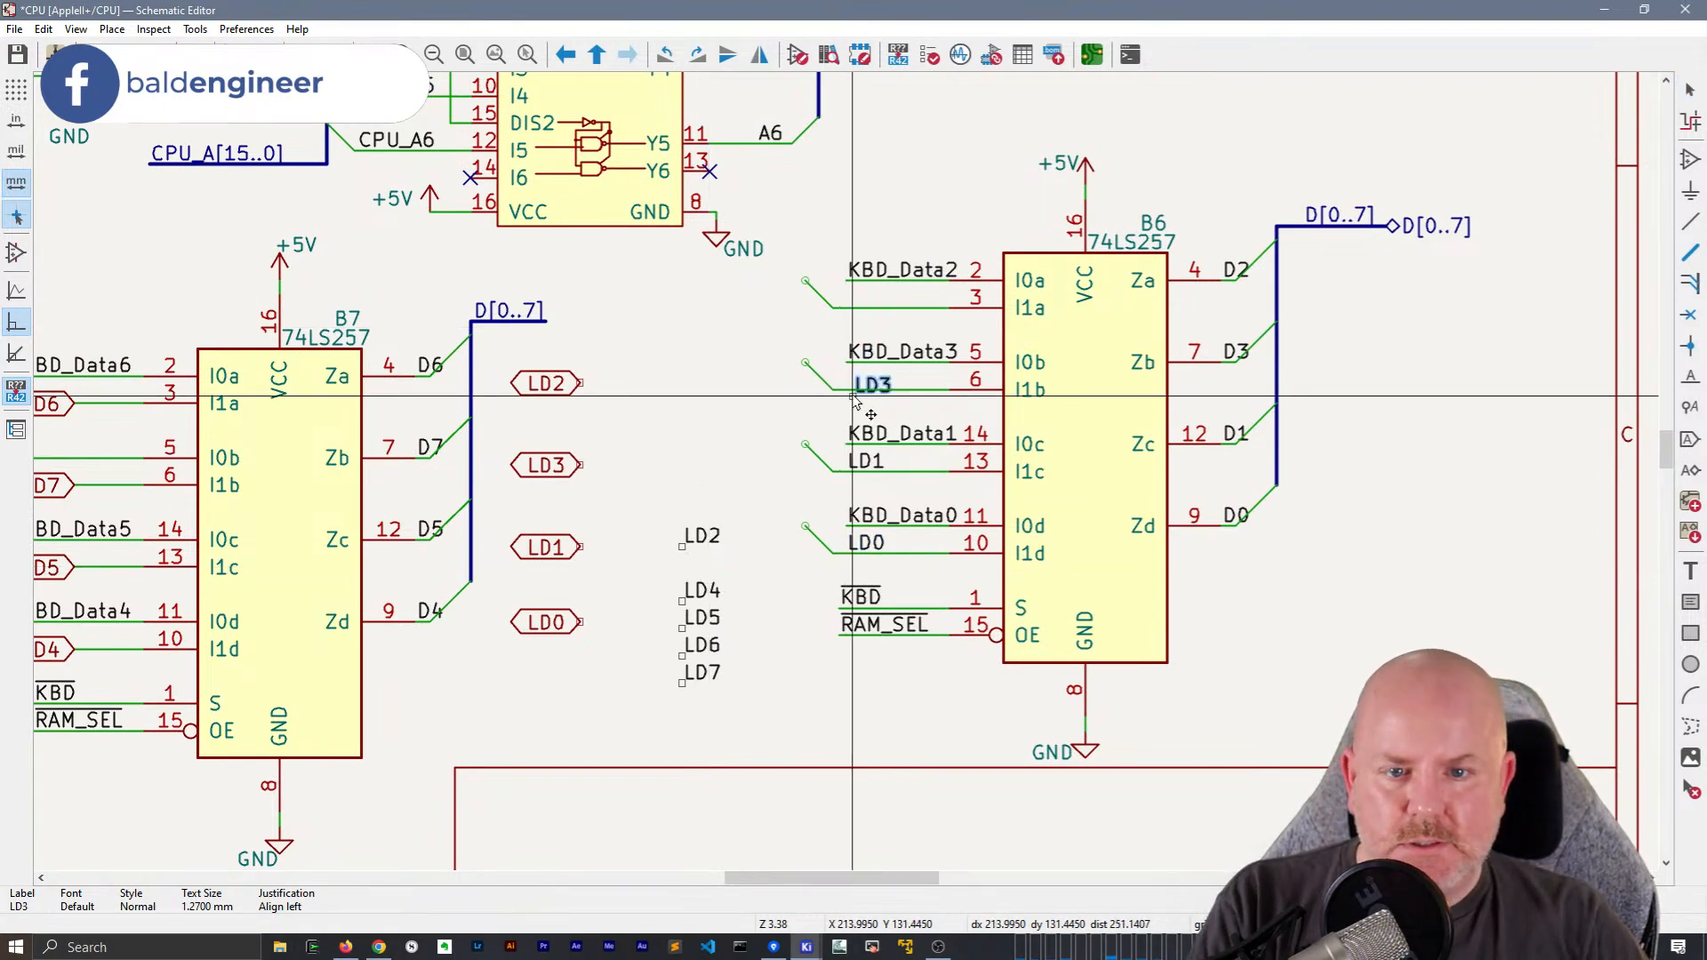
click(847, 391)
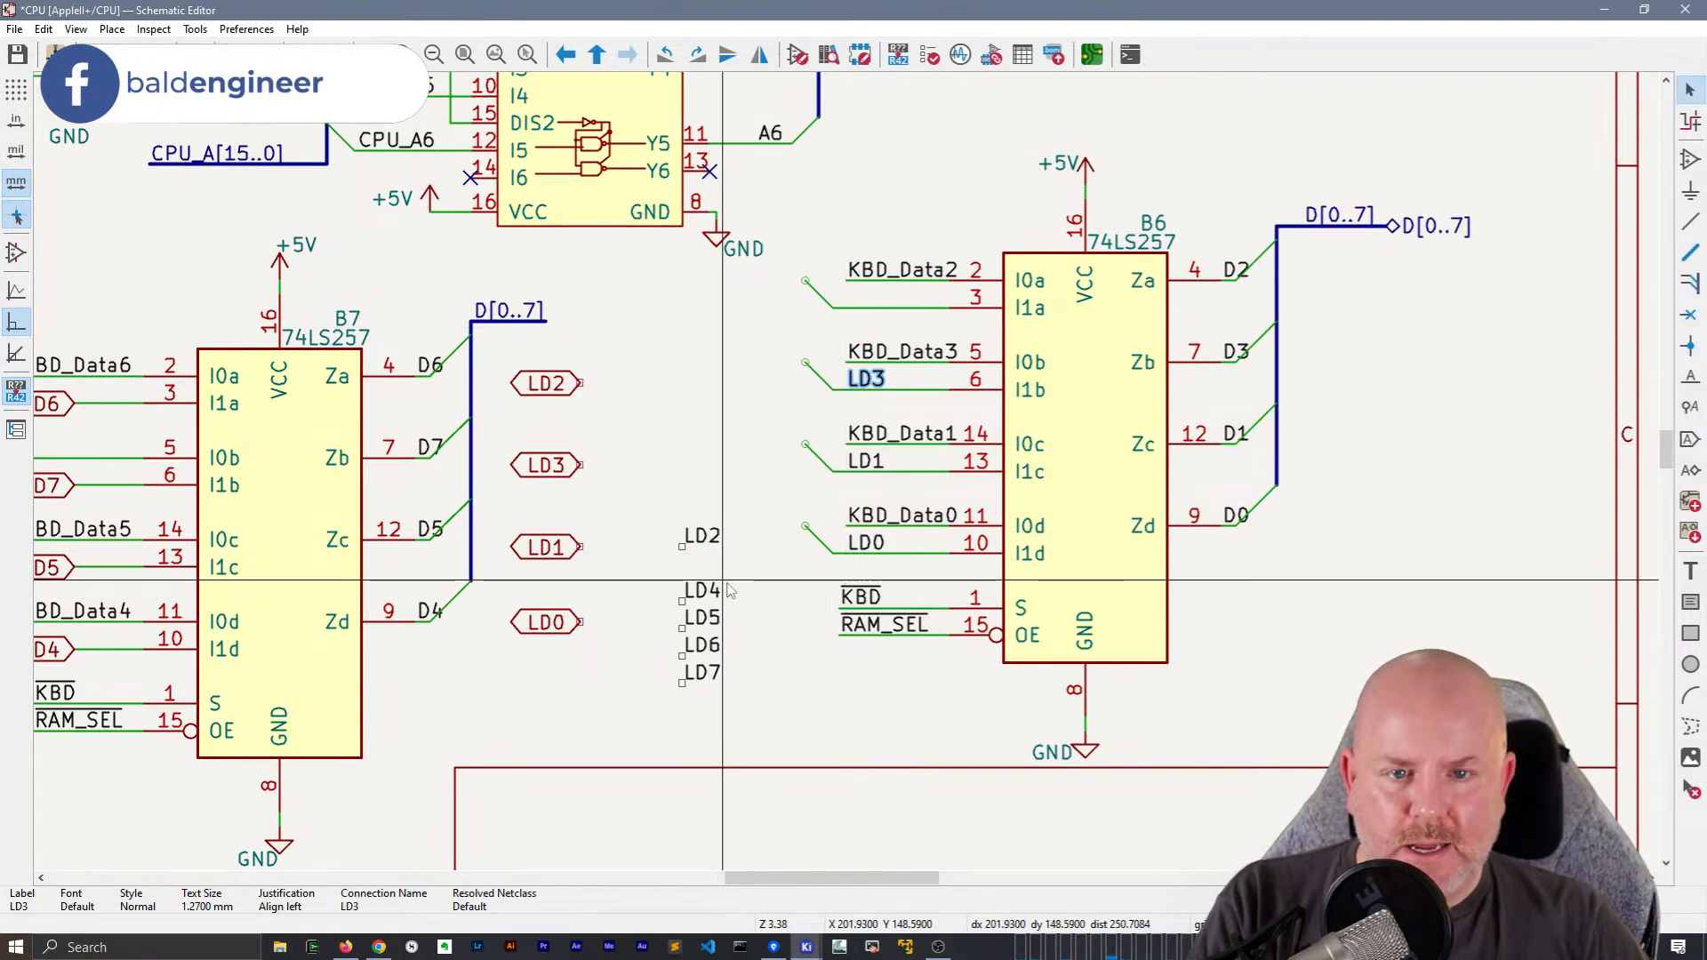
click(701, 533)
key(m)
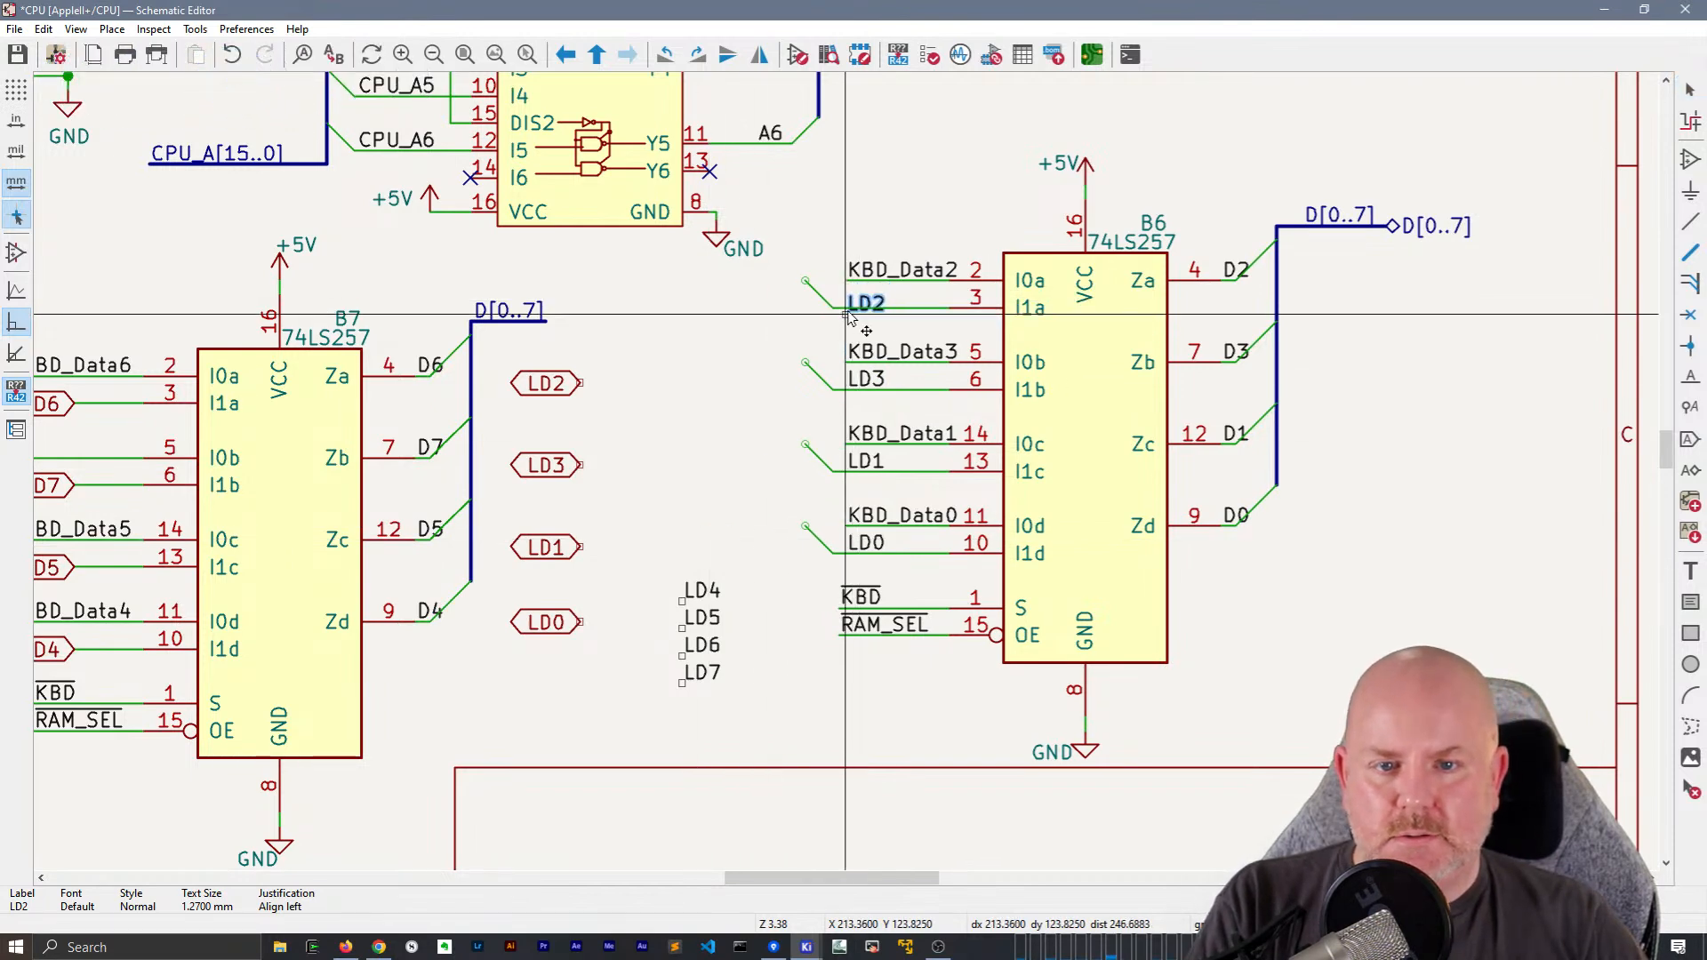
click(846, 314)
Move B6's ground symbol slightly closer to the chip and shift the whole B6 block with its wiring slightly down
click(1115, 829)
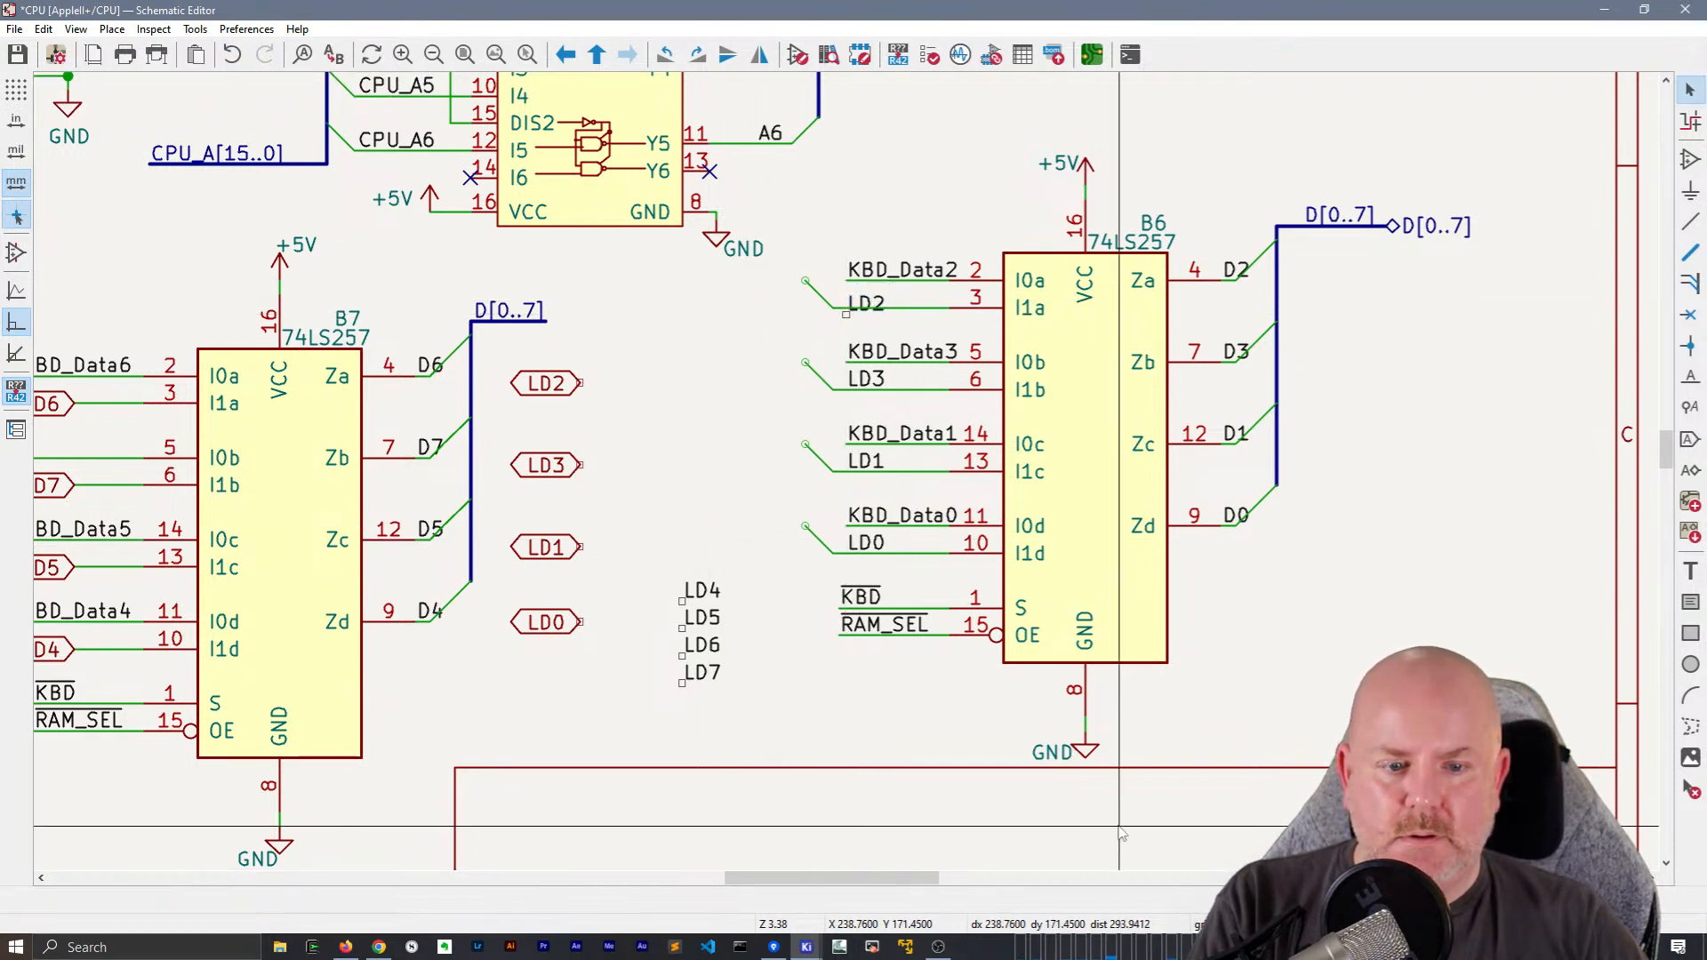
click(1086, 725)
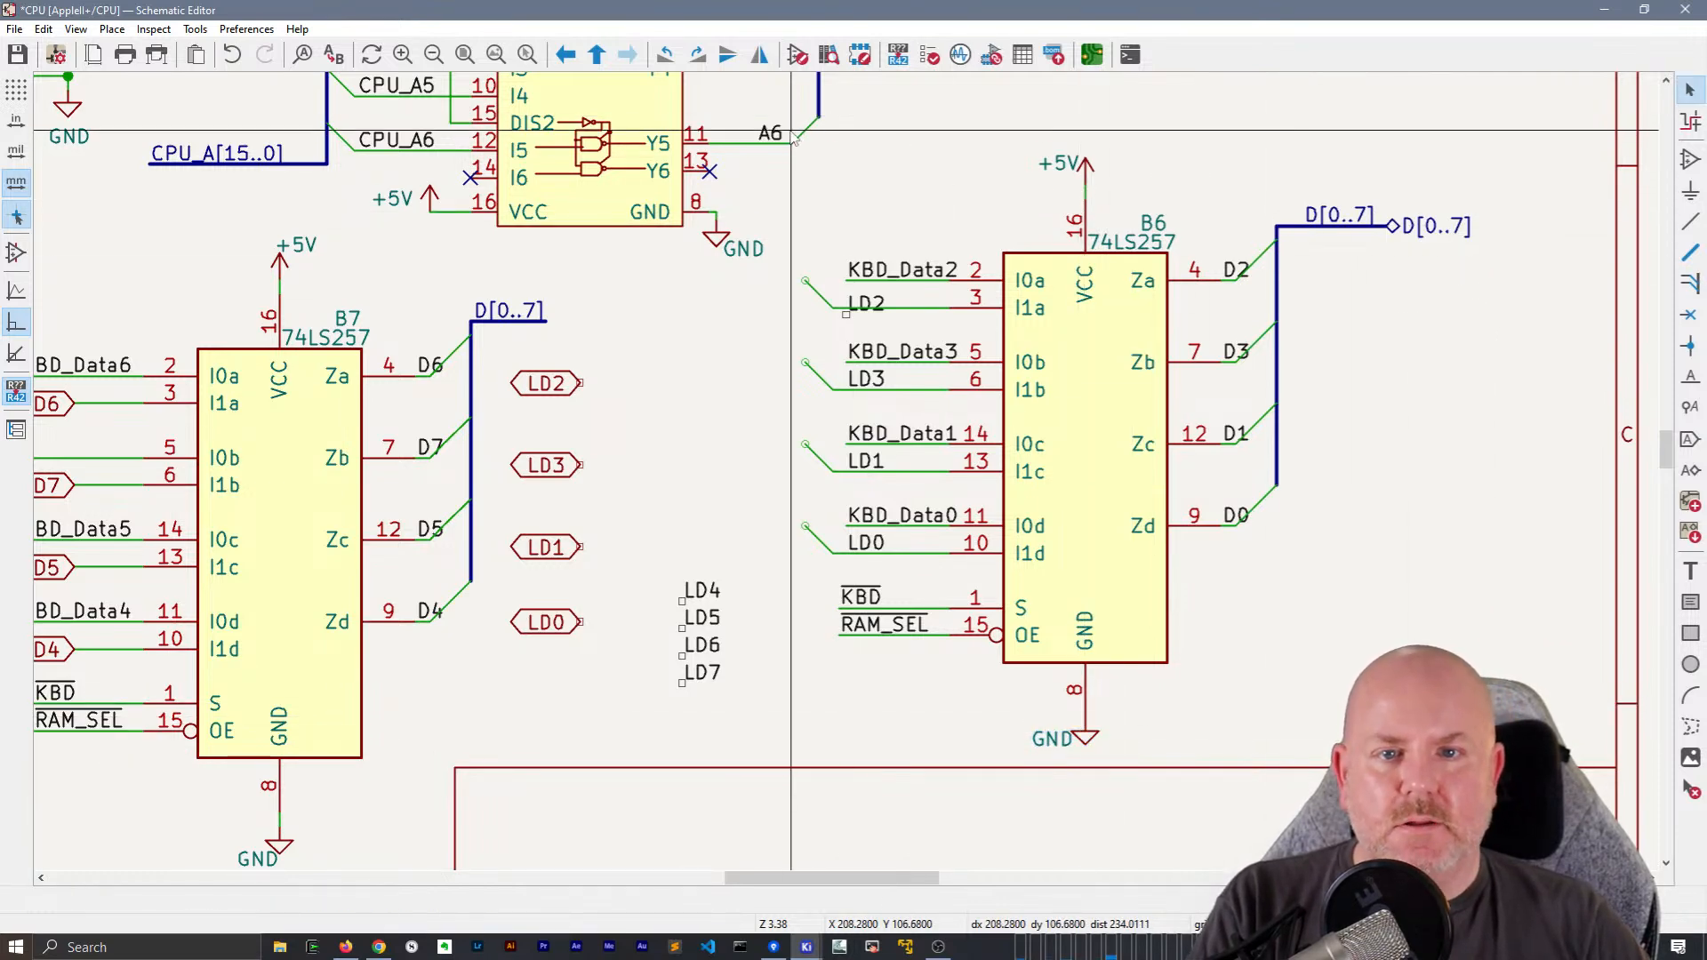
drag(788, 111, 1507, 801)
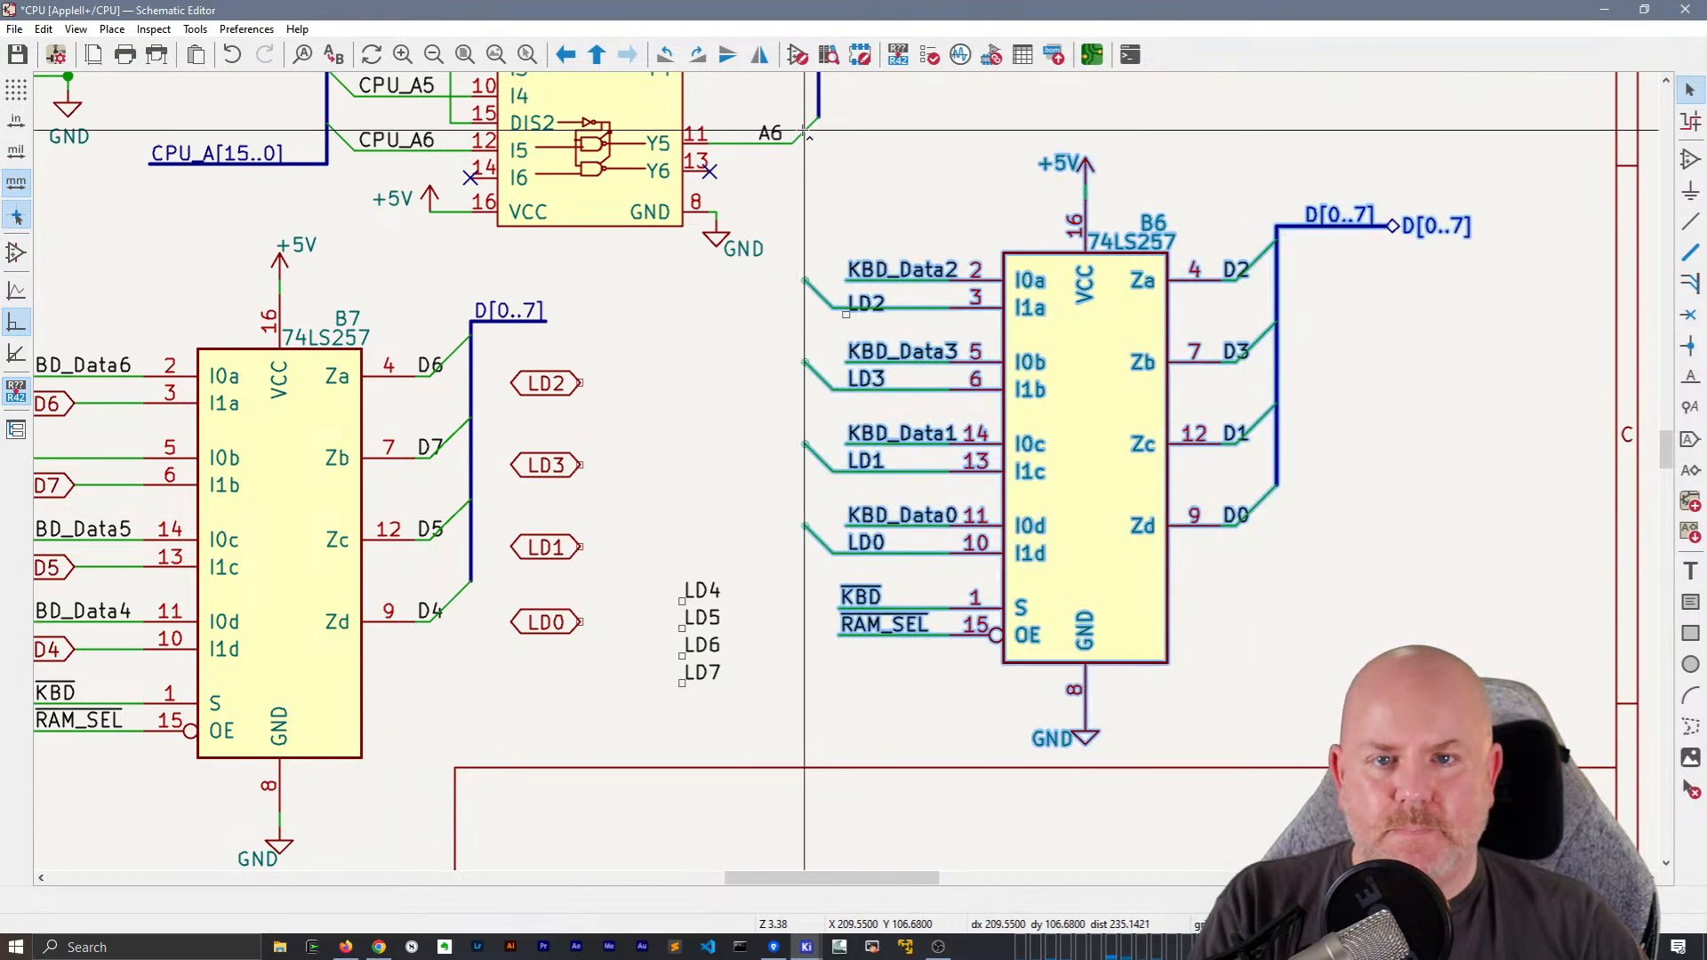
key(m)
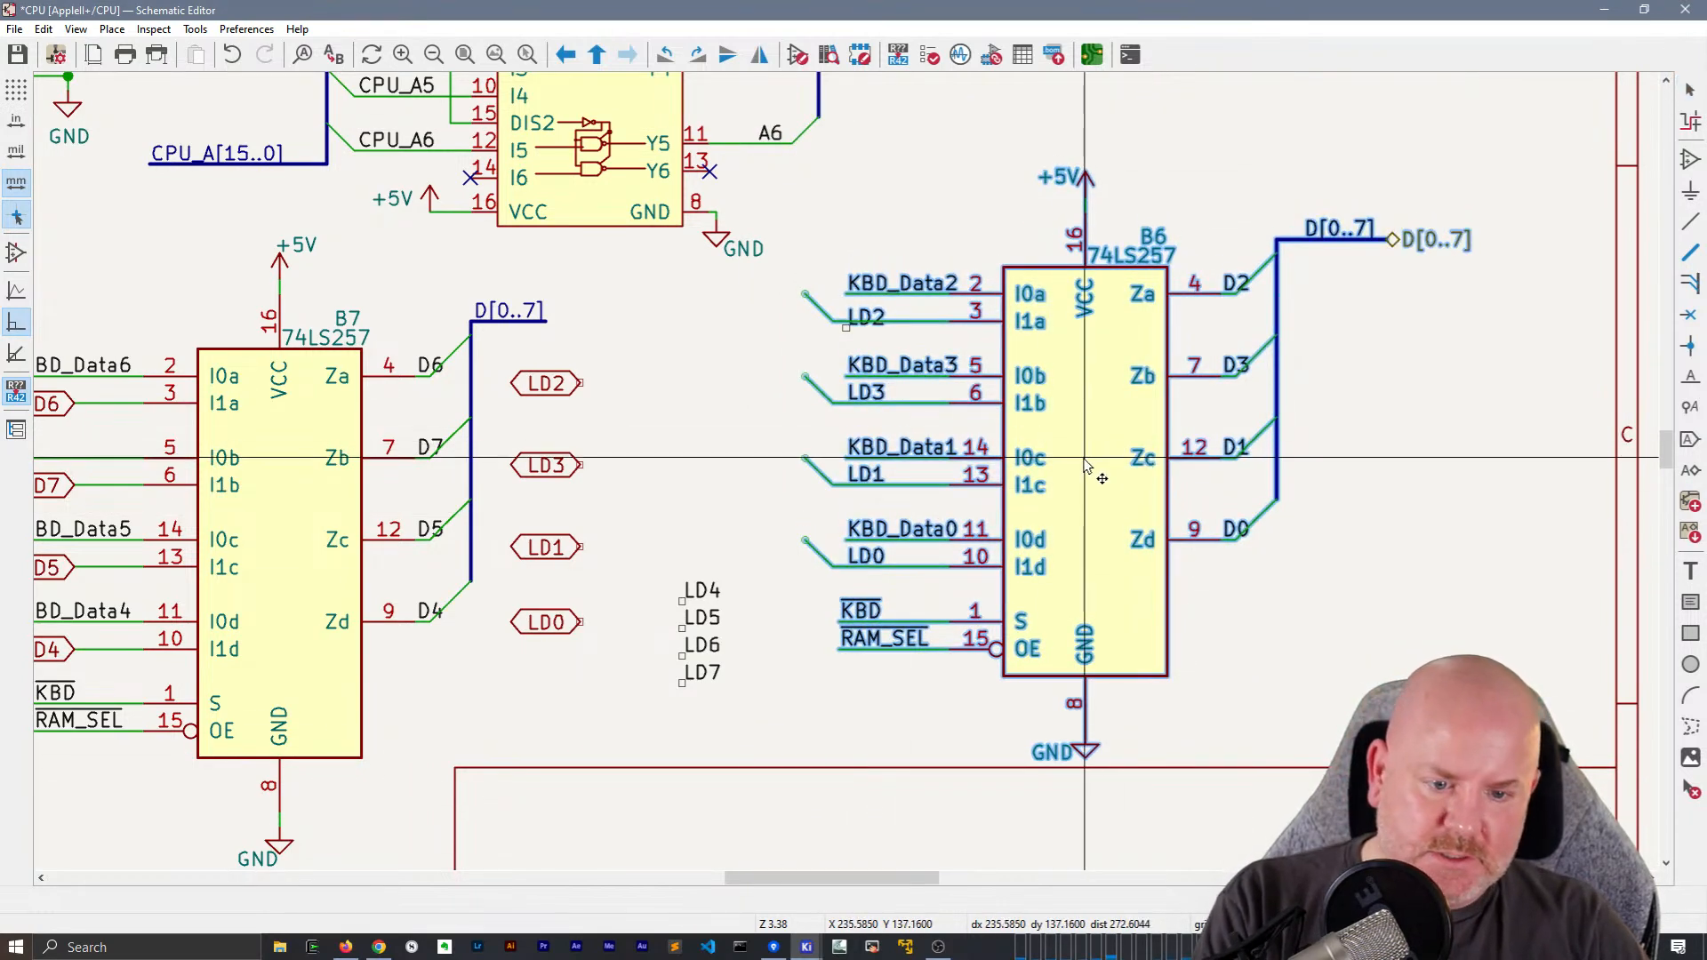
click(1038, 458)
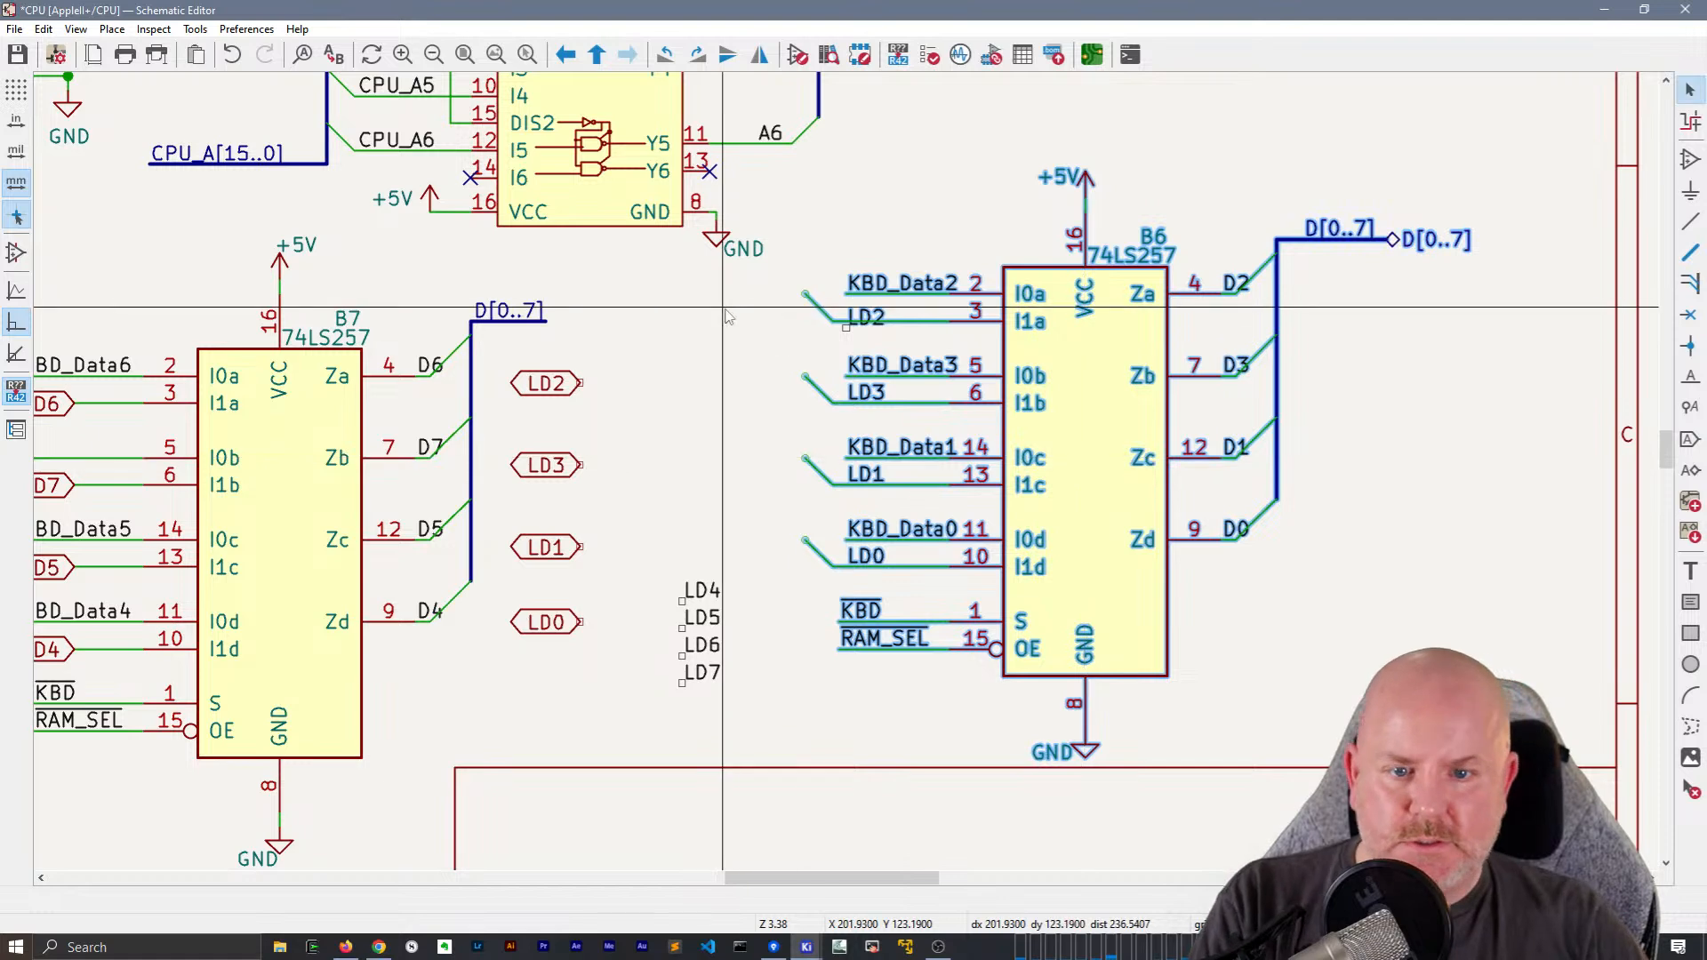
Snap the LD2 label onto B6's I1a wire
click(847, 326)
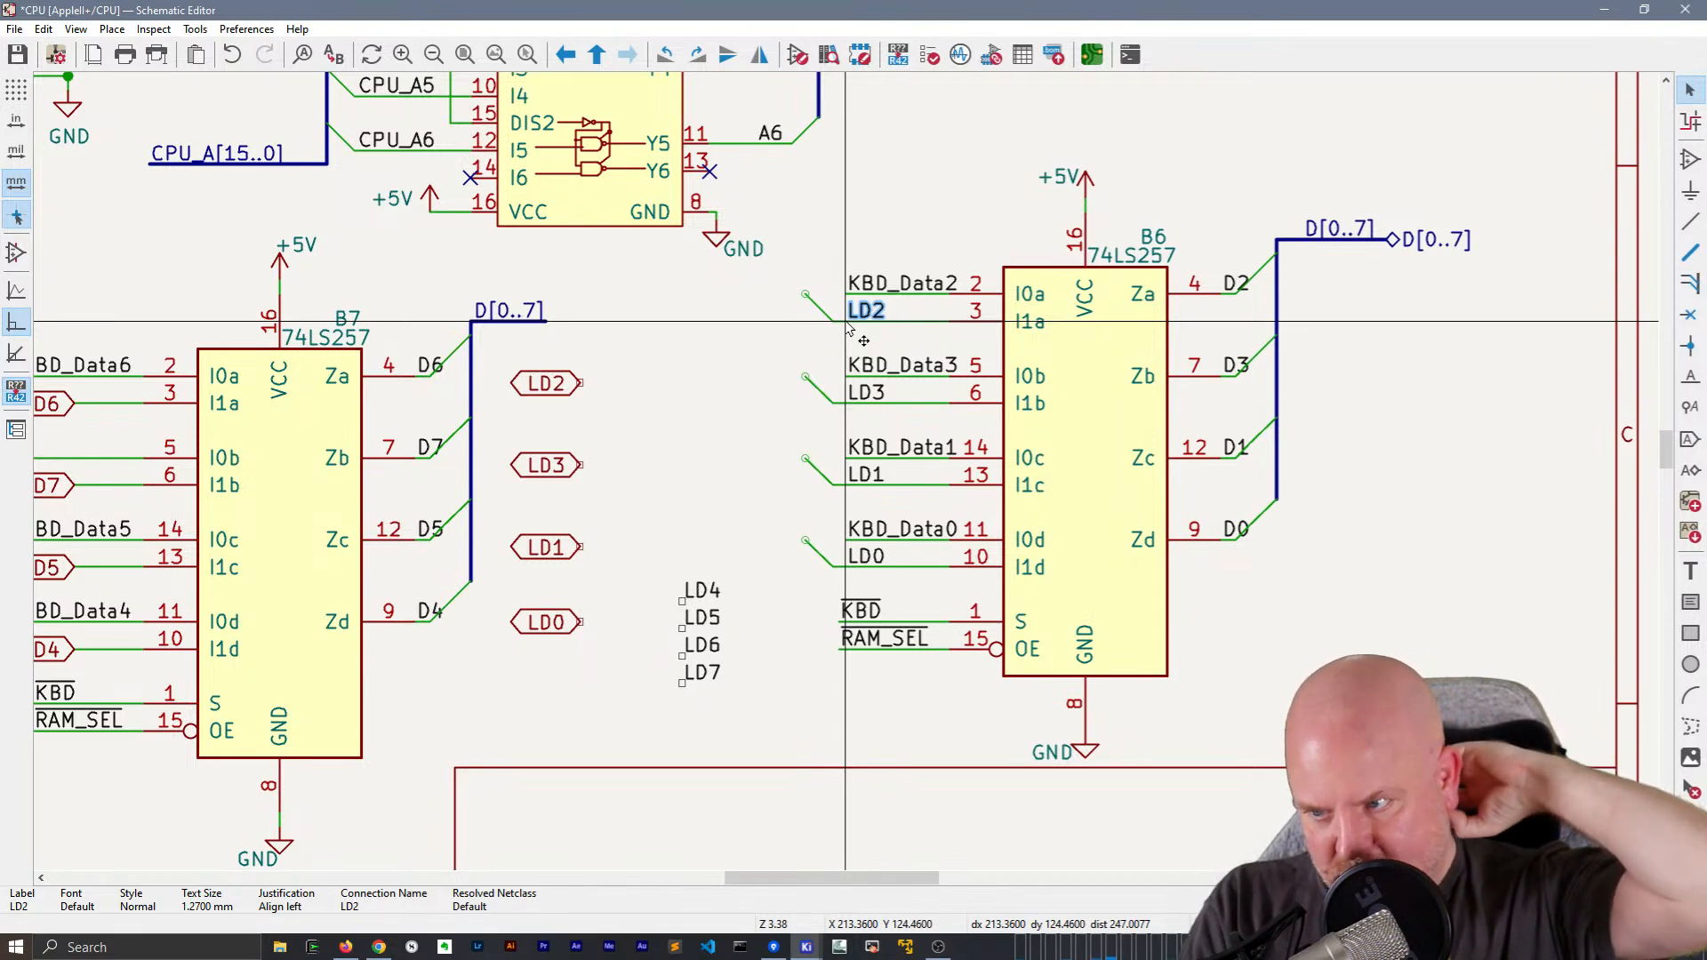
key(Escape)
Draw a bus connecting B6's four LD bus entries, ending in a short horizontal stub at the I1a entry
middle_drag(688, 438, 691, 479)
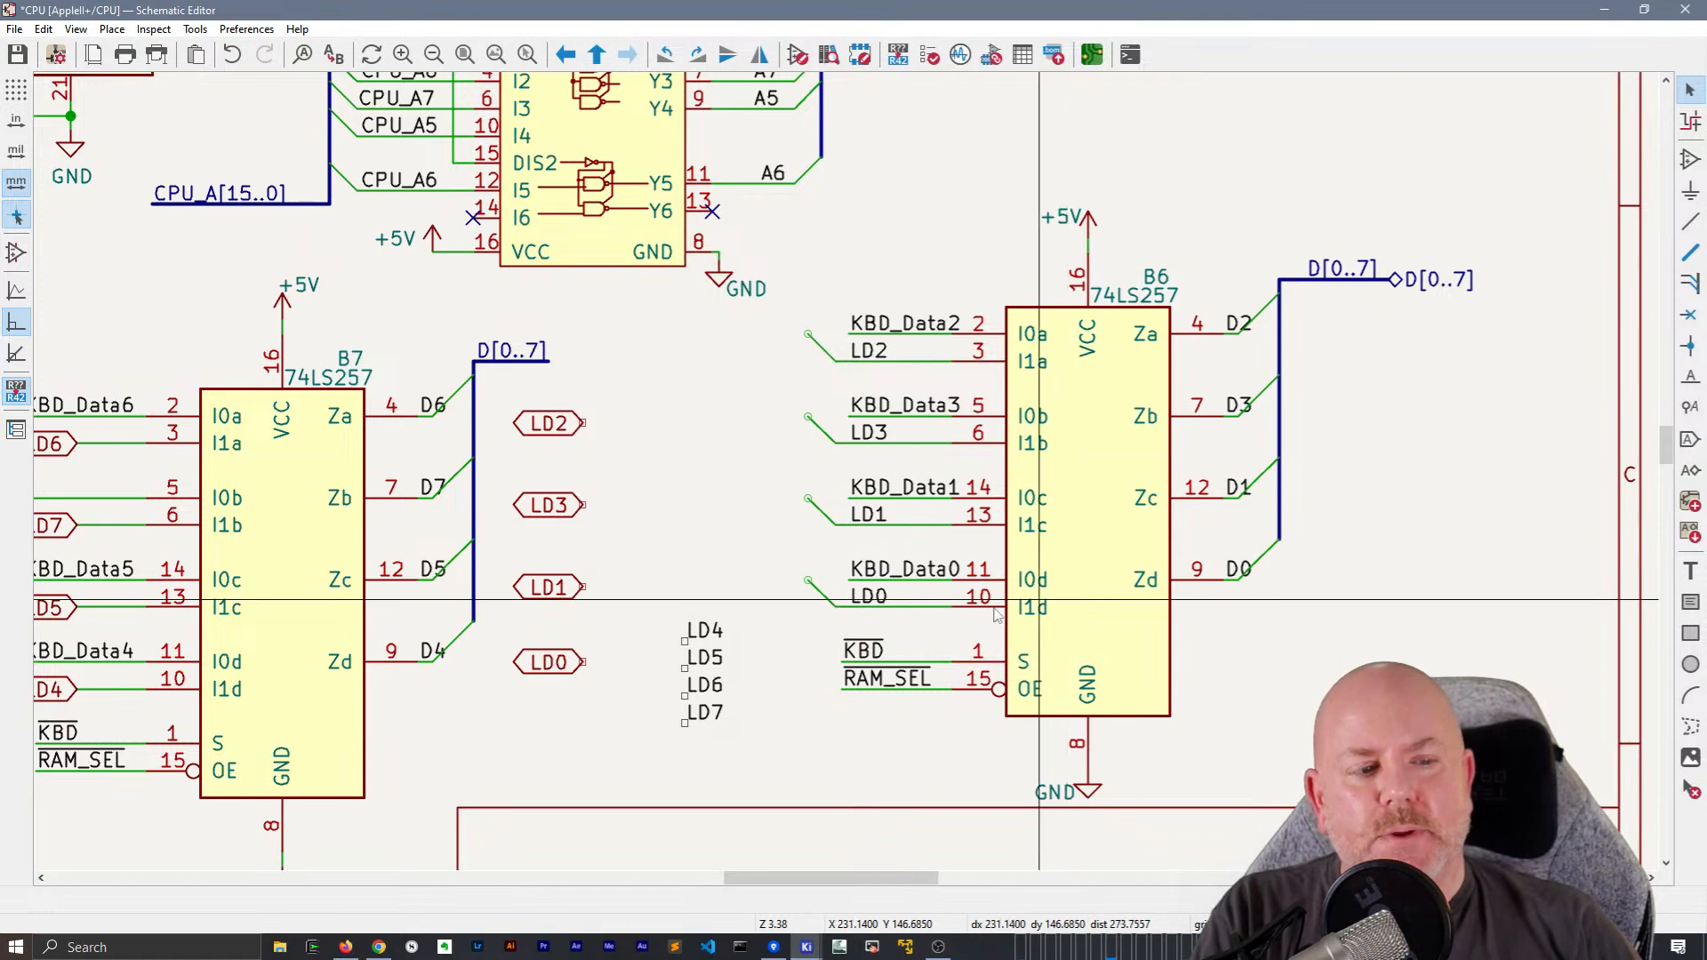
middle_drag(743, 411, 736, 425)
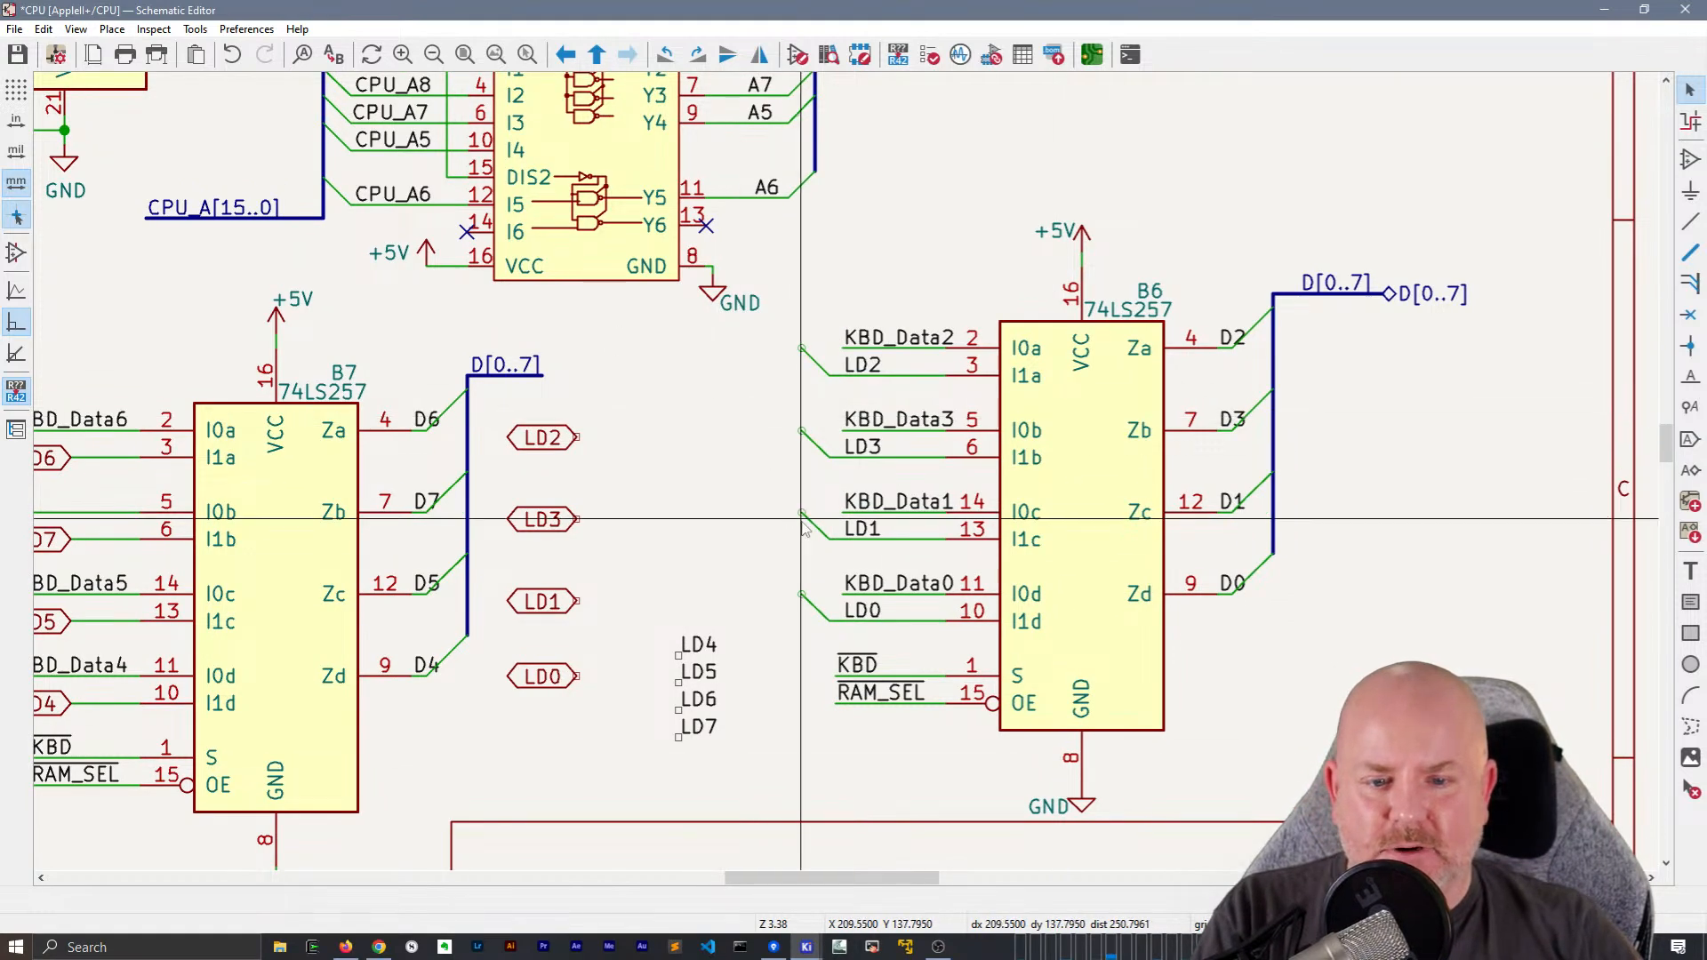
click(1692, 254)
click(802, 594)
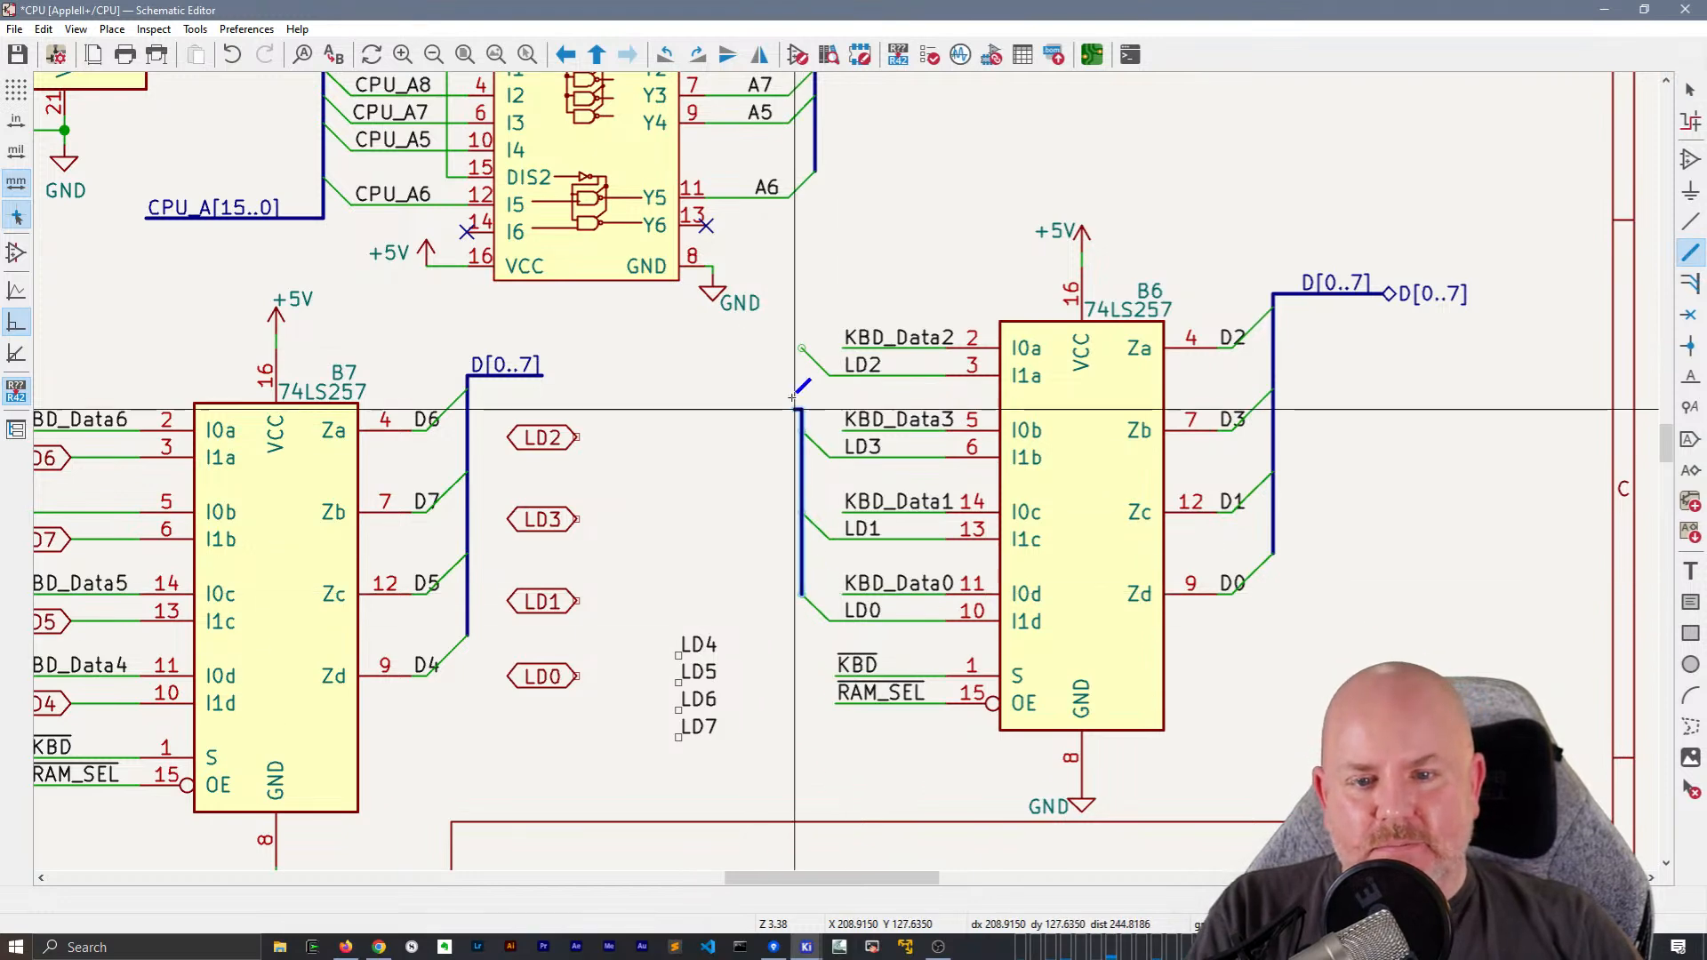
double_click(716, 349)
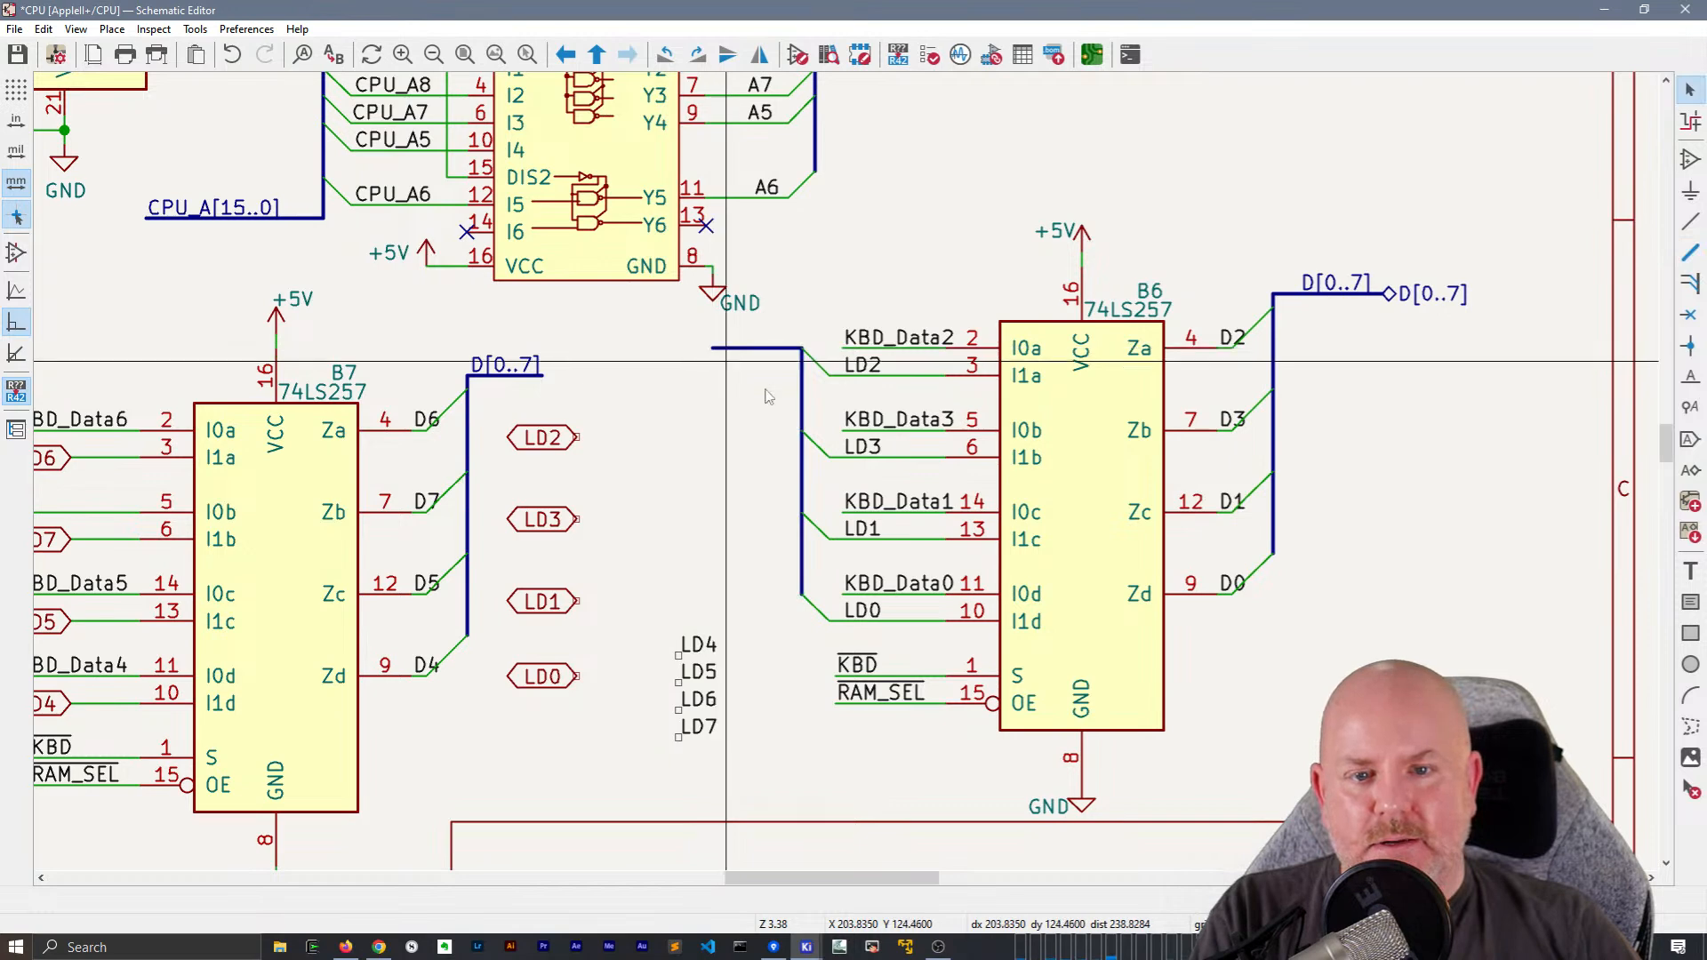
Duplicate the D[0..7] bus label onto the horizontal bus stub beside B6's inputs and rename the copy LD[0..7]
key(ctrl+d)
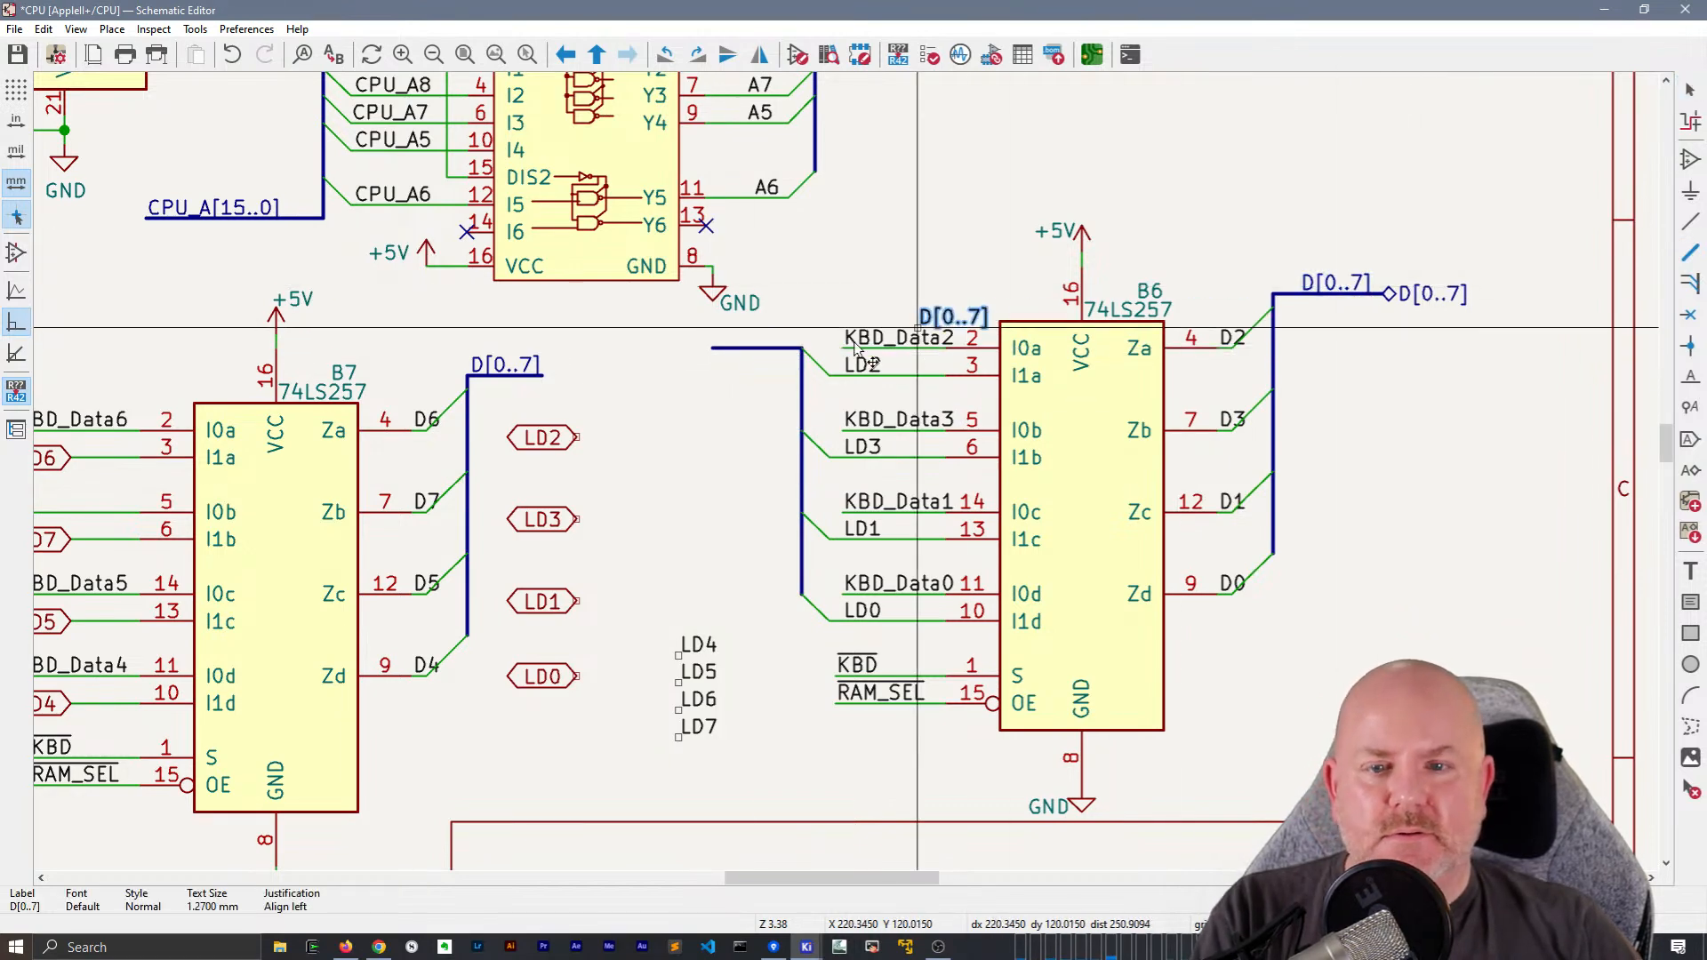
click(711, 350)
double_click(745, 343)
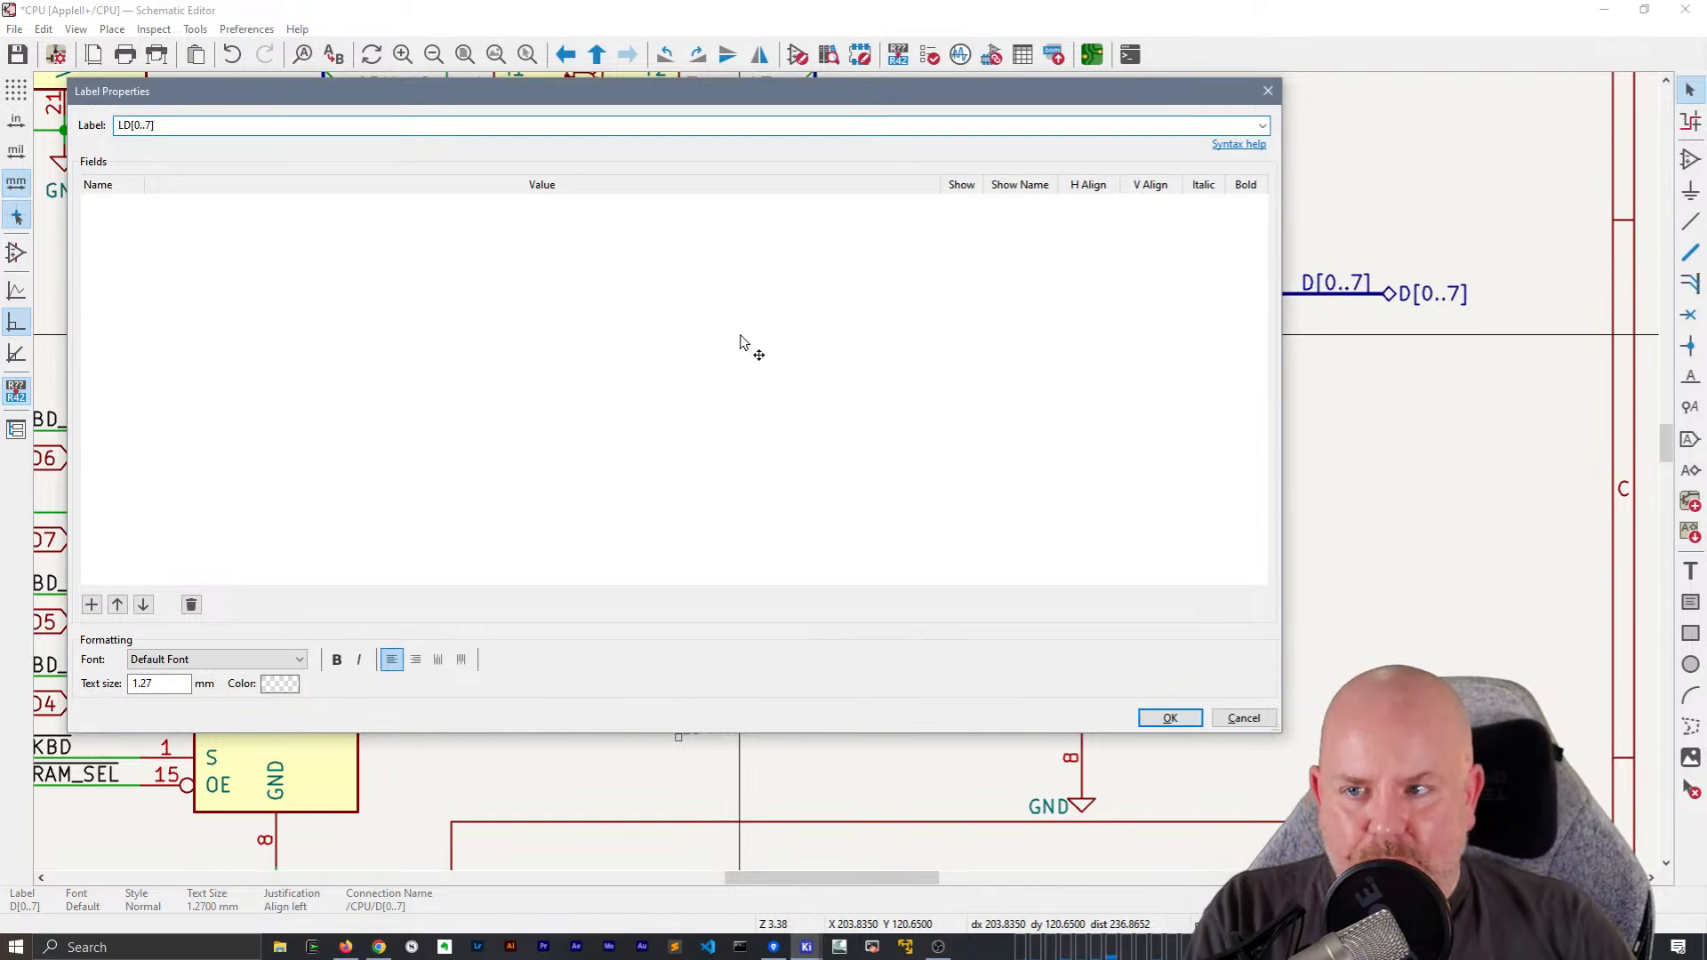
click(1170, 717)
Move the unused local labels LD4 to LD7 to the free area between the keyboard connector and B7, and delete the leftover LD0–LD3 global labels
drag(760, 771, 675, 601)
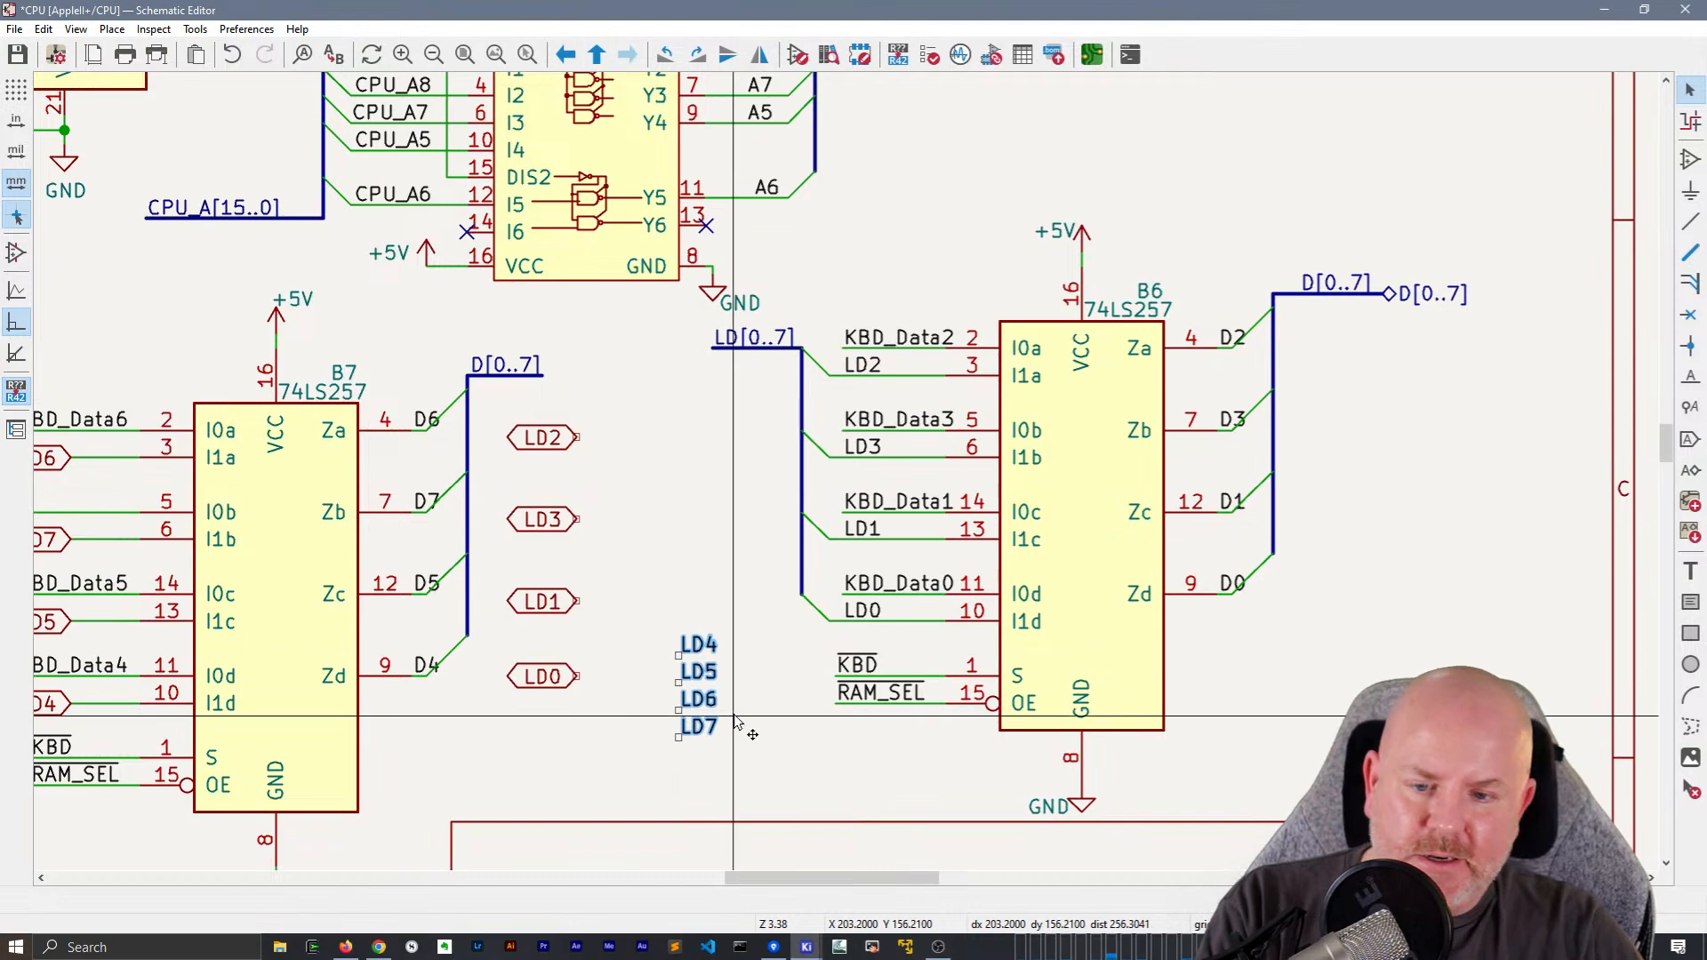
key(h)
key(Escape)
key(Escape)
drag(663, 617, 747, 758)
key(m)
middle_drag(678, 565, 1117, 544)
click(318, 385)
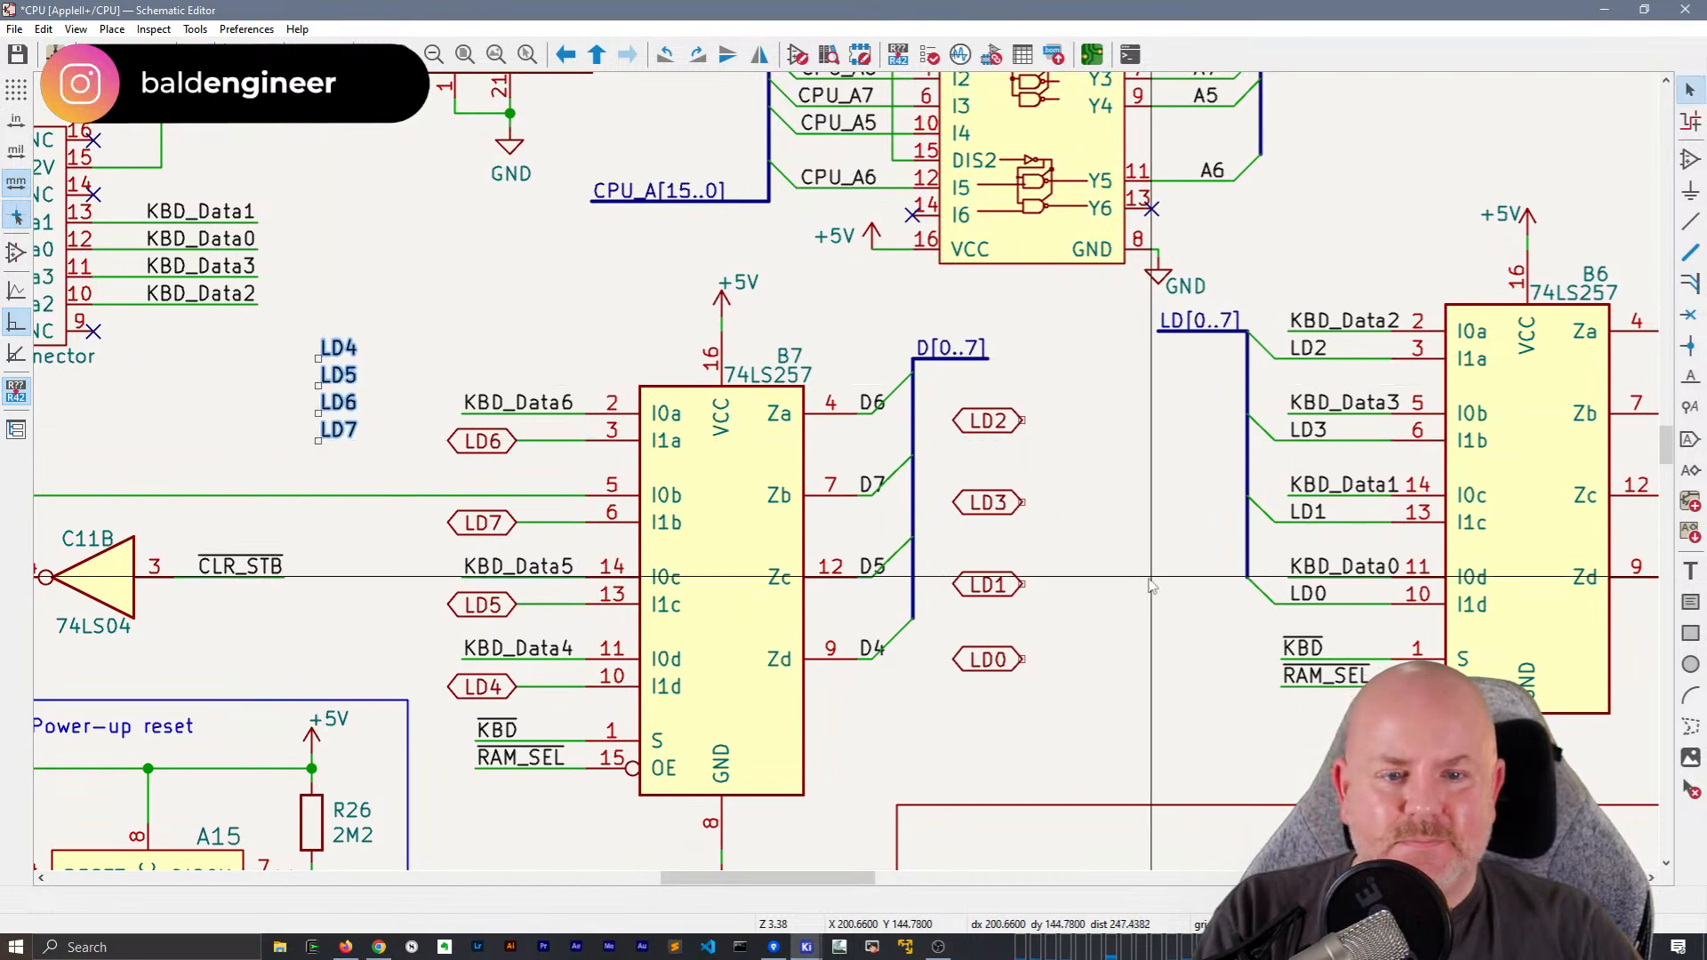
drag(1064, 737, 1124, 705)
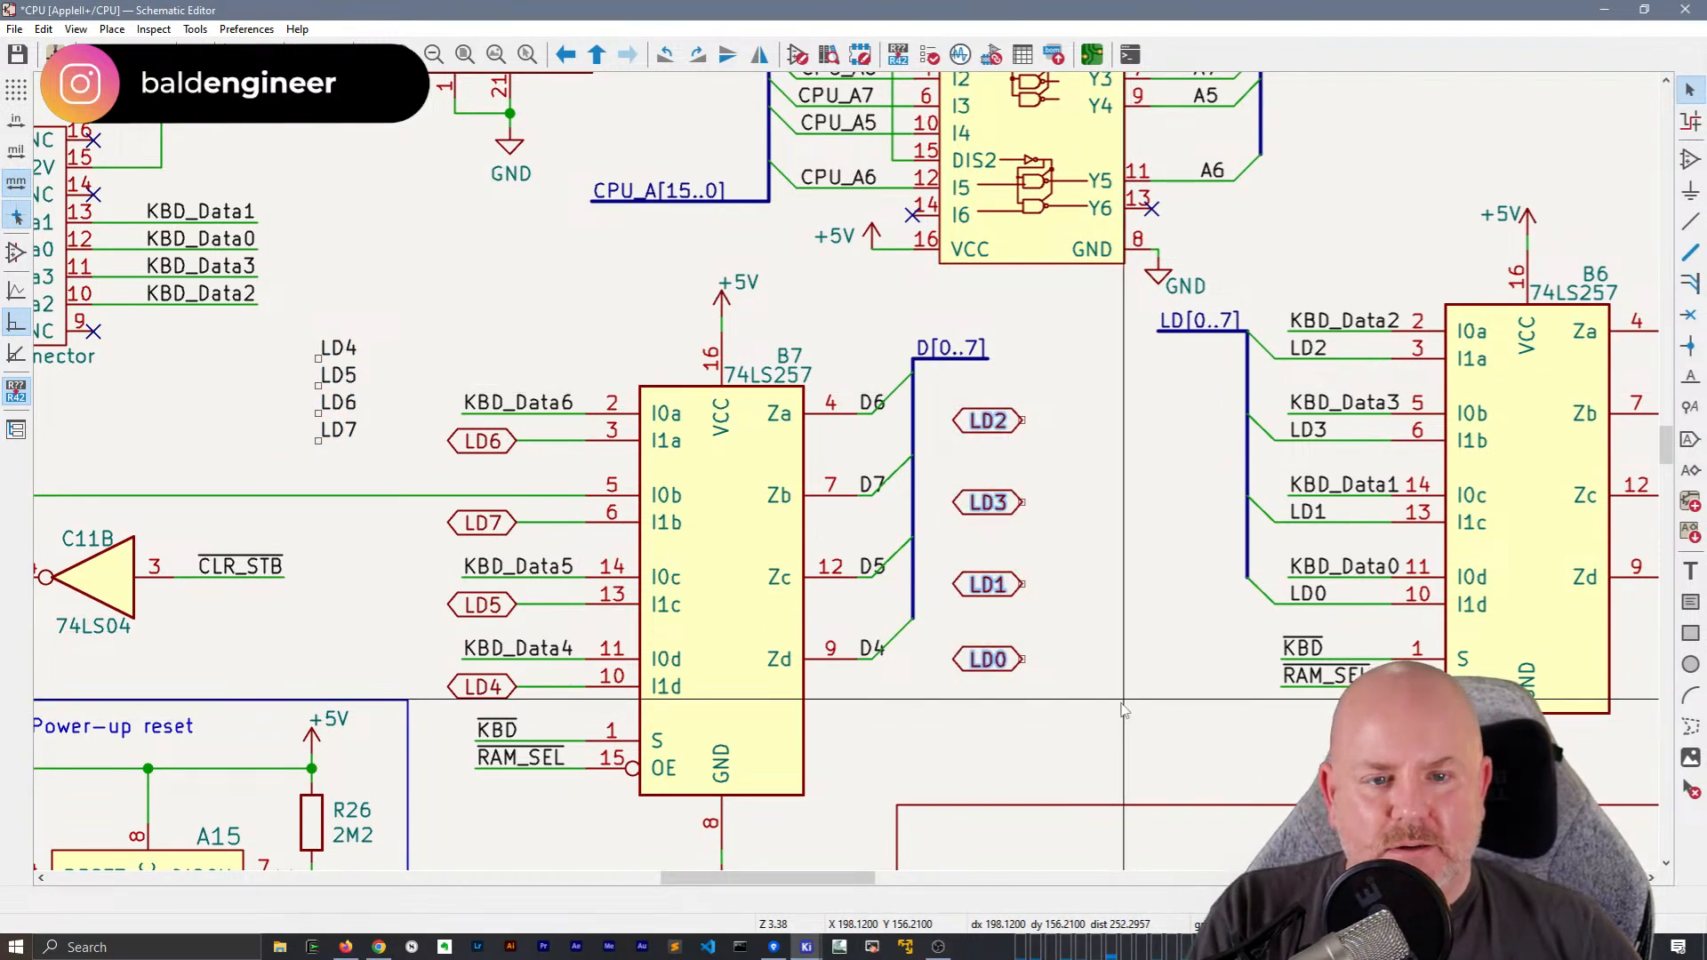
click(915, 423)
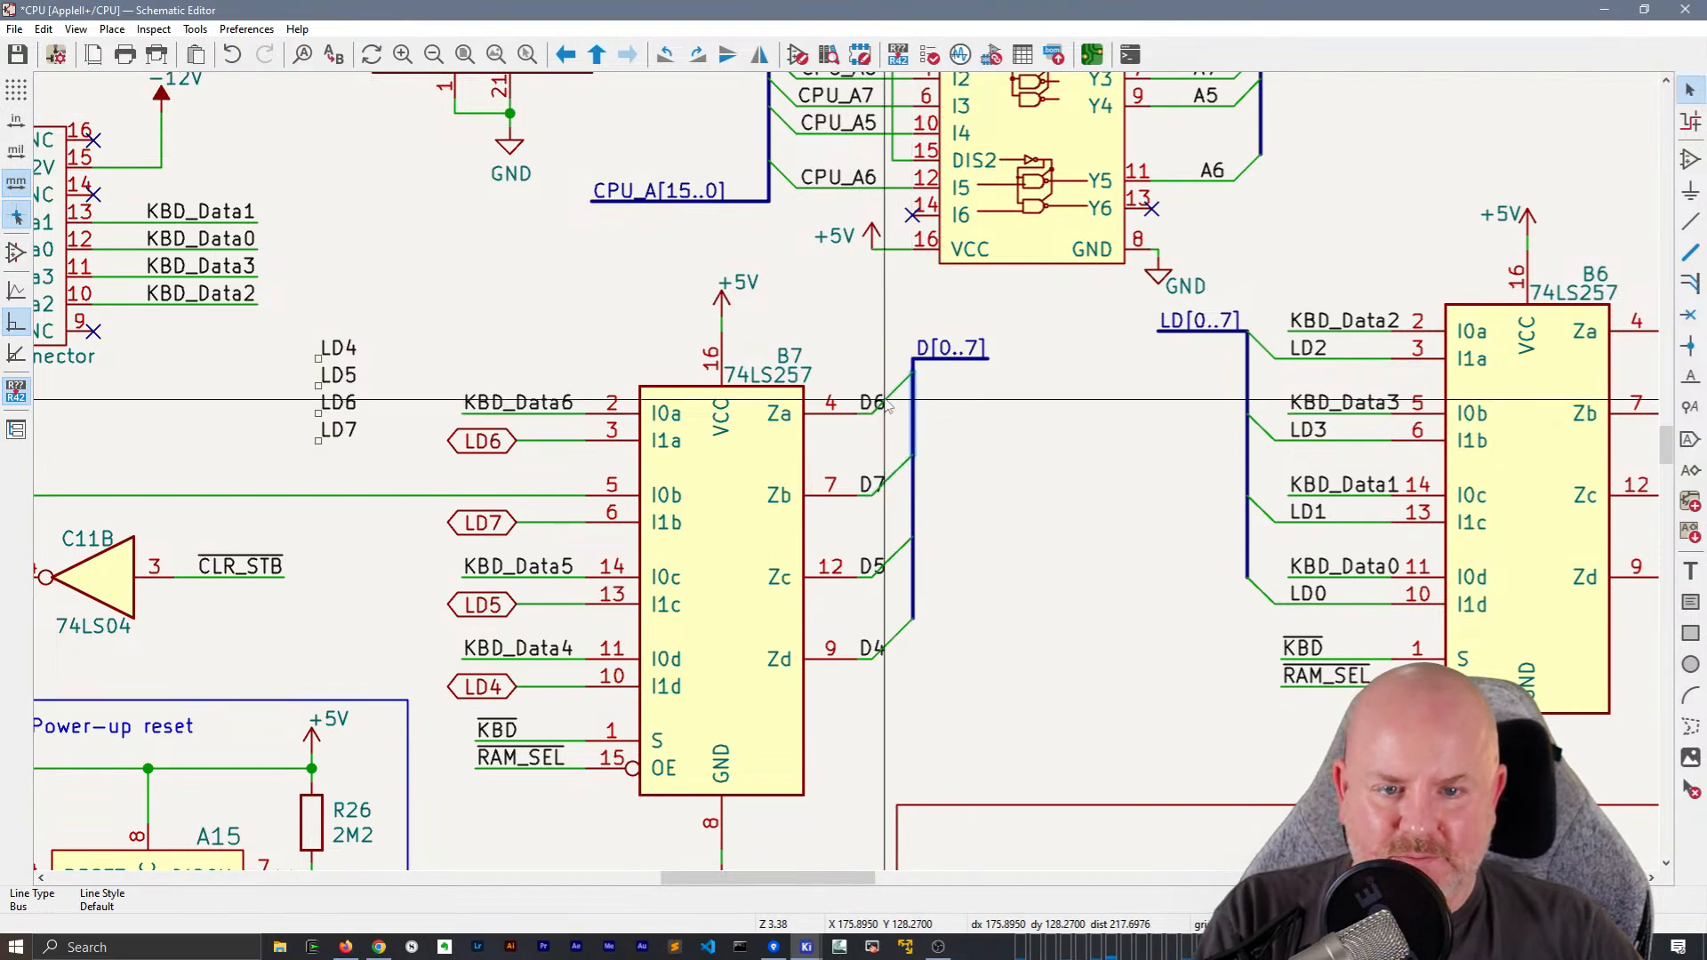
drag(920, 351, 909, 400)
drag(911, 537, 940, 531)
key(ctrl+z)
key(ctrl+z)
Shift all segments of B7's D[0..7] output bus slightly away from the chip, keeping the bus straight and its wires attached
drag(915, 612, 948, 613)
click(913, 521)
drag(914, 516, 941, 529)
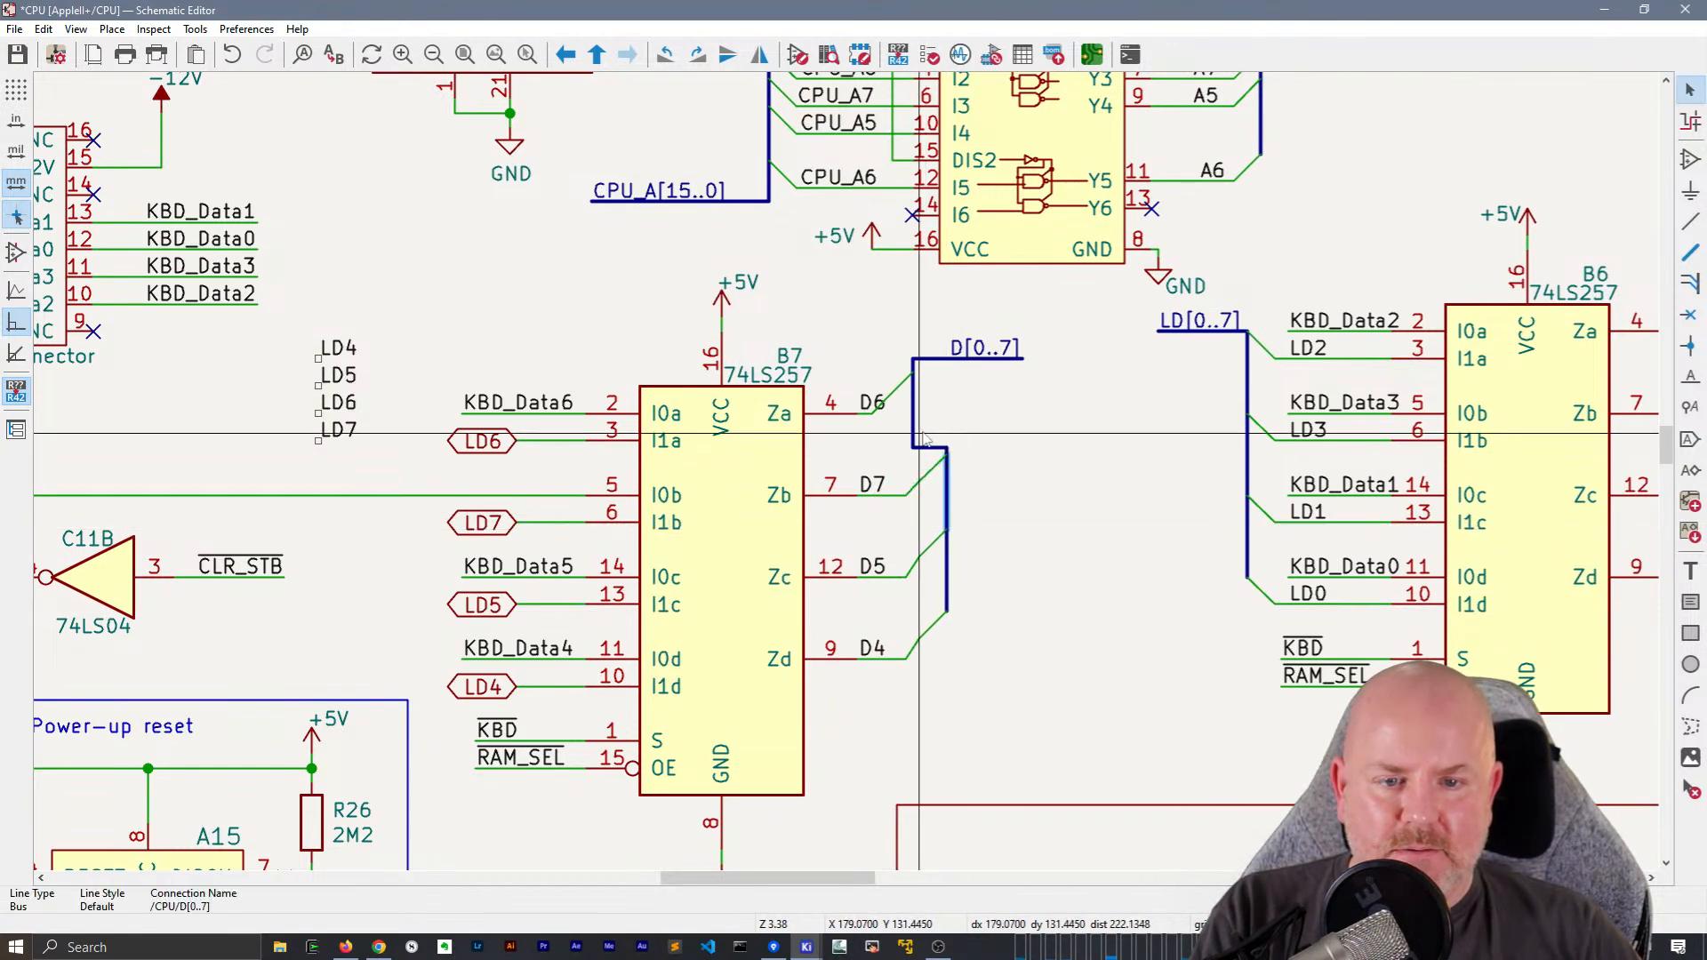
drag(915, 445, 925, 452)
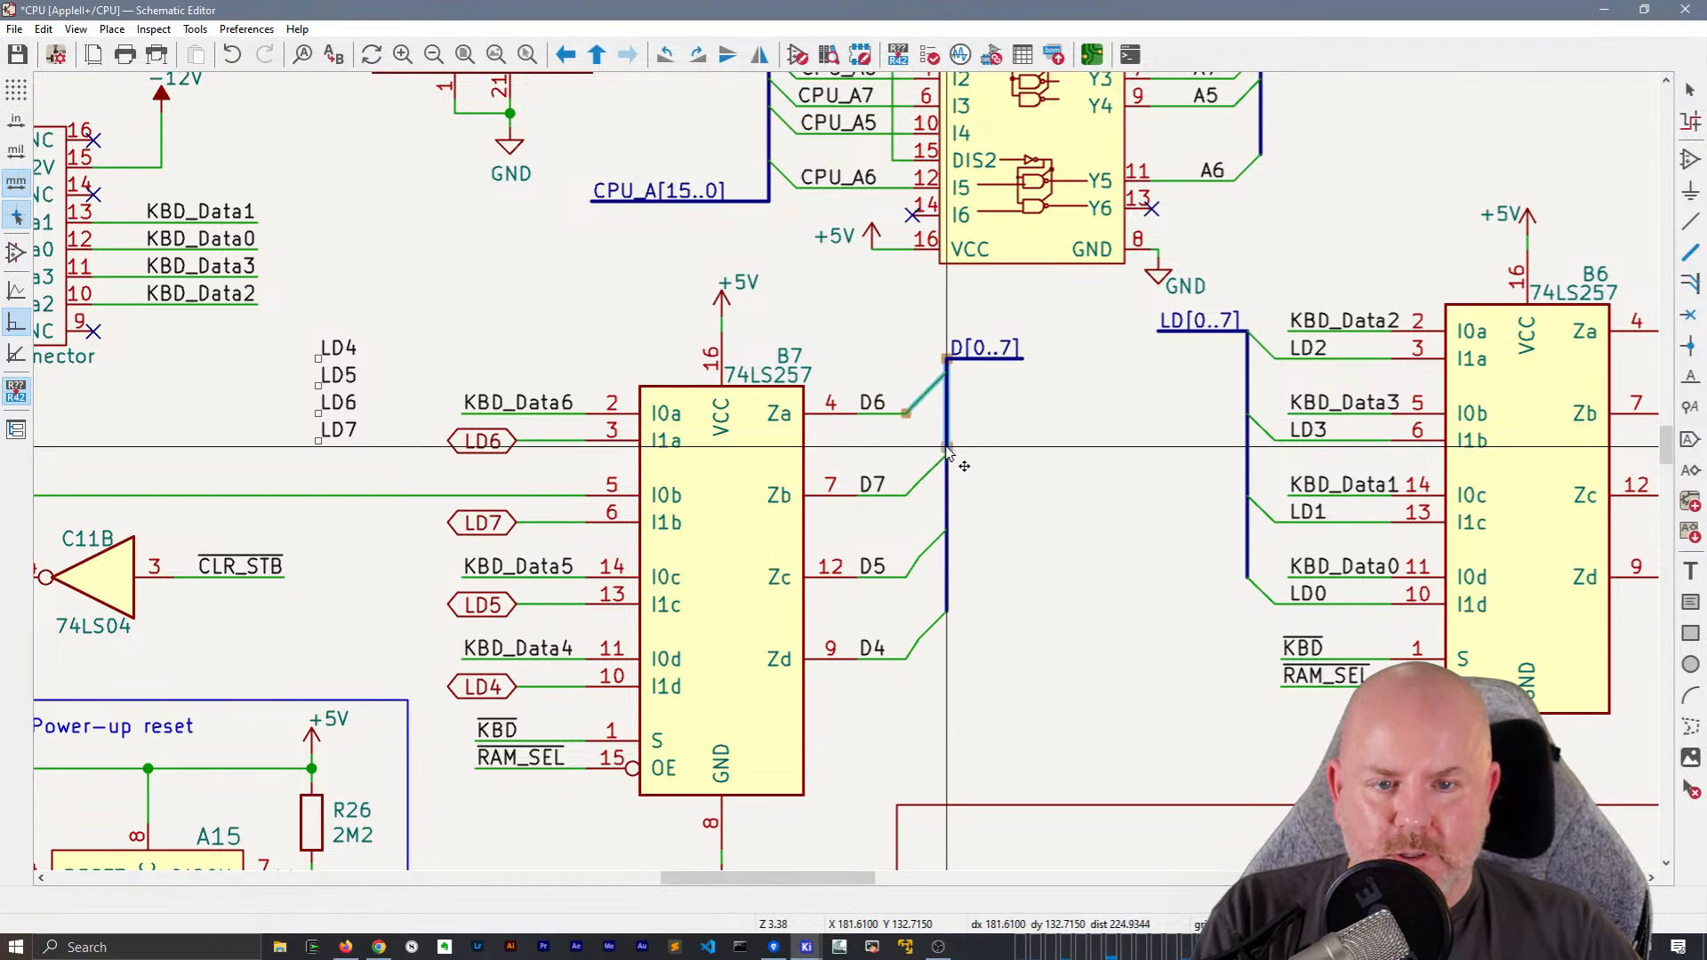
click(1011, 353)
drag(1011, 356, 1024, 373)
click(1075, 487)
middle_drag(1076, 486, 930, 480)
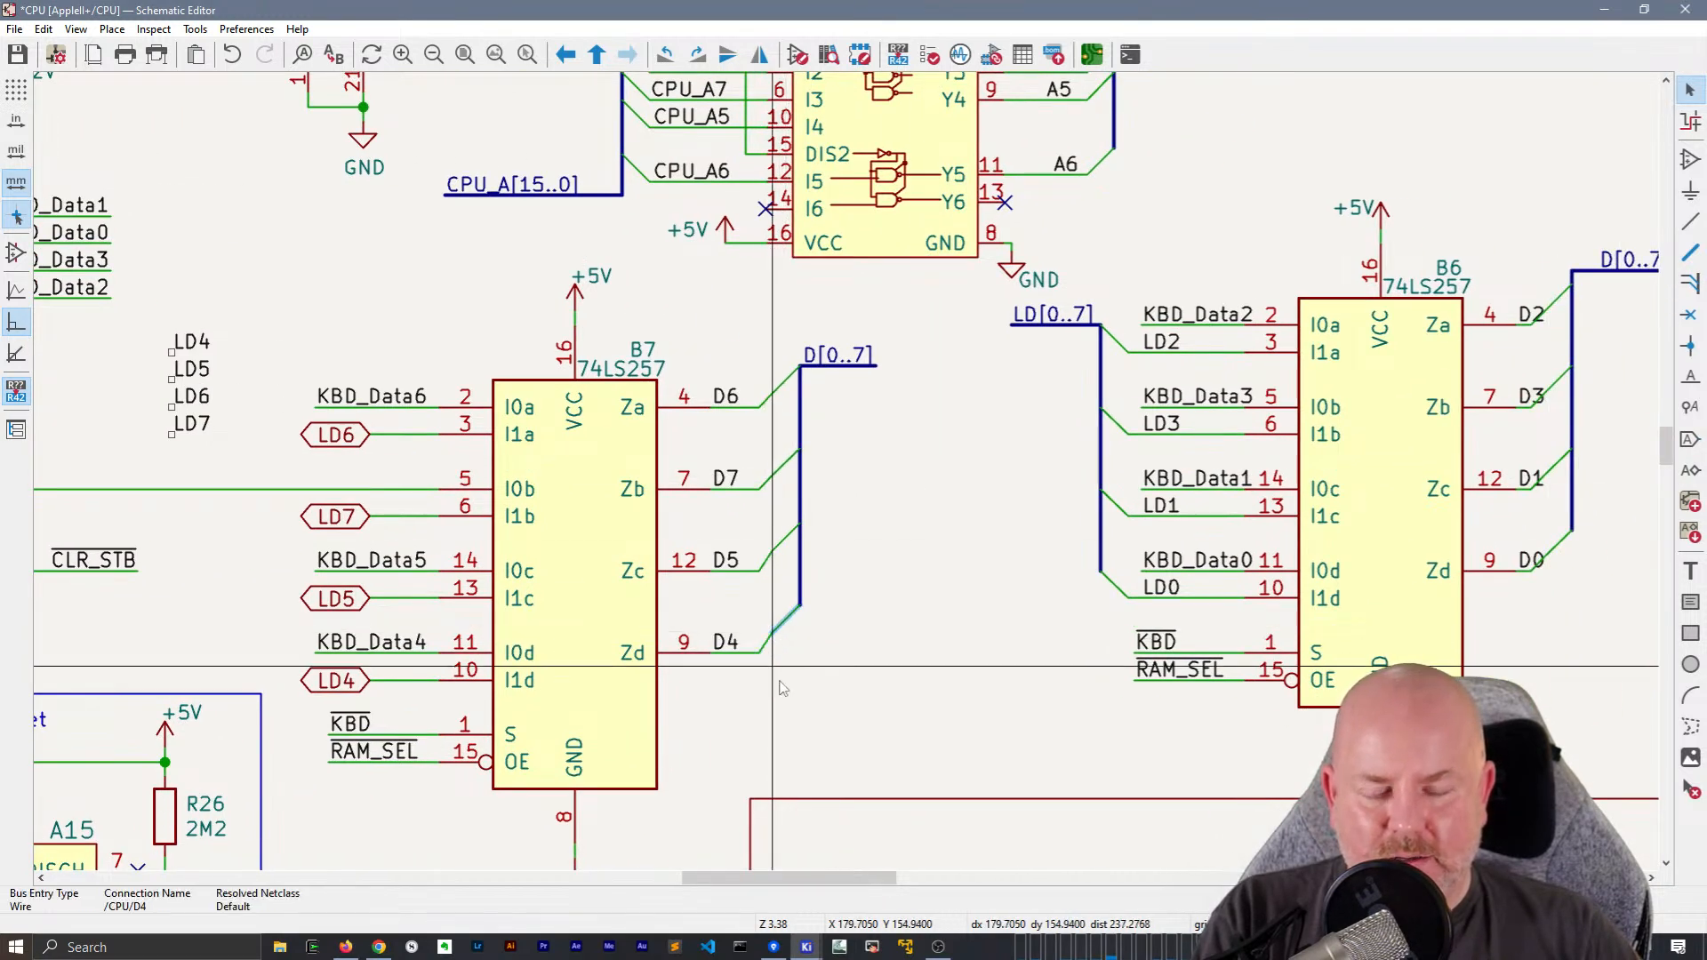
Delete the four bus entries and the leftover angled wire piece between B7's D4–D7 output wires and the D[0..7] bus
click(573, 577)
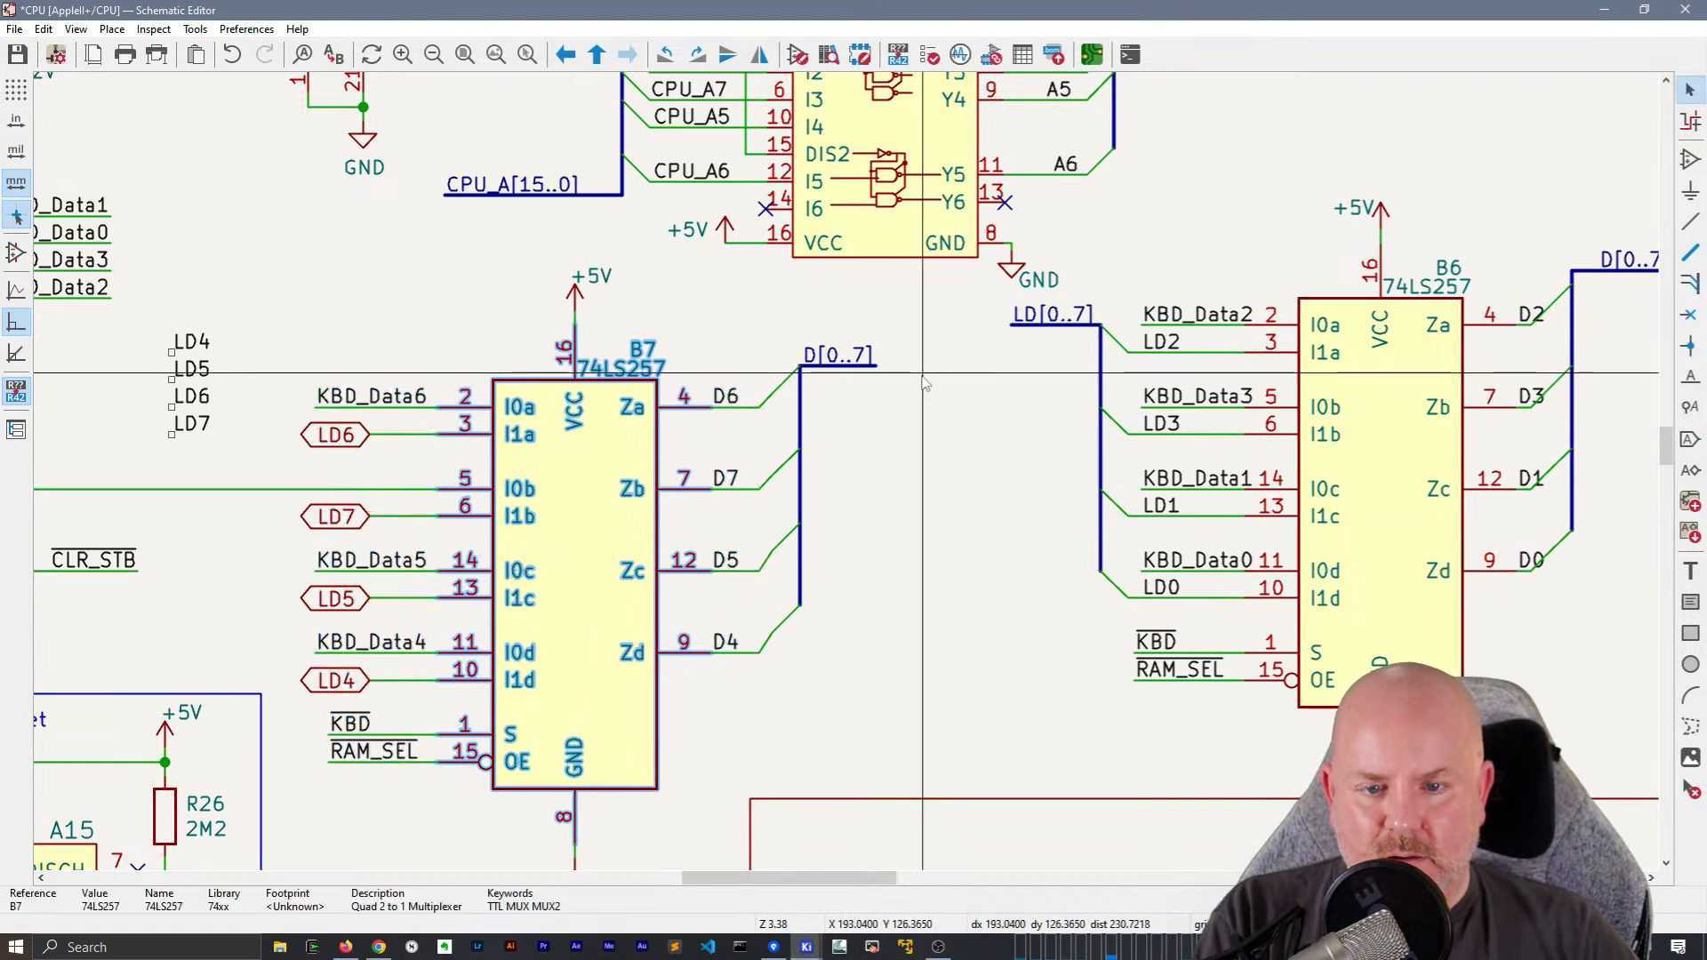
click(792, 629)
drag(792, 628, 772, 356)
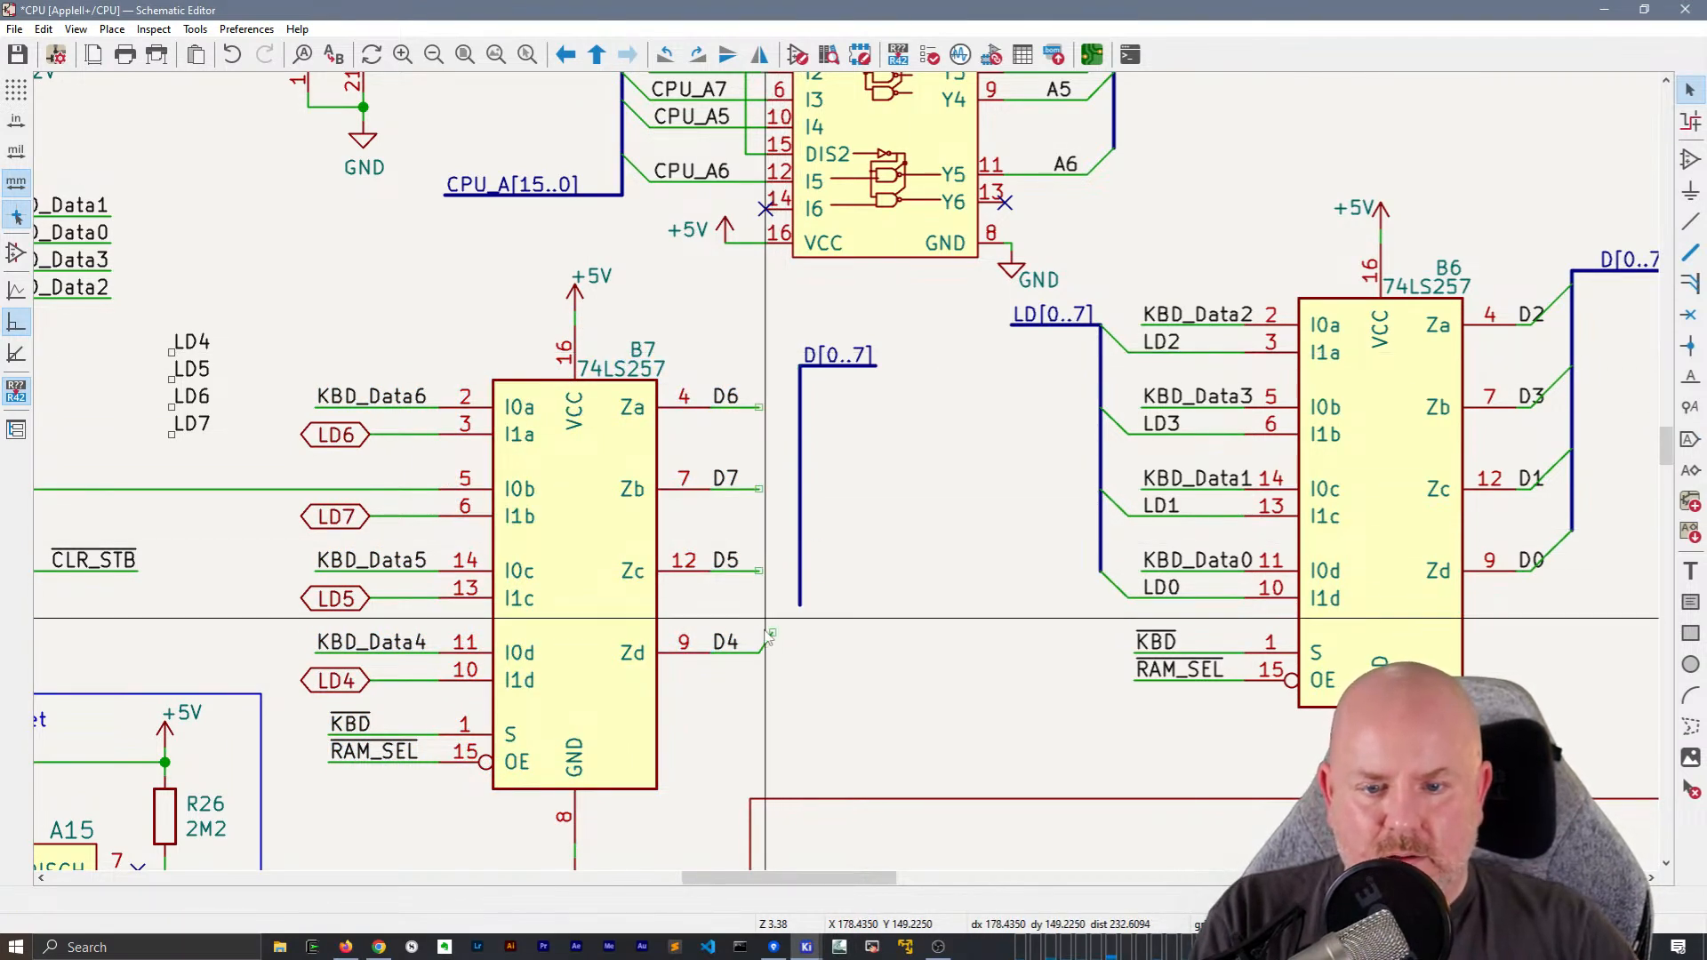
click(764, 632)
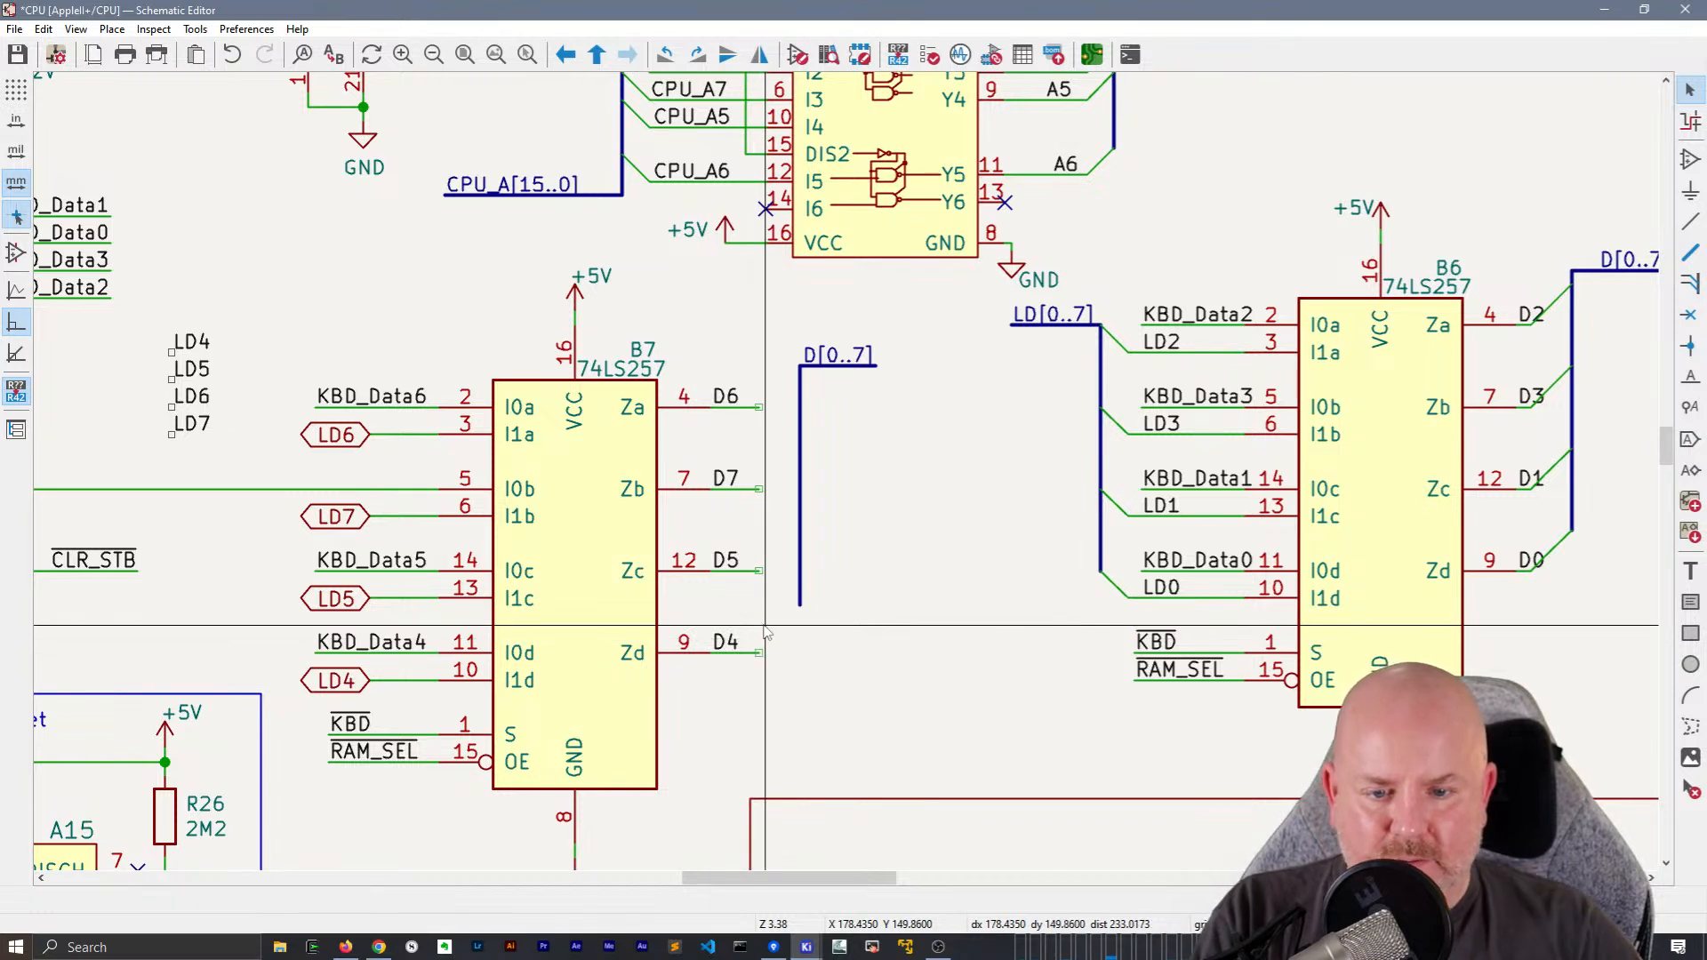
Place new upward-slanting bus entries on the ends of B7's D4, D6, D7 and D5 output wires
key(z)
click(762, 655)
key(r)
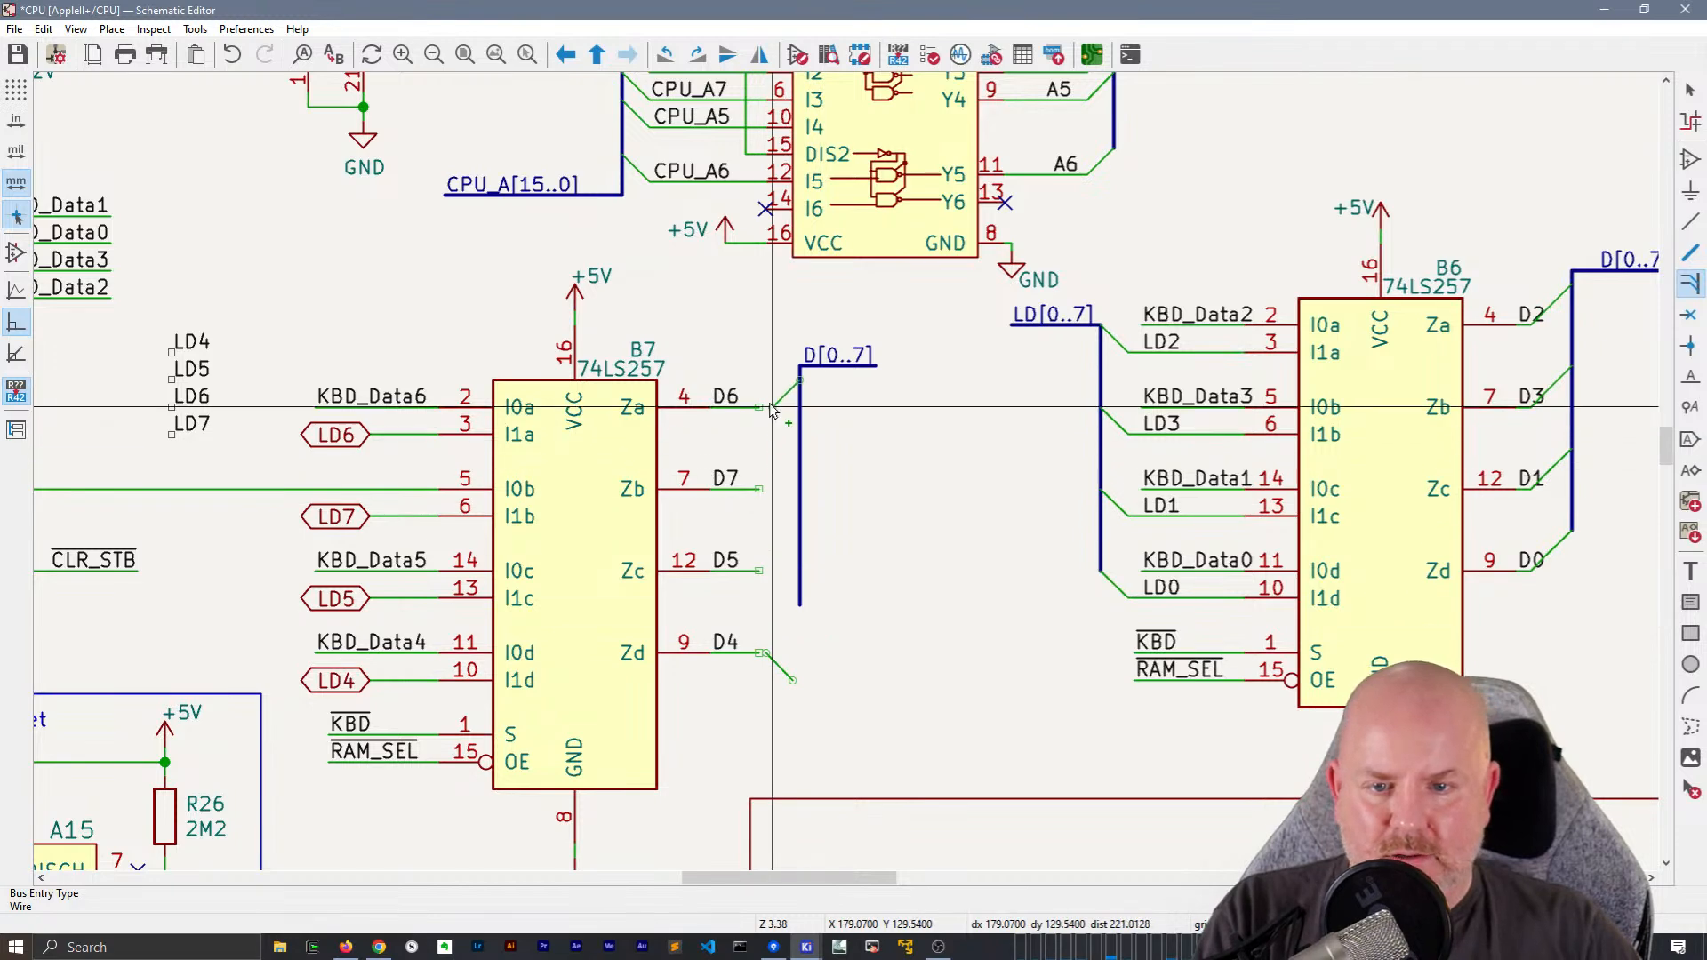
click(760, 407)
click(760, 489)
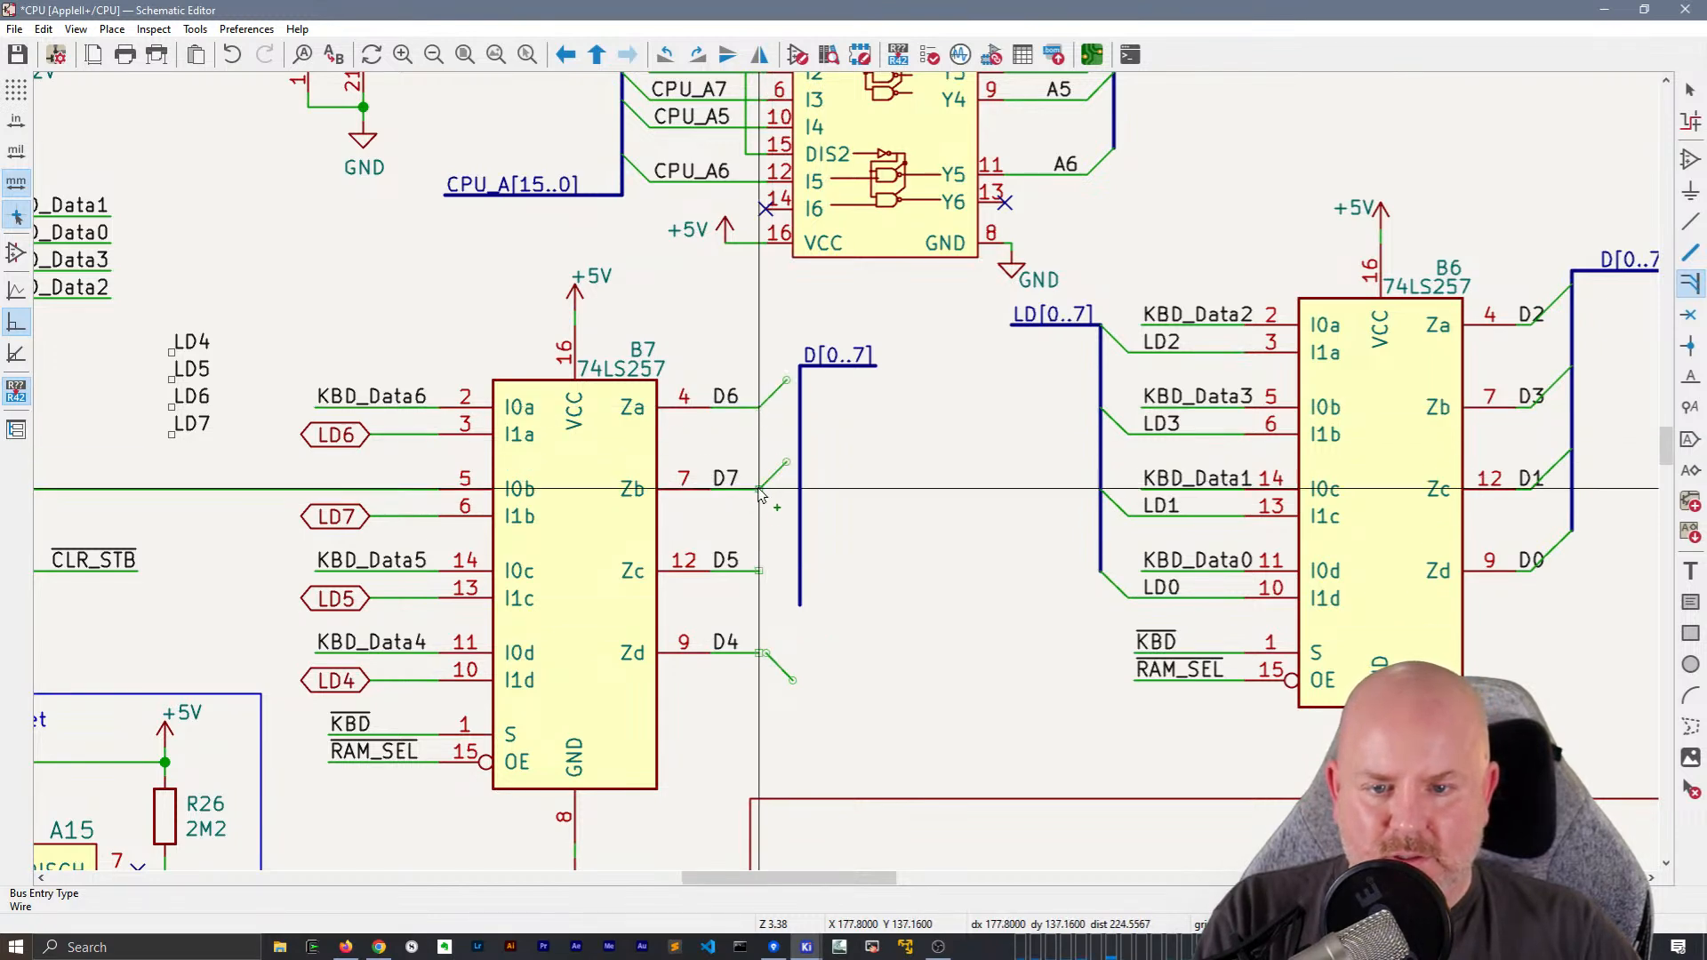
click(759, 571)
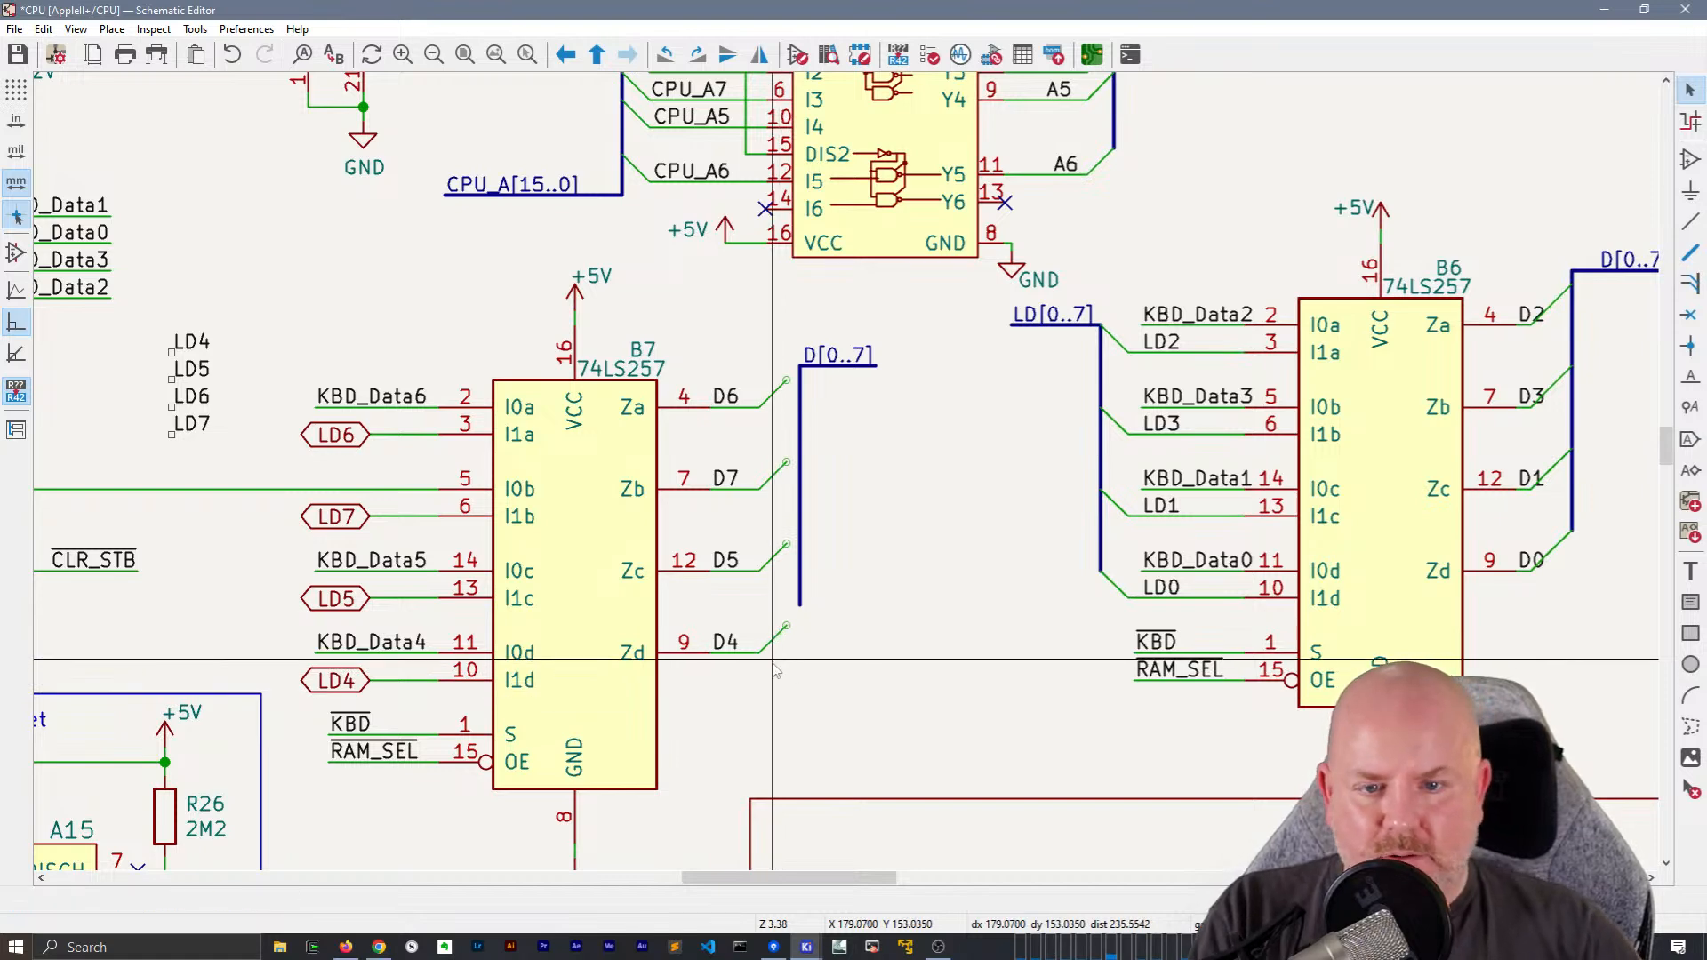
Move the D[0..7] bus with its label onto the ends of B7's new bus entries
drag(791, 307, 931, 633)
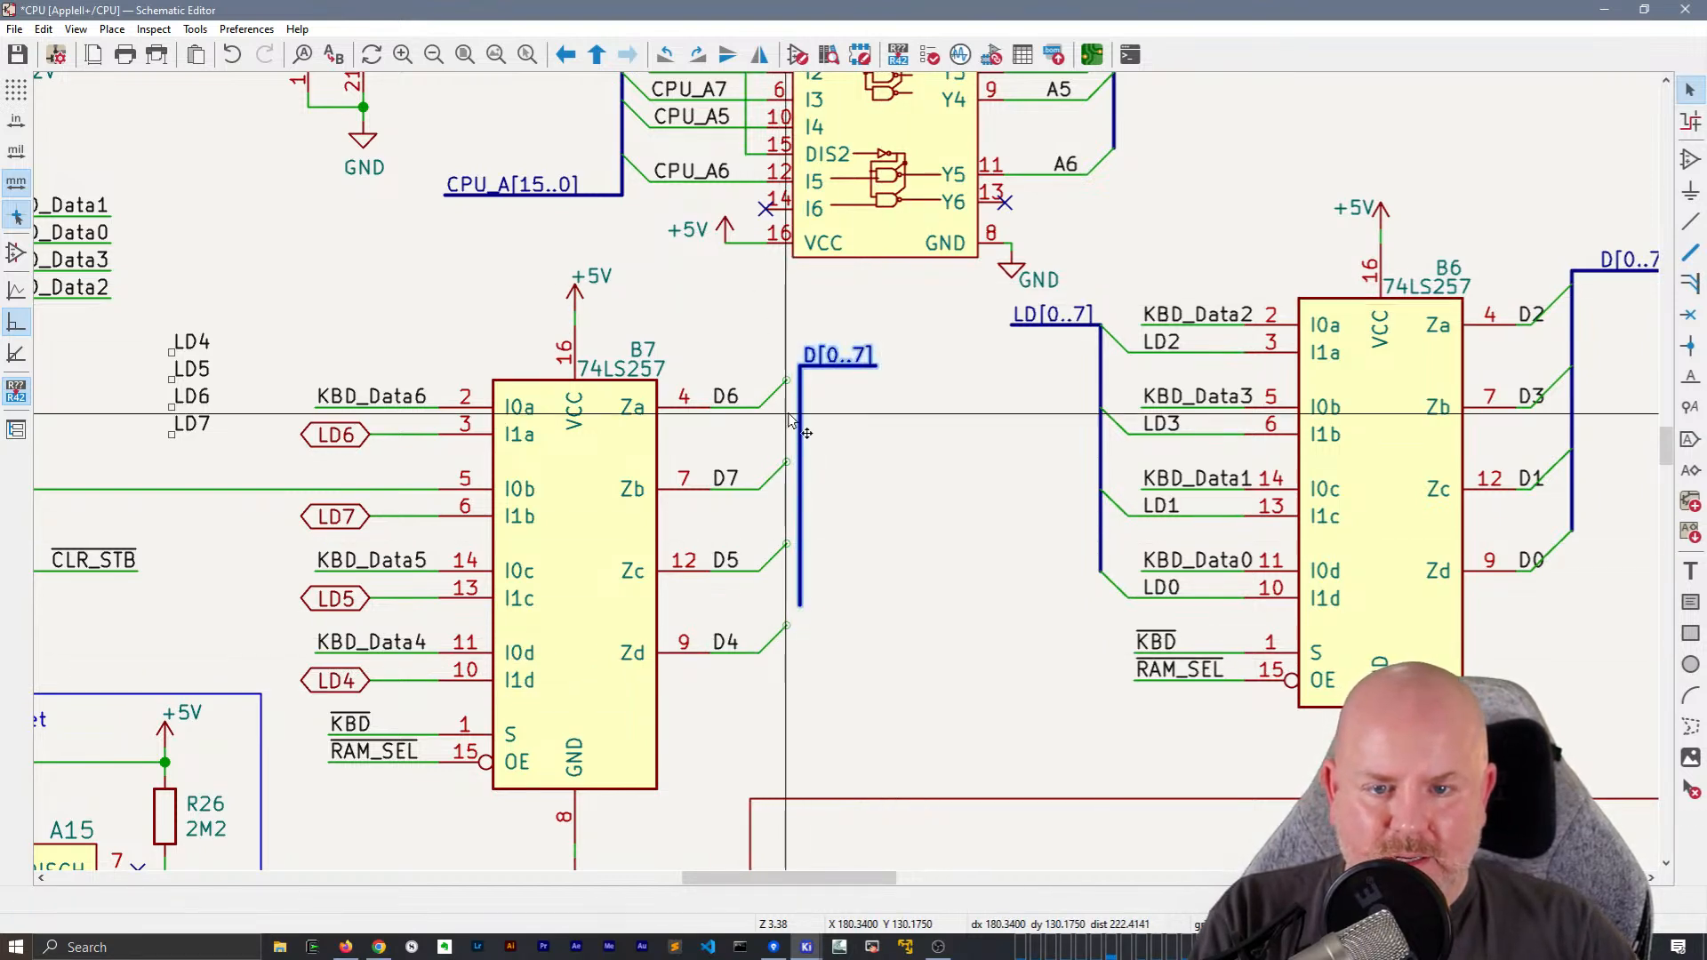
key(m)
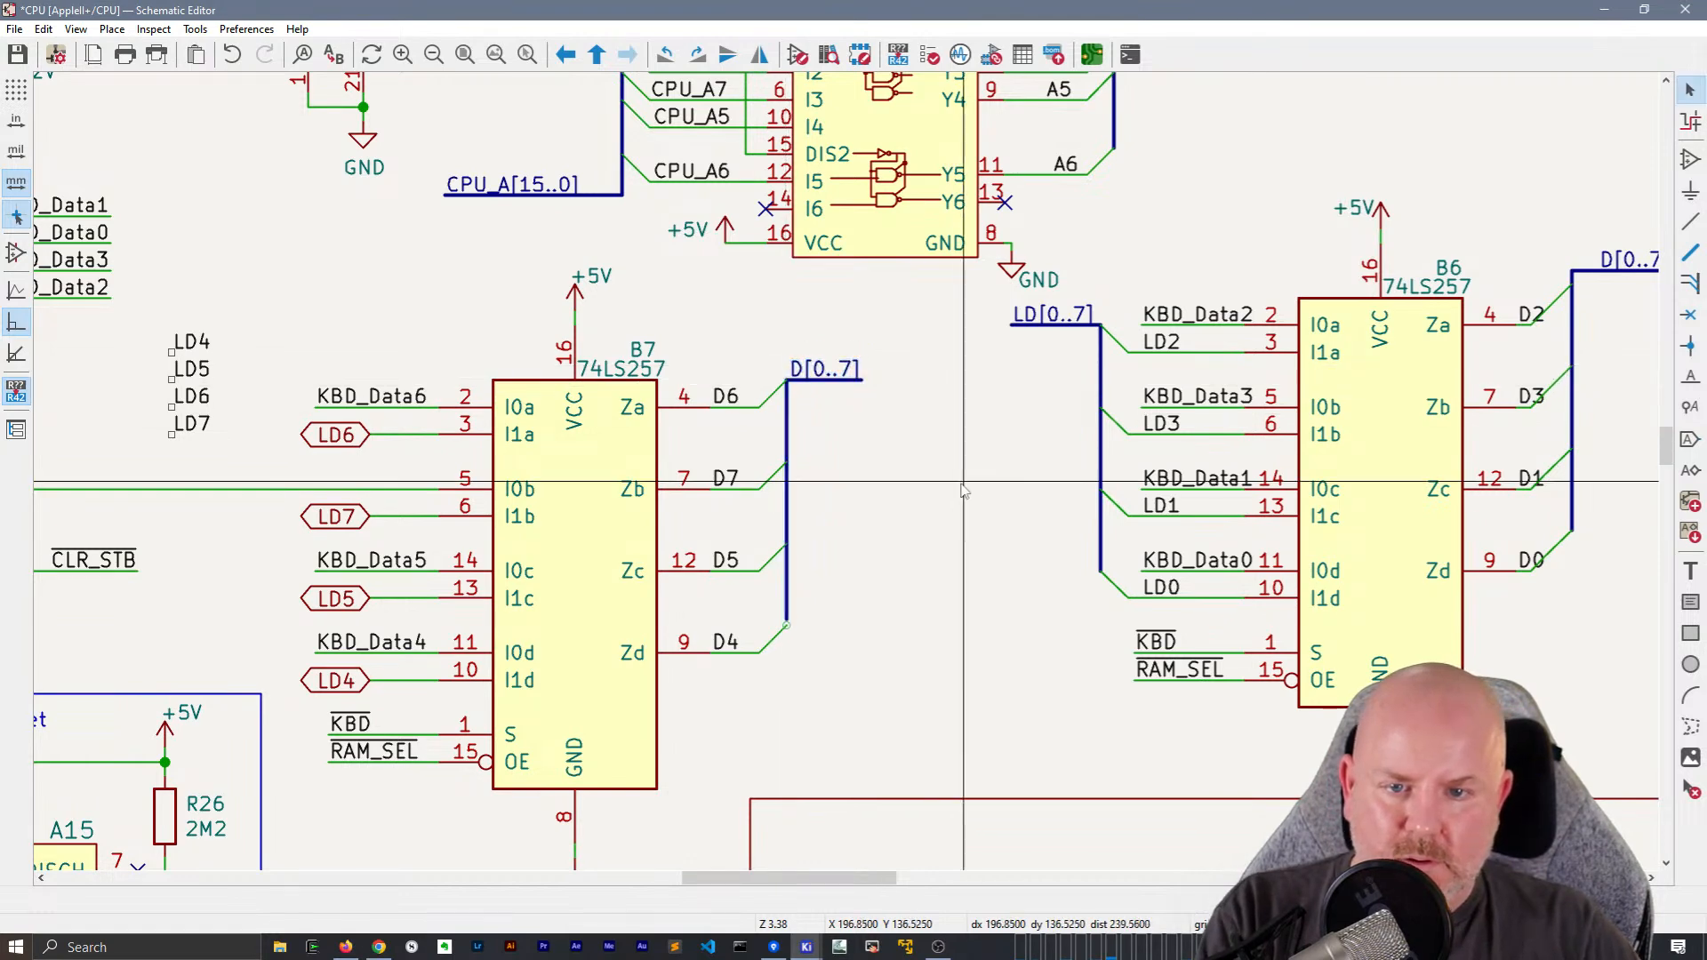
click(787, 383)
Shift the D6, D7, D5 and D4 labels slightly away from B7 along their output wires so they line up
middle_drag(884, 477, 858, 453)
click(707, 377)
drag(707, 376, 720, 376)
click(699, 464)
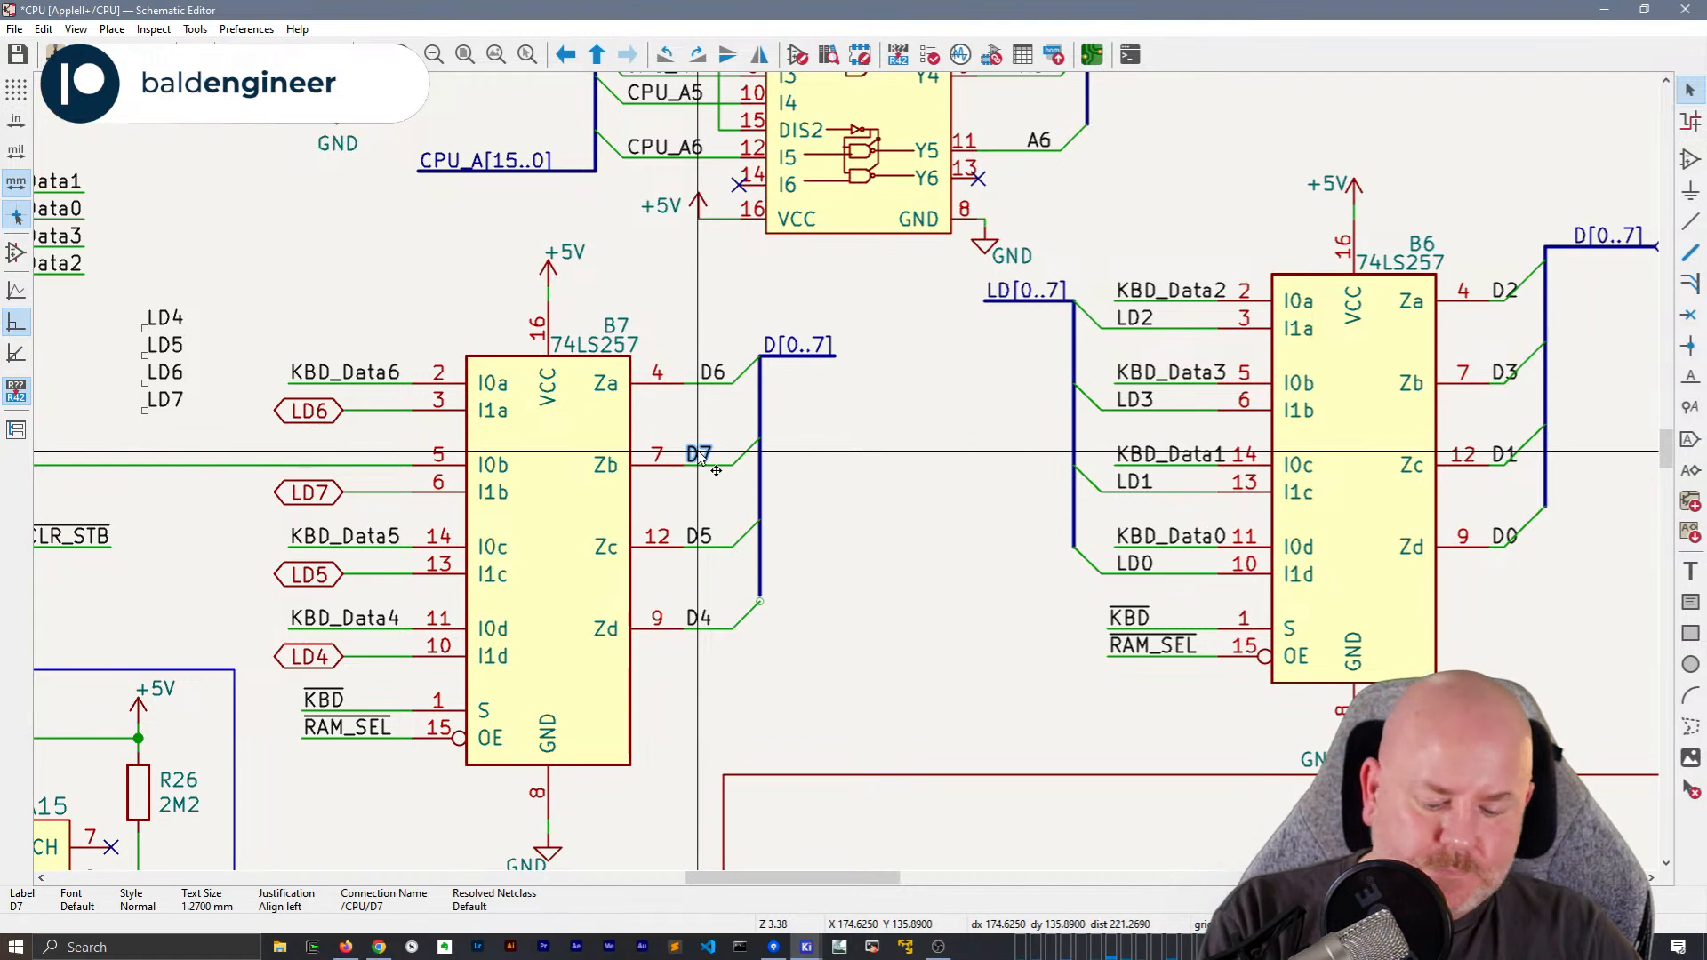
key(m)
click(696, 467)
click(697, 541)
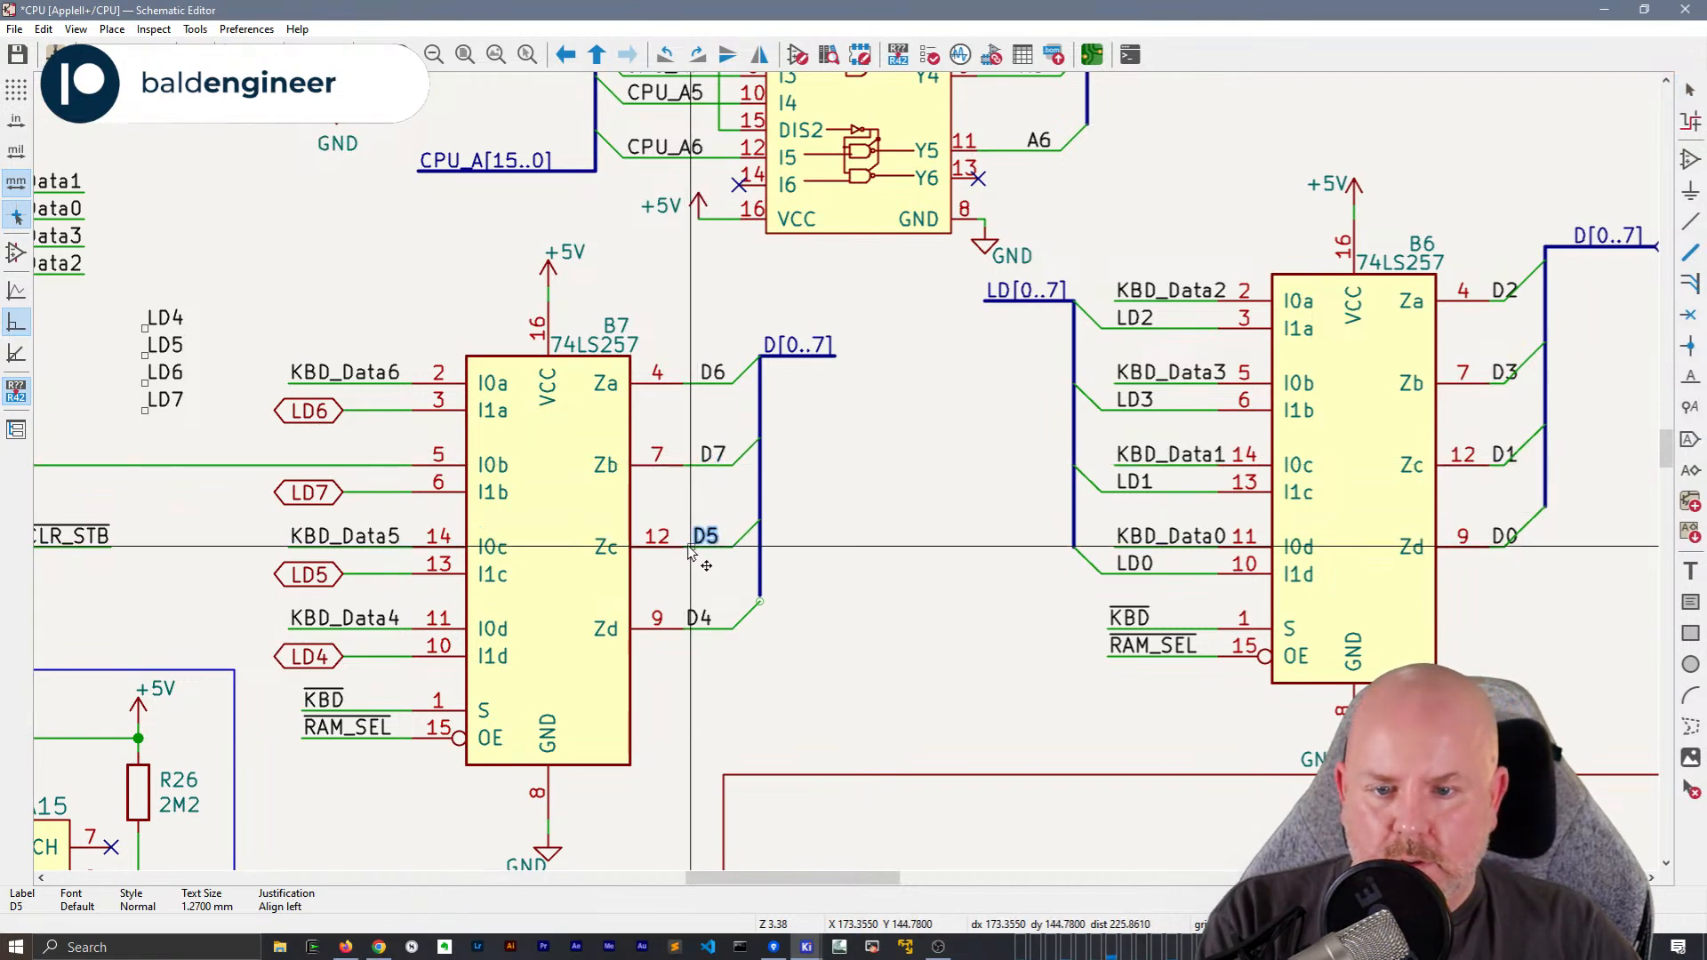
key(m)
click(696, 549)
click(698, 618)
key(m)
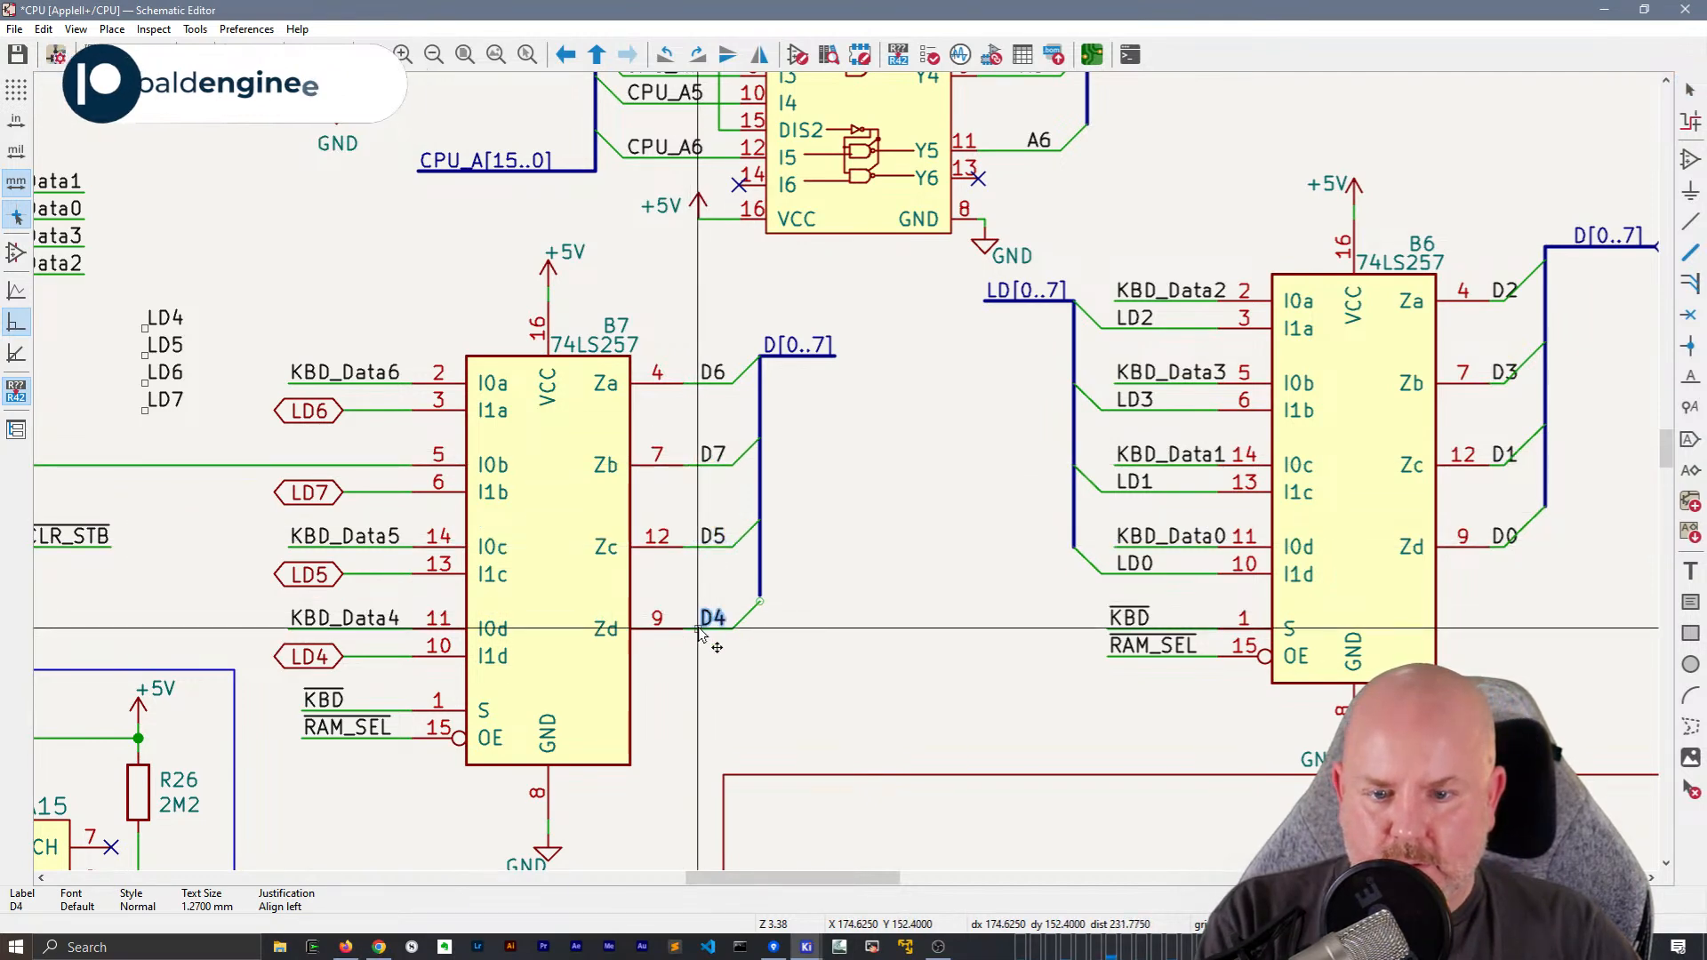
click(712, 620)
Copy B6's LD[0..7] bus together with its label and four bus entries
drag(974, 274, 1094, 607)
middle_drag(835, 620, 846, 531)
drag(1115, 509, 983, 187)
middle_drag(953, 225, 1149, 201)
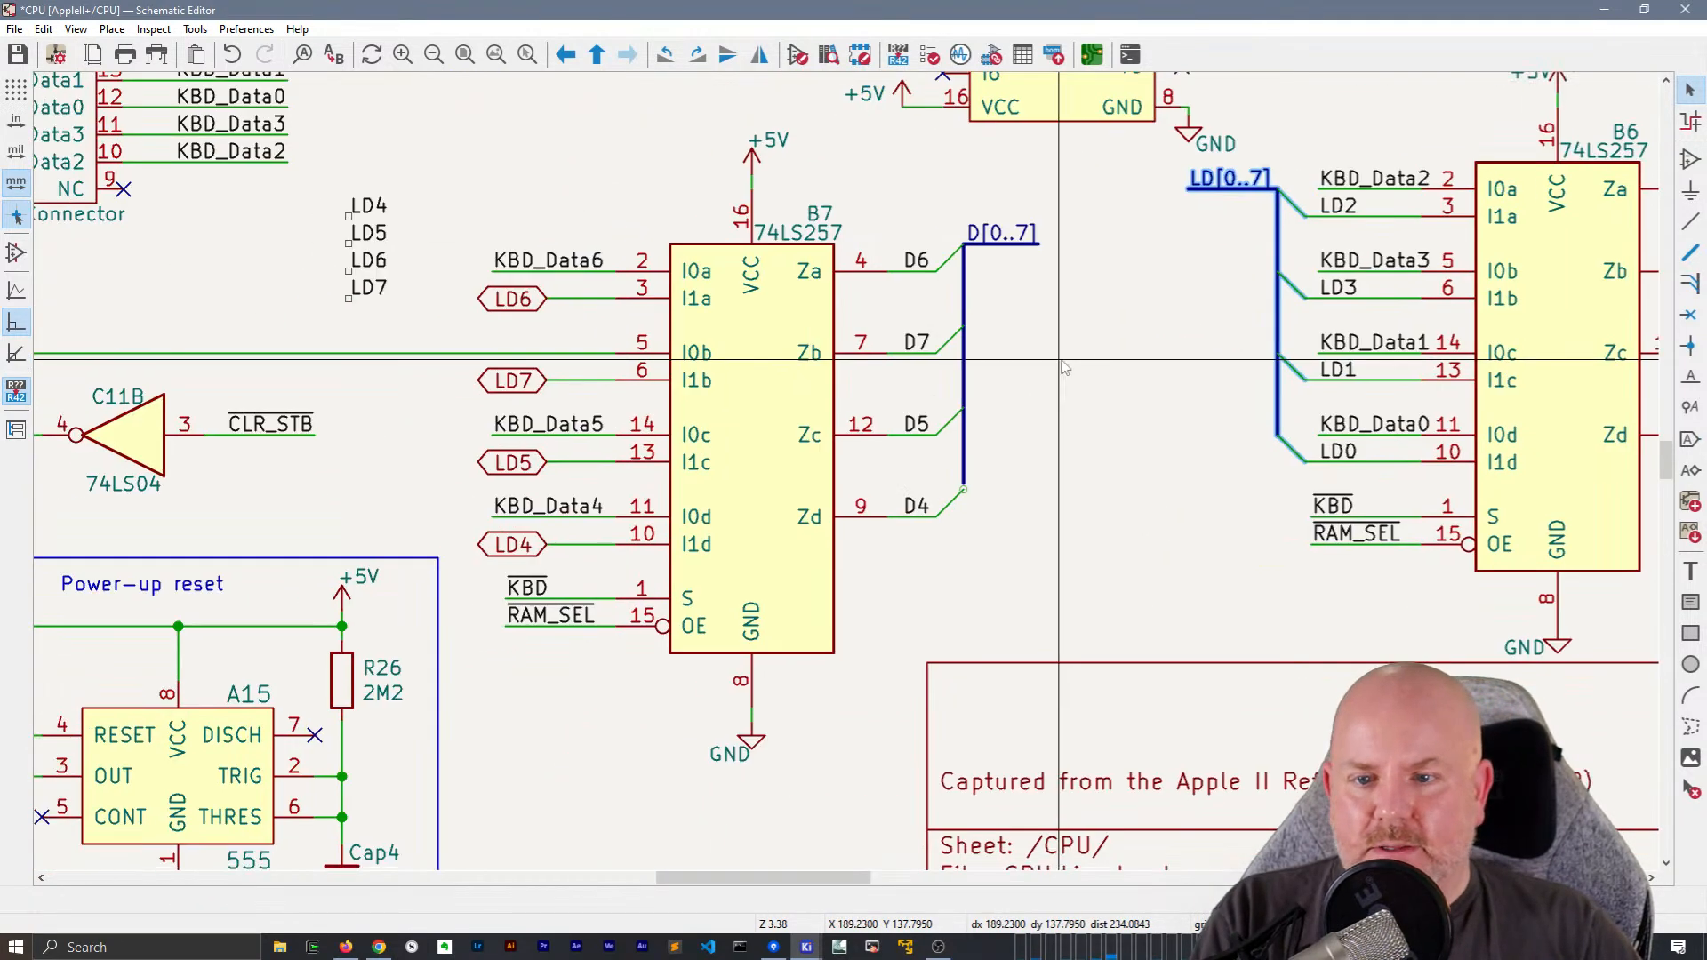
Delete the global labels LD6, LD7, LD5 and LD4 from B7's I1a to I1d input wires
click(492, 310)
key(Delete)
click(514, 381)
key(Delete)
click(523, 467)
key(Delete)
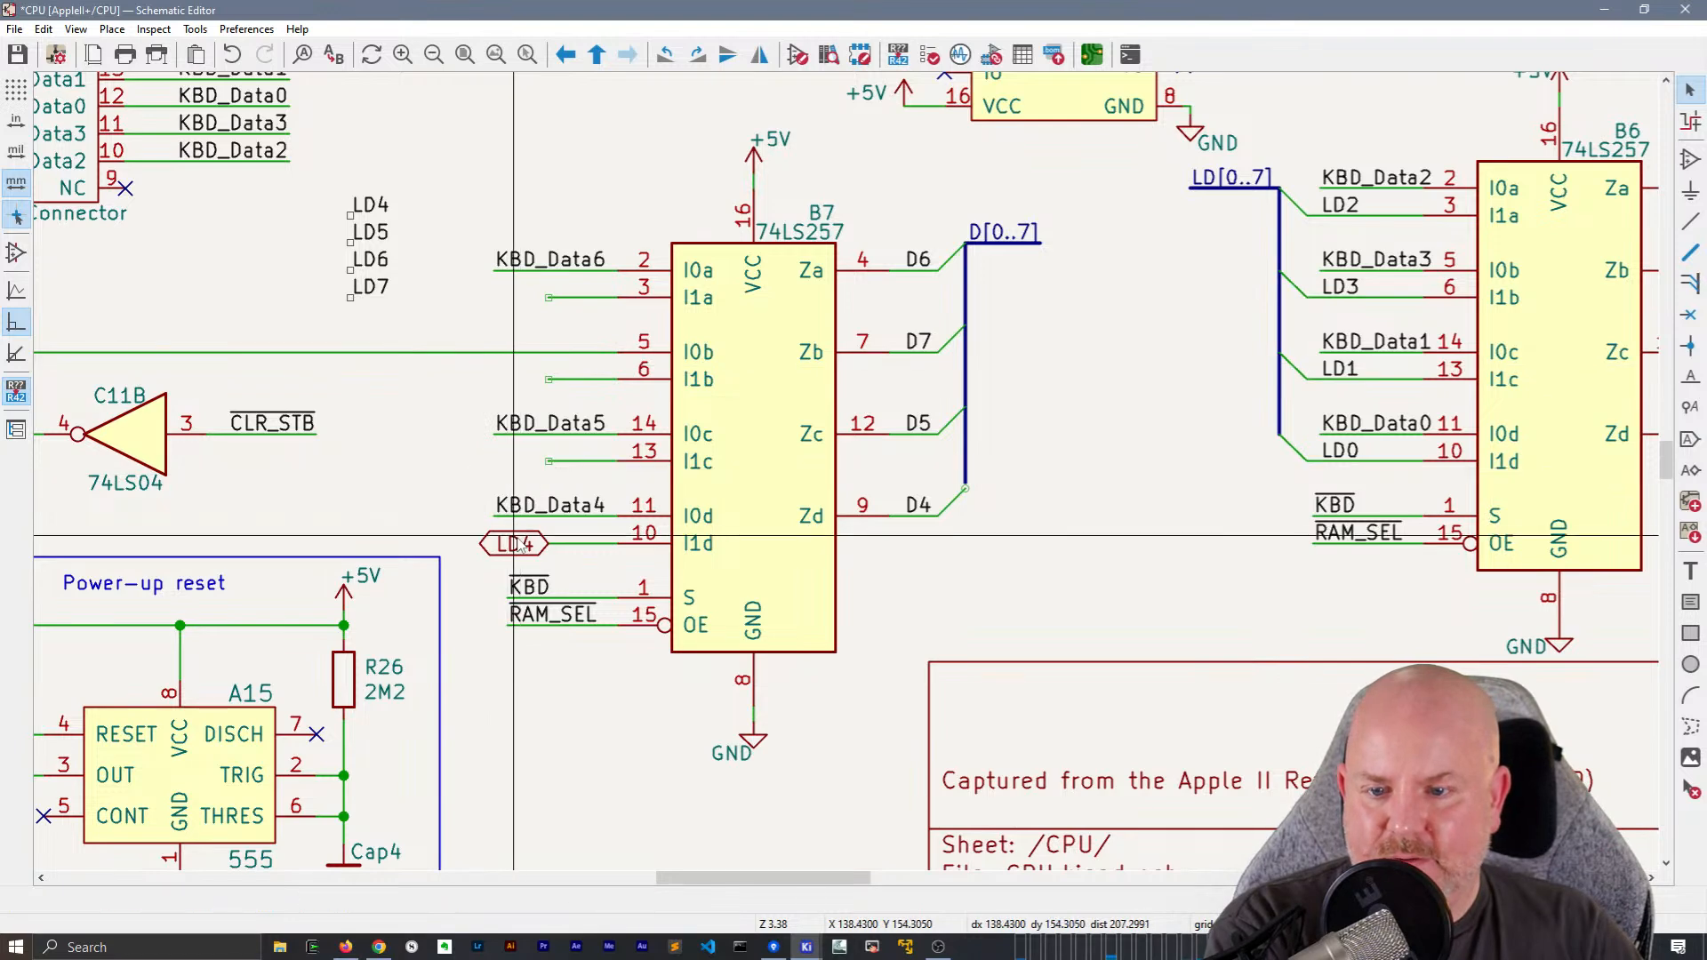
click(514, 543)
key(Delete)
drag(481, 129, 956, 787)
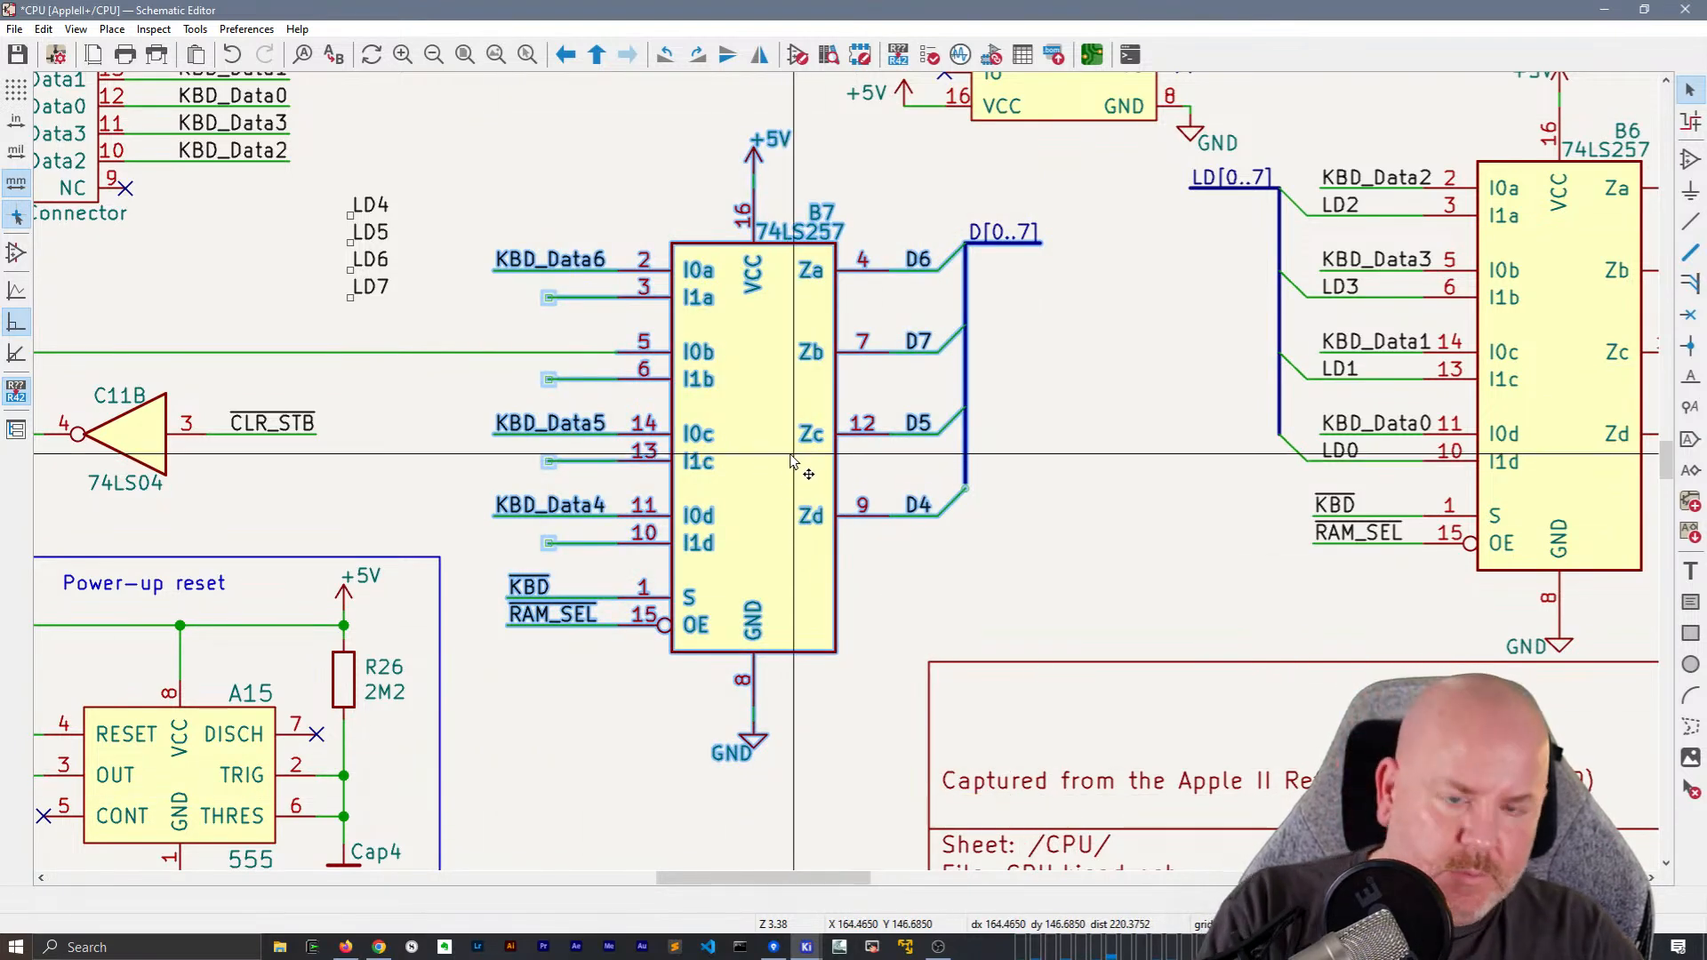
key(m)
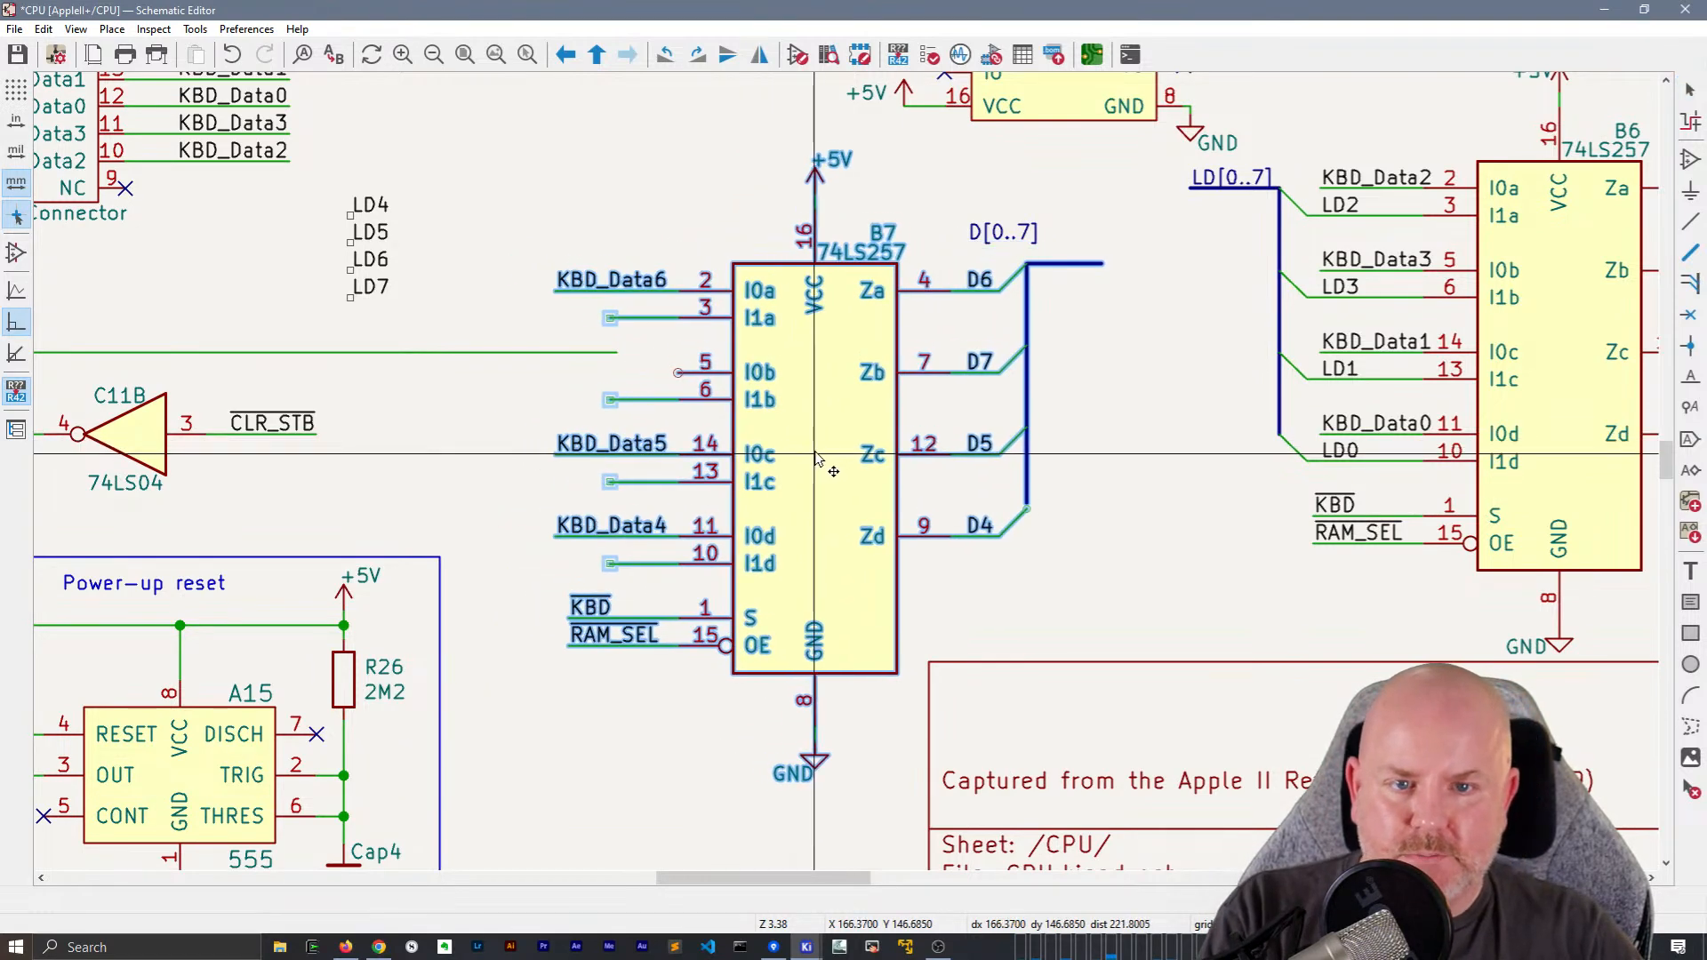
click(814, 454)
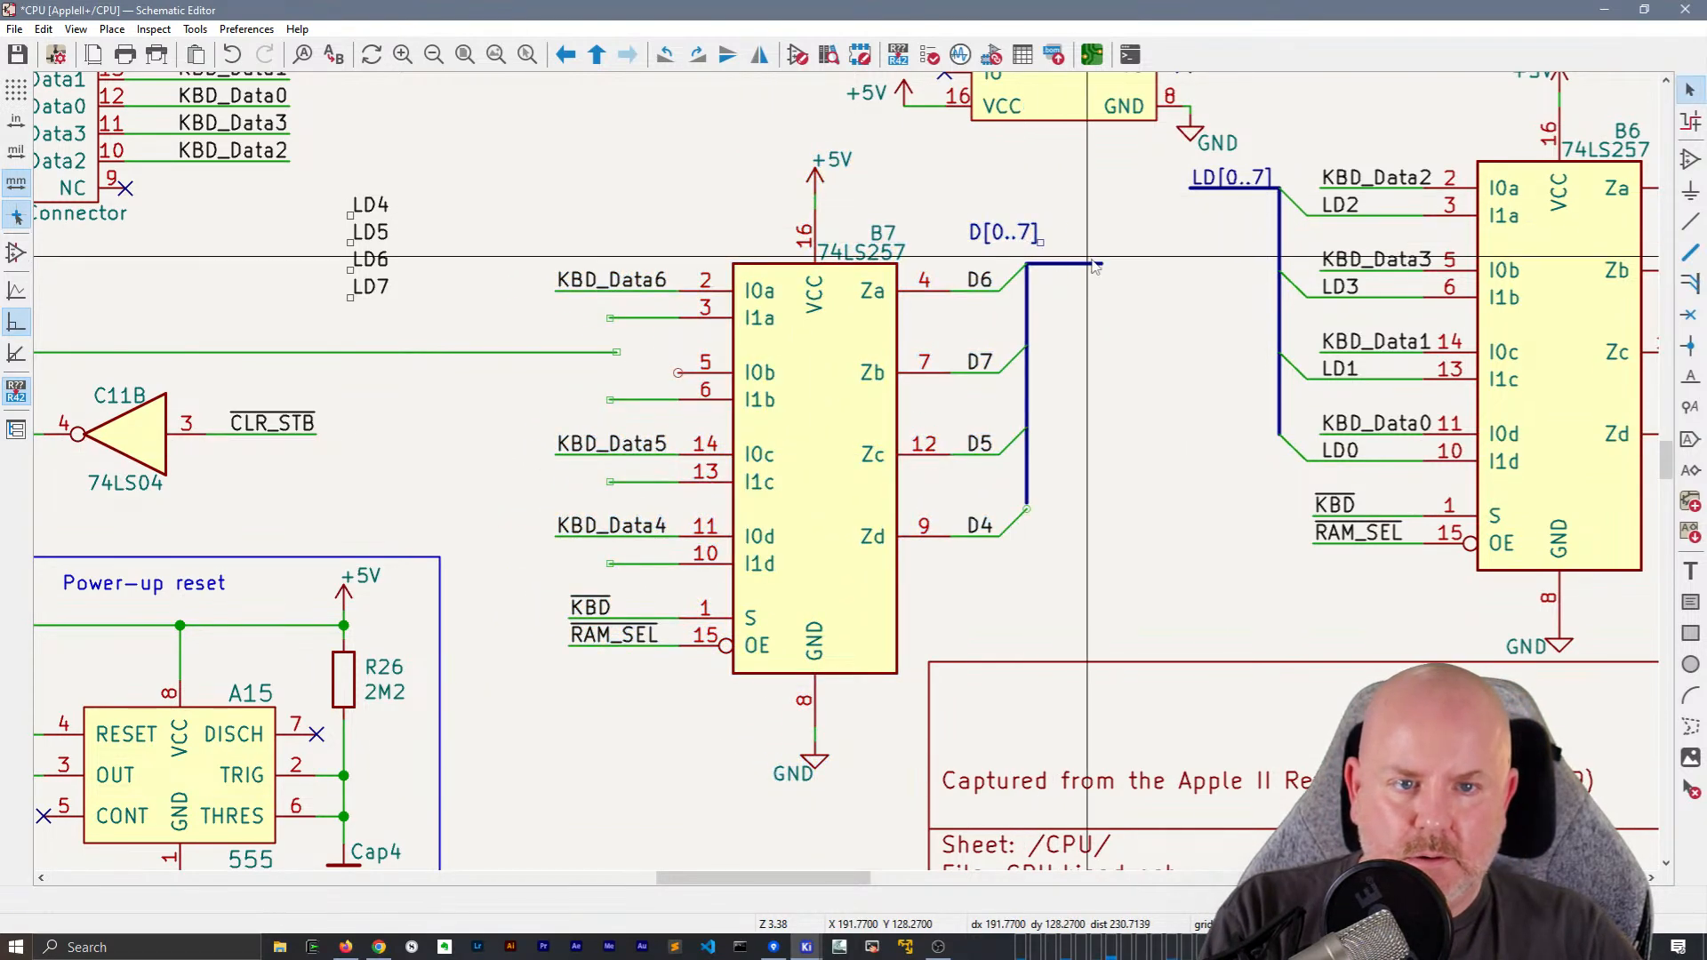
drag(1027, 238, 1095, 264)
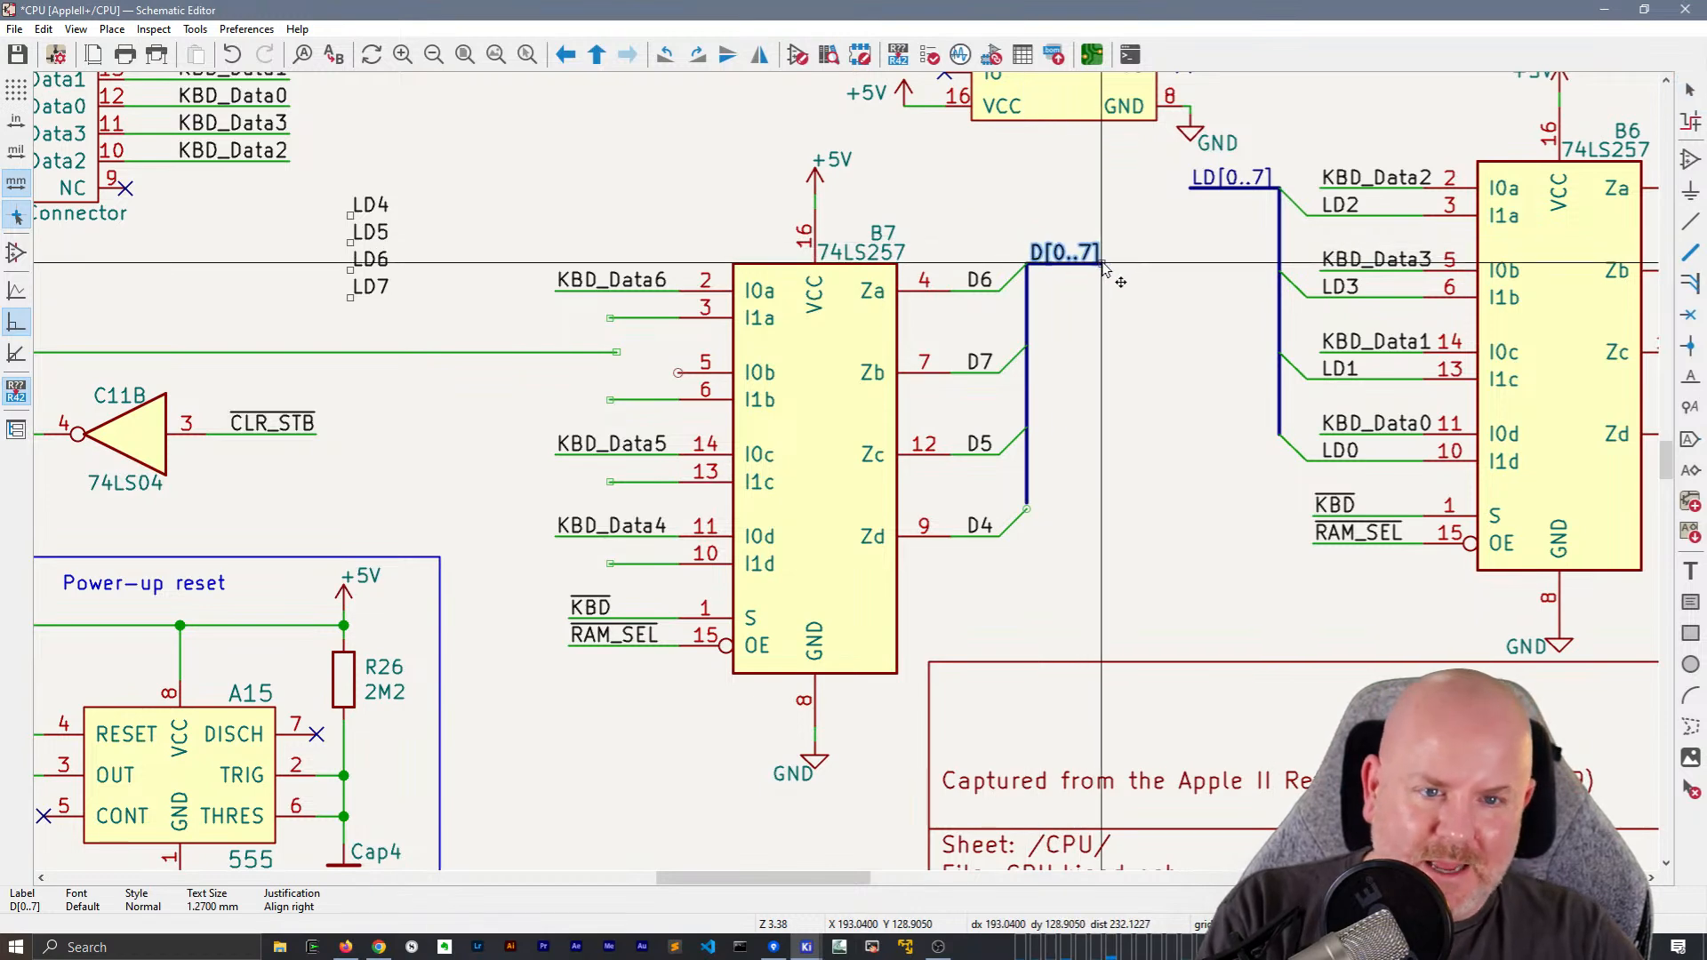
click(1103, 264)
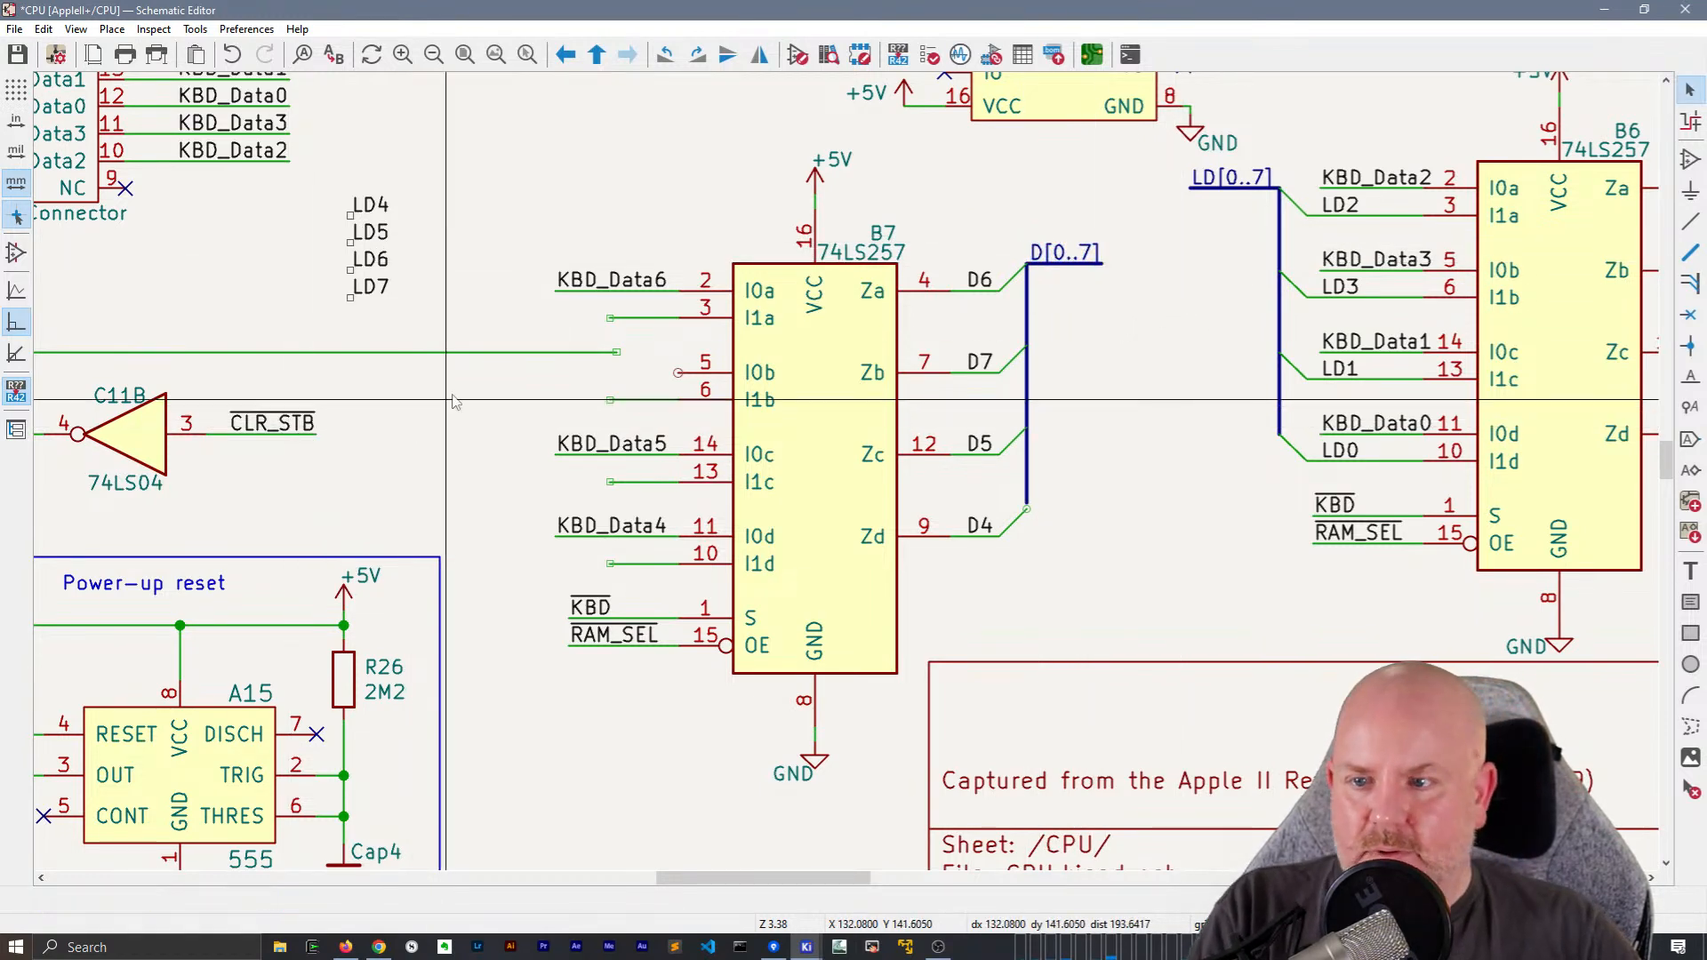
scroll(452, 400, down, 2)
scroll(869, 472, up, 2)
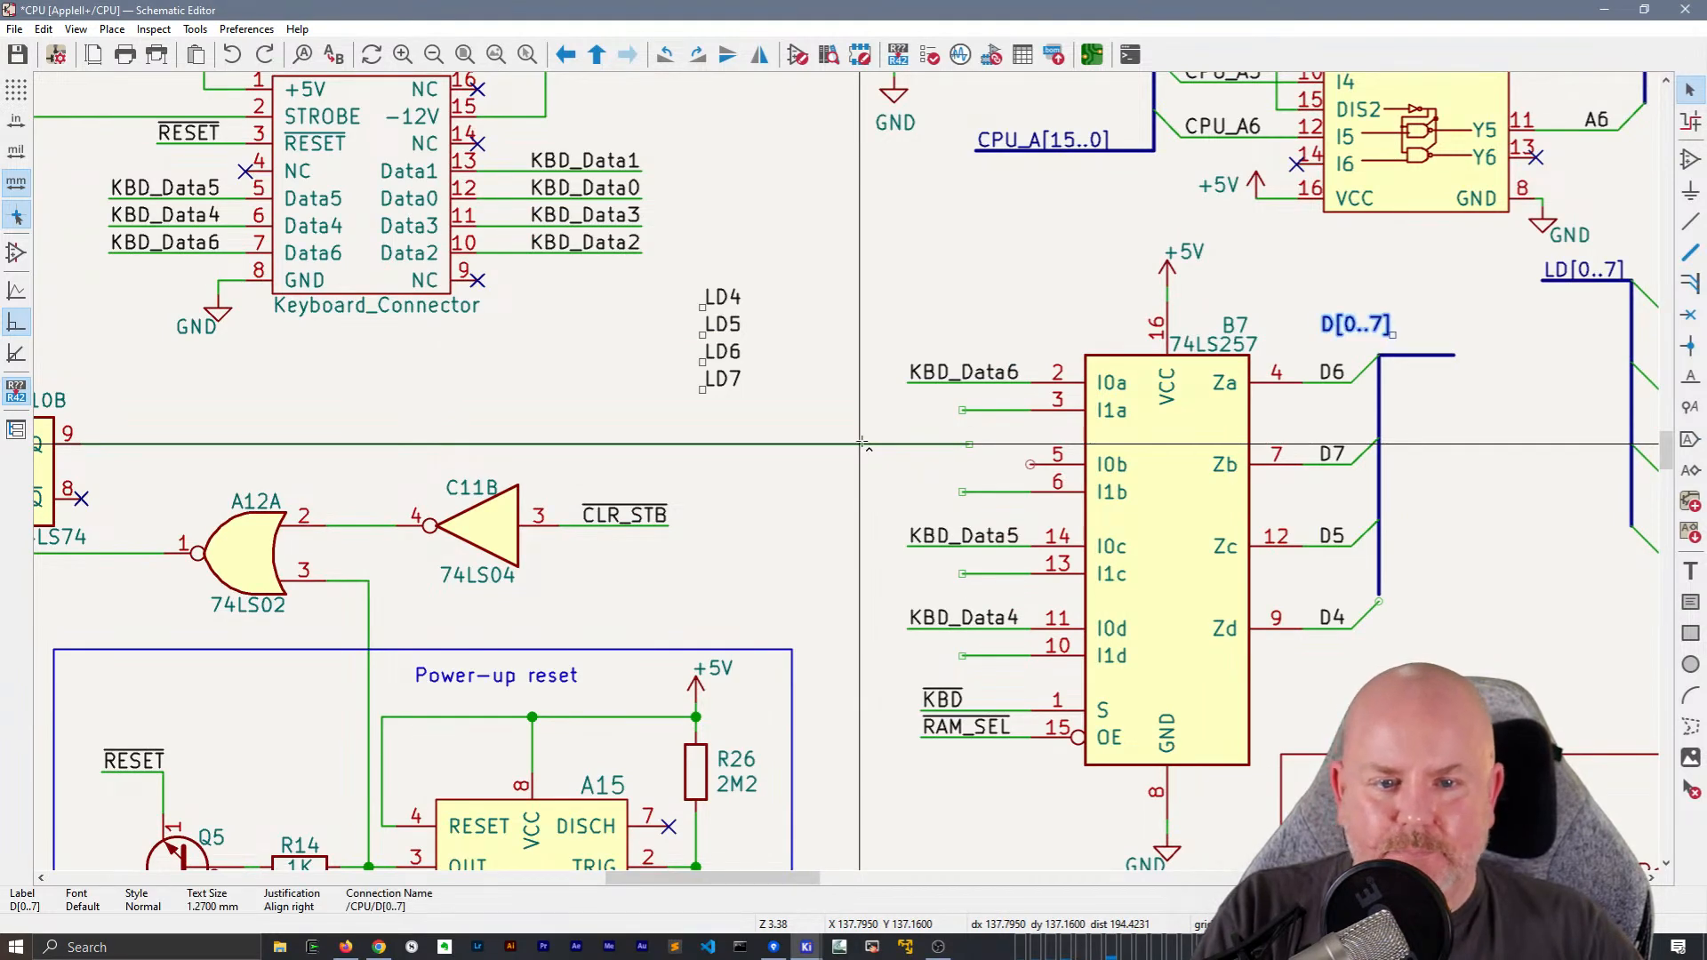
key(ctrl+z)
Shift the whole B7 block with its labels, power symbols and D[0..7] bus horizontally toward B6, keeping the I0b wire connected
click(811, 567)
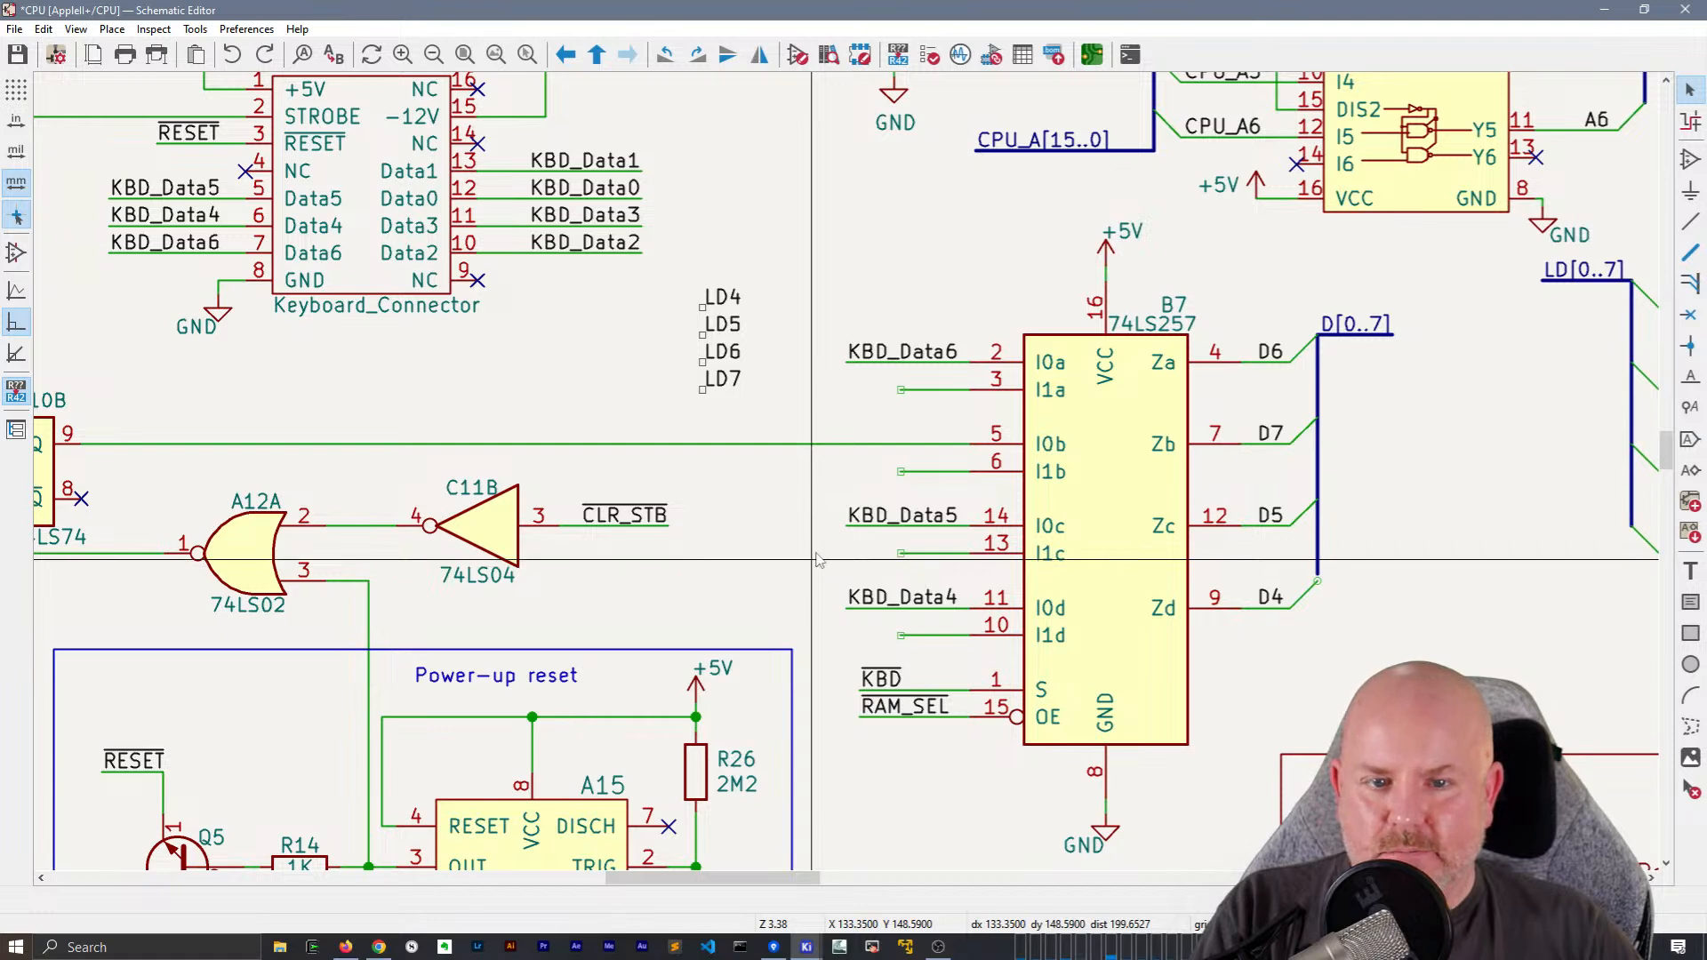
drag(840, 220, 1455, 867)
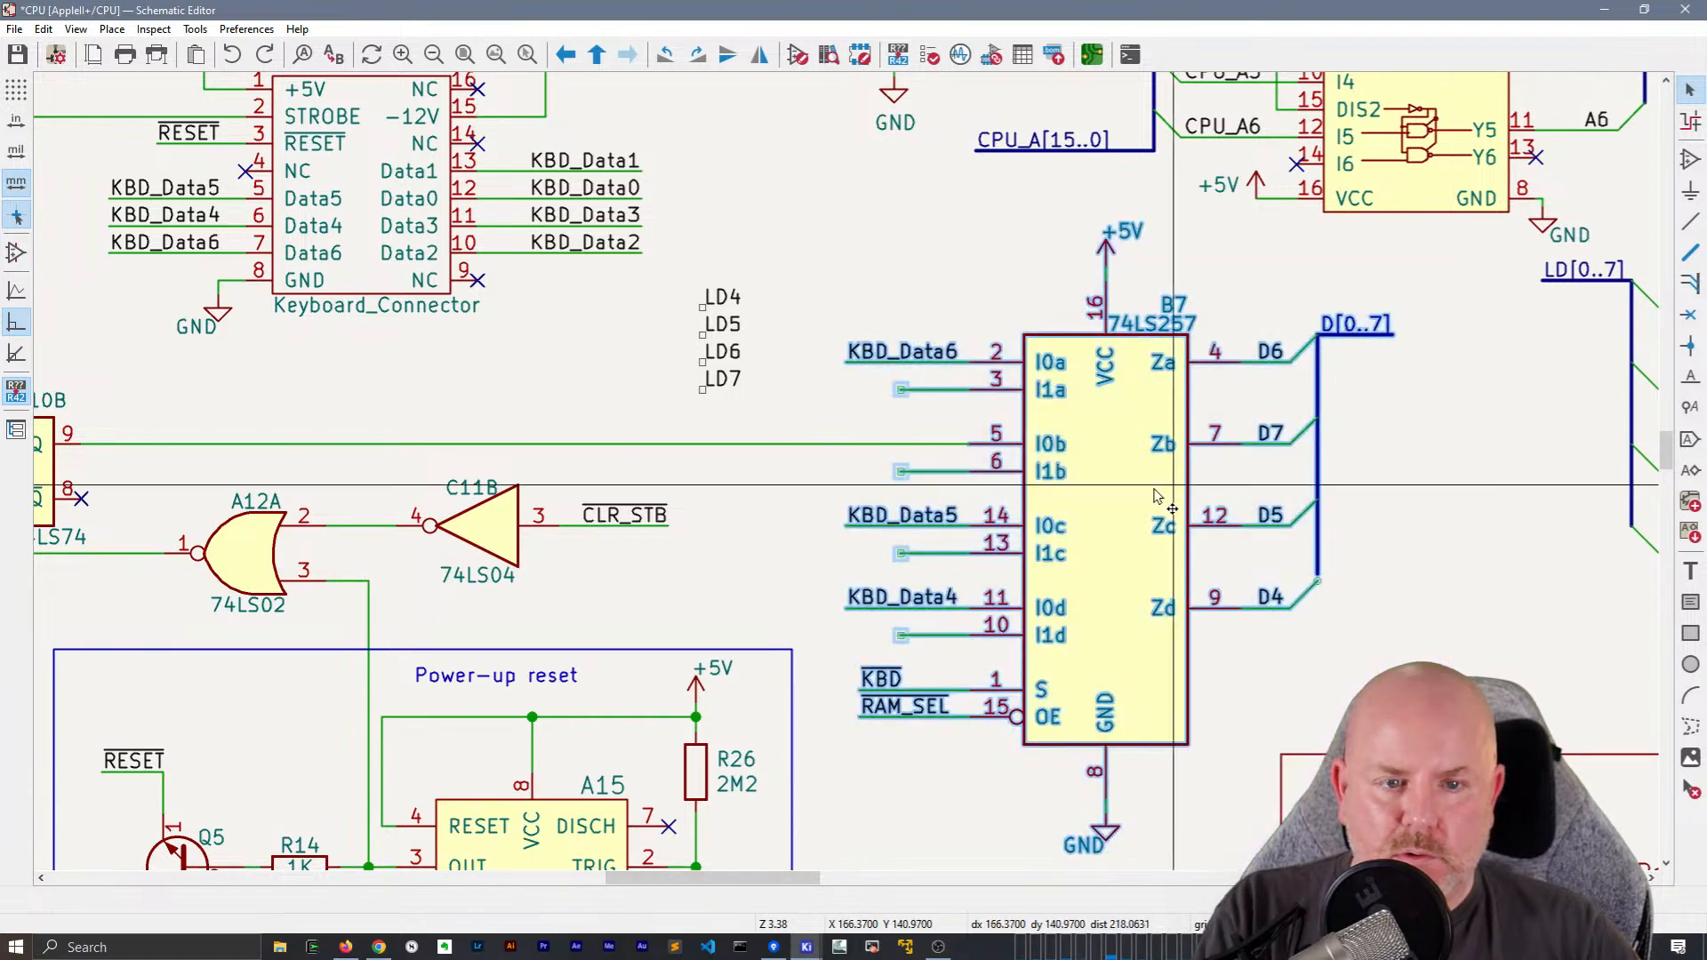
drag(1105, 531, 1167, 531)
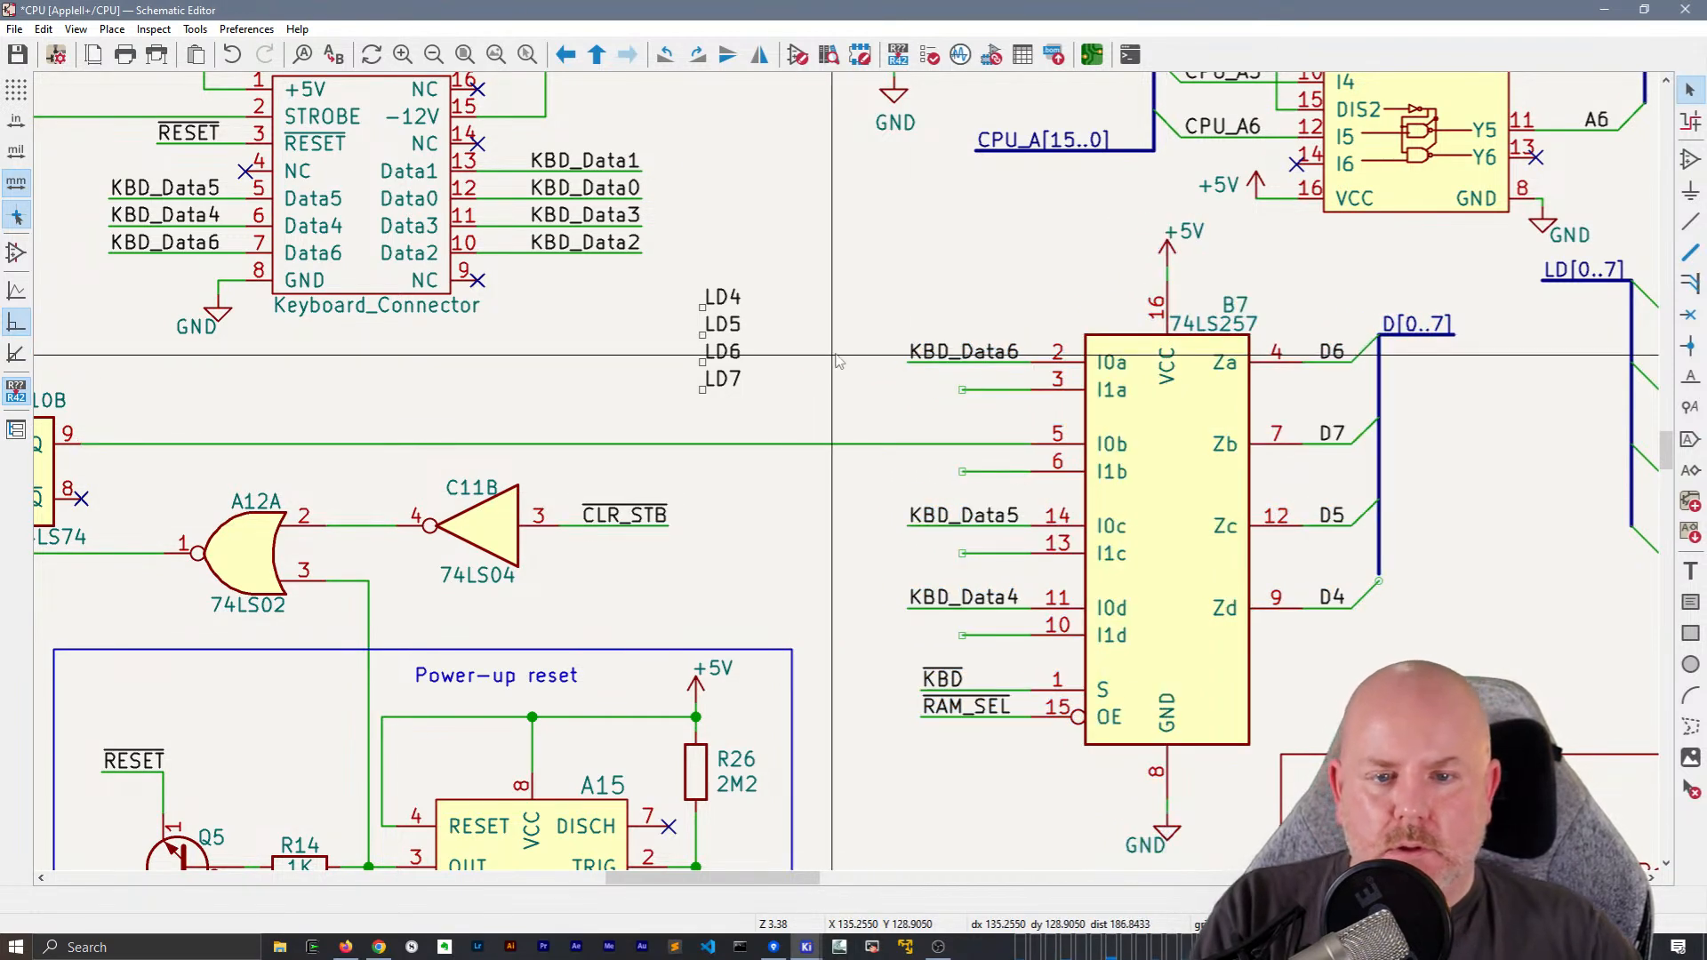
Paste the copied LD[0..7] bus and entries level with B7's I1a–I1d inputs and try to wire the top entry to I1a
key(ctrl+v)
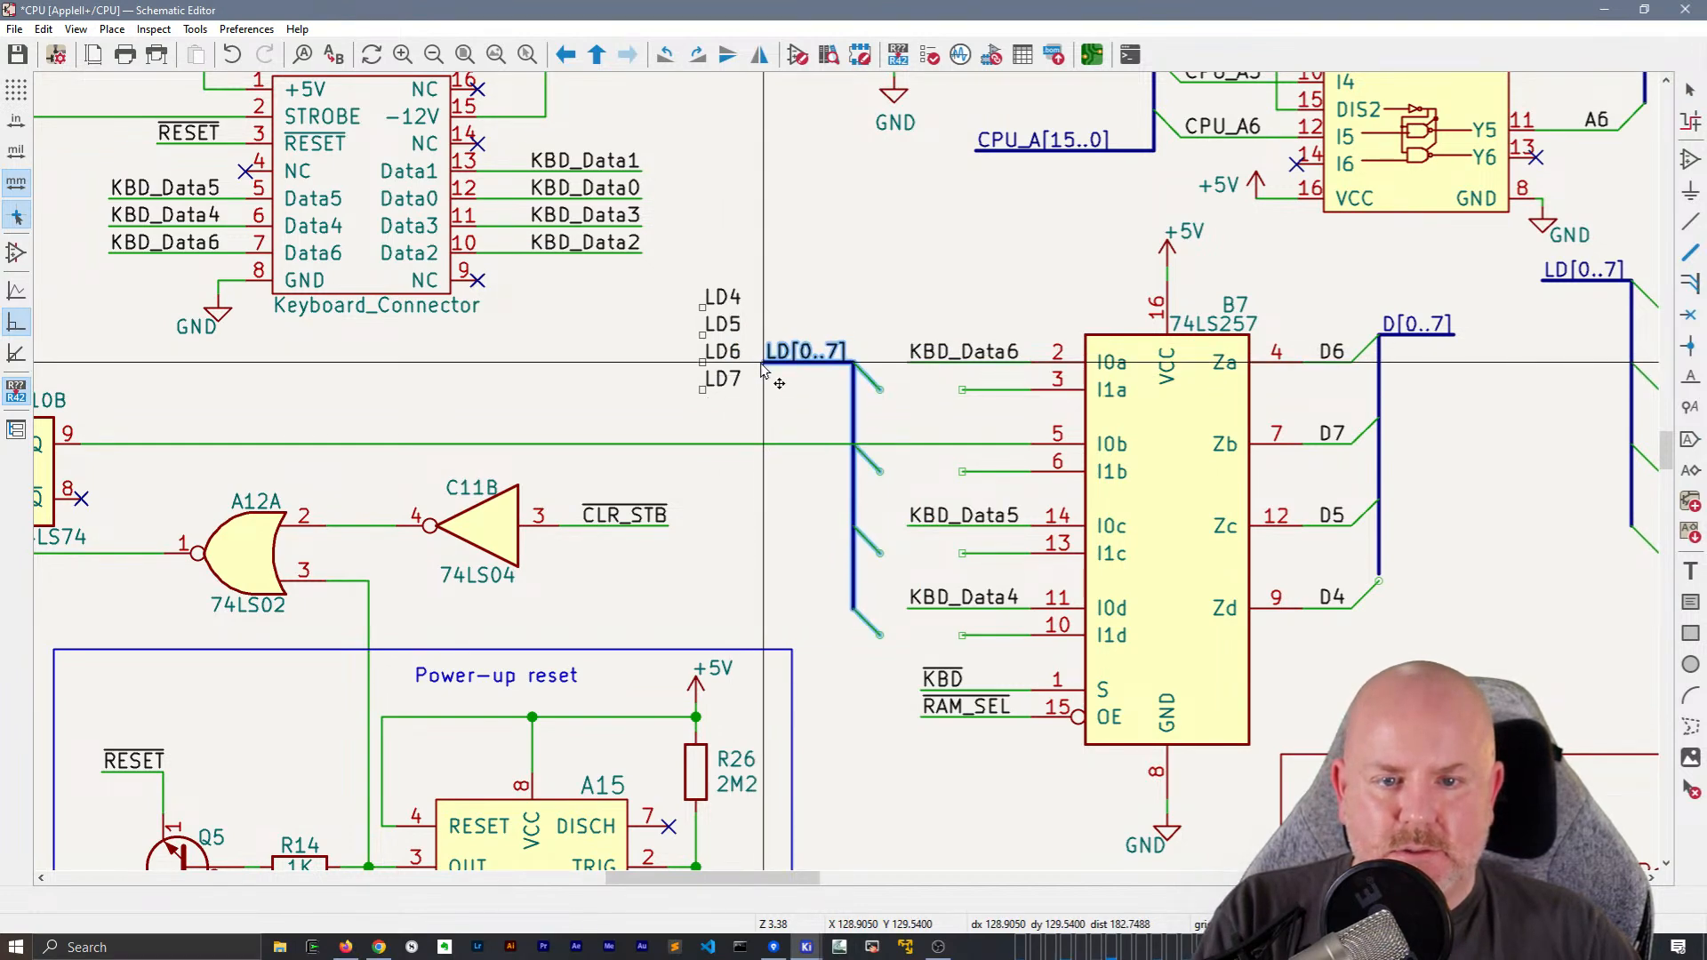
click(874, 388)
key(w)
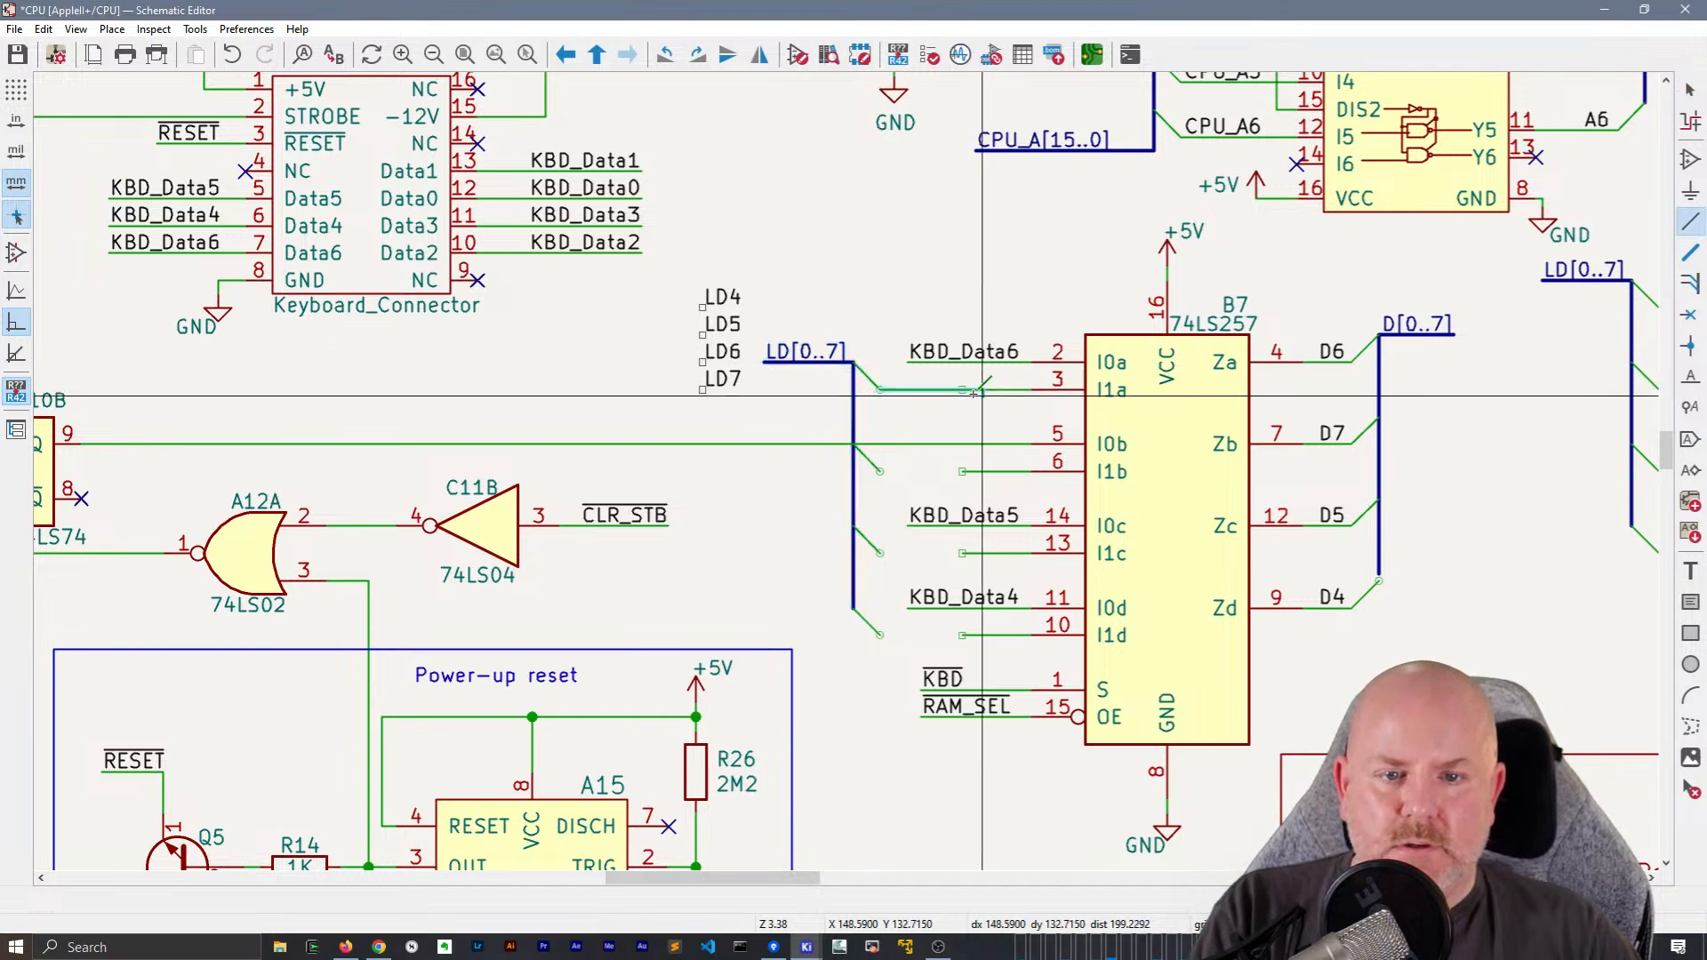
scroll(961, 391, down, 3)
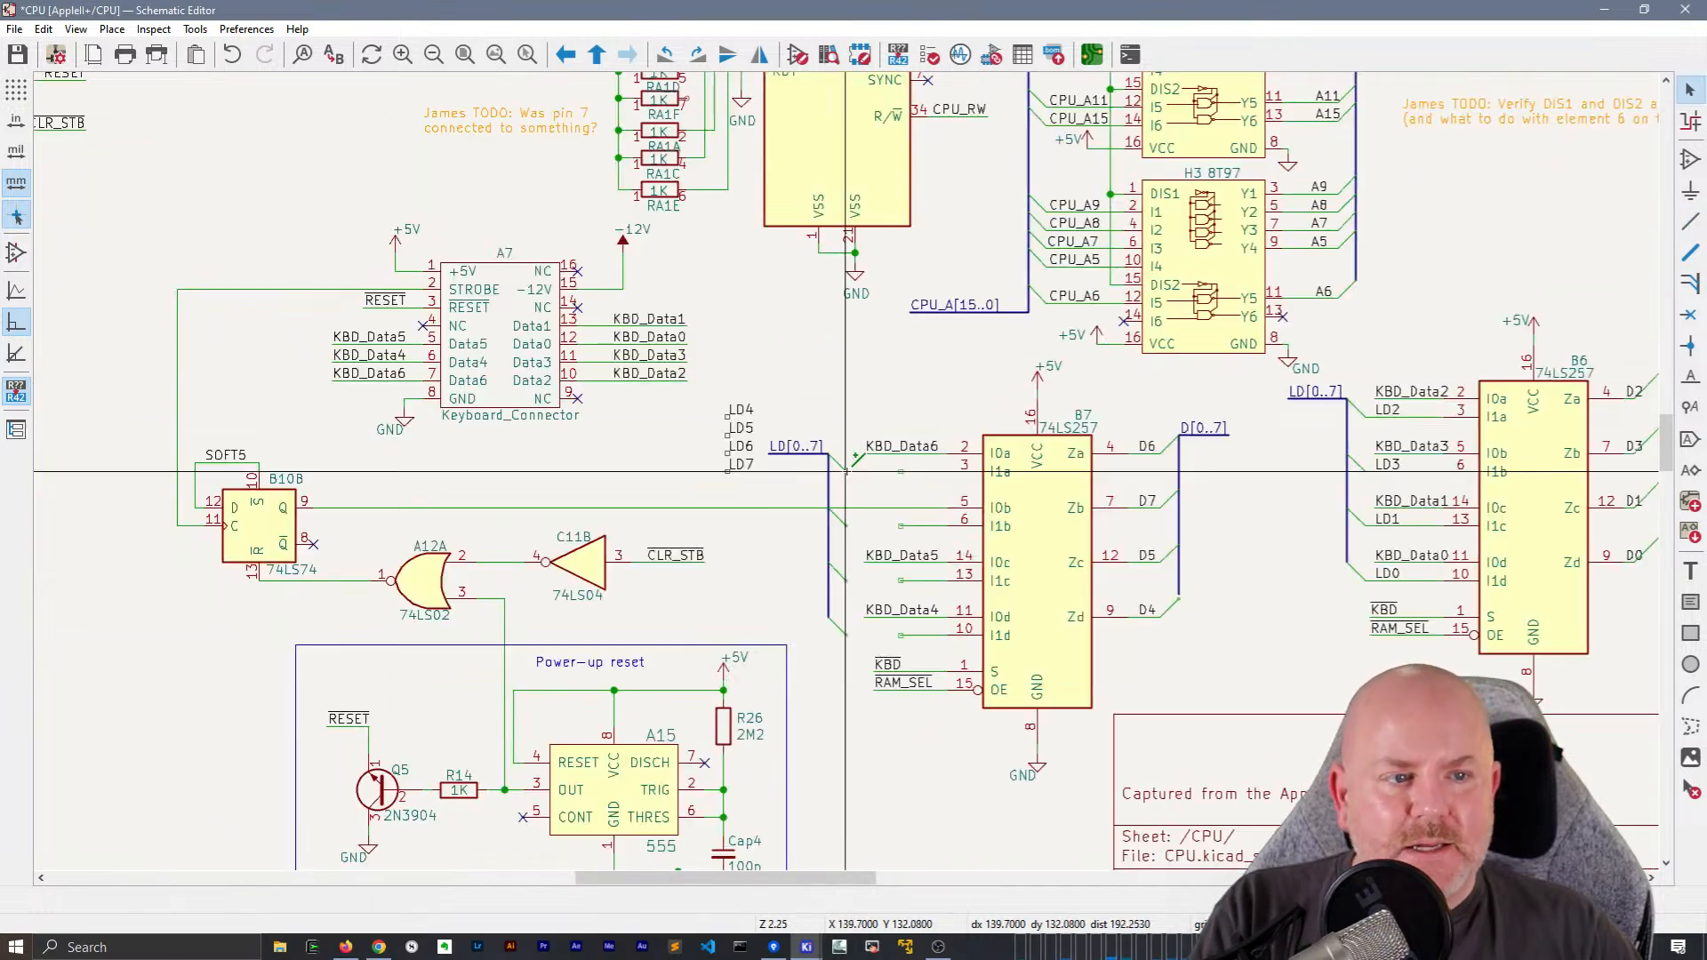
middle_drag(893, 481, 789, 388)
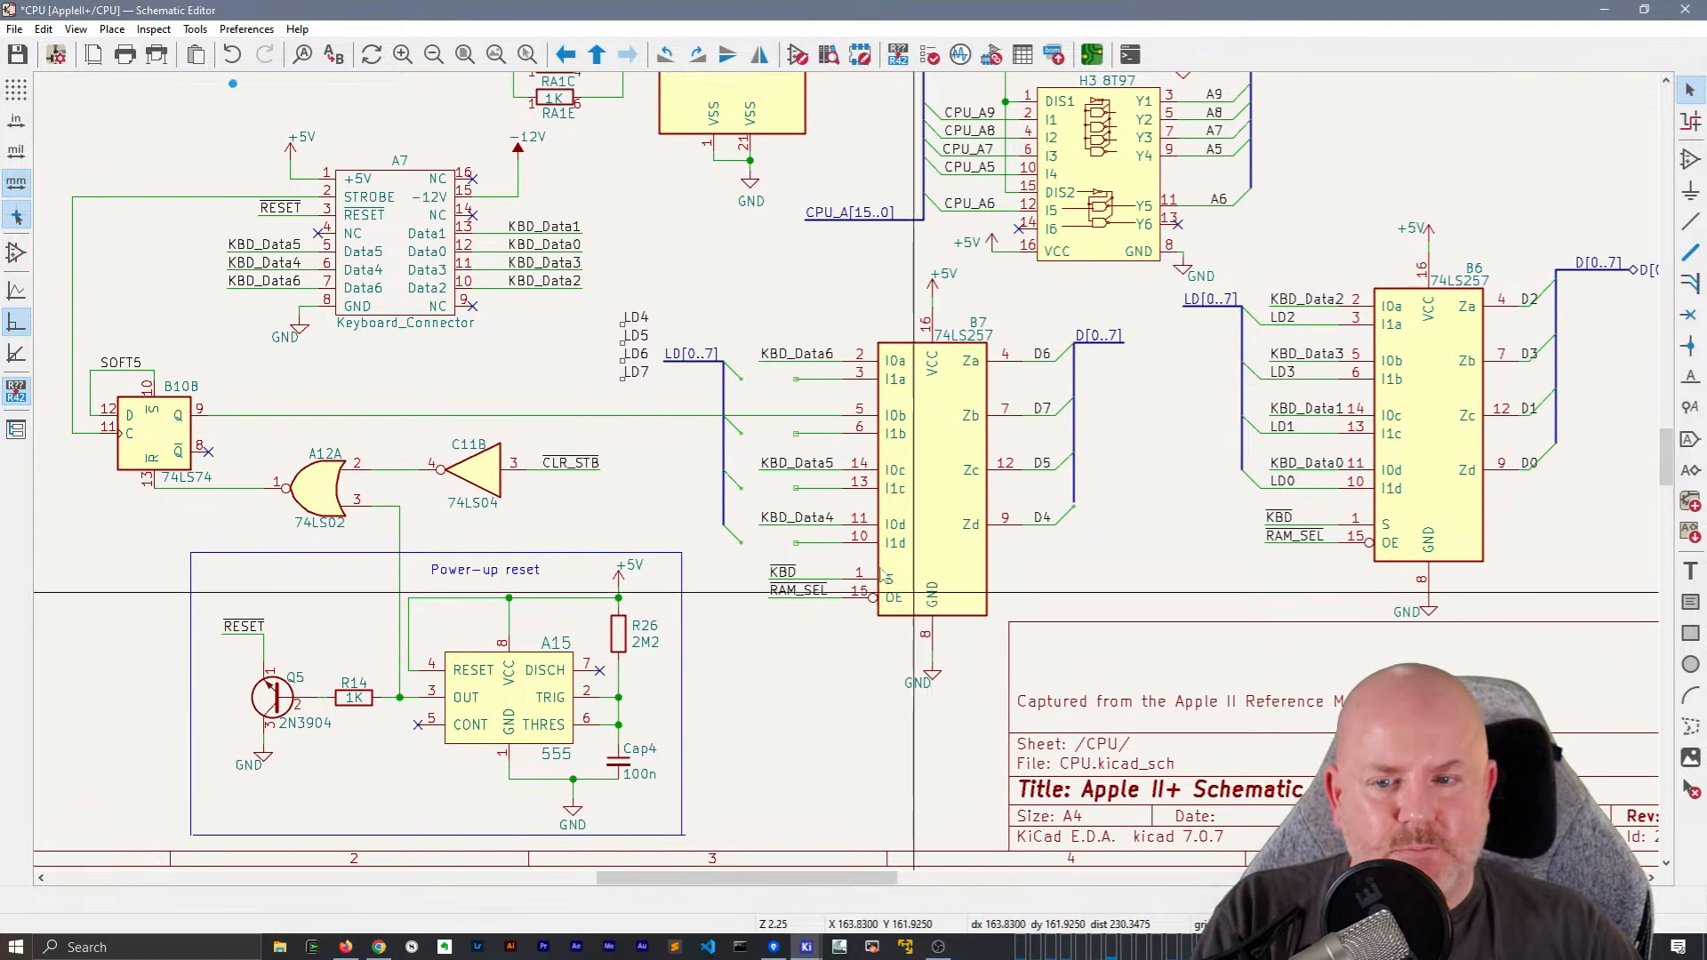
Wire the top two LD[0..7] bus entries to B7's I1a and I1b inputs
scroll(774, 387, up, 3)
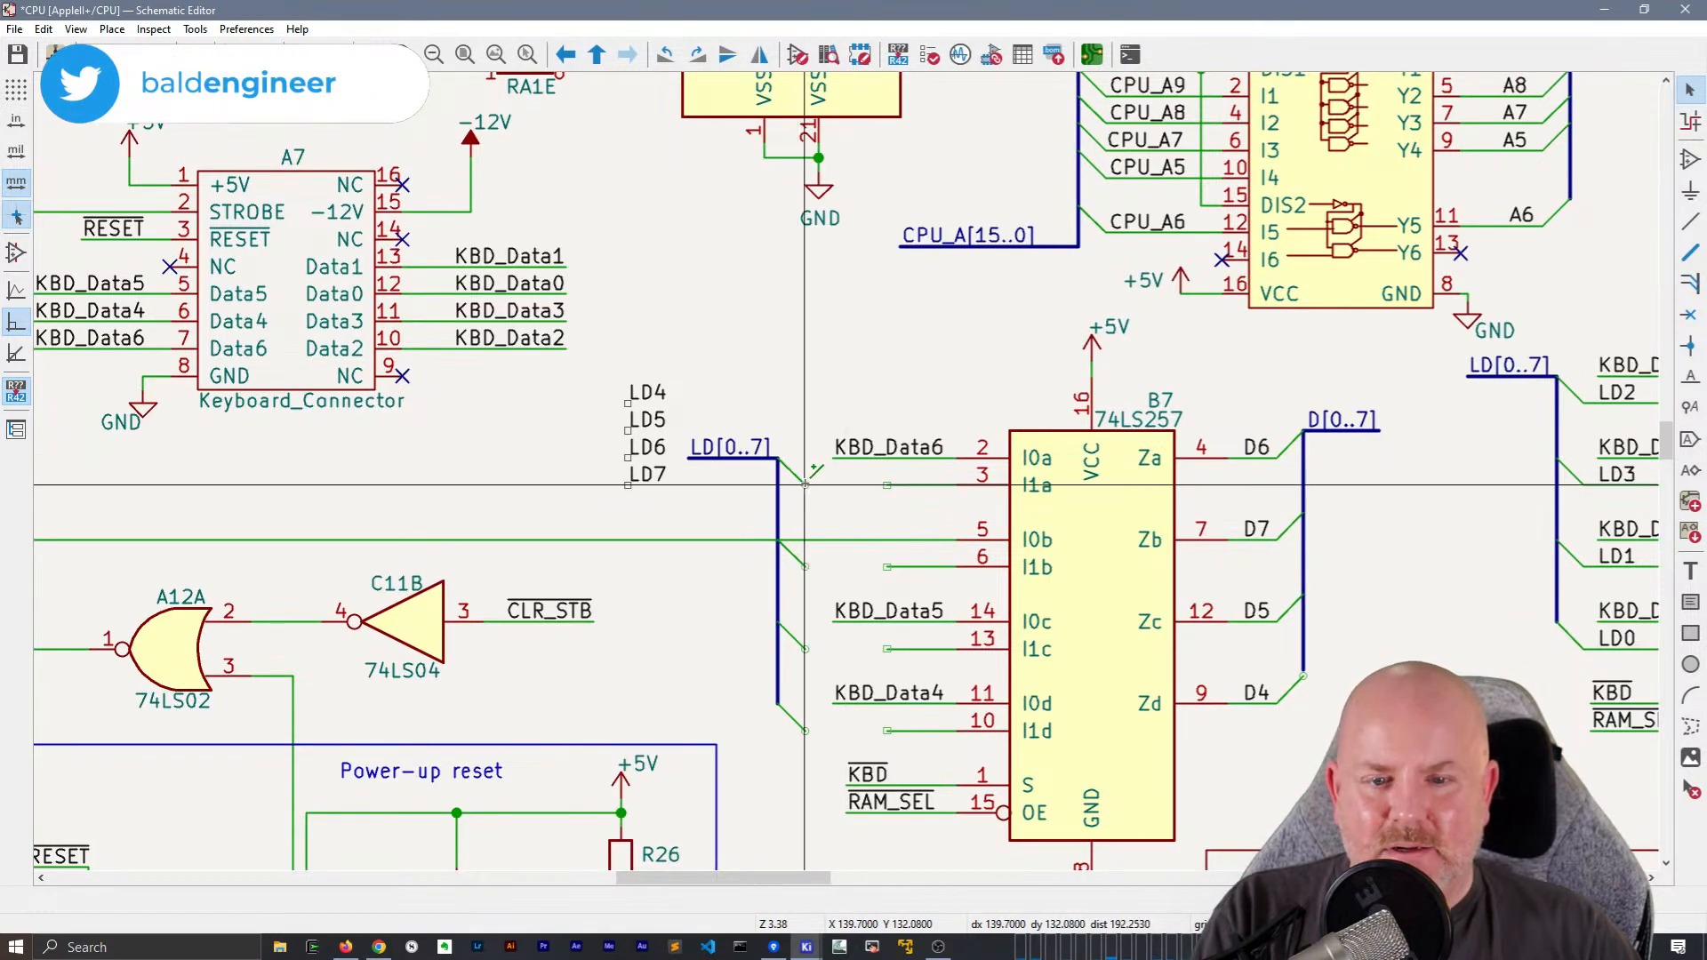
double_click(887, 485)
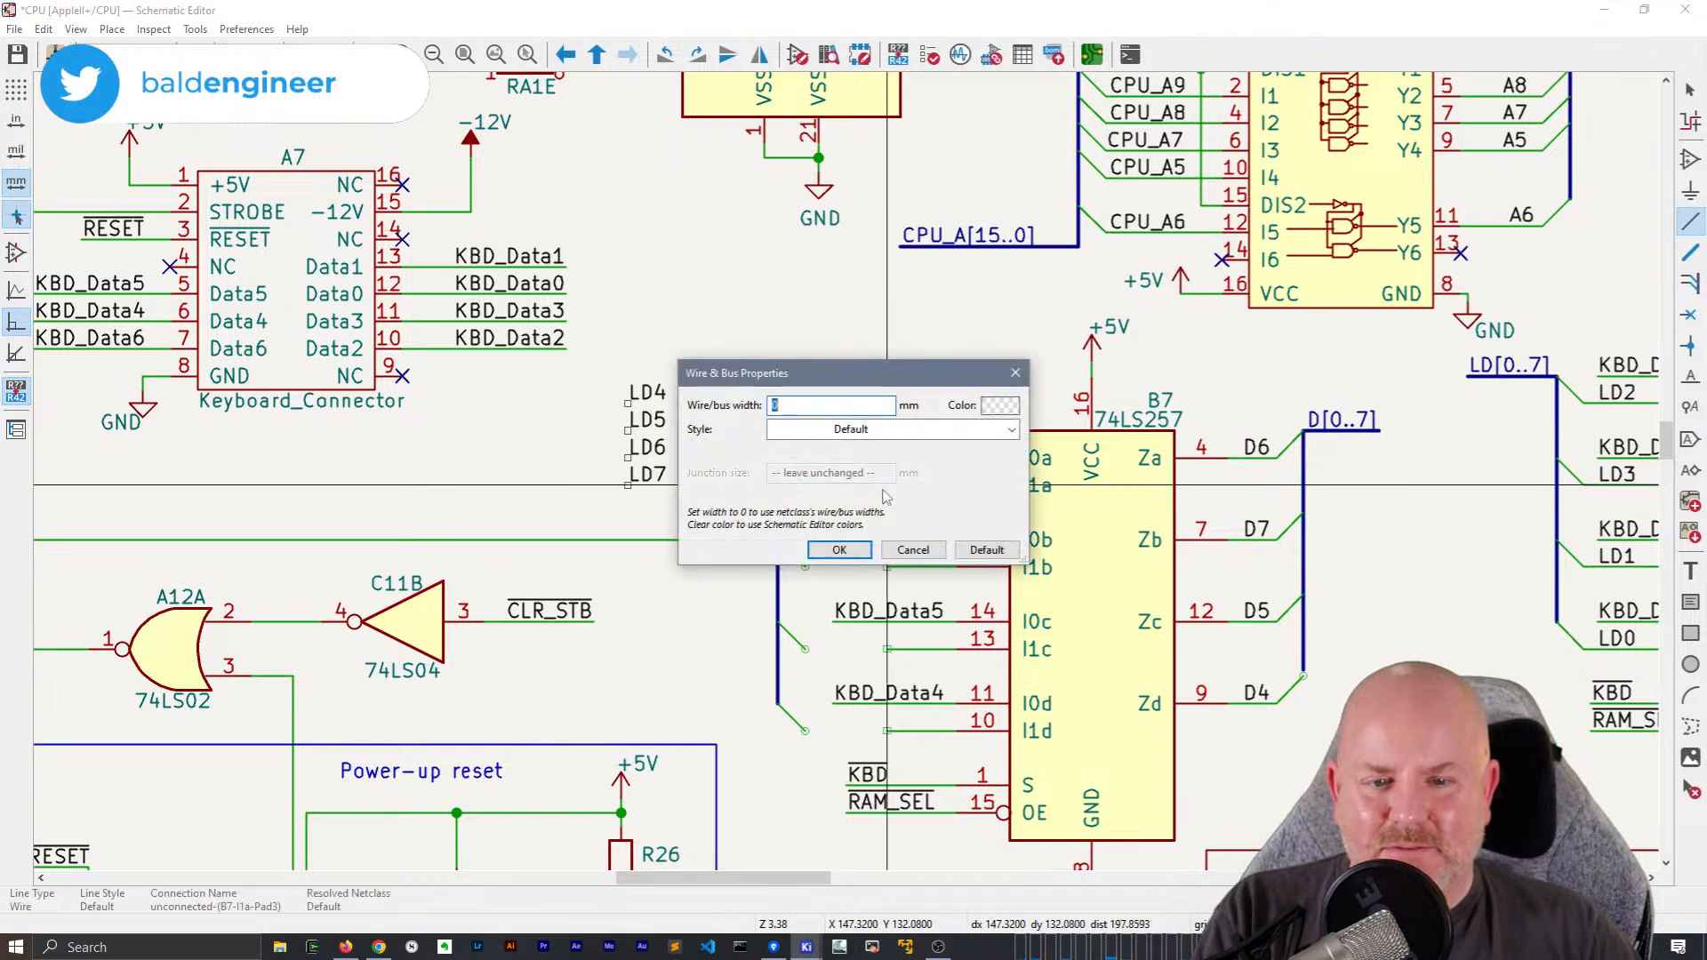
key(Escape)
click(809, 566)
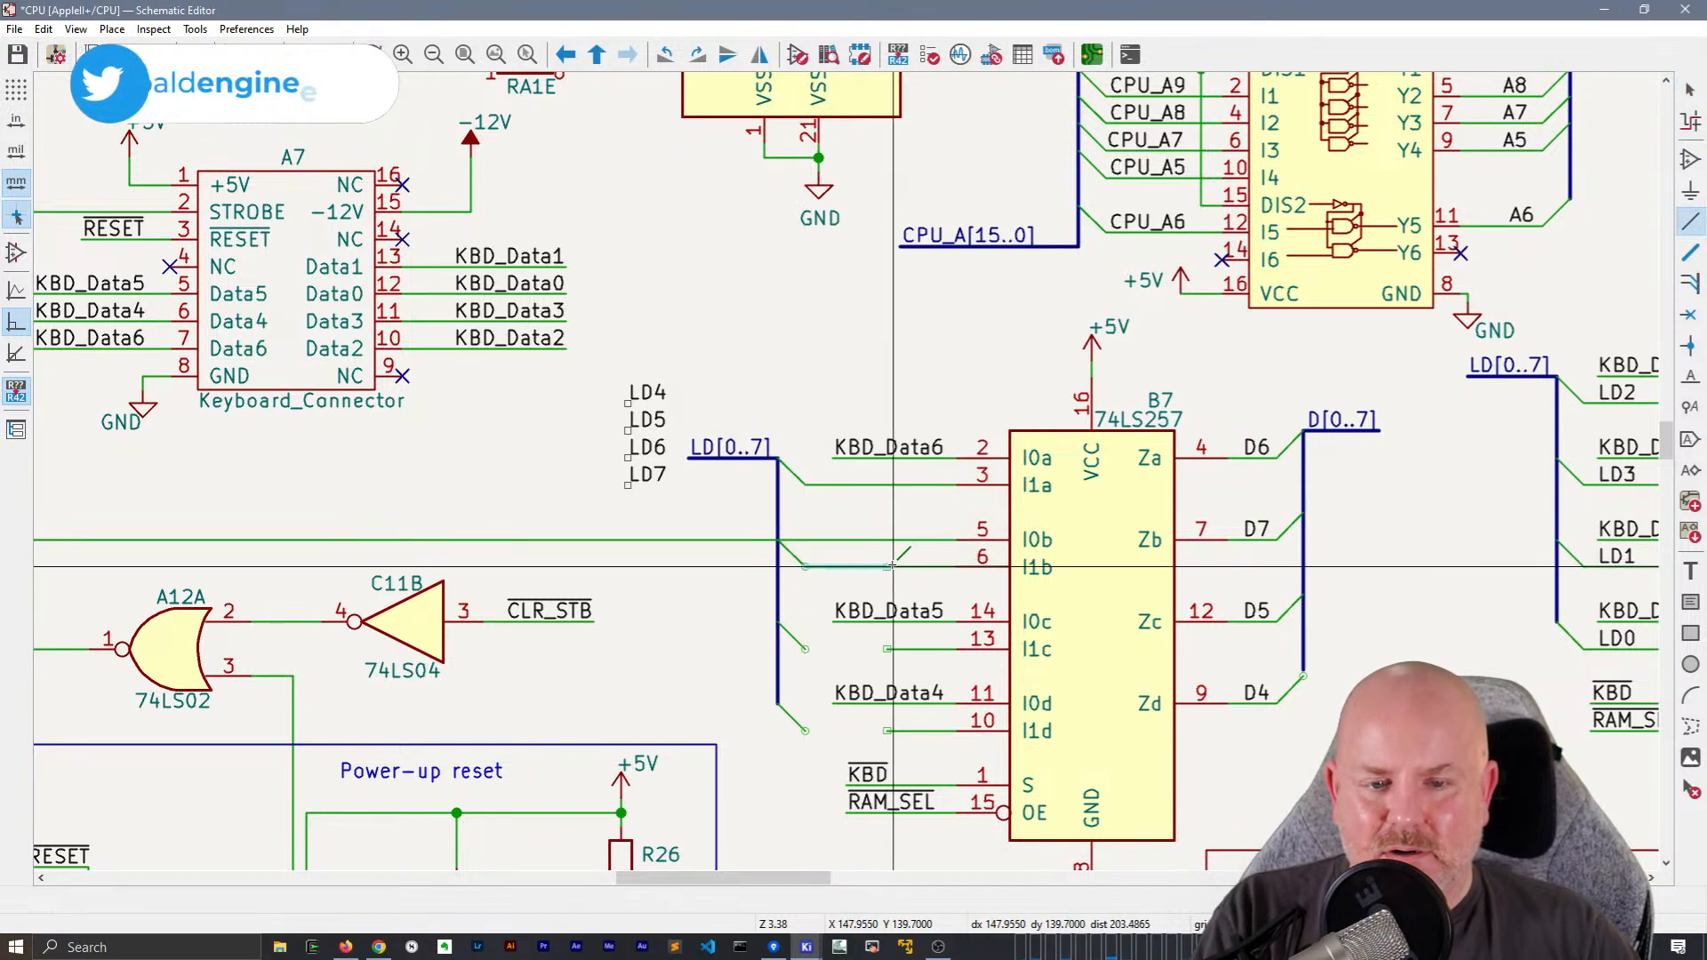
double_click(887, 567)
key(Escape)
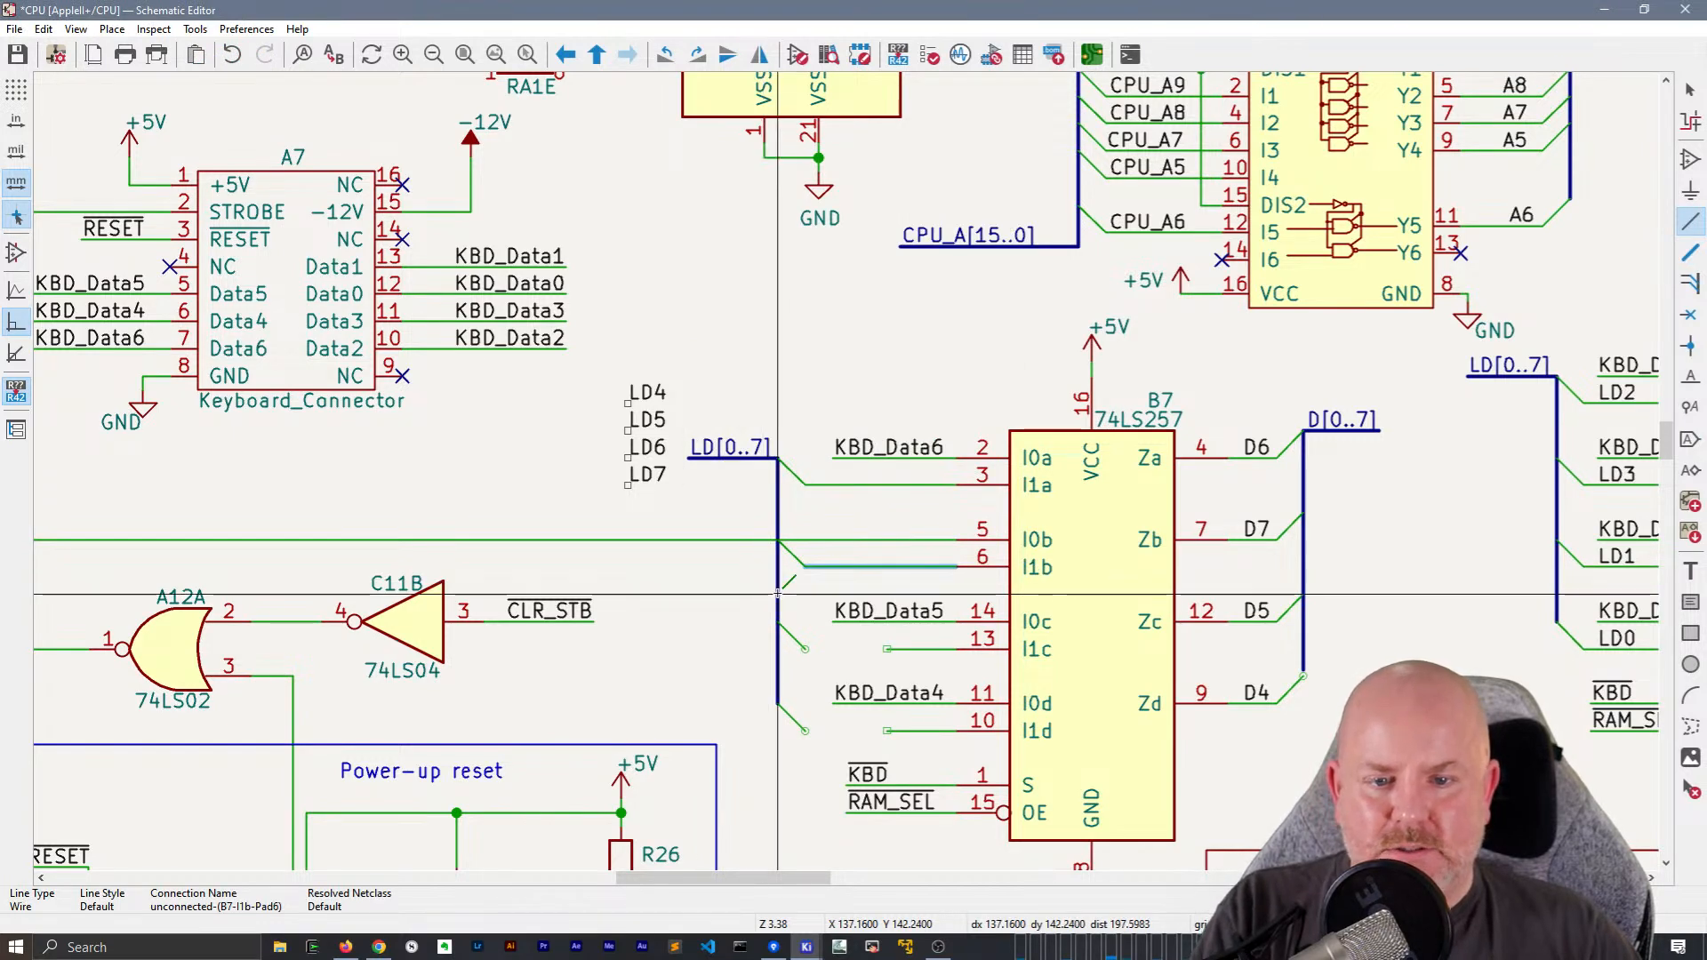
Reroute the wire from B10B's Q output to B7's I0b clear of the bus entry, and wire the lower two entries to I1c and I1d
scroll(778, 593, down, 2)
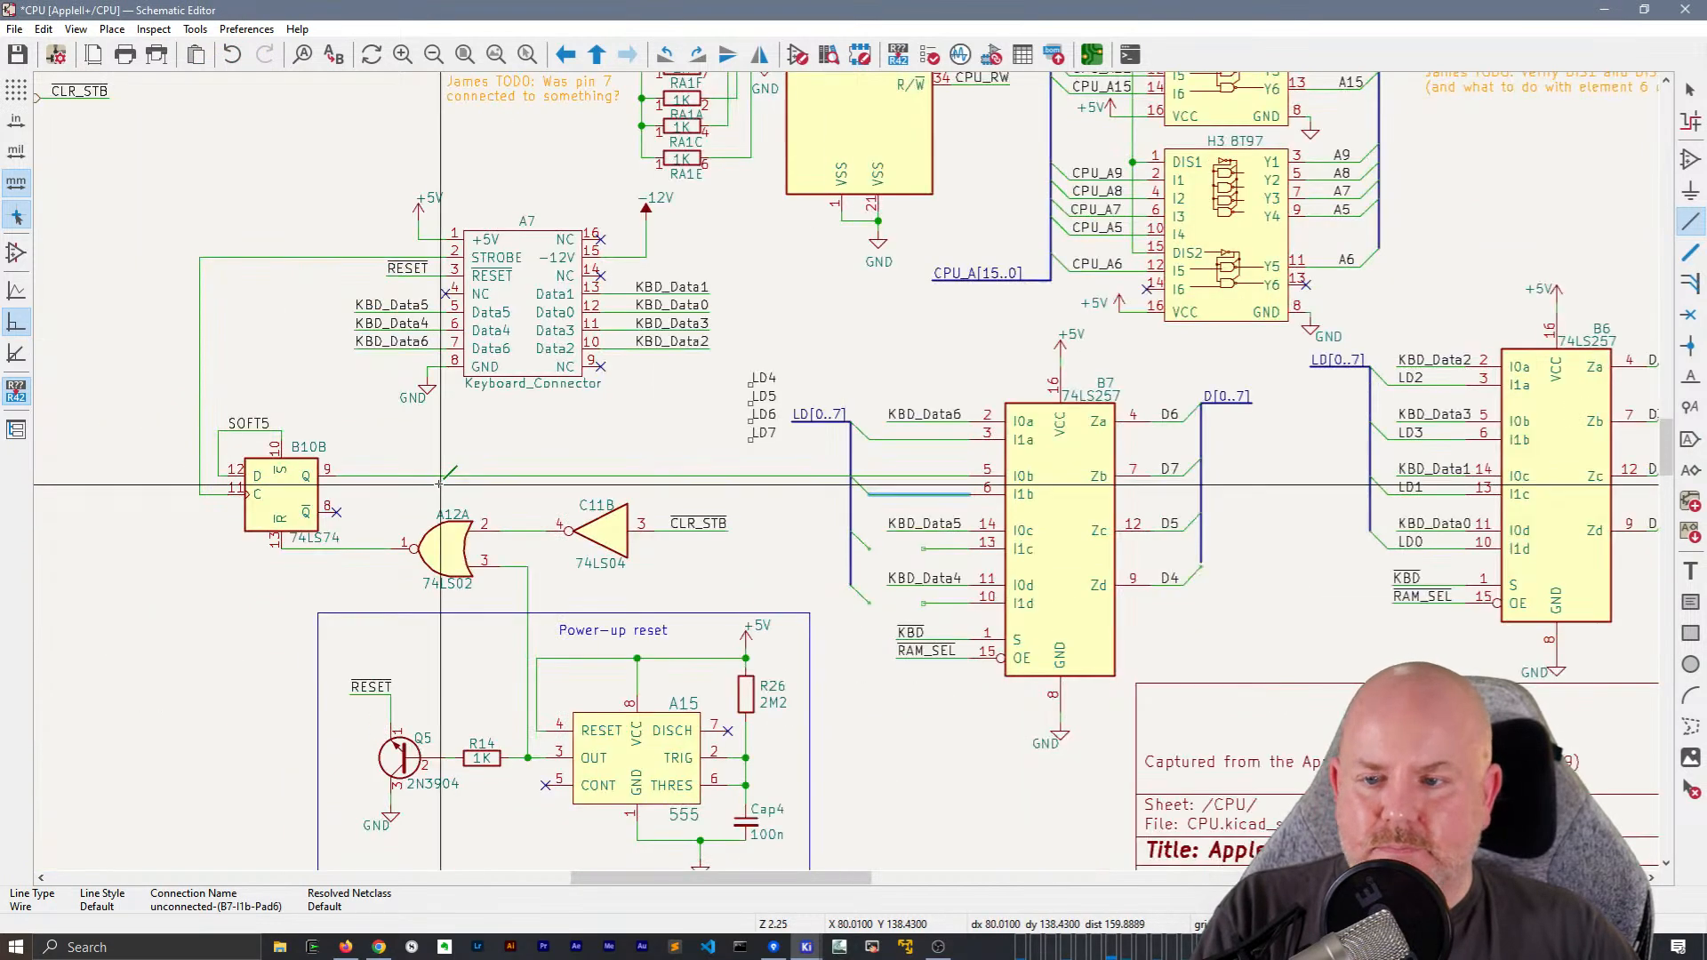
click(925, 476)
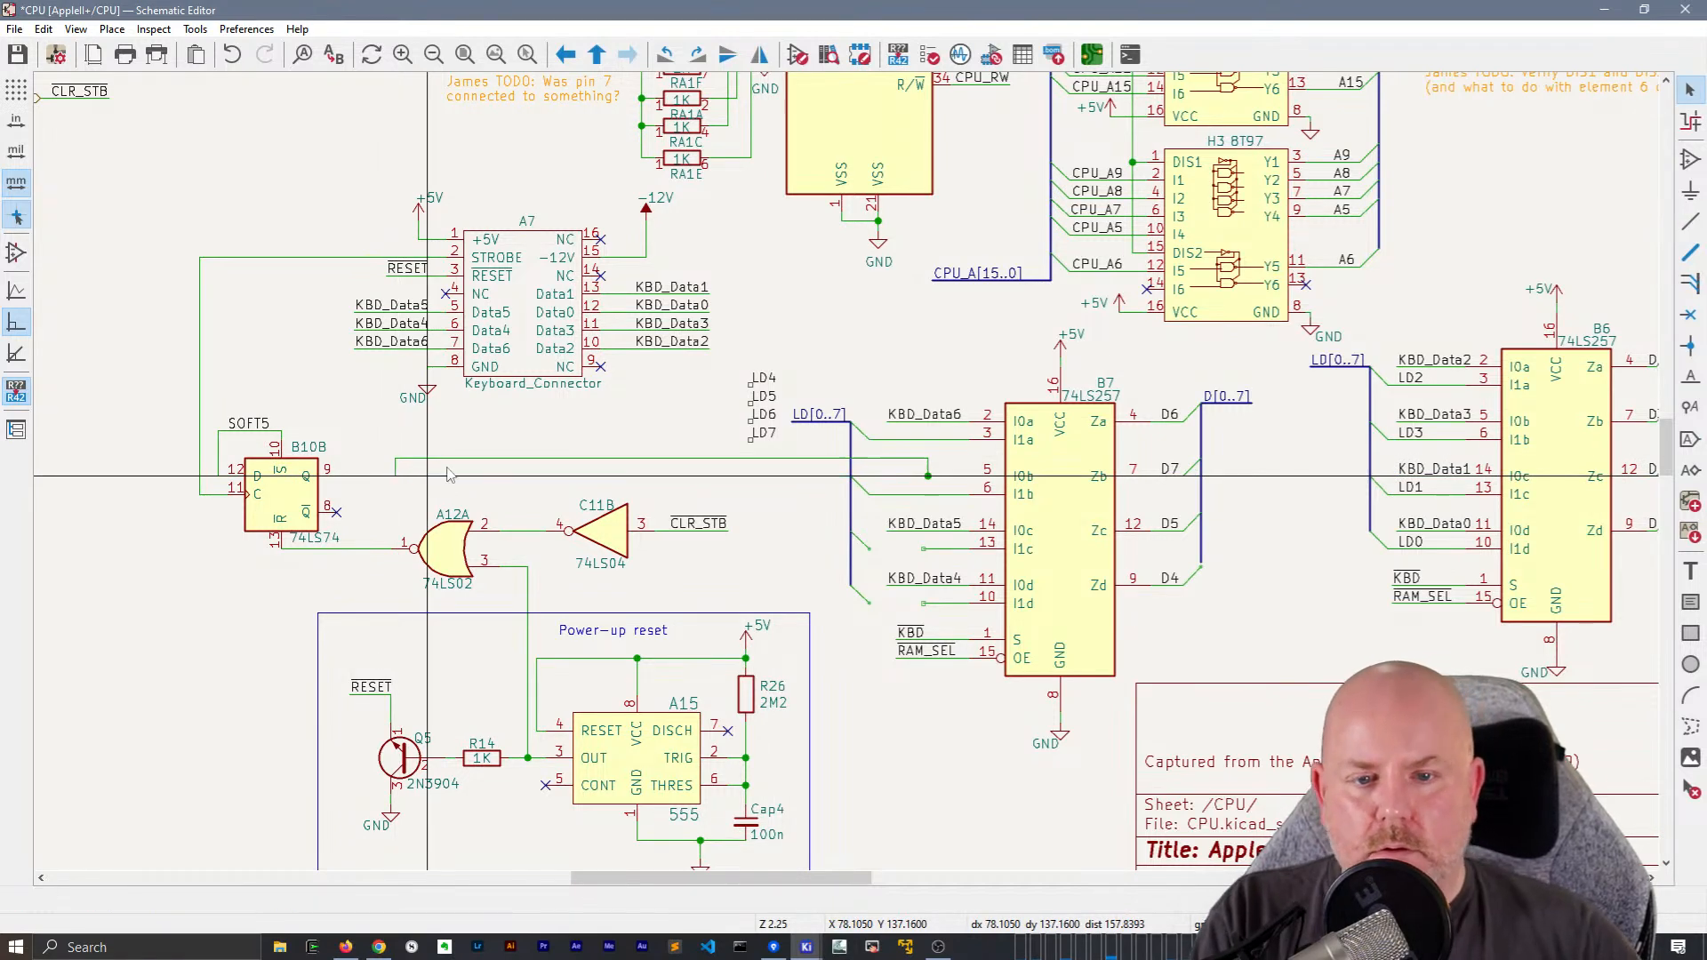
scroll(898, 479, up, 2)
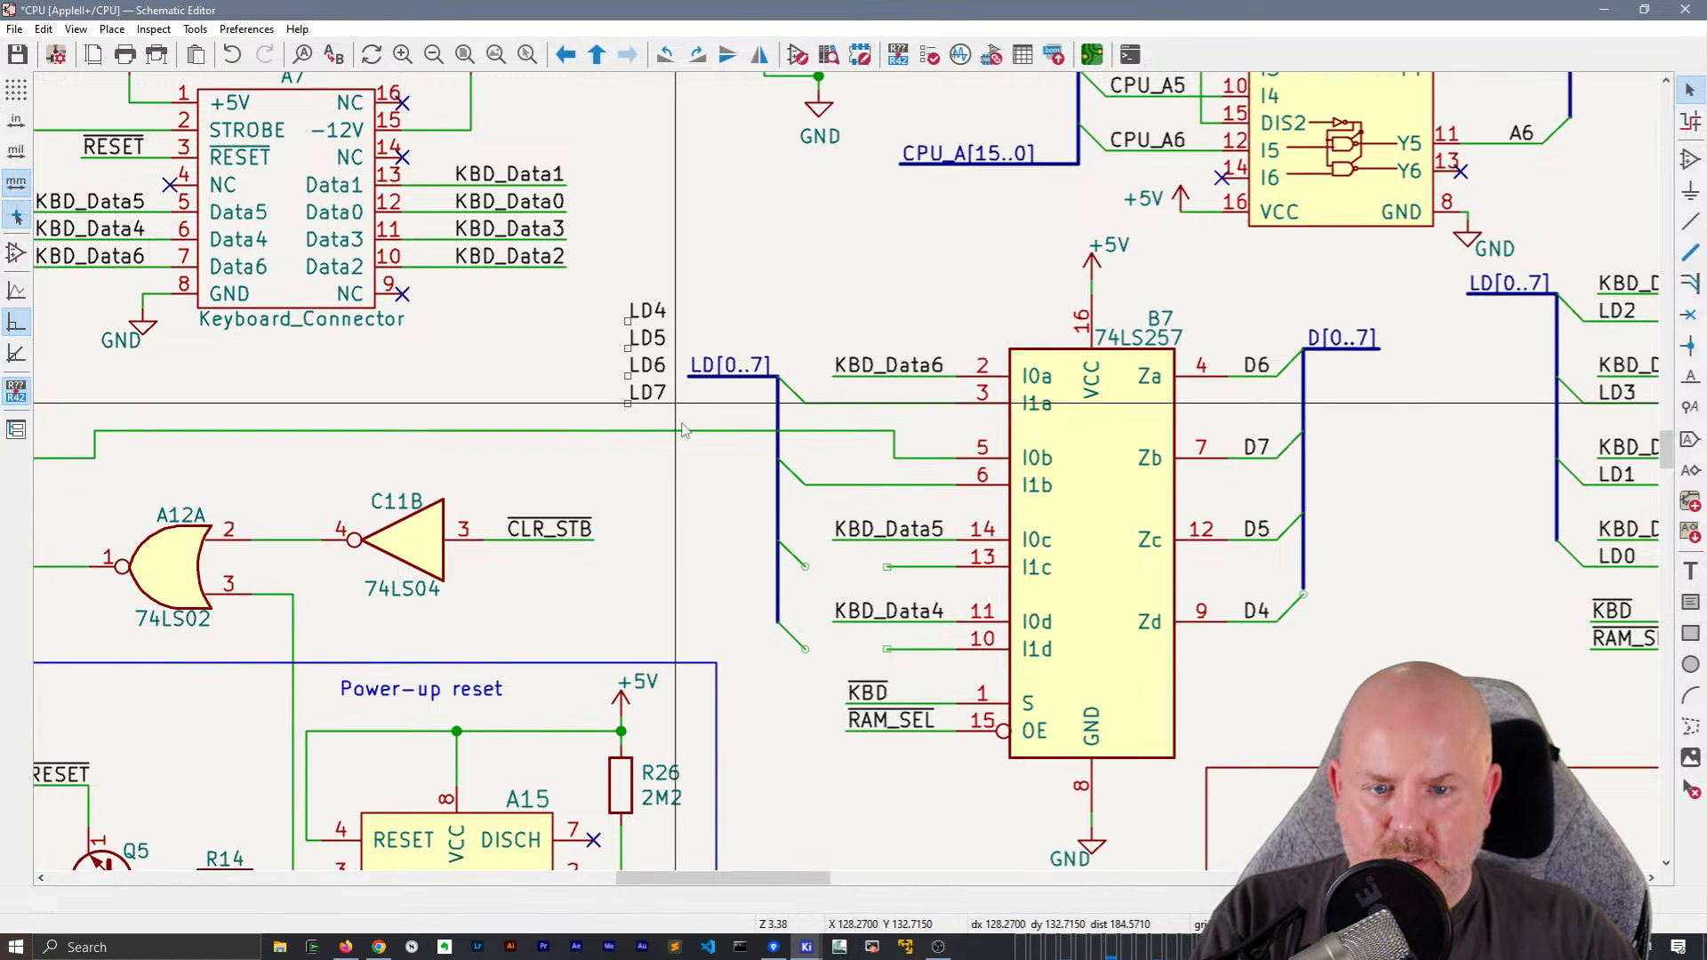
click(886, 566)
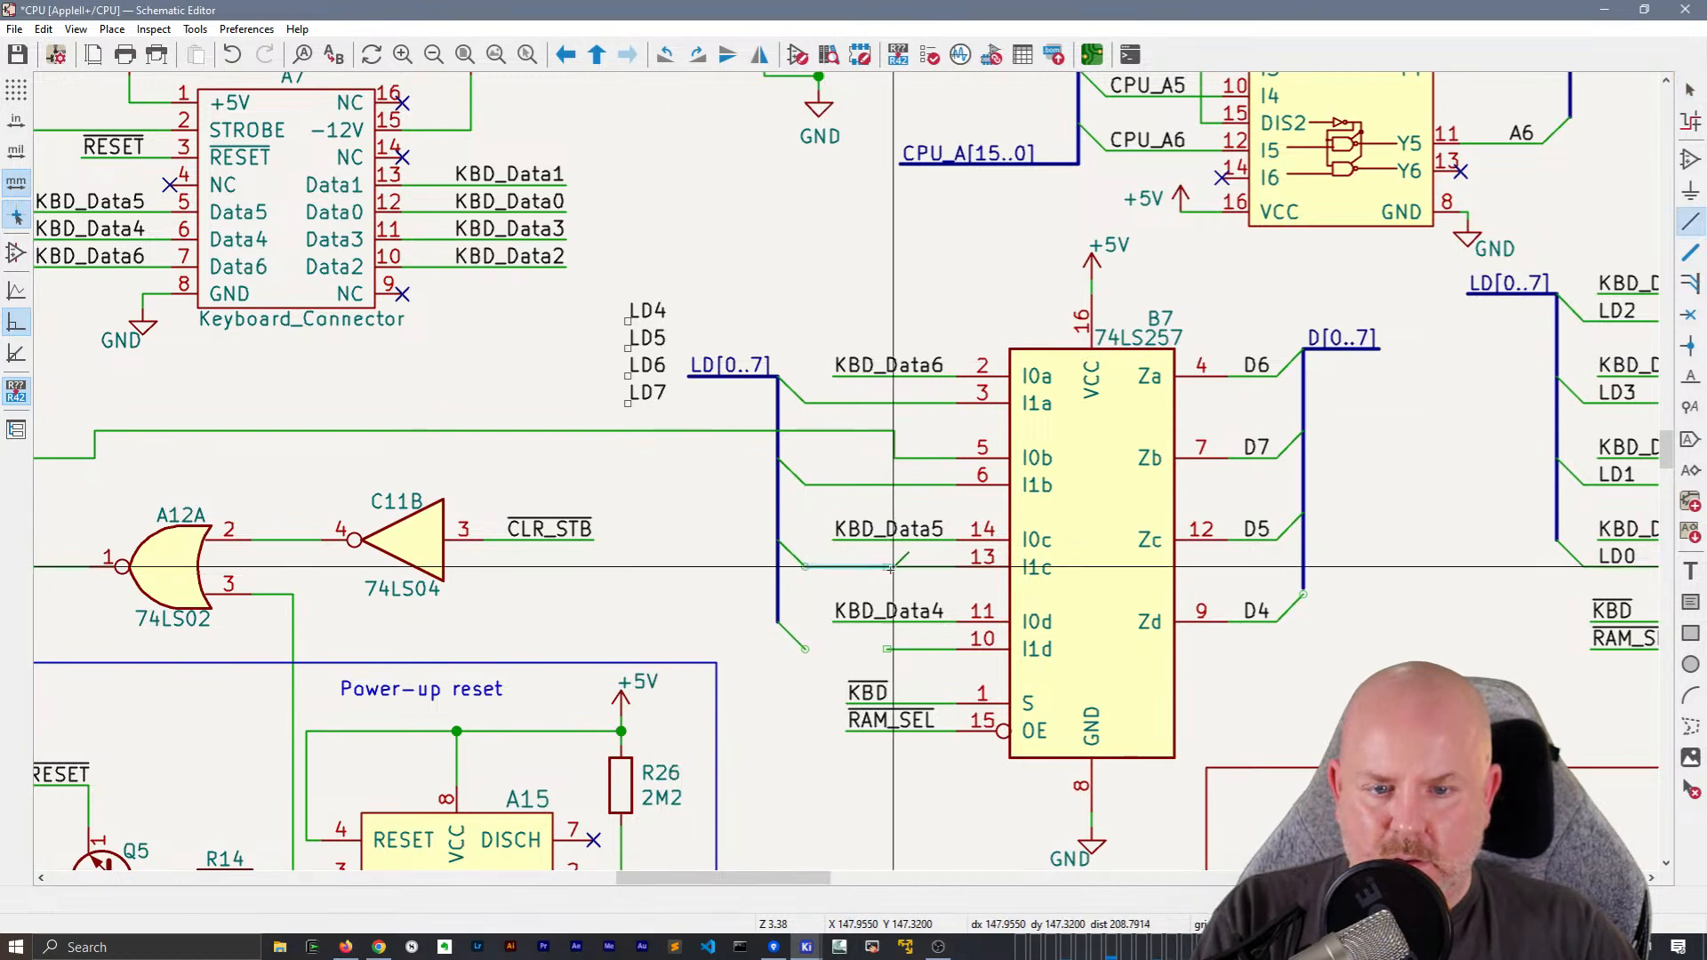
click(804, 648)
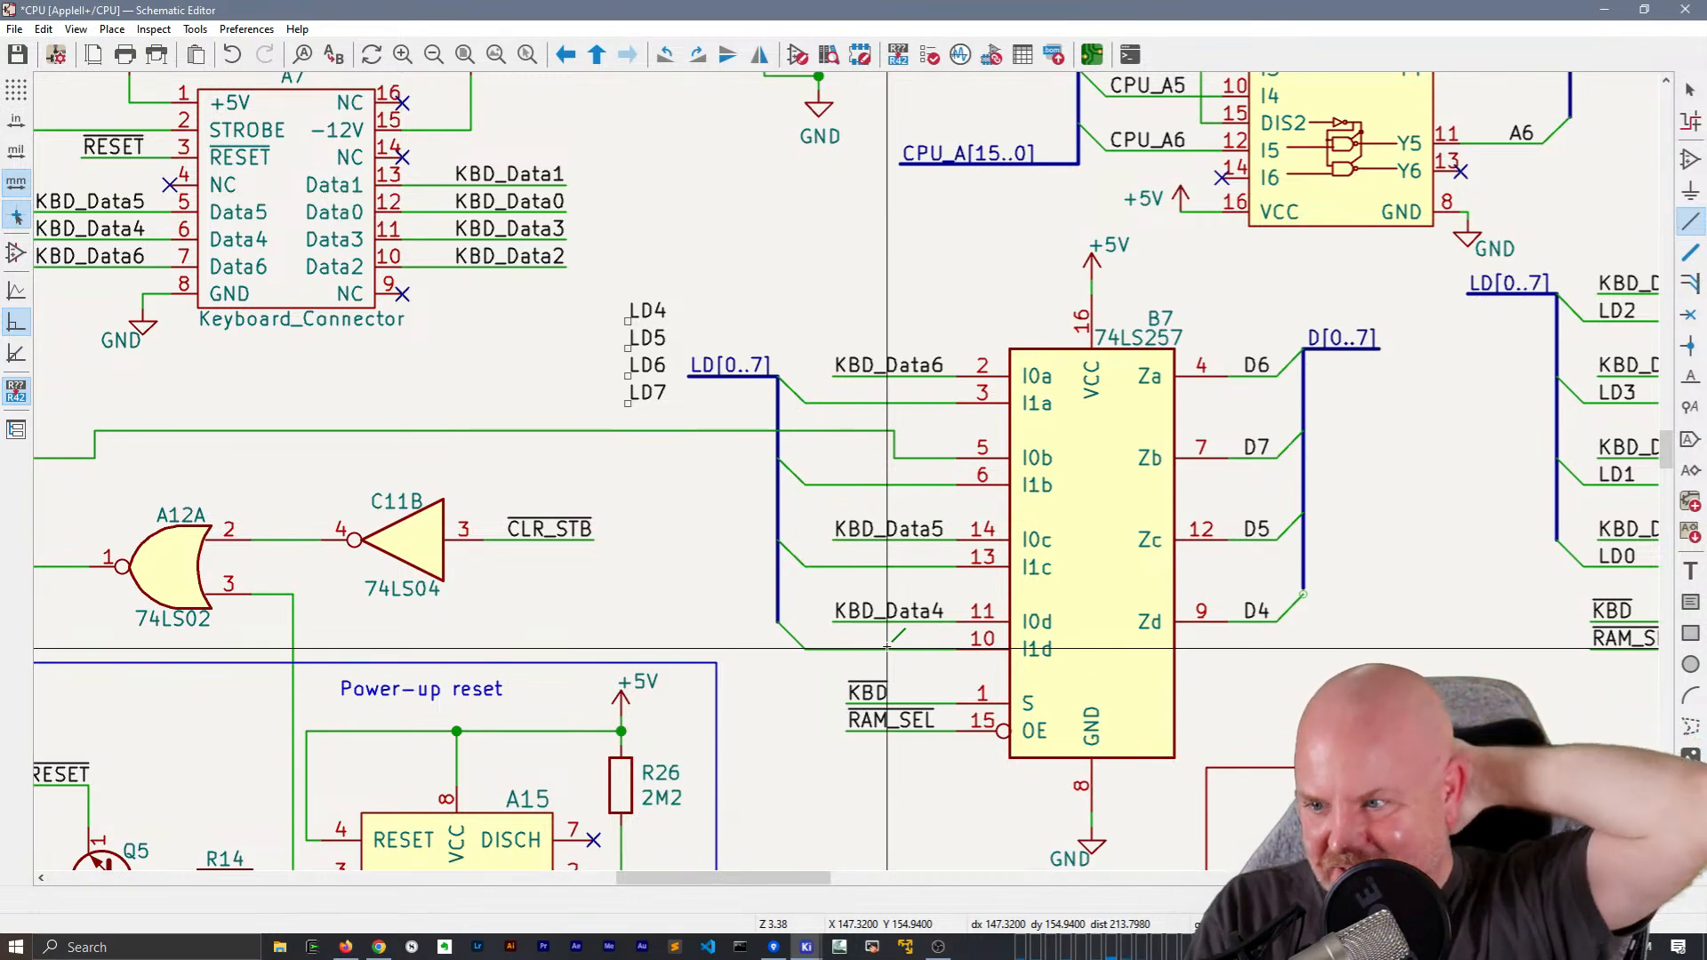
Extend B7's output D[0..7] bus down to the end of the D4 bus entry
middle_drag(1016, 546, 547, 494)
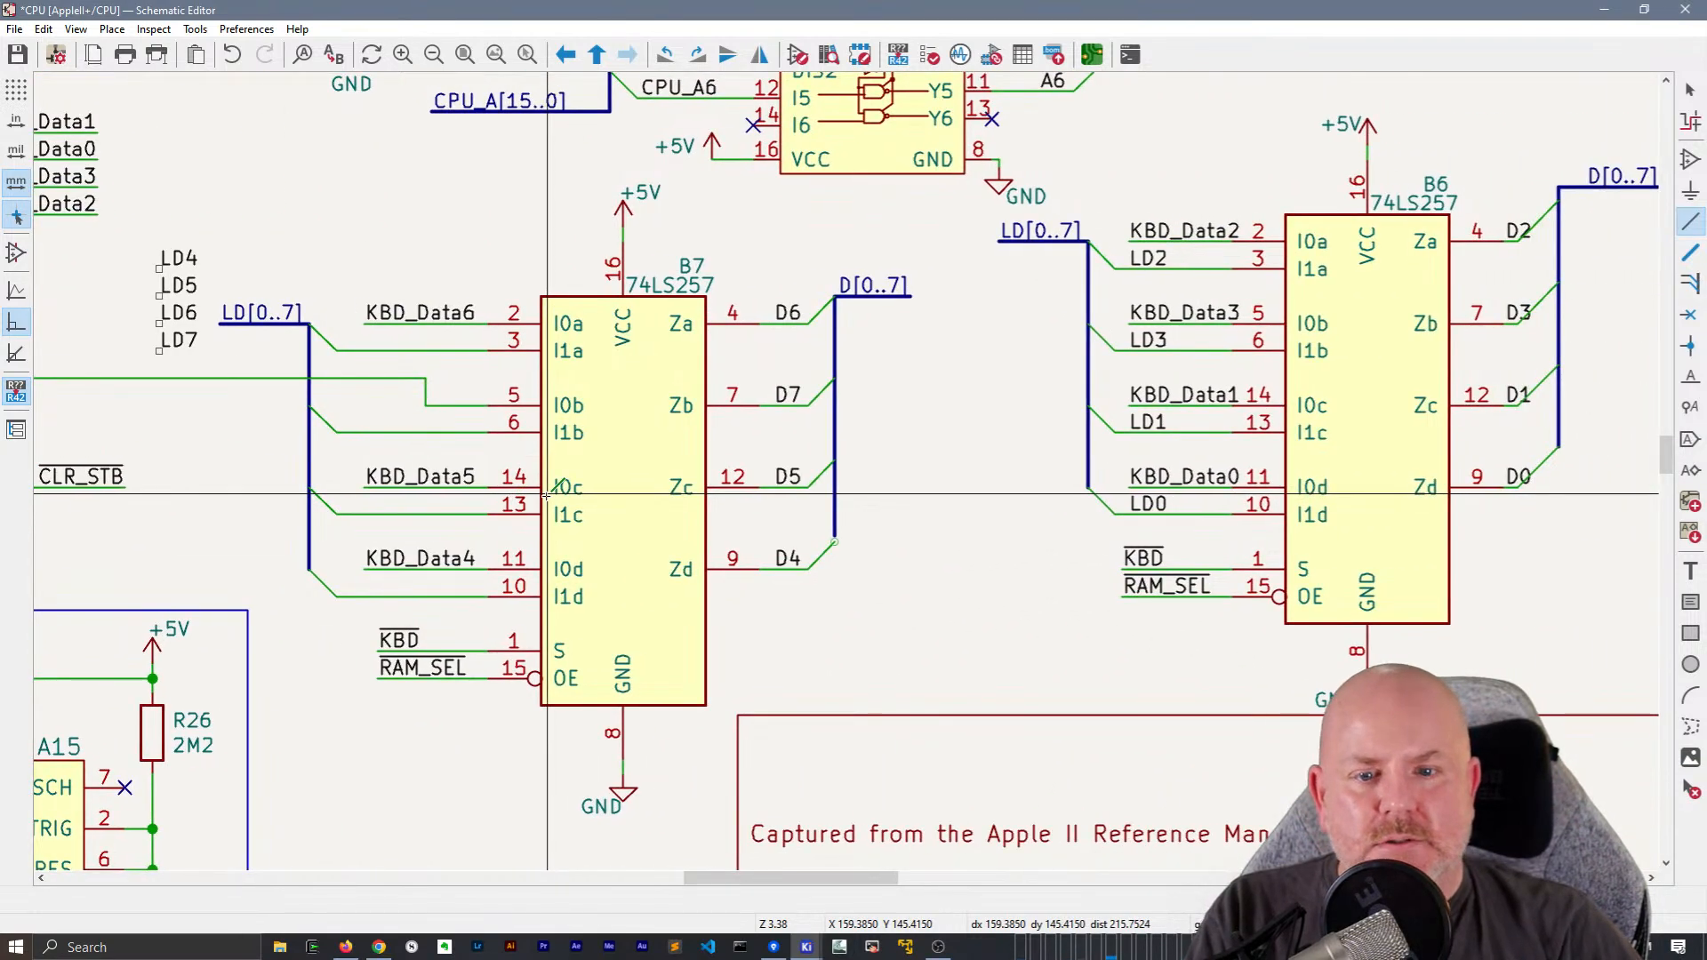
scroll(886, 614, up, 3)
key(b)
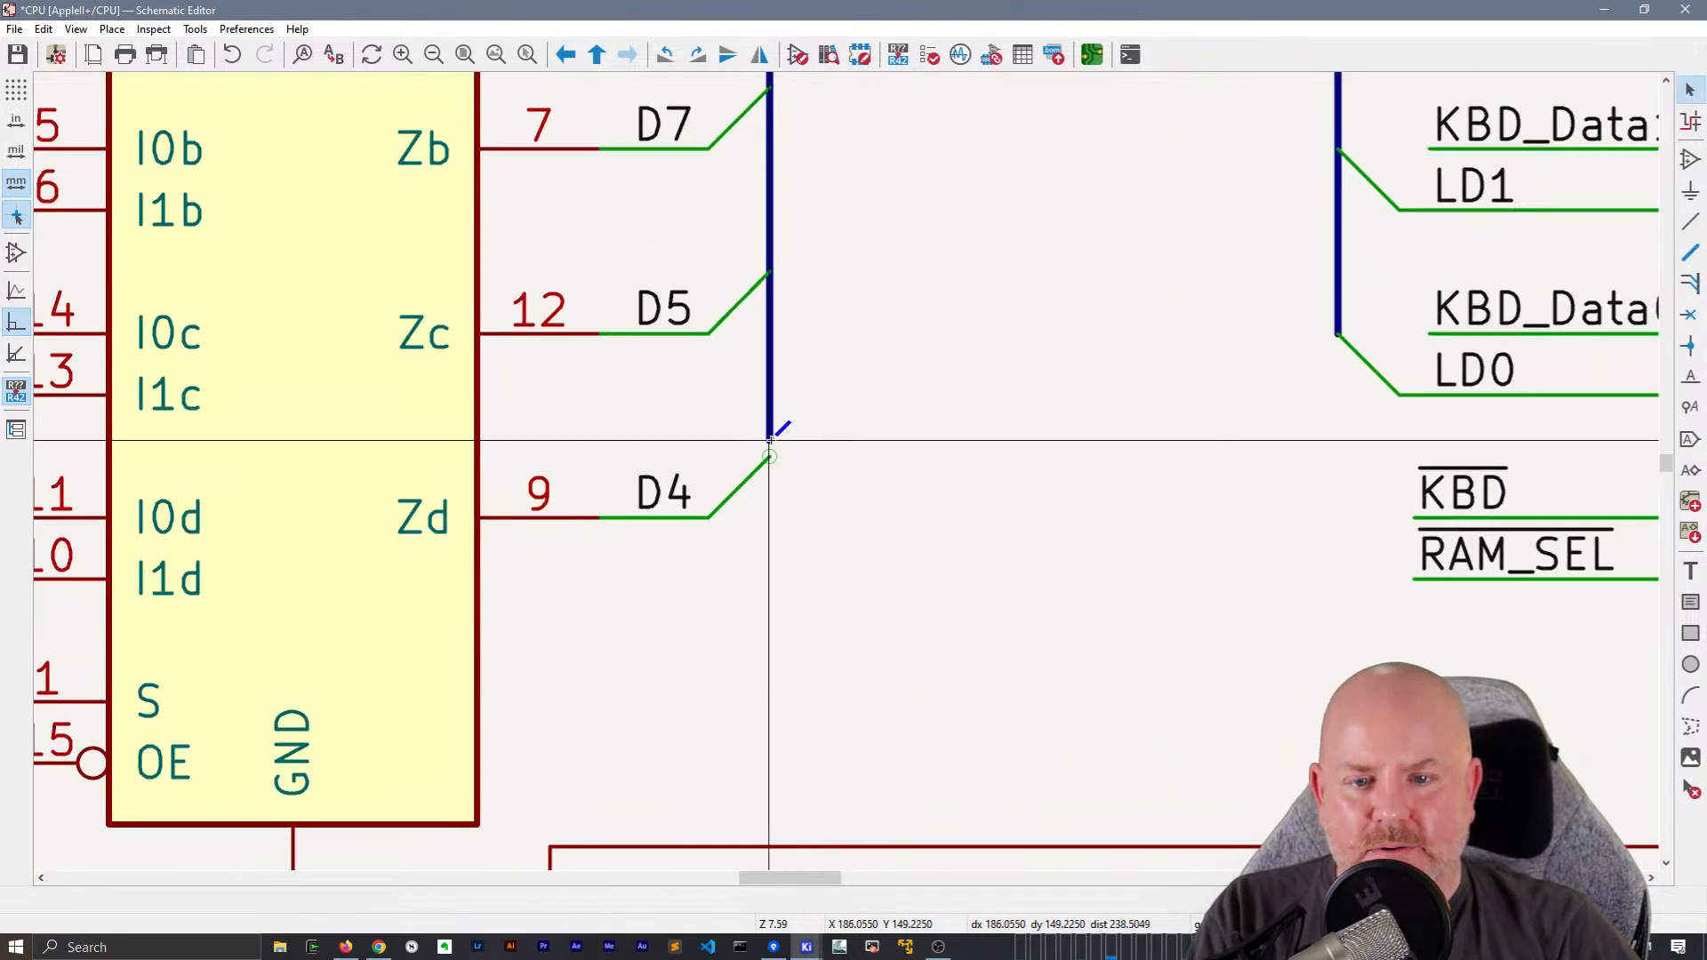
scroll(769, 453, down, 2)
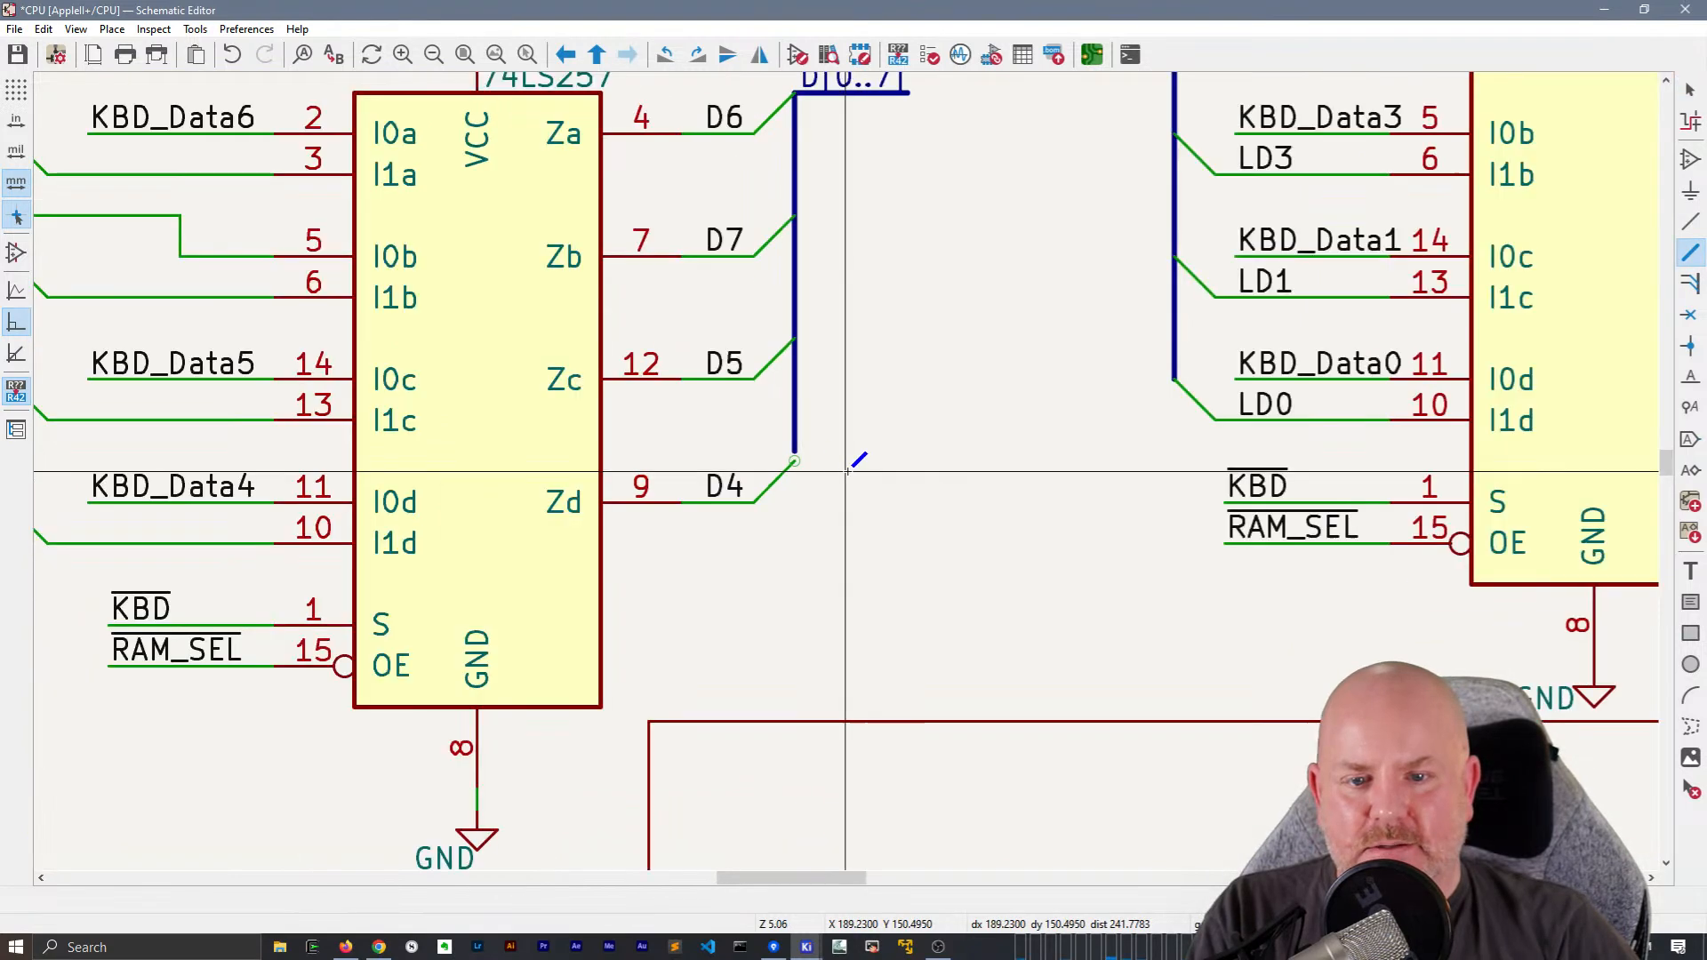
double_click(796, 454)
key(Escape)
scroll(843, 459, down, 1)
middle_drag(850, 463, 1135, 502)
key(Escape)
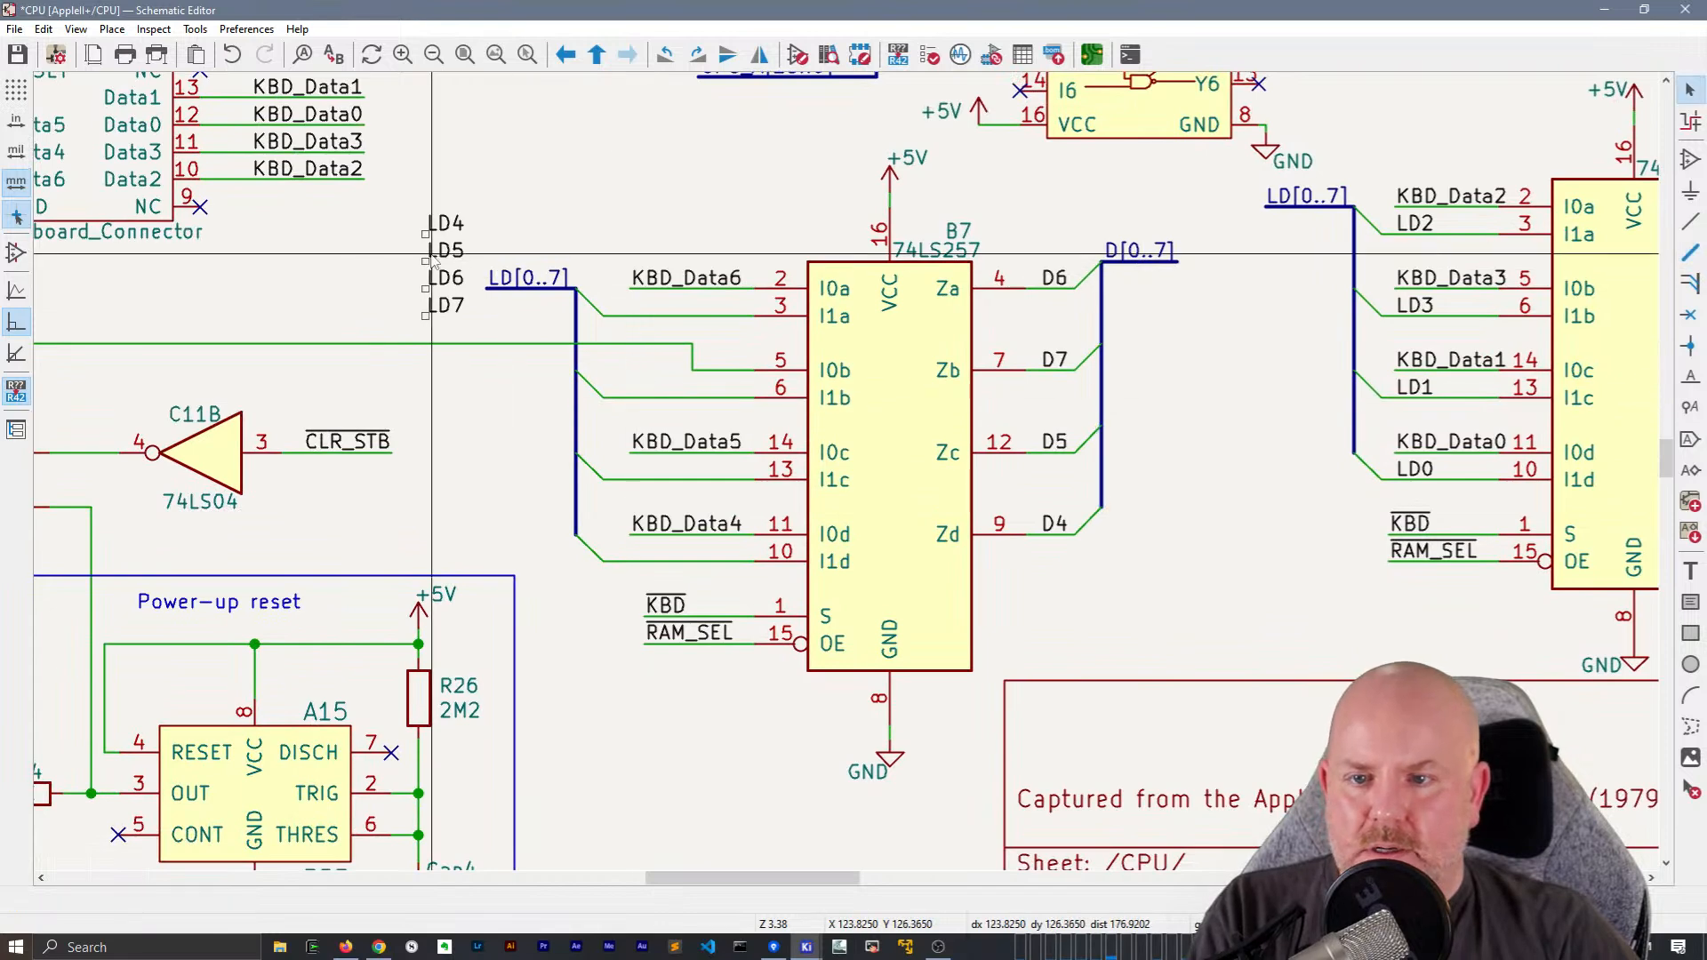
Move the loose LD4 label onto B7's I1d input wire and LD5 onto the I1c wire
click(439, 228)
key(m)
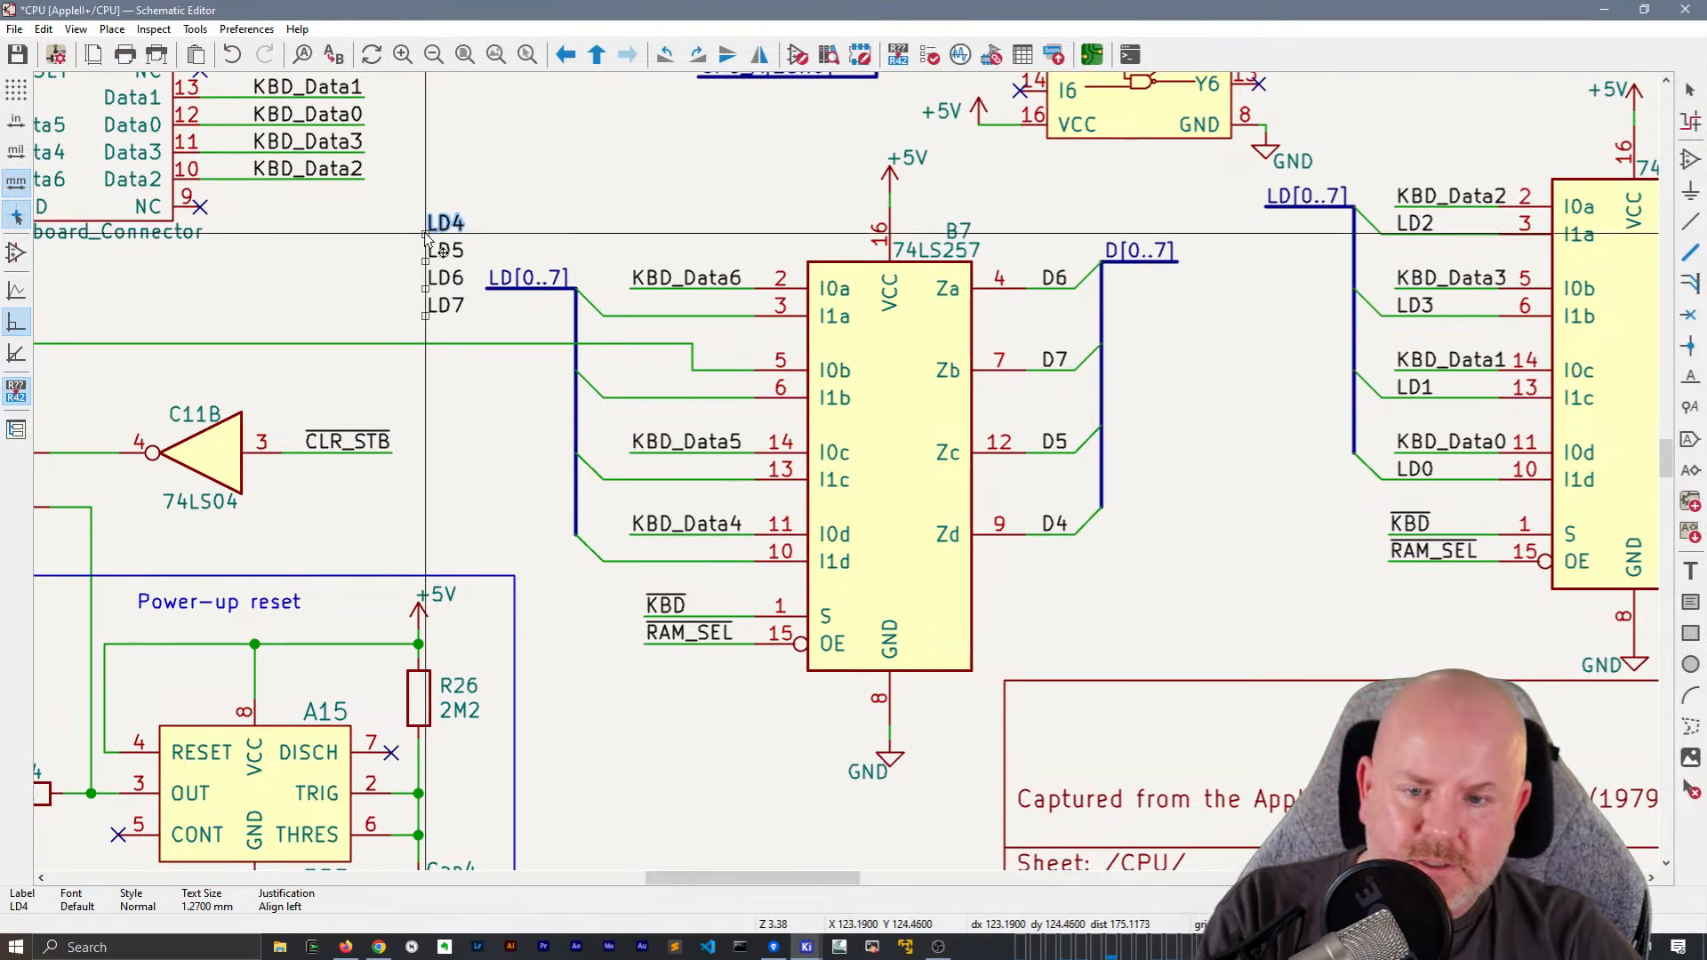
click(630, 562)
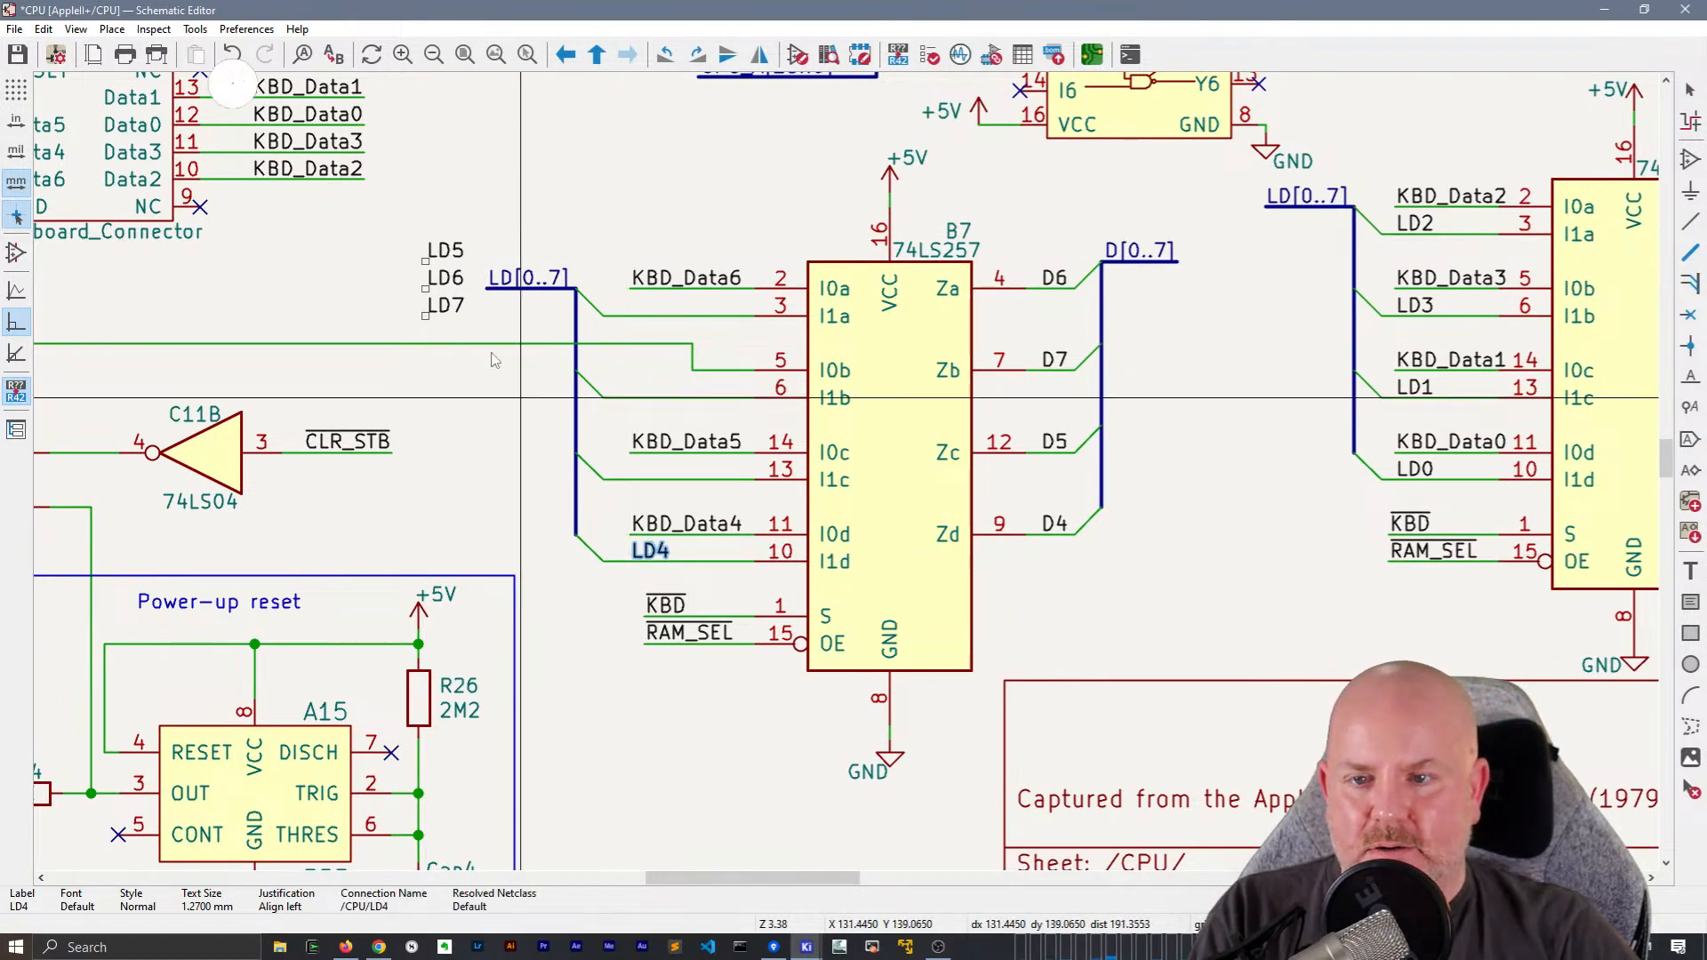
click(445, 250)
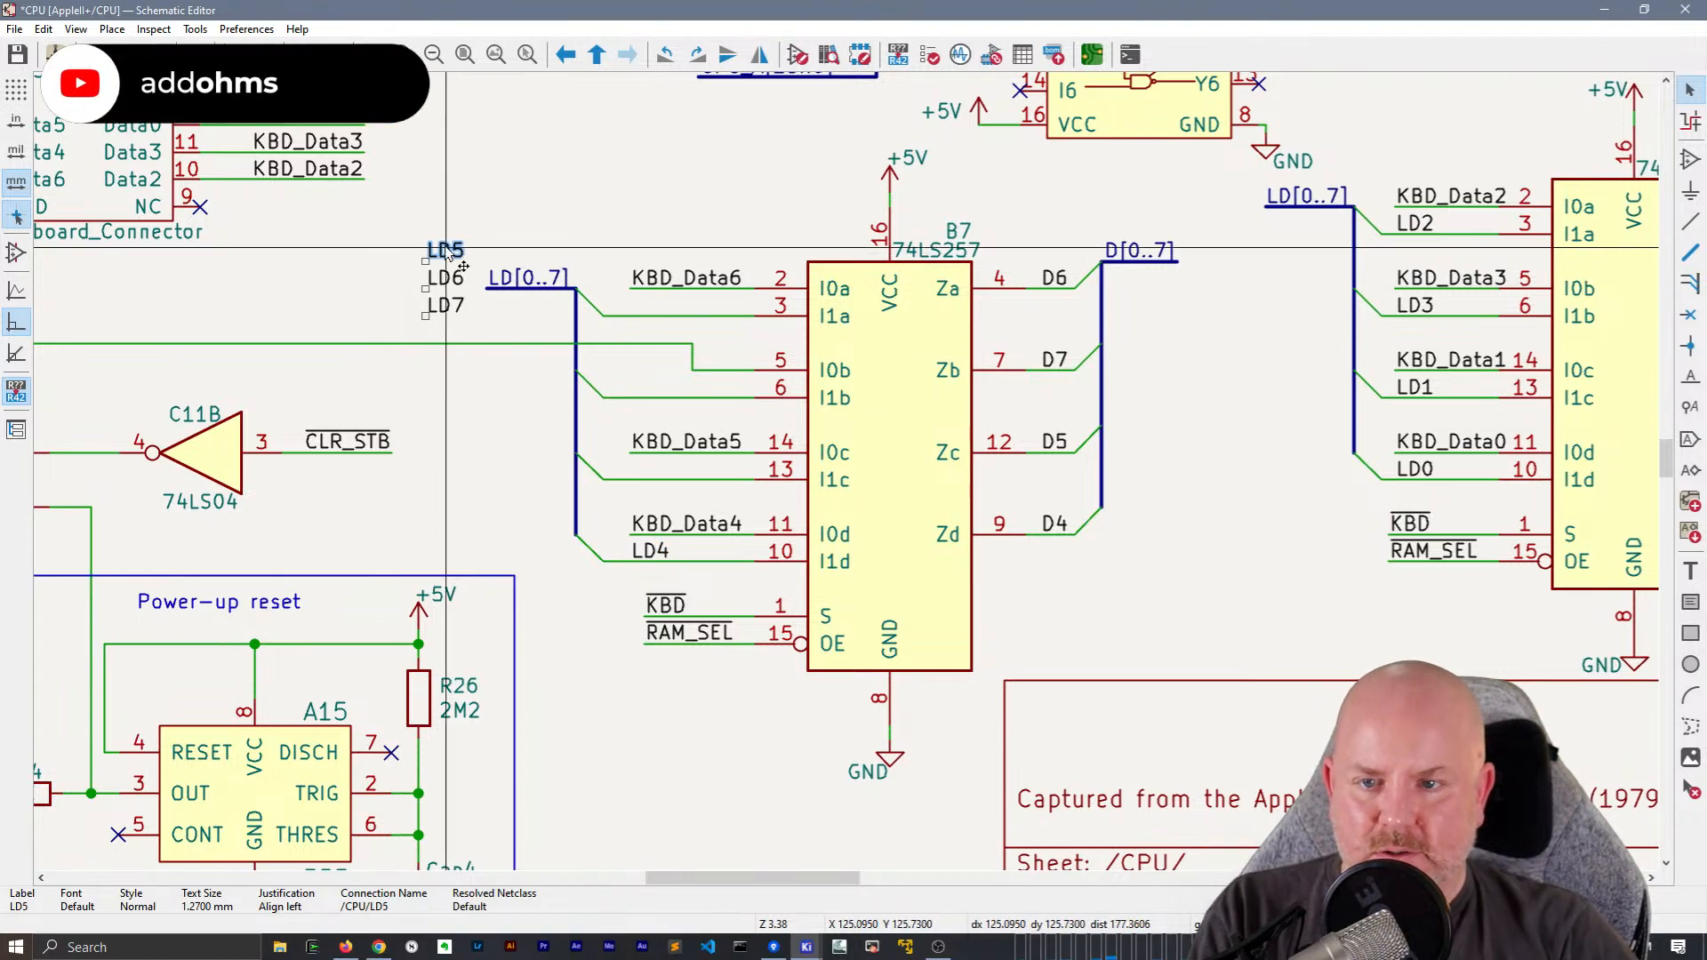
key(m)
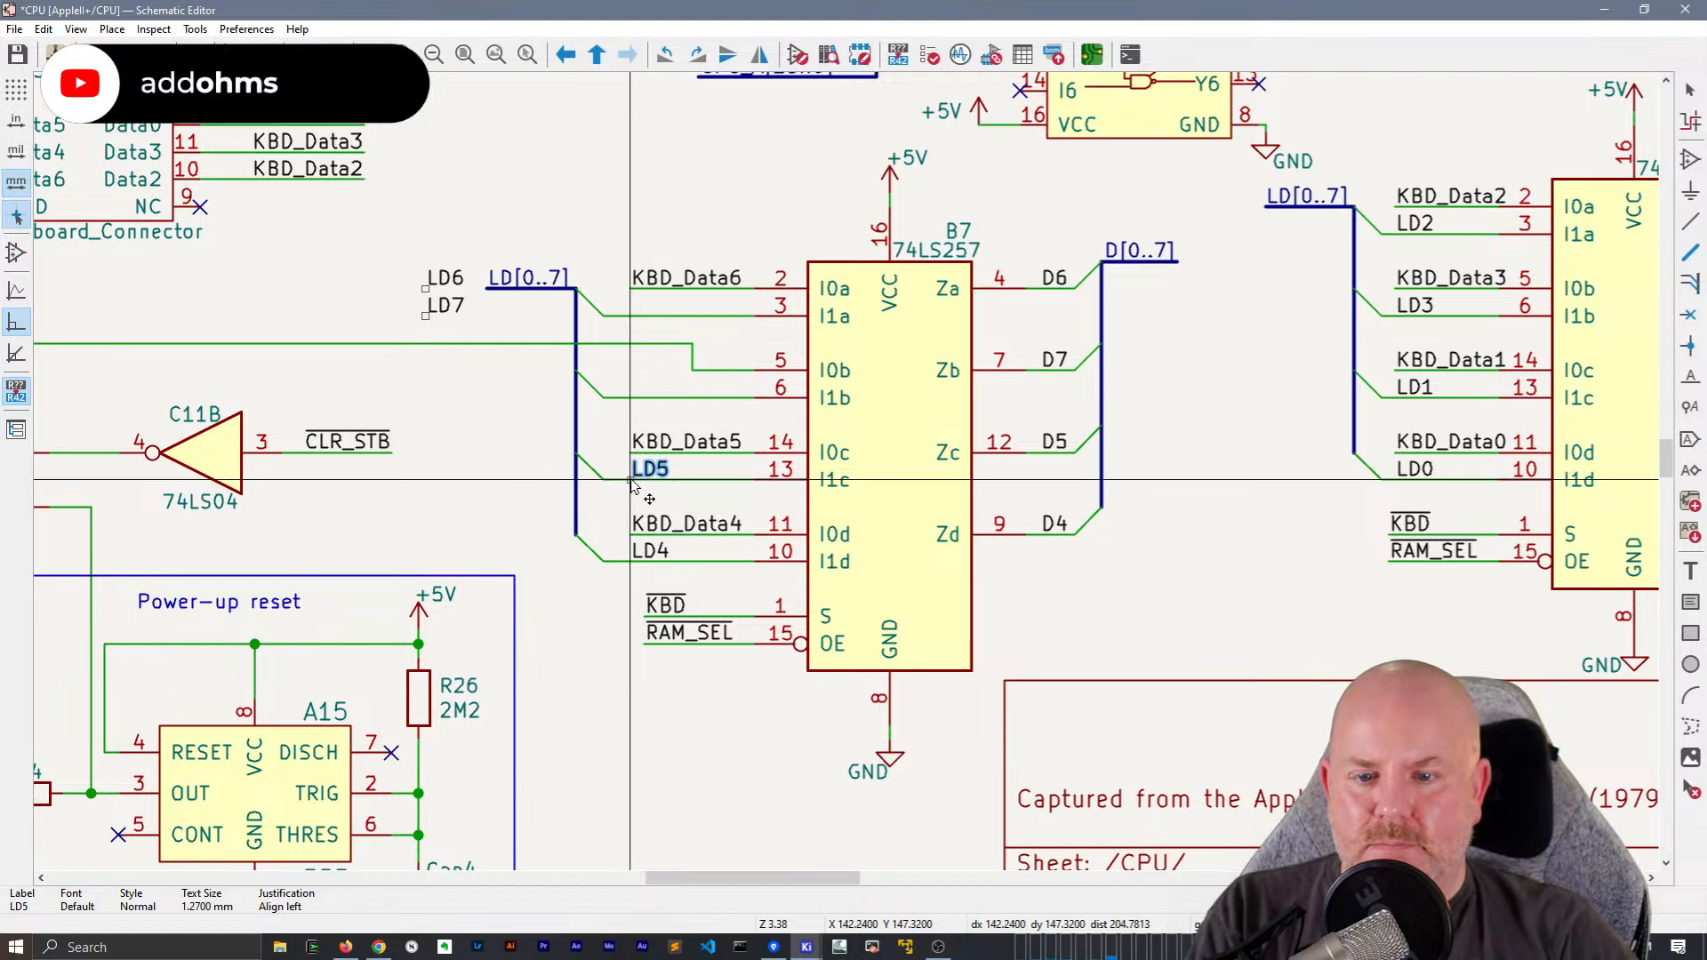
click(630, 481)
Move the loose LD7 label onto B7's I1b input wire and LD6 onto the I1a wire
click(449, 307)
key(m)
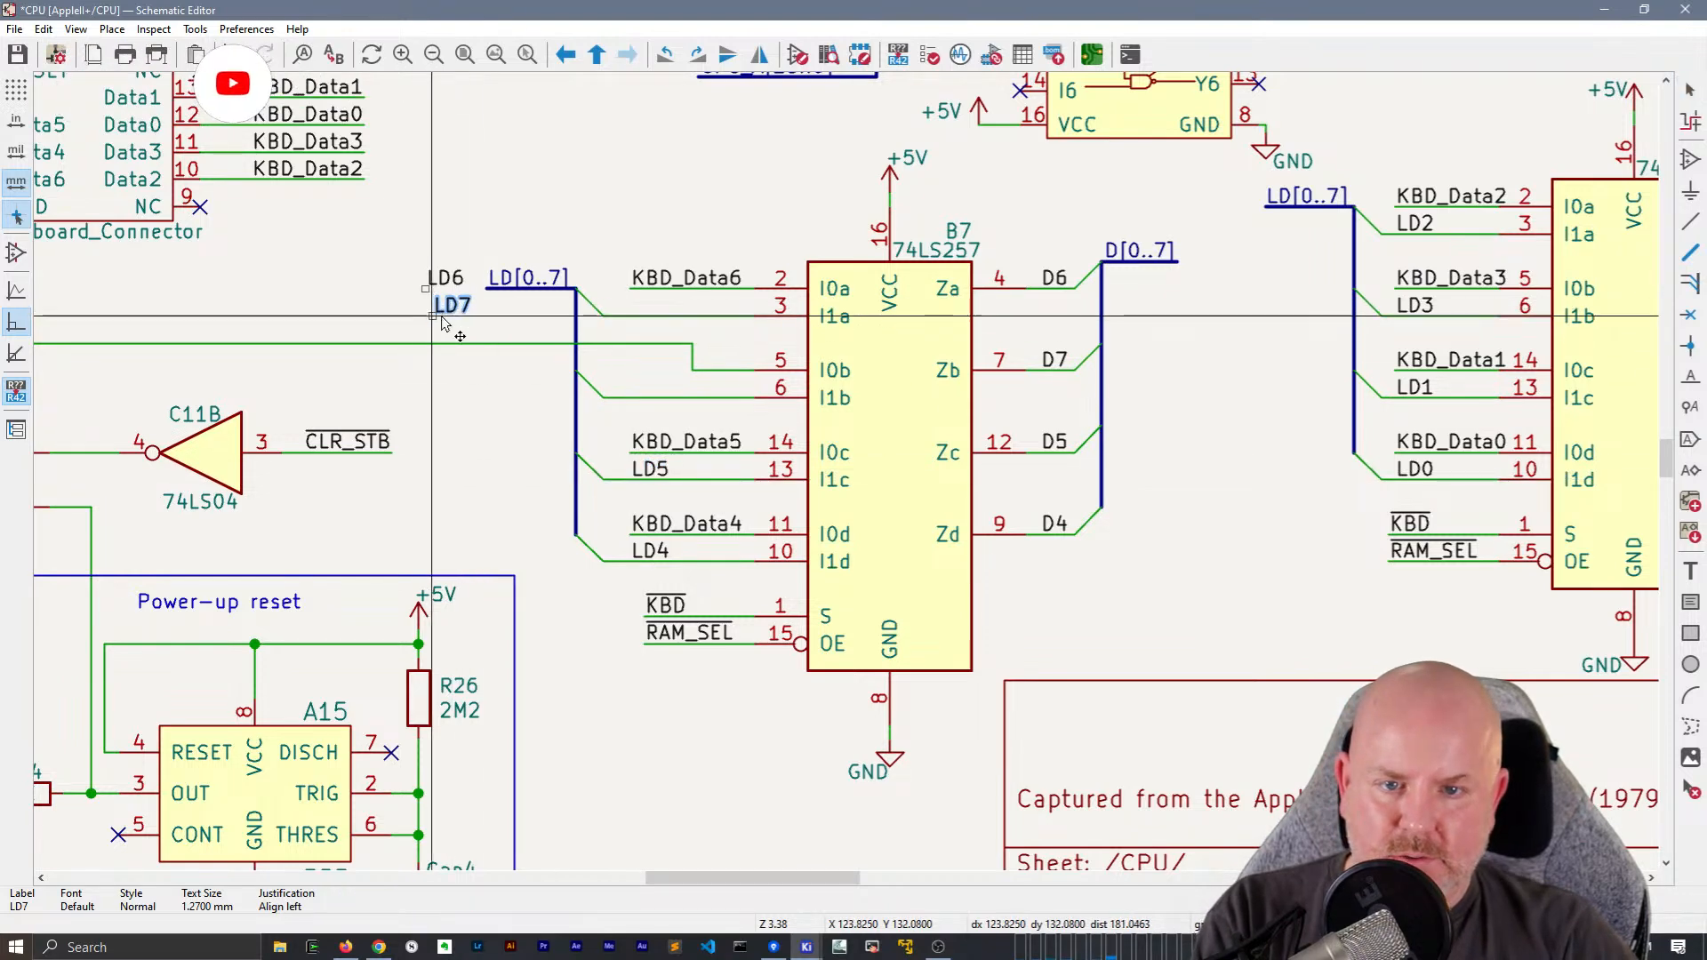
click(627, 400)
click(445, 279)
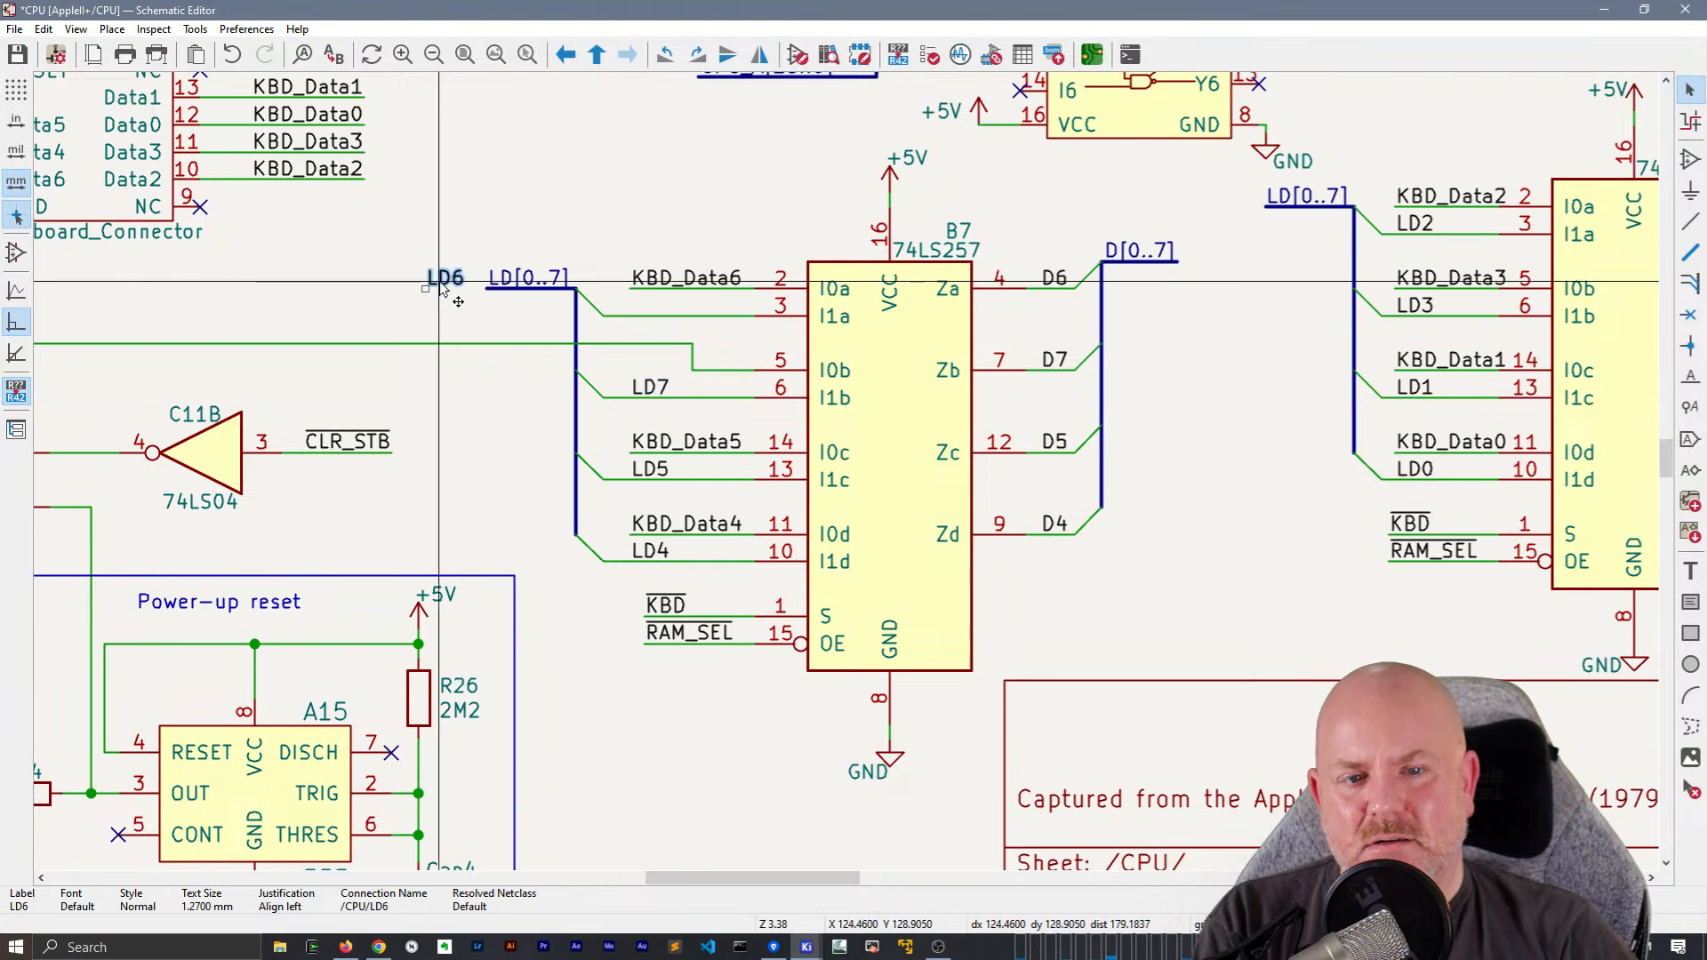
key(m)
click(628, 316)
scroll(409, 330, left, 5)
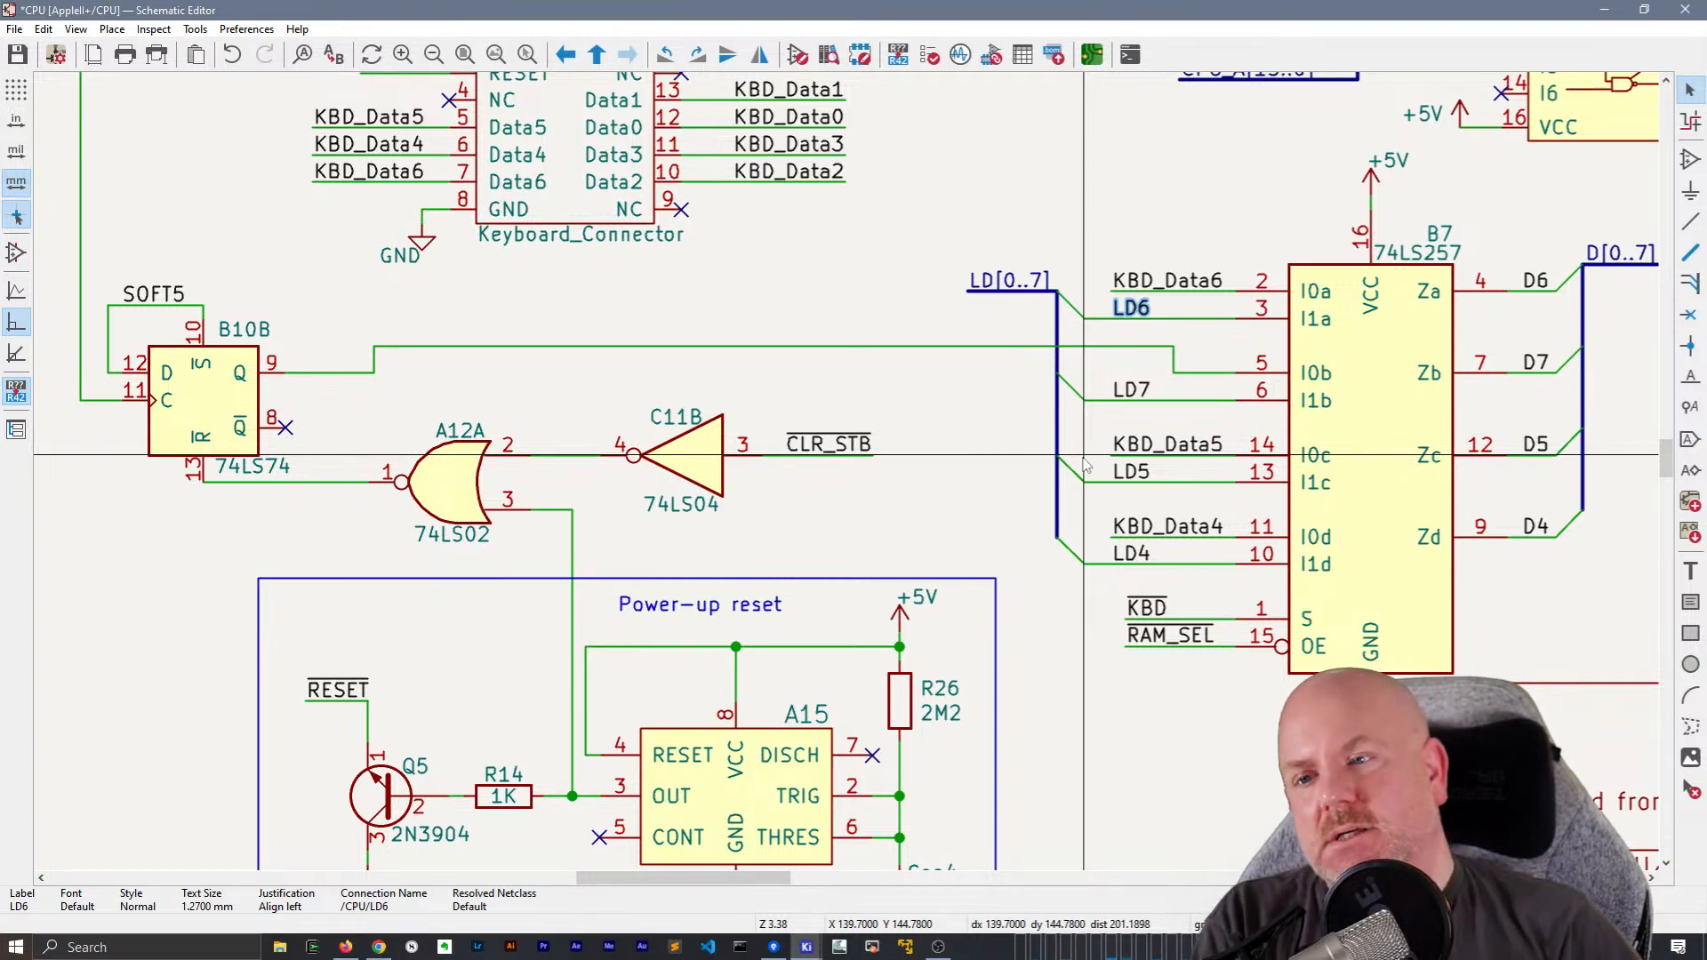
click(143, 302)
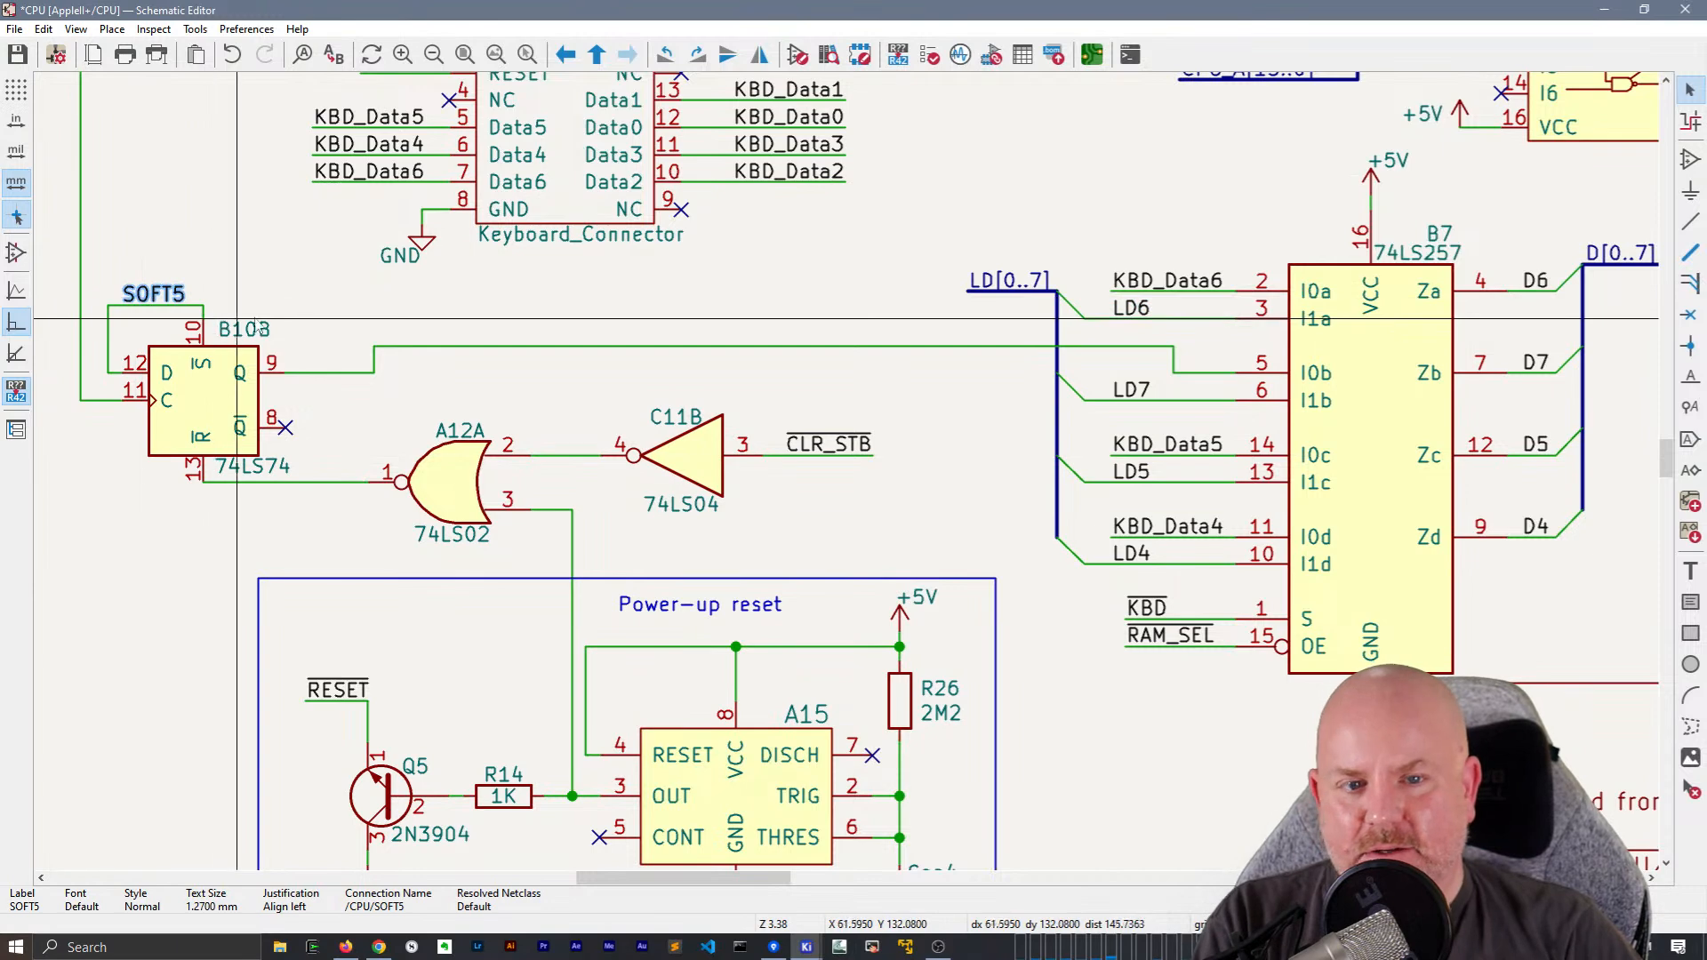
scroll(348, 345, down, 1)
middle_drag(993, 518, 523, 433)
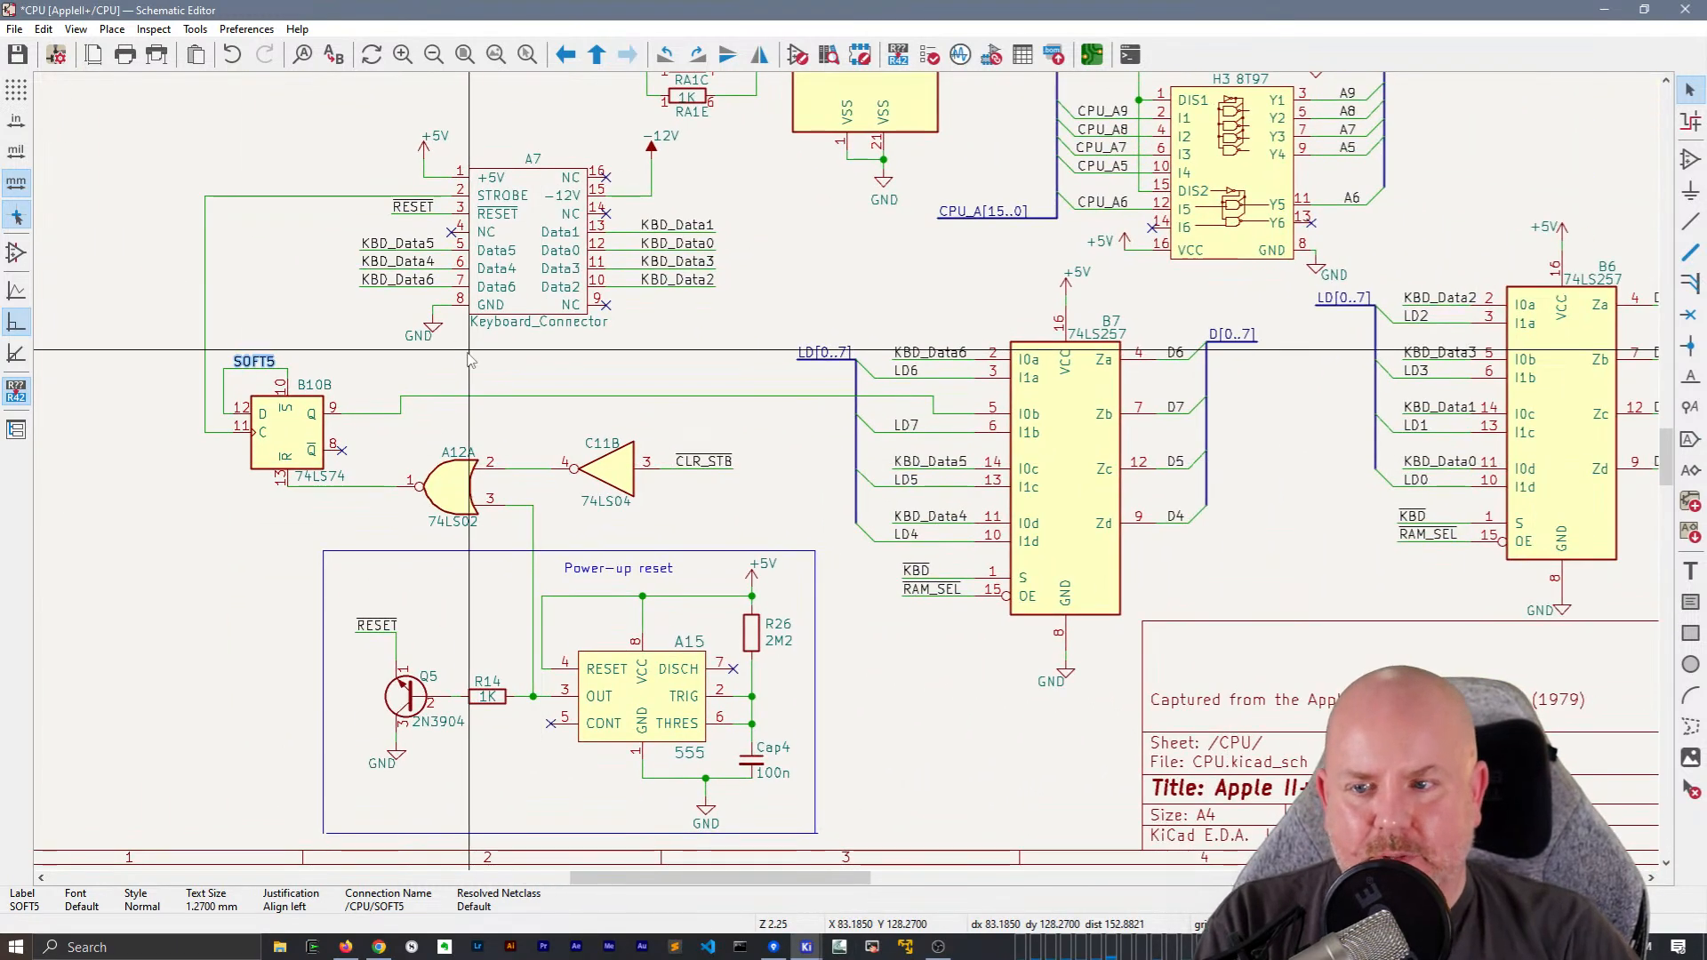
Copy B7's LD[0..7] bus label and paste it, mirrored horizontally, above B6's D[0..7] output label
middle_drag(648, 228, 350, 362)
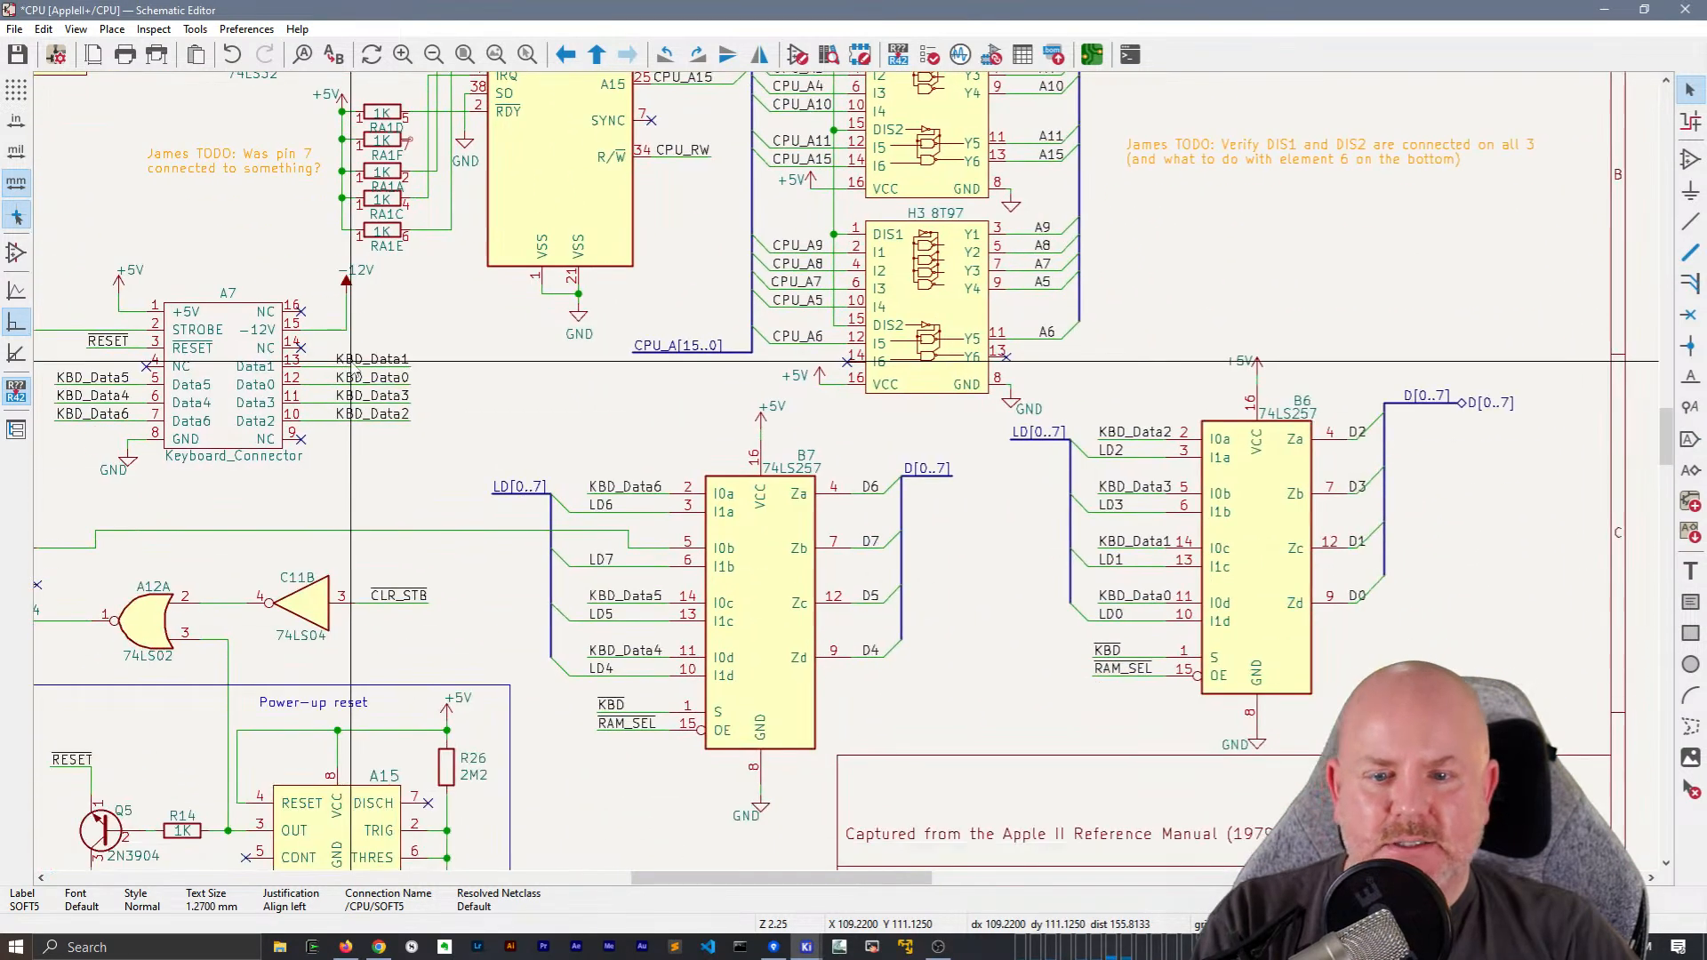
click(513, 487)
middle_drag(1261, 252, 487, 542)
key(ctrl+v)
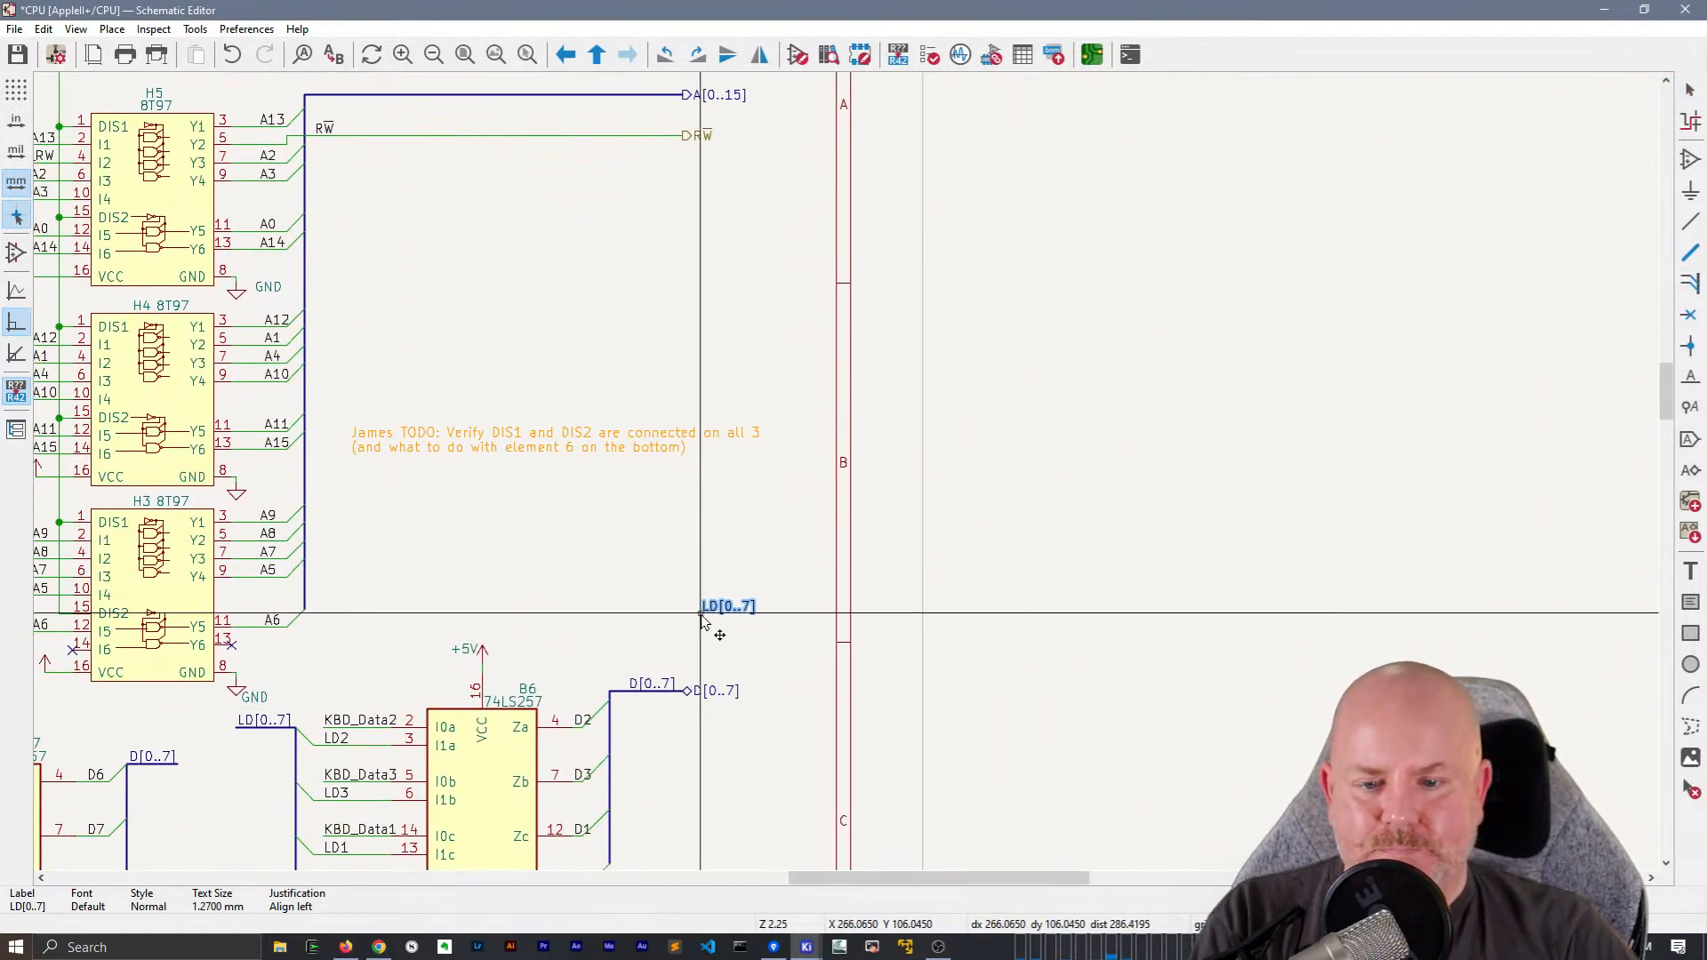
key(x)
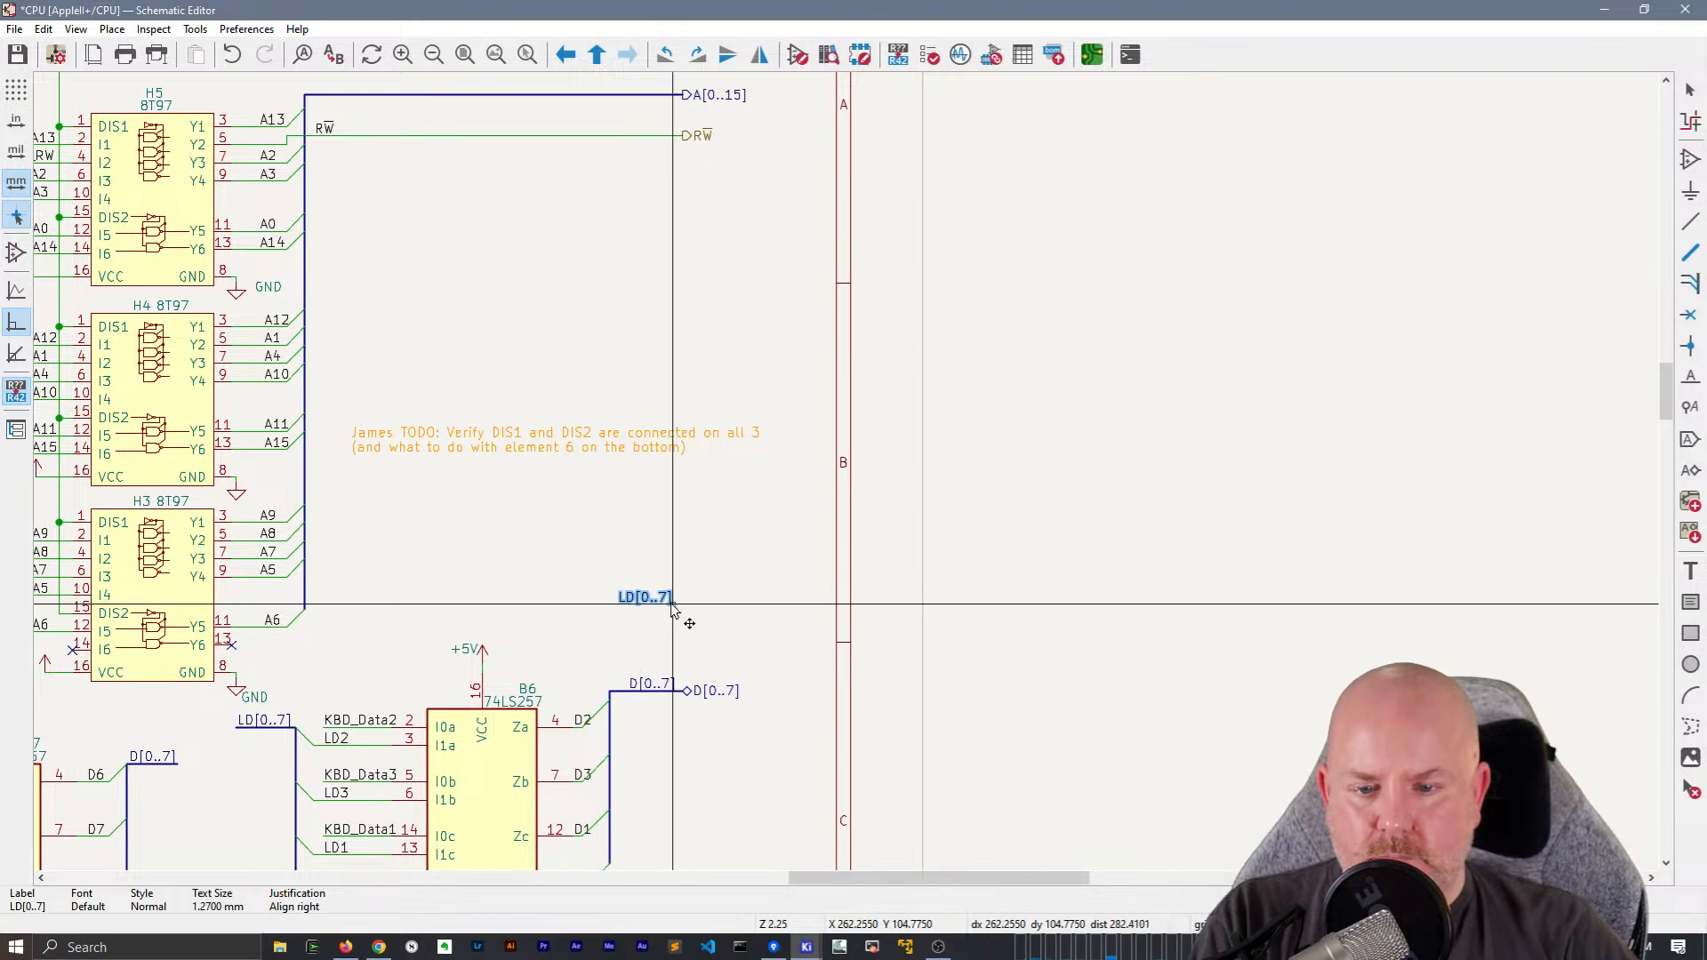
click(676, 607)
Place a hierarchical label LD[0..7] beside the pasted label and set its shape to Bidirectional
click(695, 615)
text(h)
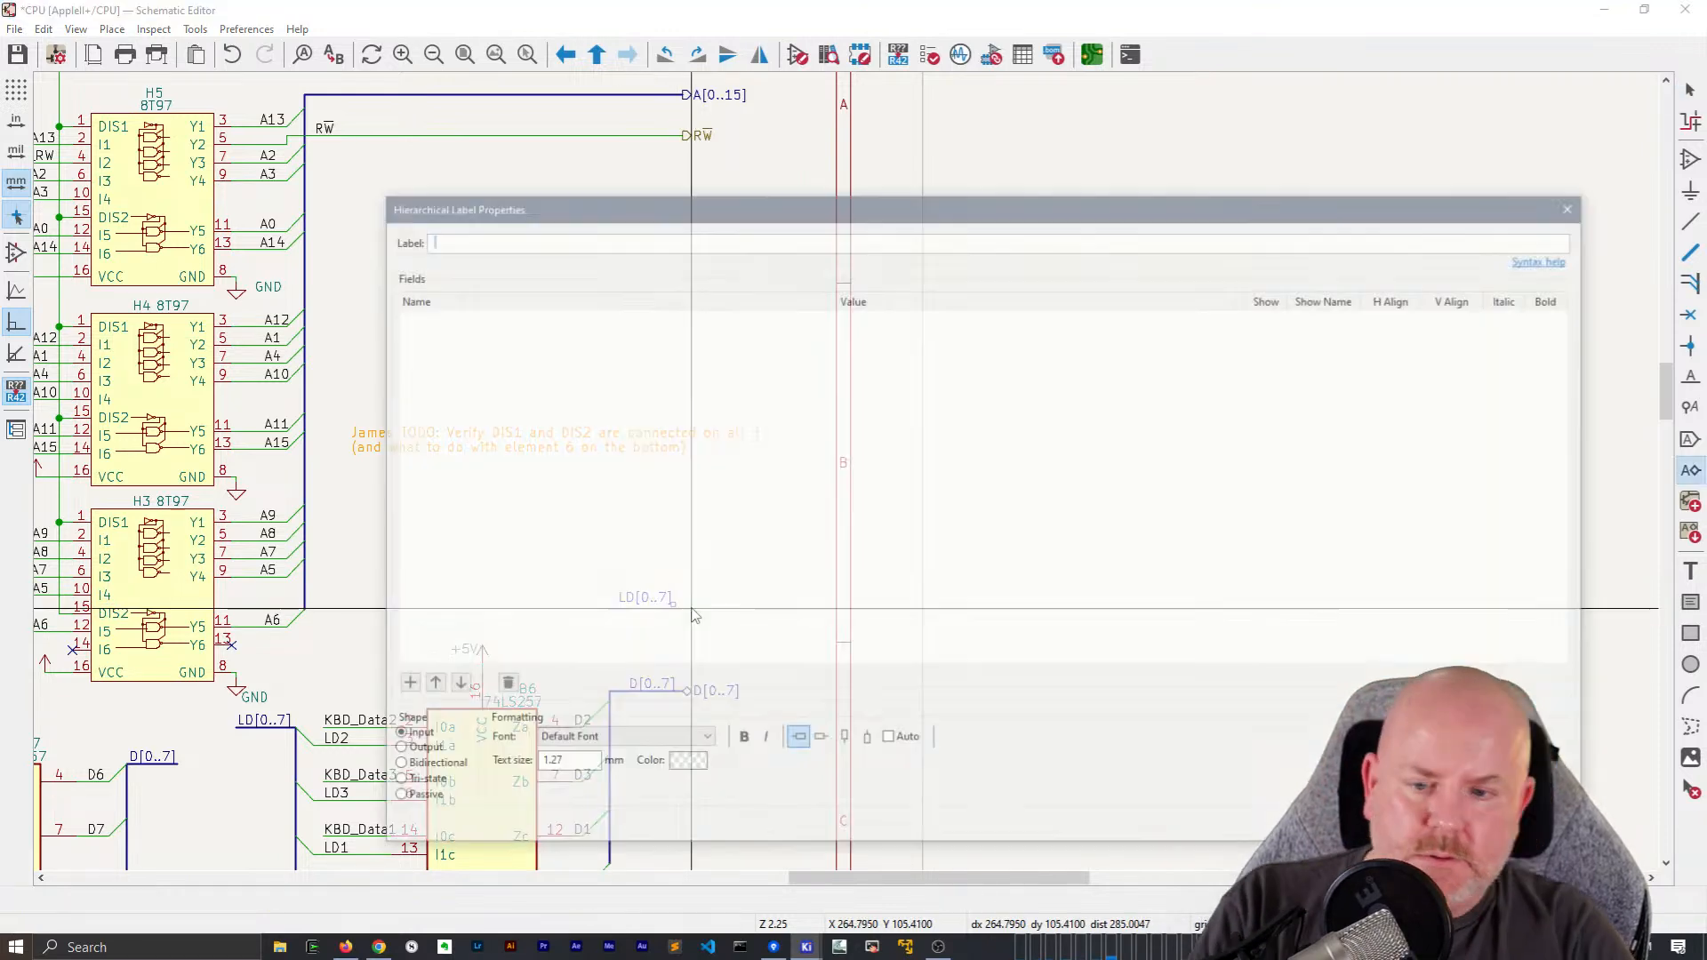
text(LD[0..7])
key(Return)
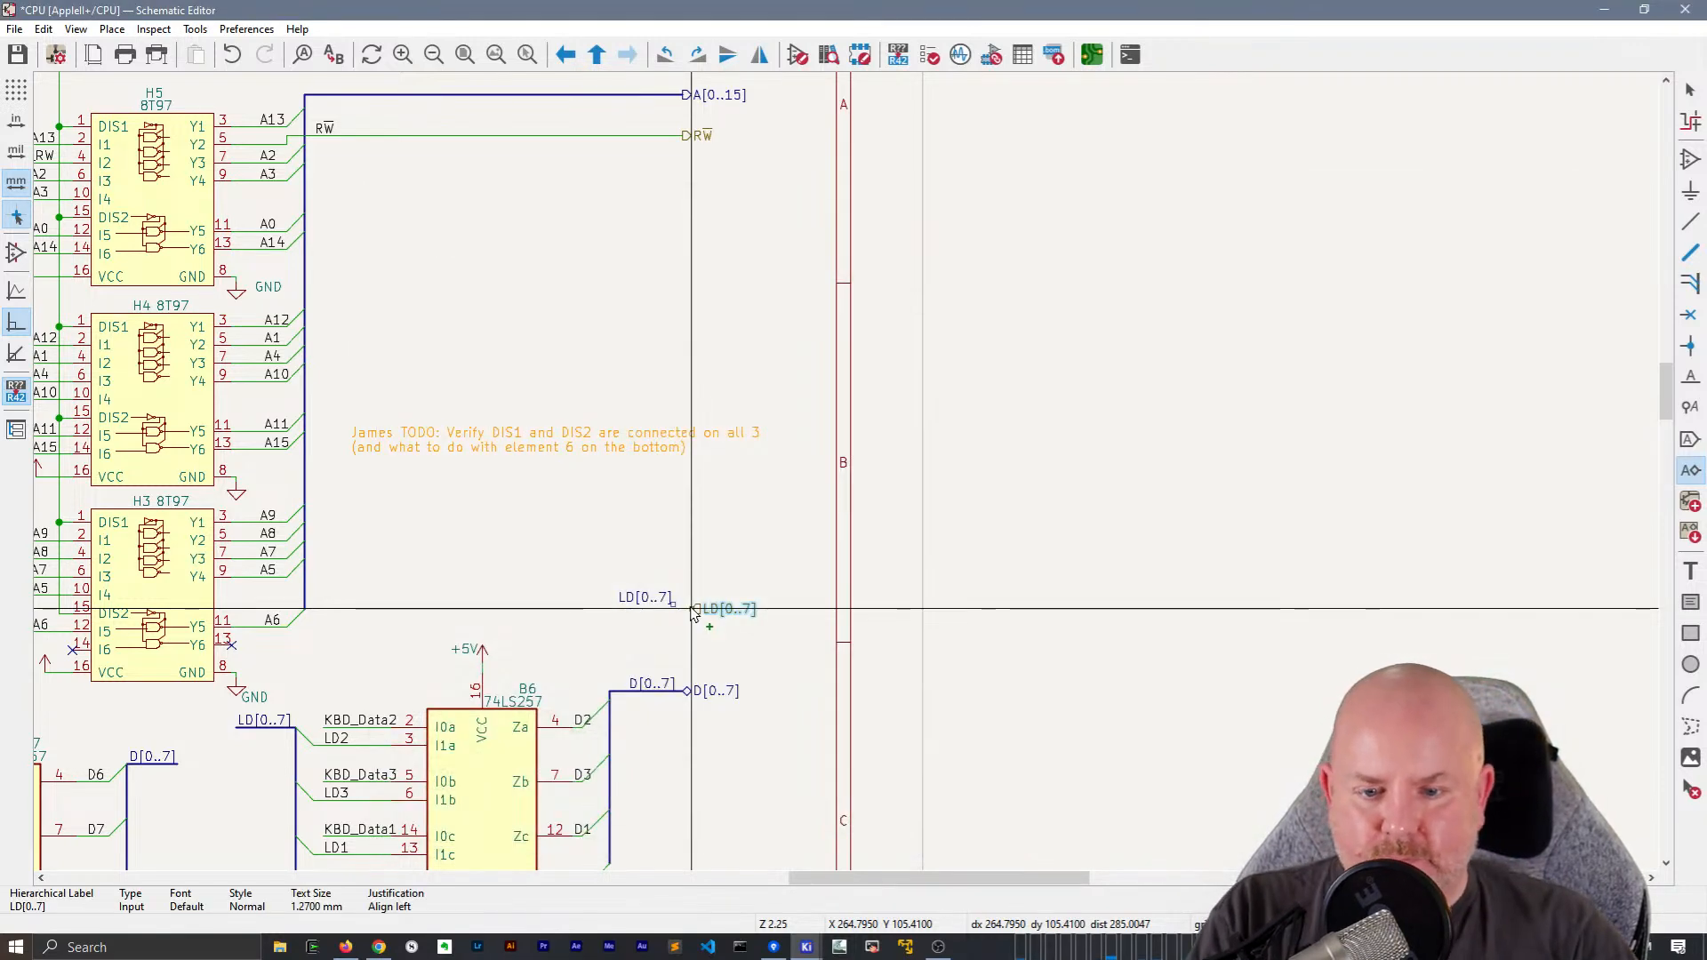
click(694, 612)
click(703, 619)
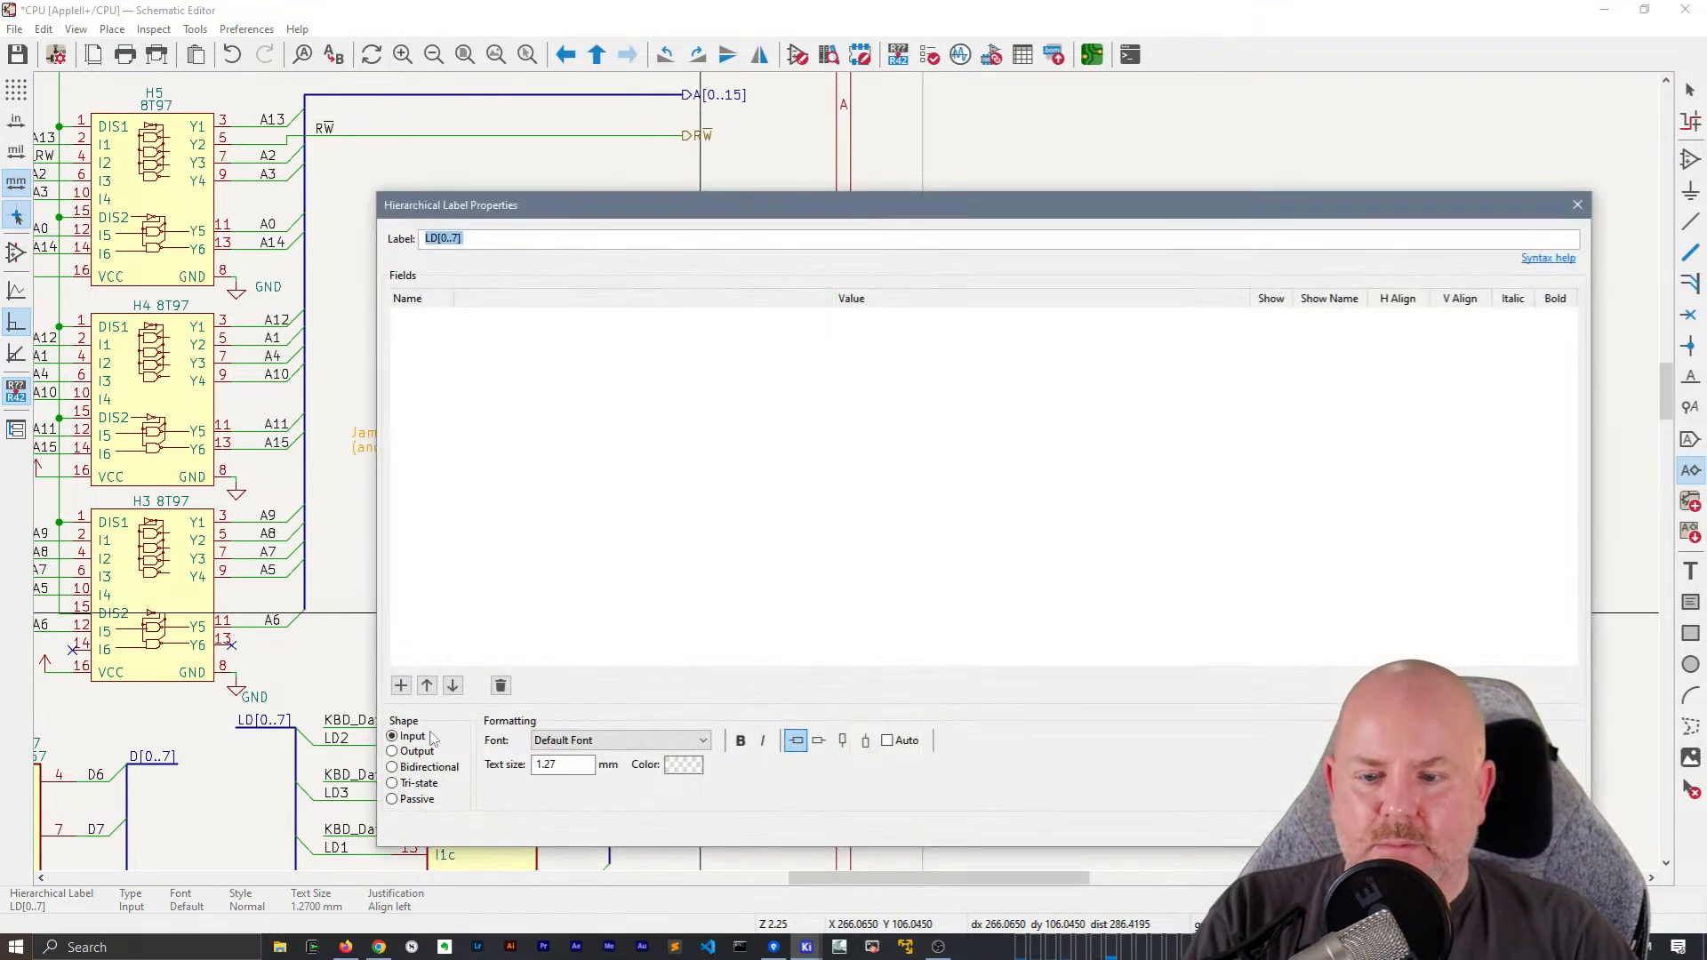
key(Return)
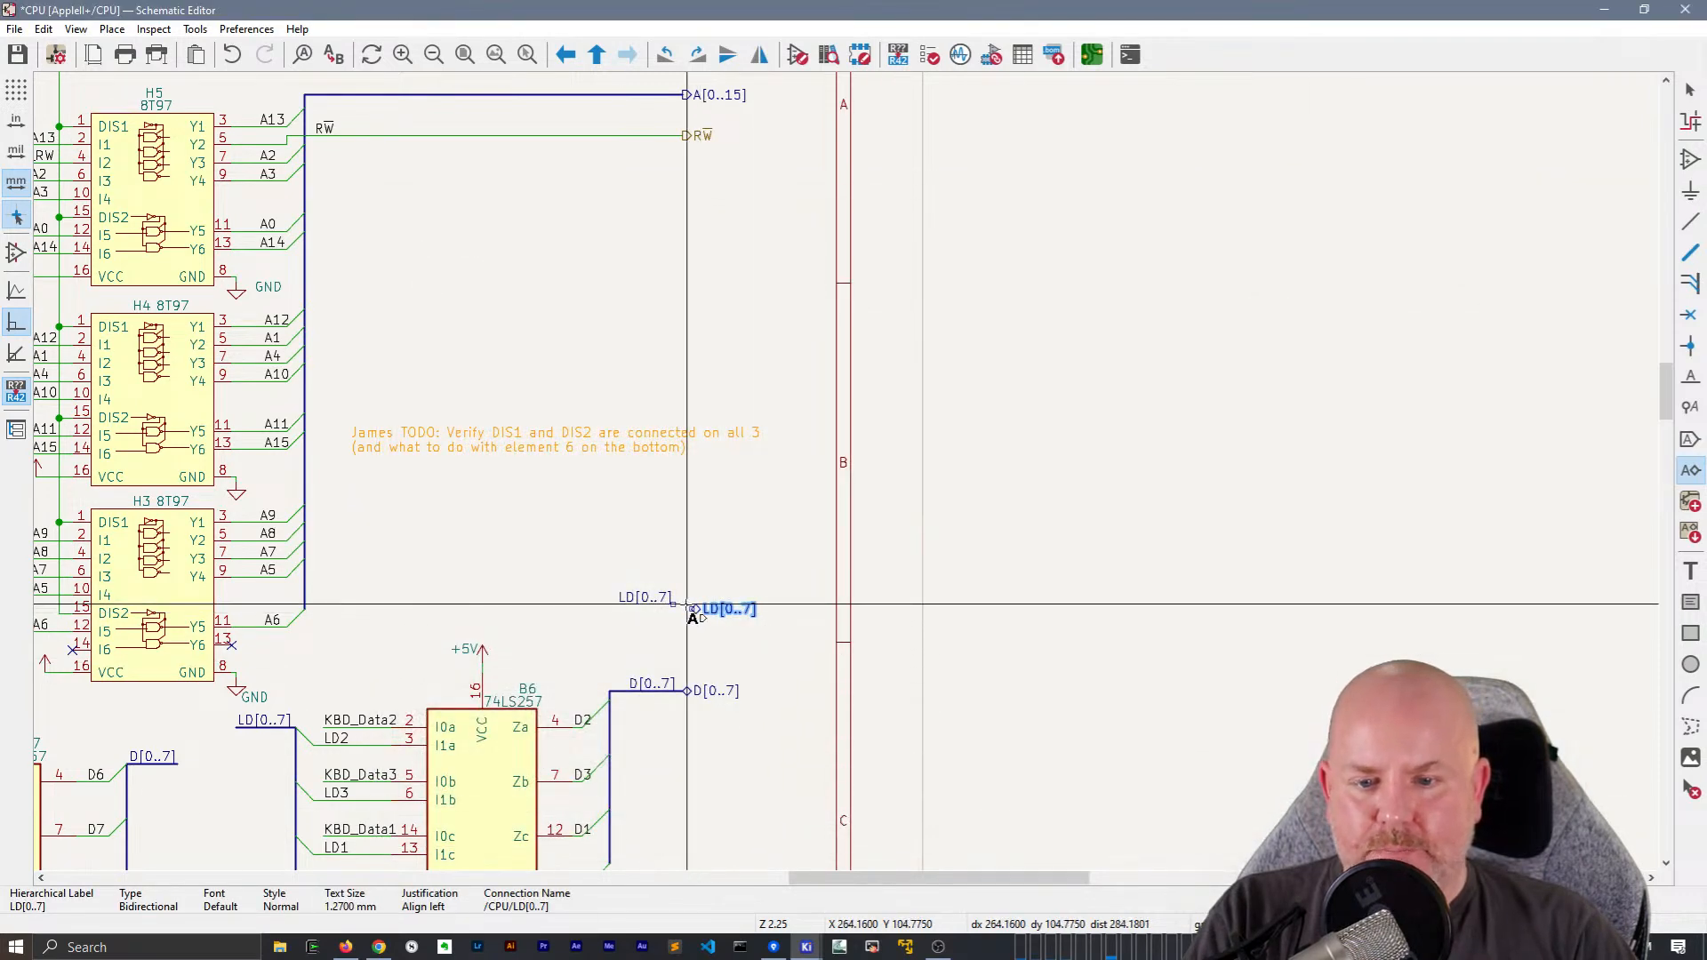
Try to run a plain wire from the LD[0..7] hierarchical label beneath the local LD[0..7] label
scroll(722, 603, up, 3)
click(887, 492)
key(w)
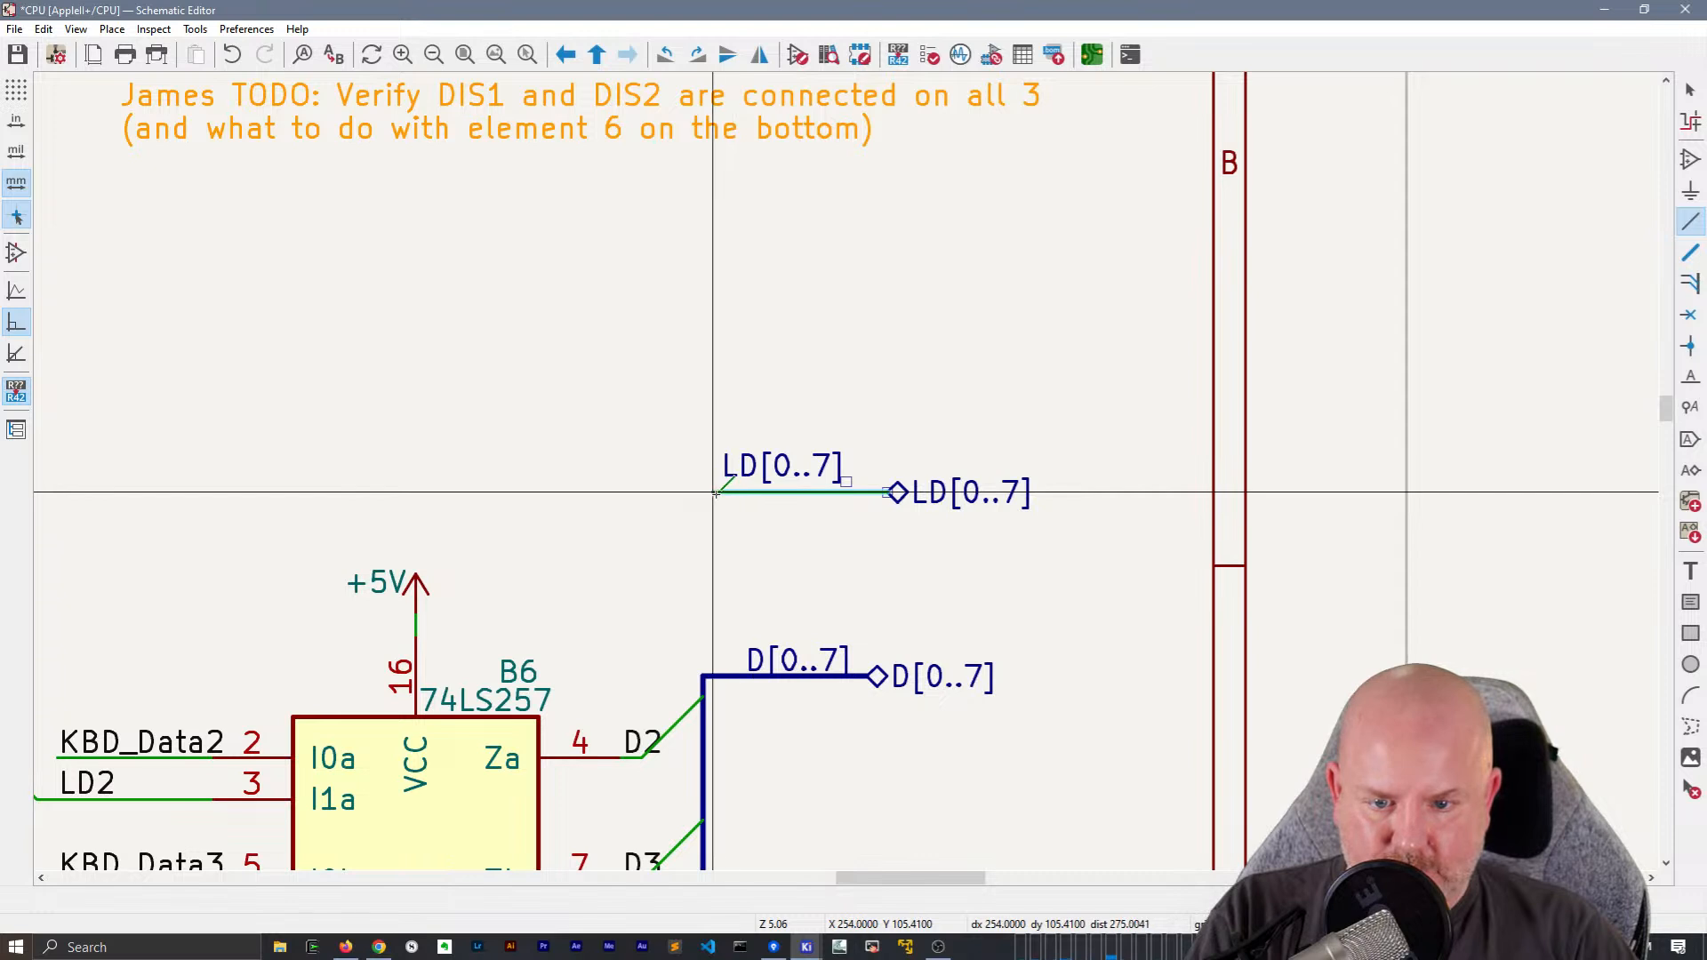
double_click(723, 492)
Rotate the local LD[0..7] label so its anchor is at its start and place it above the wire's free end
key(r)
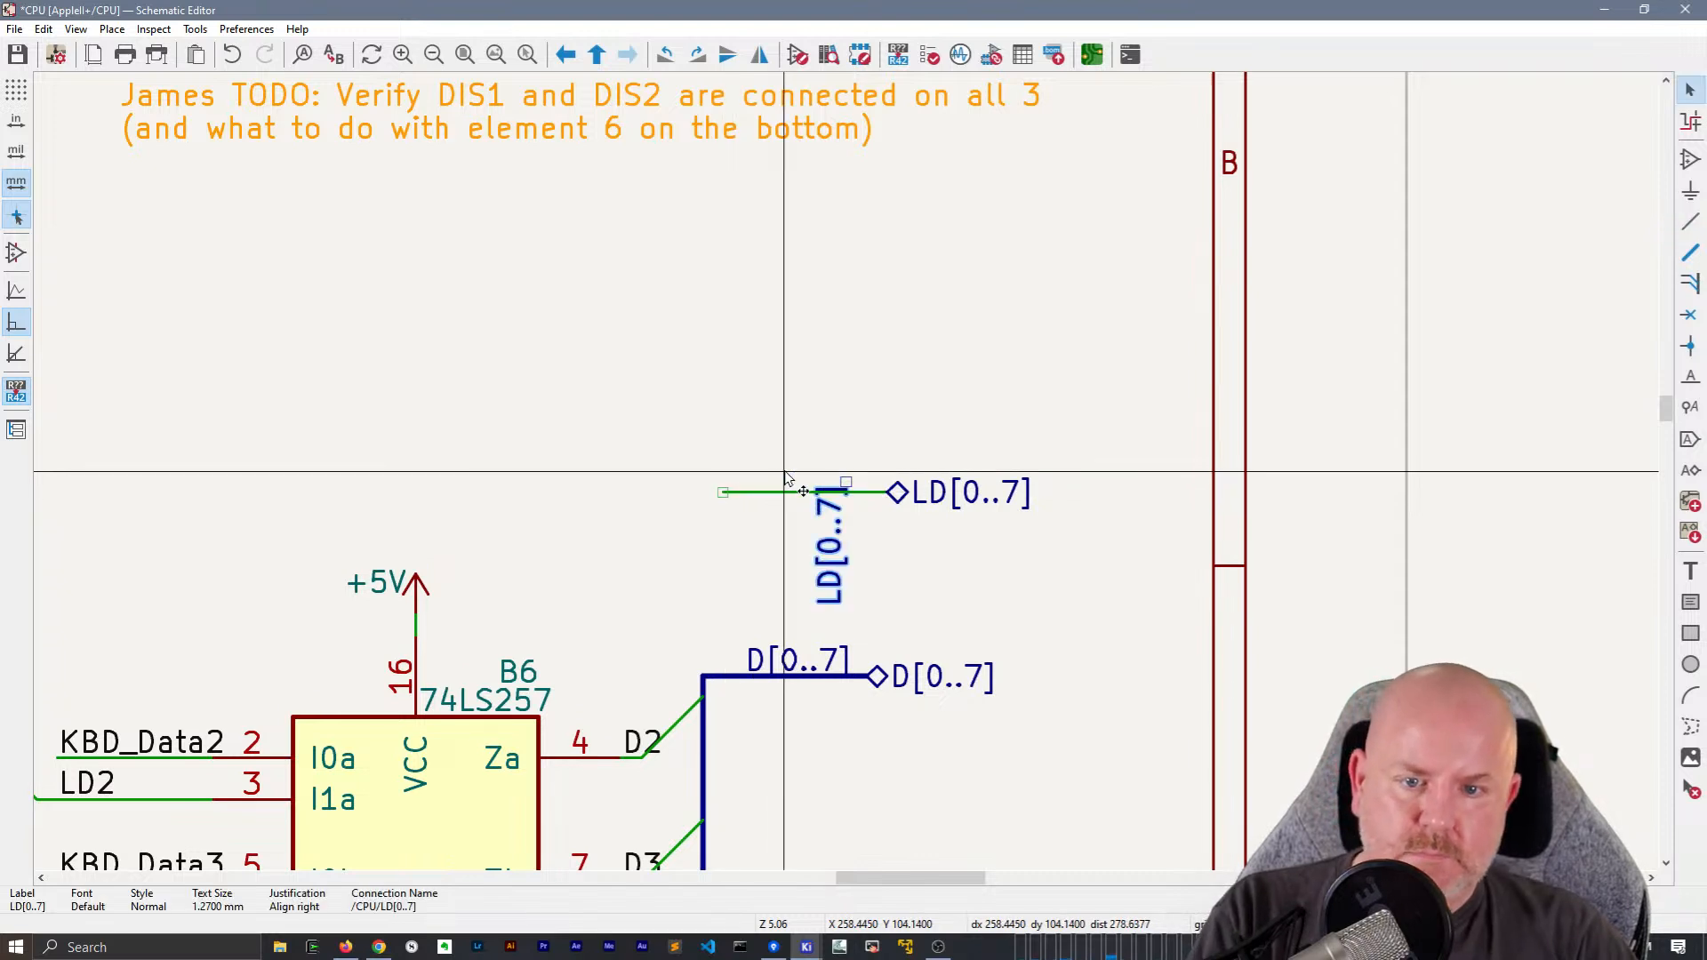
key(r)
drag(897, 469, 724, 463)
drag(804, 535, 816, 502)
Delete the plain wire and move the local LD[0..7] label level with the hierarchical label
click(817, 494)
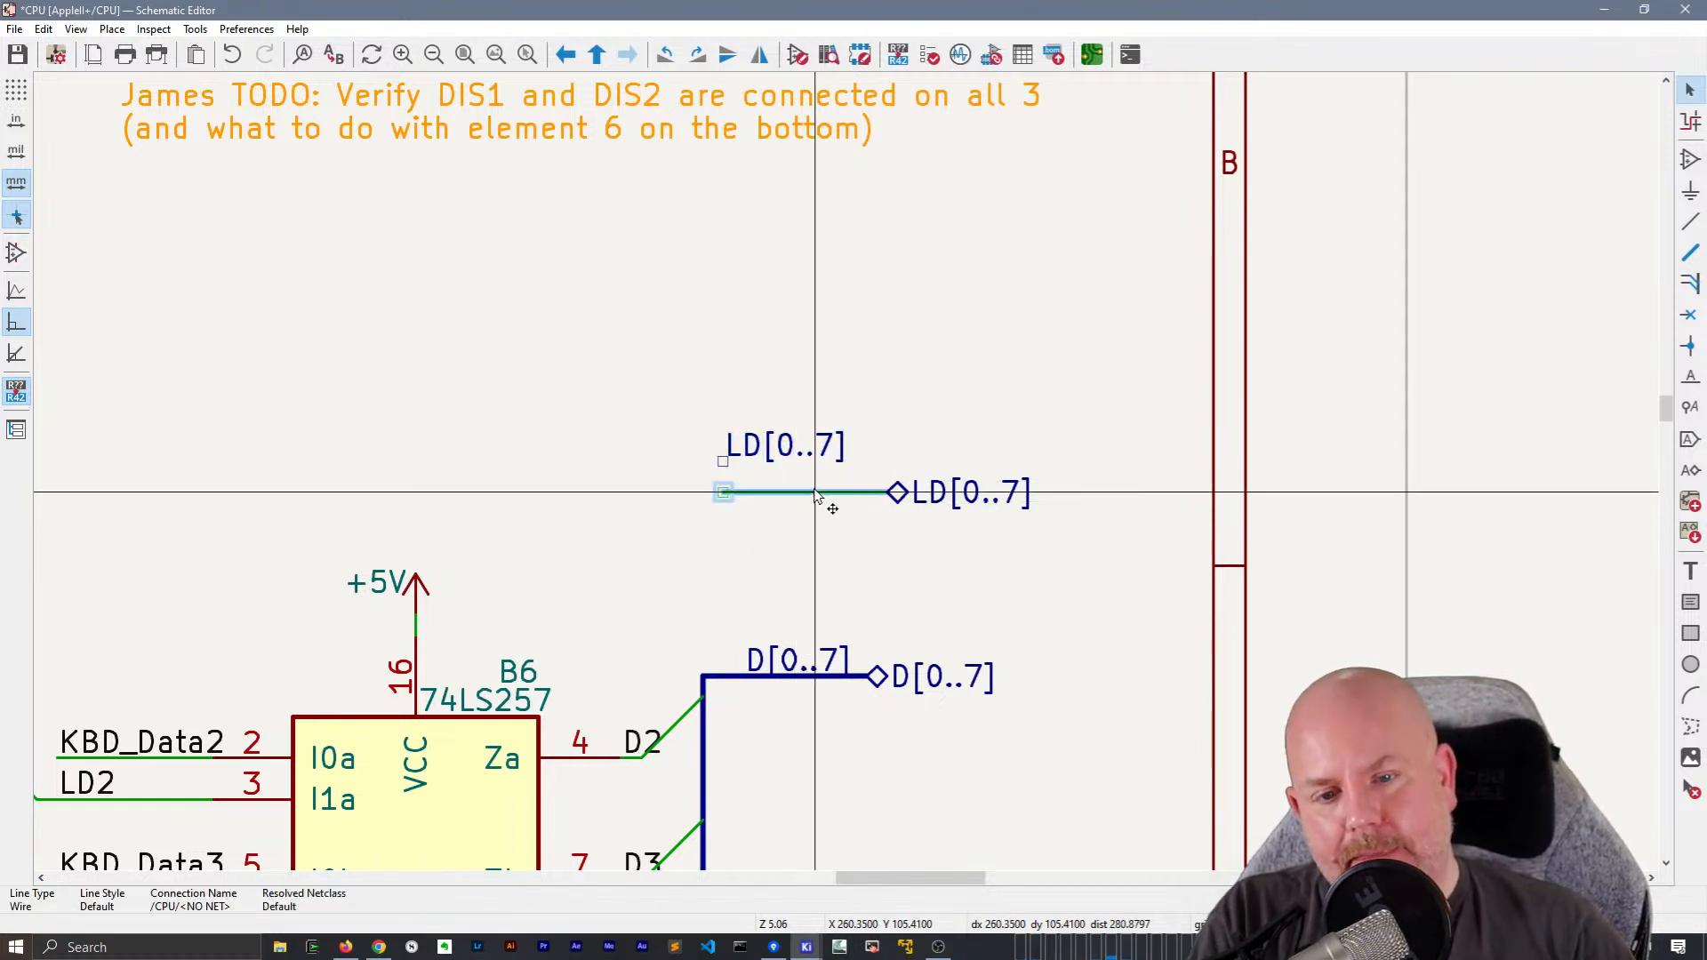
key(Delete)
click(744, 450)
drag(744, 450, 723, 495)
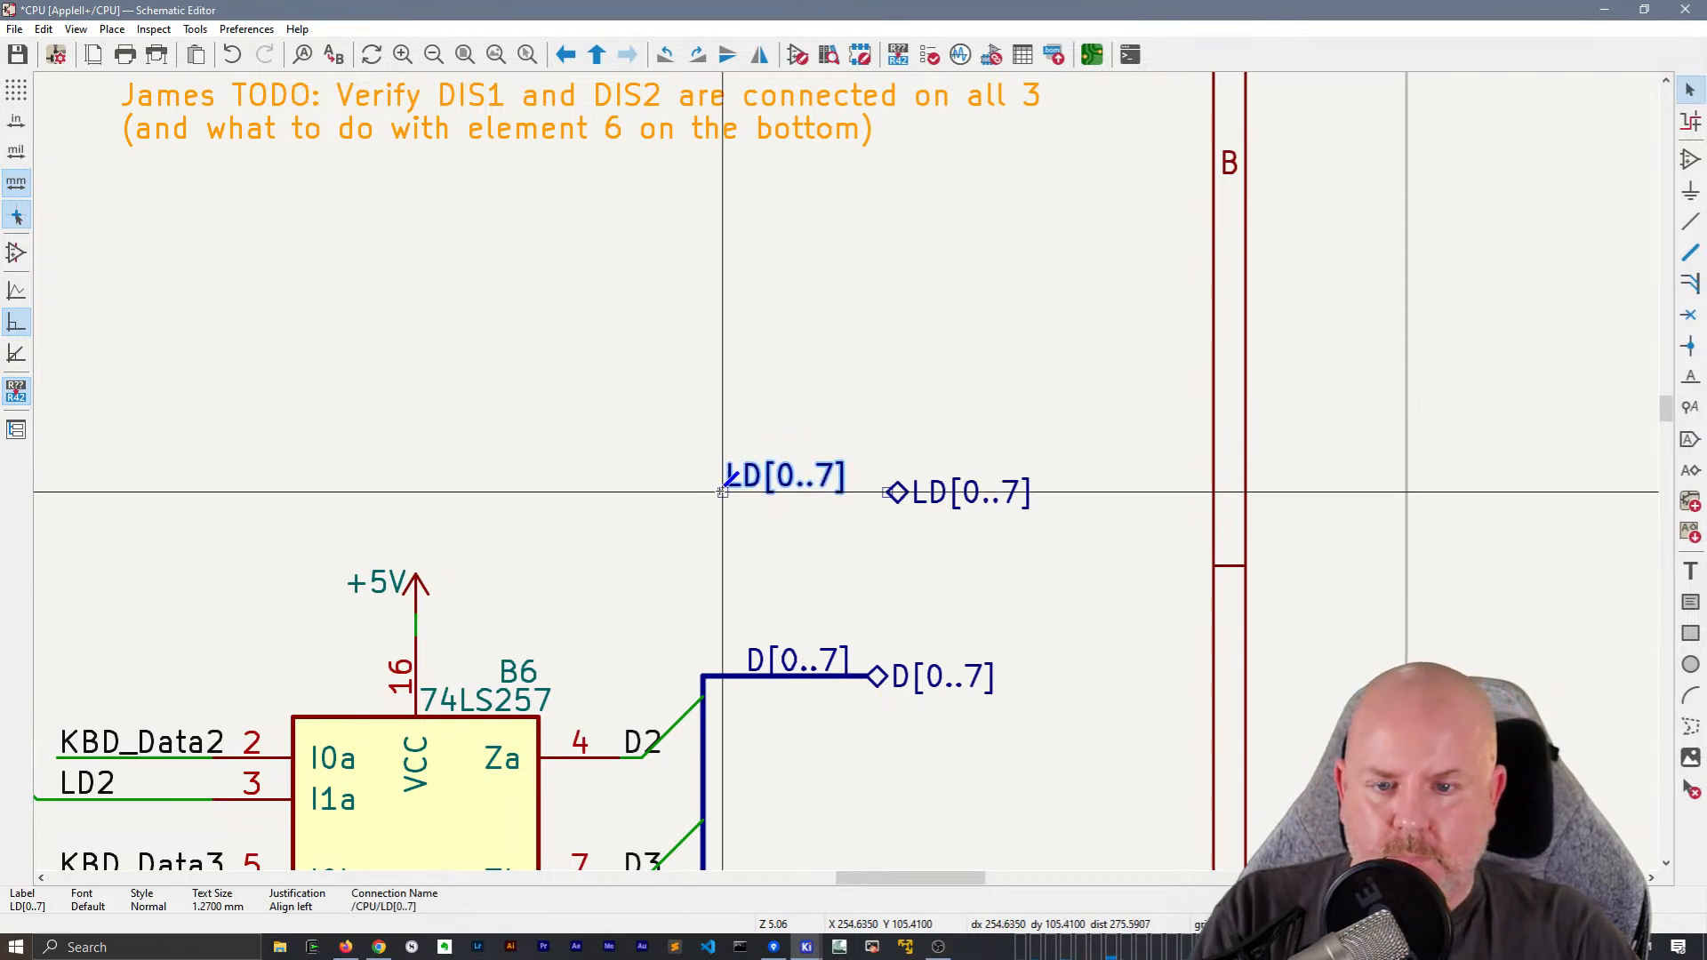
Draw a bus from the local LD[0..7] label's anchor to the LD[0..7] hierarchical label
click(723, 492)
key(w)
click(892, 492)
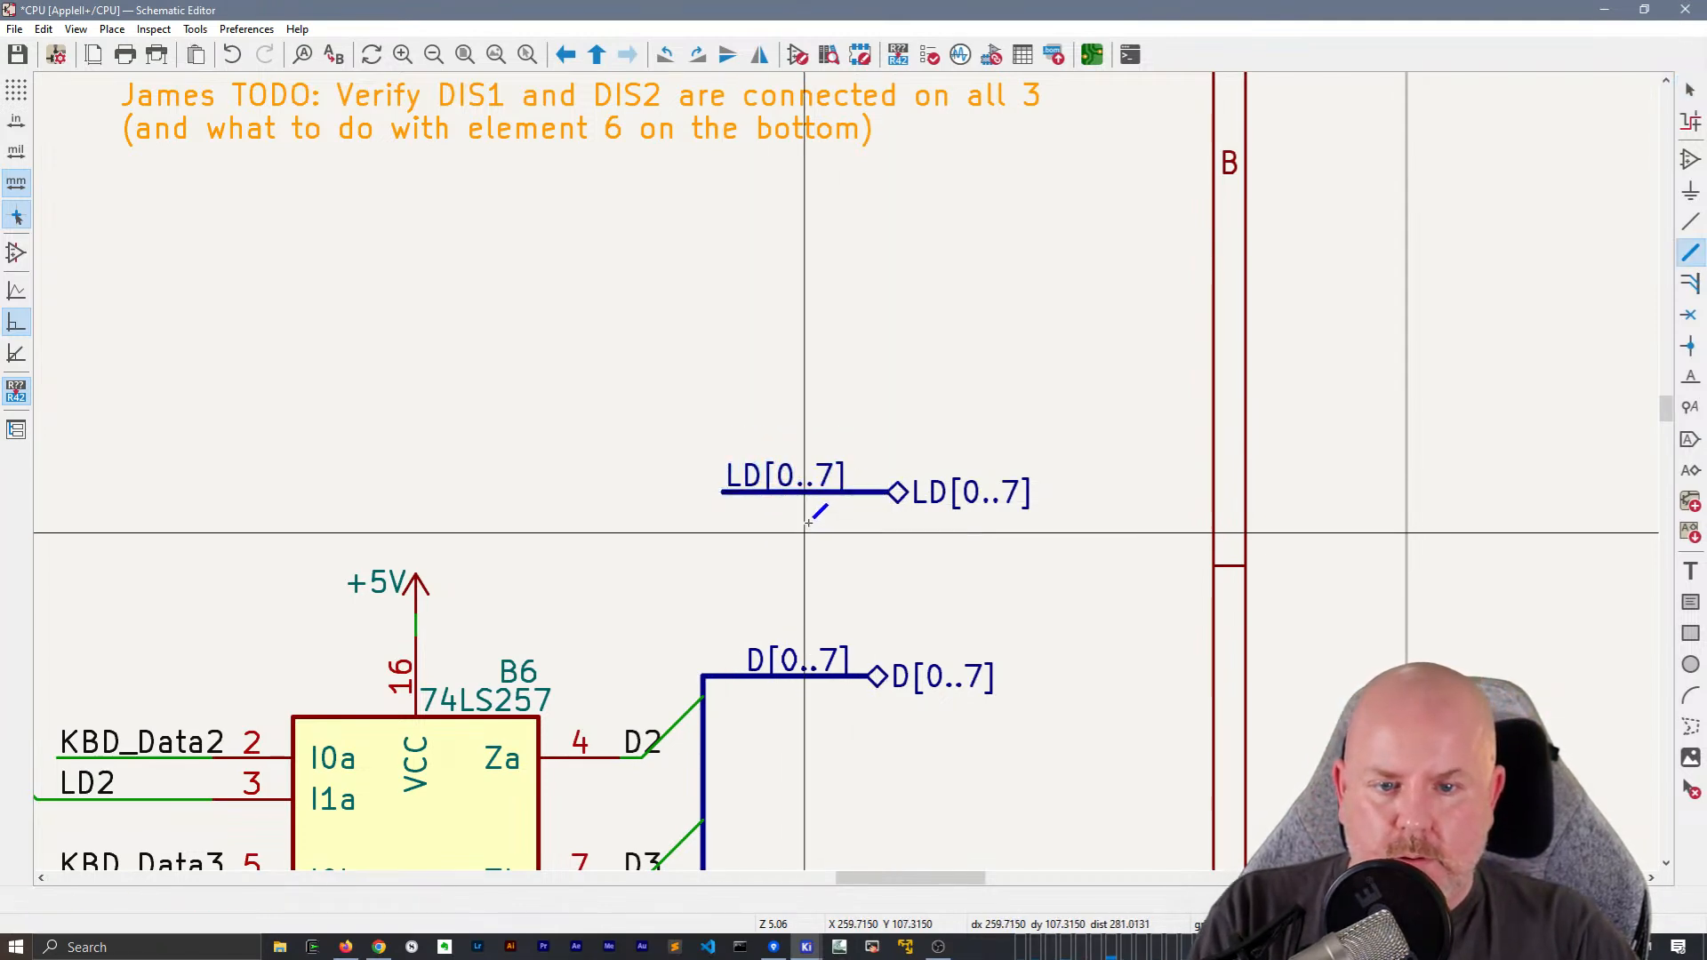
key(Escape)
scroll(722, 491, down, 2)
drag(1017, 502, 839, 391)
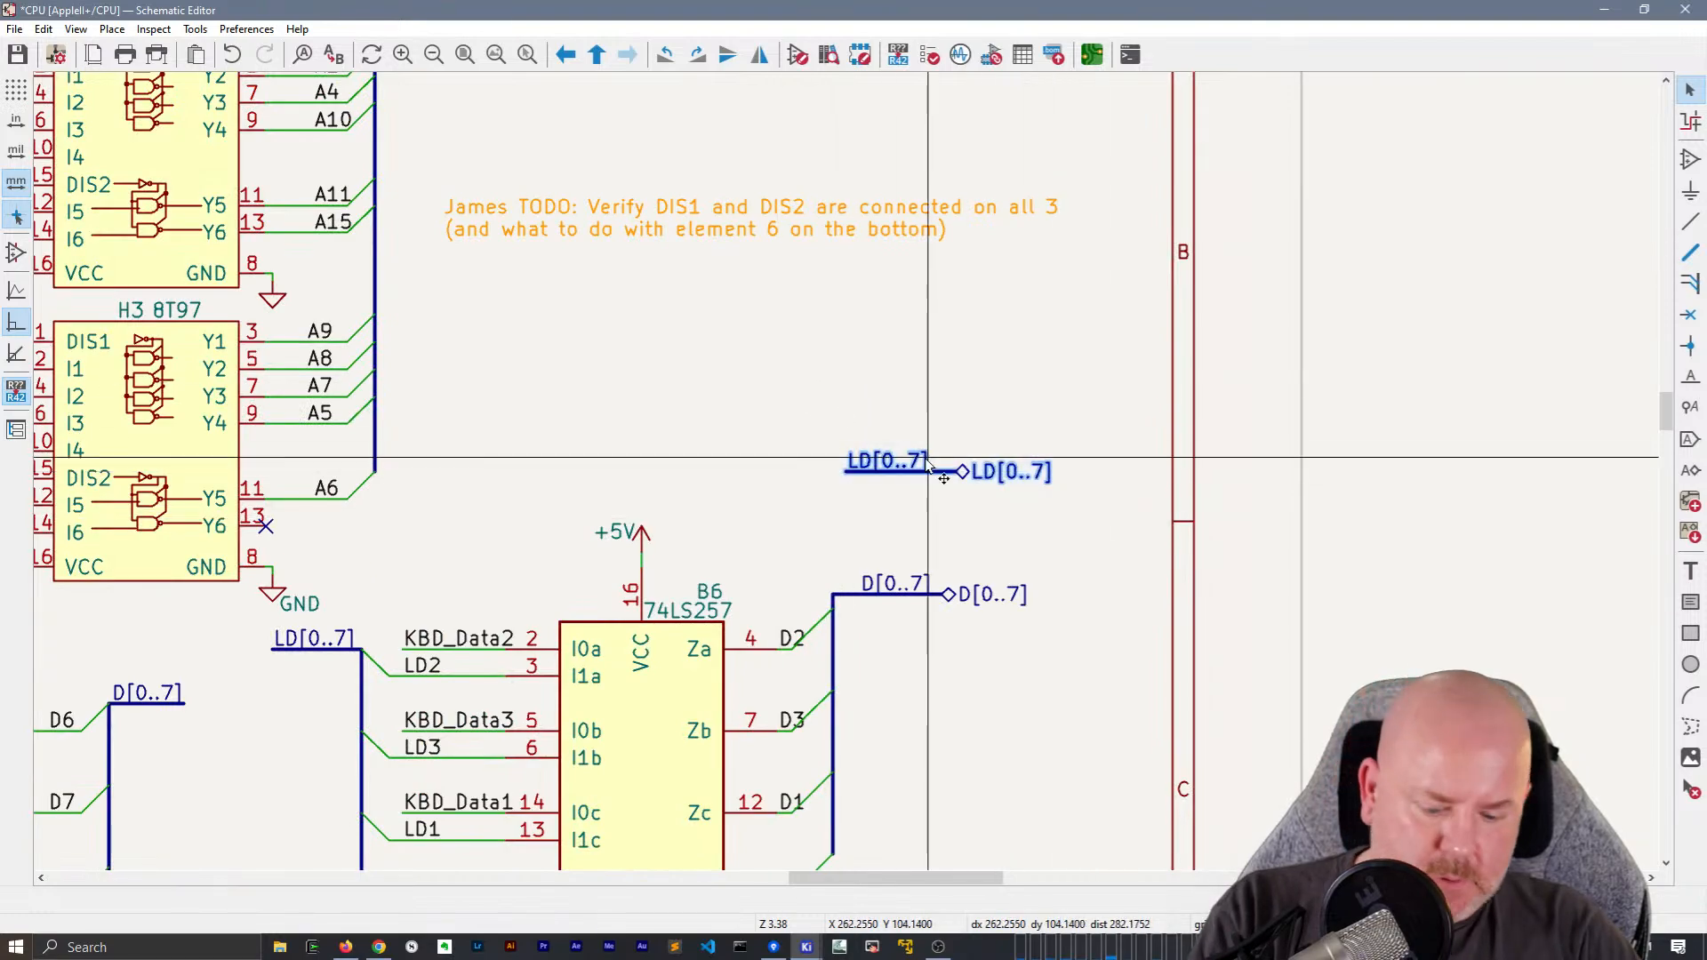
scroll(850, 480, down, 2)
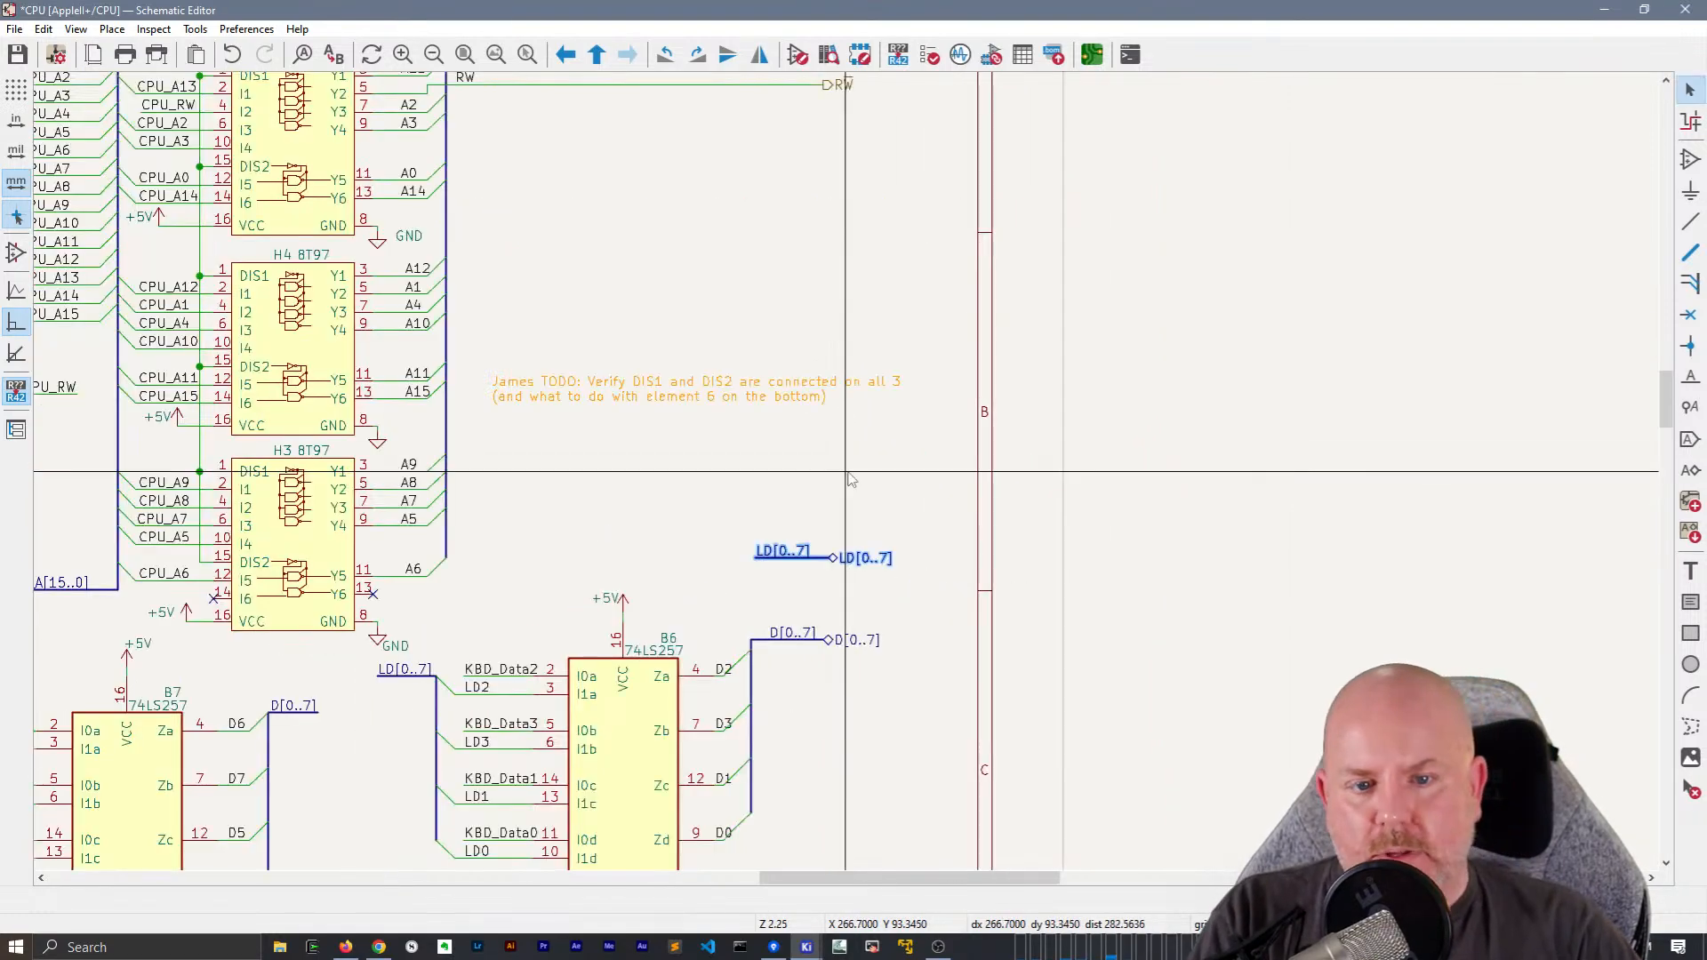
scroll(851, 480, down, 2)
middle_drag(743, 529, 936, 558)
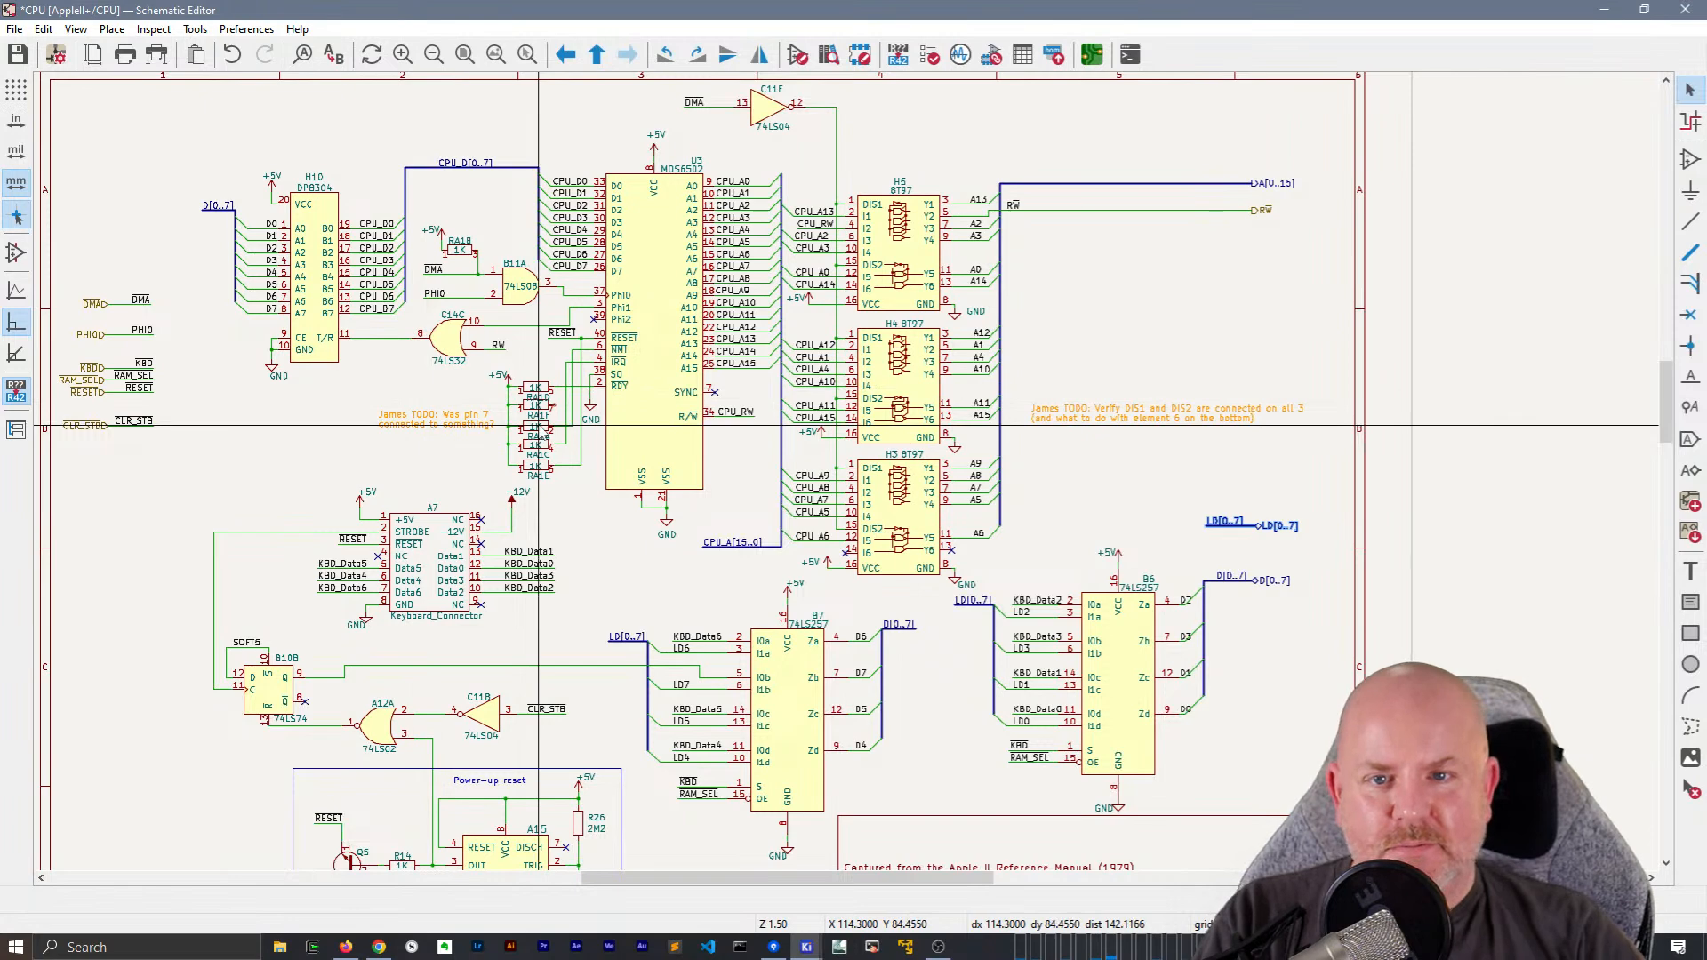
Move the RESET label in the power-up reset circuit about 1 mm further out along its wire and save the schematic
middle_drag(608, 475, 611, 273)
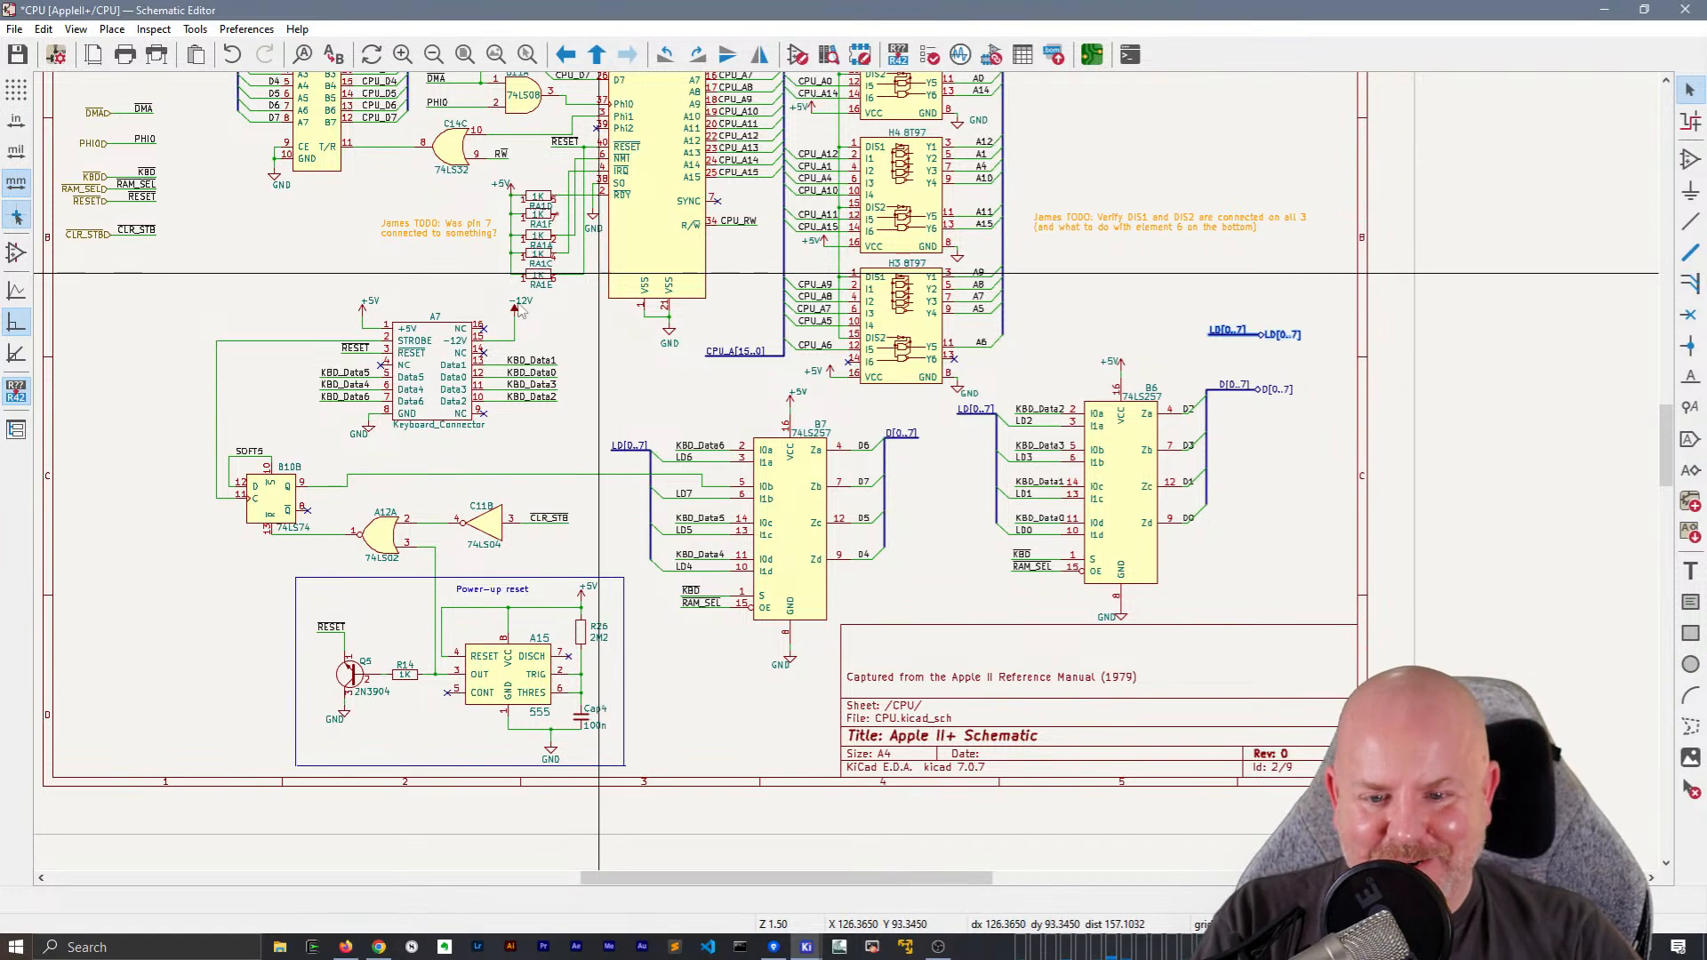
scroll(331, 627, up, 4)
click(776, 474)
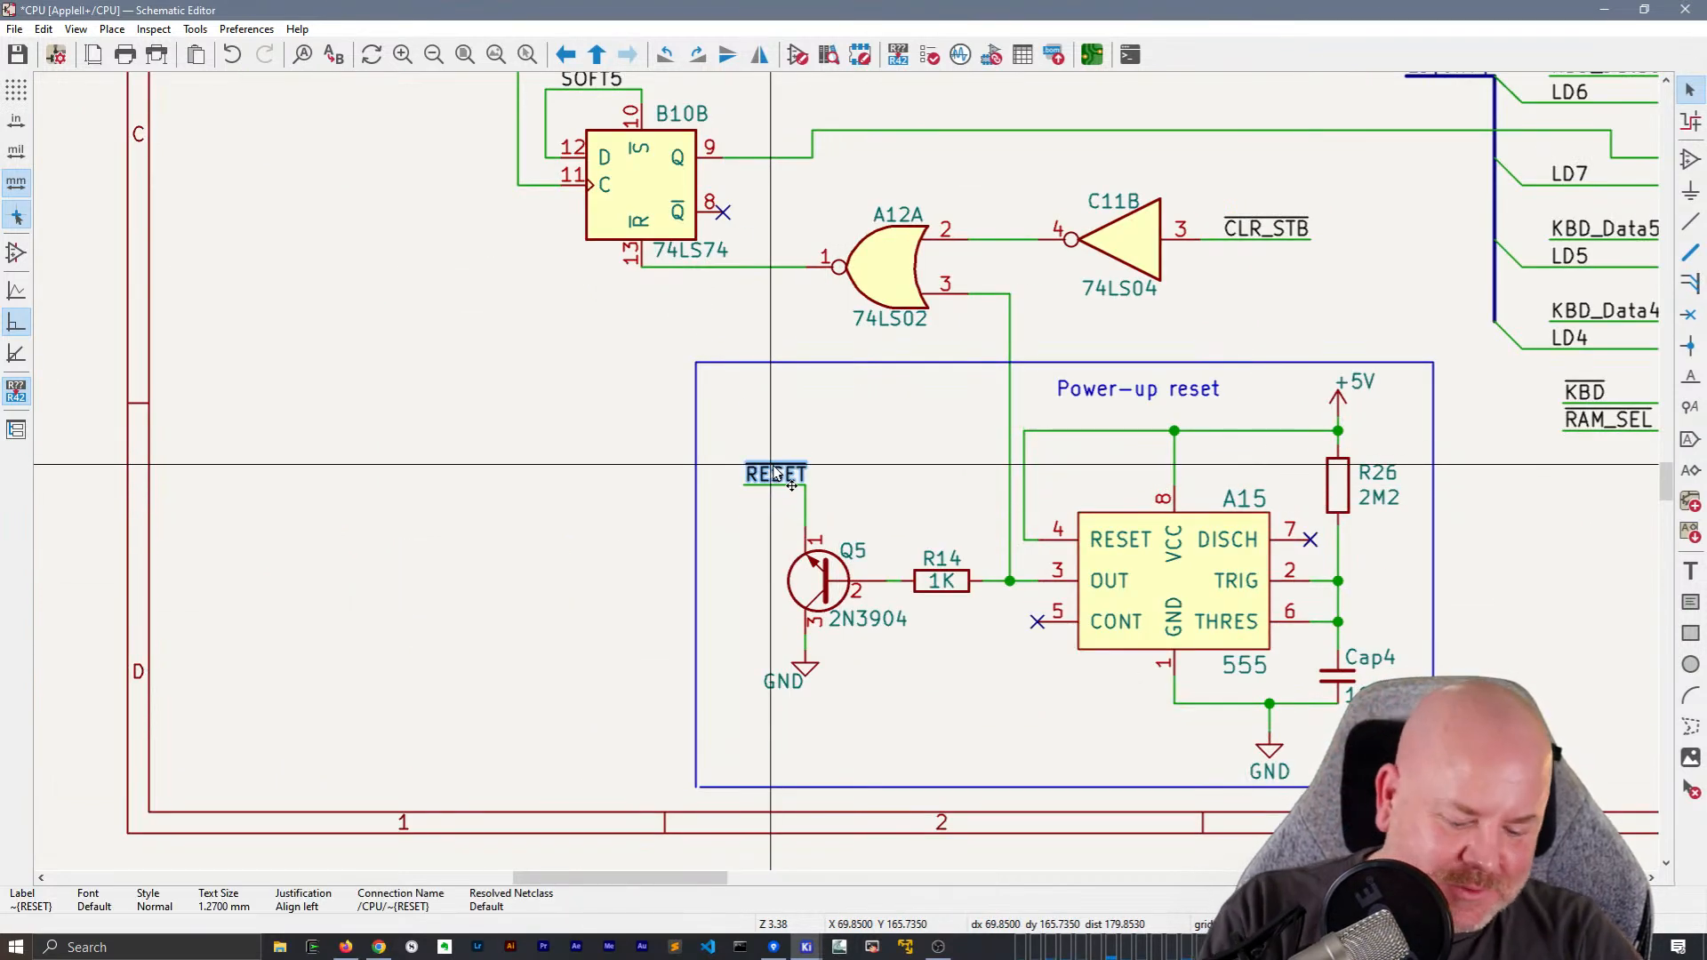
drag(776, 474, 731, 492)
scroll(735, 487, down, 4)
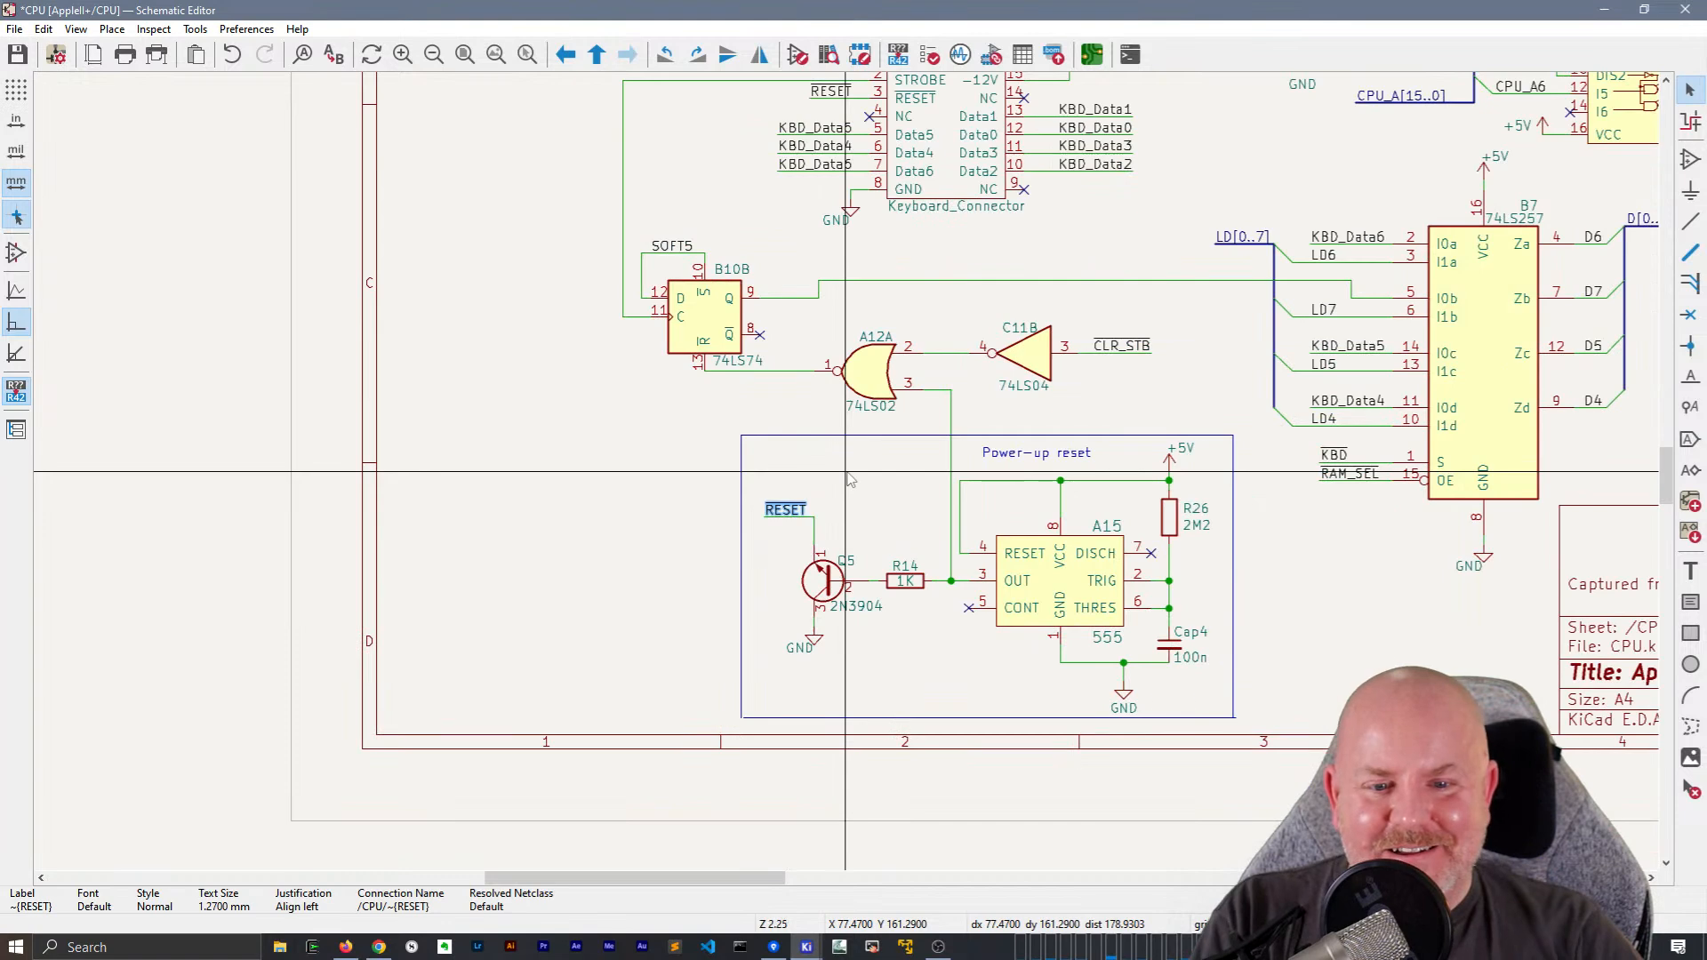
middle_drag(1013, 357, 810, 569)
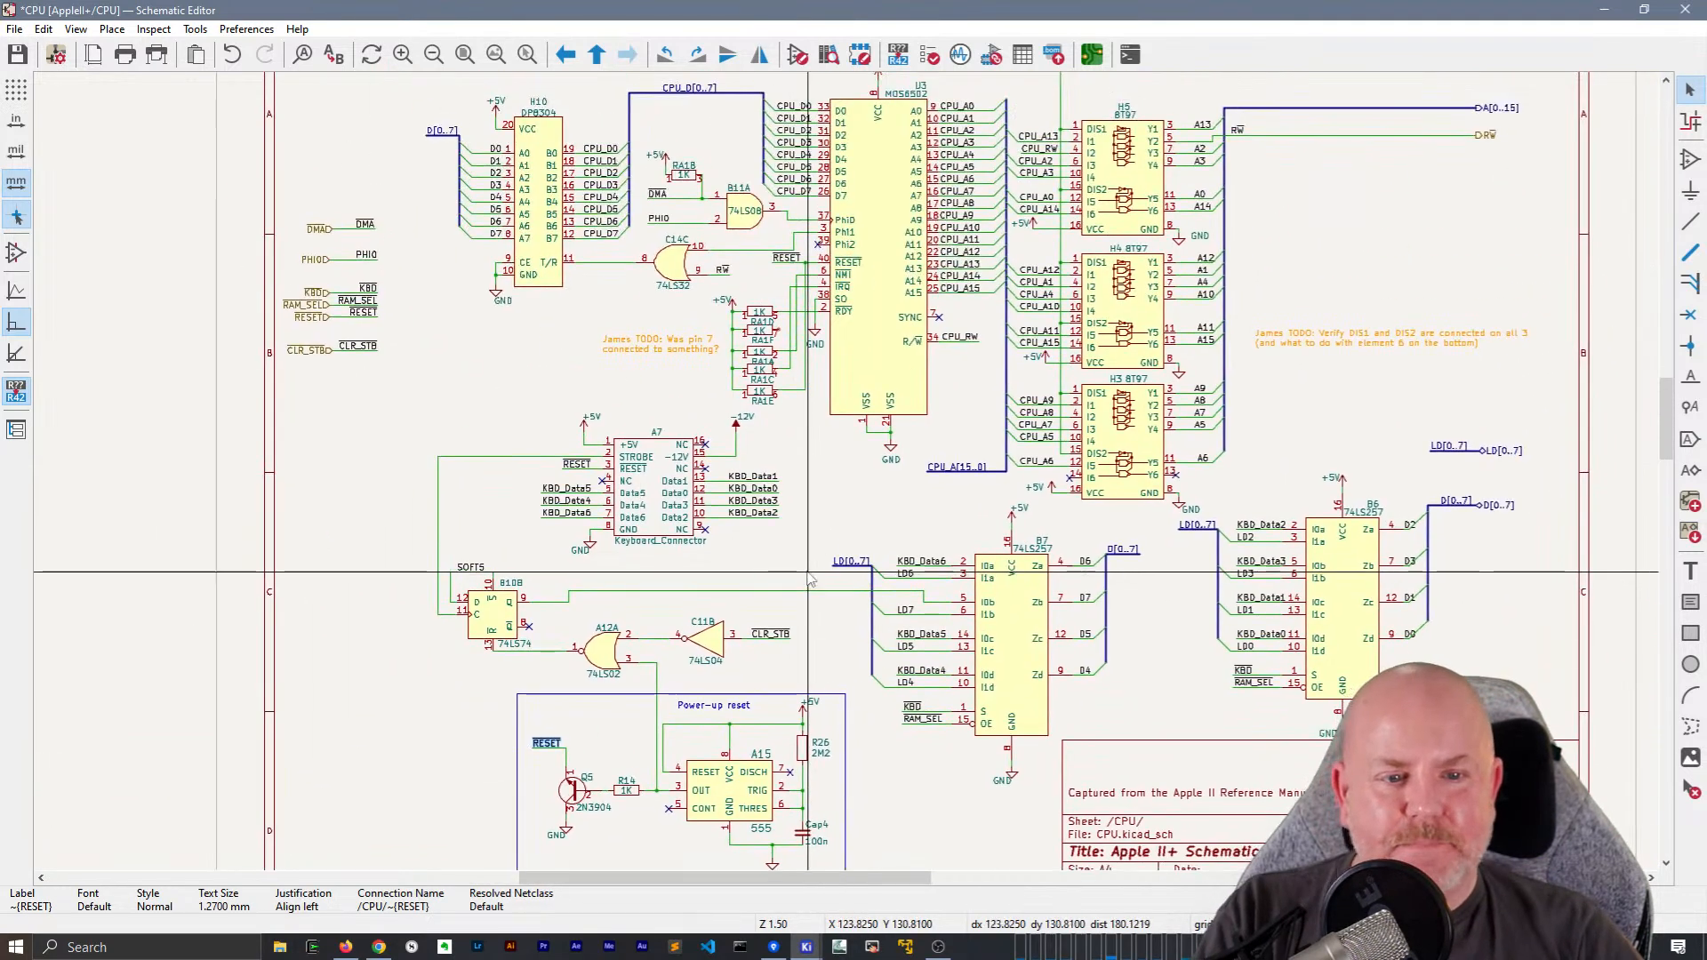
key(ctrl+s)
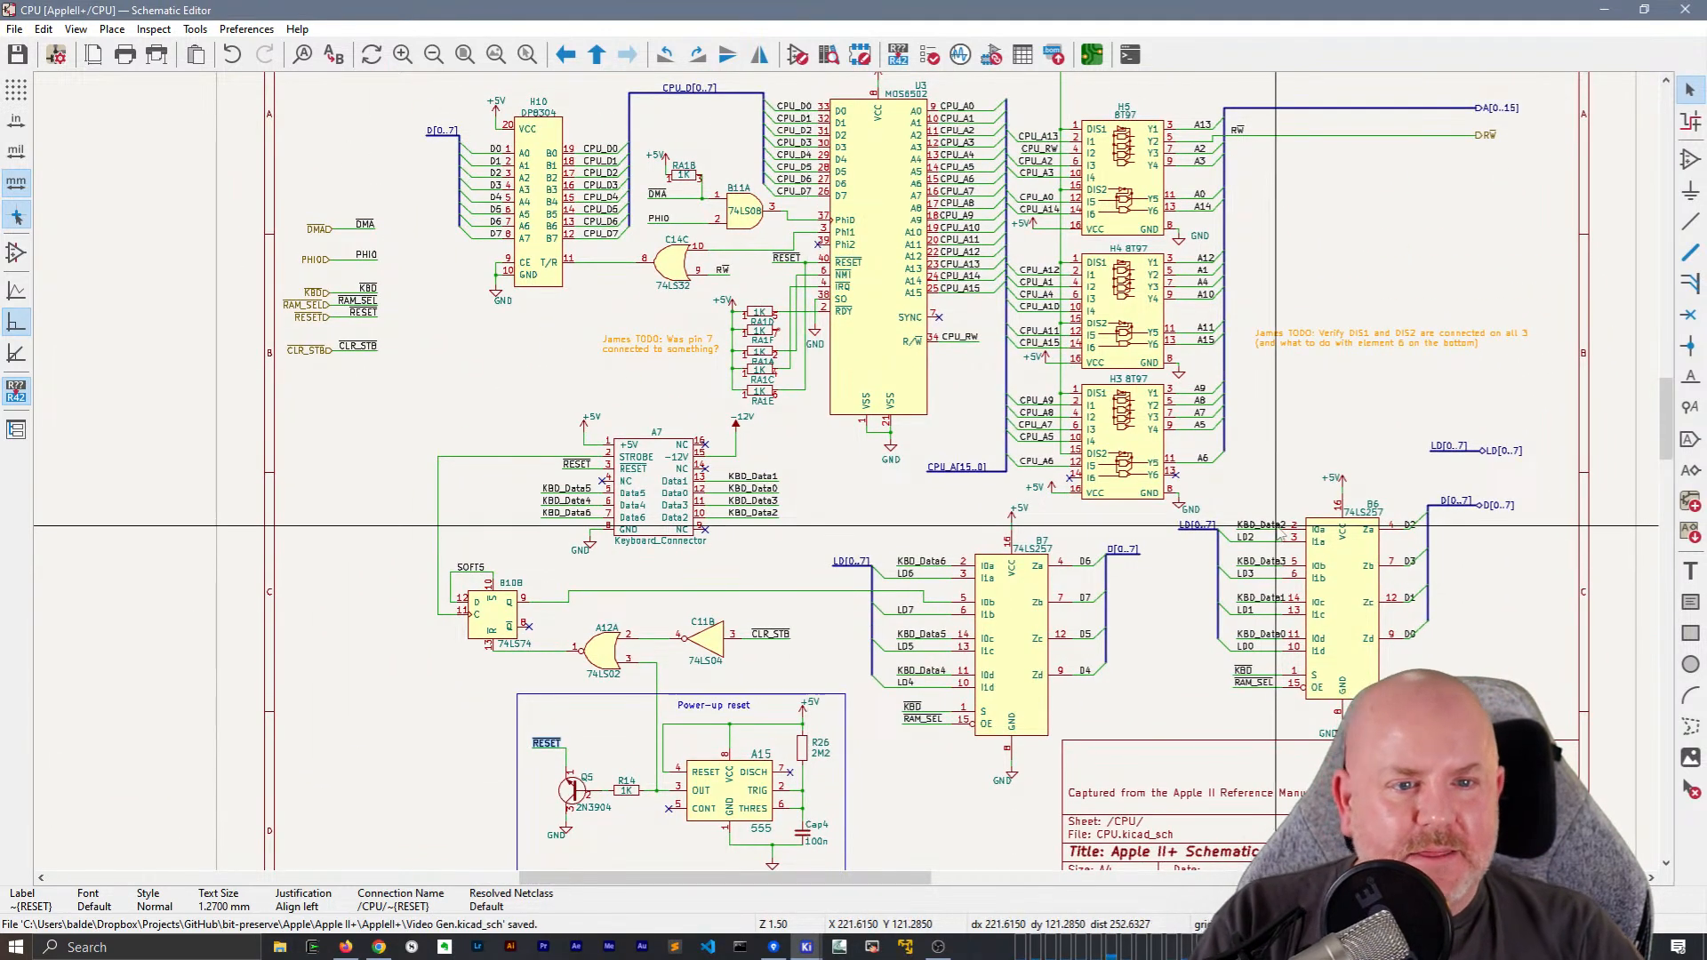
Place a global label named asdfasdf in the empty area above the DIS1/DIS2 TODO note
middle_drag(1261, 252, 1187, 346)
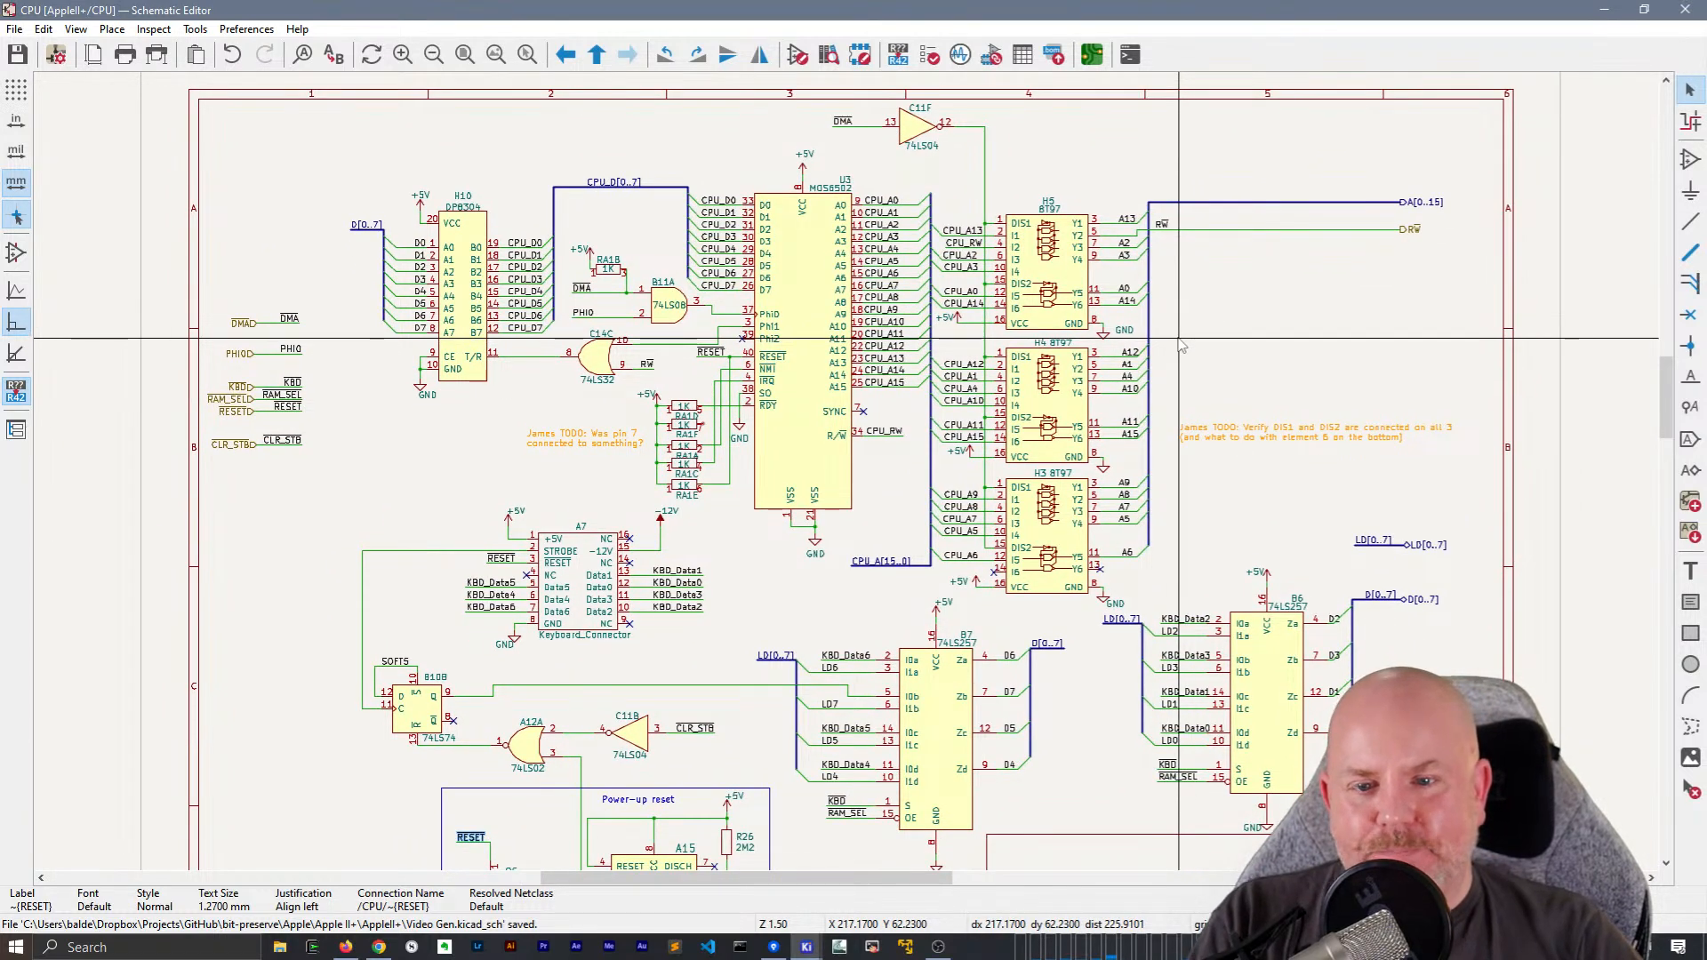
scroll(1180, 339, down, 1)
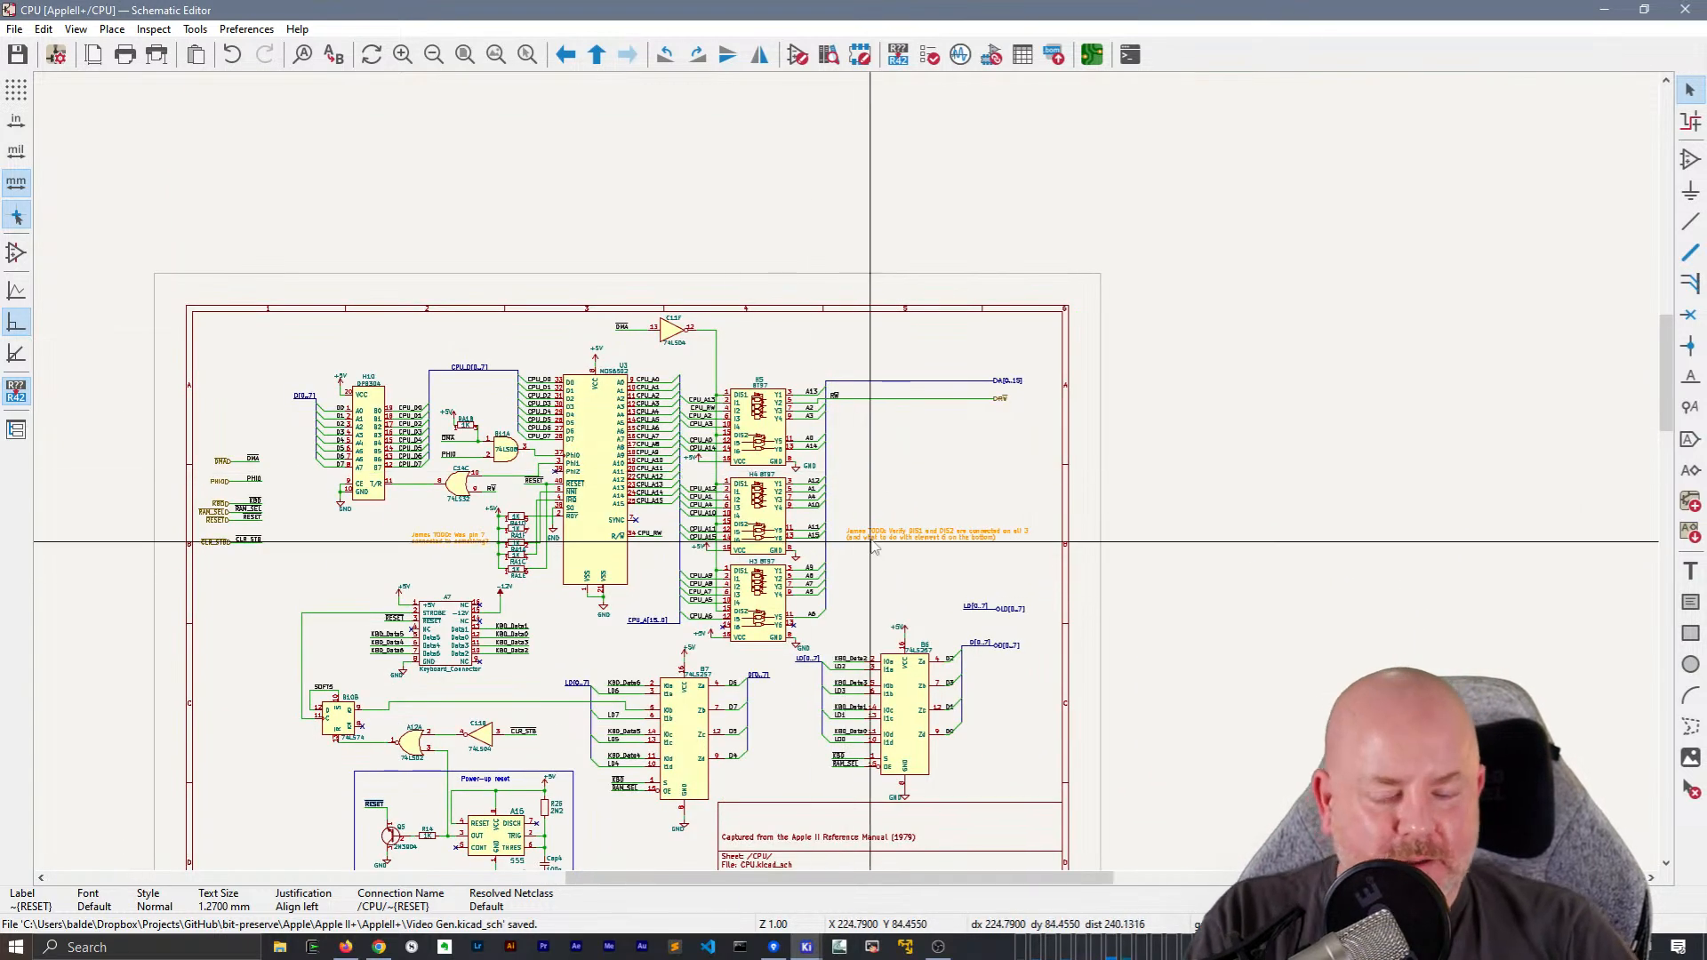
key(m)
click(389, 813)
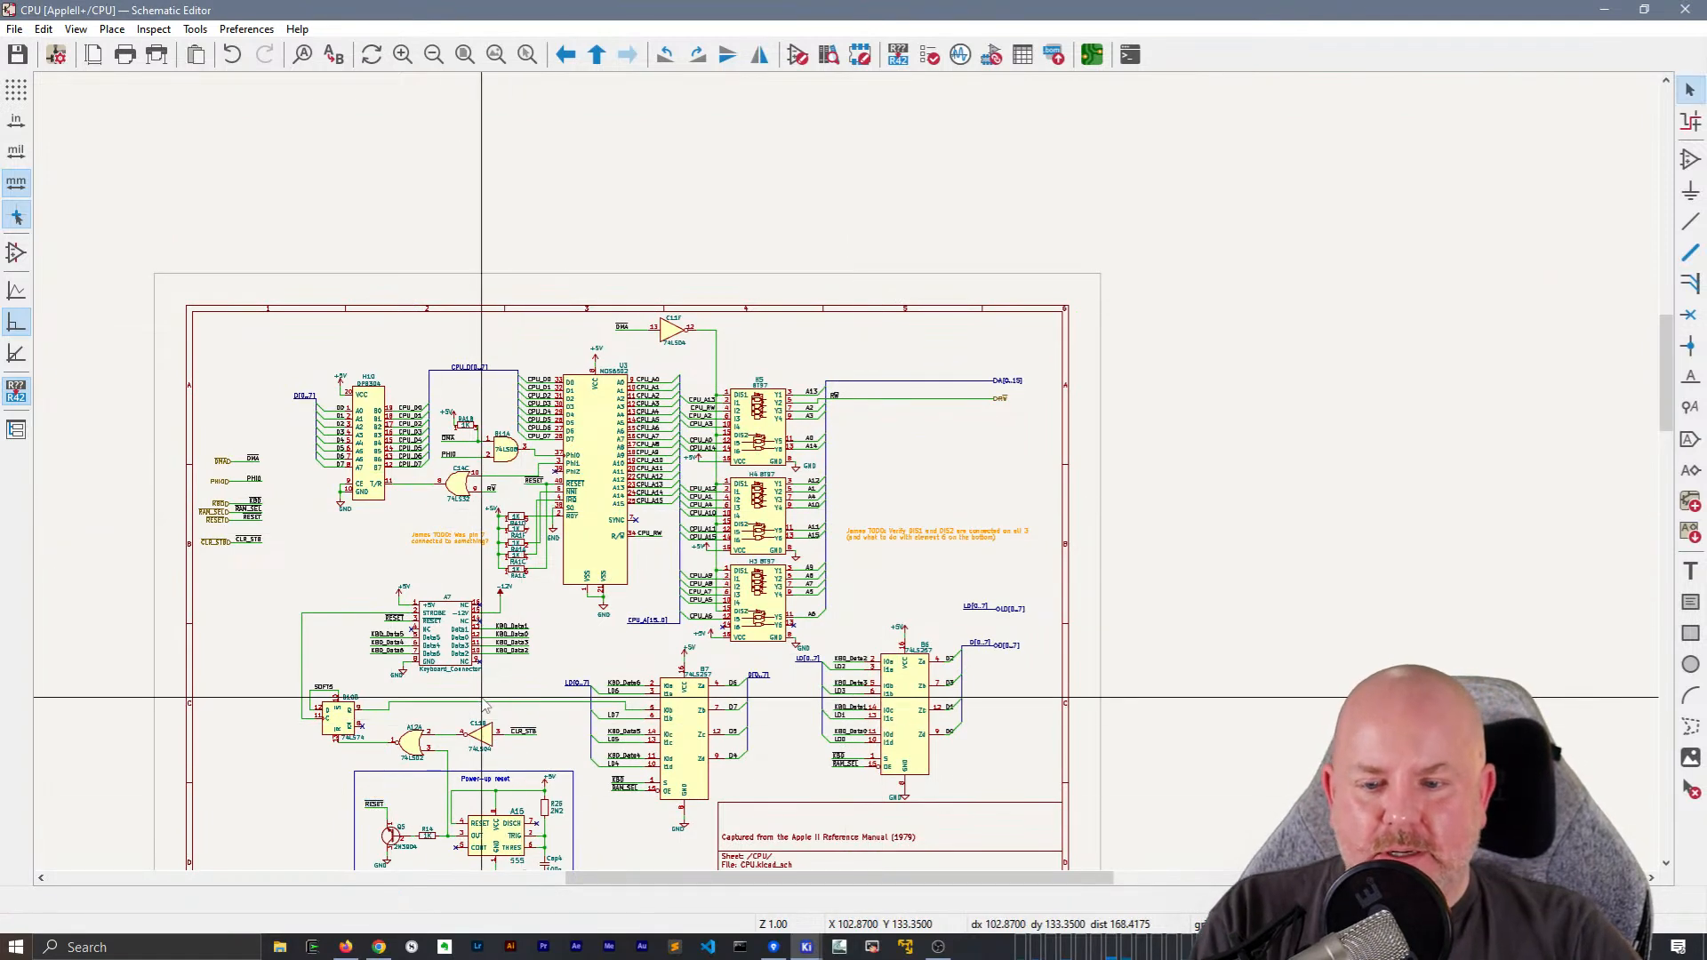
click(1691, 440)
click(958, 459)
key(Return)
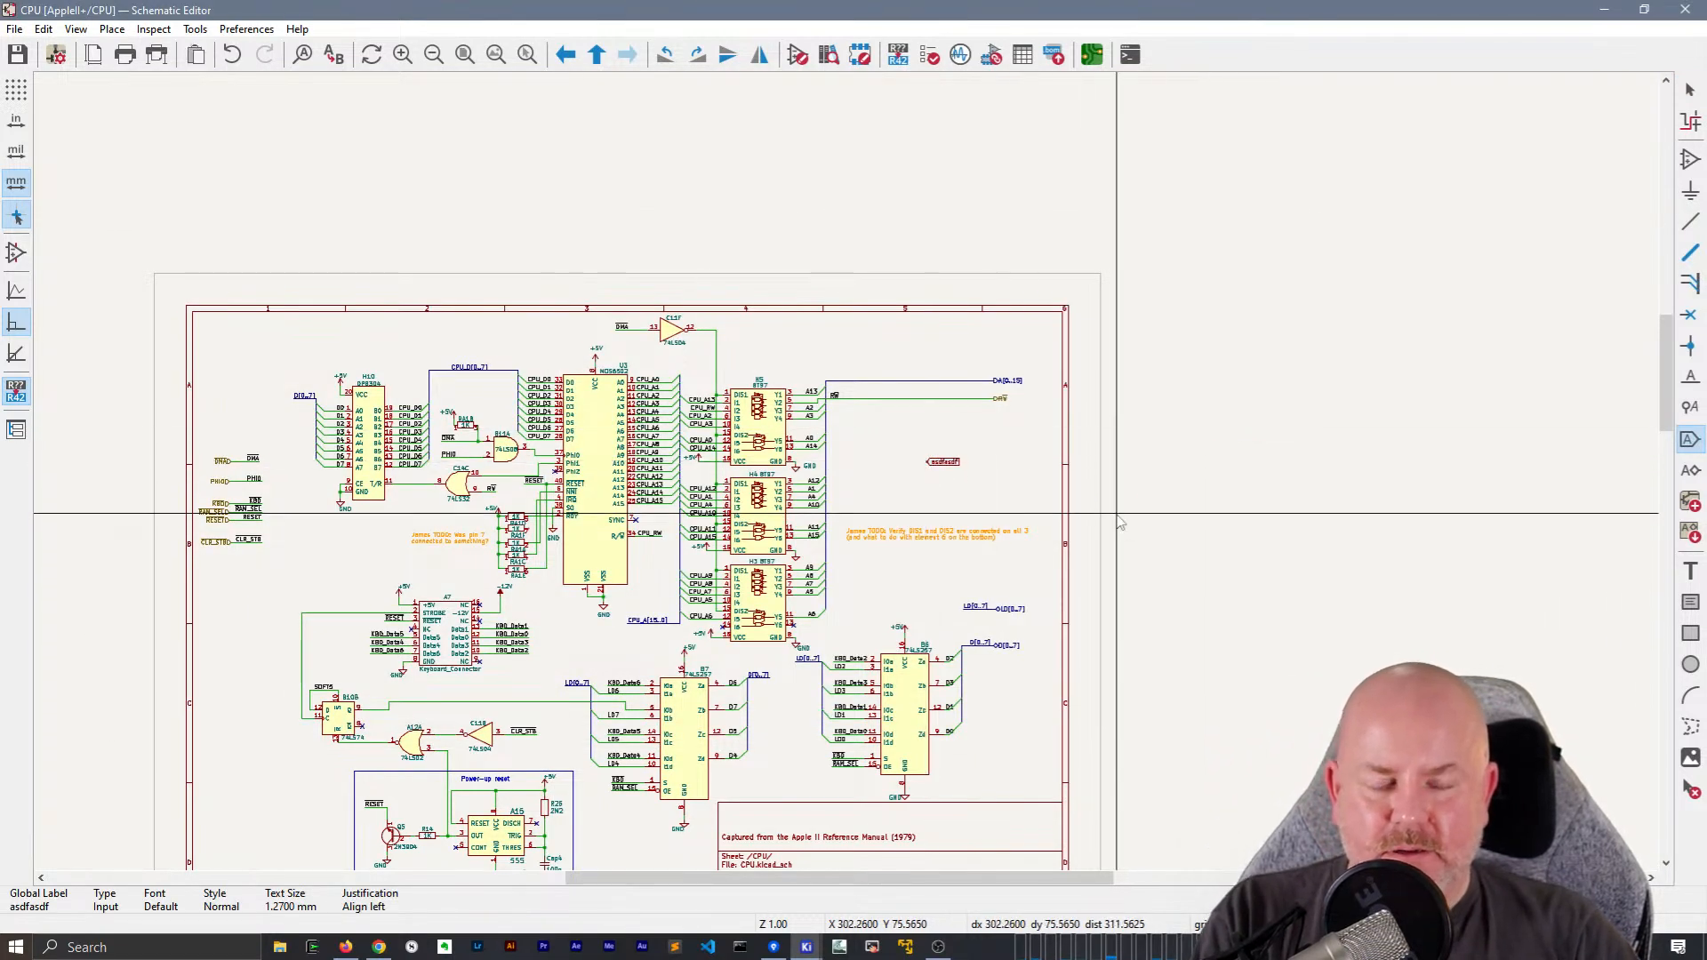
key(Escape)
Copy everything on the CPU sheet and paste it as text into a maximized Sublime Text window
scroll(1117, 513, down, 2)
middle_drag(861, 542, 1132, 498)
drag(334, 203, 1381, 744)
key(super)
text(subl)
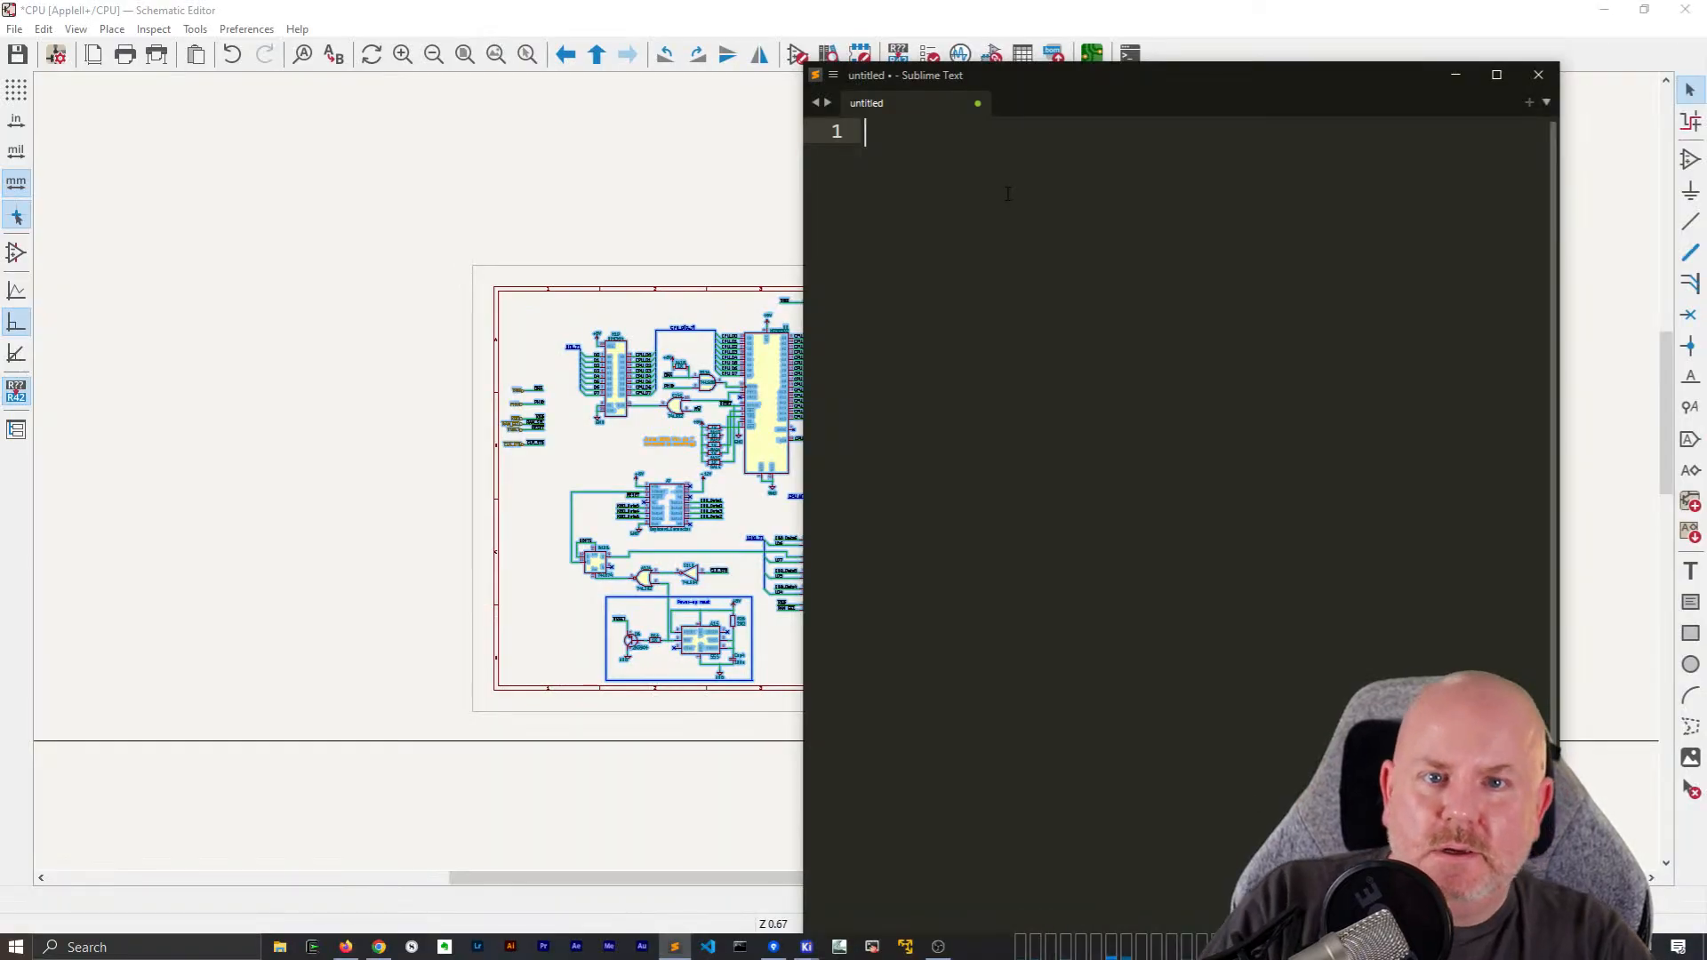
key(ctrl+v)
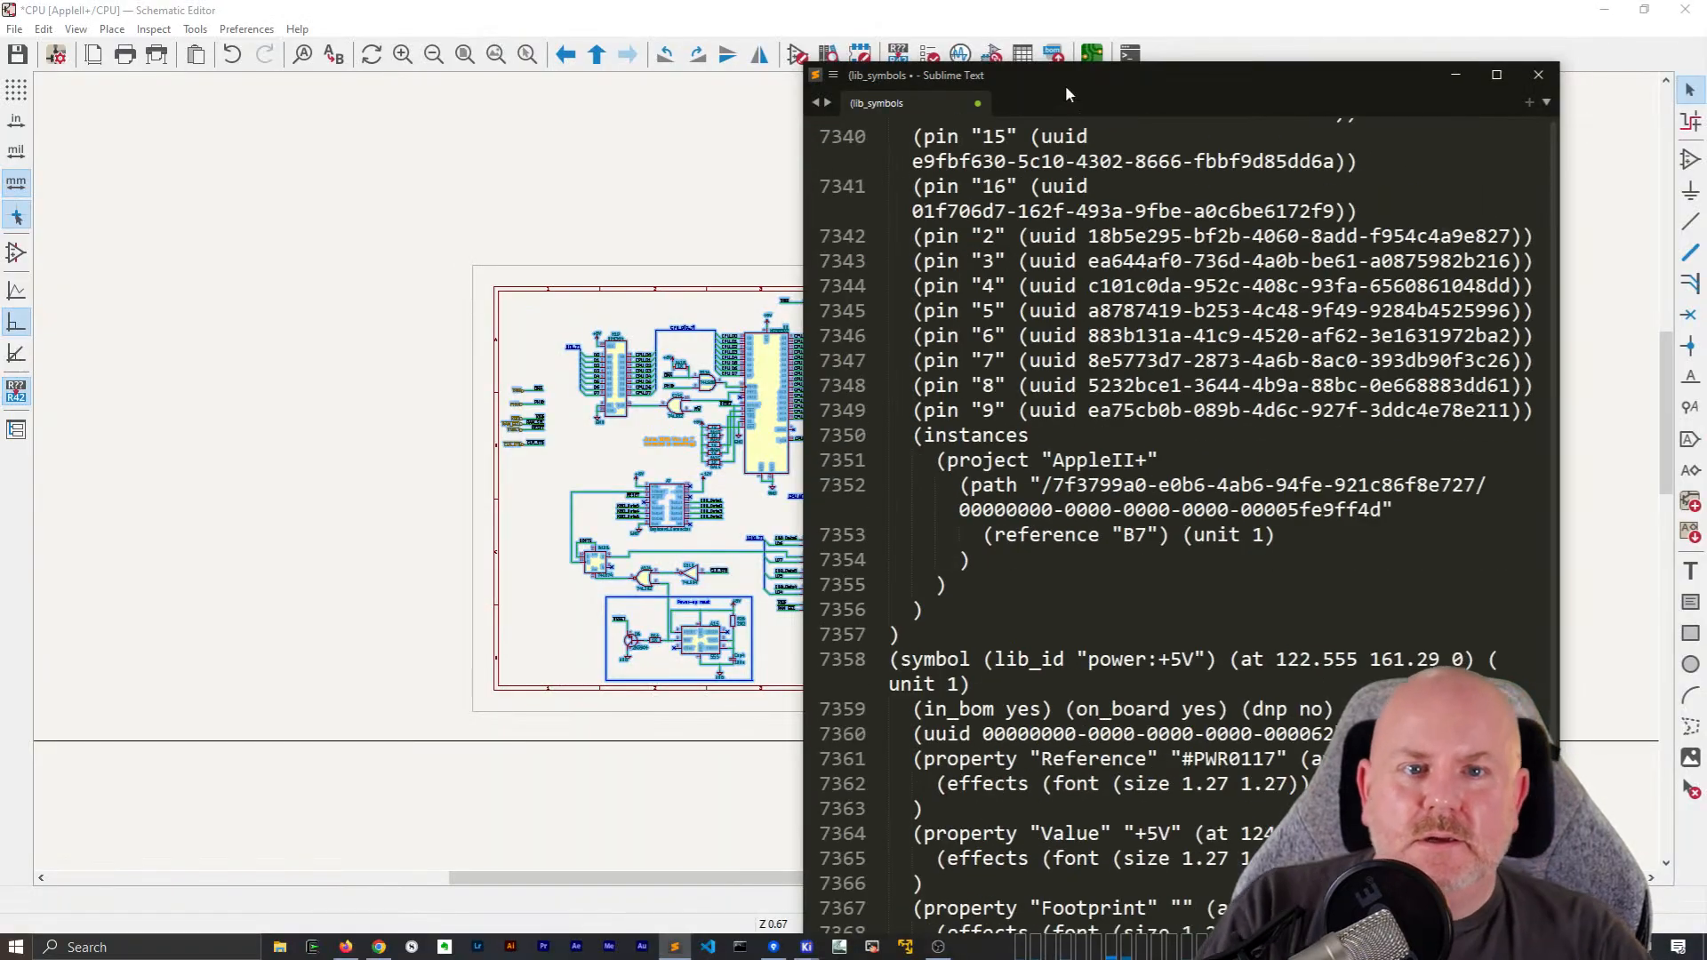
double_click(1072, 79)
Search the pasted text for asdfasdf and select its global_label keyword as the next search term
key(ctrl+f)
text(asdfasdf)
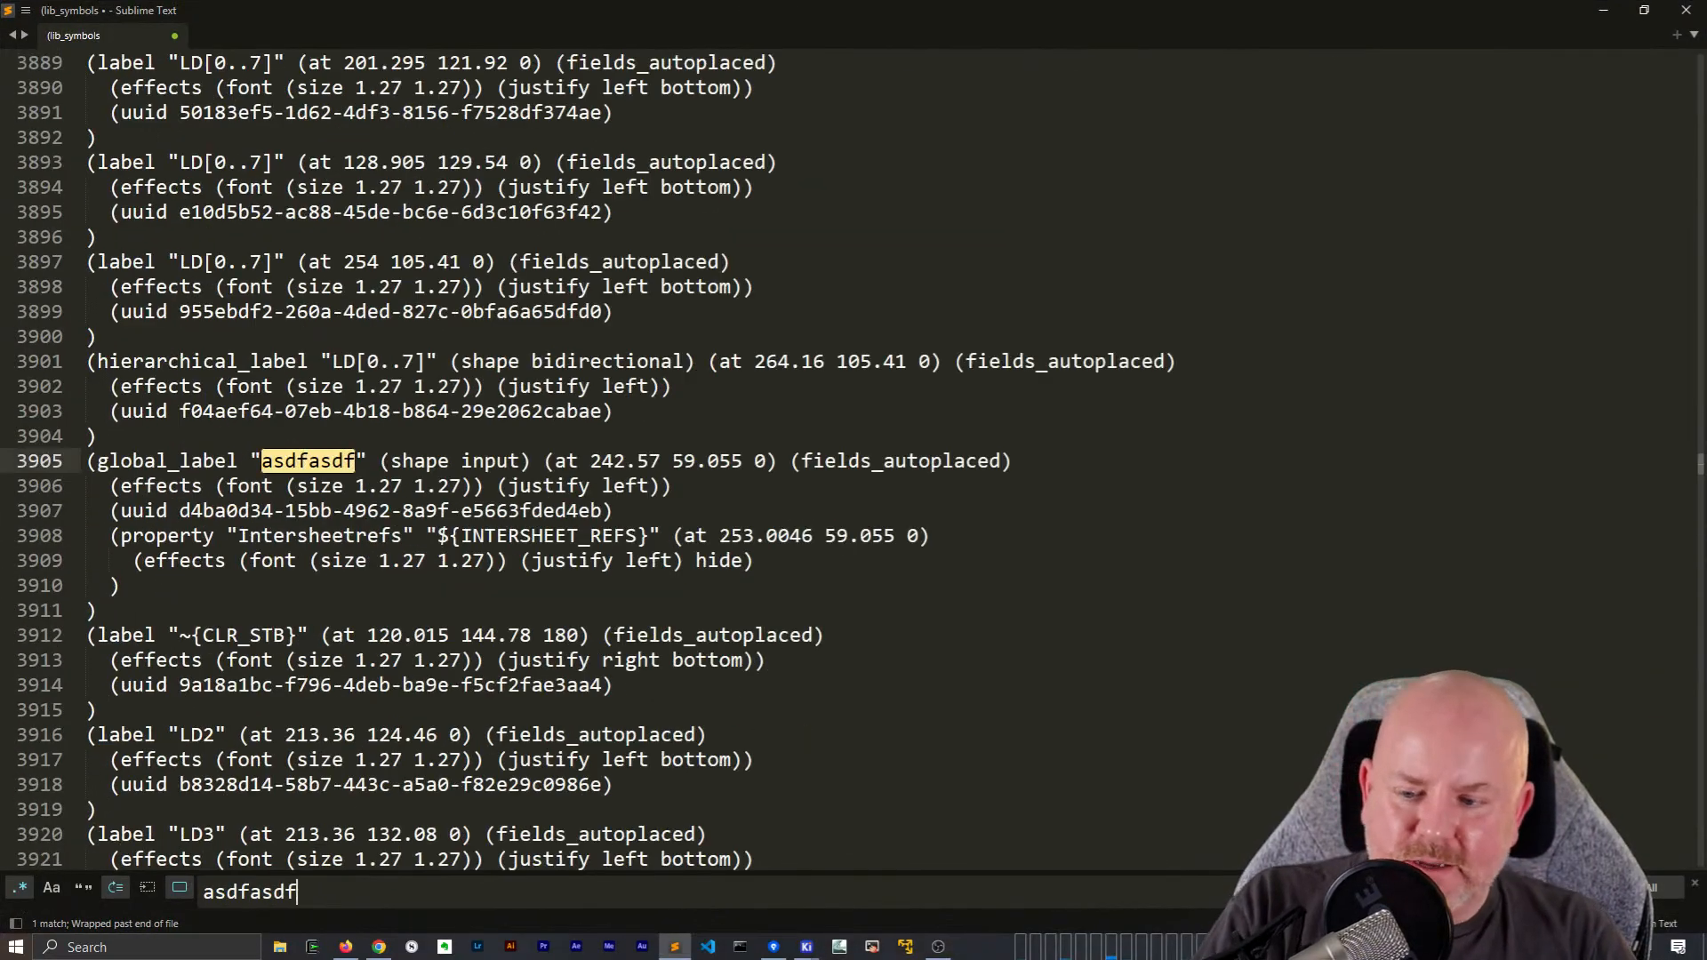
double_click(138, 461)
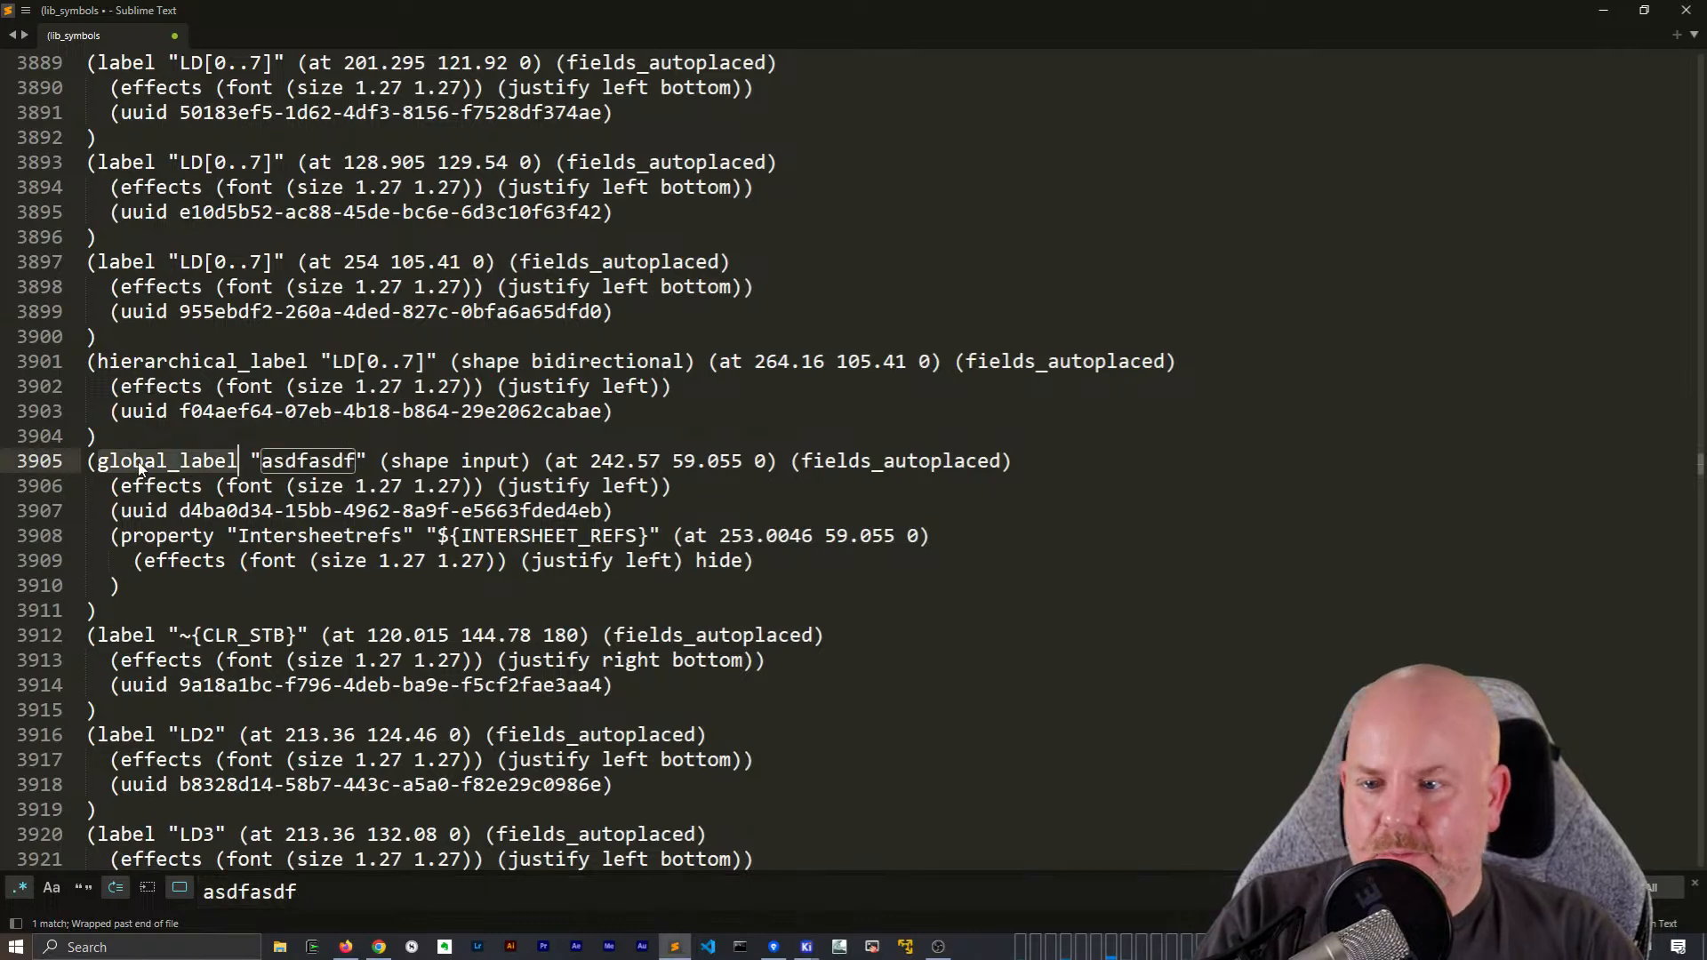
key(ctrl+f)
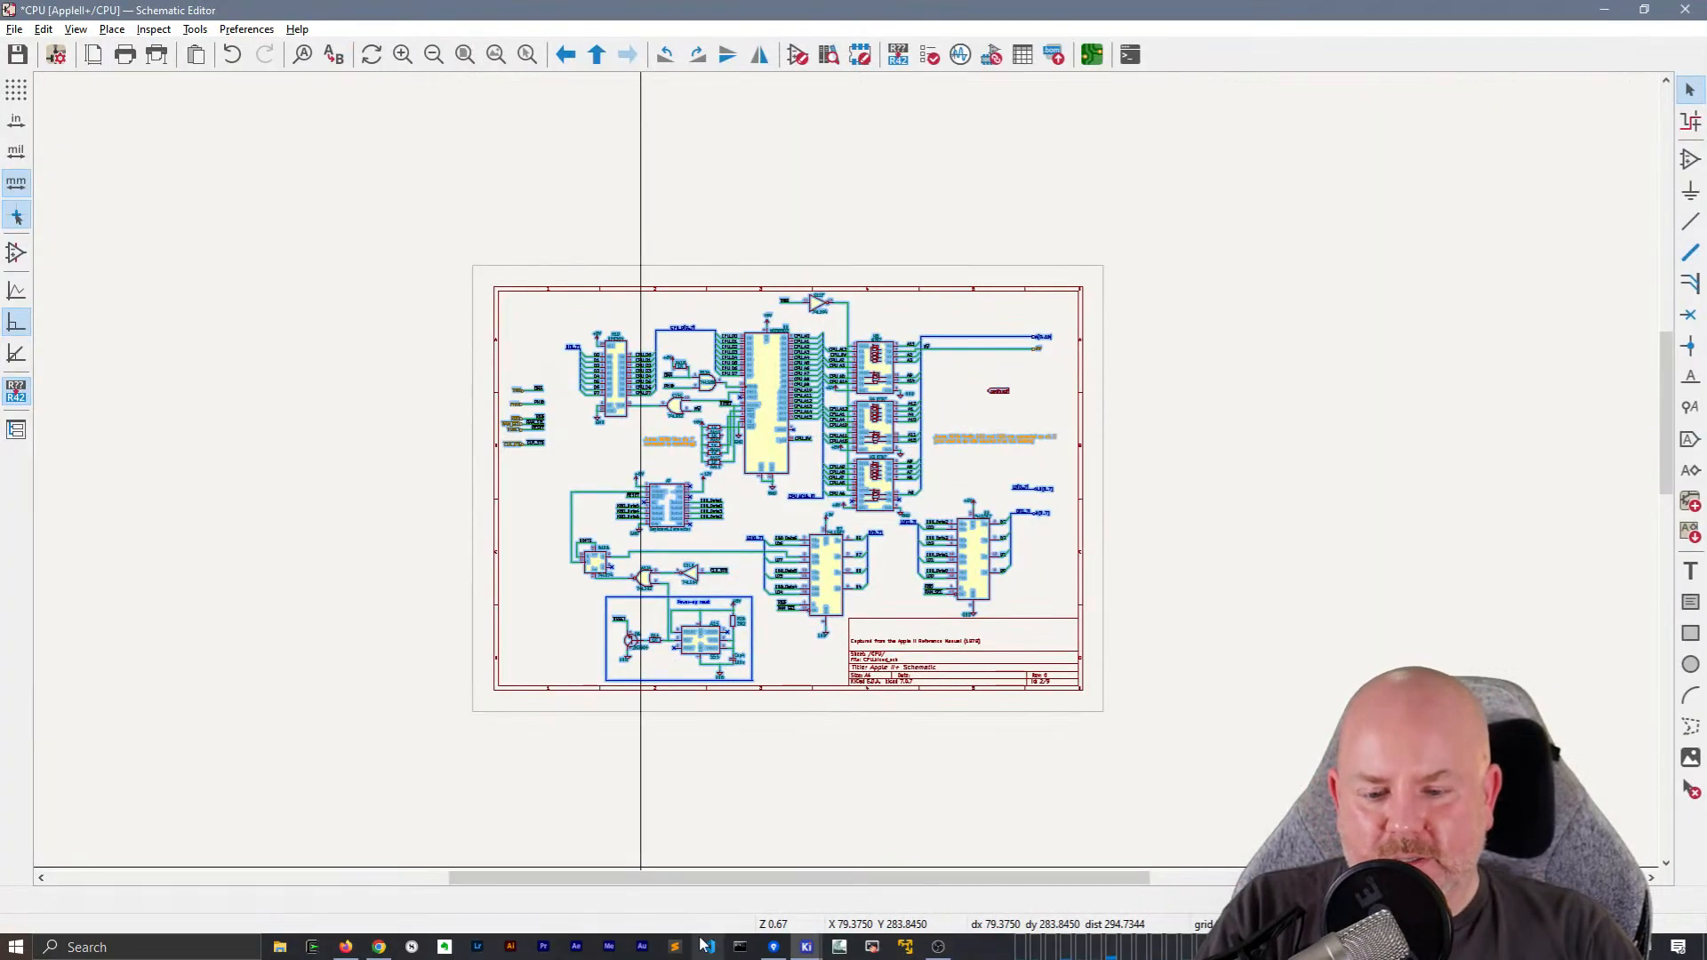
Return to Sublime Text, delete all the pasted text and minimize the editor to get back to the schematic
click(677, 947)
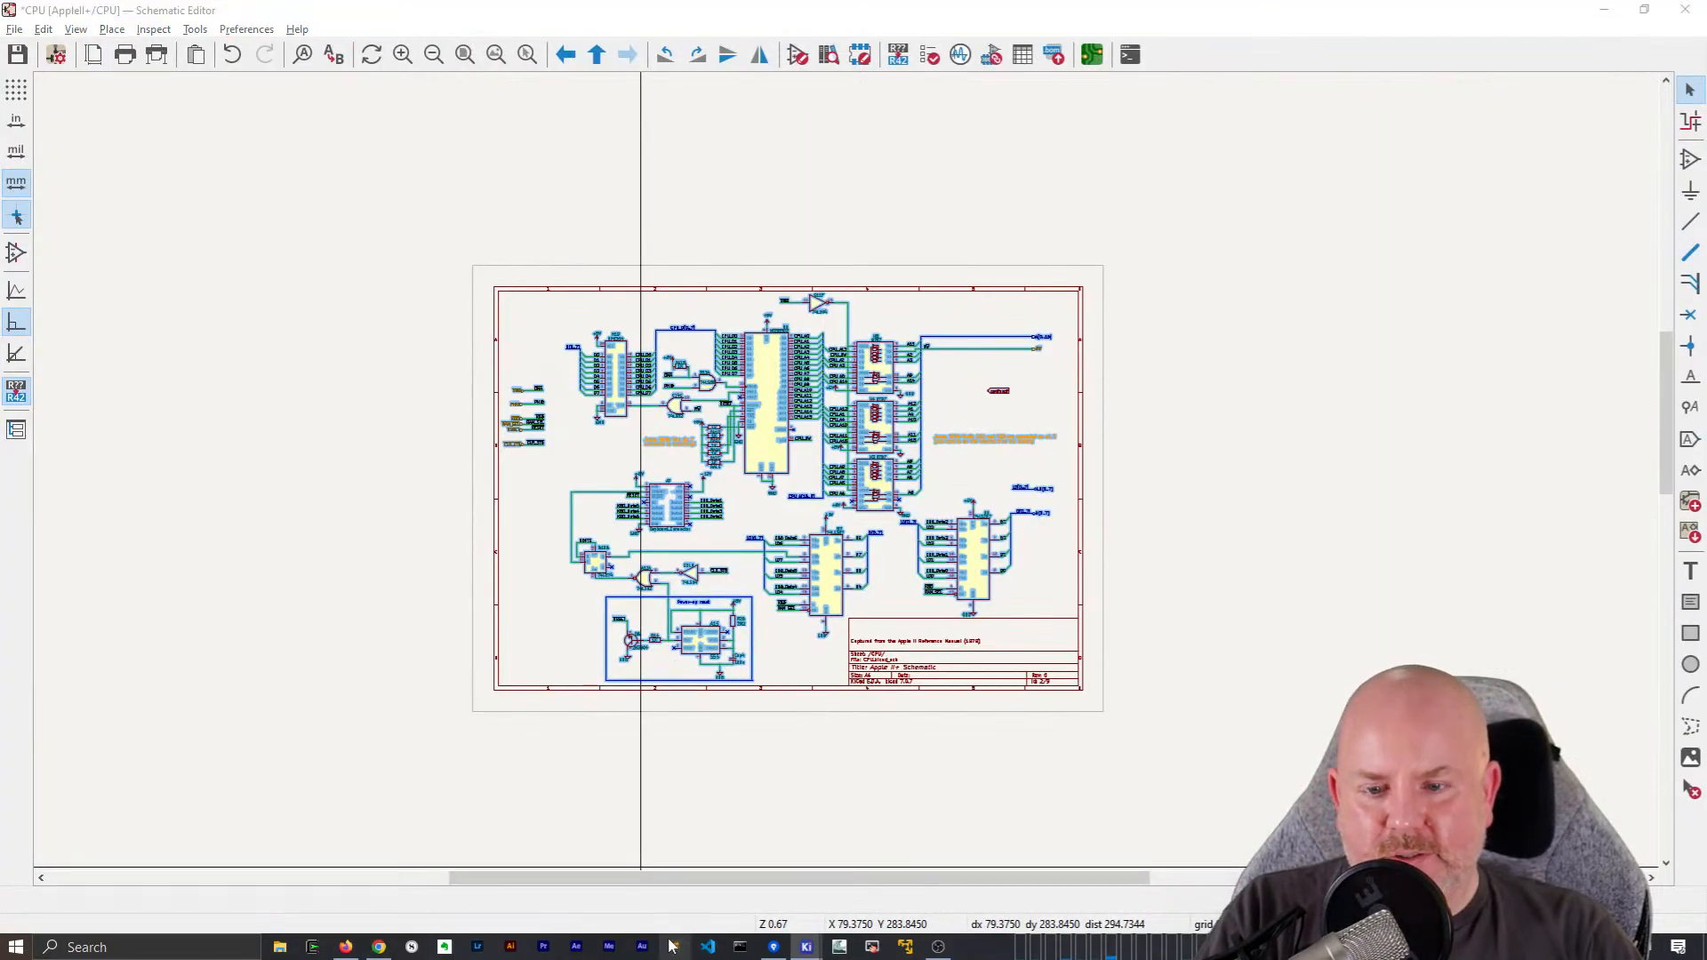
click(676, 461)
key(ctrl+a)
key(BackSpace)
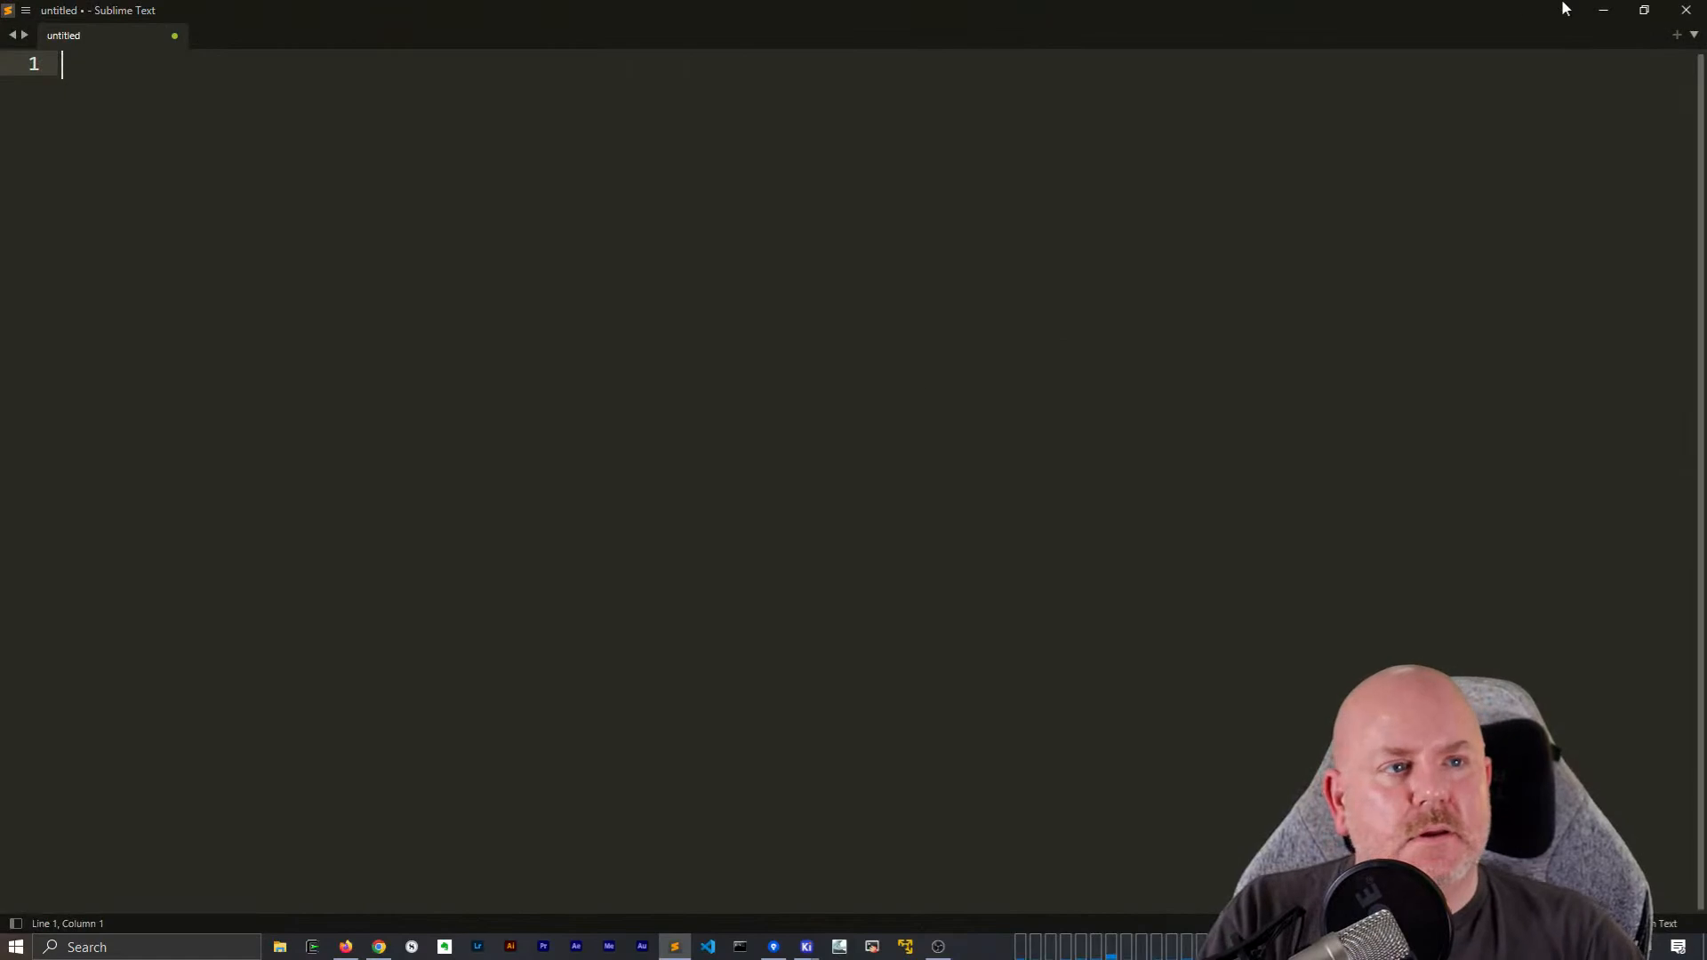
click(1604, 10)
Clear the selection on the CPU sheet, save the schematic and leave to the root sheet
scroll(847, 473, up, 3)
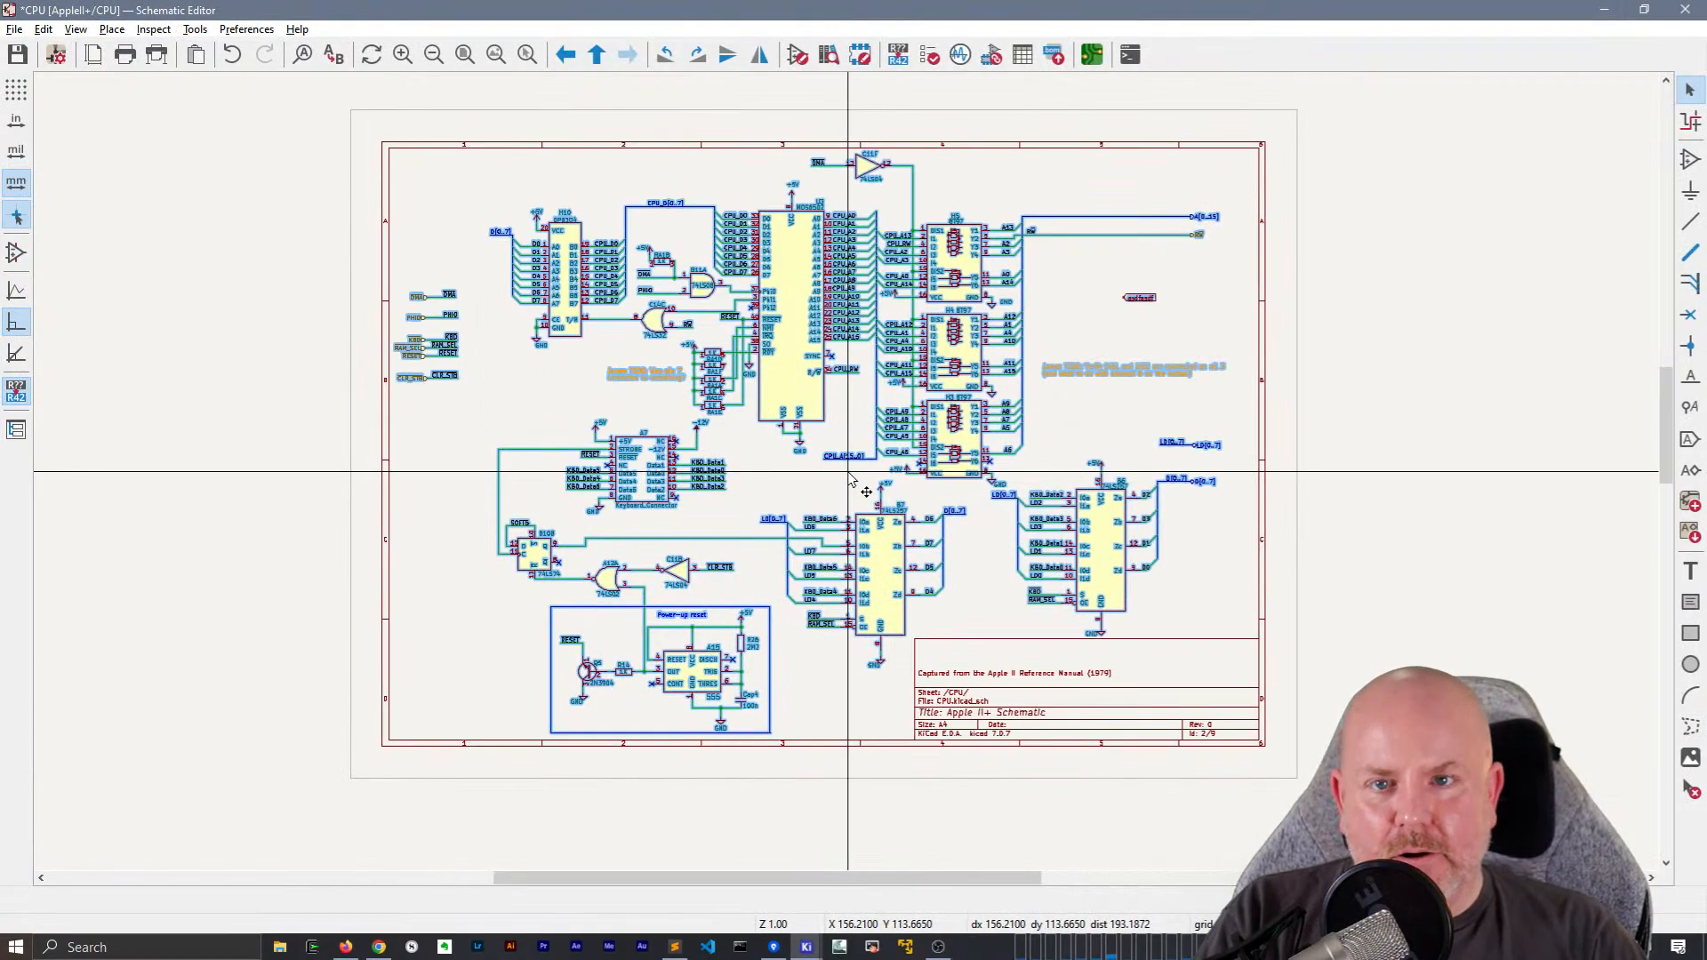
scroll(849, 478, up, 2)
key(Escape)
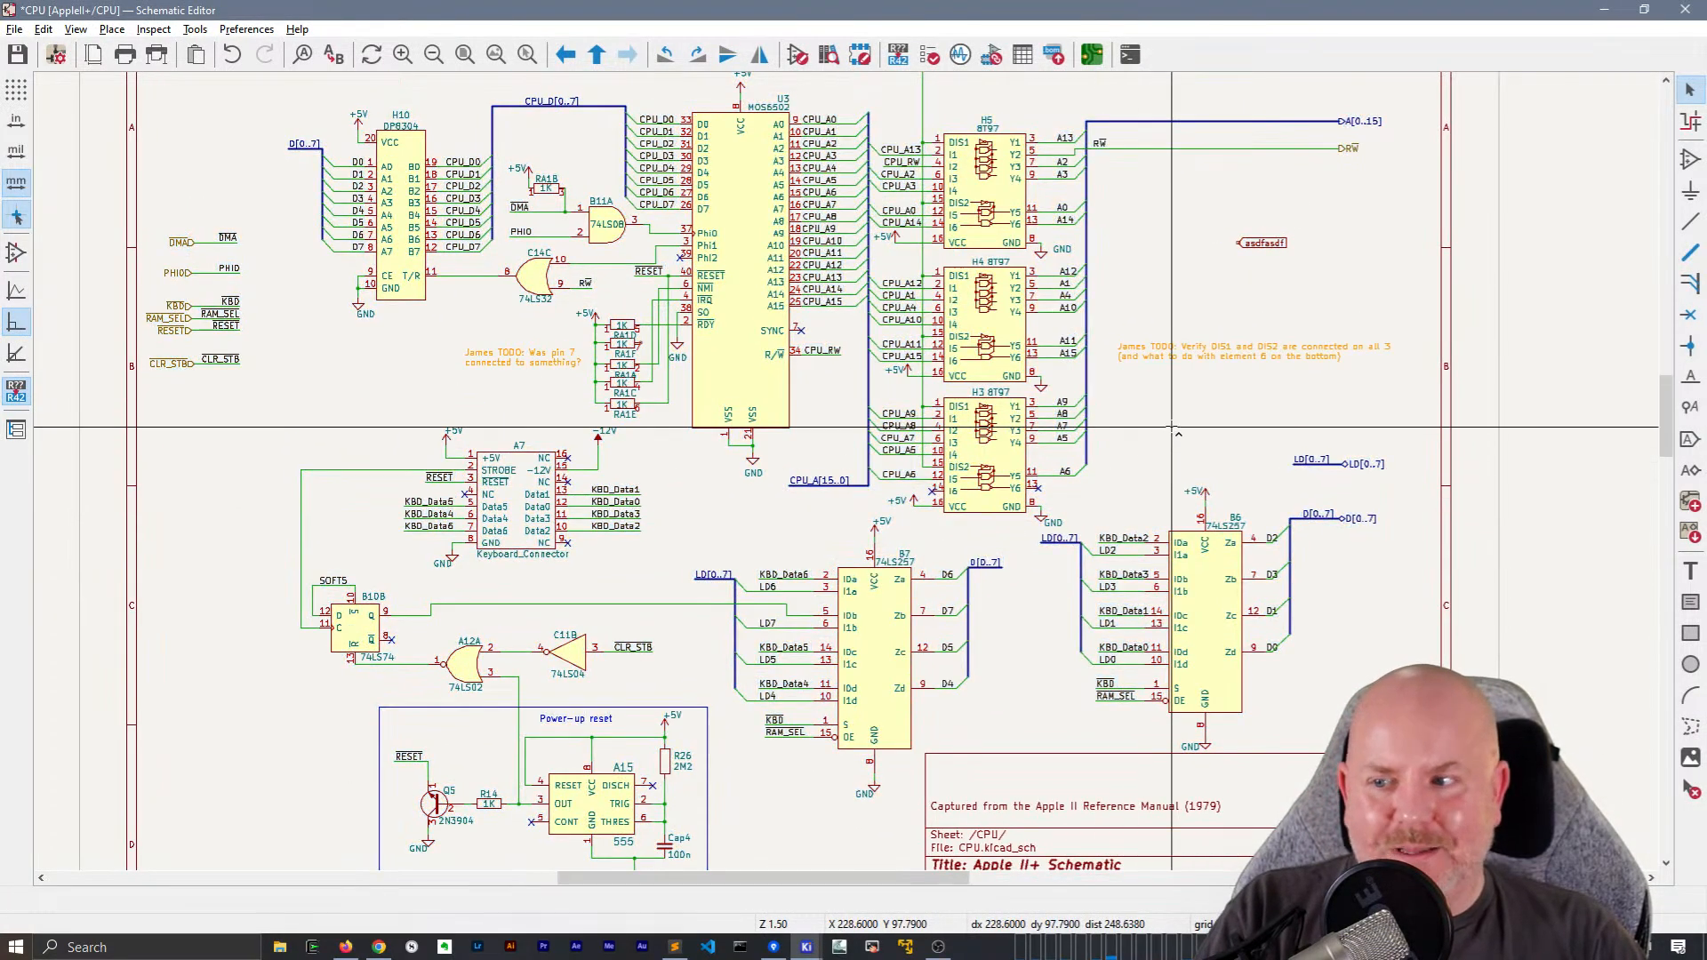
key(ctrl+s)
right_click(254, 432)
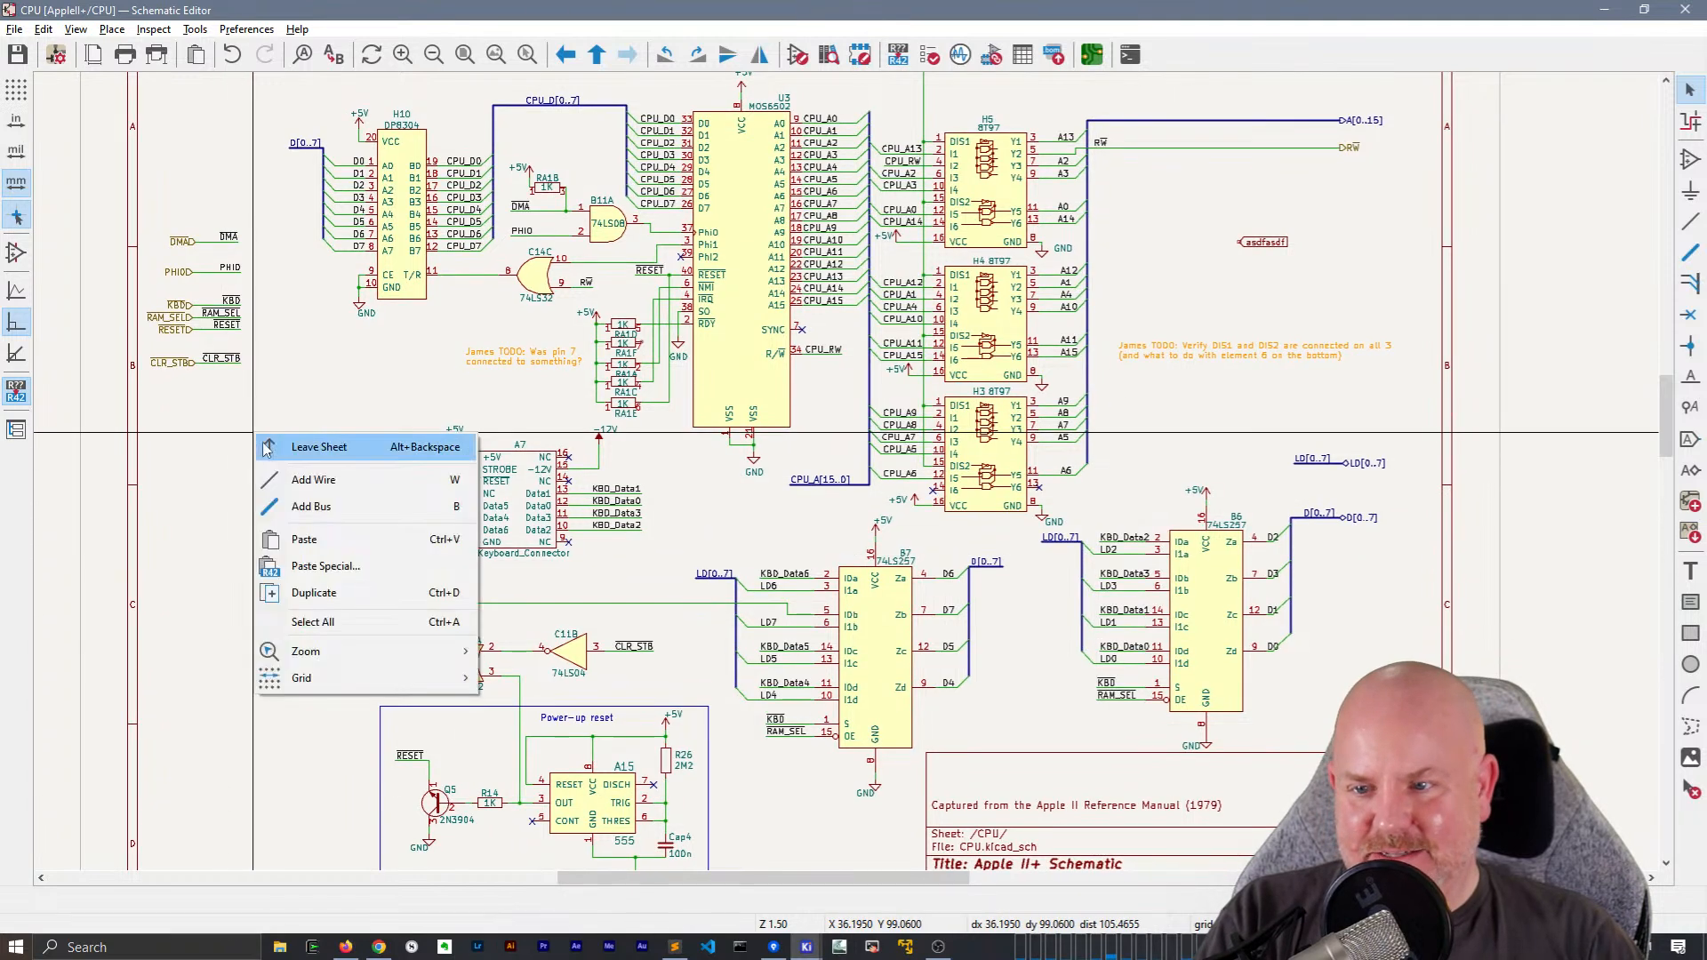
click(303, 446)
Import the R~{W}, A[0..15], RAM_SEL, KBD, RESET and CLR_STB sheet pins along the right edge of the CPU sheet block
right_click(427, 233)
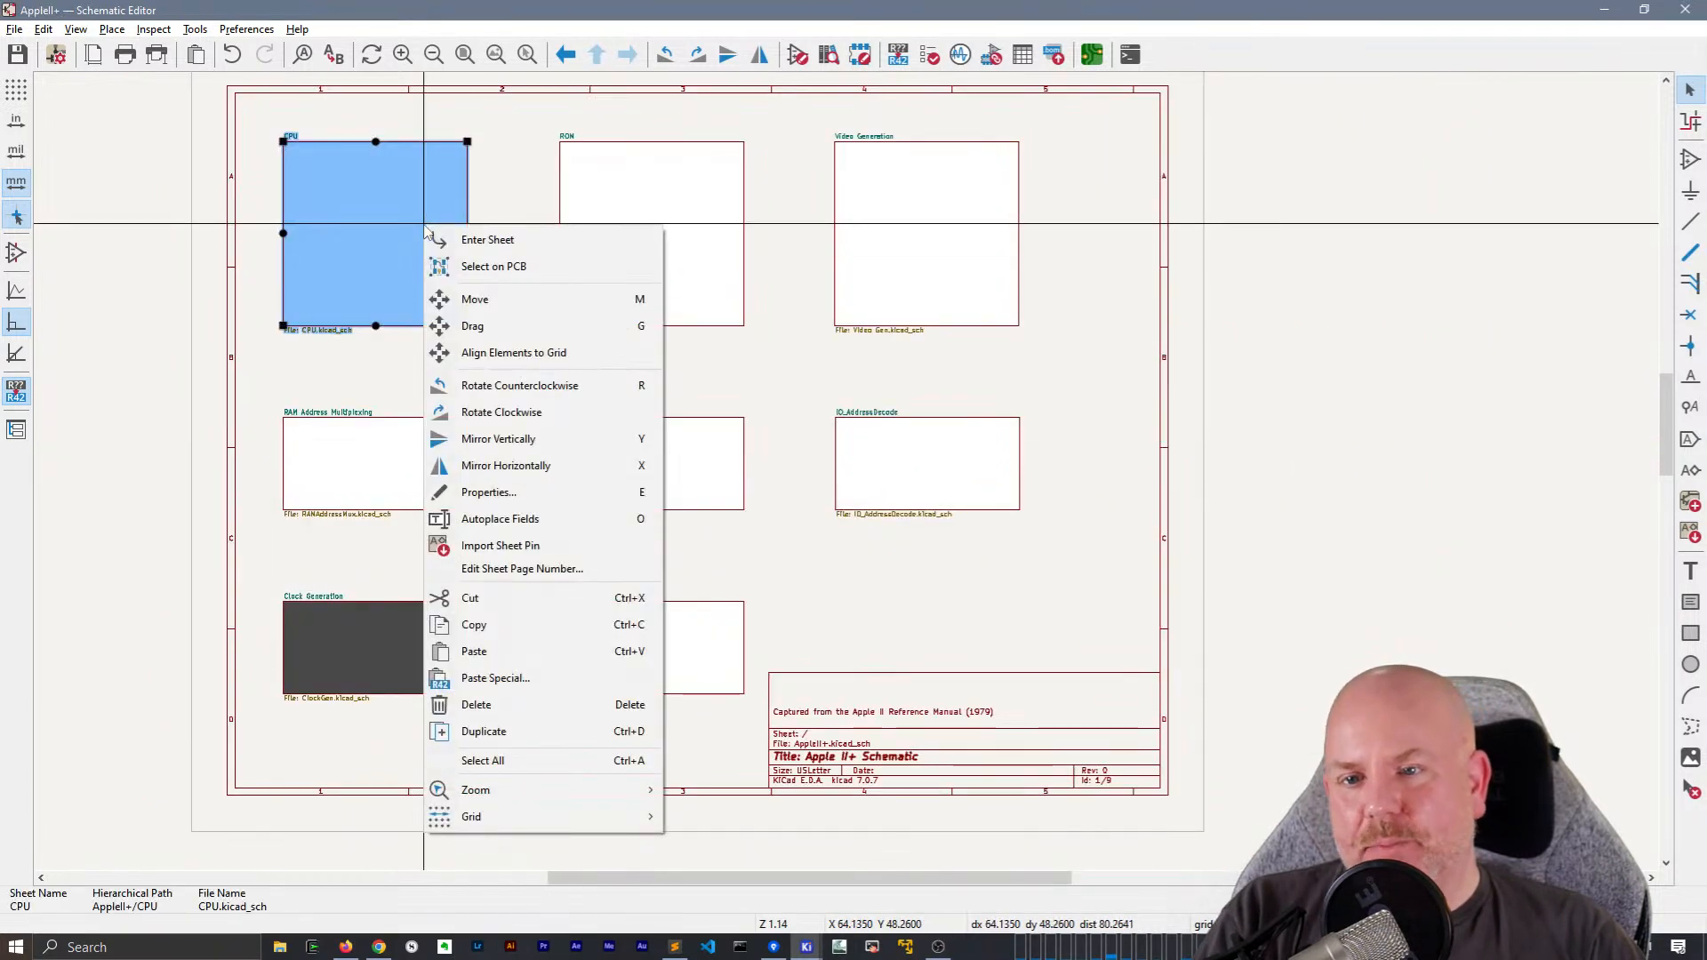
click(488, 548)
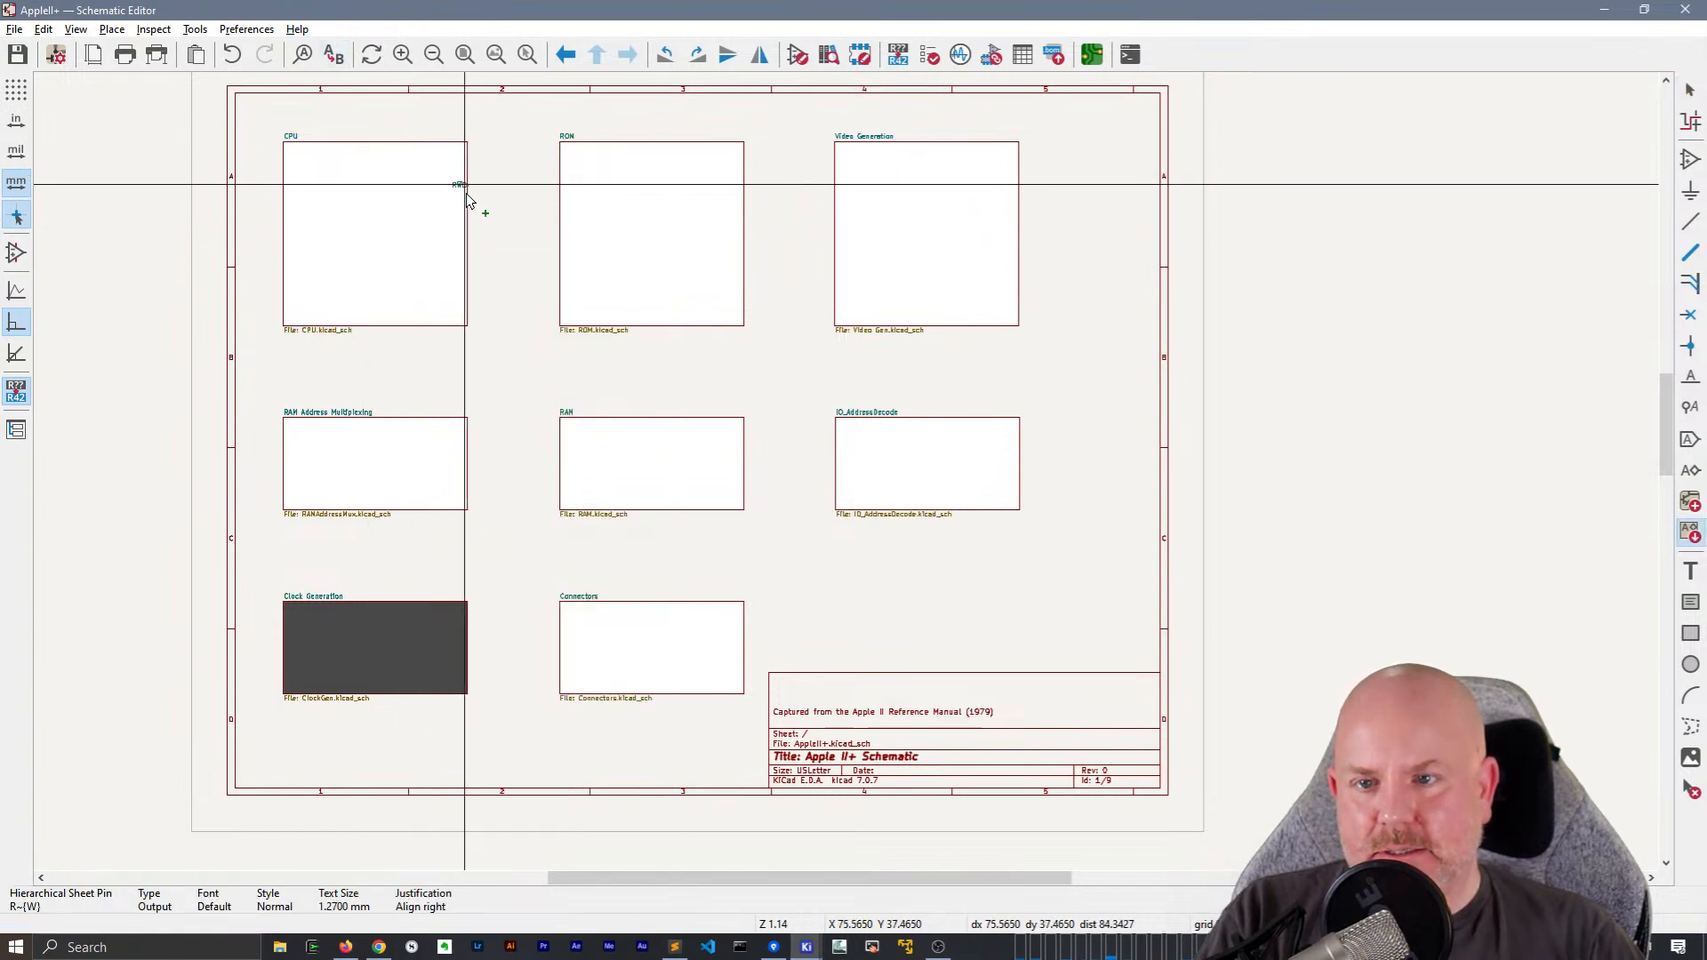
click(464, 206)
click(465, 224)
click(464, 244)
click(463, 264)
click(463, 282)
click(463, 303)
Place the imported DMA, PHI0, D[0..7] and LD[0..7] sheet pins along the bottom edge of the CPU sheet block
click(414, 325)
click(386, 325)
click(359, 325)
click(336, 326)
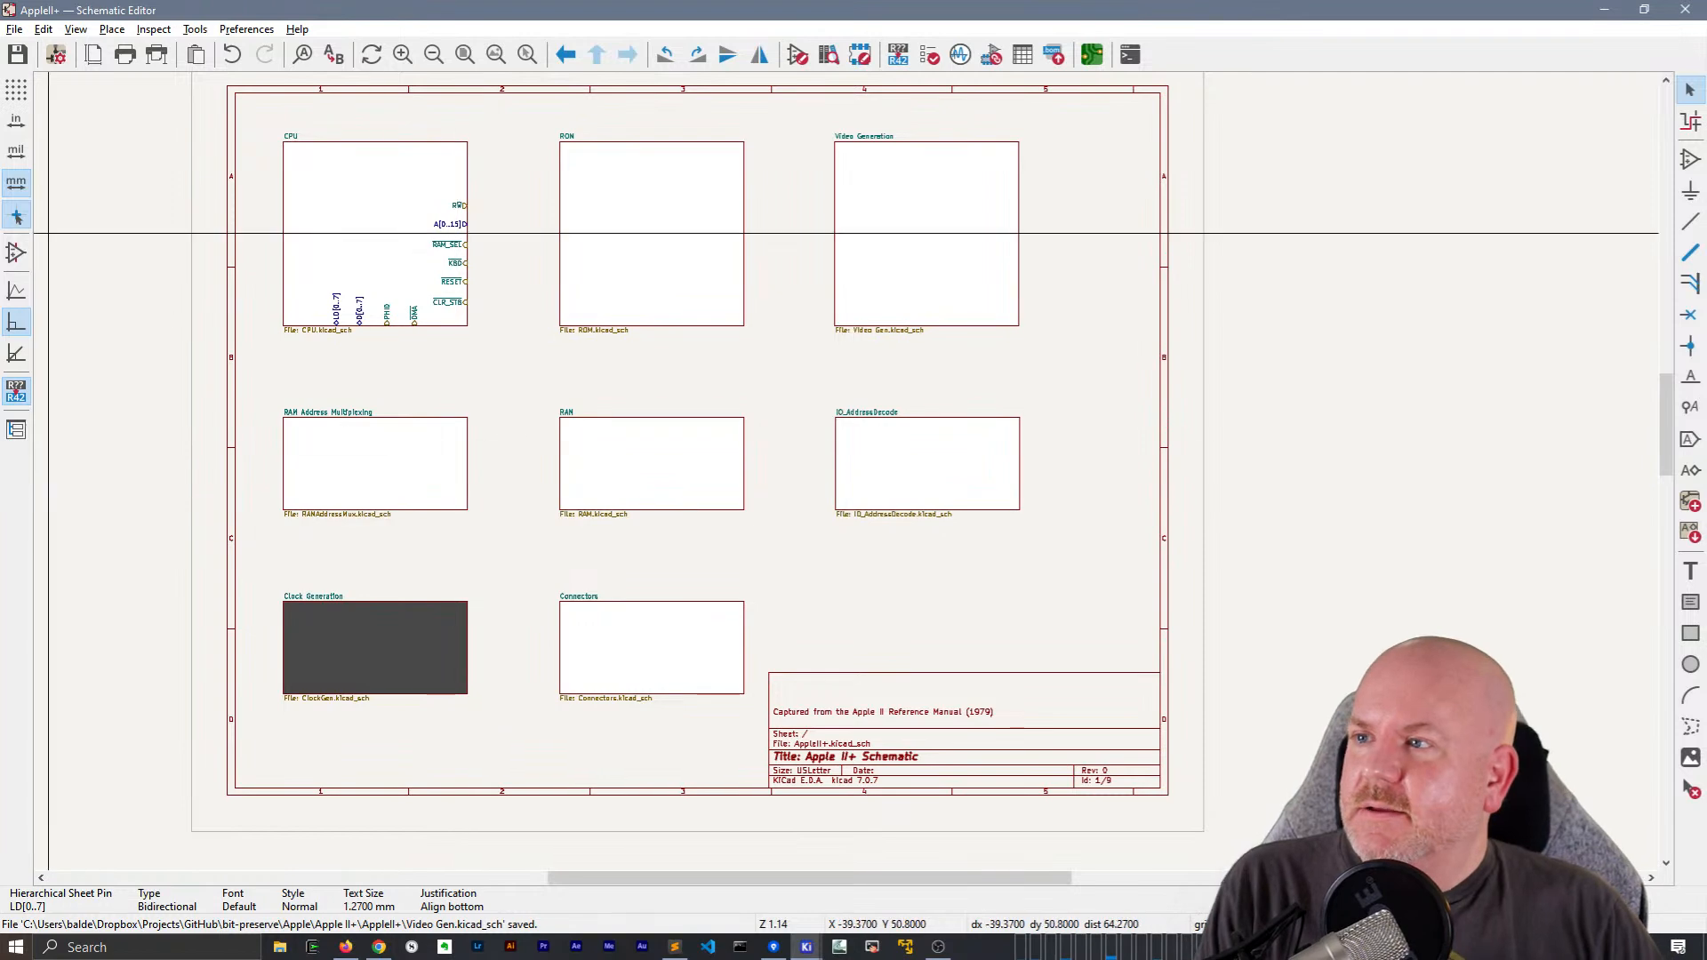
Open the ROM sheet, examine its global labels and address and data buses, and return to the root sheet
key(alt+Tab)
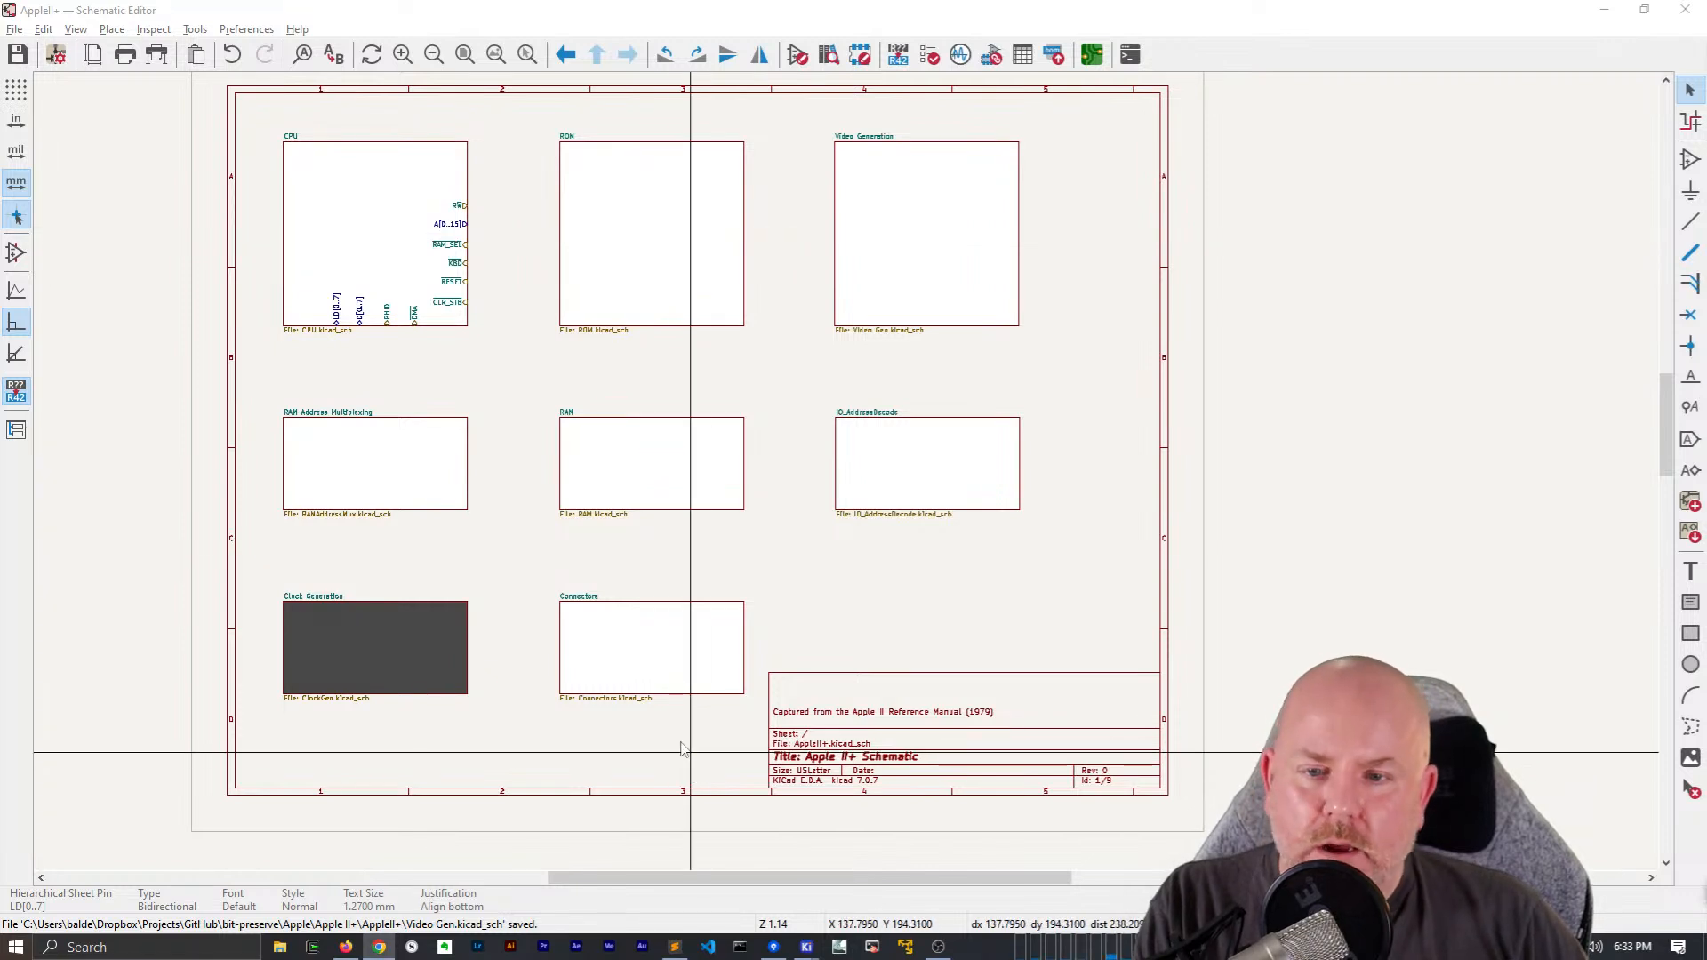
click(521, 441)
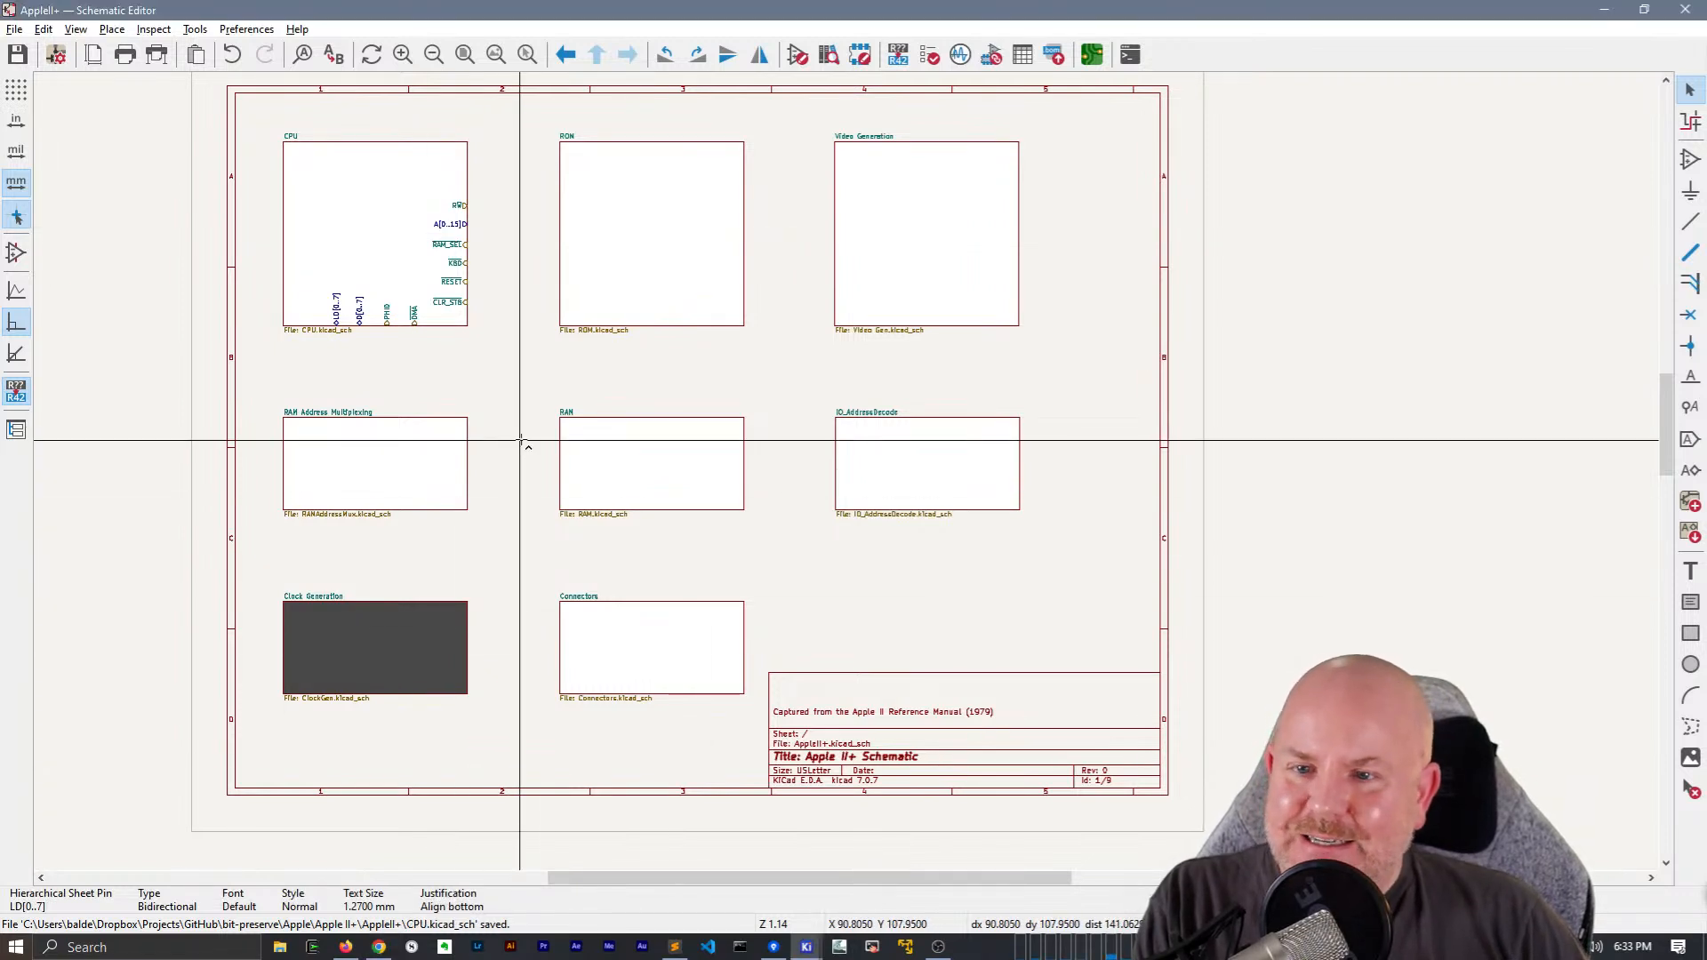
double_click(658, 258)
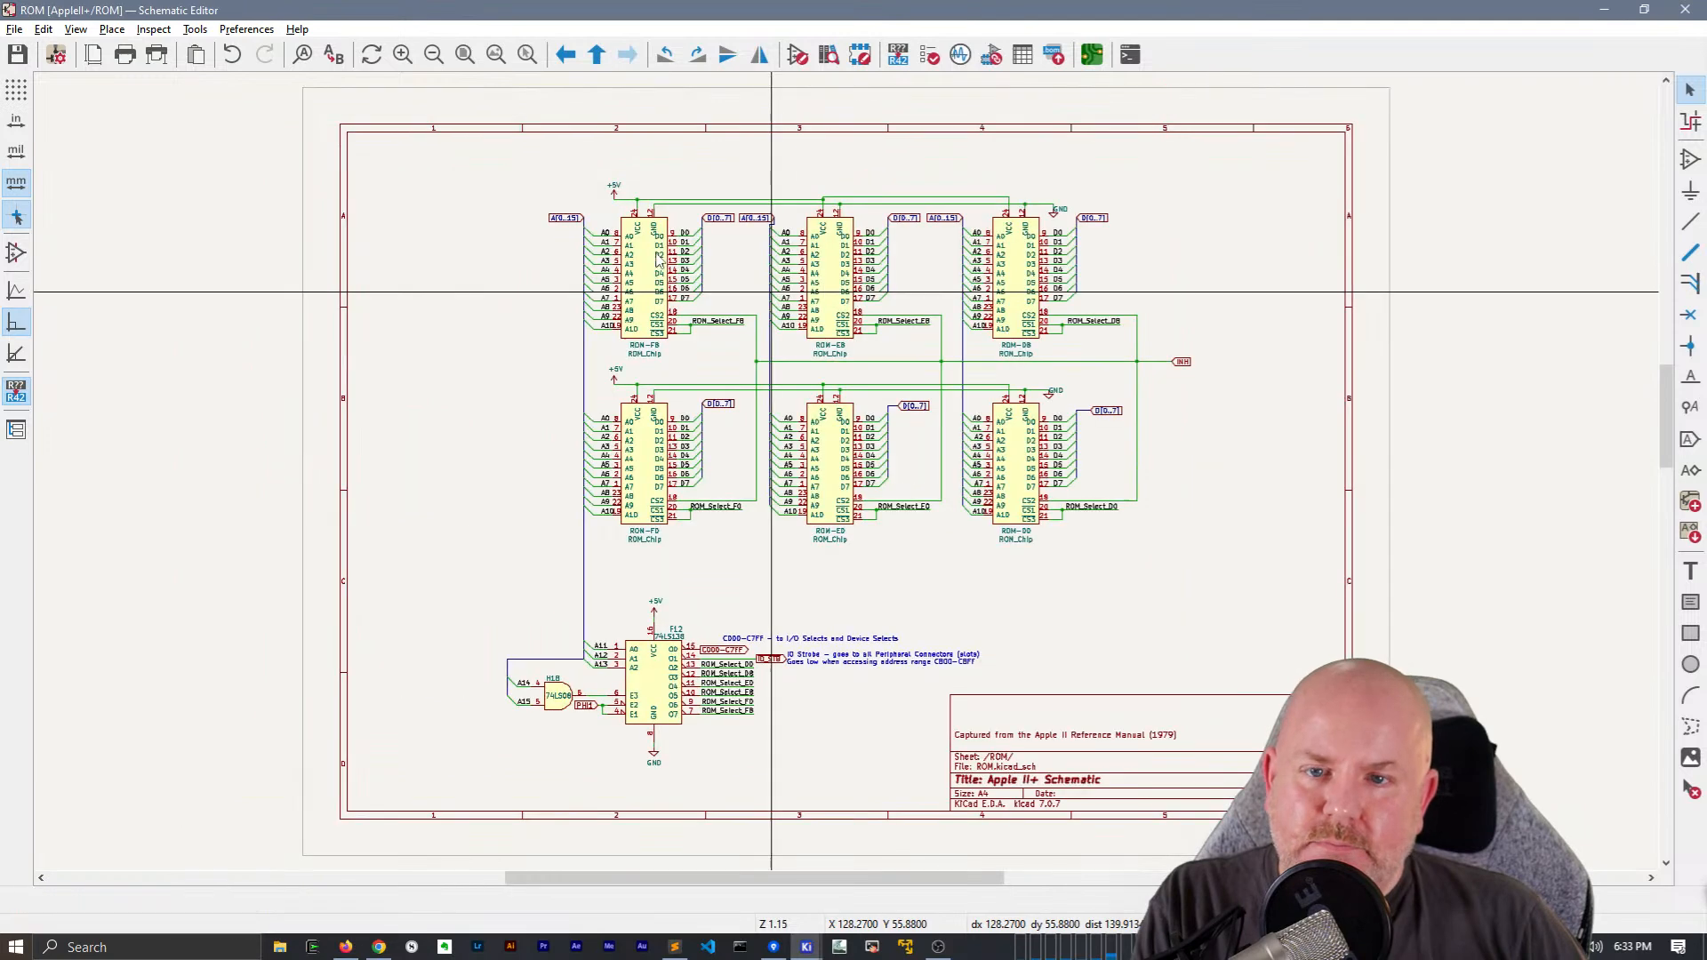
scroll(760, 321, up, 2)
middle_drag(849, 480, 796, 423)
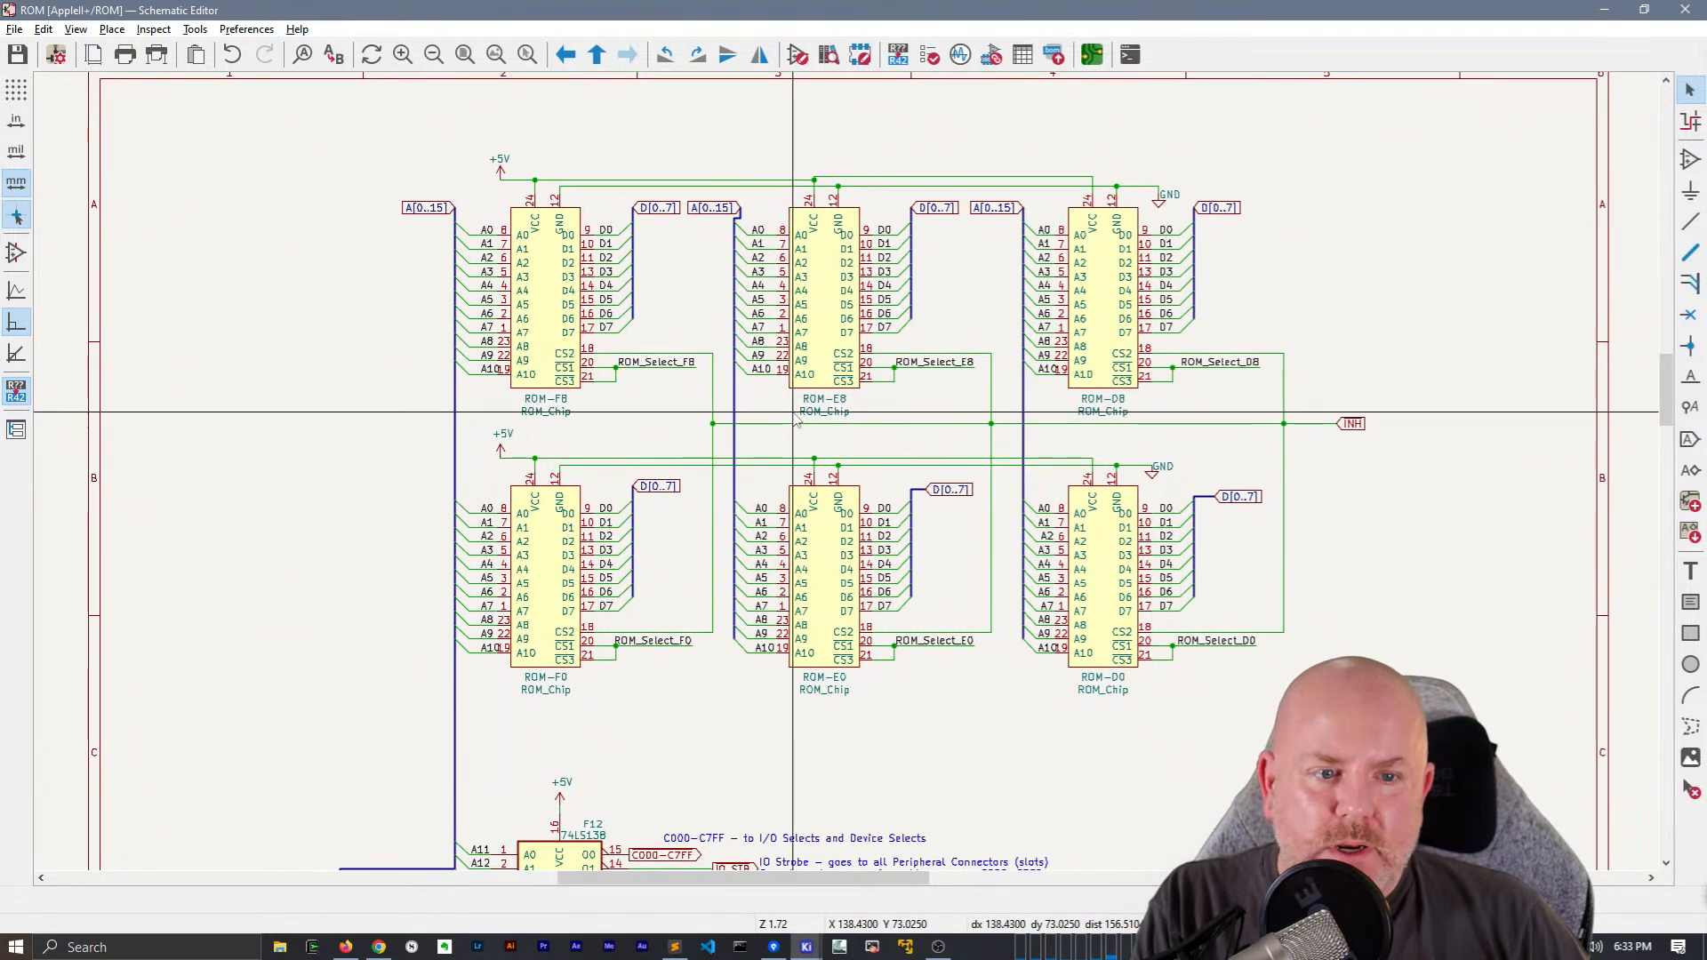
scroll(798, 422, down, 2)
right_click(475, 425)
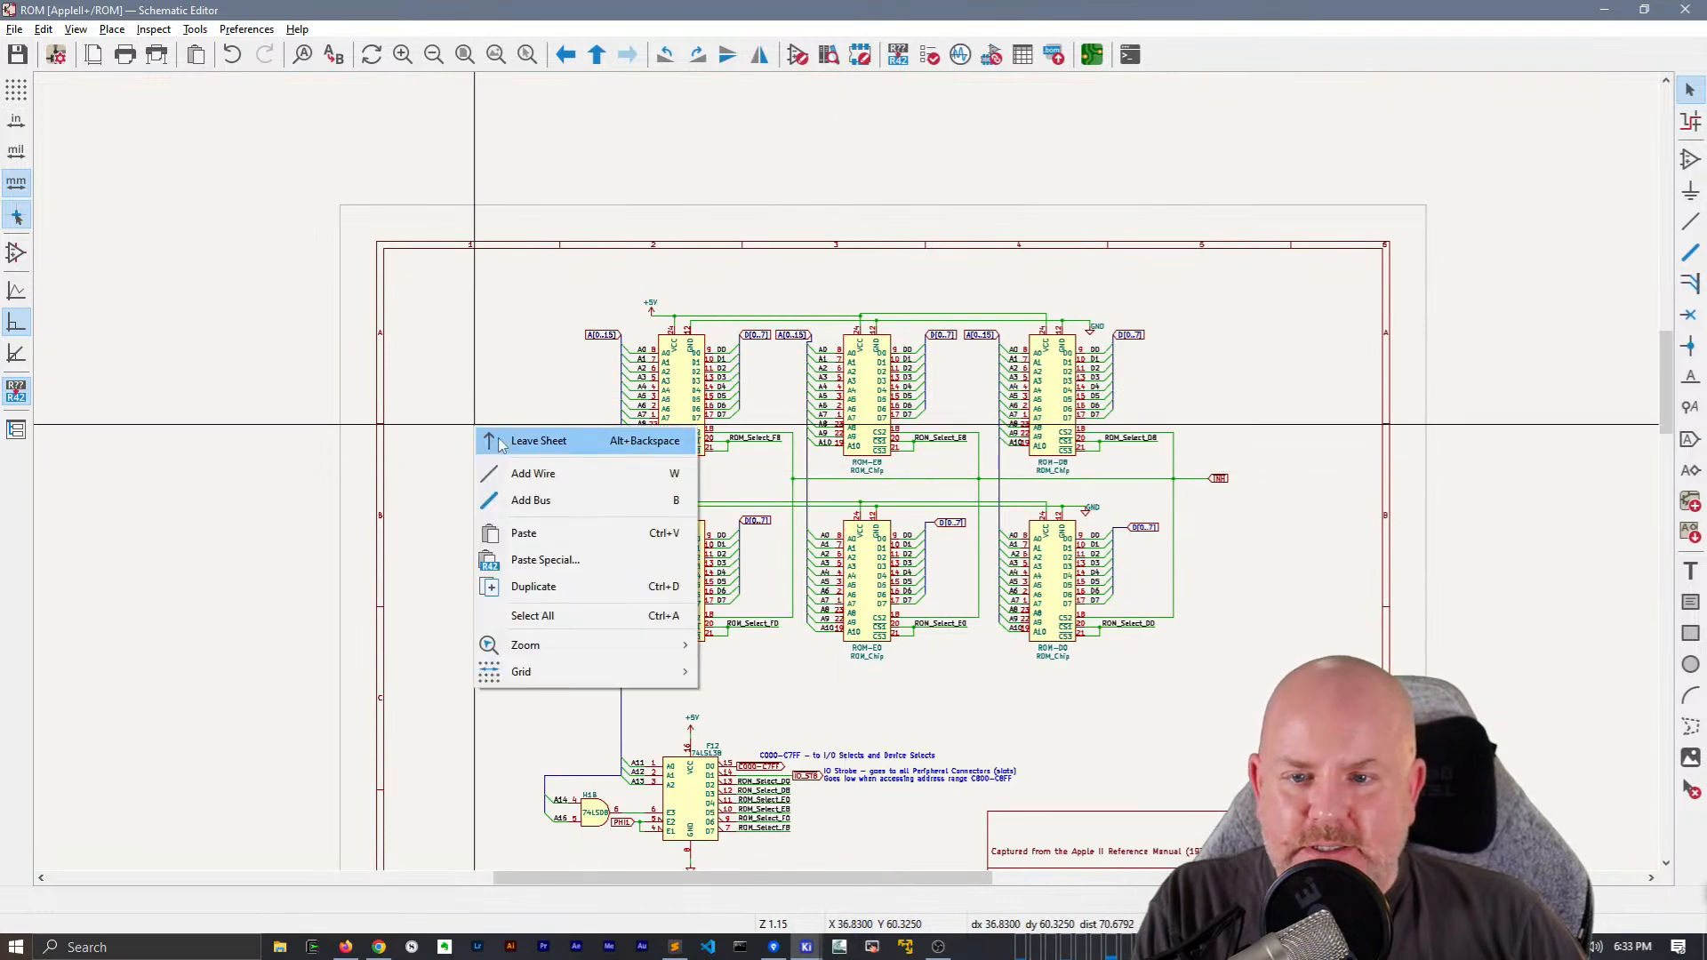
click(500, 442)
Copy the A[0..15] and D[0..7] hierarchical labels from the CPU sheet and return to the root sheet
double_click(401, 228)
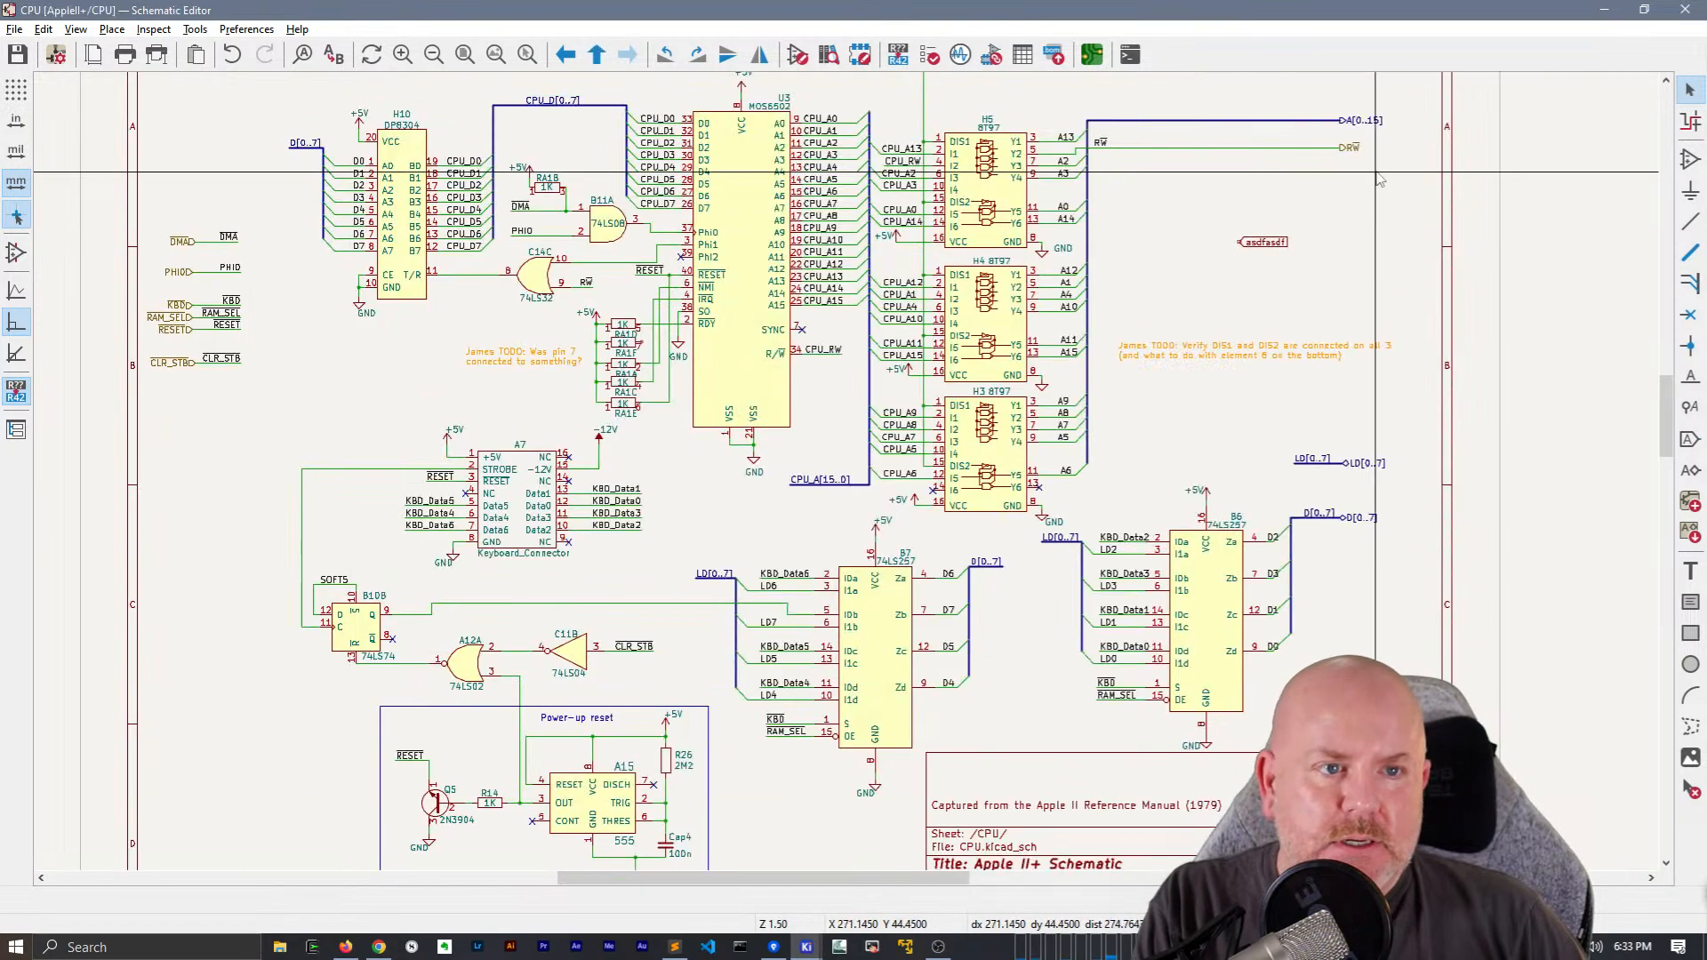
click(1361, 120)
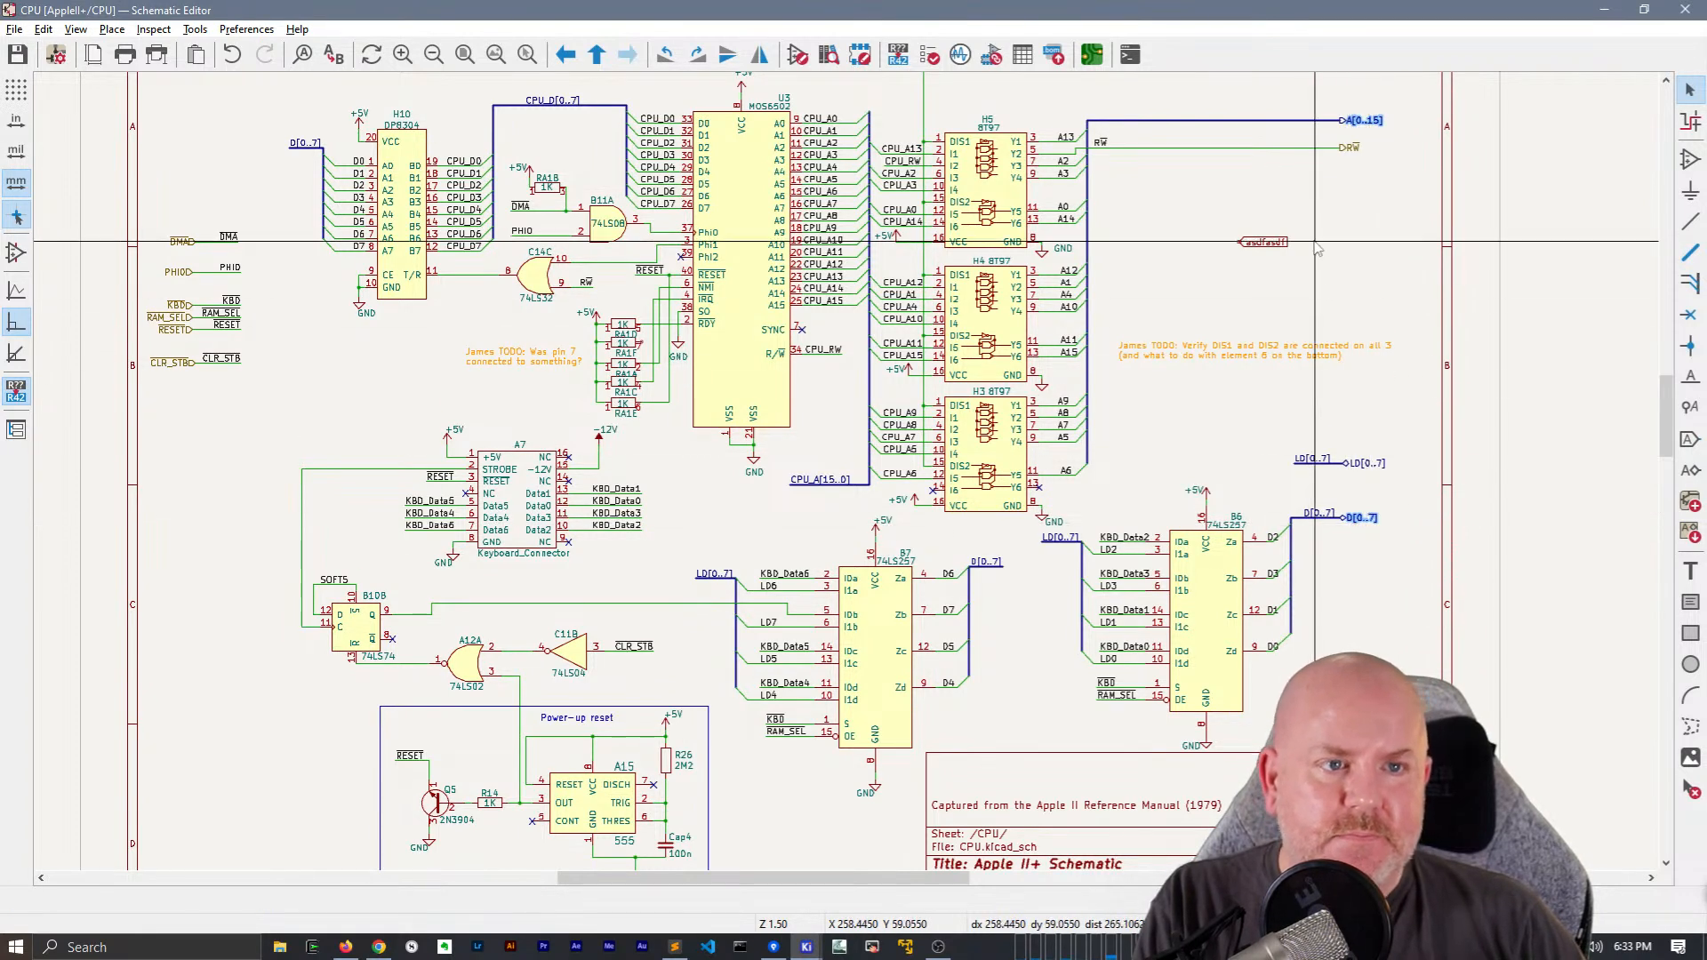
right_click(1157, 203)
click(1223, 219)
Paste the copied A[0..15] and D[0..7] hierarchical labels into the ROM sheet, left of the ROM chips
double_click(724, 325)
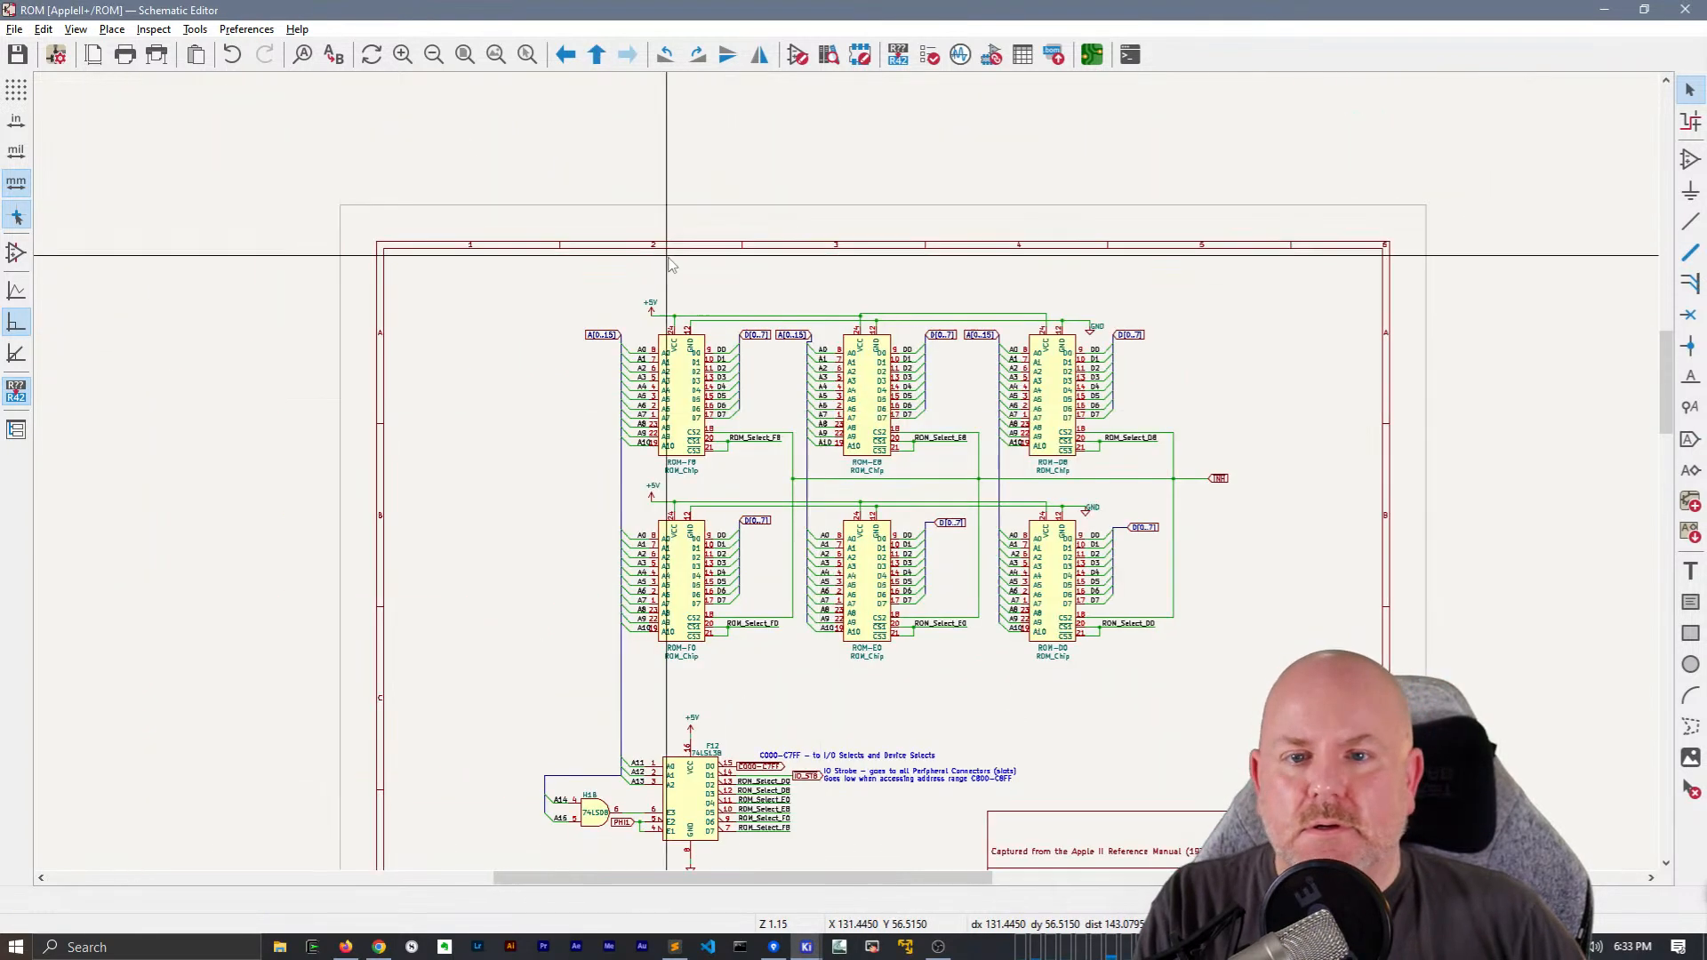
scroll(678, 316, up, 2)
middle_drag(847, 434, 647, 172)
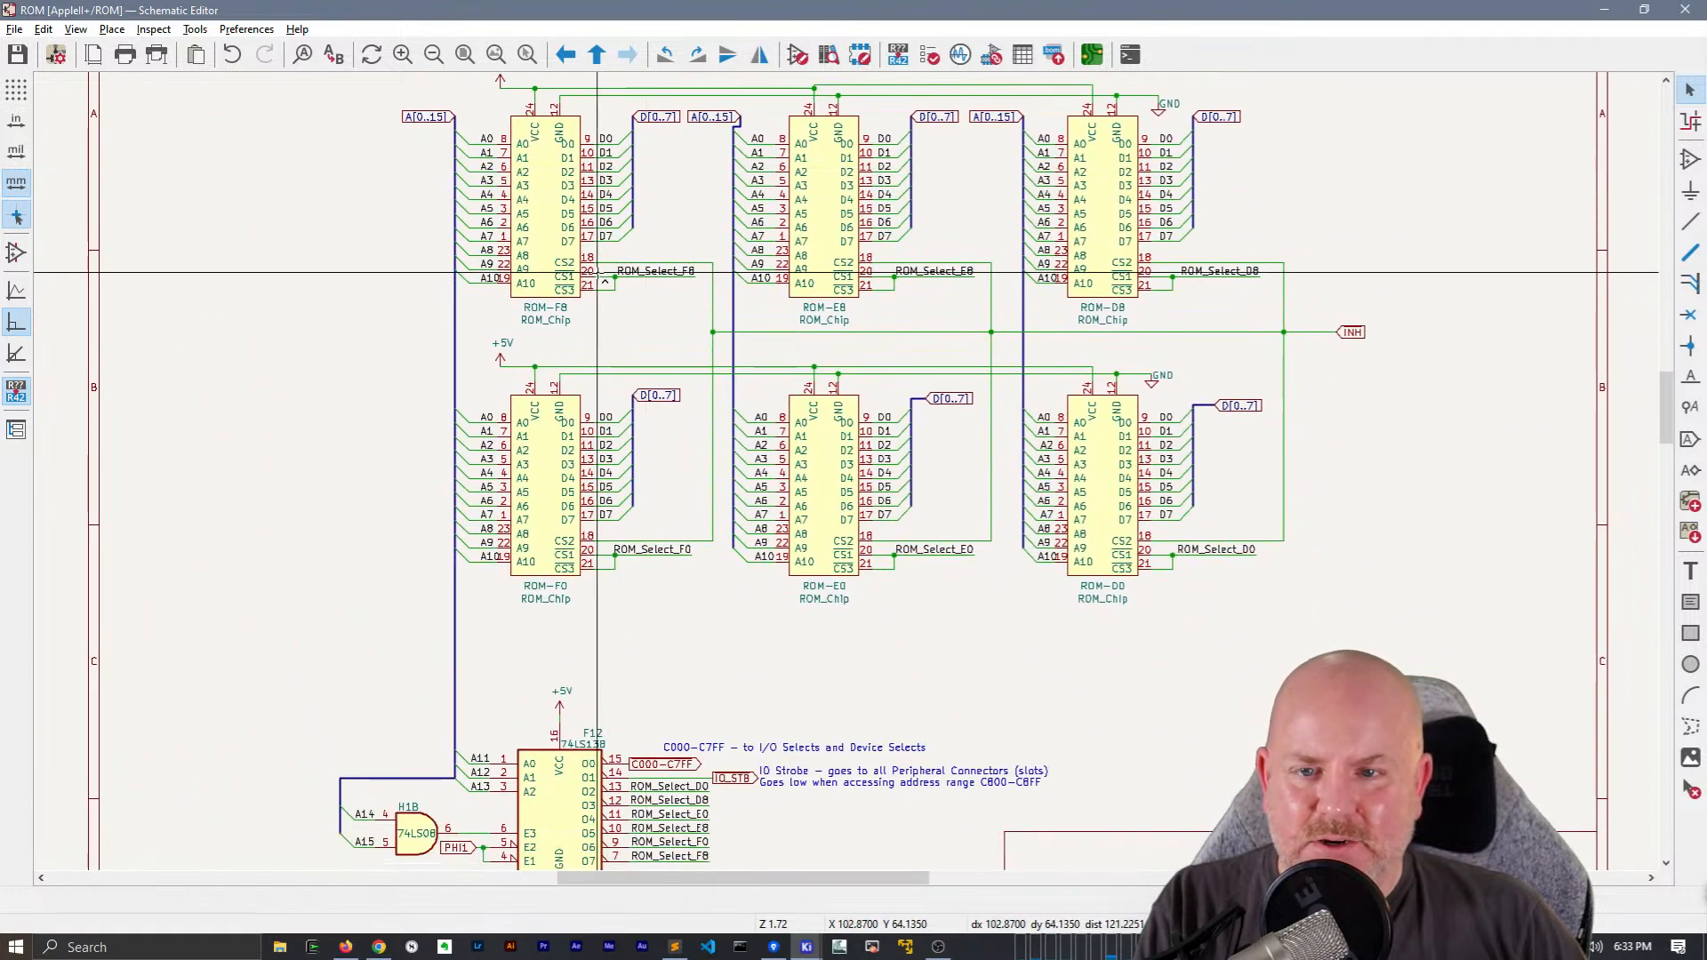
key(ctrl+v)
middle_drag(735, 233, 627, 291)
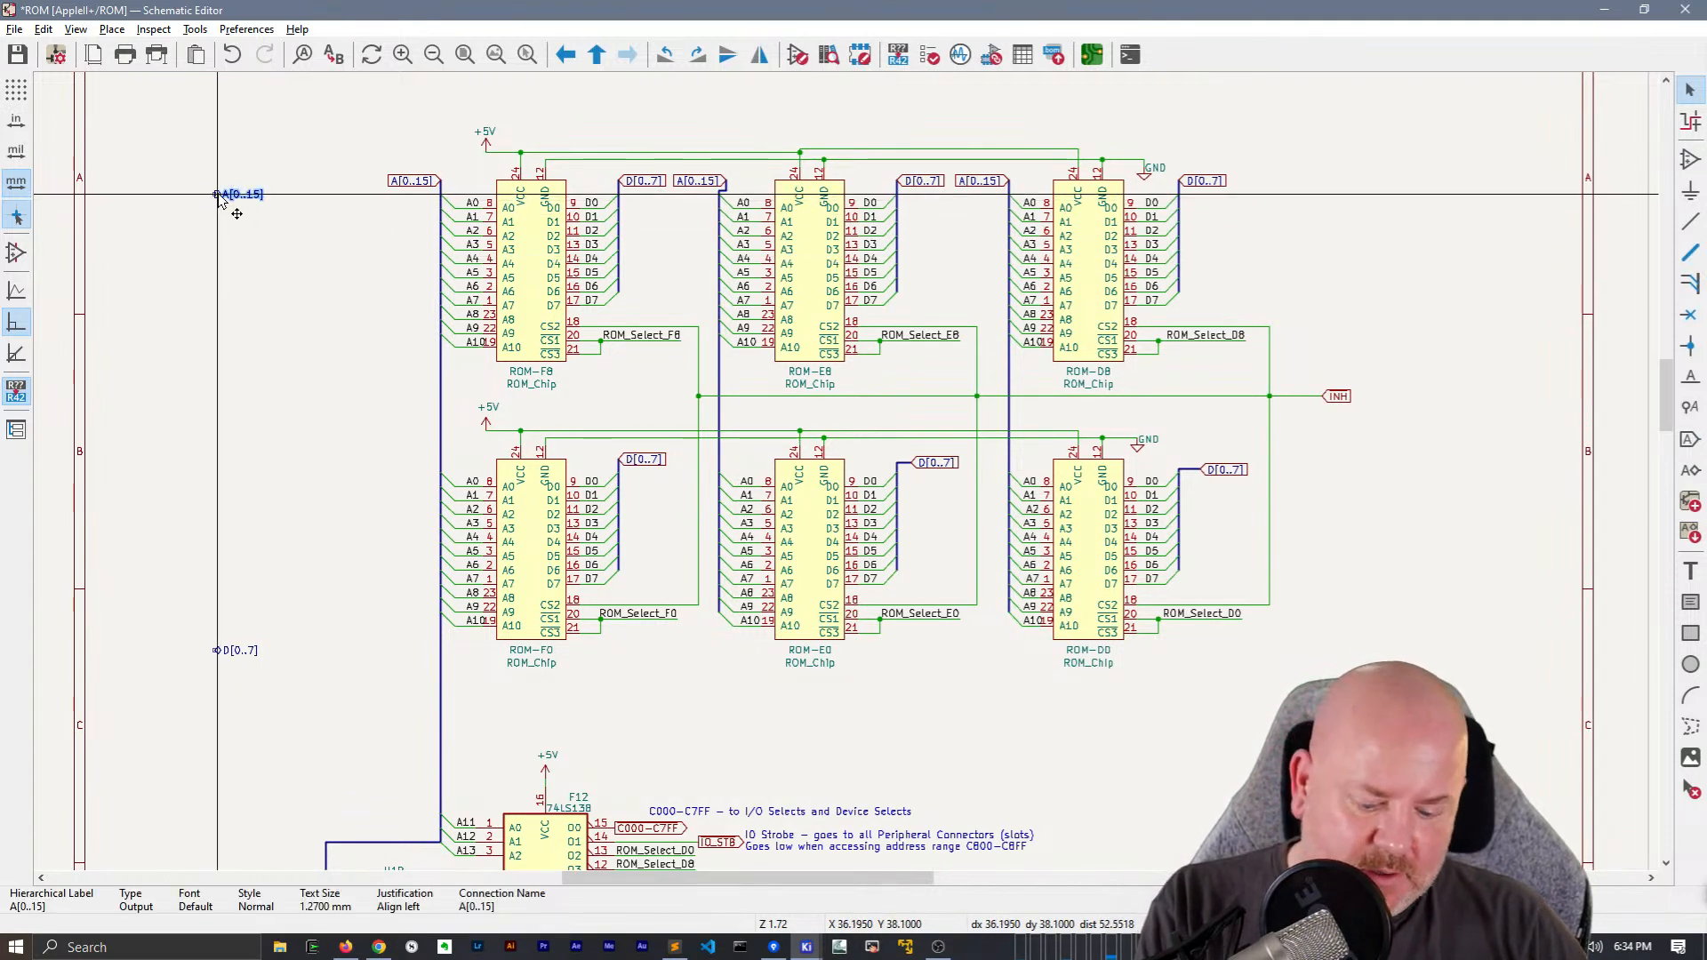
Place the A[0..15] hierarchical label near the sheet's left border and the D[0..7] hierarchical label near its right border
click(161, 192)
middle_drag(263, 549, 339, 536)
key(m)
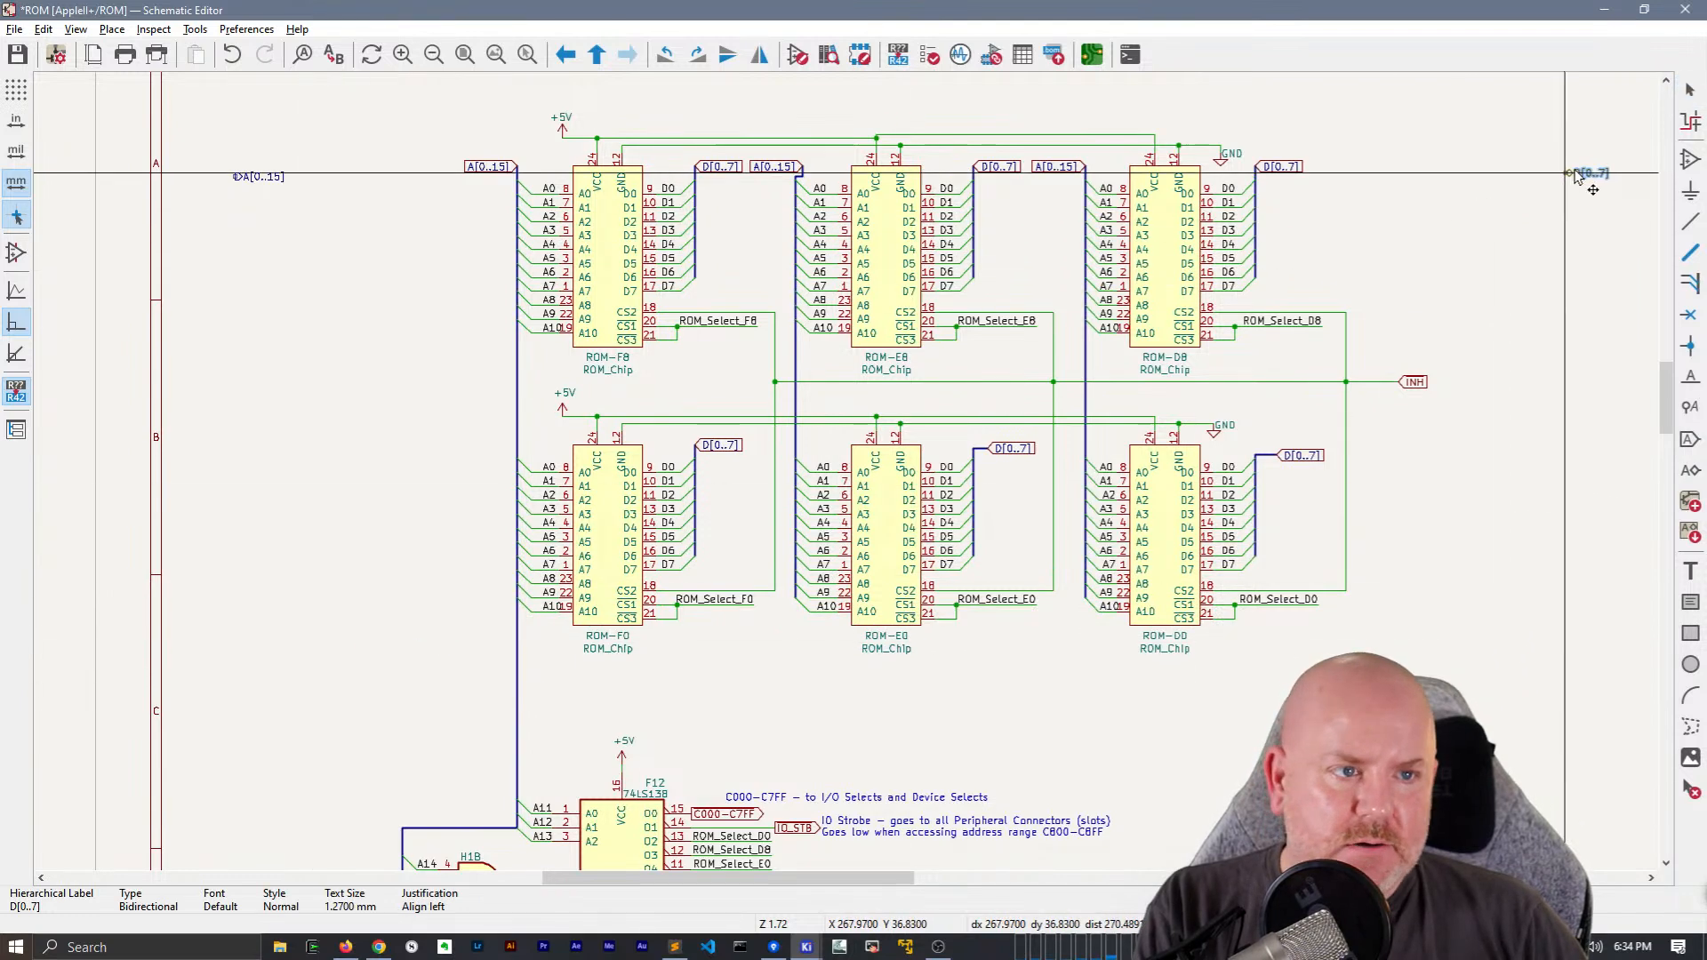
click(1586, 167)
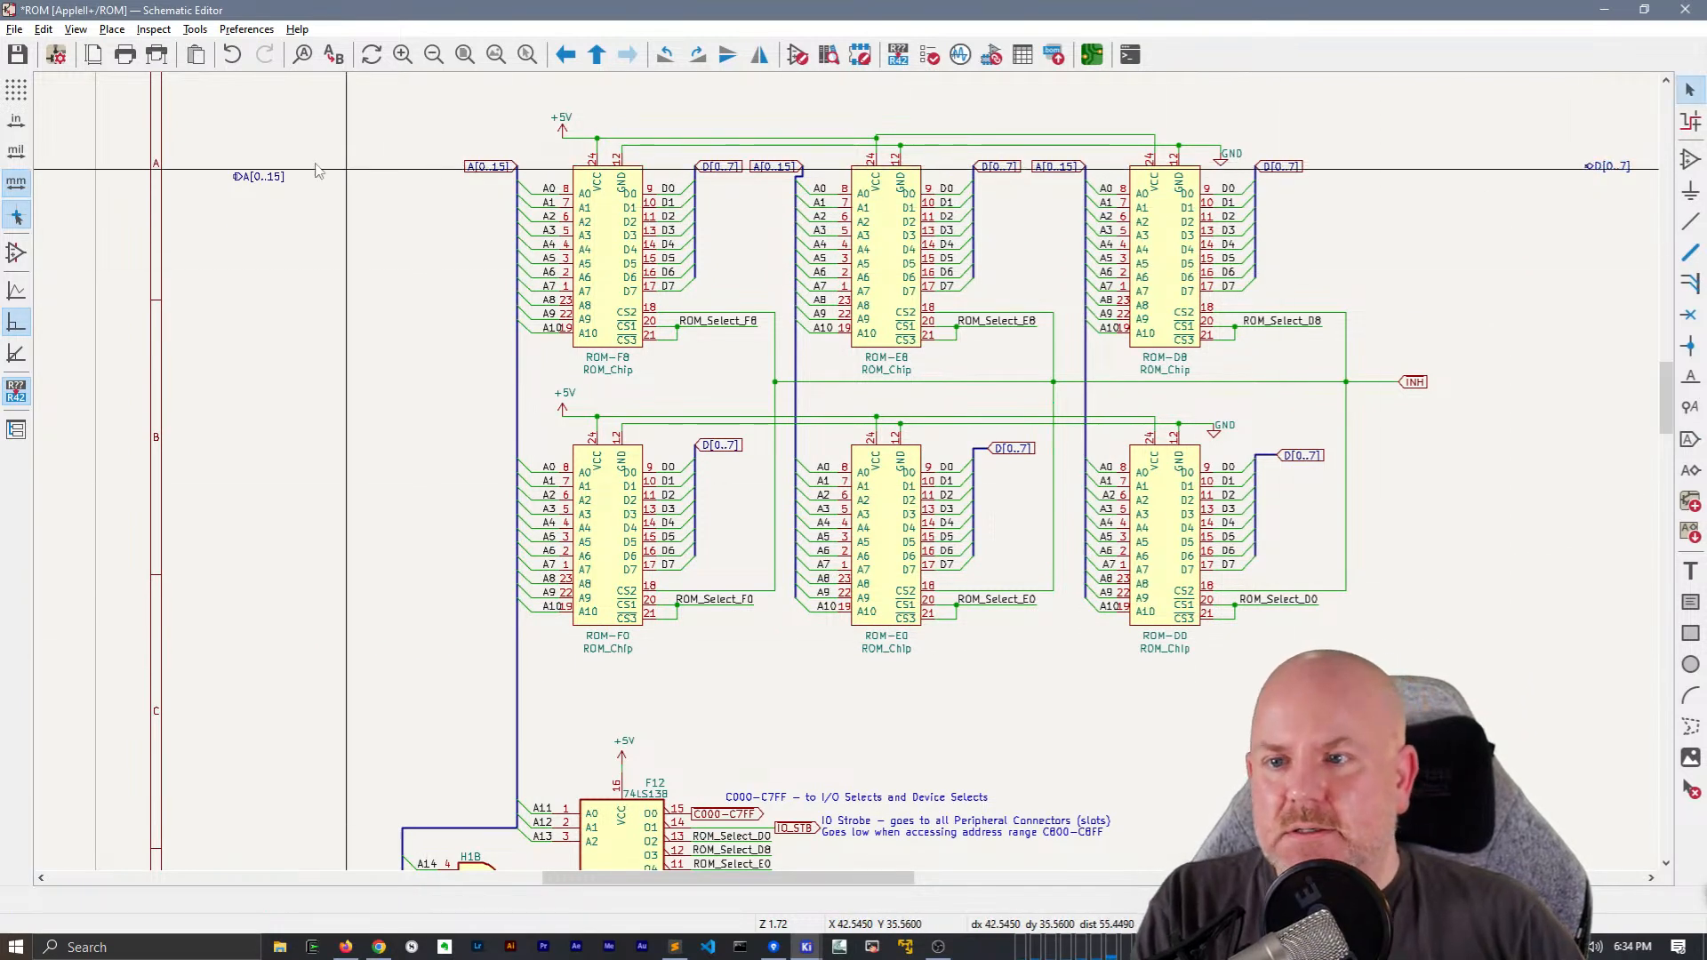
Mirror the A[0..15] hierarchical label, reposition it by the left border and set its shape to Input
scroll(356, 178, up, 1)
key(m)
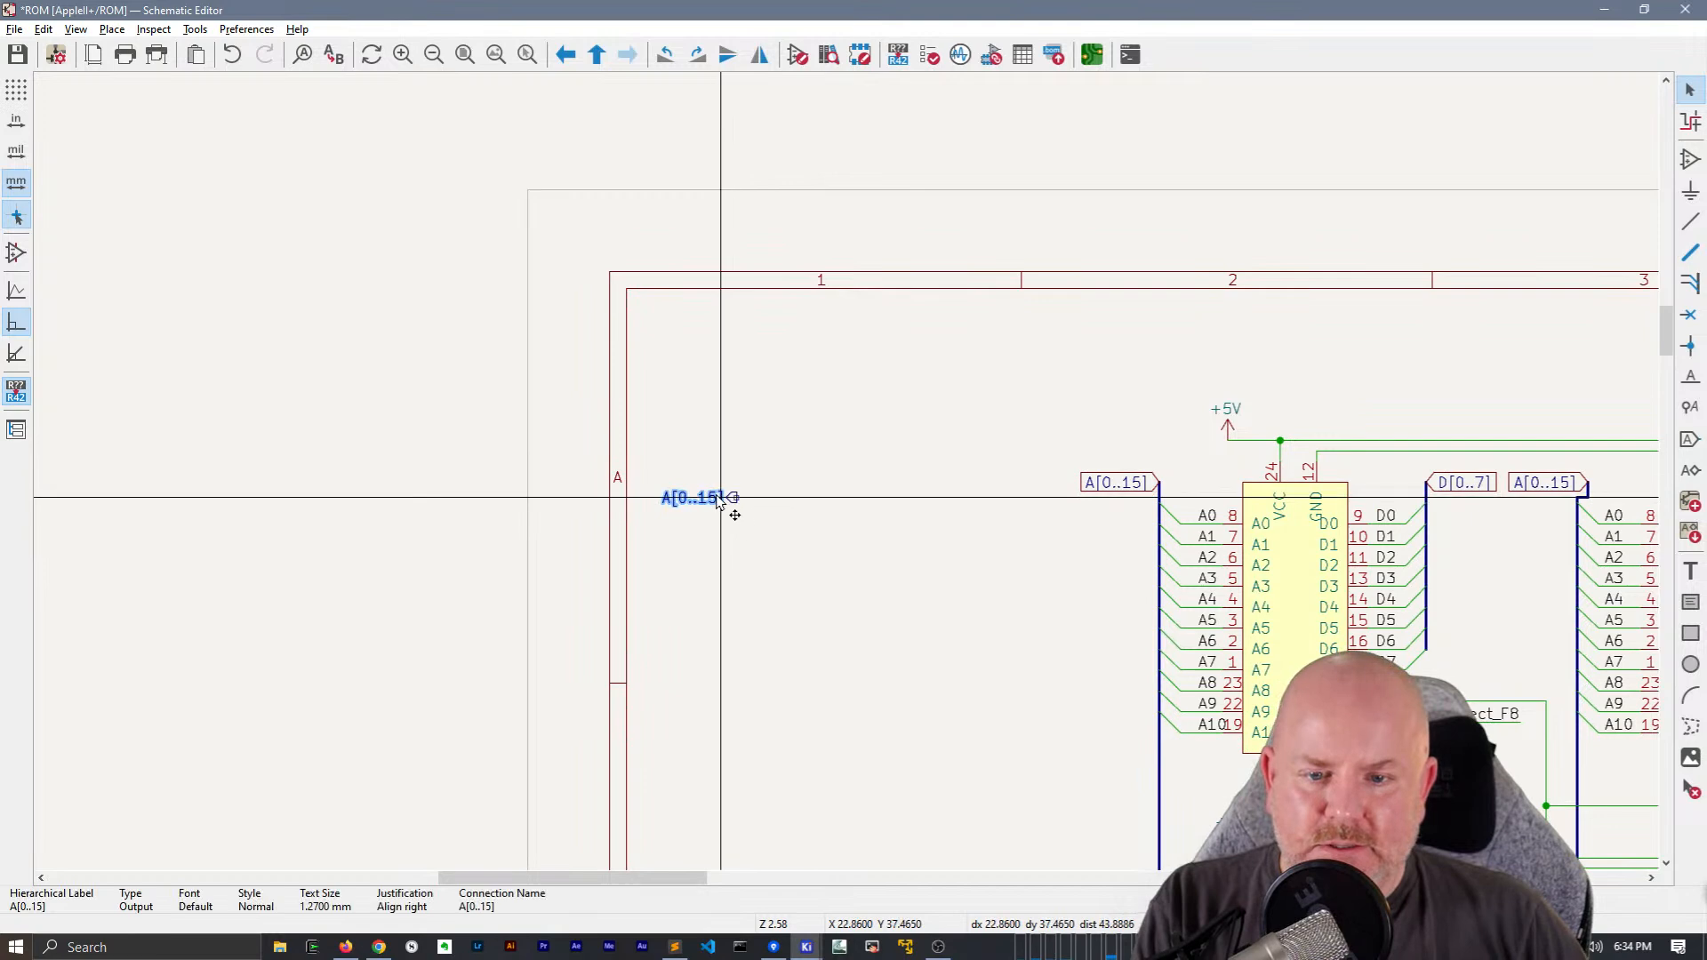
double_click(709, 497)
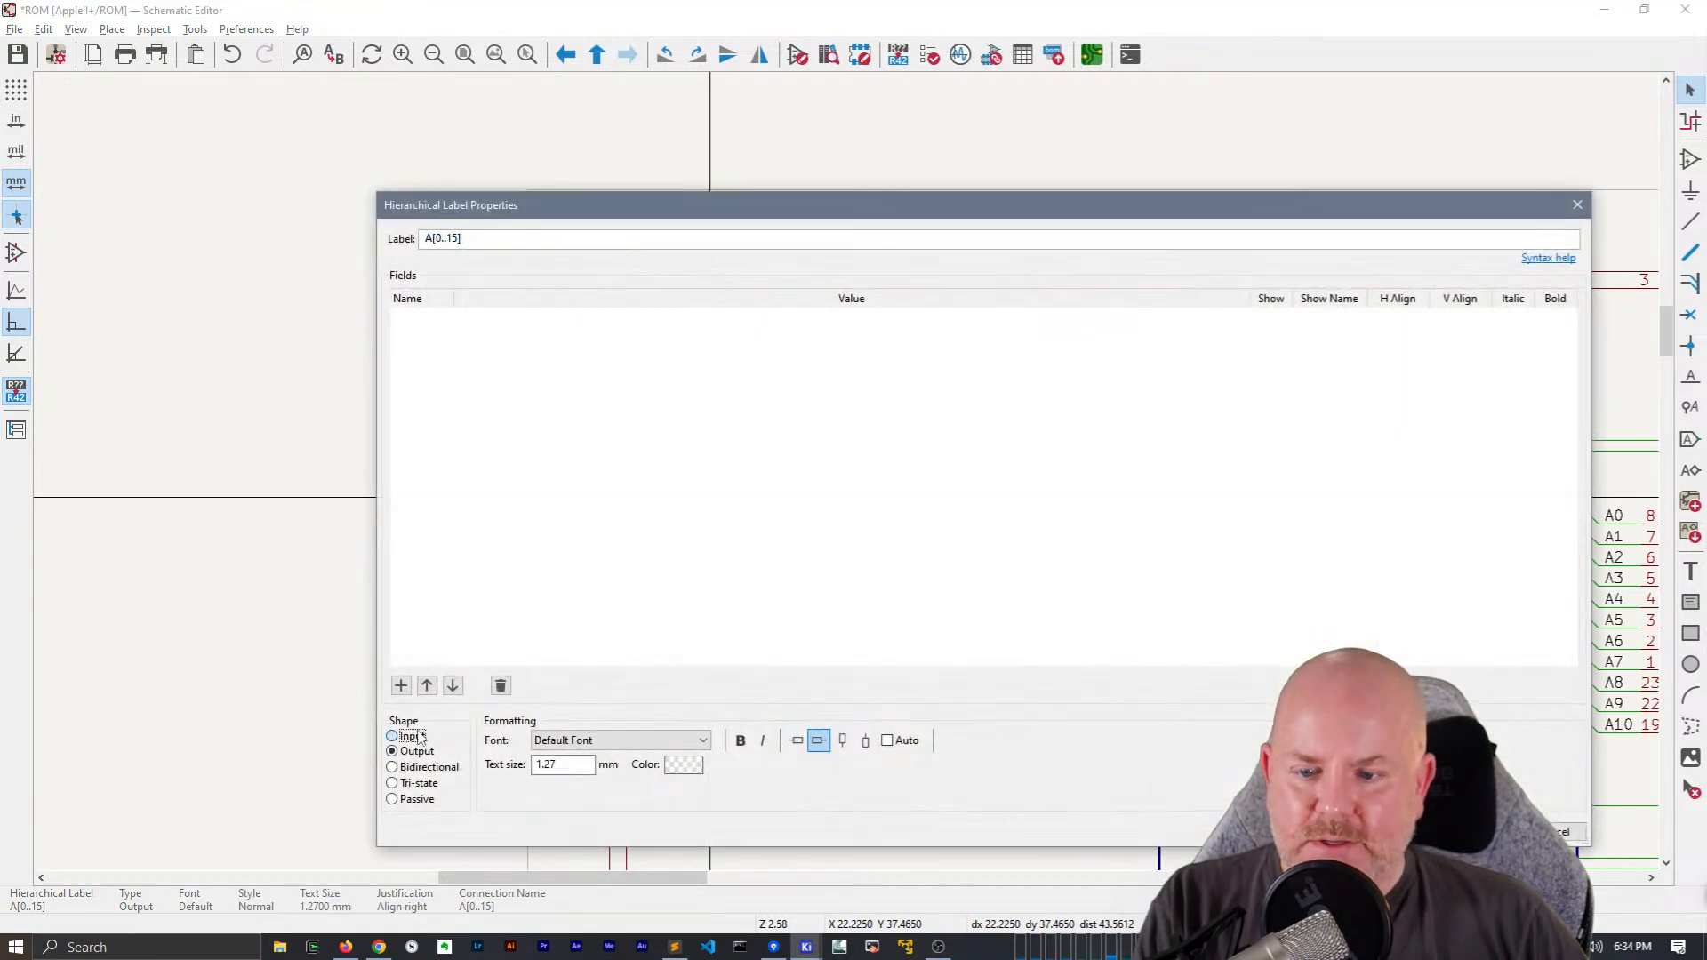
click(1481, 832)
middle_drag(801, 338, 535, 304)
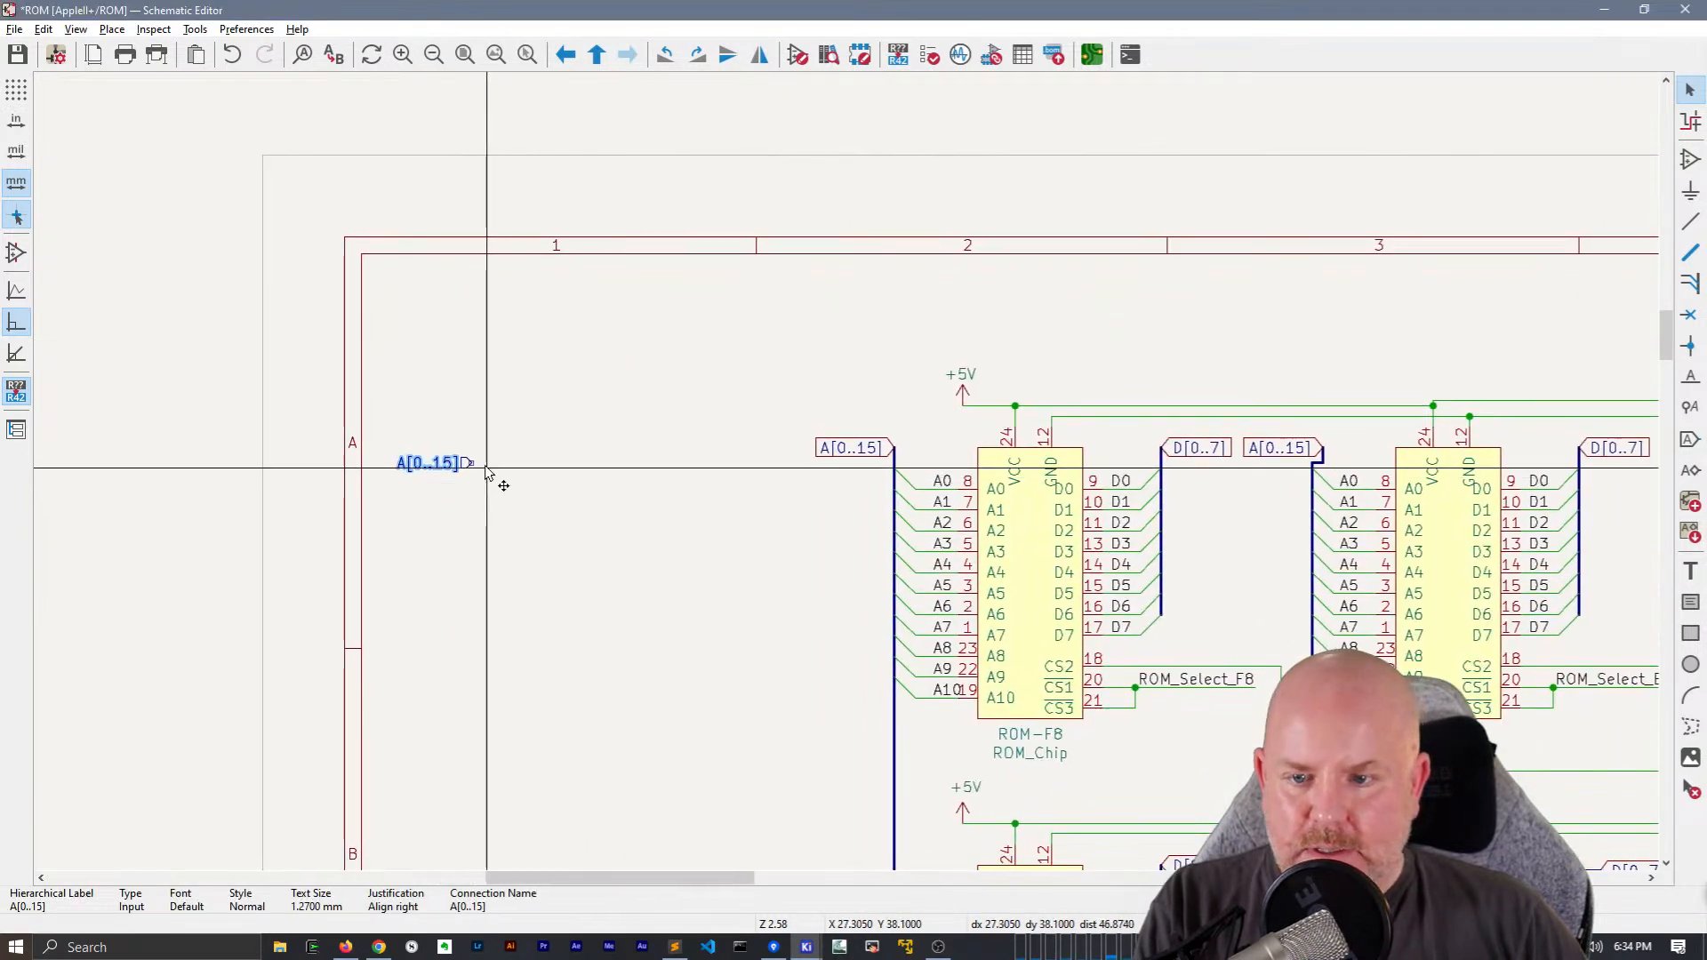
Draw a short wire from the A[0..15] hierarchical label and place a right-aligned A[0..15] net label on its end
key(w)
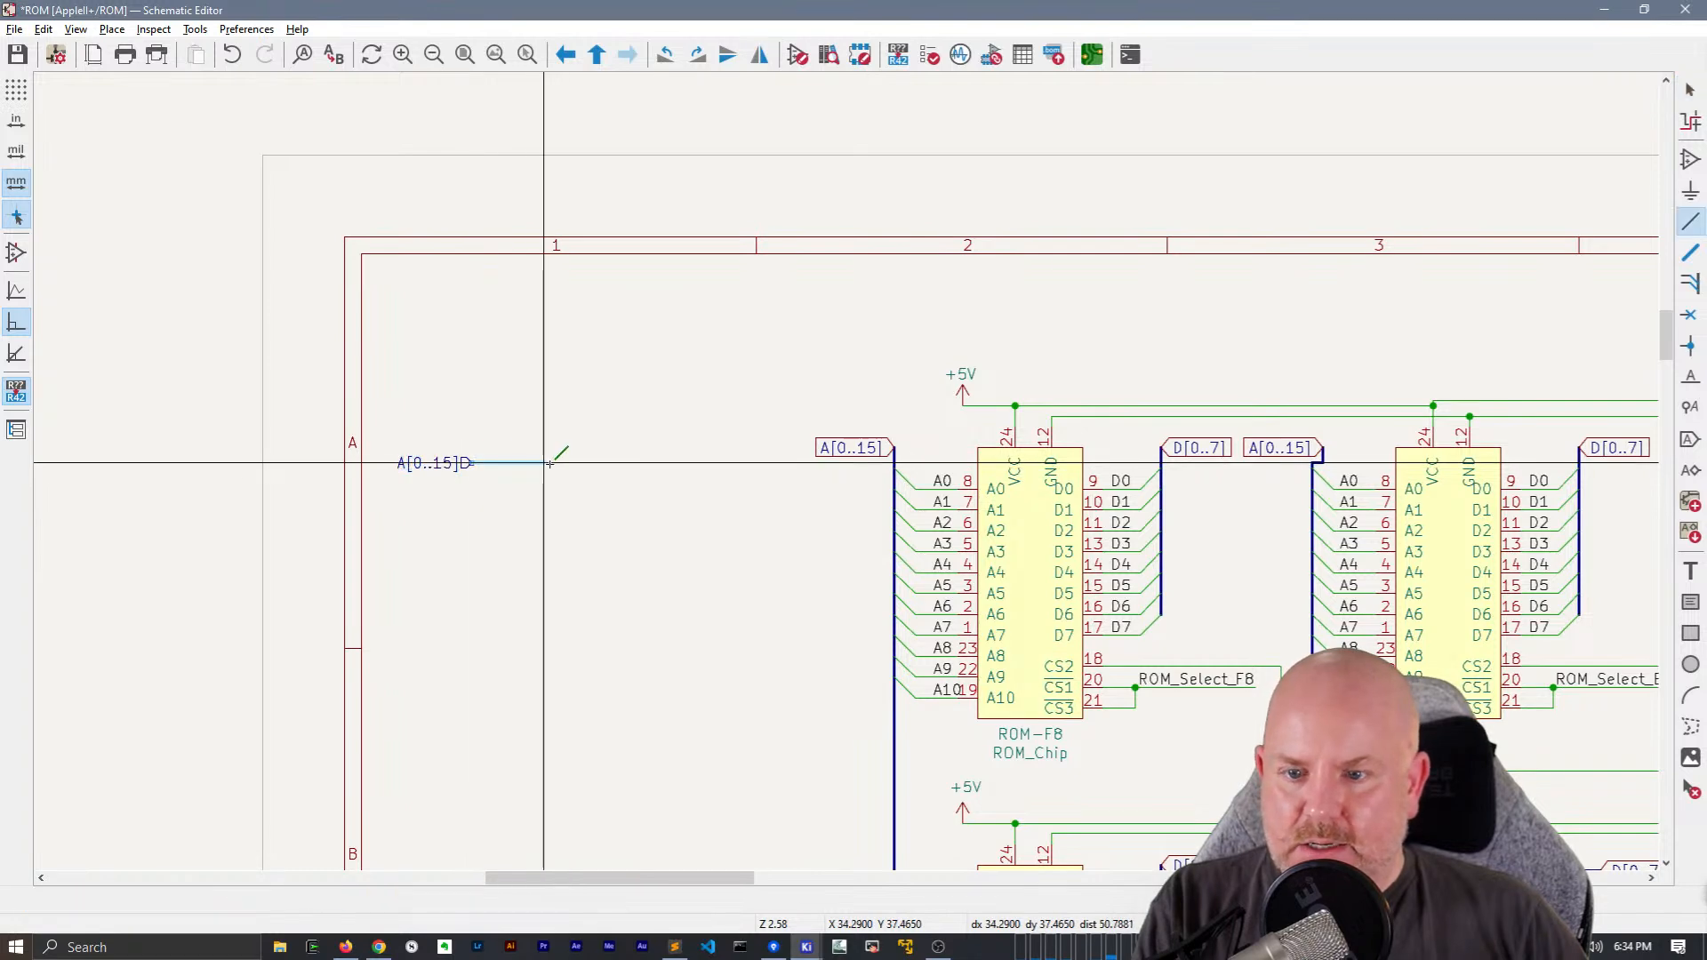
key(Escape)
double_click(429, 462)
key(ctrl+c)
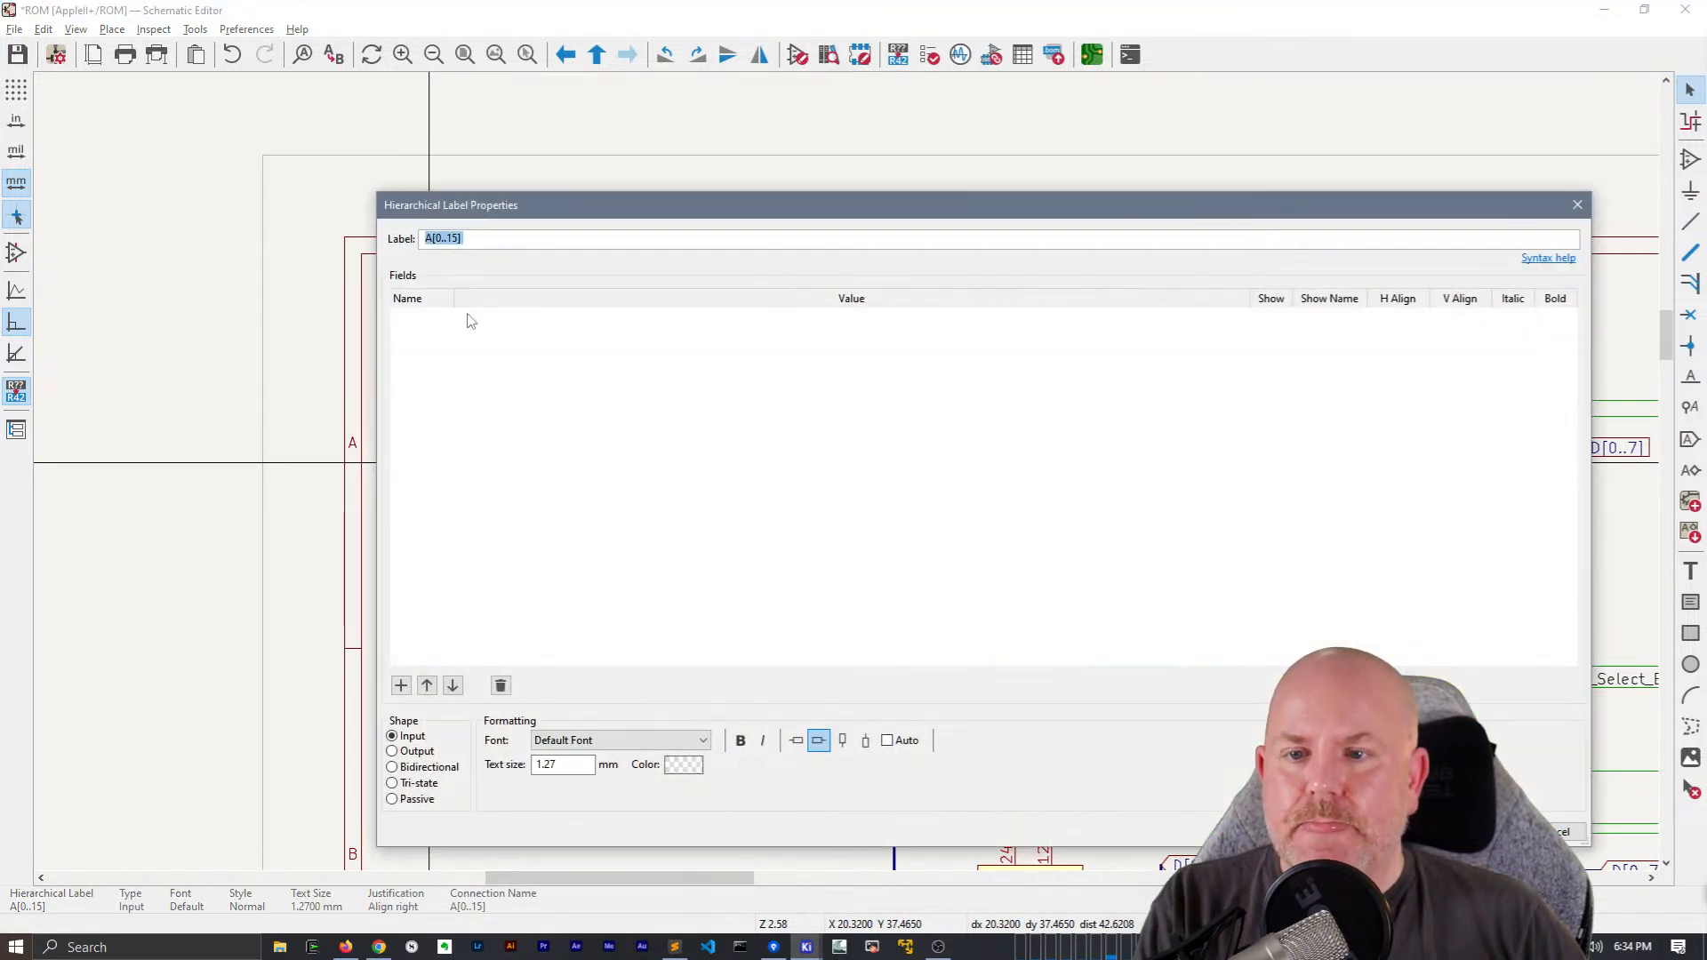
key(Escape)
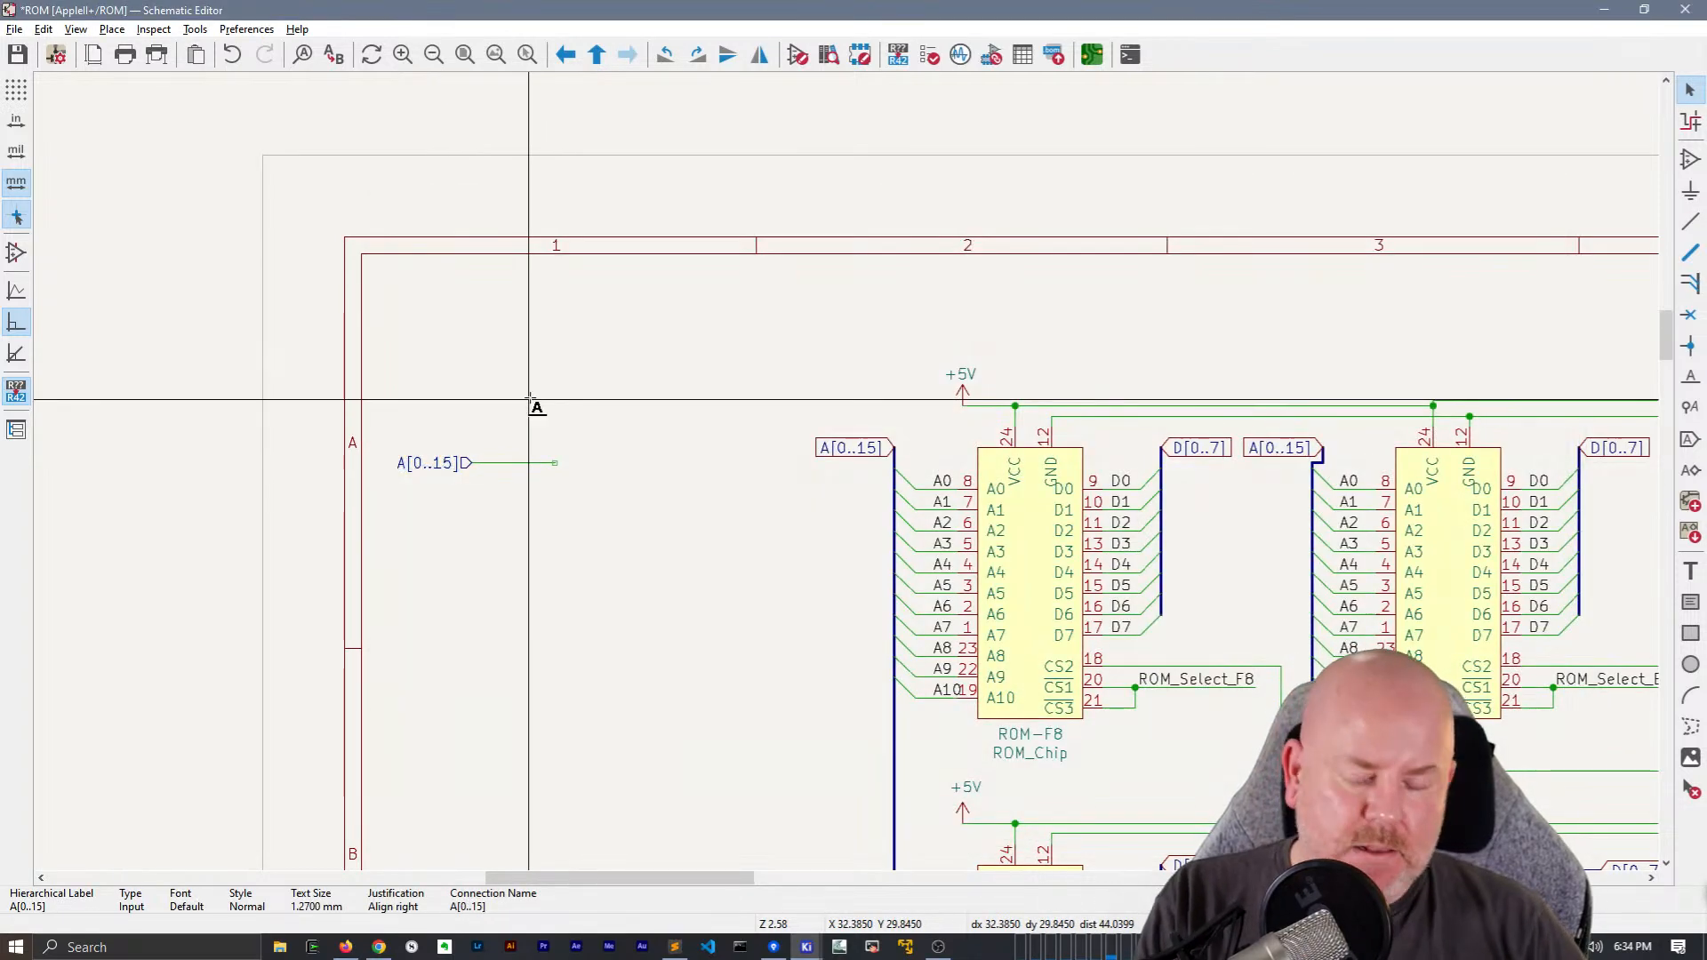
key(l)
key(ctrl+v)
click(1171, 717)
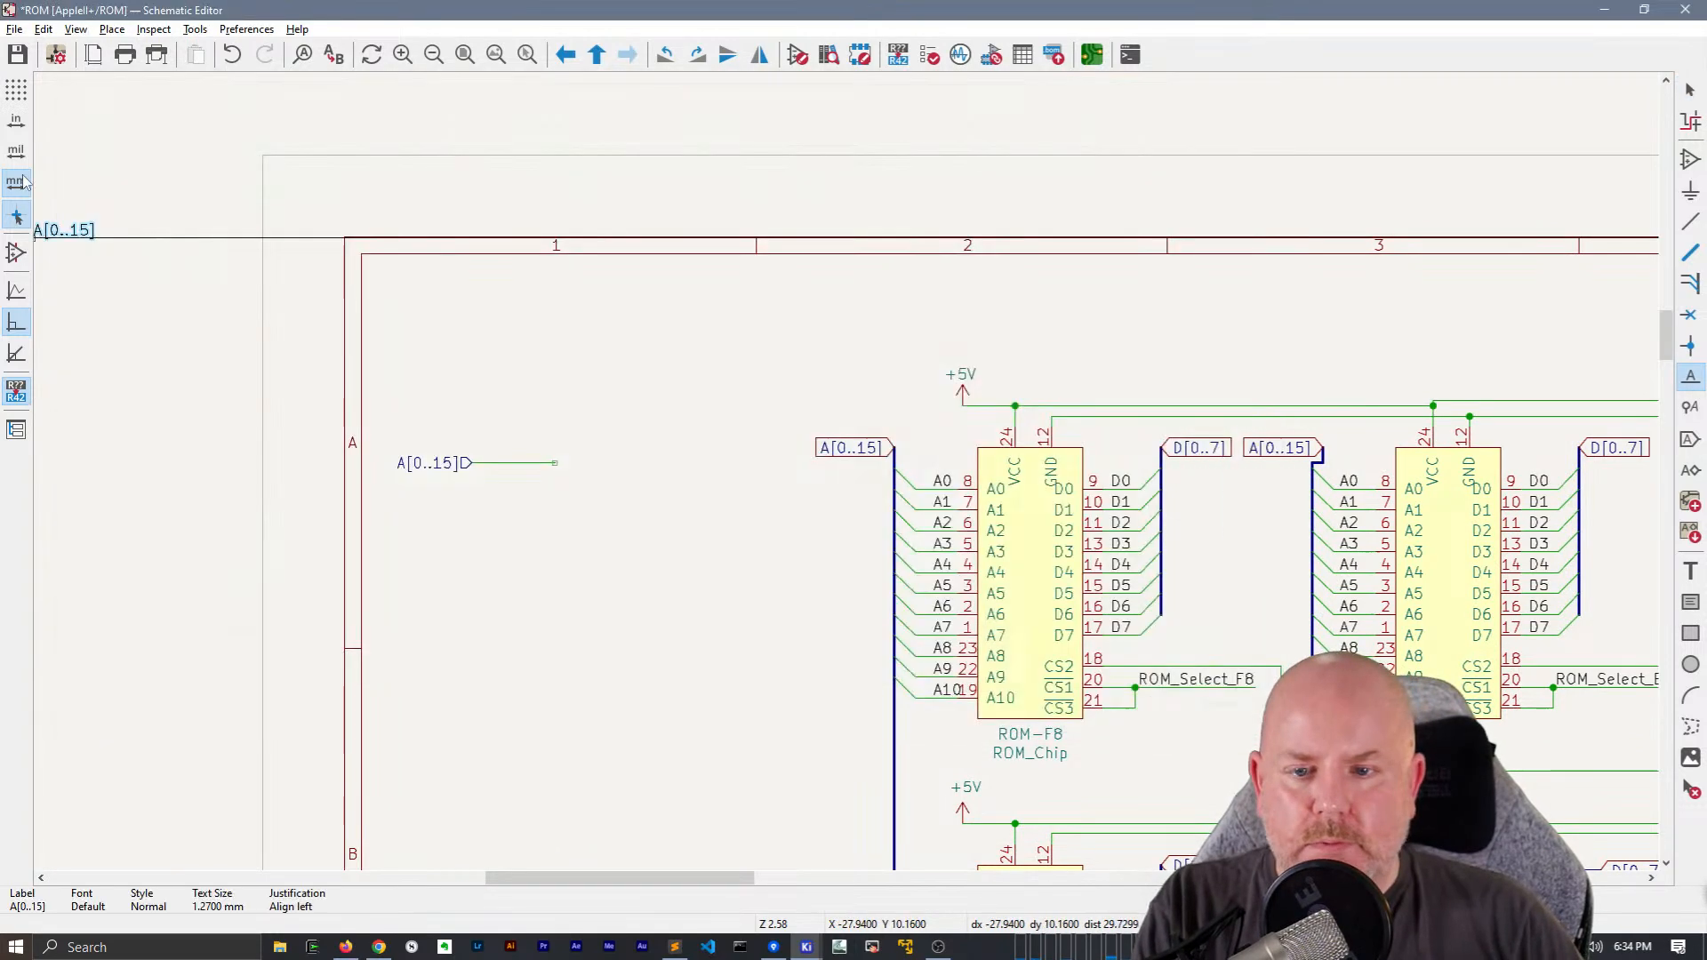
click(557, 469)
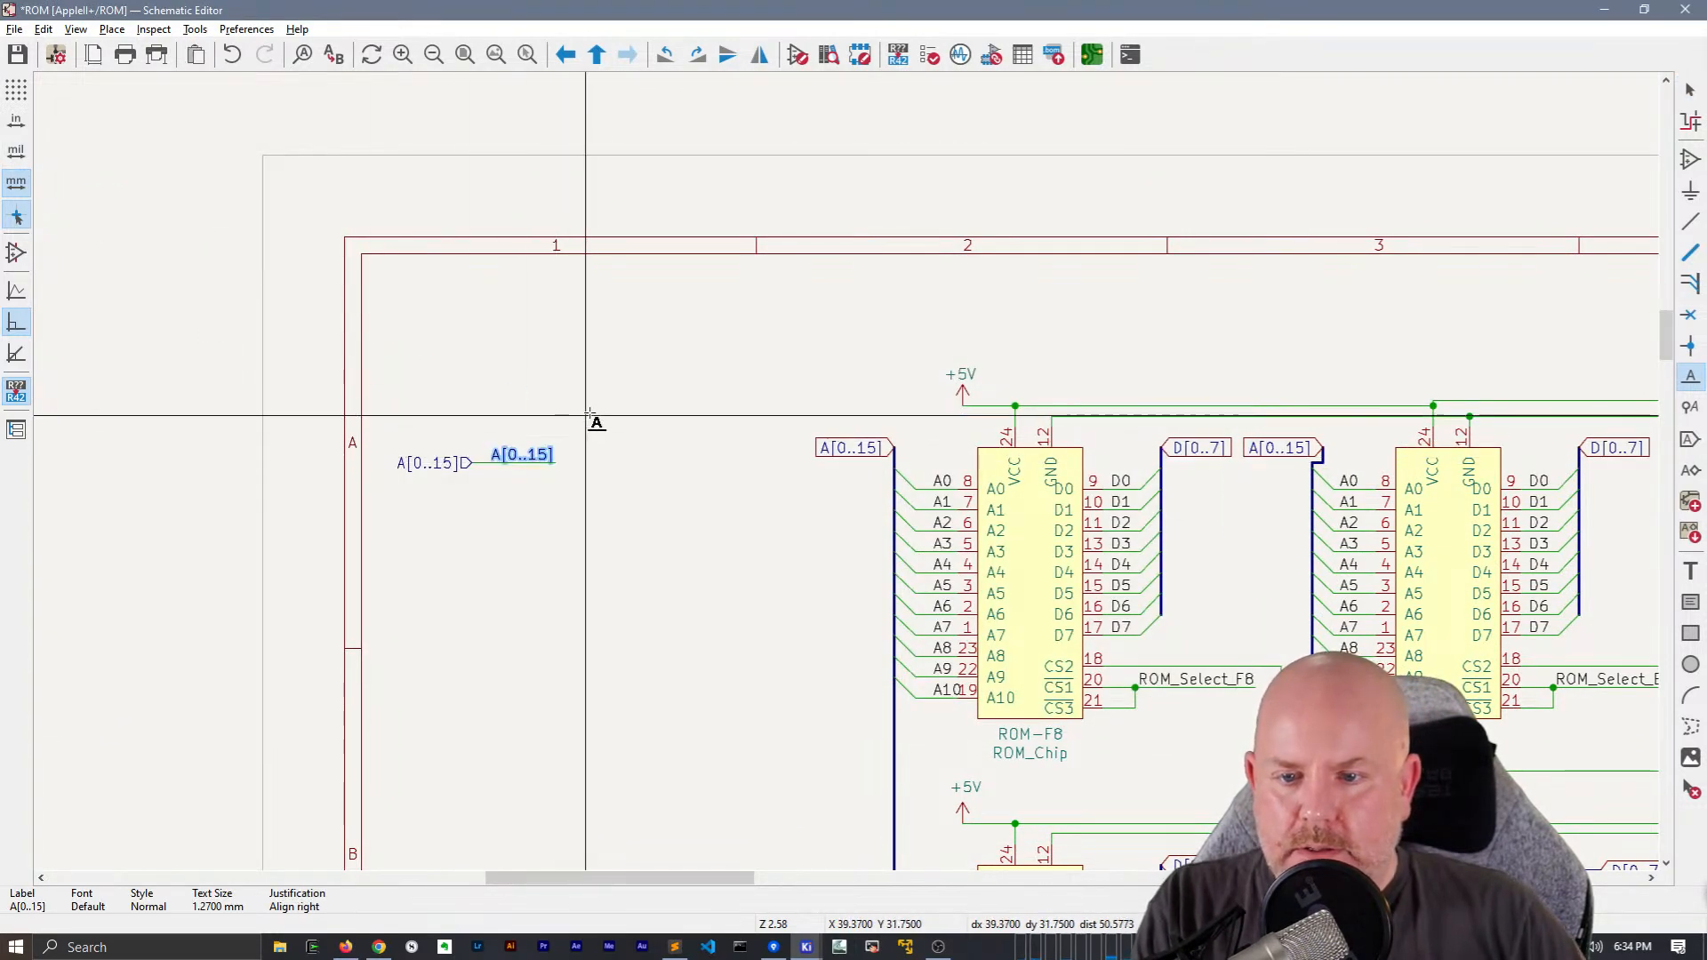
click(598, 259)
key(Escape)
middle_drag(705, 423, 546, 337)
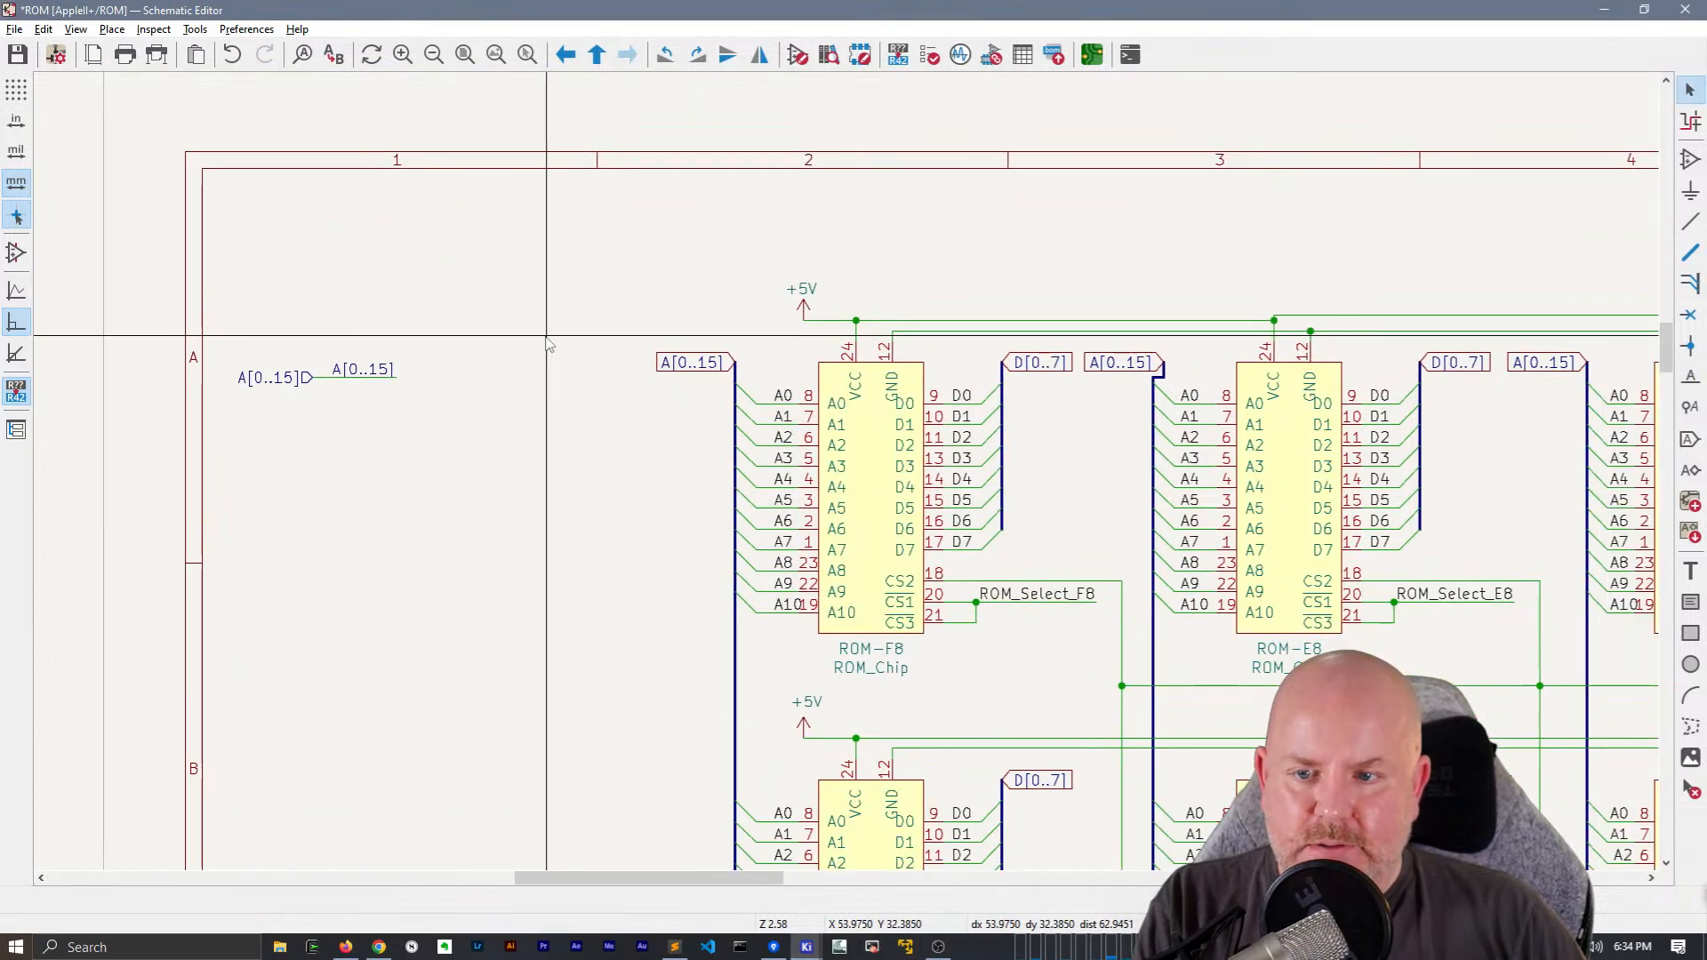
Replace the wire between the A[0..15] hierarchical label and its net label with a bus
click(325, 378)
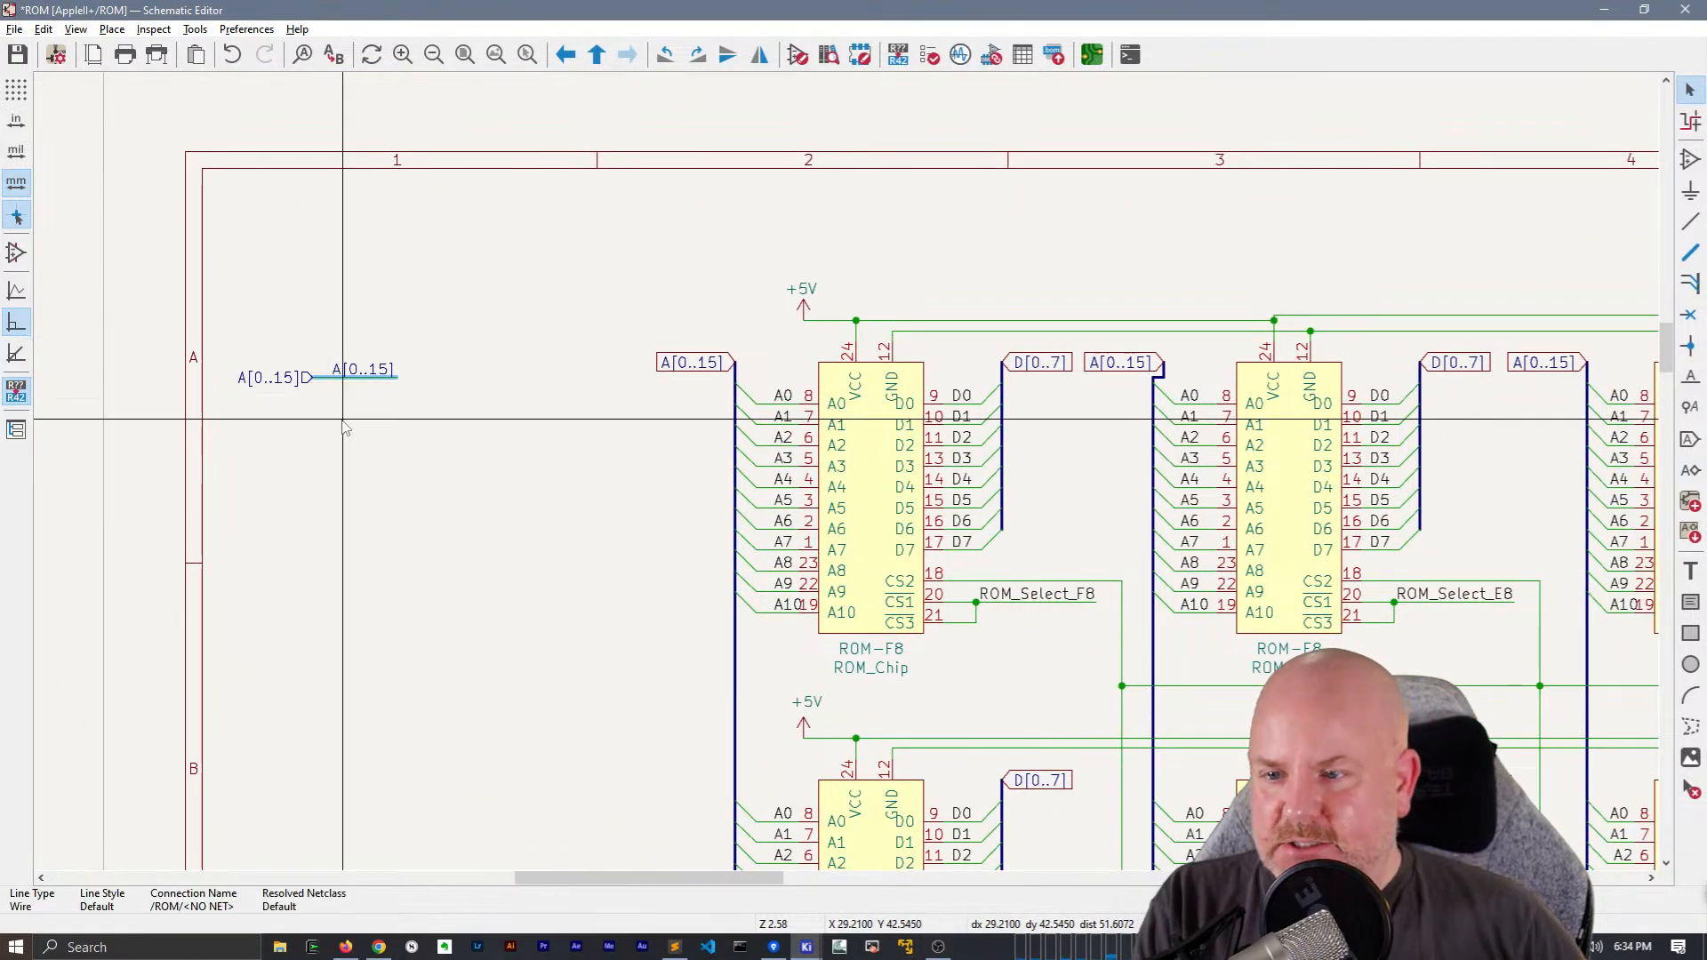
key(Delete)
key(b)
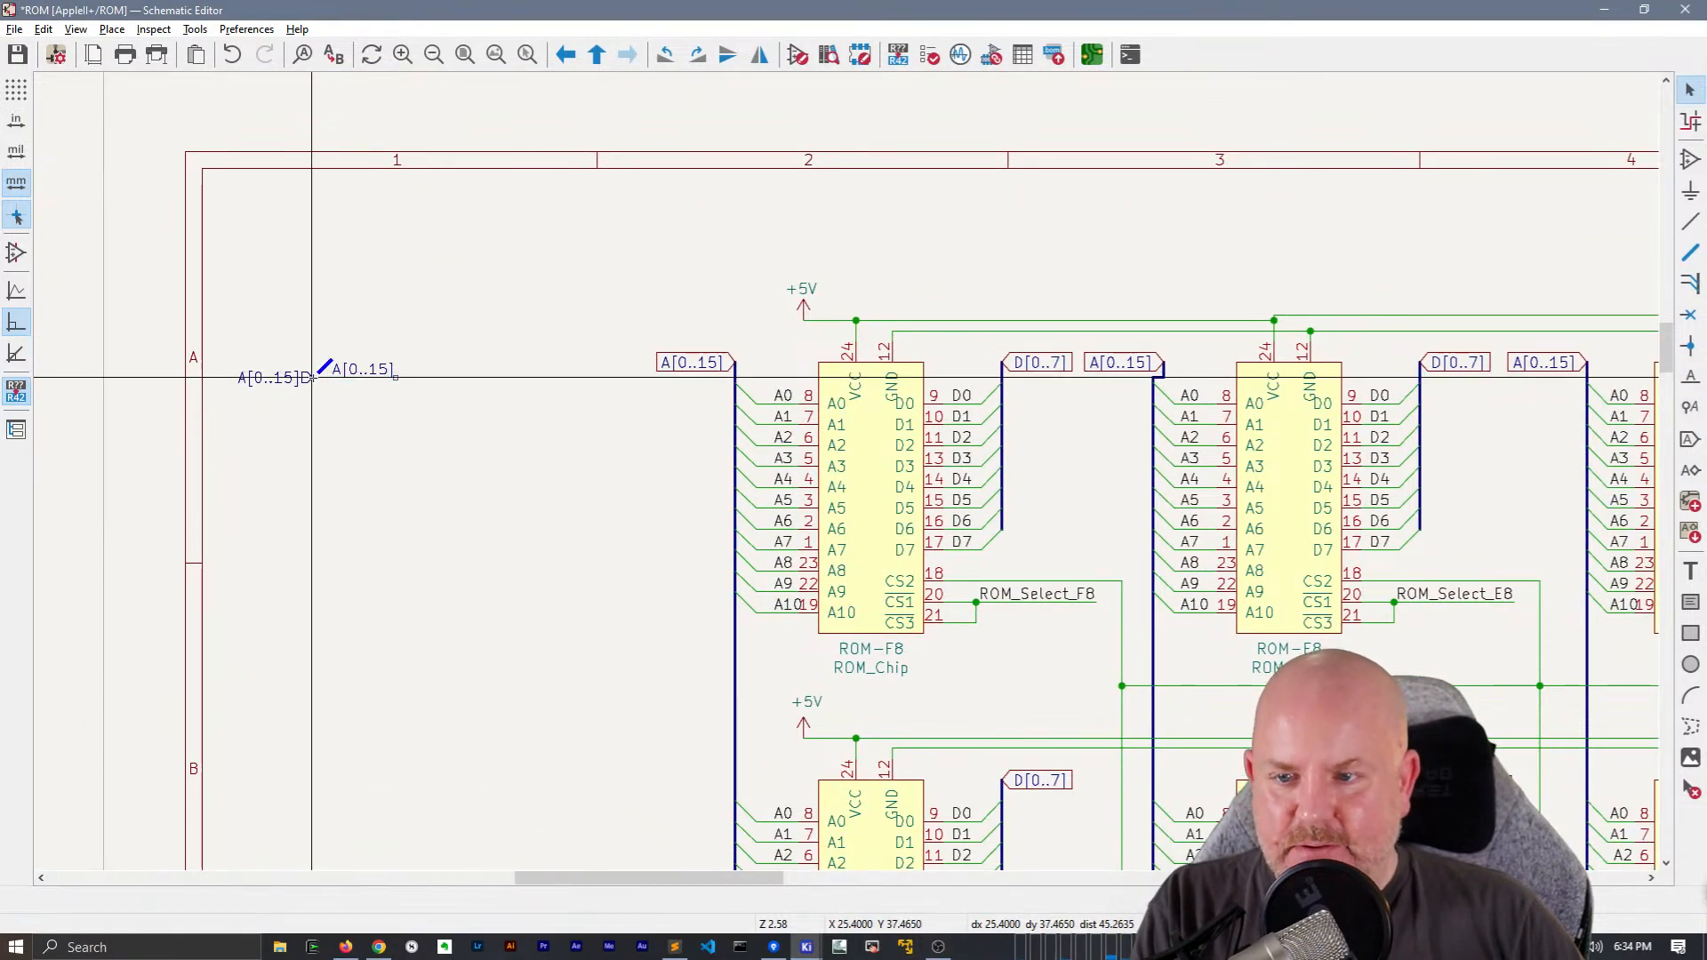
double_click(399, 379)
key(Escape)
Replace the A[0..15] global label at ROM-F8 with a short bus stub carrying a duplicated A[0..15] net label
drag(699, 423, 668, 279)
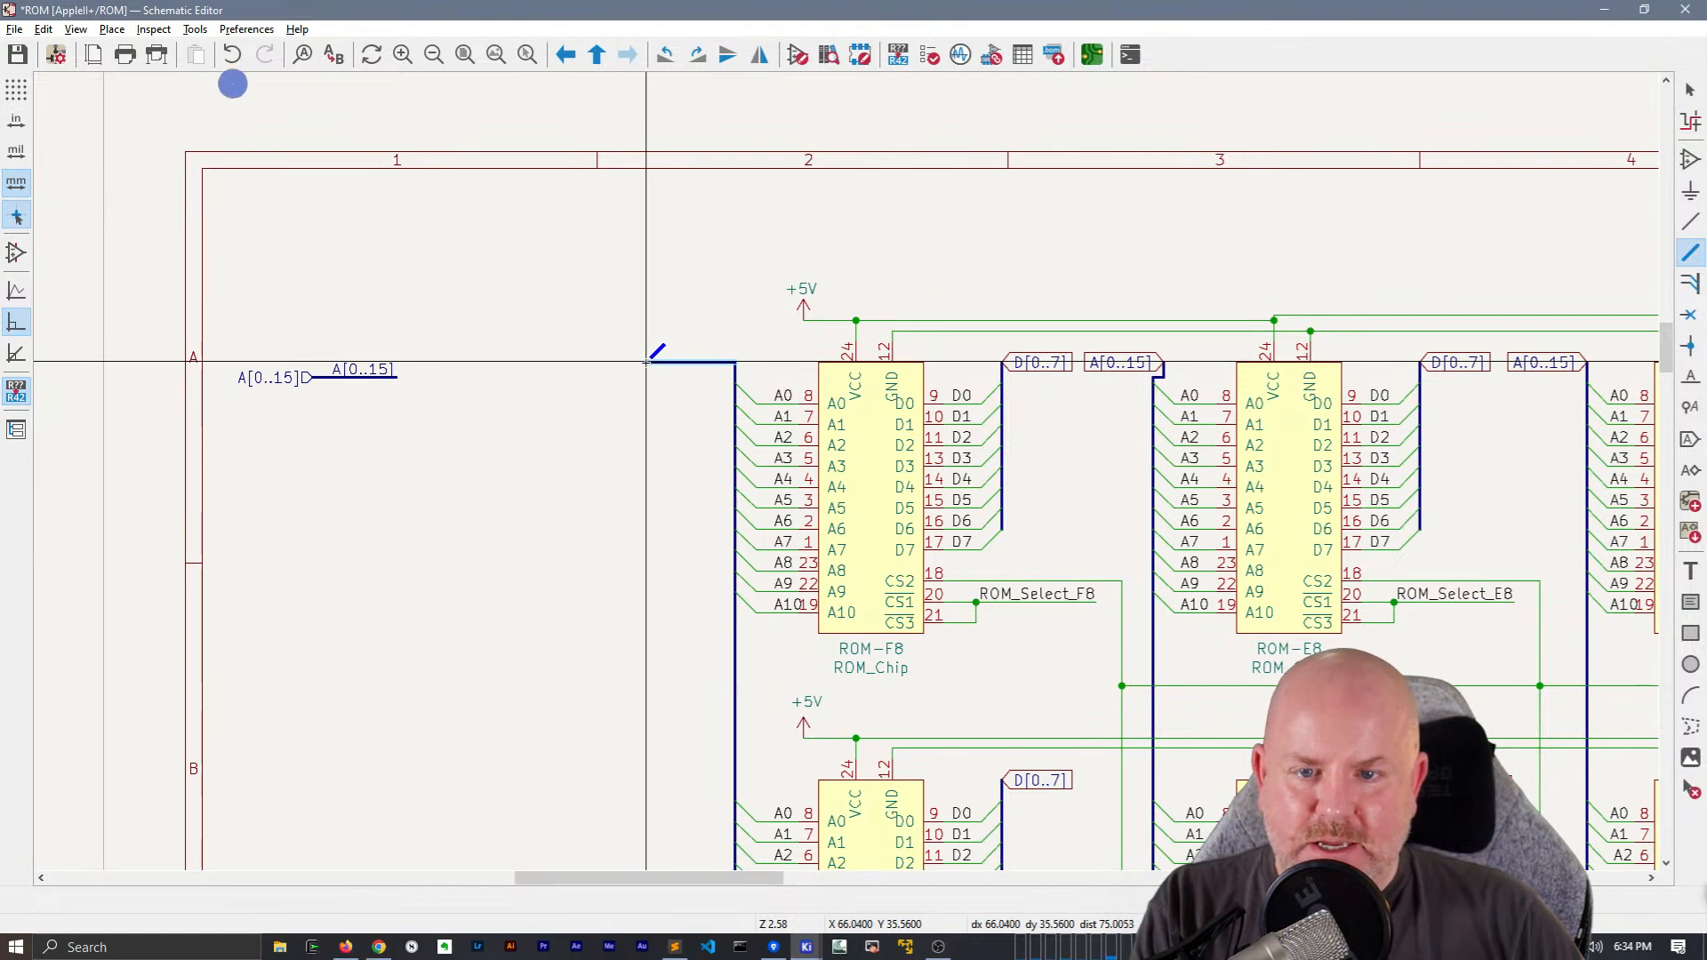
click(363, 370)
key(ctrl+d)
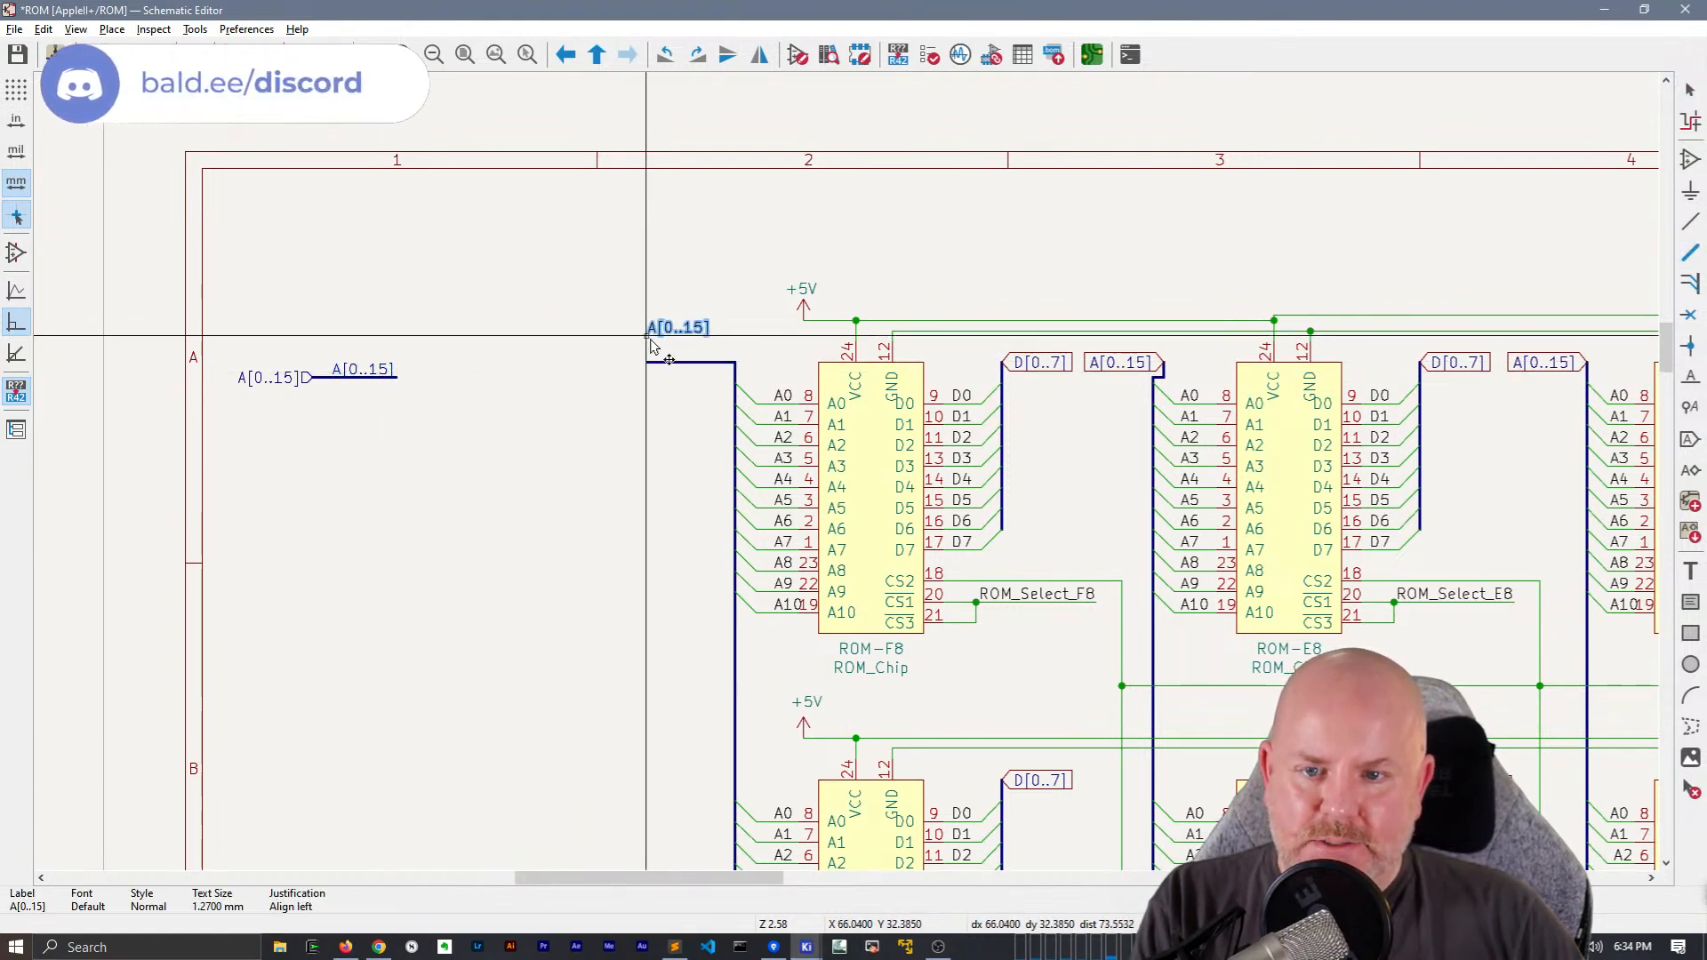
click(665, 380)
middle_drag(649, 364, 277, 334)
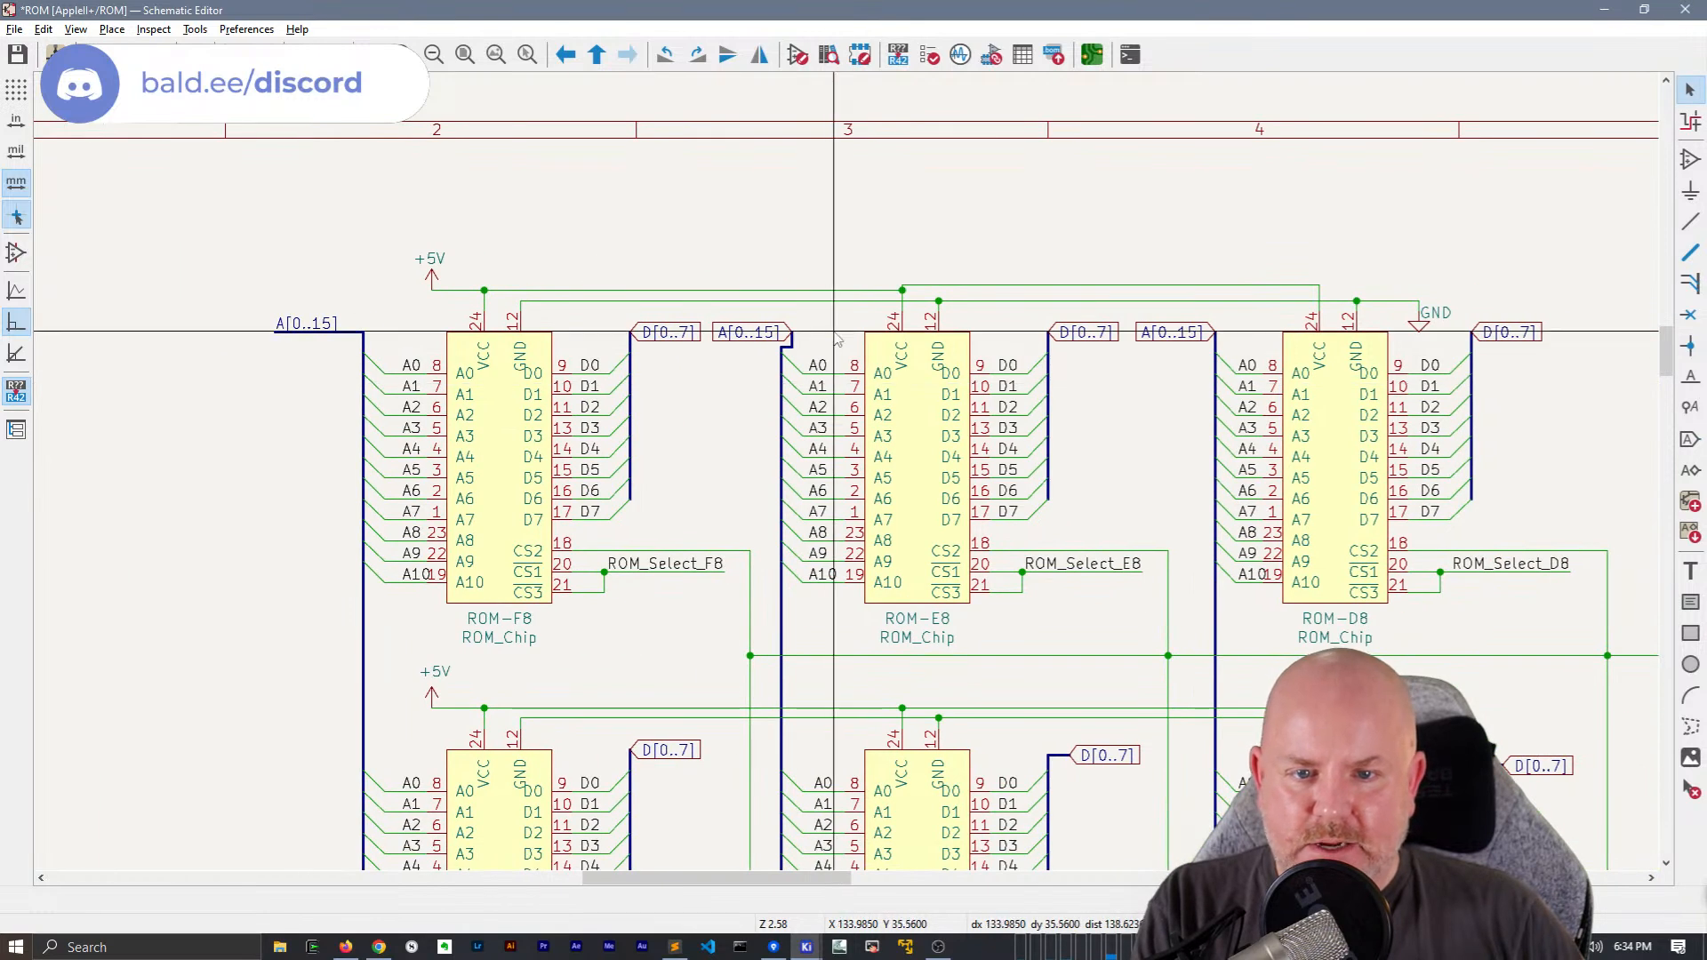
Delete the A[0..15] global label and the jogged bus segments at the top of ROM-E8's address bus
click(760, 338)
key(Delete)
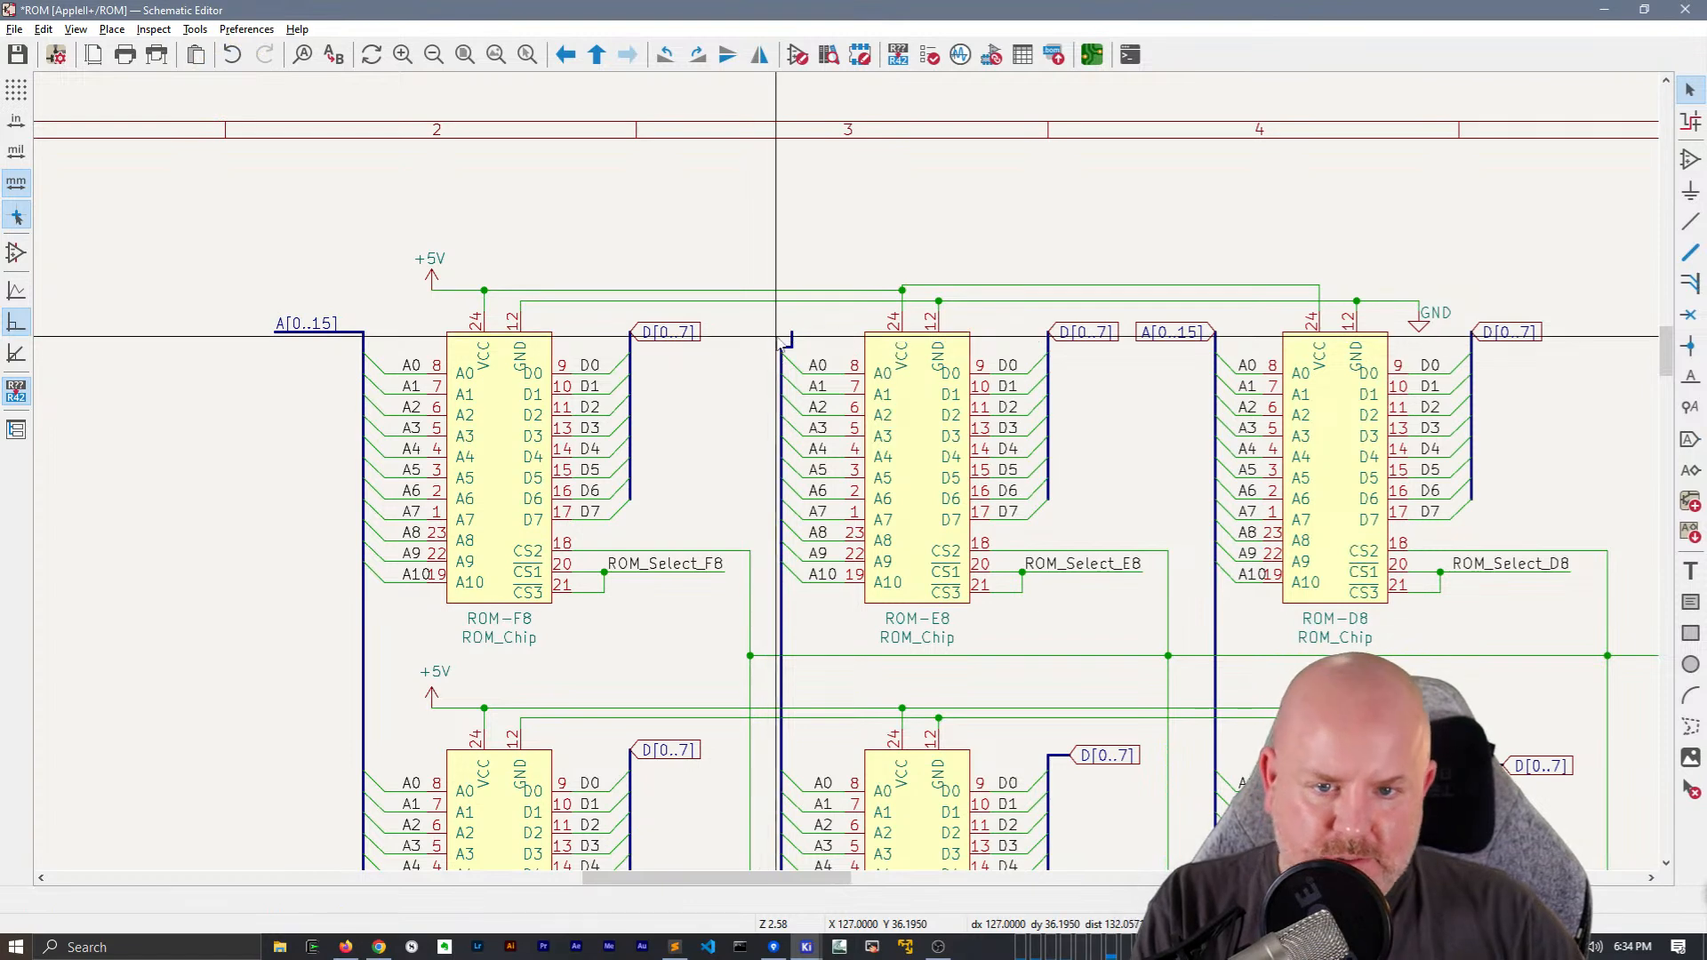
click(783, 347)
key(b)
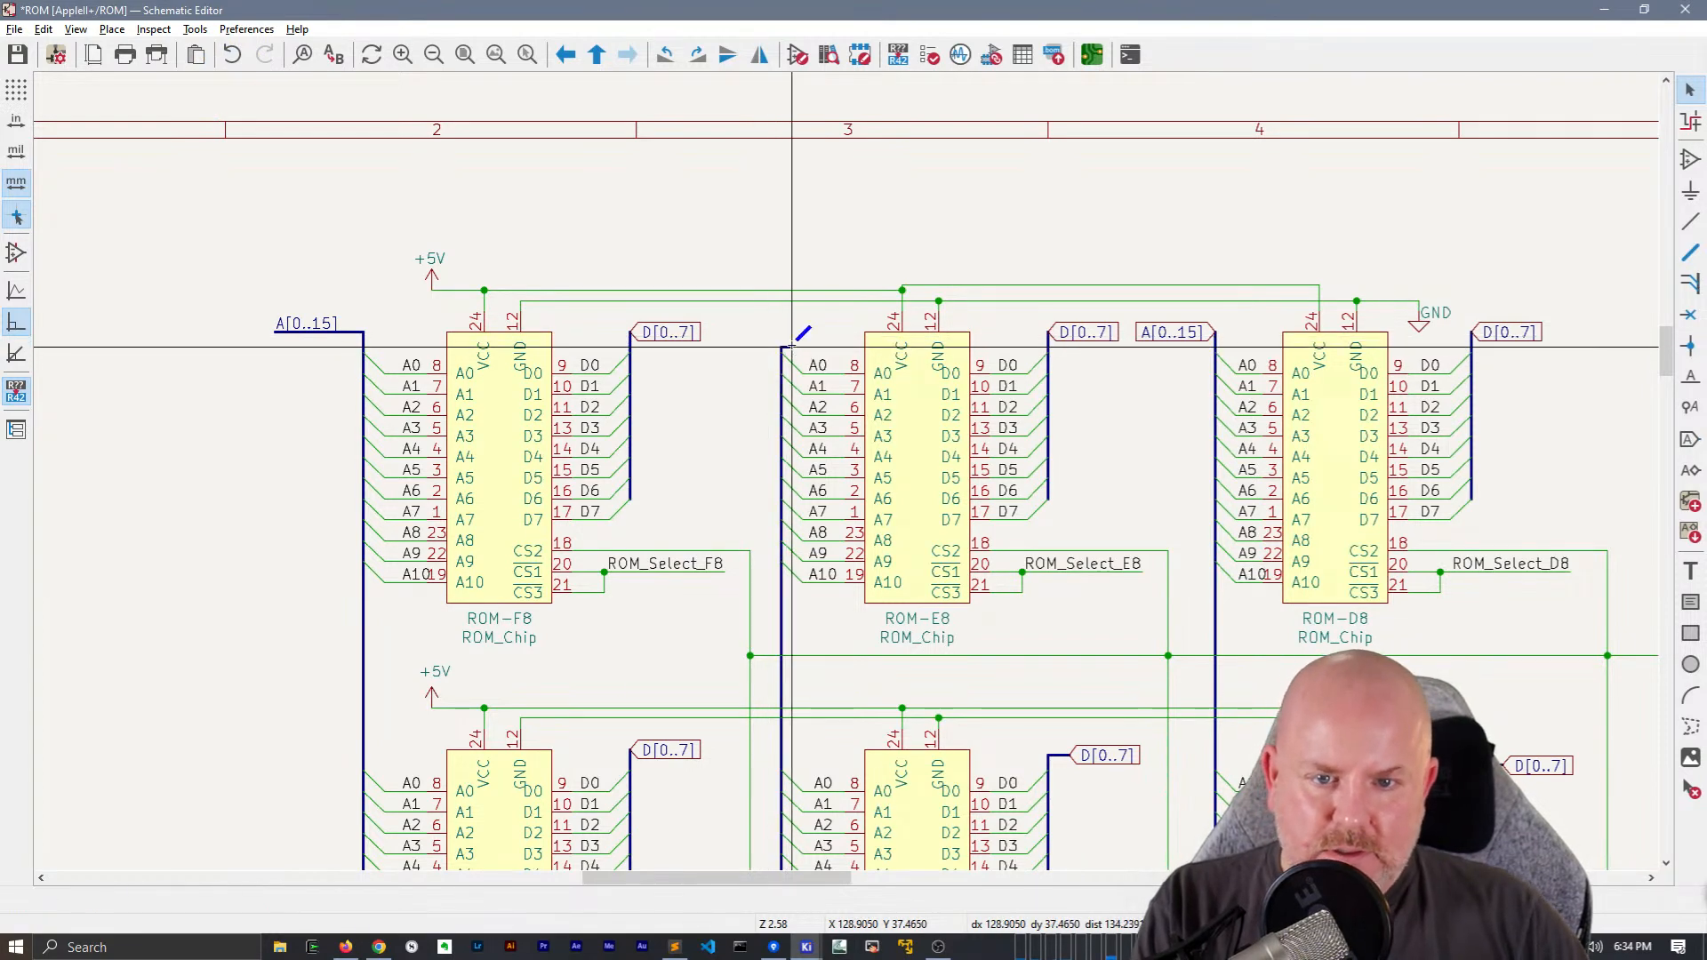
click(787, 350)
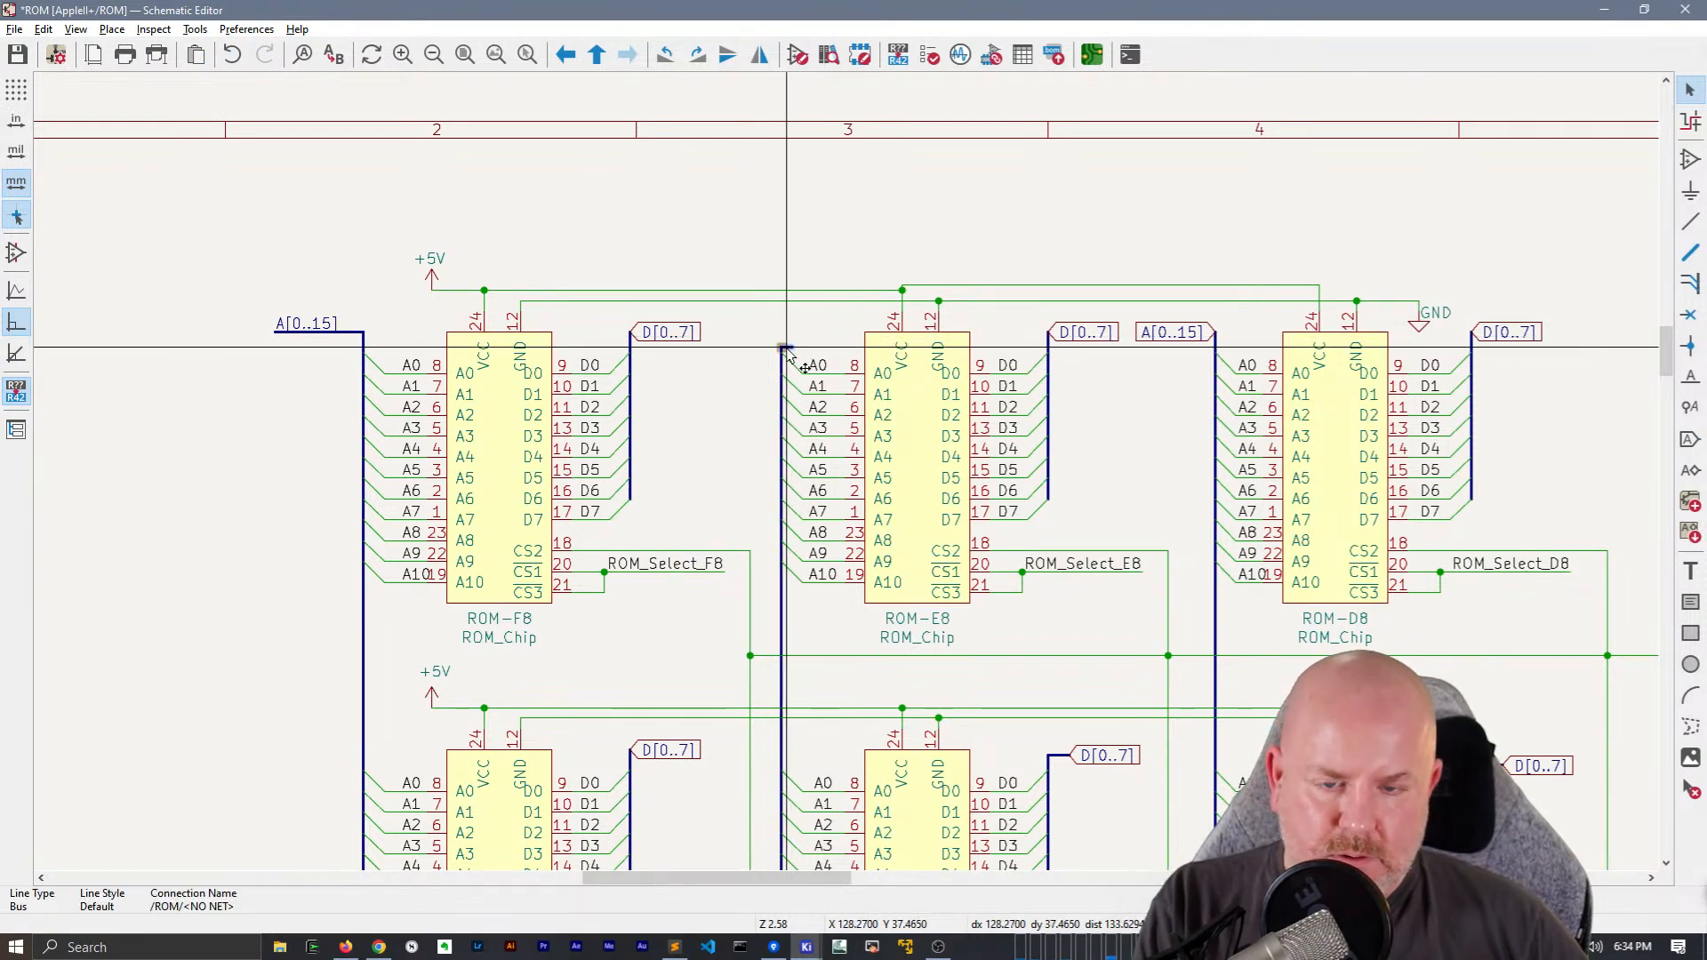
Stretch the data bus beside ROM-F8 slightly upward together with its D[0..7] global label
click(680, 337)
key(g)
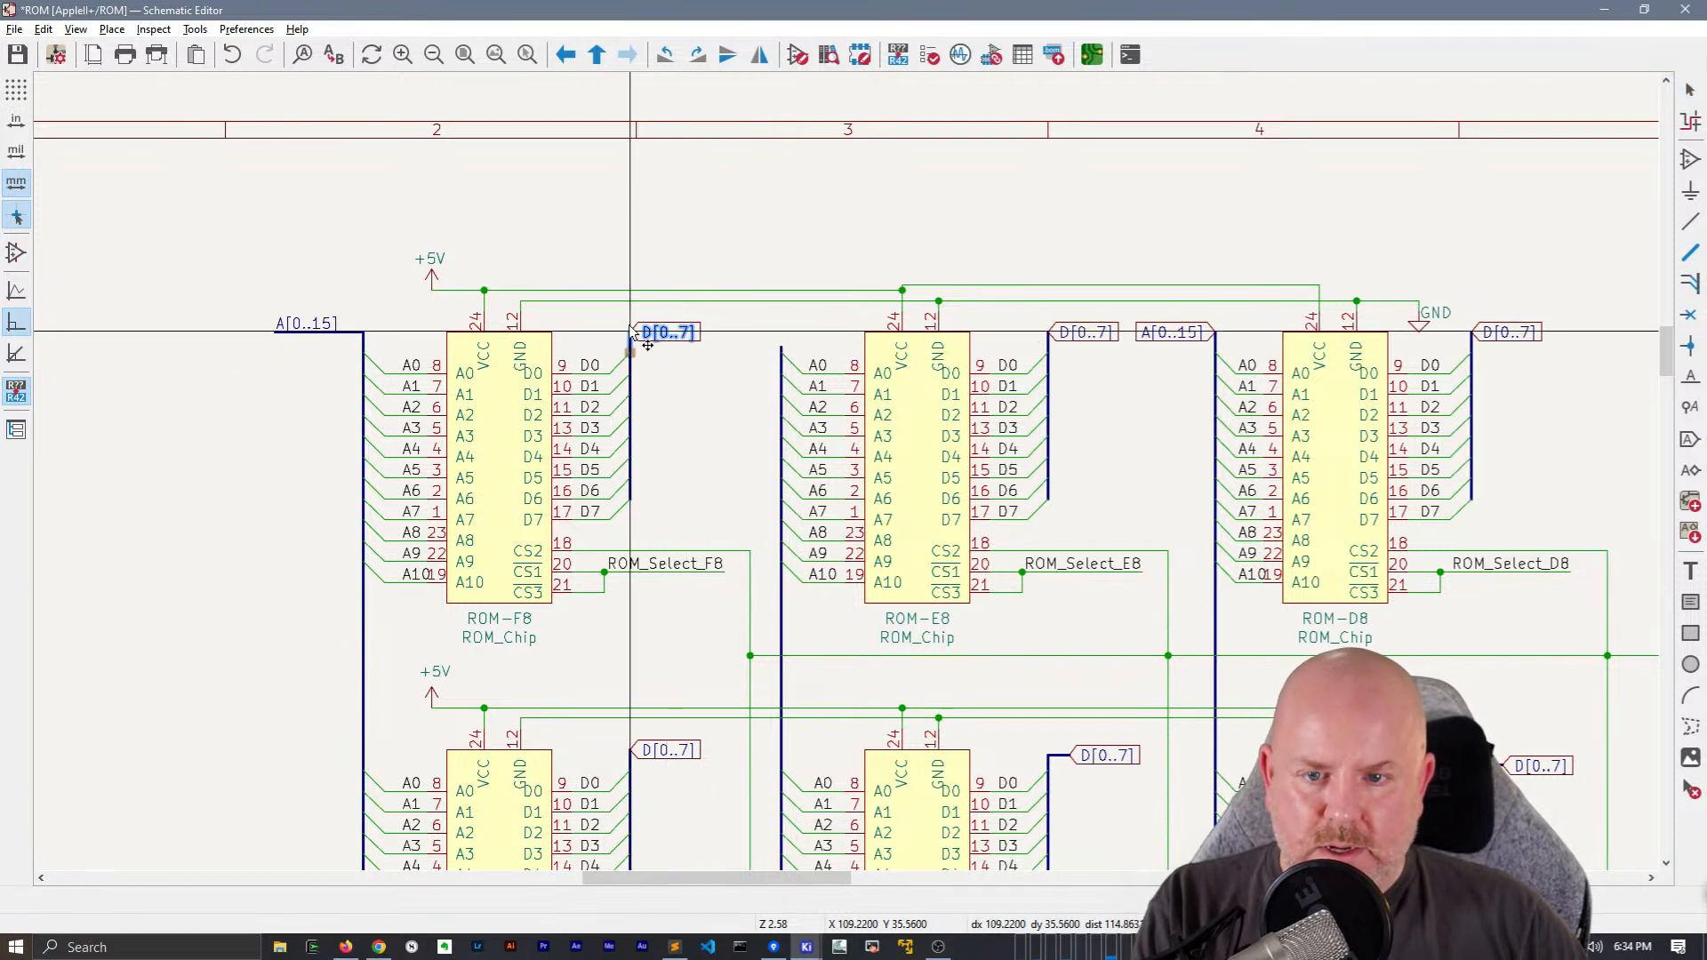
click(630, 318)
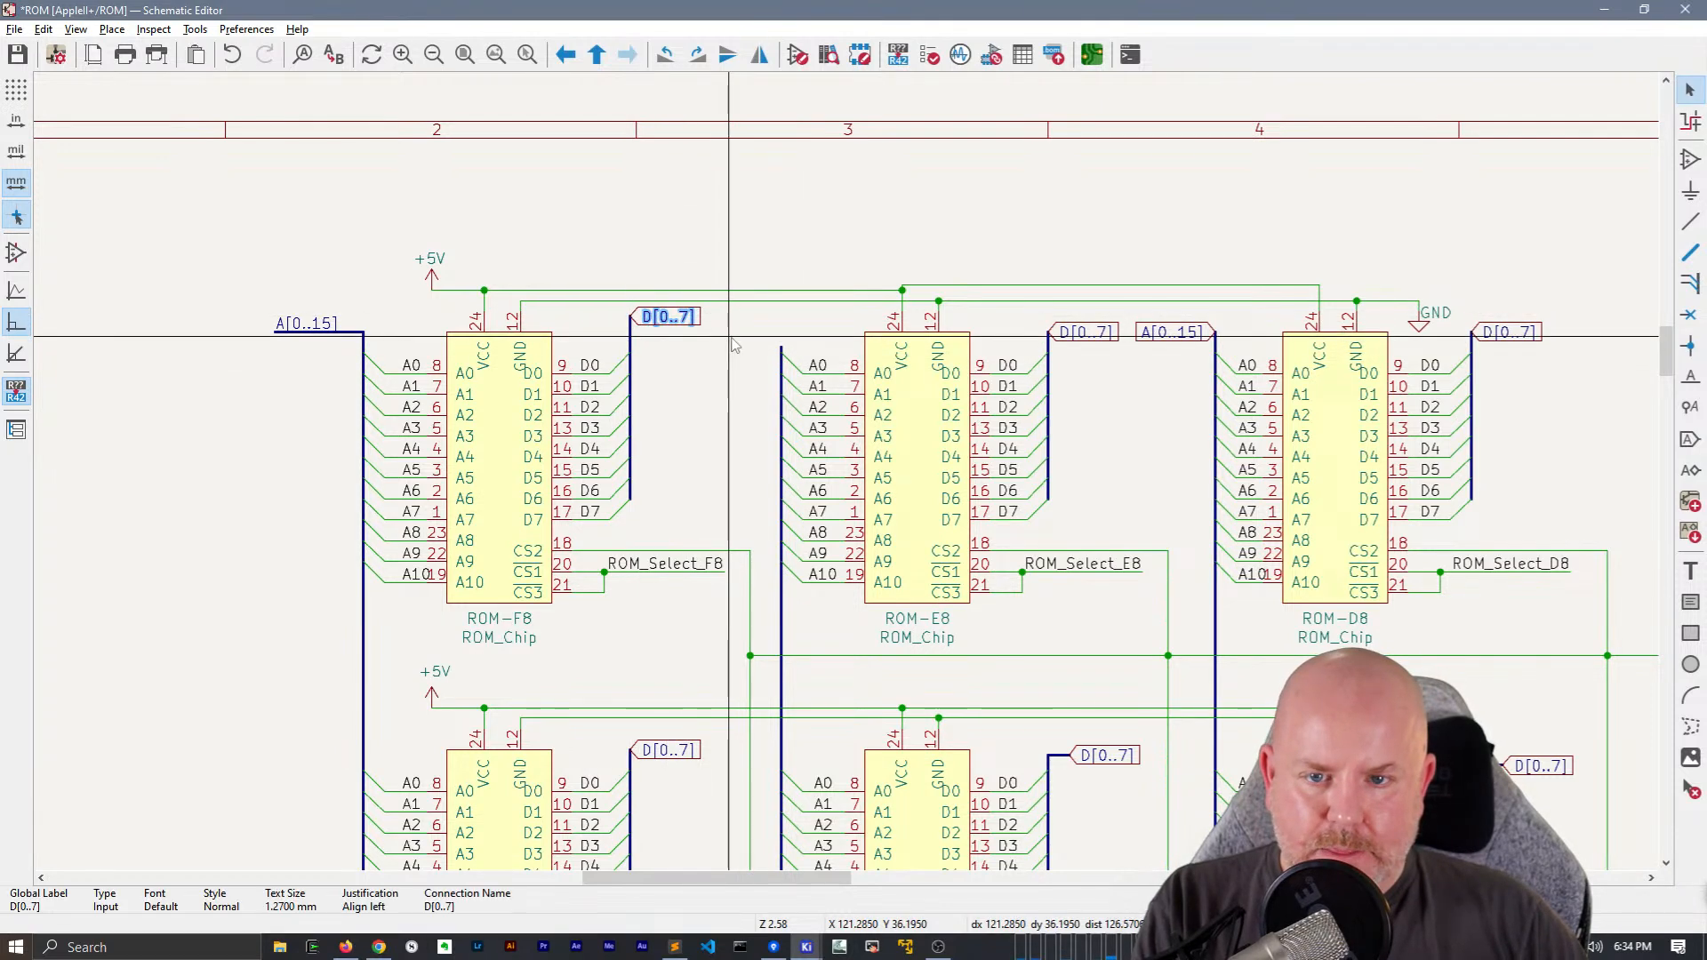
Paste the A[0..15] bus stub onto ROM-E8's address bus and align its net label left at the stub's outer end
key(ctrl+v)
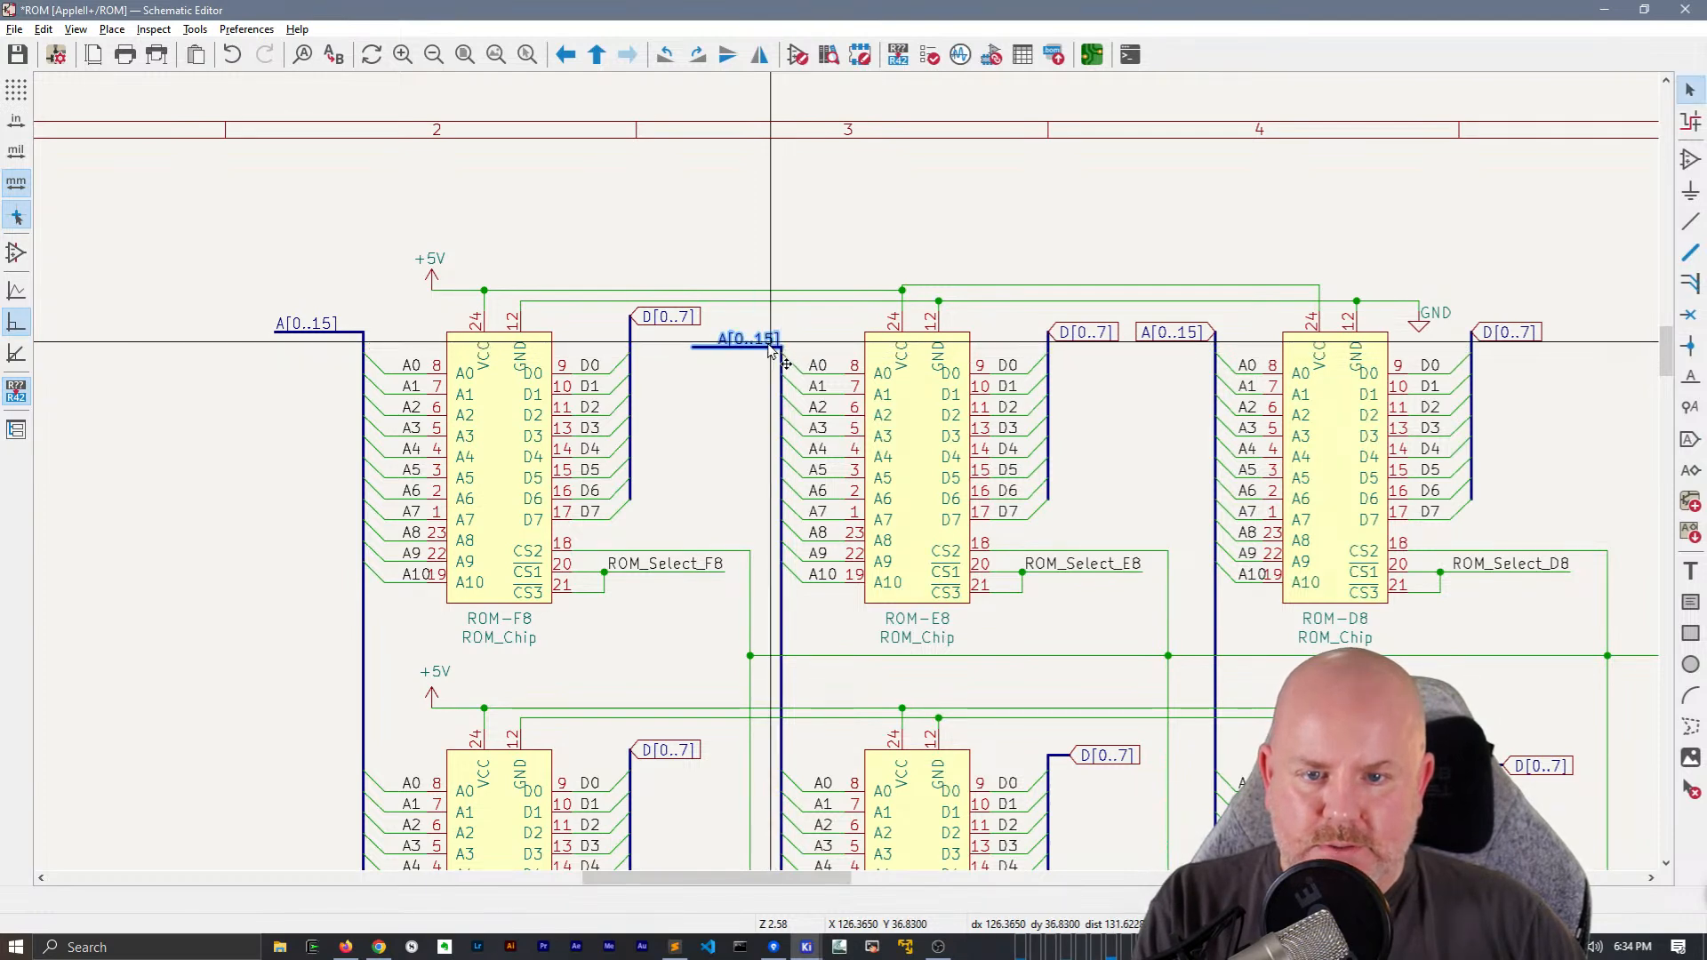
click(770, 350)
key(m)
key(r)
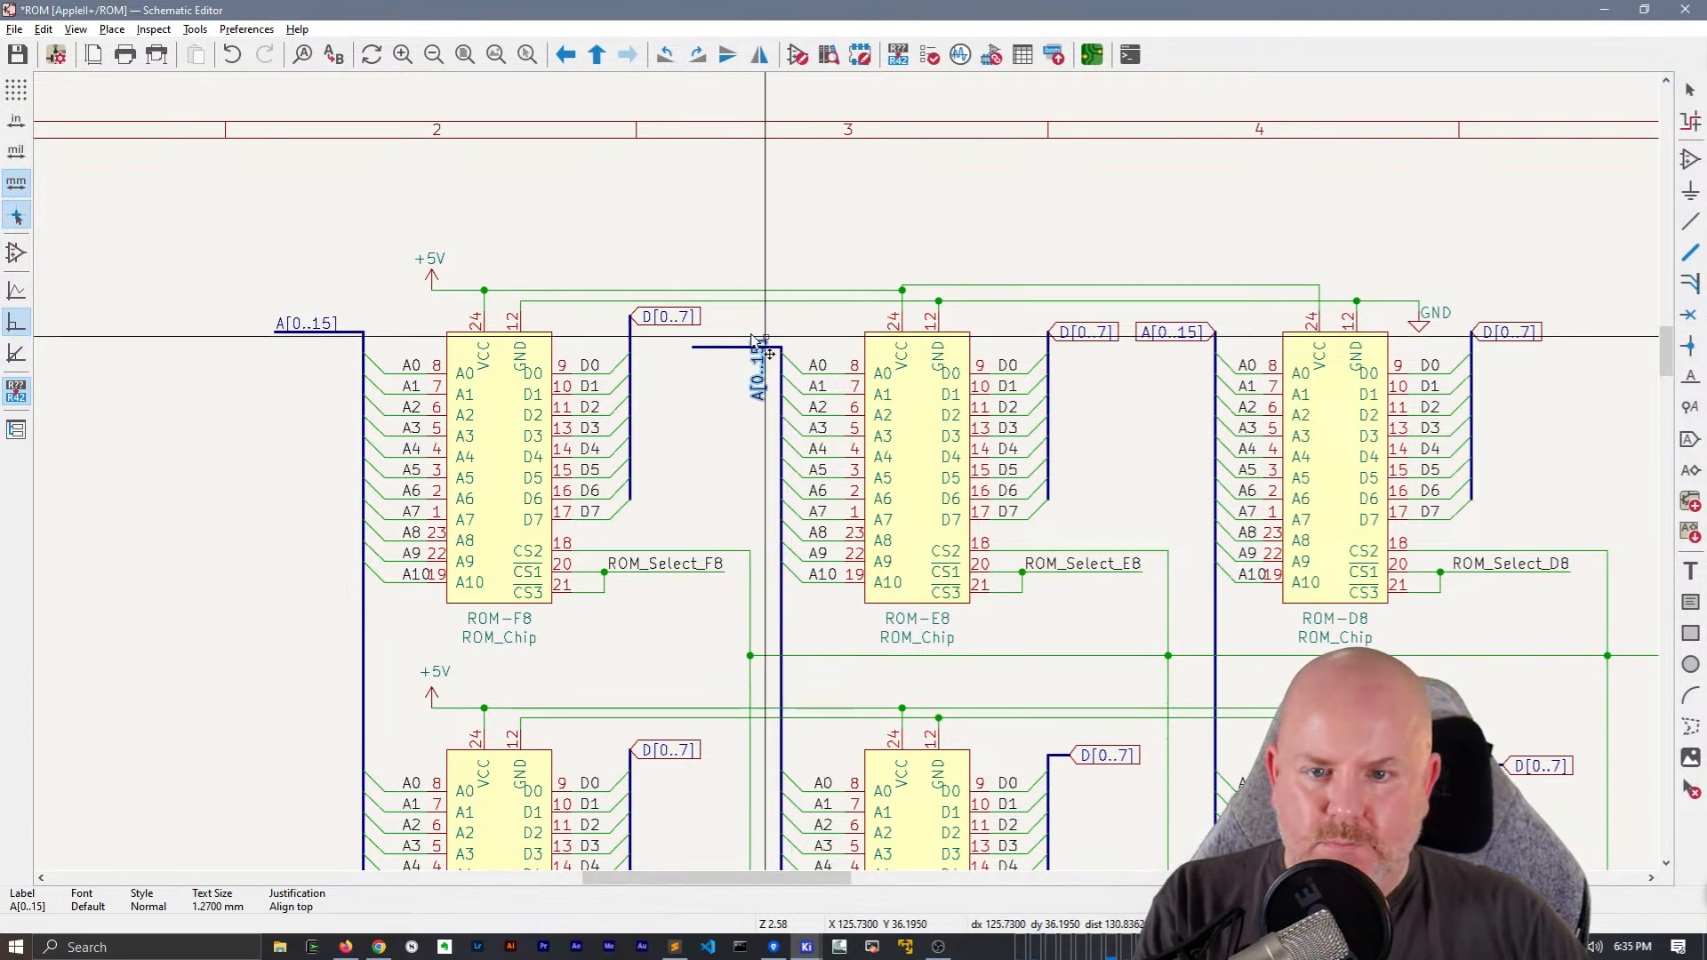
key(r)
scroll(711, 347, up, 3)
key(m)
click(787, 506)
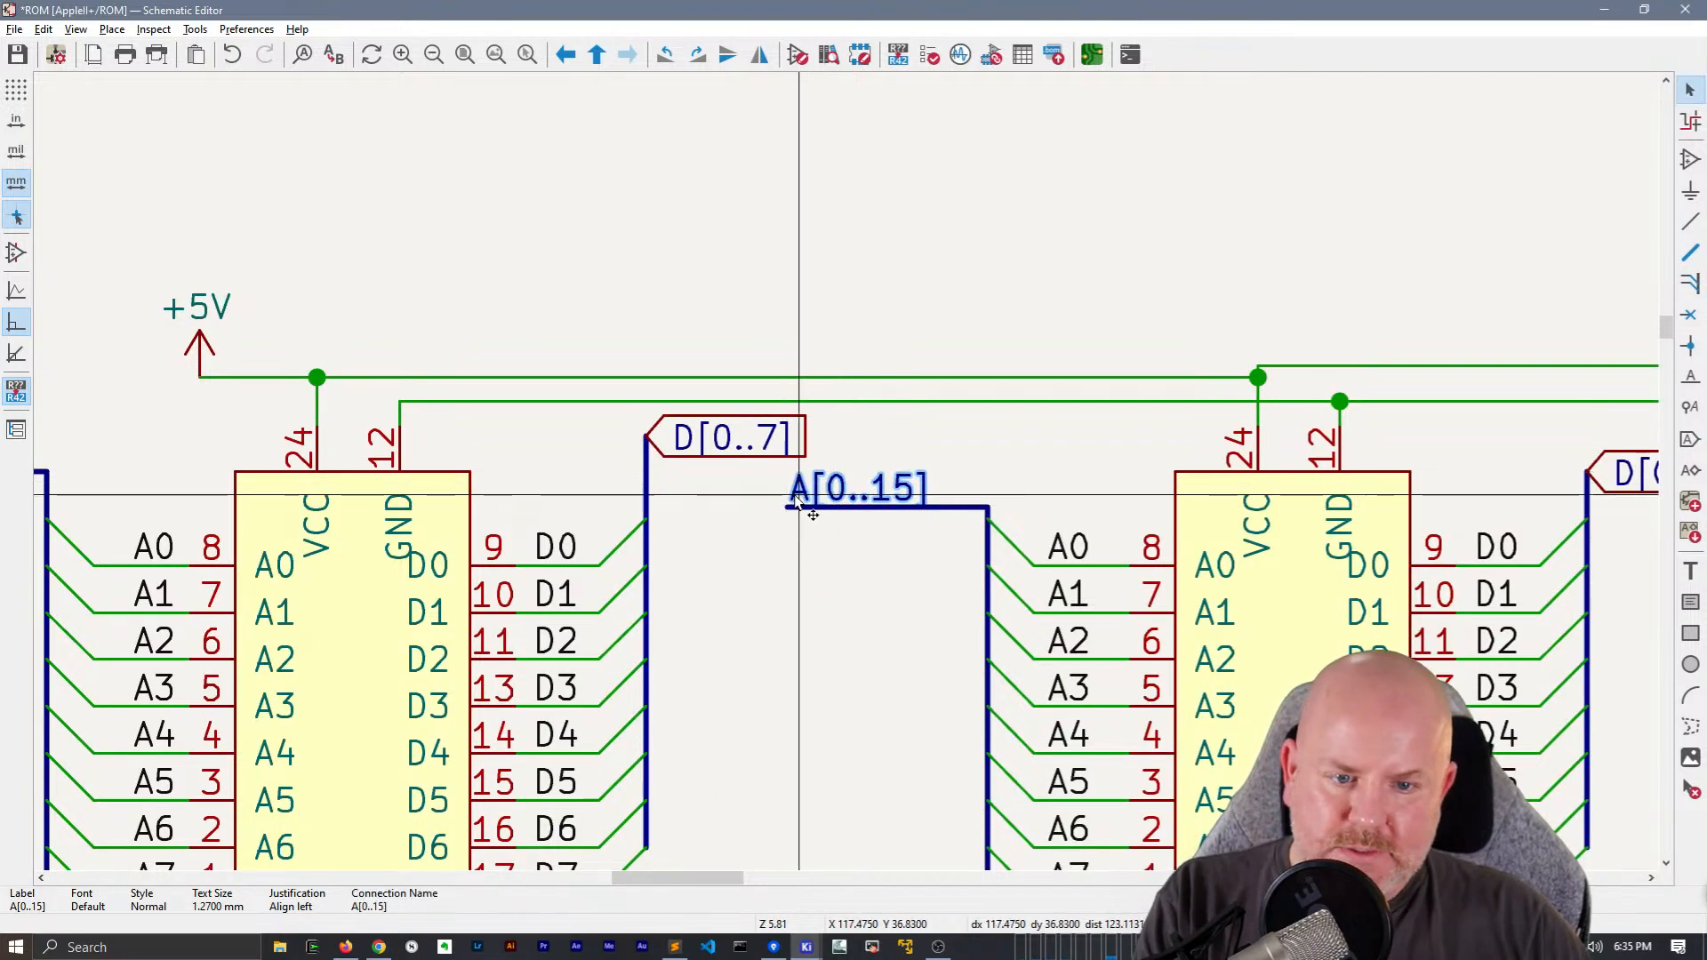
Shorten the bus stub at ROM-E8 to match the width of its A[0..15] net label
key(g)
click(844, 509)
drag(903, 541, 870, 452)
middle_drag(871, 461, 411, 409)
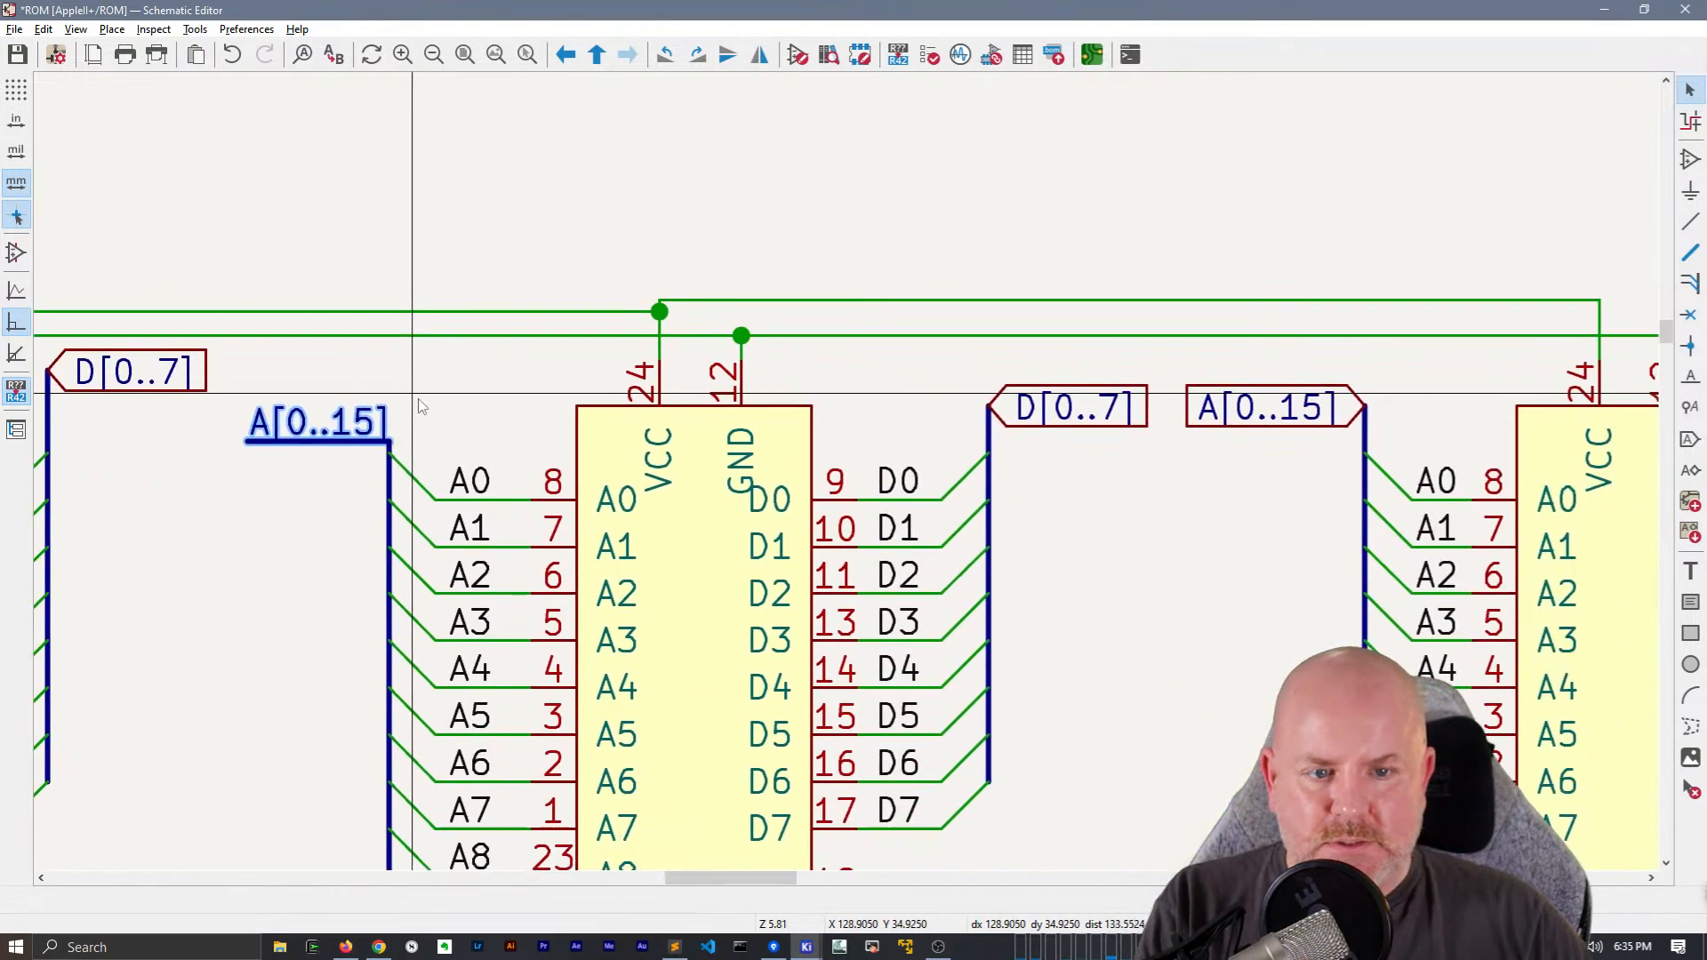
Stretch the data bus beside ROM-E8 slightly upward together with its D[0..7] global label
click(1047, 439)
key(g)
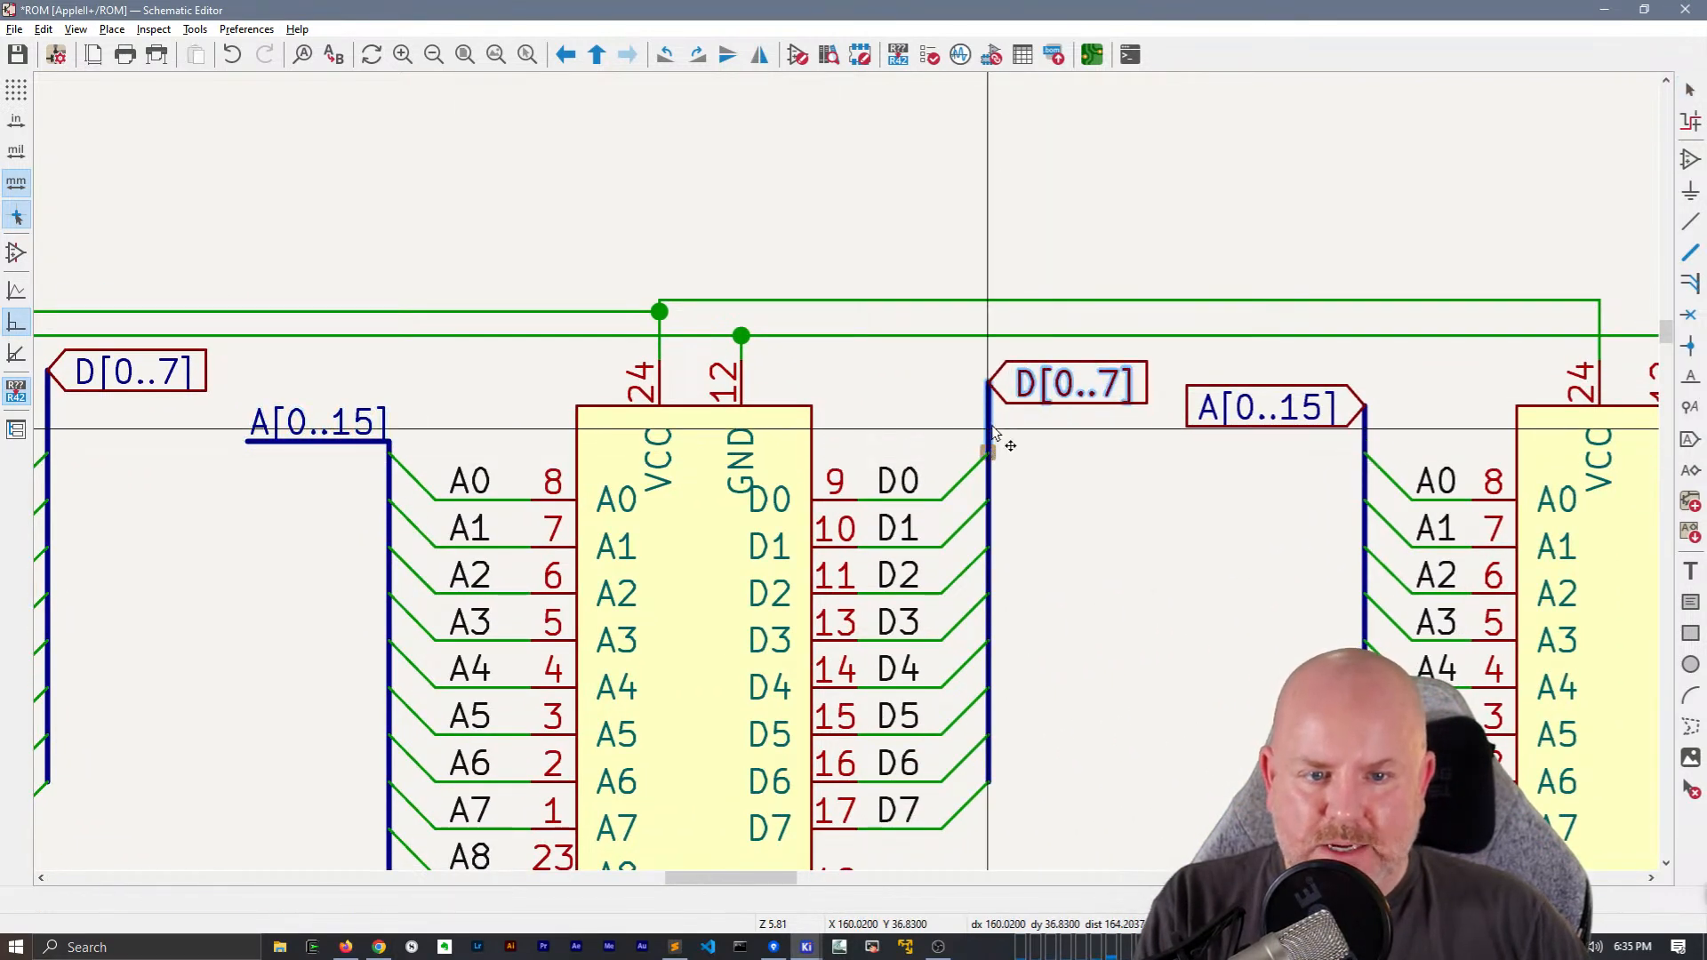
click(996, 429)
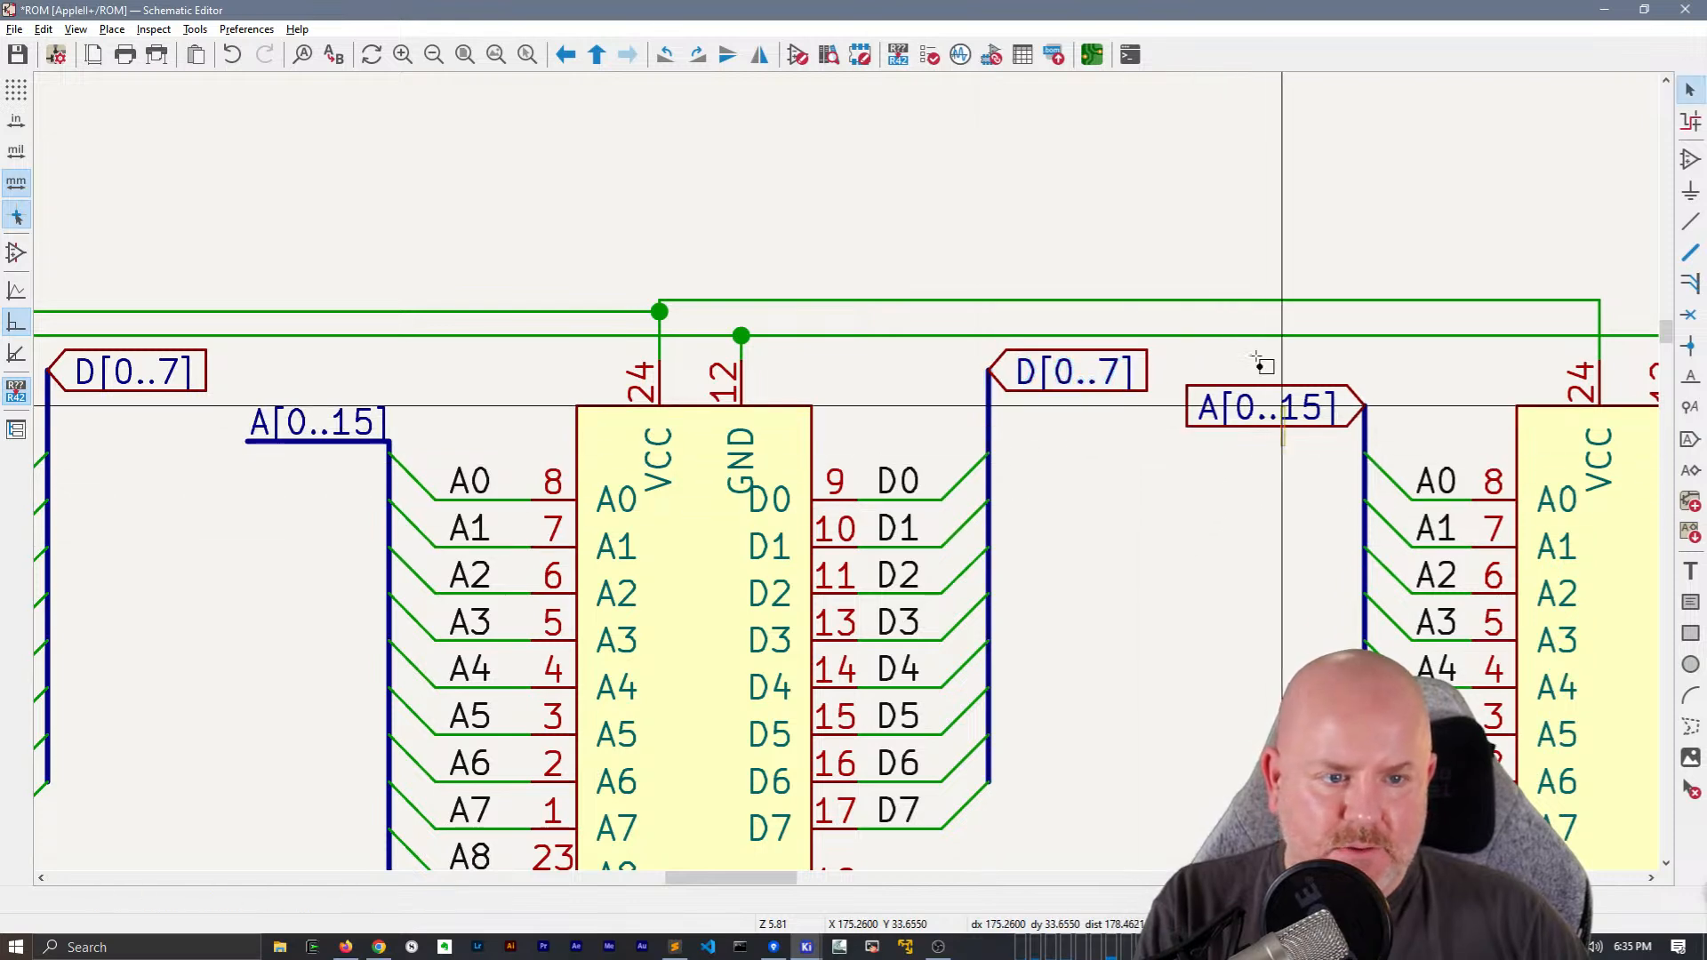
Replace the A[0..15] global label at ROM-D8 with the labelled bus stub and pull the bus top down to it
click(1225, 408)
key(g)
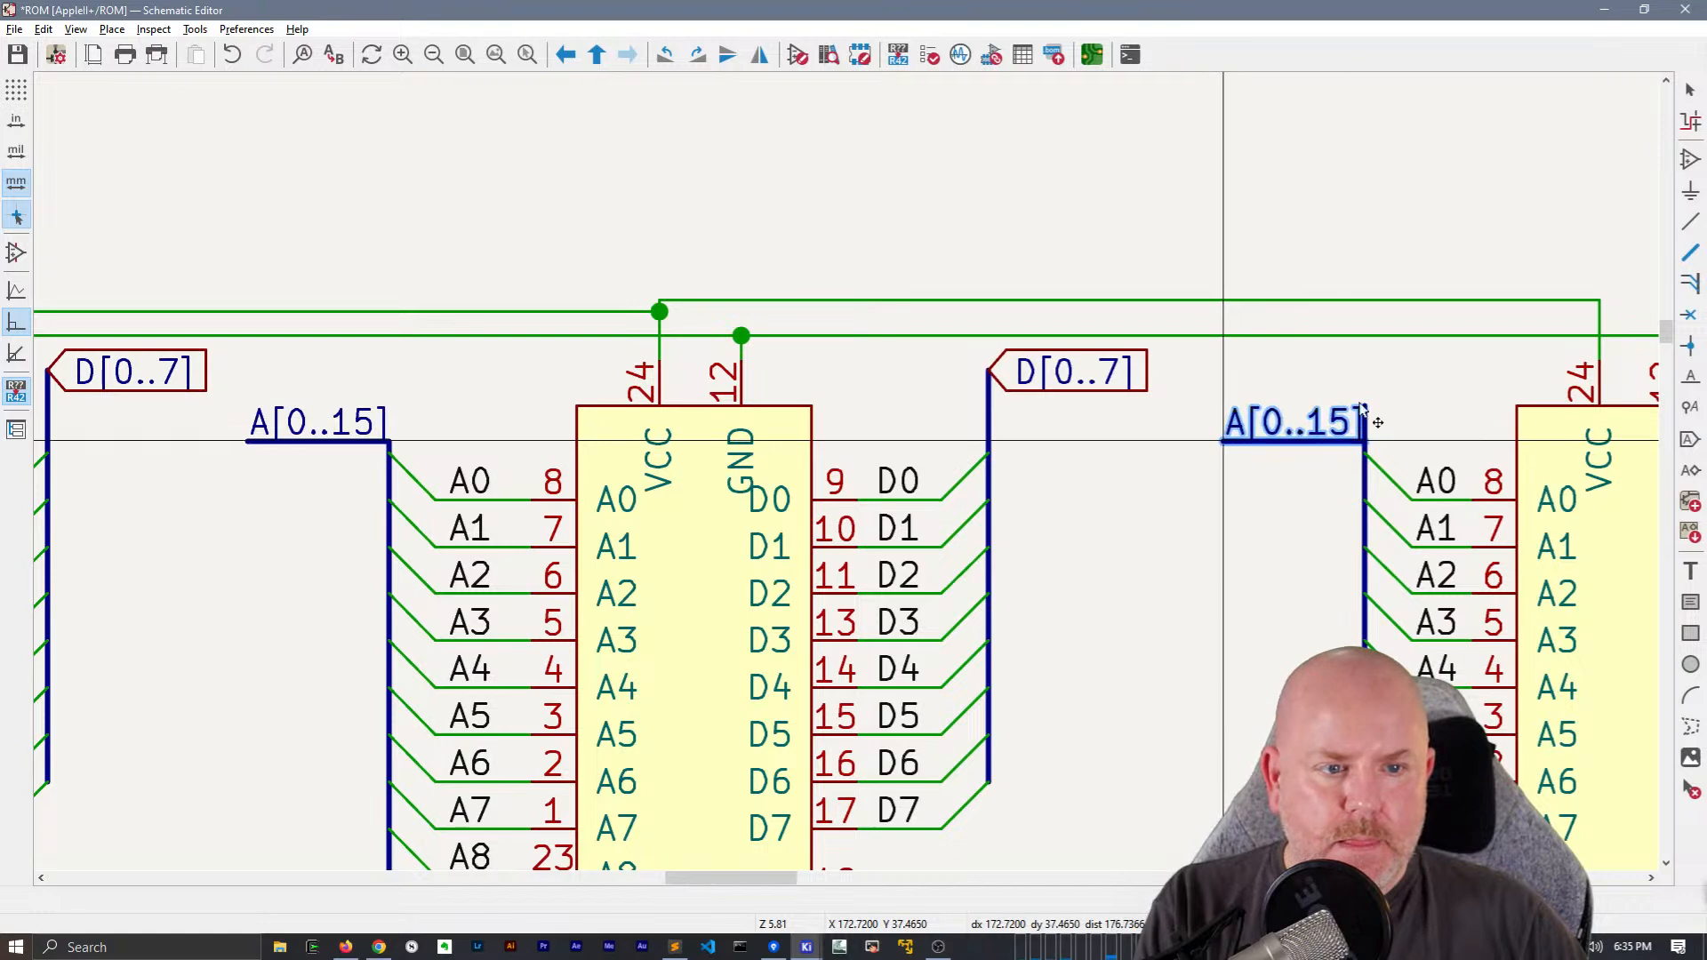
click(1319, 425)
click(1363, 425)
Draw a short horizontal bus from the D[0..7] hierarchical label near the sheet's right border toward the ROM chips
middle_drag(1467, 583, 850, 480)
scroll(849, 480, down, 5)
middle_drag(568, 770, 963, 551)
mouse_move(702, 388)
middle_down()
mouse_move(480, 450)
mouse_move(236, 463)
middle_up()
middle_drag(1158, 362, 964, 401)
scroll(1018, 370, up, 5)
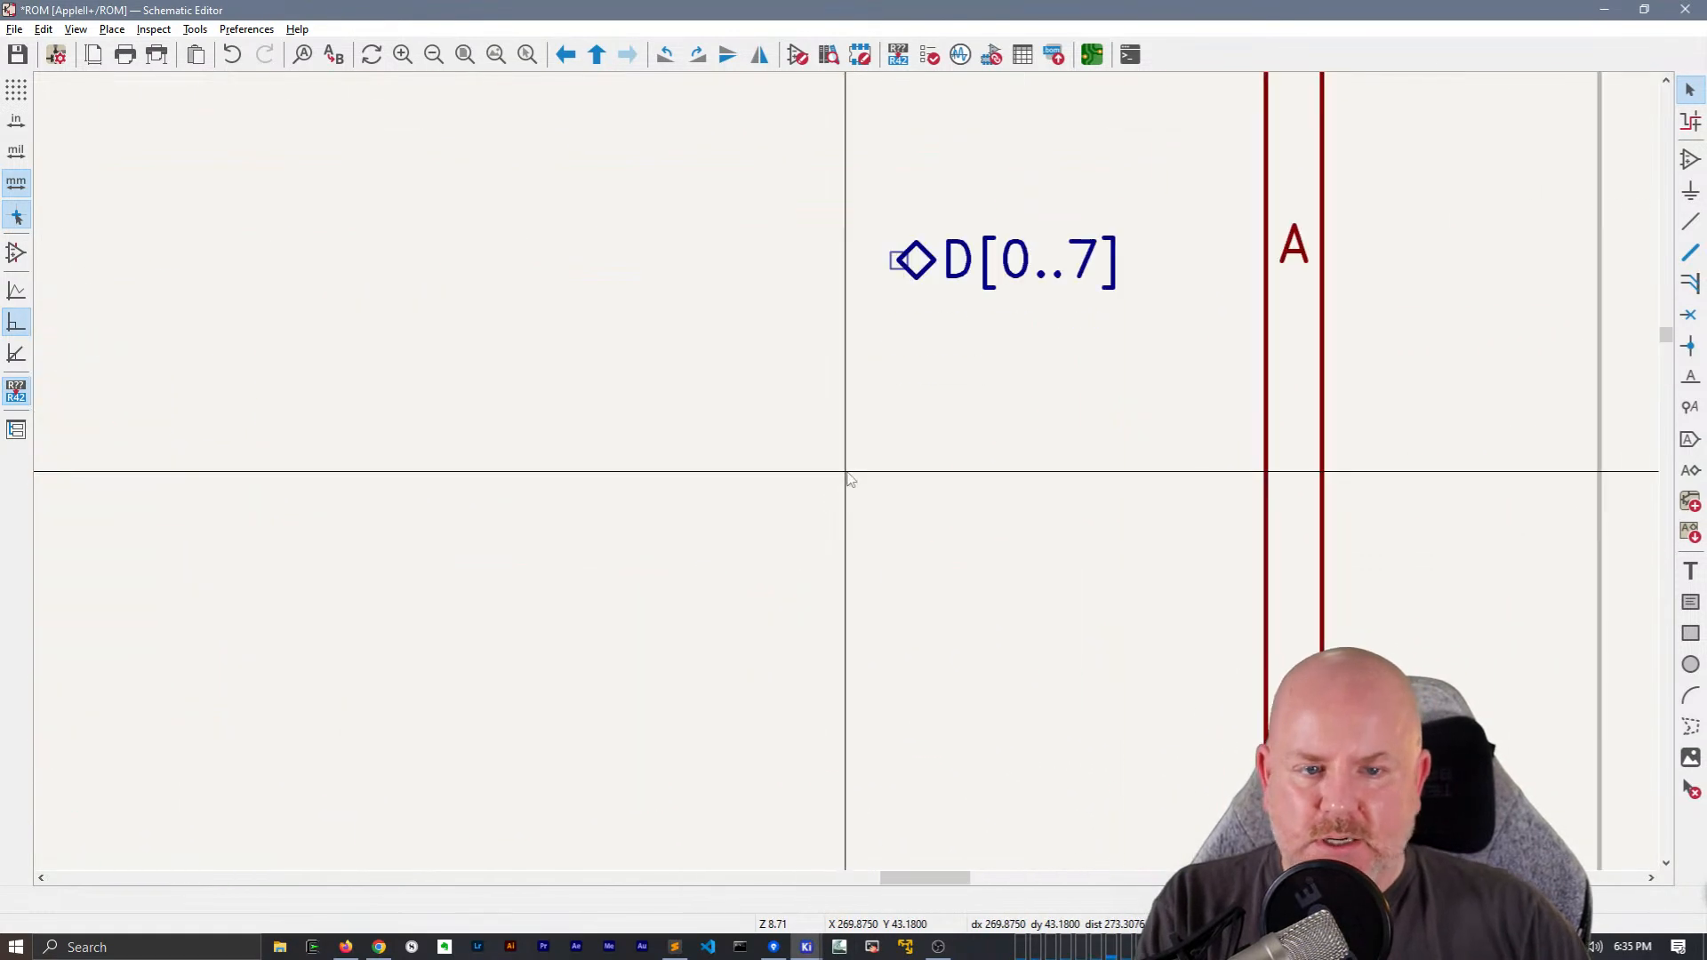
scroll(900, 260, down, 3)
middle_drag(851, 473, 1007, 514)
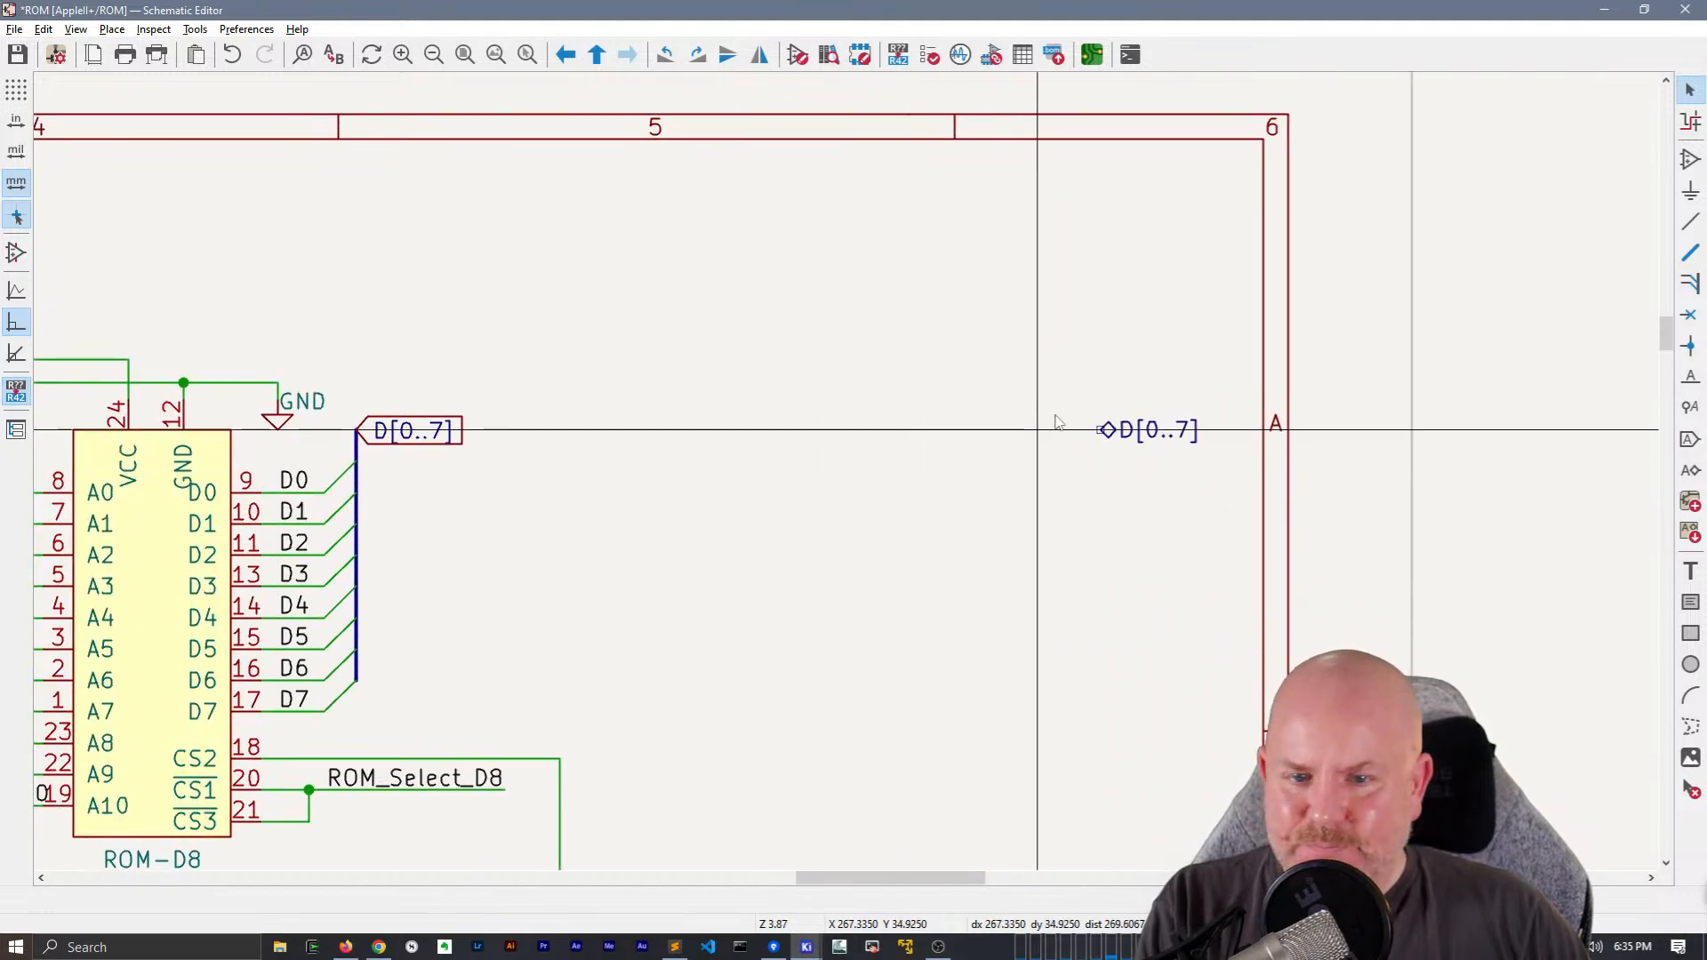
key(b)
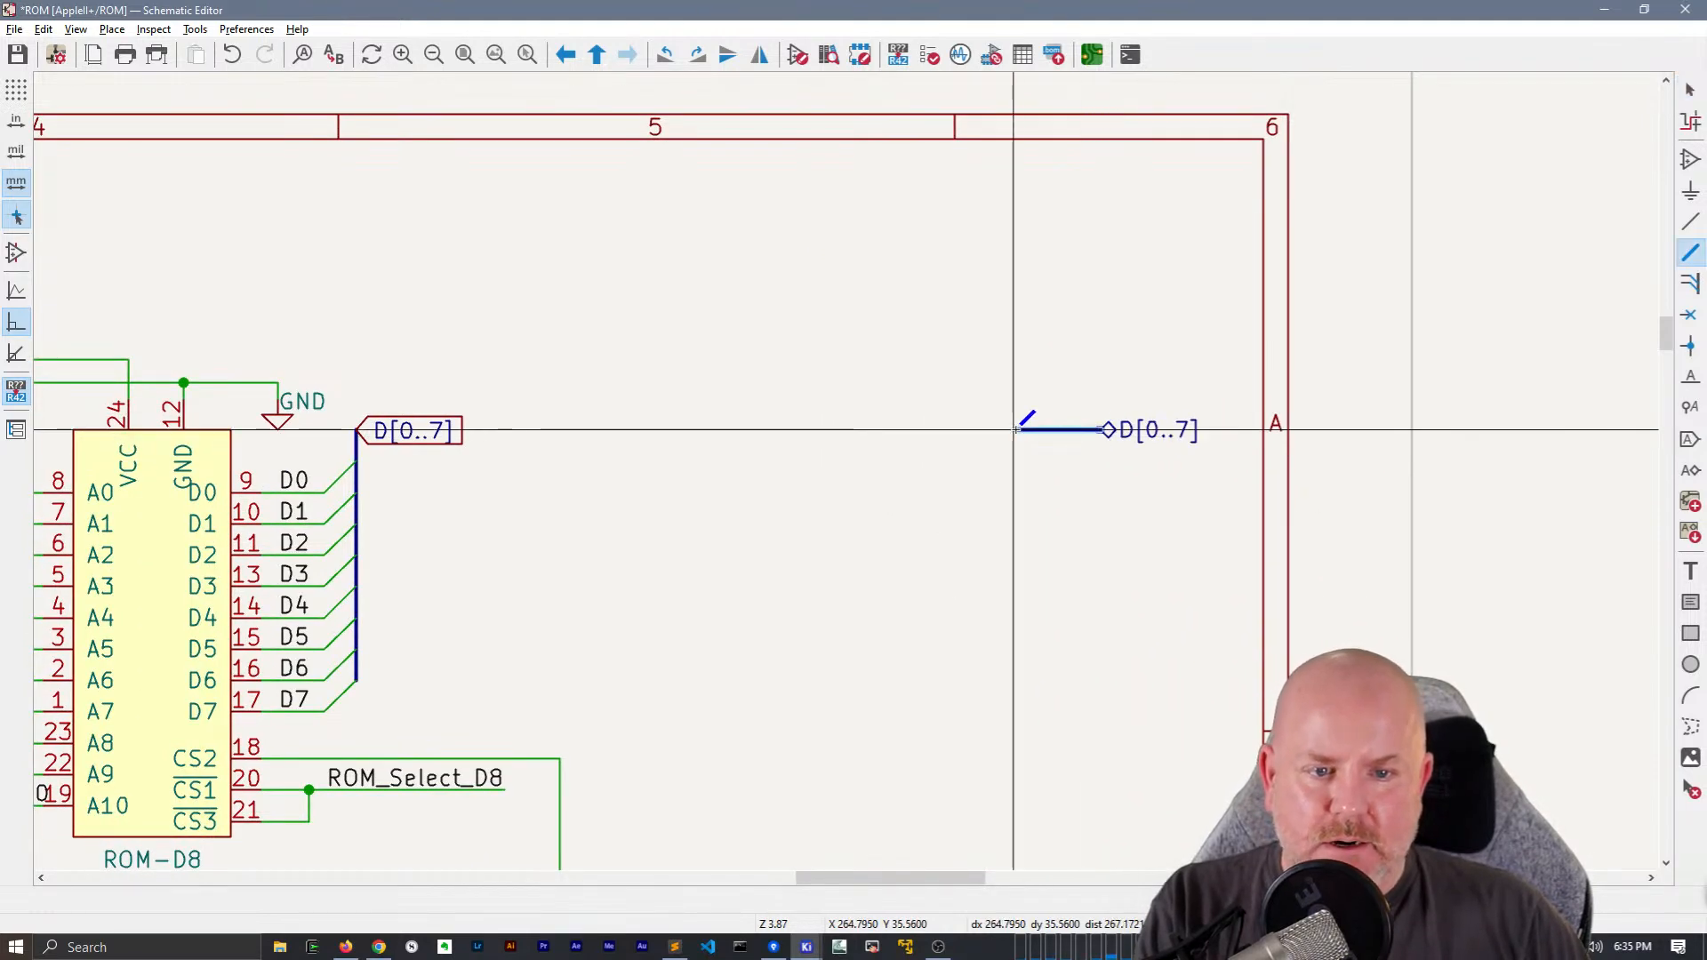
double_click(1013, 429)
Place a D[0..7] net label on the bus at the D[0..7] hierarchical label
text(lD[0..7])
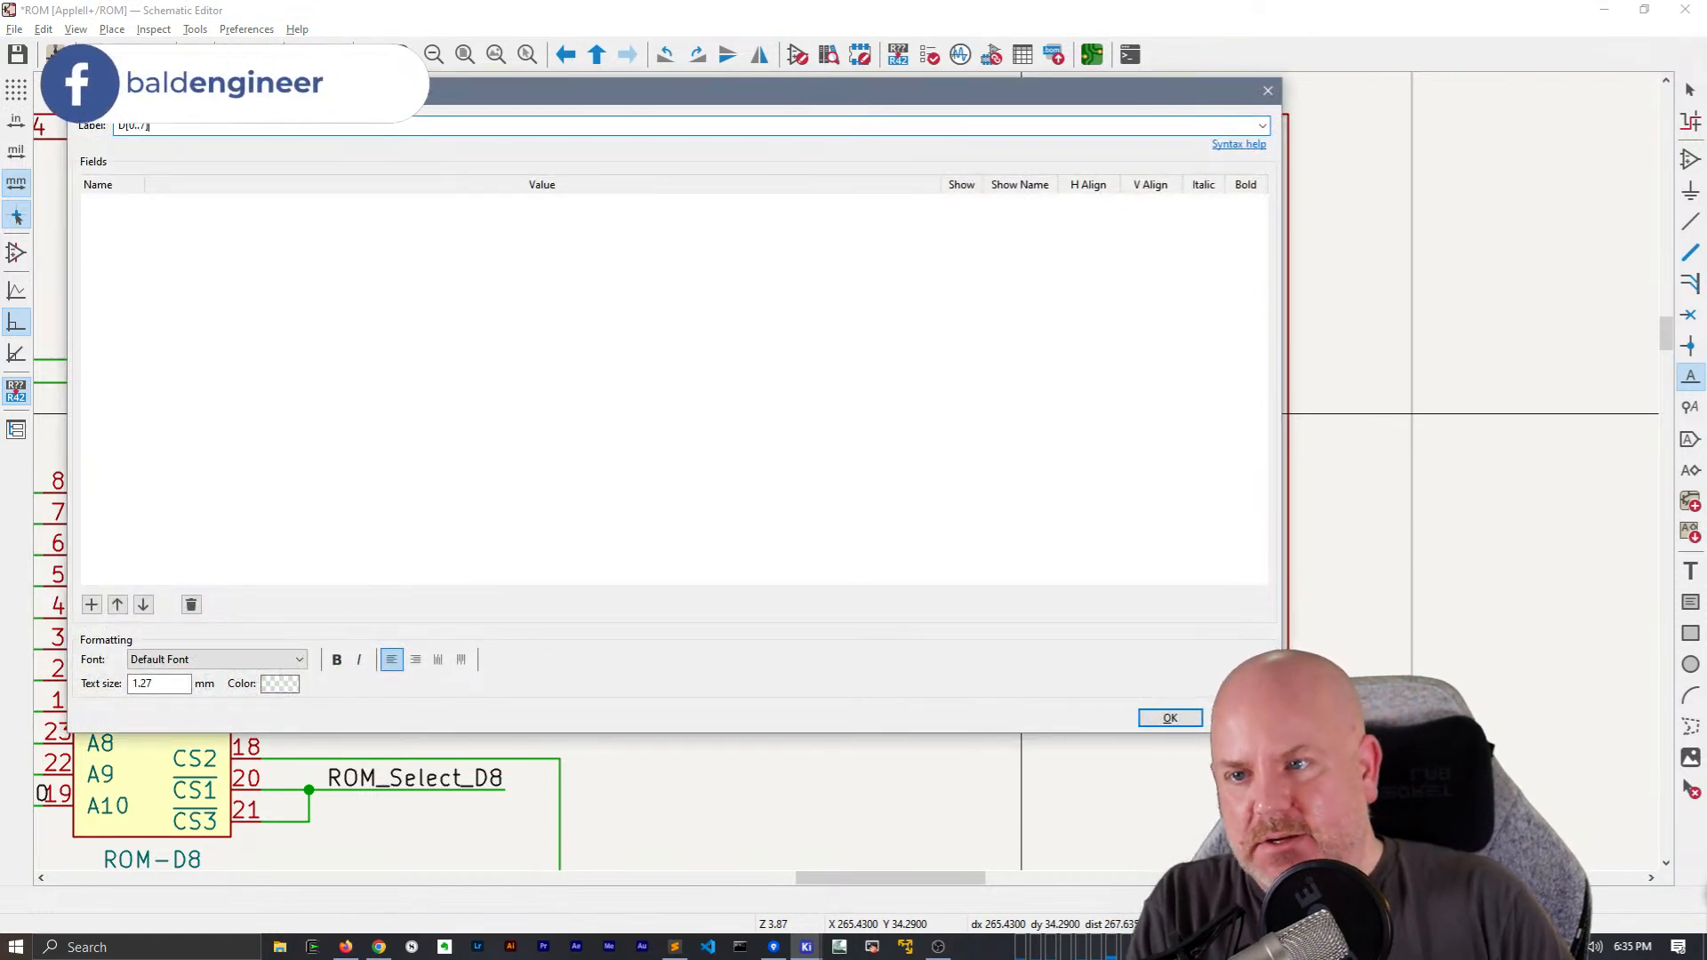
key(Return)
click(1018, 448)
click(1061, 485)
key(Escape)
key(Escape)
Delete the D[0..7] global label from the data bus beside ROM-D8
middle_drag(559, 458, 754, 431)
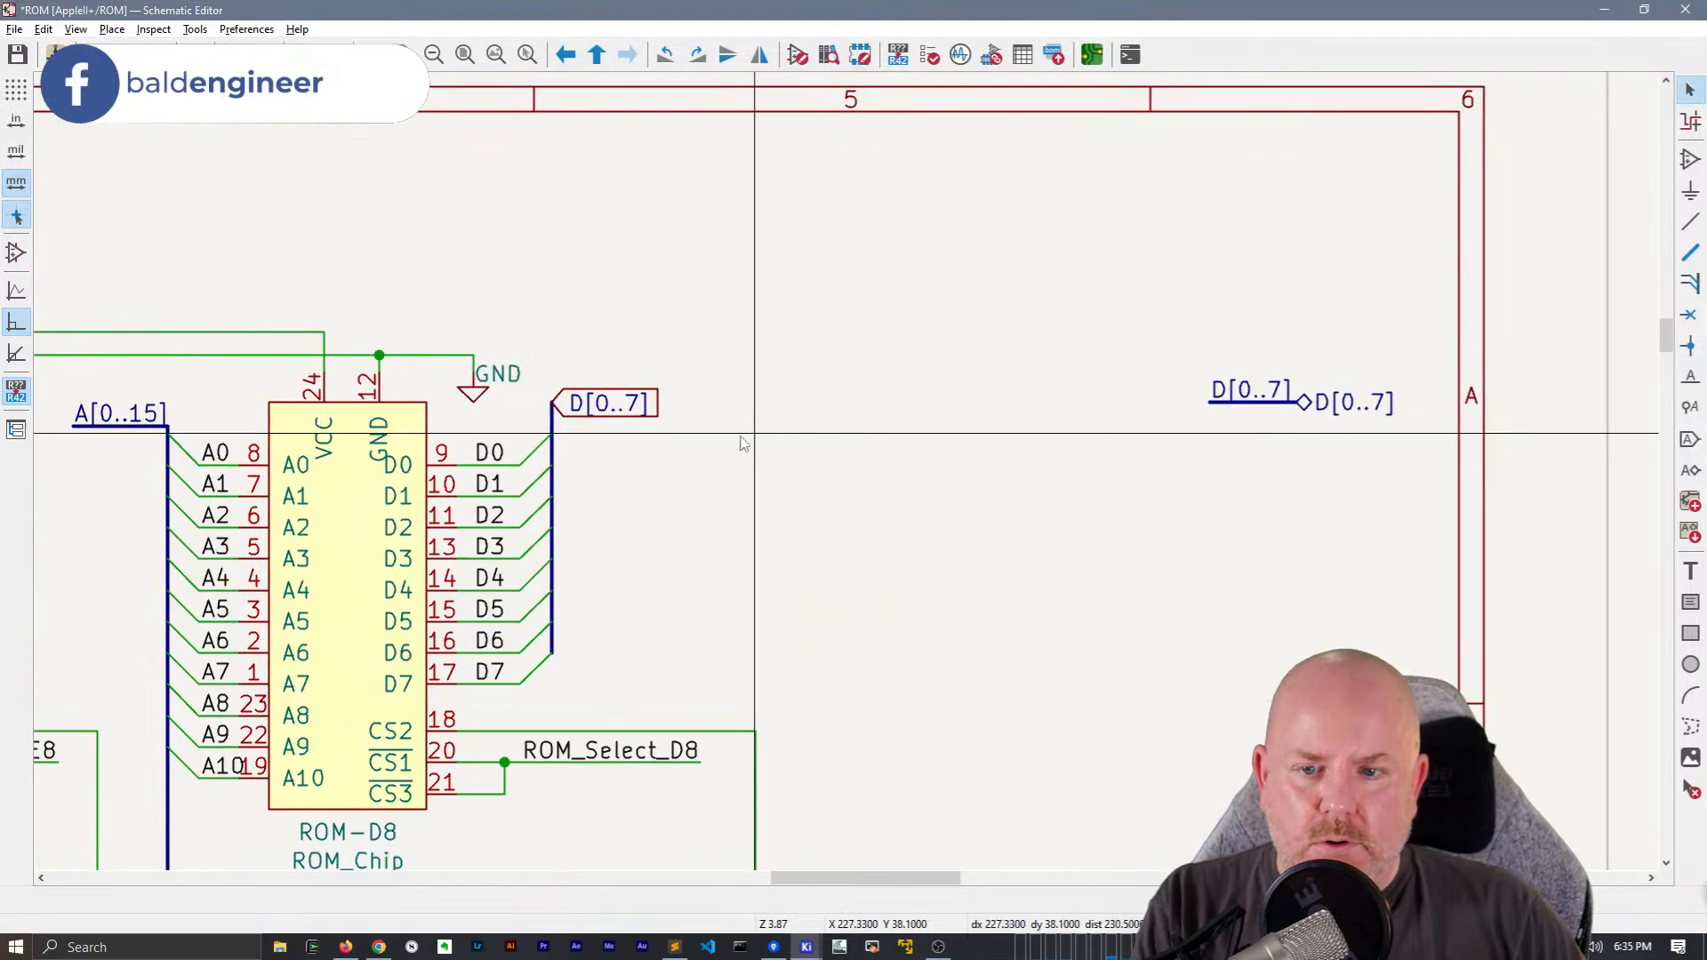
drag(754, 436, 591, 304)
key(Delete)
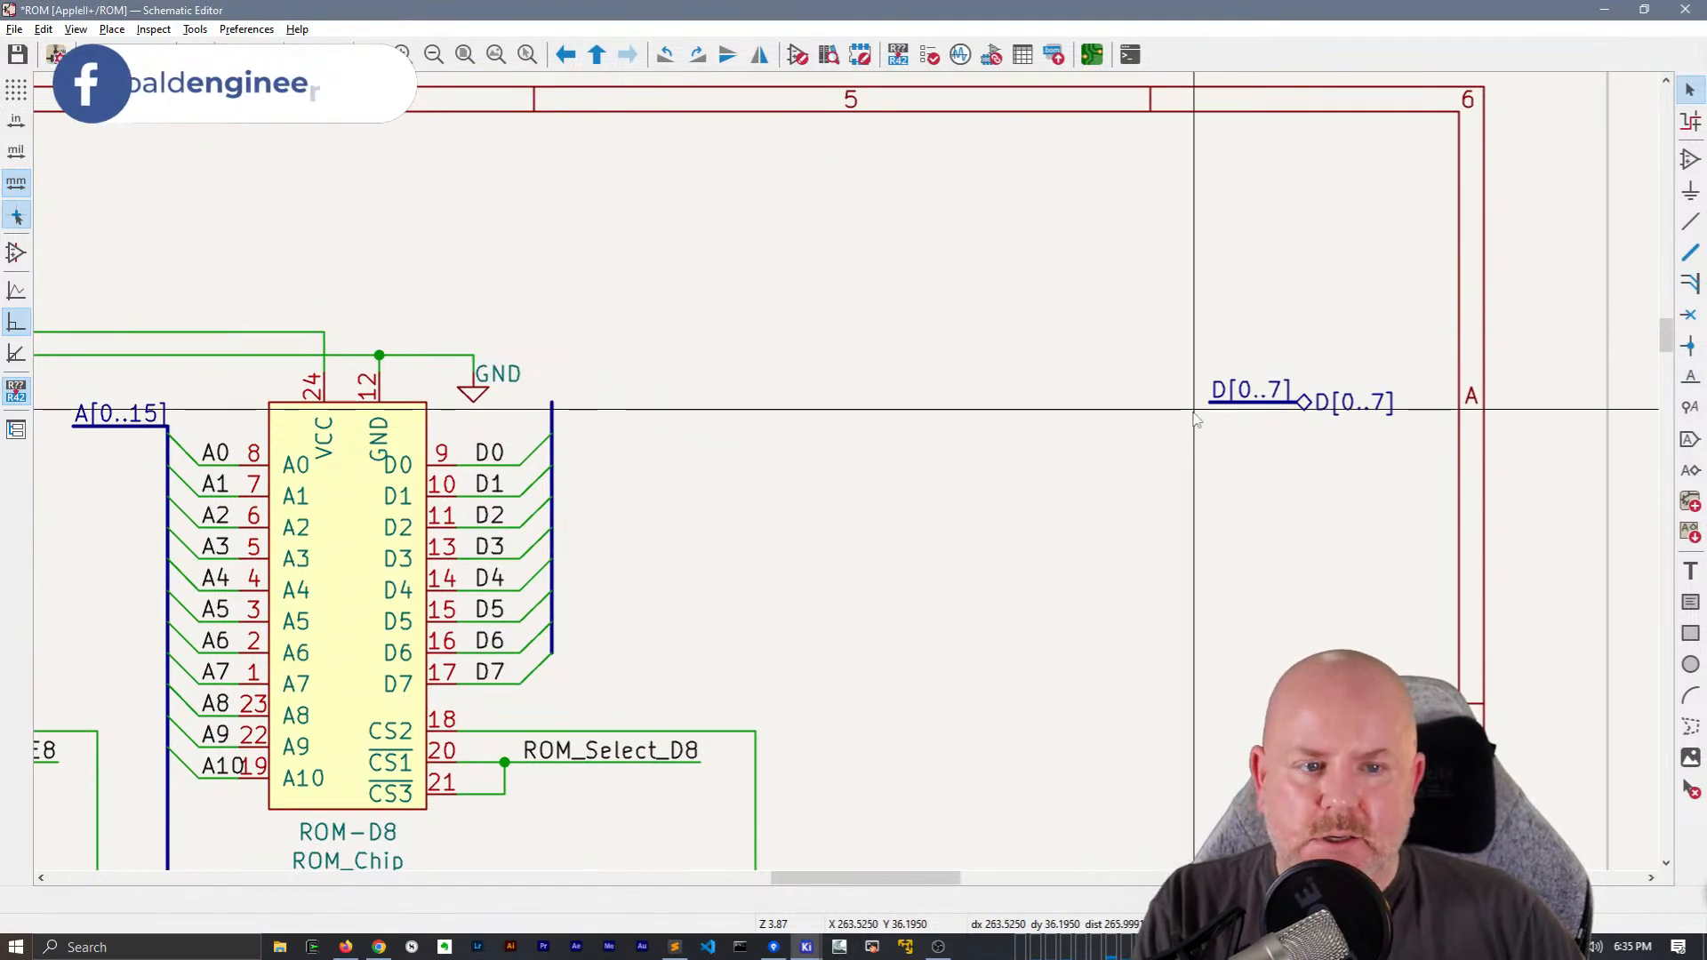
Place a mirrored duplicate of the D[0..7] net label above ROM-D8's data bus and draw a short horizontal bus stub beneath it
click(1255, 393)
key(ctrl+d)
key(x)
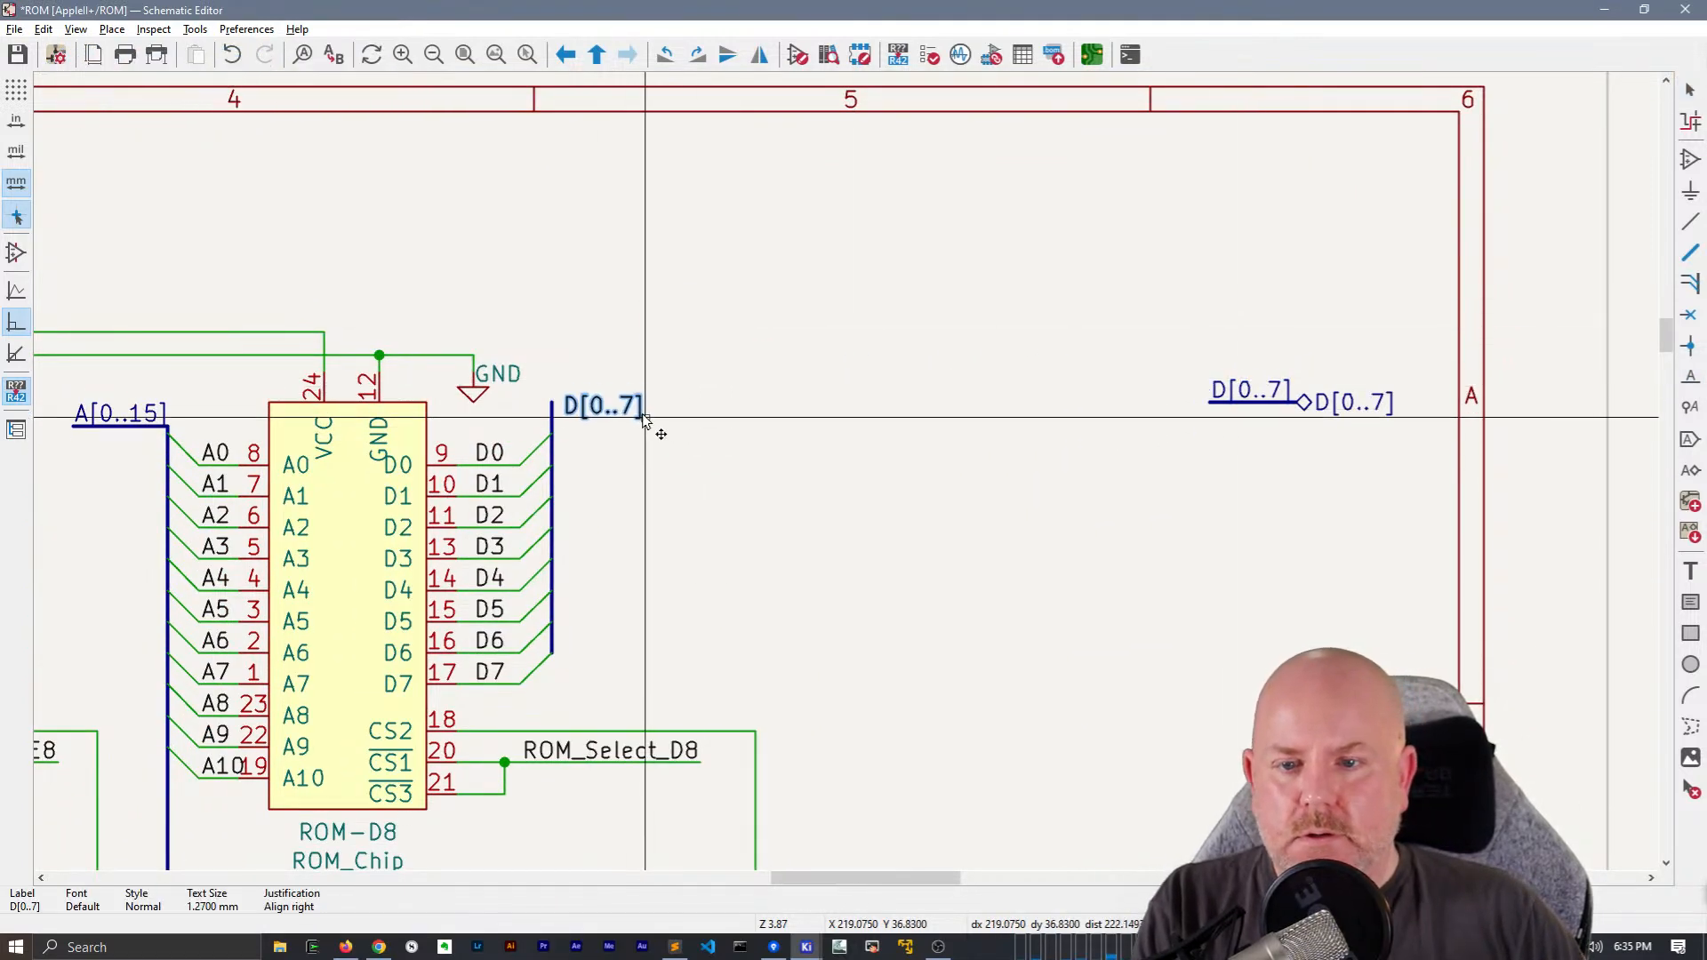
key(b)
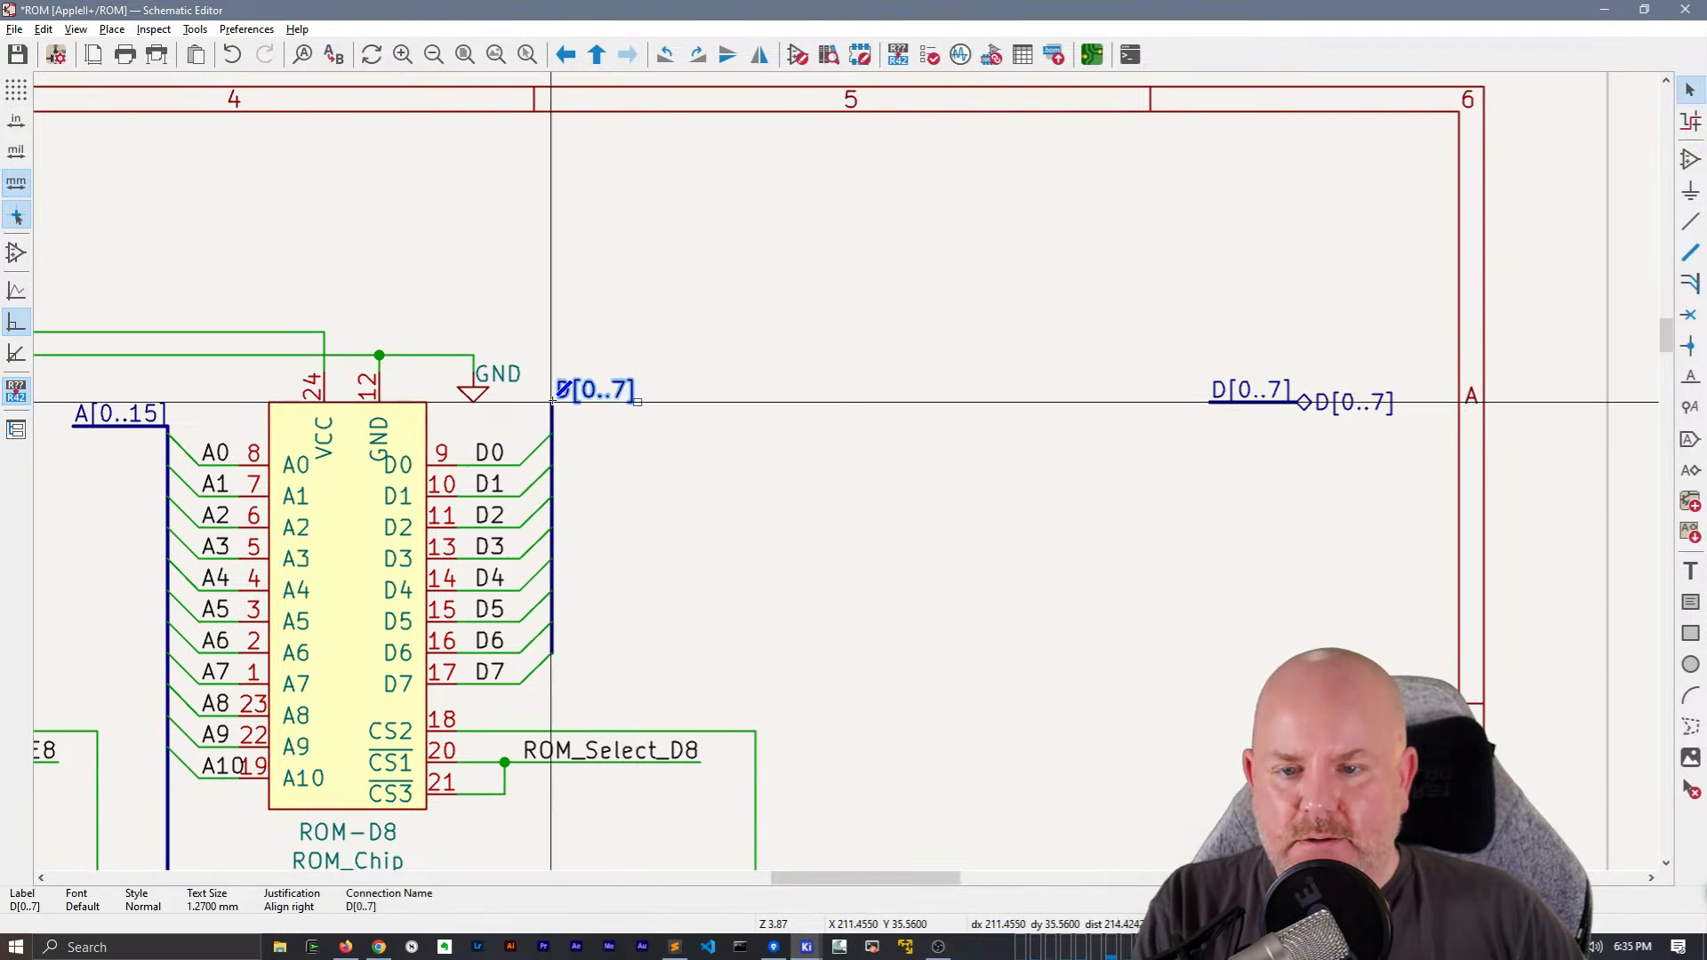
double_click(639, 403)
key(Escape)
Copy ROM-D8's labelled D[0..7] bus stub and replace the D[0..7] global label beside ROM-E8 with it
drag(698, 487, 552, 379)
click(707, 475)
middle_drag(716, 481, 1321, 436)
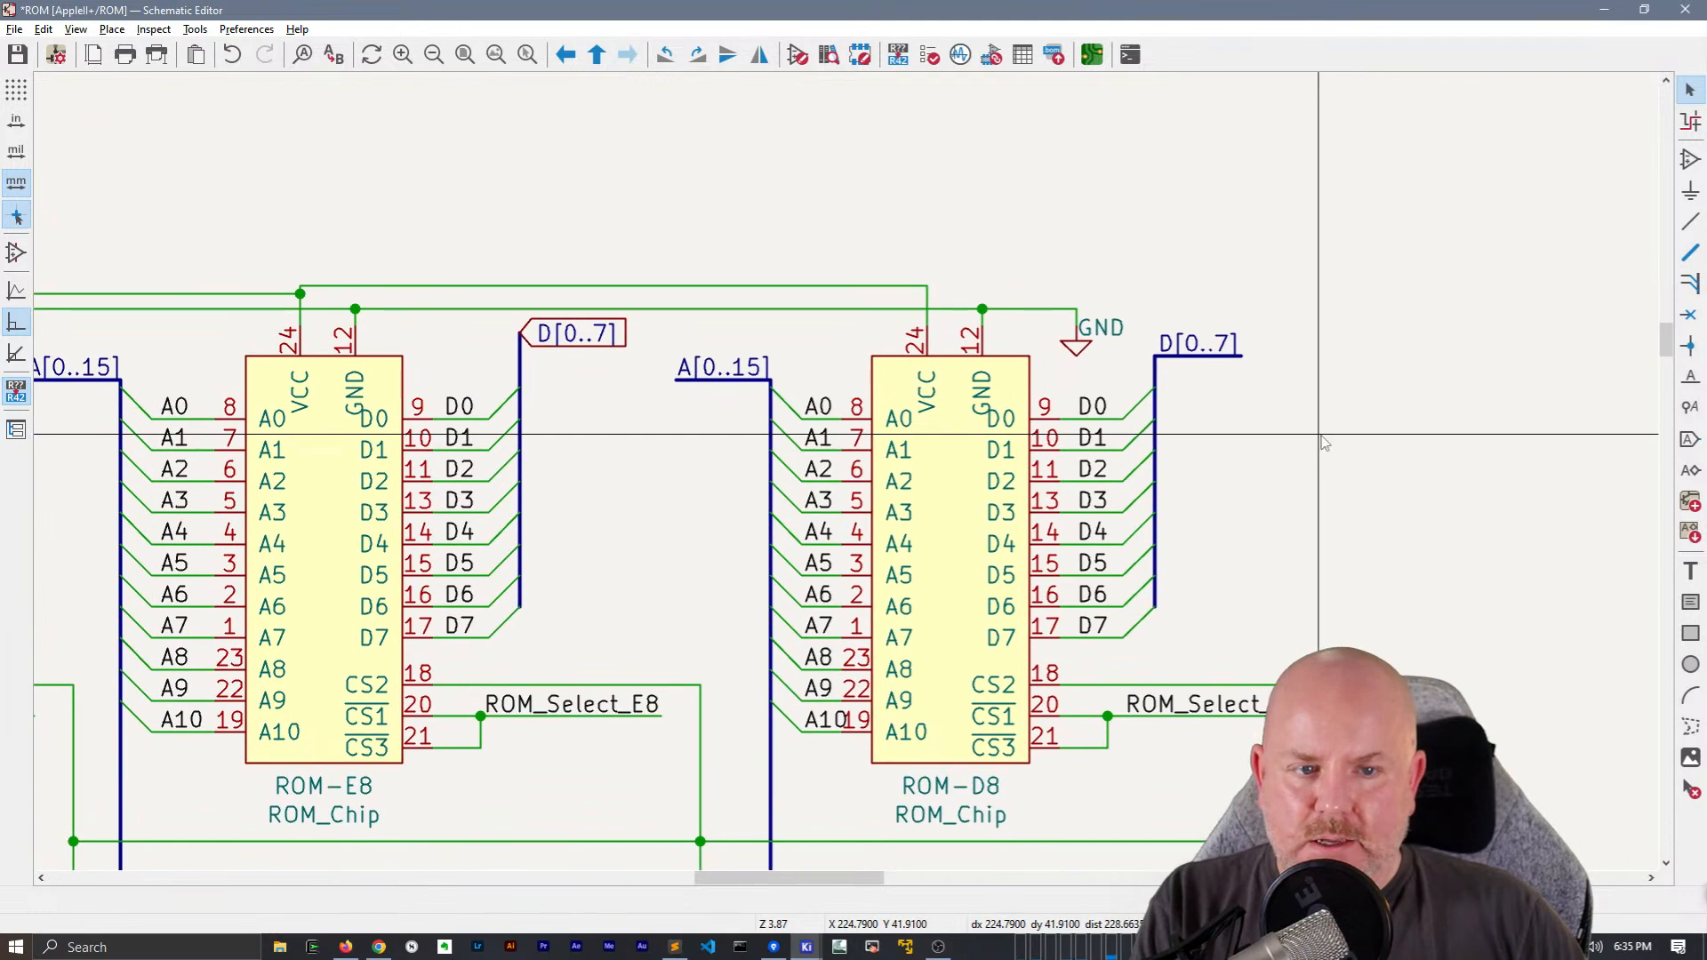
click(600, 343)
key(Delete)
key(ctrl+v)
click(544, 334)
drag(518, 335, 517, 343)
Replace the D[0..7] global label beside ROM-F8 with the copied bus stub and stretch the bus to fit
middle_drag(661, 474, 1227, 464)
click(529, 338)
key(Delete)
key(ctrl+v)
click(459, 324)
key(g)
click(543, 339)
click(587, 489)
Replace the D[0..7] global label and its old stub beside ROM-F0 with the copied labelled bus stub
scroll(587, 488, down, 1)
middle_drag(860, 480, 614, 189)
scroll(621, 504, up, 1)
drag(821, 516, 737, 455)
key(Delete)
key(ctrl+v)
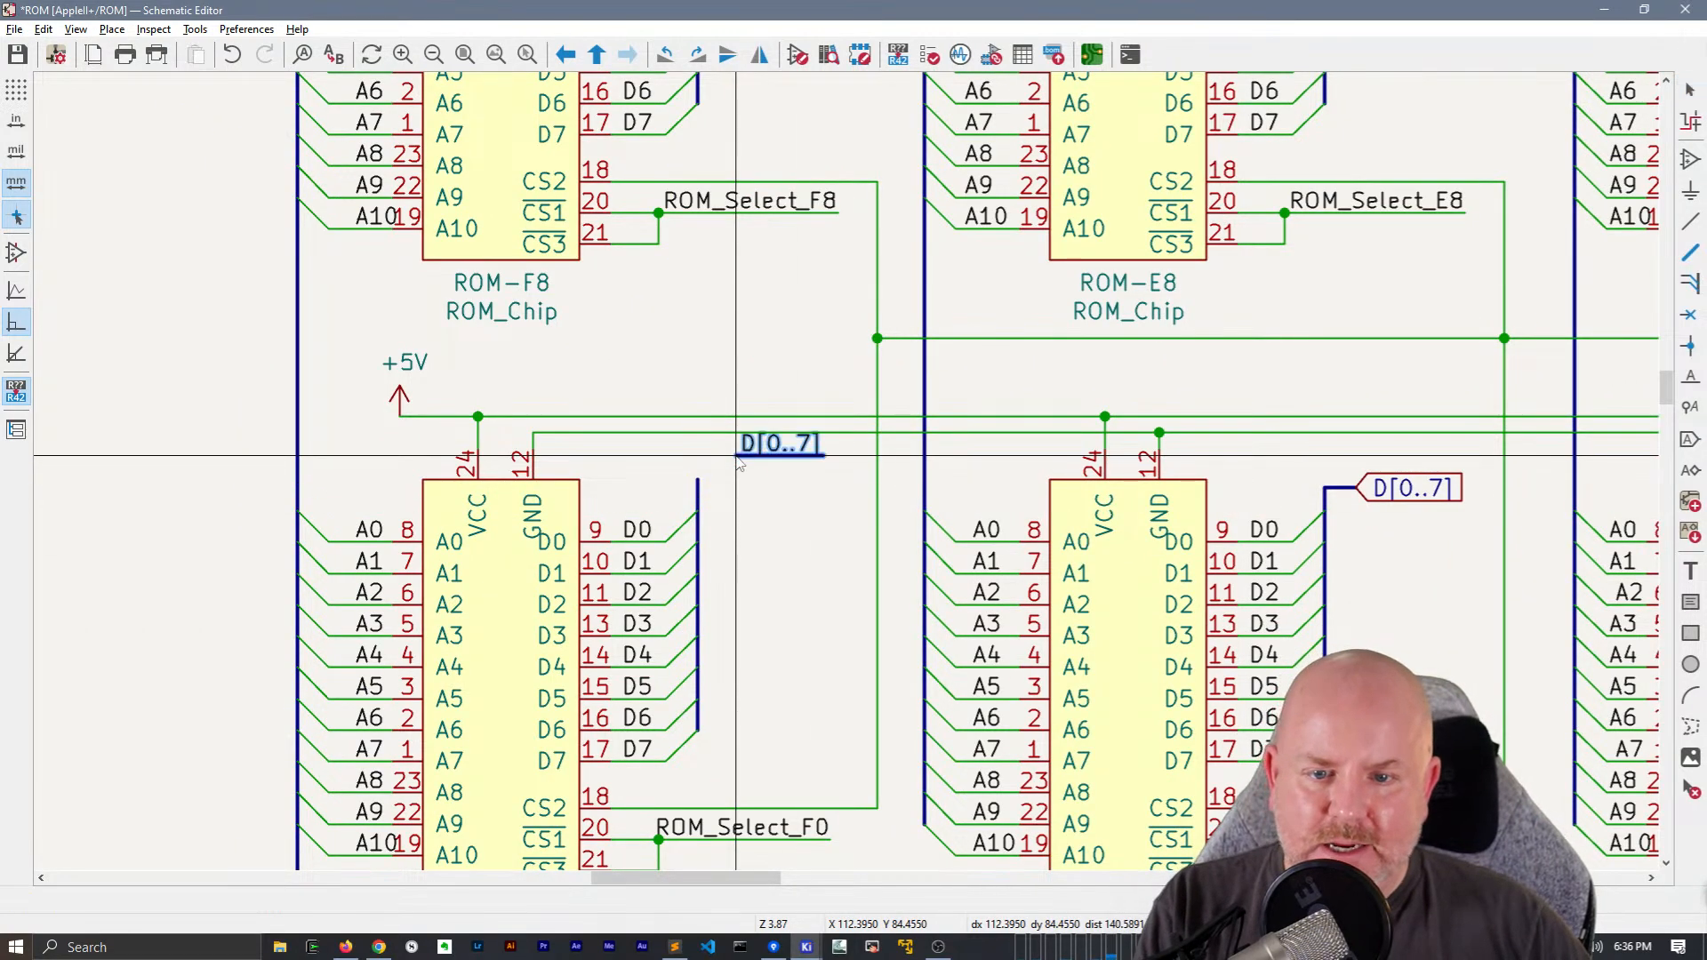
click(698, 480)
Replace the D[0..7] global label beside ROM-E0 with the copied bus stub and stretch the bus top slightly upward
middle_drag(880, 585, 499, 540)
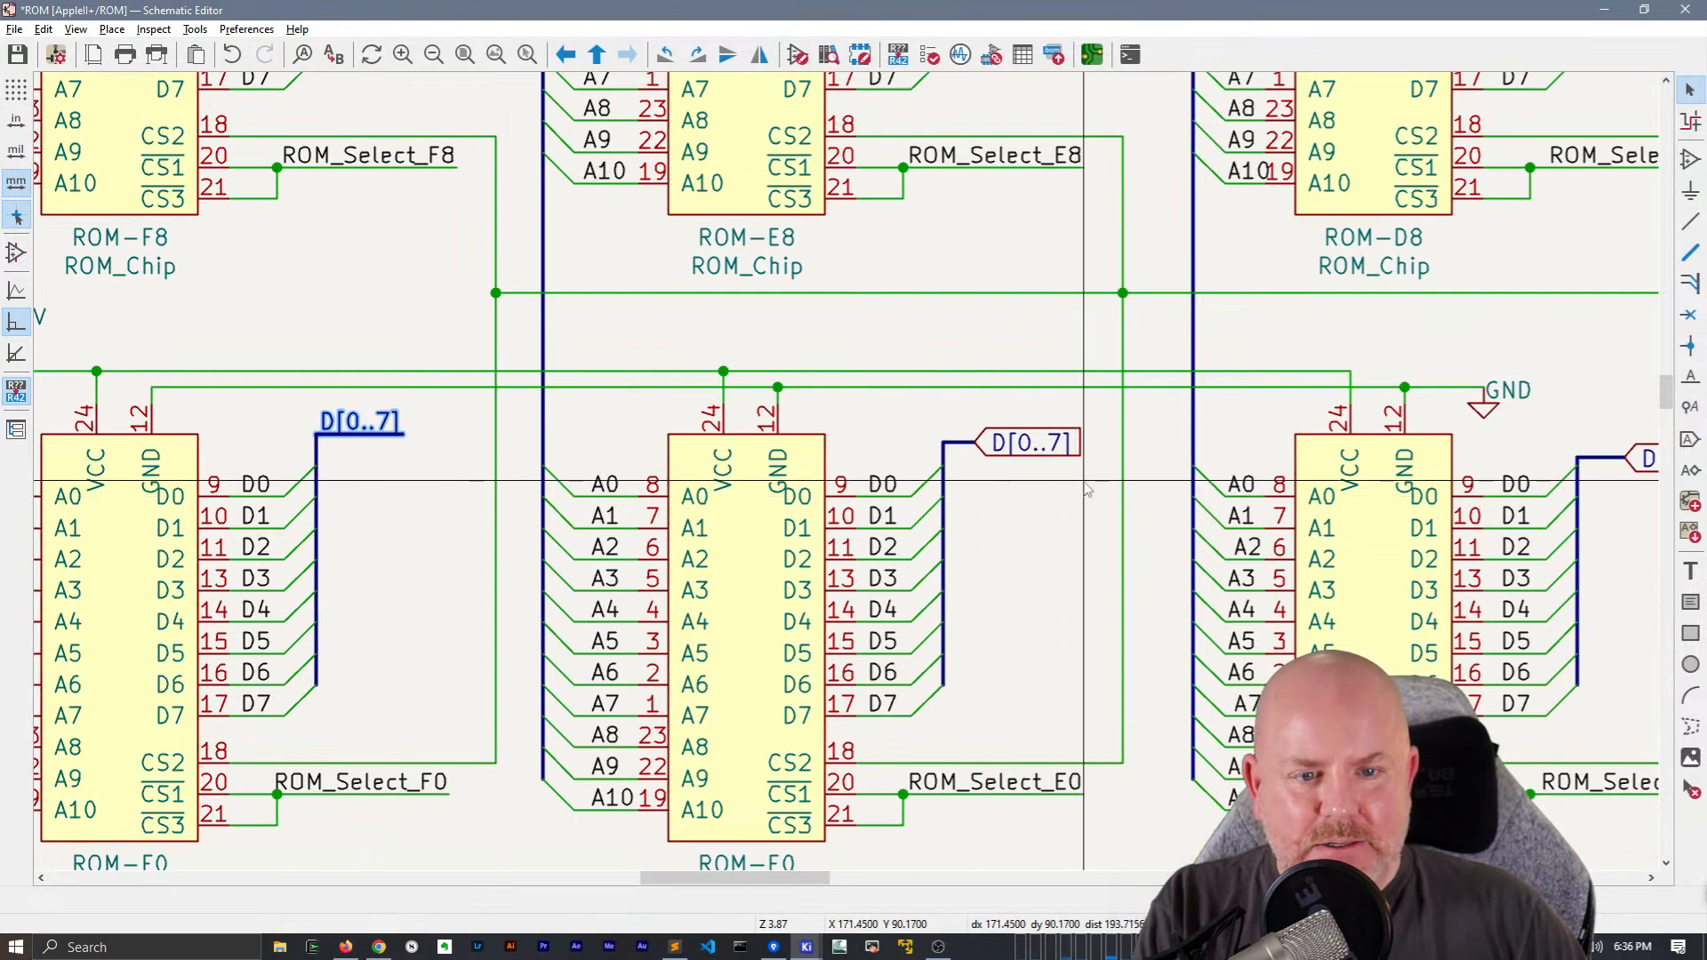
click(1053, 439)
key(Delete)
text(D[0..7])
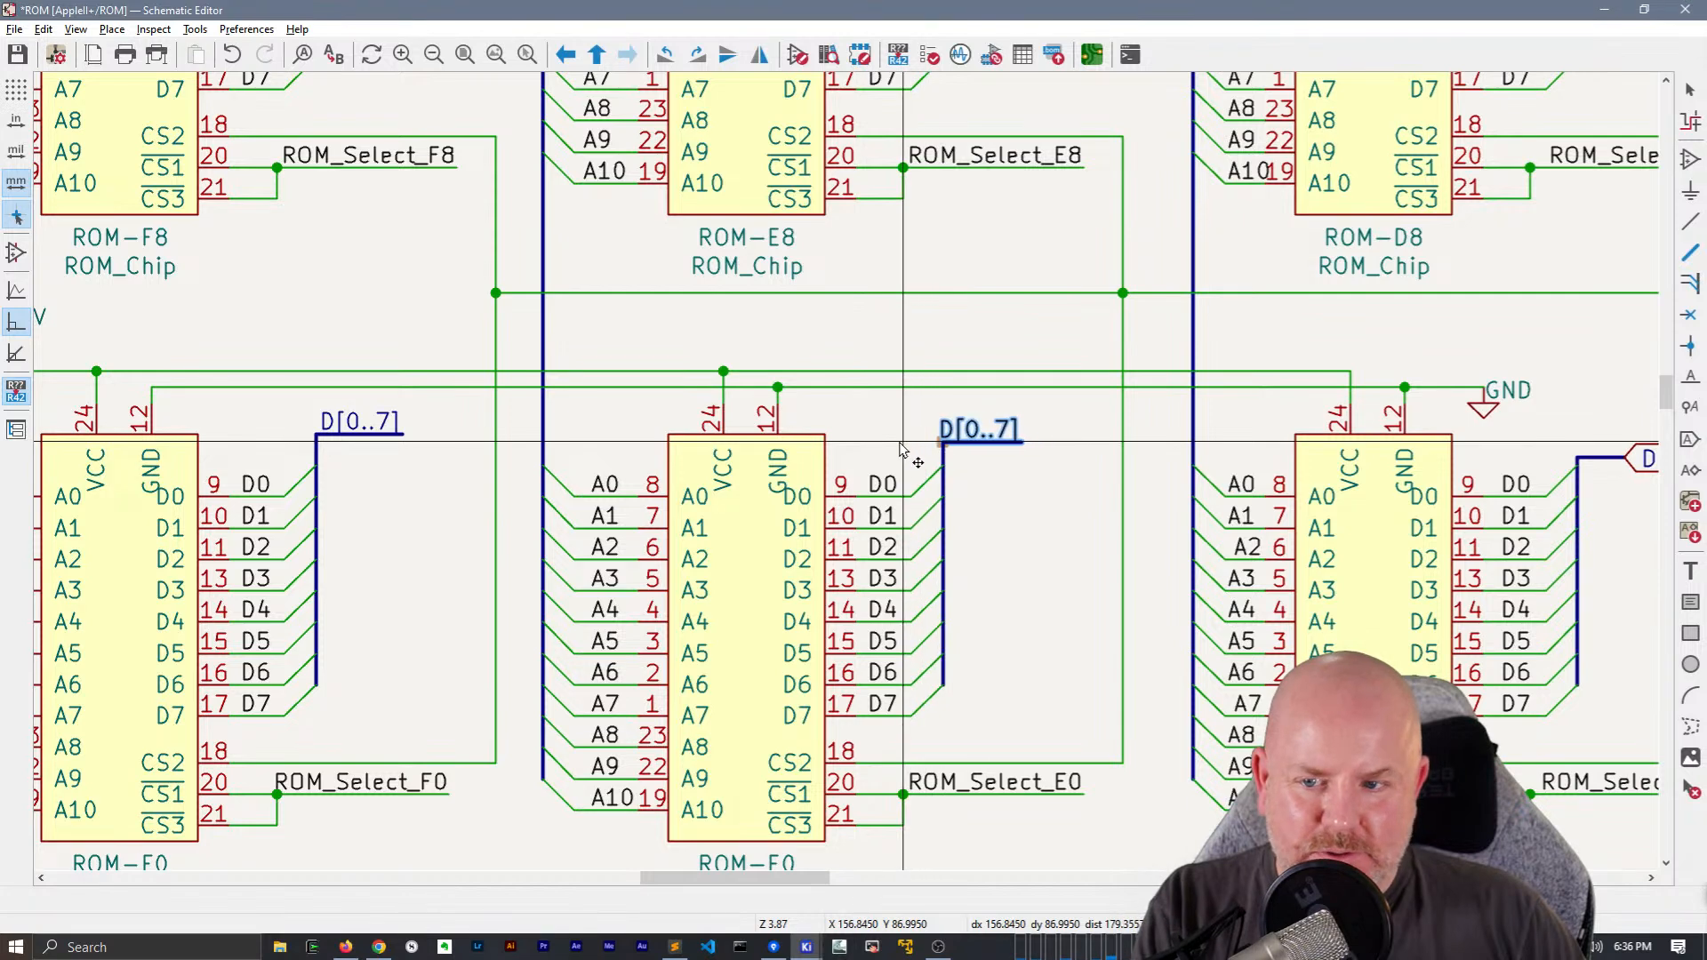
click(994, 444)
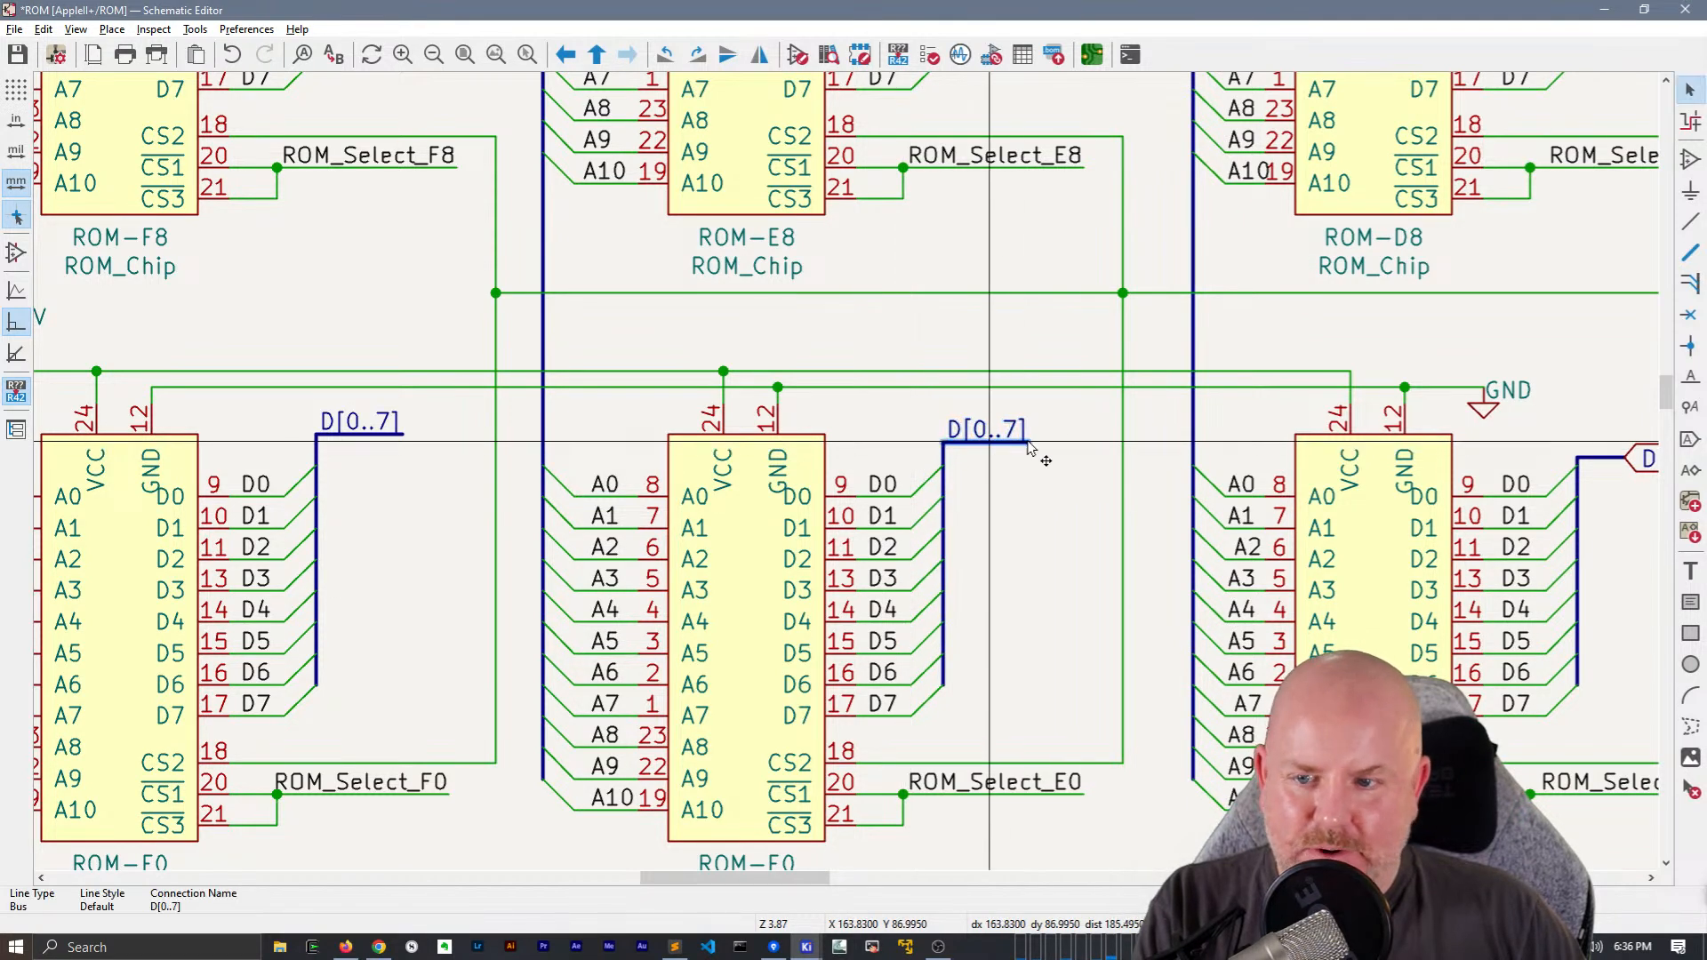
key(g)
click(1029, 436)
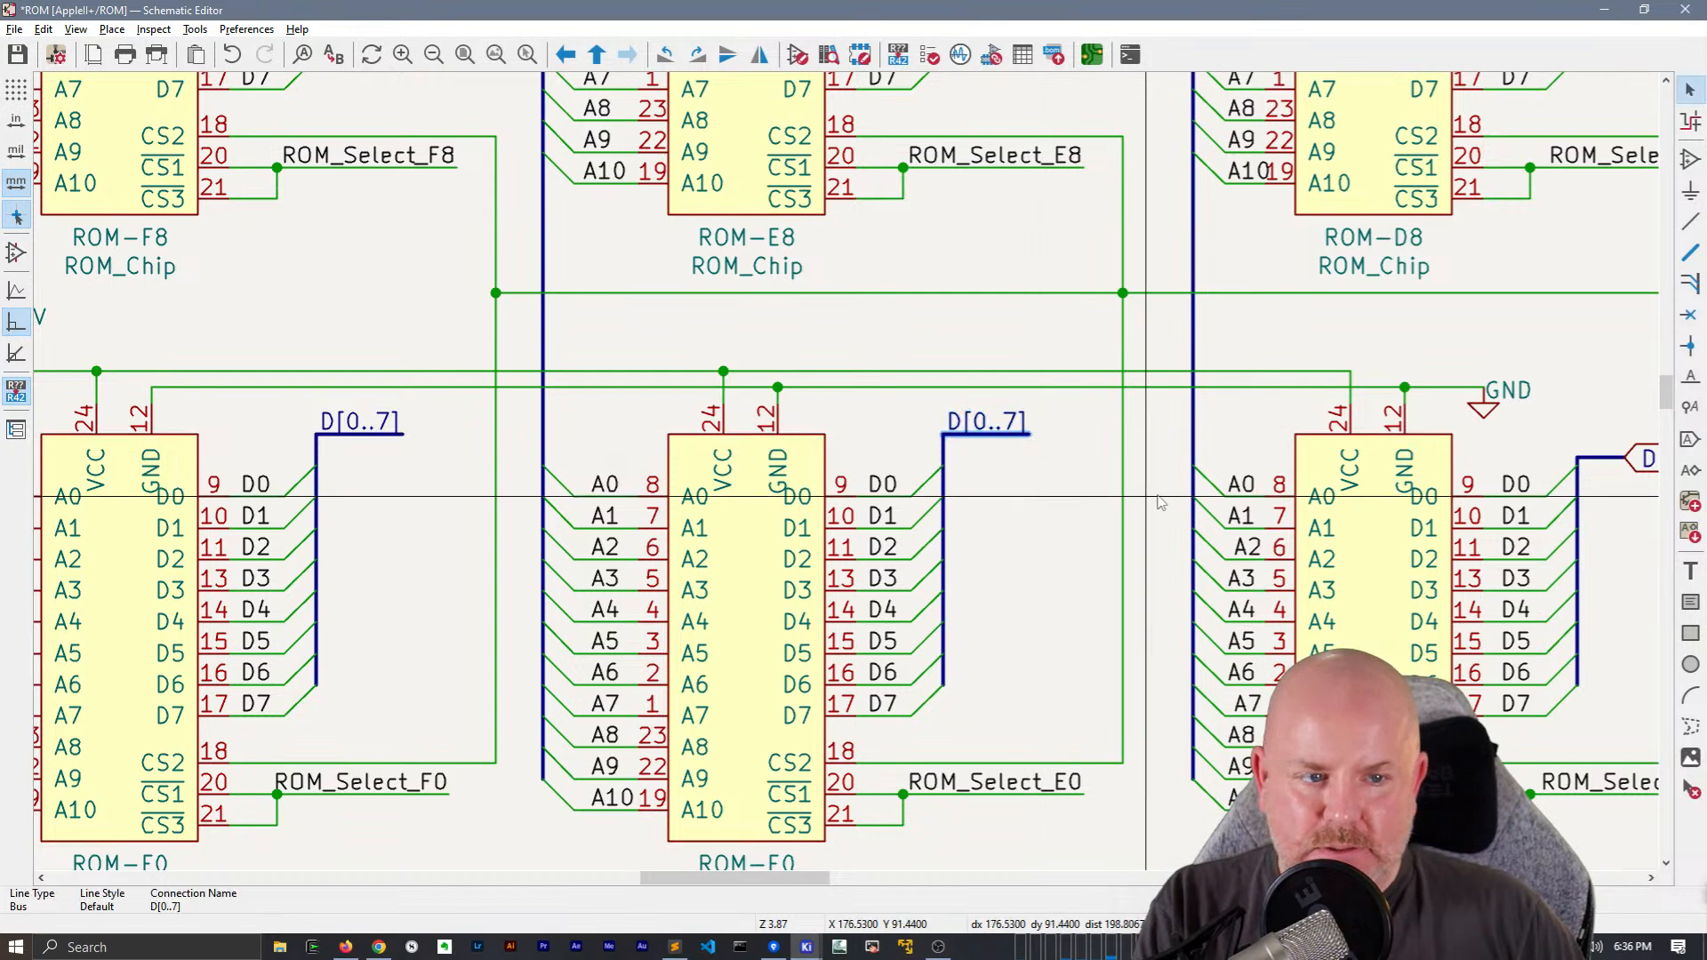
Replace the D[0..7] global label beside ROM-D0 with the copied stub and raise it to the level of ROM-E0's stub
middle_drag(1179, 497, 487, 441)
click(970, 413)
key(Delete)
key(ctrl+v)
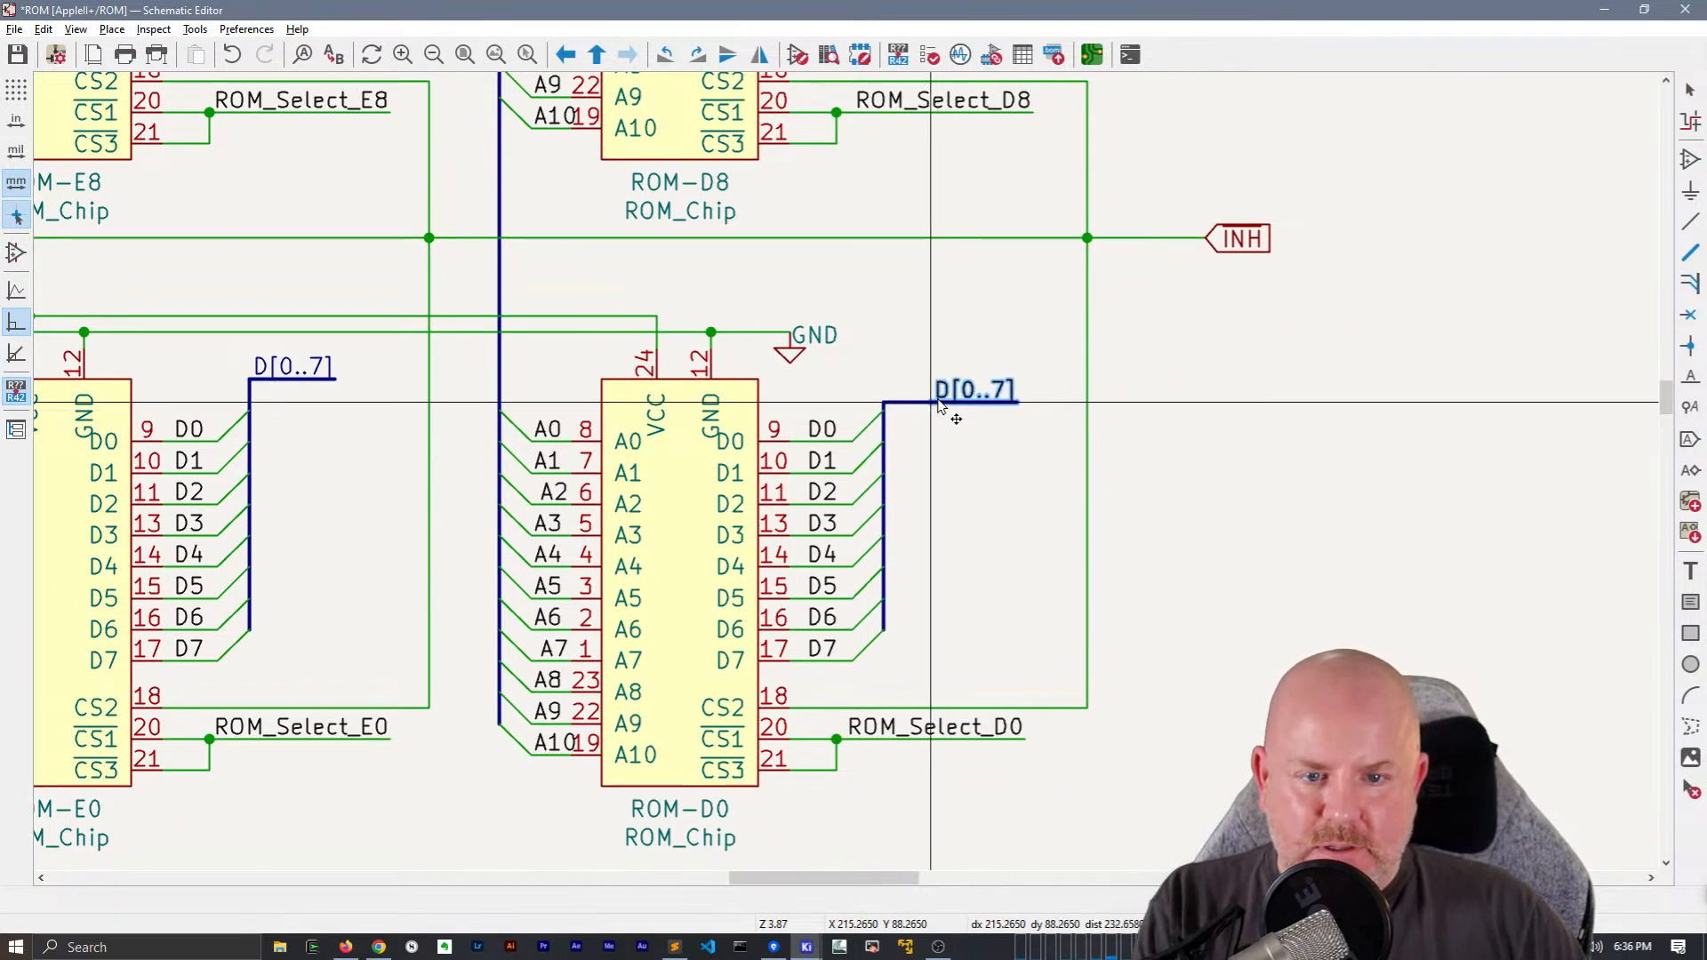
click(883, 410)
key(g)
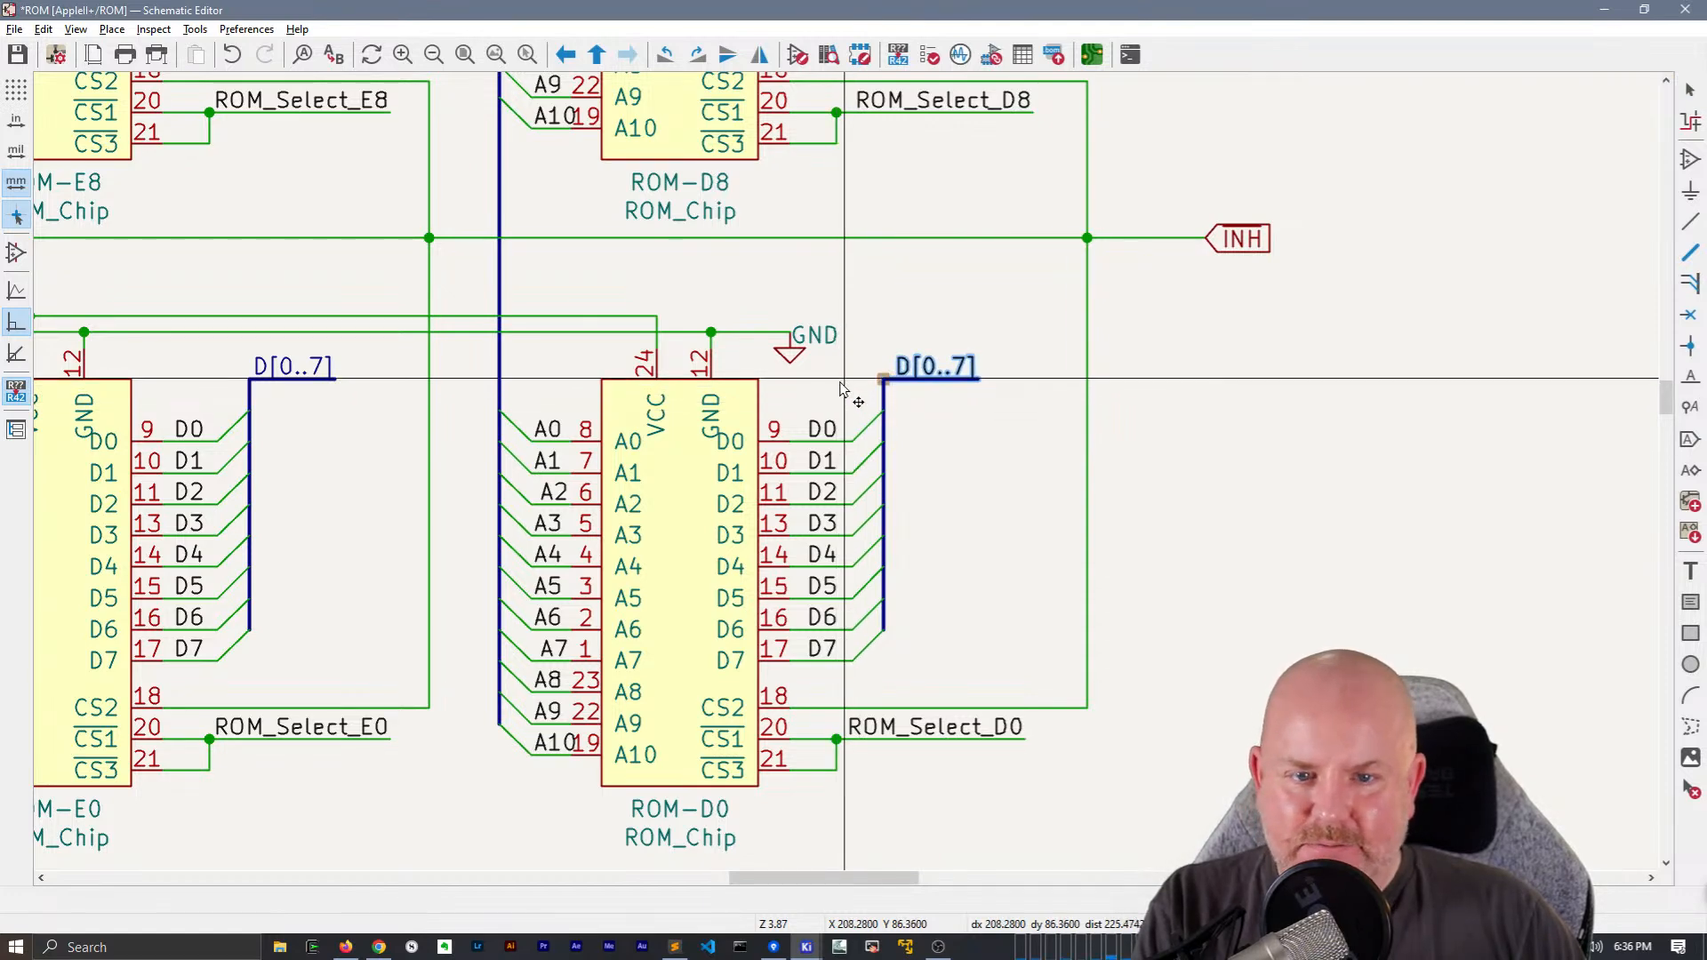
click(842, 389)
scroll(842, 389, down, 1)
scroll(851, 473, up, 1)
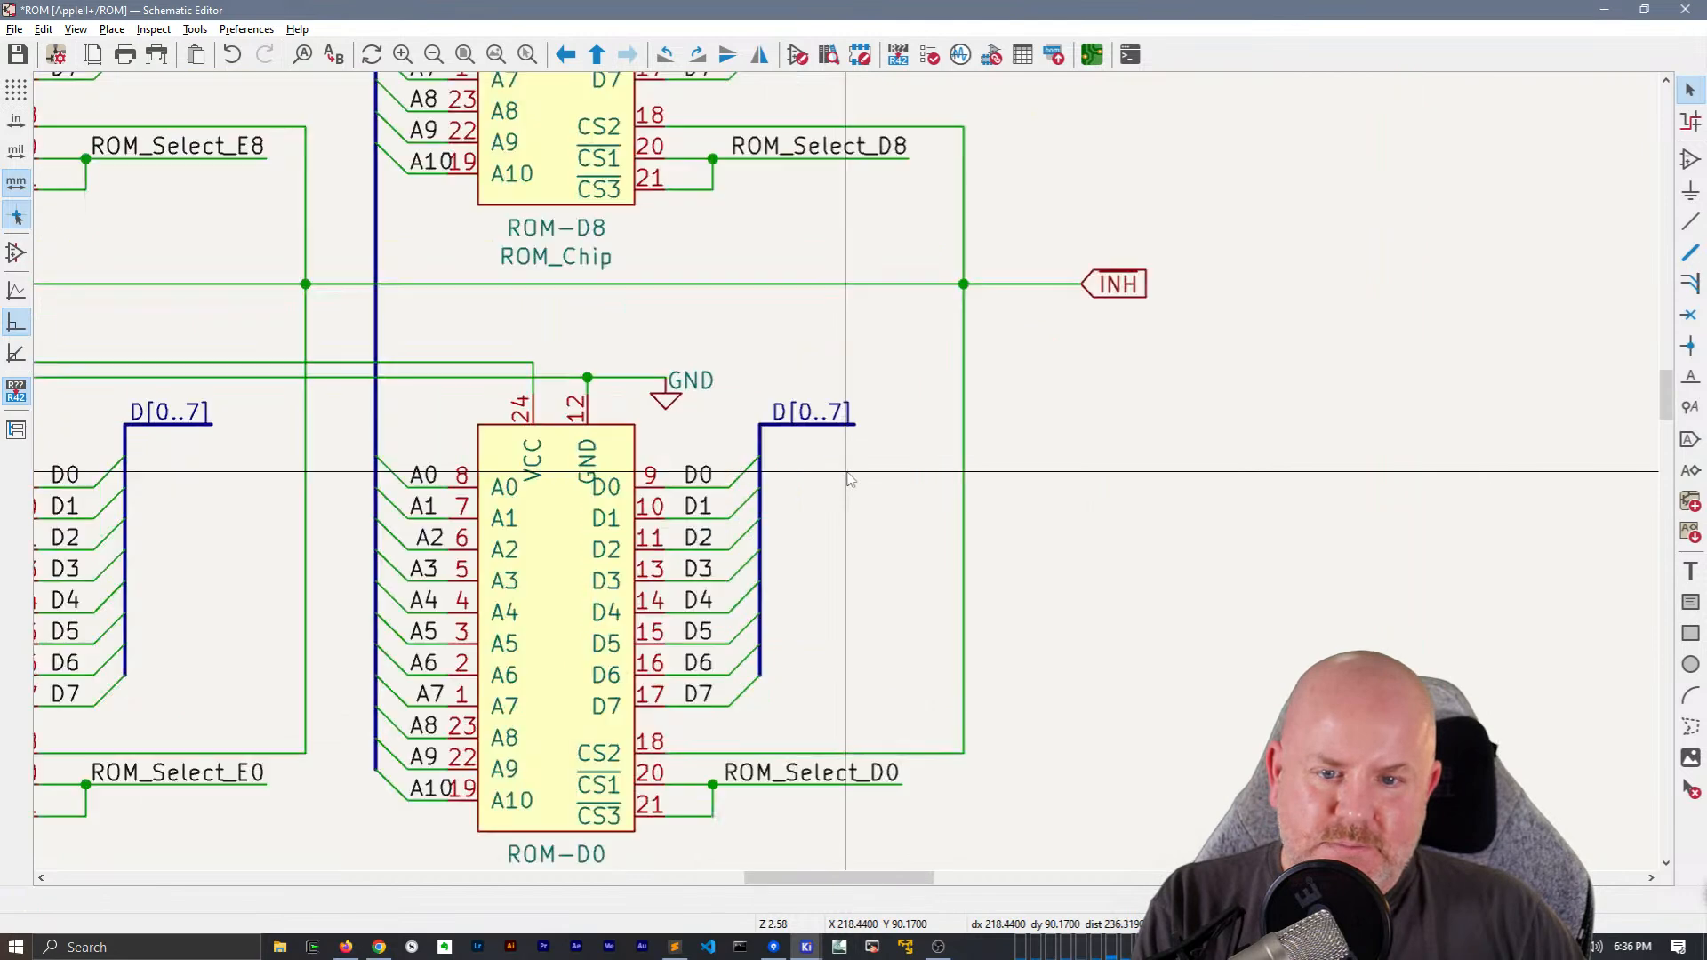
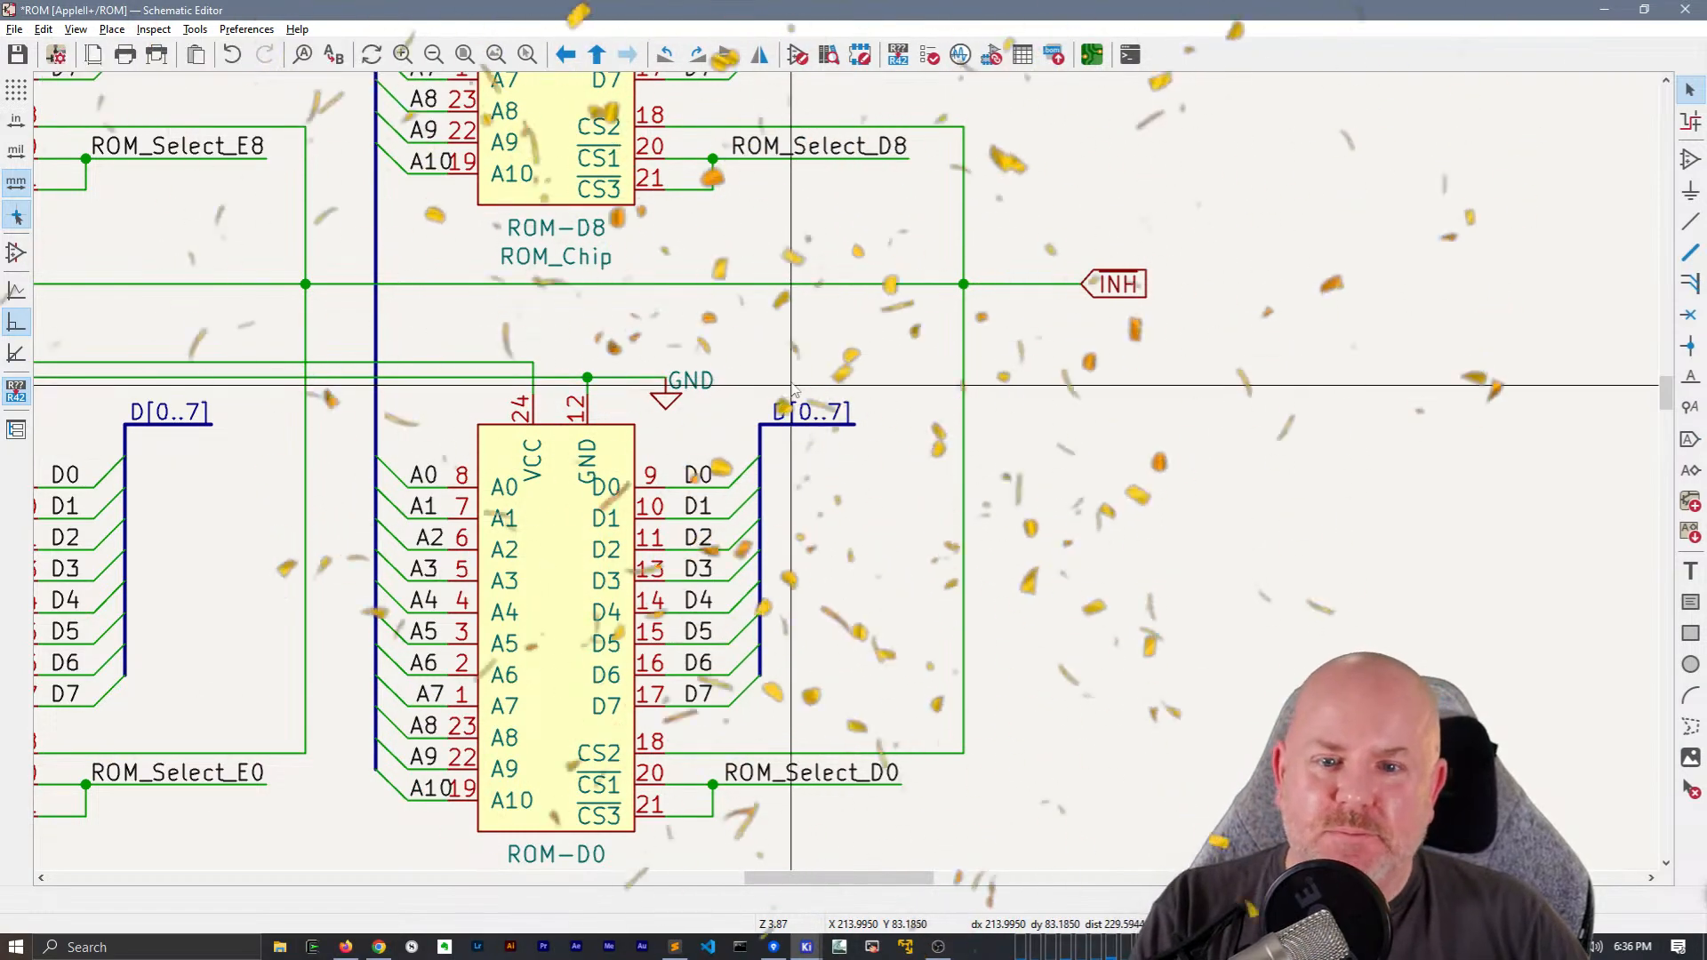
Raise the offset +5V wire segment between ROM-F8 and ROM-E8 and the +5V symbol so the top supply rail runs straight
scroll(815, 385, down, 2)
middle_drag(551, 430, 907, 396)
scroll(852, 485, down, 1)
middle_drag(672, 661, 728, 723)
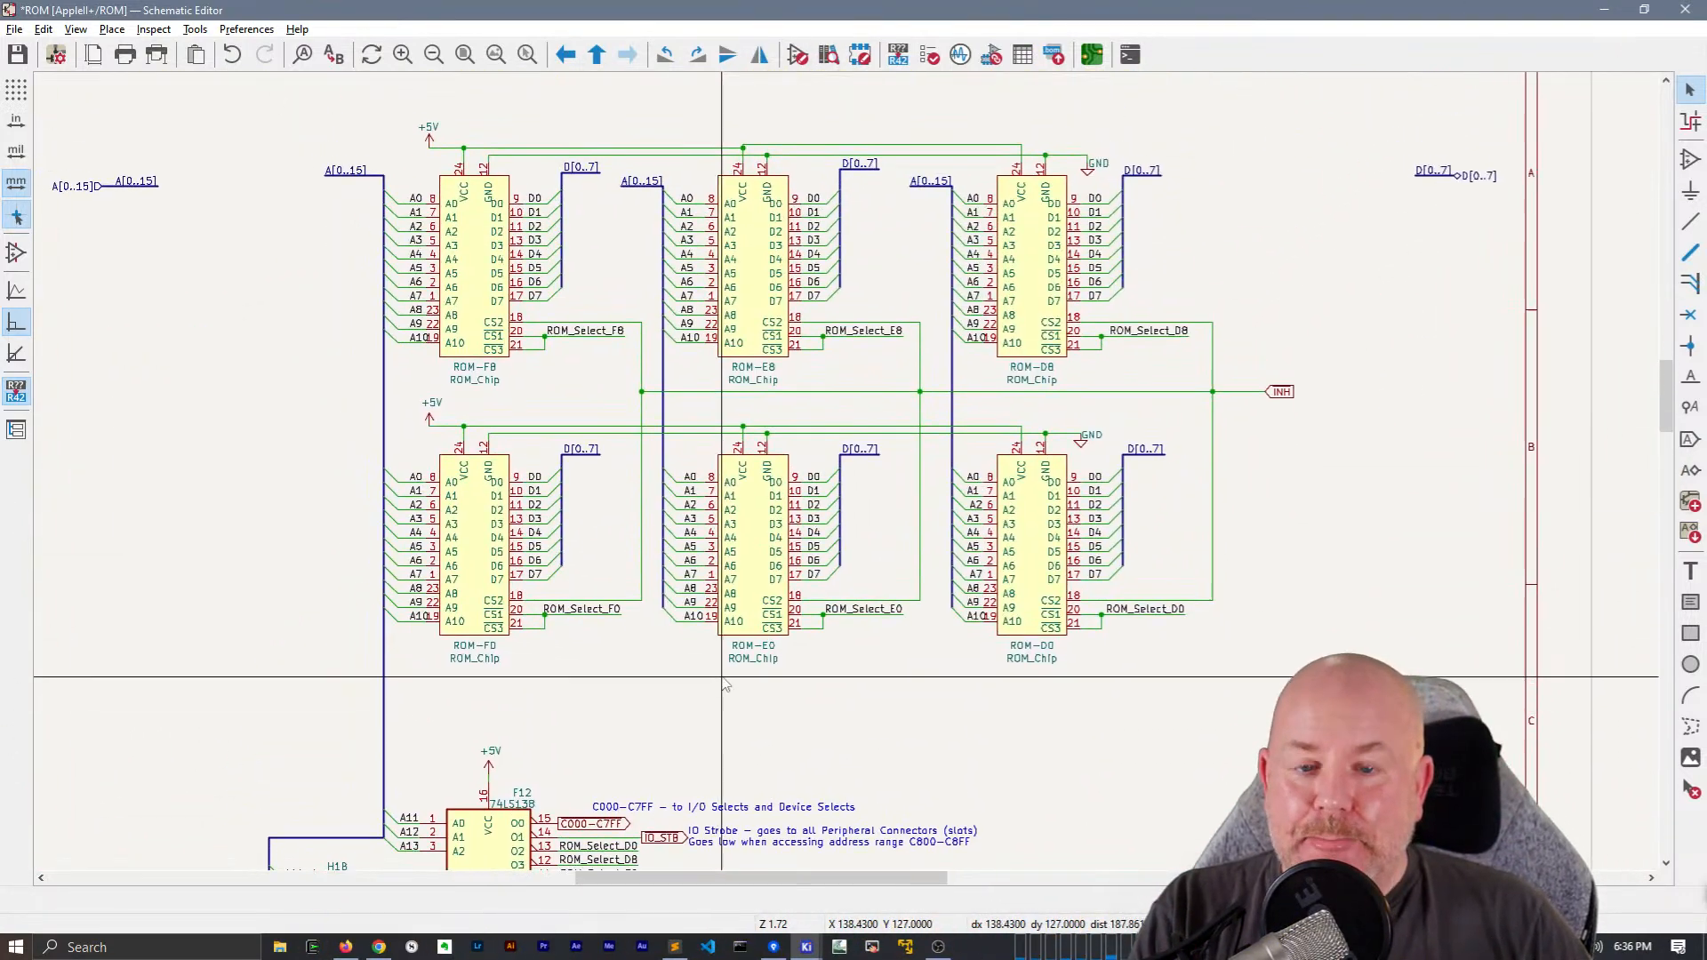
scroll(651, 136, up, 2)
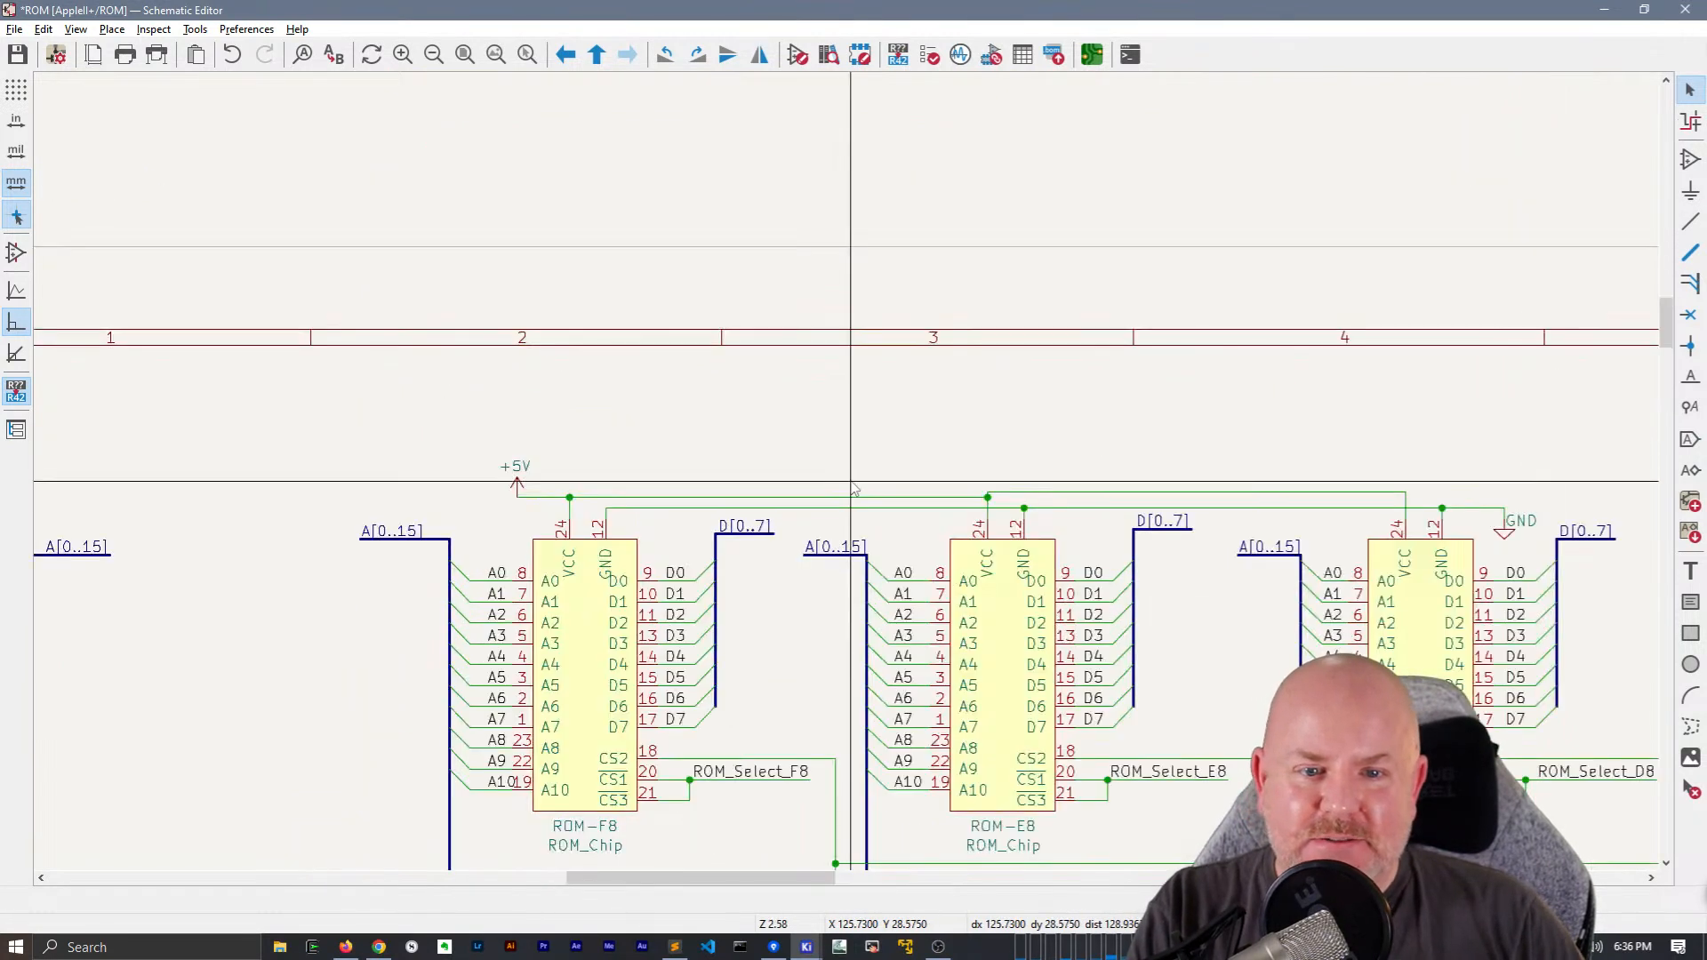
middle_drag(847, 483, 671, 472)
click(661, 481)
key(g)
click(810, 478)
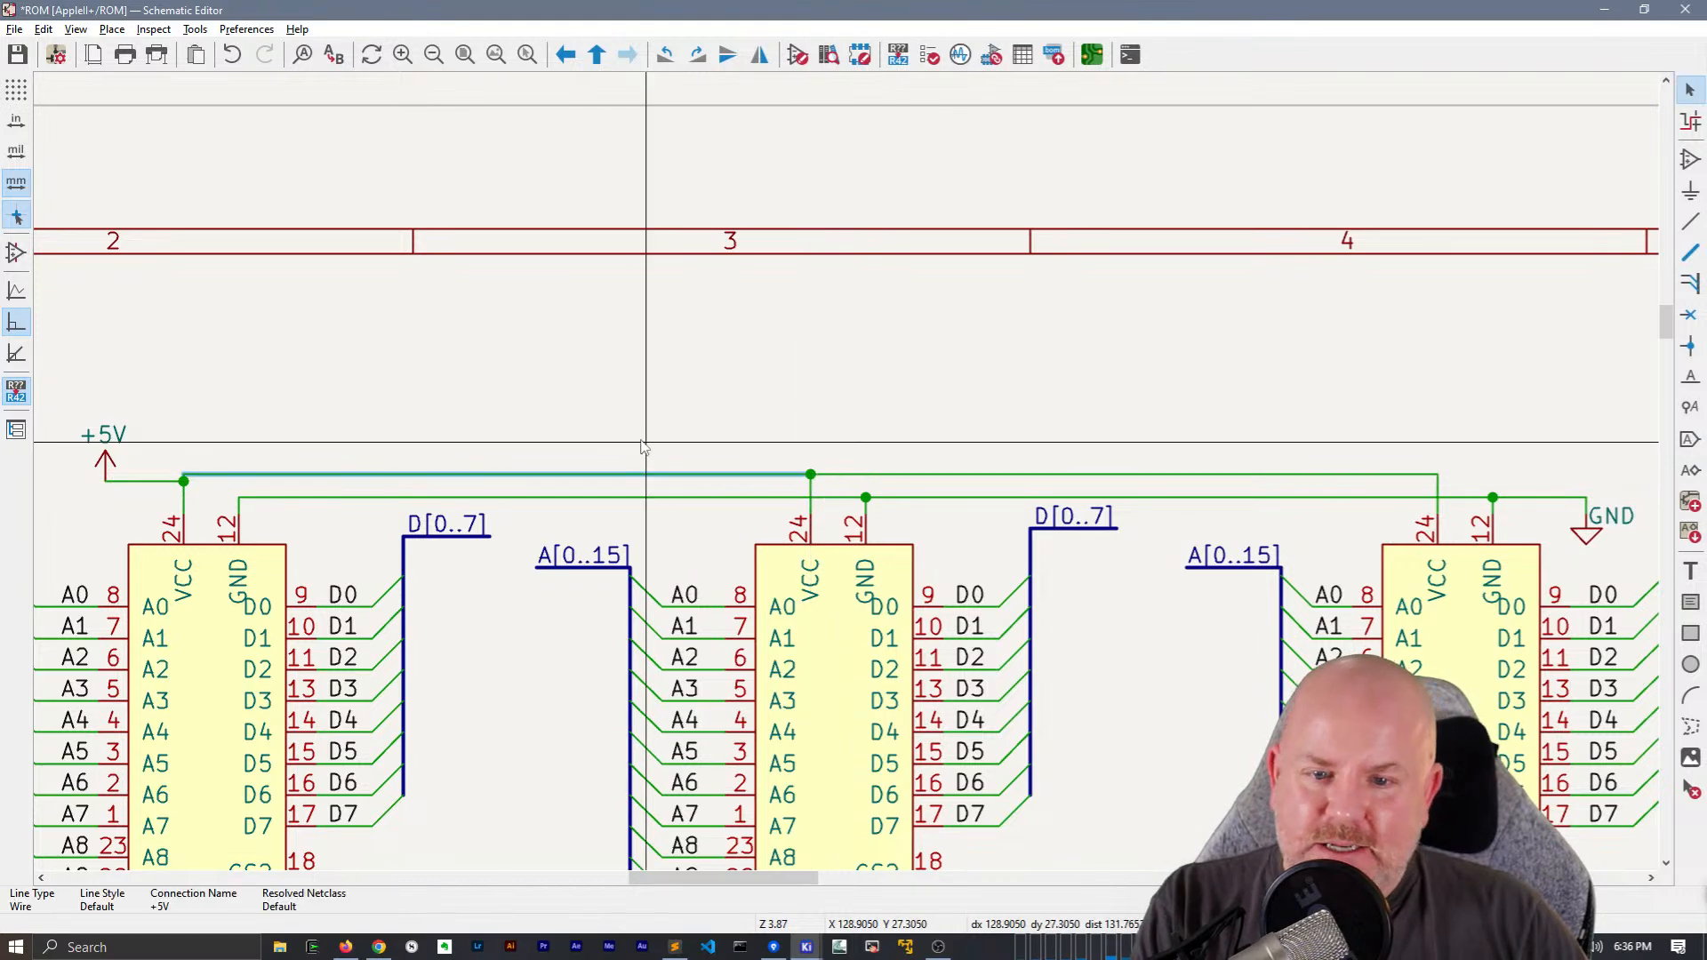
click(103, 458)
key(g)
click(103, 483)
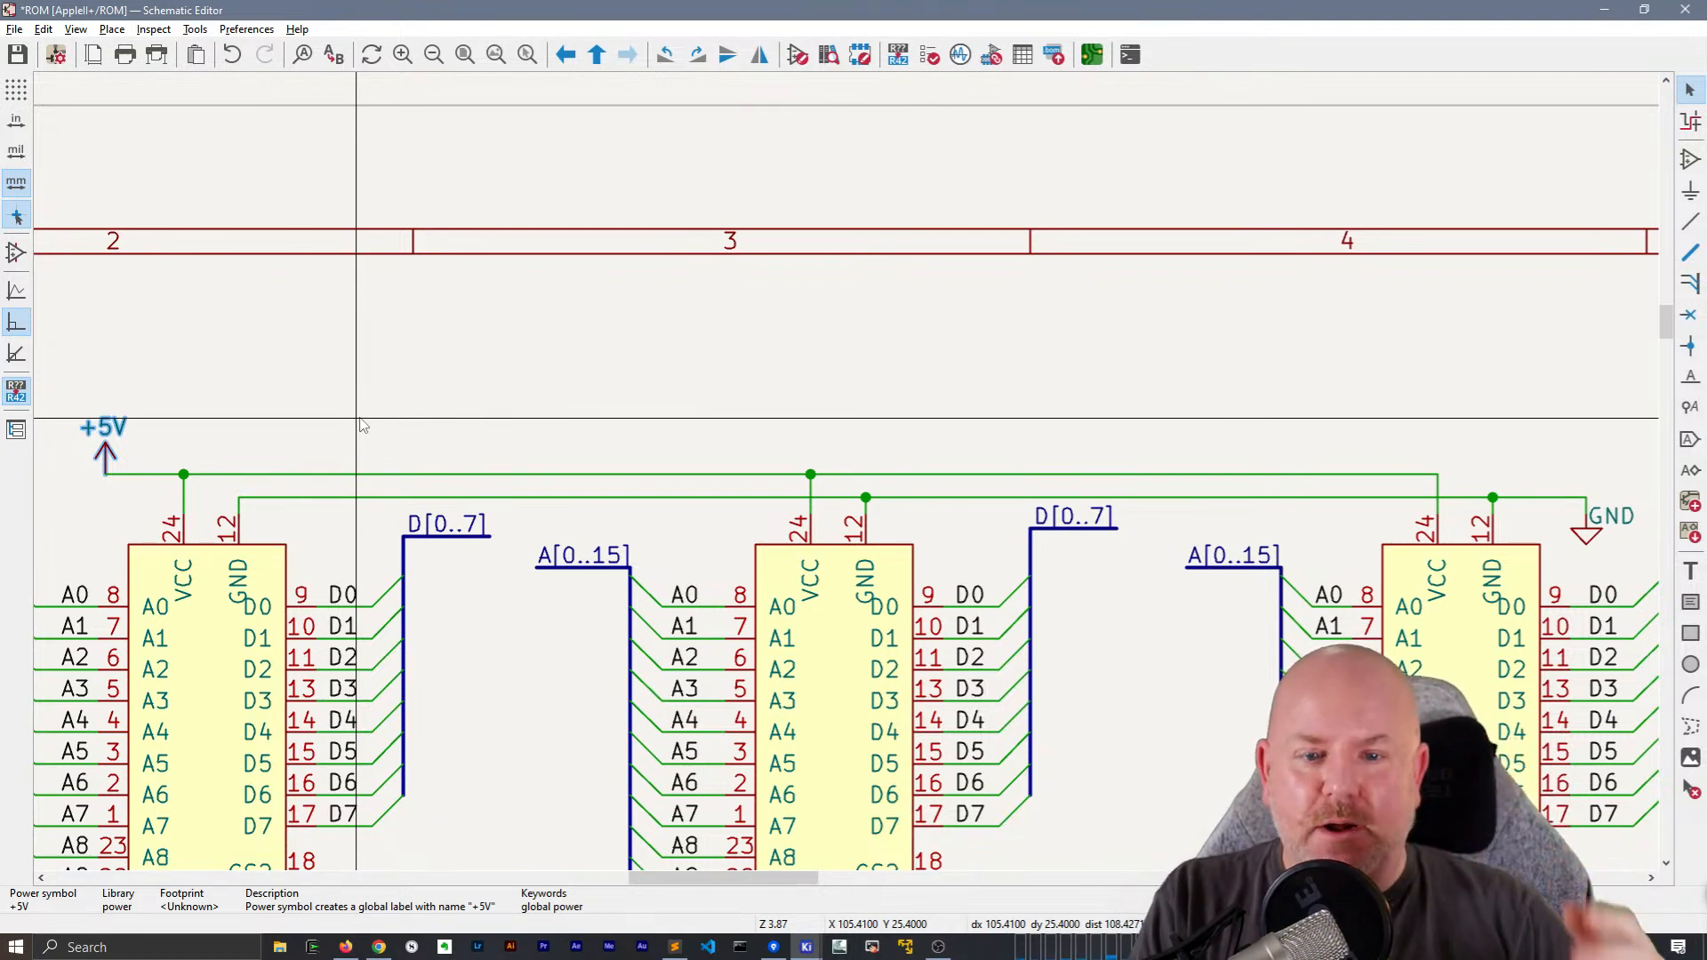
Examine the supply rails, bus stubs and select wiring of the six ROM chips
scroll(1032, 427, down, 2)
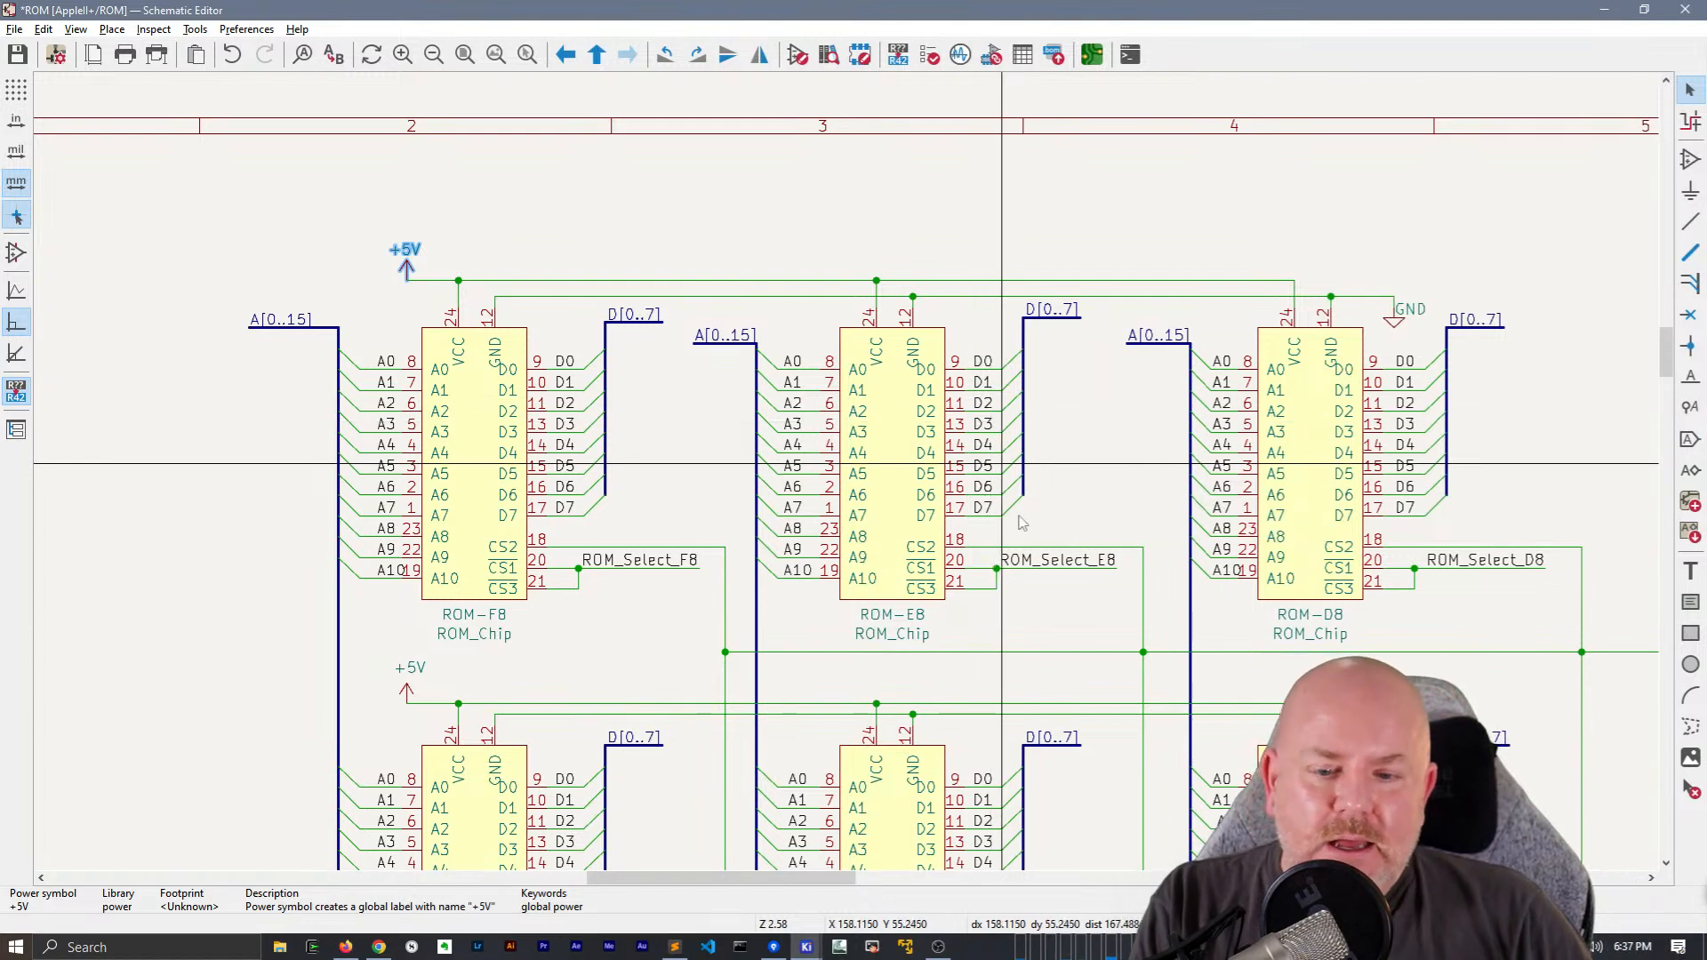
shift+scroll(991, 422, down, 3)
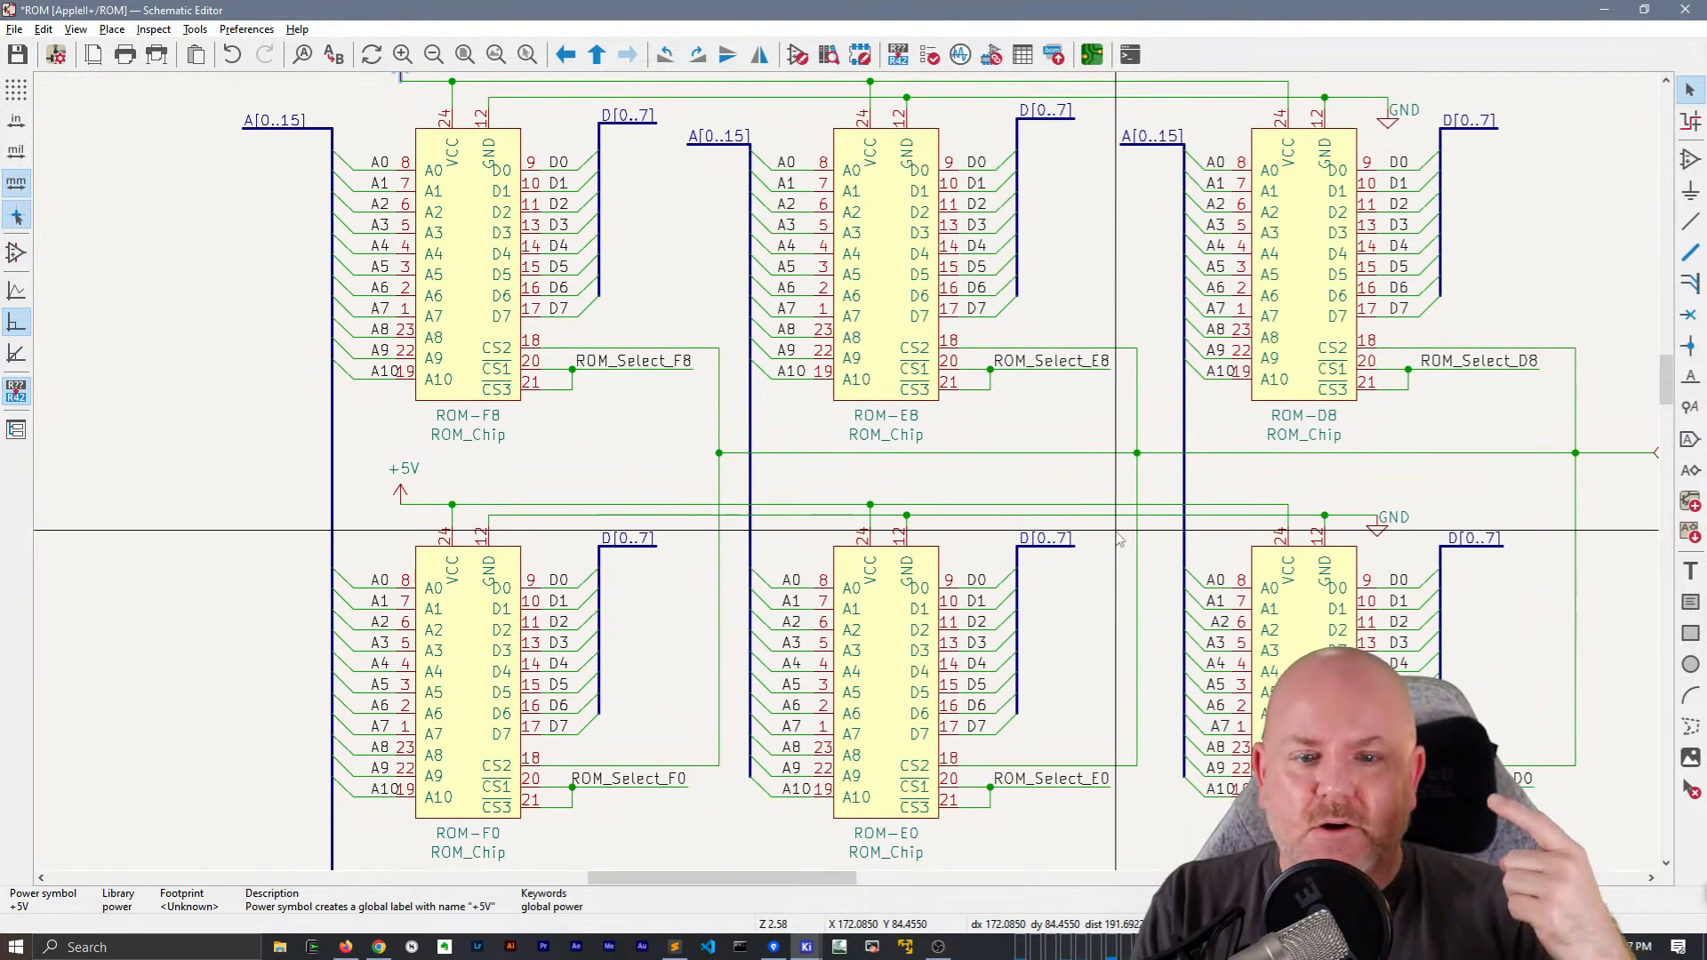
middle_drag(591, 436, 467, 898)
scroll(610, 496, up, 3)
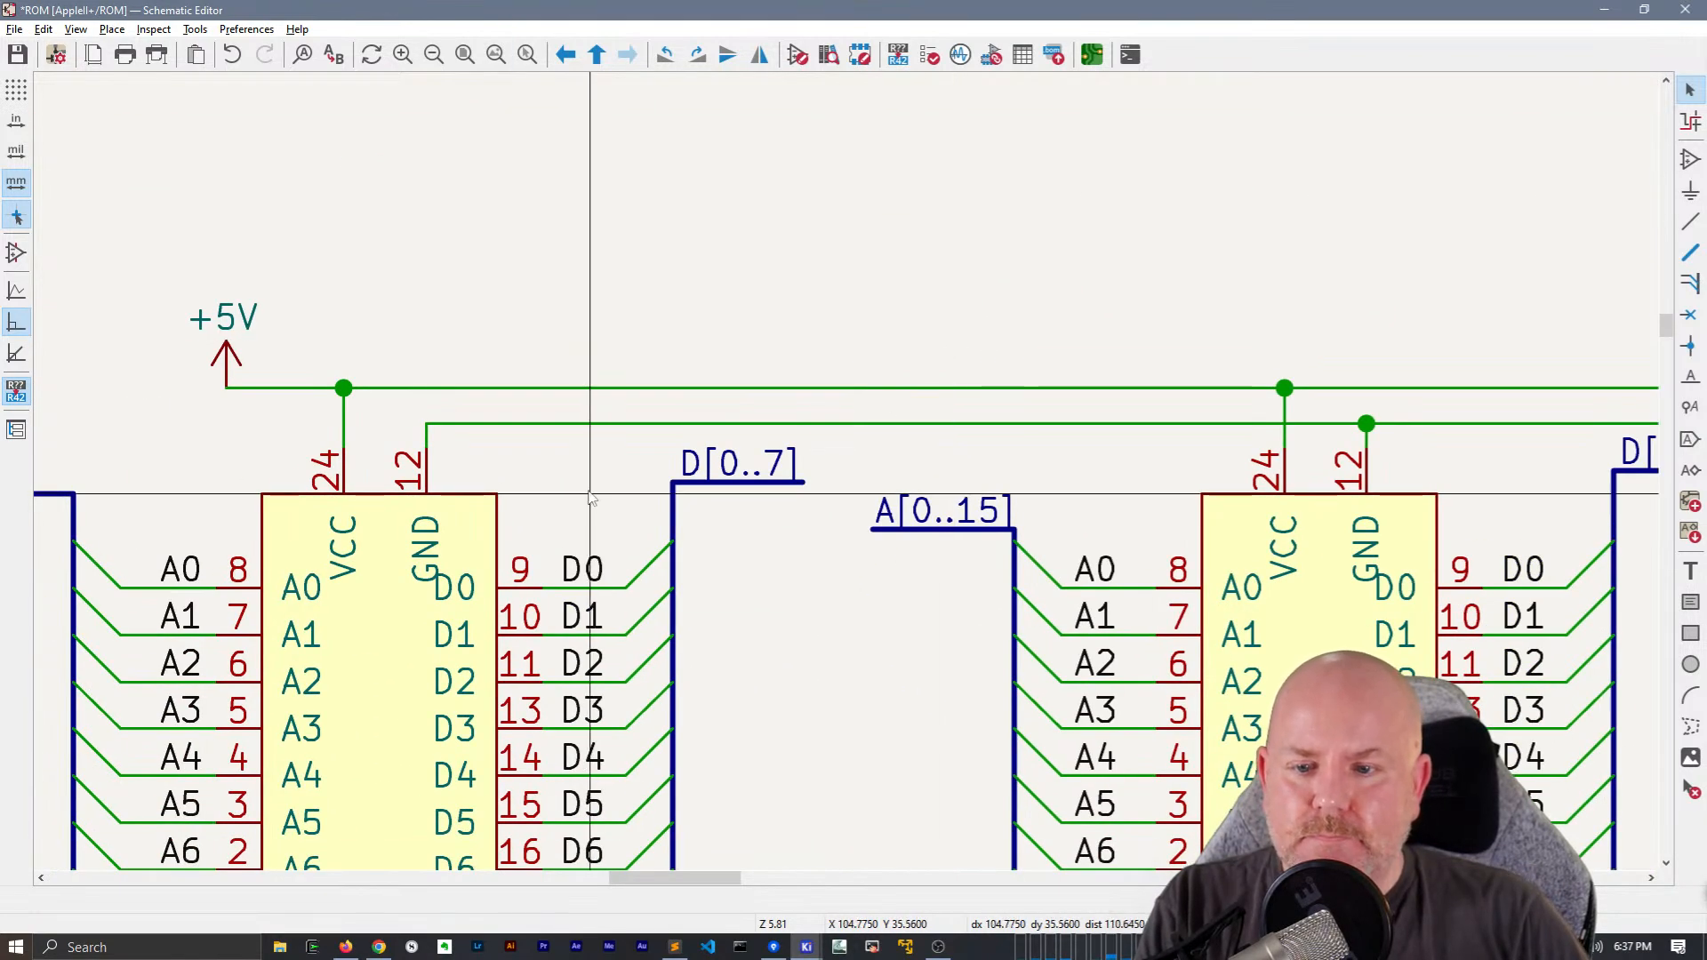
scroll(592, 494, down, 3)
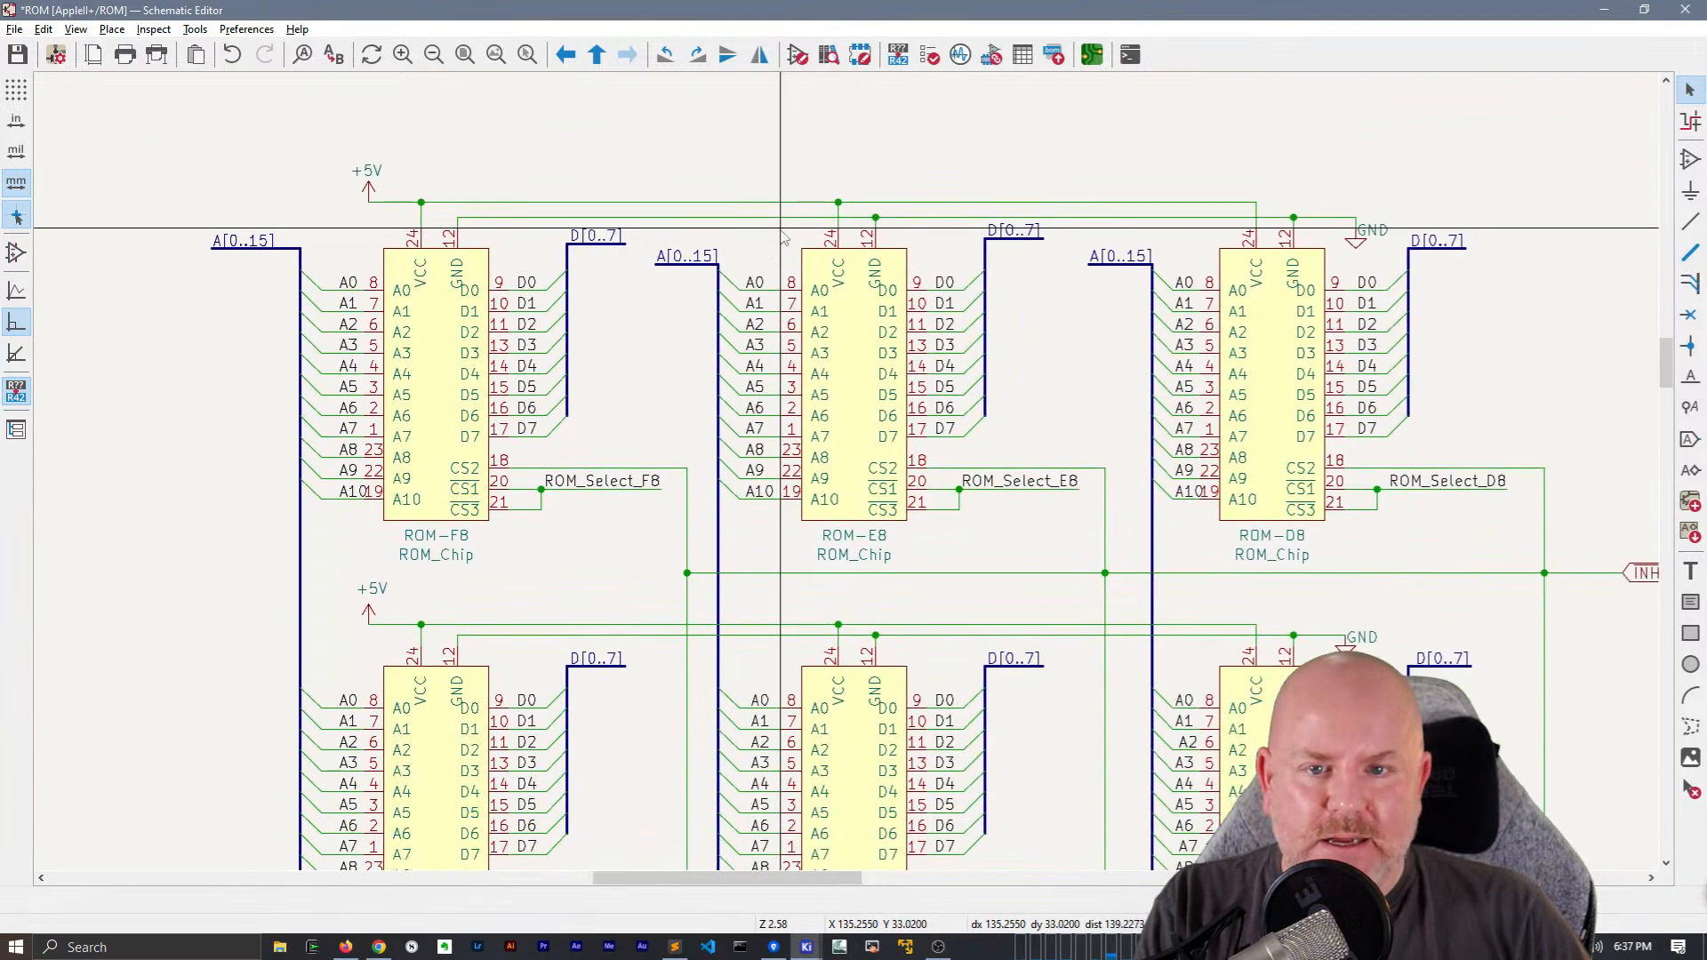
middle_drag(781, 228, 754, 207)
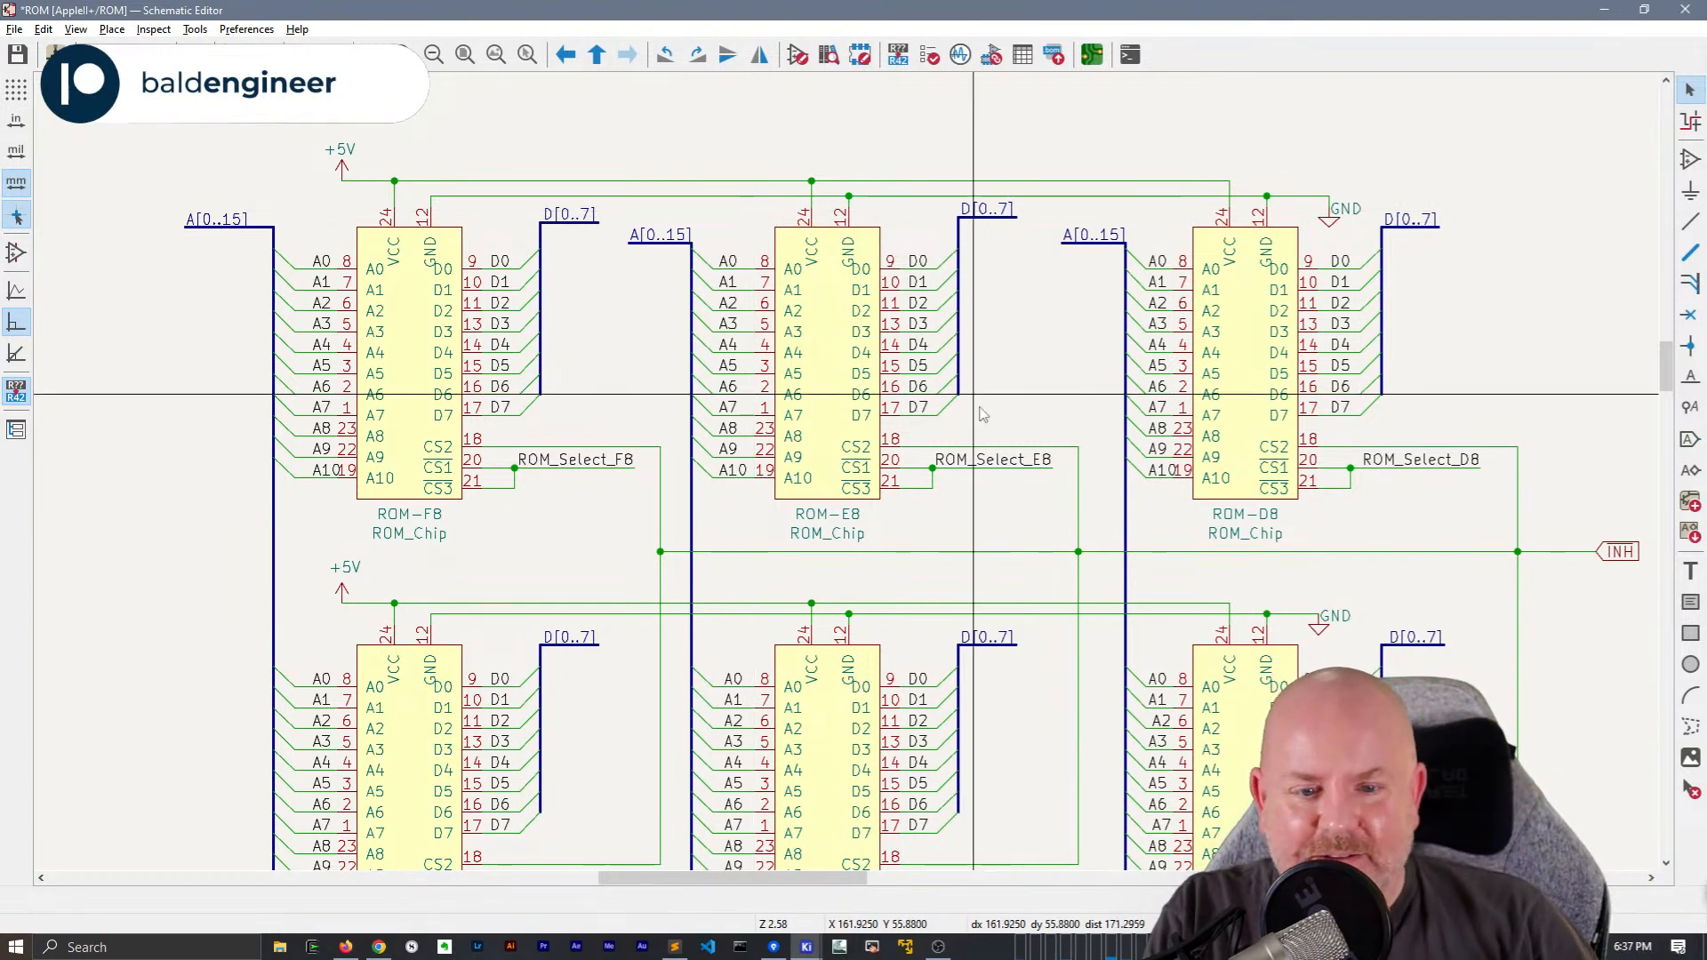
scroll(846, 465, down, 3)
scroll(819, 418, up, 3)
middle_drag(935, 424, 909, 353)
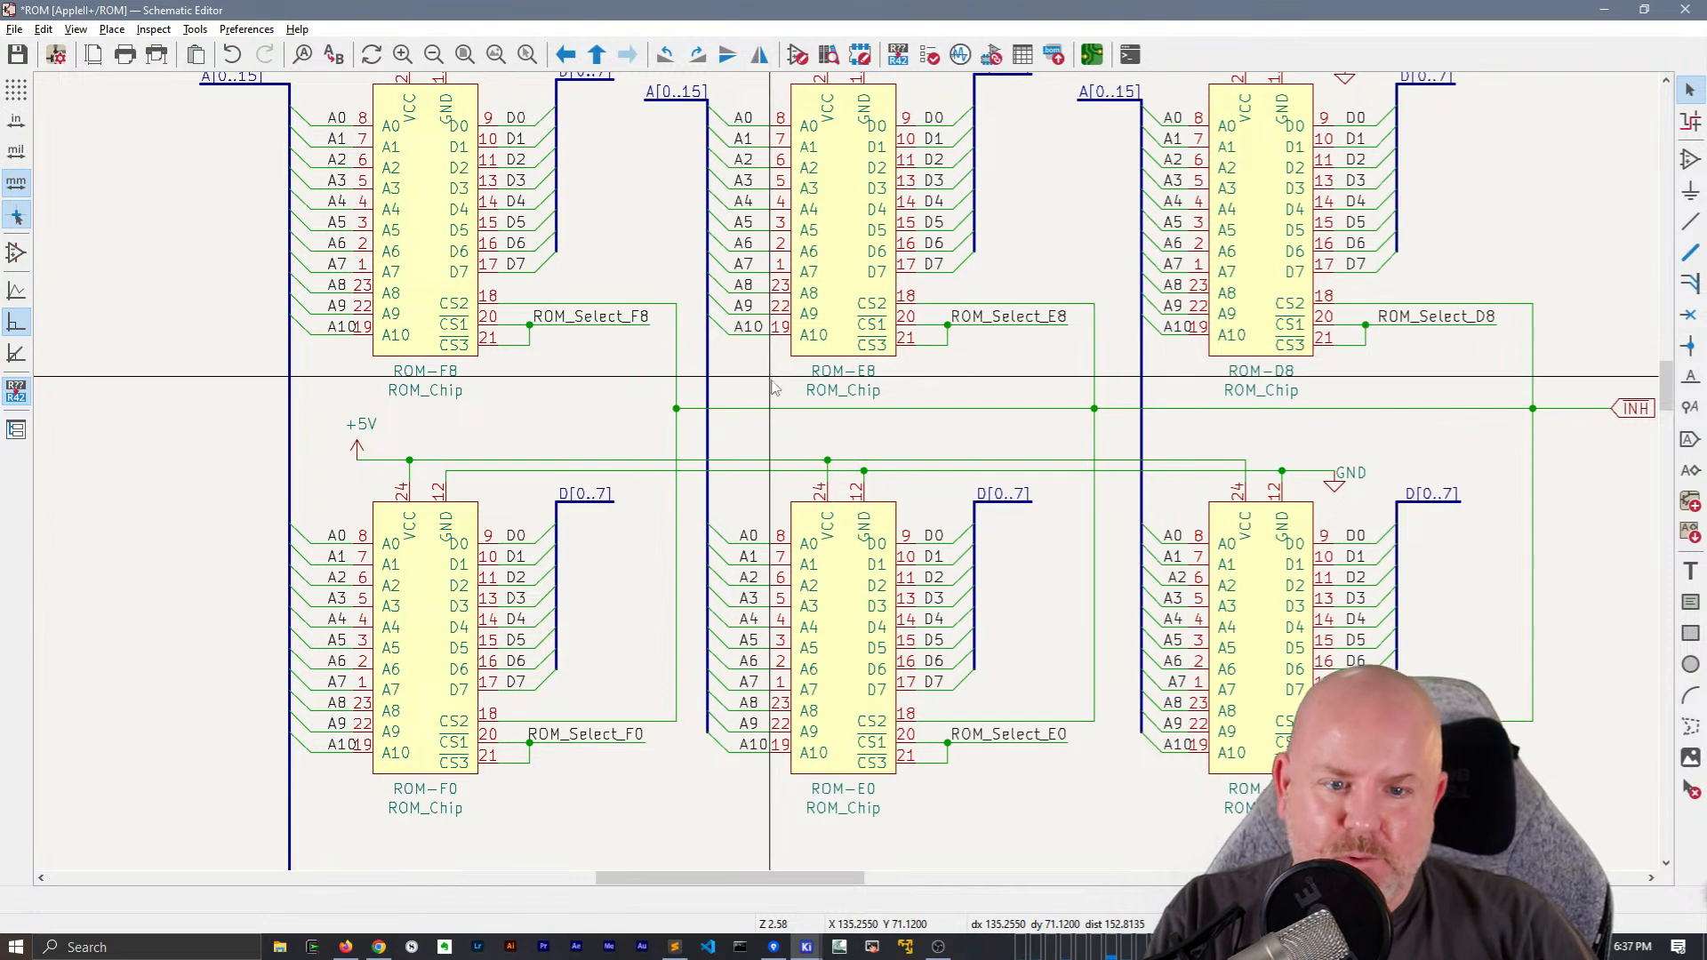
Move the IO Strobe note beside decoder F12 down so it sits below the IO_STB output line
shift+scroll(887, 336, down, 5)
shift+scroll(681, 373, down, 4)
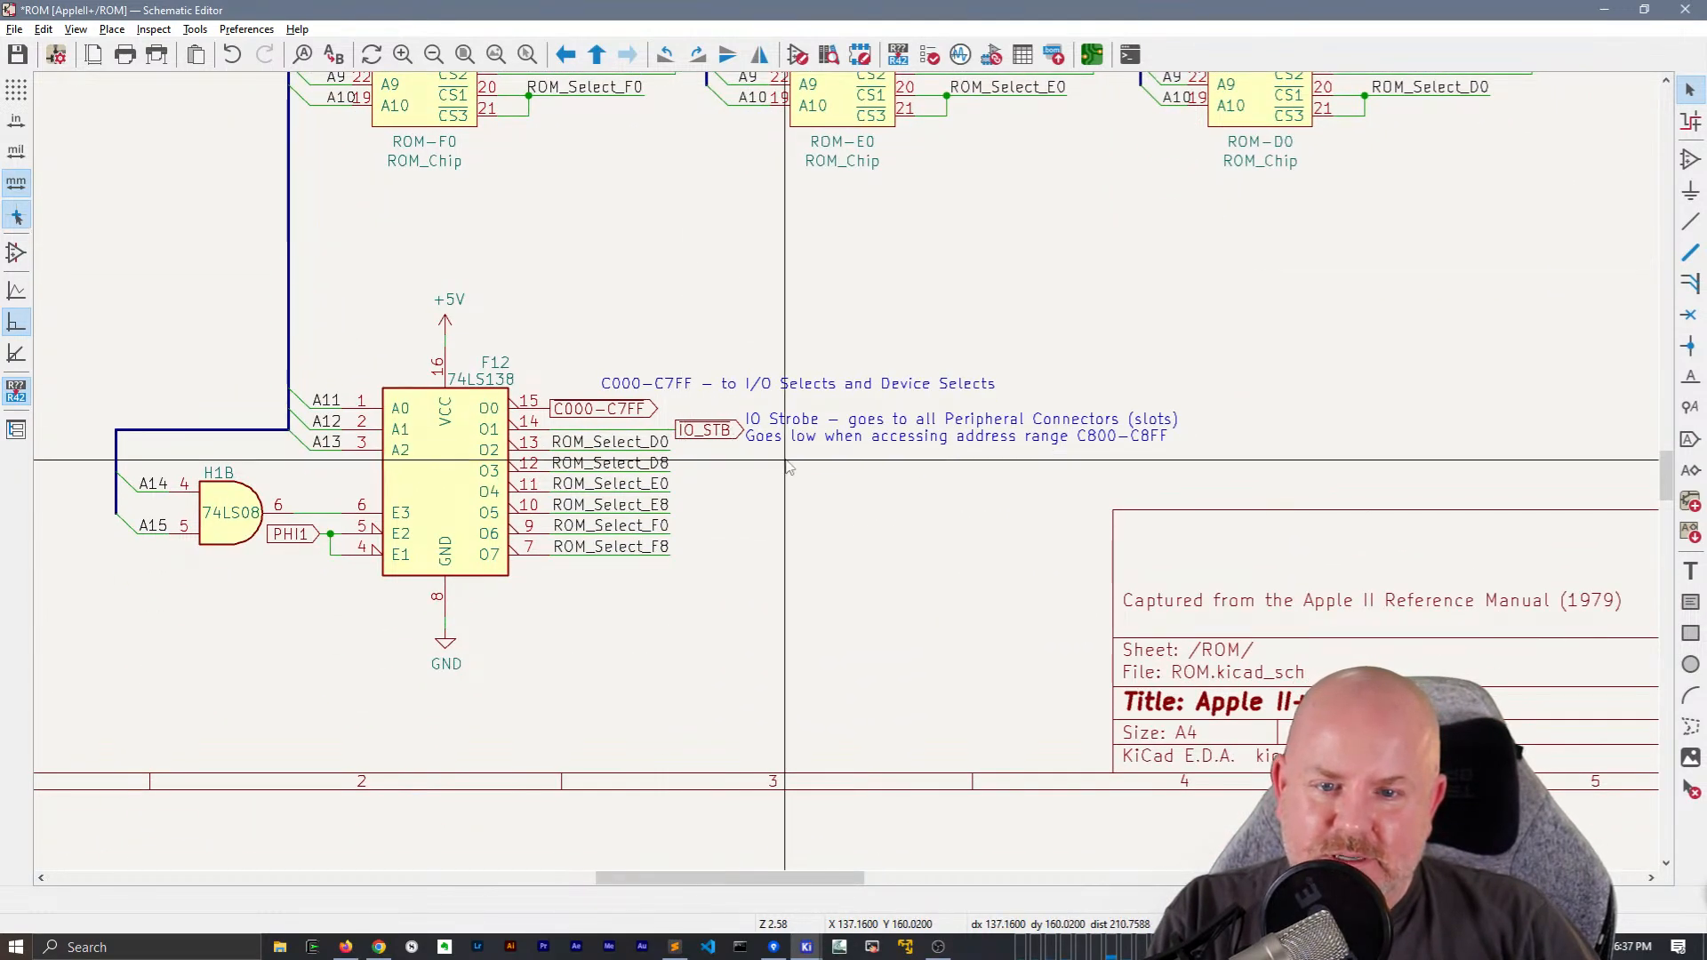
scroll(796, 458, down, 2)
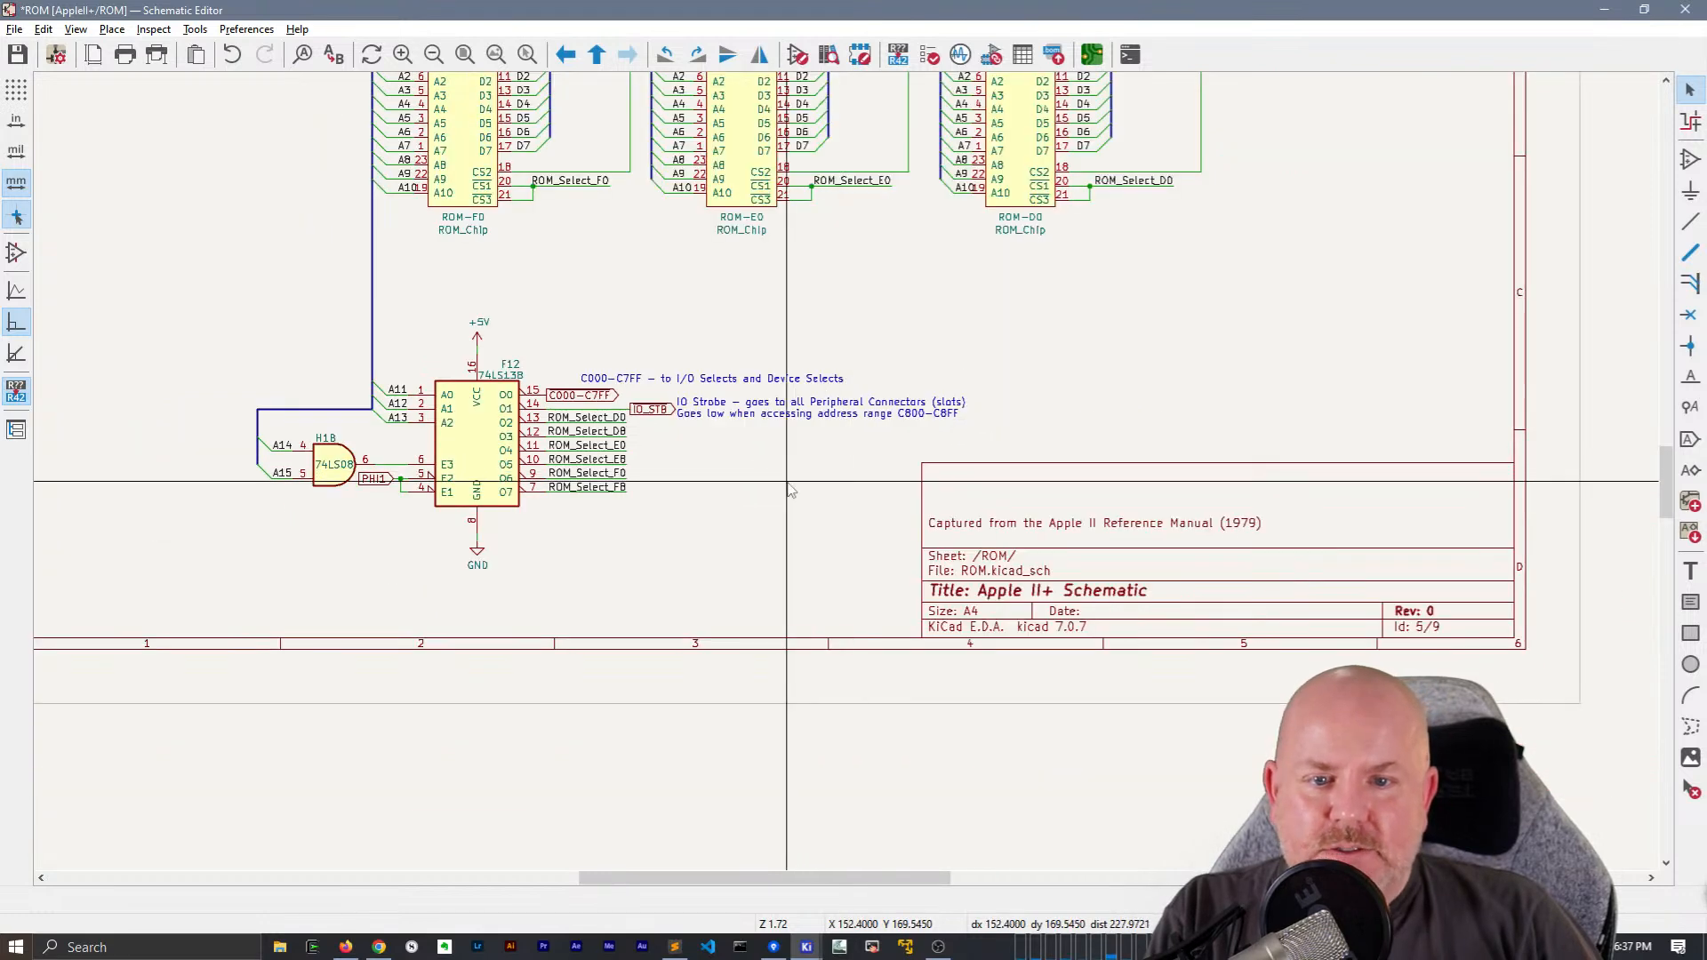
click(779, 416)
key(m)
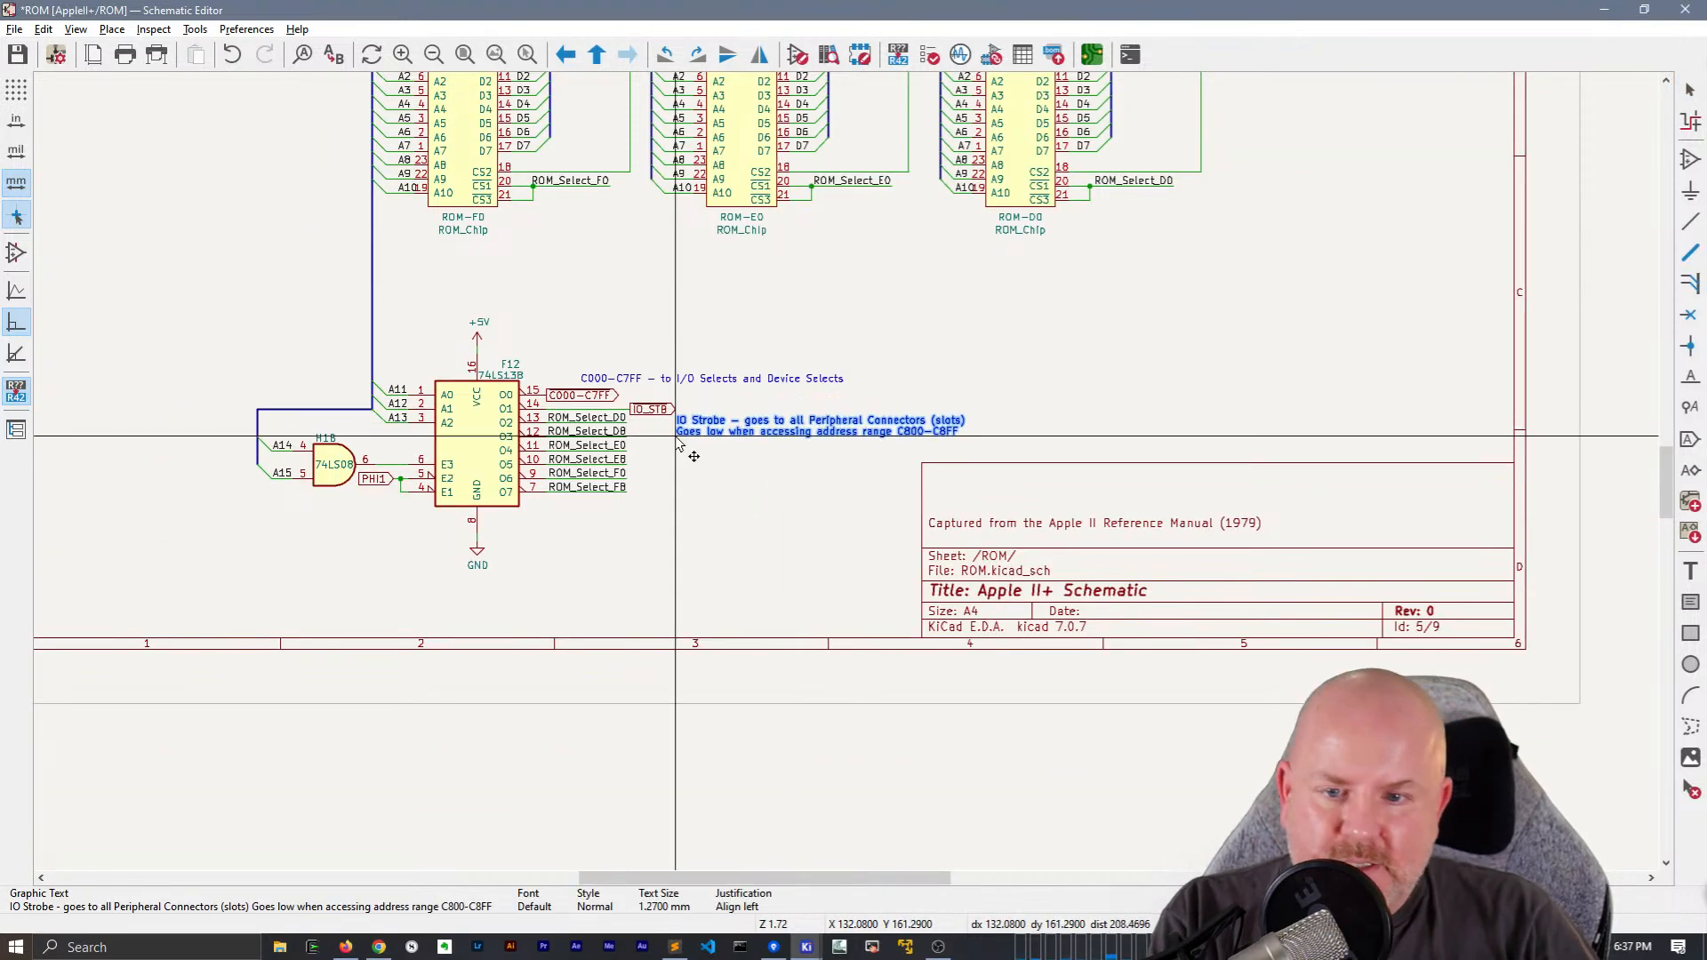
click(696, 381)
Stretch the IO_STB output wire of F12 so its global label sits near the sheet's right border
click(669, 411)
key(g)
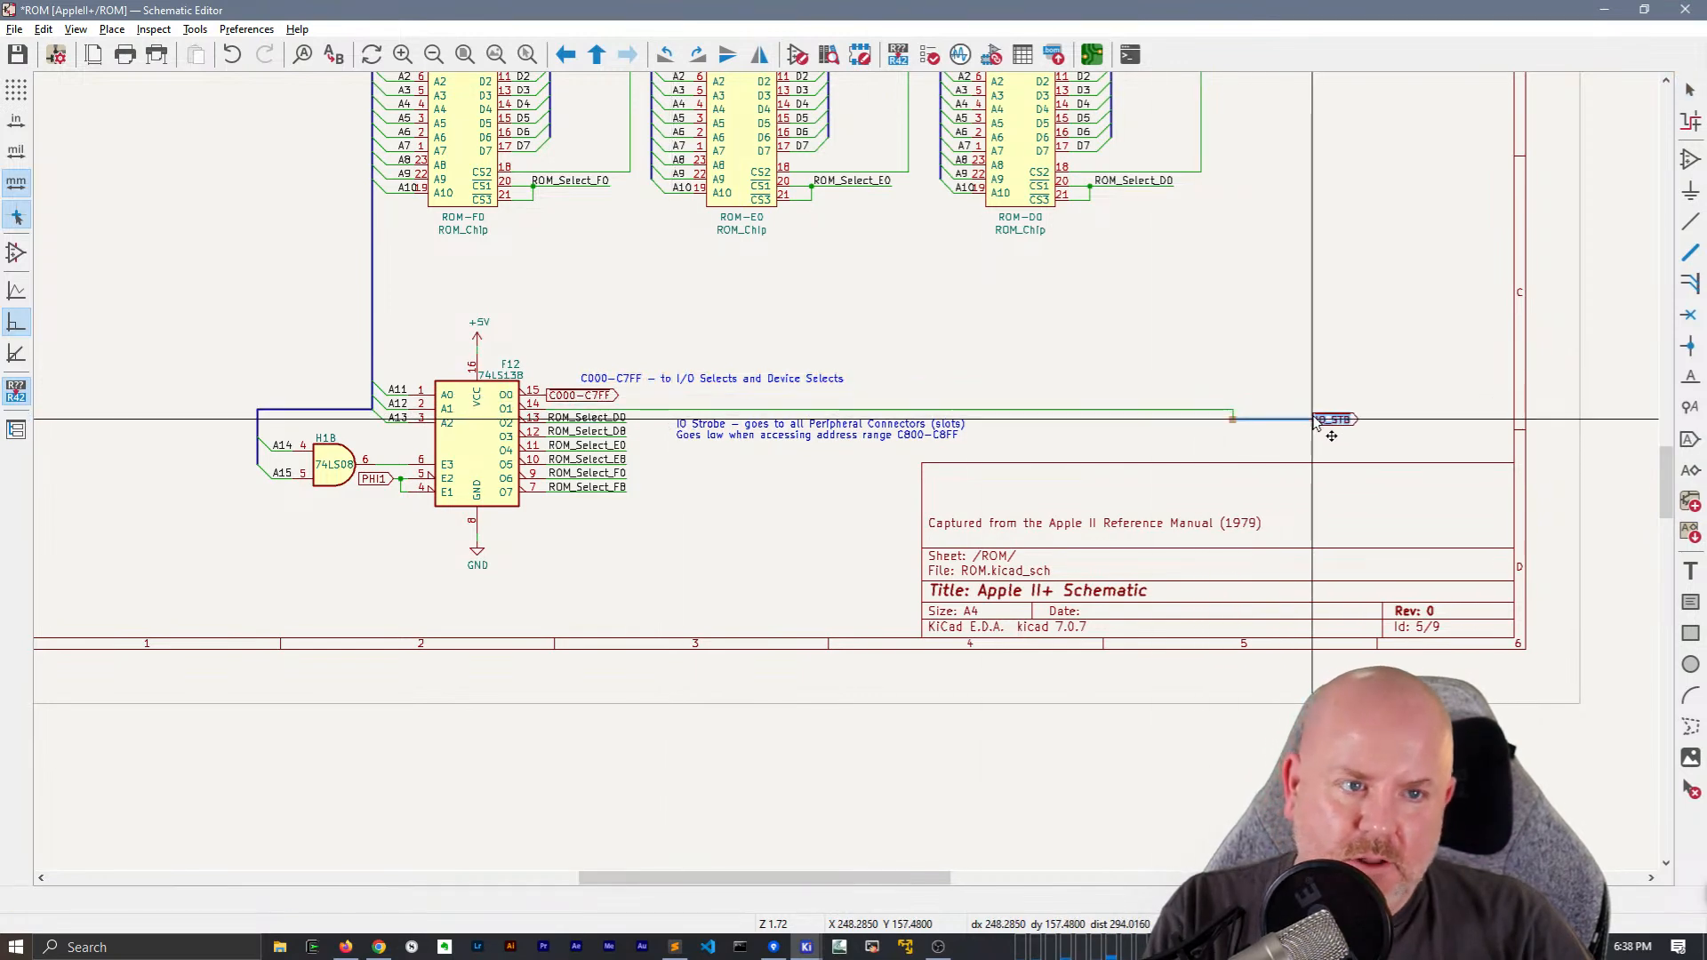
scroll(1347, 413, down, 2)
middle_drag(847, 477, 746, 712)
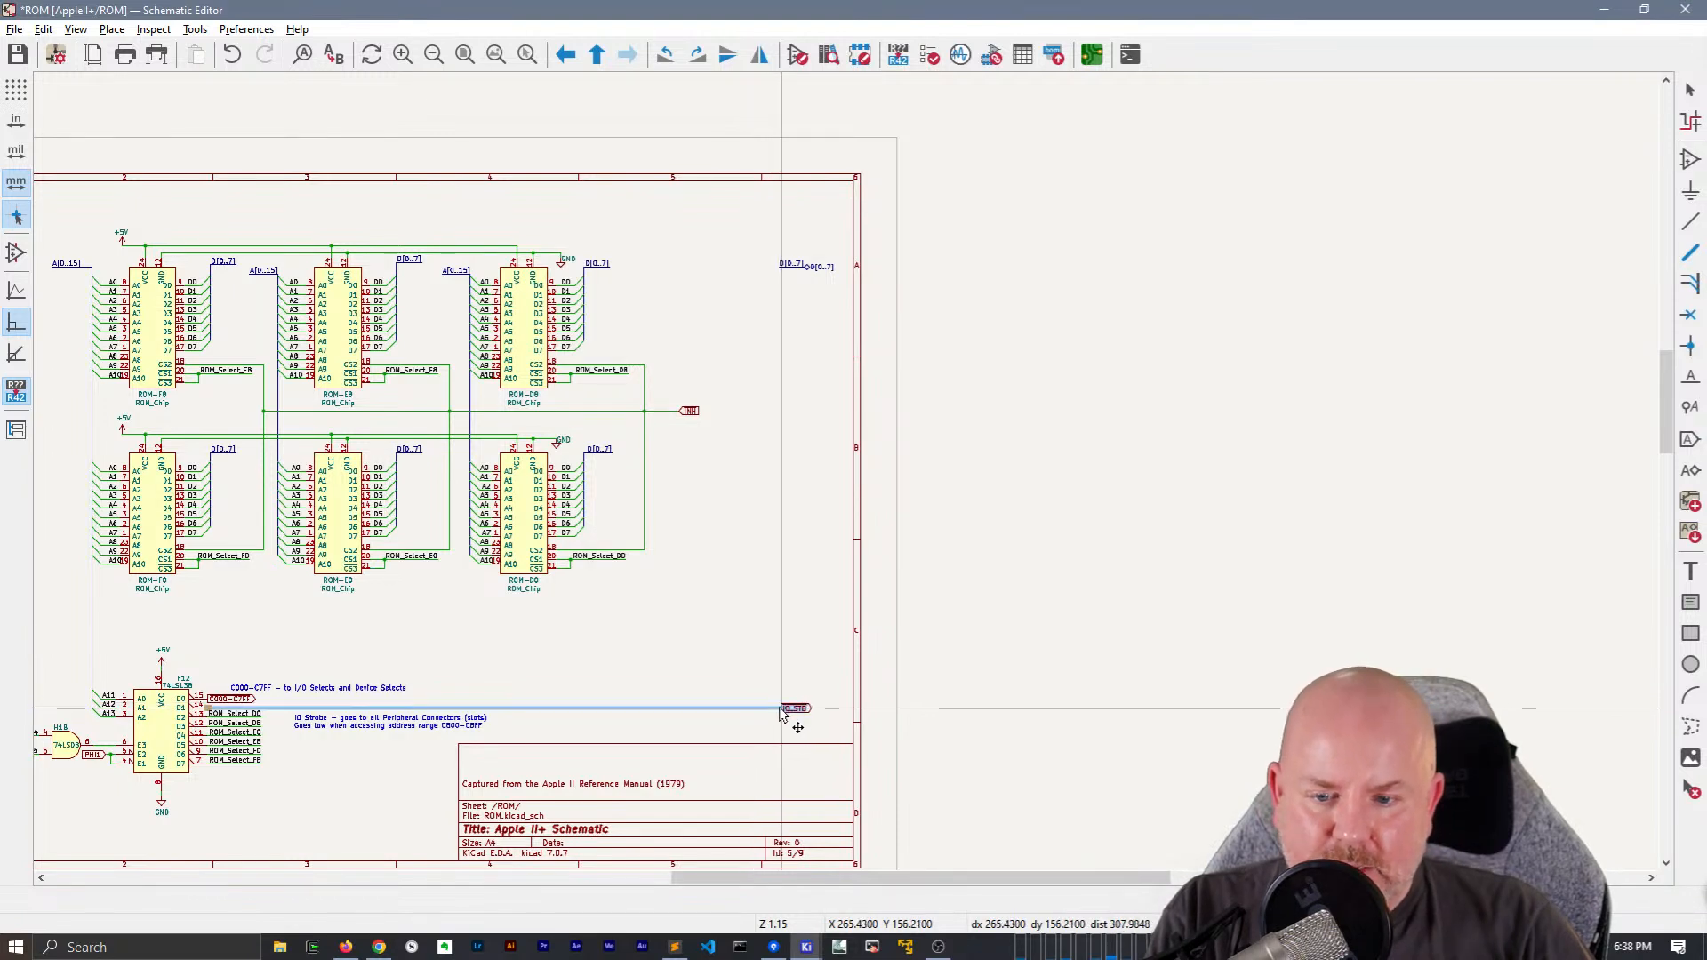
click(781, 709)
Stretch the C000-C7FF global label's wire to sit directly above IO_STB, and align the D[0..7] hierarchical label stub with both labels
key(m)
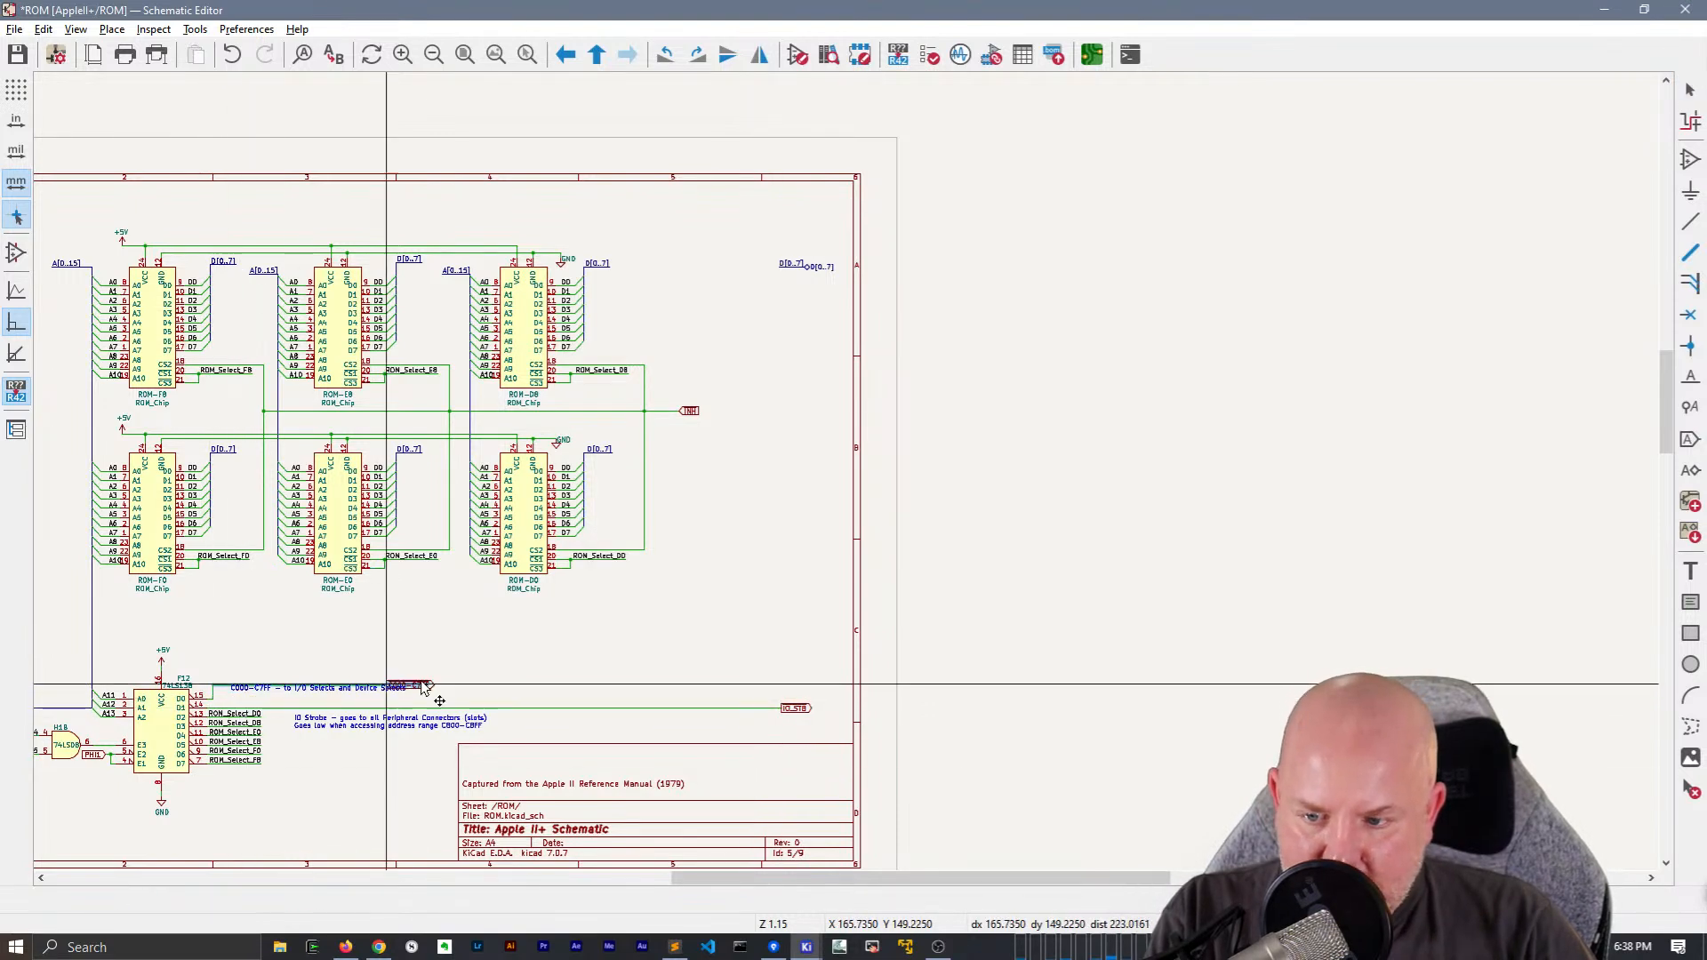
click(797, 719)
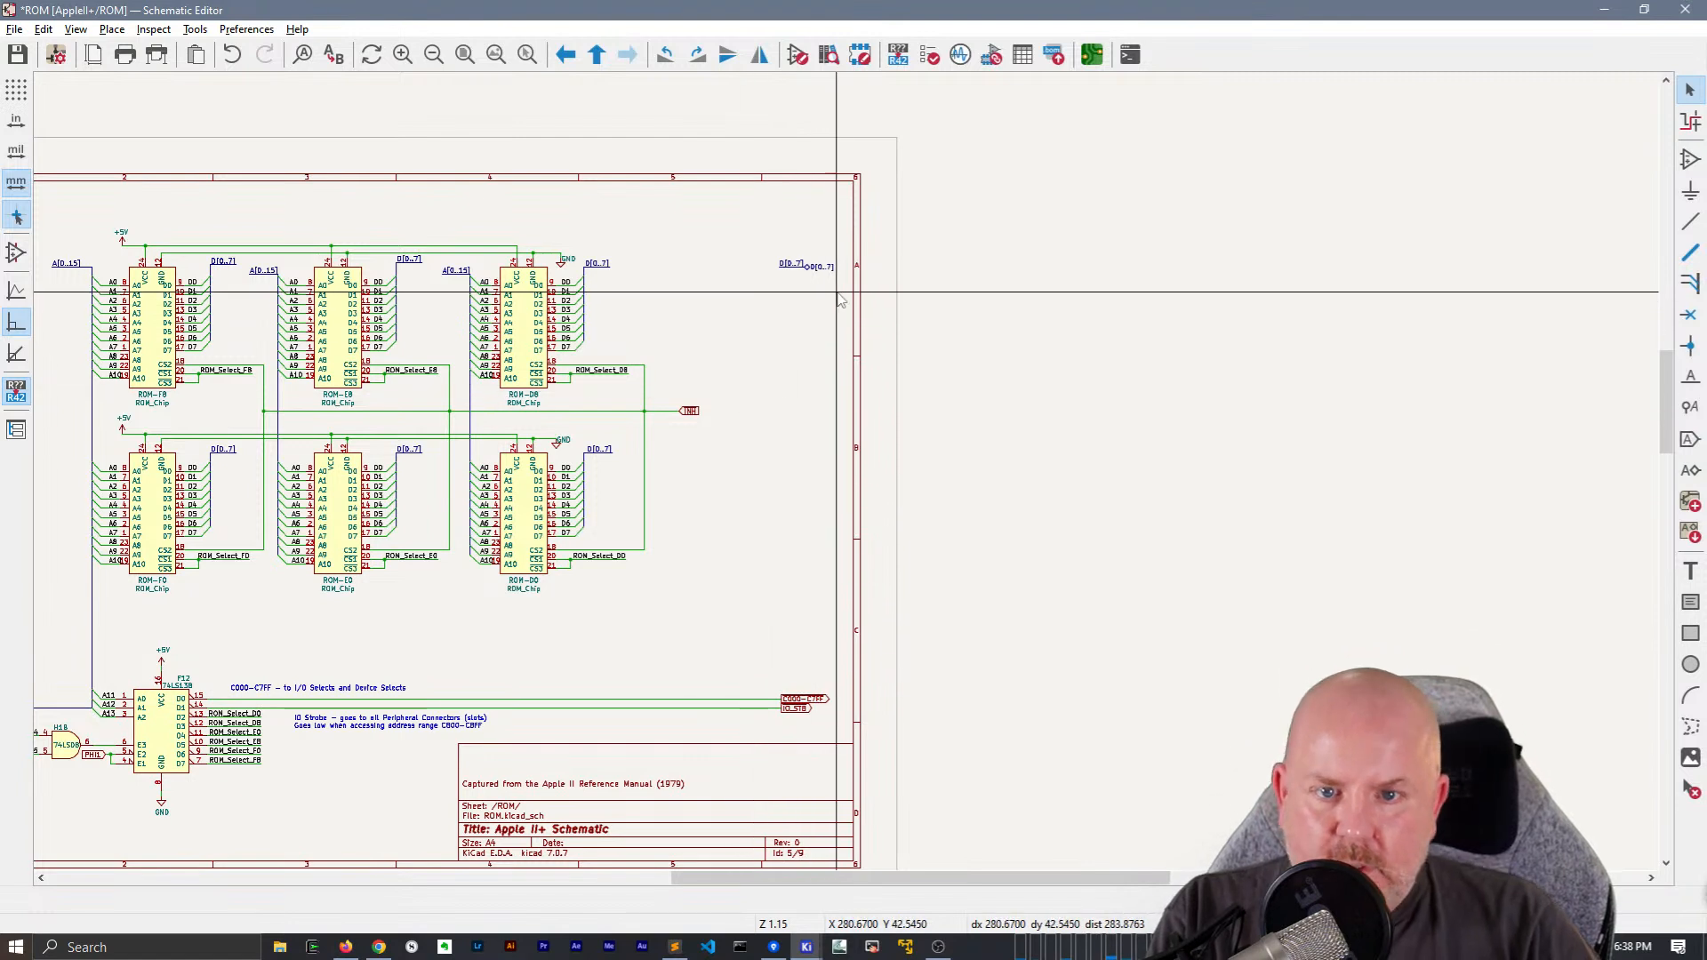
key(m)
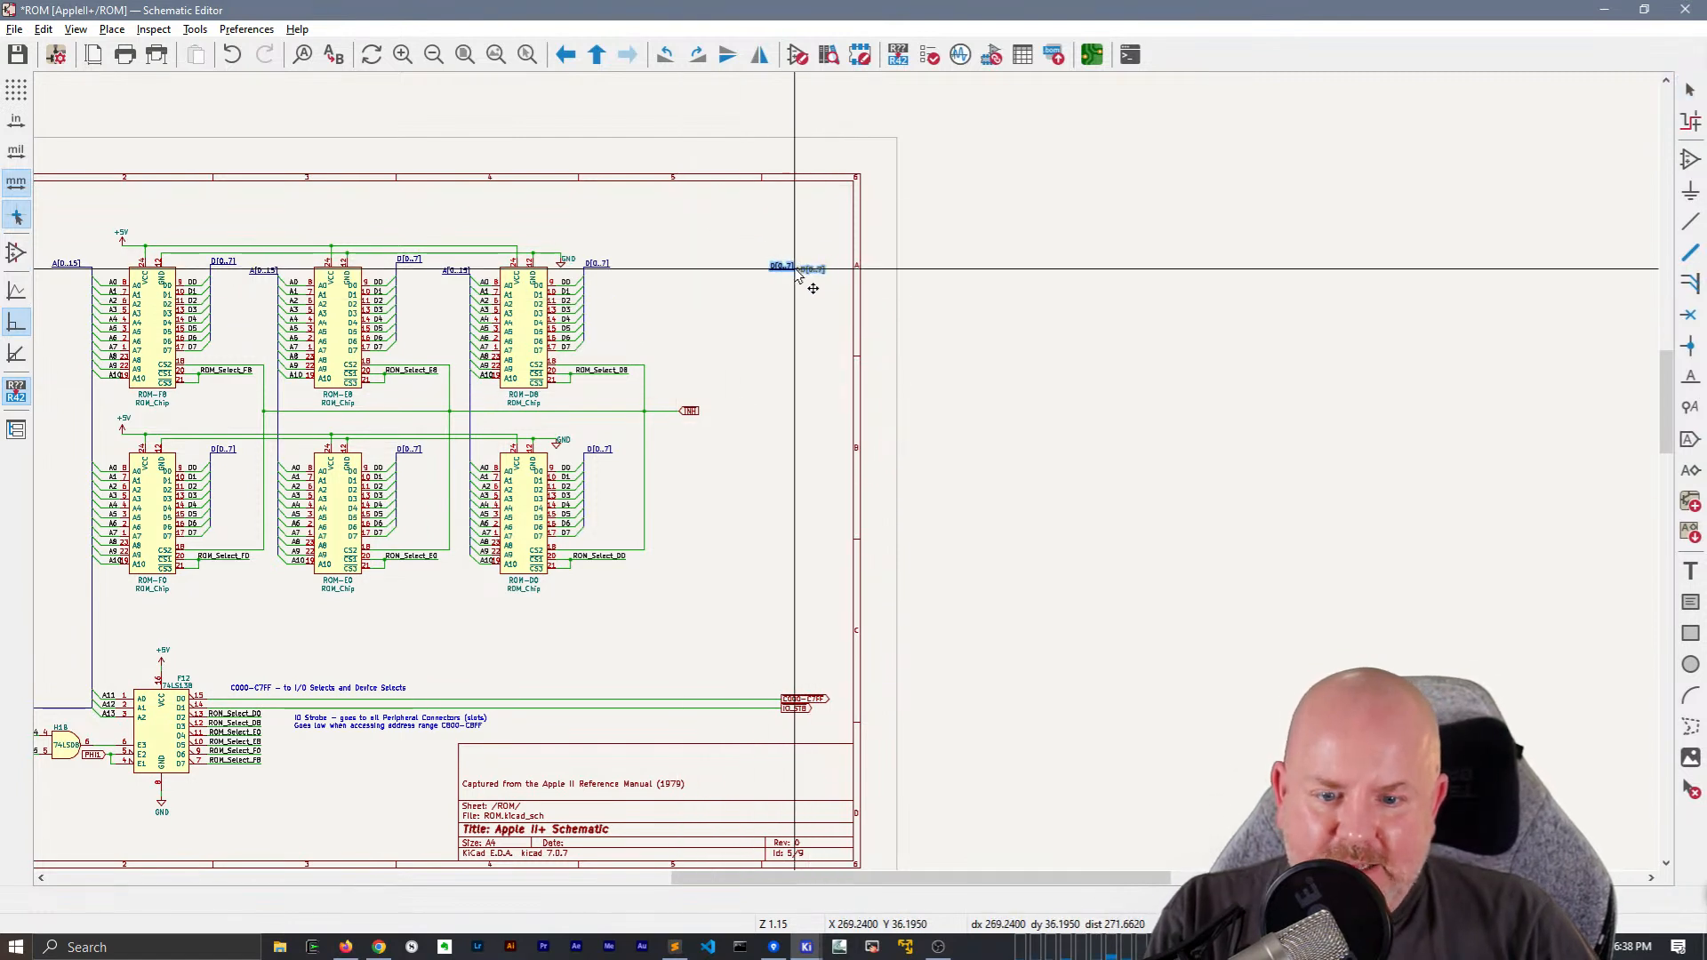
click(784, 272)
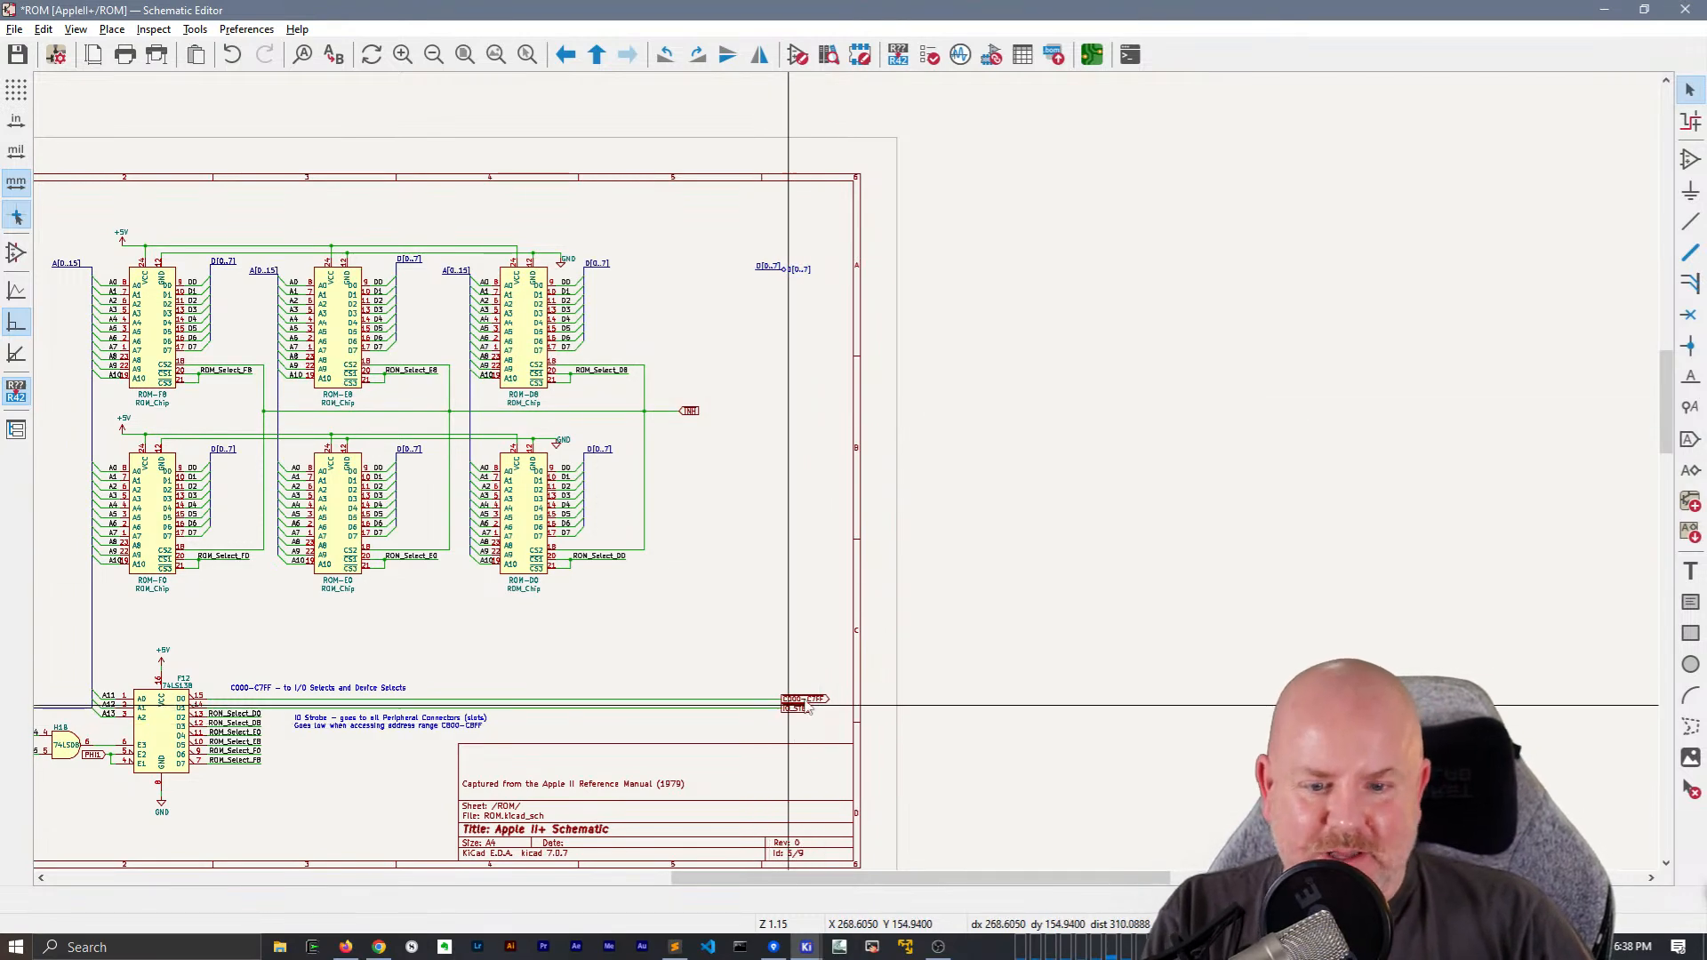
Create a net label with the overbarred text ~{C000-C7FF}
scroll(776, 724, up, 5)
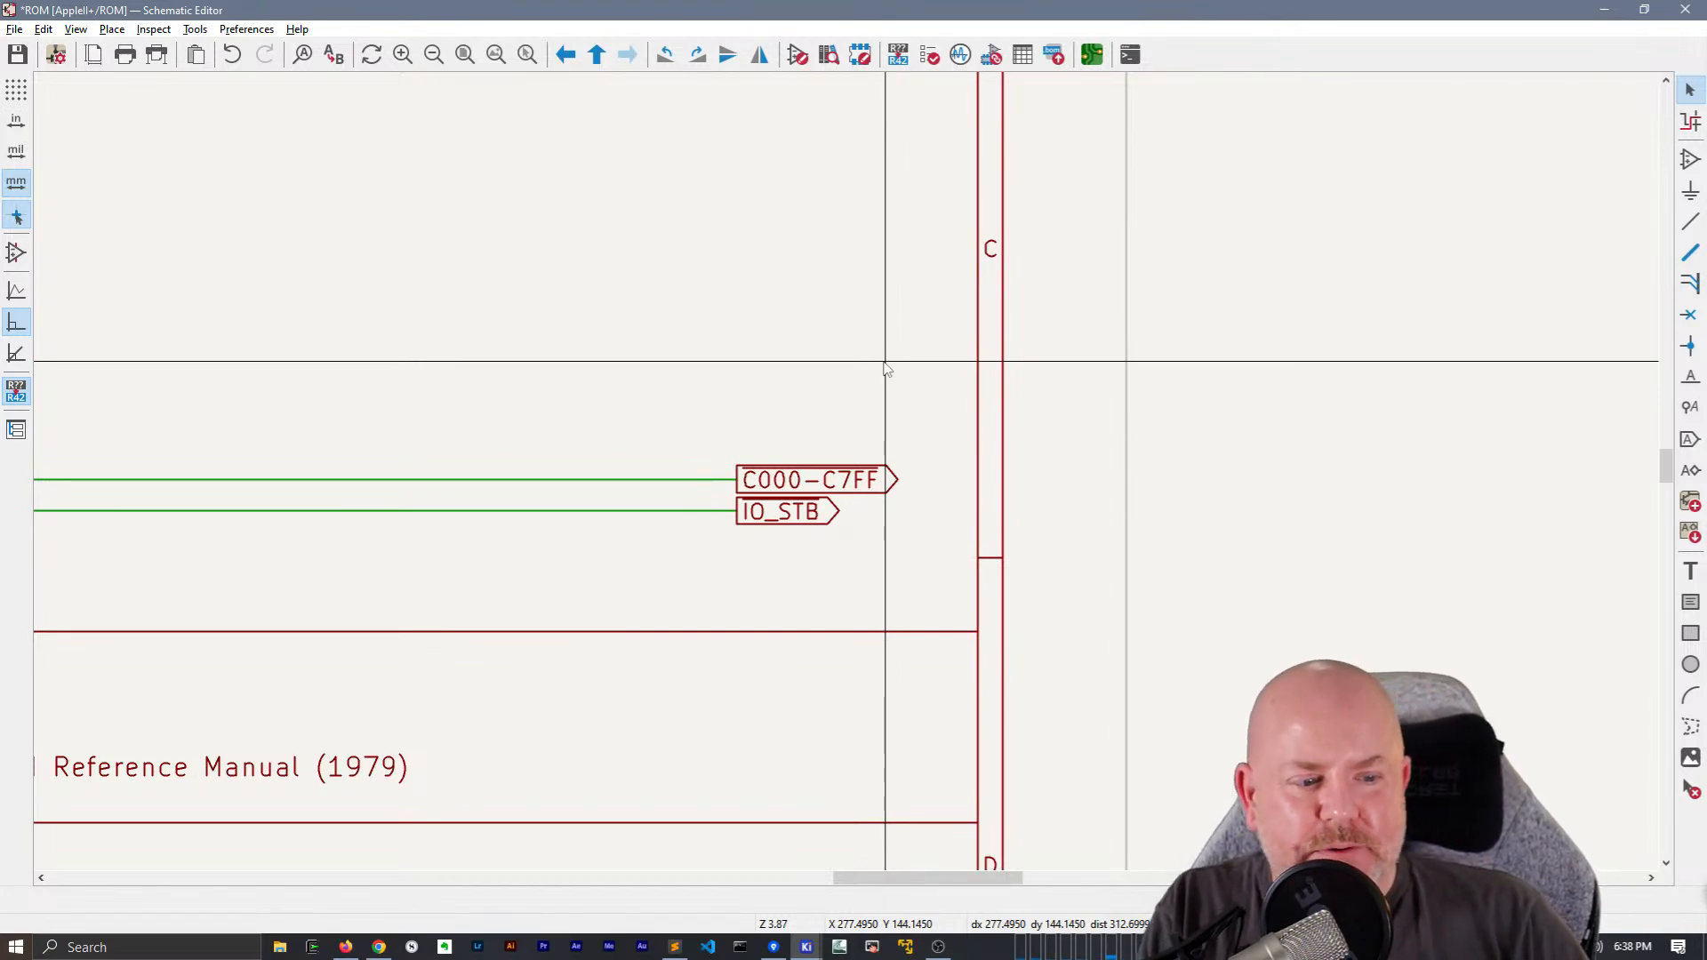
click(758, 409)
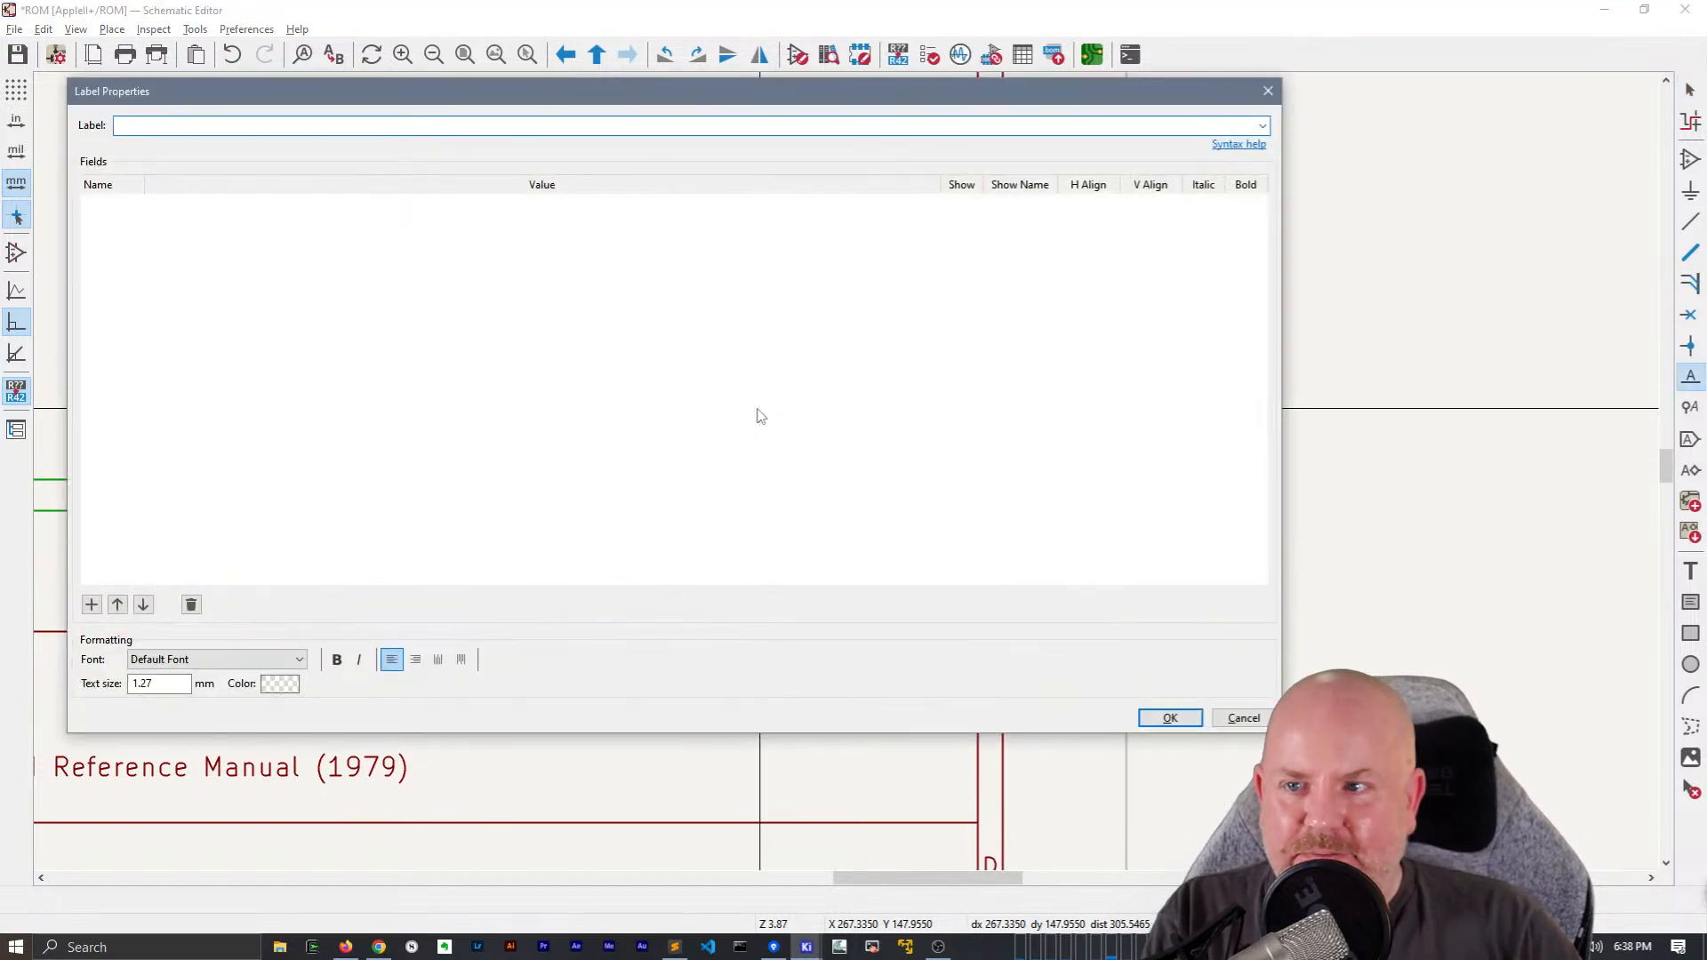
drag(755, 108, 925, 134)
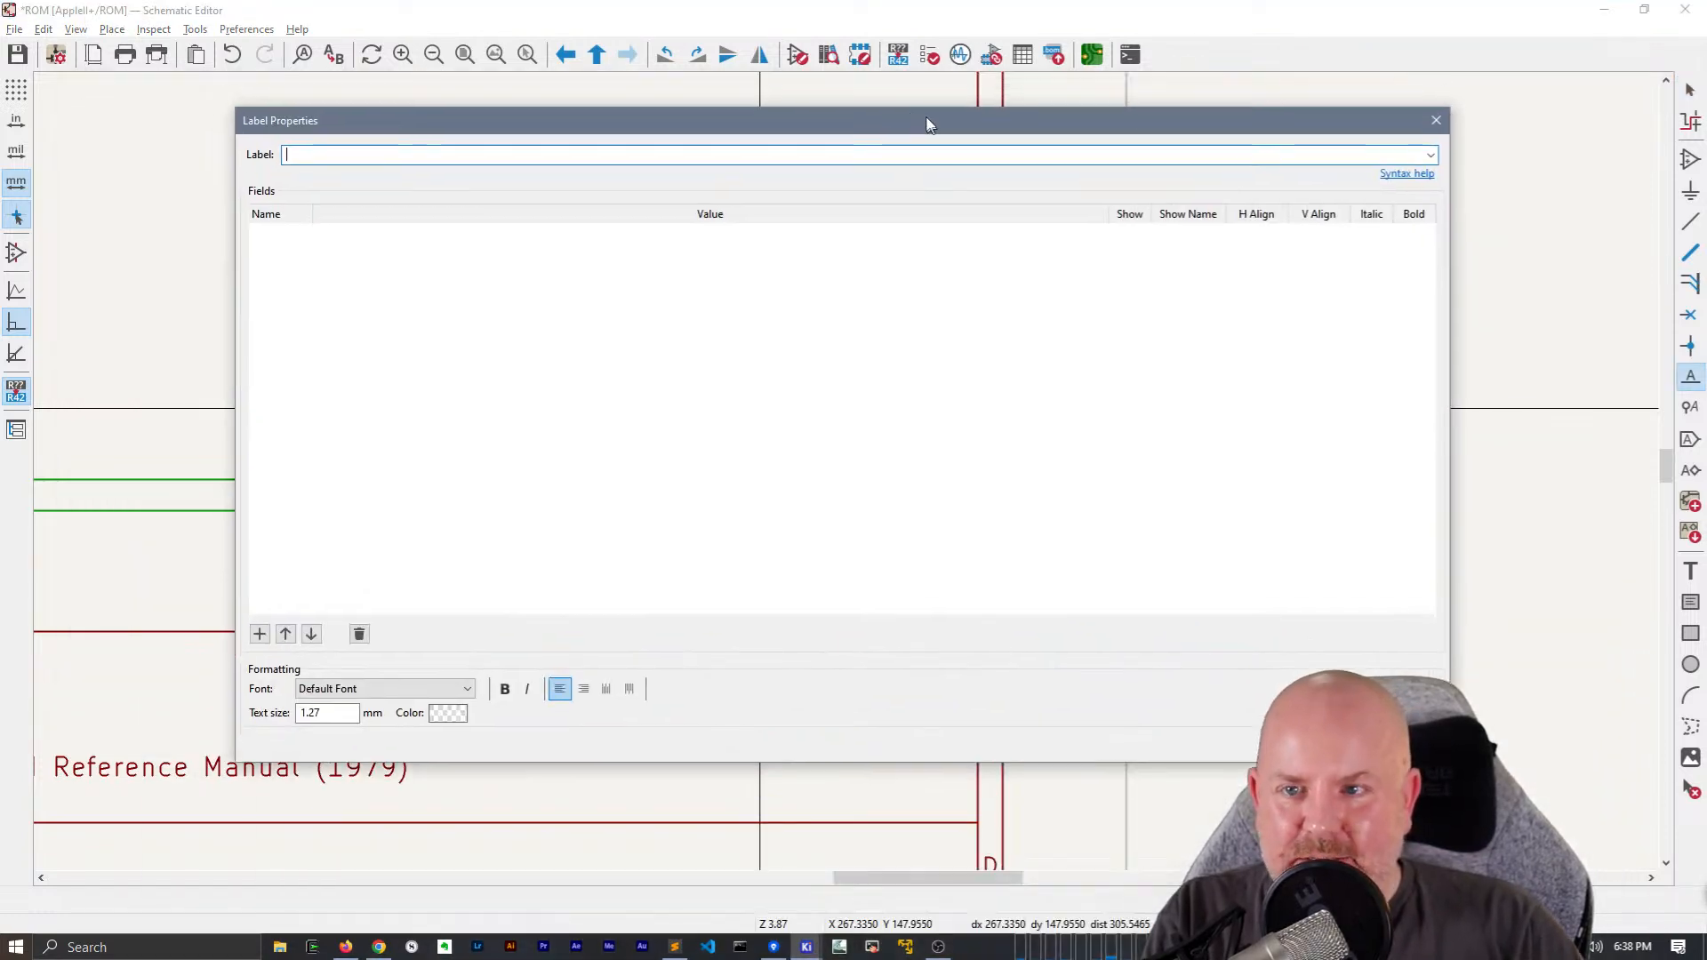
drag(238, 102, 1147, 224)
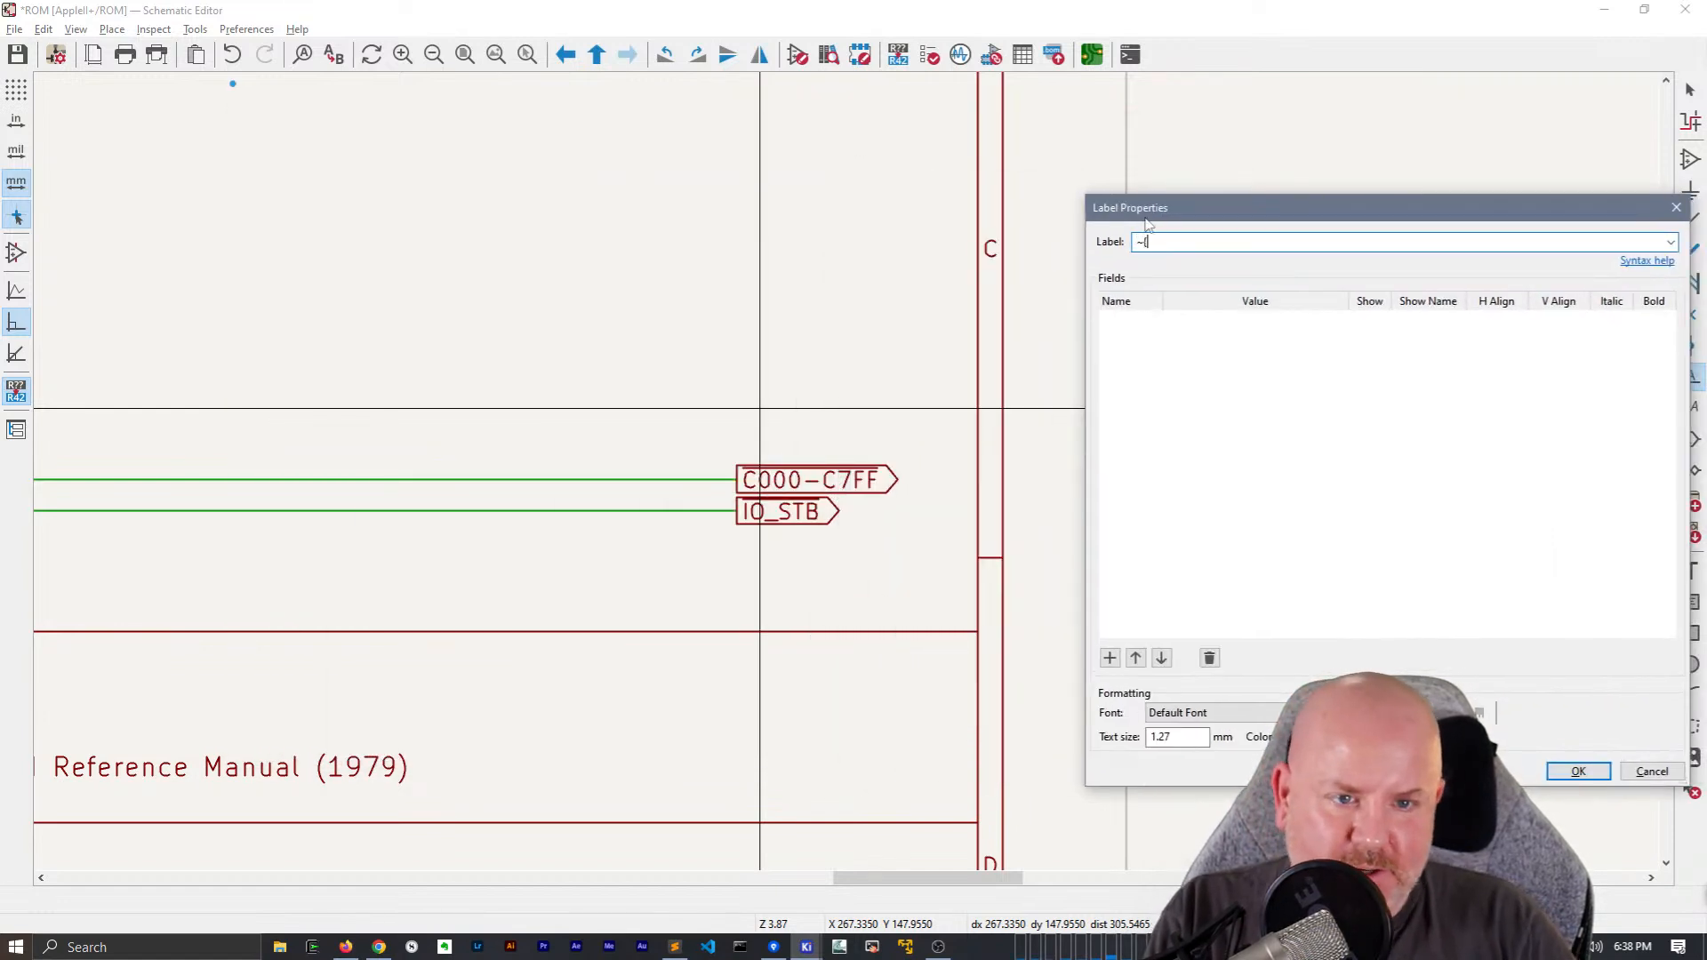
text(~{C)()
key(BackSpace)
key(BackSpace)
text(000-C7FF)
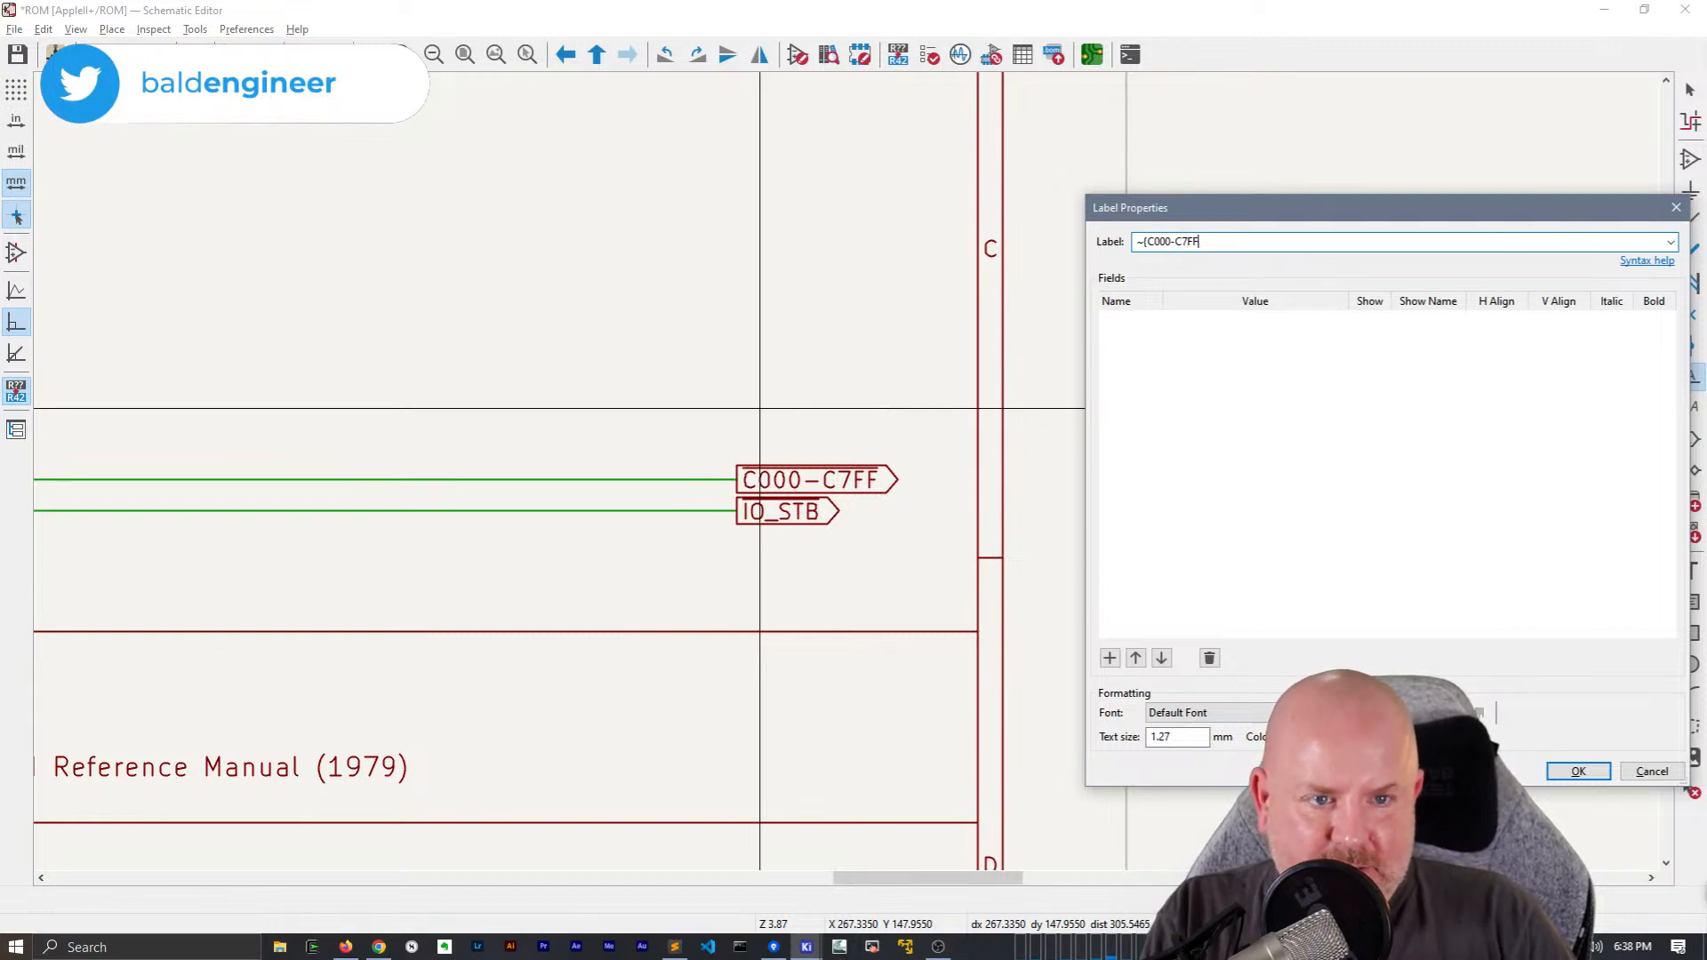
key(Return)
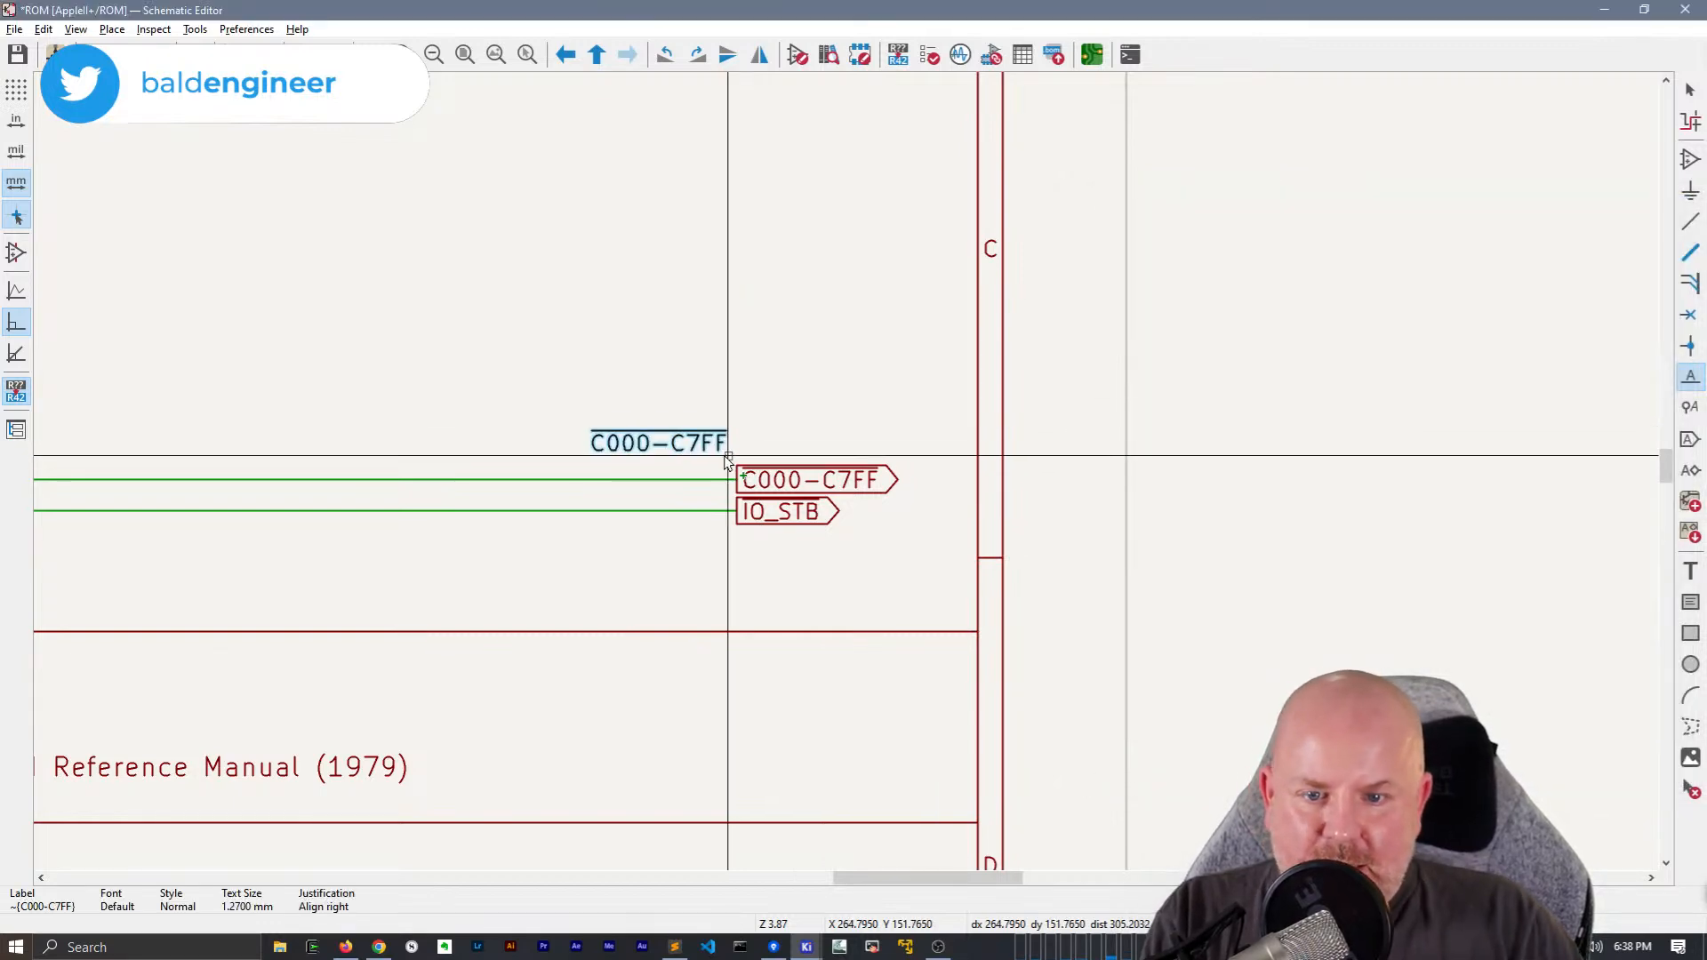
Rotate the net label to right alignment and place it just above the C000-C7FF global label
key(r)
key(r)
key(r)
key(r)
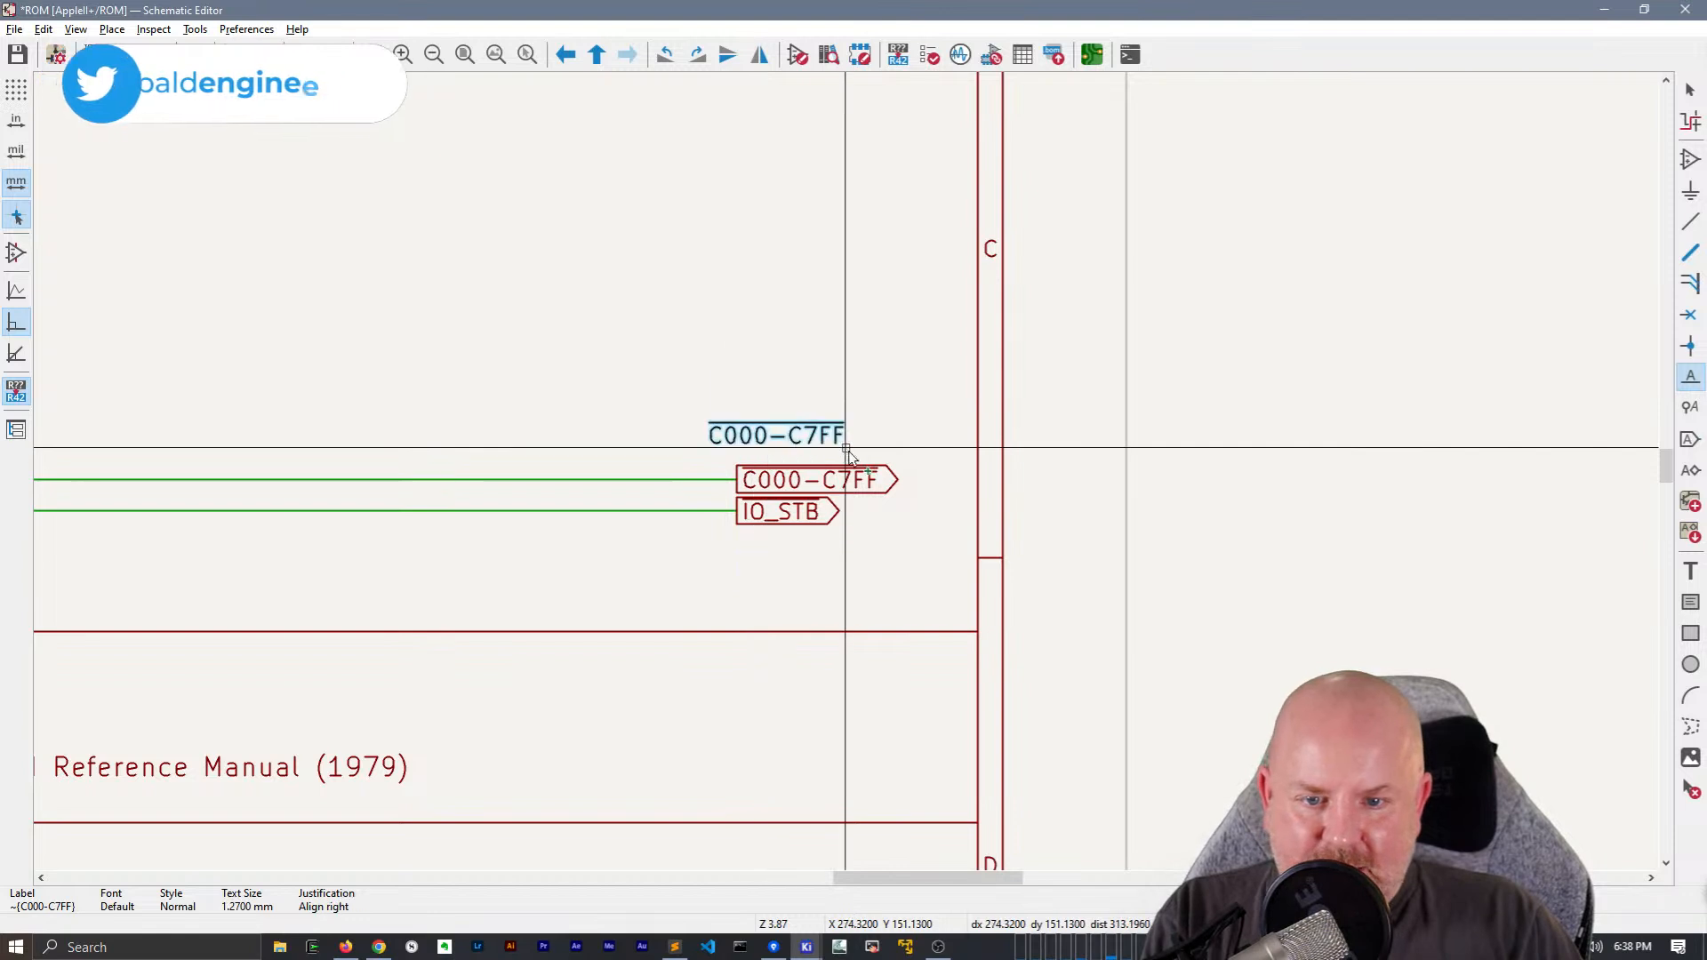
click(868, 461)
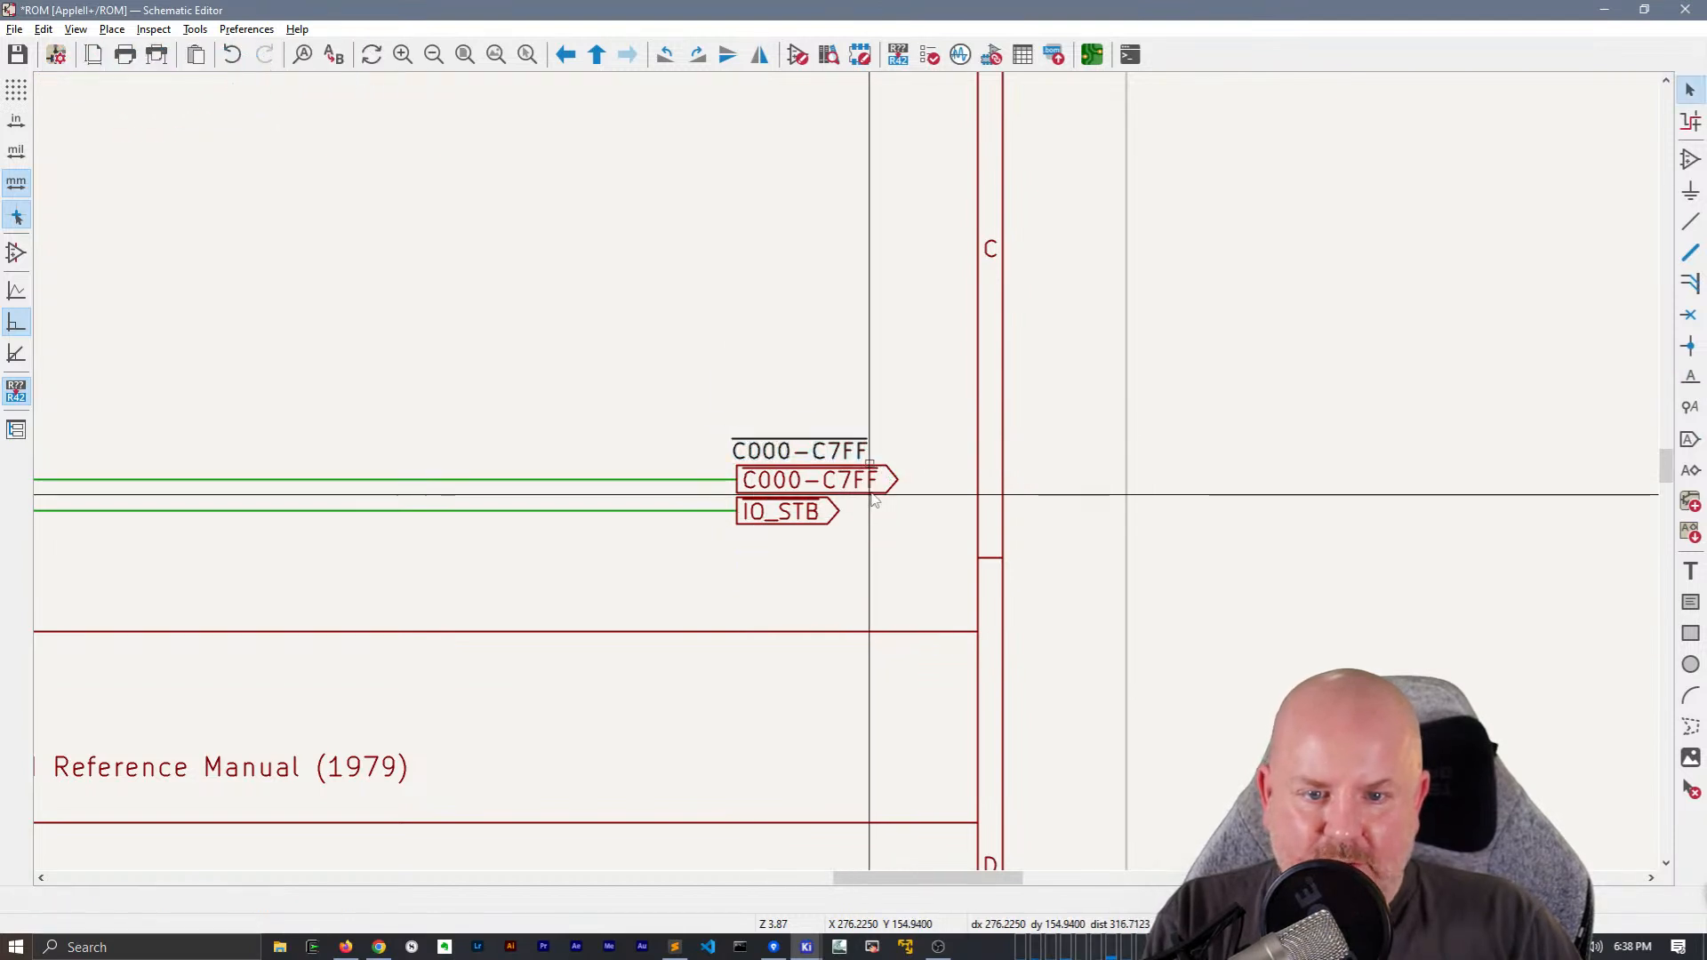
key(Escape)
Delete the C000-C7FF global label and lower the matching net label to the level of its wire
click(871, 495)
key(Delete)
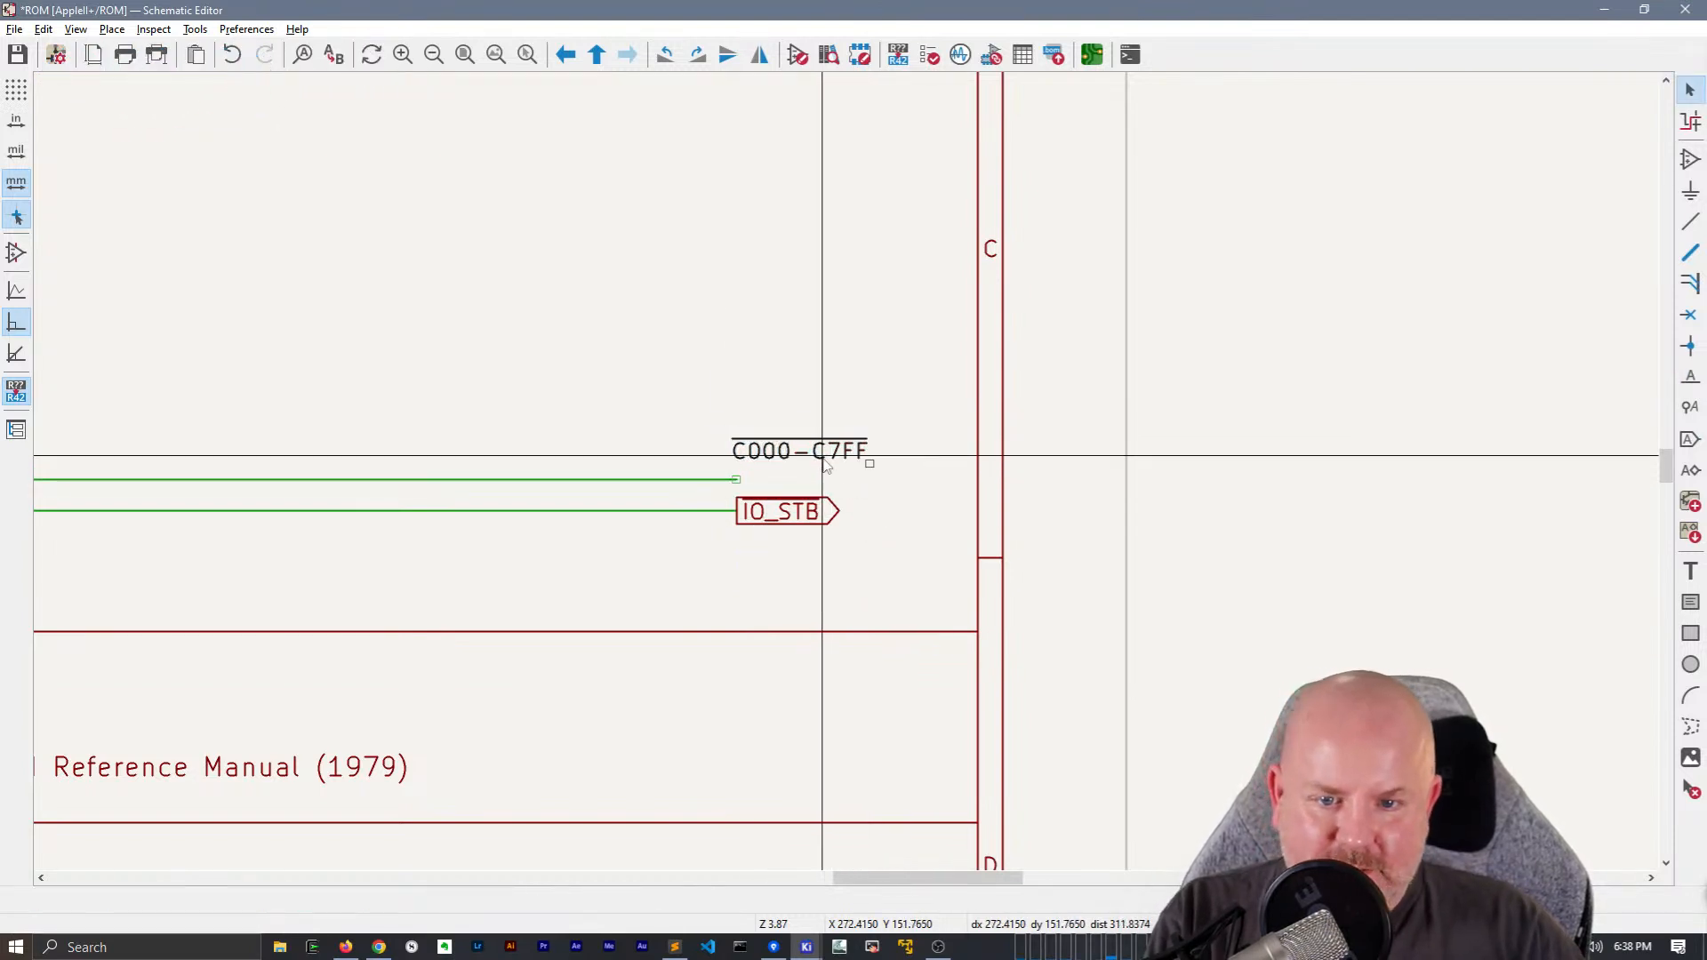
click(869, 463)
drag(869, 463, 871, 480)
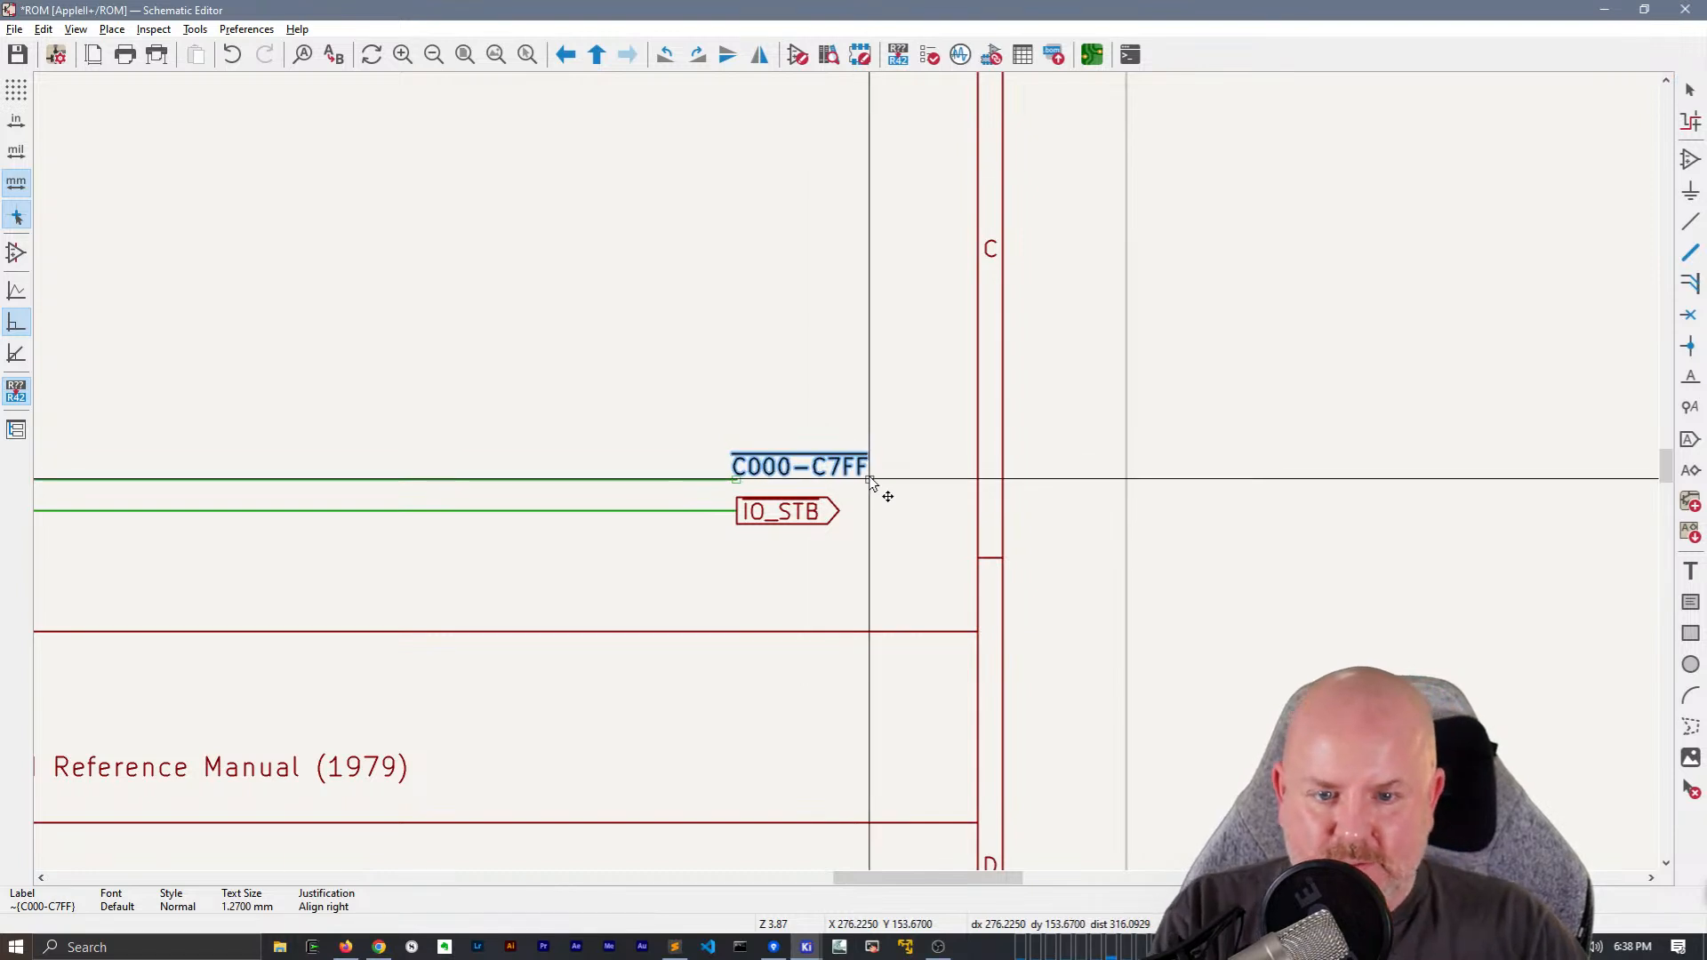
click(869, 481)
Try to extend the upper output wire beneath the C000-C7FF net label to slightly past its end
click(737, 478)
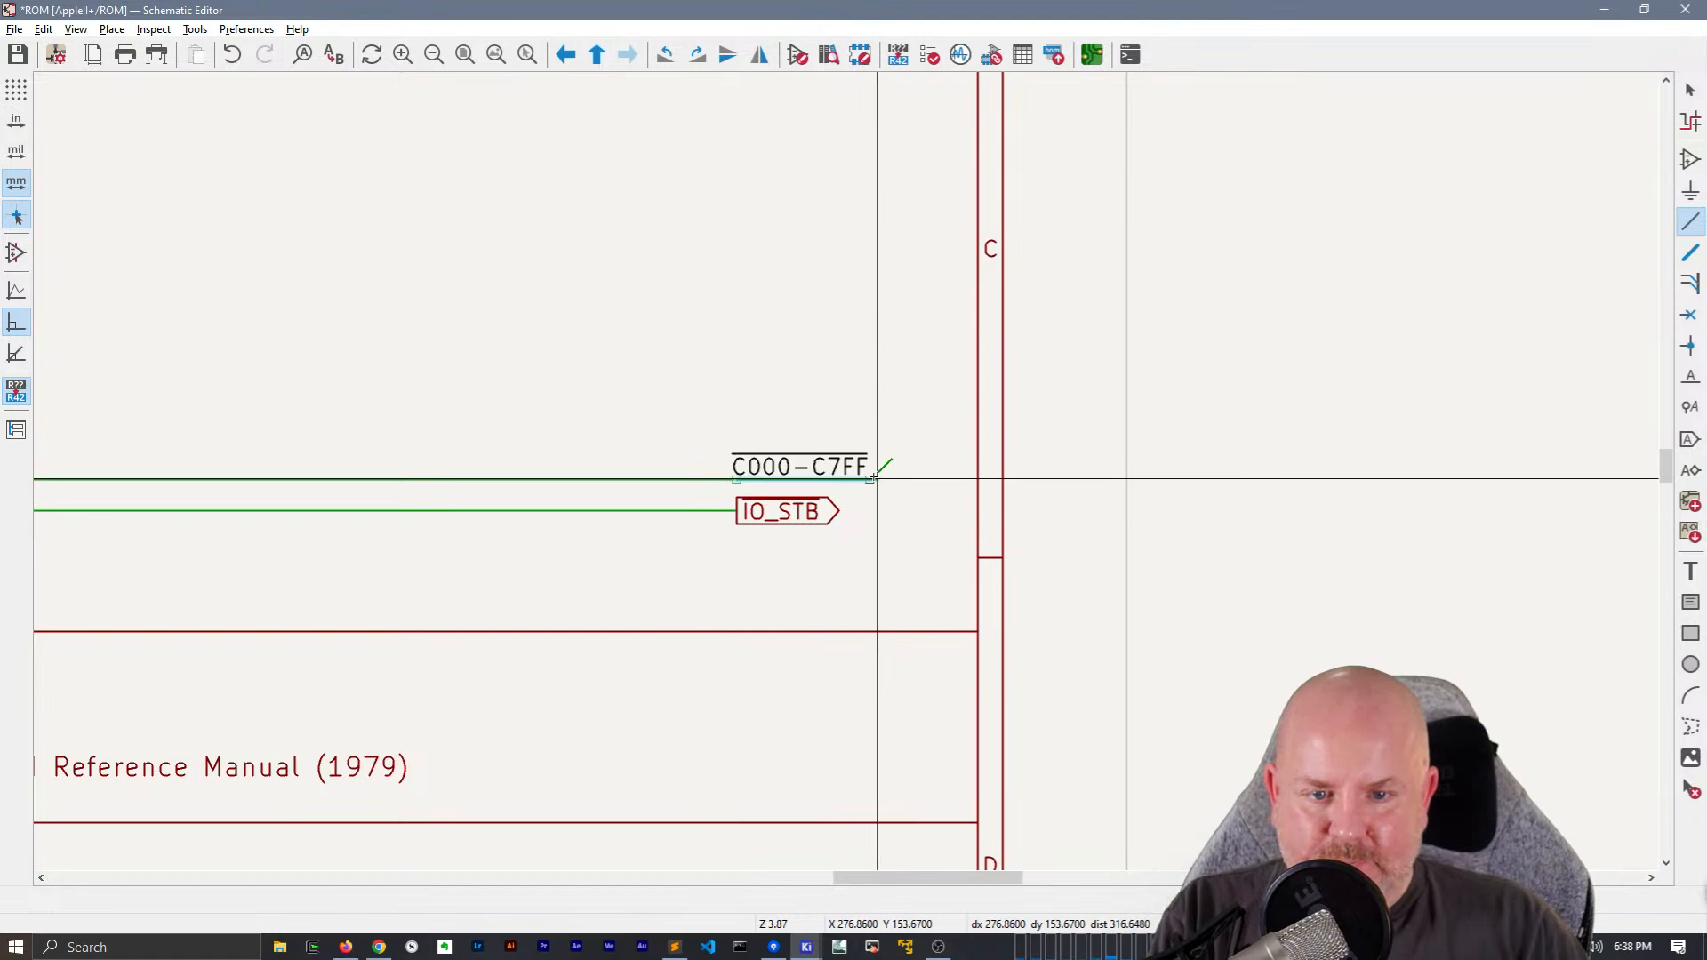
key(Escape)
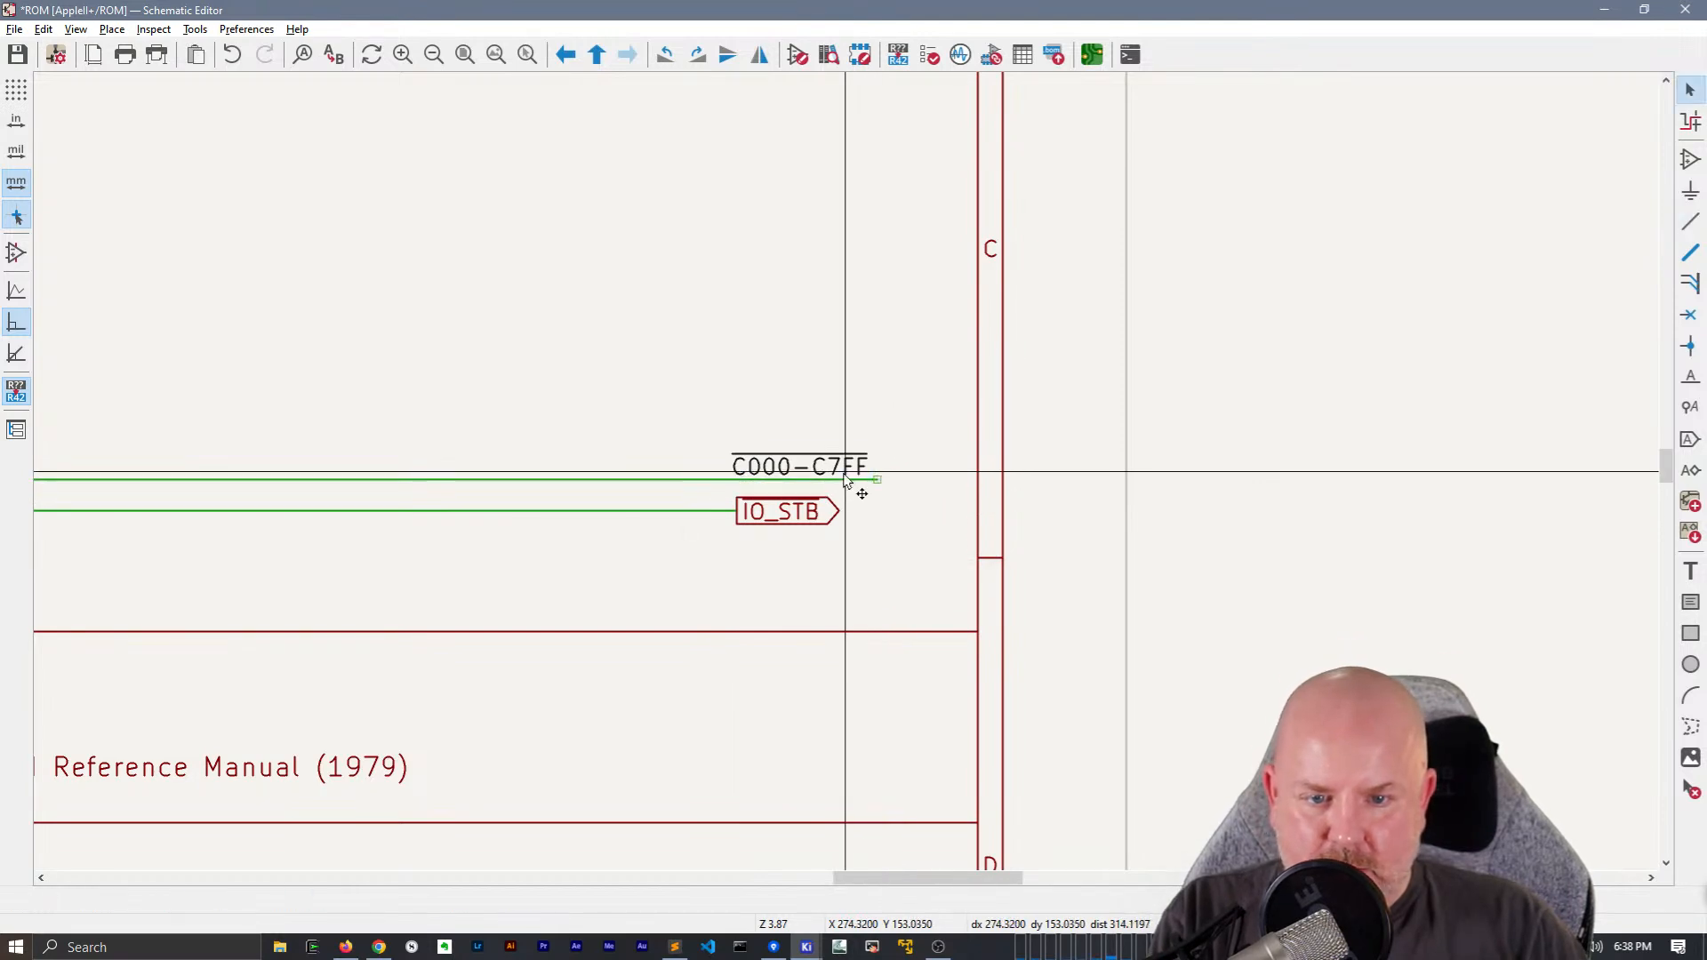
drag(871, 481, 880, 481)
key(ctrl+z)
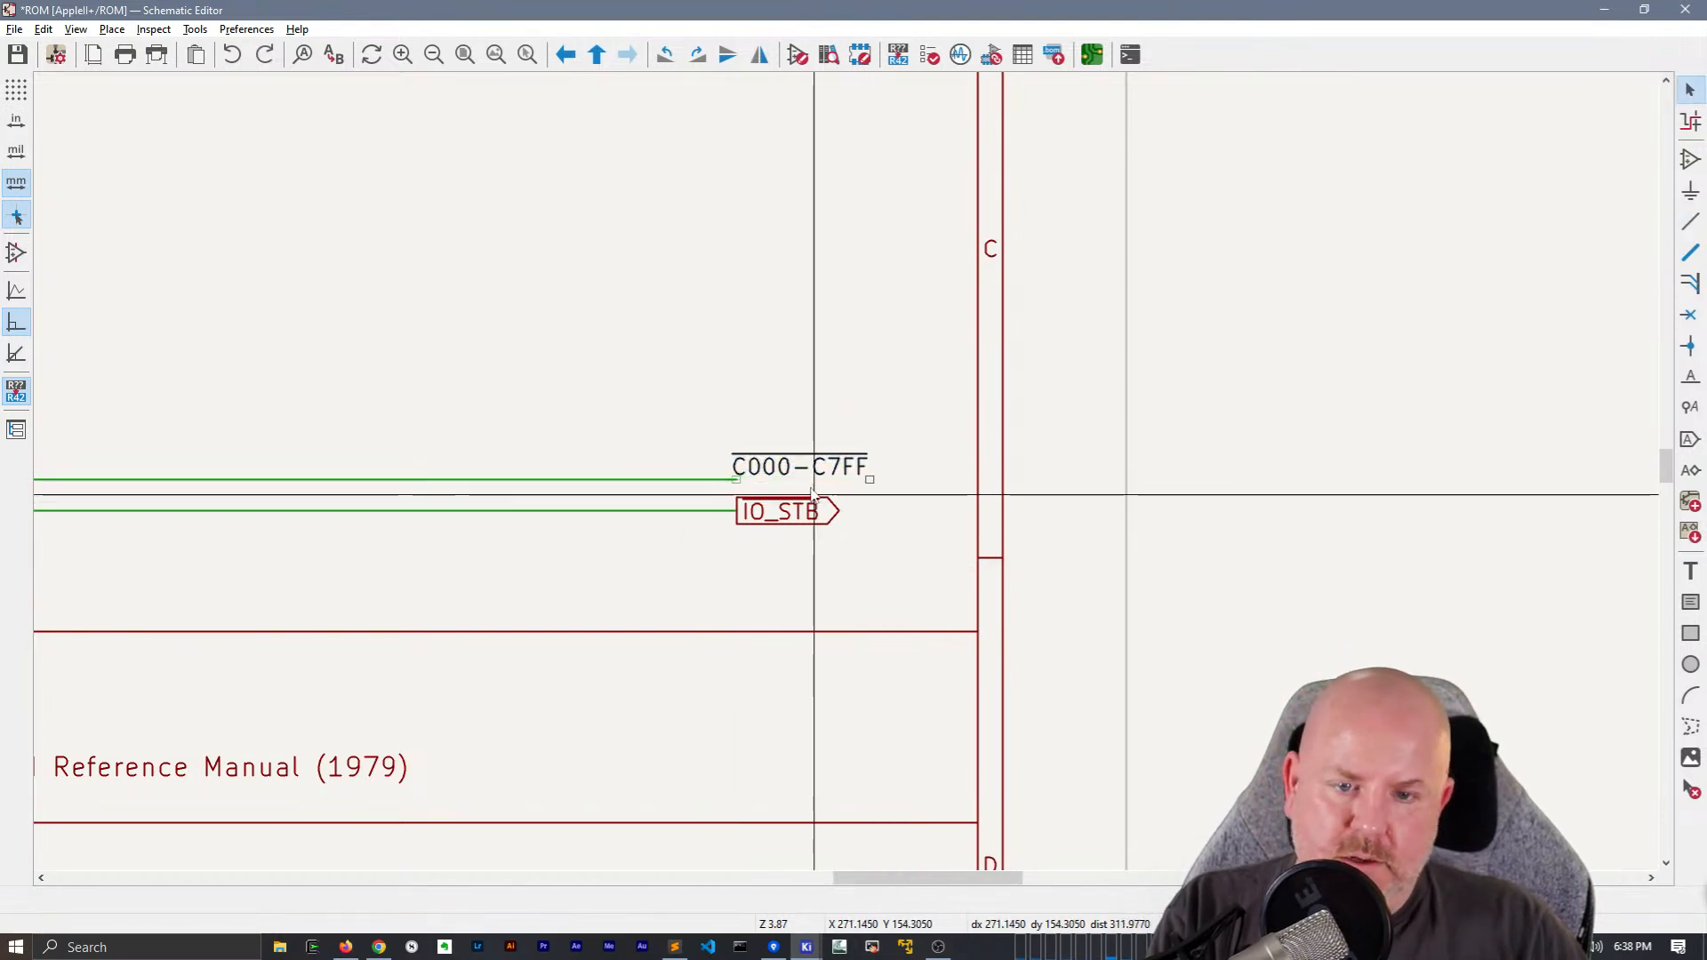
Extend the upper output wire exactly to the C000-C7FF net label's anchor and delete that label
key(w)
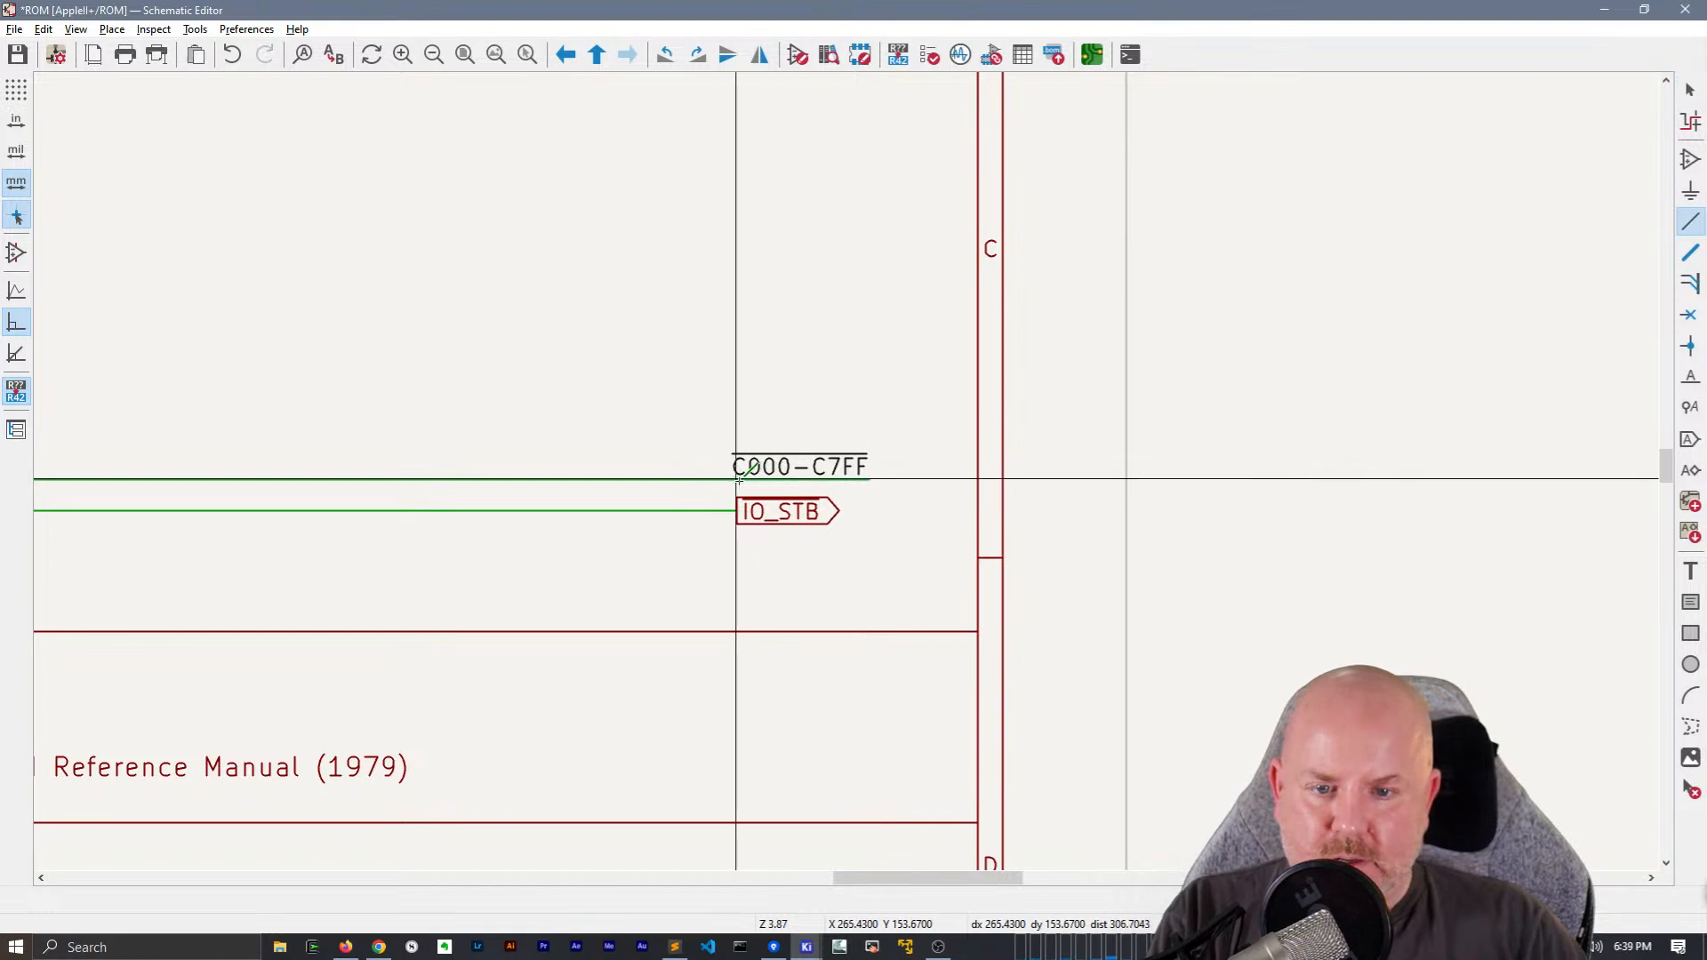
key(Escape)
click(807, 471)
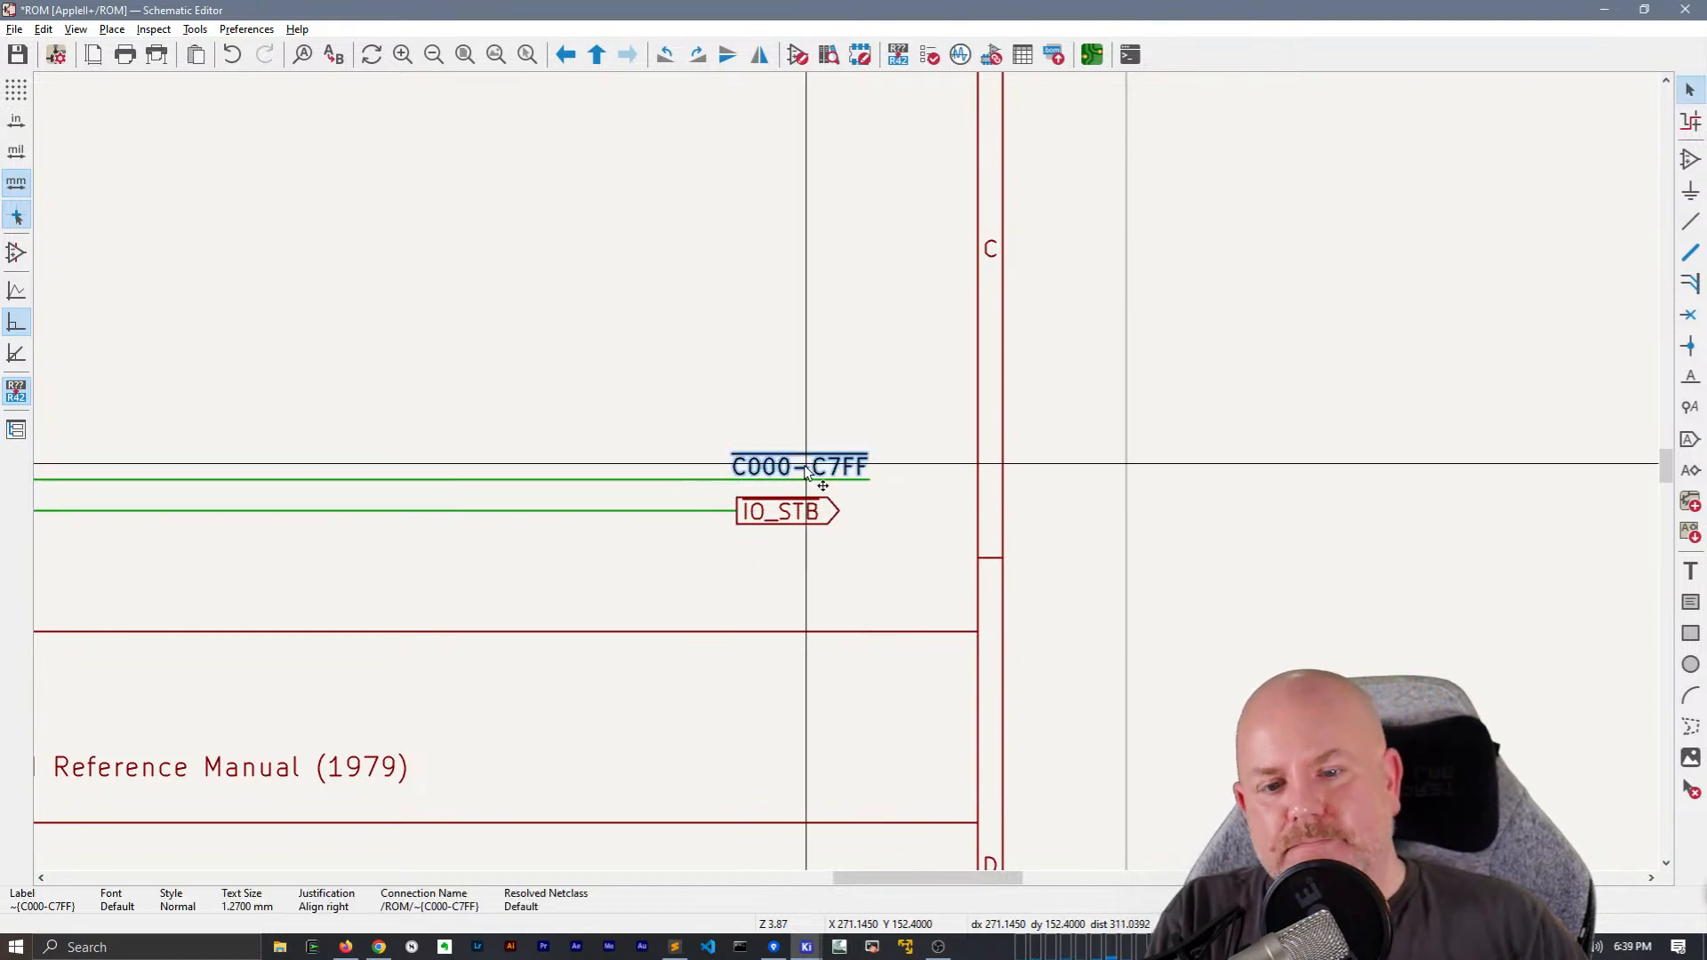
key(Delete)
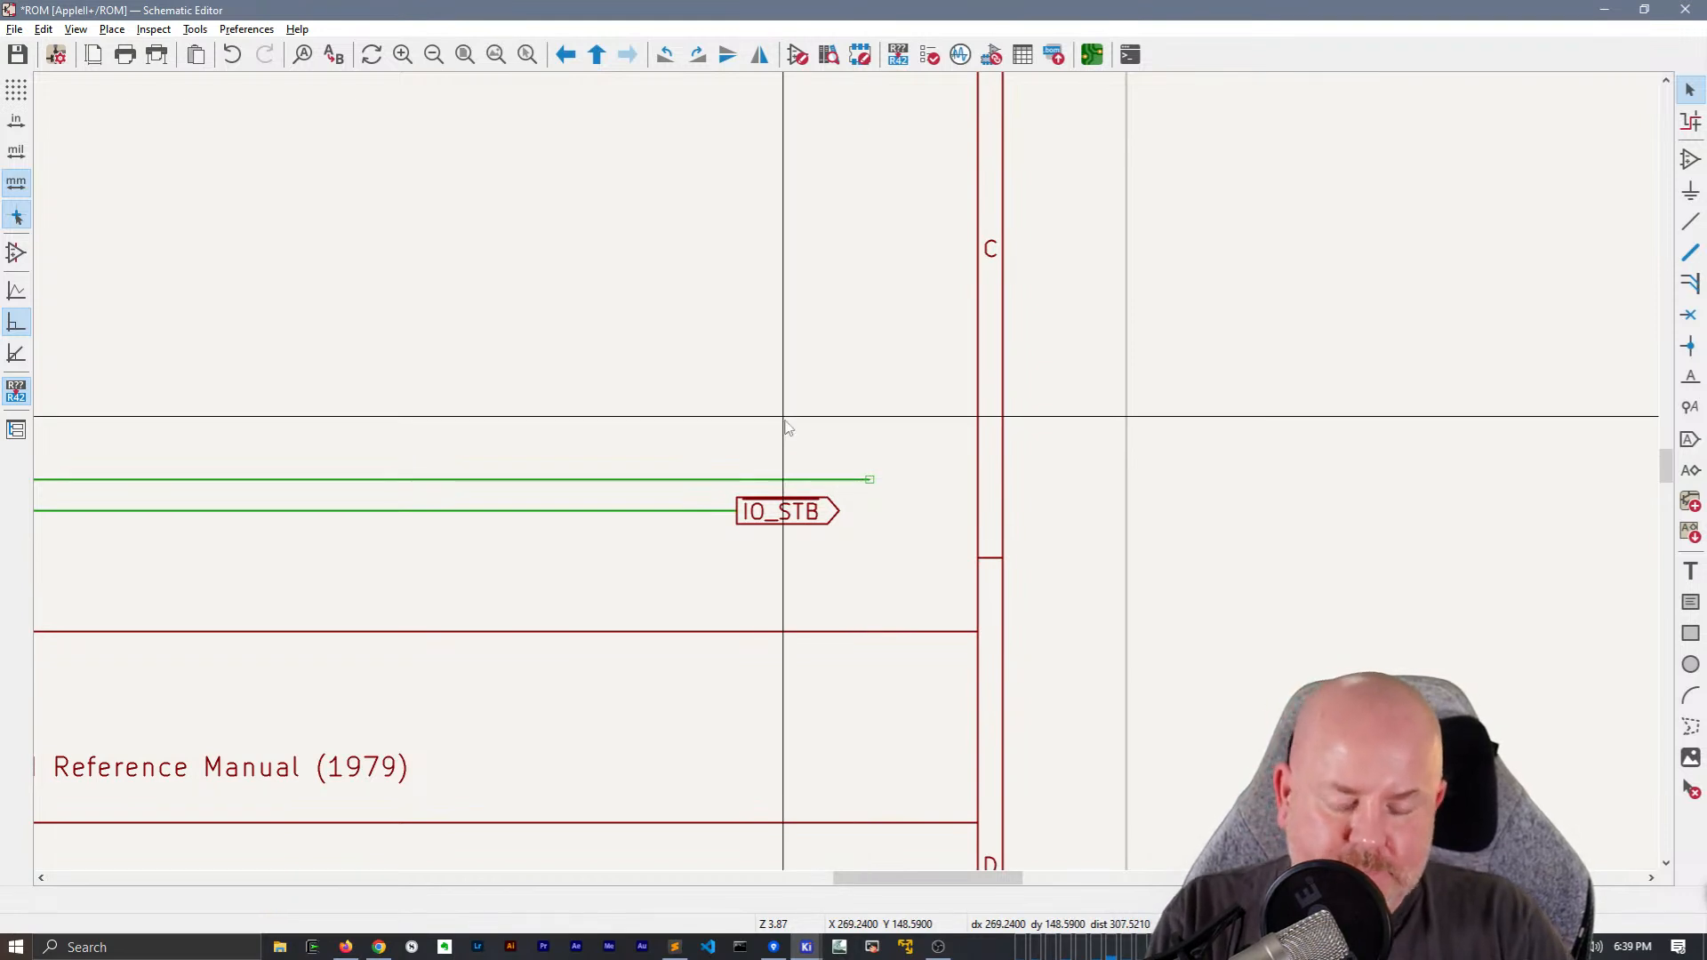
Place a hierarchical label ~{C000-C7FF} with the Output shape just above the net label of the same name
double_click(775, 468)
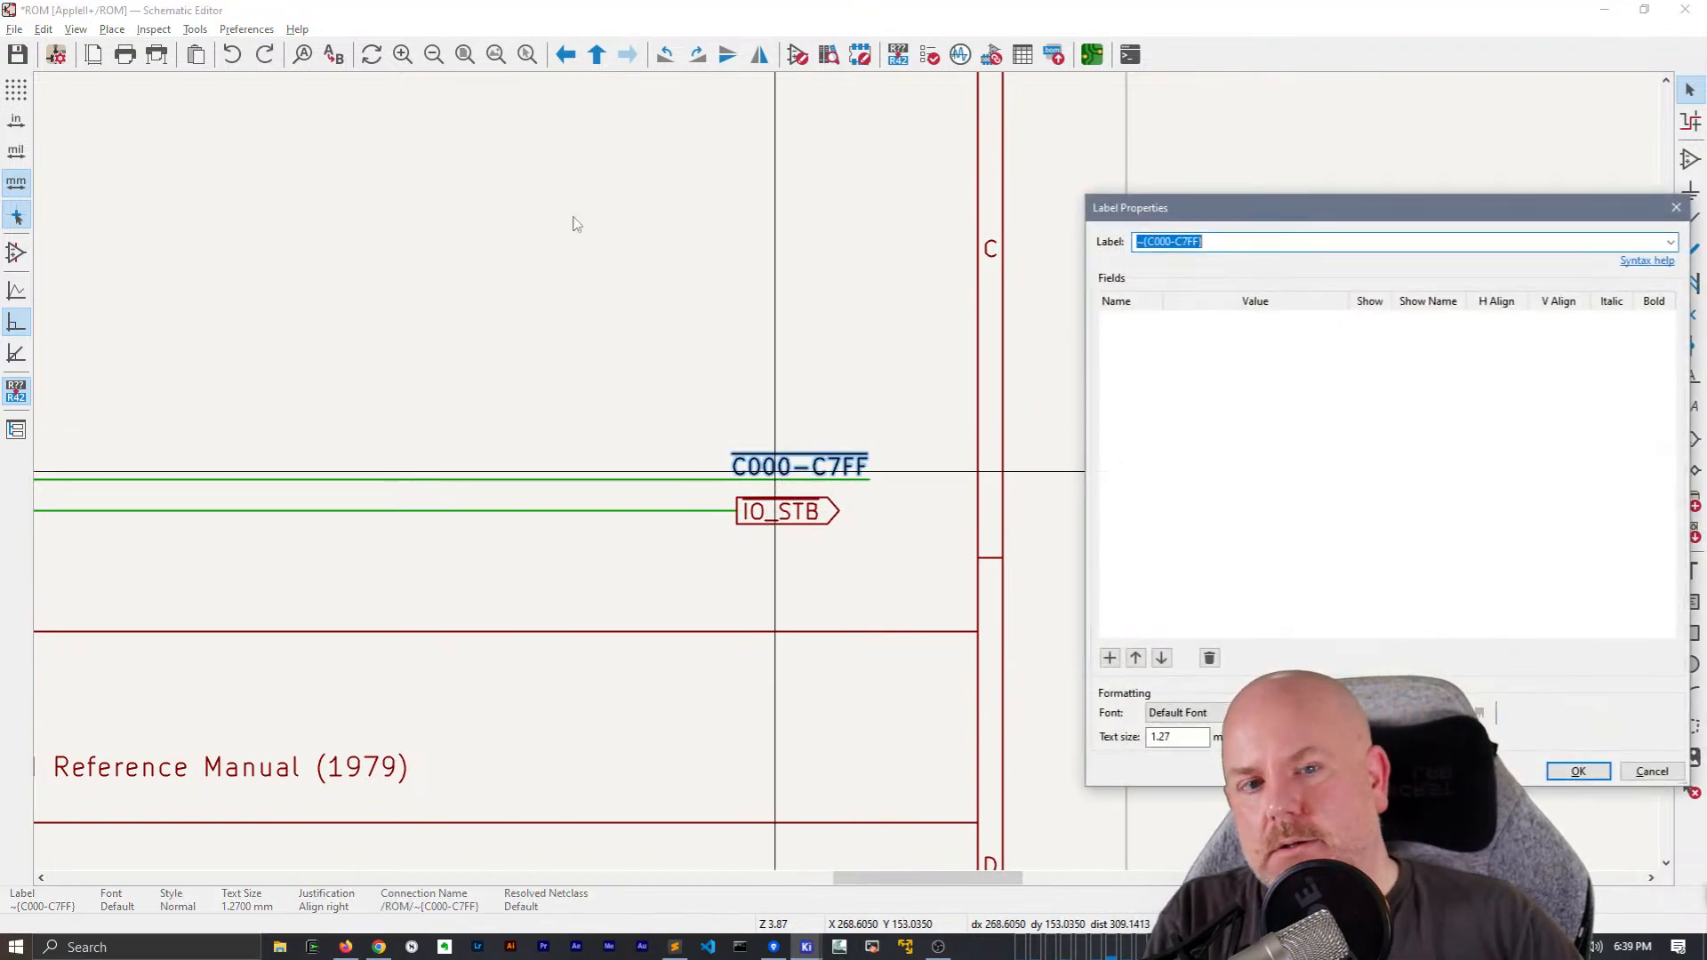
key(Escape)
key(Escape)
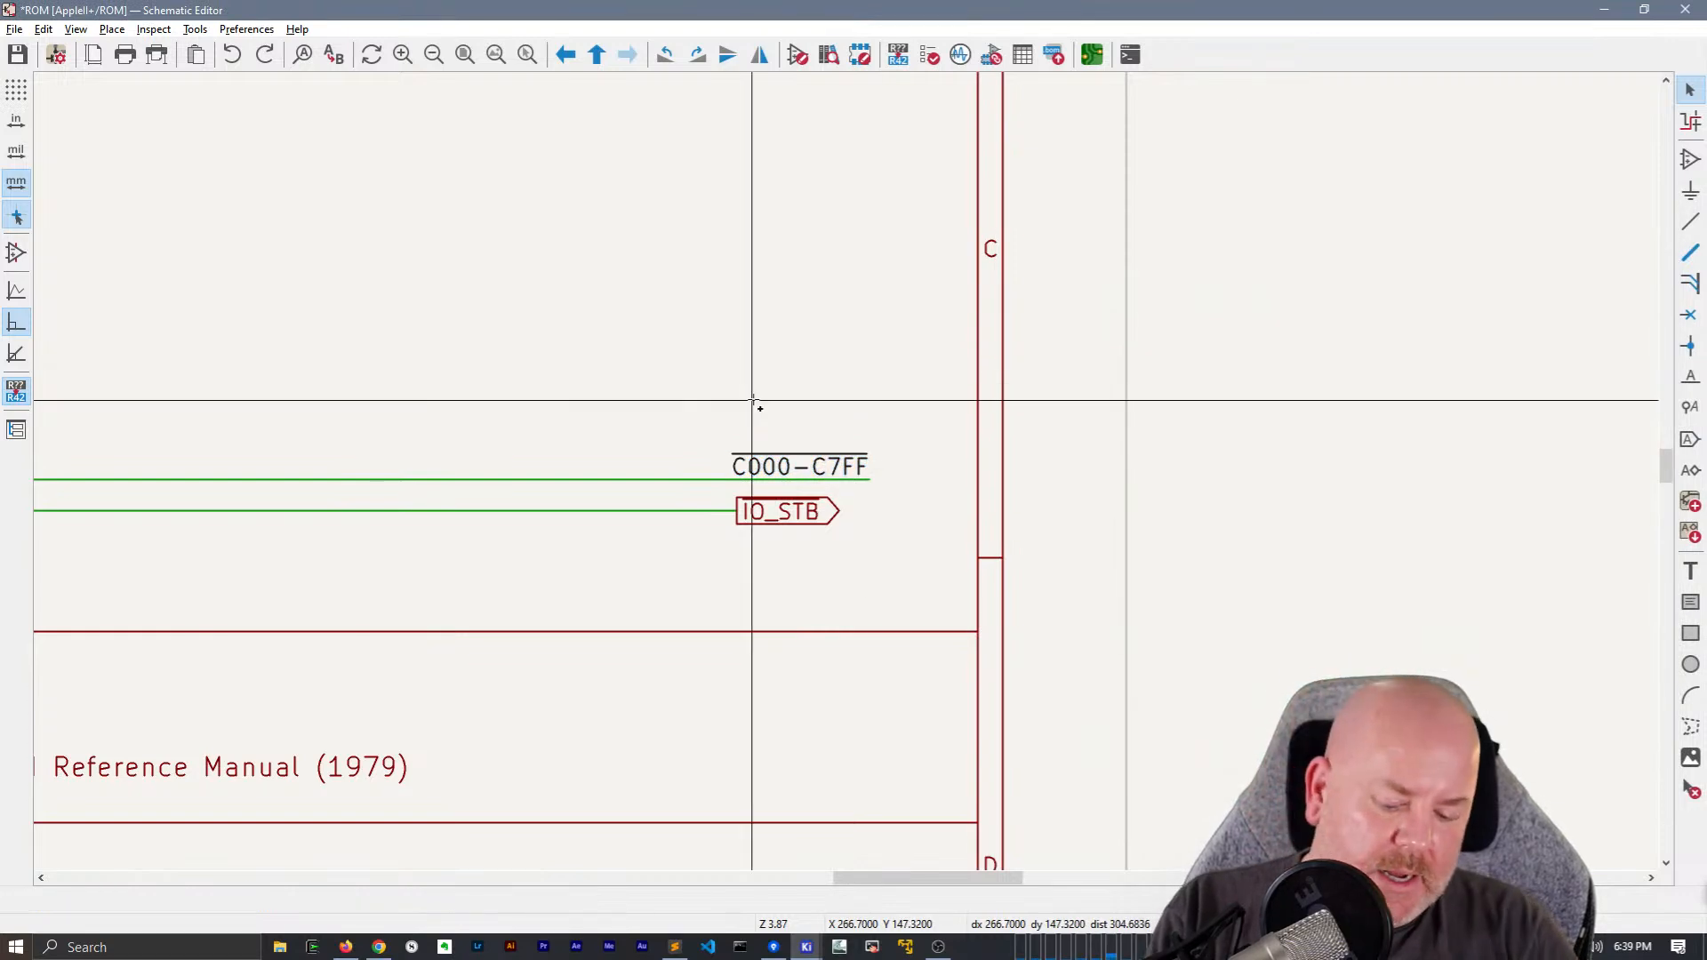
key(h)
text(~{C000-C7FF})
key(Return)
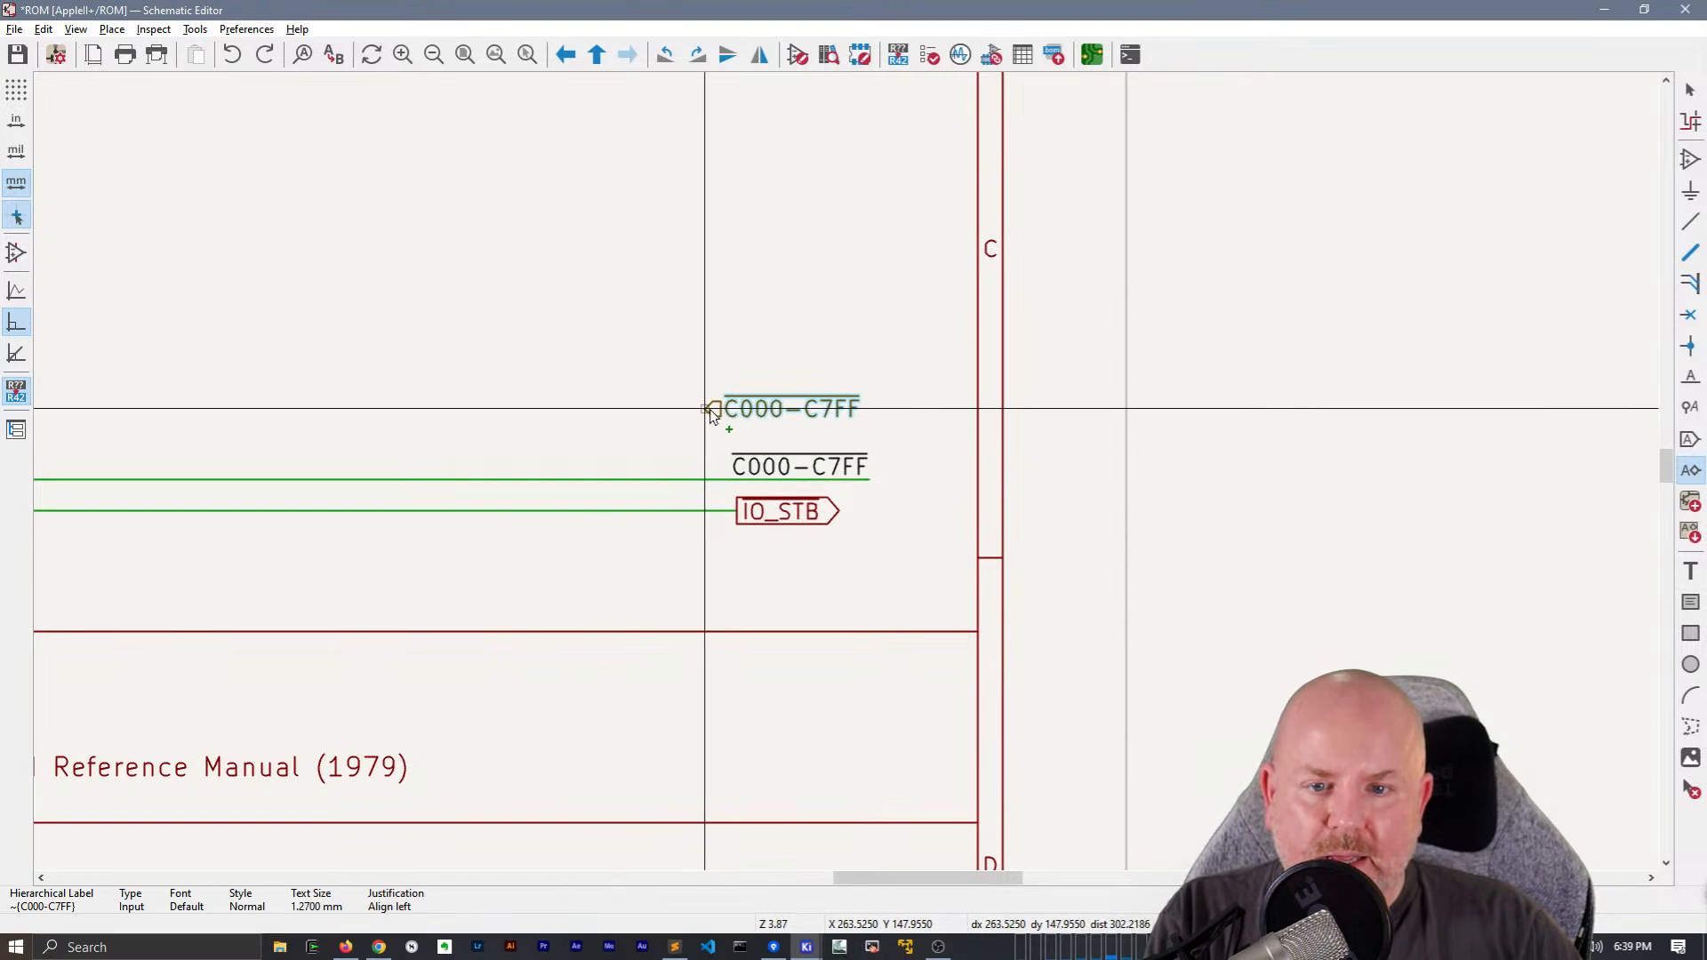
click(735, 441)
key(Escape)
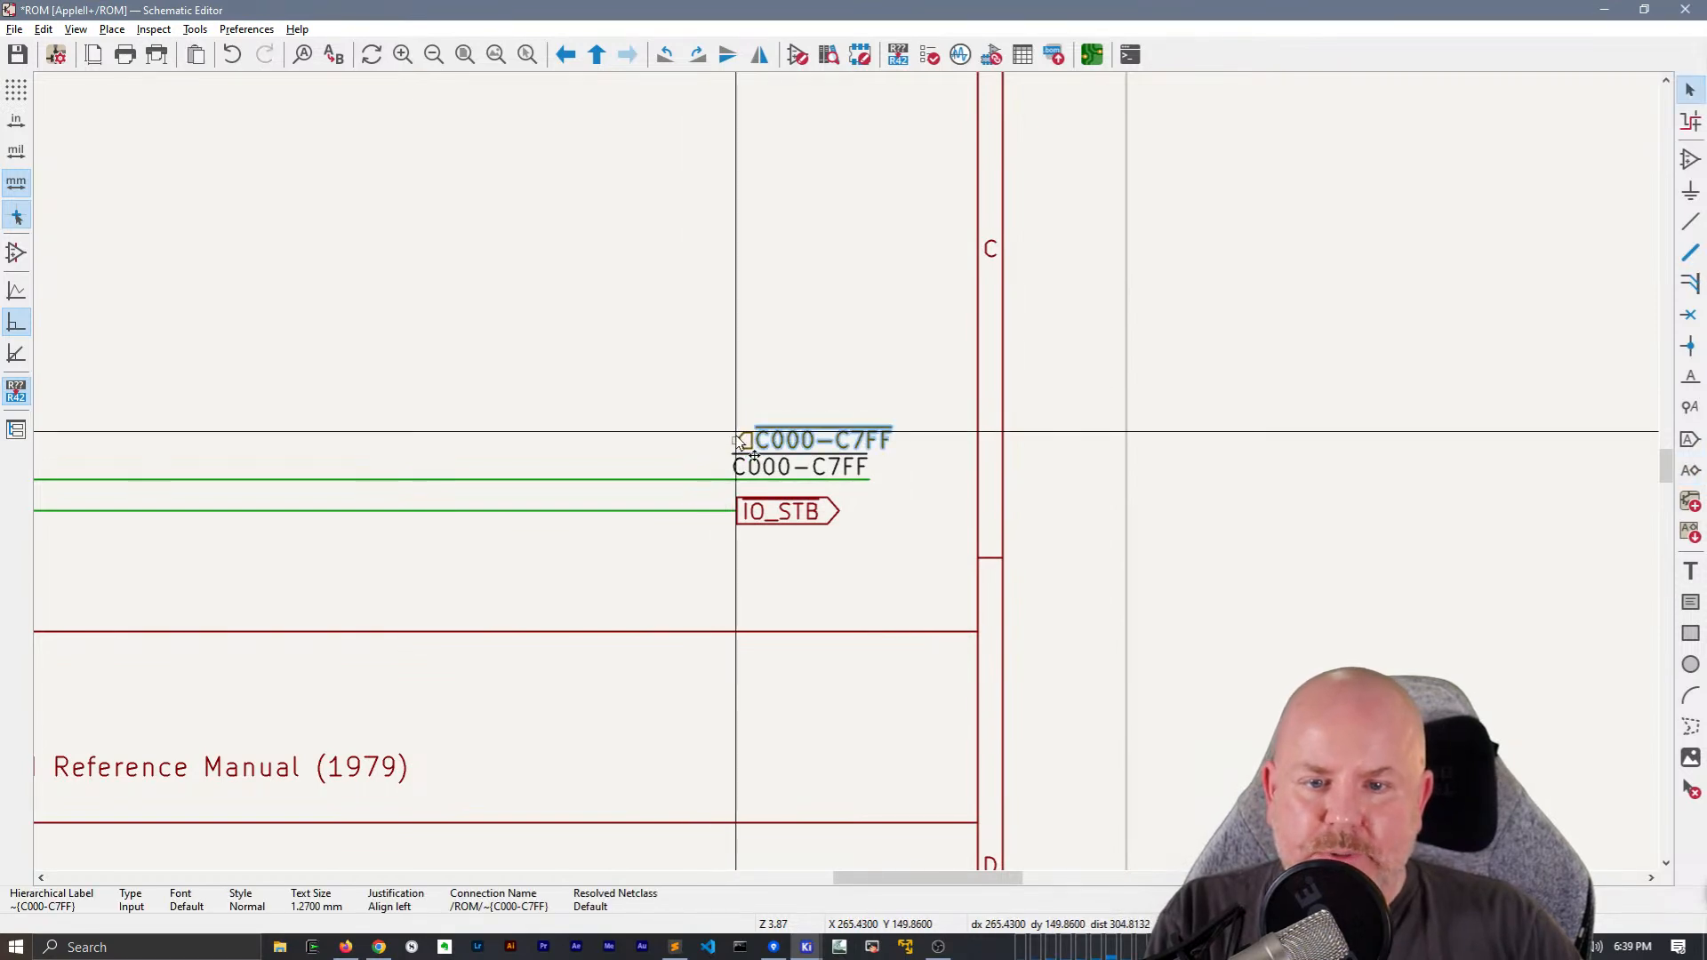
double_click(741, 434)
click(413, 752)
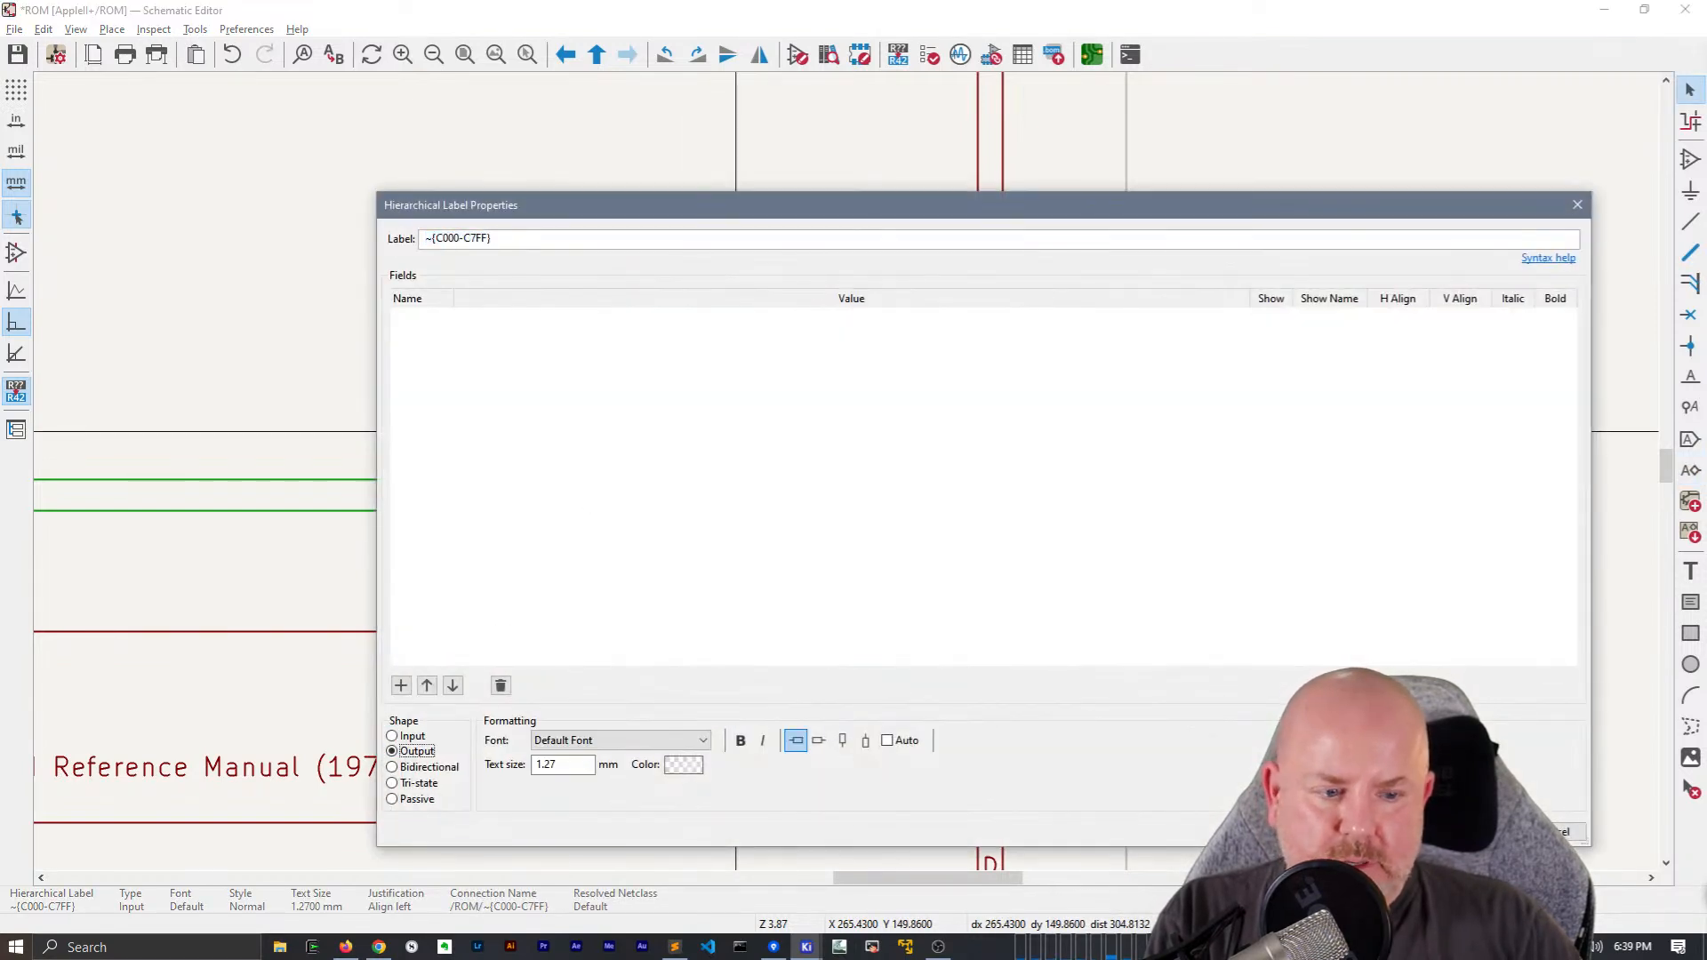
key(Return)
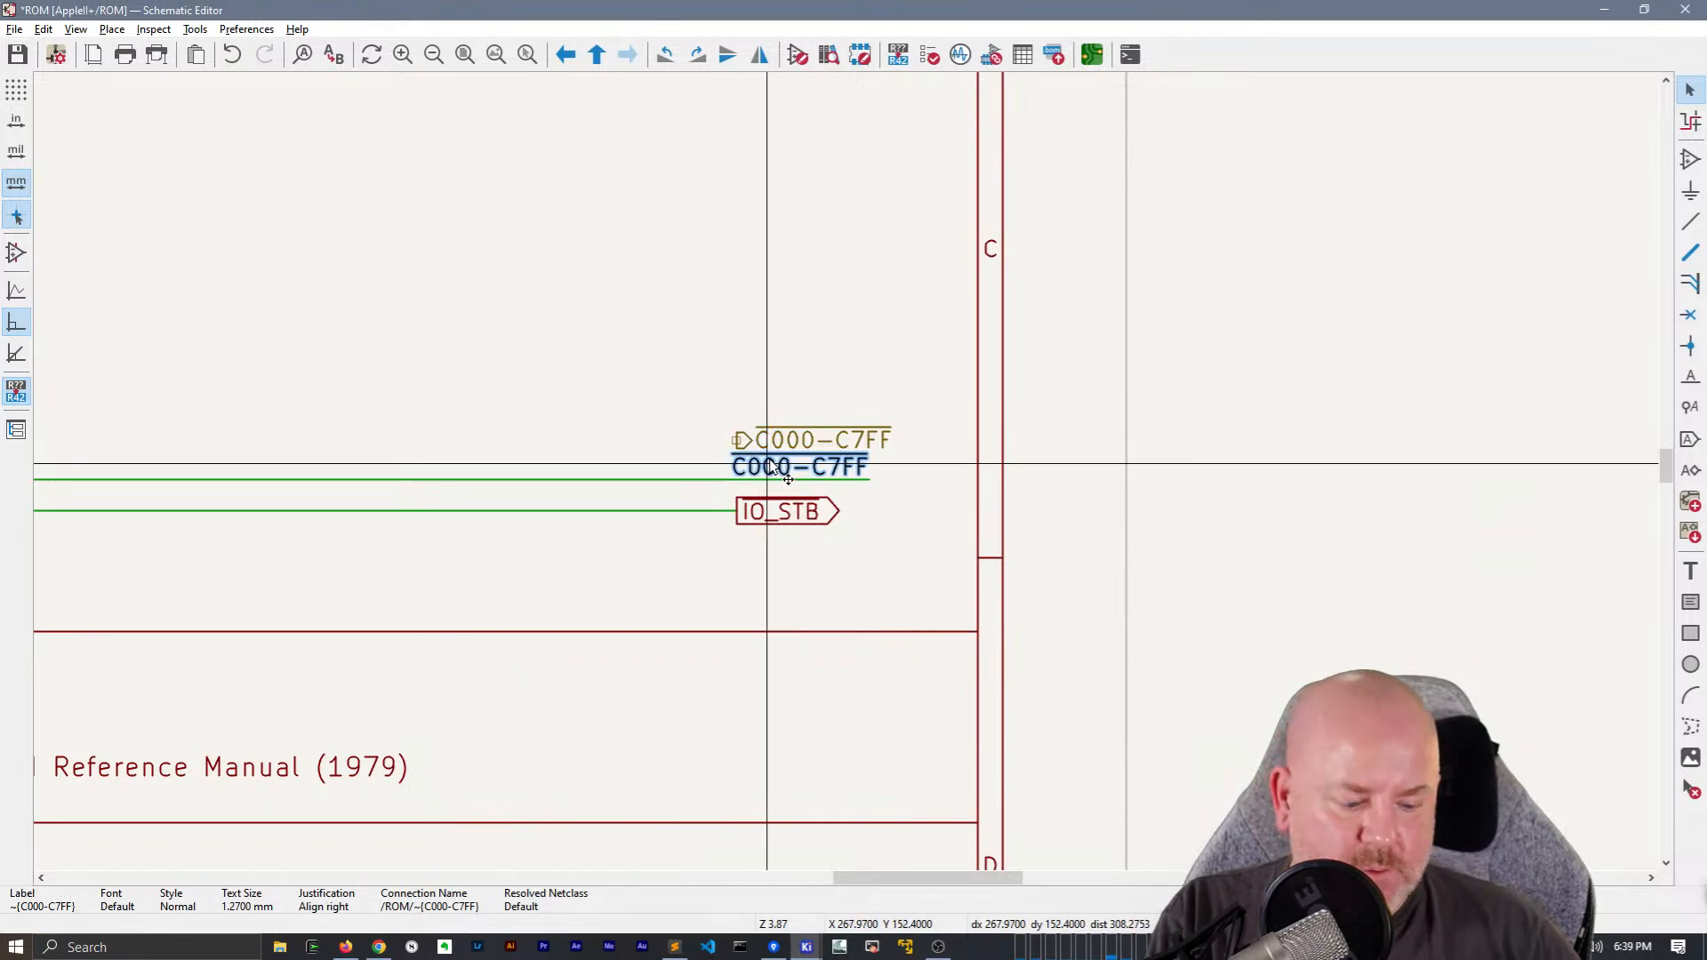
Delete the C000-C7FF net label and attach the matching hierarchical label to the upper output wire
key(Delete)
click(752, 440)
drag(752, 440, 739, 478)
Copy the name of the IO_STB global label and delete that label from the lower output wire
click(773, 509)
double_click(773, 511)
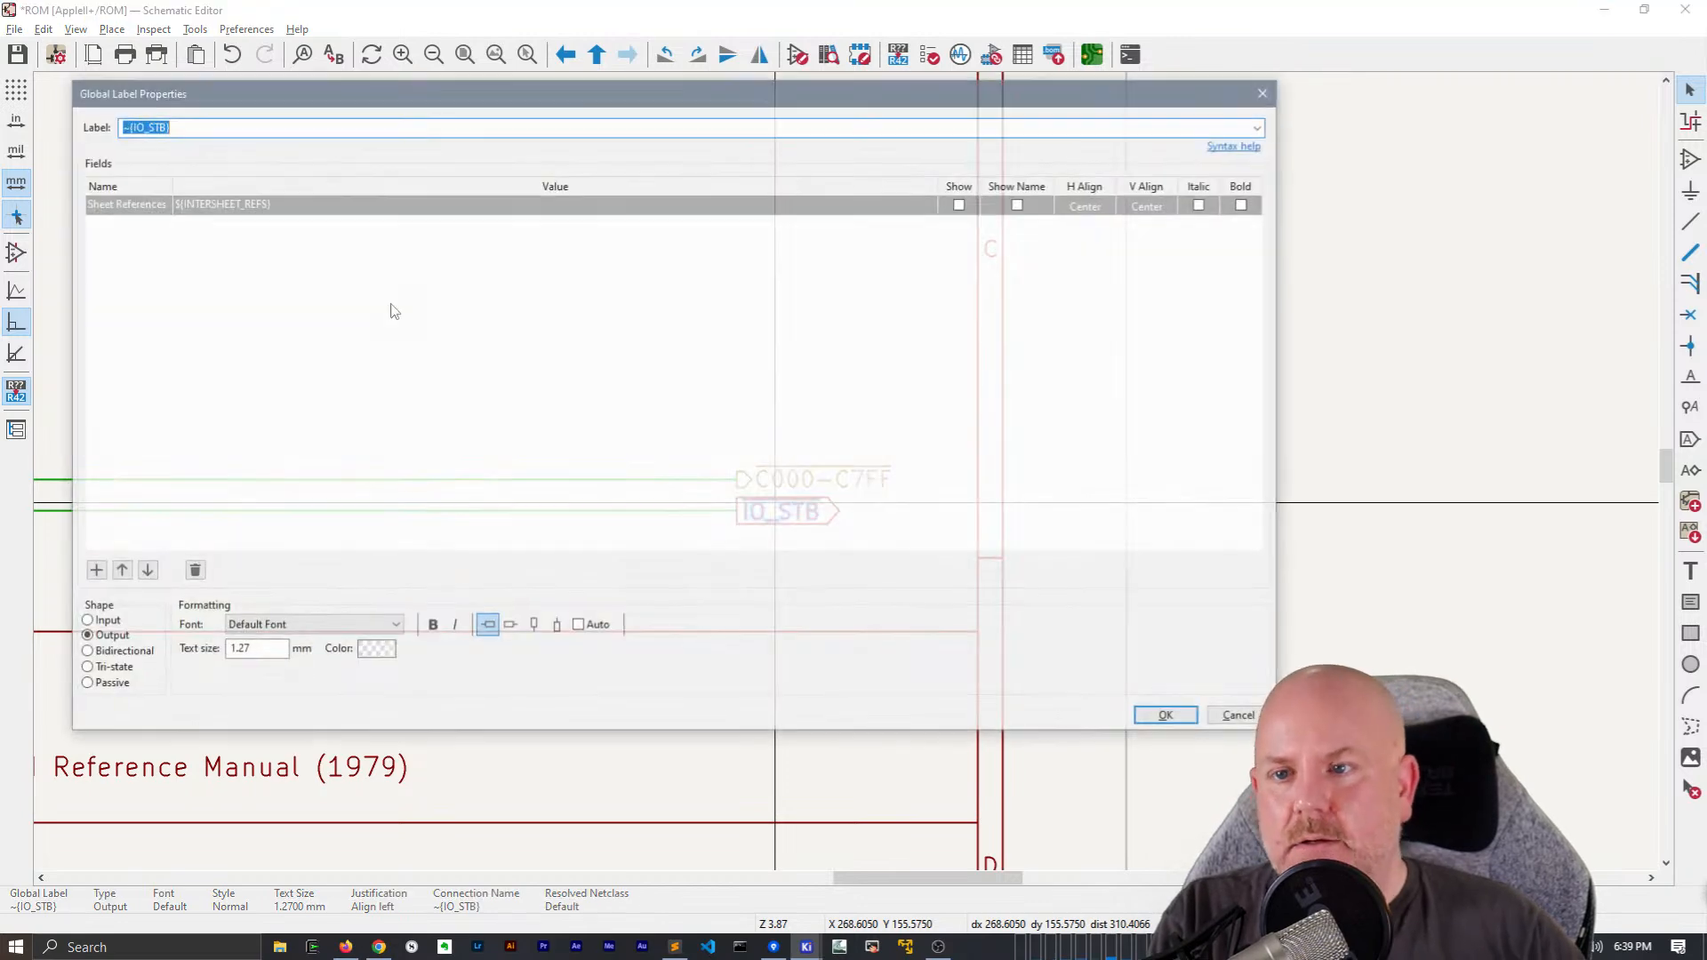
key(Escape)
key(Delete)
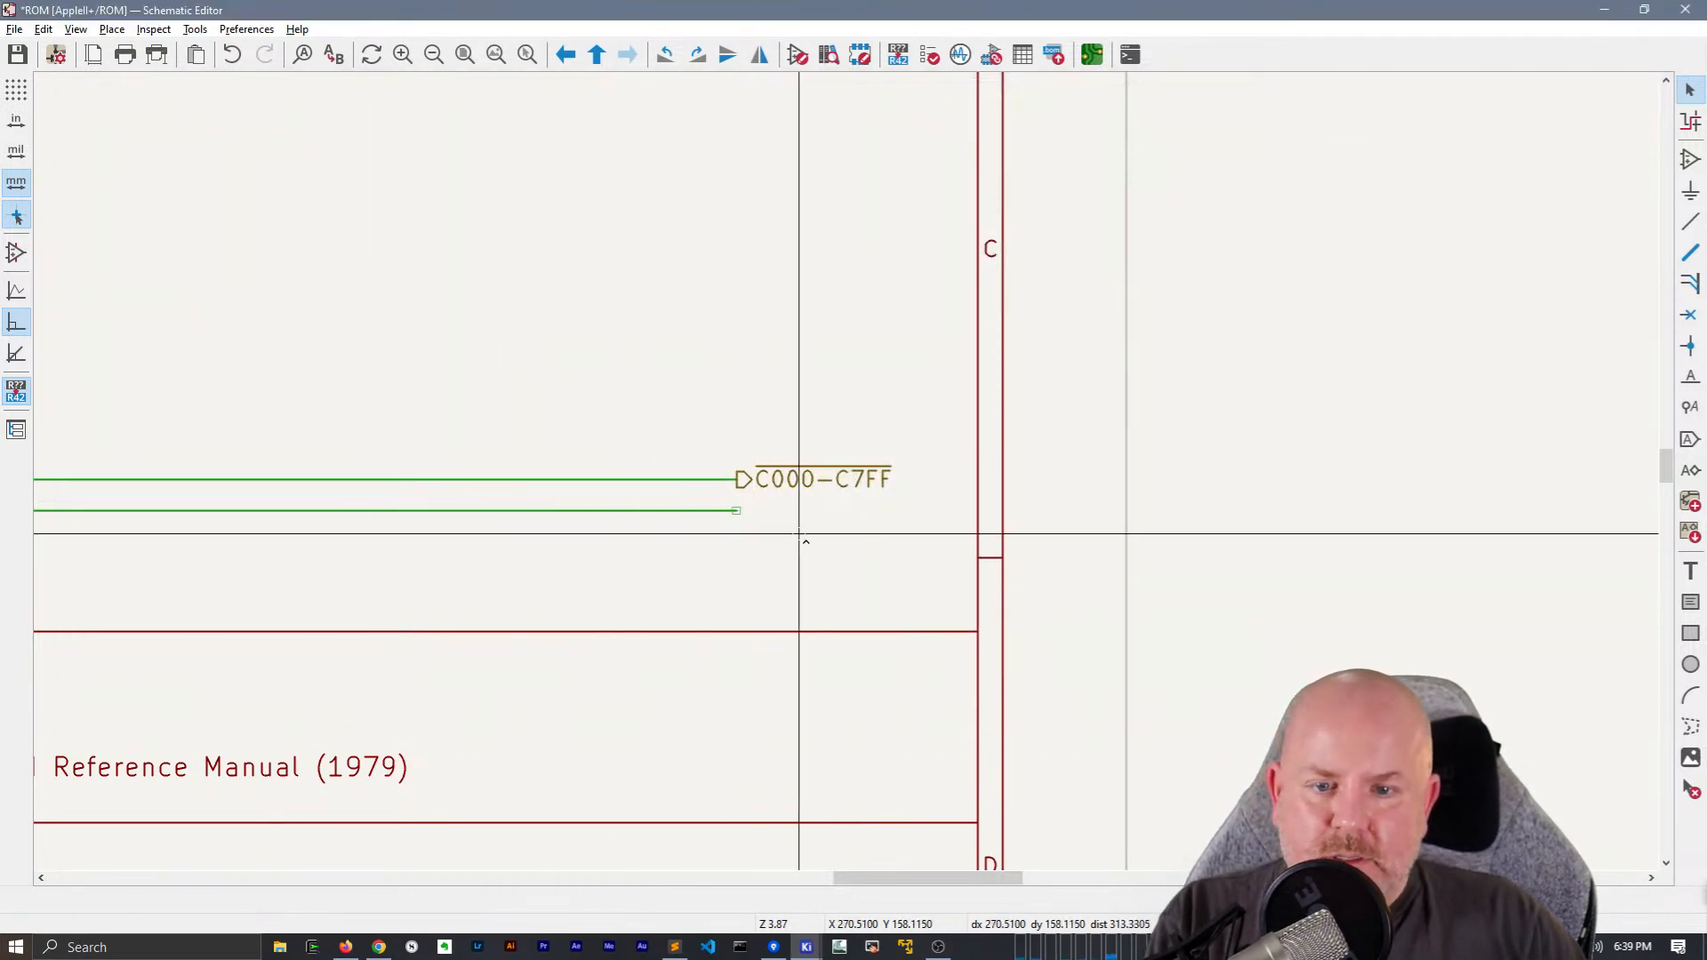
key(ctrl+z)
key(Delete)
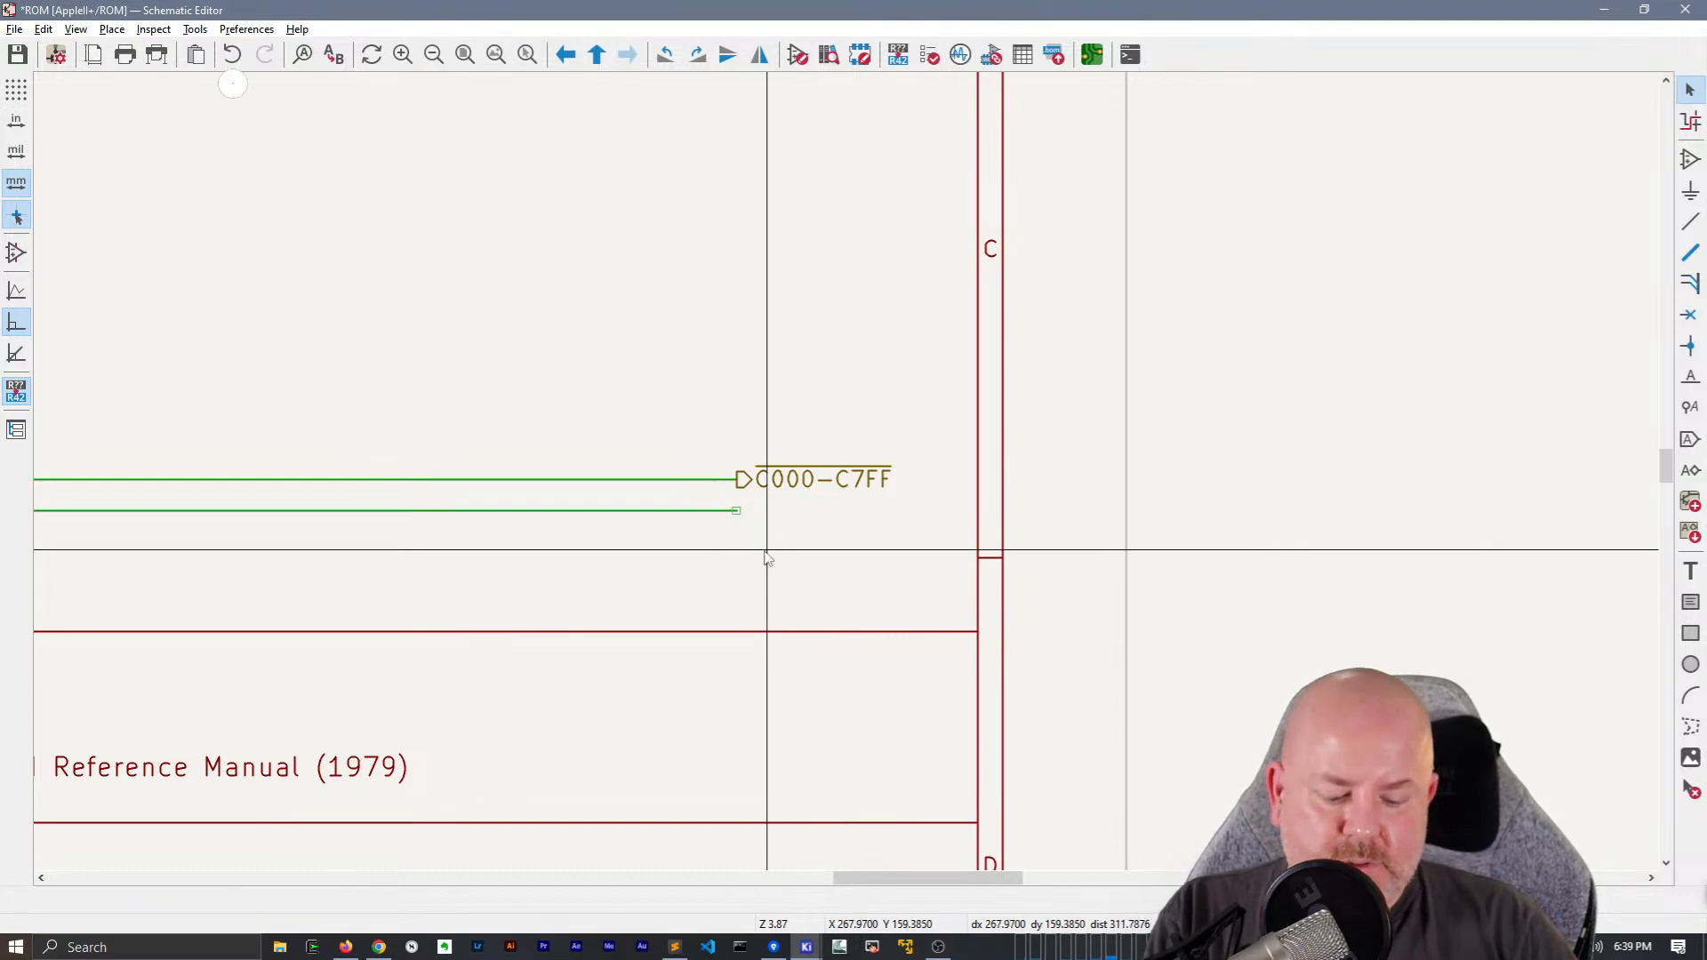
Place an Output hierarchical label ~{IO_STB} on the end of the lower output wire
key(h)
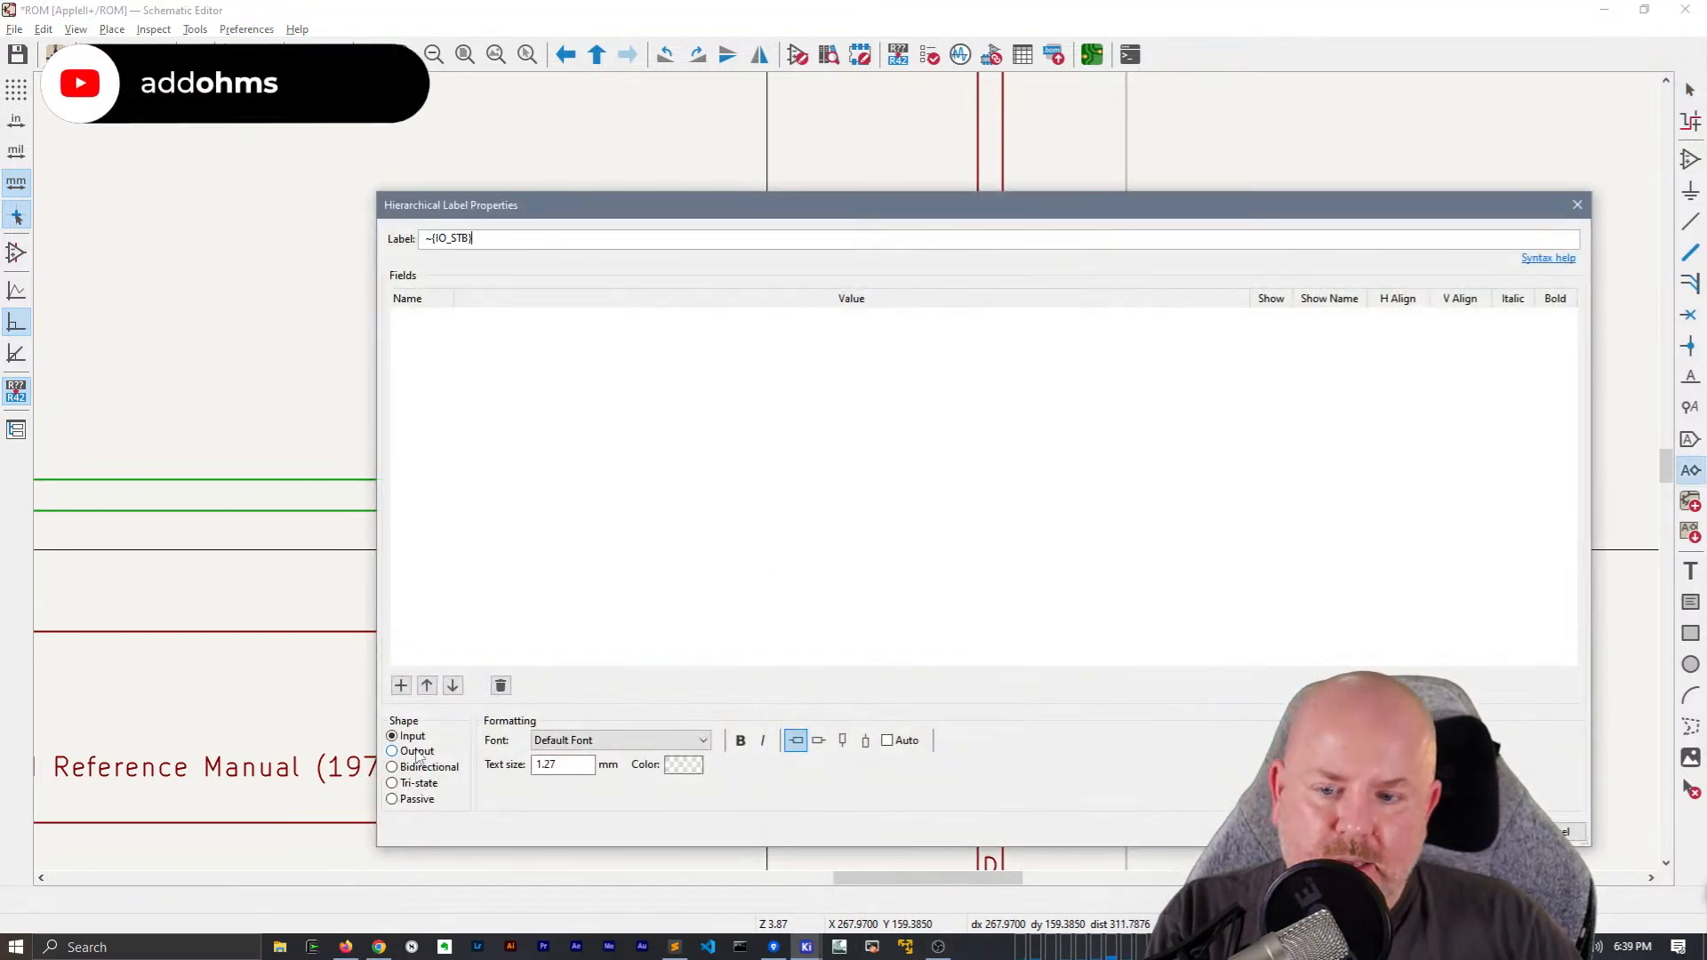
key(Return)
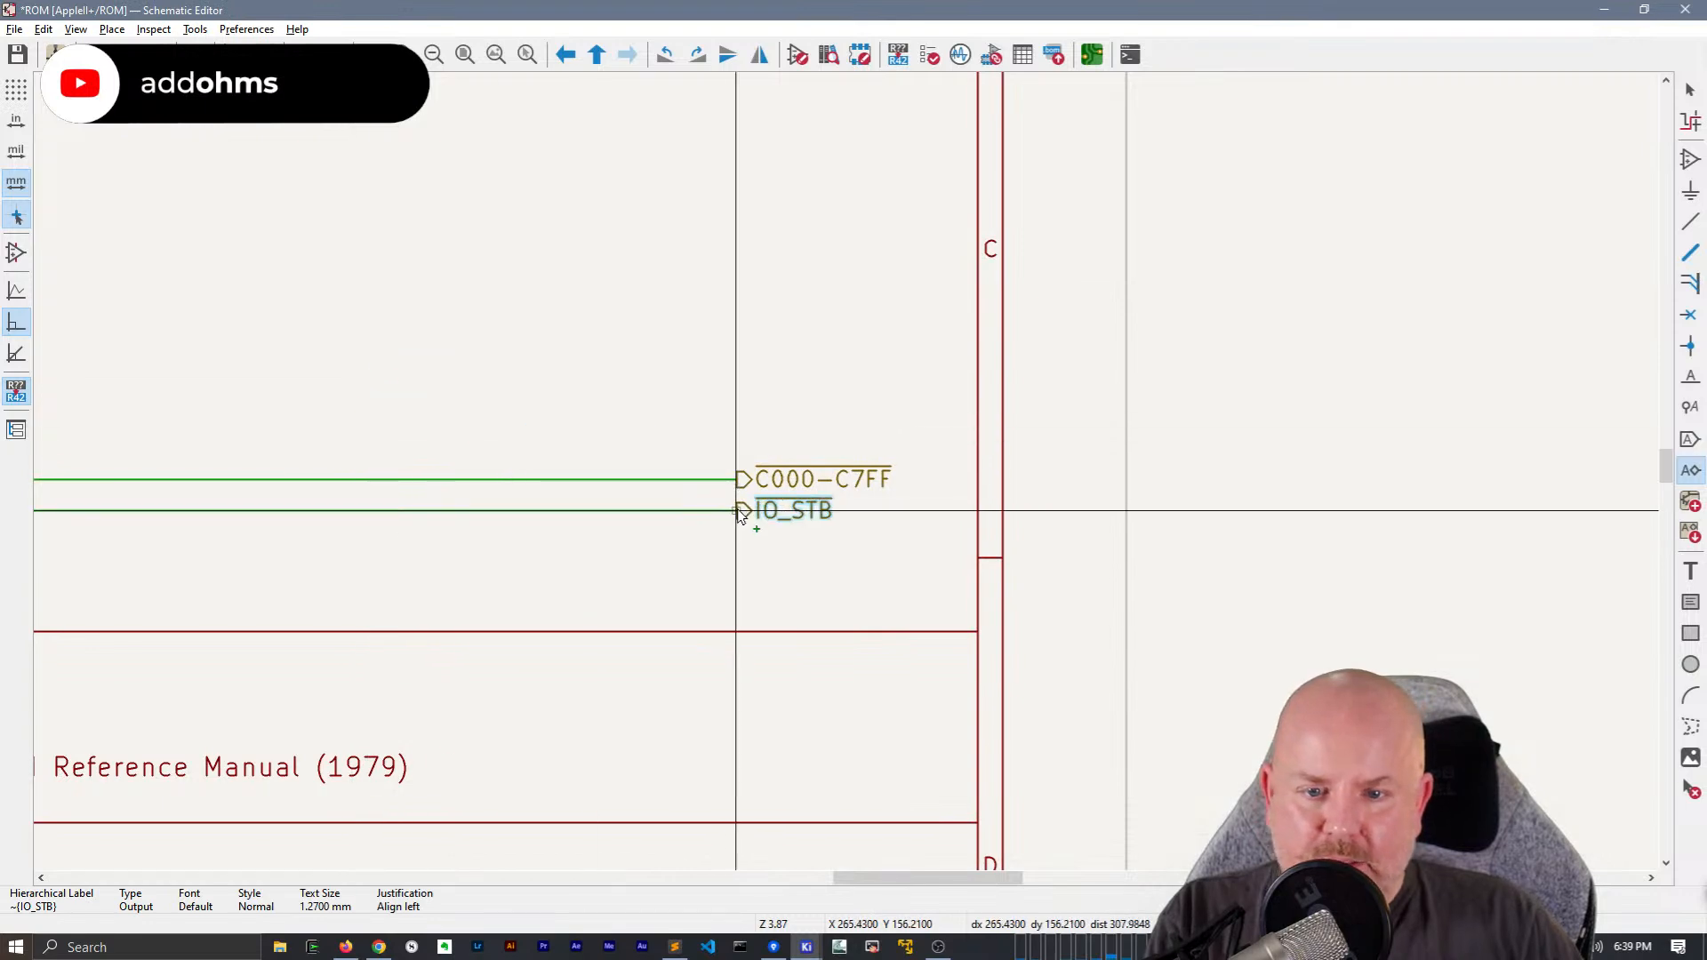
click(744, 511)
scroll(762, 564, down, 6)
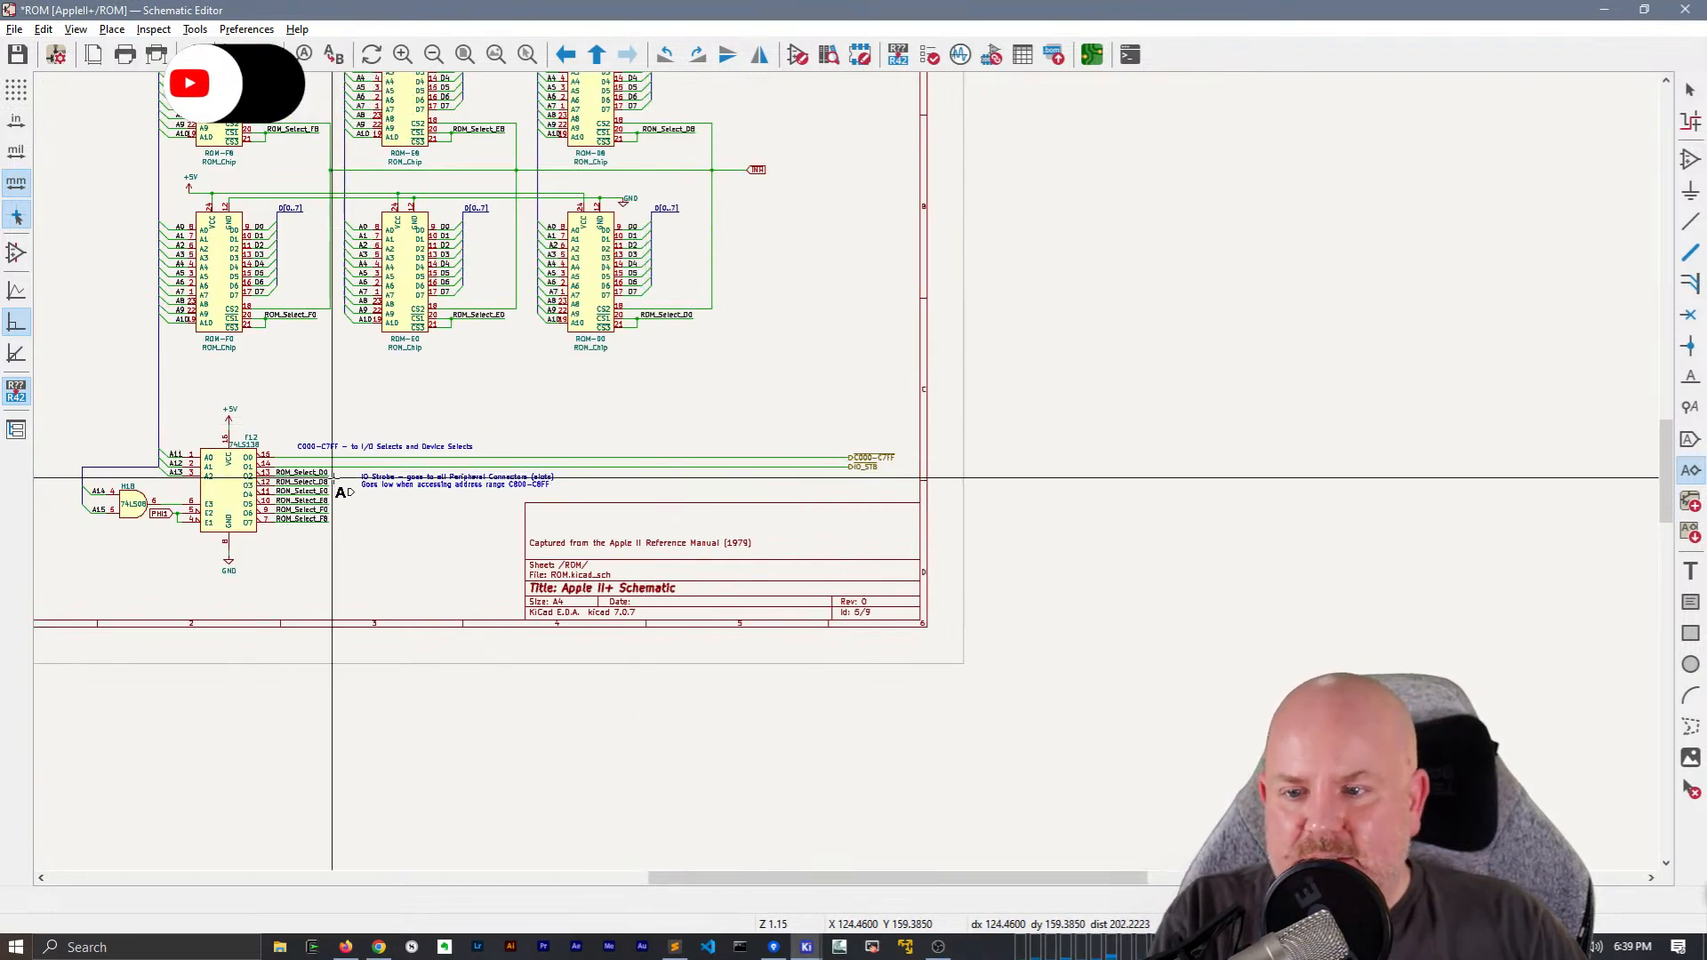
scroll(369, 472, up, 2)
key(Escape)
Add a net label ~{IO_STB} to the wire from output O1 of F12, aligned with the ROM_Select labels below
middle_drag(951, 464, 766, 444)
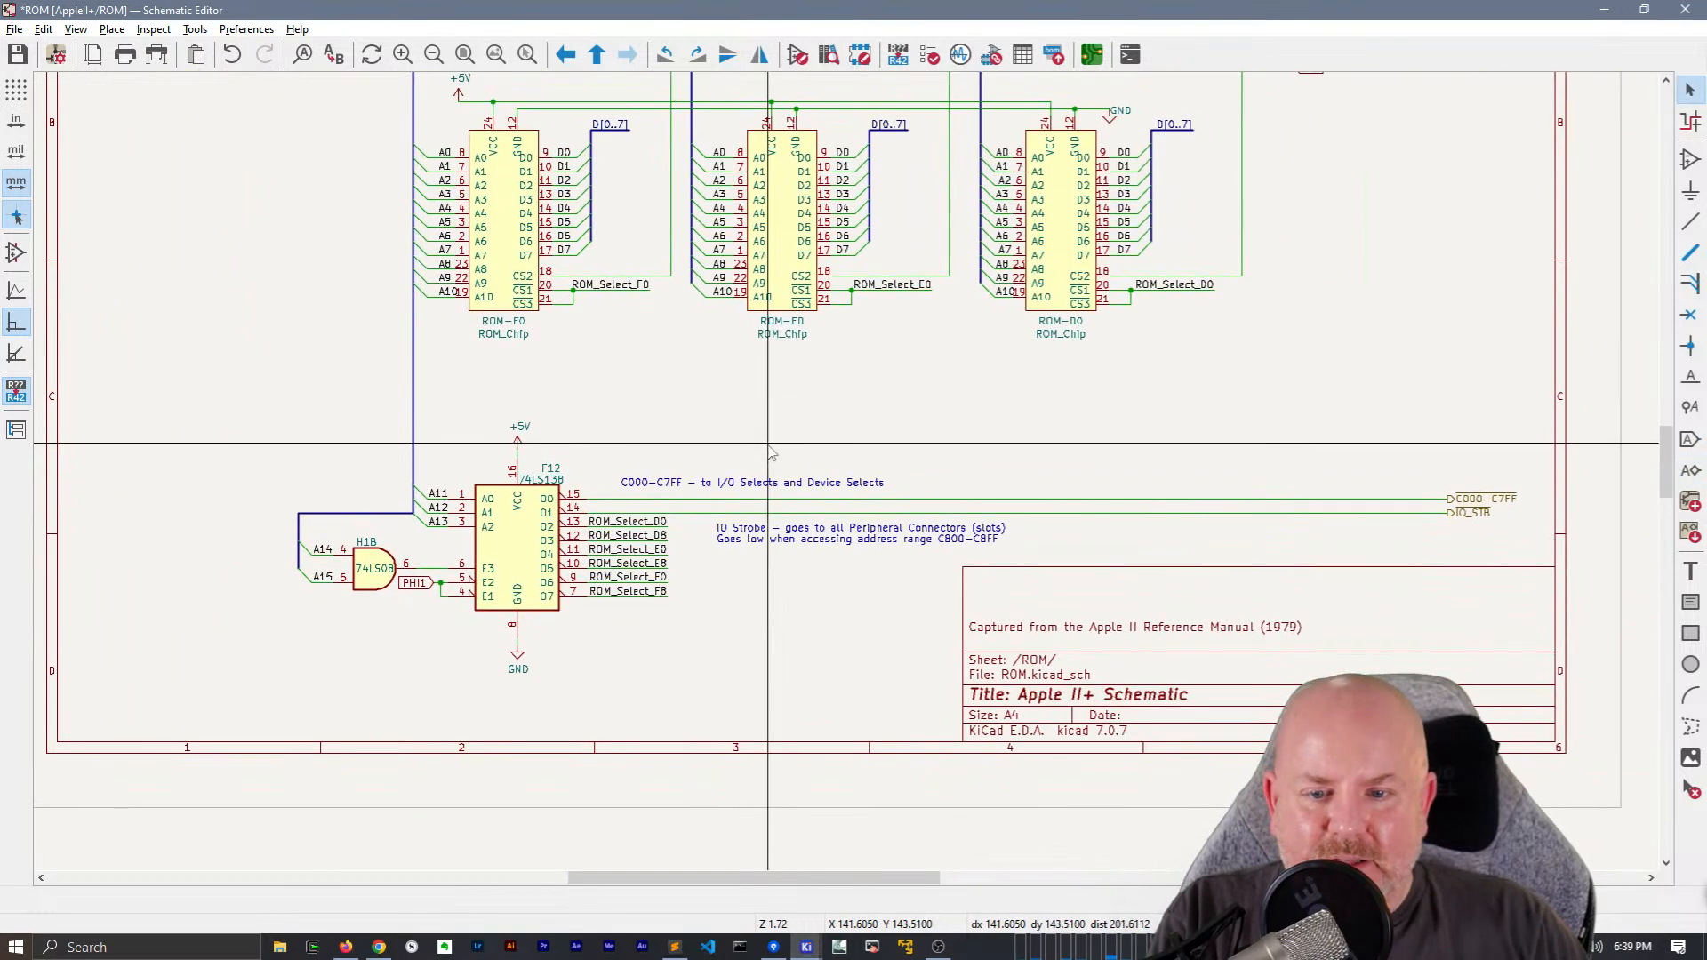
click(1476, 499)
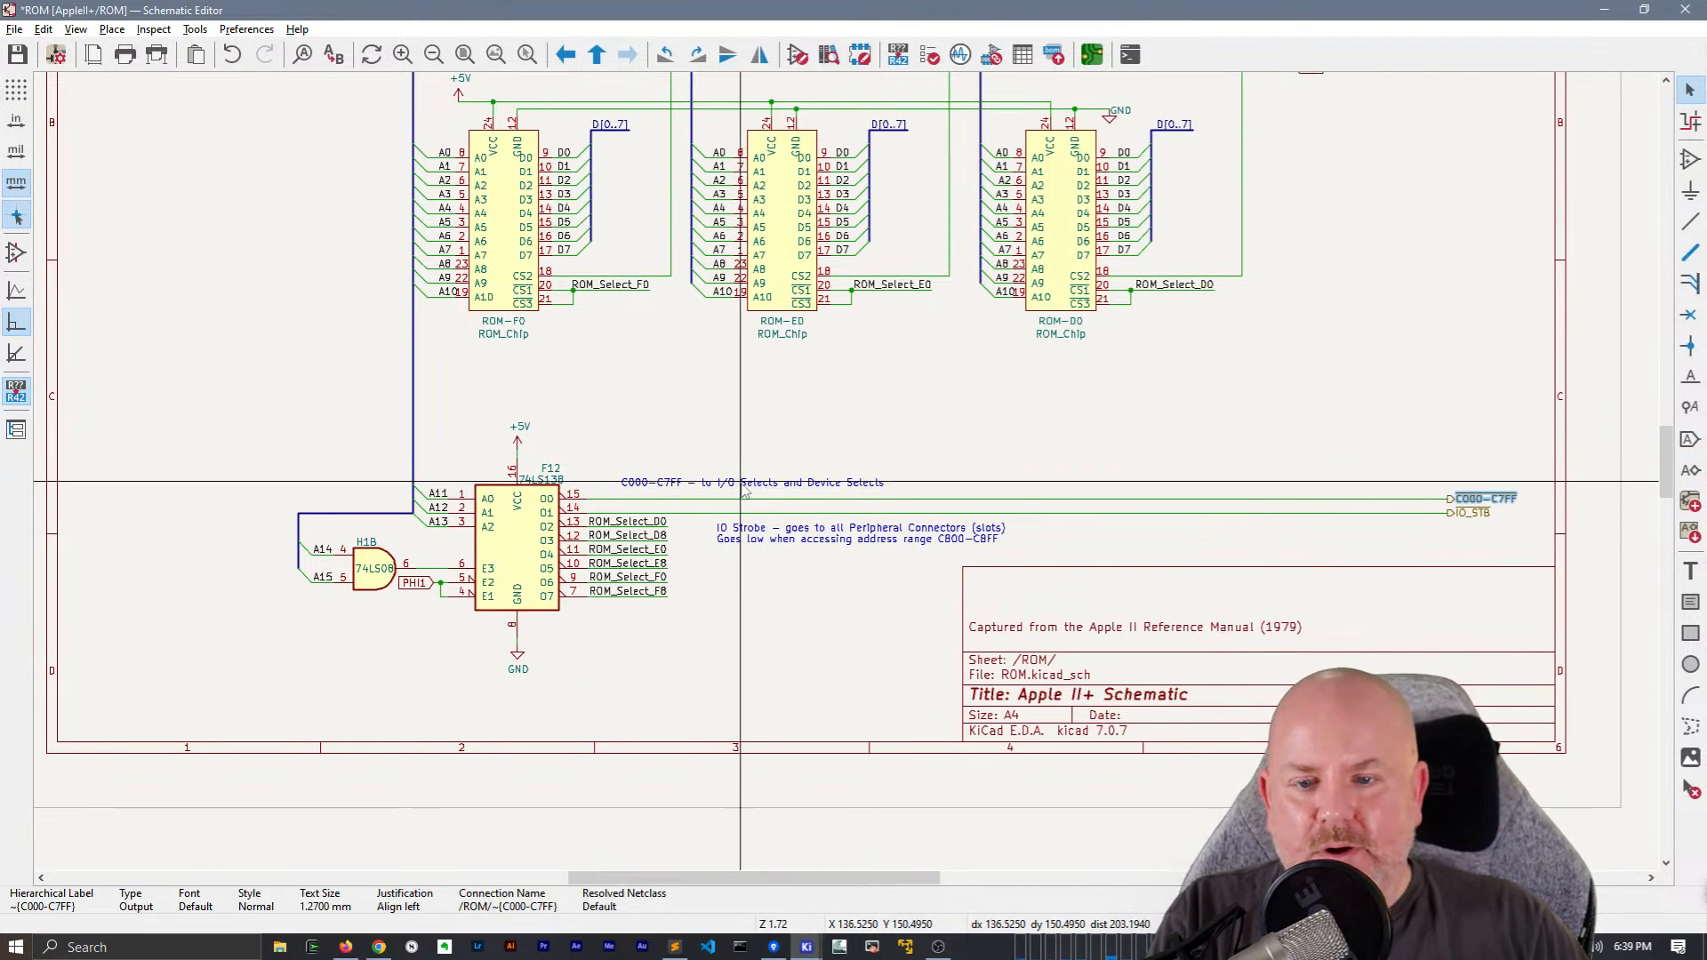
scroll(710, 498, up, 4)
key(l)
text(~{IO_STB})
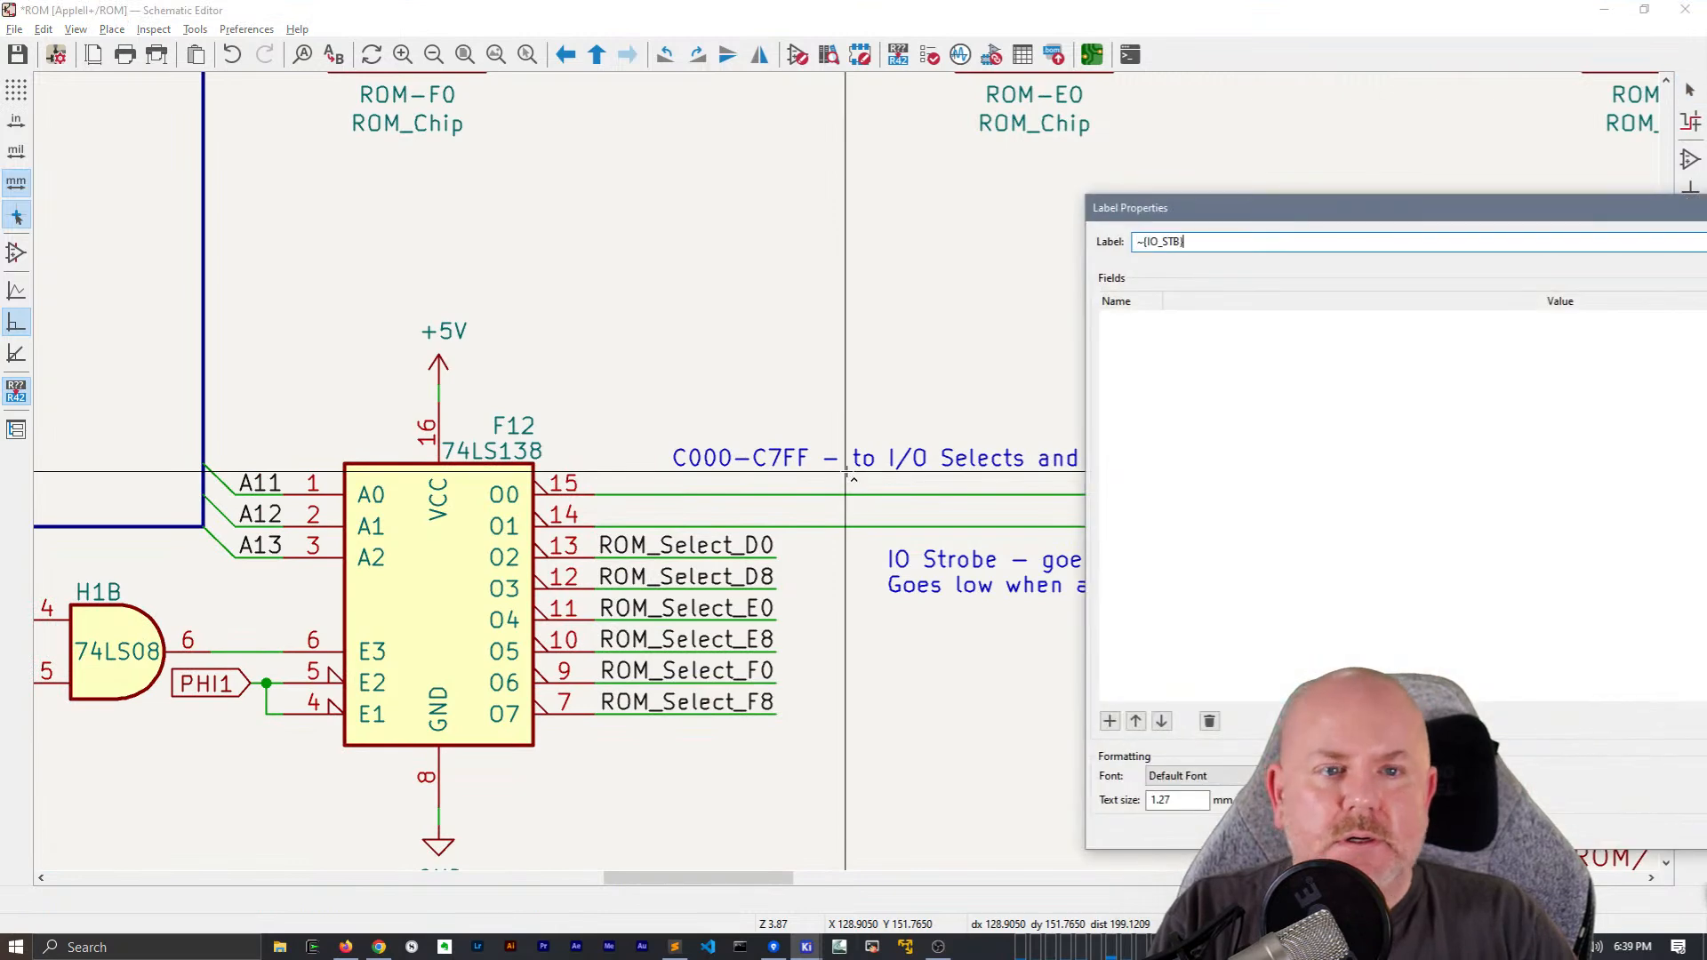
key(Return)
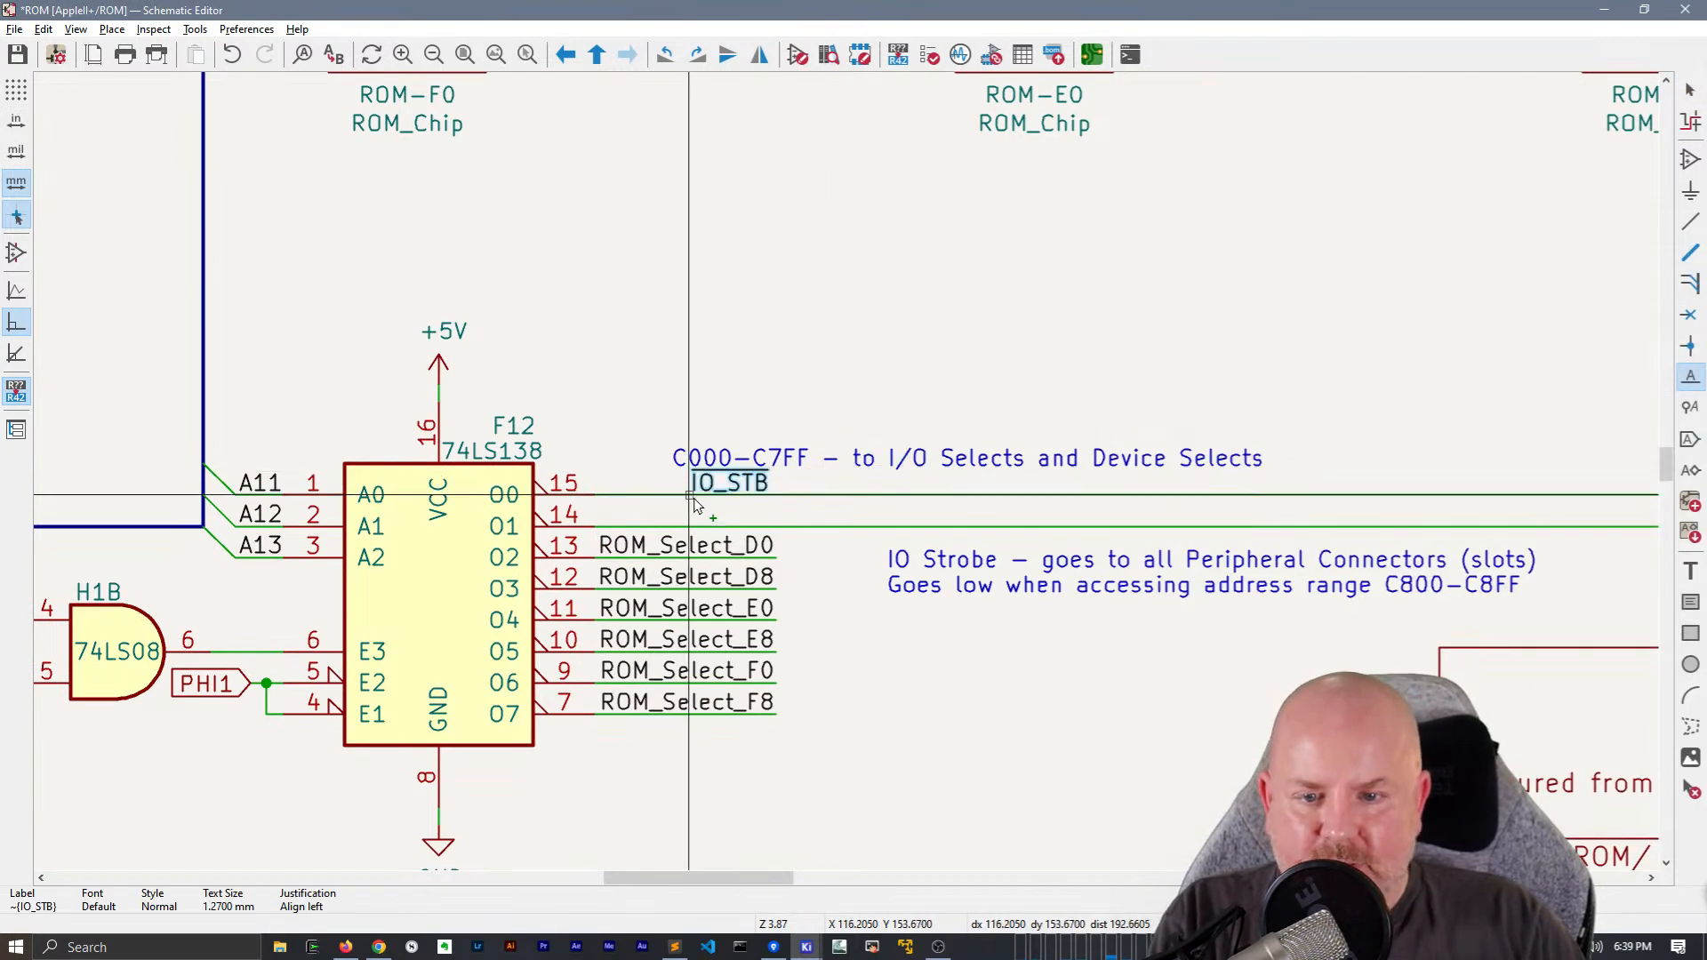
click(775, 528)
key(Escape)
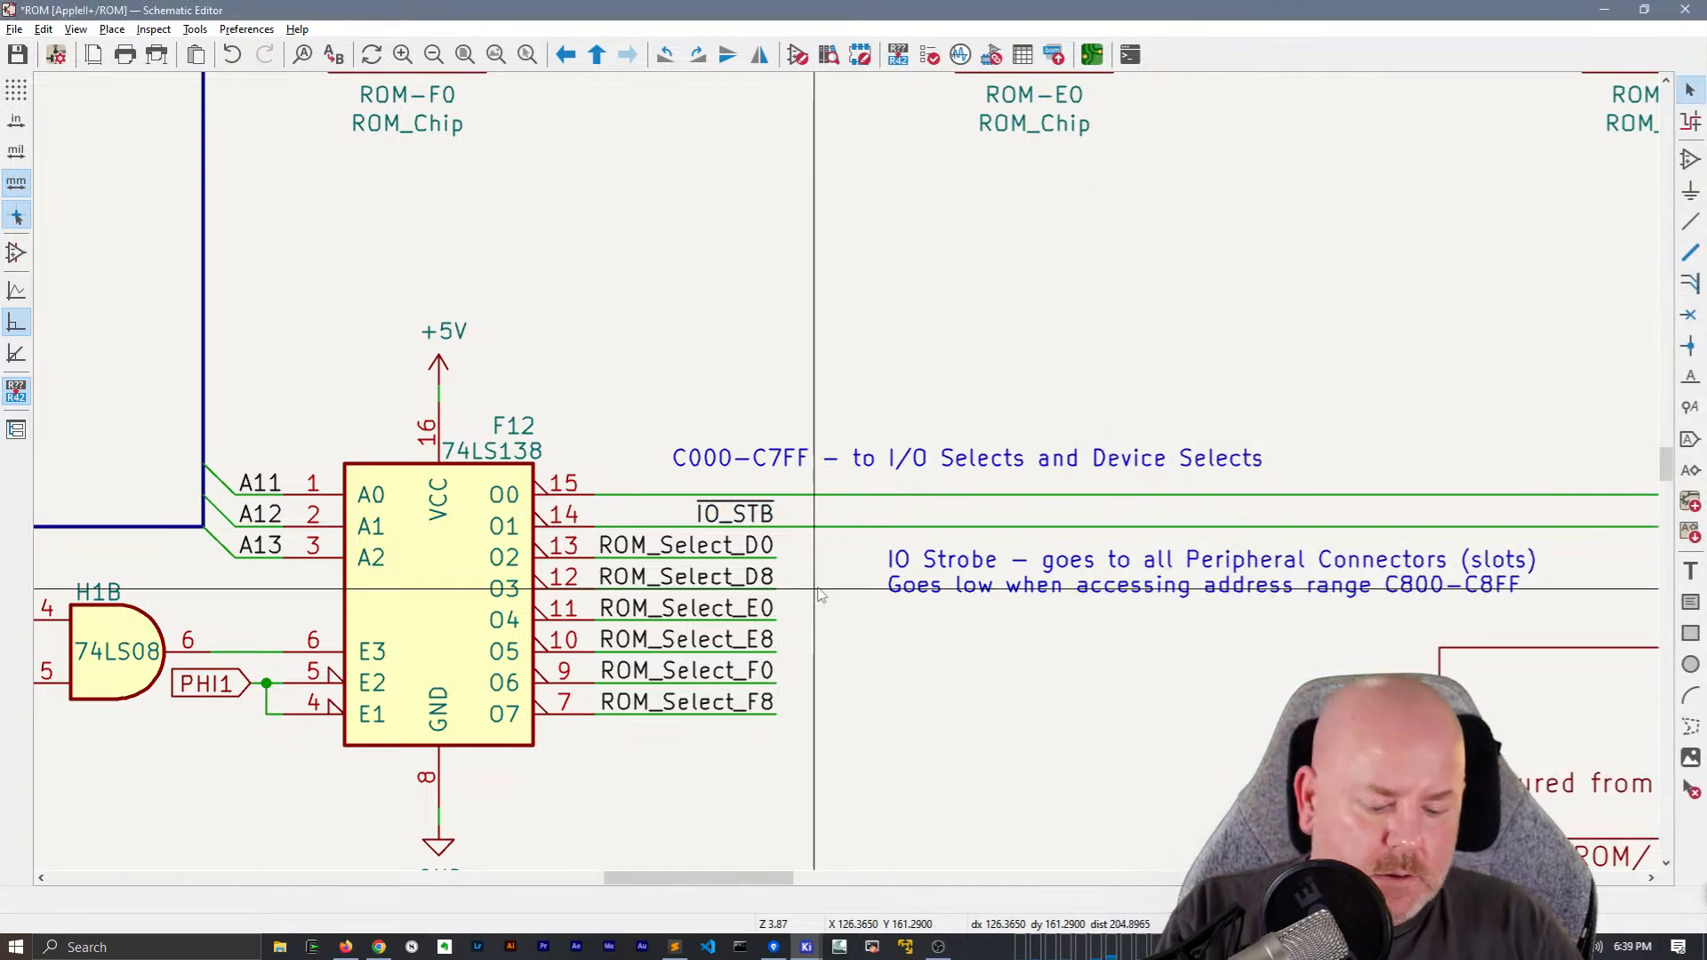
Add a net label ~{C000-C7FF} to the wire from output O0 of F12, directly above the IO_STB net label
click(818, 589)
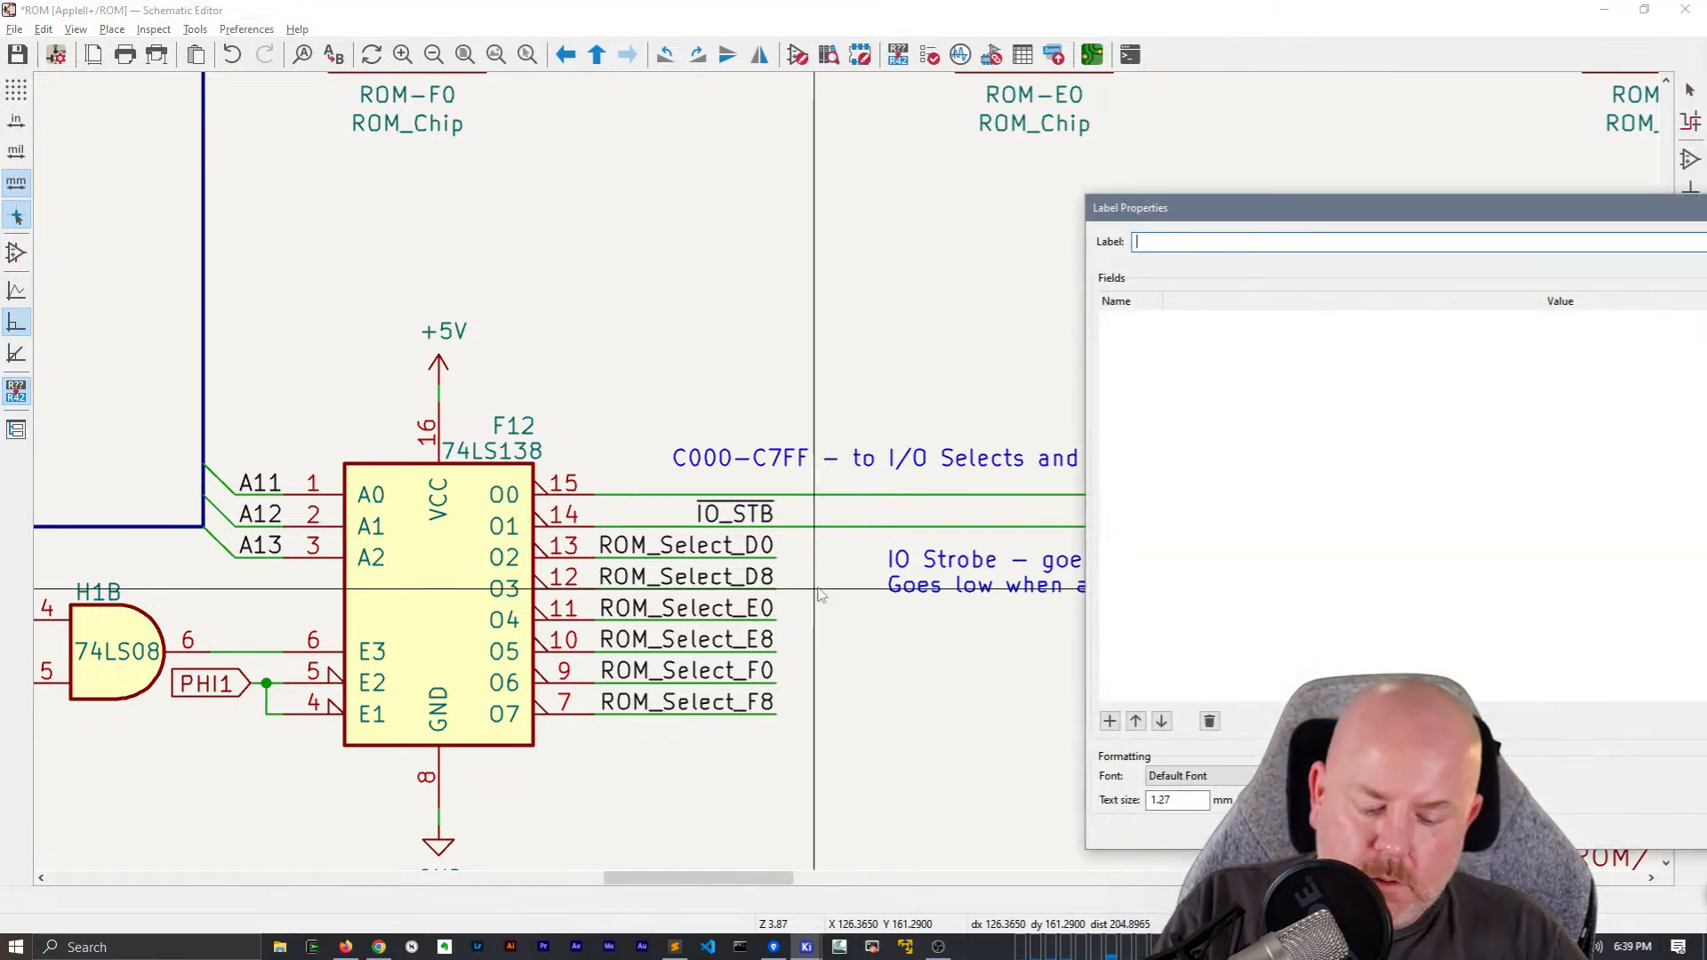
key(super+v)
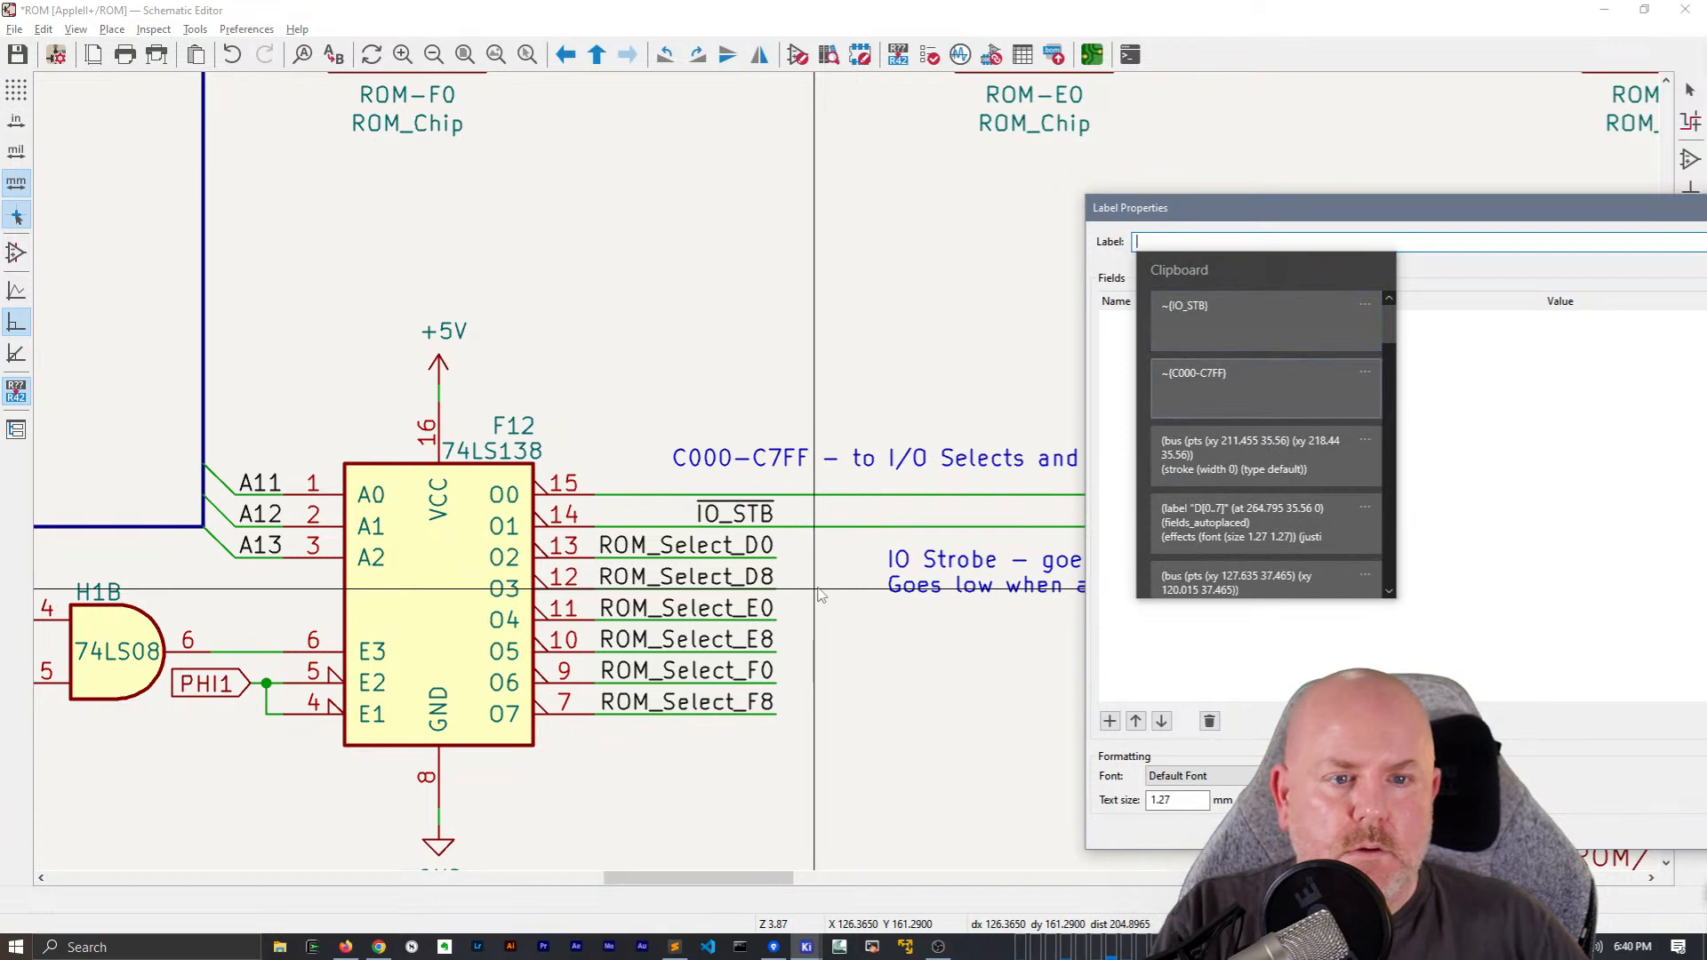
key(Return)
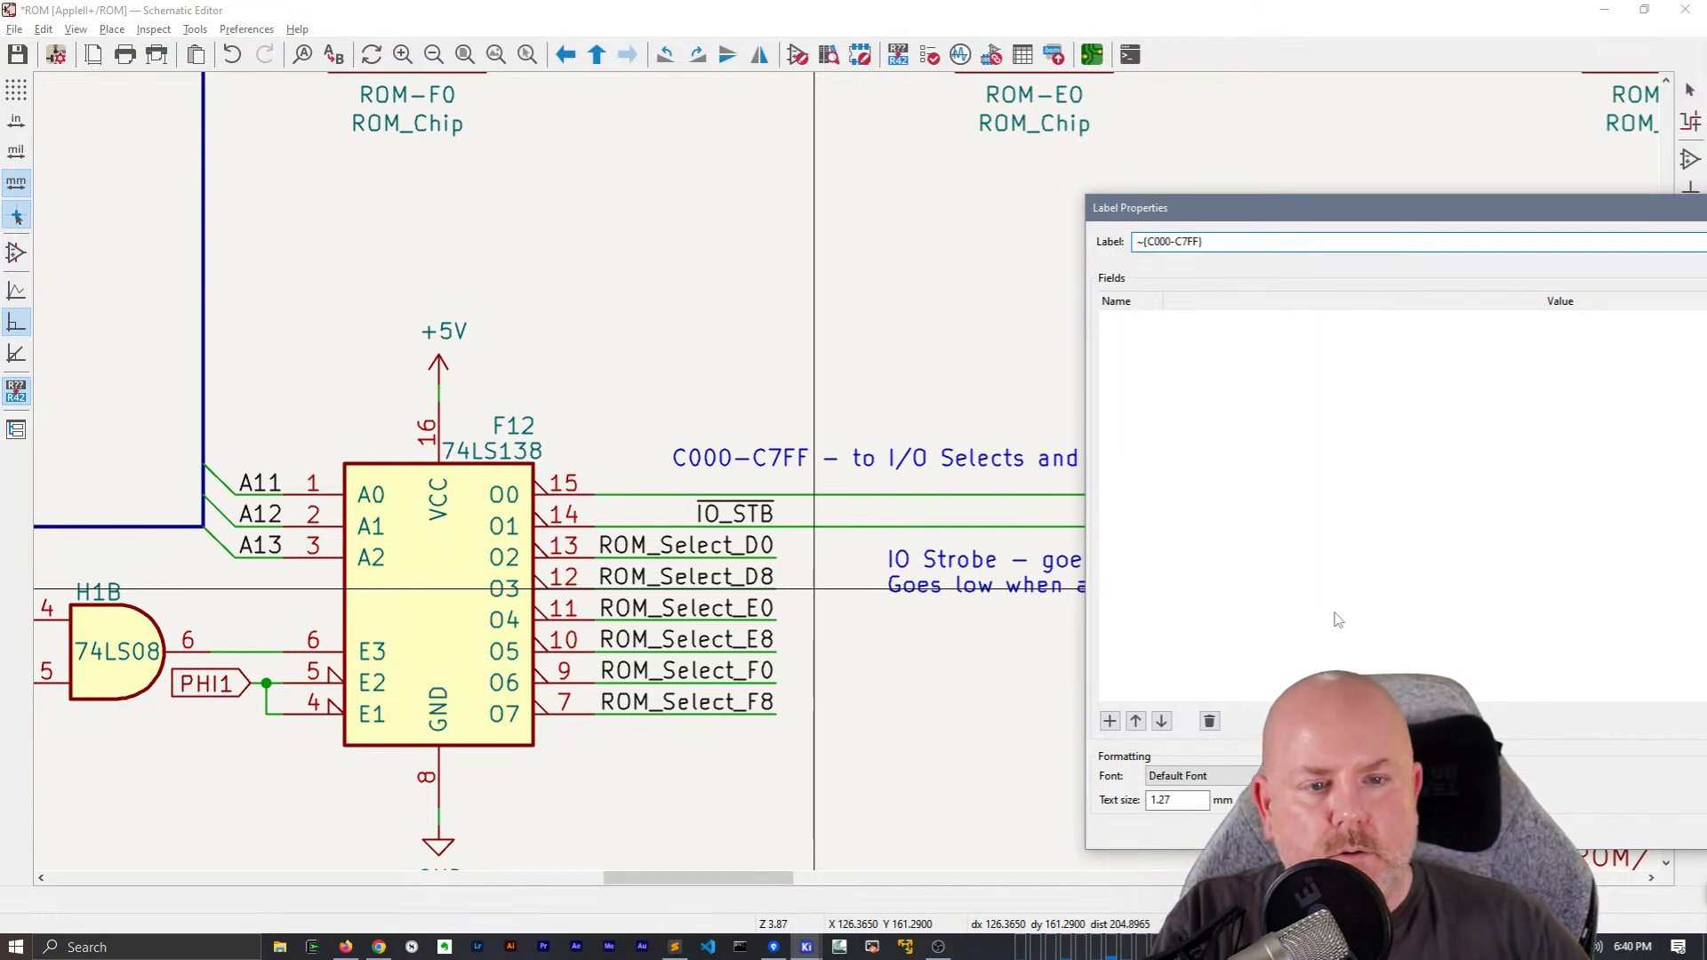
key(Return)
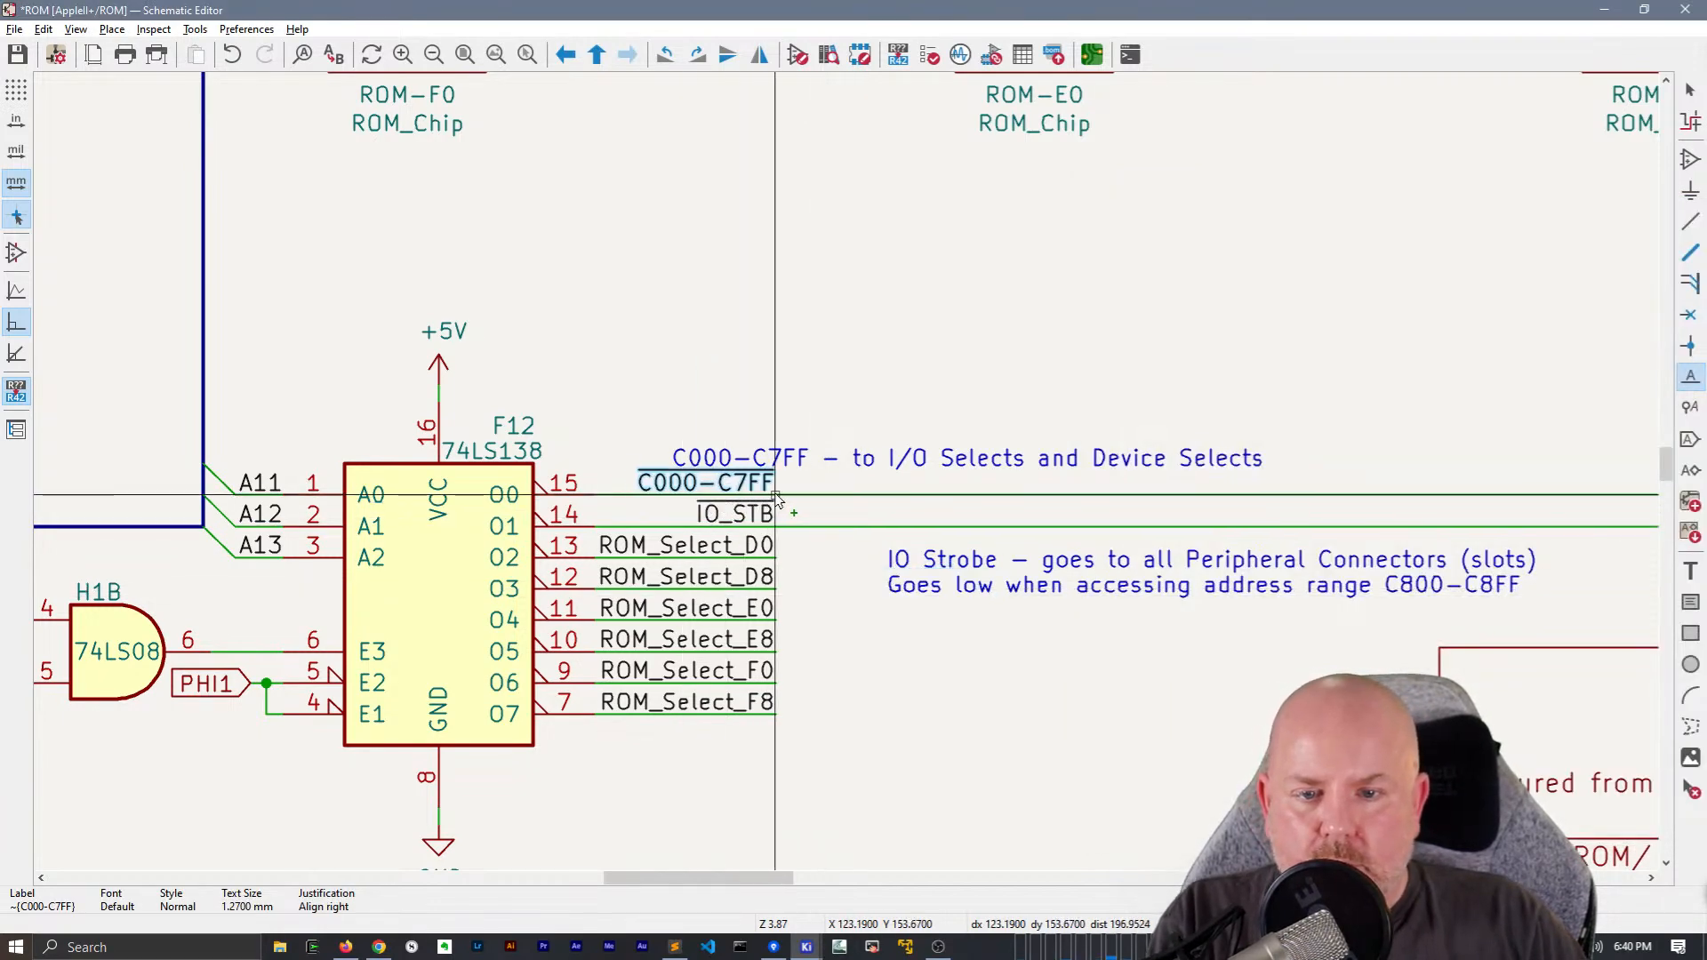
click(774, 495)
Reposition the C000-C7FF and IO Strobe notes just right of the F12 output labels, roughly aligned, and save the schematic
click(800, 459)
key(m)
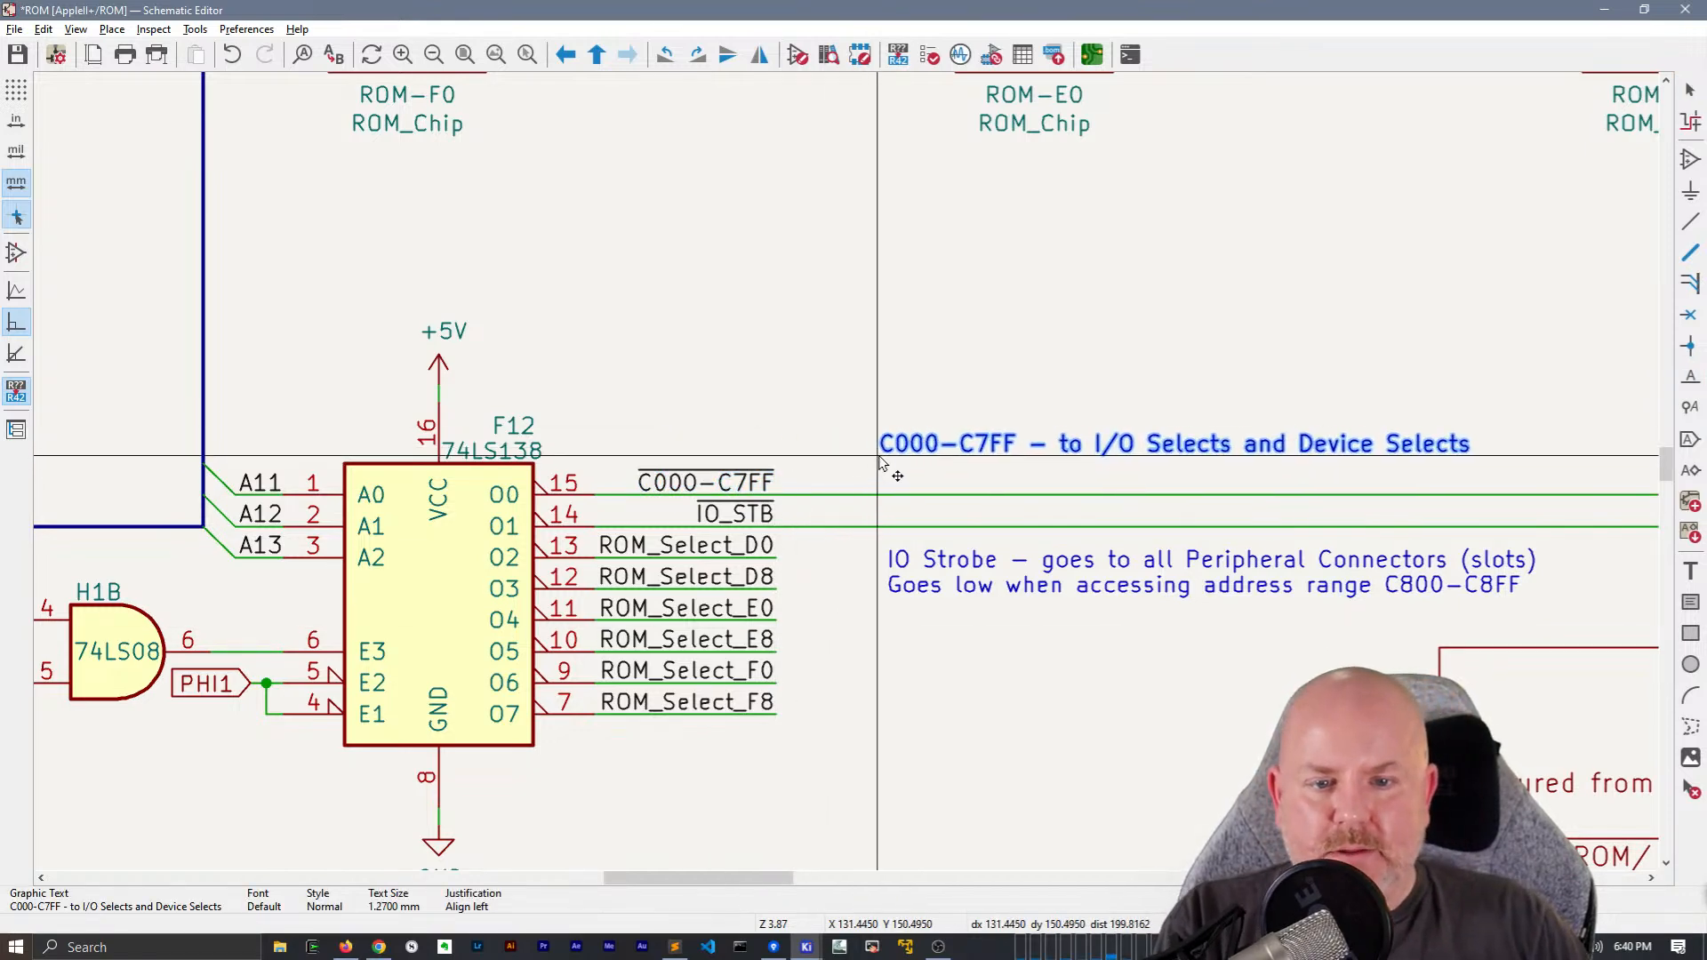
click(888, 458)
key(m)
click(839, 593)
drag(934, 456, 839, 459)
scroll(666, 426, down, 2)
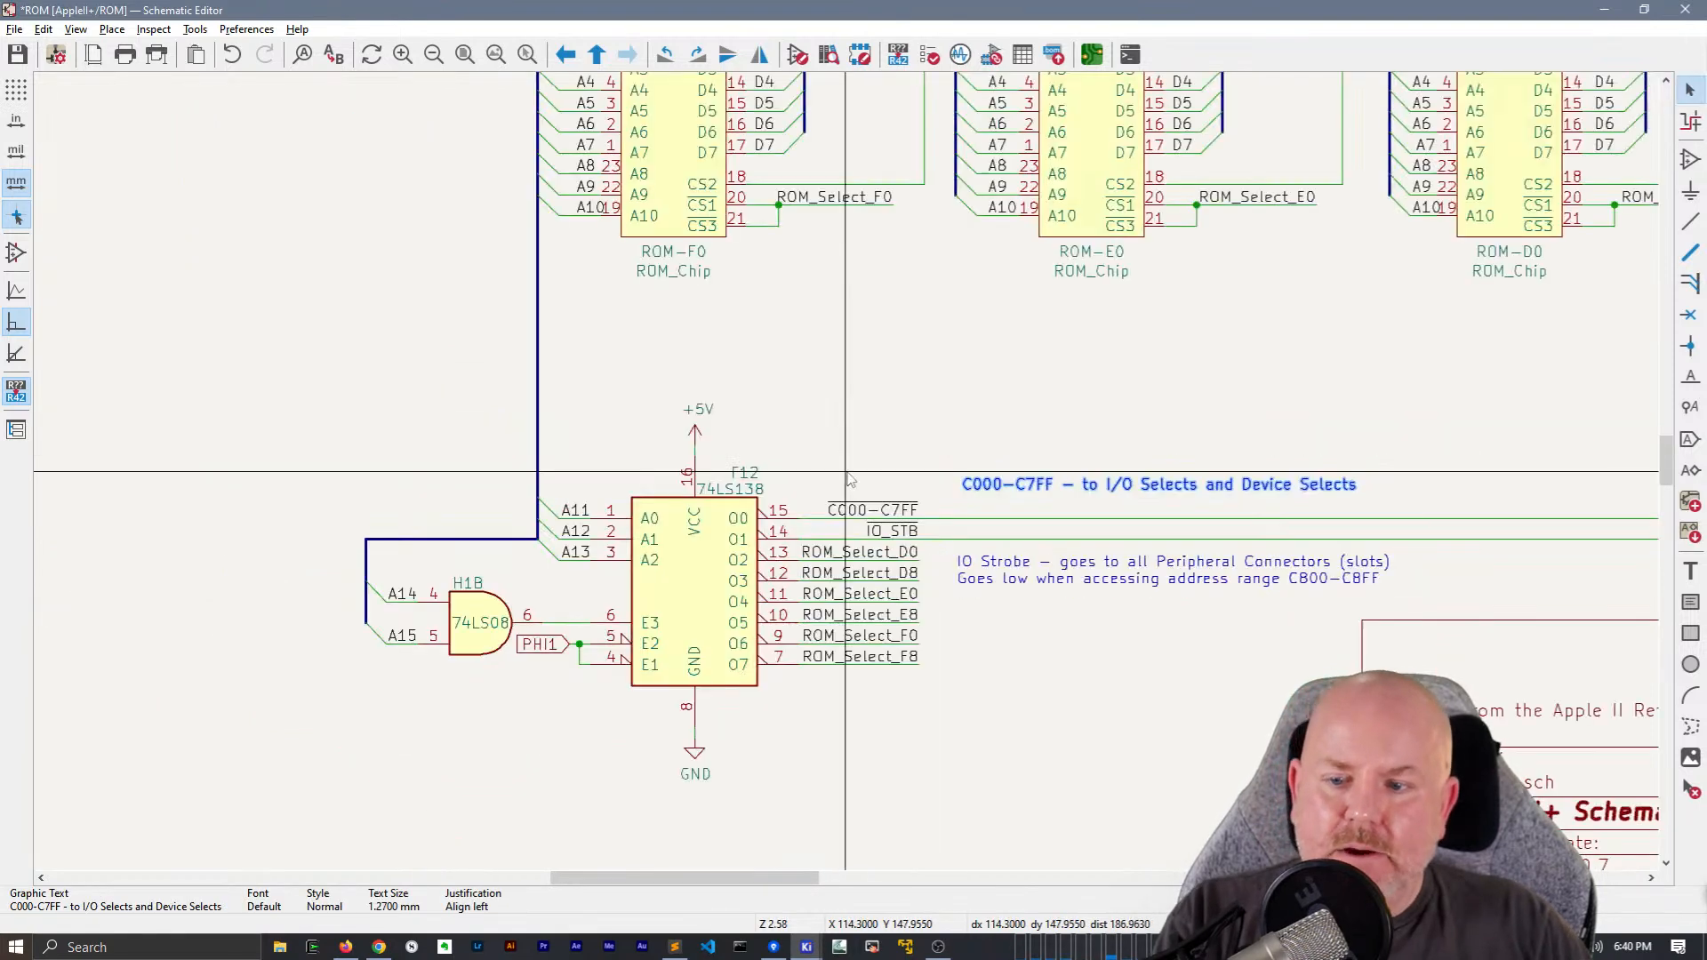
scroll(846, 471, down, 2)
key(ctrl+s)
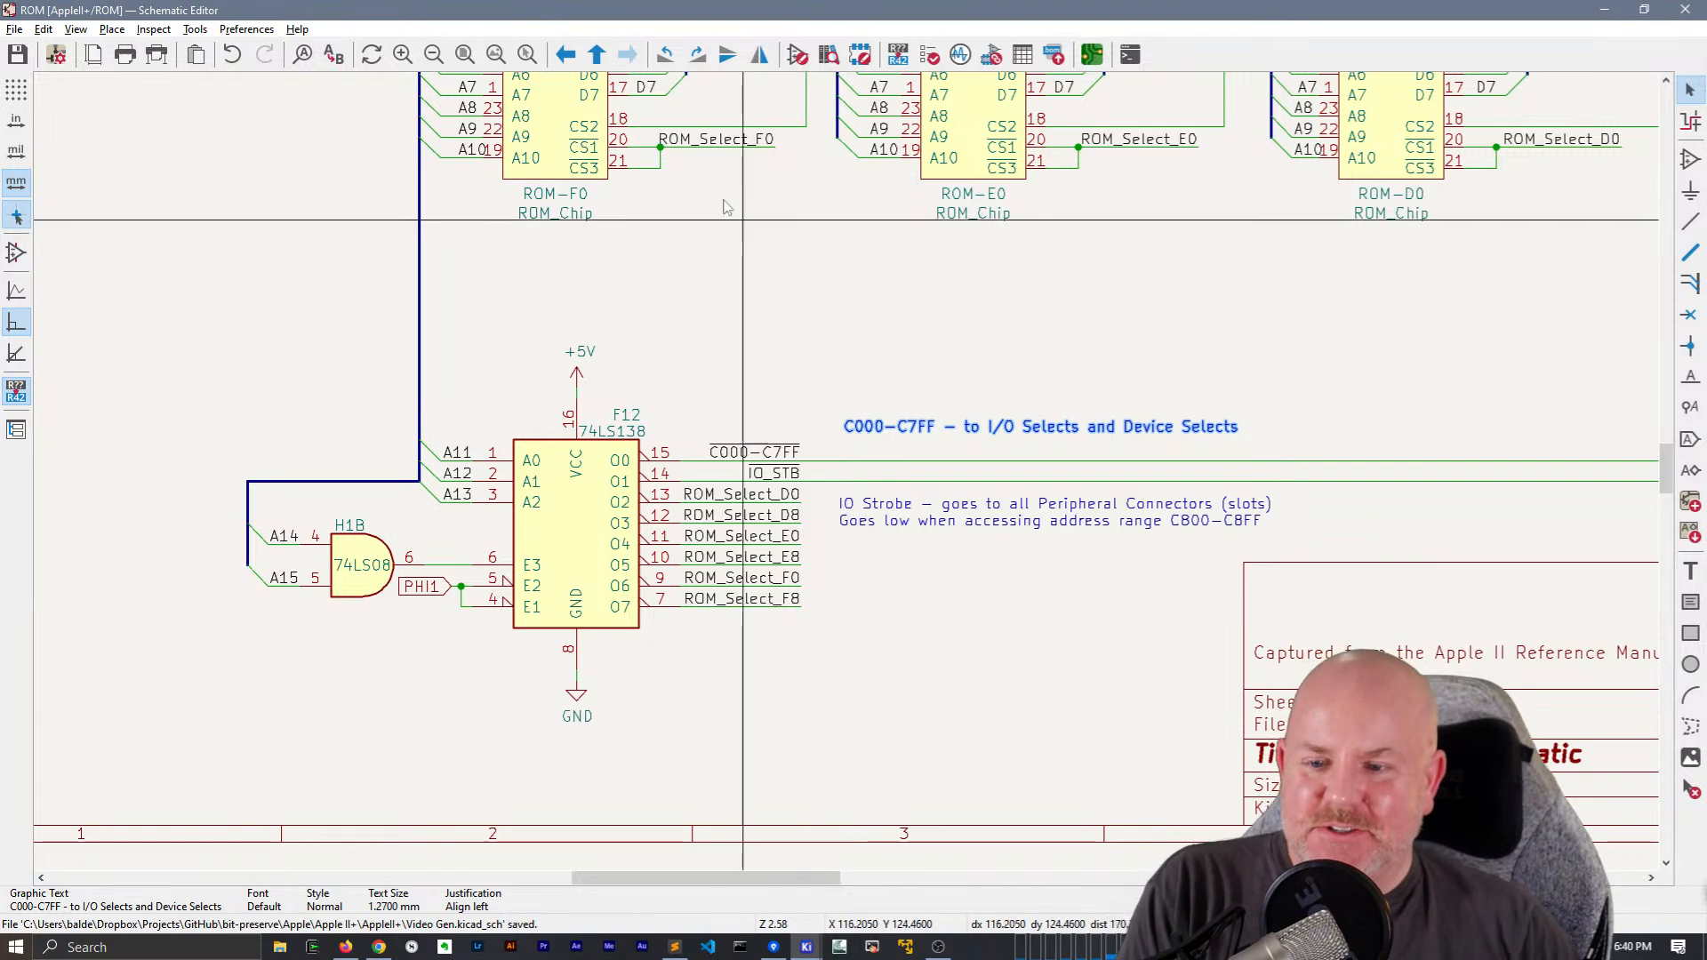
middle_drag(882, 341, 926, 270)
click(479, 515)
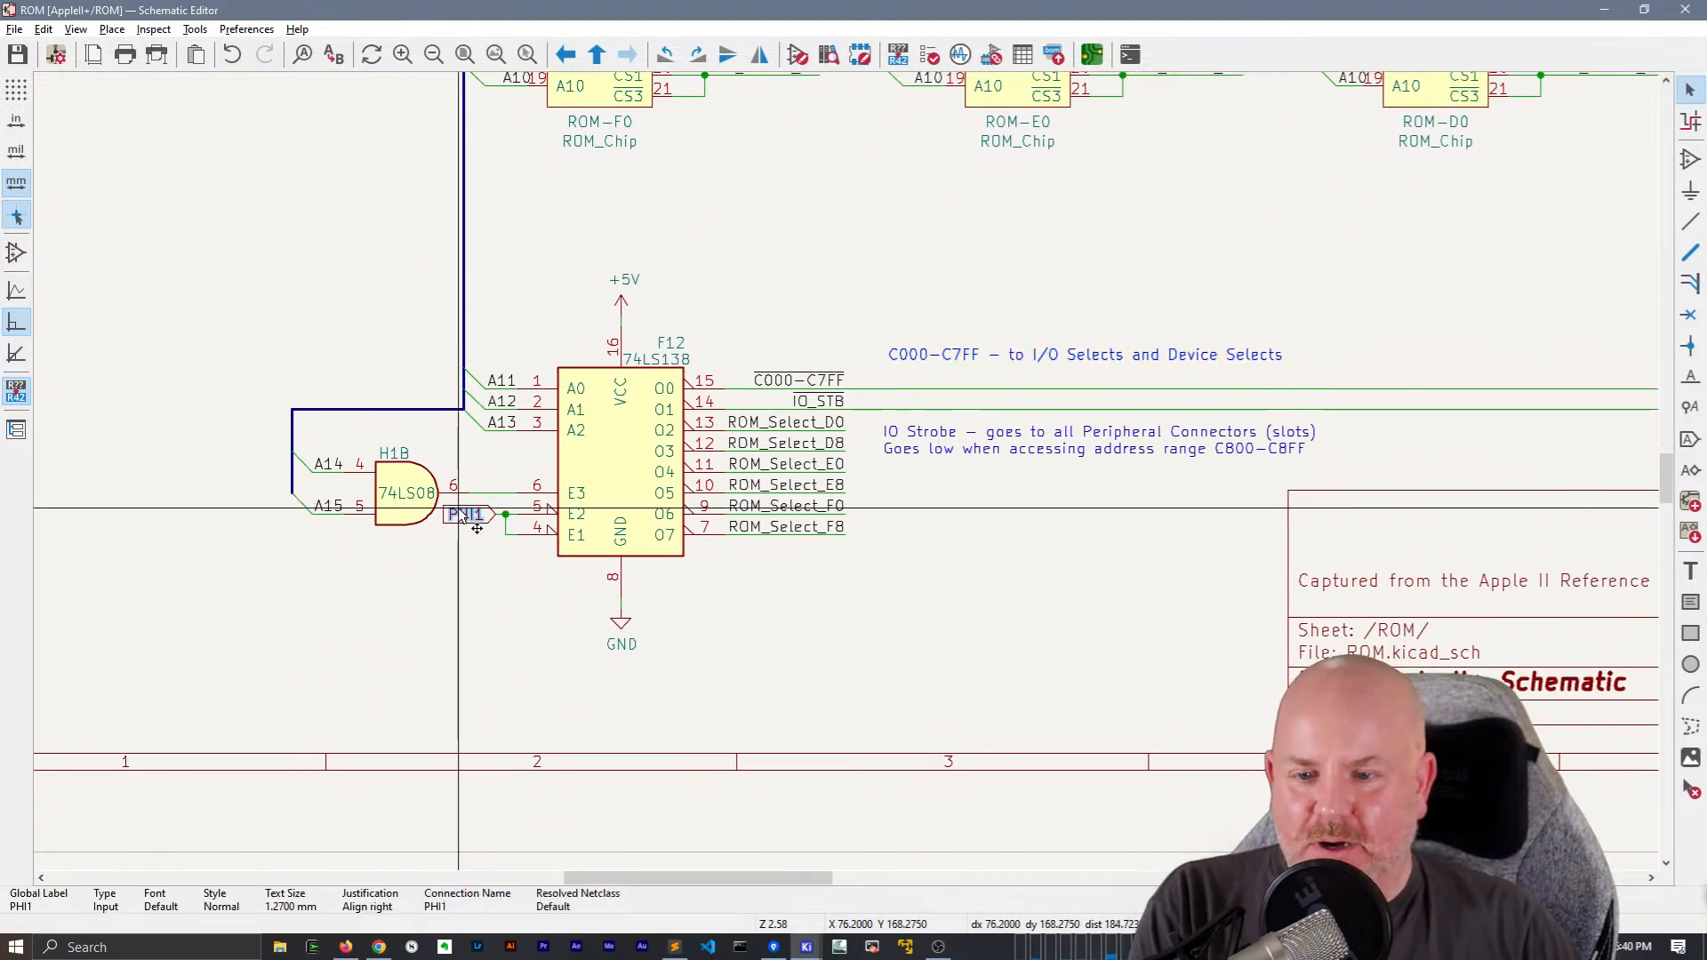
key(Delete)
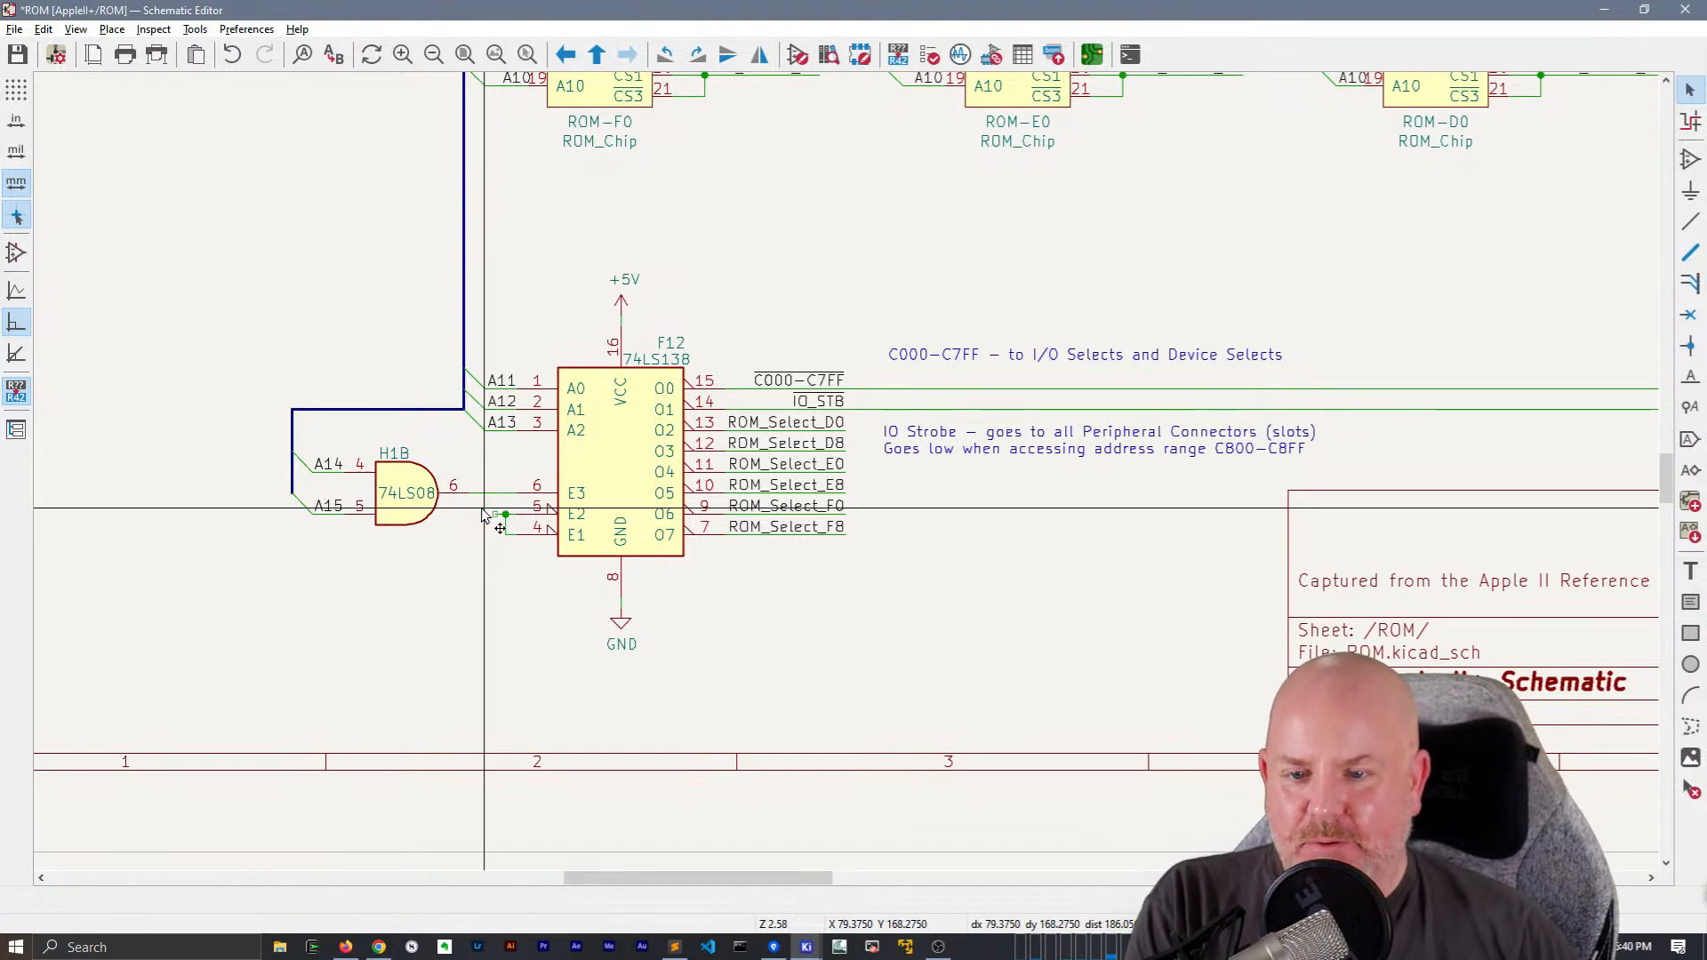
scroll(486, 516, up, 3)
key(ctrl+z)
Move the PHI1 global label clear to the left of the A14/A15 bus and extend the E1/E2 input wire toward H1B
click(789, 488)
key(m)
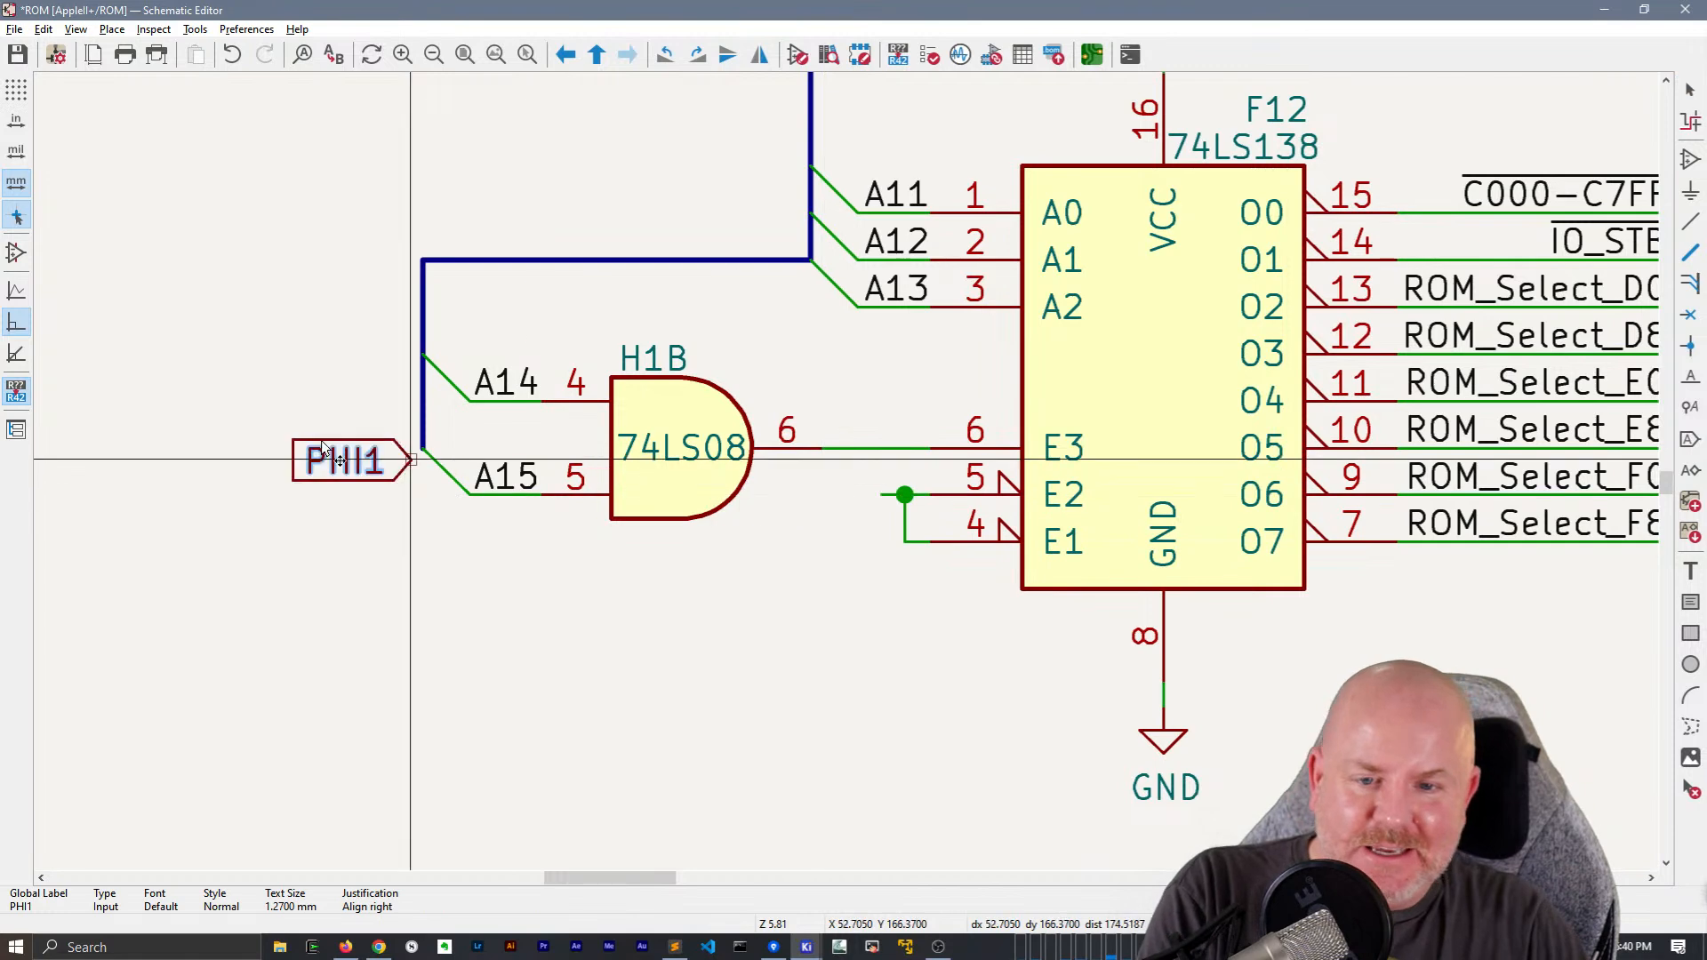
click(227, 449)
key(w)
double_click(775, 494)
key(Escape)
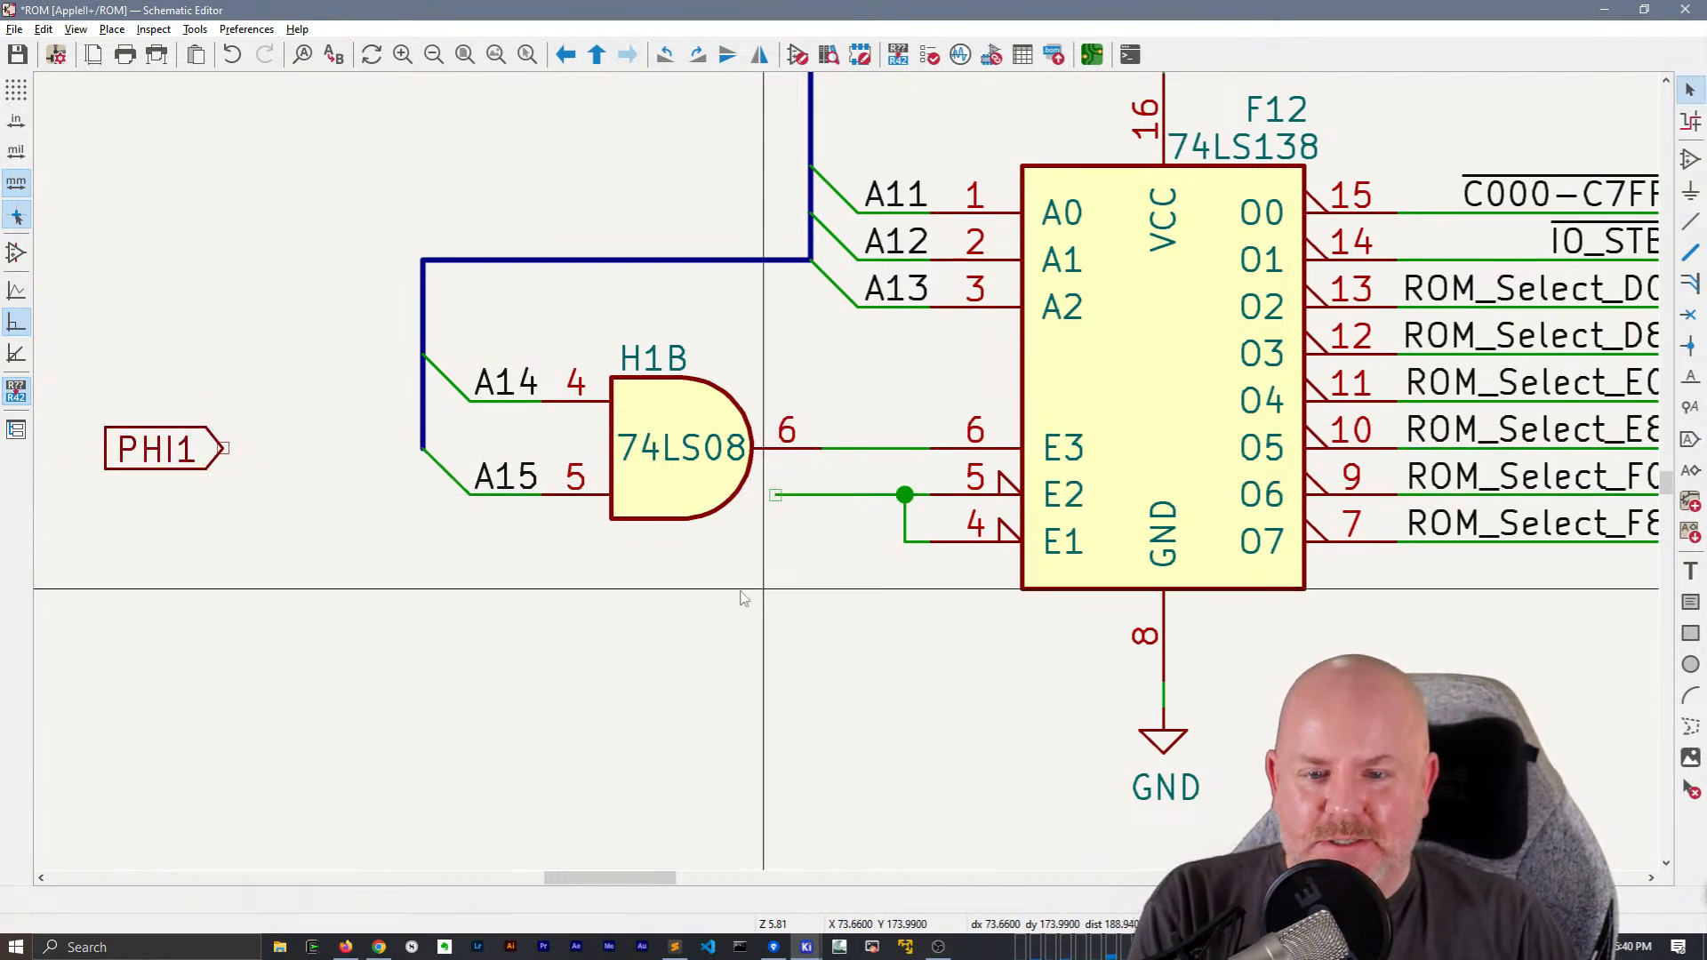
Place a PHI1 net label at the free end of the E1/E2 input wire
text(l)
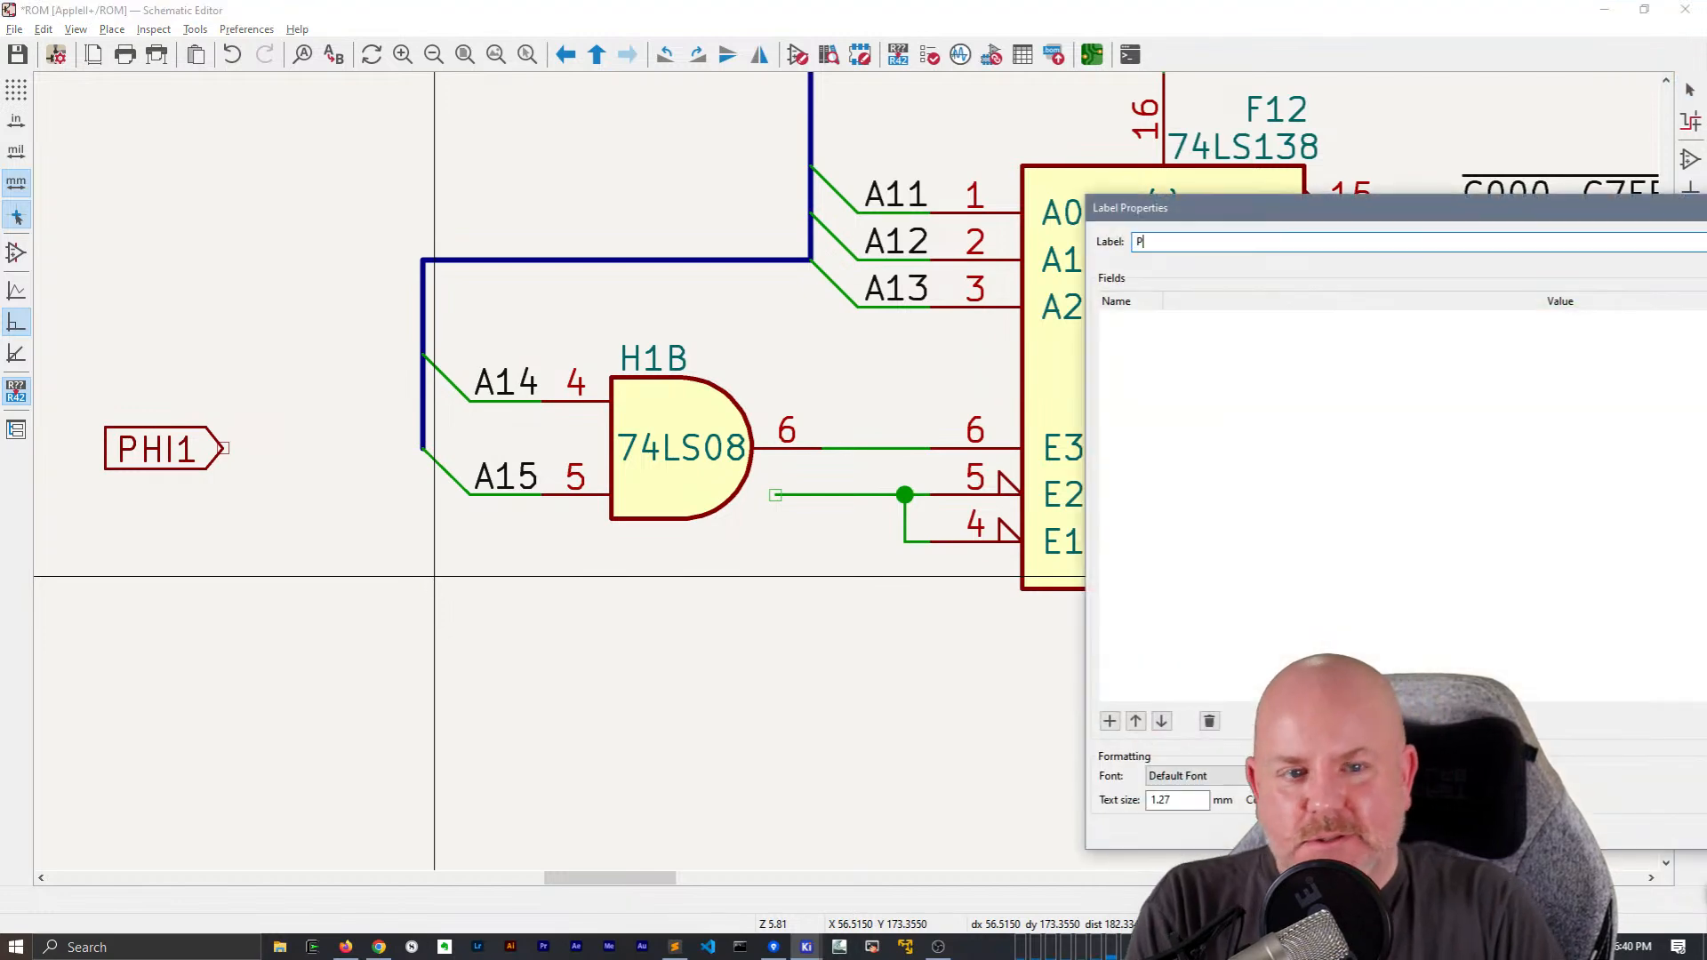
text(PHI1)
key(Return)
click(776, 495)
Place a PHI1 net label beside the PHI1 global label and connect the two with a short wire
scroll(339, 507, down, 2)
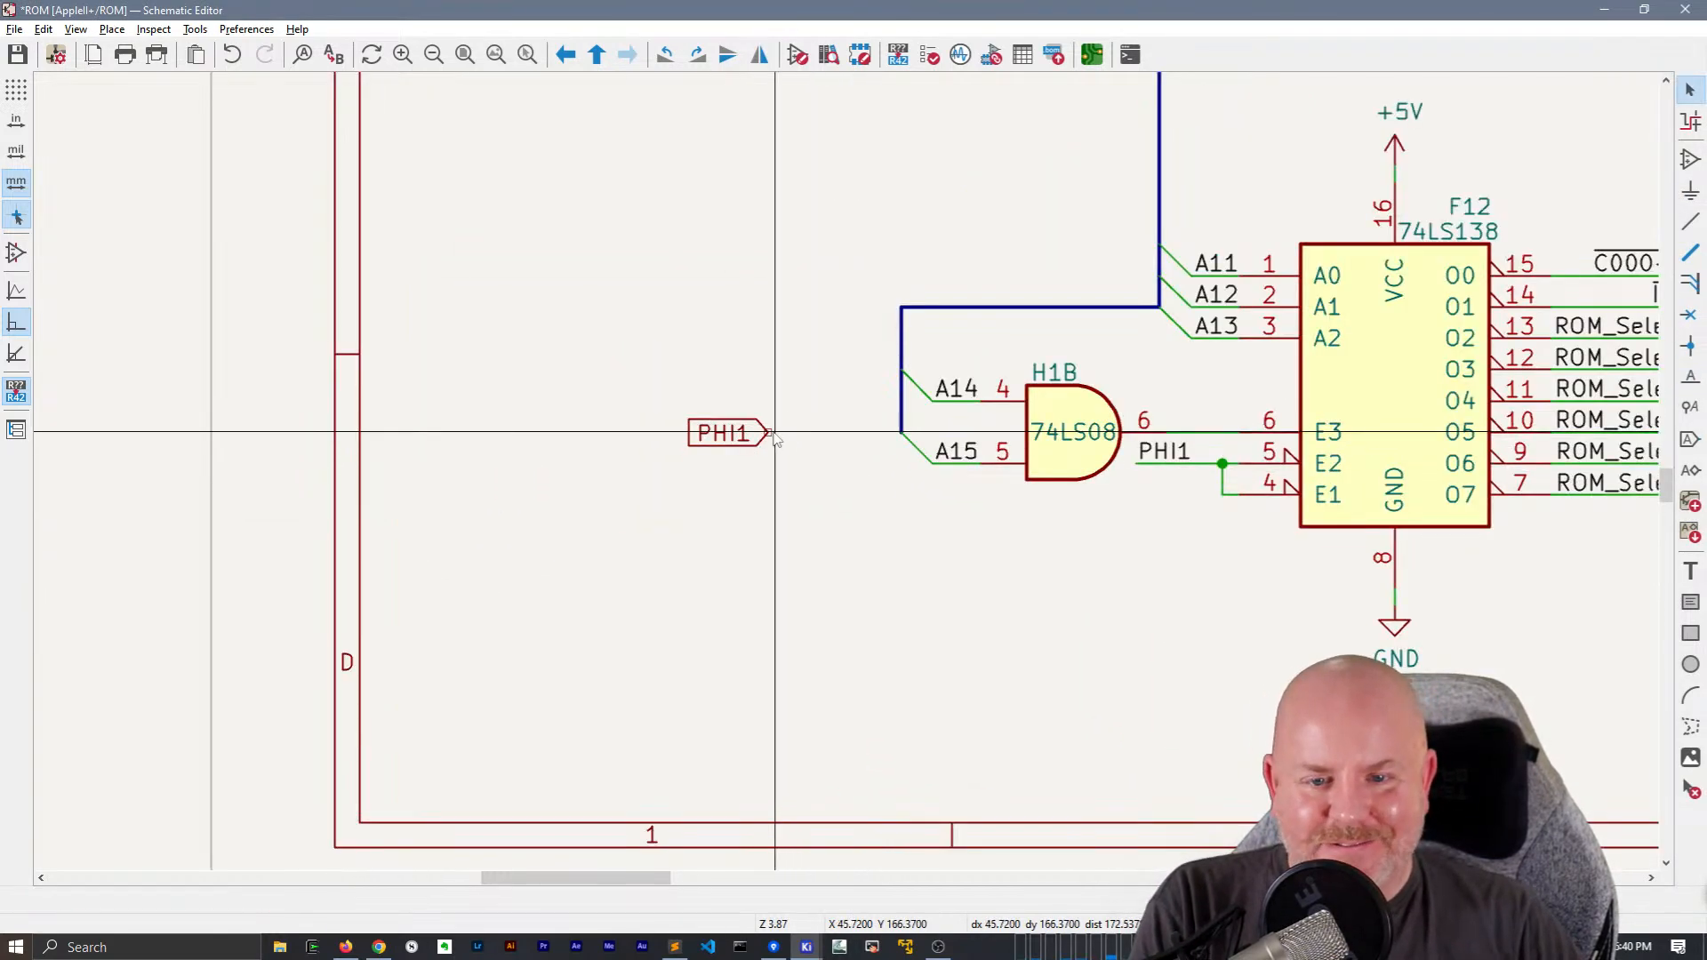
key(ctrl+v)
key(Escape)
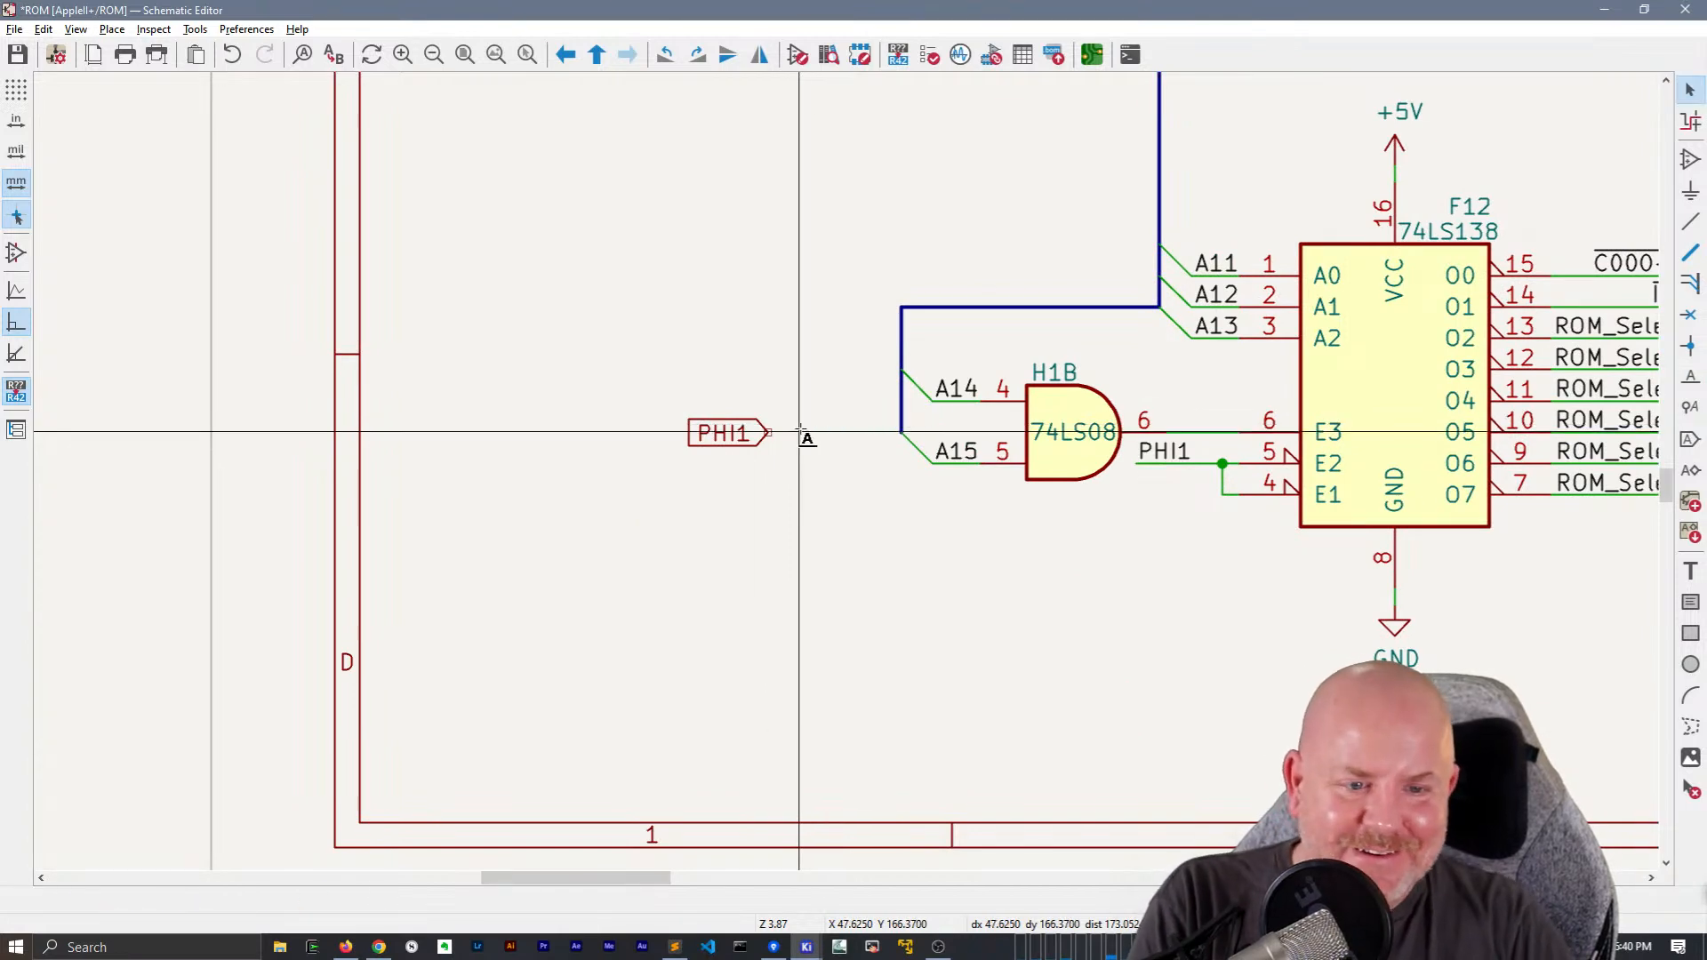
text(lPHI1)
key(Return)
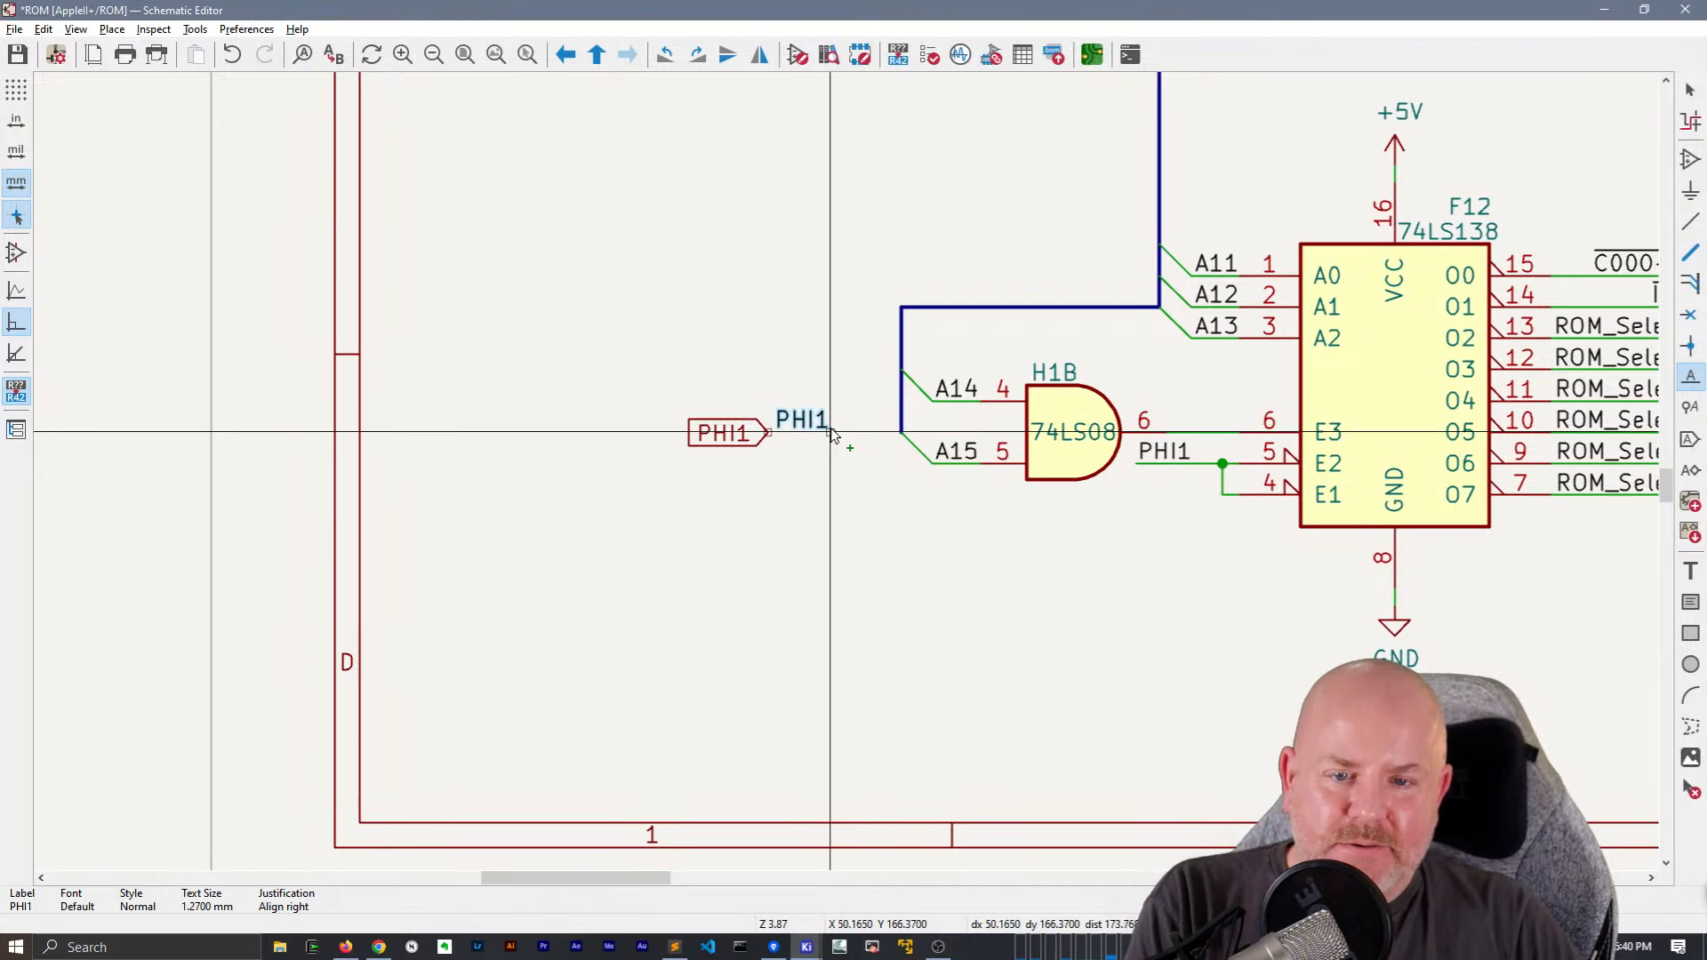
key(w)
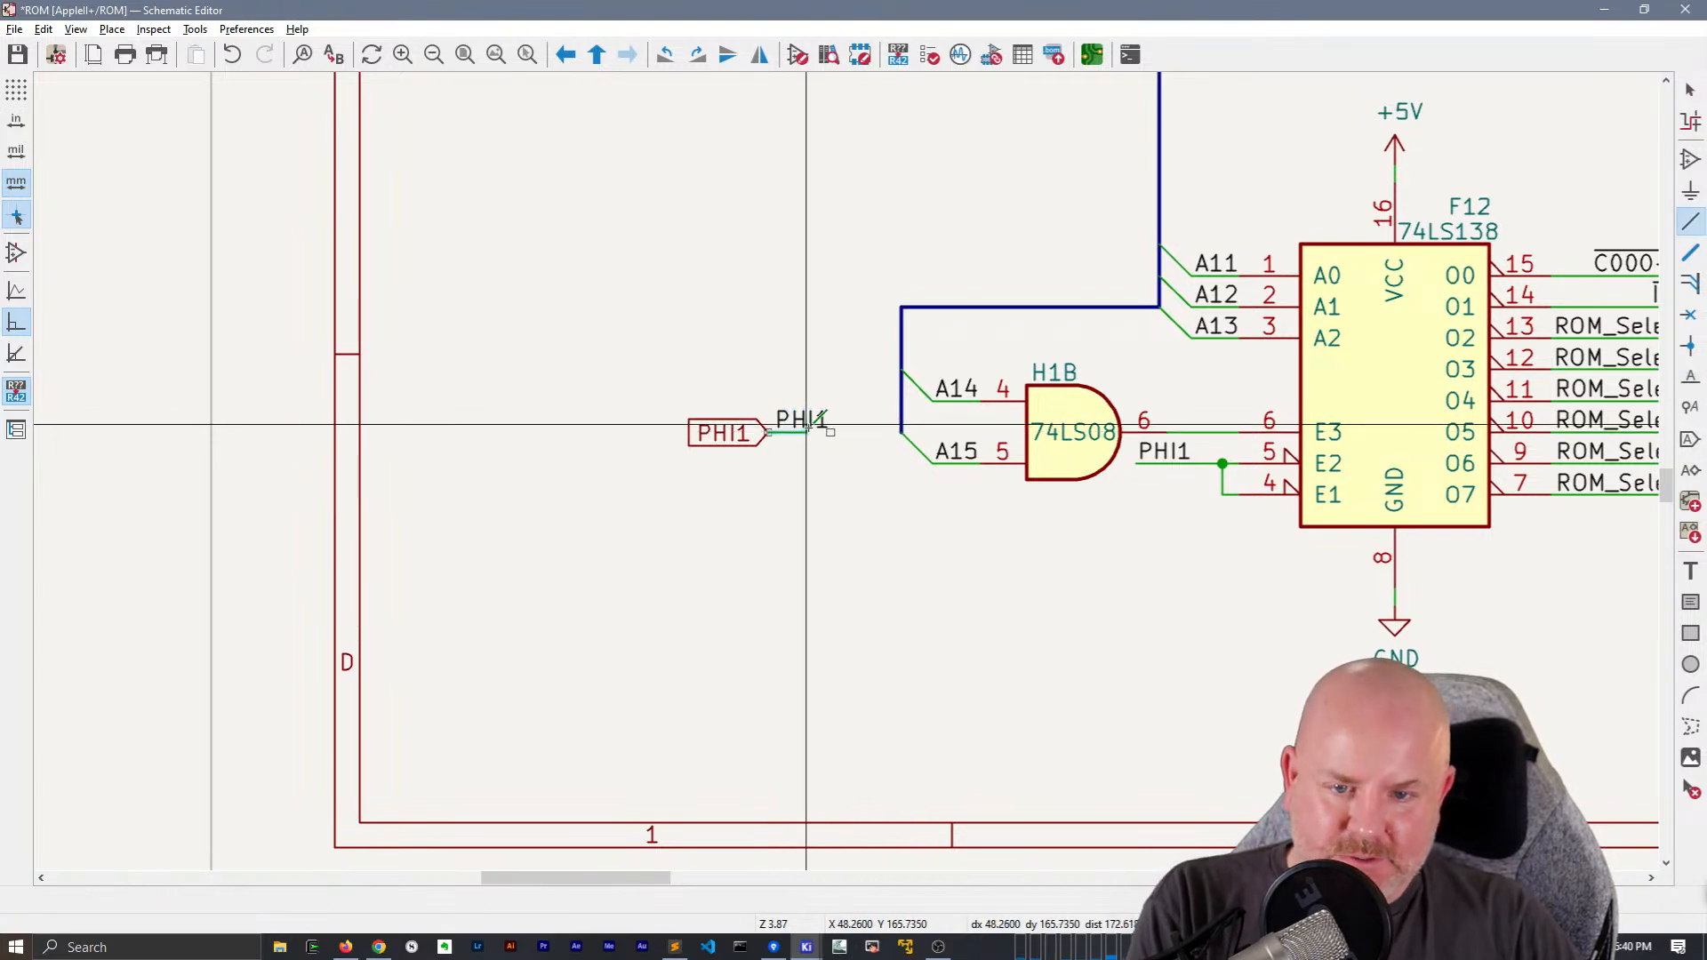
click(830, 432)
key(Escape)
Move the PHI1 global label with its wire and net label toward the sheet's left border
scroll(753, 371, down, 5)
drag(806, 459, 876, 507)
scroll(818, 414, down, 2)
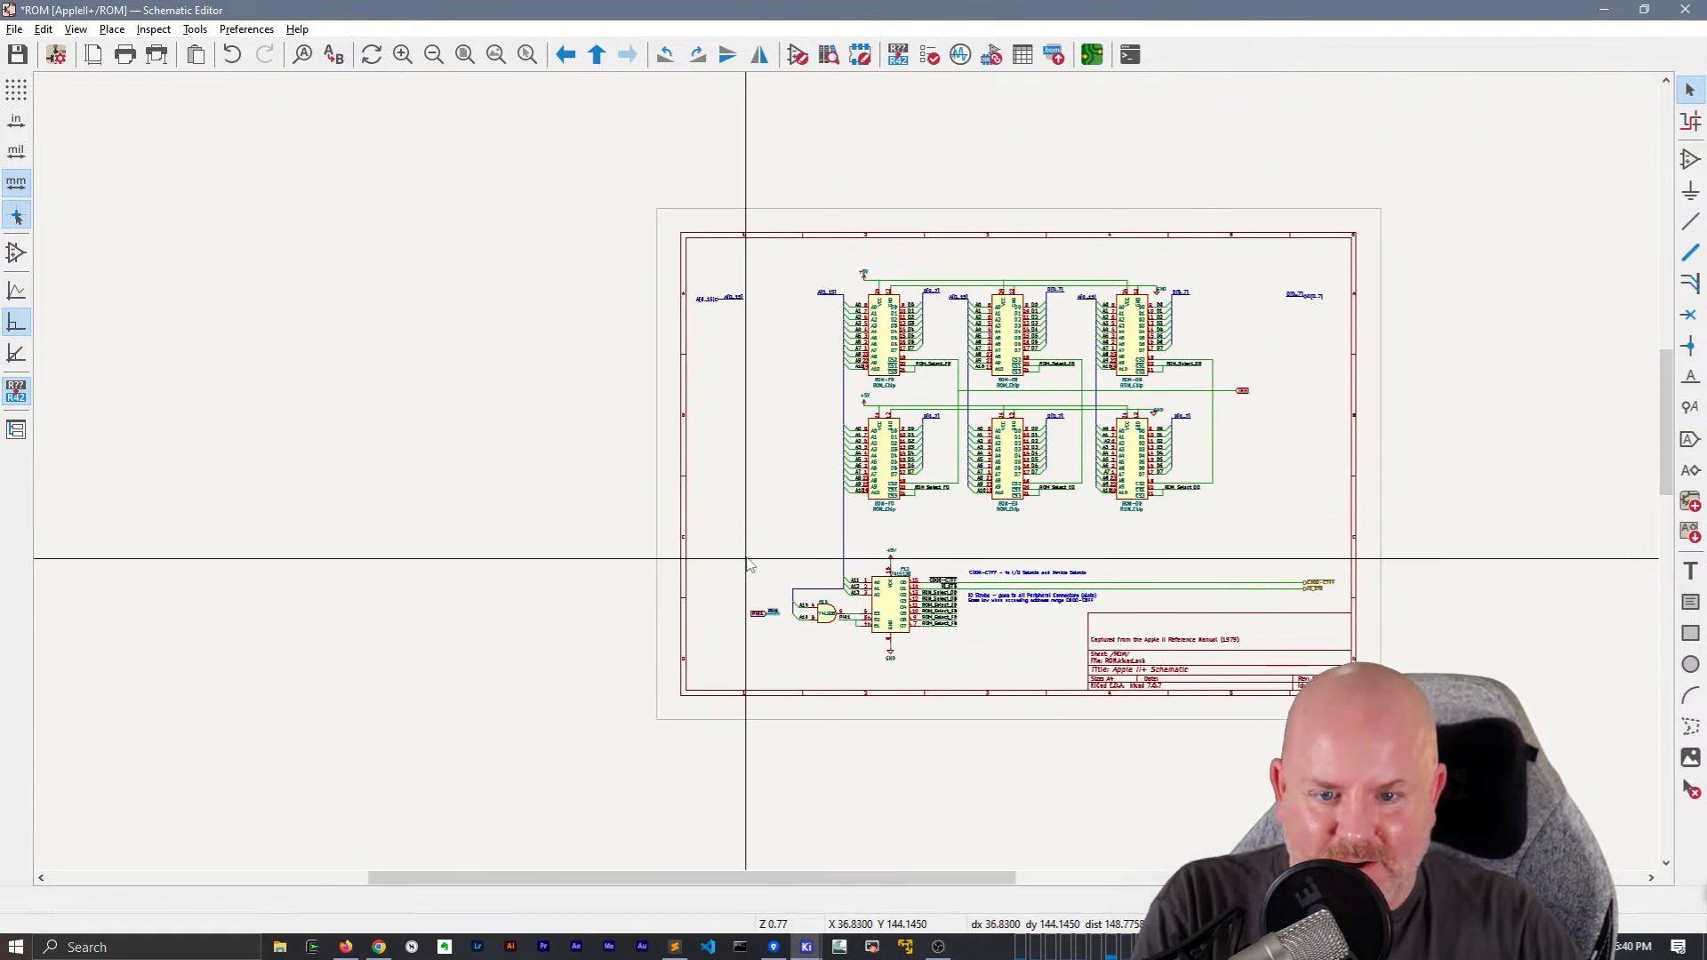
scroll(762, 469, up, 2)
middle_drag(836, 402, 811, 483)
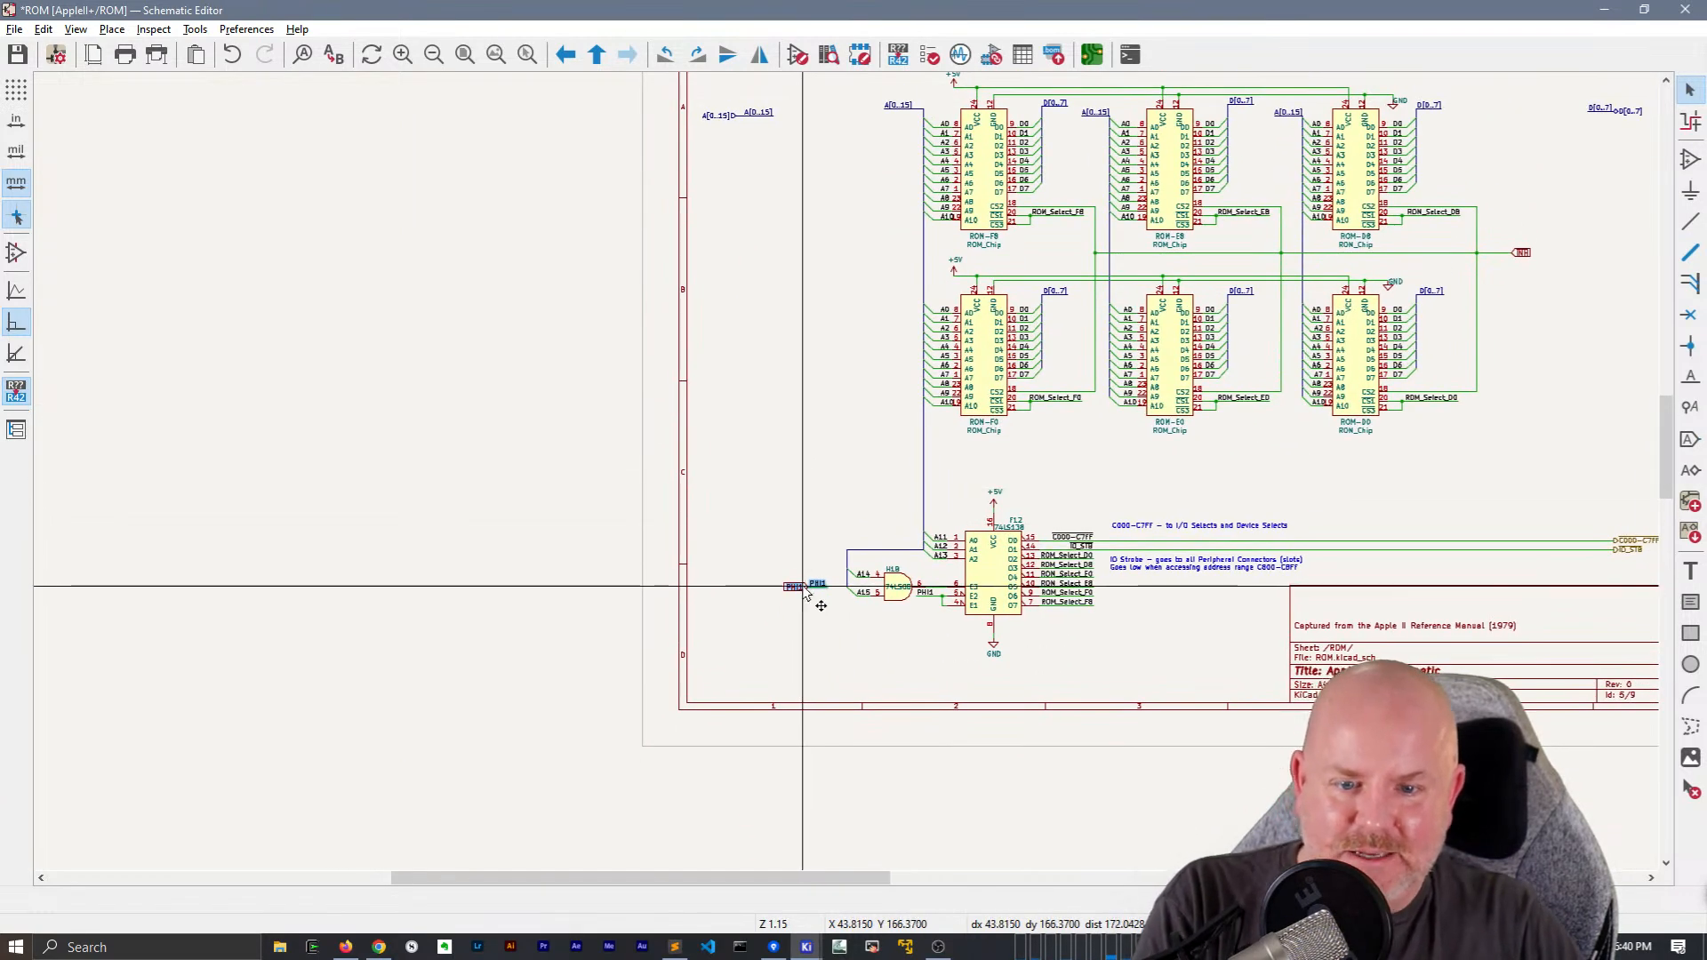
drag(807, 594, 746, 591)
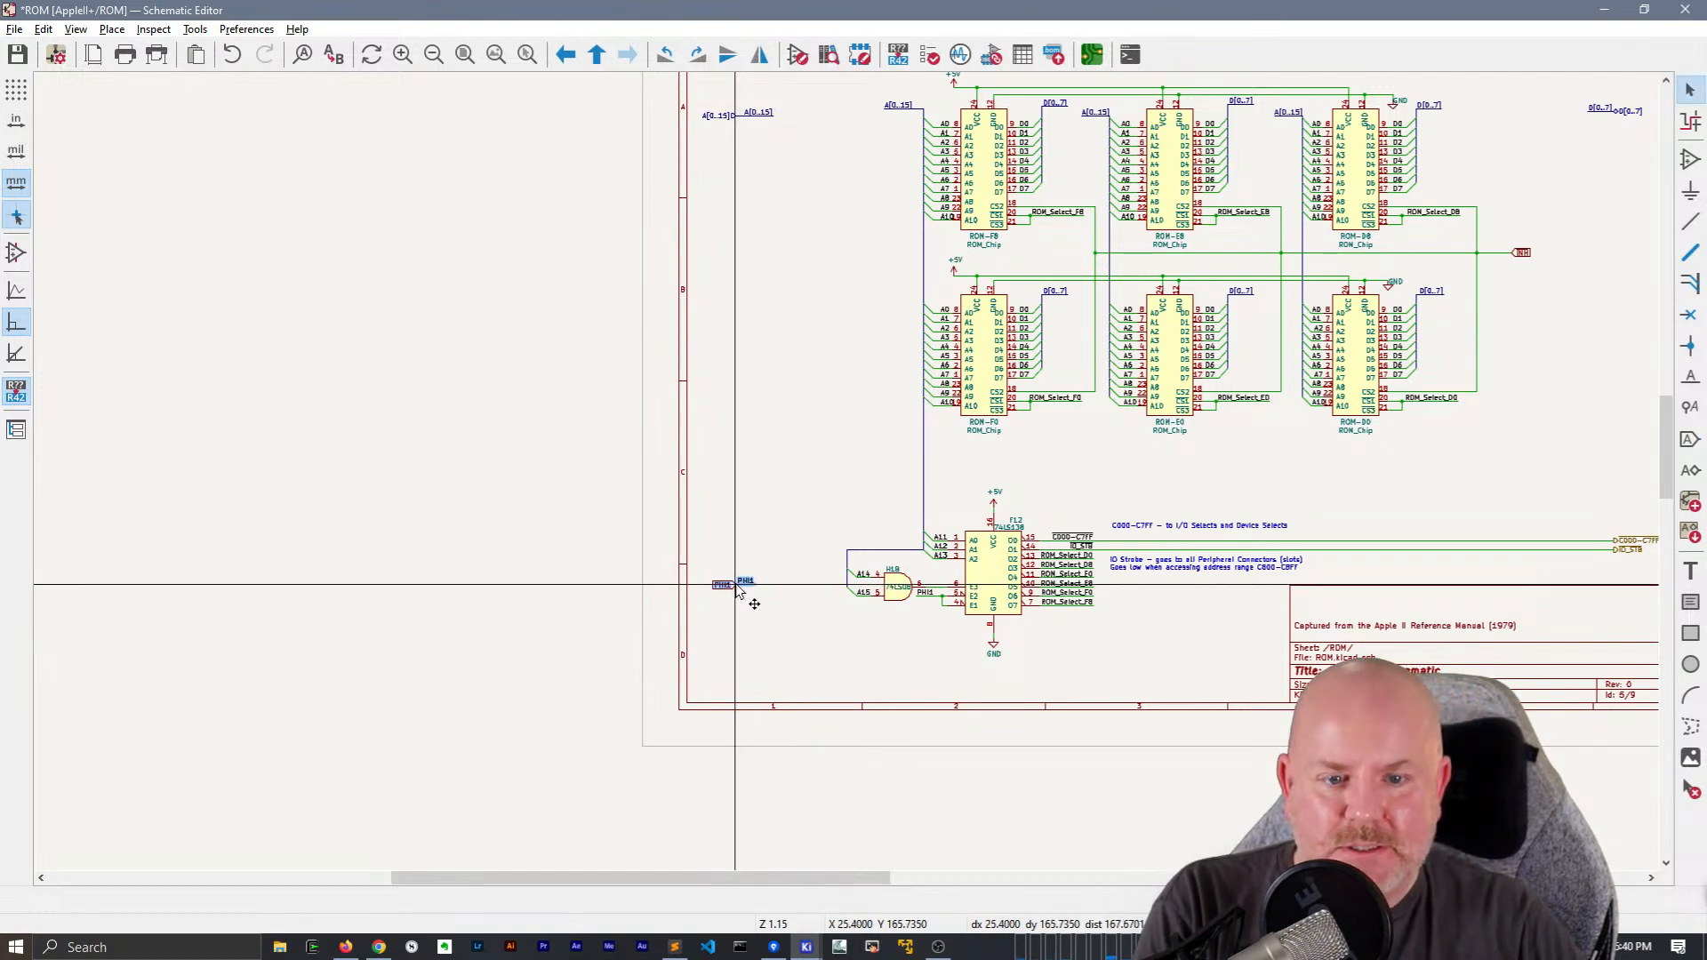
Place a PHI1 hierarchical label just above the PHI1 global label and set its shape to Input
scroll(747, 605, up, 3)
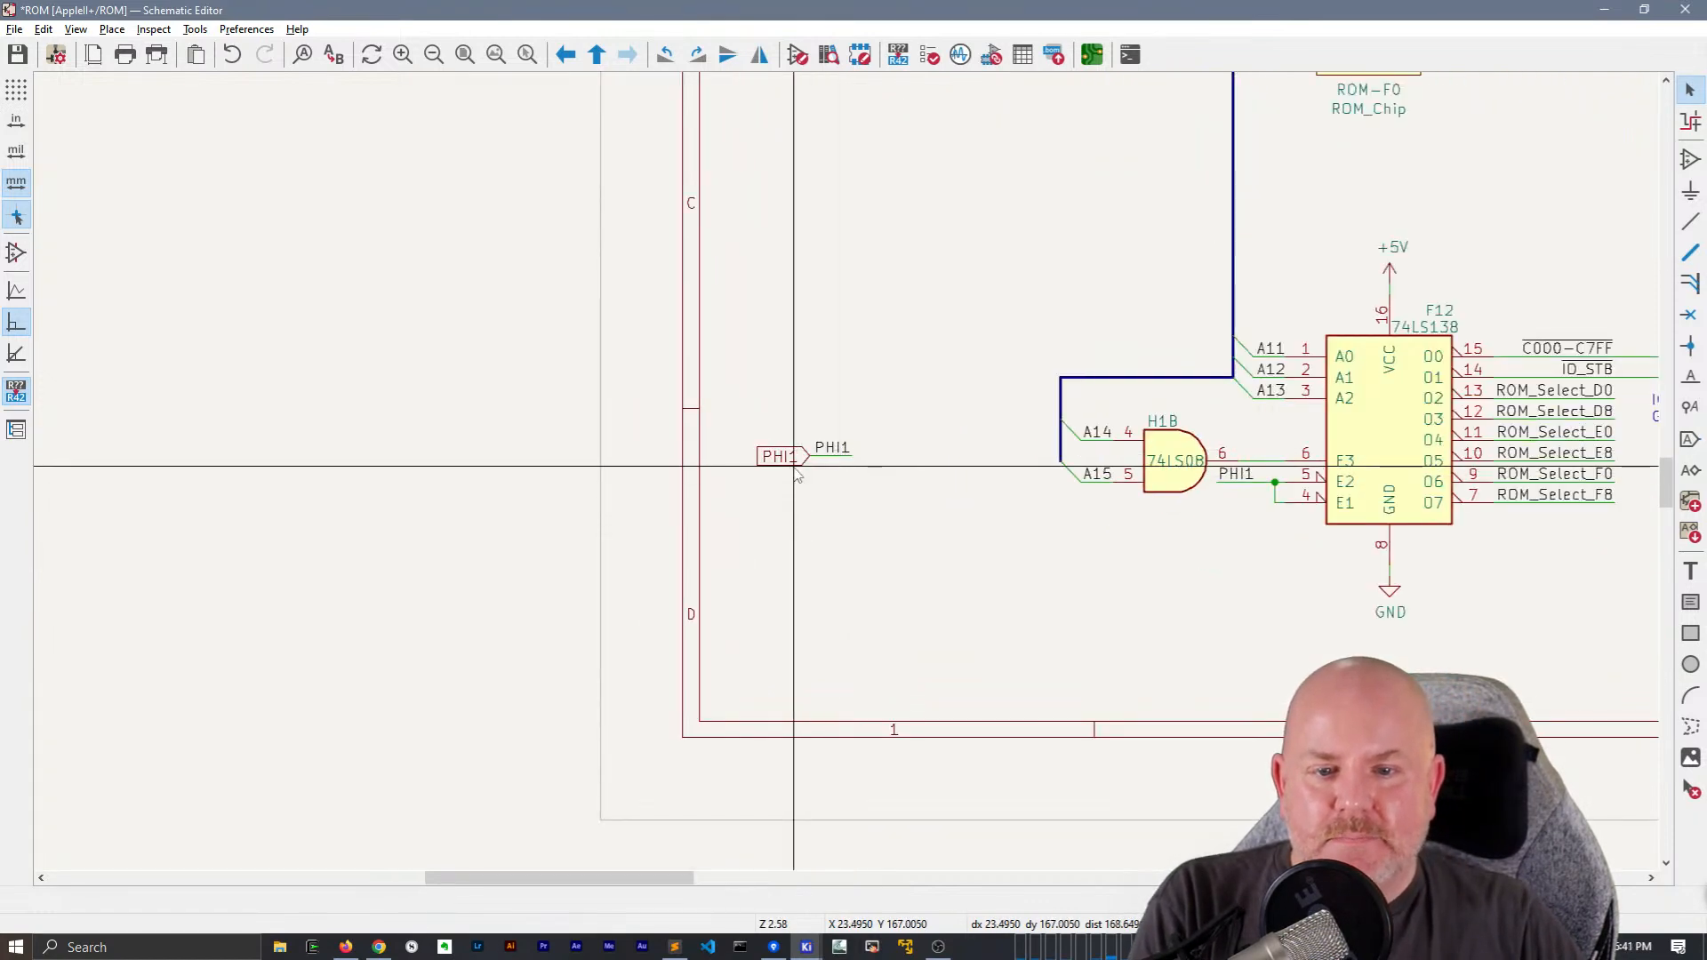
text(hPHI1)
key(Return)
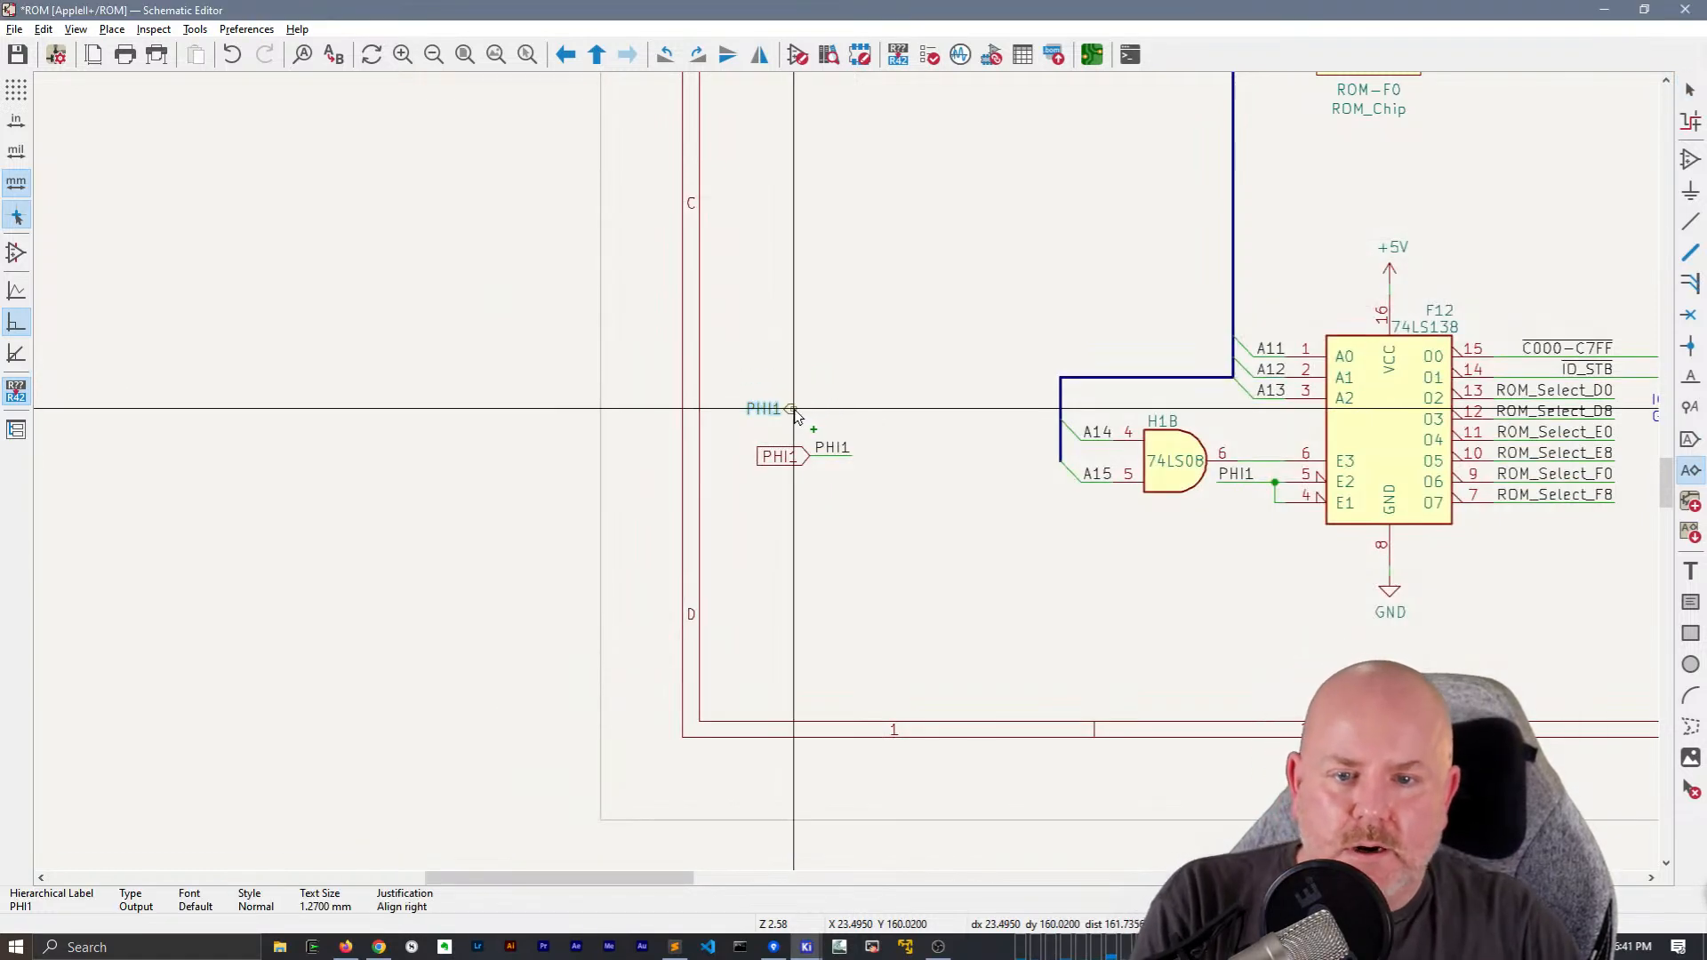
key(e)
click(408, 738)
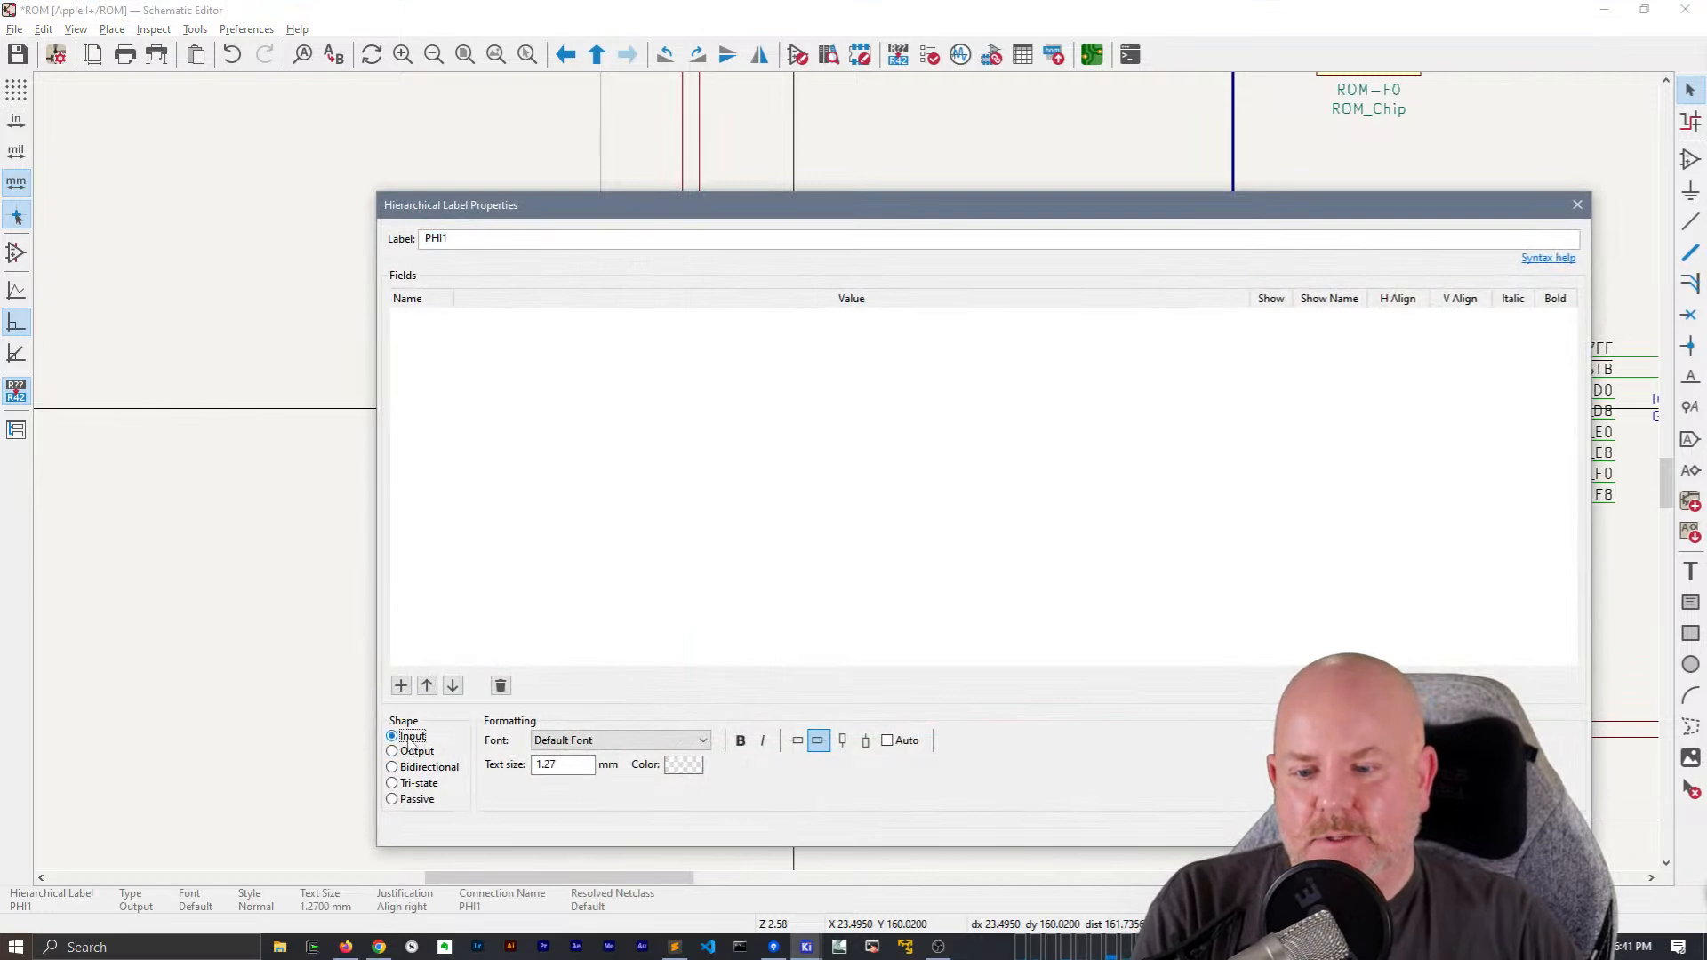
key(Return)
Delete the PHI1 global label and attach the PHI1 hierarchical label to the wire end in its place
right_click(787, 409)
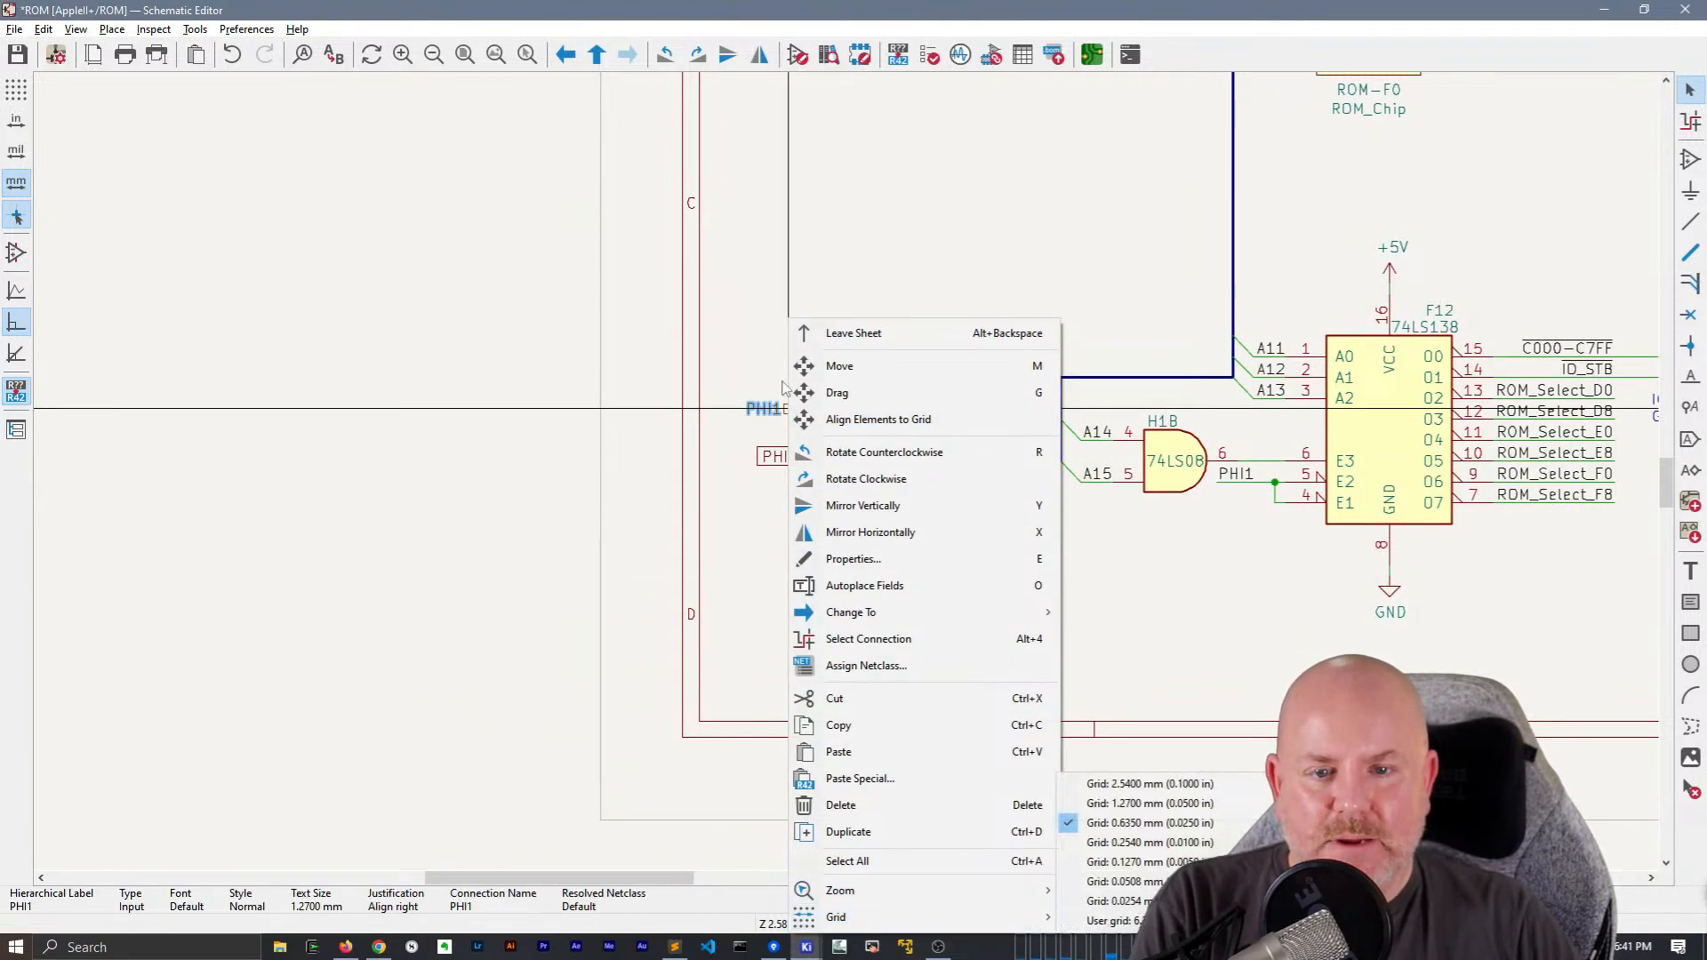
click(784, 388)
click(785, 461)
key(Delete)
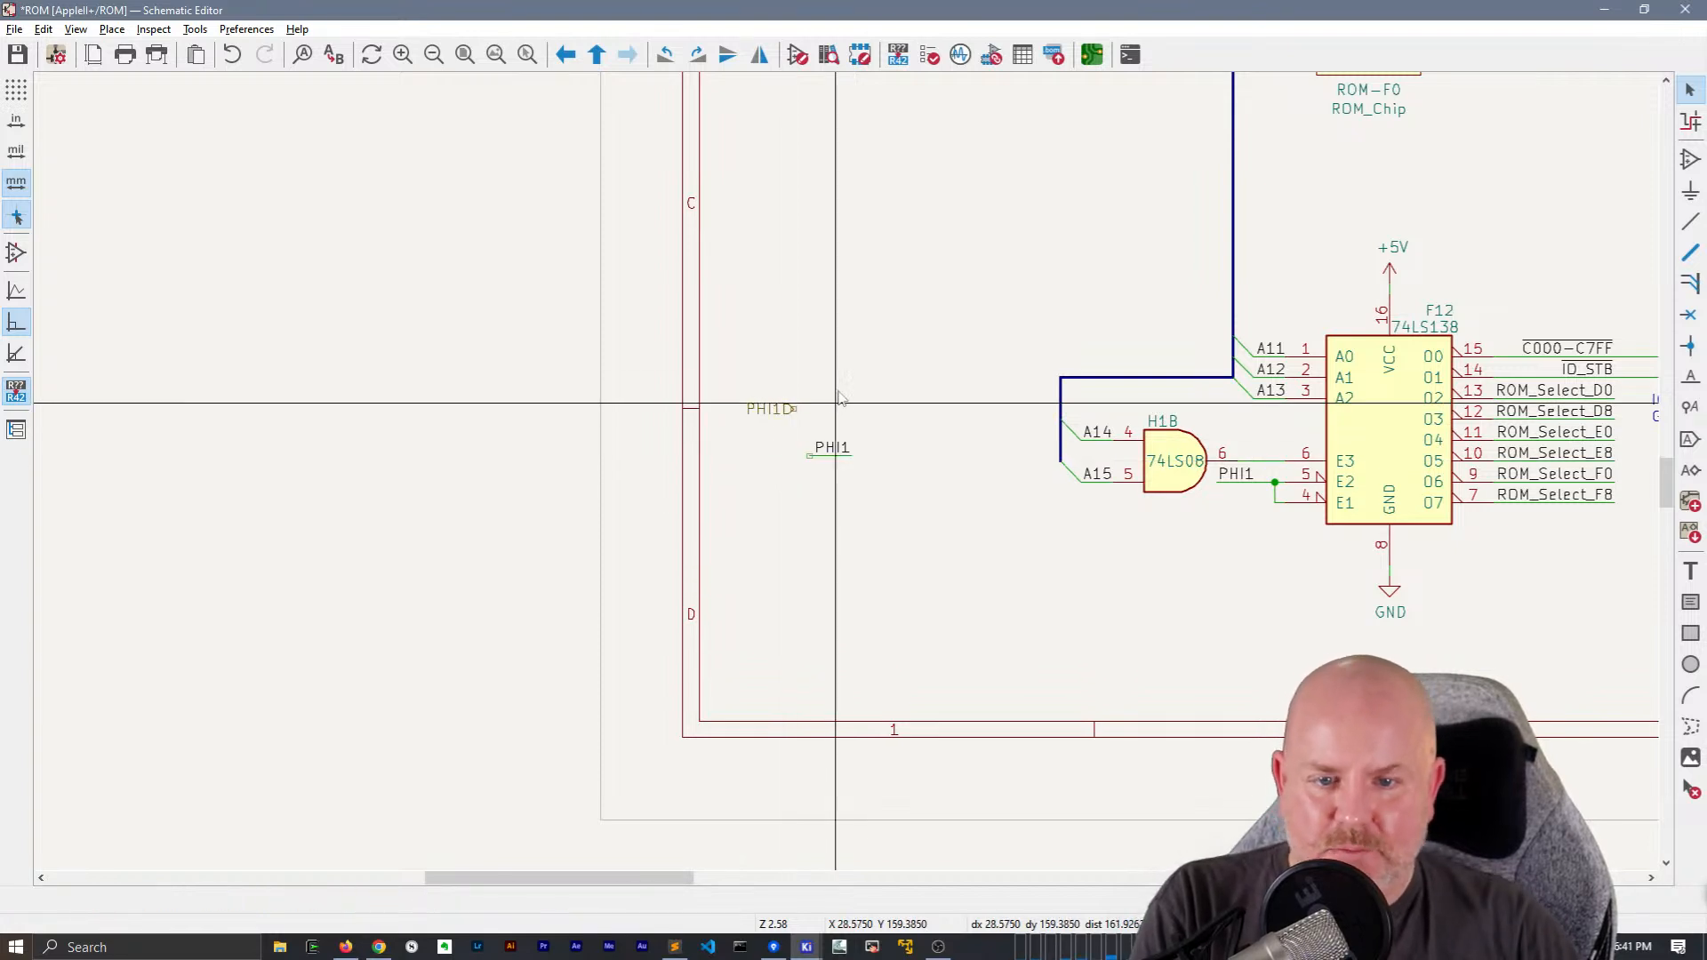
drag(767, 412, 810, 456)
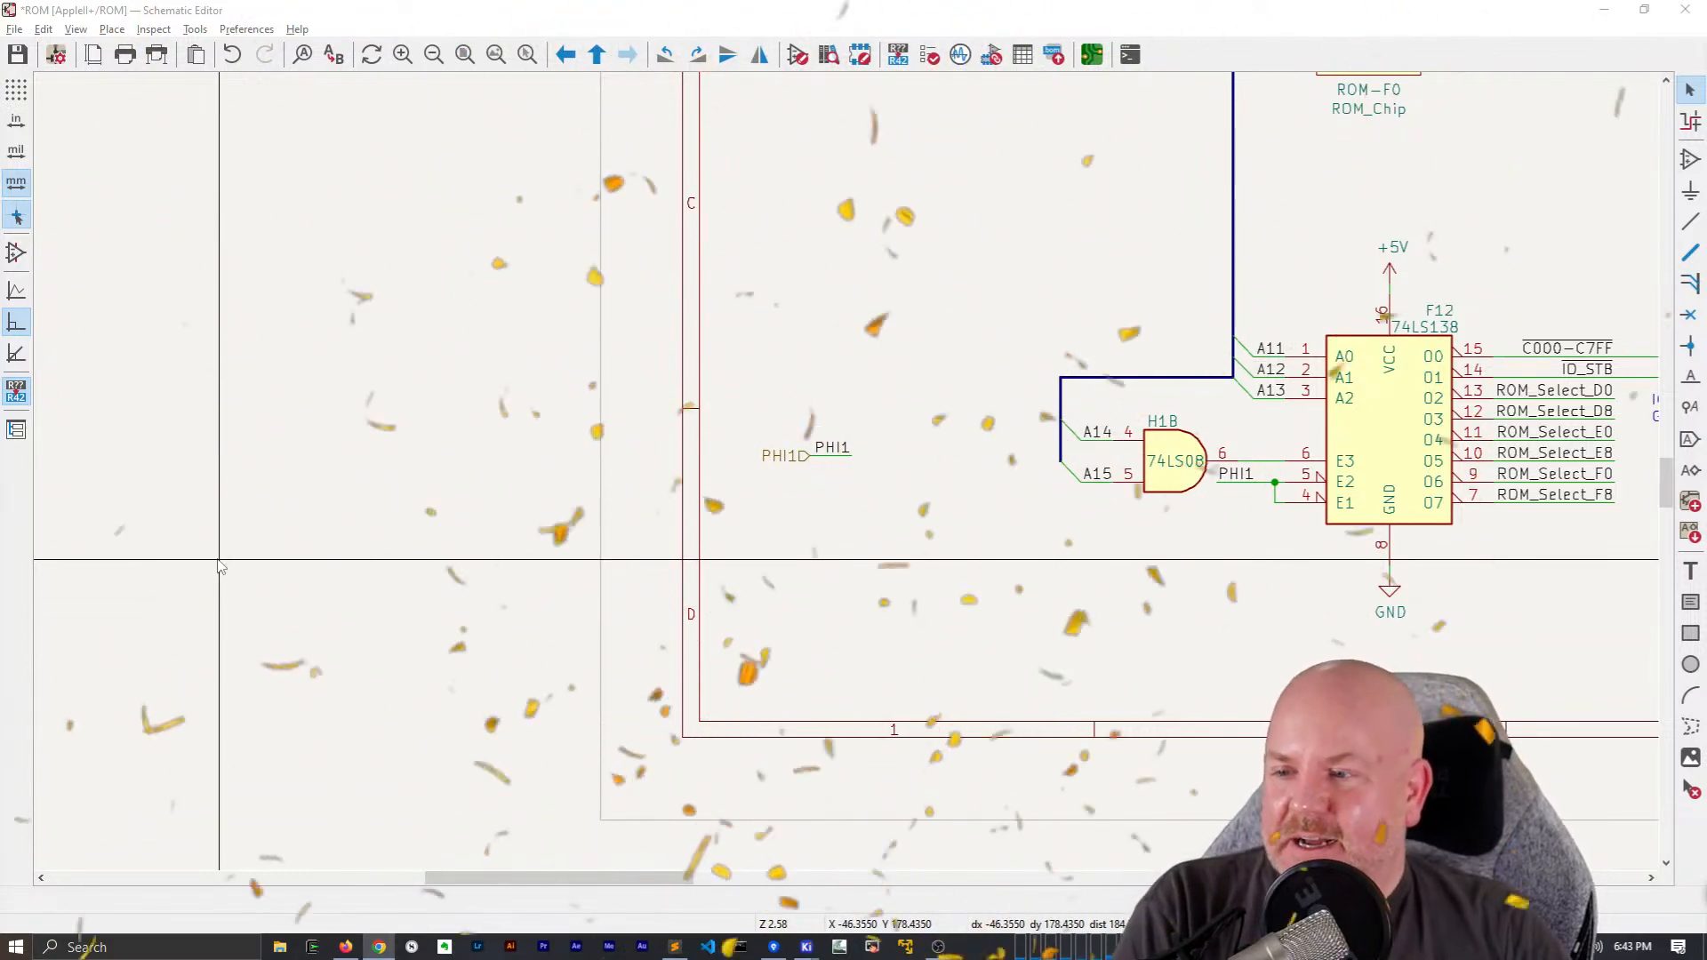
click(421, 555)
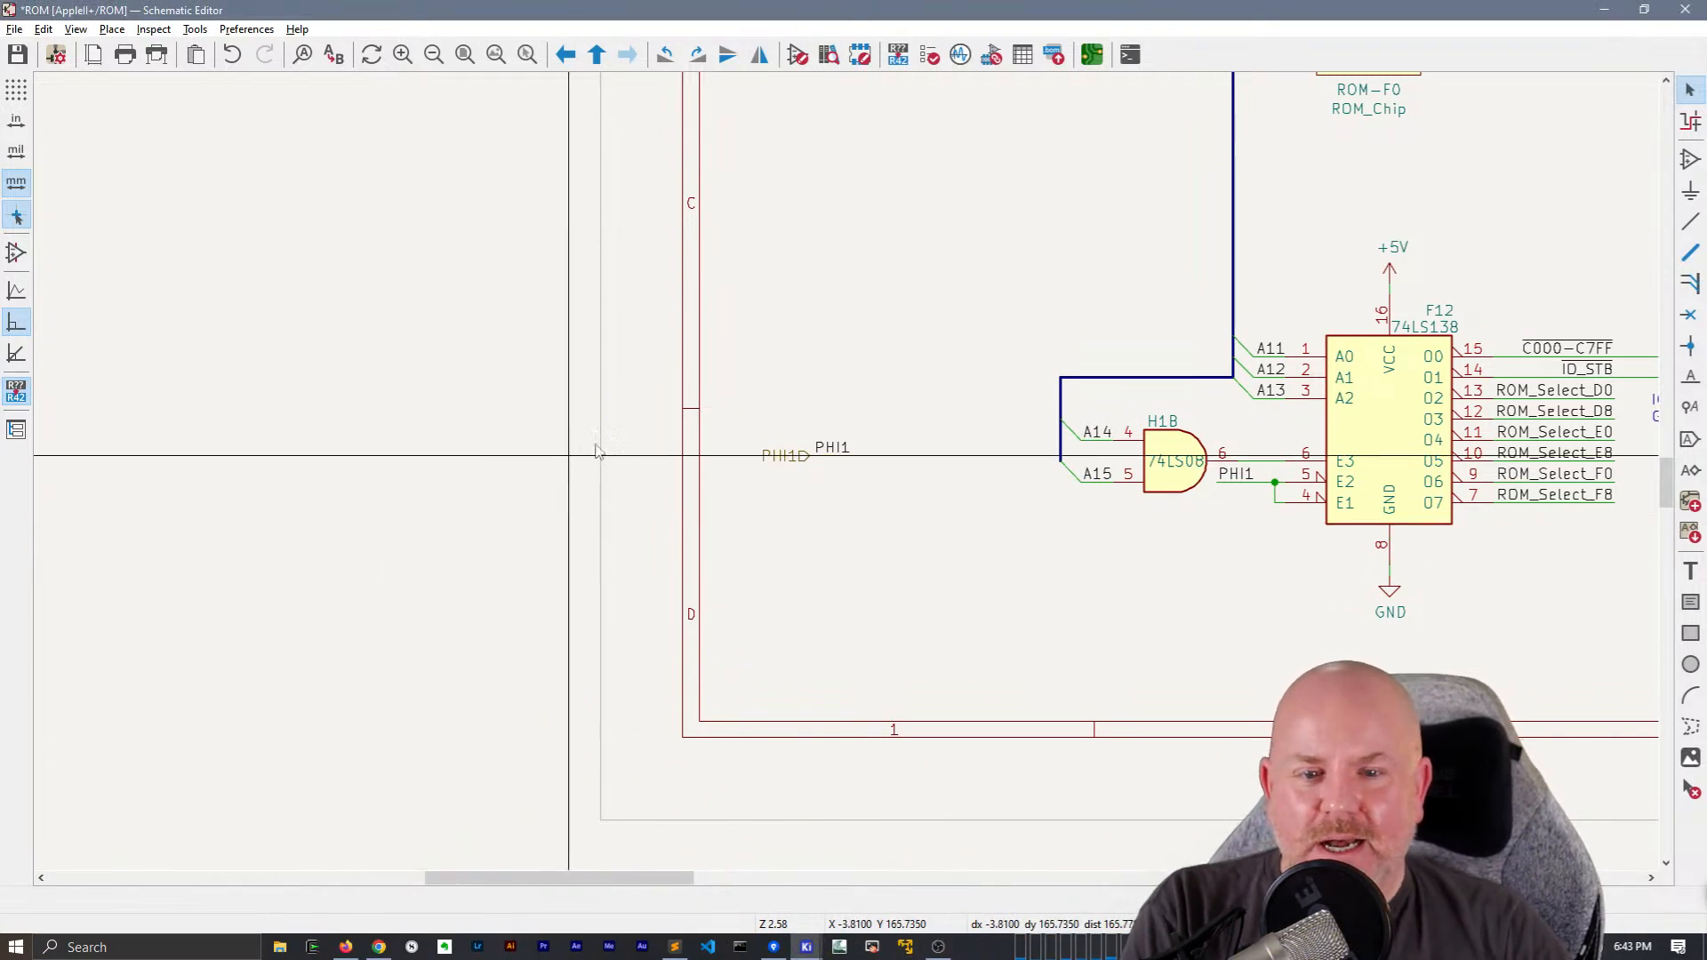
Copy the name of the INH global label and place a ~{INH} net label to the right of it
scroll(711, 404, down, 3)
middle_drag(846, 473, 352, 505)
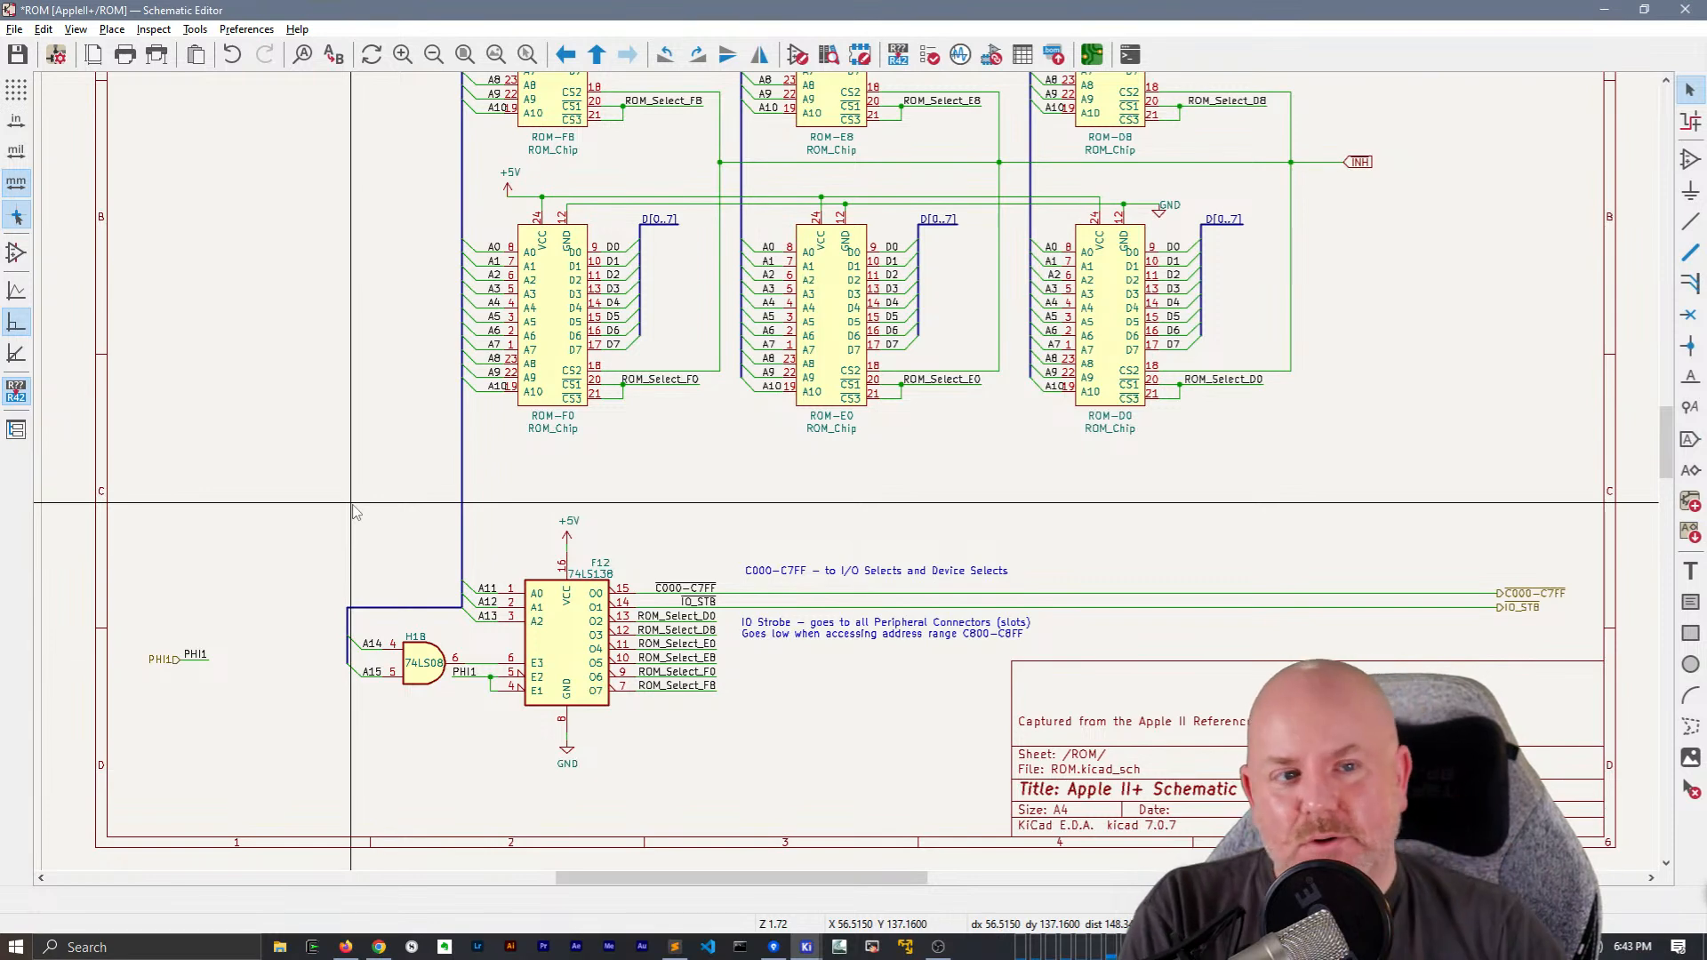
middle_drag(1330, 364, 809, 719)
scroll(932, 535, up, 1)
scroll(811, 548, down, 1)
middle_drag(871, 509, 791, 485)
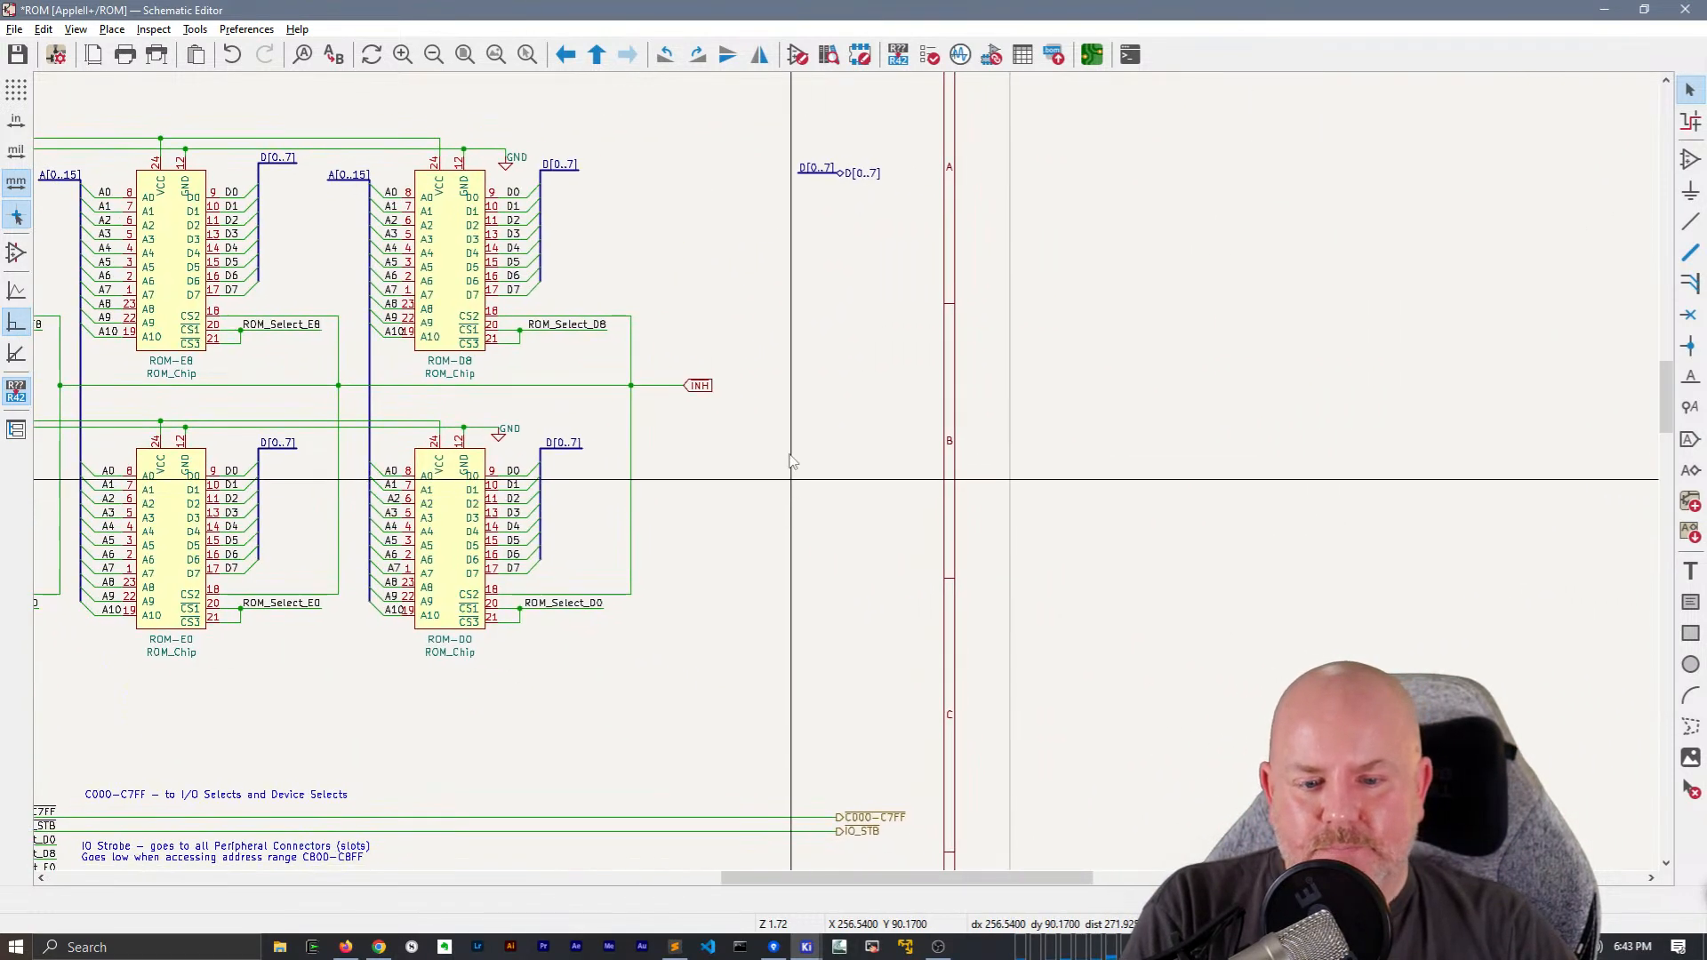
click(699, 386)
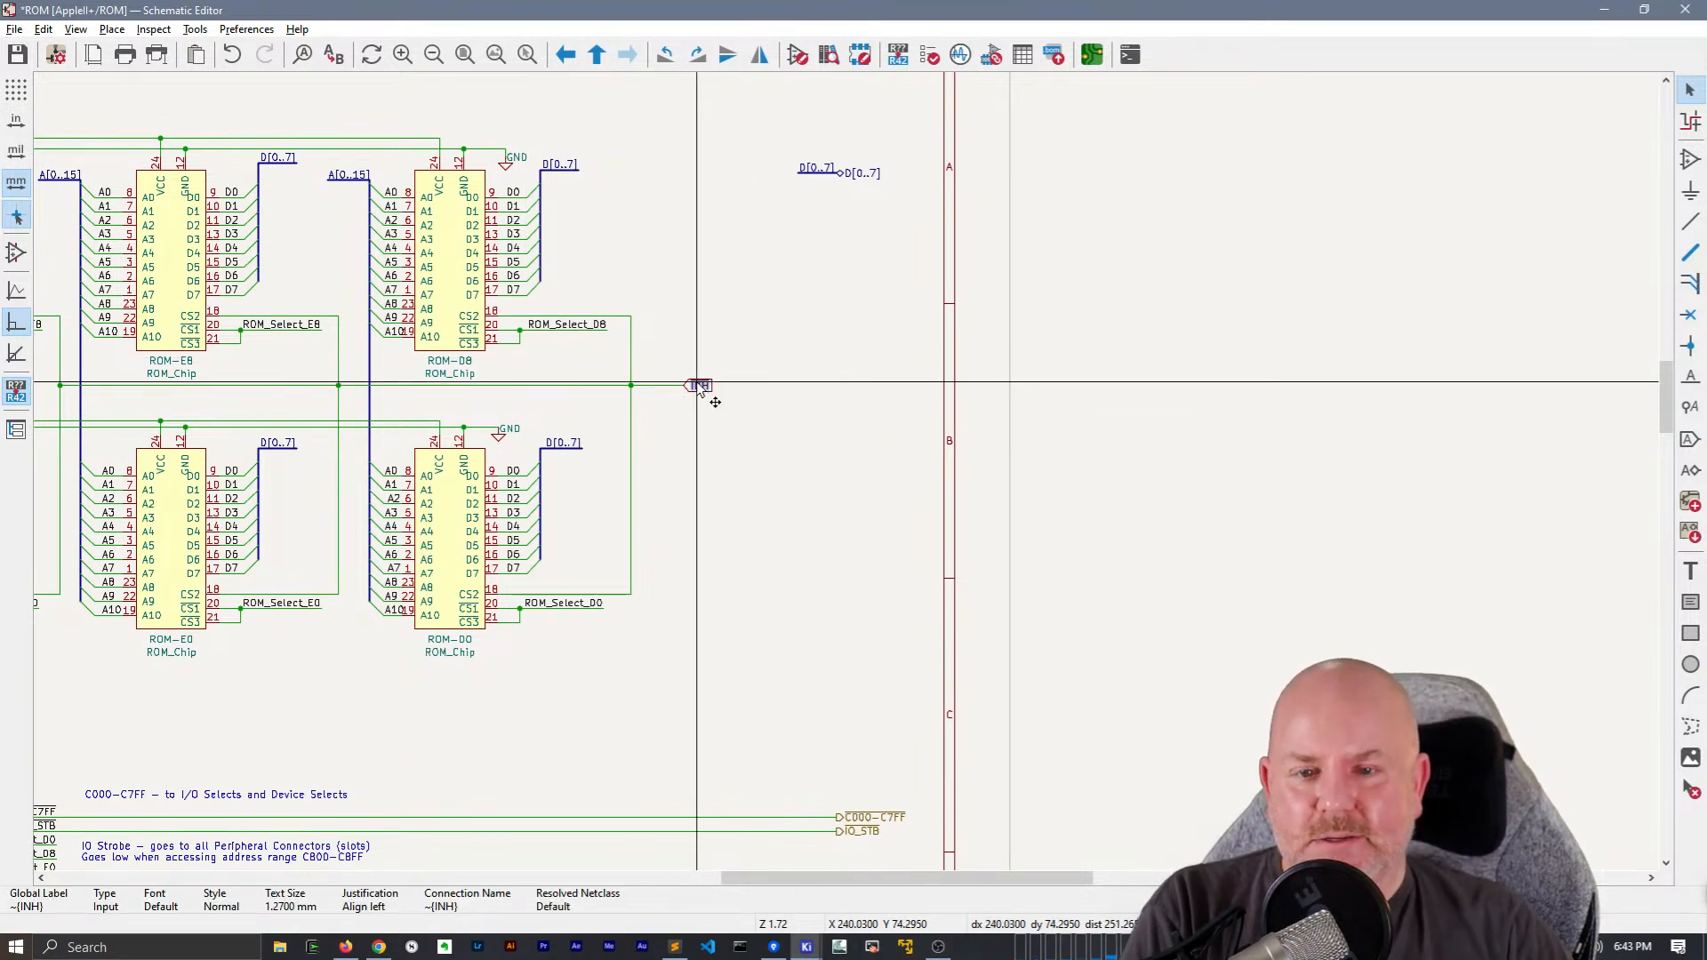
double_click(699, 386)
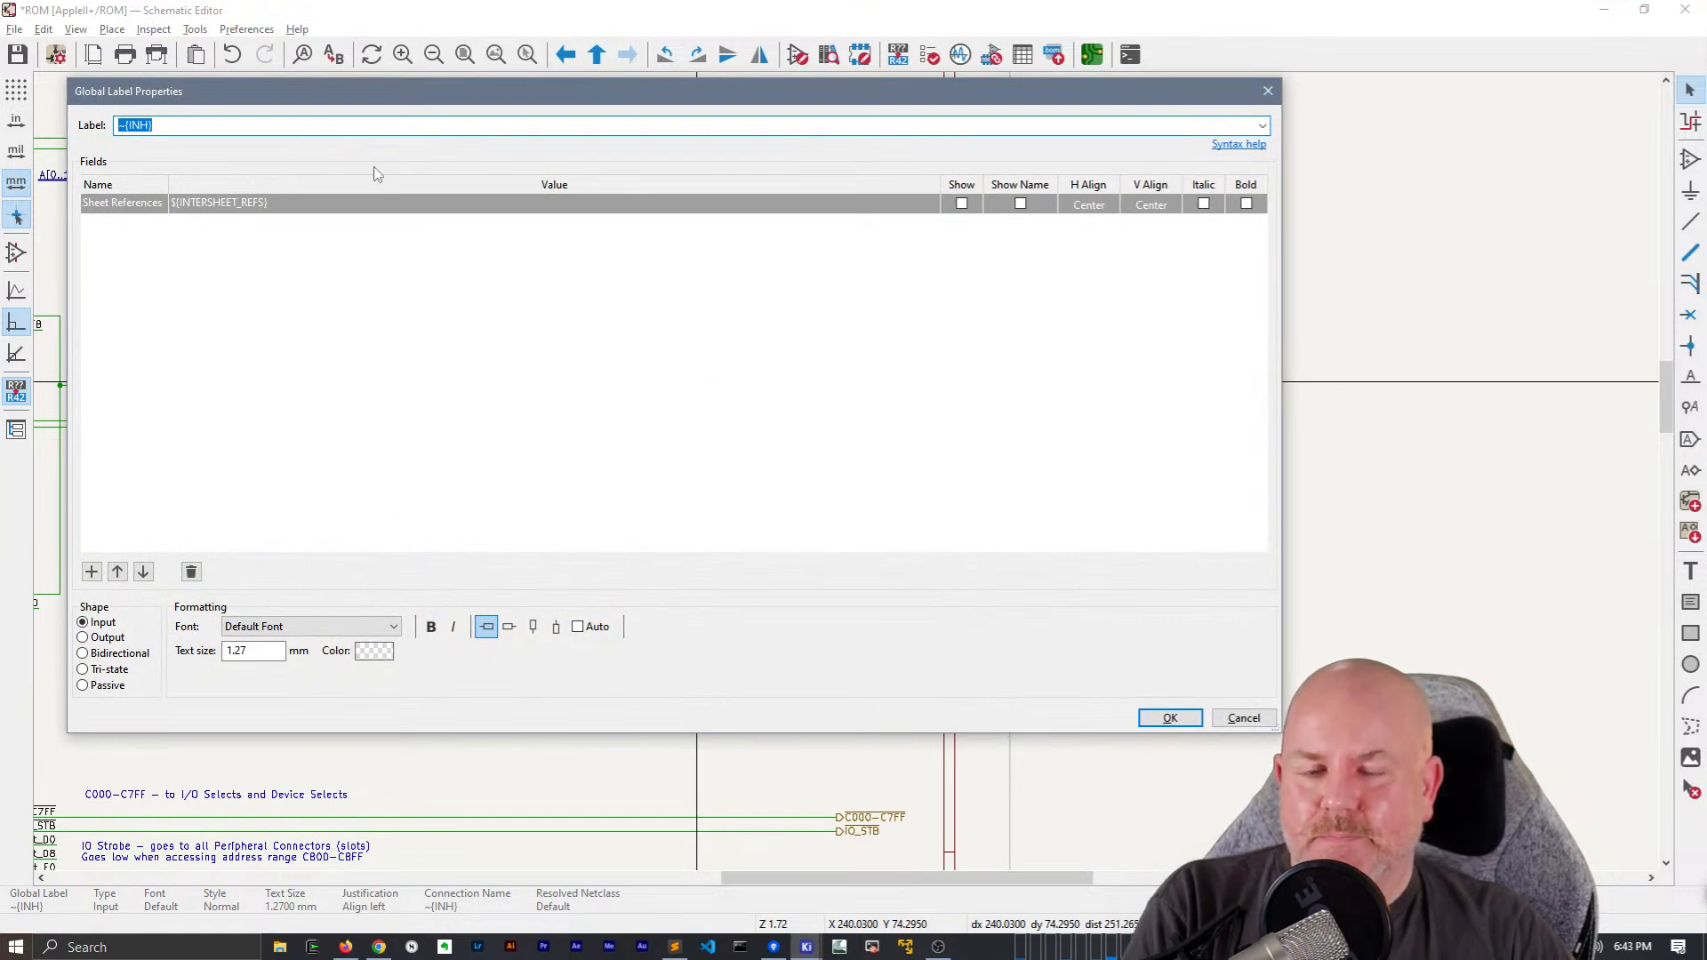
key(Escape)
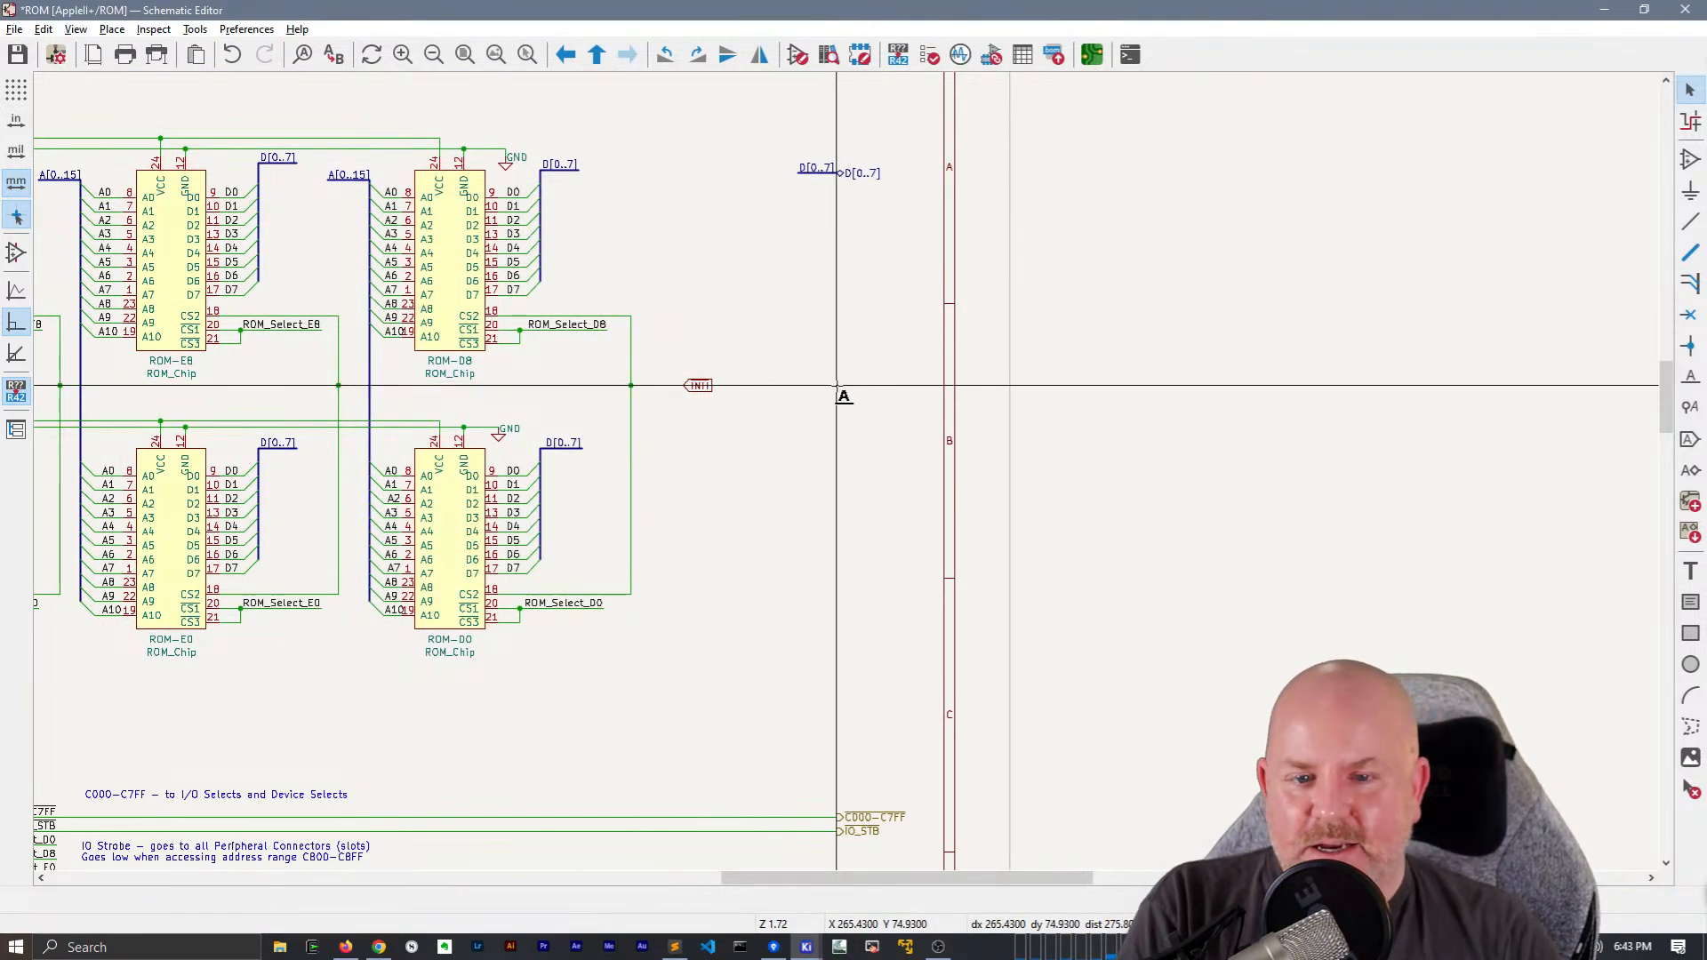
click(836, 388)
key(Return)
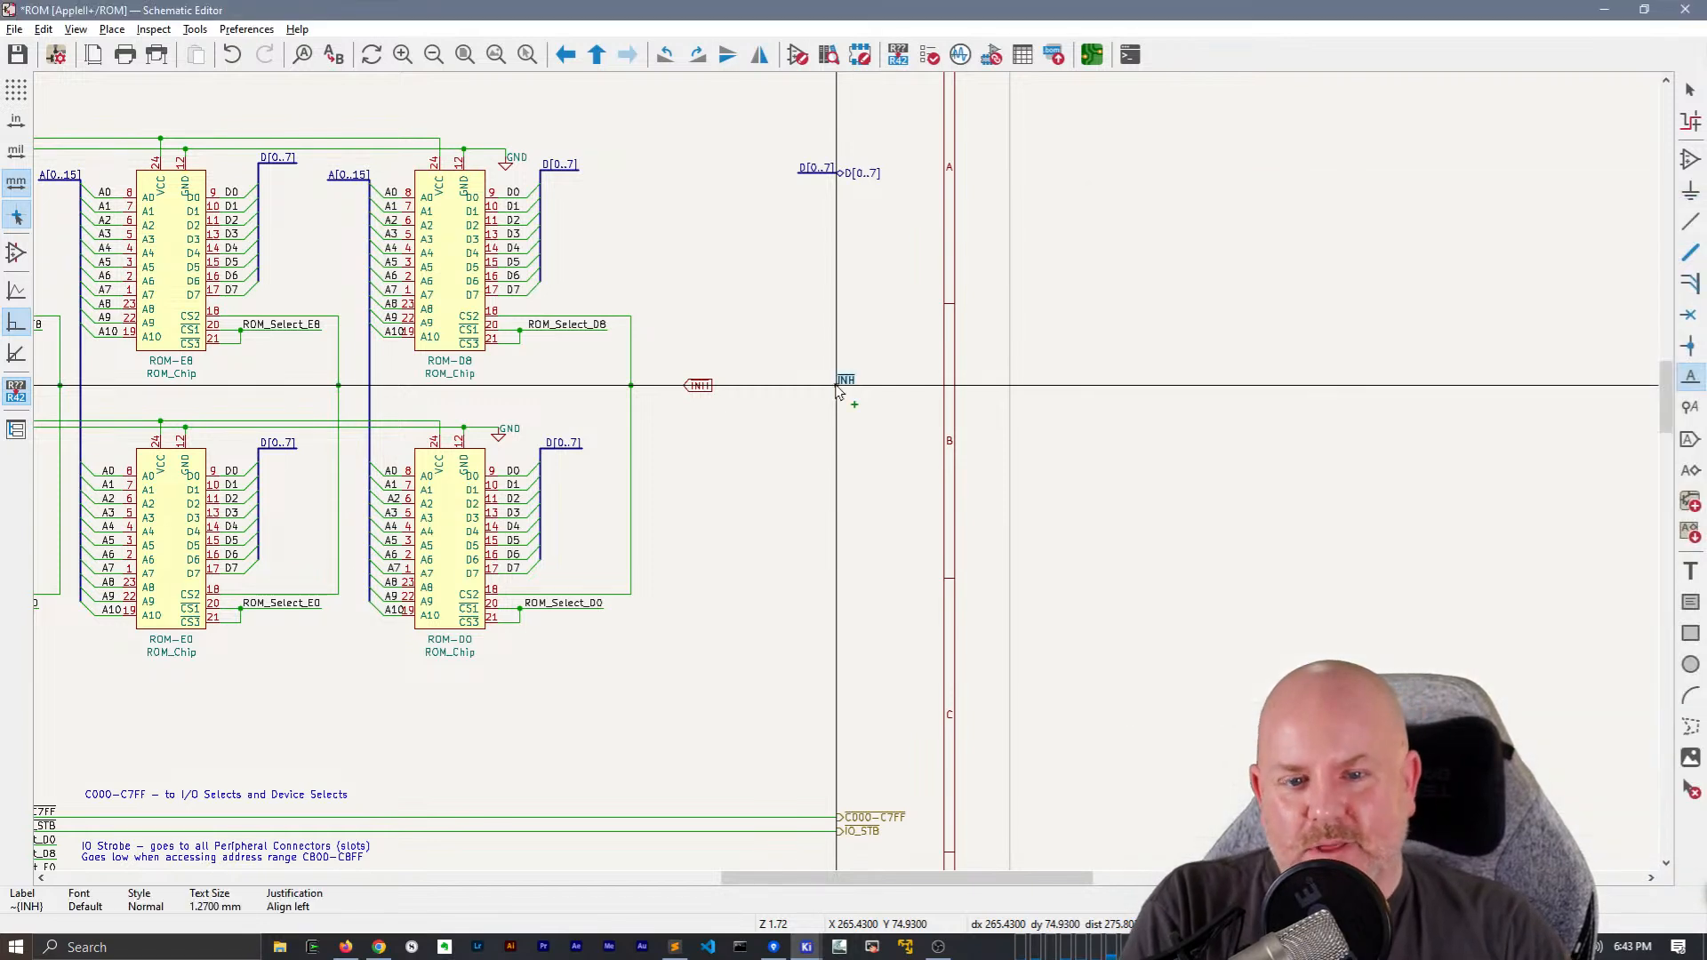
click(837, 388)
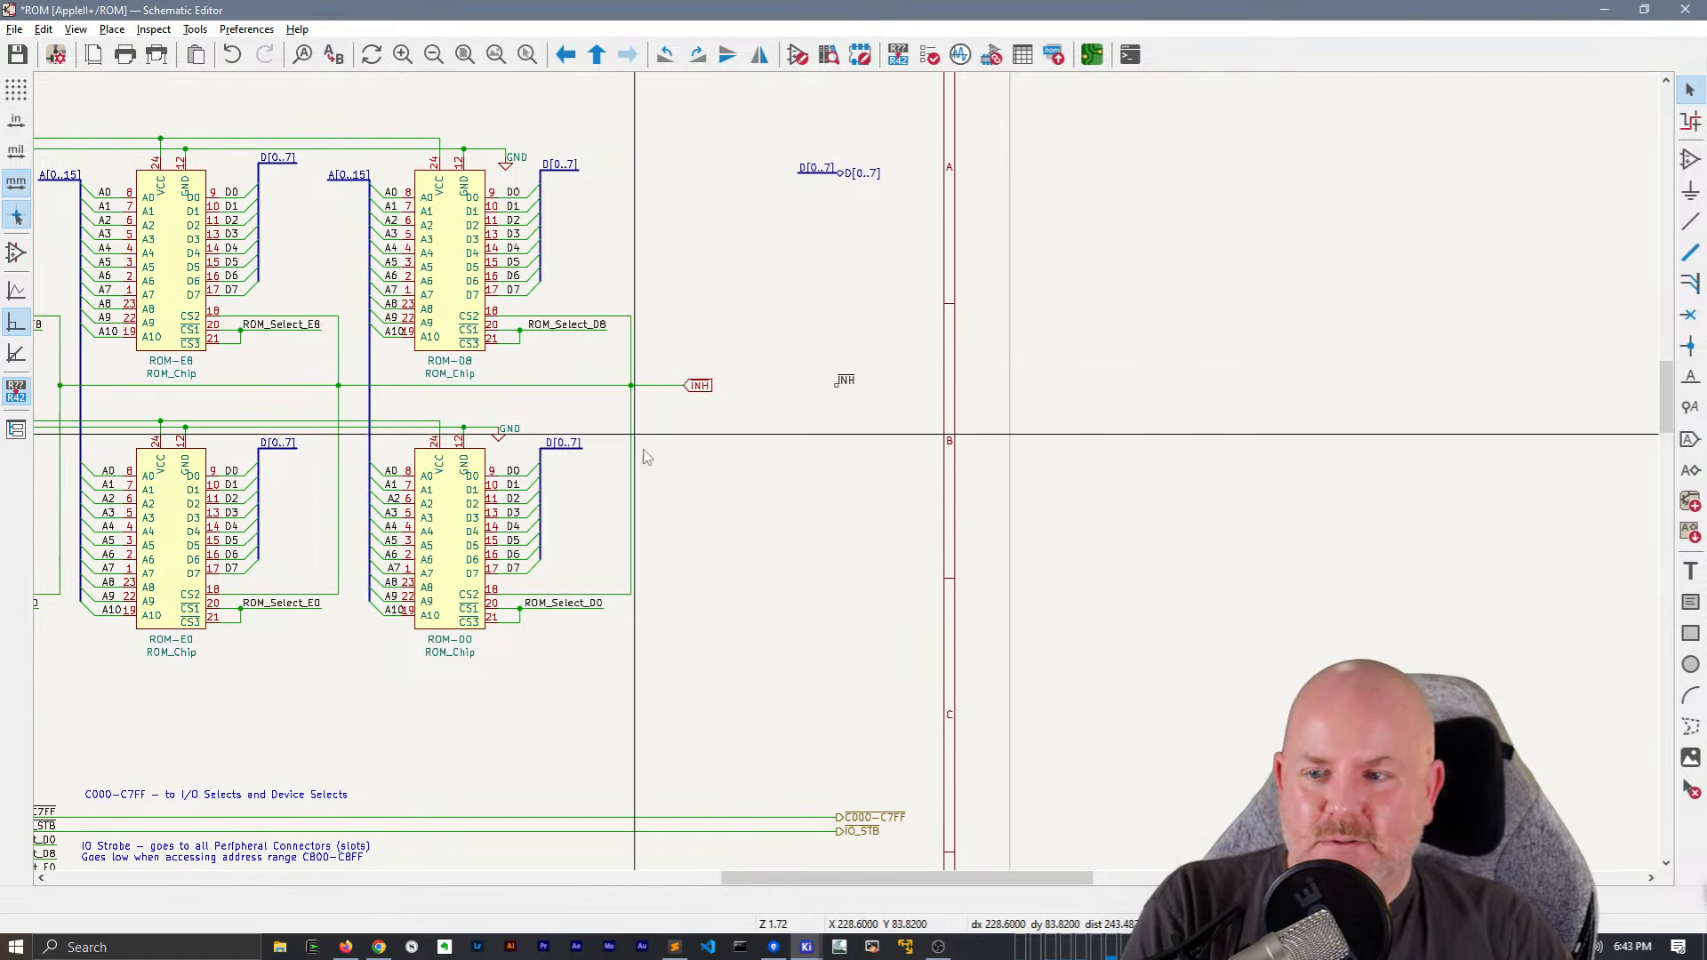
middle_drag(663, 470, 949, 477)
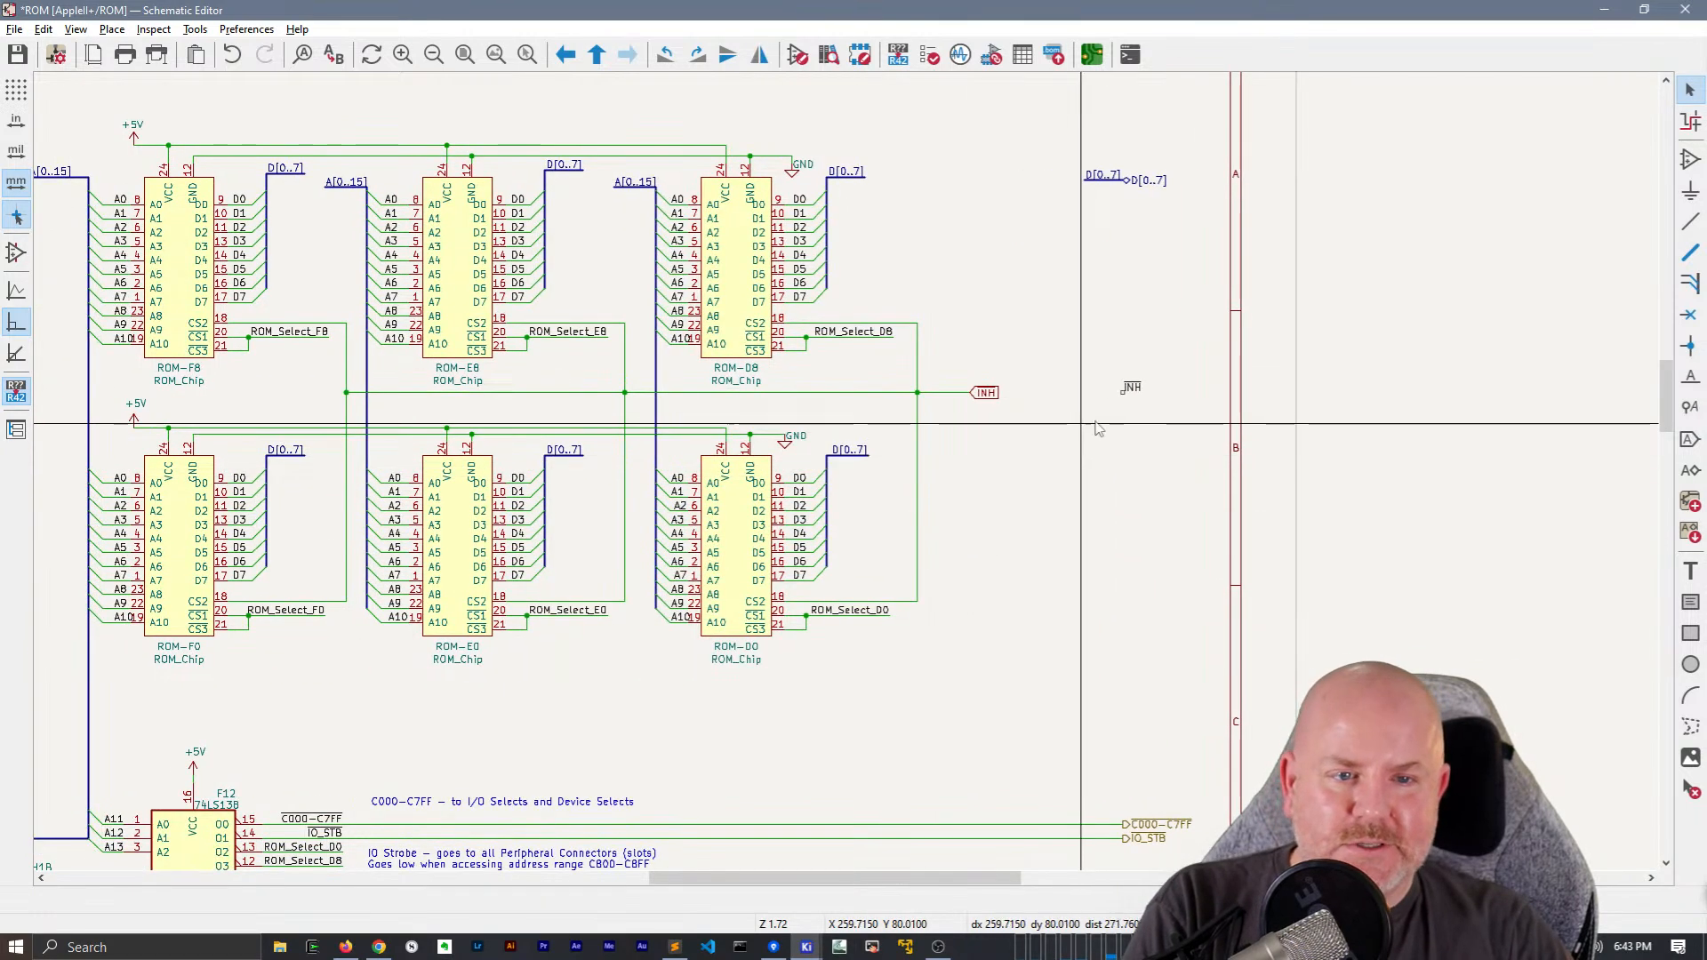
scroll(949, 485, up, 2)
click(788, 463)
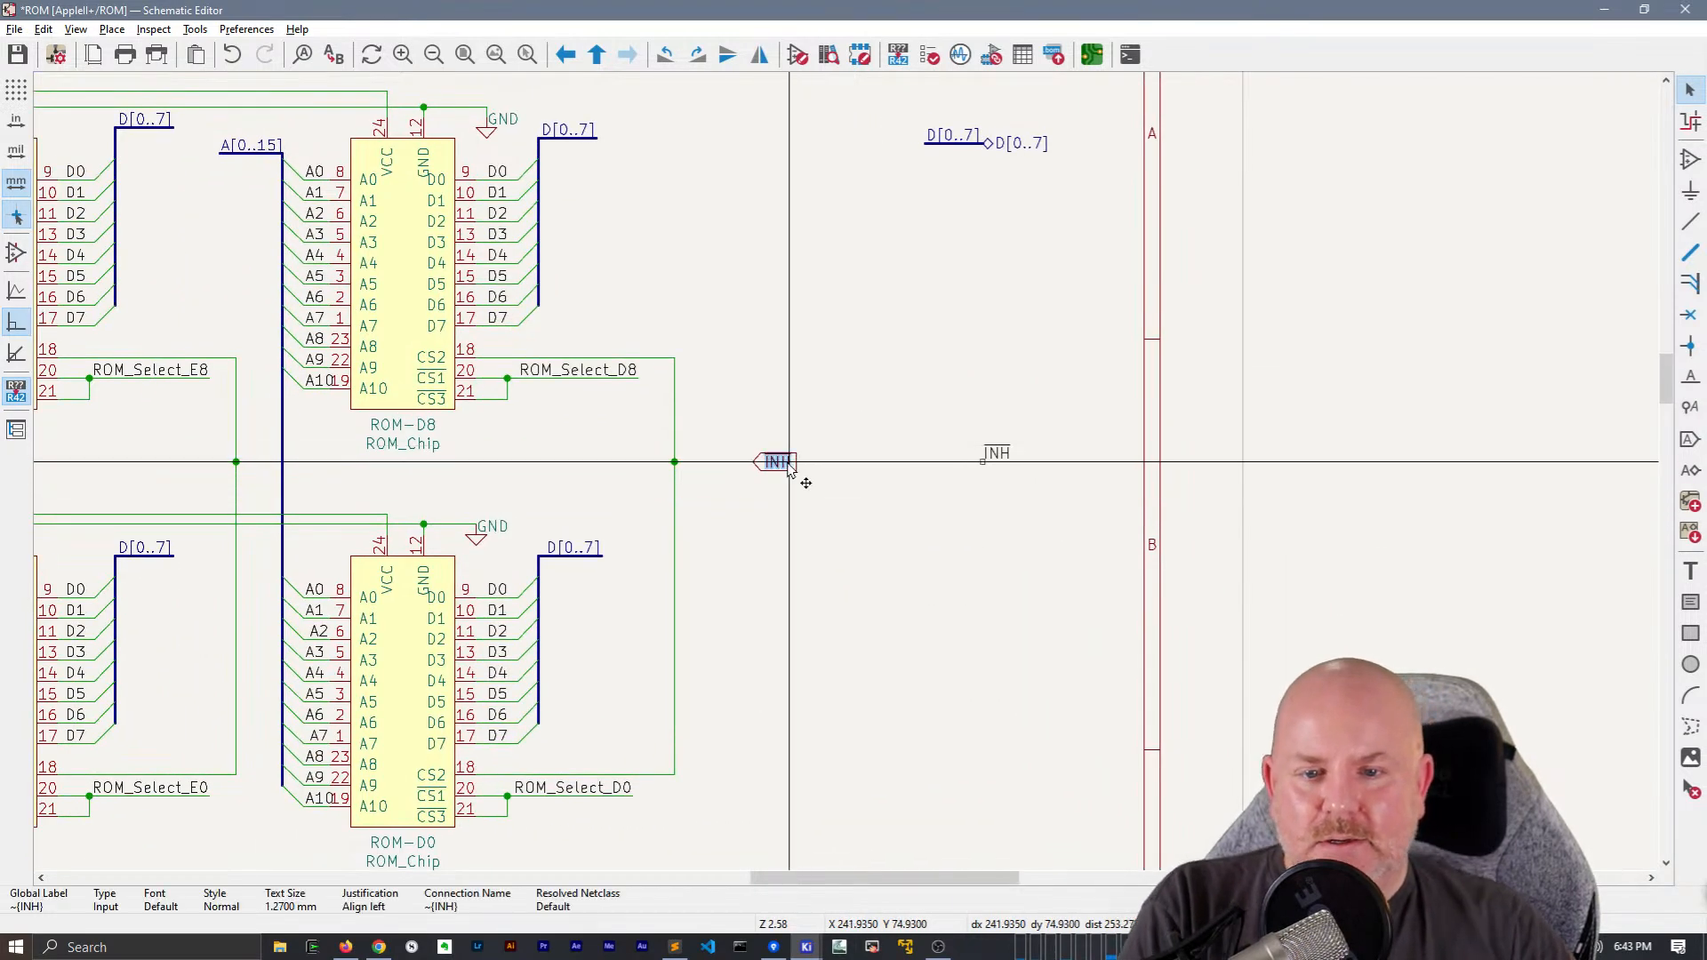
key(Delete)
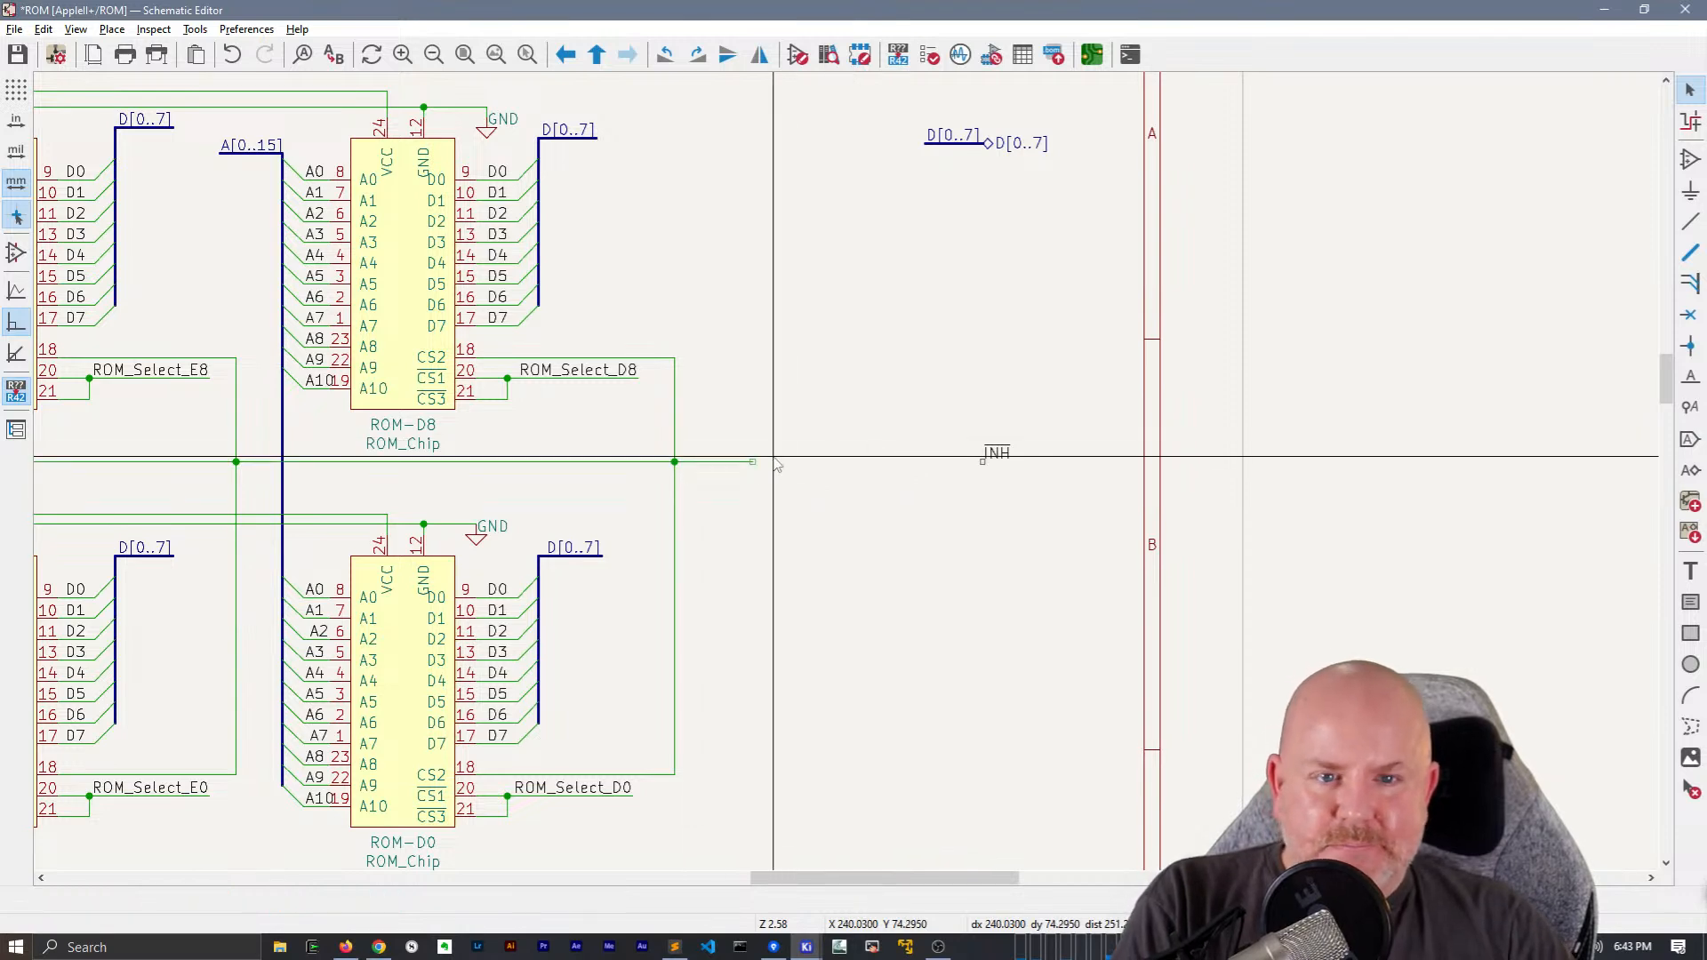
scroll(1058, 718, down, 2)
scroll(725, 427, up, 2)
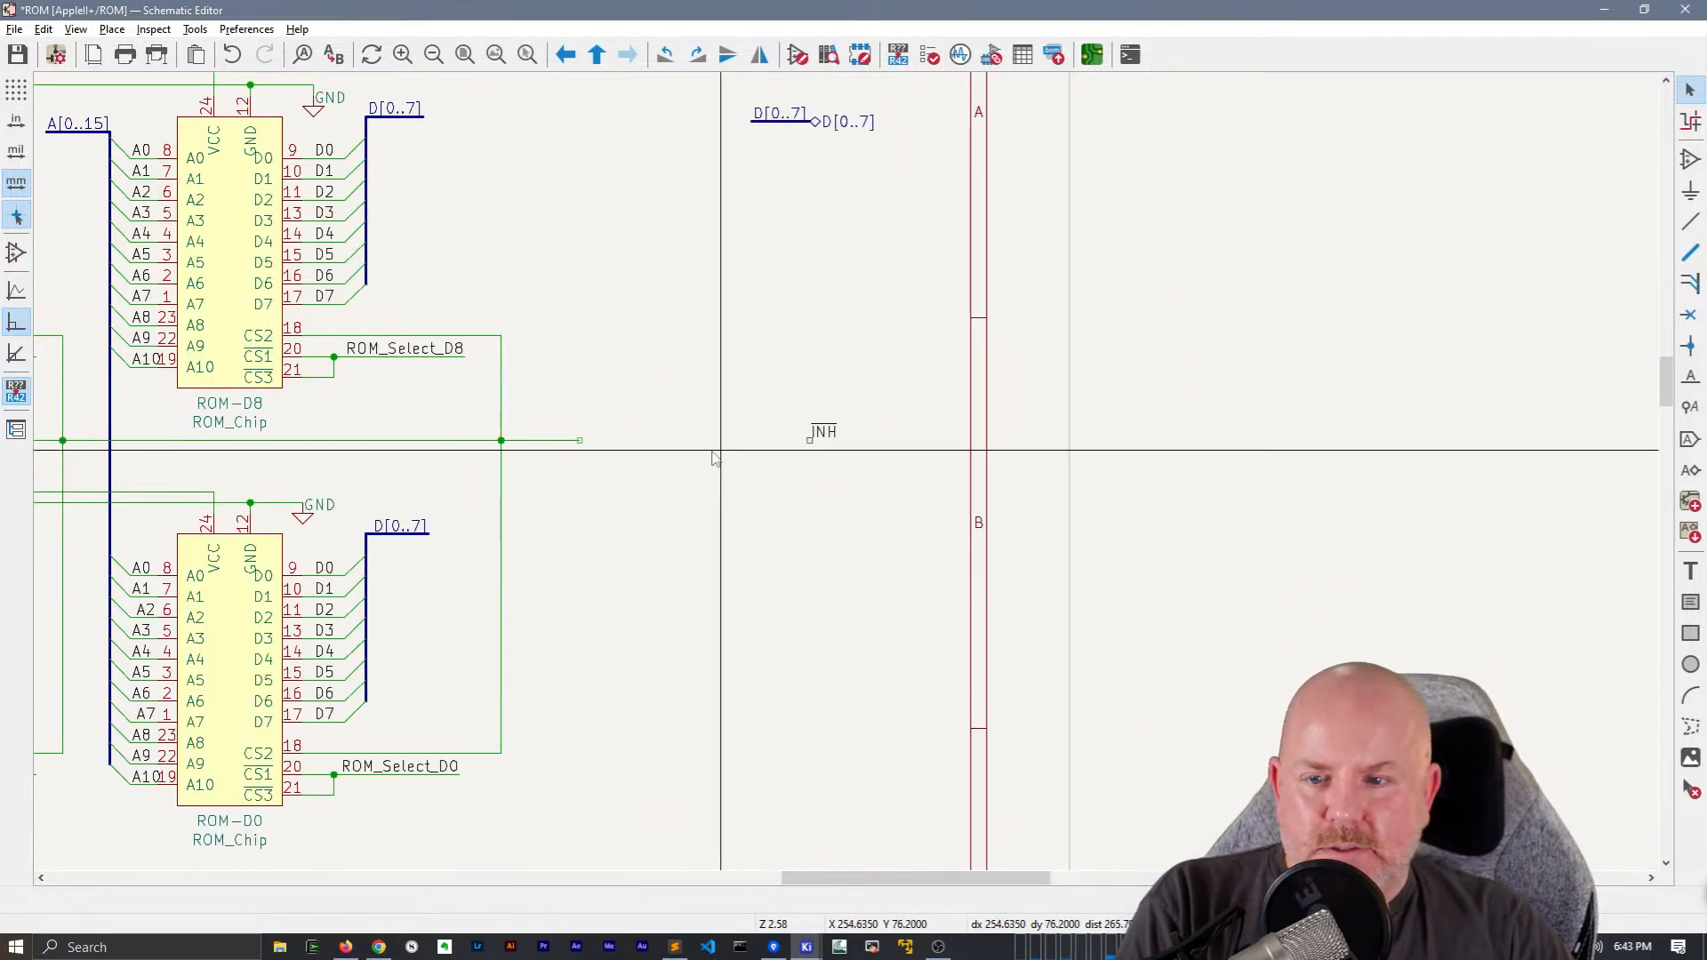
key(ctrl+z)
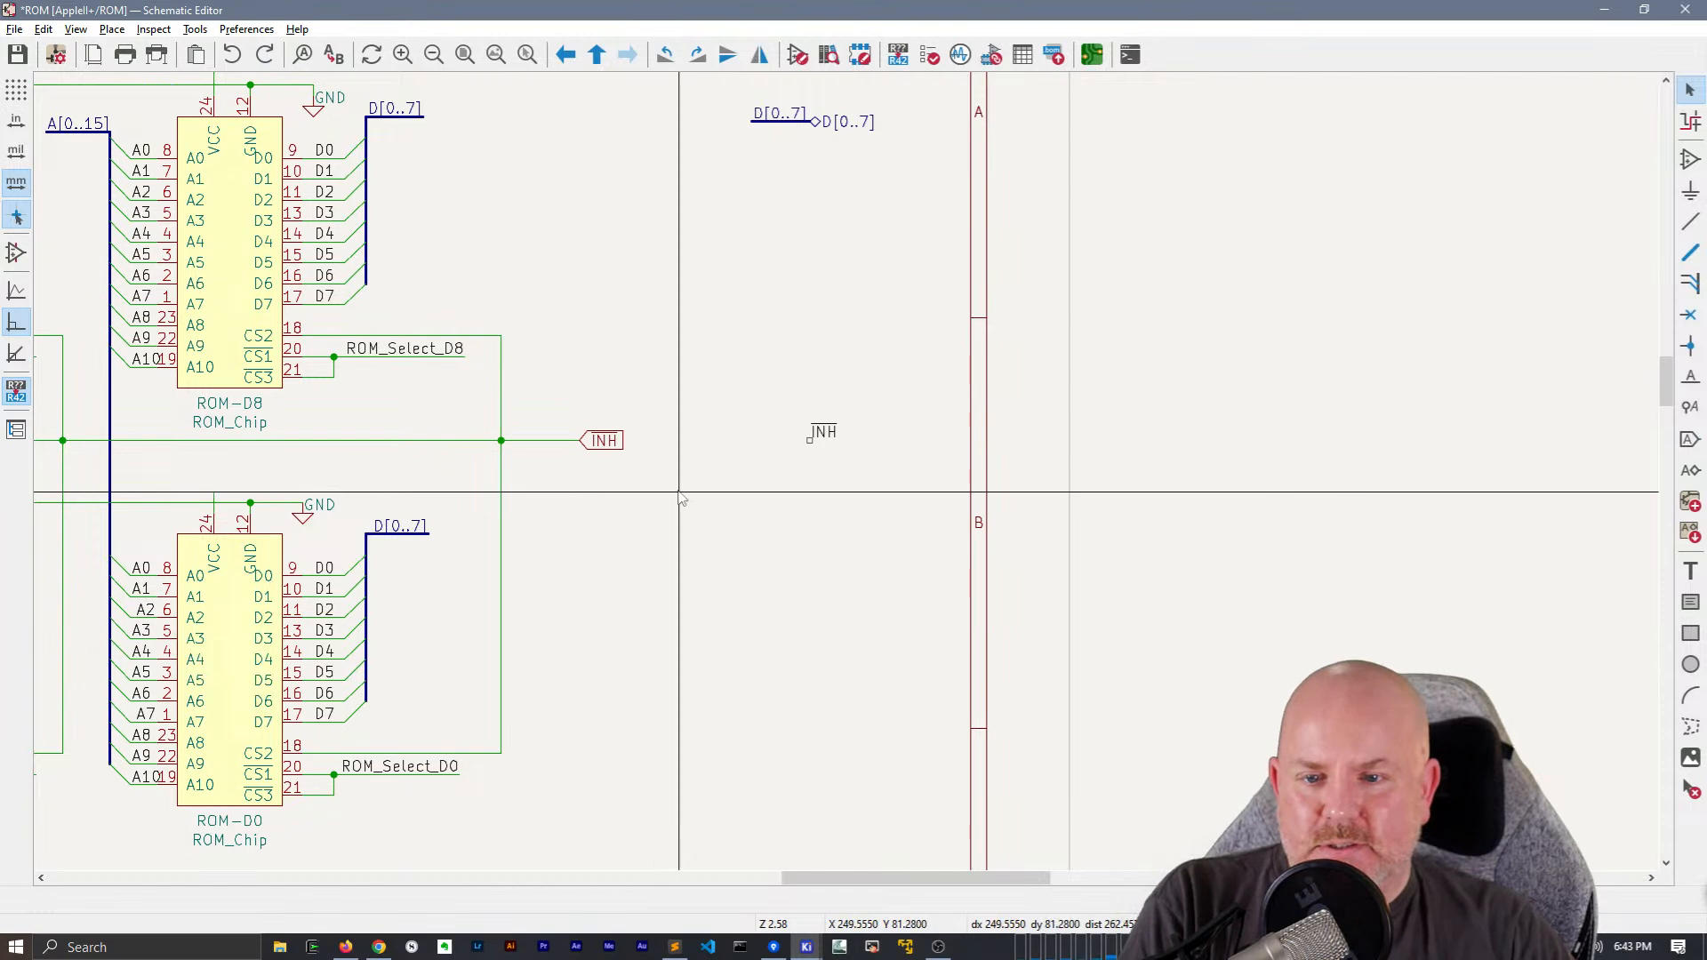
Place a ~{INH} hierarchical label with Input shape, mirrored horizontally, near the sheet's left border in row B
scroll(680, 498, down, 3)
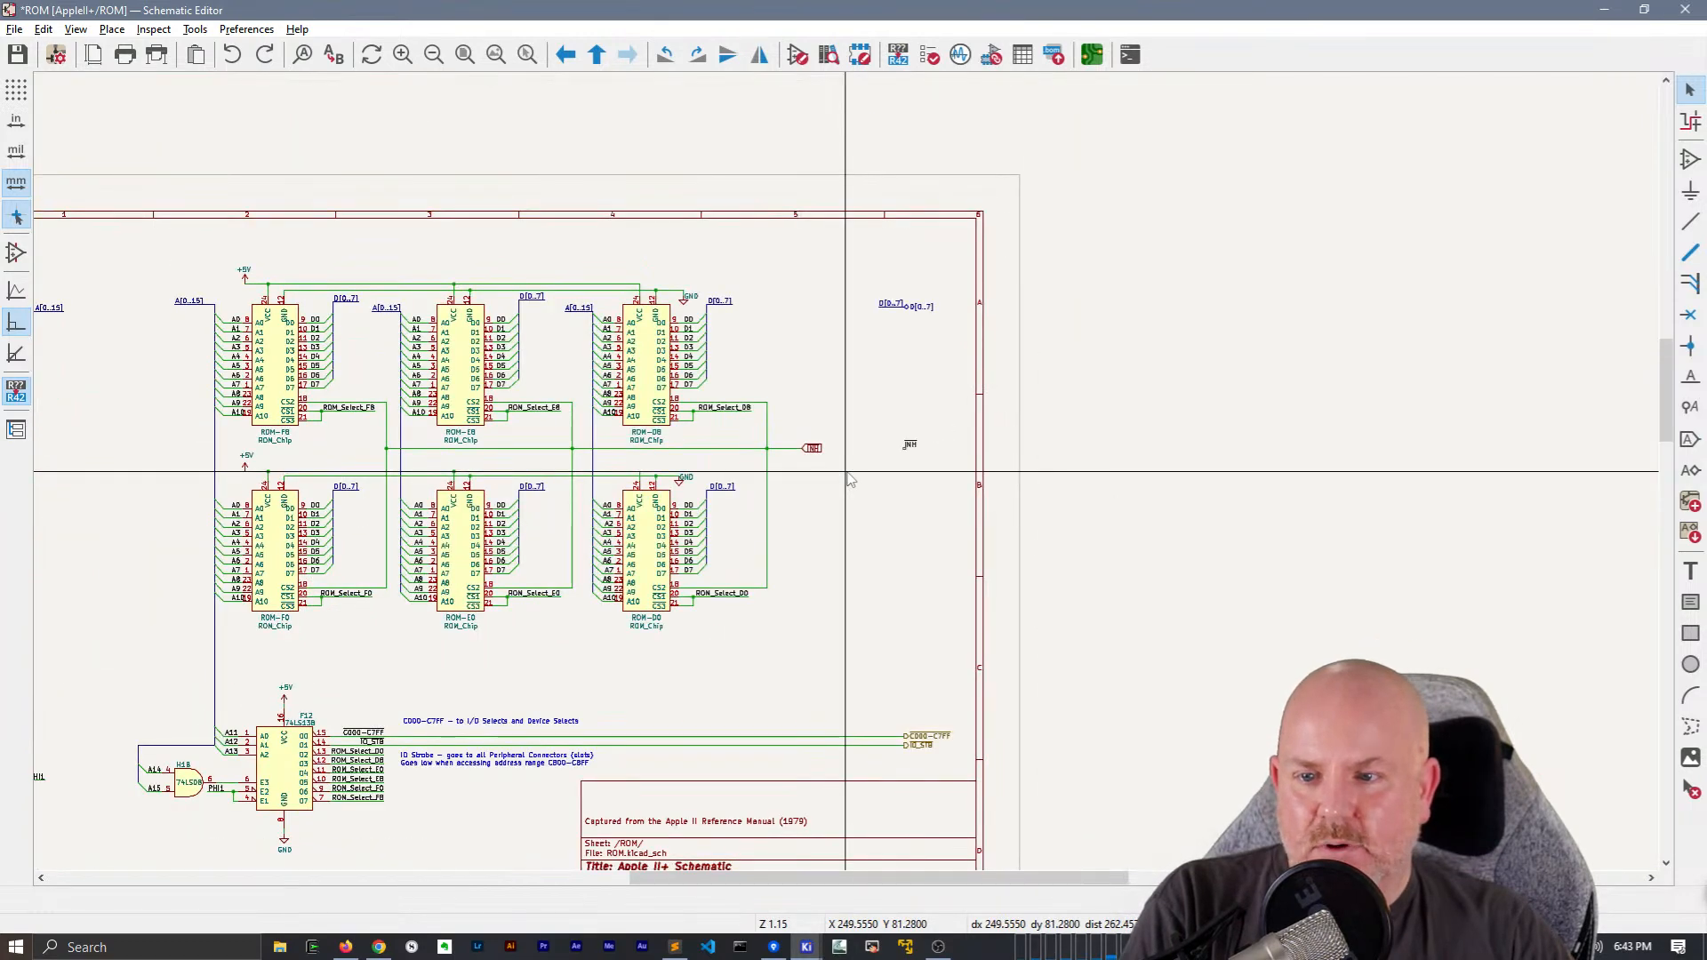
scroll(850, 480, up, 3)
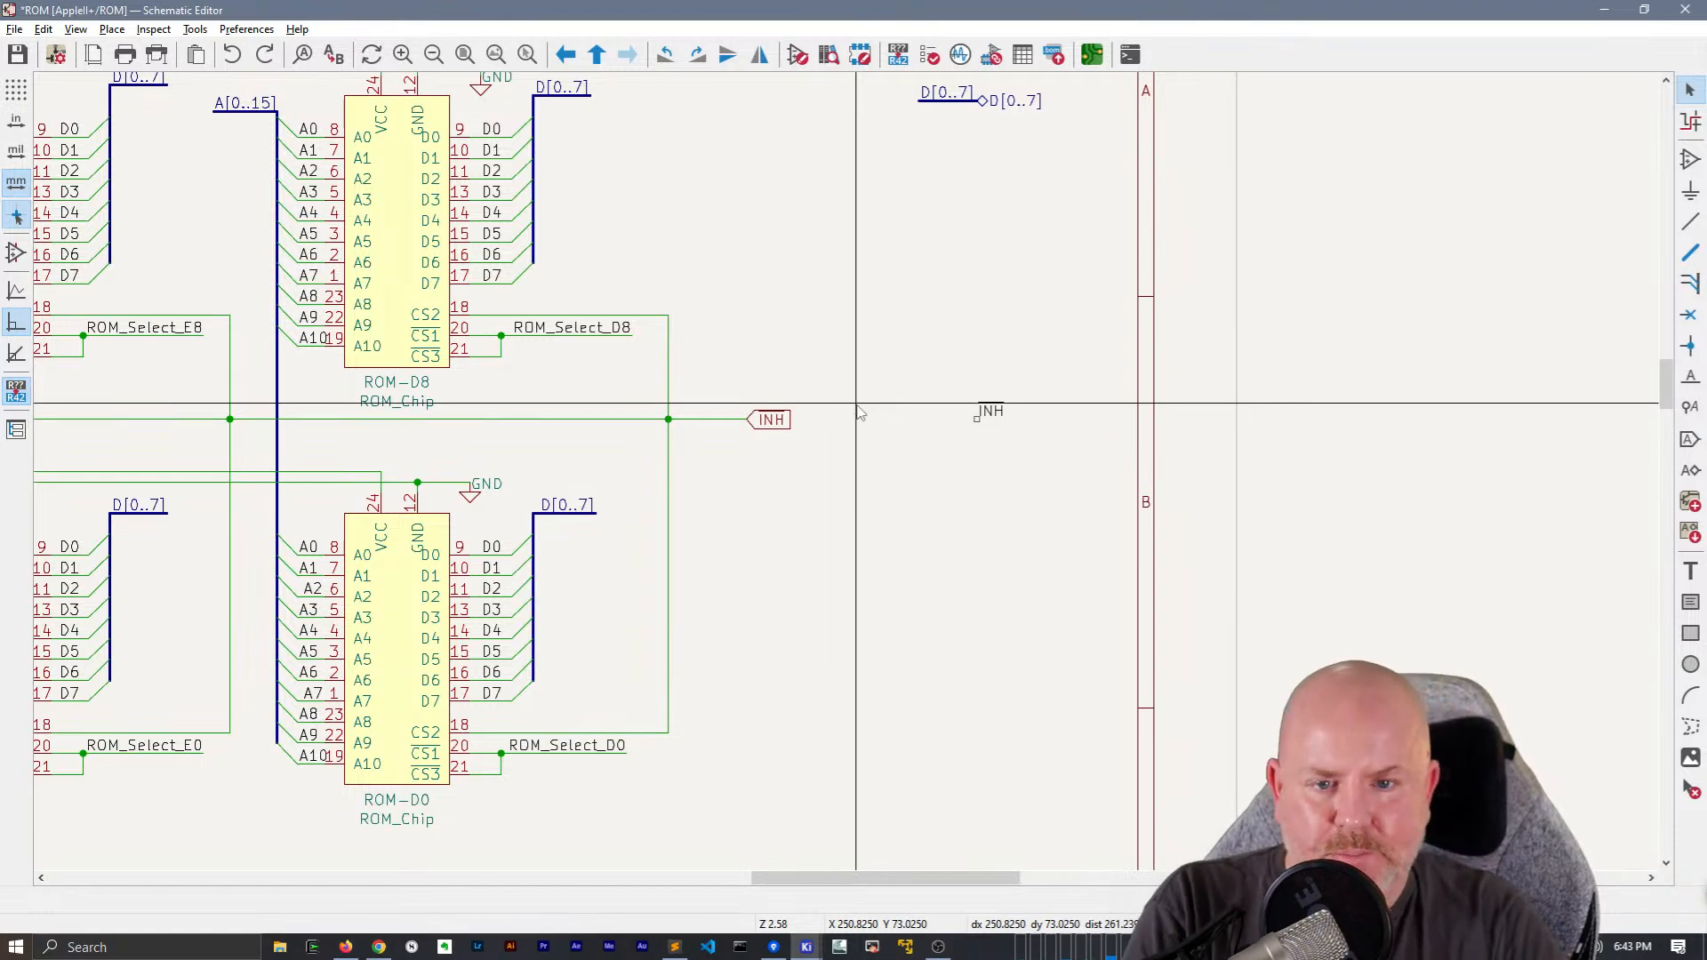
key(ctrl+h)
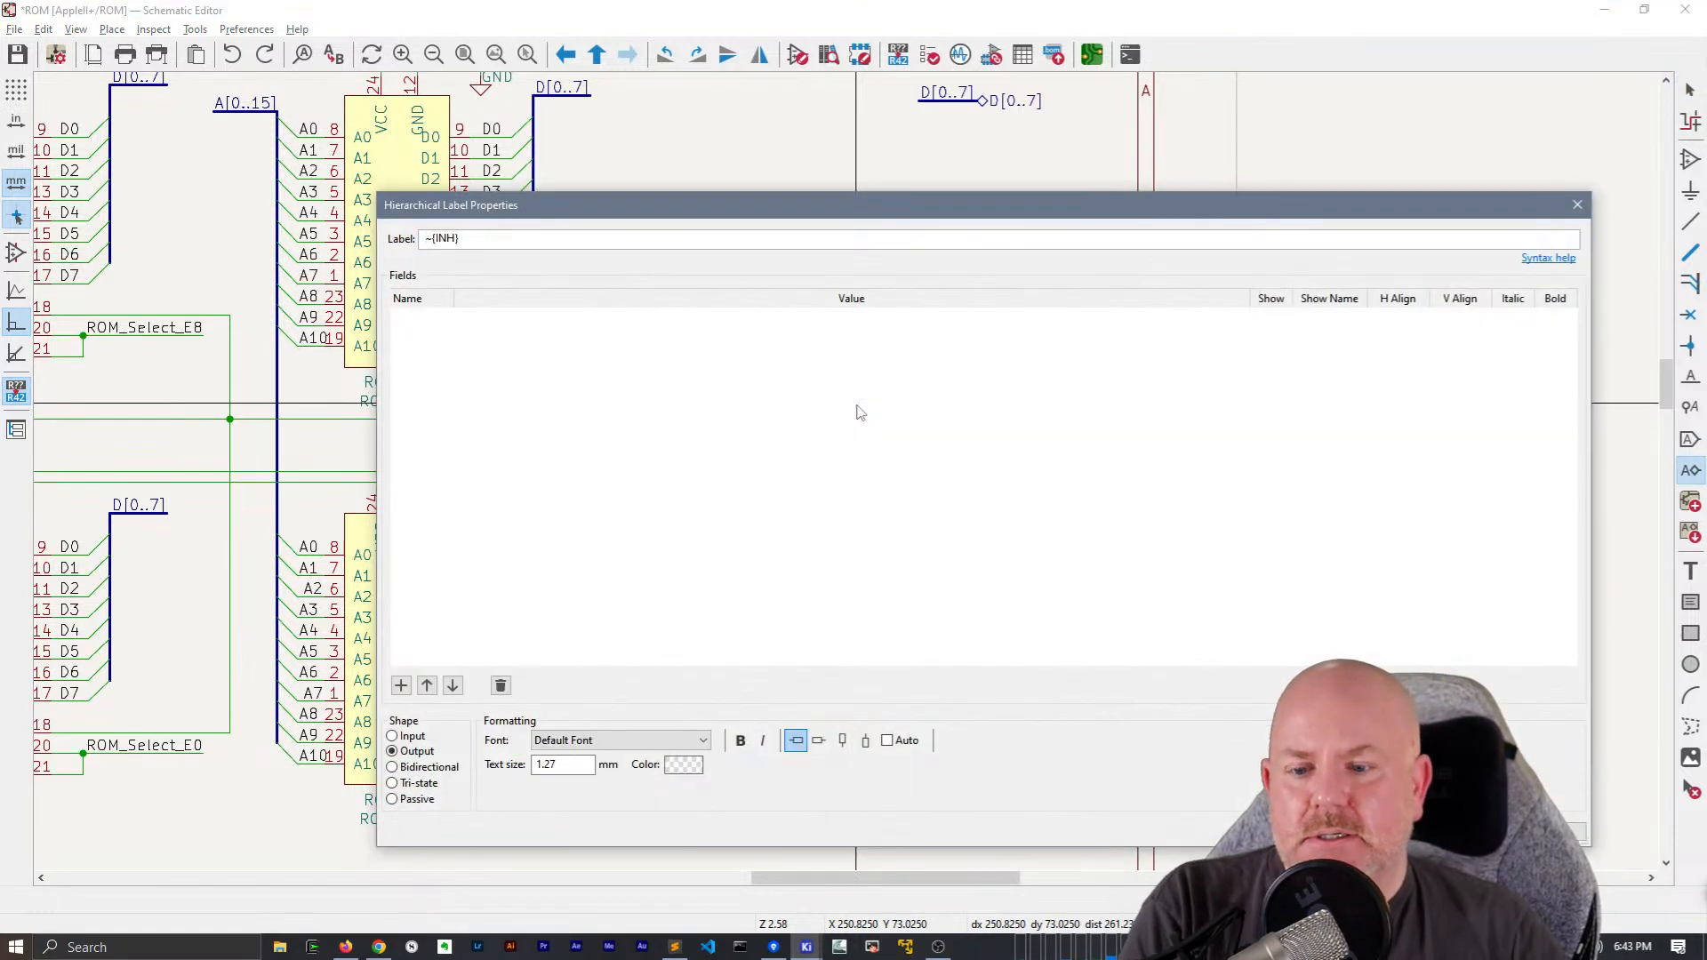
click(1475, 832)
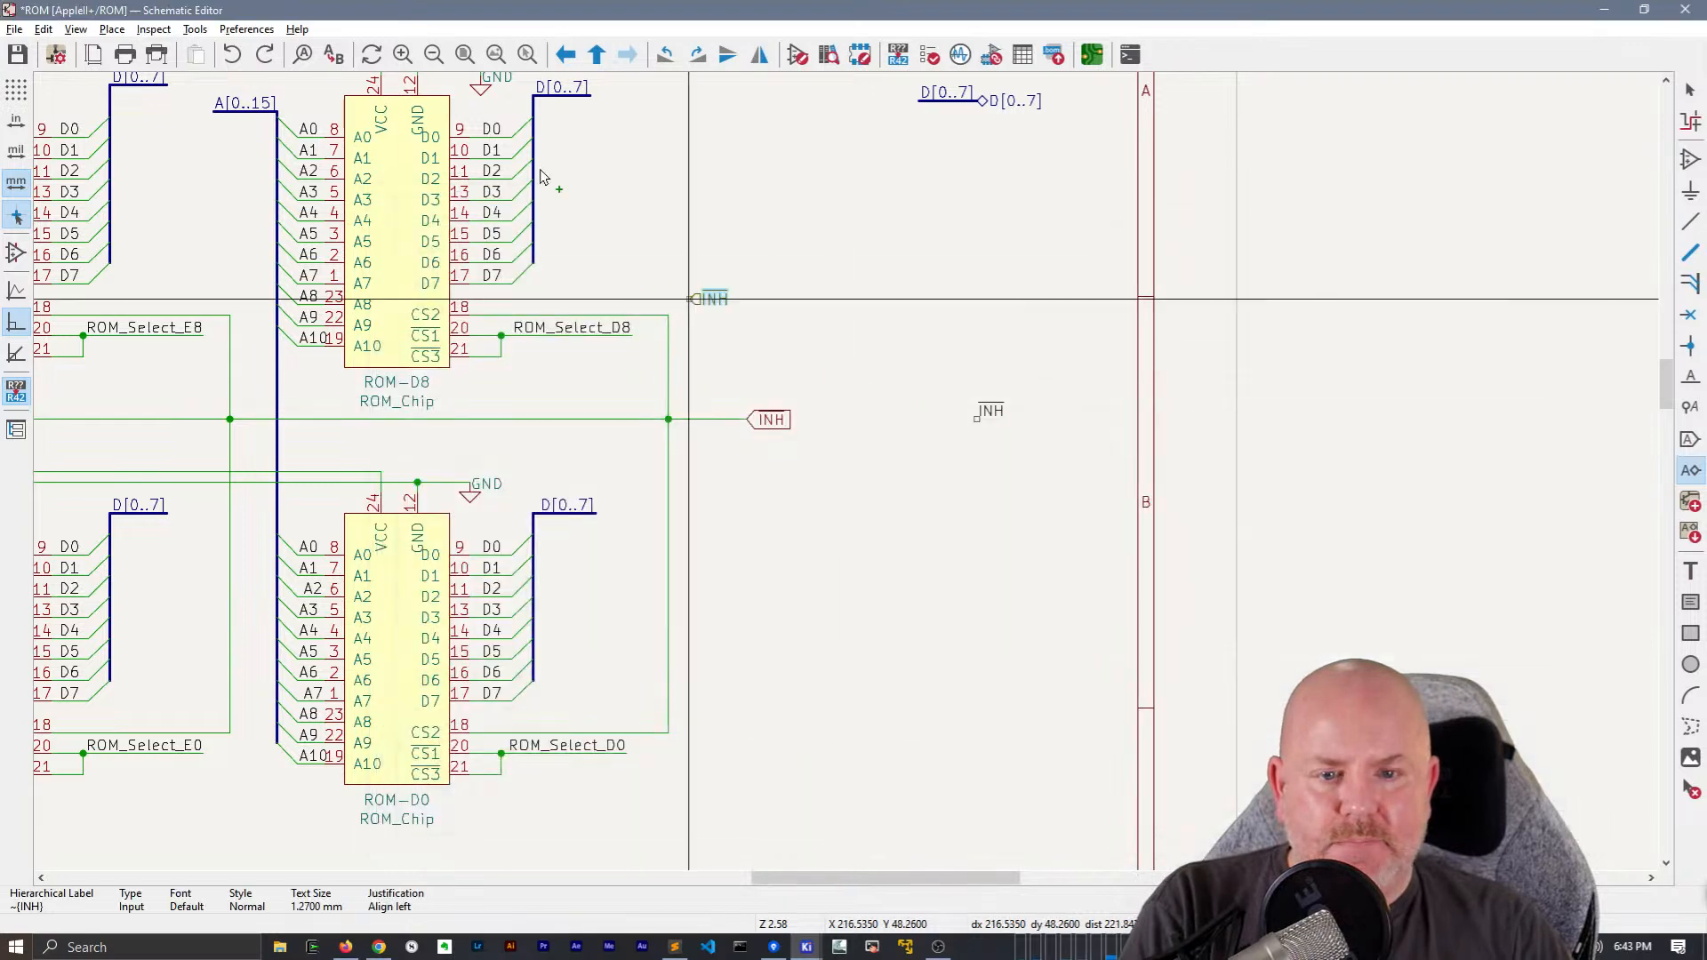
middle_drag(884, 369, 1535, 329)
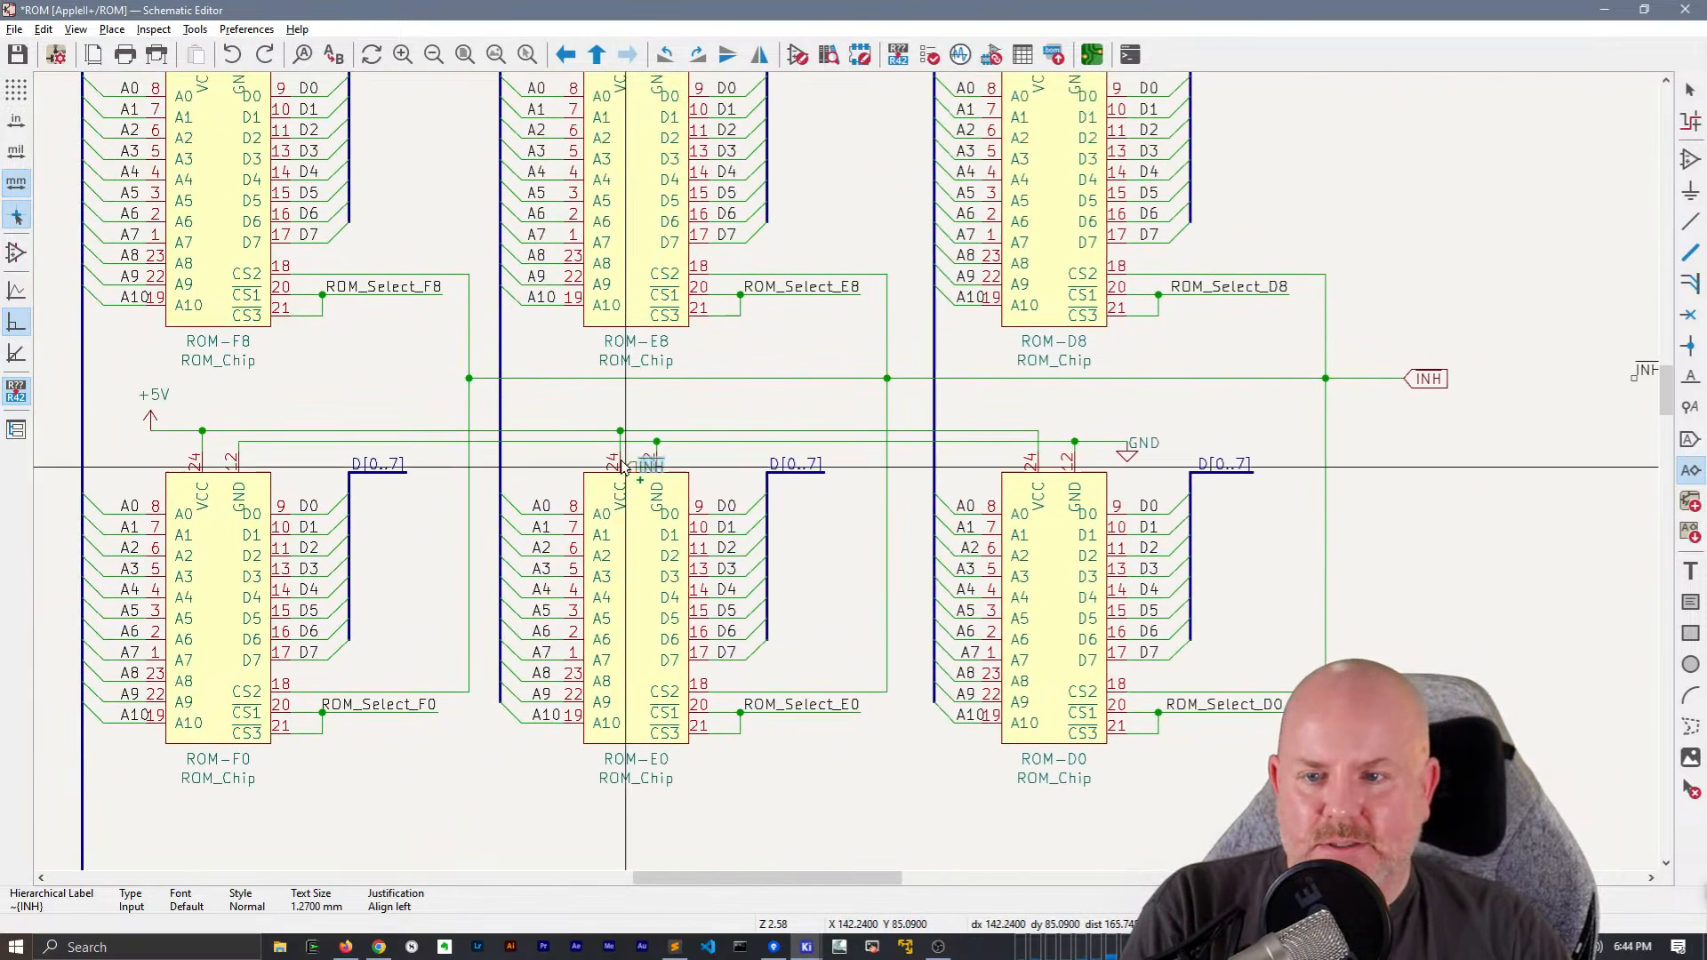
scroll(627, 476, down, 3)
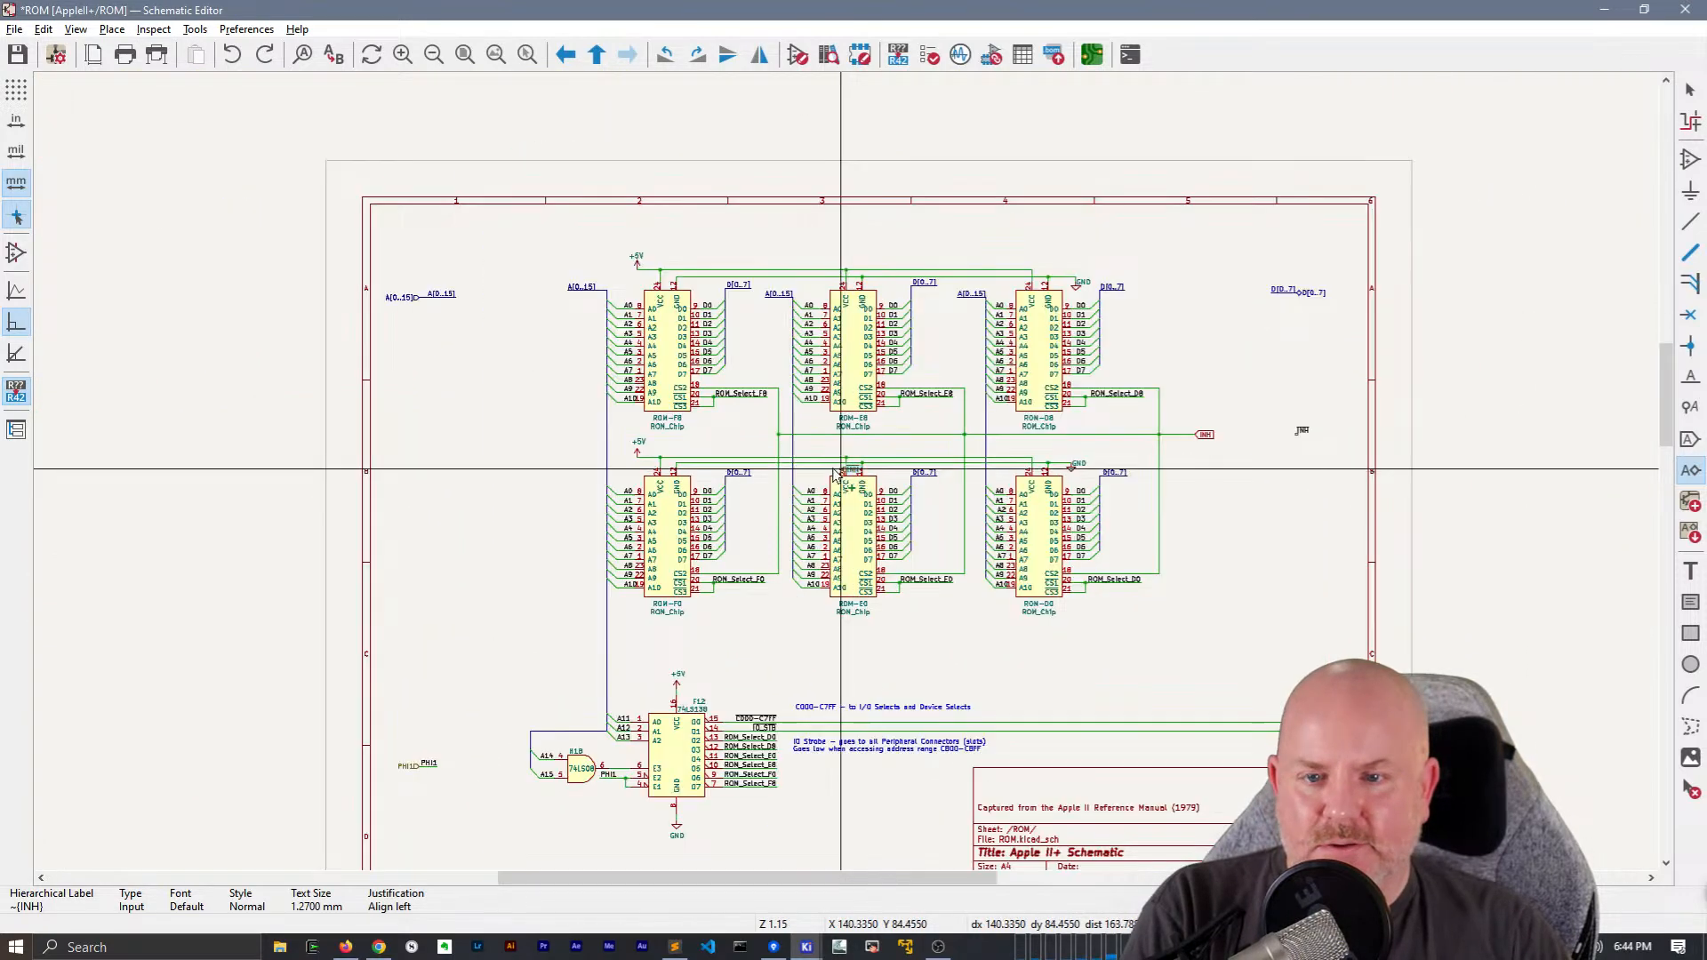
key(x)
click(420, 480)
Draw a short wire rightward from the INH hierarchical label and place a right-aligned ~{INH} net label at its end
scroll(420, 480, up, 5)
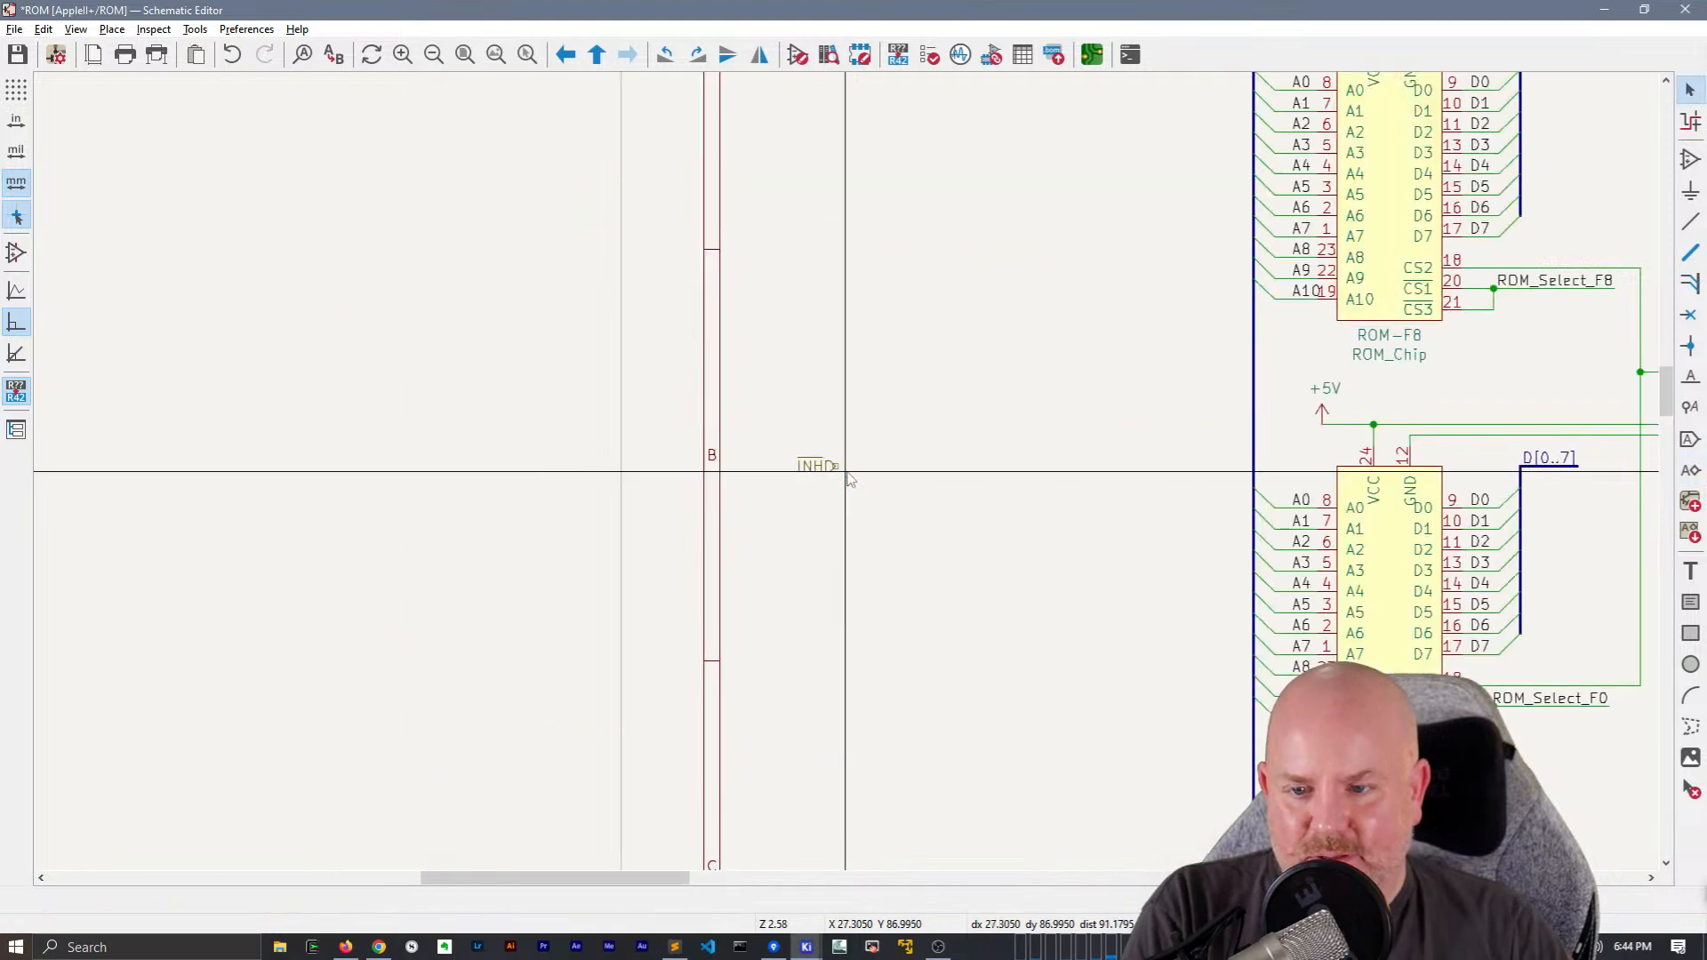
key(w)
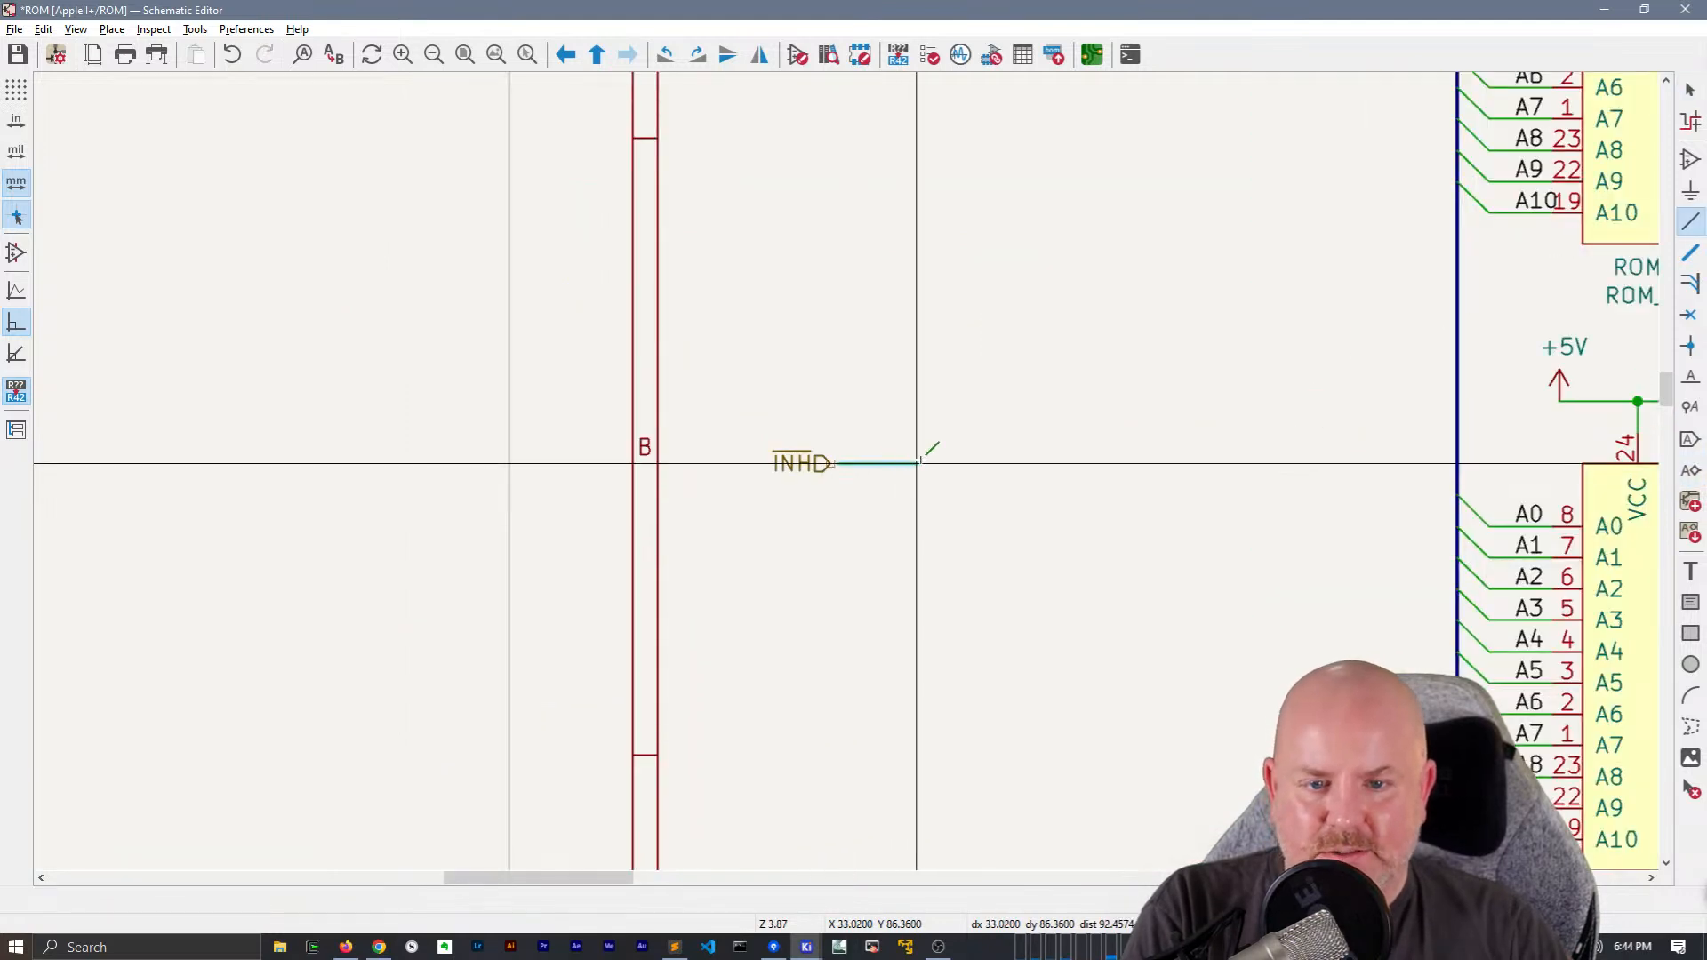
double_click(811, 462)
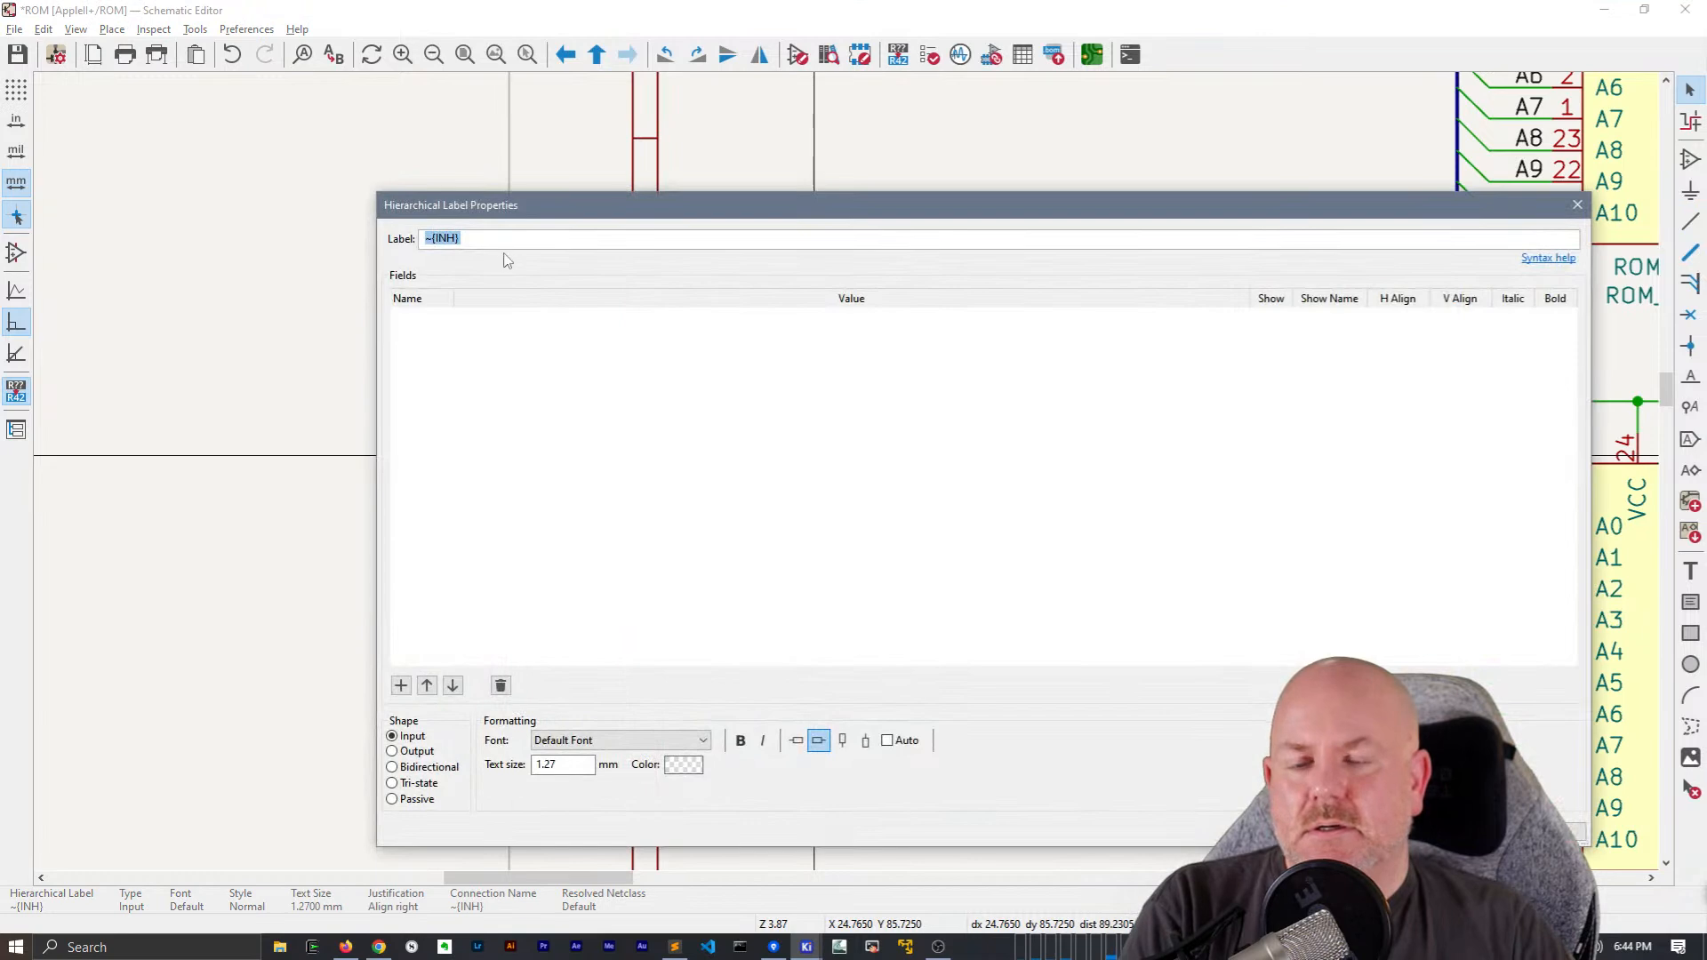
key(Escape)
key(l)
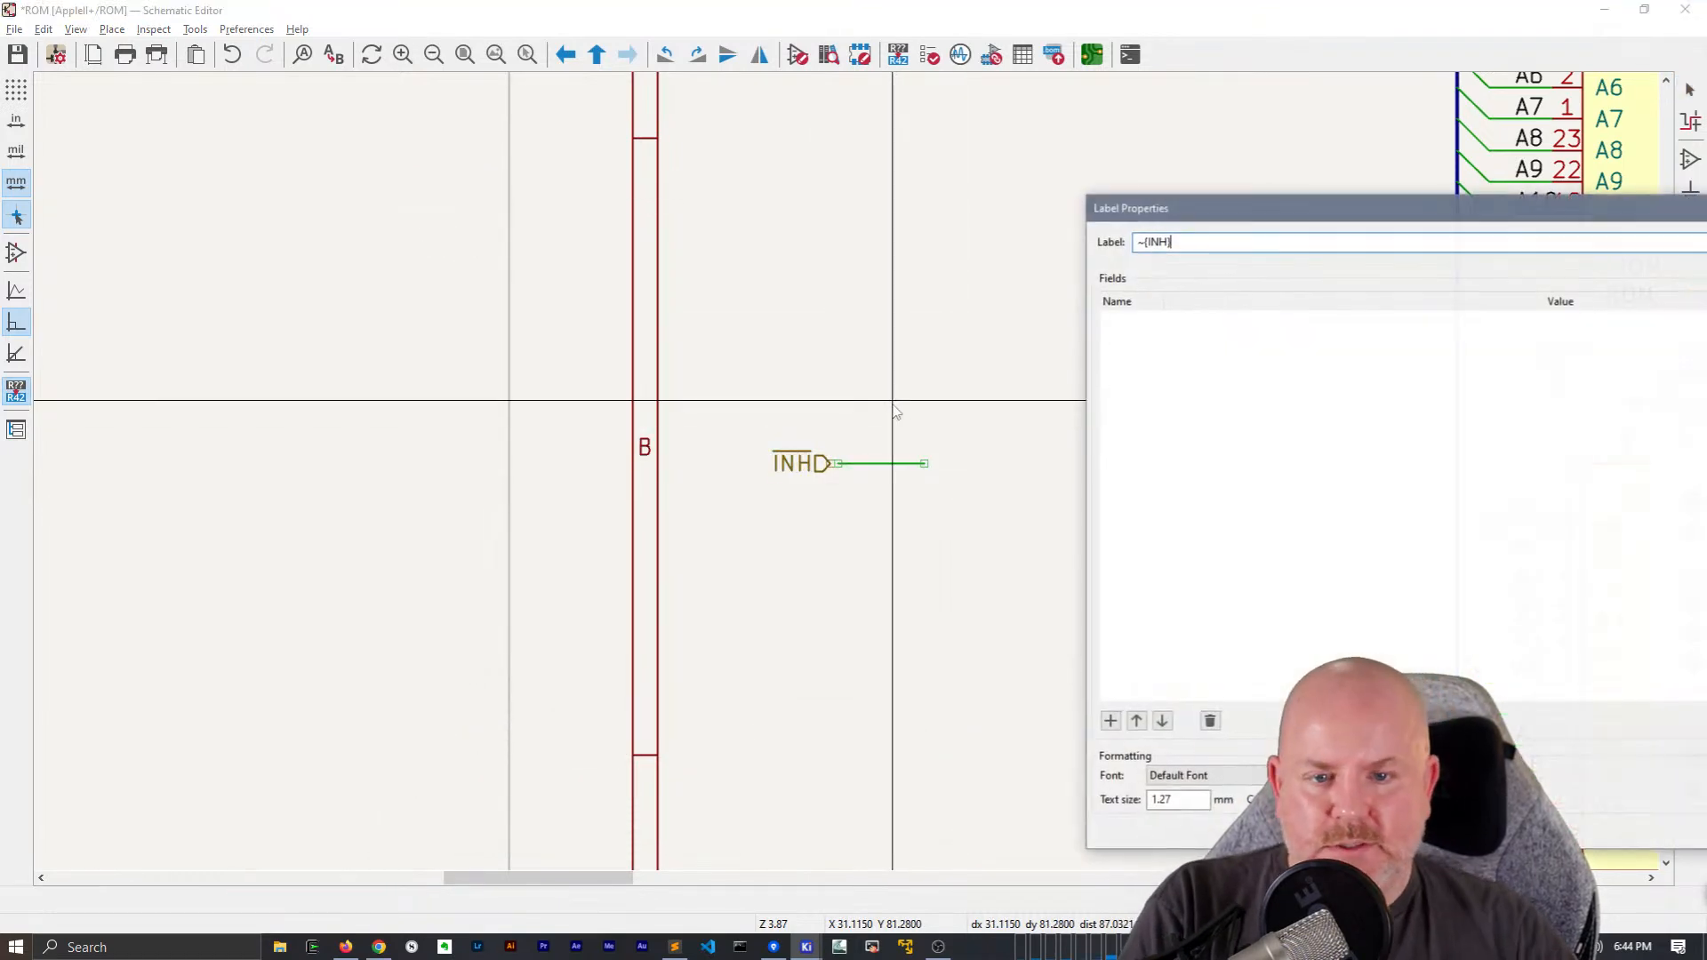
key(Return)
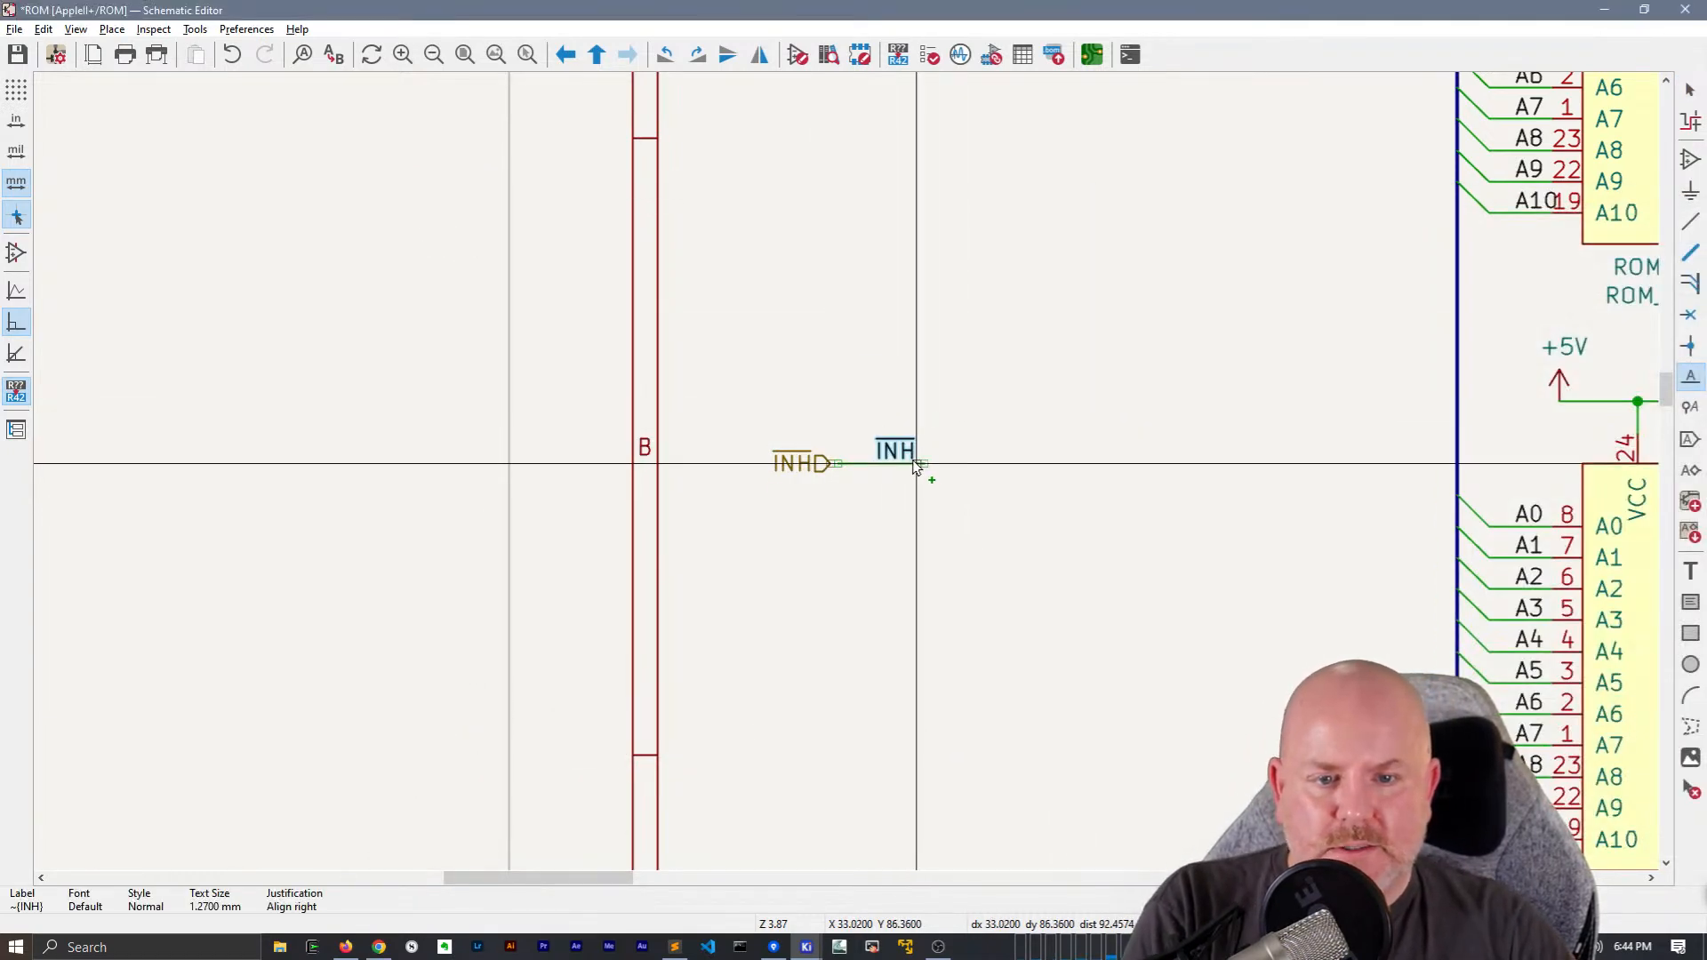
scroll(1083, 393, down, 5)
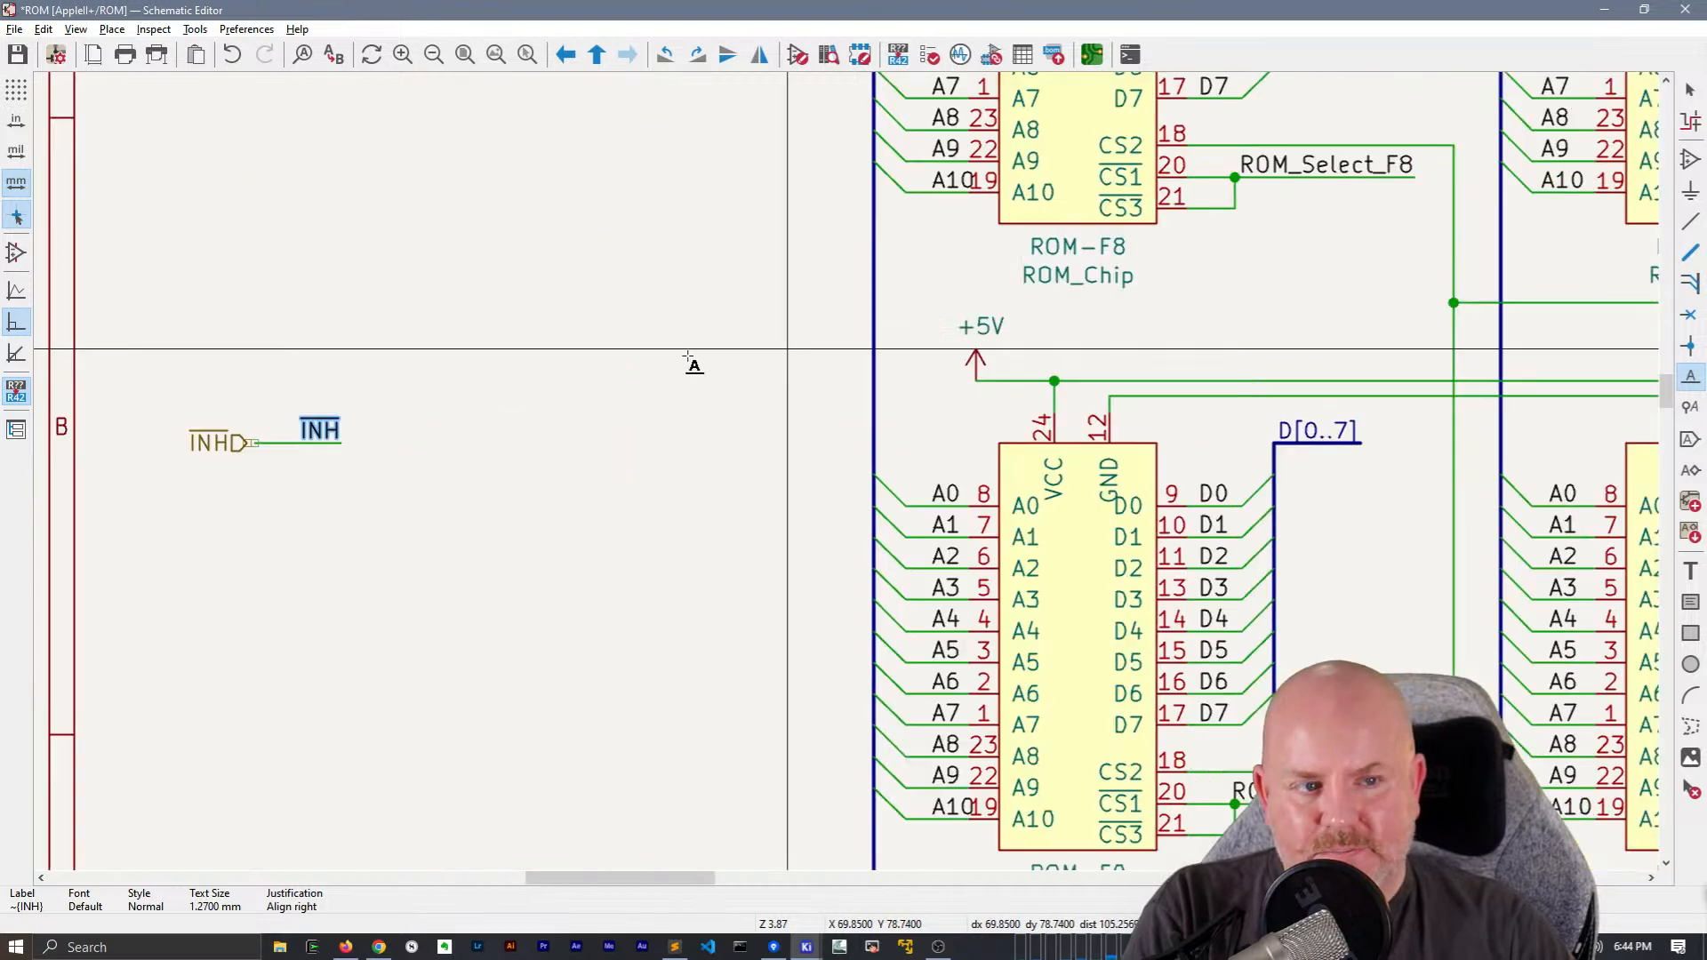
key(Escape)
Duplicate the ~{INH} net label and place the left-aligned copy on ROM-F8's CS2 wire
click(380, 571)
key(ctrl+d)
scroll(765, 381, up, 4)
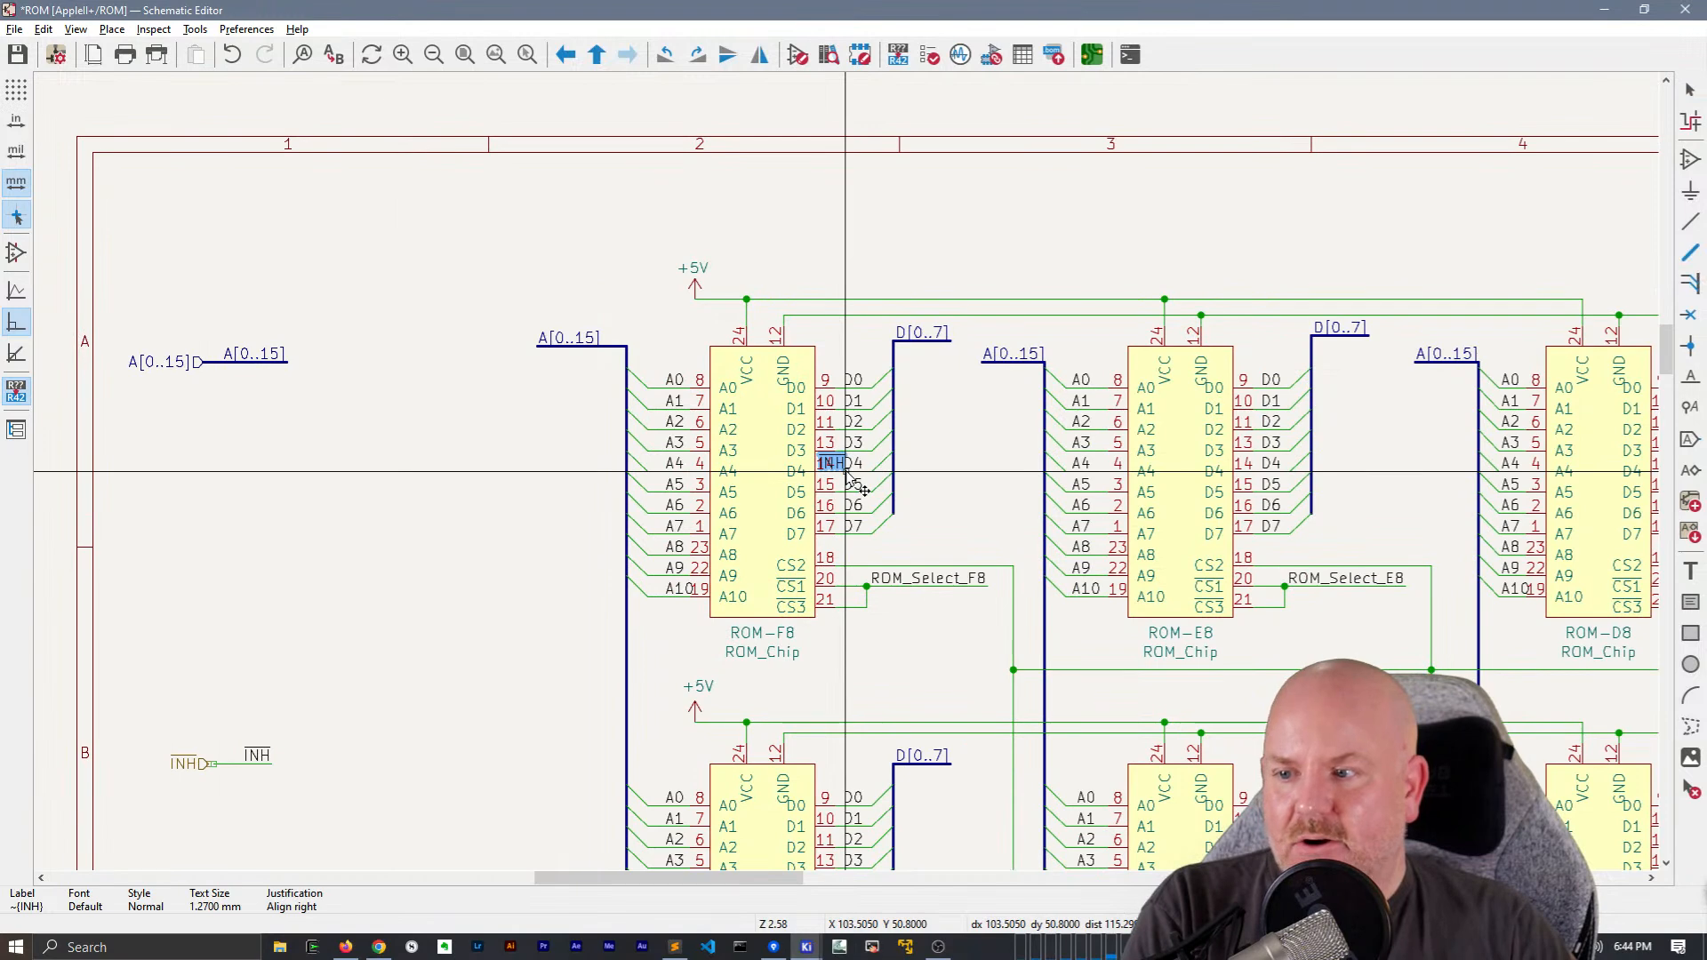
key(x)
click(664, 572)
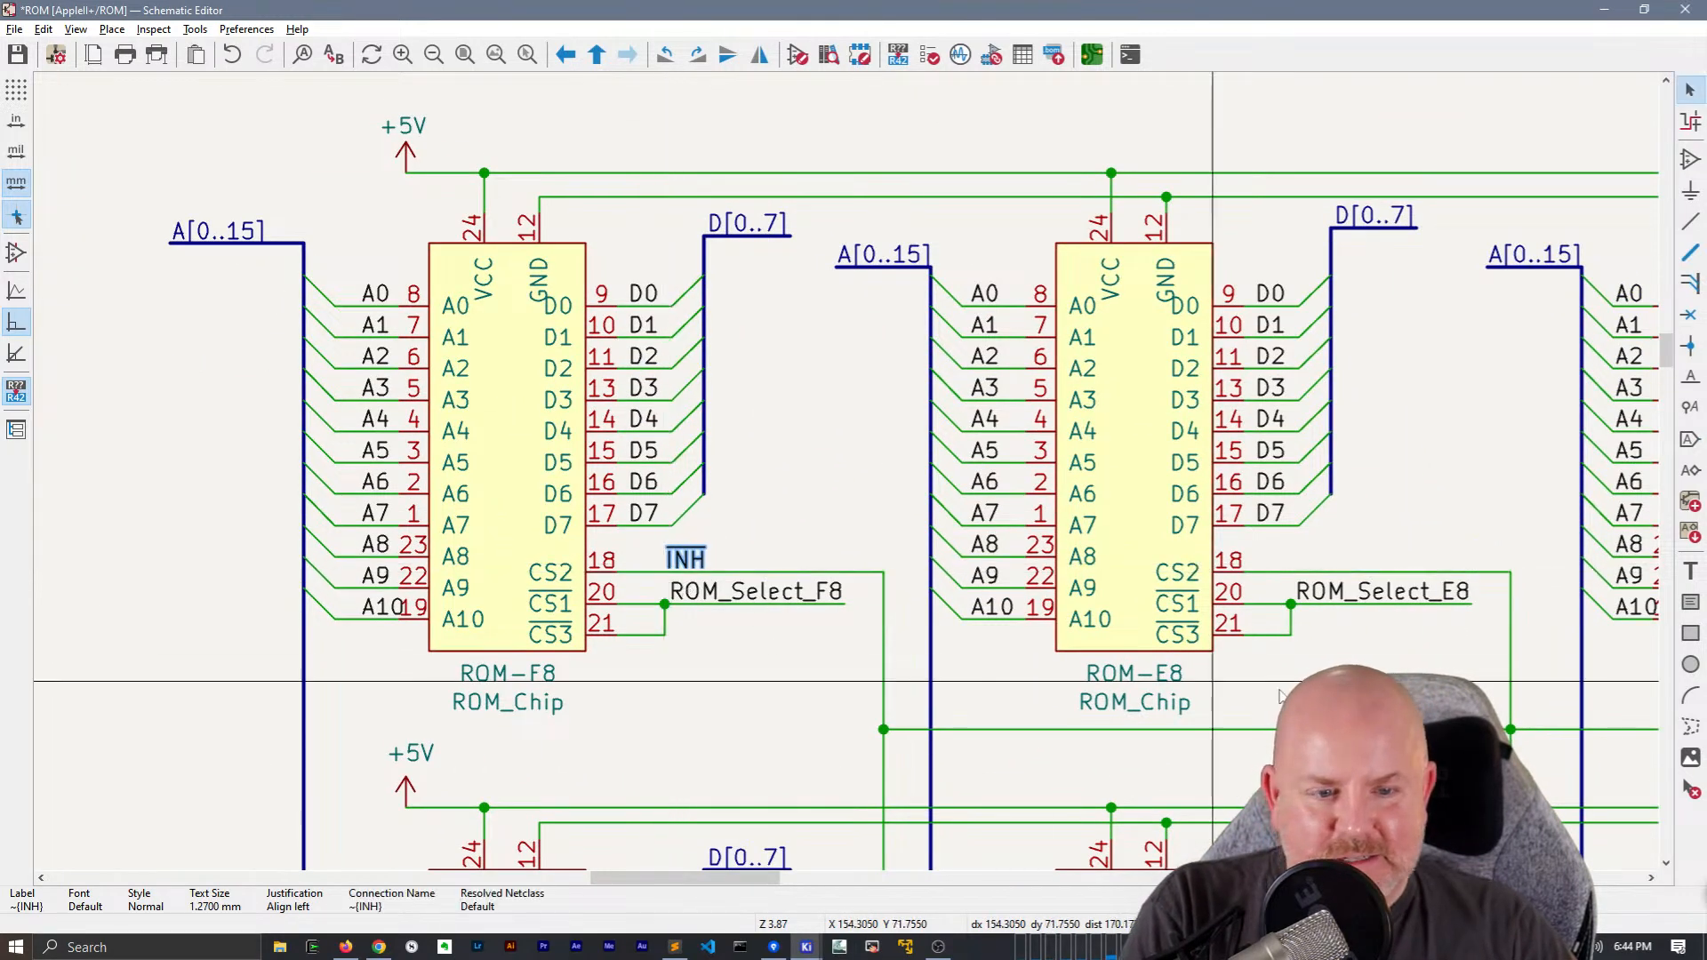
Duplicate the ~{INH} net label onto the CS2 wires of ROM-E8 and ROM-D8, left-aligned
middle_drag(1205, 677, 783, 602)
key(ctrl+d)
key(x)
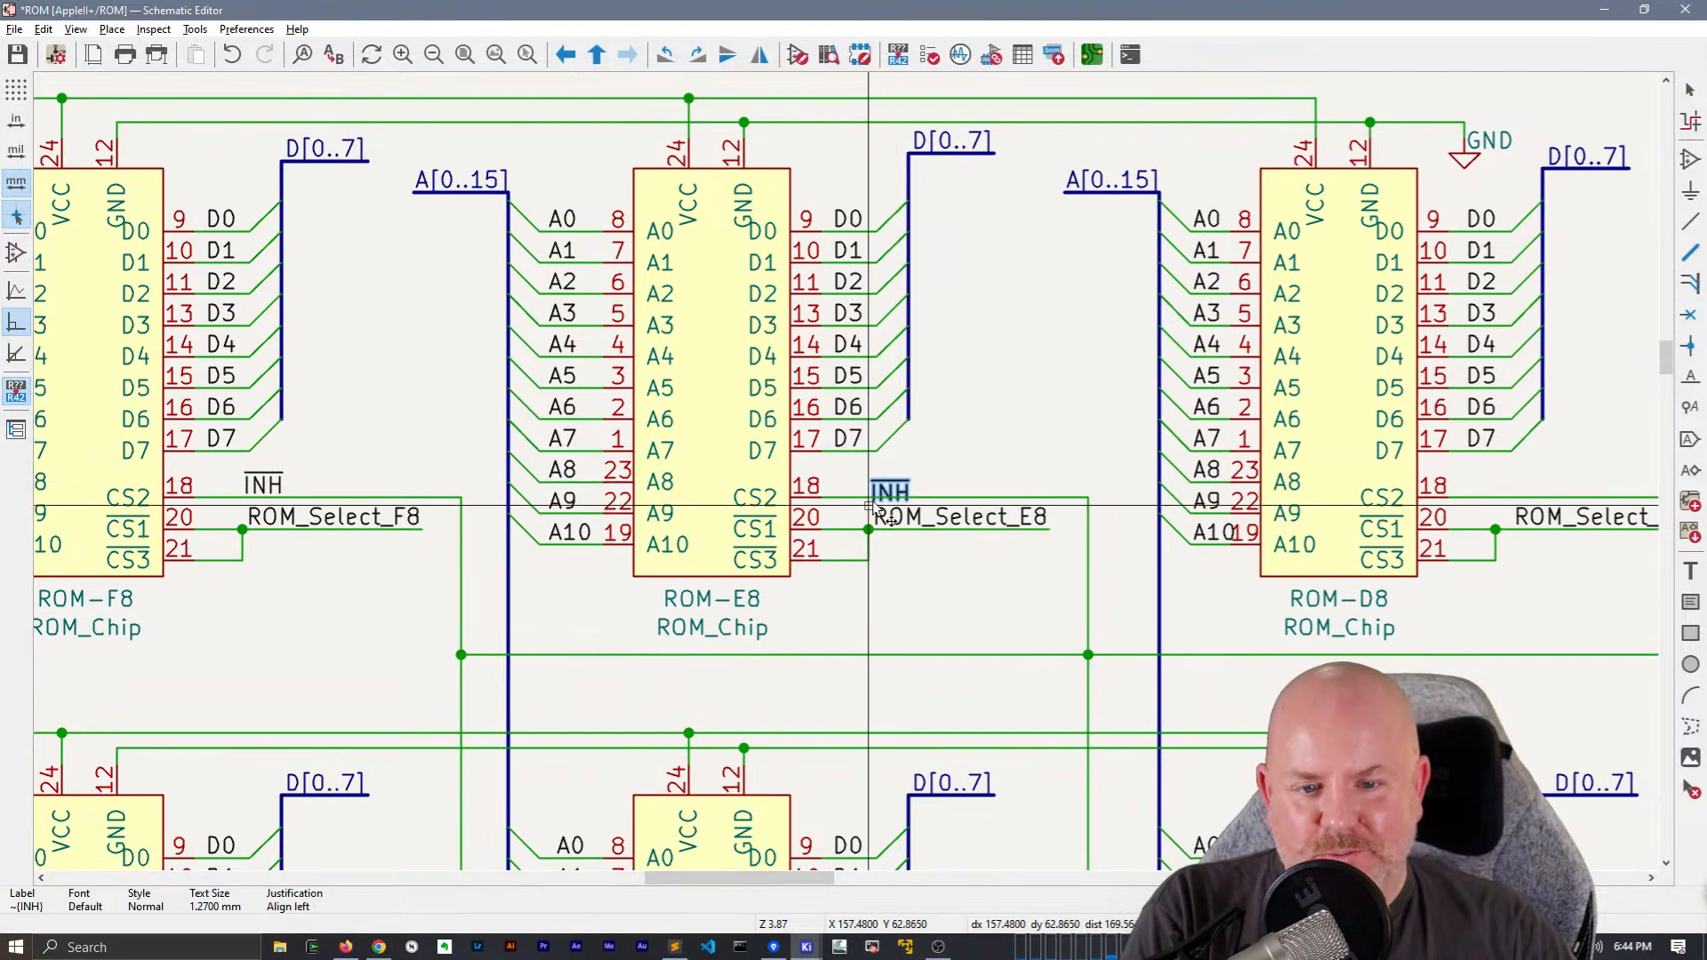
click(869, 498)
middle_drag(1231, 605, 795, 570)
key(ctrl+d)
key(r)
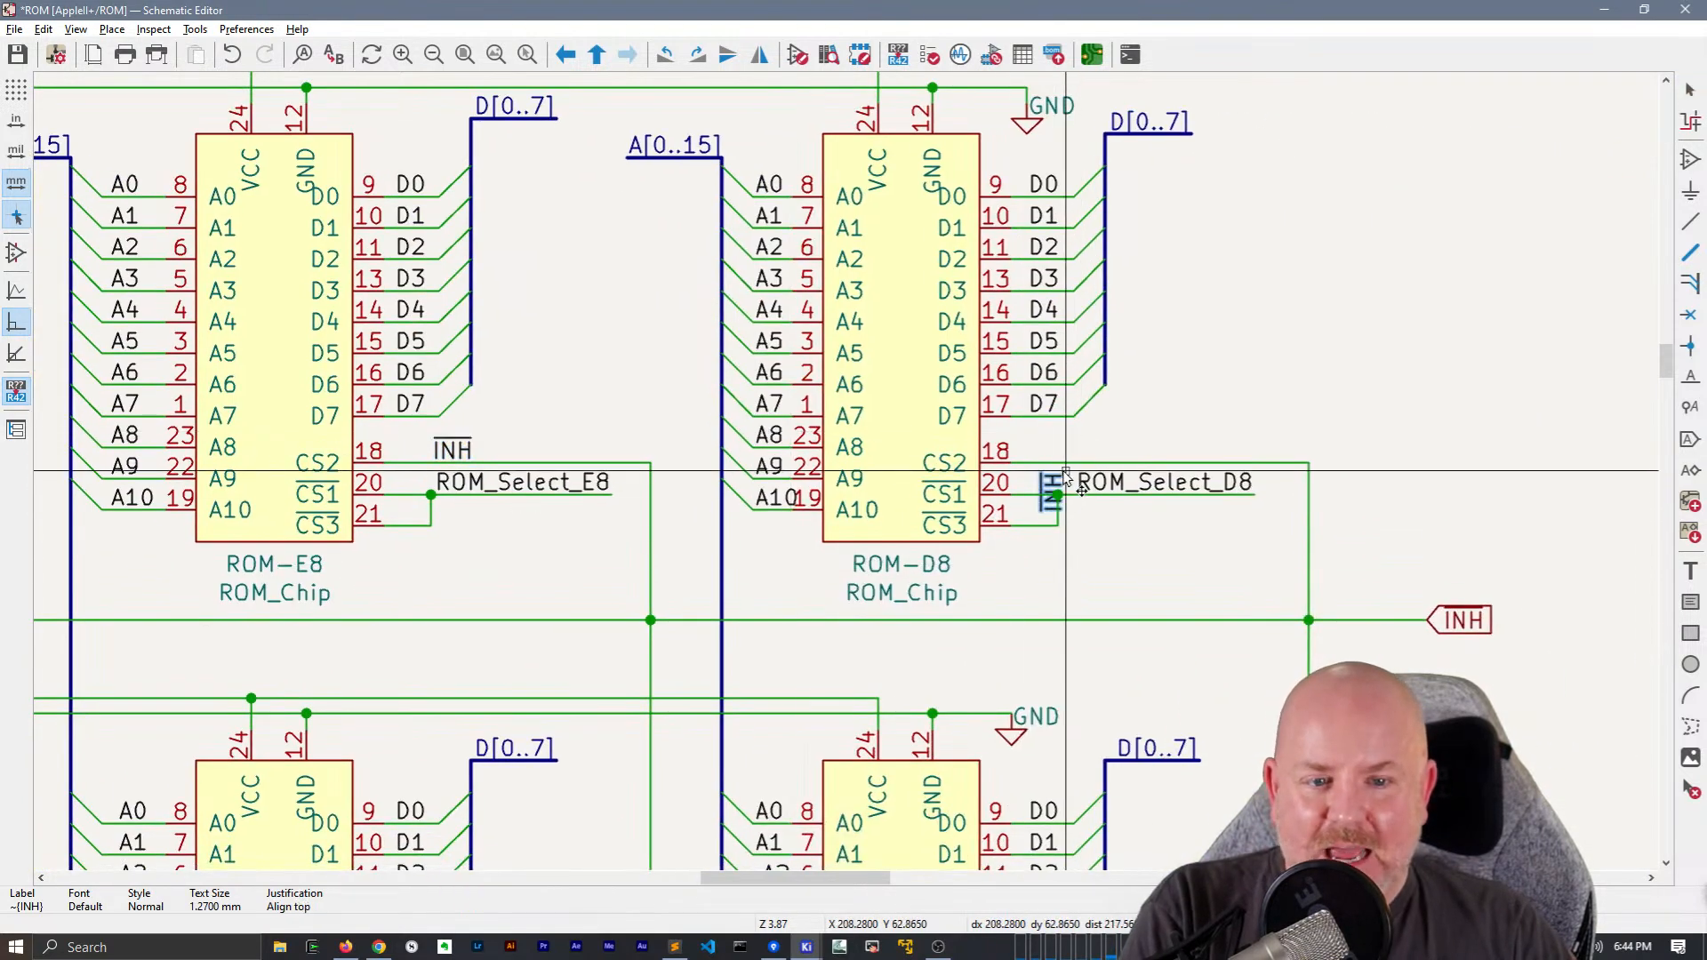
click(1059, 463)
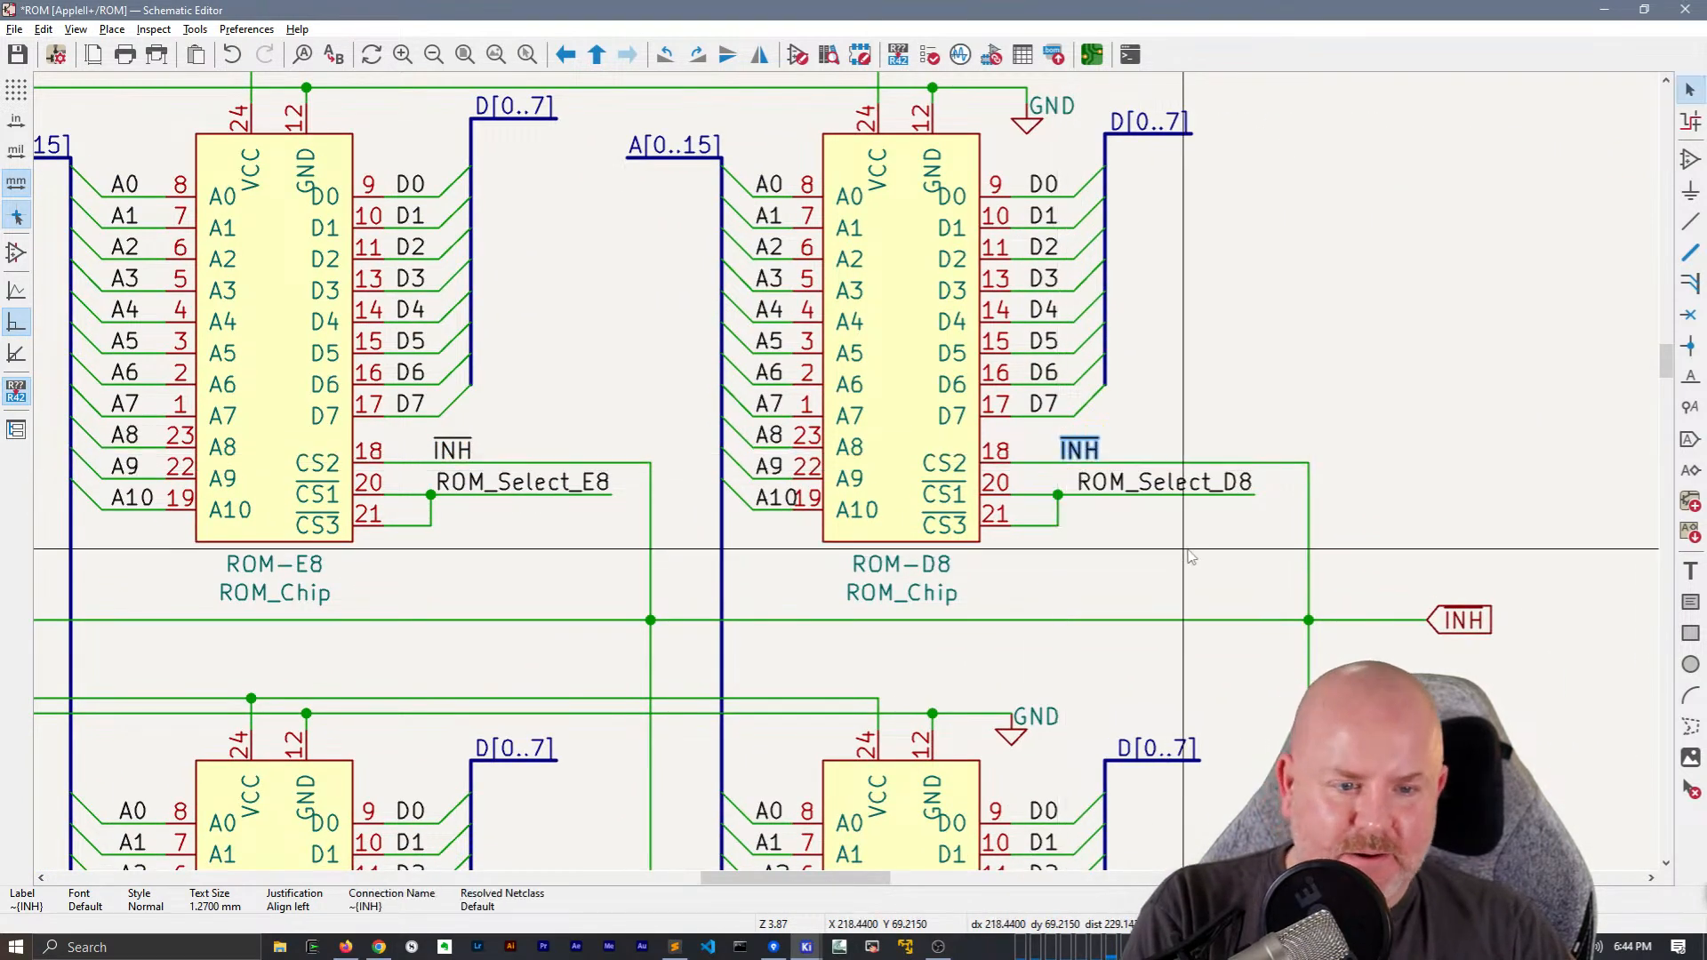
Delete the vertical wires linking the upper three ROMs' CS2 lines to the shared INH line, plus the INH global label with its wire
middle_drag(703, 499, 1108, 446)
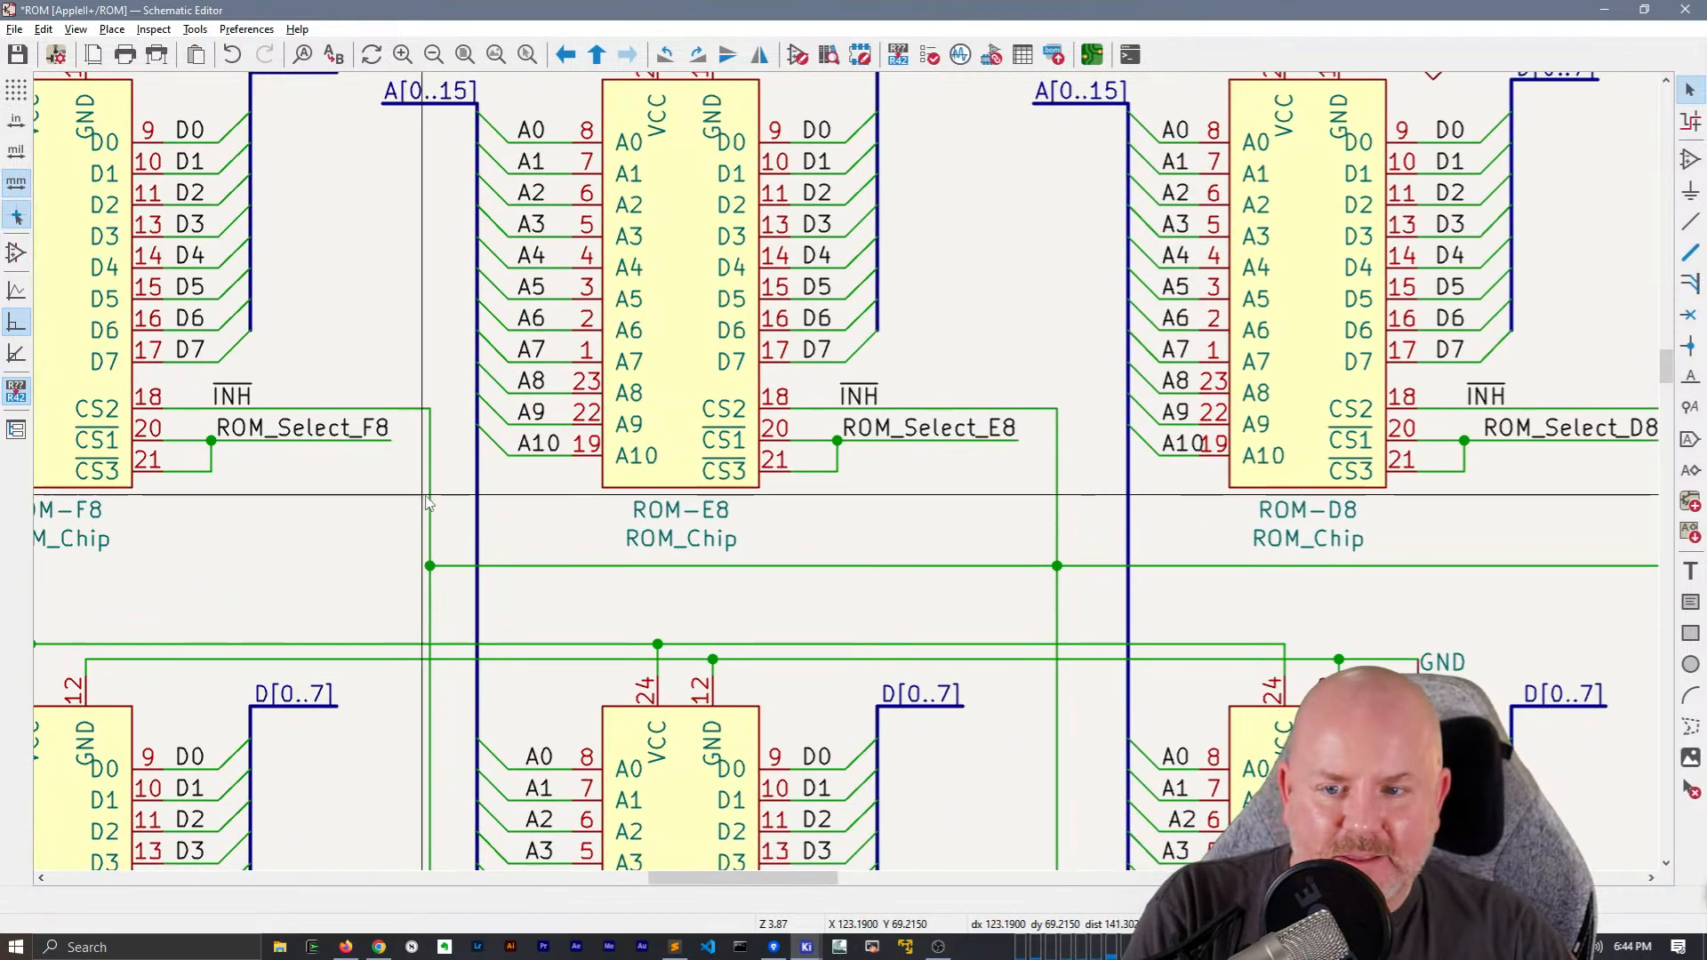
click(428, 502)
key(Delete)
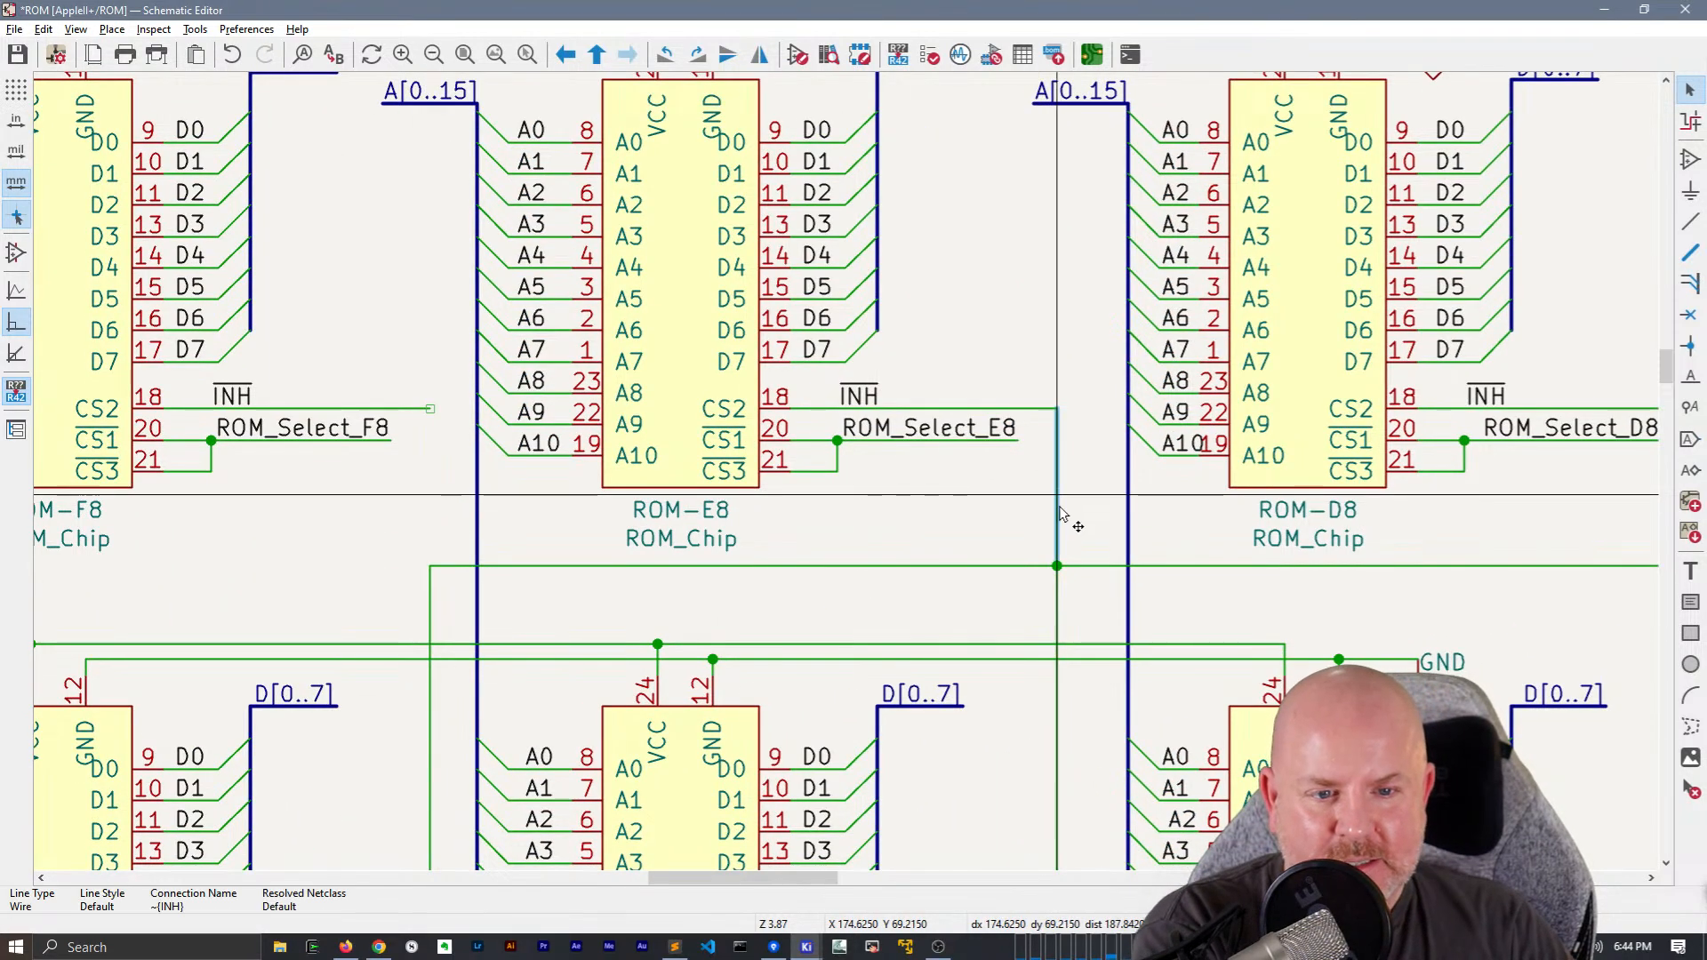
key(Delete)
middle_drag(1058, 507, 635, 538)
click(1295, 536)
key(Delete)
drag(1523, 676, 1339, 540)
key(Delete)
scroll(1065, 604, down, 1)
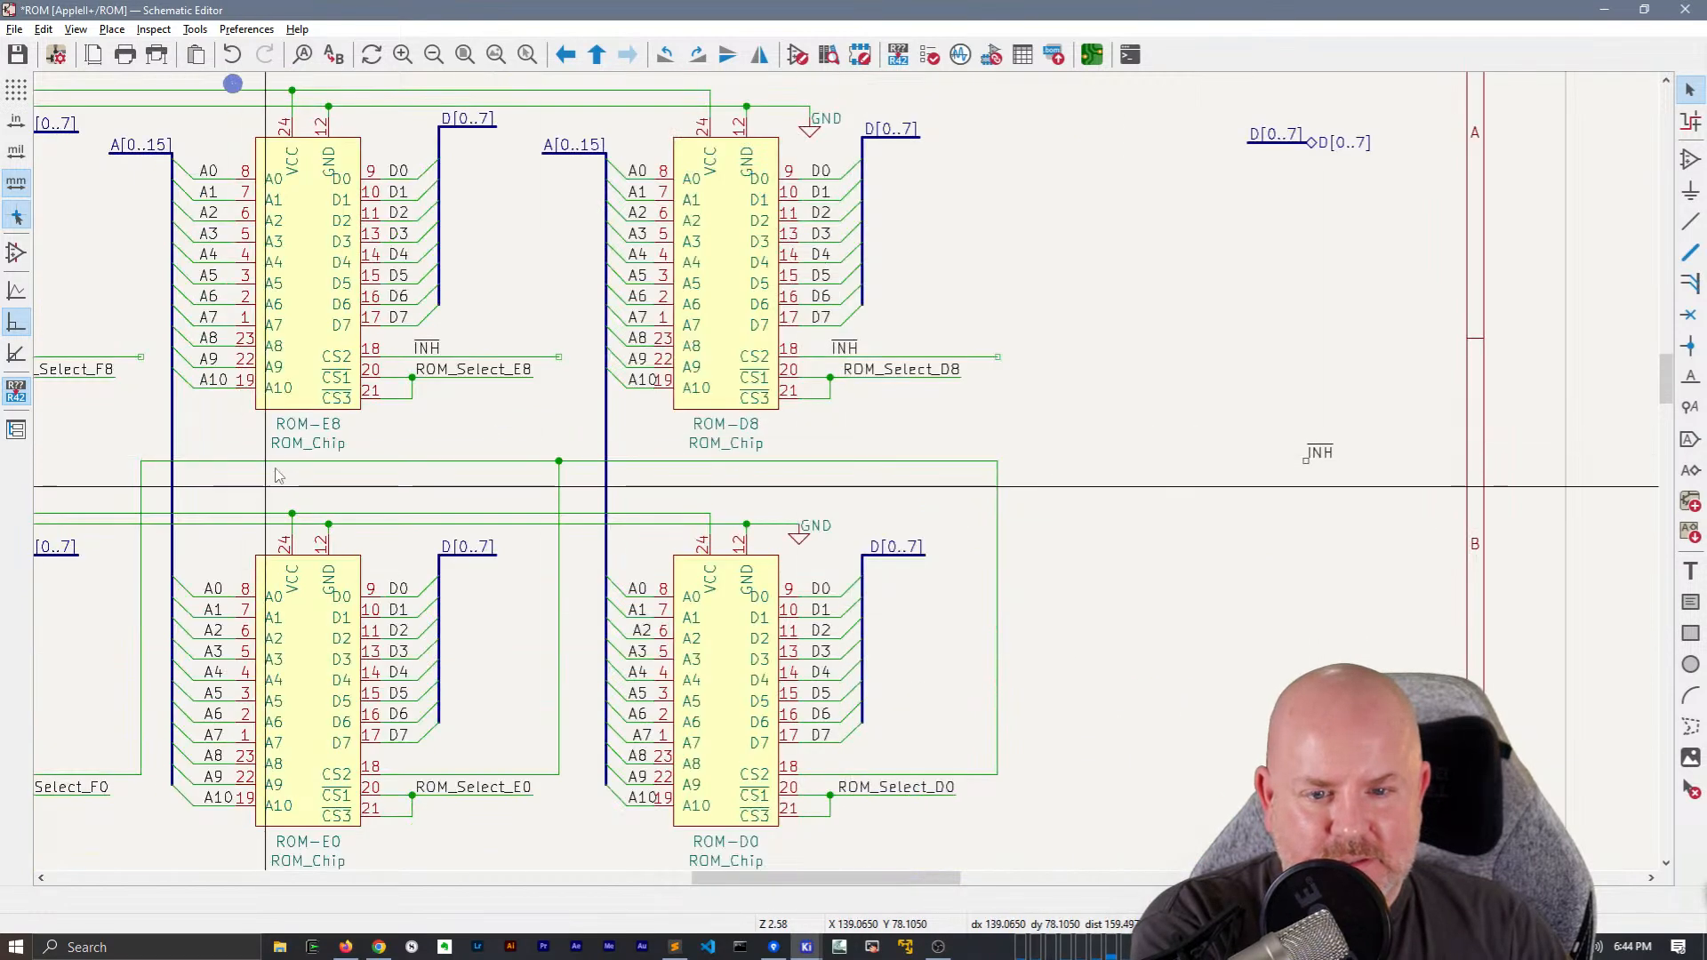
Paste ~{INH} net labels onto the CS2 wires of ROM-D0, ROM-E0 and ROM-F0
middle_drag(260, 497, 303, 325)
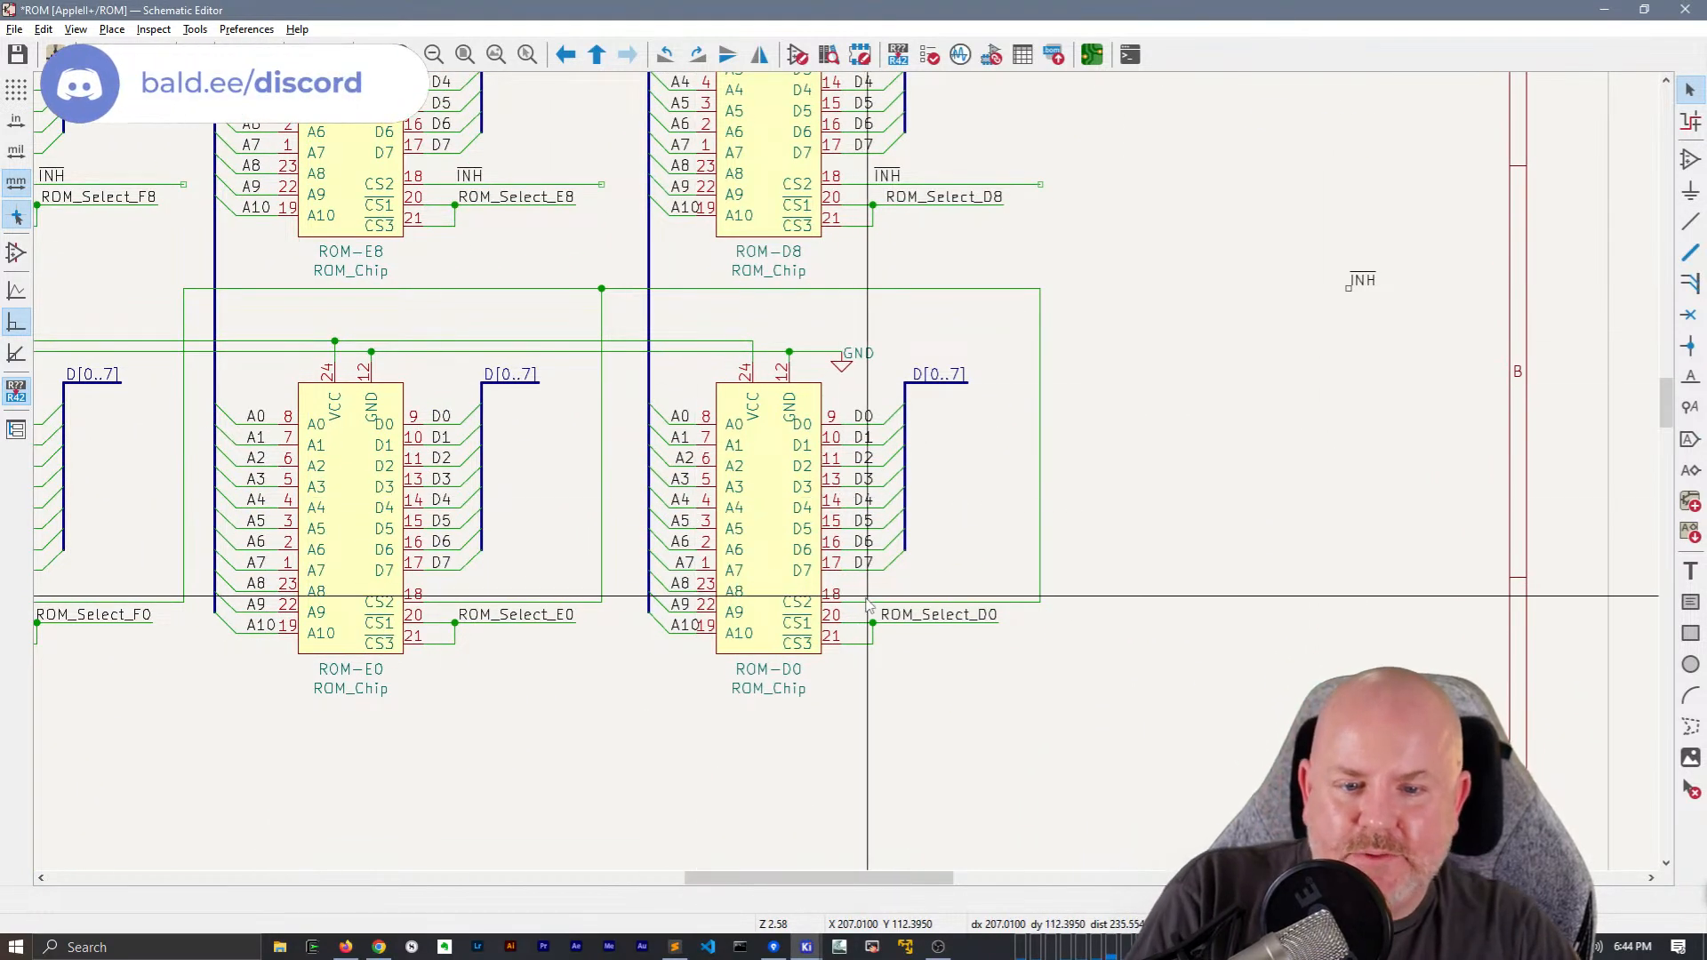
key(ctrl+v)
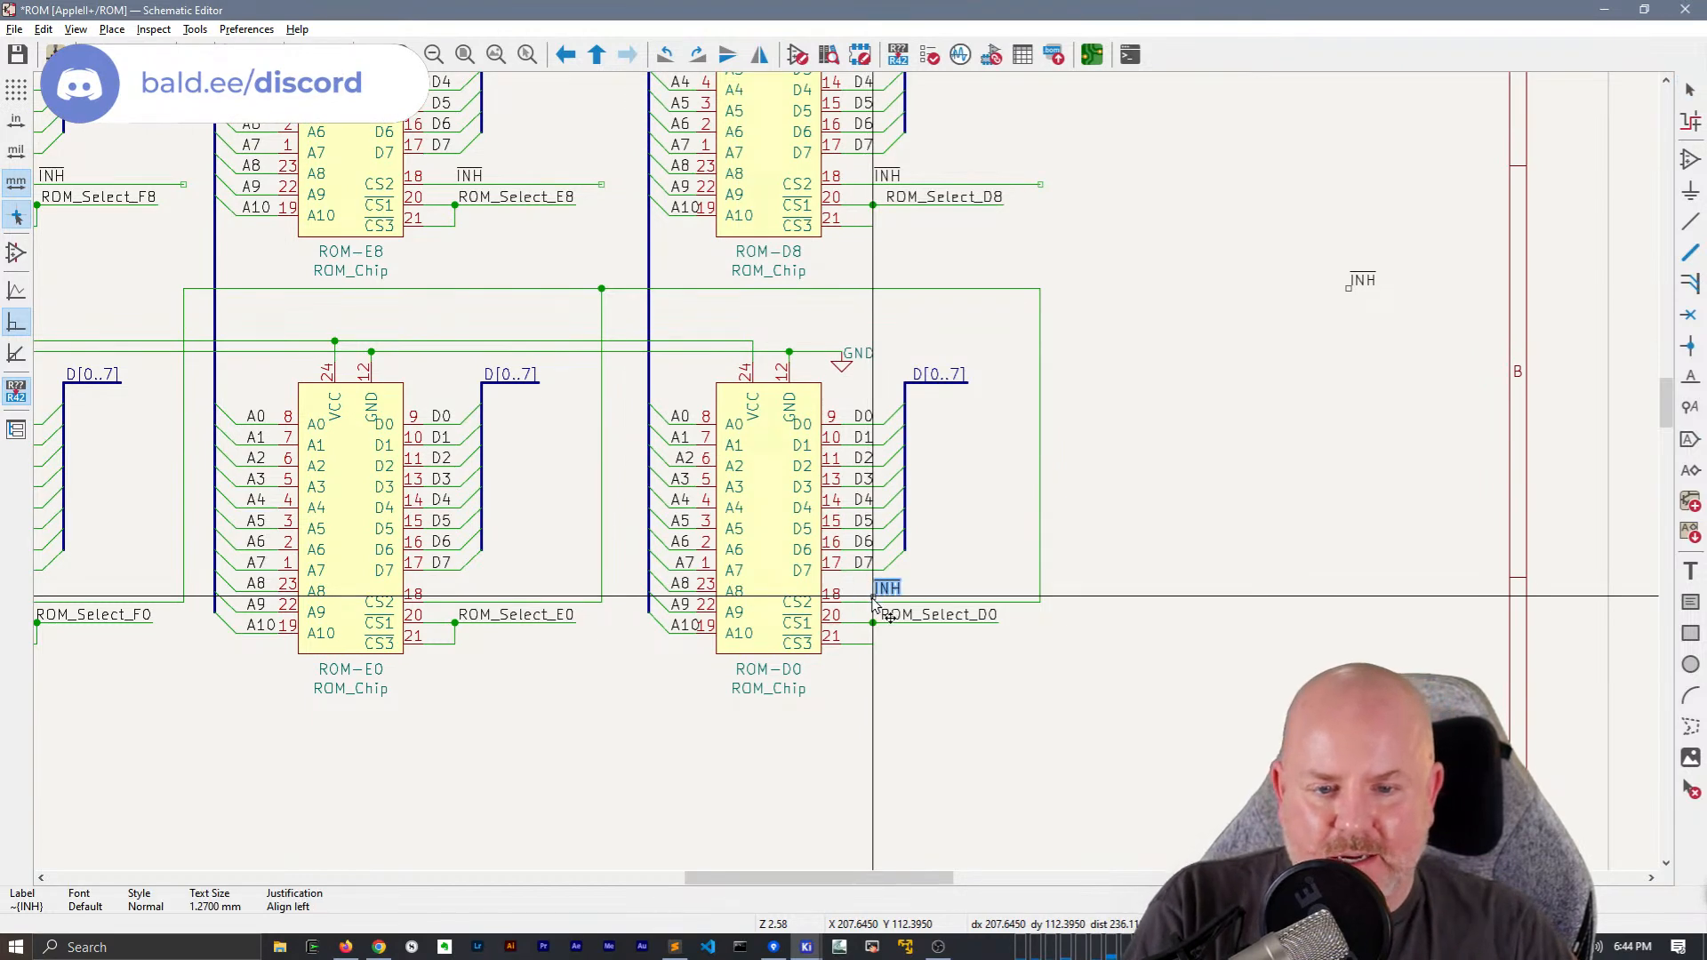
click(885, 604)
key(ctrl+v)
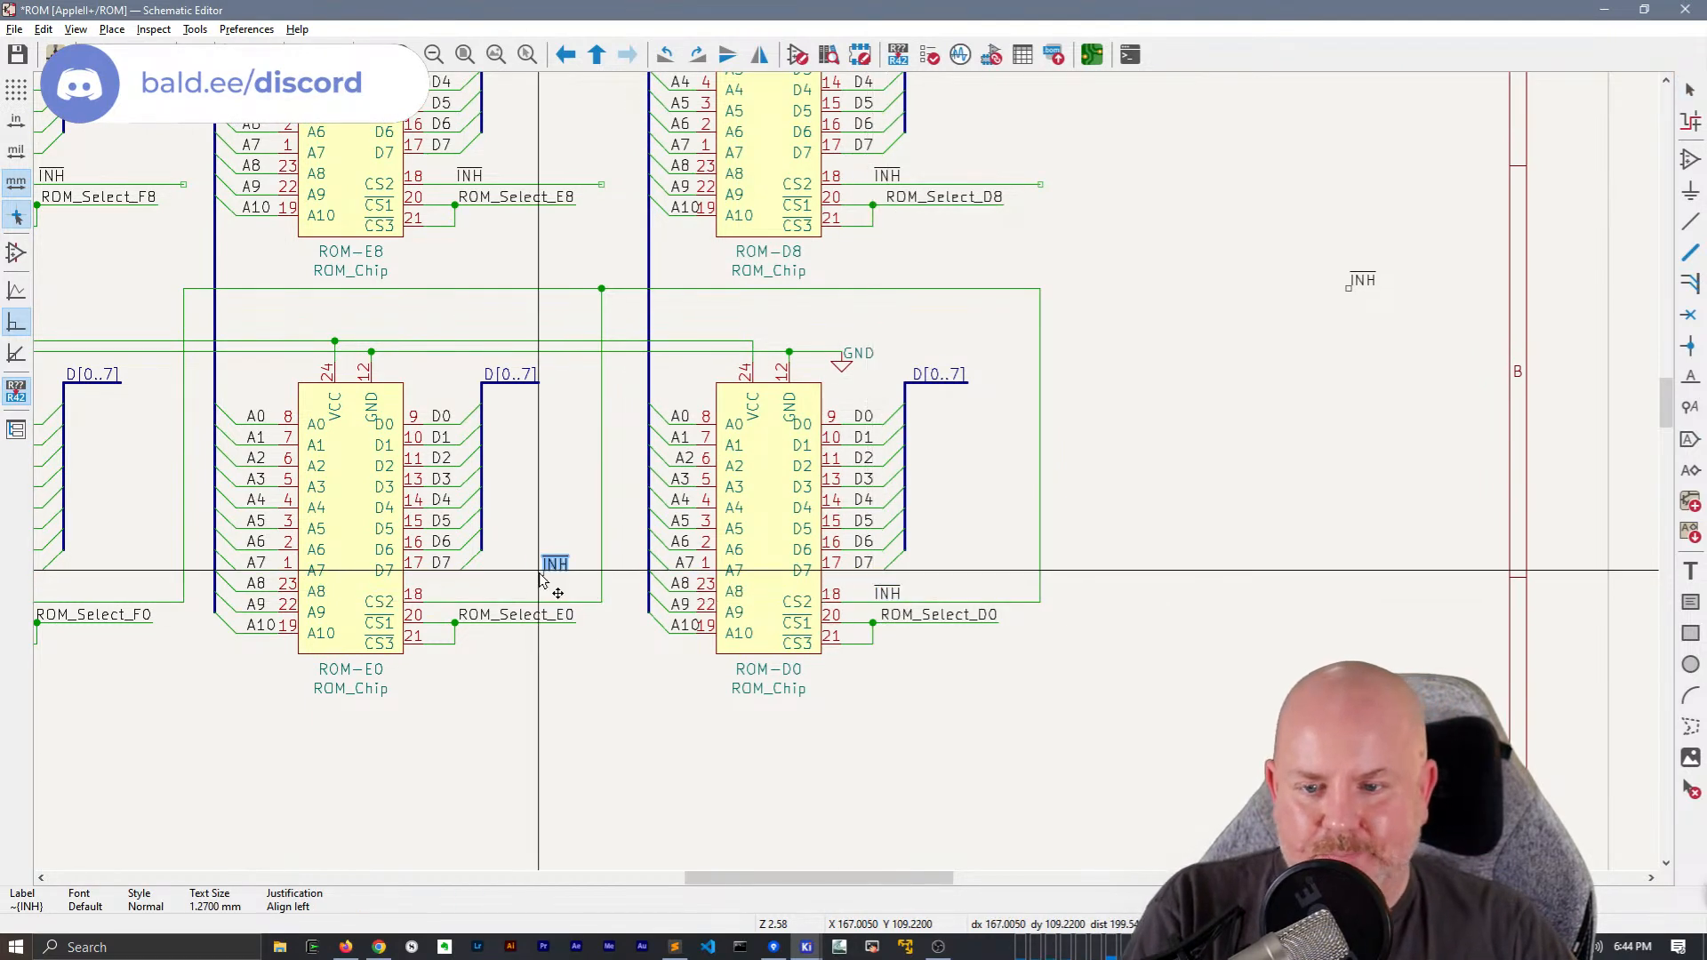
click(460, 610)
key(ctrl+v)
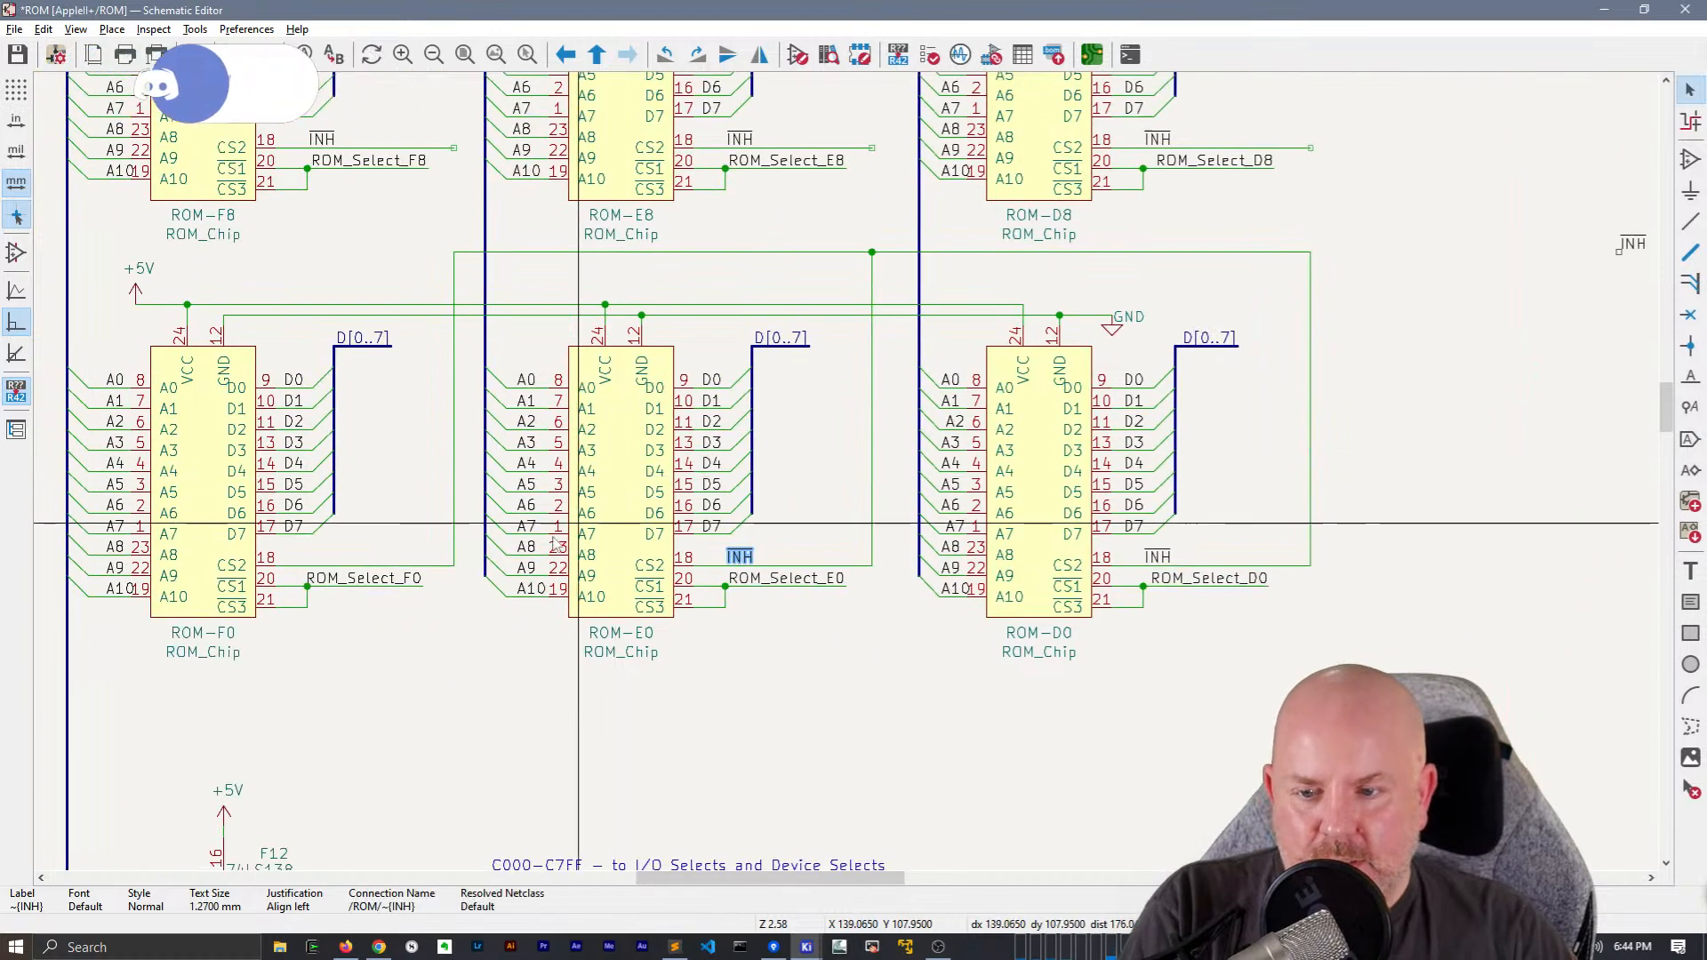
click(306, 565)
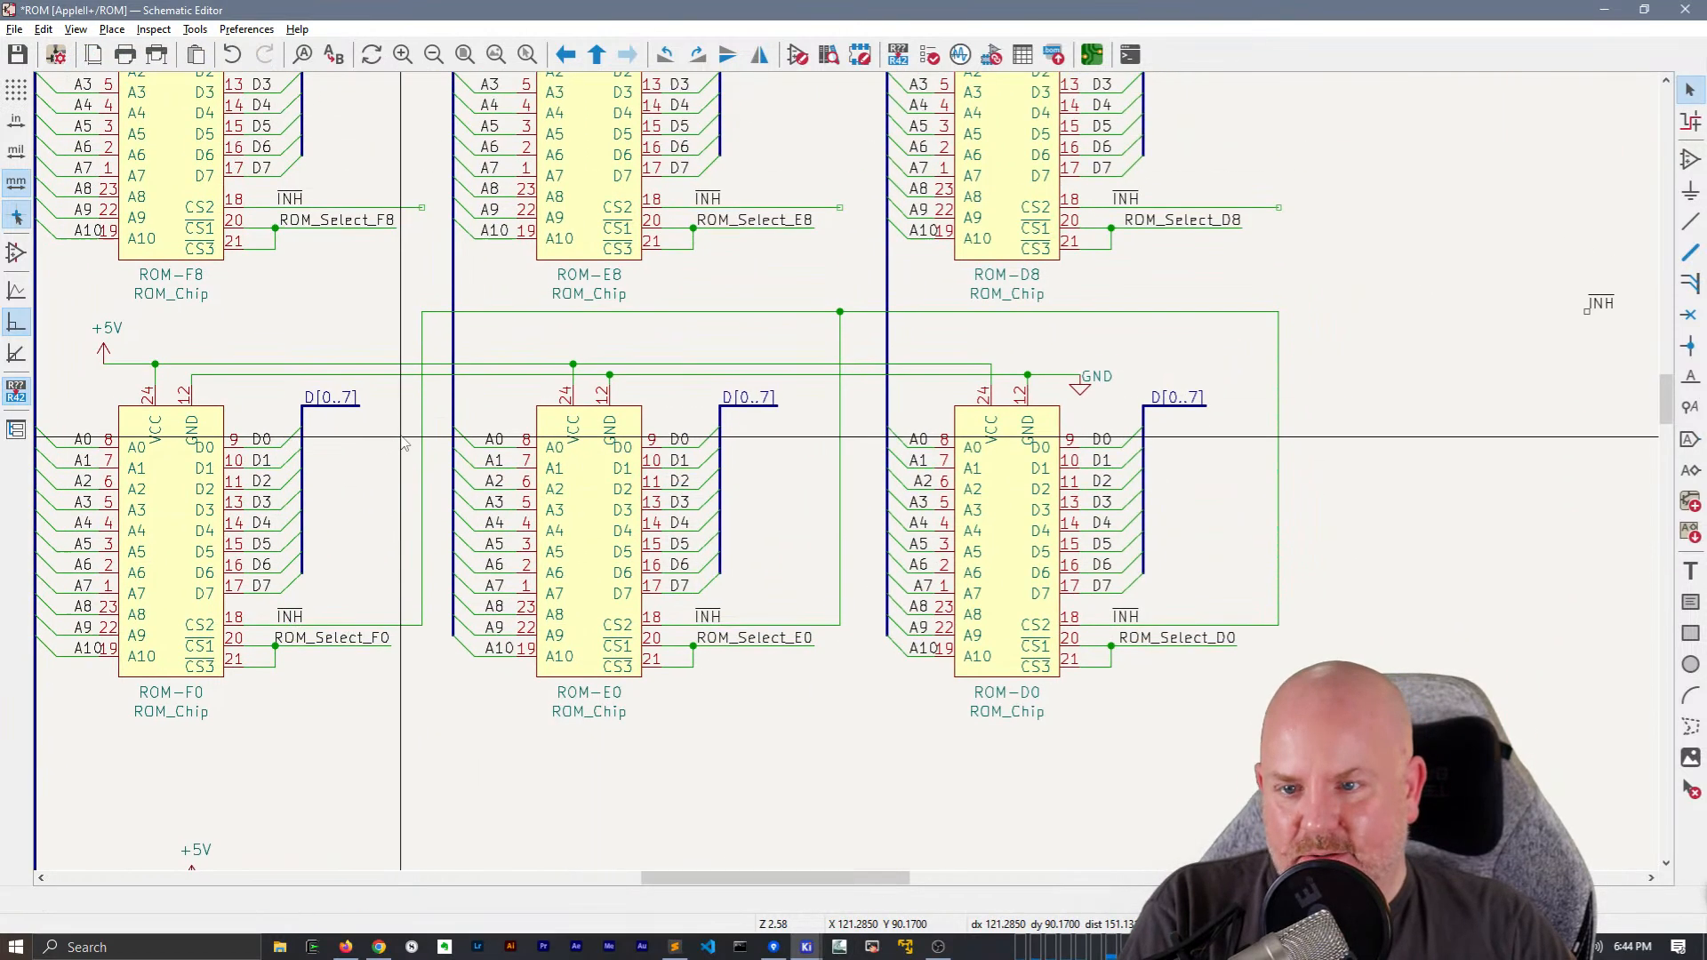
Right-align the ~{INH} labels of ROM-F8, ROM-E8 and ROM-D8 at their CS2 wire ends, shortened to match the ROM_Select wires
click(306, 198)
drag(307, 208, 386, 210)
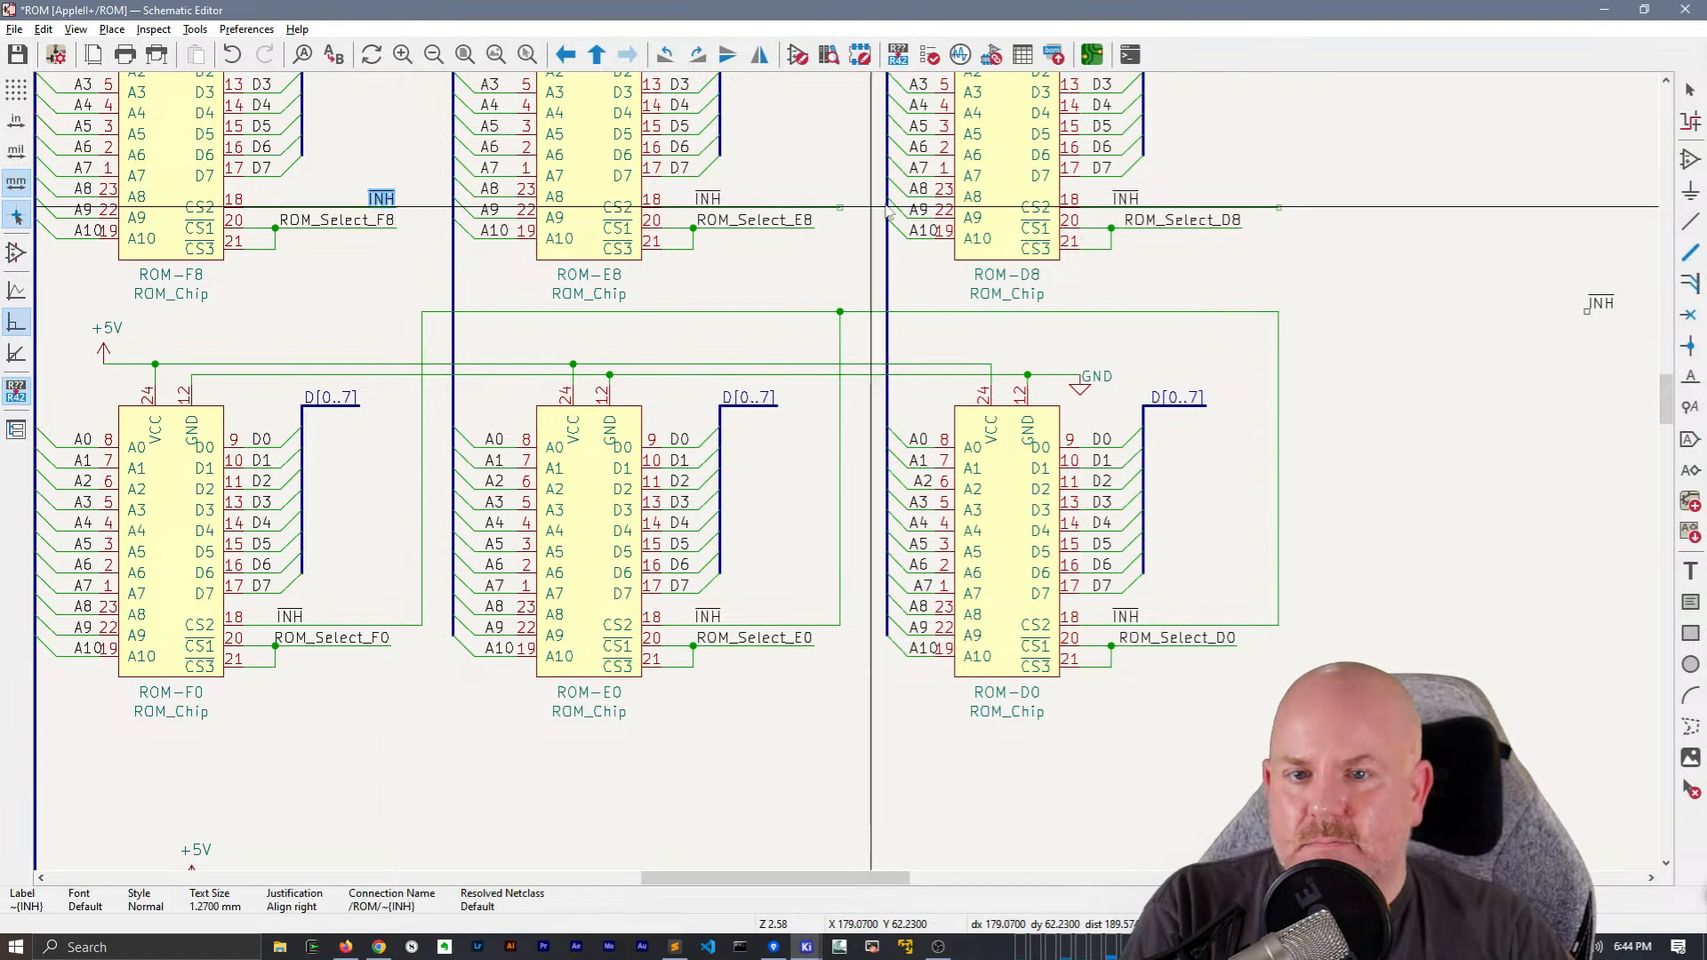
drag(709, 201, 814, 208)
drag(1122, 200, 1242, 207)
click(1245, 210)
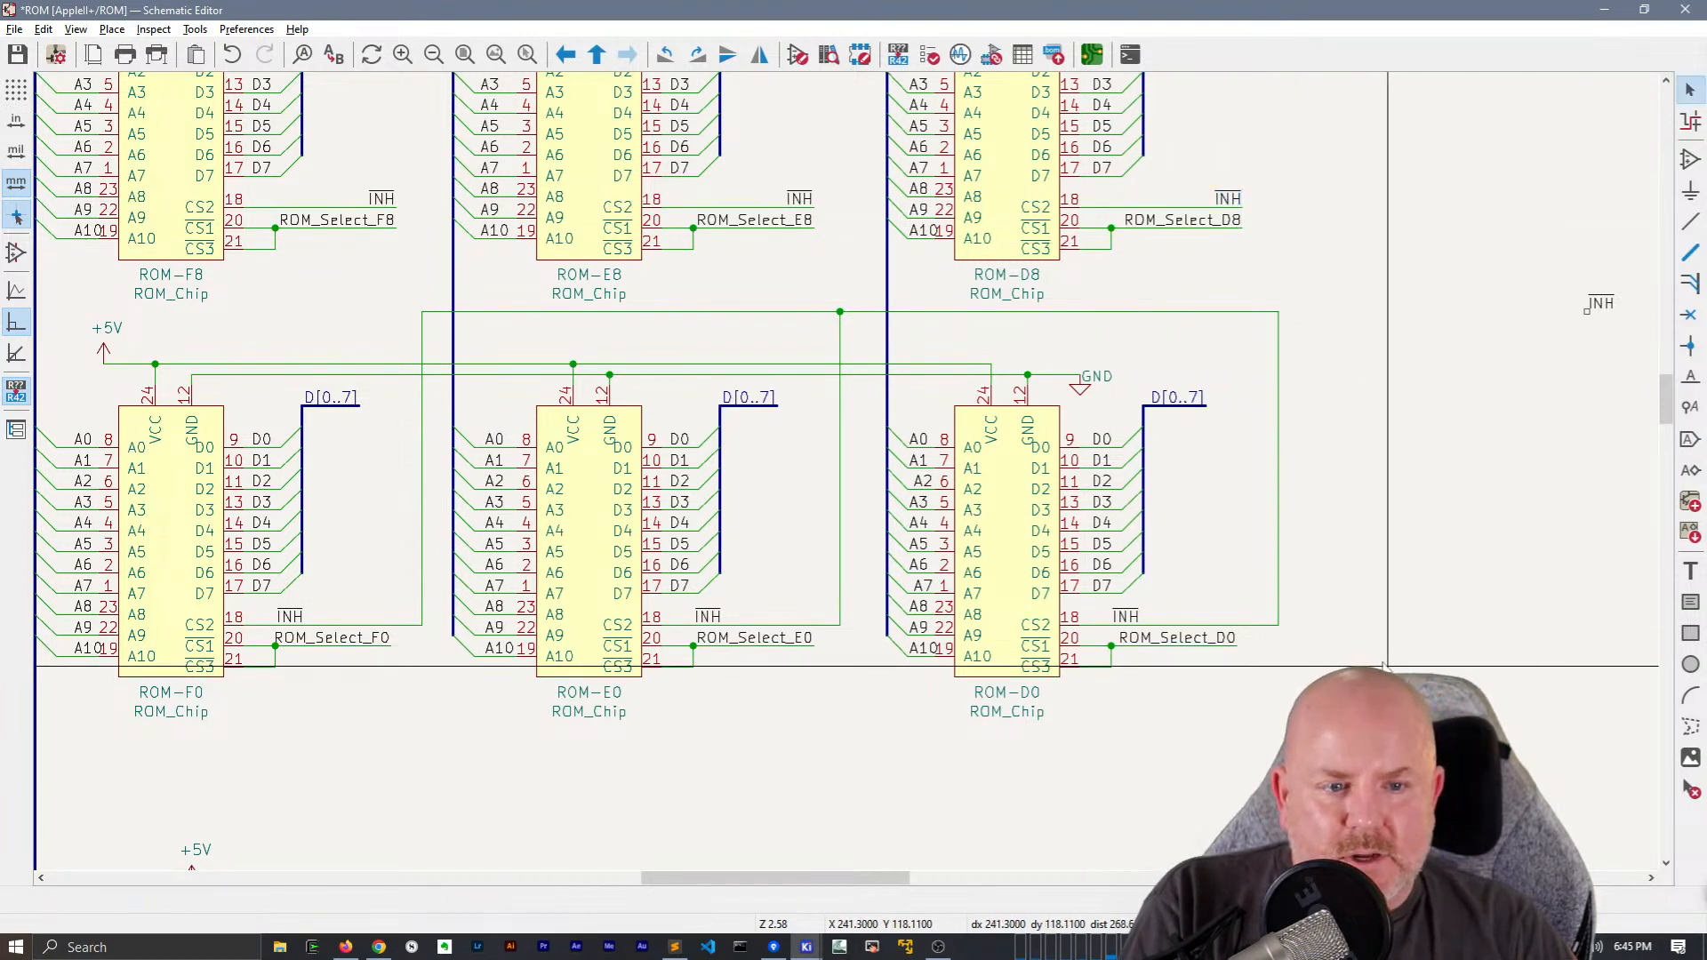
Delete the shared horizontal INH wires, the stray ~{INH} label near the sheet's right border and ROM-D0's vertical INH wire
middle_drag(1306, 665, 1181, 619)
click(531, 266)
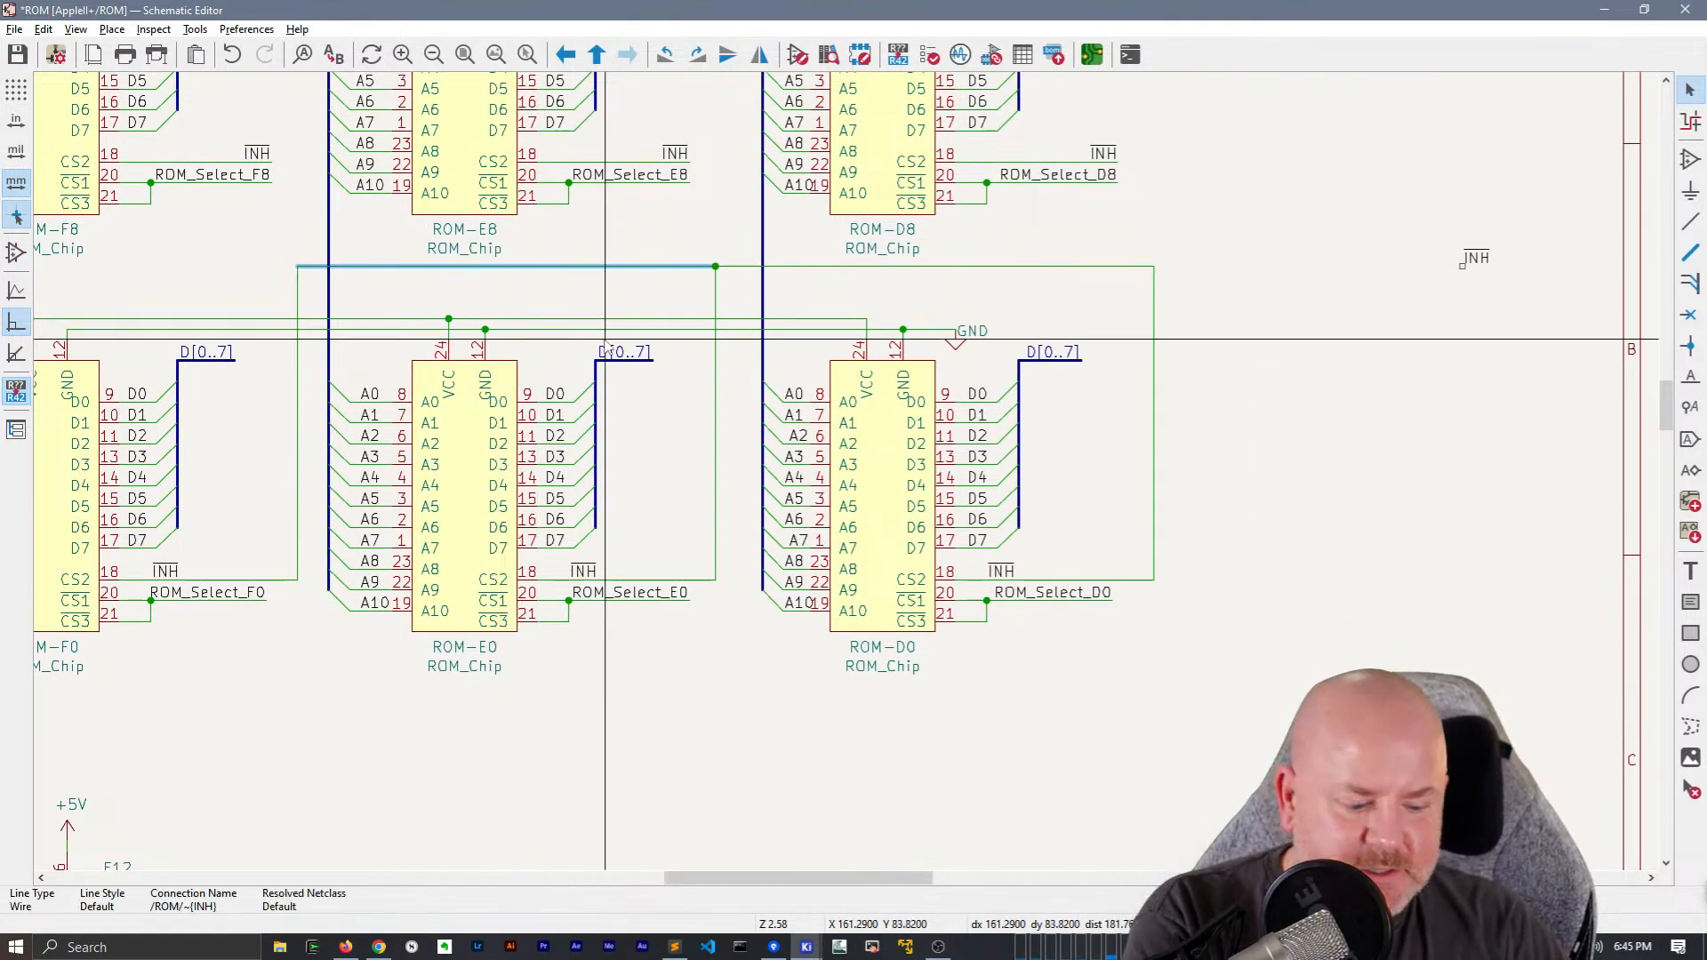
key(Delete)
click(1075, 266)
key(Delete)
drag(1423, 196, 1557, 288)
key(Delete)
click(1159, 372)
key(Delete)
Move ROM-D0's ~{INH} label to its CS2 wire end, right-aligned, and shorten the wire to match the ROM_Select_D0 wire
click(999, 572)
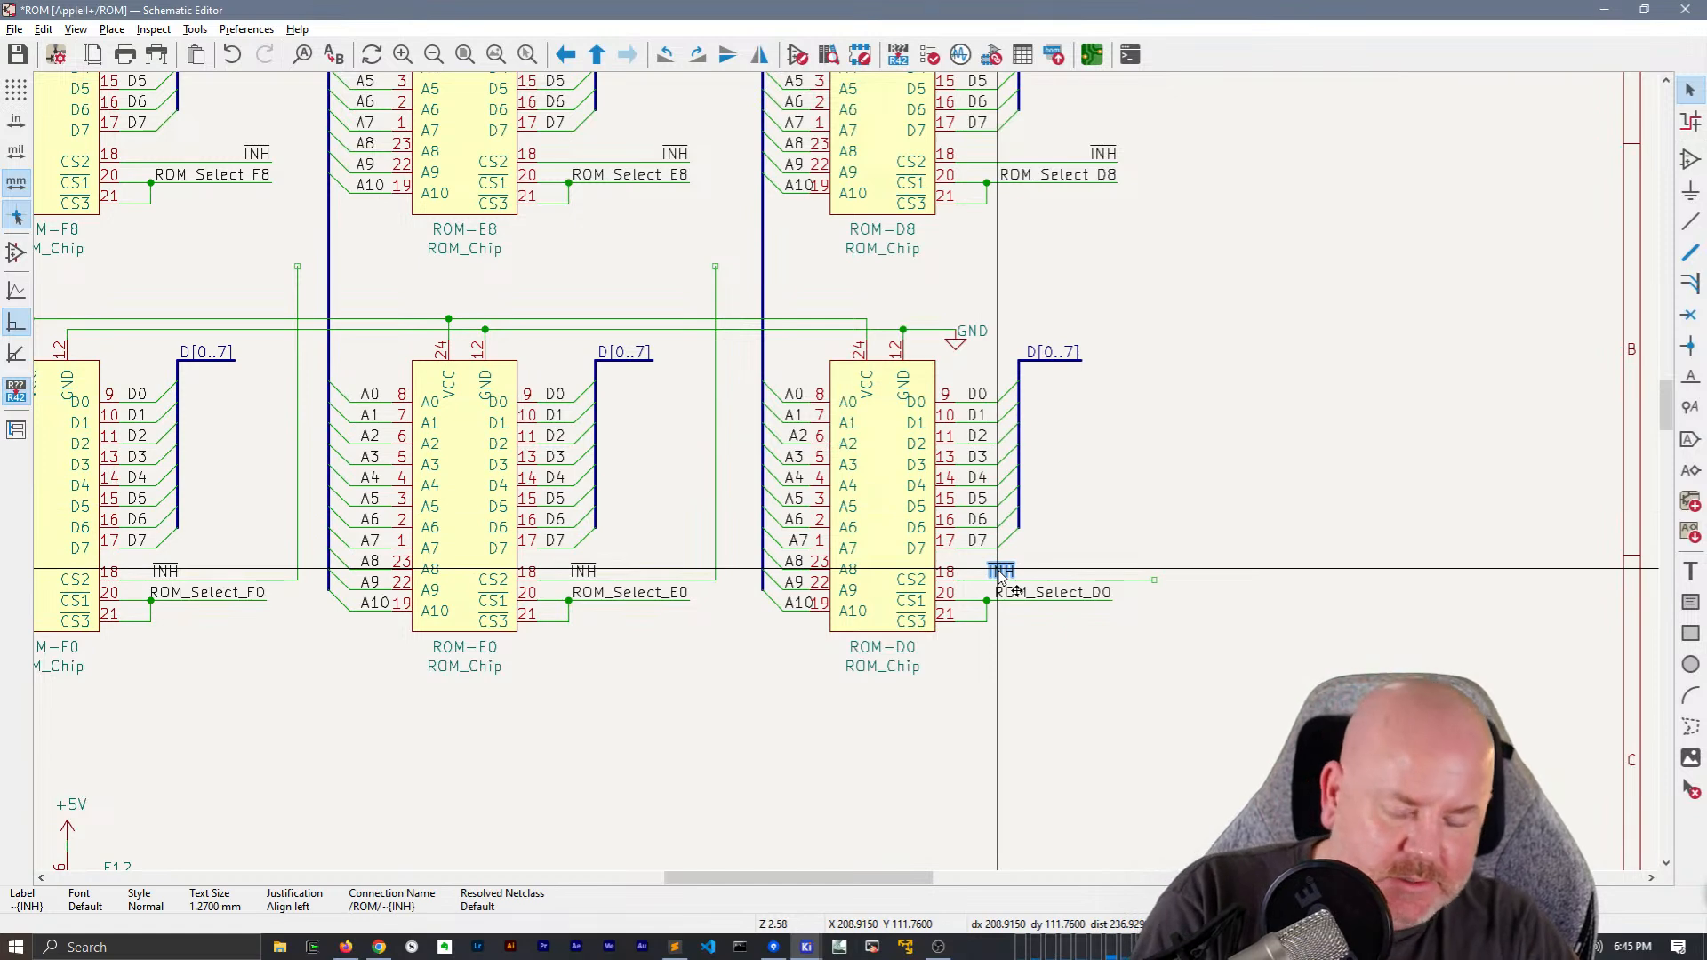
key(m)
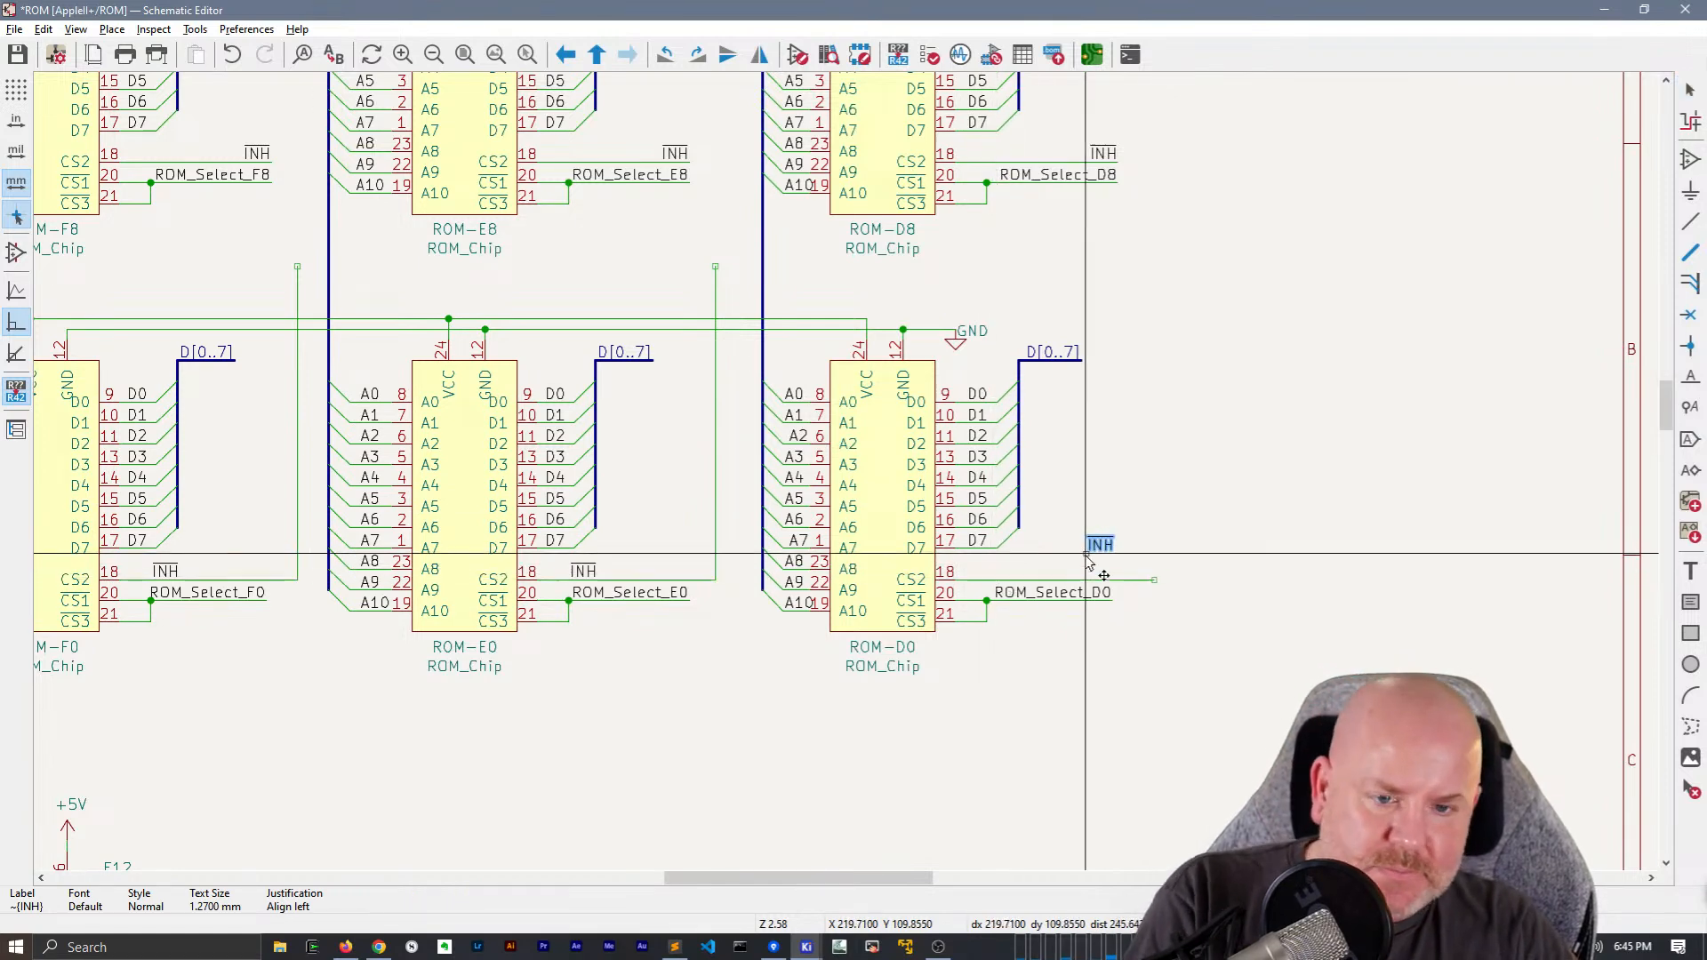
key(r)
key(r)
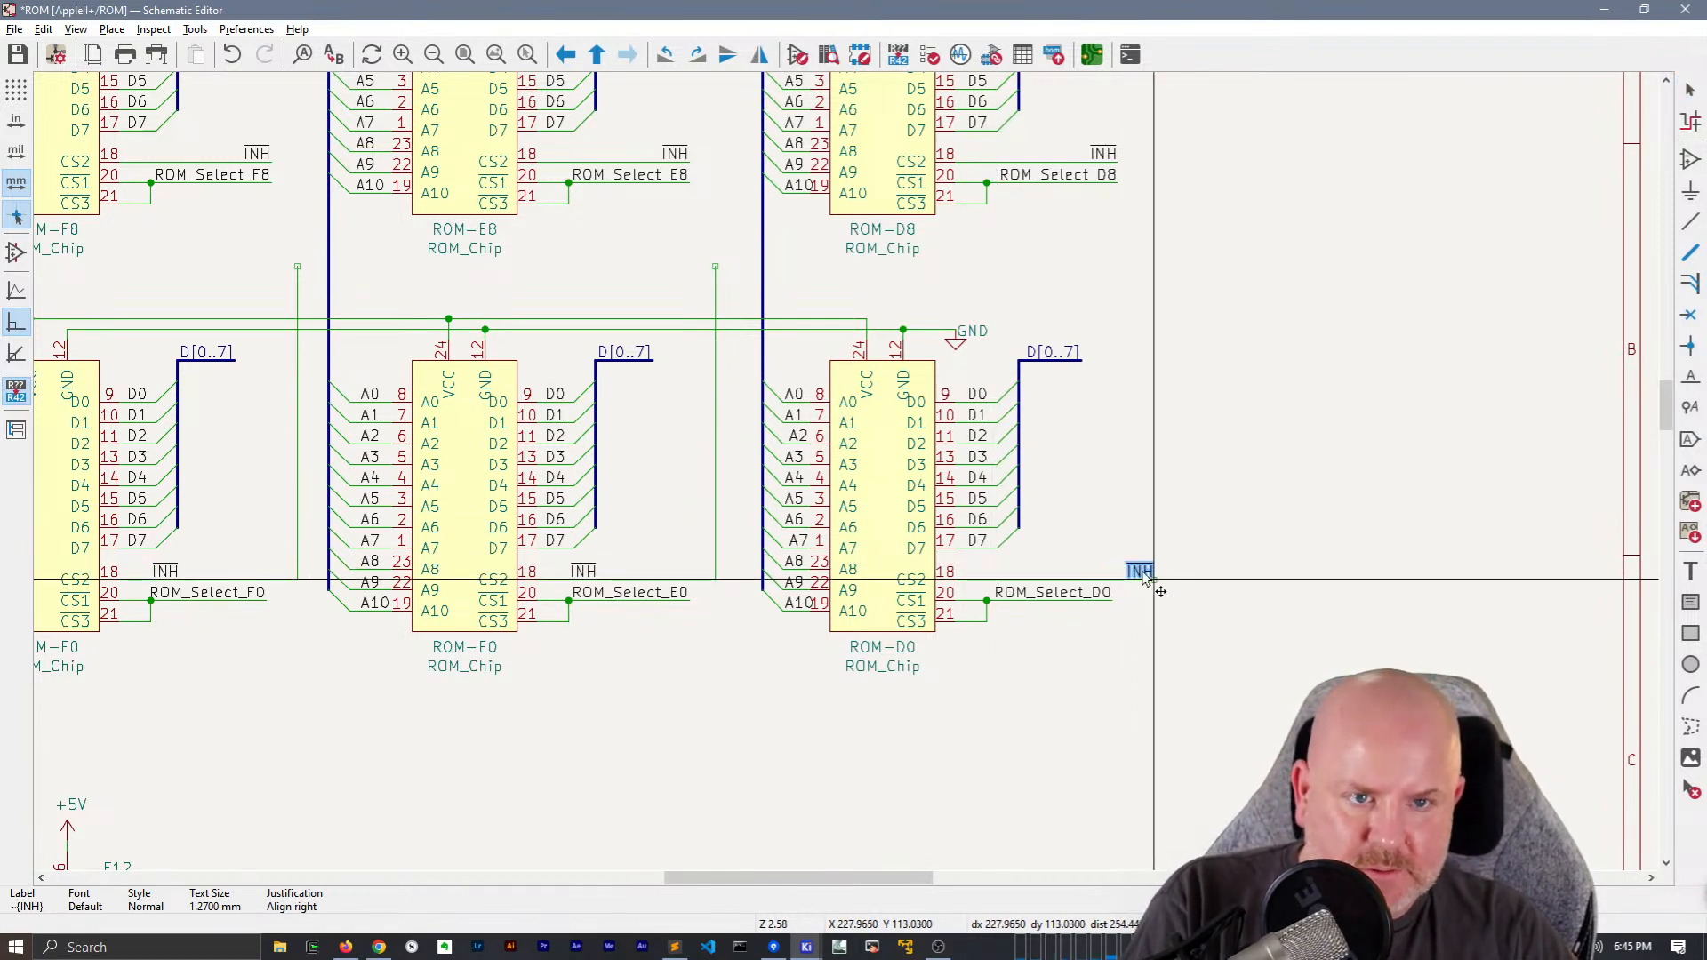
click(1106, 580)
Delete ROM-E0's vertical INH wire and right-align its ~{INH} label at the CS2 wire end, shortened to match the ROM_Select_E0 wire
click(588, 571)
key(m)
key(r)
key(r)
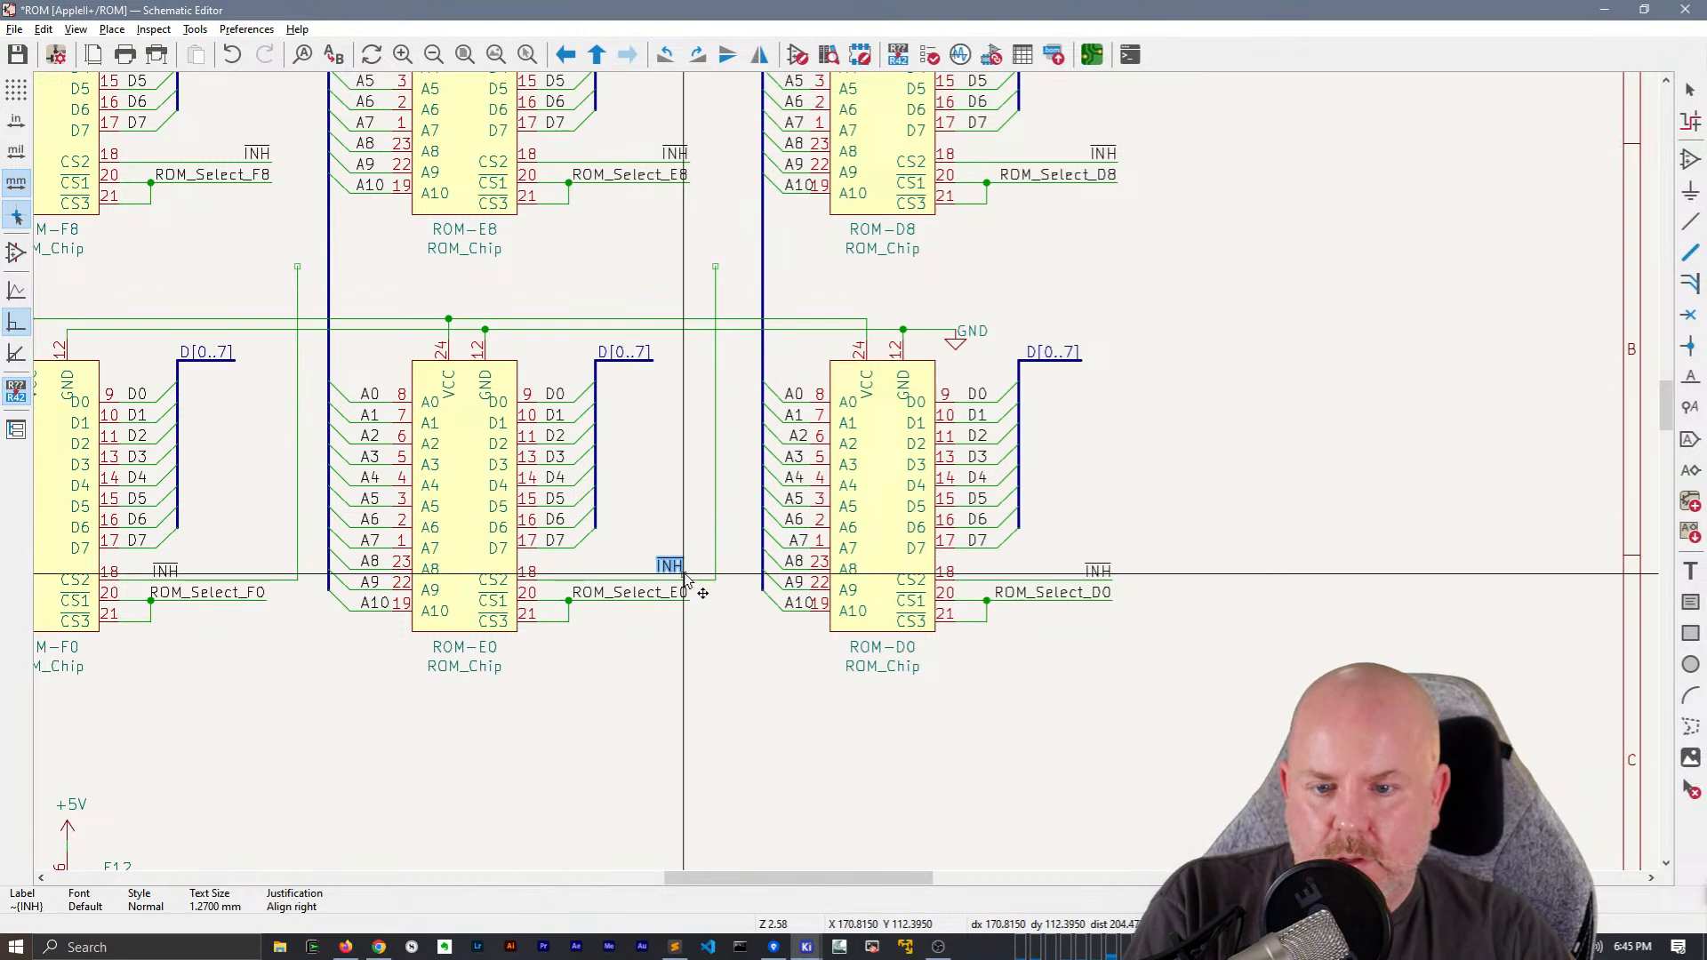
click(701, 582)
key(Escape)
key(Delete)
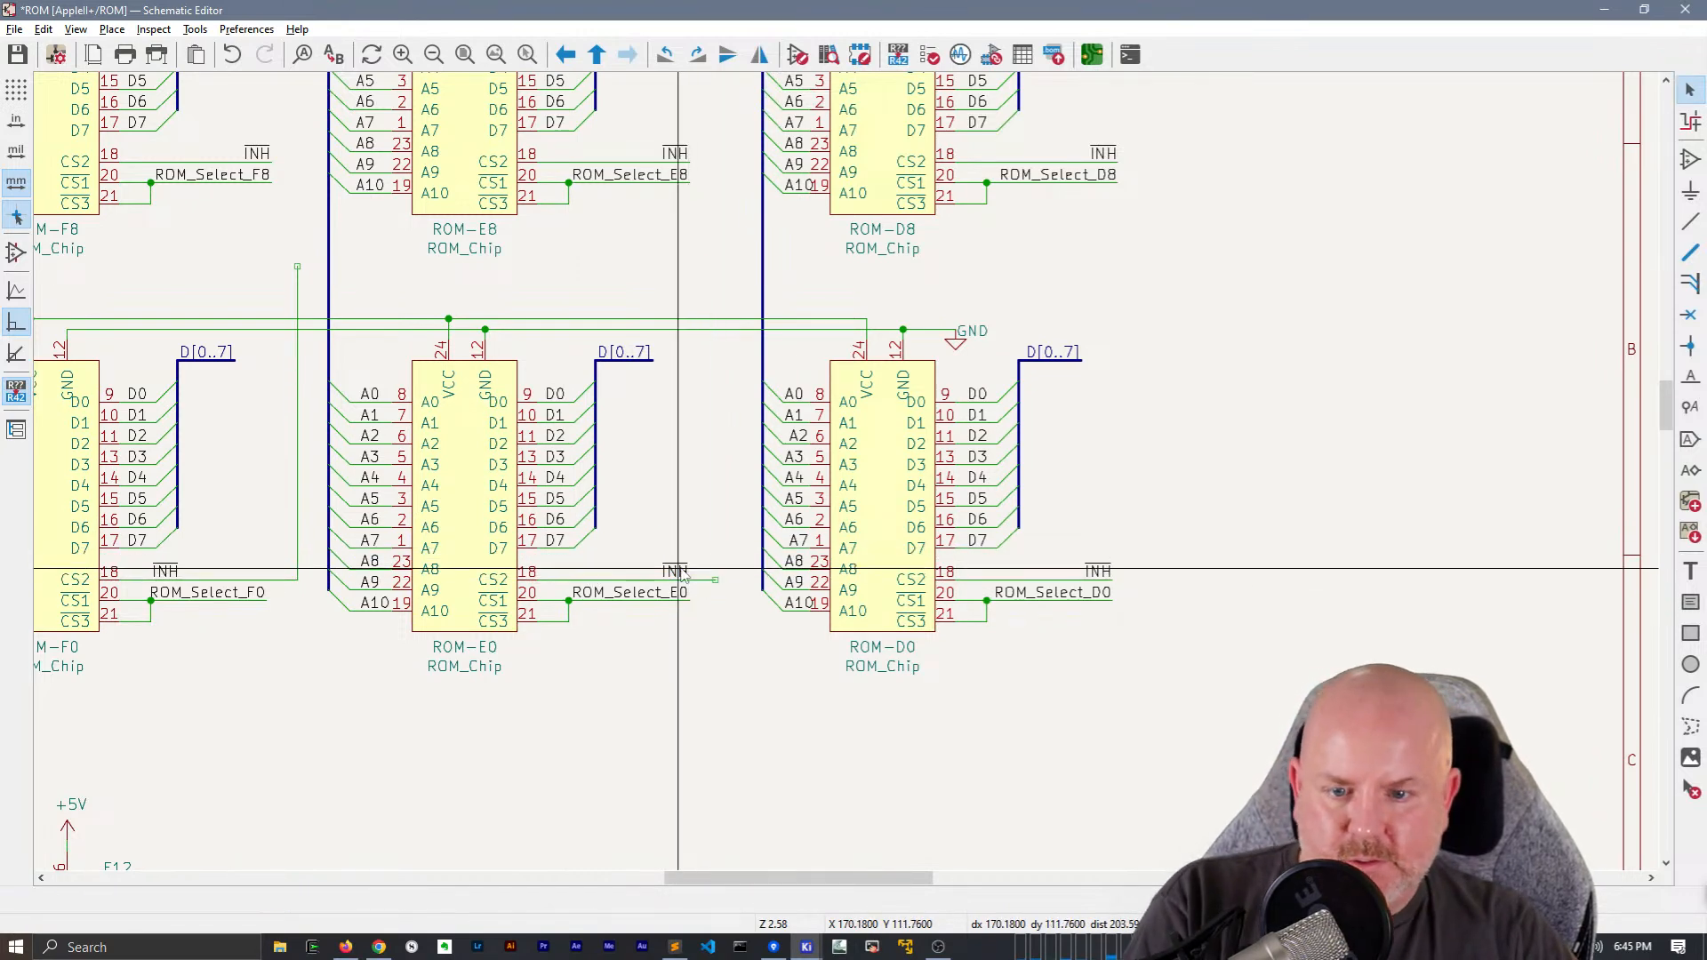
key(m)
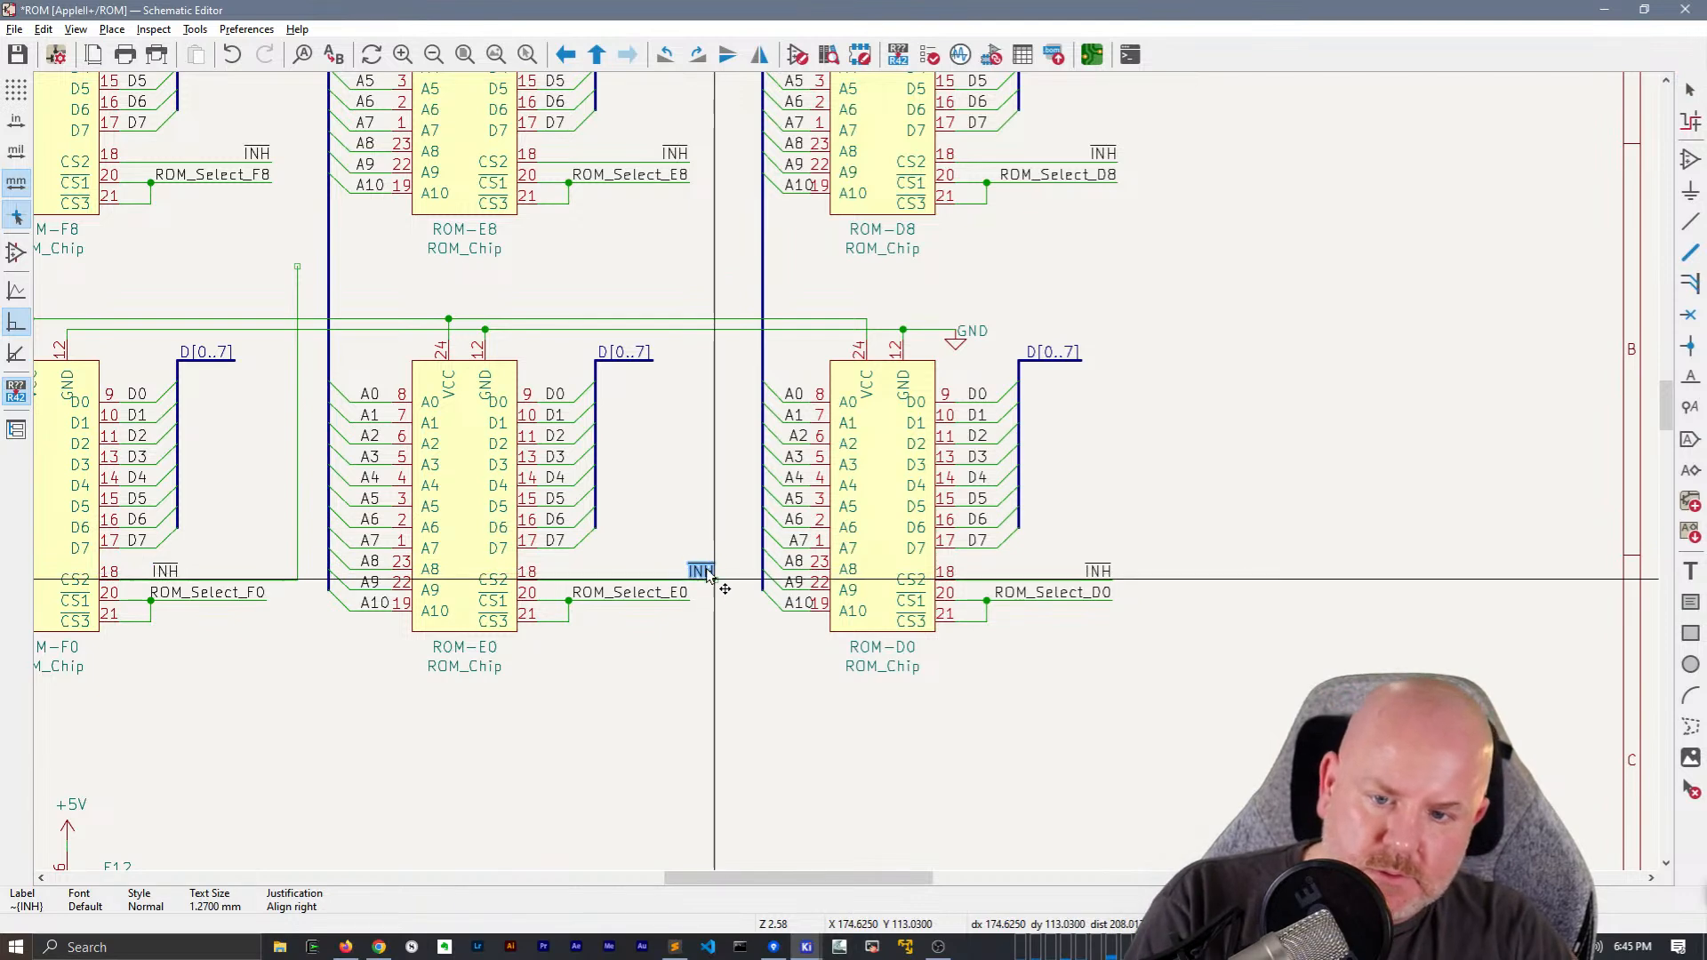
click(716, 582)
key(g)
click(690, 583)
Delete ROM-F0's vertical INH wire and right-align its ~{INH} label at the CS2 wire end, shortened to match the ROM_Select_F0 wire
middle_drag(746, 472, 1069, 383)
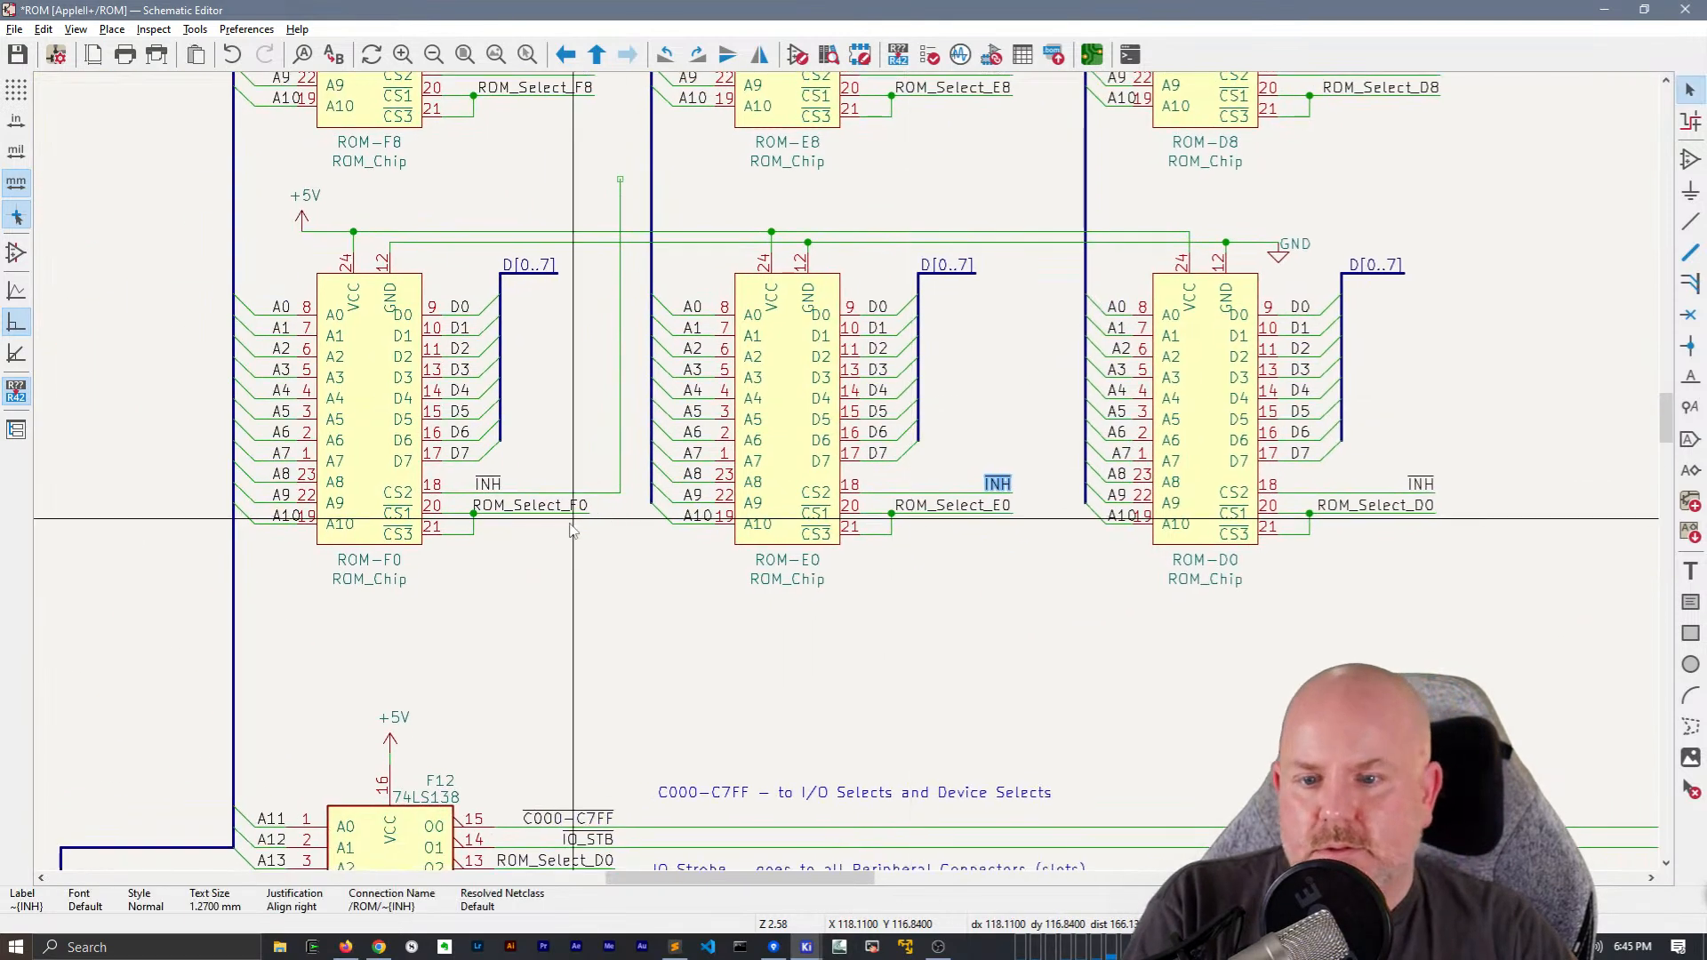
click(620, 470)
key(Delete)
click(488, 484)
key(g)
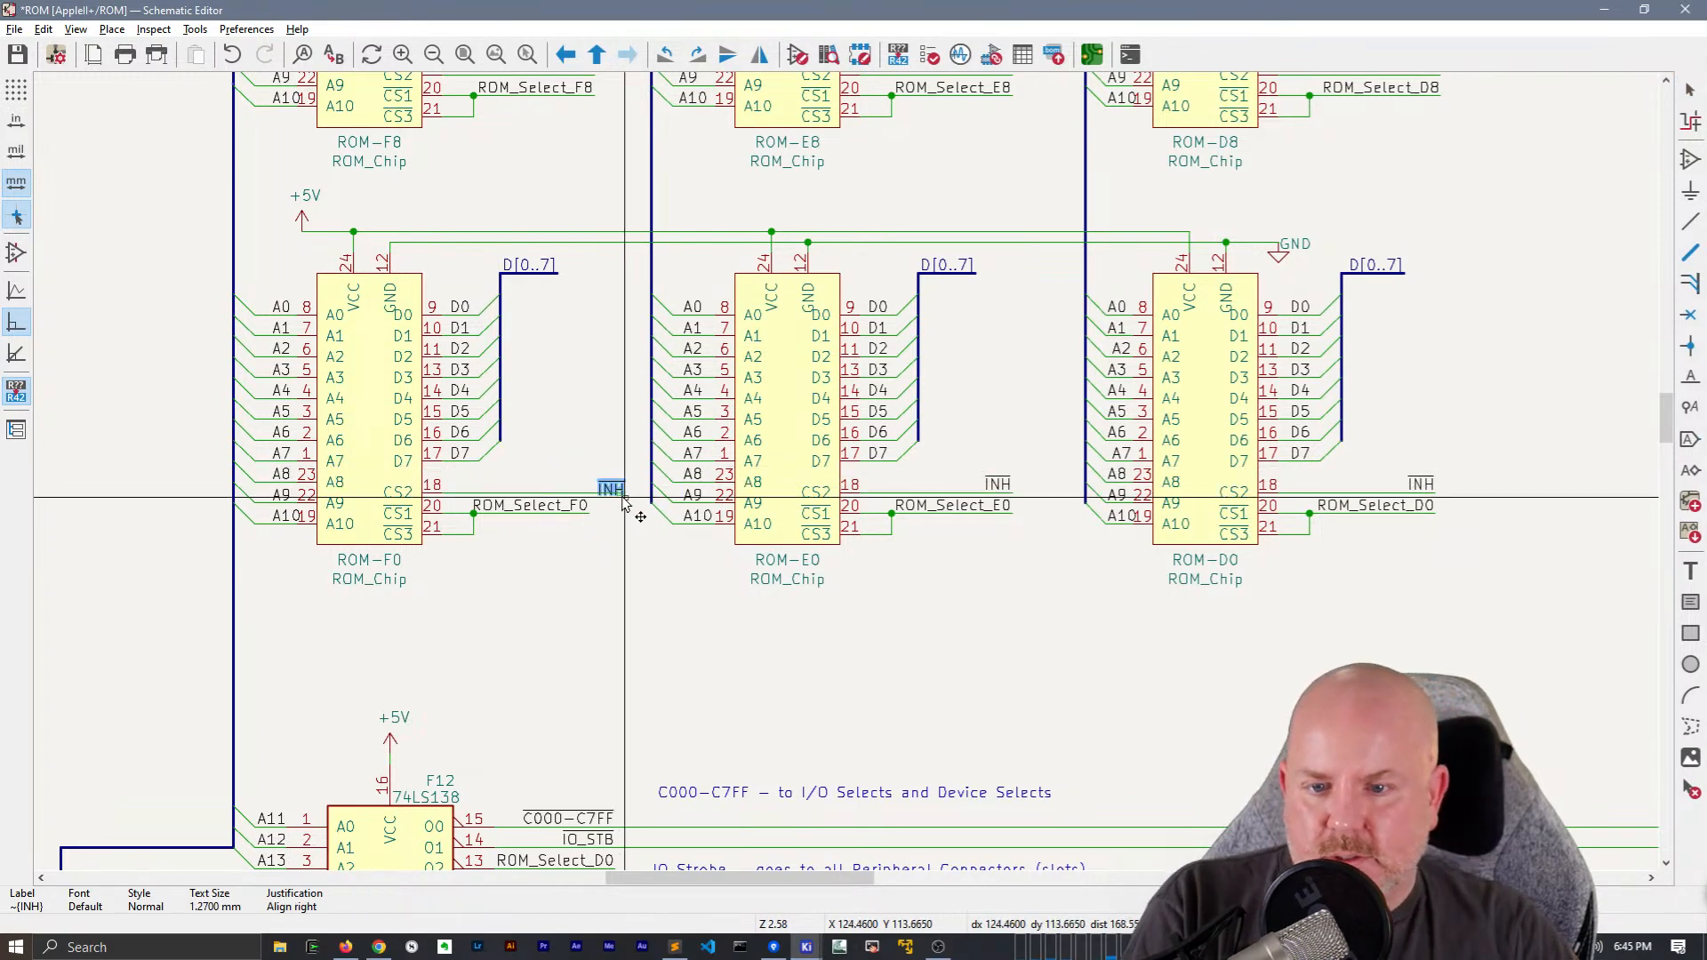
click(619, 496)
key(m)
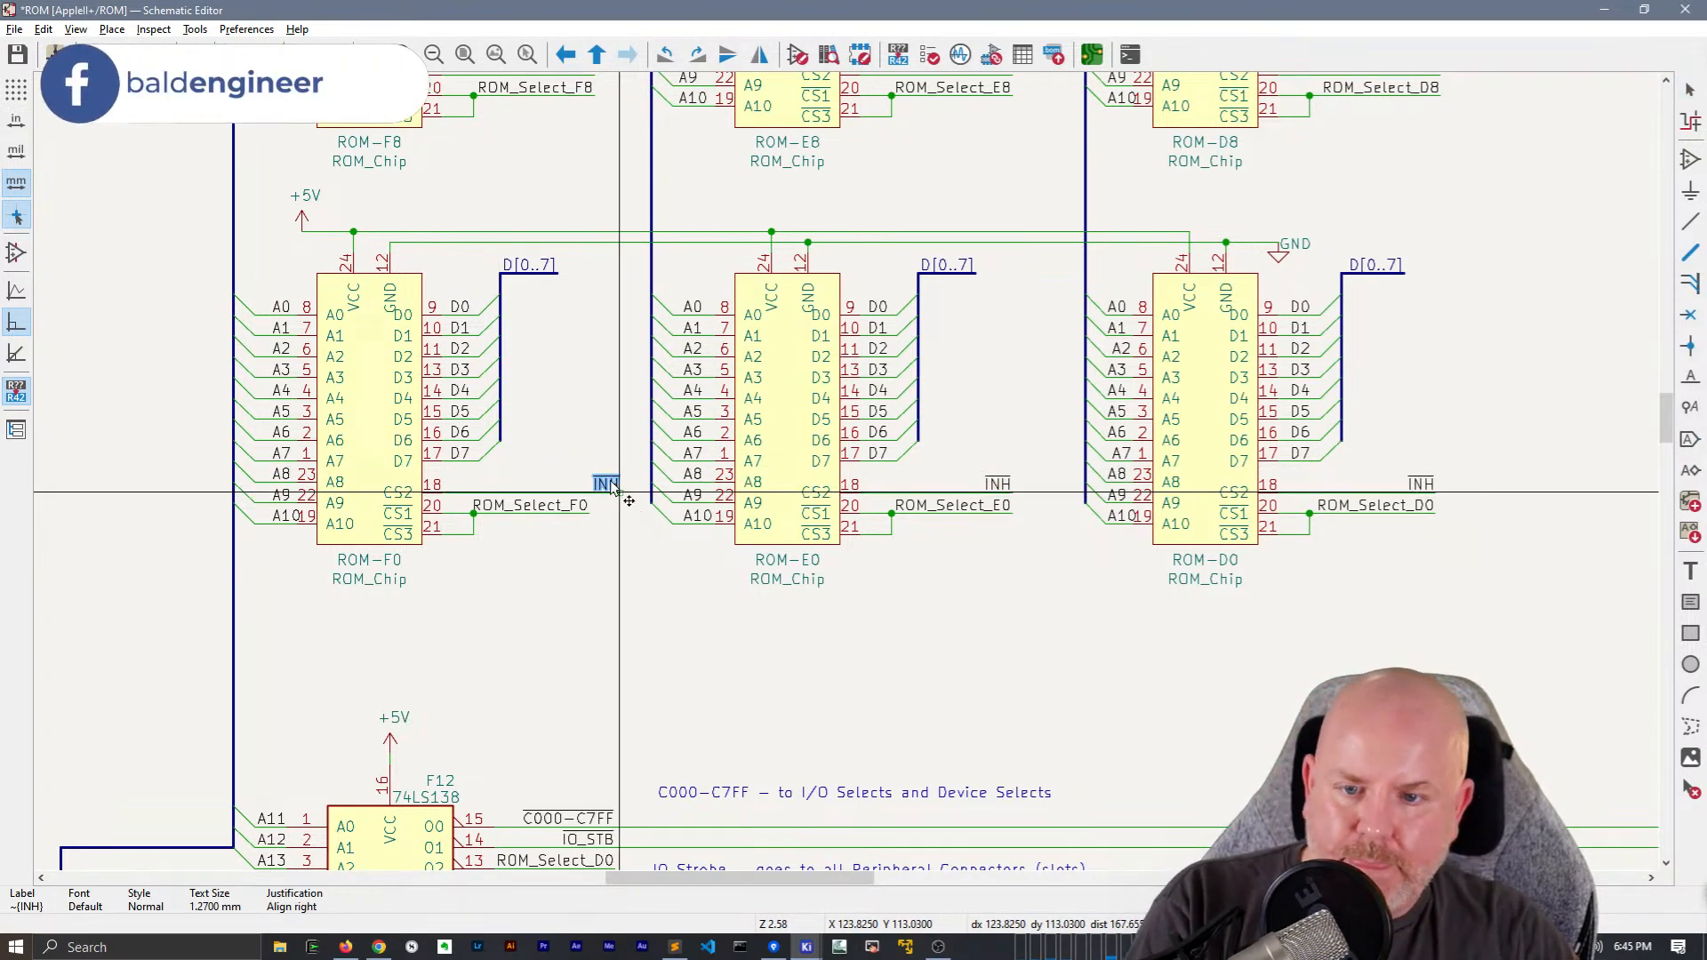
click(614, 492)
key(g)
click(606, 511)
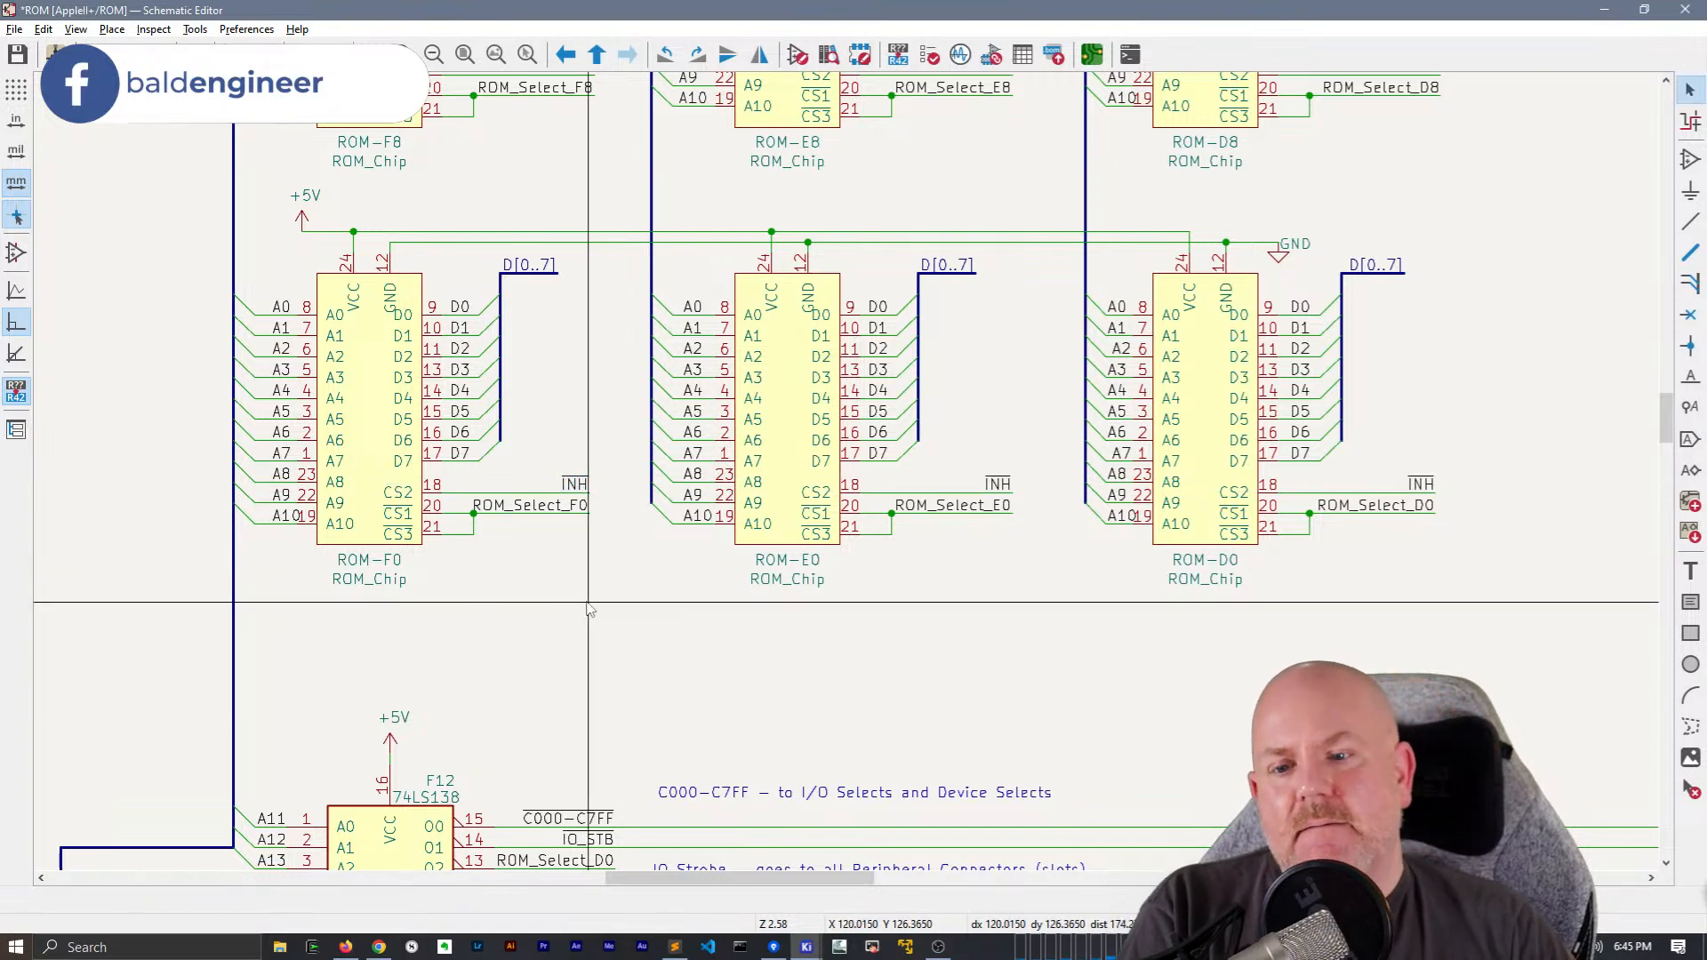
Shift the upper row's +5V power symbol directly above ROM-F8's VCC pin with its wire attached
scroll(590, 598, down, 2)
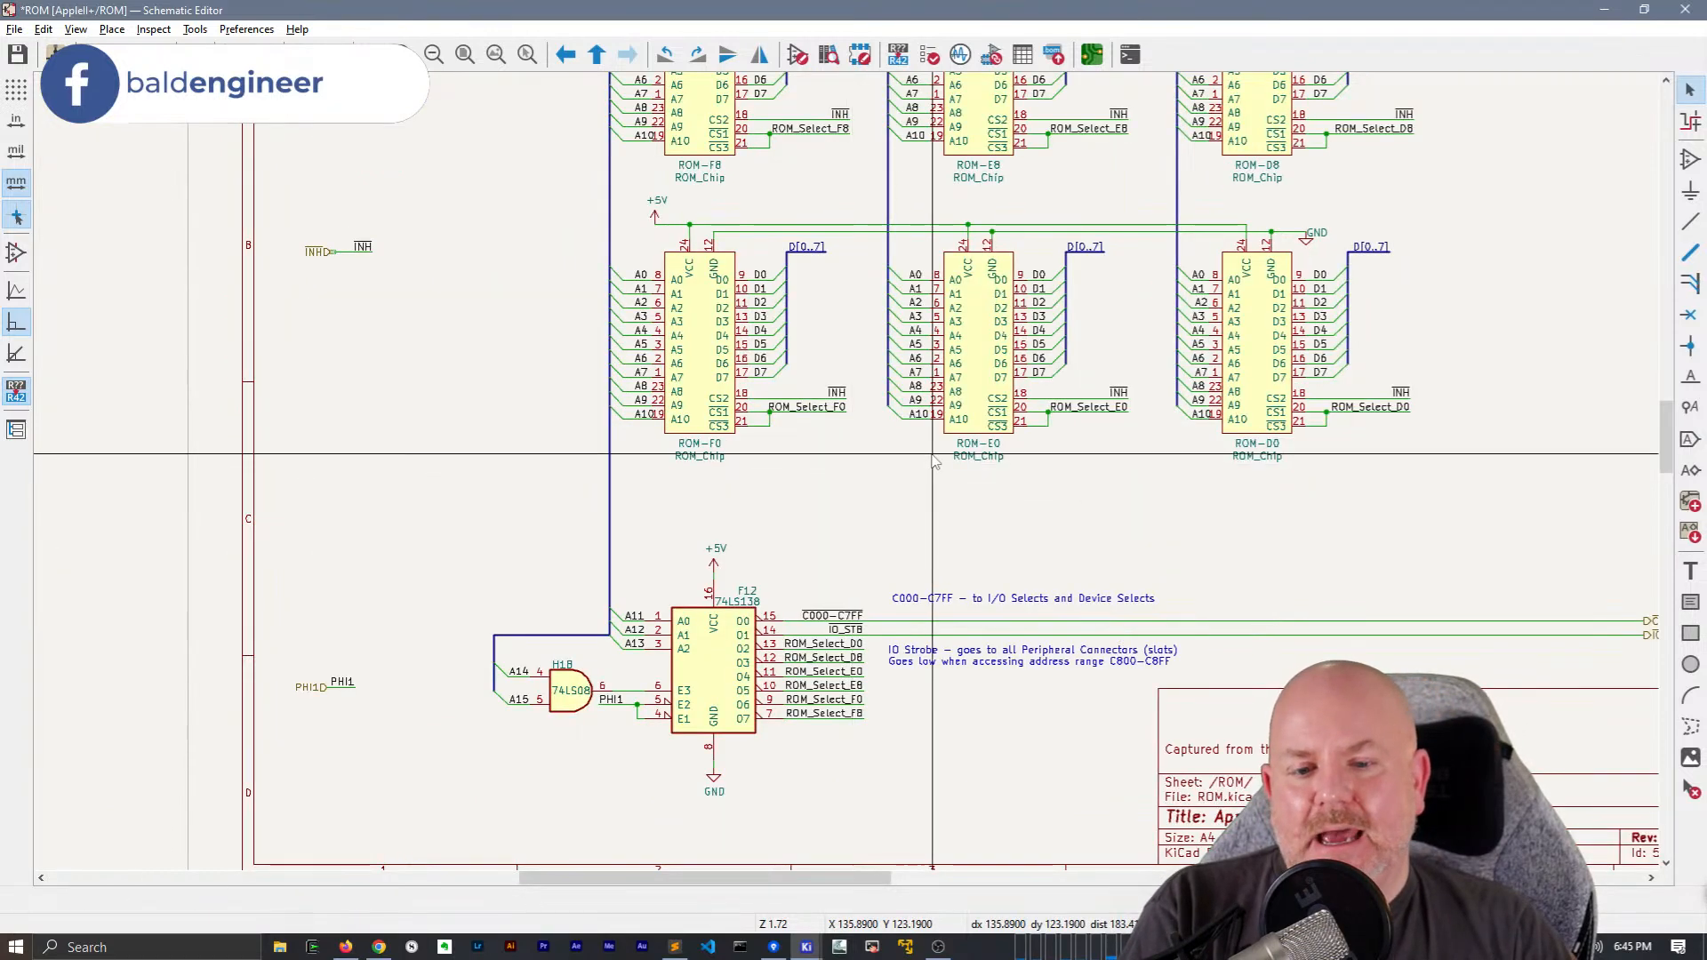
middle_drag(900, 503, 749, 621)
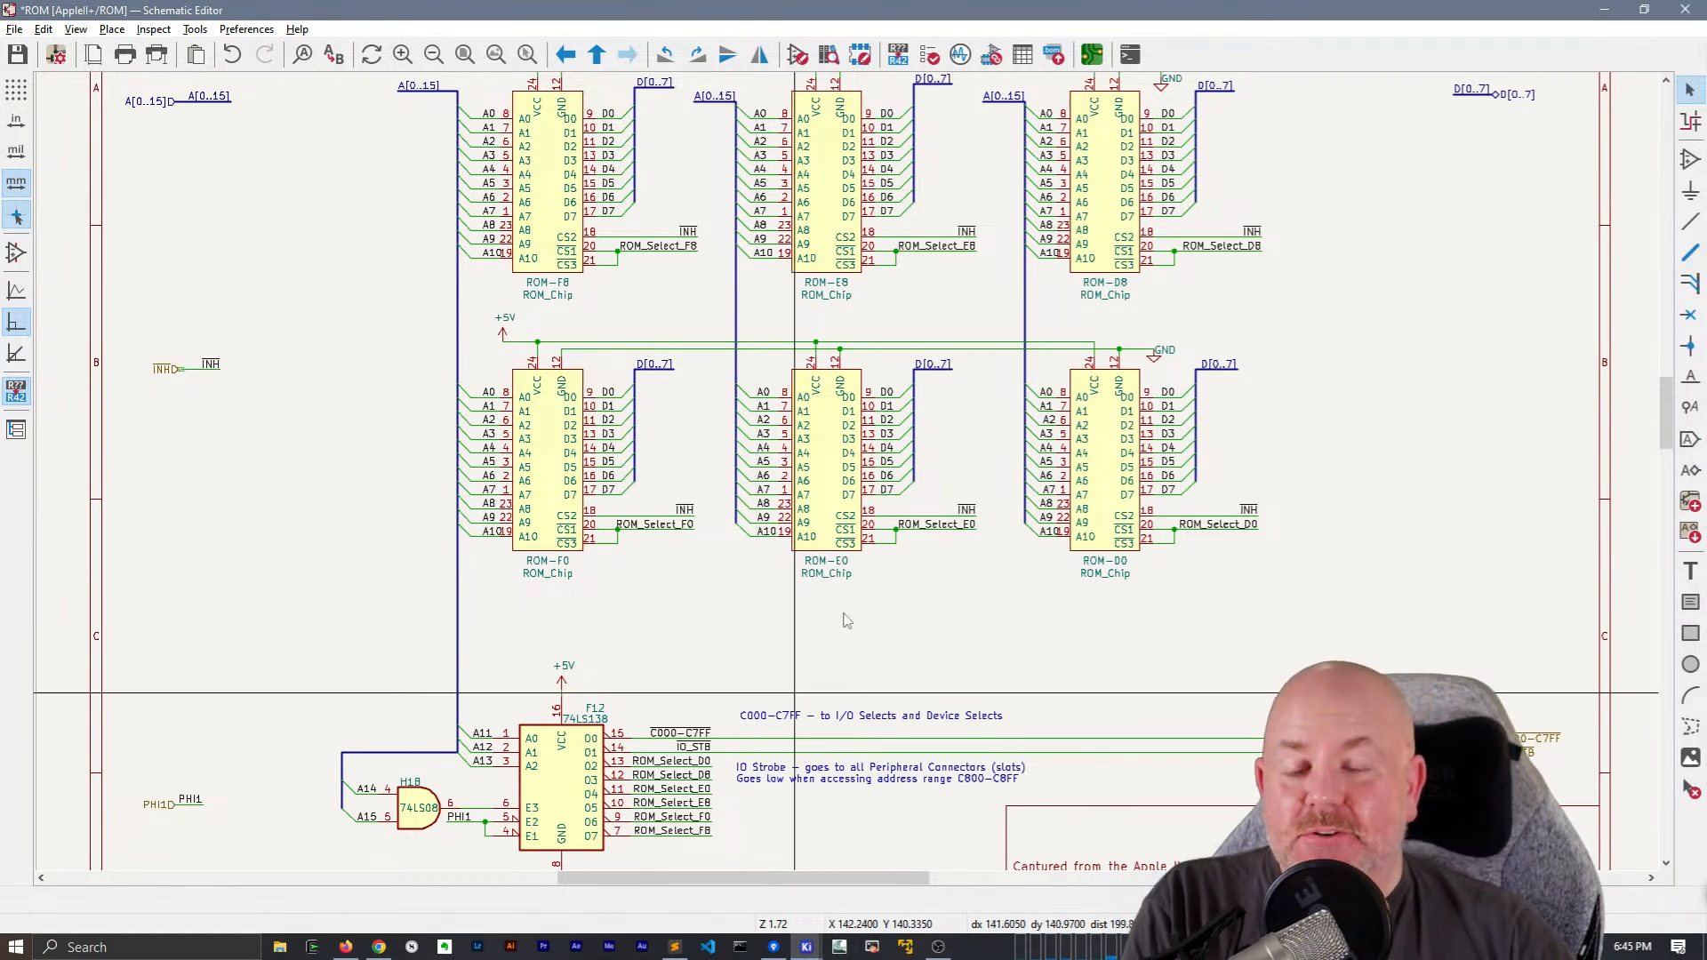
middle_drag(1156, 222, 1027, 435)
scroll(420, 260, up, 2)
scroll(846, 472, up, 2)
middle_drag(846, 472, 694, 466)
key(g)
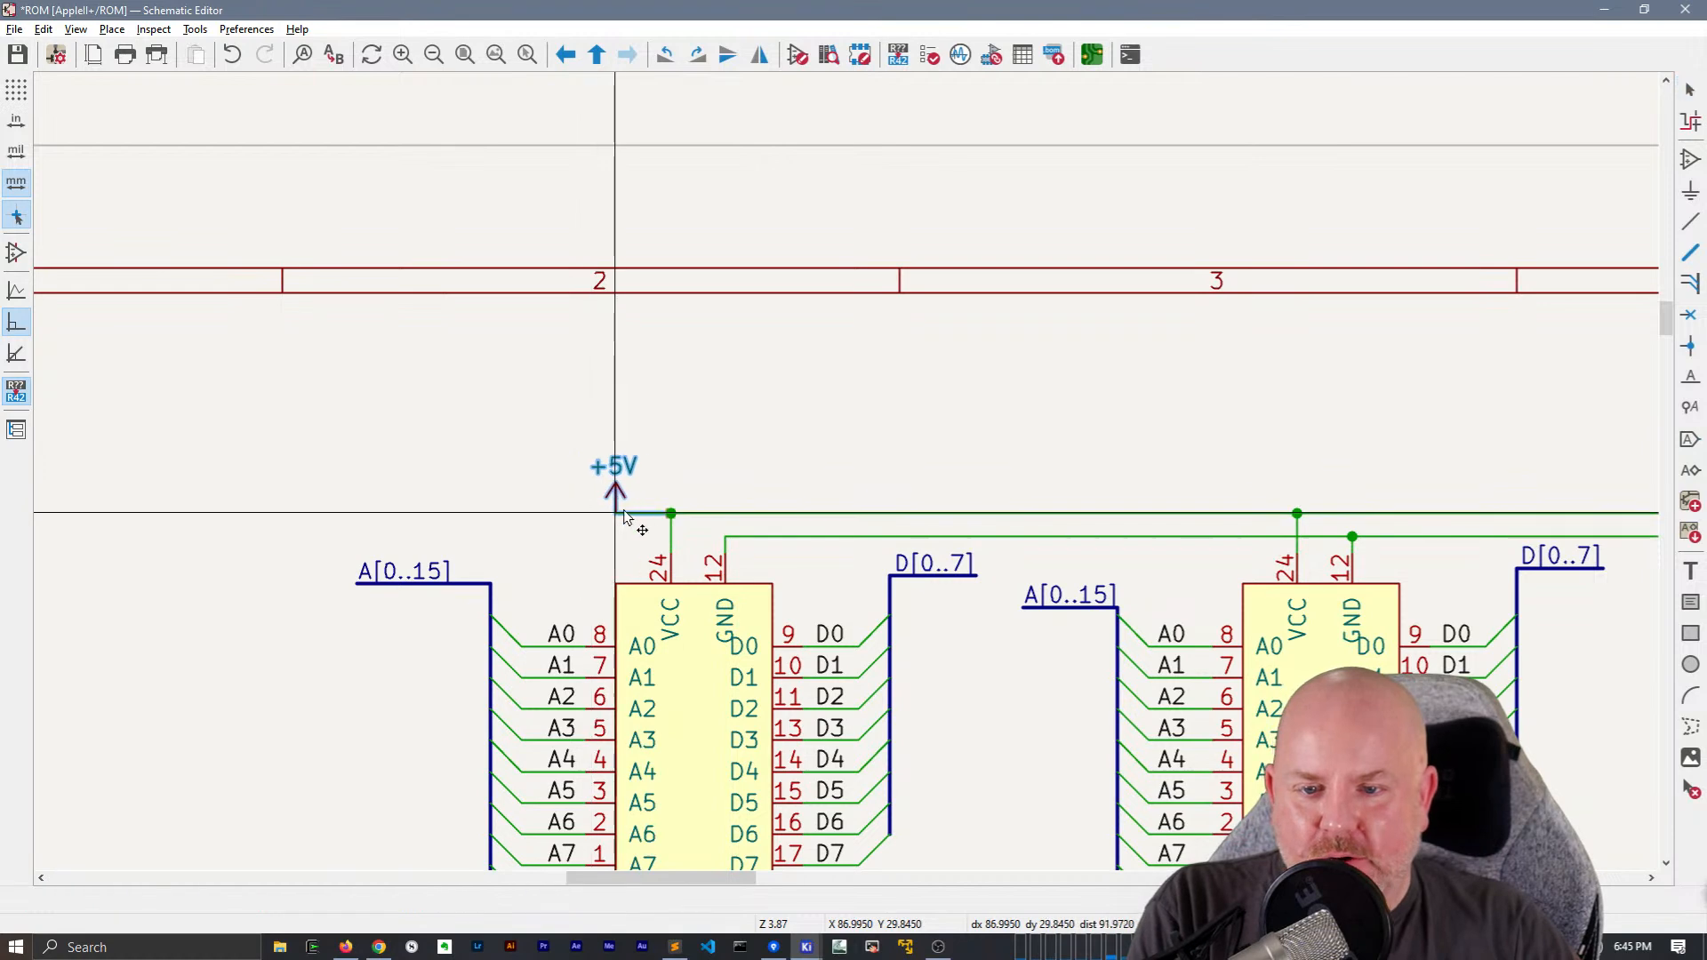
click(671, 511)
Delete the horizontal +5V wires joining the VCC pins of ROM-F8, ROM-E8 and ROM-D8
middle_drag(1414, 432, 1042, 467)
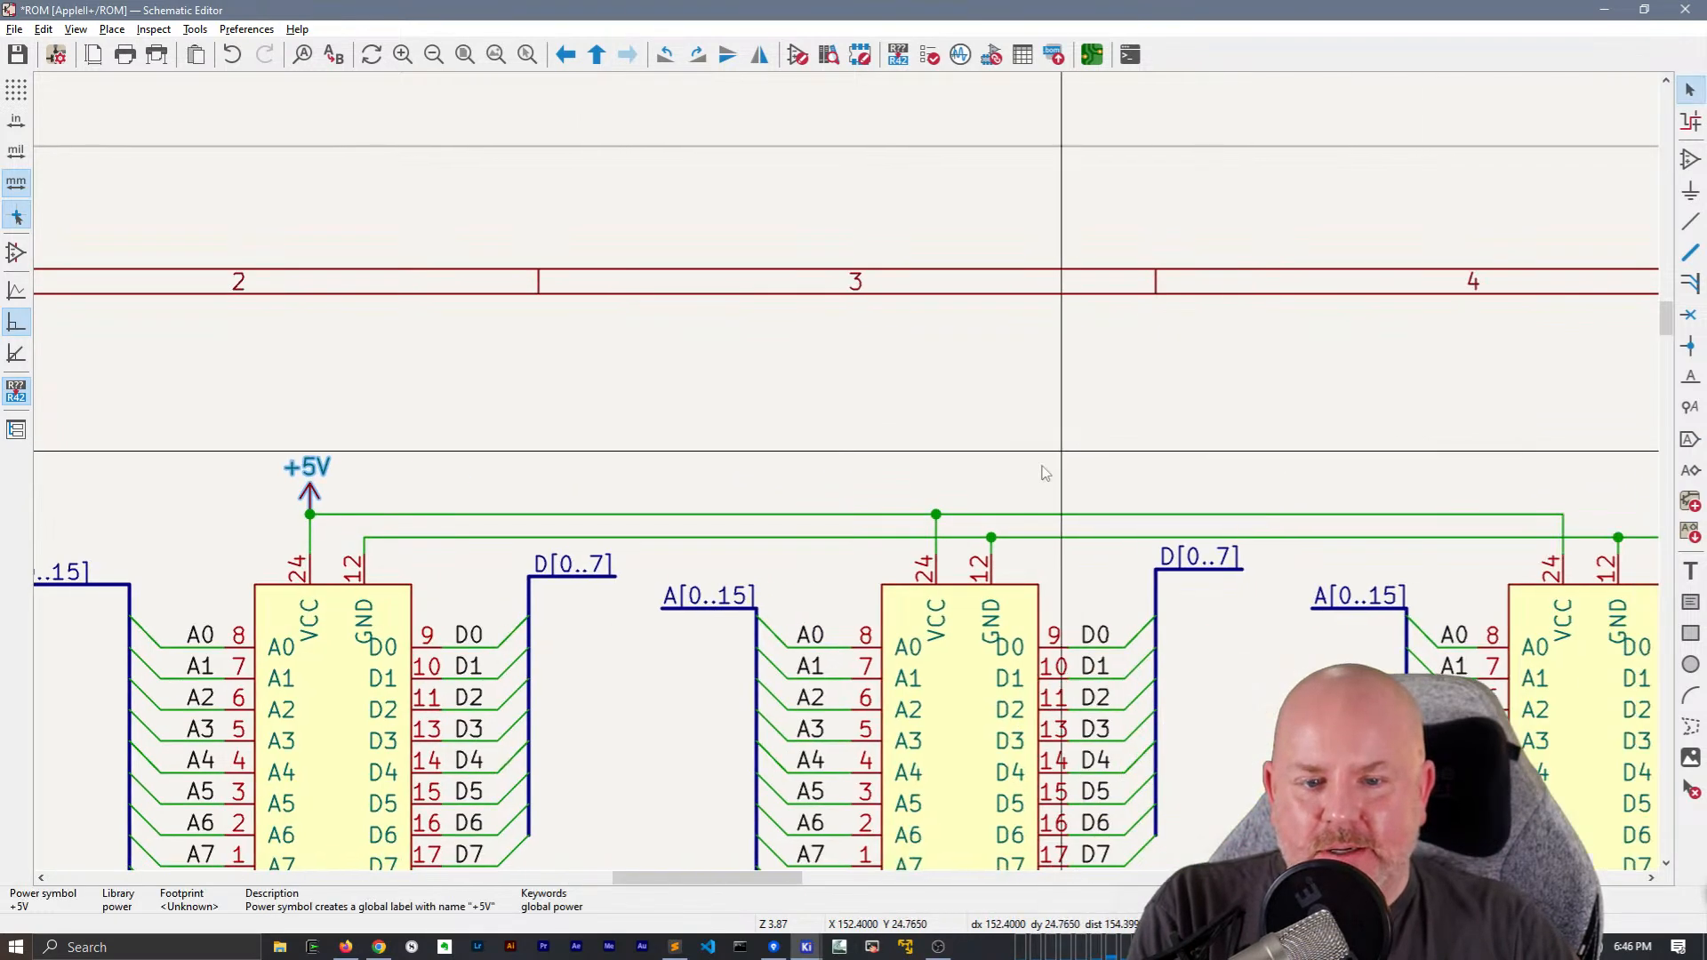
click(834, 515)
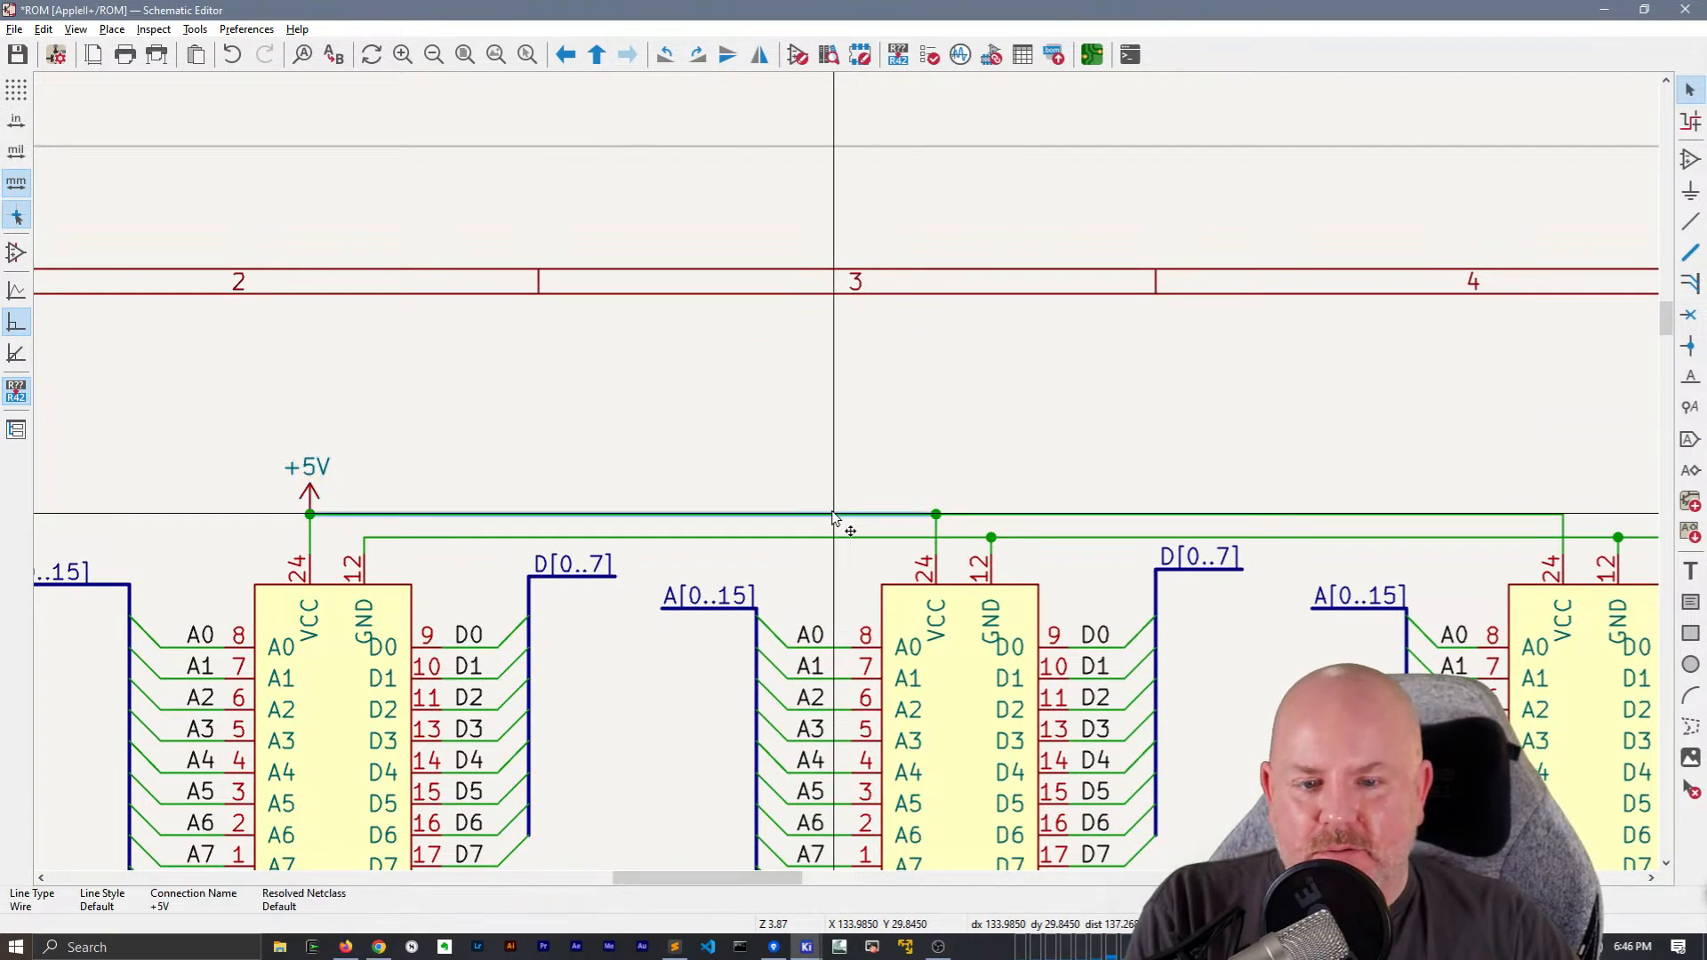
click(1443, 516)
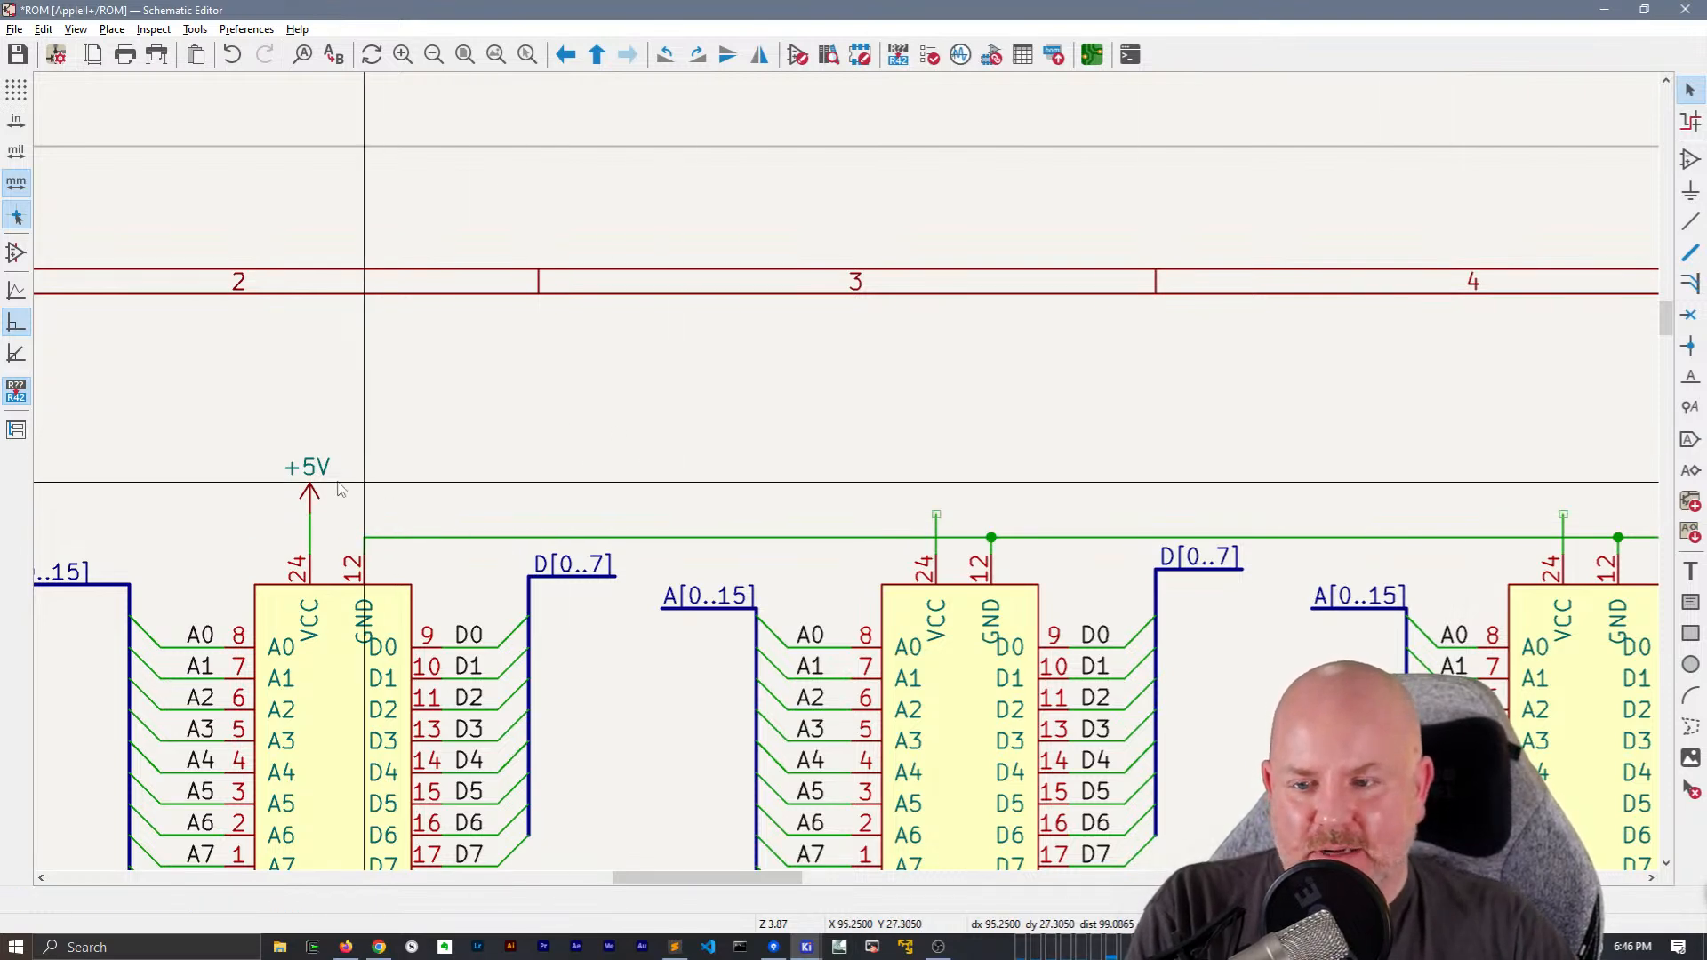
Duplicate the +5V power symbol onto the VCC wire ends of ROM-E8 and ROM-D8
click(309, 489)
key(ctrl+d)
click(935, 516)
key(ctrl+d)
click(1563, 514)
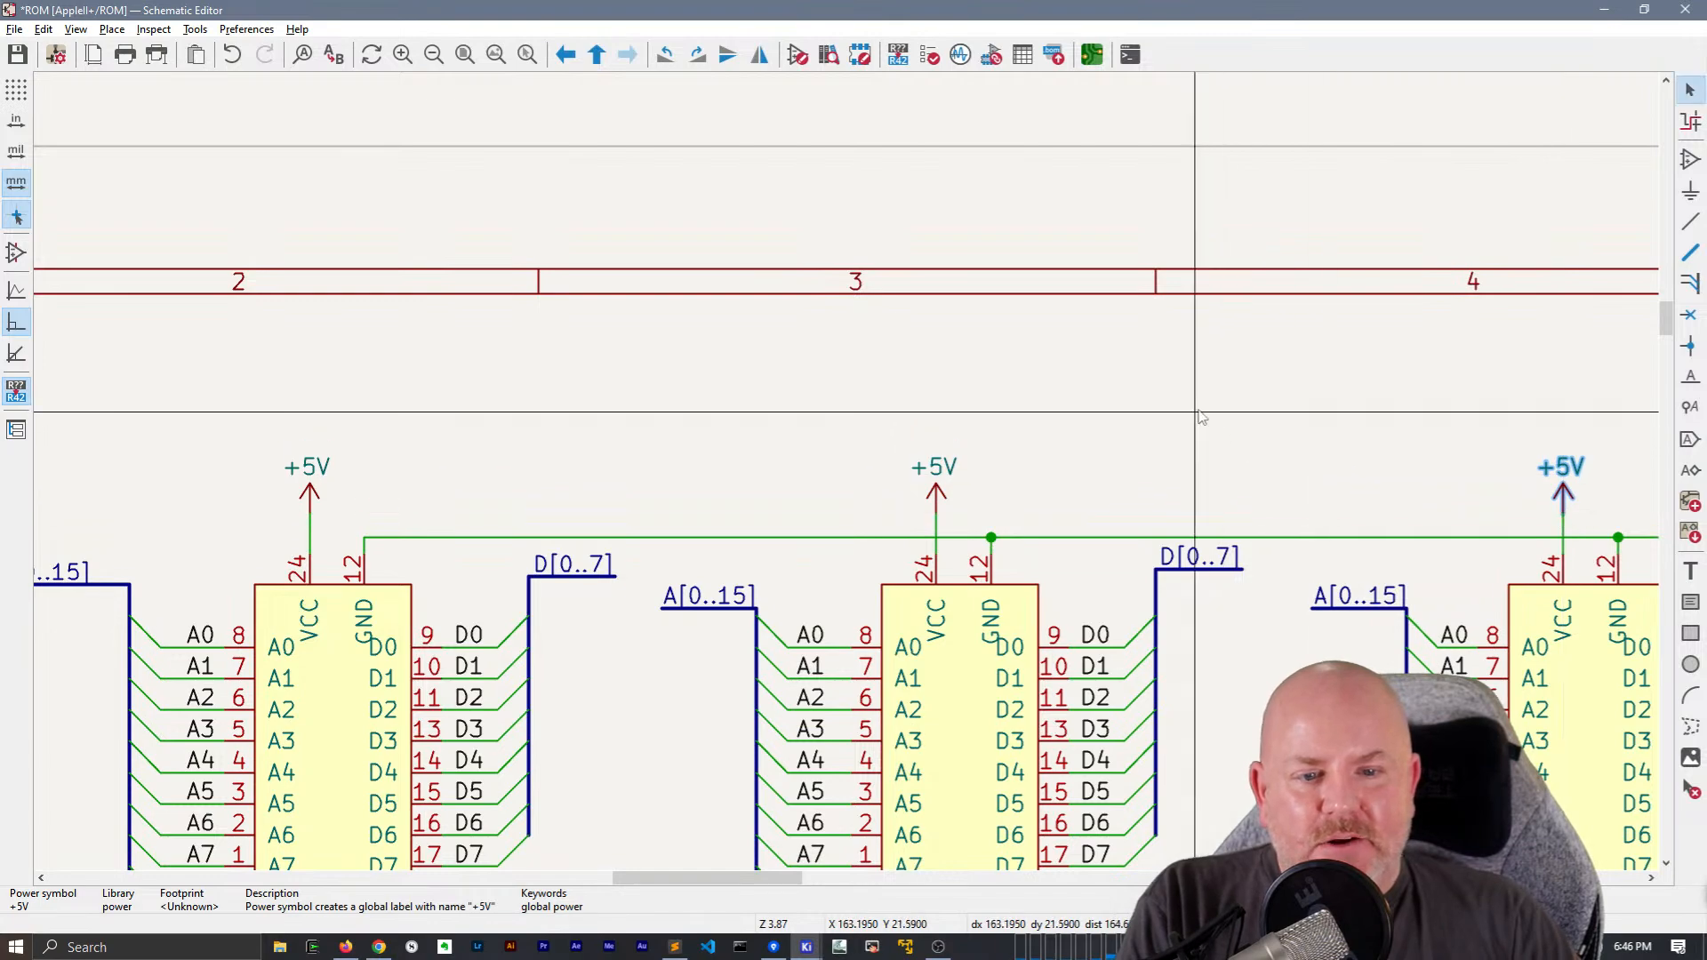
Shift the lower row's +5V power symbol directly above ROM-F0's VCC pin with its wire attached
scroll(1196, 416, down, 1)
middle_drag(697, 706, 883, 106)
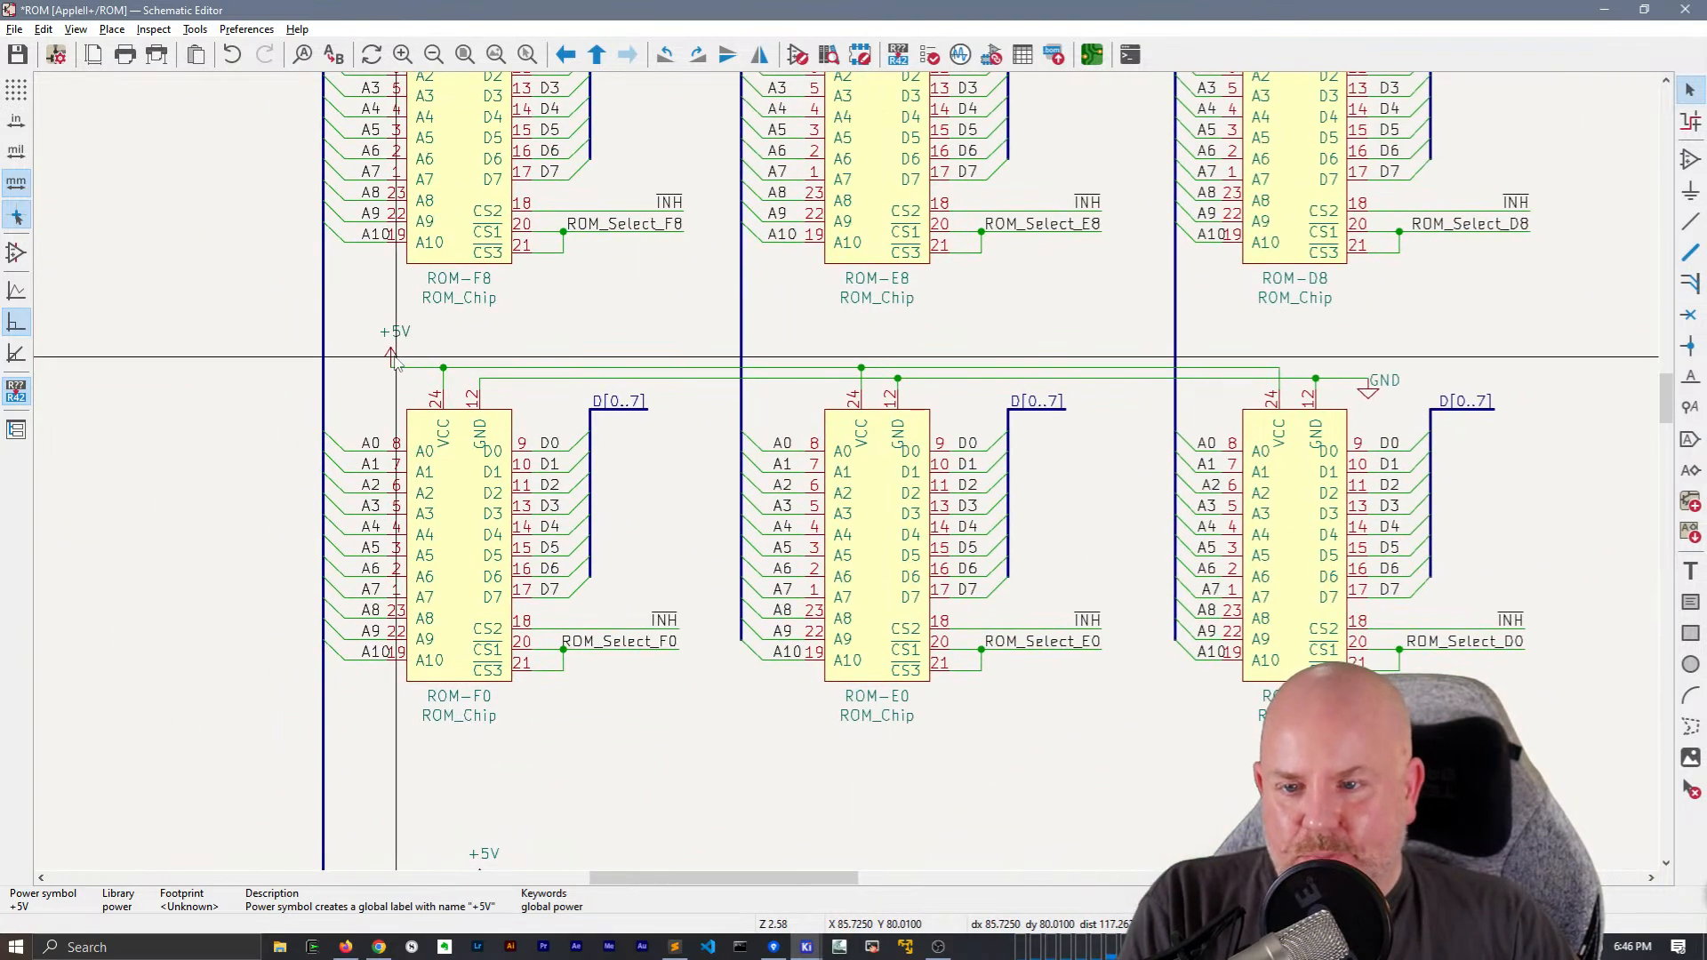
key(g)
click(495, 371)
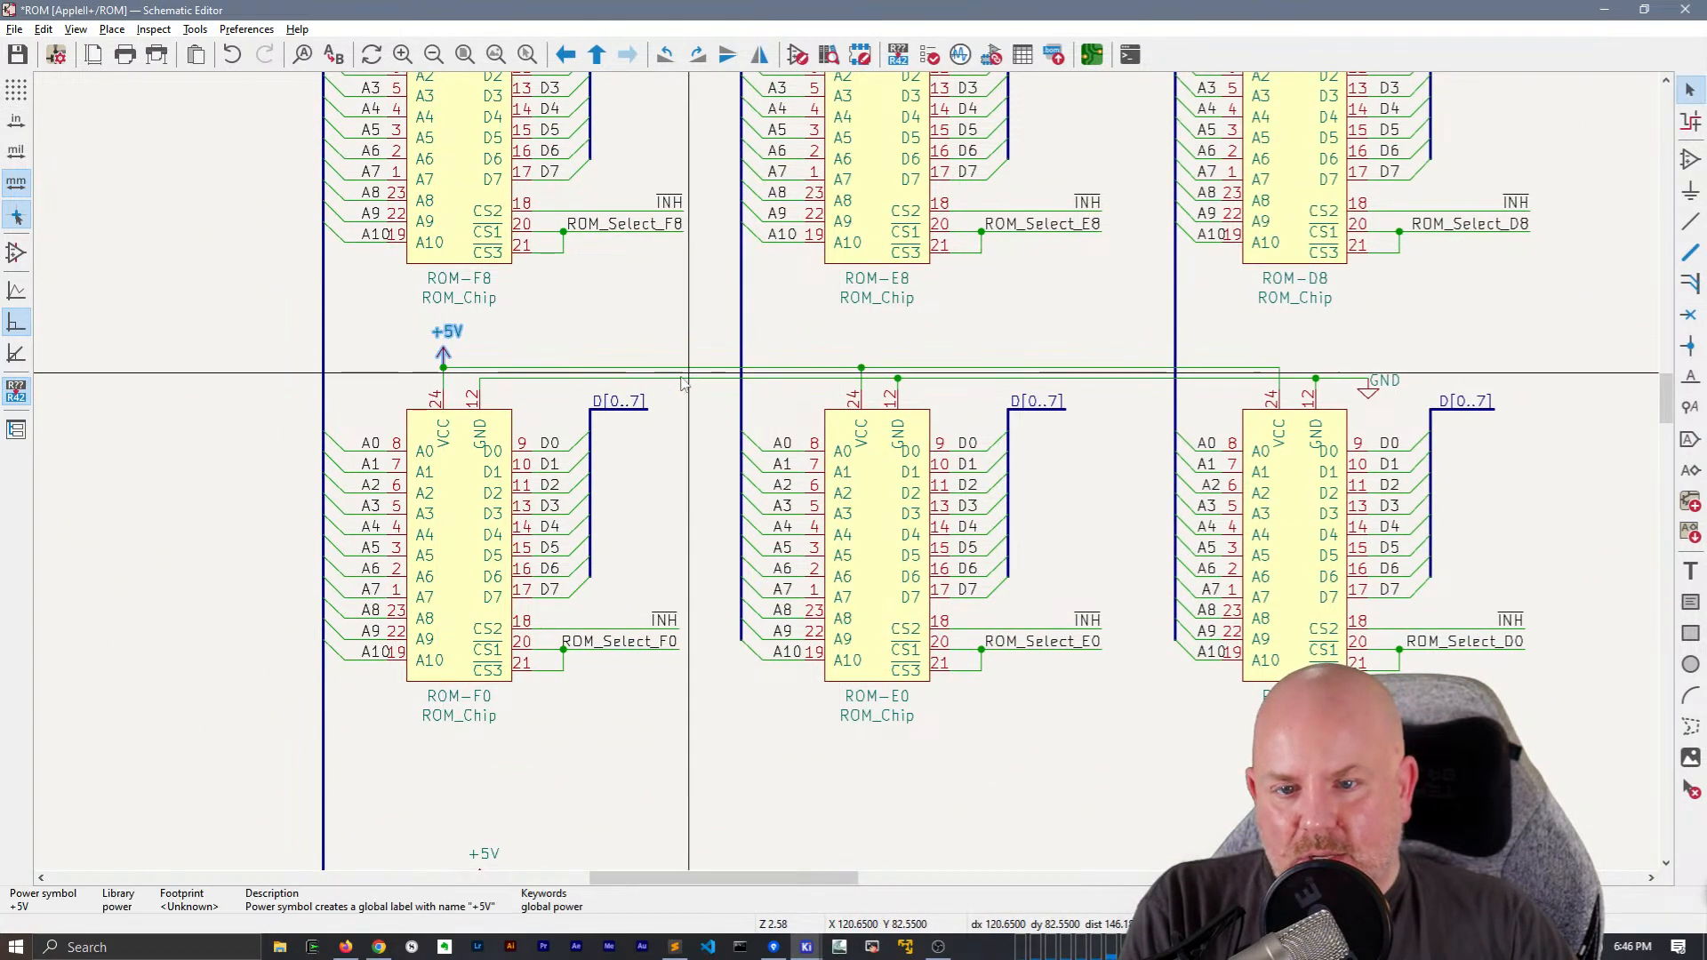
Replace the lower row's shared +5V wires with separate +5V symbols above the VCC pins of ROM-E0 and ROM-D0
click(671, 368)
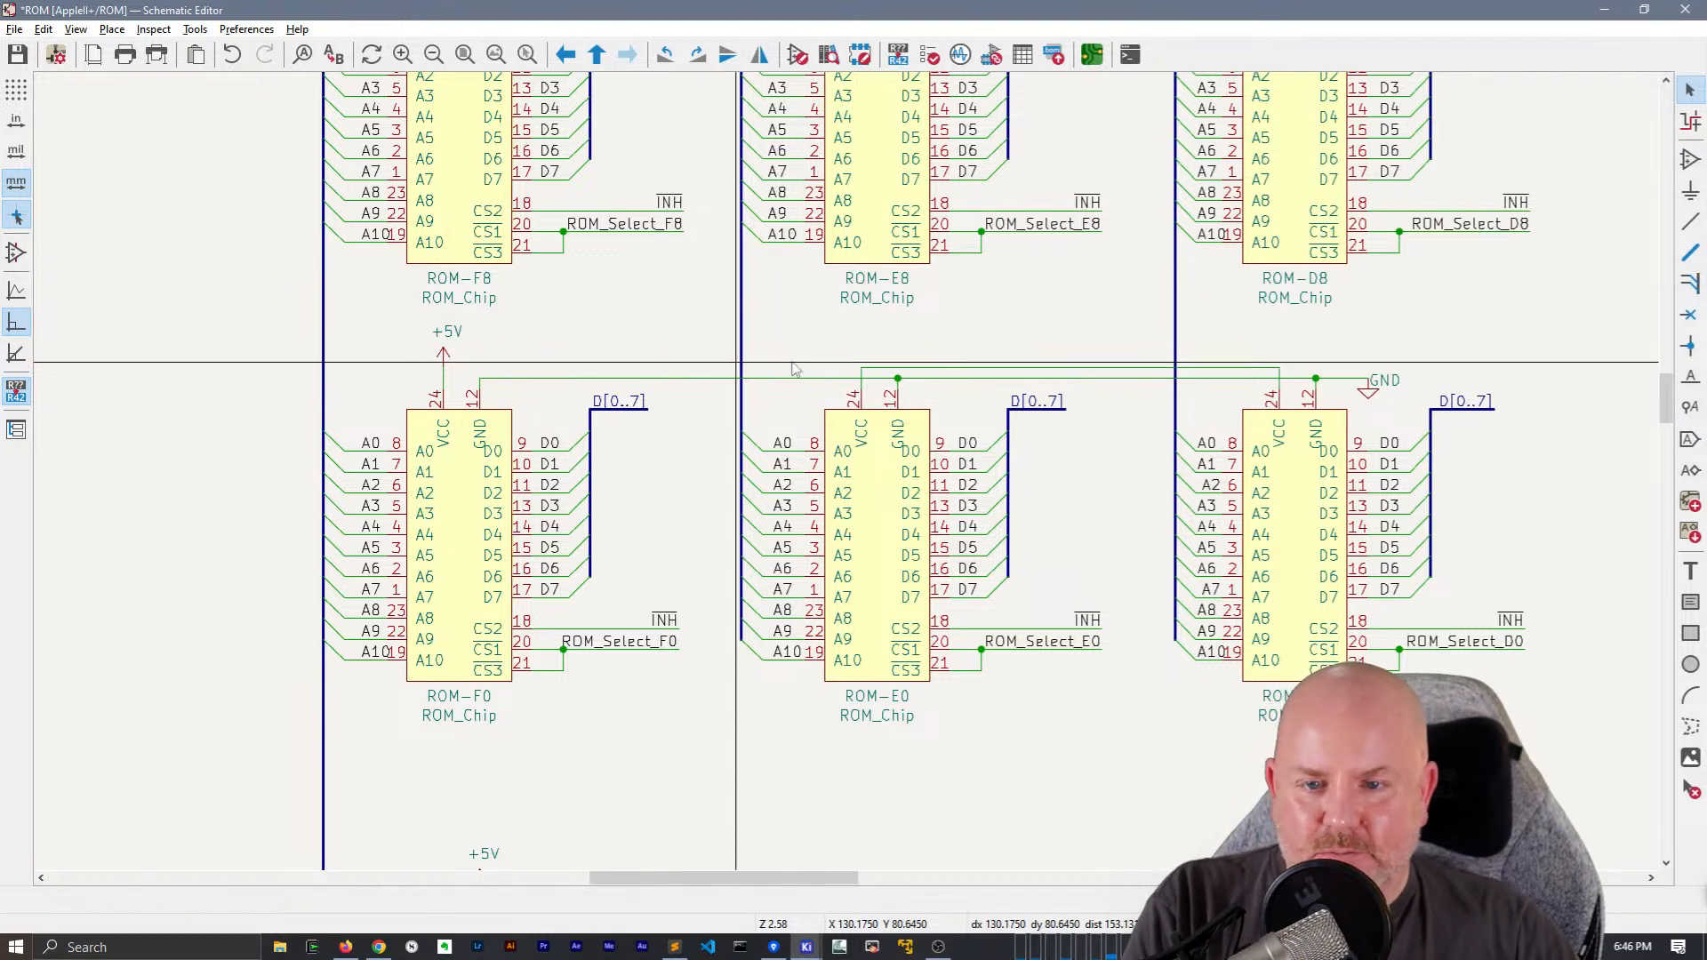
key(ctrl+v)
click(860, 368)
click(1038, 369)
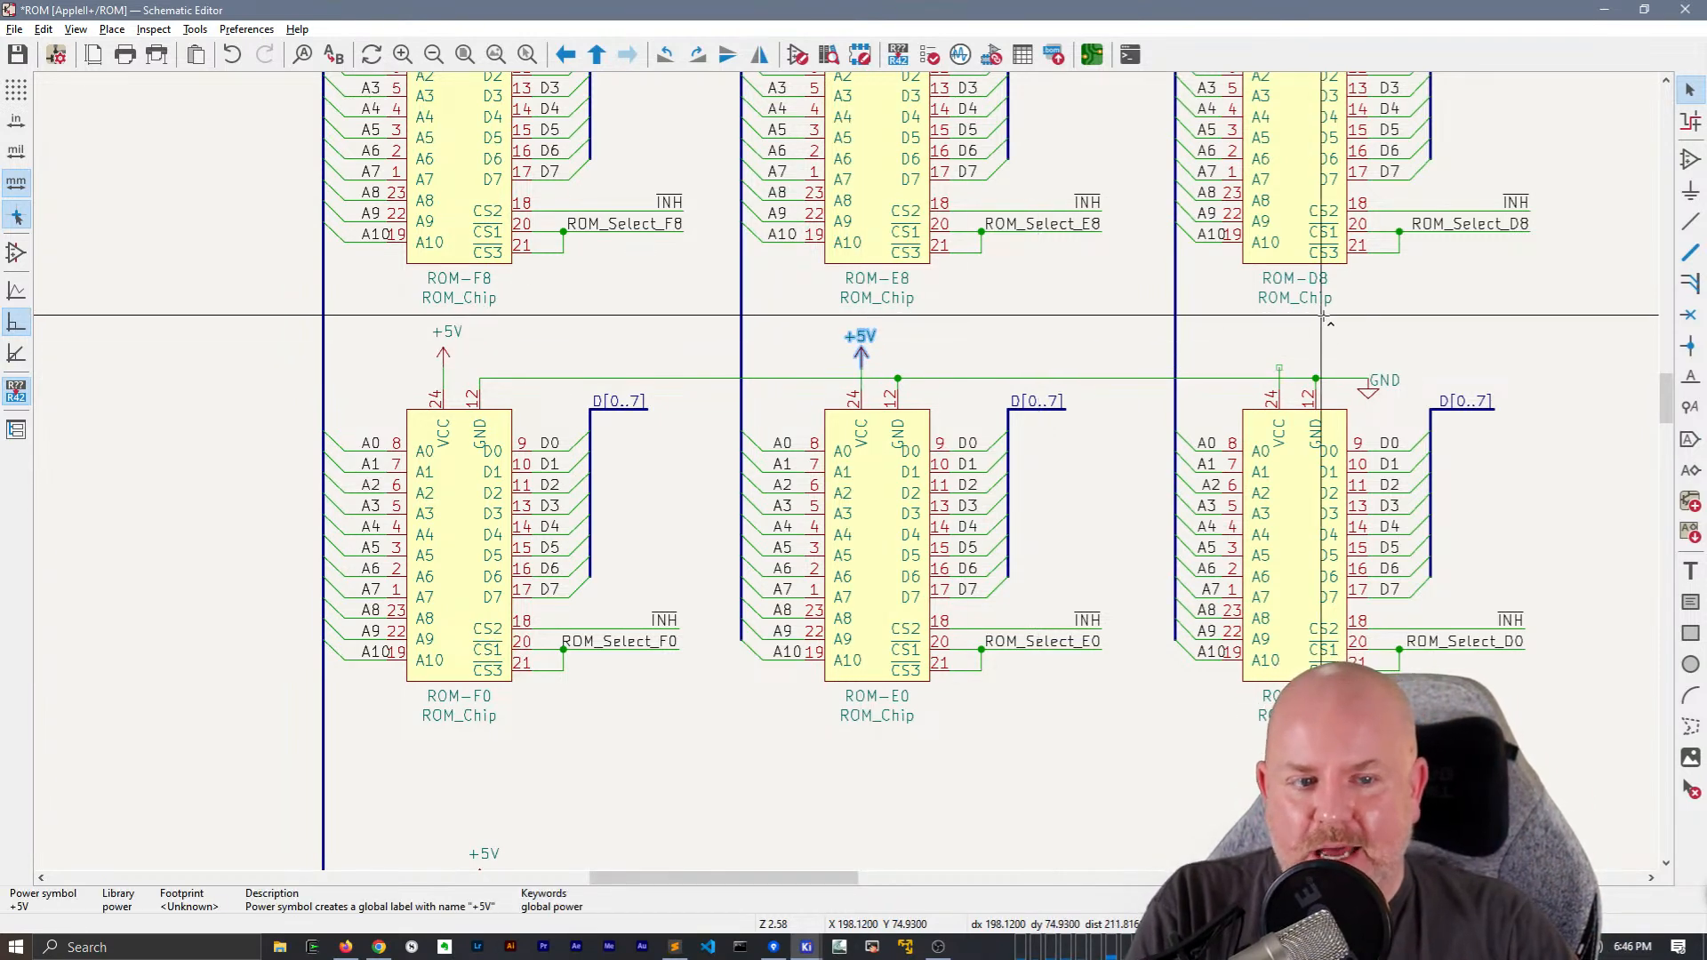
key(ctrl+v)
click(1279, 367)
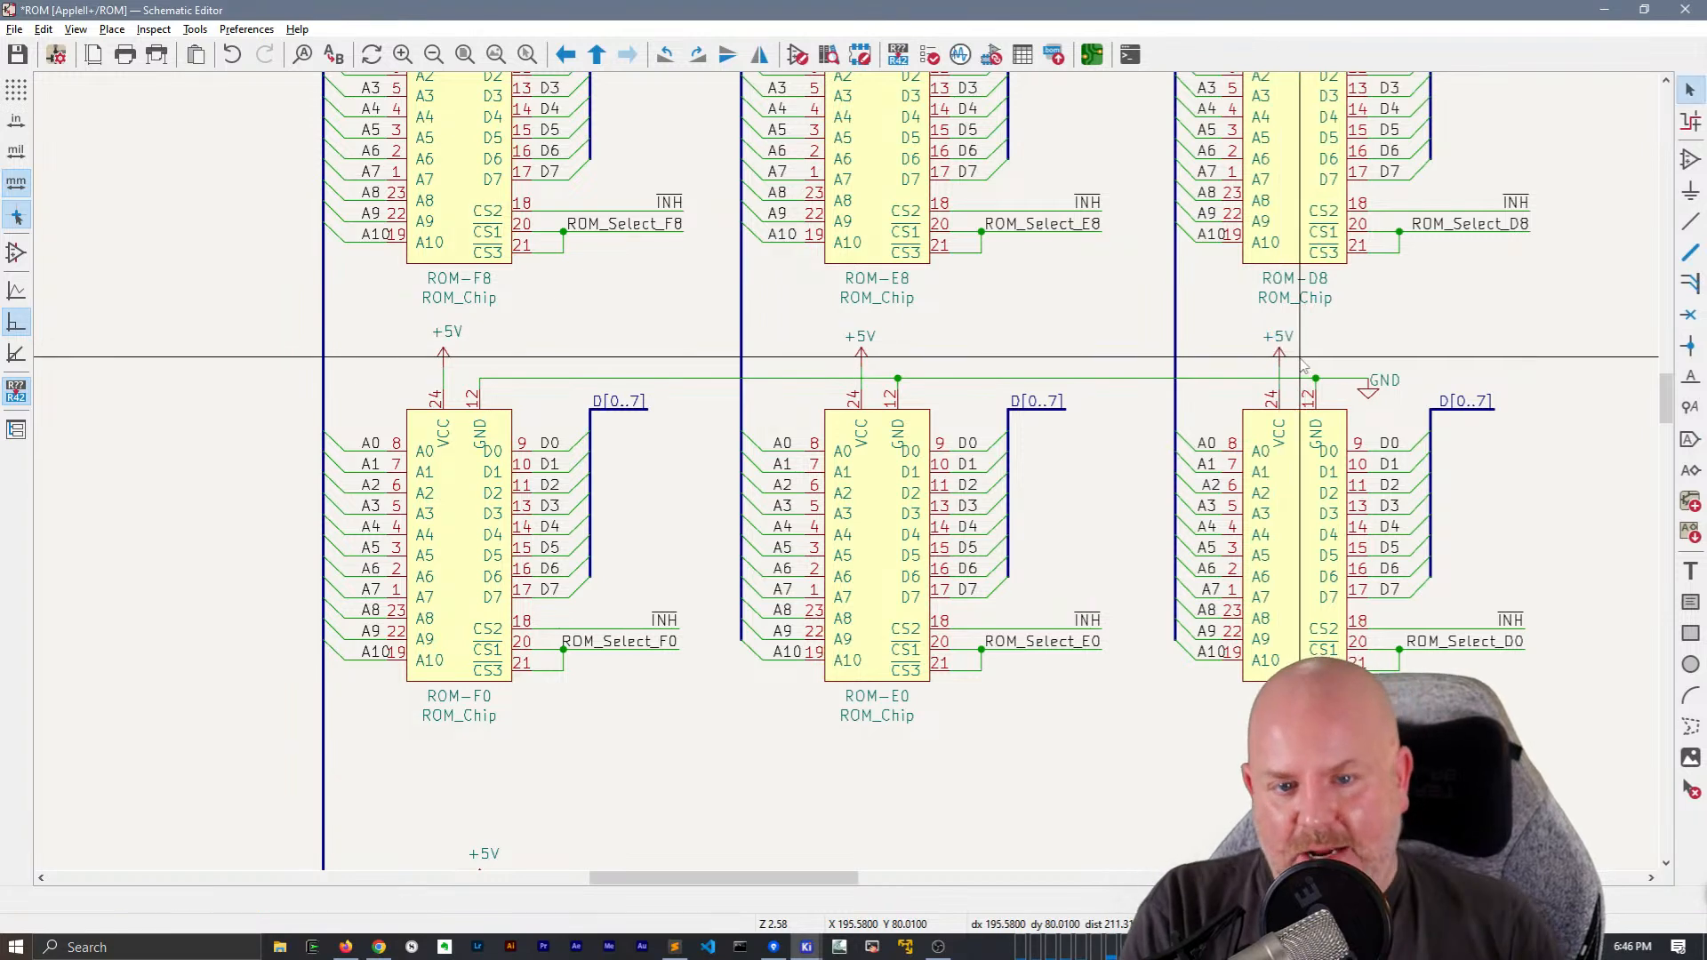
Delete the horizontal GND wires joining ROM-F0, ROM-E0 and ROM-D0
click(834, 378)
click(997, 380)
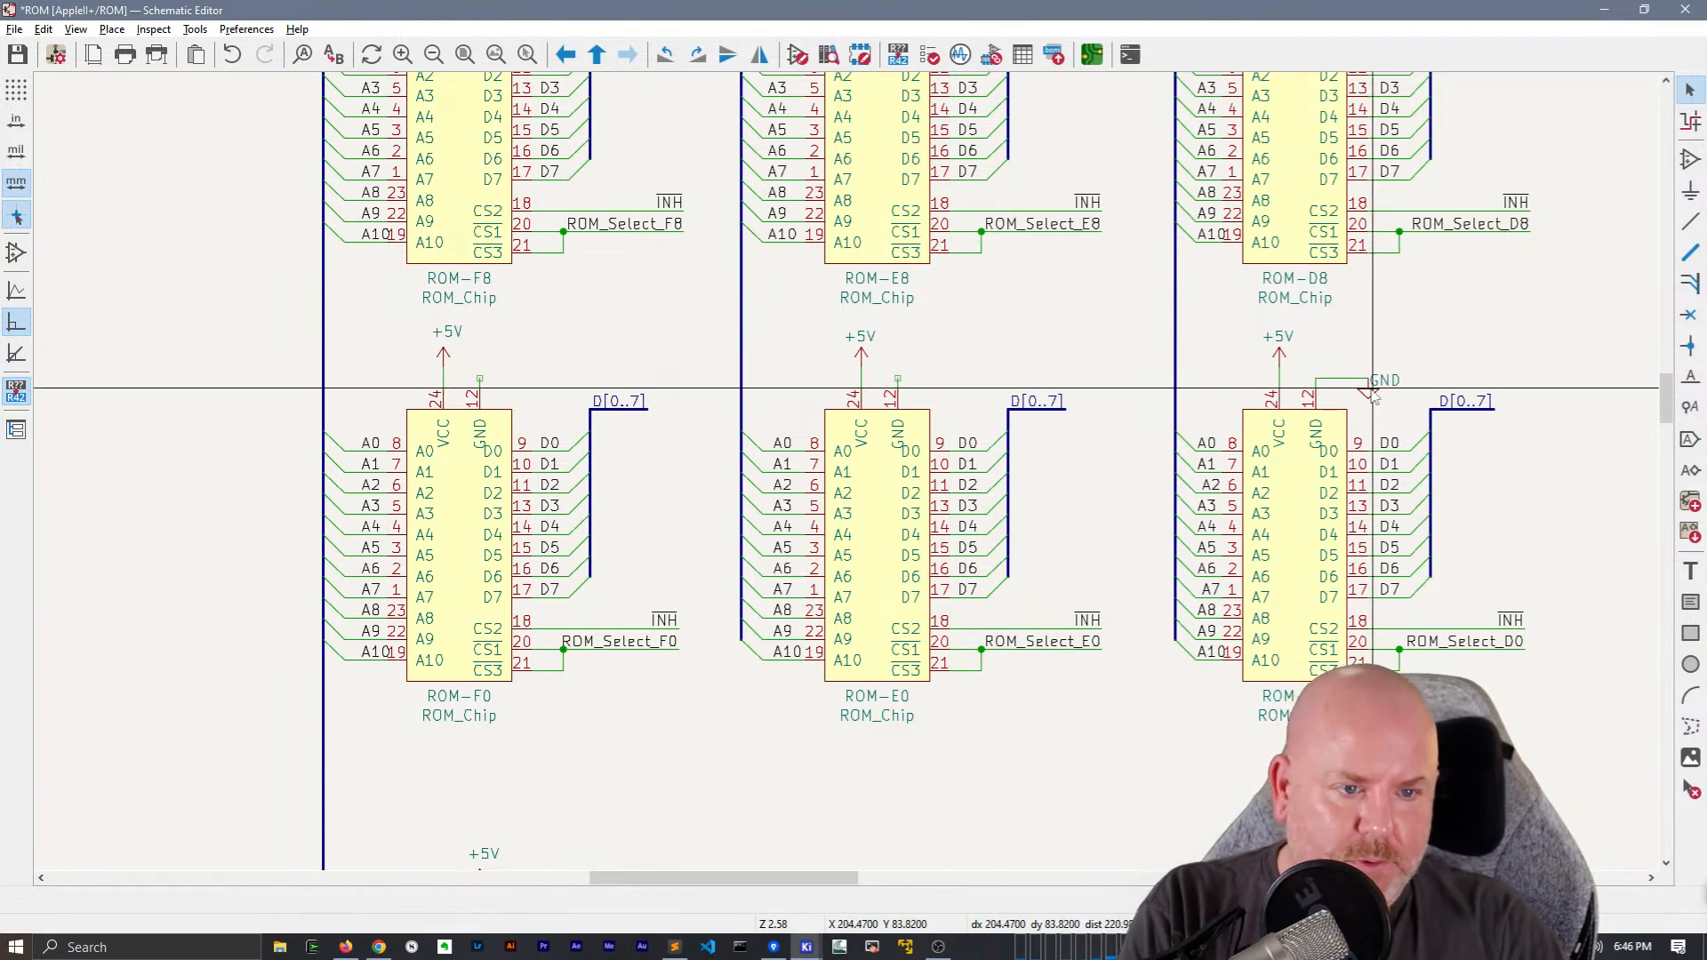
drag(1425, 408, 1352, 368)
key(ctrl+c)
key(ctrl+v)
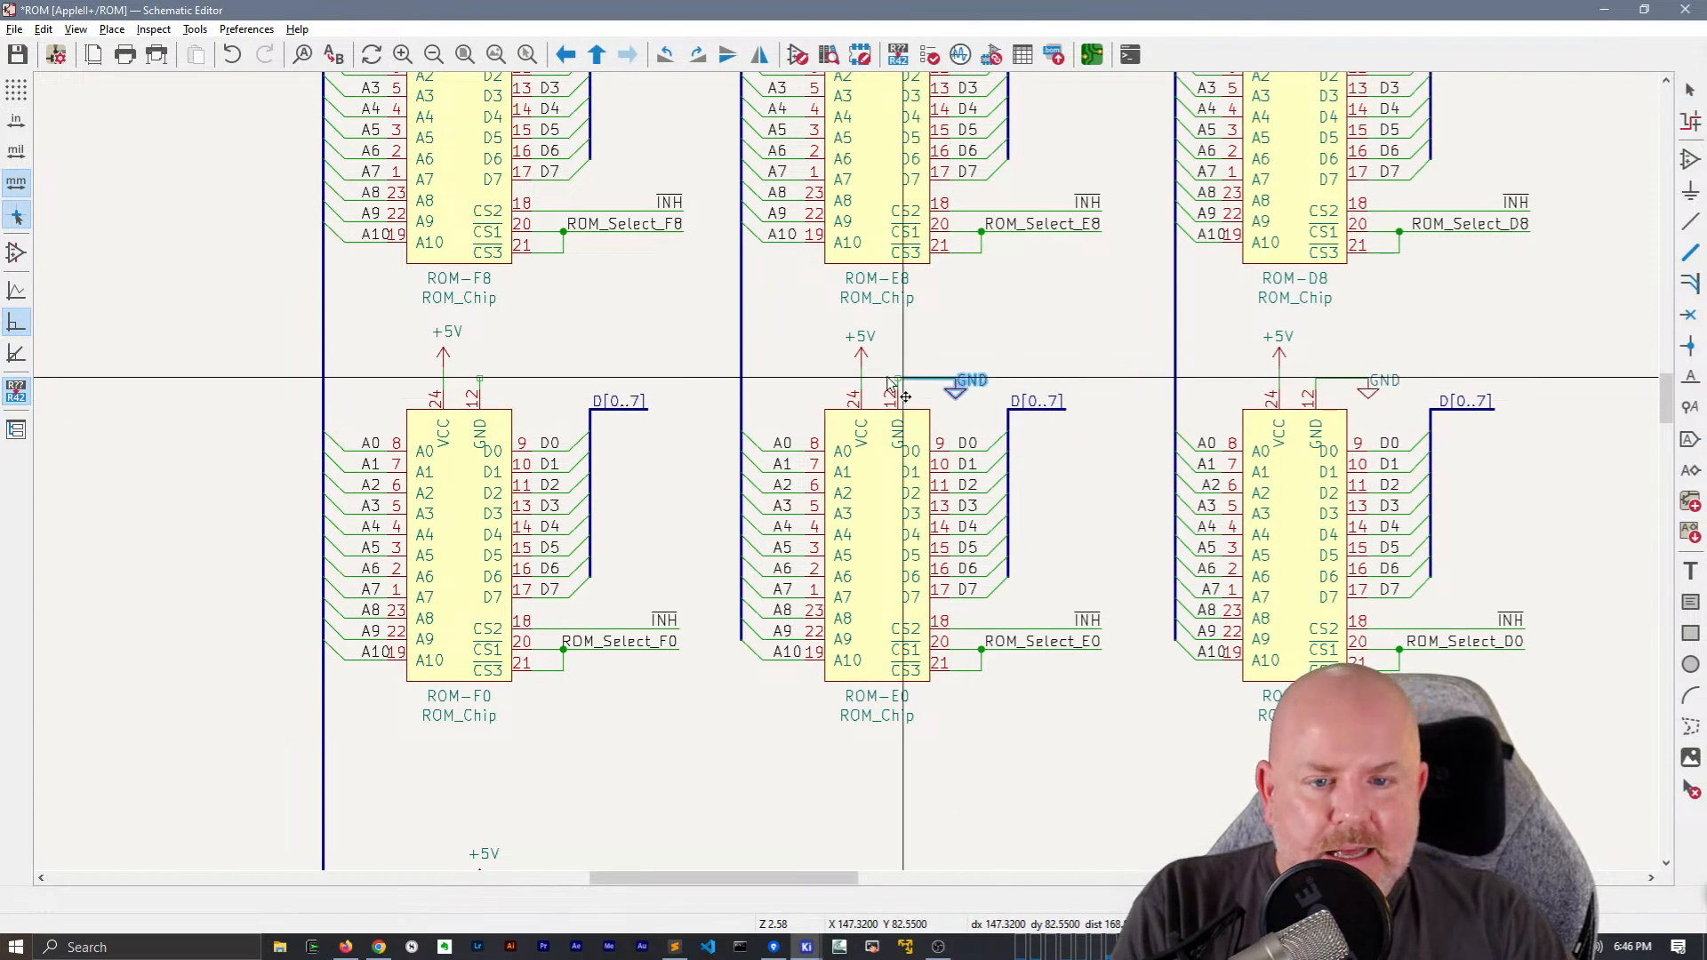
key(Escape)
Move the GND text below ROM-D0's ground symbol and duplicate the symbol with its wire onto the GND pins of ROM-E0 and ROM-F0
key(m)
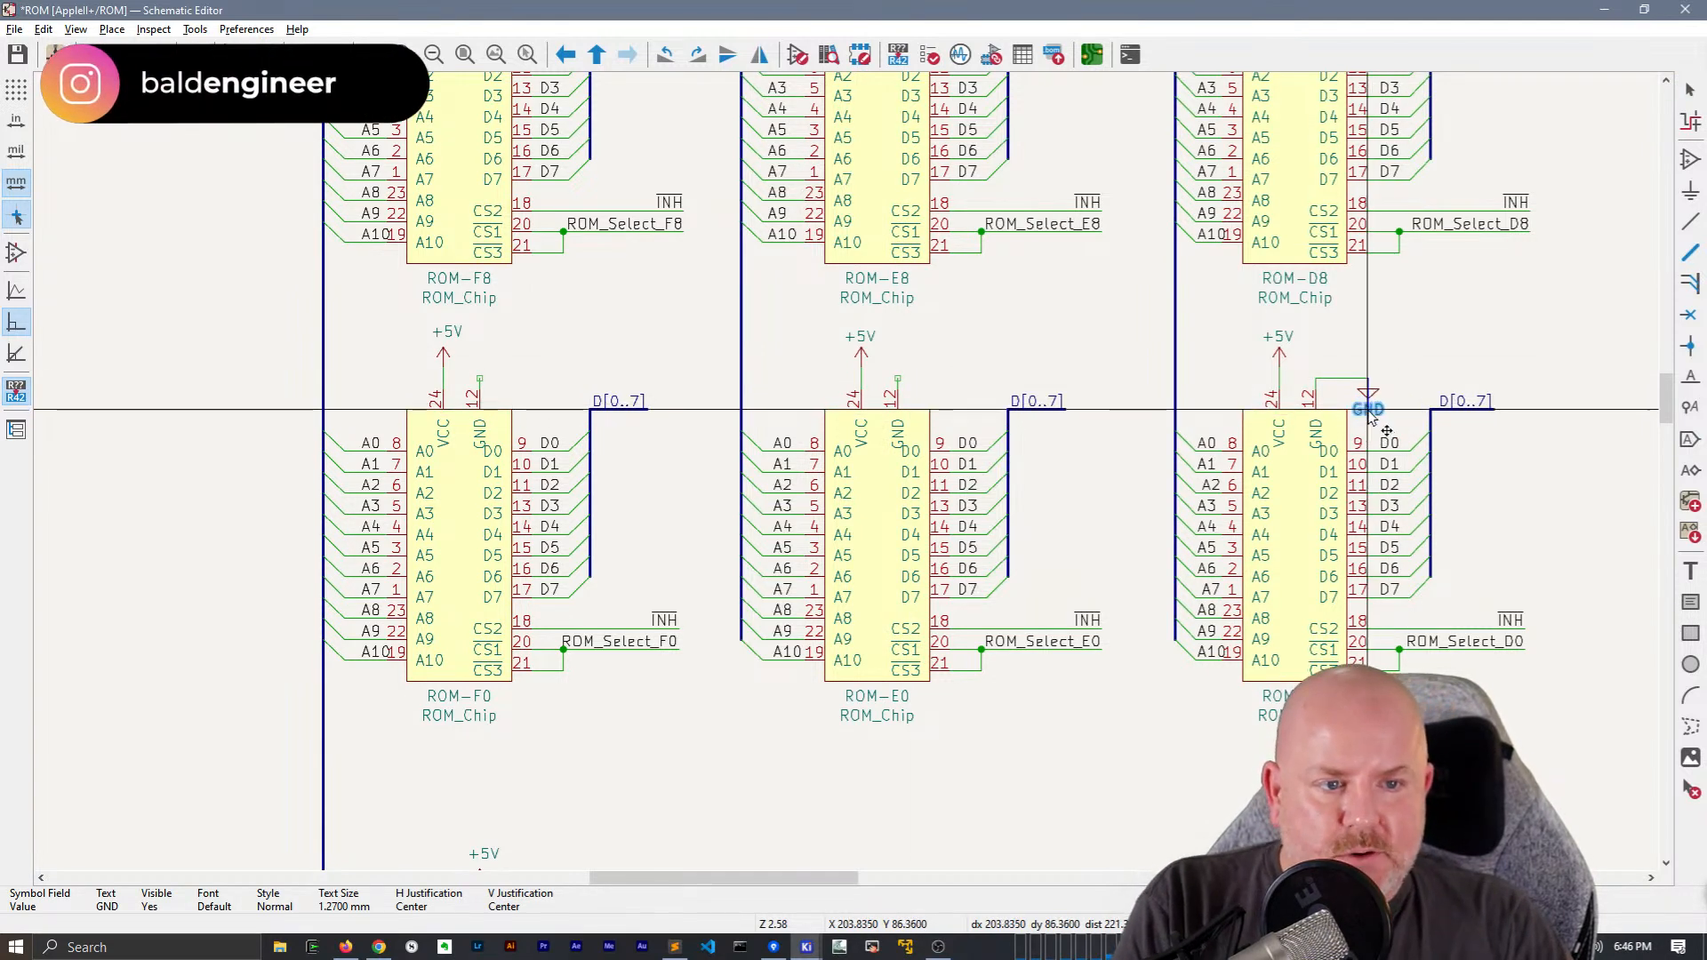
click(1369, 414)
drag(1381, 400, 1361, 381)
key(ctrl+c)
key(ctrl+v)
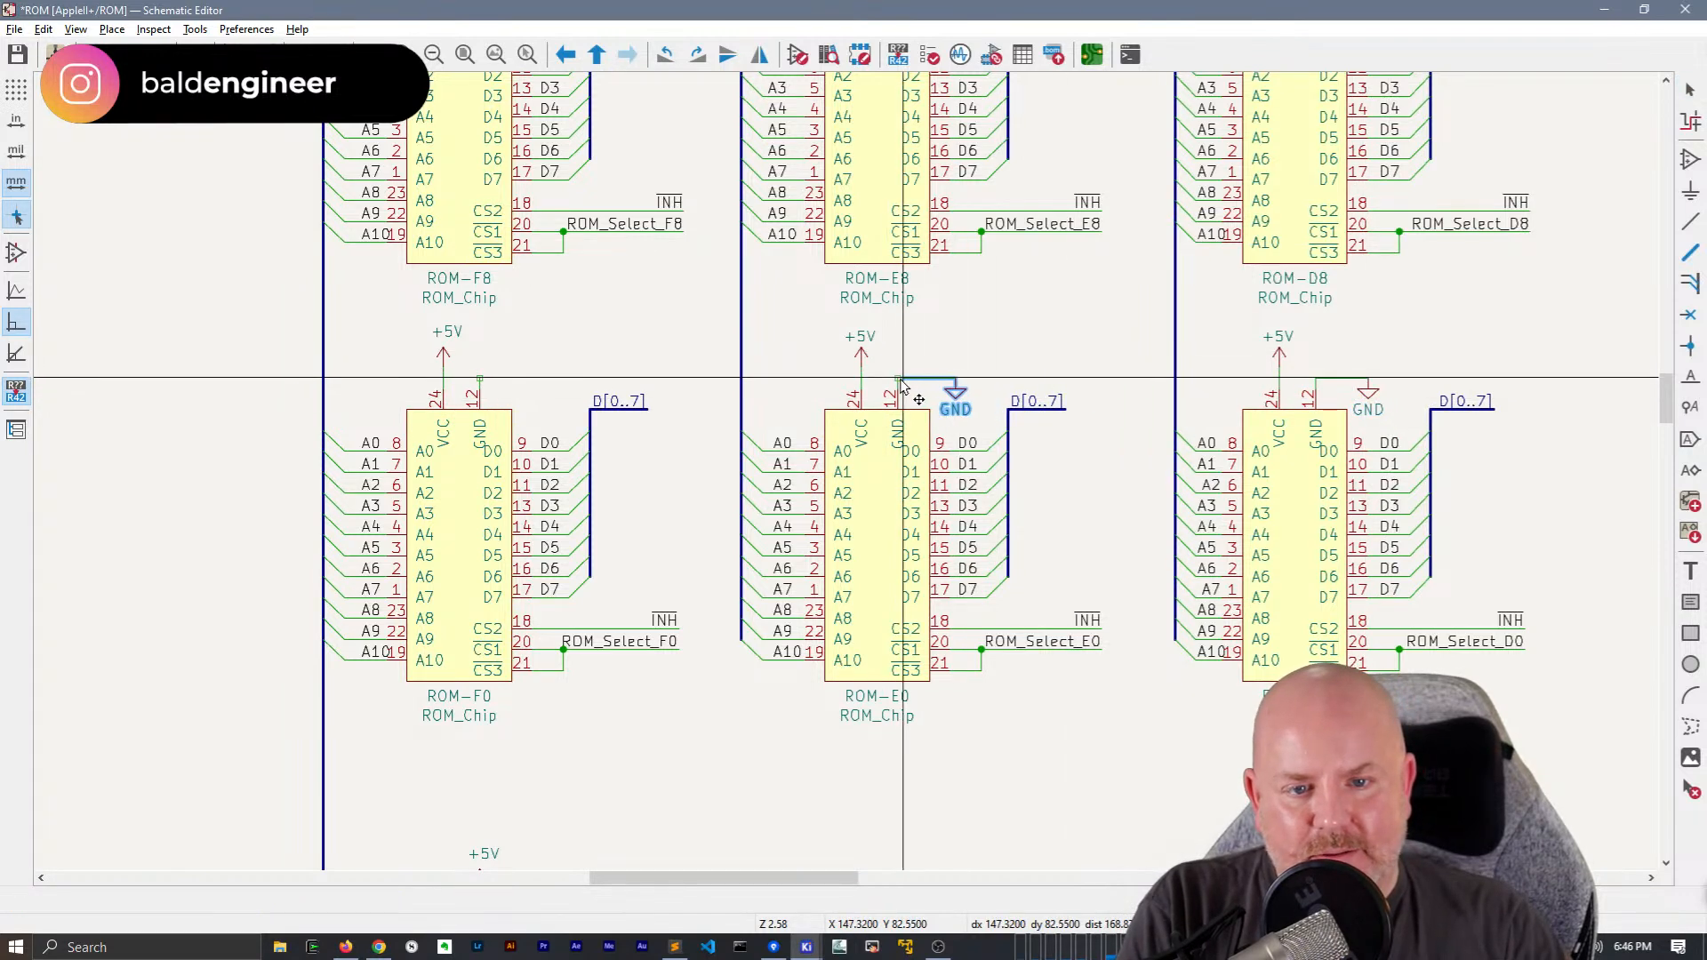
click(881, 357)
key(ctrl+v)
click(480, 378)
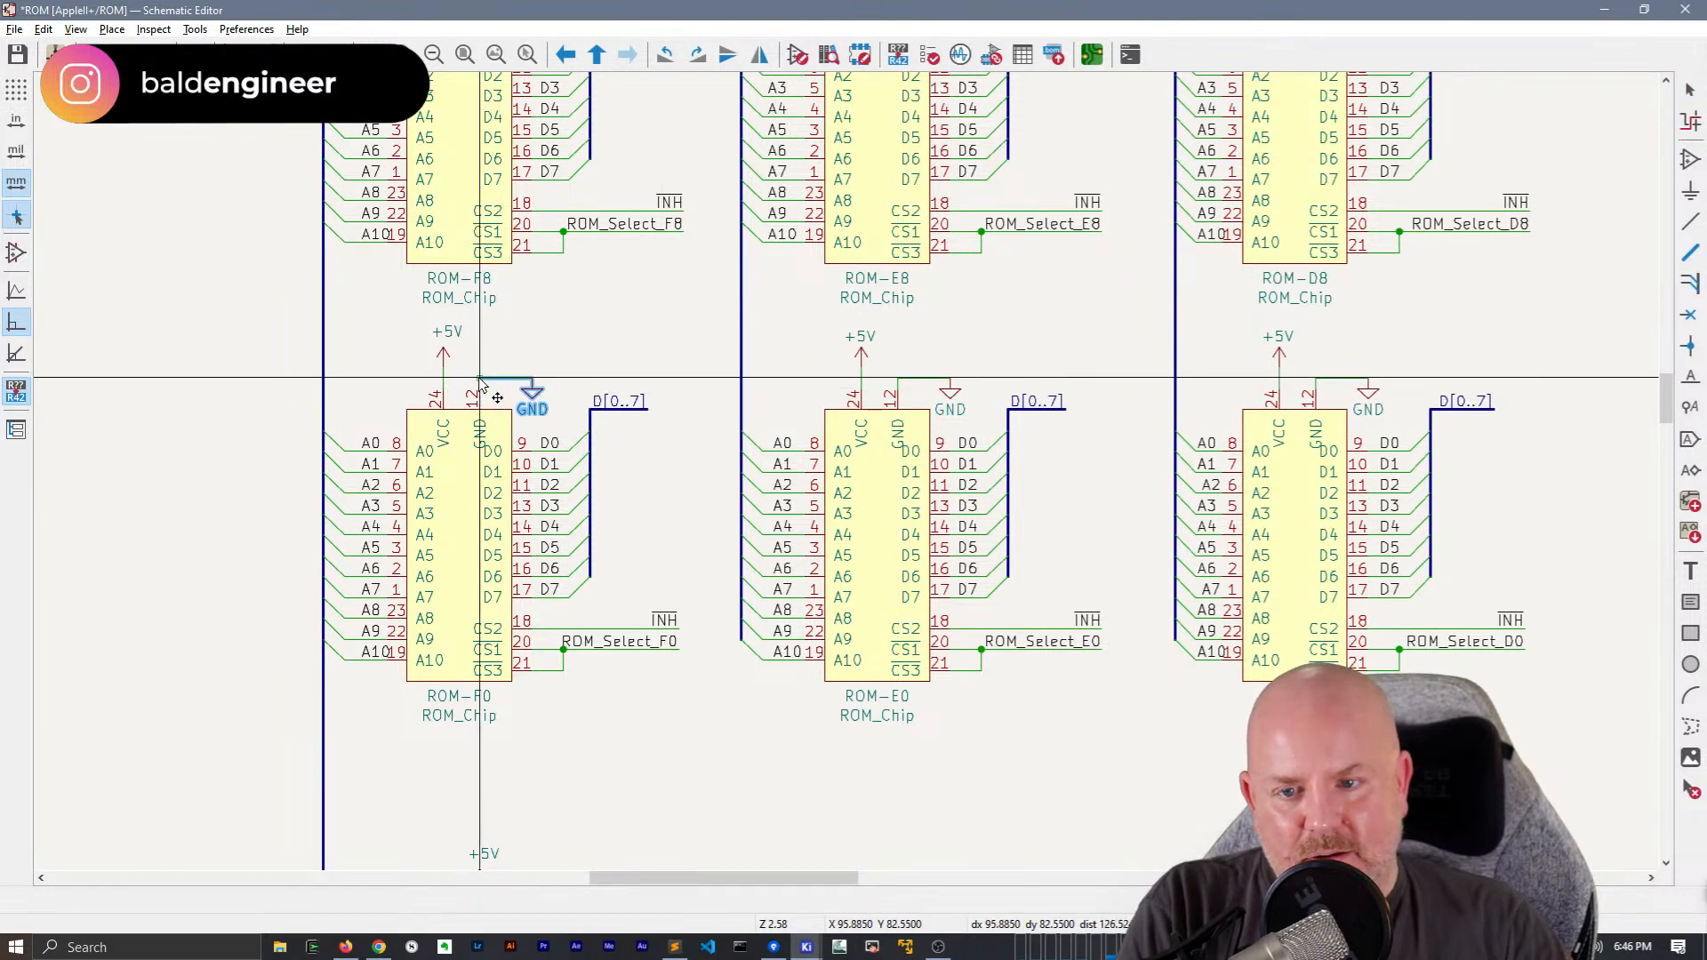
Duplicate the ground symbol with its wire onto the GND pins of ROM-F8 and ROM-E8, deleting the GND wire between ROM-E8 and ROM-D8
middle_drag(711, 228, 657, 646)
drag(490, 397, 479, 365)
key(ctrl+v)
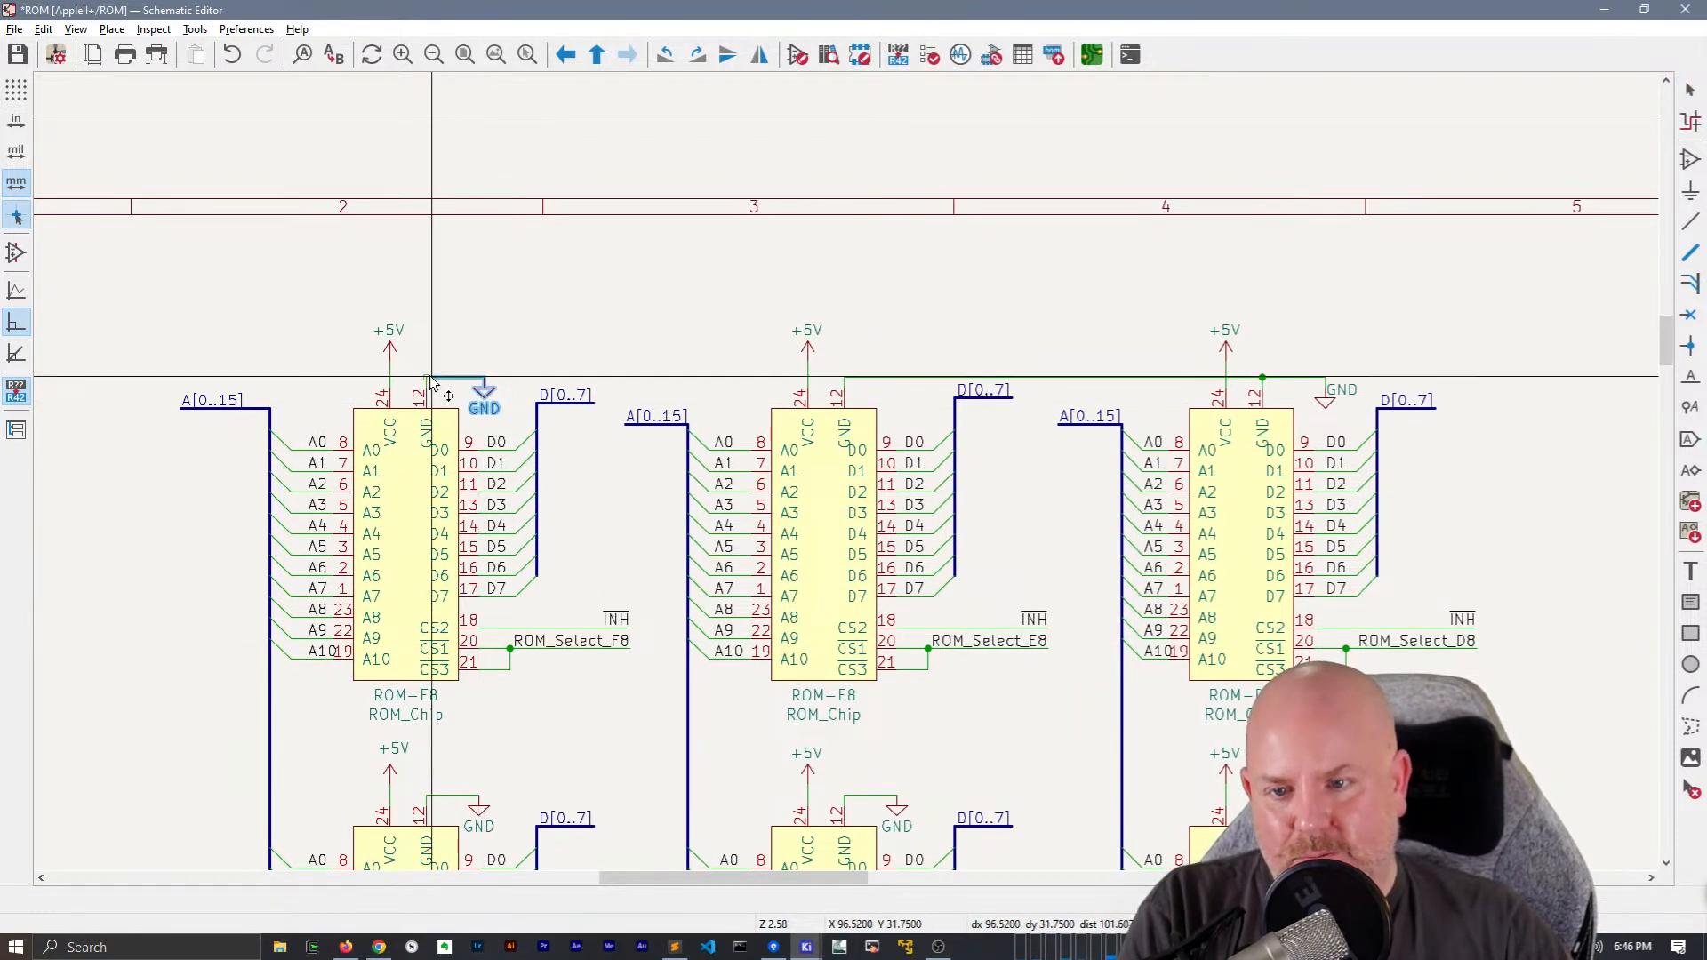
click(427, 378)
click(886, 375)
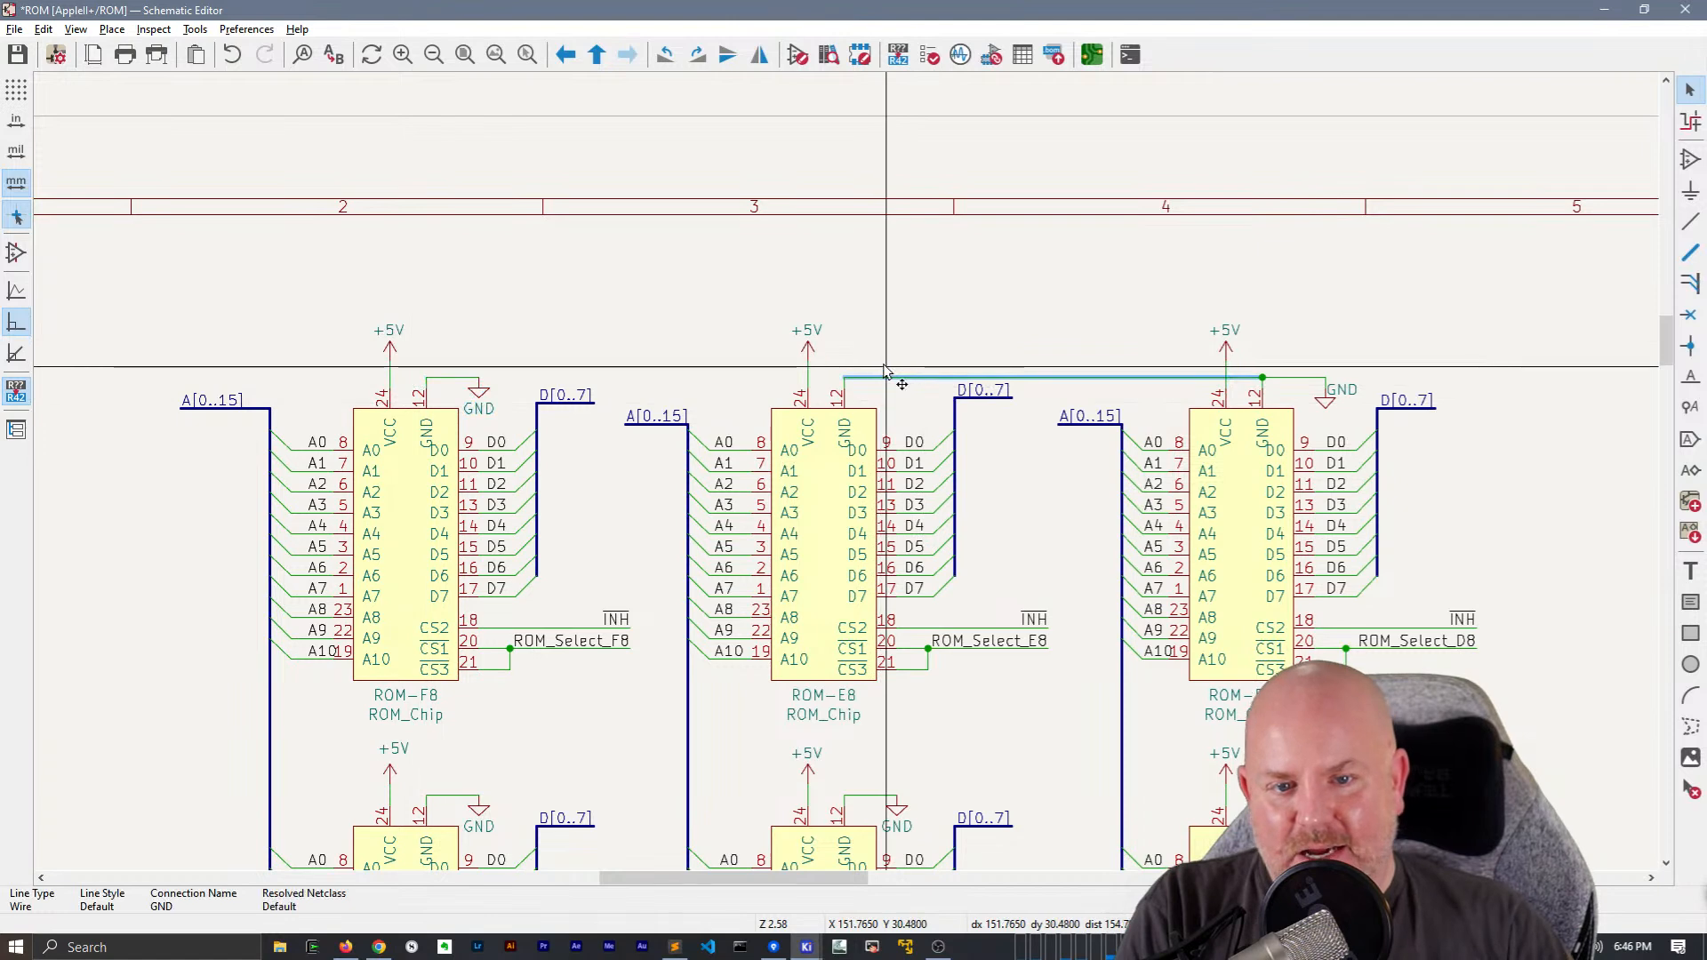
key(Delete)
key(ctrl+v)
click(843, 378)
Shift the vertical wires joining CS1 and CS3 of ROM-F8, ROM-E8 and ROM-D8 slightly toward the chips, clear of the ROM_Select labels
scroll(846, 472, down, 2)
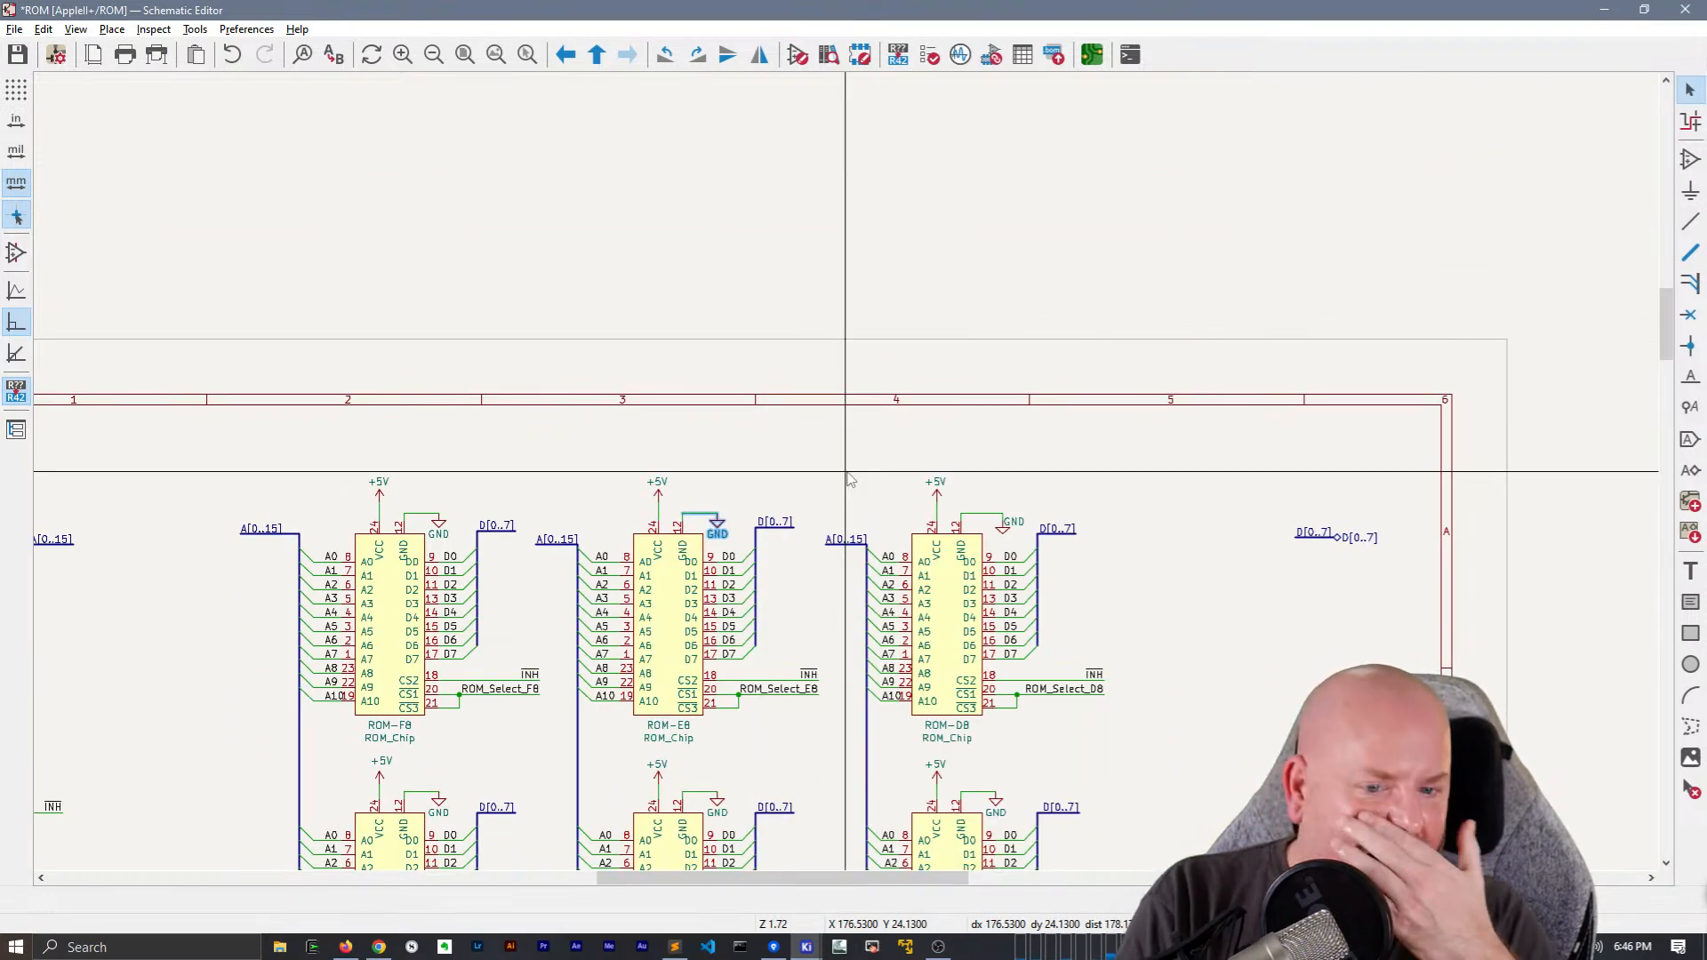
scroll(758, 604, up, 2)
middle_drag(829, 466, 942, 270)
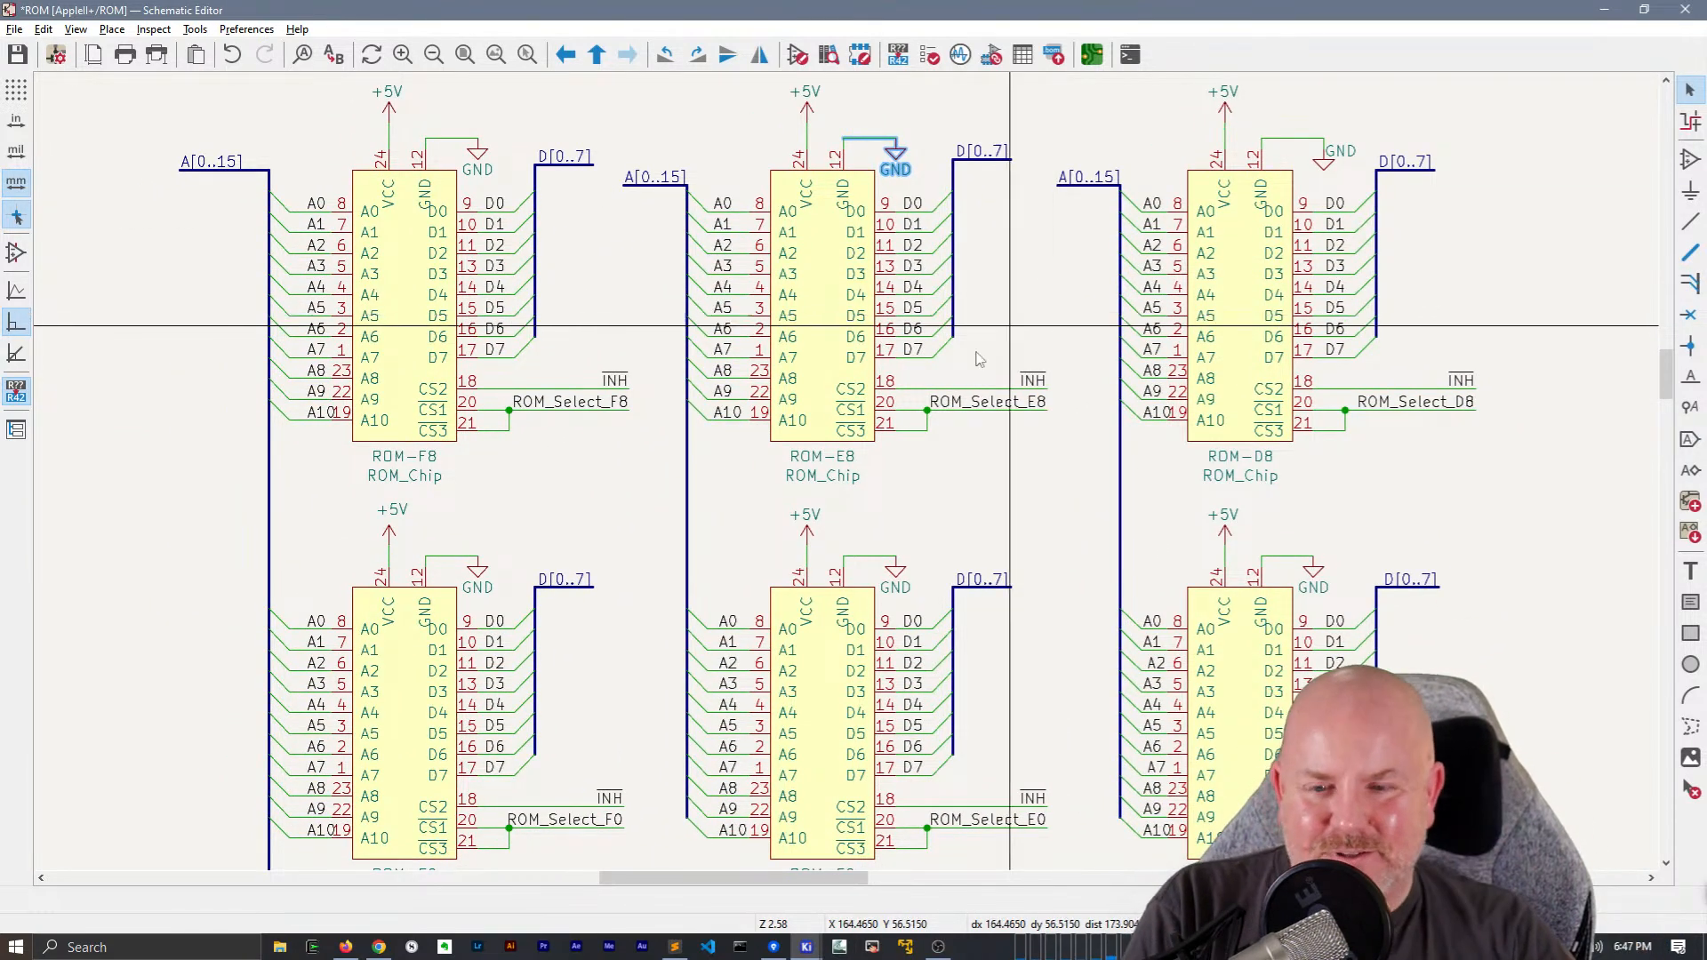
drag(509, 420, 504, 430)
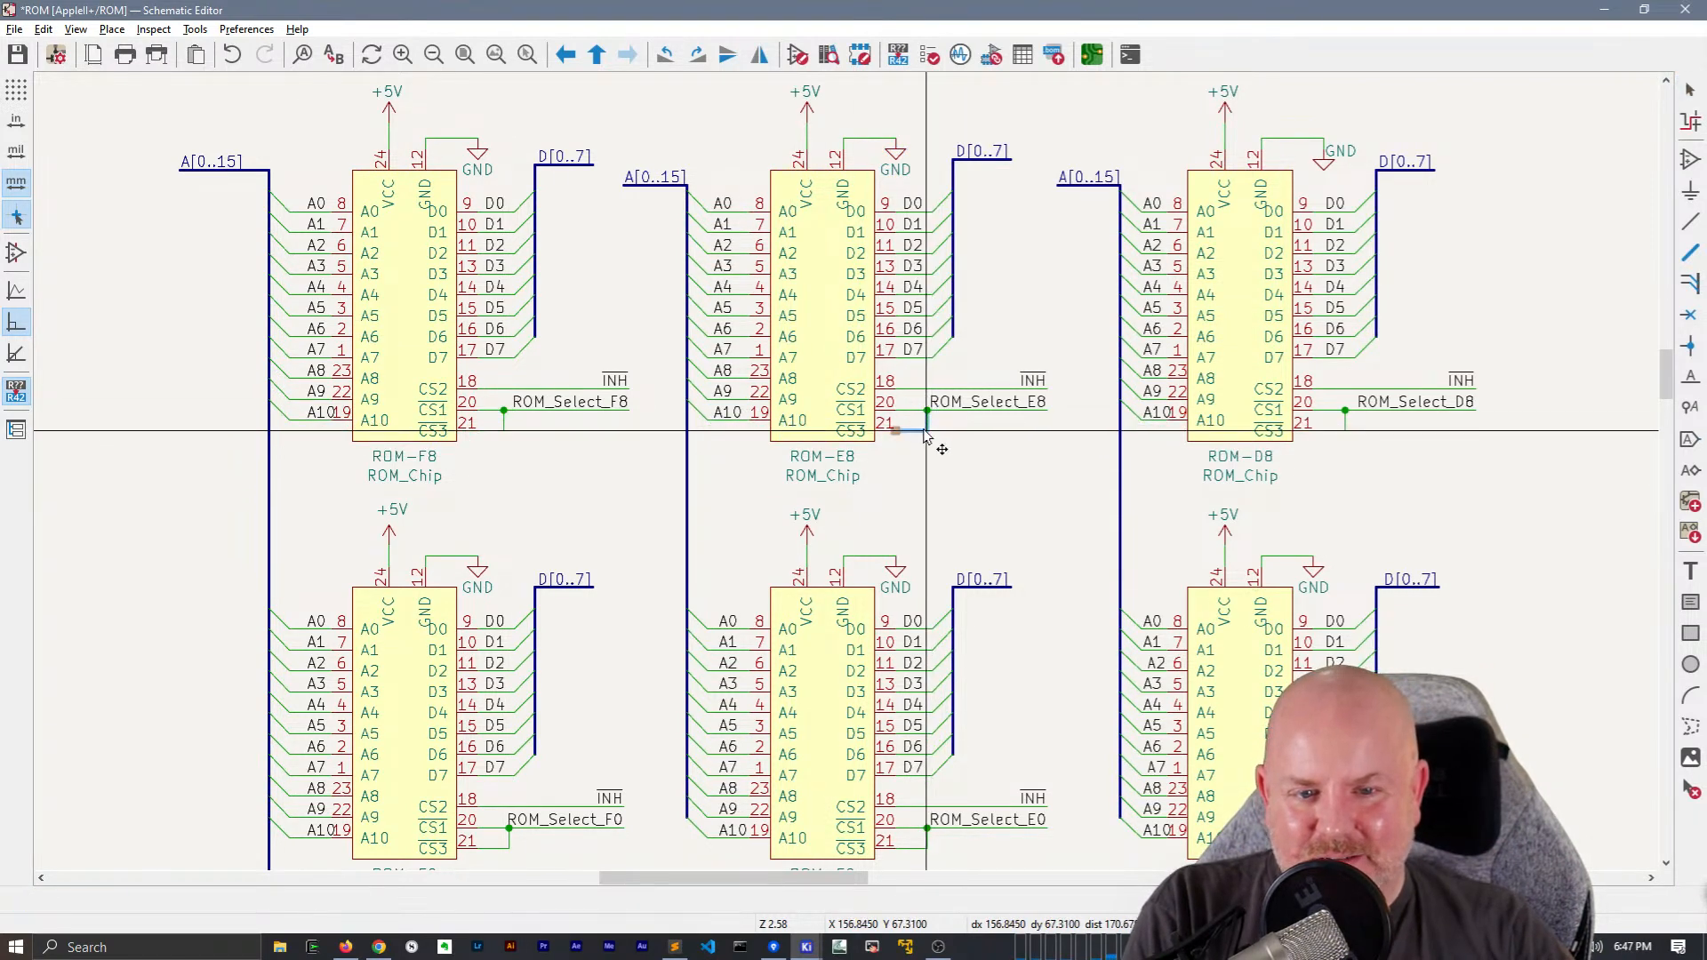
drag(930, 432, 924, 436)
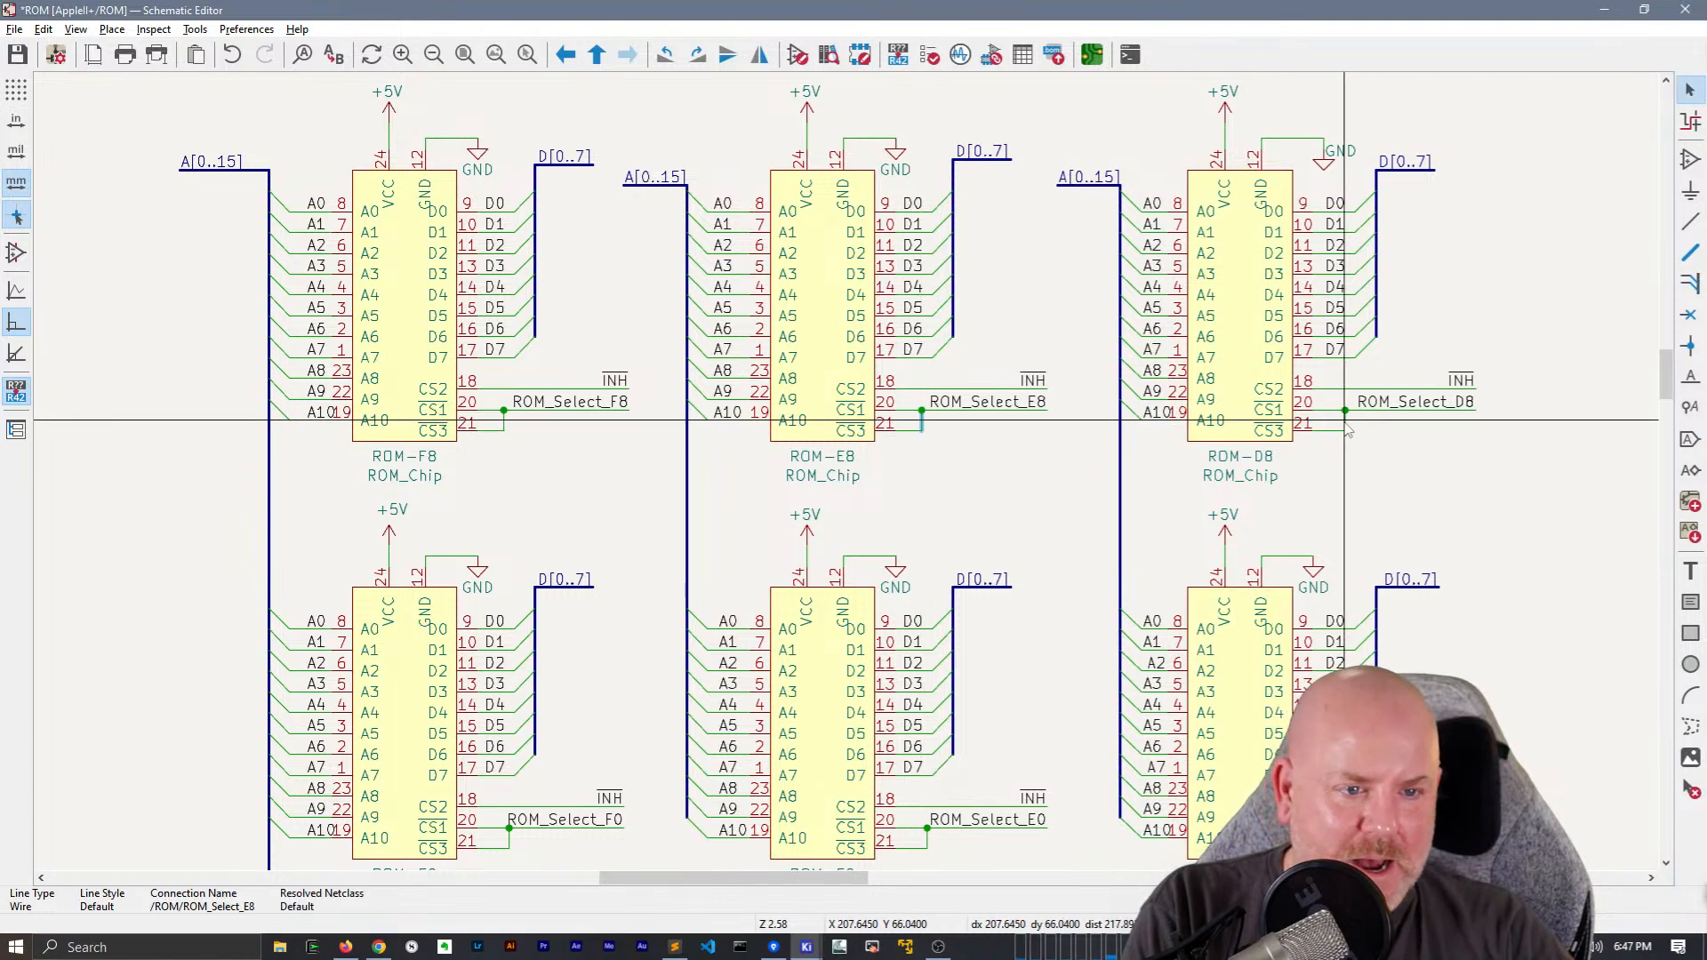
drag(1345, 419, 1341, 419)
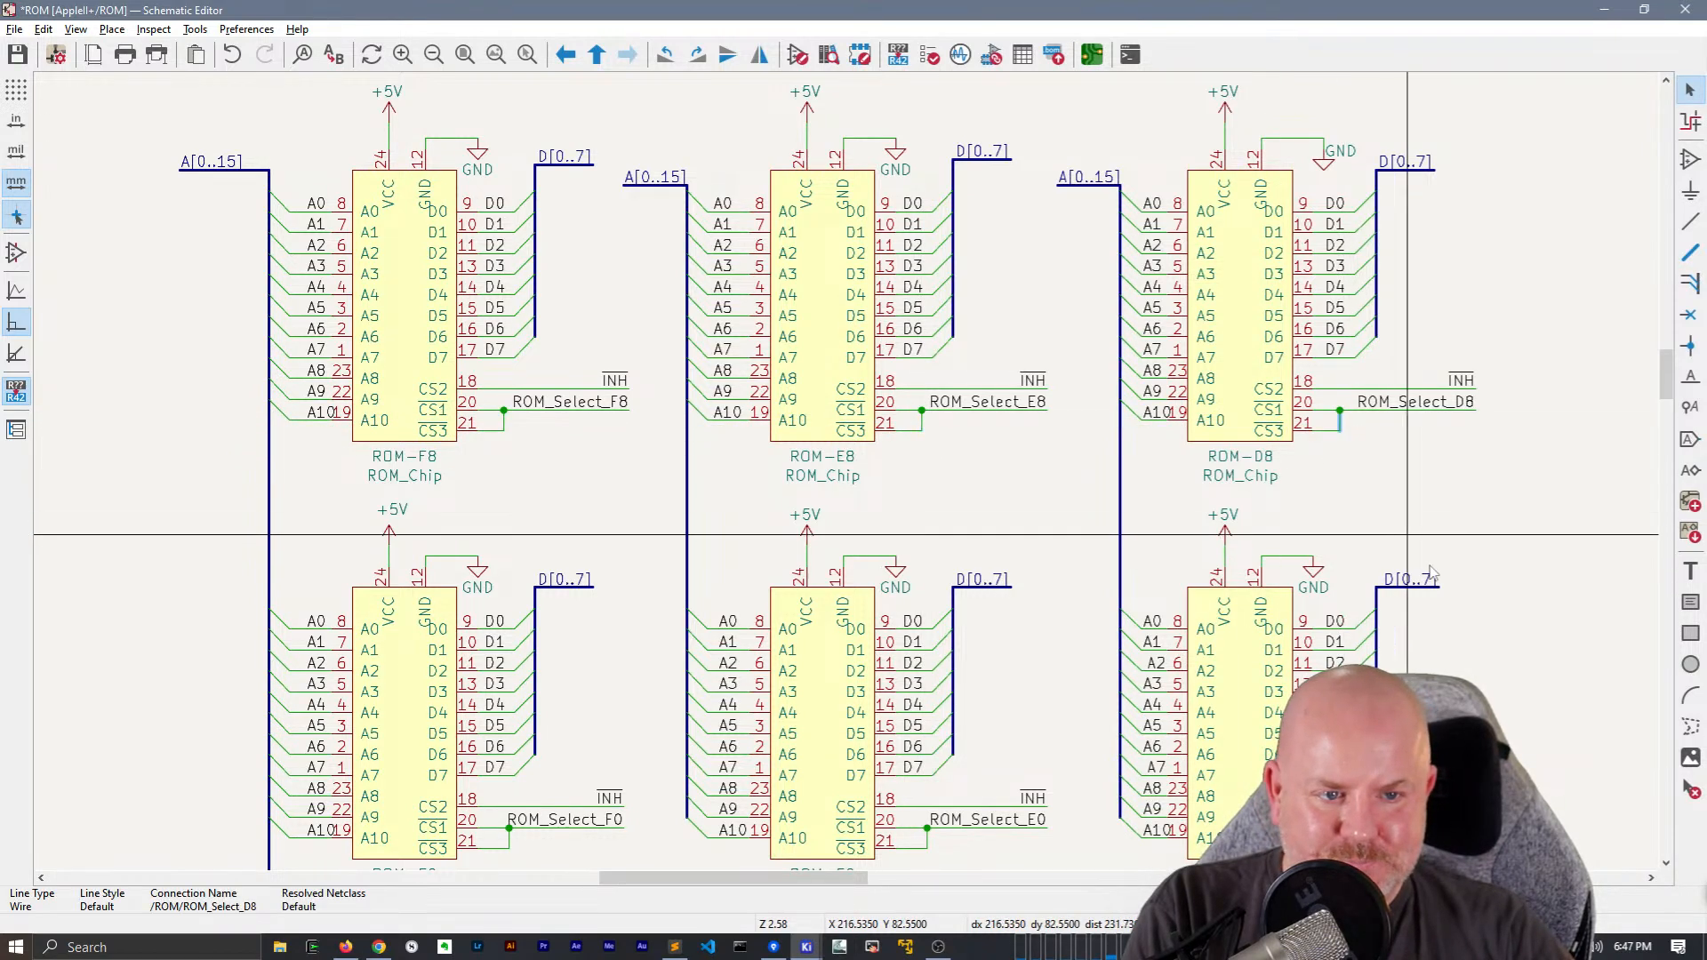
Shift the vertical CS1-to-CS3 wires of ROM-D0, ROM-E0 and ROM-F0 slightly toward the chips, clear of their ROM_Select labels
scroll(1314, 498, down, 3)
drag(1311, 612, 1306, 618)
drag(892, 612, 888, 617)
drag(474, 612, 469, 602)
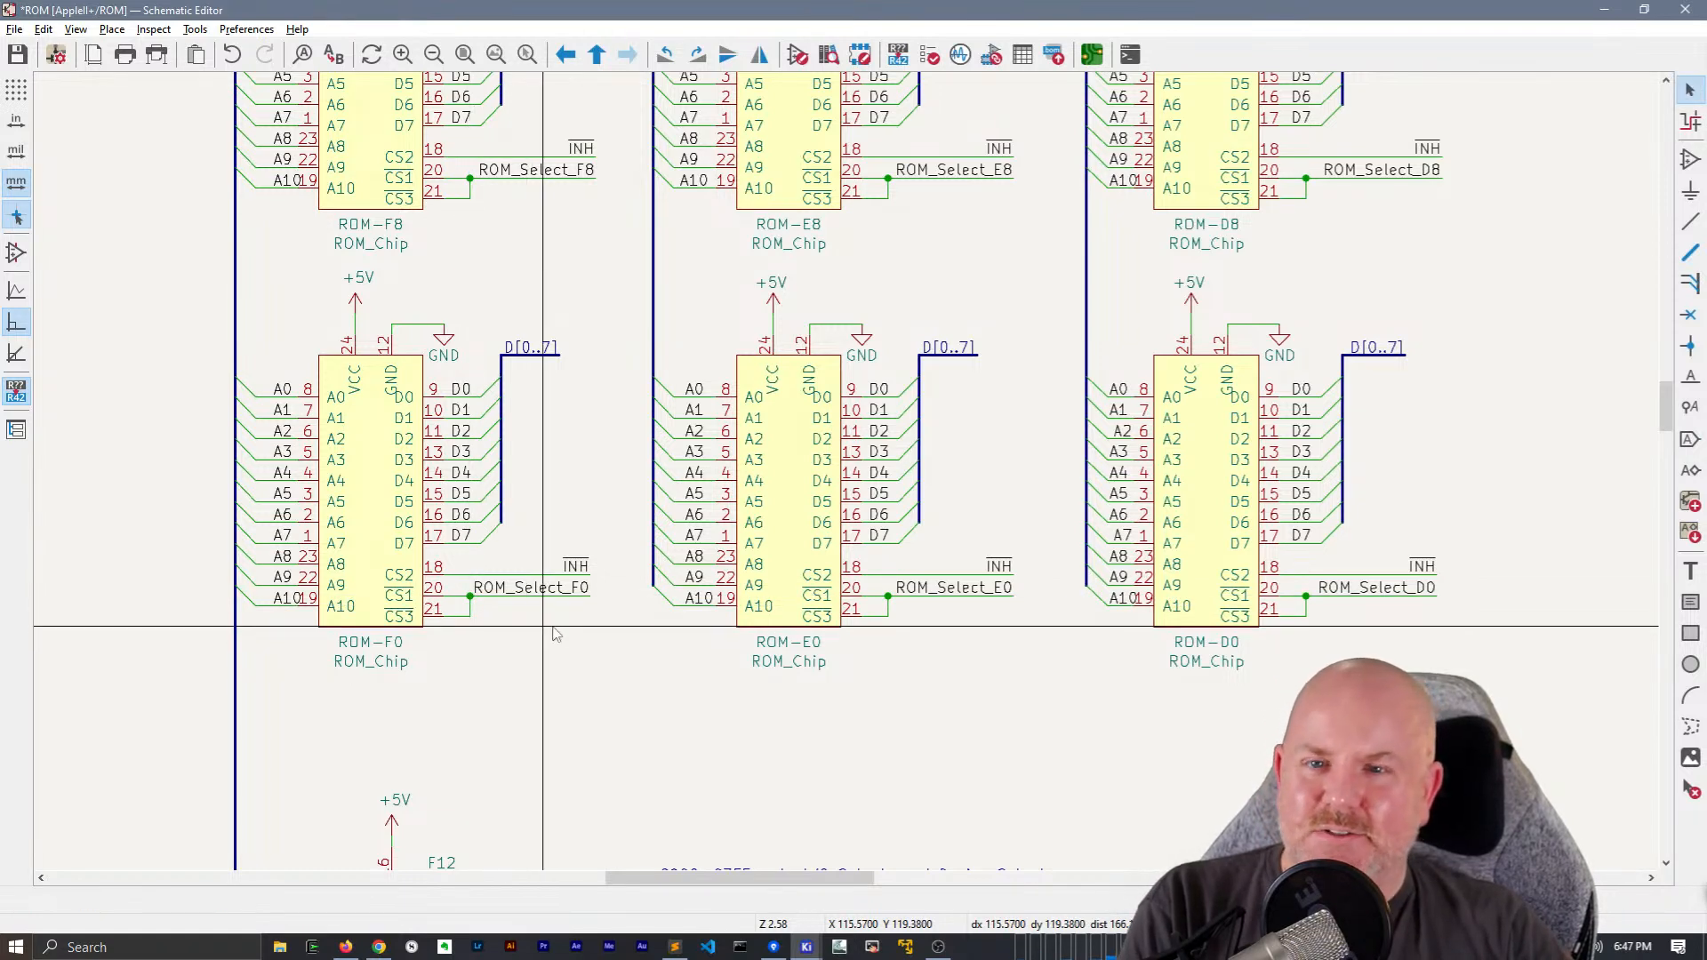
Look over the tidied ROM sheet, from the six ROM chips down to the 74LS138 decoder
middle_drag(653, 412, 668, 447)
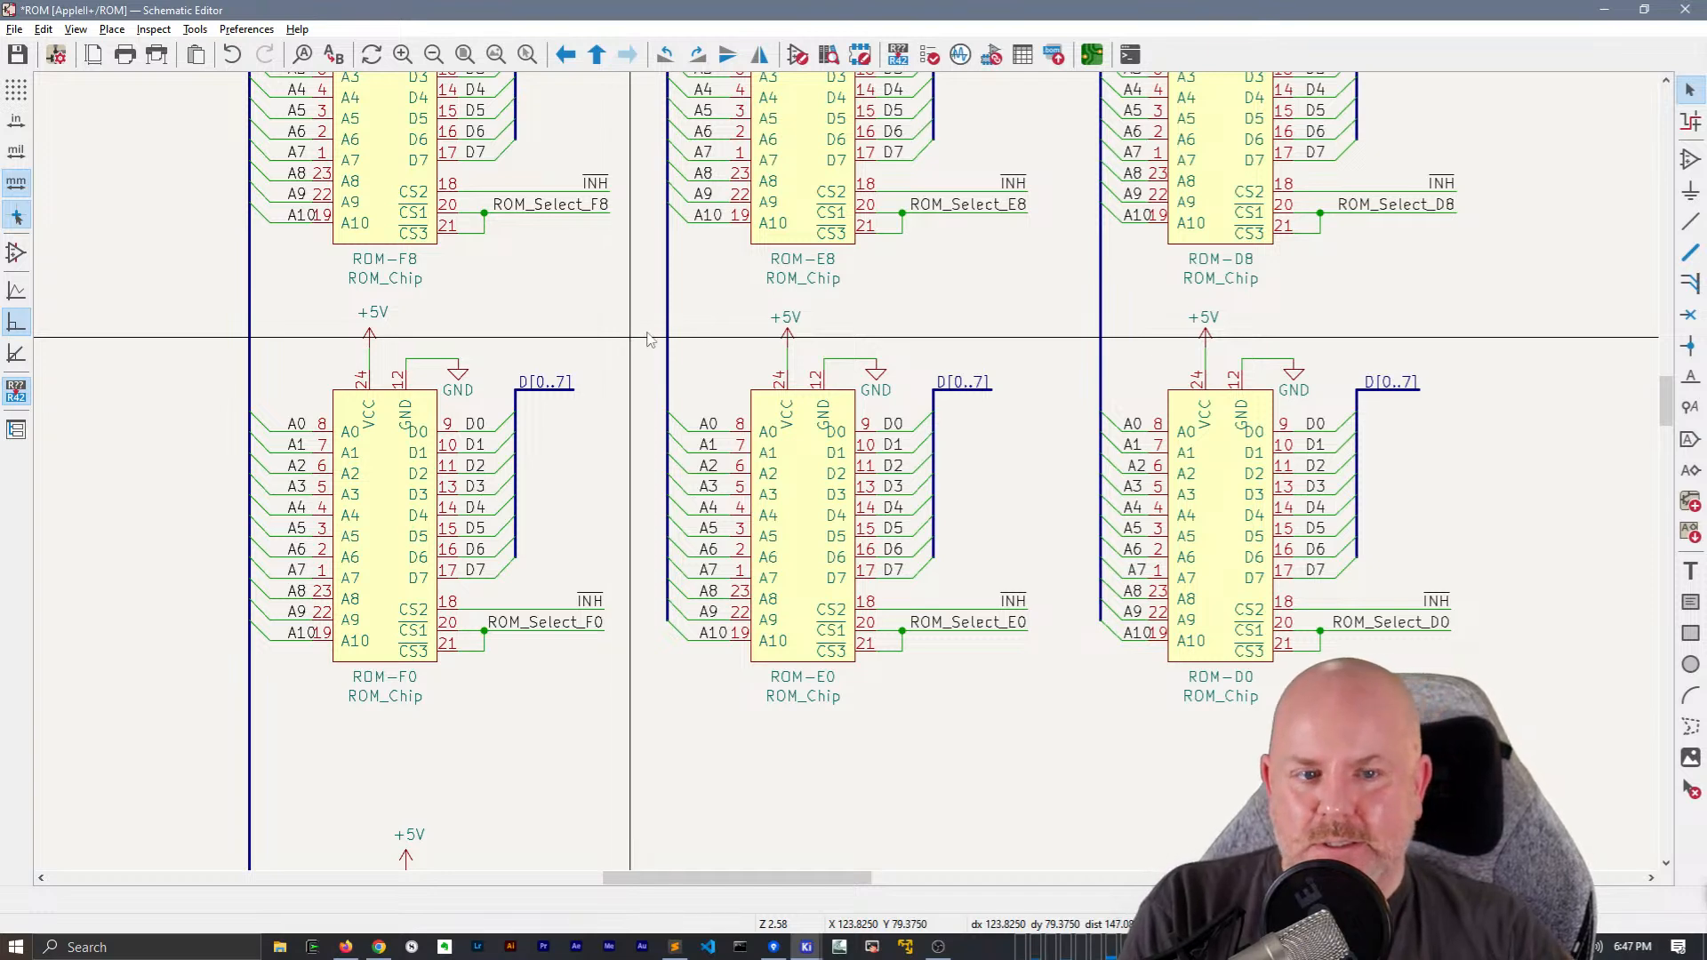
middle_drag(856, 287, 874, 380)
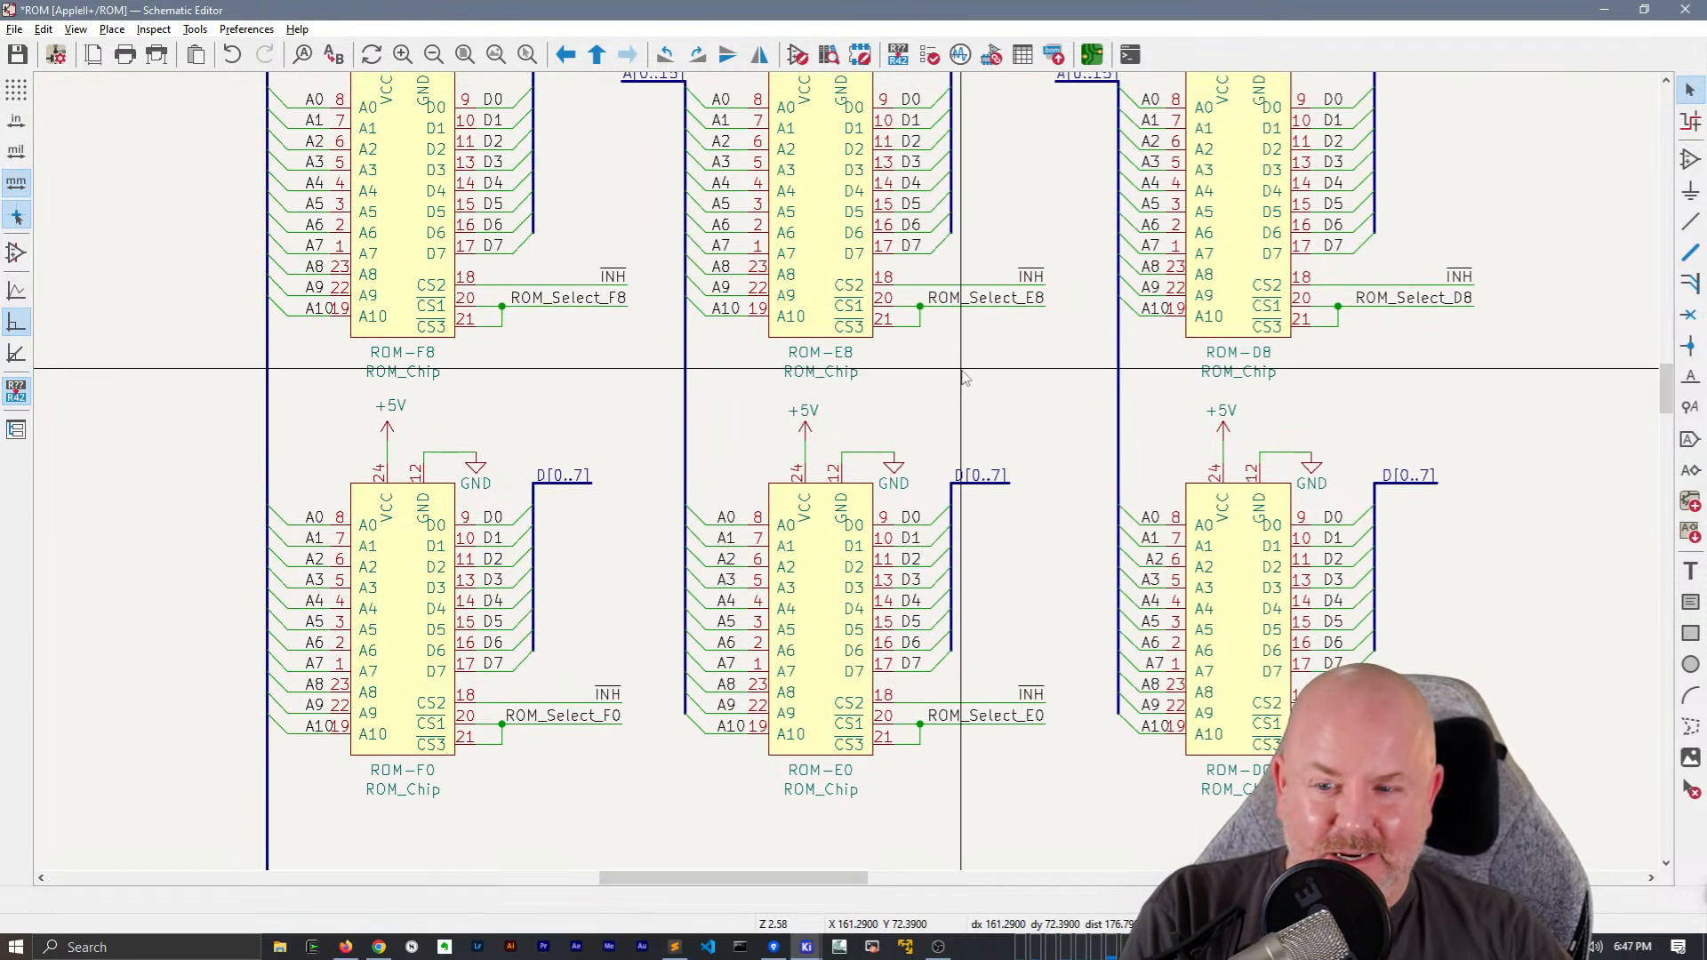
scroll(964, 378, down, 5)
scroll(889, 400, up, 4)
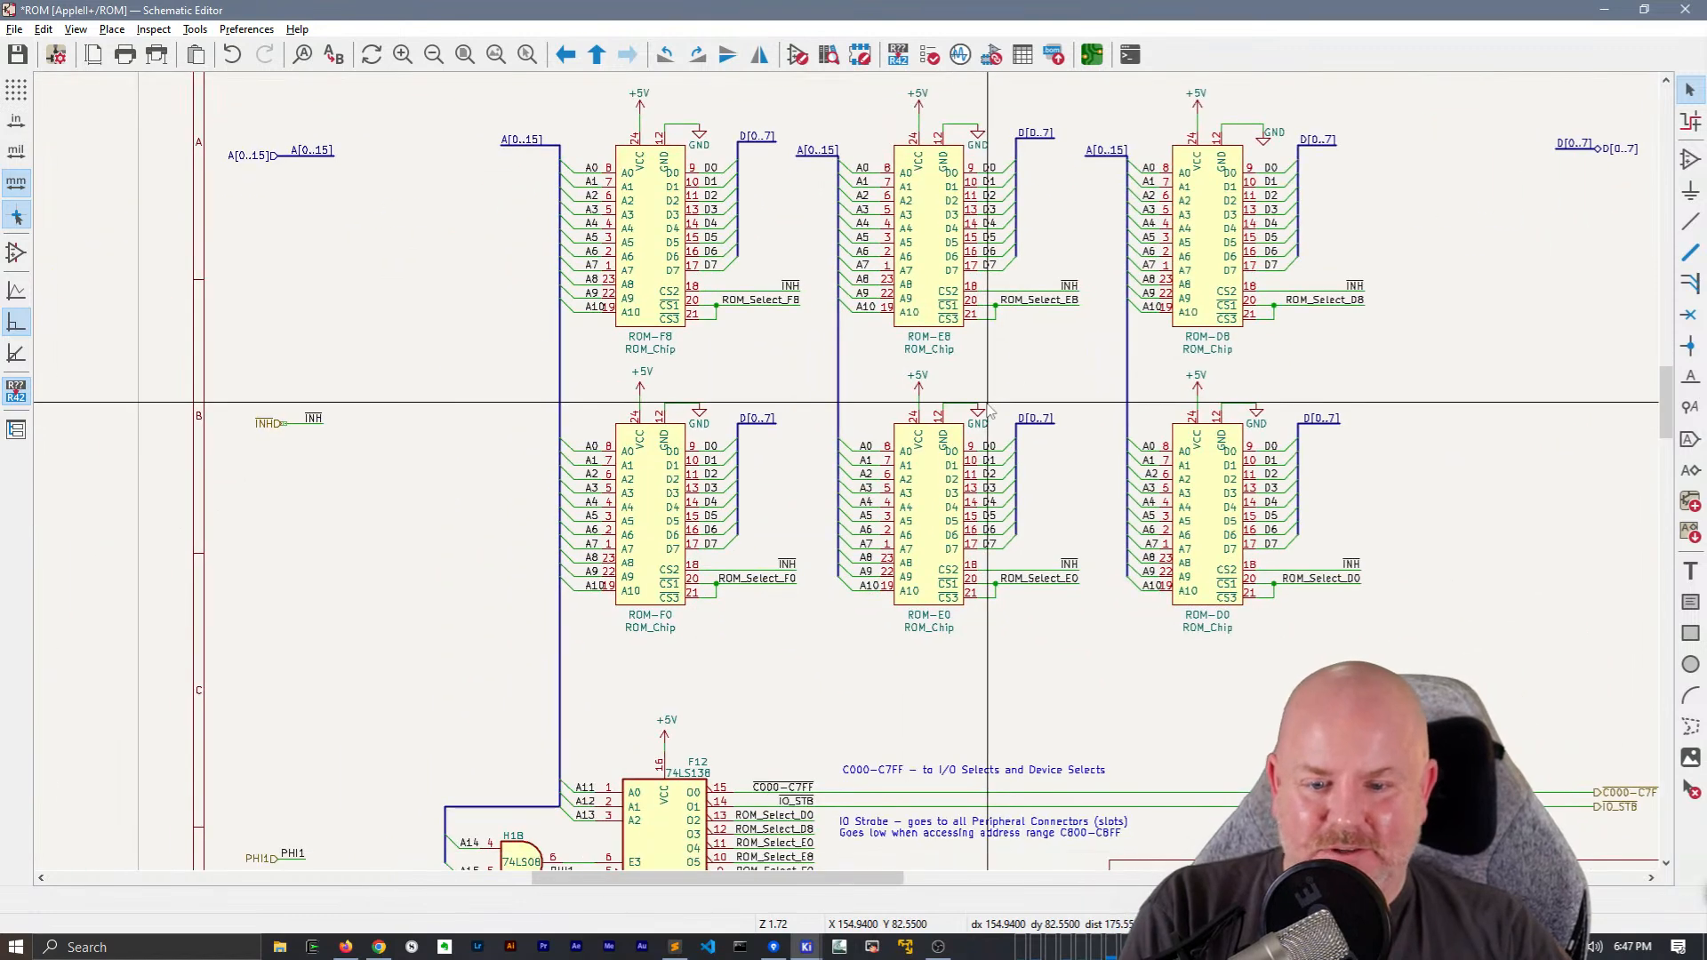
middle_drag(973, 223, 971, 191)
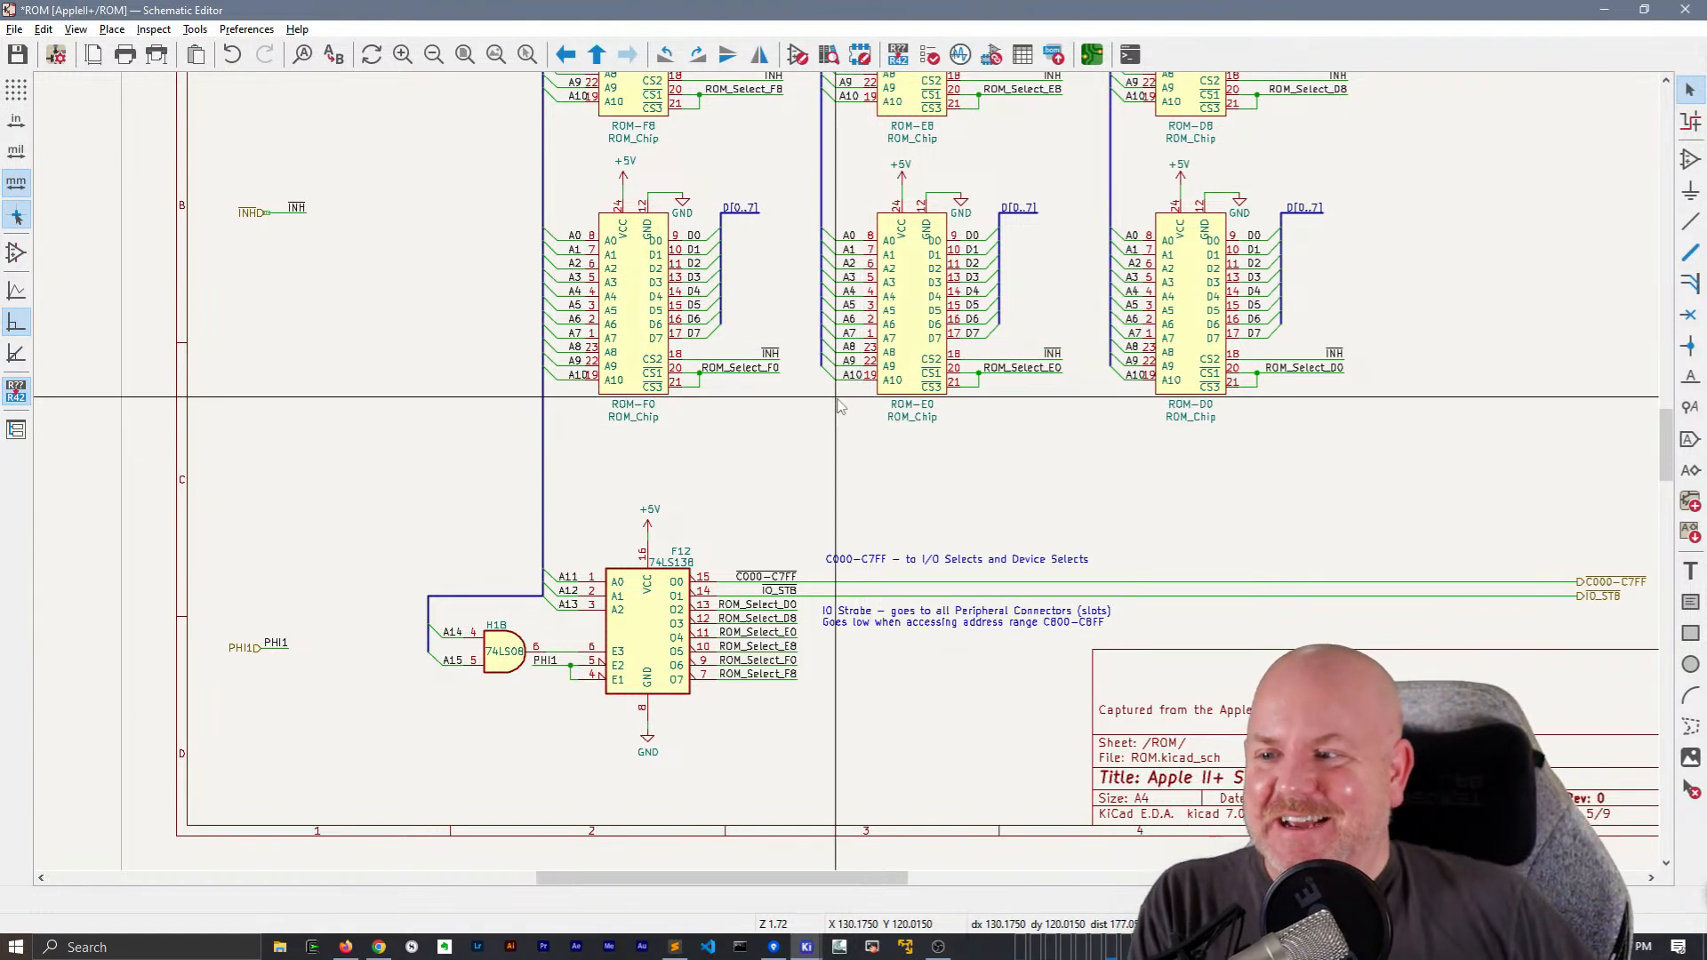
middle_drag(812, 246, 700, 325)
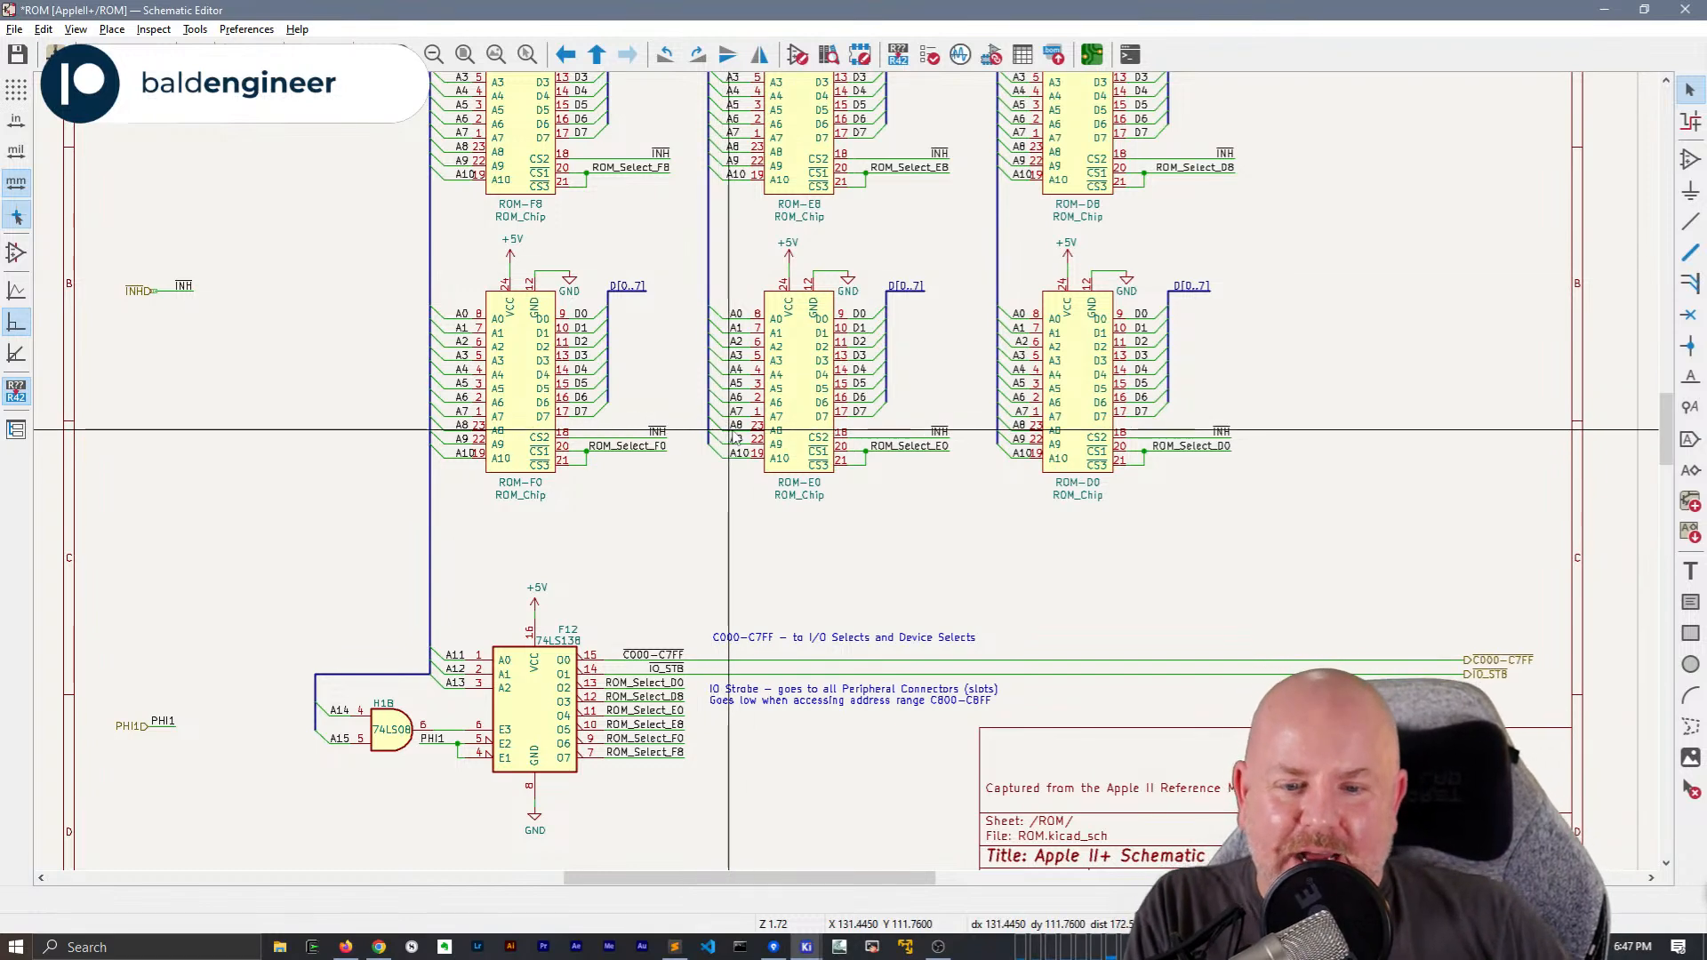
middle_drag(842, 267, 725, 469)
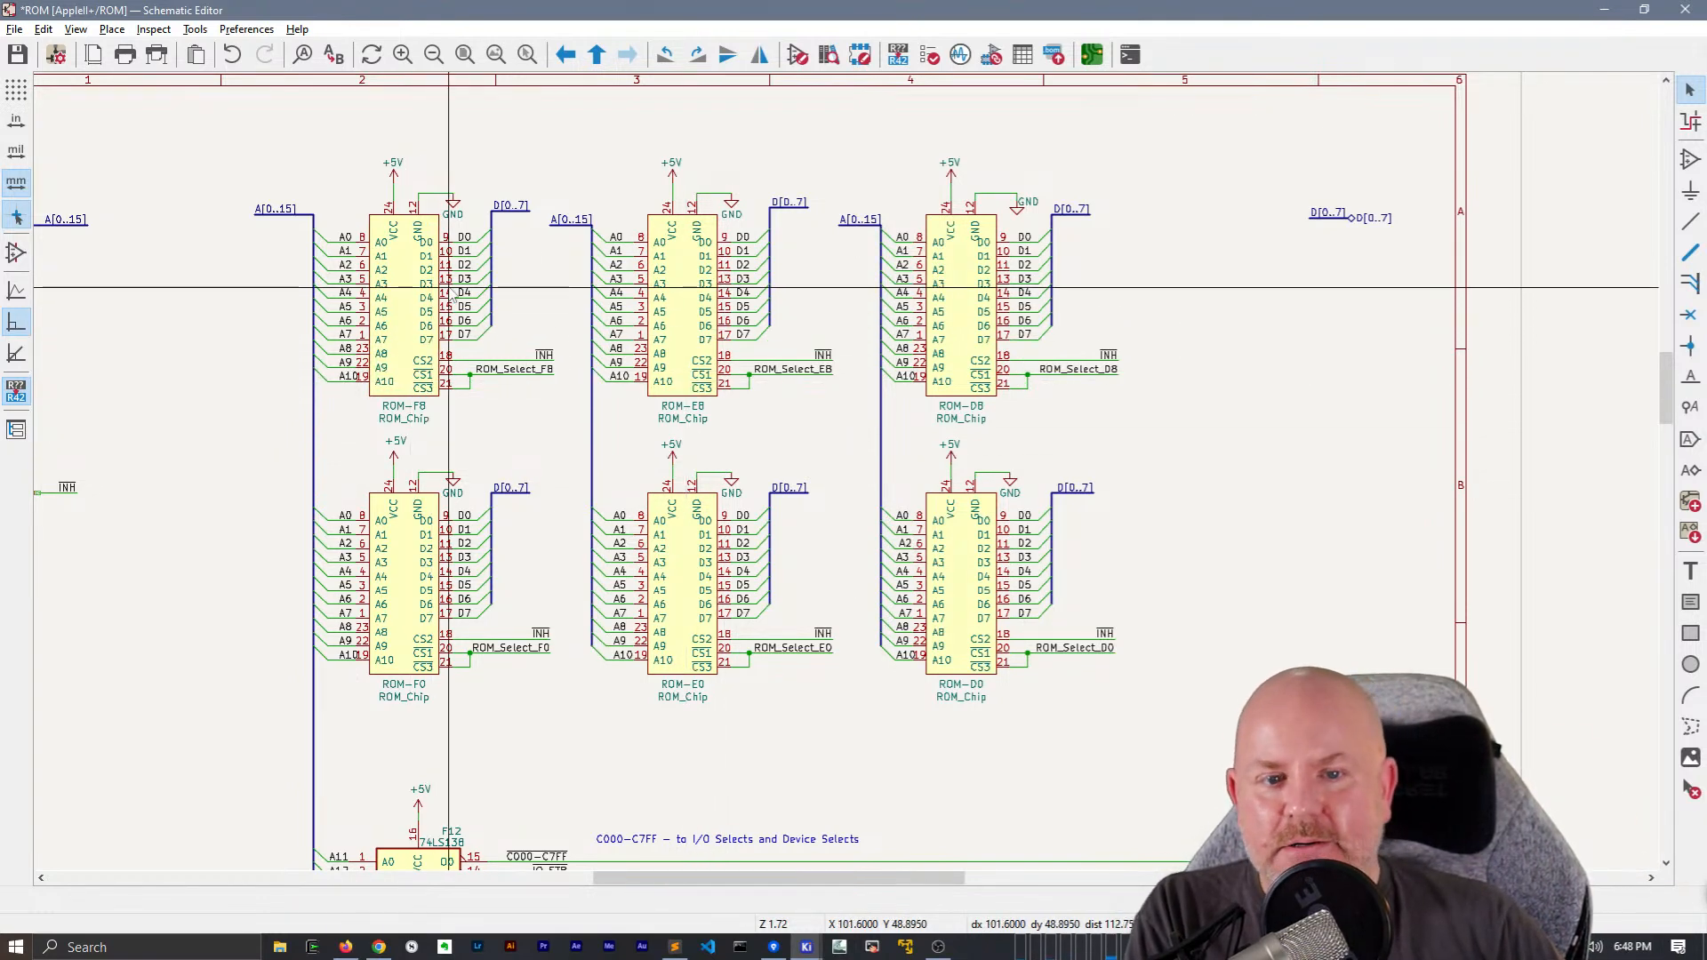
Open ROM-F8's ROM_Chip library symbol for editing from its symbol properties
double_click(414, 298)
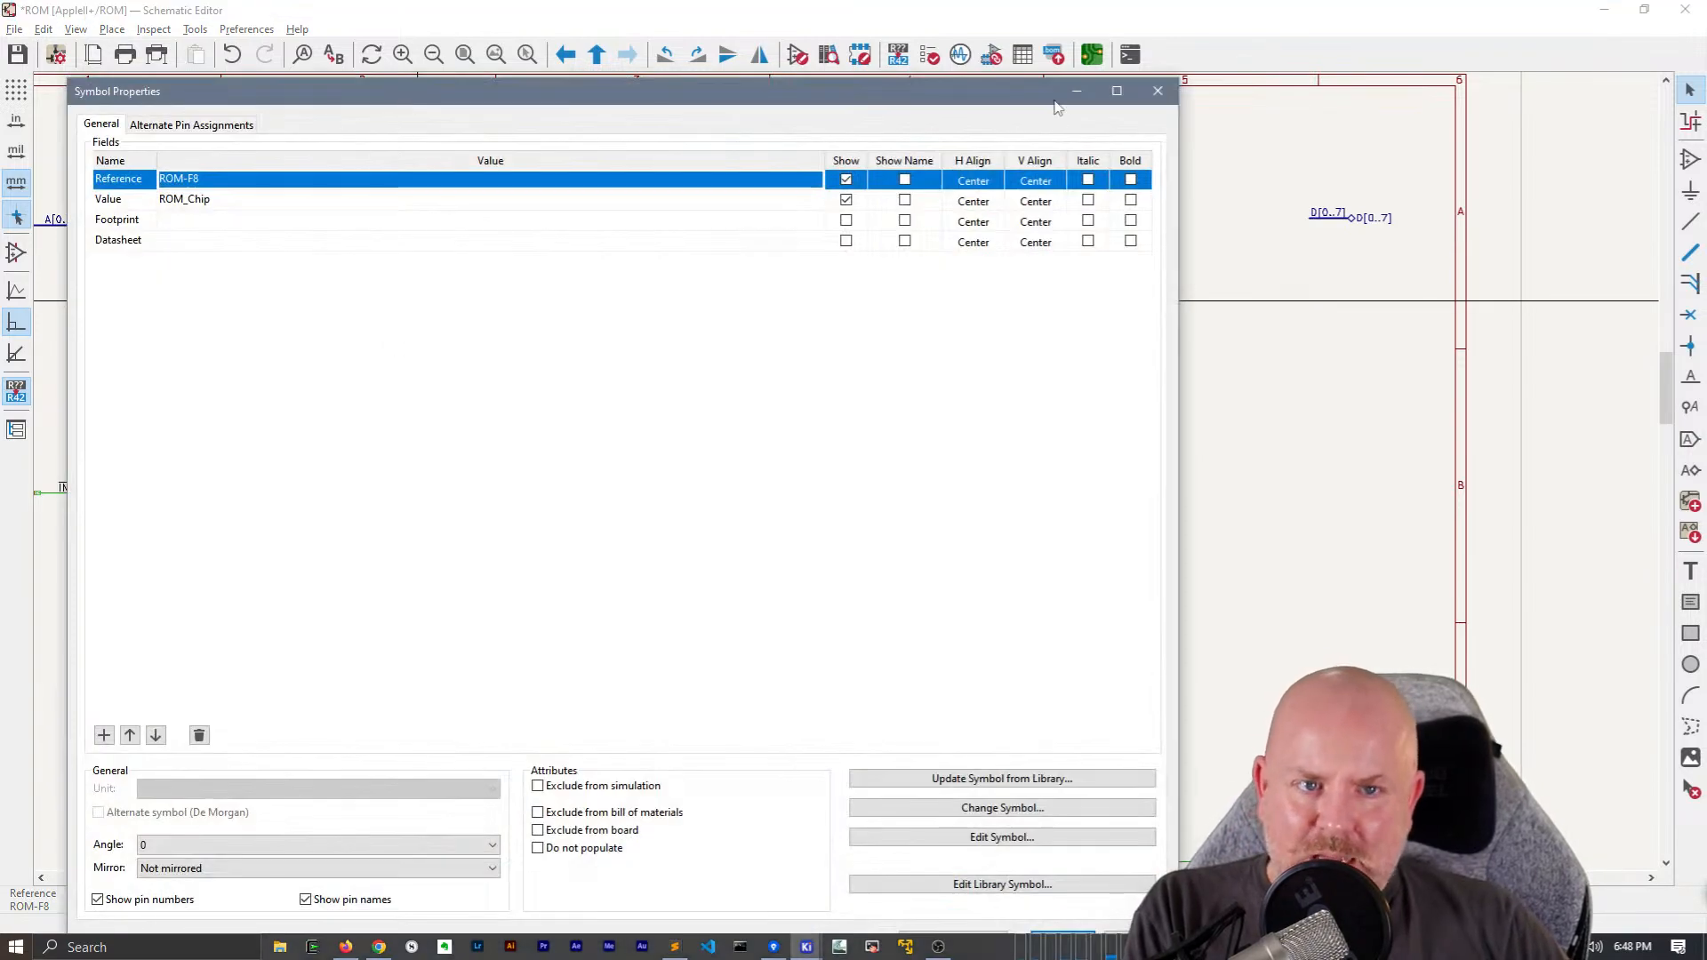
click(1158, 93)
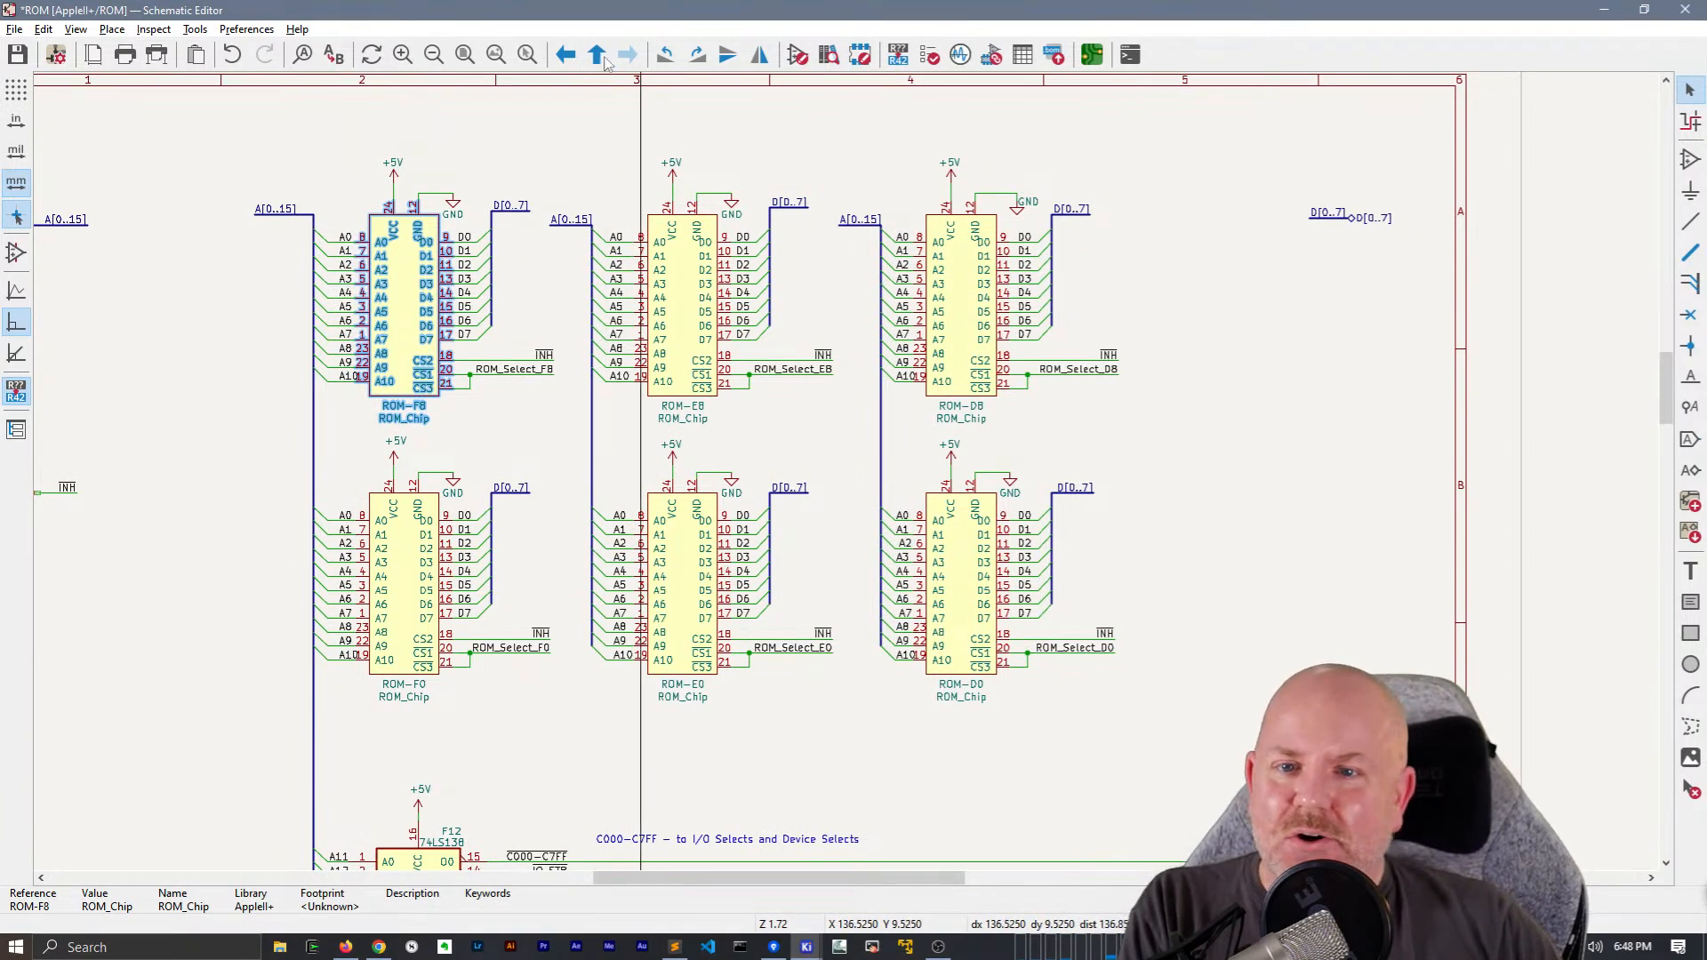
scroll(436, 252, up, 2)
scroll(760, 529, up, 2)
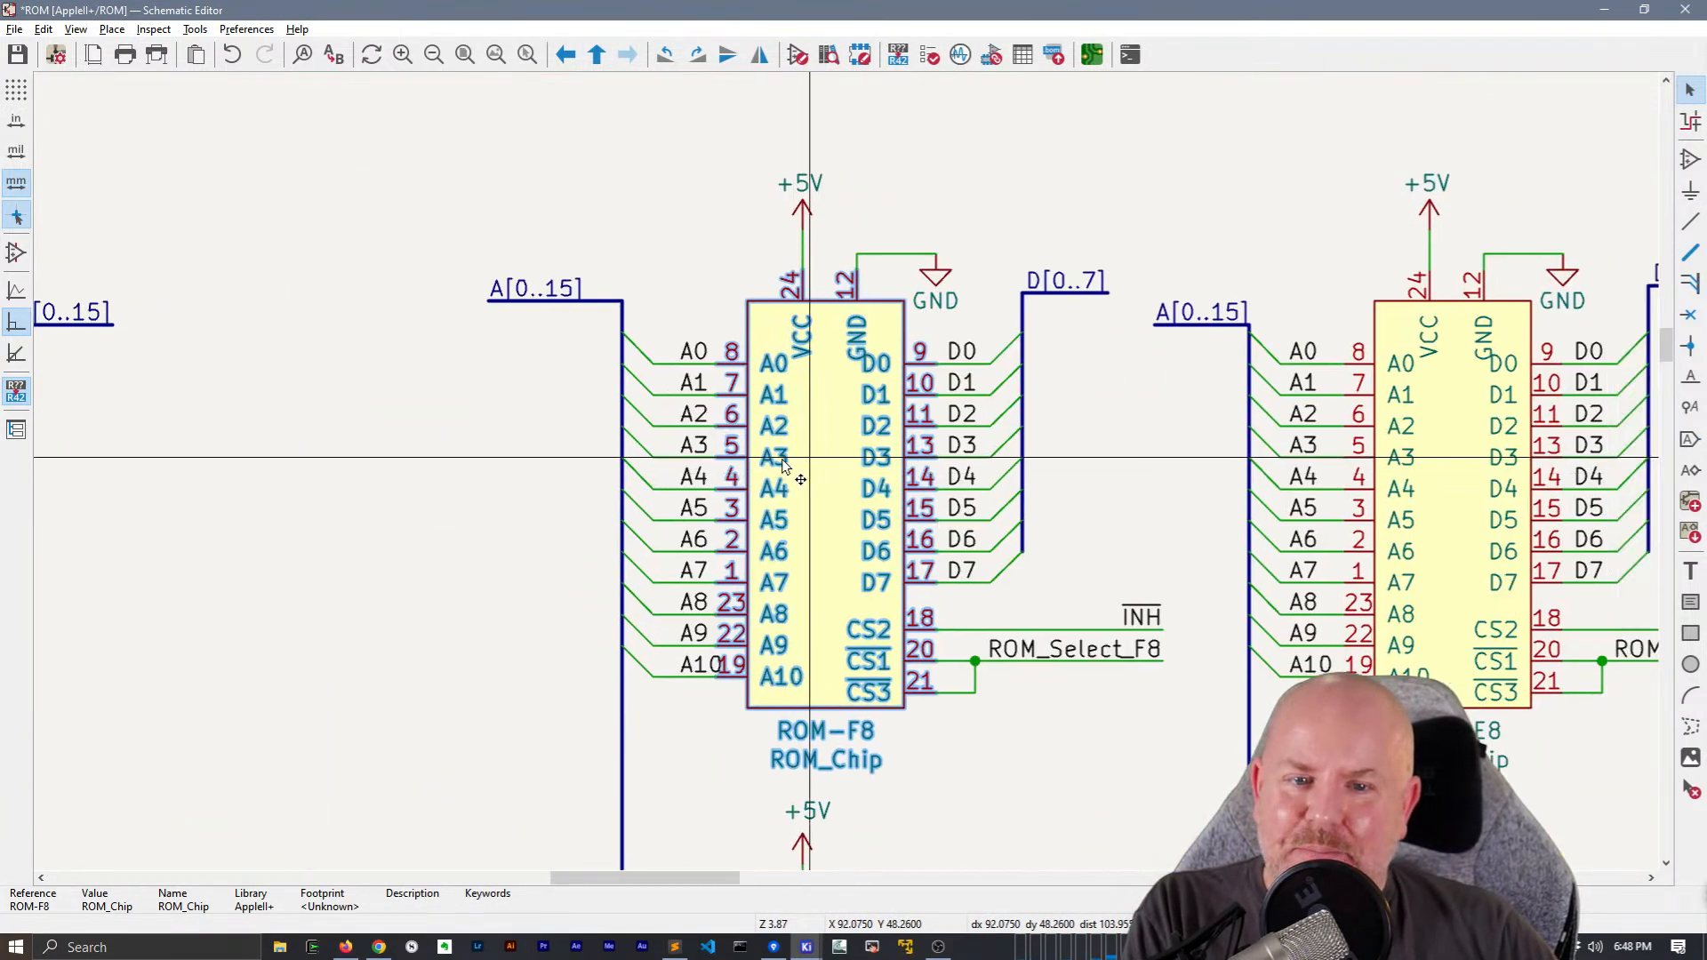
double_click(763, 486)
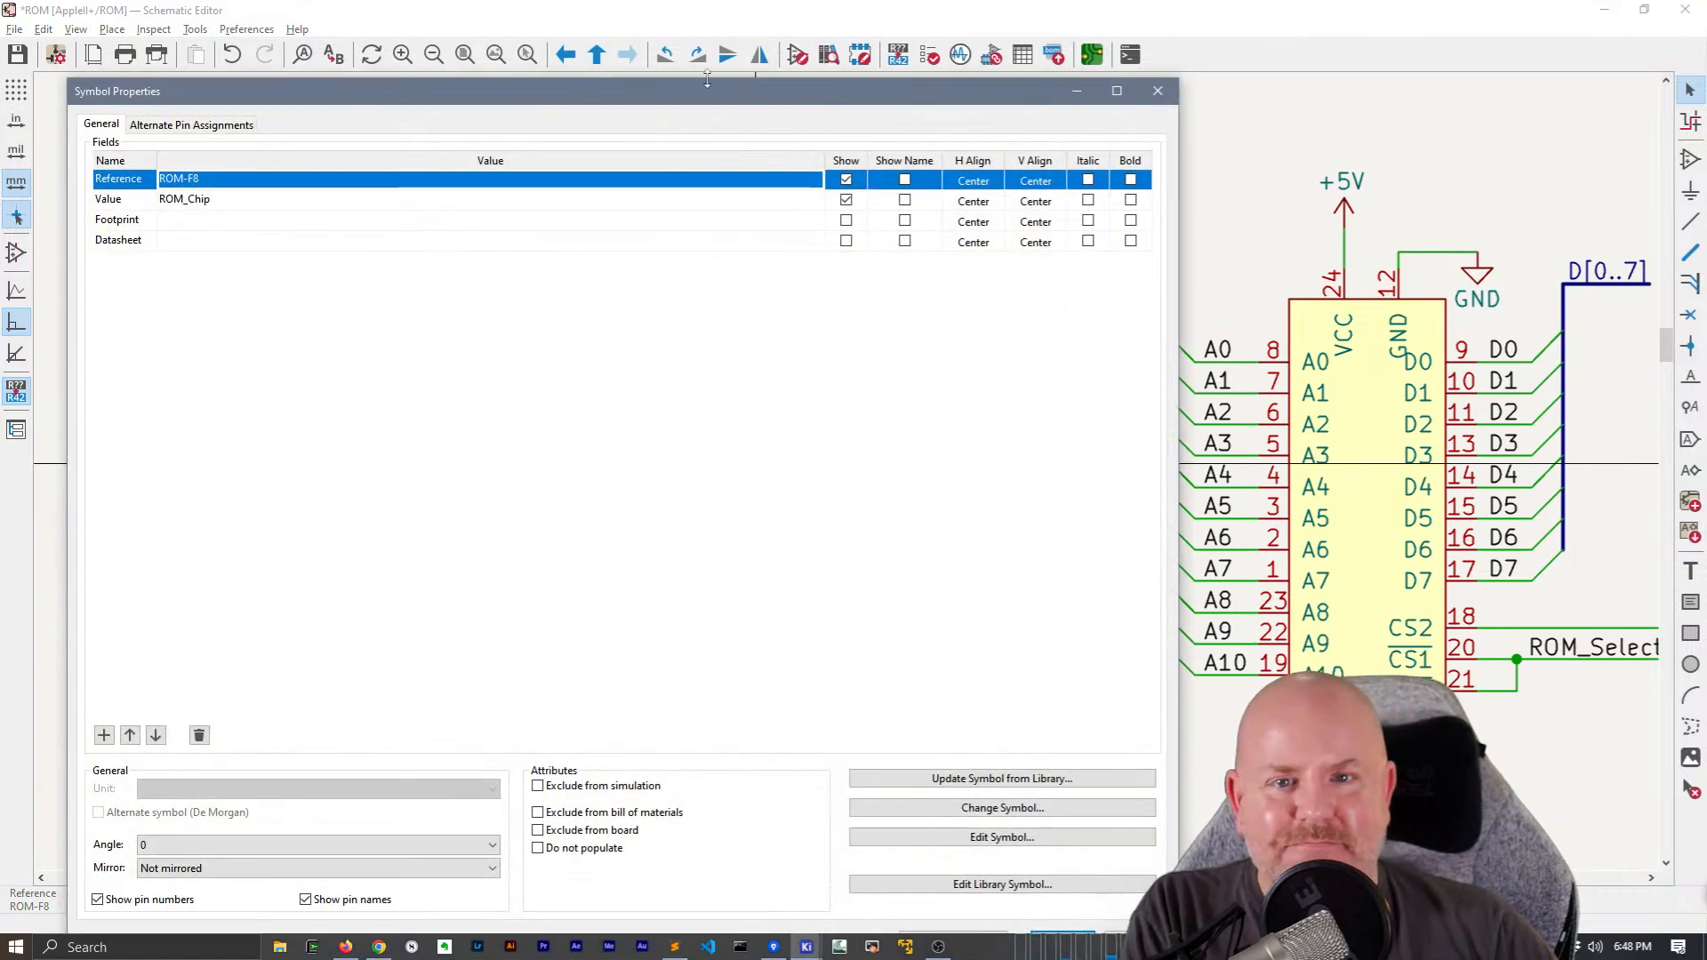
drag(717, 92, 737, 41)
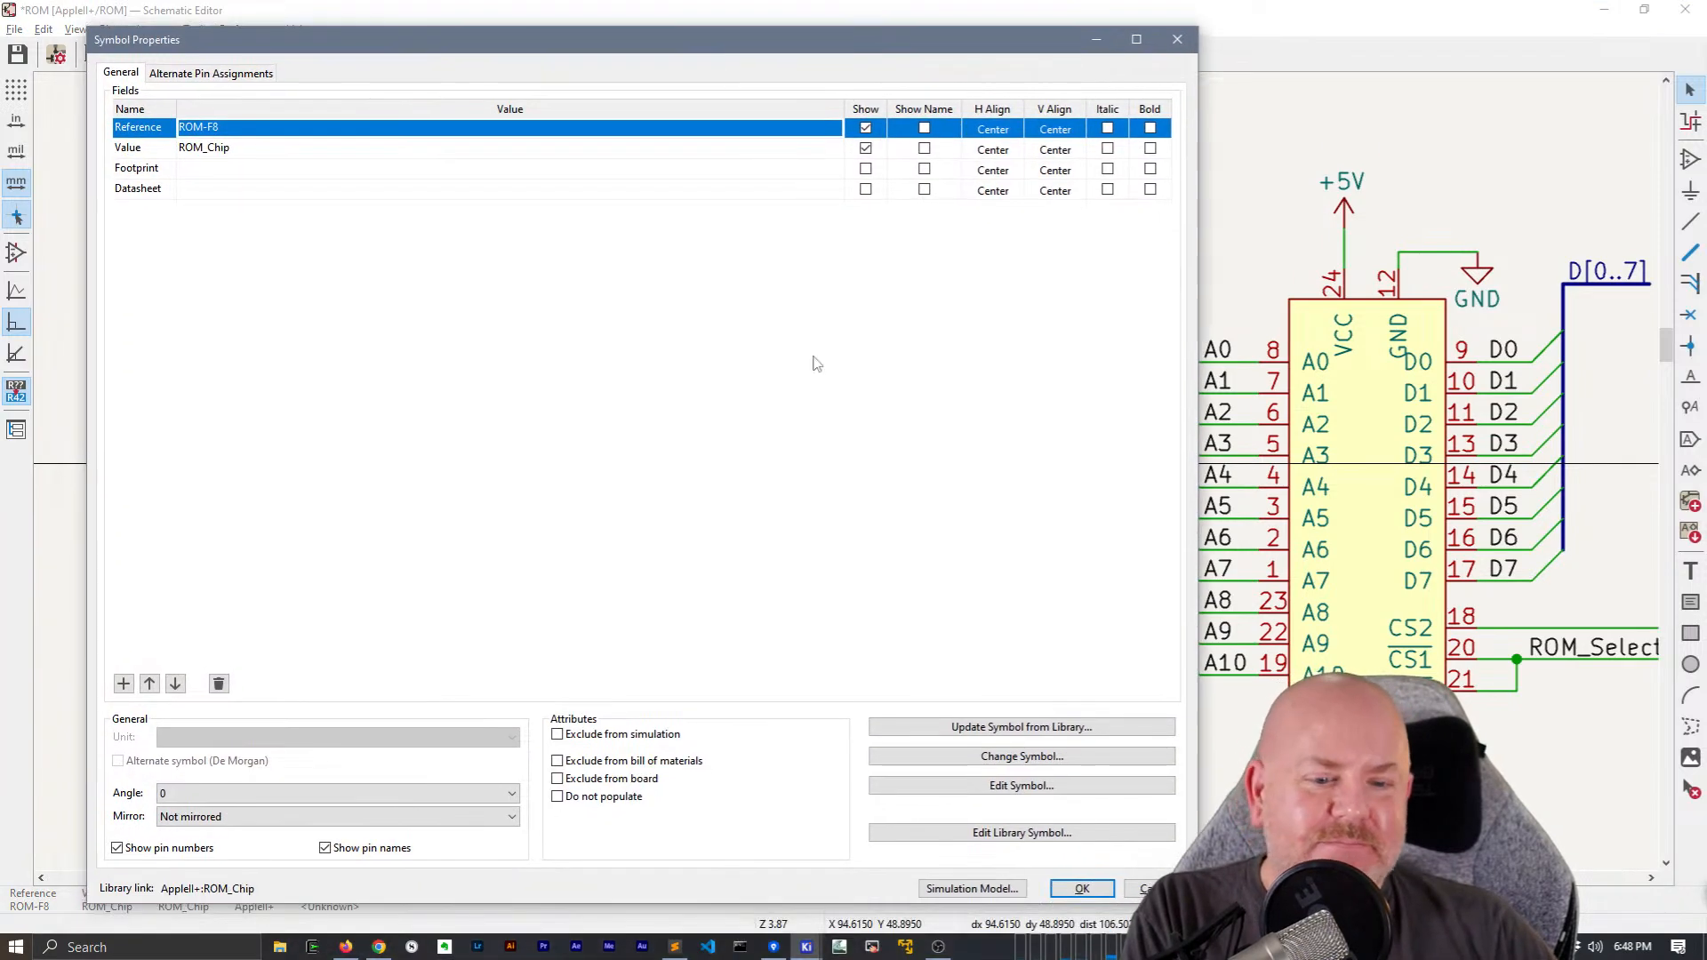
click(986, 833)
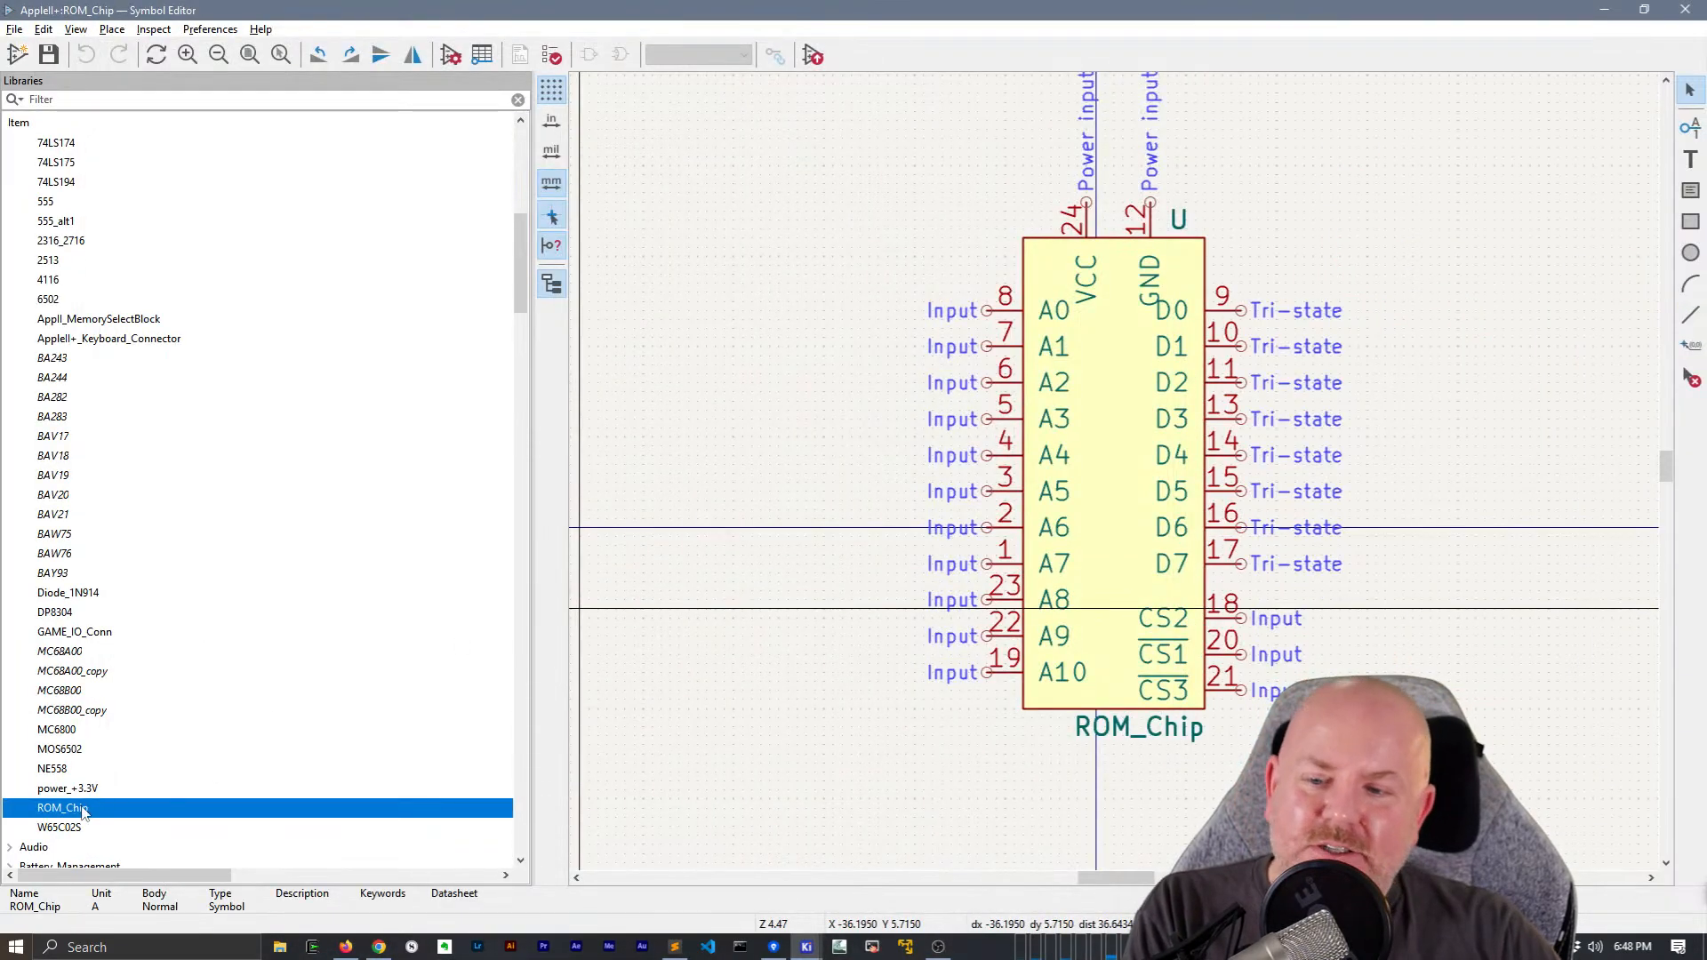
Move the ROM_Chip symbol's VCC pin onto the vertical origin axis and its GND pin closer beside it, and save the library symbol
middle_drag(1273, 211, 997, 355)
click(820, 431)
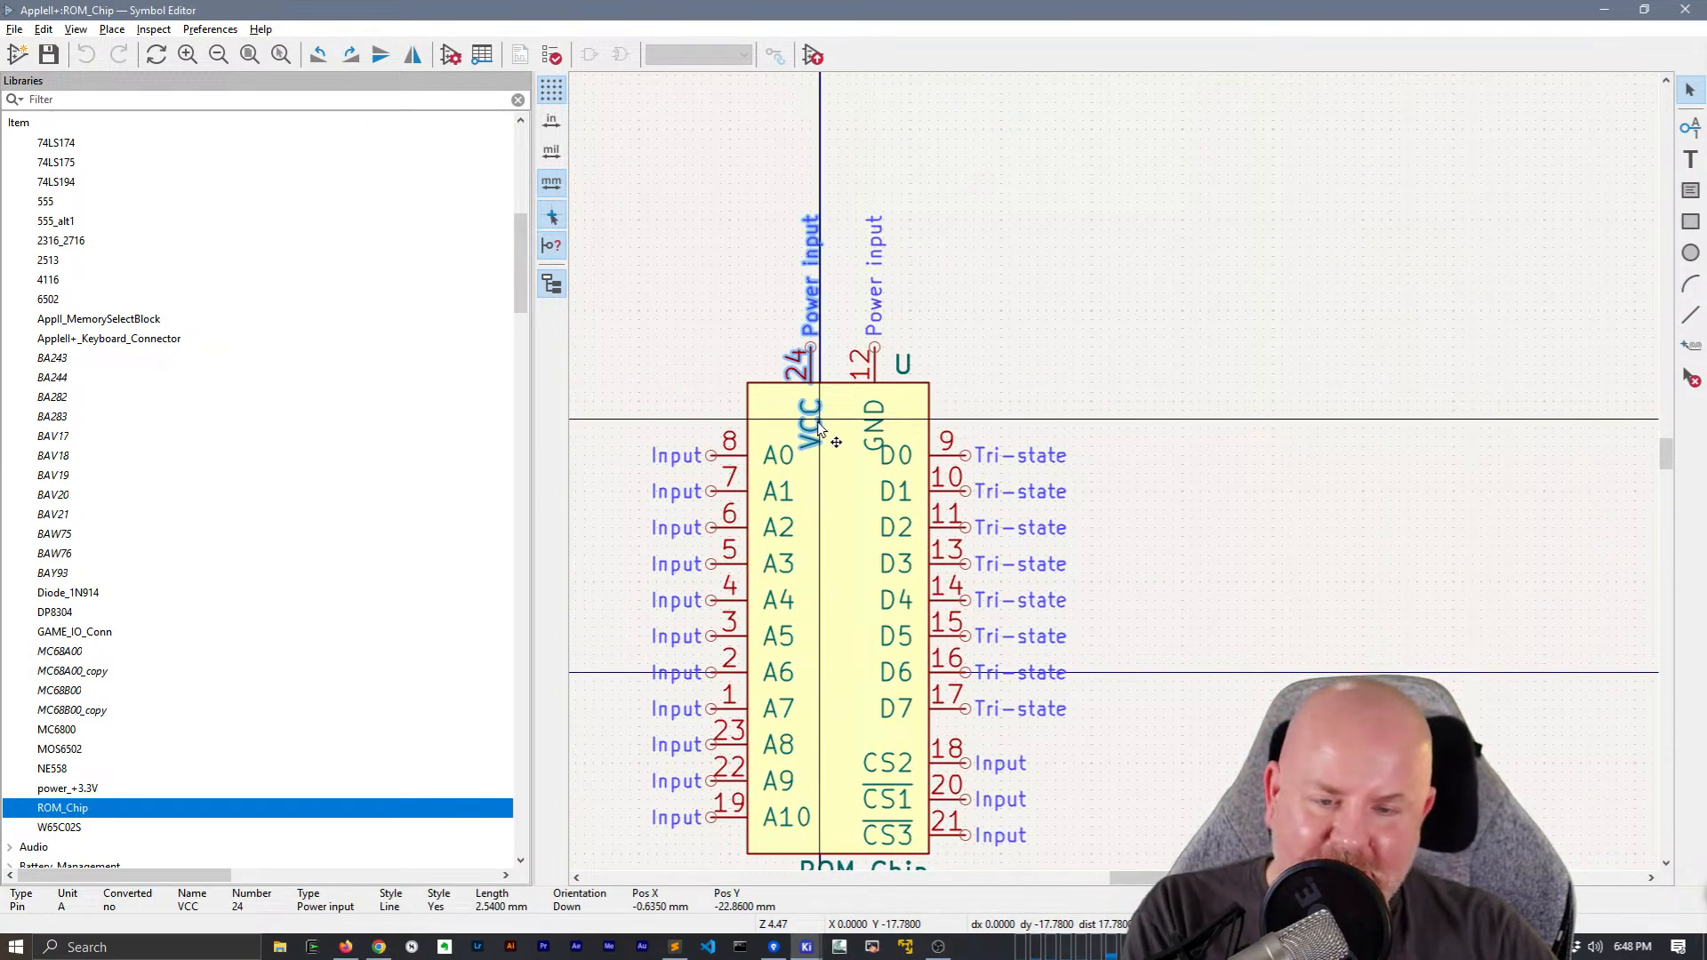
drag(811, 349, 860, 353)
key(Escape)
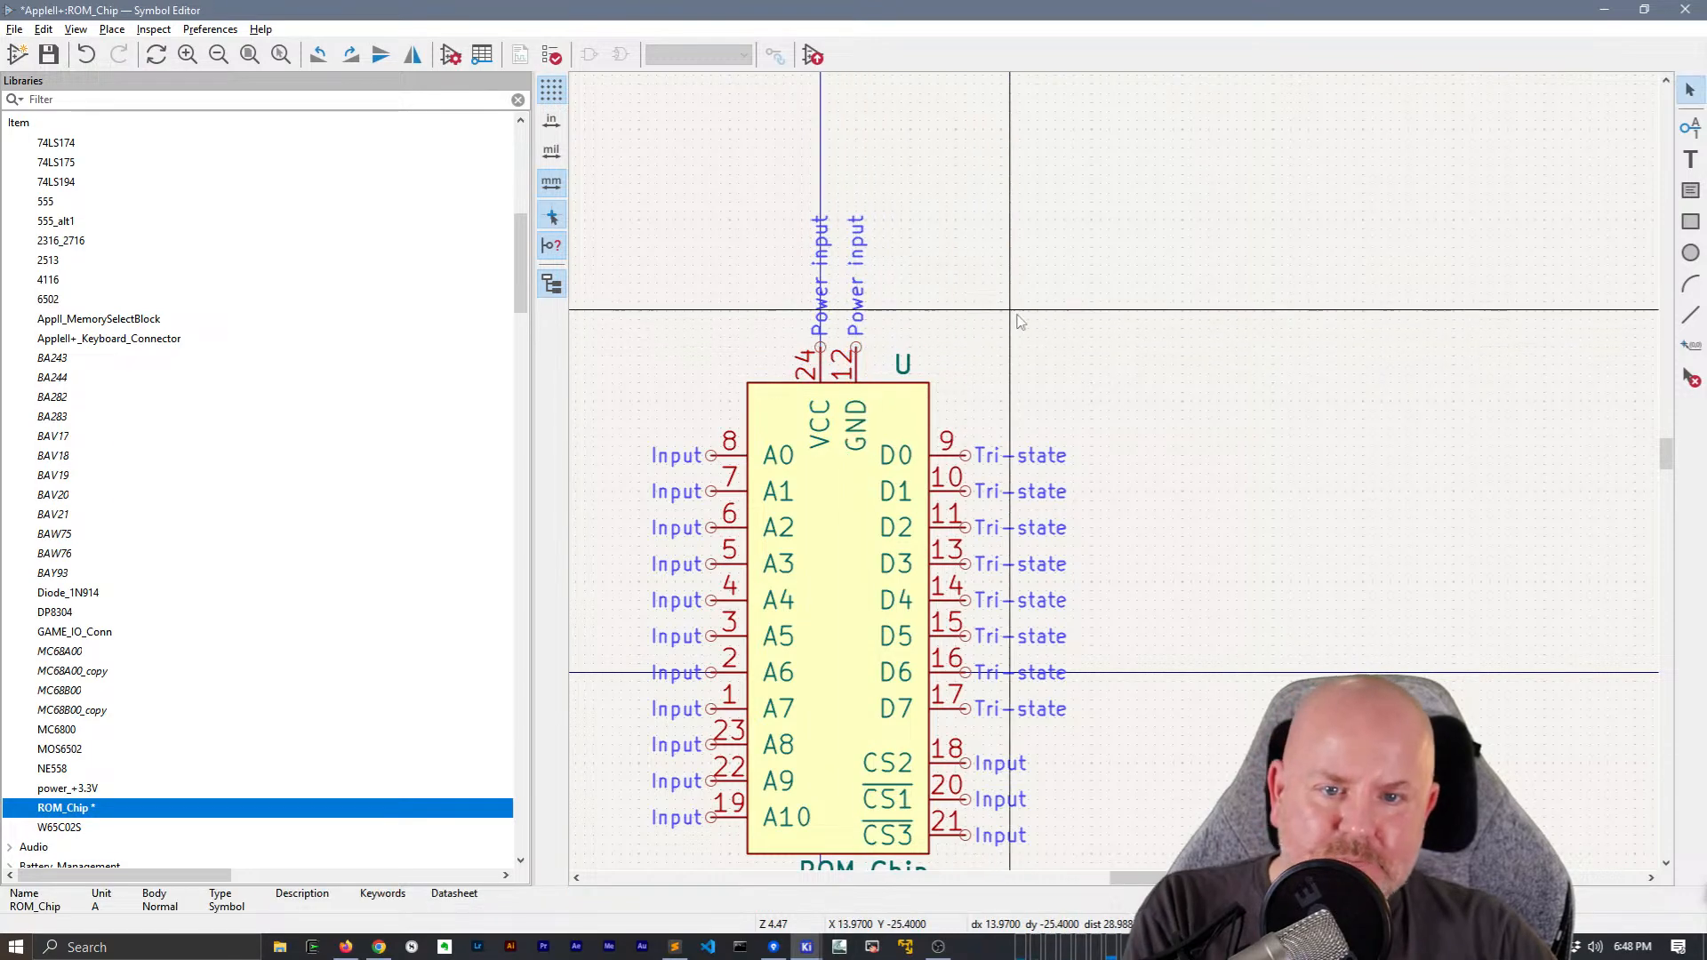
key(ctrl+s)
click(1685, 9)
Update all schematic symbols matching the value ROM_Chip from the library
right_click(764, 504)
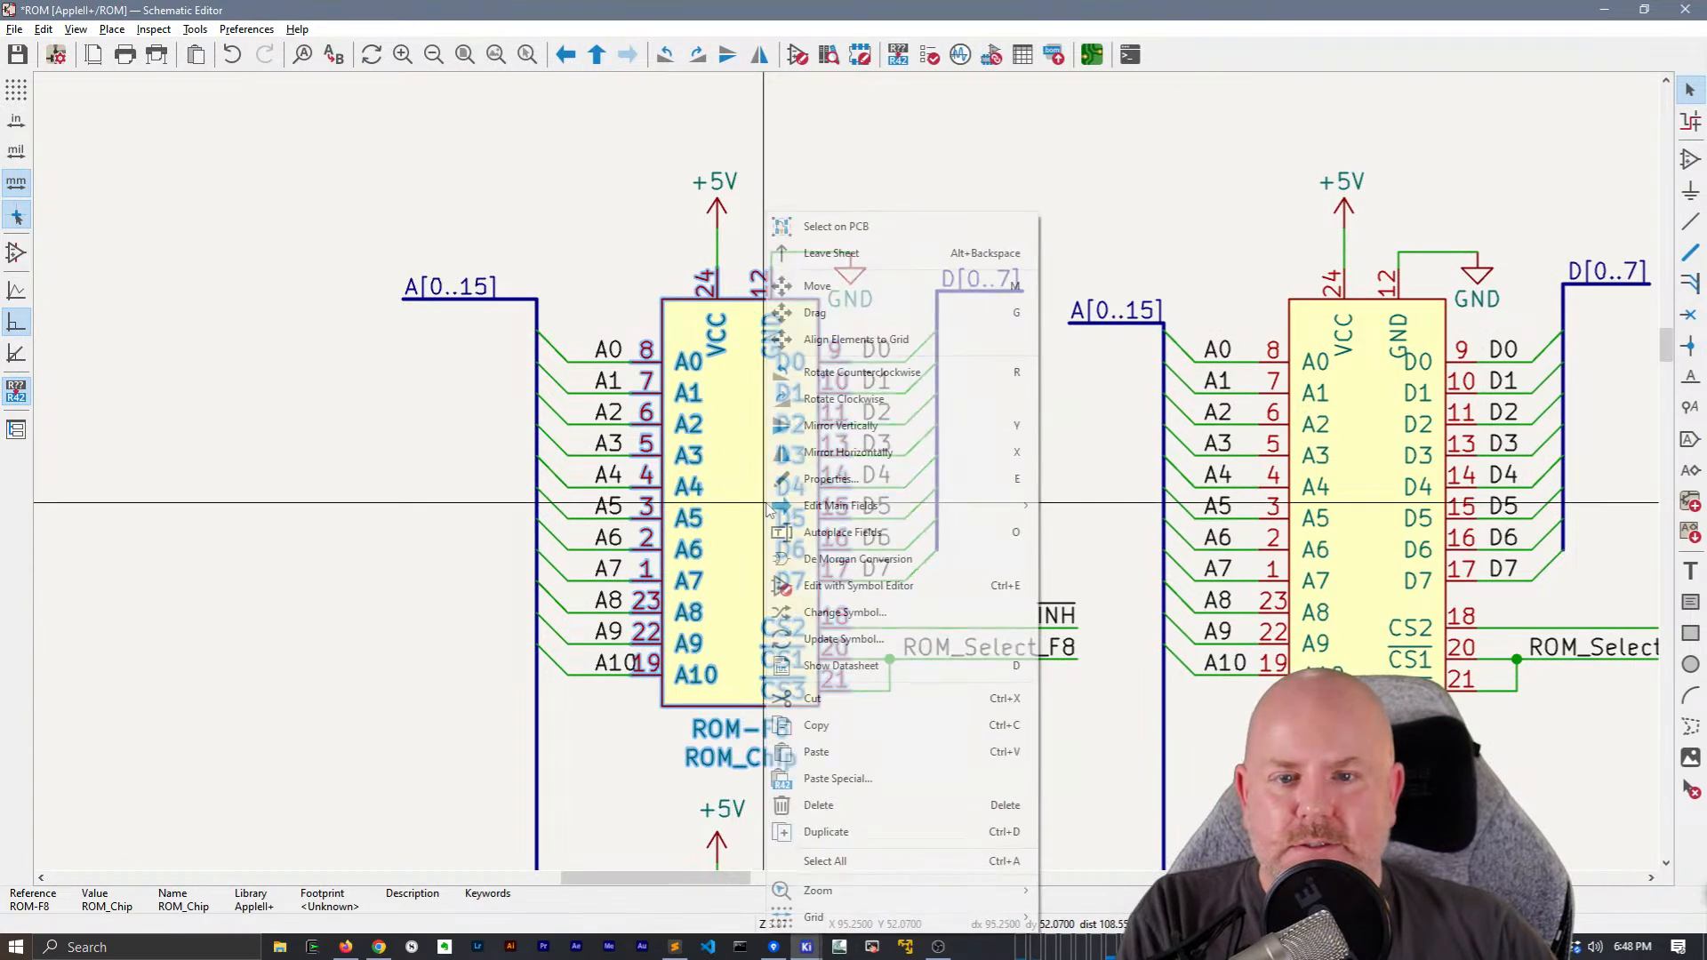
click(849, 638)
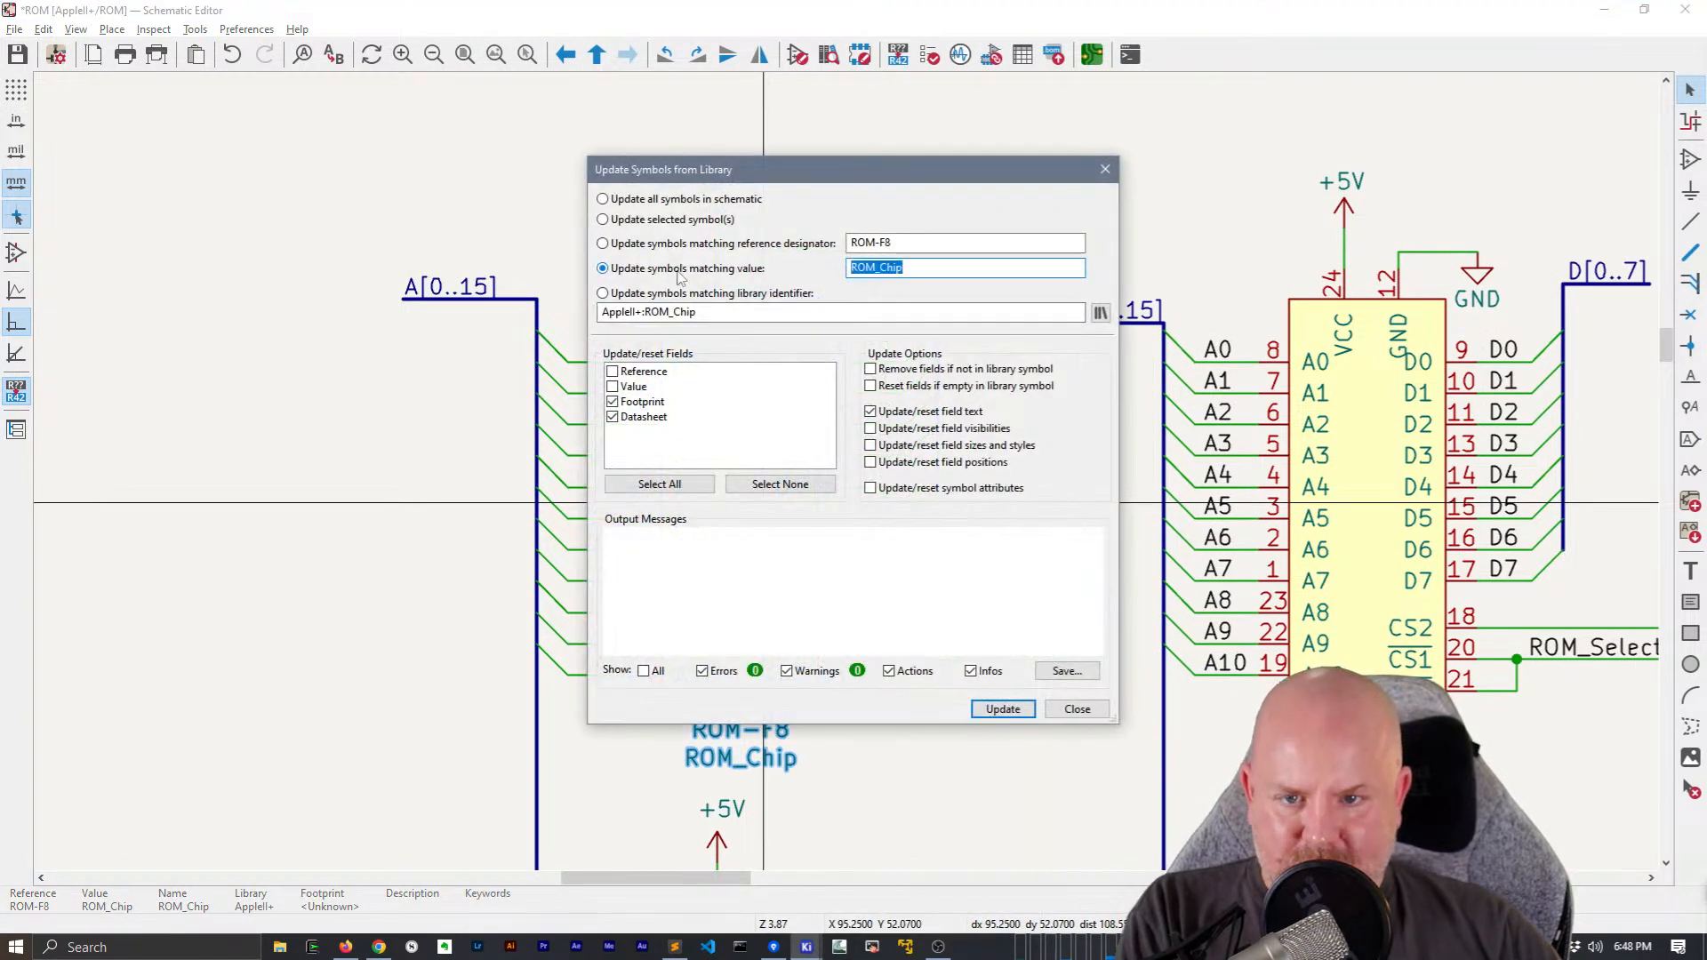
click(1003, 708)
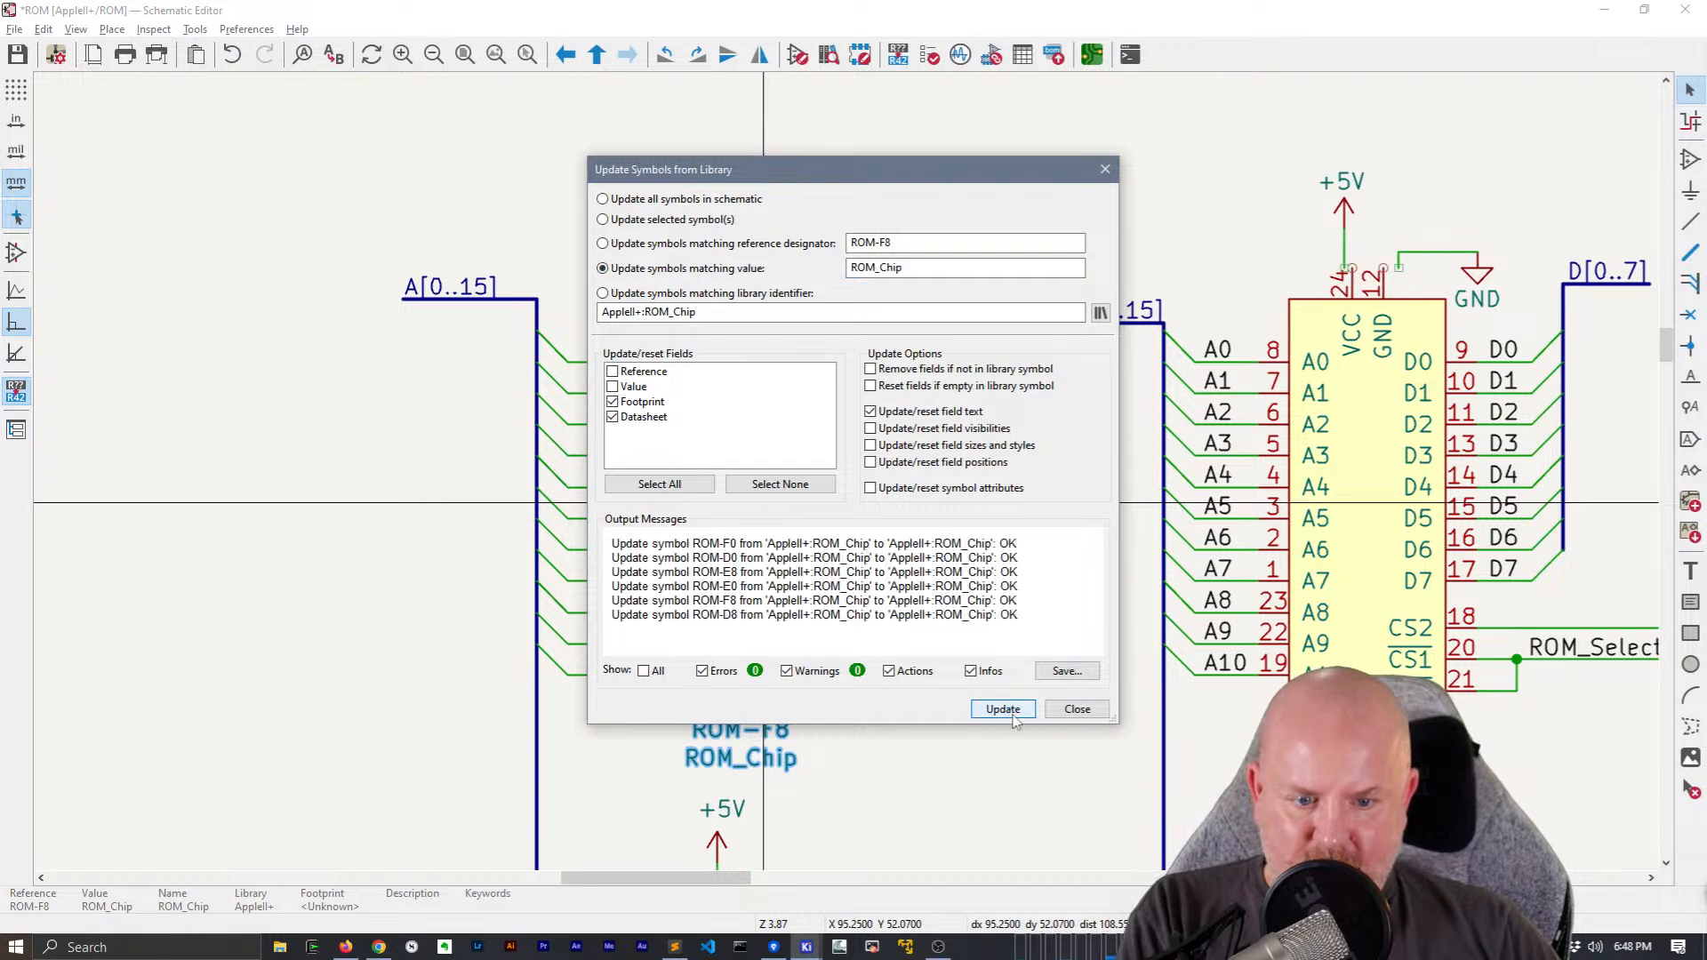
click(1076, 715)
Realign ROM-F8's +5V symbol and wire with its VCC pin, and the end of its GND wire with pin 12
middle_drag(898, 467, 780, 473)
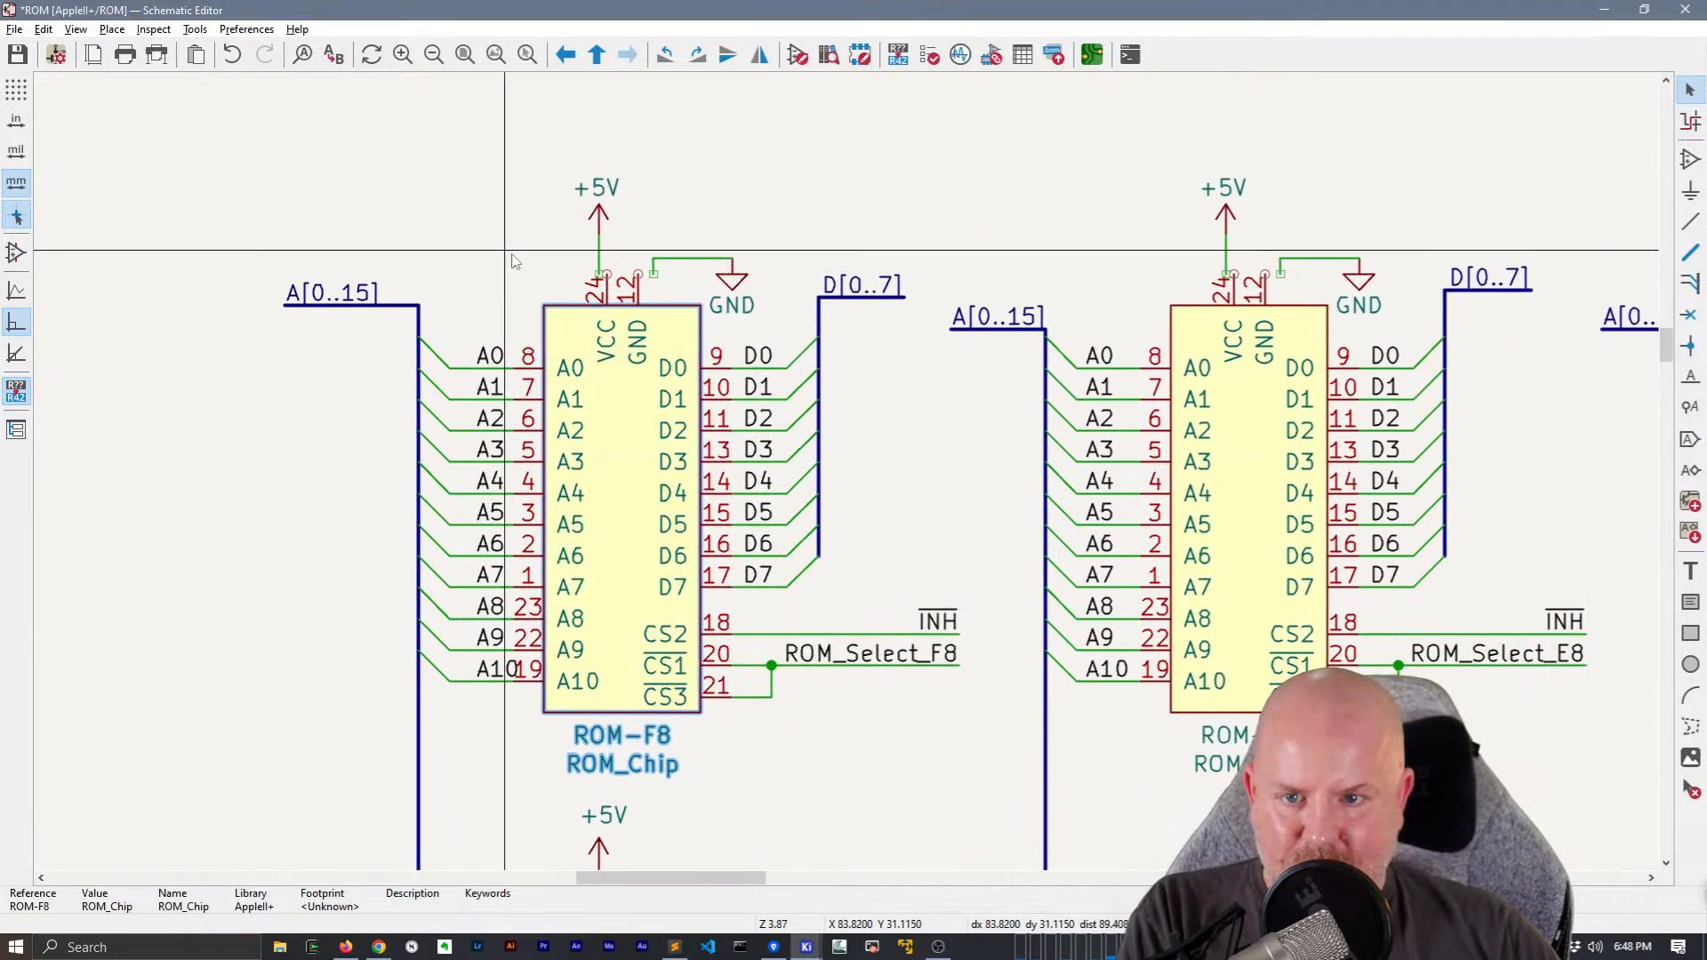
click(598, 236)
drag(598, 235, 639, 263)
key(Escape)
click(655, 266)
middle_drag(950, 308, 672, 254)
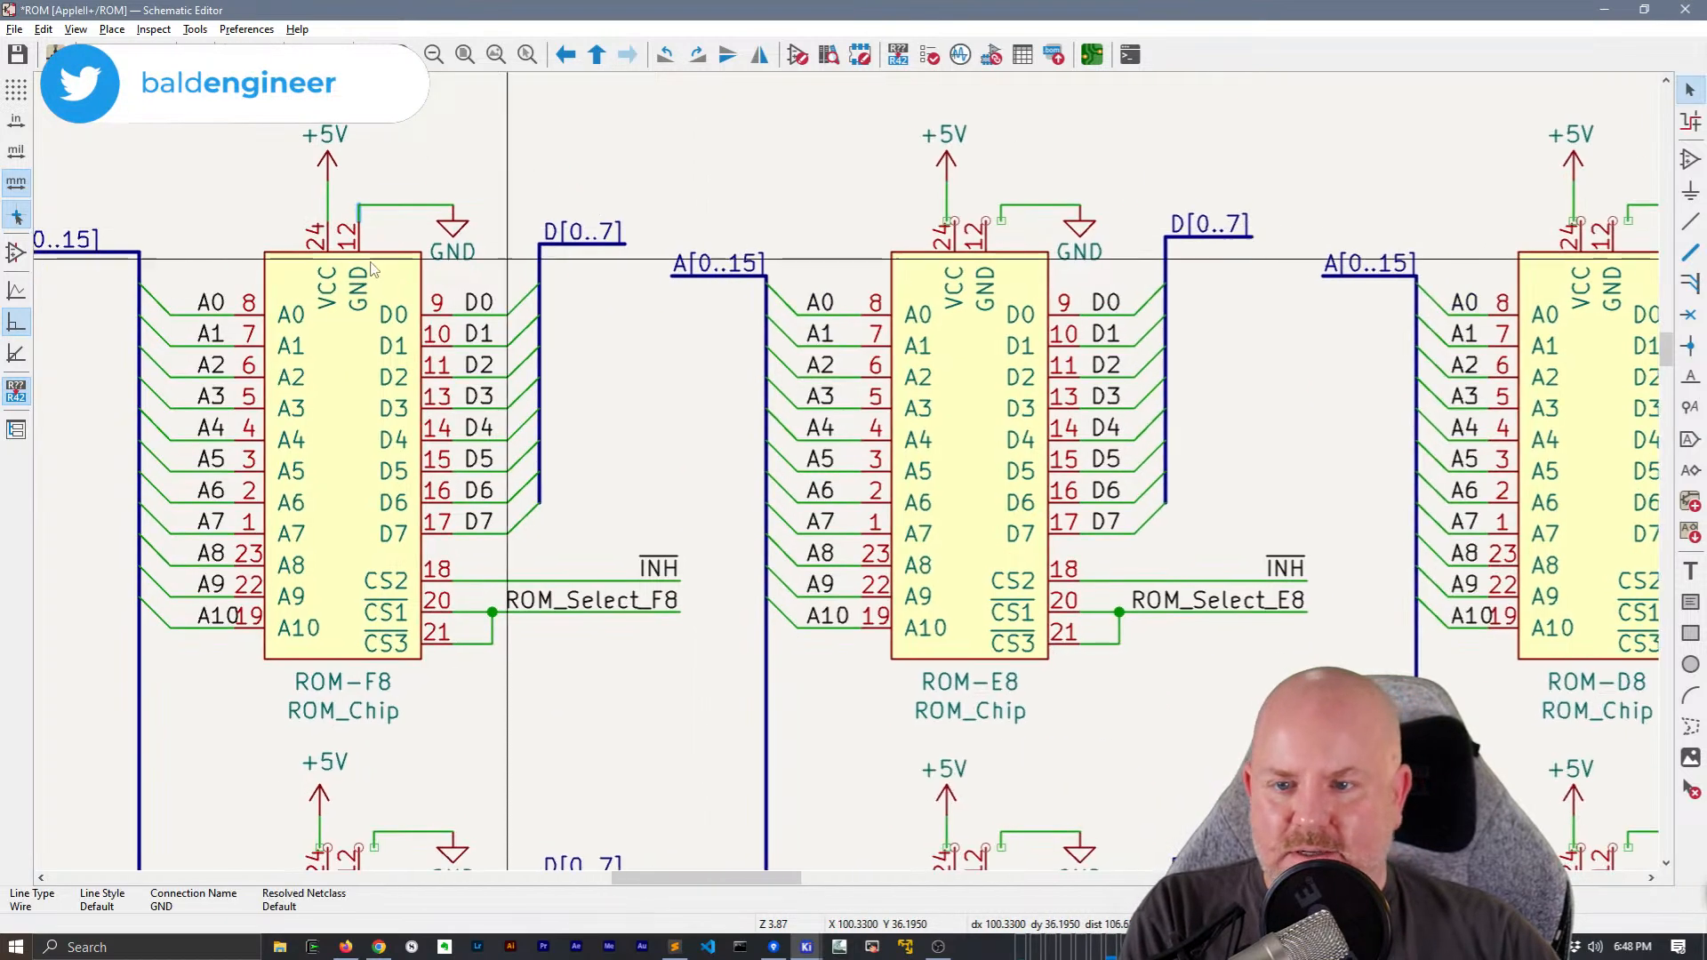
Move the +5V symbols and wires of ROM-E8 and ROM-D8 into line with their VCC pins
click(944, 182)
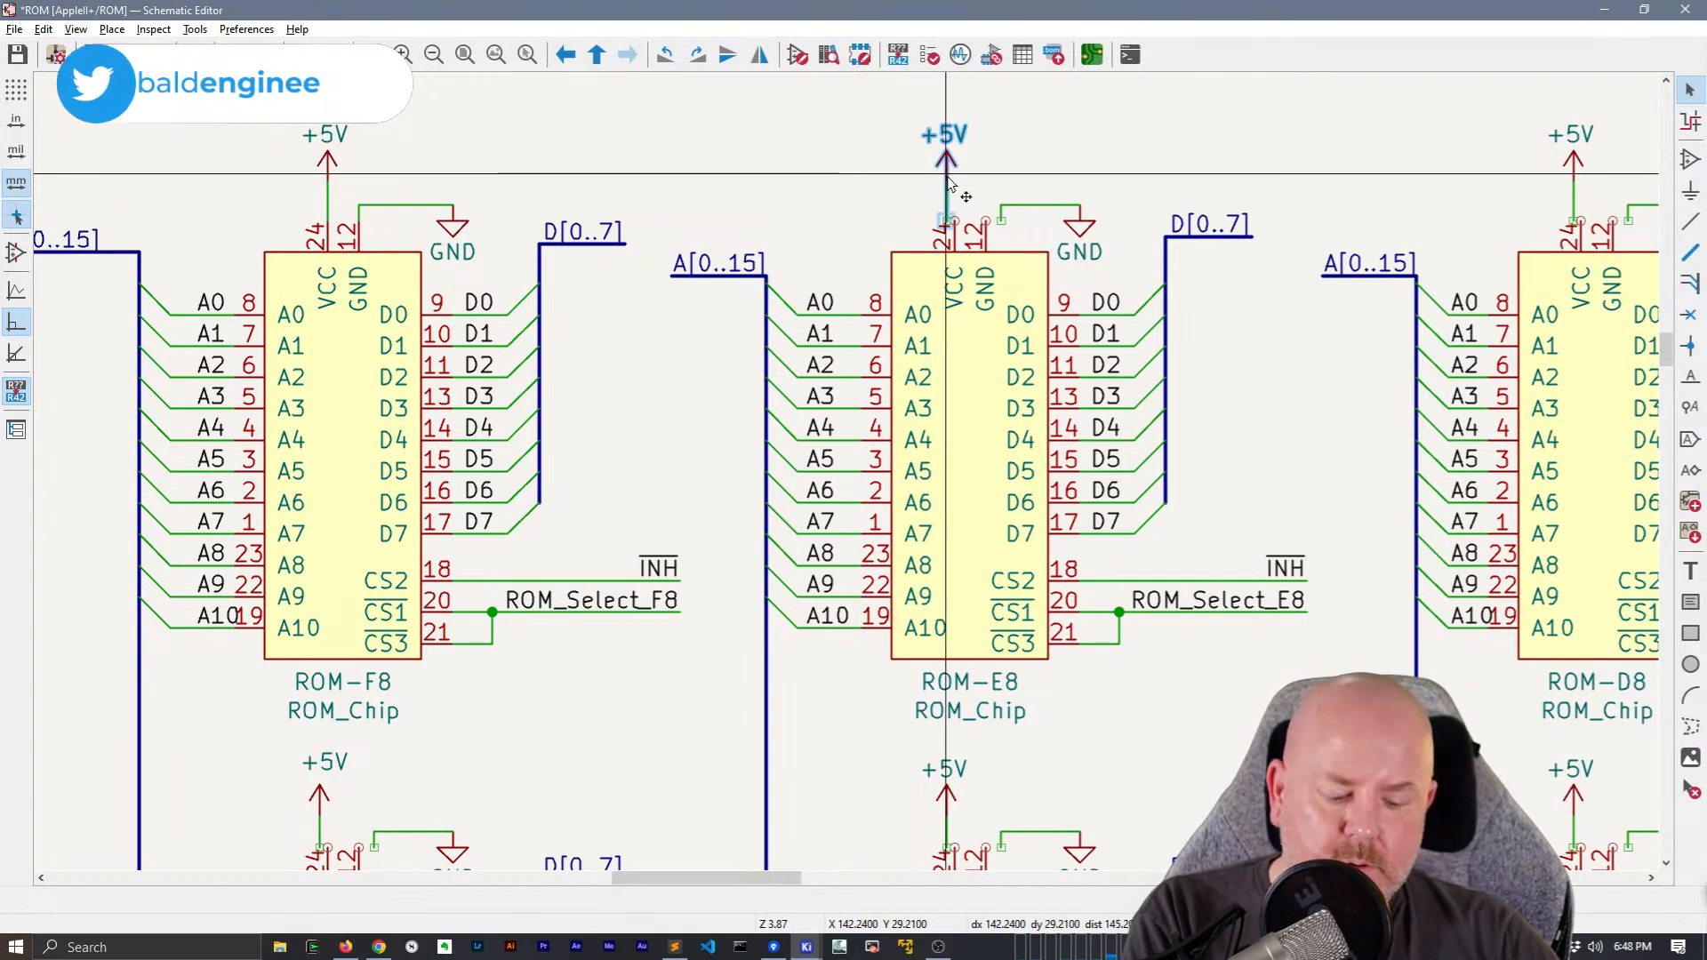
drag(964, 190, 977, 184)
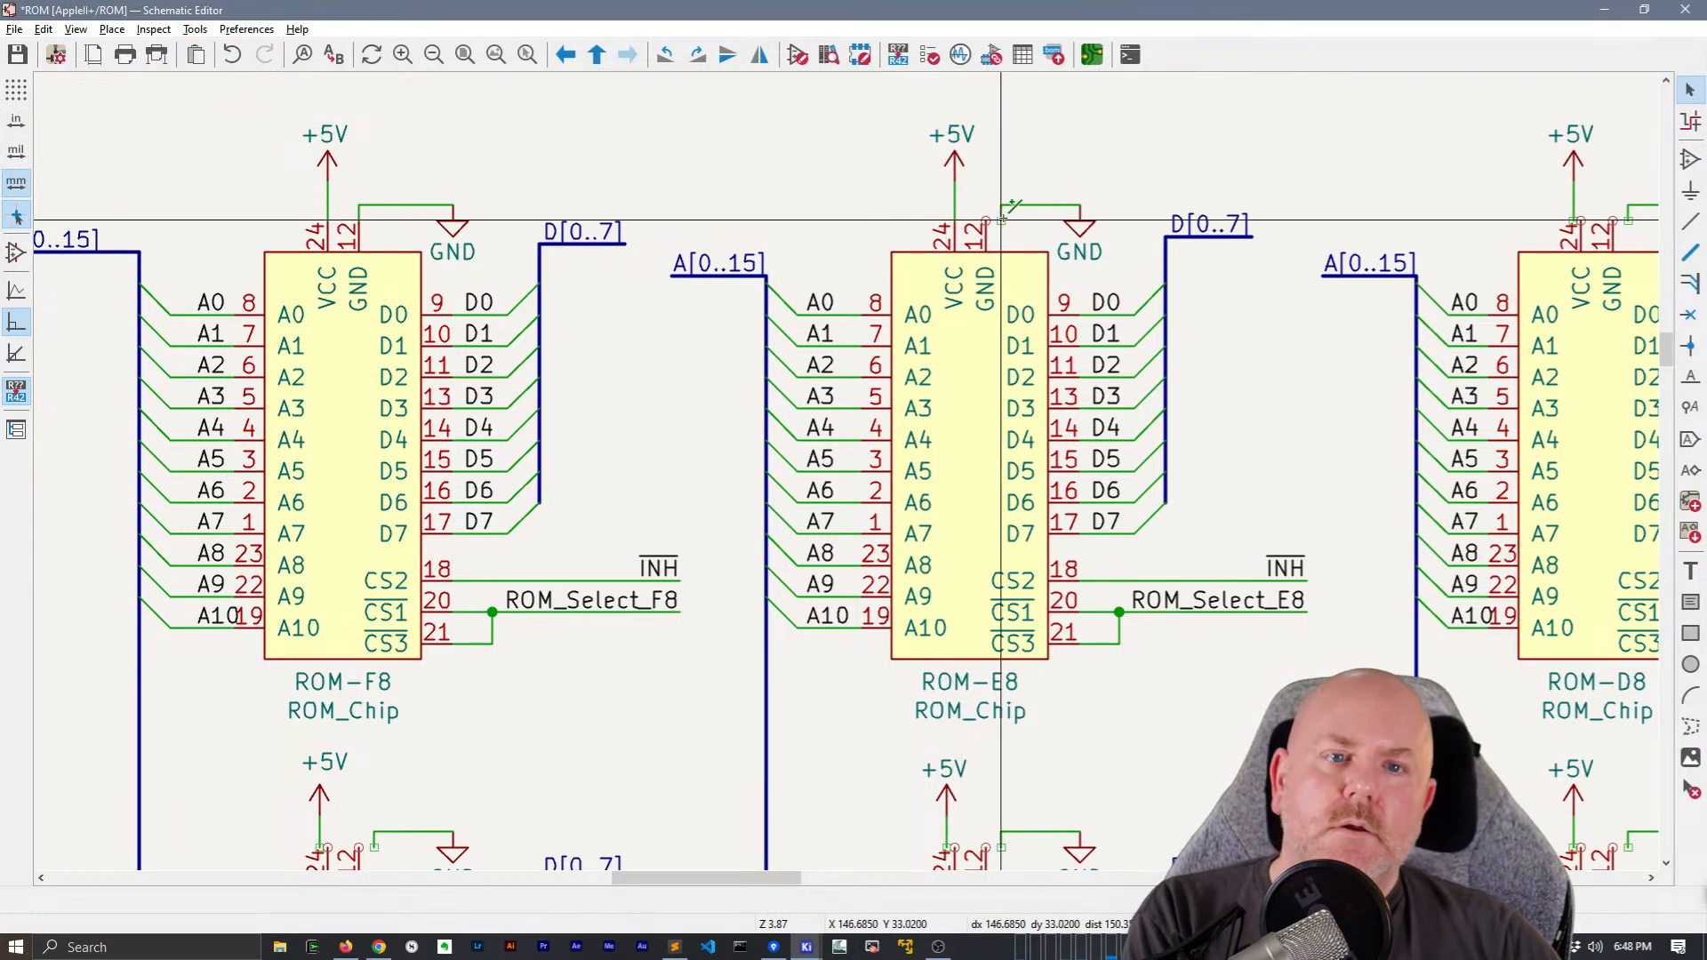
middle_drag(1187, 210, 681, 231)
drag(1089, 216, 1046, 185)
drag(1068, 203, 1076, 209)
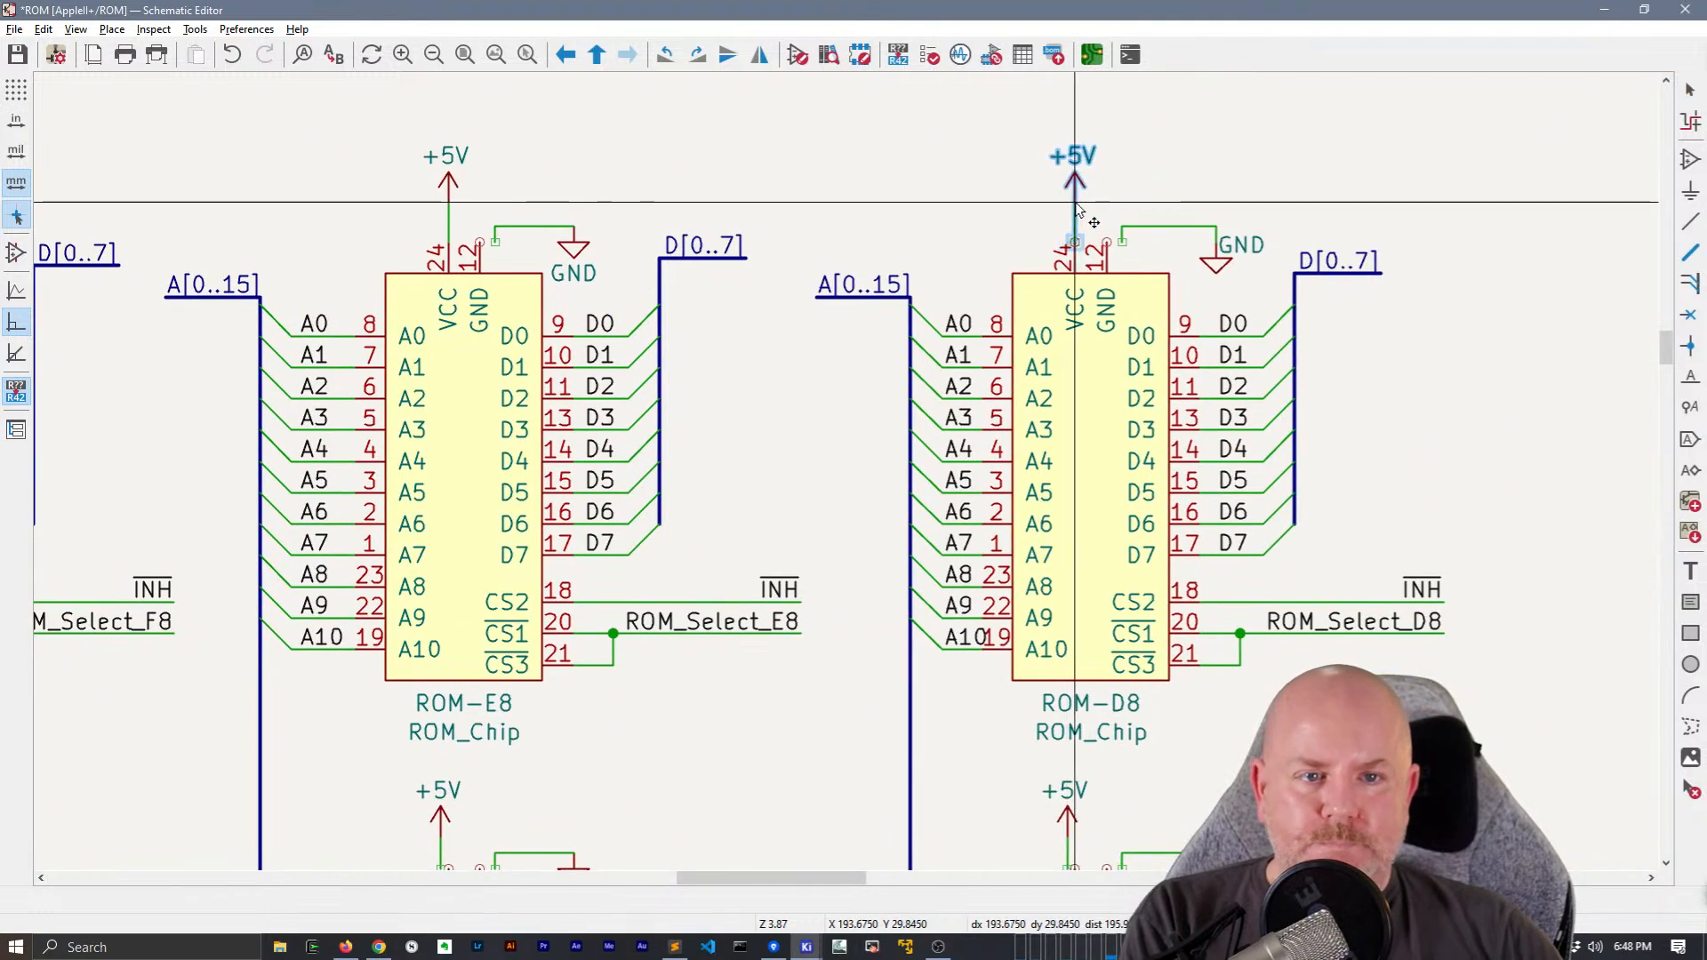
Move the +5V symbols and wires of ROM-D0, ROM-E0 and ROM-F0 into line with their VCC pins
ctrl+scroll(953, 300, down, 5)
drag(1084, 429, 1056, 415)
drag(1077, 428, 1084, 431)
mouse_move(459, 435)
mouse_down()
mouse_move(432, 418)
mouse_move(460, 428)
mouse_up()
middle_drag(318, 428, 683, 413)
drag(205, 422, 184, 405)
drag(191, 414, 199, 412)
Connect the ends of the GND wires of ROM-F0, ROM-E0 and ROM-D0 to pin 12 of each chip
click(257, 413)
click(243, 428)
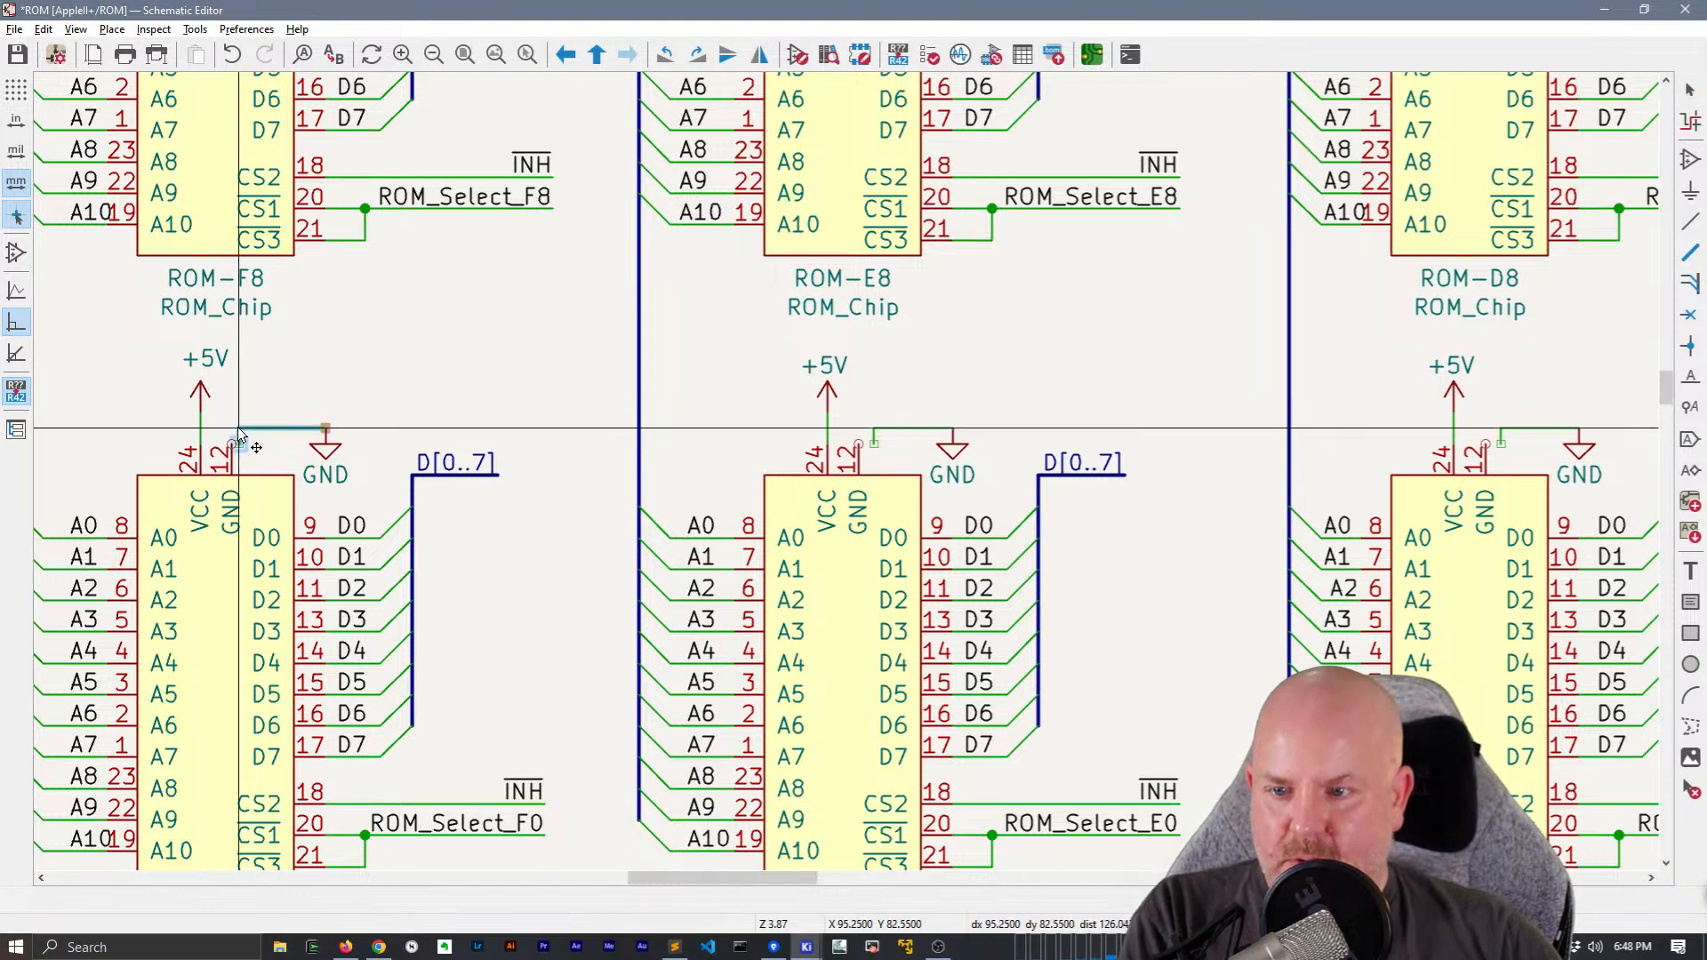
click(869, 442)
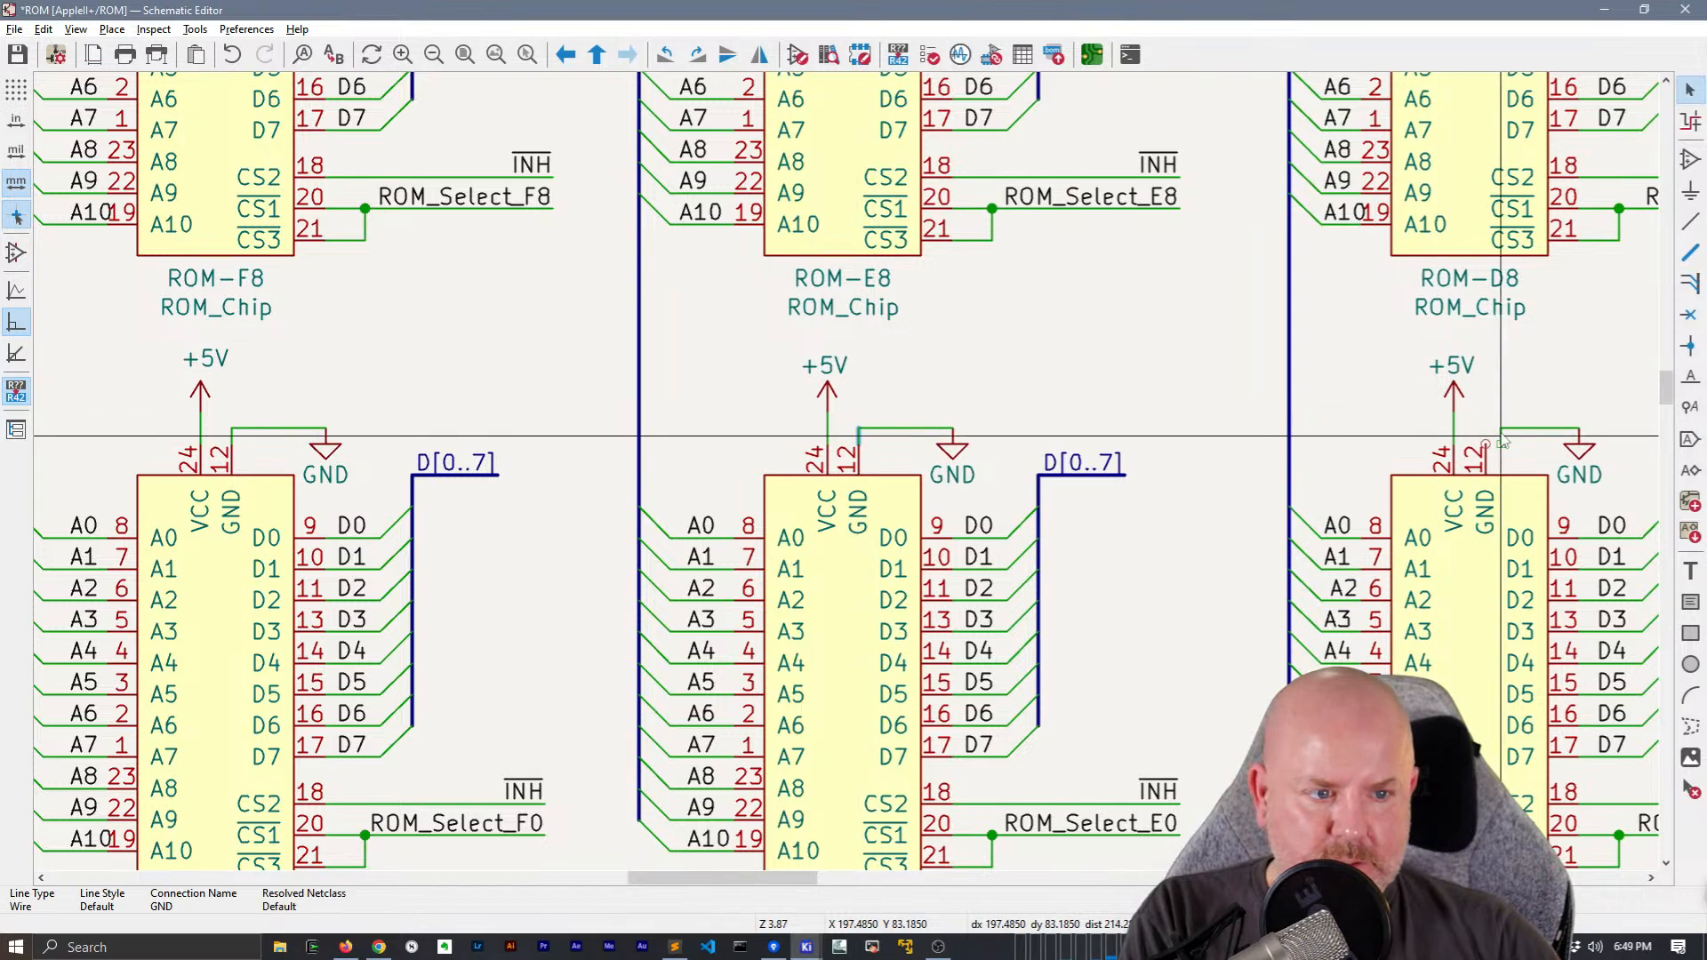
click(1494, 430)
Connect the GND wire ends of ROM-D8 and ROM-E8 to their pin 12, and save the schematic
scroll(1490, 436, up, 5)
scroll(1208, 422, right, 3)
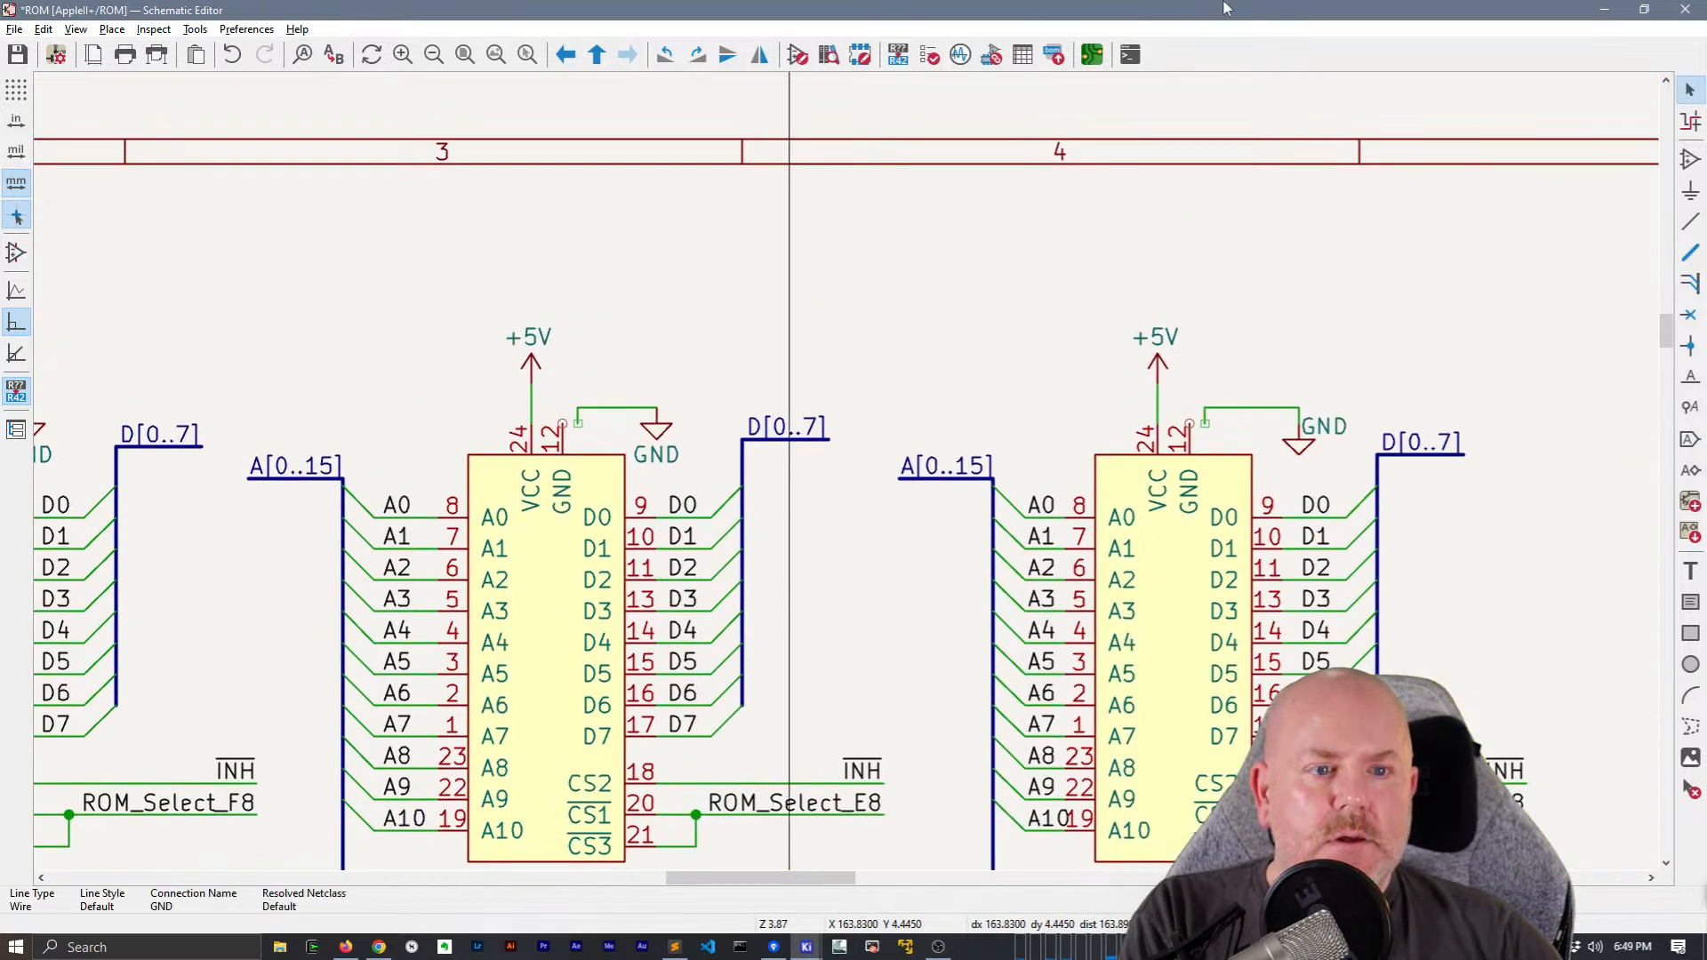
drag(1206, 416, 1189, 409)
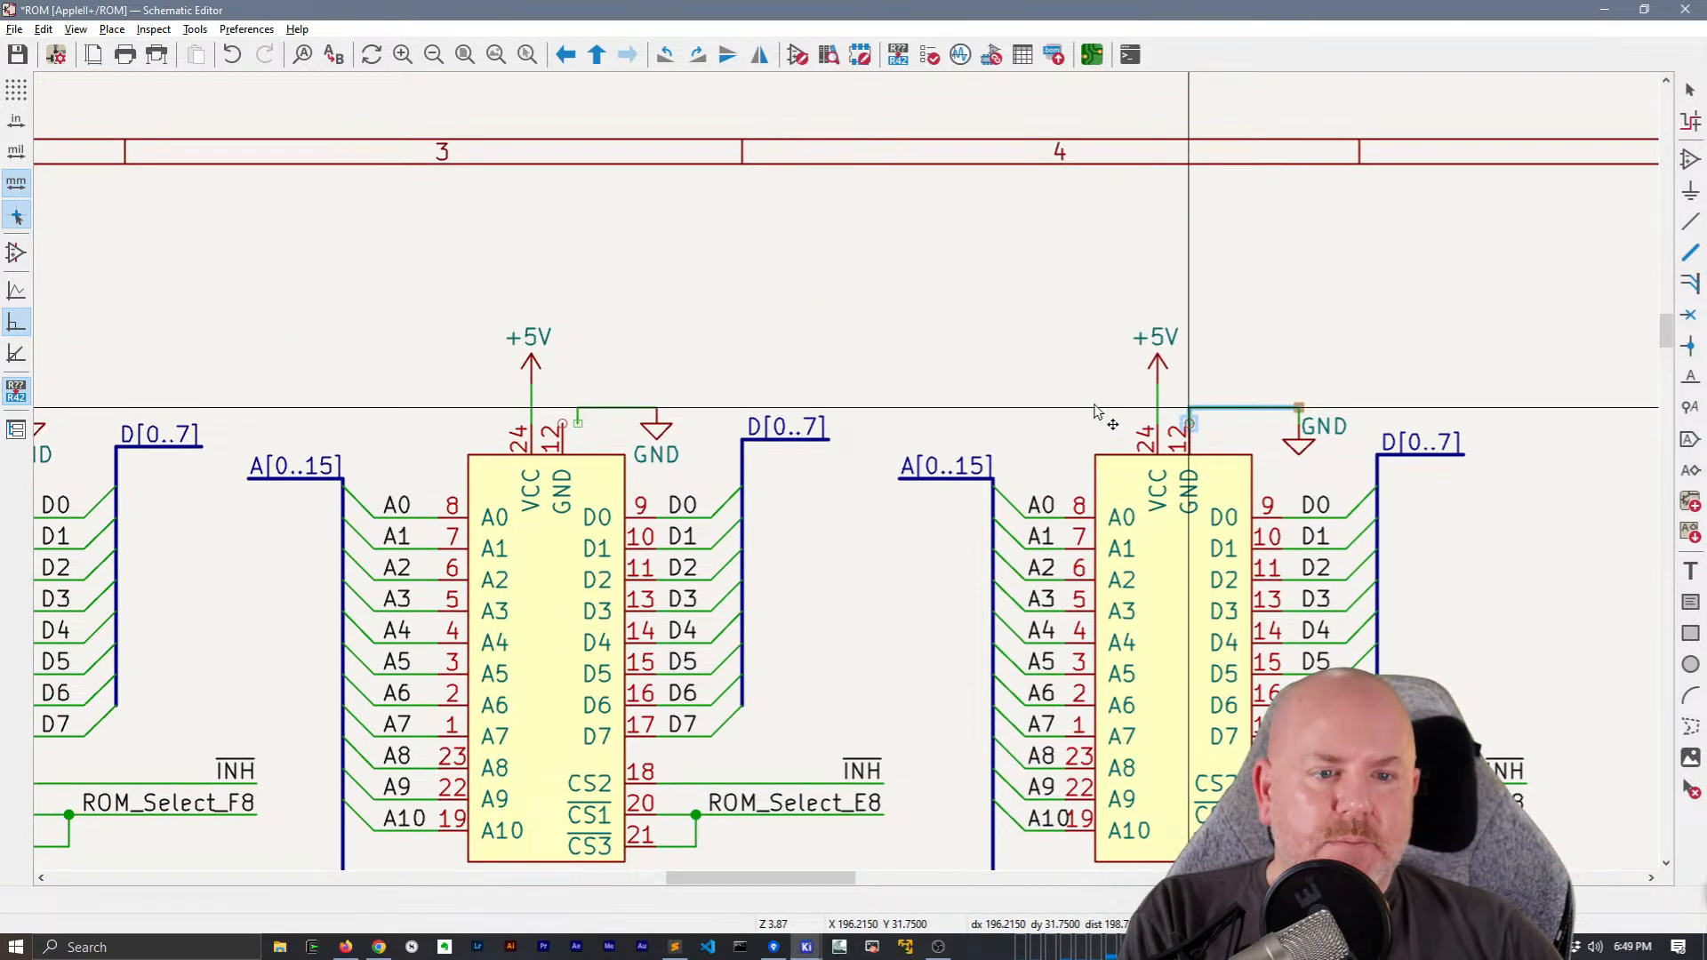
click(563, 422)
scroll(189, 369, down, 5)
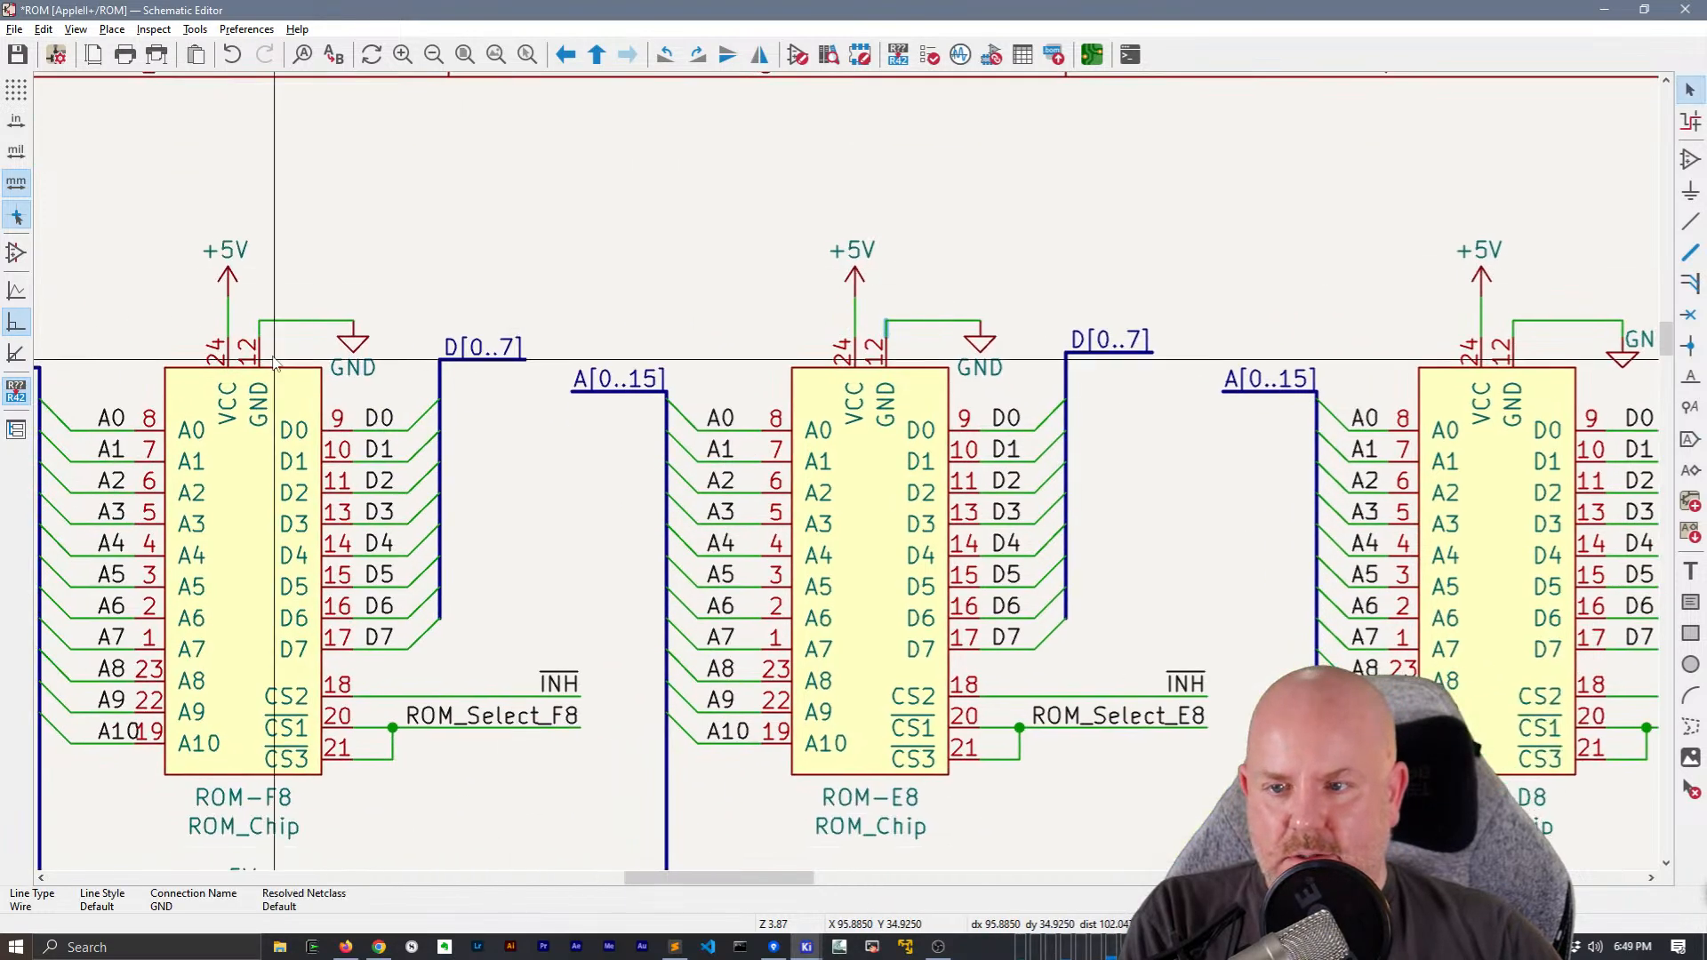
scroll(940, 488, up, 3)
key(ctrl+s)
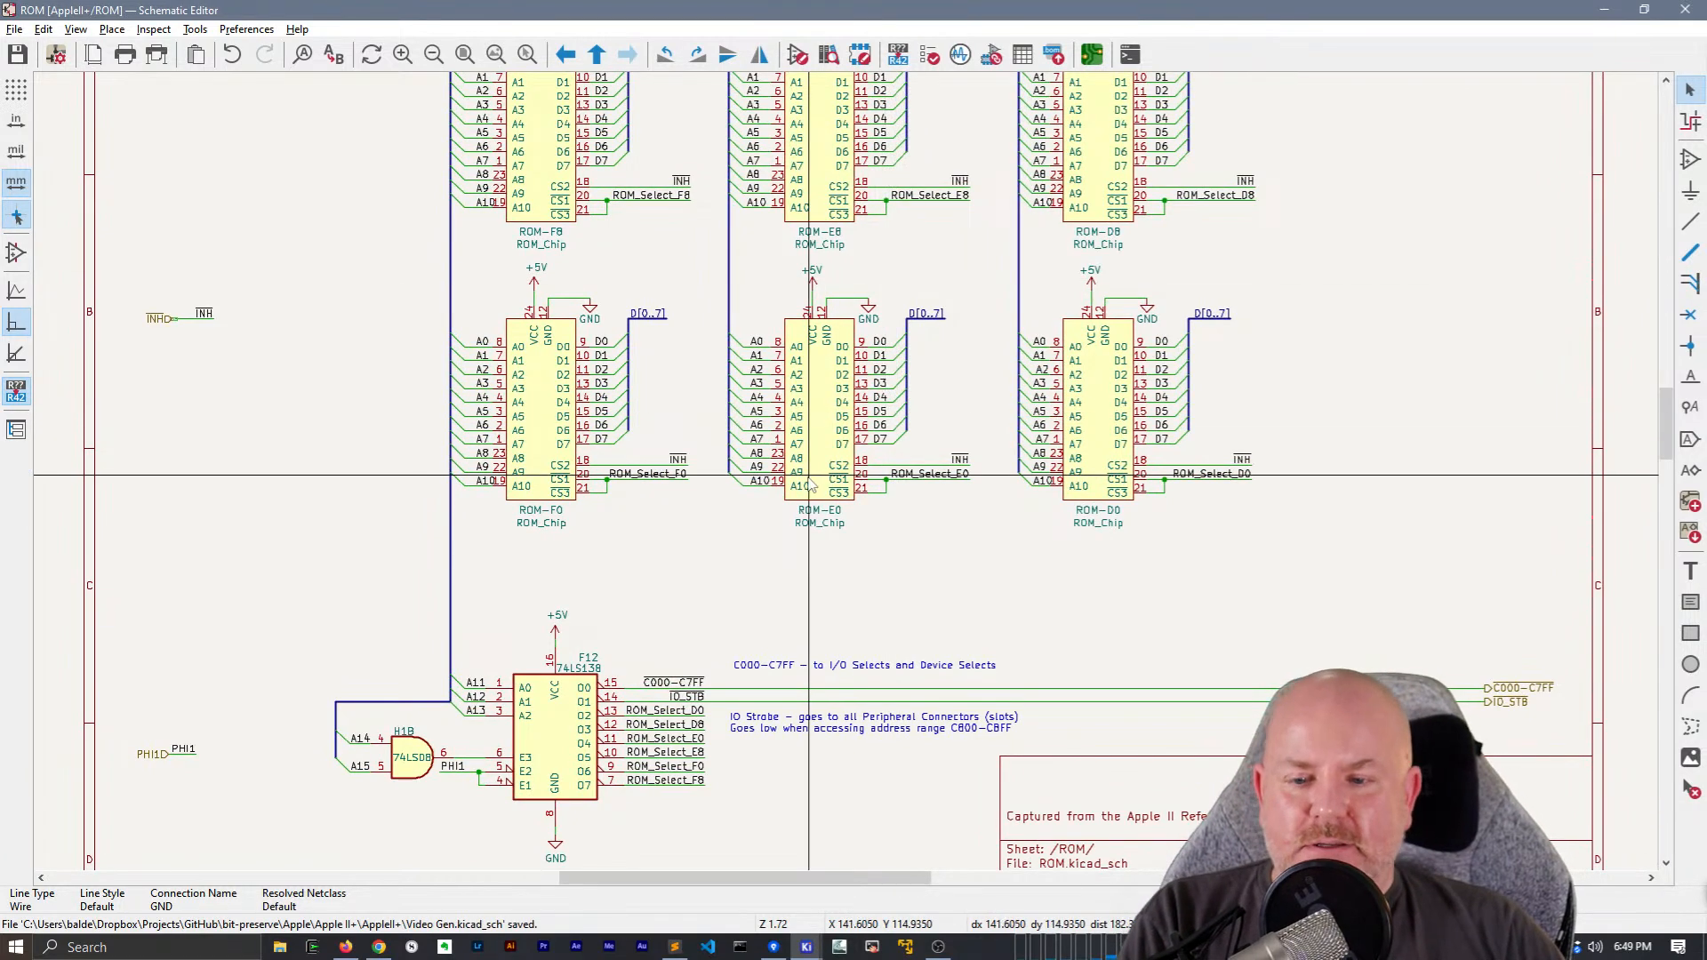
Gather the A[0..15], INH and PHI1 hierarchical labels into one group beside the ROM chips, near the sheet's left border
middle_drag(690, 485, 819, 510)
scroll(797, 503, down, 1)
drag(587, 222, 436, 158)
drag(539, 197, 547, 336)
drag(564, 690, 428, 612)
drag(532, 658, 545, 398)
Try moving the D[0..7] bus label down above the C000-C7FF label, and undo the move
middle_drag(729, 322, 301, 259)
drag(969, 118, 994, 535)
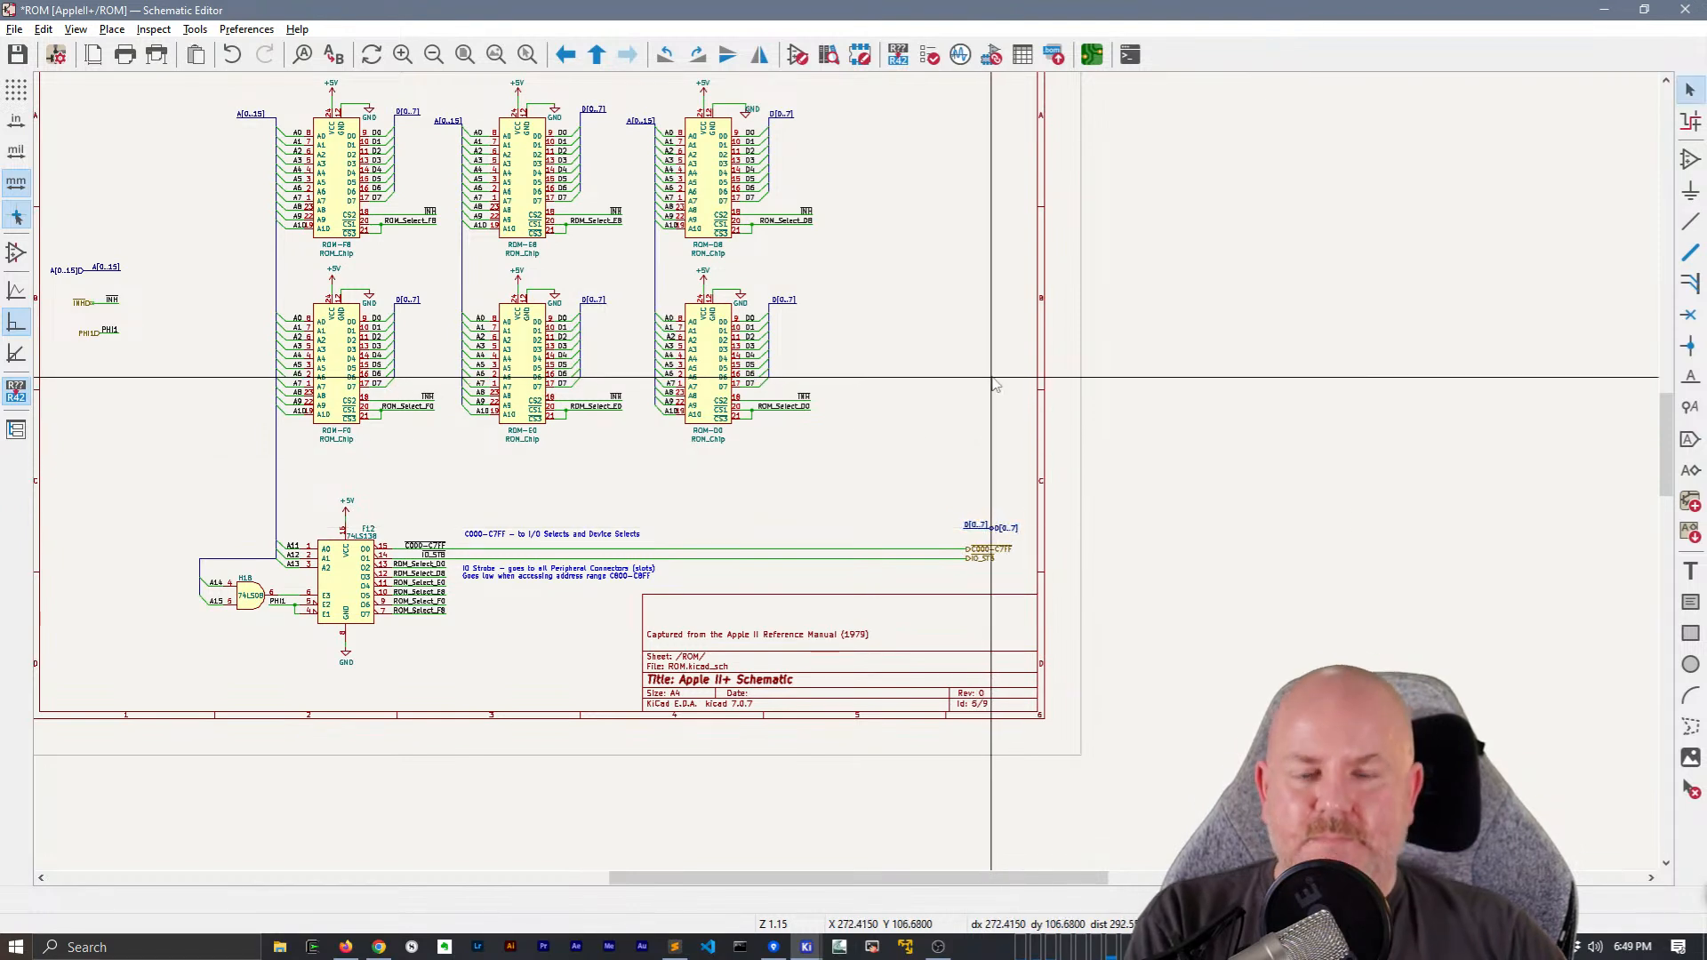
key(ctrl+z)
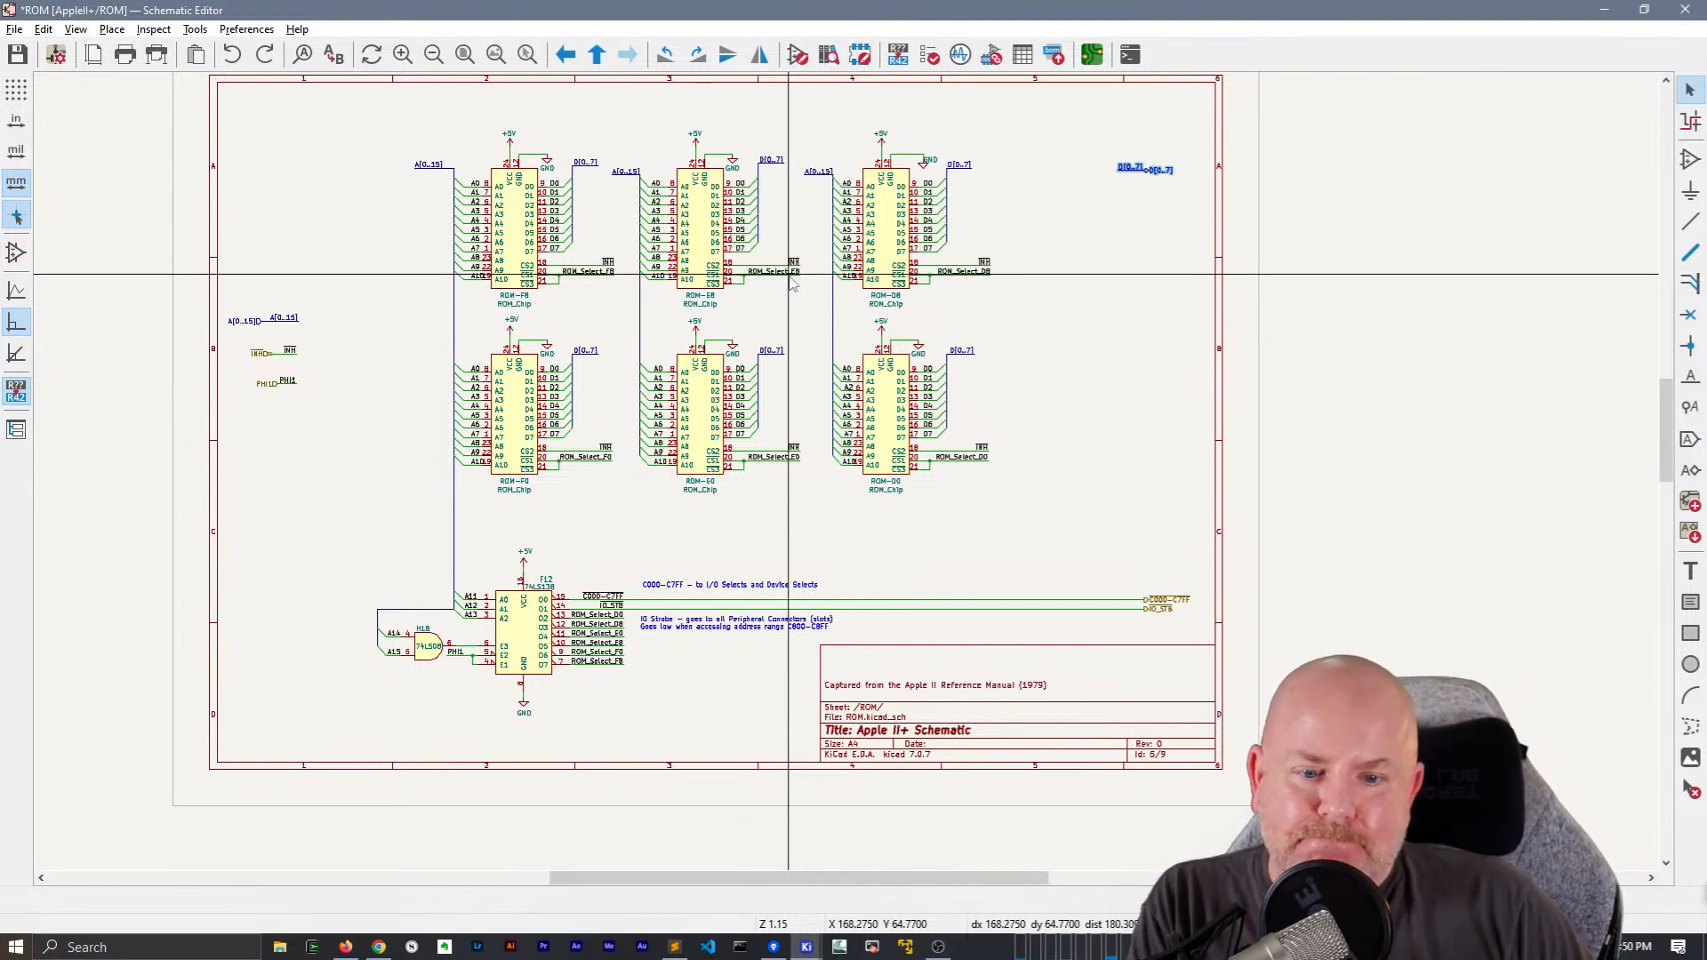
Save the schematic and leave the ROM sheet for the root sheet
key(ctrl+s)
right_click(1157, 380)
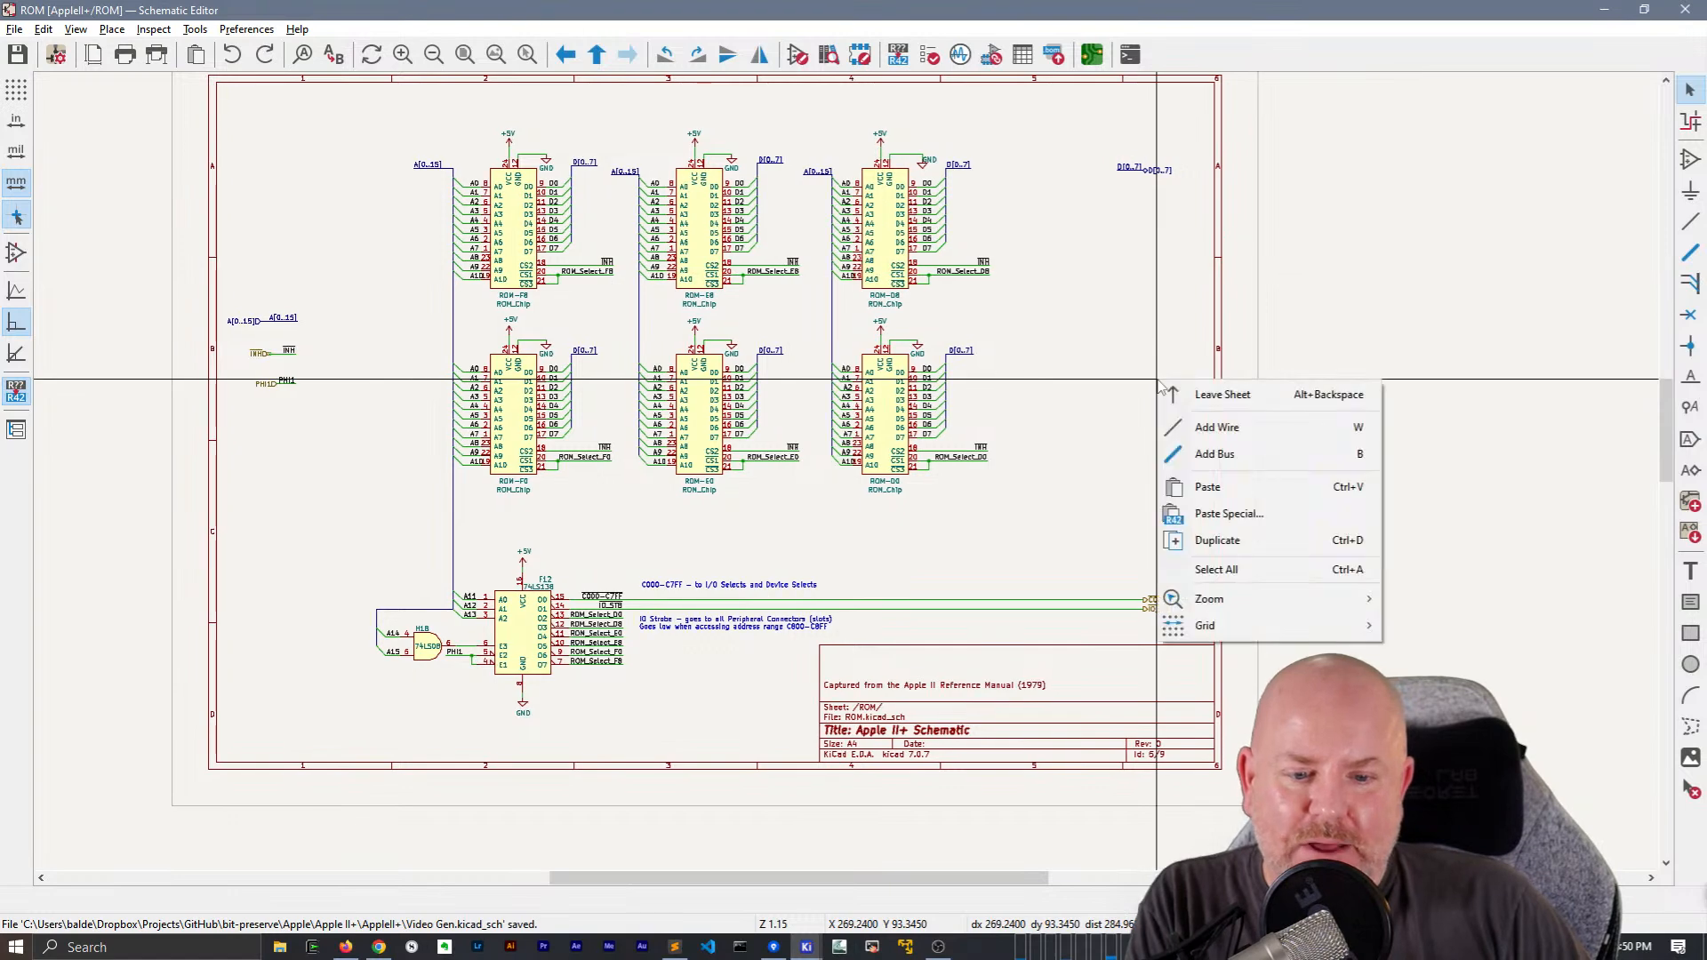
click(1218, 394)
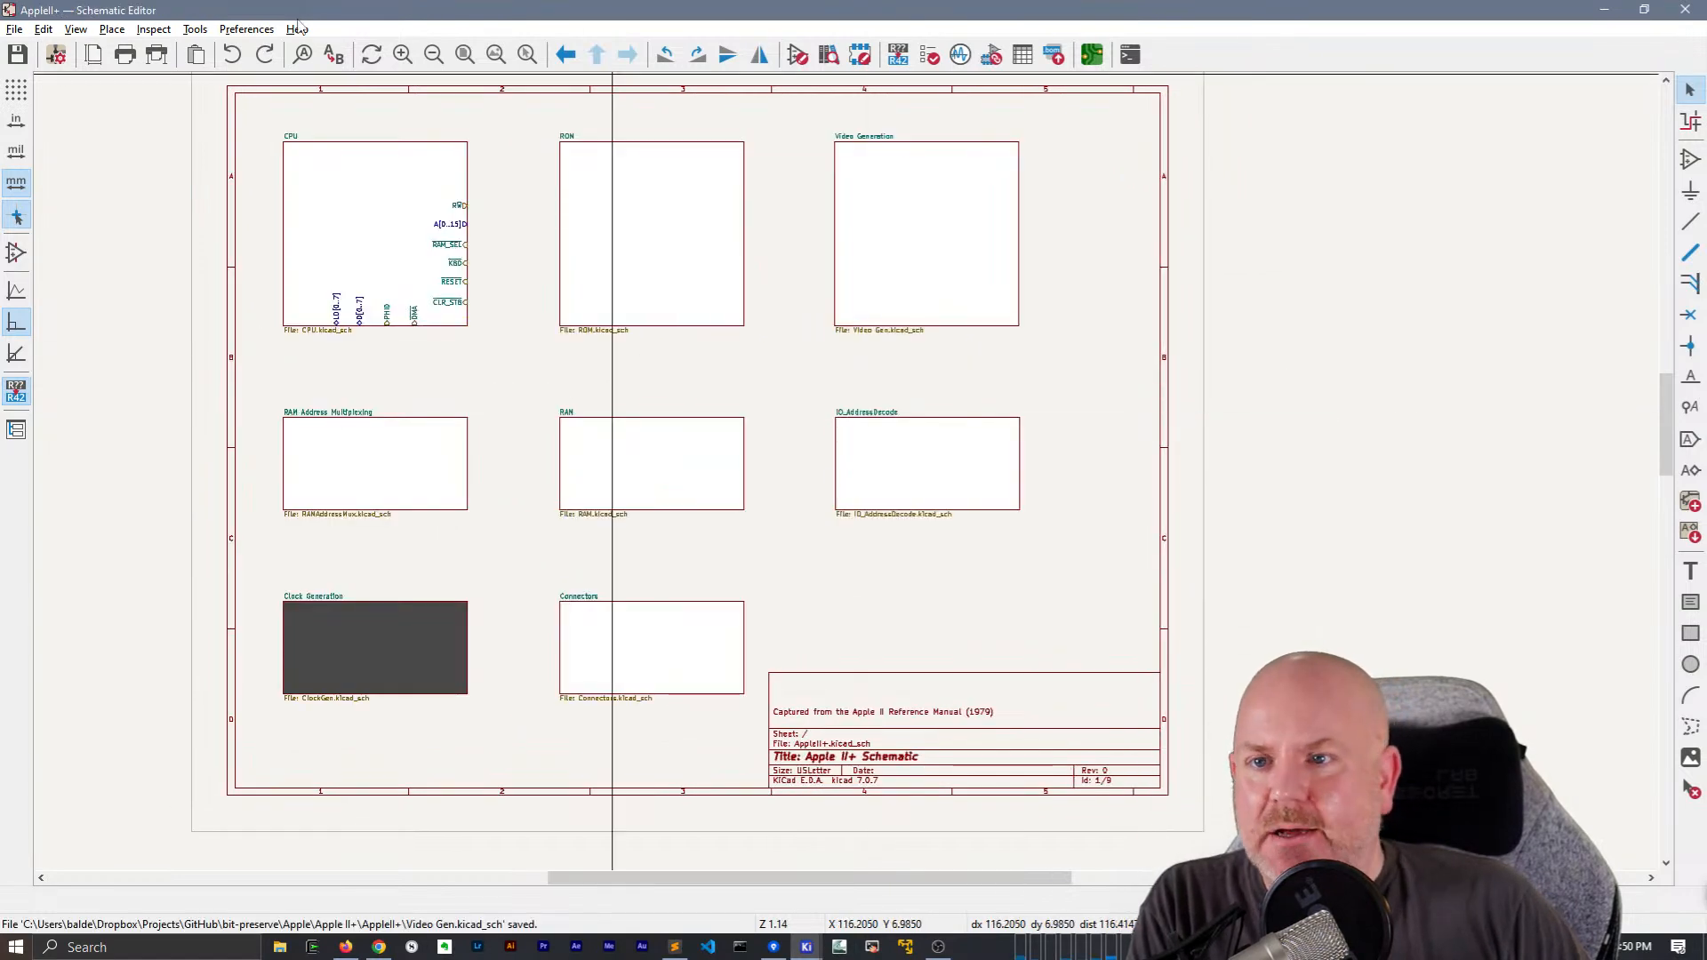
Look up the schematic editor's version information and close it
click(299, 30)
click(364, 214)
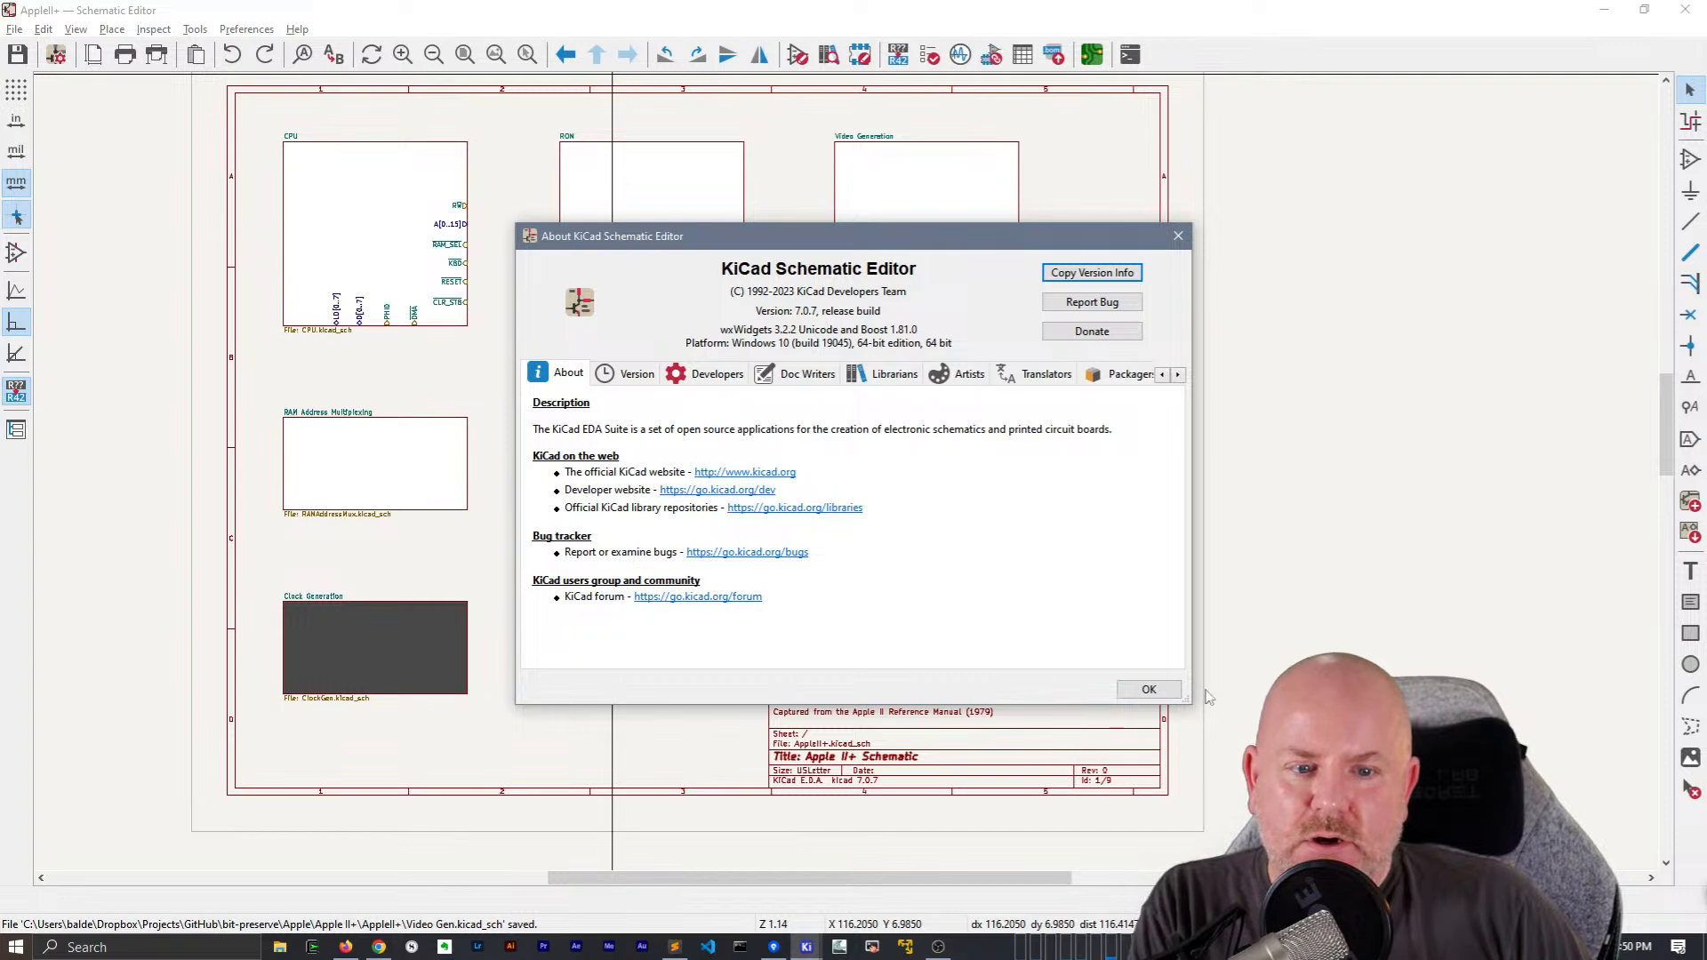
click(1144, 690)
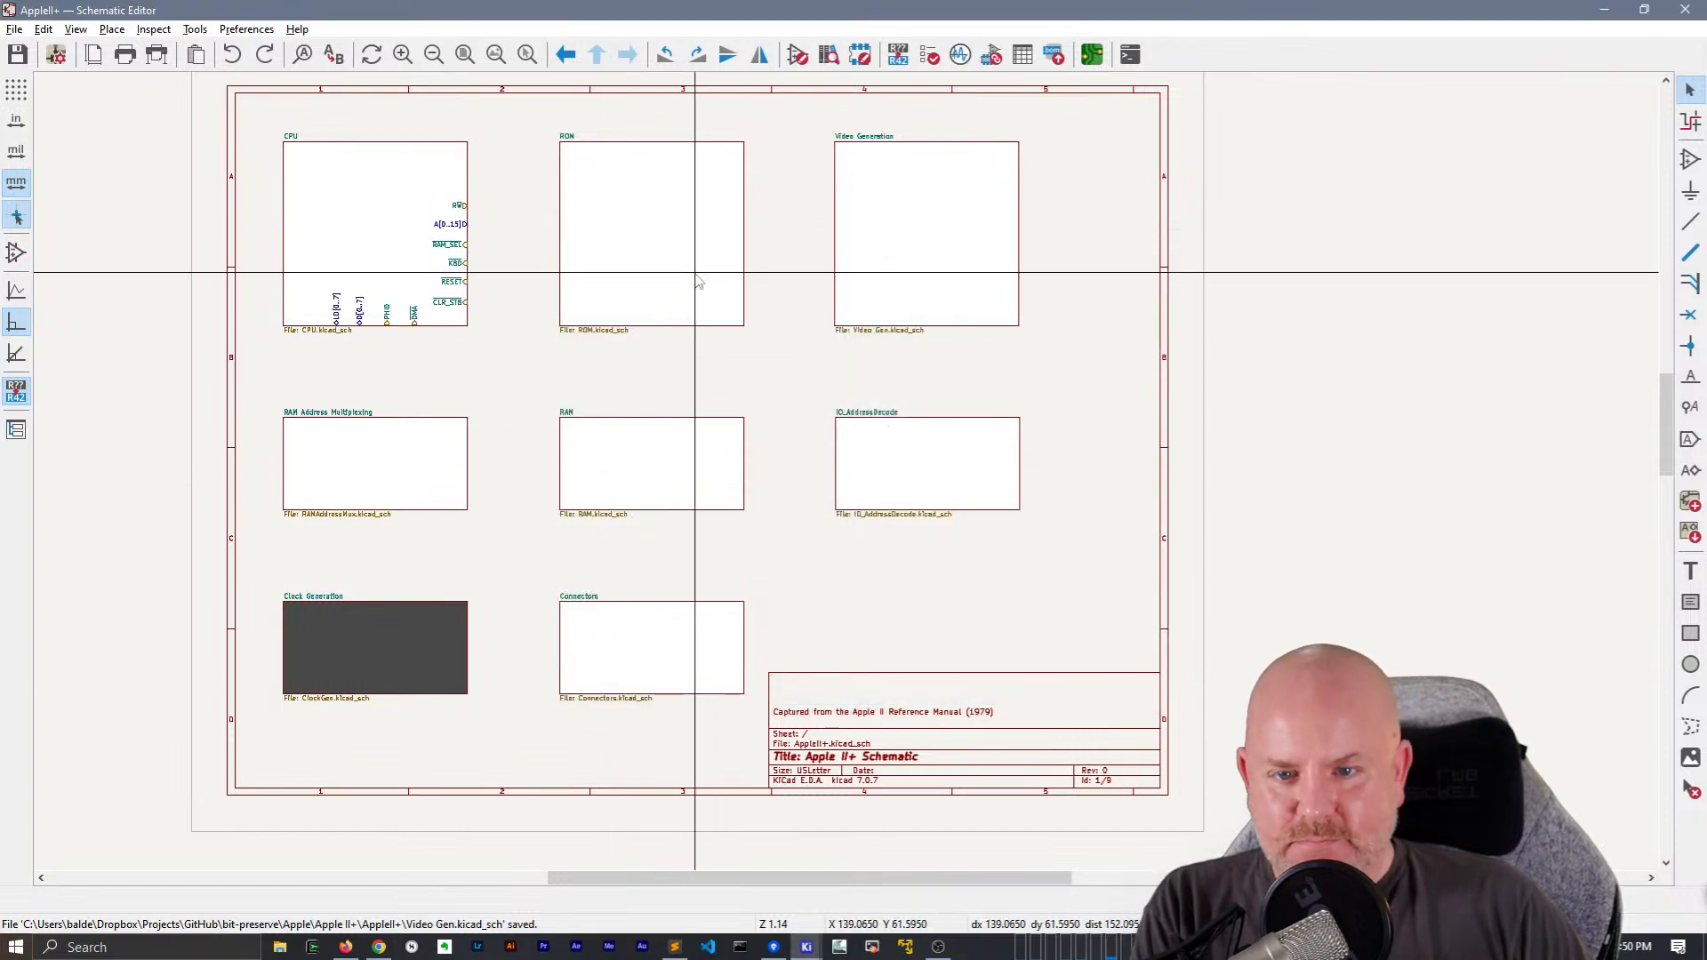
Enter the ROM sheet to check its labels and return to the root sheet
double_click(698, 278)
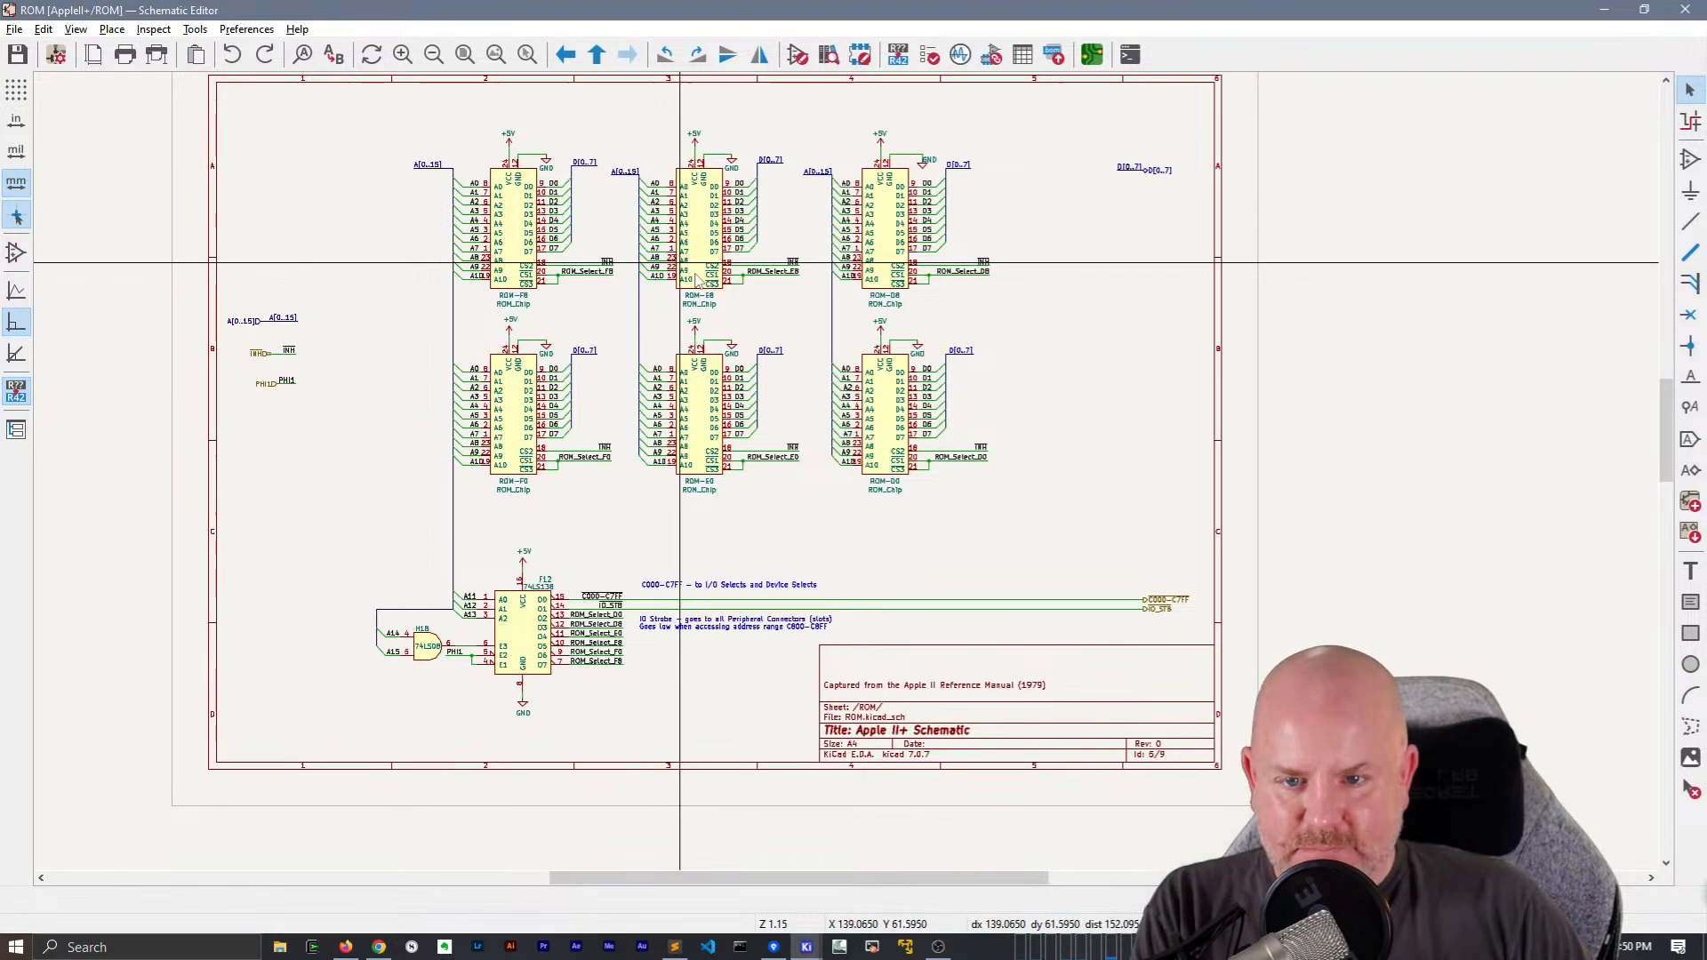
right_click(1080, 278)
click(1090, 283)
Import the INH, C000-C7FF and IO_STB sheet pins and place them along the right edge of the ROM sheet block
right_click(651, 253)
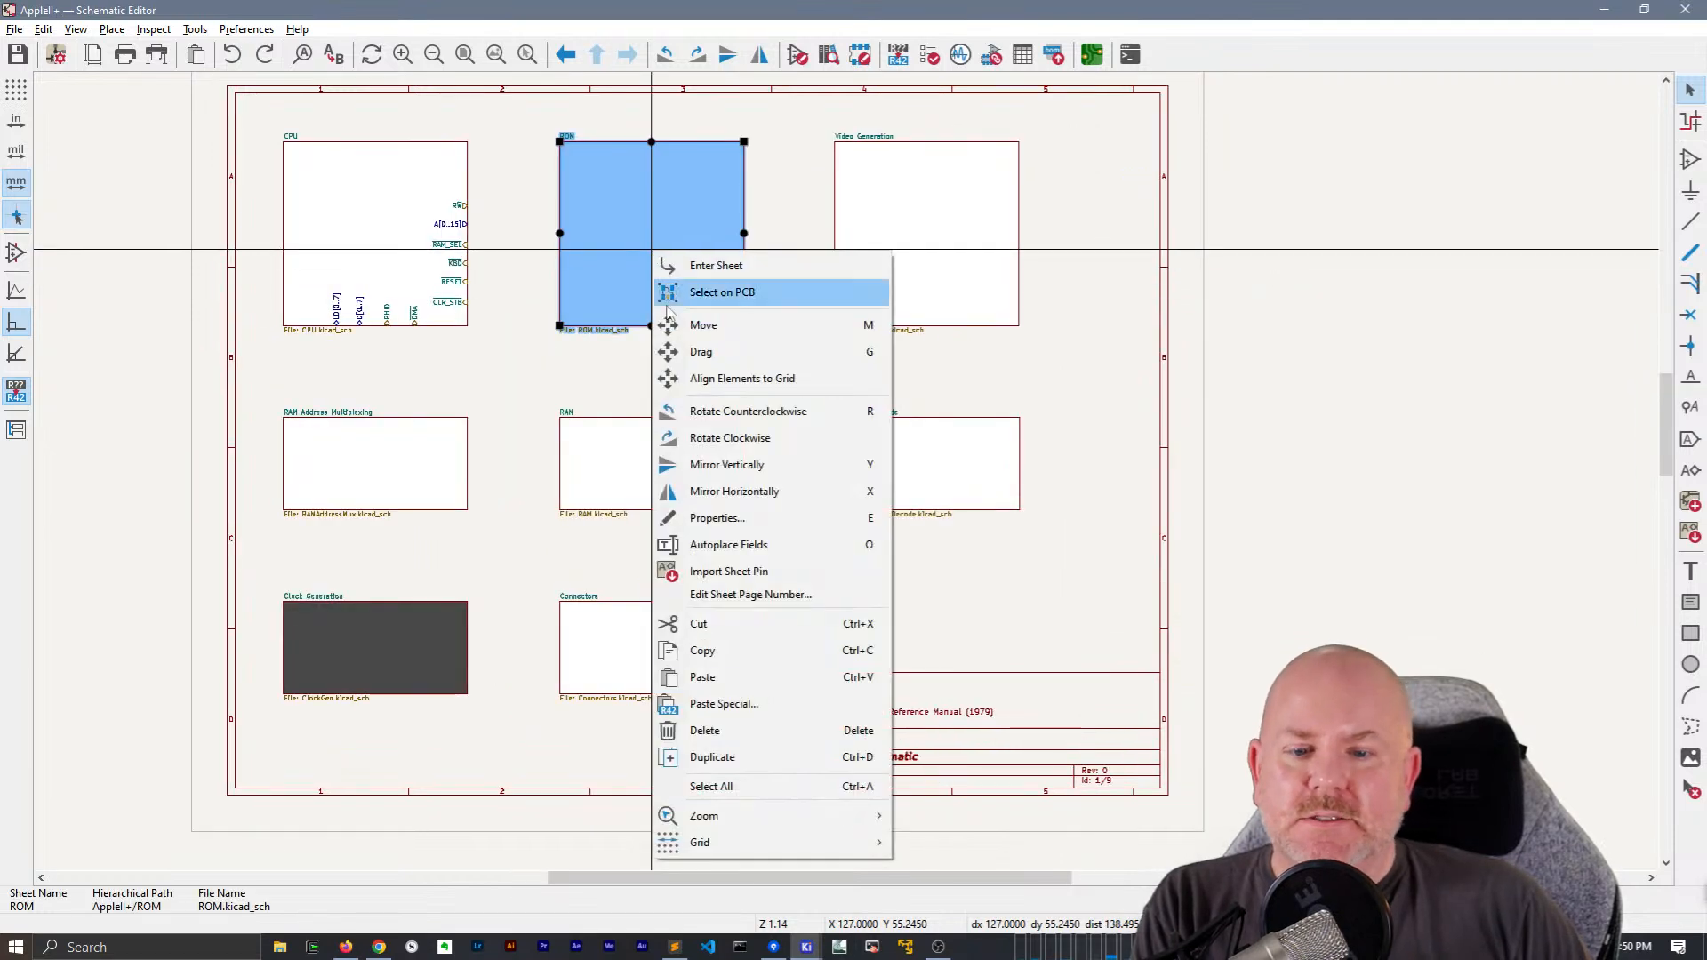
click(731, 573)
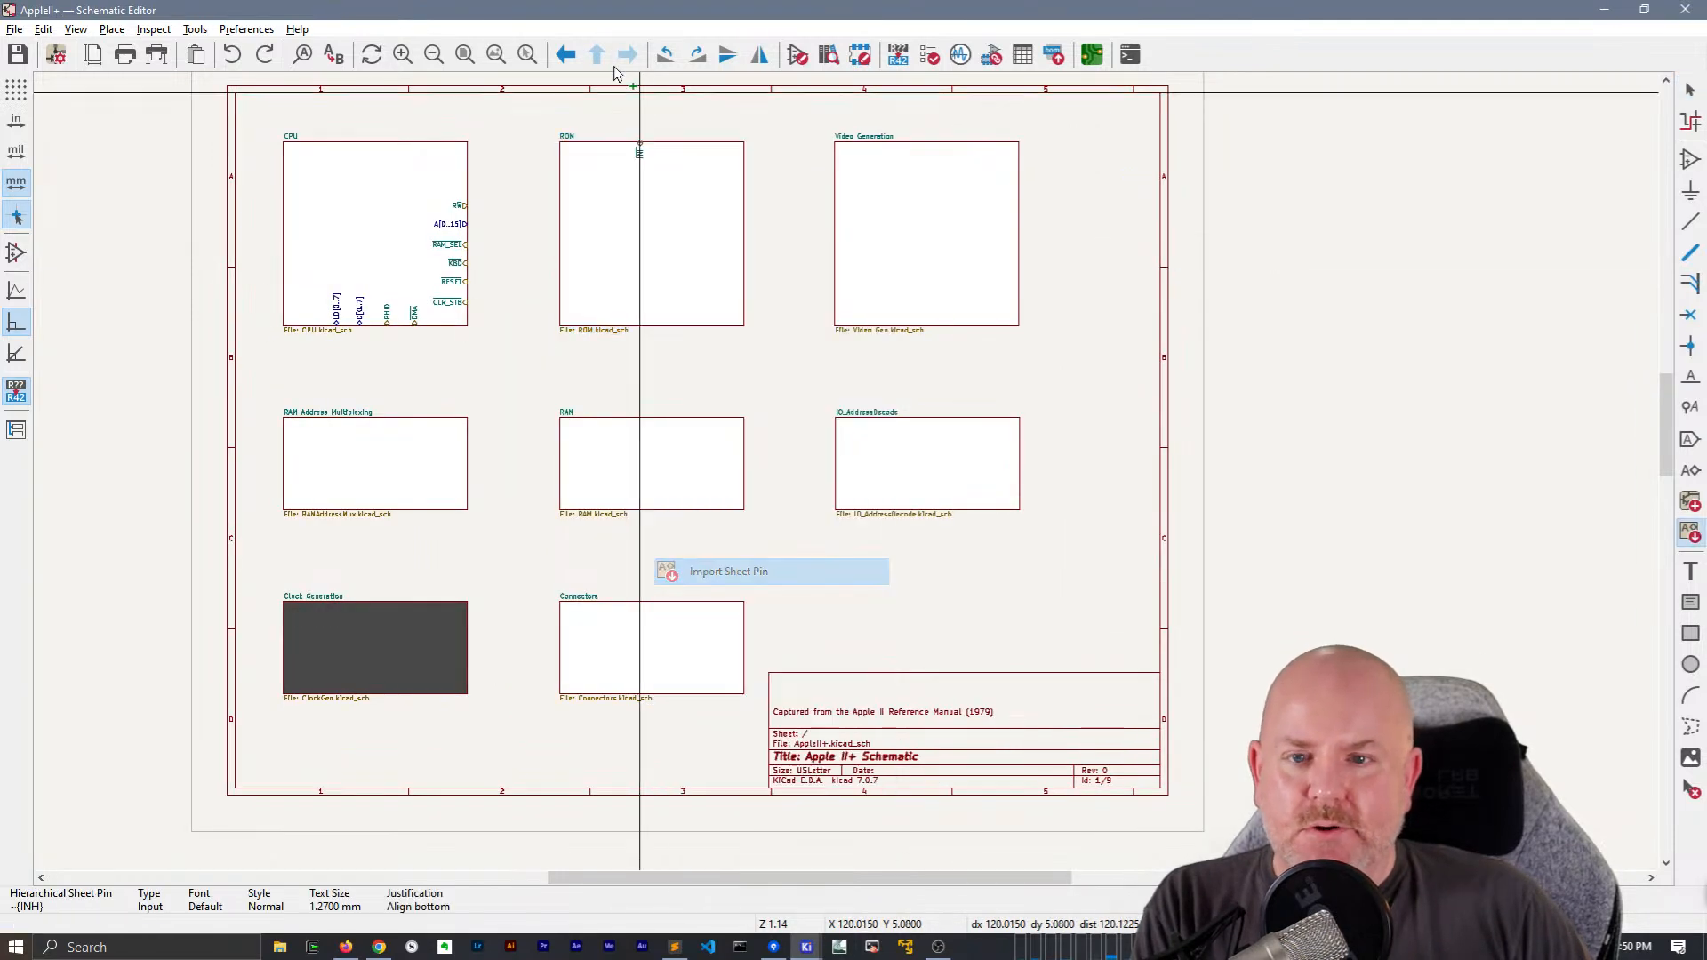
click(730, 224)
right_click(699, 246)
key(Escape)
click(709, 243)
click(719, 278)
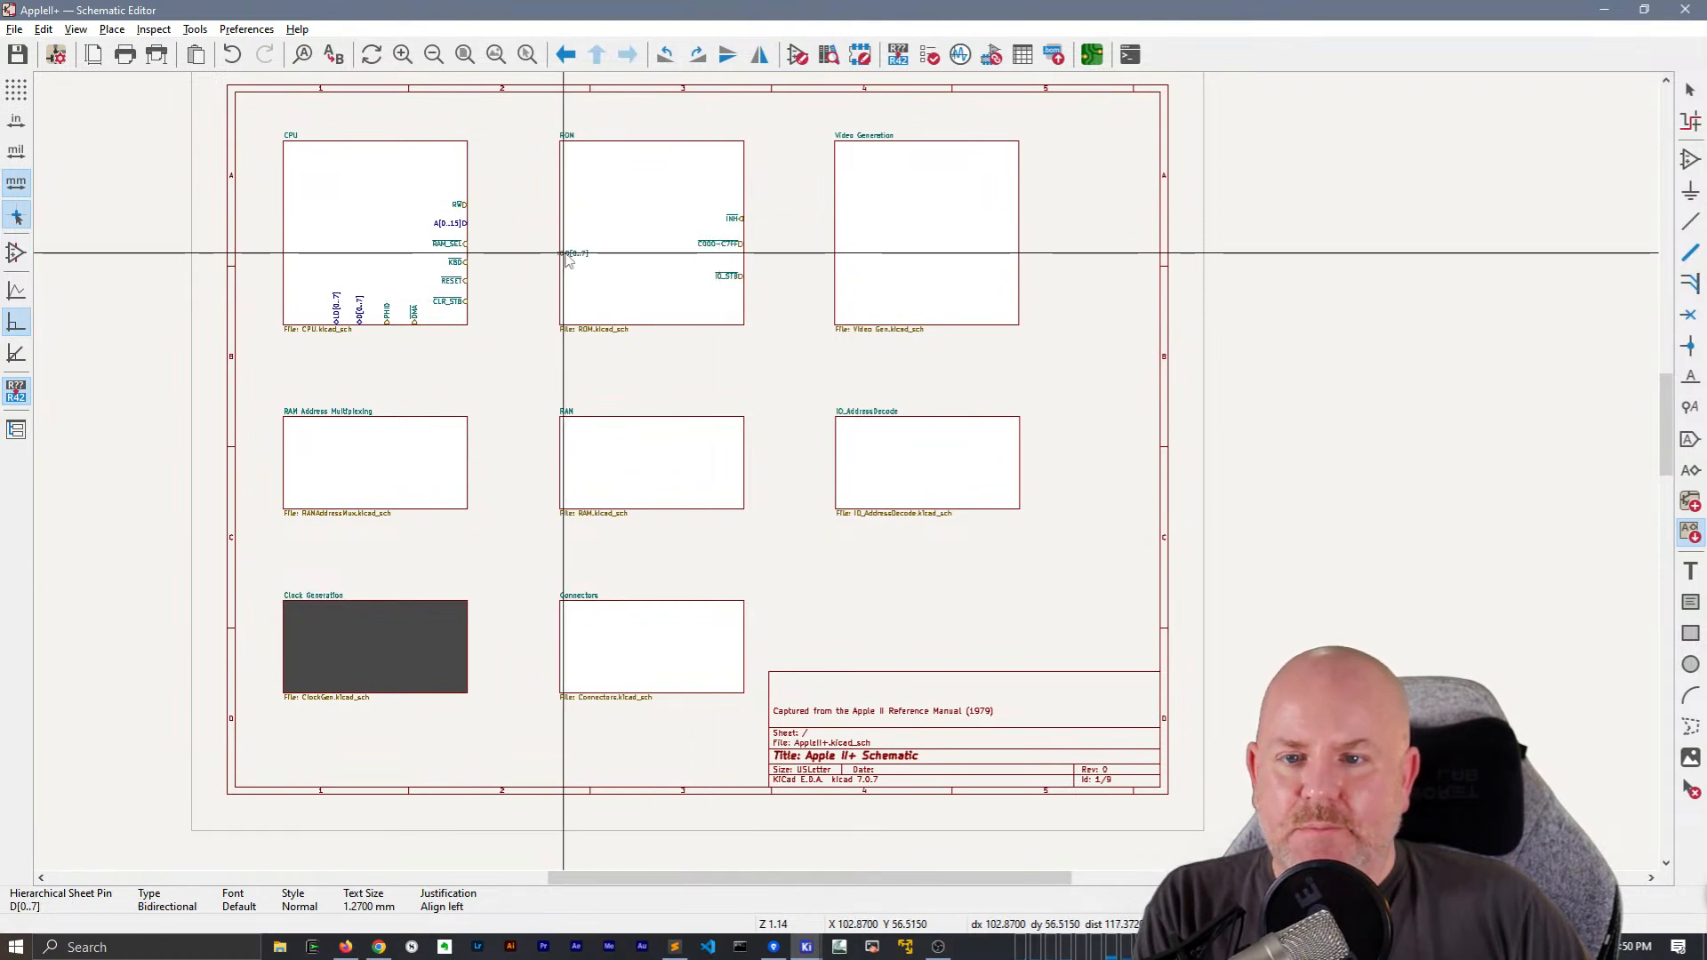
Place the imported D[0..7], A[0..15] and PHI1 sheet pins along the ROM block's left edge, and save the schematic
click(565, 253)
click(564, 238)
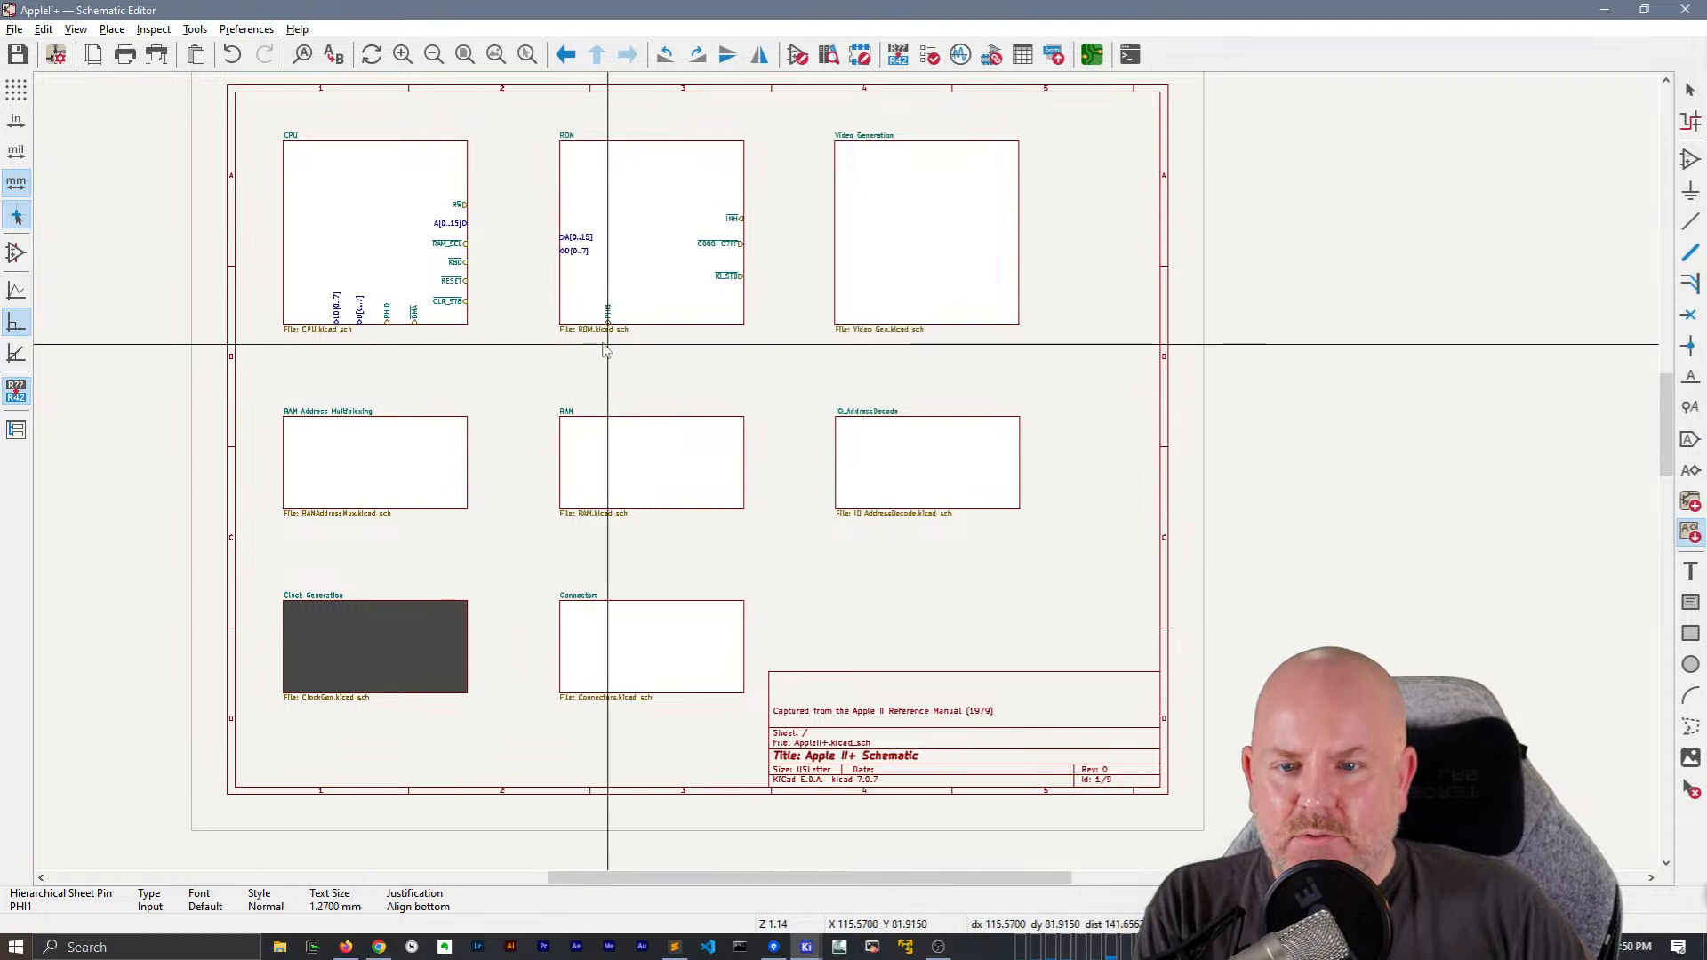
click(525, 272)
key(ctrl+s)
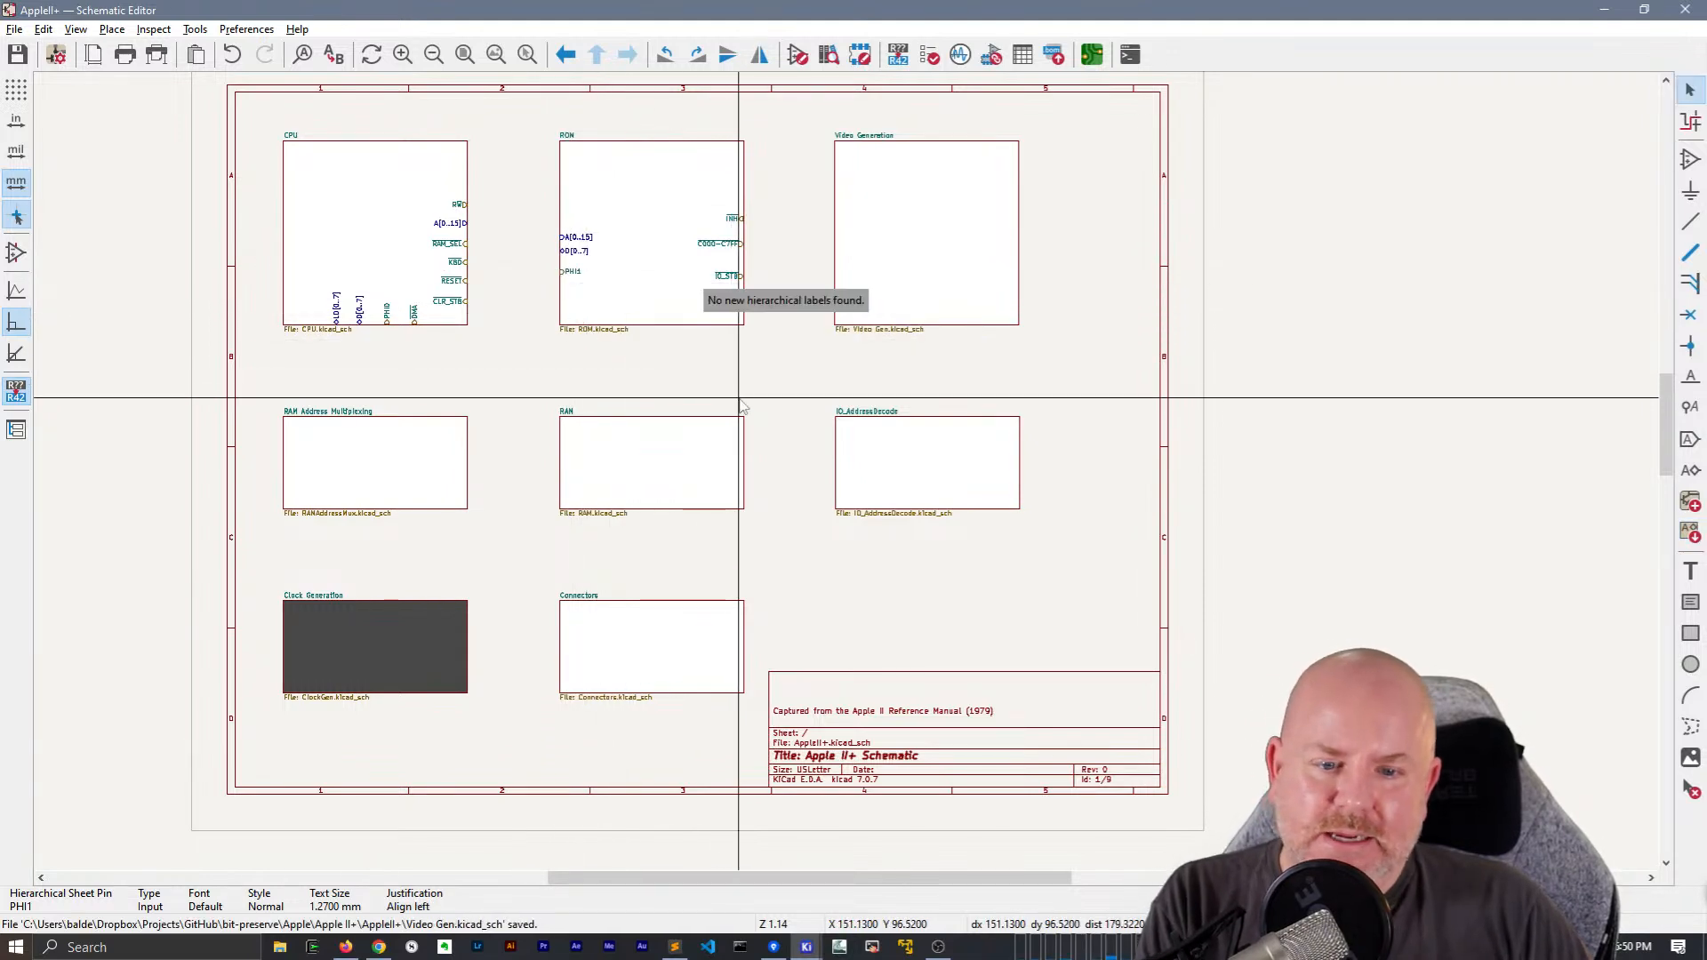
Open the Video Generation sheet and bring up the A2C and A2D gates with their SOFT5 labels
double_click(880, 272)
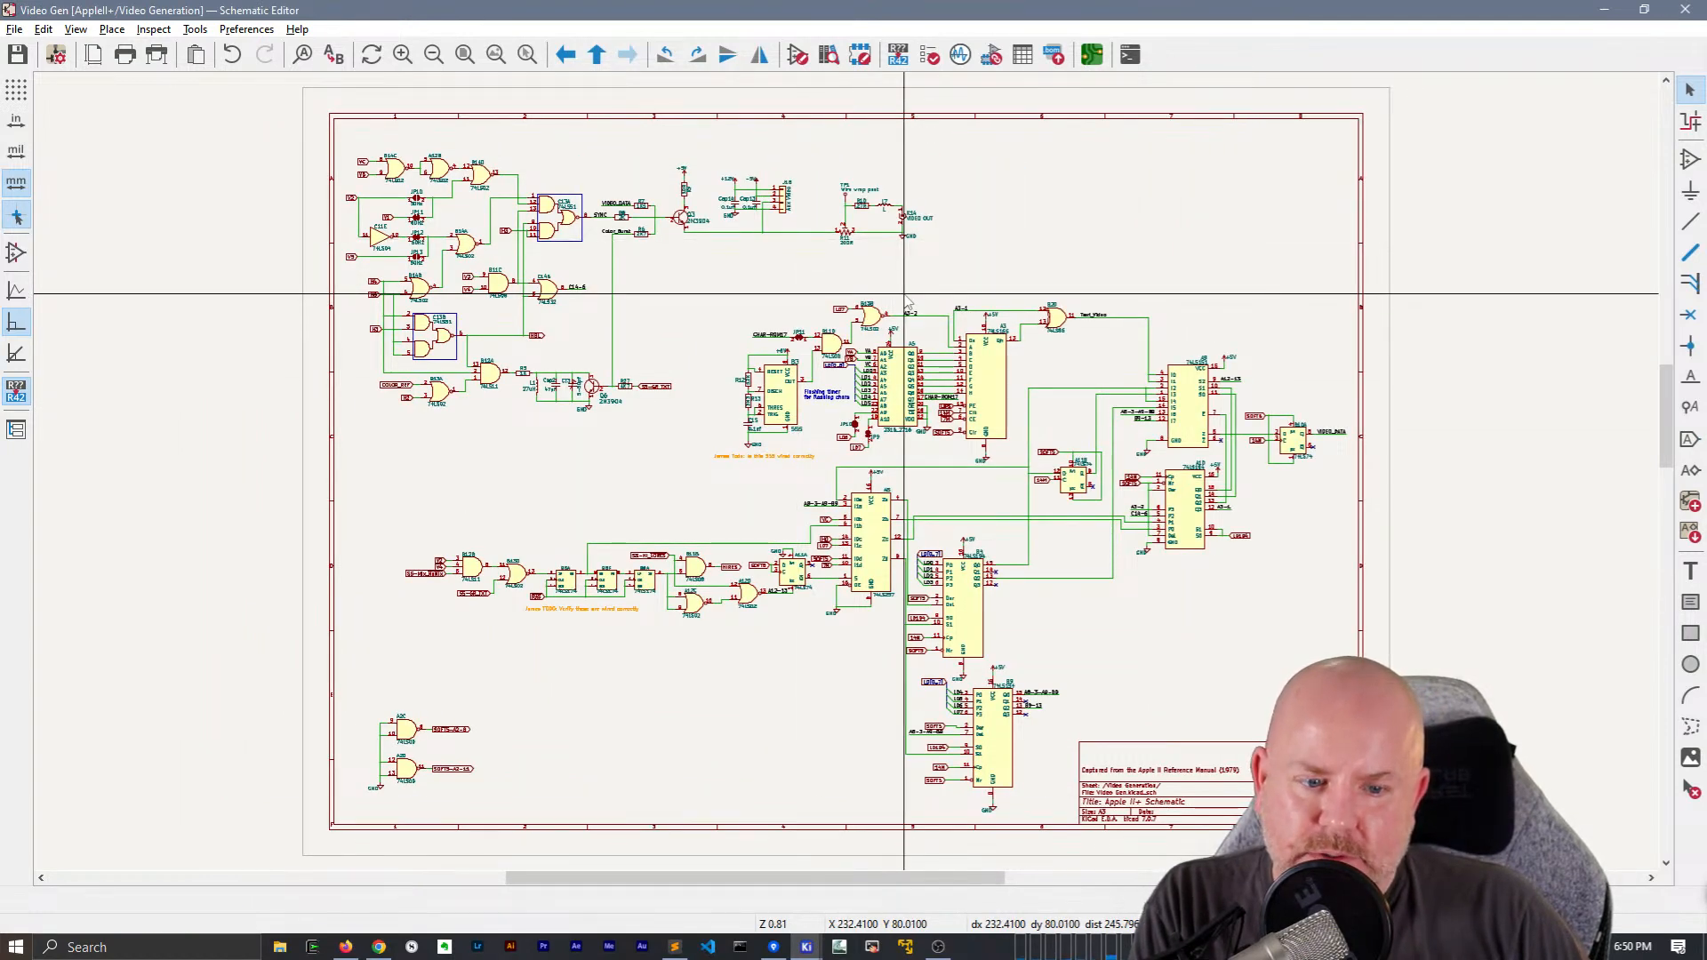
scroll(542, 729, up, 8)
scroll(850, 480, down, 3)
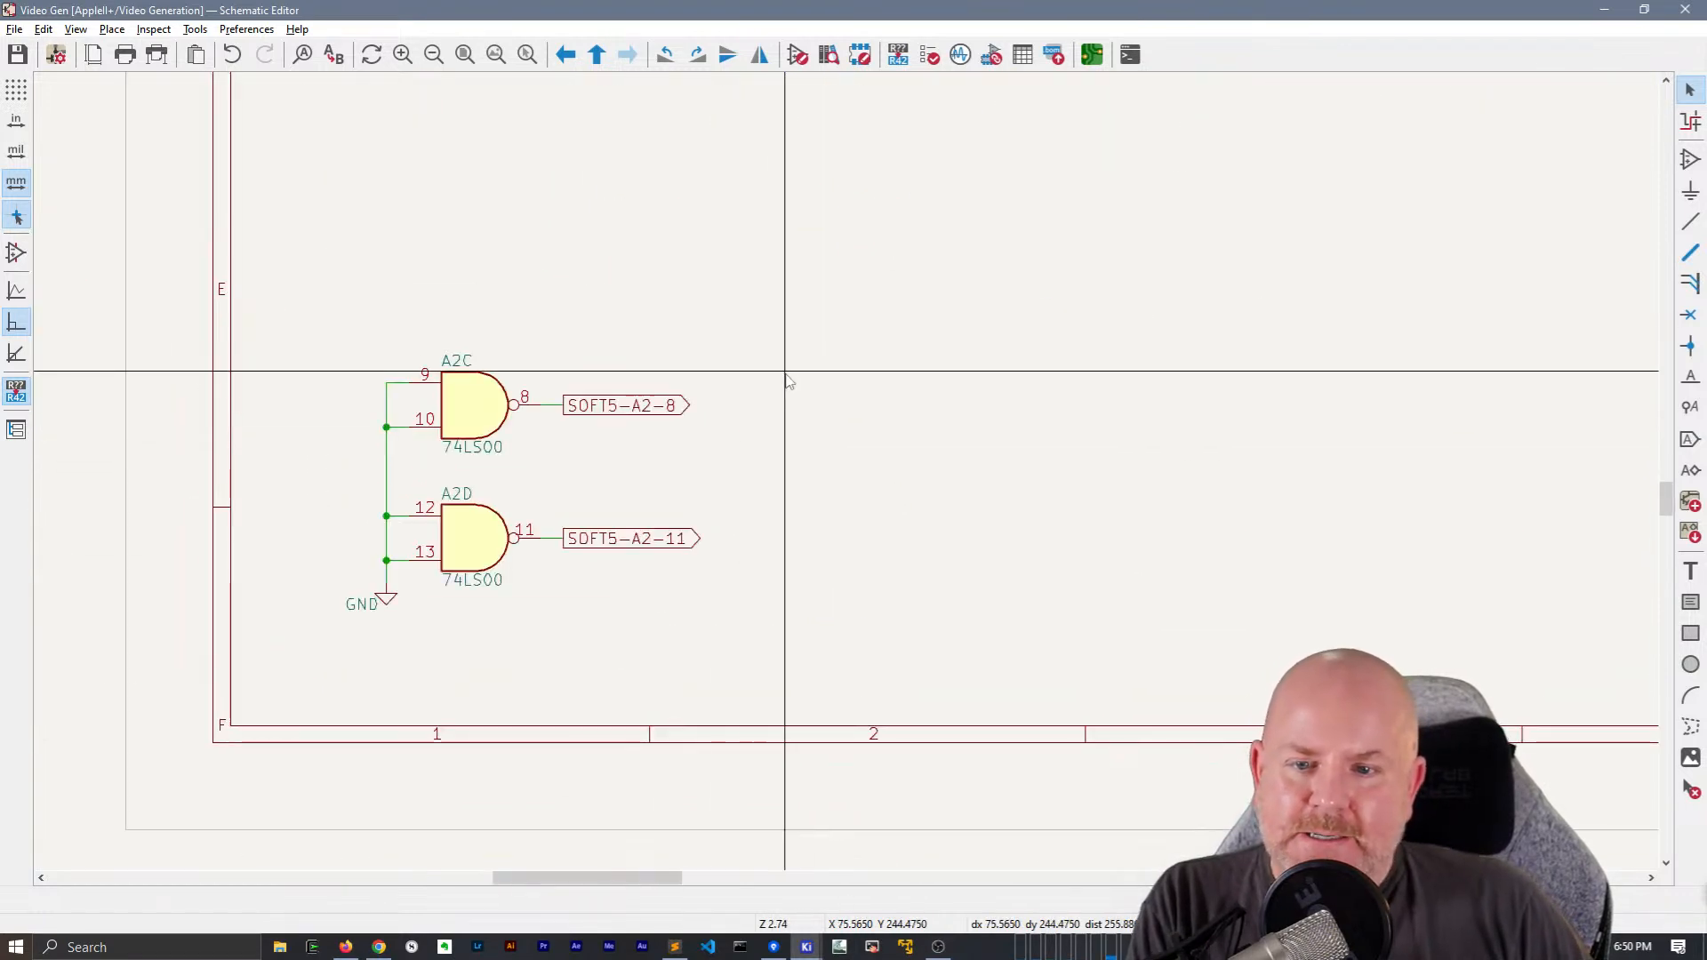
click(681, 402)
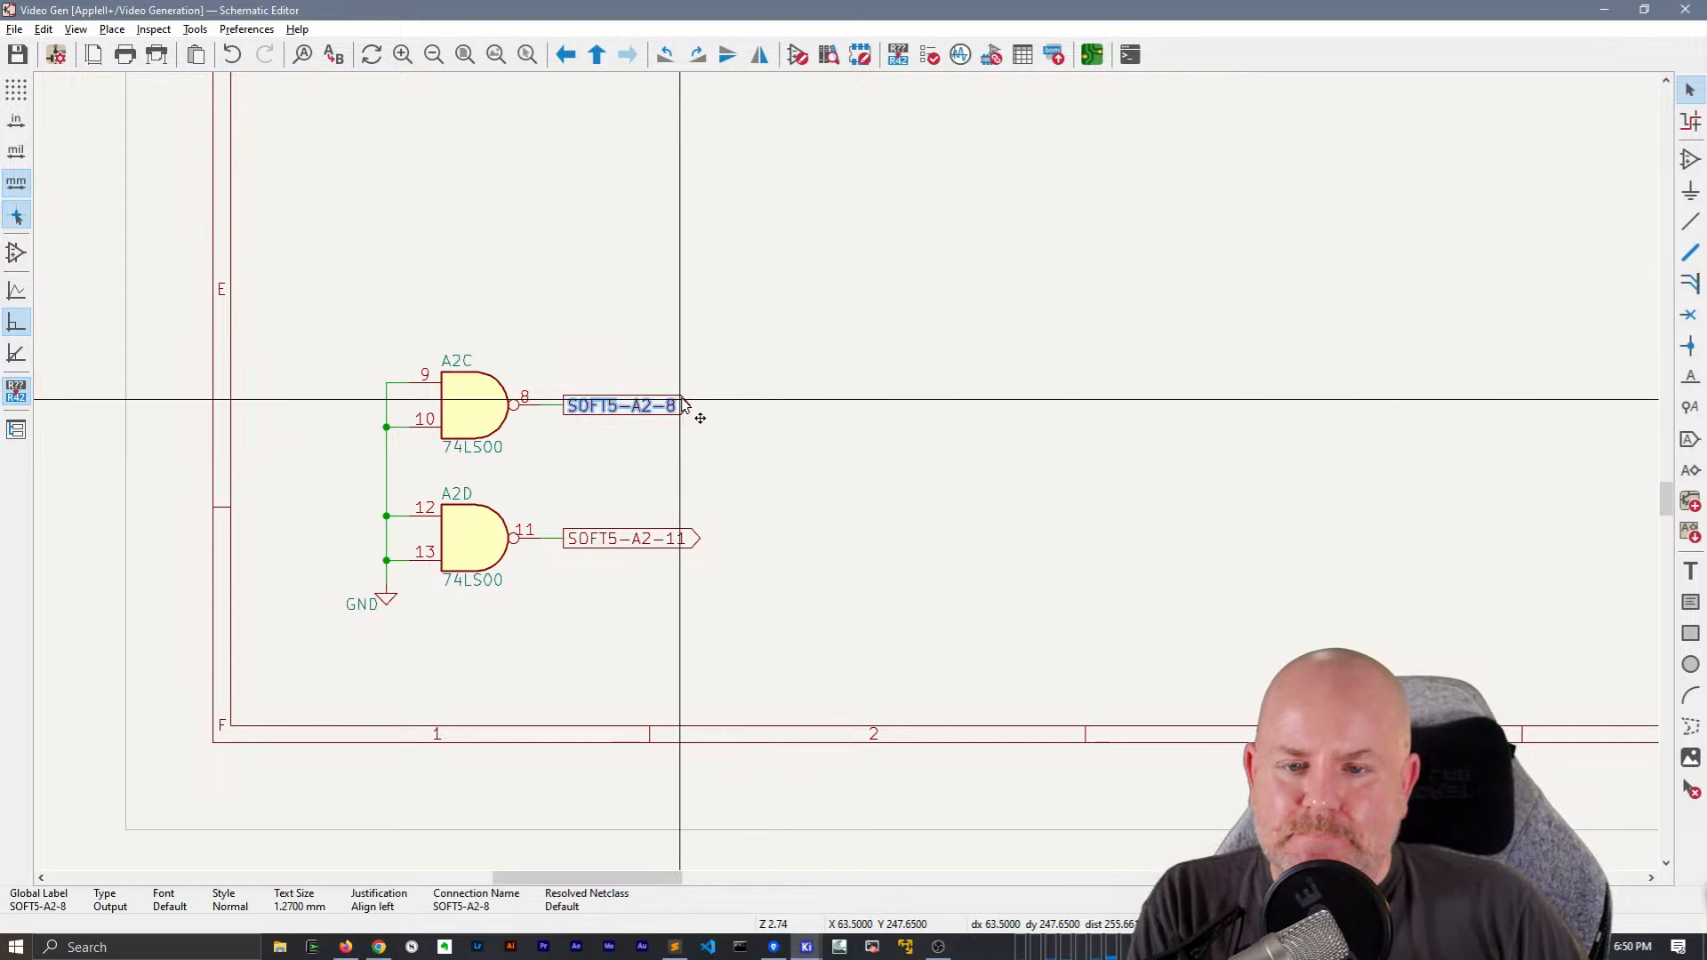
double_click(684, 406)
key(Escape)
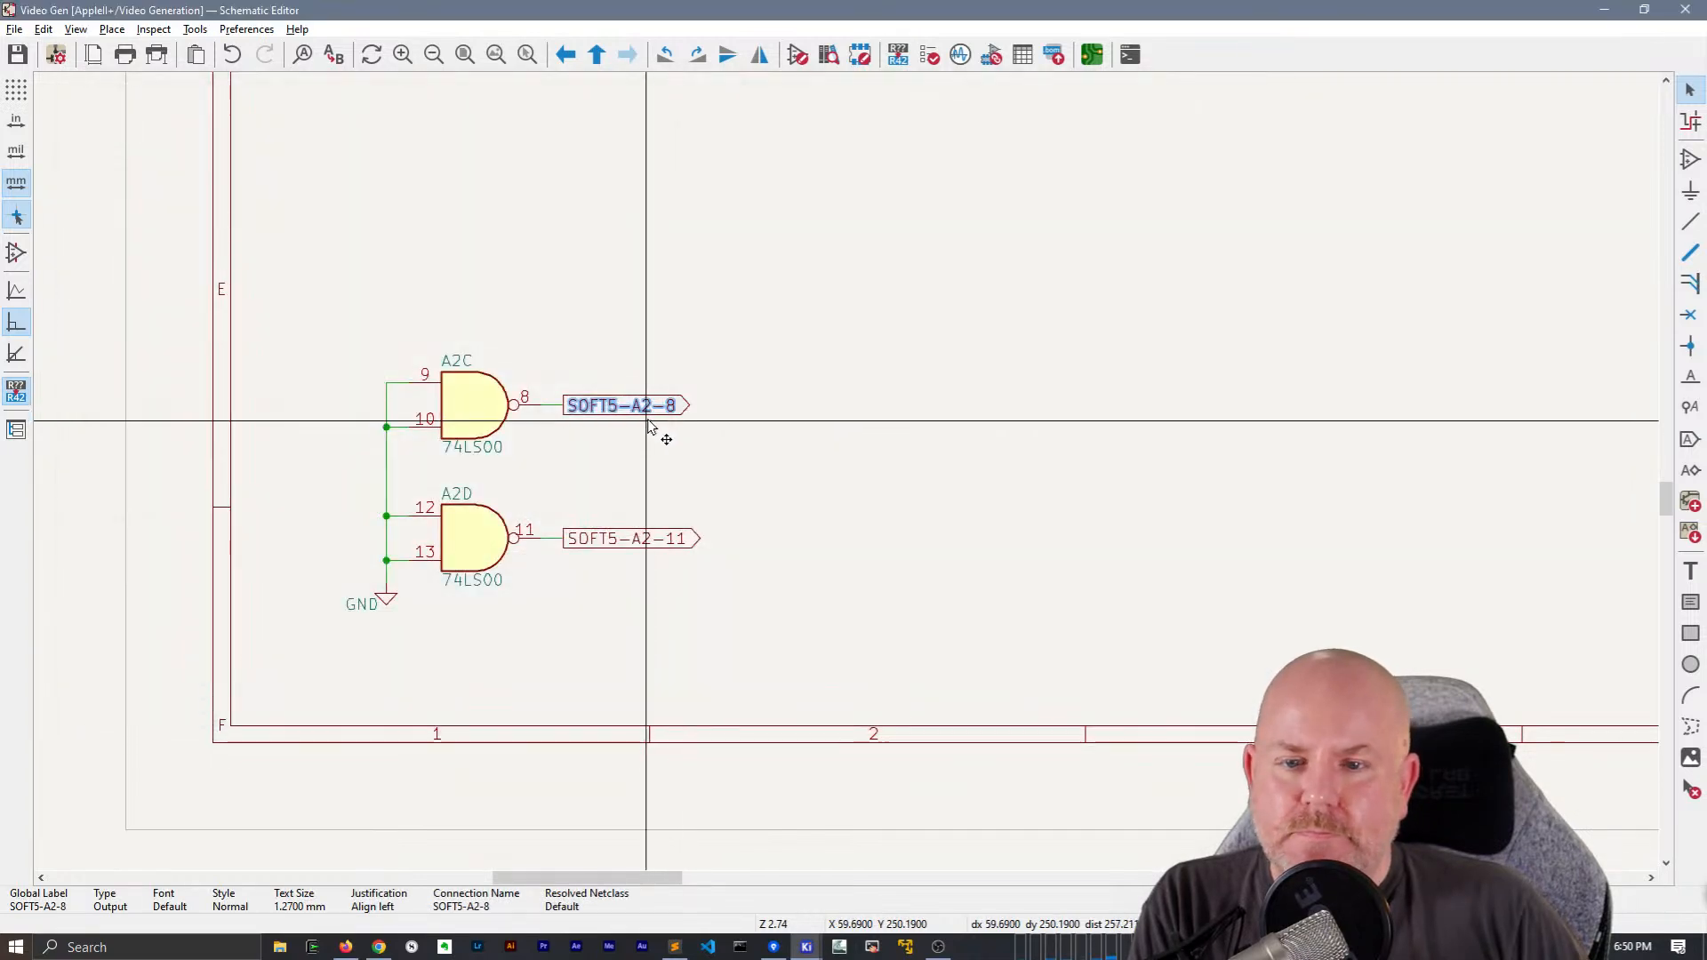
double_click(653, 417)
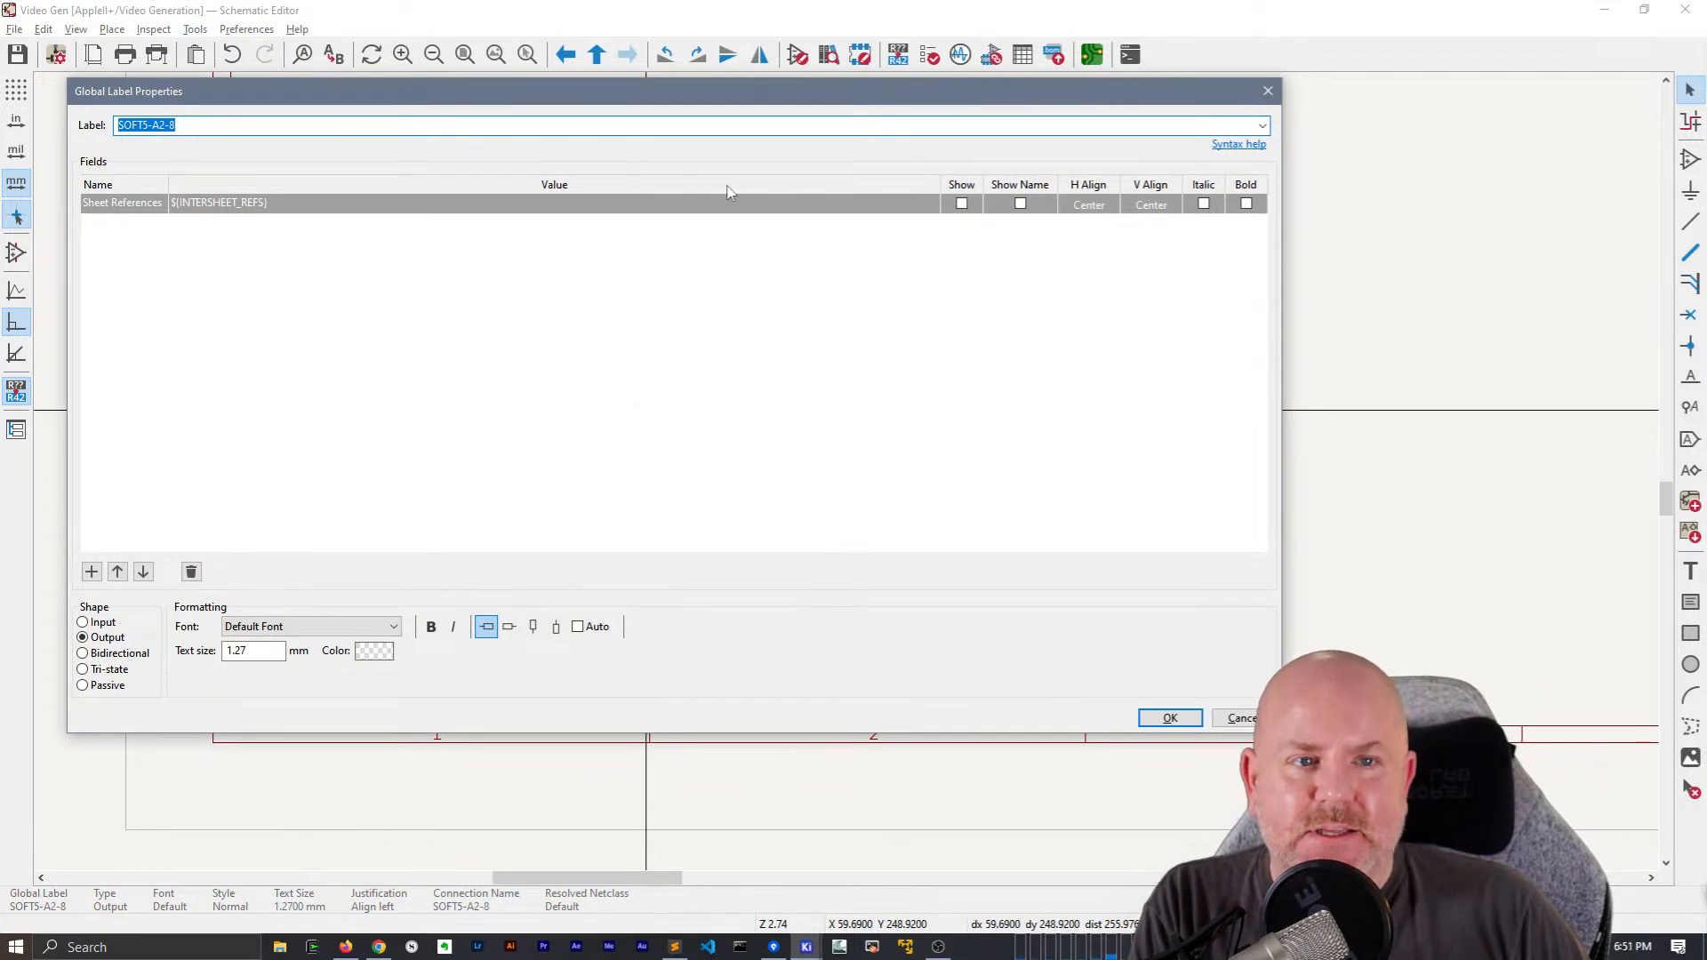
key(Escape)
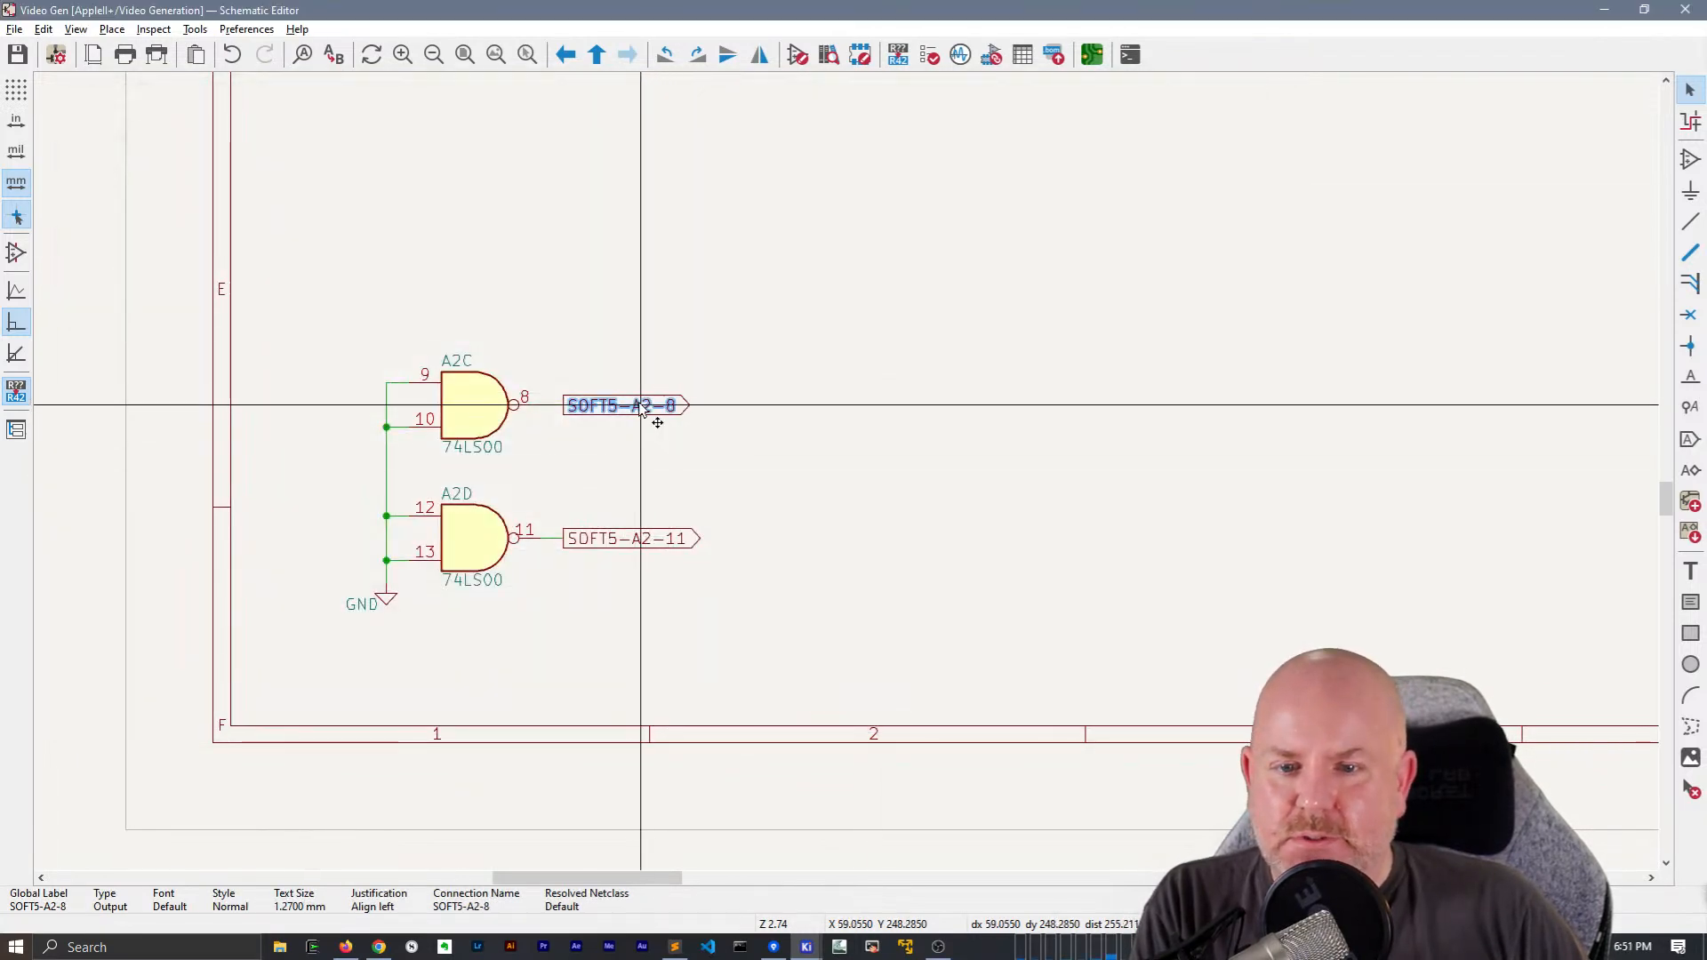
Change the SOFT5-A2-8 and SOFT5-A2-11 global labels to hierarchical labels
right_click(645, 409)
mouse_move(859, 608)
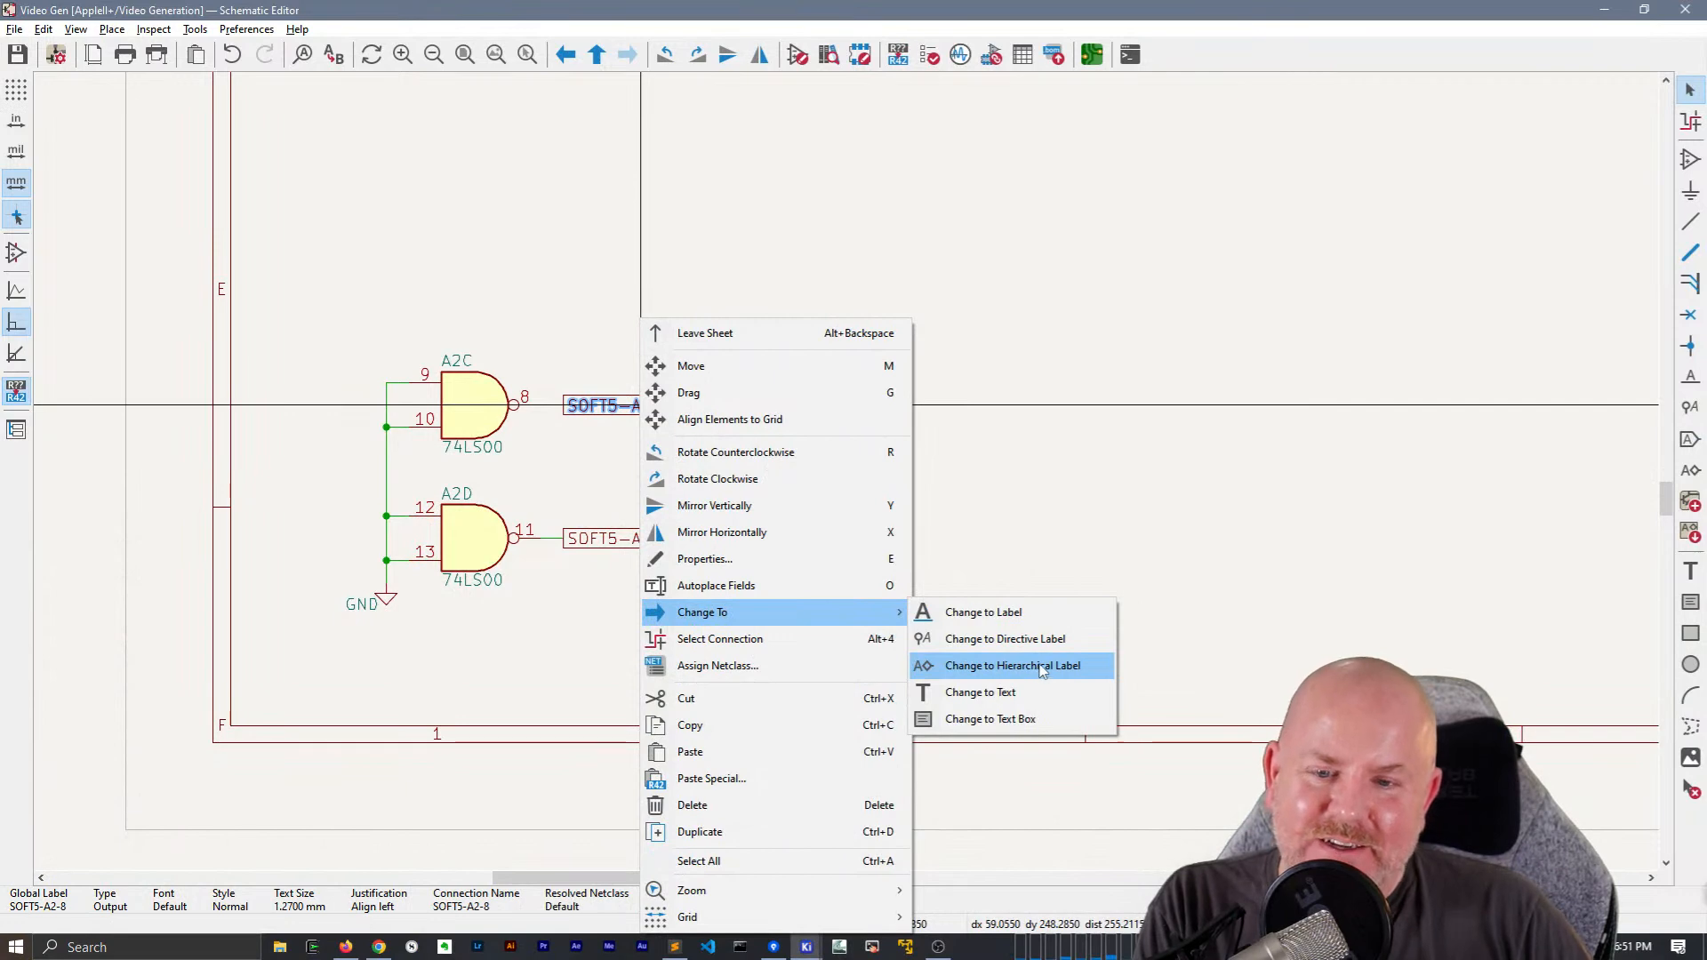
click(1043, 667)
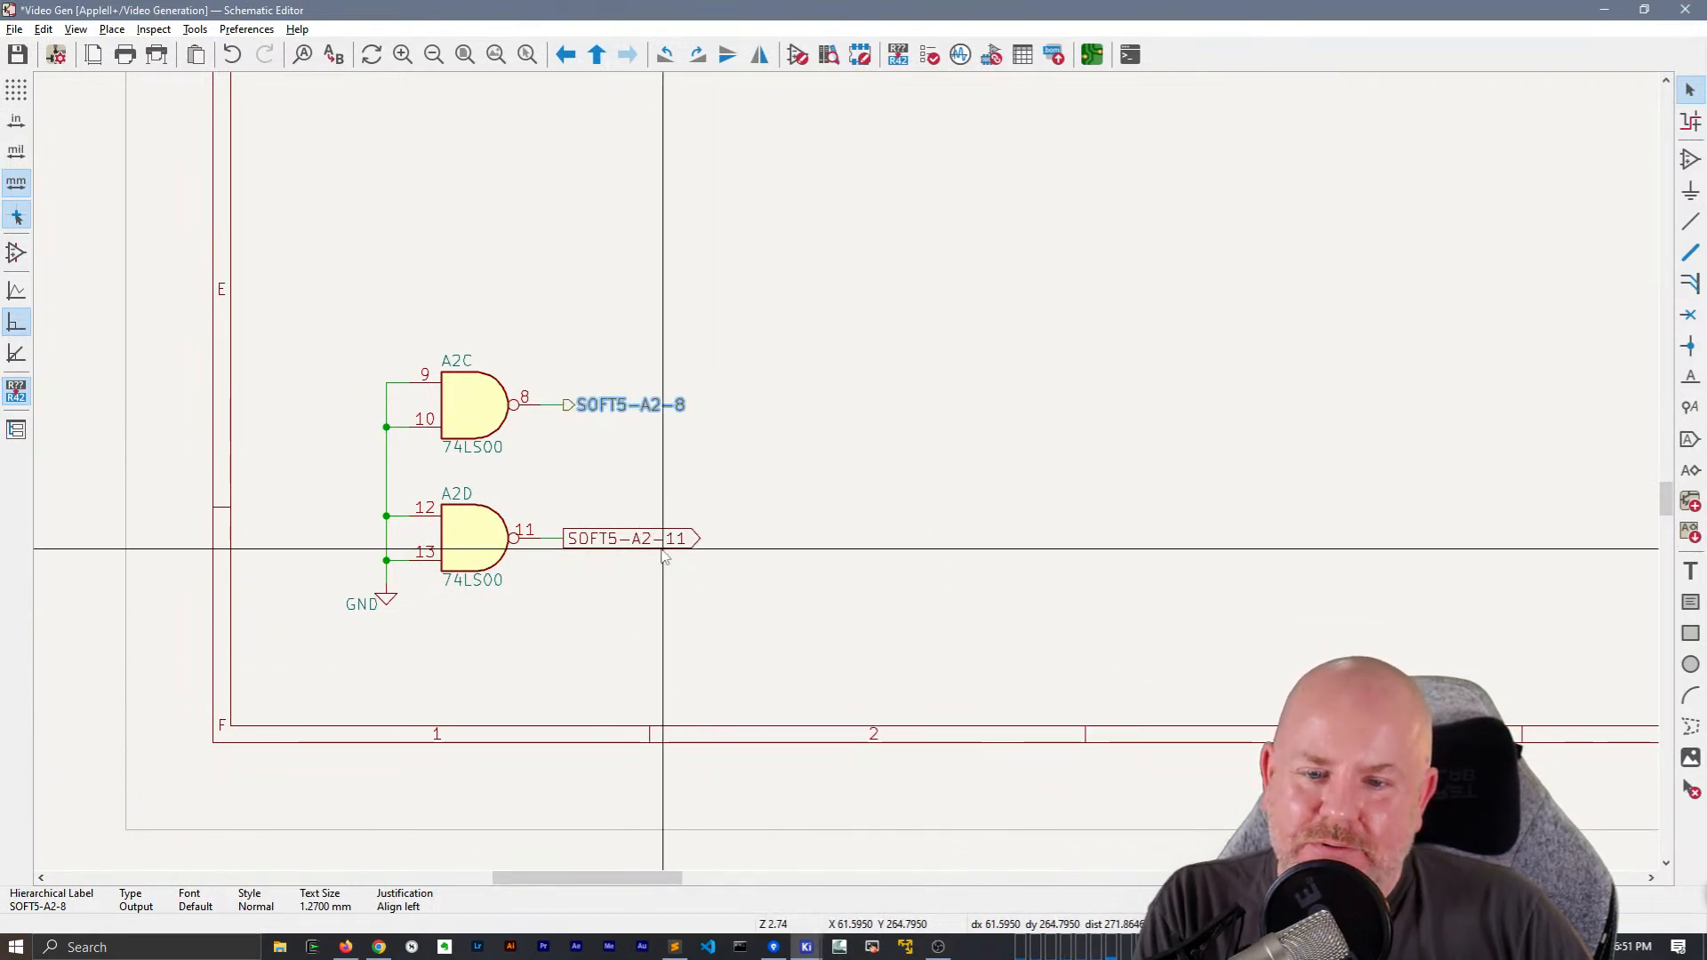
right_click(664, 556)
mouse_move(746, 612)
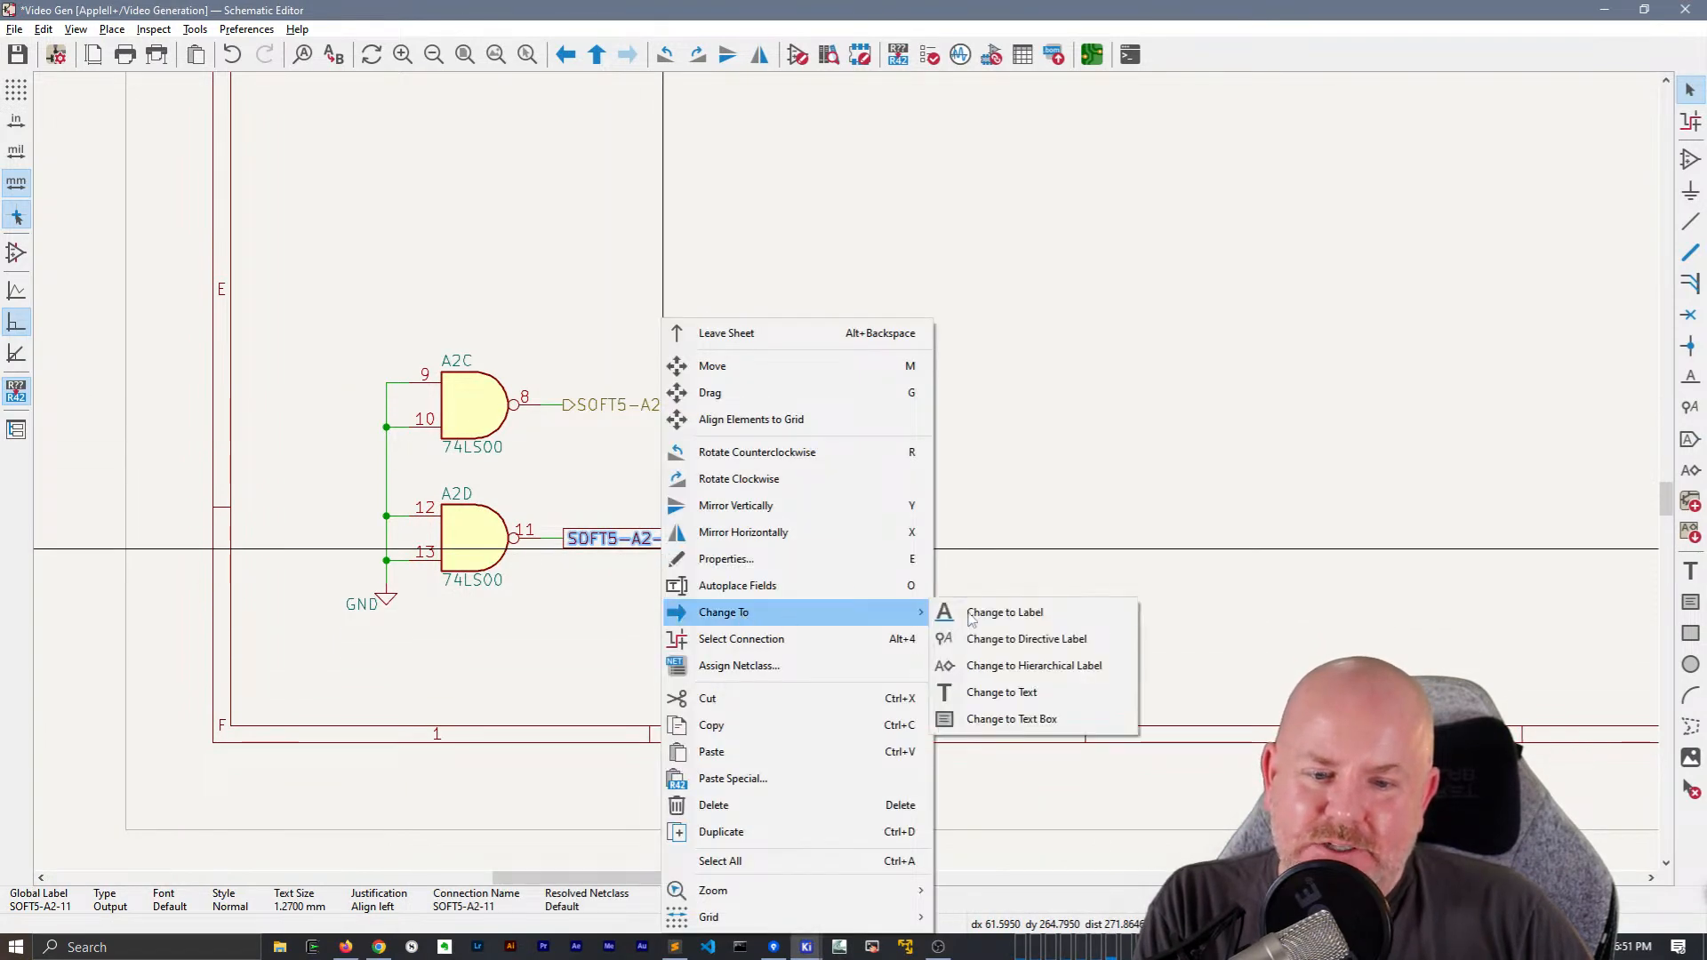
click(1036, 674)
In the hotkey preferences, find the "change to" commands and assign Ctrl+Shift+H to Change to Hierarchical Label
click(262, 32)
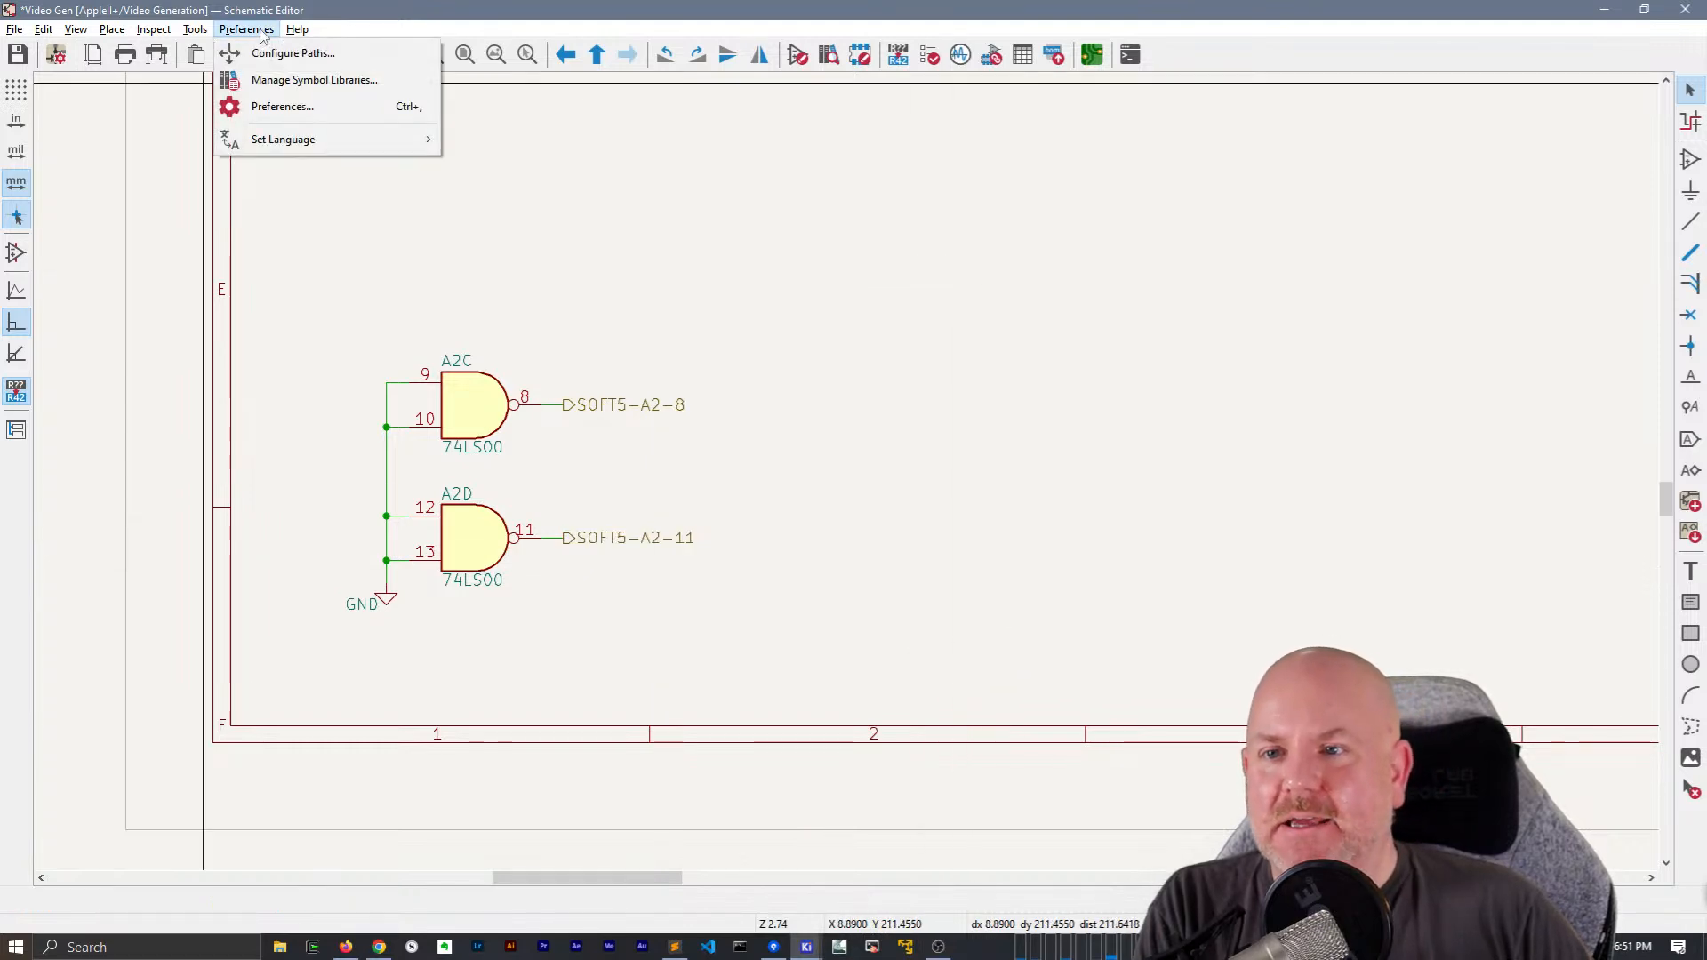
click(373, 106)
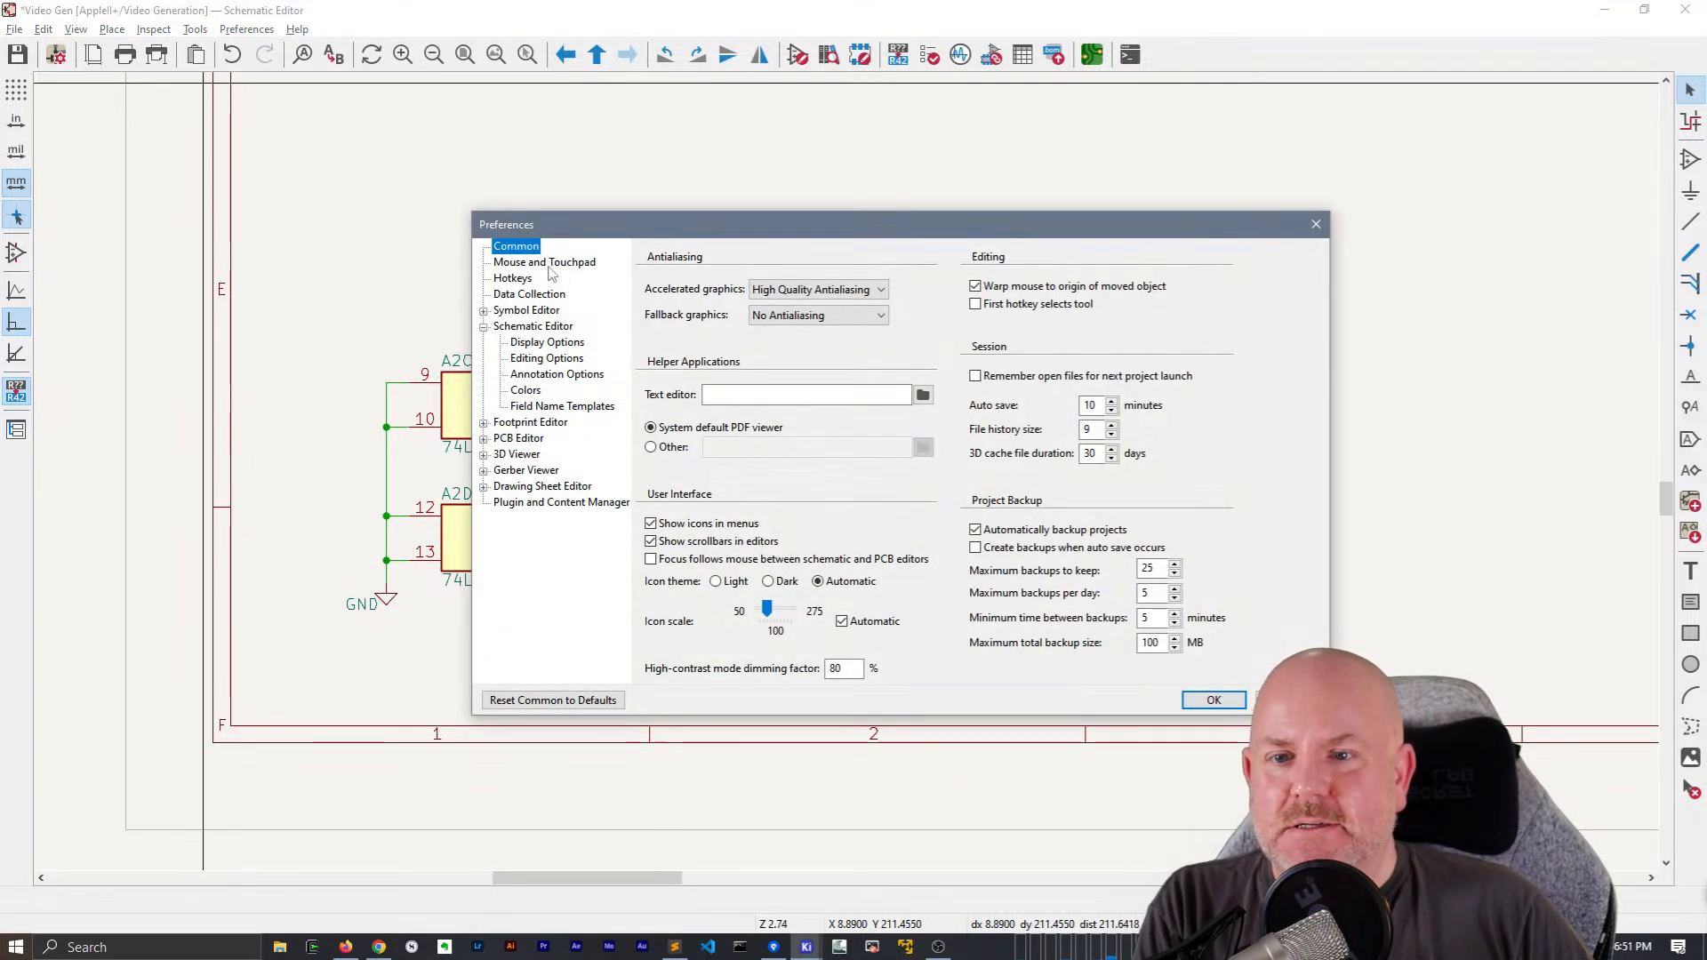
click(524, 279)
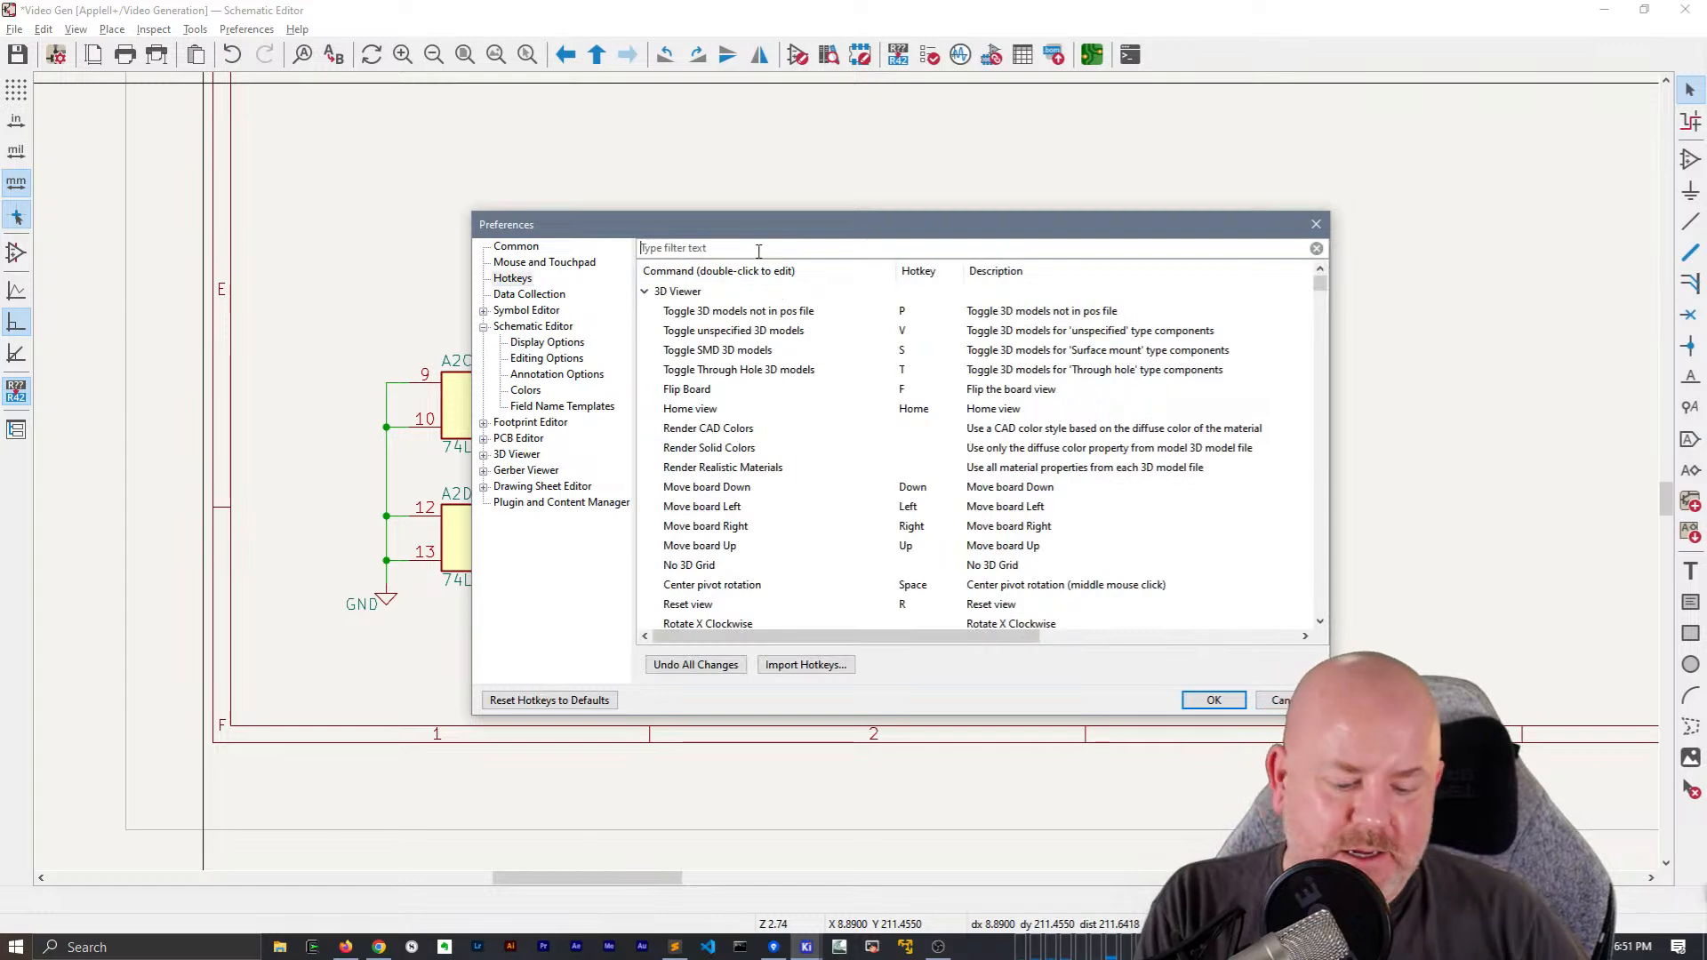
text(change to)
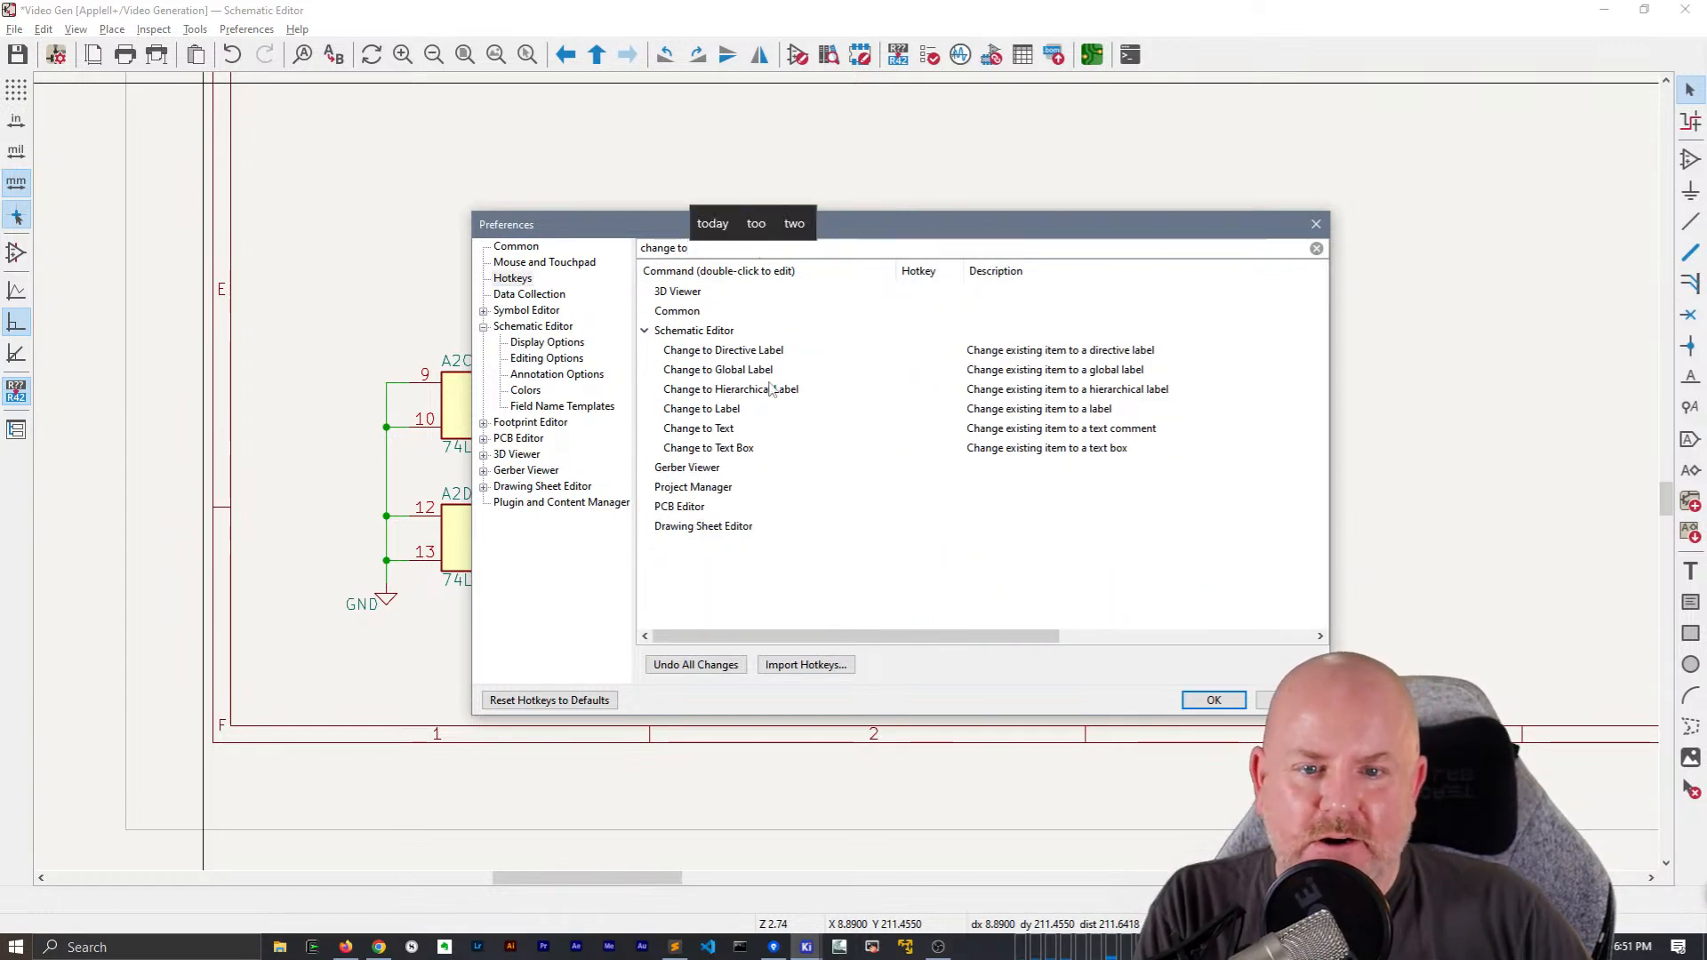
click(772, 392)
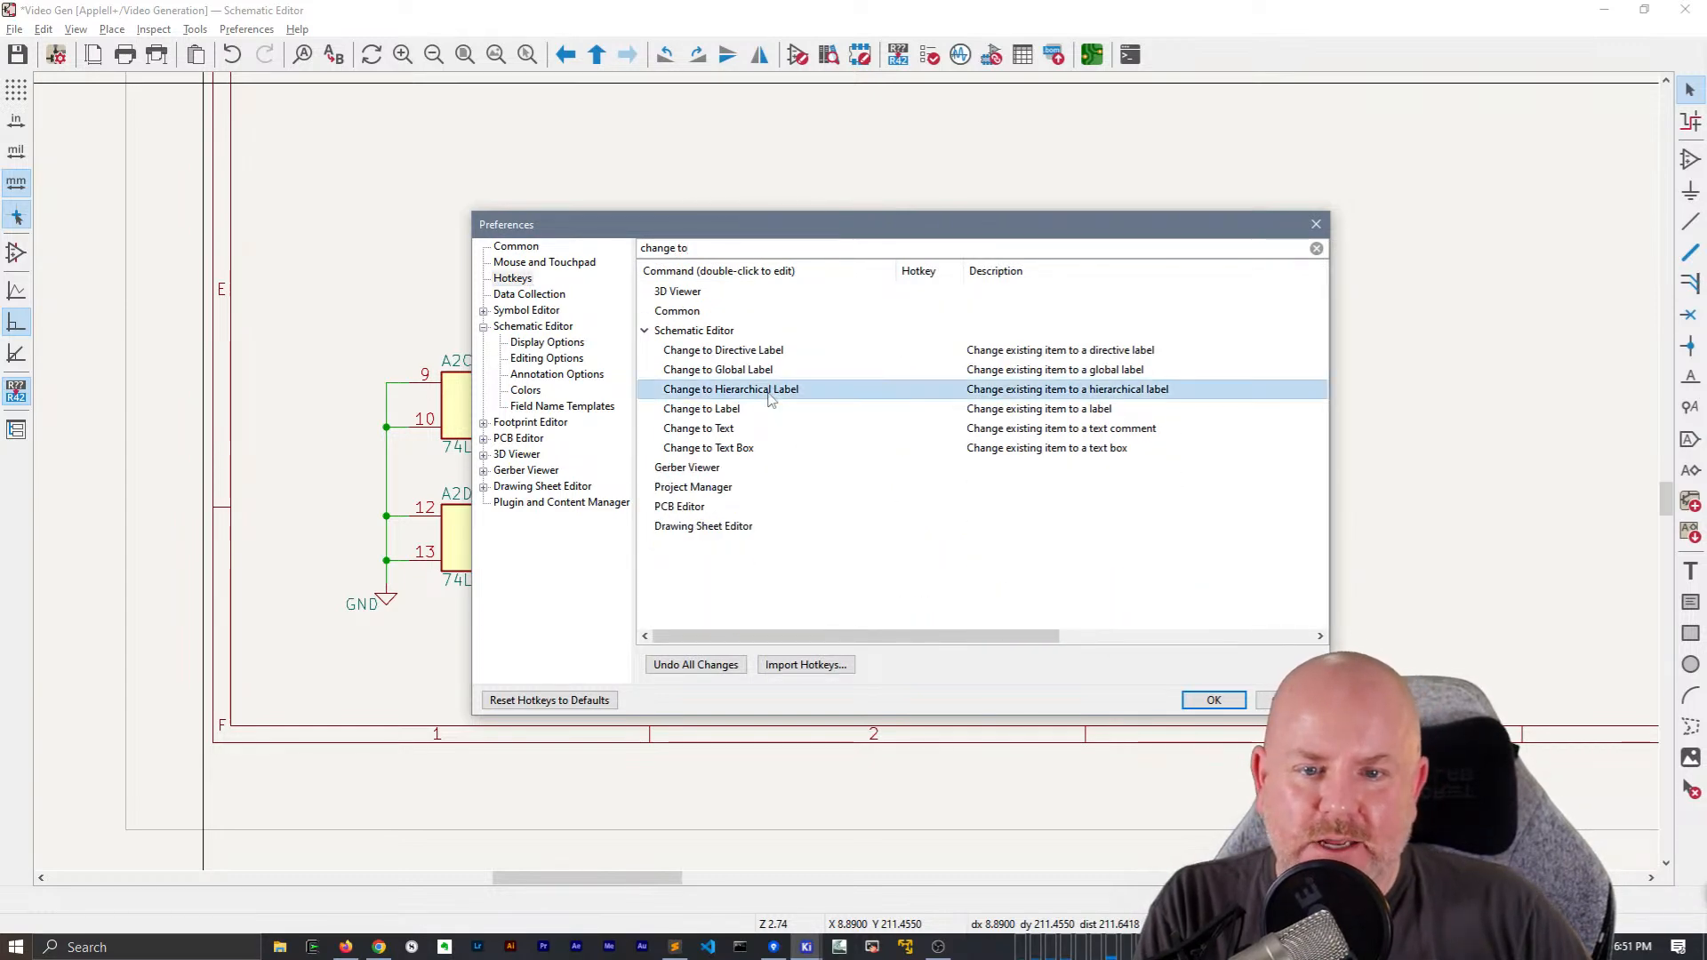
double_click(926, 393)
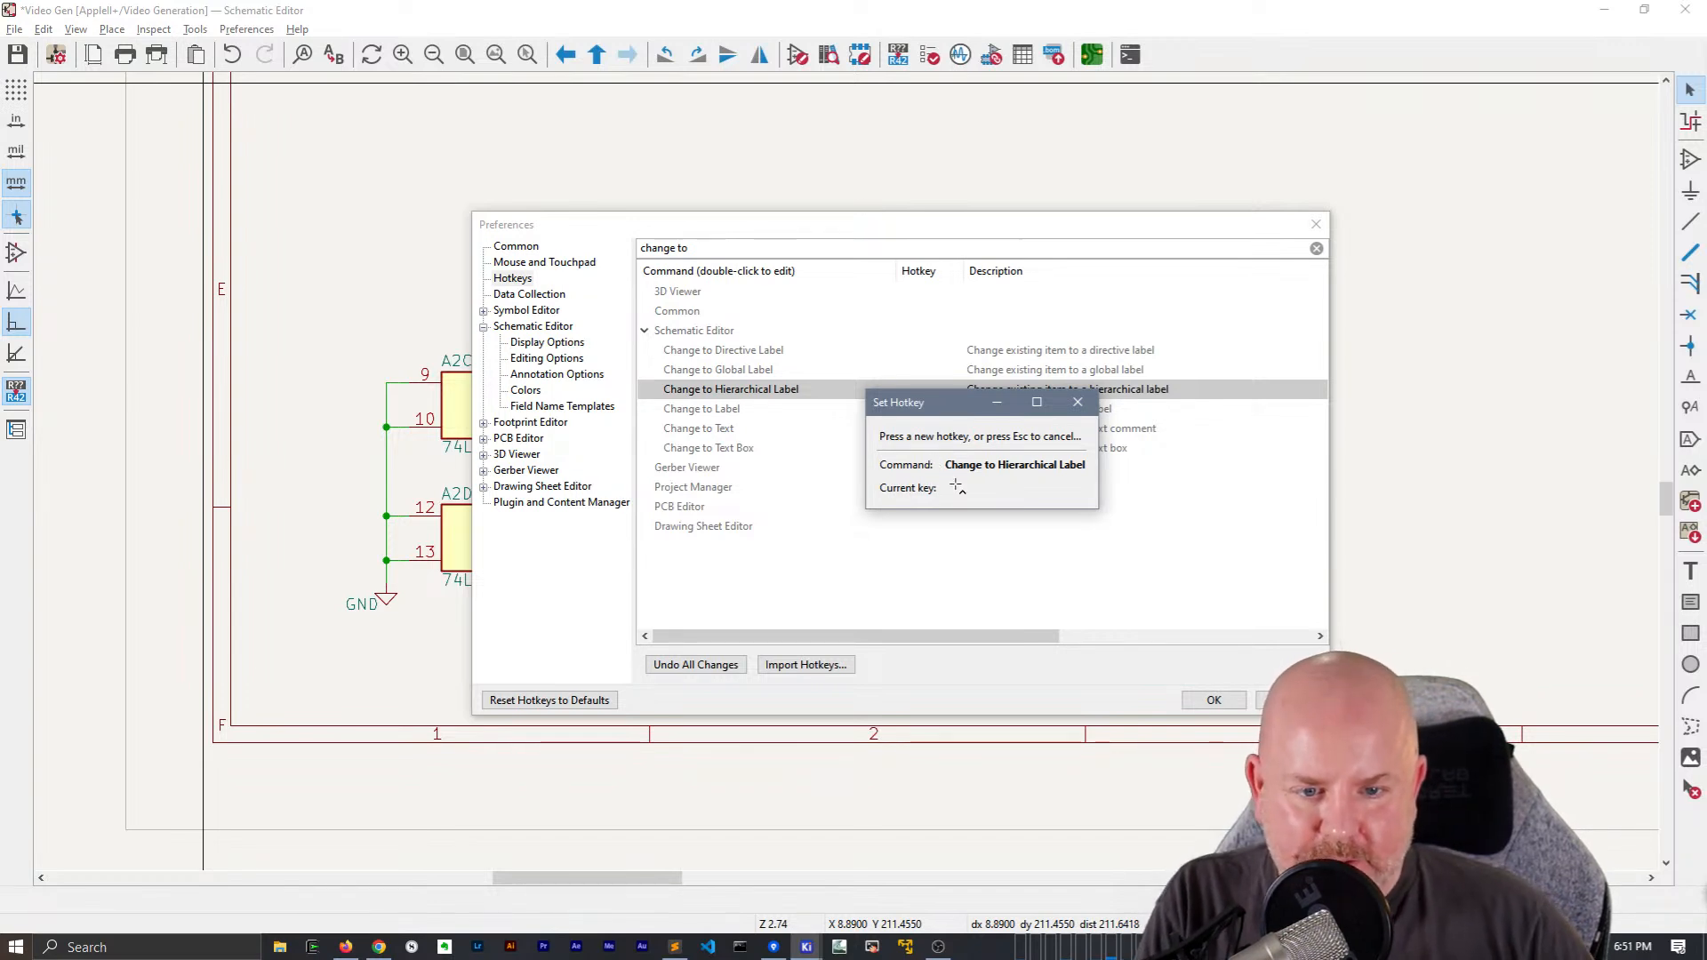
key(ctrl+shift+h)
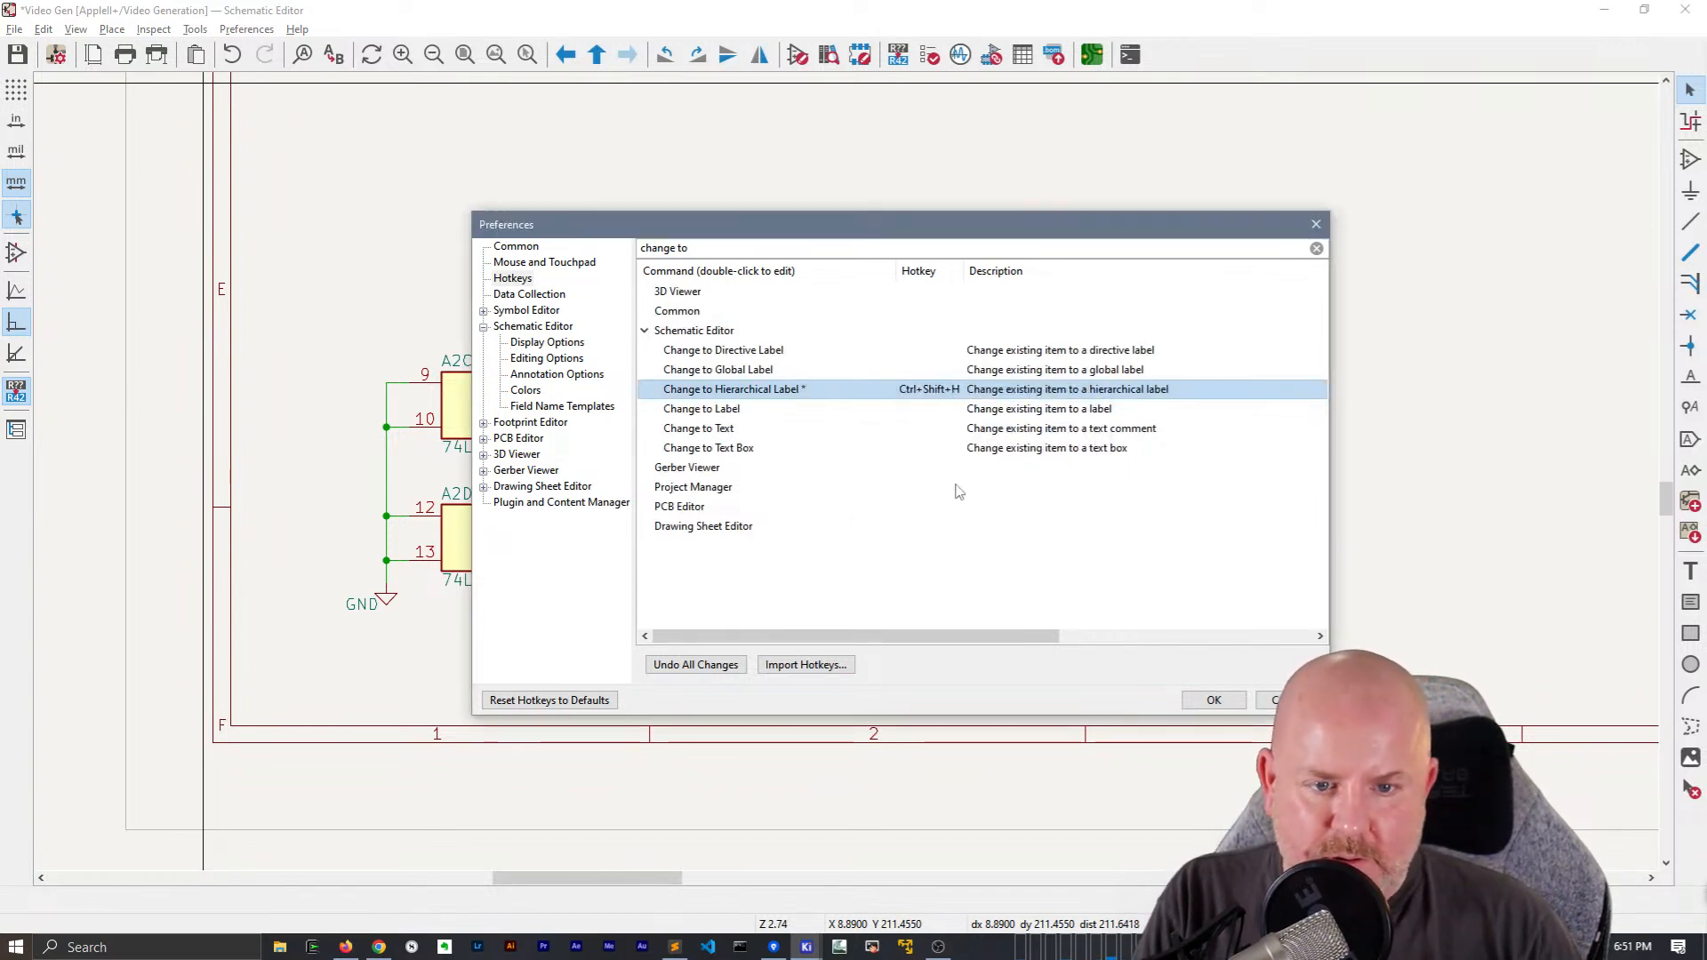
Filter the hotkey list by Ctrl+Shift+H to check for conflicting commands, and accept the preferences
click(709, 246)
key(ctrl+a)
text(c)
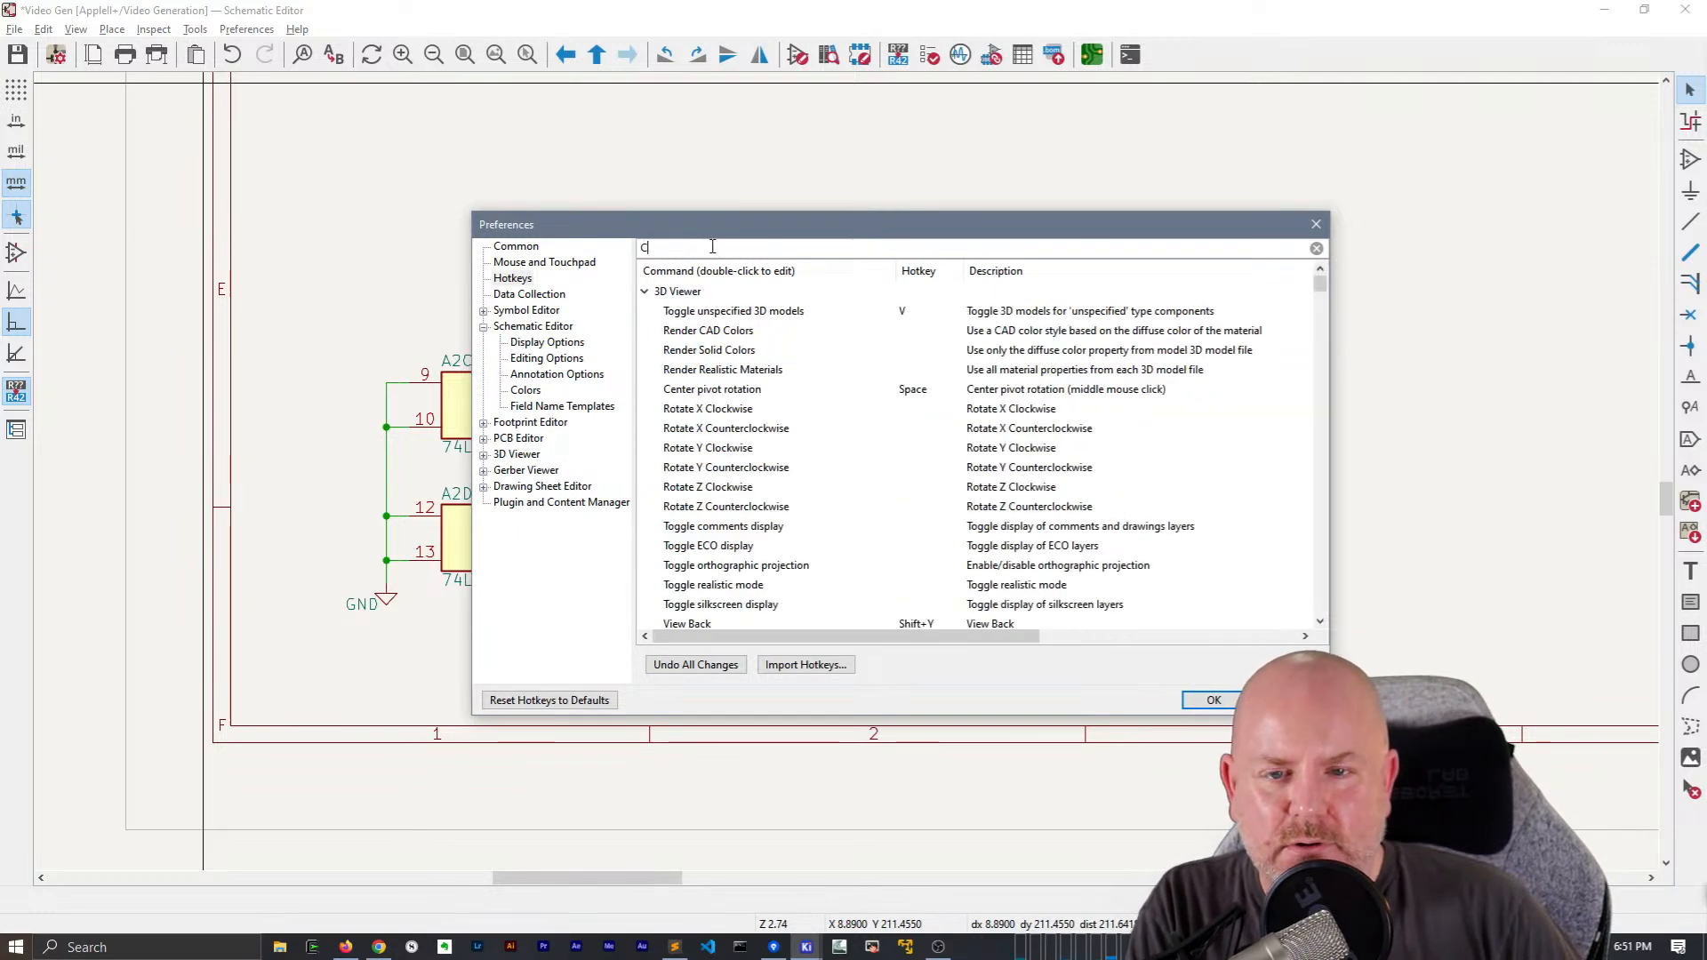
text(trl+Shift+H)
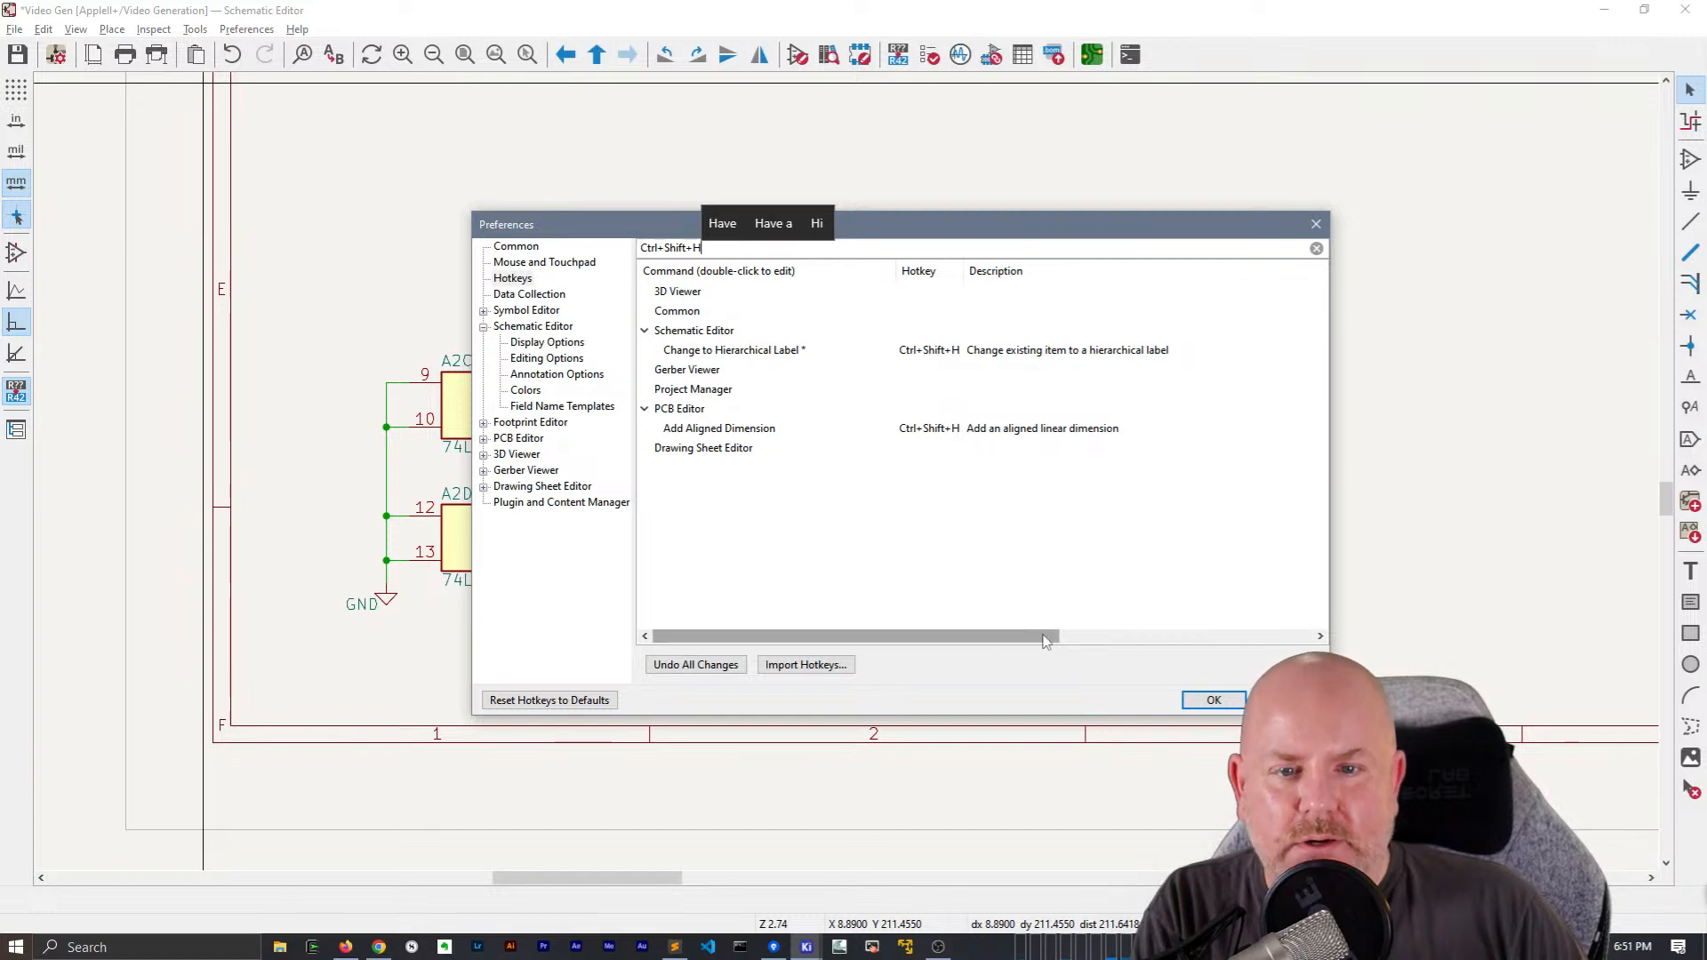
click(1214, 700)
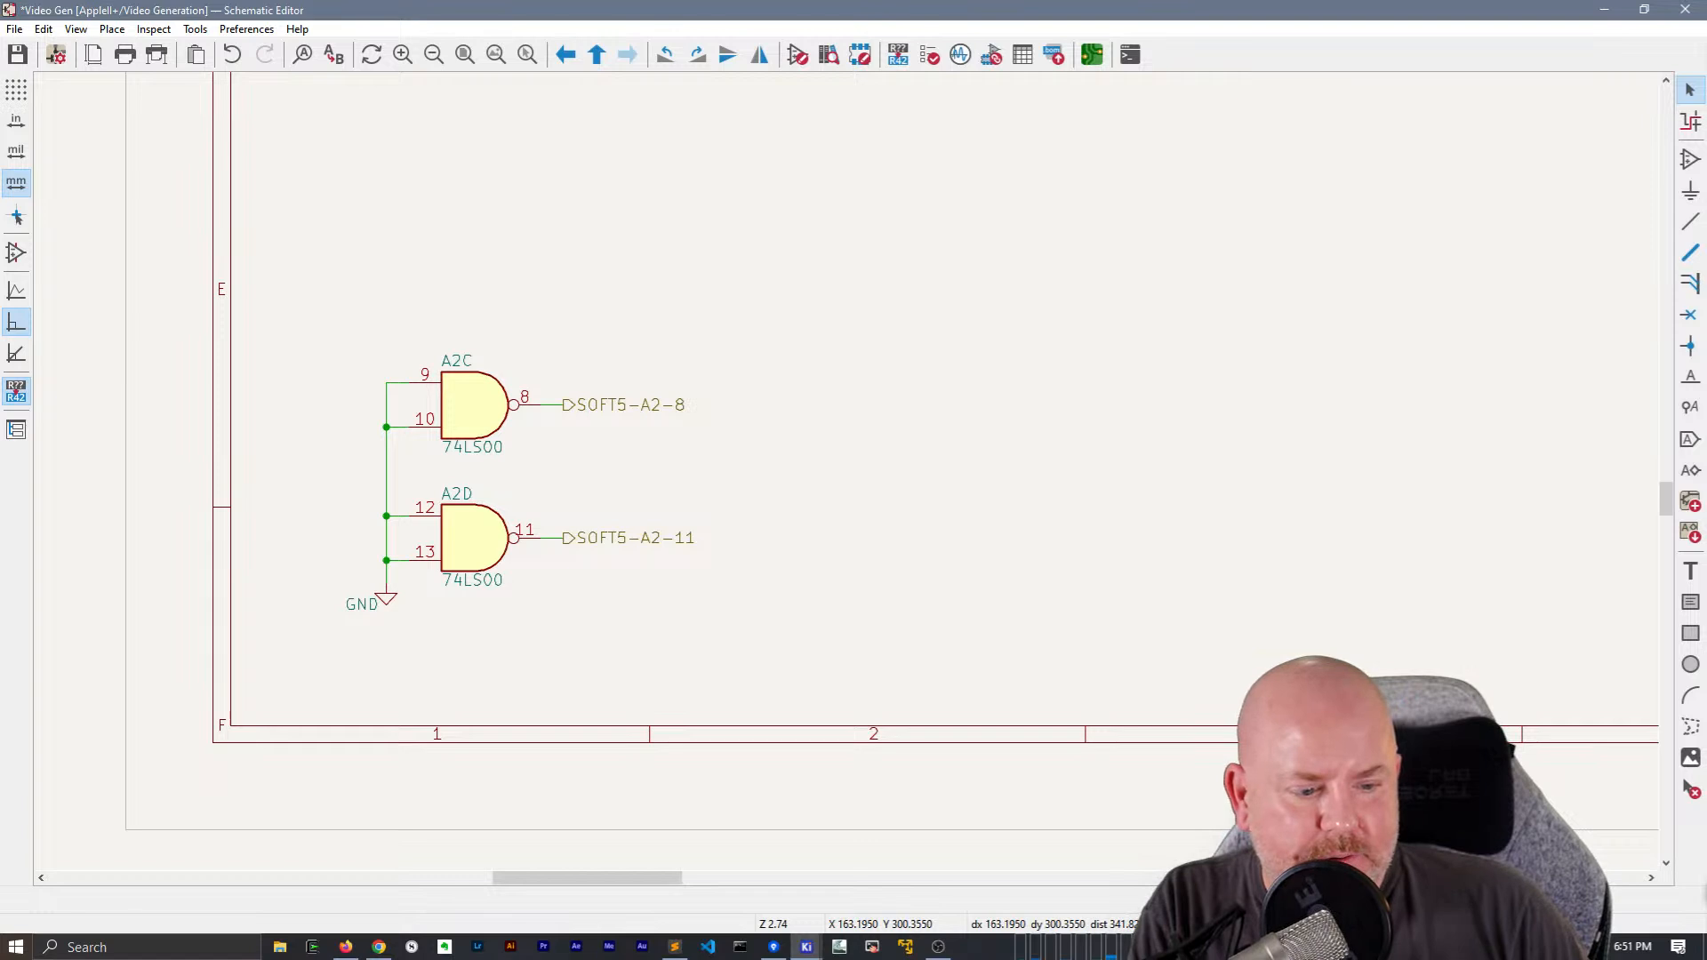
Switch to the Corsair device software and open the key assignments of the Scimitar RGB Elite mouse
click(1534, 947)
right_click(1467, 824)
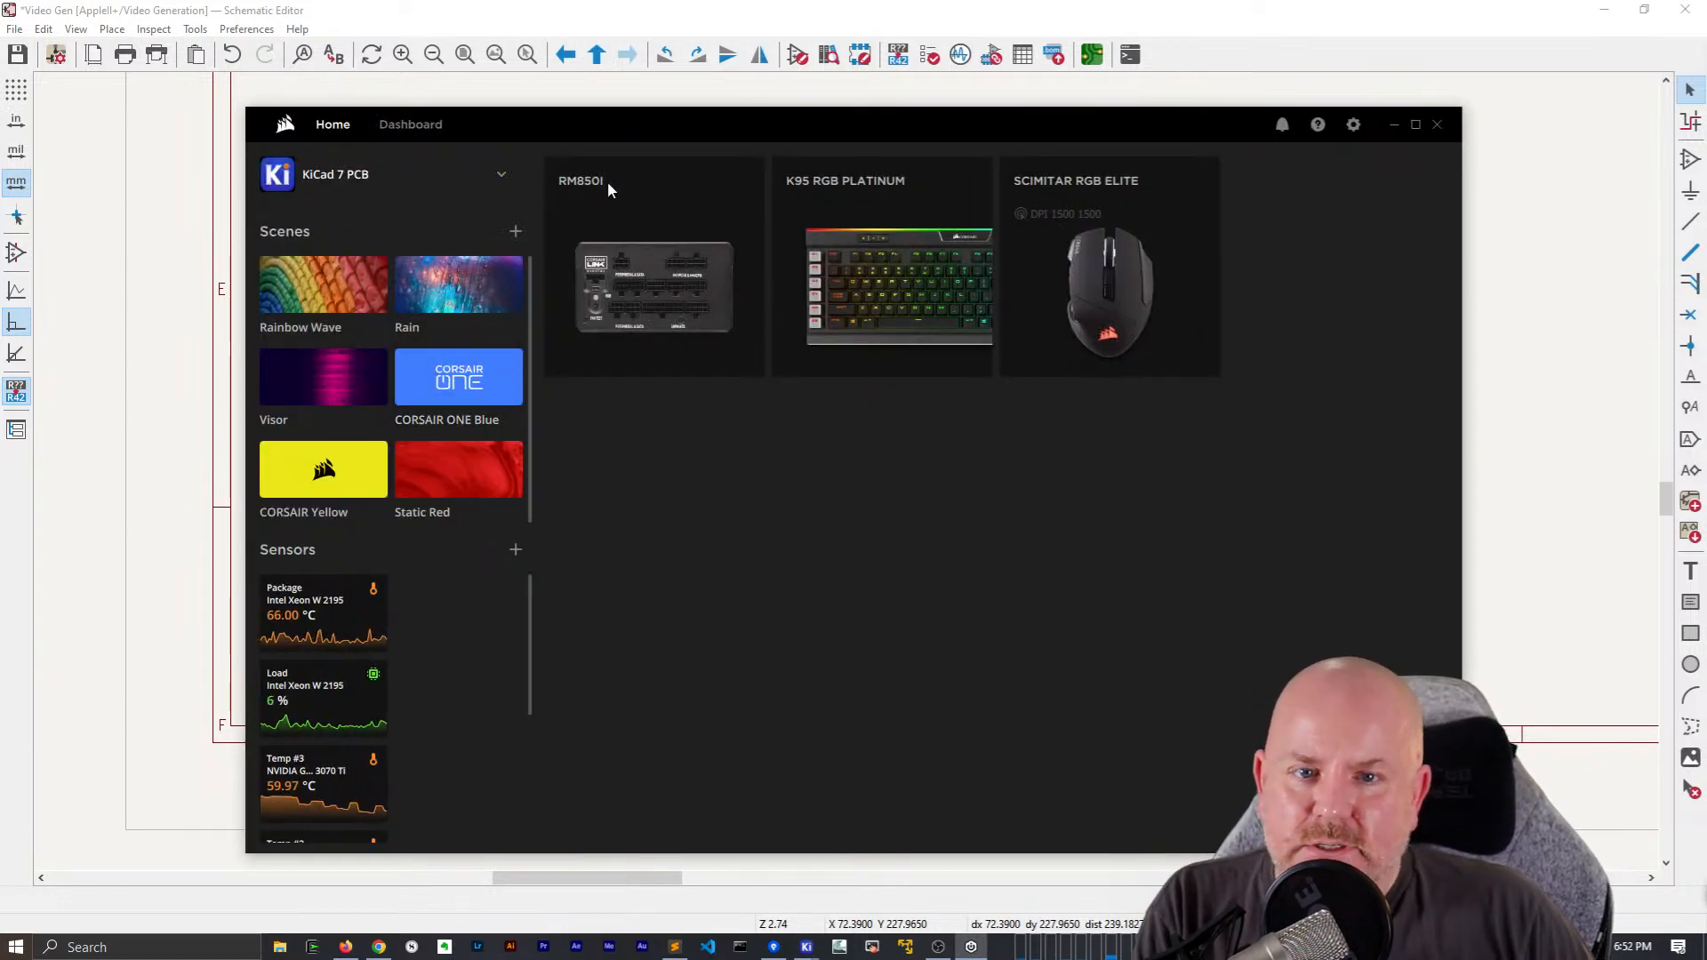
click(391, 127)
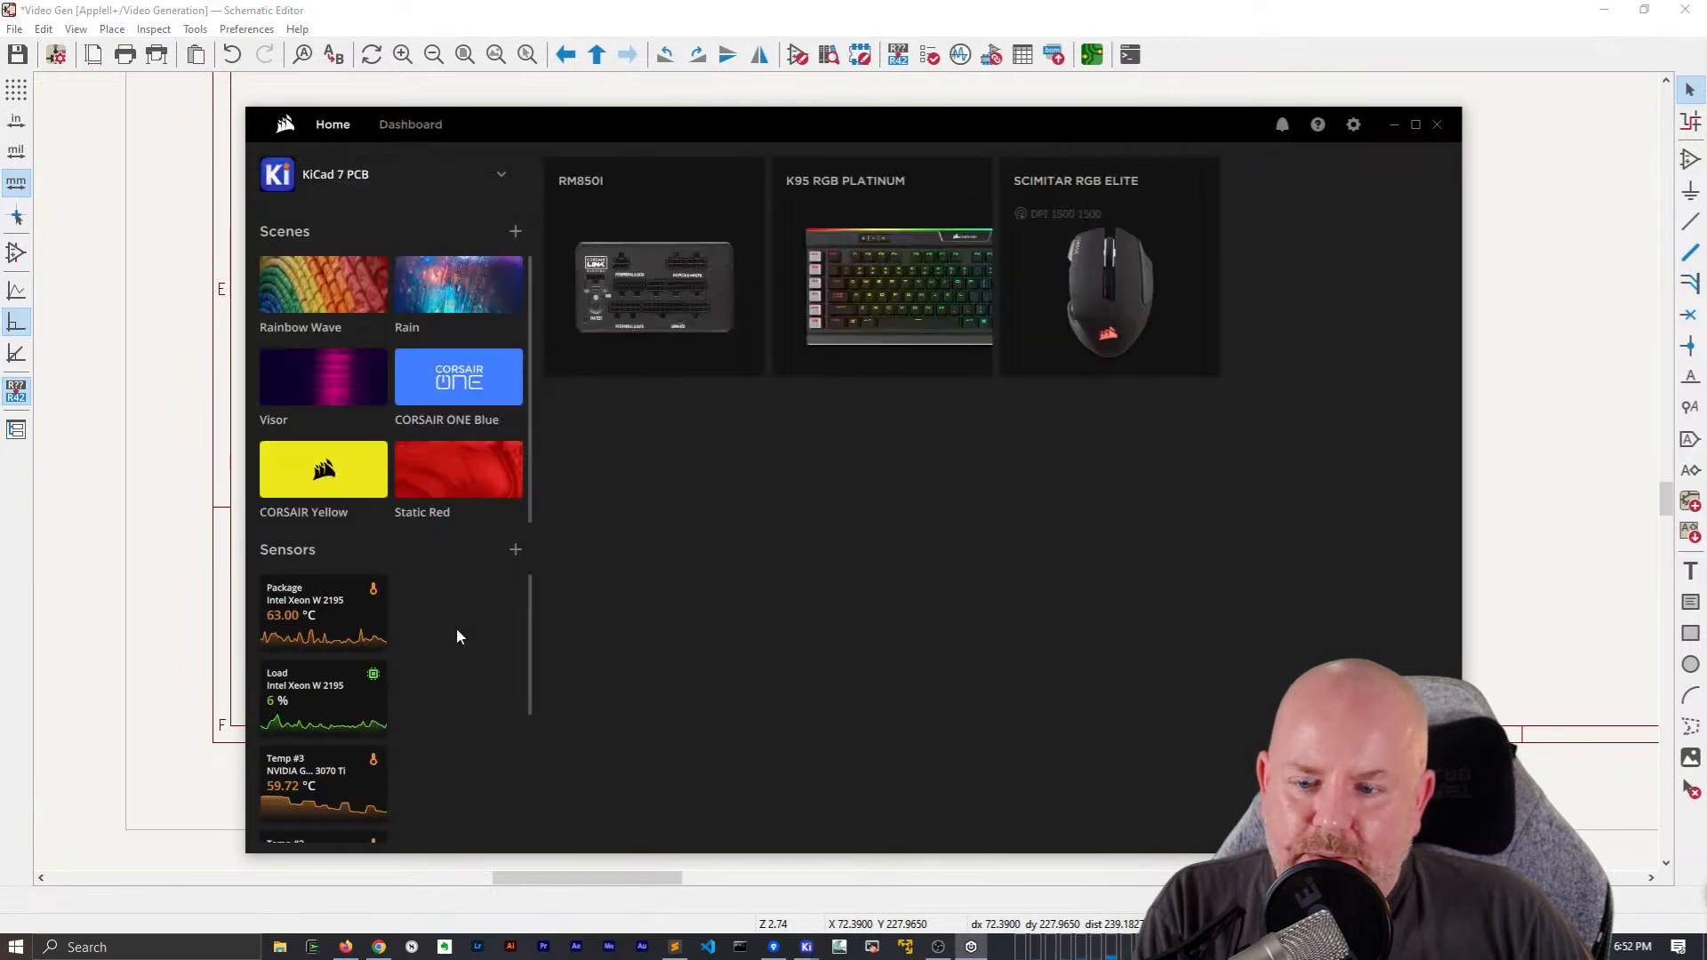
scroll(456, 627, down, 4)
scroll(457, 628, up, 4)
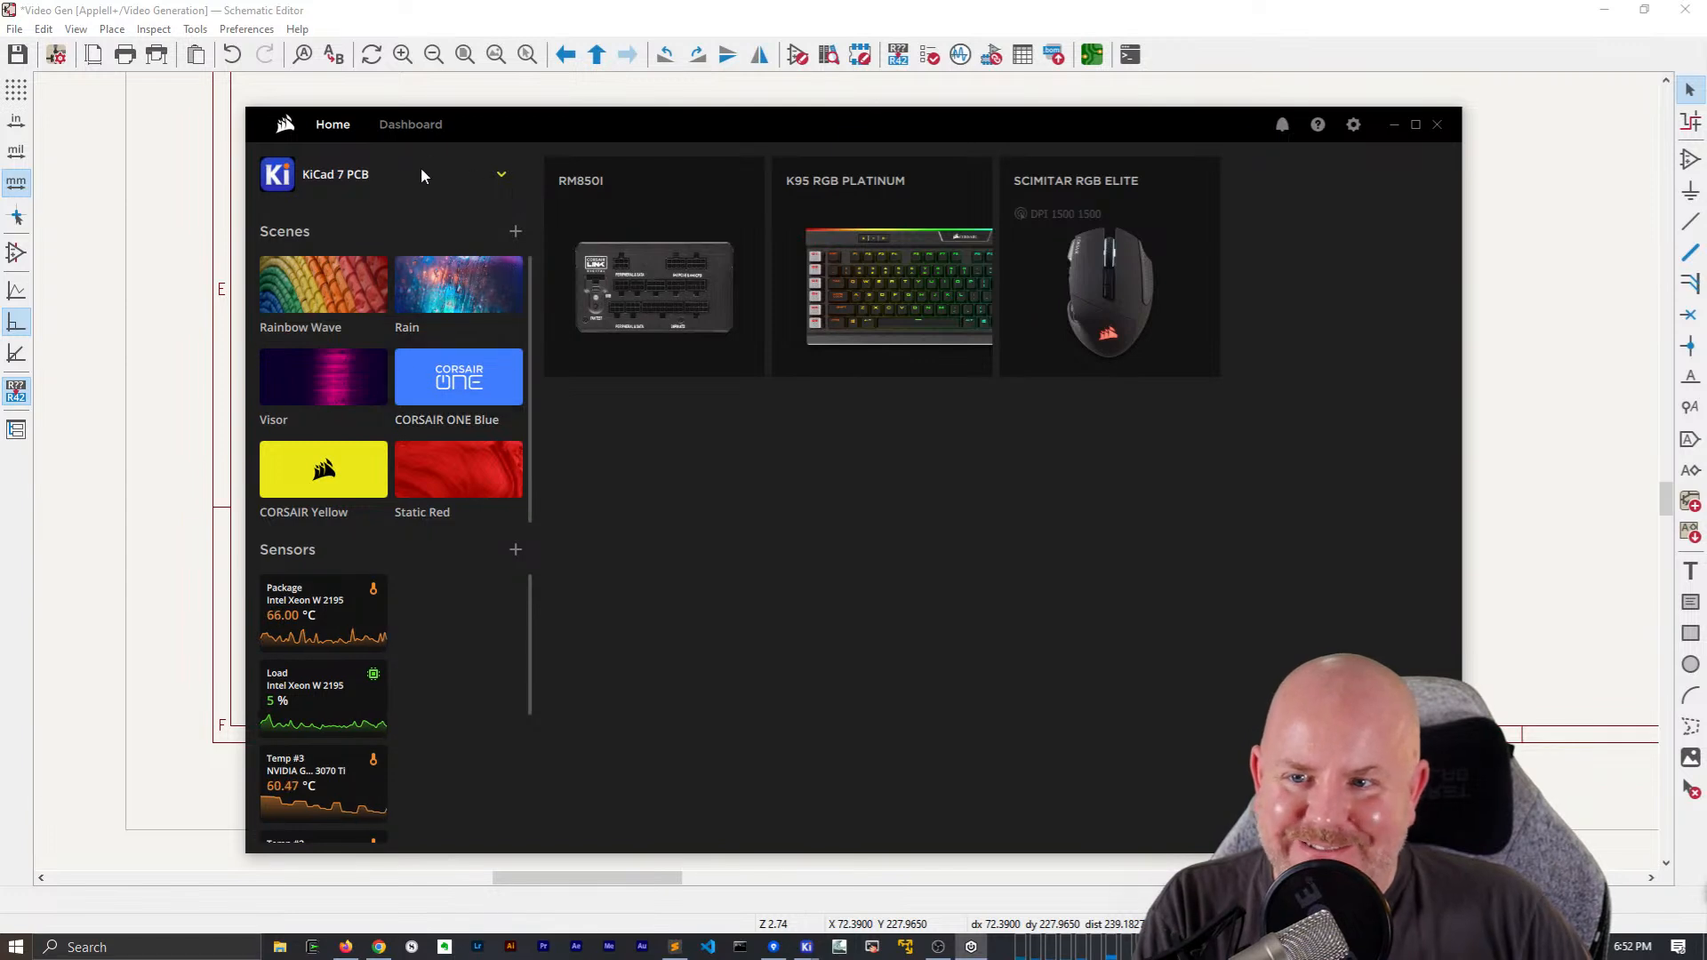
click(1150, 248)
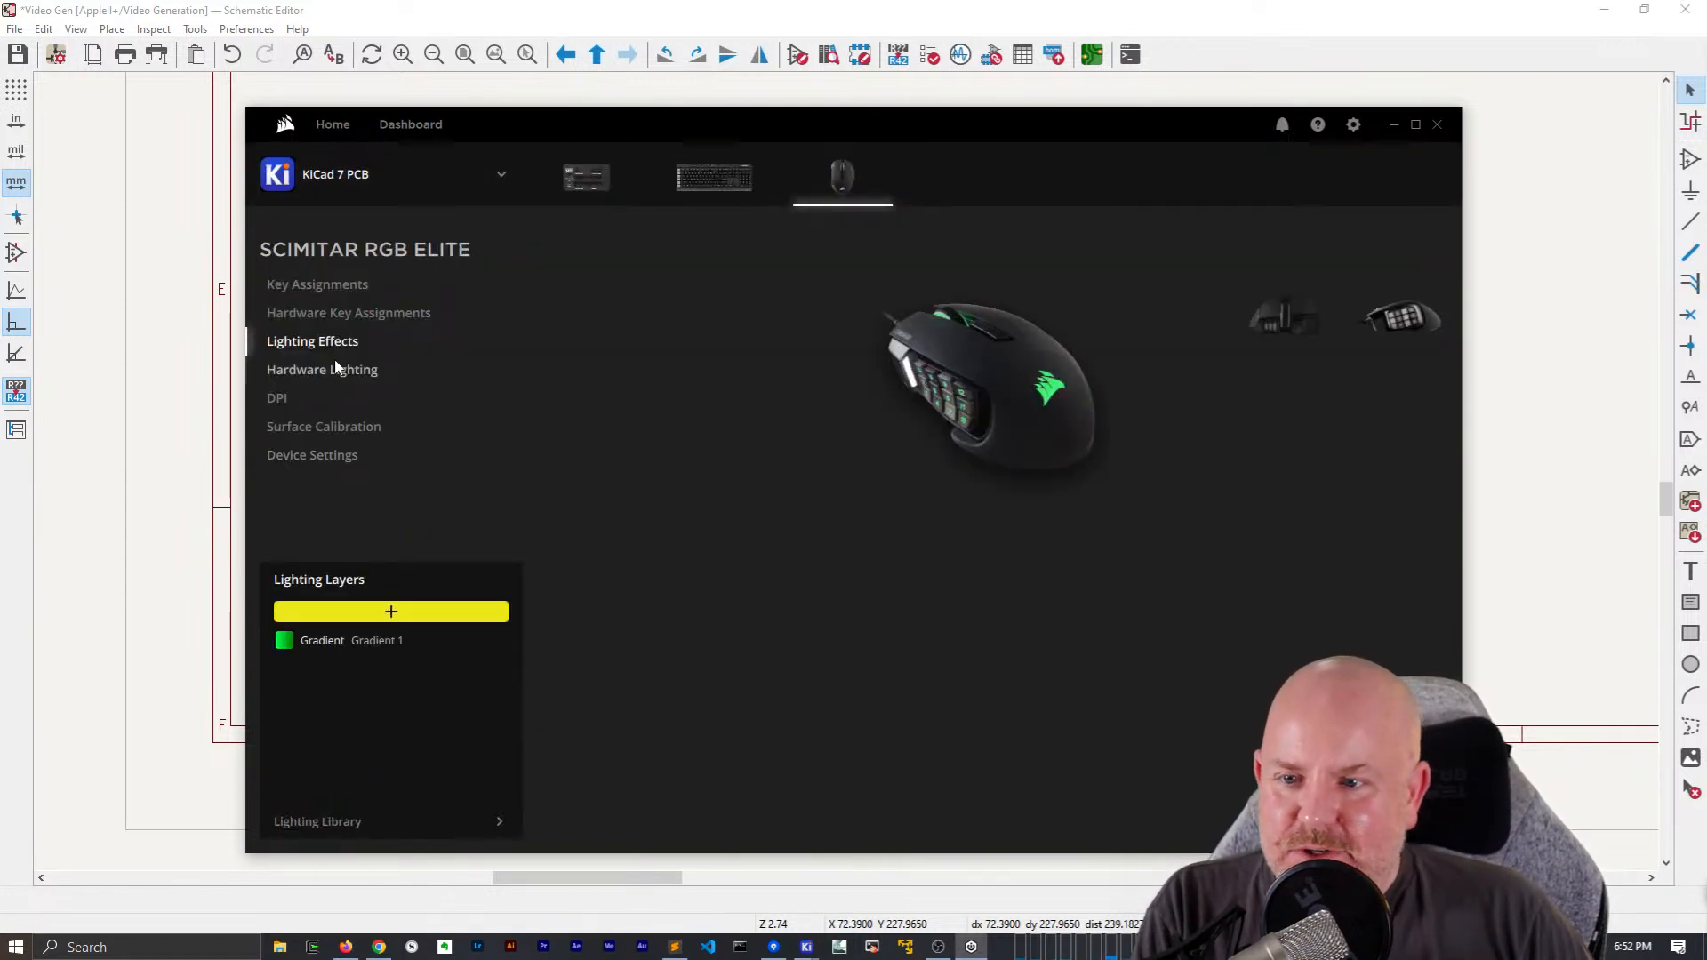
click(338, 313)
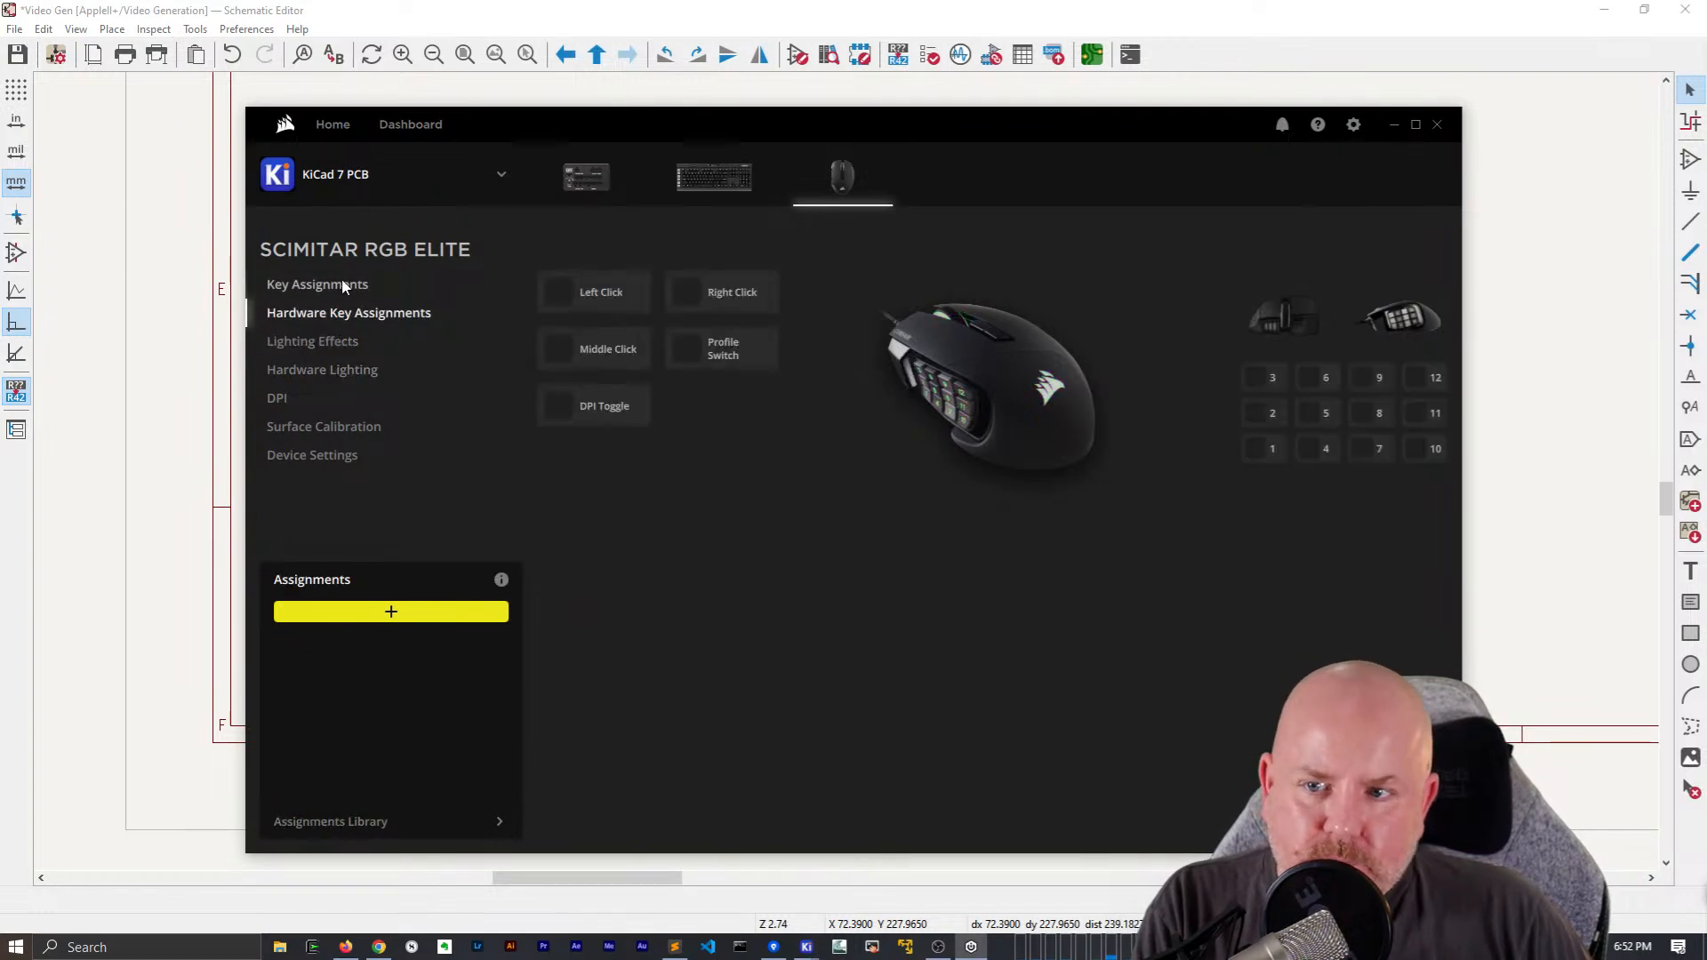
click(339, 288)
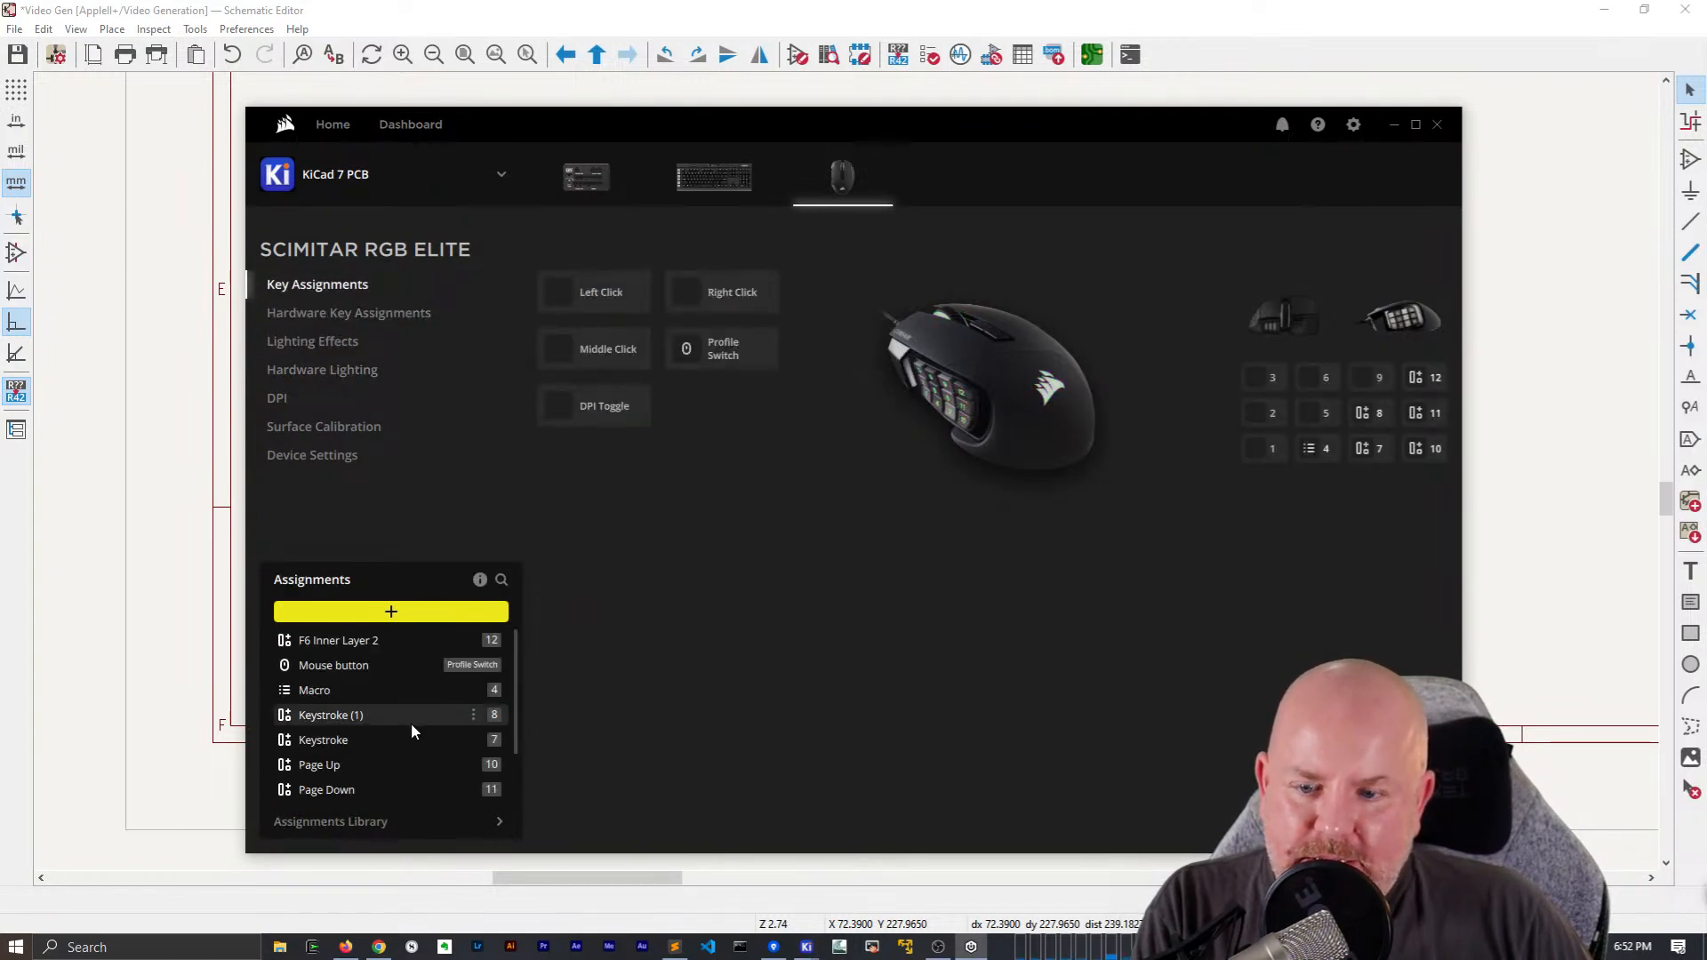
Review the mouse's existing assignments, examining the keystrokes mapped to buttons 7 and 8
scroll(413, 723, down, 2)
scroll(414, 724, up, 1)
scroll(414, 724, down, 1)
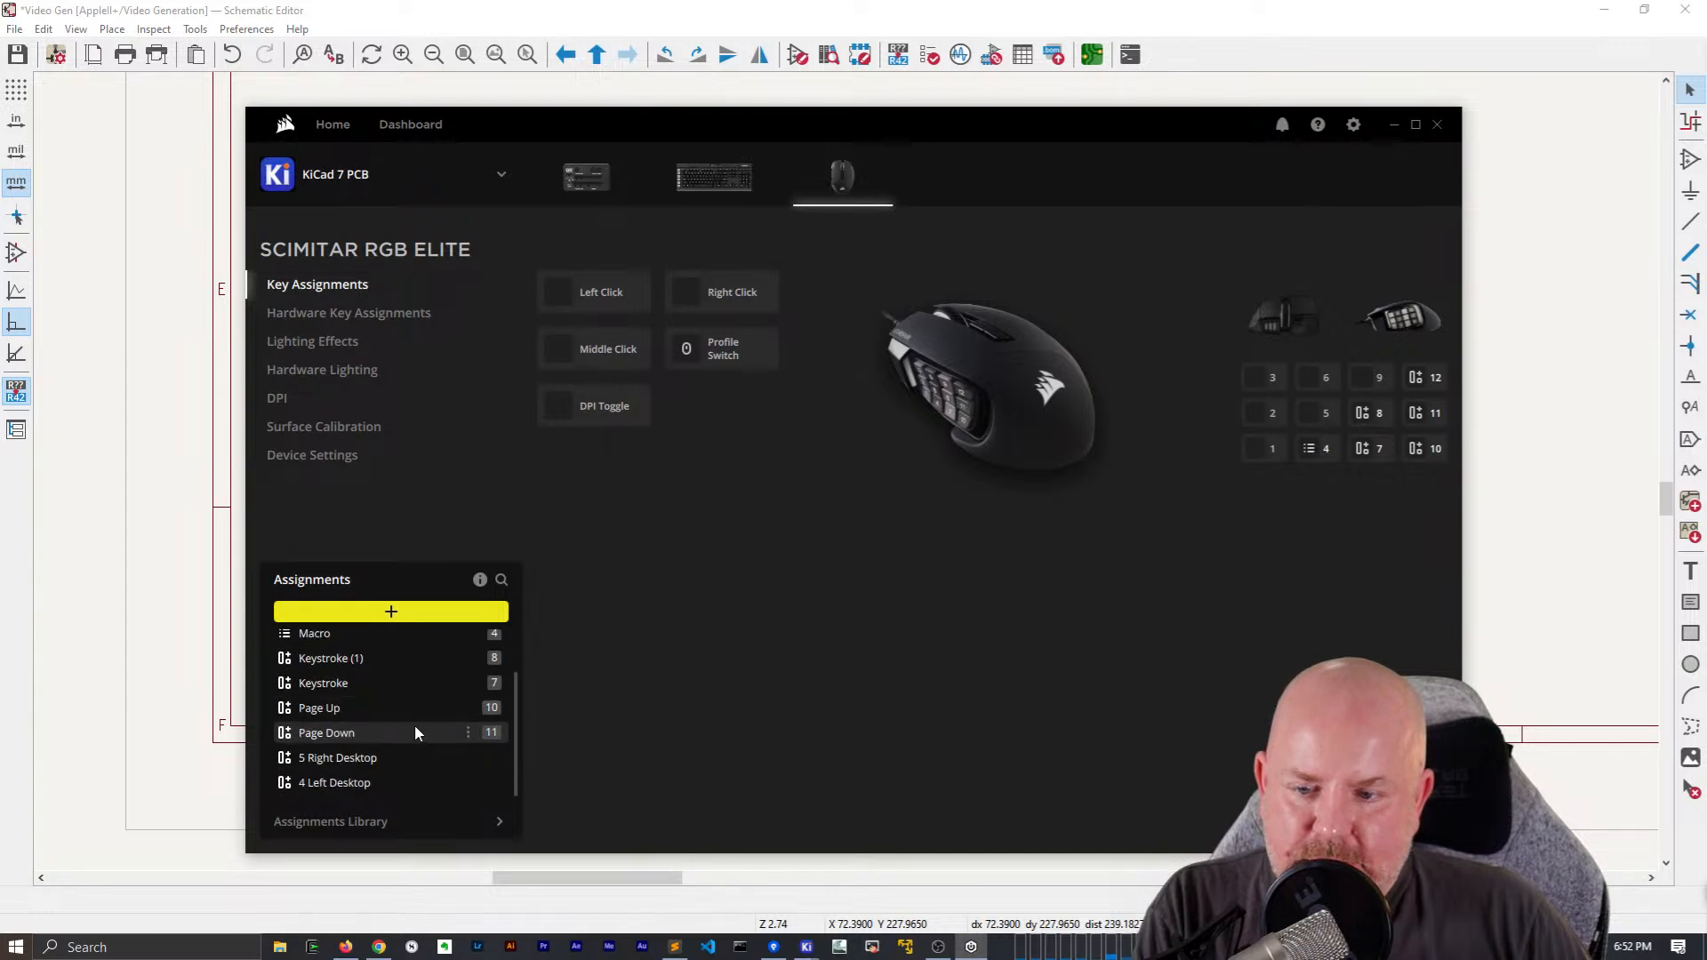
click(383, 685)
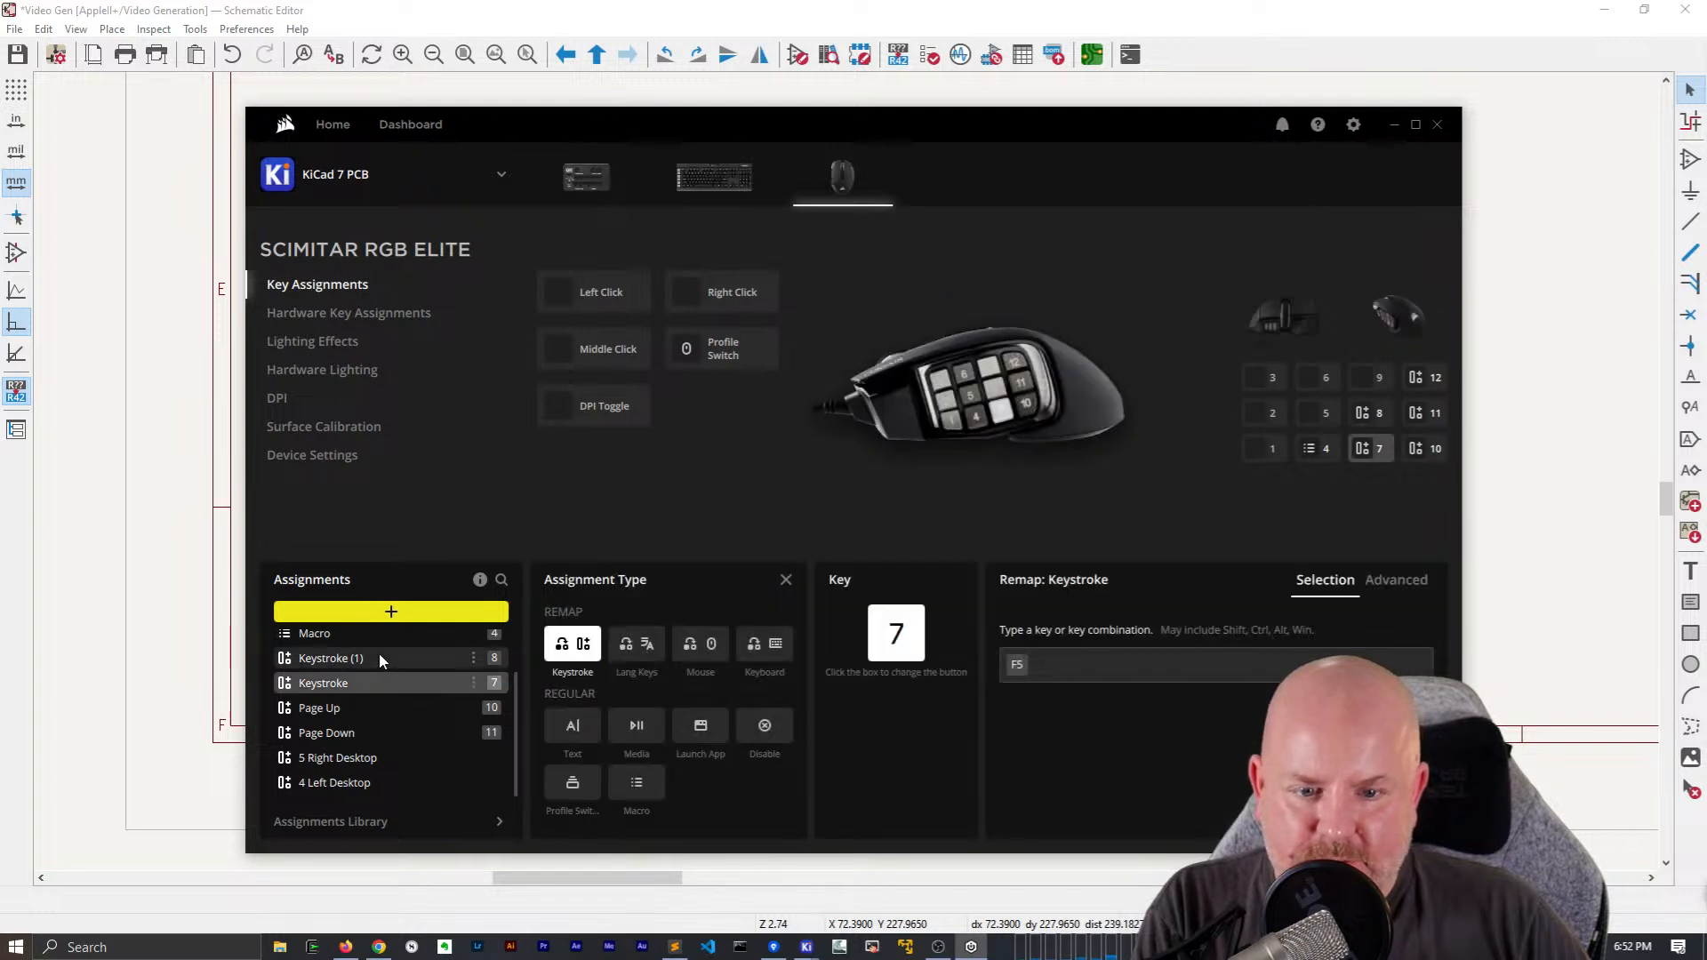
click(380, 659)
click(375, 677)
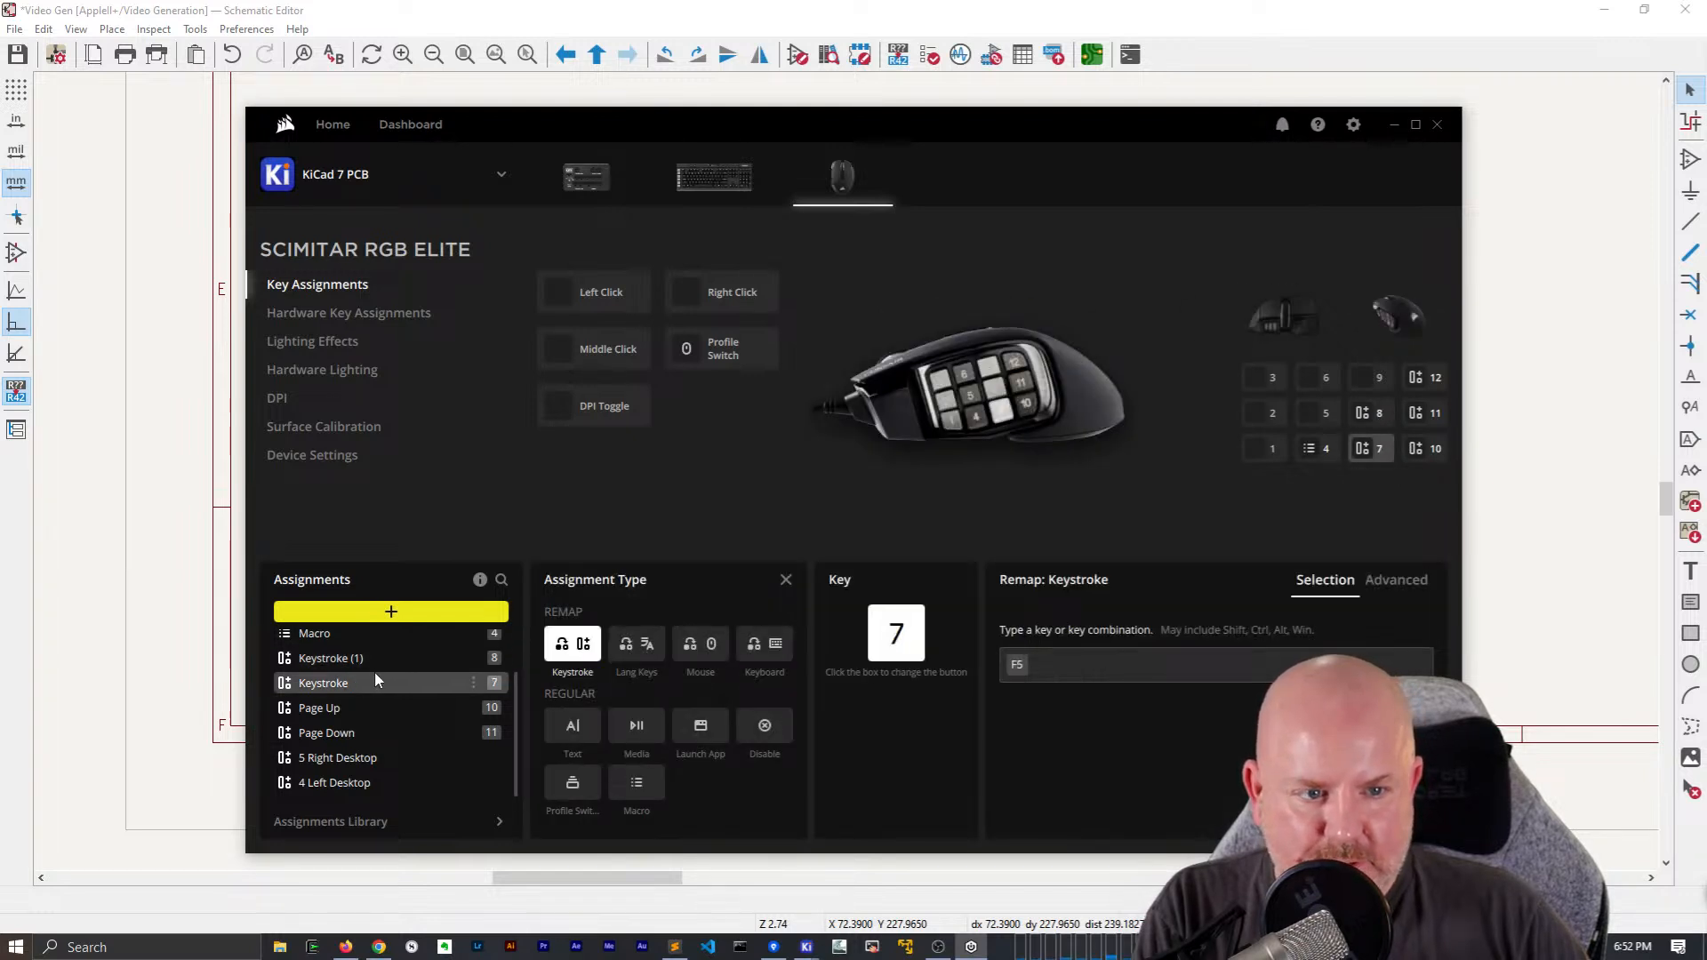
click(376, 658)
scroll(366, 669, up, 1)
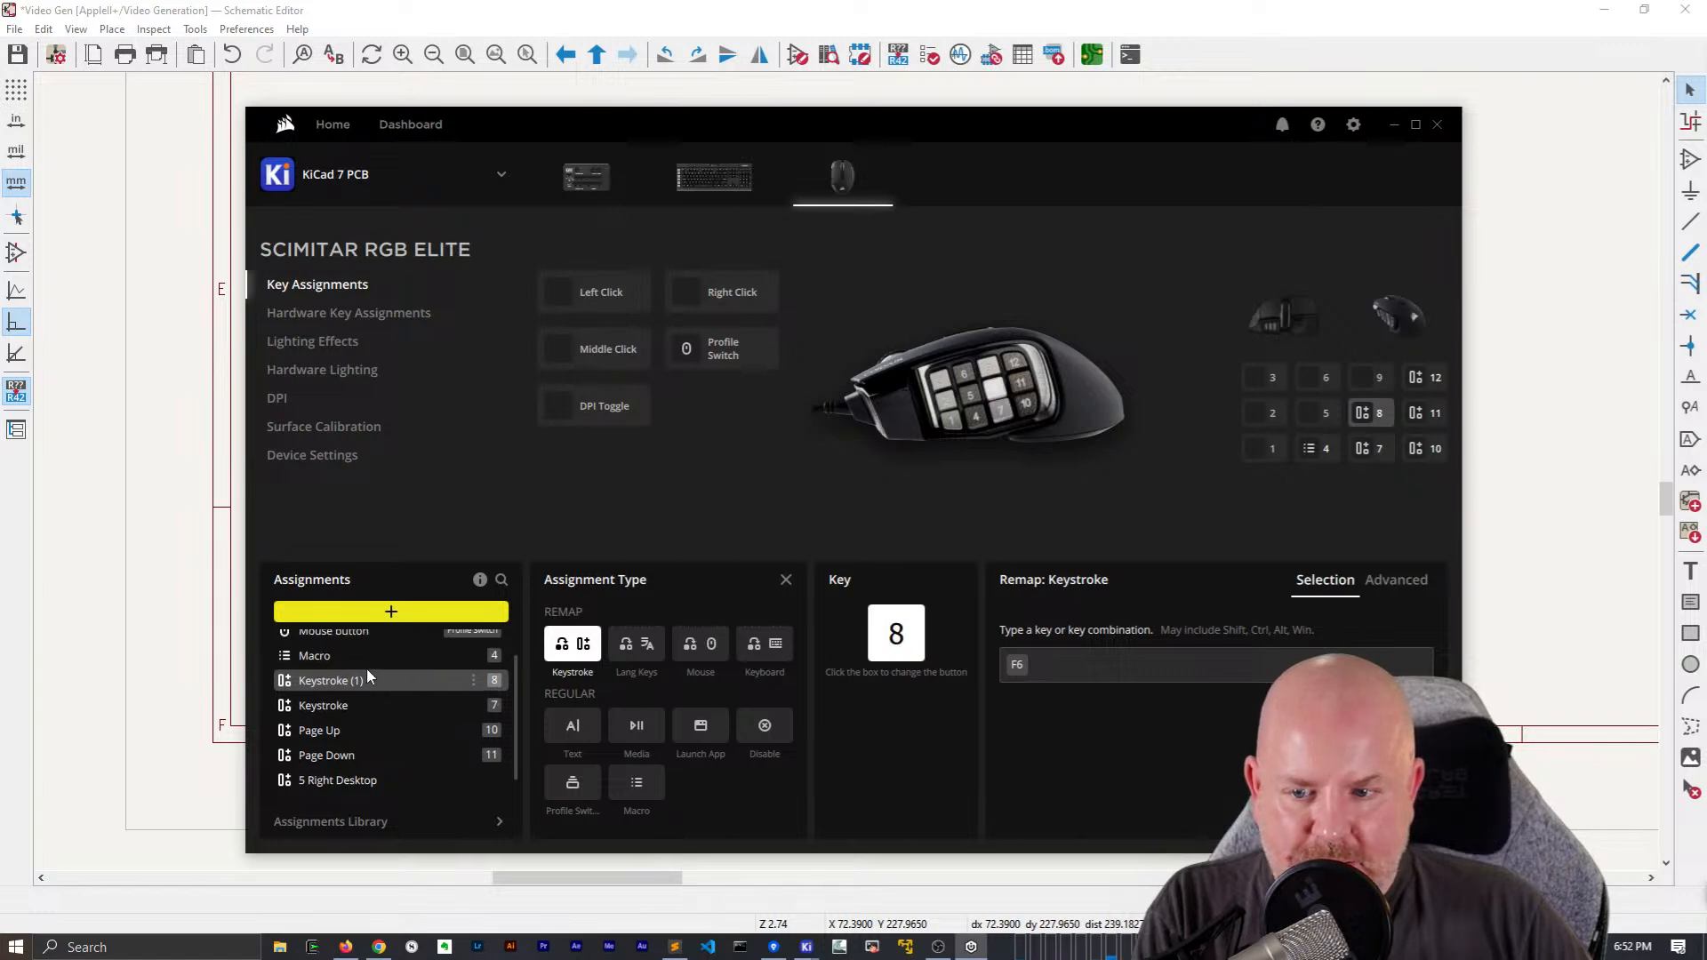
Inspect the recorded macro on mouse button 4 and delete that assignment
click(368, 662)
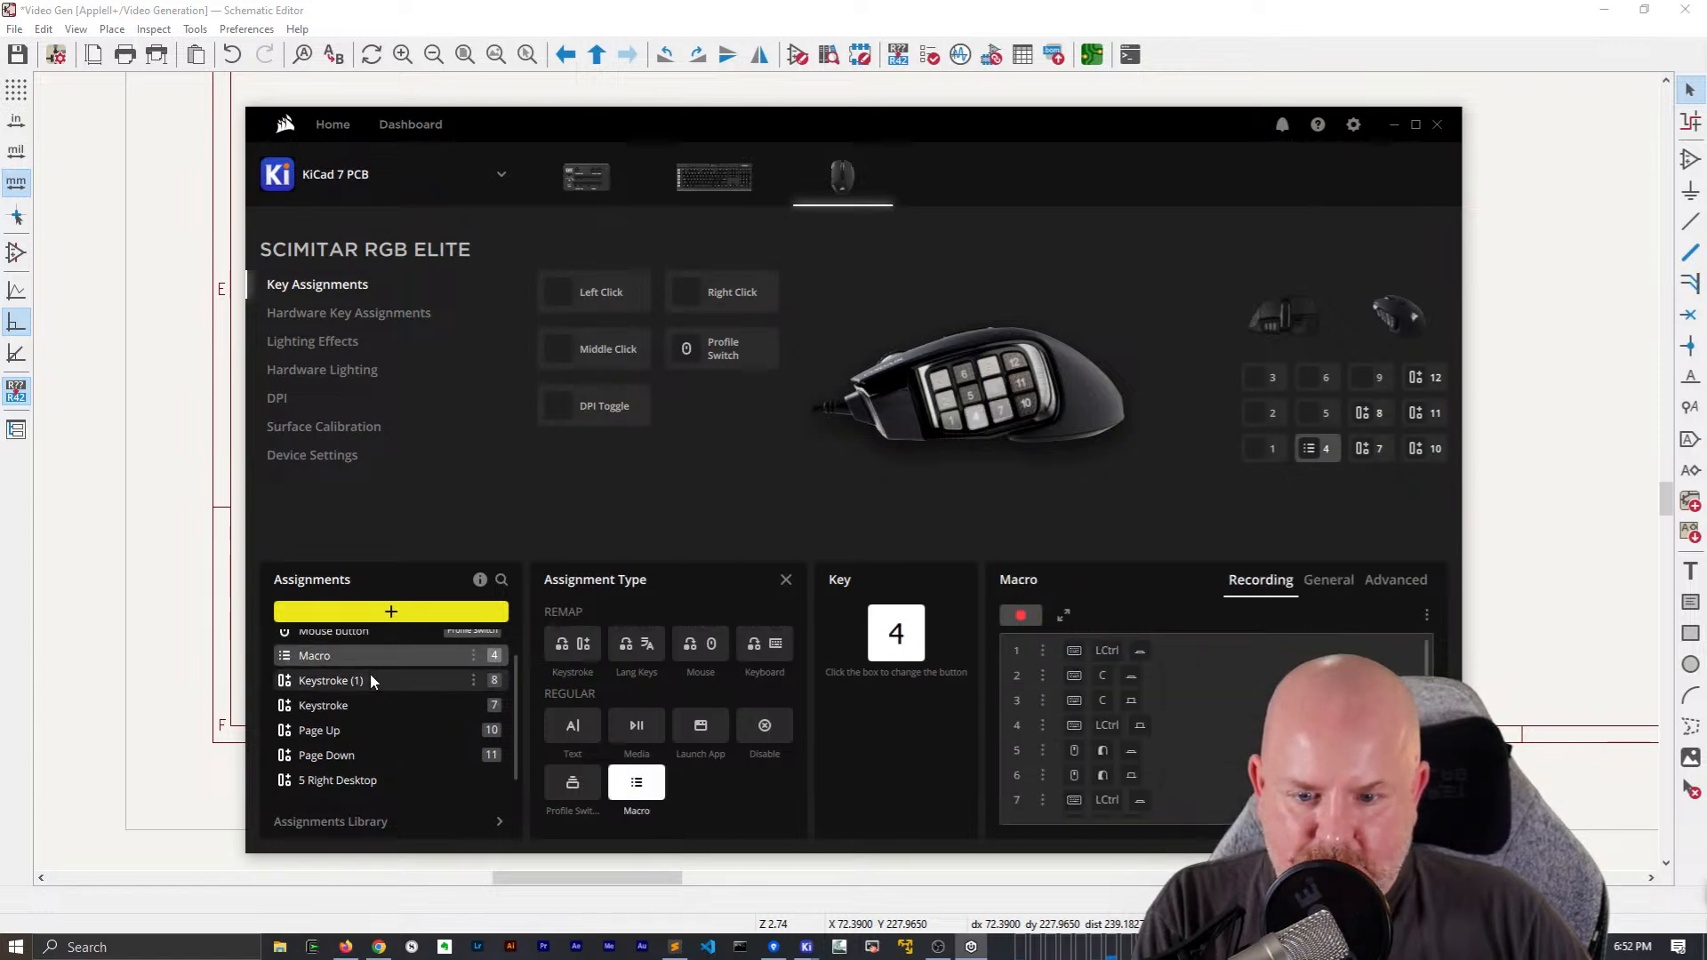
scroll(1218, 754, down, 5)
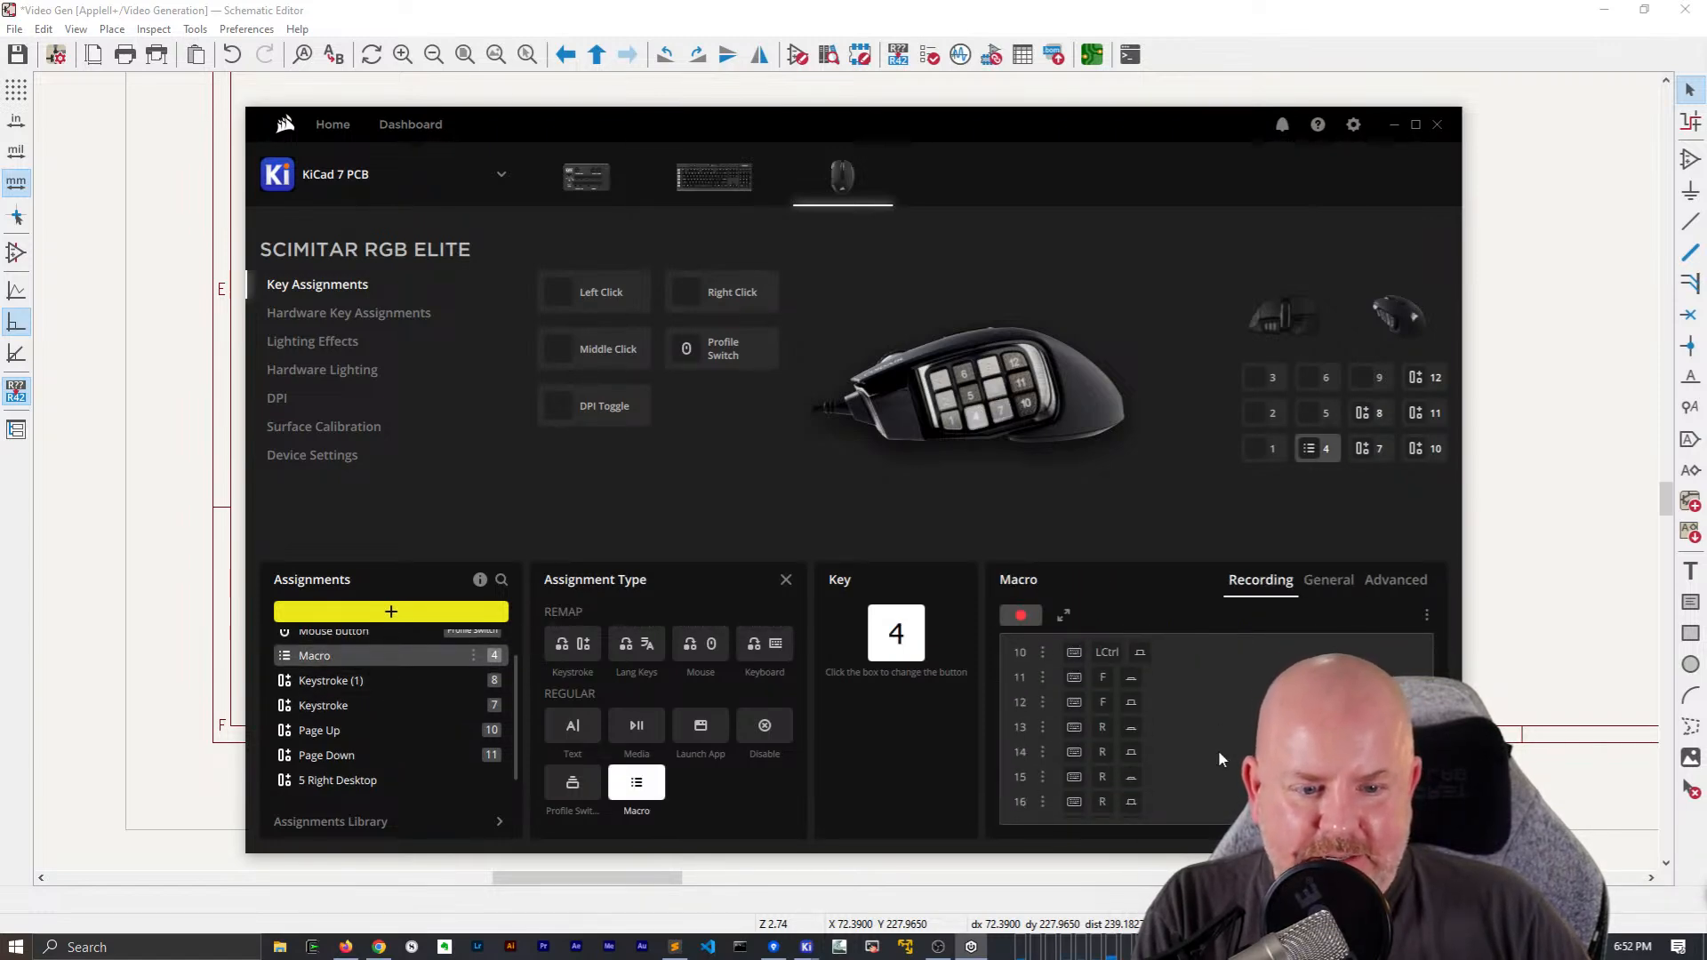
scroll(1219, 754, up, 4)
click(474, 656)
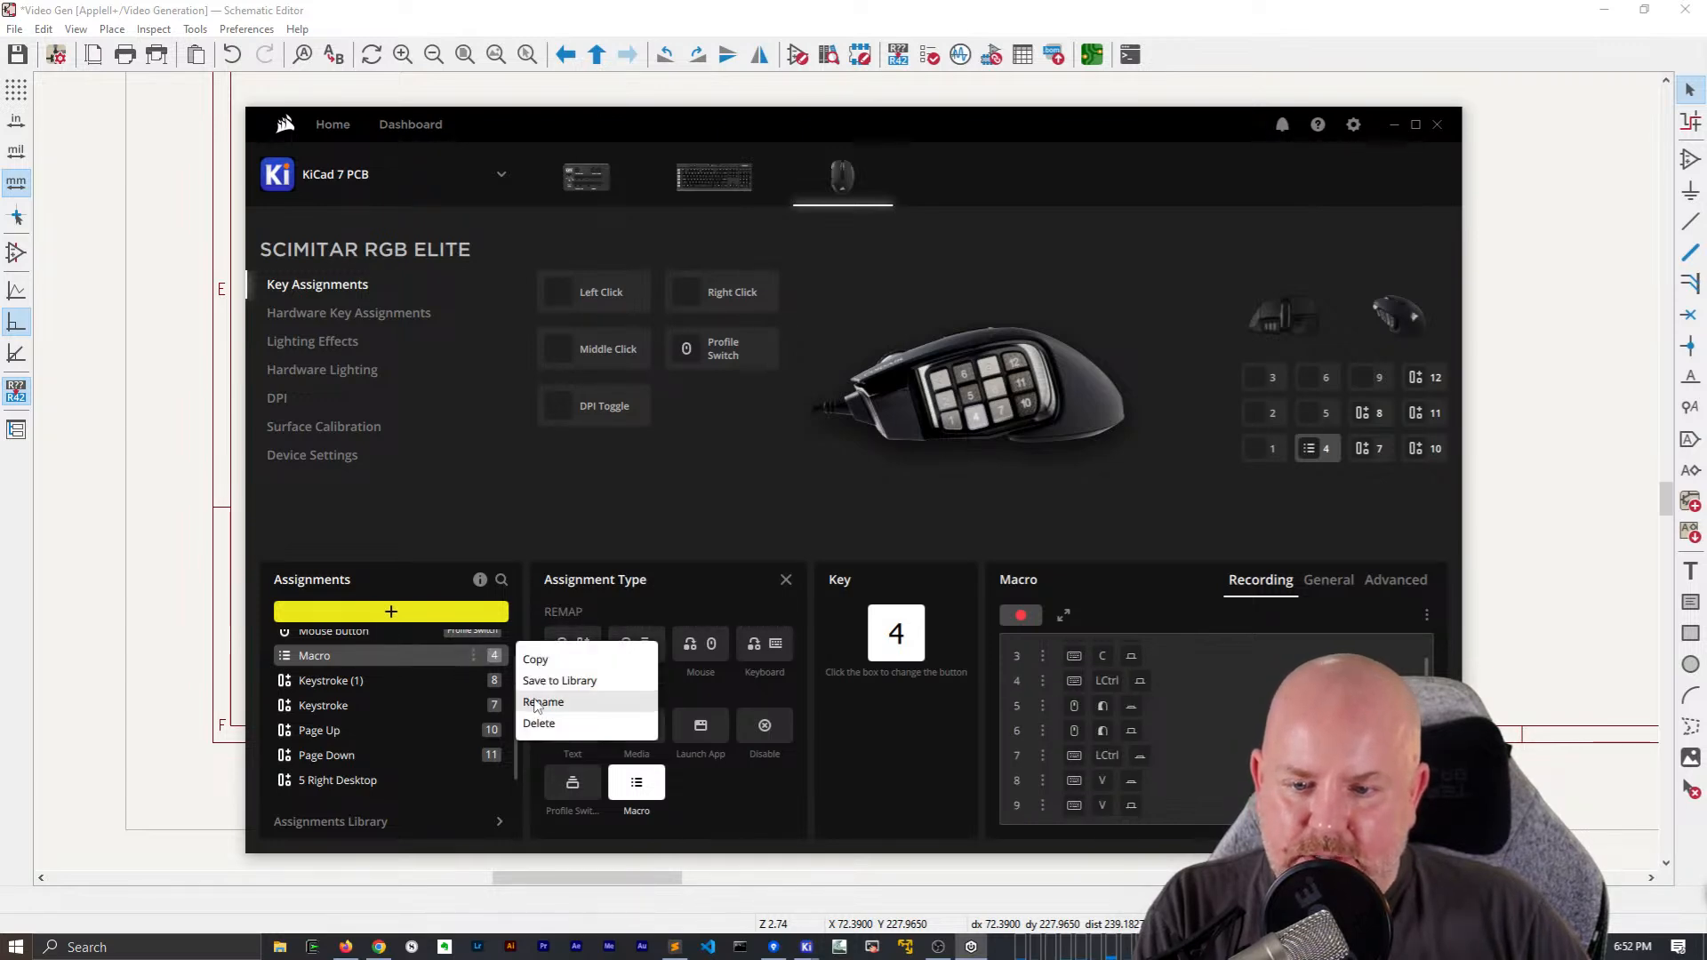
click(539, 723)
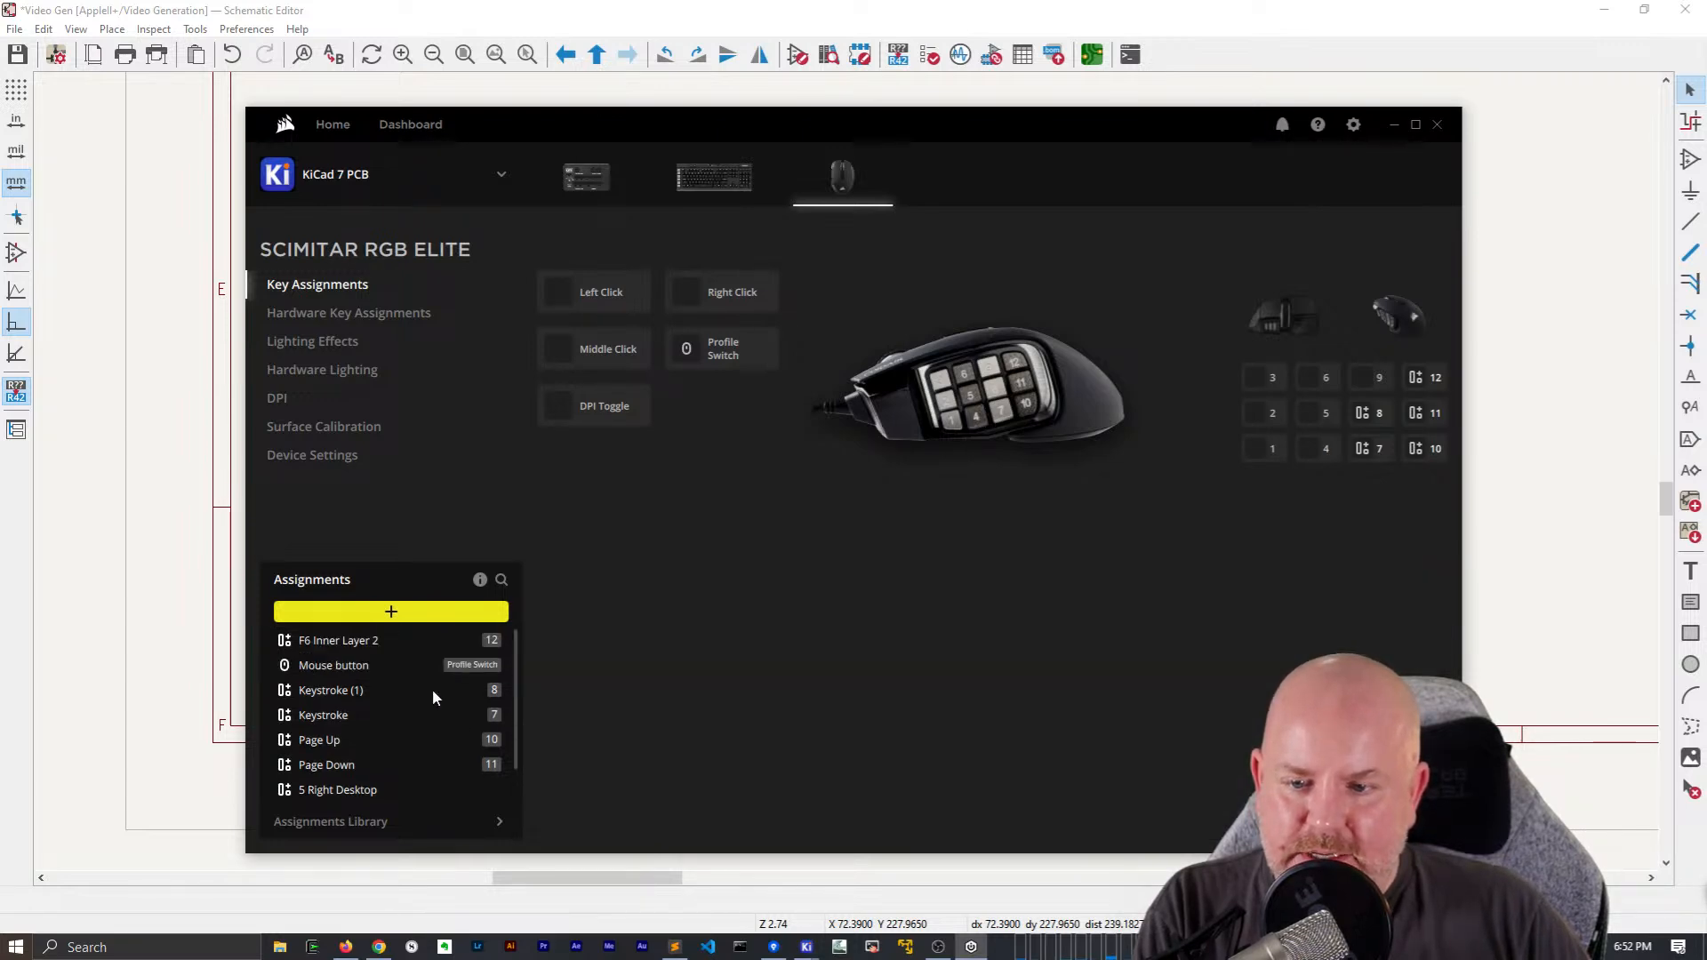
Create a keystroke remap assignment with the combination Ctrl+Alt+Shift+H and map it to mouse button 4
click(392, 612)
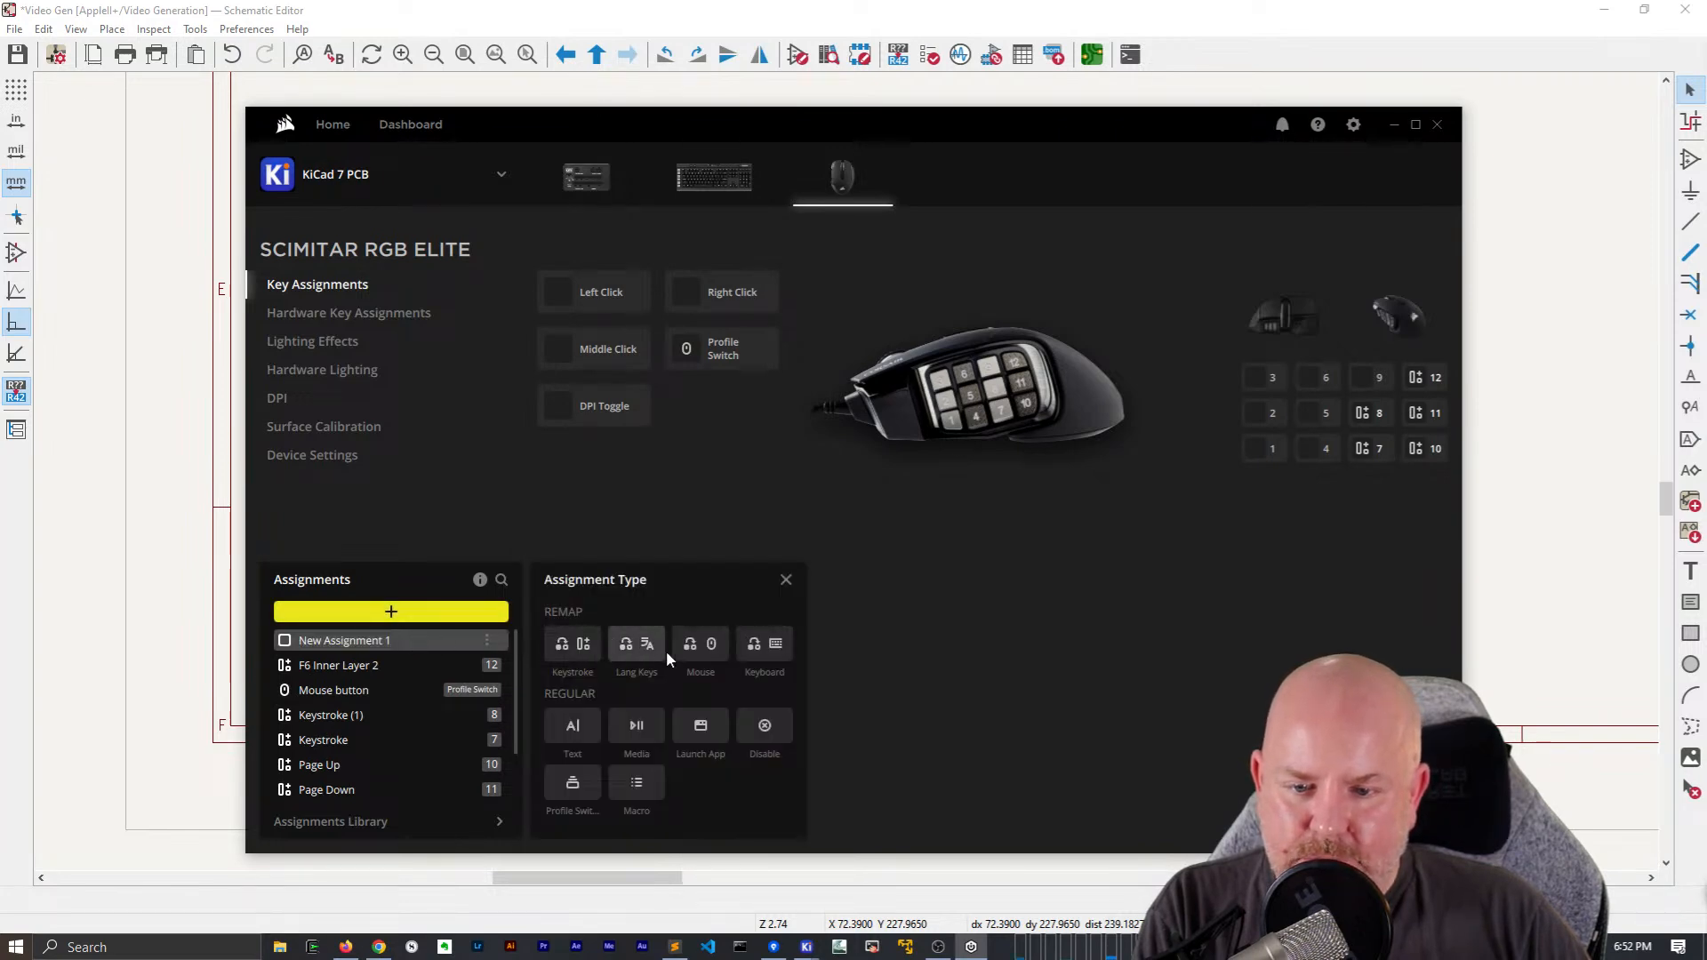
click(578, 652)
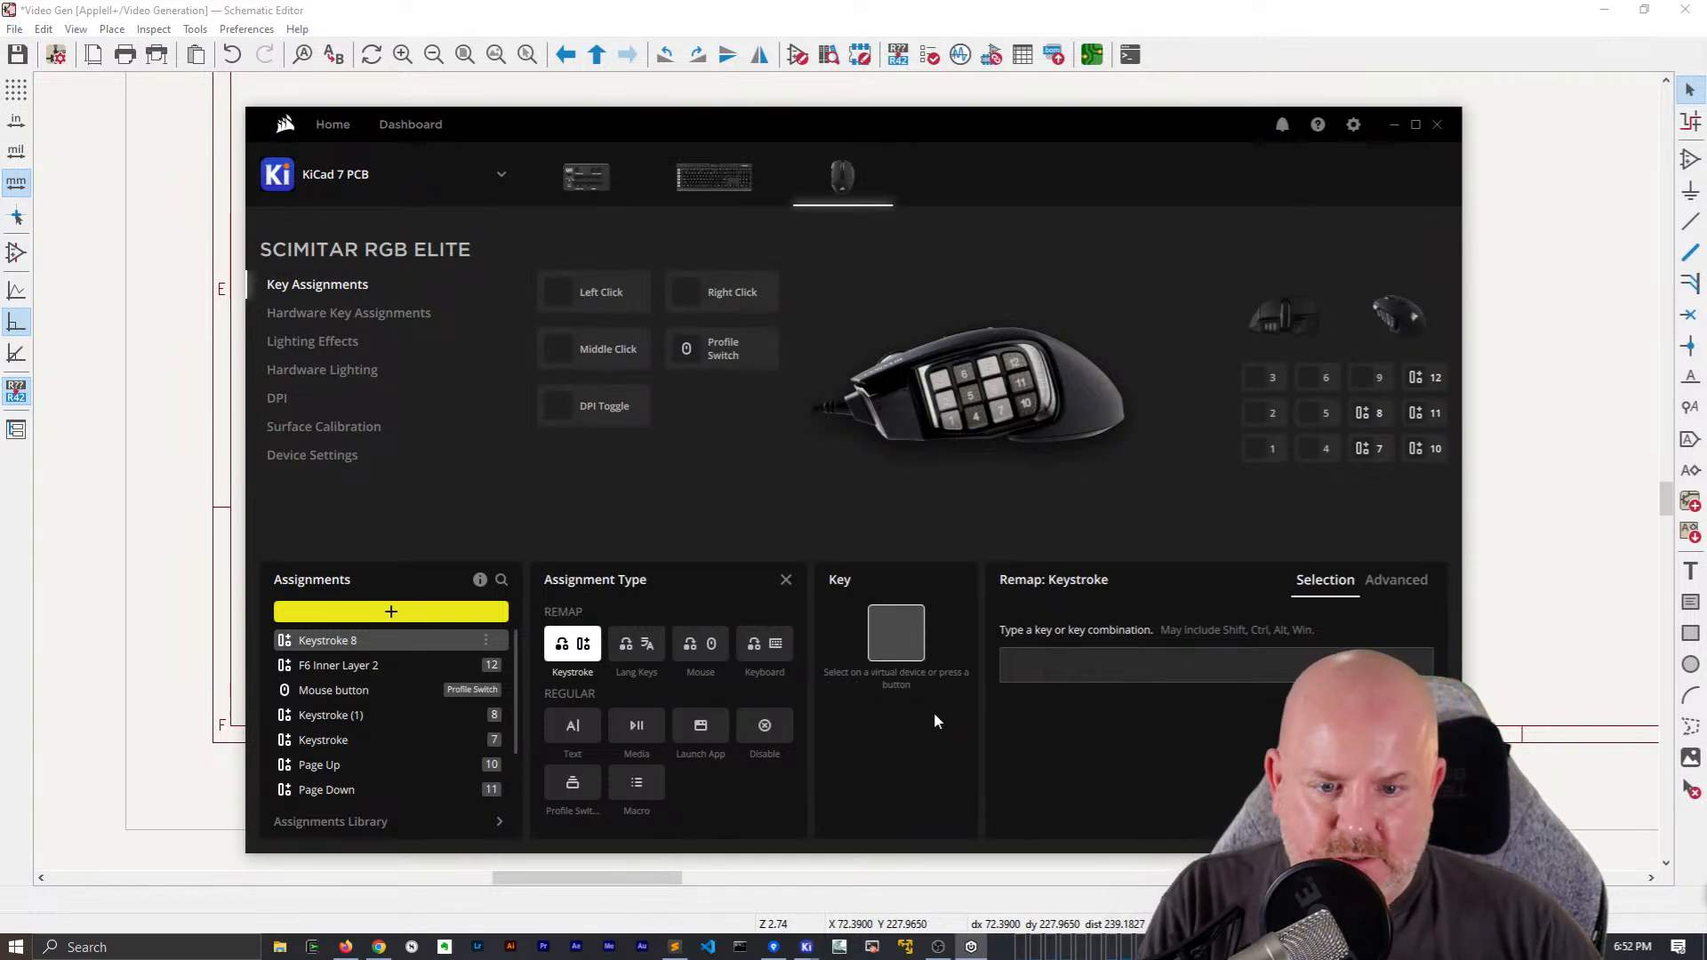
click(1085, 667)
key(ctrl+shift)
key(ctrl+alt+shift+space)
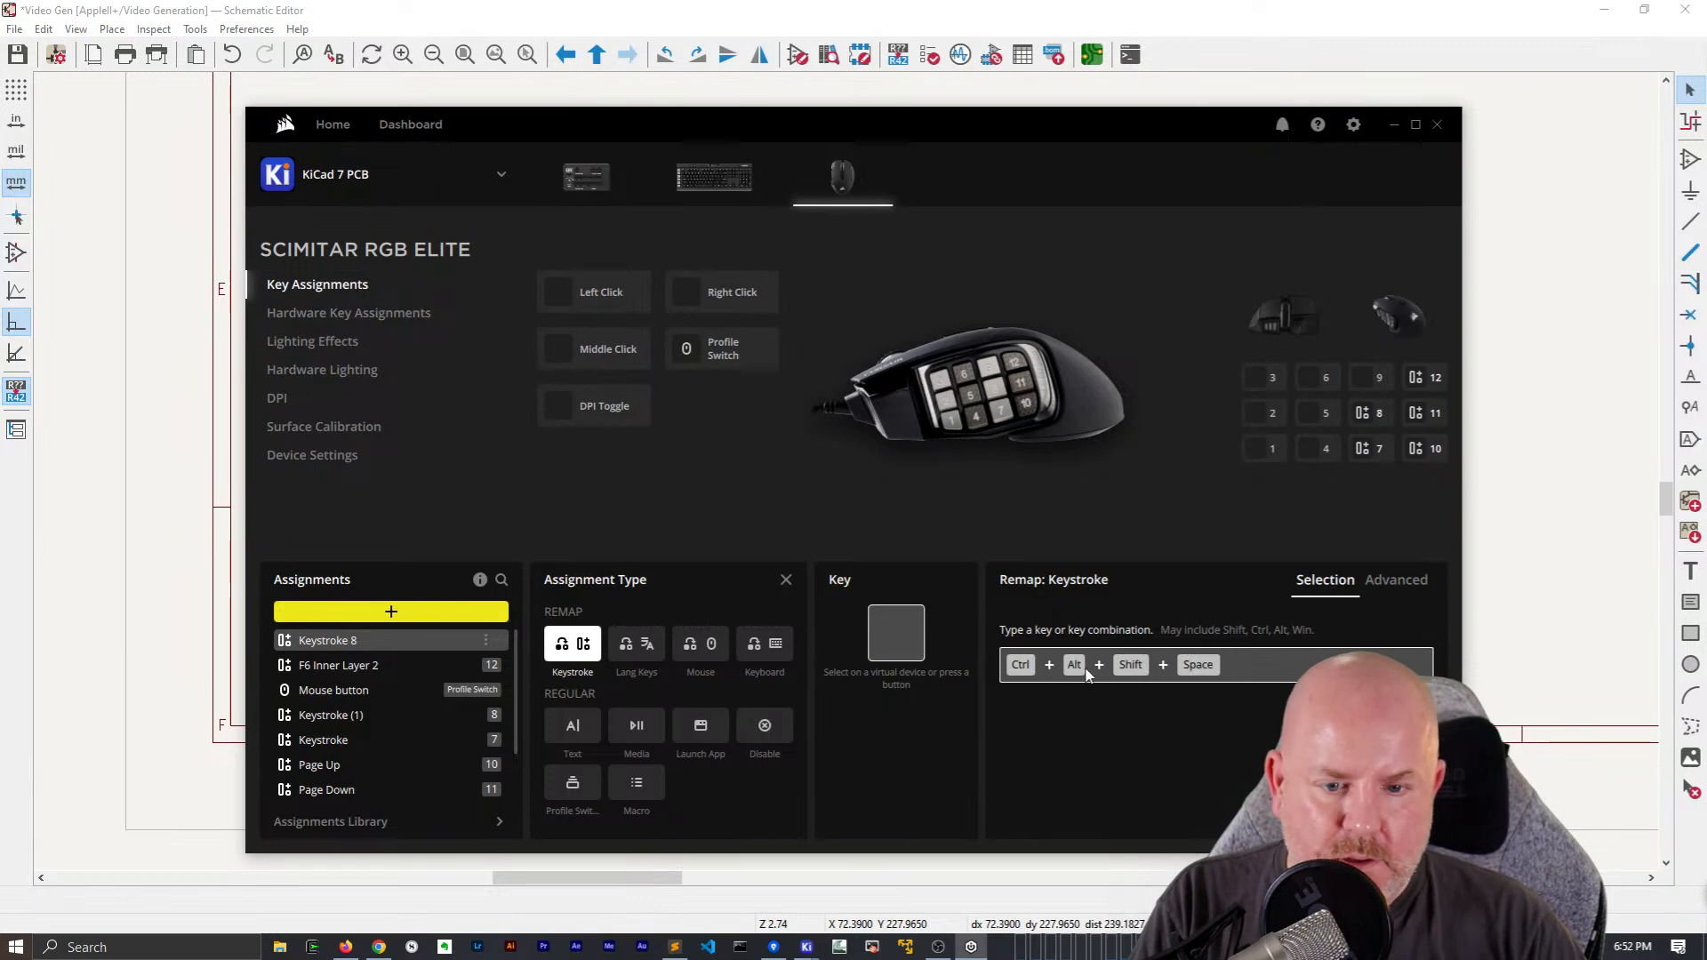
click(1111, 744)
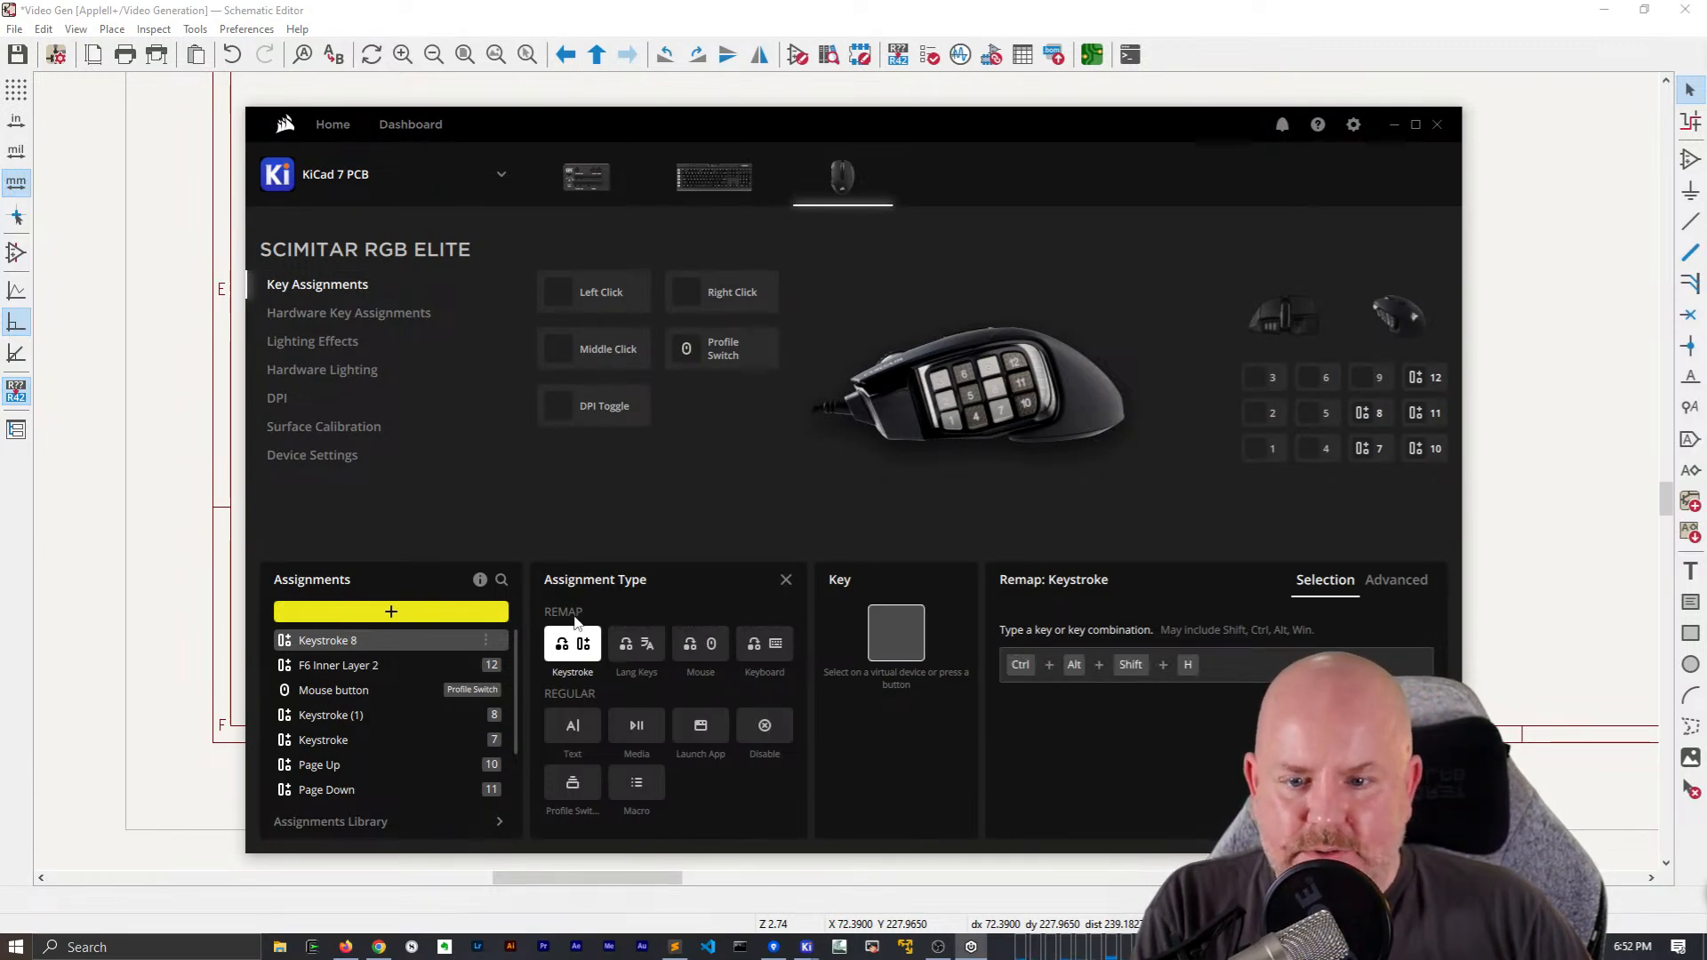
click(1309, 451)
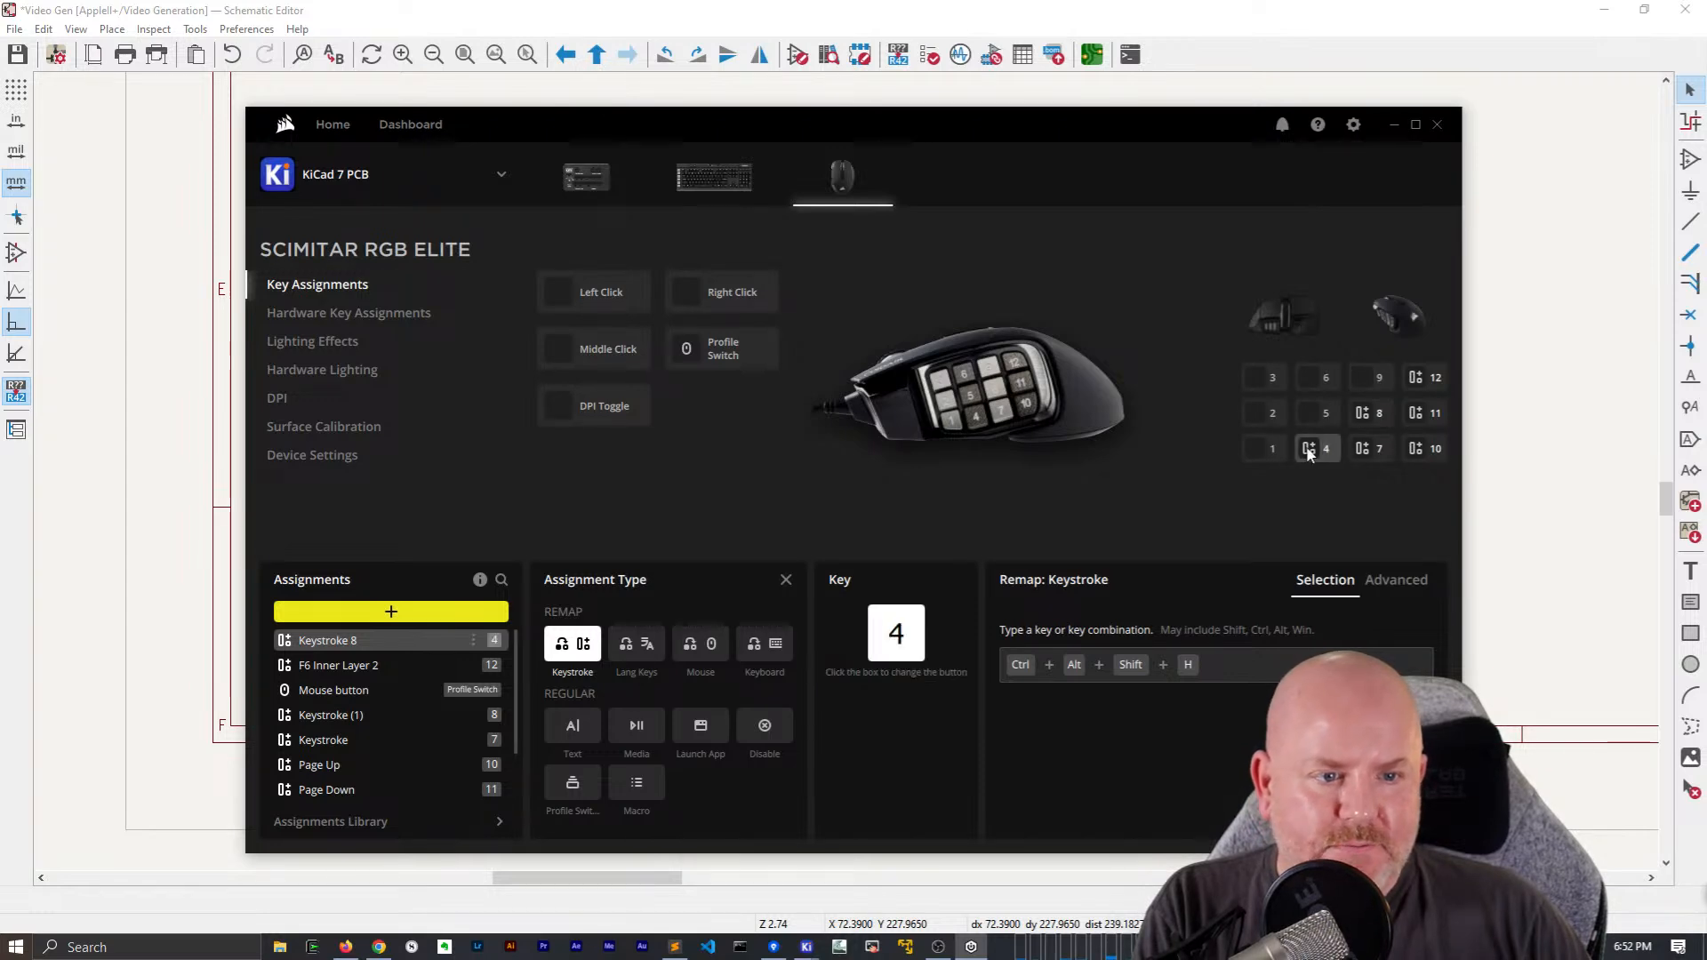
Rename the button 4 assignment "Convert to Heirarhcical" and close the device software
double_click(329, 640)
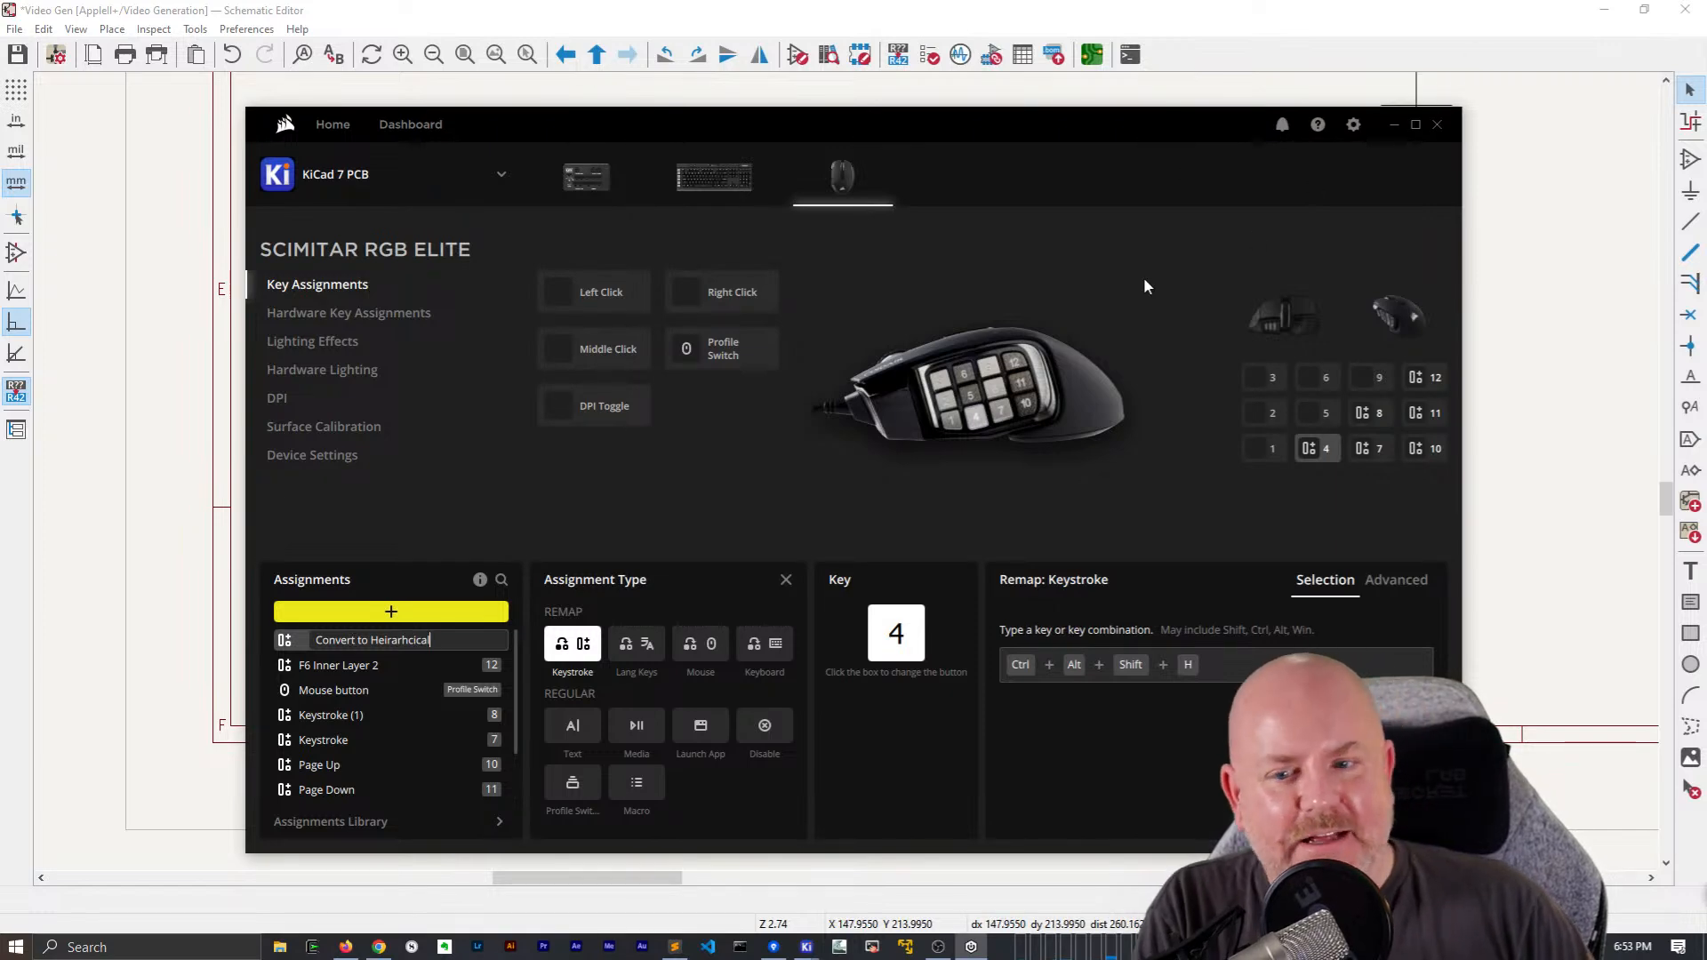
click(1075, 294)
click(1435, 124)
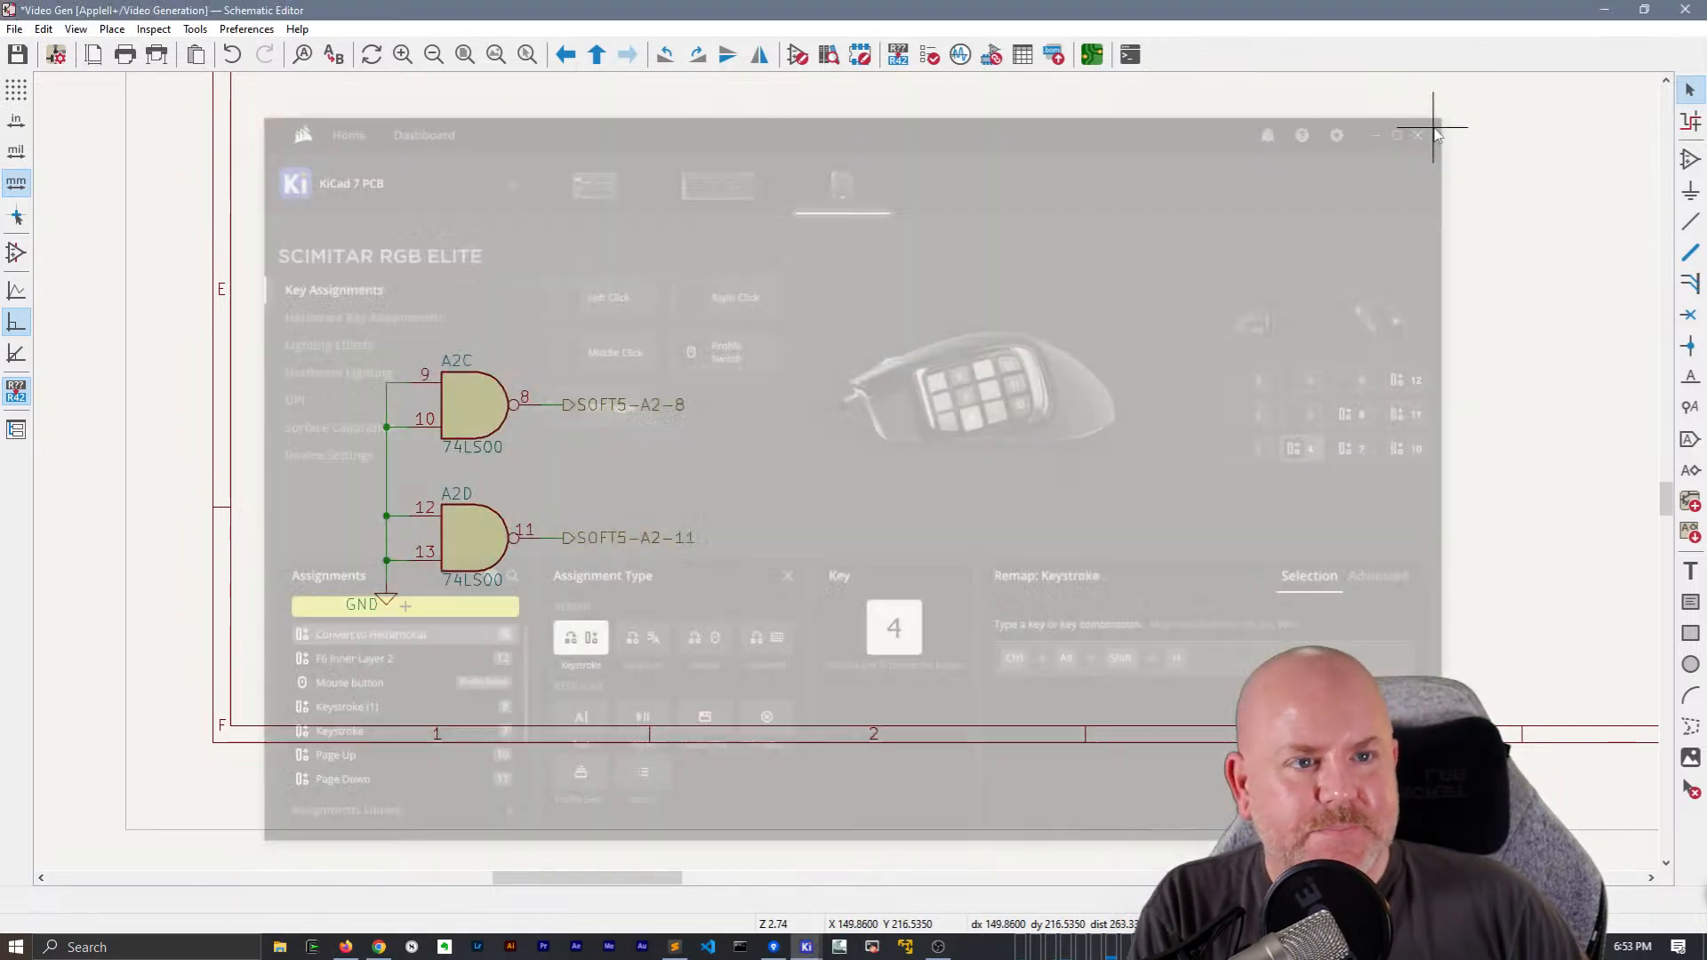
Bring up the B12B gate's input labels on the Video Generation sheet and select the V4 global label
scroll(1097, 362, down, 3)
scroll(773, 591, down, 2)
scroll(846, 478, up, 5)
scroll(774, 470, right, 3)
click(788, 523)
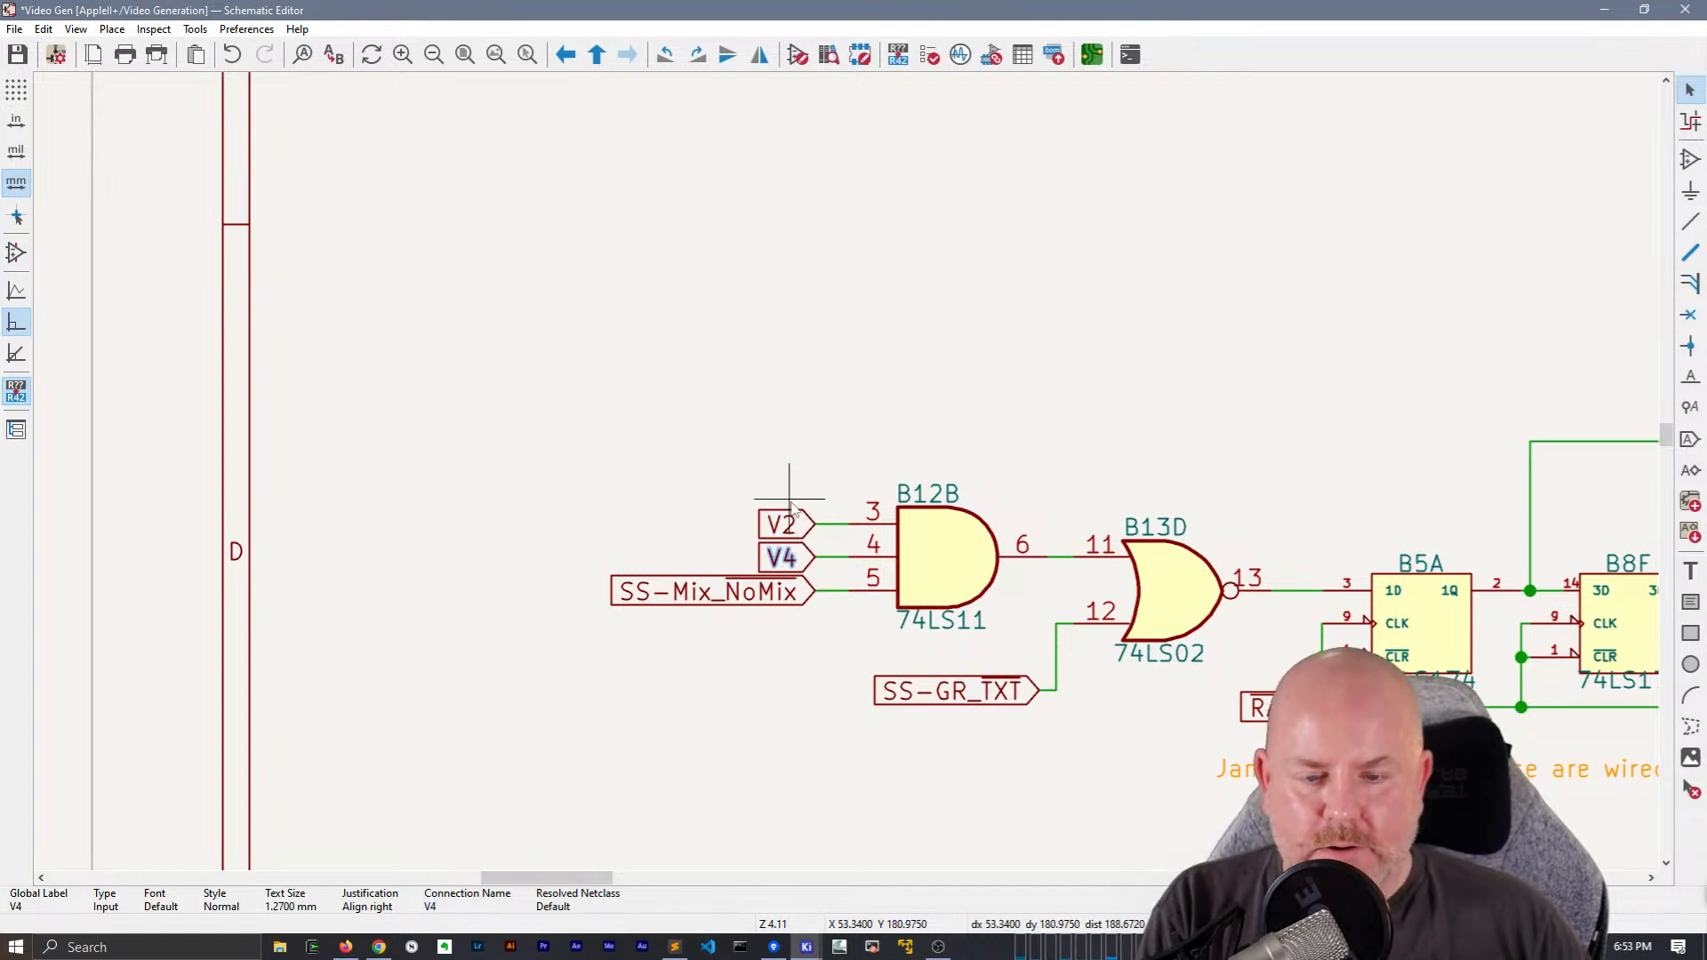
Look up the hotkey of the Change to Hierarchical Label command in the preferences, filtering the hotkey list by "Change to"
click(247, 28)
click(281, 104)
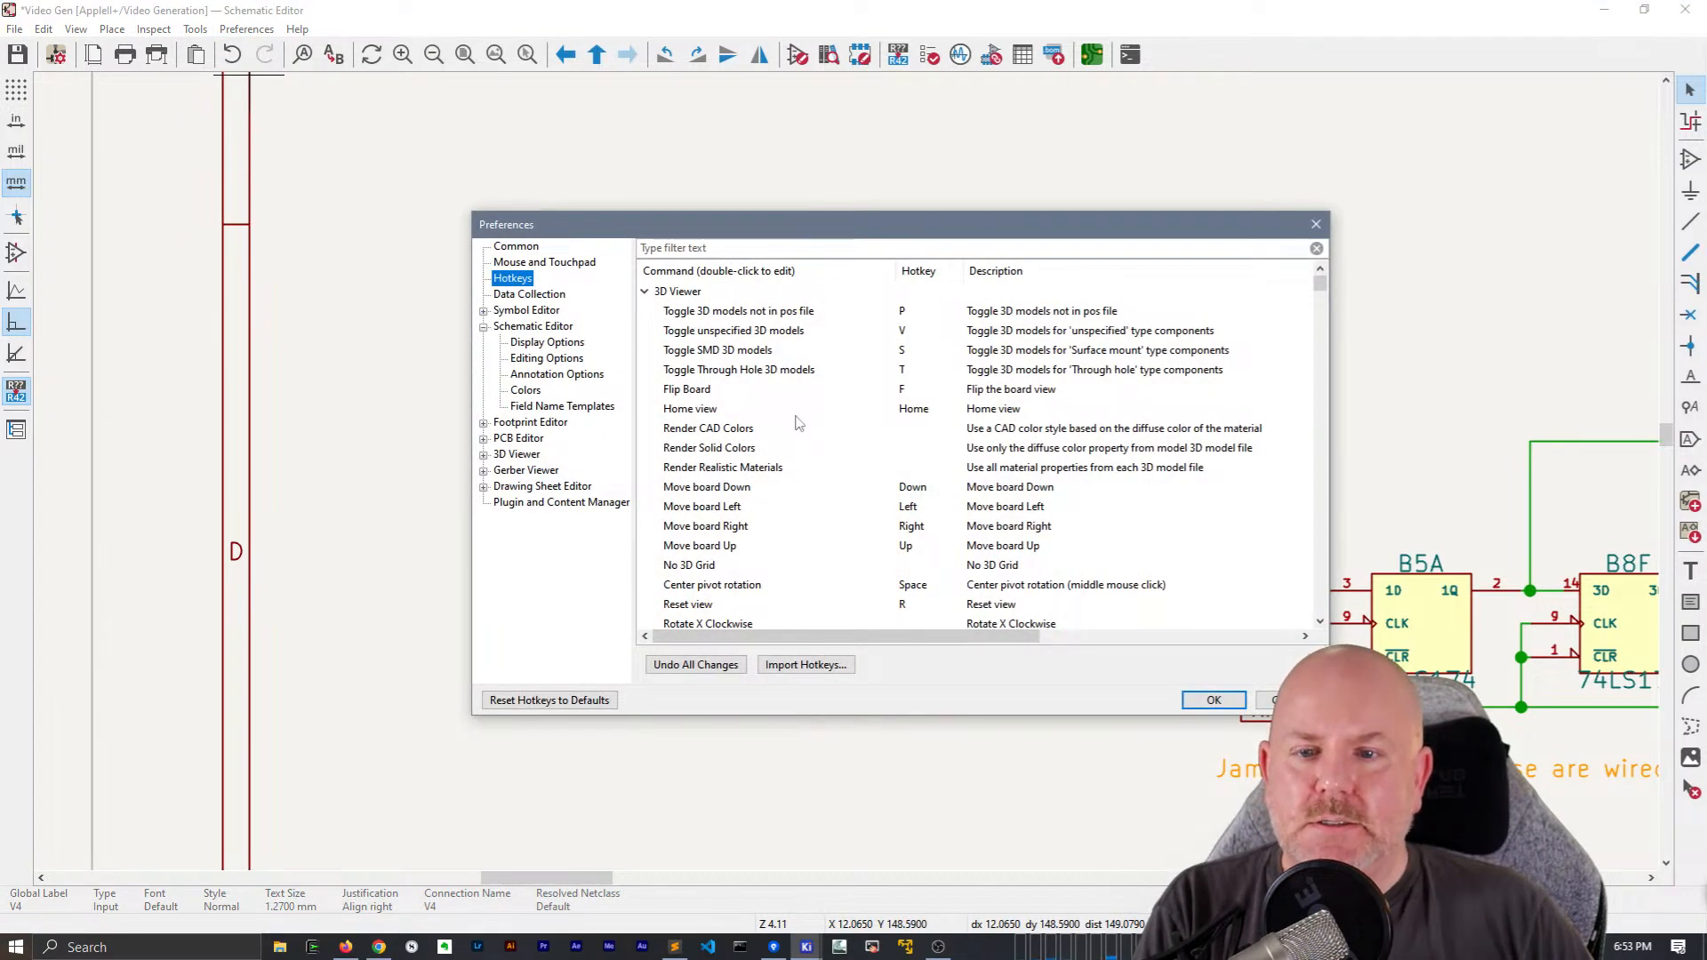
click(788, 247)
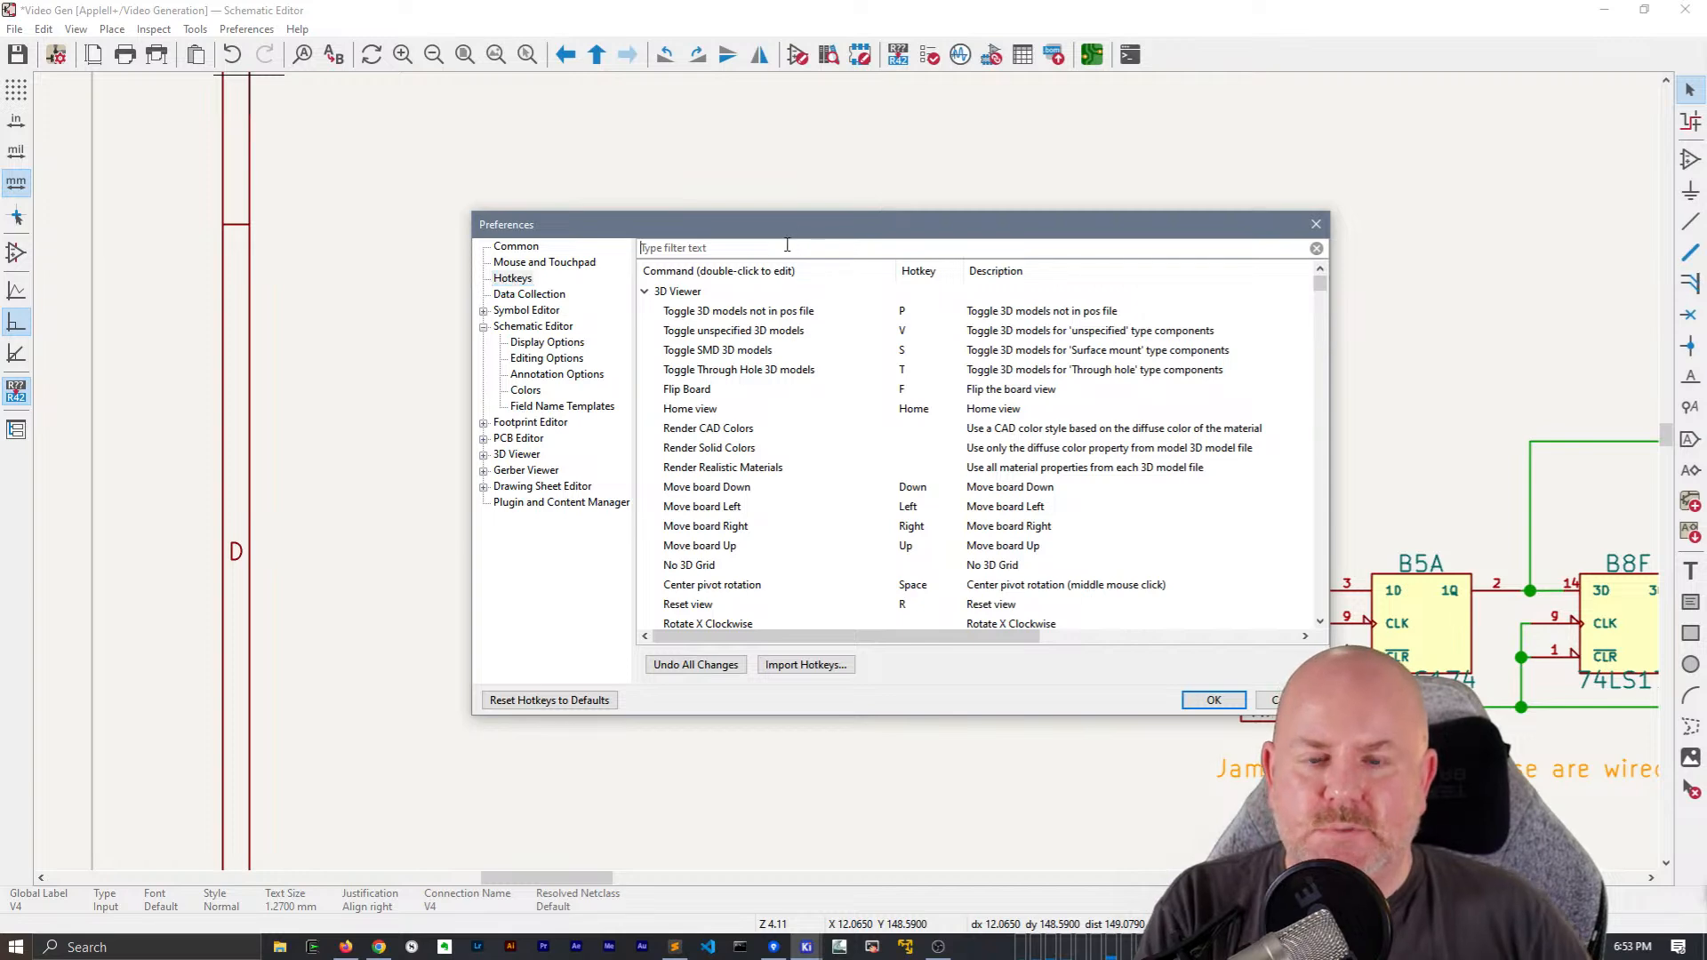
text(convert)
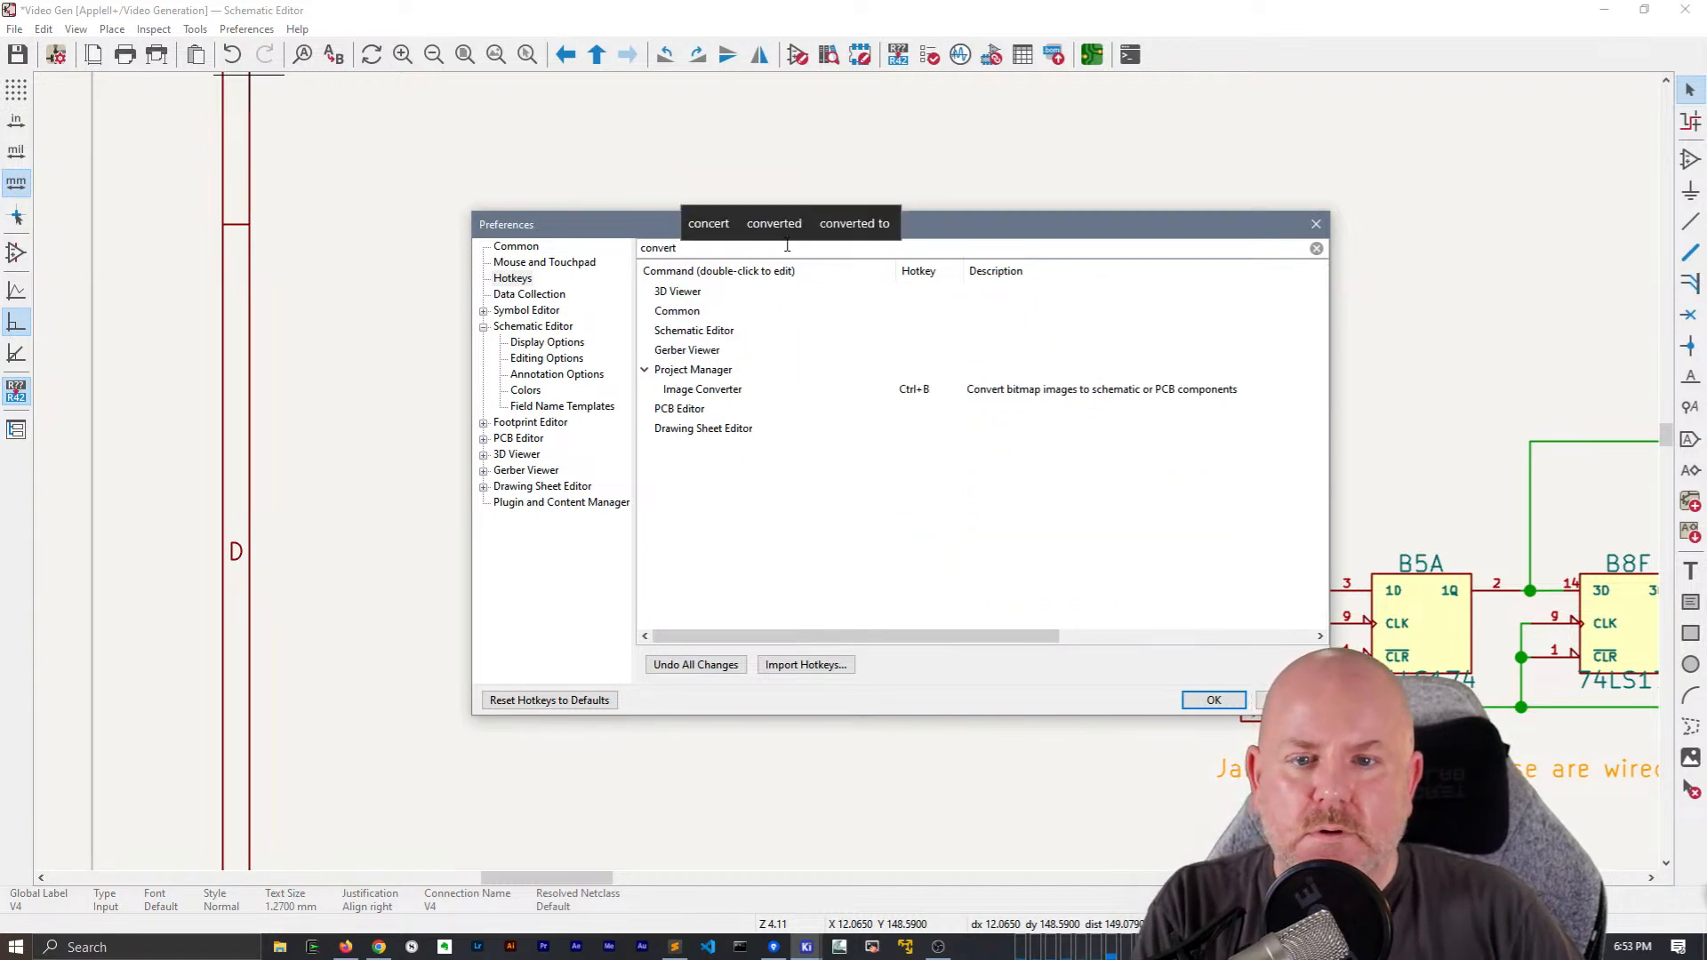
text( to)
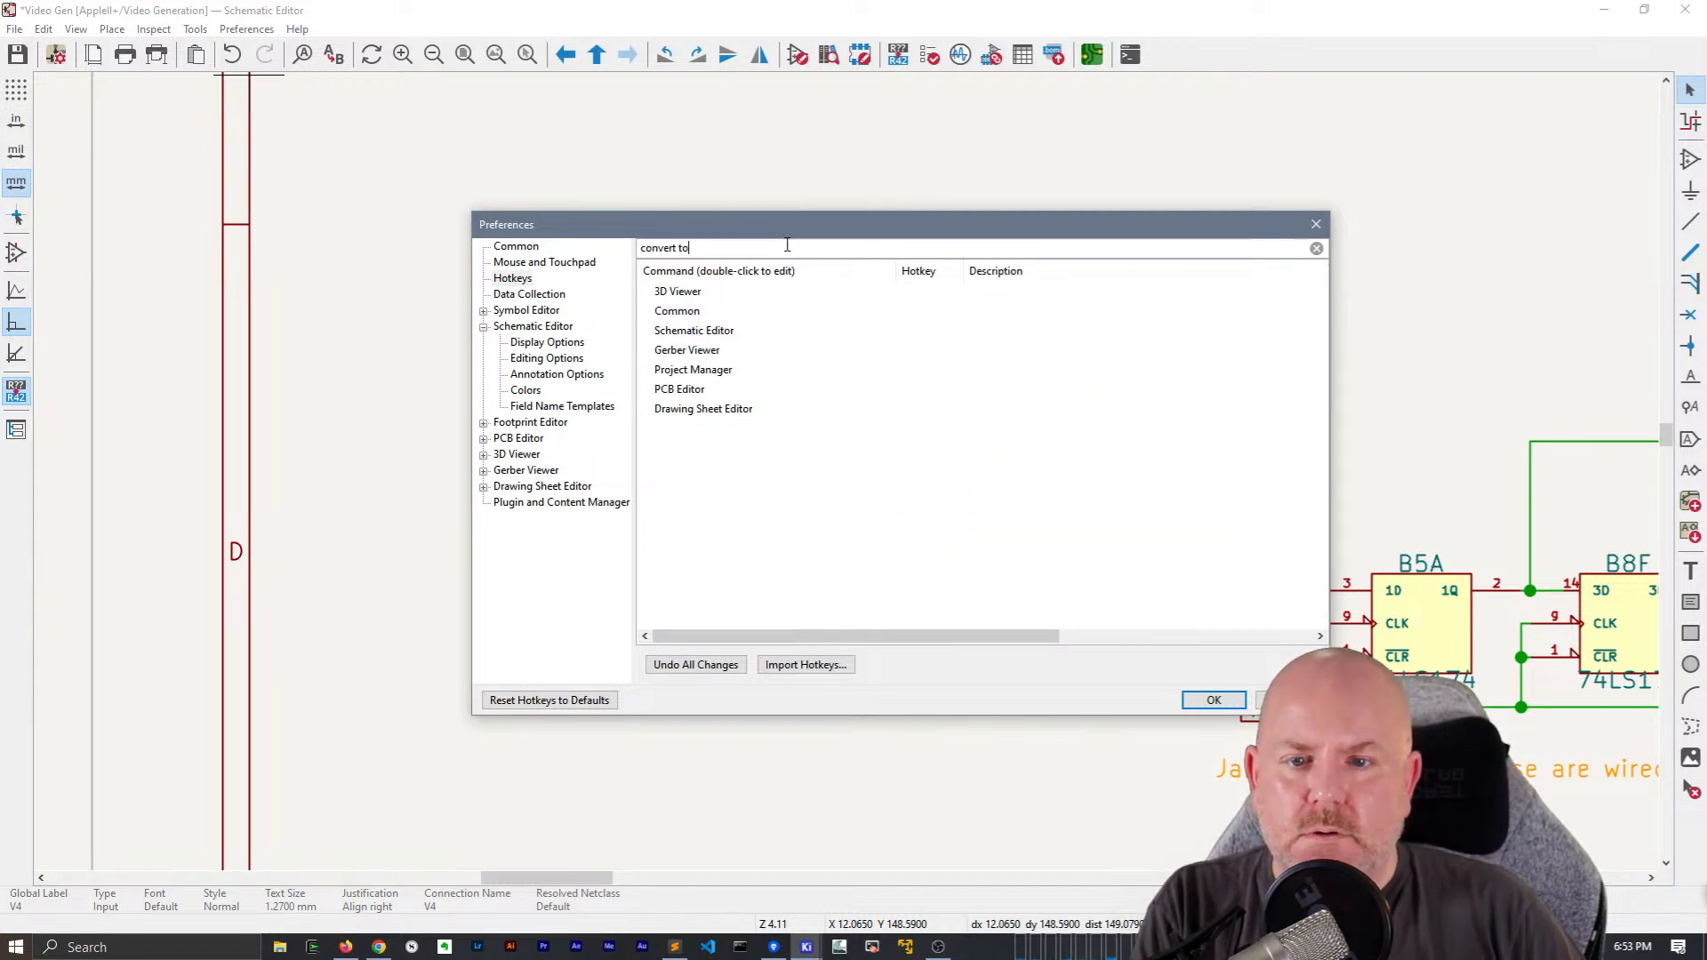
key(ctrl+a)
text(Change to)
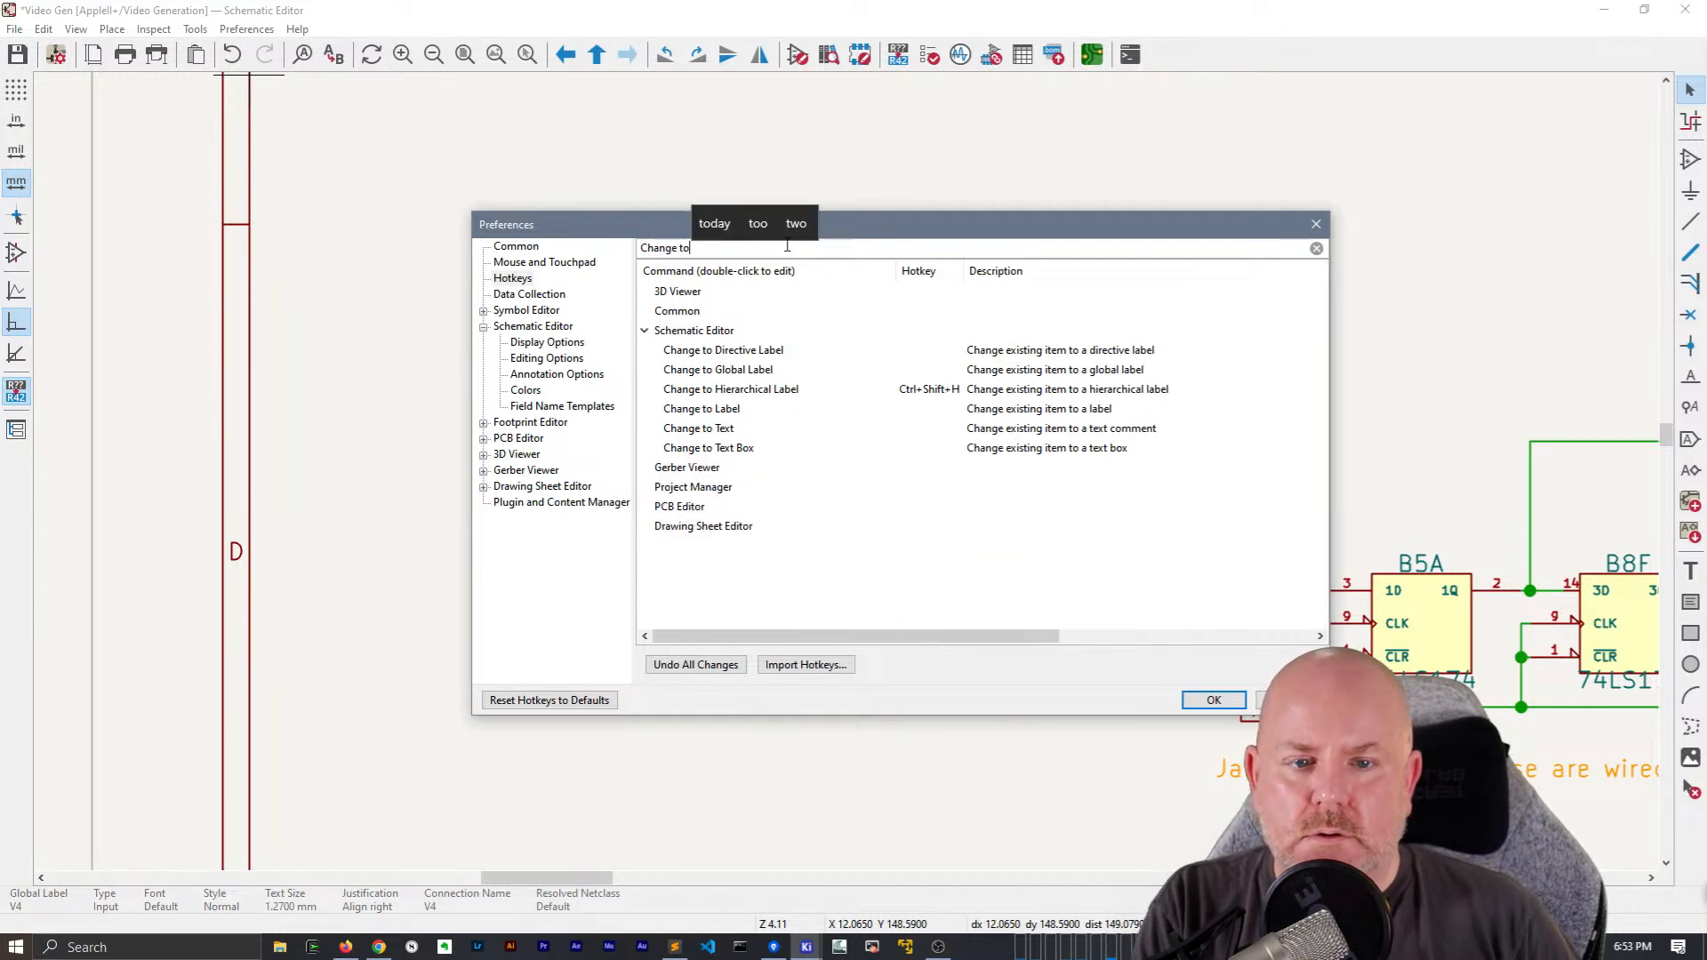
key(Escape)
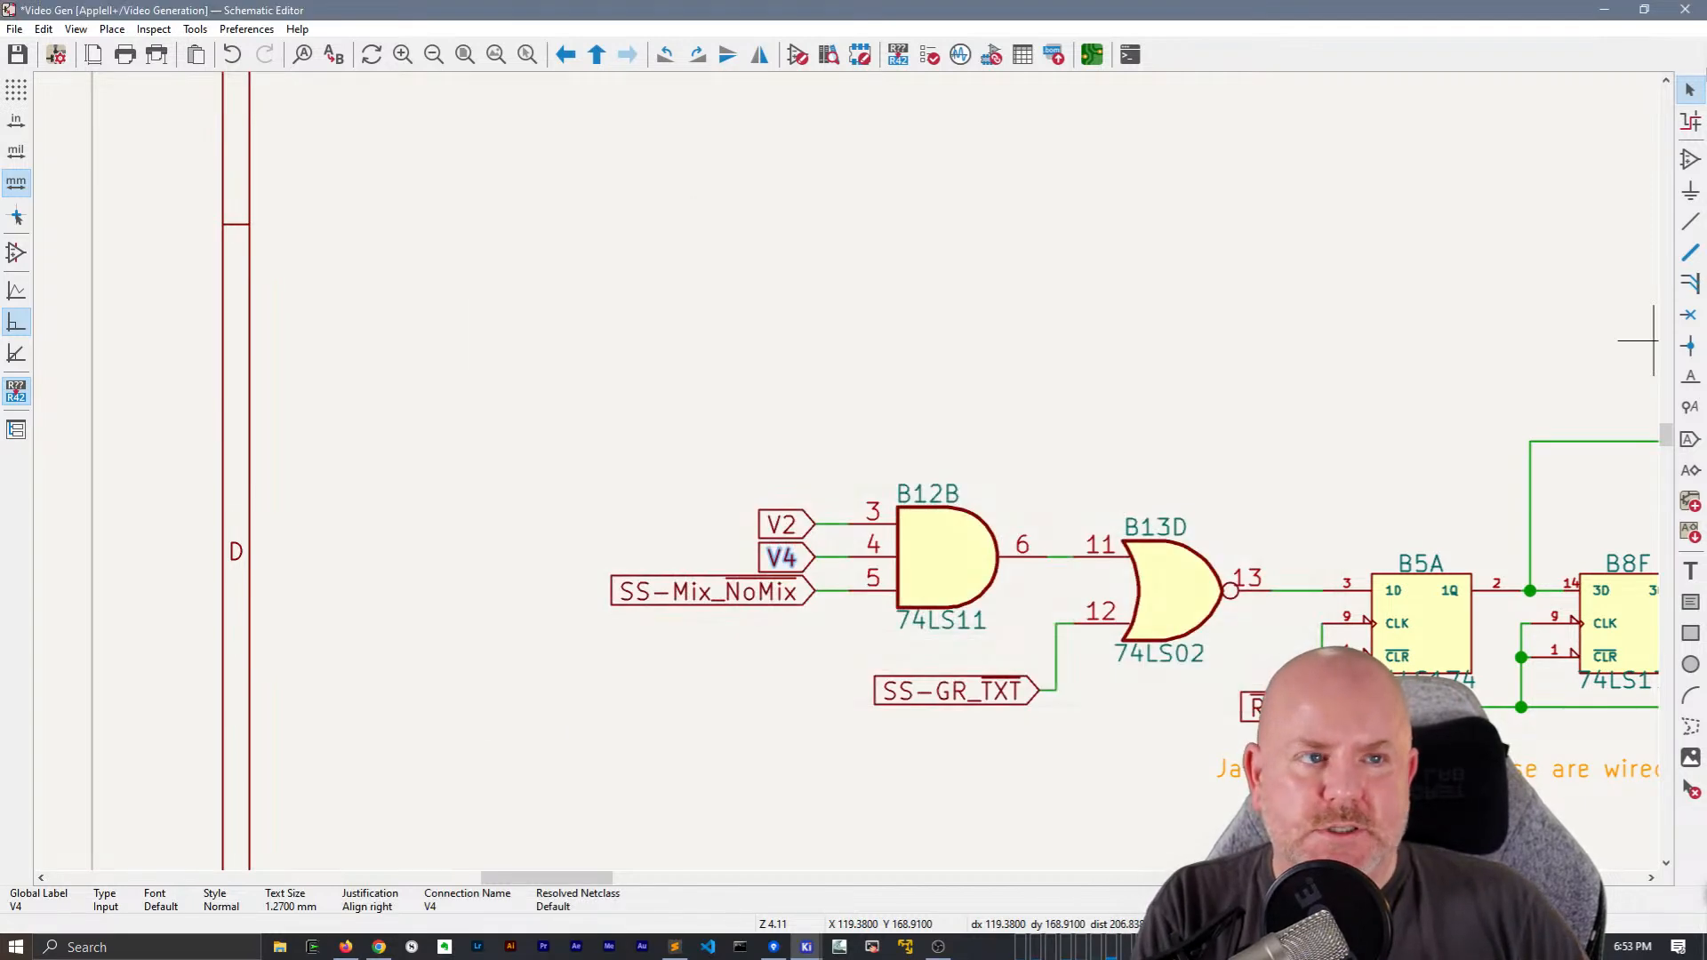
Switch to the Corsair iCUE device software running in the background
click(1607, 12)
key(alt+Tab)
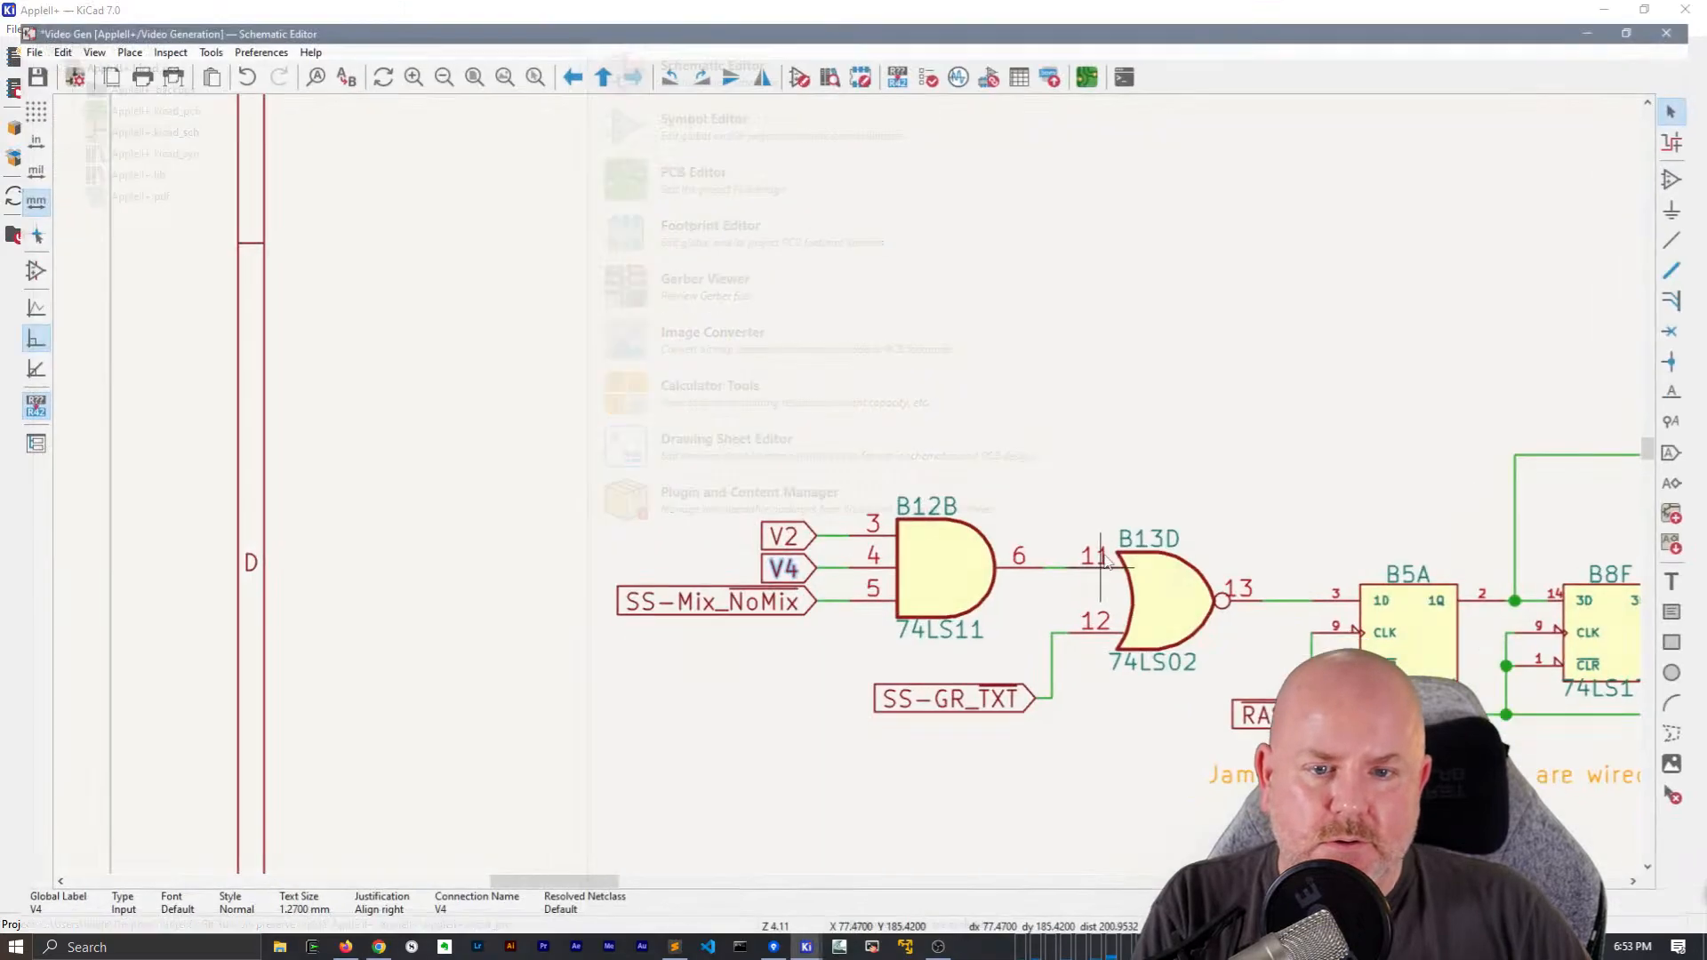
click(1533, 947)
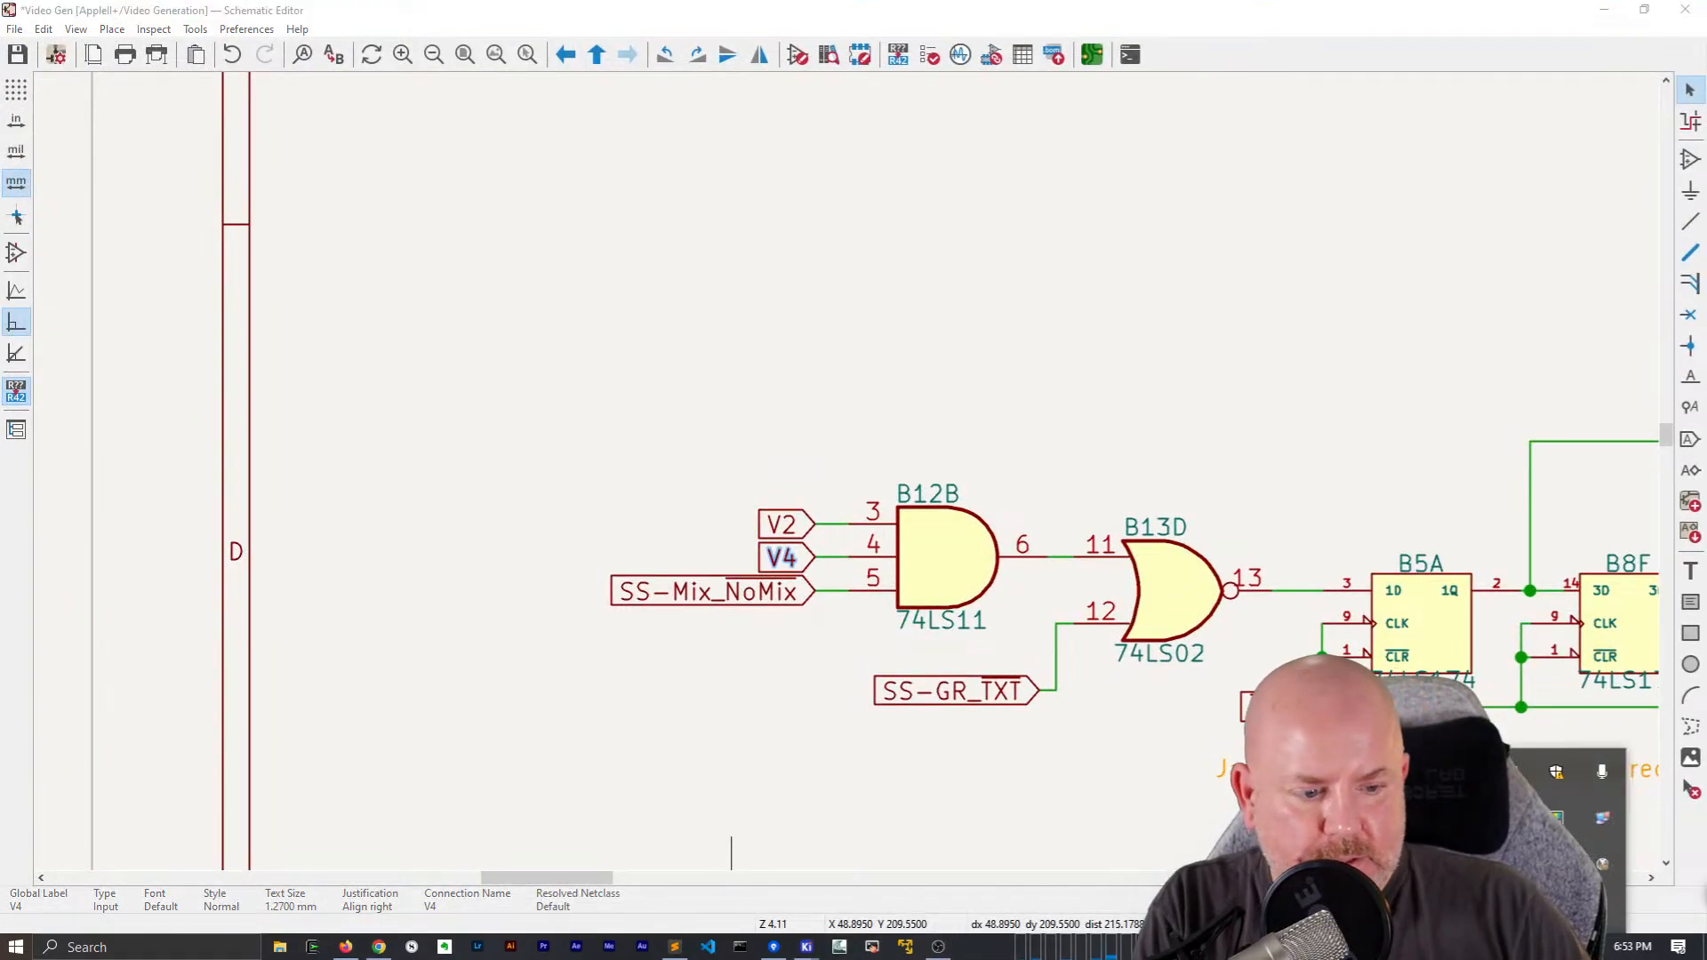
right_click(1556, 823)
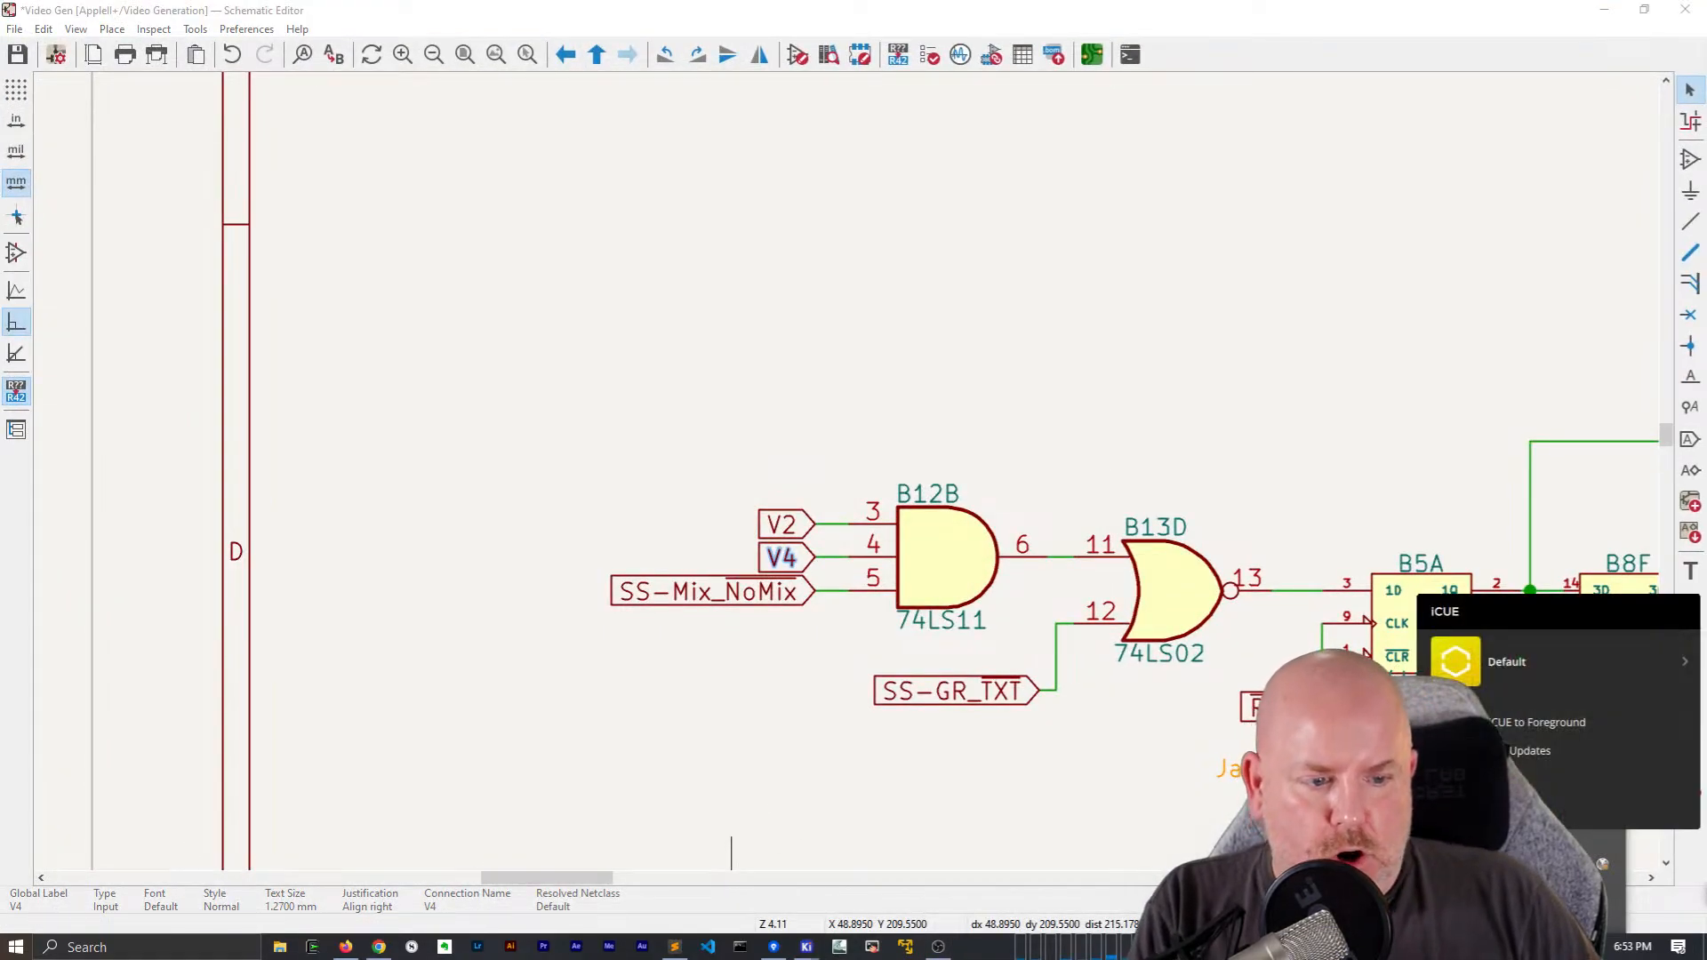
click(1463, 723)
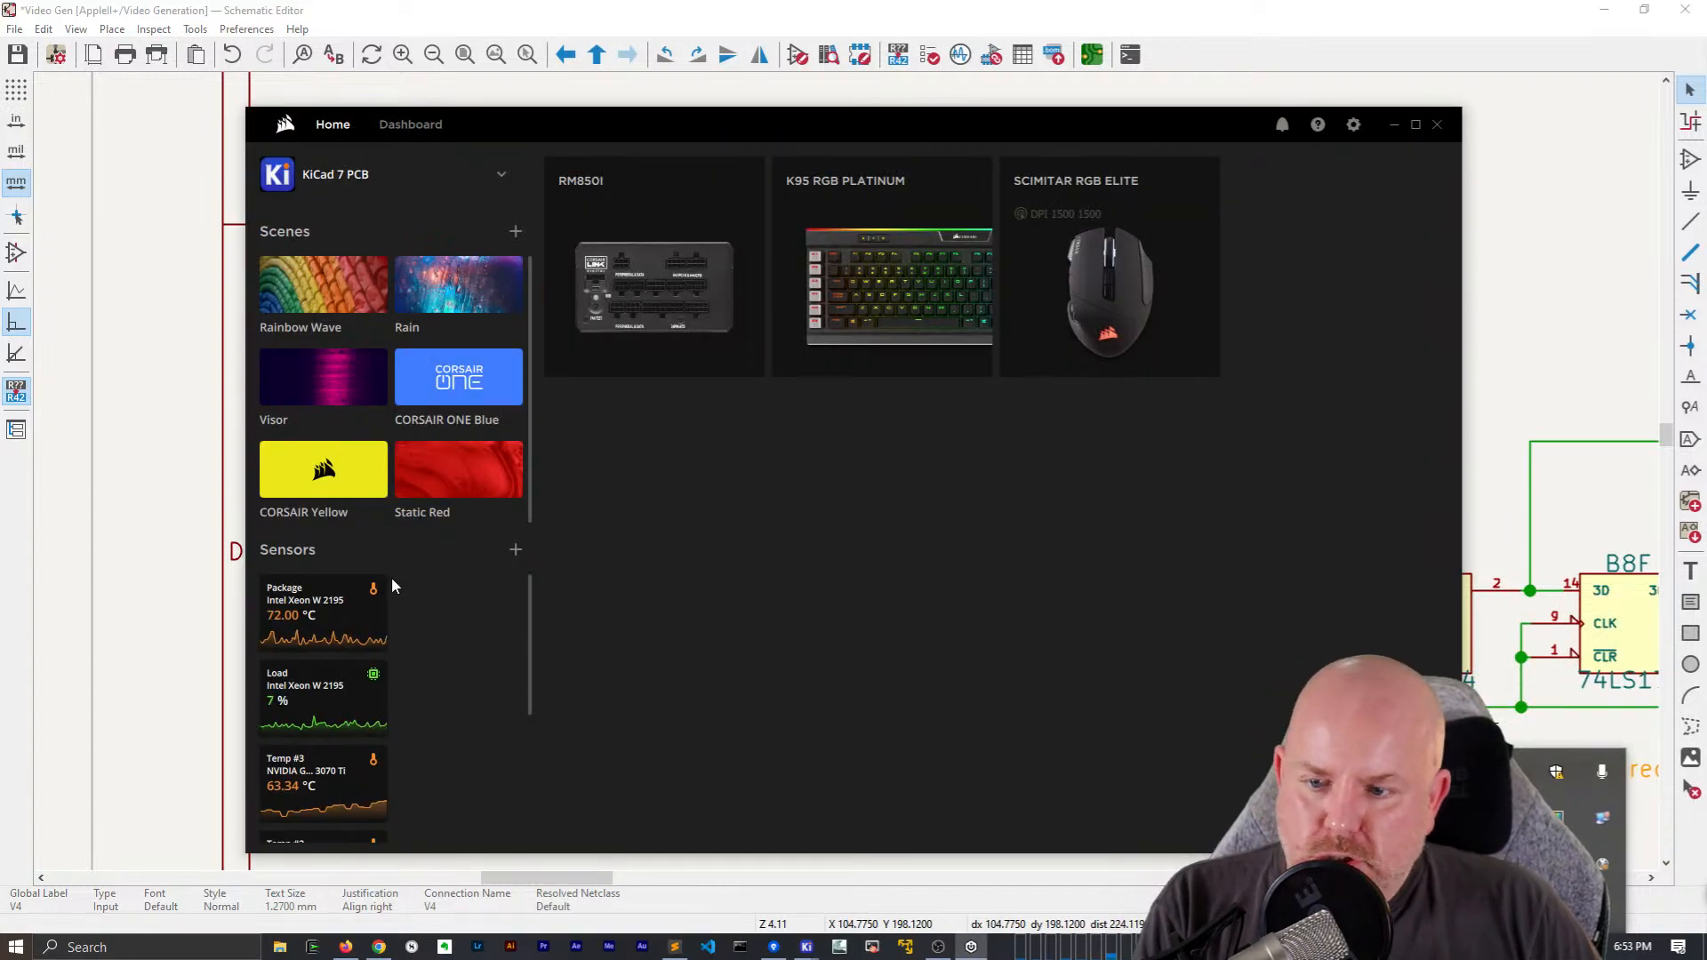
Set the Scimitar mouse's "Convert to Heirarhcical" keystroke remap on button 4 to Ctrl+Shift+H
click(1108, 258)
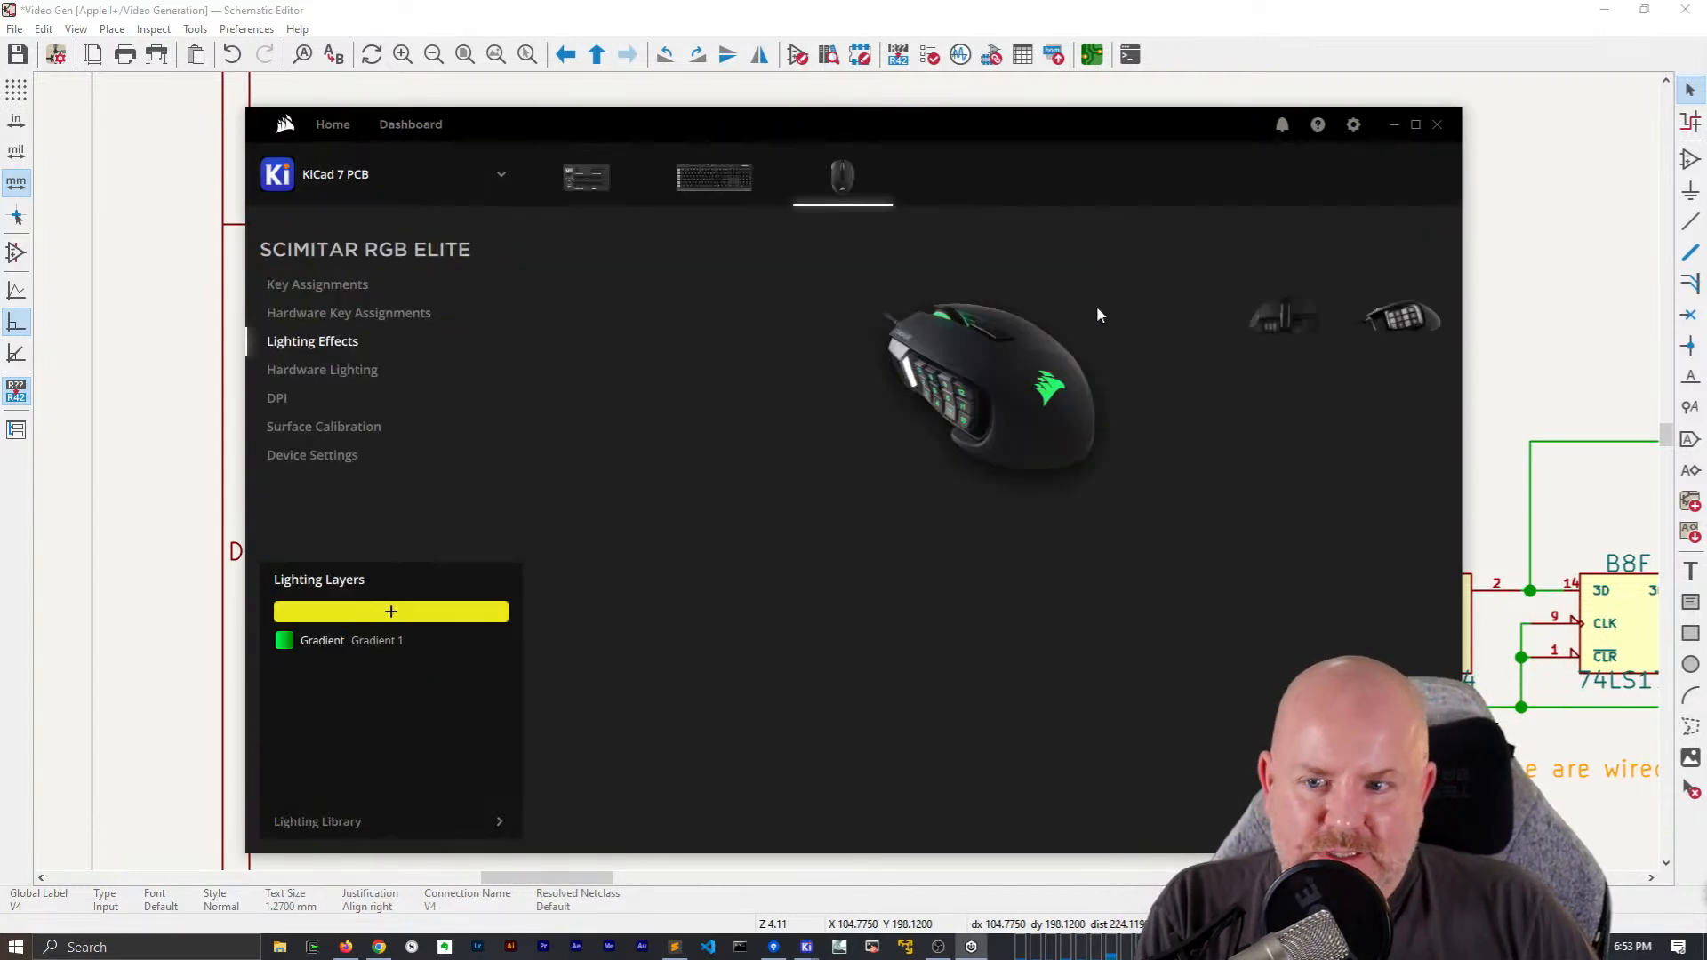
click(325, 320)
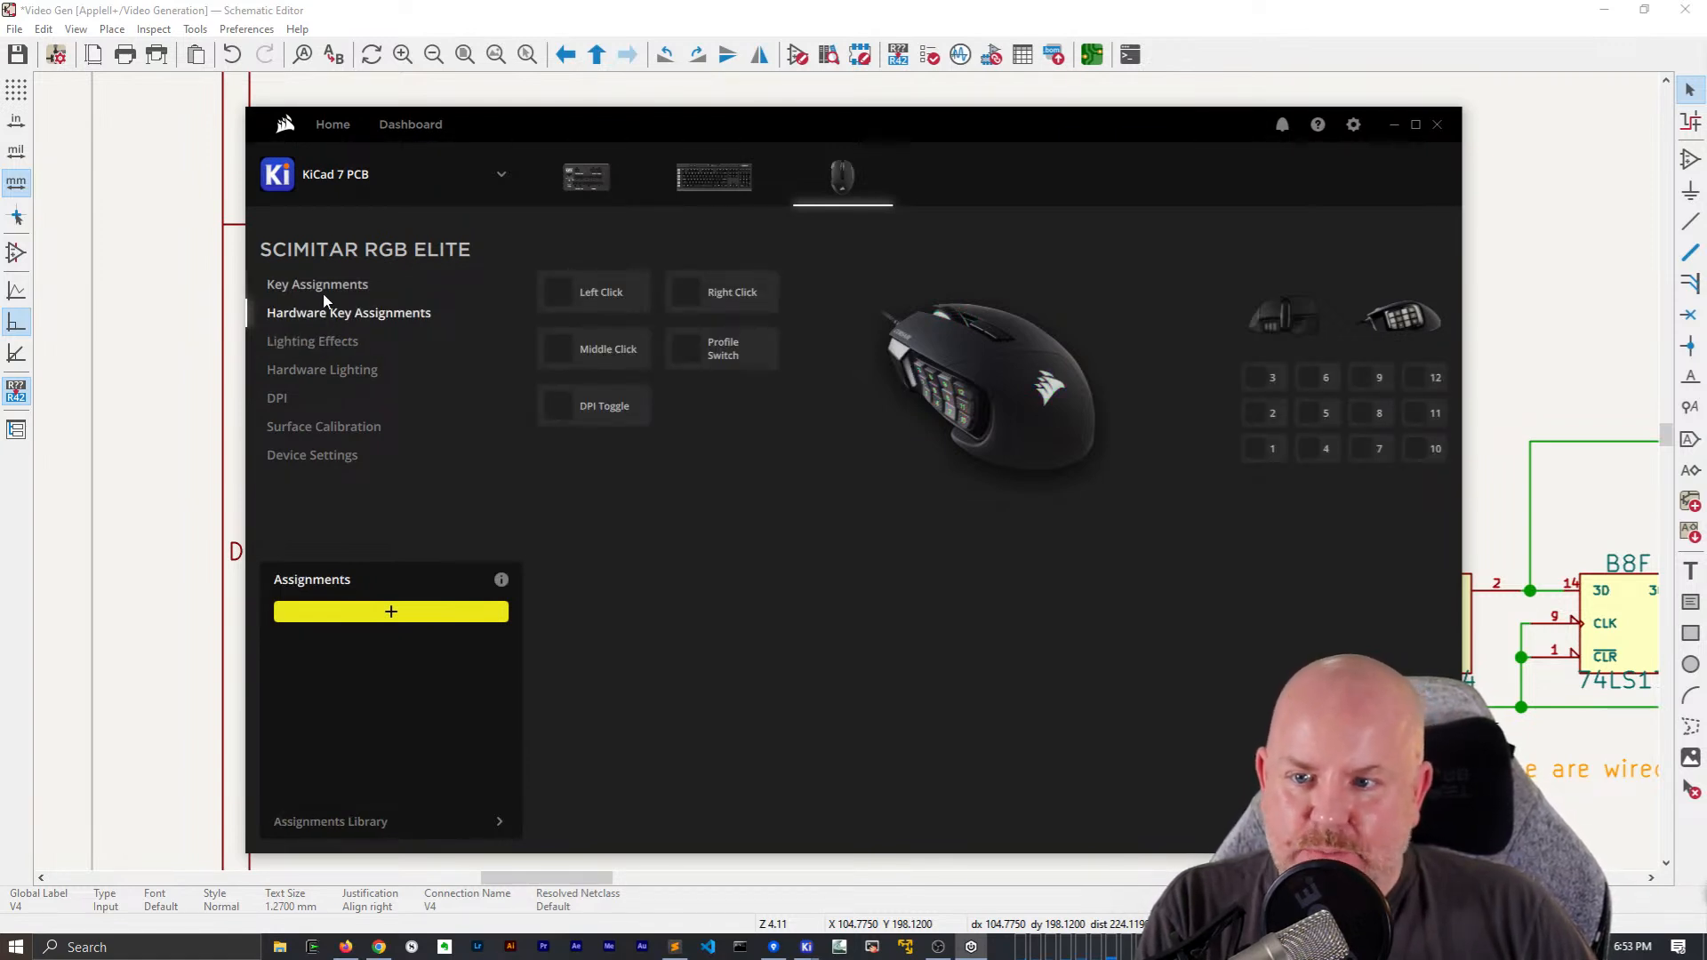
click(317, 286)
click(397, 640)
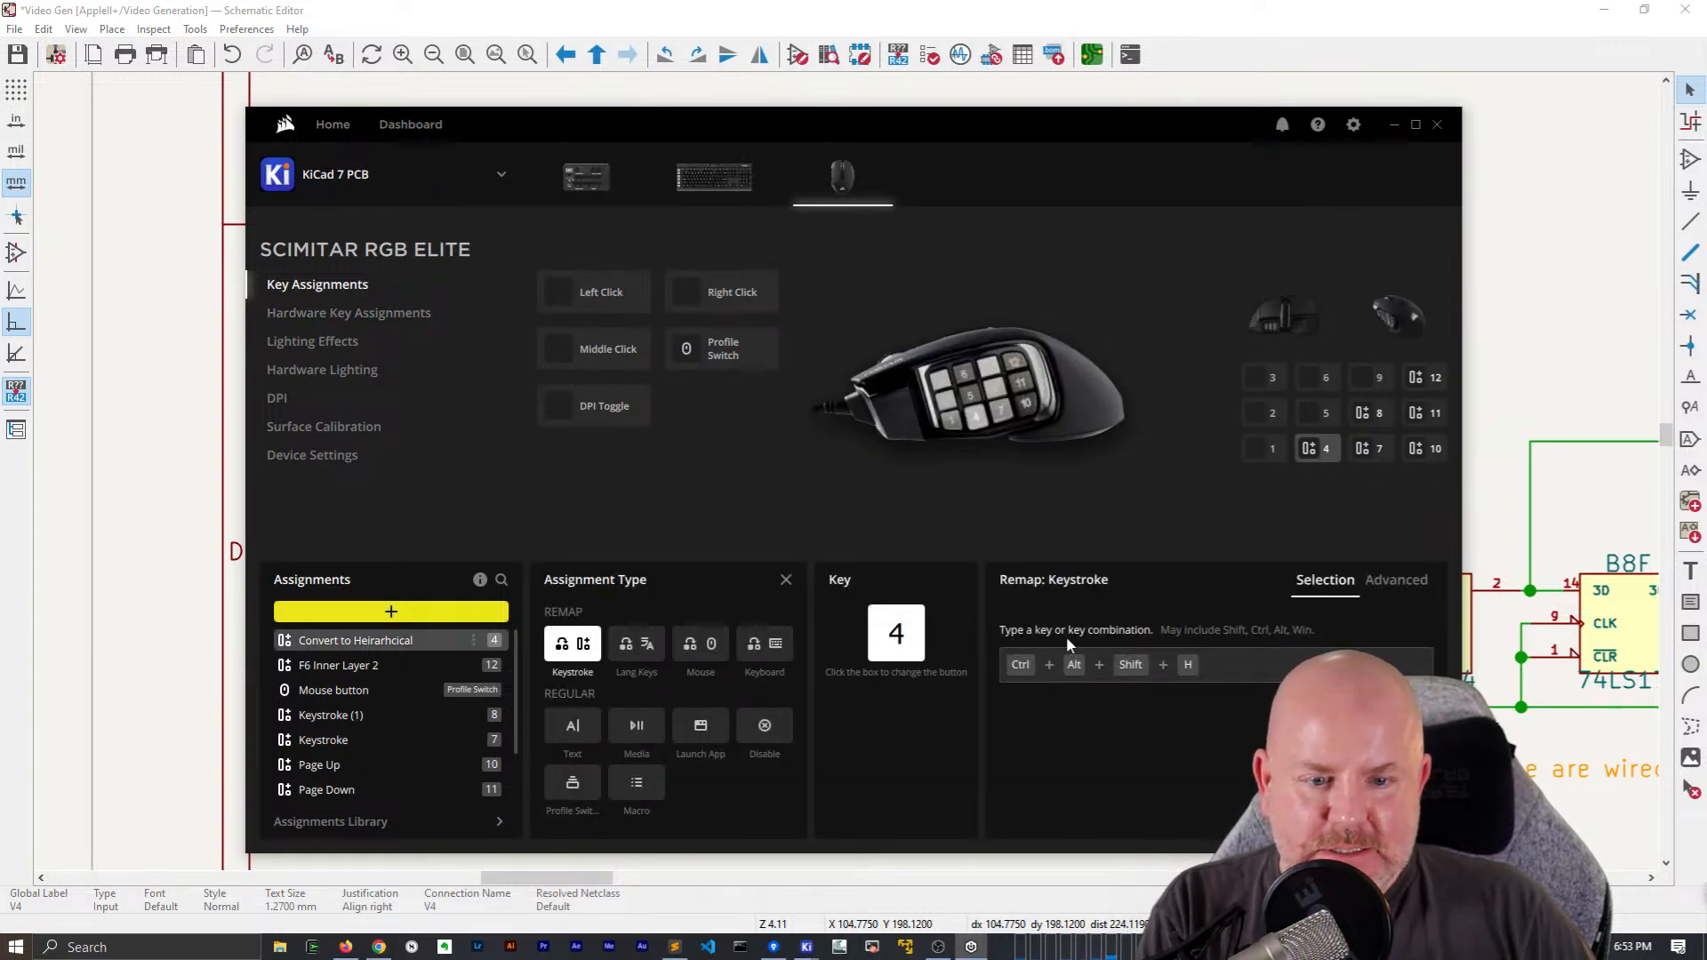
key(ctrl+shift+h)
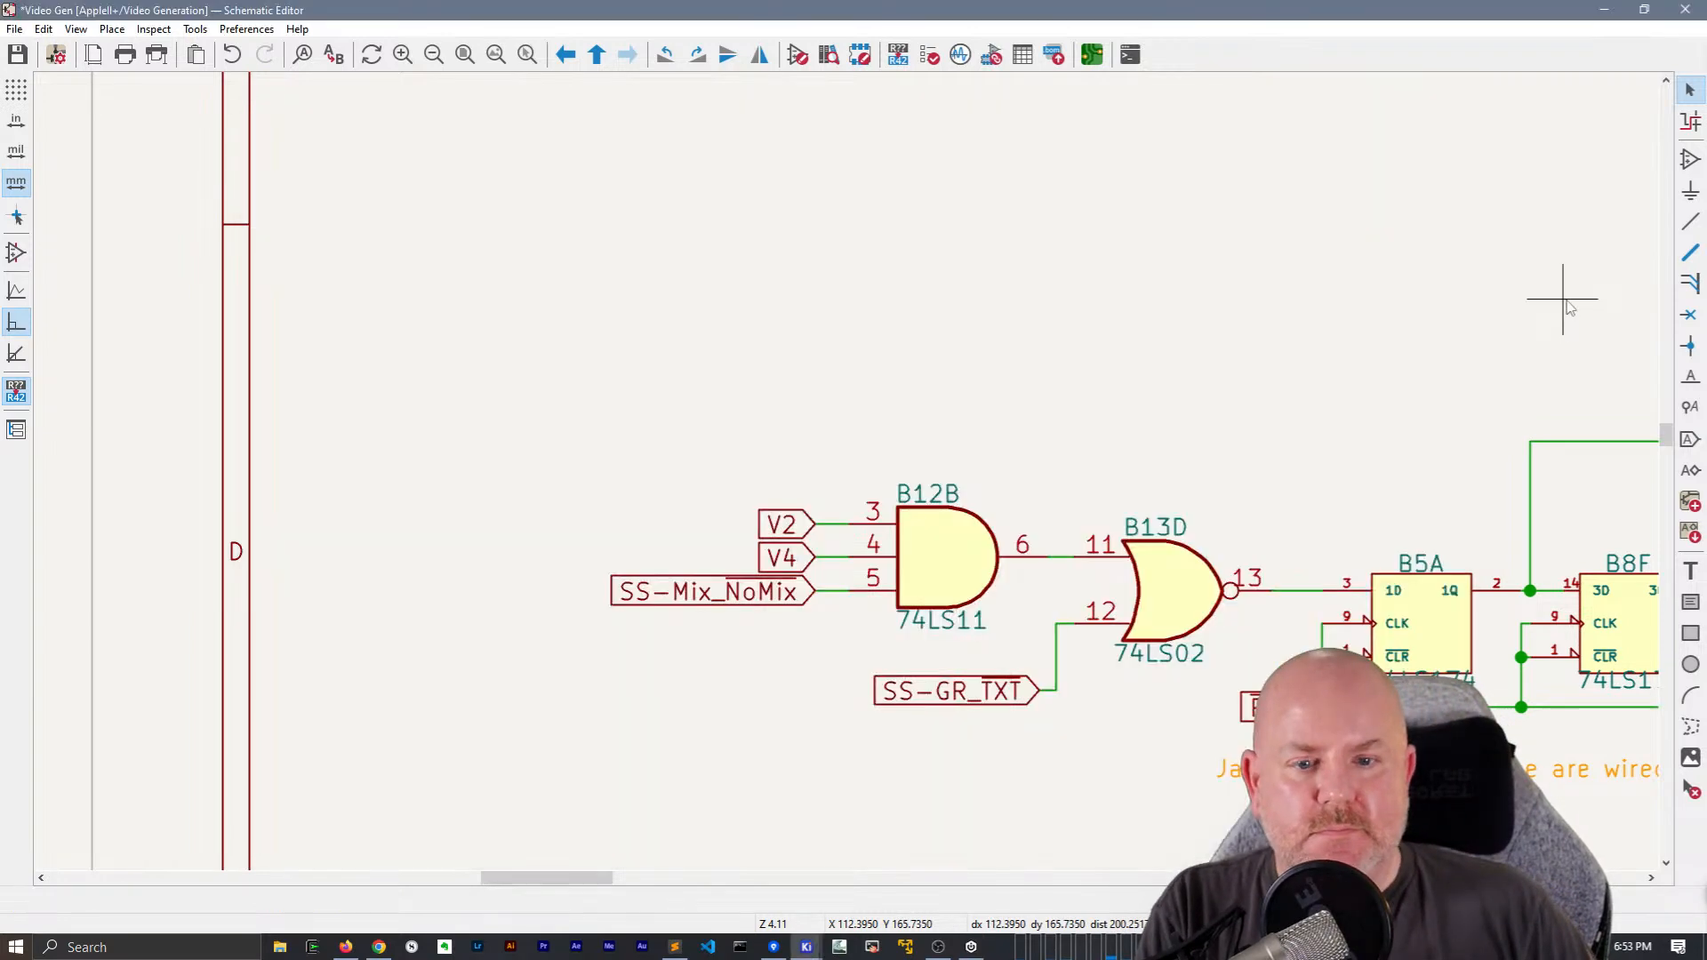
Return to the schematic and change the V2 and V4 global labels at gate B12B to hierarchical labels
click(1559, 293)
click(786, 530)
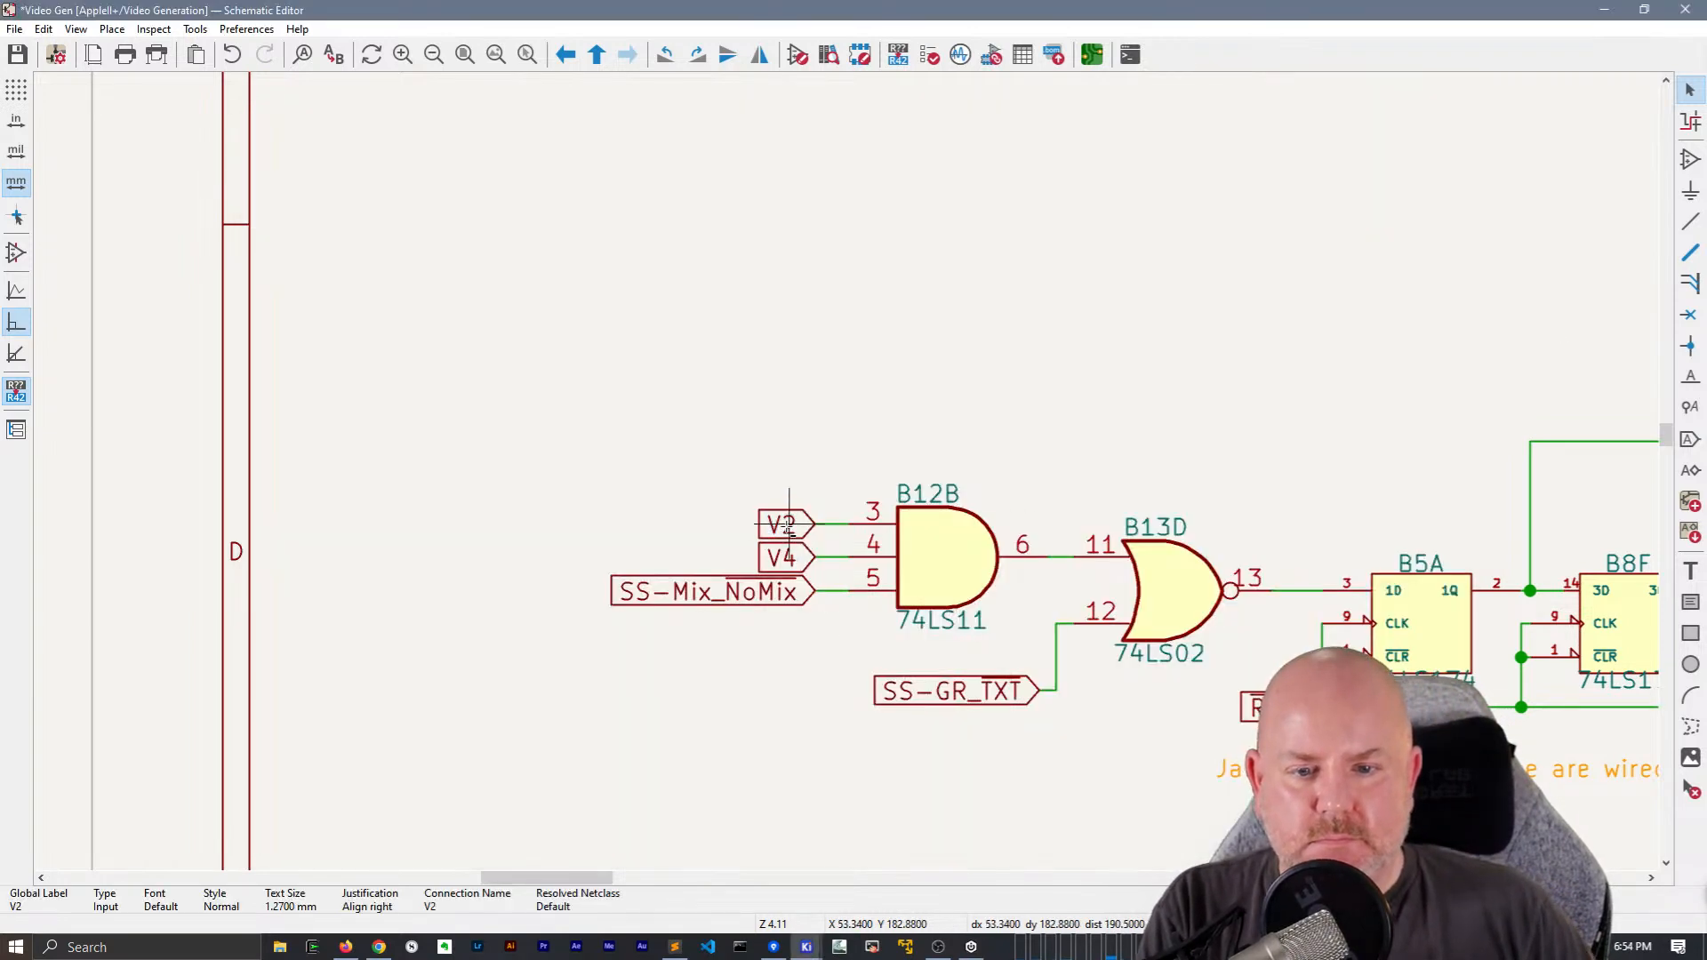
key(ctrl+shift+h)
key(alt+Tab)
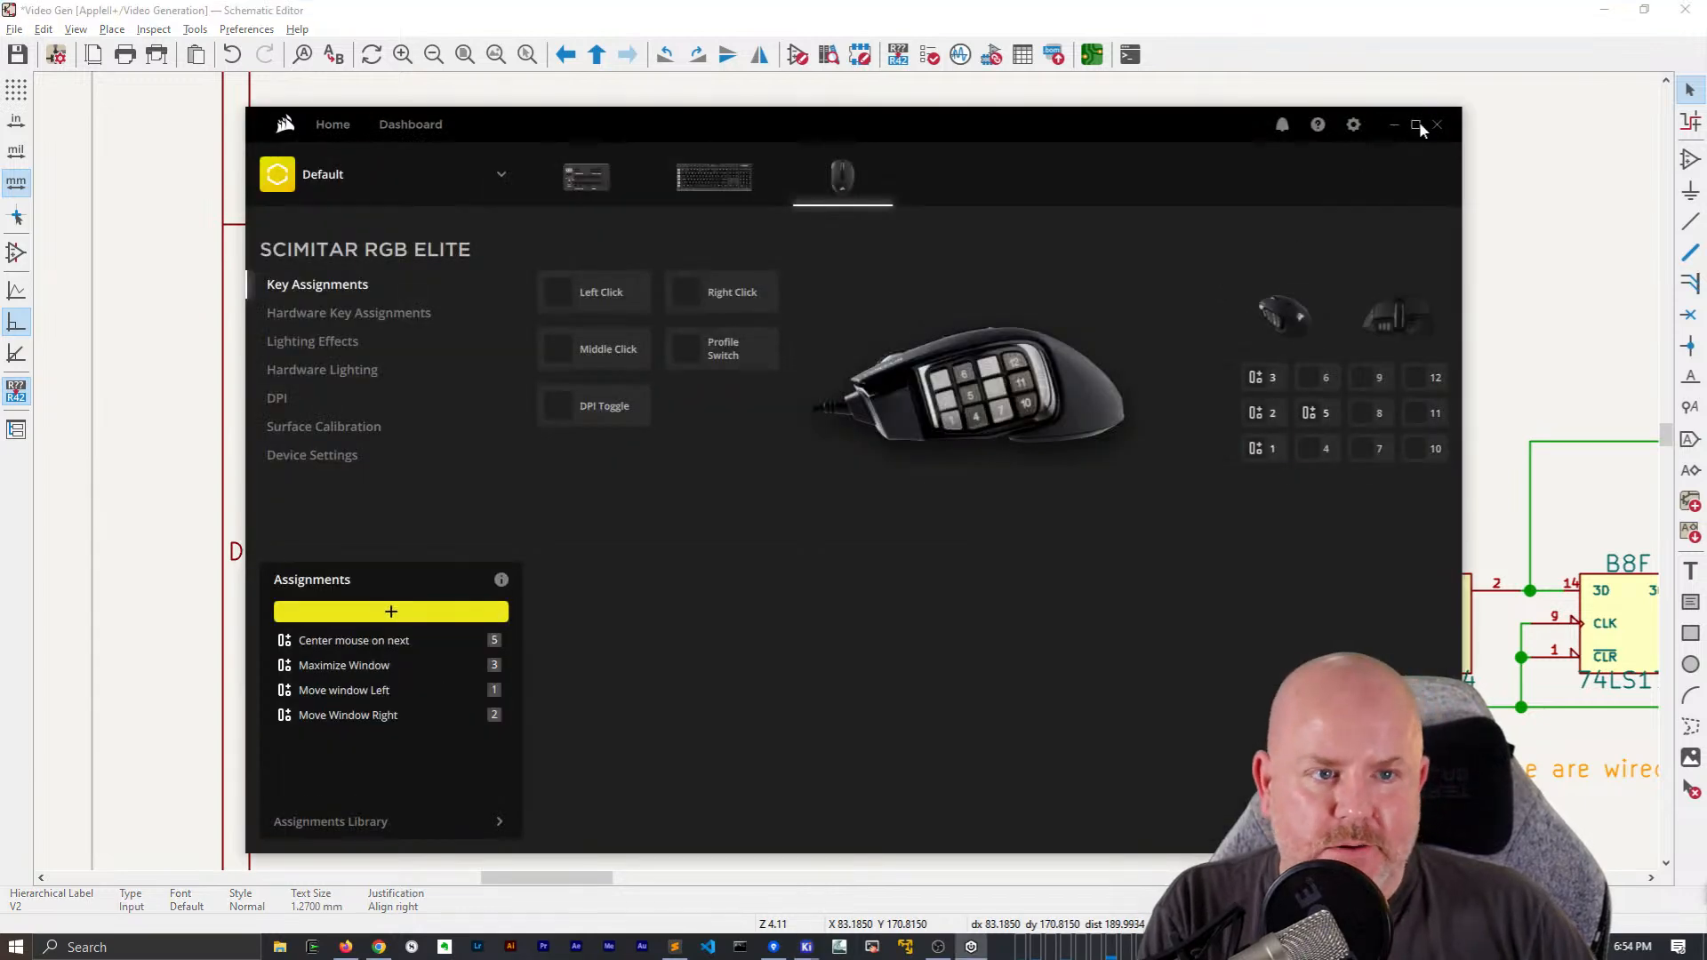
click(1394, 124)
click(792, 565)
key(ctrl+shift+h)
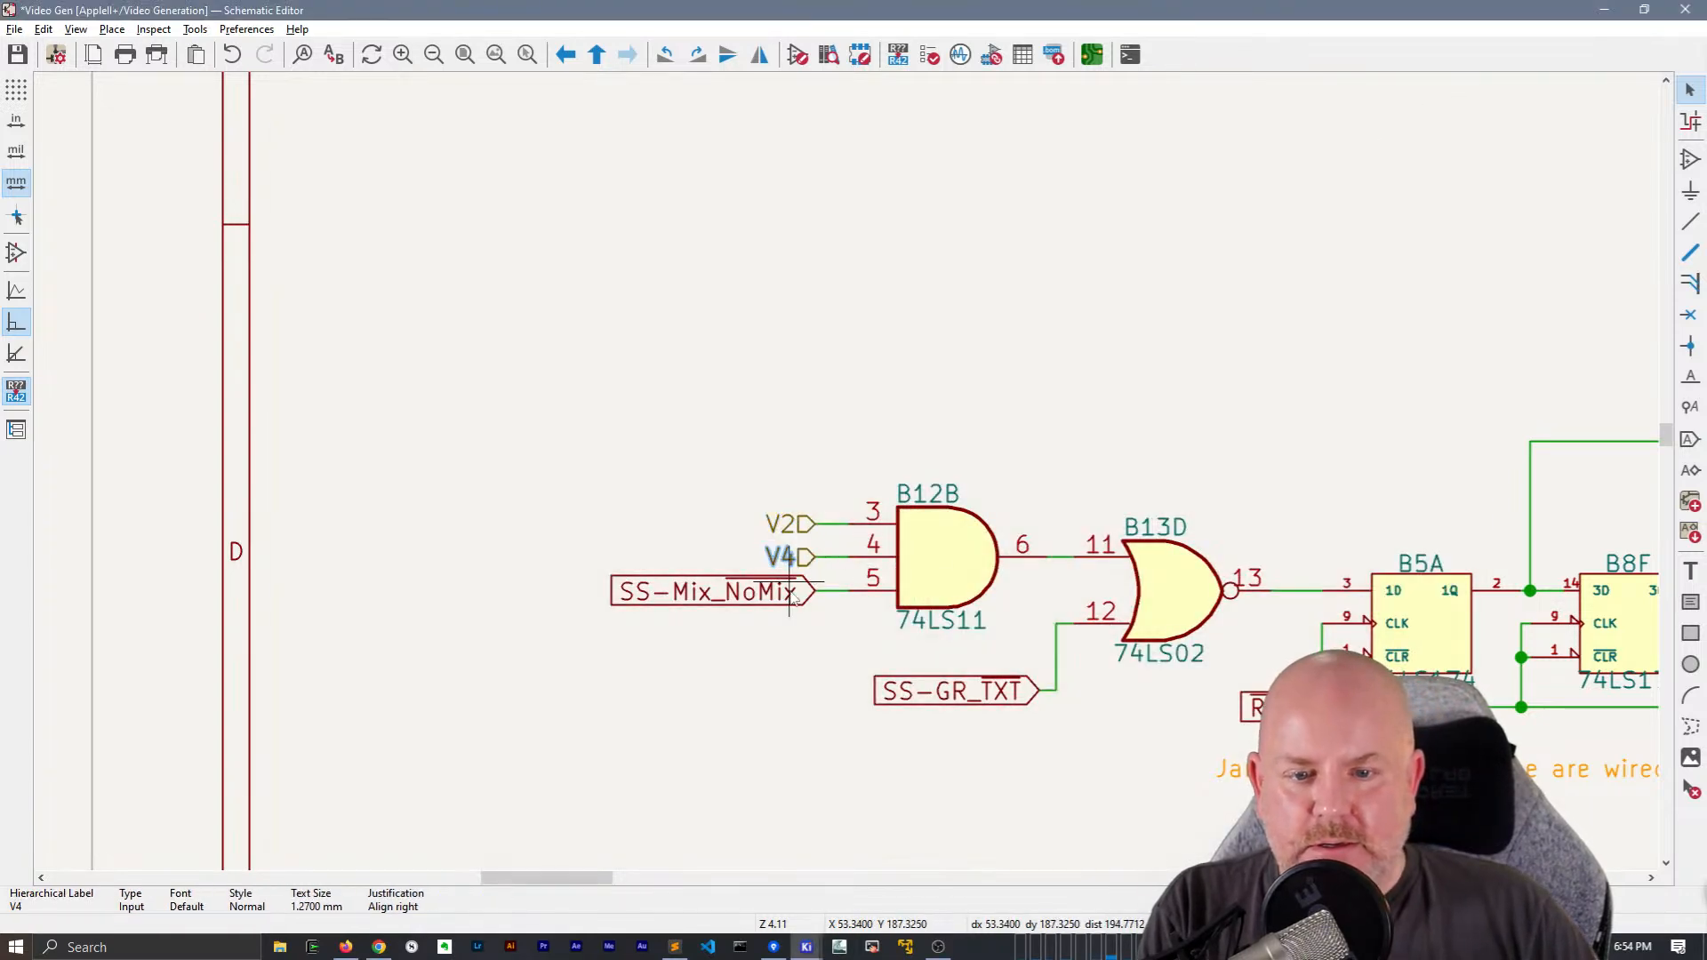
Change the SS-Mix_NoMix, SS-GR_TXT and RAS global labels around B12B, B13D and B5A to hierarchical labels
click(783, 593)
key(ctrl+shift+h)
click(957, 676)
key(ctrl+shift+h)
click(1245, 697)
key(ctrl+shift+h)
Change the SS-HI_LORES and HIRES labels at gate B11B and the SOFT5 label feeding A11A to hierarchical labels
scroll(849, 427, down, 3)
ctrl+scroll(1105, 335, right, 5)
click(979, 475)
key(ctrl+shift+h)
click(1143, 500)
key(ctrl+shift+h)
click(1207, 496)
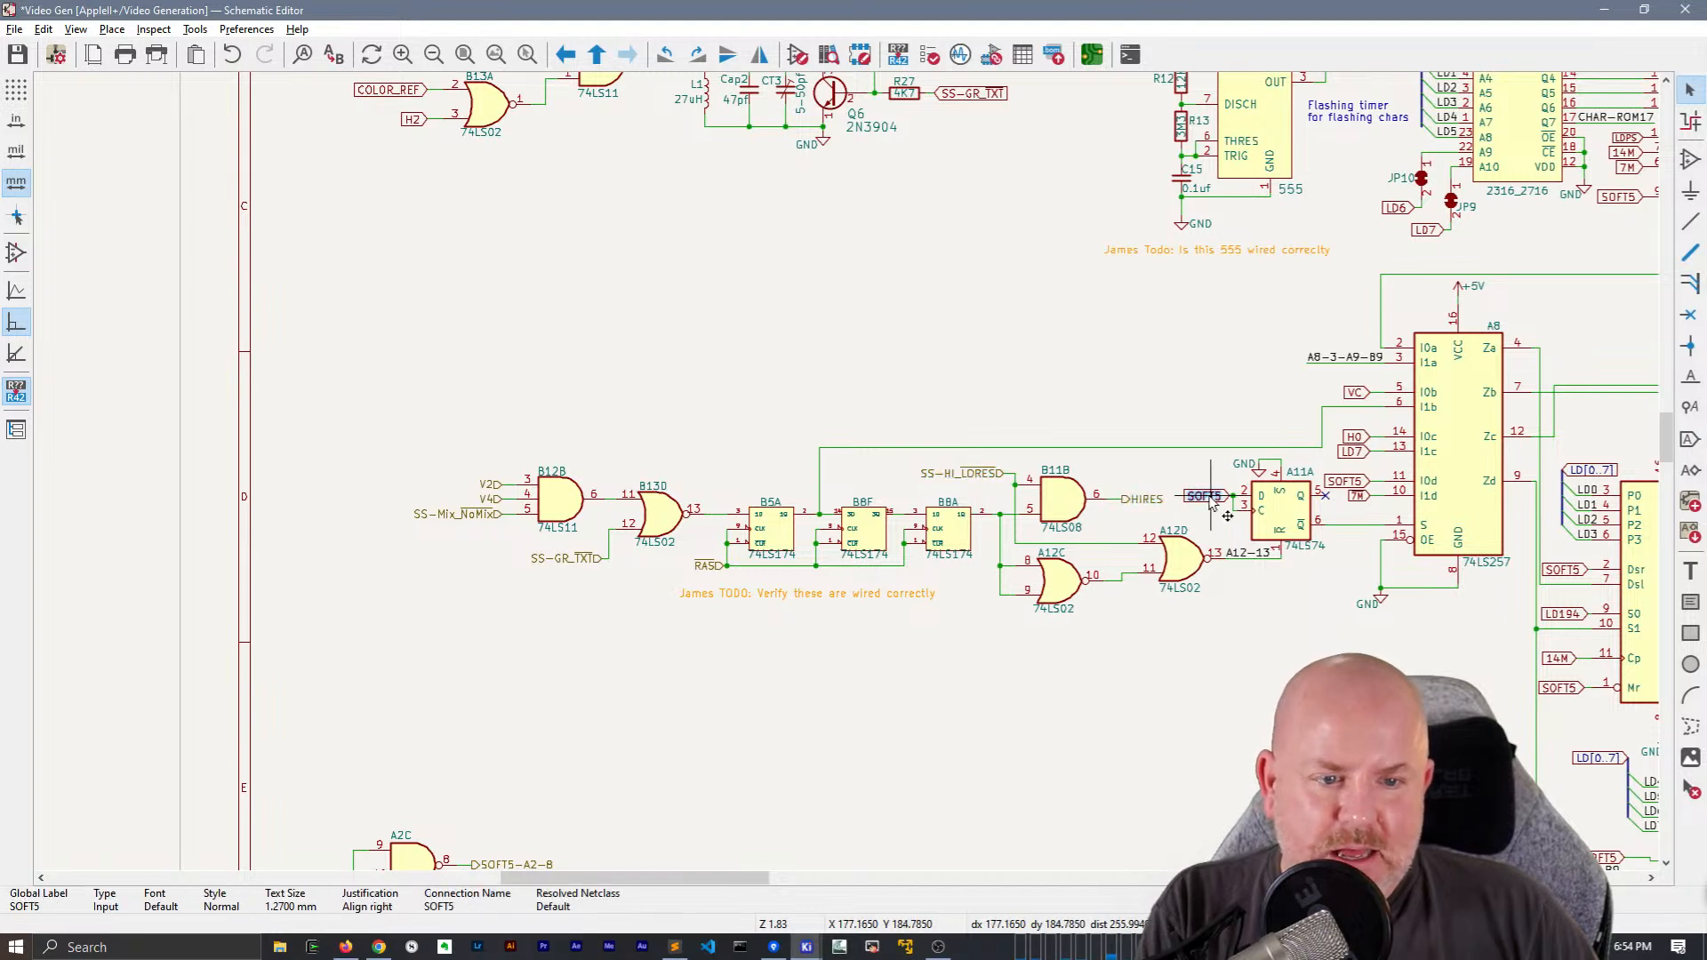
key(ctrl+shift+h)
Save the Video Generation sheet
middle_drag(1111, 361, 1197, 100)
middle_drag(1147, 402, 788, 392)
scroll(852, 472, up, 2)
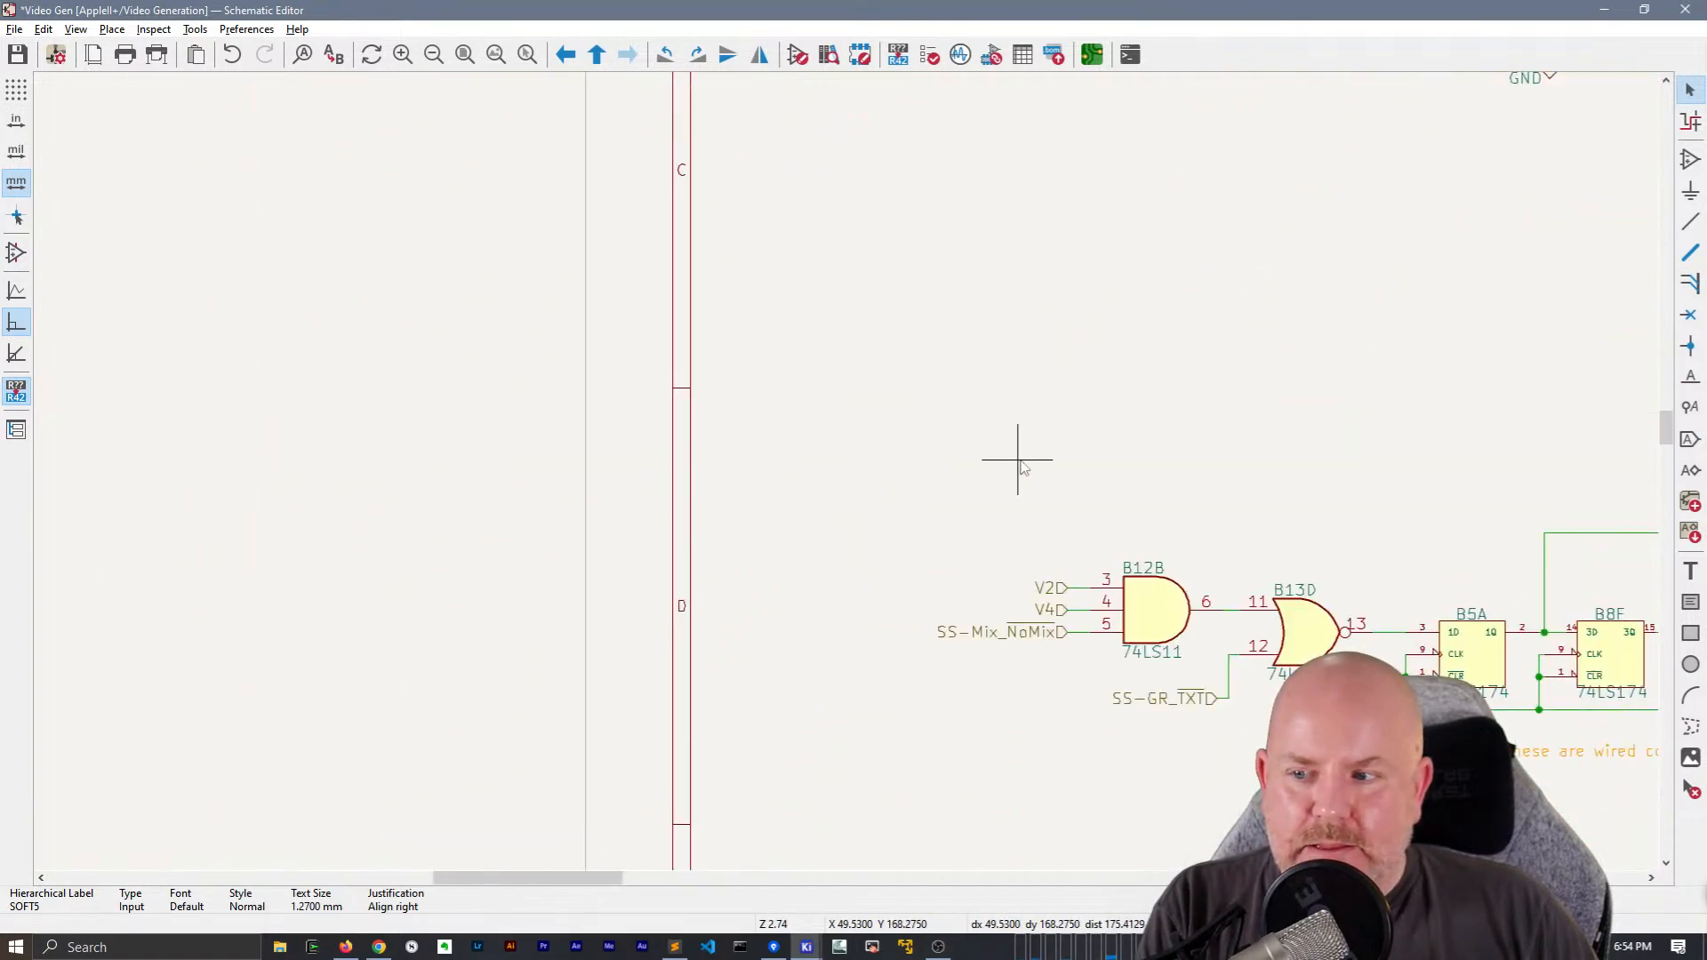
key(ctrl+s)
Change the VC global label at pin 8 of gate B14C to a hierarchical label
middle_drag(1167, 529, 1017, 391)
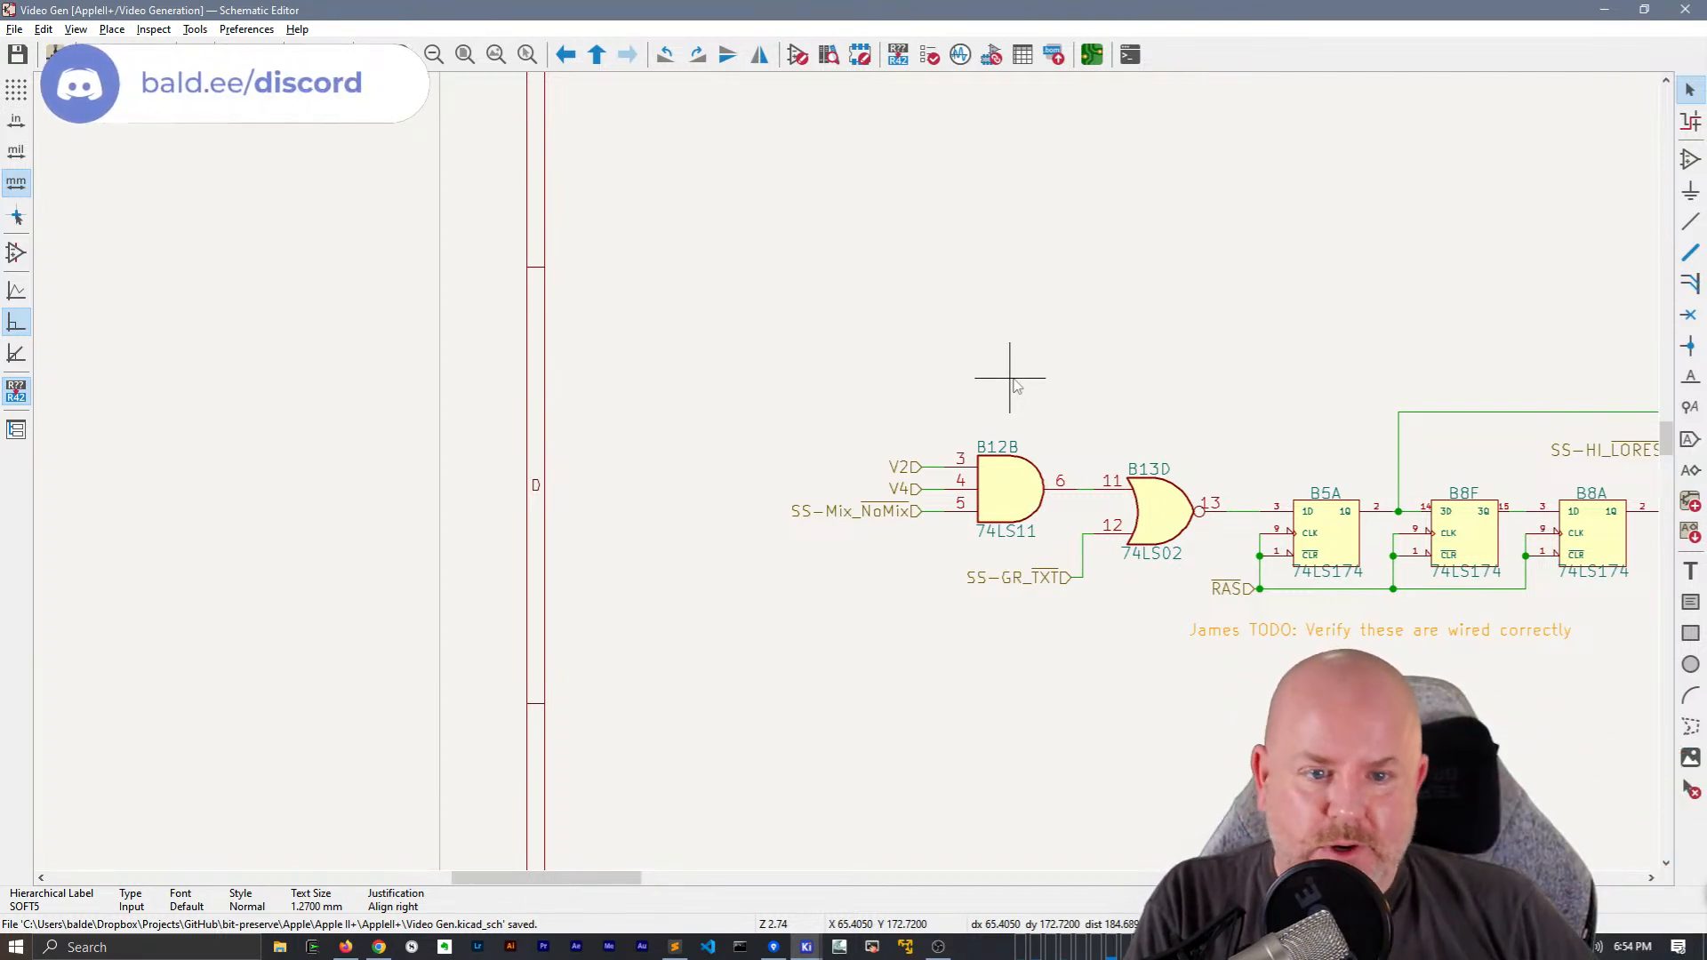
scroll(1014, 404, down, 3)
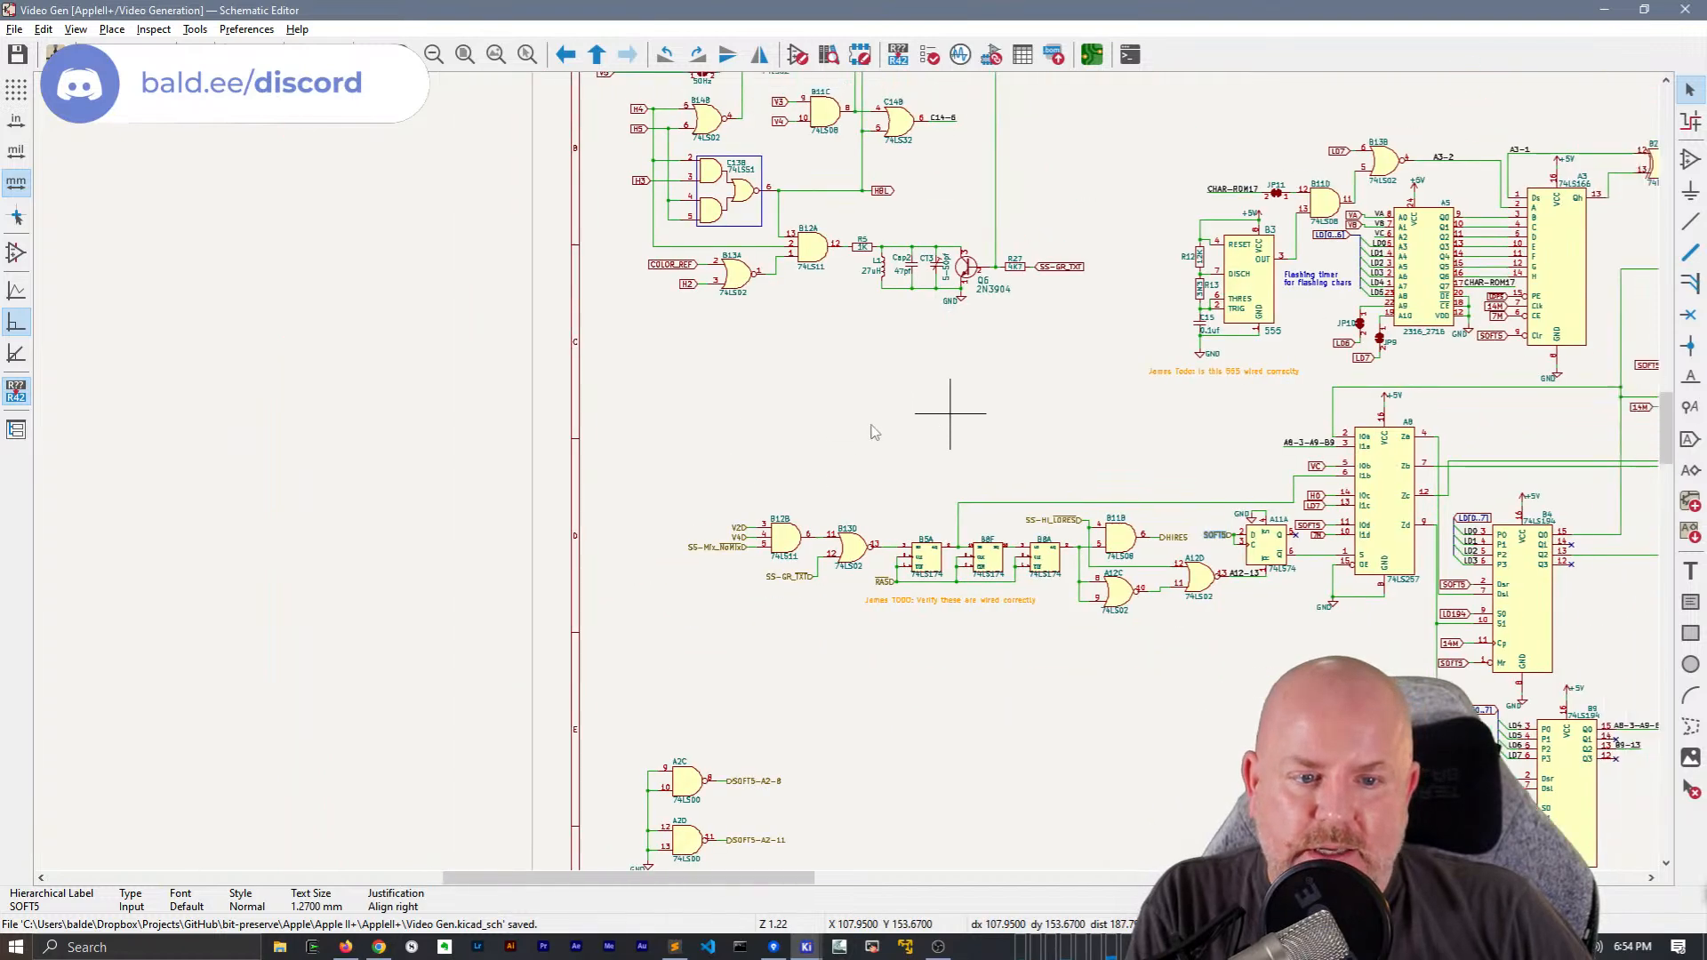
middle_drag(991, 401, 783, 436)
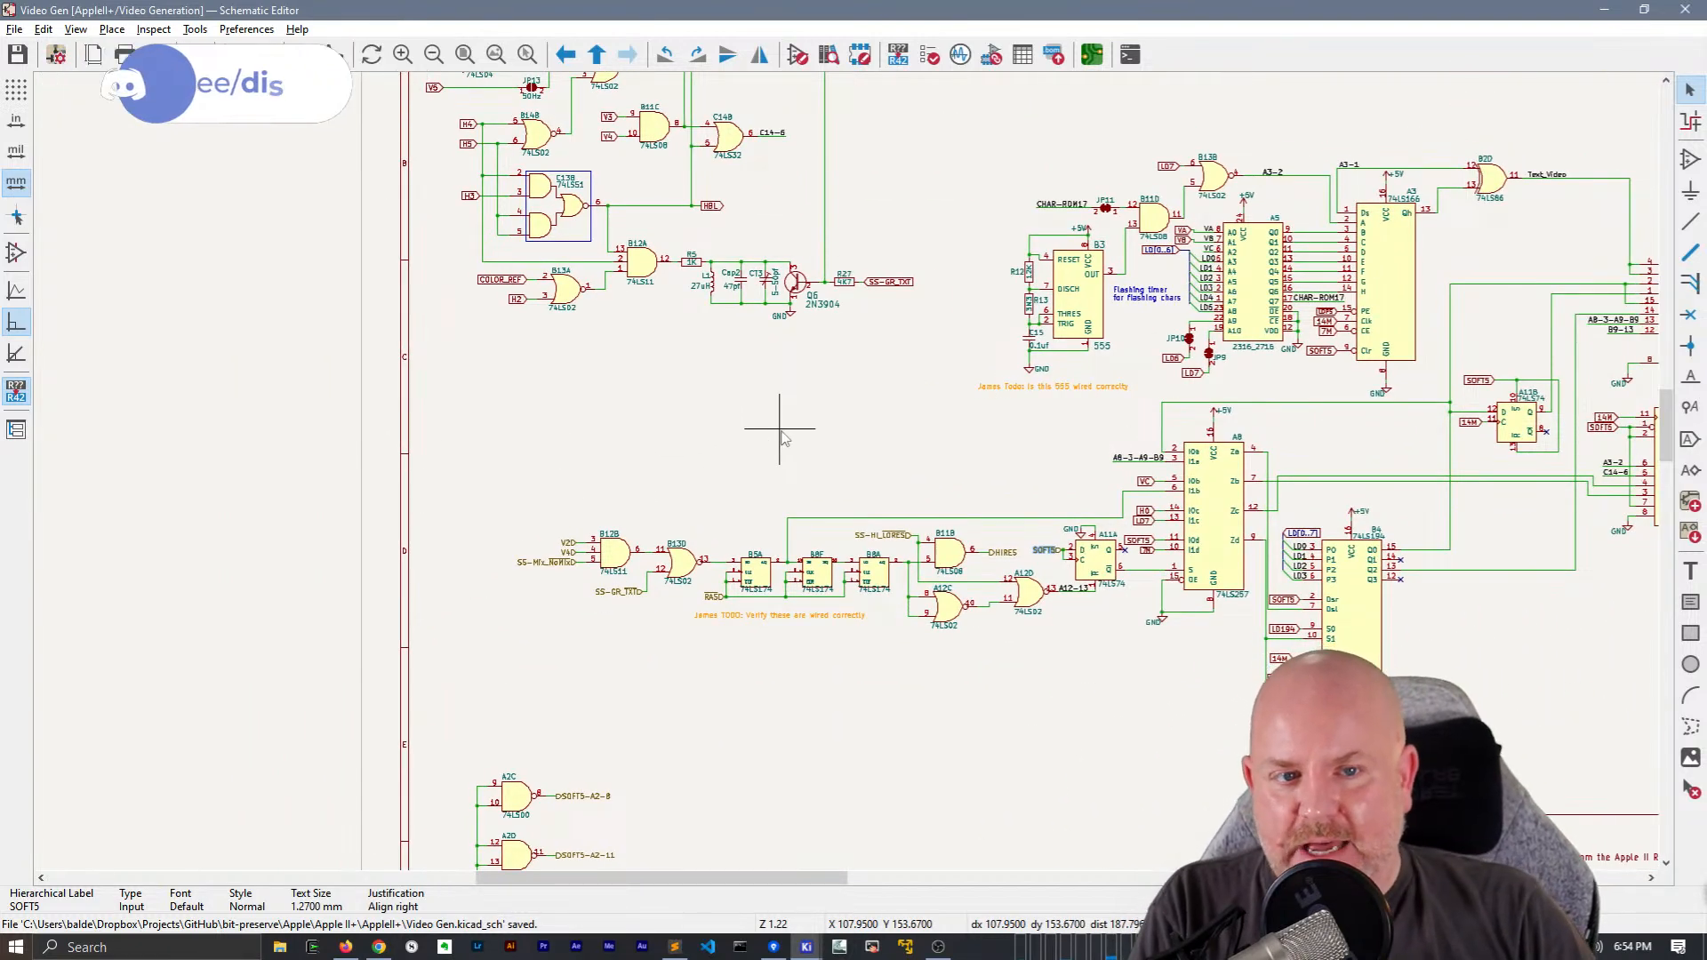
middle_drag(803, 414, 872, 612)
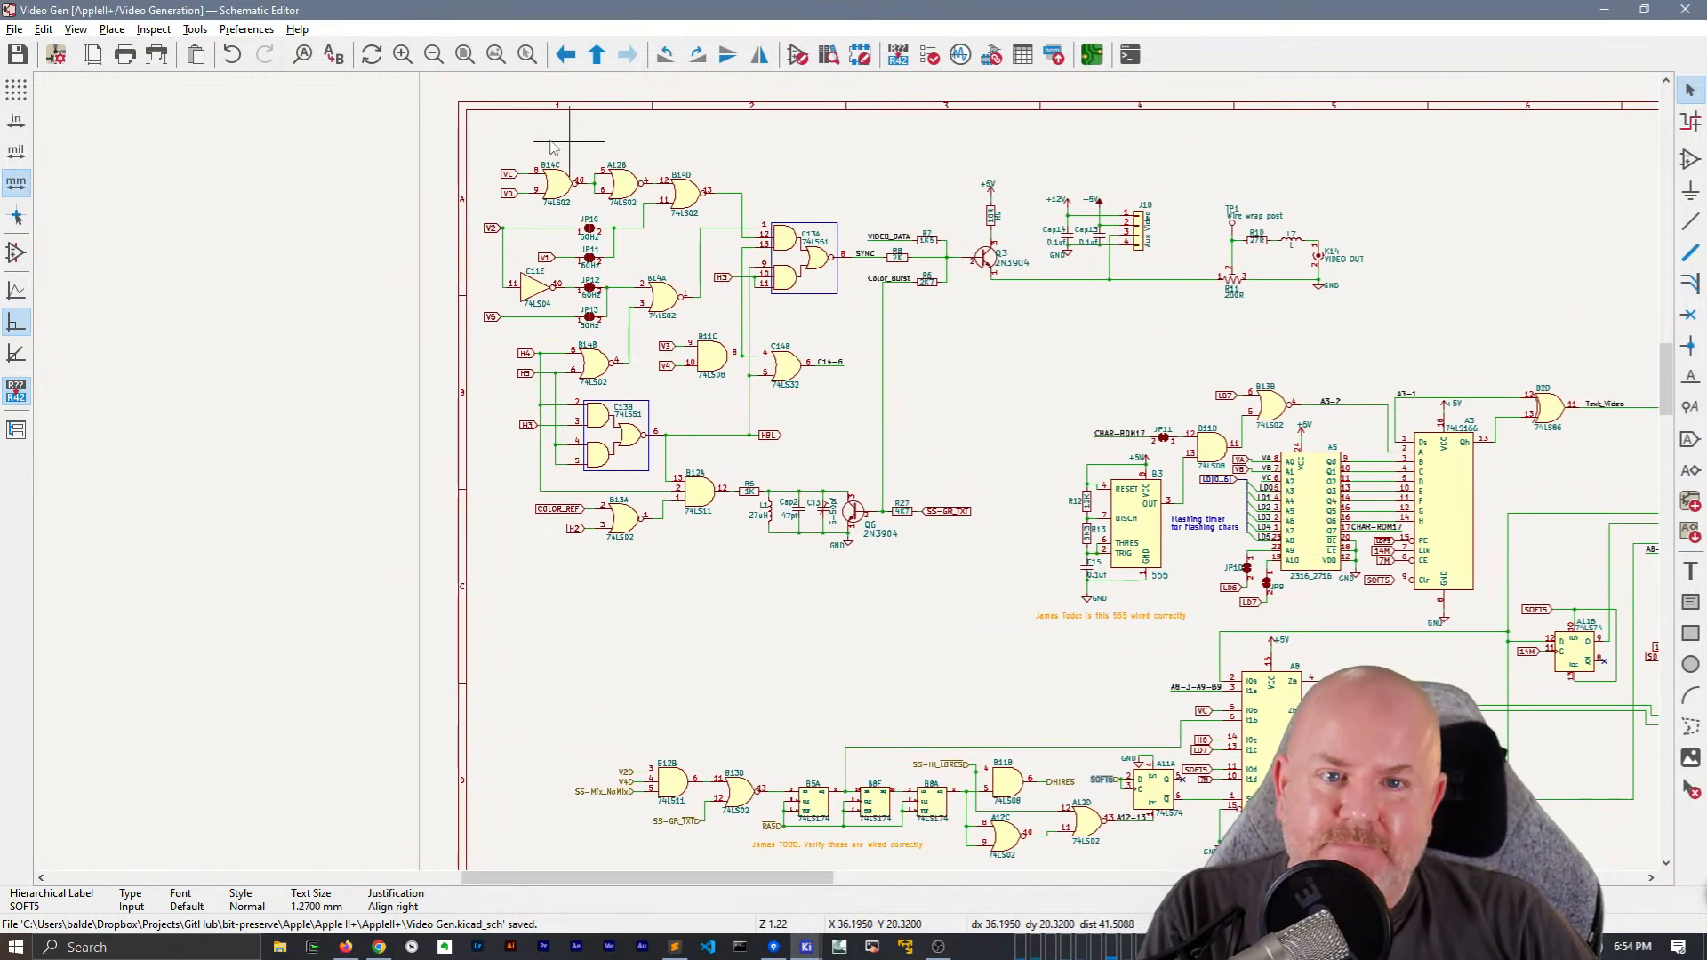
scroll(585, 142, up, 5)
click(743, 496)
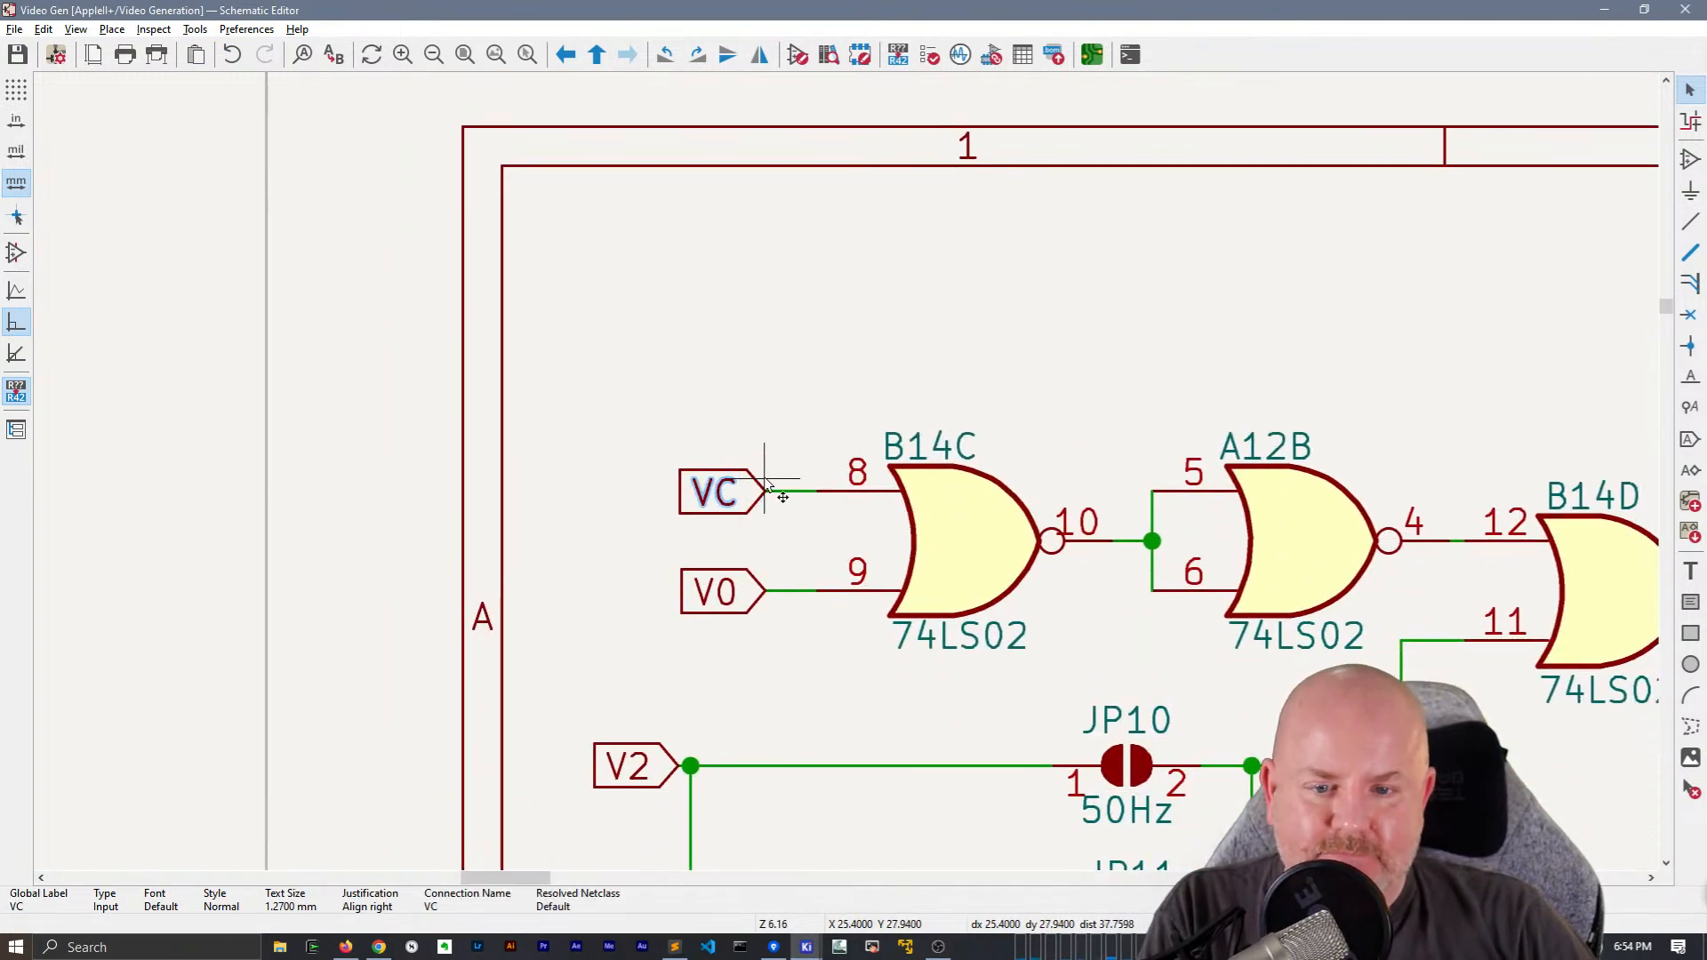
scroll(781, 488, down, 4)
middle_drag(859, 531, 816, 449)
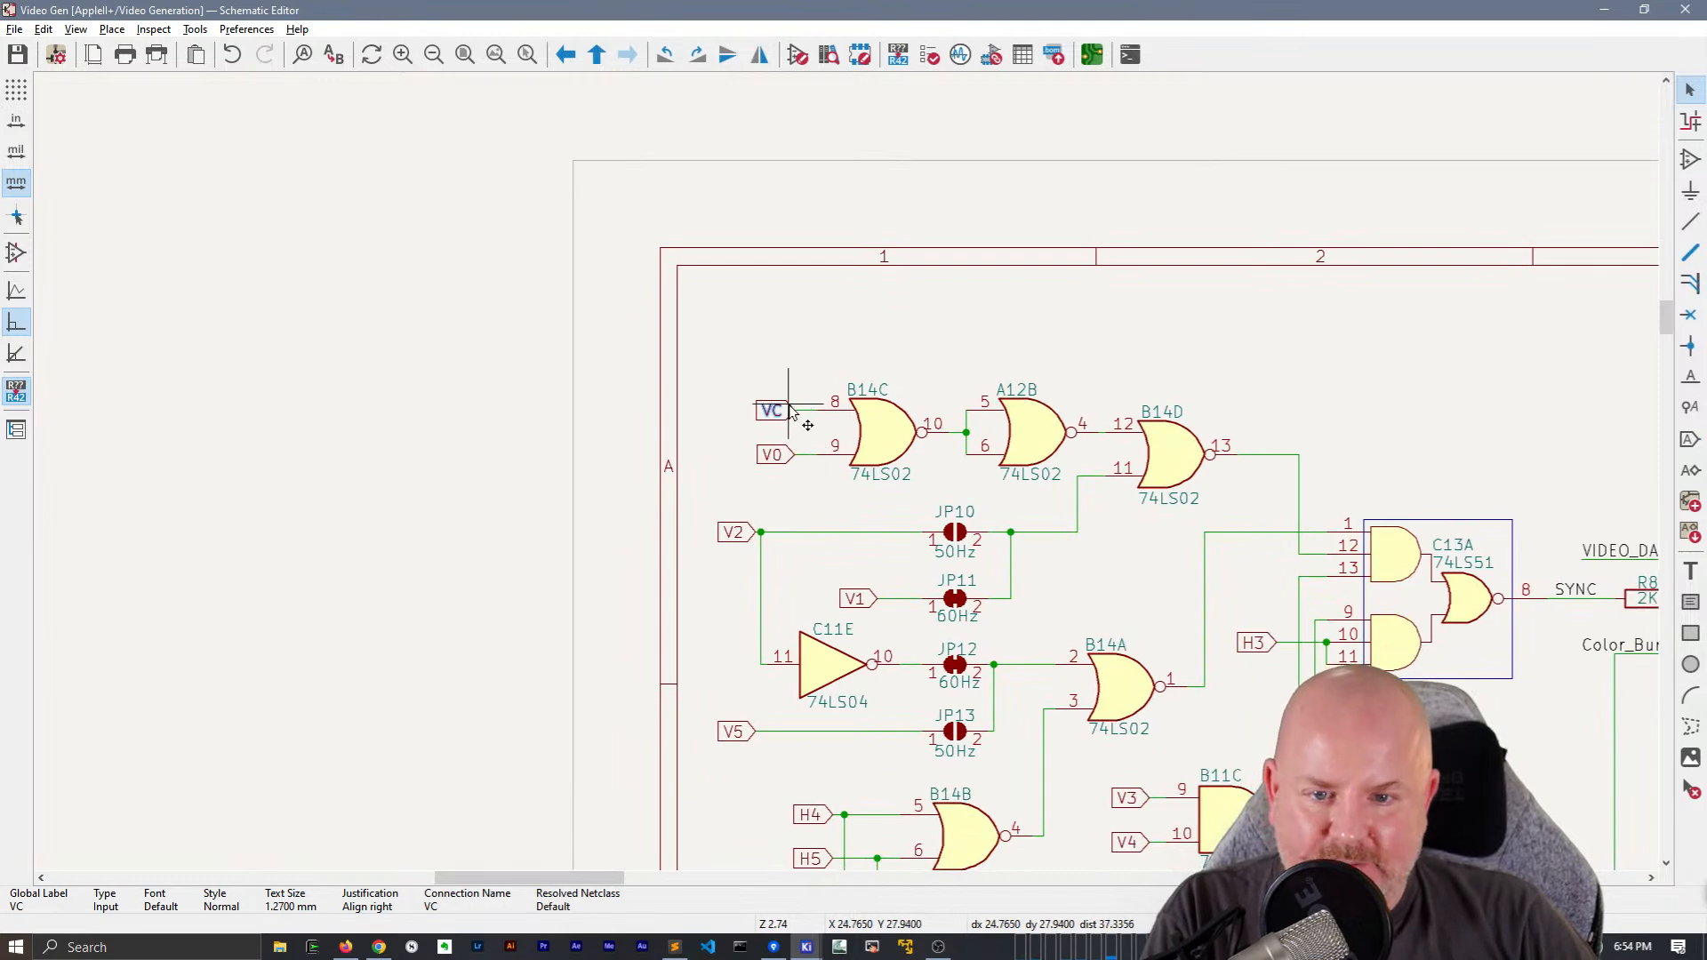
key(h)
Move the VC hierarchical label away from gate B14C, keeping it connected by a longer wire to pin 8
drag(787, 417, 752, 414)
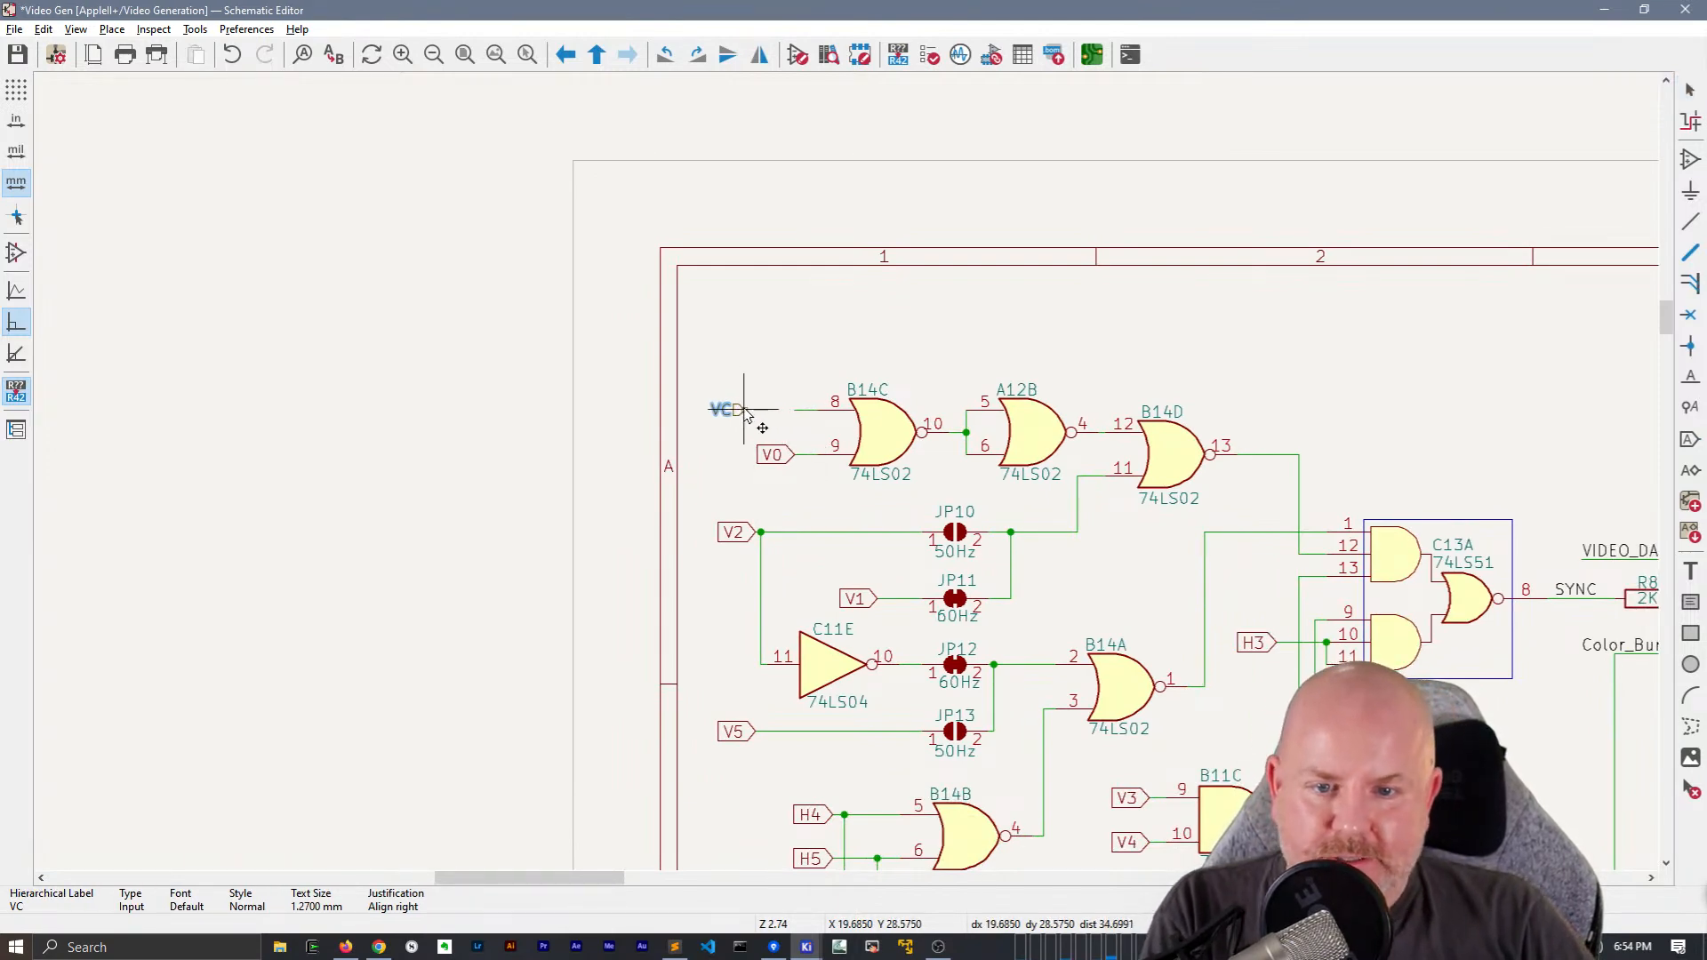
scroll(745, 411, down, 3)
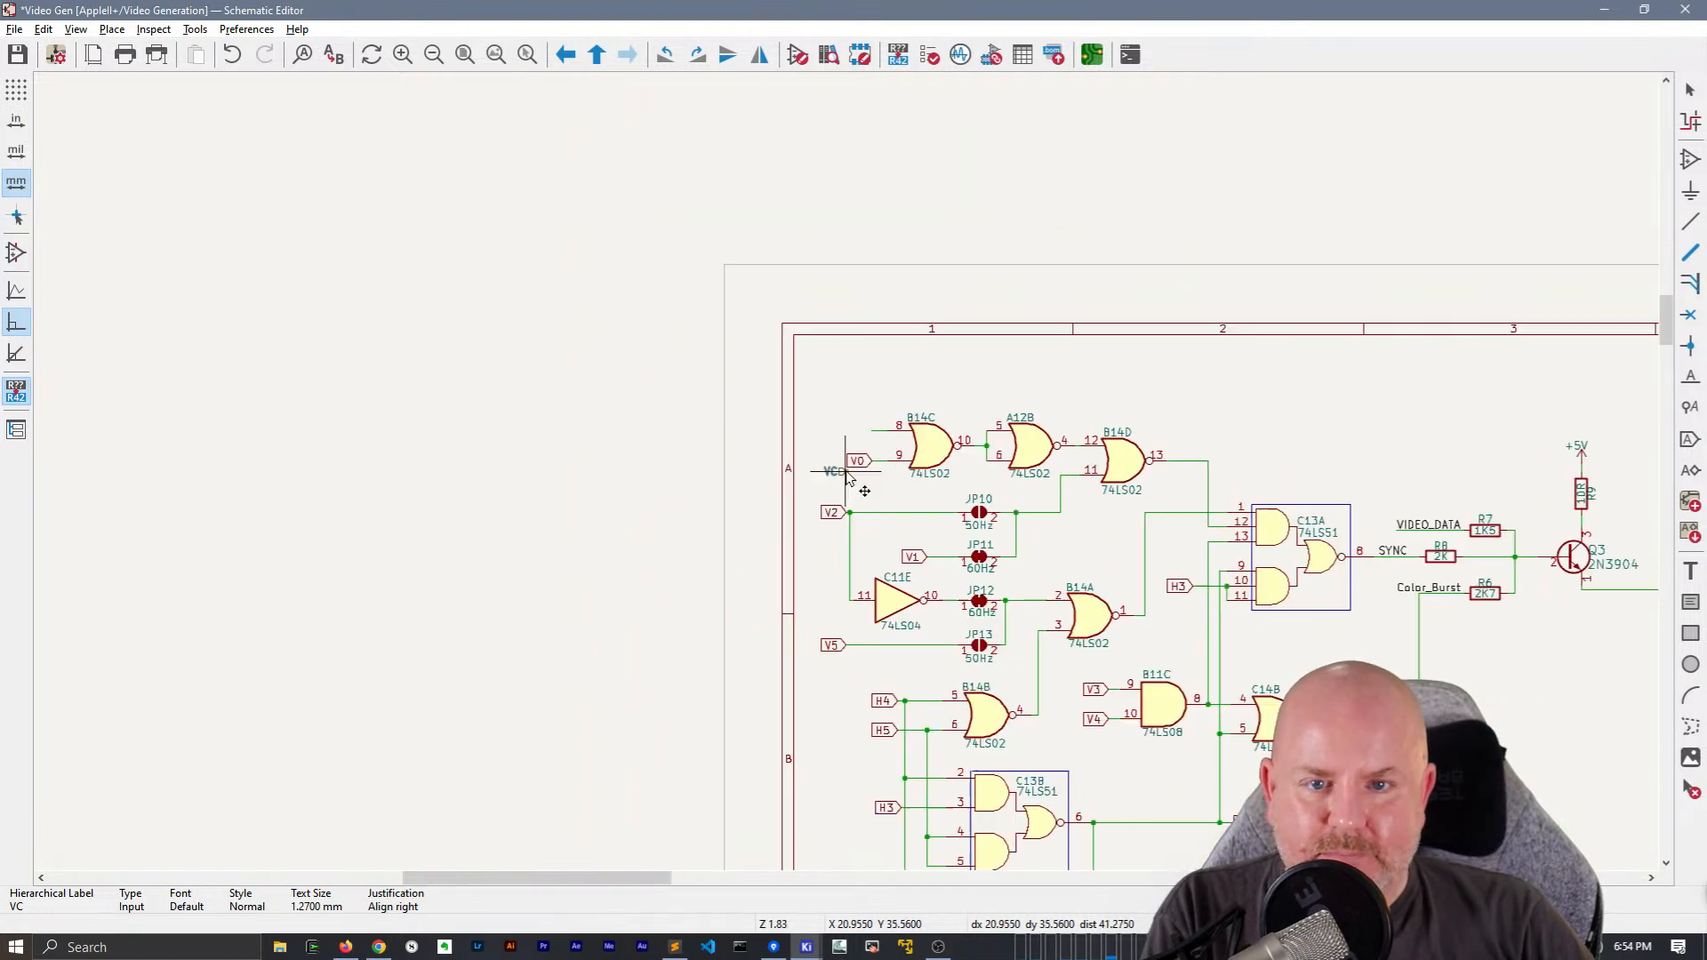
scroll(778, 396, up, 2)
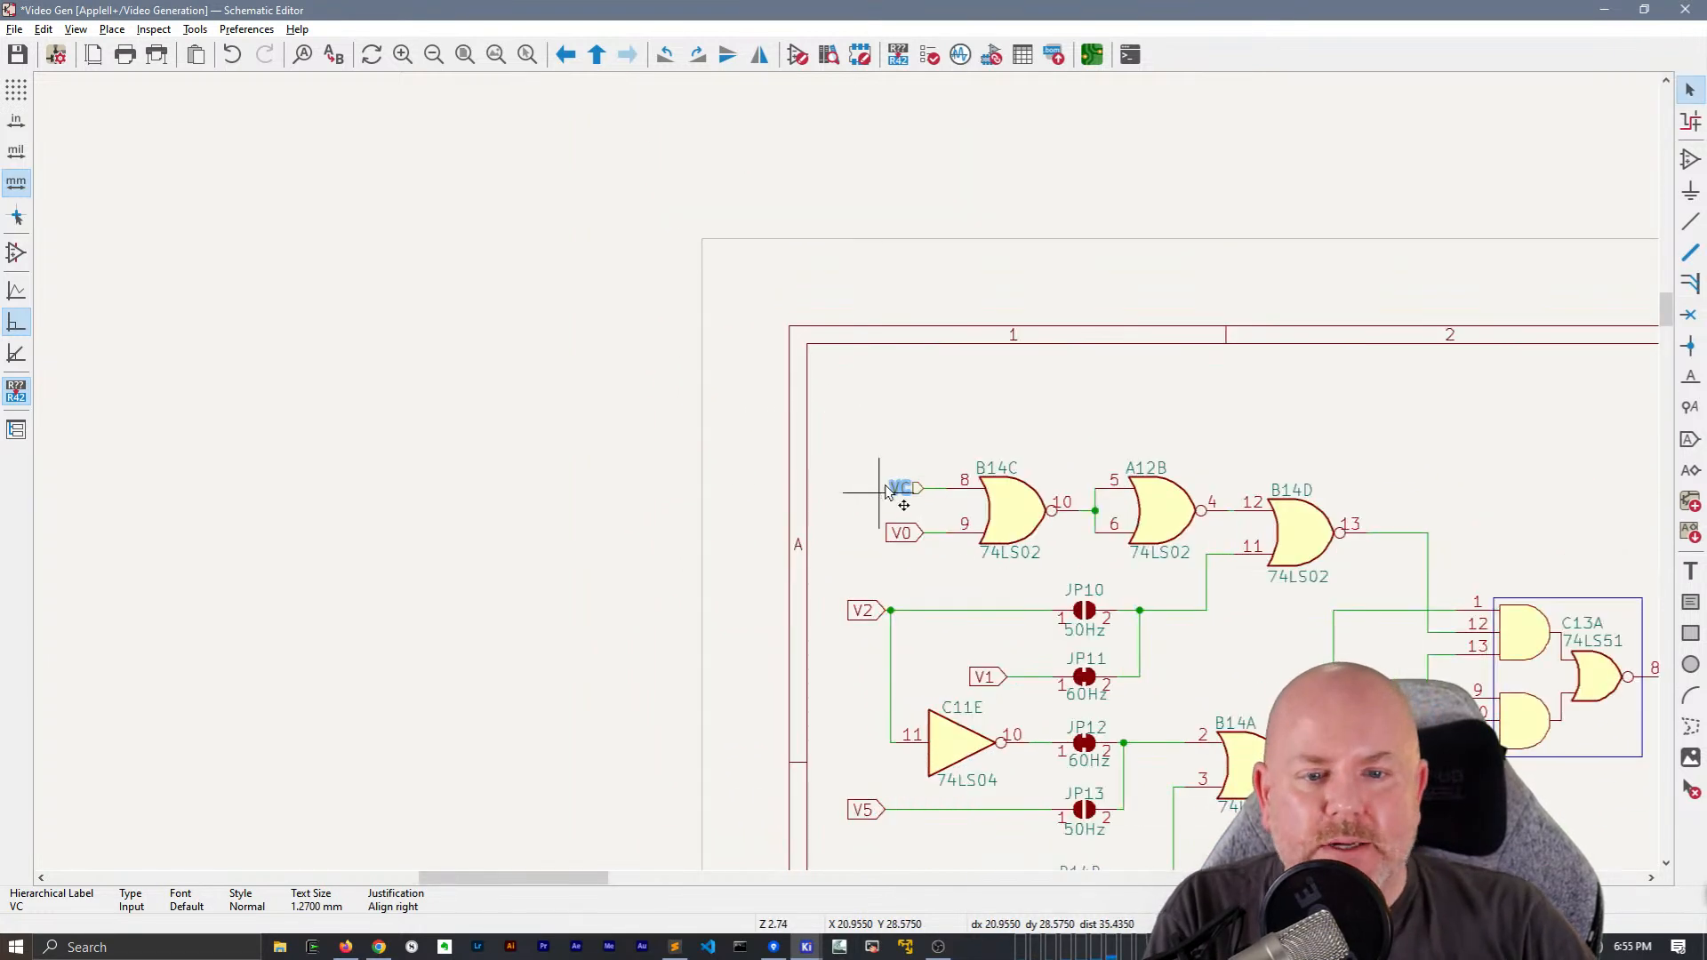
drag(919, 491, 883, 490)
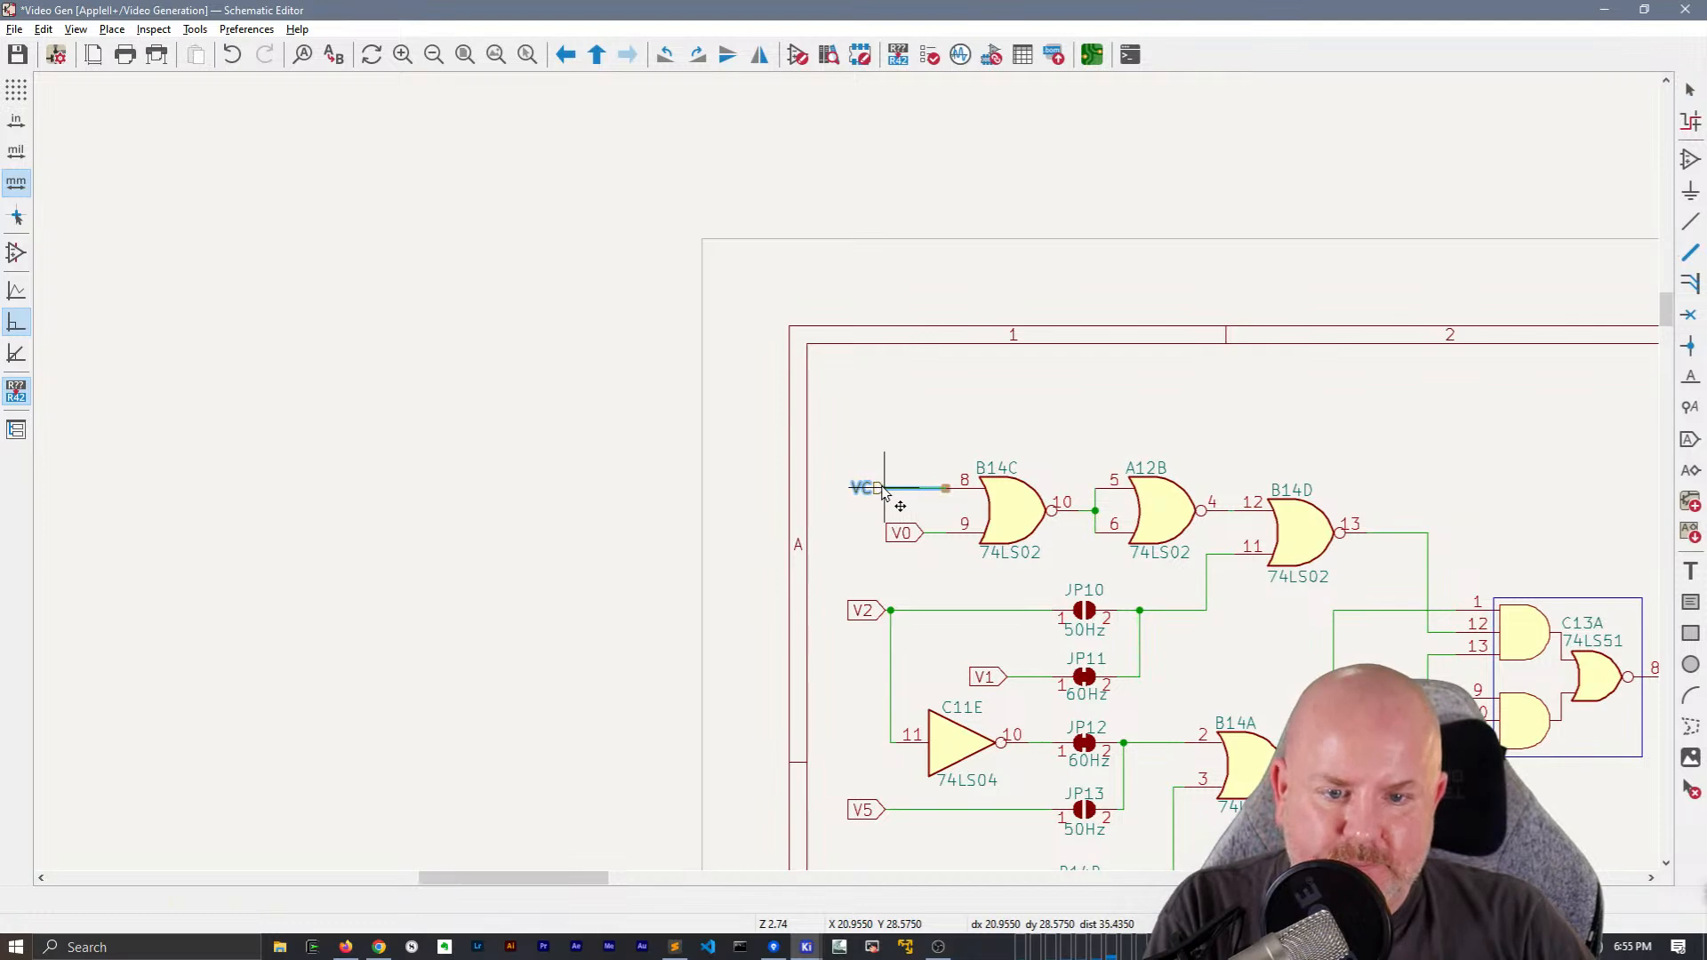
double_click(894, 490)
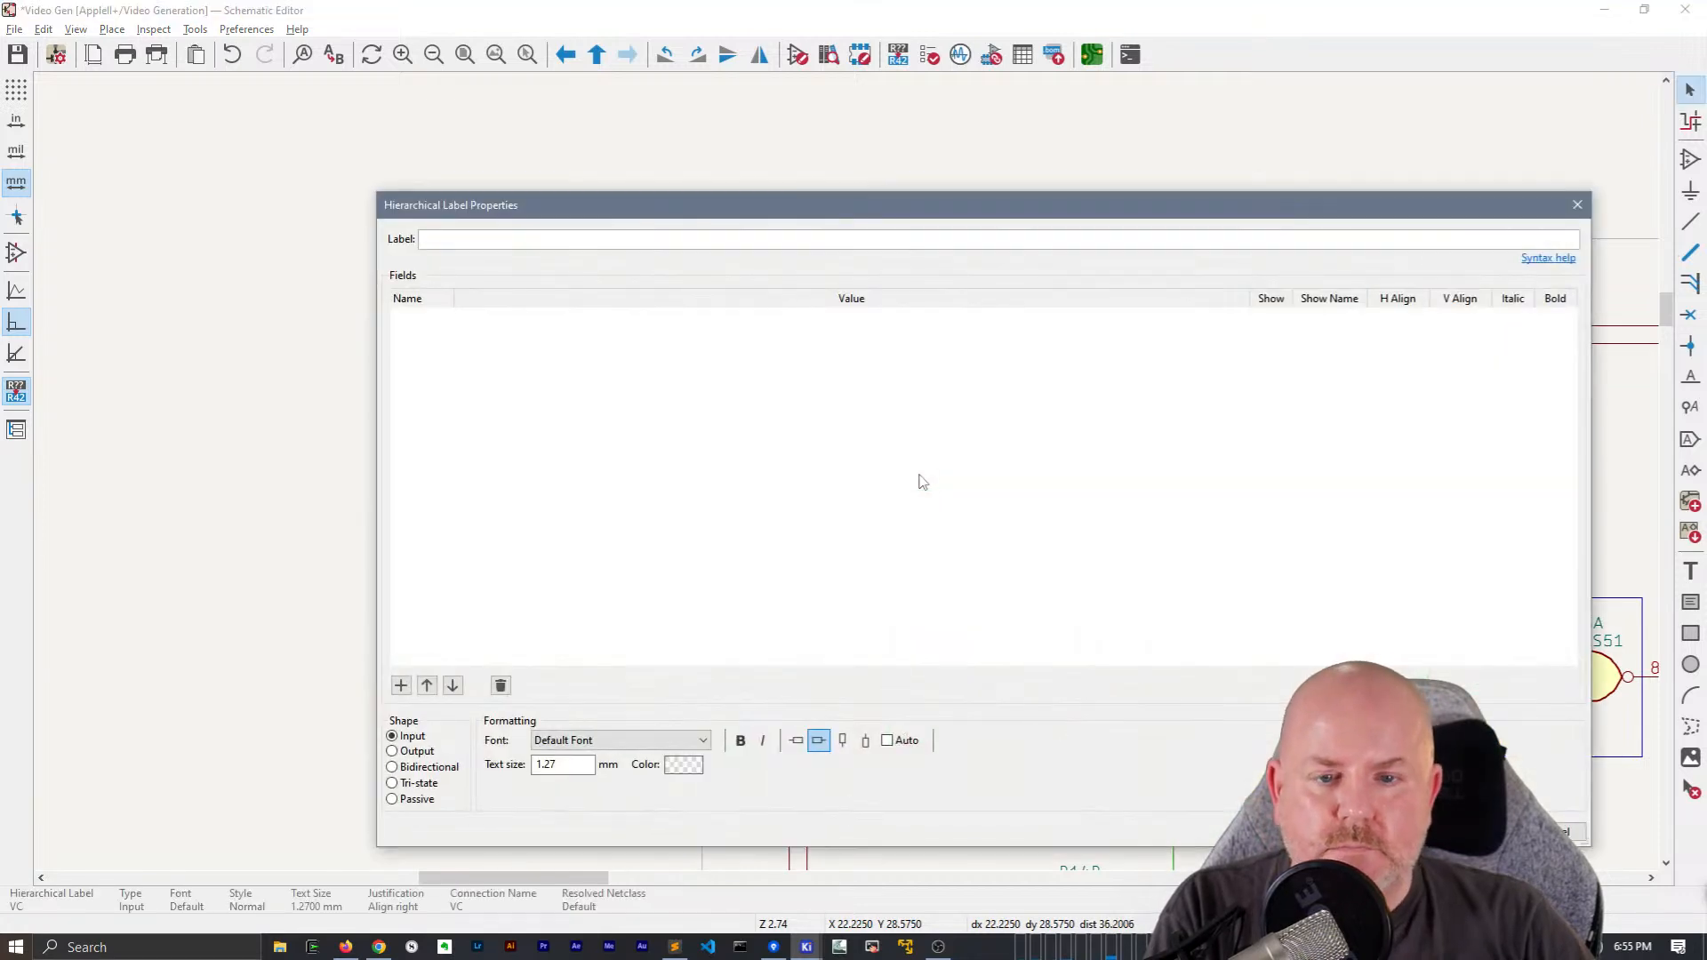
key(Escape)
Place a local net label VC on the wire between the VC hierarchical label and B14C pin 8
scroll(917, 476, up, 3)
text(l)
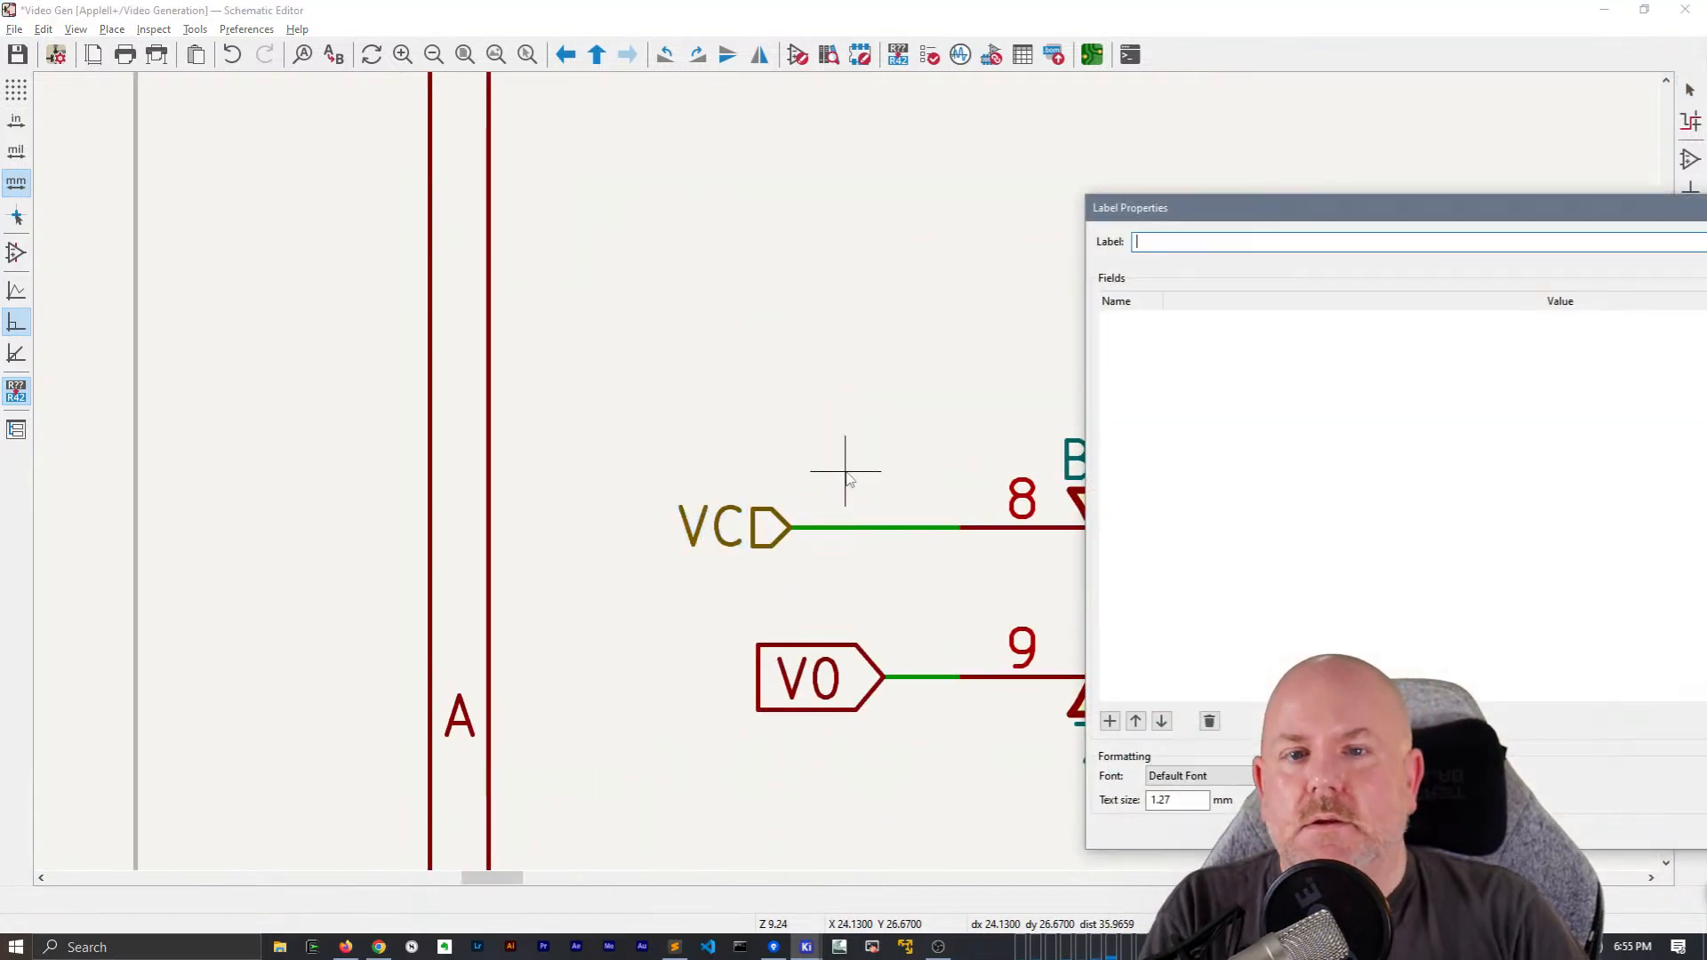
text(VC)
key(Return)
click(846, 528)
key(Escape)
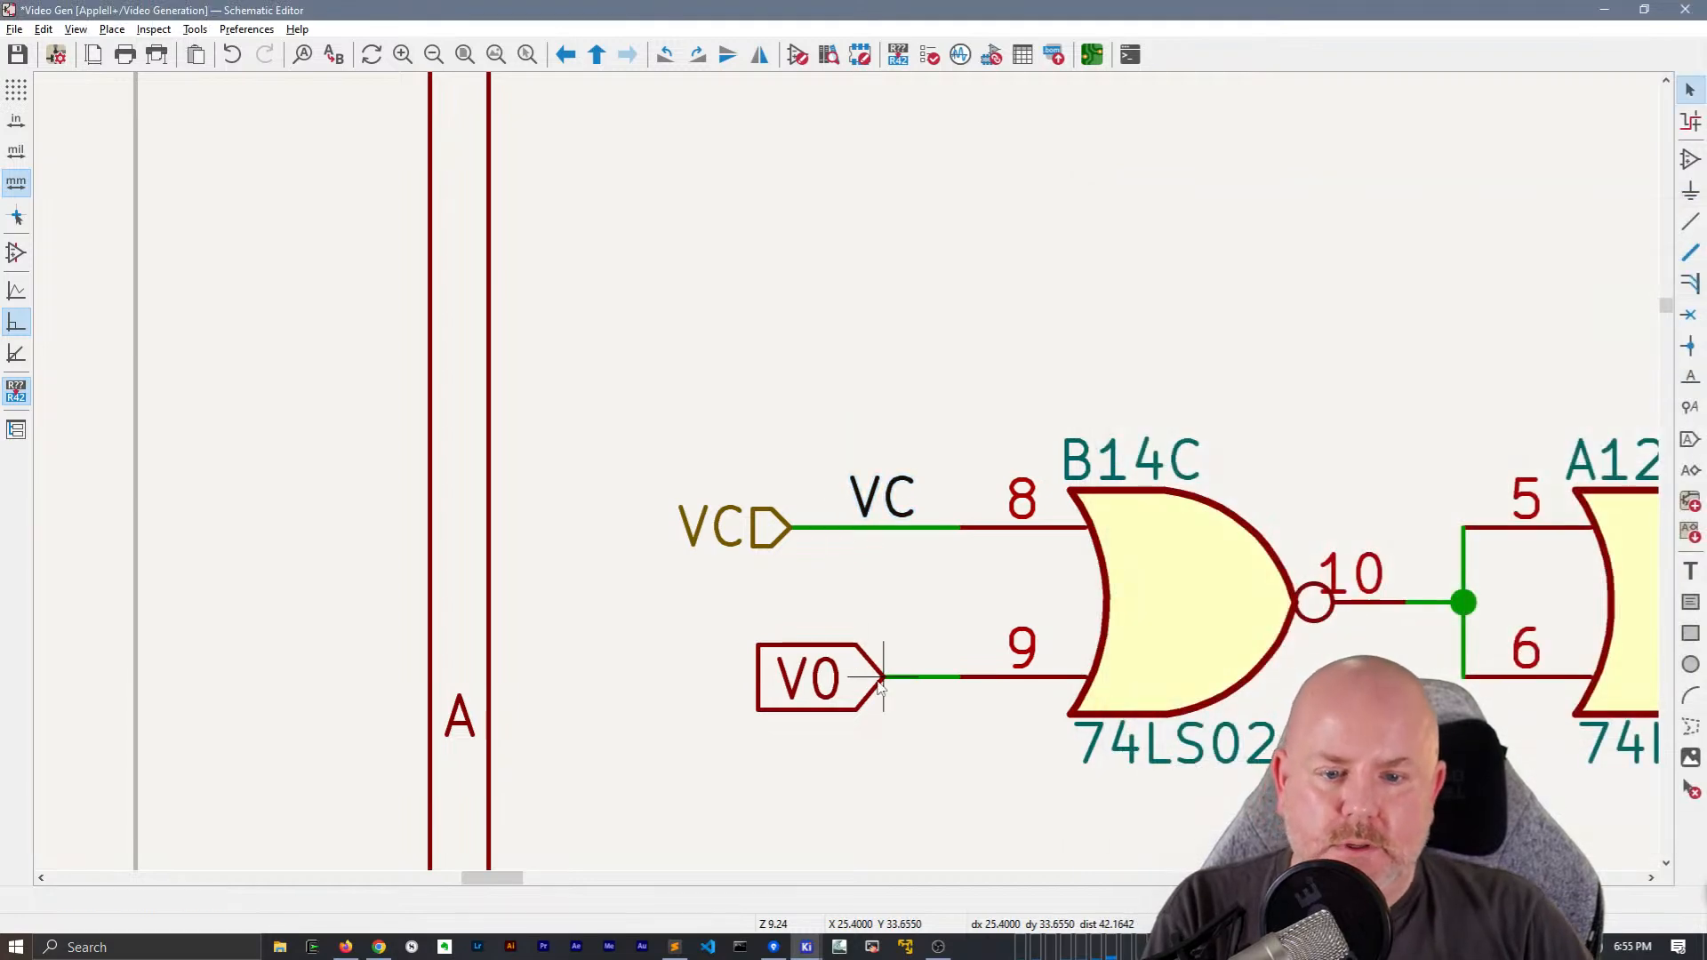
Change V0 at B14C pin 9 to a hierarchical label set farther from the gate, and place a local V0 label on its wire
click(875, 677)
drag(876, 678, 794, 679)
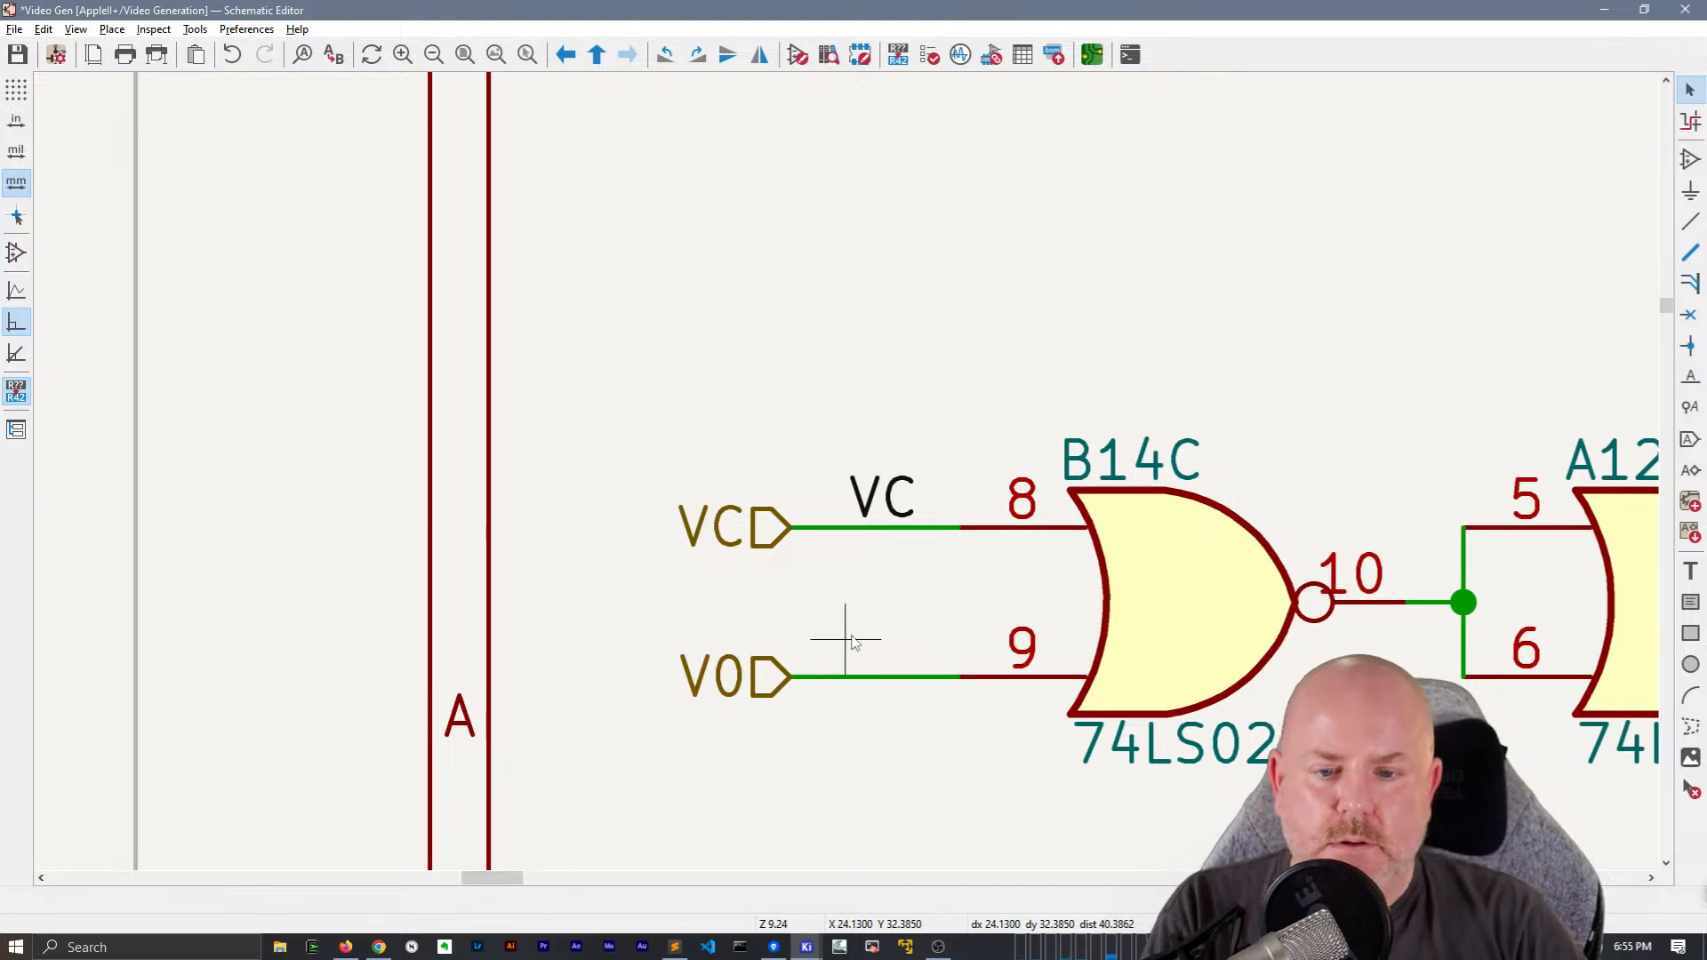
key(l)
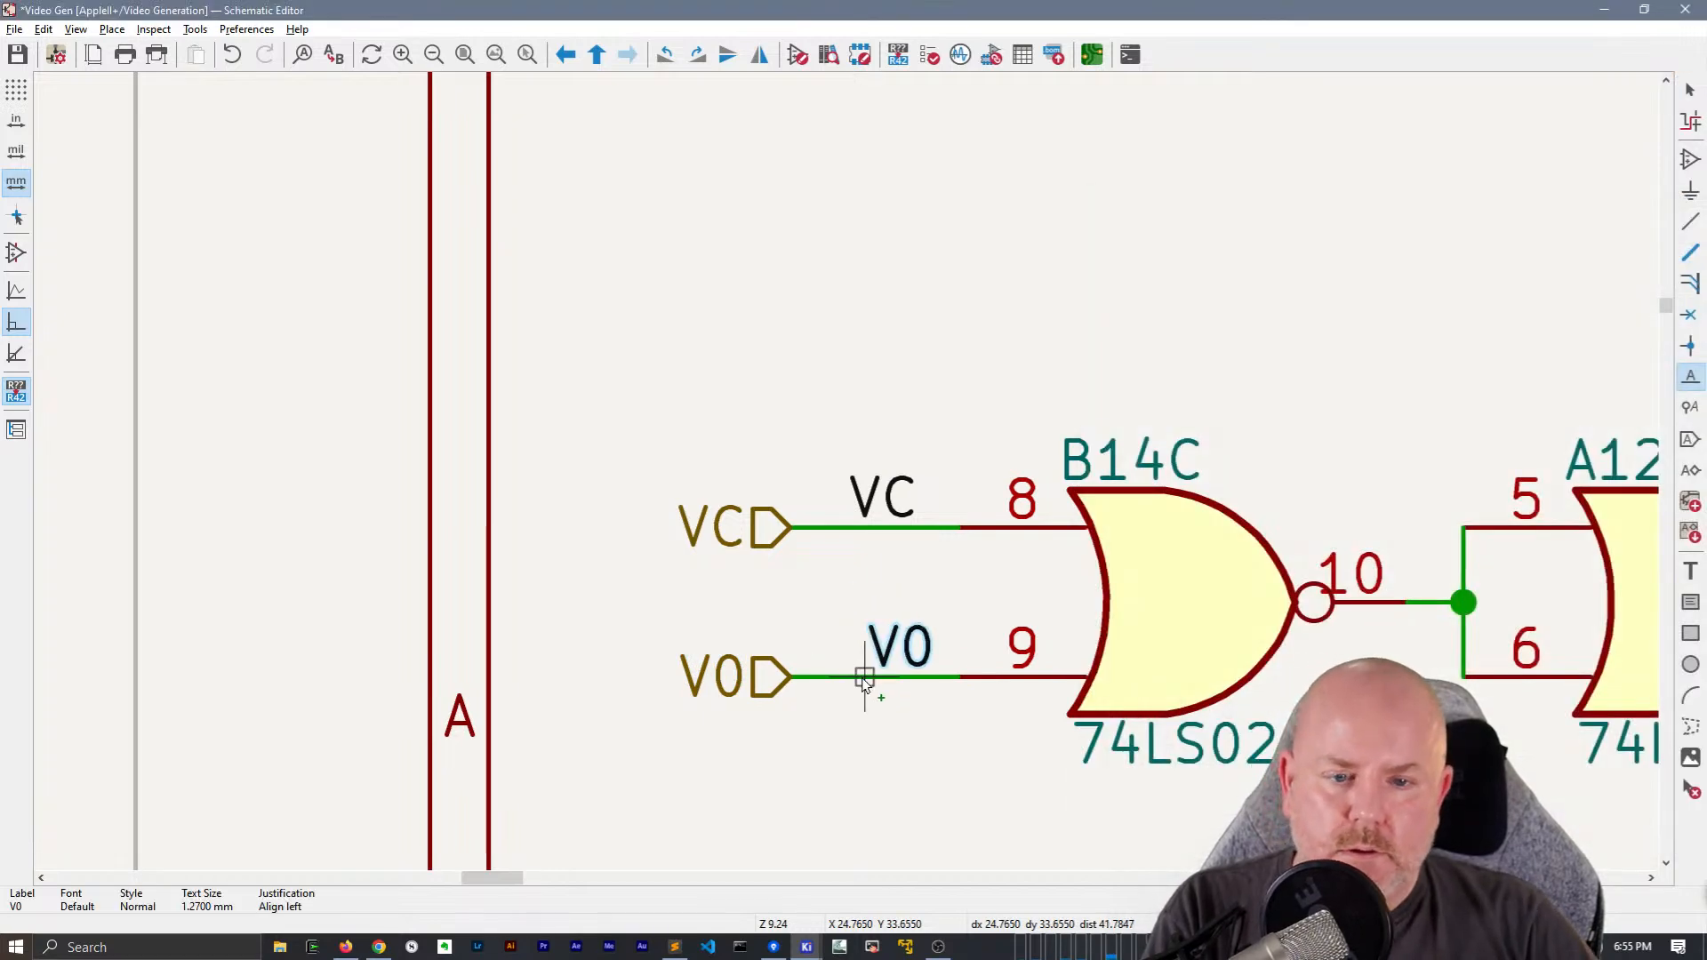
click(862, 678)
scroll(862, 678, down, 2)
scroll(849, 423, down, 2)
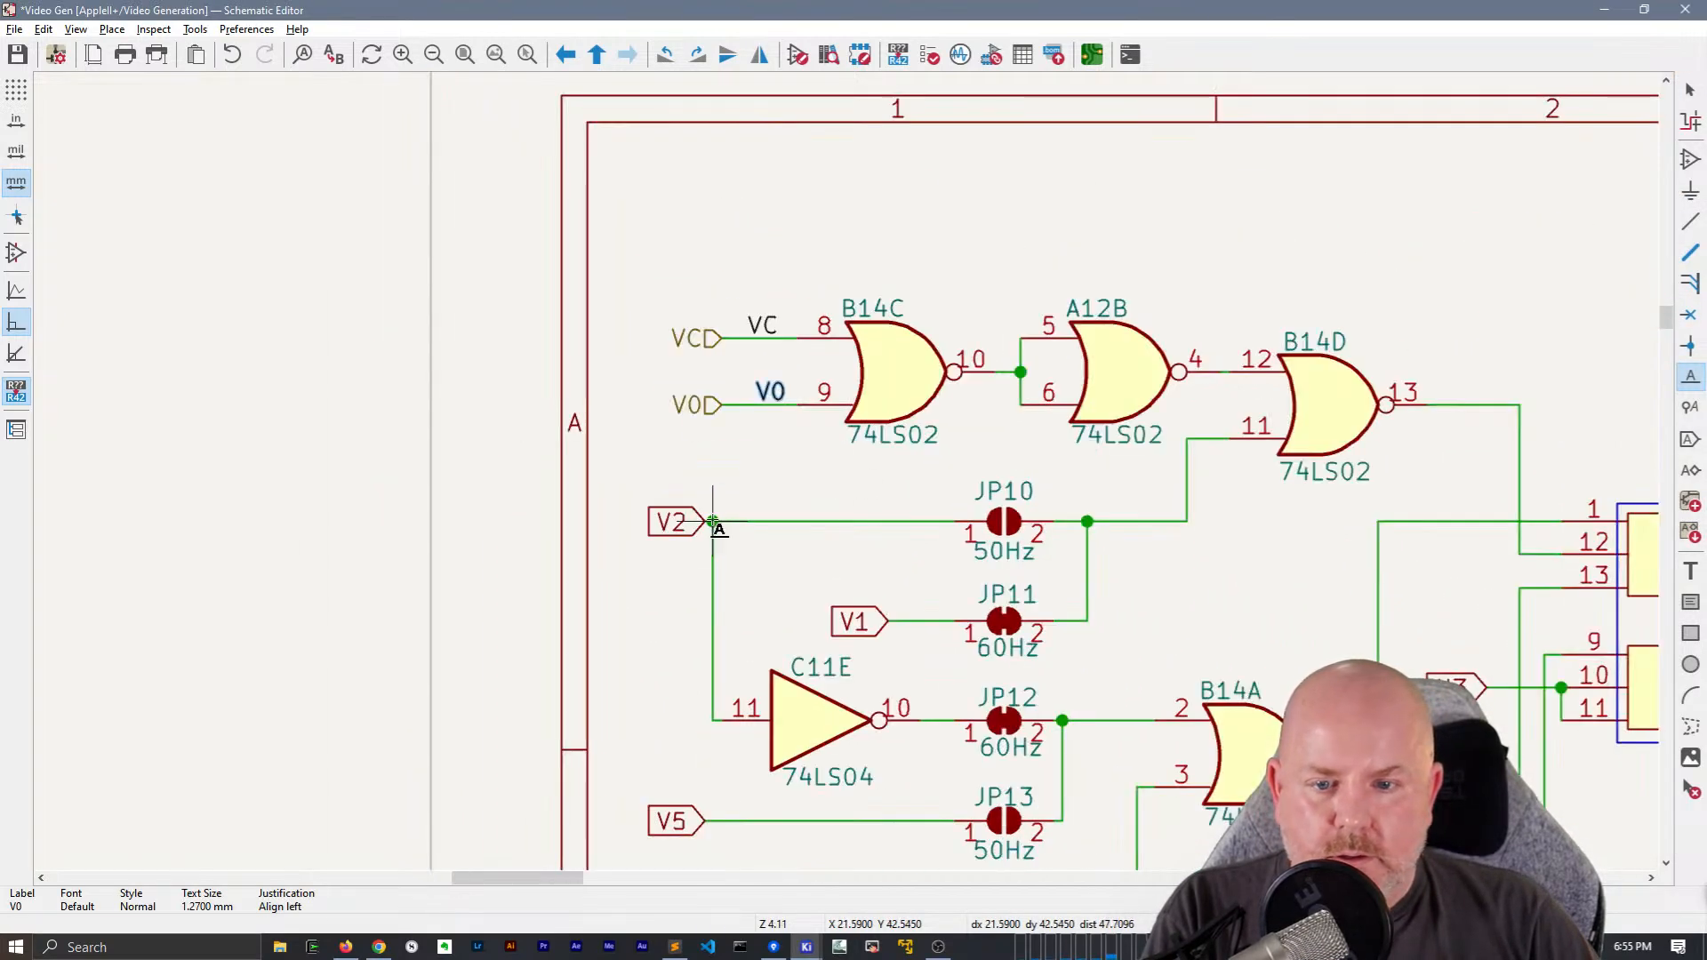
Move the V0 and VC hierarchical labels farther from gate B14C, lining them up with the V2 label below
key(Escape)
drag(713, 405, 703, 406)
drag(713, 341, 703, 343)
Change the V2 global label feeding JP10 to a hierarchical label and place a local V2 label on its wire
click(678, 520)
key(h)
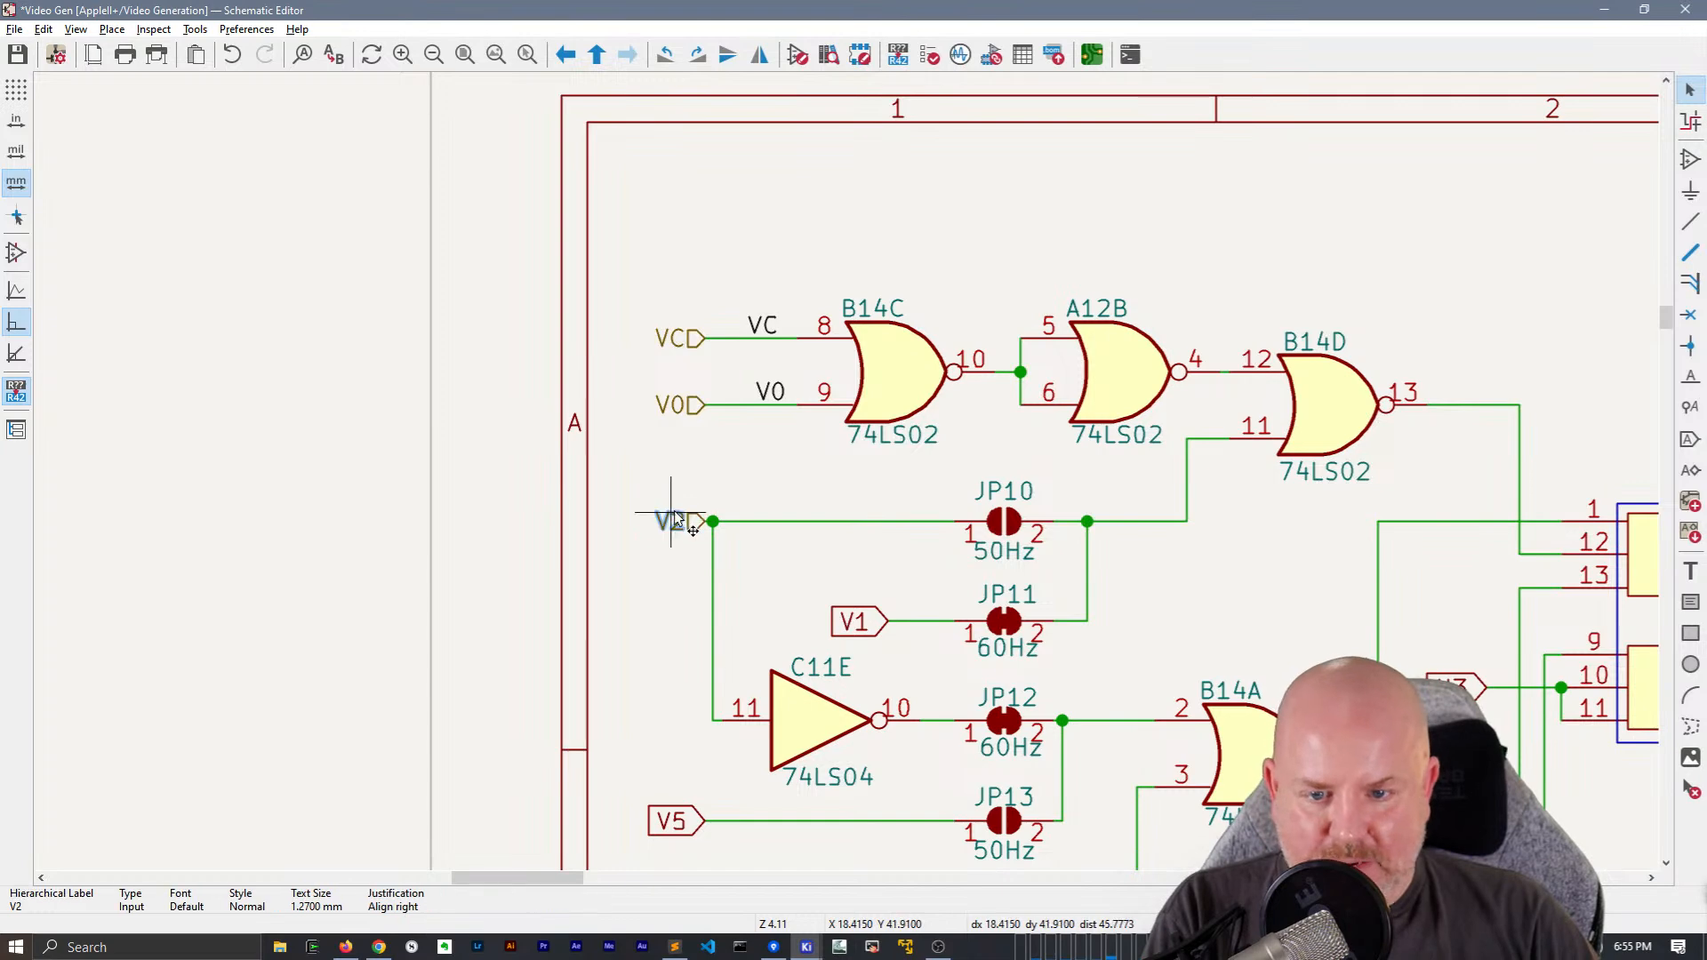
key(l)
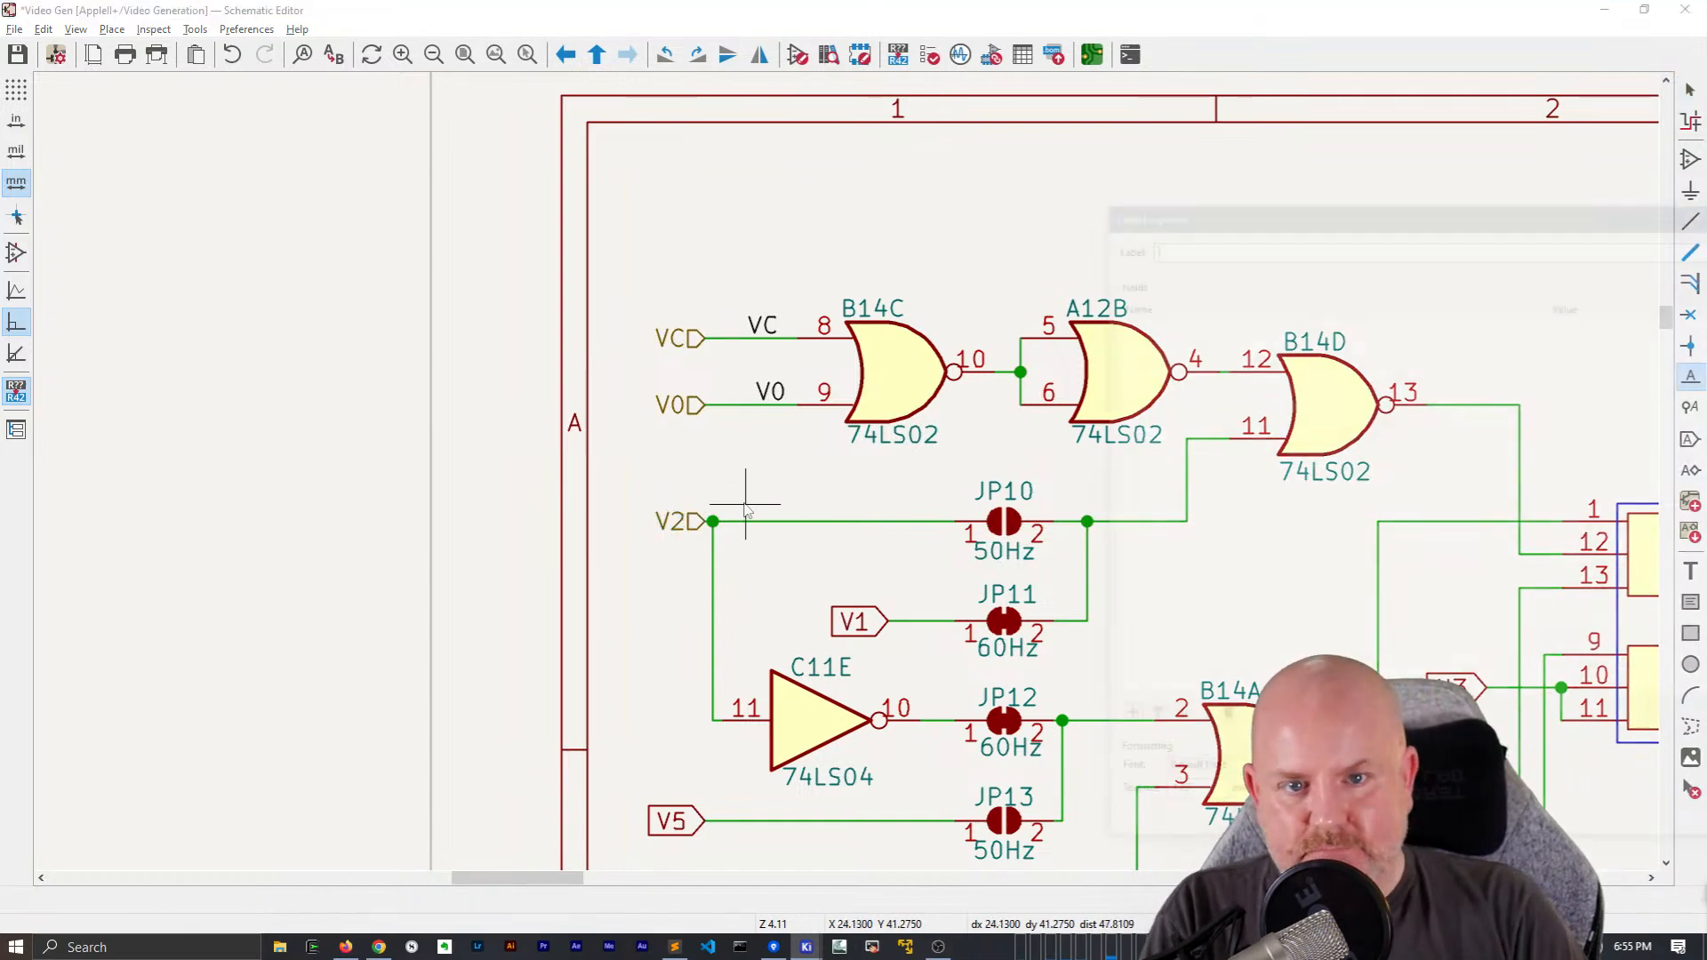
key(Return)
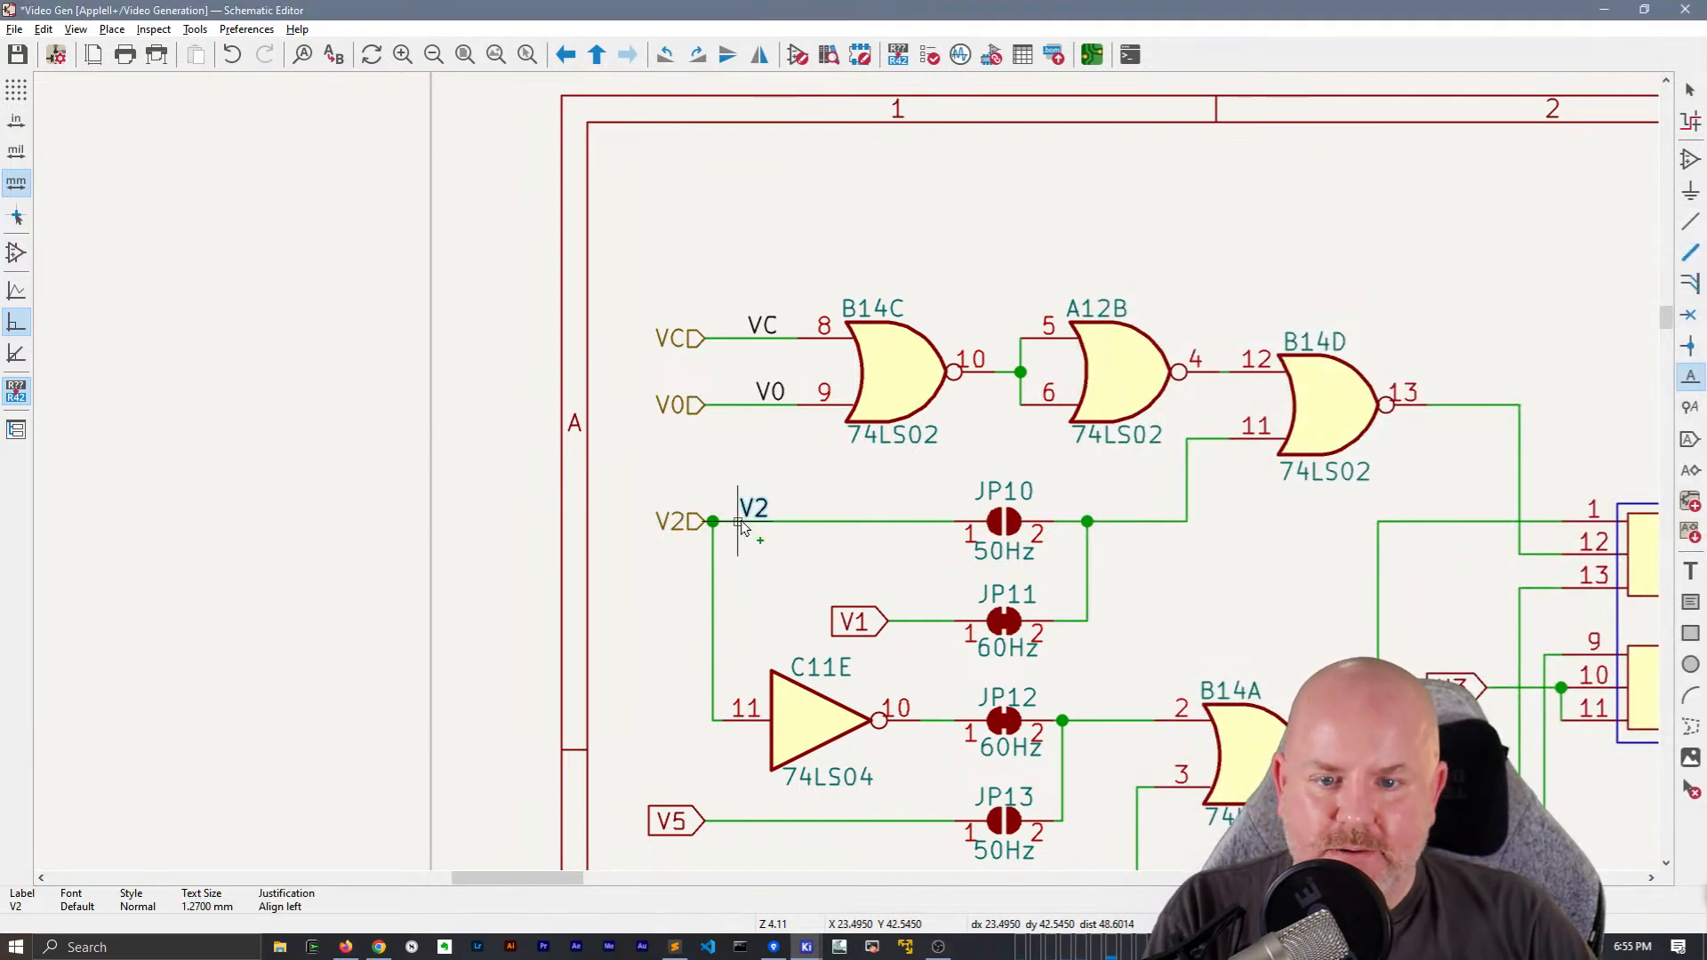
click(748, 531)
Shift the local V0 label along its wire so it lines up with the local VC label above
click(767, 392)
key(m)
key(Escape)
middle_drag(855, 604, 874, 354)
scroll(784, 333, down, 2)
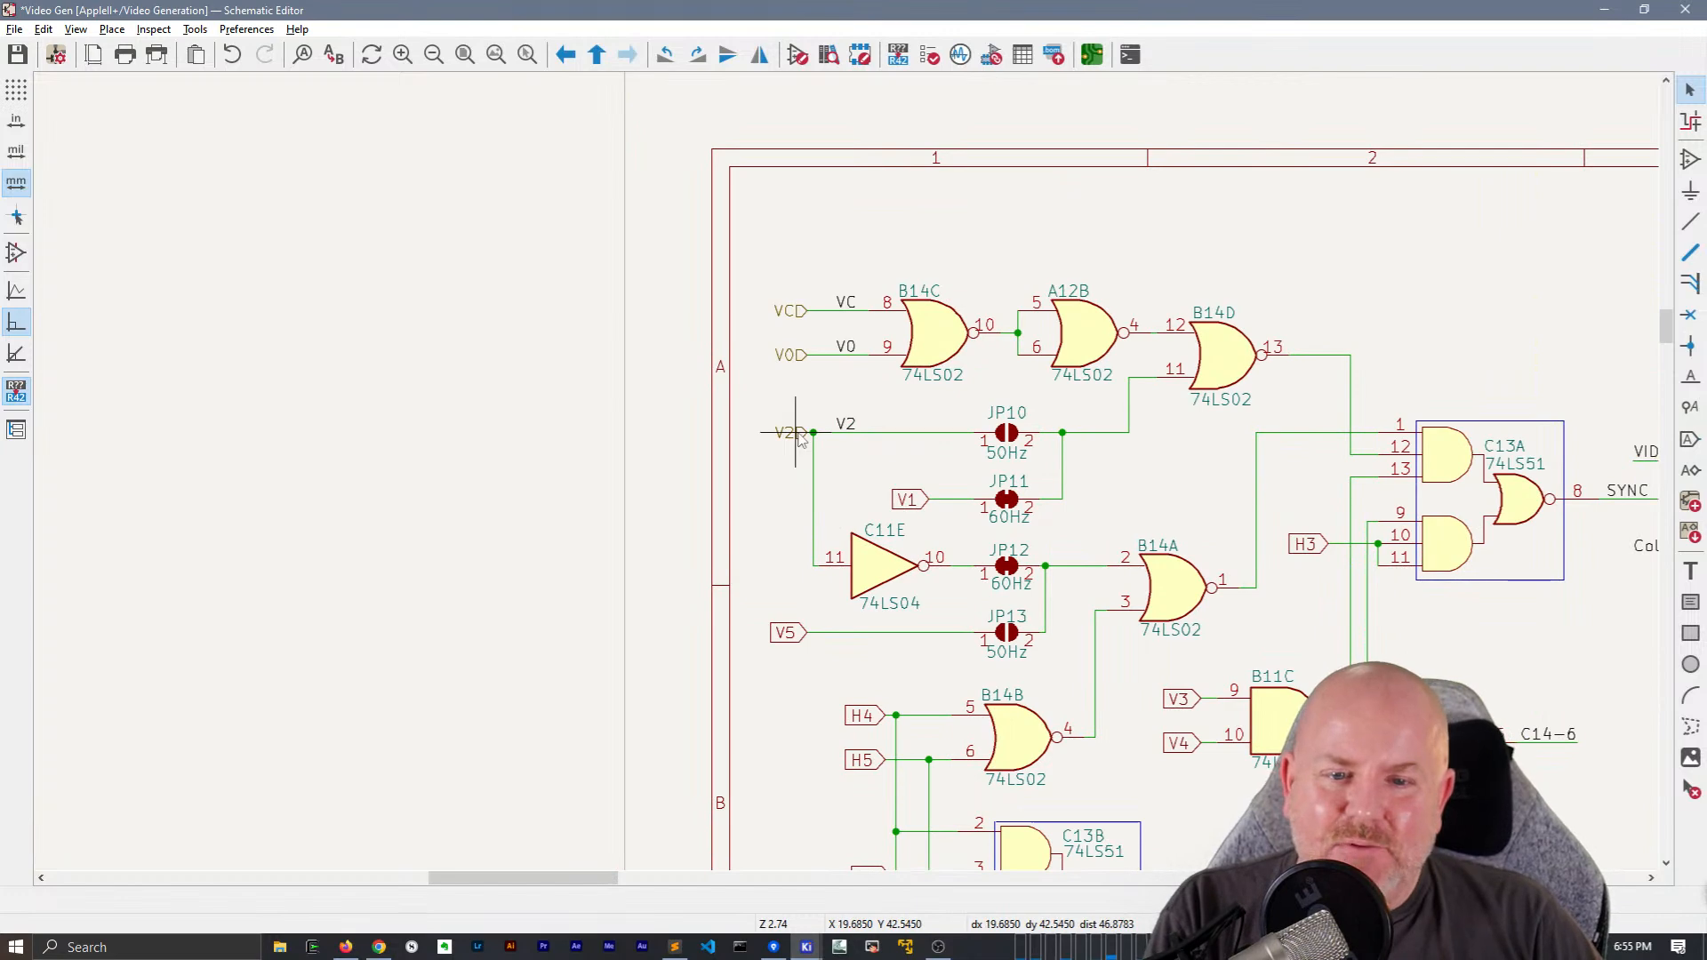
Move the VC, V0 and V2 hierarchical labels farther out in one aligned column, keeping their wires connected
scroll(799, 436, up, 2)
drag(848, 466, 838, 461)
drag(851, 378, 840, 286)
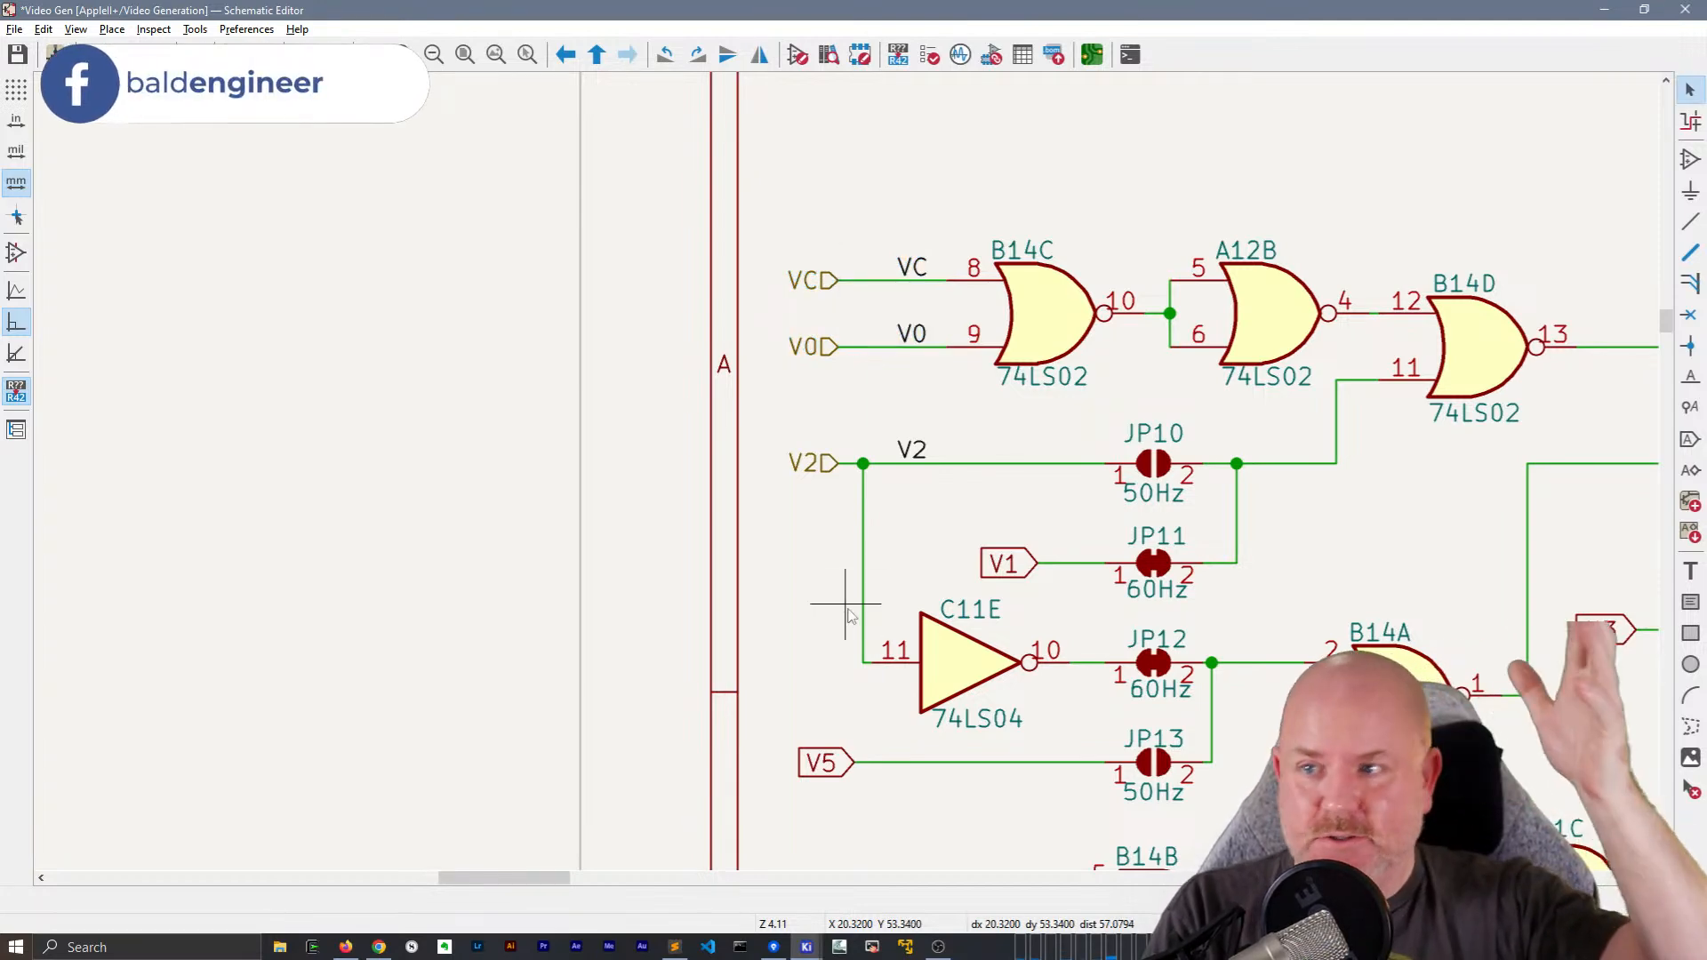
Change the V5 global label feeding JP13 to a hierarchical label and place a local V5 label on its wire
click(820, 770)
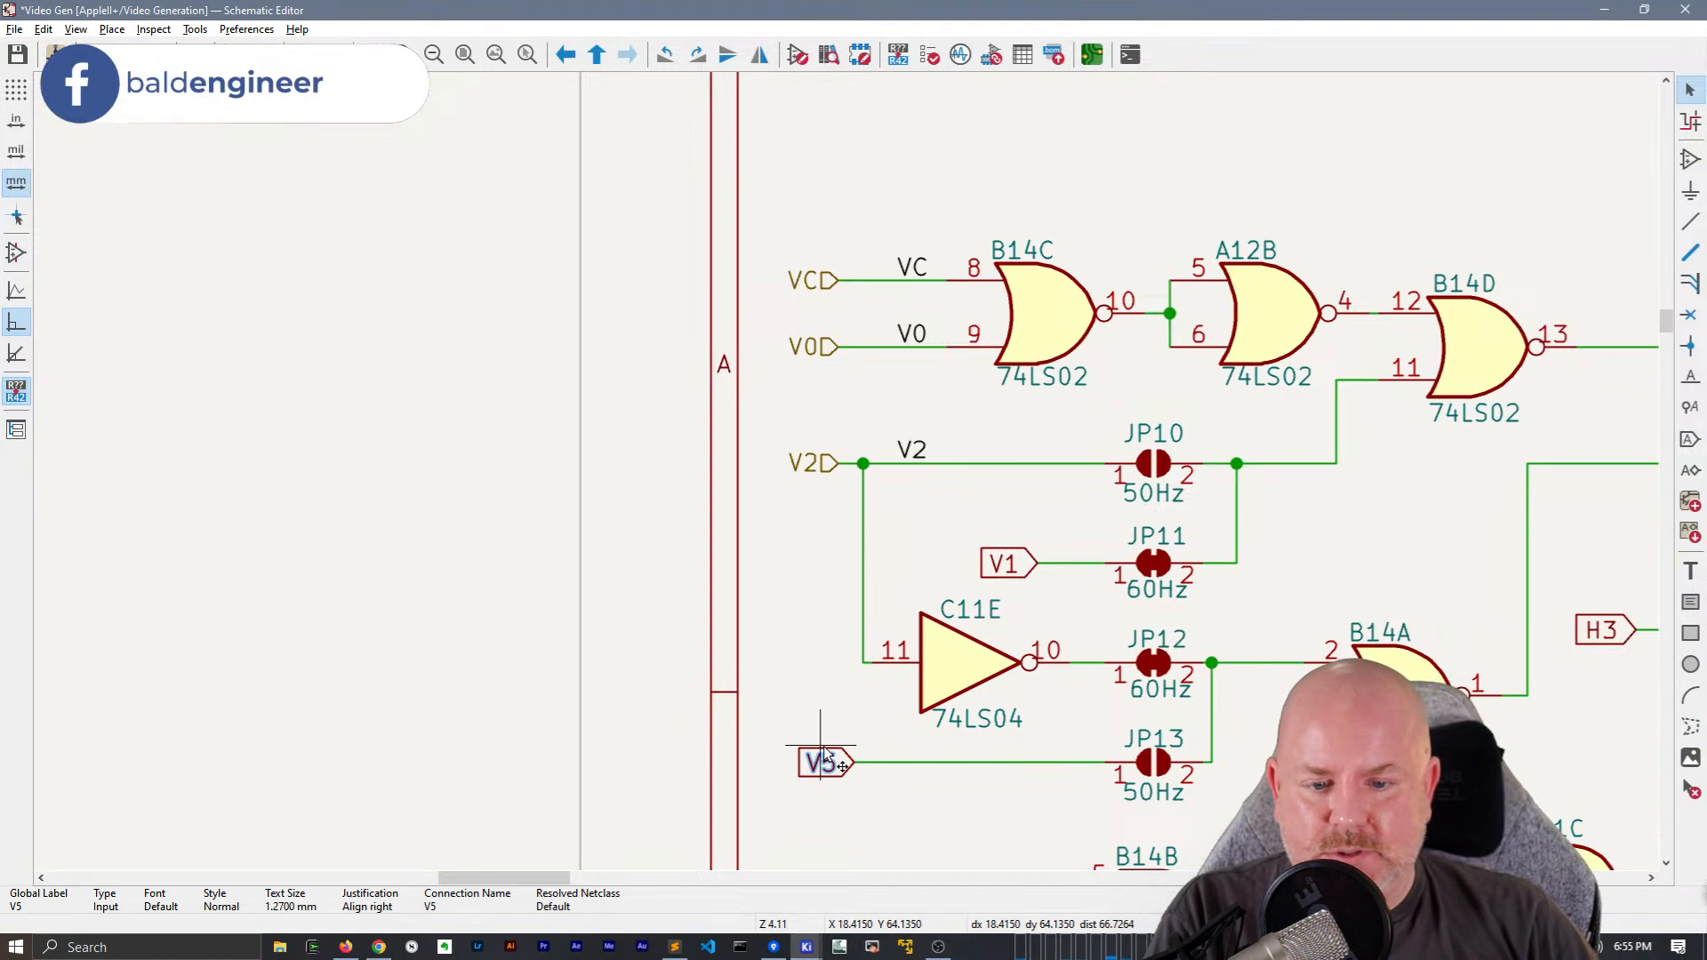
key(h)
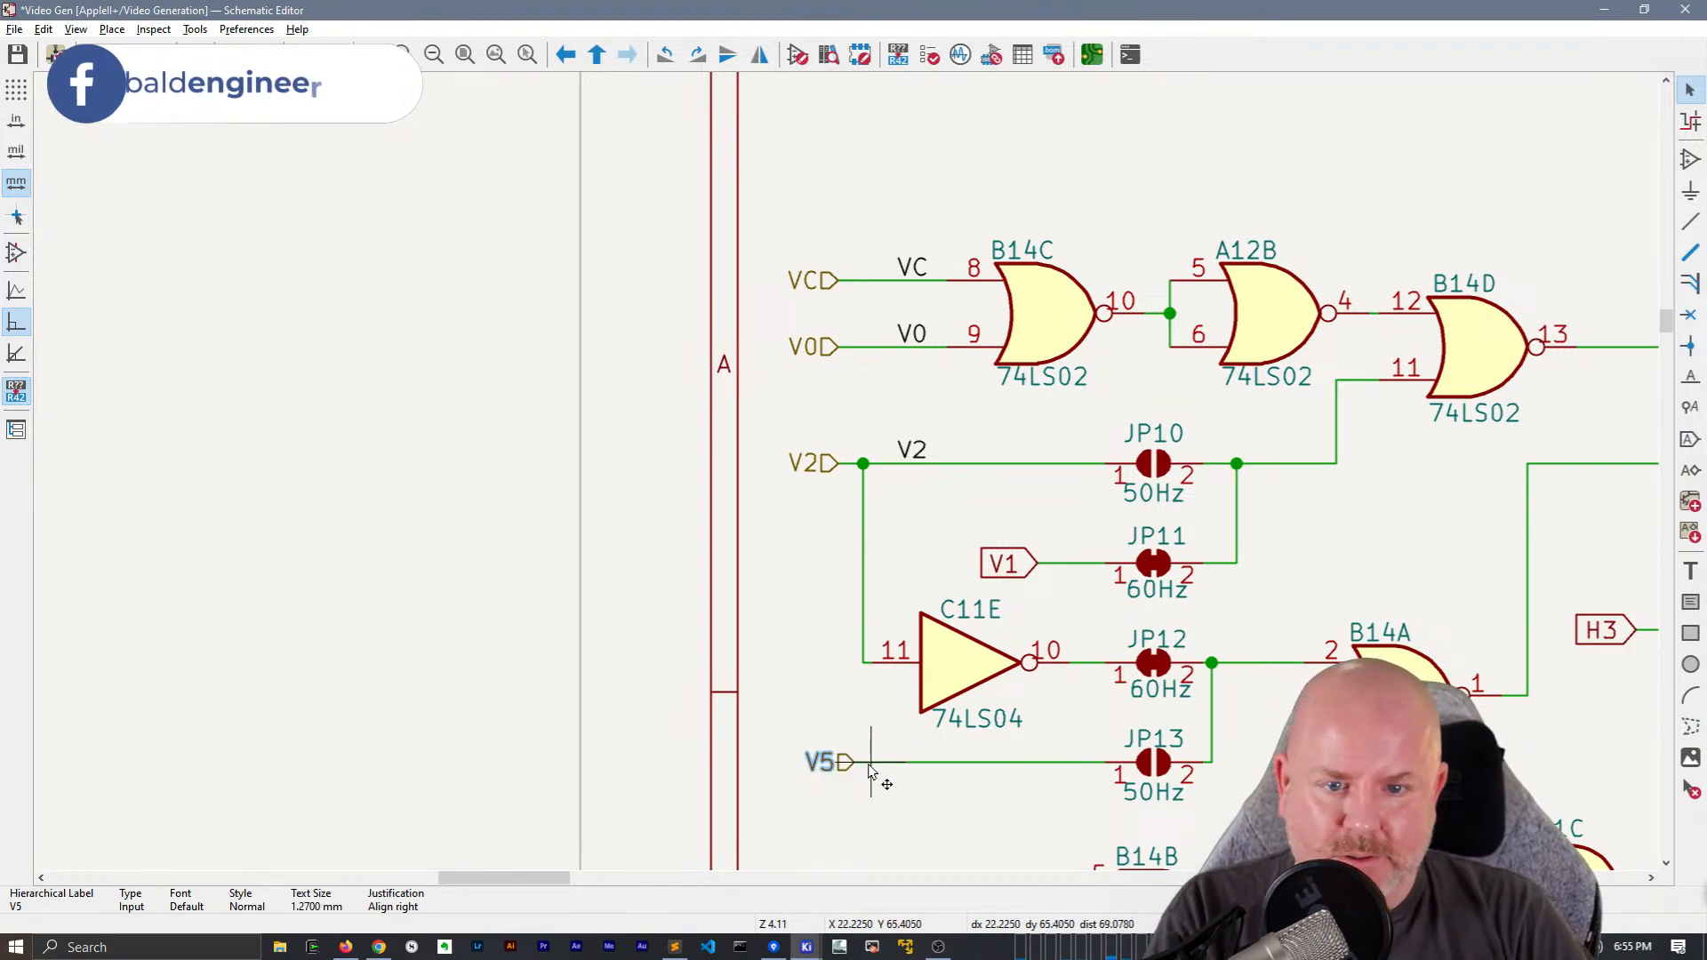
text(lV5)
key(Return)
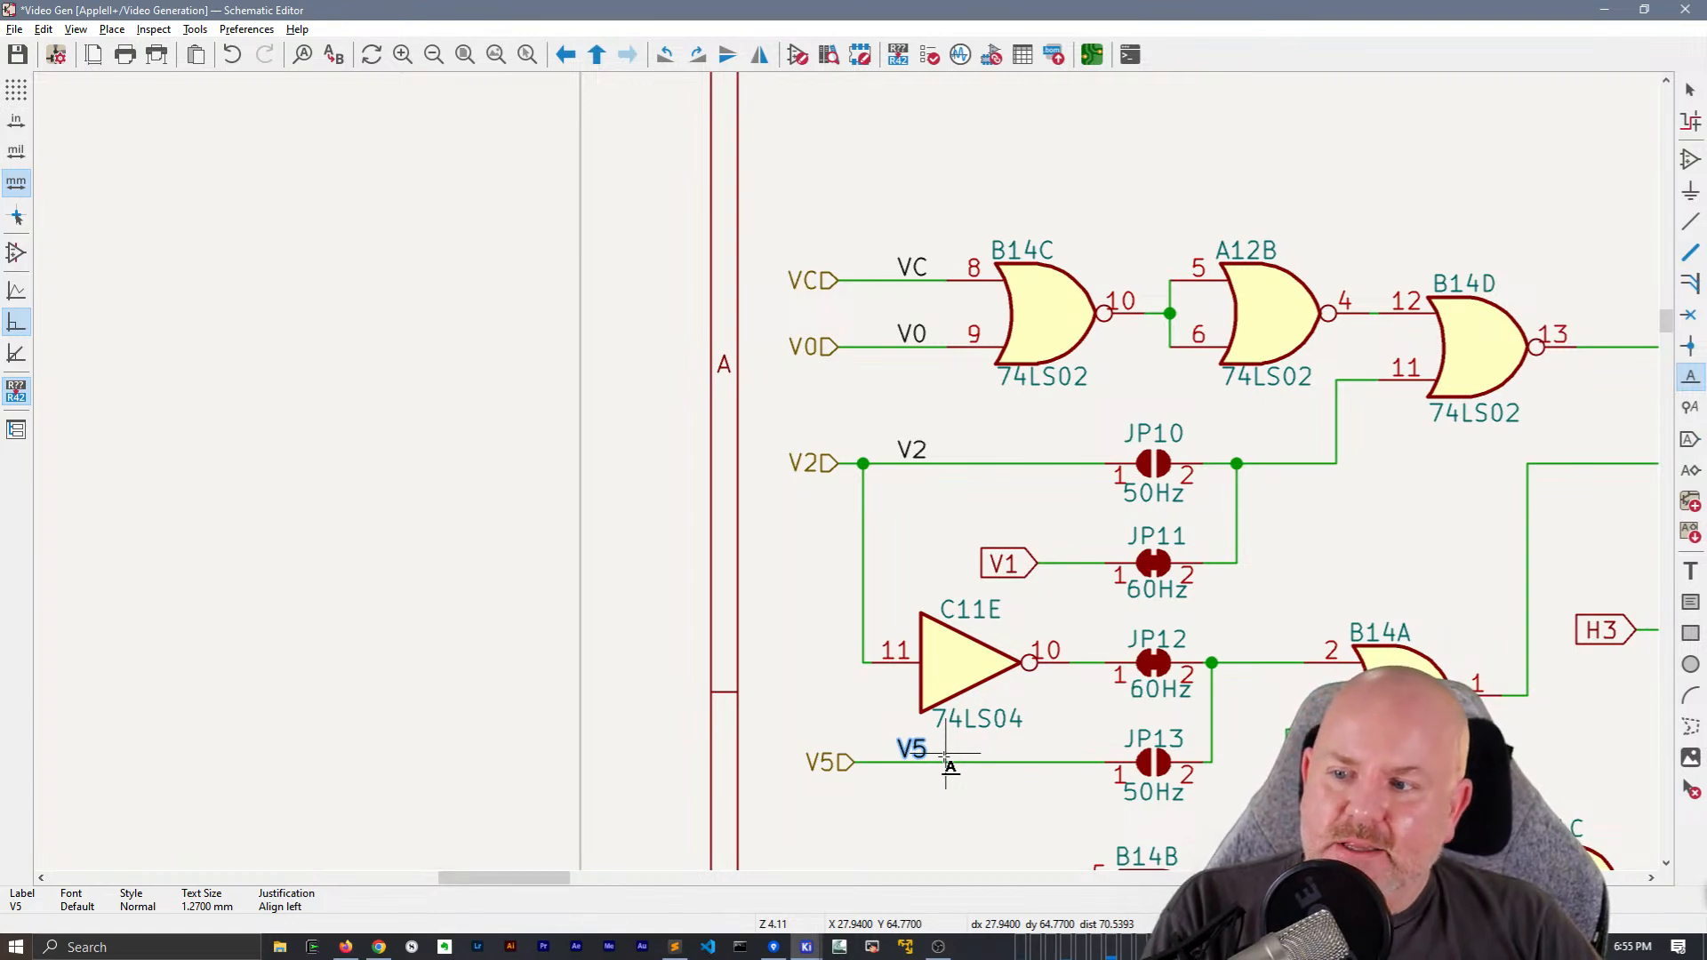
Move the H4, H5 and H3 global labels away from gates B14B and C13B into an aligned column, keeping their wires connected
scroll(945, 756, down, 1)
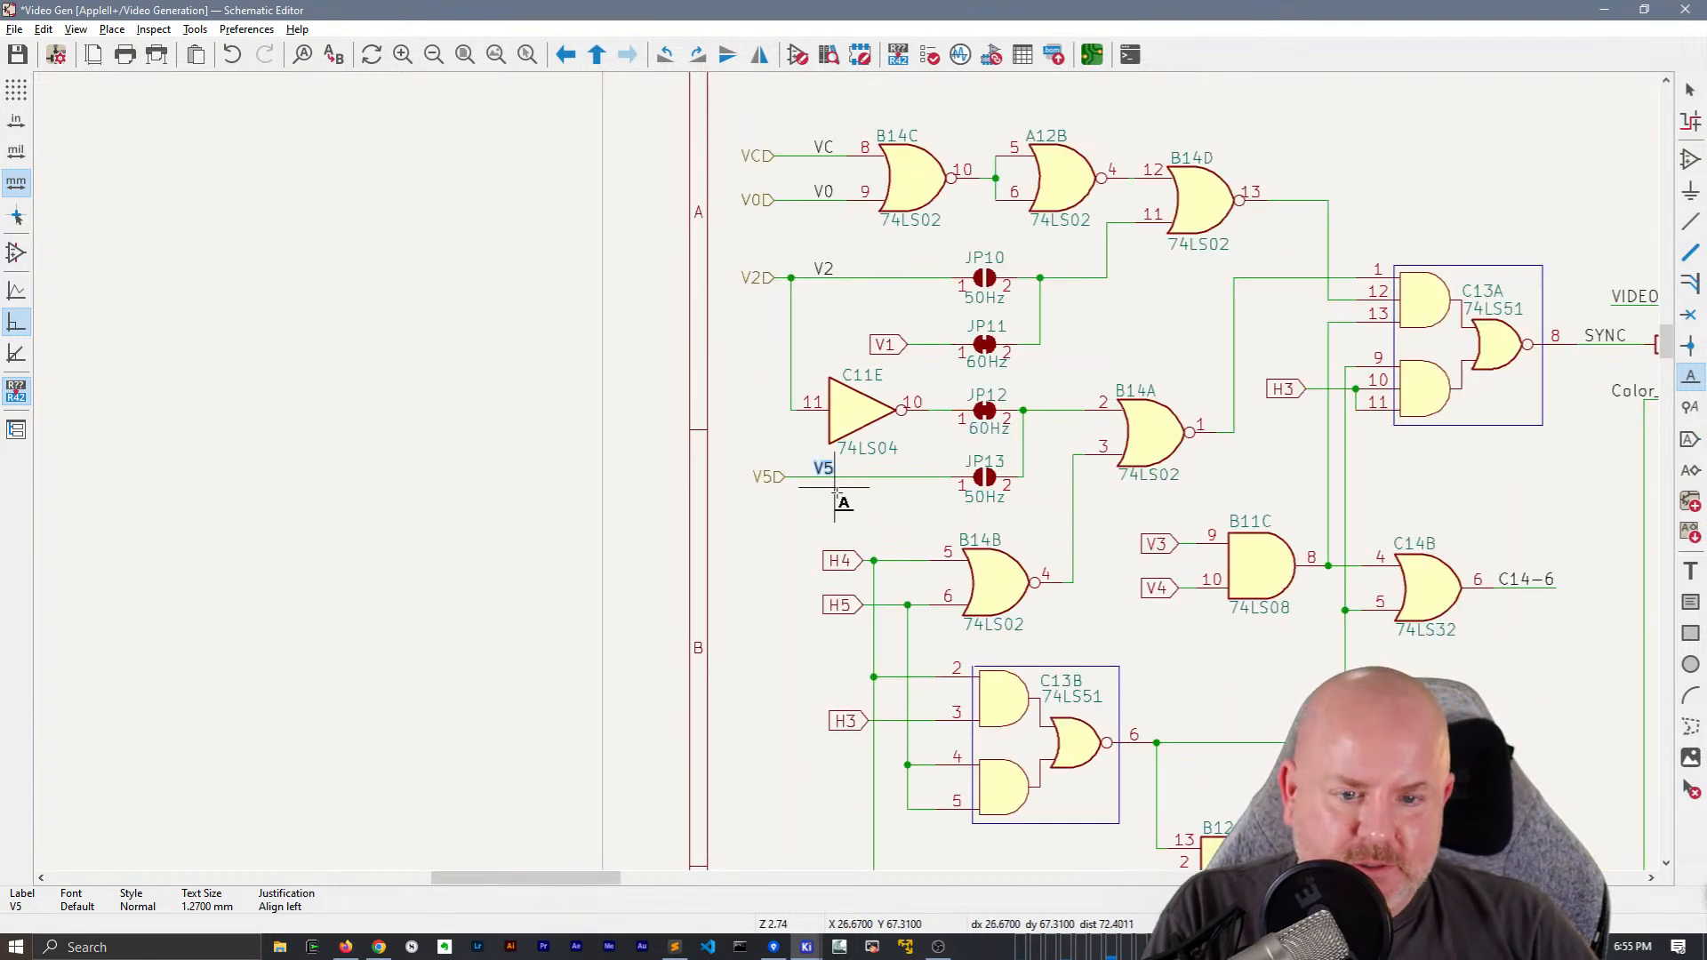
middle_drag(824, 517, 748, 400)
middle_drag(1006, 405, 871, 646)
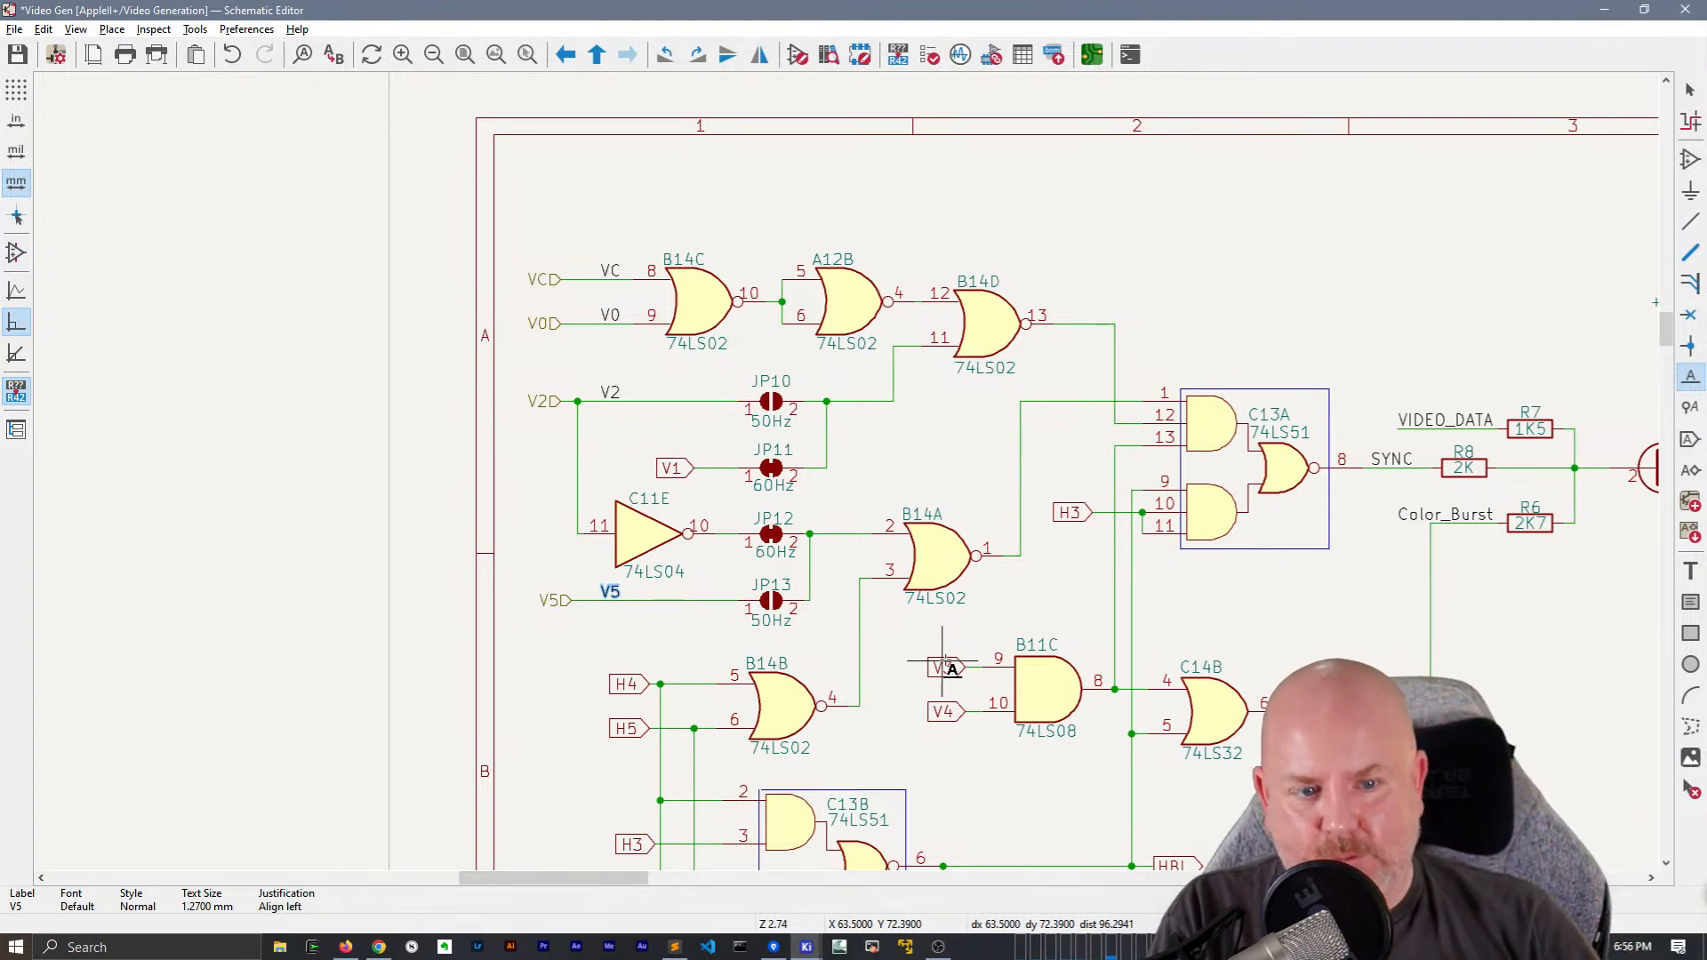
middle_drag(965, 667, 1004, 522)
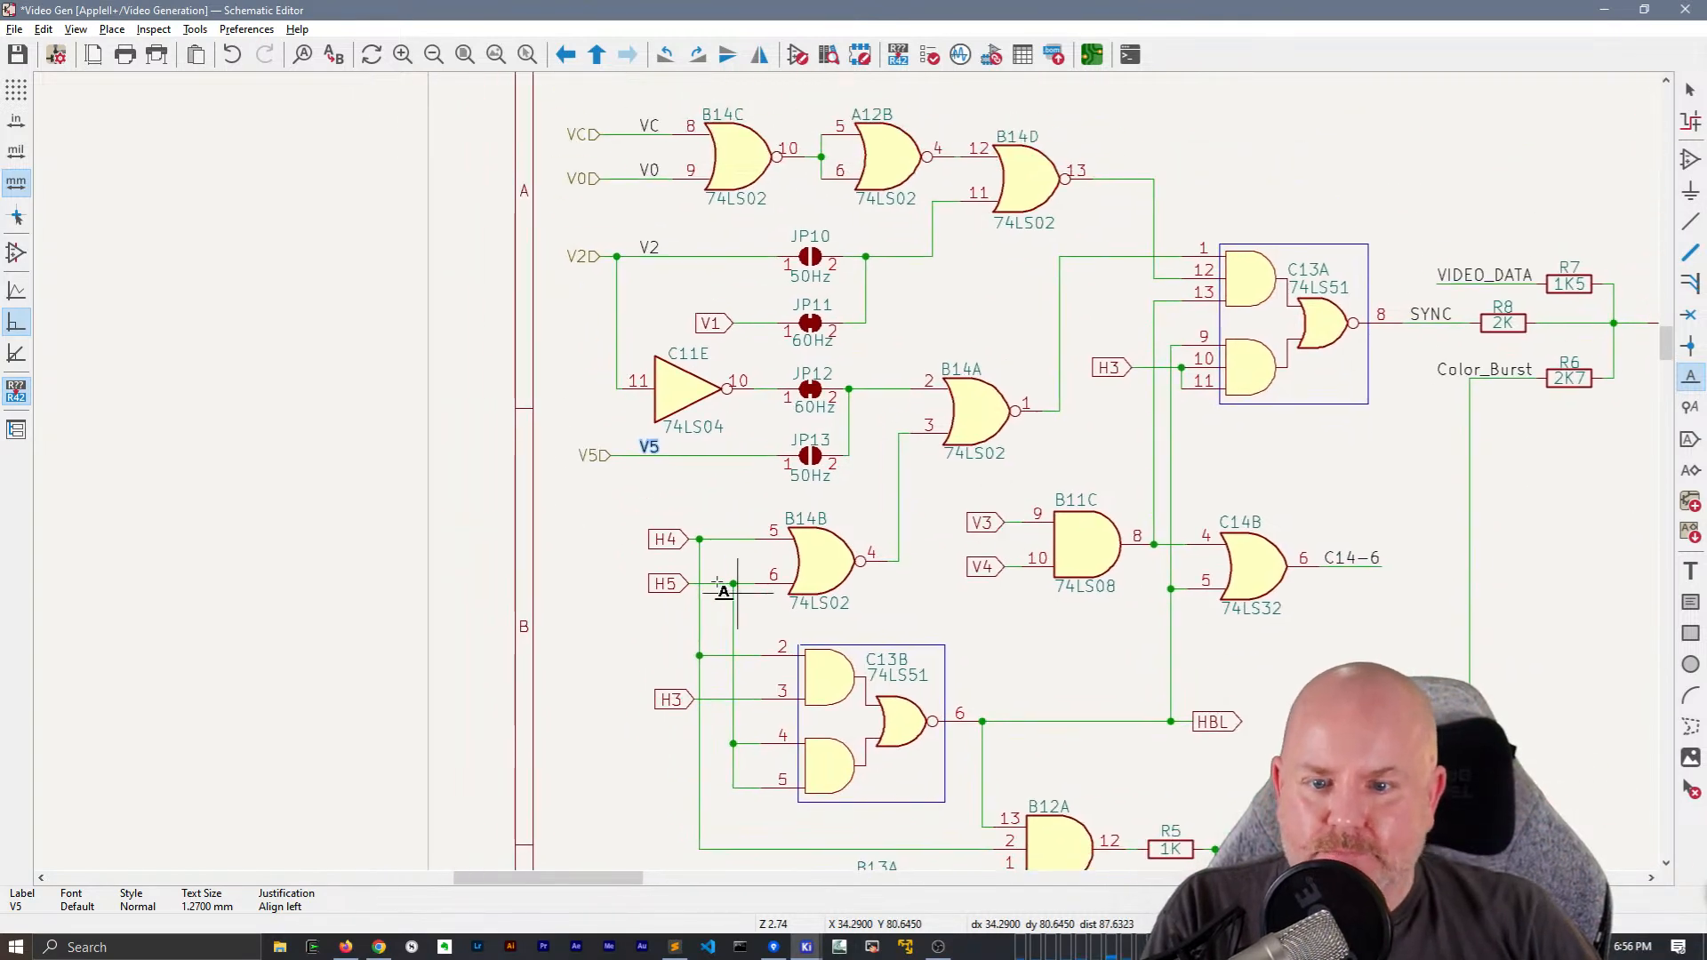
click(690, 544)
middle_drag(771, 599, 737, 649)
scroll(702, 587, up, 2)
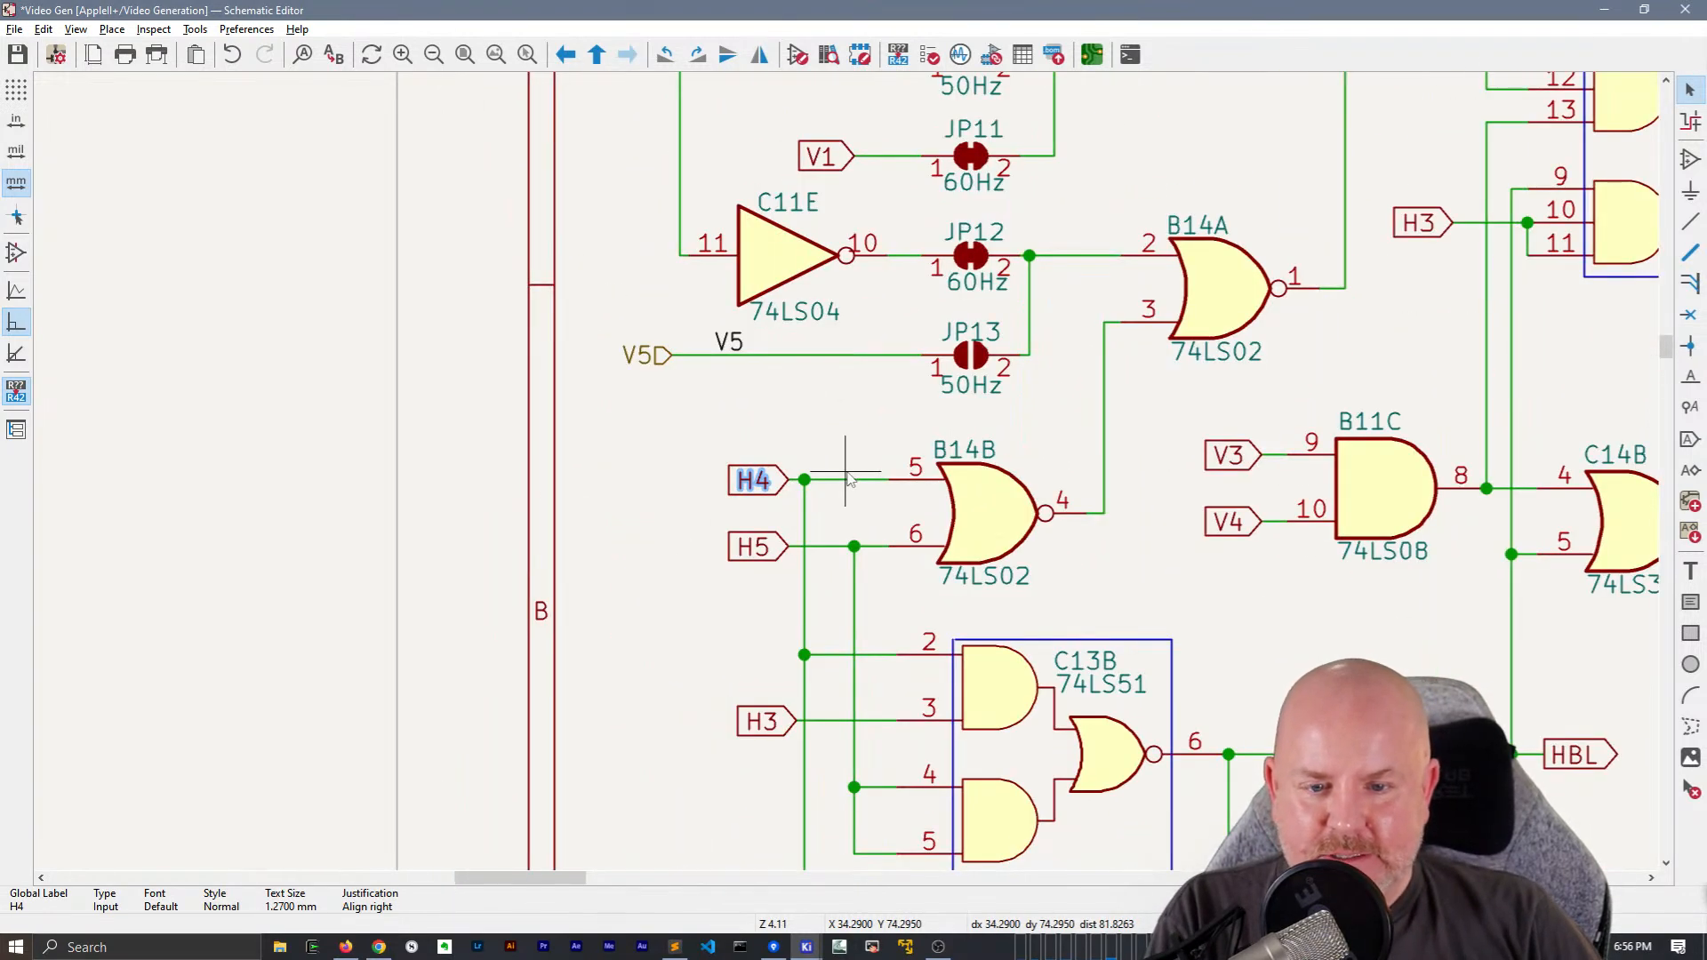
scroll(737, 480, down, 4)
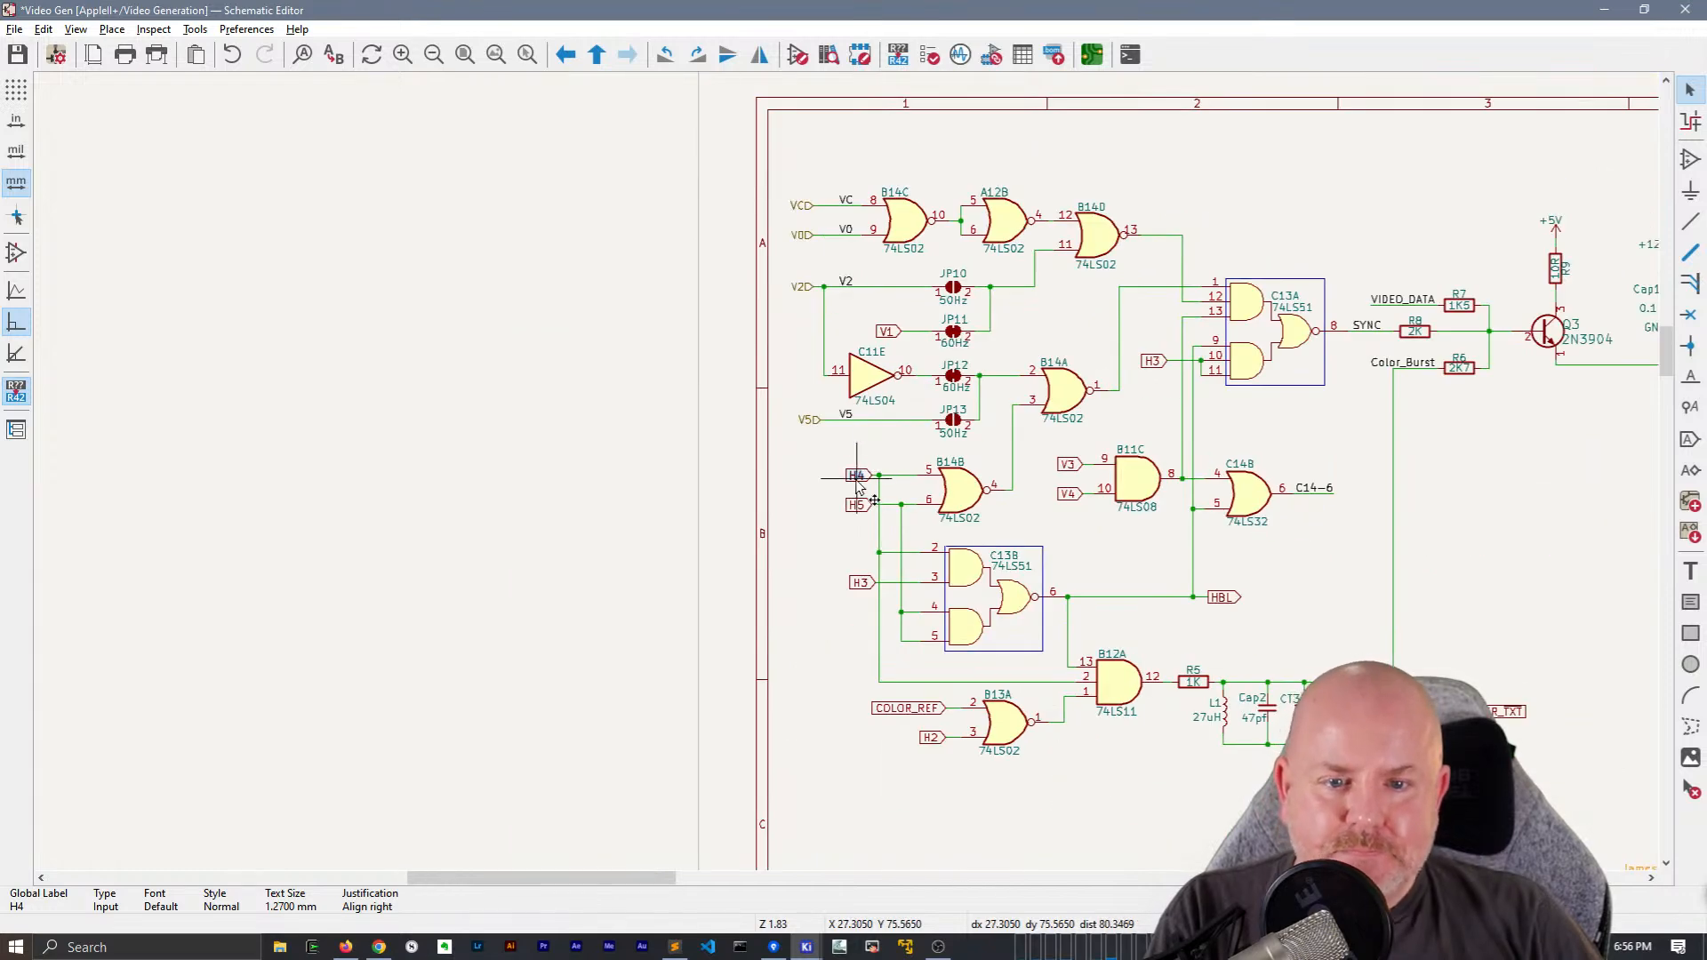
key(g)
key(g)
click(825, 510)
click(870, 584)
key(g)
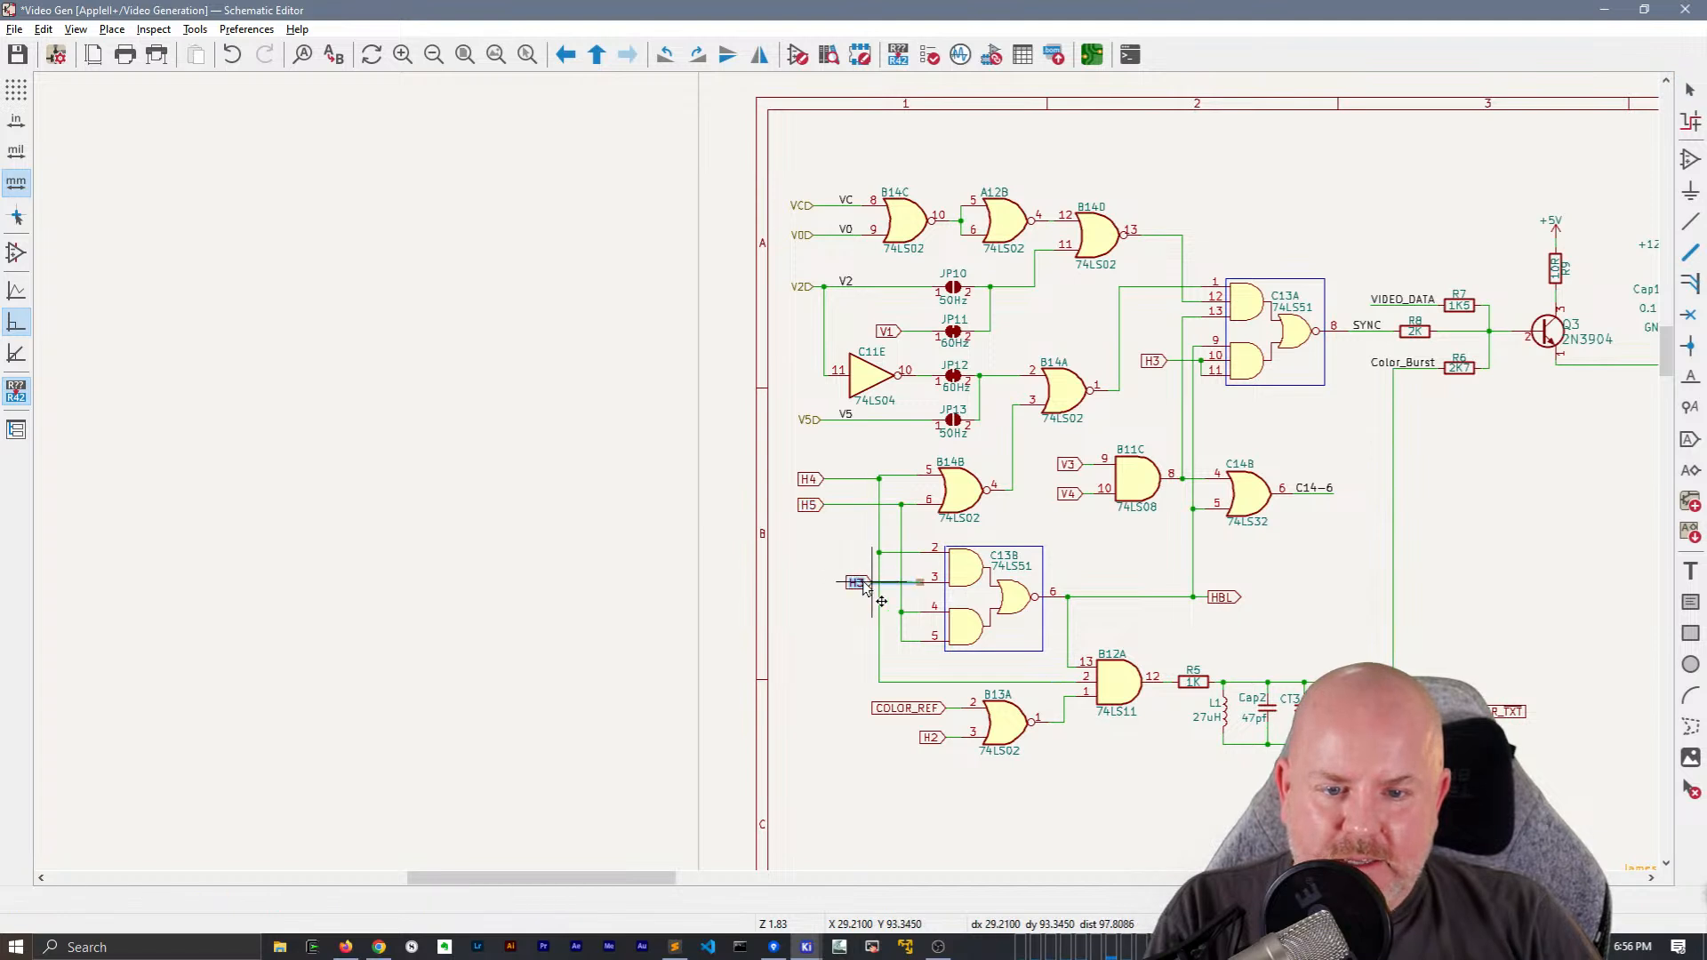
click(828, 583)
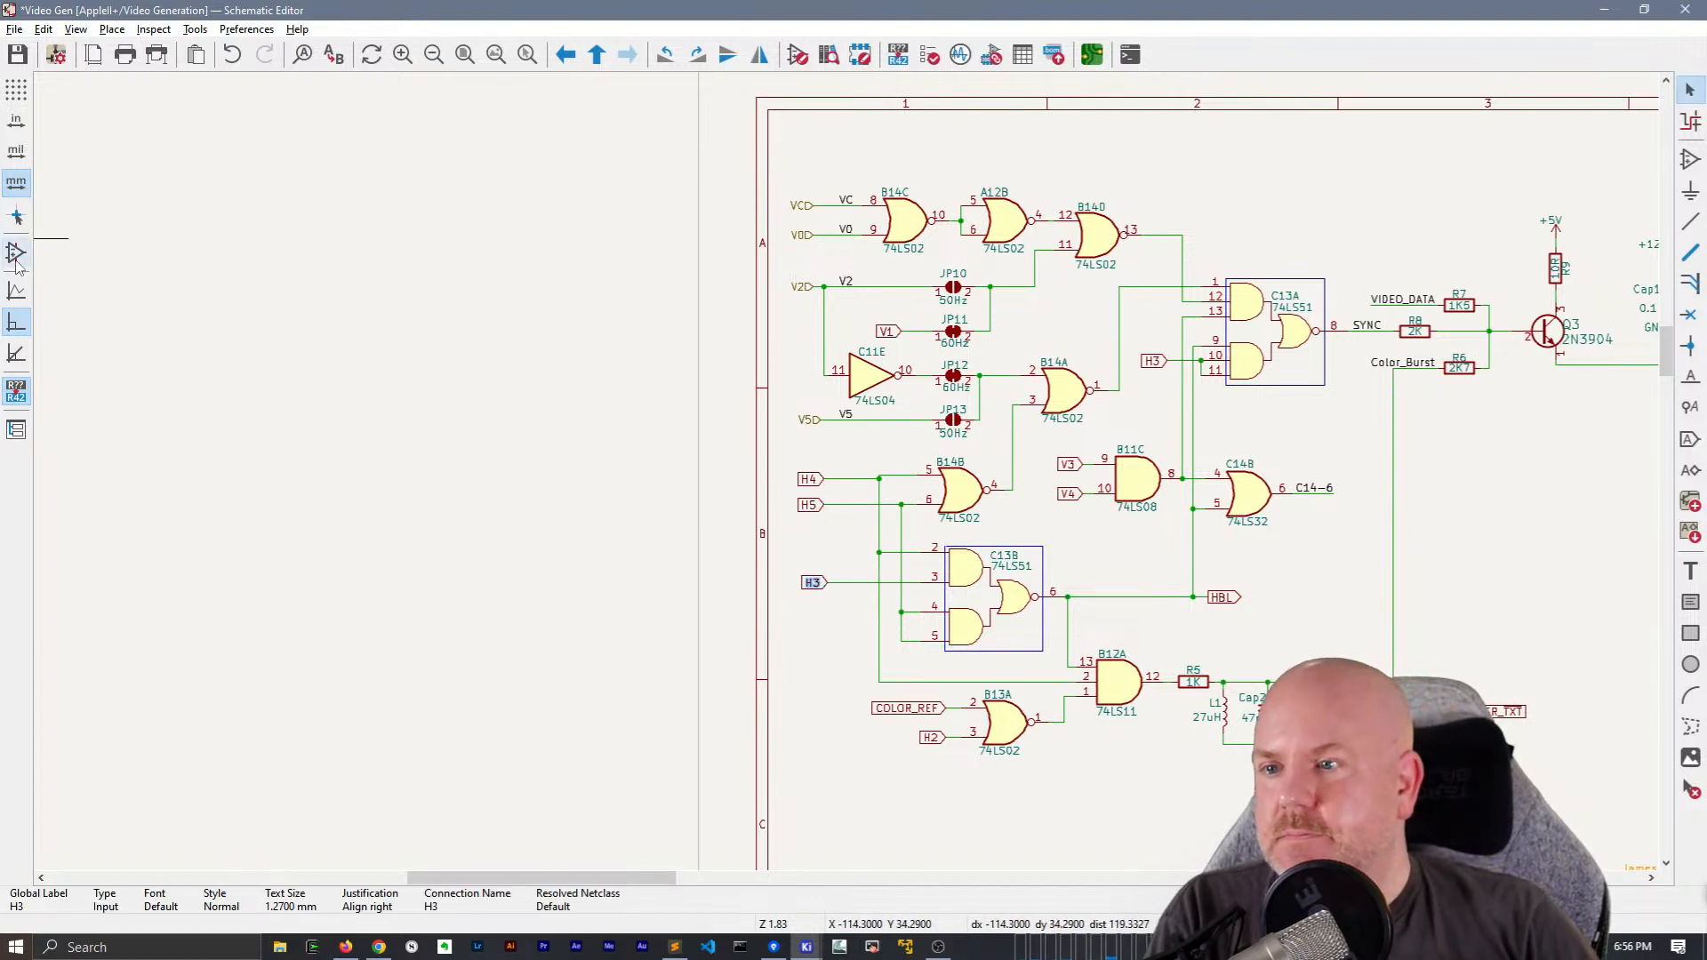
Switch to the full-window crosshair and change the H4, H5 and H3 labels at B14B and C13B to hierarchical labels
click(19, 218)
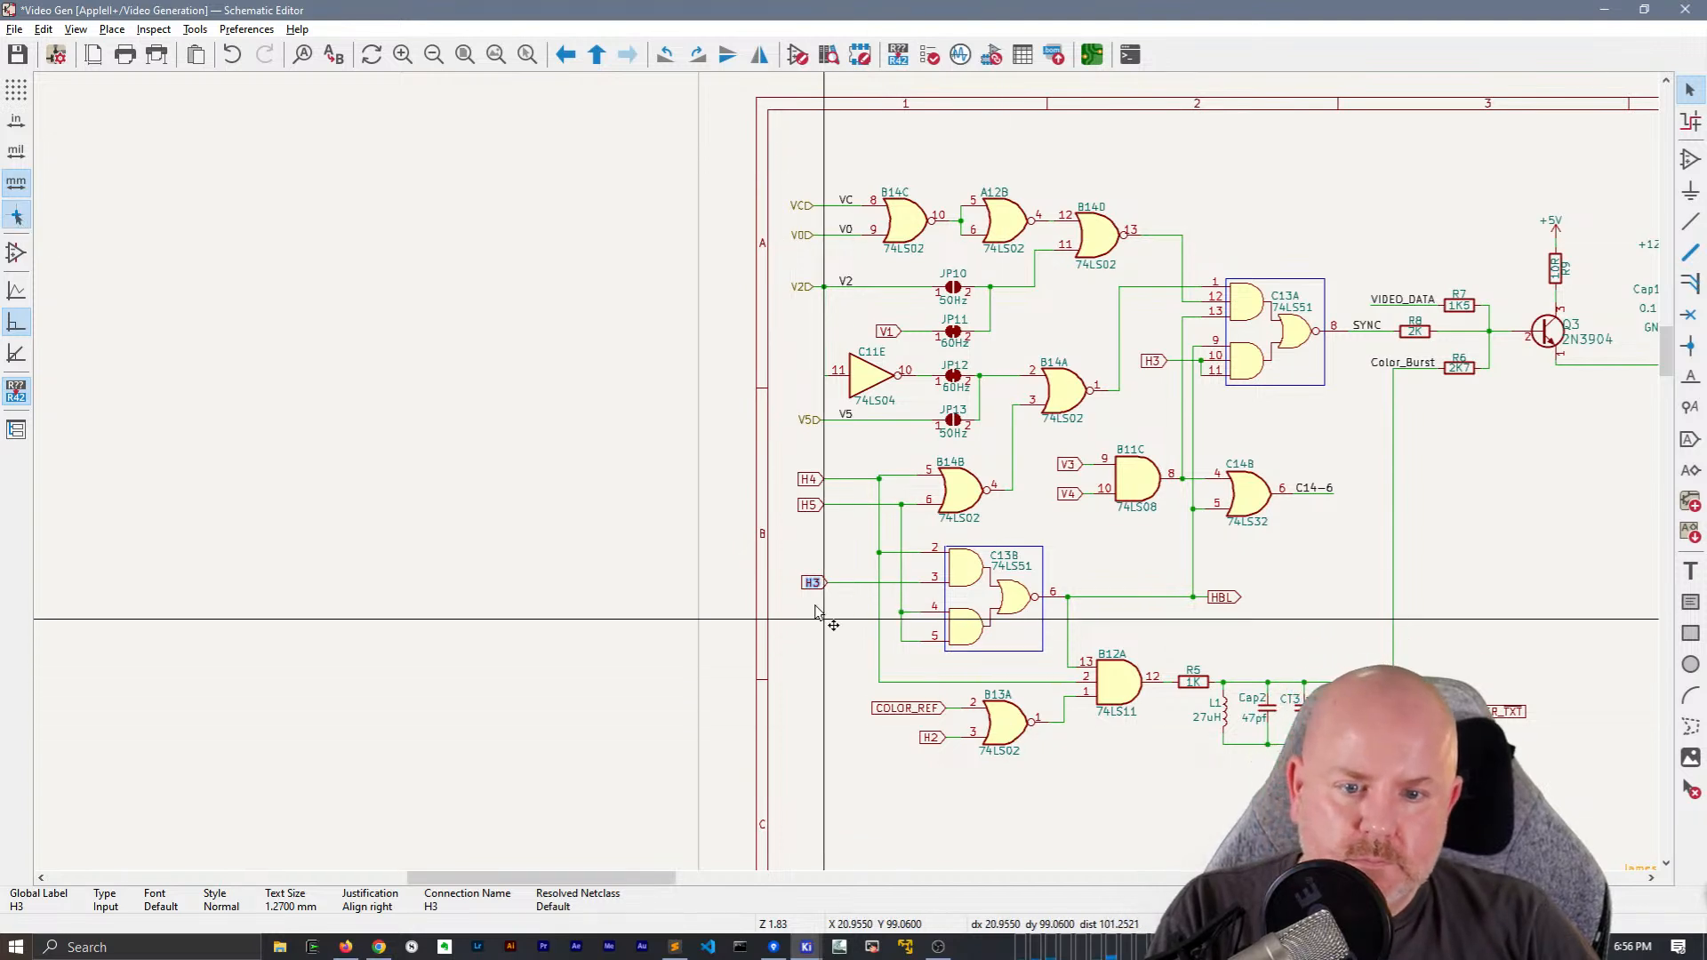
scroll(825, 587, up, 3)
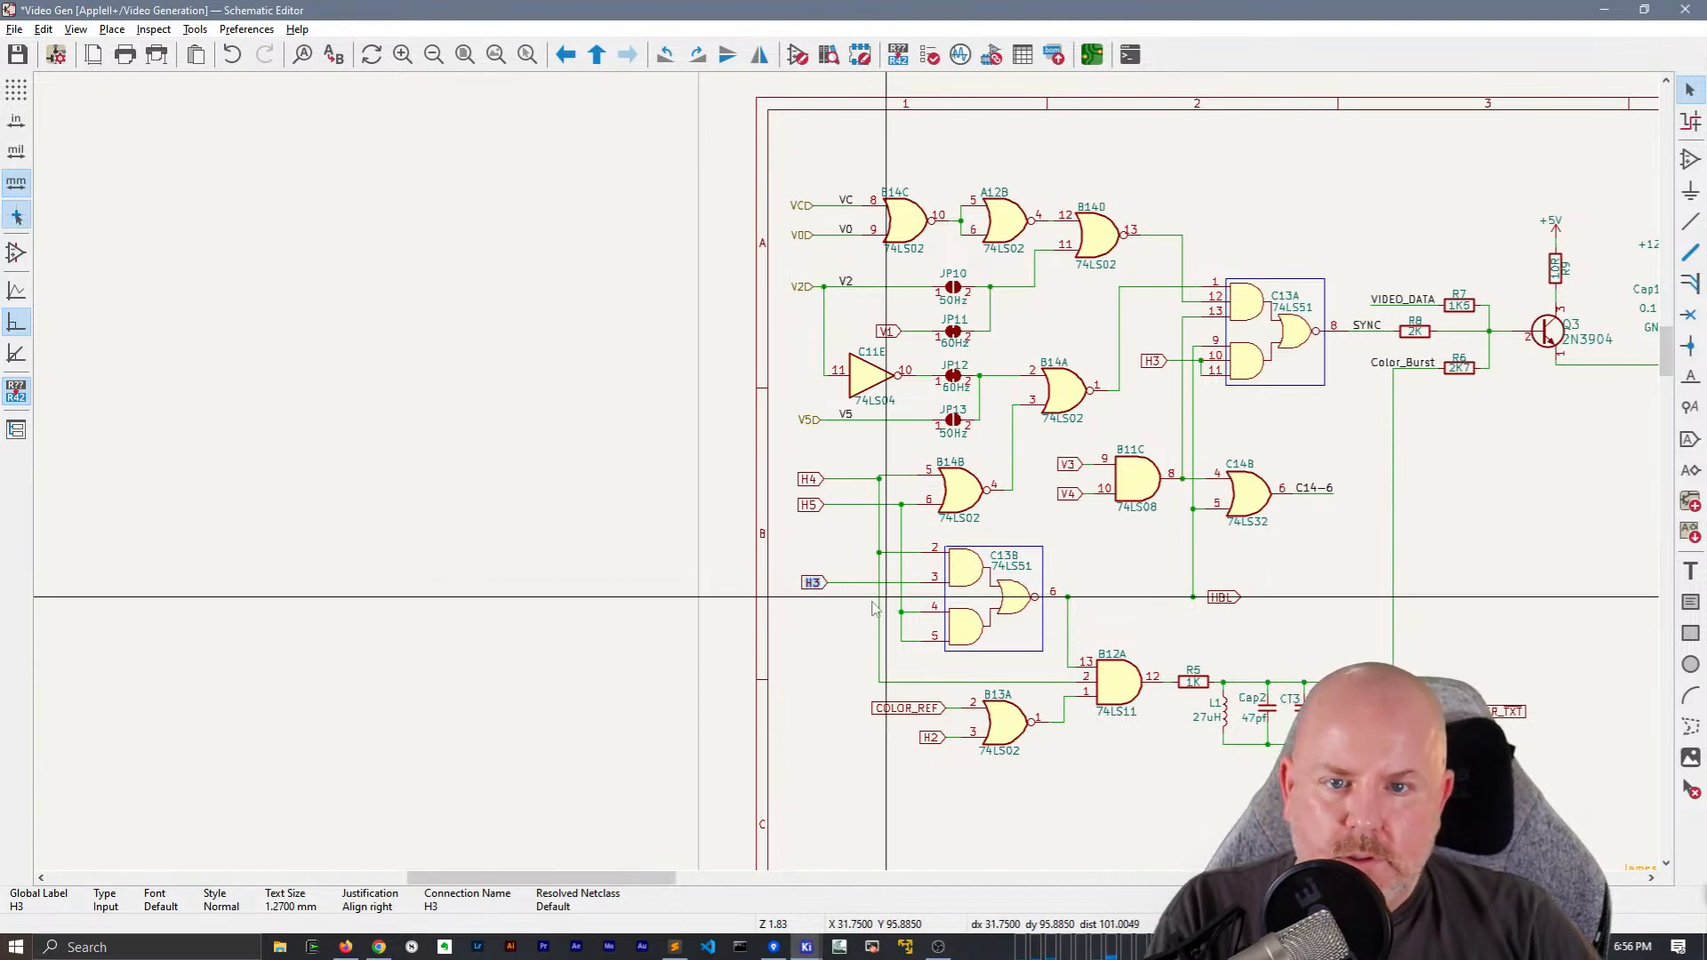
click(713, 346)
key(h)
click(714, 385)
key(h)
click(715, 501)
key(h)
middle_drag(804, 396, 709, 456)
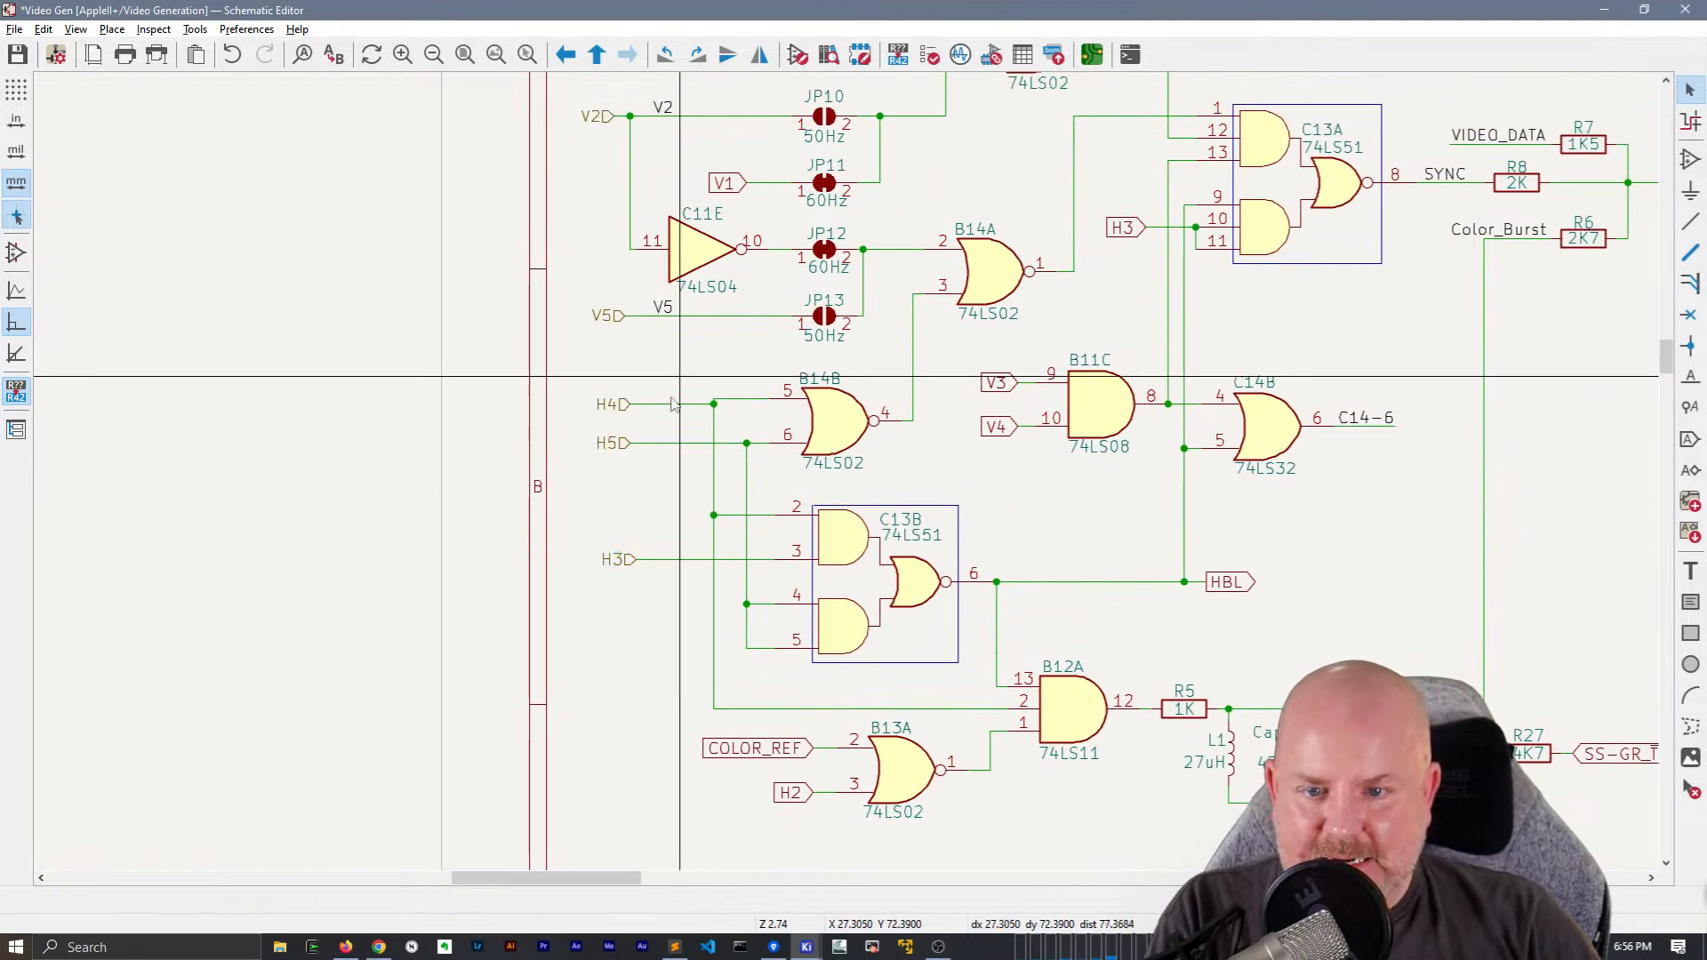
Align the H4 hierarchical label with B14B pin 5 to straighten its wire, and place a local H4 label there
click(630, 404)
drag(626, 400, 628, 399)
text(lH4)
key(Return)
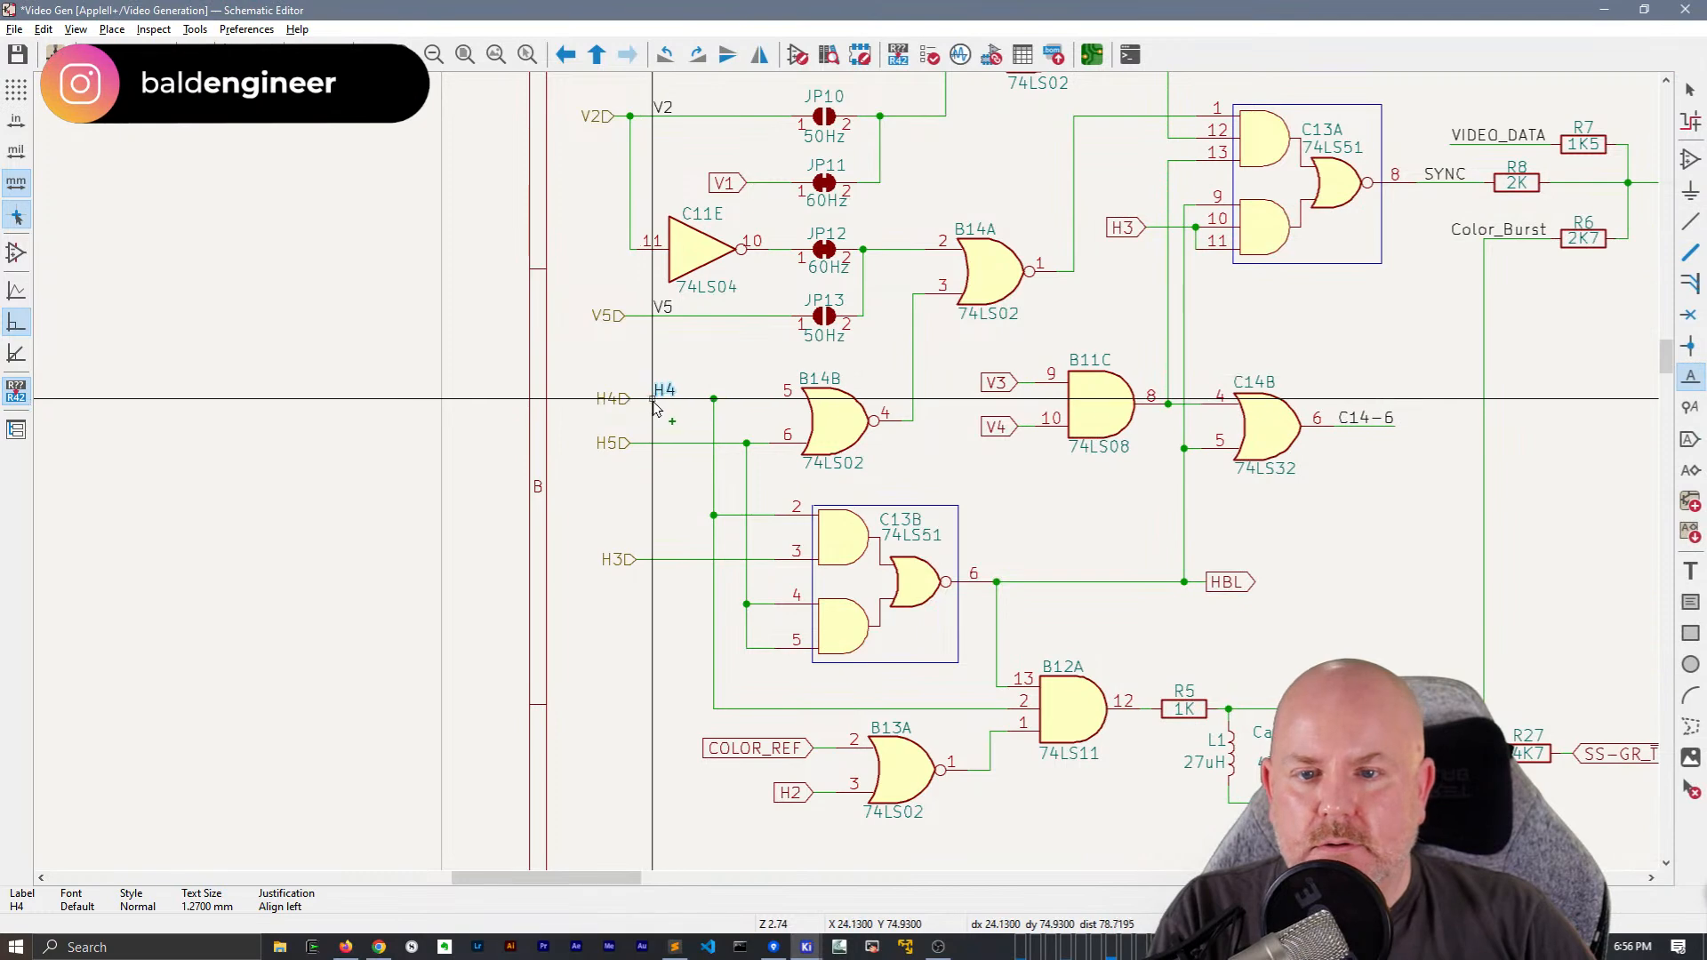
click(656, 405)
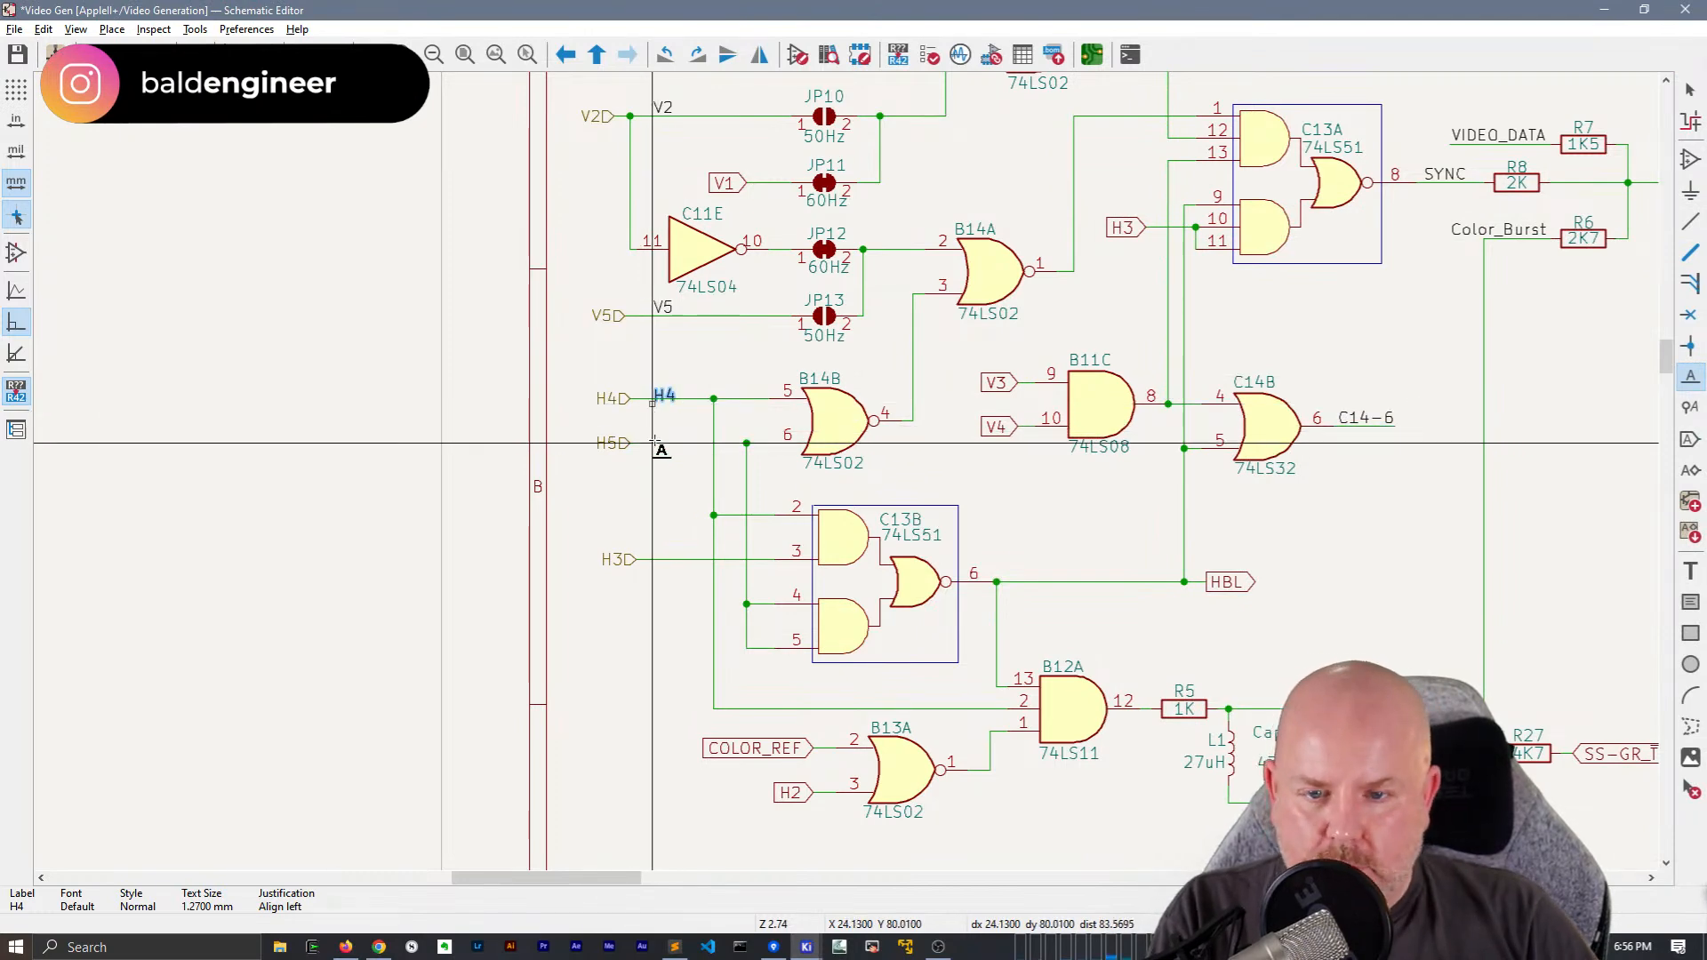
Place local labels H5 and H3 on the wires of their hierarchical labels, aligned below the local H4 label
click(656, 443)
text(H5)
key(Return)
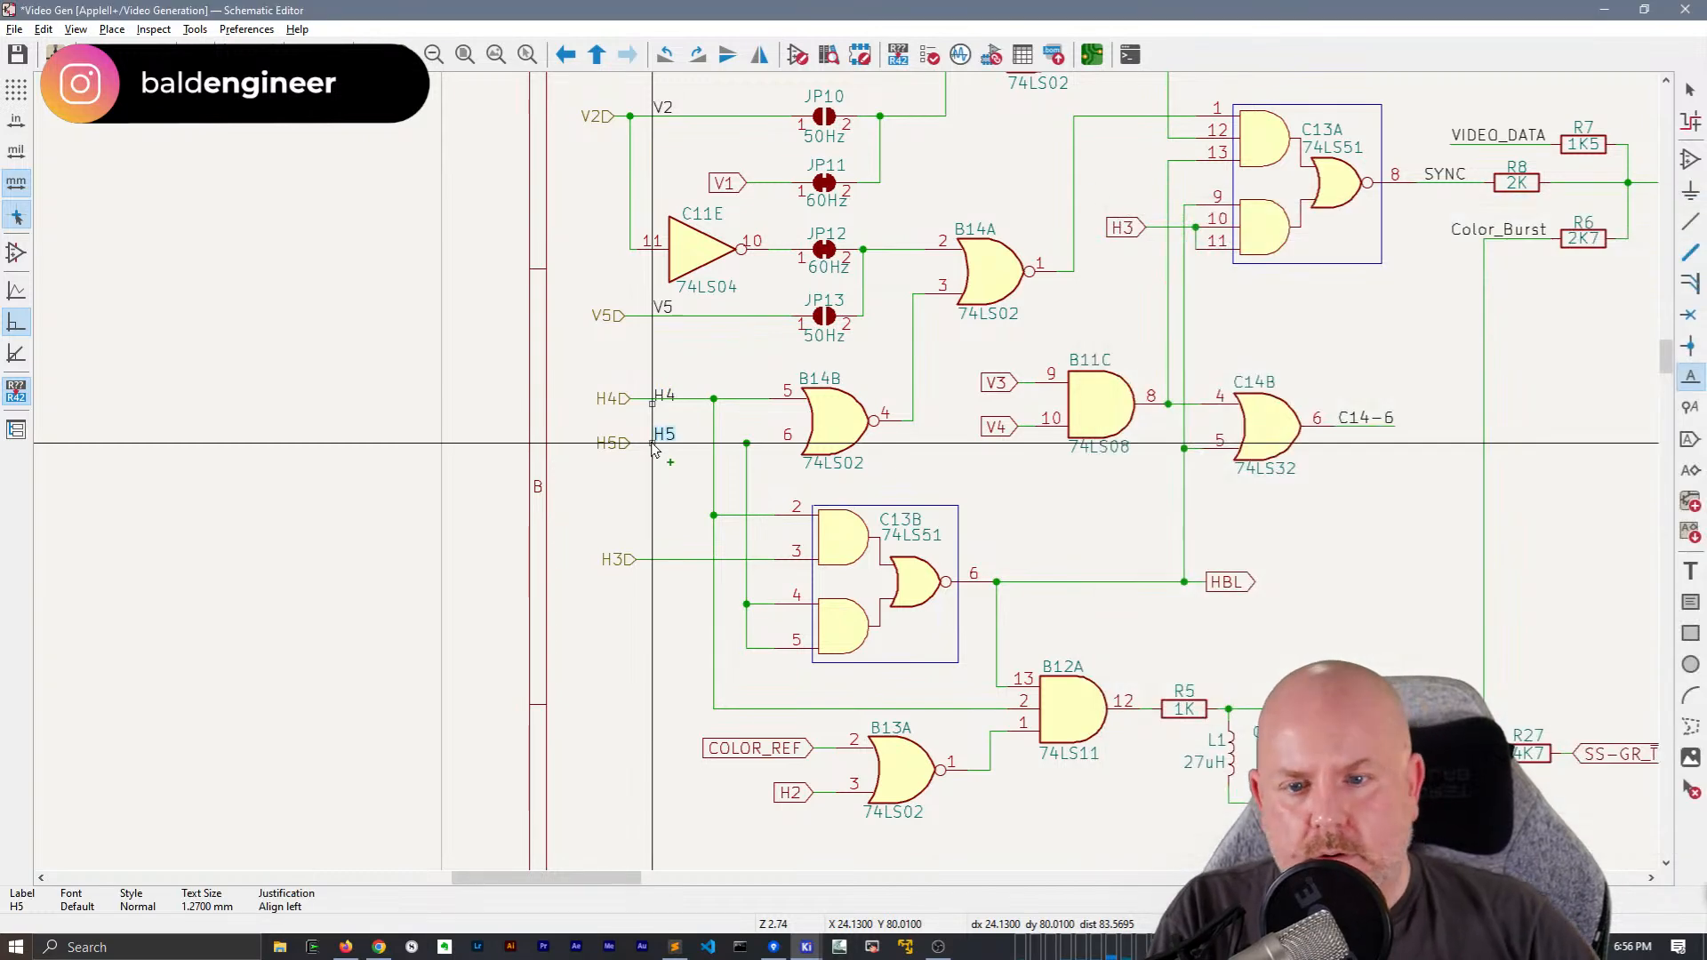
click(653, 443)
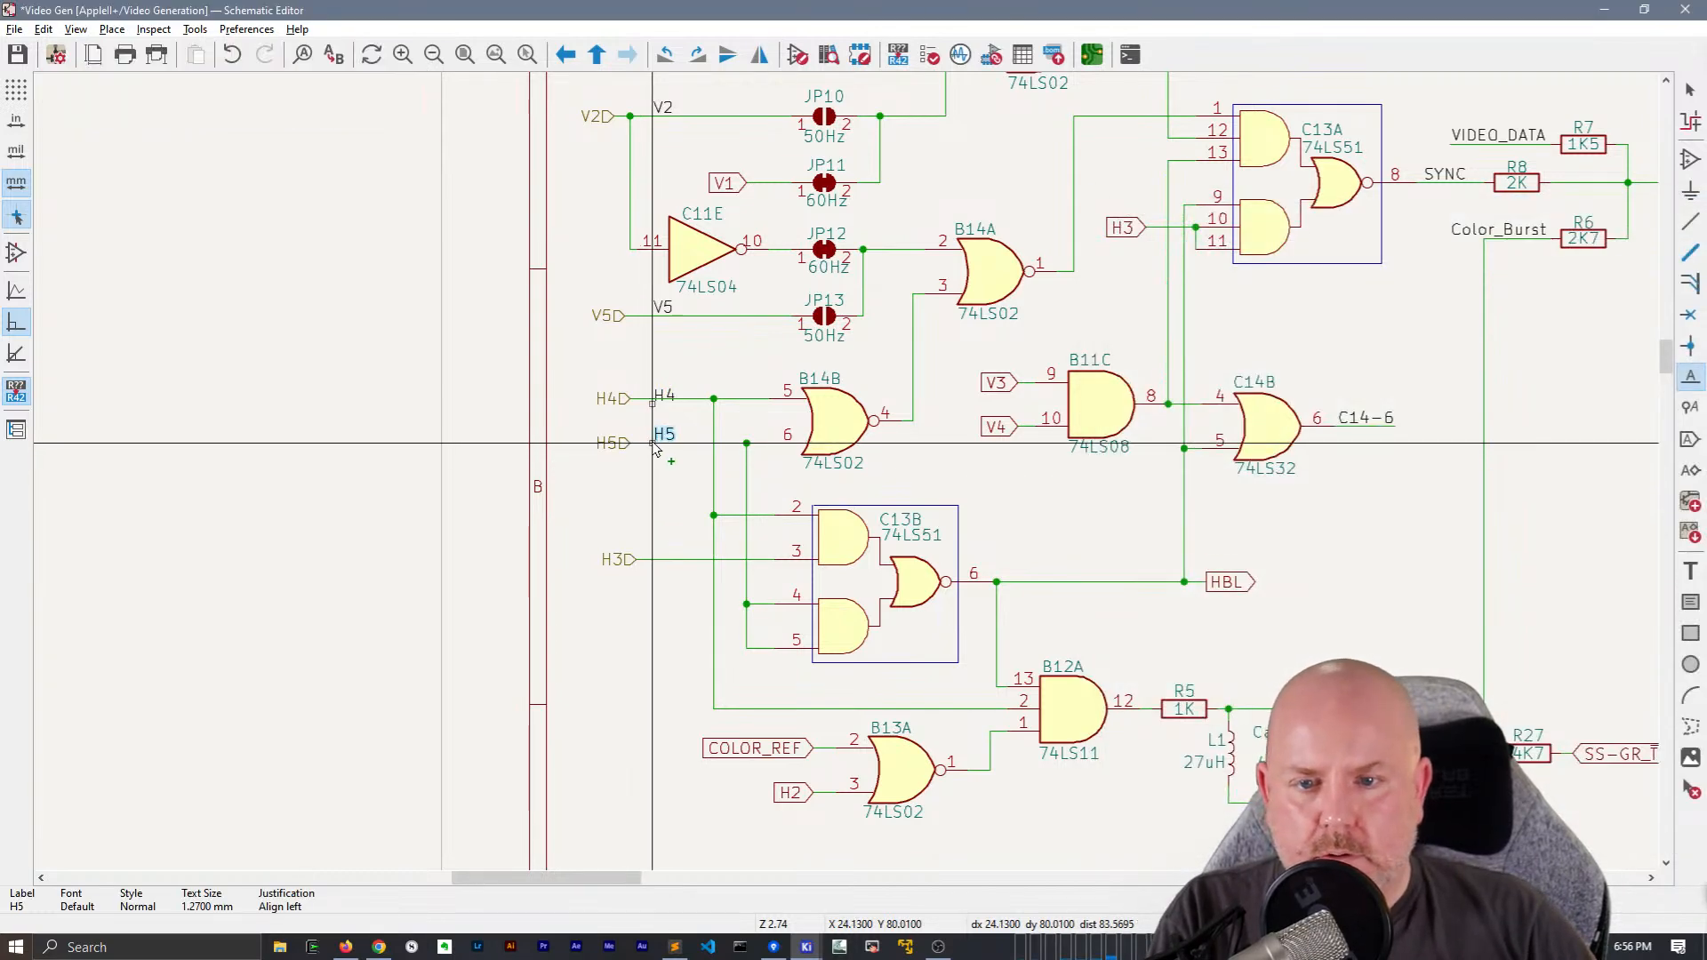
click(654, 559)
text(H3)
key(Return)
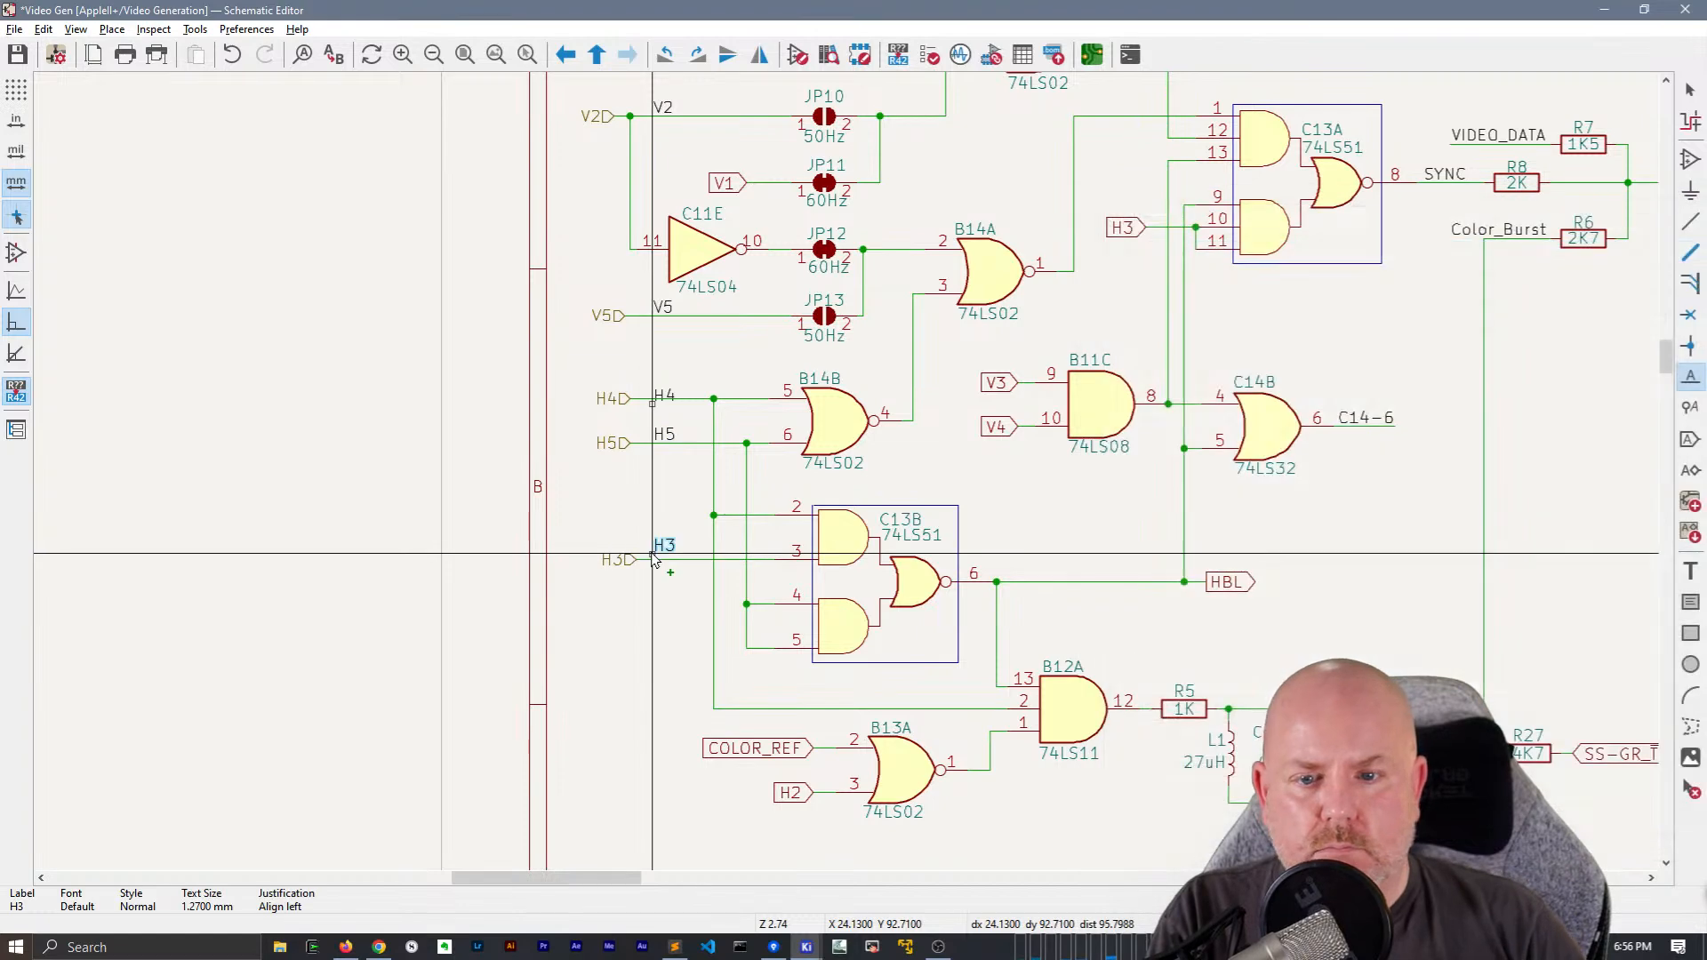
click(653, 560)
key(Escape)
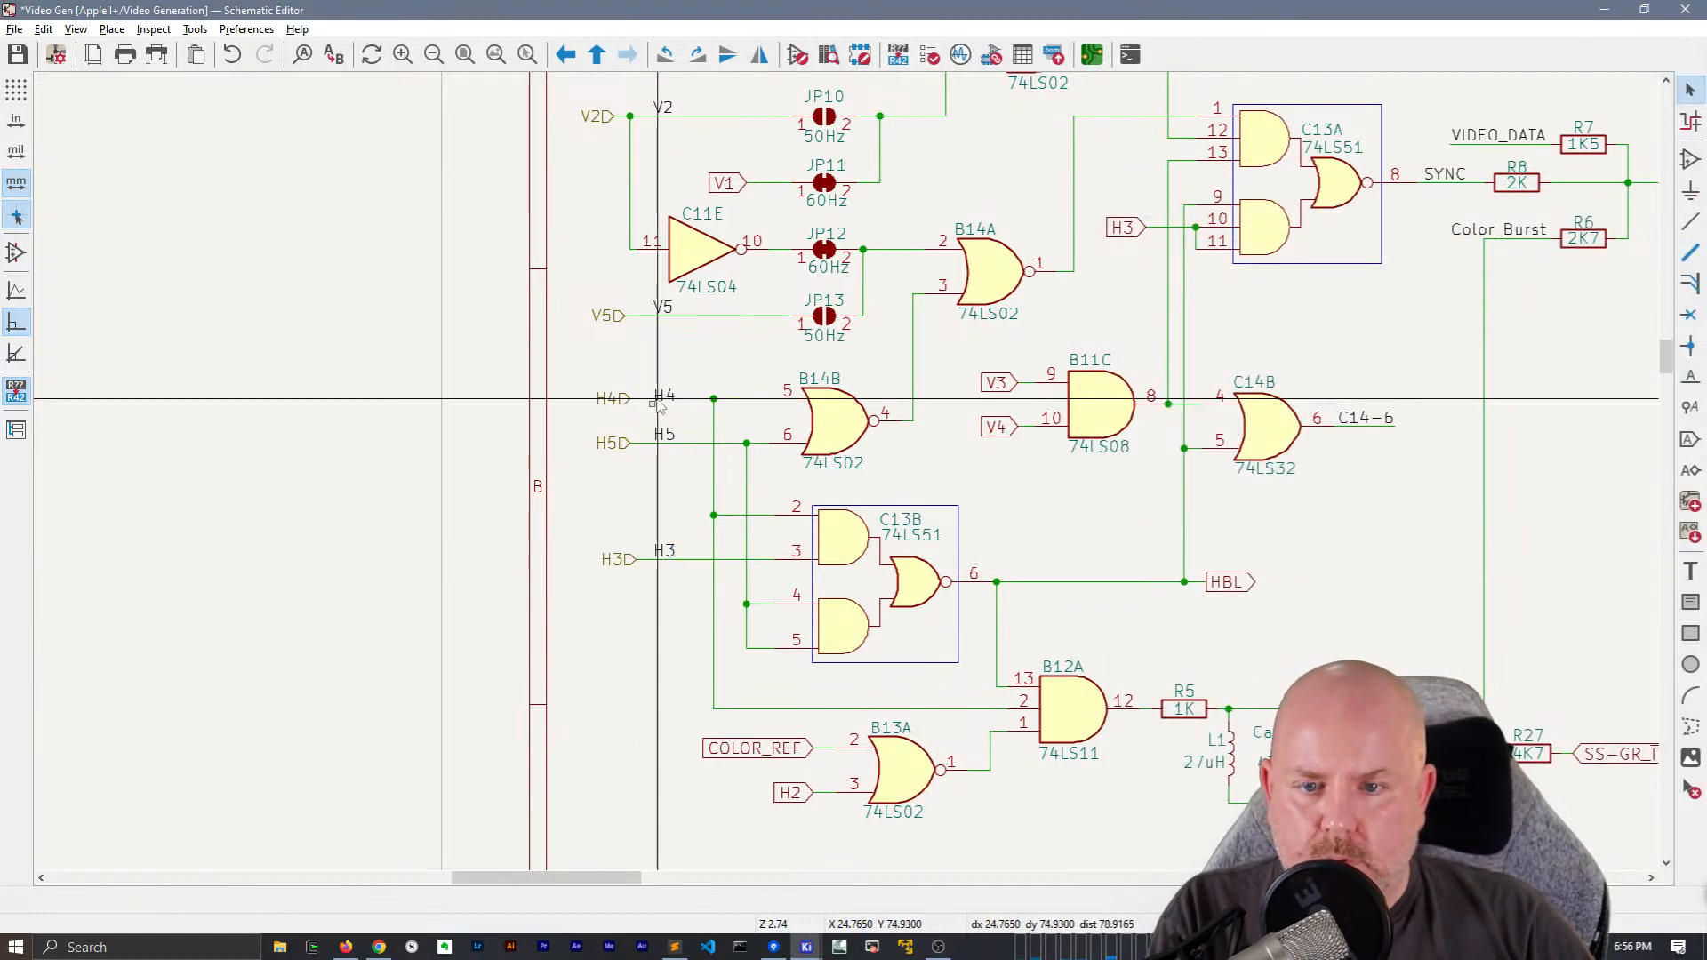
Select the local H4 label beside the wire to B14B pin 5
key(w)
key(Escape)
click(658, 396)
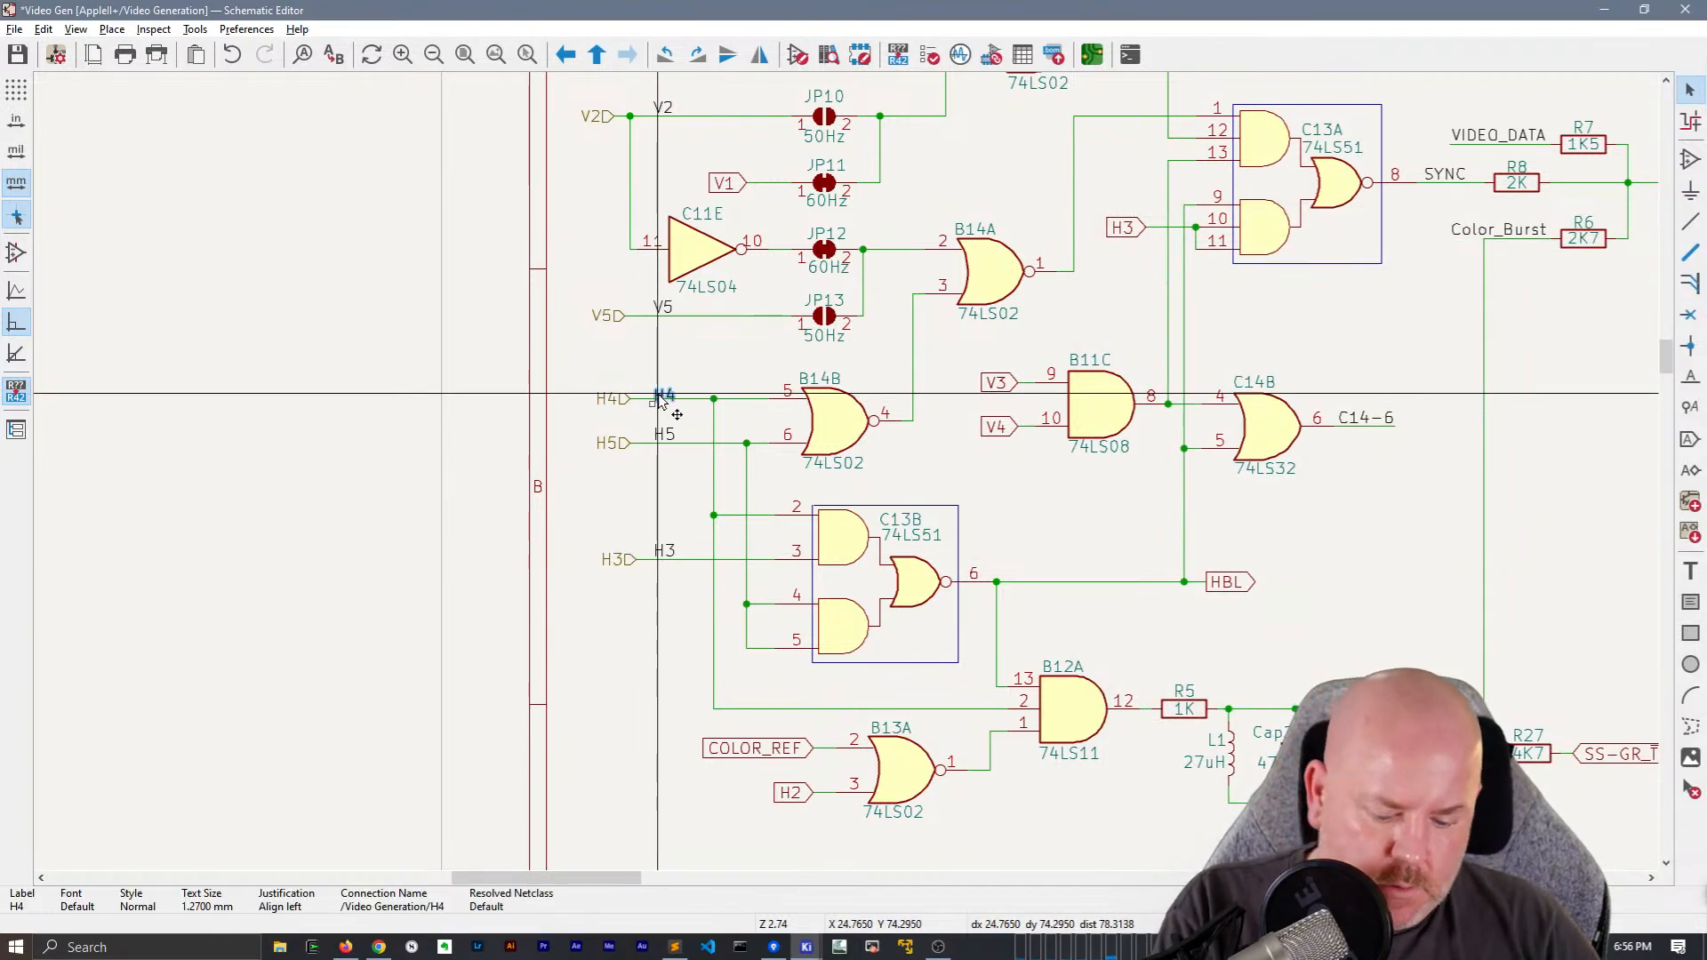
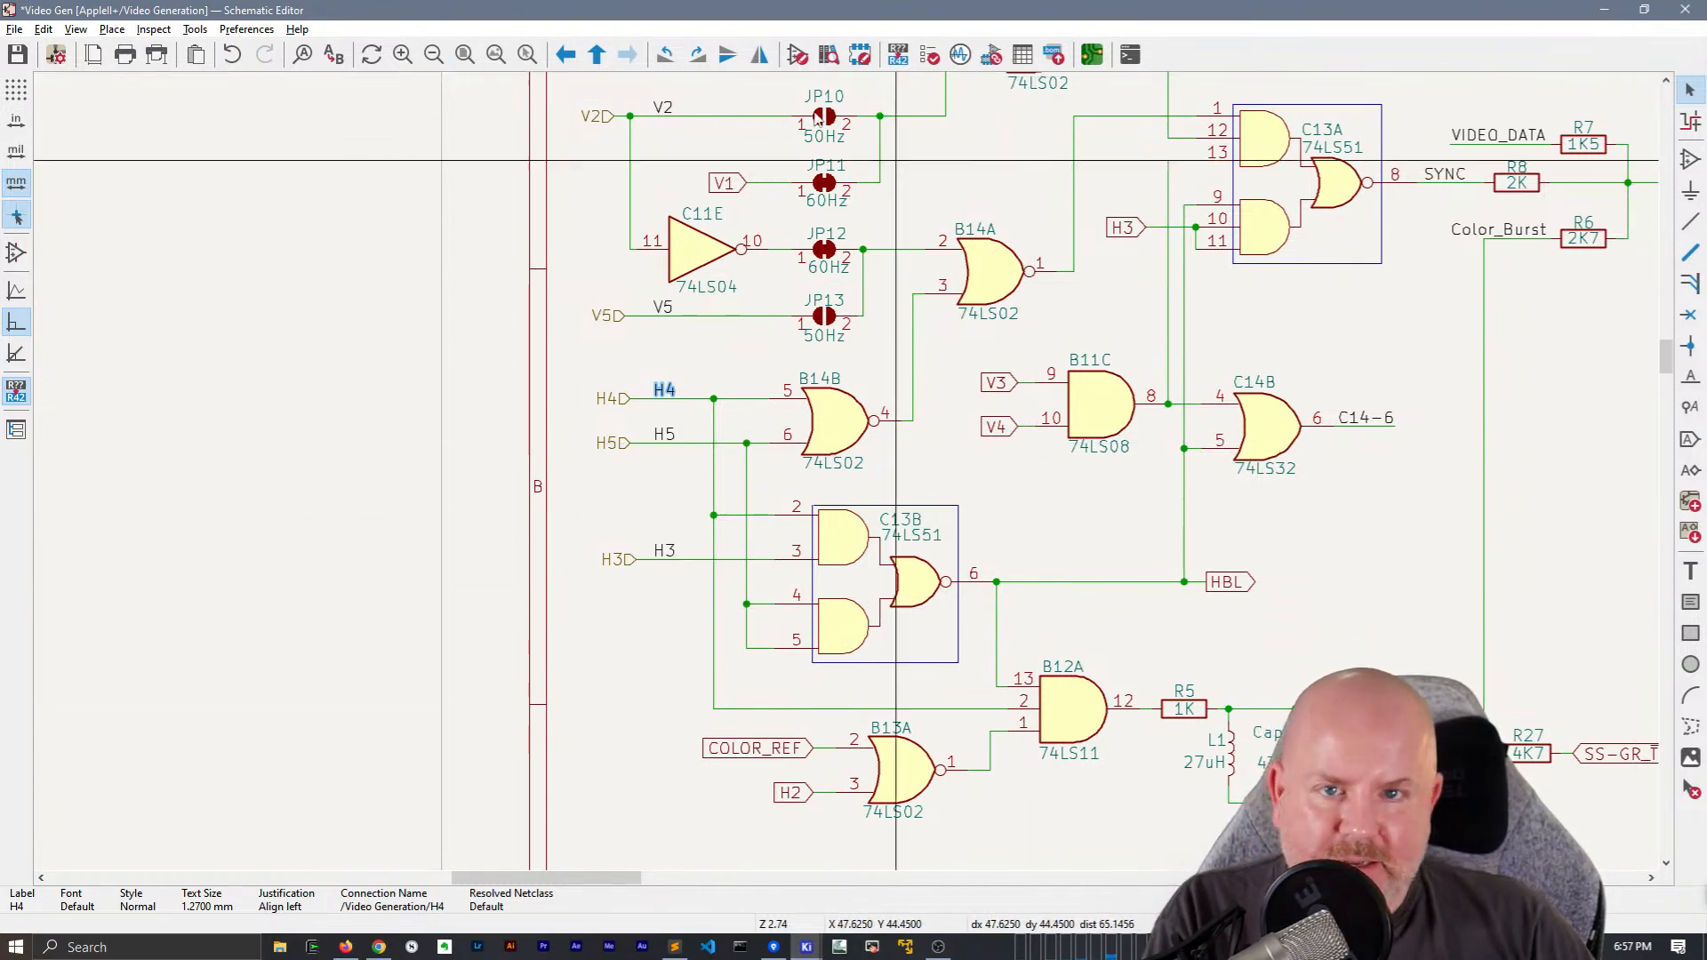
Convert the COLOR_REF global label at B13A pin 2 to a hierarchical label and extend it with its wire toward the sheet's left edge
scroll(772, 534, down, 2)
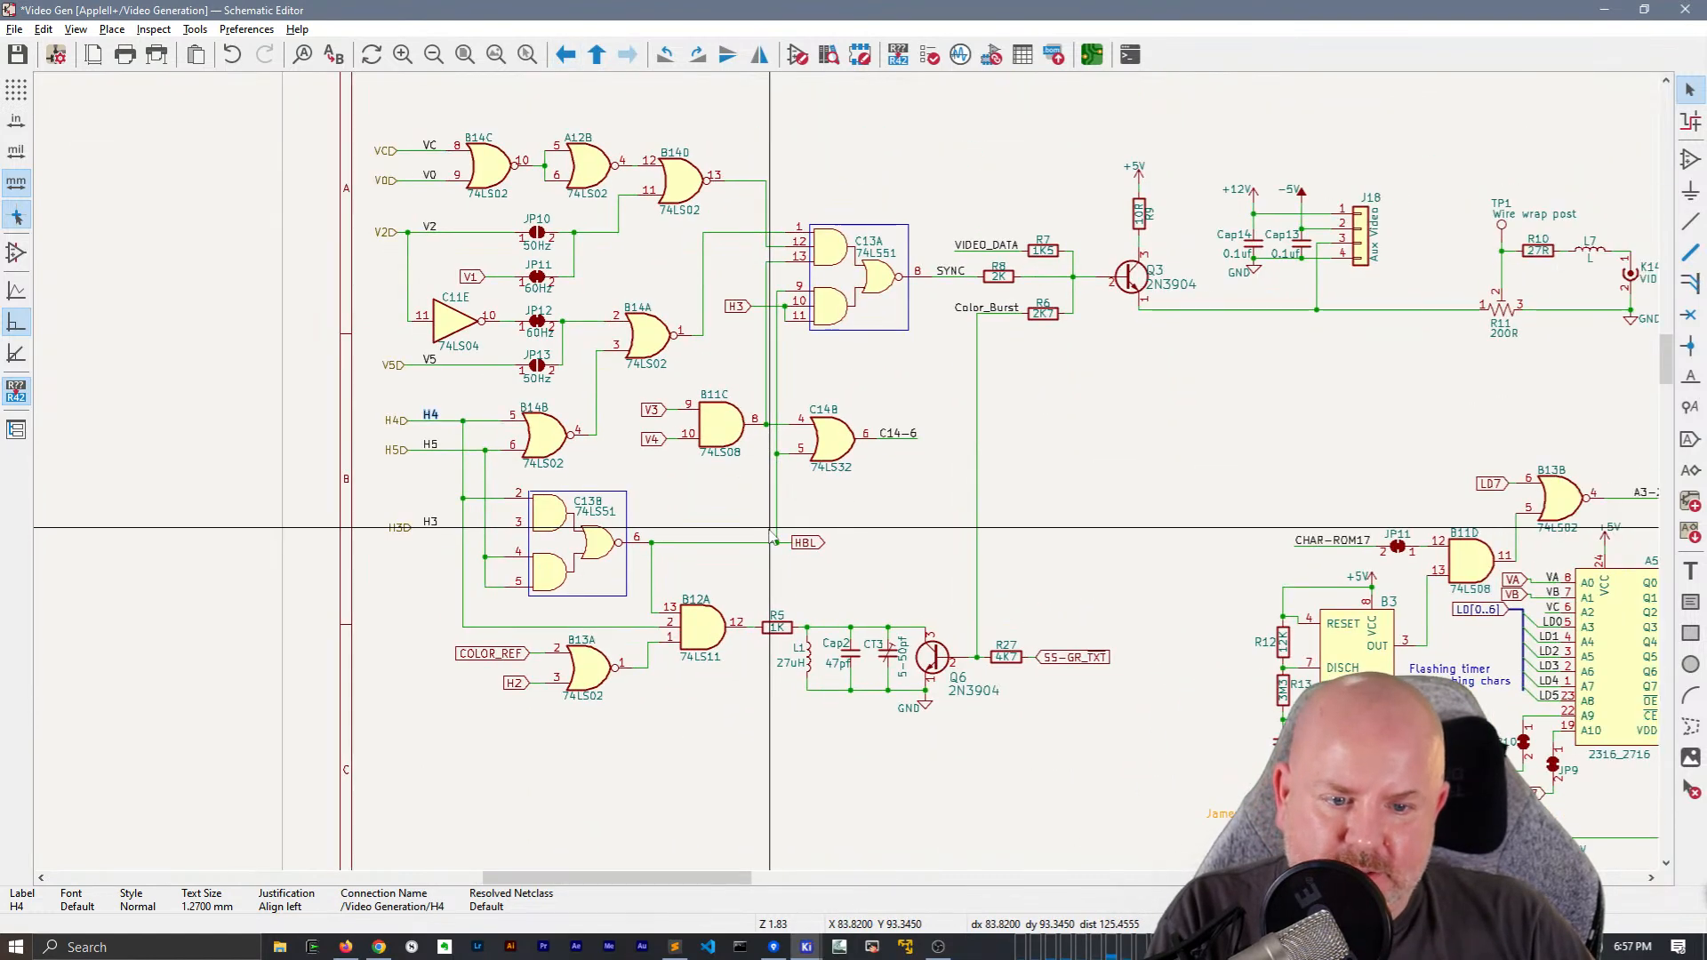
scroll(503, 656, up, 2)
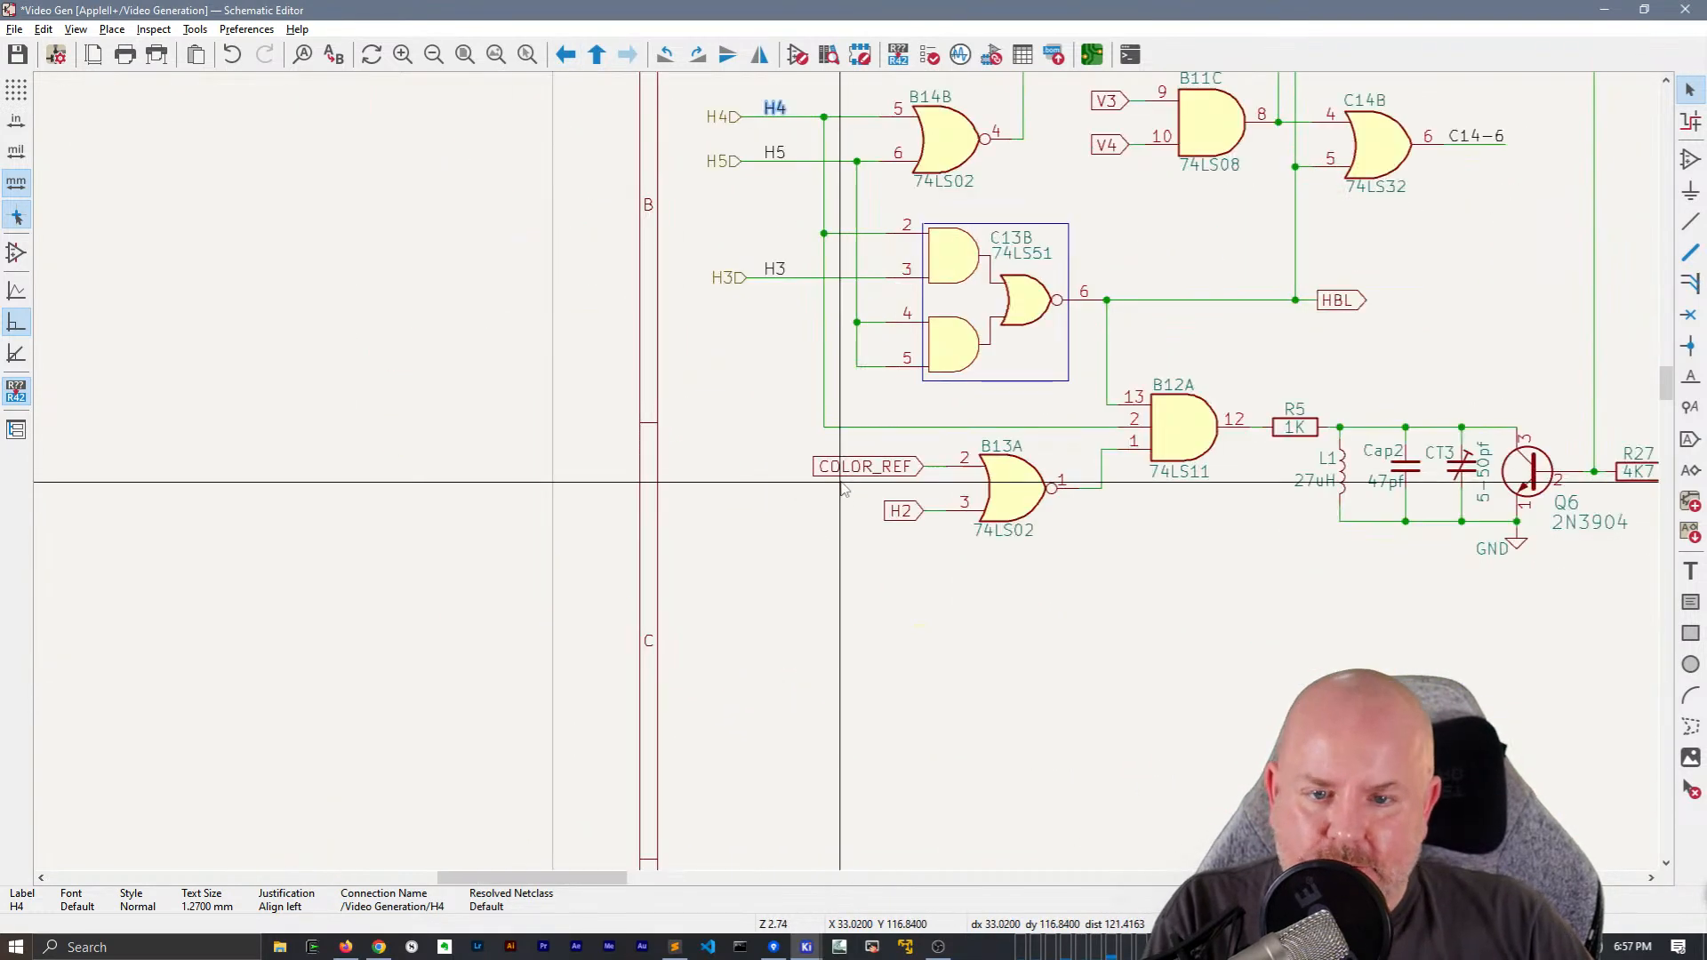
click(883, 464)
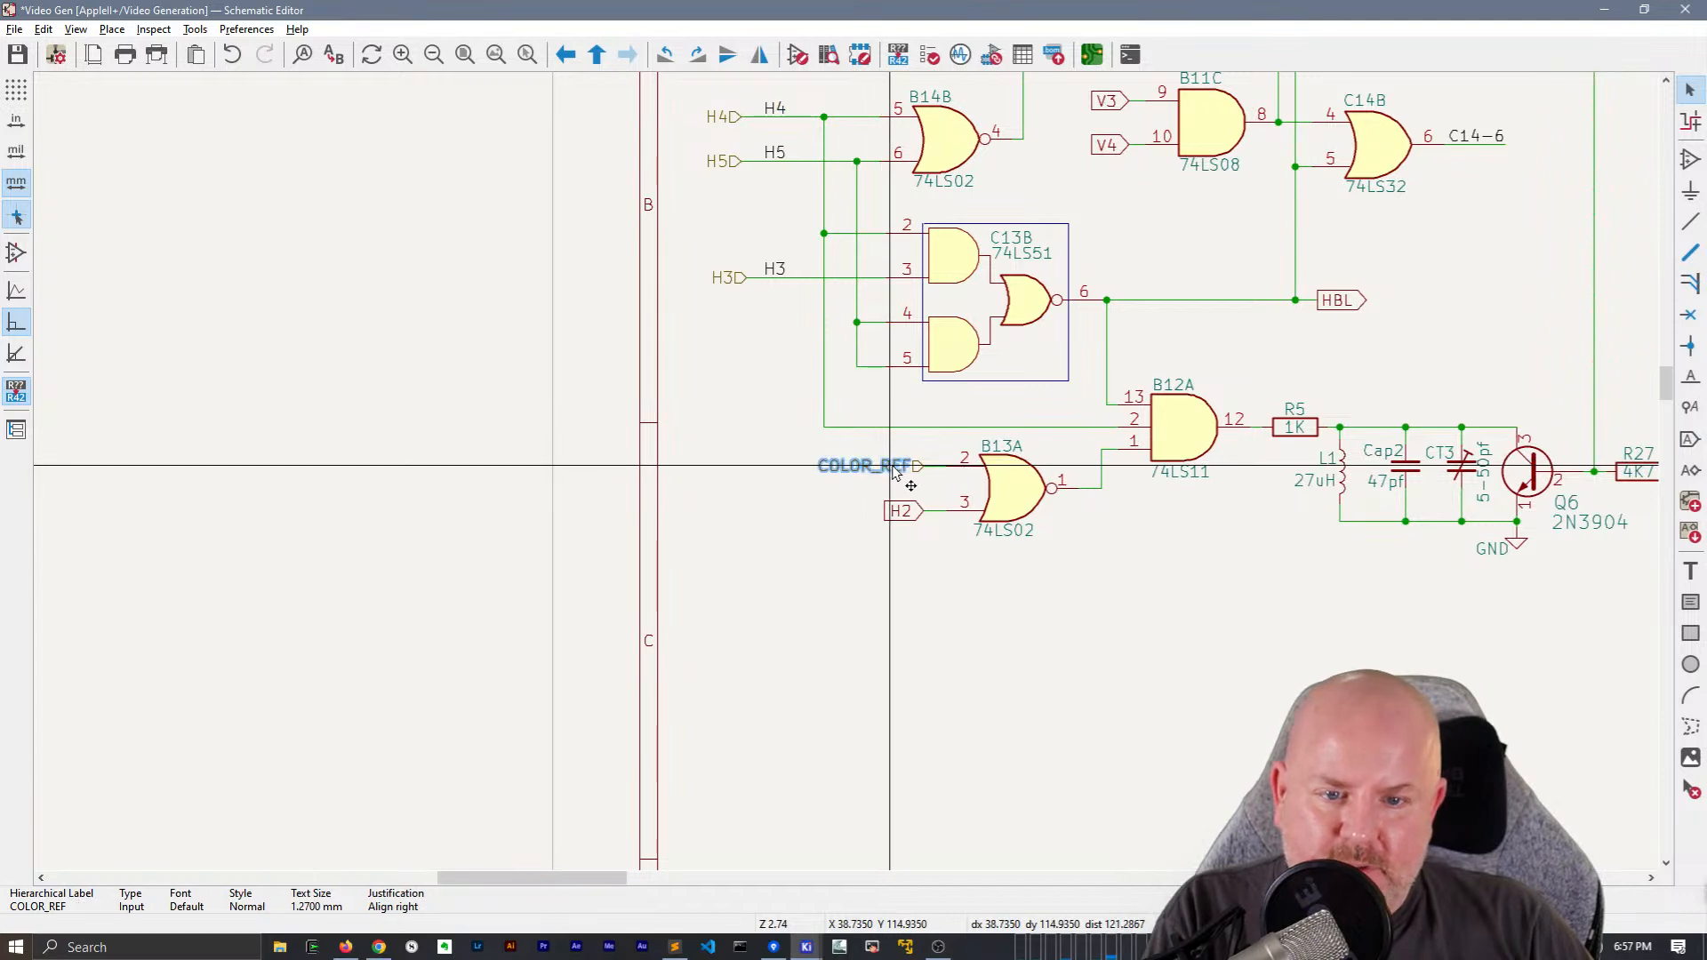
key(g)
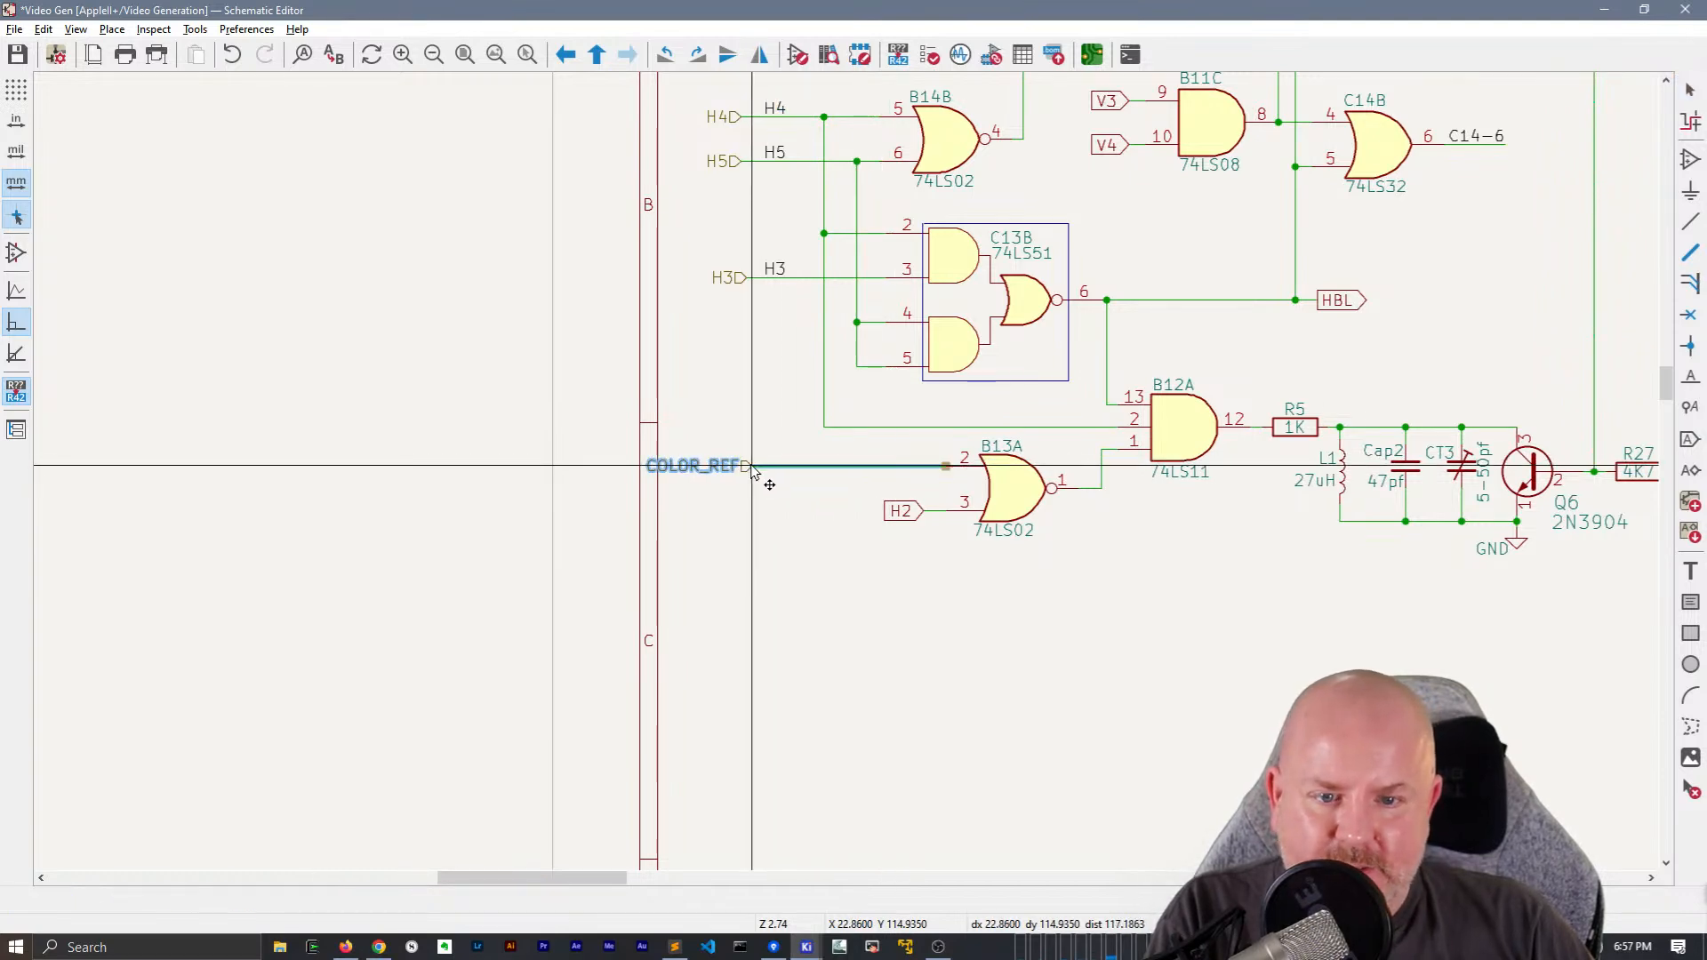
click(750, 469)
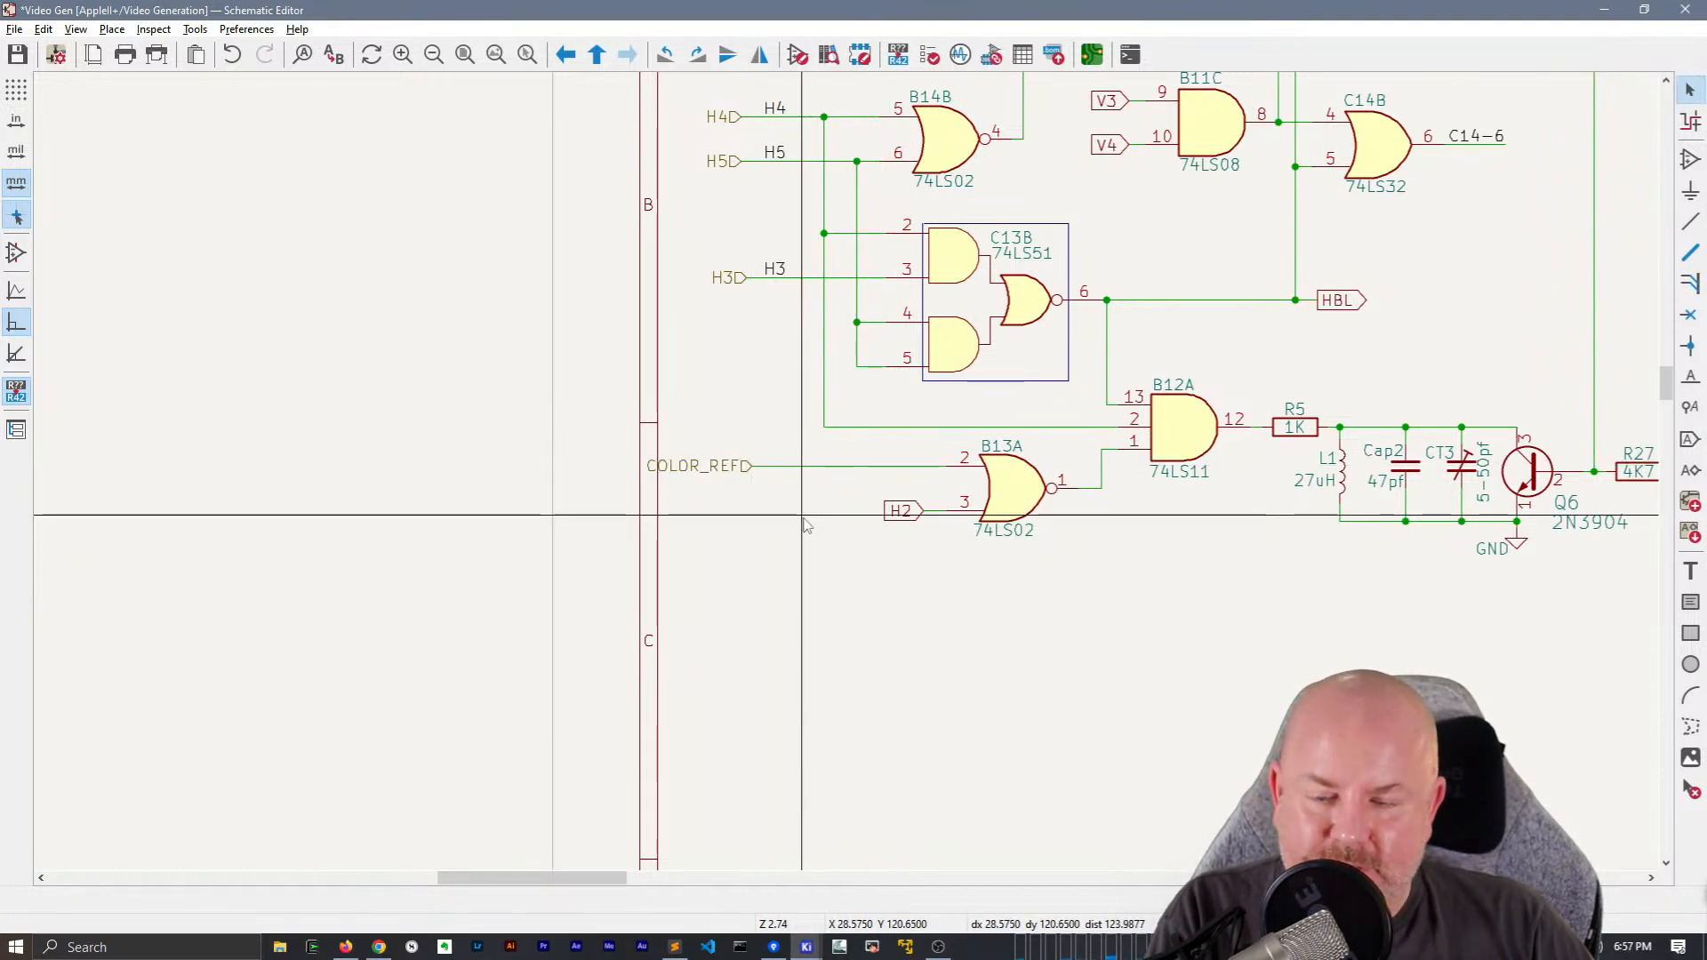
Extend the H2 label with its wire away from B13A pin 3 until it lines up beneath COLOR_REF
click(901, 510)
key(g)
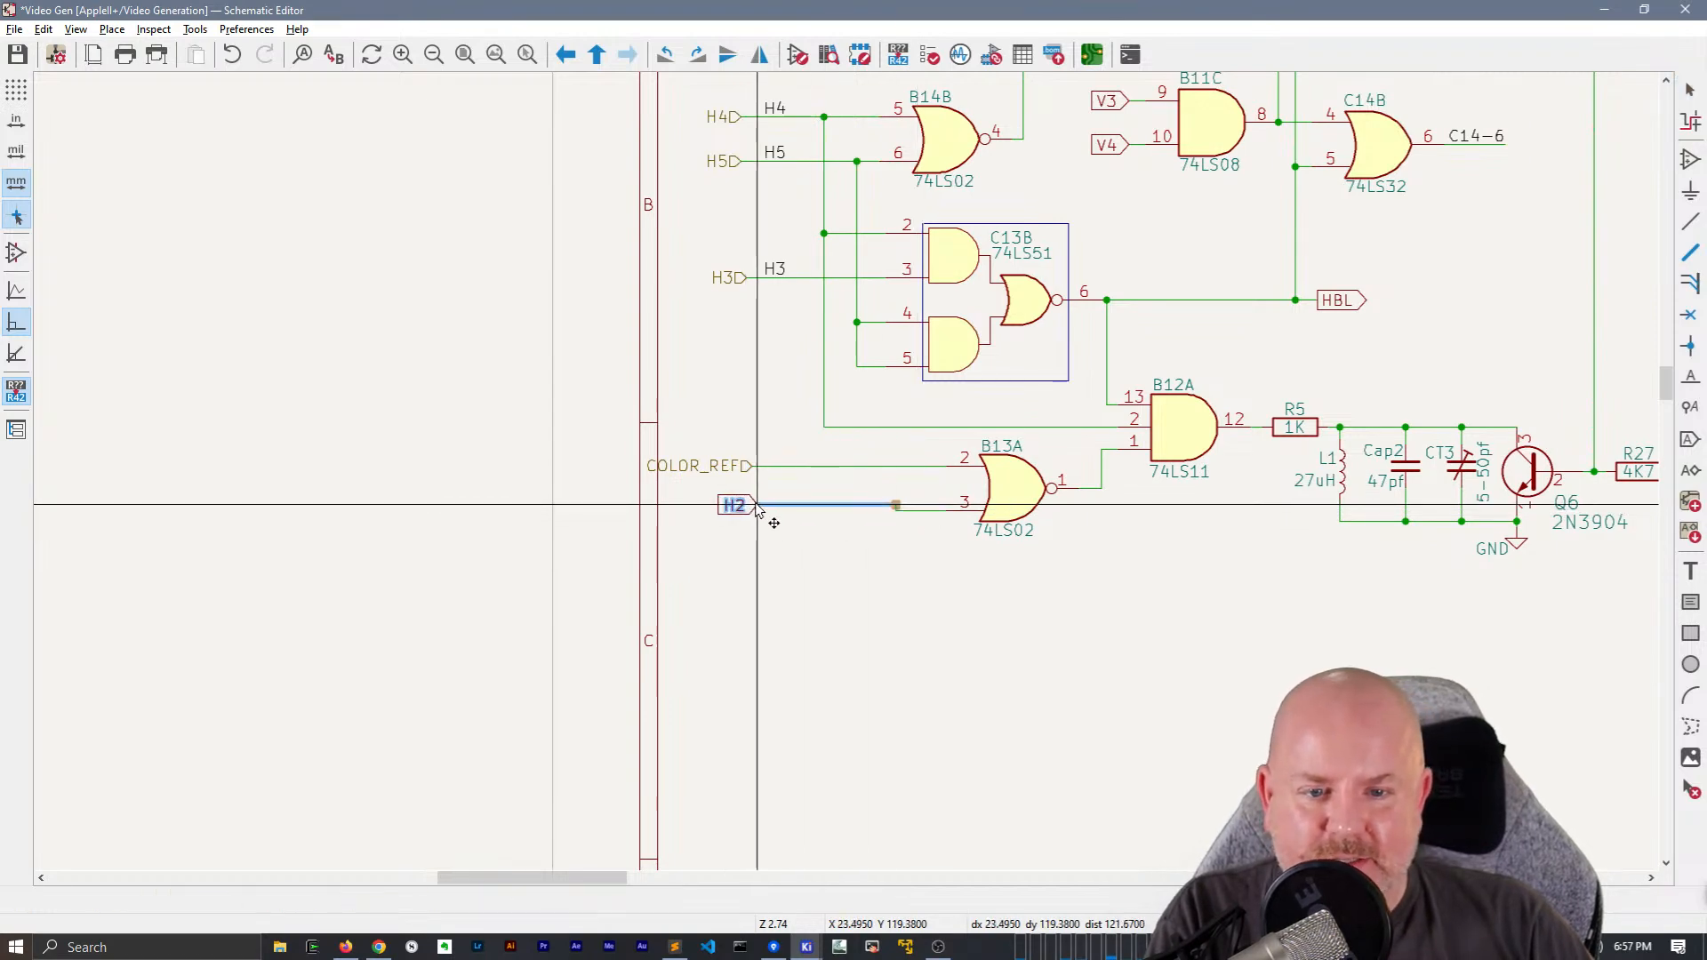
click(754, 516)
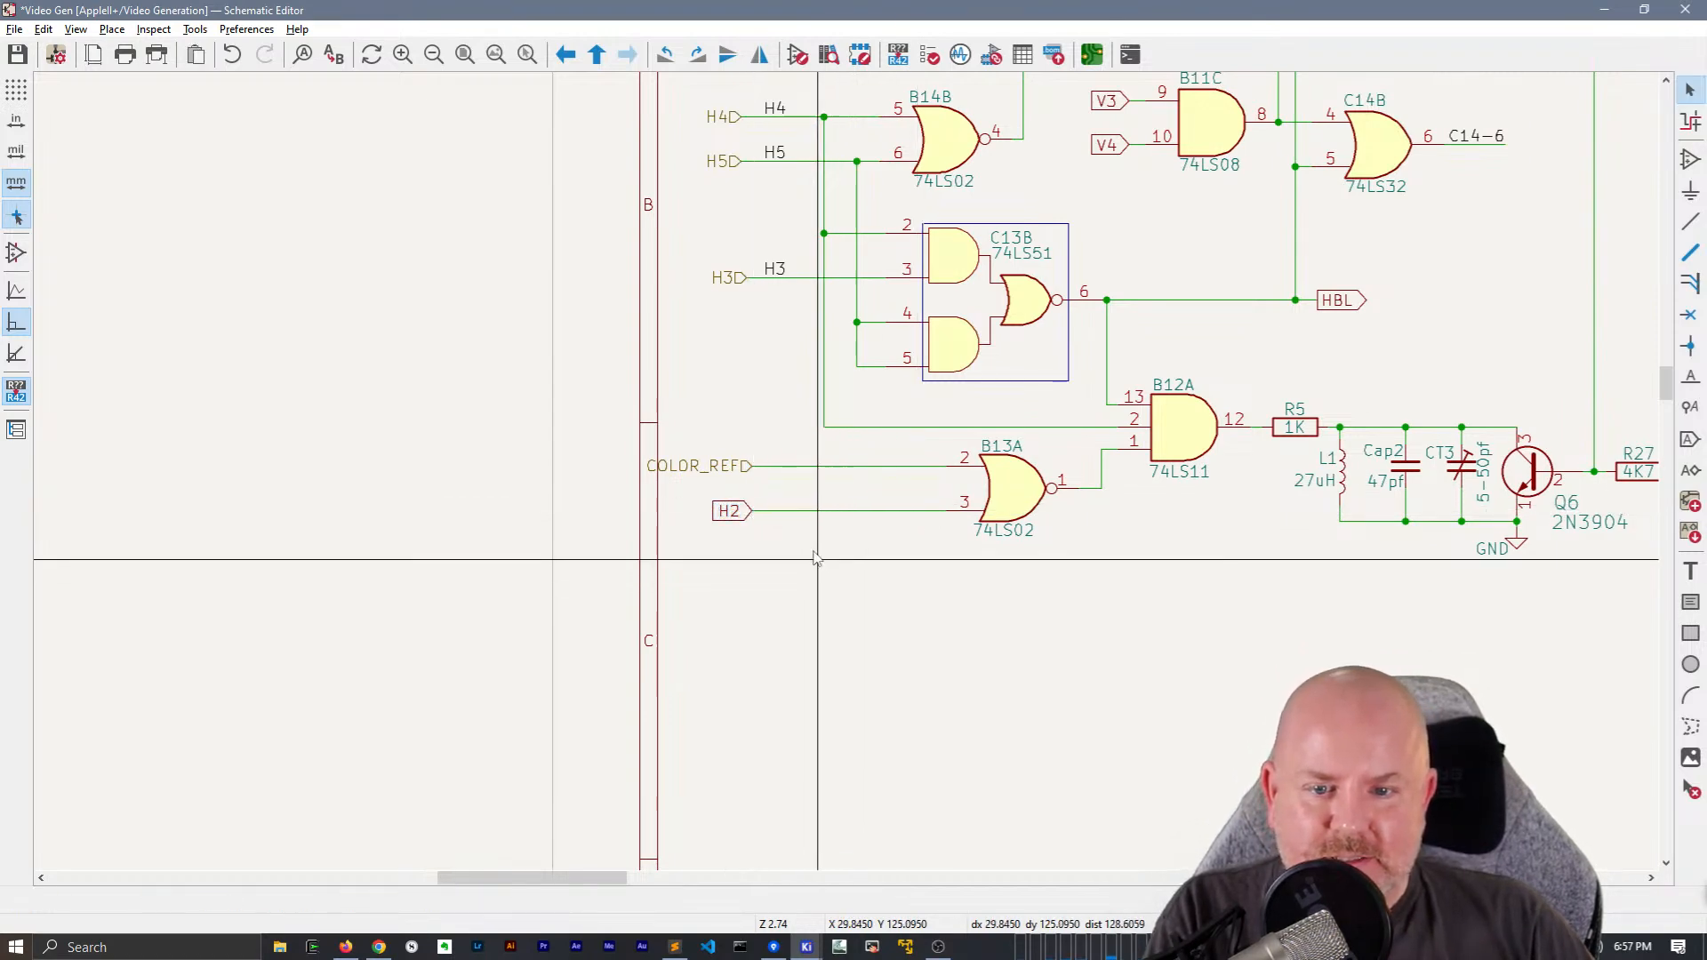
Duplicate a net label onto the wire to B13A pin 3, rename it H2, and convert the H2 global label to hierarchical
scroll(678, 747, down, 3)
middle_drag(674, 738, 702, 576)
key(ctrl+d)
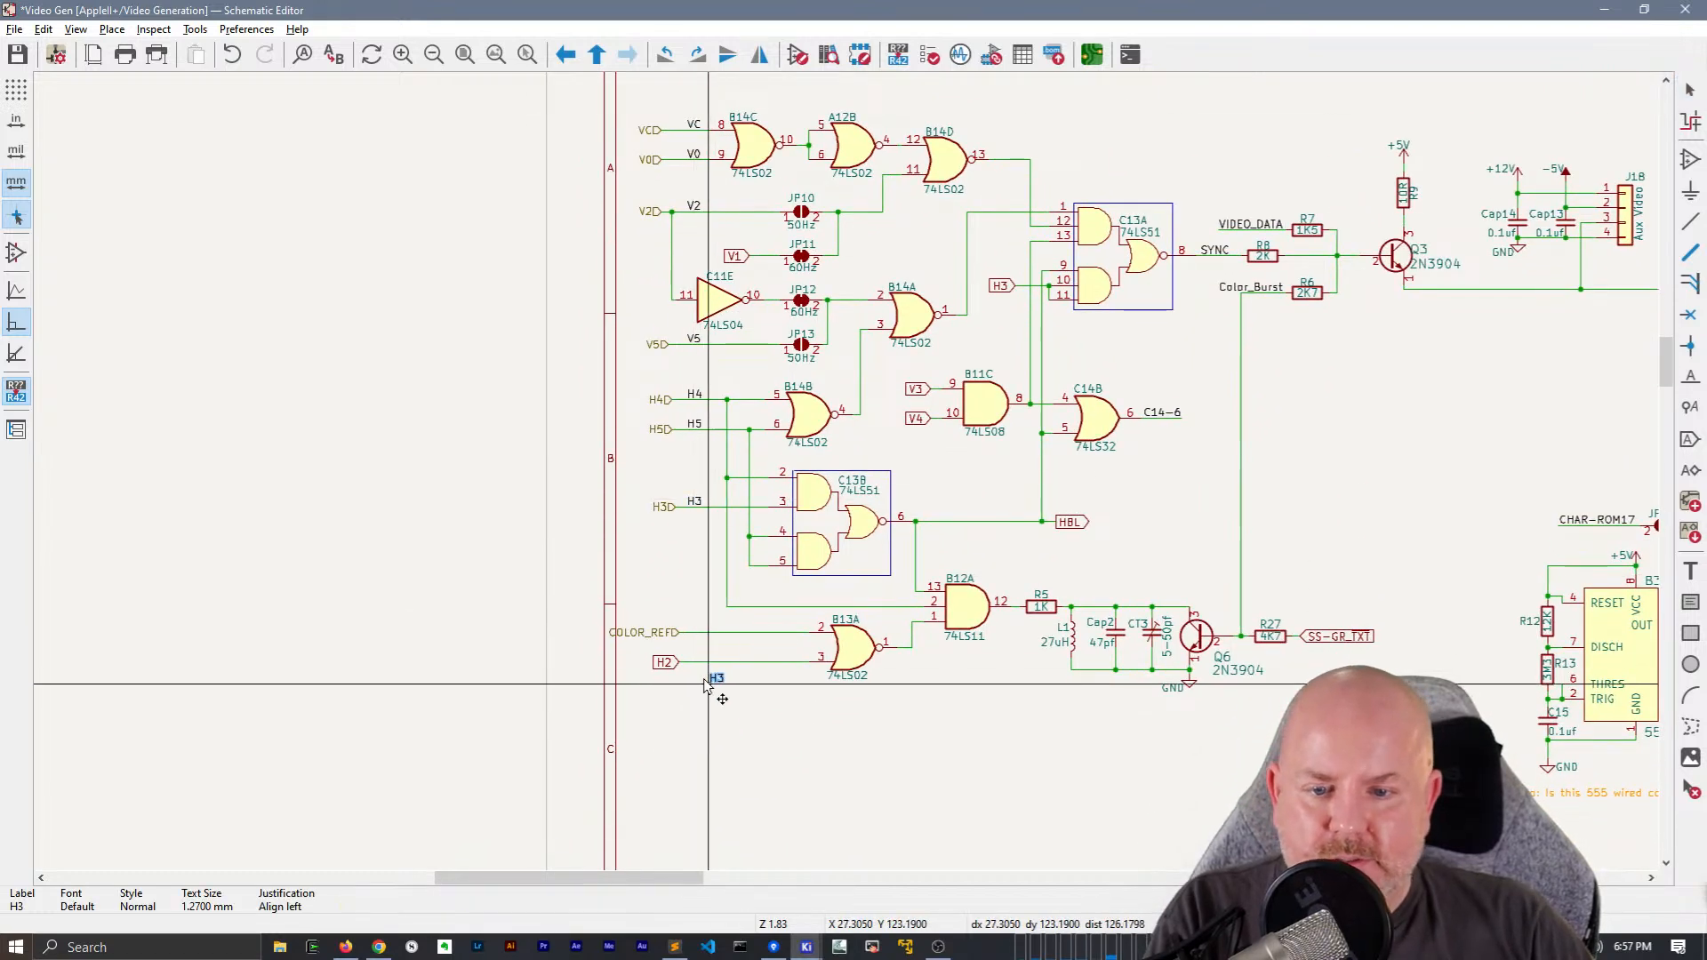
click(698, 656)
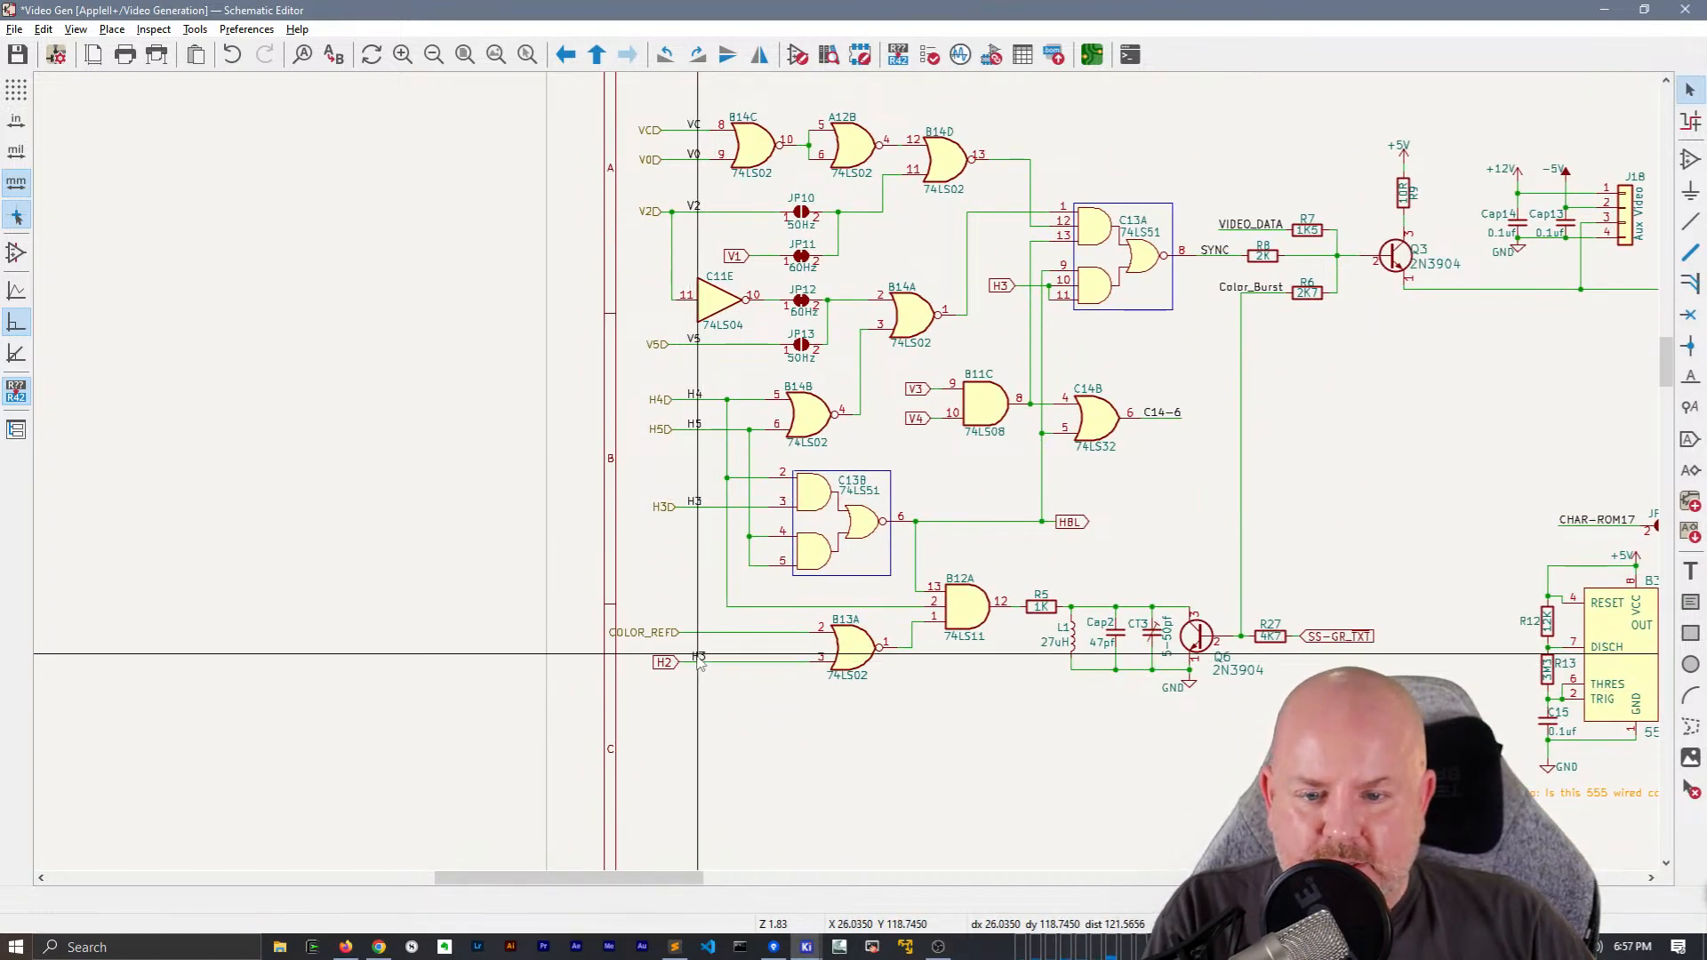
double_click(698, 659)
text(h2)
key(Return)
double_click(698, 659)
text(H2)
key(Return)
click(664, 664)
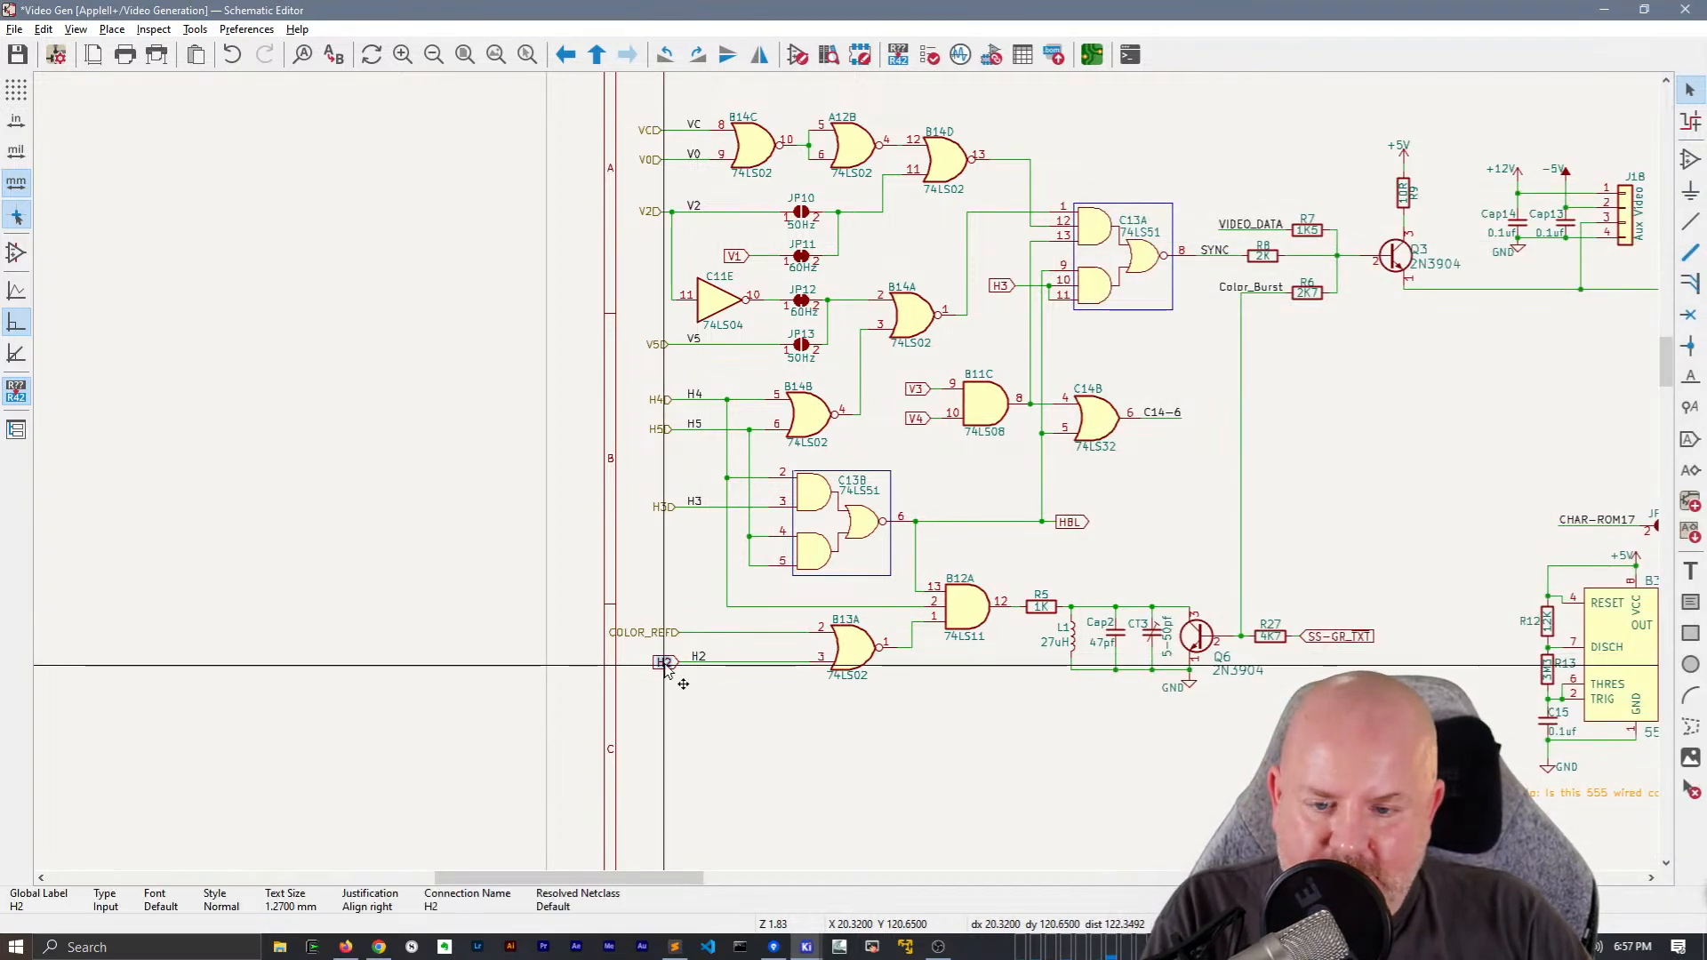
key(ctrl+shift+h)
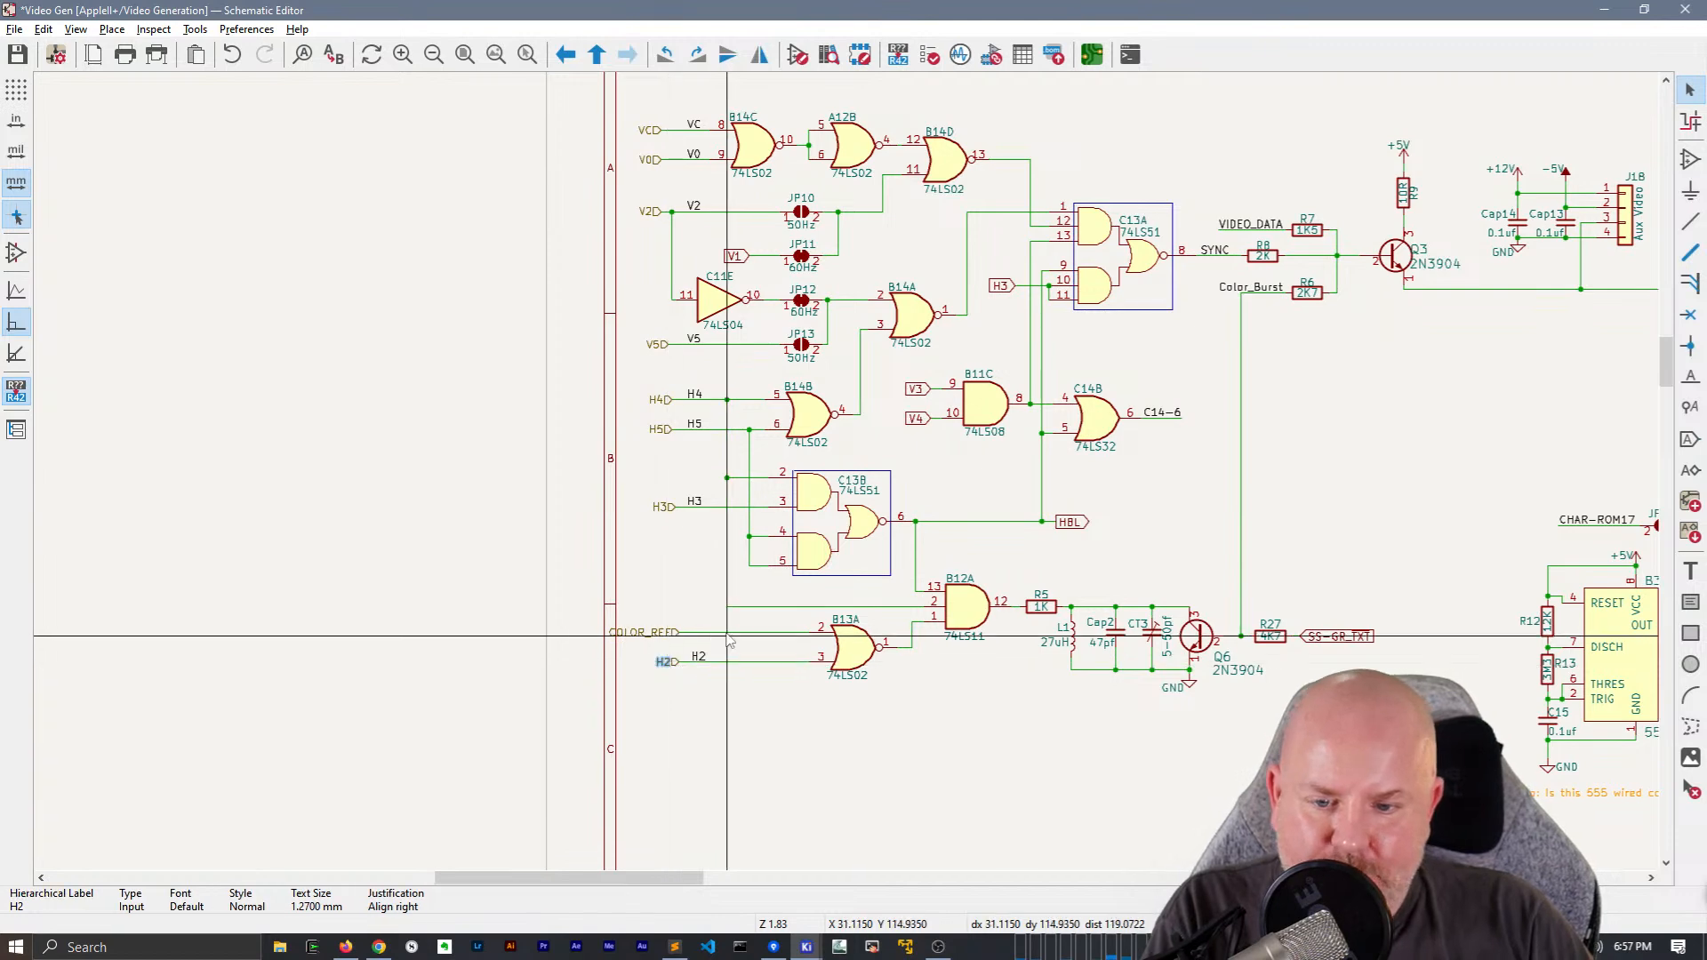
Duplicate the H2 net label onto the wire to B13A pin 2 and rename it COLOR_REF
scroll(707, 630, up, 3)
click(823, 534)
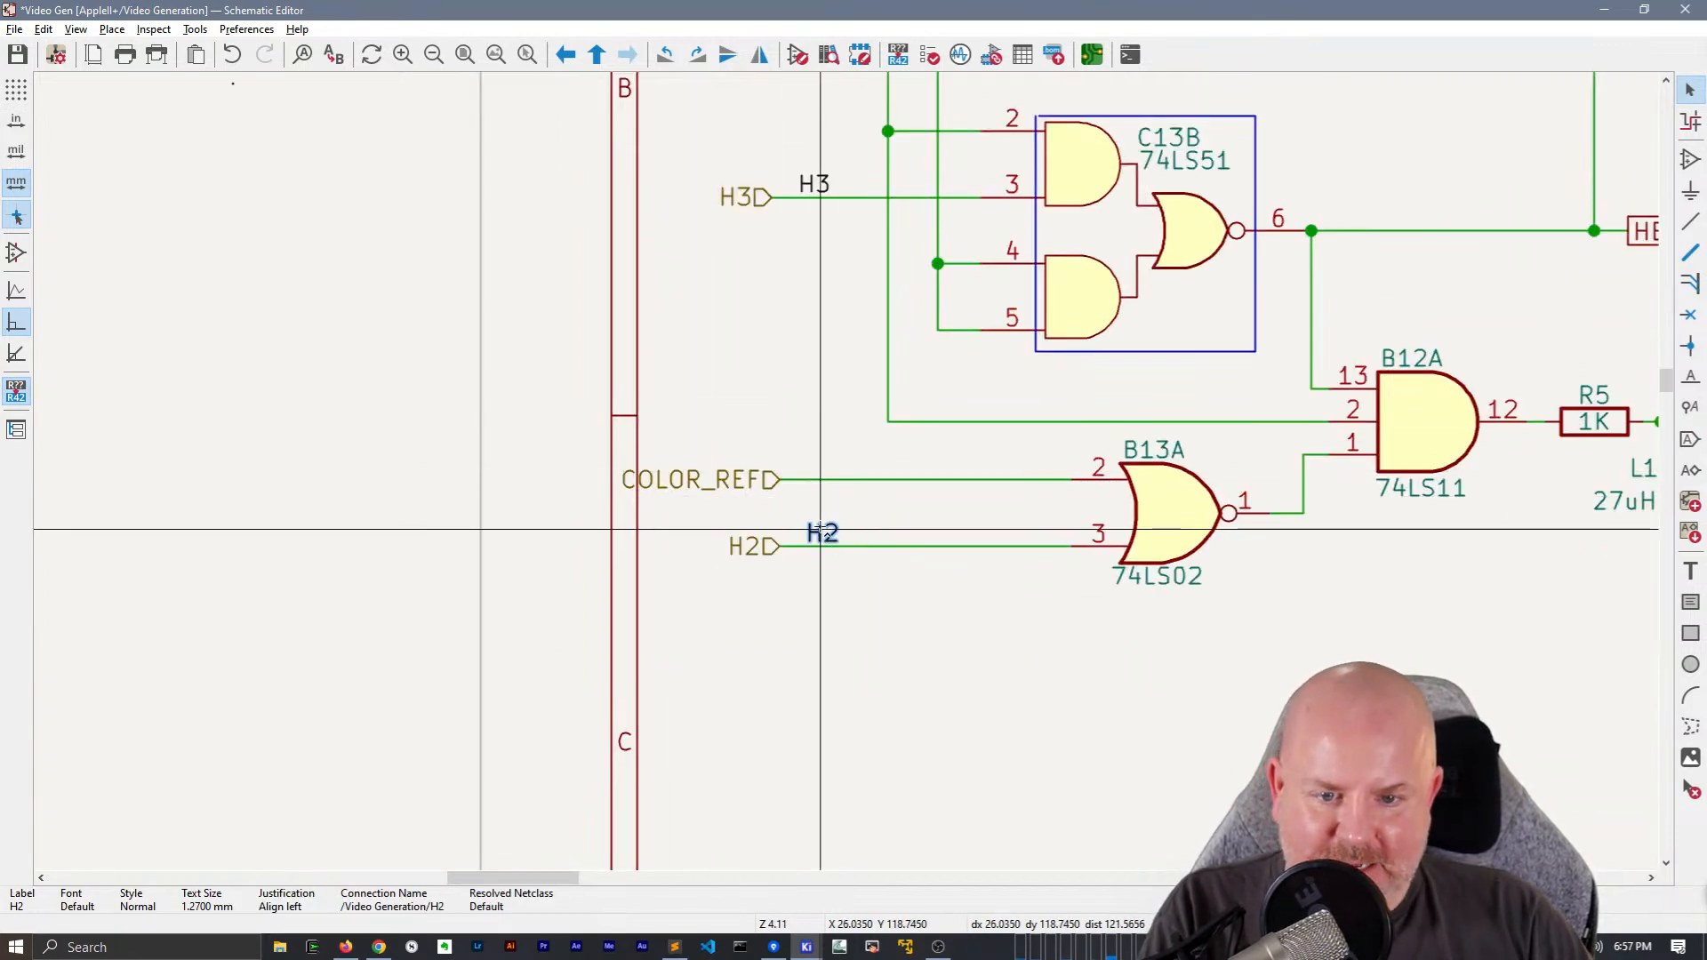
key(ctrl+d)
click(821, 477)
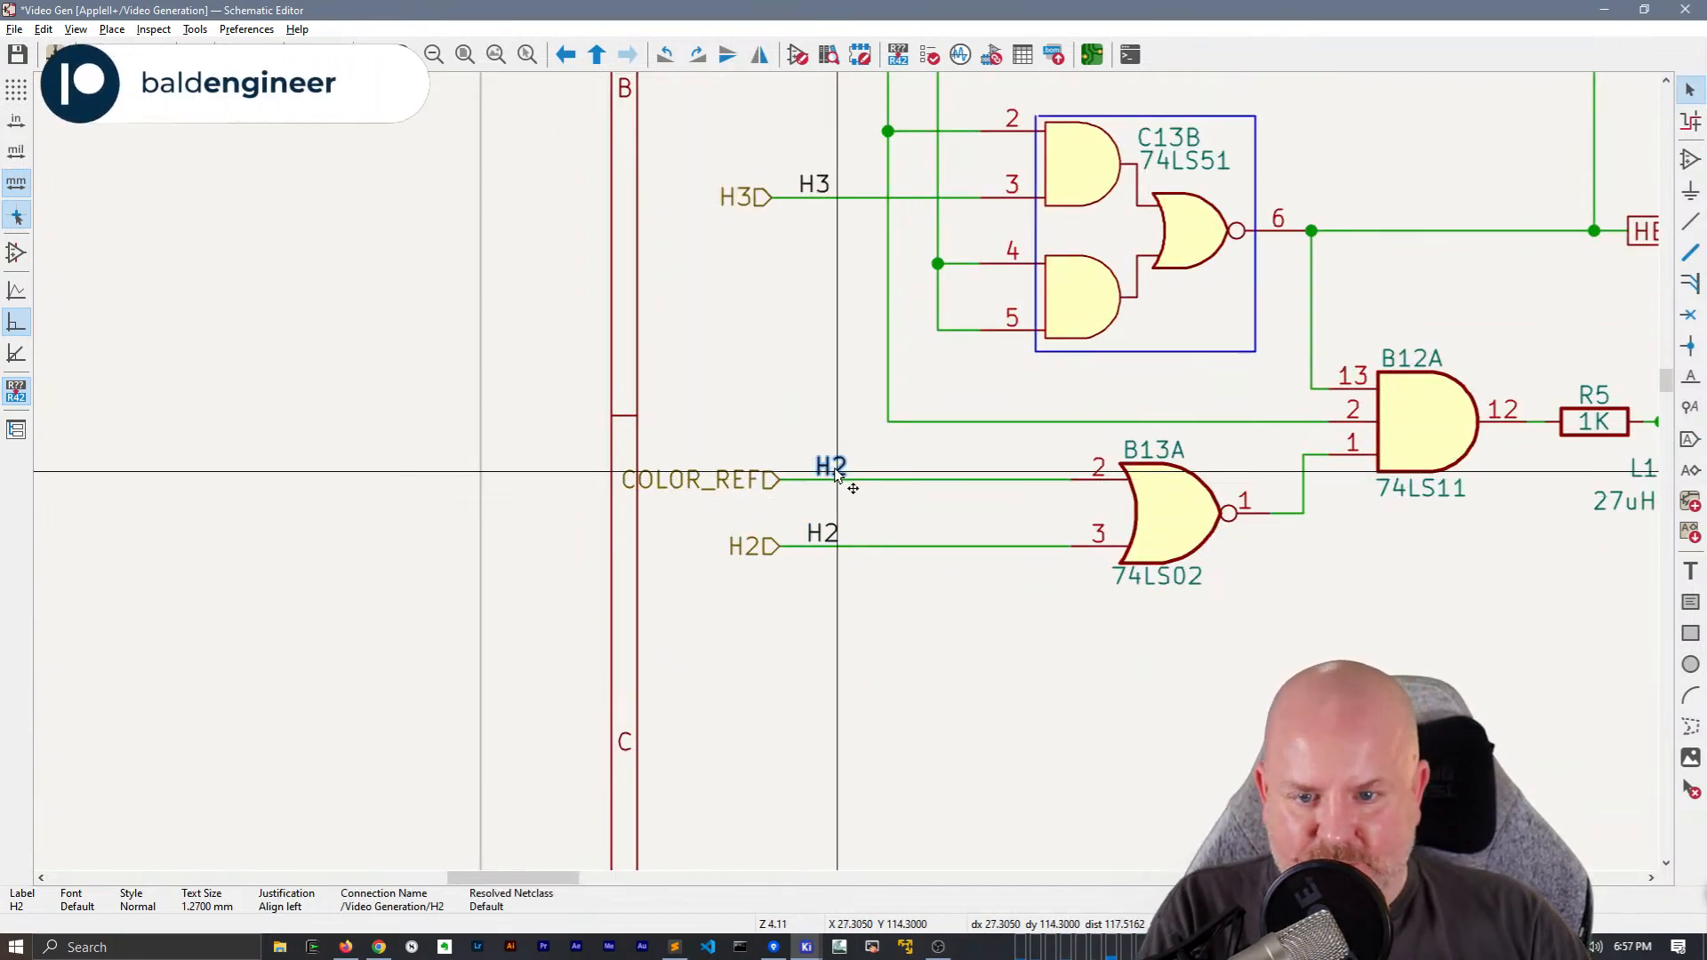
text(eCO)
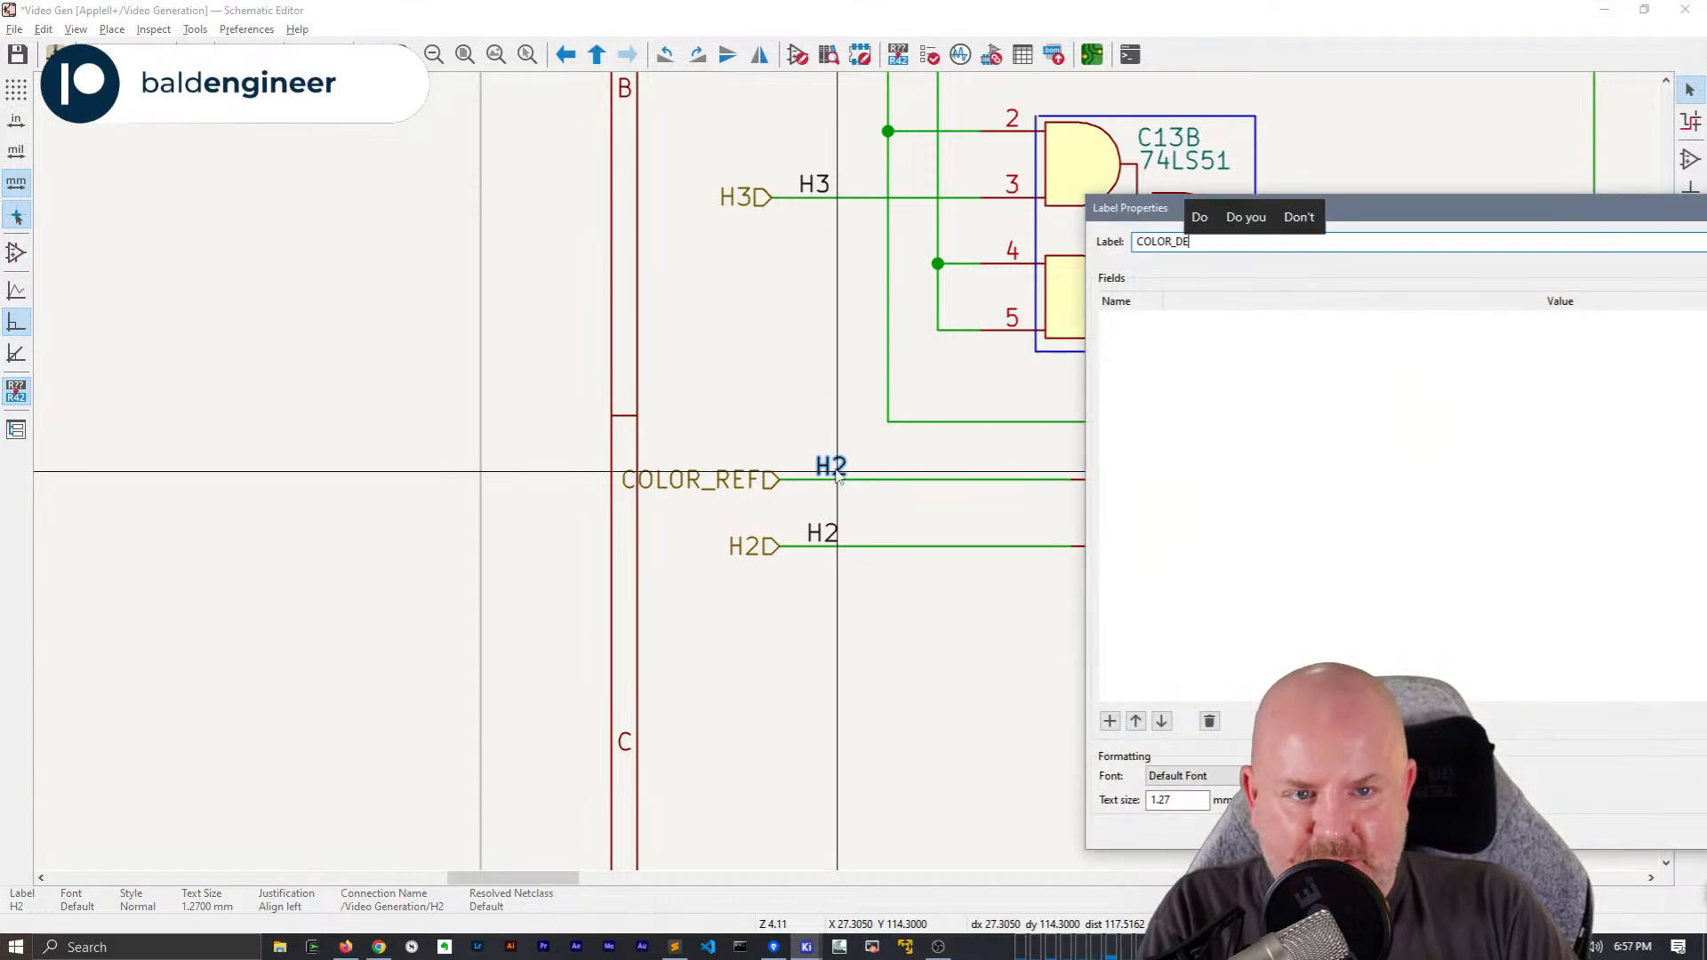
text(LOR_REF)
key(Return)
Select the entire circuit and shift it slightly to the right within the sheet frame
scroll(838, 477, down, 5)
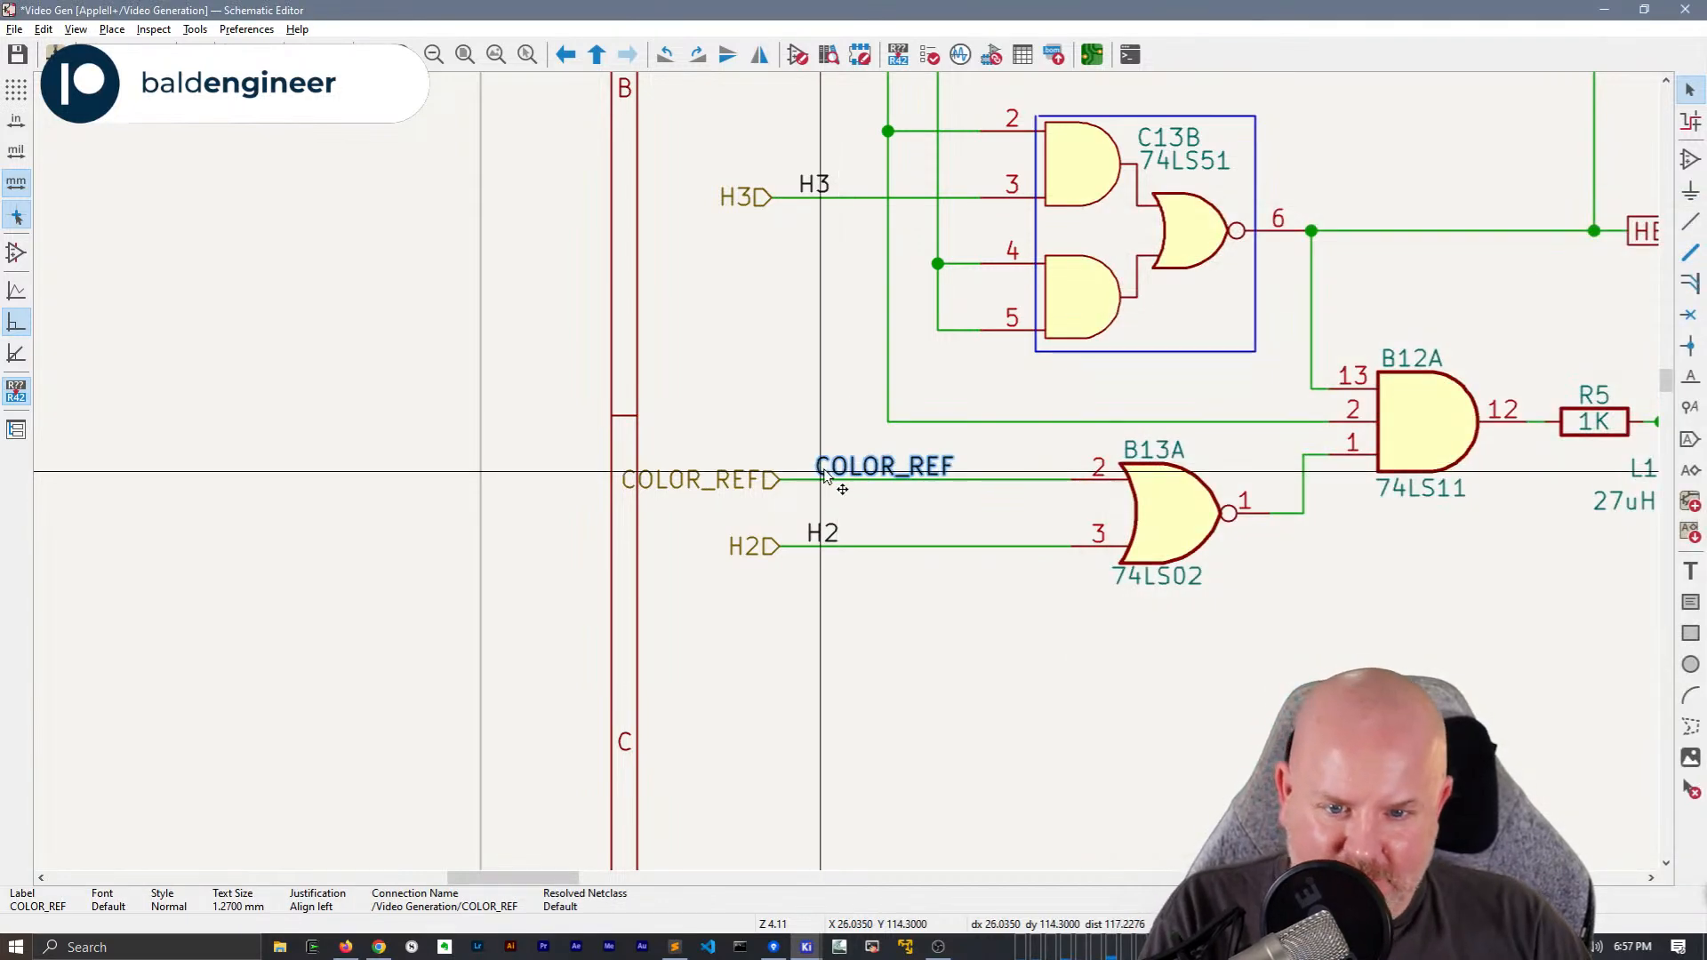
scroll(1101, 564, down, 5)
middle_drag(968, 490, 745, 346)
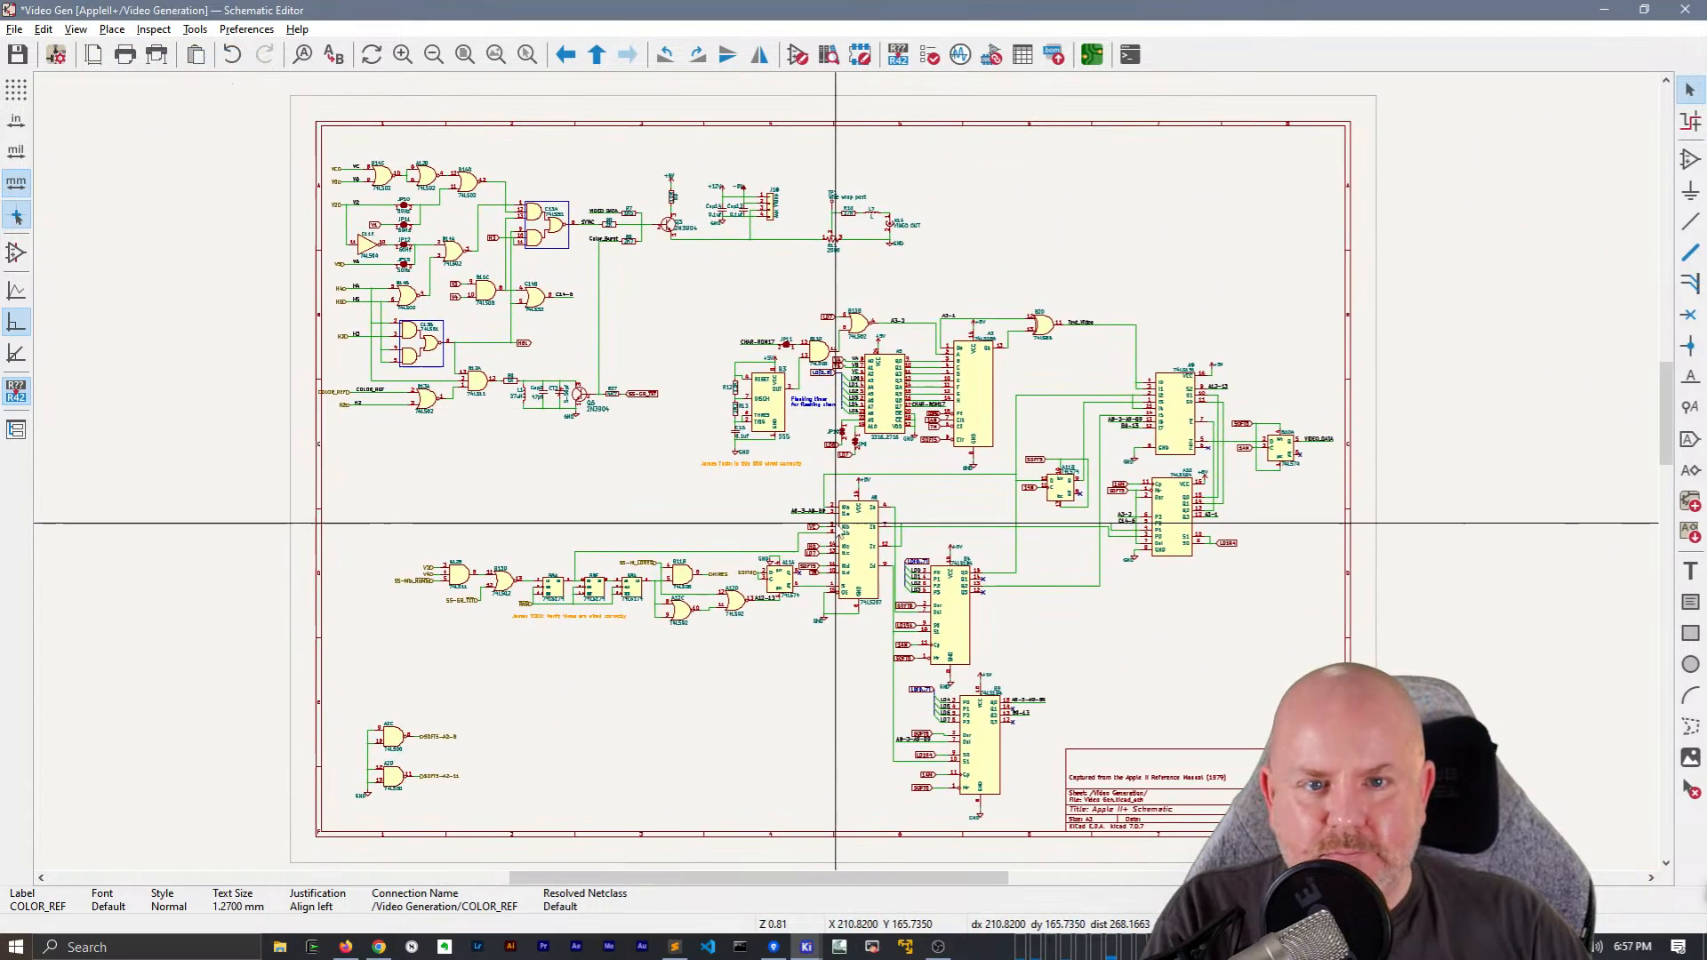
drag(221, 100, 1470, 858)
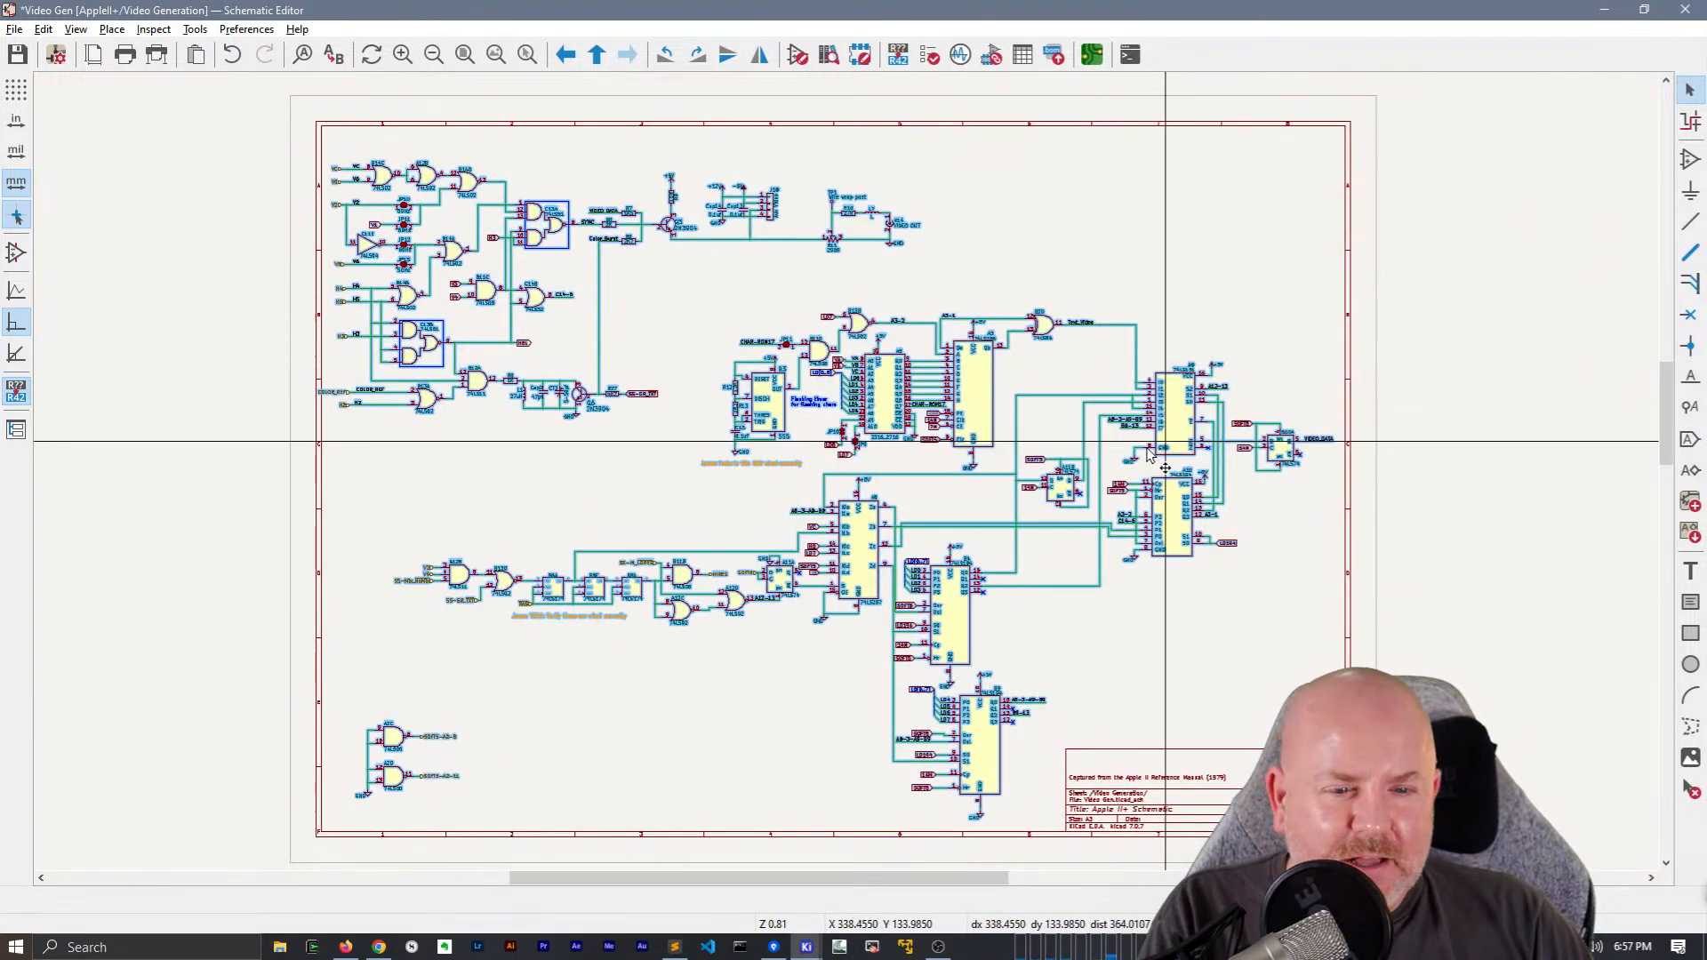
drag(1176, 402, 1222, 368)
click(1152, 210)
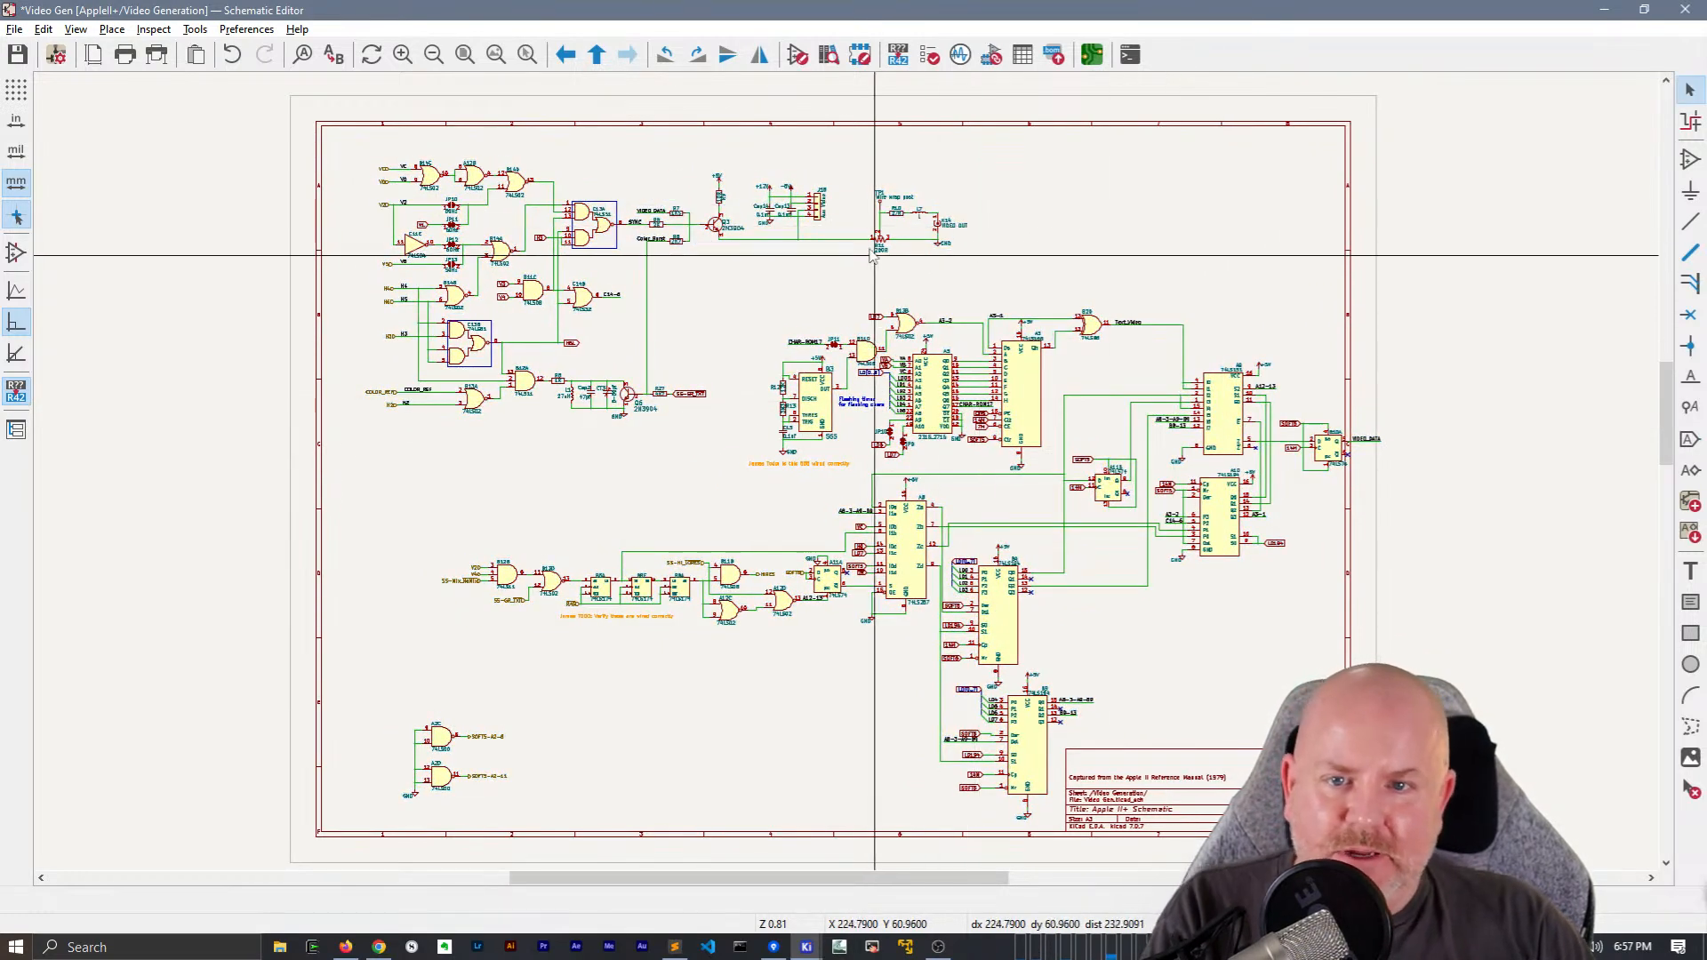
Replace the H3 global label feeding C13A pins 10 and 11 with an H3 net label joined to the wire
scroll(509, 283, up, 3)
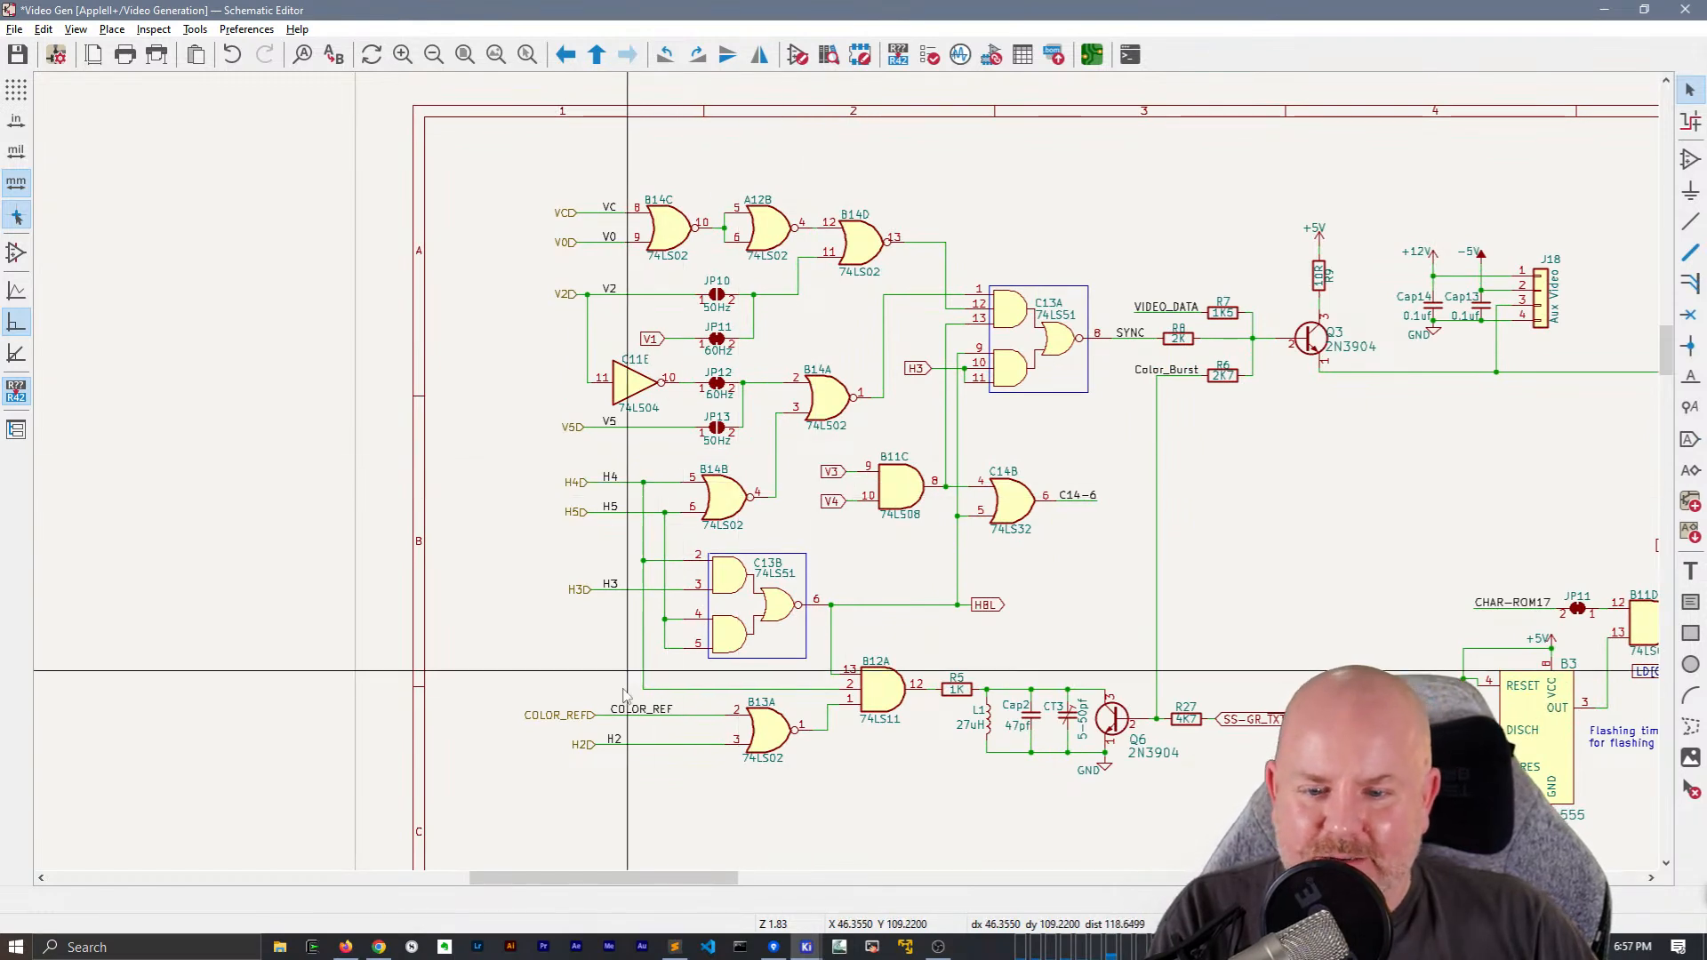
middle_drag(1017, 672, 986, 617)
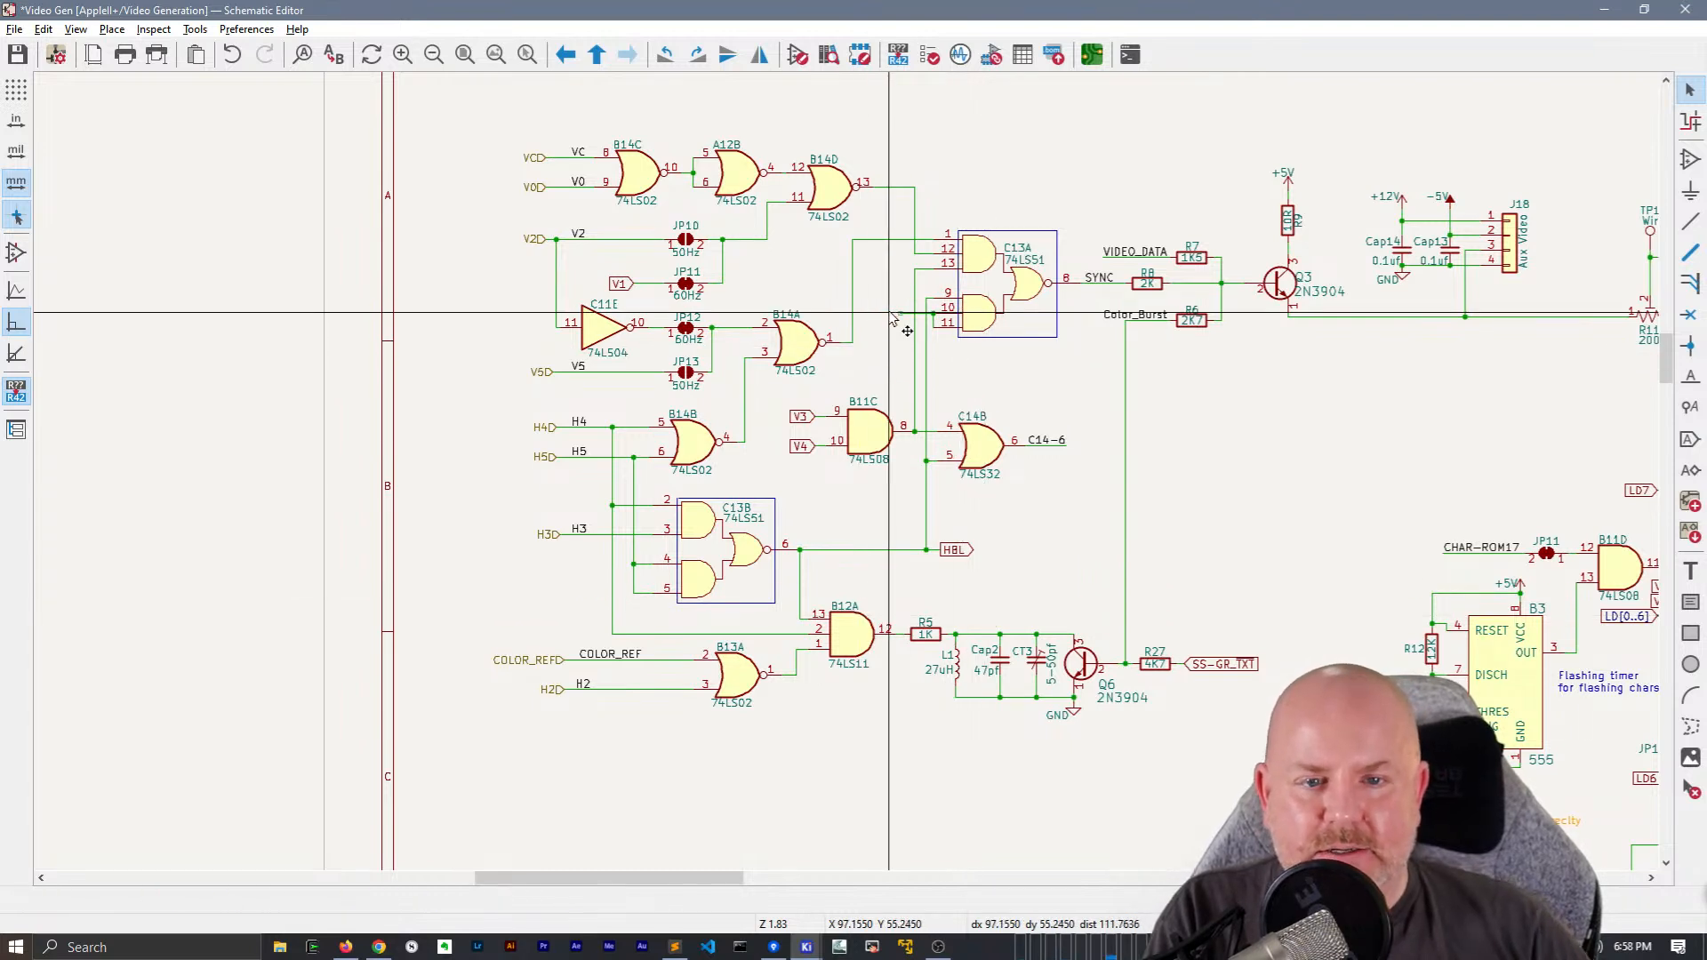
key(ctrl+v)
scroll(900, 313, up, 5)
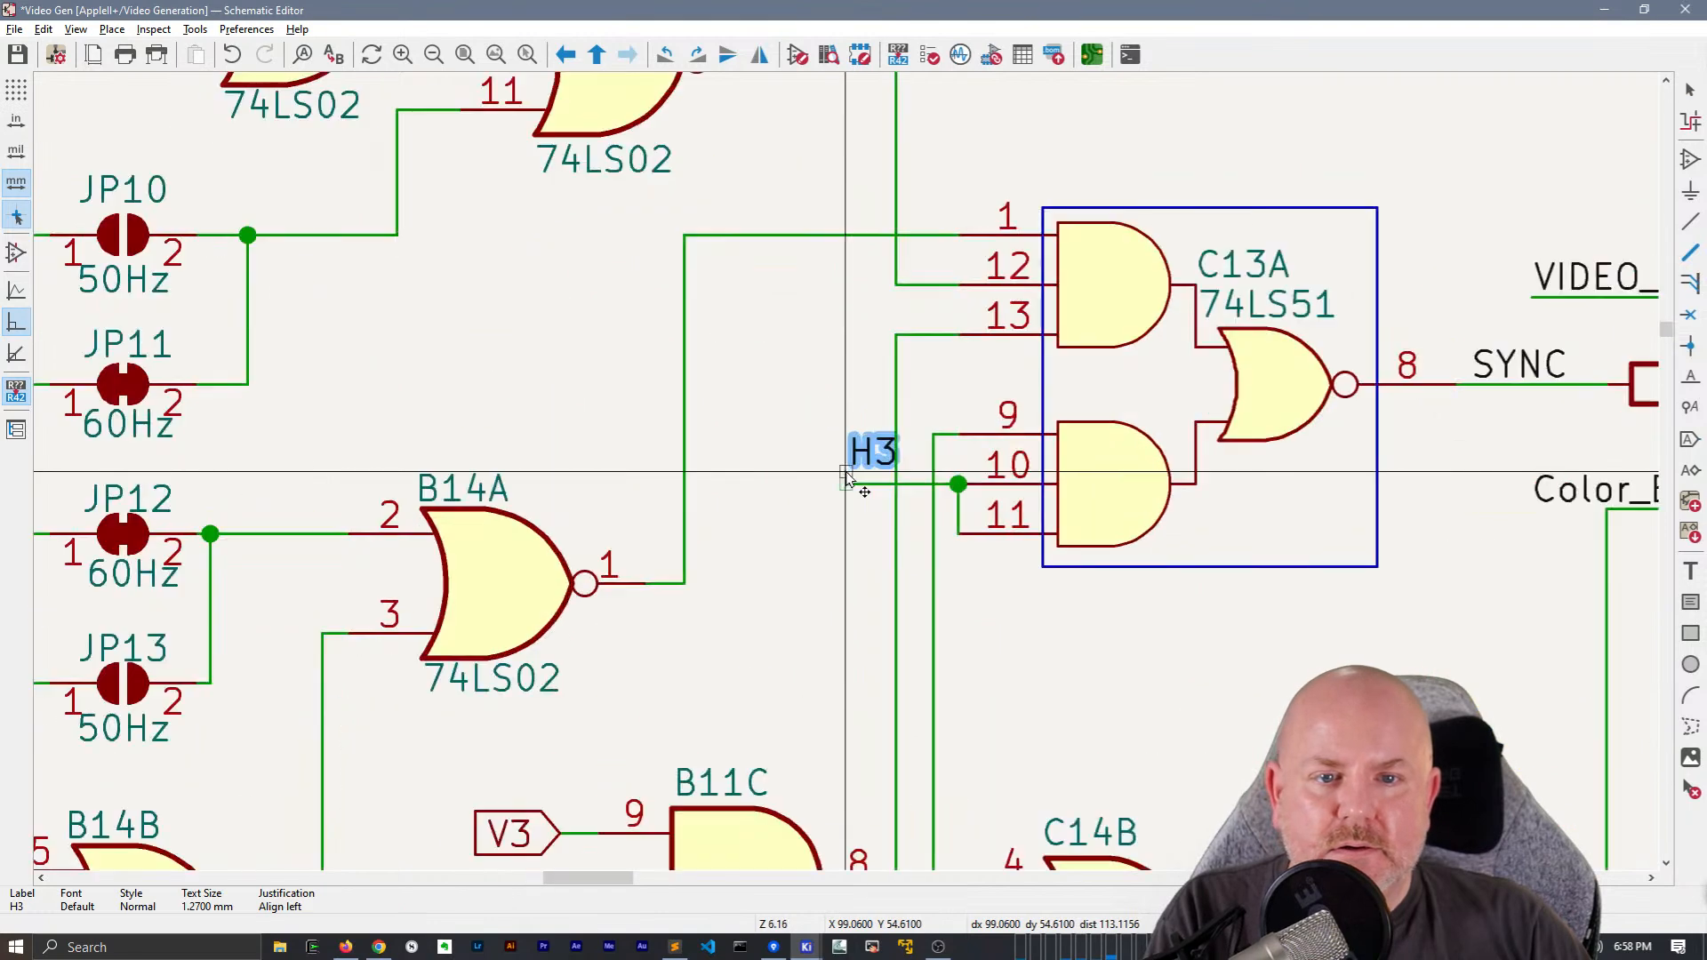
click(833, 483)
key(w)
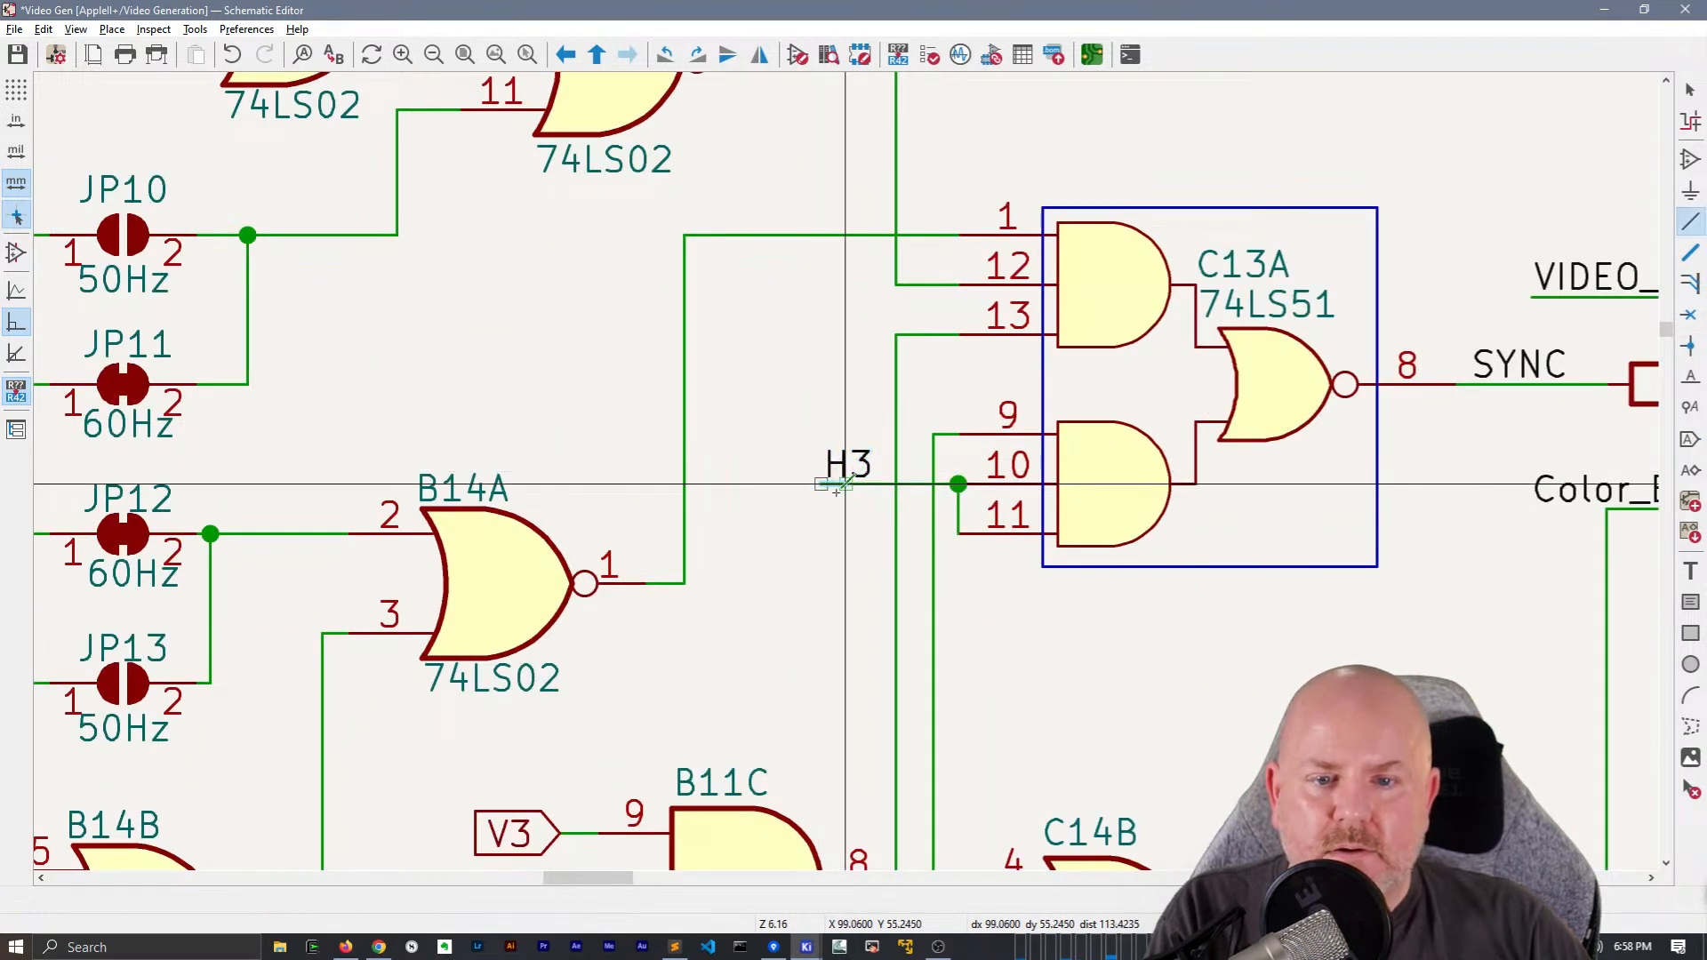
Convert the V3 and V4 global labels at the inputs of B11C to hierarchical labels
scroll(845, 484, down, 4)
middle_drag(889, 477, 998, 481)
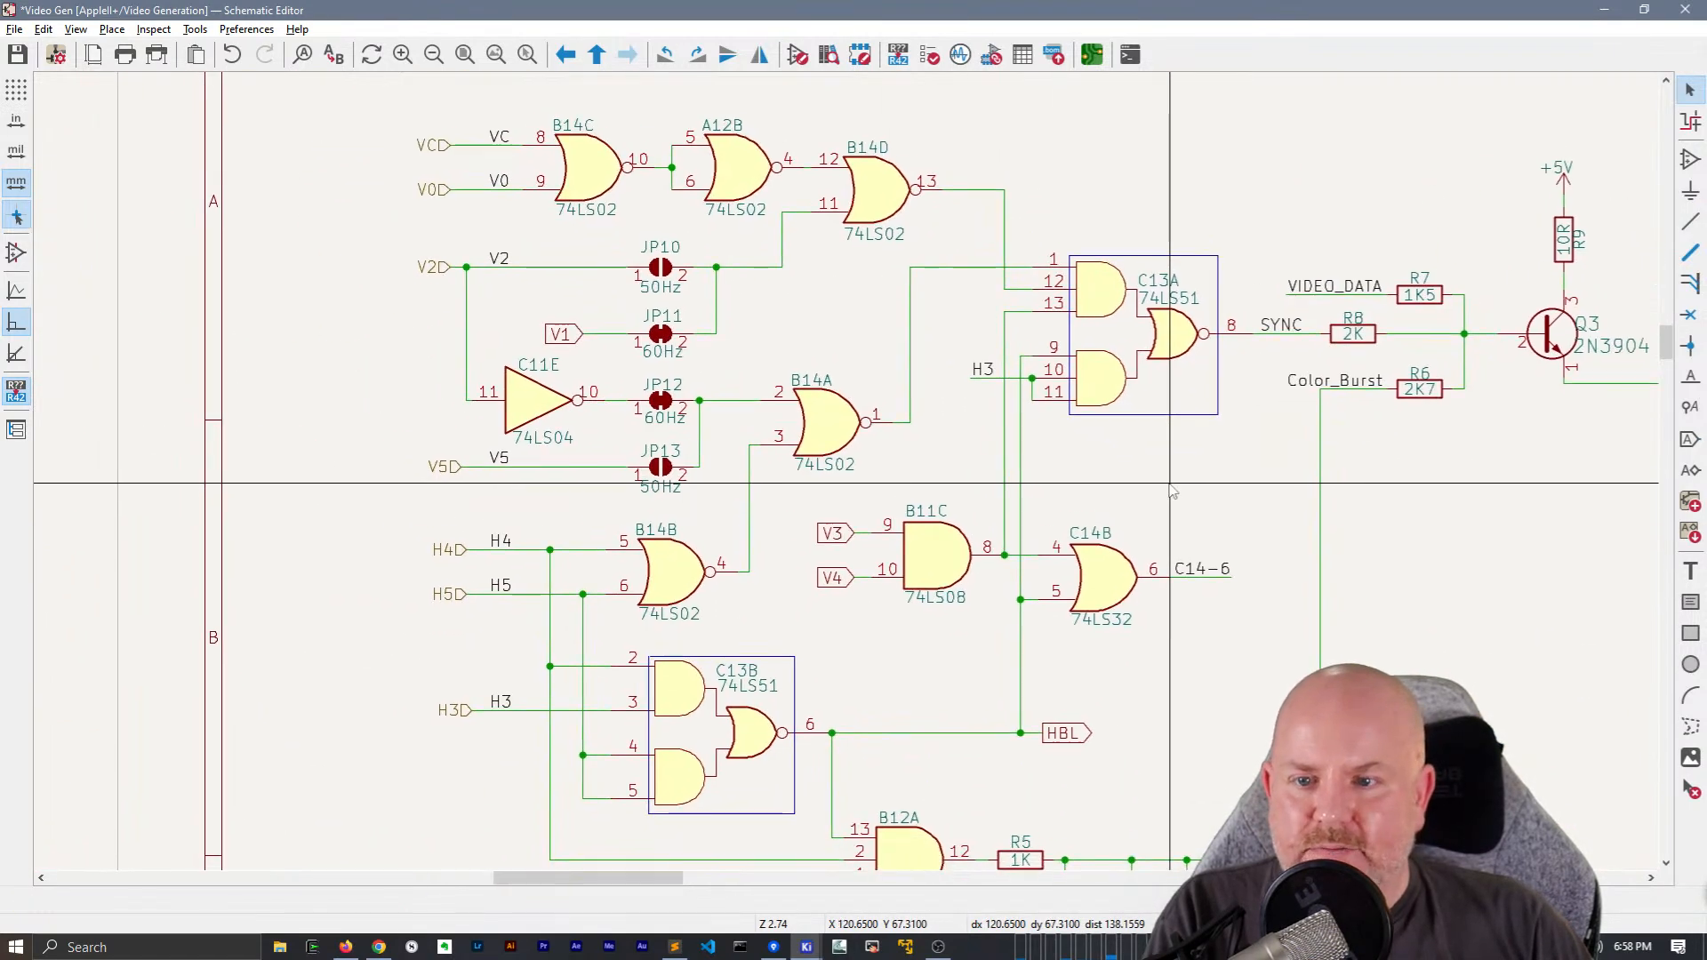
scroll(1172, 492, down, 2)
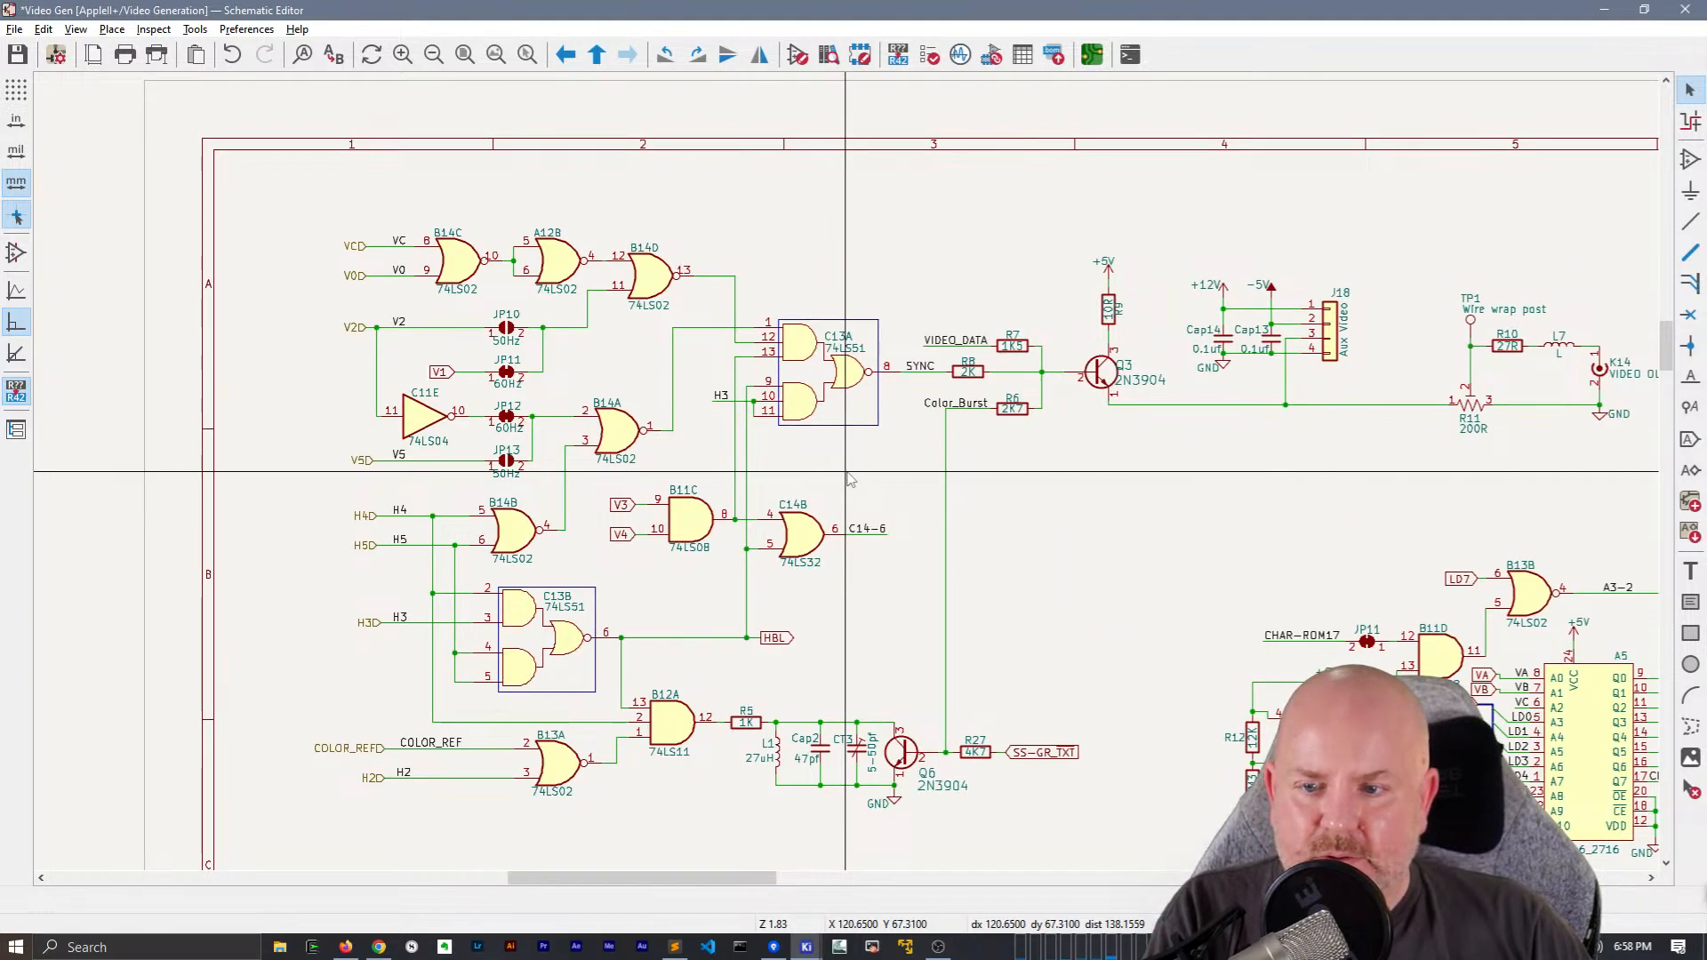
scroll(623, 505, up, 2)
click(806, 448)
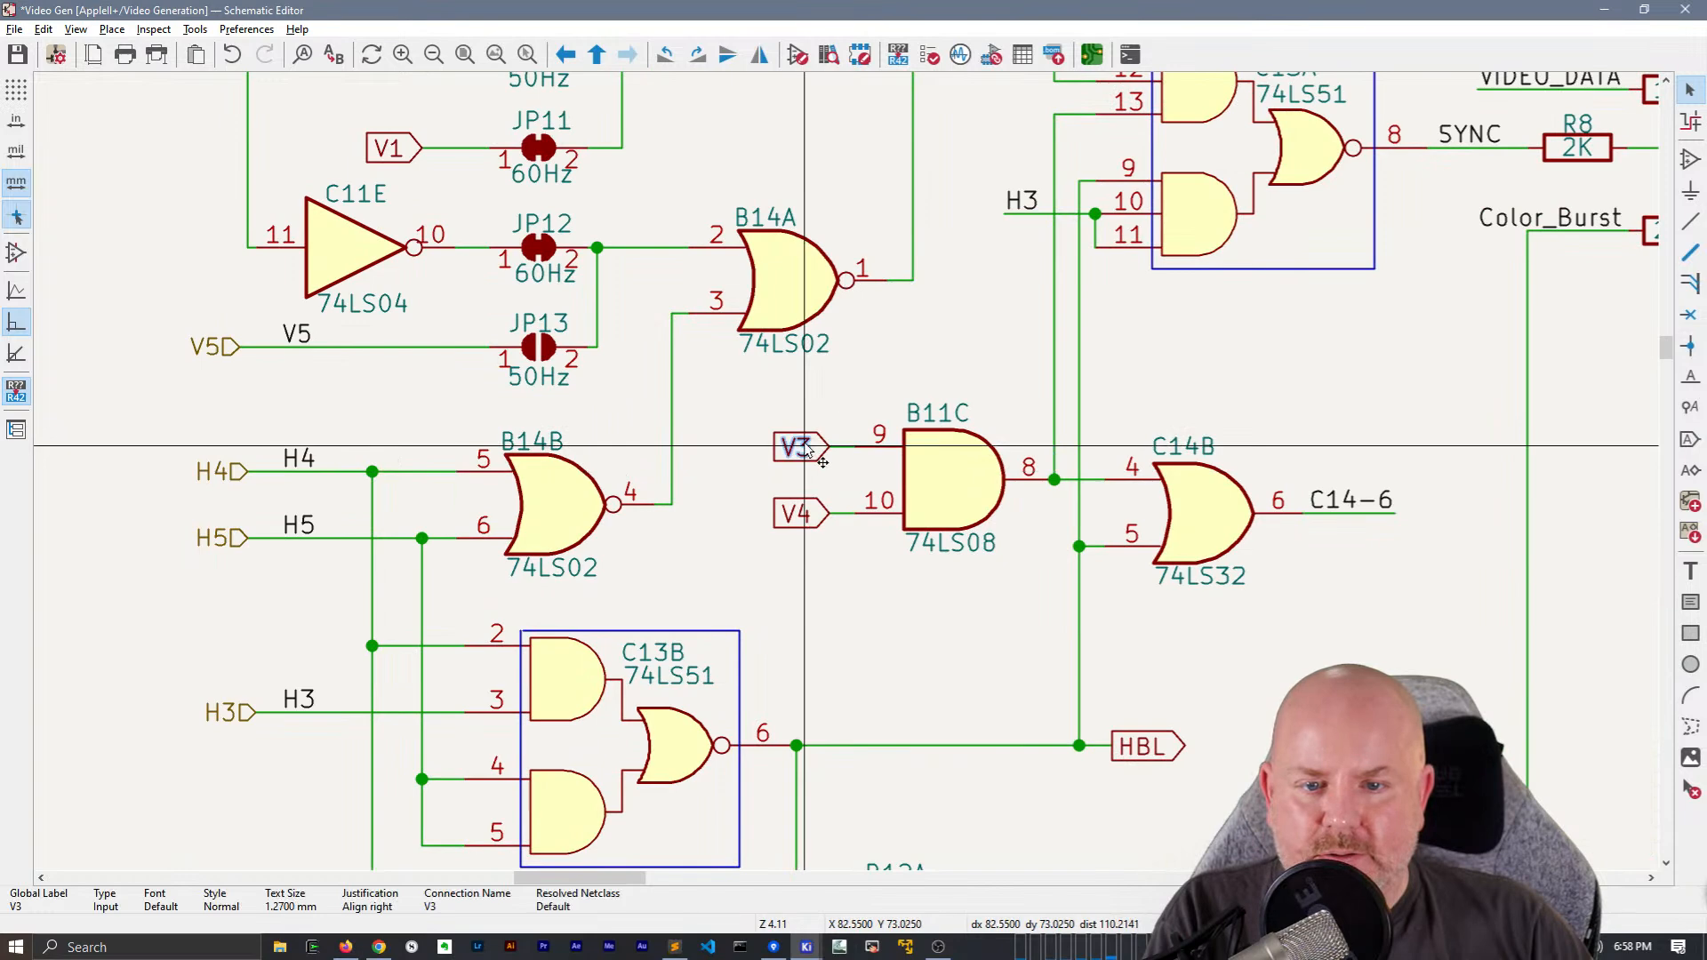
click(802, 514)
key(h)
Try to extend the V3 and V4 labels away from B11C and add a V3 net label, and undo the change
drag(818, 544, 797, 434)
key(g)
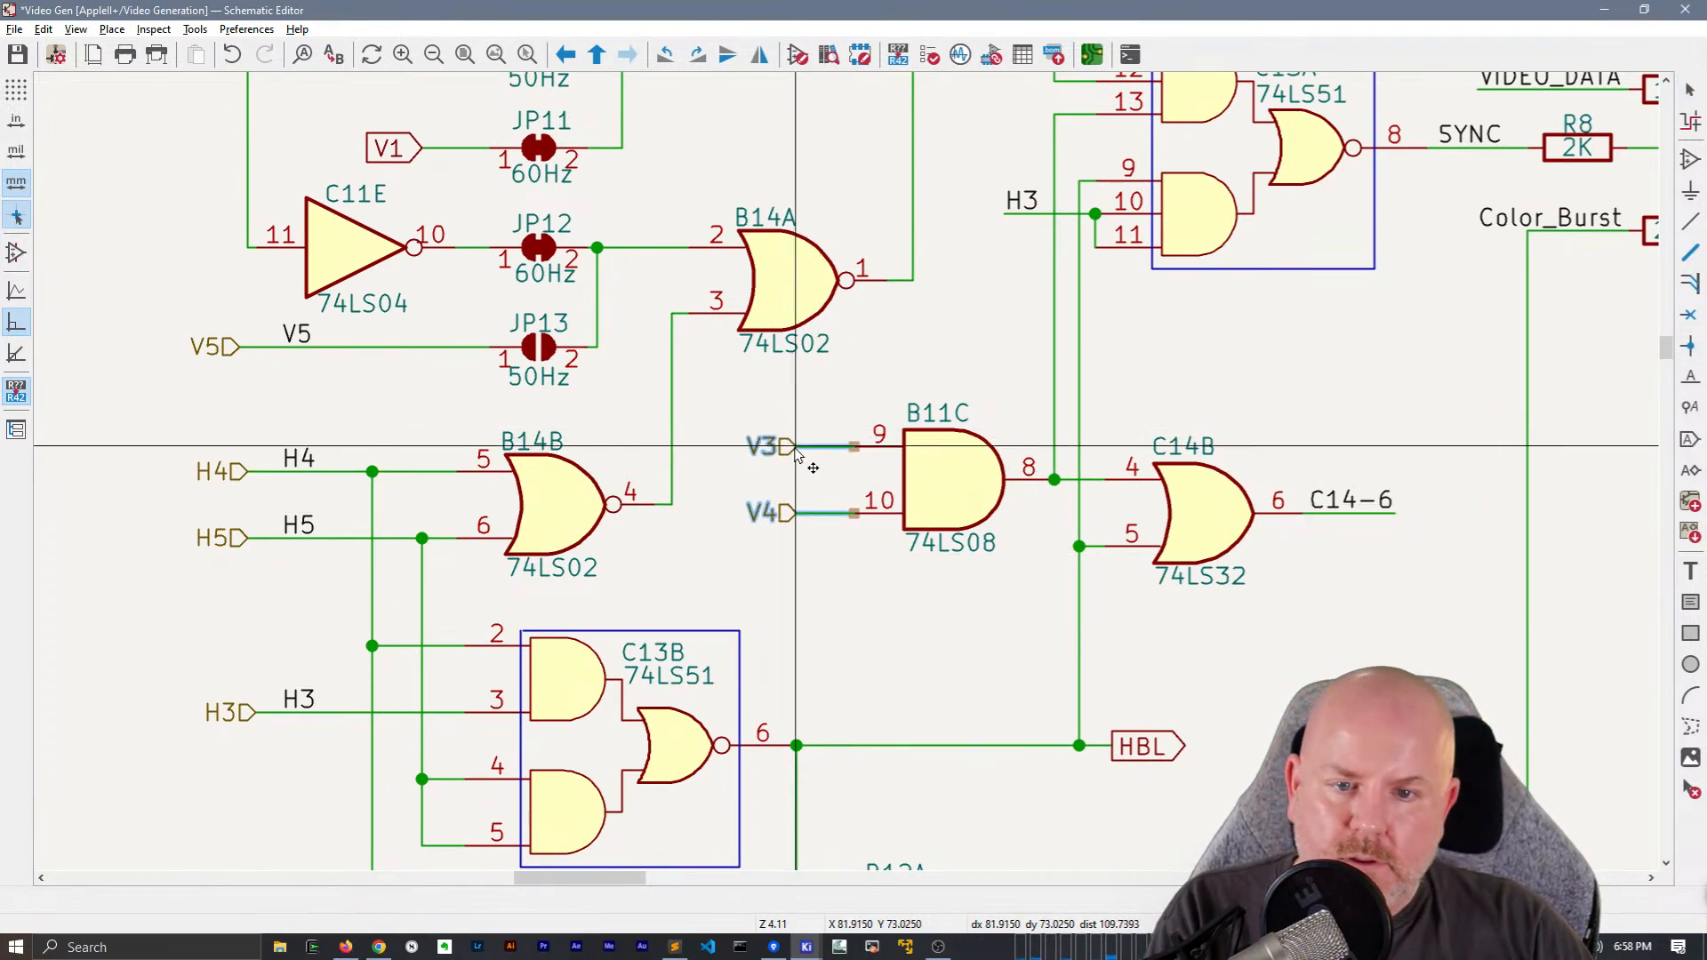
click(790, 450)
text(lV3)
key(Return)
key(Escape)
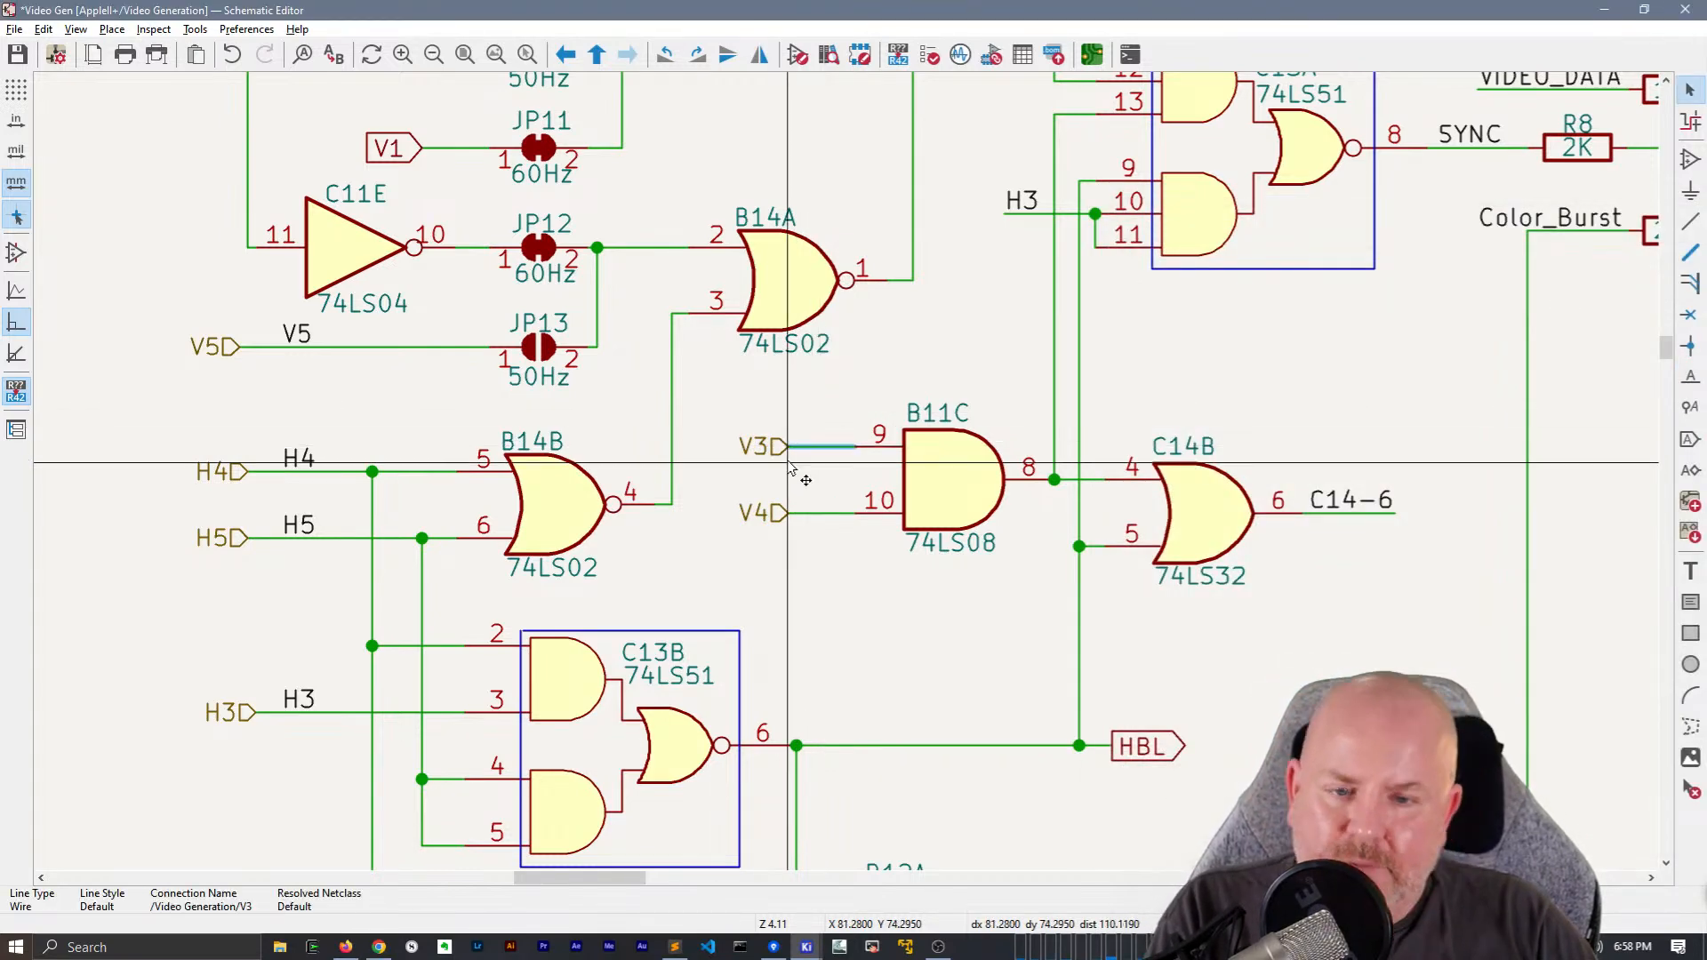
key(ctrl+z)
Convert the VA and VB labels at A5 to hierarchical labels and align them with the A0 and A1 wires
scroll(982, 639, down, 5)
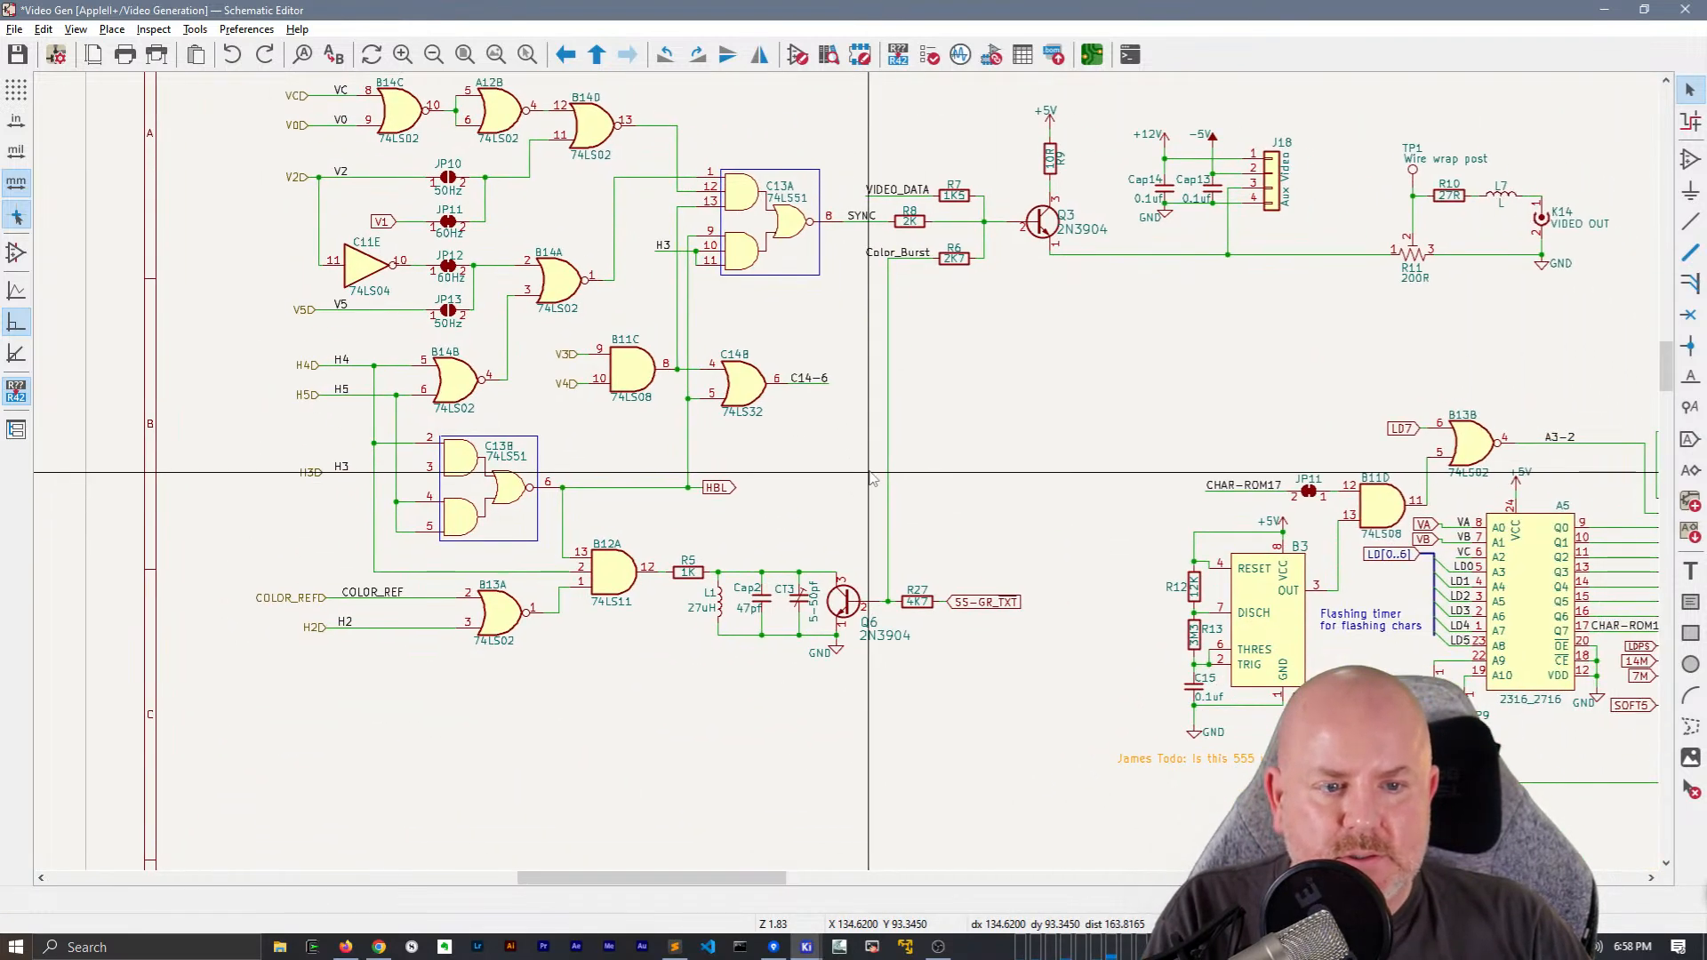
middle_drag(871, 478, 578, 260)
middle_drag(827, 553, 354, 737)
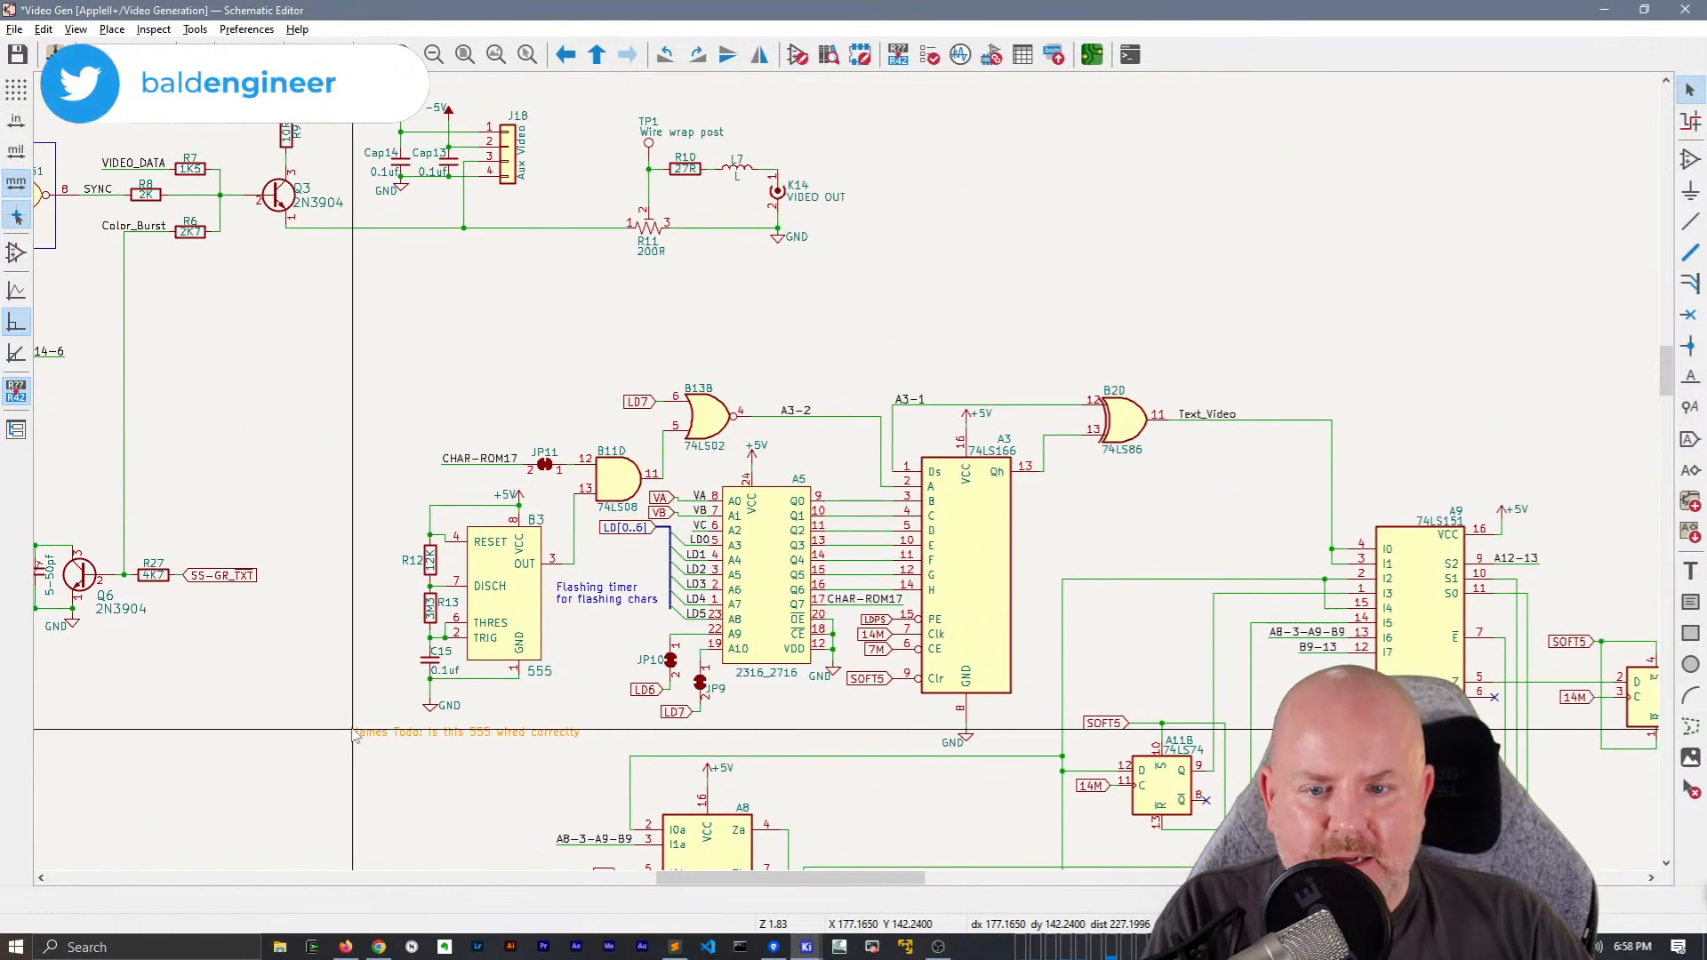
middle_drag(509, 543, 876, 610)
middle_drag(990, 671, 1353, 633)
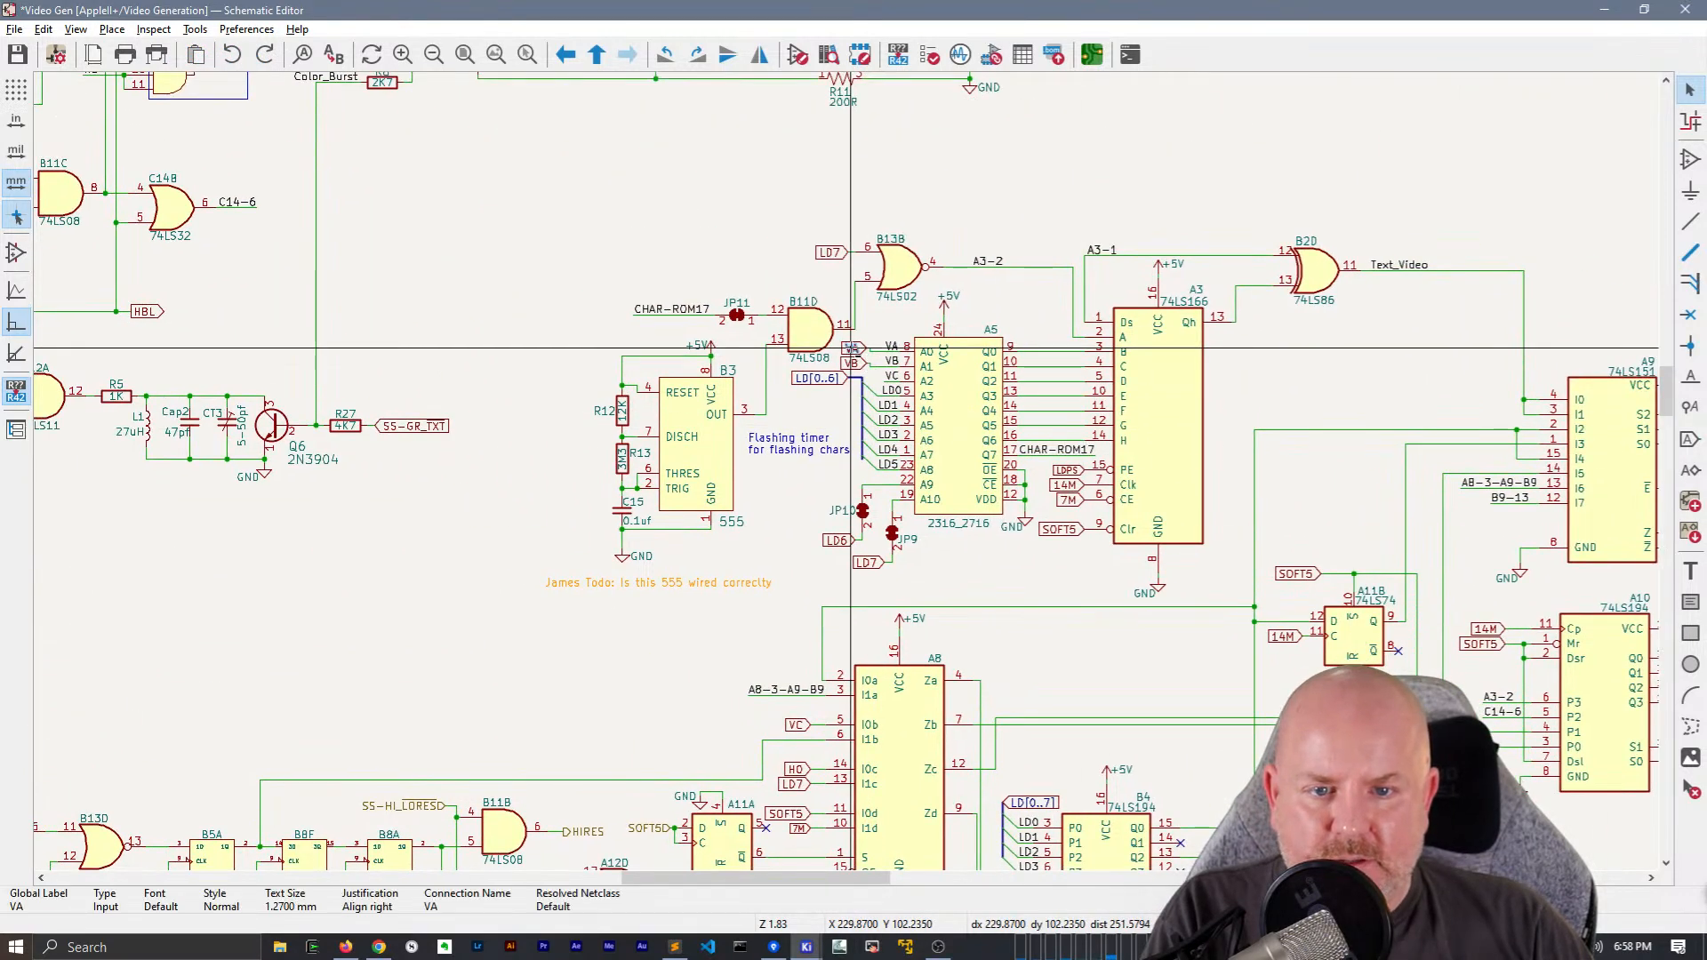
click(861, 364)
scroll(867, 365, up, 6)
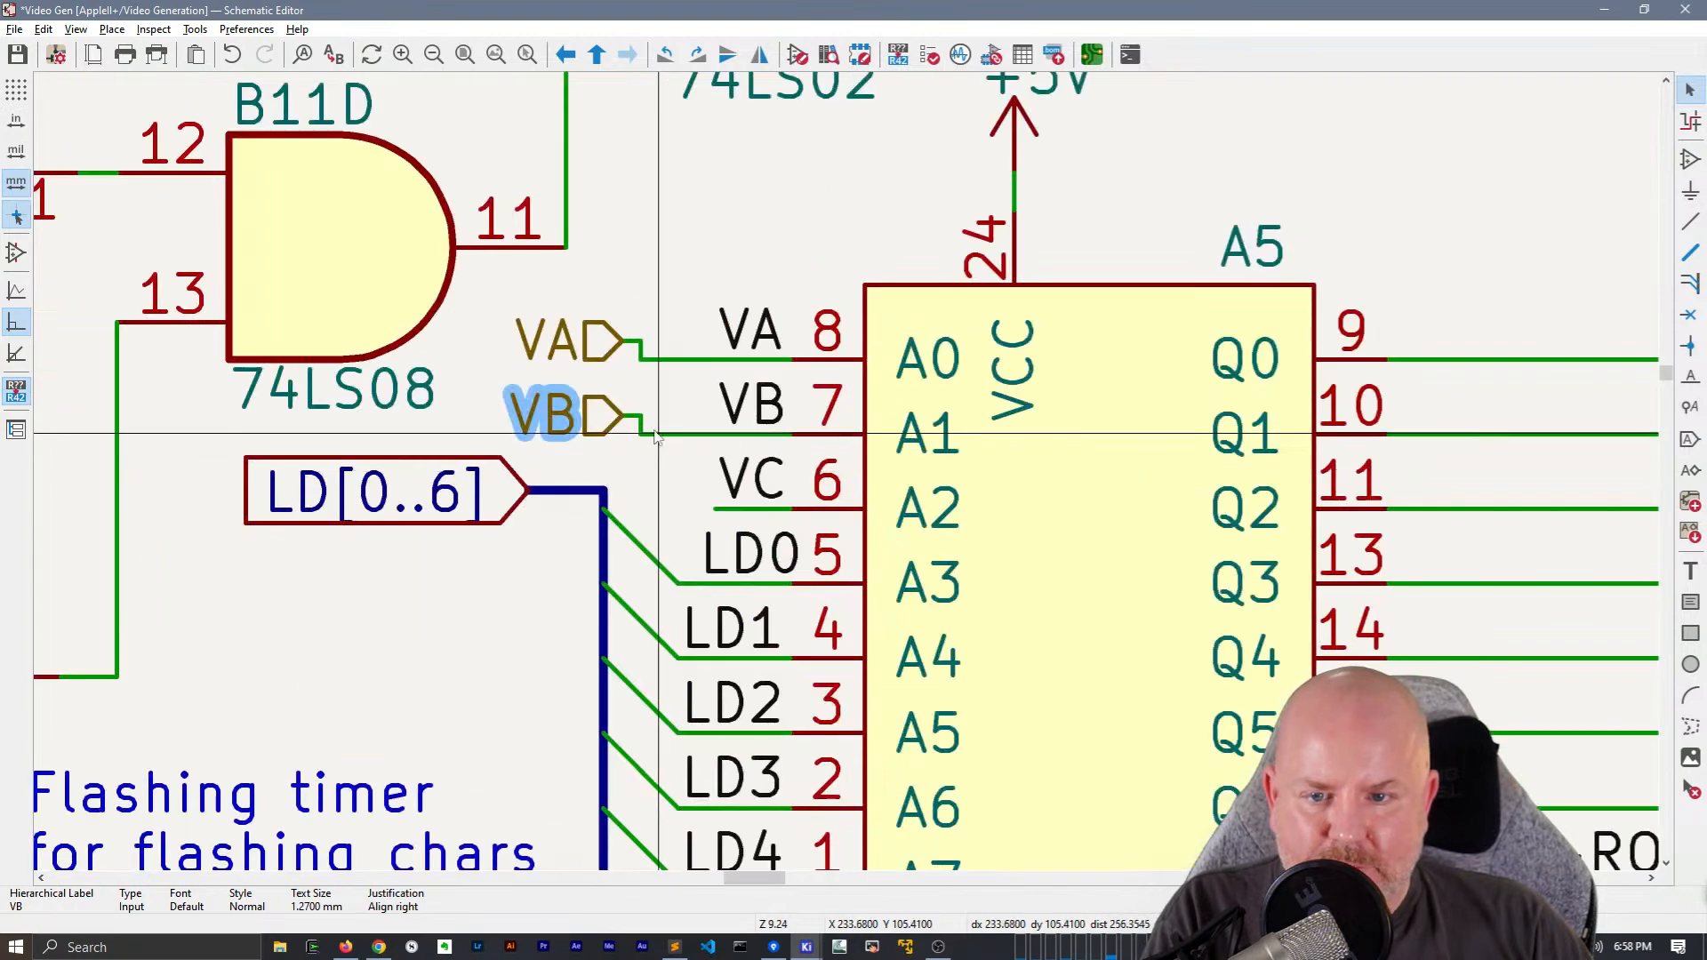
drag(594, 417, 637, 432)
drag(608, 343, 639, 364)
Move the VA and VB hierarchical labels from A5's inputs to the sheet's left edge, below the H2 label
scroll(639, 363, down, 2)
scroll(847, 472, up, 1)
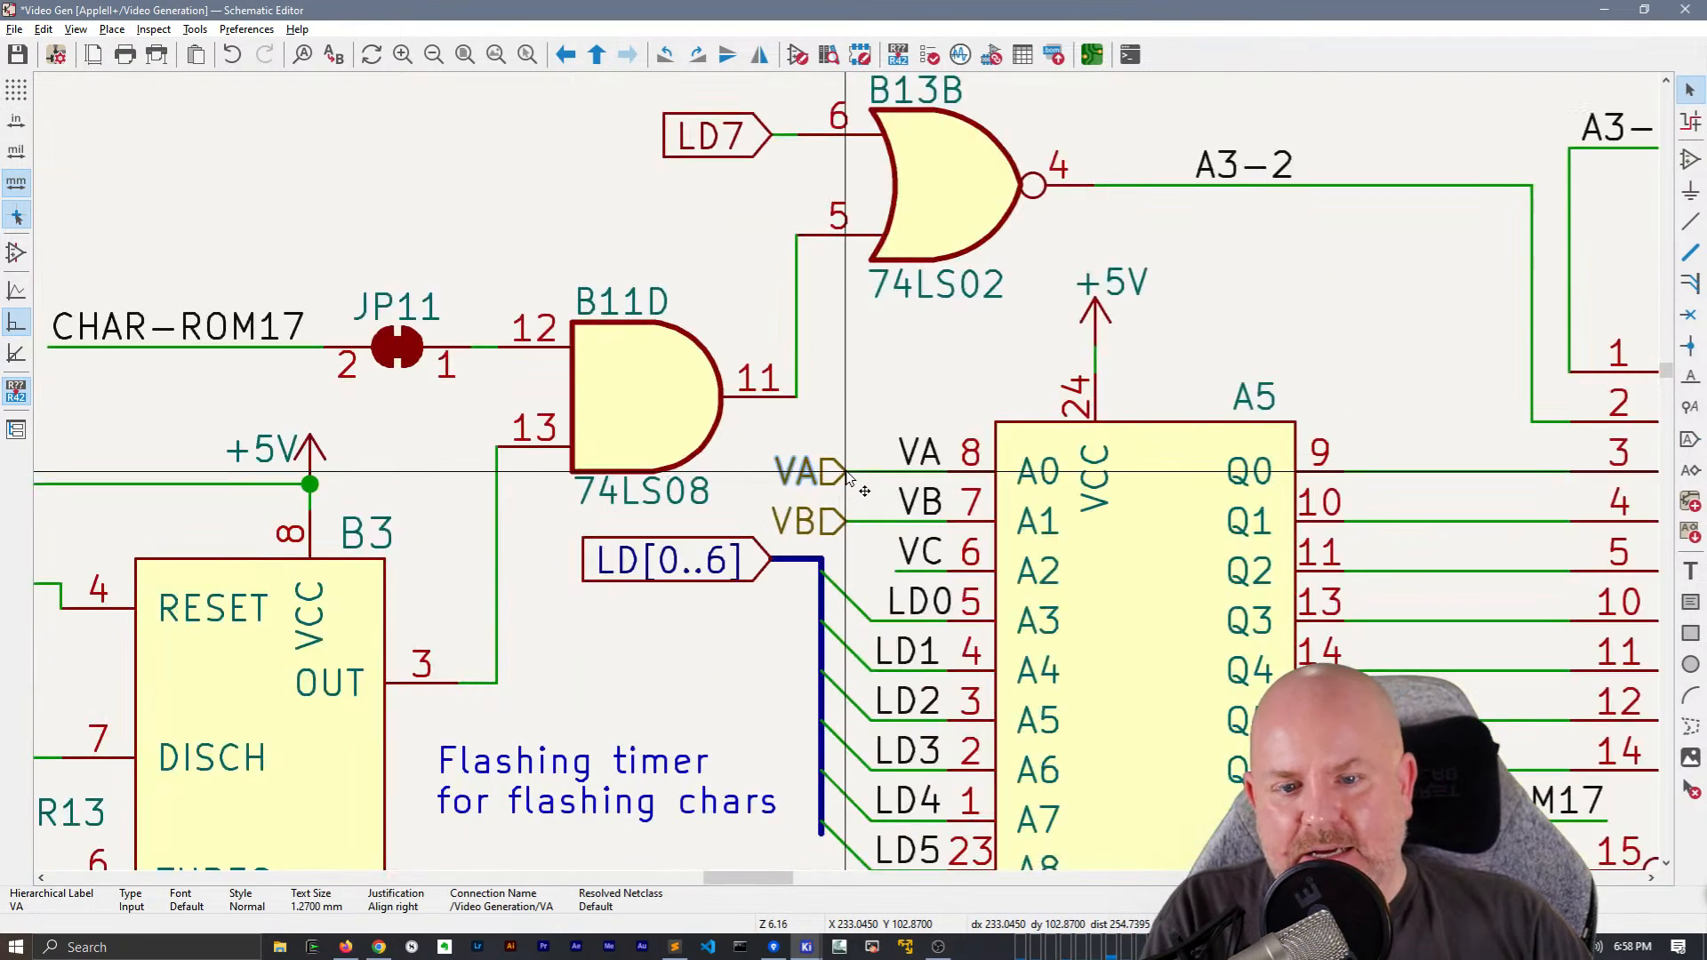
drag(835, 545, 821, 448)
key(Delete)
scroll(827, 459, down, 1)
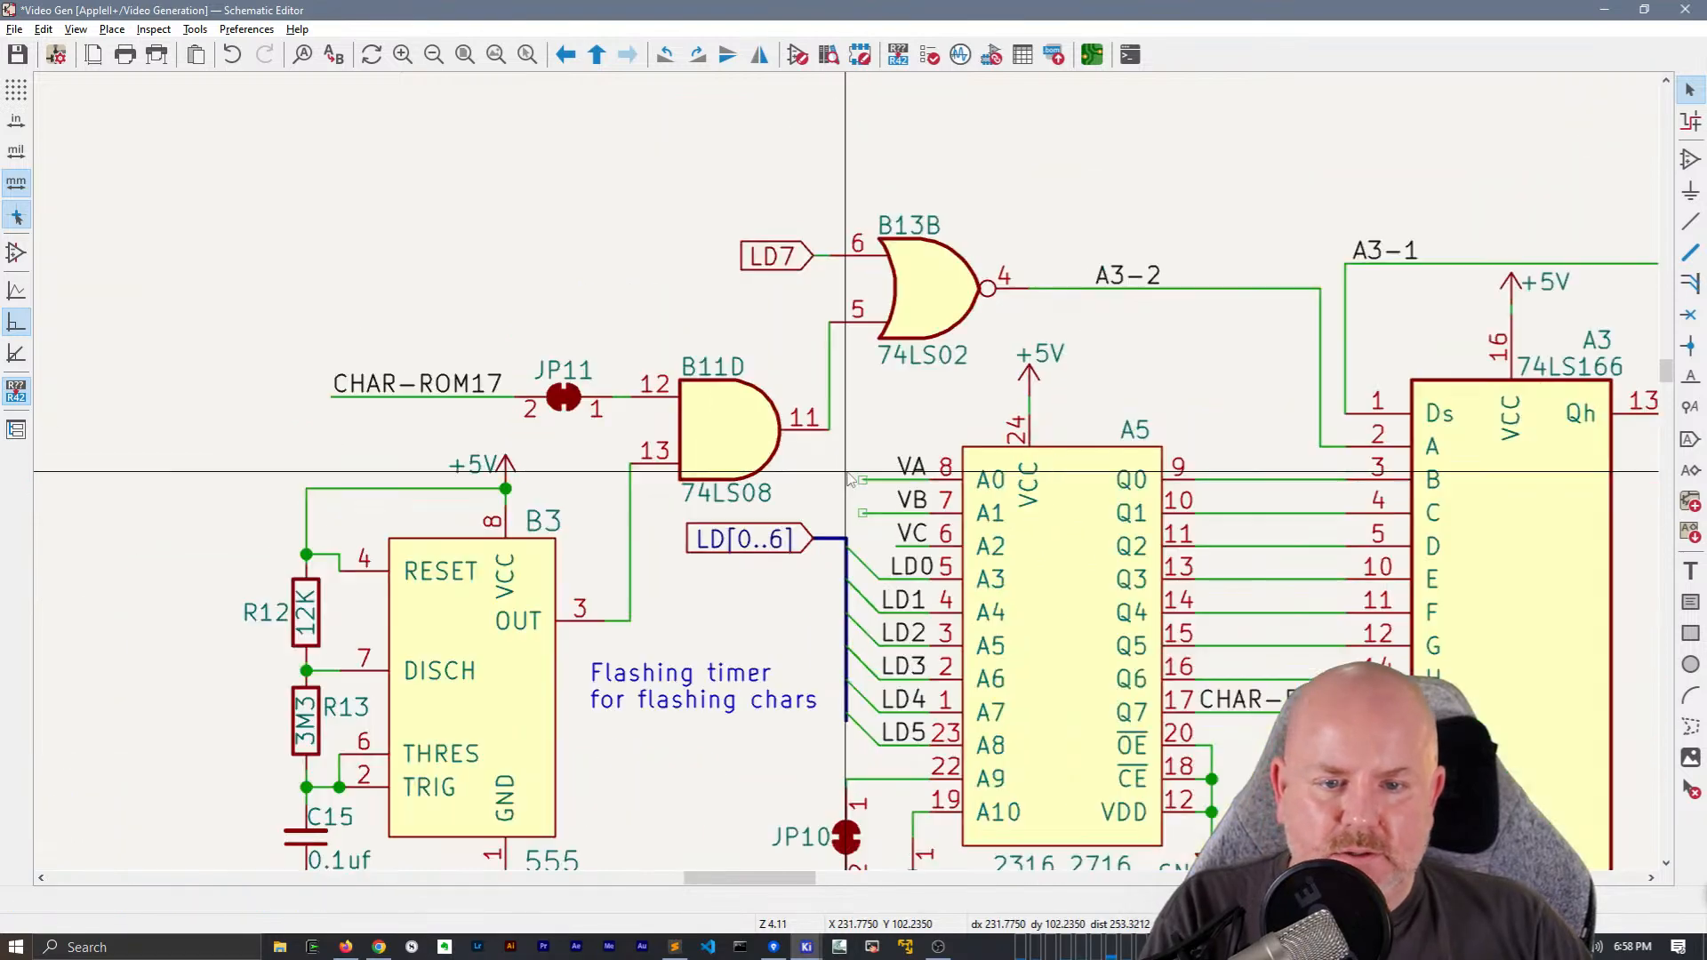
middle_drag(636, 521, 1240, 491)
scroll(1170, 492, down, 3)
middle_drag(202, 441, 429, 442)
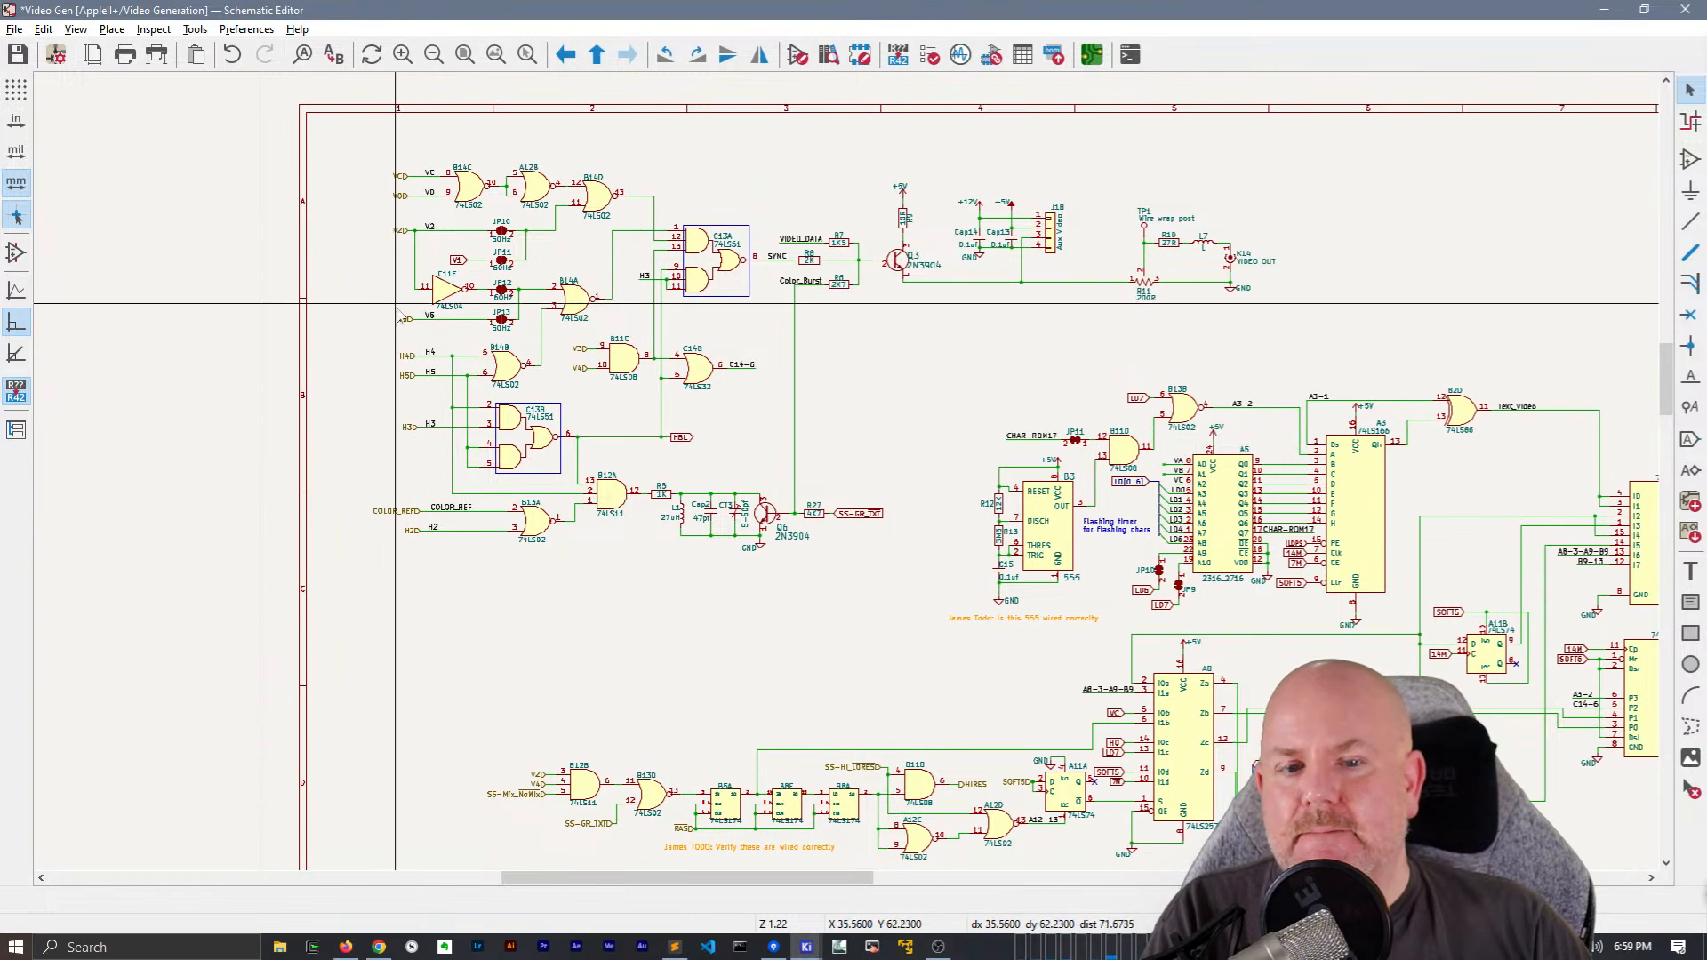
key(ctrl+v)
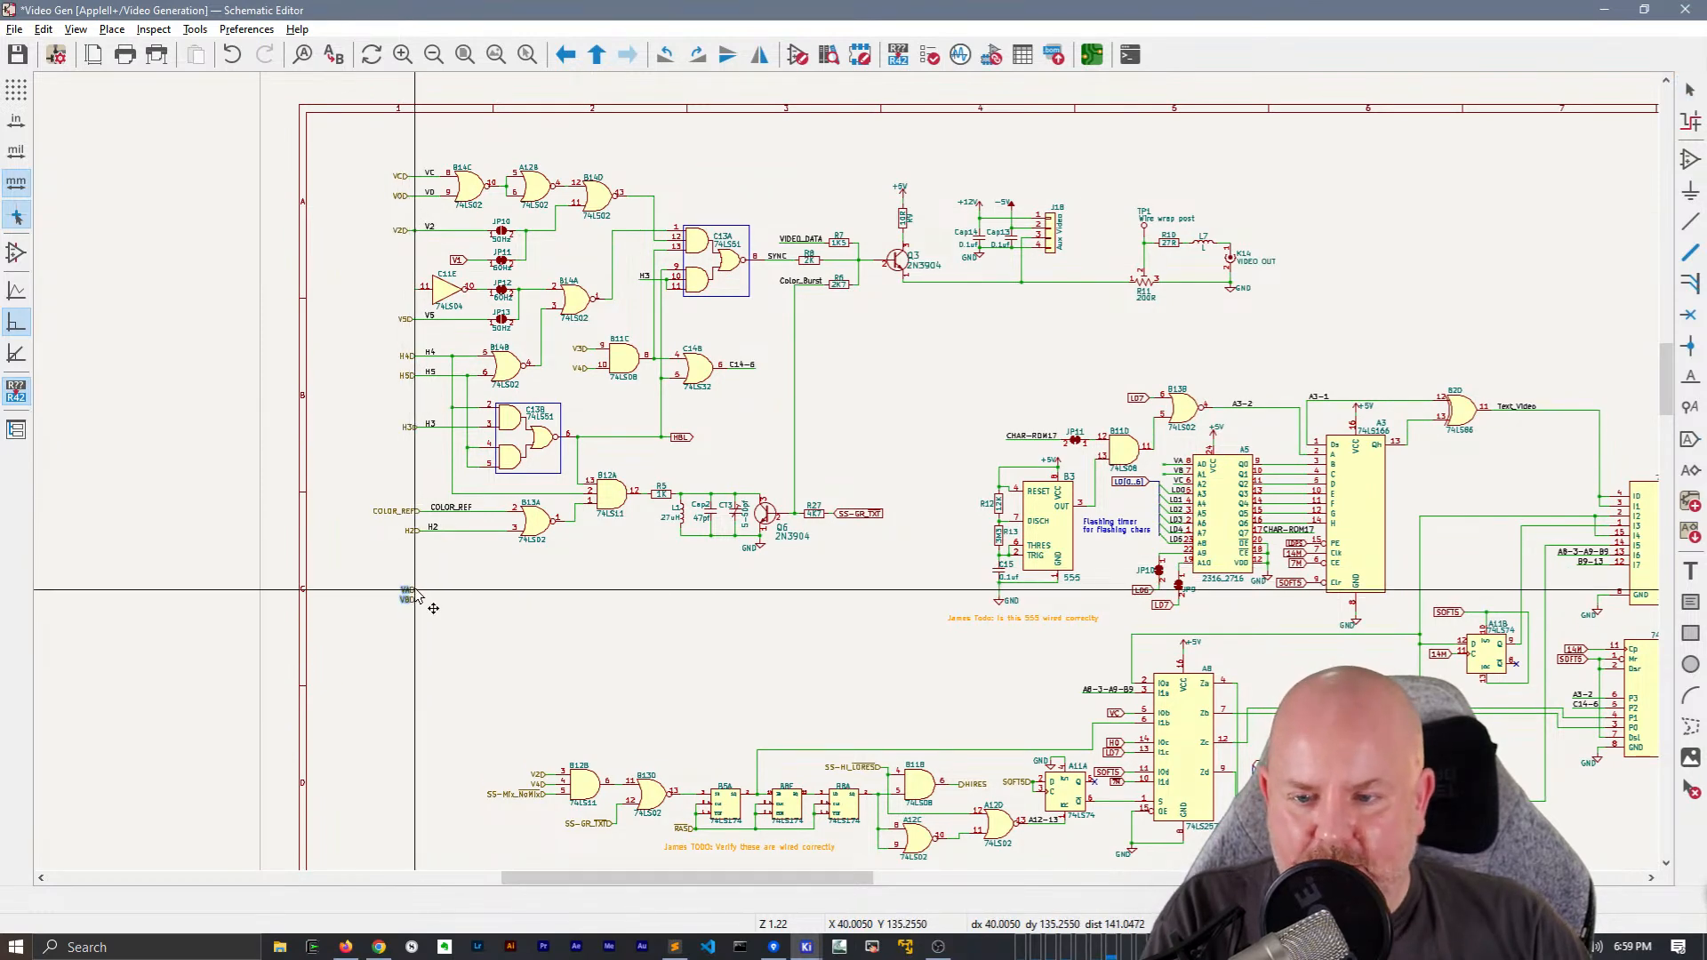
click(416, 590)
Draw a short wire from the relocated VA hierarchical label and put a VA net label on it
scroll(434, 591, up, 1)
scroll(849, 480, up, 2)
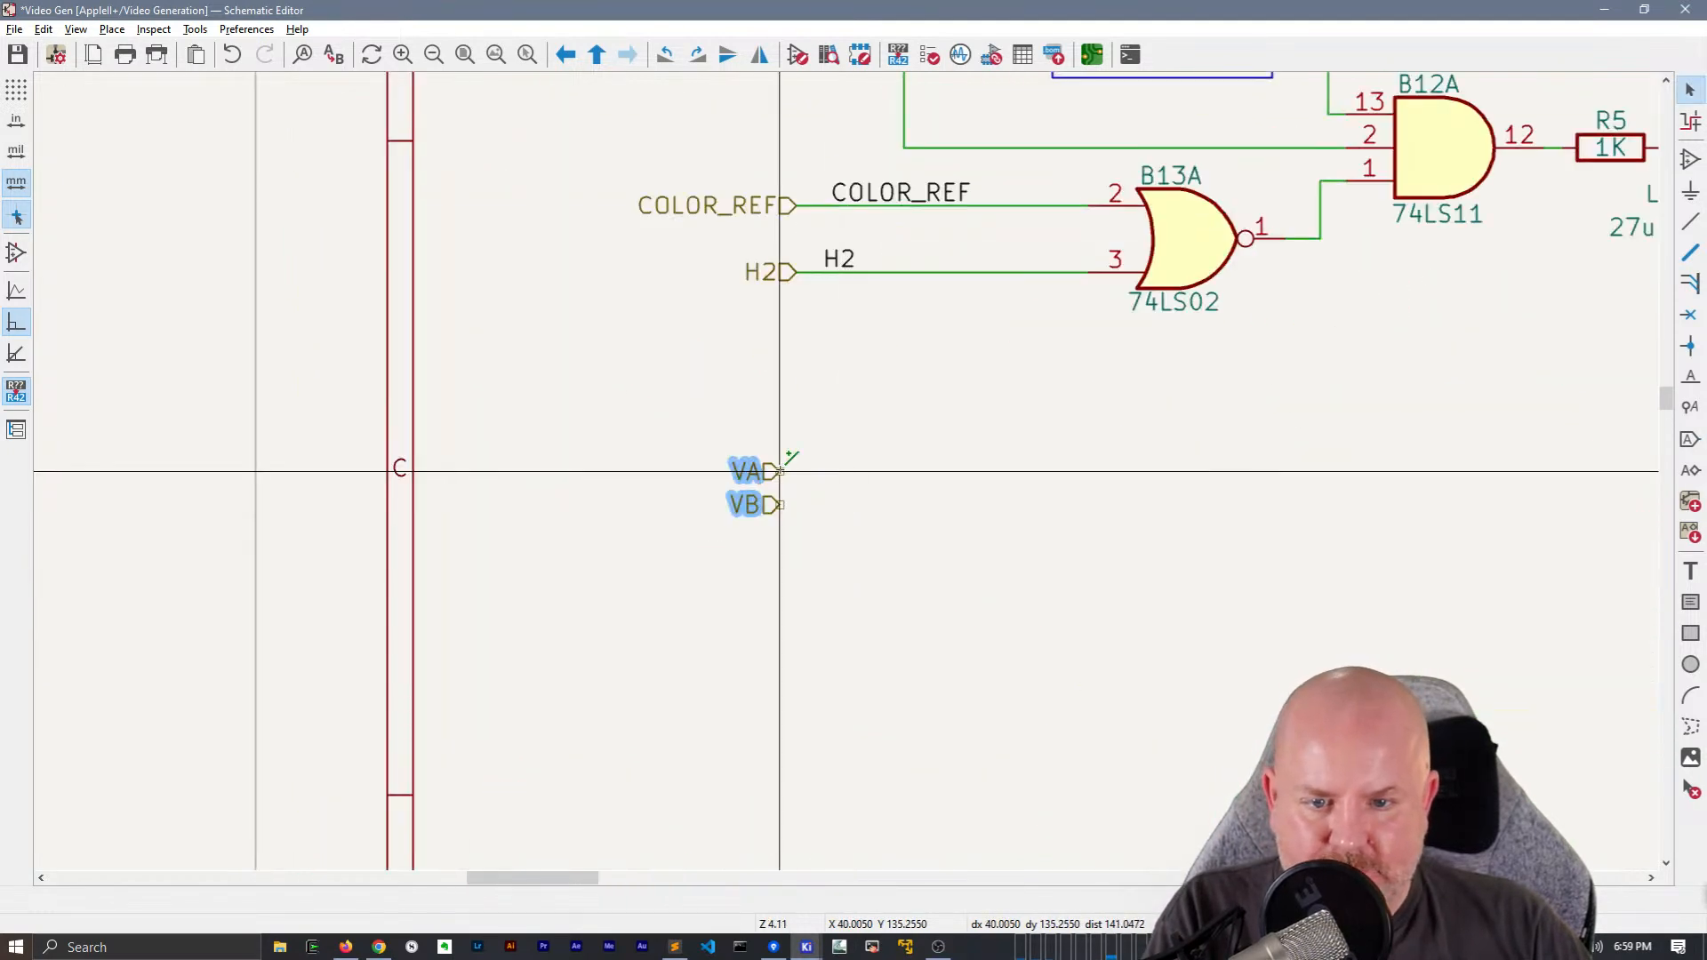
click(779, 471)
text(lVA)
key(Return)
click(838, 472)
key(Escape)
key(Escape)
Duplicate the labelled VA wire onto the VB hierarchical label and rename the copied net label VB
key(ctrl+d)
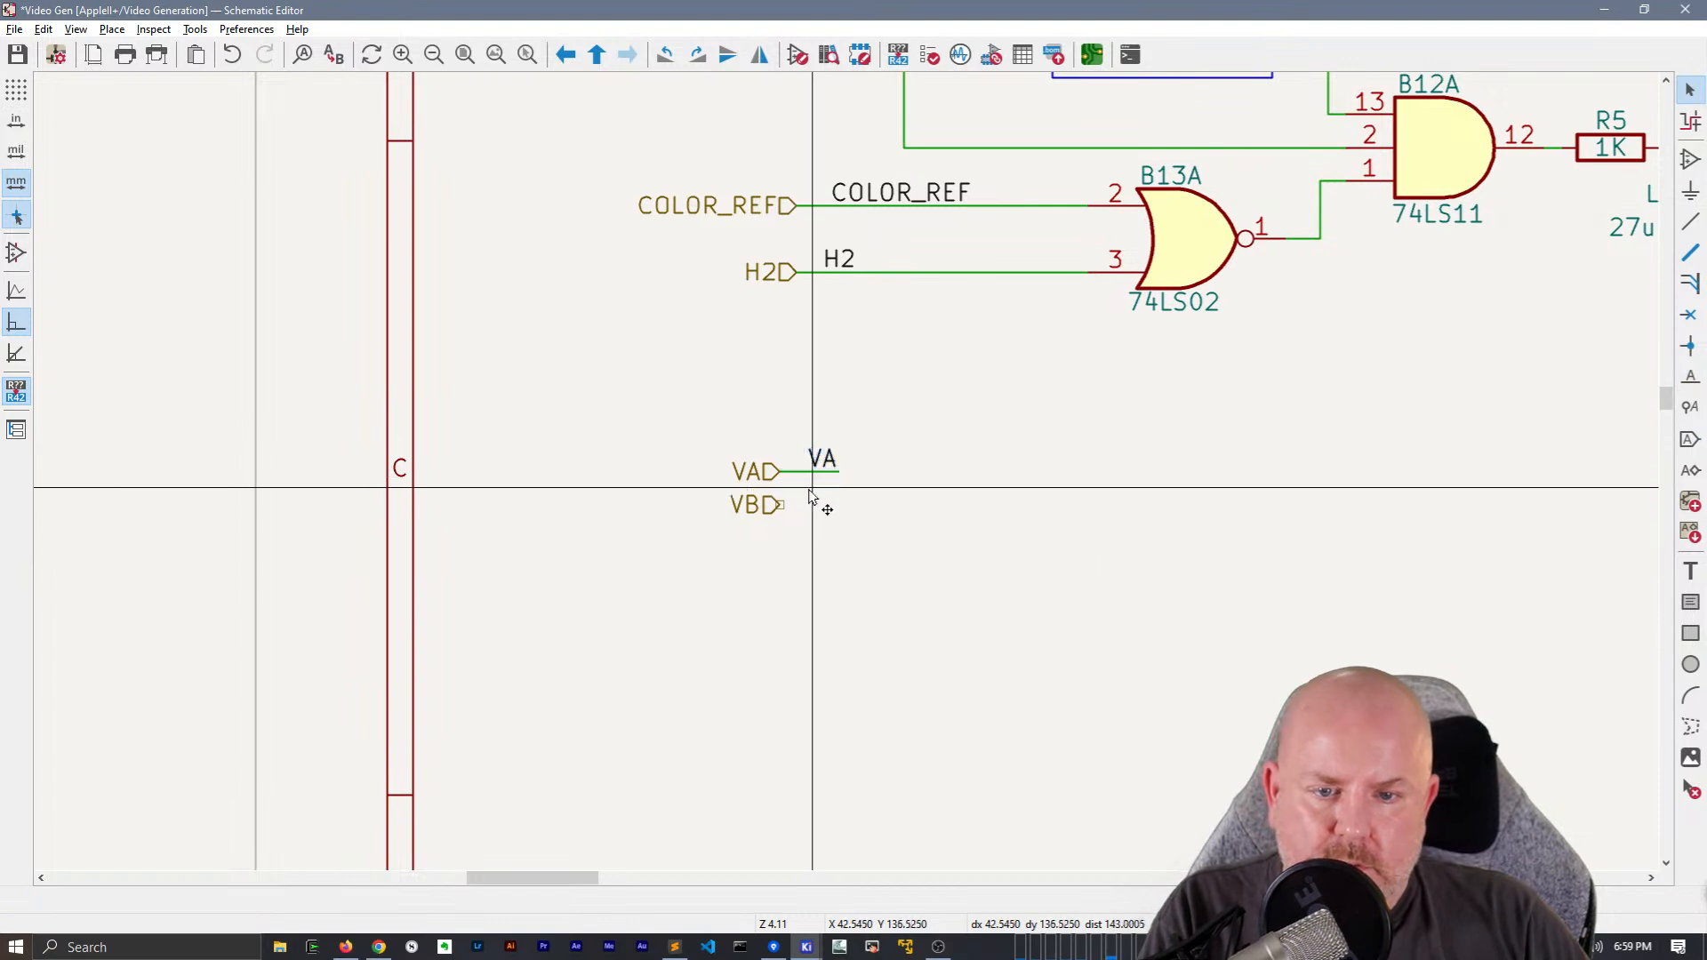
click(830, 504)
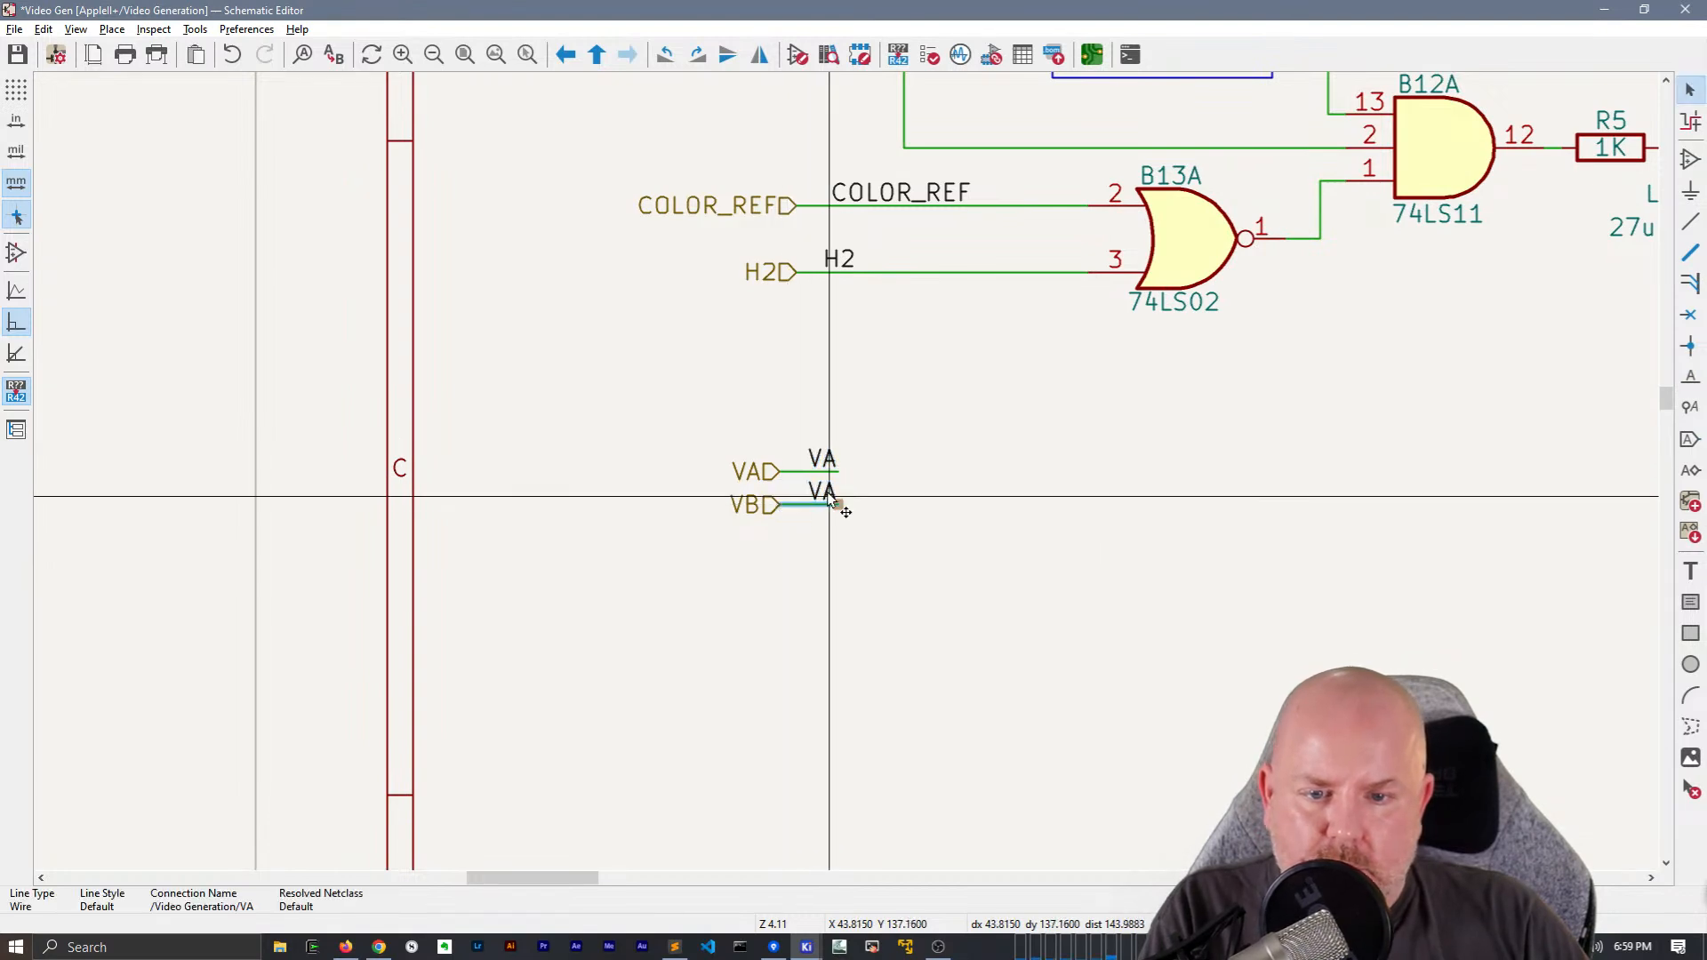
double_click(831, 501)
text(VB)
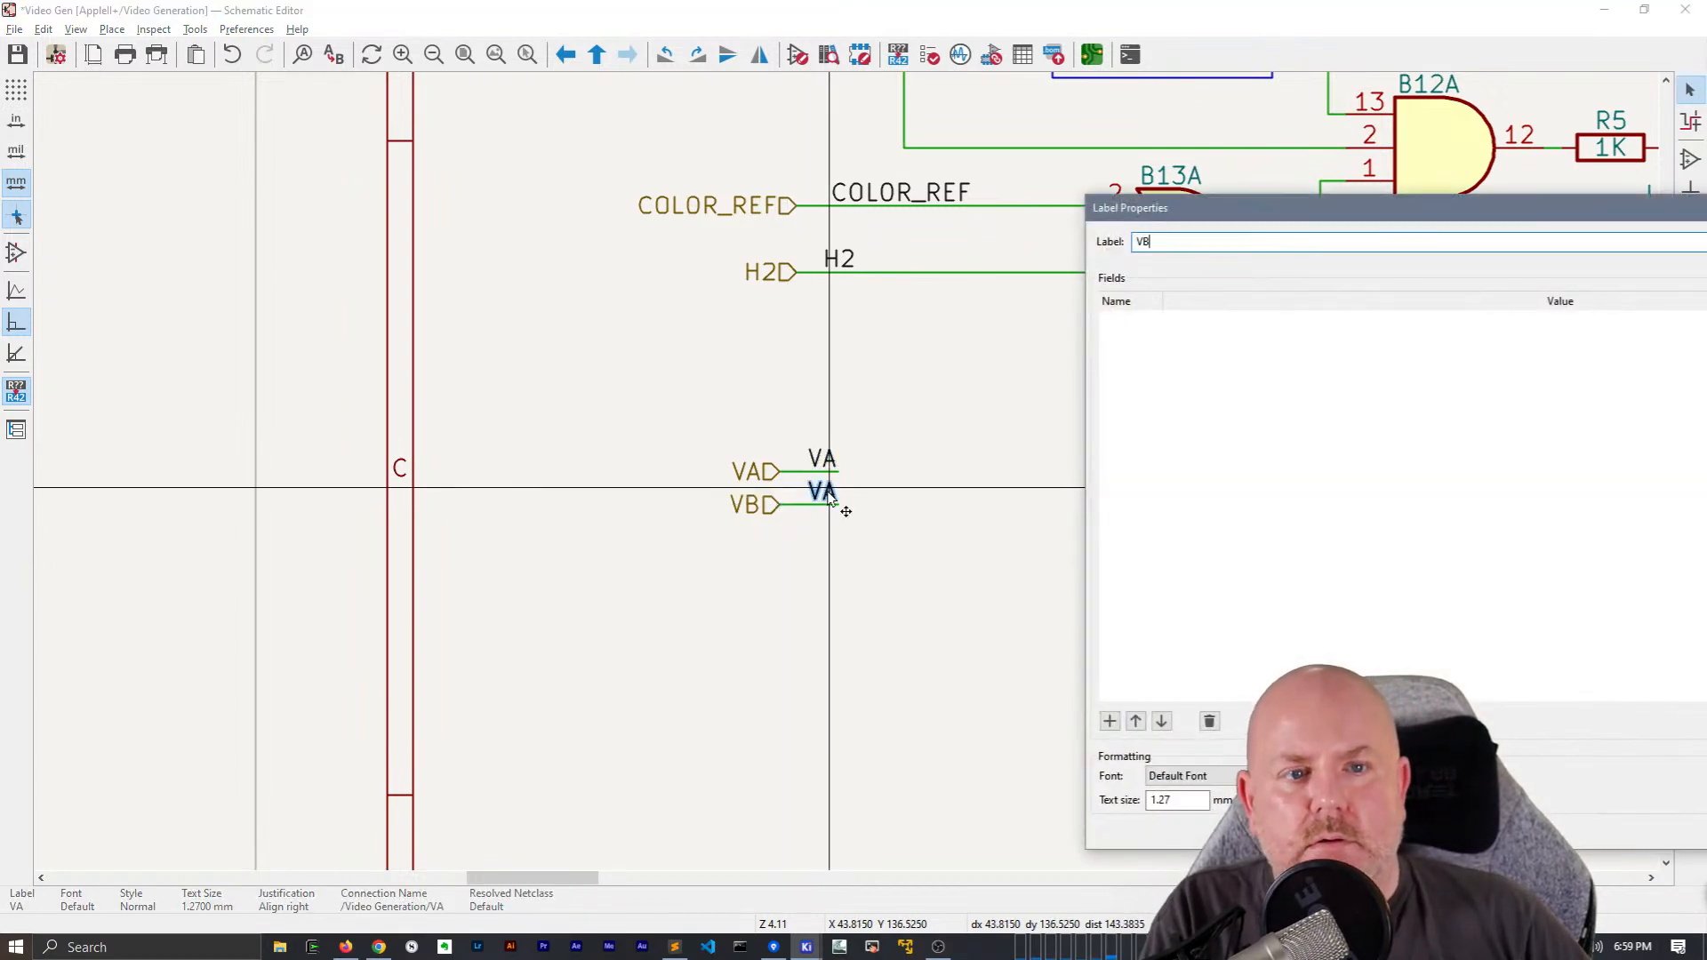
key(Return)
Move the VA and VB net labels to the open ends of the A0 and A1 wires at A5
scroll(835, 480, down, 5)
middle_drag(1207, 413, 411, 590)
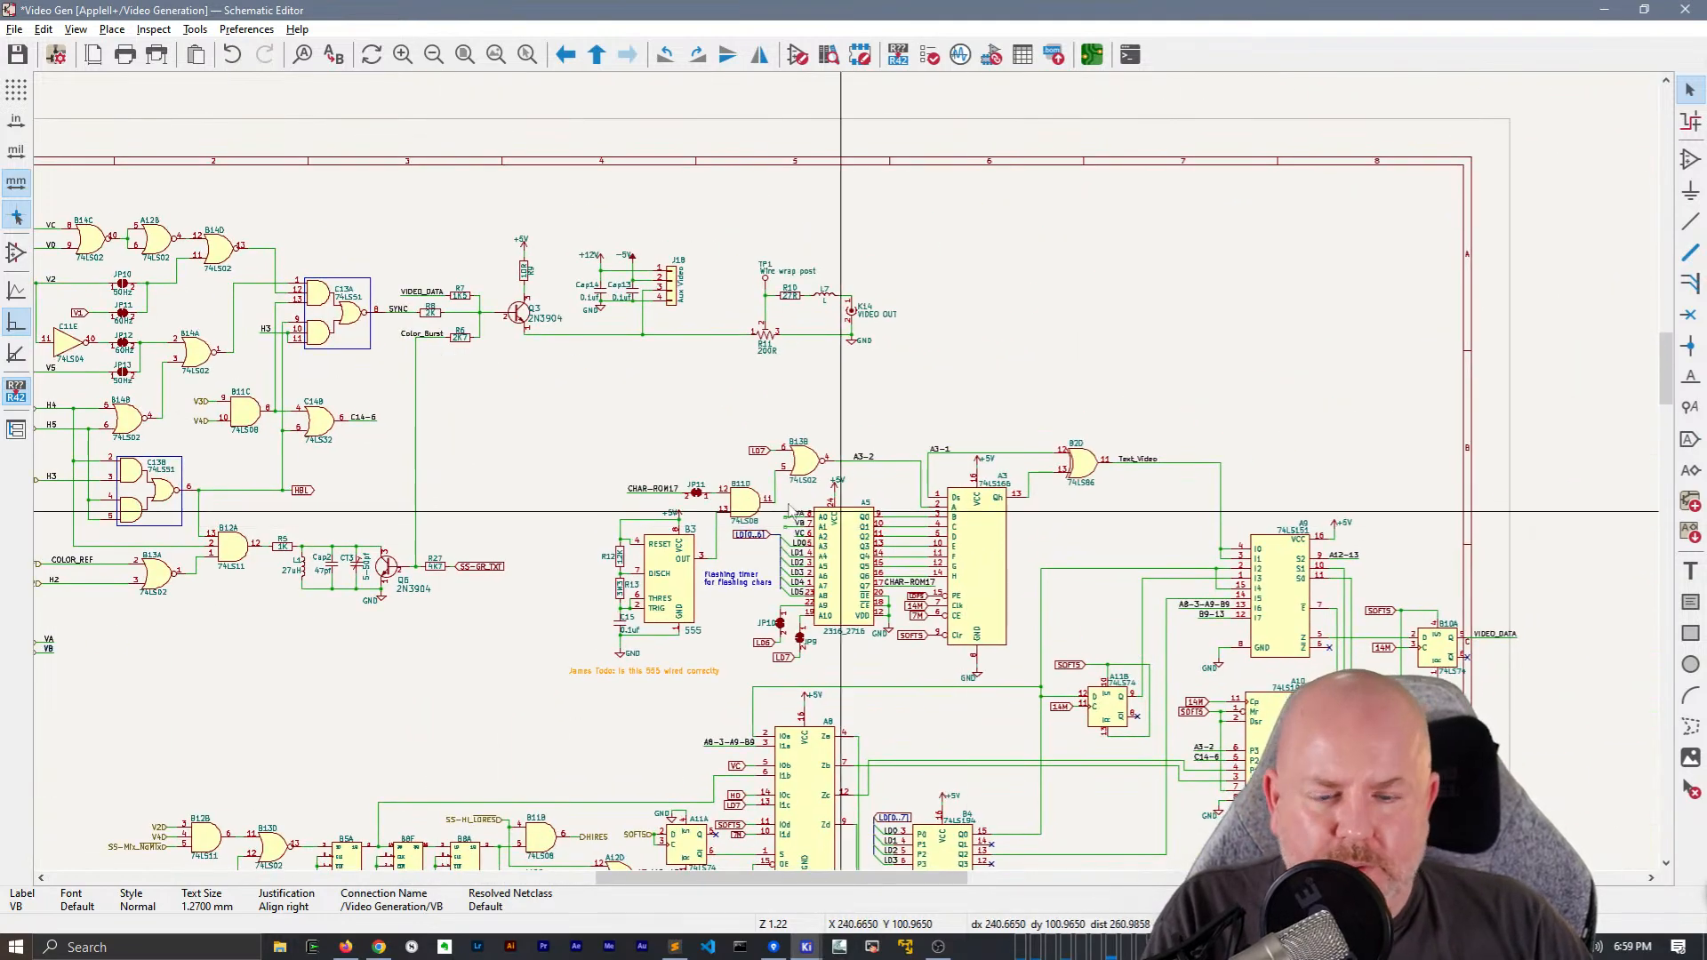
scroll(824, 491, up, 2)
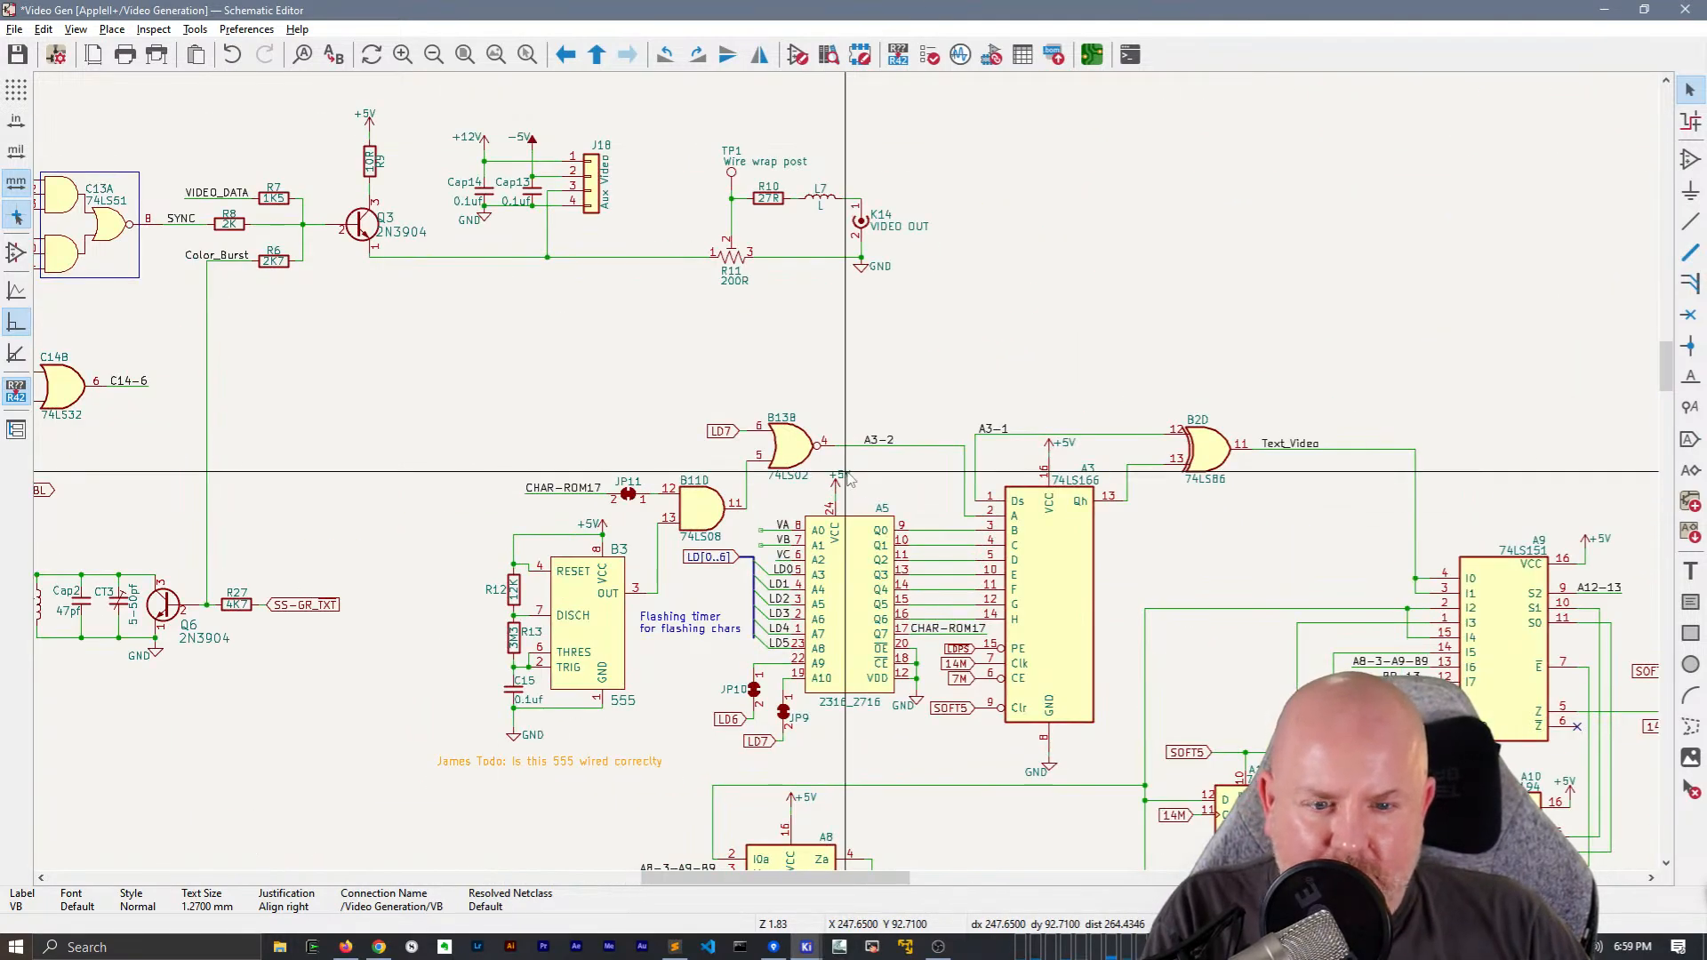
scroll(782, 525, up, 6)
click(756, 440)
drag(756, 440, 680, 440)
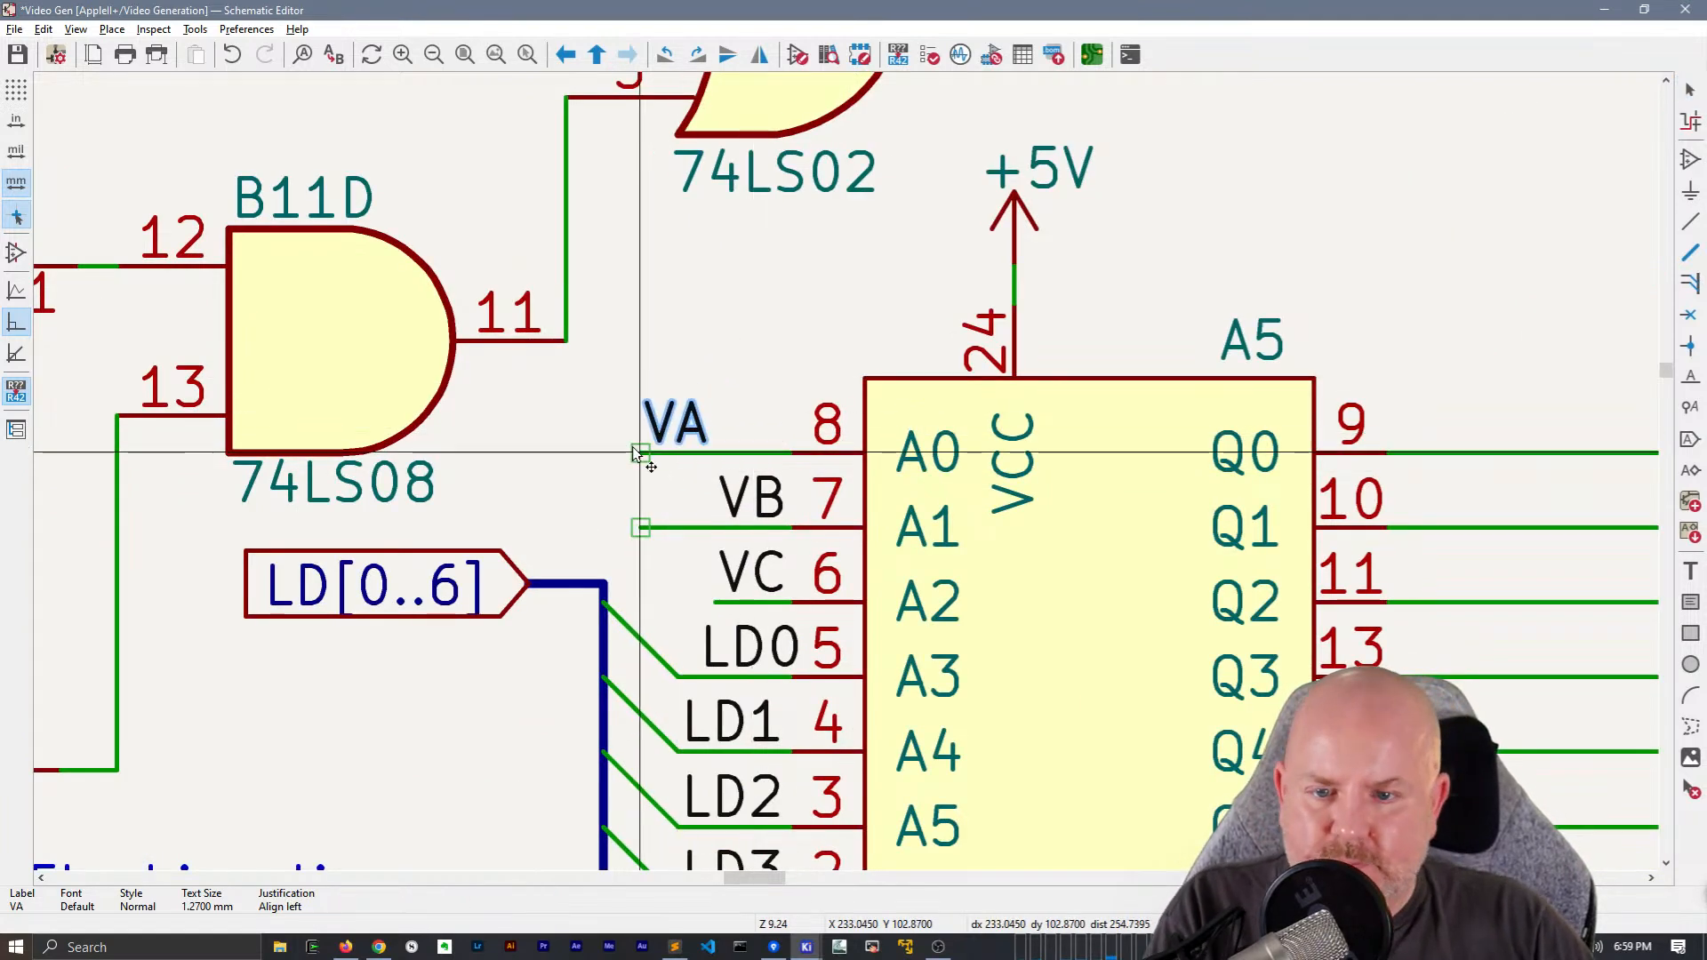
click(764, 502)
drag(765, 502, 640, 525)
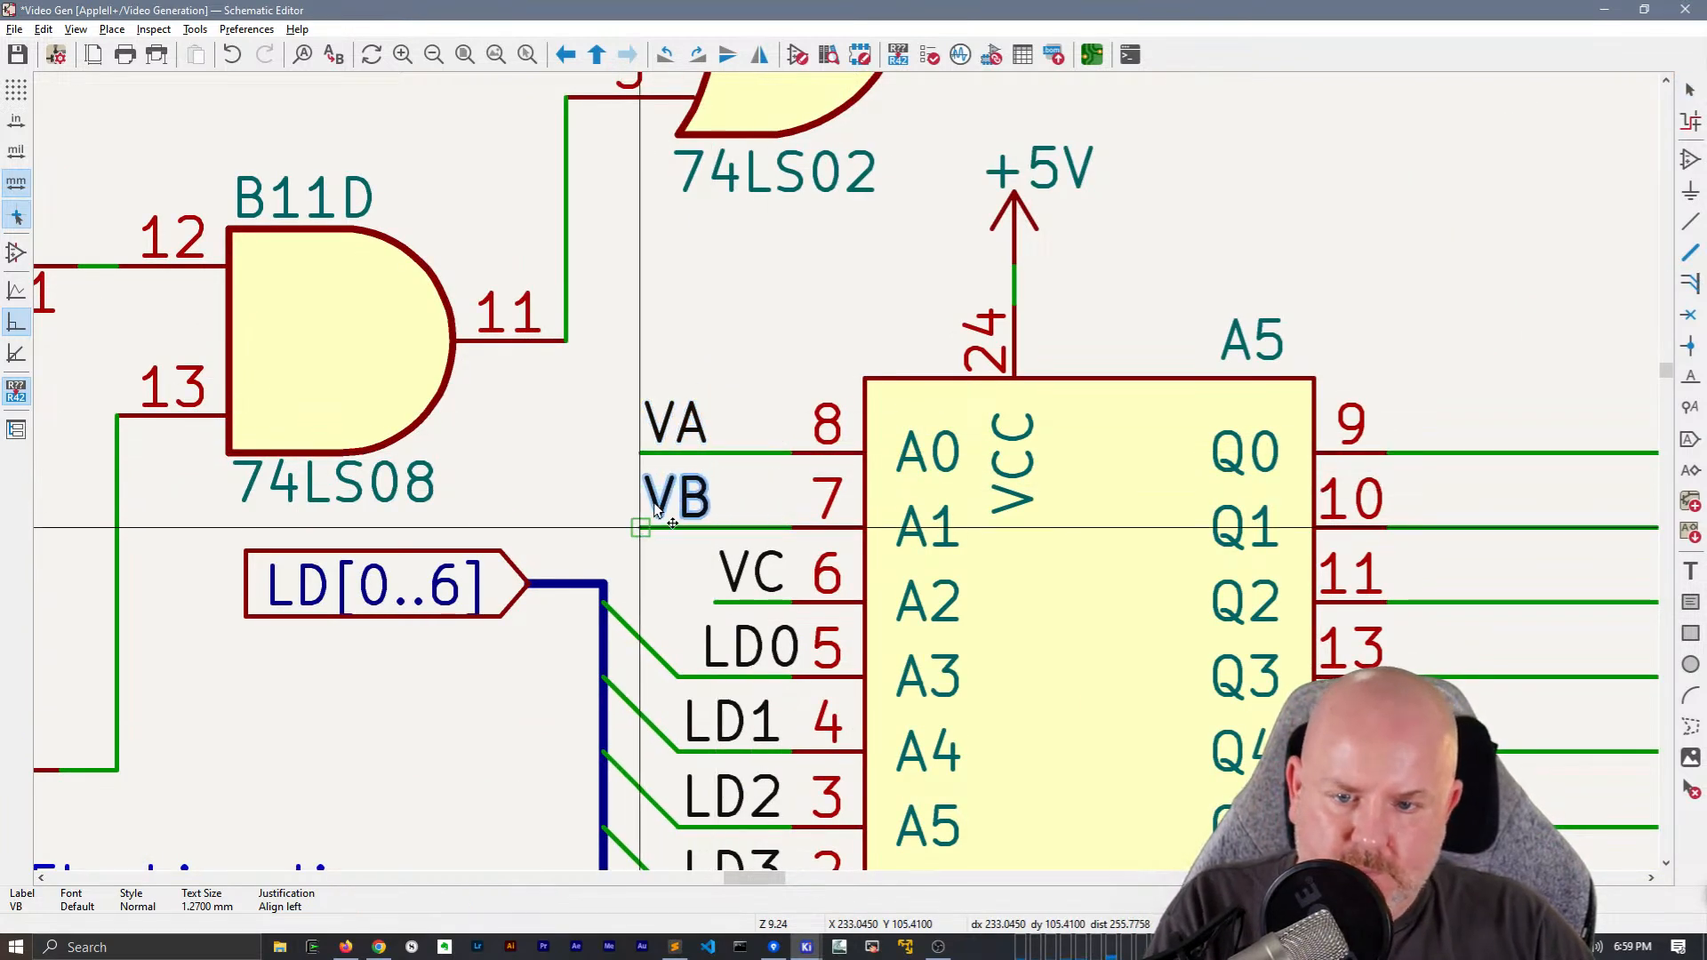
Adjust the lengths of the VA, VB and VC wire stubs at A5, keeping their net labels at the ends
click(751, 573)
drag(711, 607, 691, 607)
drag(653, 493, 683, 536)
drag(676, 425, 712, 427)
scroll(849, 480, down, 4)
scroll(850, 484, up, 1)
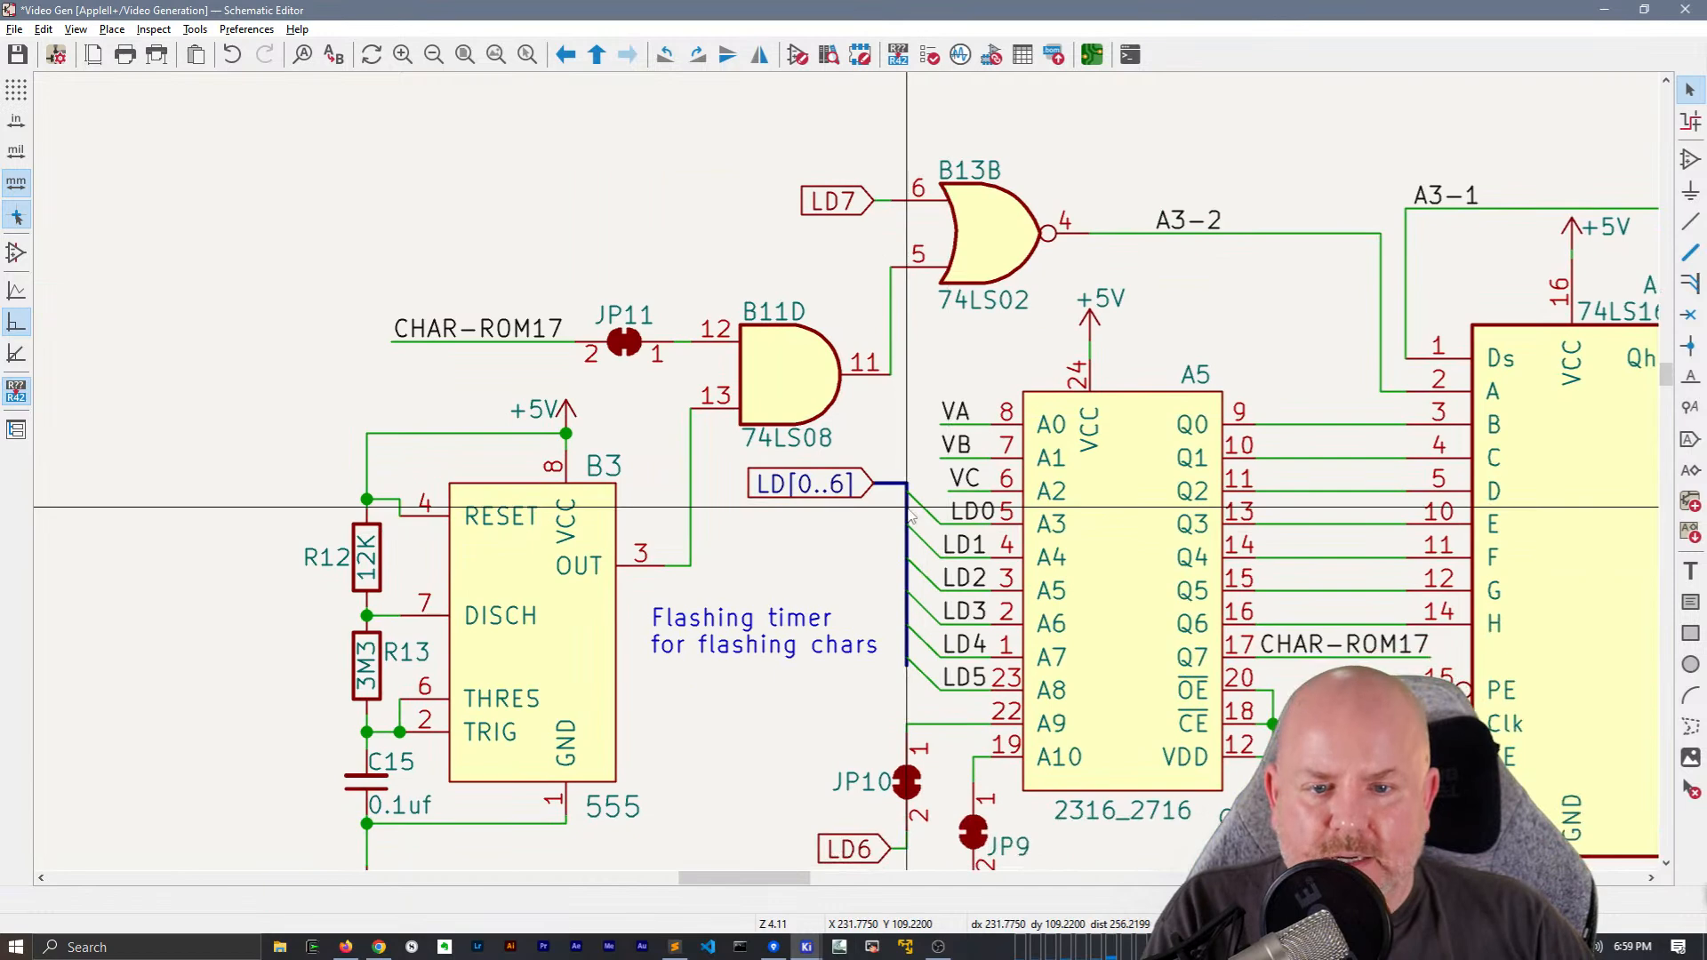
Delete the LD[0..6] global label from the bus feeding A5
click(849, 487)
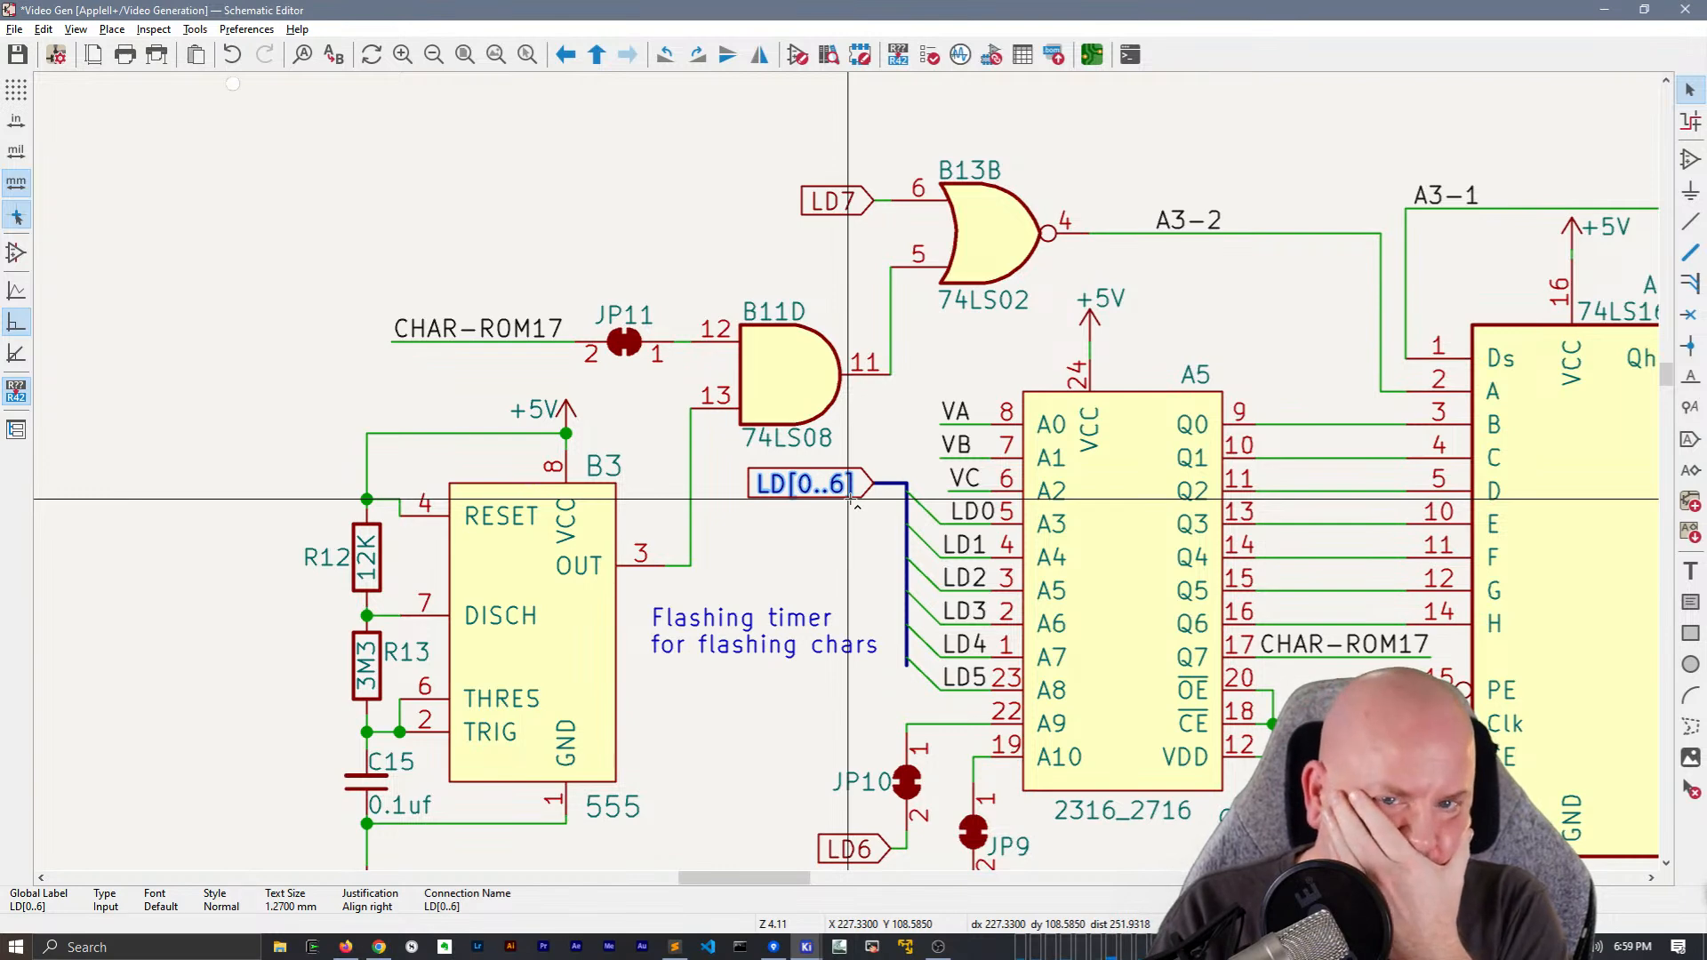
key(Delete)
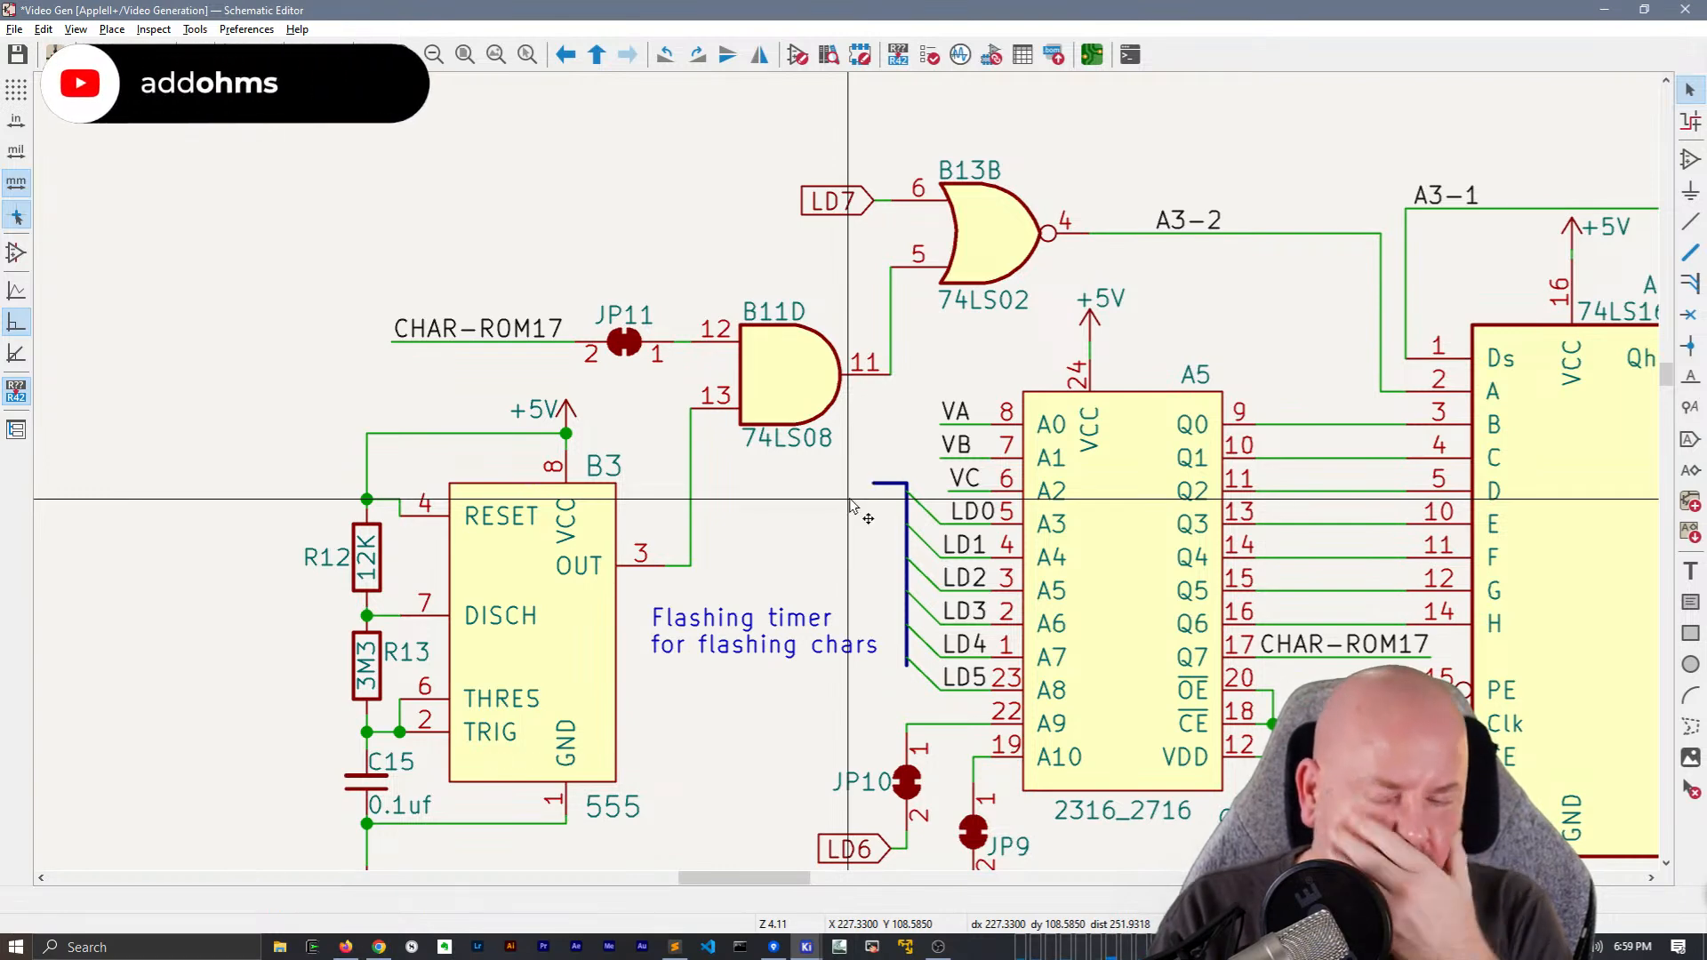
key(l)
key(Escape)
scroll(852, 507, down, 5)
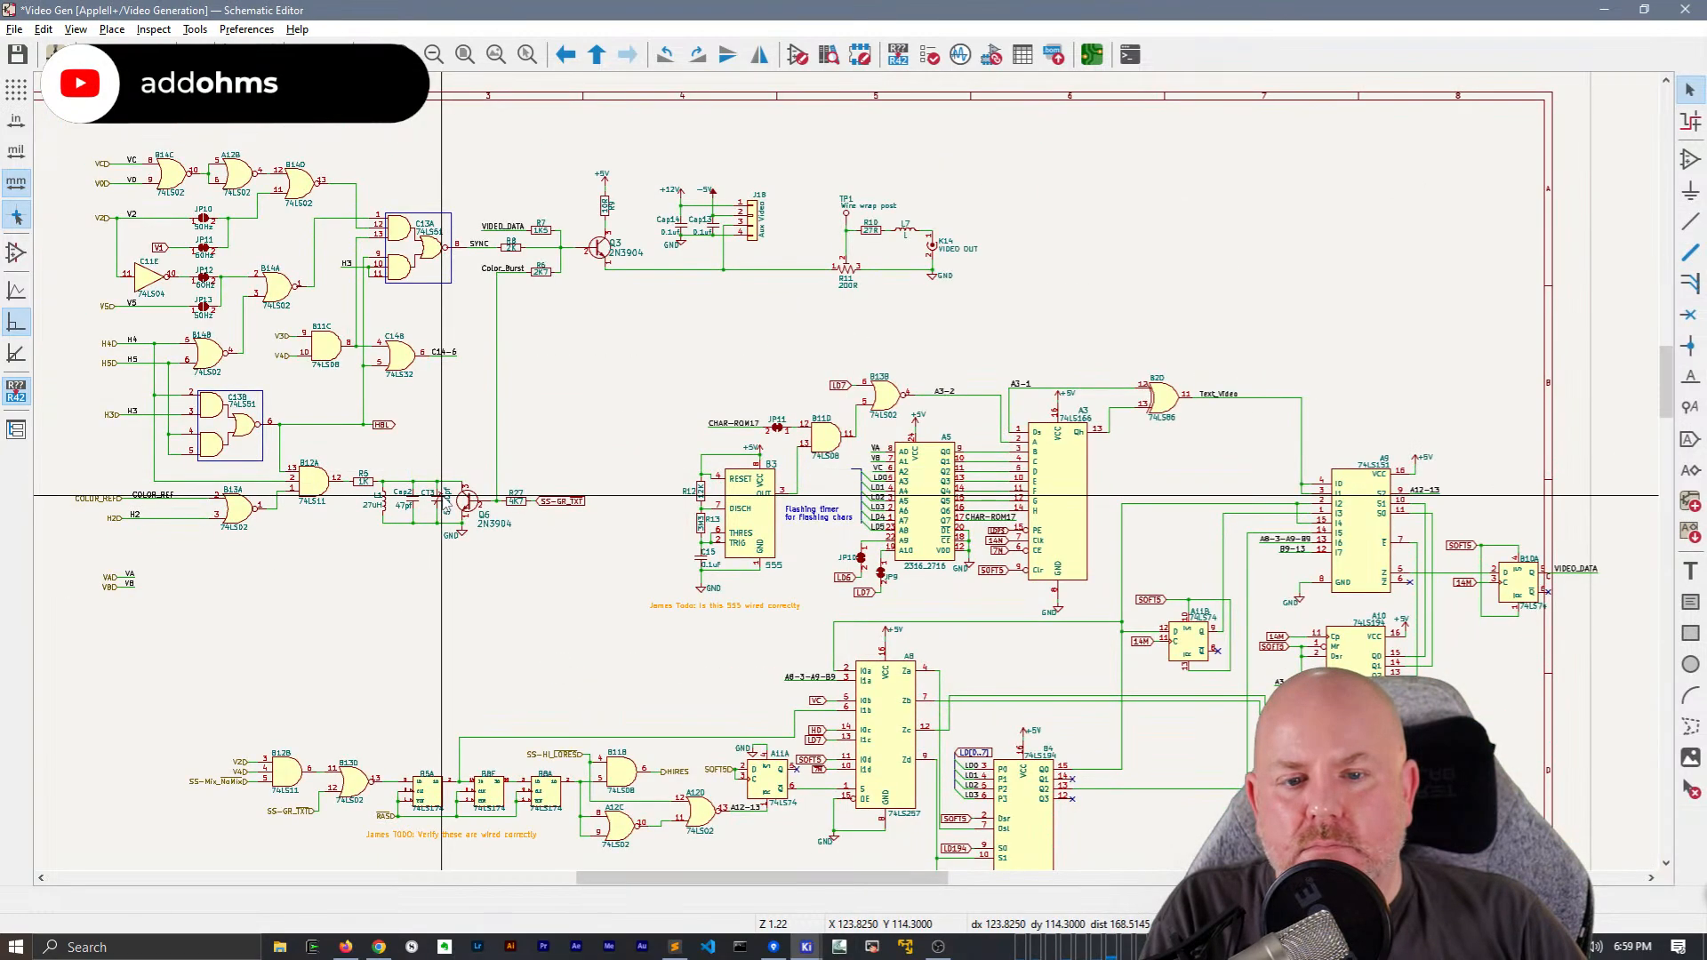
scroll(863, 495, up, 4)
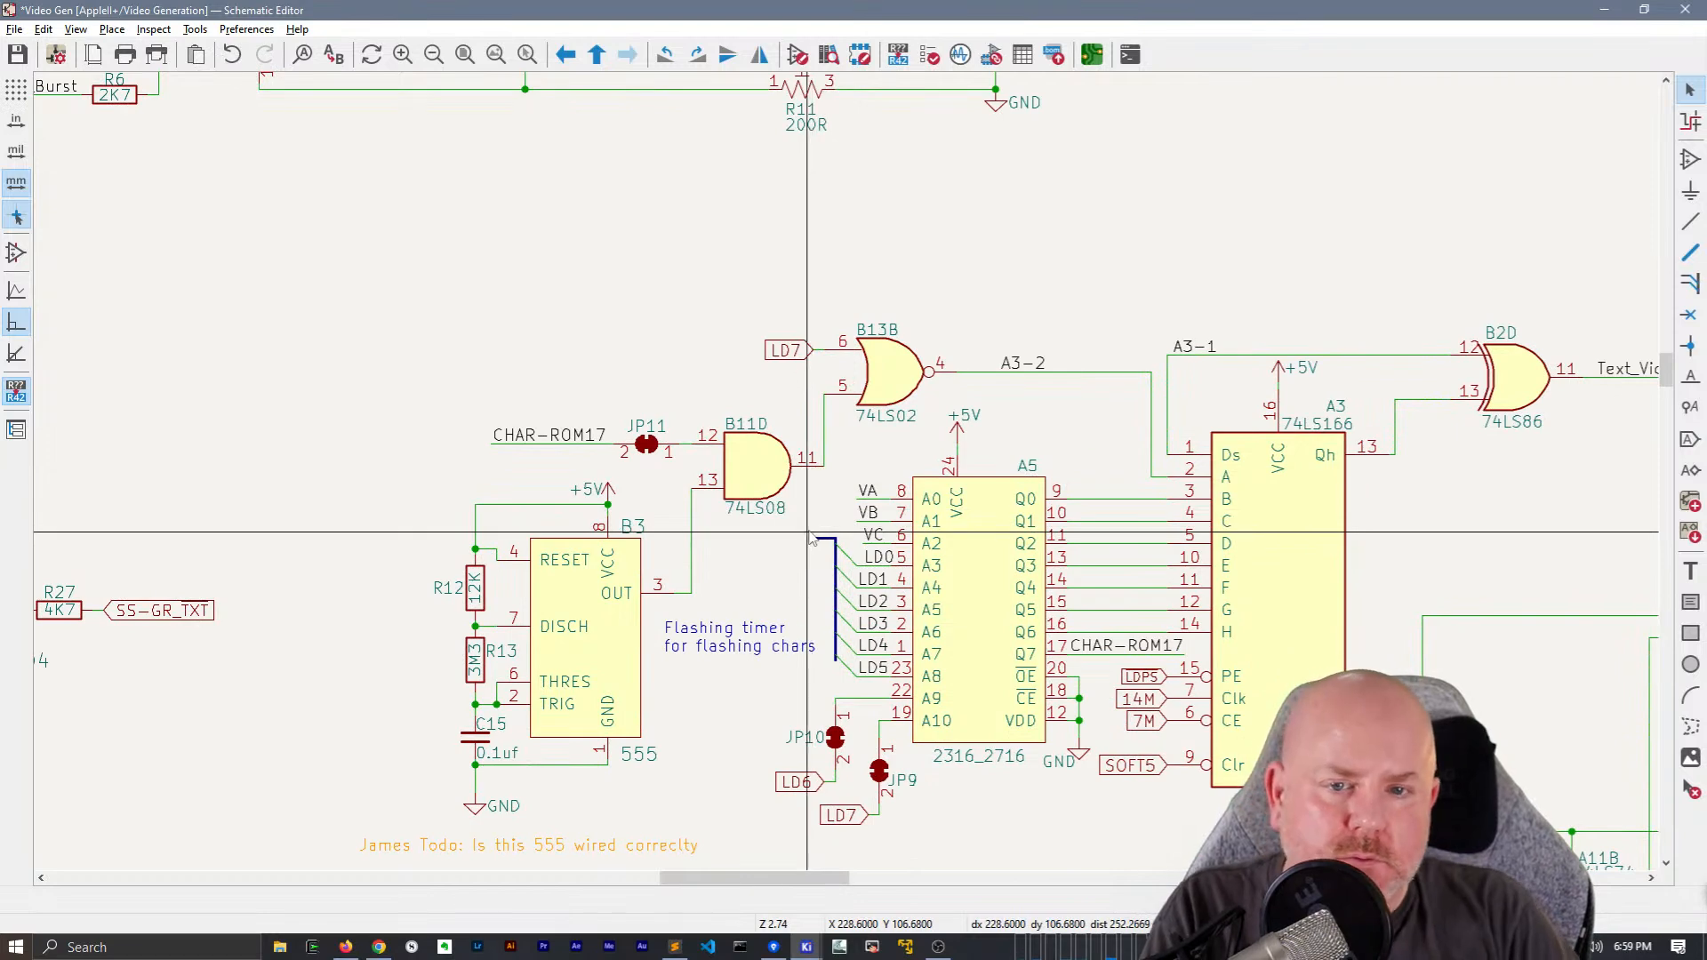
Place an LD[0..7] net label beside A5's bus and extend the bus to reach it
text(lLD)
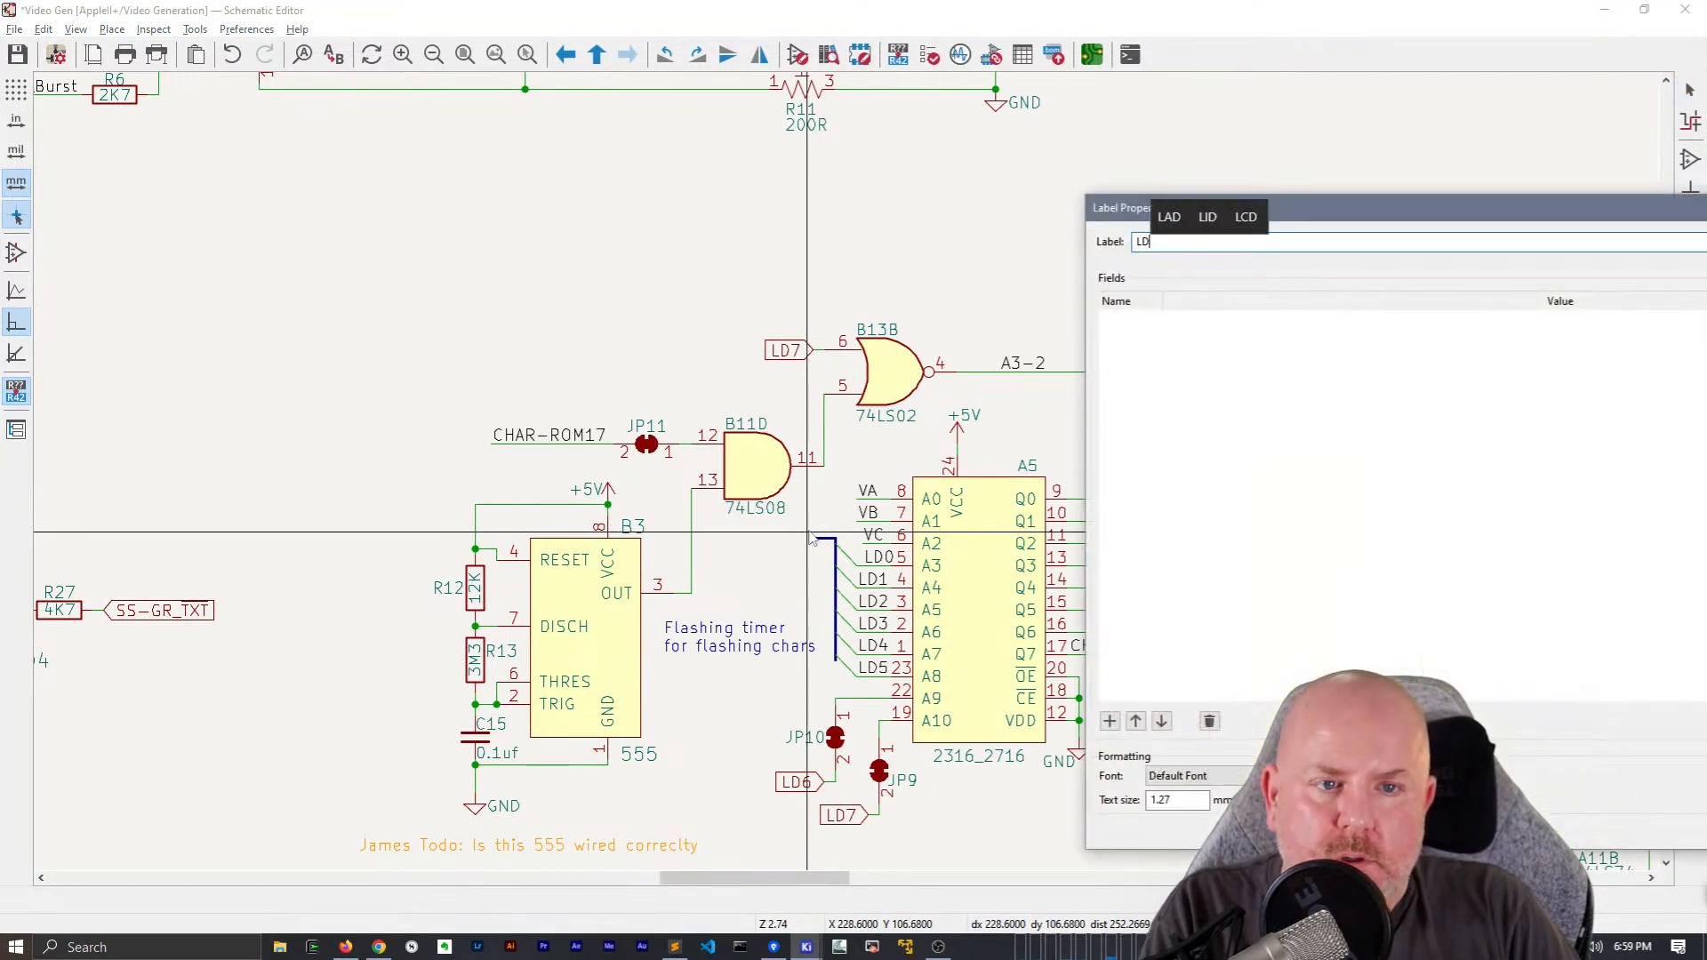
text([90..)
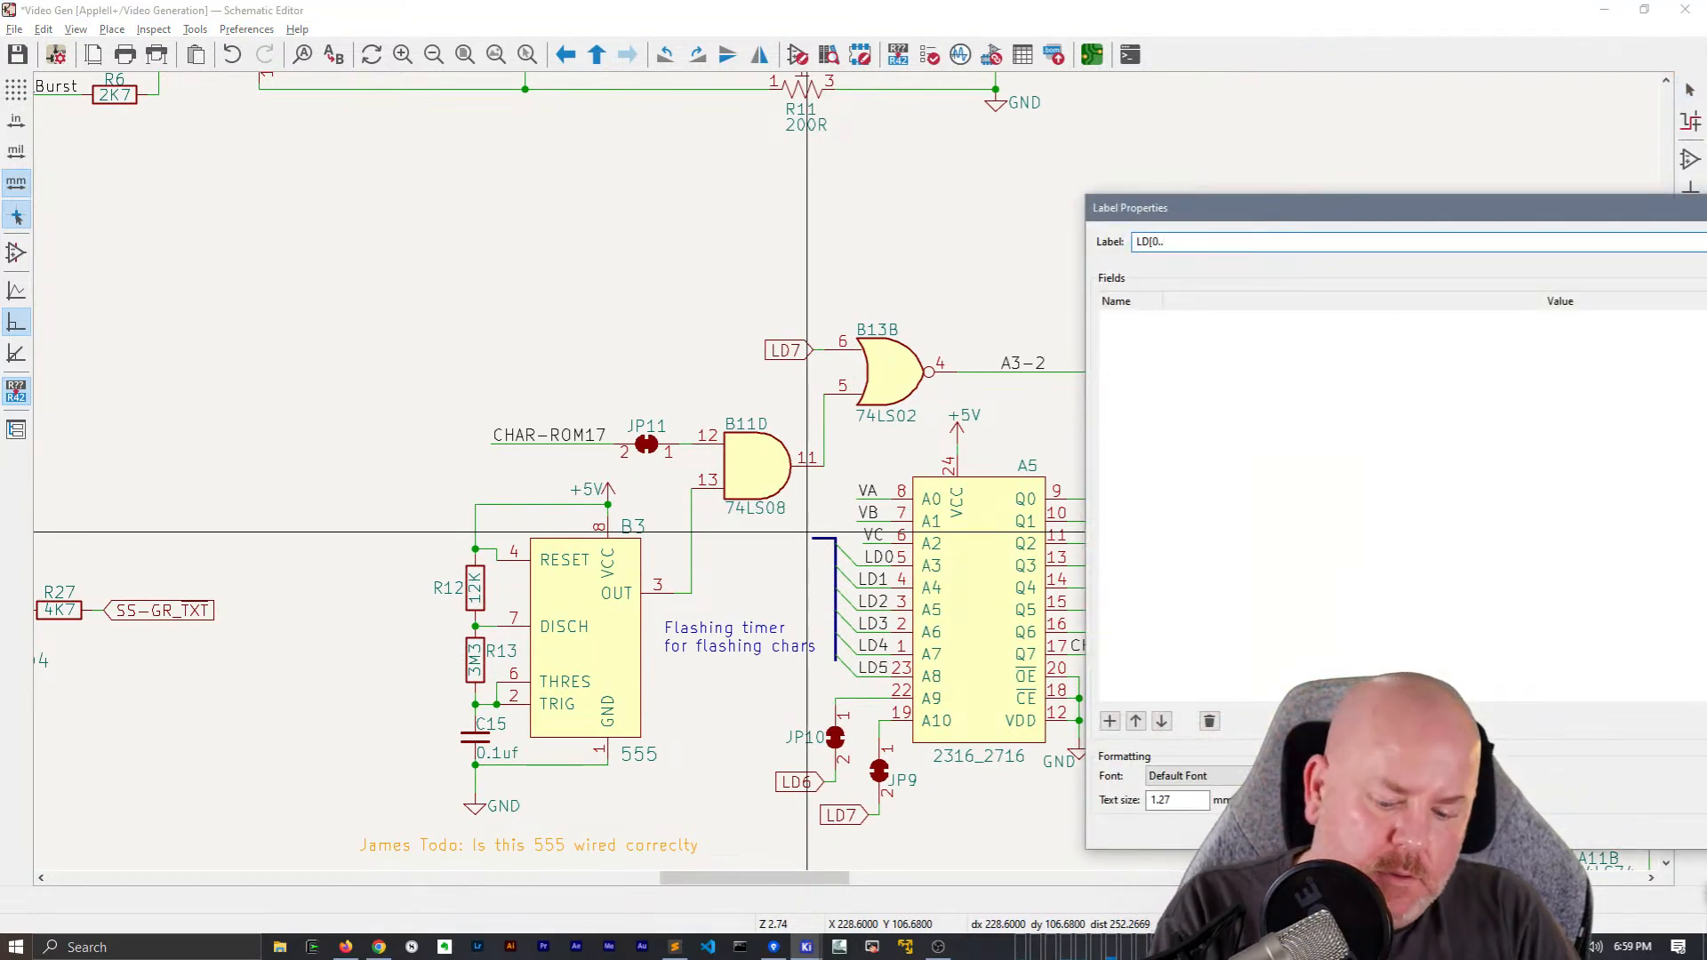
text(7])
key(Return)
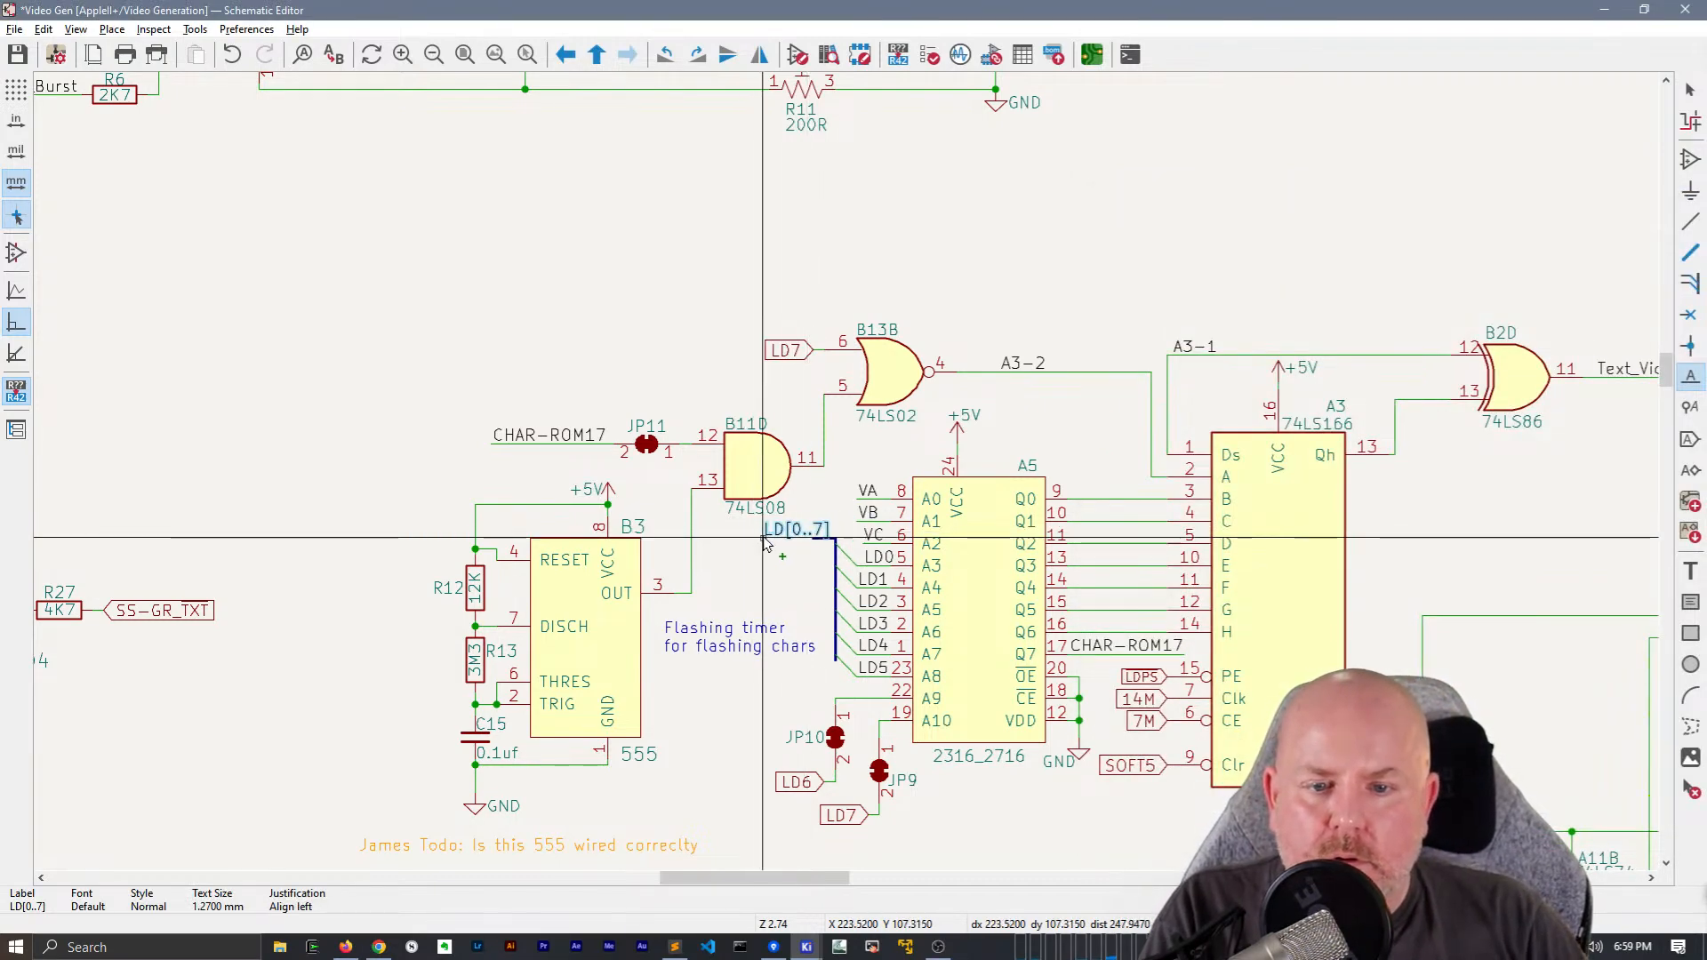
click(788, 542)
scroll(791, 543, up, 4)
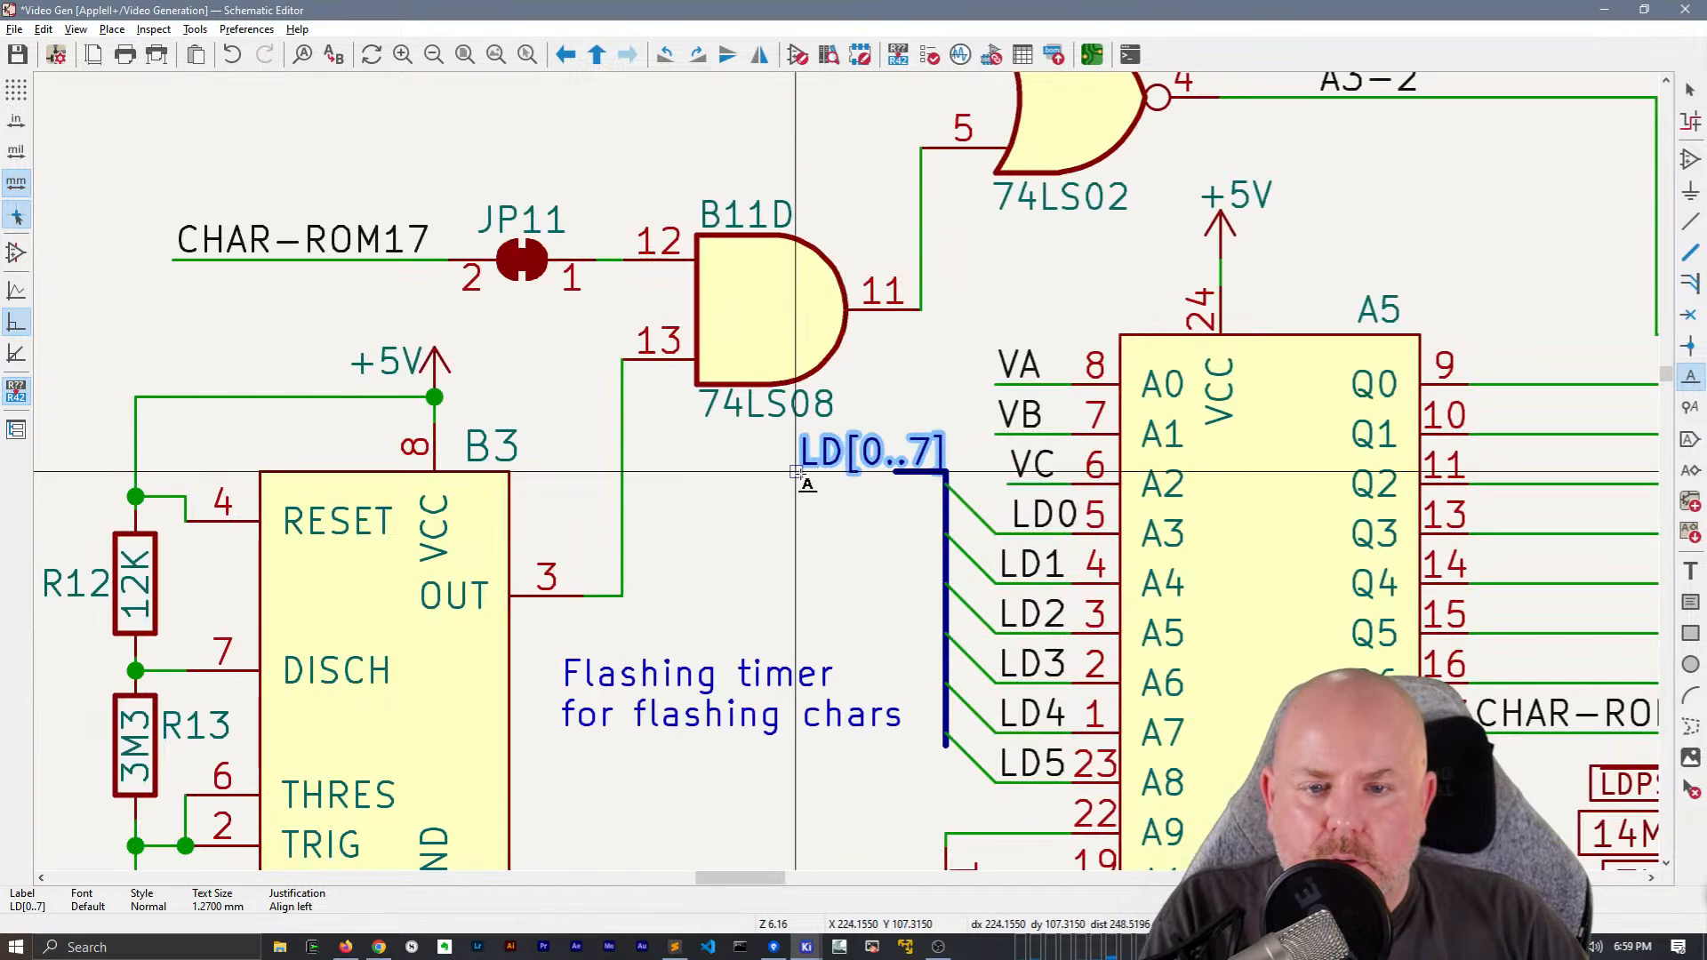
key(b)
key(Escape)
Delete the LD7 global label at pin 6 of B13B
scroll(838, 472, down, 4)
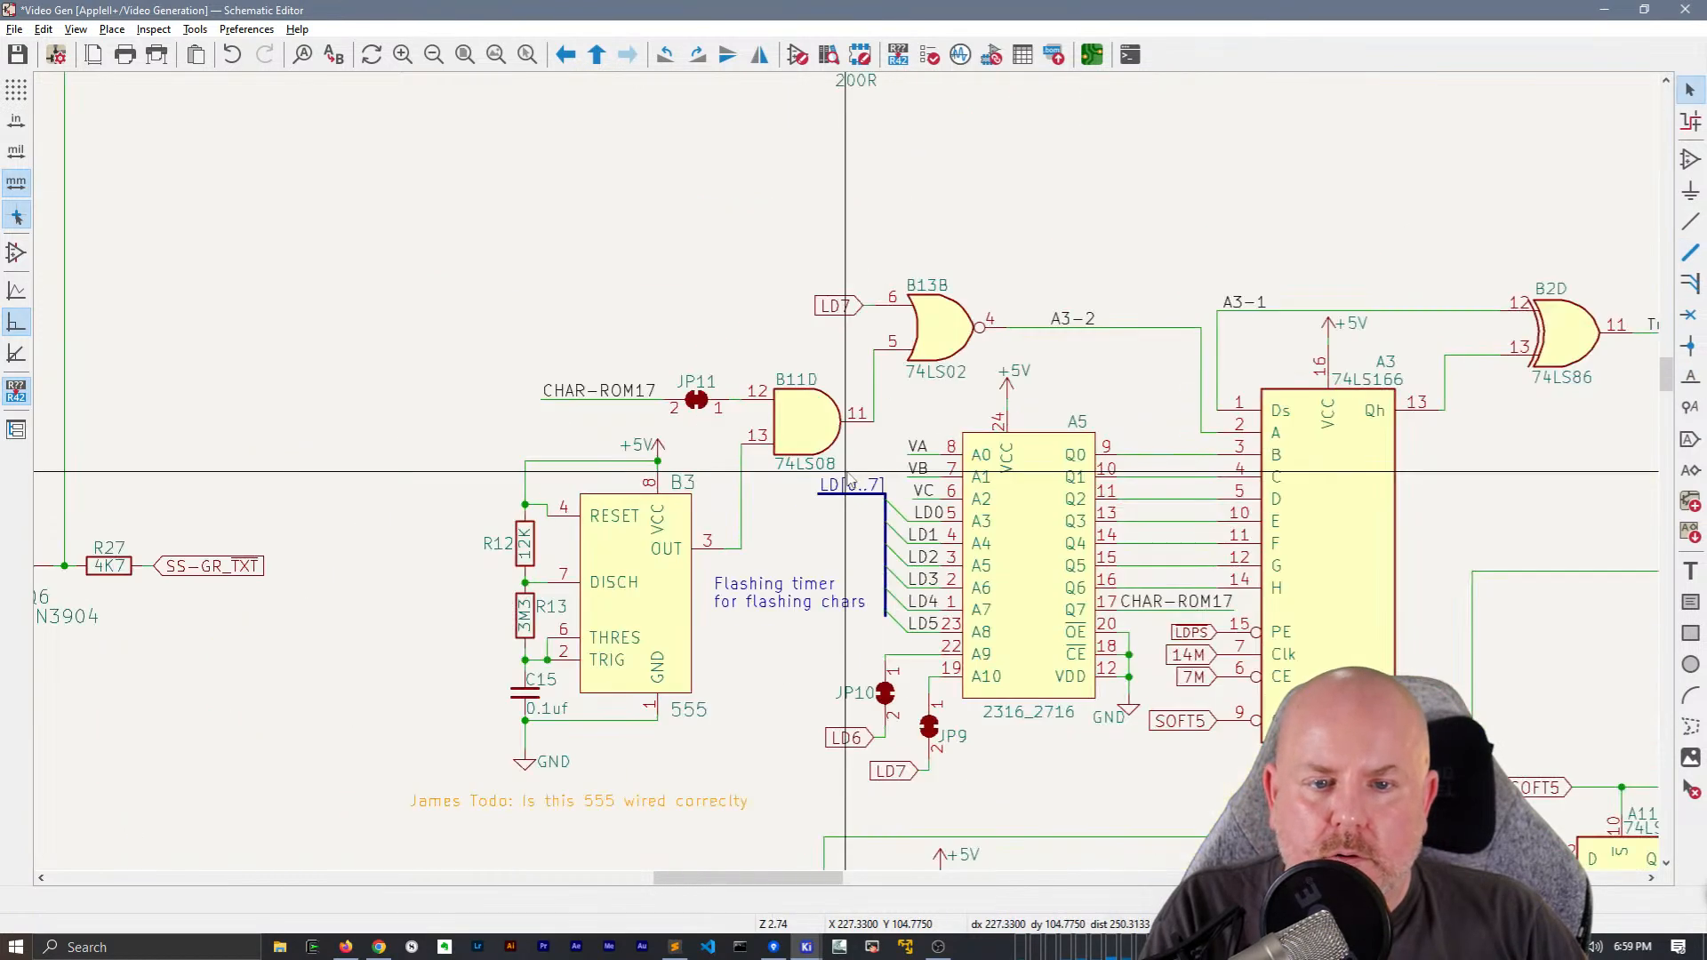
middle_drag(835, 397, 733, 511)
click(744, 422)
key(Delete)
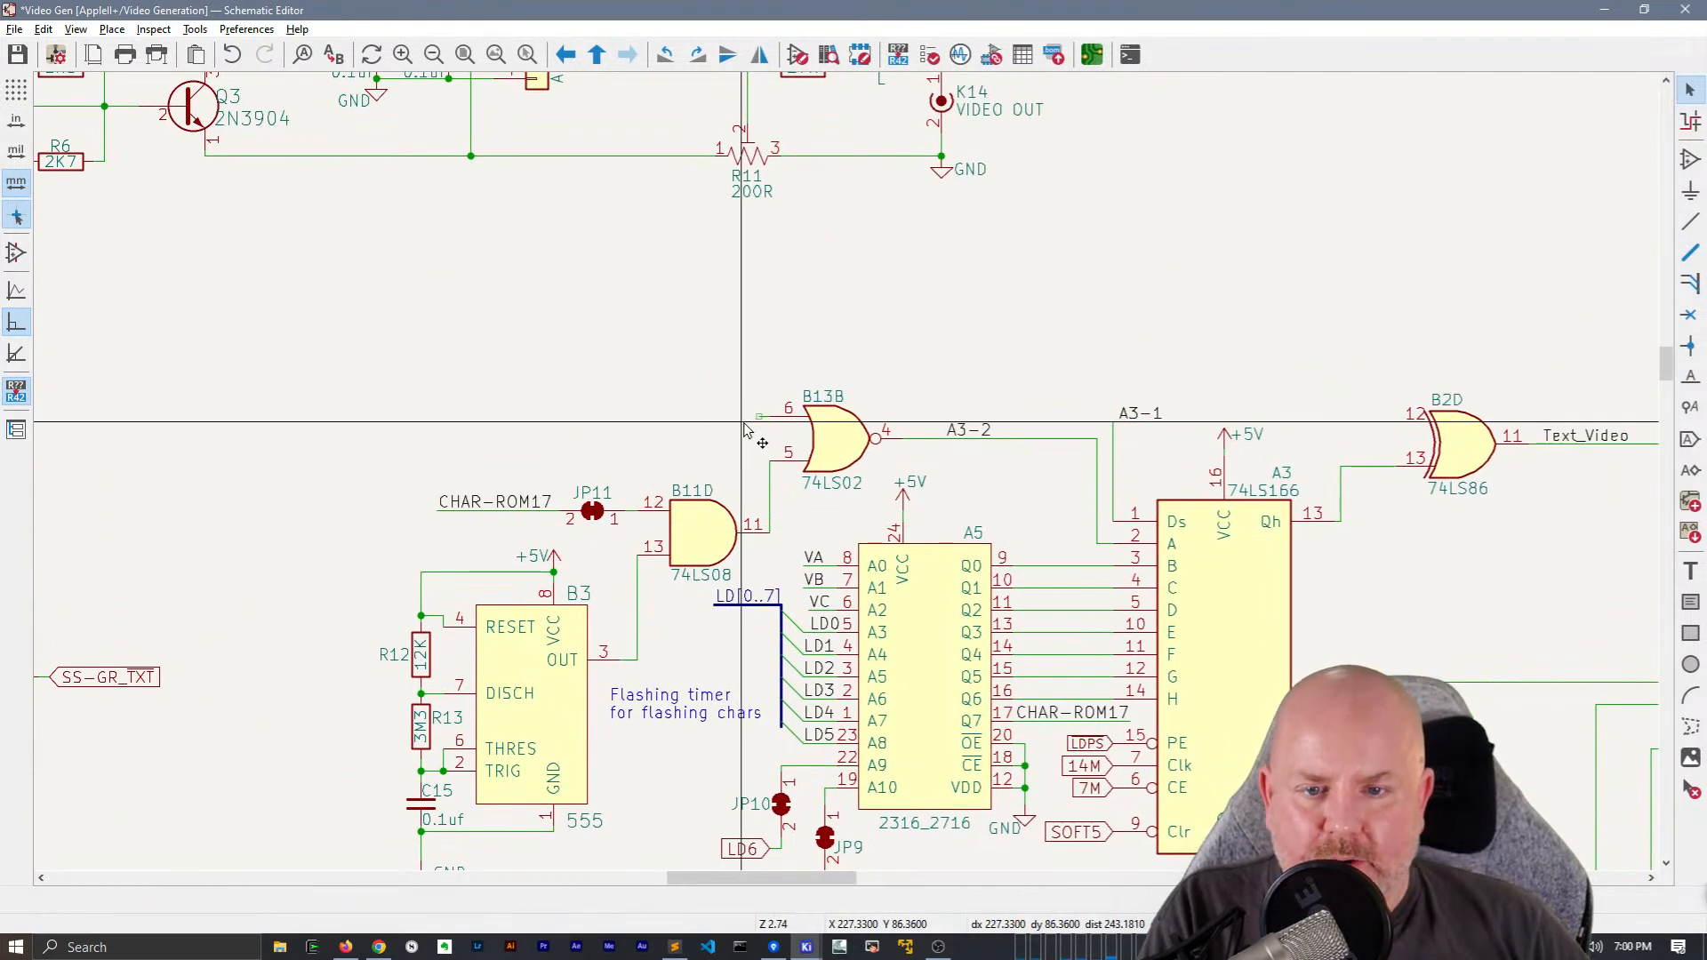
Copy the LD[0..7] bus segment with its label from A5 and place it near pin 6 of B13B
key(ctrl+v)
key(Escape)
drag(765, 637, 750, 582)
key(ctrl+c)
key(ctrl+v)
click(665, 398)
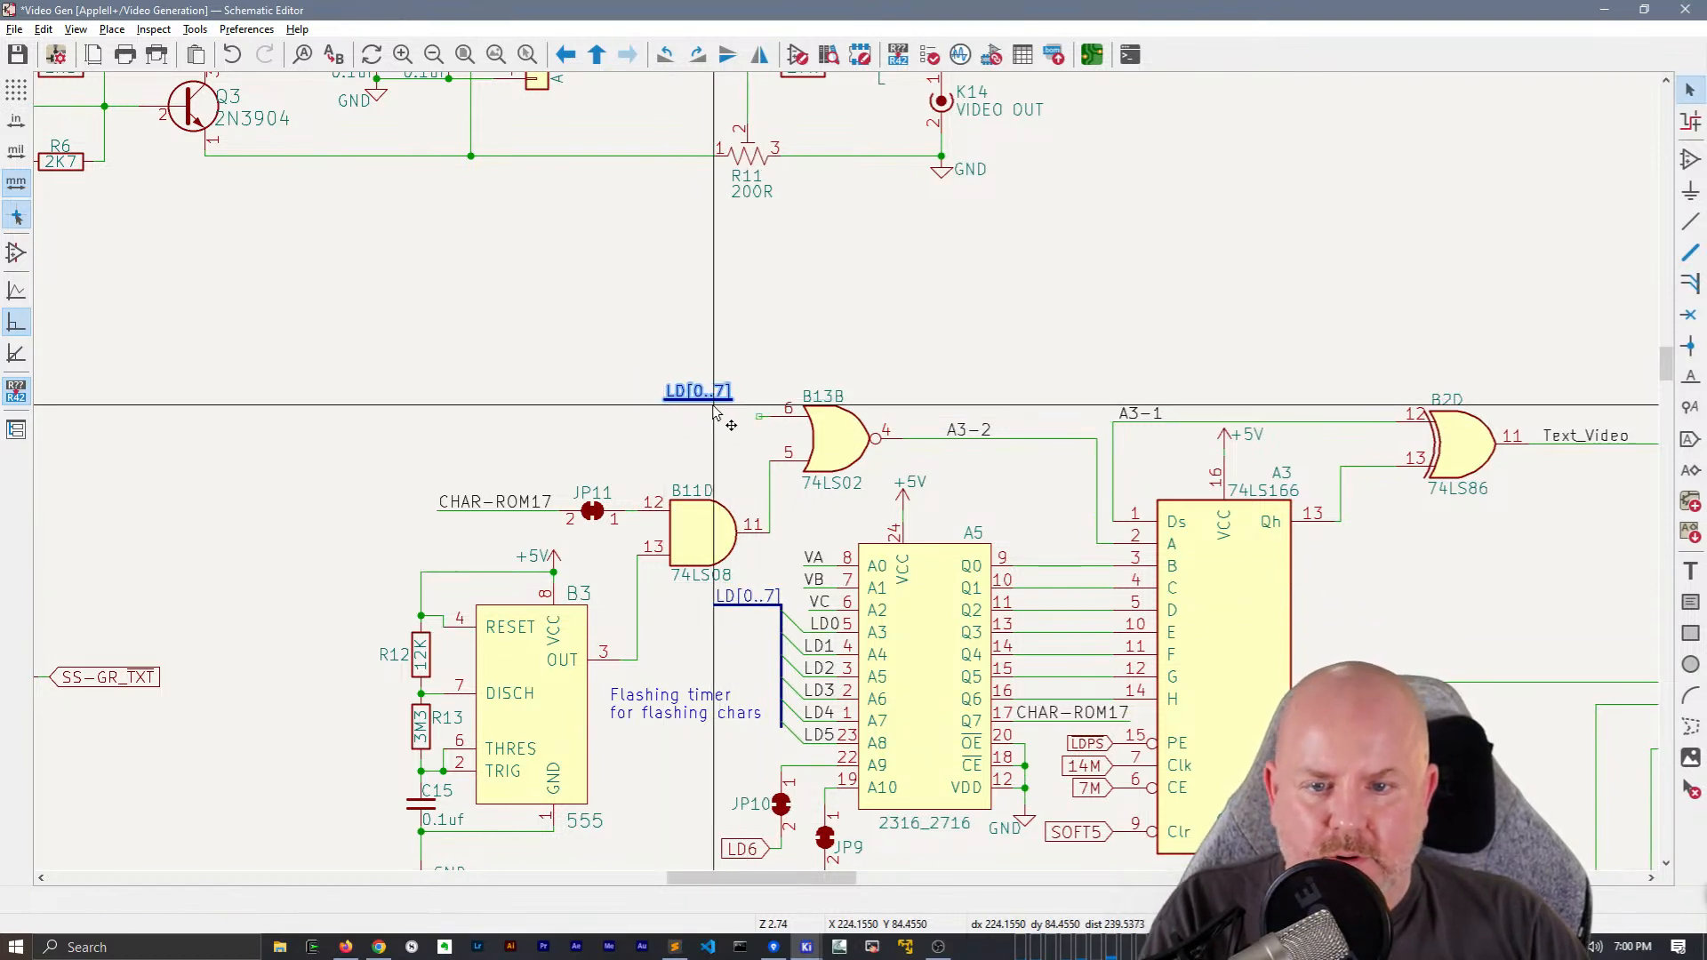
Place a wire-to-bus entry at the end of the wire on pin 6 of B13B
key(z)
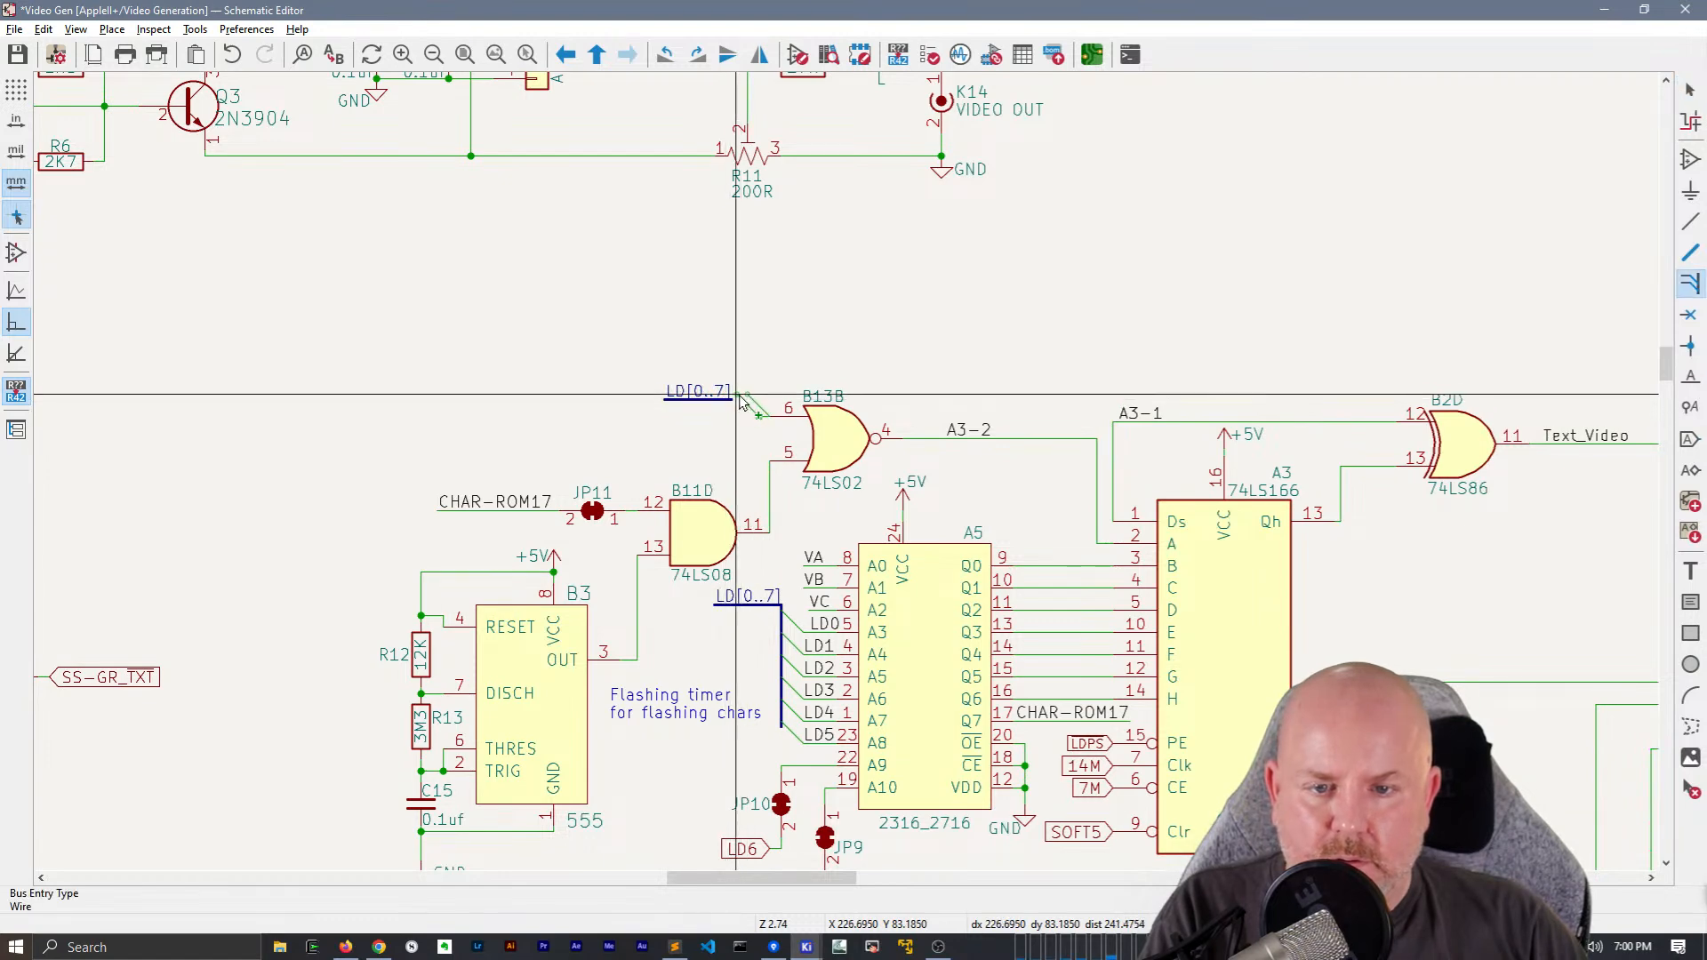
click(751, 407)
key(Escape)
Move the copied LD[0..7] bus segment onto the bus entry, and stretch the connection farther from B13B
drag(705, 418, 684, 342)
key(m)
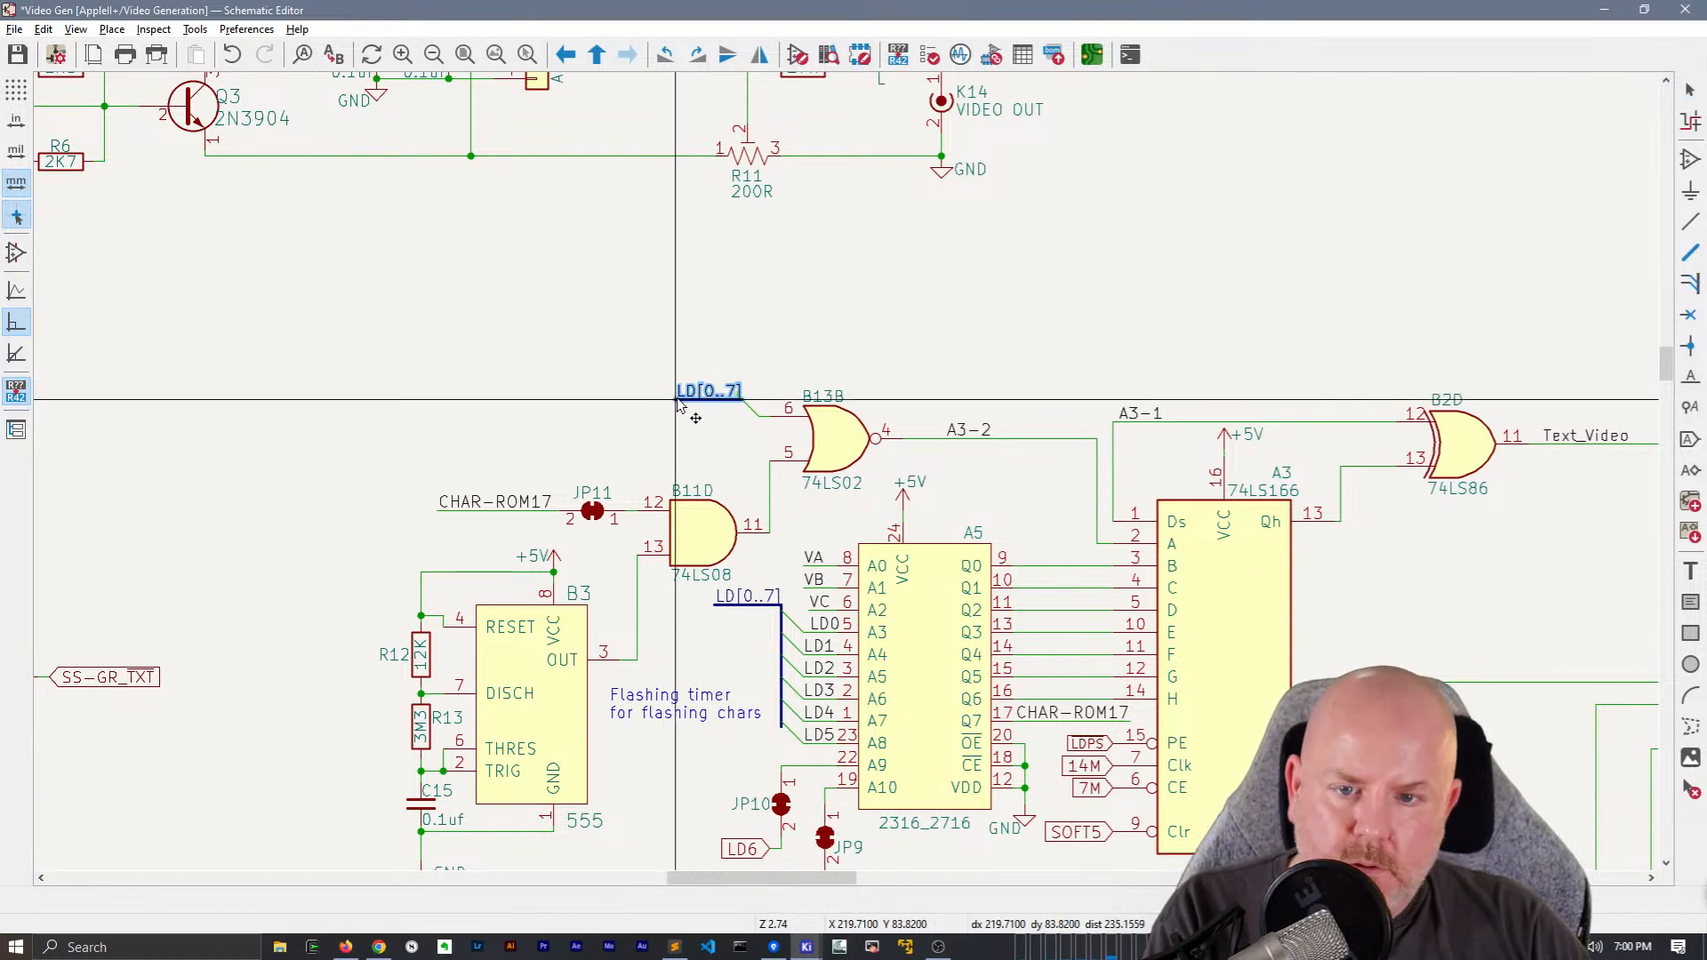
click(671, 395)
key(Escape)
key(g)
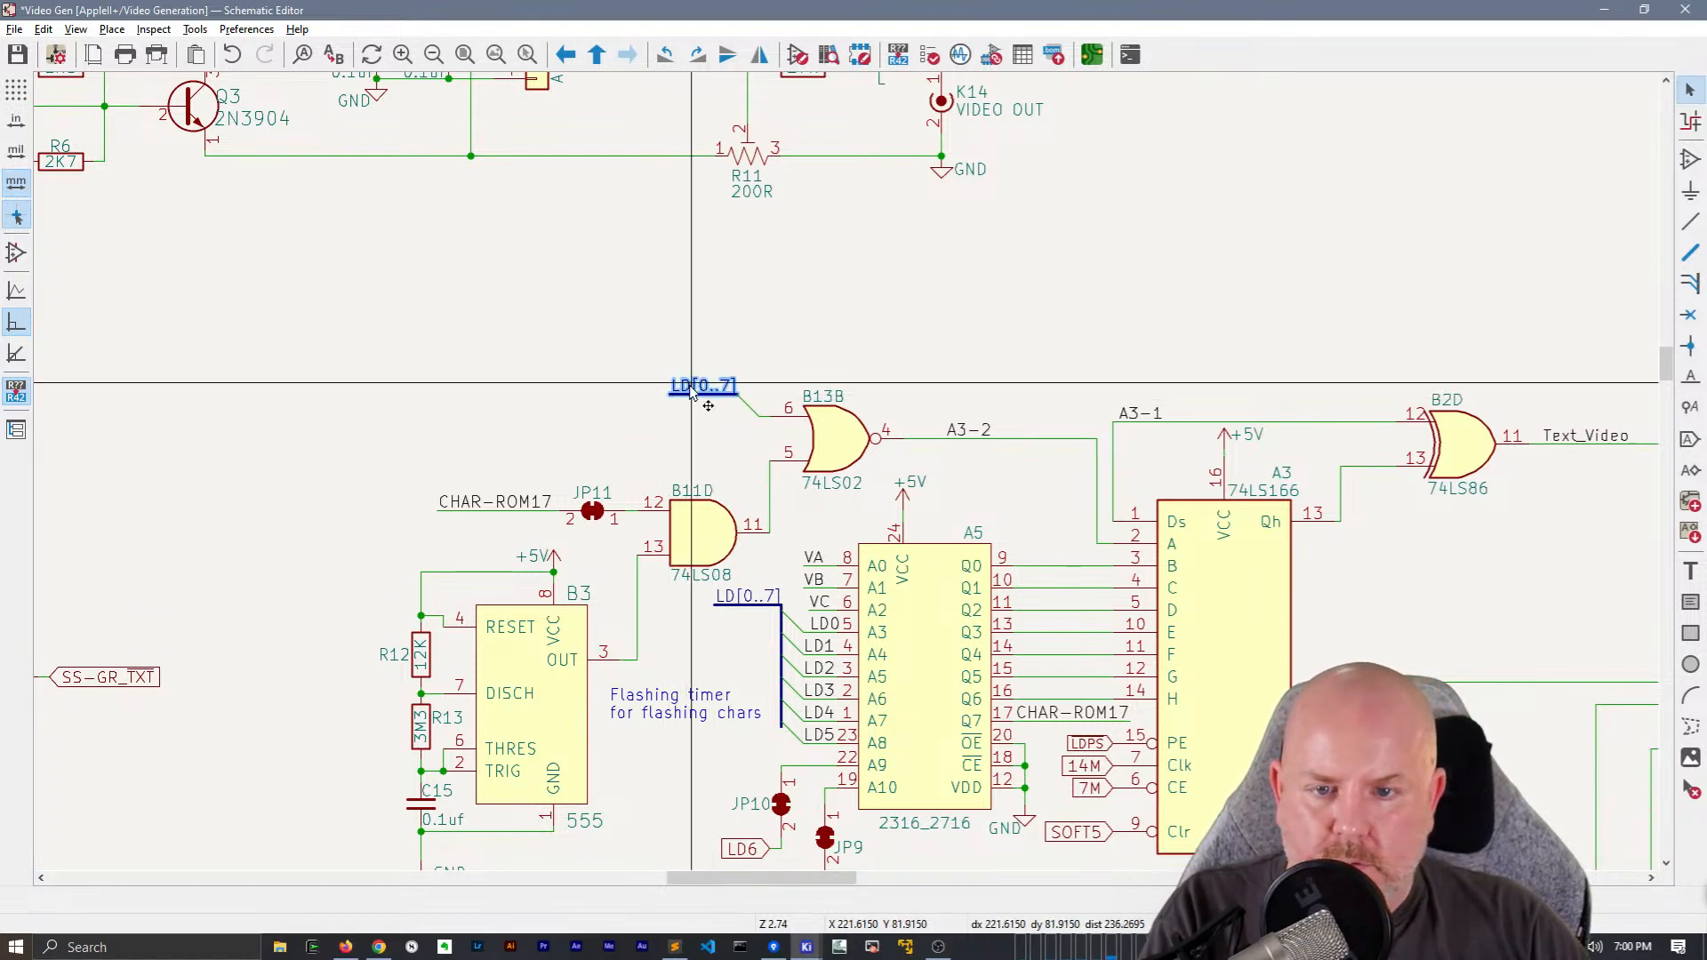
click(703, 338)
Add an LD7 net label to the wire between the bus entry and pin 6 of B13B
text(l)
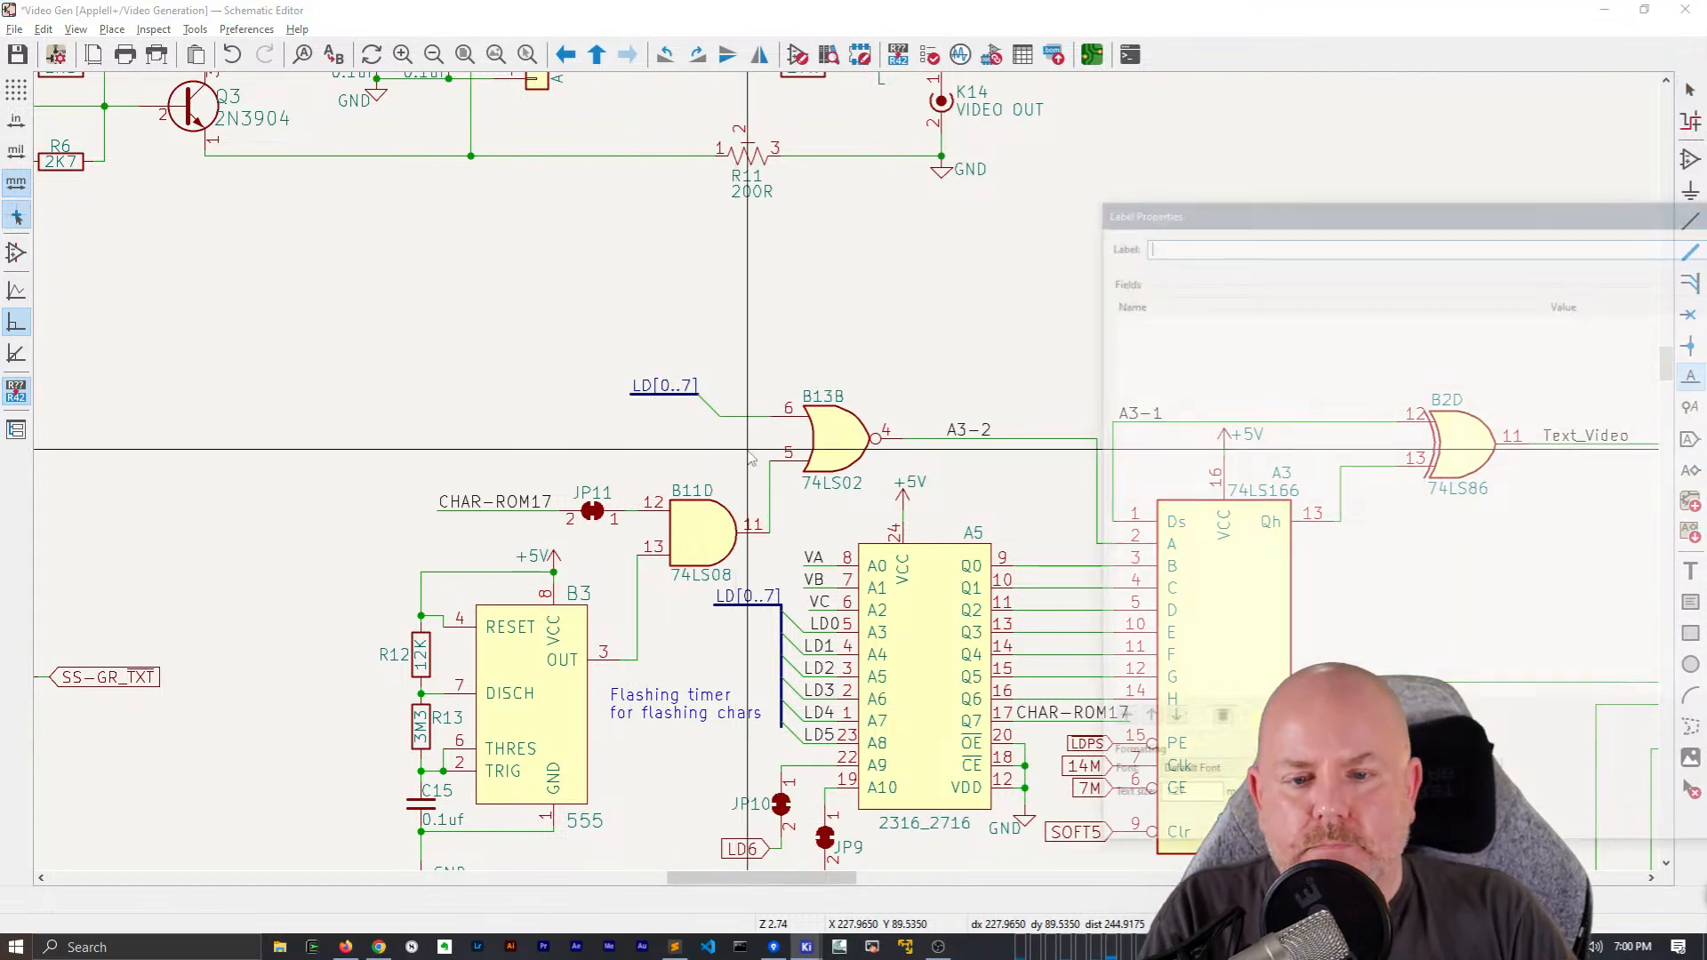
text(LD7)
key(Return)
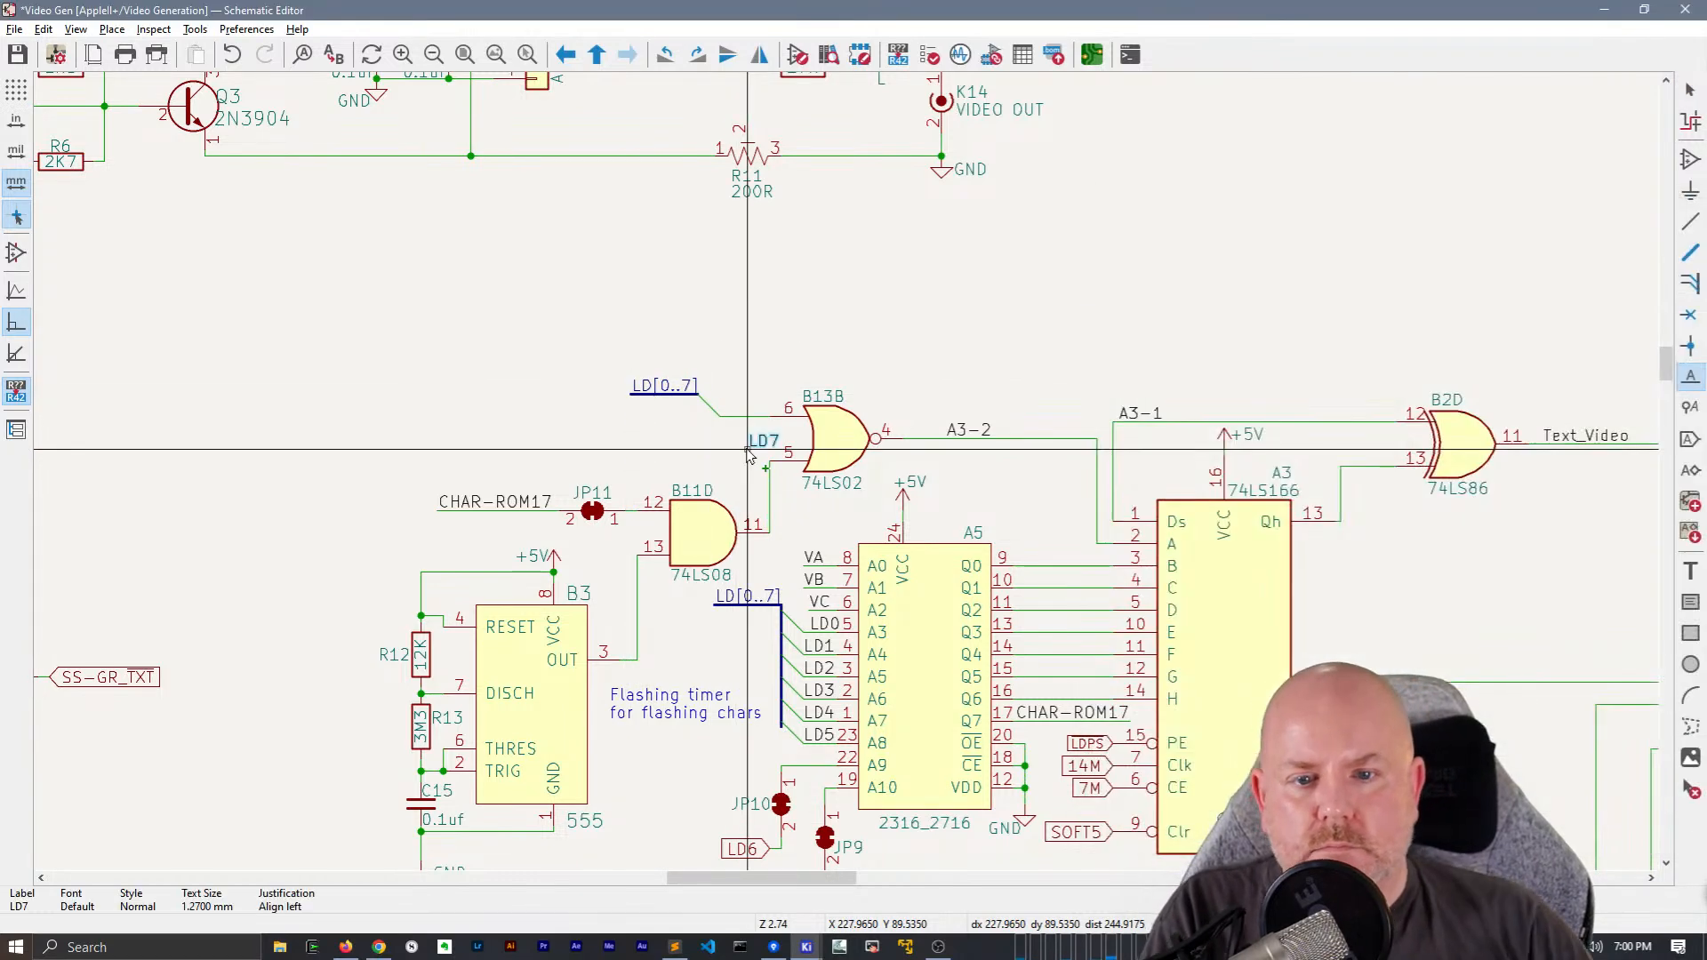
click(731, 416)
scroll(629, 439, down, 4)
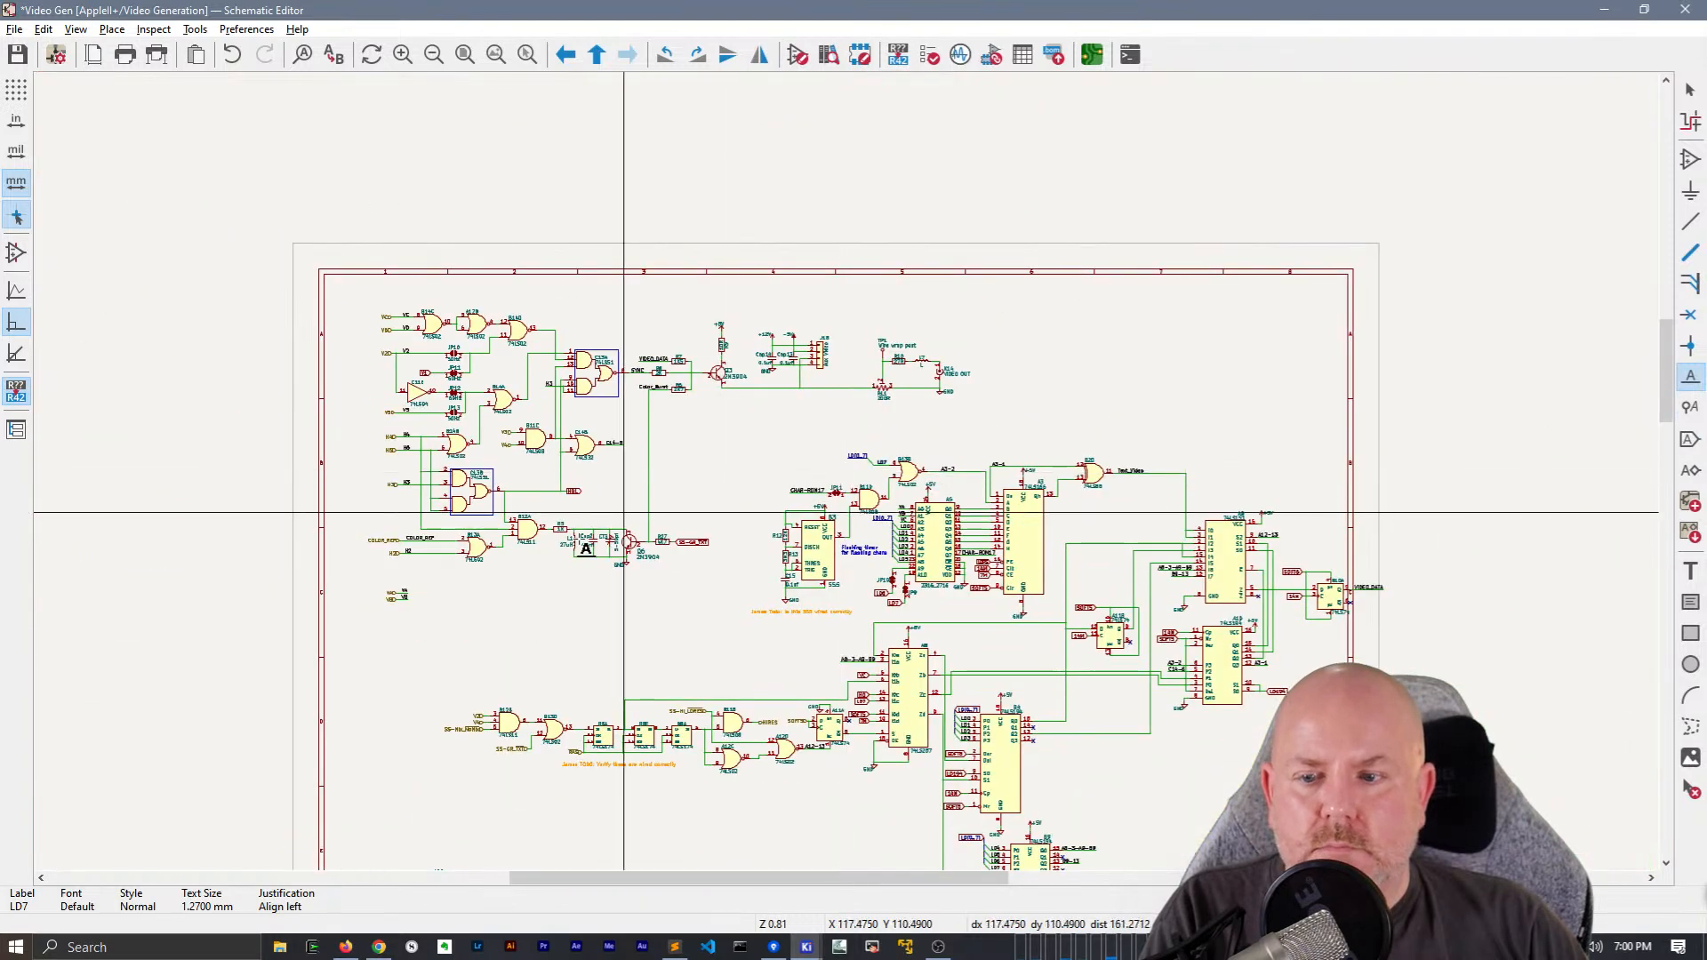
key(Escape)
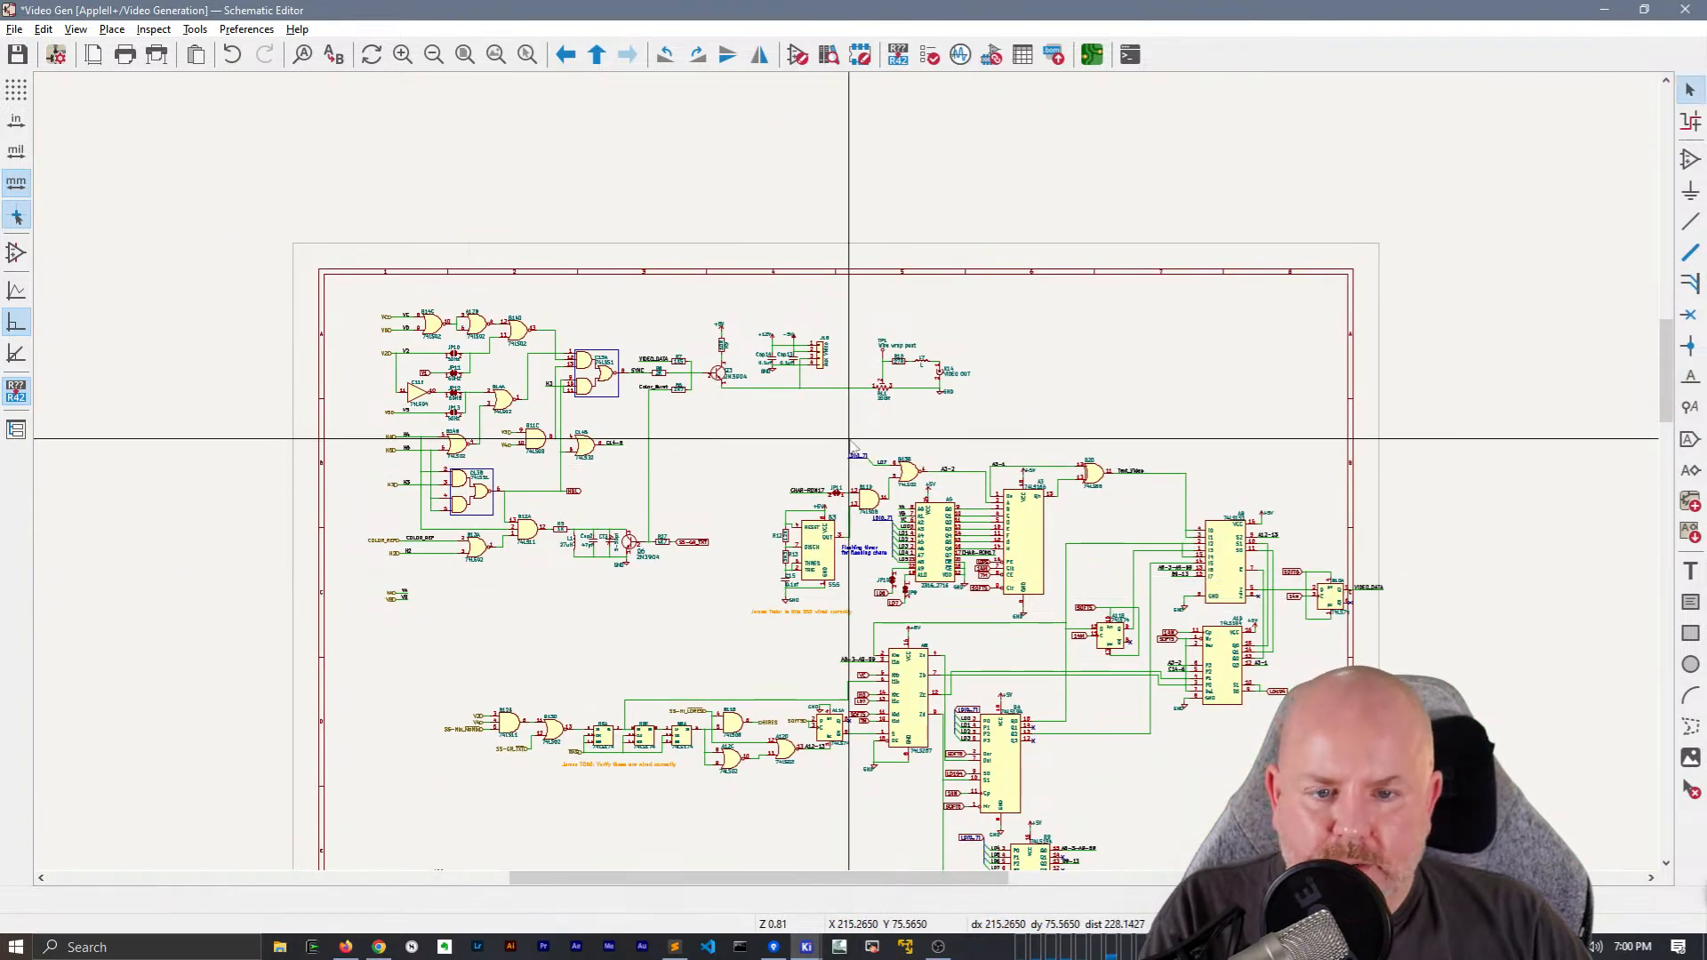
Duplicate the LD[0..7] bus segment near B13B and place the copy in the sheet's upper-right corner
scroll(847, 449, up, 3)
key(ctrl+d)
scroll(665, 444, down, 1)
scroll(782, 535, down, 1)
scroll(742, 539, up, 1)
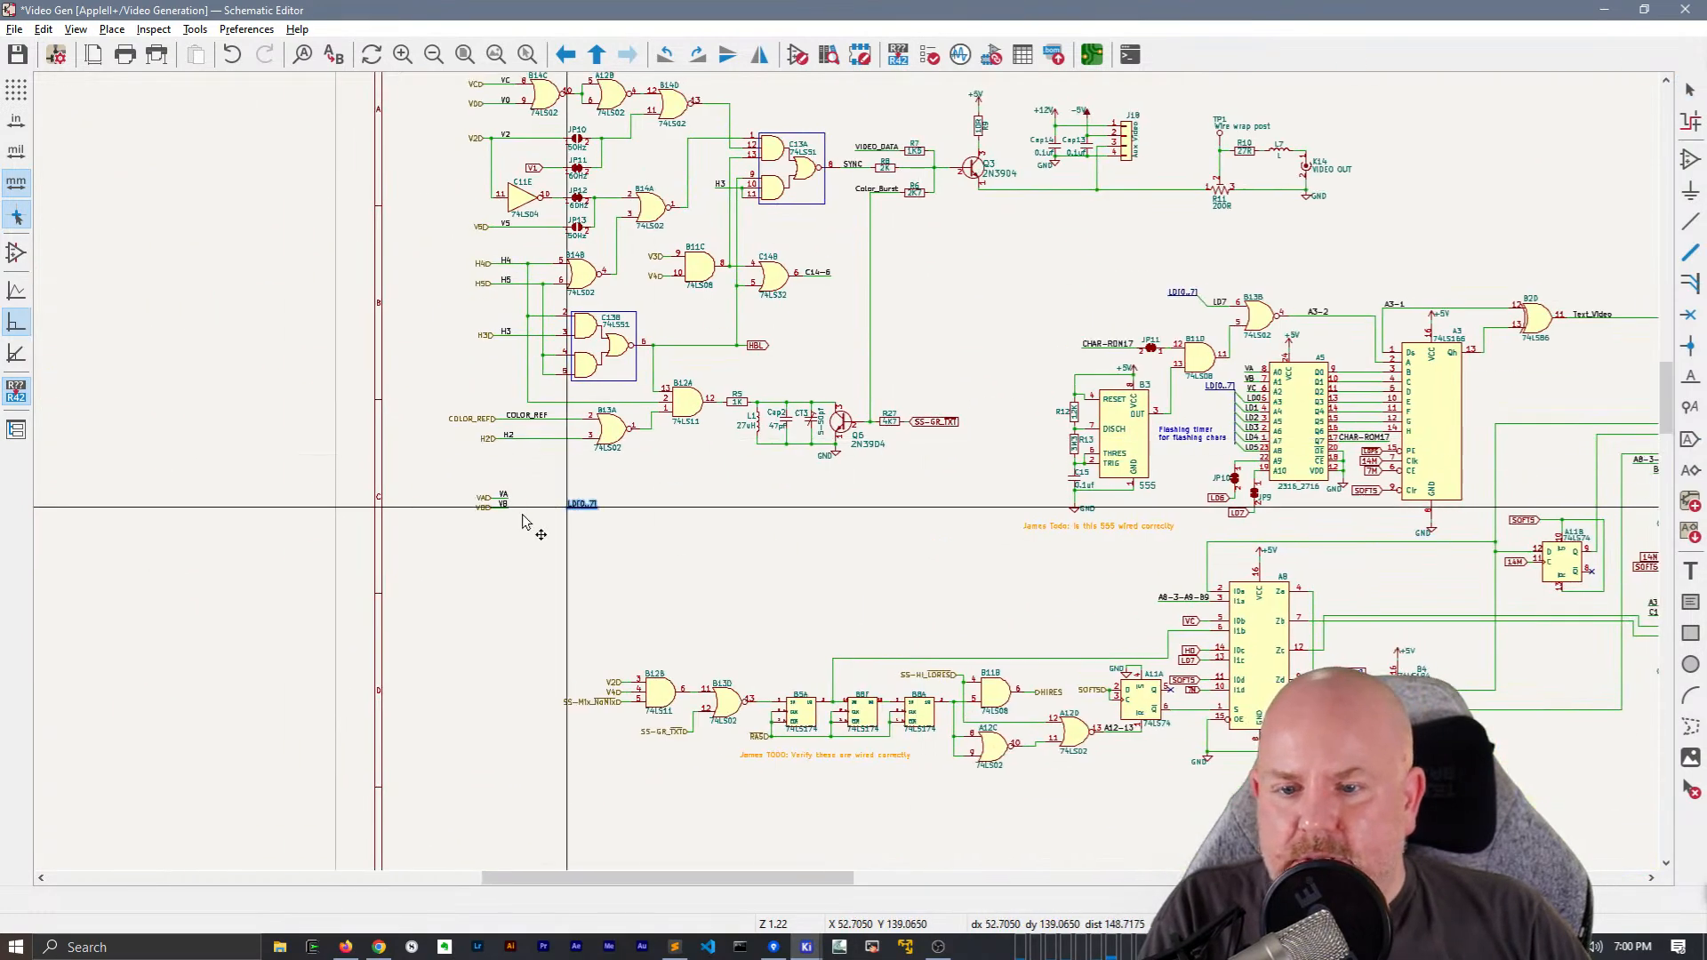
middle_drag(1370, 380, 426, 519)
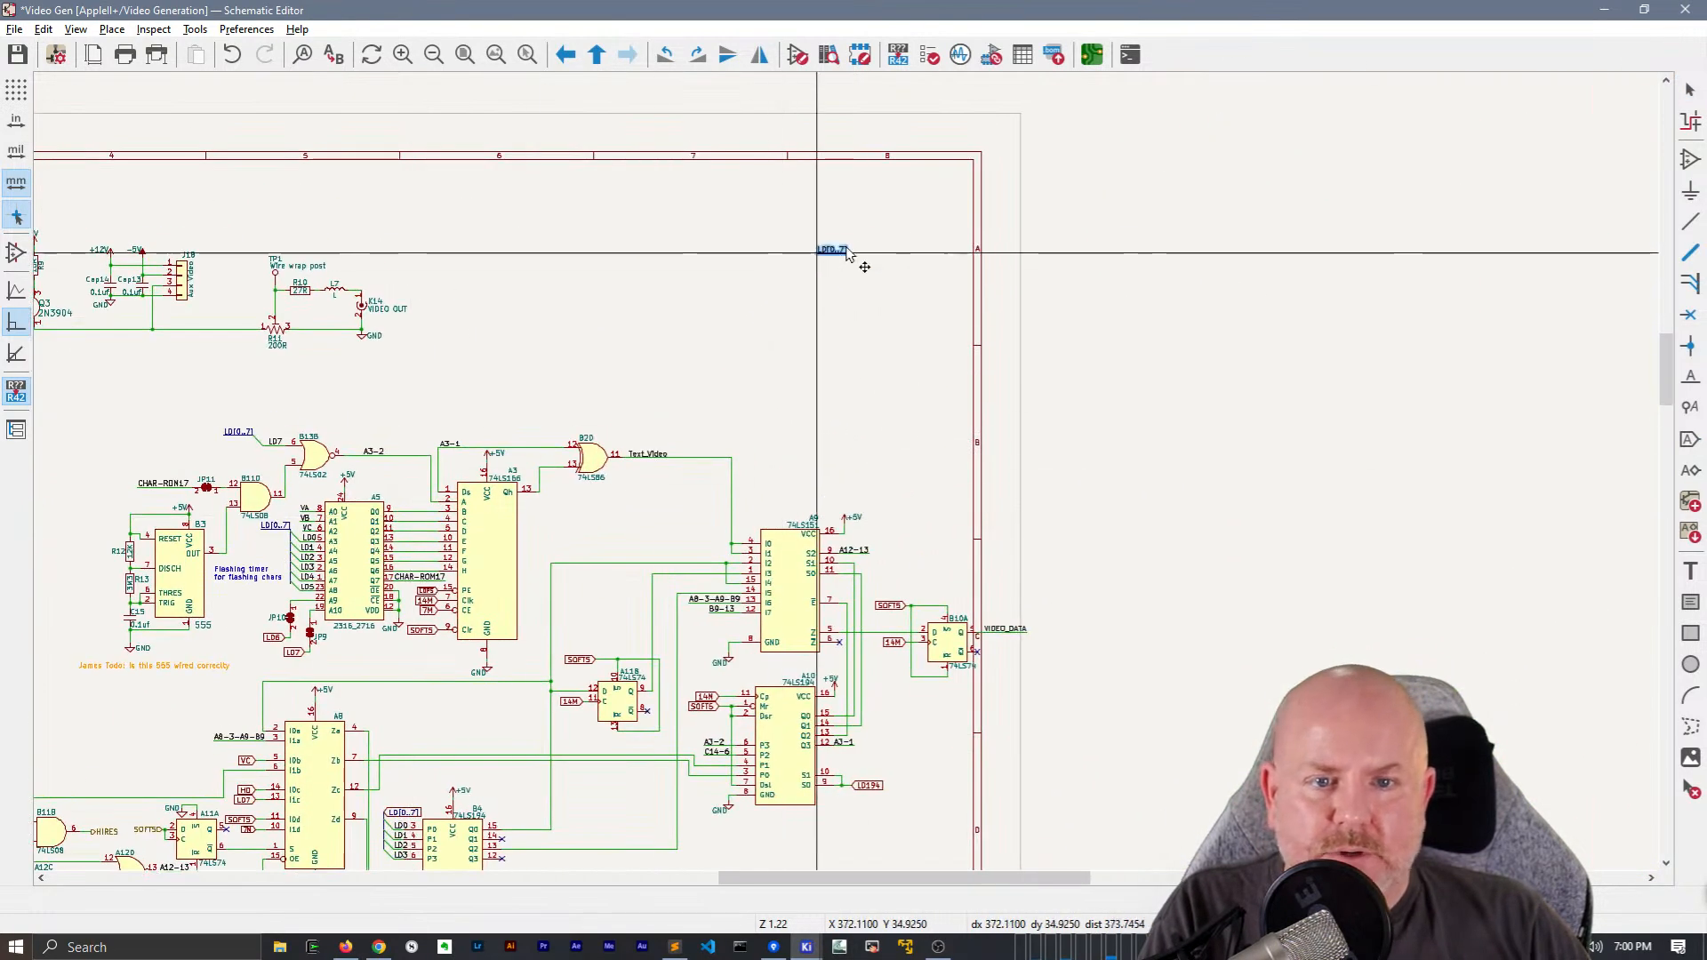
scroll(818, 262, up, 4)
click(831, 482)
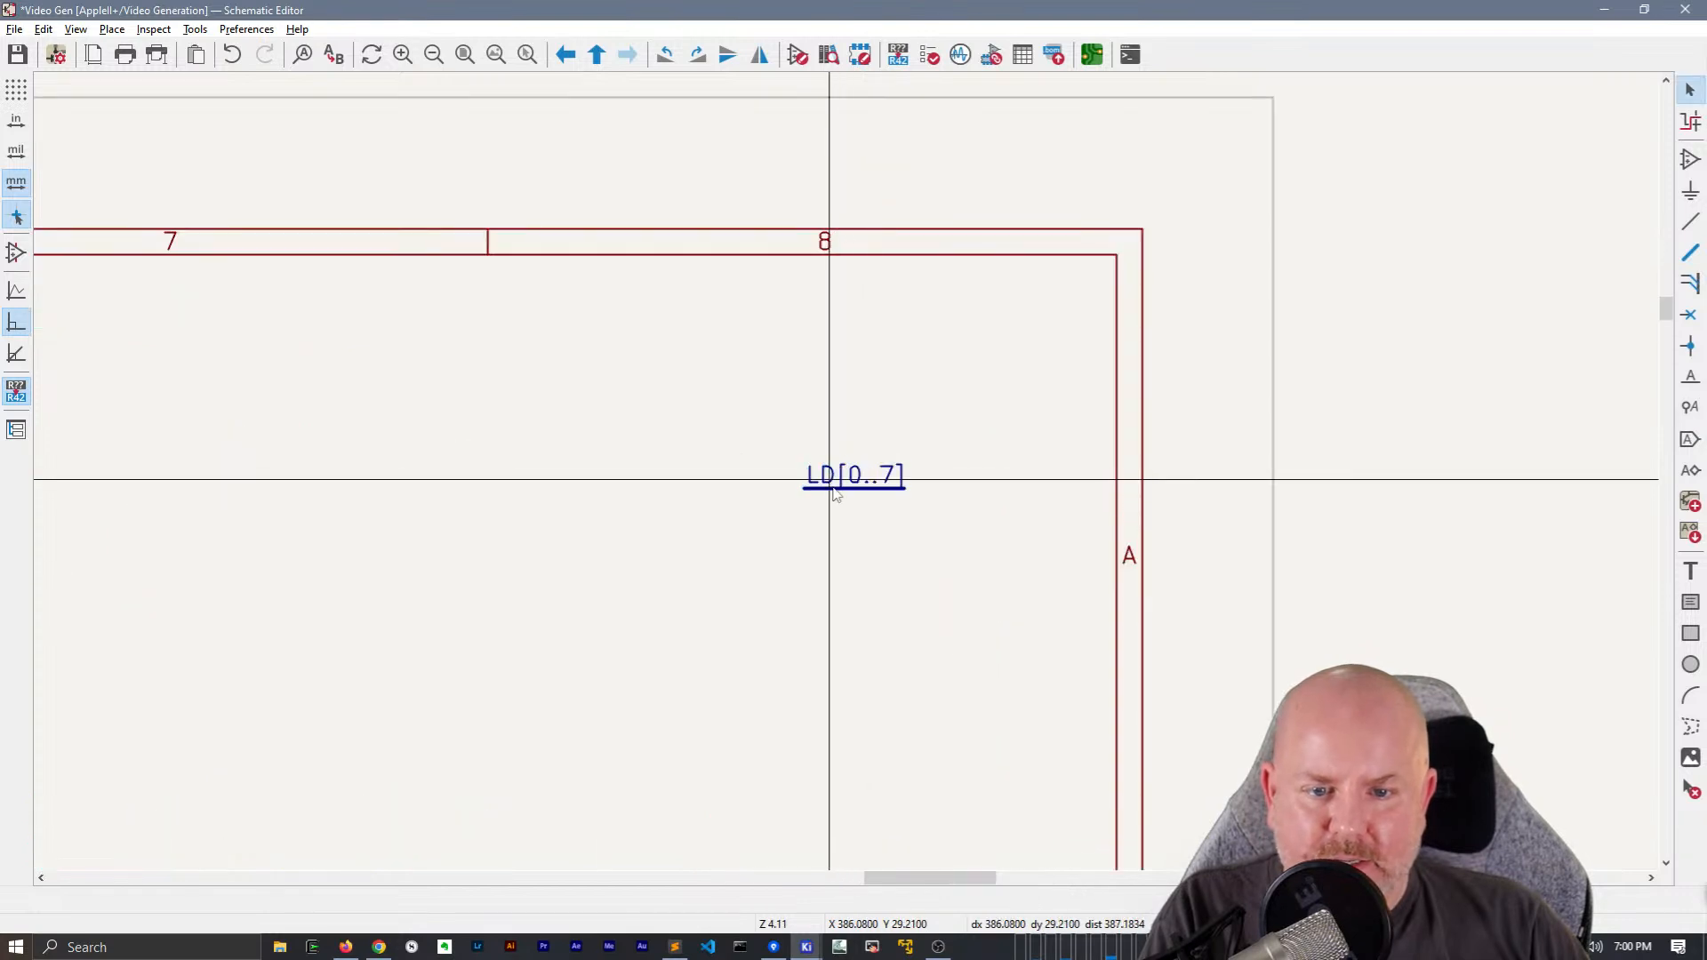
Place a bidirectional hierarchical label LD[0..7] at the end of the LD[0..7] bus segment in the sheet's upper-right corner
key(h)
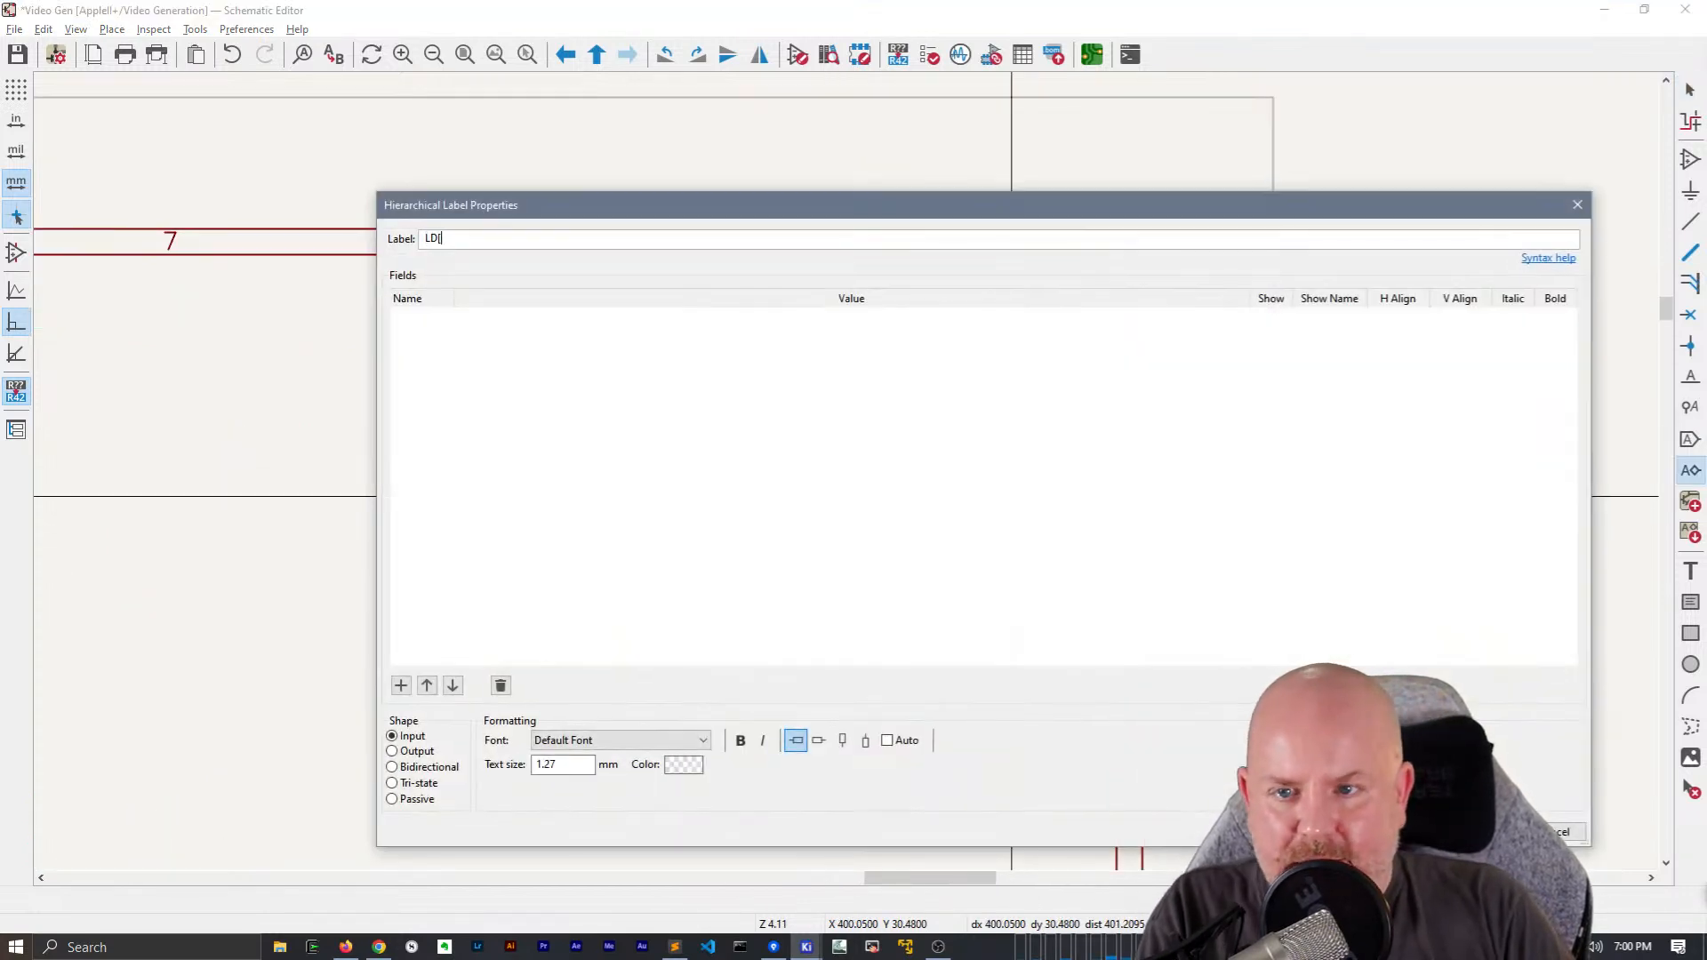
text(LD[0..7])
key(Return)
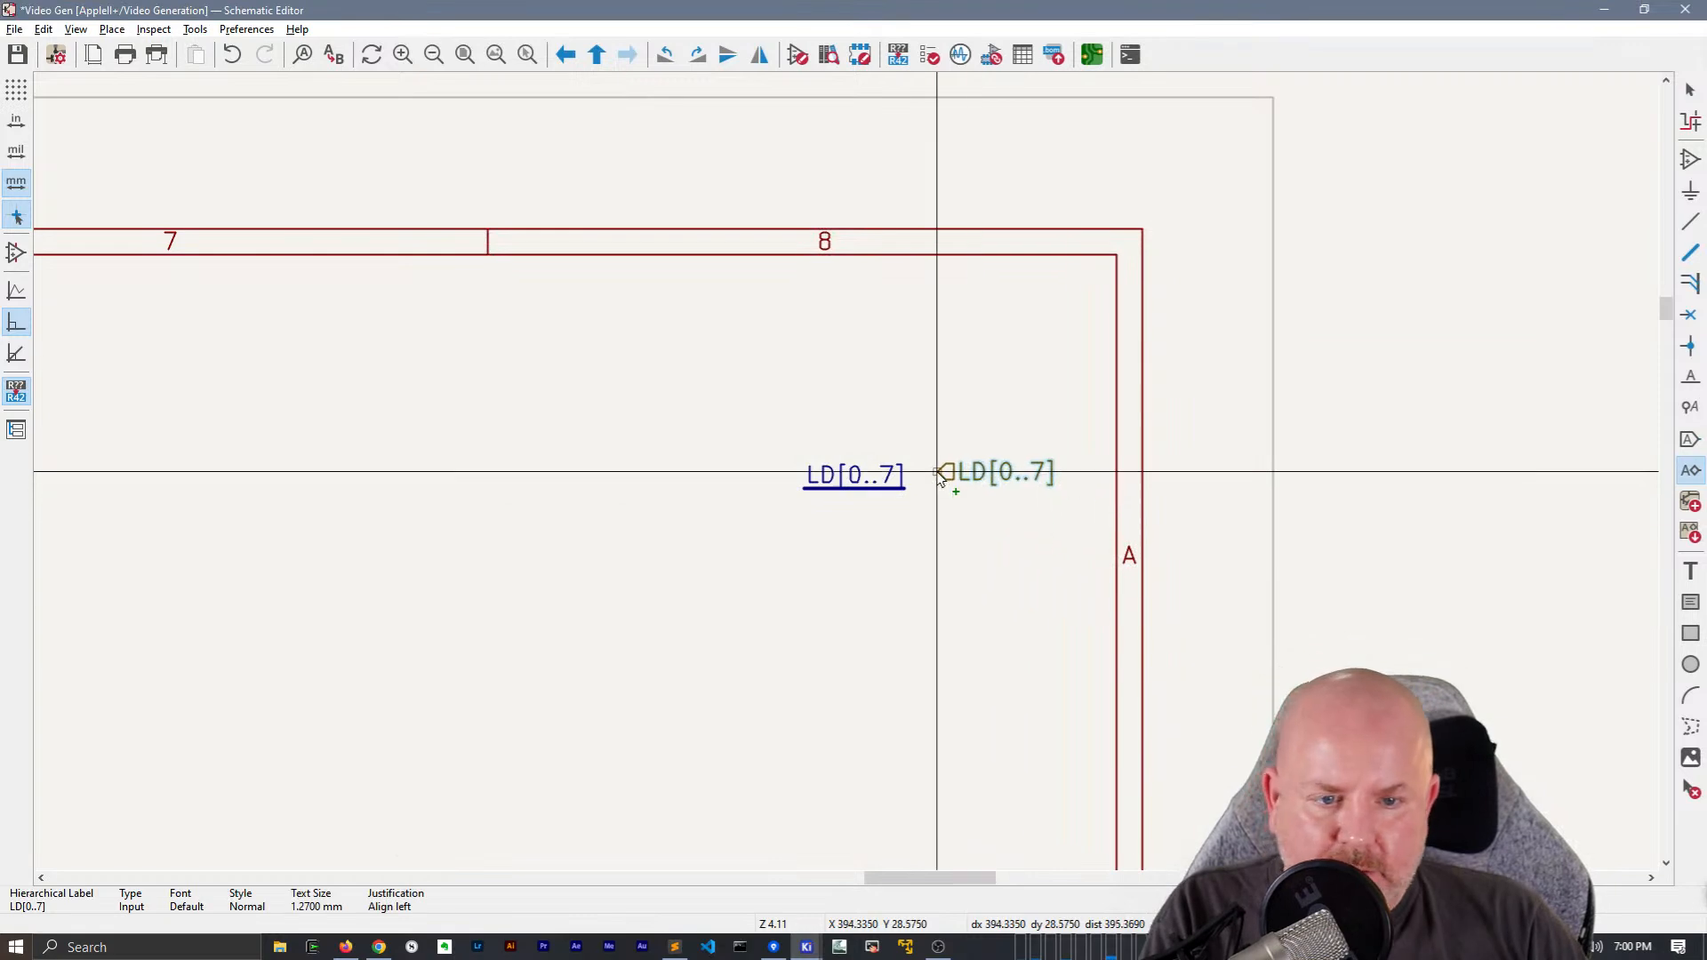
click(921, 489)
click(921, 488)
key(Return)
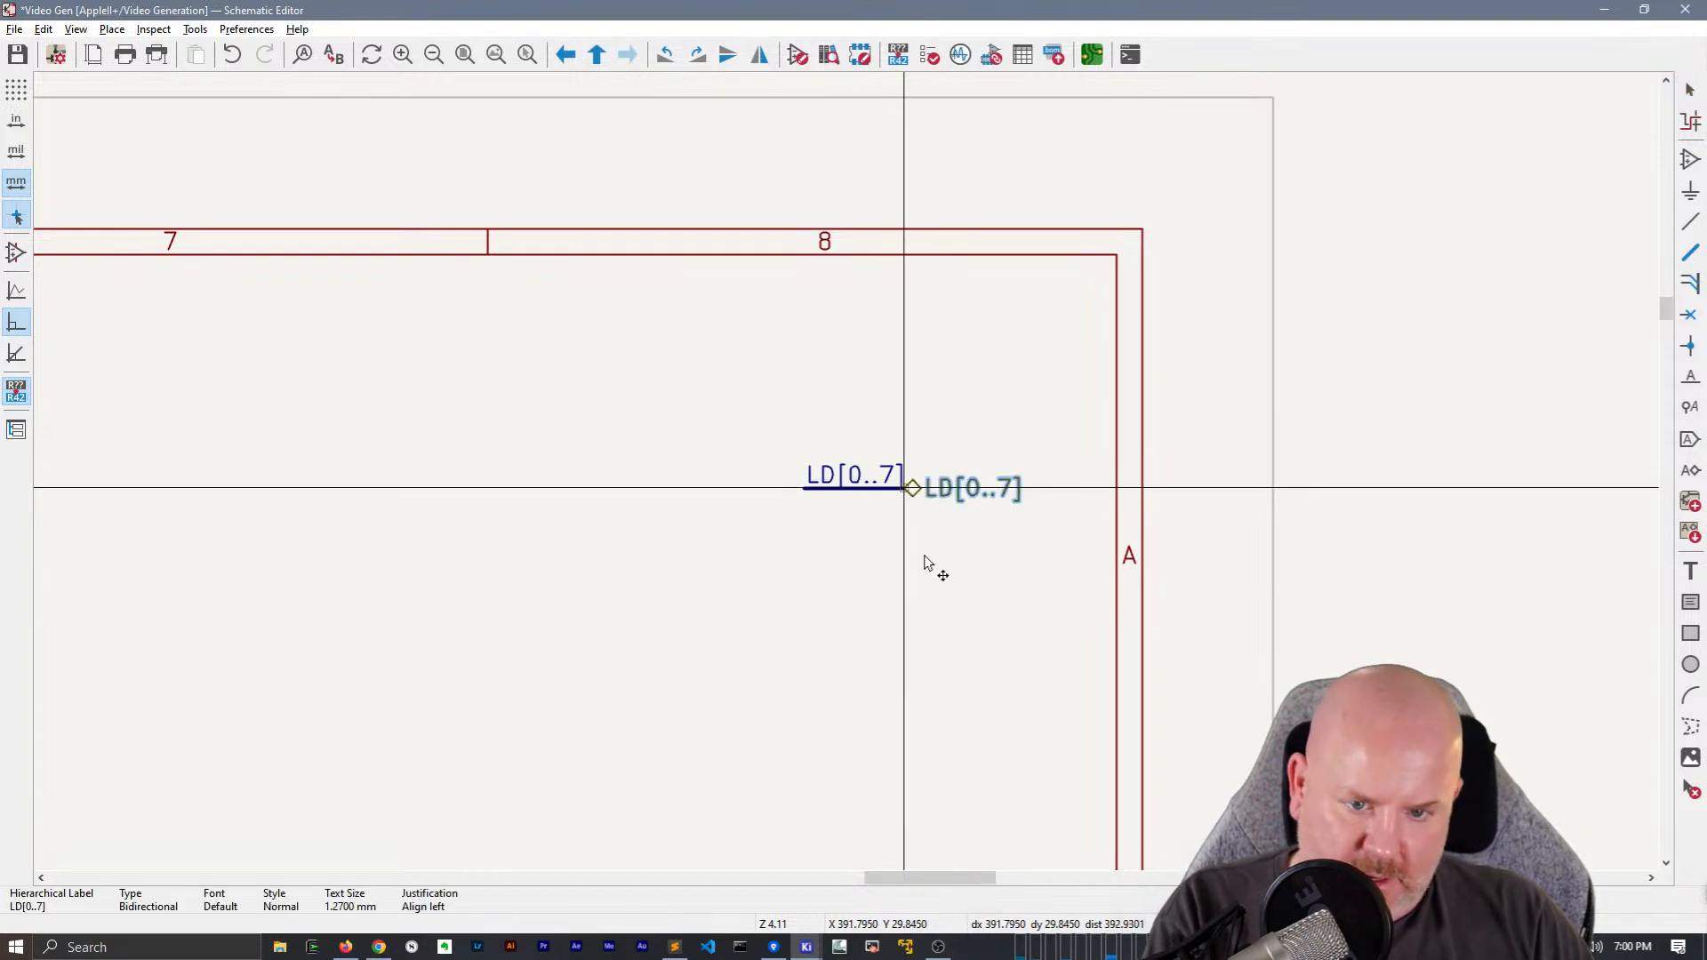
click(905, 489)
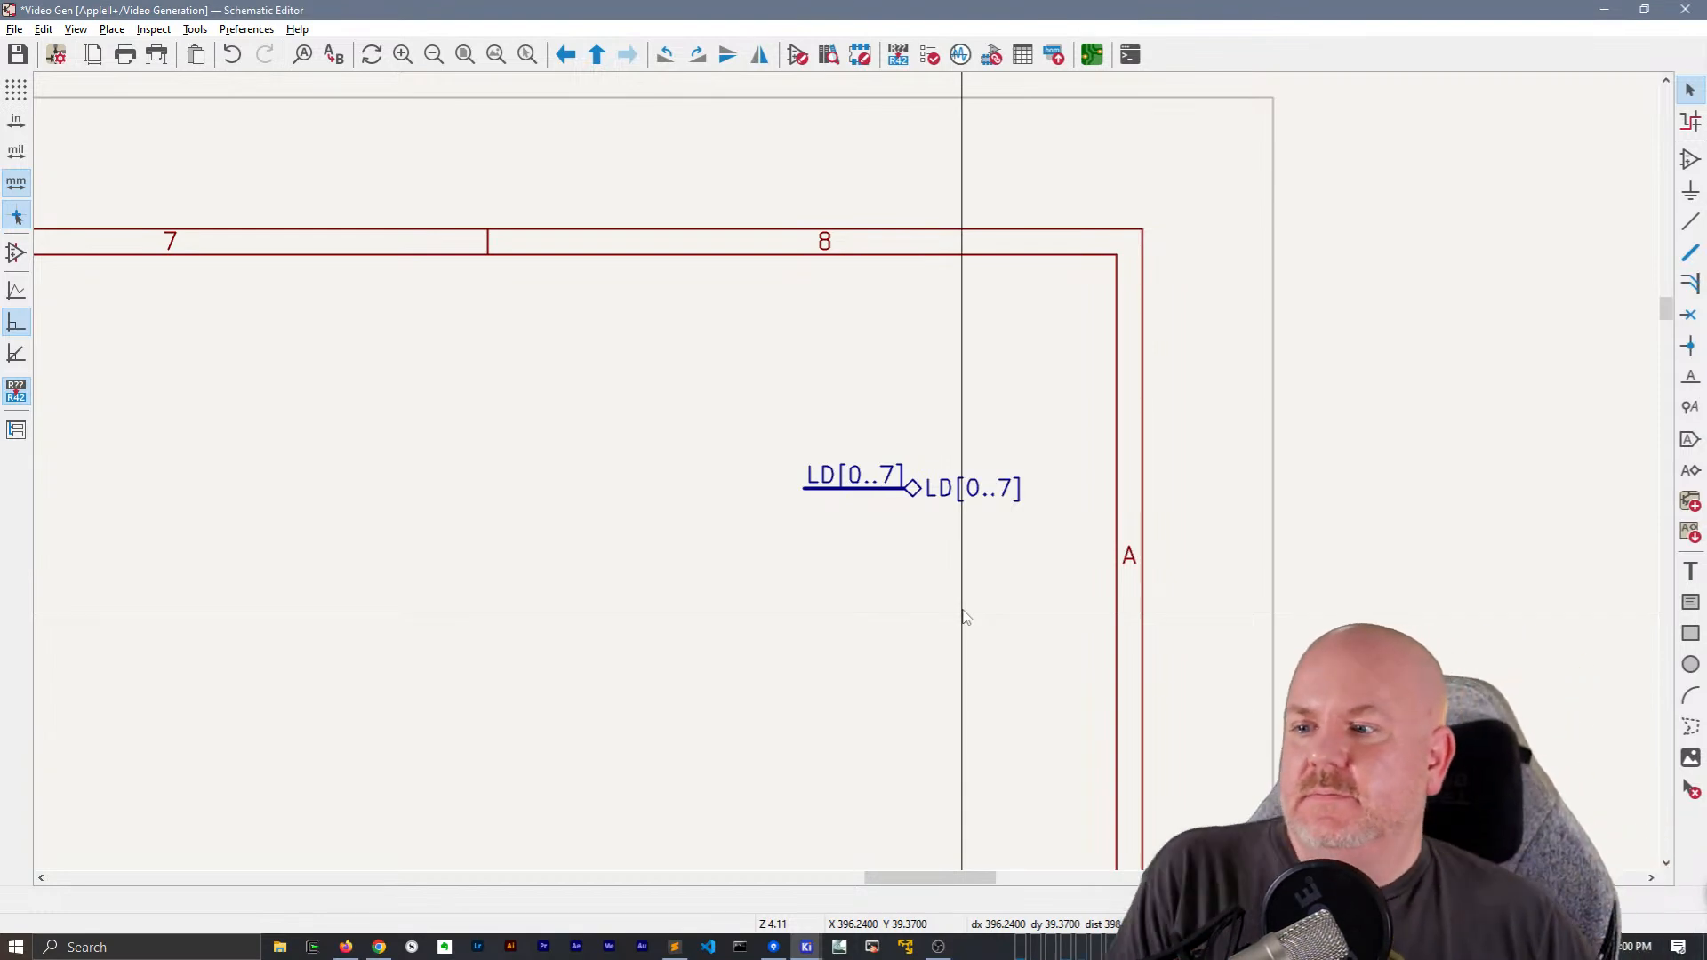
scroll(963, 613, down, 5)
middle_drag(646, 380, 1123, 205)
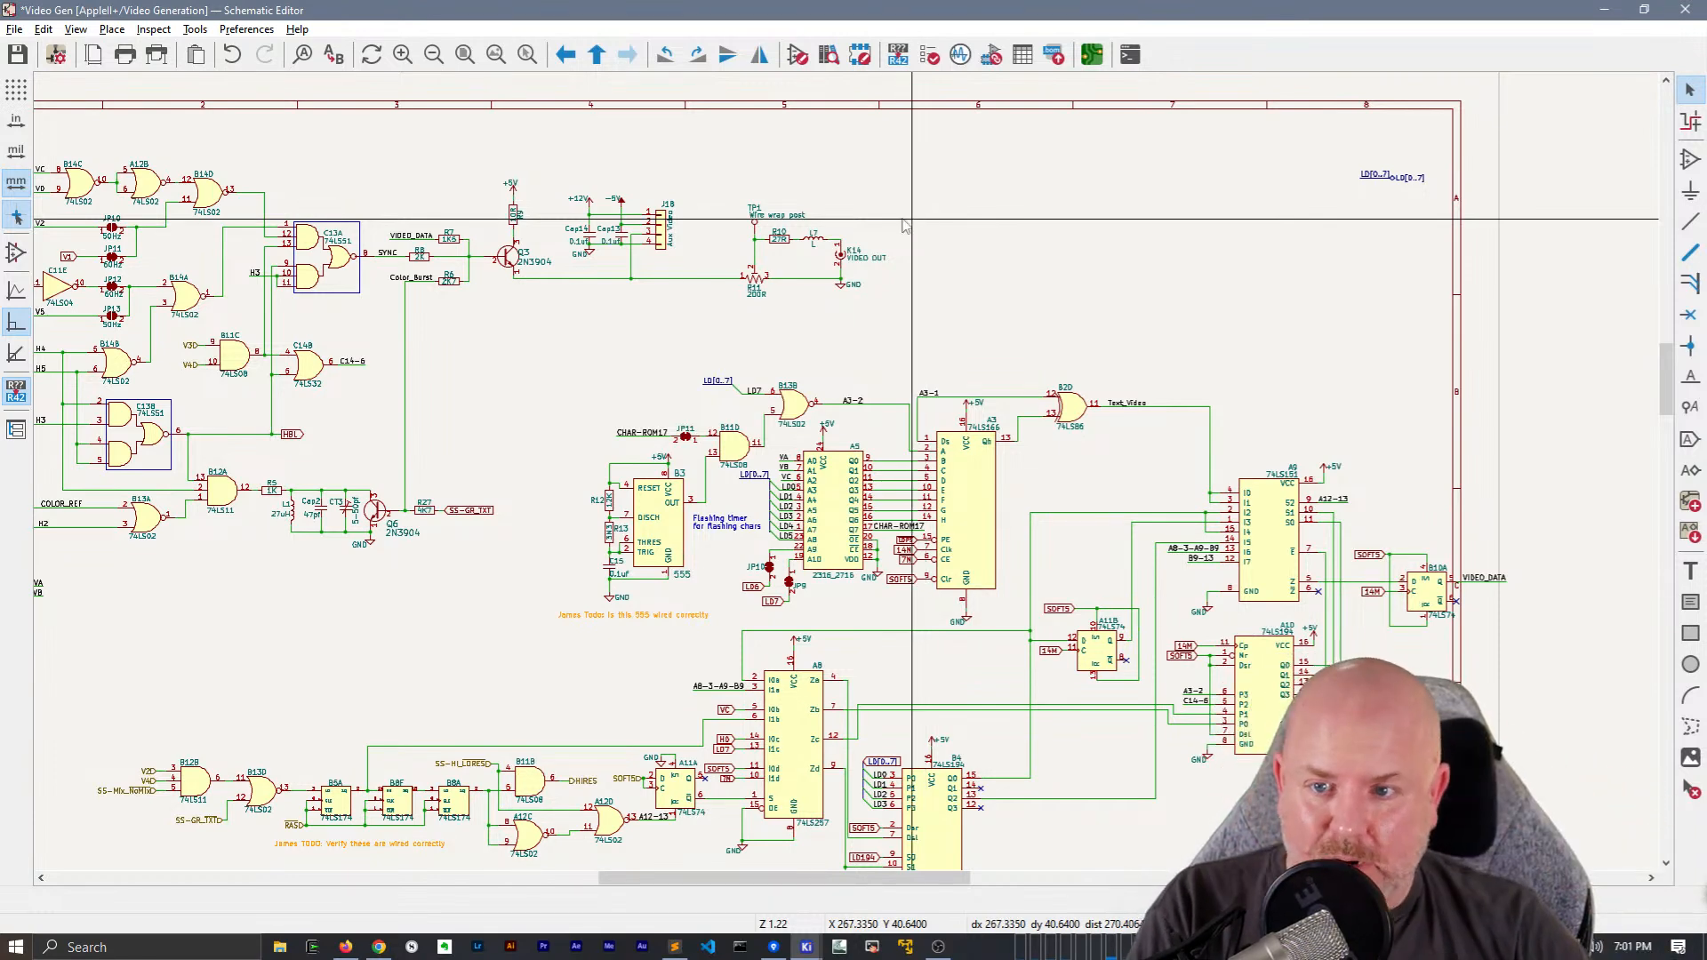
middle_drag(669, 325, 919, 295)
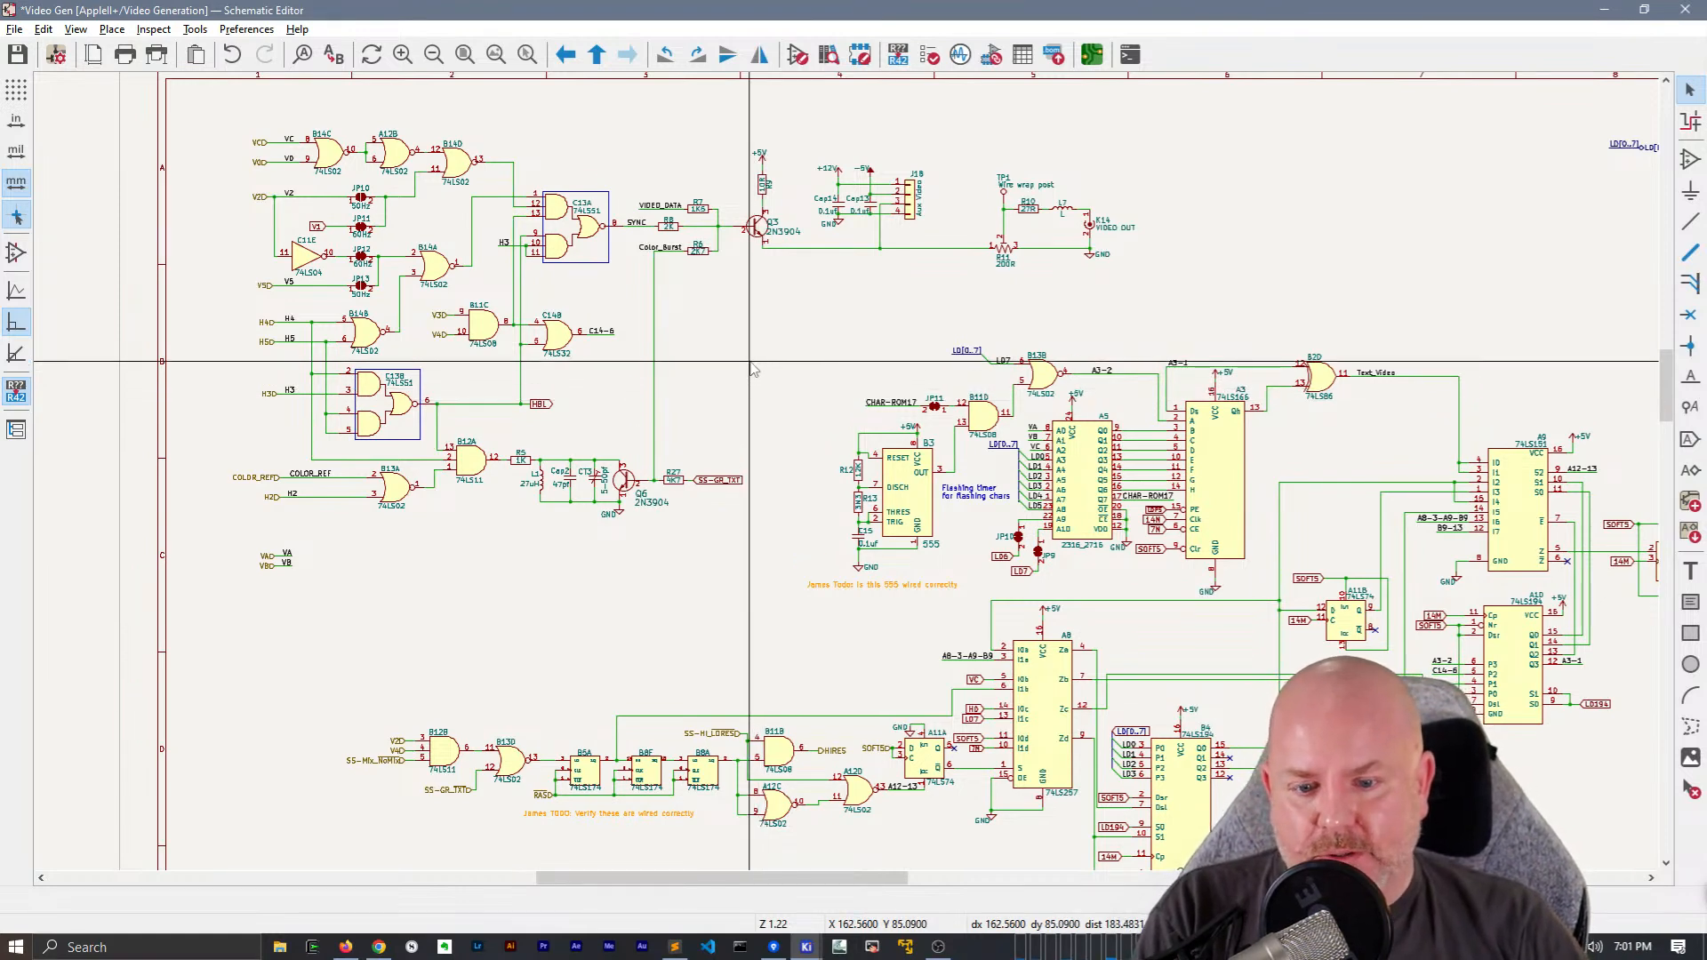
middle_drag(743, 604, 649, 360)
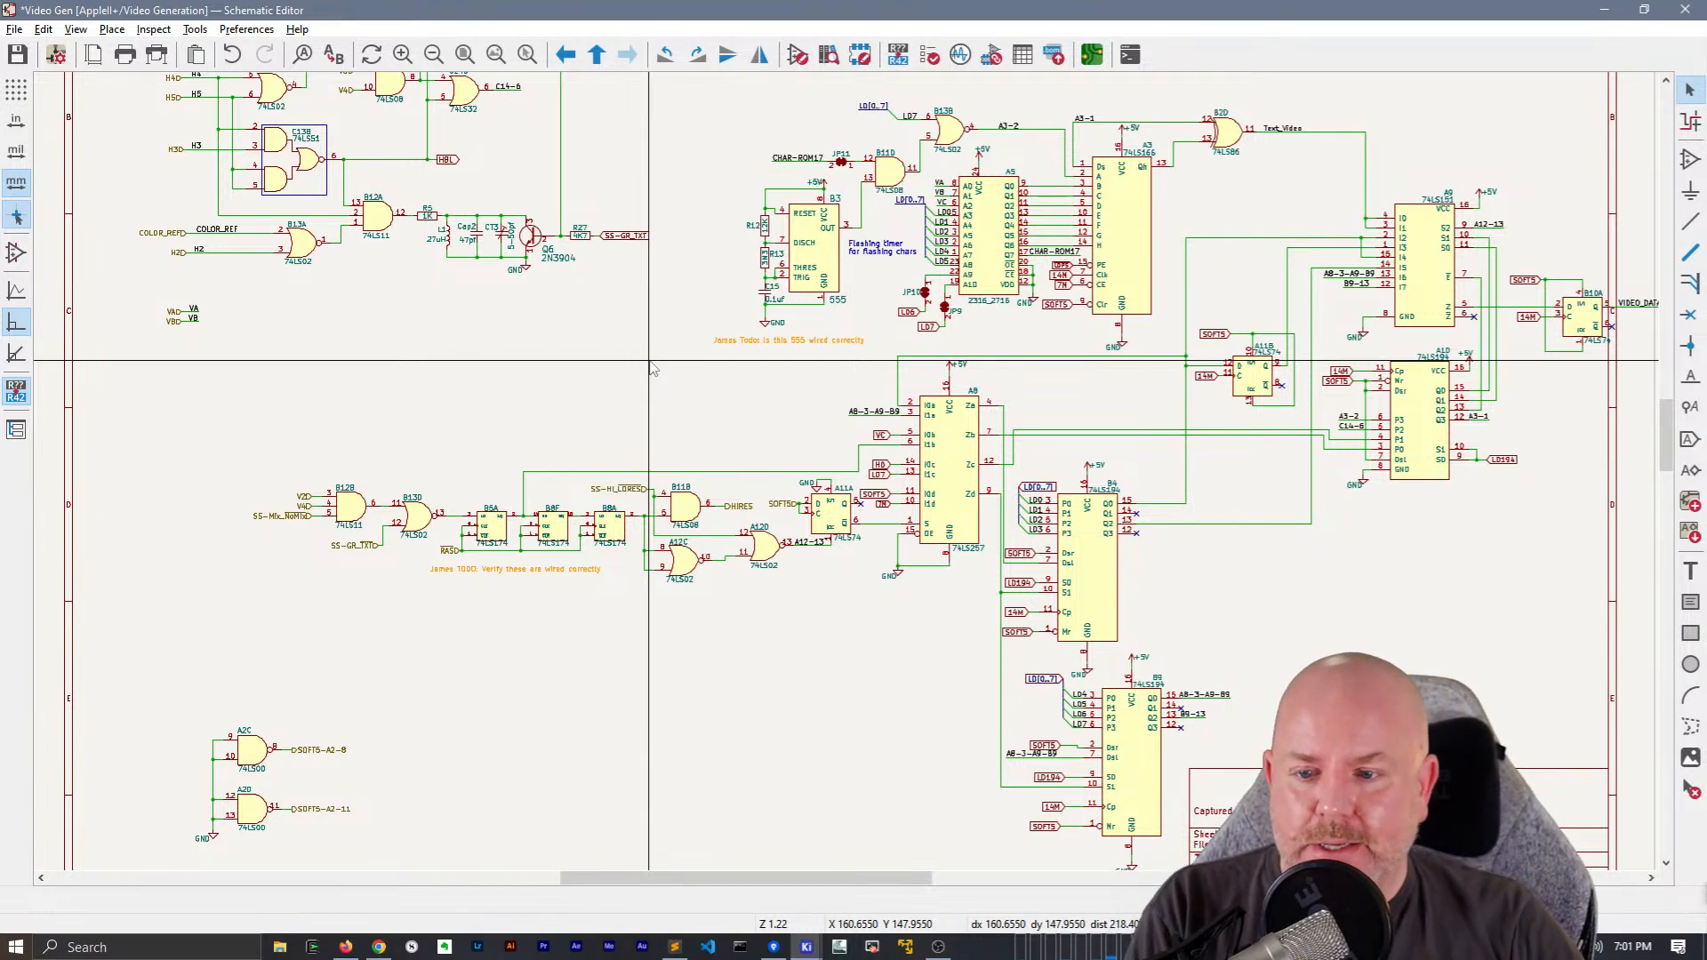
middle_drag(397, 370, 651, 618)
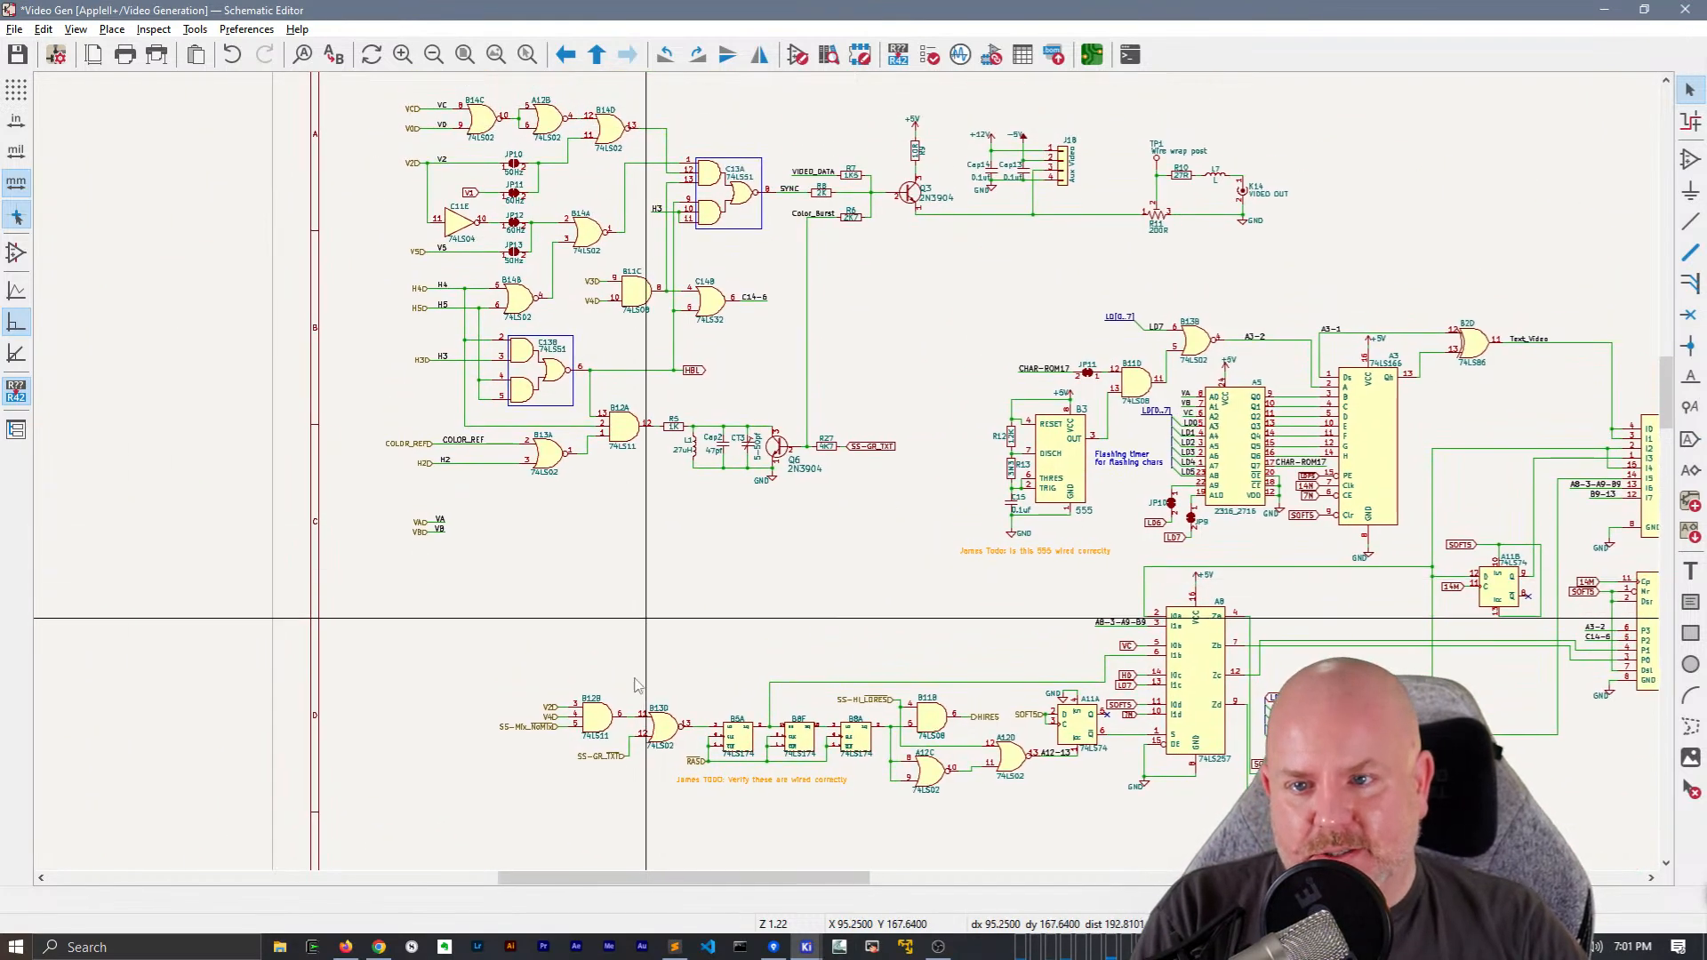
scroll(576, 707, up, 6)
click(804, 373)
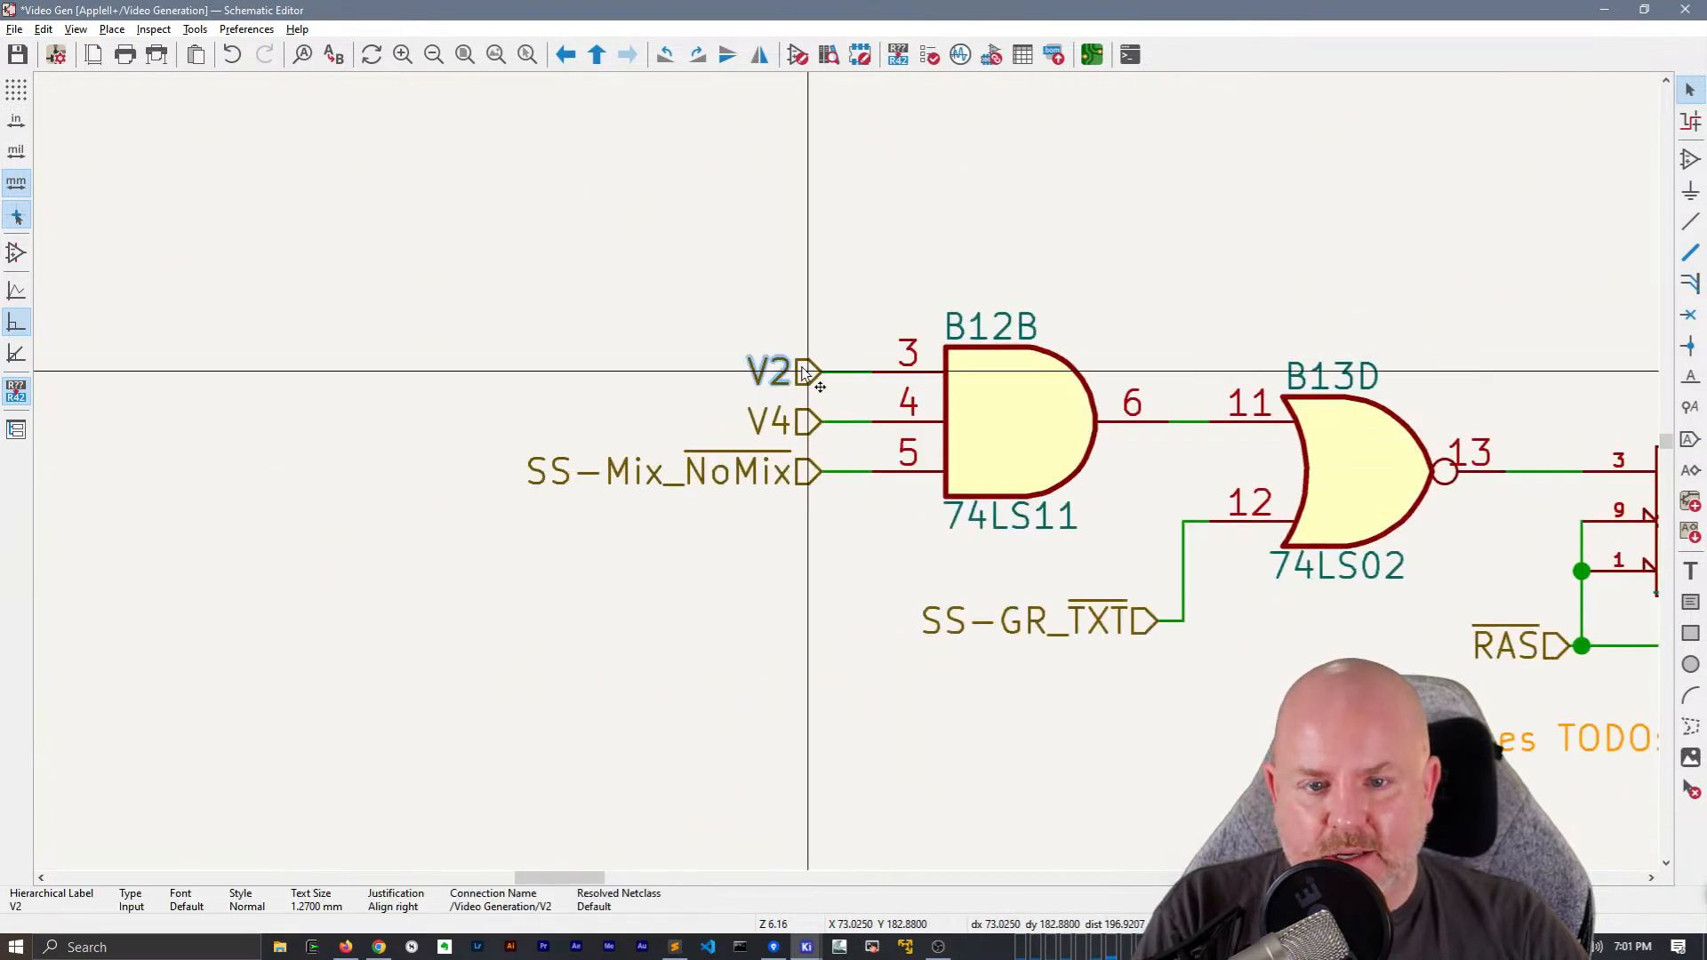
key(Delete)
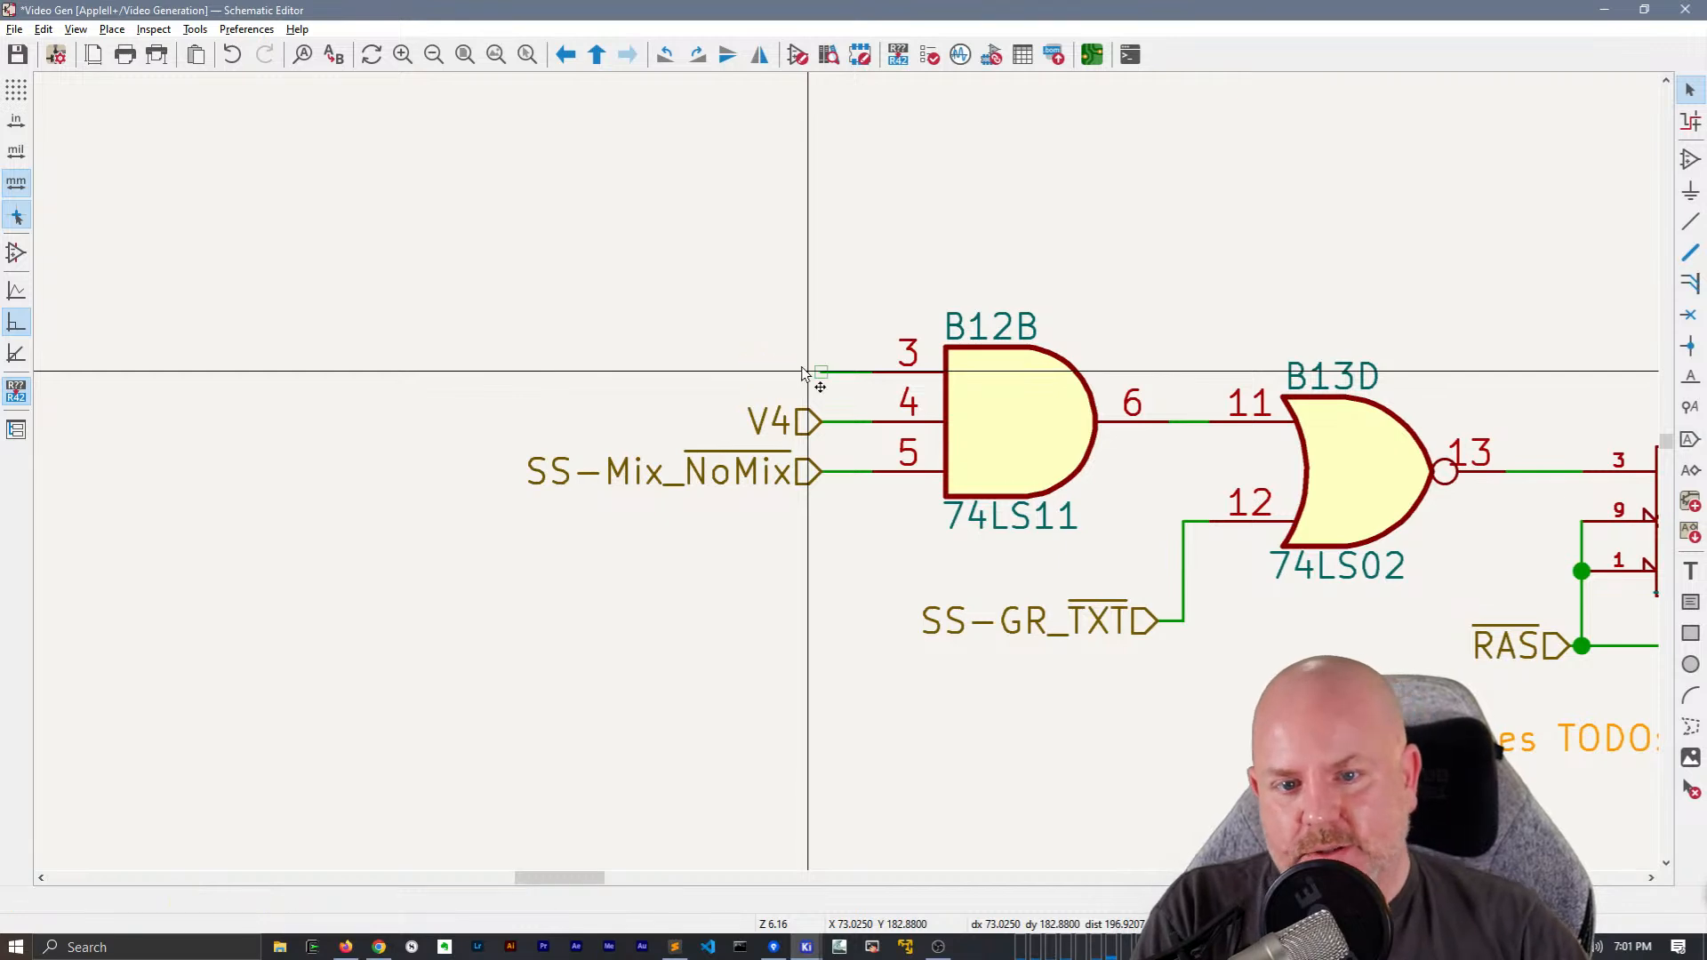
click(800, 419)
key(Delete)
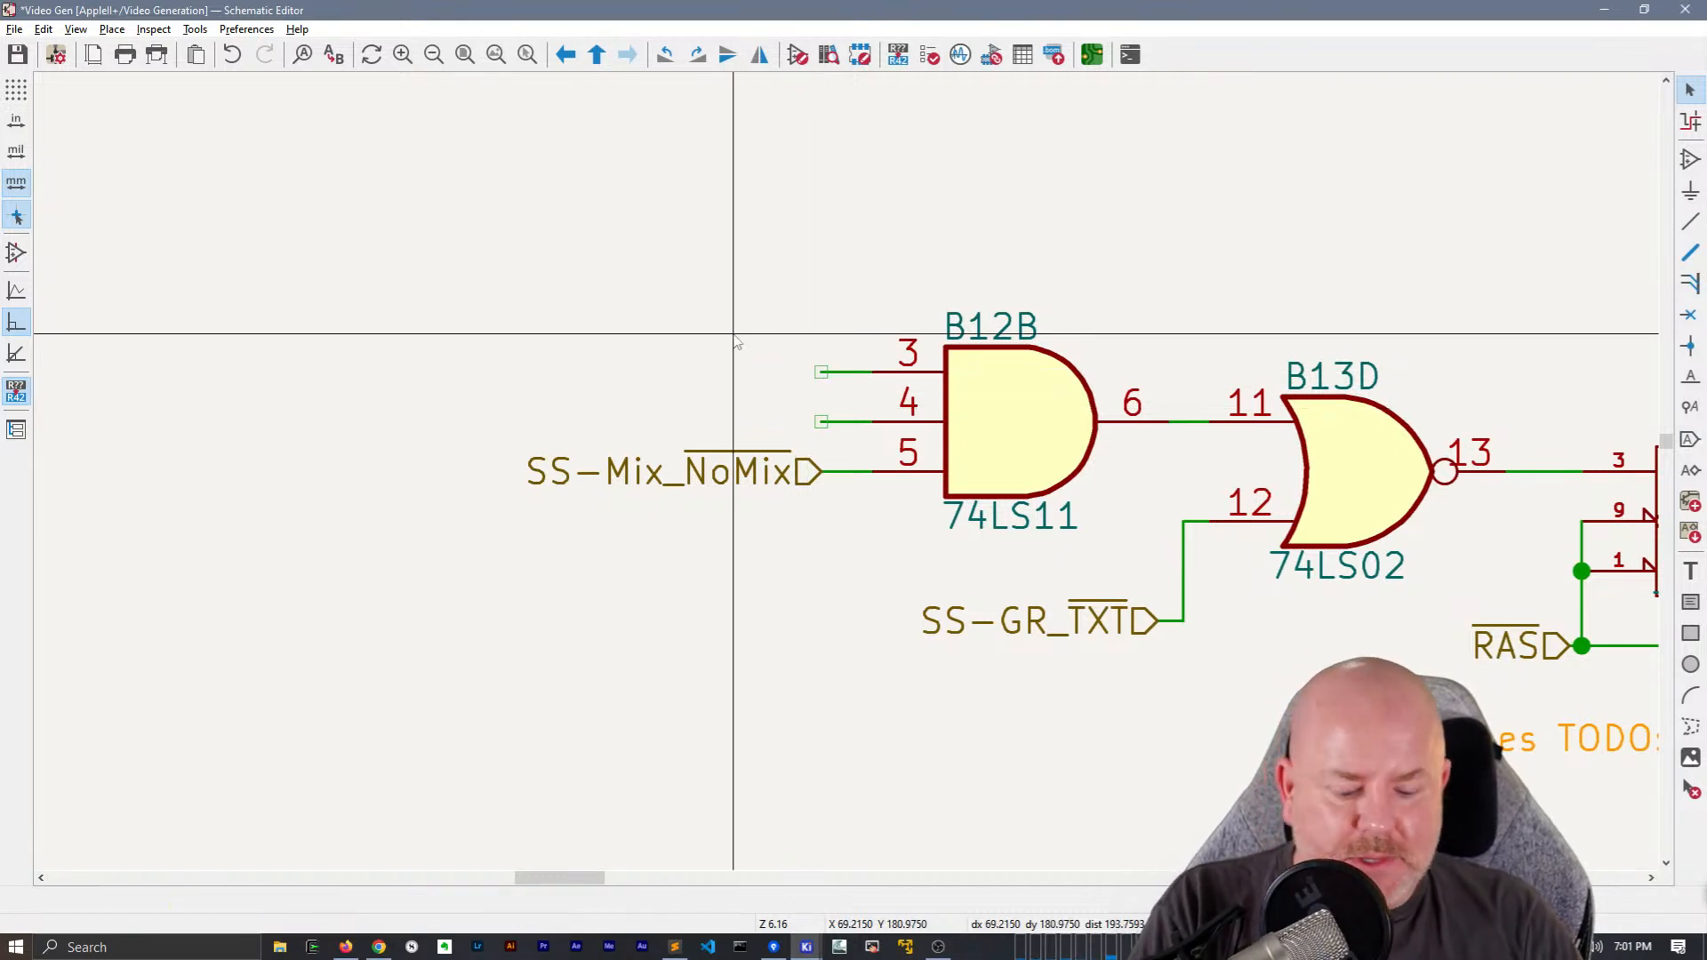
text(lV2)
key(Escape)
key(ctrl+z)
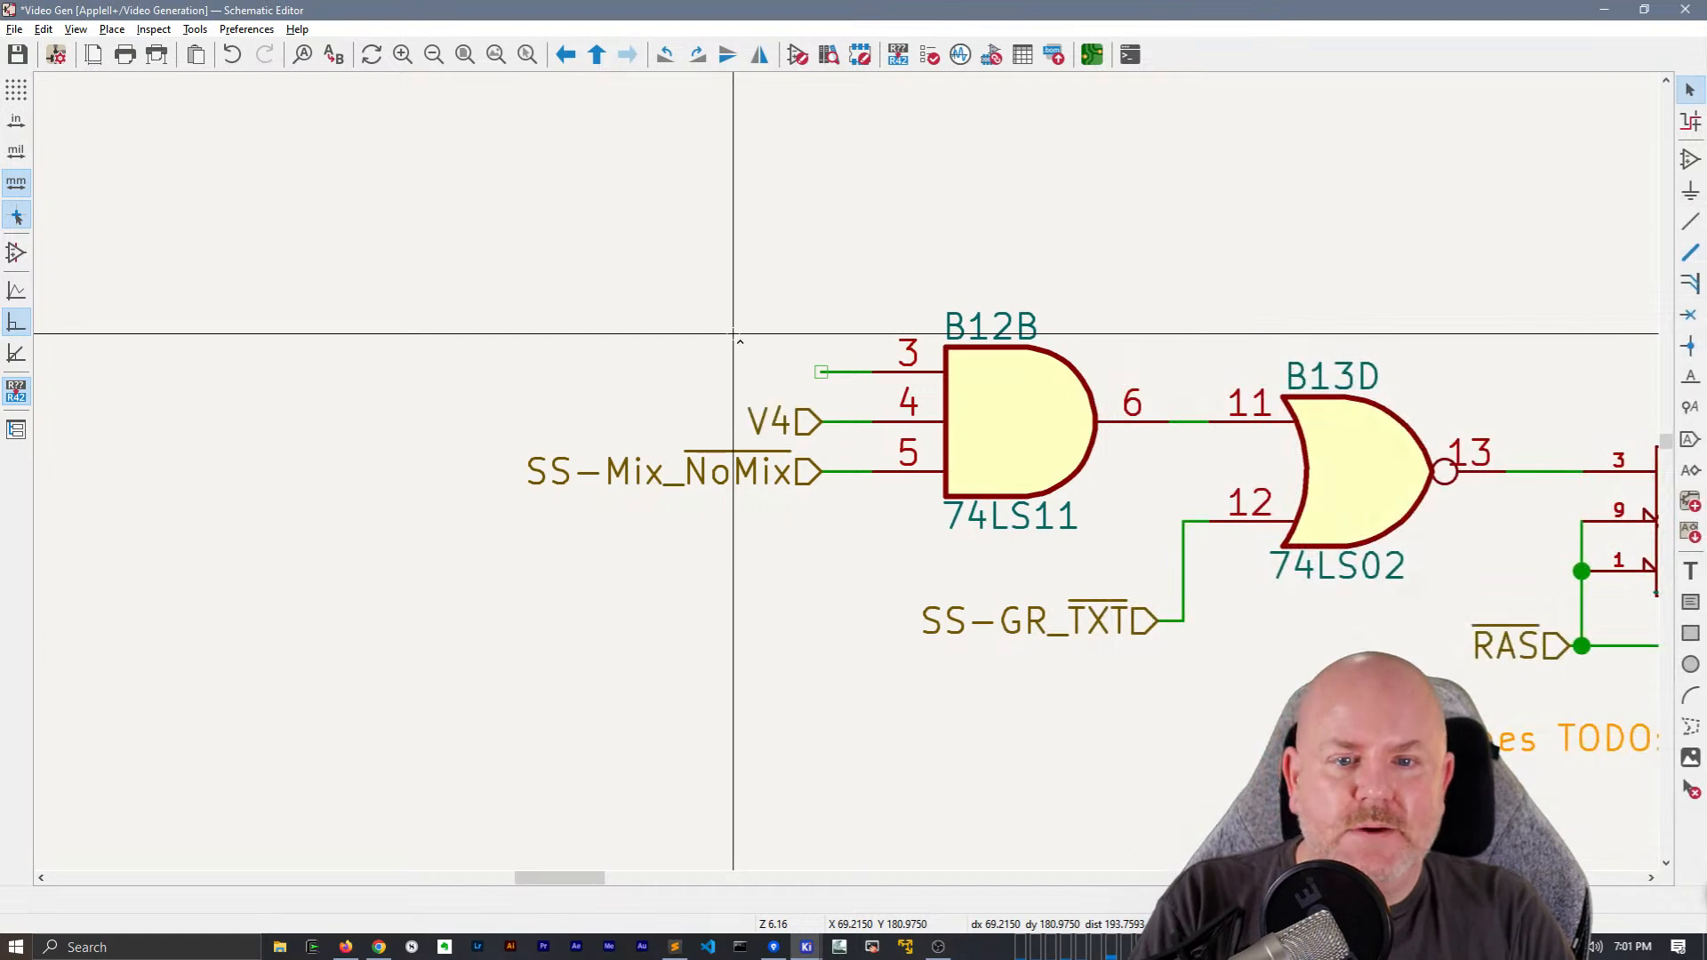
Create V2 and V4 net labels in the empty space above the inputs of B12B
text(lV2)
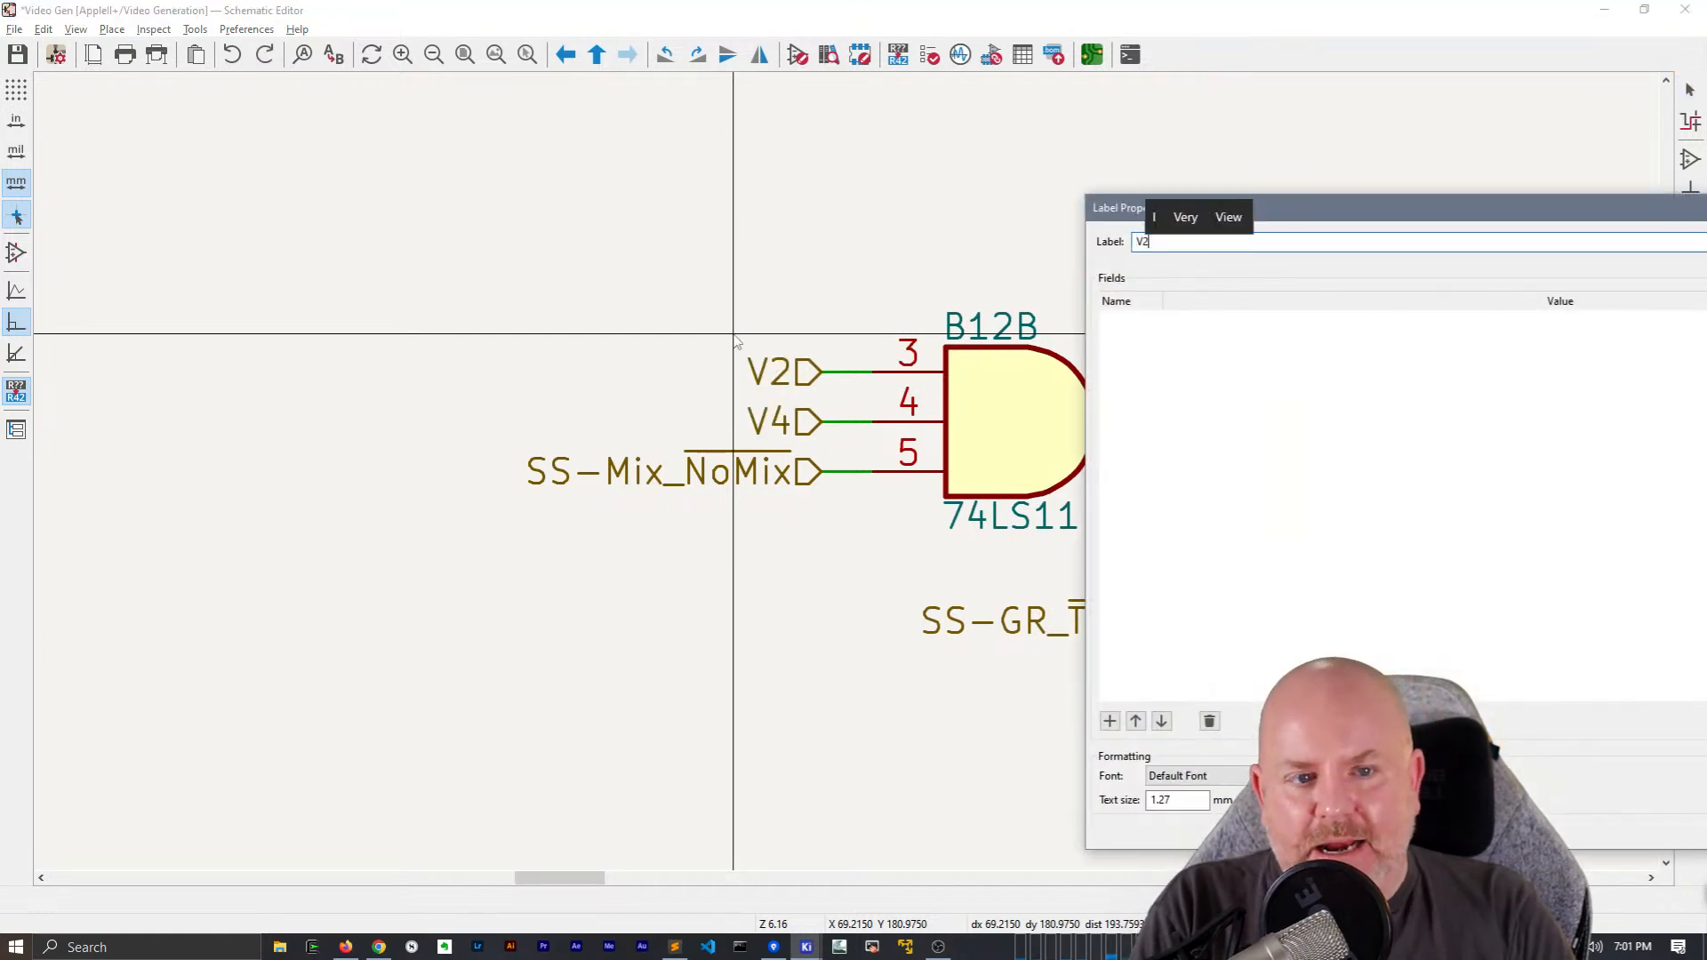
key(Return)
click(783, 311)
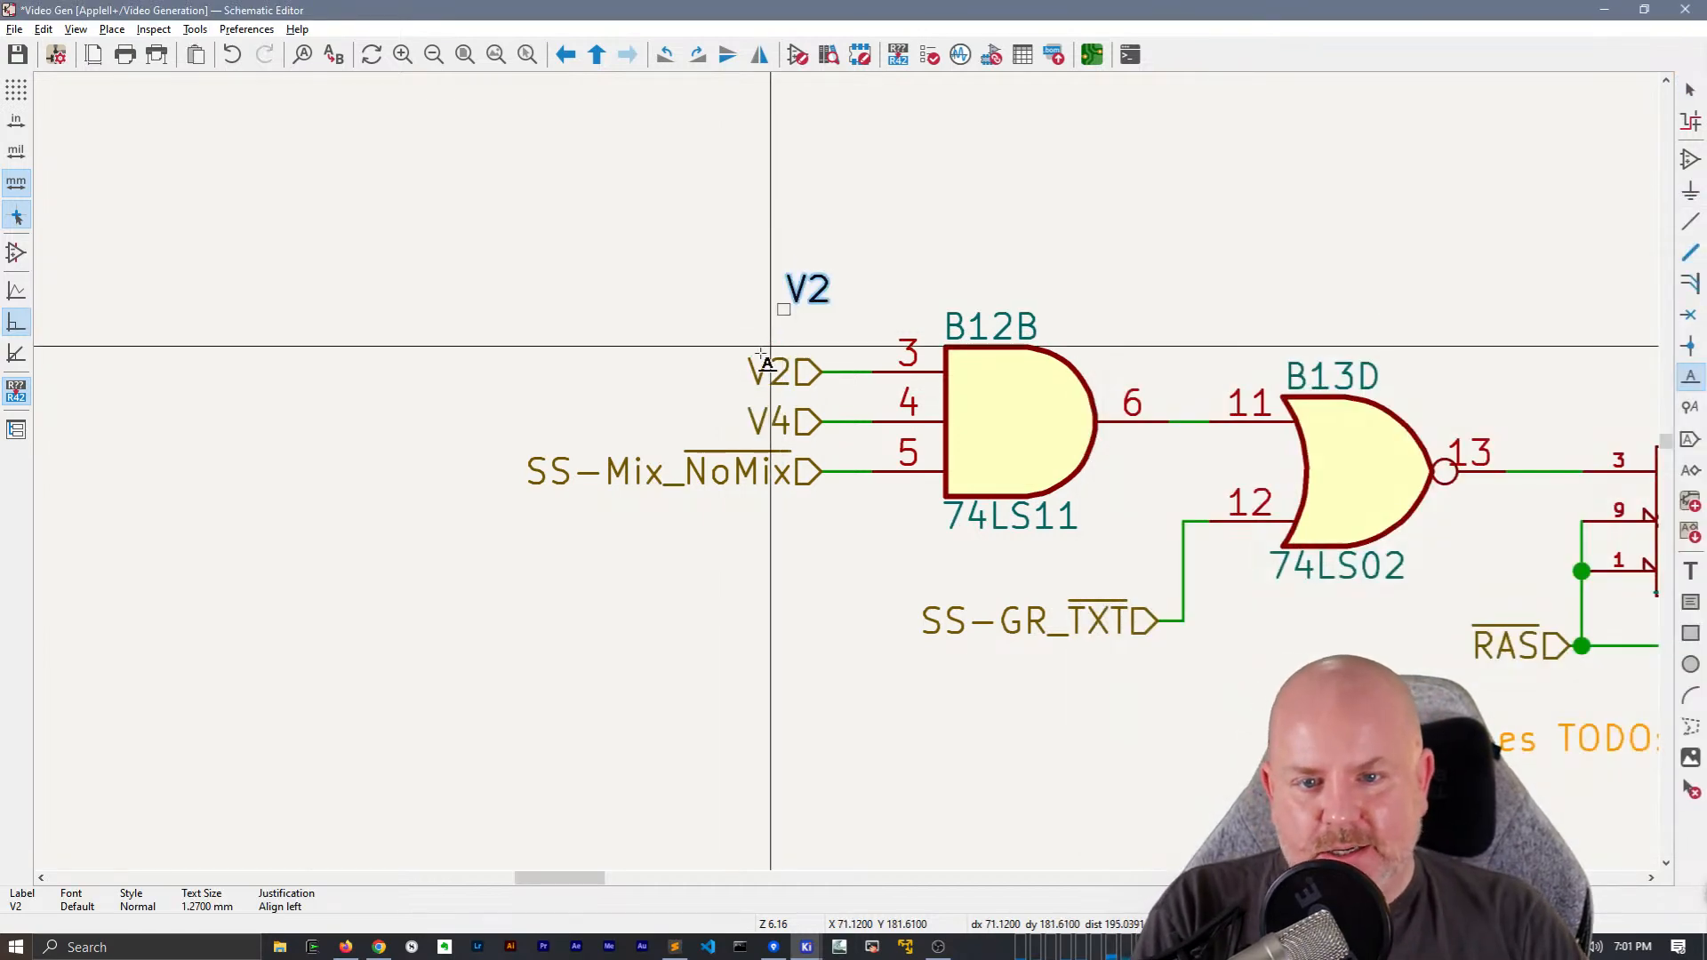
click(635, 307)
text(V4)
key(Return)
click(646, 309)
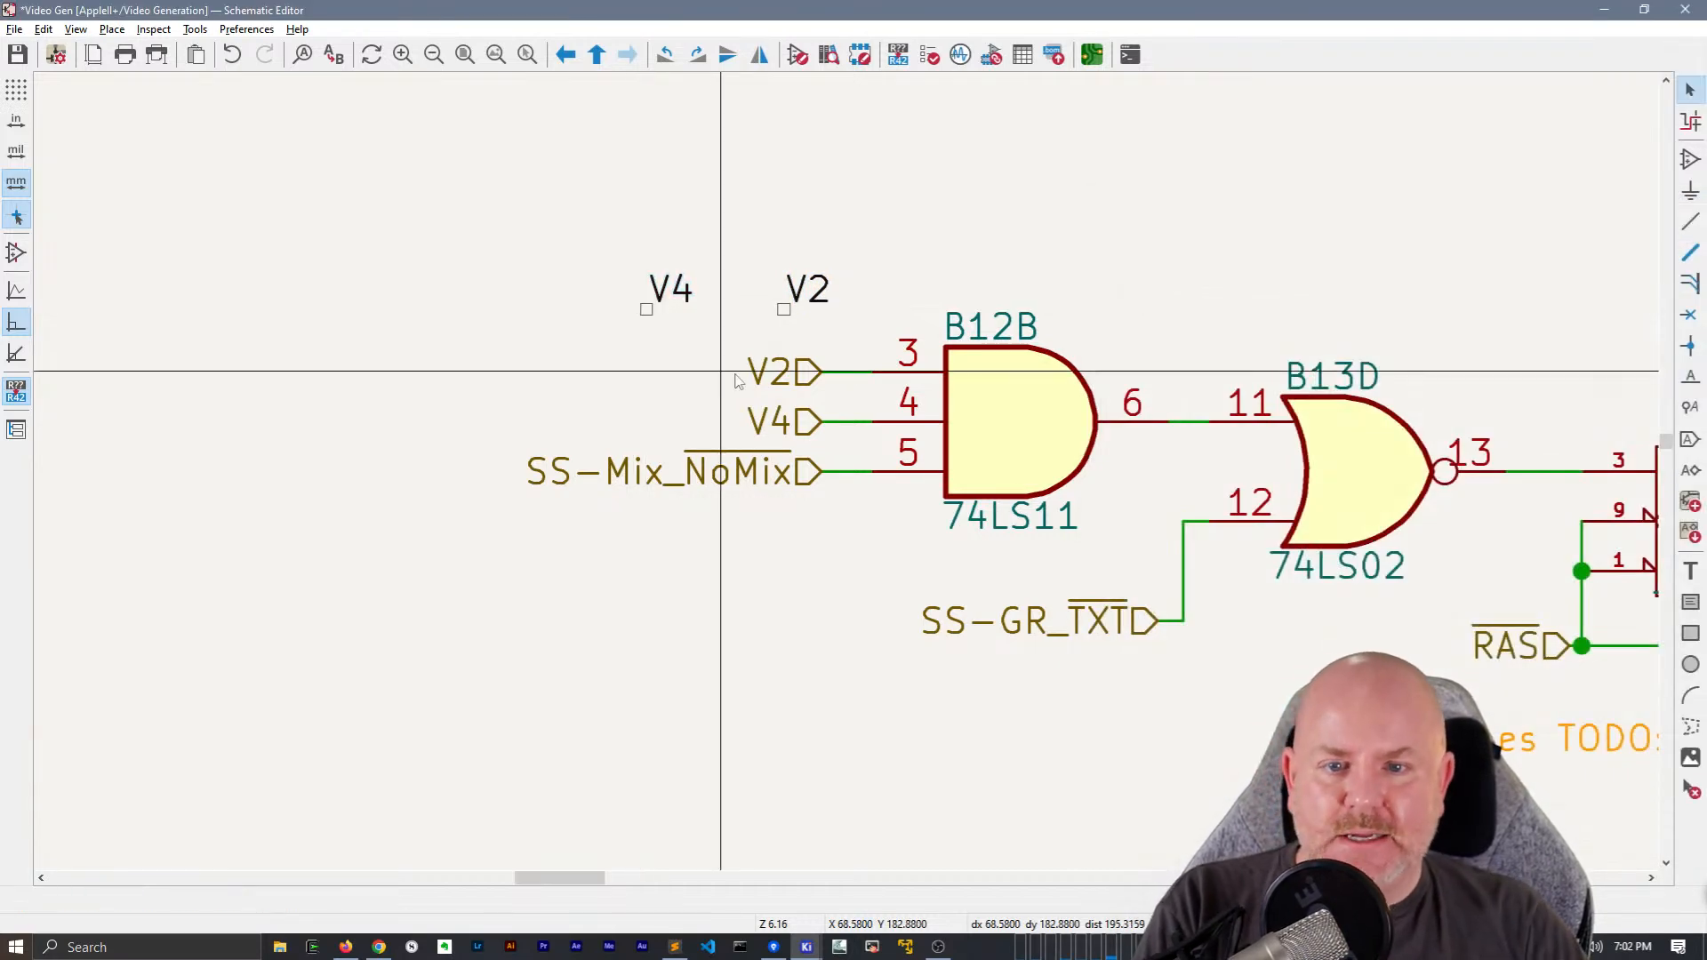
Replace the hierarchical labels on pins 3 and 4 of B12B with the V2 and V4 net labels
click(794, 374)
shift+click(796, 418)
key(Delete)
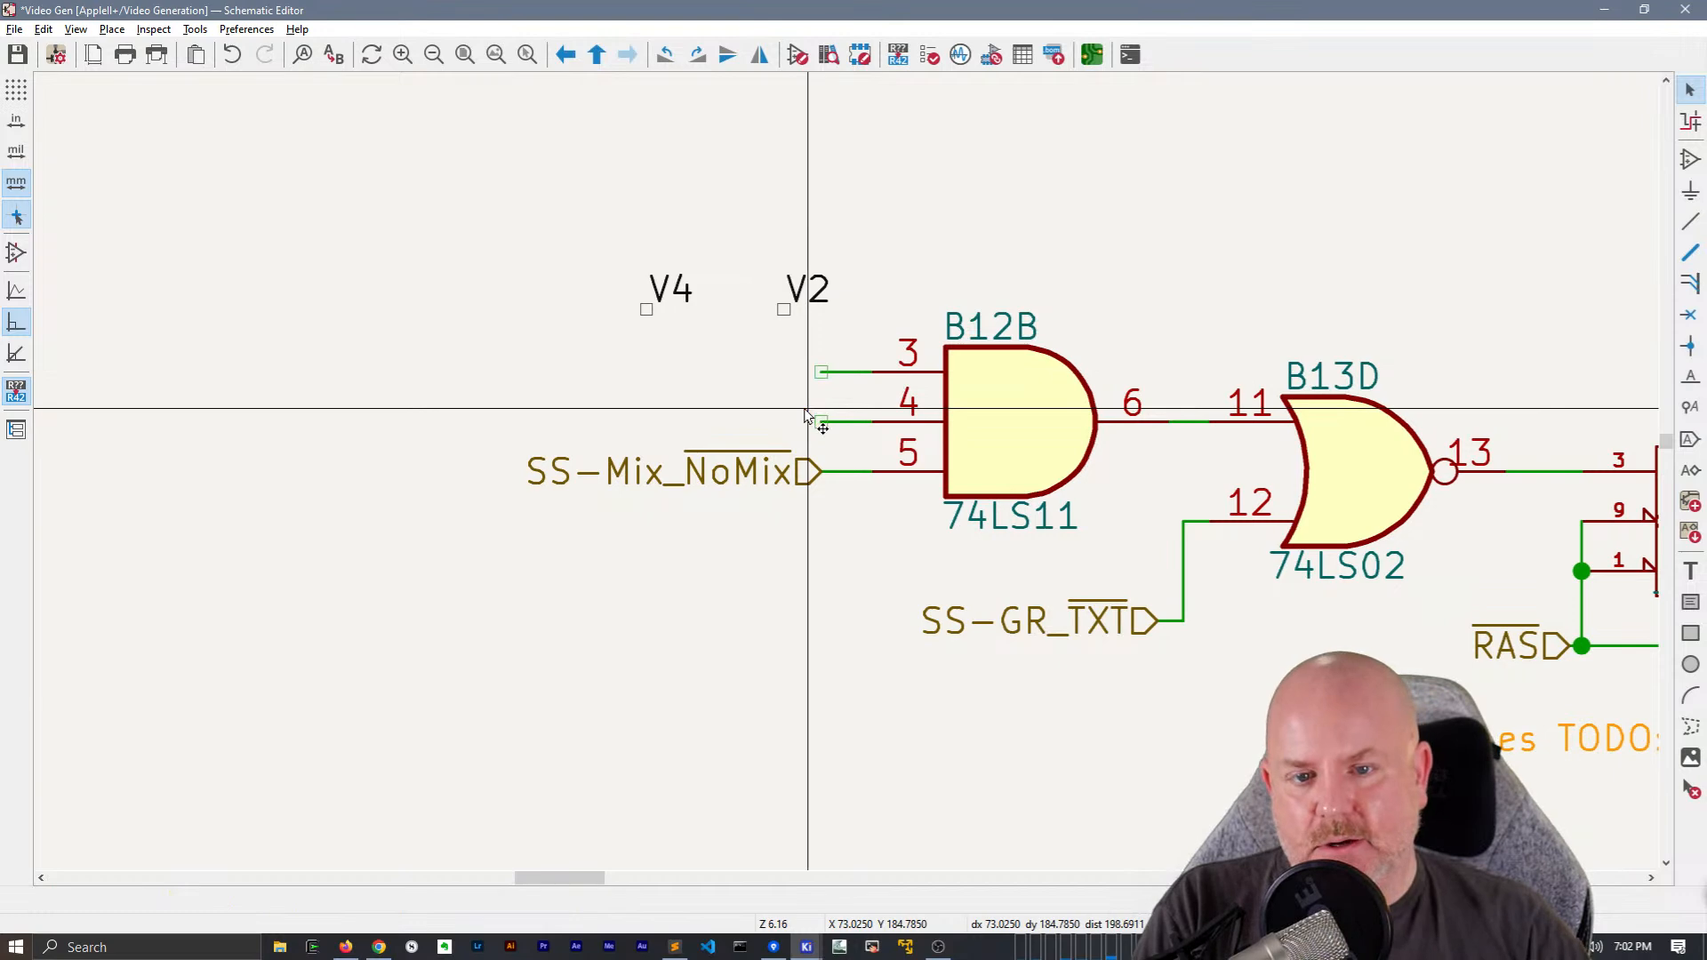
click(683, 285)
drag(683, 285, 821, 422)
click(807, 286)
drag(807, 286, 799, 405)
click(770, 329)
click(687, 378)
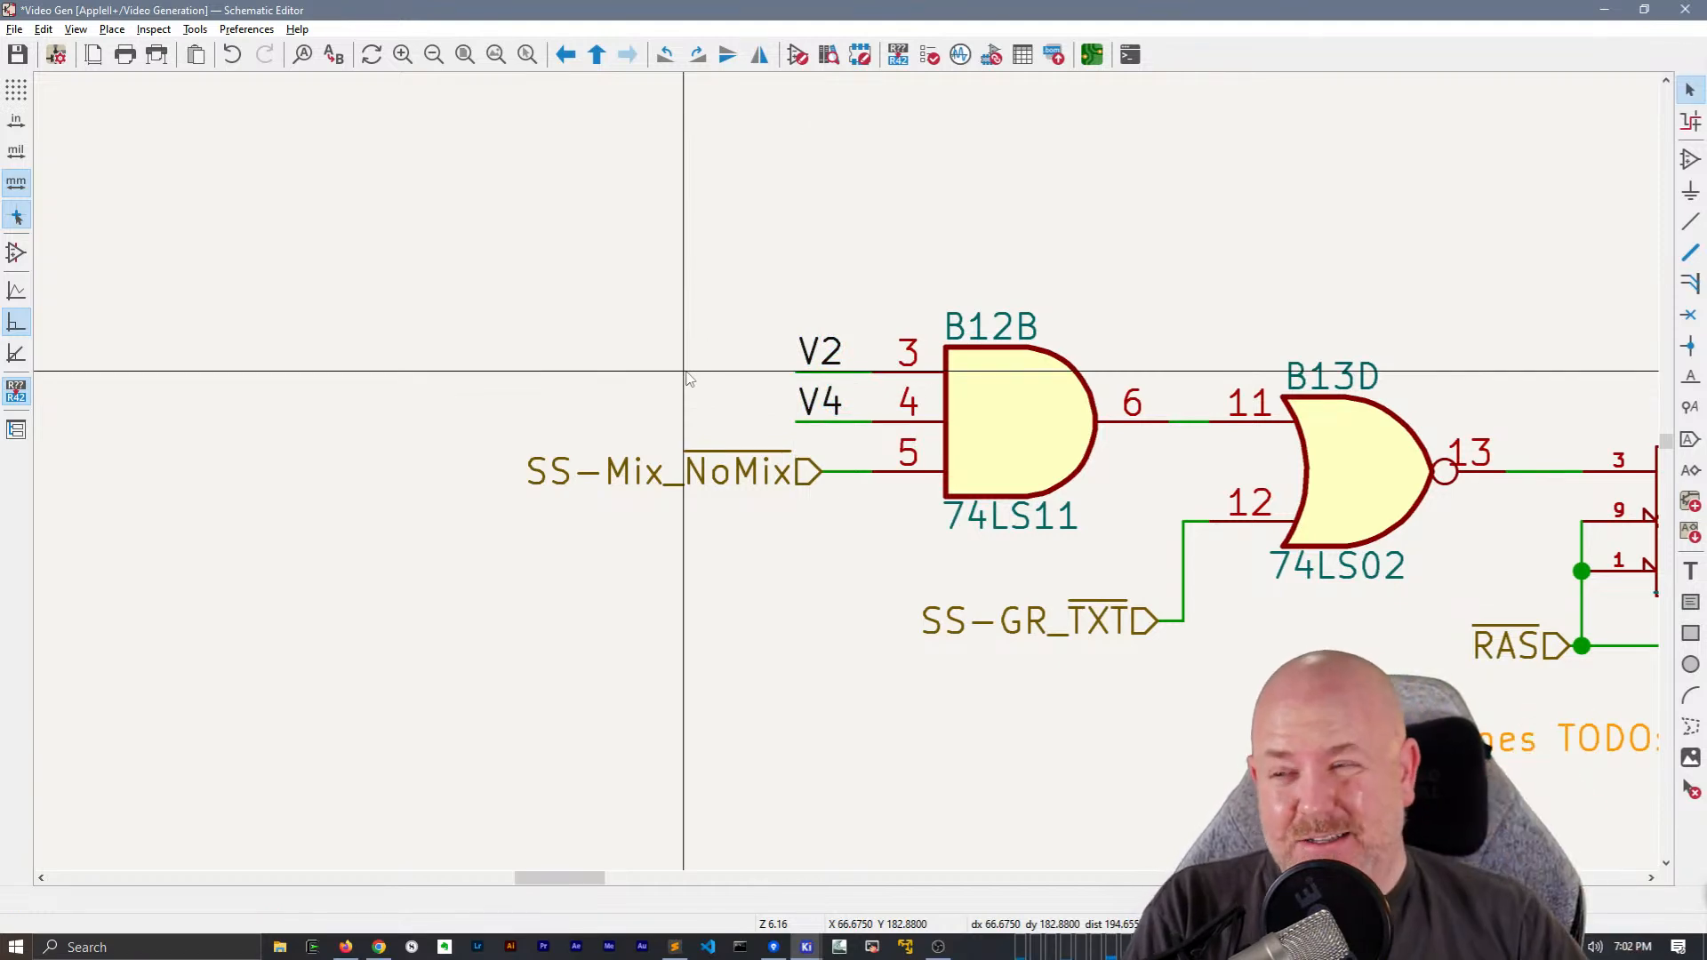
Move the 74LS174 value texts of B5A, B8F and B8A slightly down, clear of their symbol outlines
scroll(686, 378, down, 5)
scroll(915, 355, up, 3)
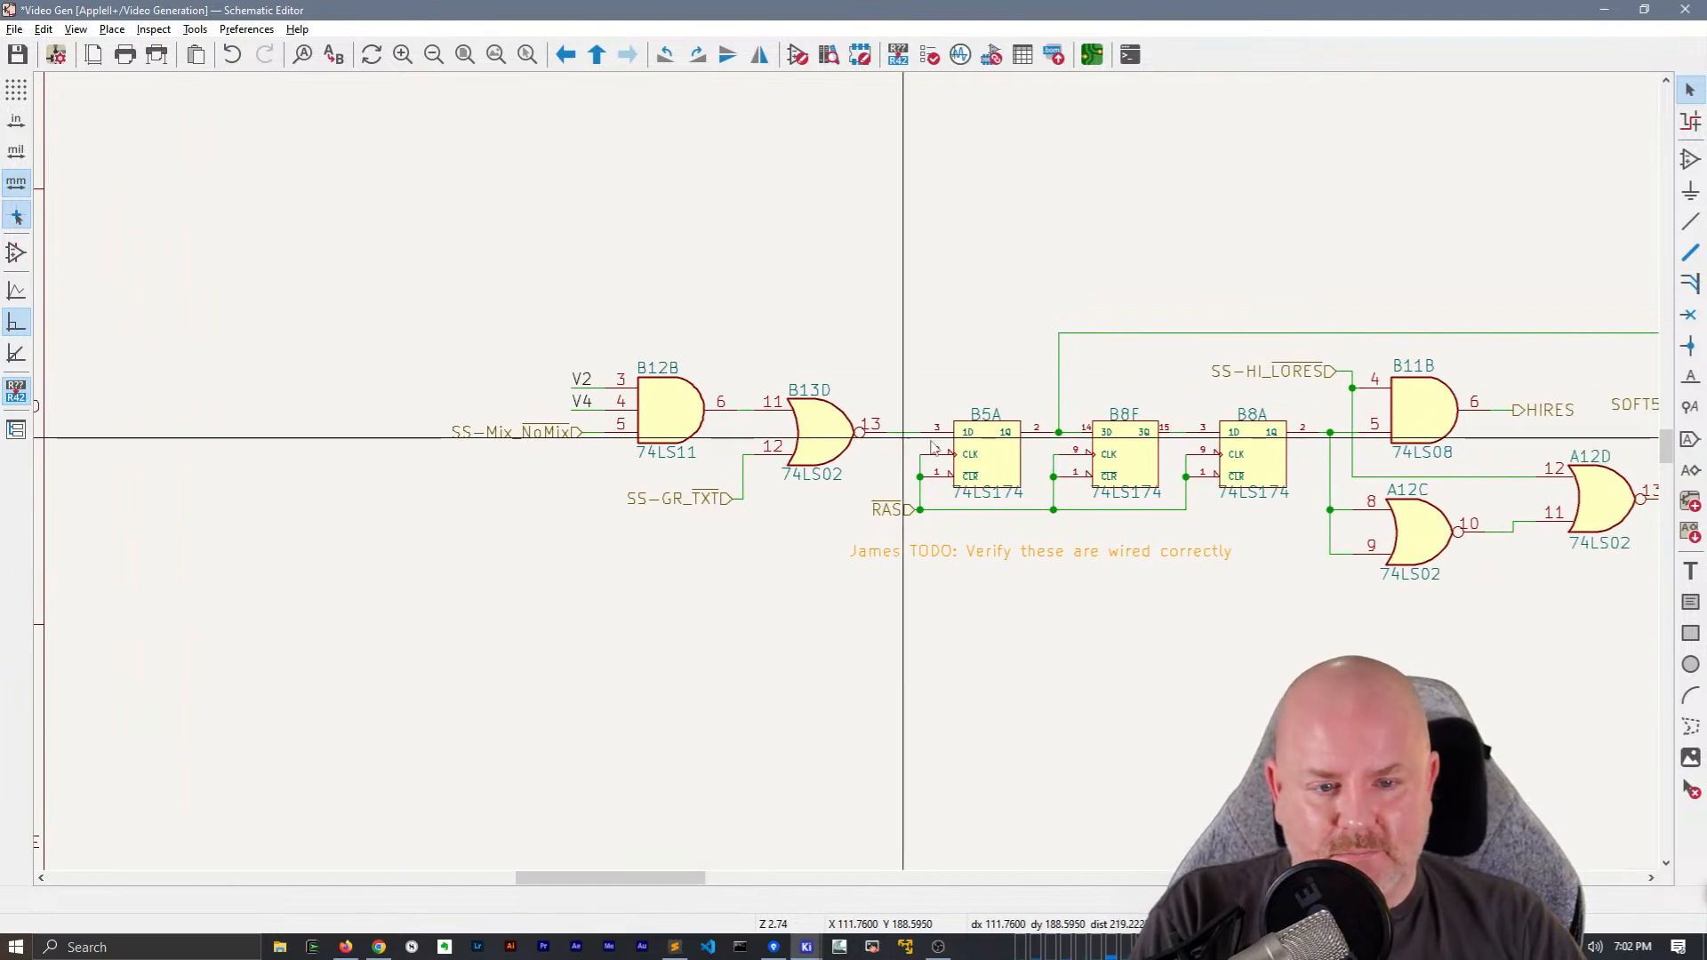
middle_drag(1001, 476, 793, 420)
click(781, 437)
key(m)
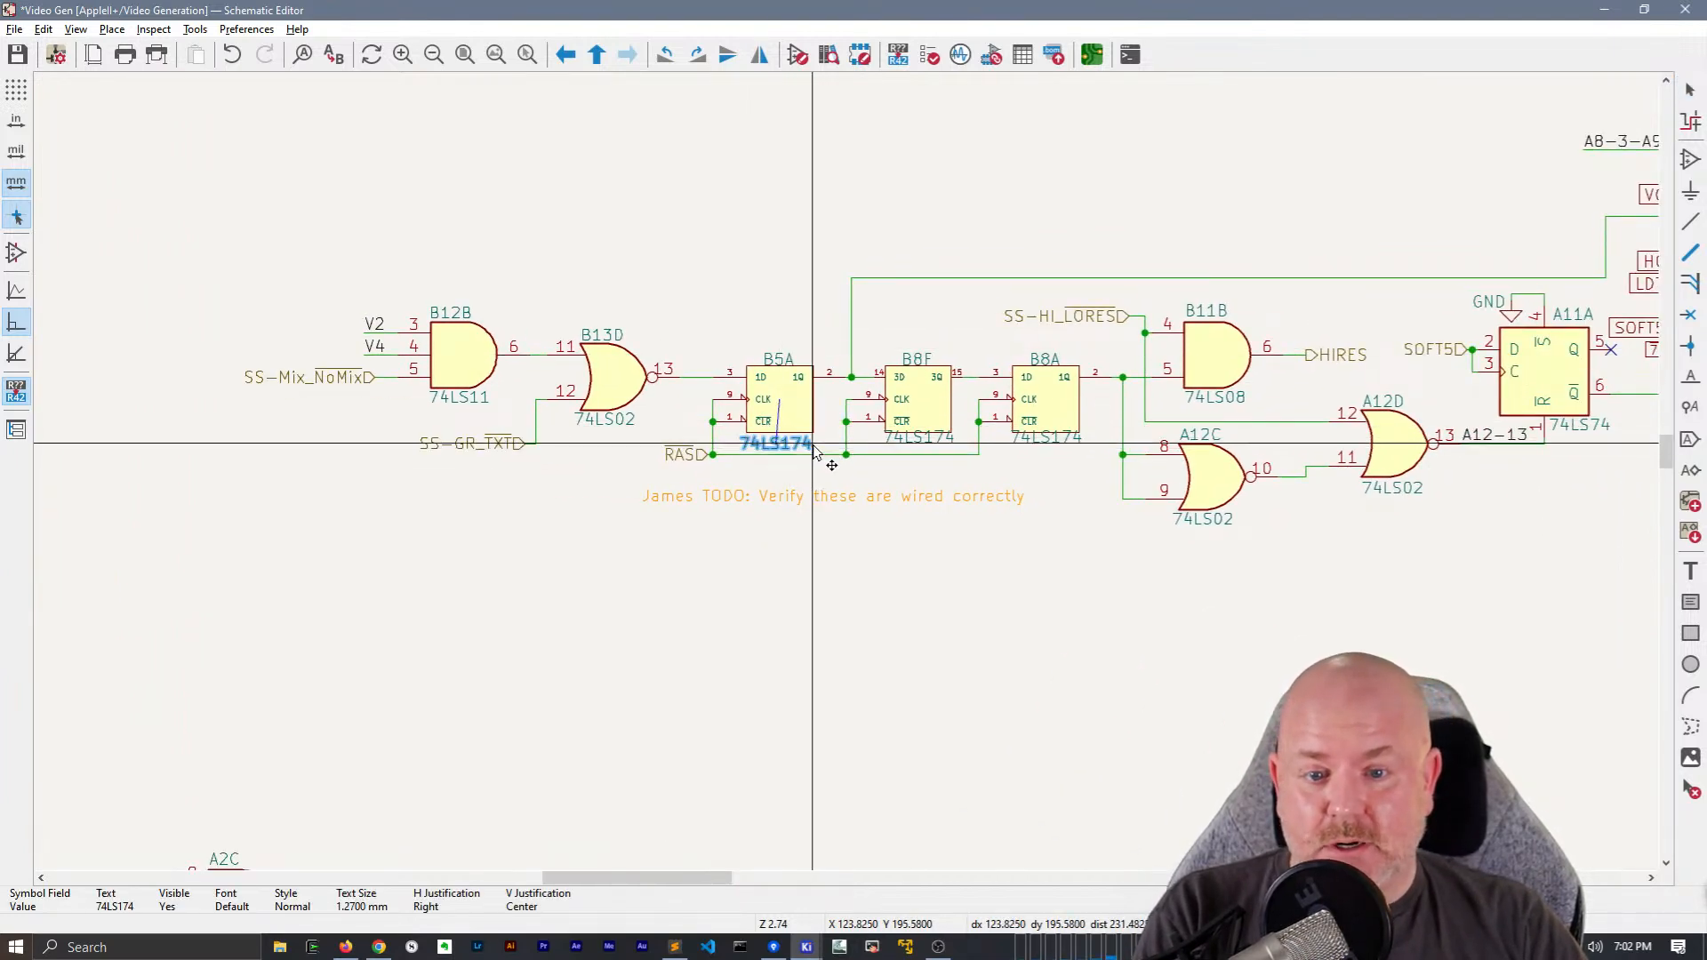
click(814, 451)
click(917, 436)
key(m)
click(956, 449)
click(1041, 438)
key(m)
mouse_move(1080, 447)
mouse_down()
mouse_move(1099, 450)
mouse_move(1085, 452)
mouse_up()
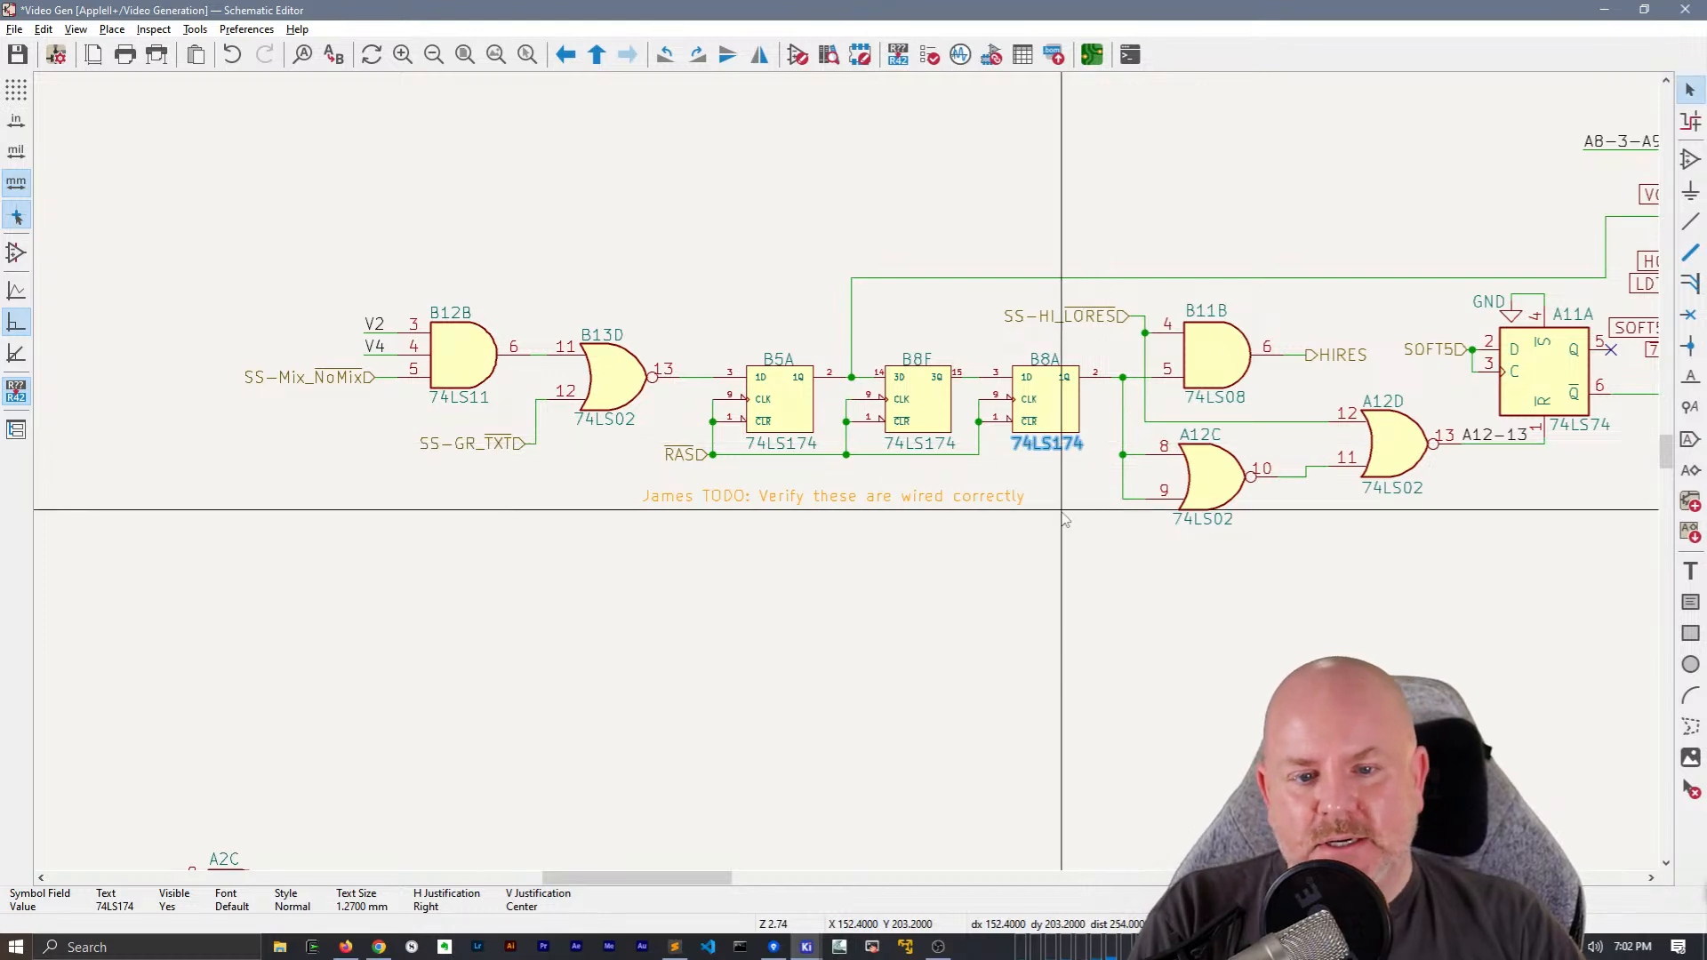
Move the SOFT5 hierarchical label off the input wire of A11A into the empty space above it
scroll(1065, 519, down, 3)
scroll(791, 265, up, 1)
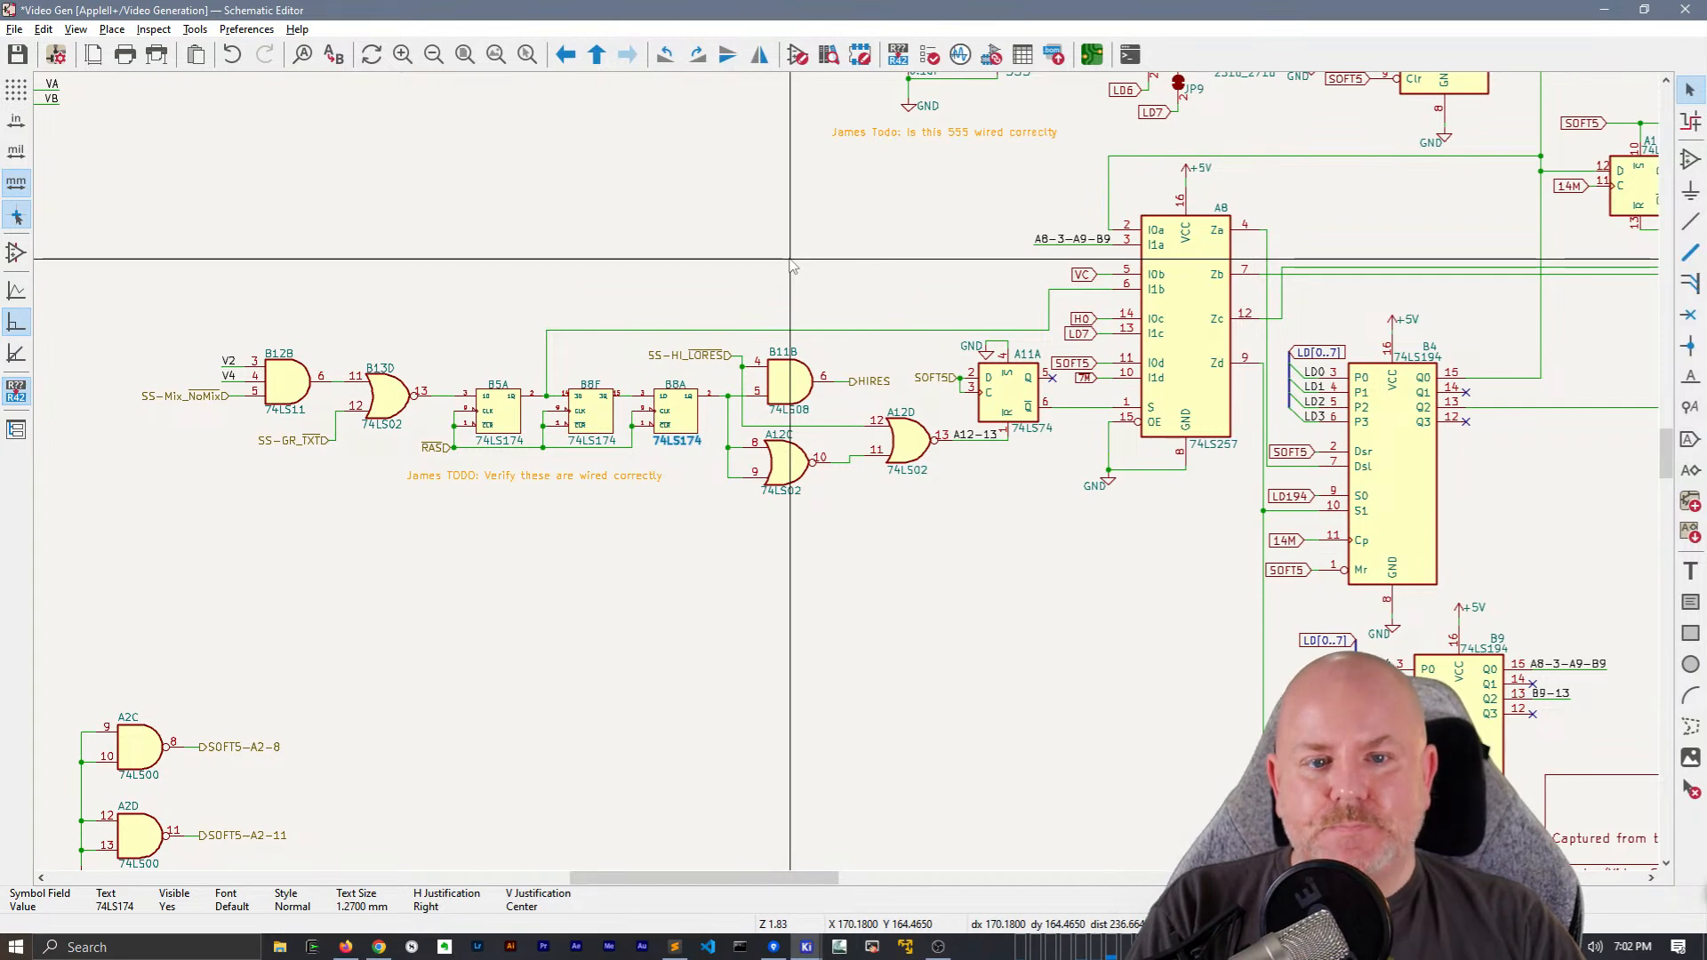
scroll(811, 370, up, 5)
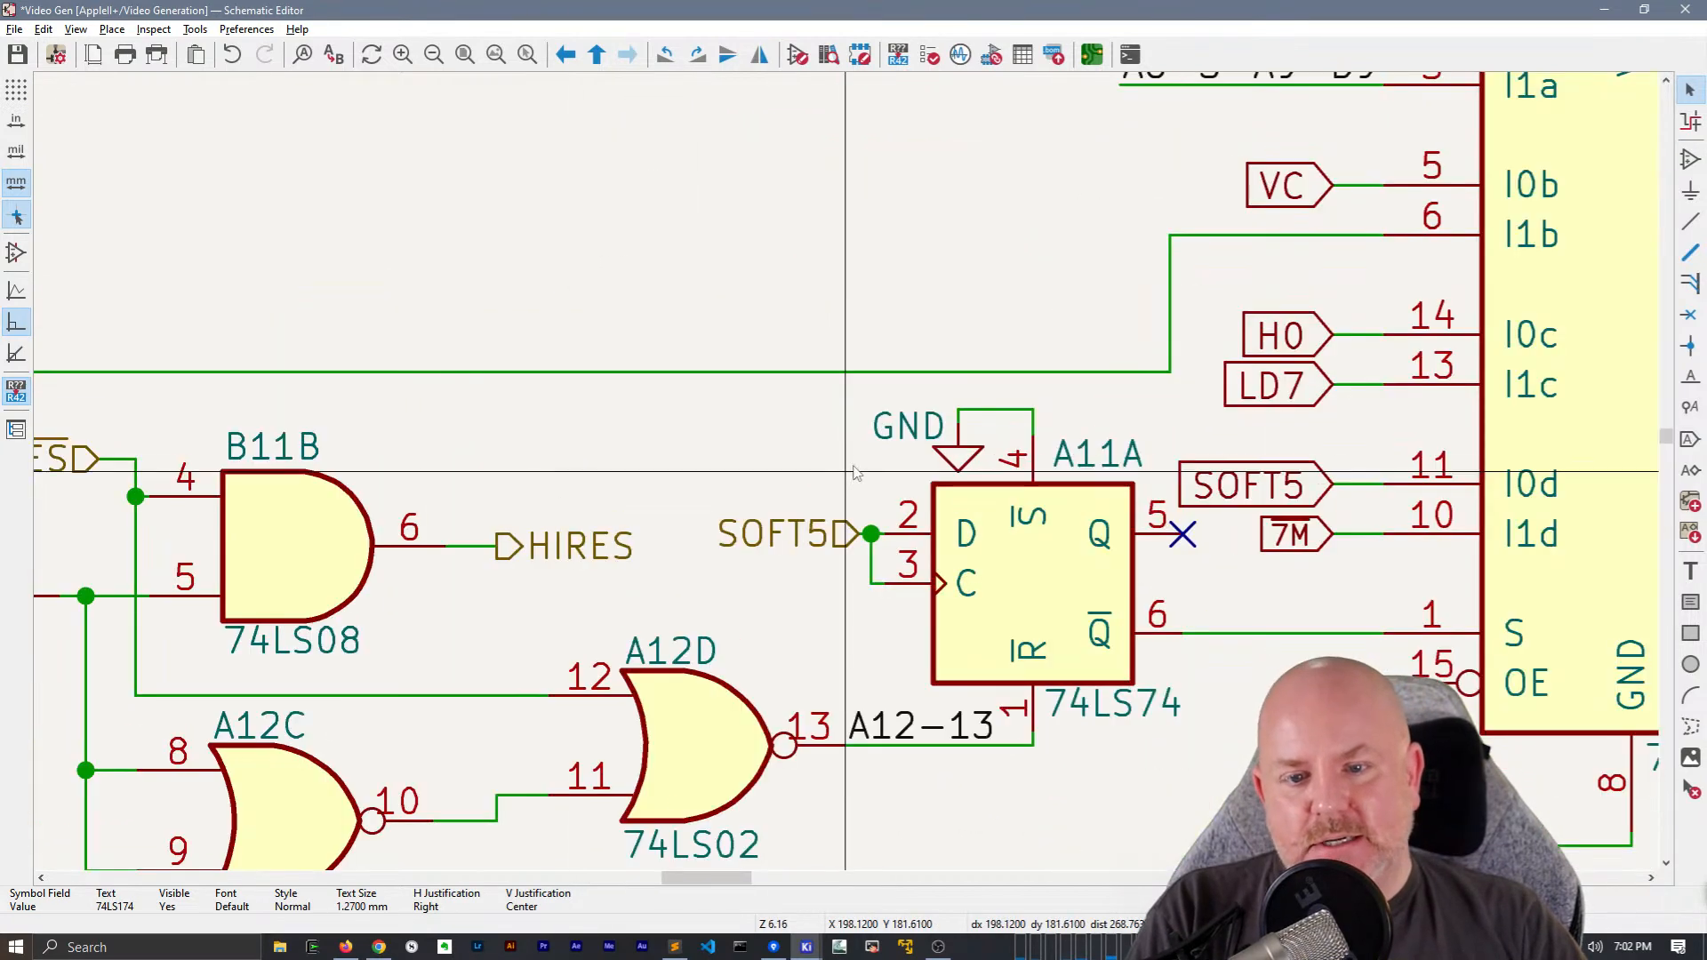
click(859, 535)
drag(864, 537, 841, 240)
Extend the wire from pin 2 of A11A outward and add a SOFT5 net label to it
key(w)
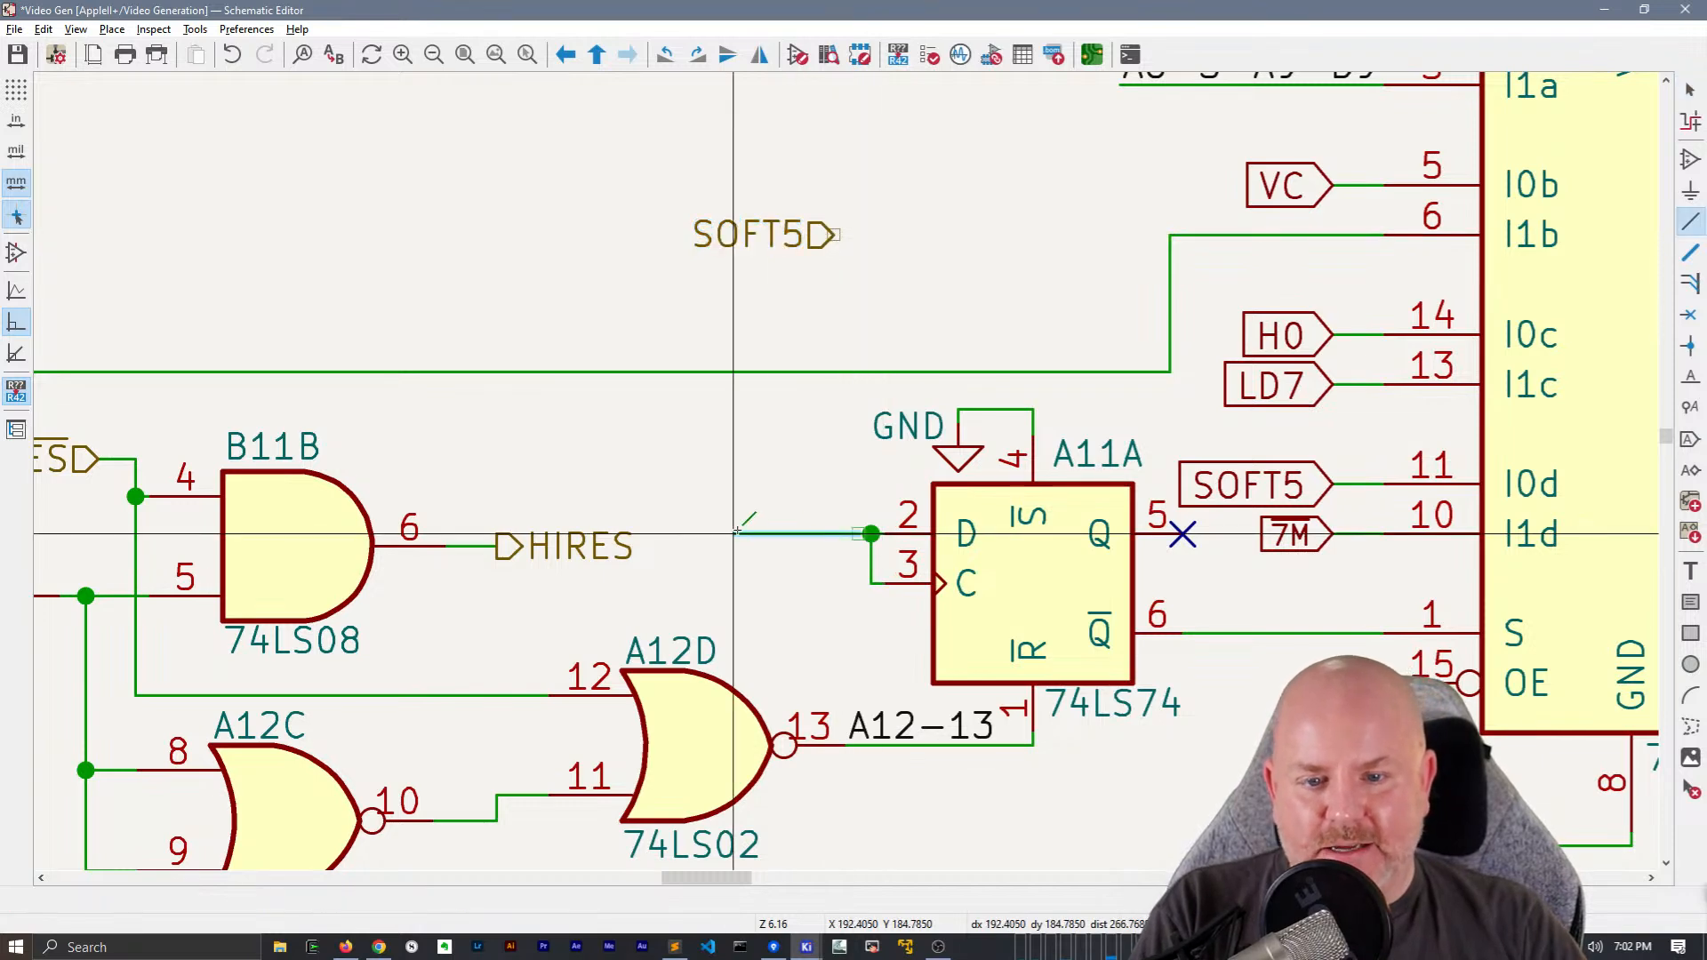
key(Escape)
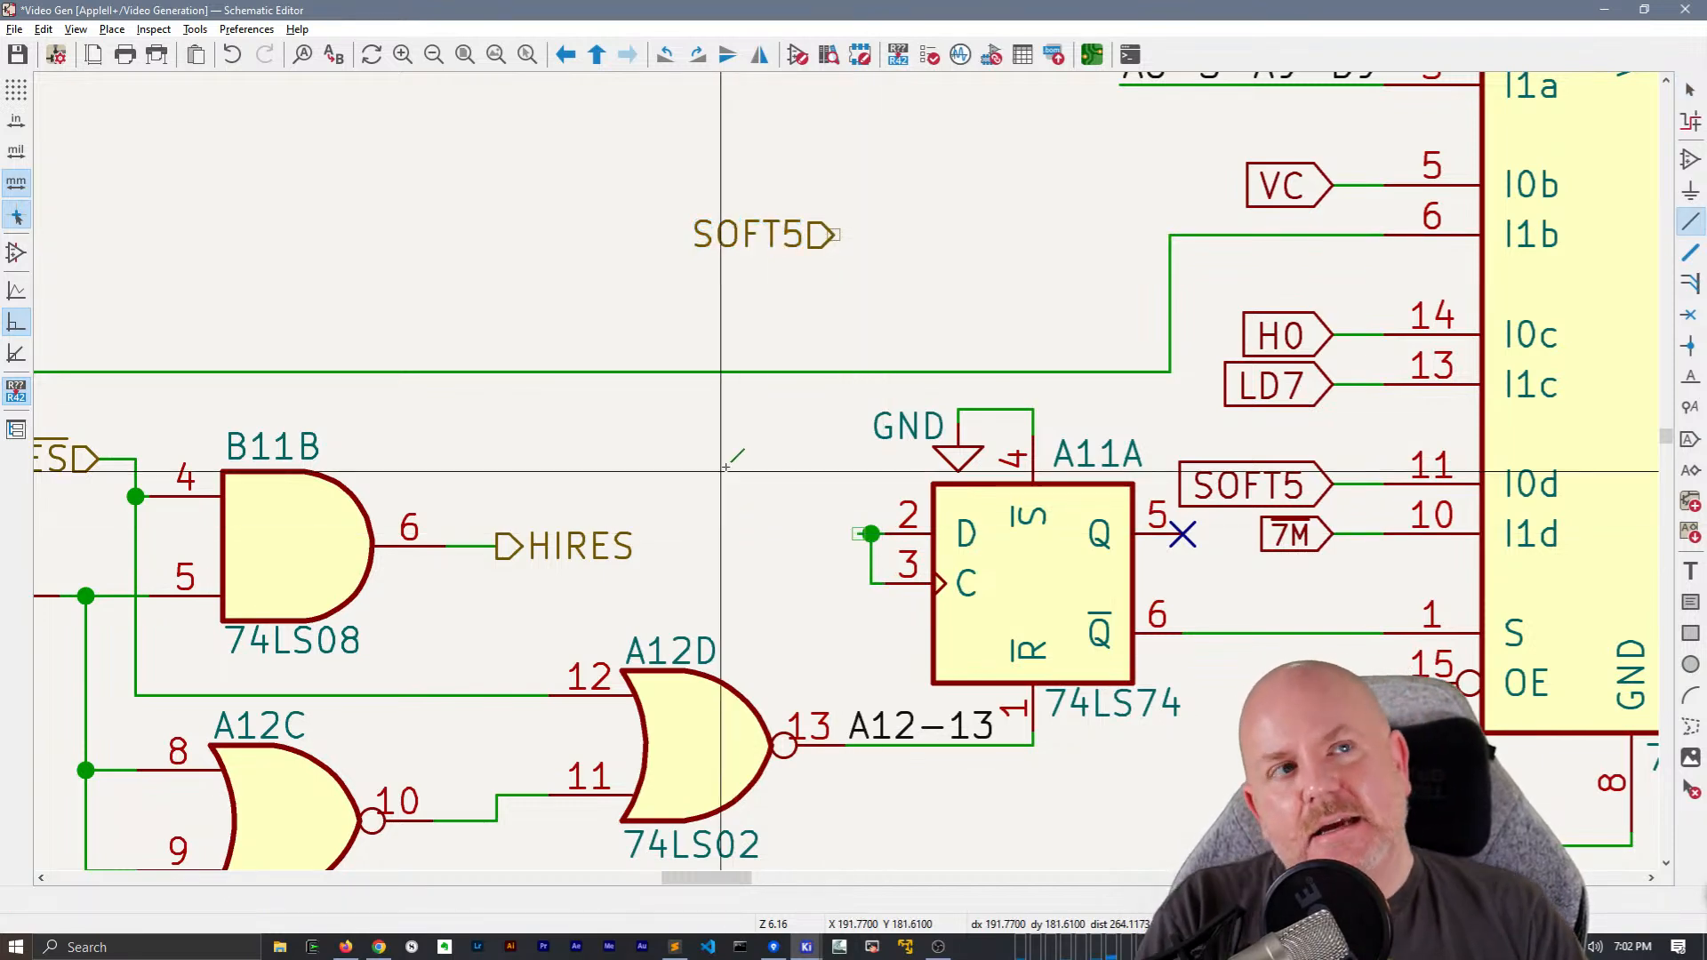
text(l)
text(SOFT)
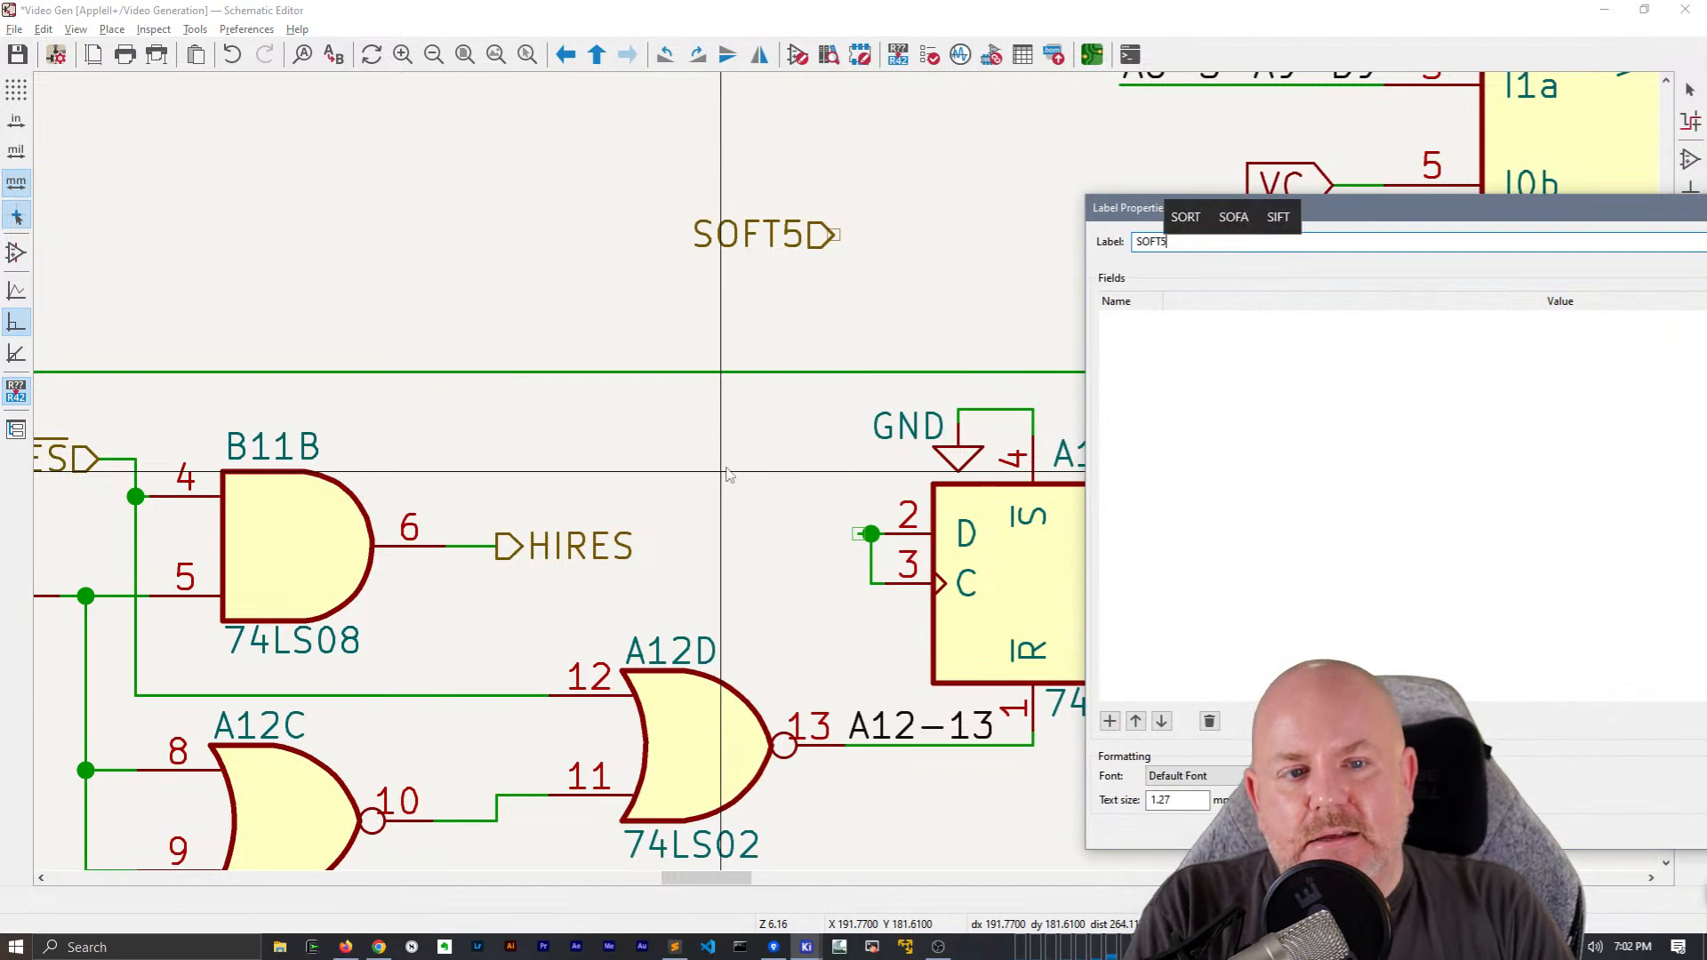
text(5)
key(Return)
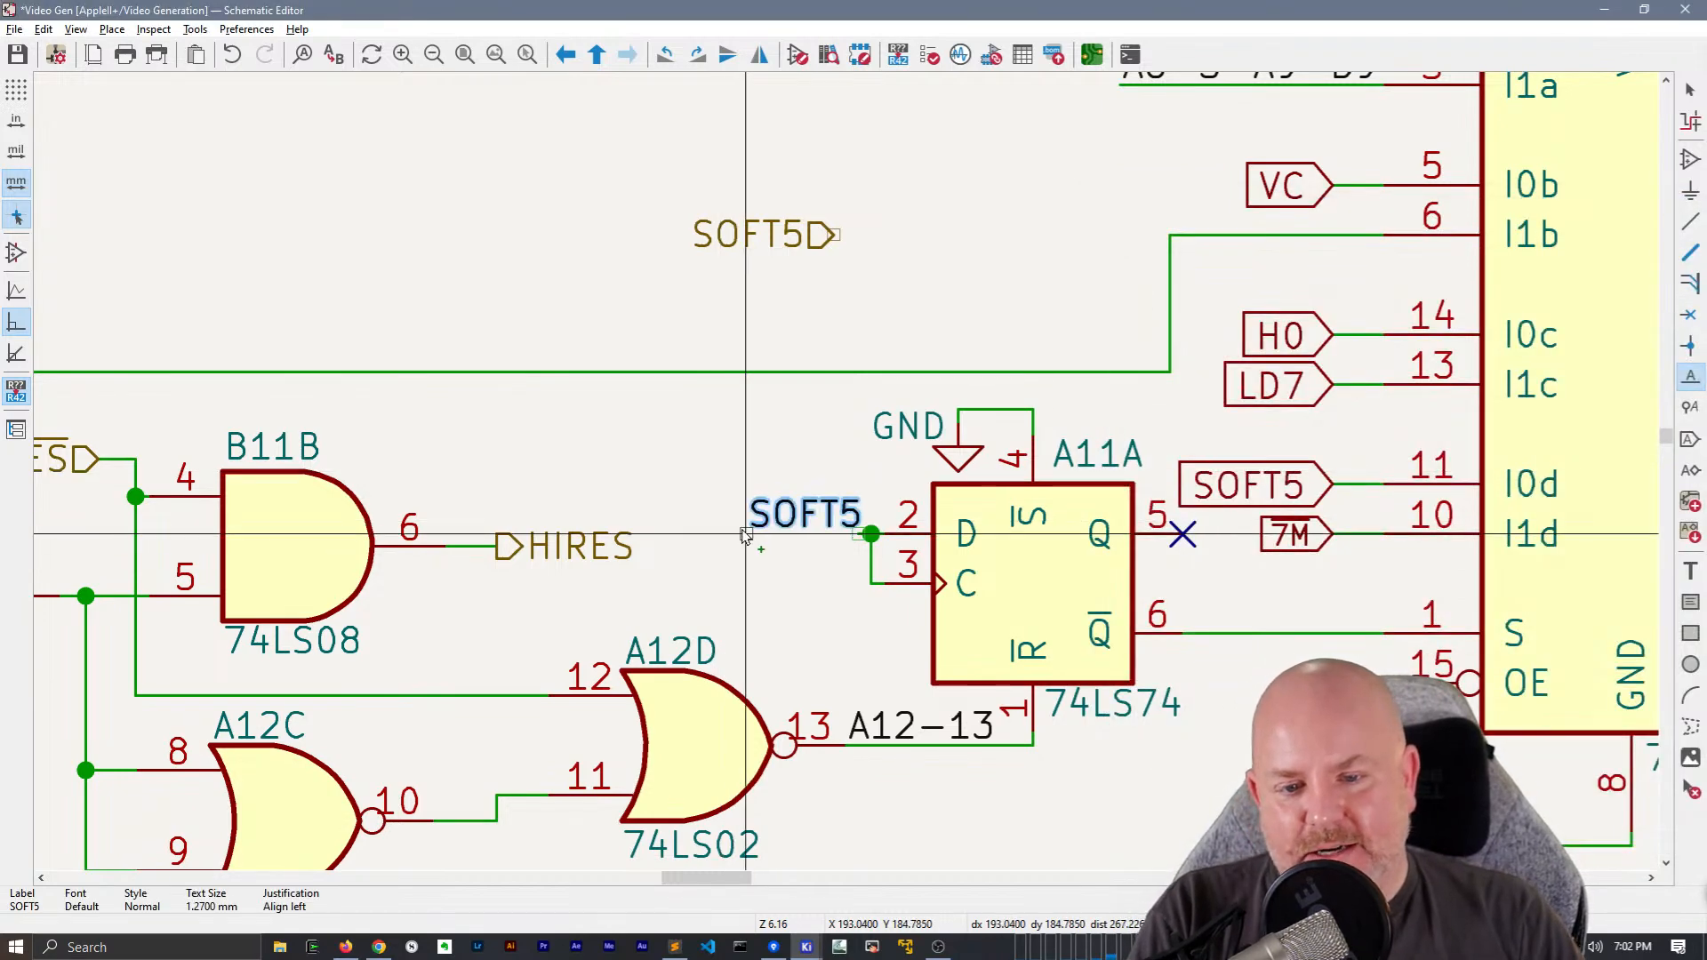
click(745, 534)
Replace the SOFT5 global label on pin 11 of A8 with a copy of A11A's SOFT5 wire and net label
scroll(969, 445, right, 3)
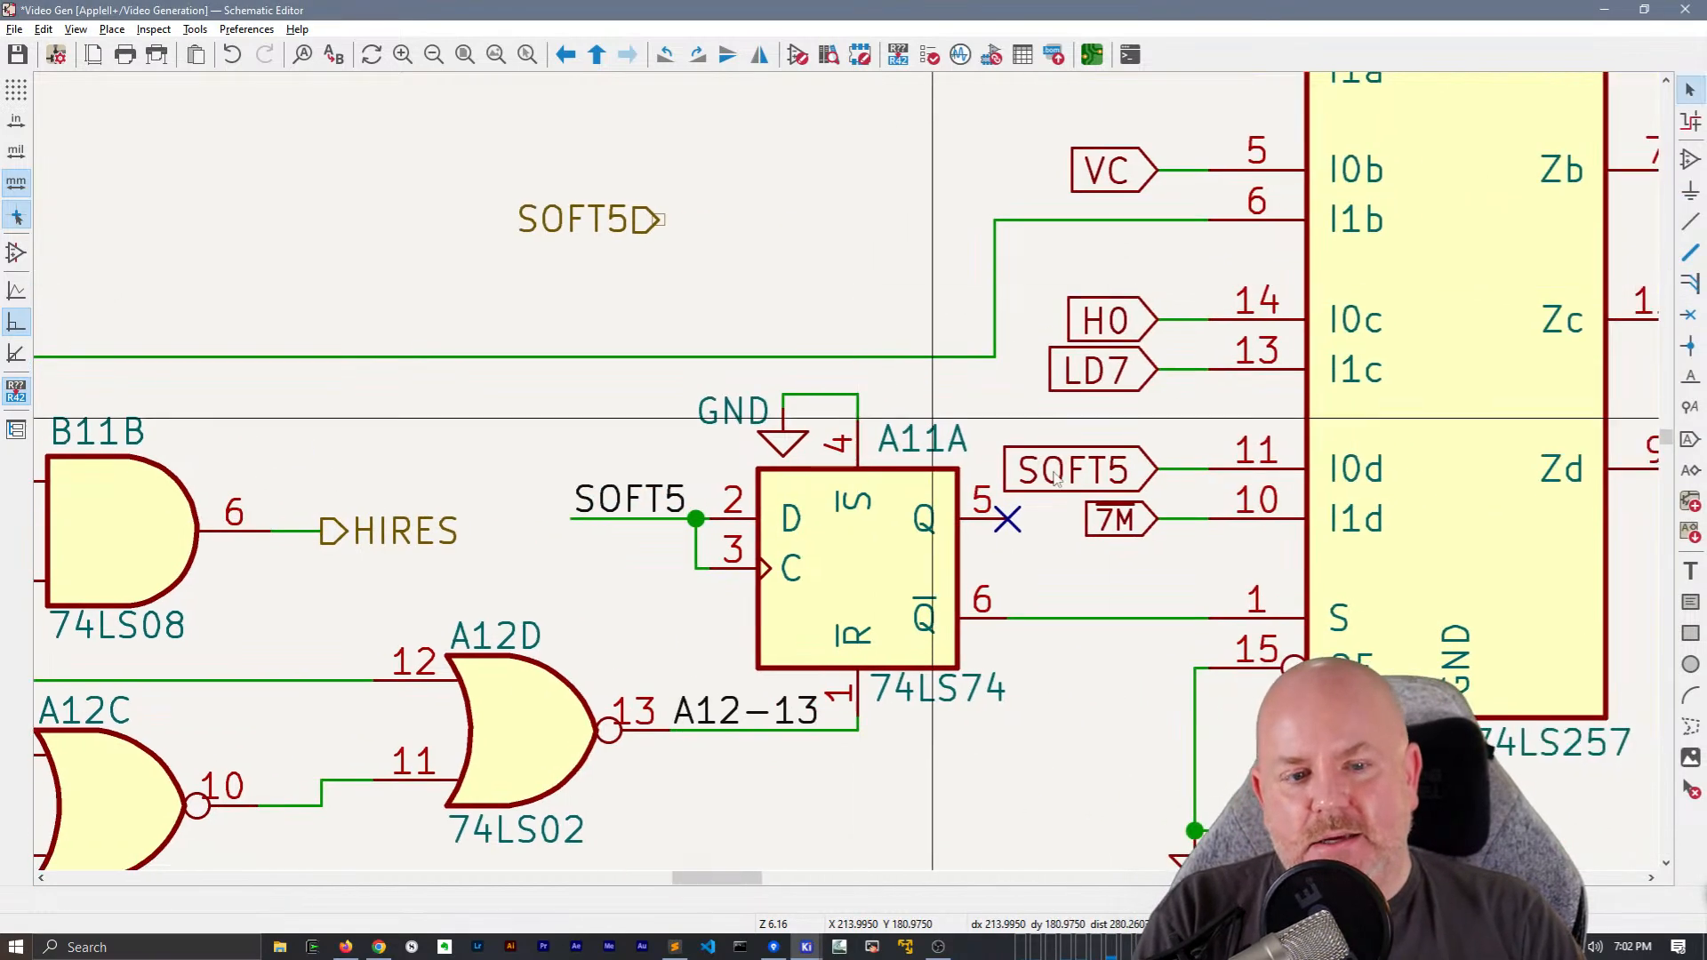
click(1119, 464)
key(Delete)
key(w)
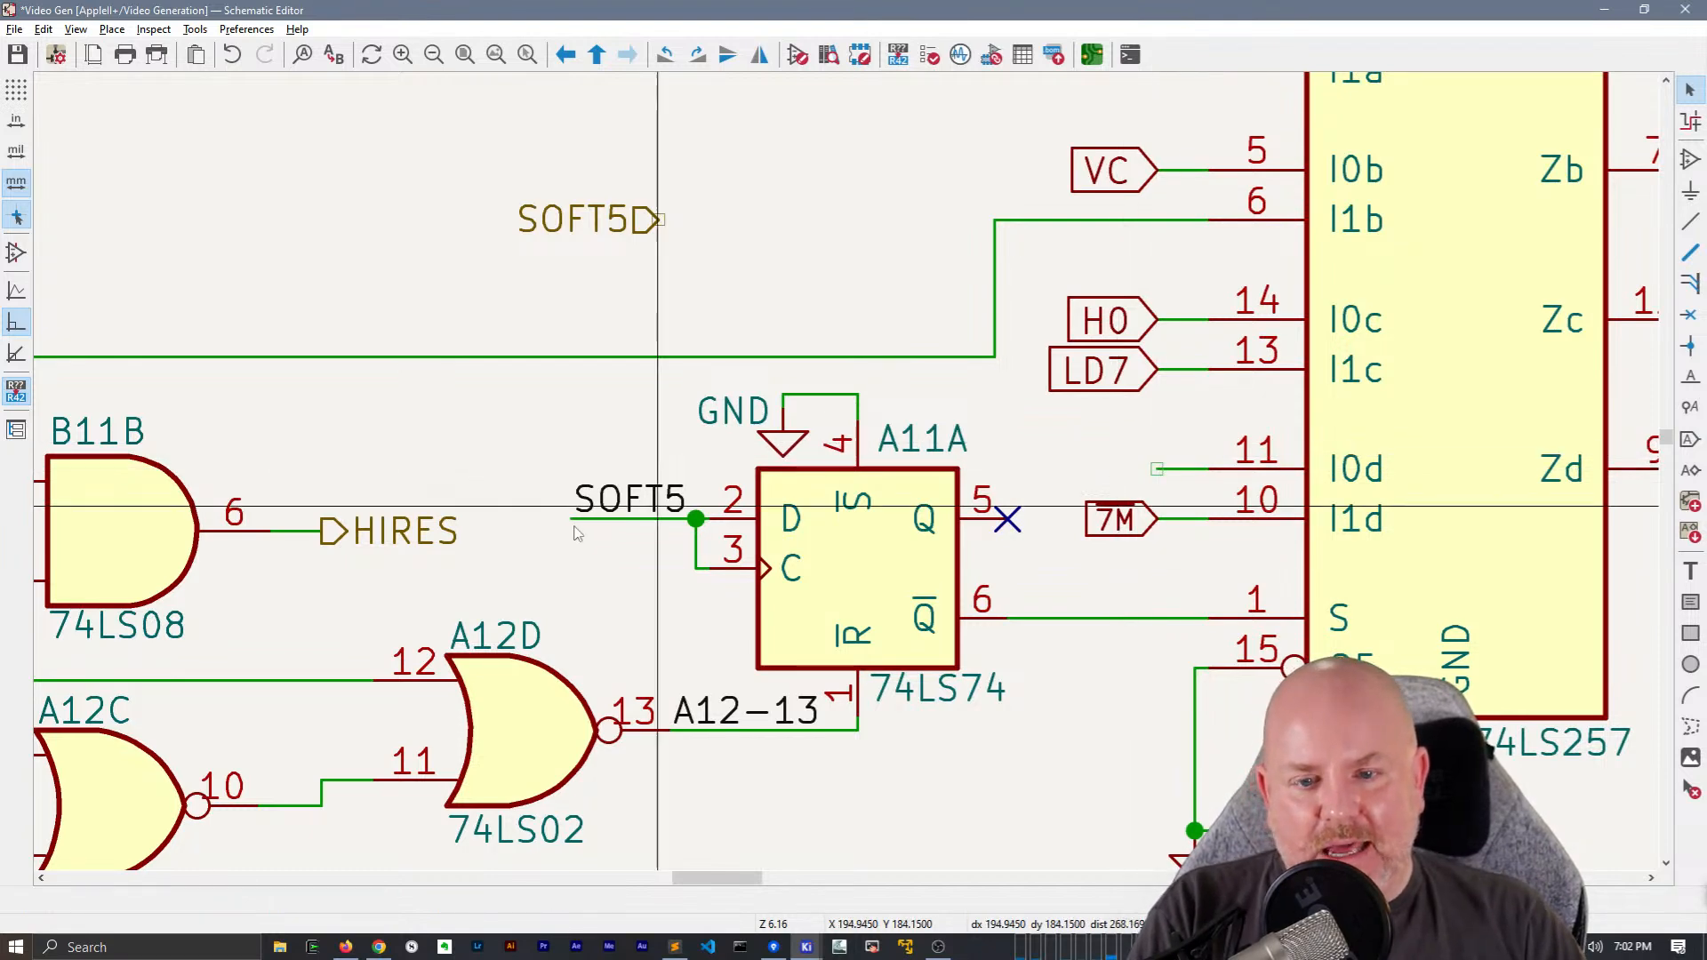
drag(634, 569, 610, 455)
key(ctrl+d)
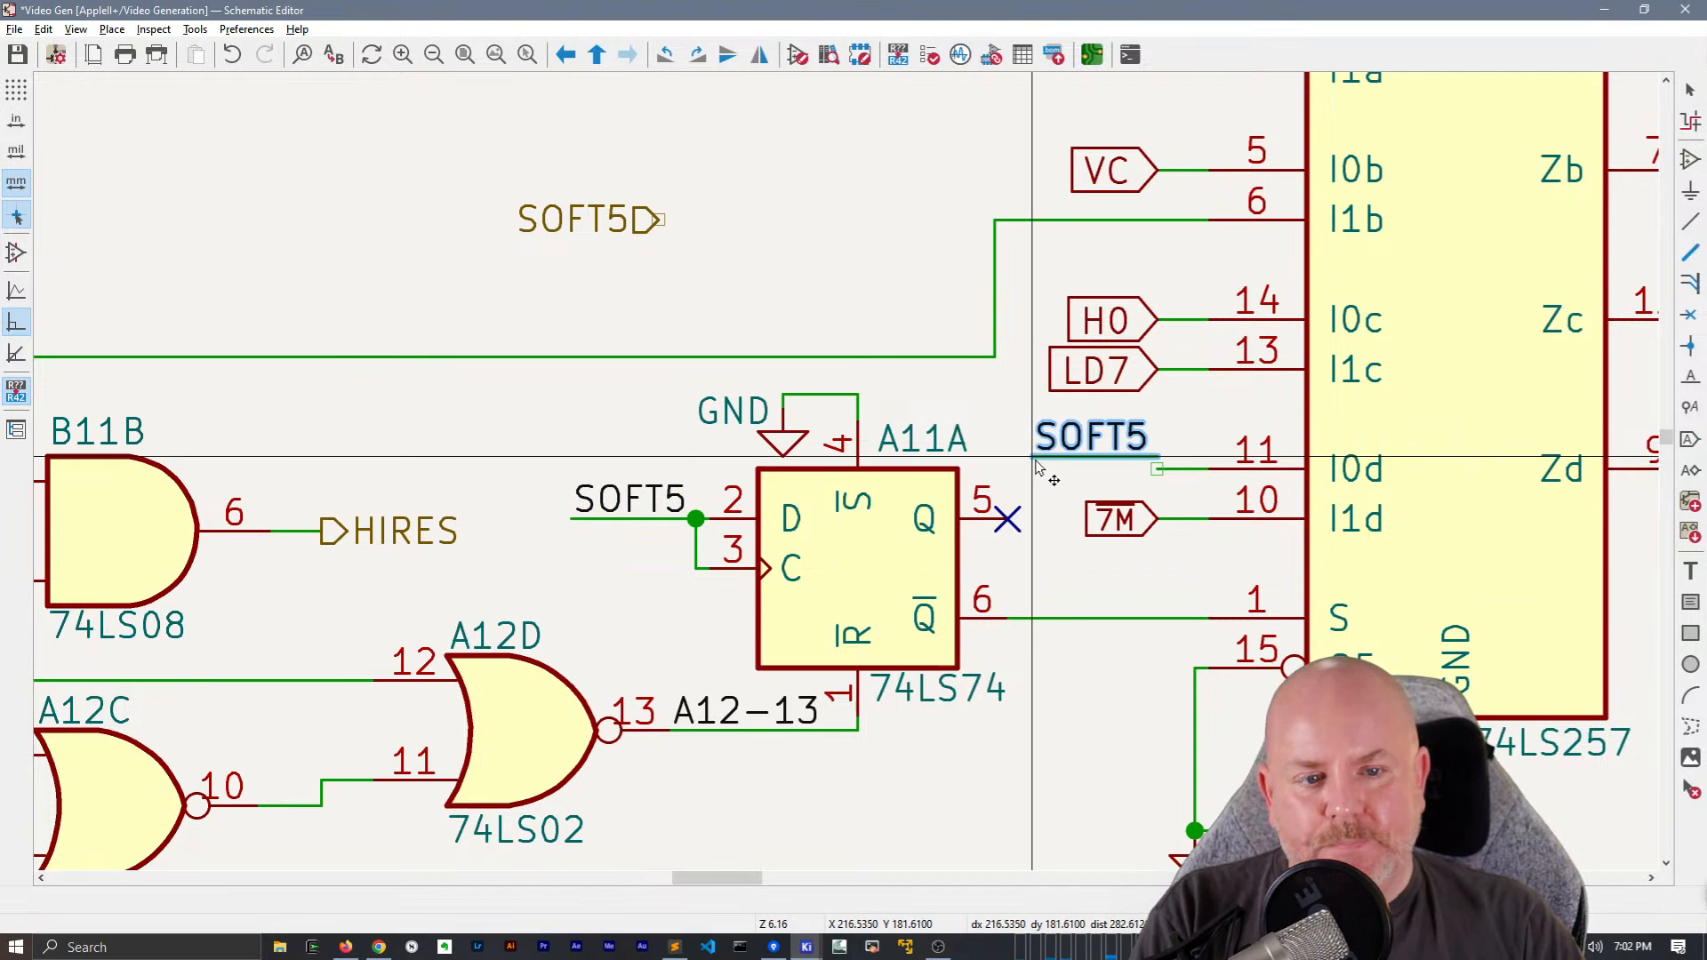
click(1078, 474)
Move the SOFT5 hierarchical label to the sheet's left edge, below the VA and VB labels
click(676, 233)
key(Escape)
scroll(706, 276, down, 3)
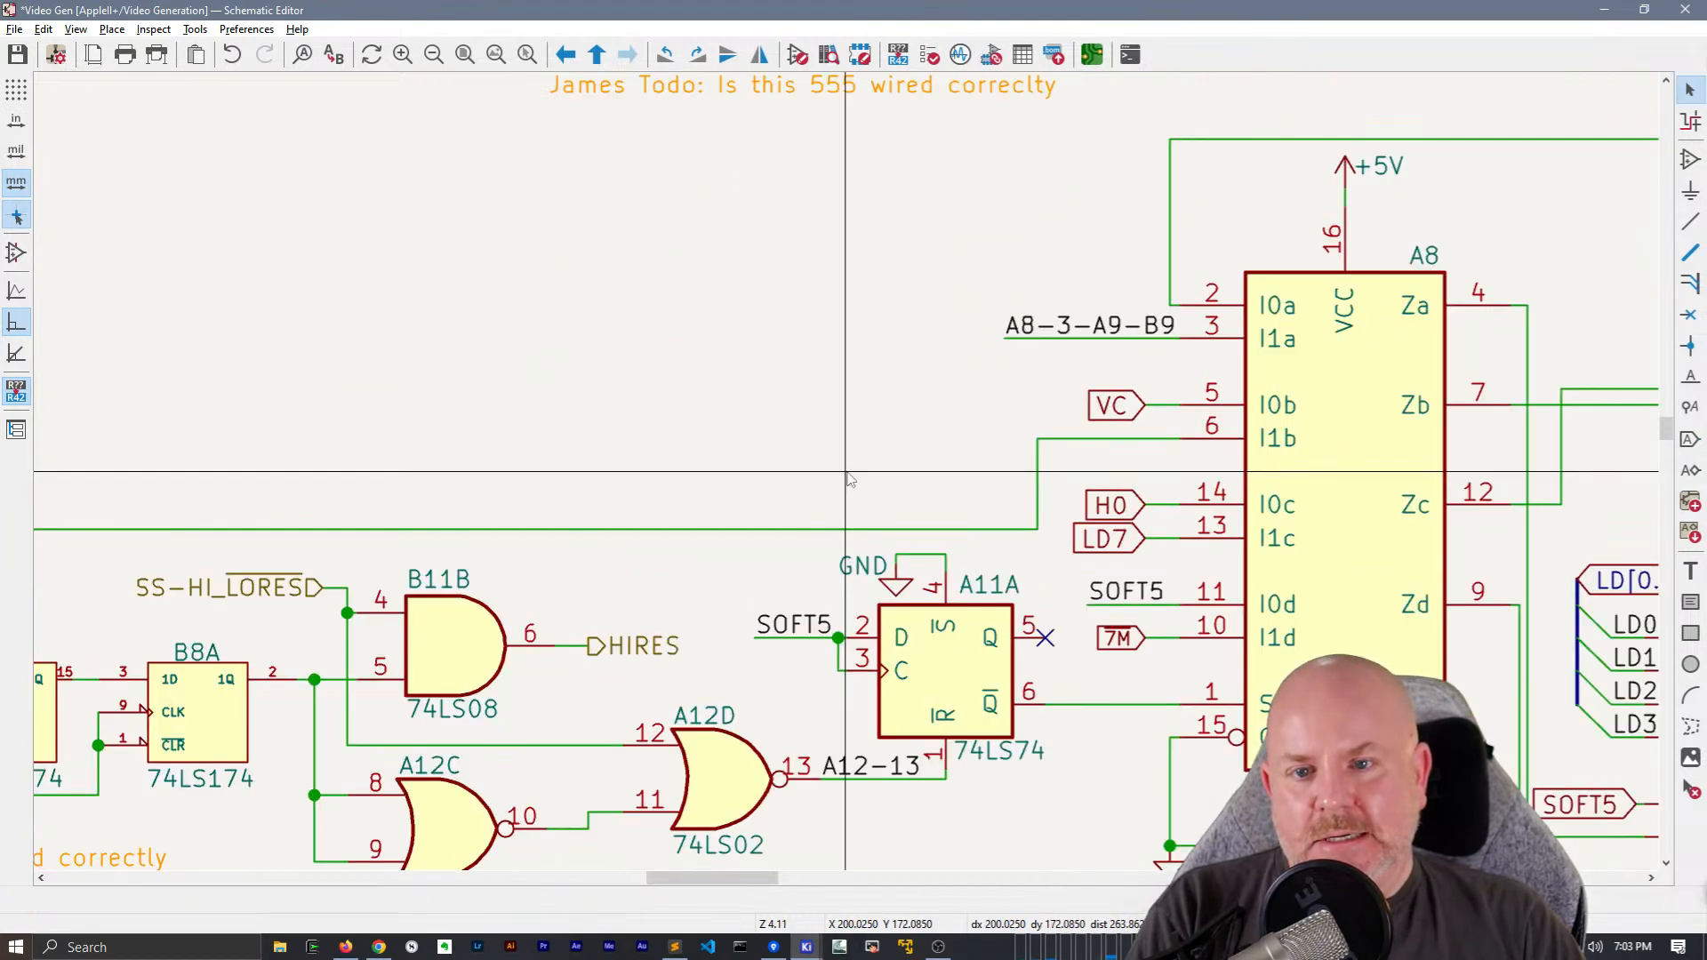
scroll(707, 356, down, 2)
scroll(616, 349, up, 2)
scroll(616, 350, down, 2)
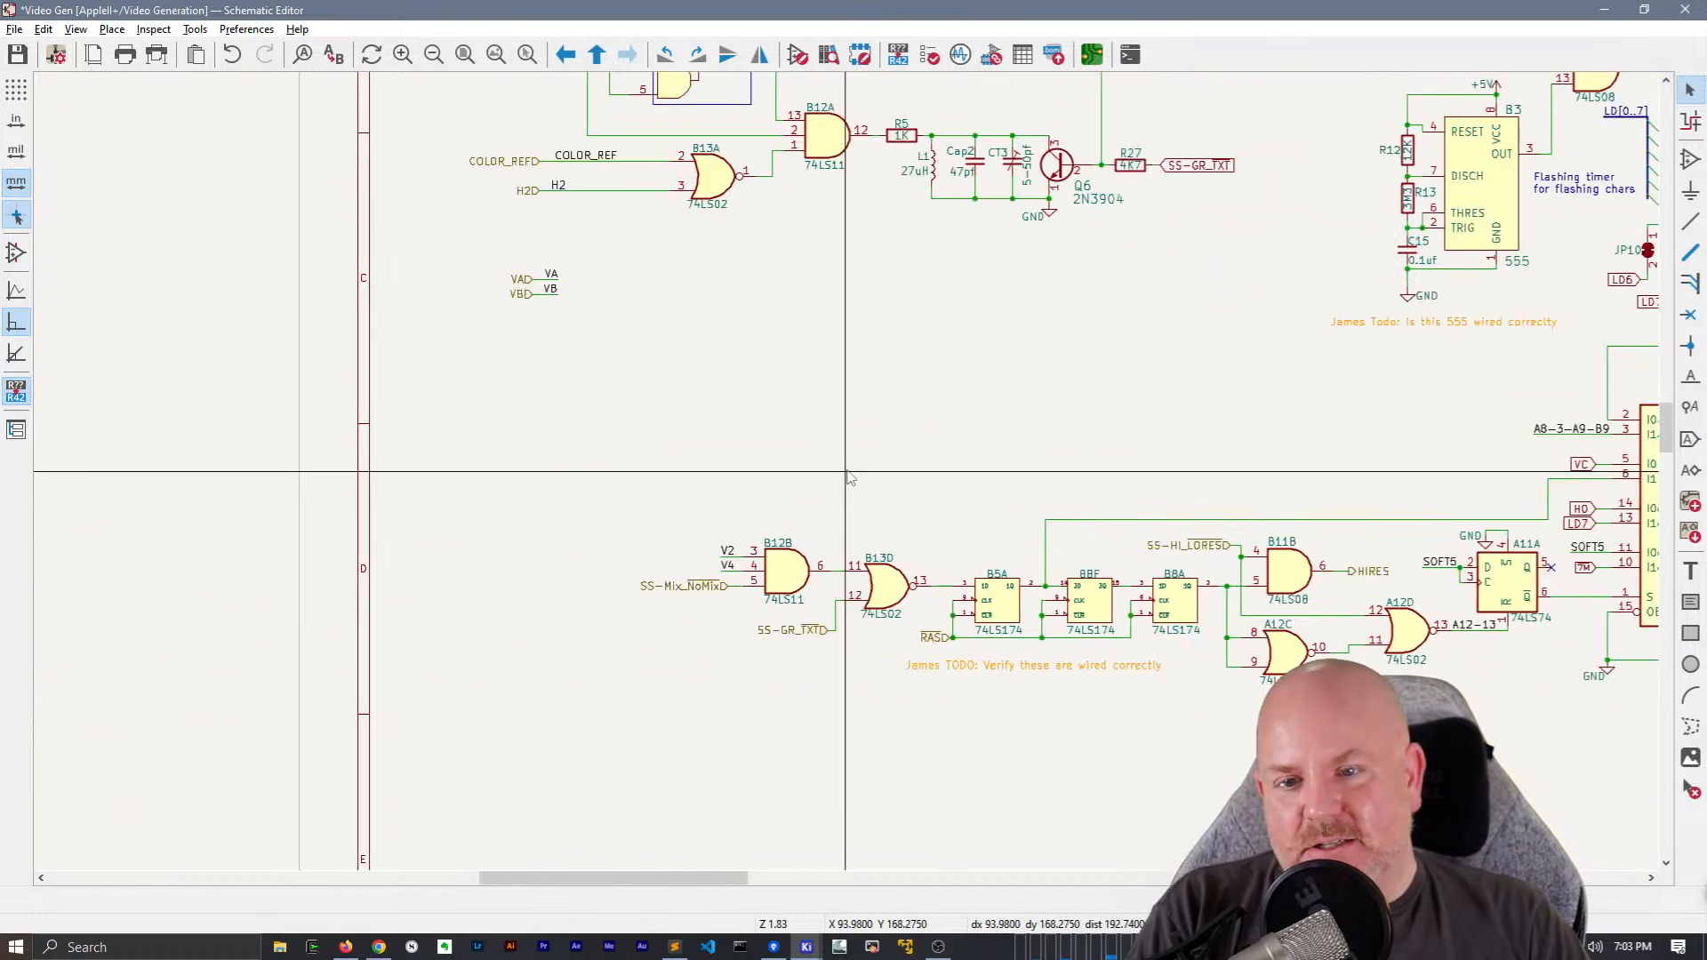
click(532, 340)
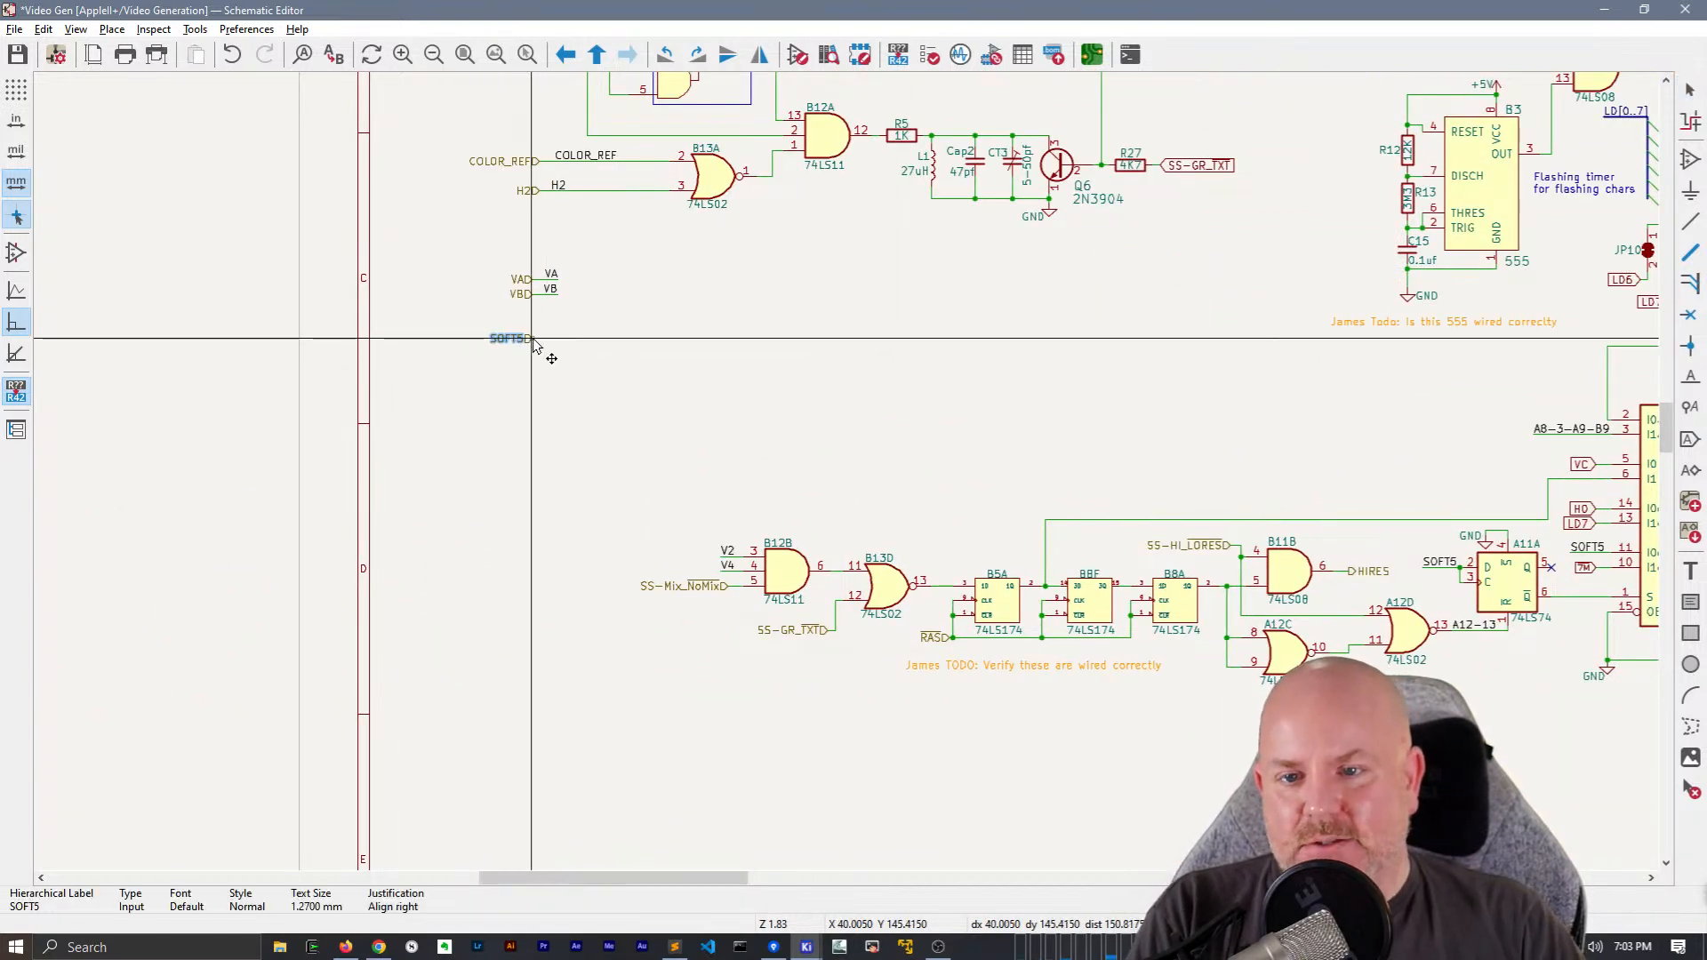
Check the properties of the SOFT5 hierarchical label, then draw a short wire out from it
scroll(537, 345, up, 3)
key(w)
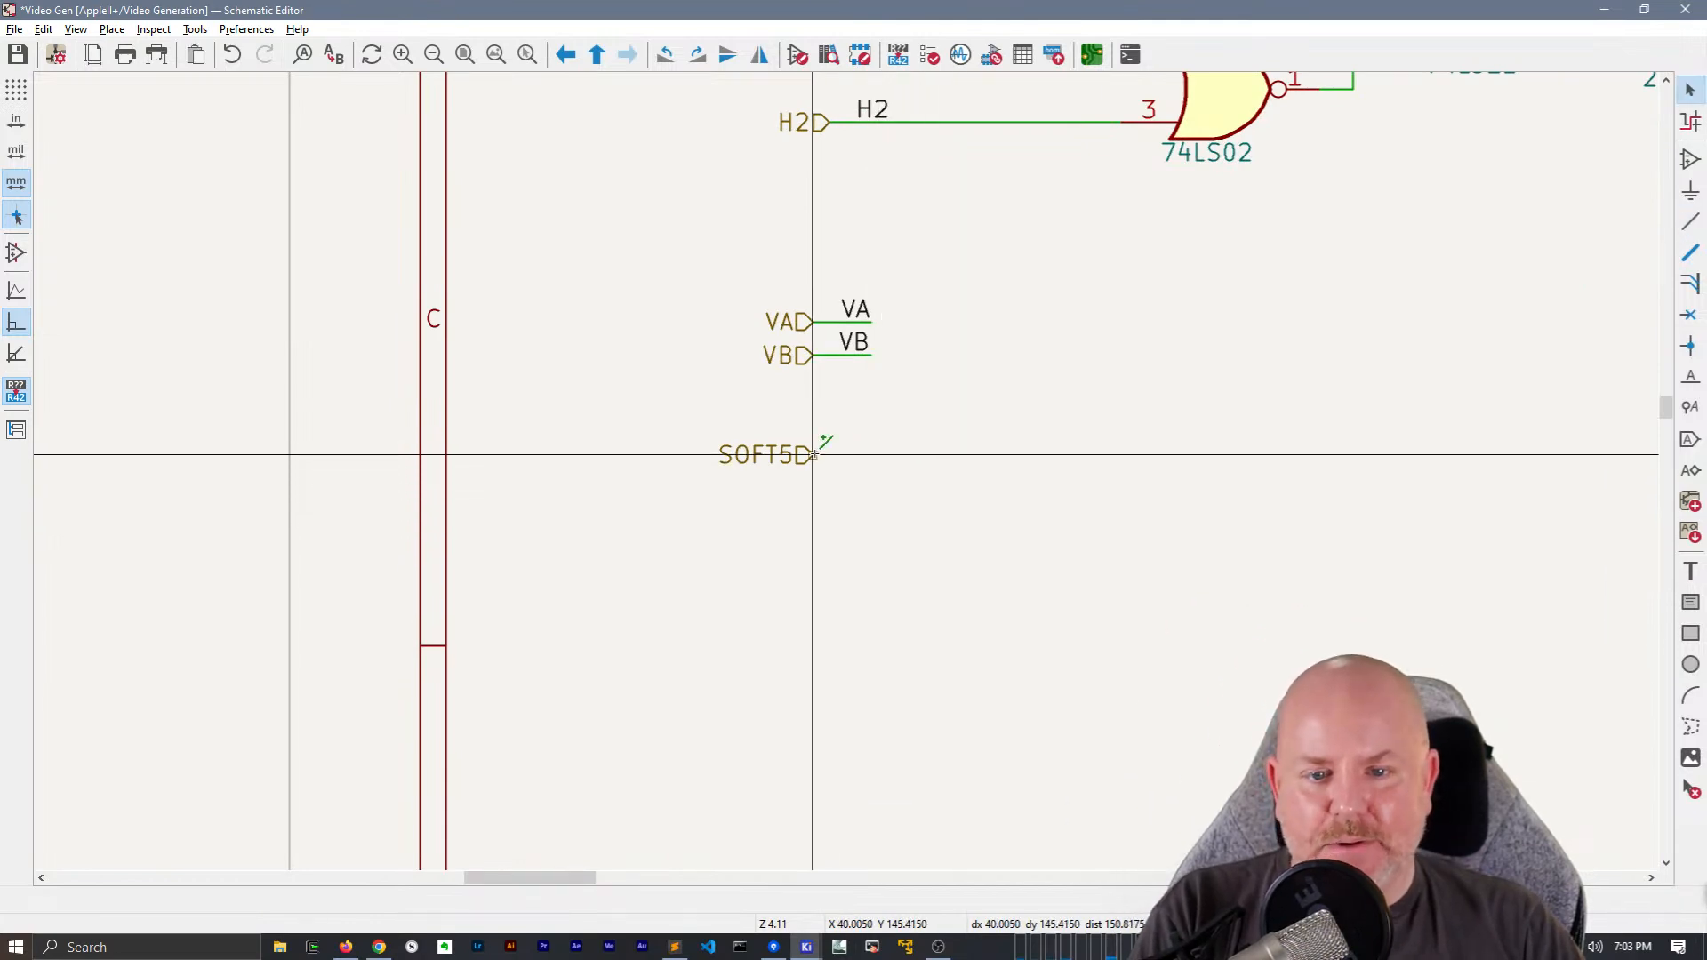
double_click(737, 453)
key(ctrl+c)
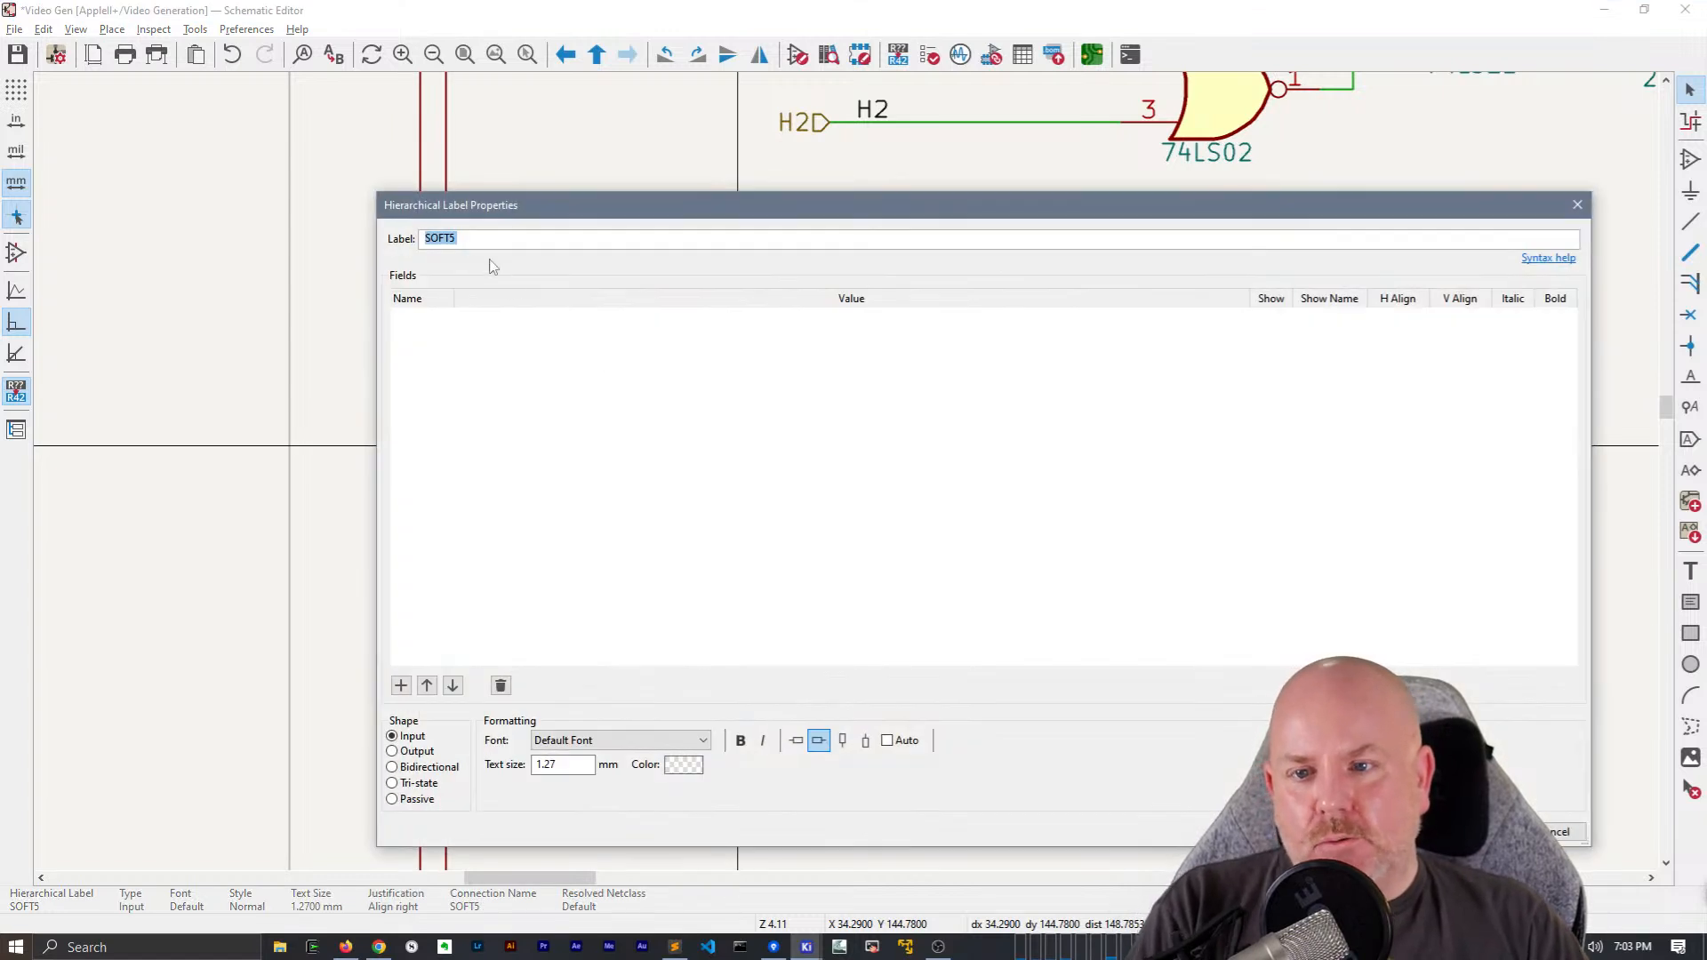
key(Escape)
click(813, 455)
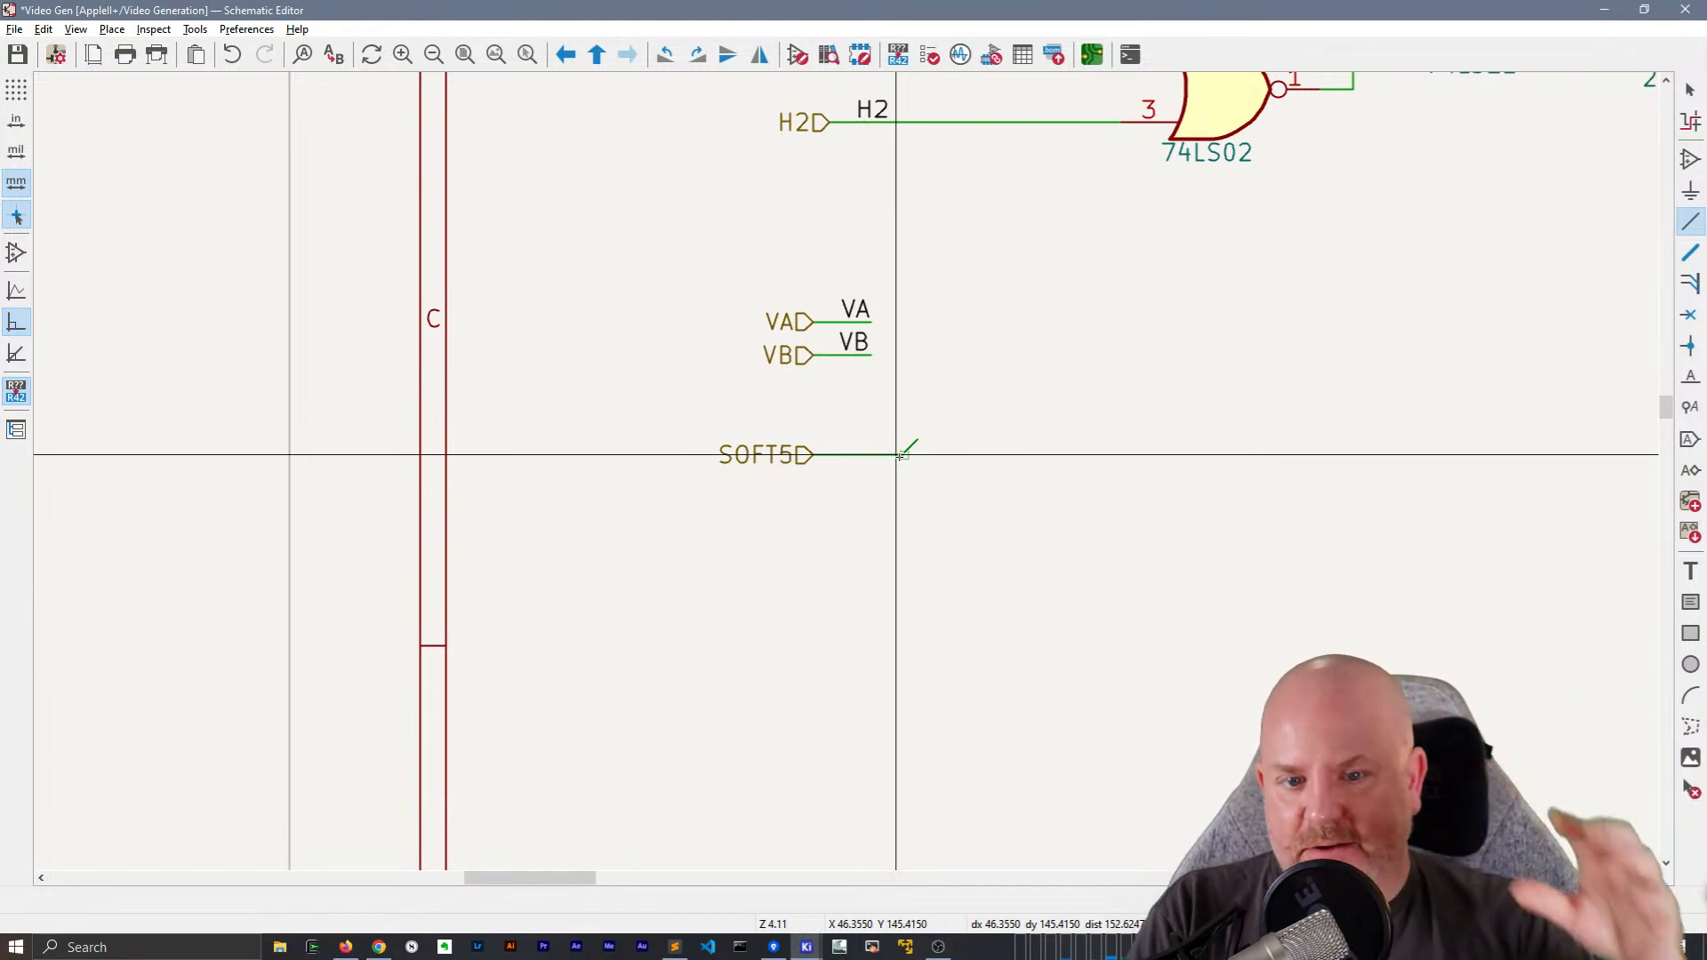
Add a SOFT5 net label to the end of the wire leaving the SOFT5 hierarchical label
key(ctrl+v)
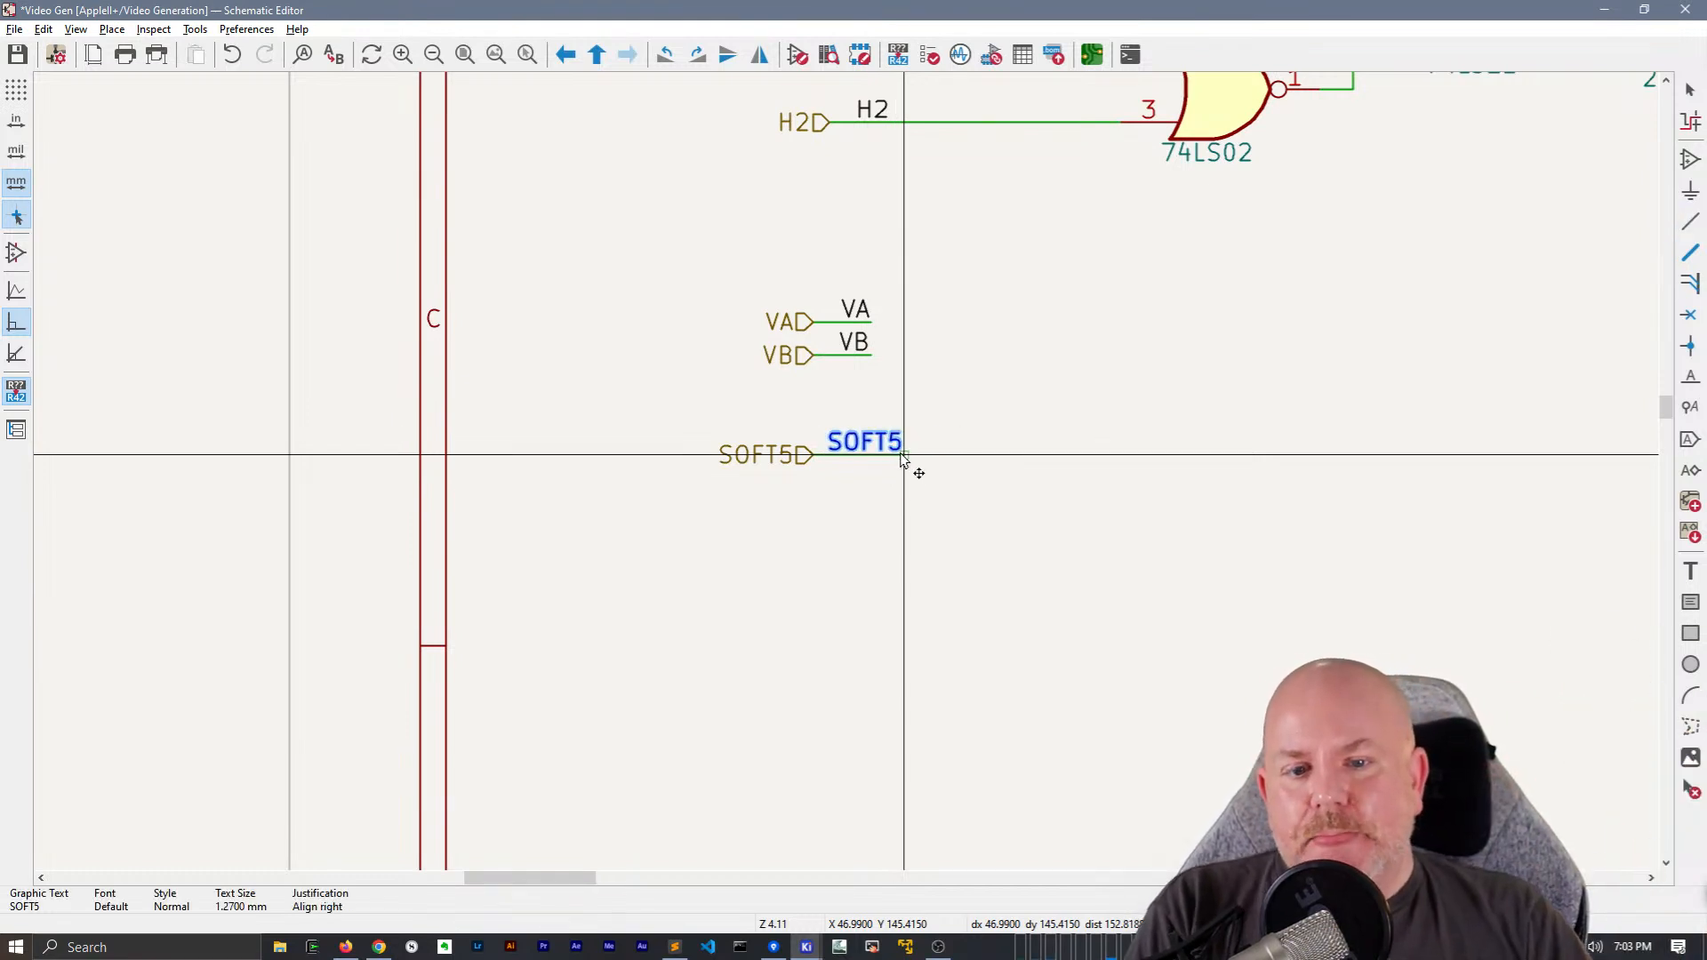
click(907, 458)
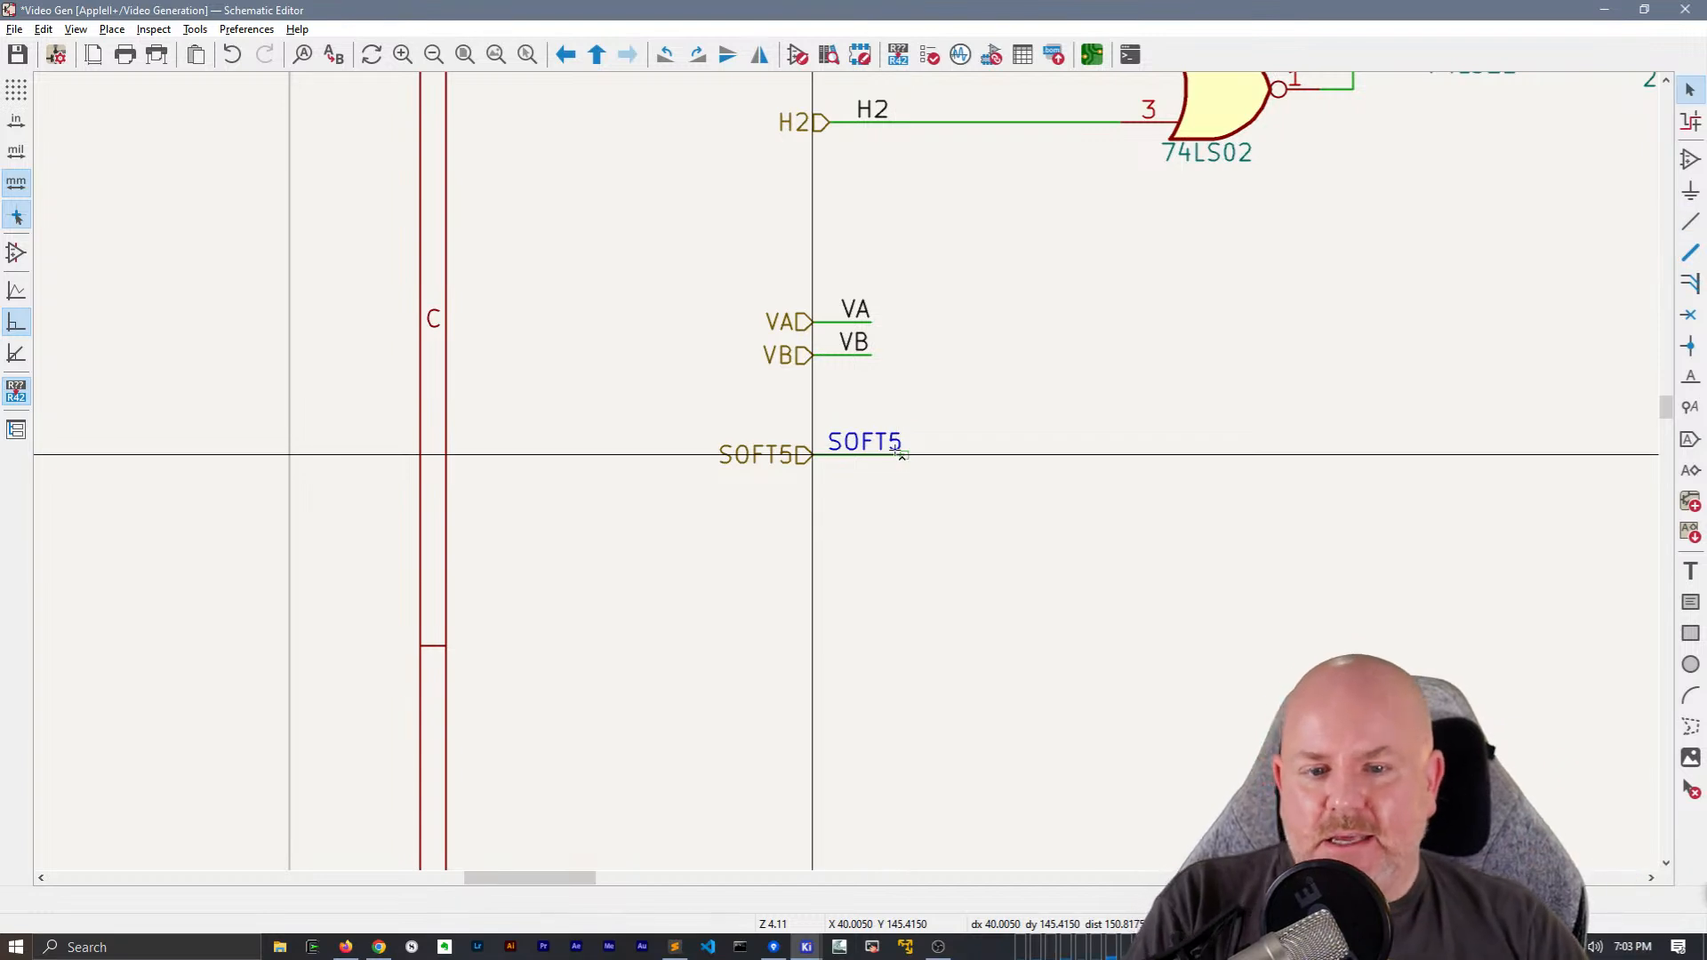
click(898, 454)
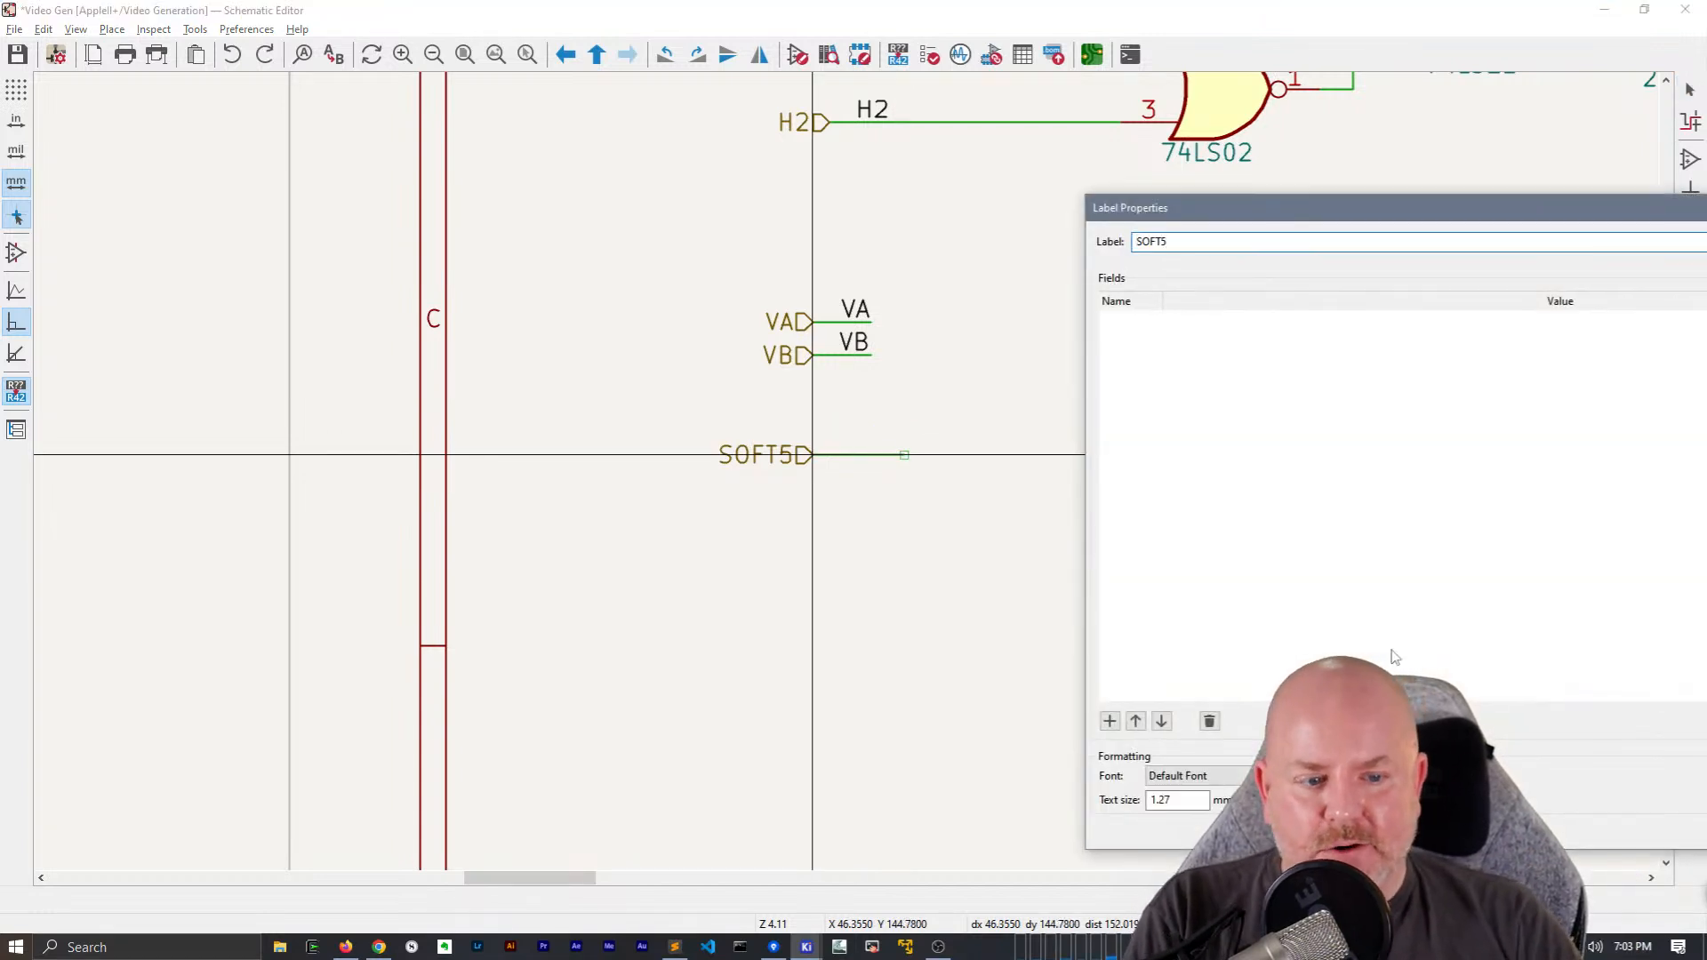
key(Return)
click(906, 455)
key(Escape)
Lengthen the VA and VB wires and shift their net labels so they end in line with the SOFT5 wire
drag(912, 509, 903, 584)
drag(909, 378, 847, 243)
drag(872, 323, 814, 324)
click(970, 339)
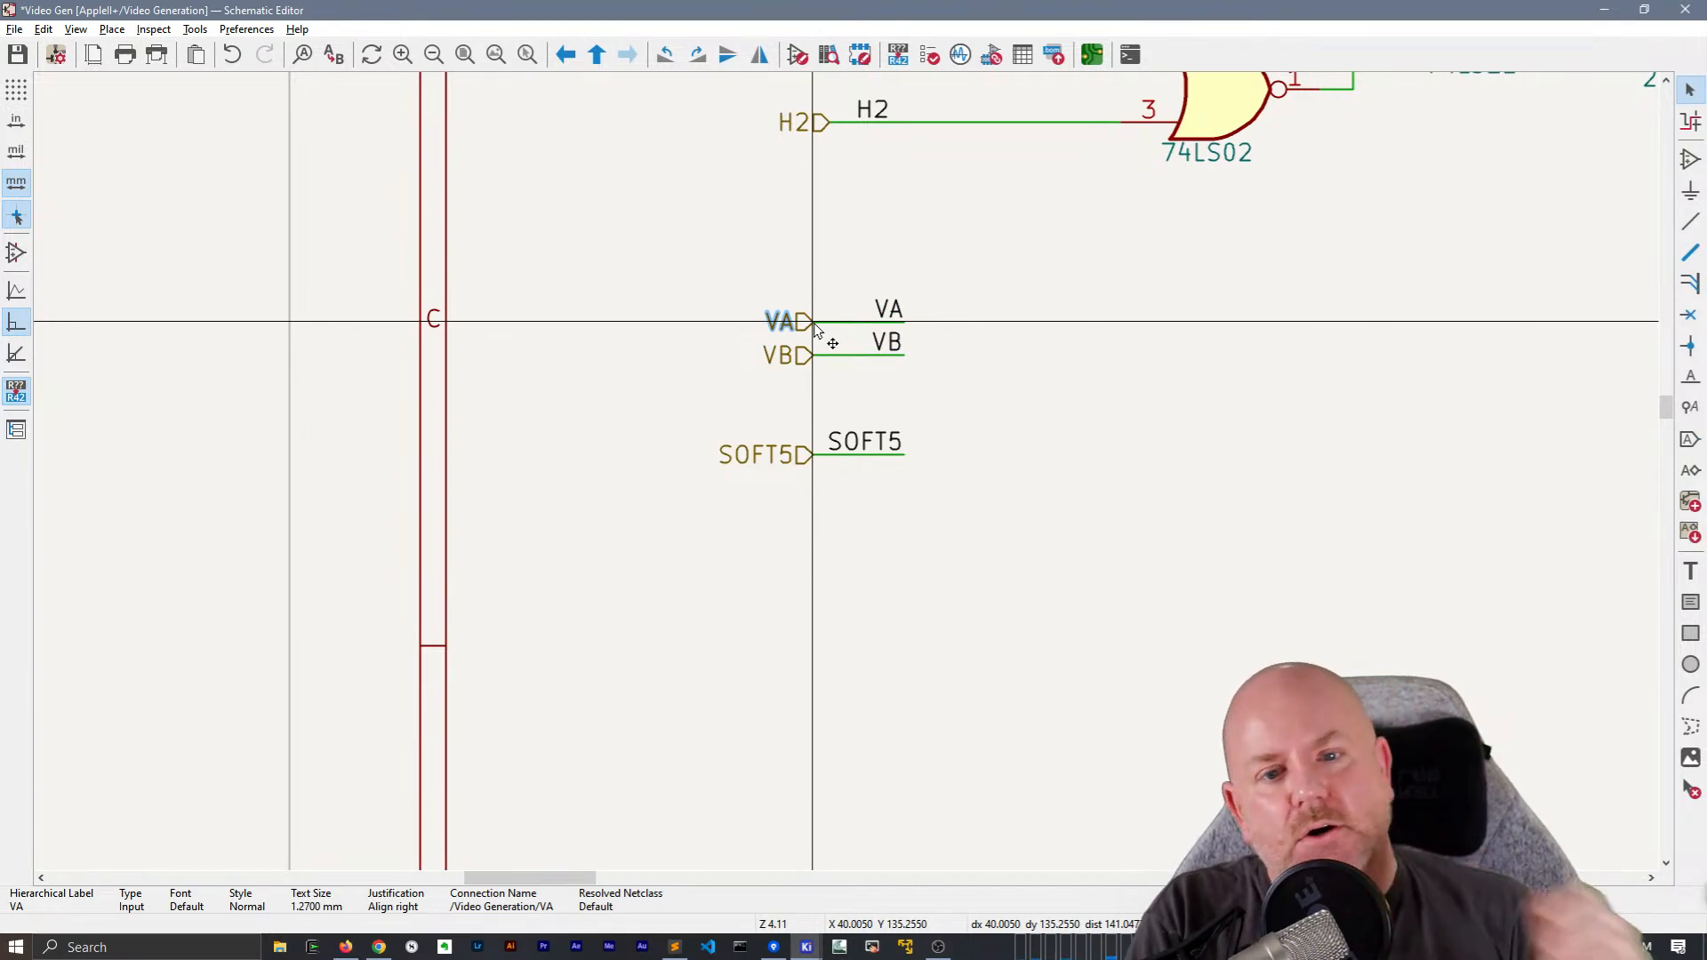
Delete the SOFT5 global label from the Clr pin of A3
scroll(813, 323, down, 3)
middle_drag(1261, 587, 575, 469)
middle_drag(923, 492, 483, 483)
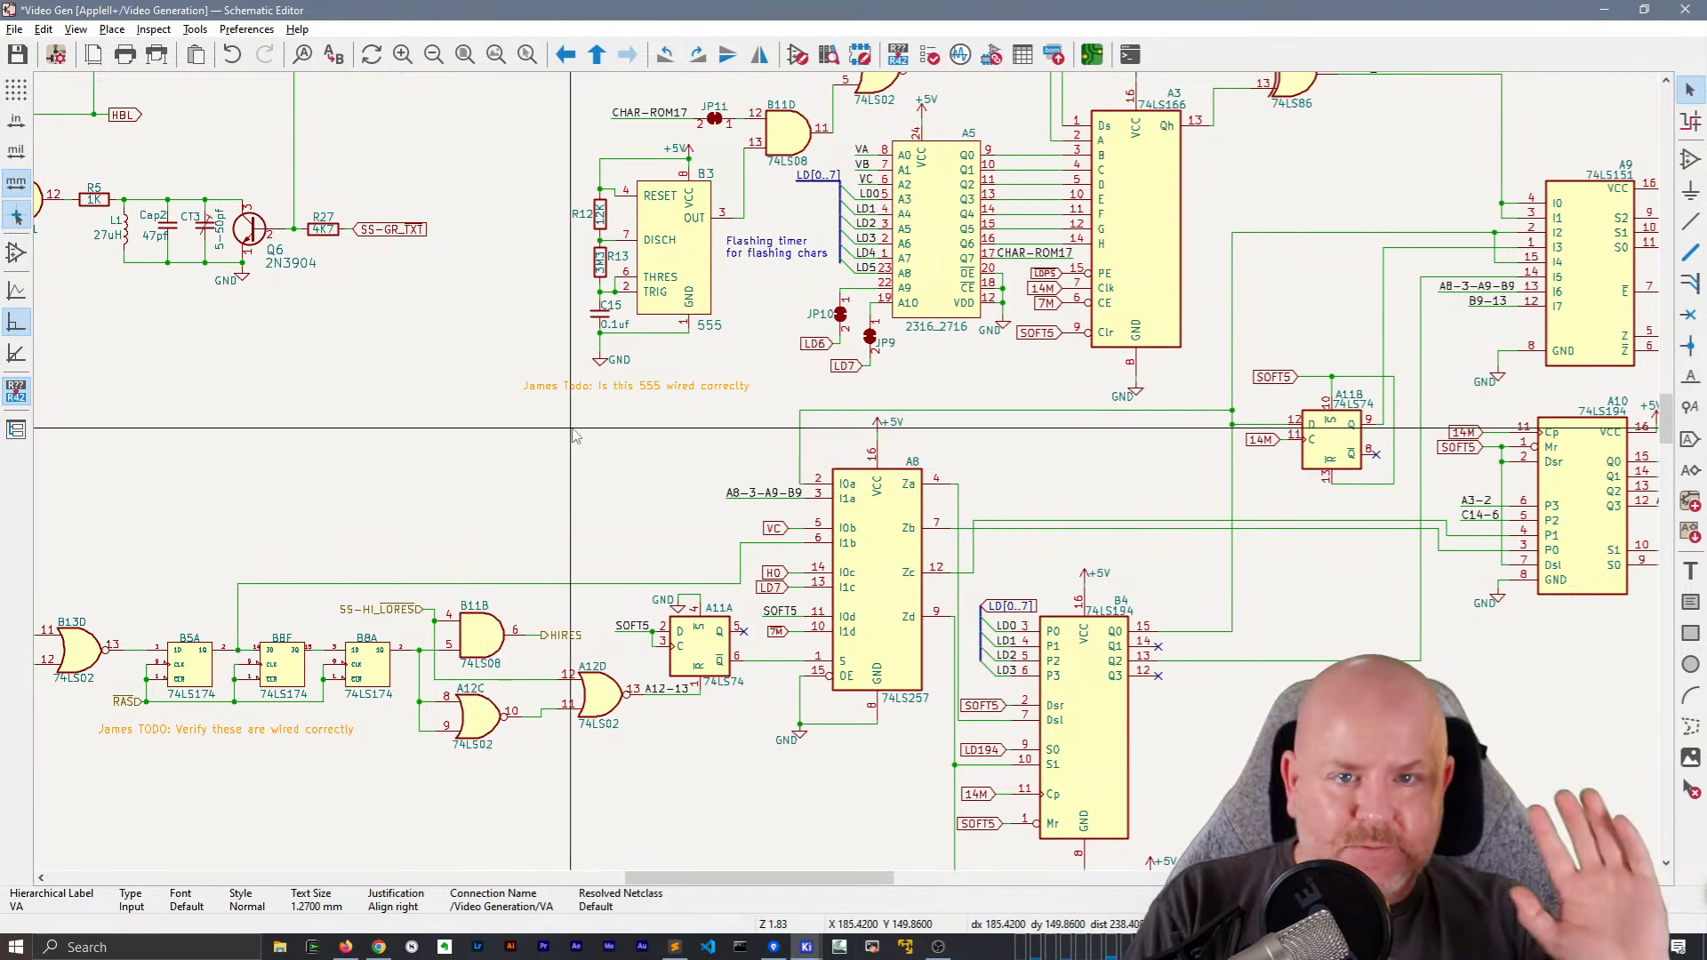
middle_drag(921, 364, 899, 449)
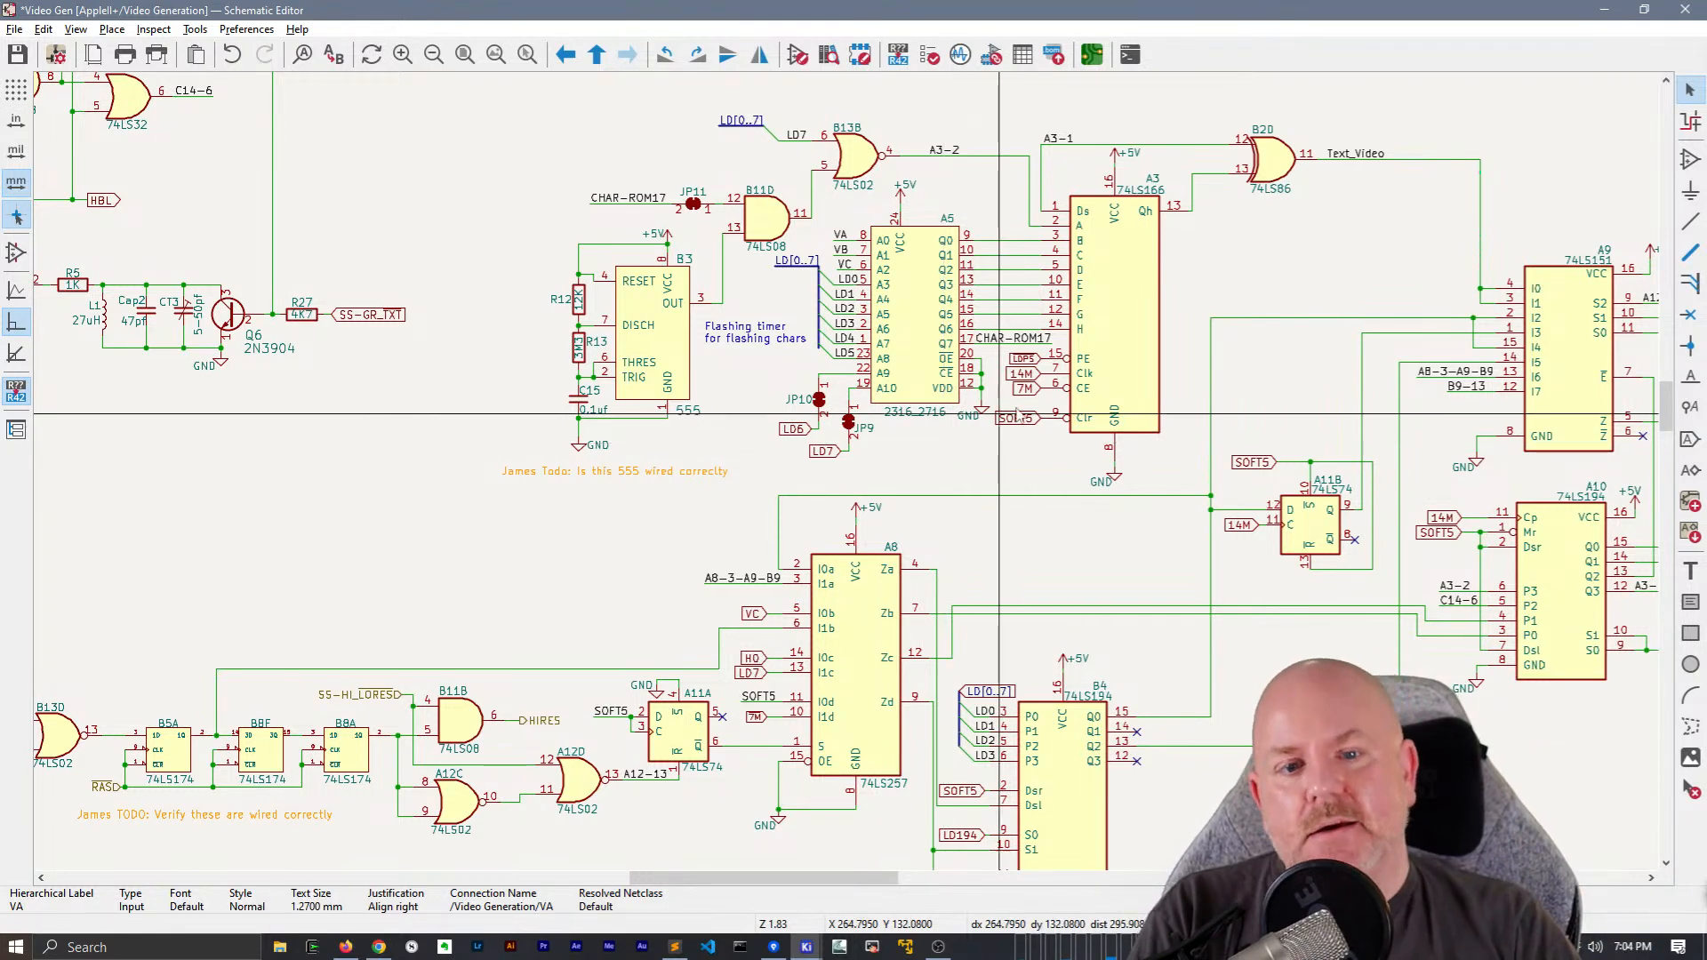
scroll(1023, 410, up, 1)
middle_drag(800, 523, 956, 610)
scroll(963, 592, down, 1)
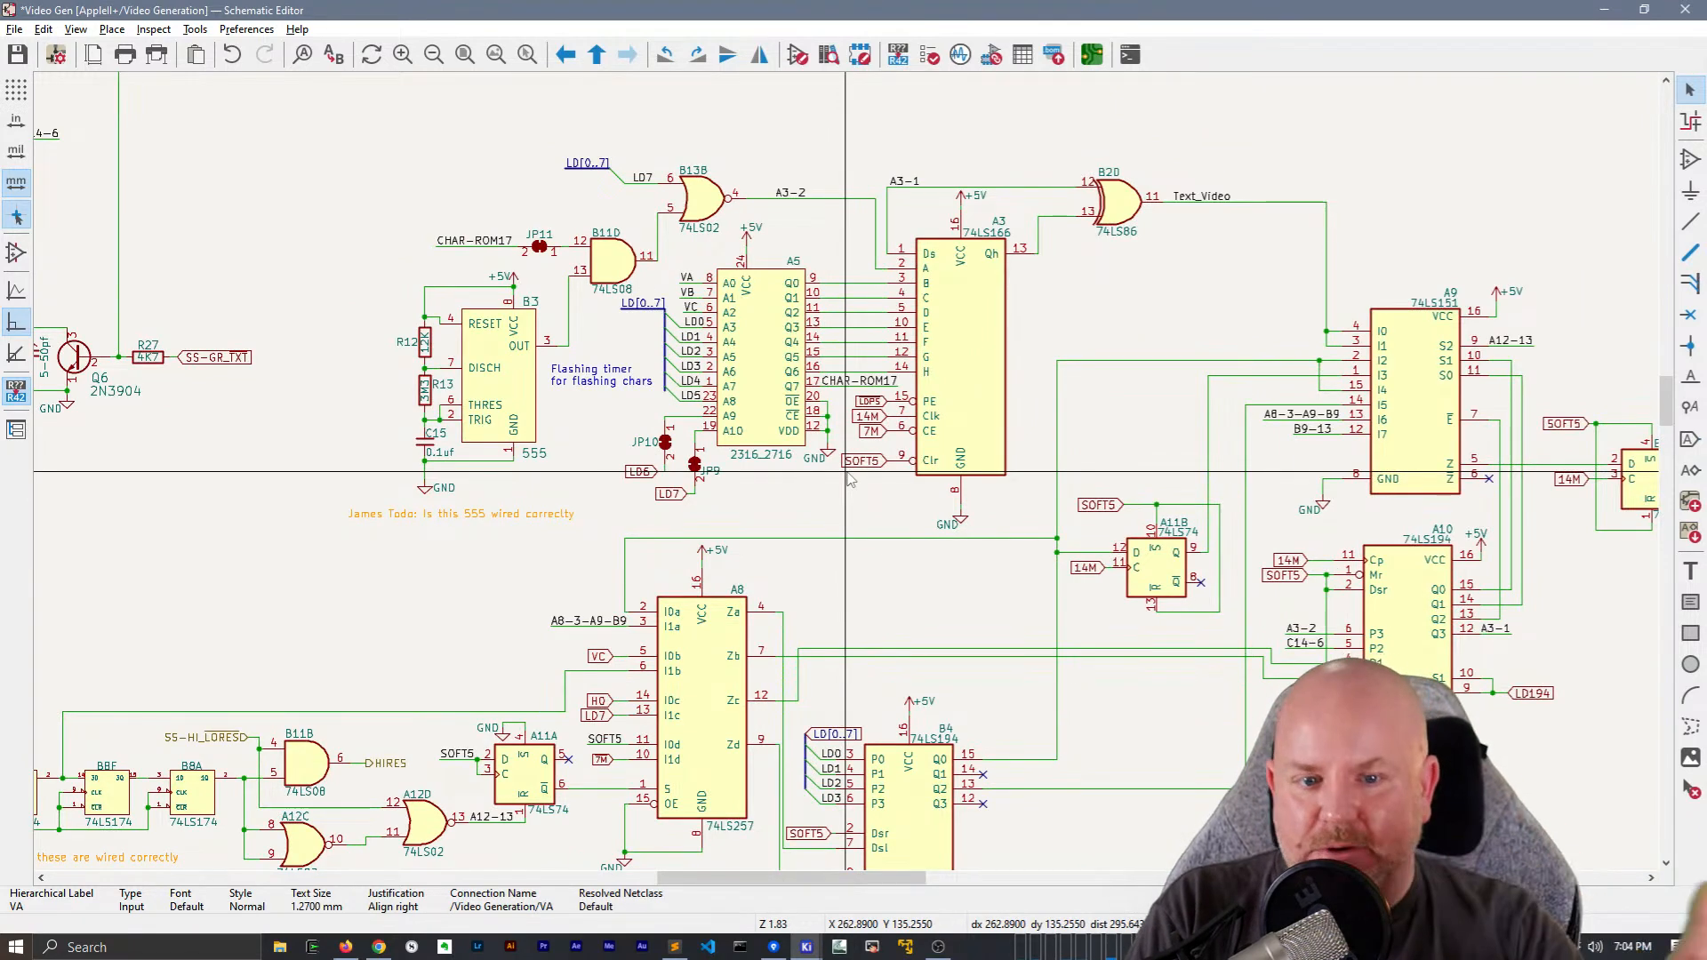
click(855, 463)
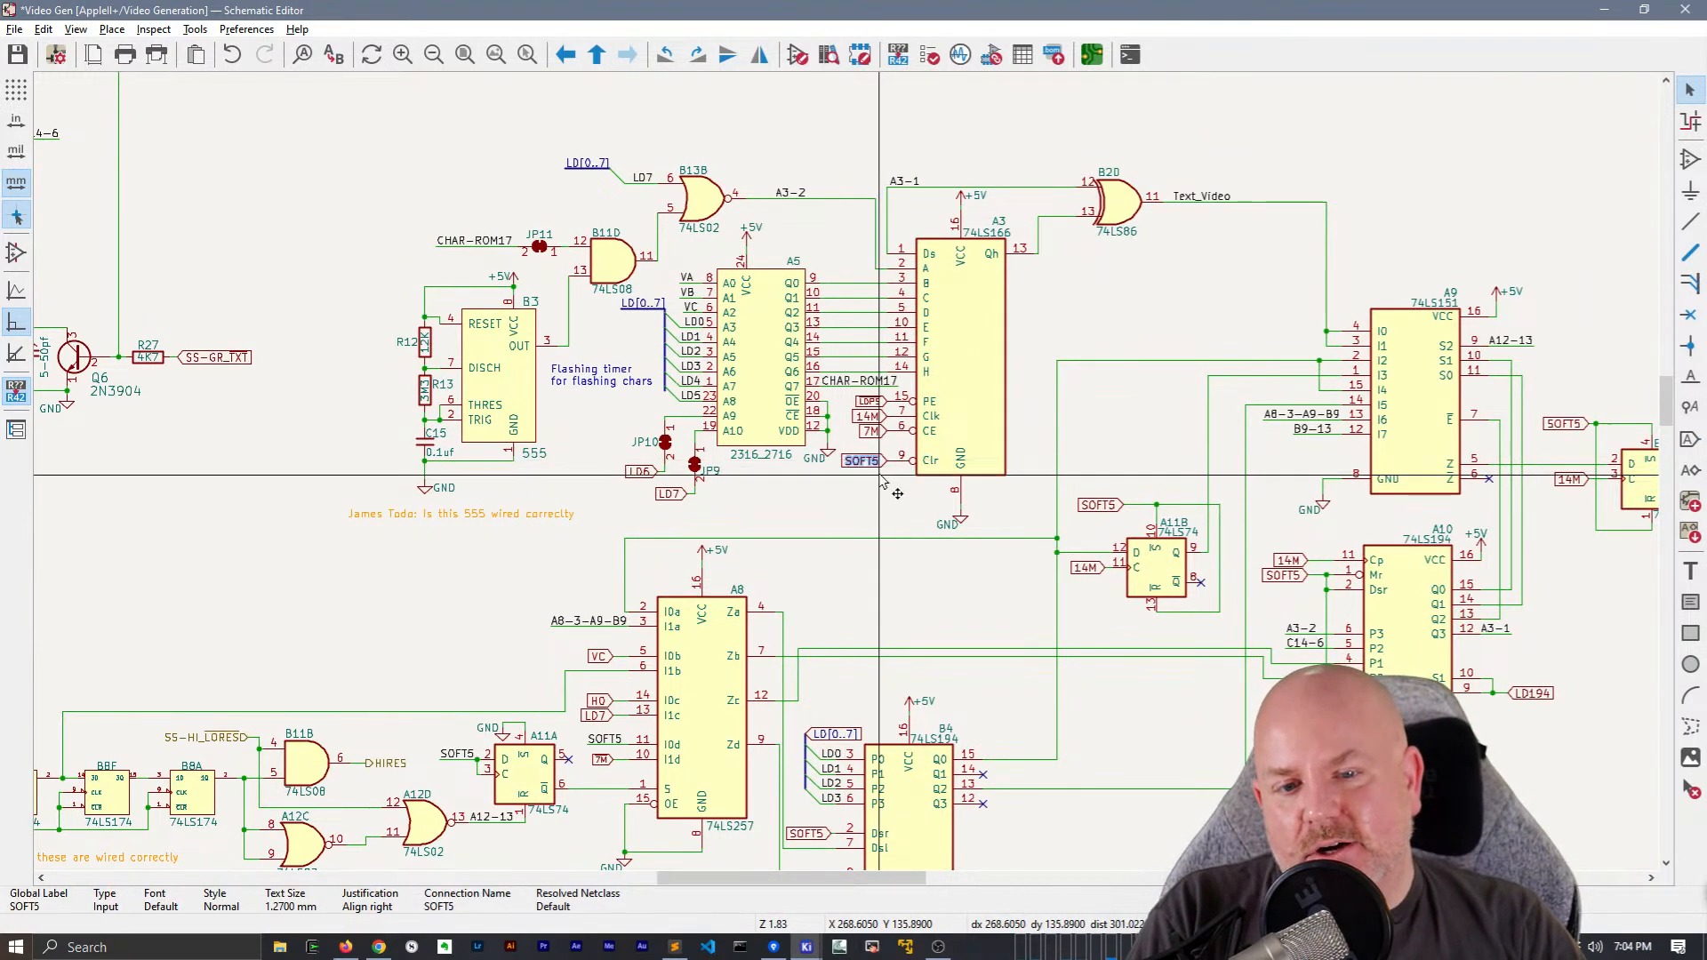
scroll(871, 473, up, 3)
key(Delete)
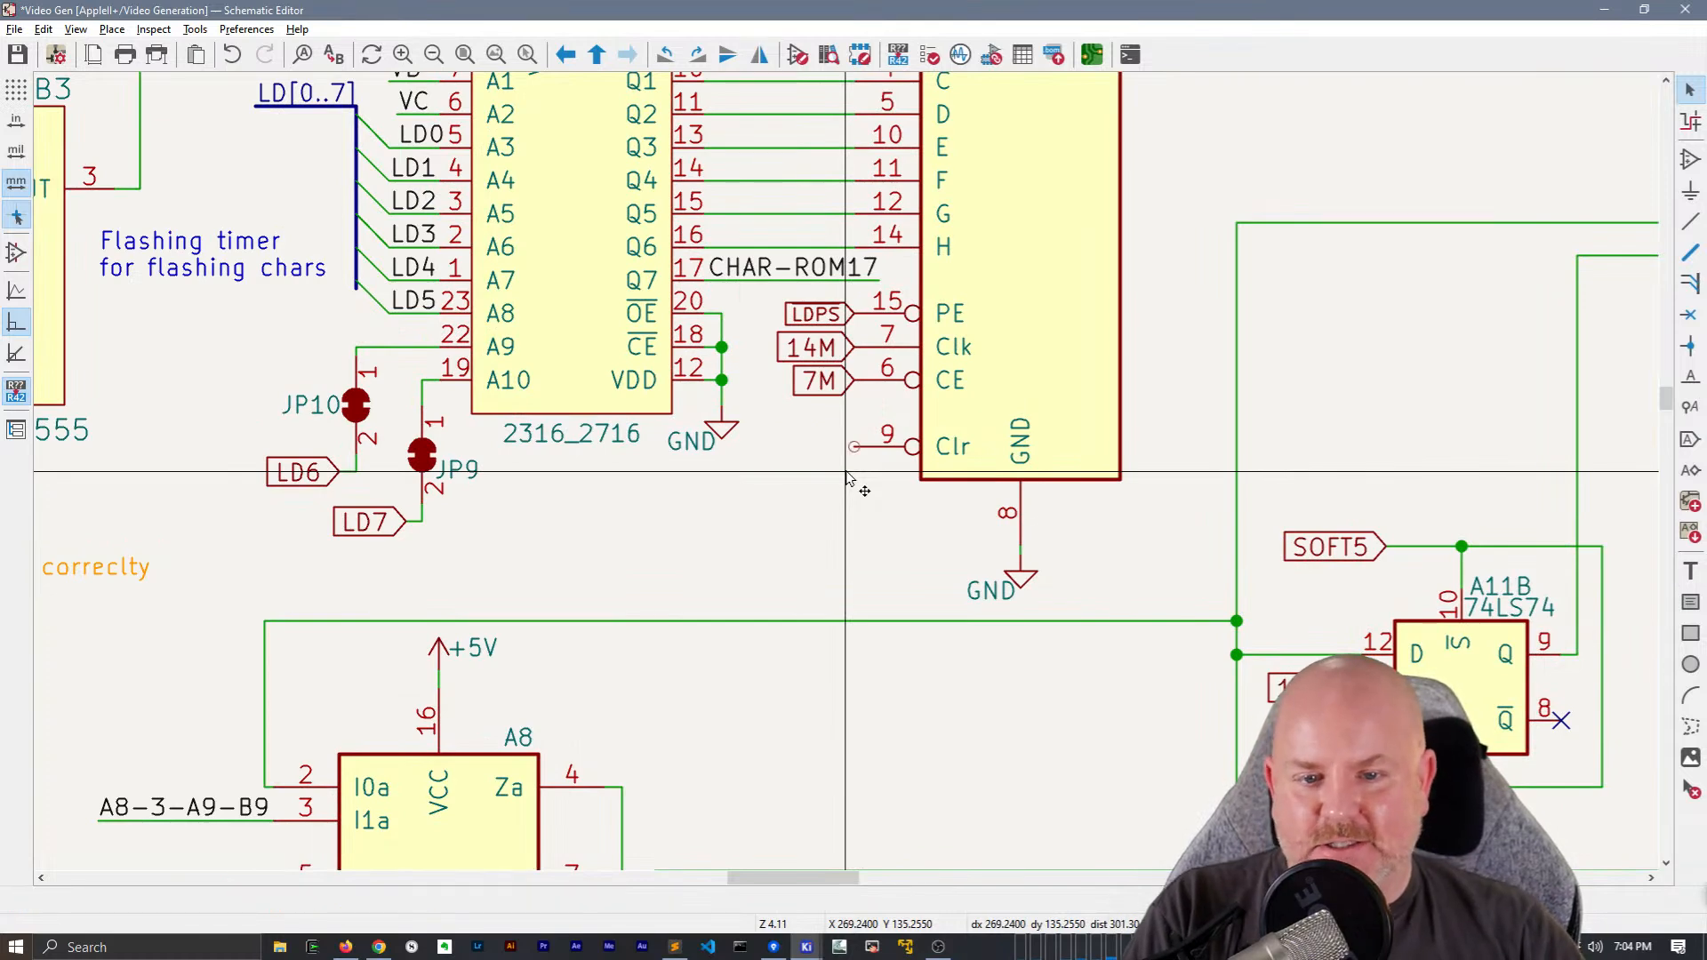
Attach a copy of an existing SOFT5 wire and net label to pin 9 (Clr) of A3
key(ctrl+v)
click(770, 453)
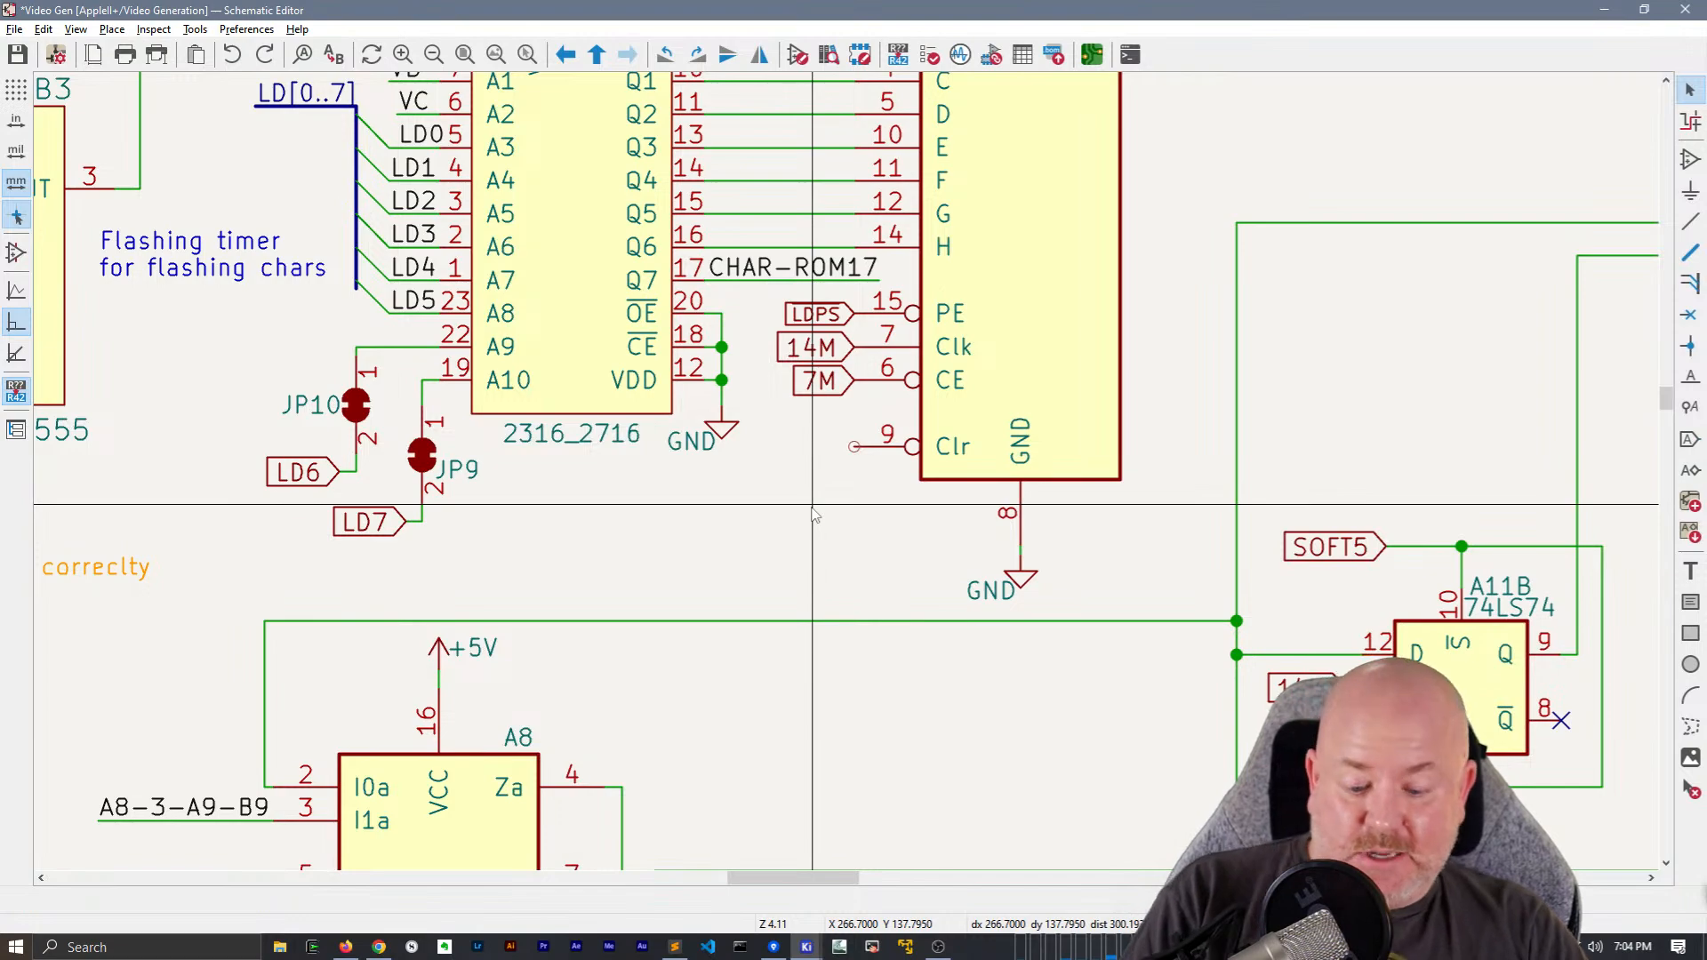
scroll(779, 505, down, 3)
middle_drag(410, 539, 1277, 346)
drag(506, 360, 435, 309)
middle_drag(1216, 313, 372, 499)
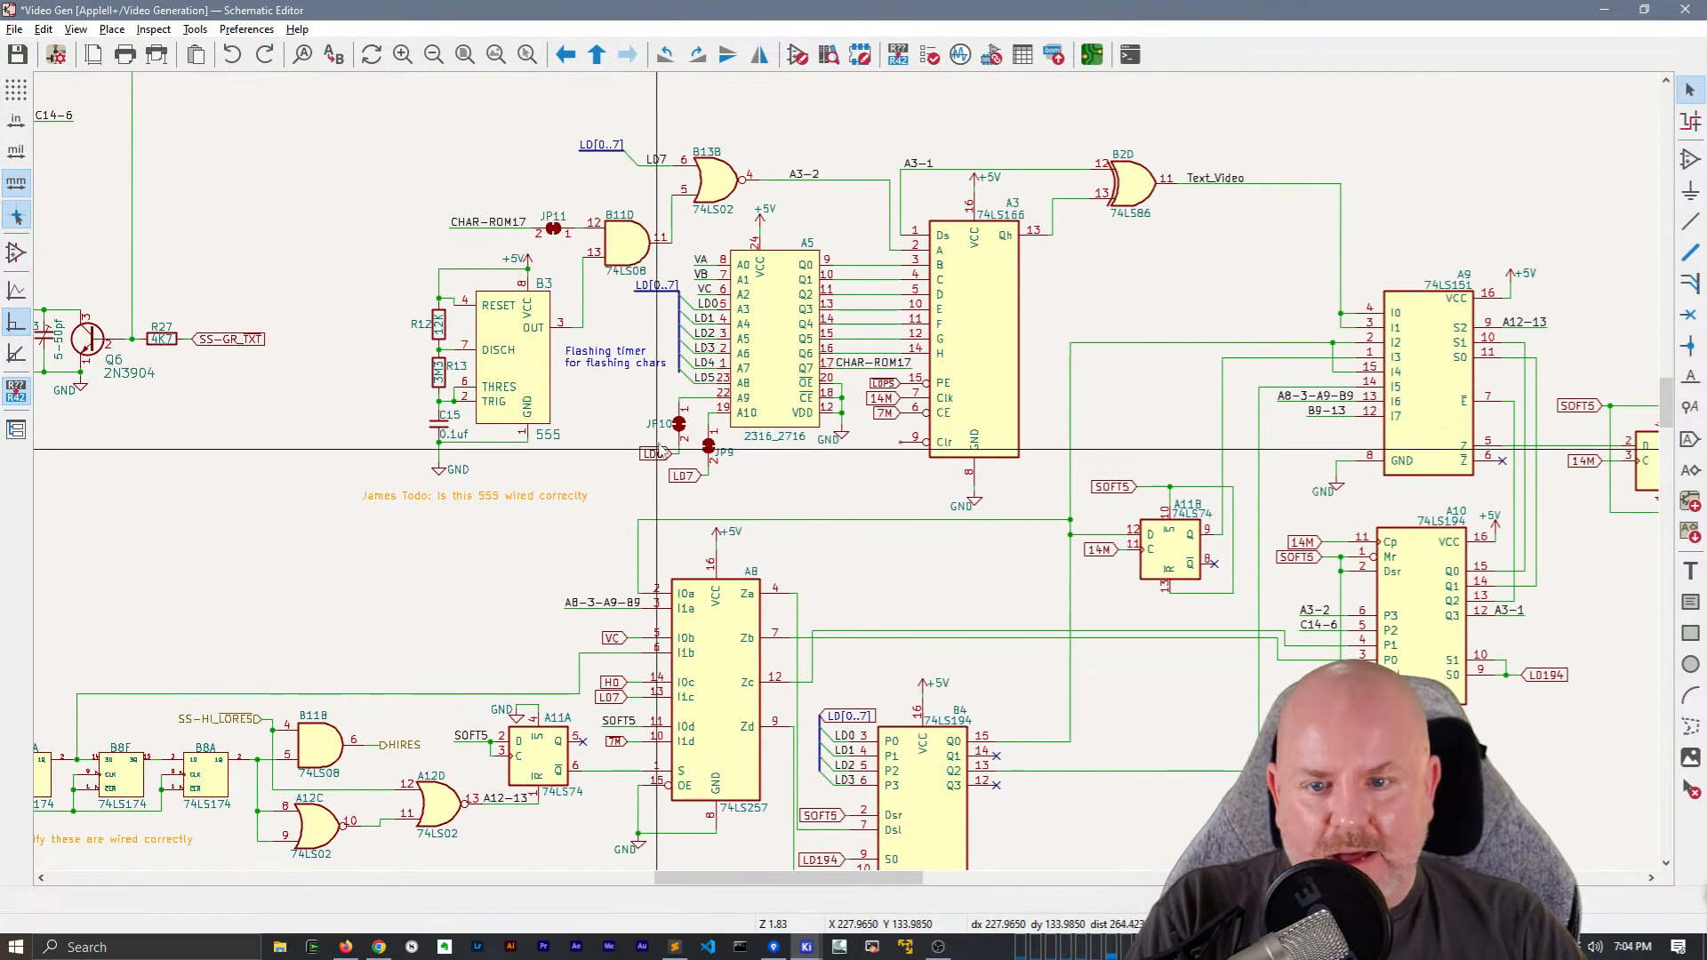
scroll(910, 452, up, 1)
key(ctrl+v)
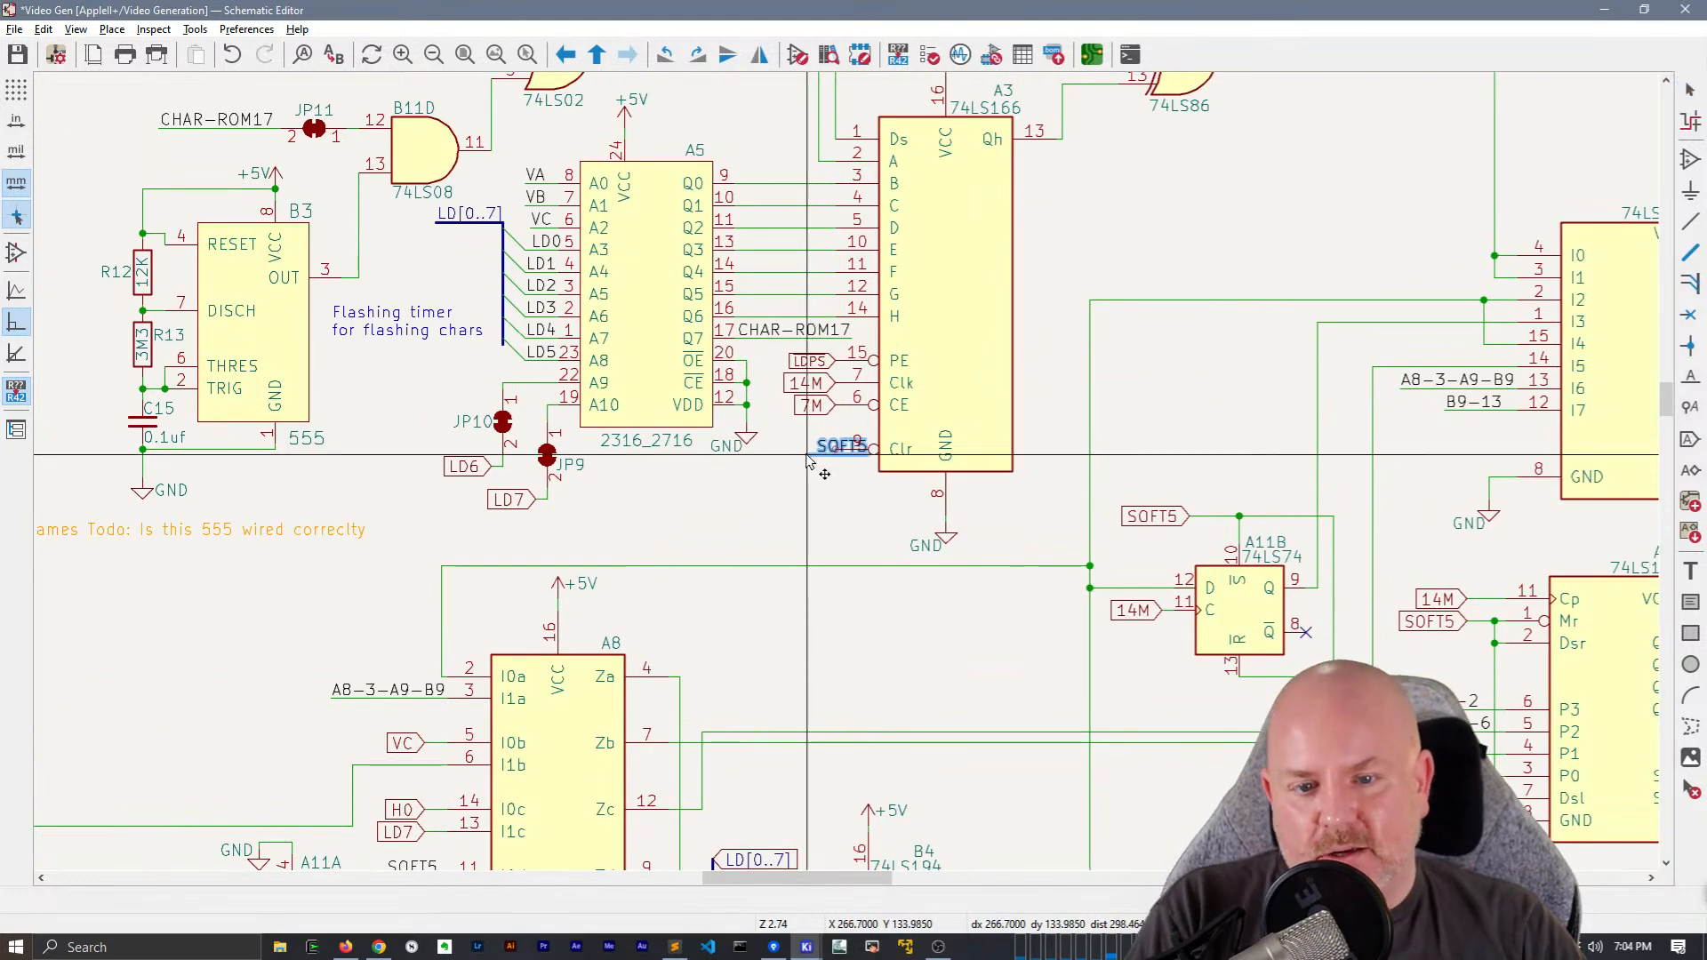
scroll(796, 460, up, 1)
click(891, 492)
middle_drag(879, 506, 835, 574)
Convert the 7M, 14M and LDPS global labels on A3 to hierarchical labels
click(847, 467)
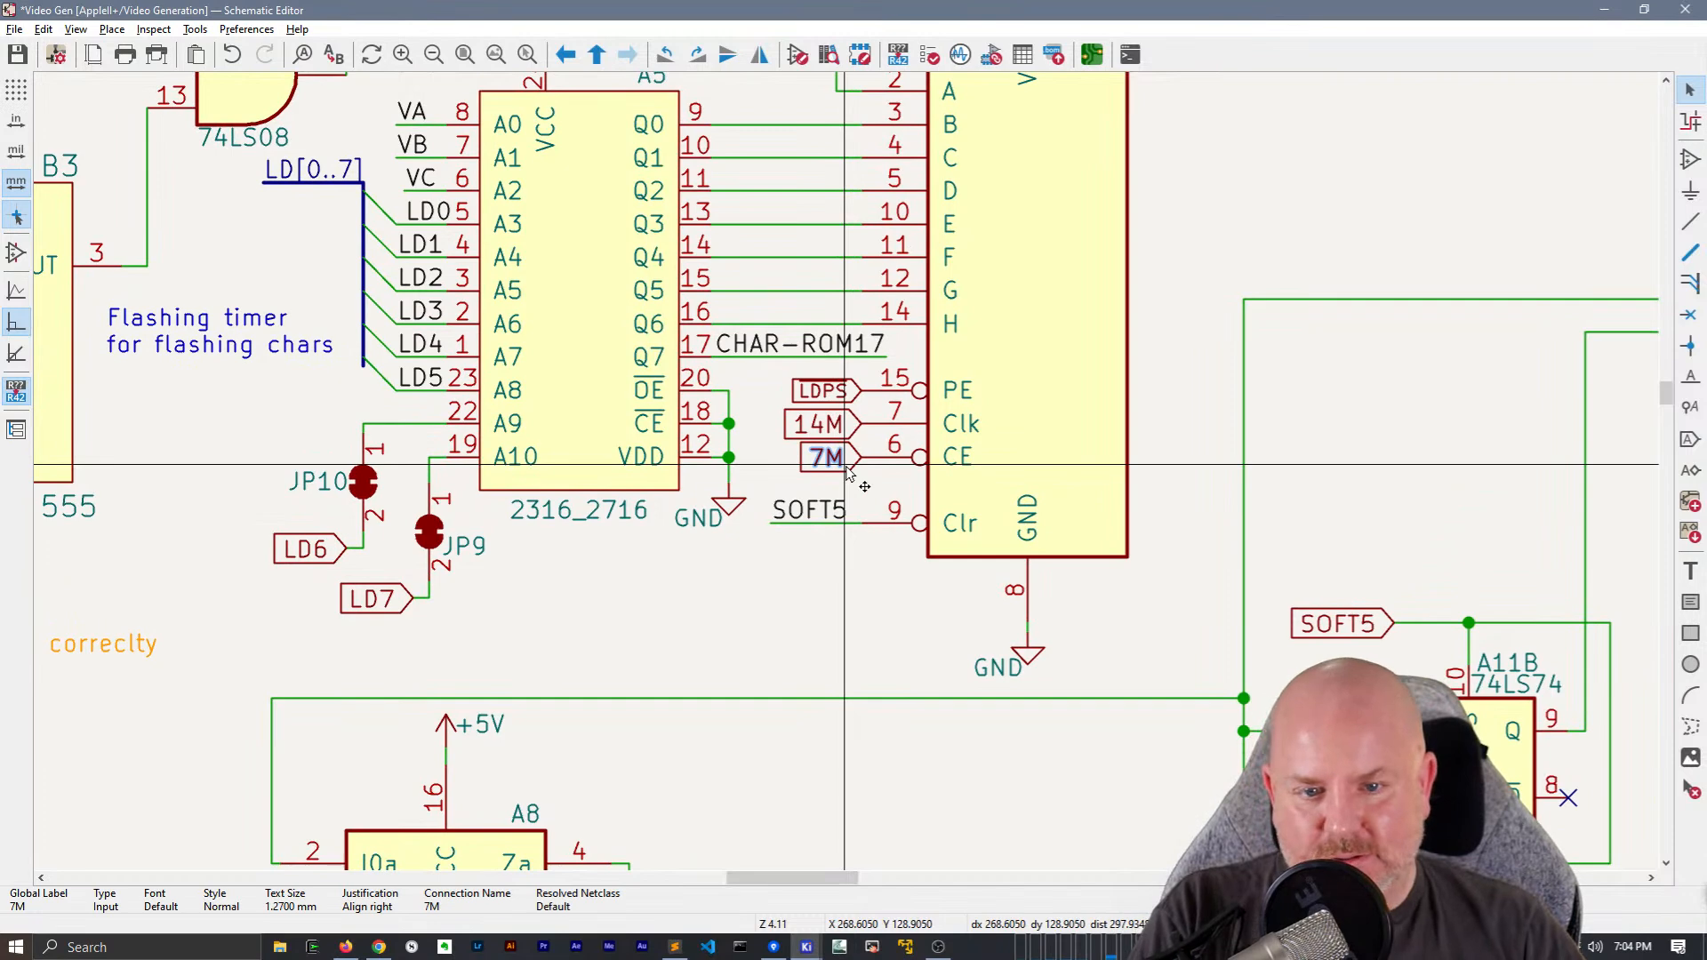
key(h)
click(836, 425)
key(h)
click(841, 393)
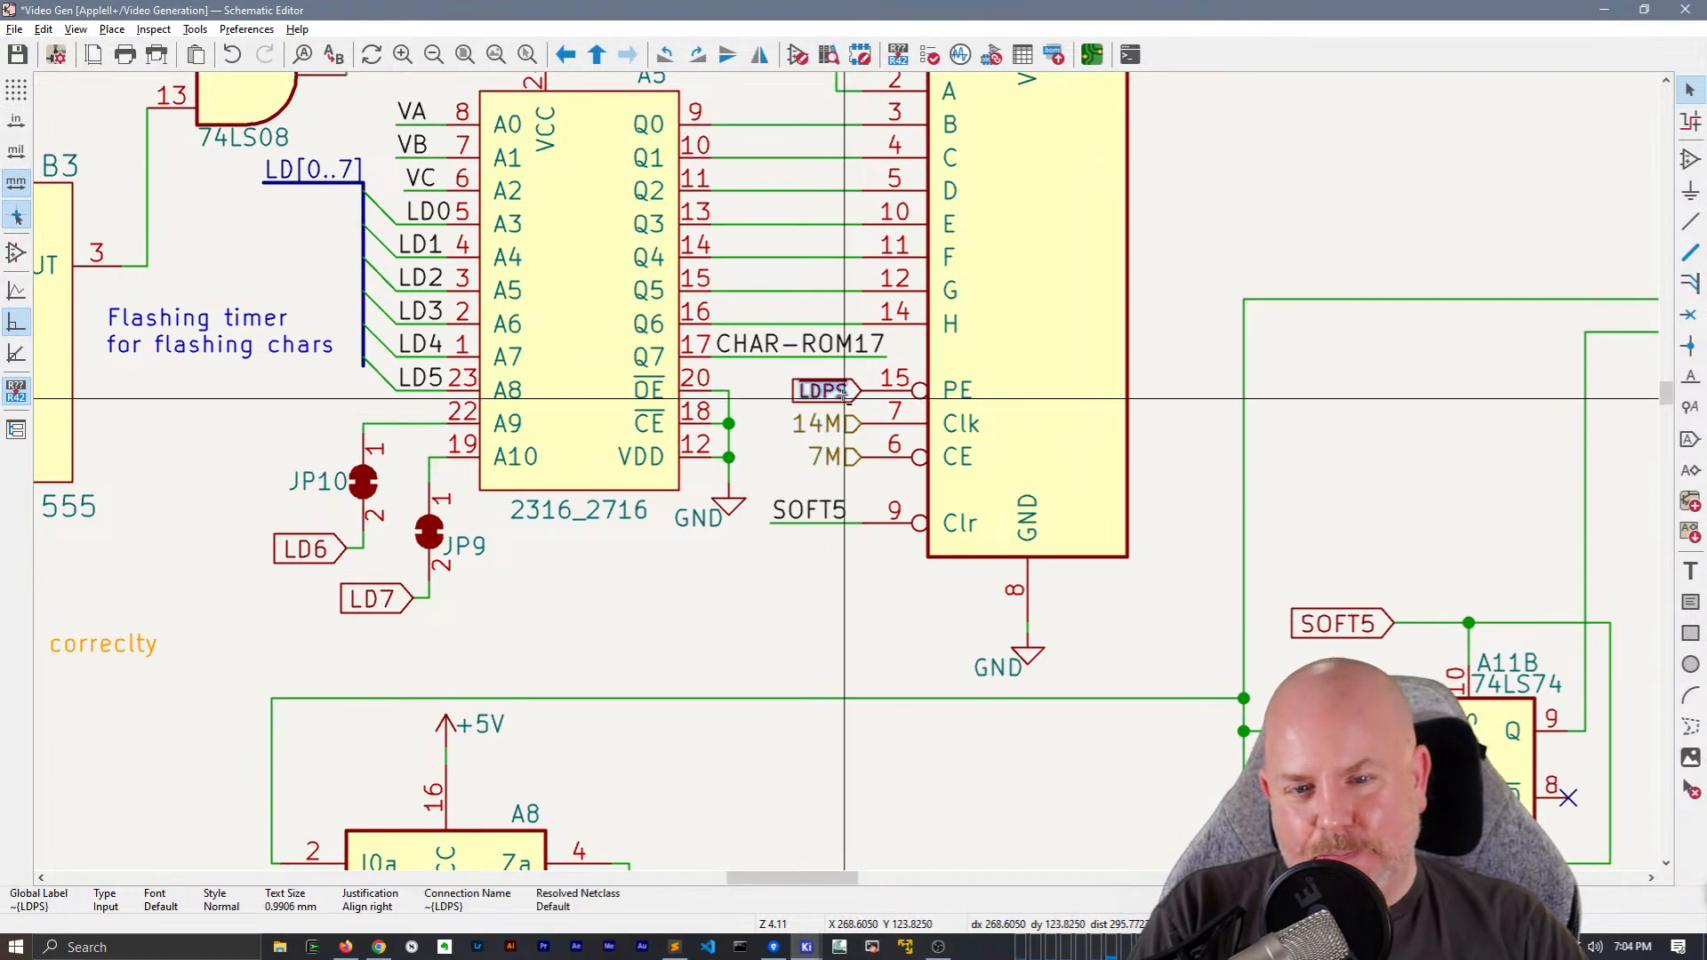
key(h)
Move the LDPS, 14M and 7M hierarchical labels together to the sheet's left edge, below SOFT5
click(856, 390)
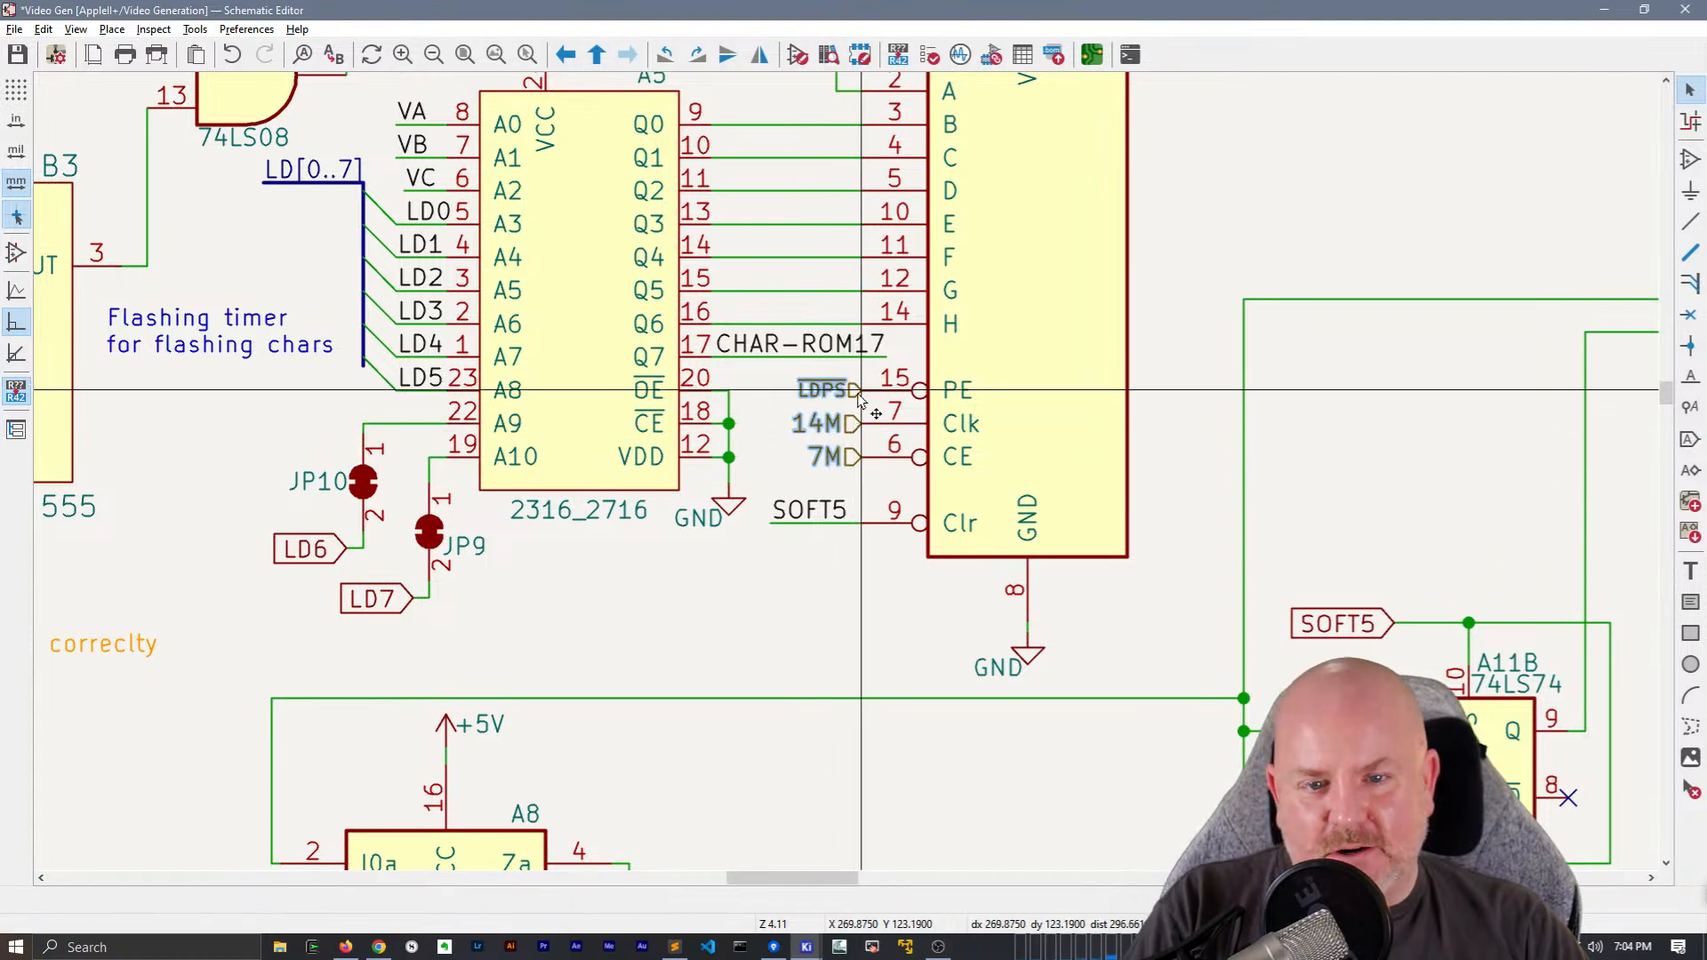
scroll(723, 496, down, 3)
key(m)
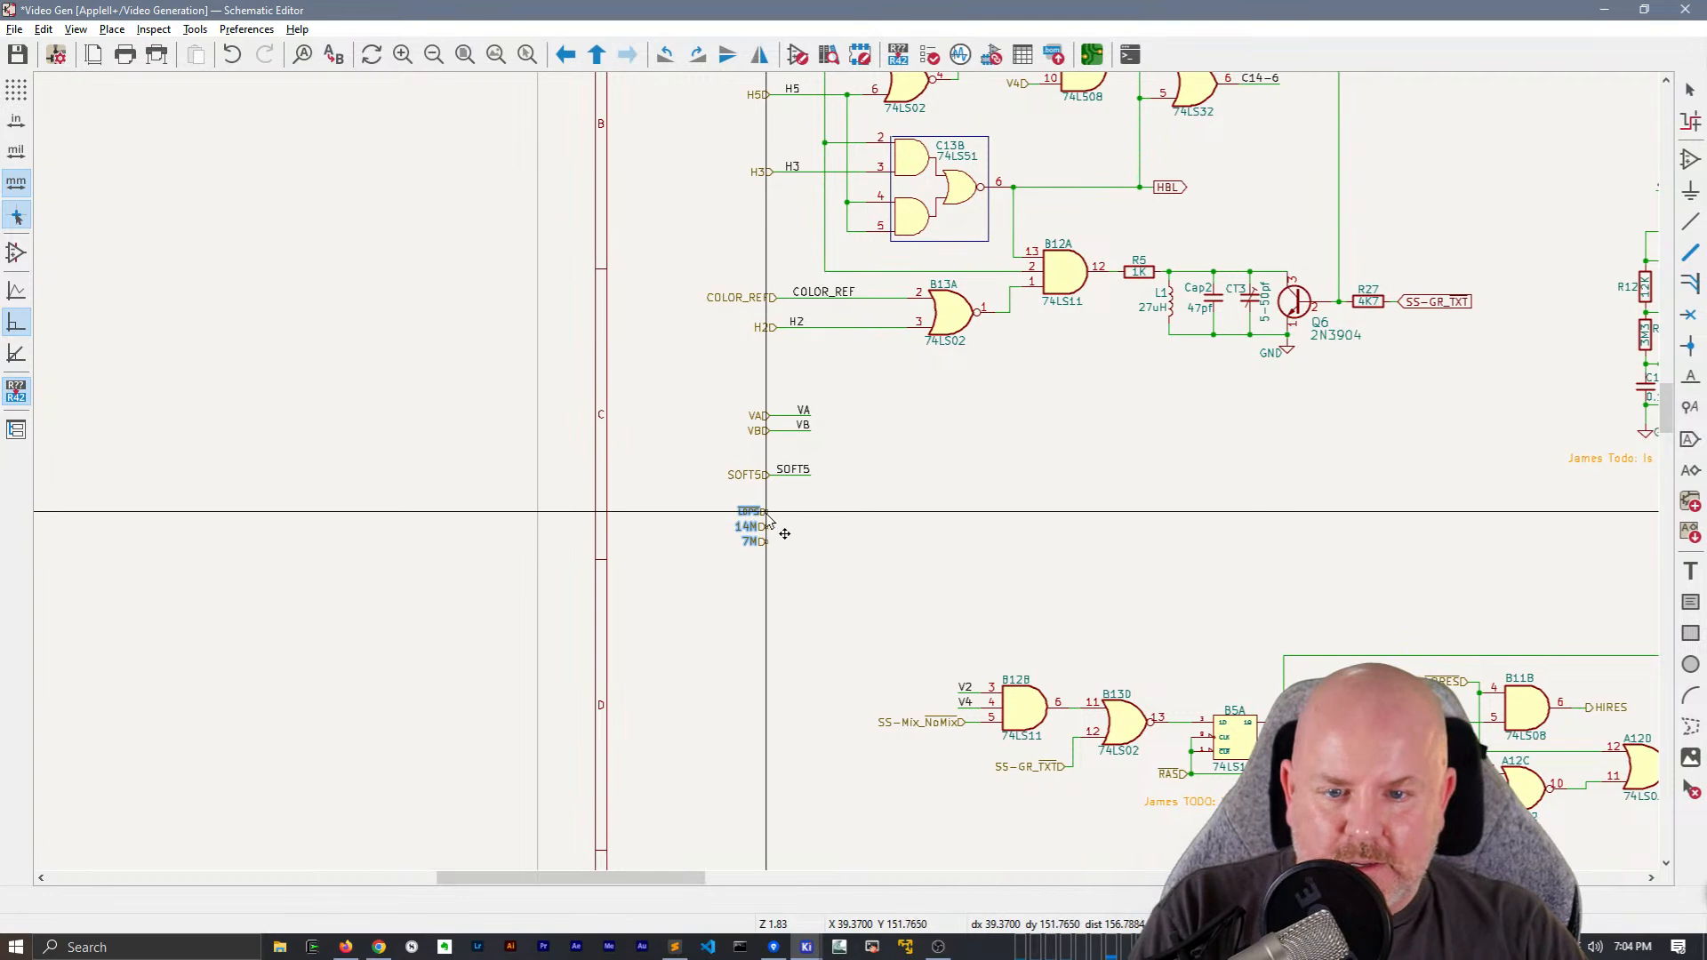
scroll(784, 521, up, 4)
click(849, 478)
Draw a wire out from the LDPS hierarchical label and give it a net label named ~{LDPS}, duplicated from SOFT5's
key(w)
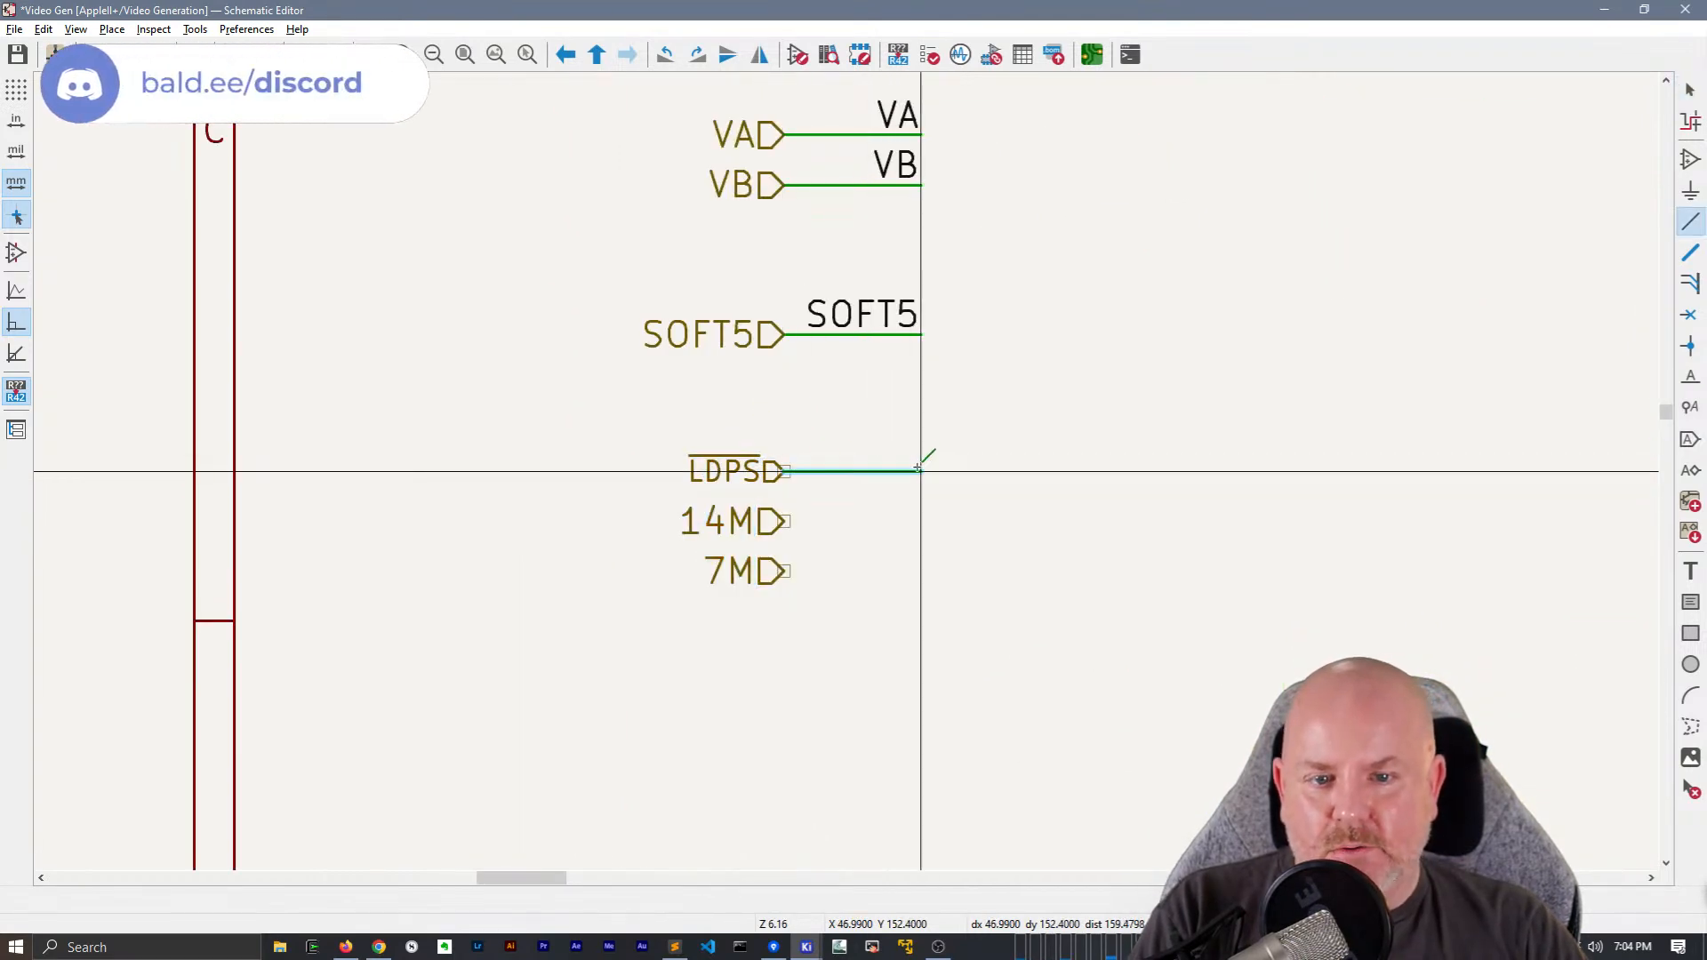
double_click(921, 471)
key(Escape)
click(900, 316)
key(ctrl+d)
click(924, 463)
key(e)
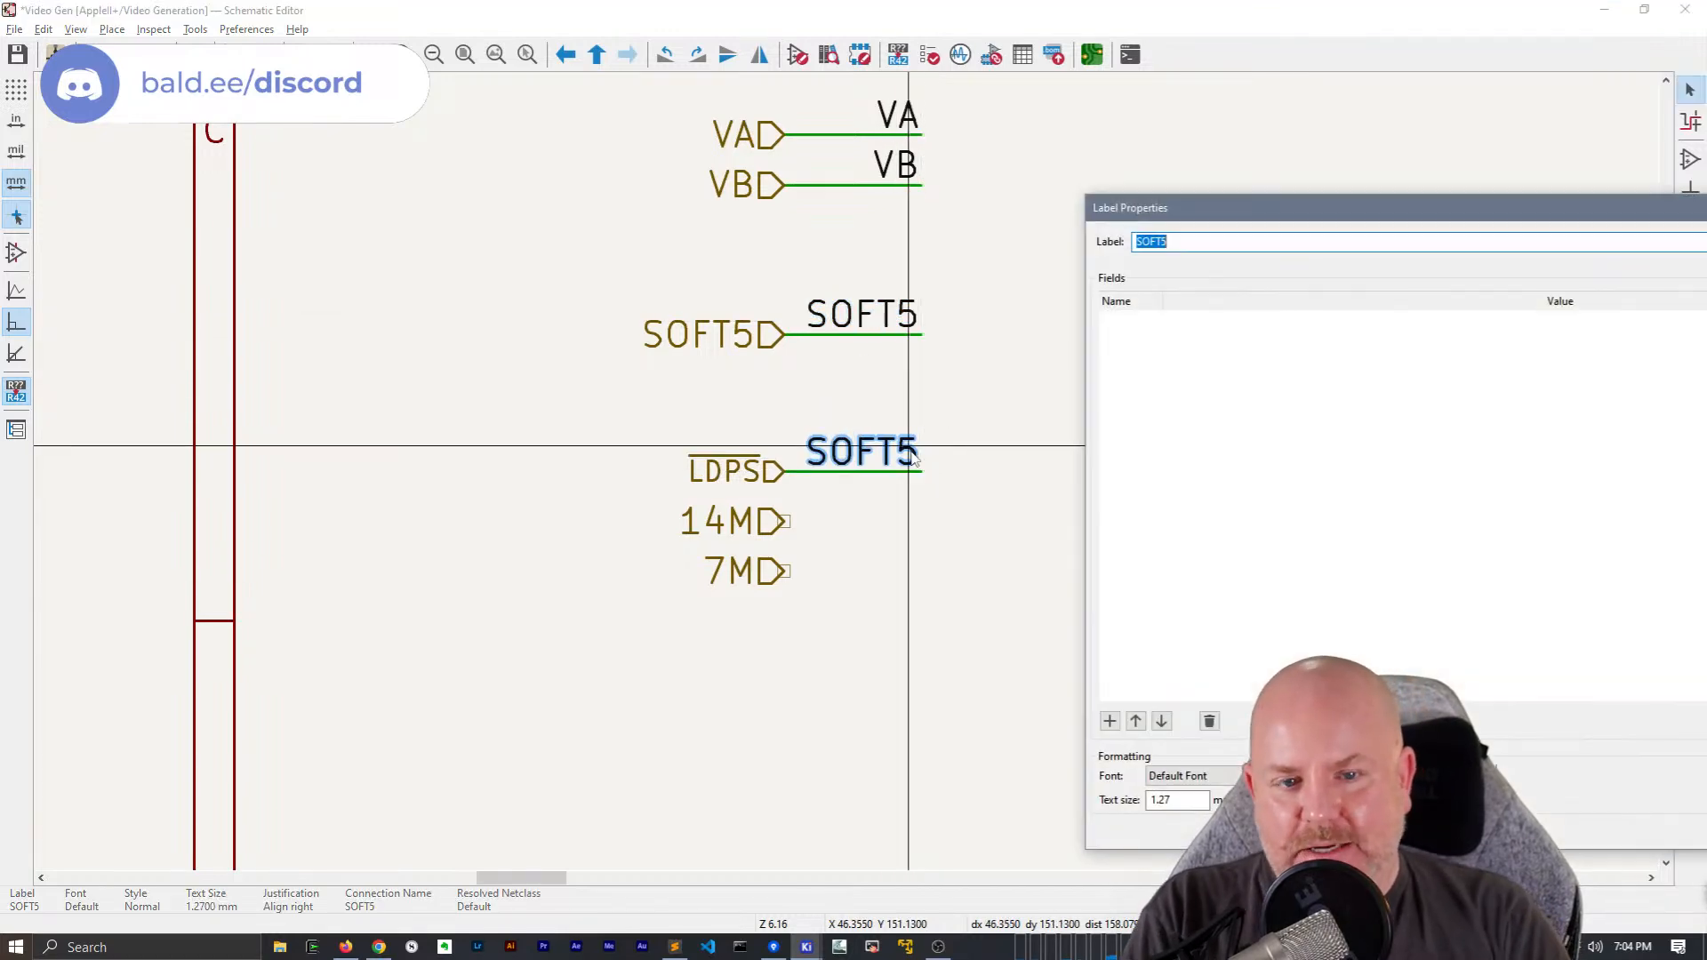
text(~{LDPS})
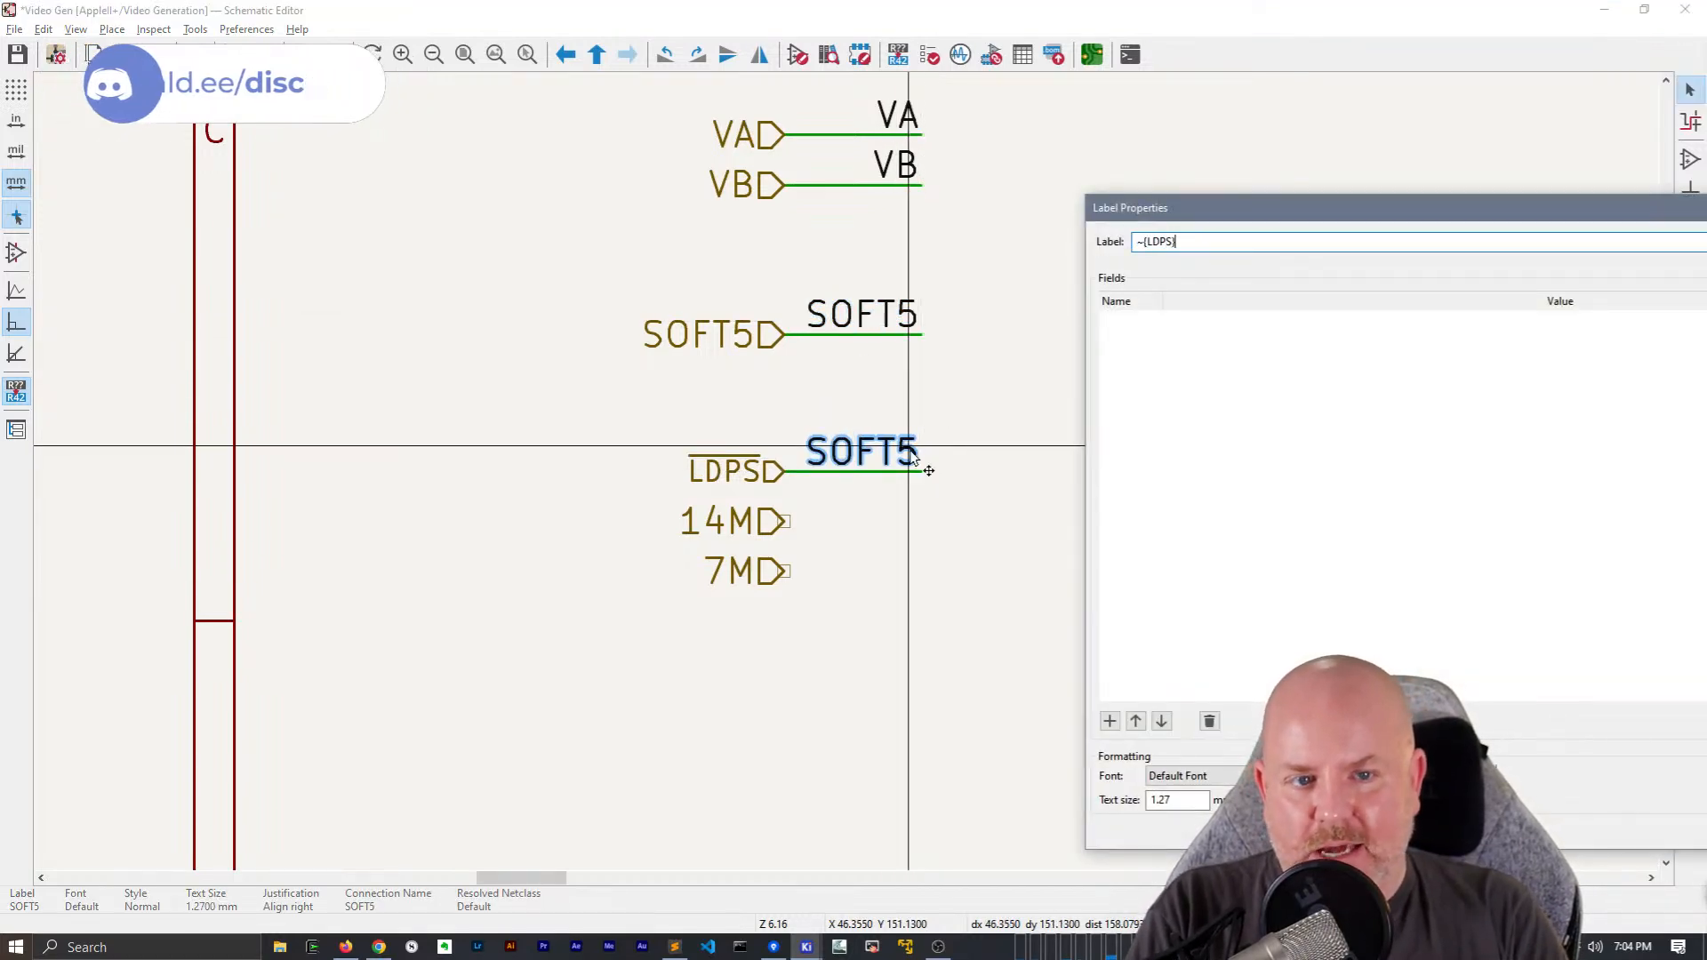
key(Return)
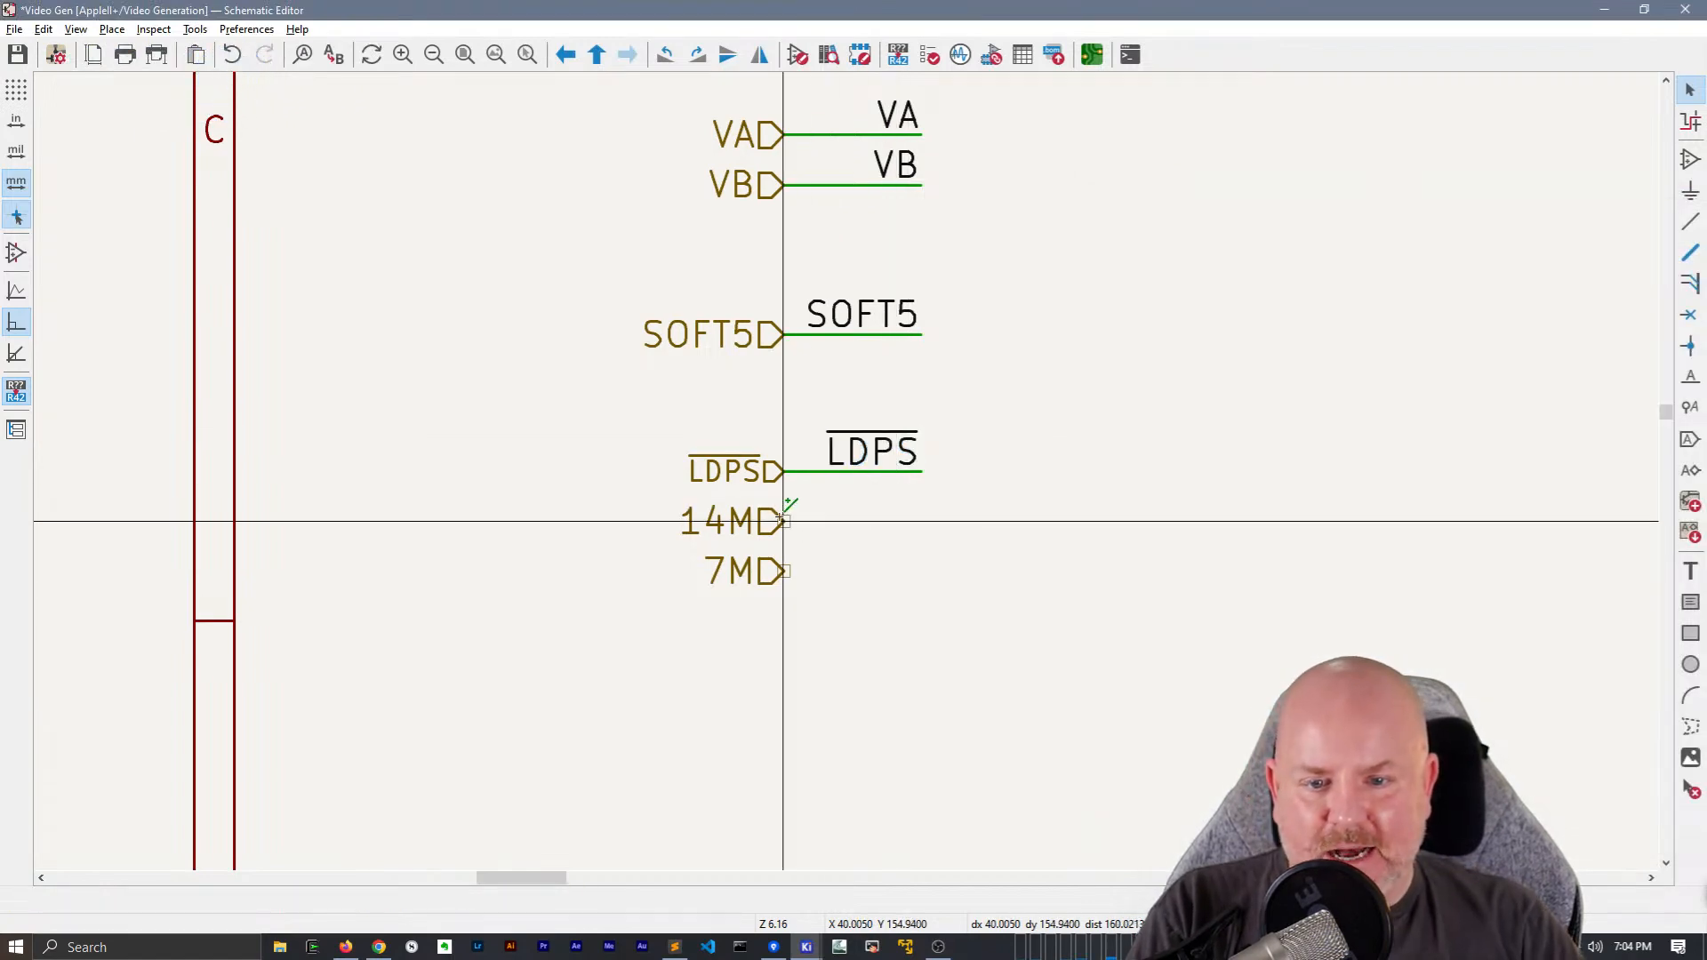
Draw wires out from the 14M and 7M hierarchical labels, matching the length of the LDPS wire
key(w)
key(Escape)
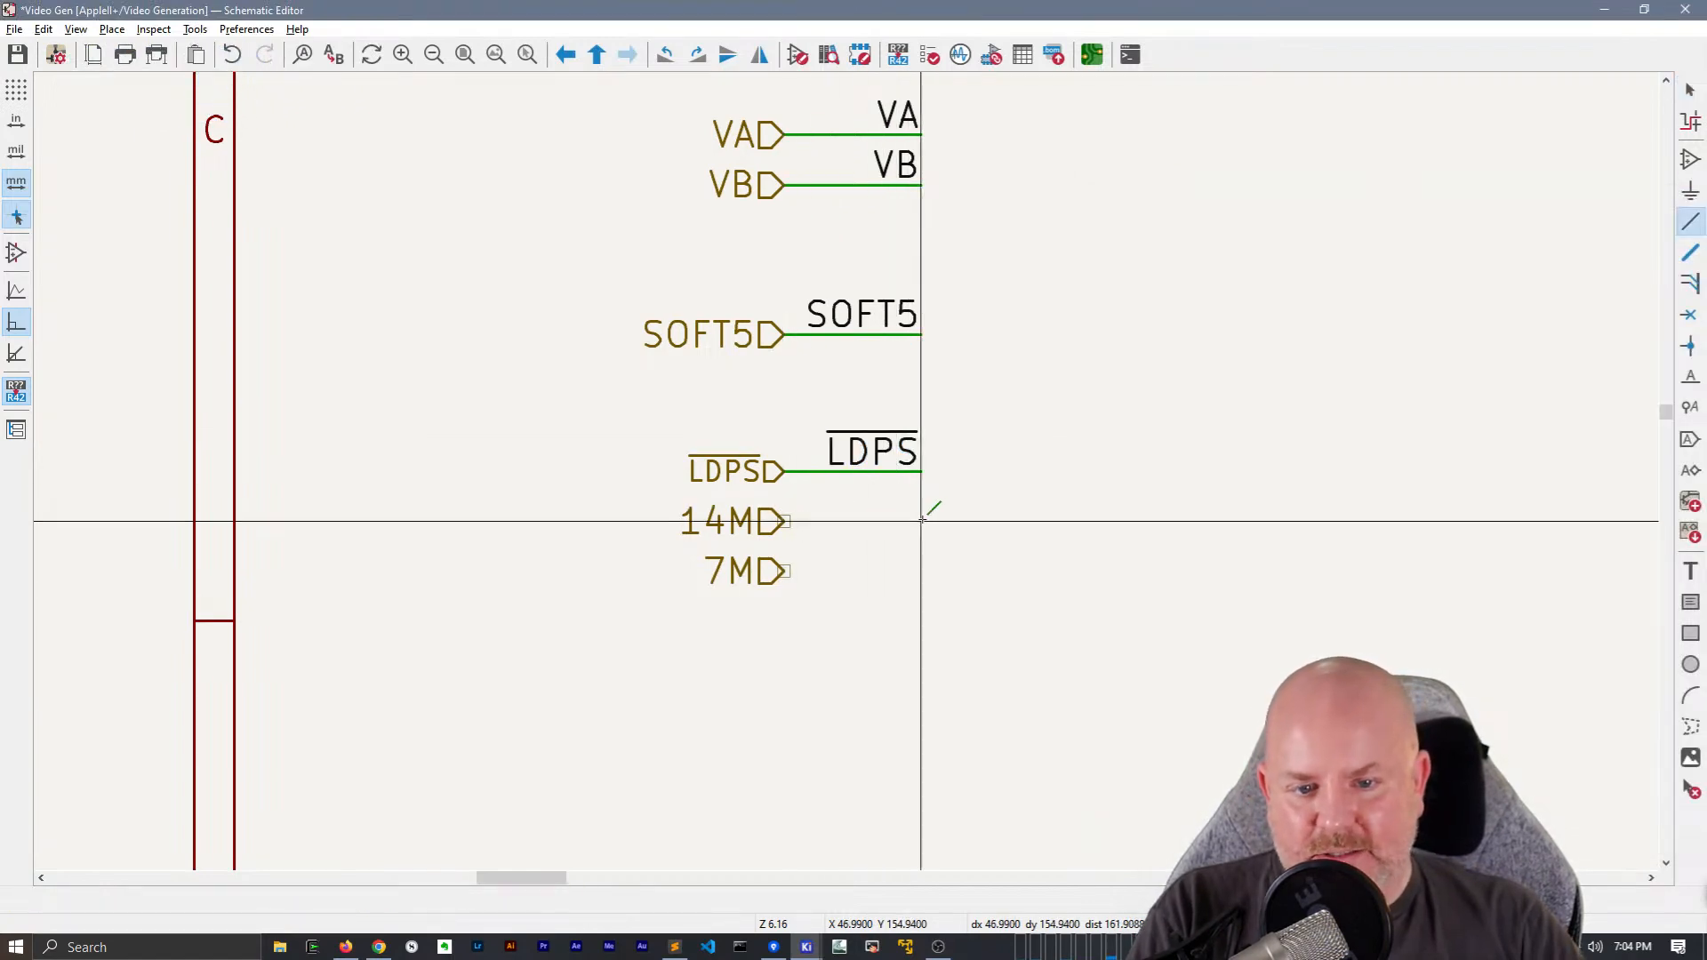
click(921, 520)
click(788, 522)
click(920, 571)
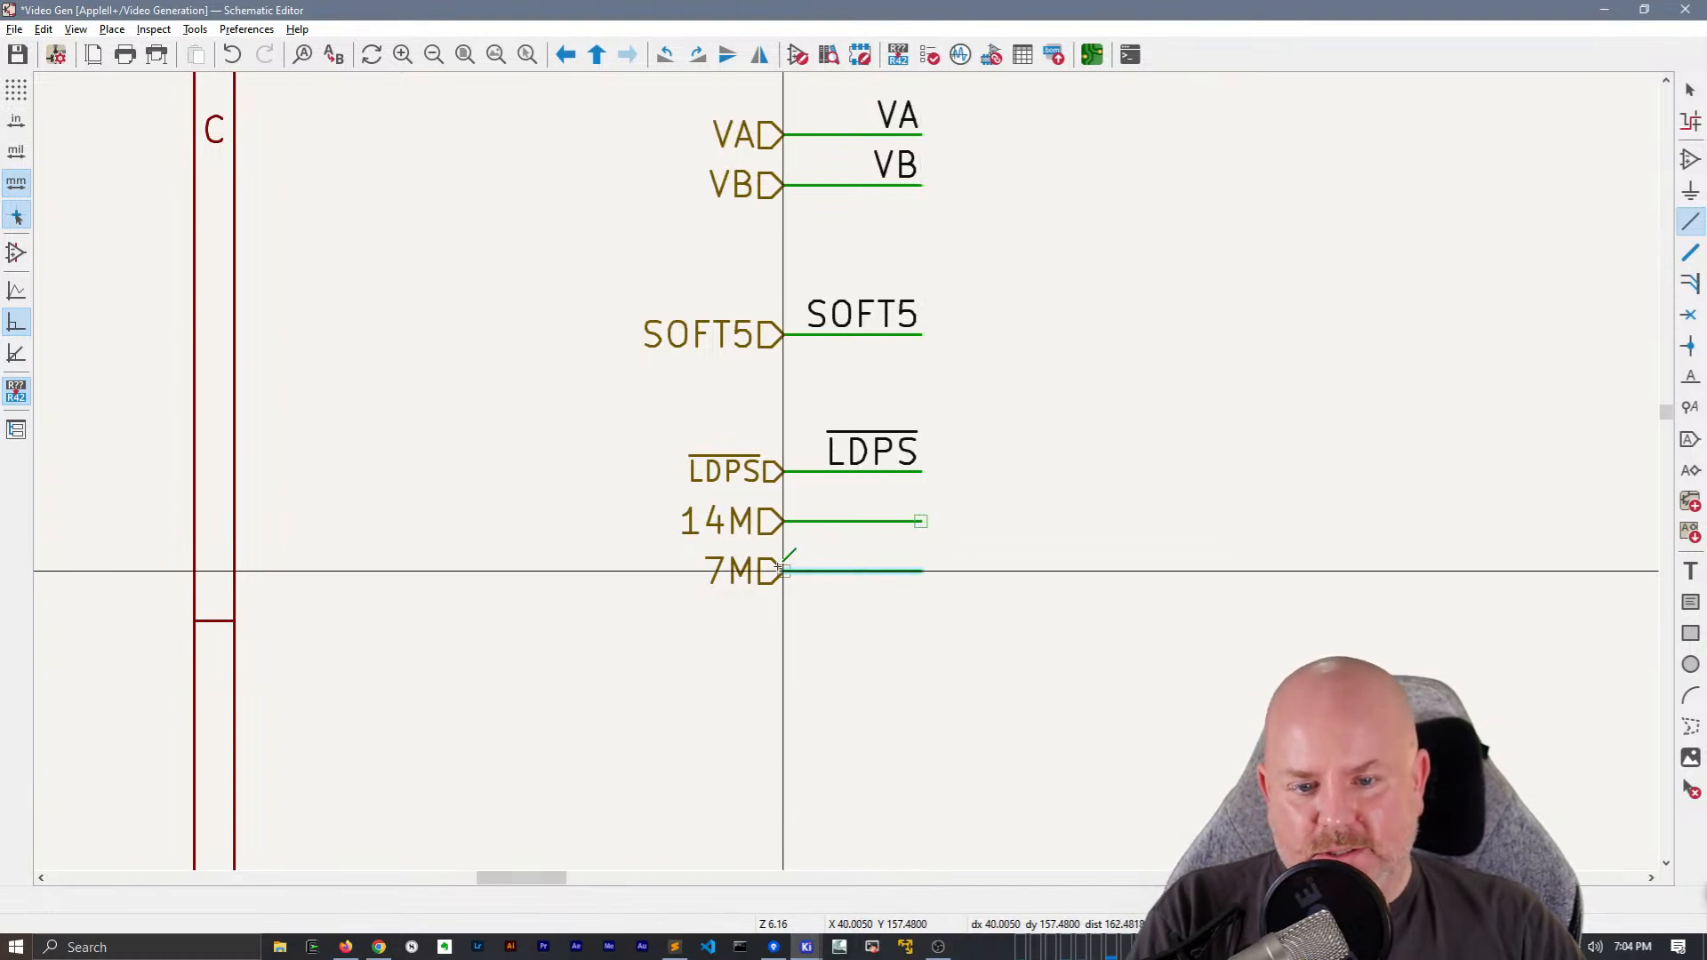
click(787, 570)
key(Escape)
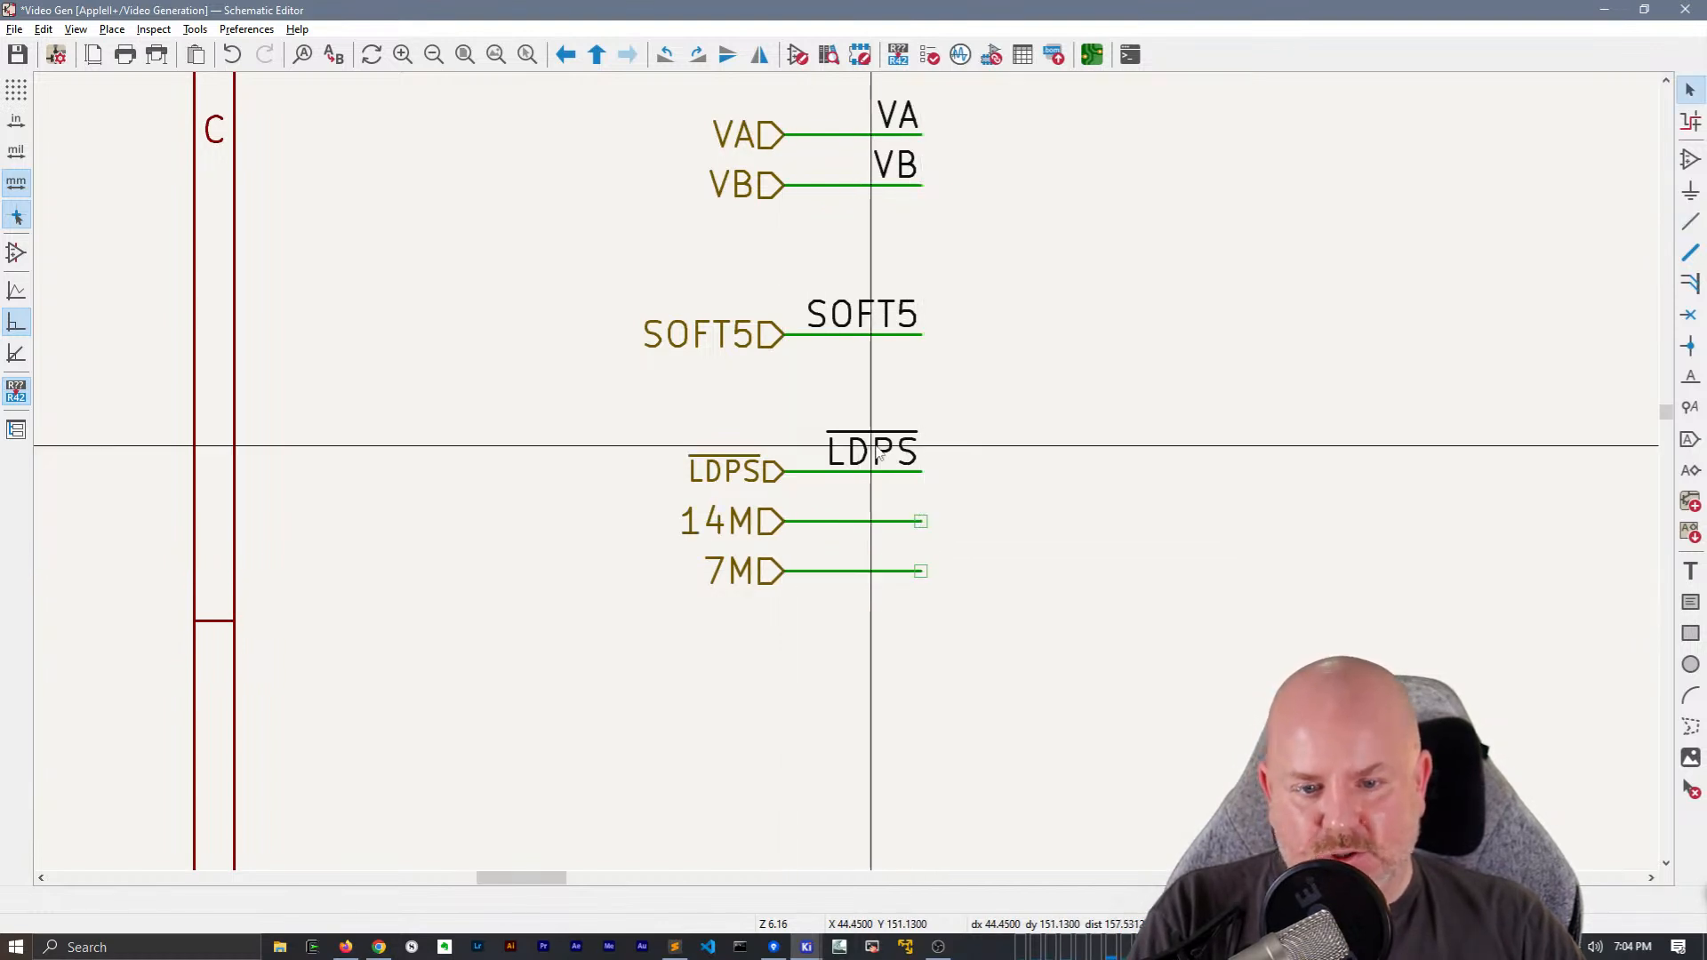
Add net labels 14M and 7M to the two new wires by duplicating and renaming the LDPS net label
click(878, 452)
key(ctrl+d)
click(903, 501)
text(e14M)
key(Return)
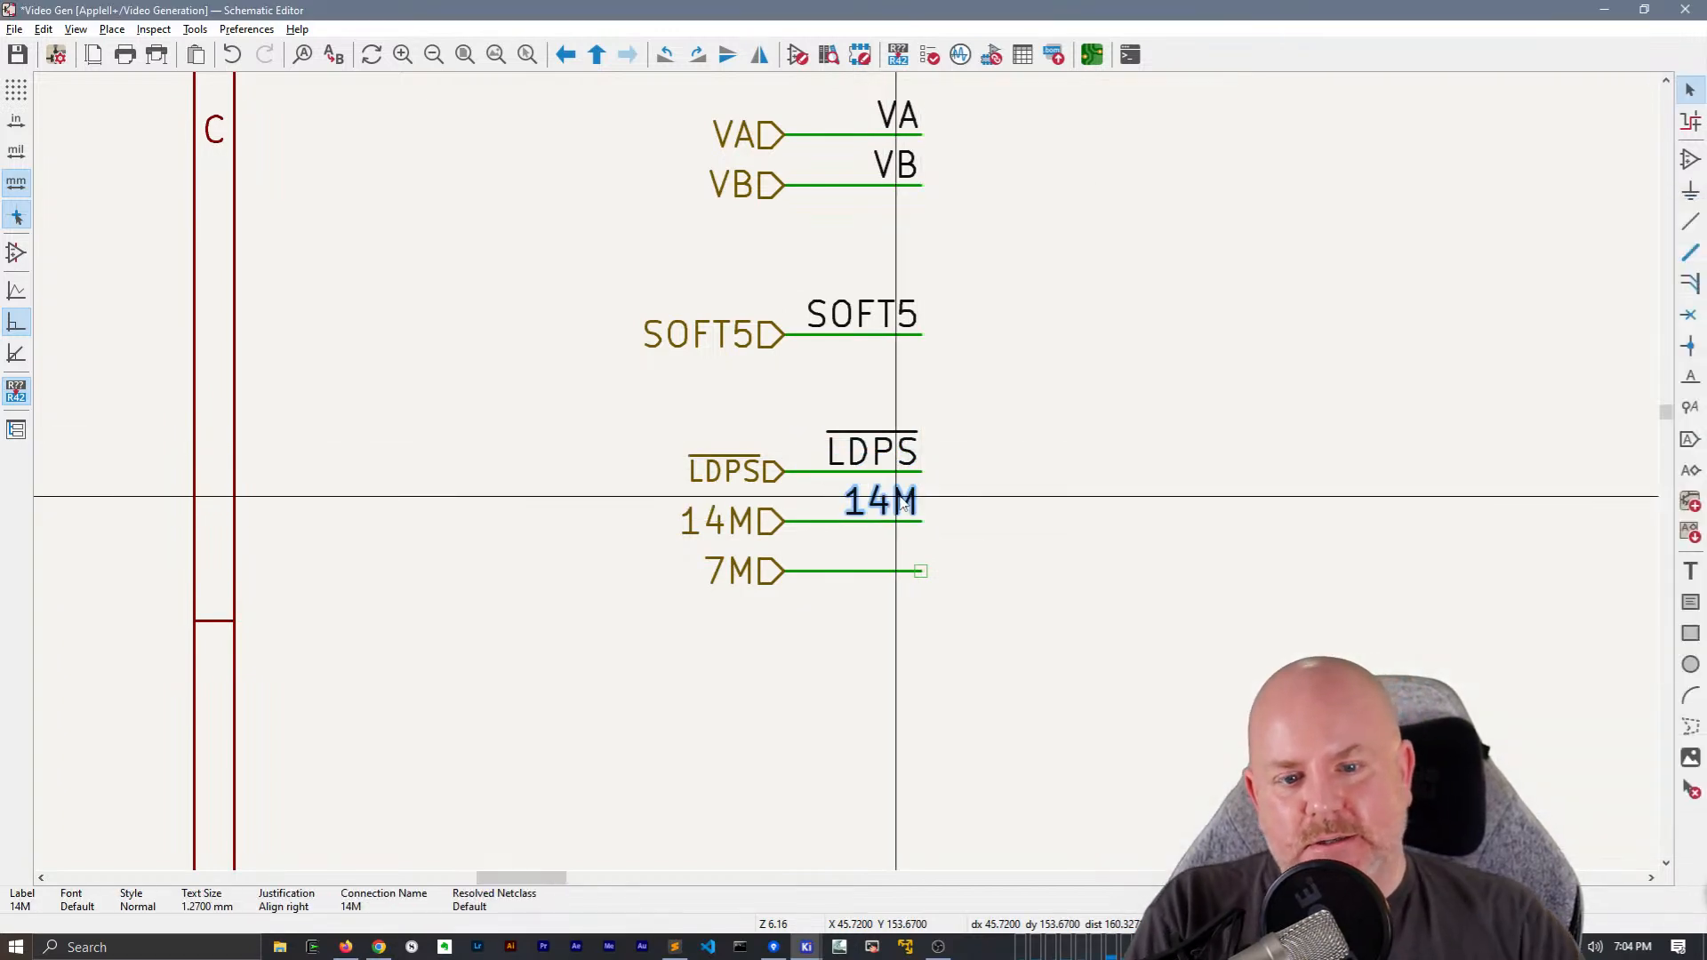
key(ctrl+d)
click(921, 570)
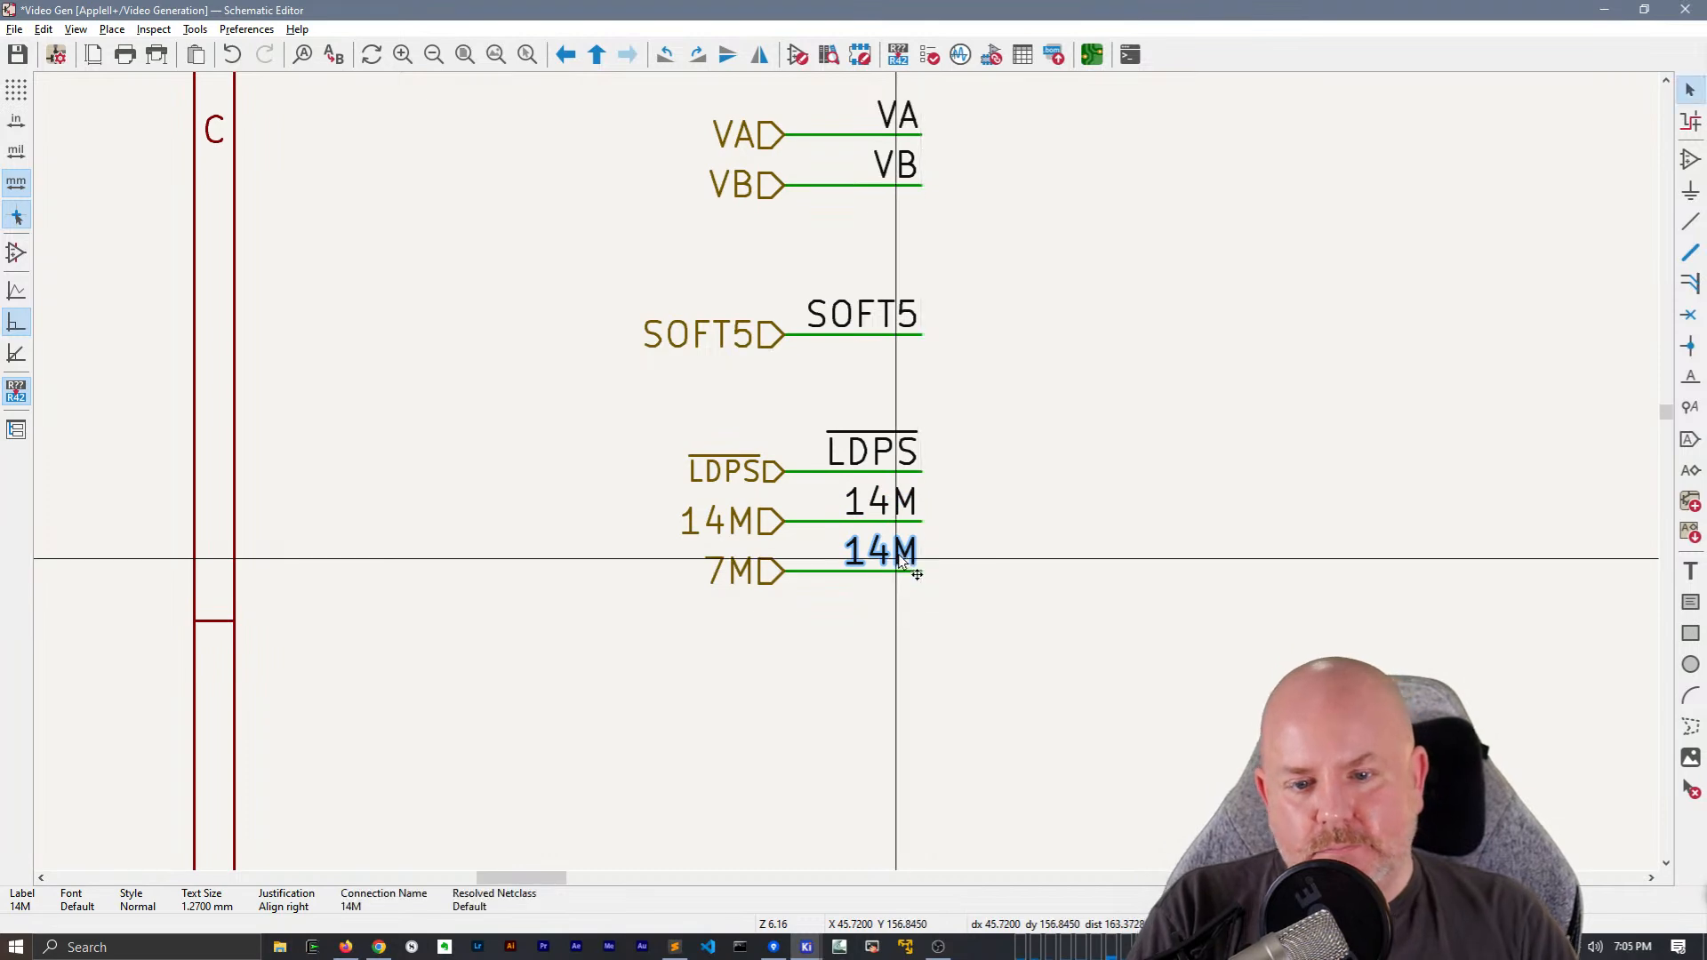
text(e)
text(7M)
key(Return)
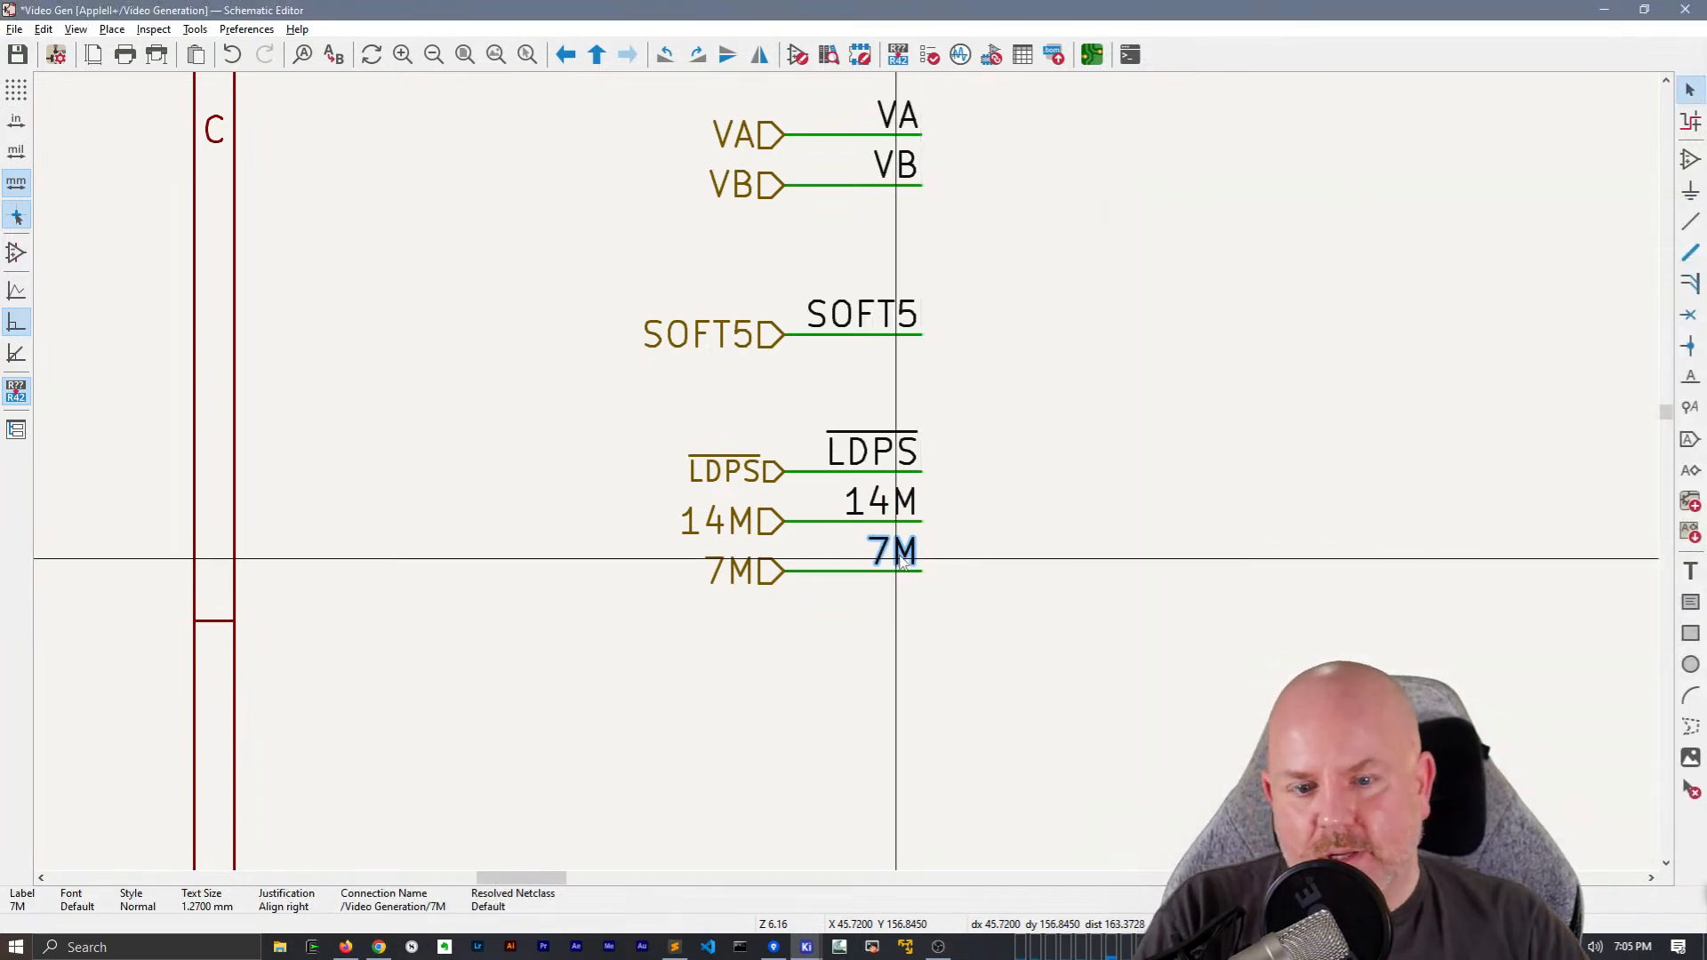
Place a copy of the LDPS, 14M and 7M wires and net labels on pins 15, 7 and 6 of A3
scroll(897, 558, down, 2)
middle_drag(846, 472, 731, 620)
scroll(729, 616, down, 2)
middle_drag(1261, 325, 690, 474)
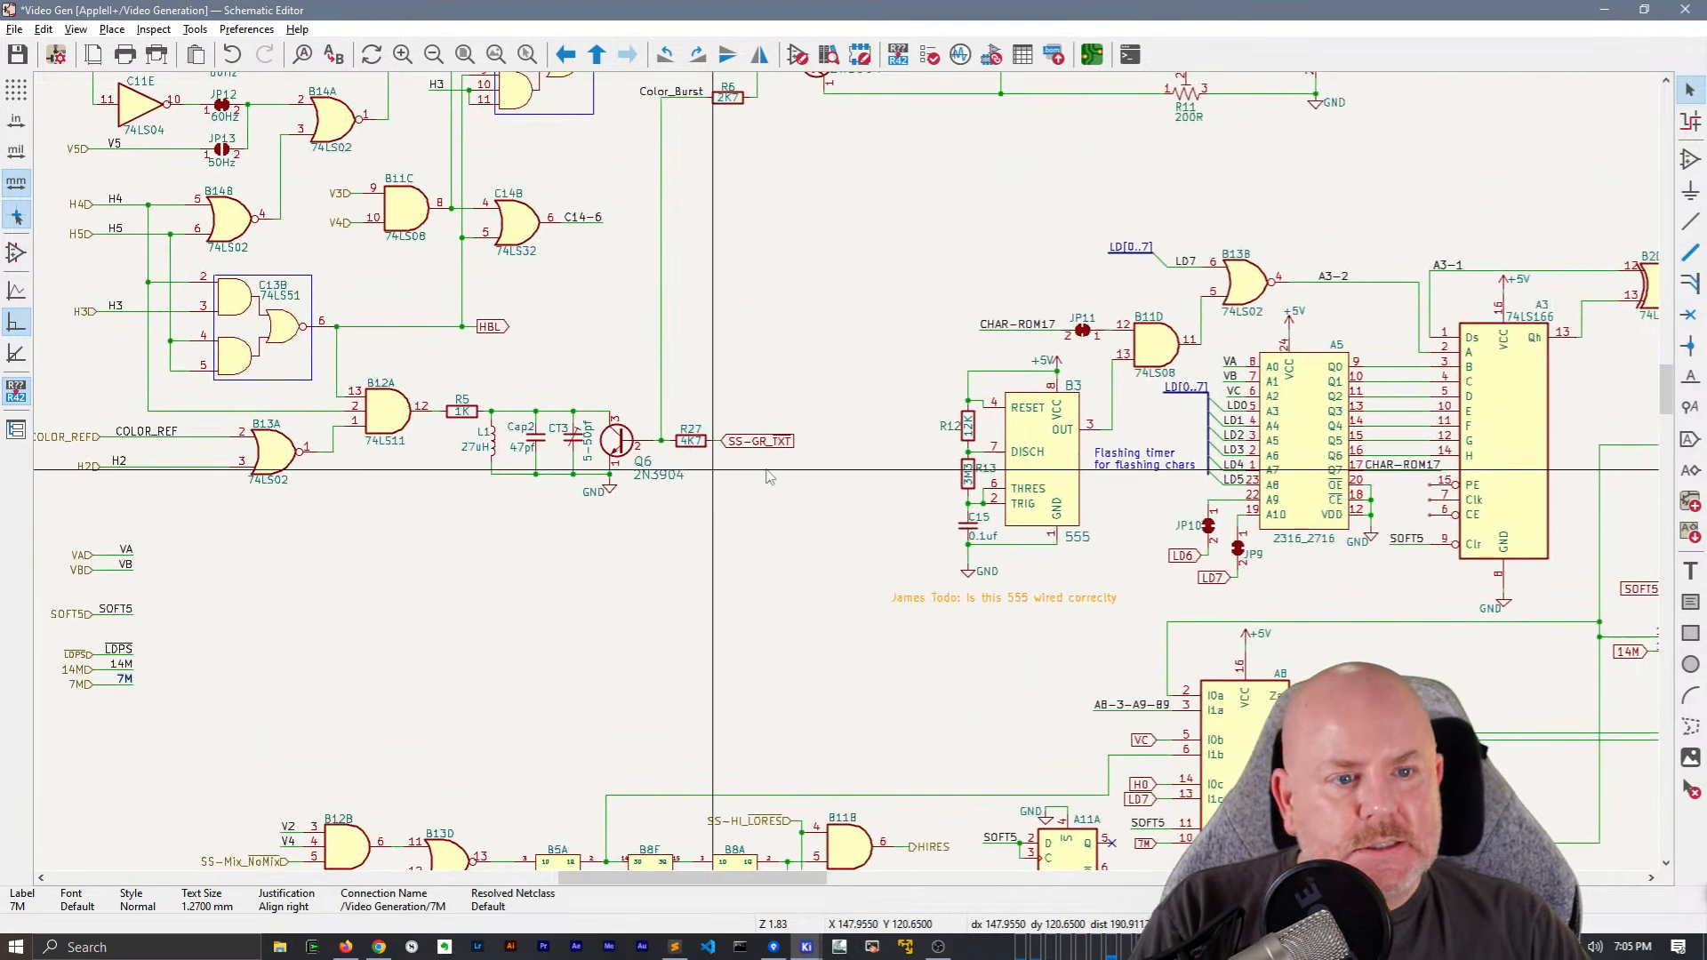
middle_drag(1074, 451, 572, 416)
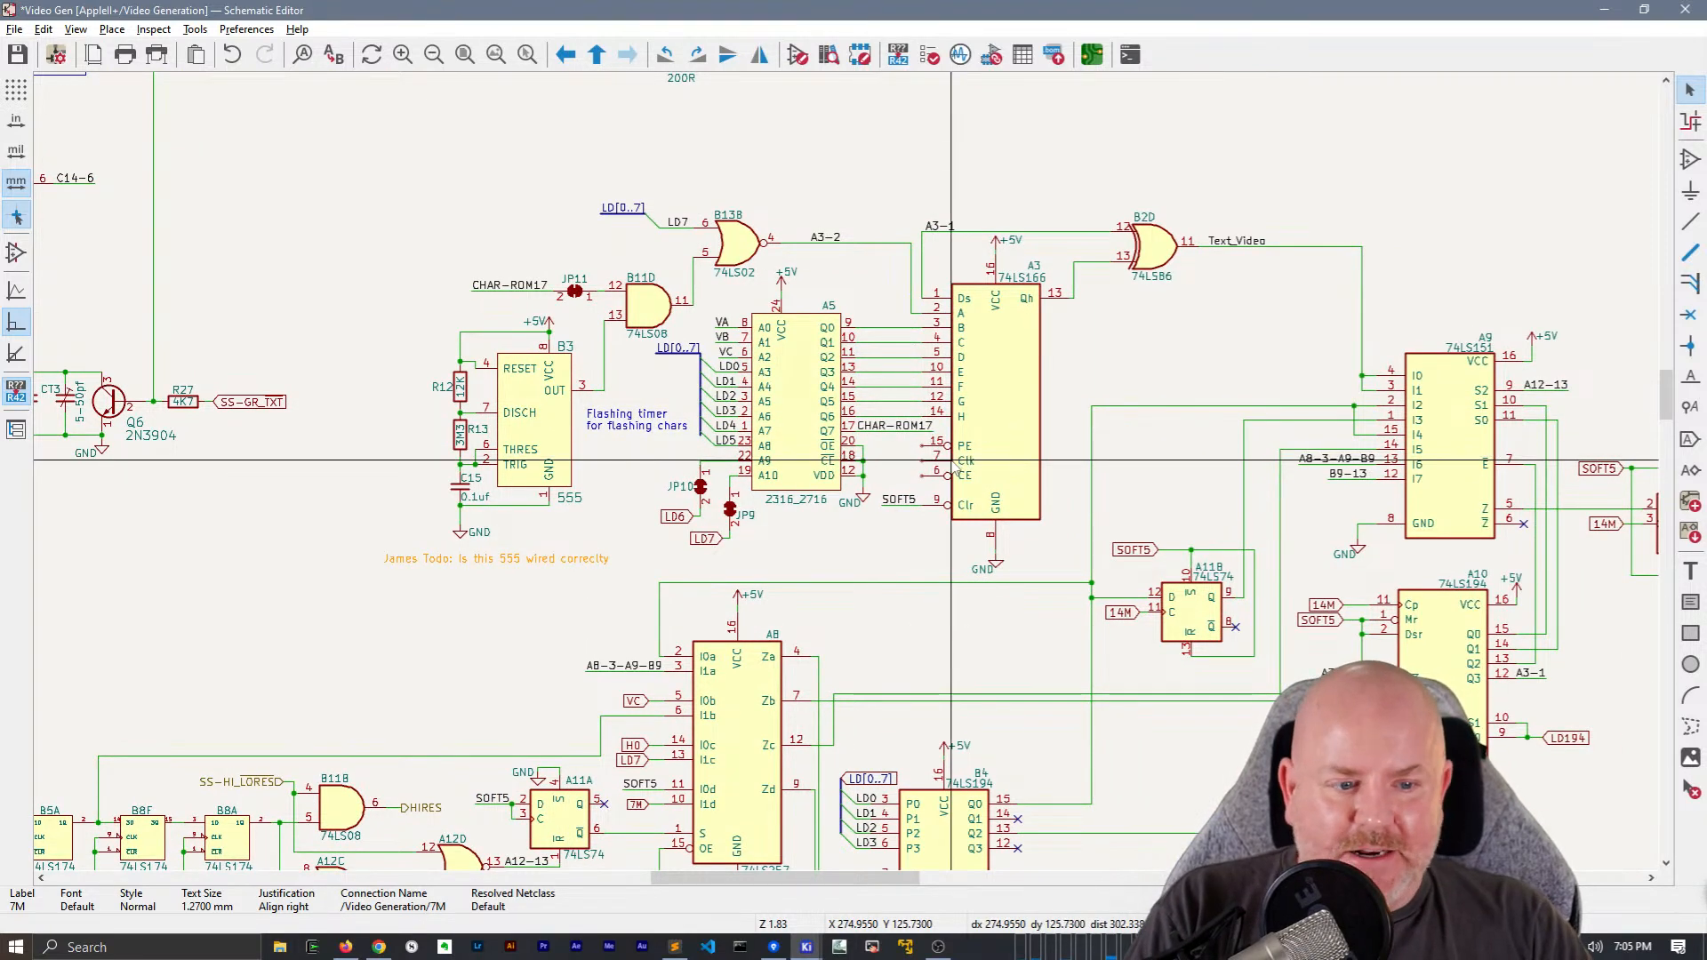
scroll(951, 456, down, 3)
scroll(375, 537, up, 5)
mouse_move(349, 558)
middle_down()
mouse_move(1192, 359)
mouse_move(1557, 326)
middle_up()
middle_drag(499, 422, 987, 395)
drag(619, 519, 573, 391)
key(m)
middle_drag(889, 373, 821, 382)
scroll(817, 377, up, 2)
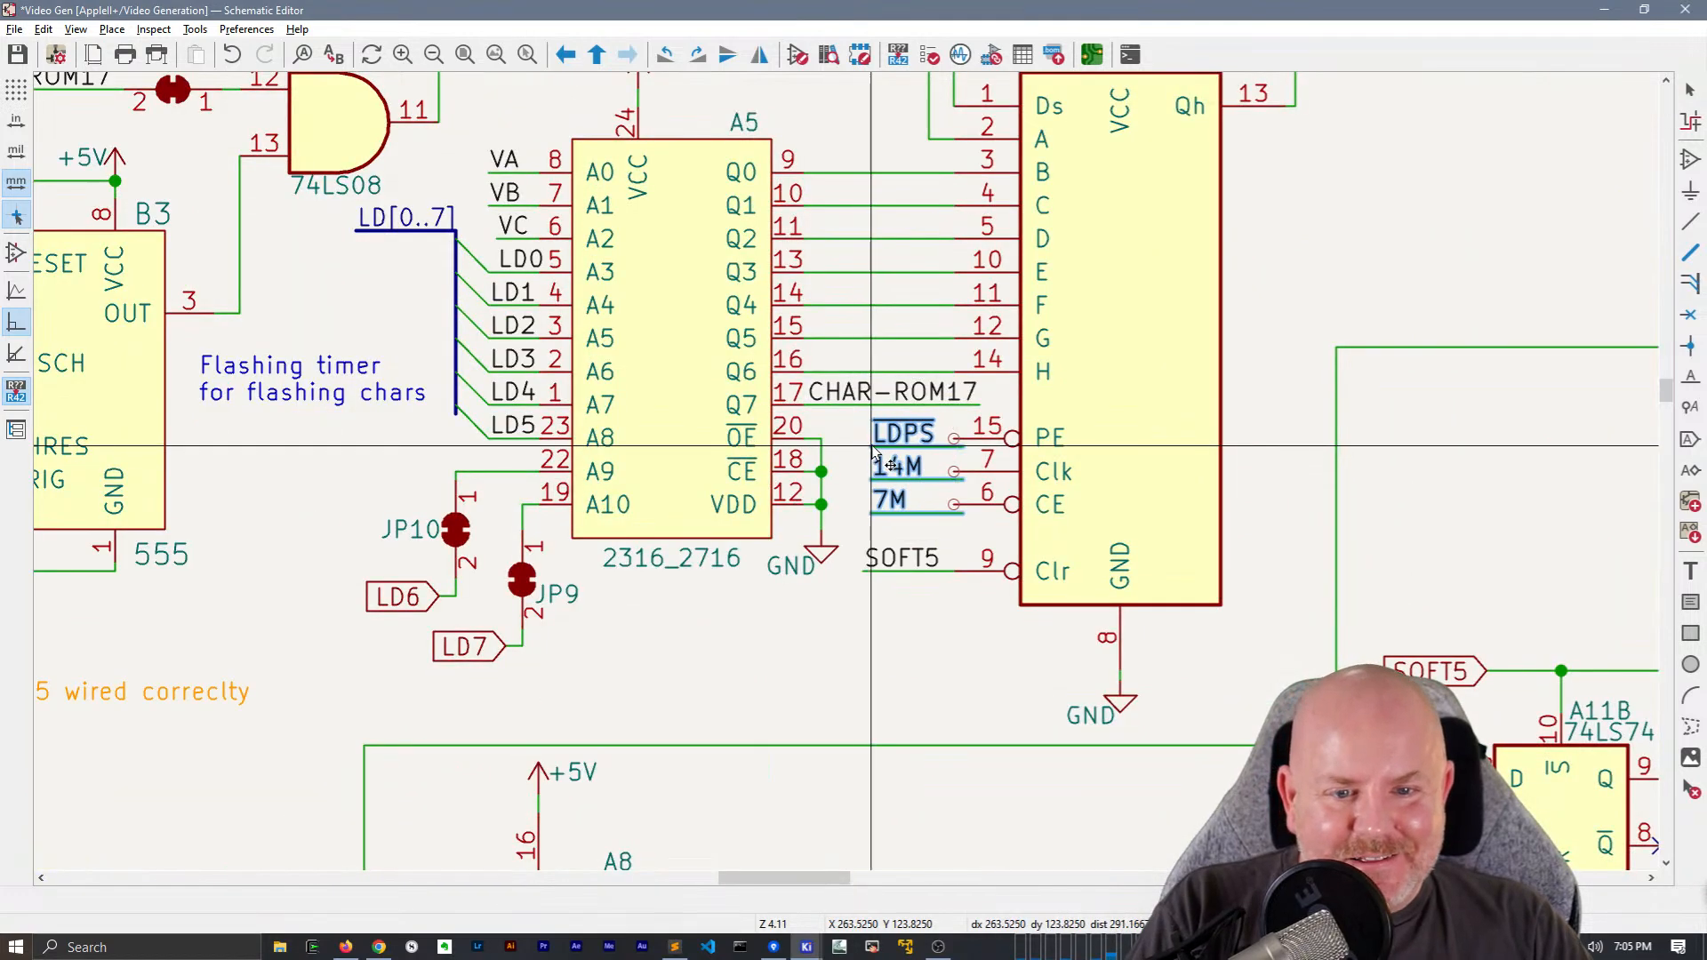
click(859, 435)
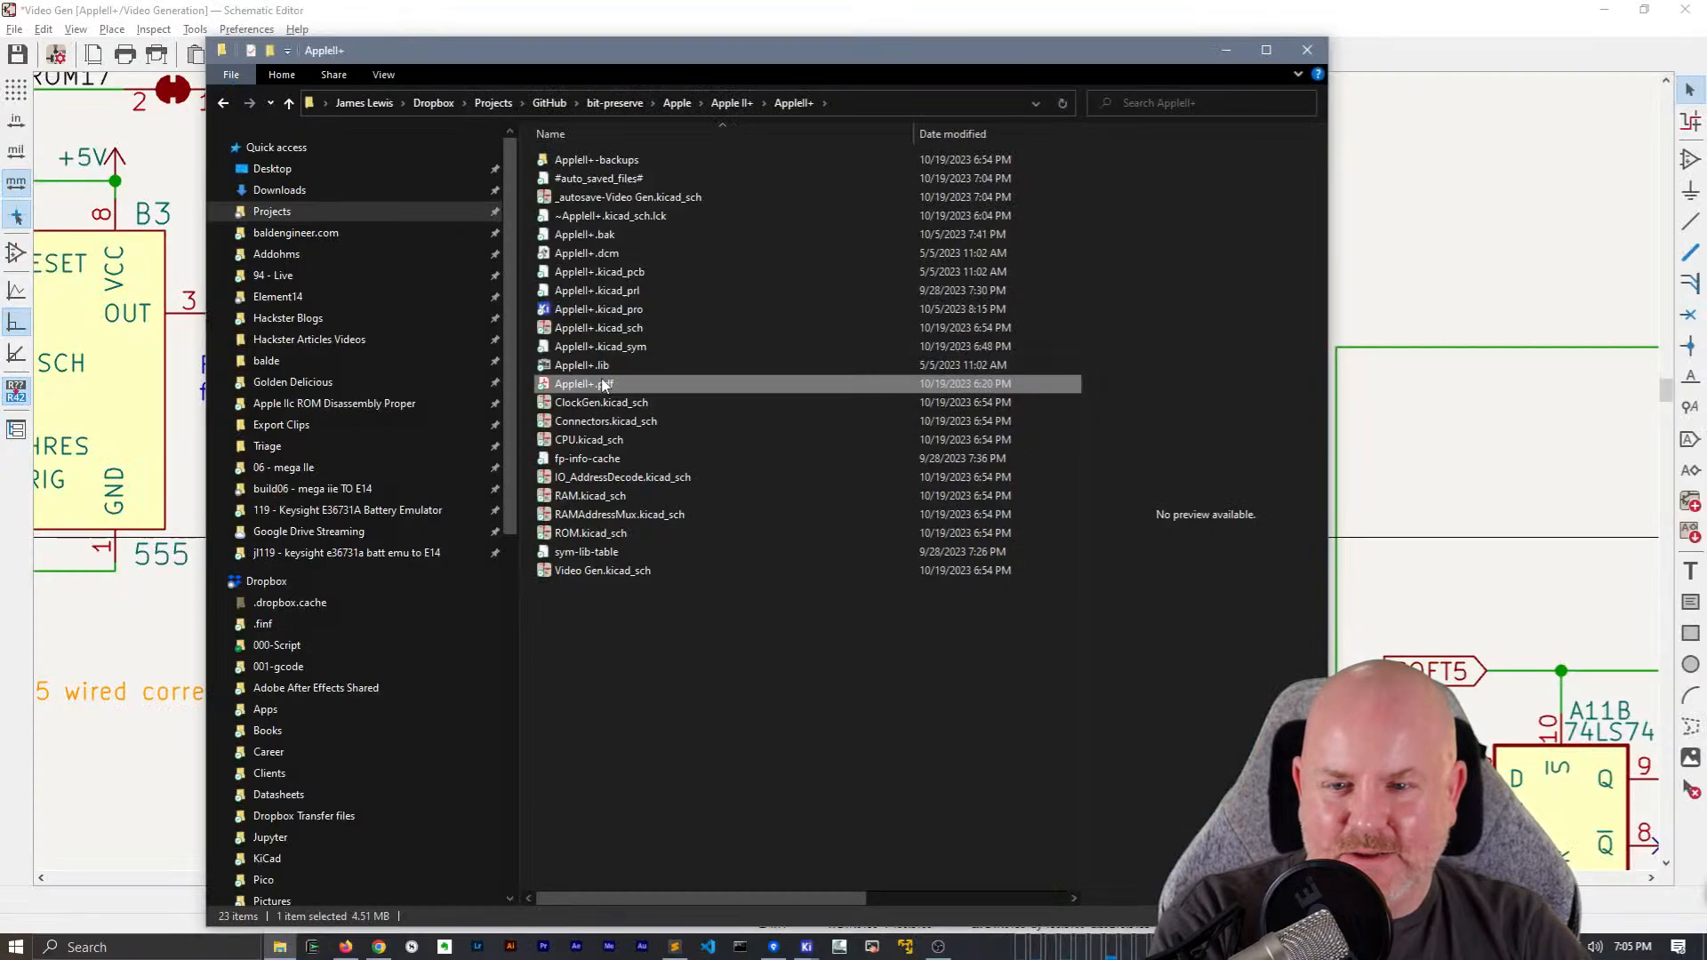
Open AppleII+.pdf from the project folder in Adobe Acrobat and examine the original labels on its Video Generation page
double_click(602, 377)
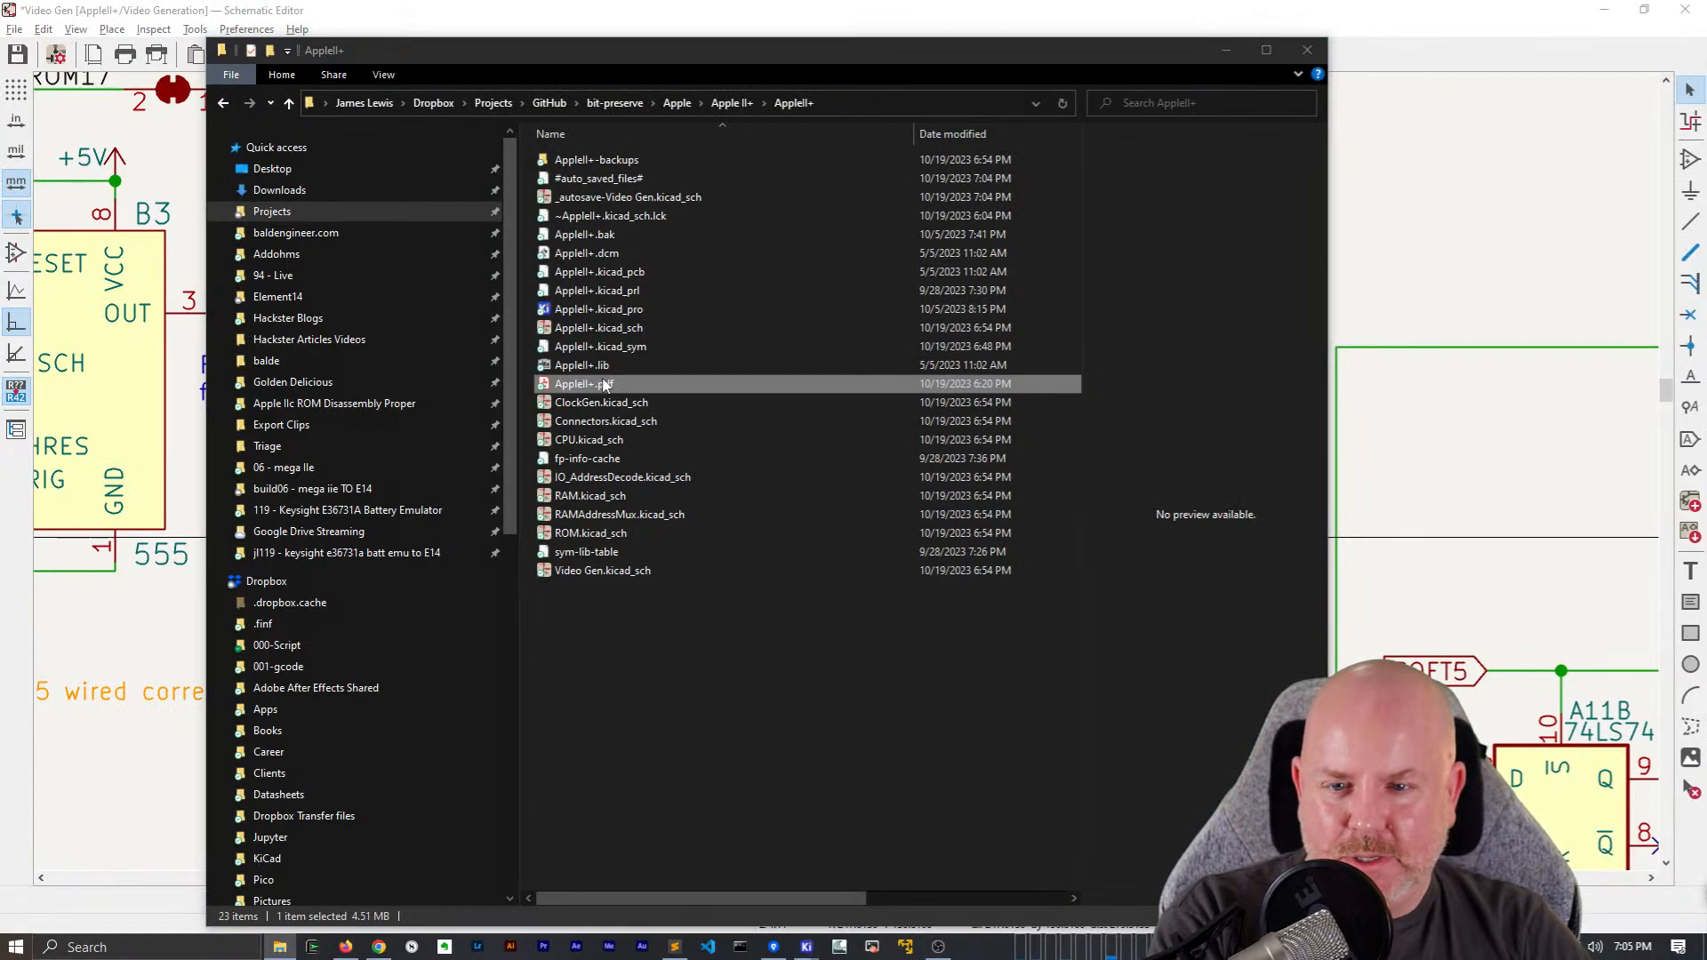
click(1108, 48)
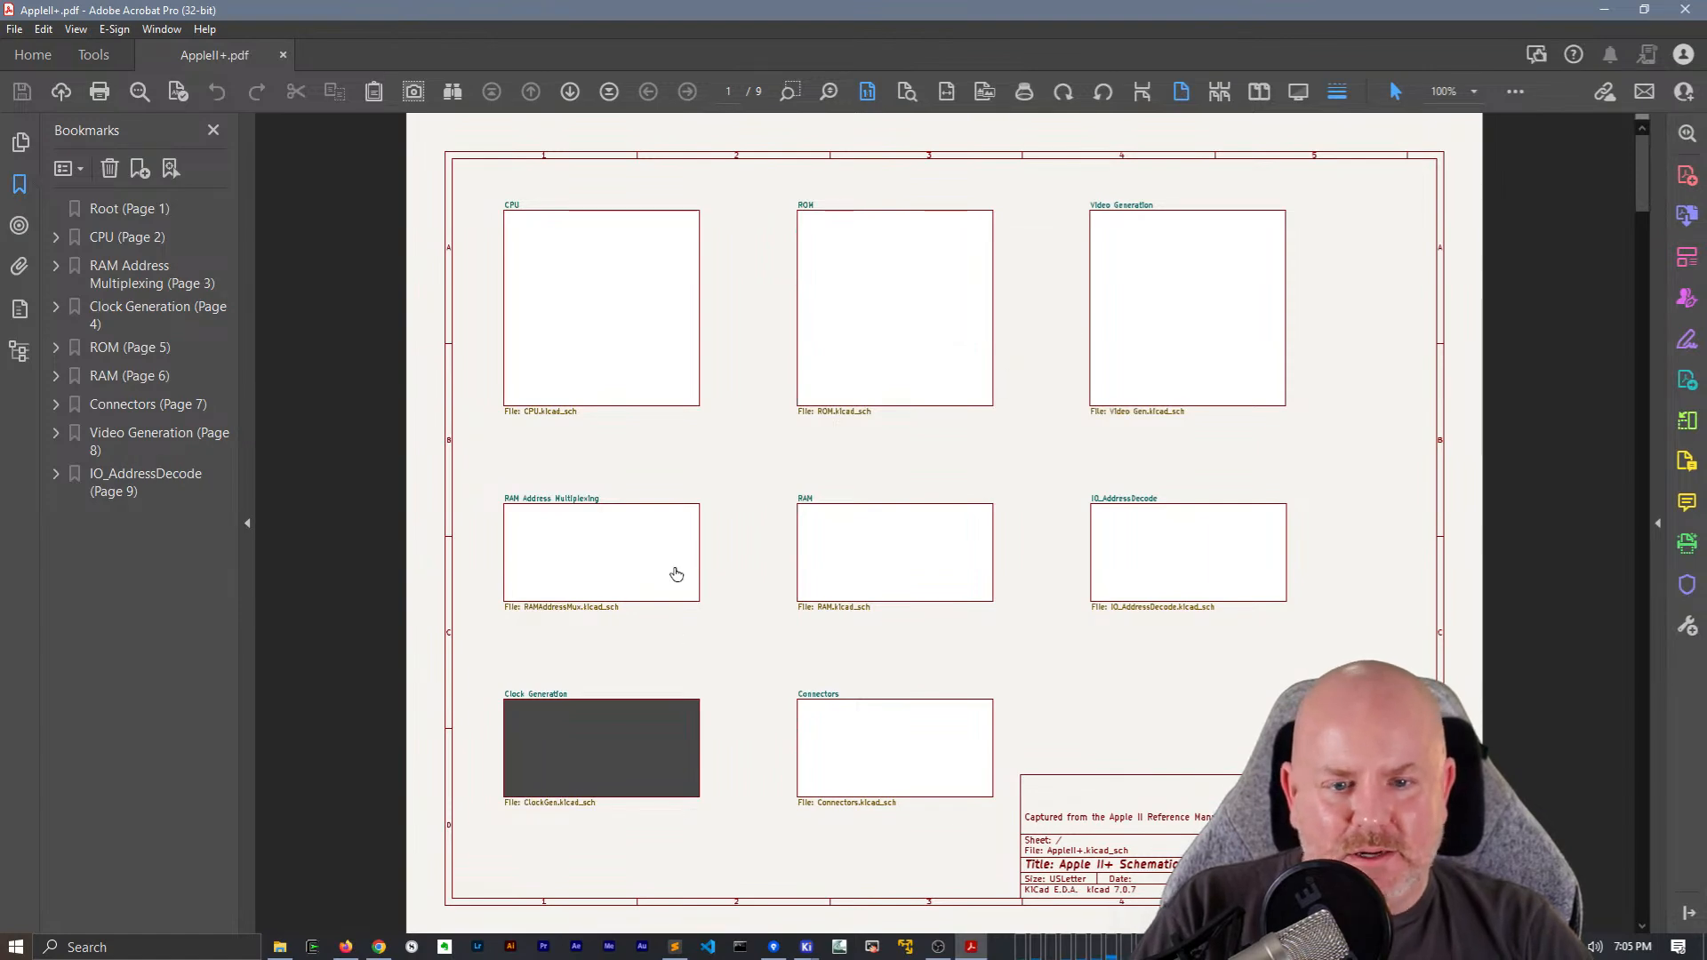
click(1221, 302)
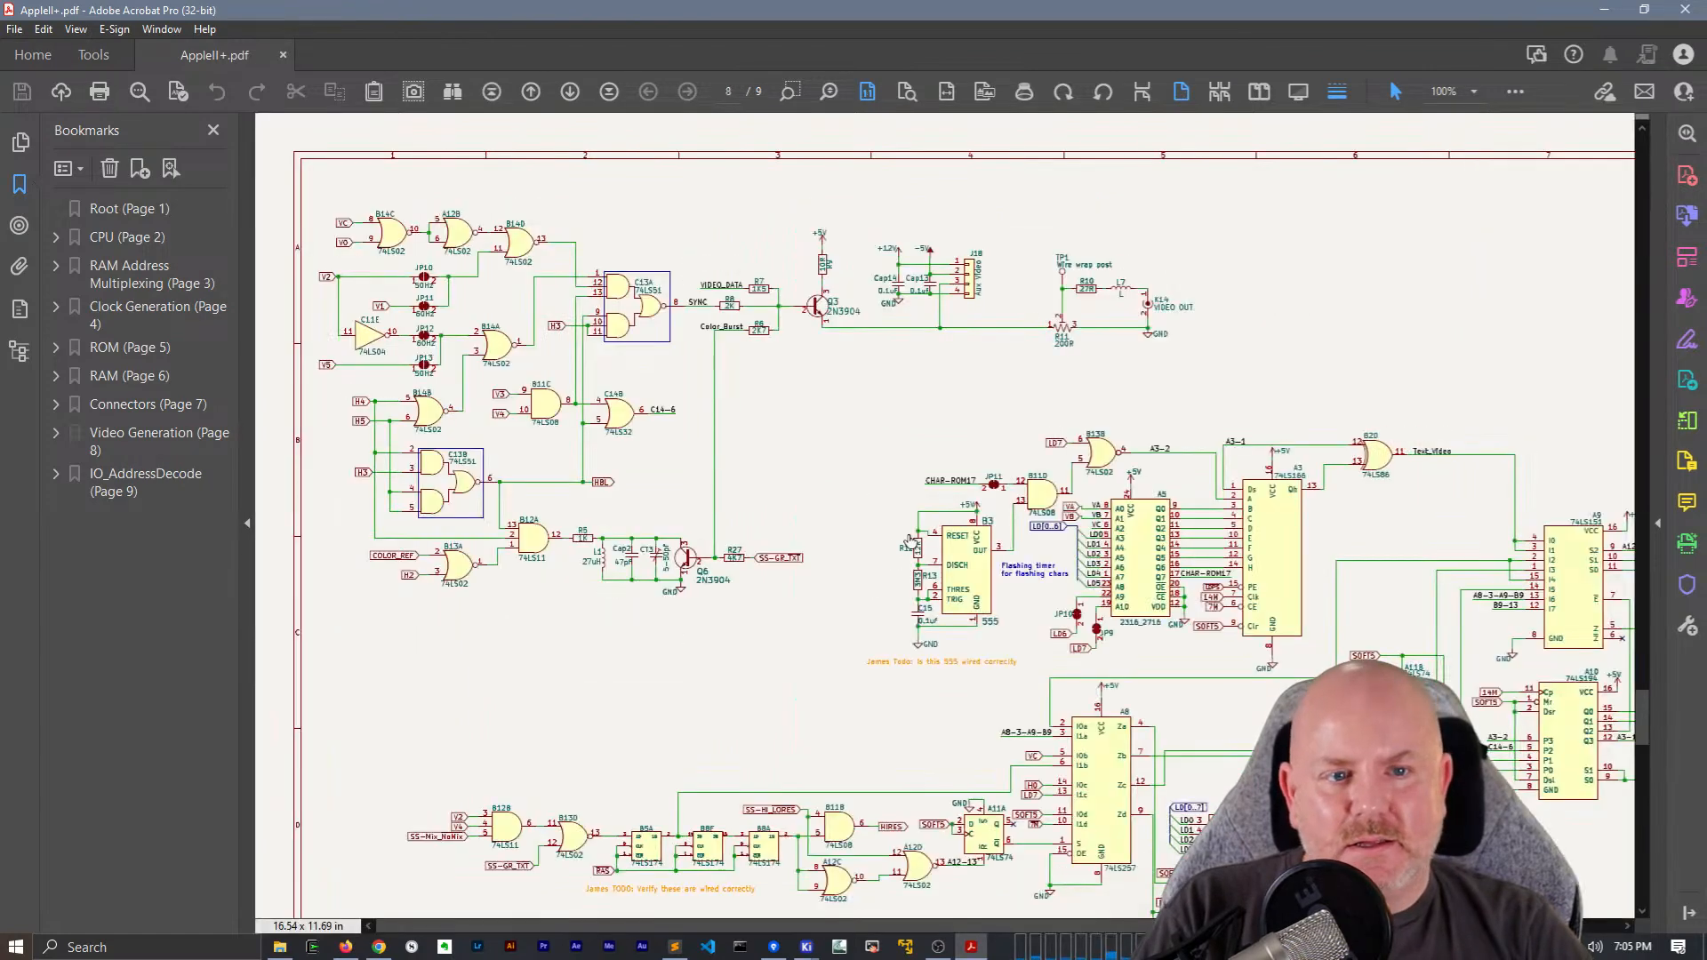
scroll(812, 667, down, 3)
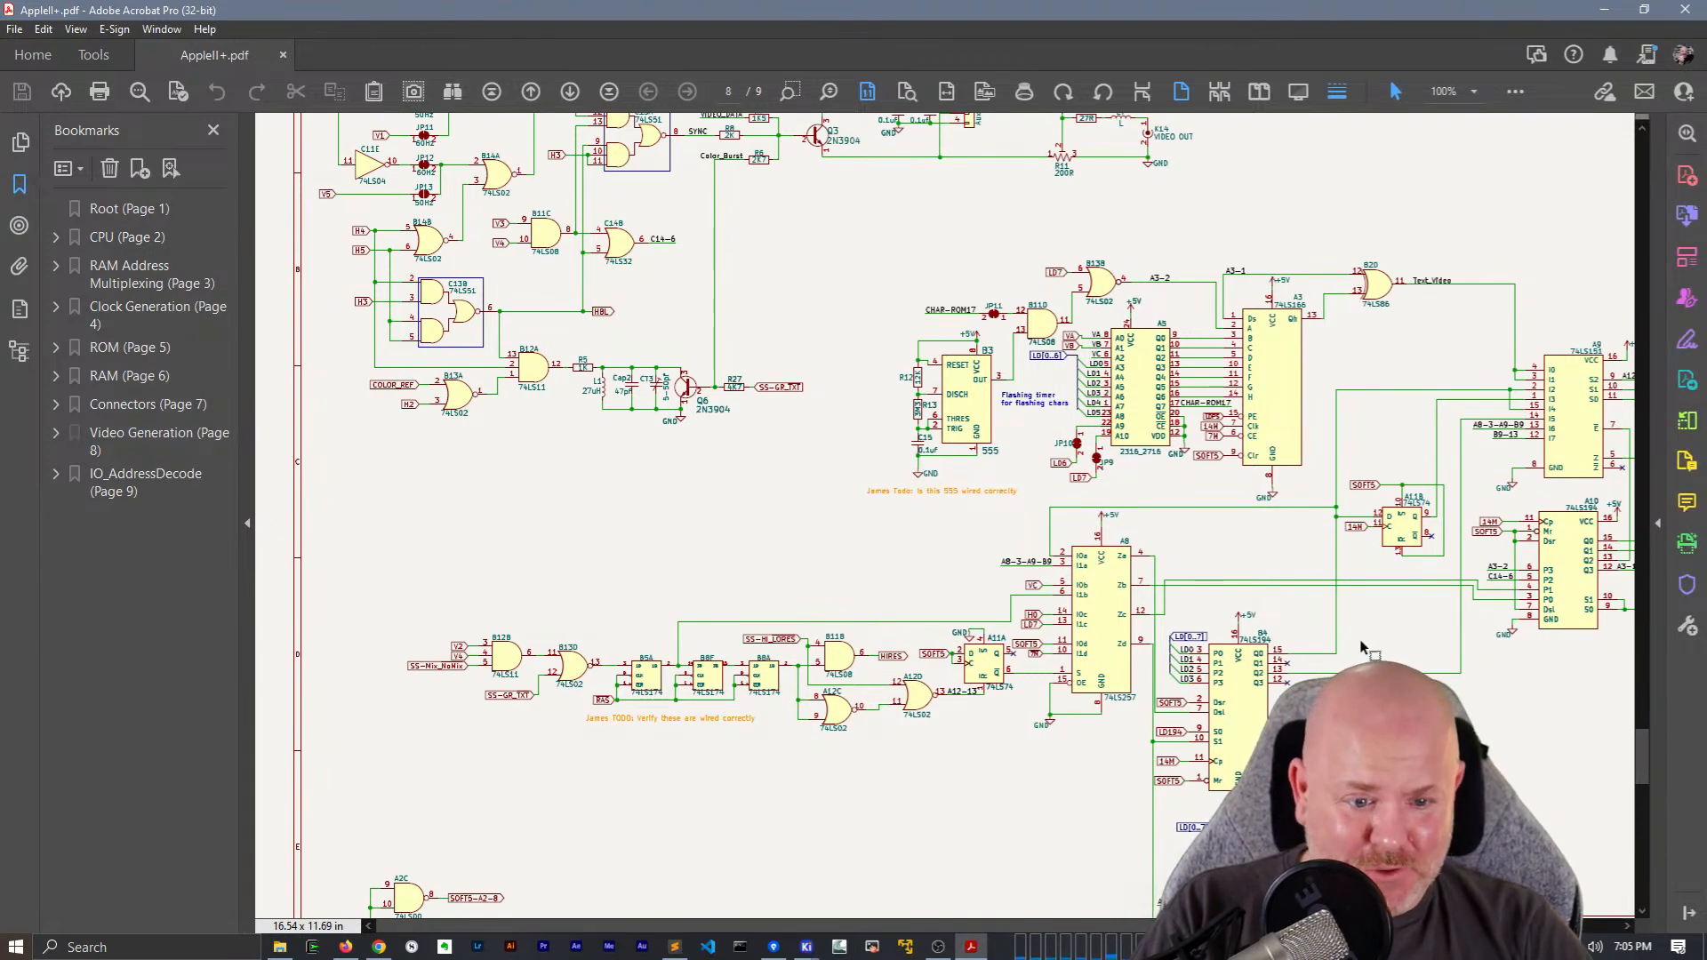
drag(983, 927, 1183, 926)
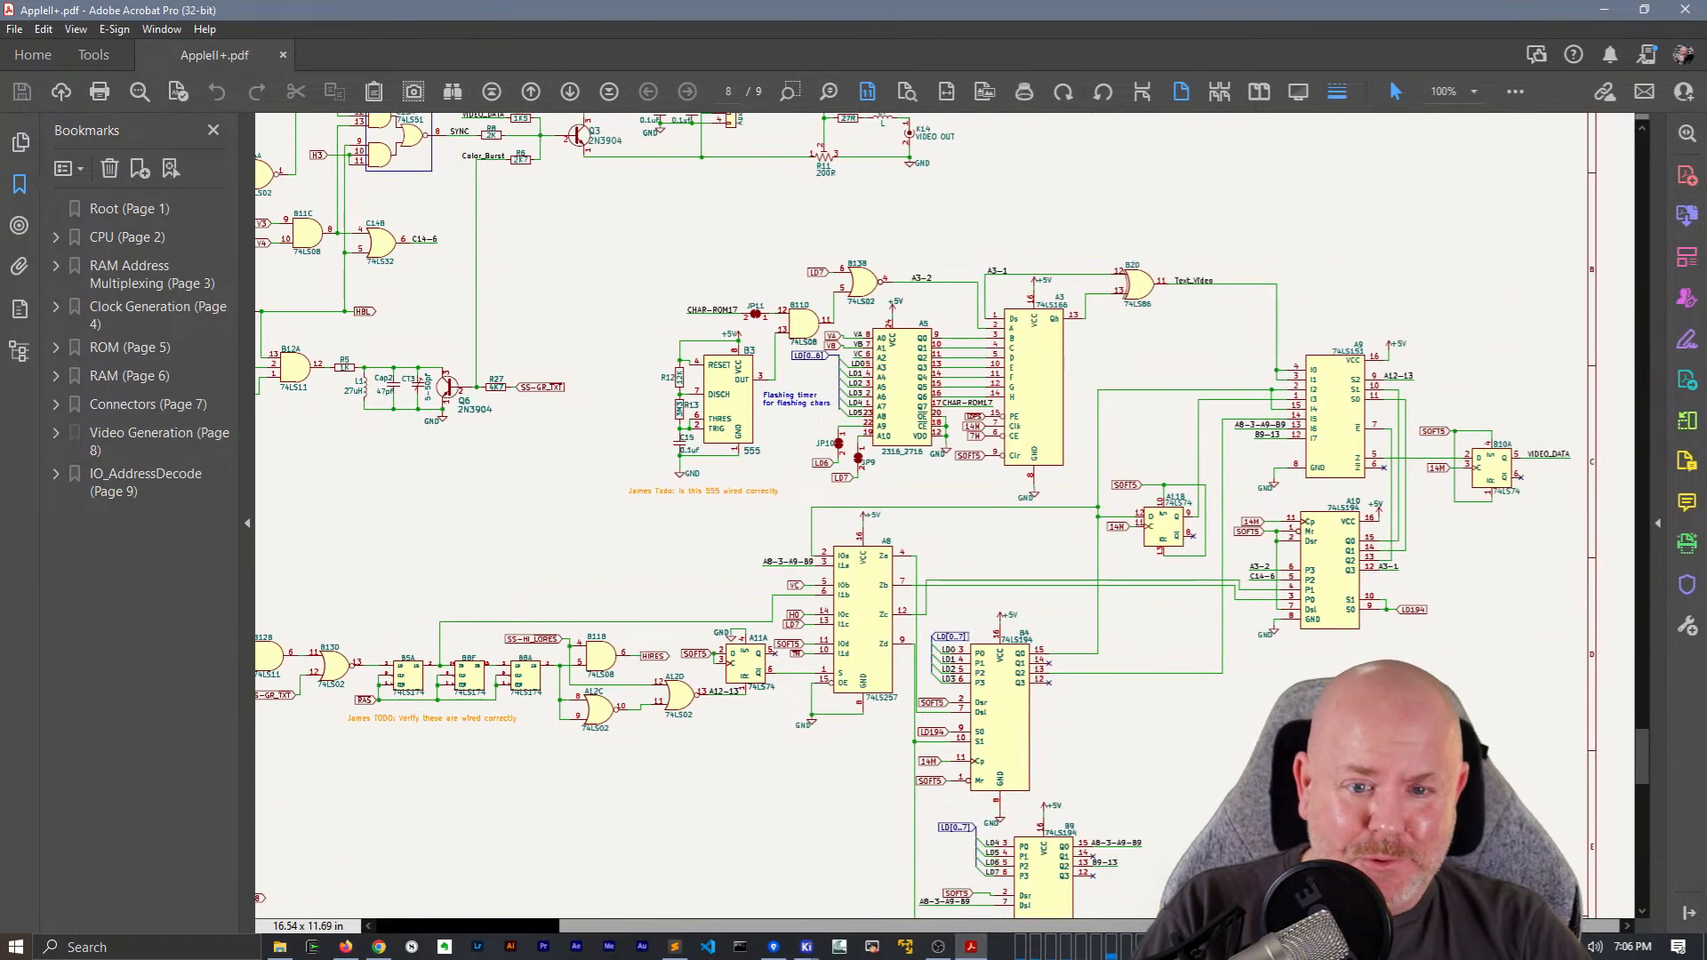
Shrink the AppleII+.pdf window to compare its Video Generation page with the schematic around A3, and close the PDF
drag(820, 18, 857, 243)
click(1313, 46)
drag(967, 243, 515, 75)
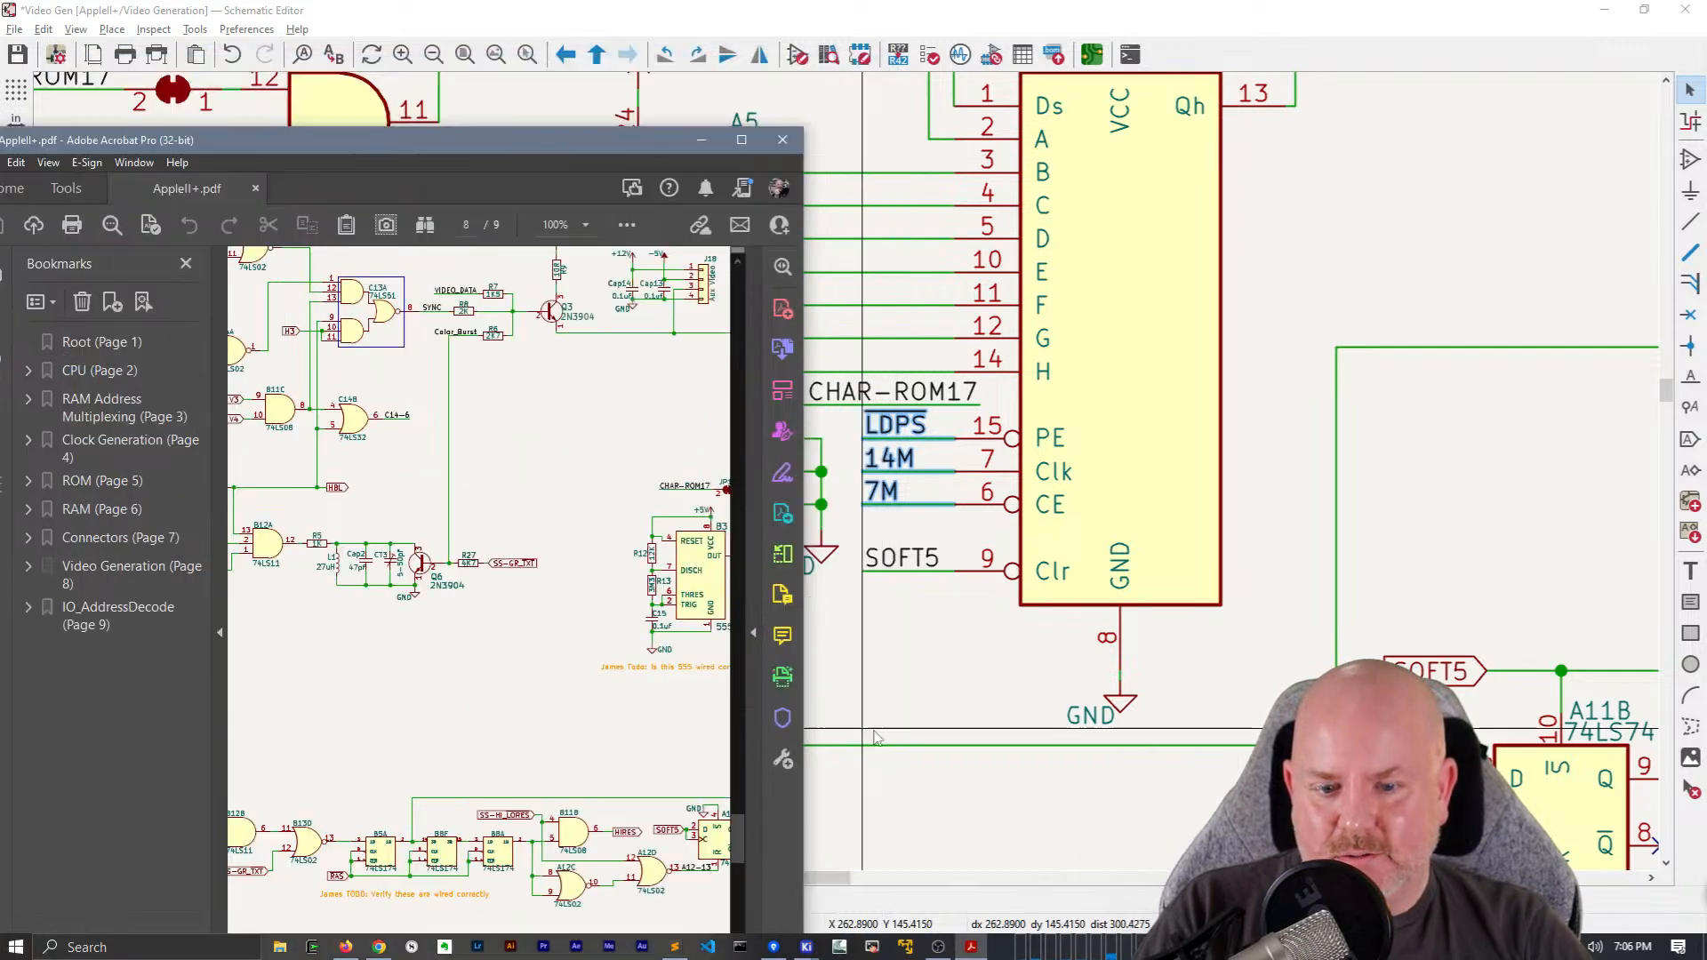
drag(803, 741, 1114, 741)
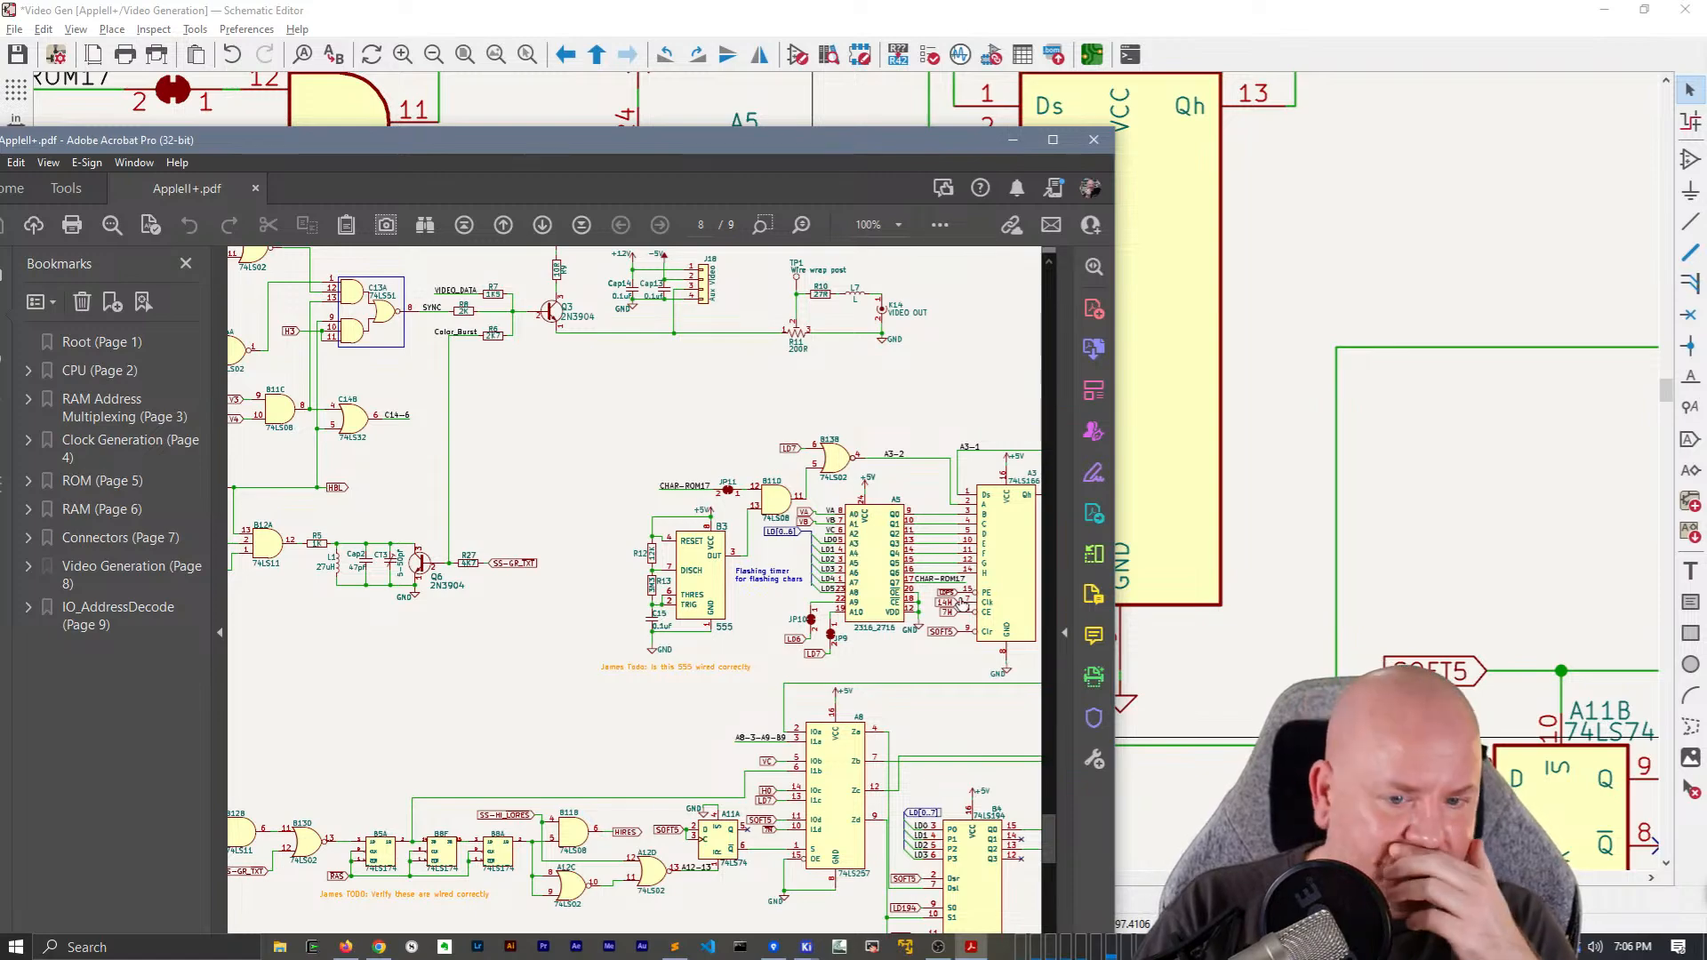
click(1094, 140)
Duplicate a SOFT5 net label with its wire into the empty area beside B4 and delete the SOFT5 global label at B4 pin 2
scroll(871, 660, down, 3)
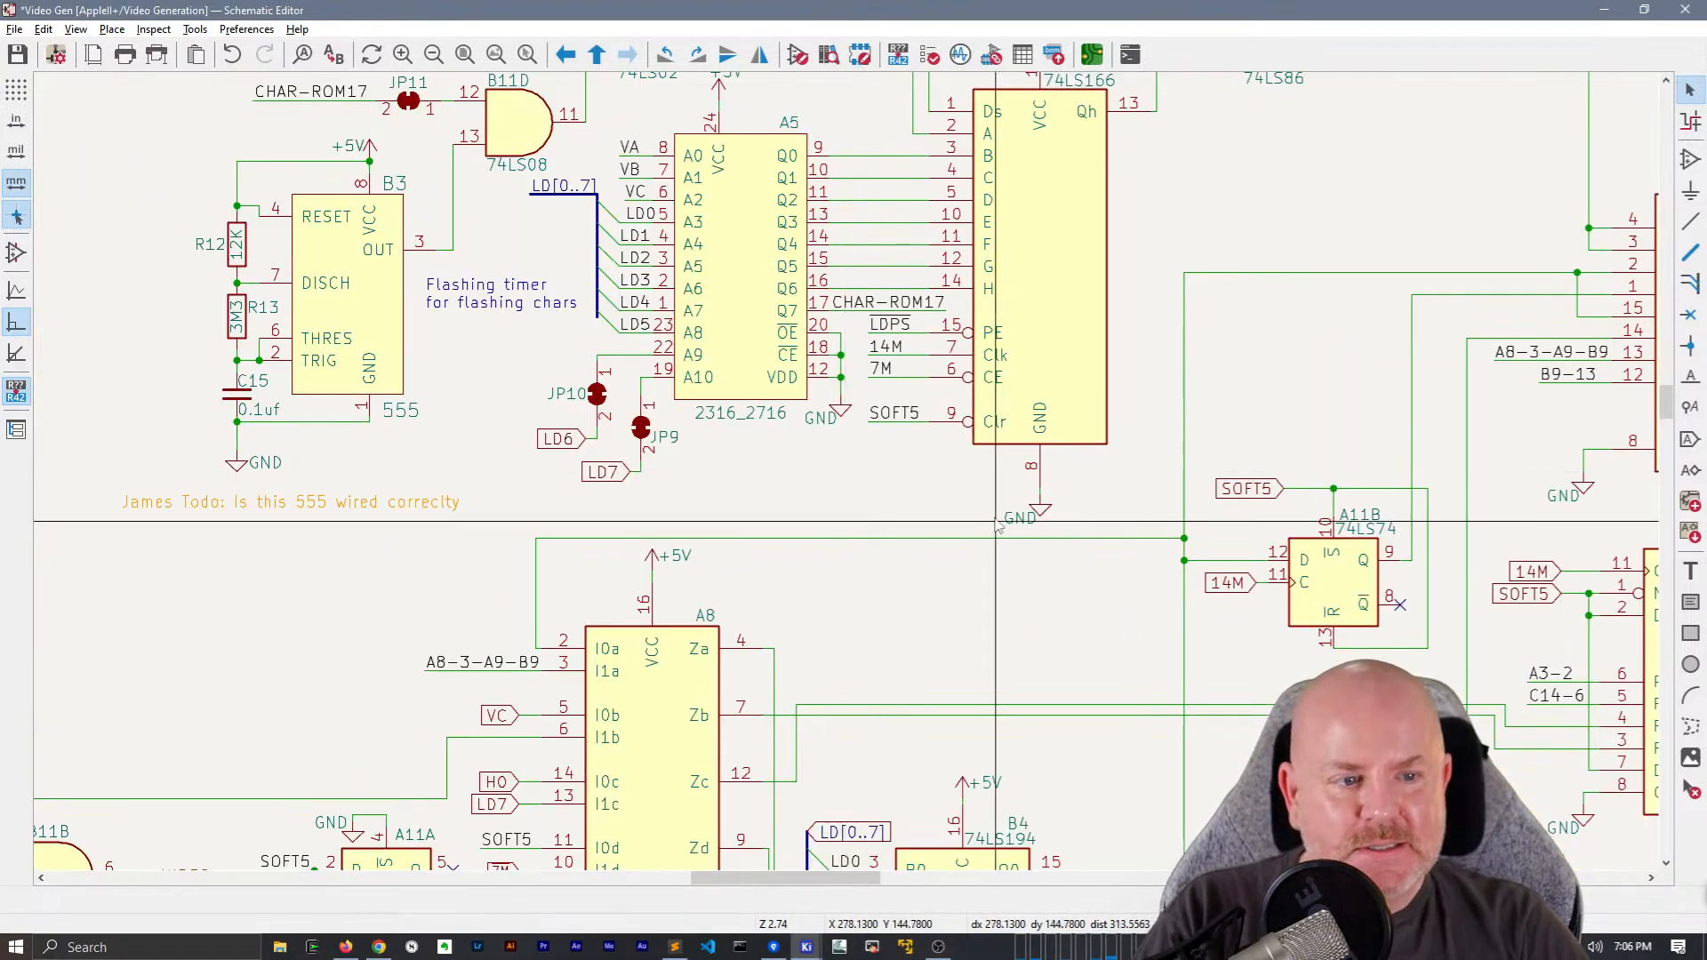
scroll(502, 409, up, 1)
middle_drag(503, 409, 908, 243)
middle_drag(980, 446, 965, 395)
drag(804, 132, 788, 77)
key(ctrl+d)
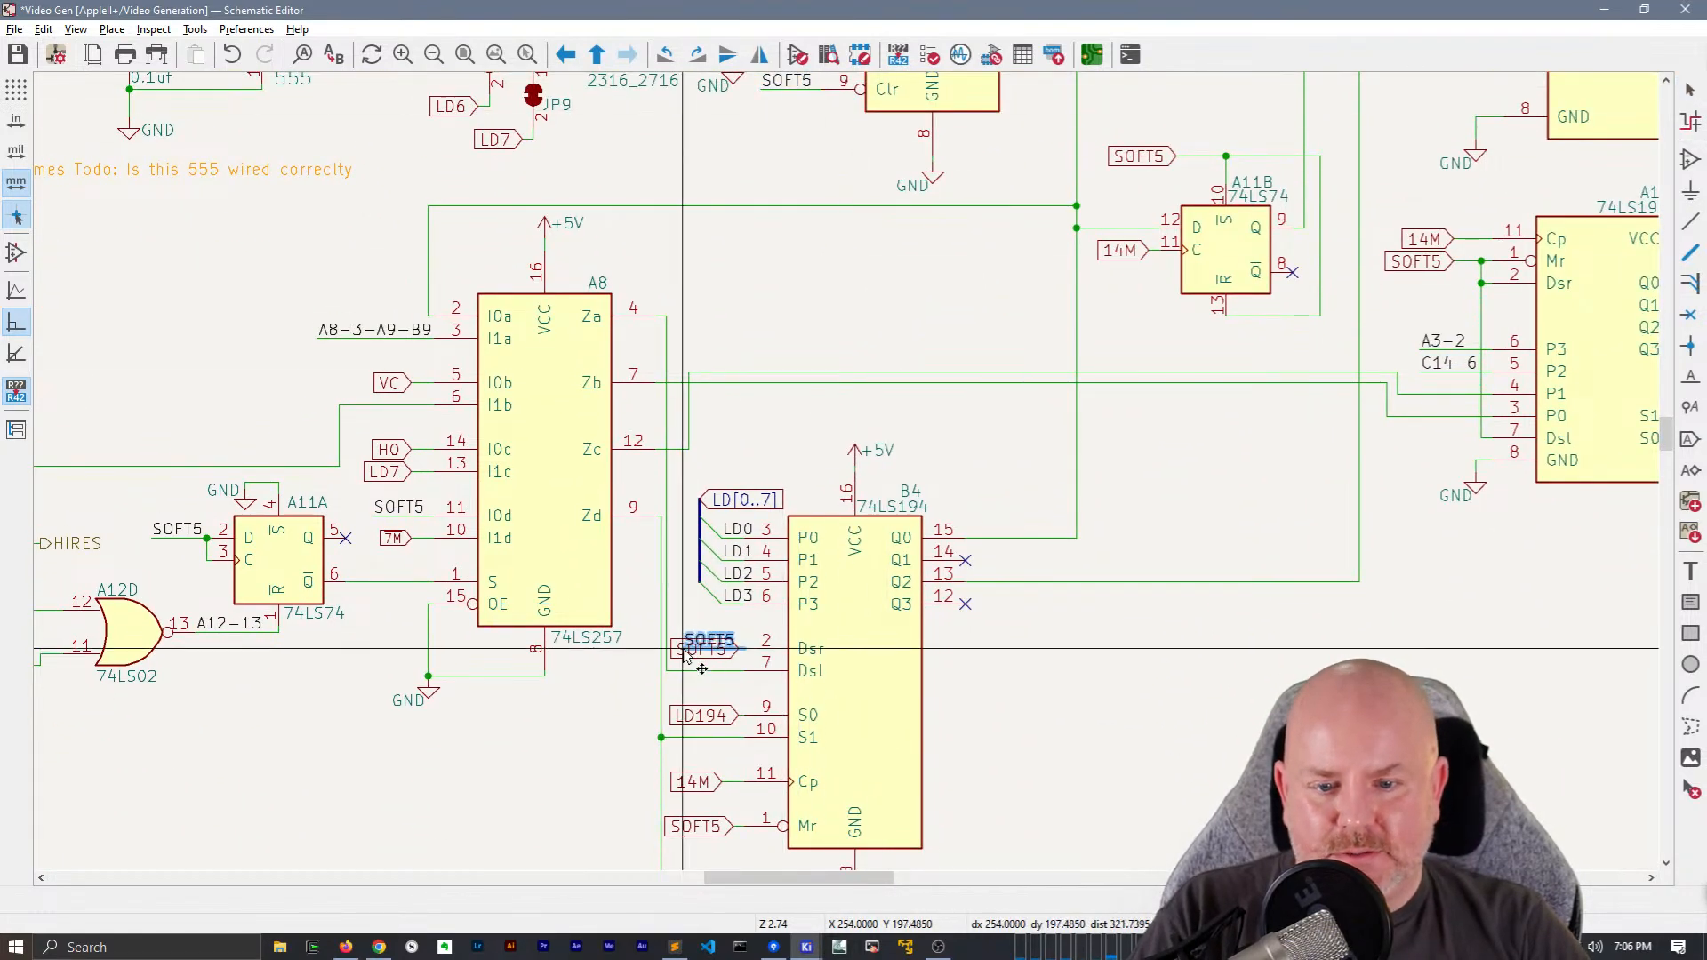
click(1093, 682)
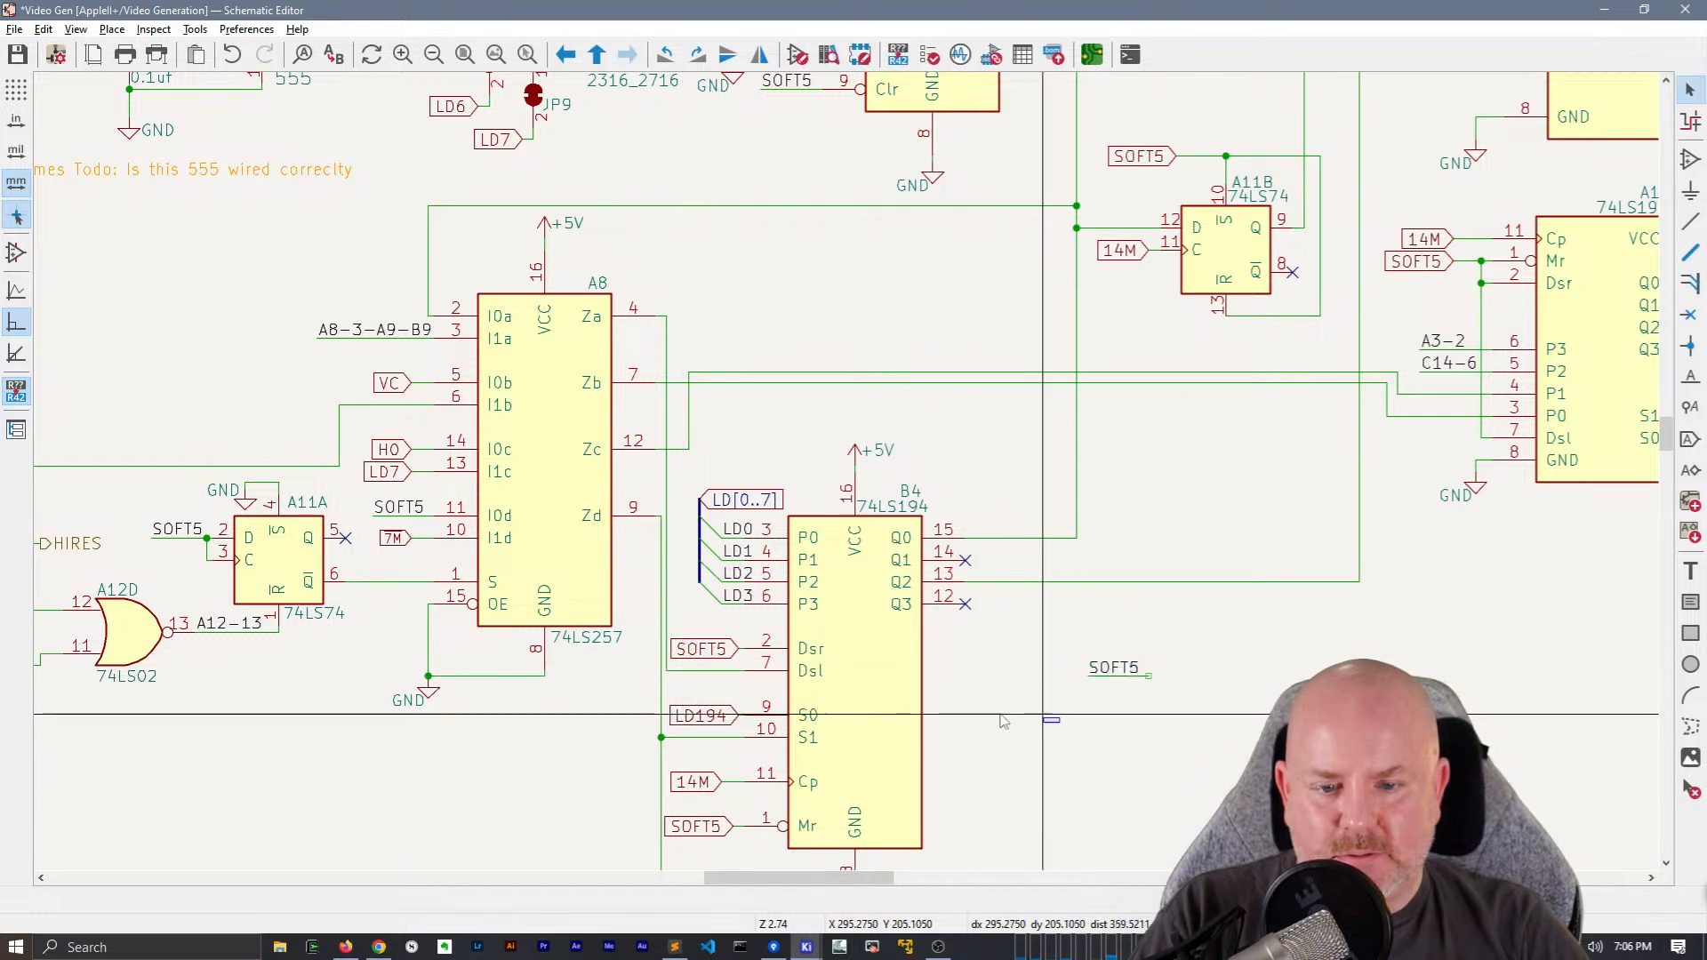
click(699, 654)
key(Delete)
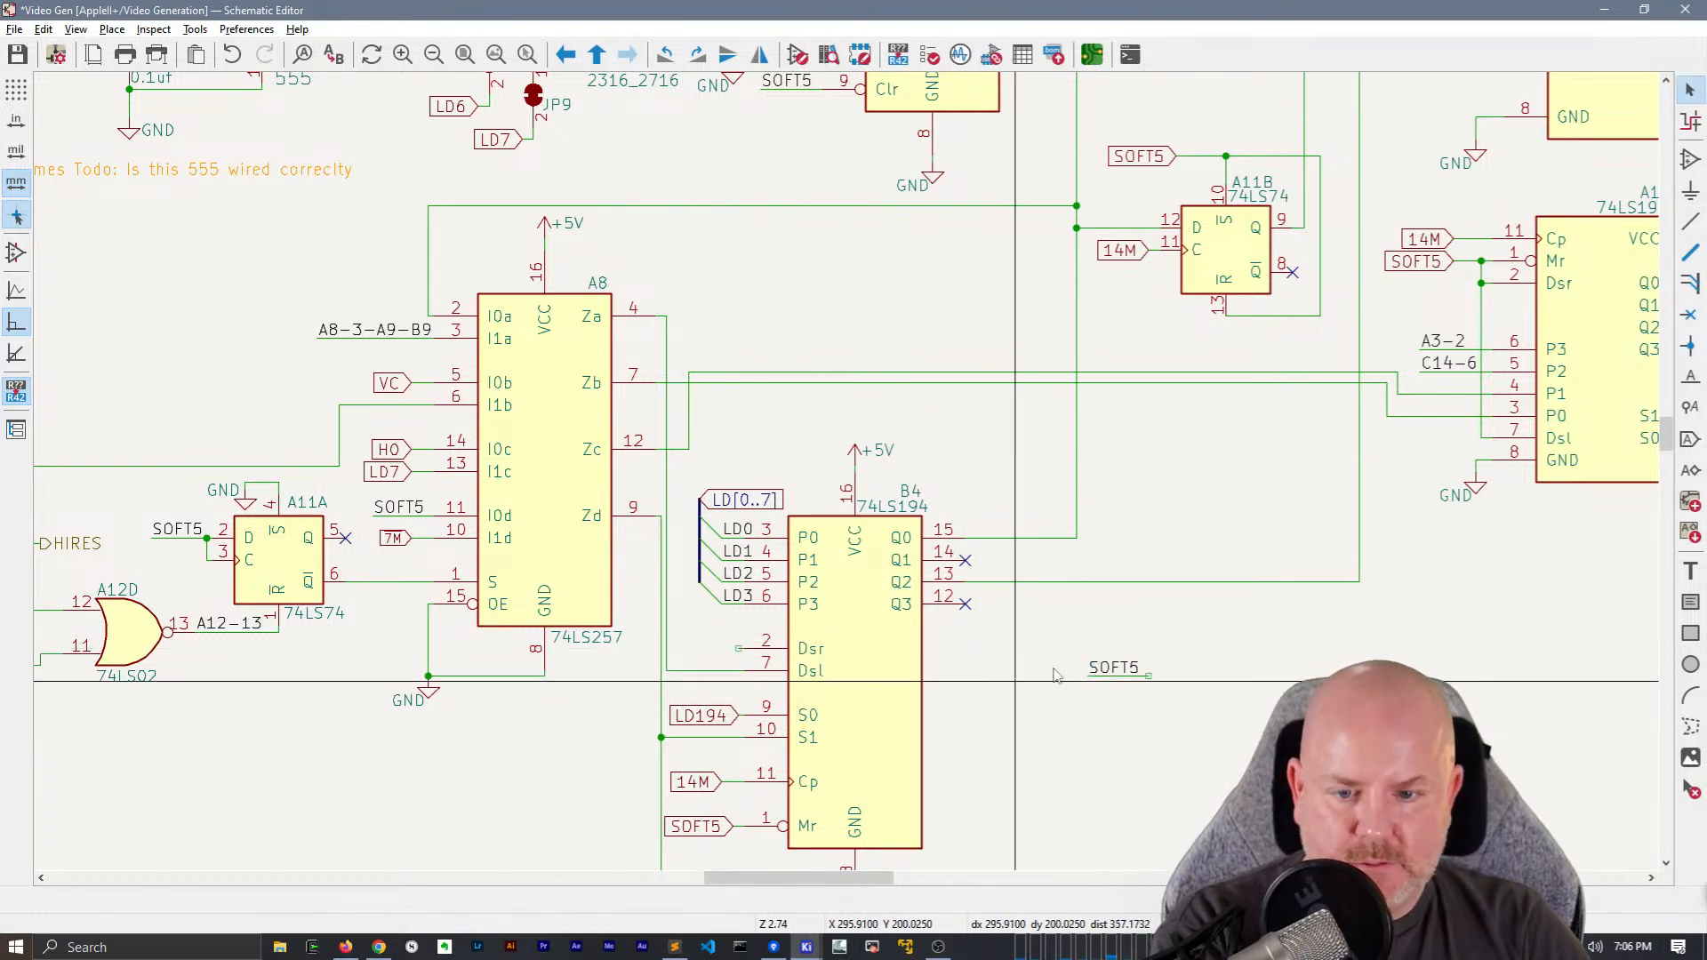
Move the copied SOFT5 net label to B4 pin 2 (Dsr), wire it to the pin and delete the leftover wire segment
click(1115, 669)
key(m)
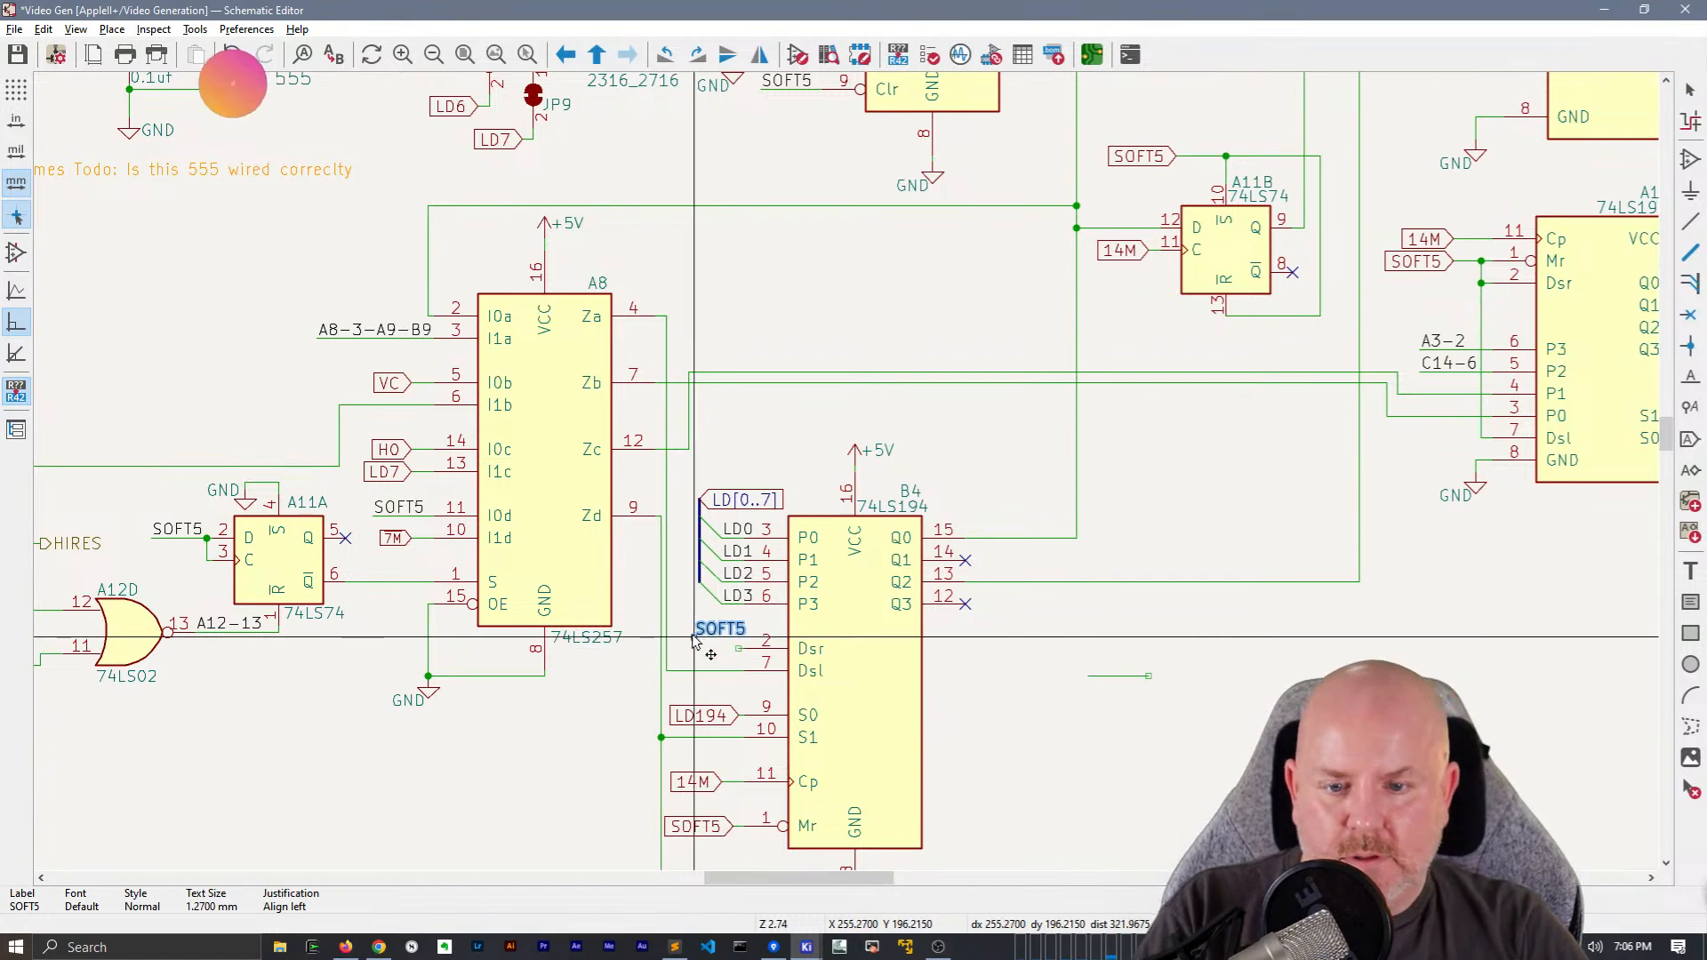
click(692, 652)
key(w)
click(739, 649)
key(Escape)
click(1103, 676)
key(Delete)
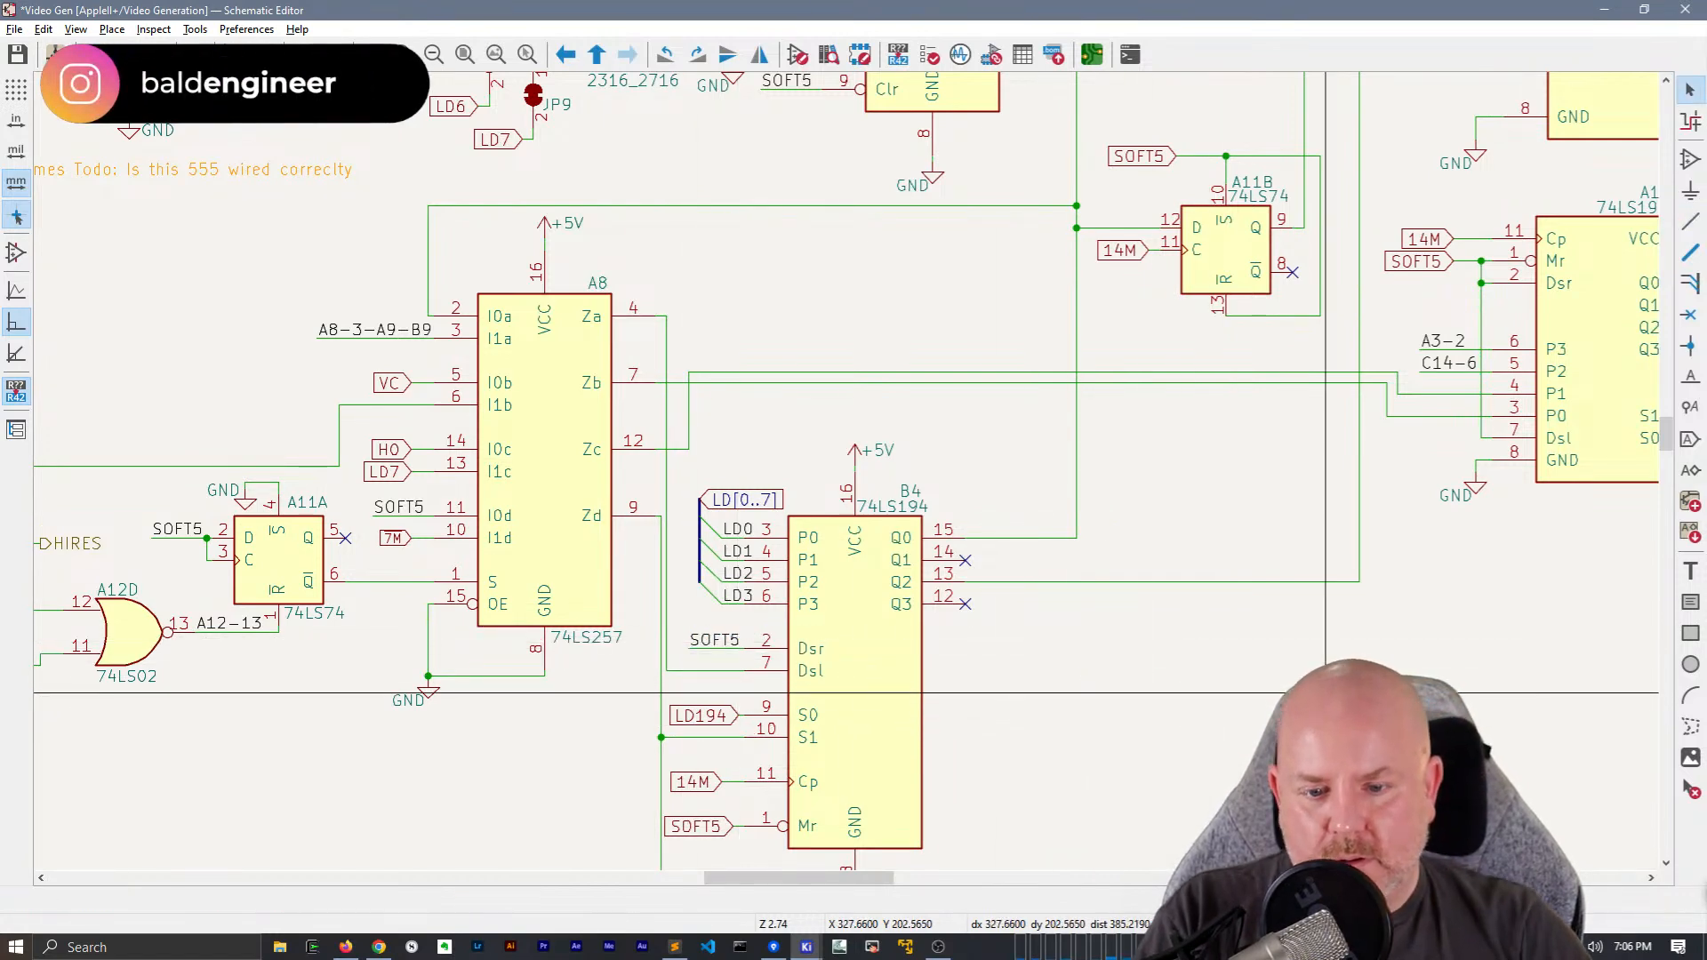
Replace the SOFT5 global label at B4 pin 1 (Mr) with a wired SOFT5 net label and delete the leftover wire
scroll(1034, 651, down, 3)
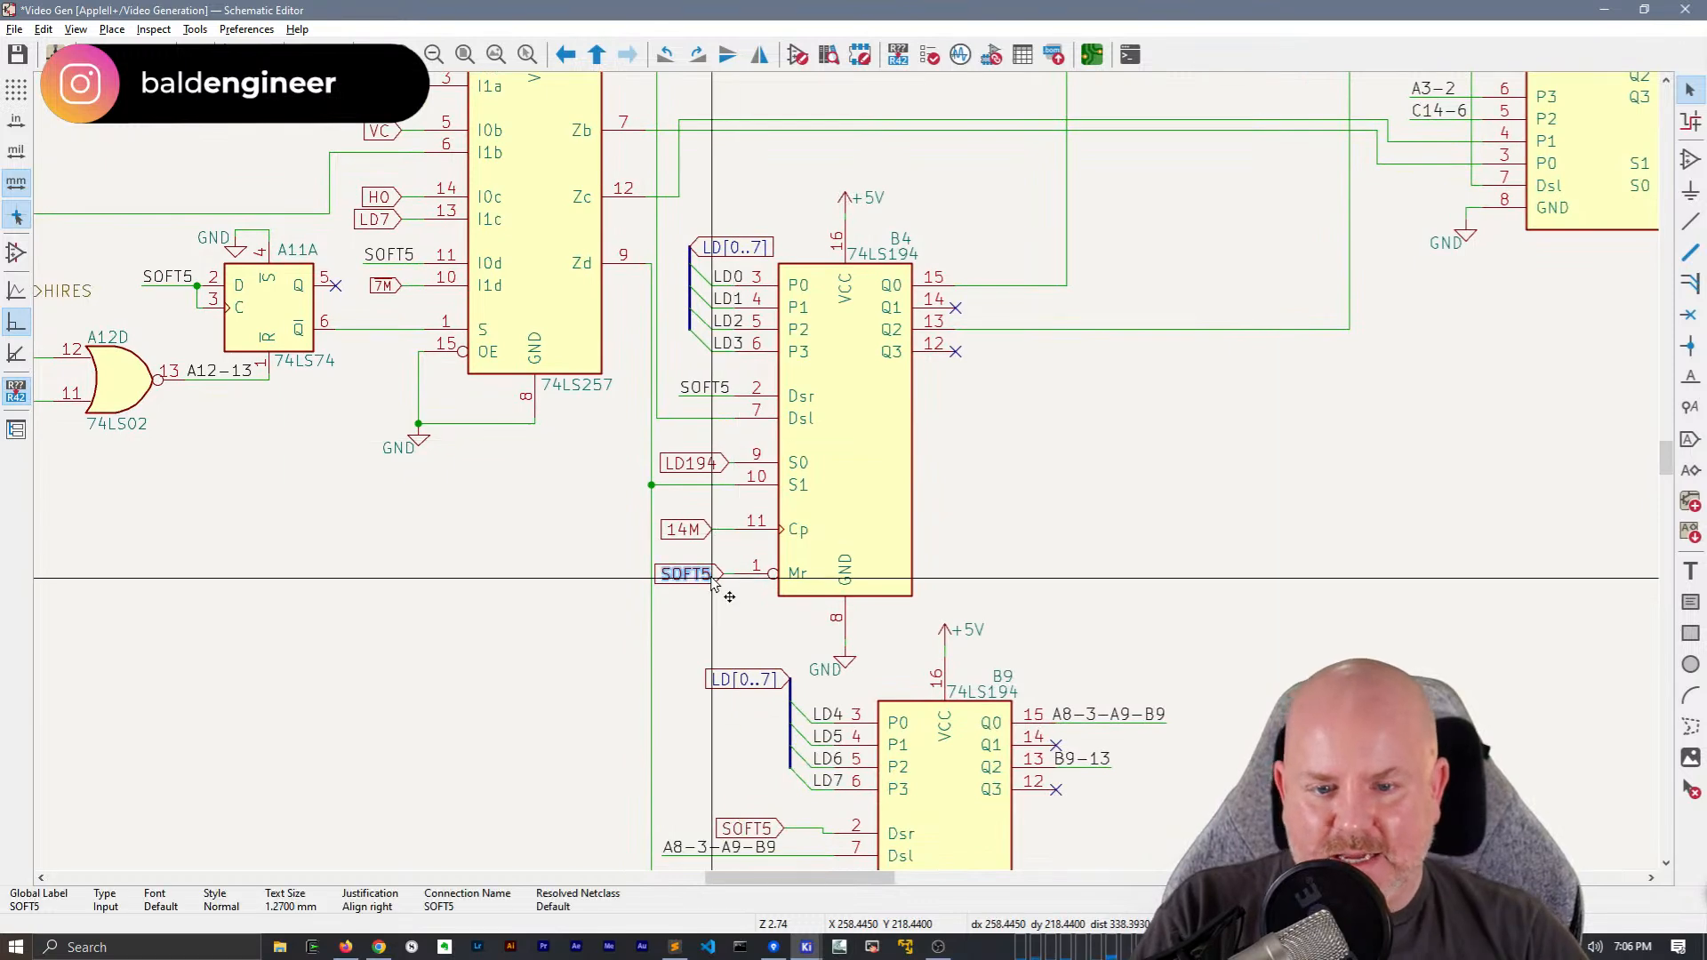
key(ctrl+v)
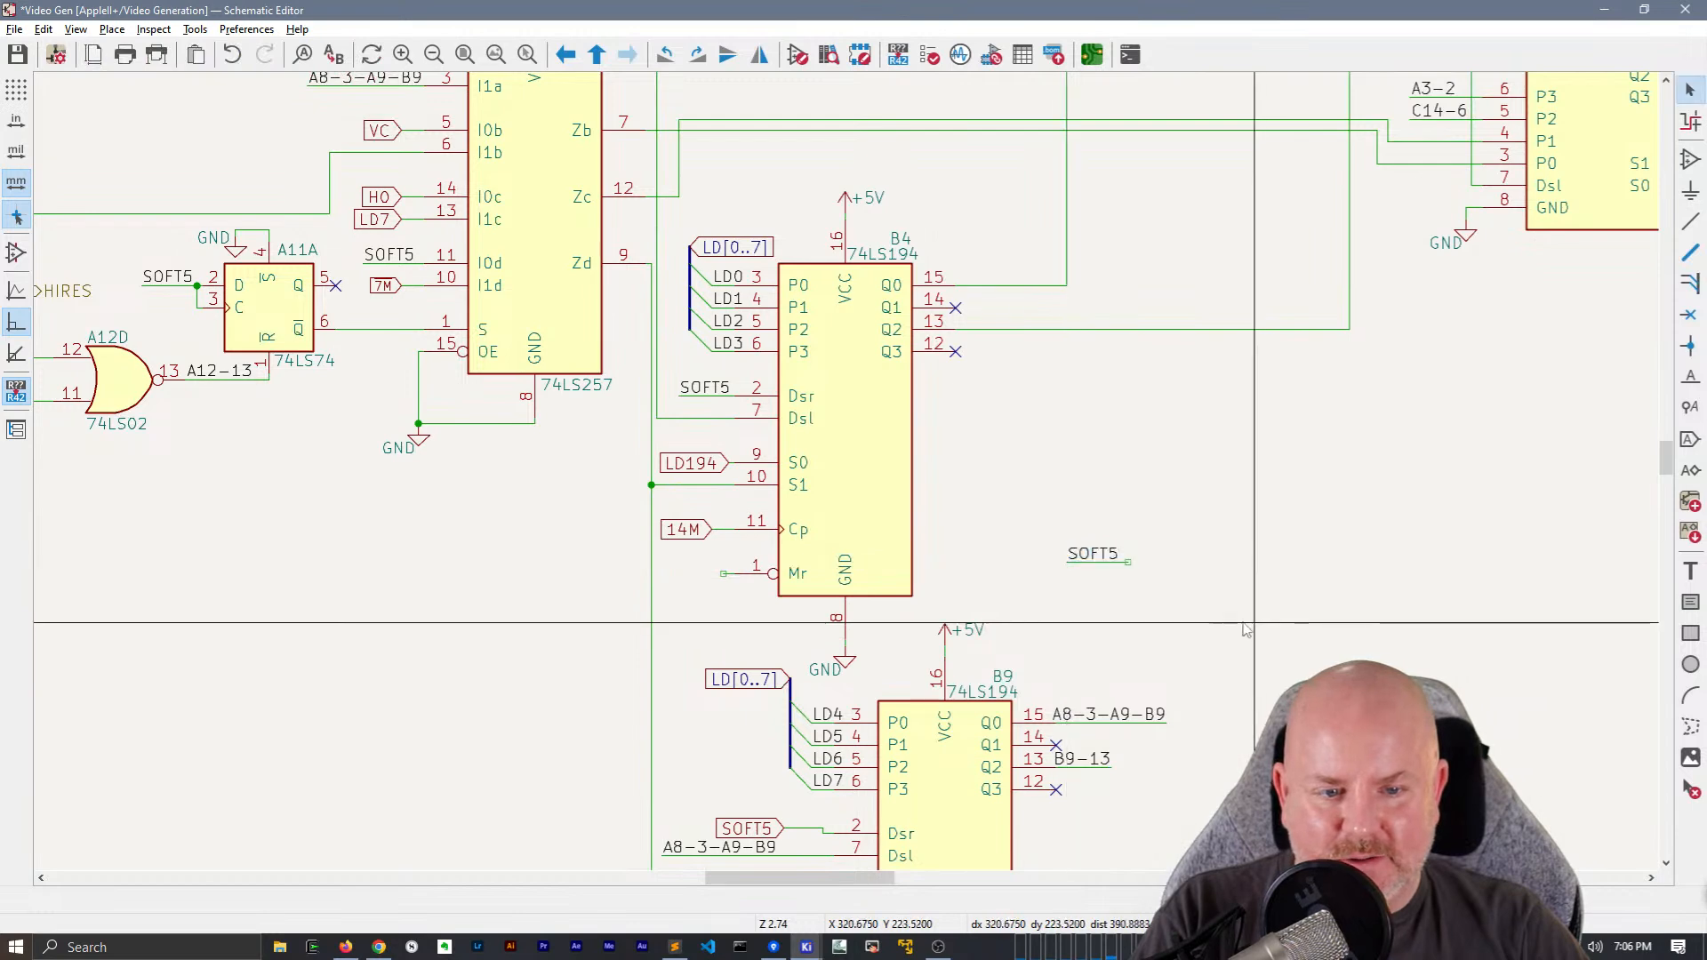
click(1089, 558)
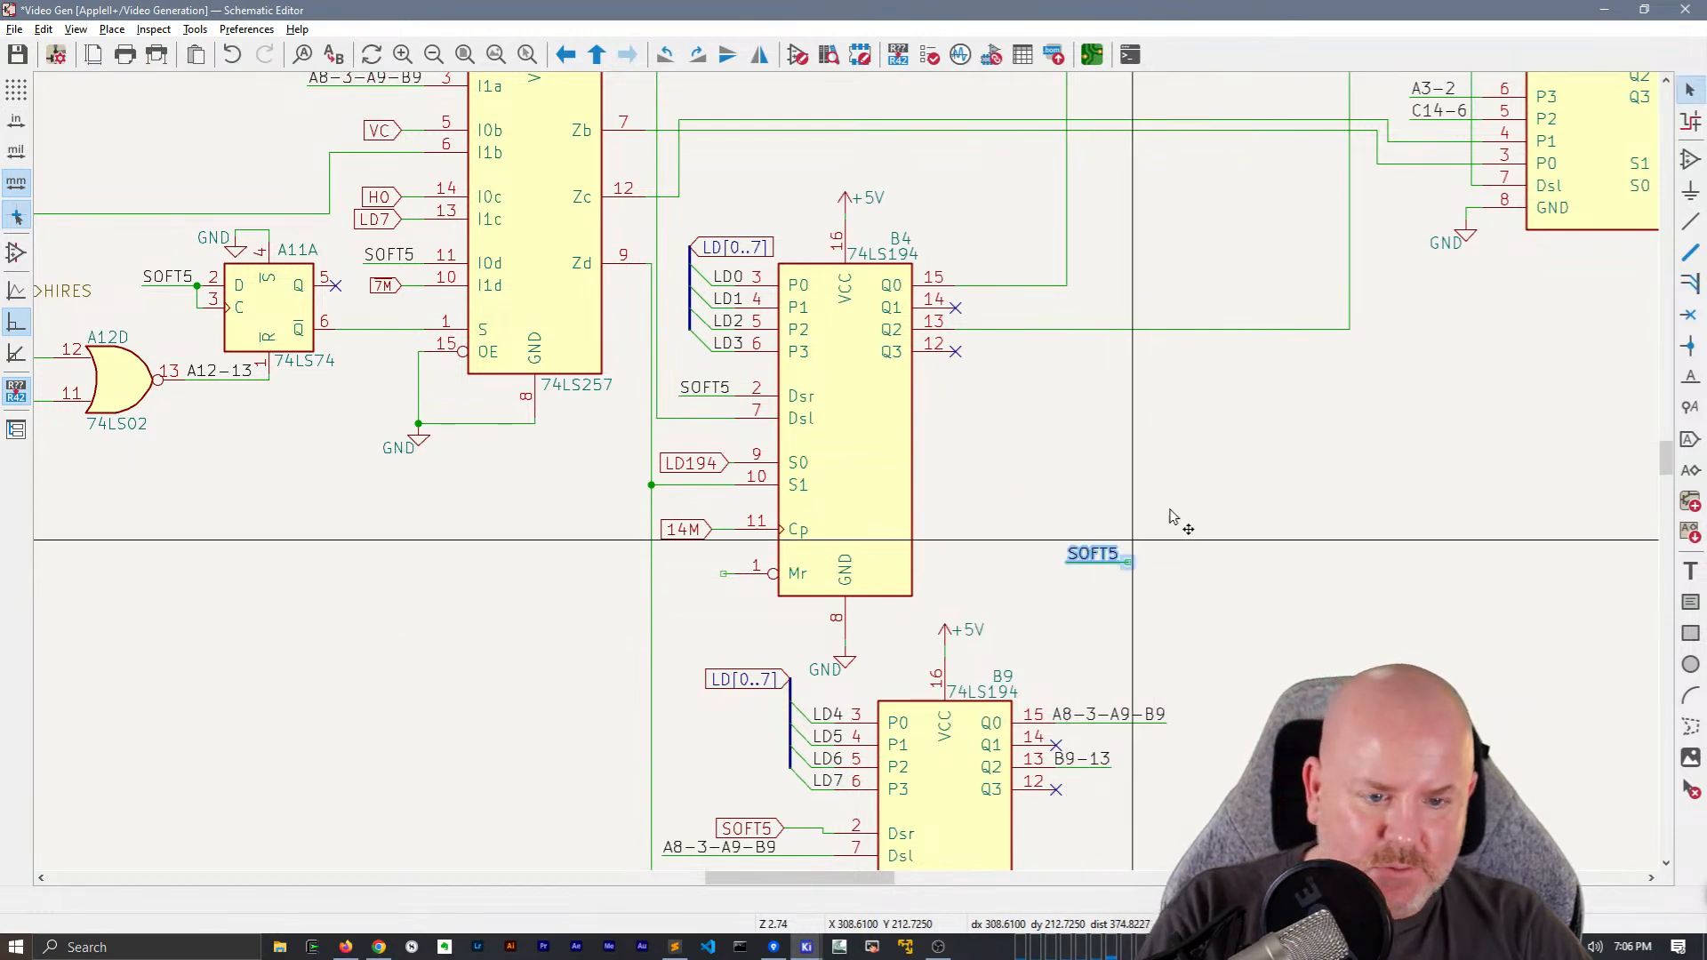
click(1092, 554)
drag(1093, 554, 680, 574)
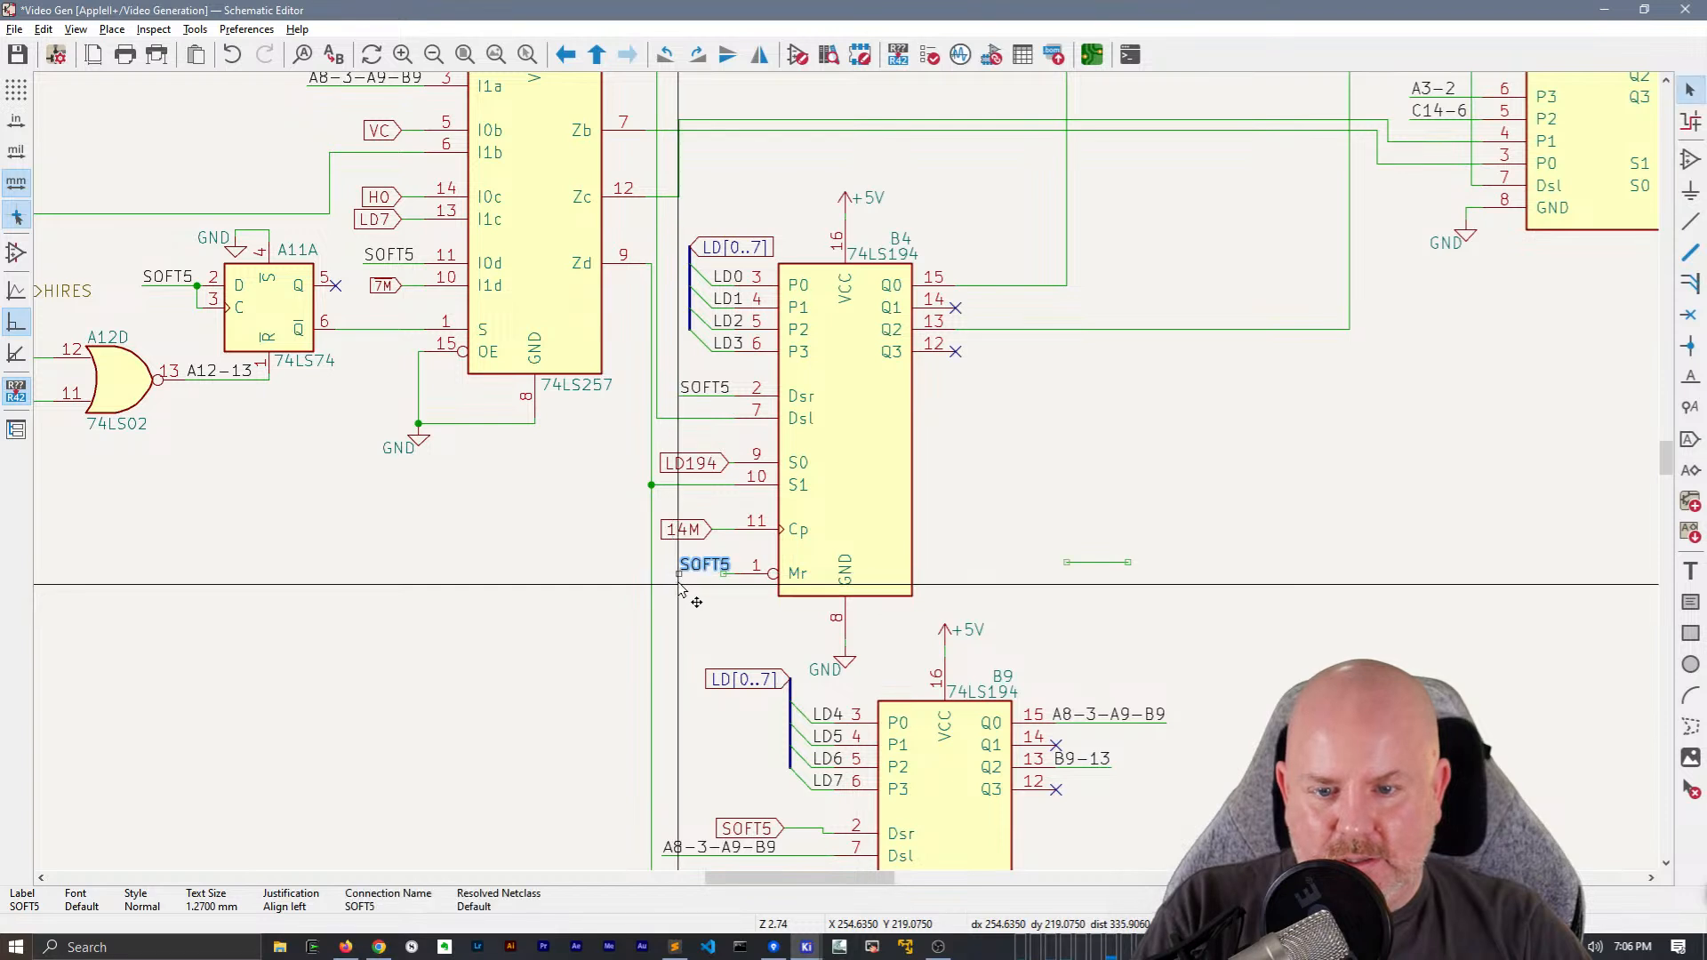
key(w)
drag(1269, 599, 1038, 512)
key(Delete)
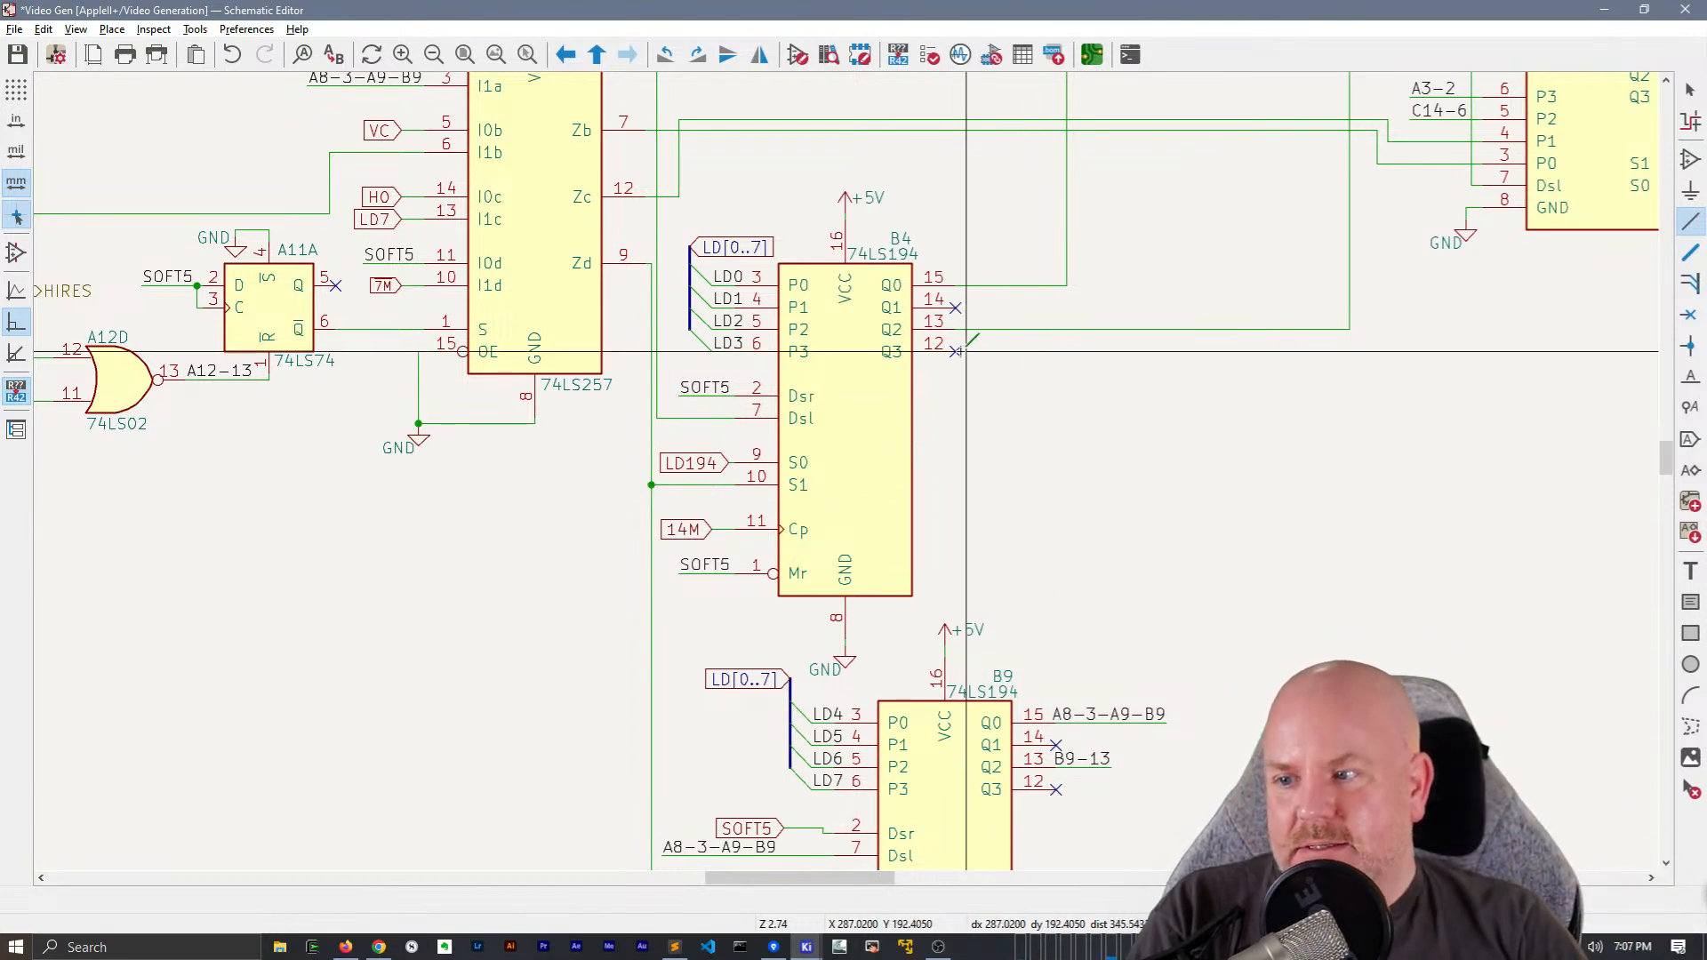
key(Escape)
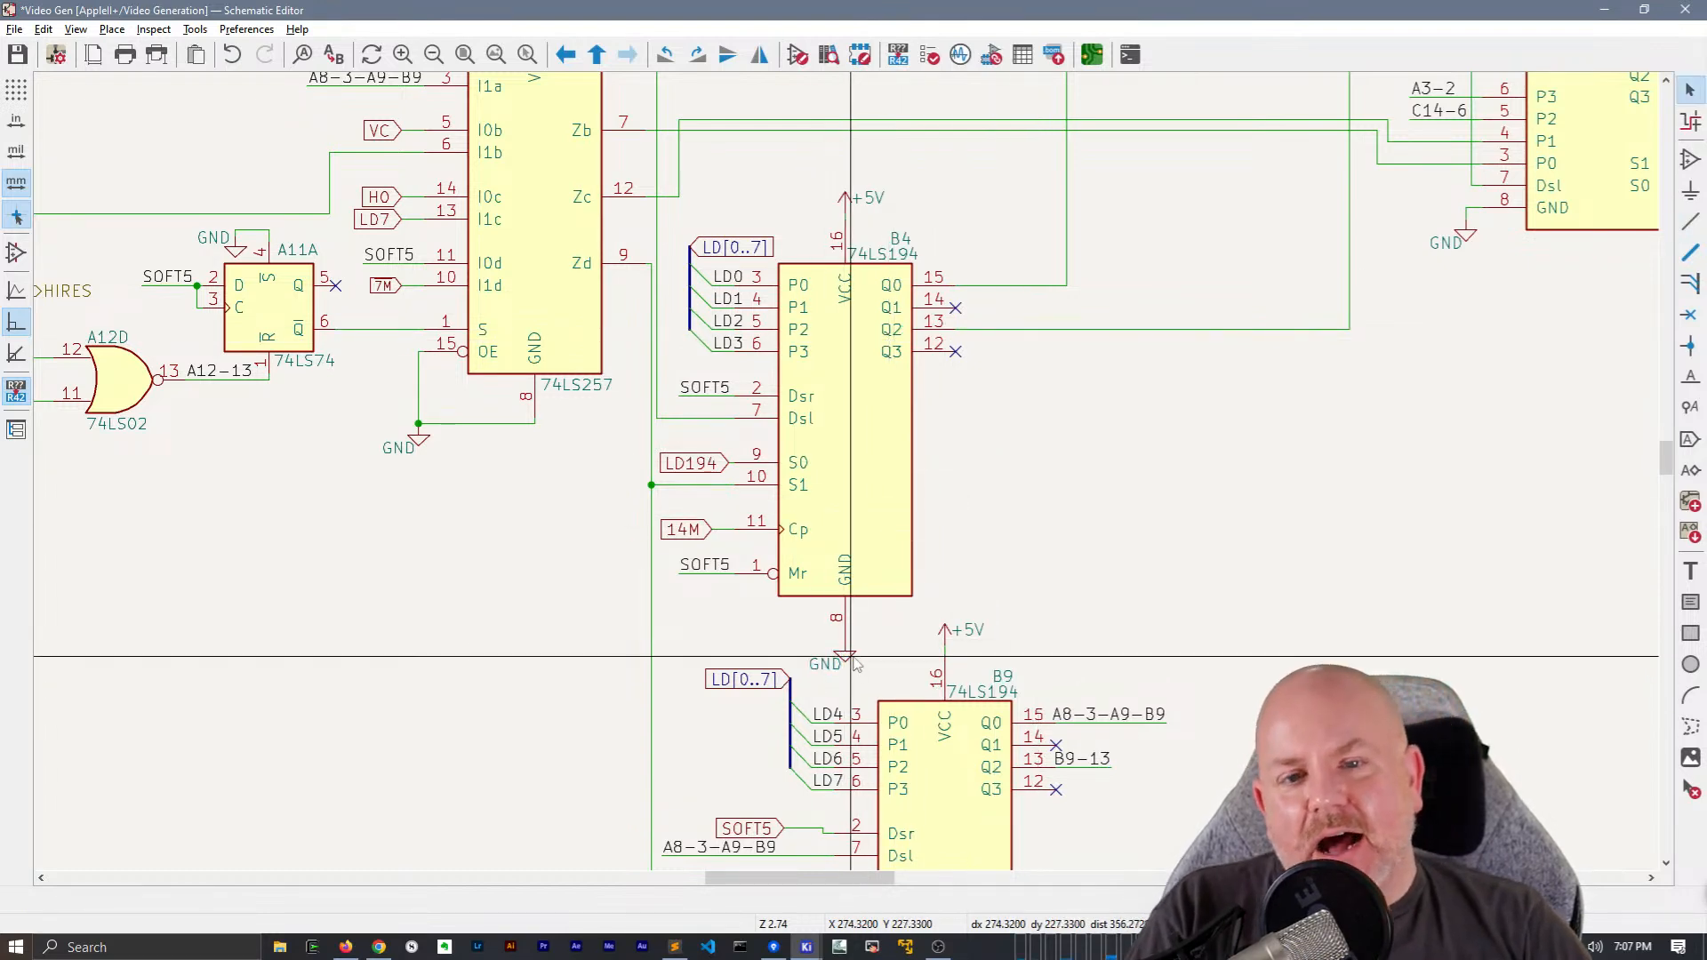
Center the GND text beneath the ground symbol of B4
click(823, 668)
drag(823, 672, 839, 667)
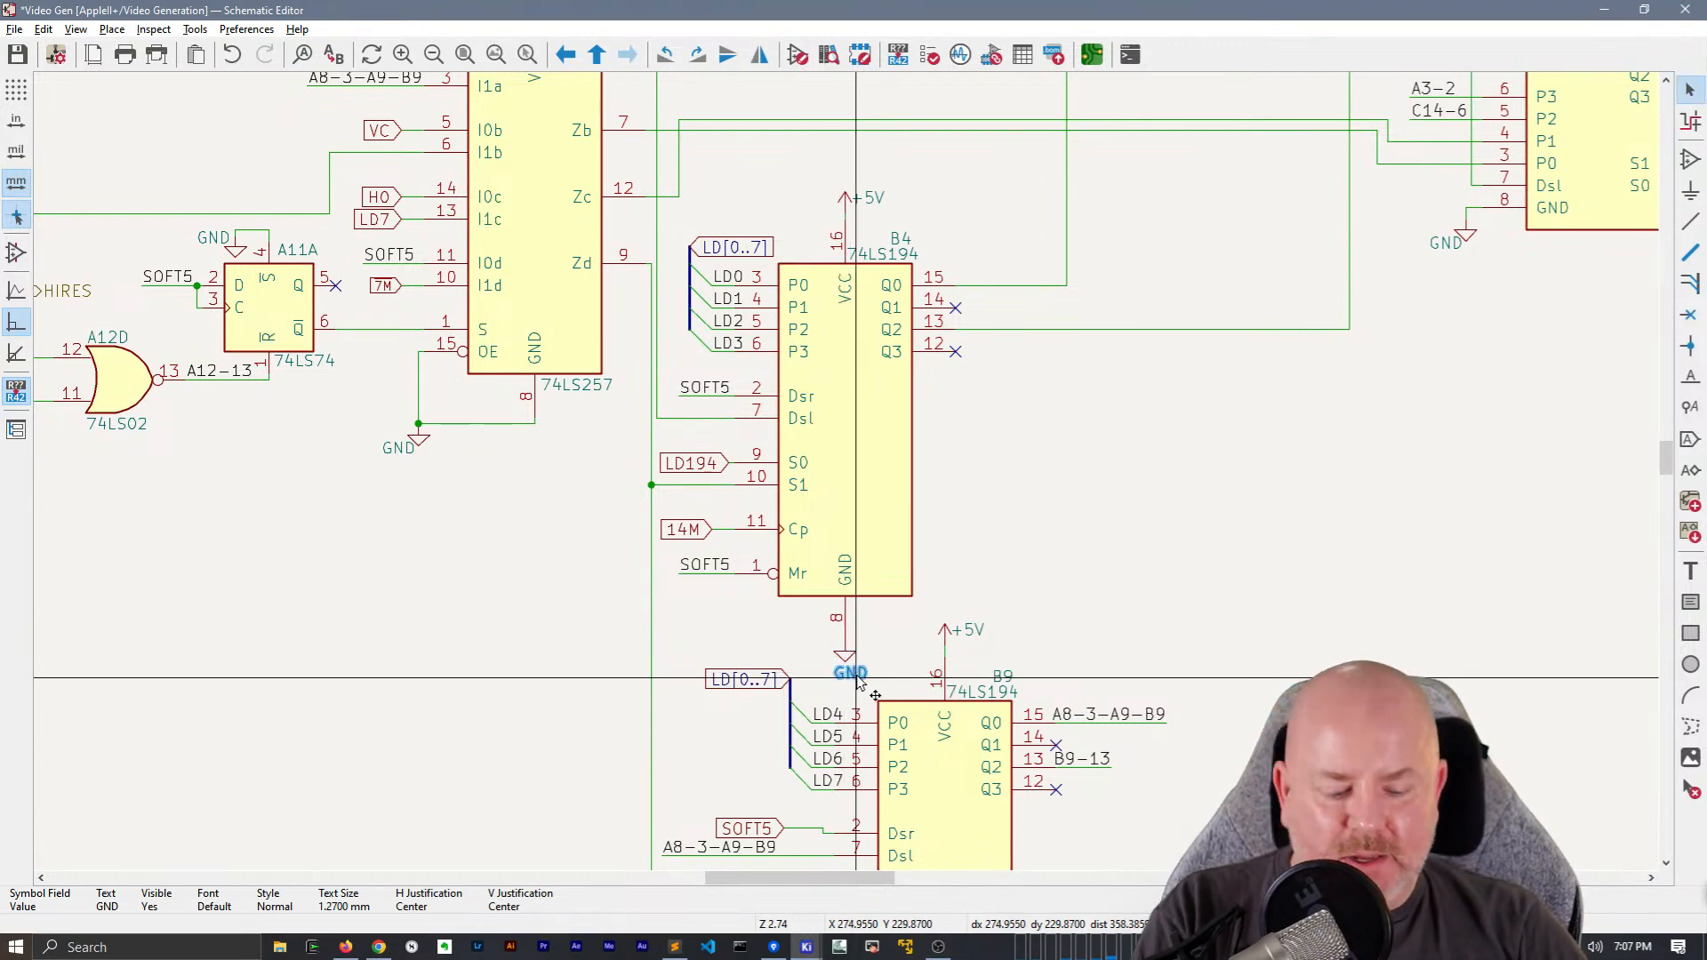
click(845, 673)
Tidy the text above B4 by aligning its 74LS194 value and B4 reference and centering +5V over its power symbol
middle_drag(1185, 368, 1016, 463)
click(699, 349)
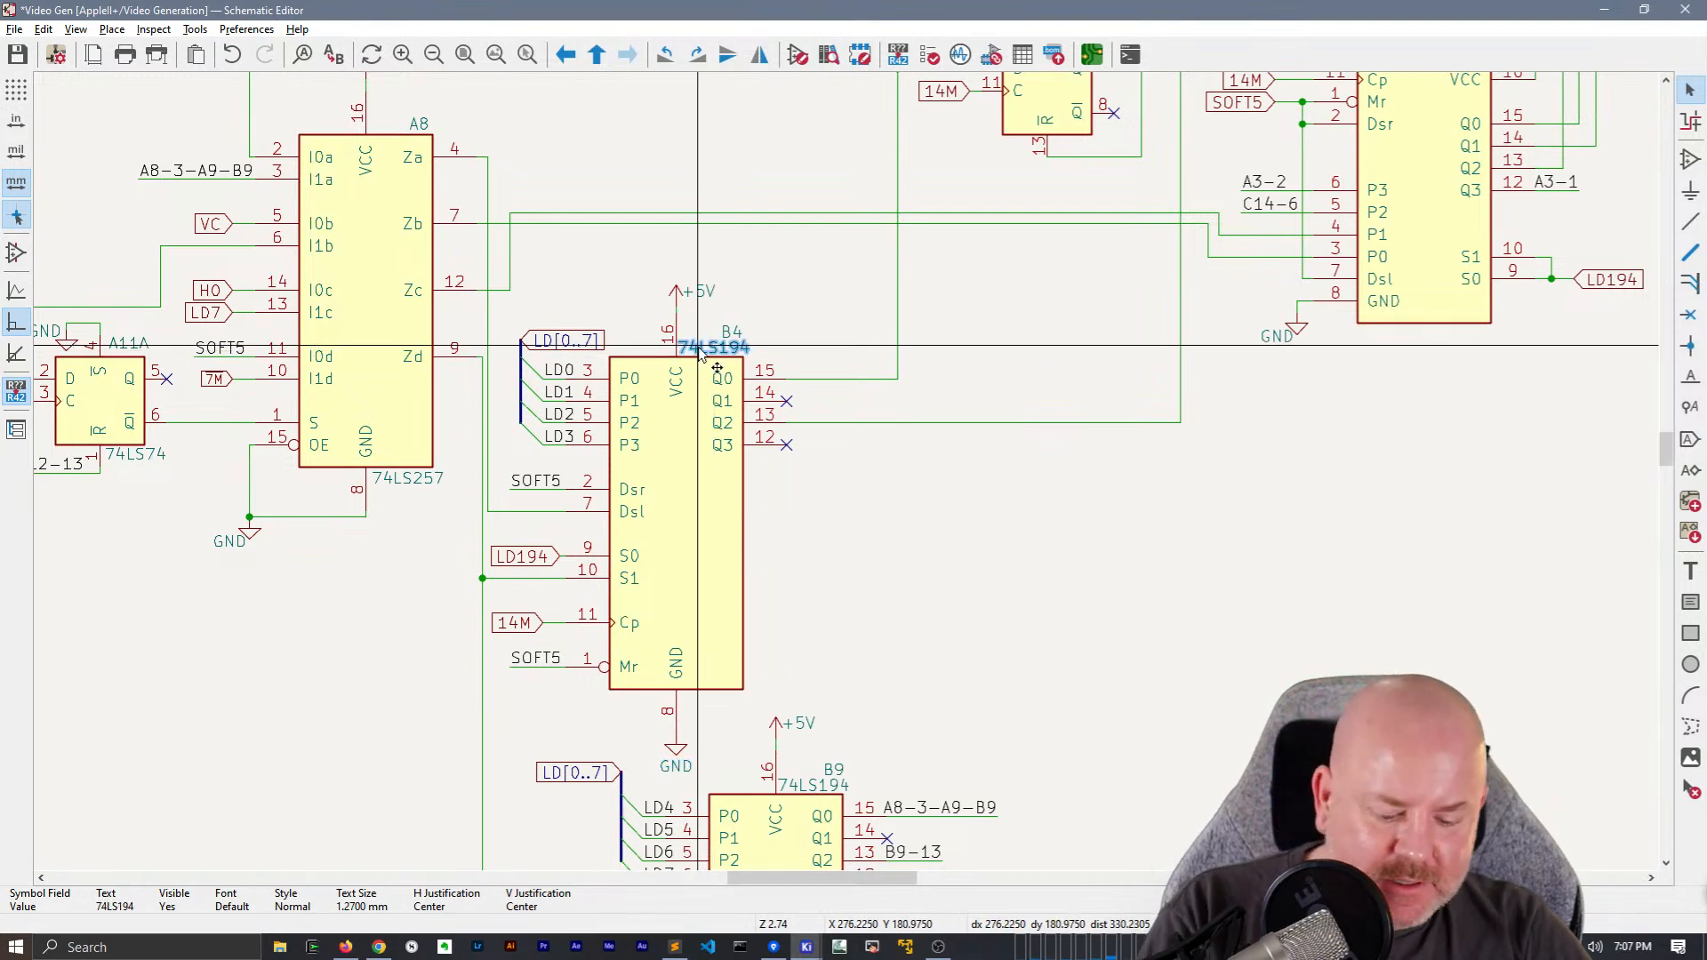
key(m)
key(m)
click(720, 345)
click(732, 332)
key(m)
click(700, 329)
click(703, 291)
key(m)
click(676, 271)
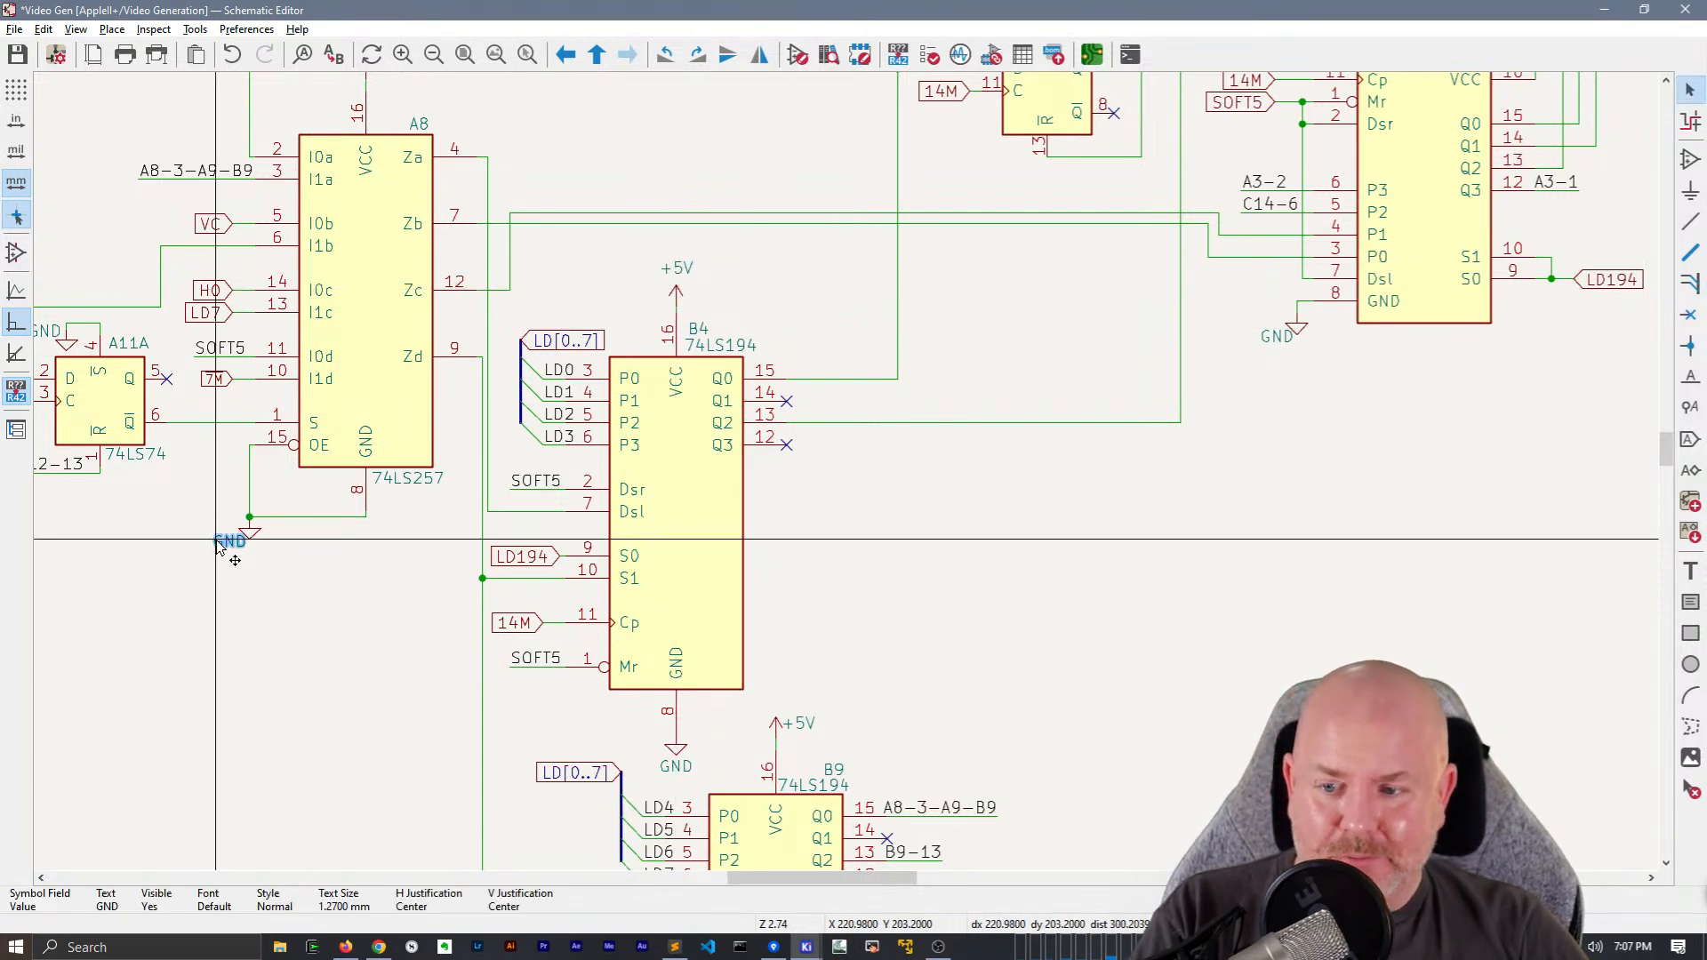
Center the GND texts beneath the ground symbols of A8 and B9
click(250, 553)
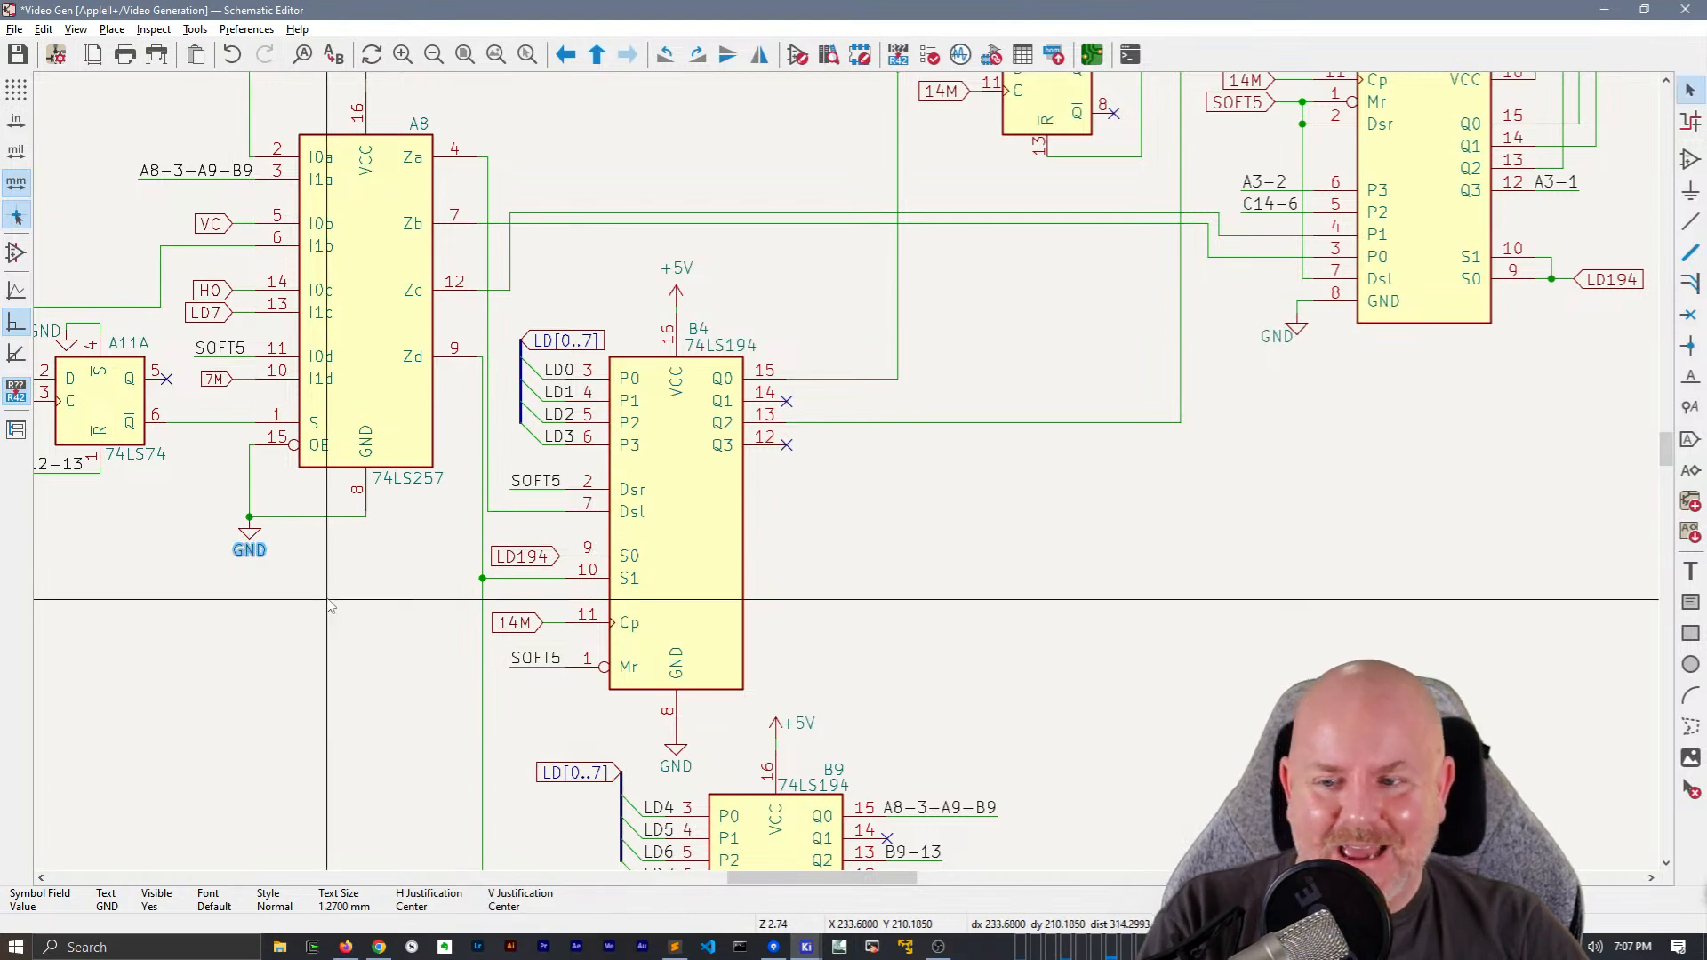
scroll(859, 233, down, 5)
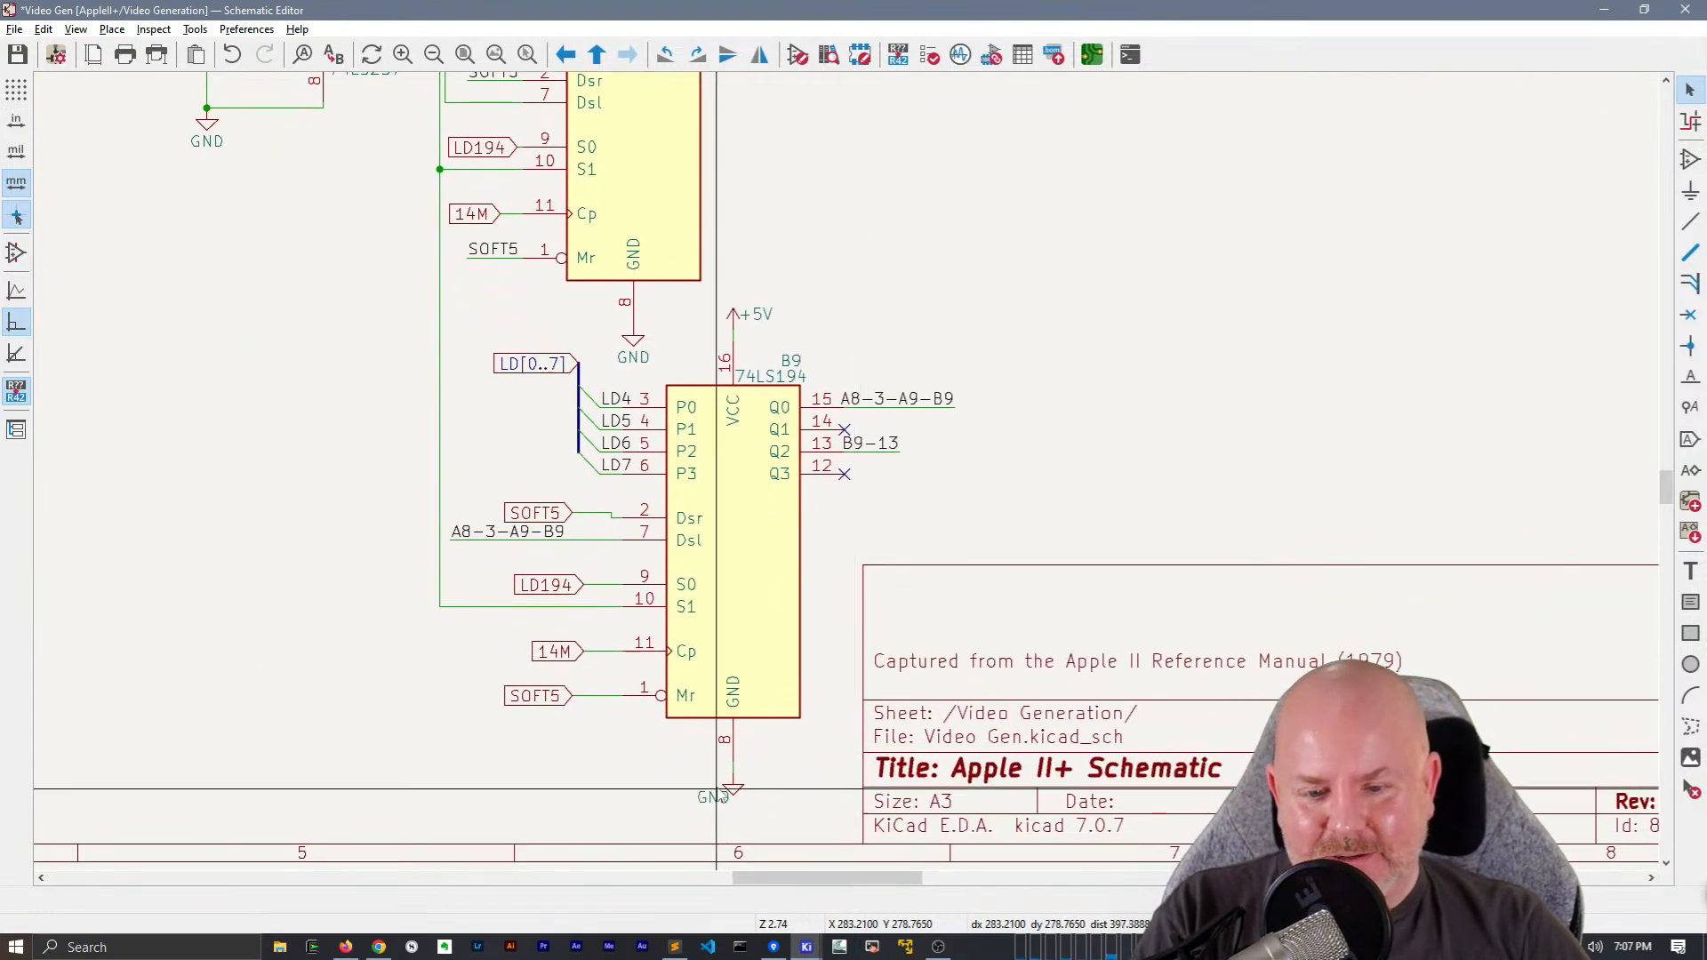
click(708, 795)
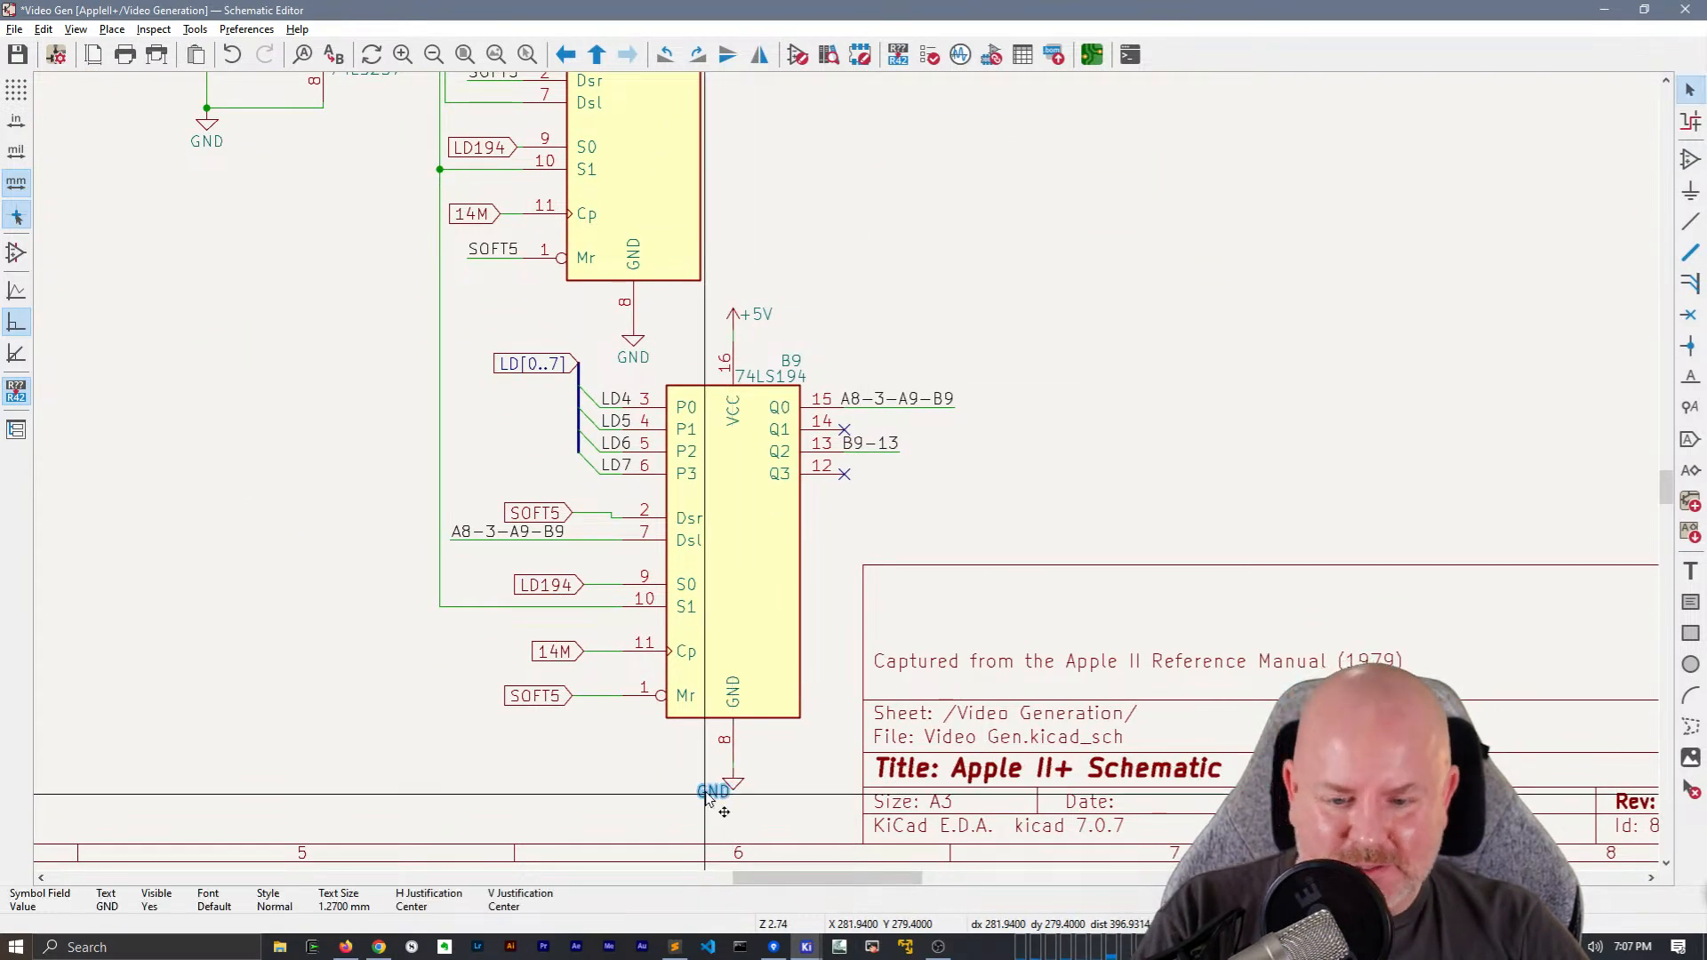
drag(708, 797, 731, 807)
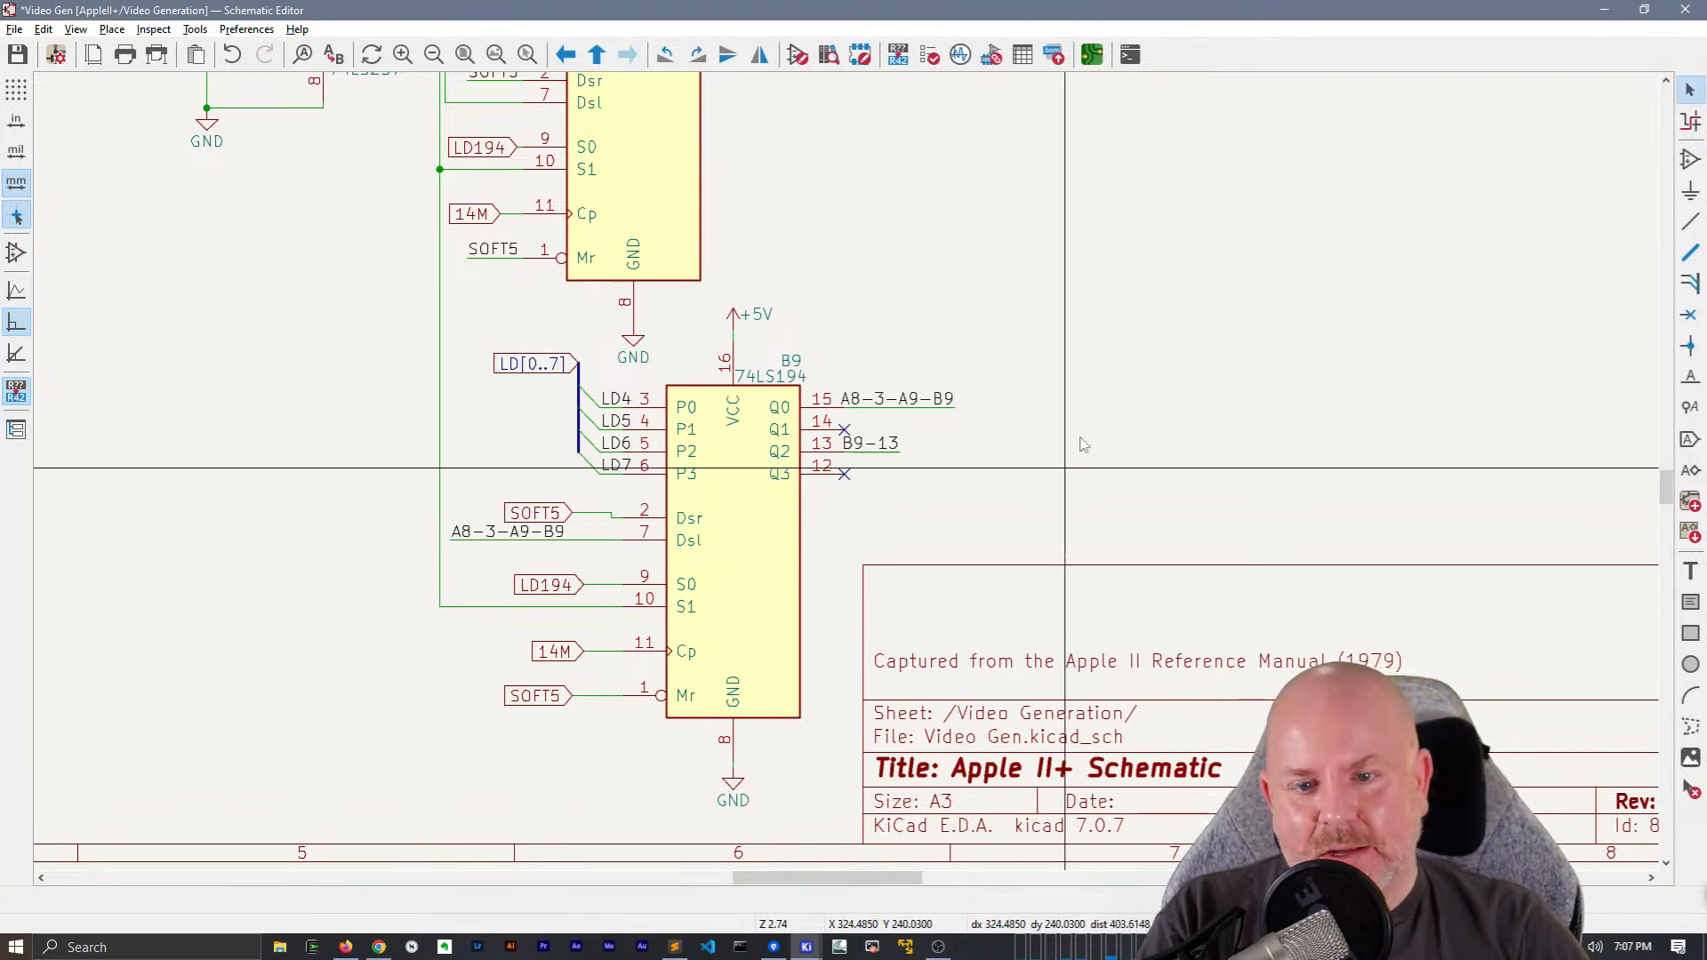
Replace the 14M global label at B4 pin 11 (Cp) with a 14M net label wired to the pin
scroll(1067, 476, down, 3)
middle_drag(807, 396, 1015, 504)
scroll(811, 531, up, 3)
click(661, 500)
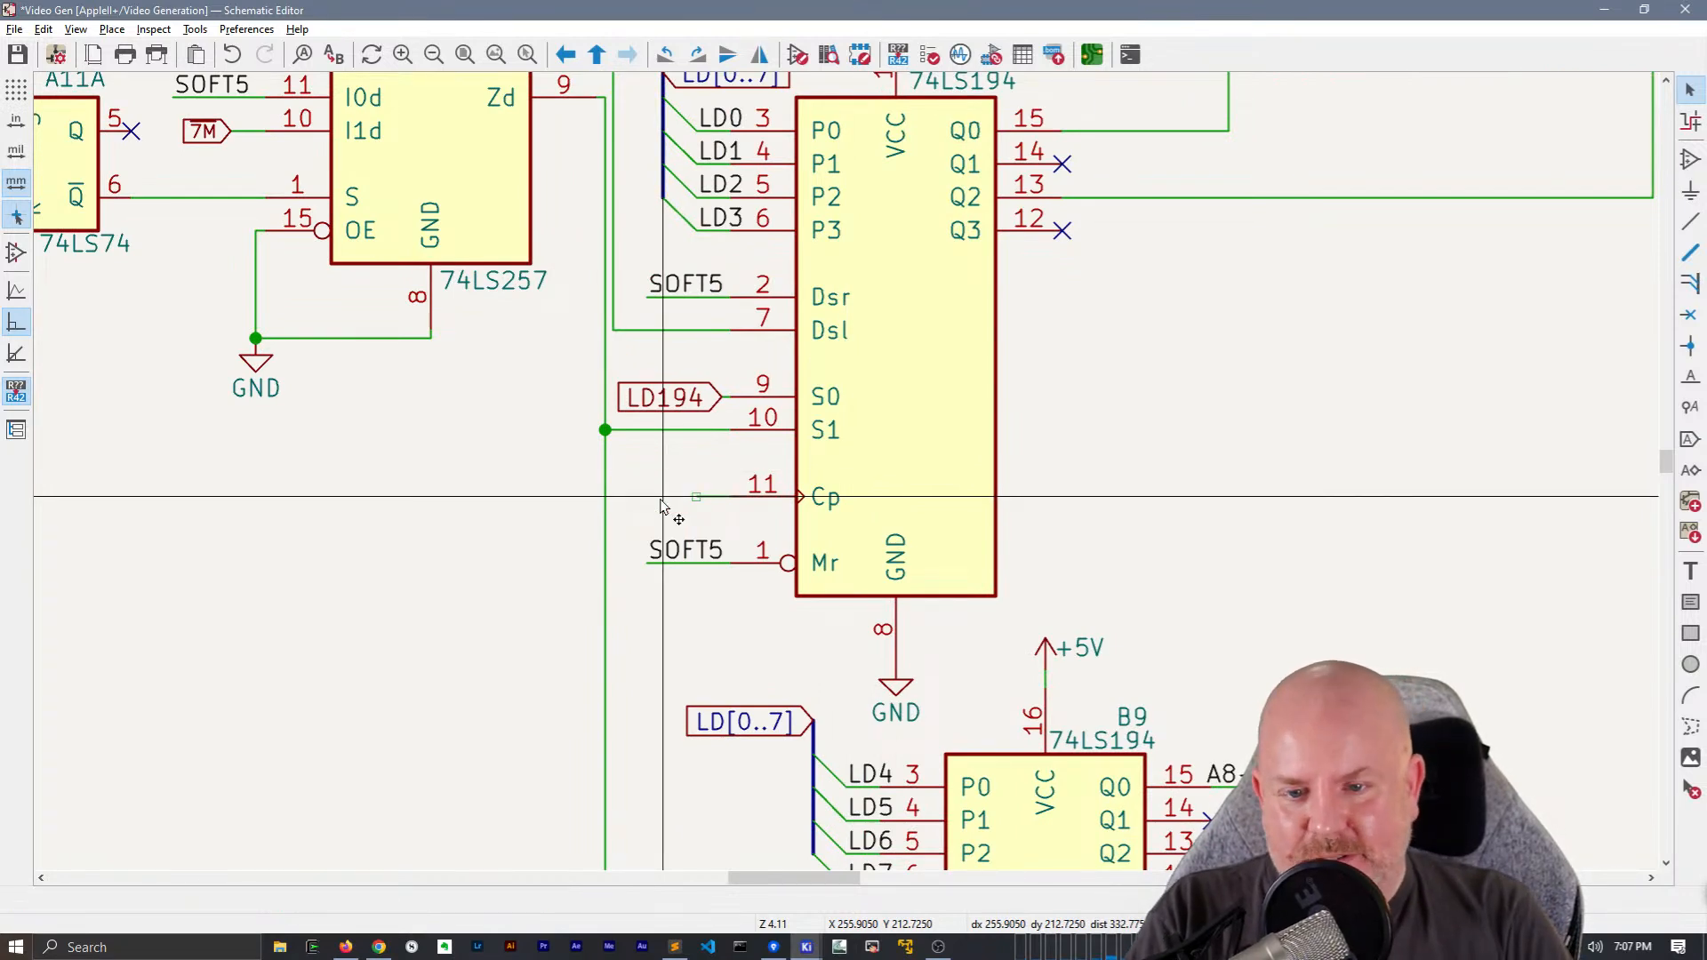
text(l14M)
key(Return)
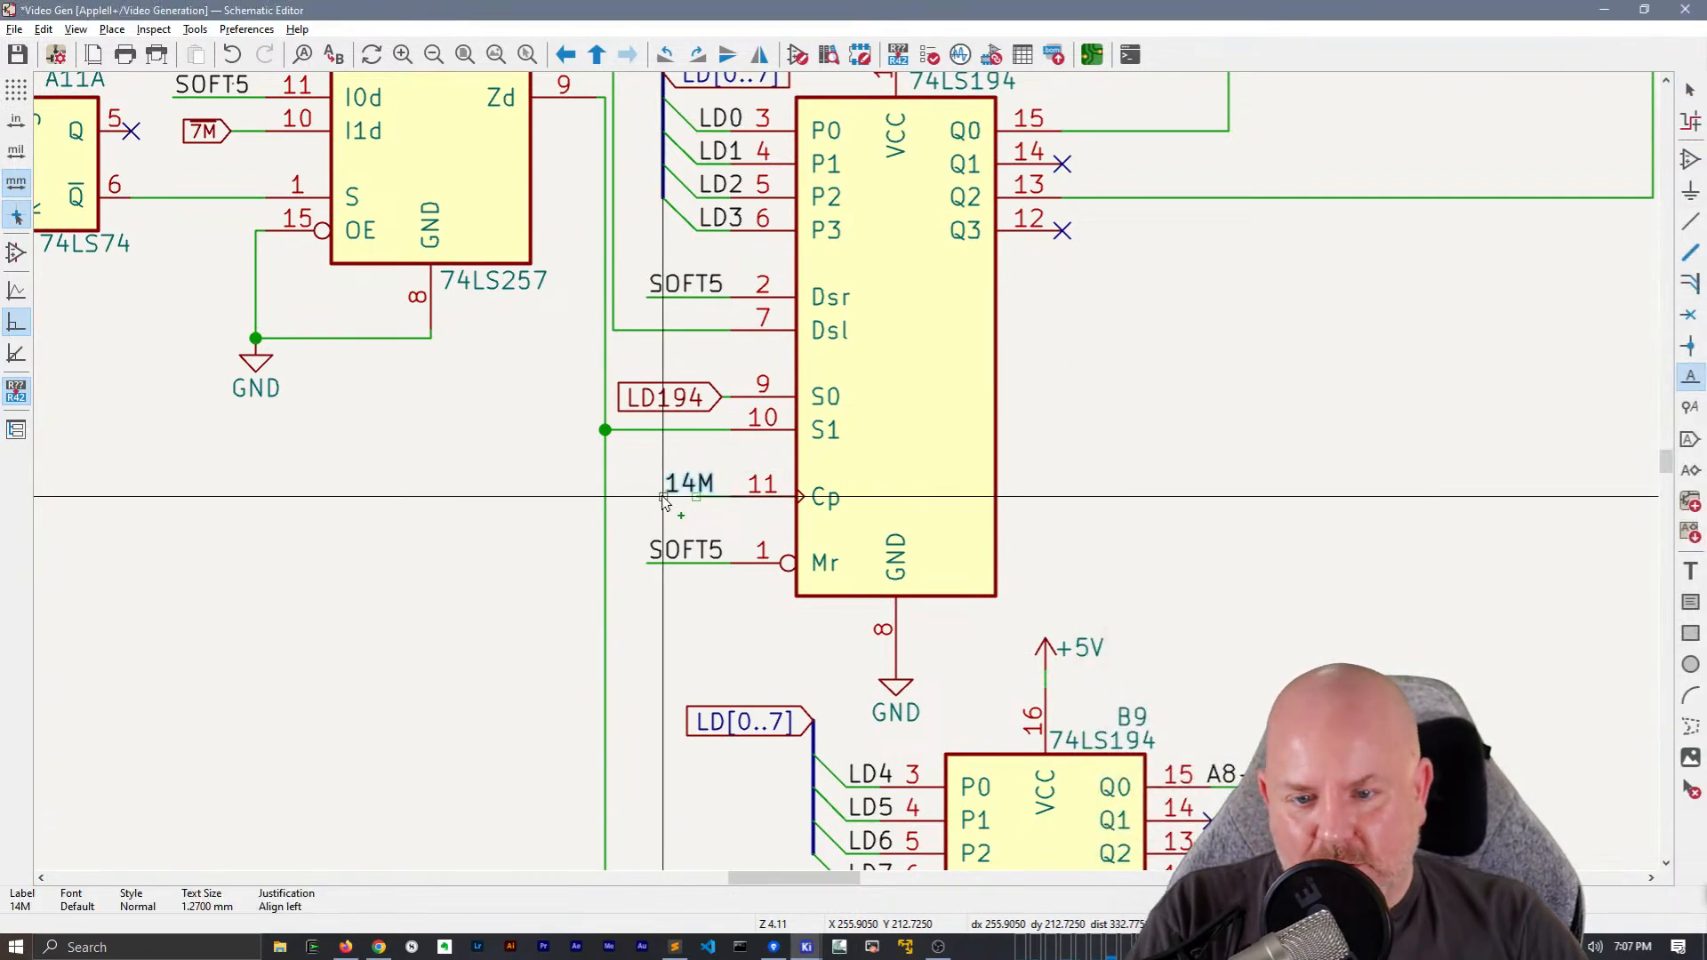
click(648, 501)
key(w)
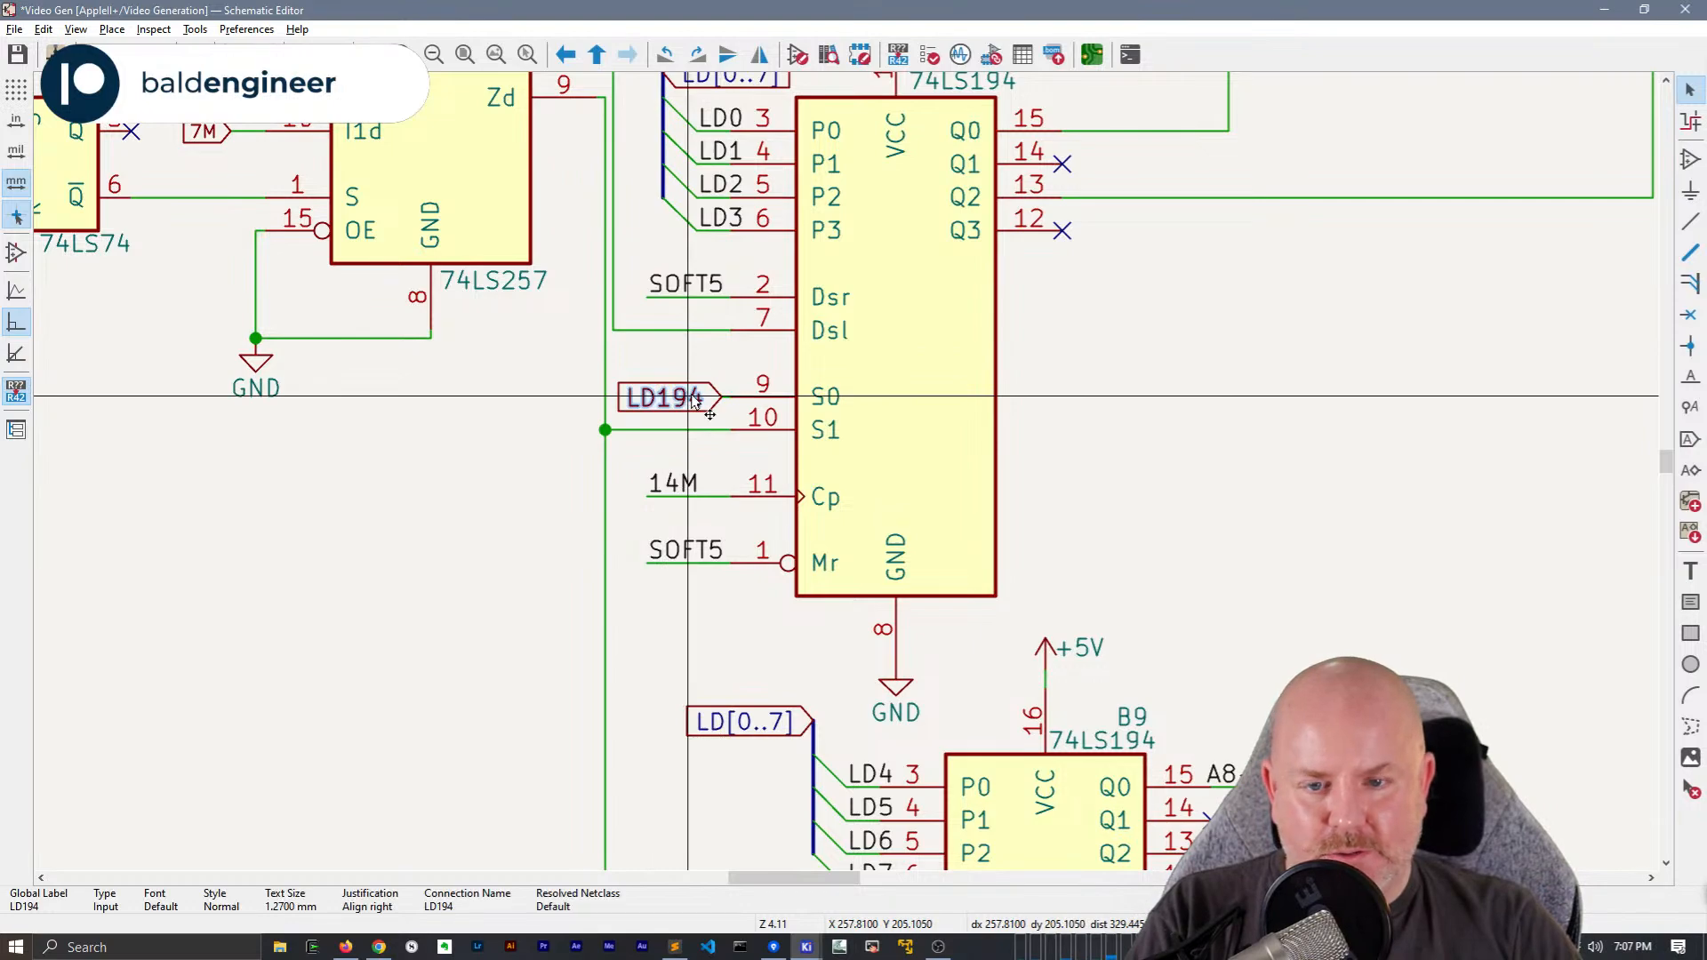
Convert the LD194 global label at B4 pin 9 to a hierarchical label and move it below 7M at the sheet's left edge
key(h)
scroll(690, 397, down, 4)
middle_drag(579, 541, 1459, 407)
scroll(529, 391, down, 1)
scroll(654, 256, down, 1)
middle_drag(755, 426, 626, 498)
scroll(558, 493, up, 2)
key(ctrl+v)
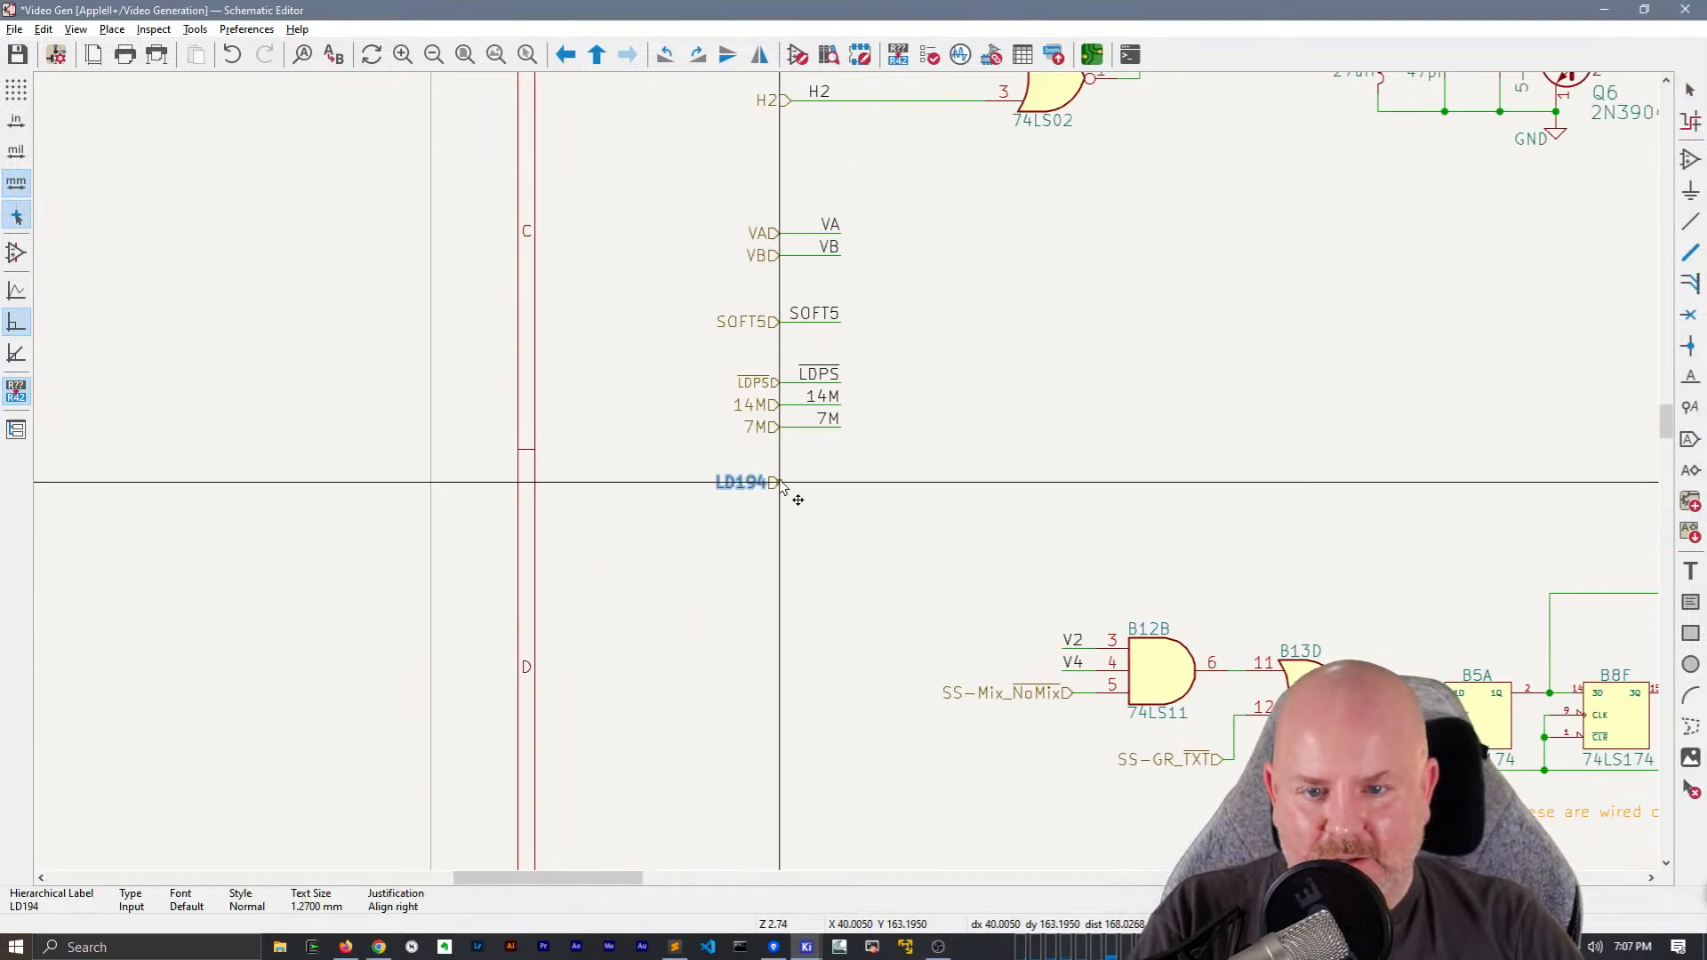
click(779, 481)
Draw a wire from the LD194 hierarchical label and add a right-aligned LD194 net label at the wire's end
key(w)
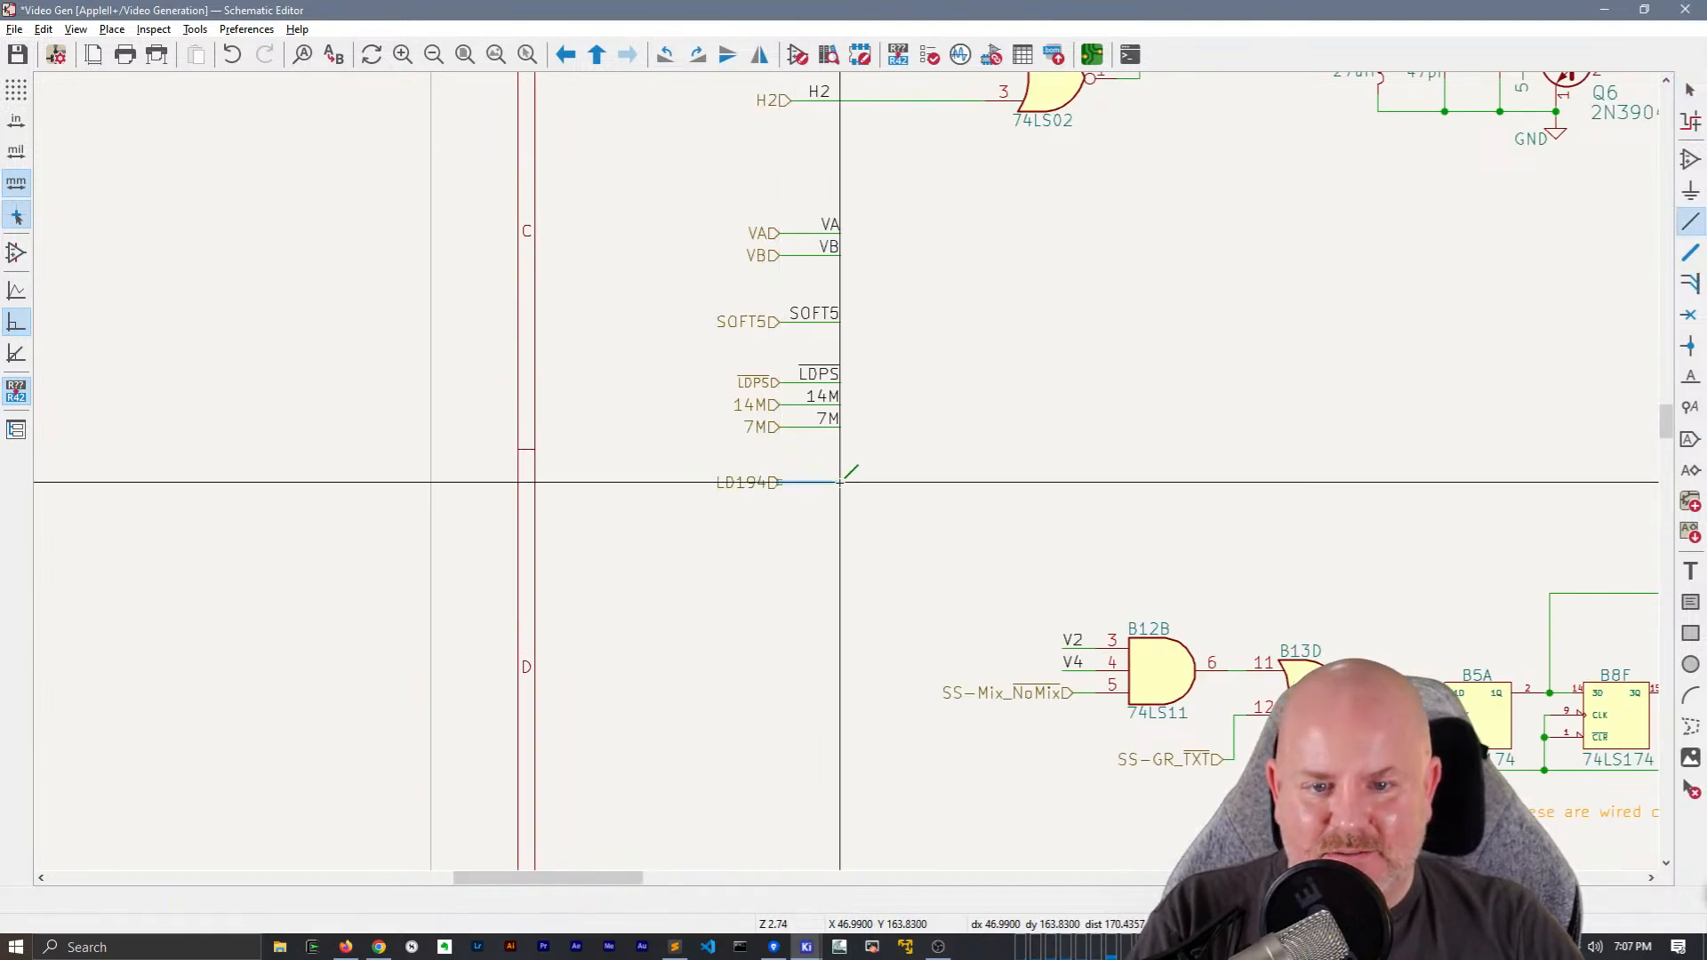
double_click(841, 482)
text(lLD194)
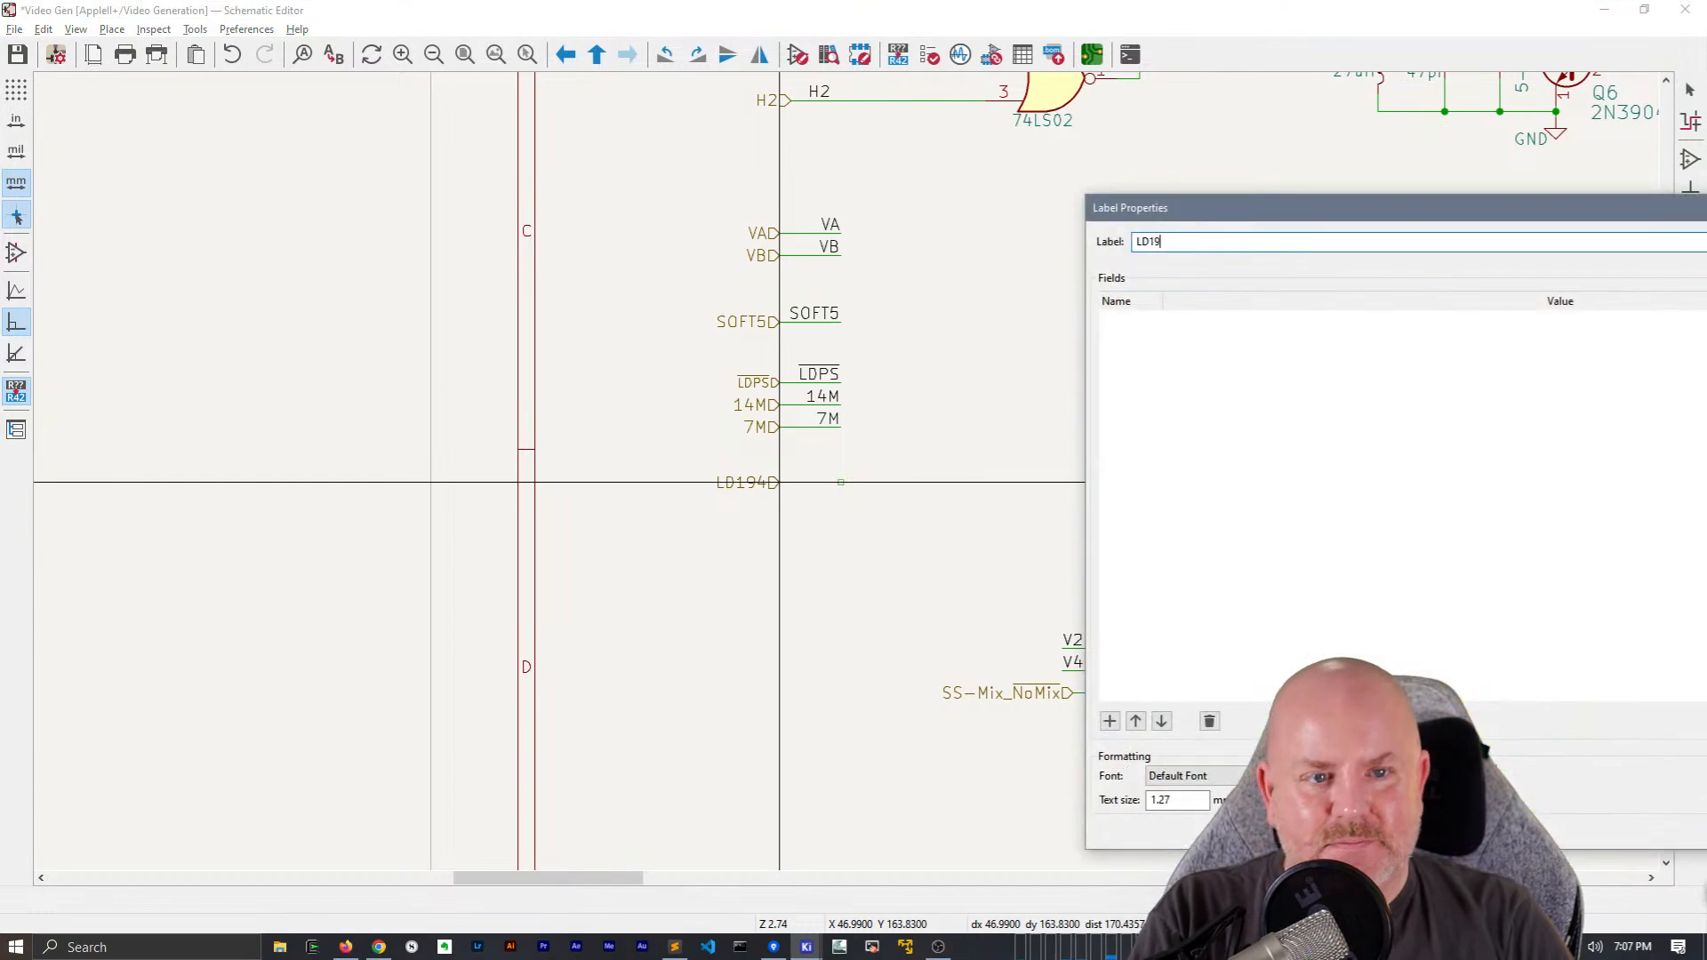
key(Return)
key(r)
key(r)
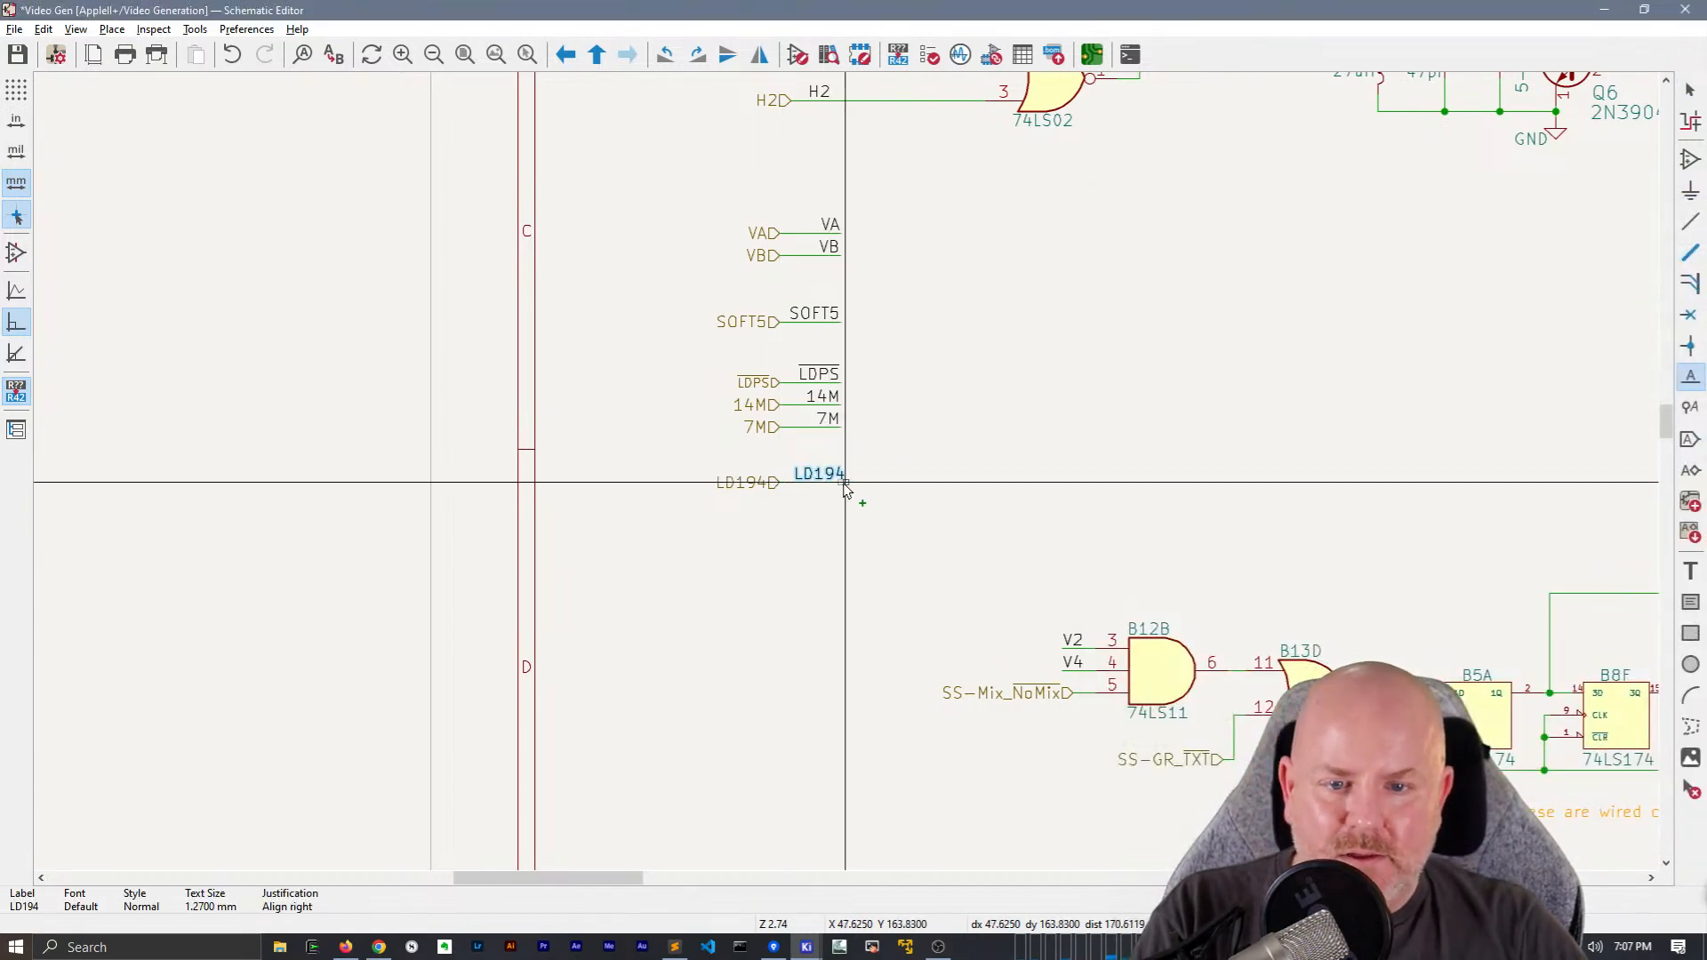
click(841, 480)
key(Escape)
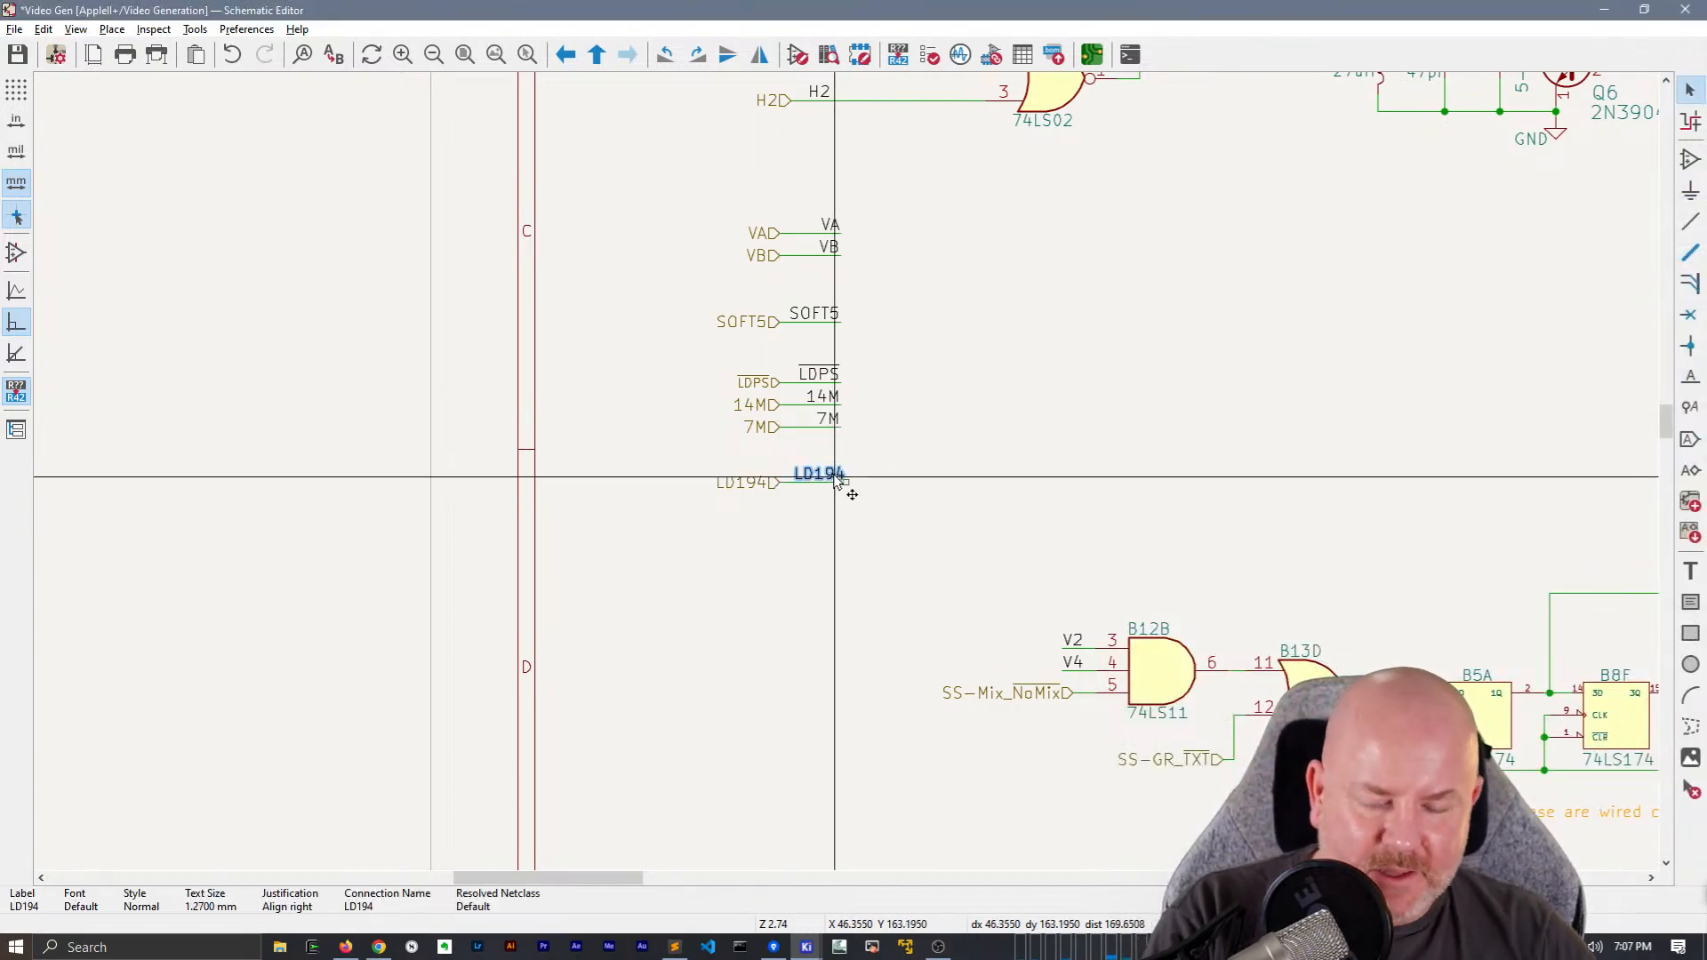
key(m)
Place a mirrored copy of the LD194 wire and net label on pin 9 (S0) of B4, aligning the label with the wire's end
scroll(1229, 519, down, 2)
middle_drag(899, 423, 222, 392)
middle_drag(440, 363, 771, 348)
drag(278, 430, 229, 390)
key(ctrl+c)
middle_drag(1403, 659, 960, 637)
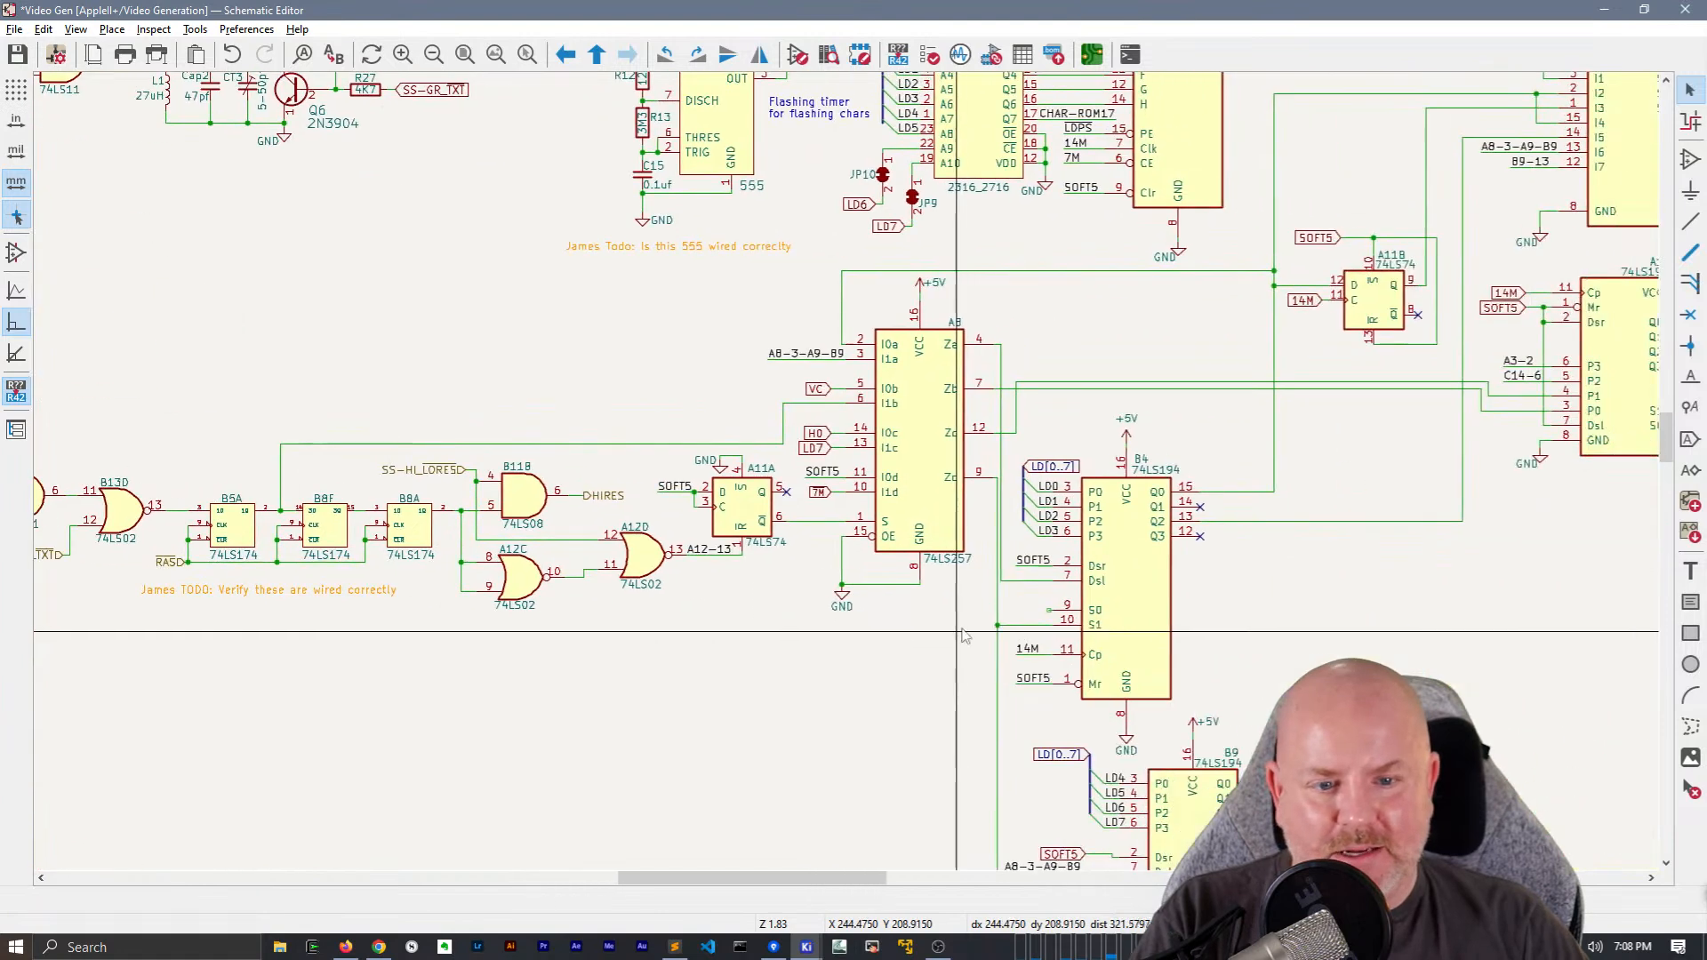
scroll(1063, 587, up, 2)
key(ctrl+v)
key(x)
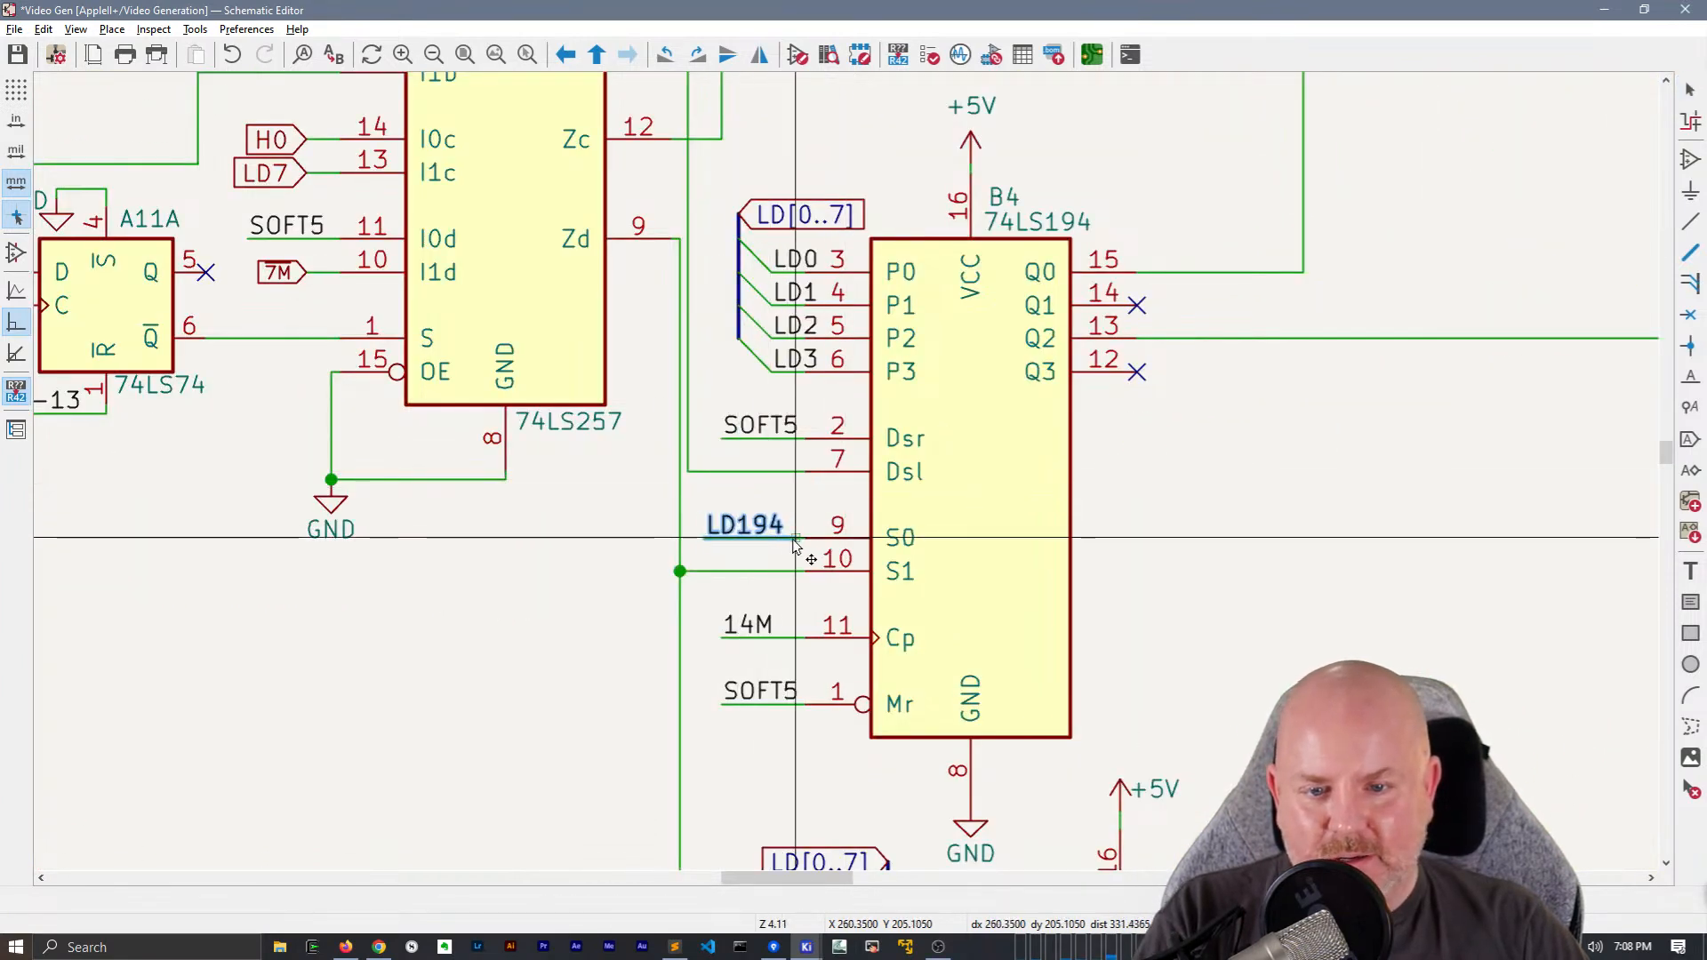
click(794, 535)
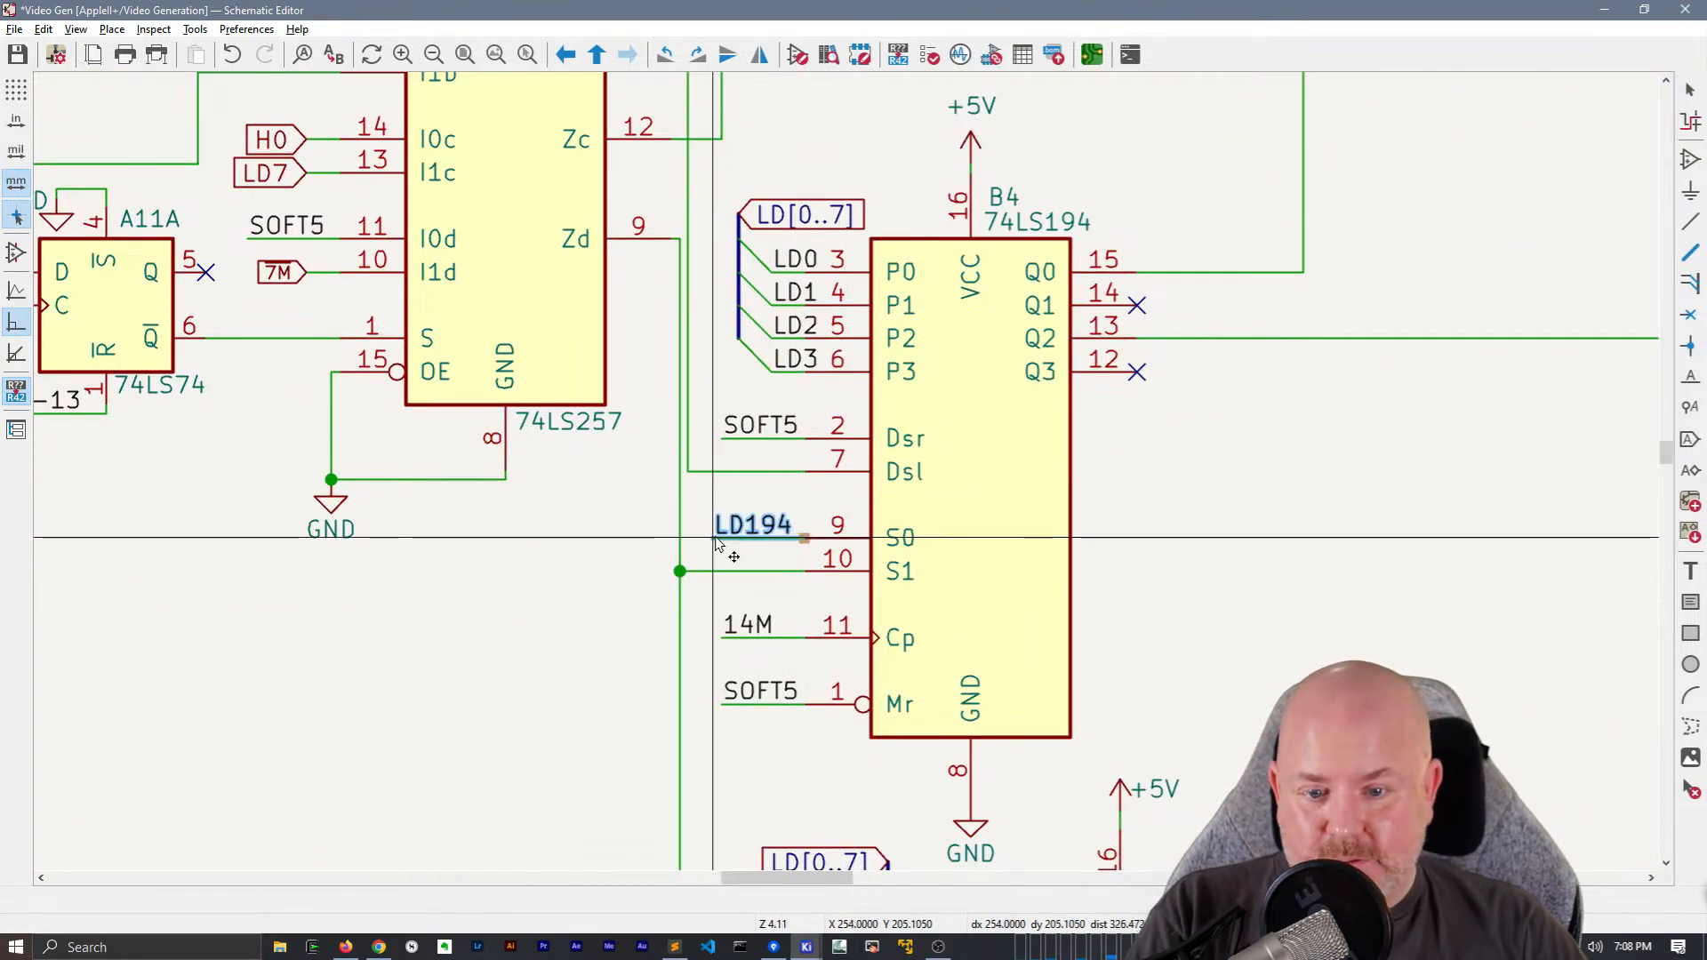
click(836, 532)
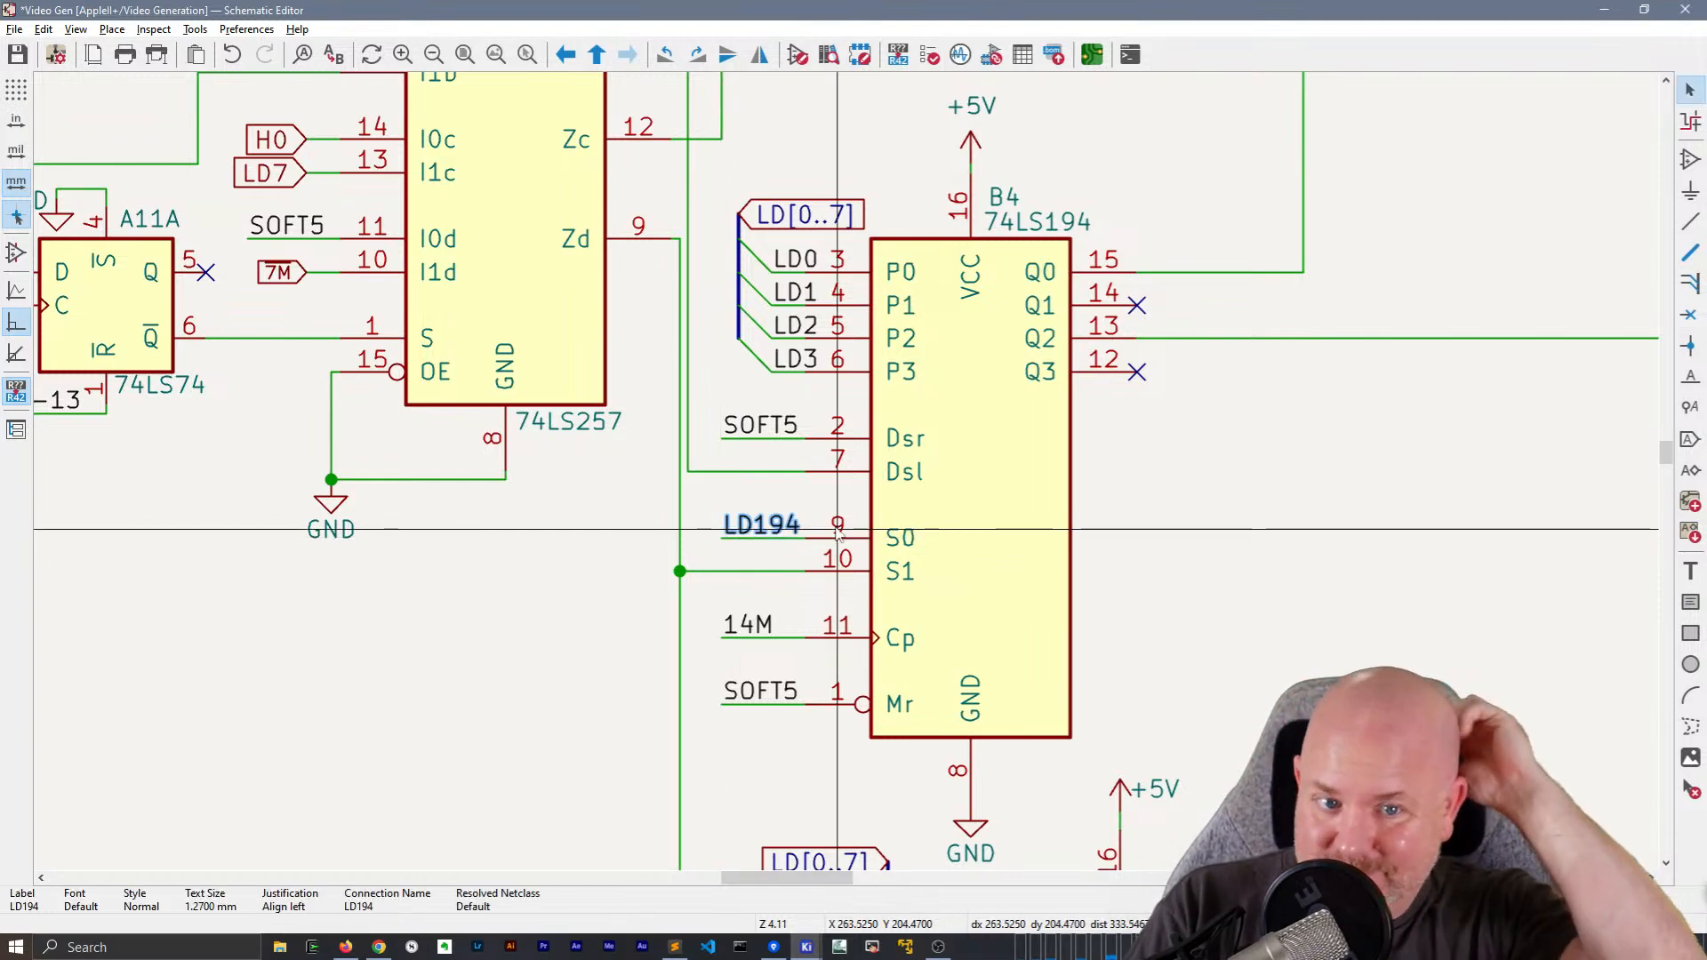
Replace the SOFT5 global label at pin 2 (Dsr) of B9 with a copy of B4's SOFT5 net label and wire
scroll(911, 524, down, 1)
scroll(847, 472, up, 1)
middle_drag(1131, 564, 1186, 250)
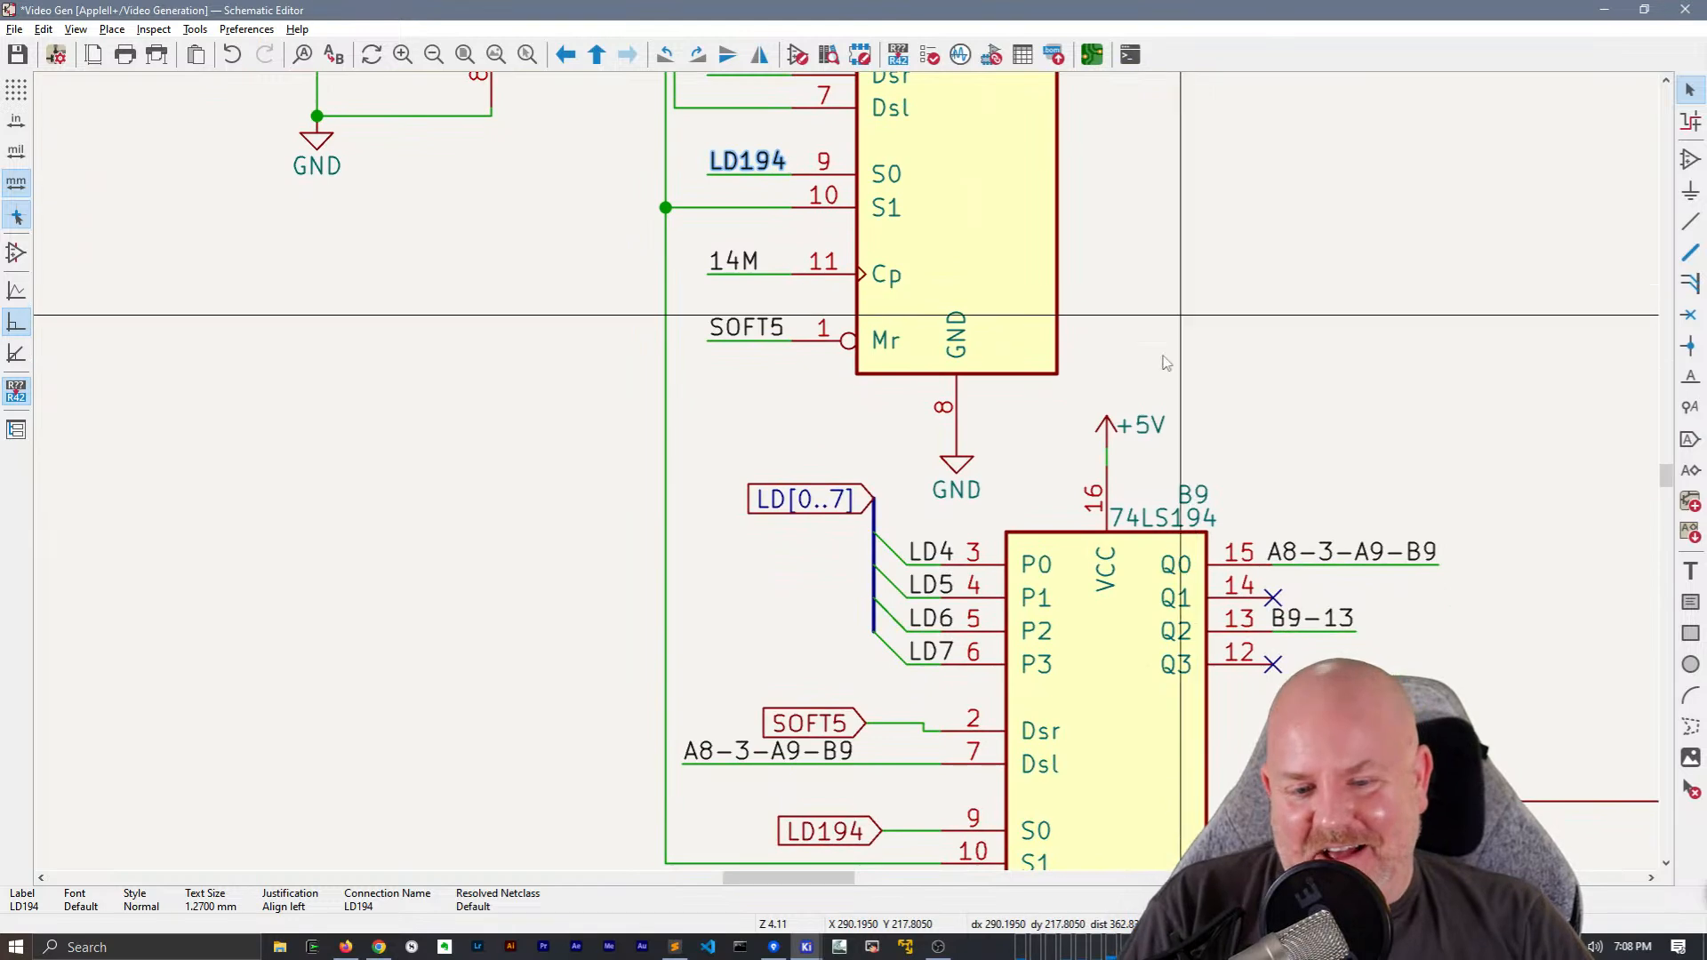
click(843, 722)
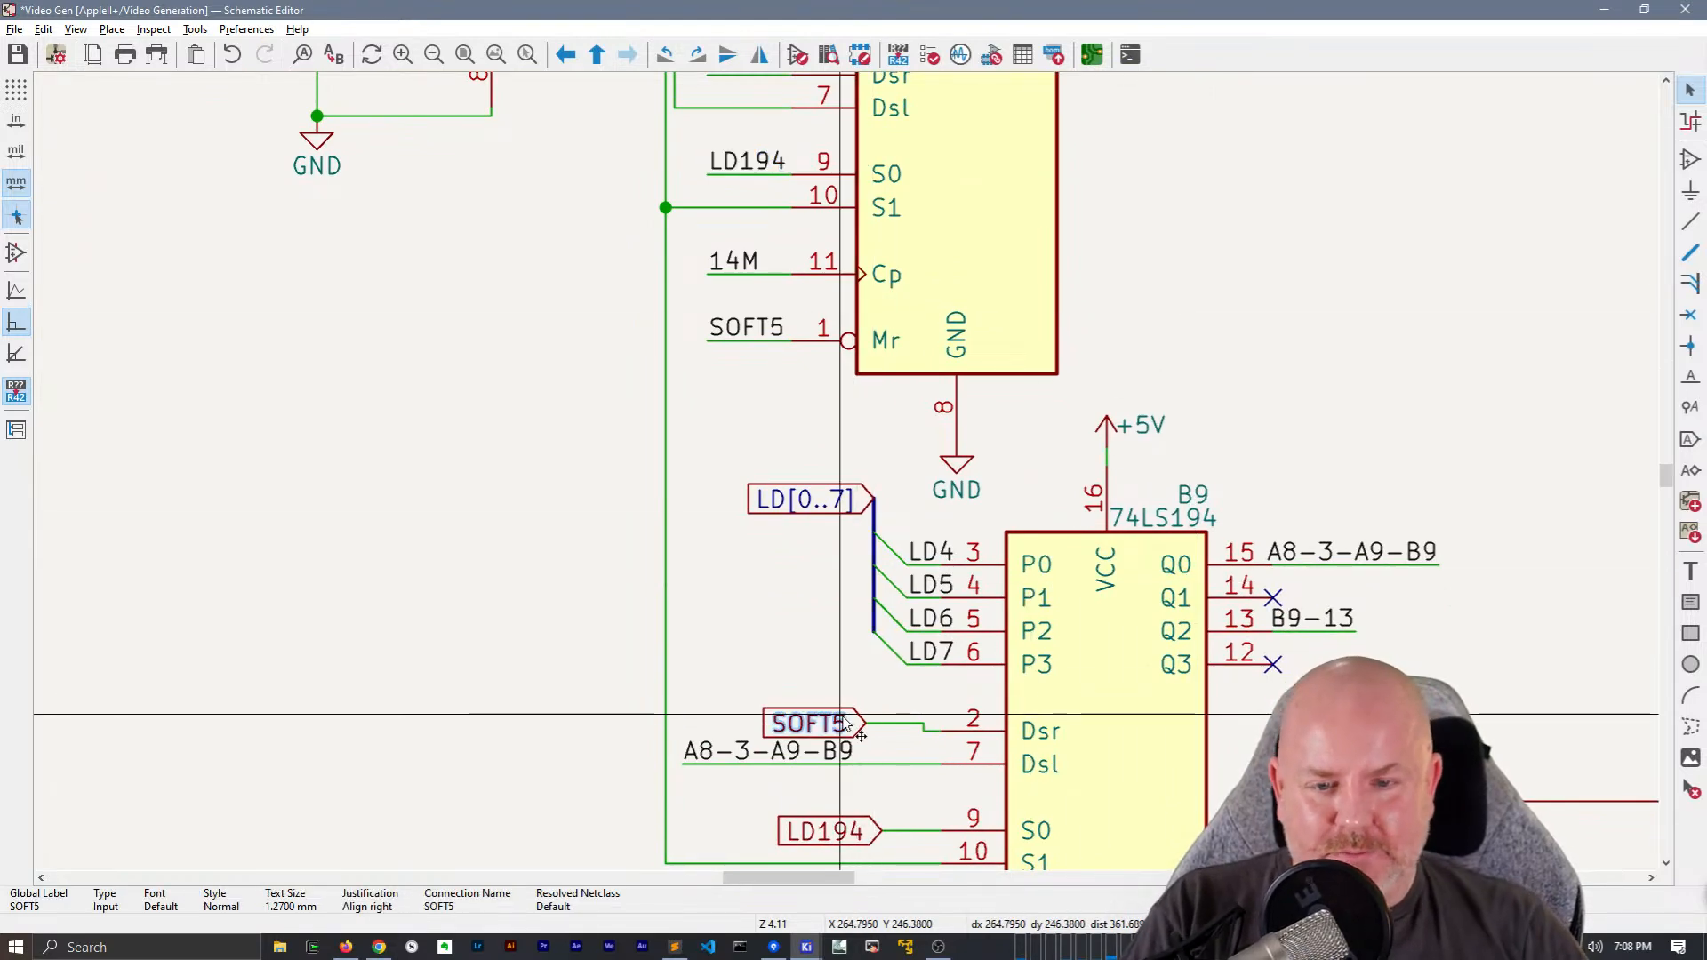
click(747, 327)
key(ctrl+d)
click(783, 725)
key(g)
click(783, 731)
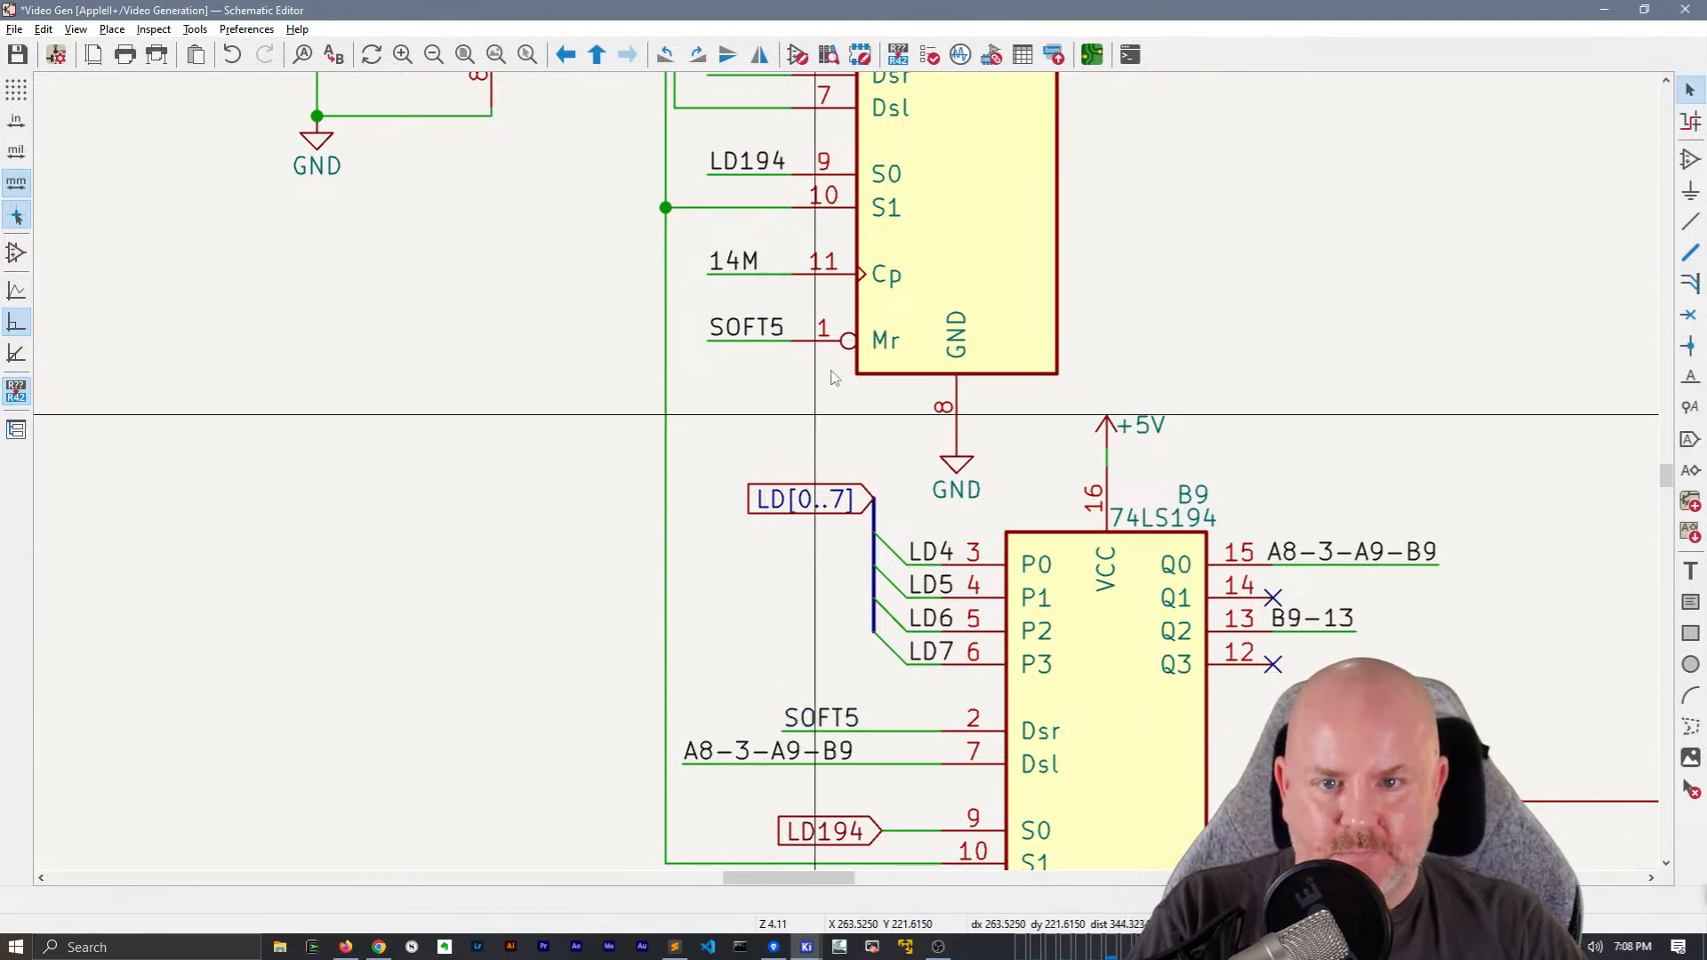
Replace the LD194 global label at pin 9 (S0) of B9 with a copied LD194 net label and wire, aligning the label with the wire's end
click(734, 161)
middle_drag(841, 636, 776, 375)
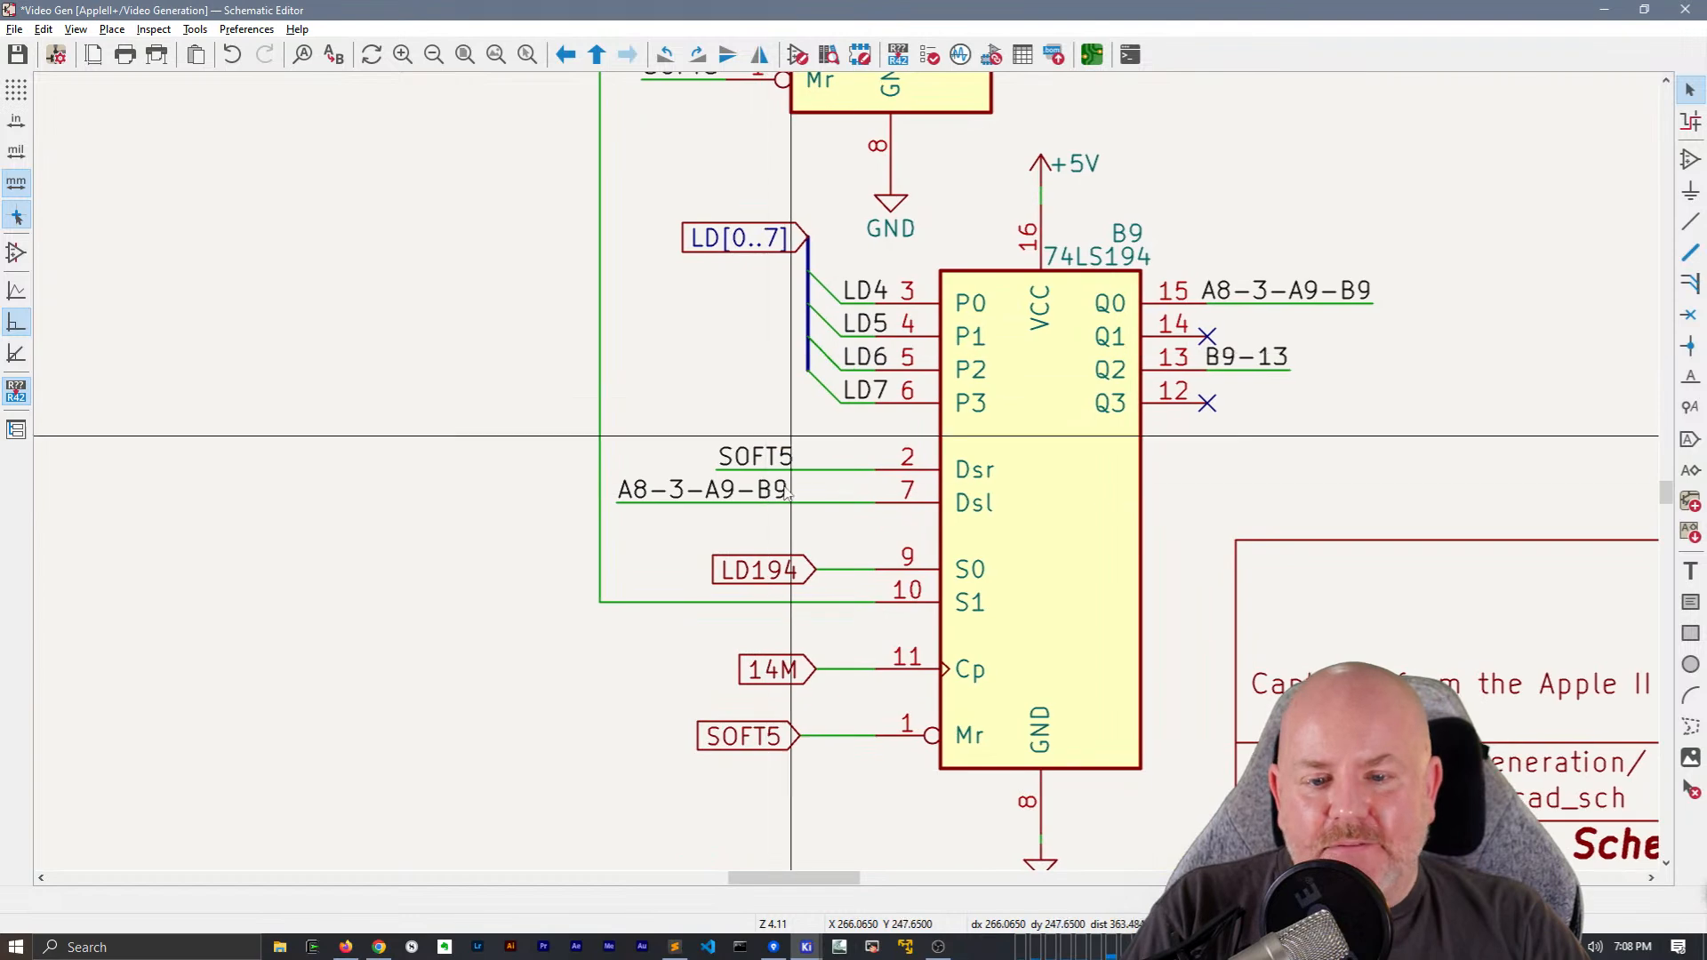
click(790, 559)
key(Delete)
key(ctrl+v)
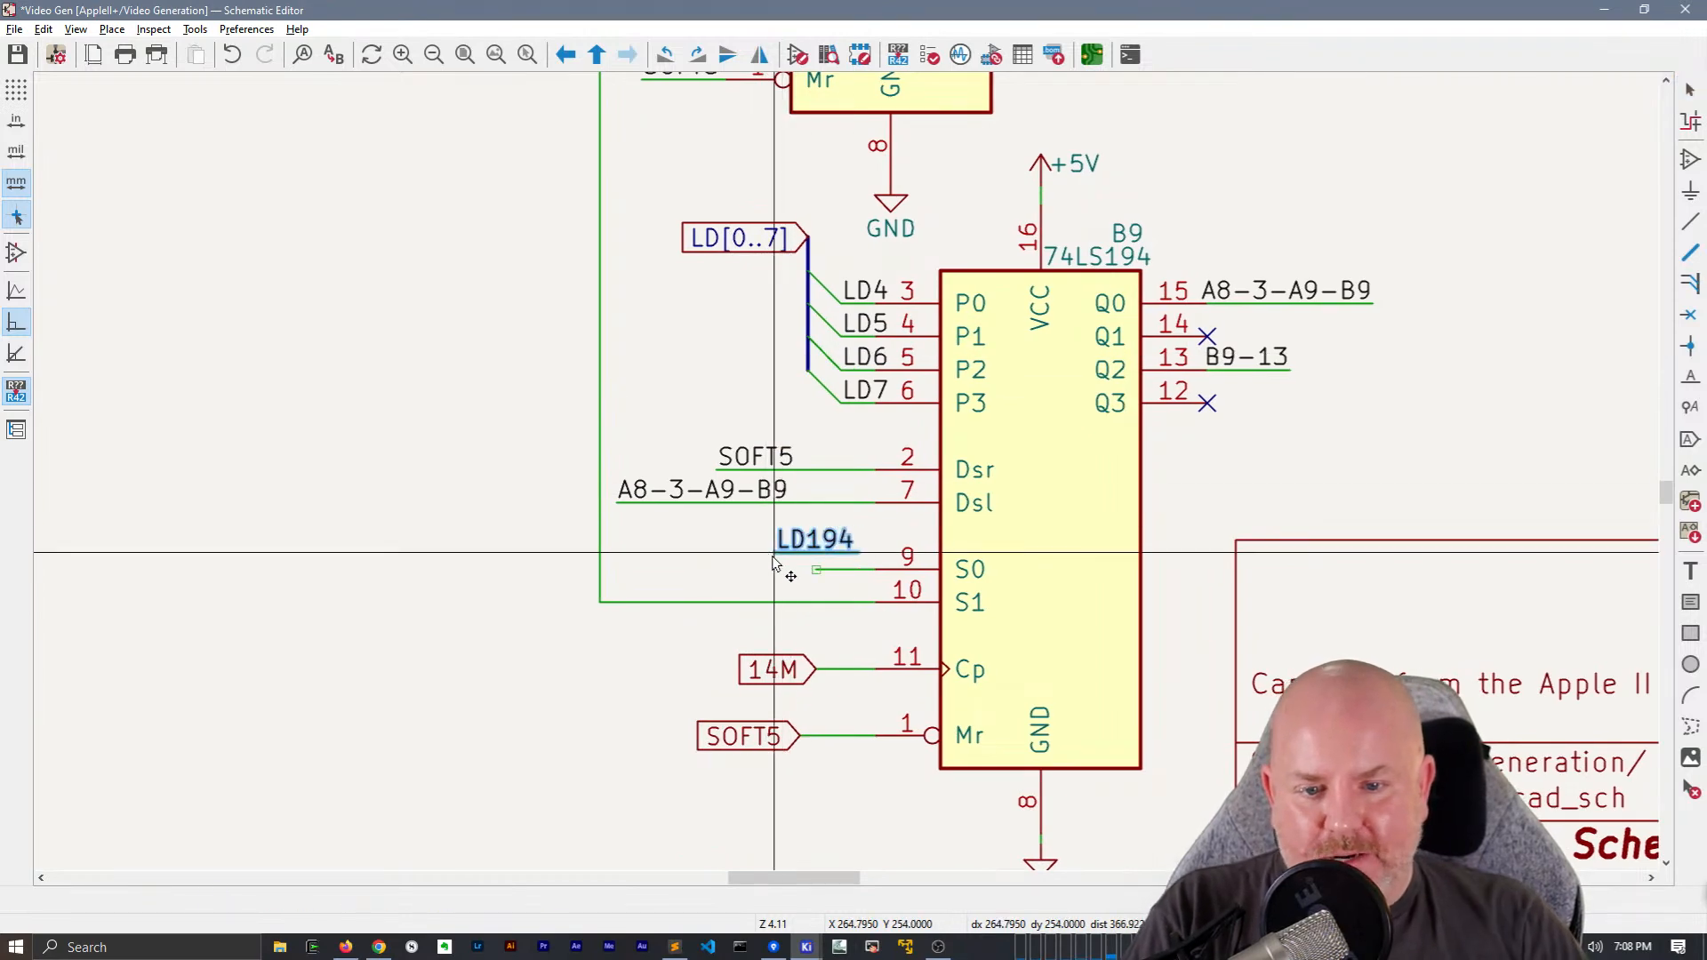
click(772, 565)
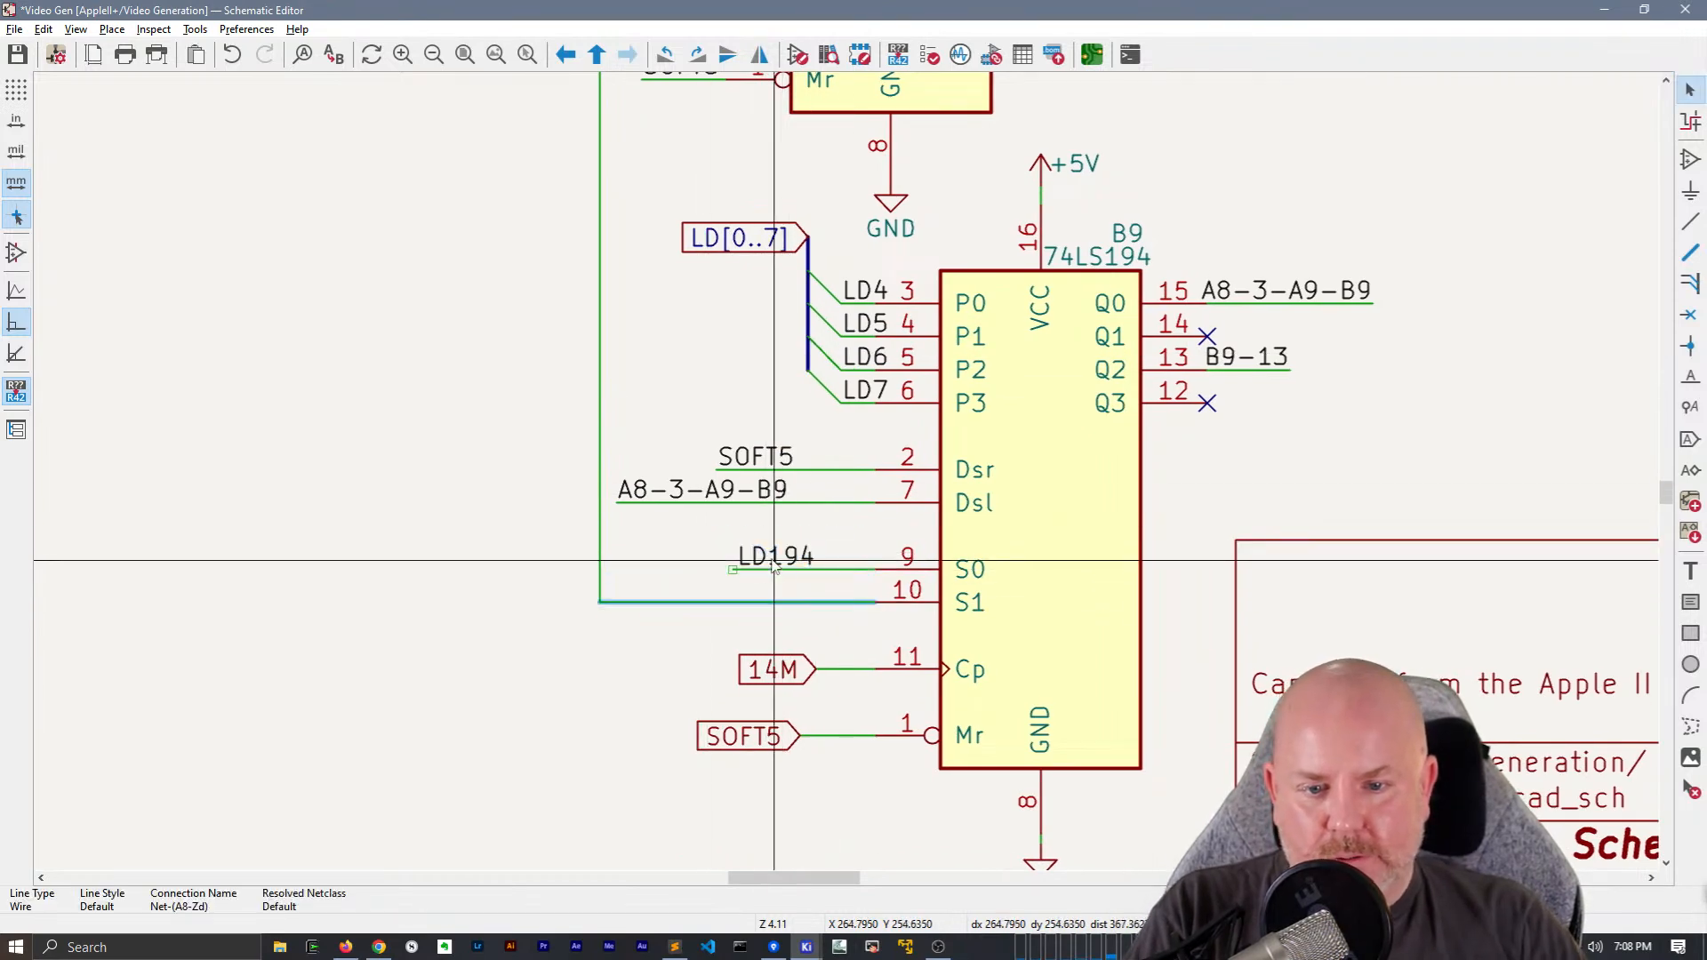
click(773, 560)
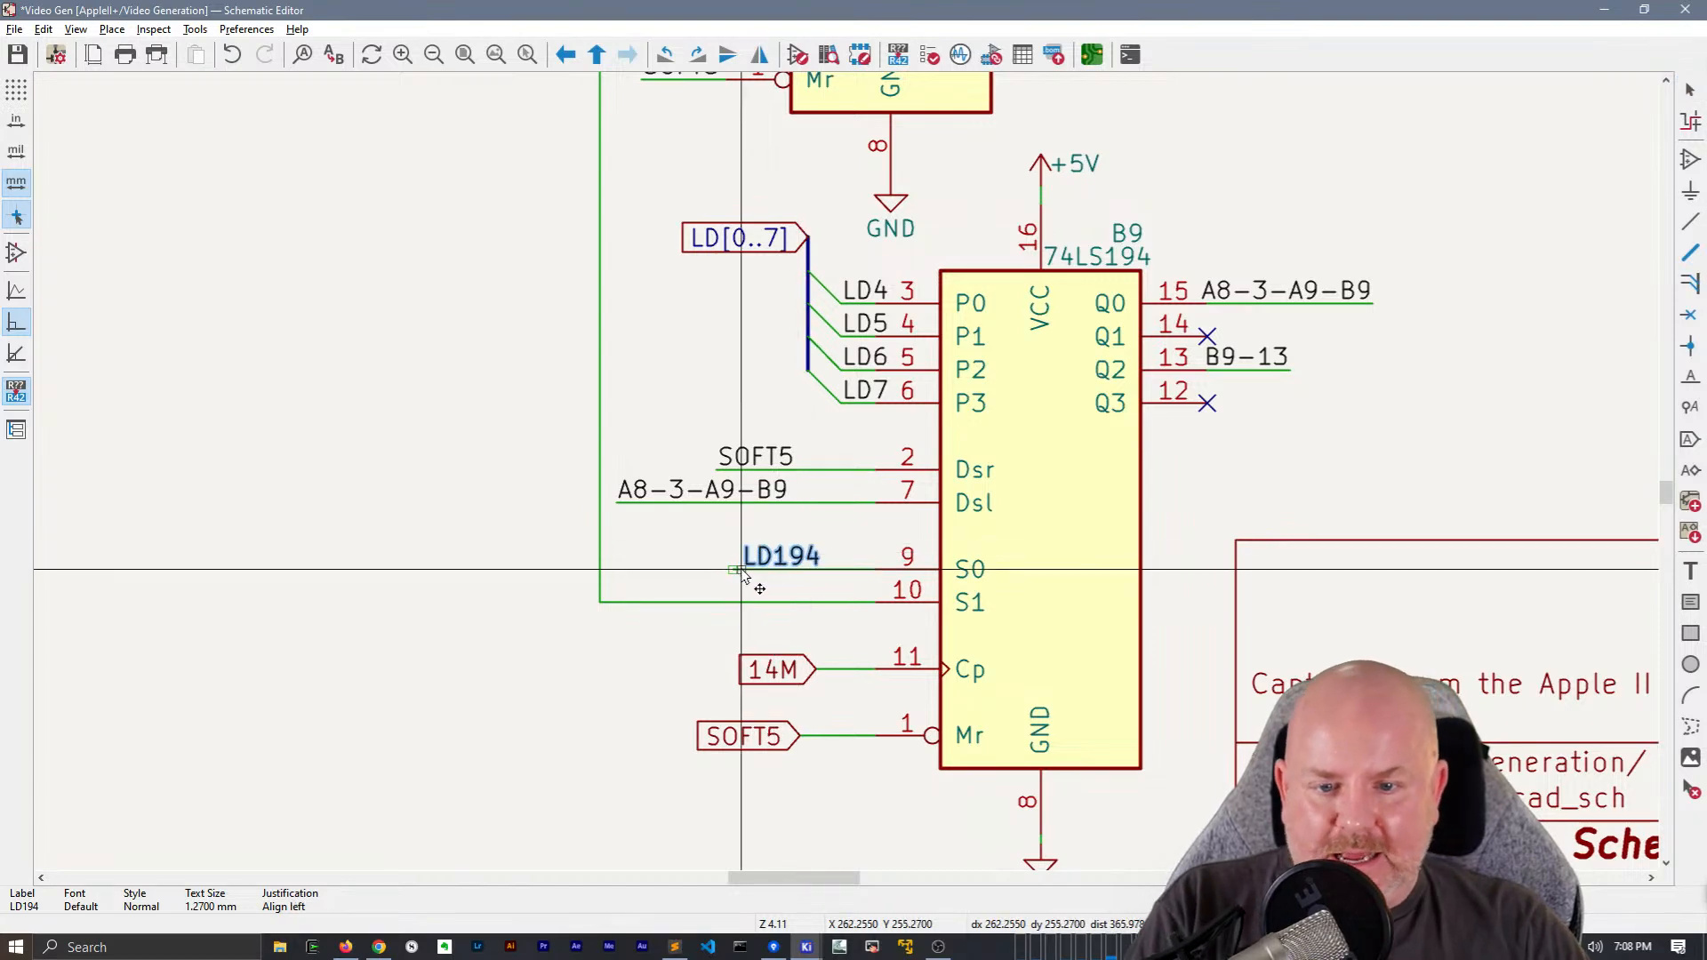
click(734, 571)
Place copies of B4's 14M and SOFT5 net labels with their wires beside pins 11 and 1 of B9
scroll(800, 689, down, 4)
scroll(823, 467, up, 3)
drag(791, 454, 747, 414)
middle_drag(819, 465, 816, 361)
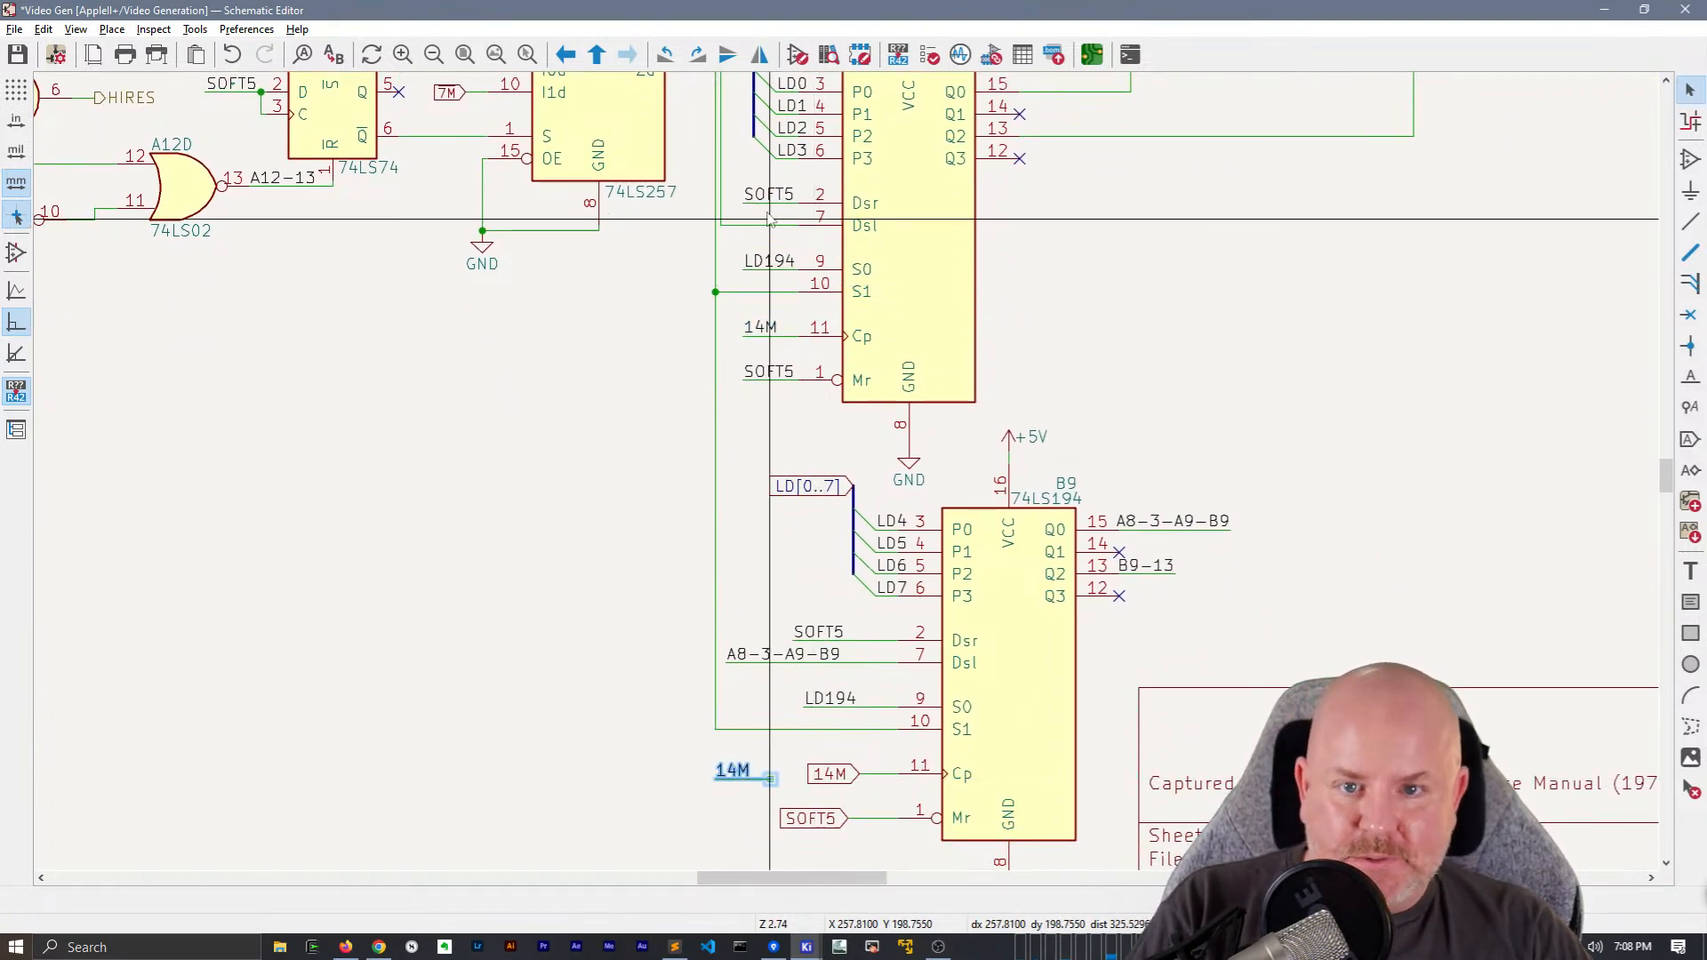
click(755, 189)
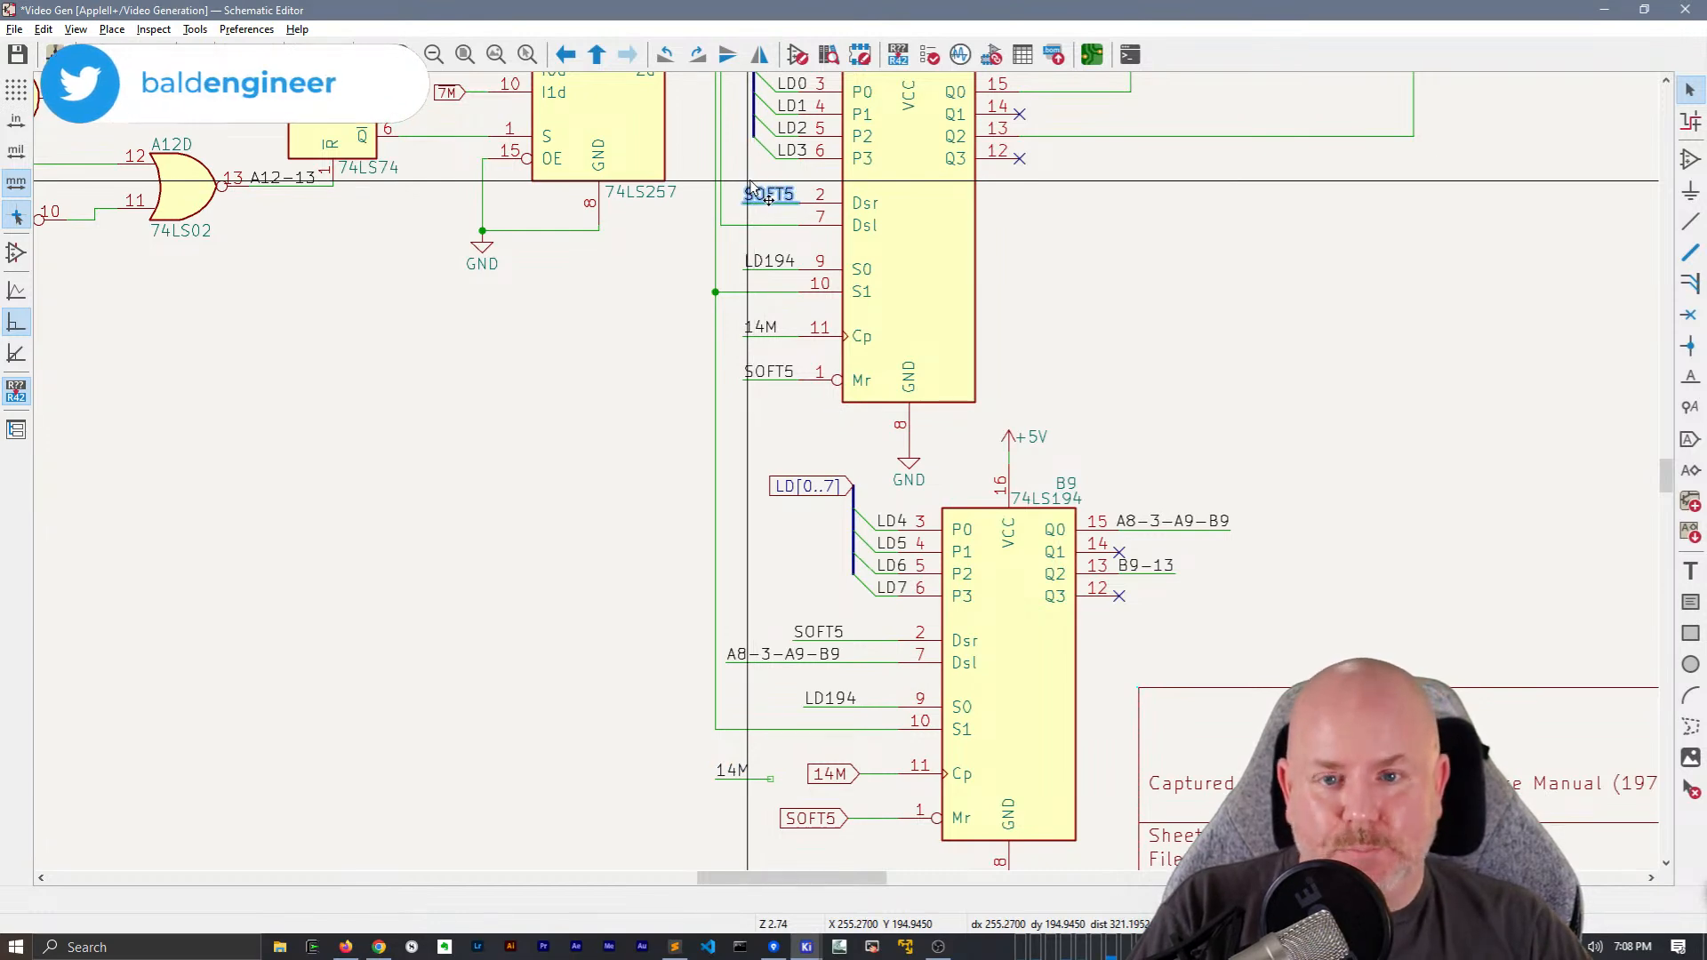
key(ctrl+d)
shift+scroll(713, 648, down, 4)
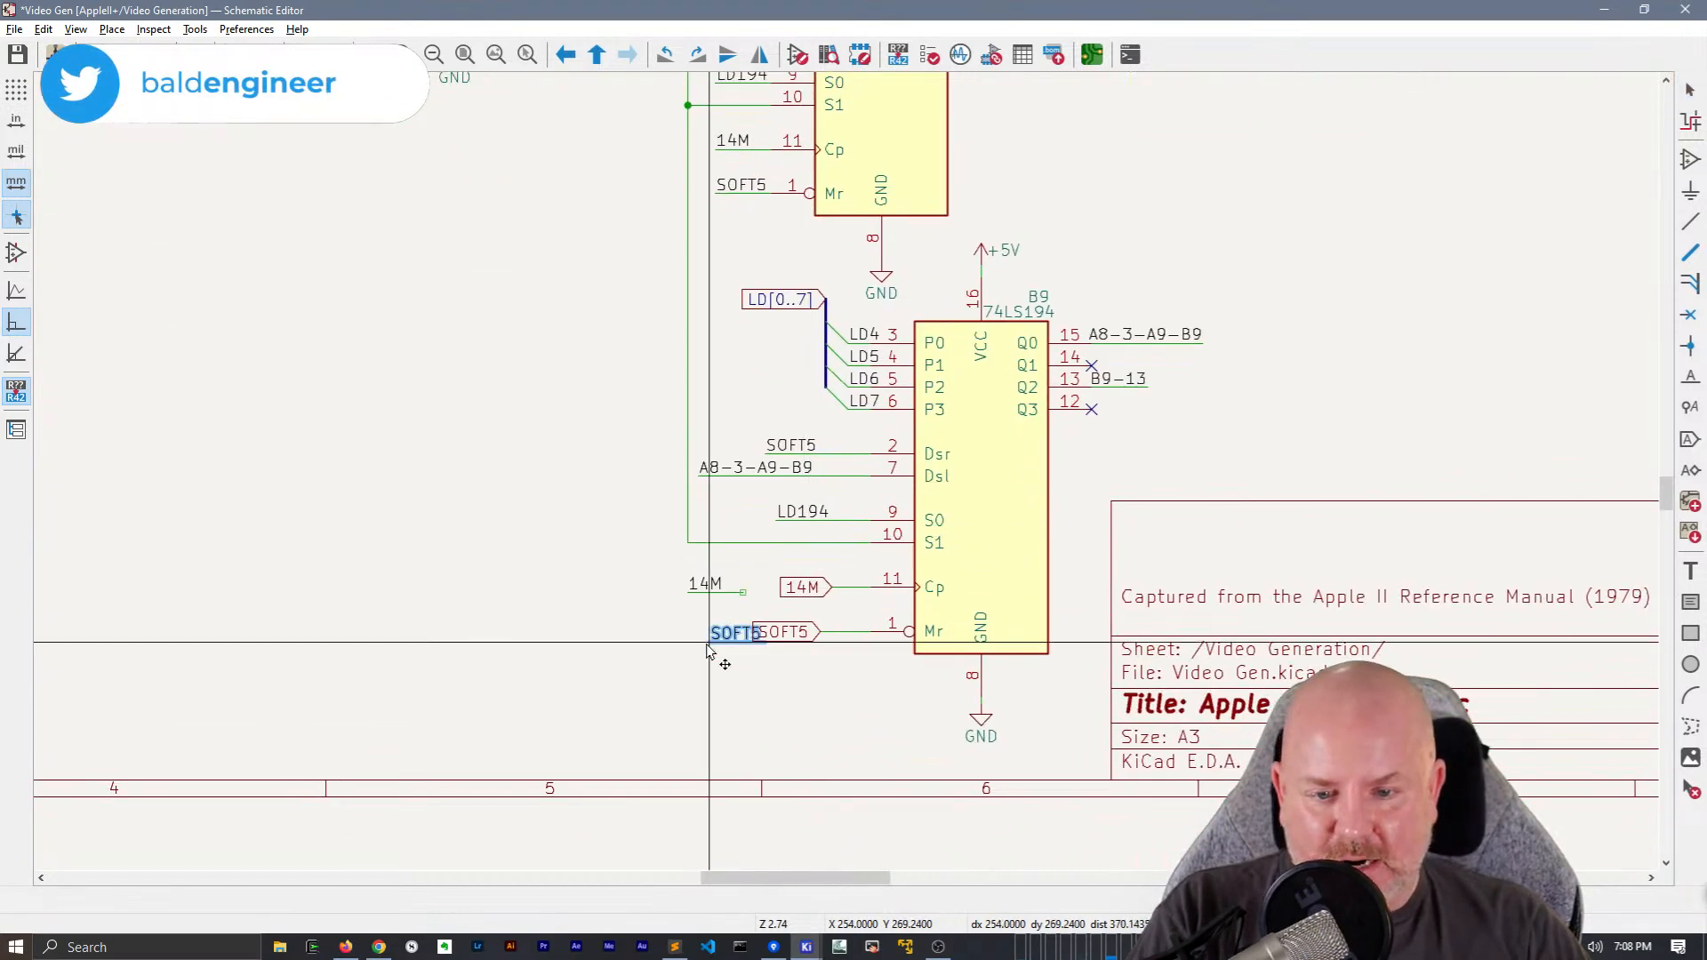
click(745, 652)
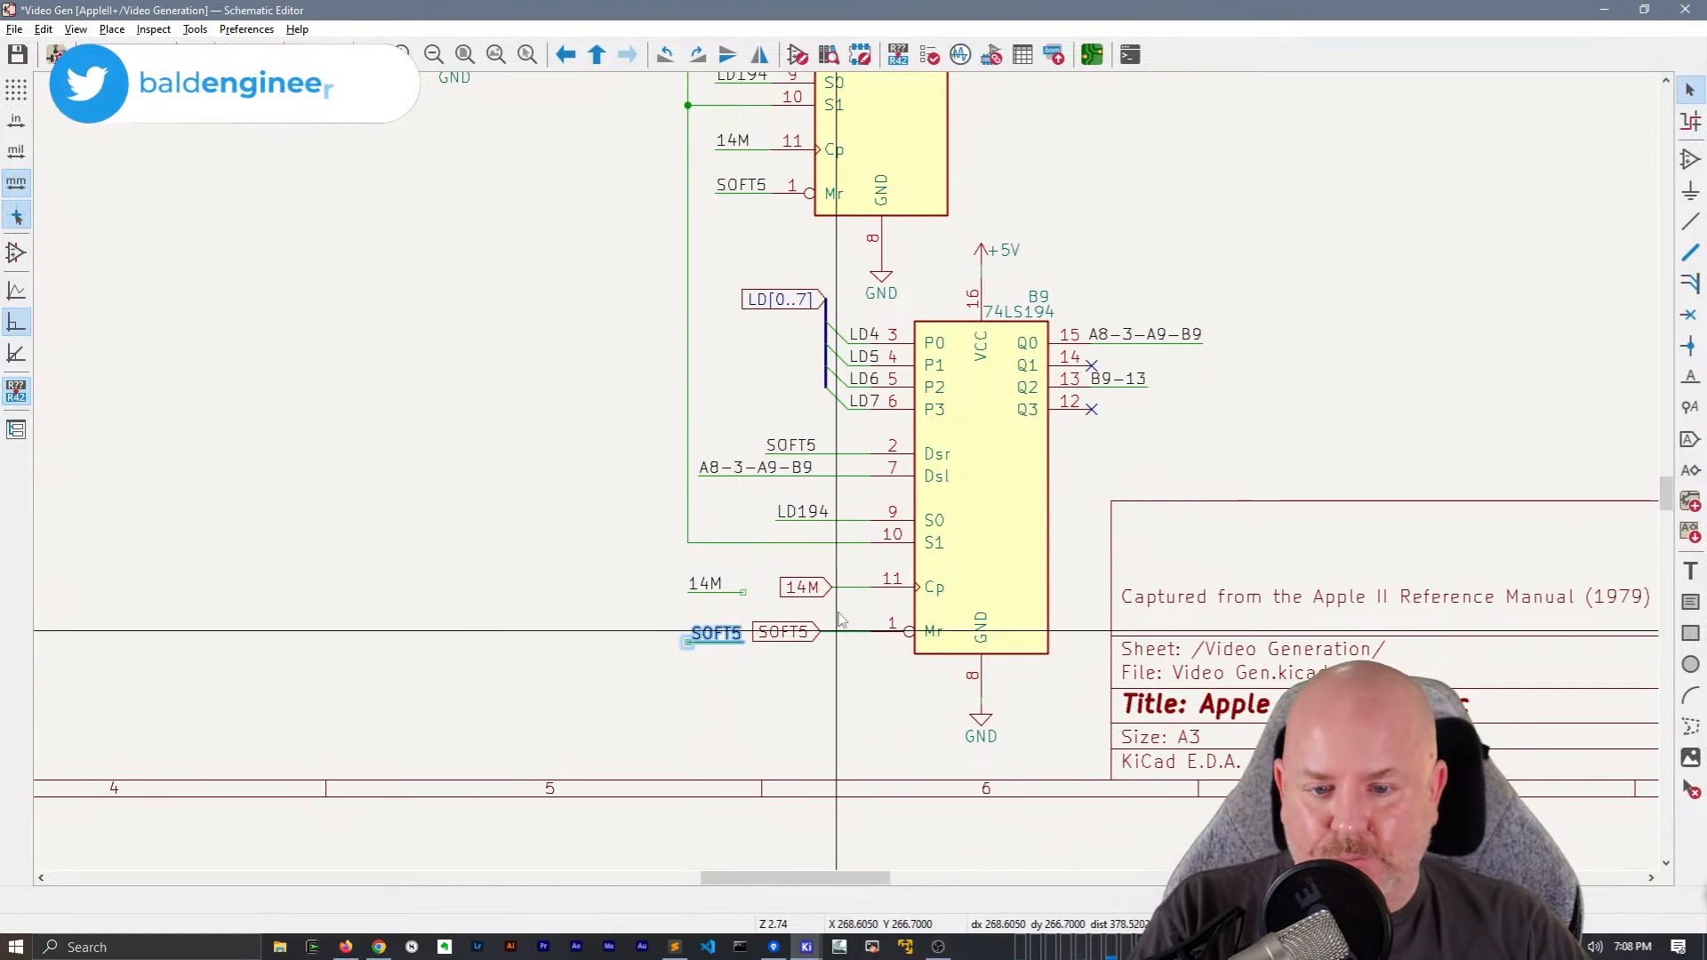
Delete the 14M global label at pin 11 (Cp) of B9 and attach the copied 14M net label and wire instead
scroll(745, 652, up, 2)
click(814, 590)
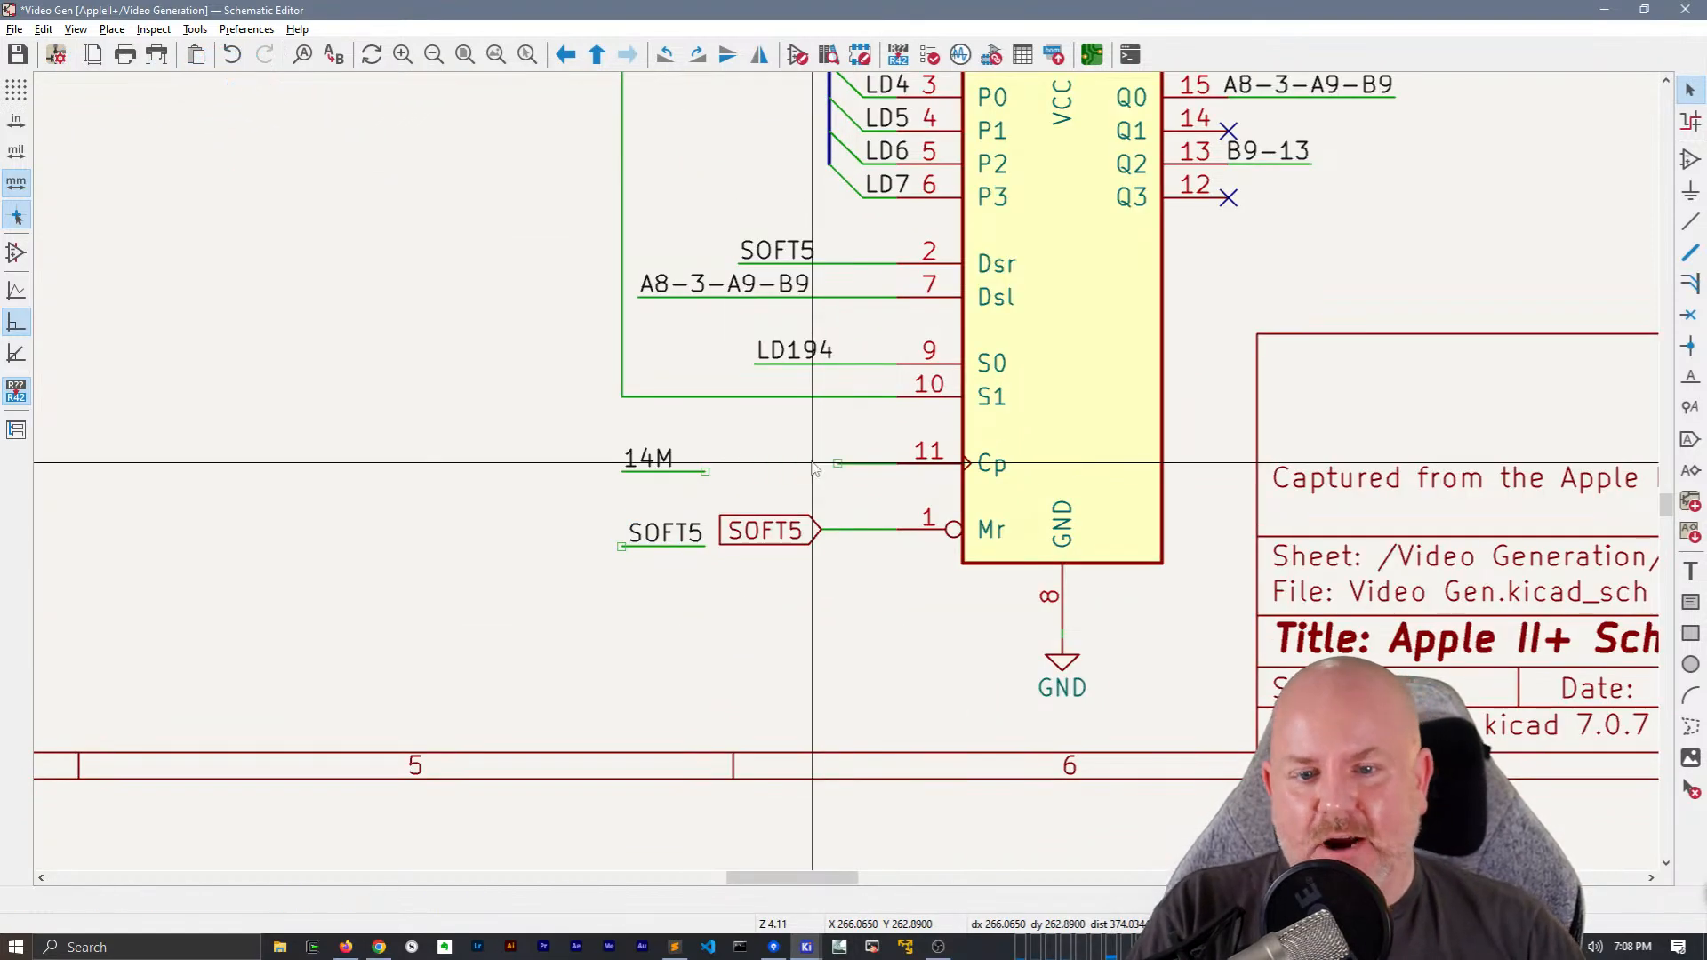
drag(647, 461, 759, 467)
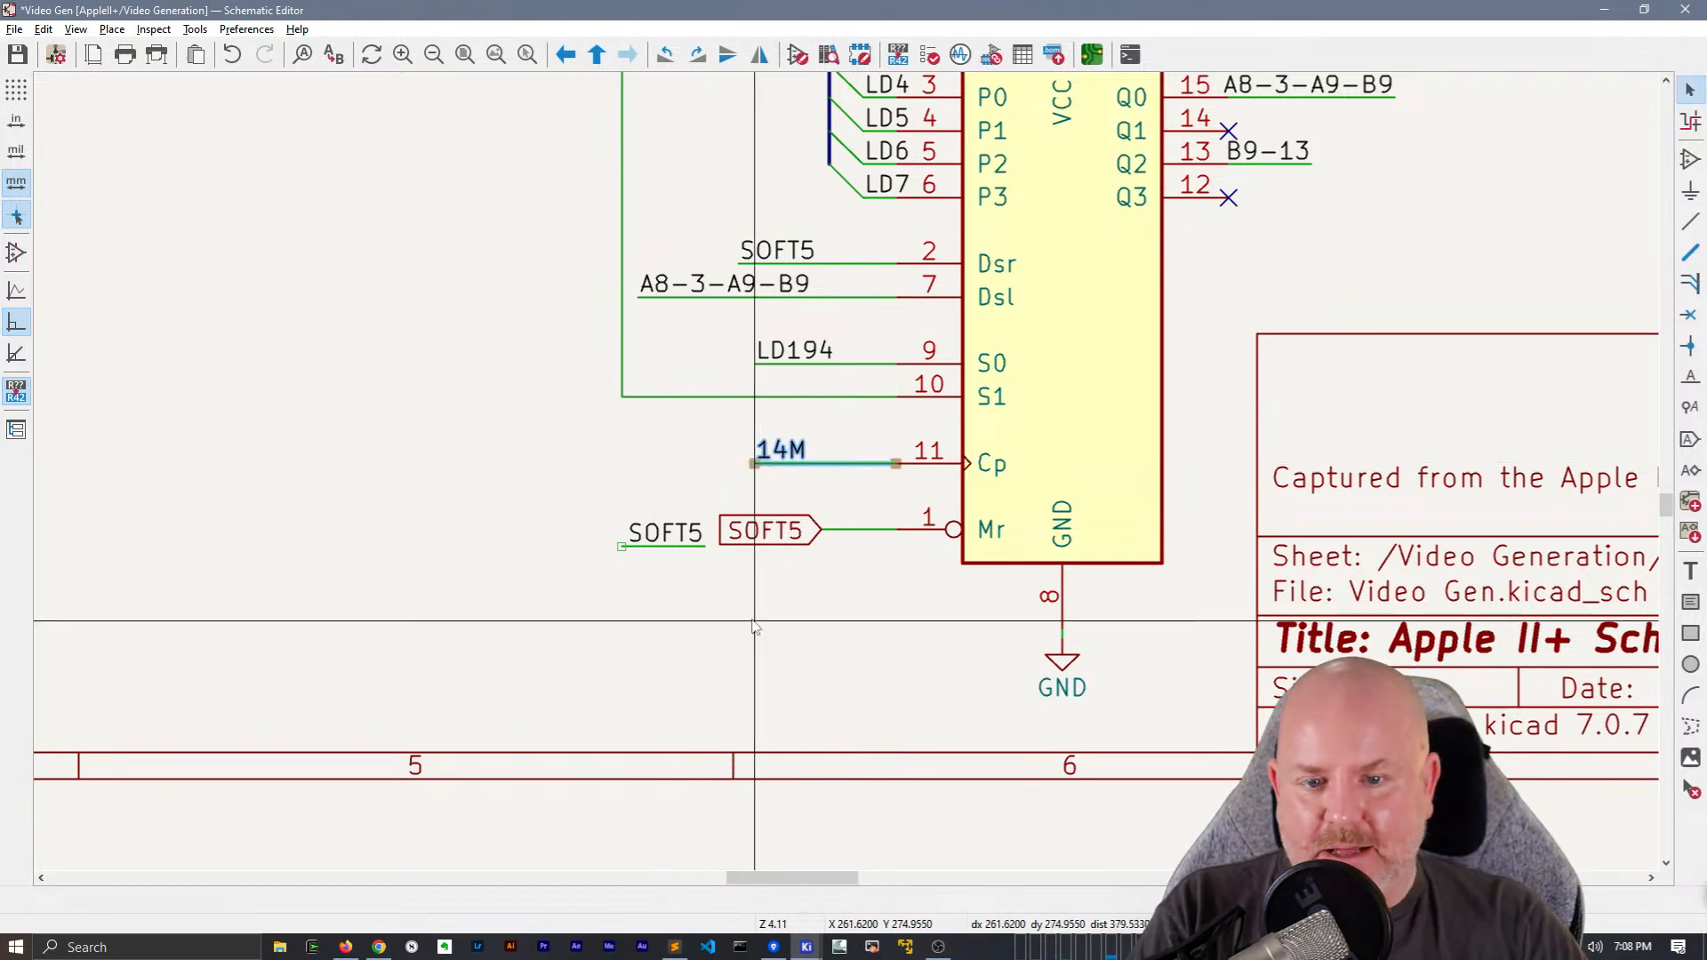
Replace the SOFT5 global label at B9 pin 1 (Mr) with the copied net label, and align the pin 2 SOFT5 label with those below
click(765, 531)
key(Delete)
mouse_move(707, 499)
mouse_down()
mouse_move(537, 572)
mouse_move(826, 539)
mouse_move(755, 531)
mouse_up()
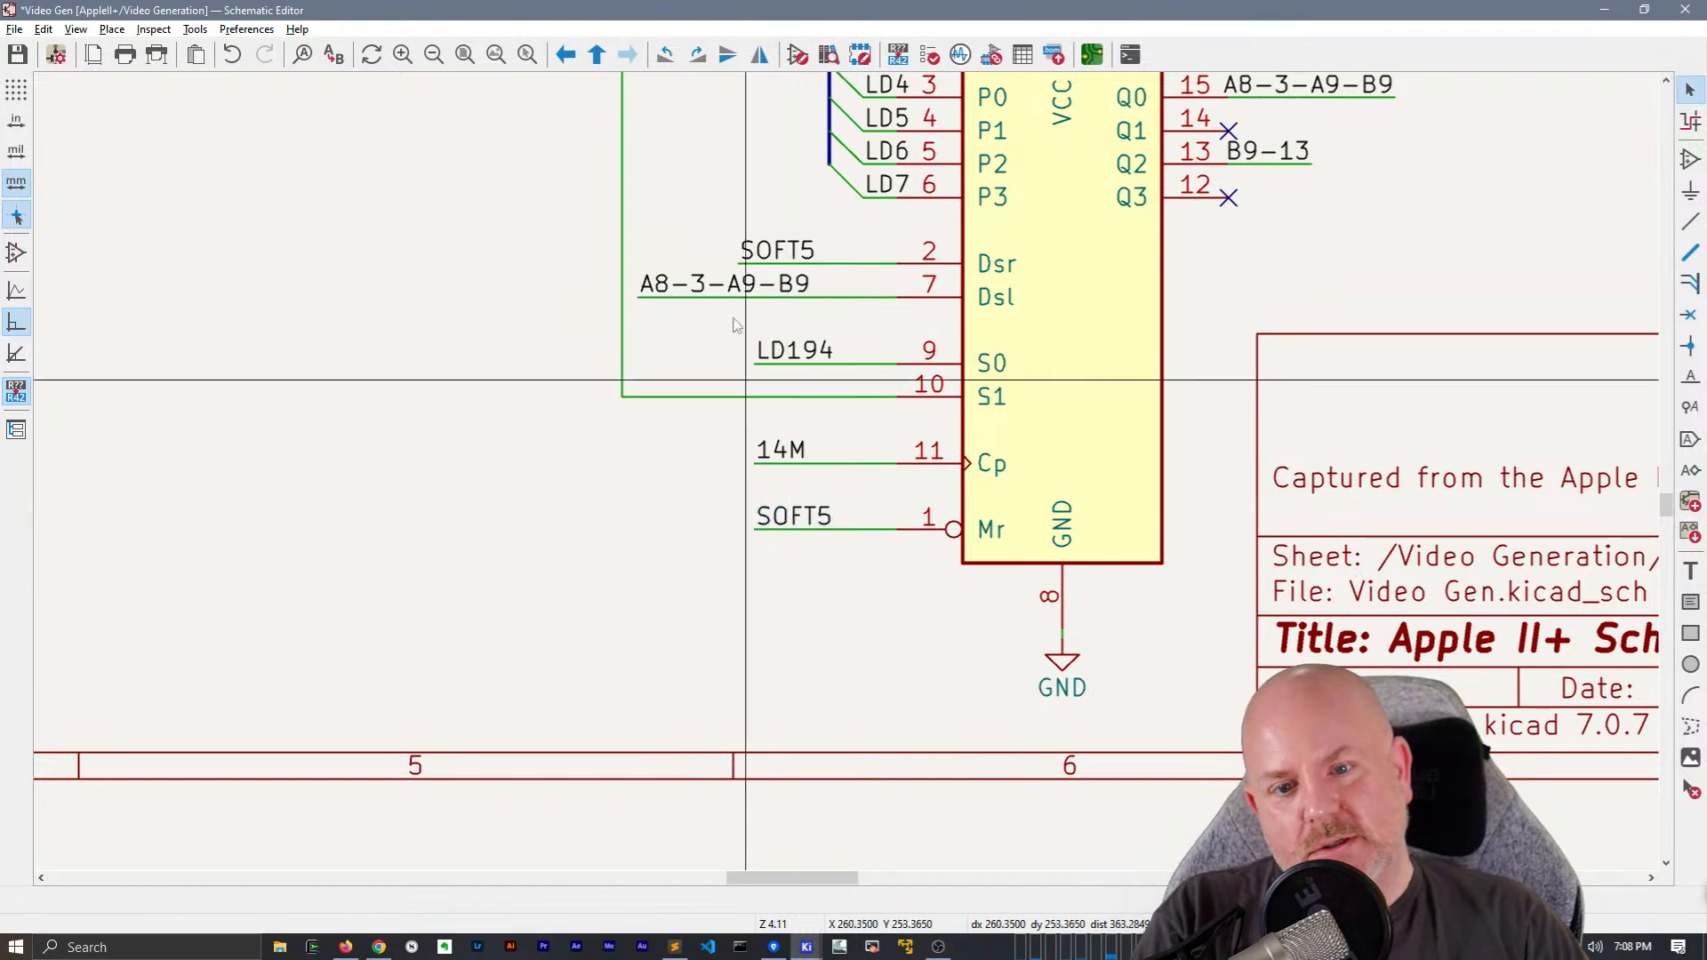
drag(738, 264, 746, 264)
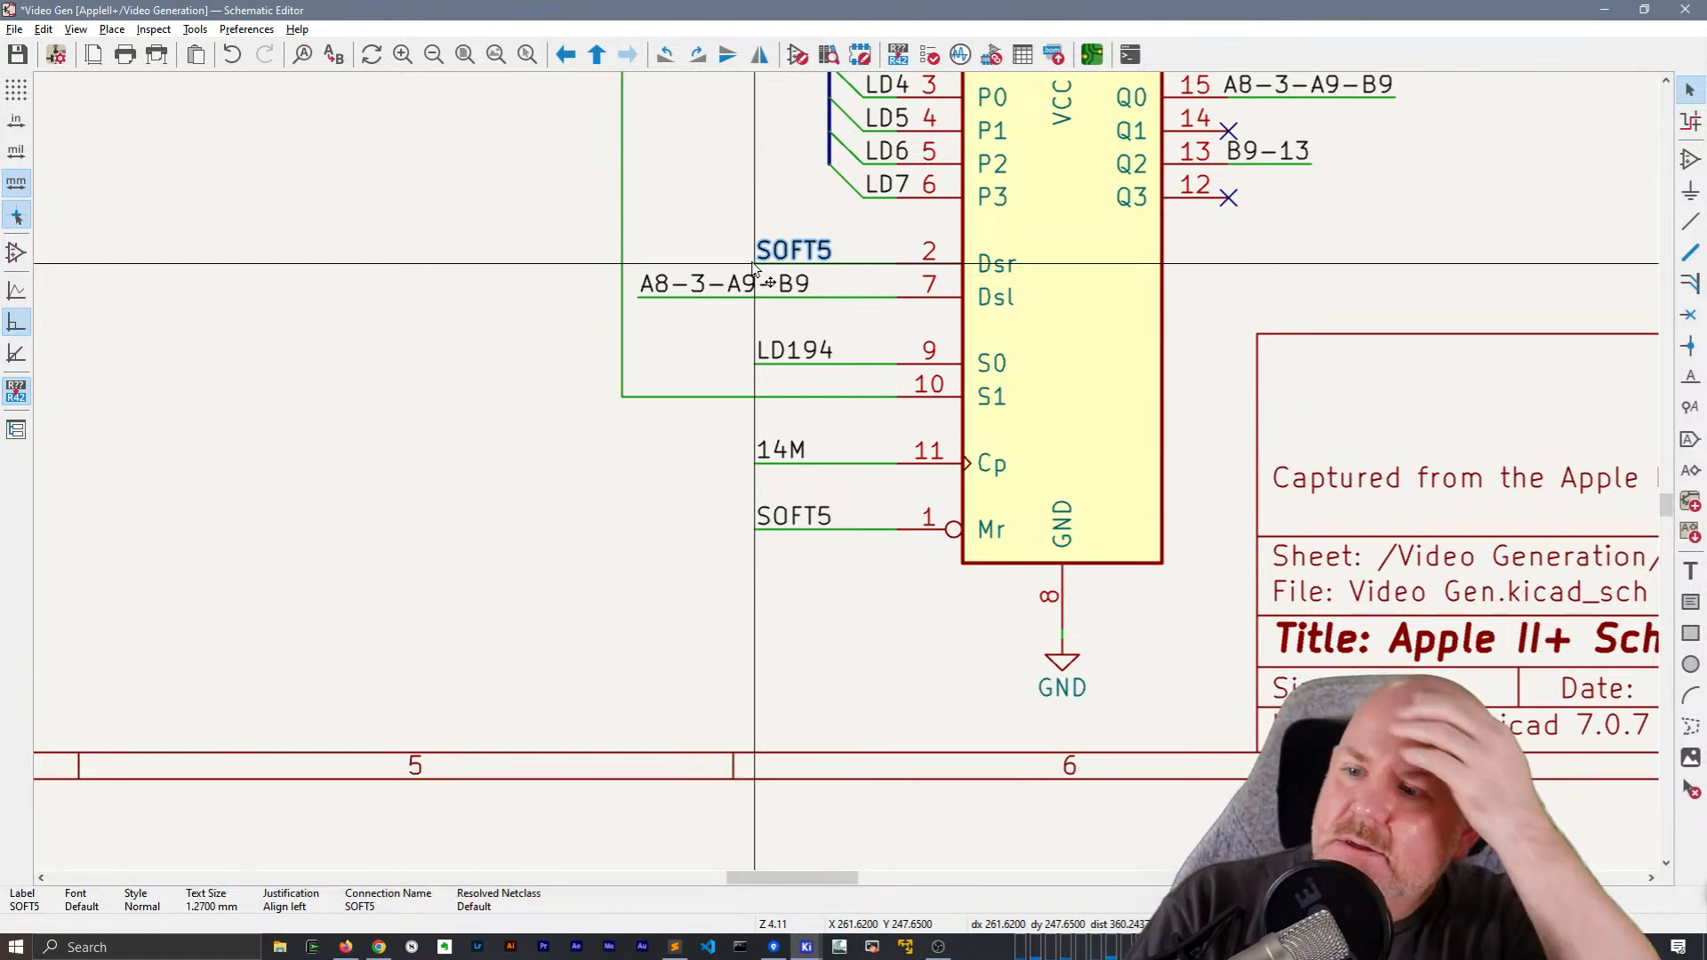
Replace the SOFT5 global label at pin 1 (Mr) of A10 with a copied SOFT5 net label and wire
scroll(754, 267, down, 1)
middle_drag(1179, 365, 487, 671)
drag(0, 0, 0, 0)
middle_drag(484, 666, 346, 803)
middle_drag(1044, 278, 867, 577)
scroll(882, 546, up, 1)
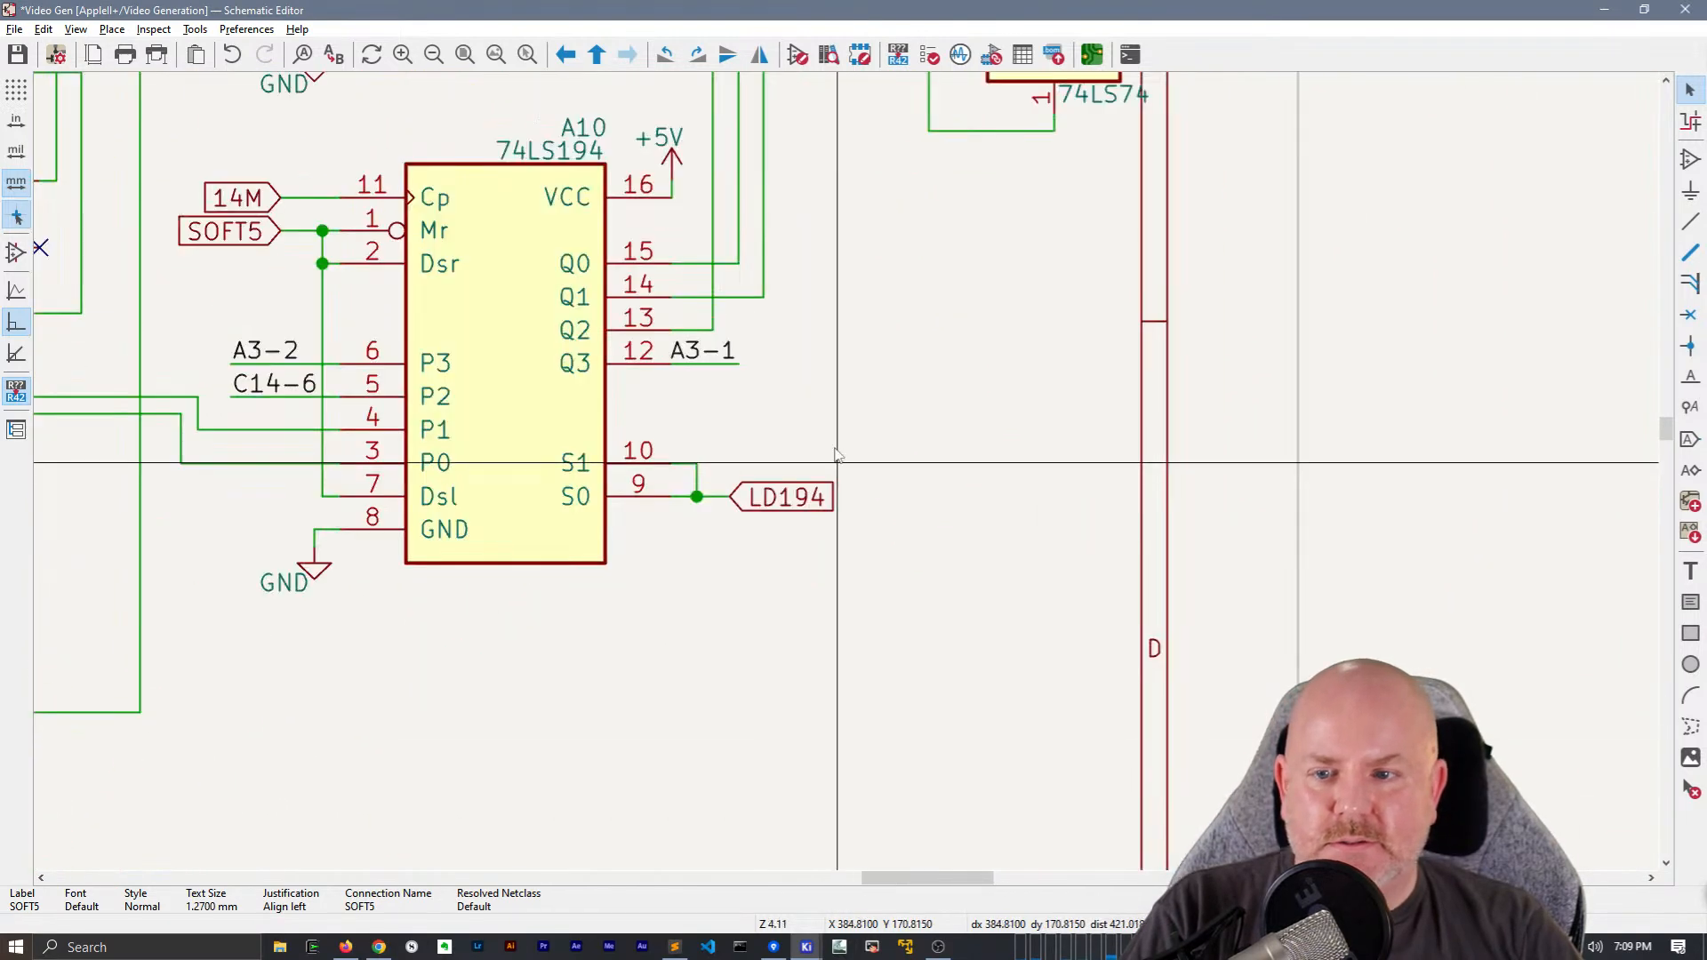
key(ctrl+d)
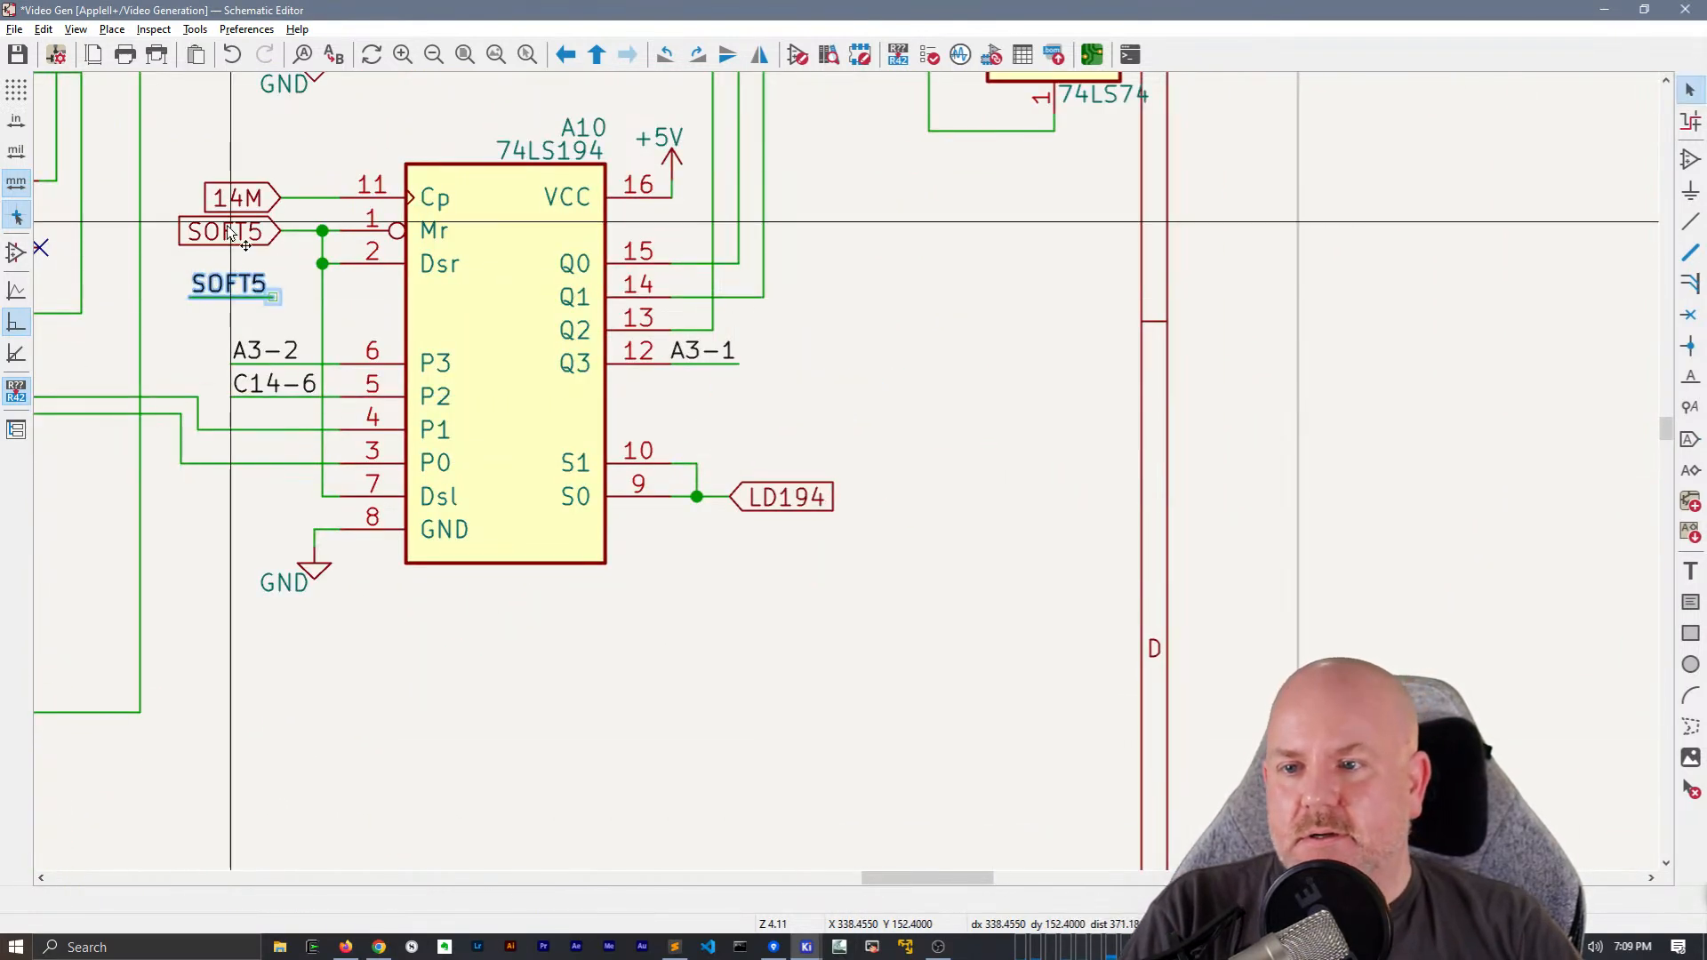
click(226, 227)
key(Delete)
drag(248, 321, 216, 291)
key(m)
click(198, 238)
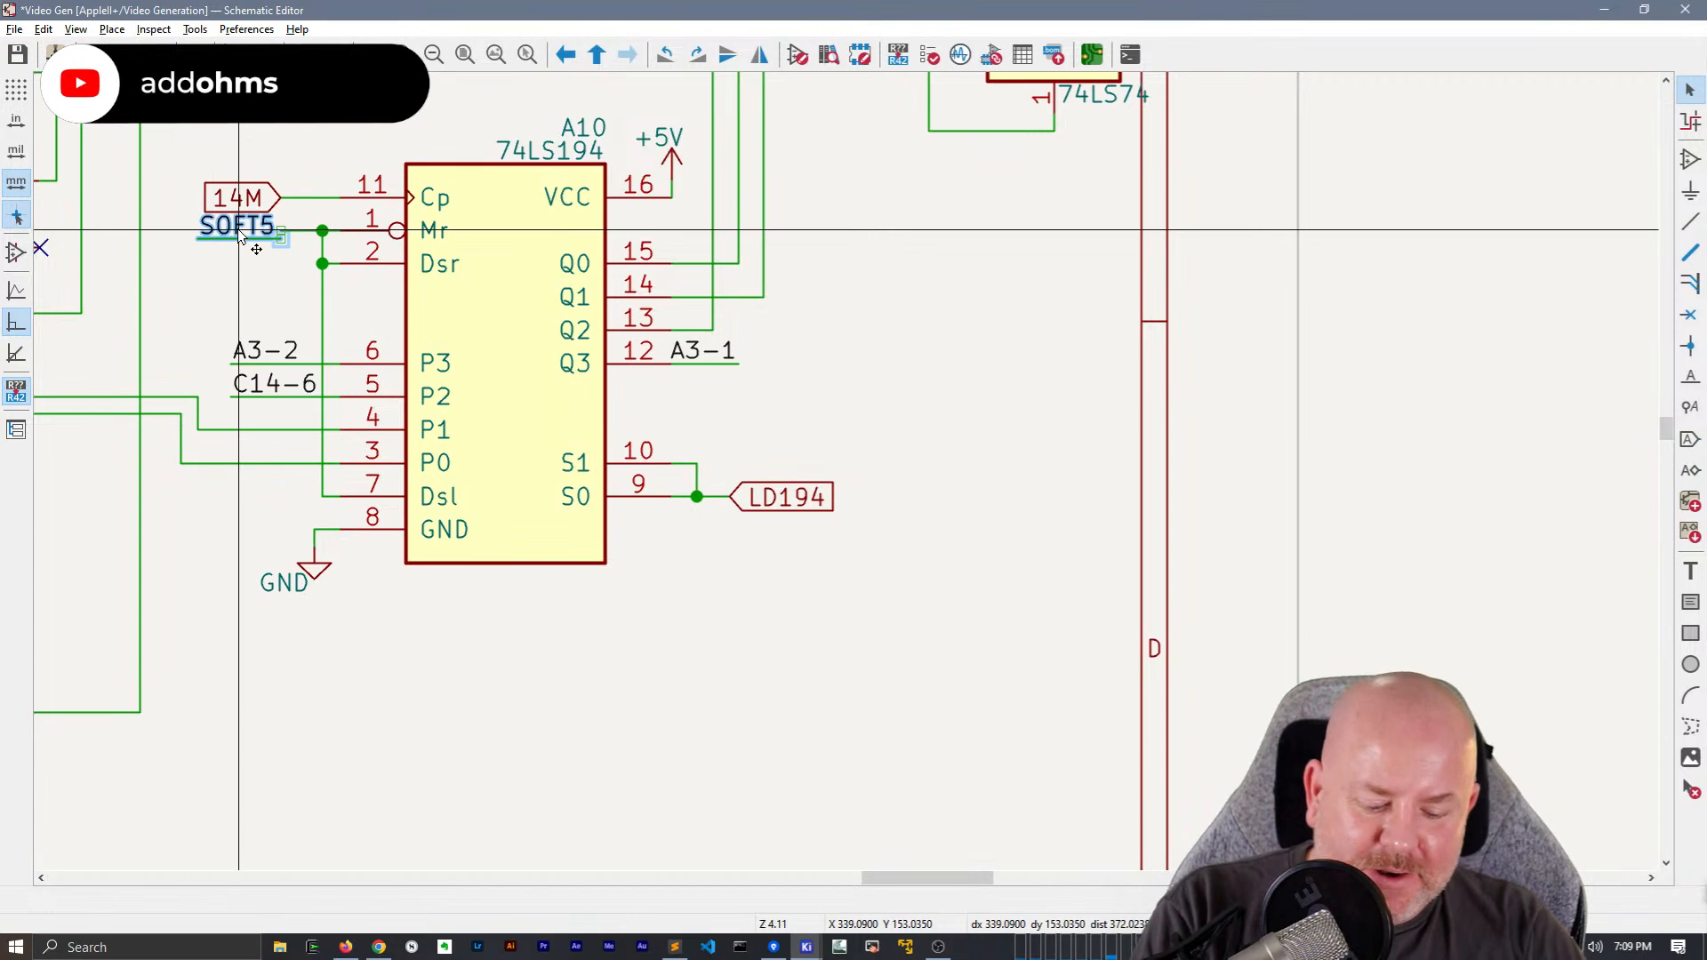
Delete the 14M global label at pin 11 (Cp) of A10 and extend the pin's wire to line up with the SOFT5 wire's end
click(246, 194)
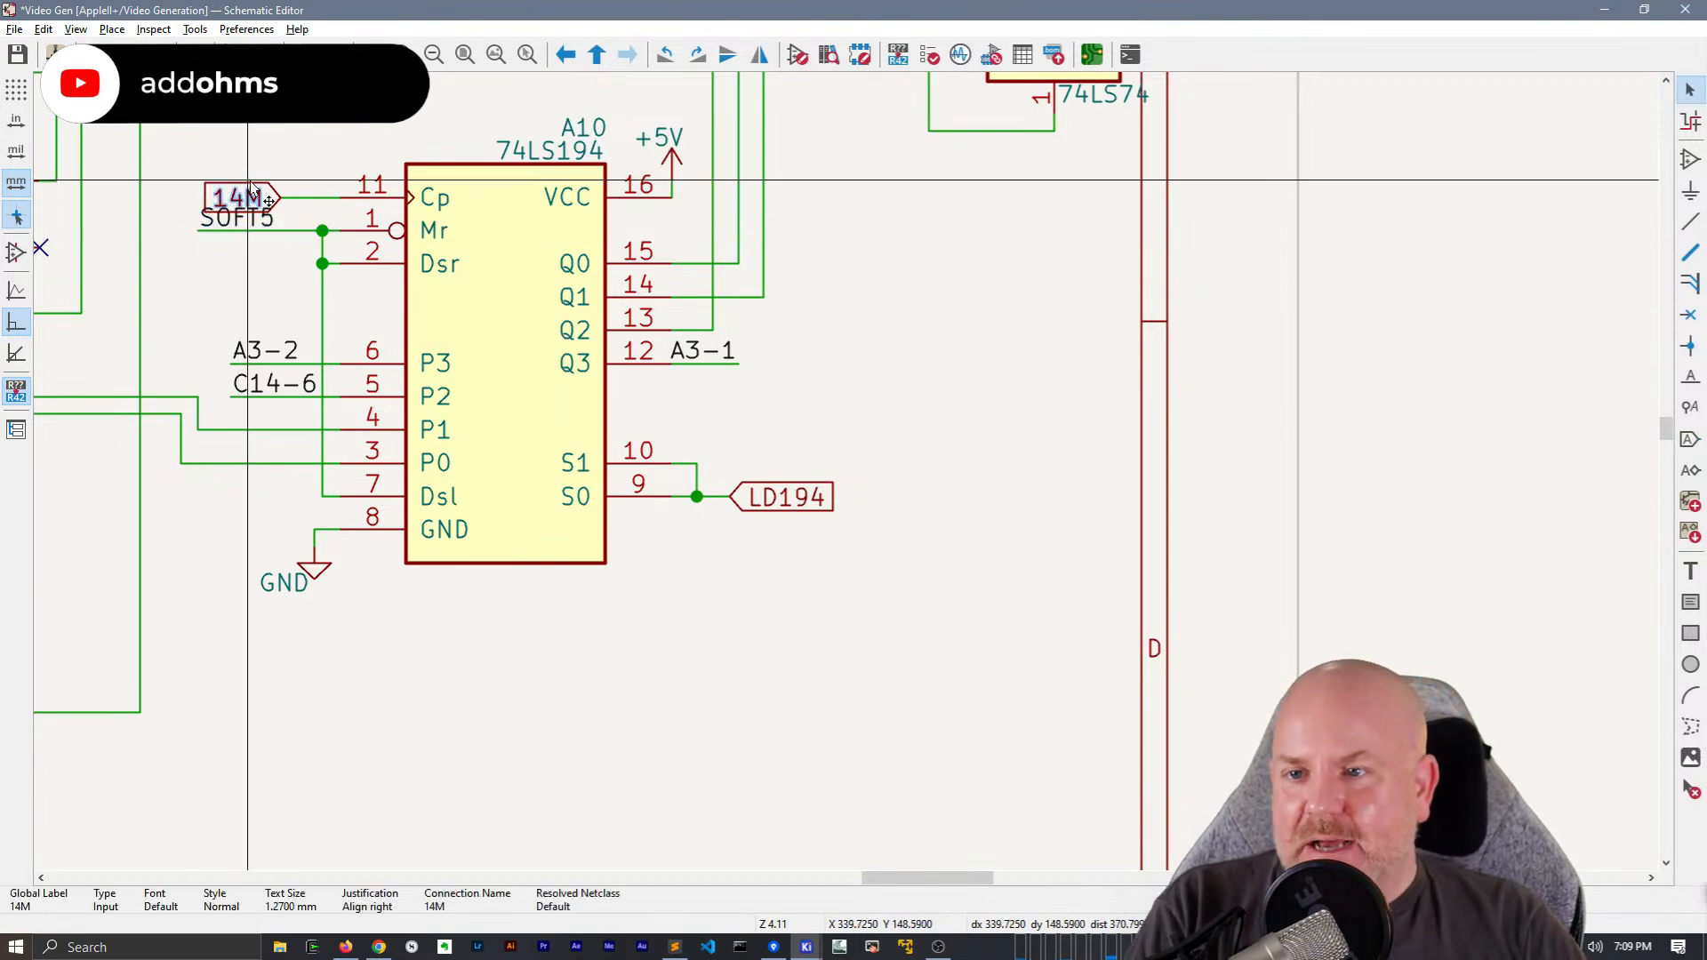
double_click(249, 194)
key(Escape)
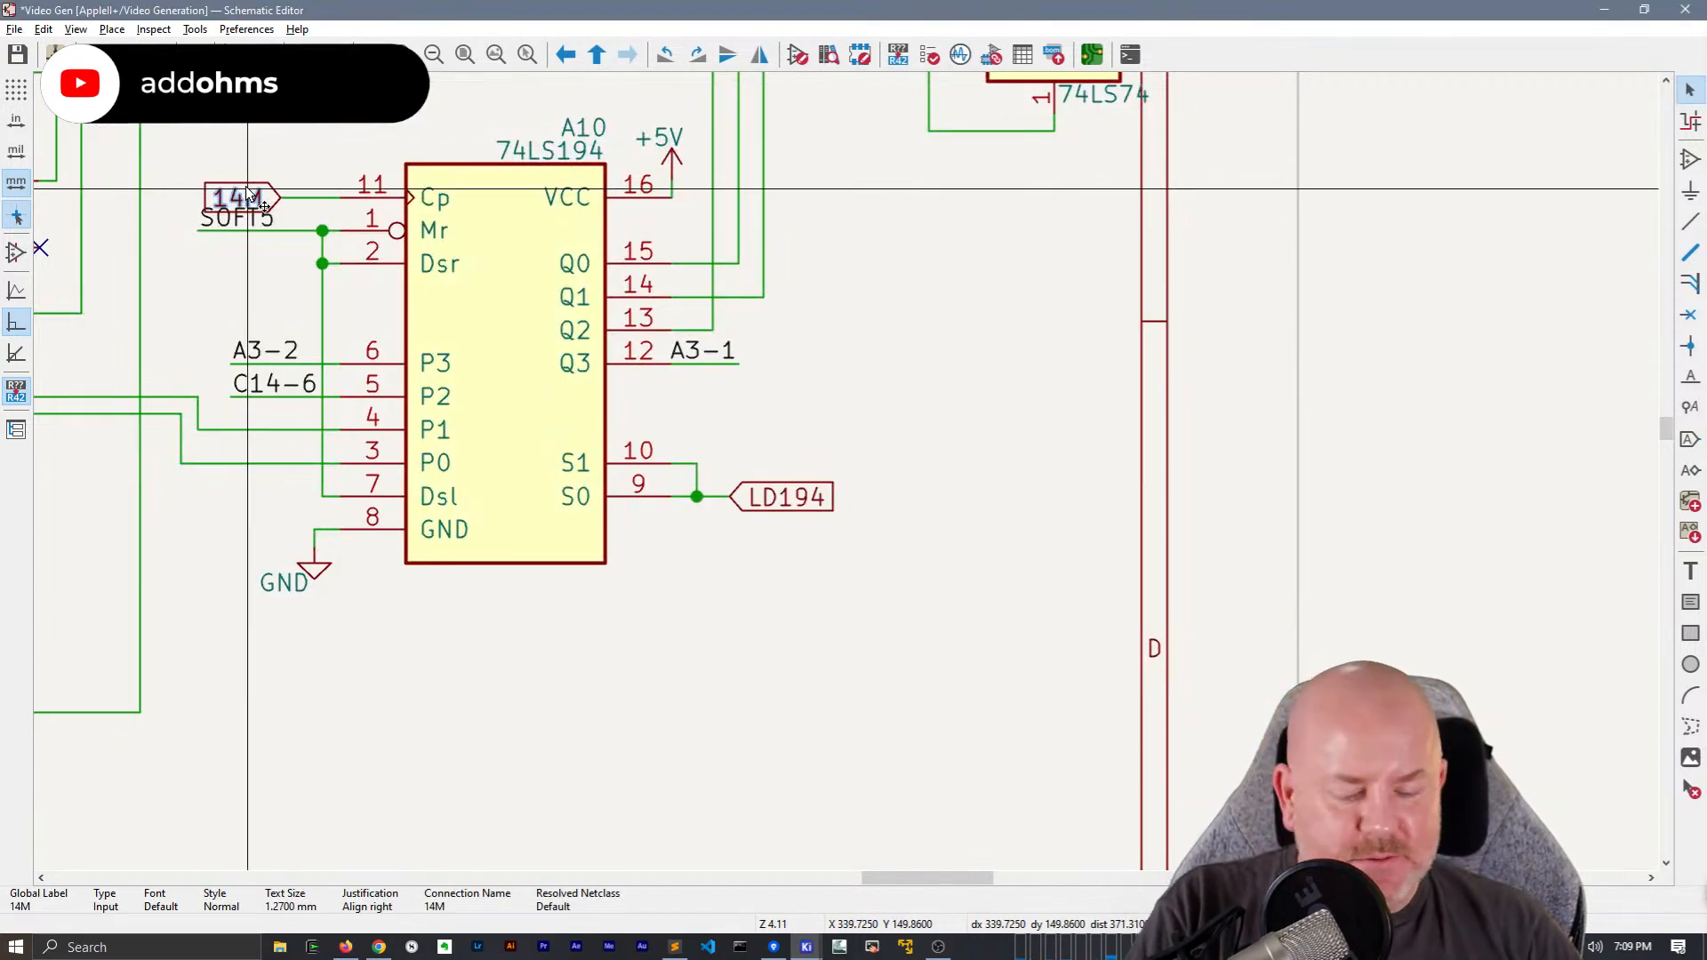
key(Delete)
click(281, 197)
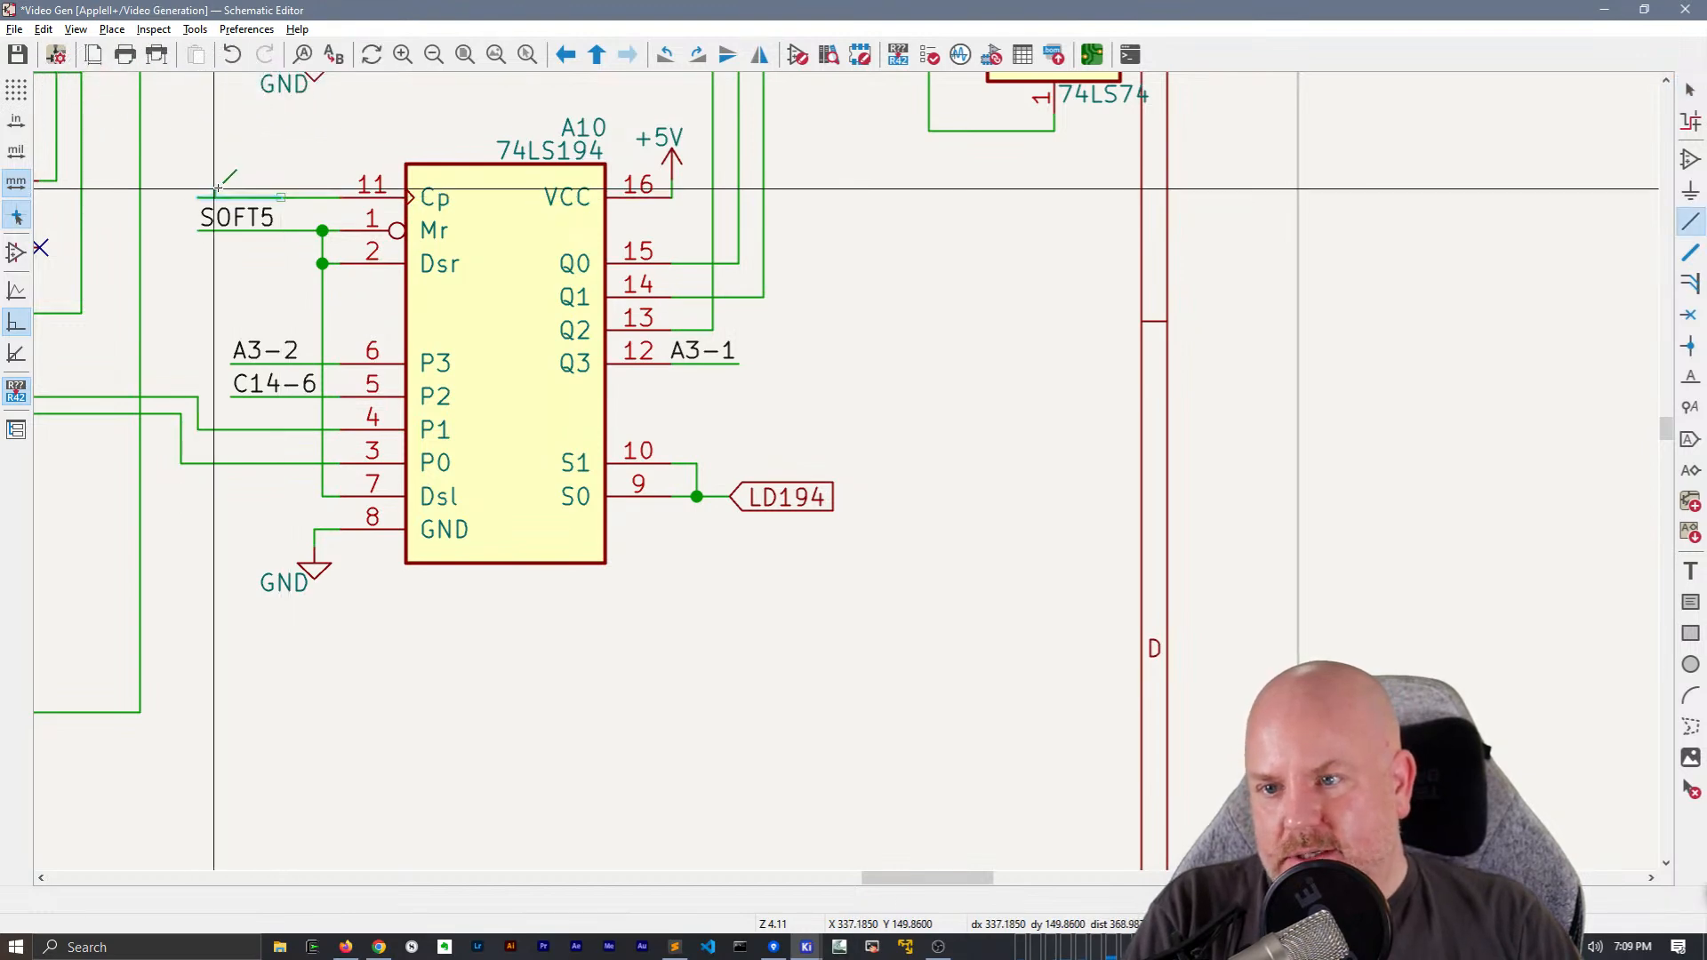
key(Escape)
key(Escape)
click(266, 205)
click(281, 196)
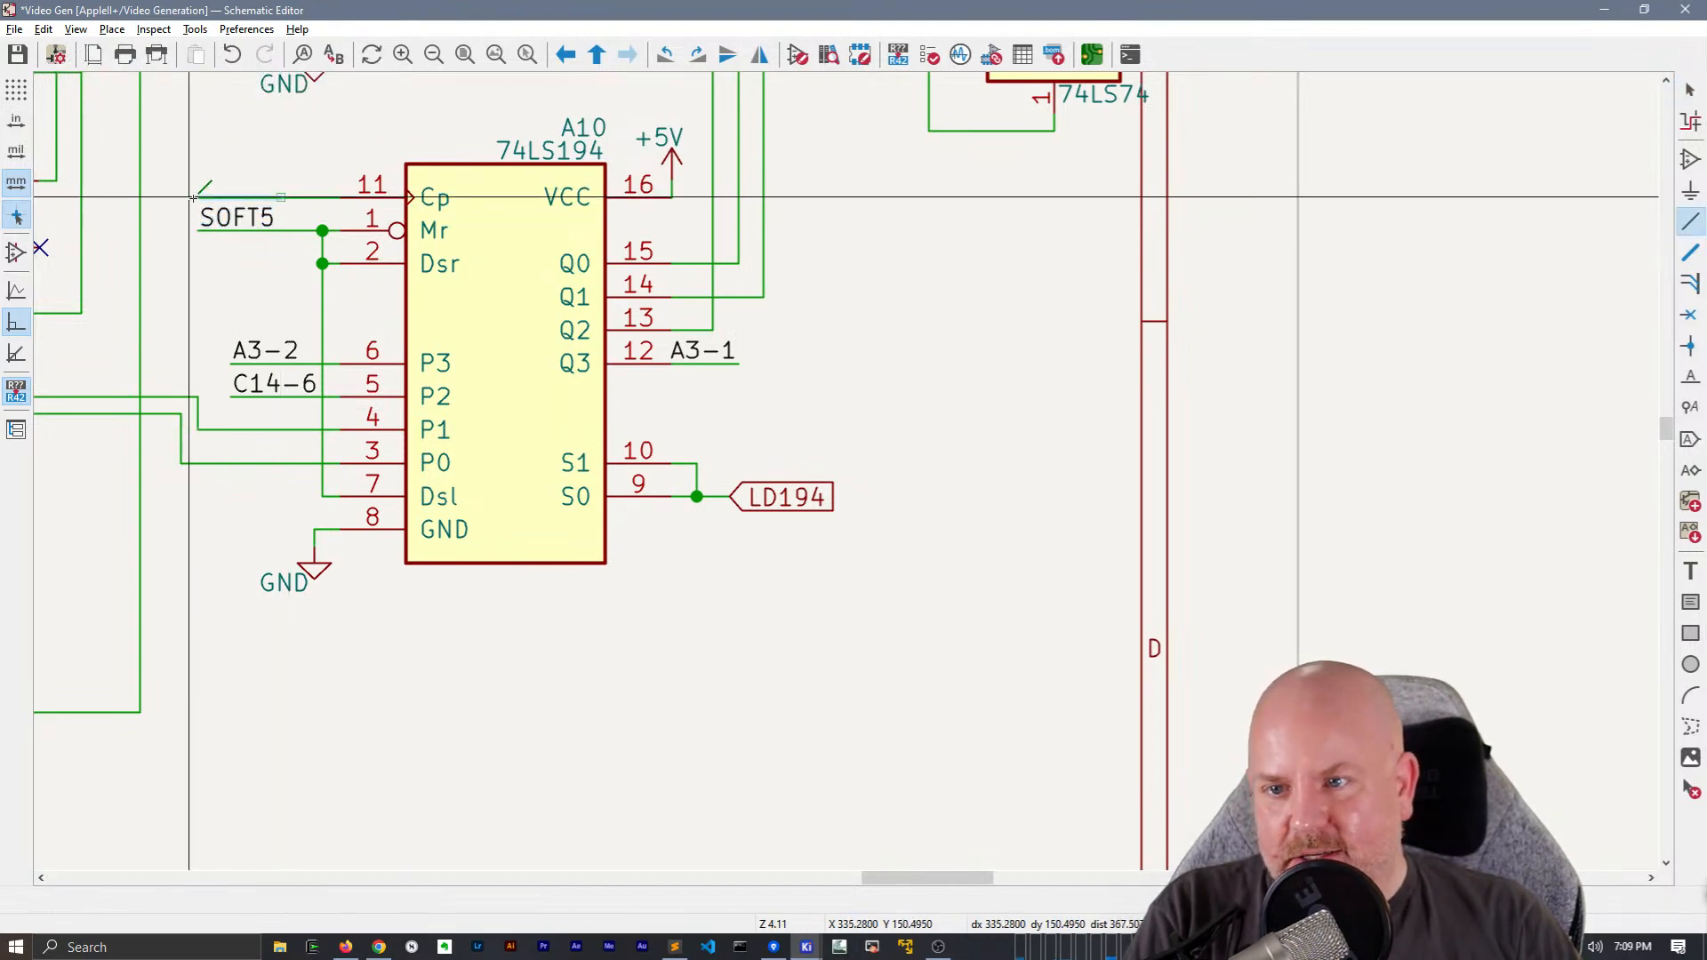
click(201, 197)
key(Escape)
Duplicate the SOFT5 net label onto the end of A10's pin 11 wire and rename the copy 14M
click(225, 228)
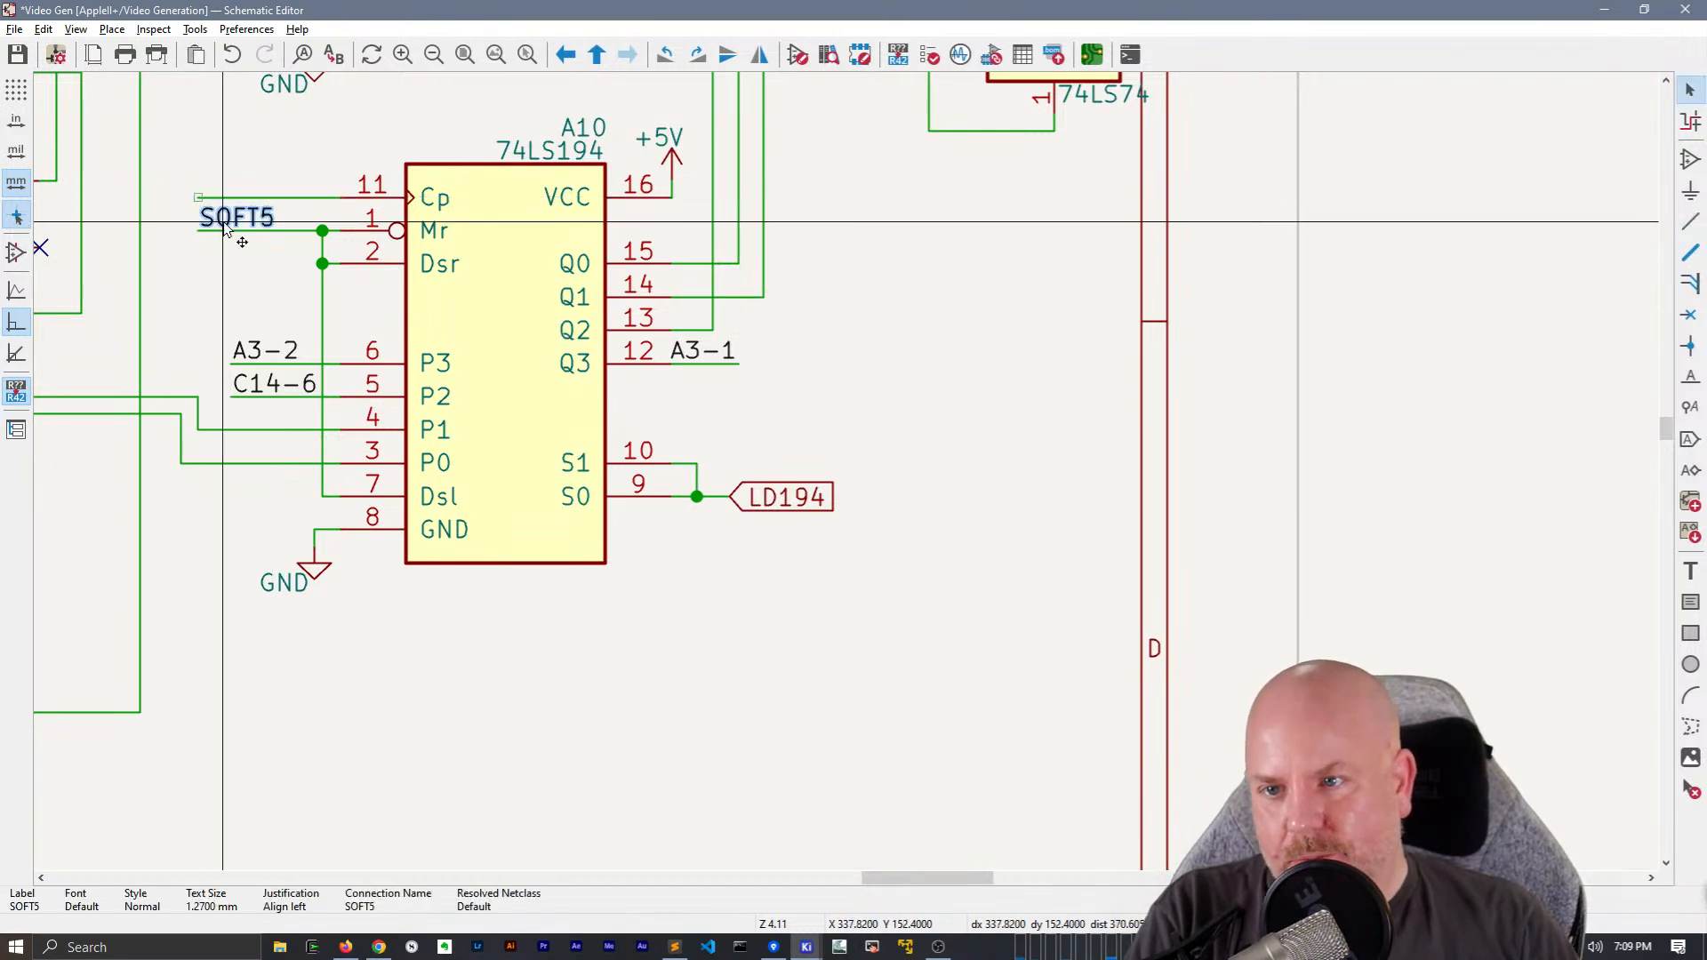
key(ctrl+d)
click(199, 198)
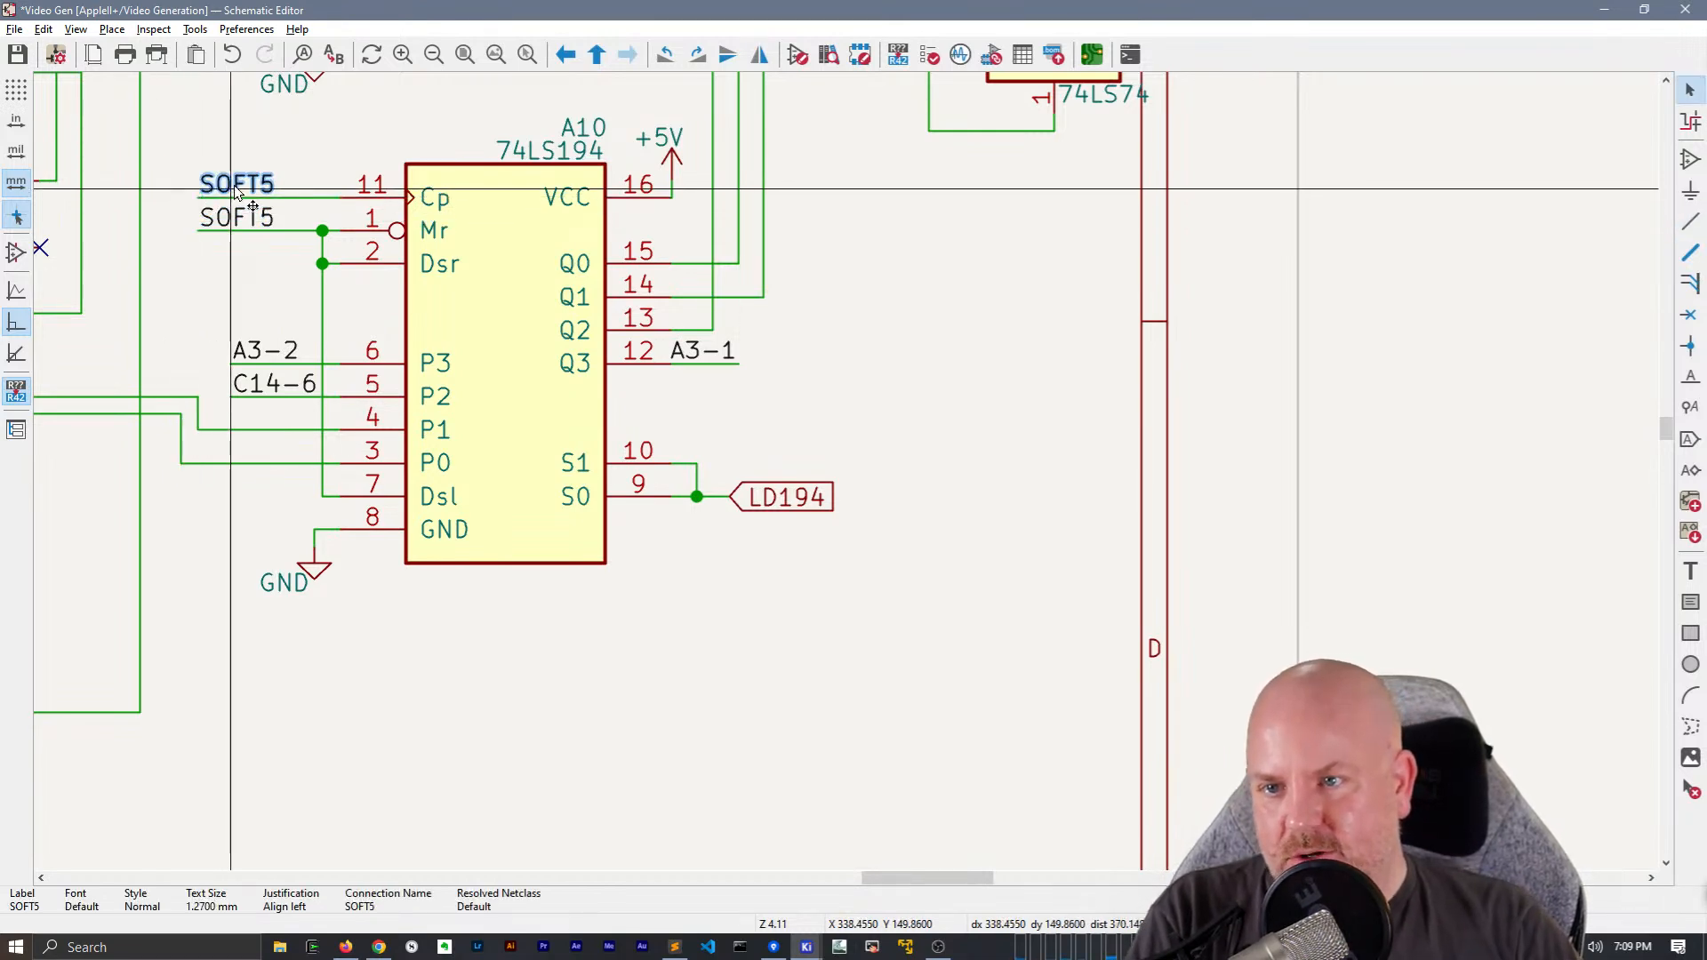
double_click(236, 189)
text(14M)
key(Return)
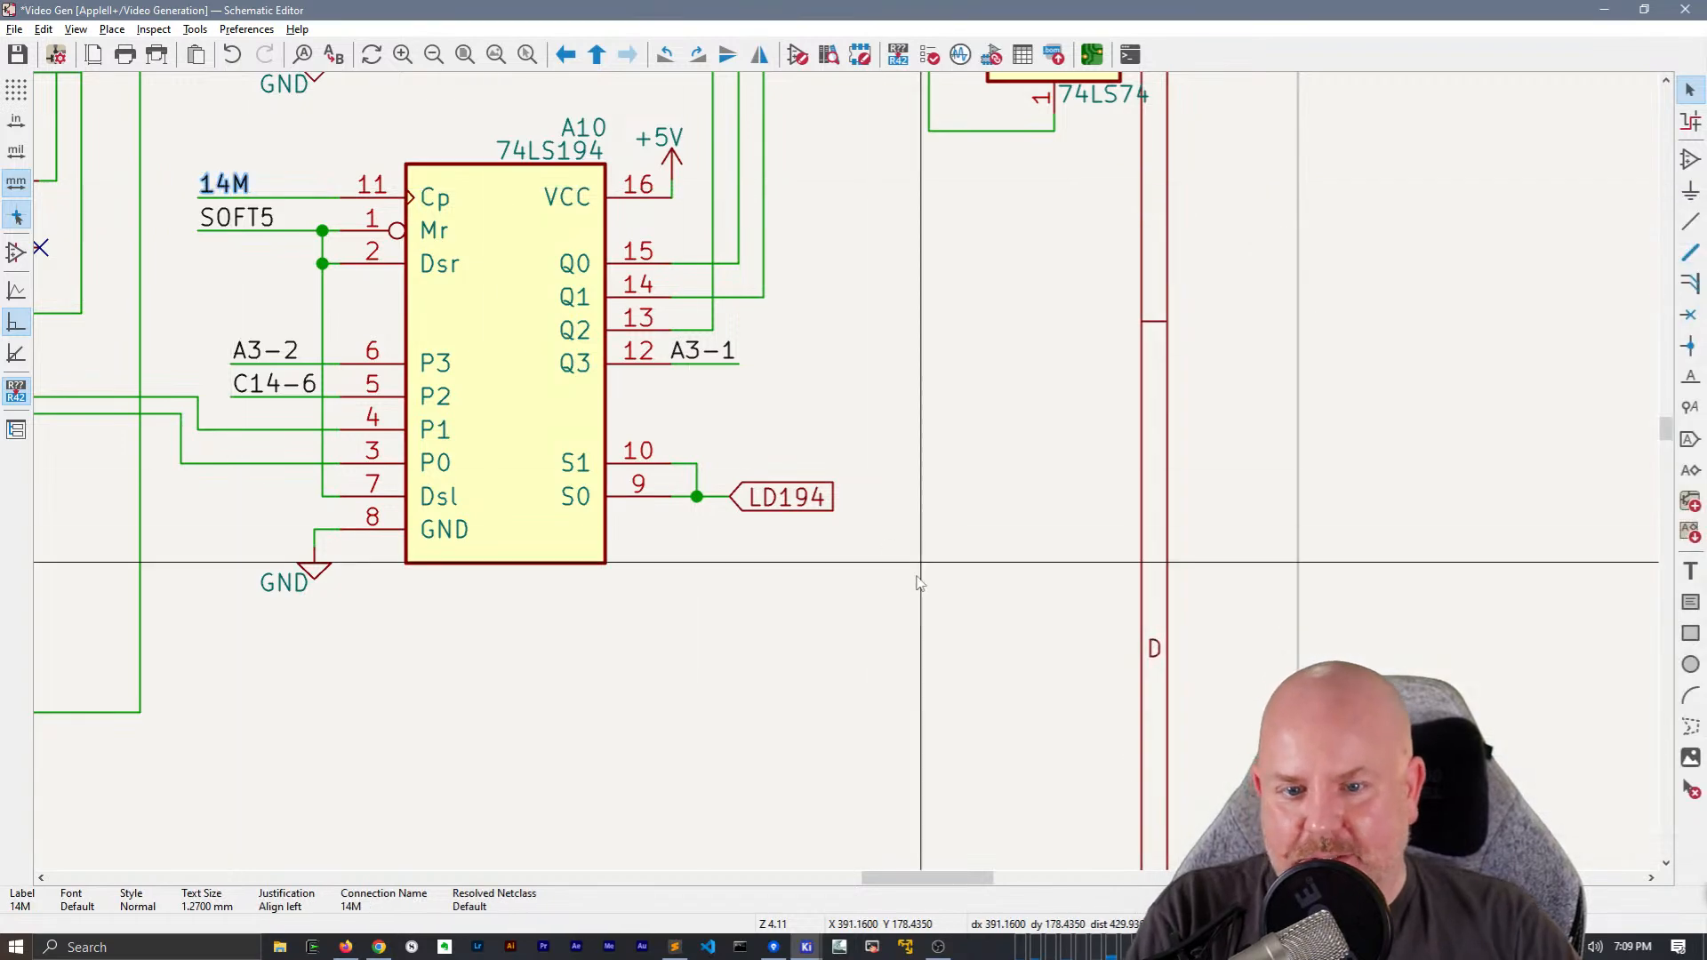
Replace the LD194 global label at A10 pins 9 and 10 with a right-aligned LD194 net label wired to the junction
click(792, 497)
key(Delete)
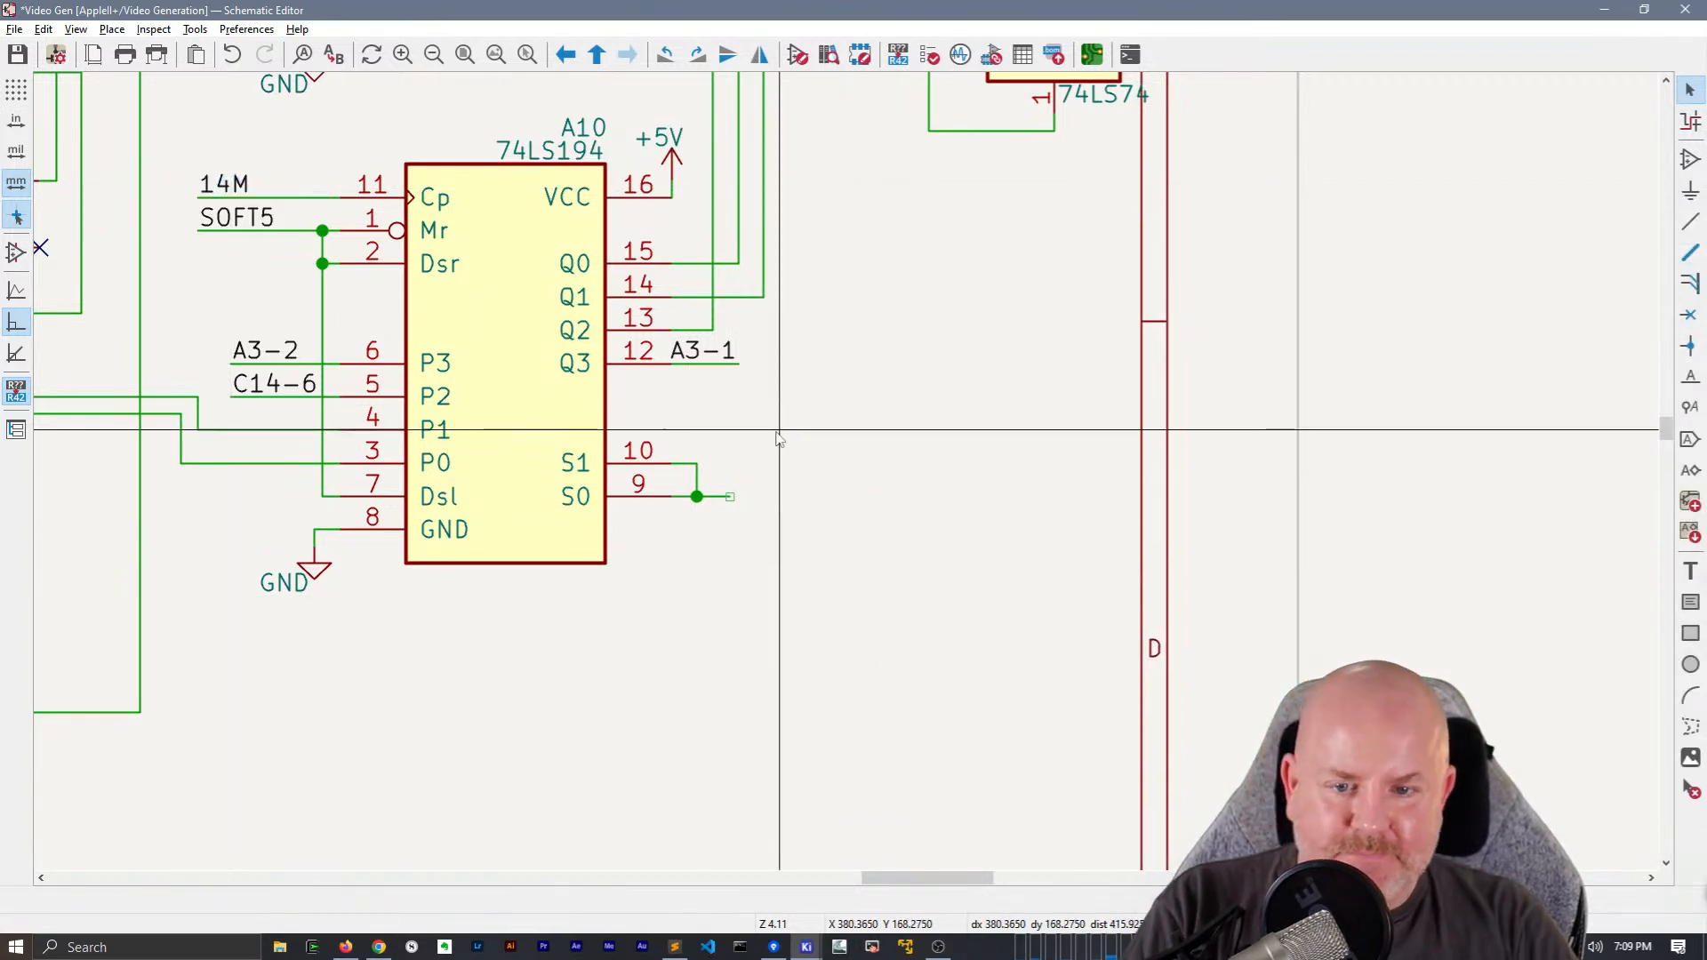
click(780, 430)
text(LD194)
key(Return)
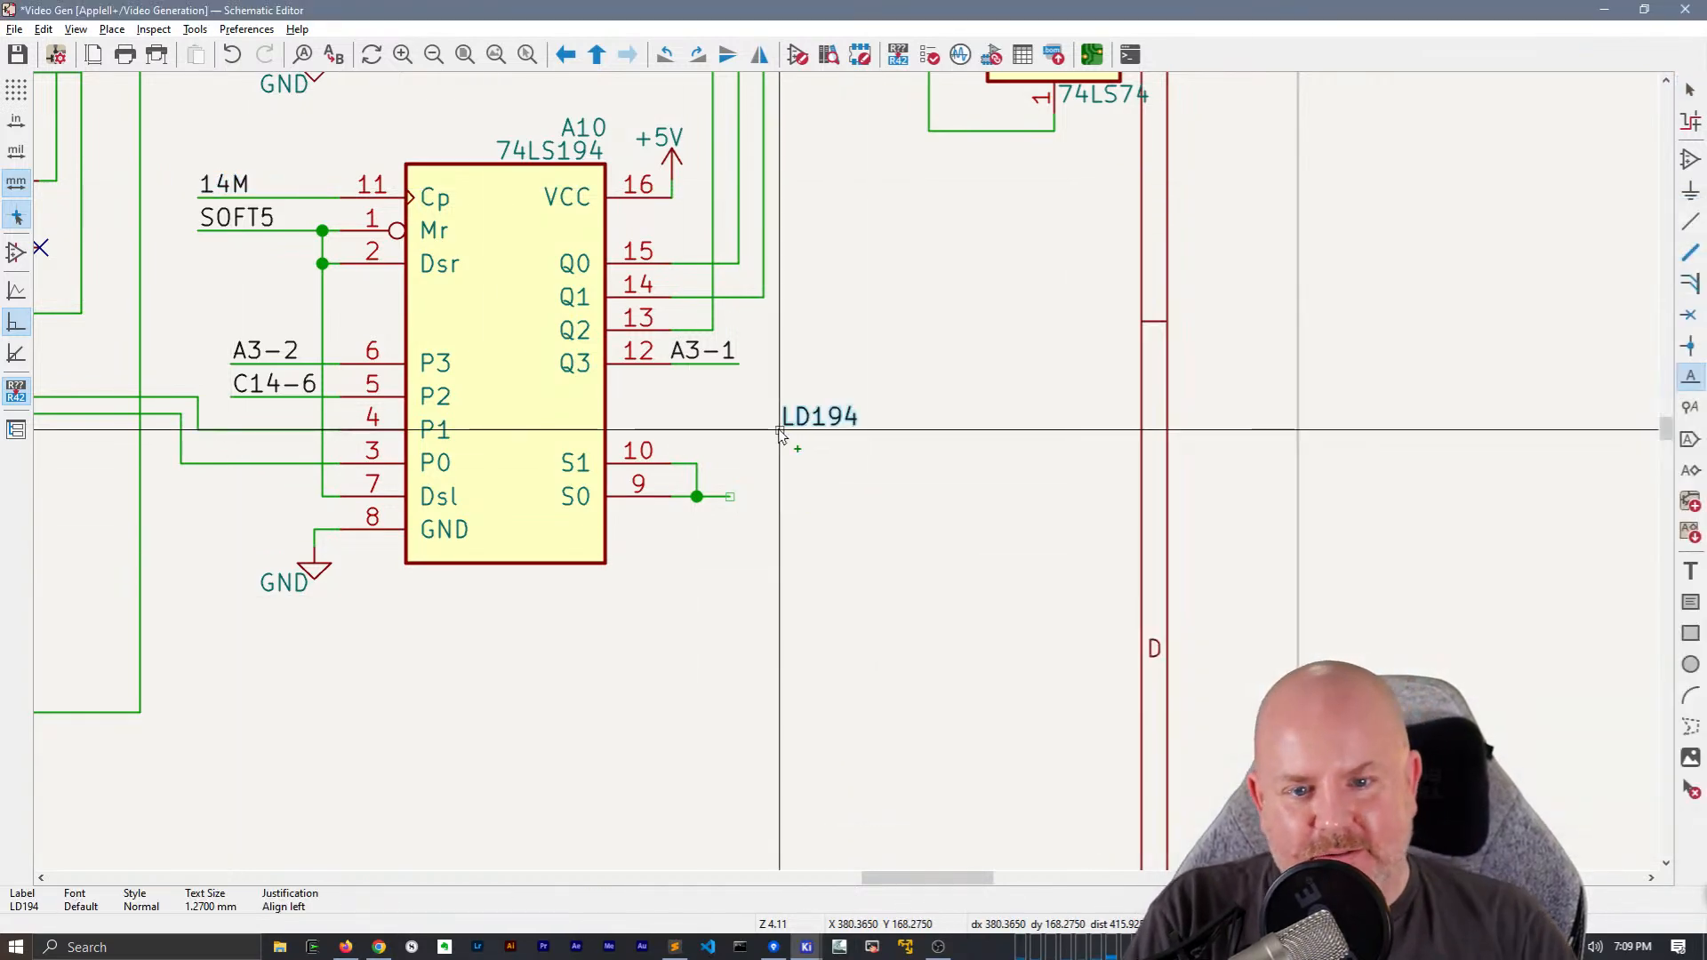
click(805, 496)
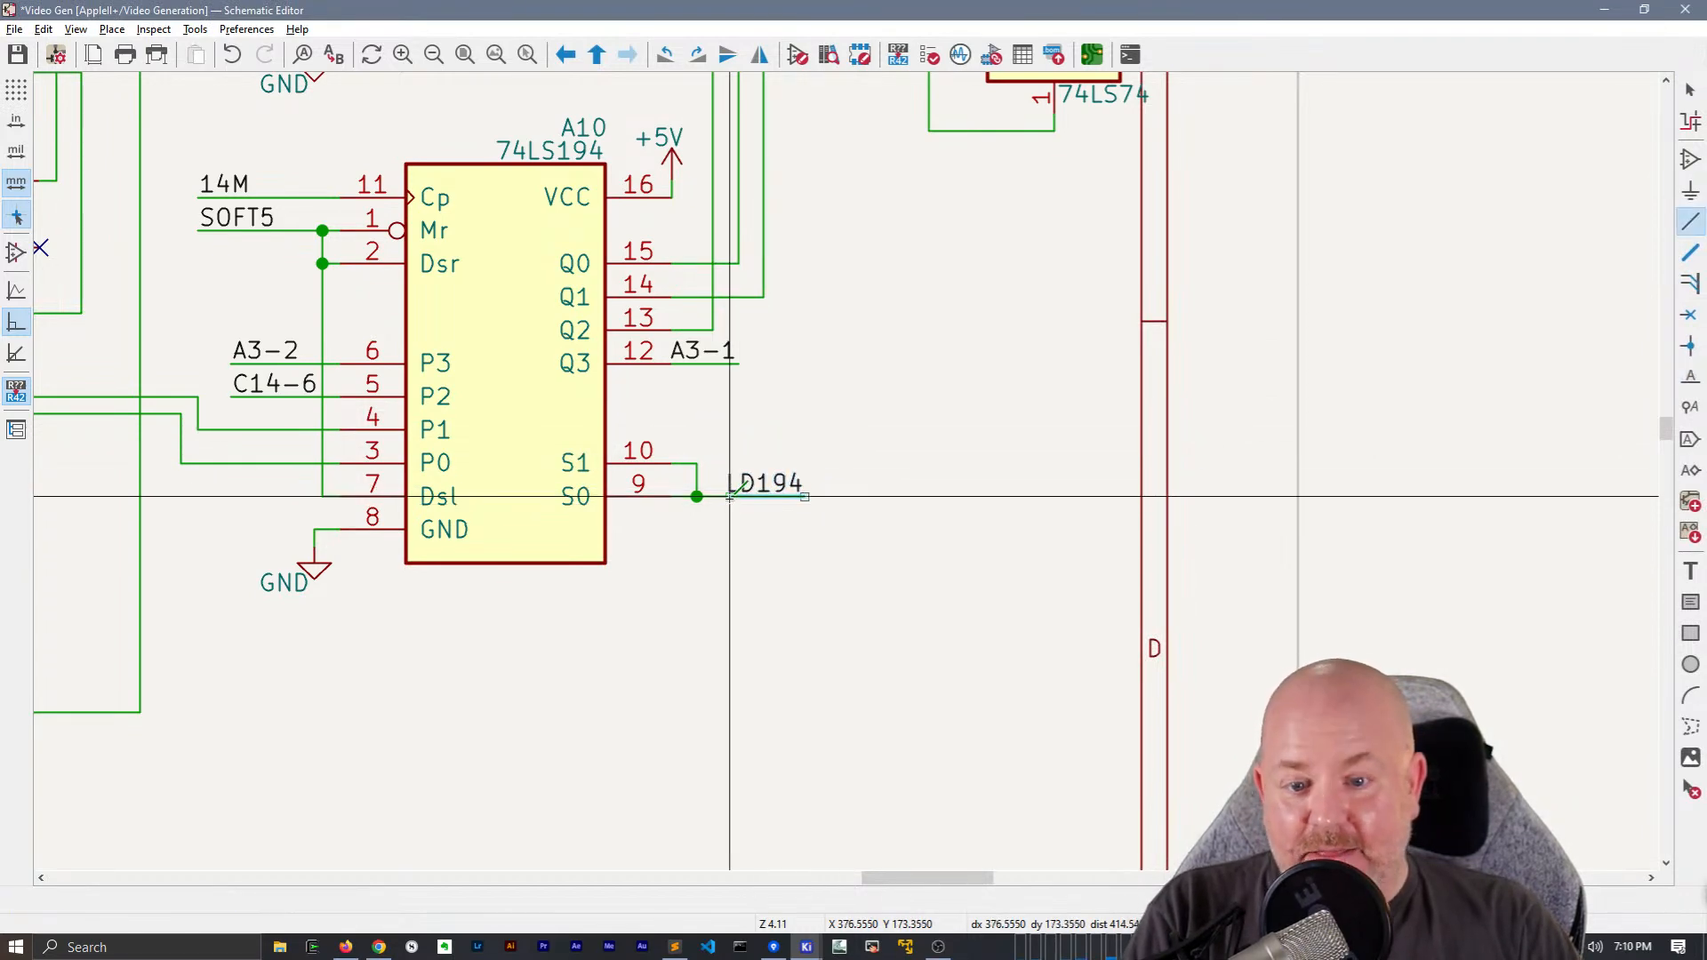
key(w)
scroll(780, 530, down, 2)
key(Escape)
Move the GND text at pin 8 of A10 so it sits centred below its ground symbol
click(528, 492)
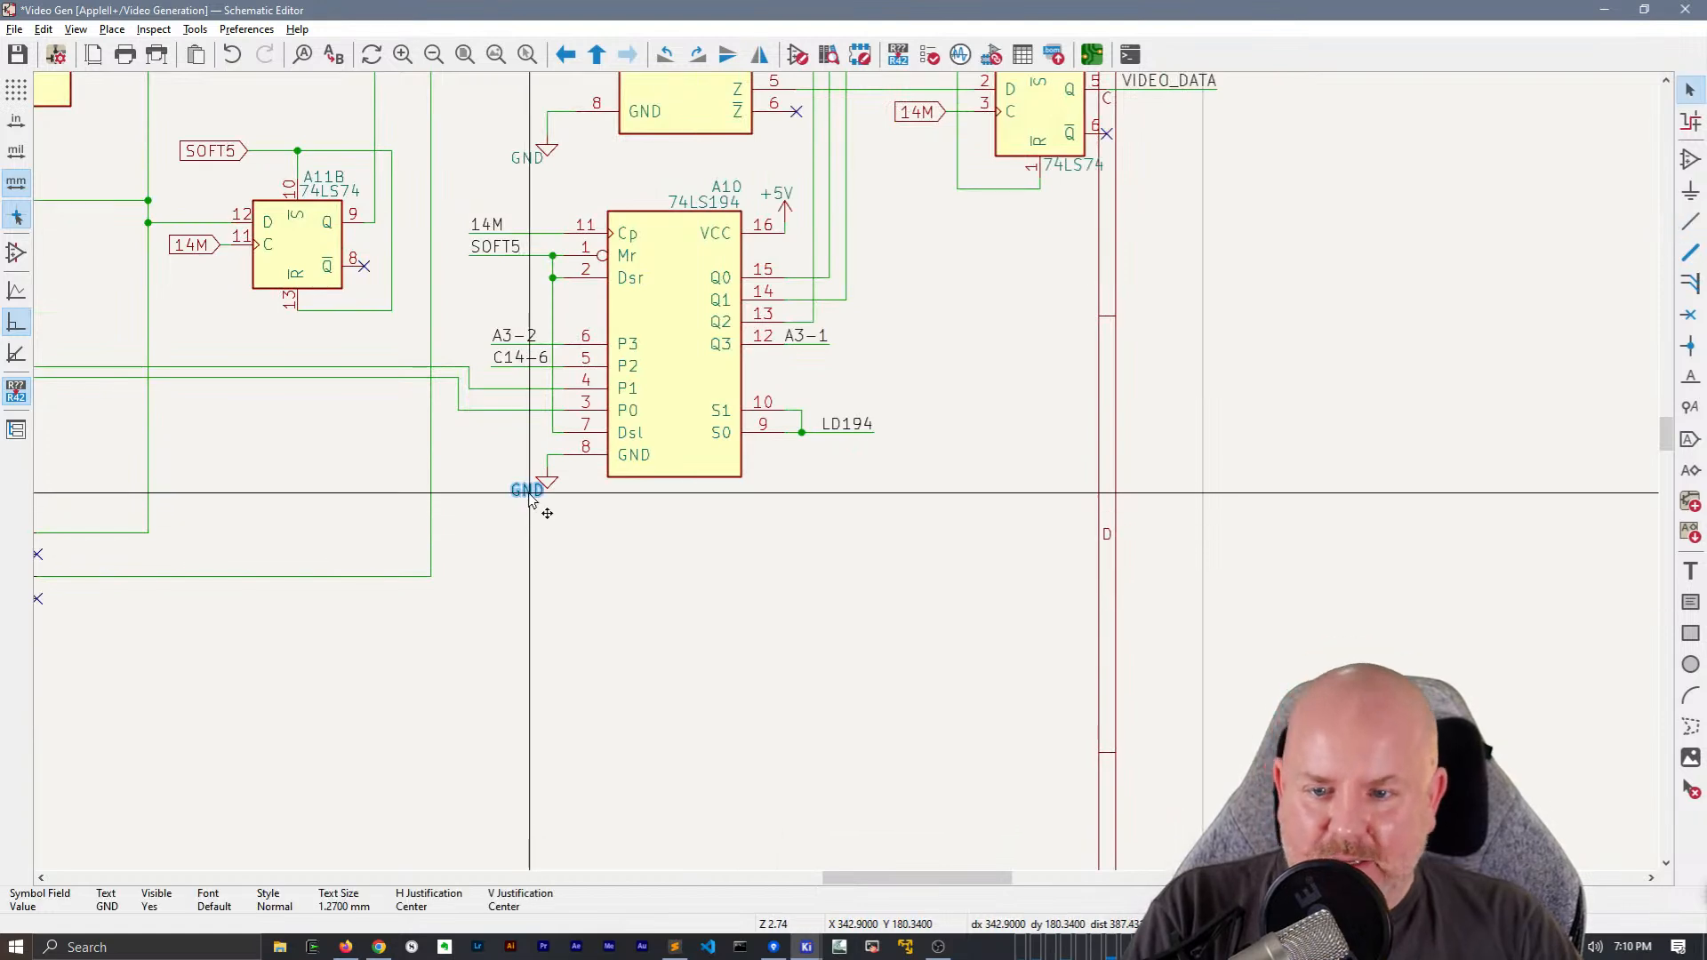
key(m)
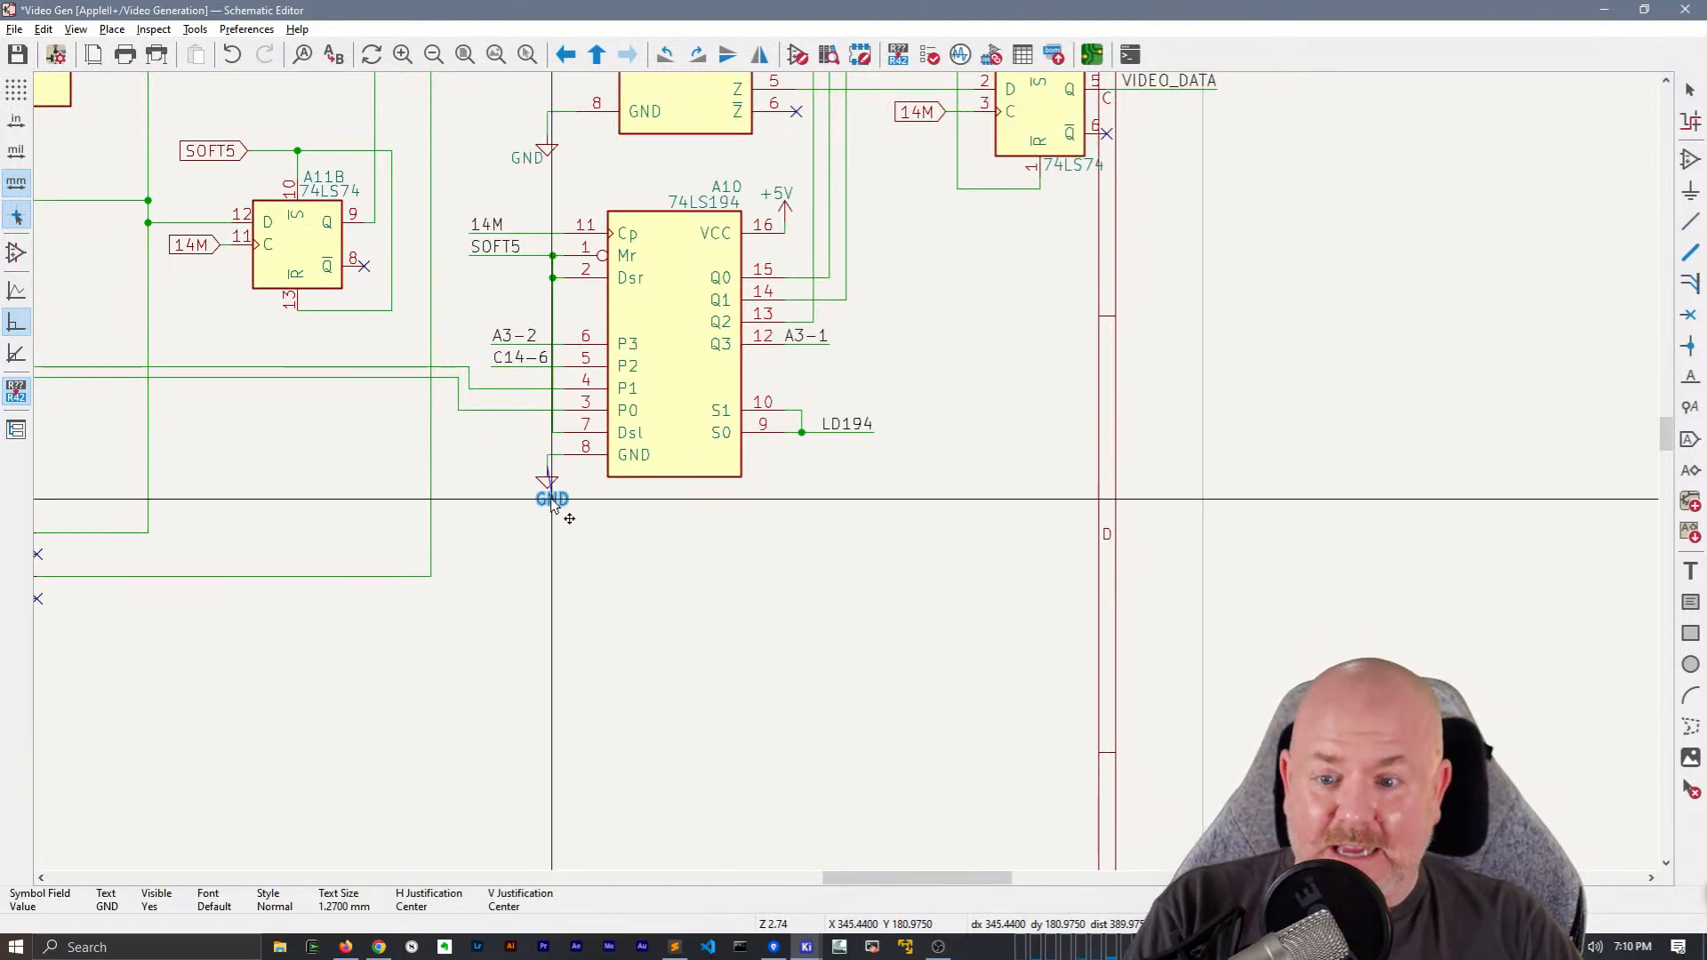
click(655, 532)
Replace the SOFT5 global label at B10A with a copied SOFT5 net label and wire, shortening the wire to the 14M label's edge
middle_drag(731, 587, 669, 725)
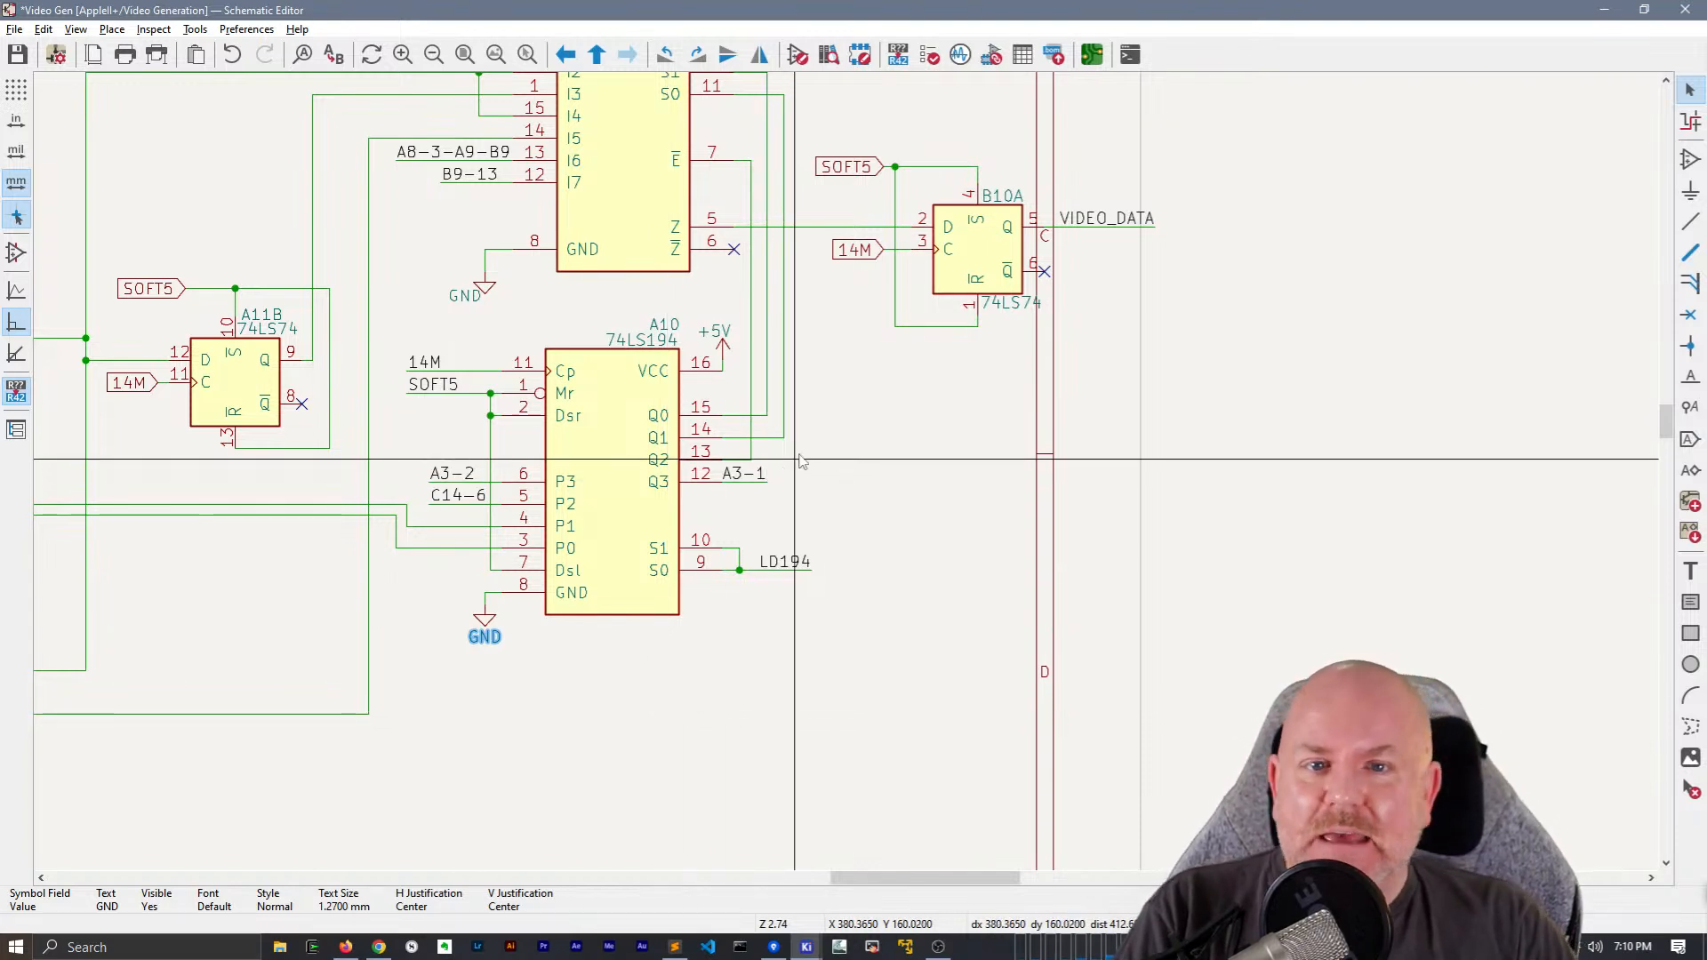
middle_drag(800, 454, 714, 508)
drag(370, 457, 345, 435)
key(ctrl+c)
key(ctrl+v)
middle_drag(747, 215, 641, 345)
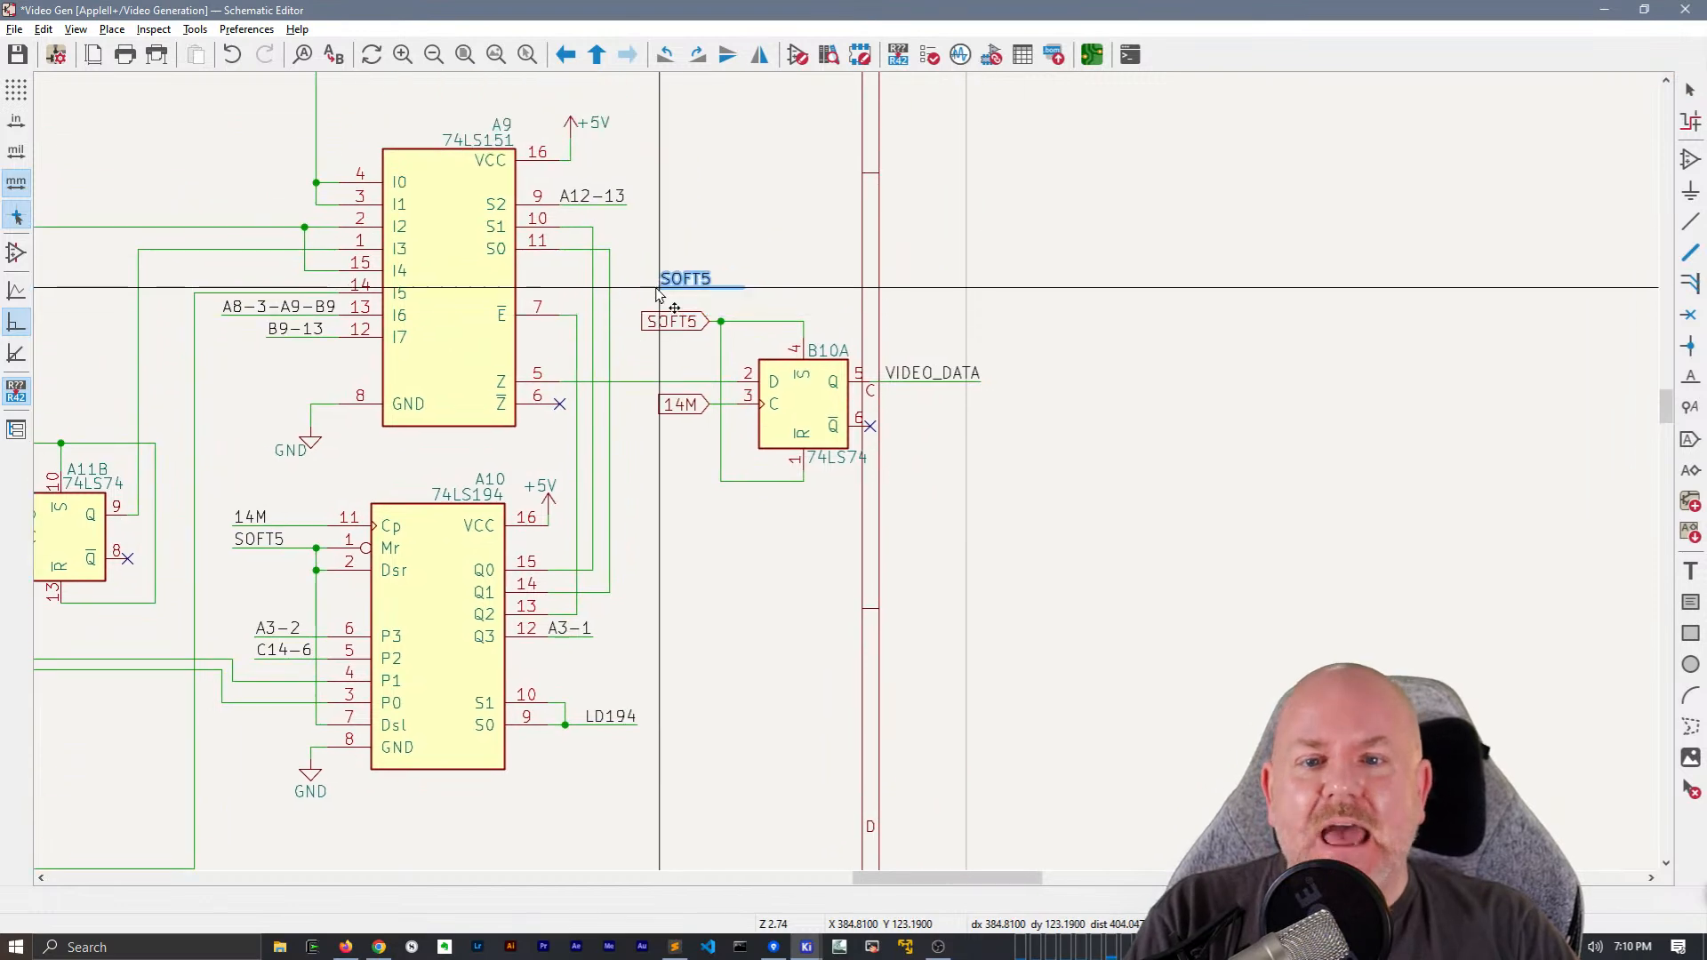
click(638, 311)
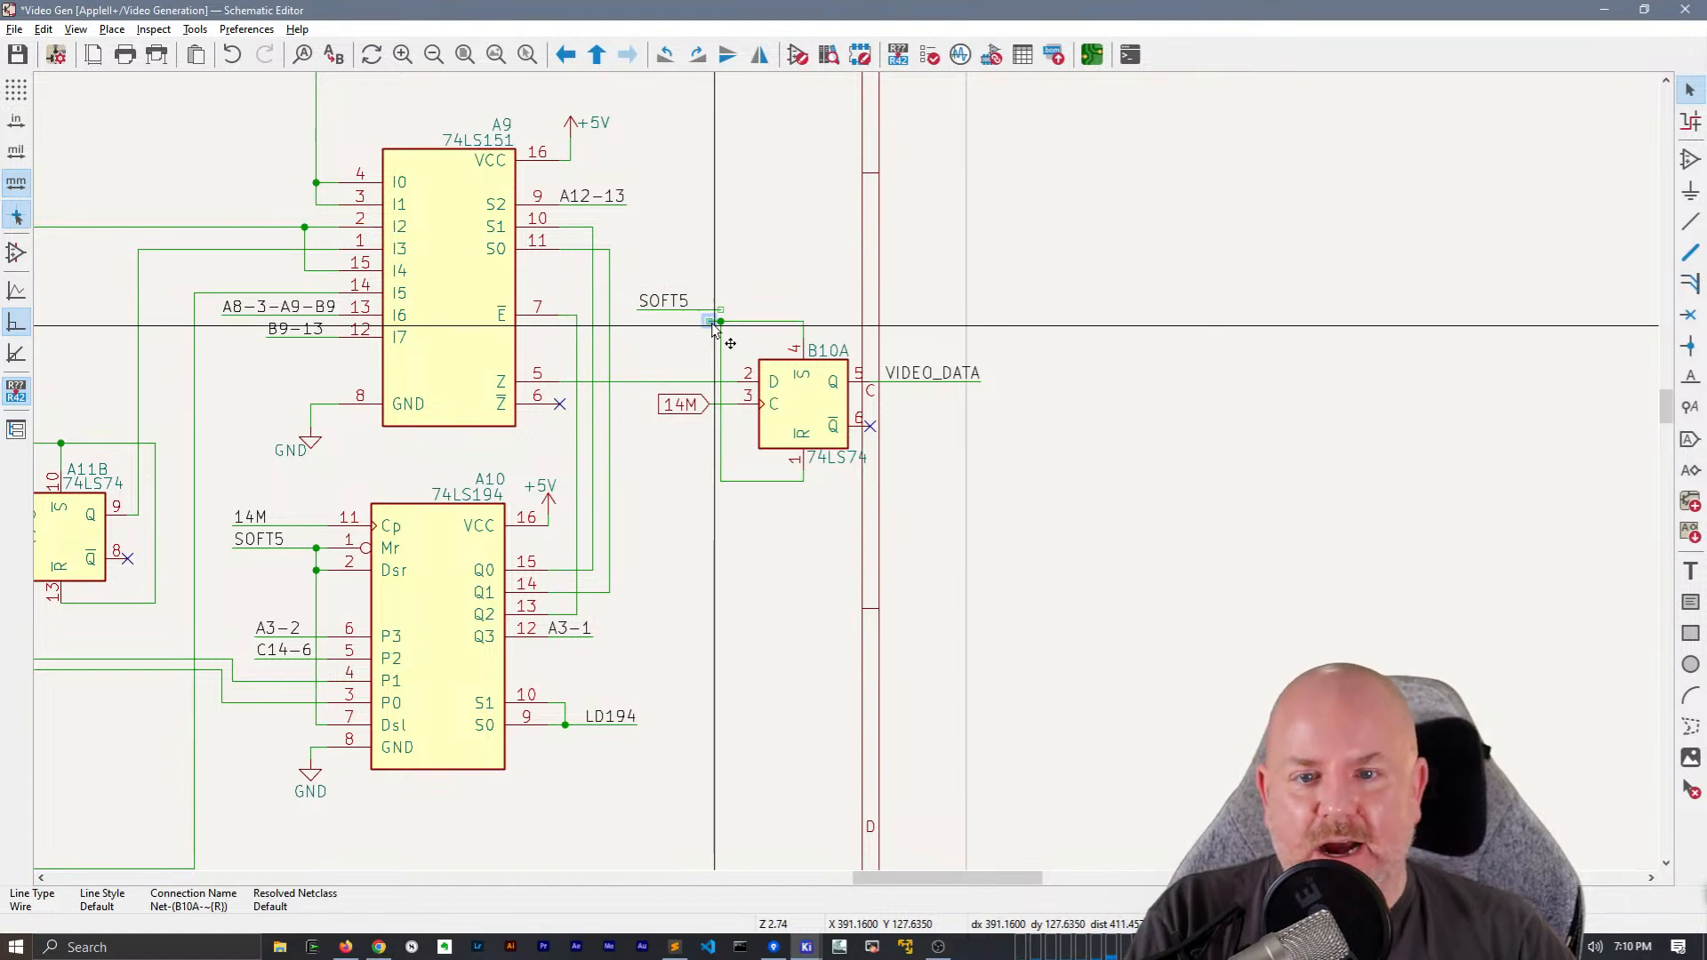
click(653, 306)
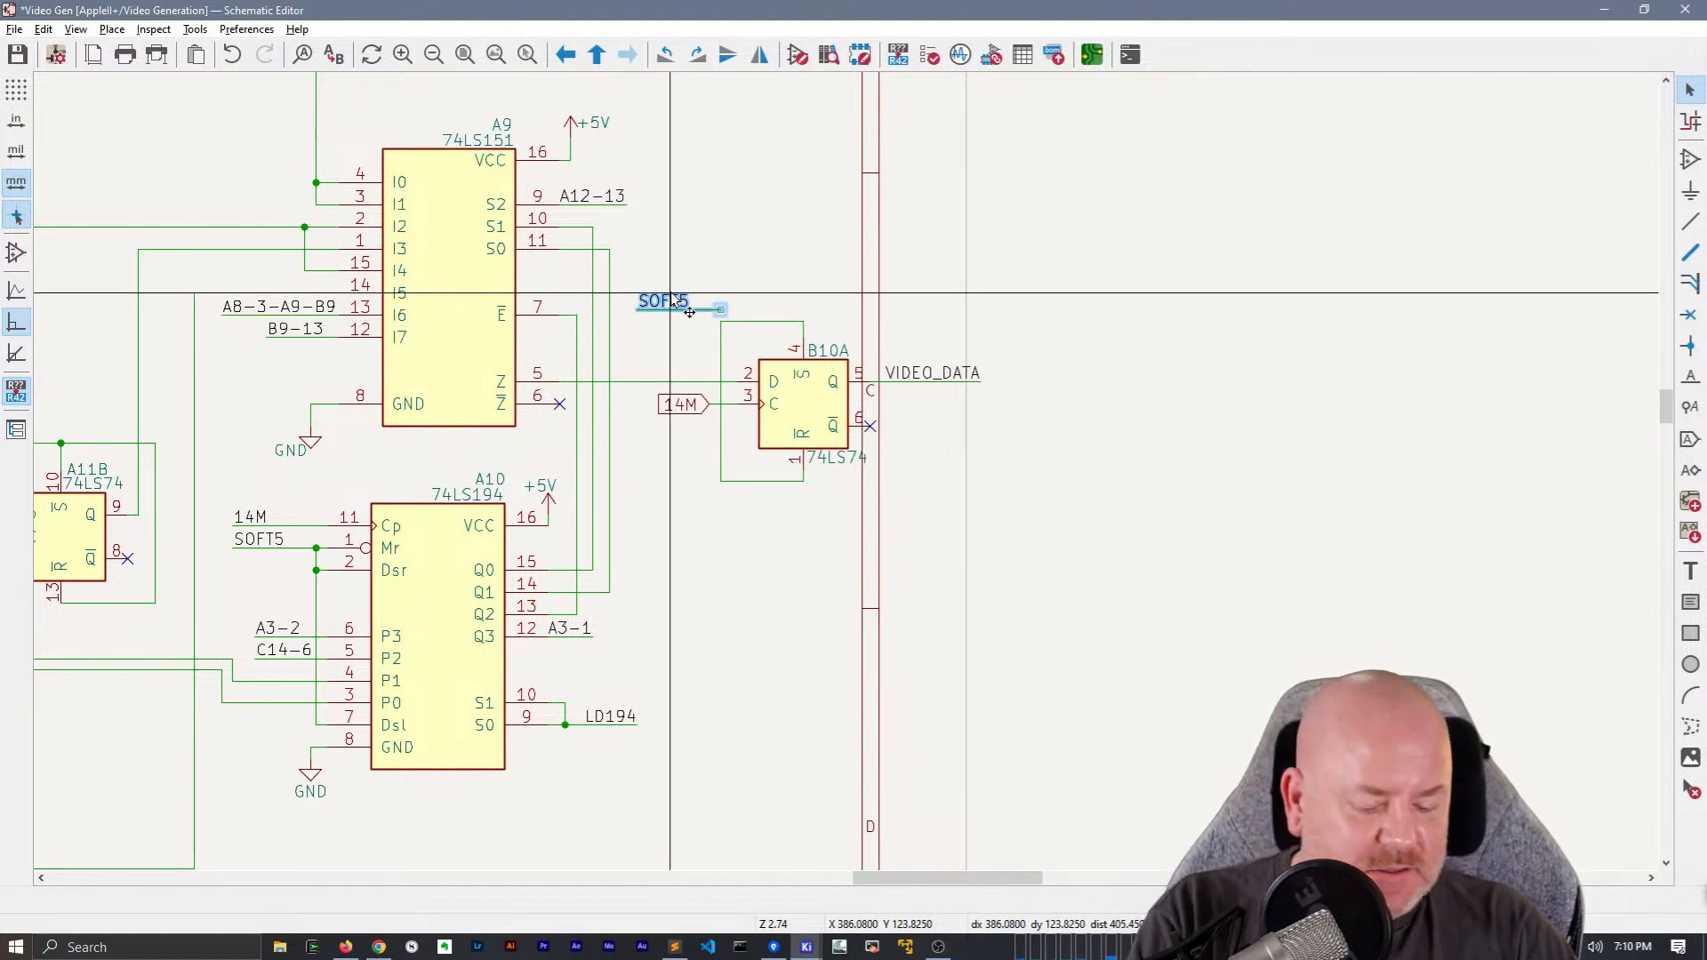
click(638, 322)
drag(655, 312, 677, 311)
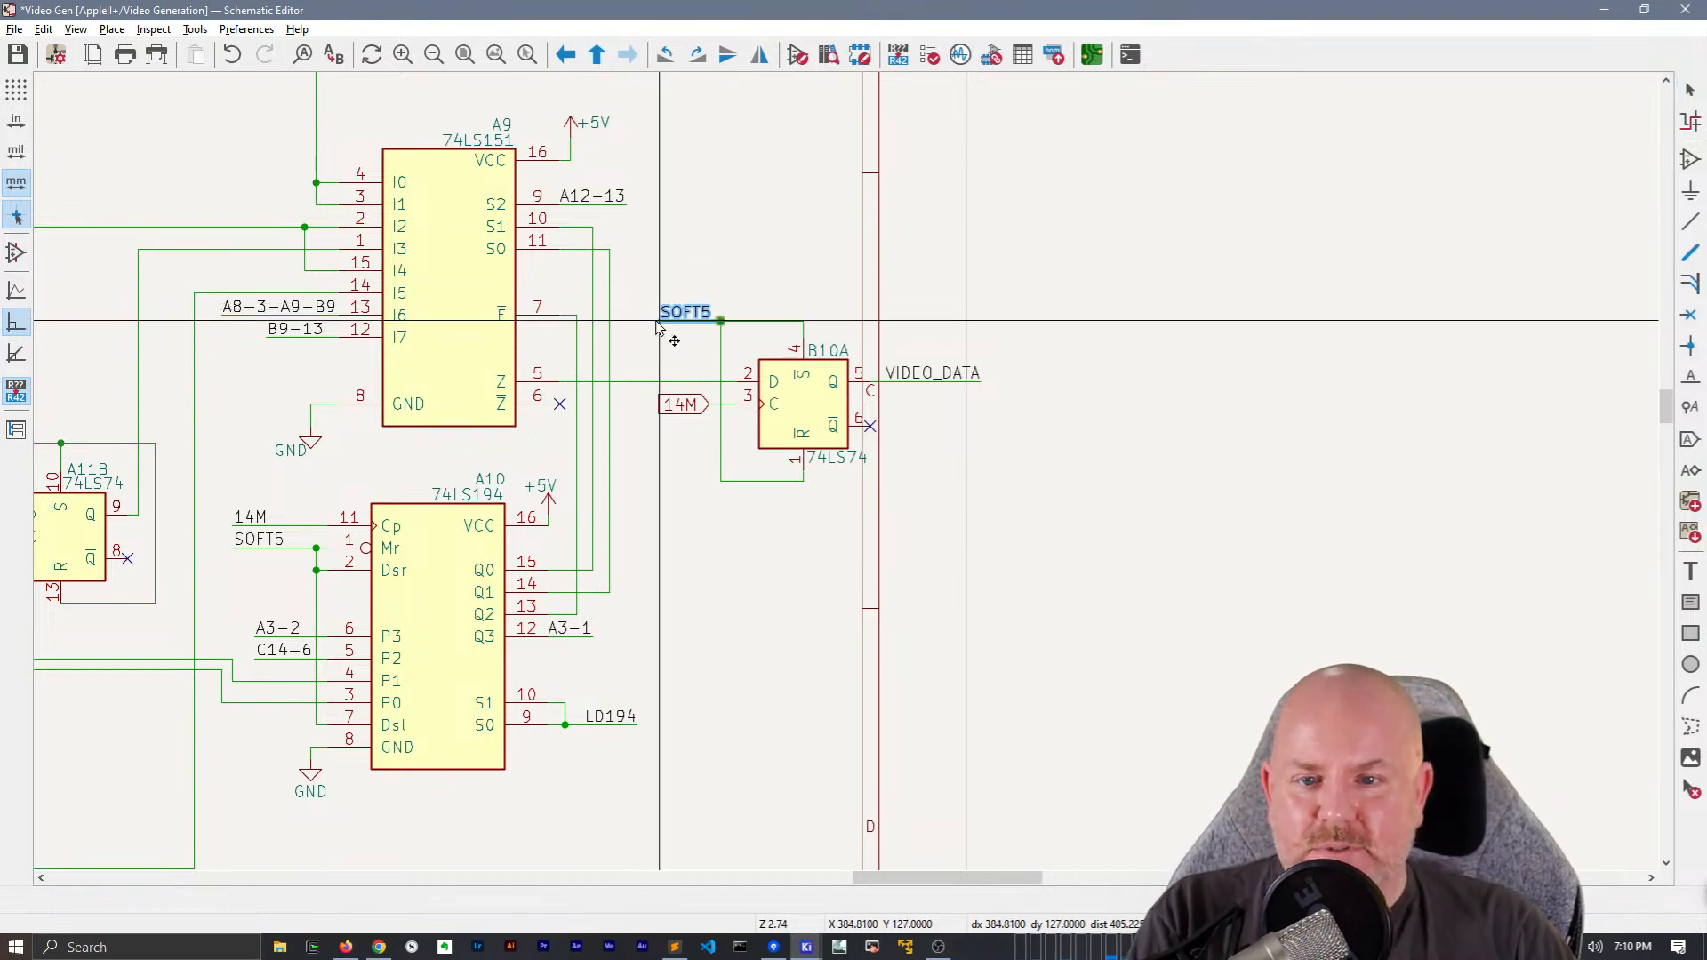
Replace the 14M global label at B10A's clock pin 3 with a copy of A10's 14M net label and wire
click(680, 405)
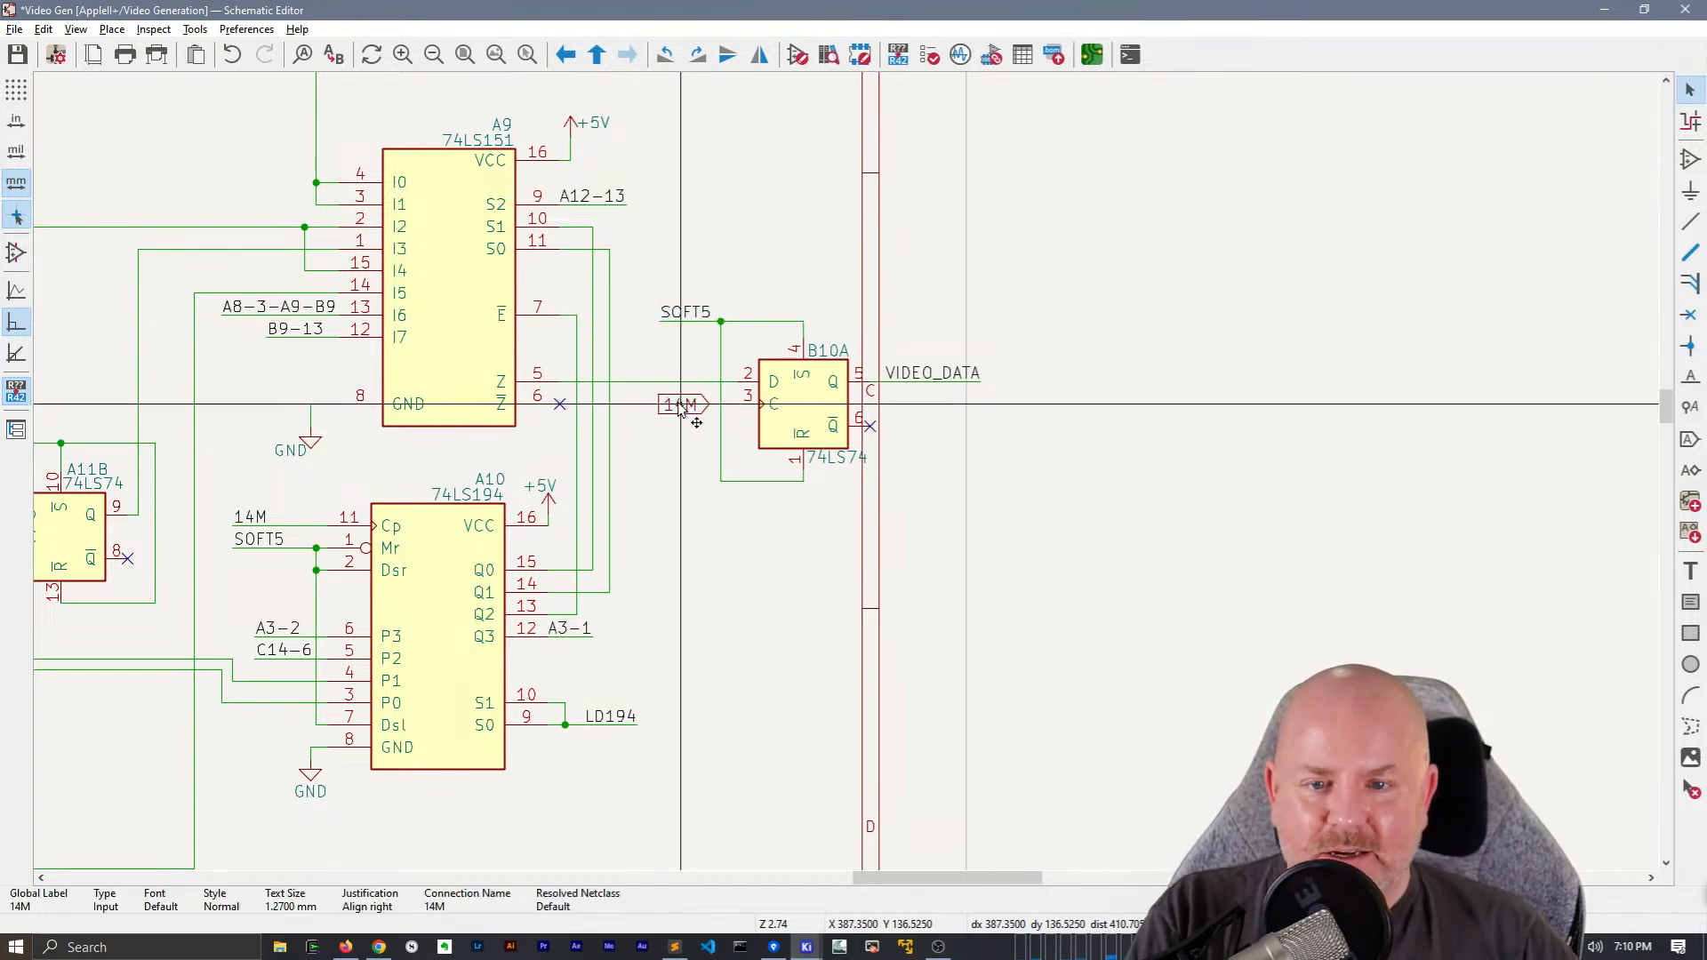
key(Delete)
click(258, 518)
key(ctrl+d)
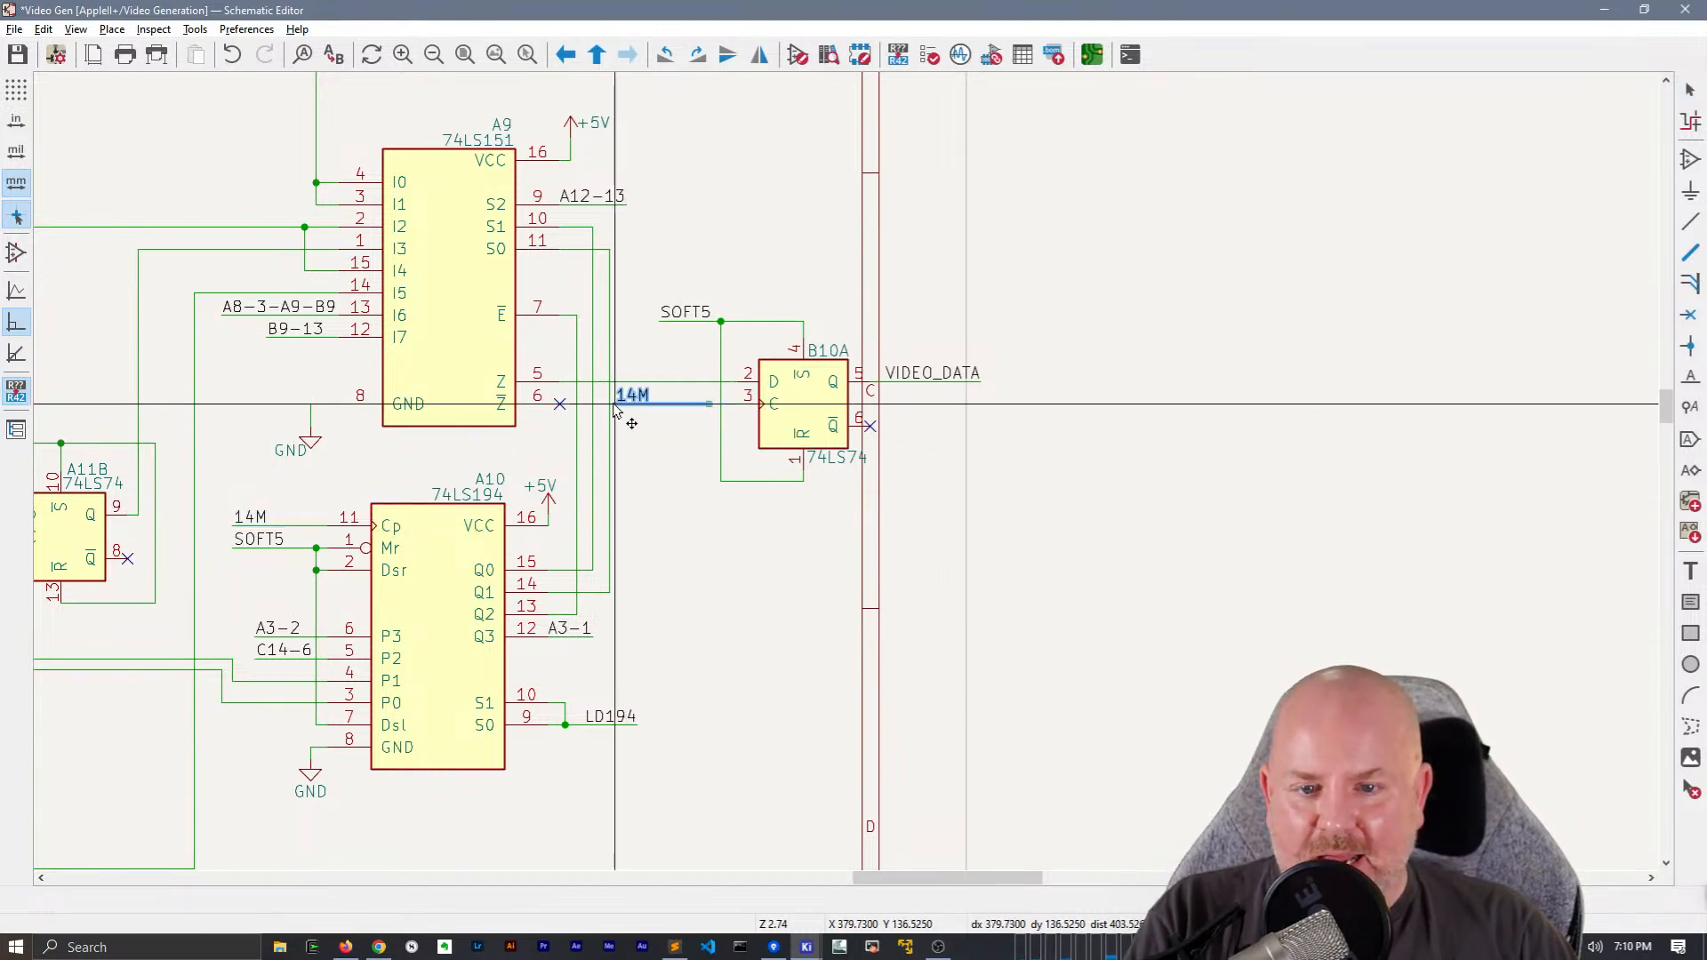
click(662, 407)
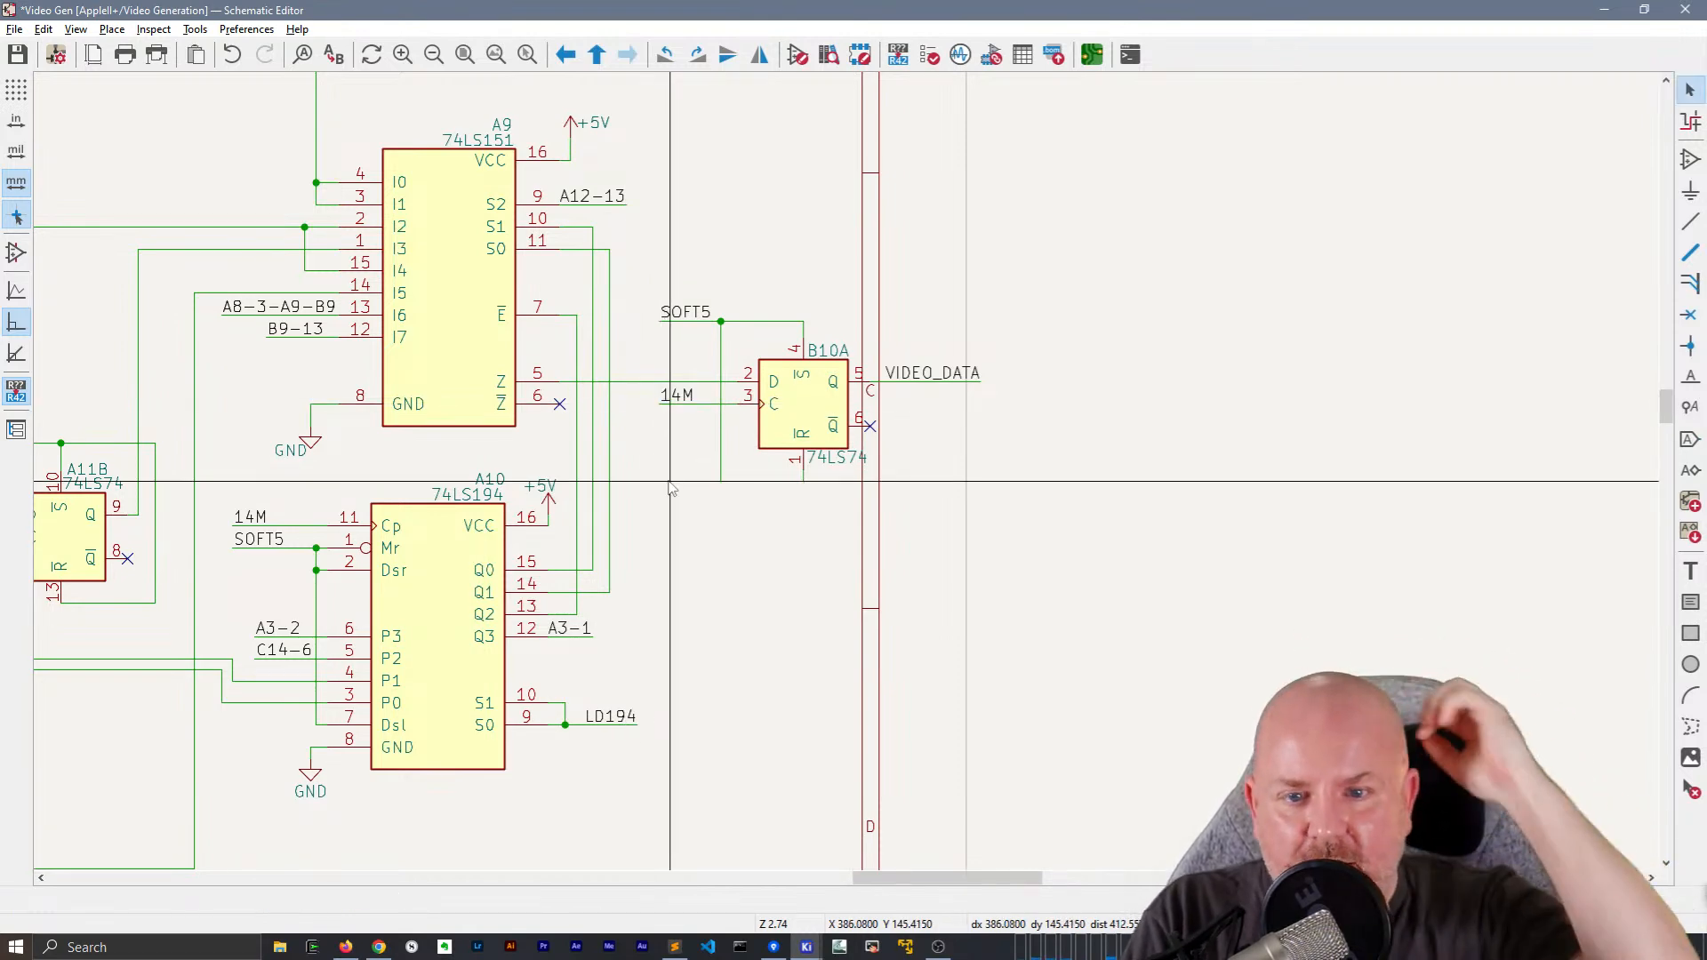
Move the GND text at pin 8 of A9 so it sits centred below its ground symbol
click(281, 452)
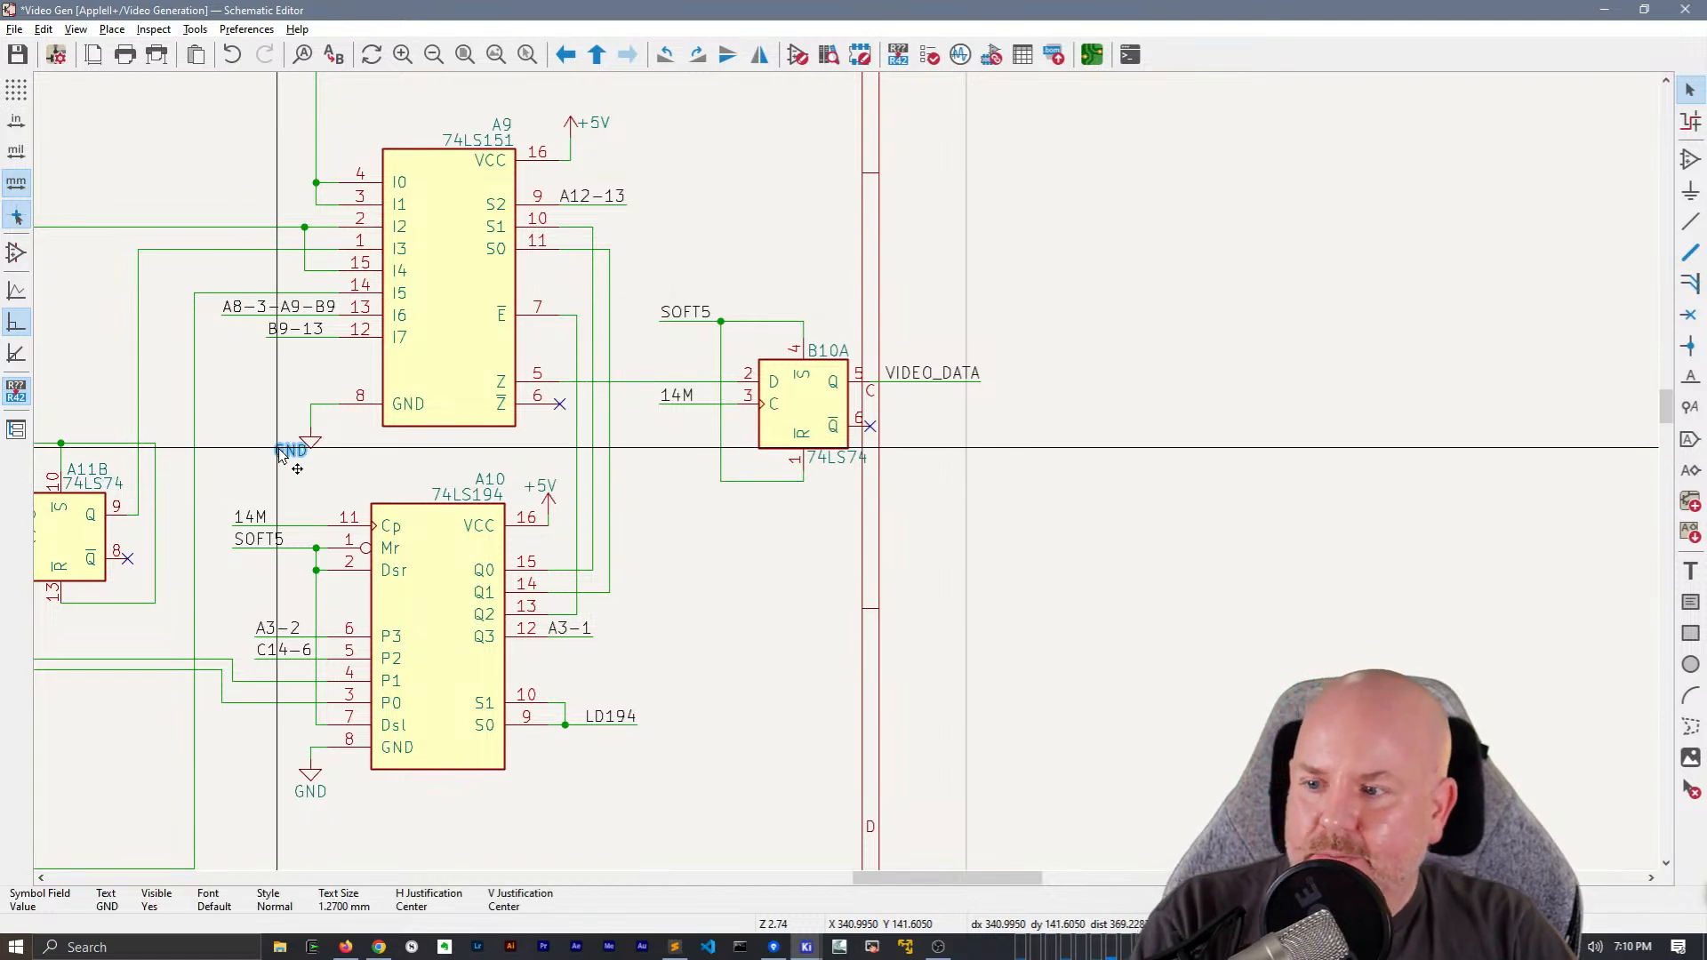
drag(281, 453, 325, 469)
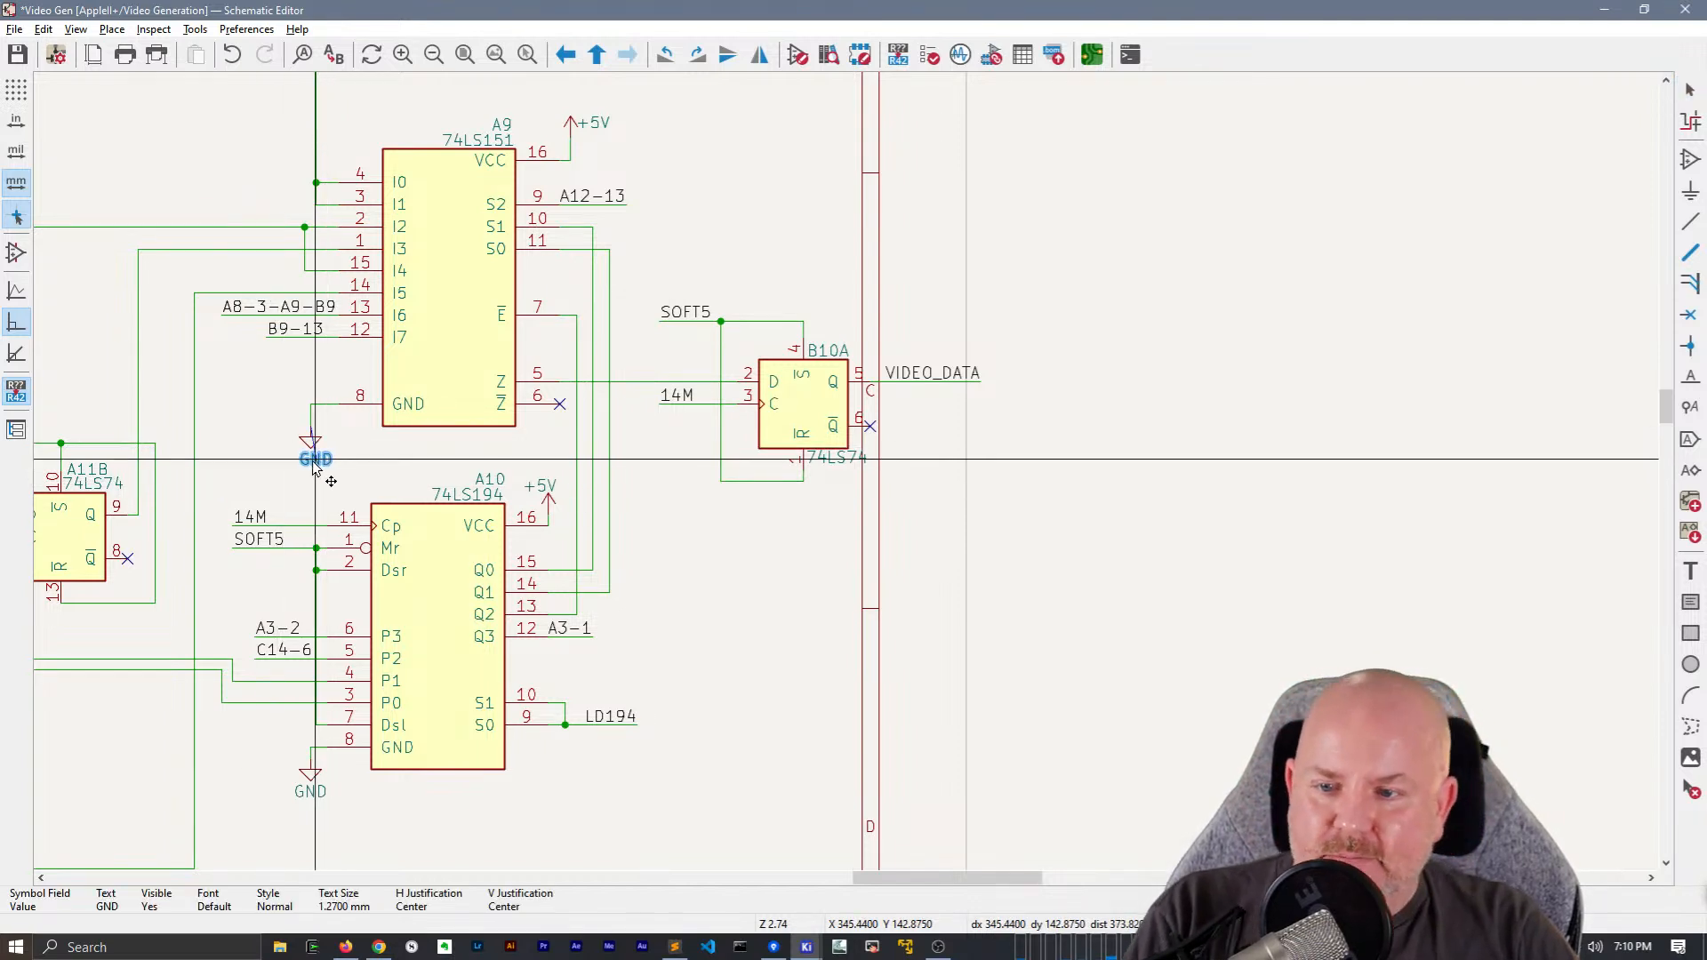
click(314, 467)
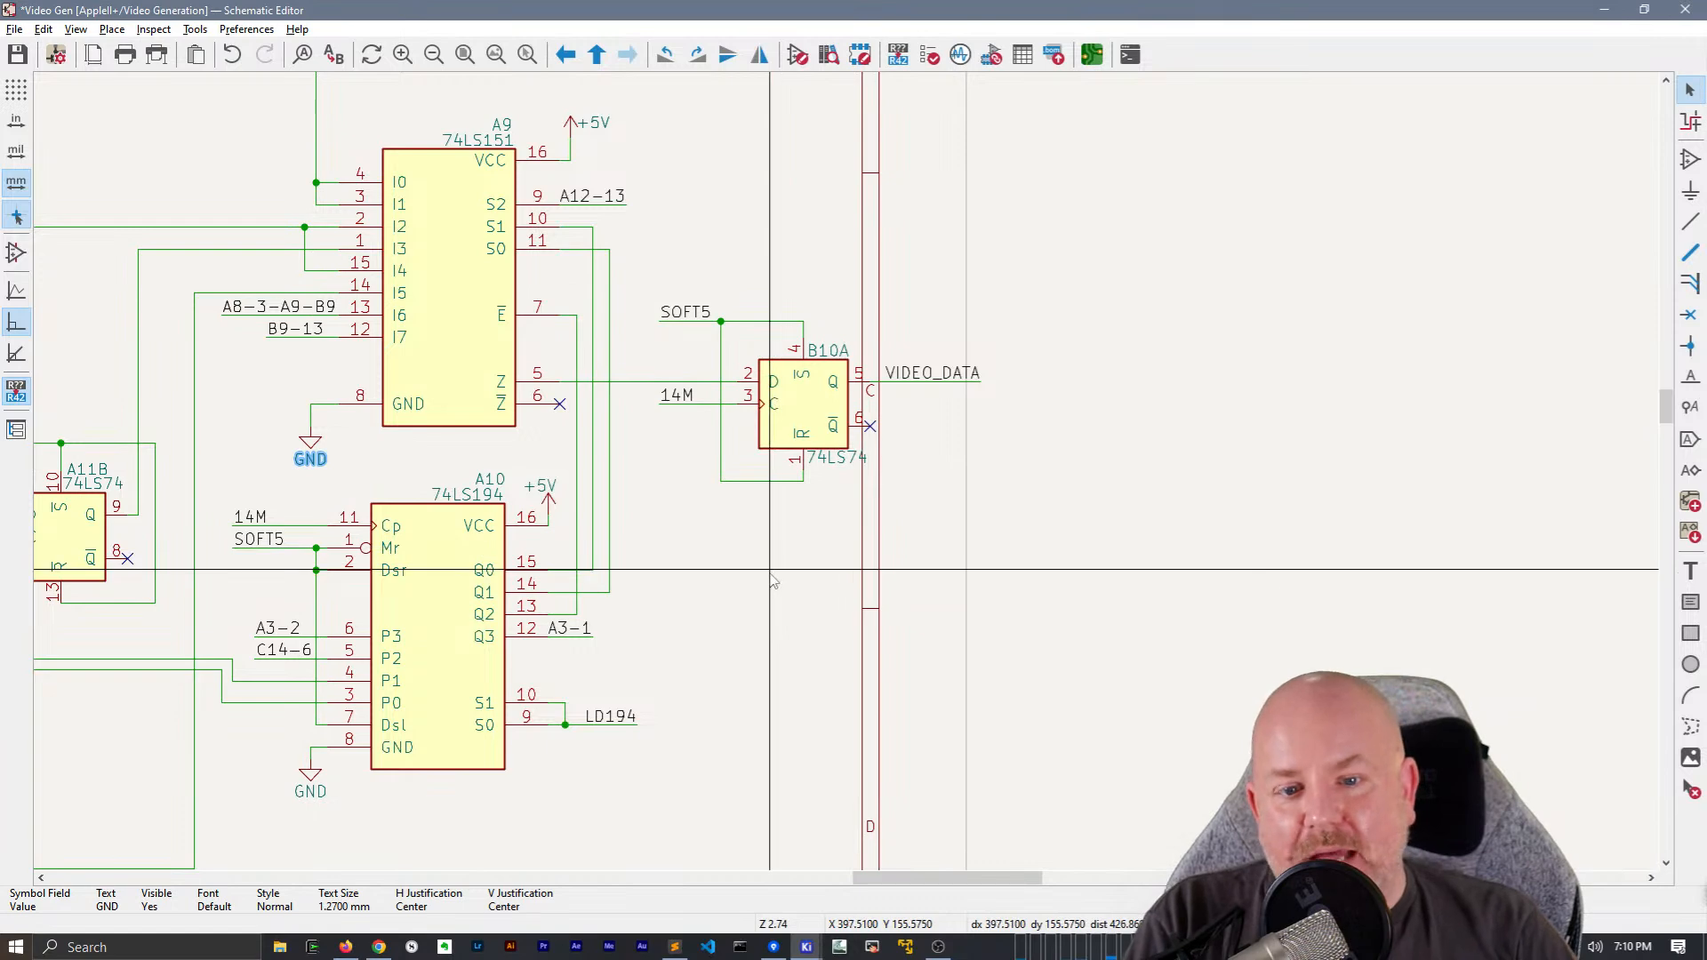
Move the B13B gate up so its A3-2 output wire lines up with the A3-1 wire into B2D
scroll(773, 583, down, 2)
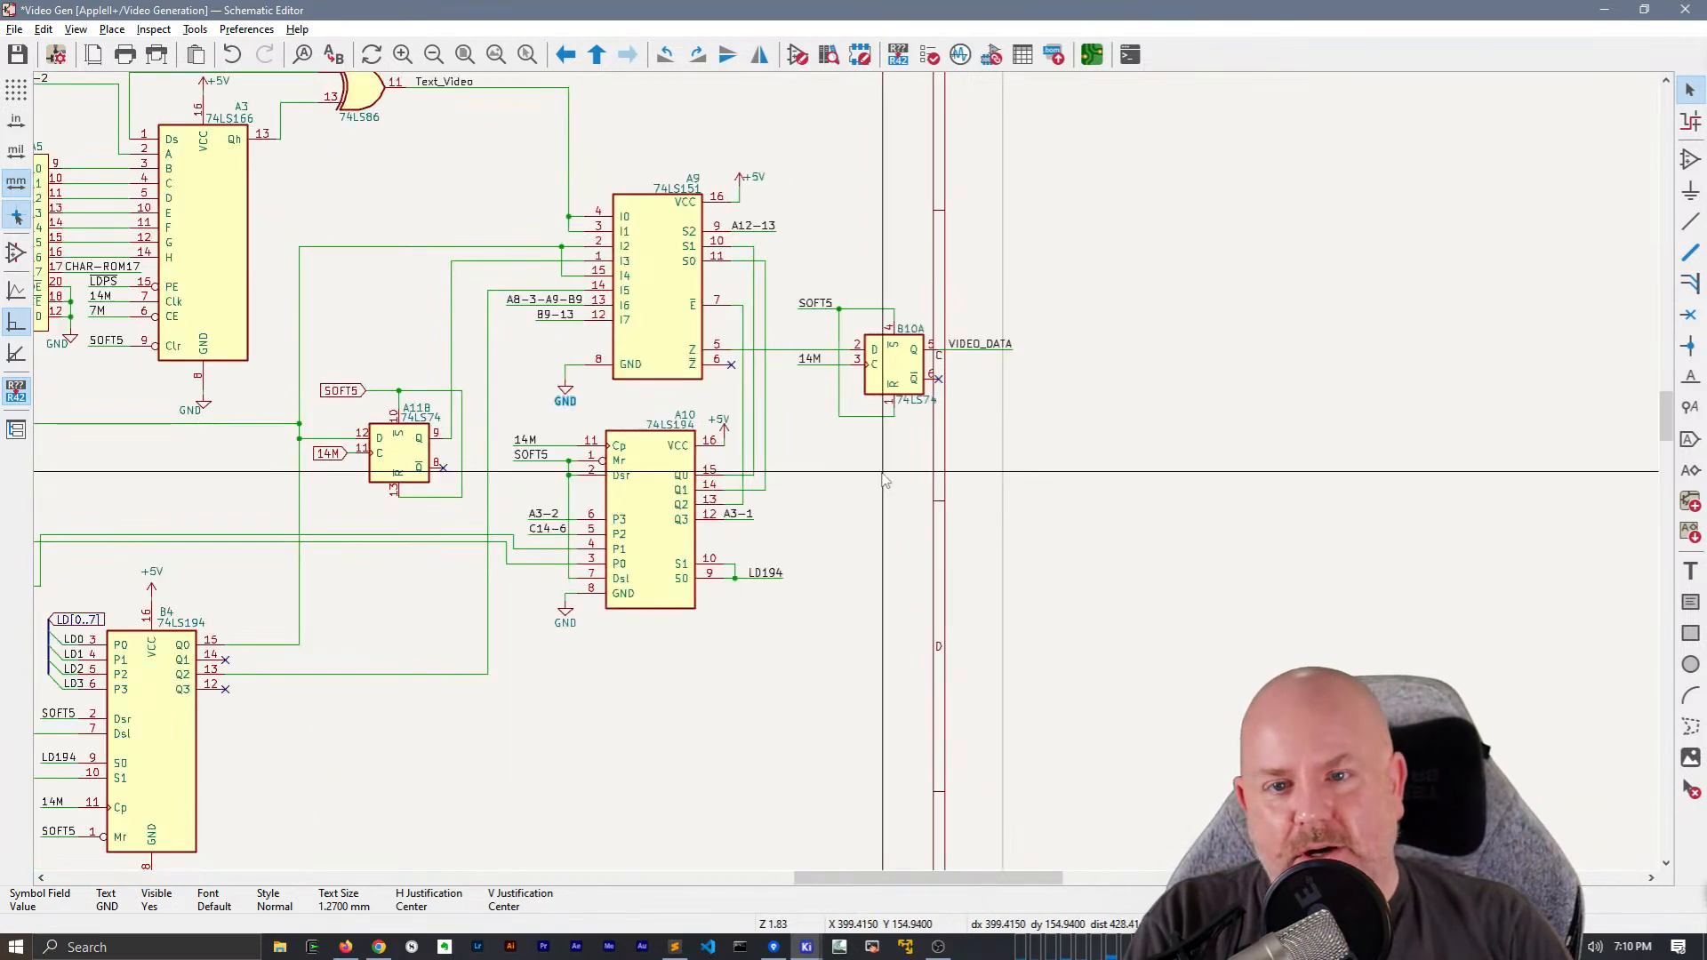
middle_drag(983, 602, 1344, 670)
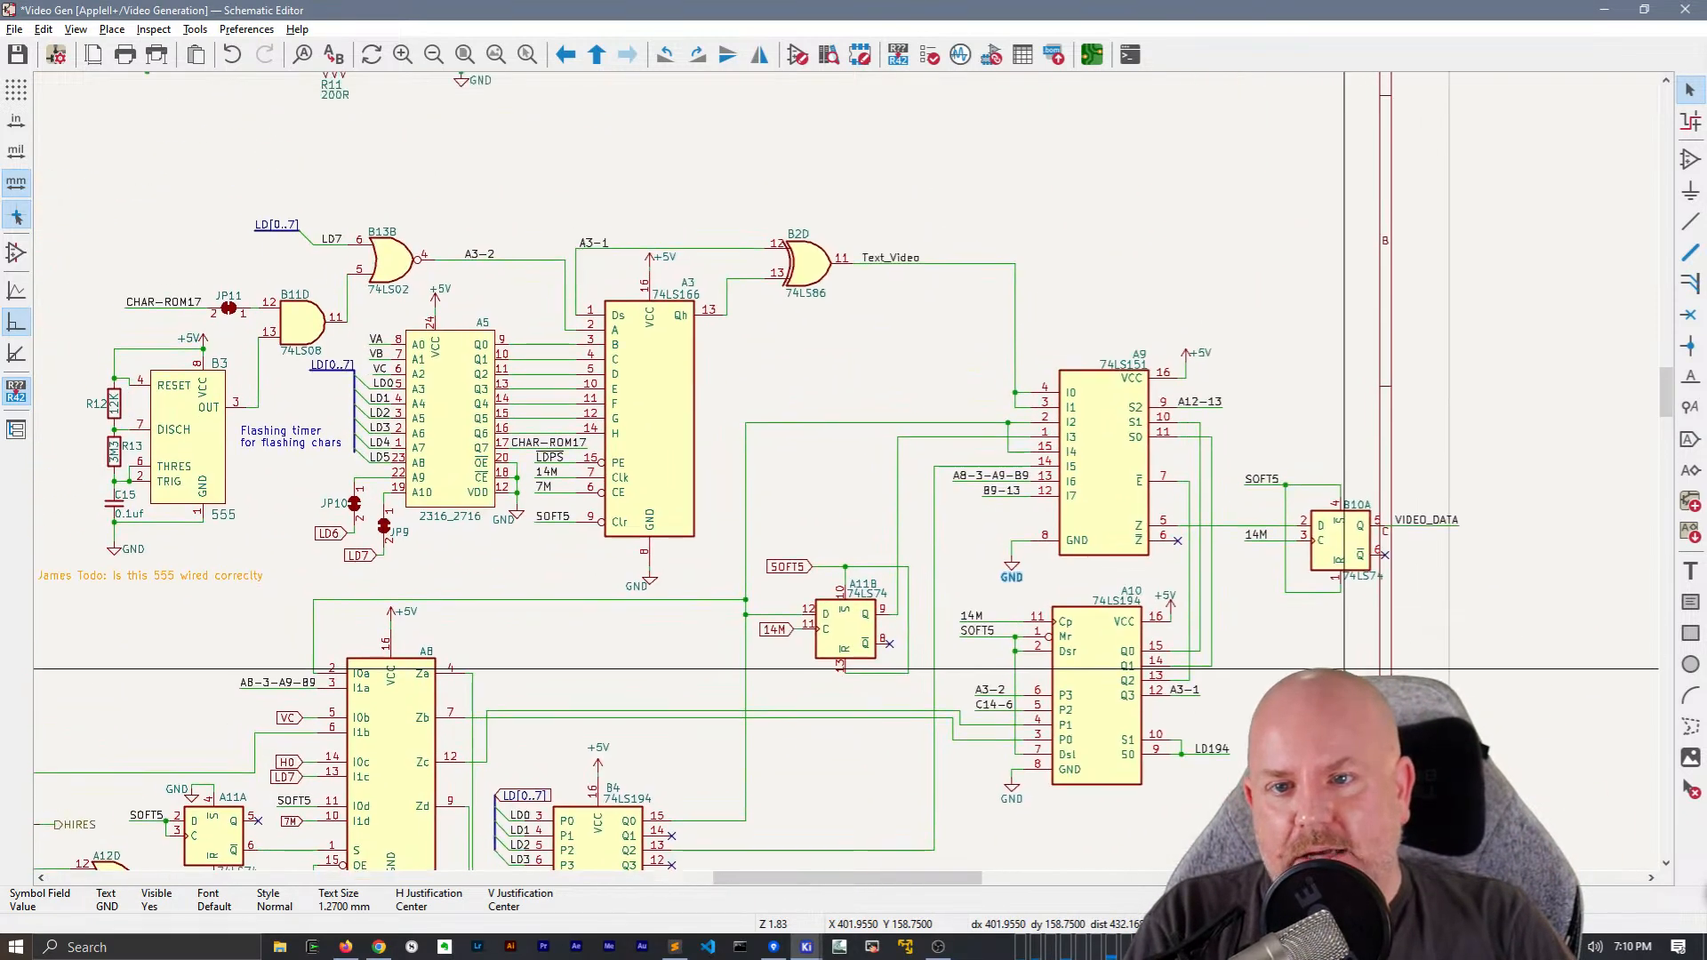
middle_drag(756, 308, 915, 378)
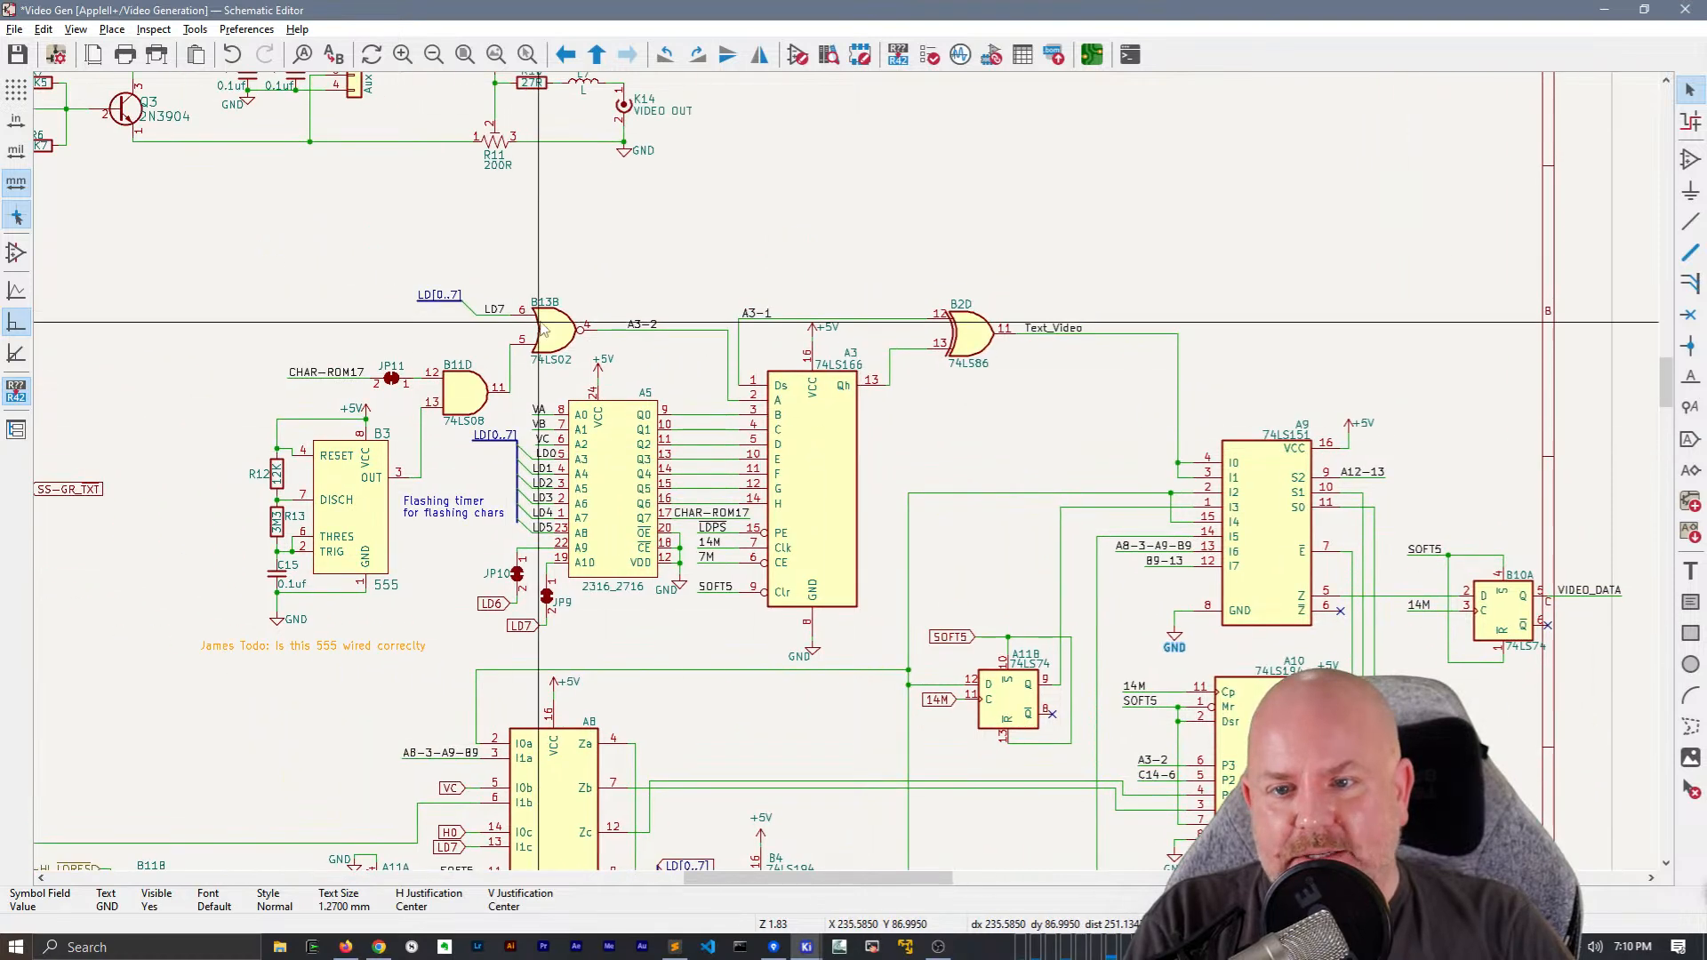
click(570, 347)
drag(570, 348, 557, 313)
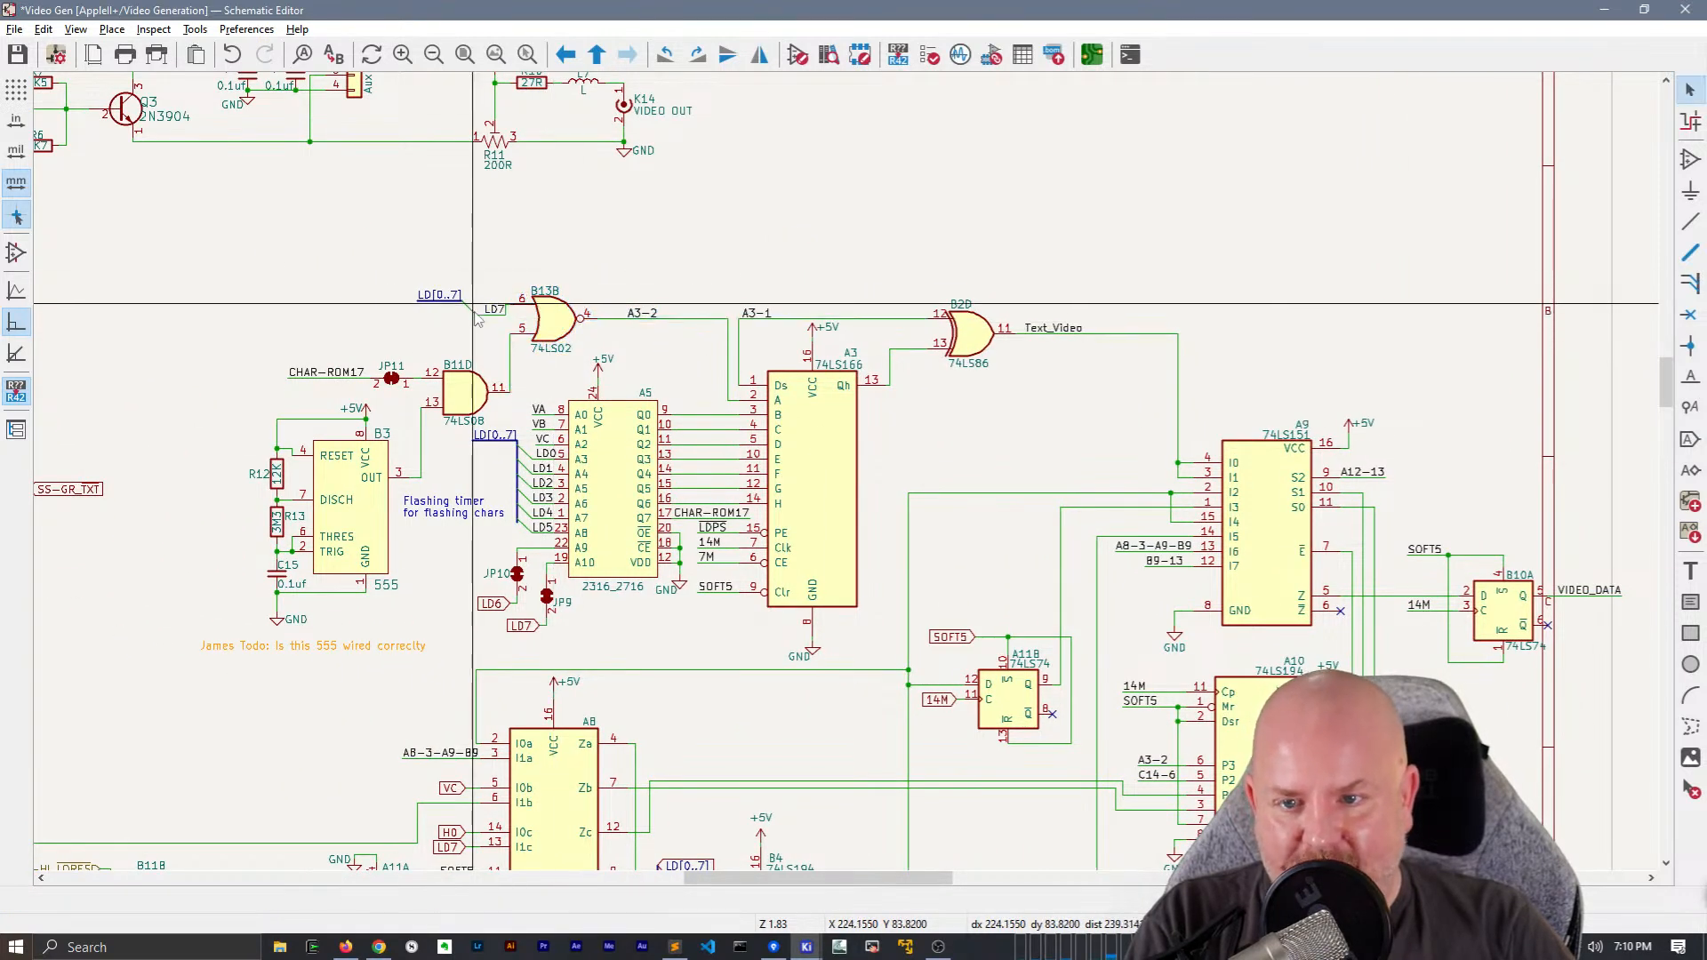
Move the LD[0..7] bus segment and its label at B13B up to follow the gate's shifted LD7 input
drag(438, 298, 424, 289)
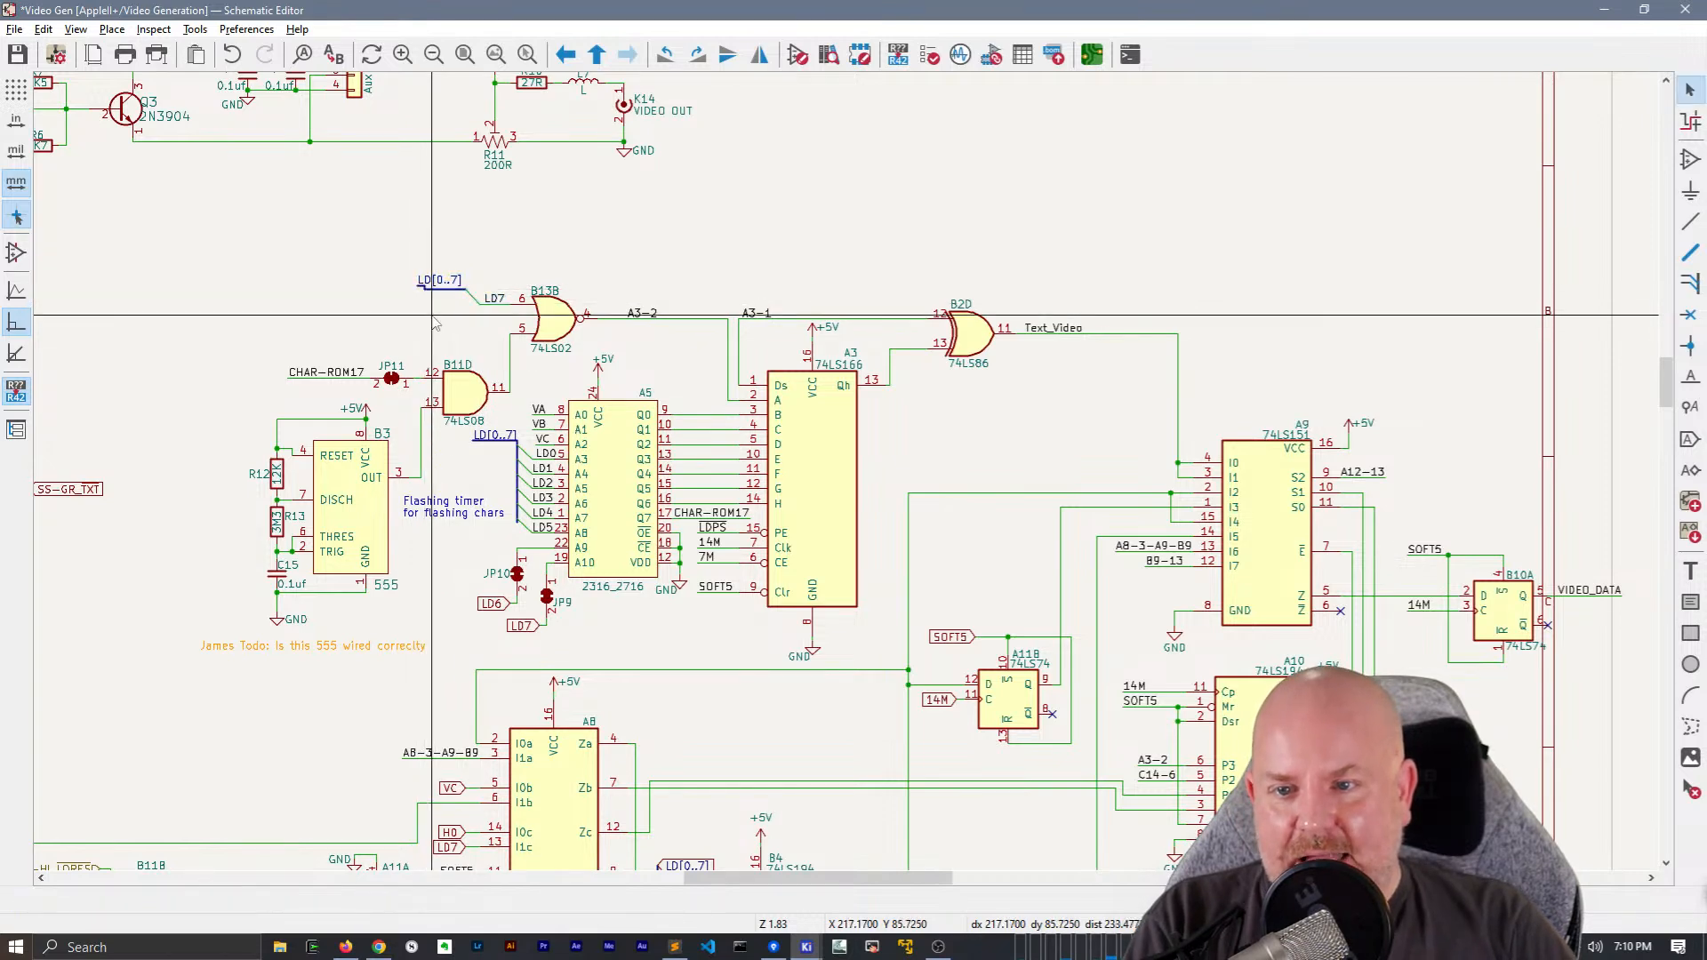
scroll(424, 296, up, 3)
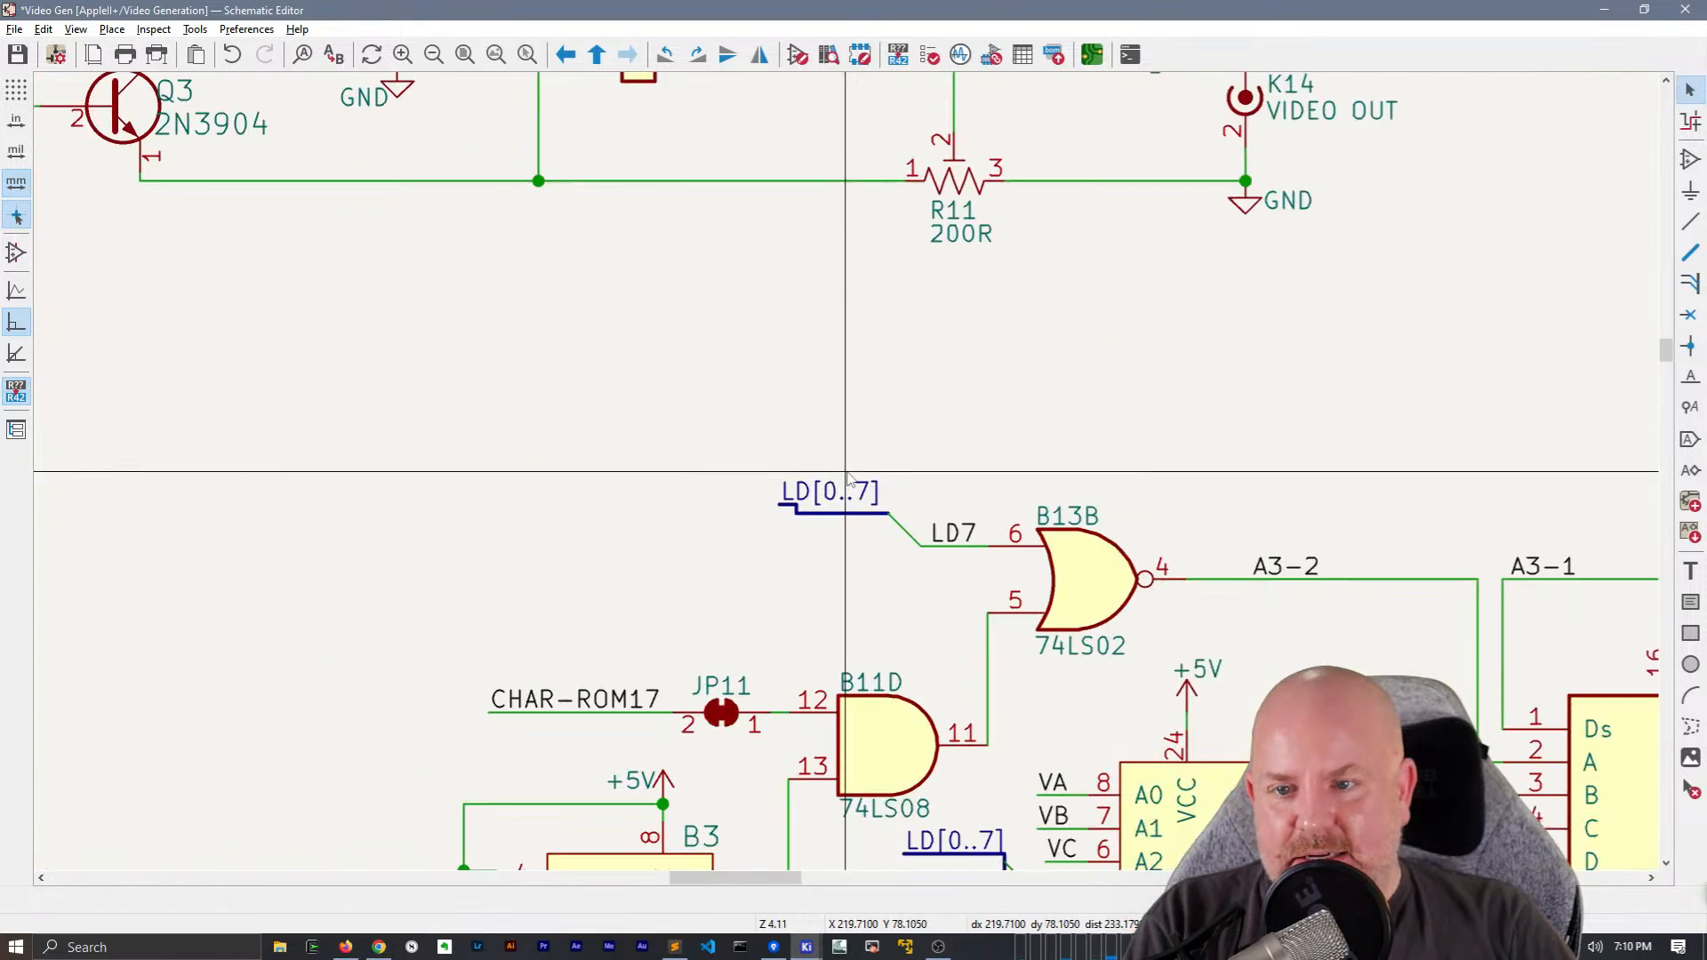
click(795, 515)
Shift B13B slightly towards A3 and straighten the jog in the wire from B11D to its pin 5
middle_drag(950, 562, 522, 405)
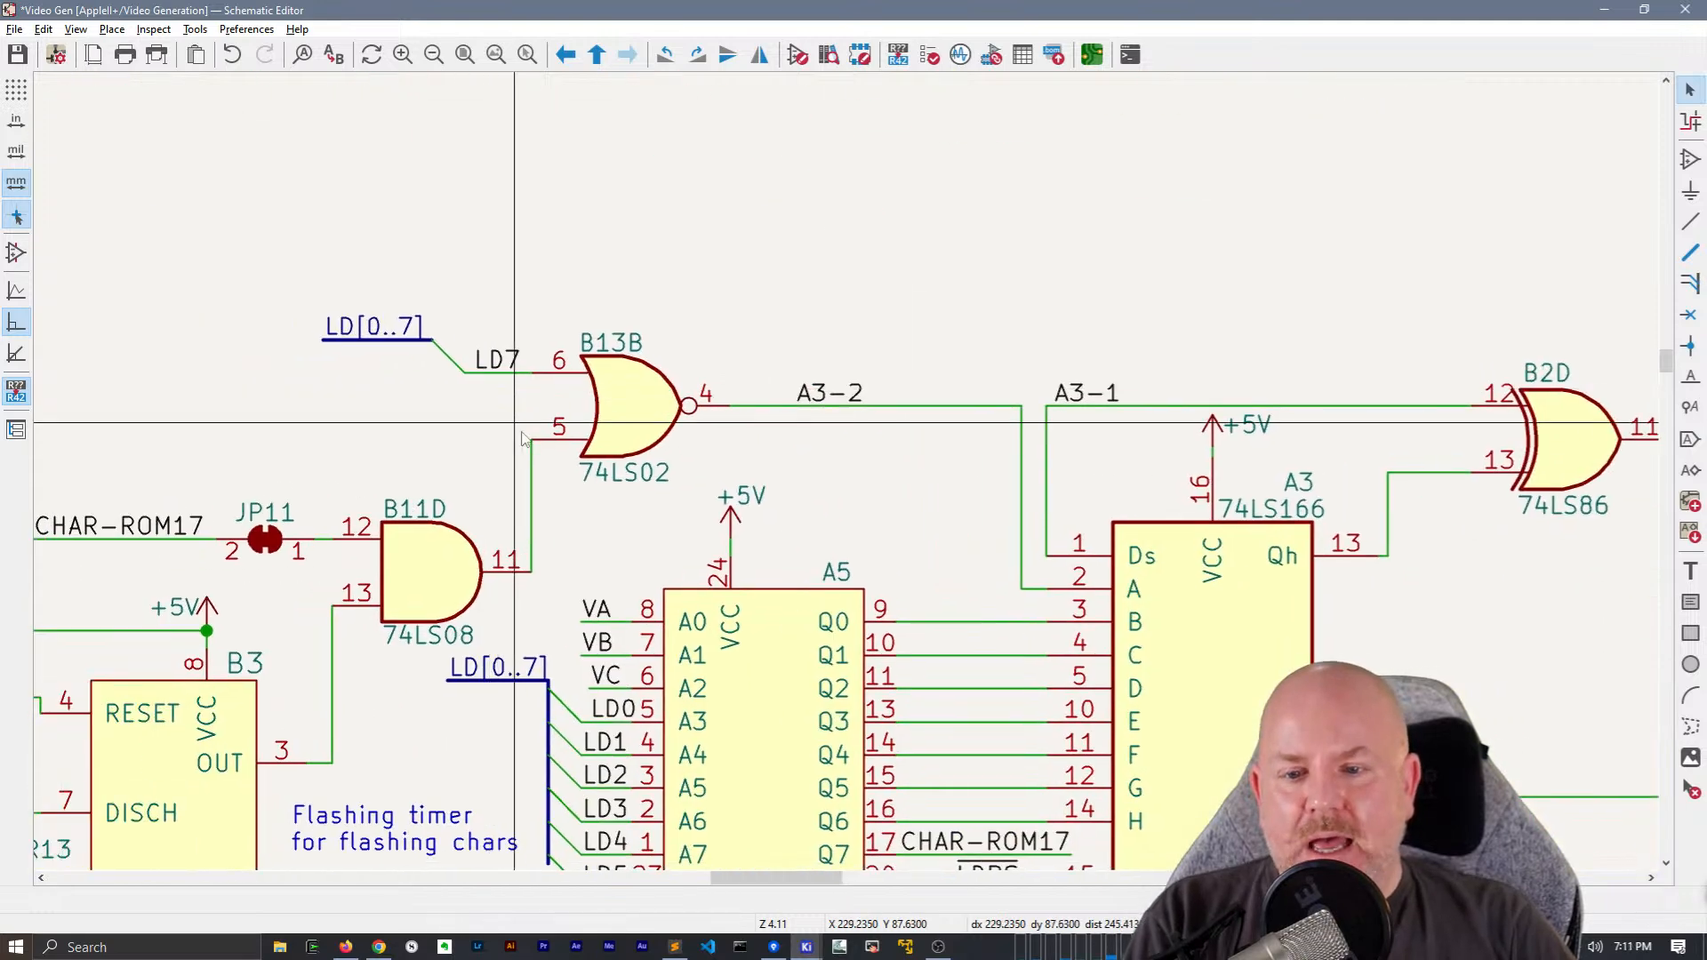
click(631, 409)
key(g)
click(622, 439)
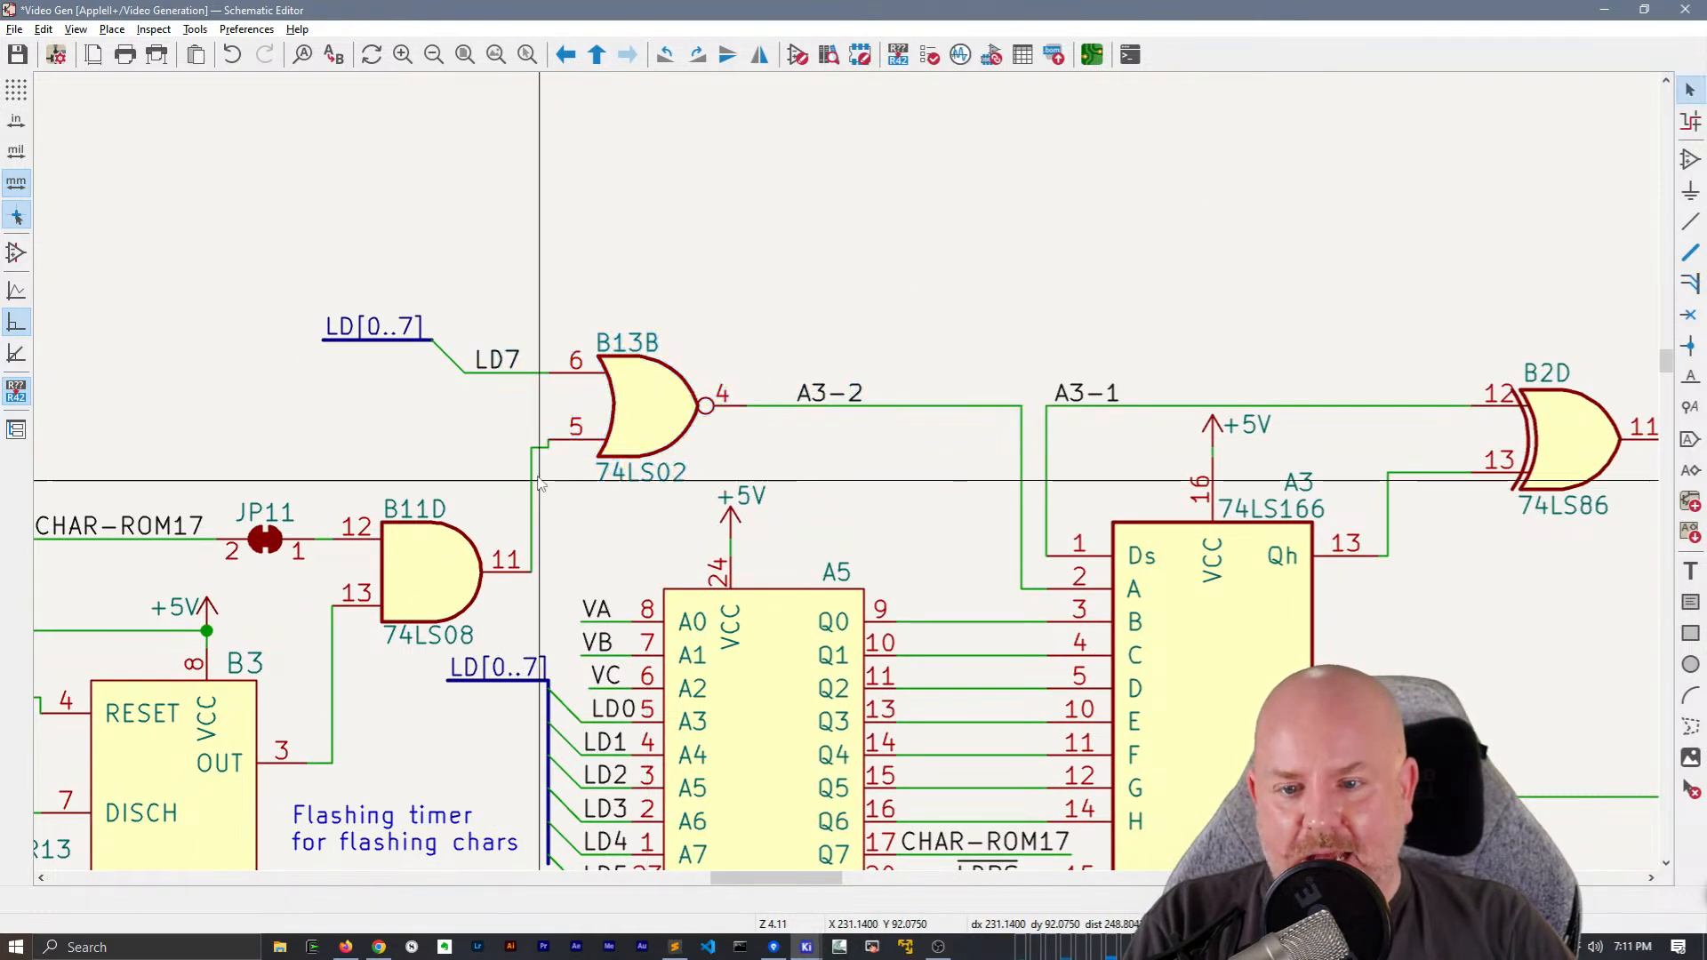
click(531, 445)
key(e)
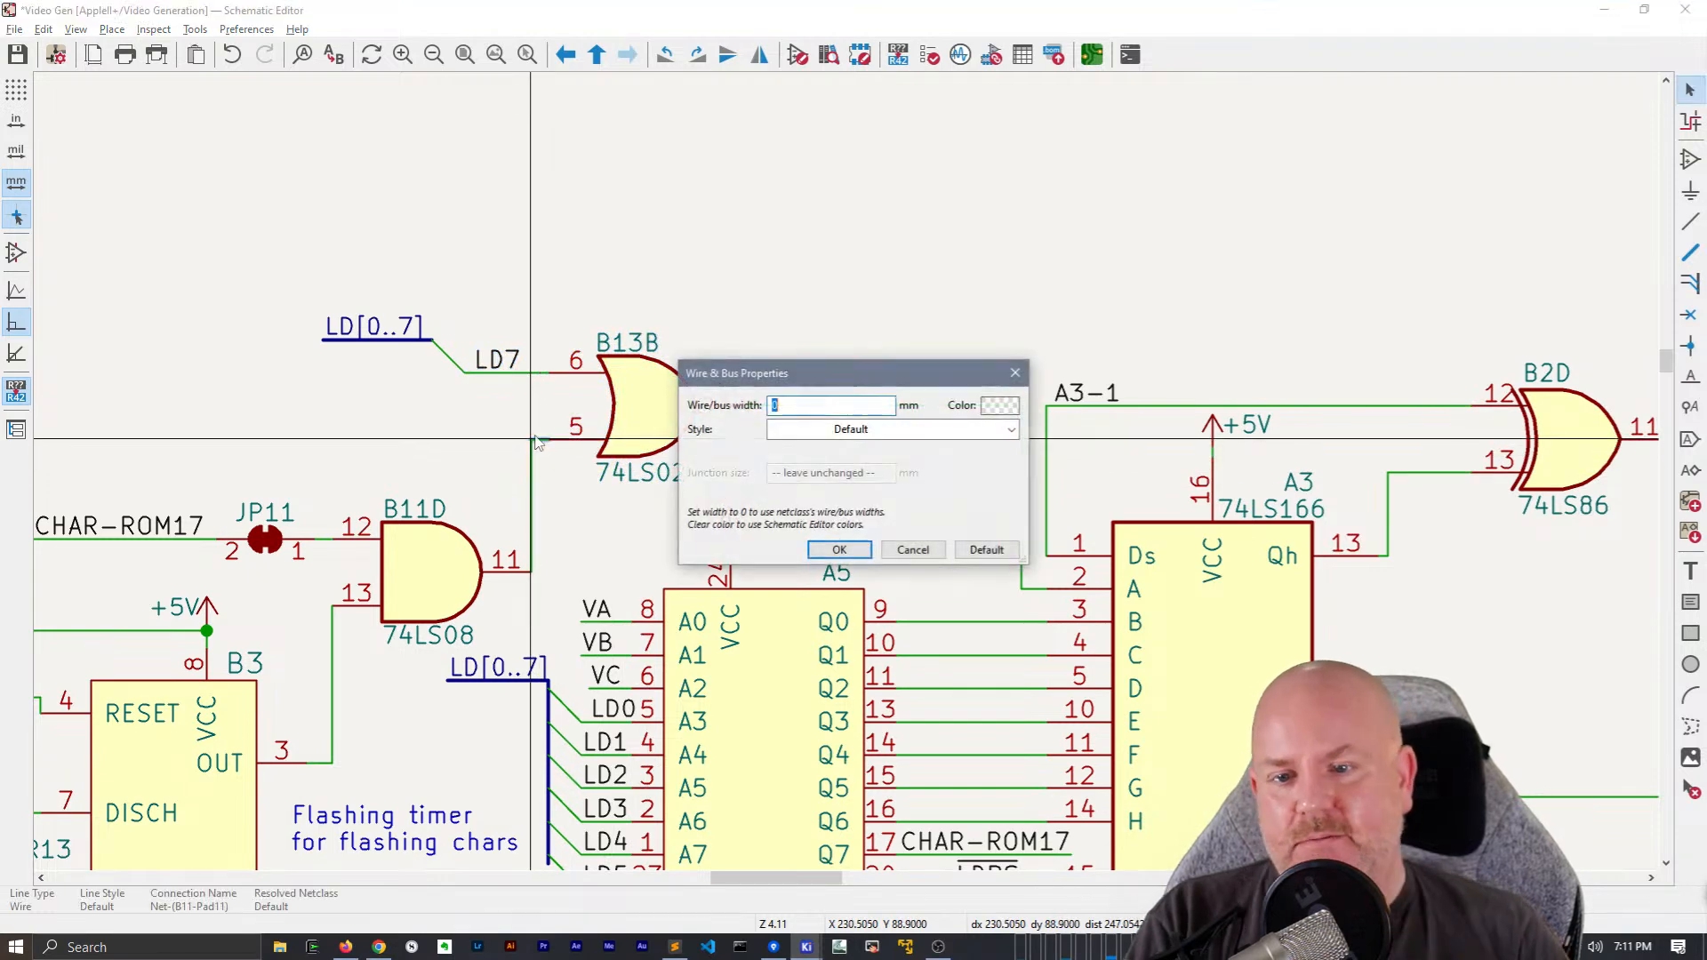
key(Escape)
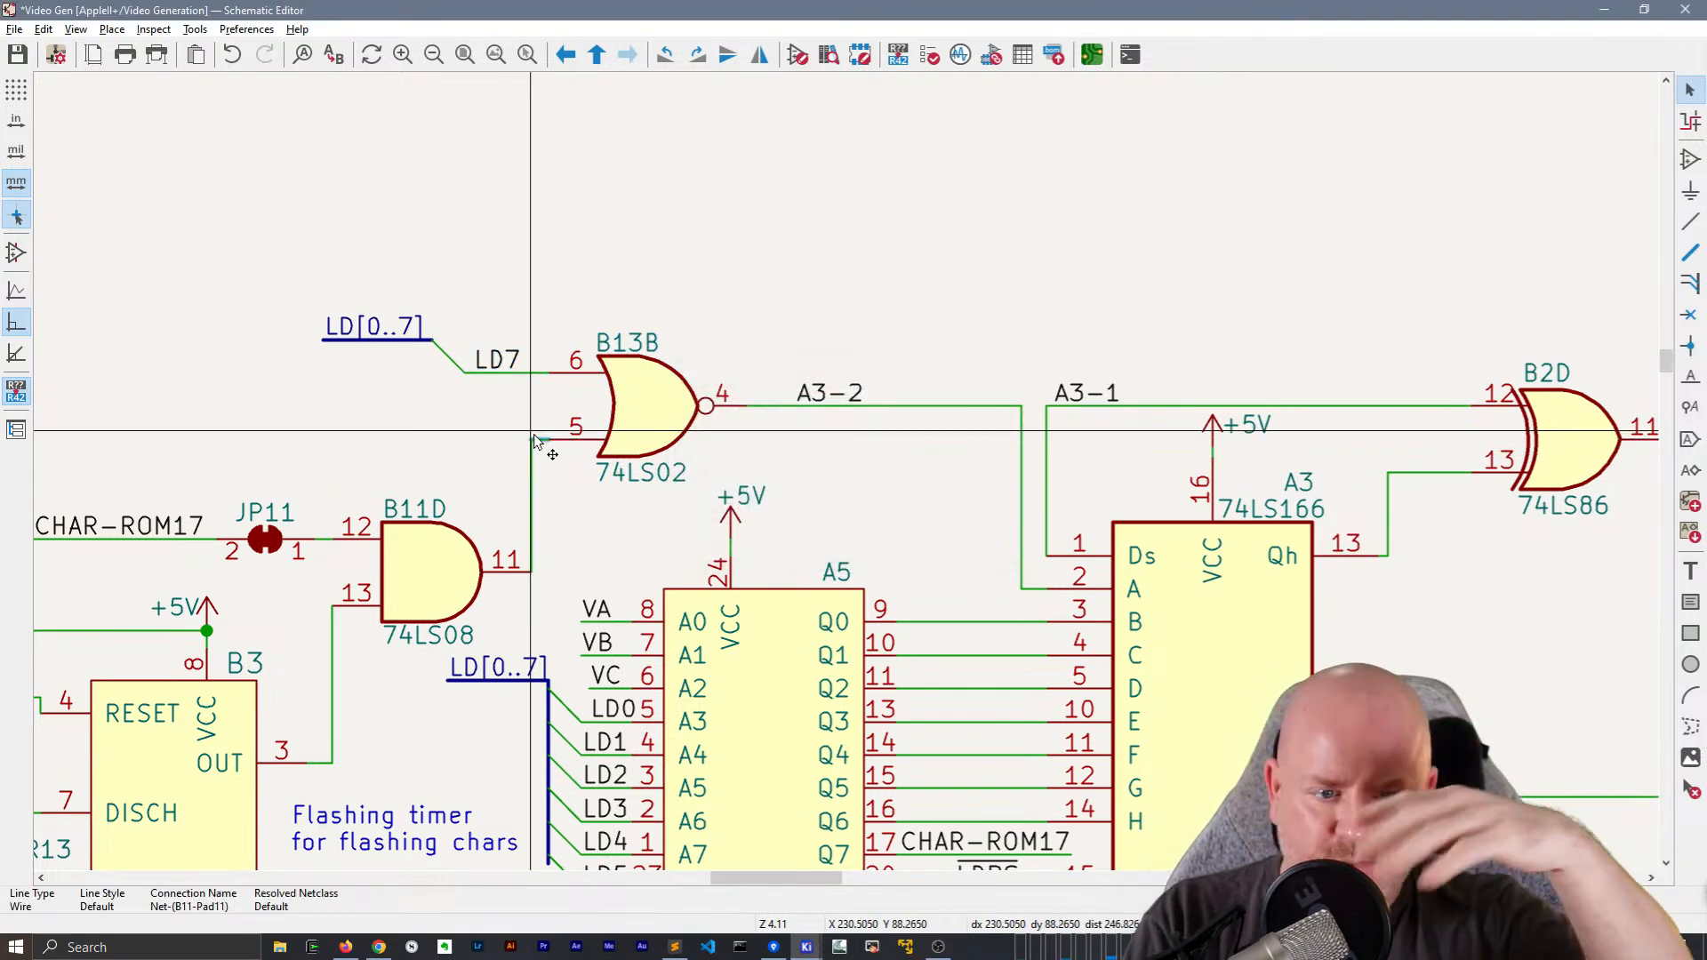
Shift the vertical Text_Video wires feeding A9 pins 4 and 3 into line with the junction wire at pins 2 and 15
scroll(503, 496, down, 4)
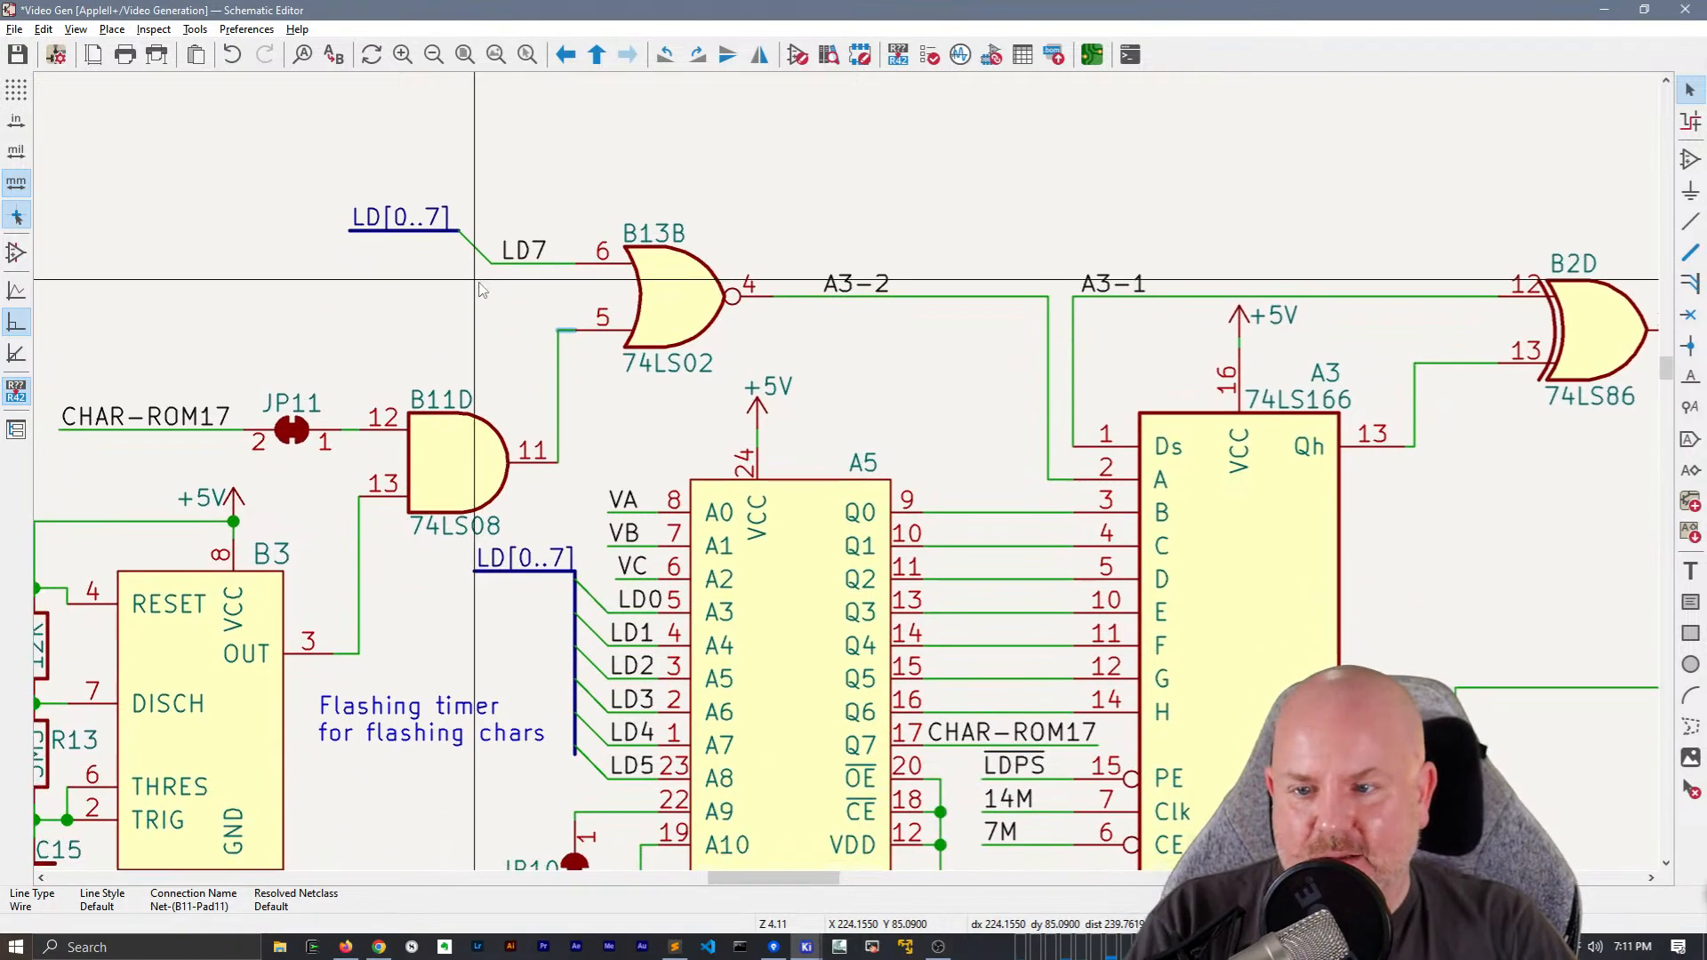
scroll(1052, 587, up, 3)
middle_drag(1052, 587, 602, 281)
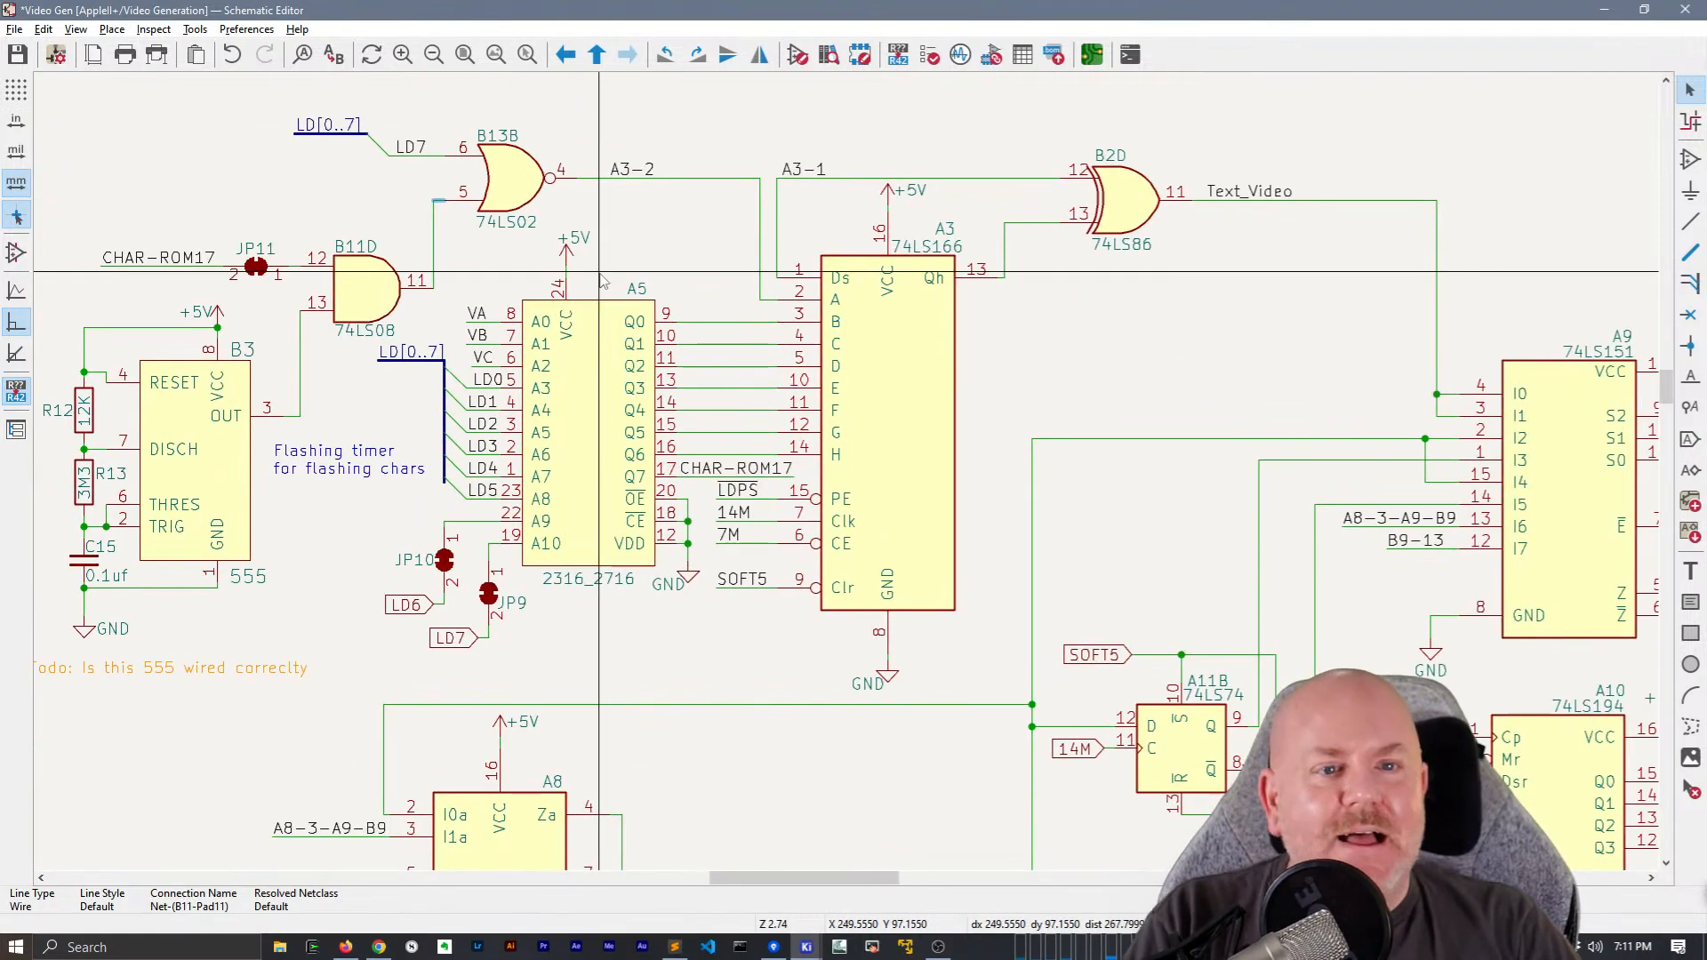
middle_drag(1301, 390, 889, 420)
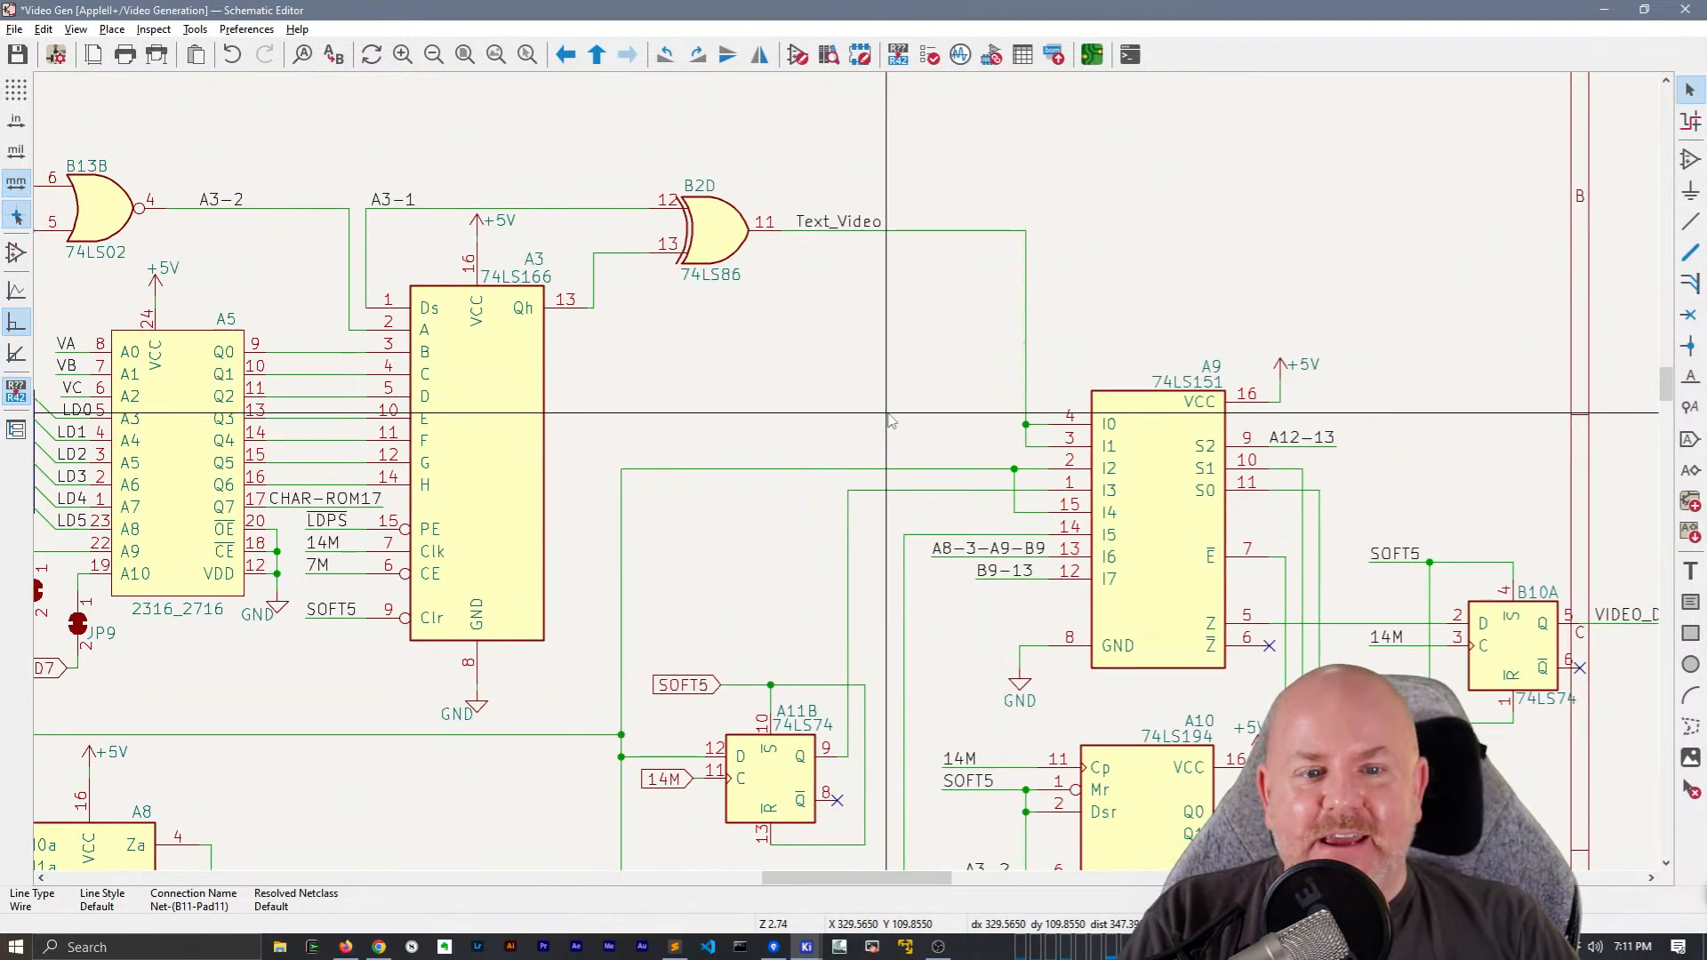
click(1025, 442)
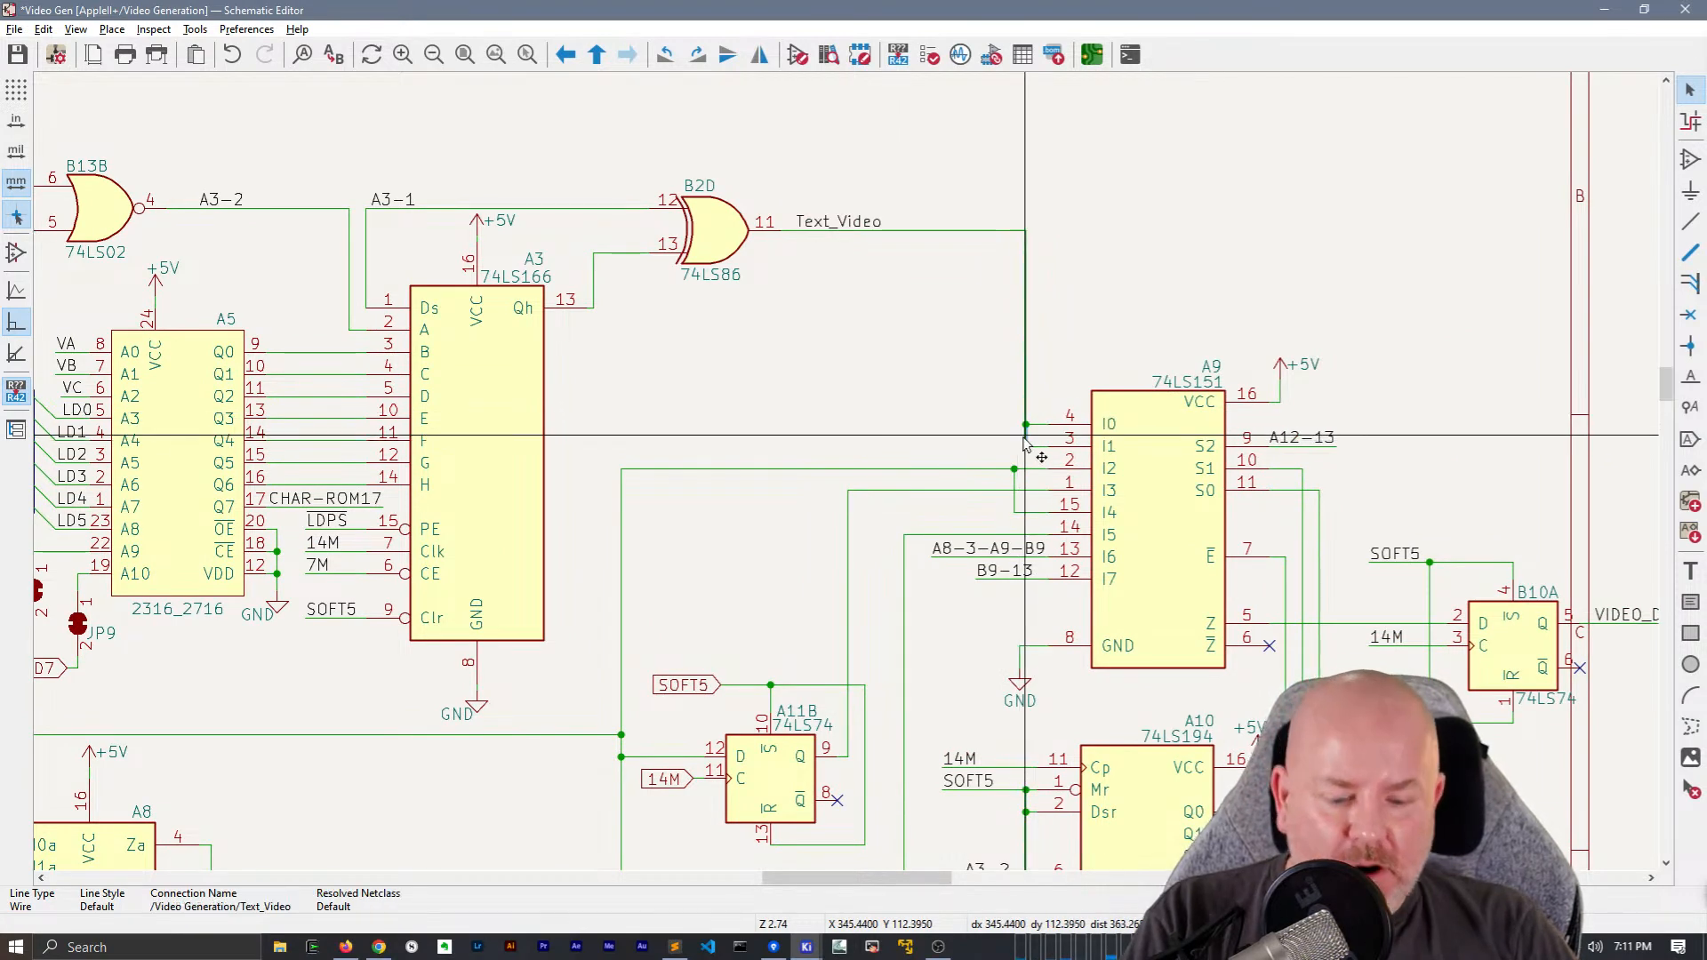
key(w)
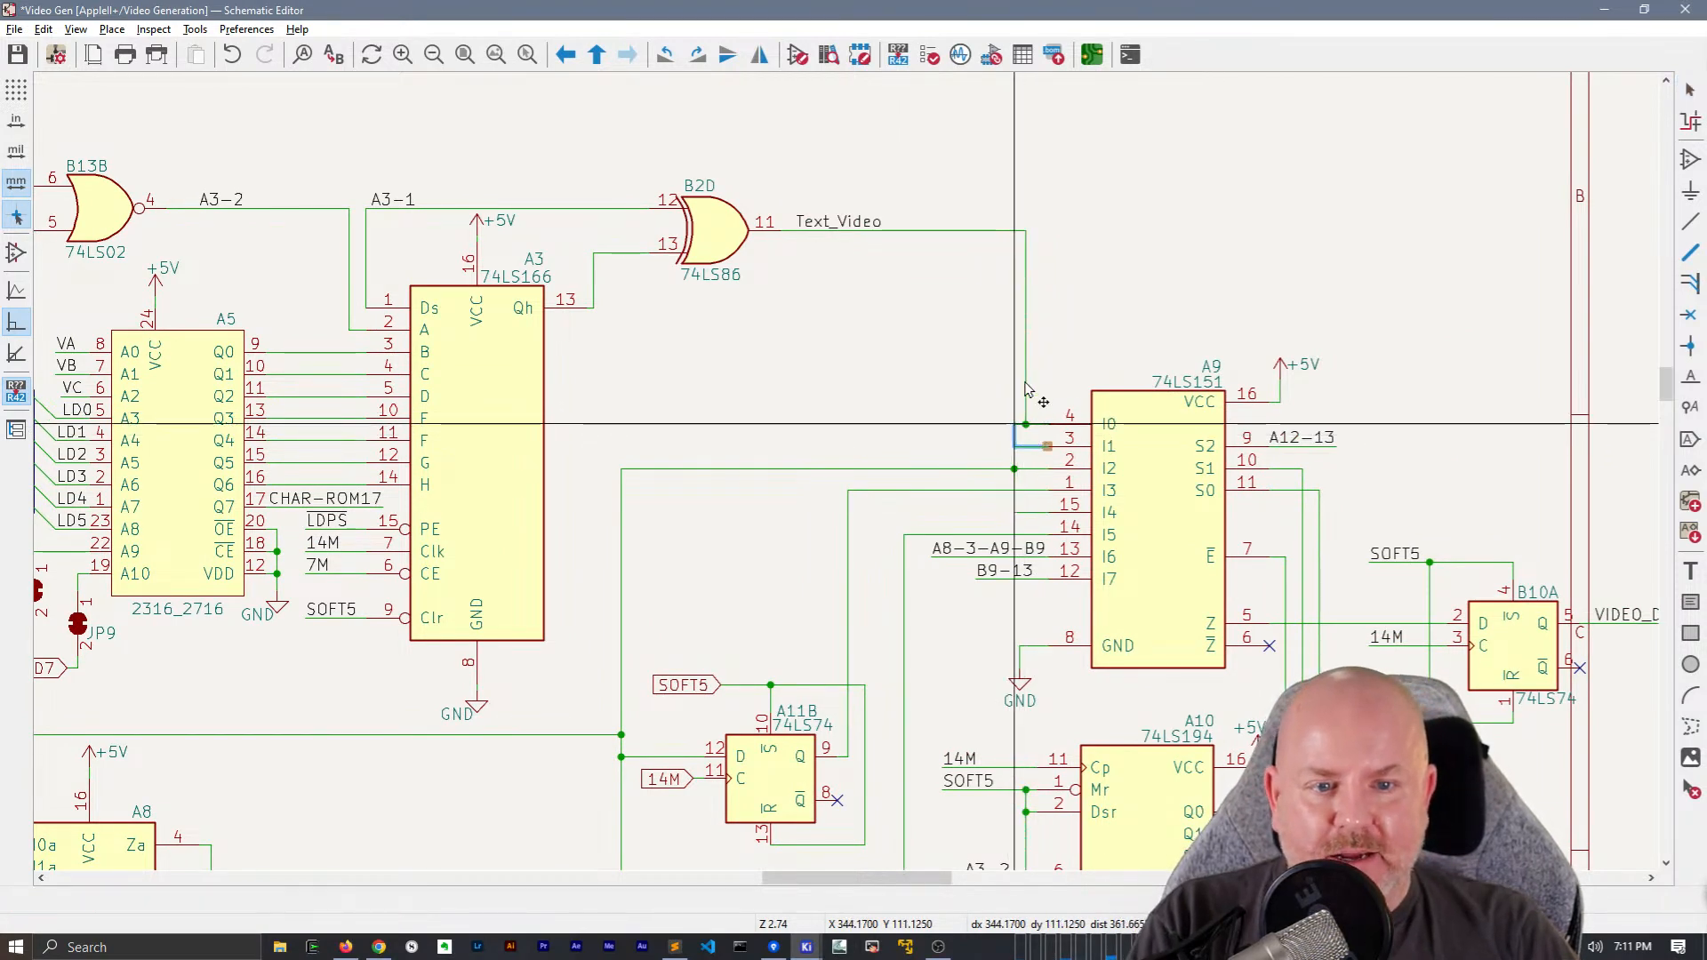
click(1025, 399)
key(g)
click(1018, 428)
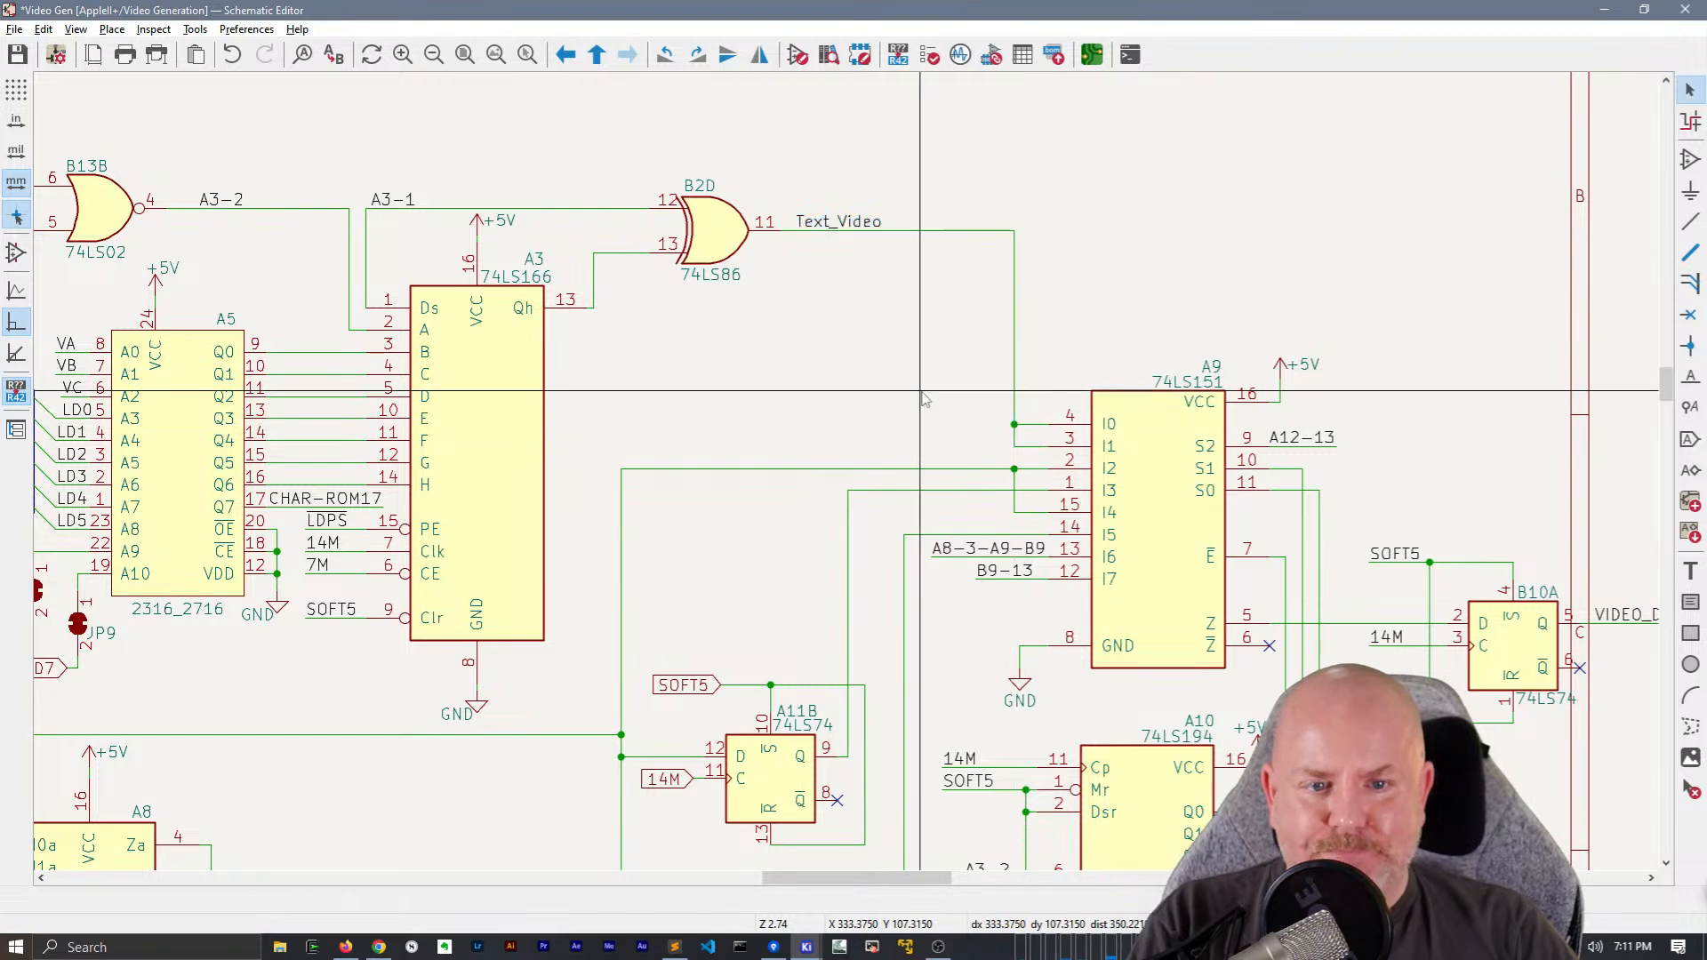
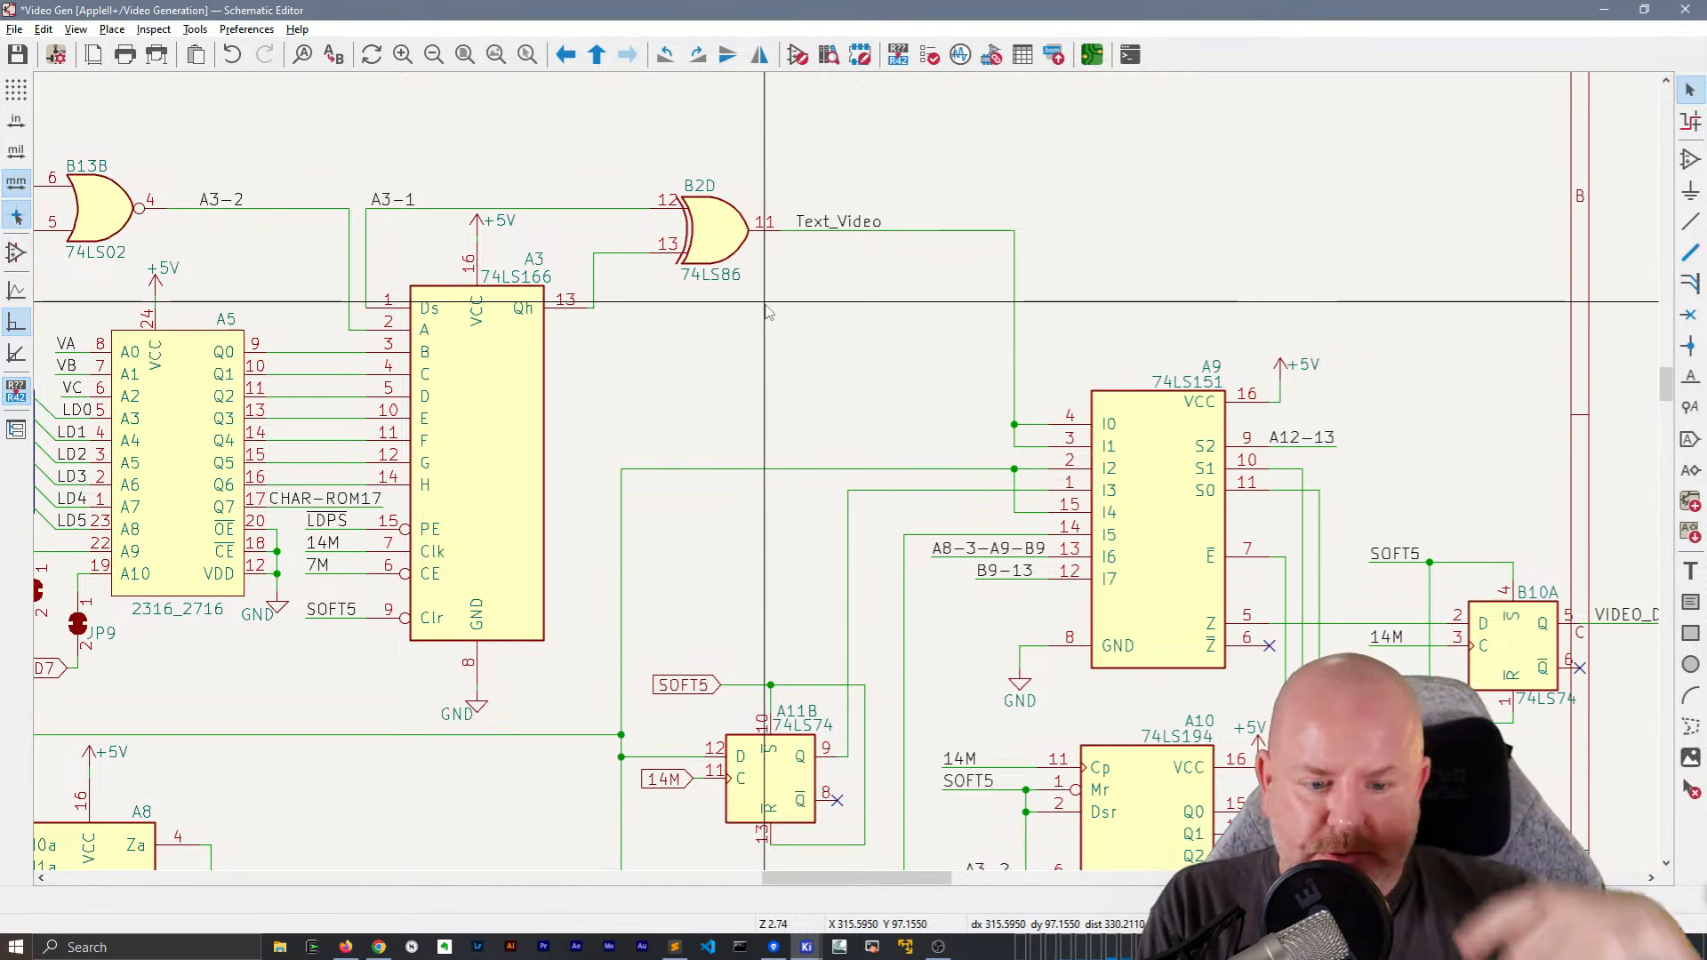
Examine the wiring between A3, A11B and A9, and down to the A8, B4 and B9 chips
scroll(769, 311, down, 4)
scroll(1103, 398, up, 2)
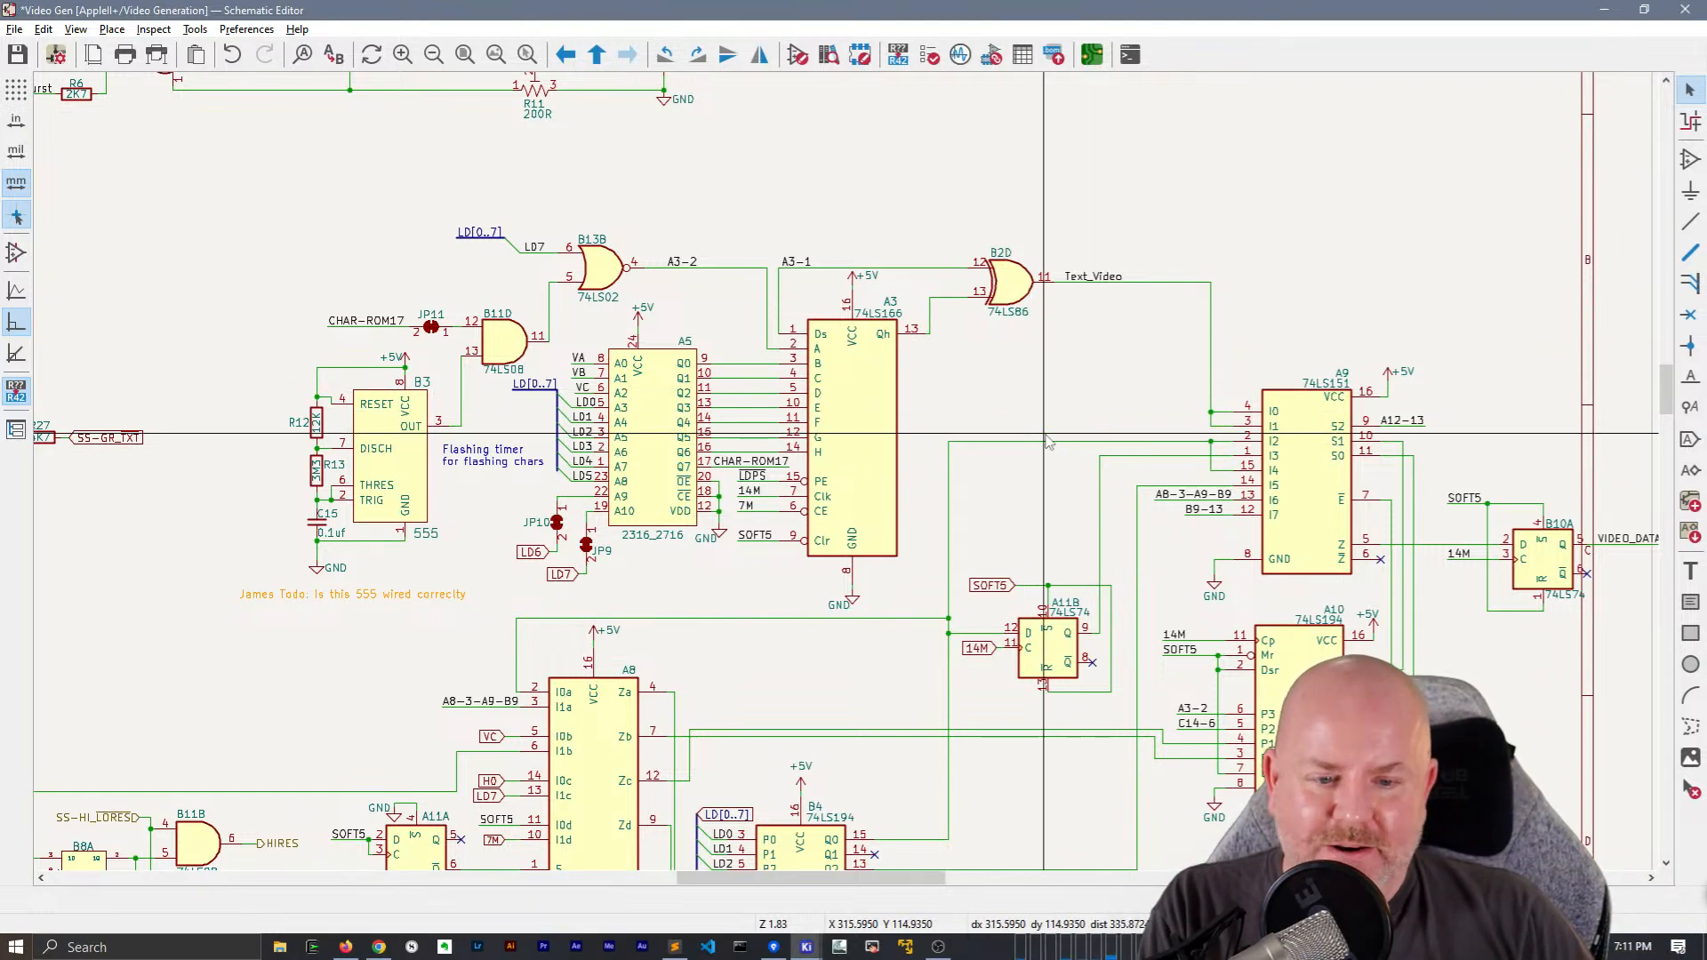
middle_drag(1045, 462, 855, 425)
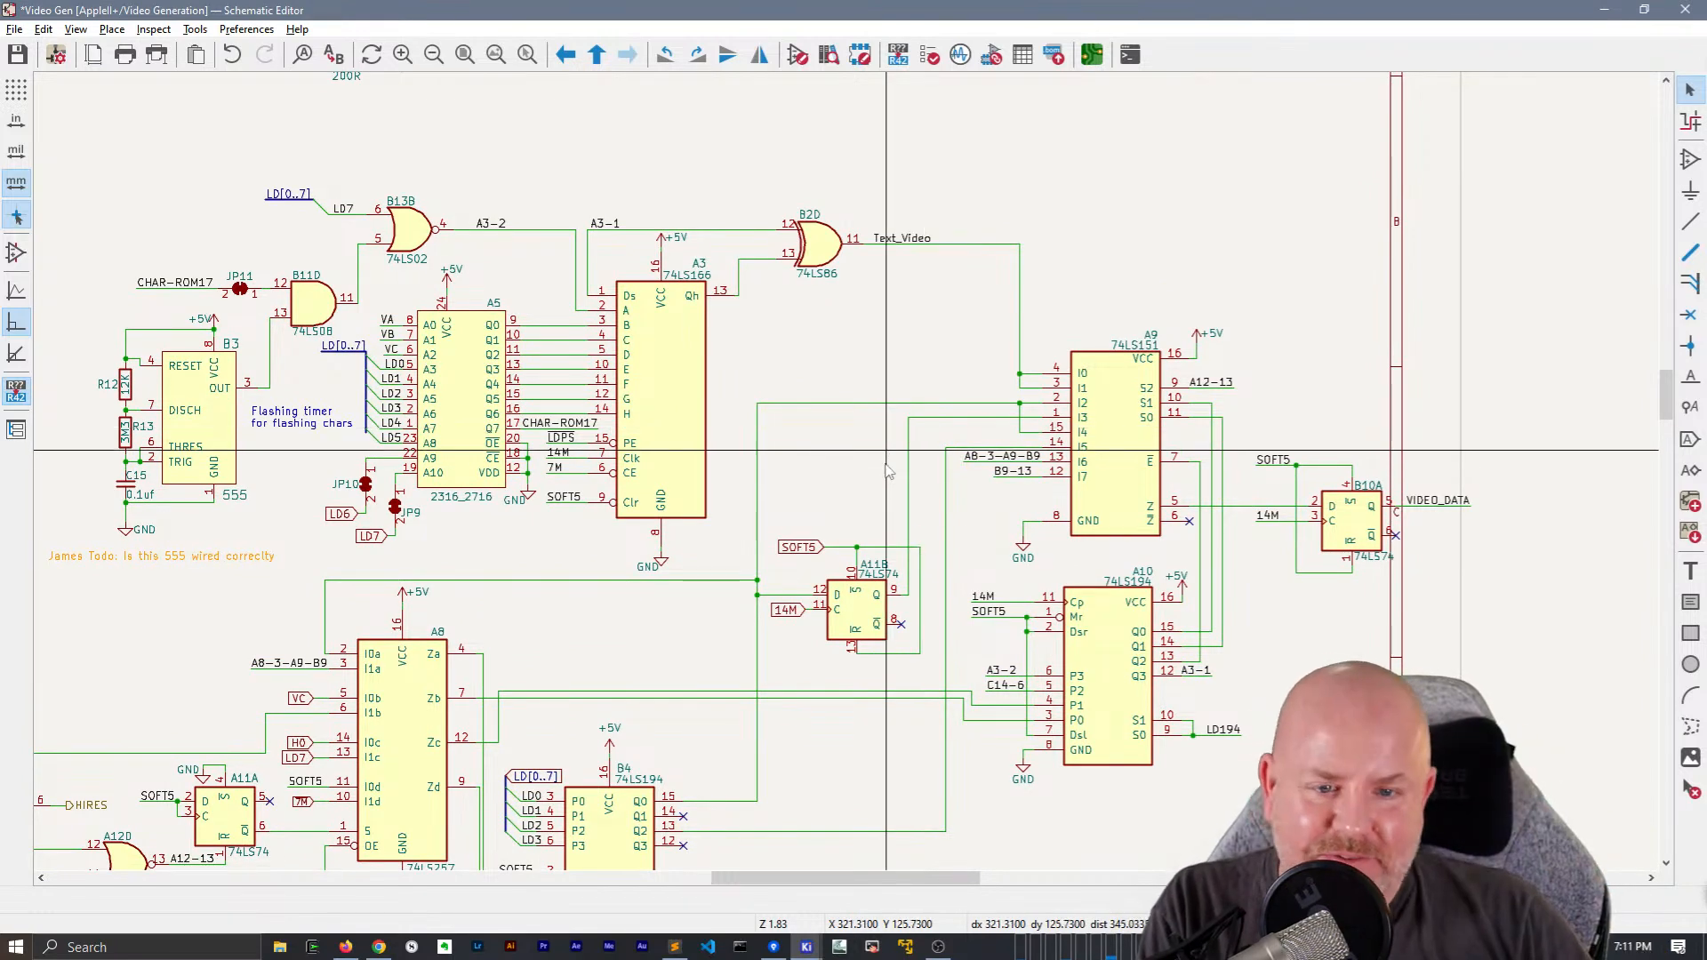
scroll(925, 433, up, 4)
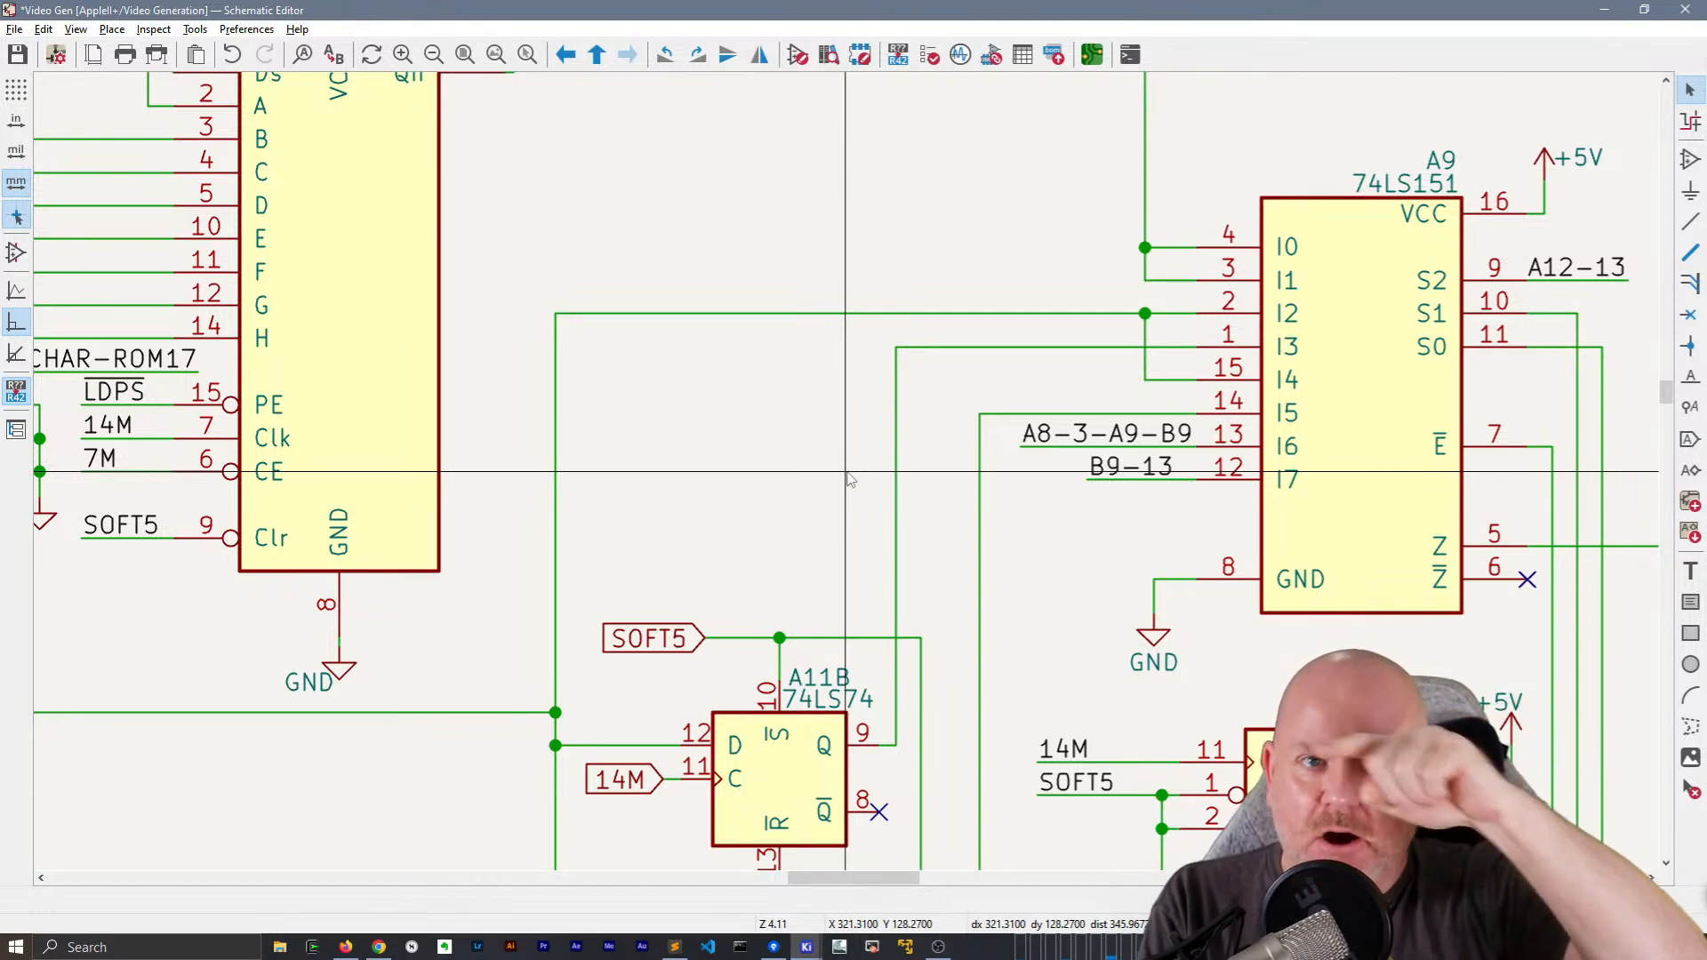
drag(849, 640, 922, 614)
drag(755, 639, 680, 620)
click(732, 563)
scroll(733, 564, down, 2)
middle_drag(732, 635, 810, 184)
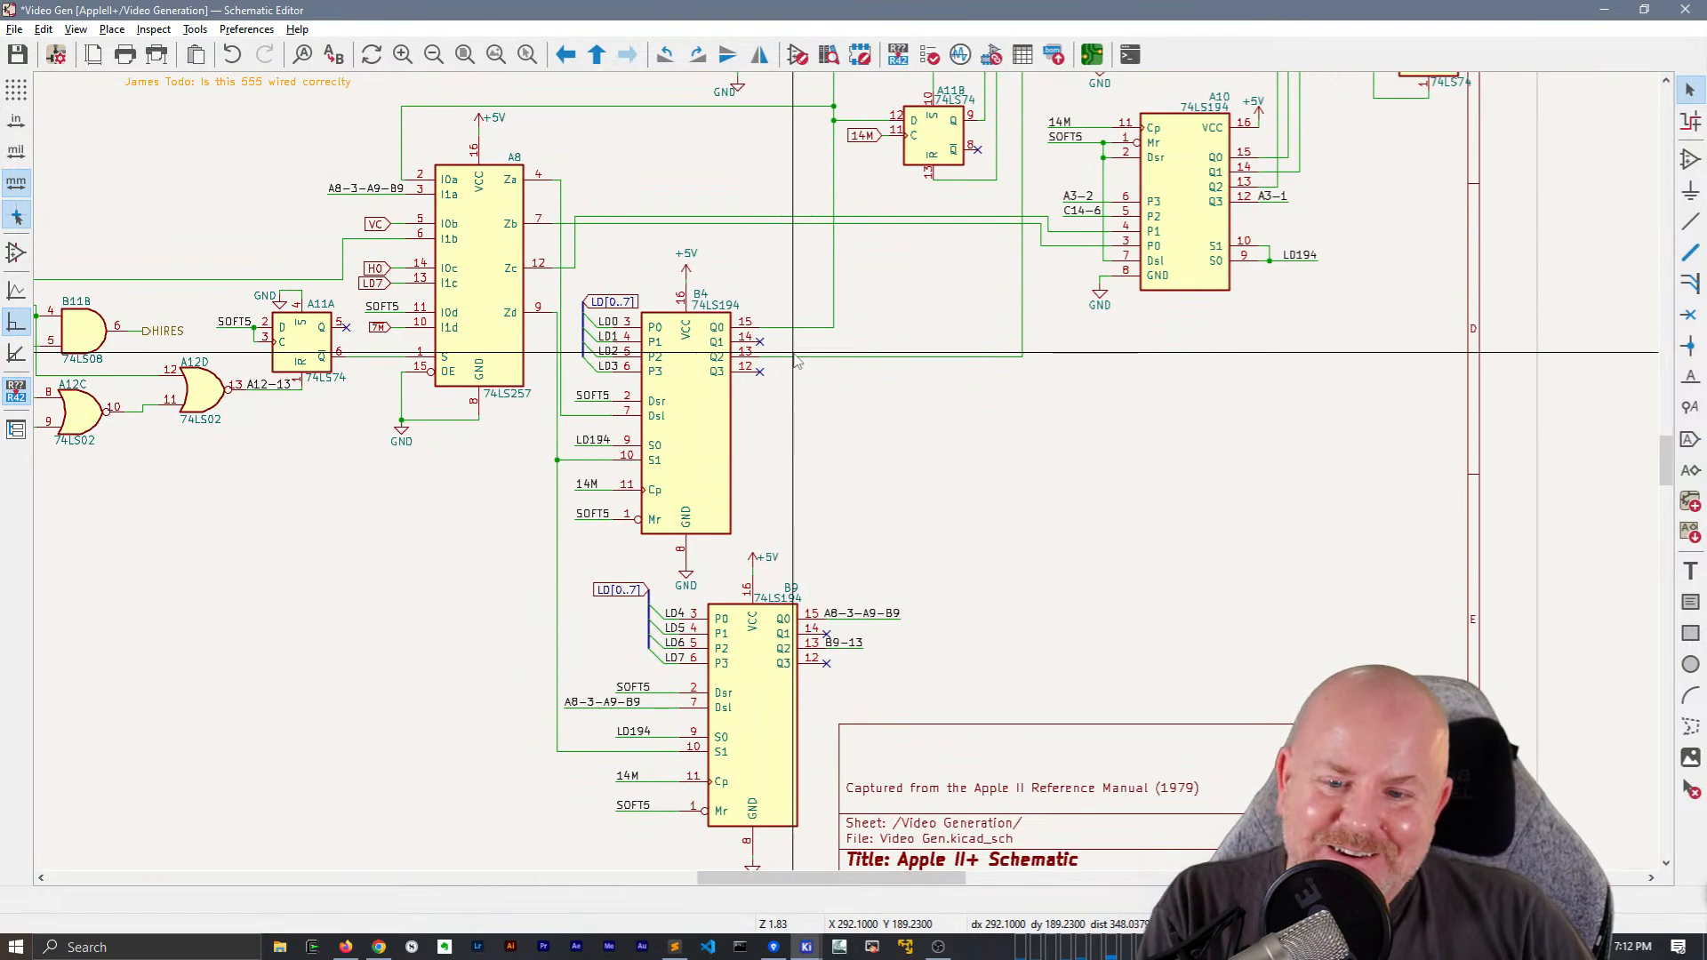
Paste a copy of the LD[0..7] net label with its bus stub just above the LD[0..7] global label at B9
scroll(970, 653, down, 1)
scroll(662, 695, up, 2)
scroll(846, 475, down, 2)
scroll(850, 480, down, 2)
scroll(999, 533, up, 2)
middle_drag(998, 534, 1029, 462)
drag(1140, 219, 1101, 166)
middle_drag(722, 690, 823, 185)
scroll(731, 392, up, 1)
key(ctrl+v)
scroll(857, 582, up, 2)
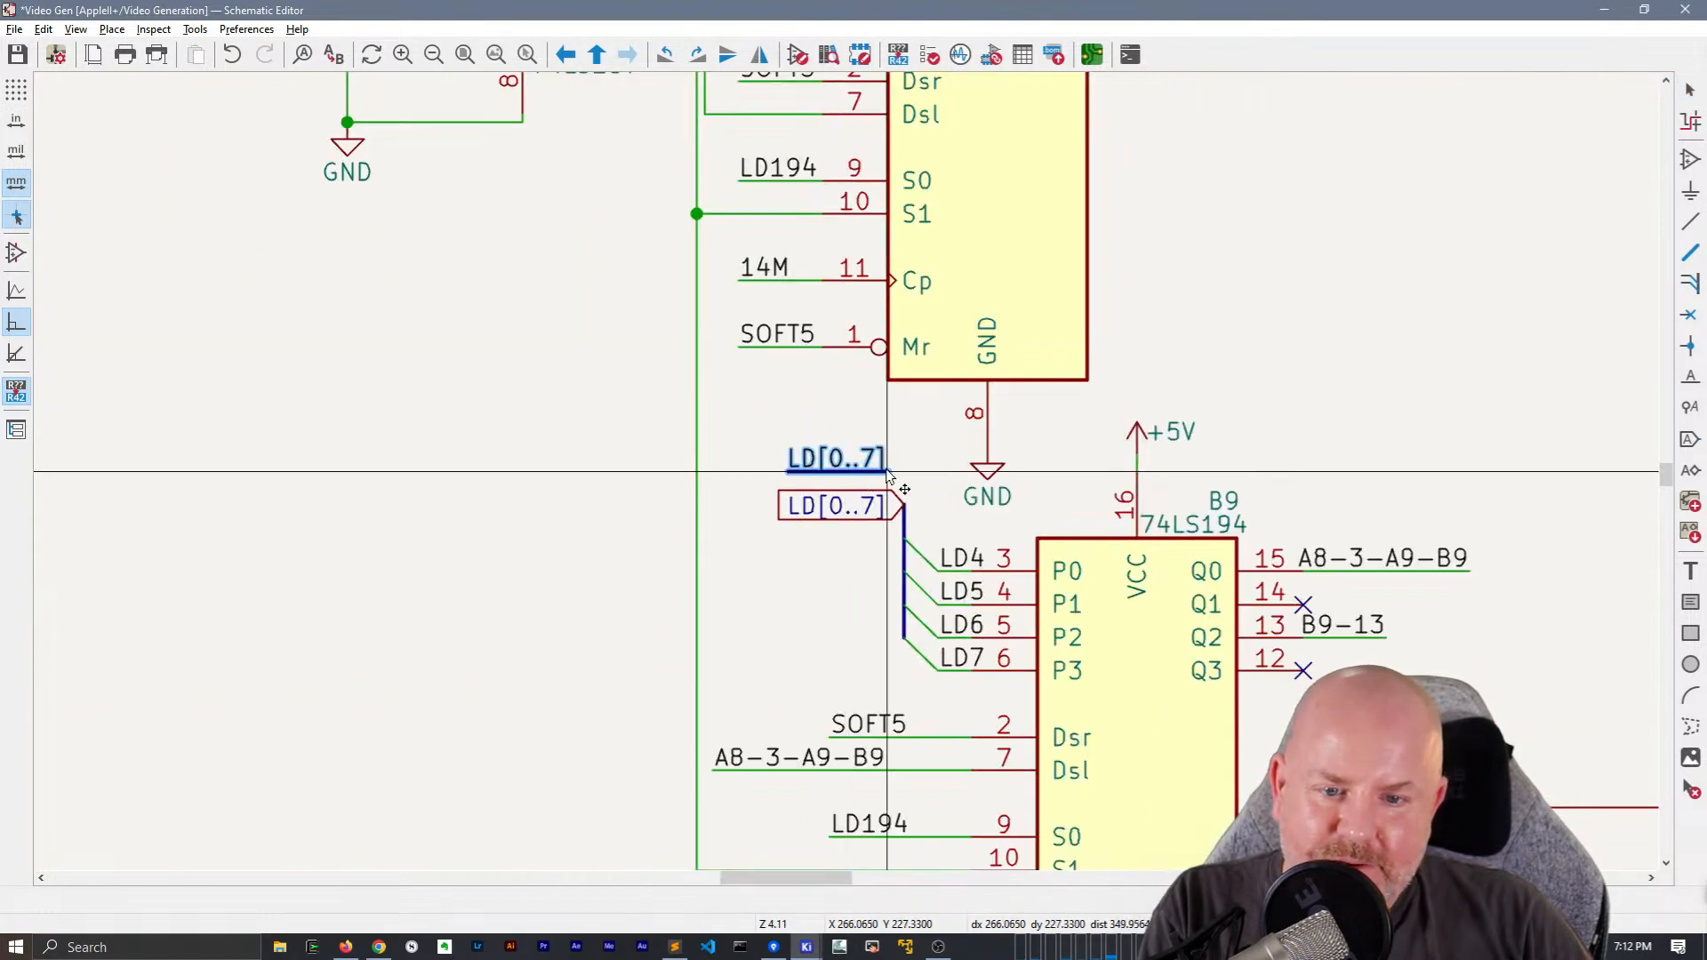
click(805, 469)
Delete the LD[0..7] global label at B9 and move the pasted net label and stub onto the bus end
click(859, 506)
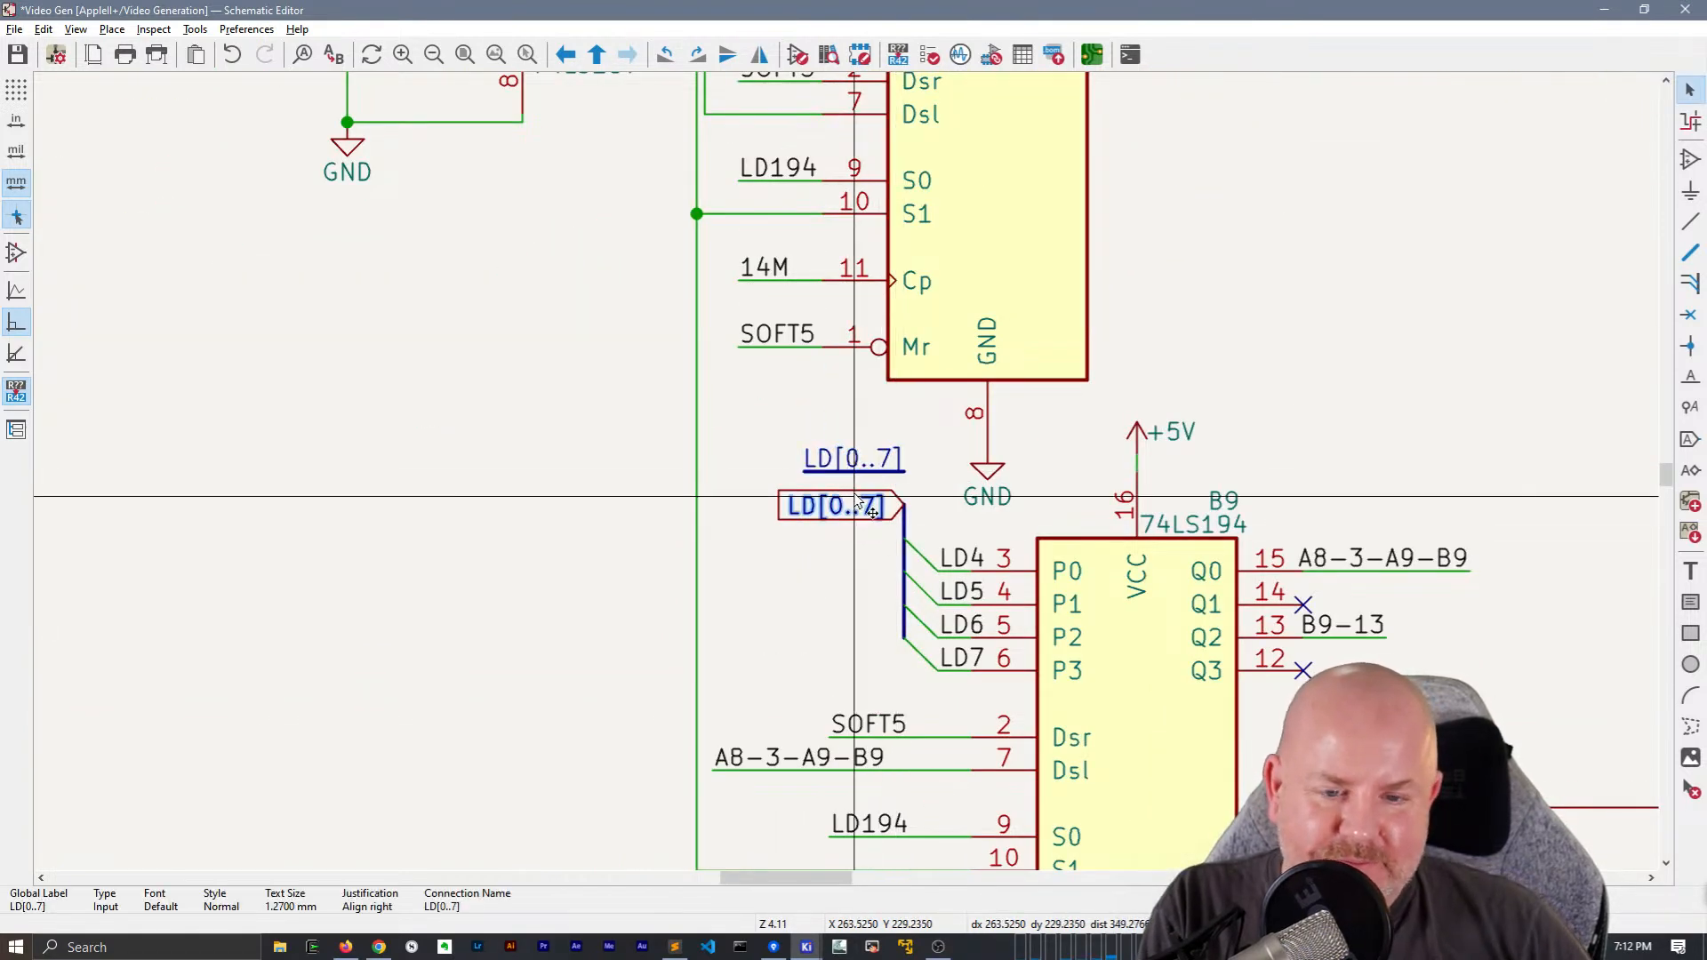
drag(854, 491, 819, 398)
key(m)
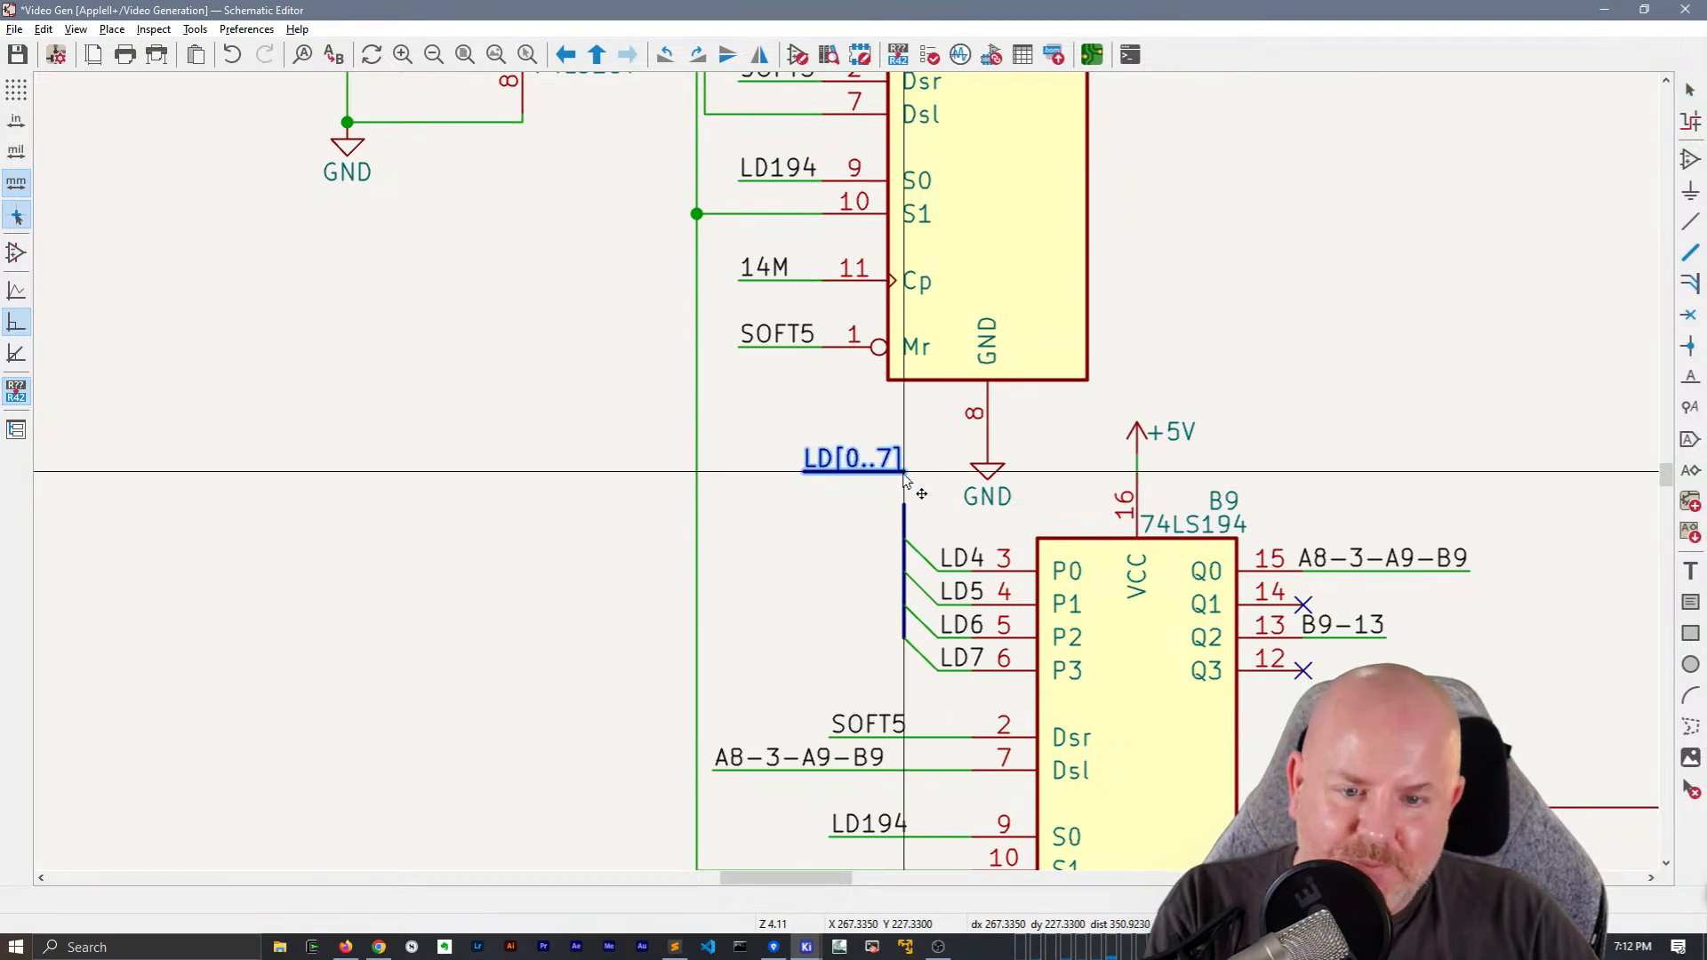
click(905, 504)
Replace the LD[0..7] global label at B4 with a pasted LD[0..7] net label and bus stub
scroll(836, 244, up, 5)
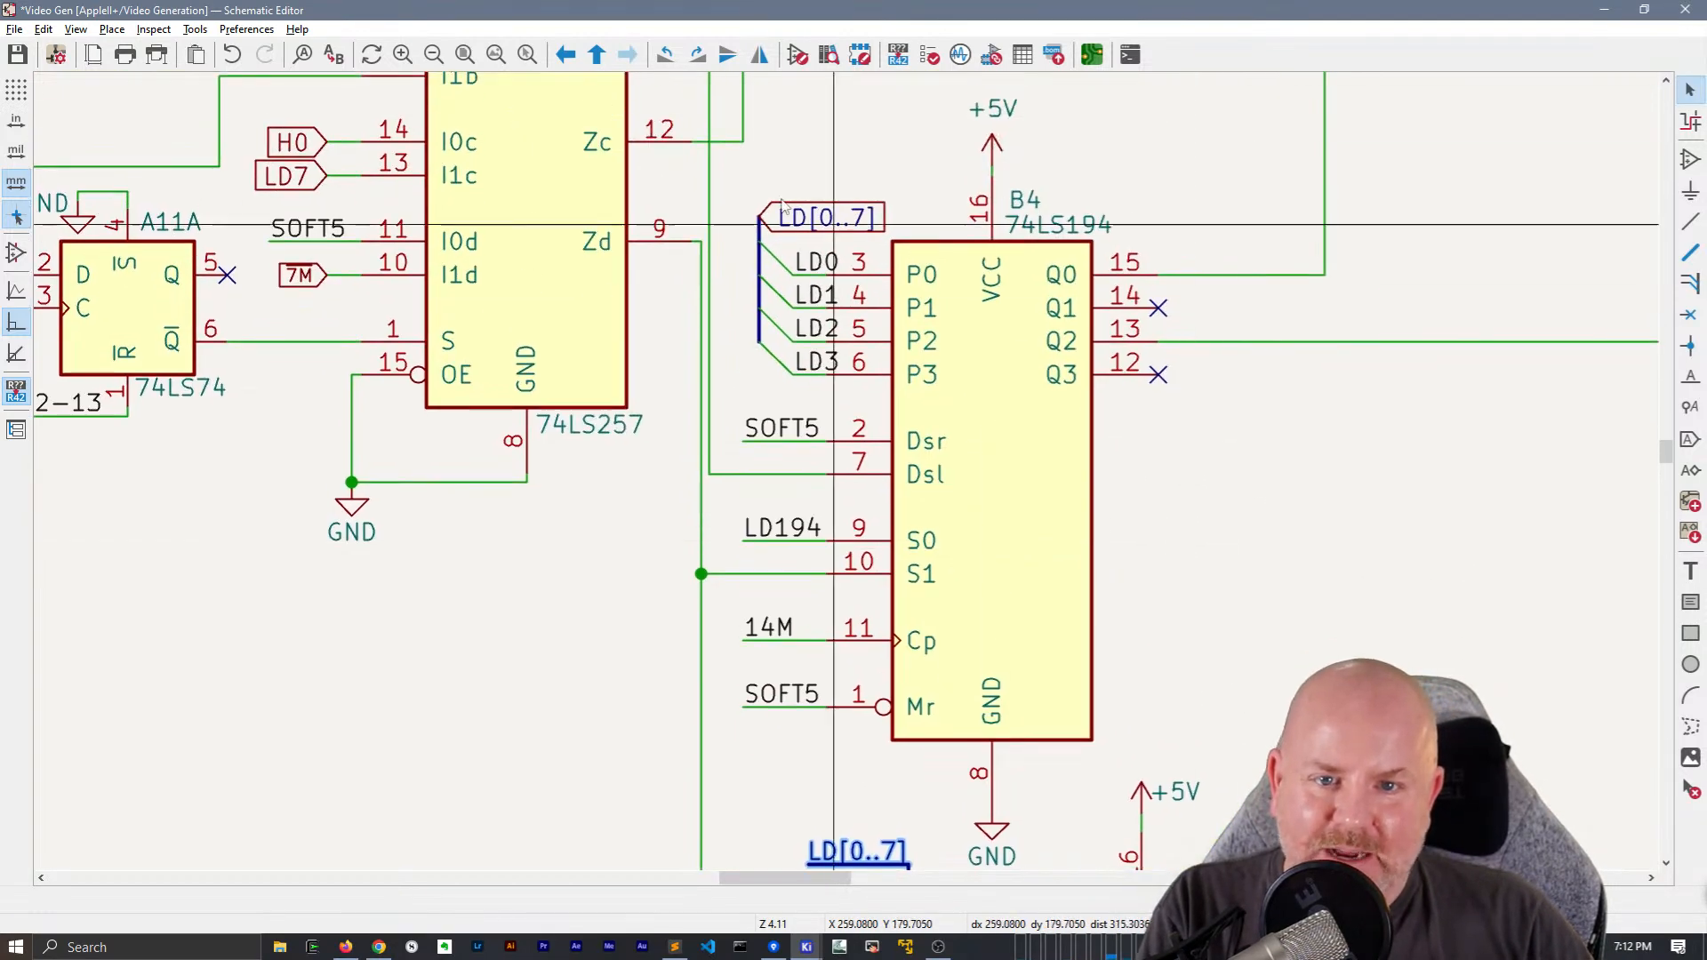
click(833, 221)
key(Delete)
key(ctrl+v)
click(762, 218)
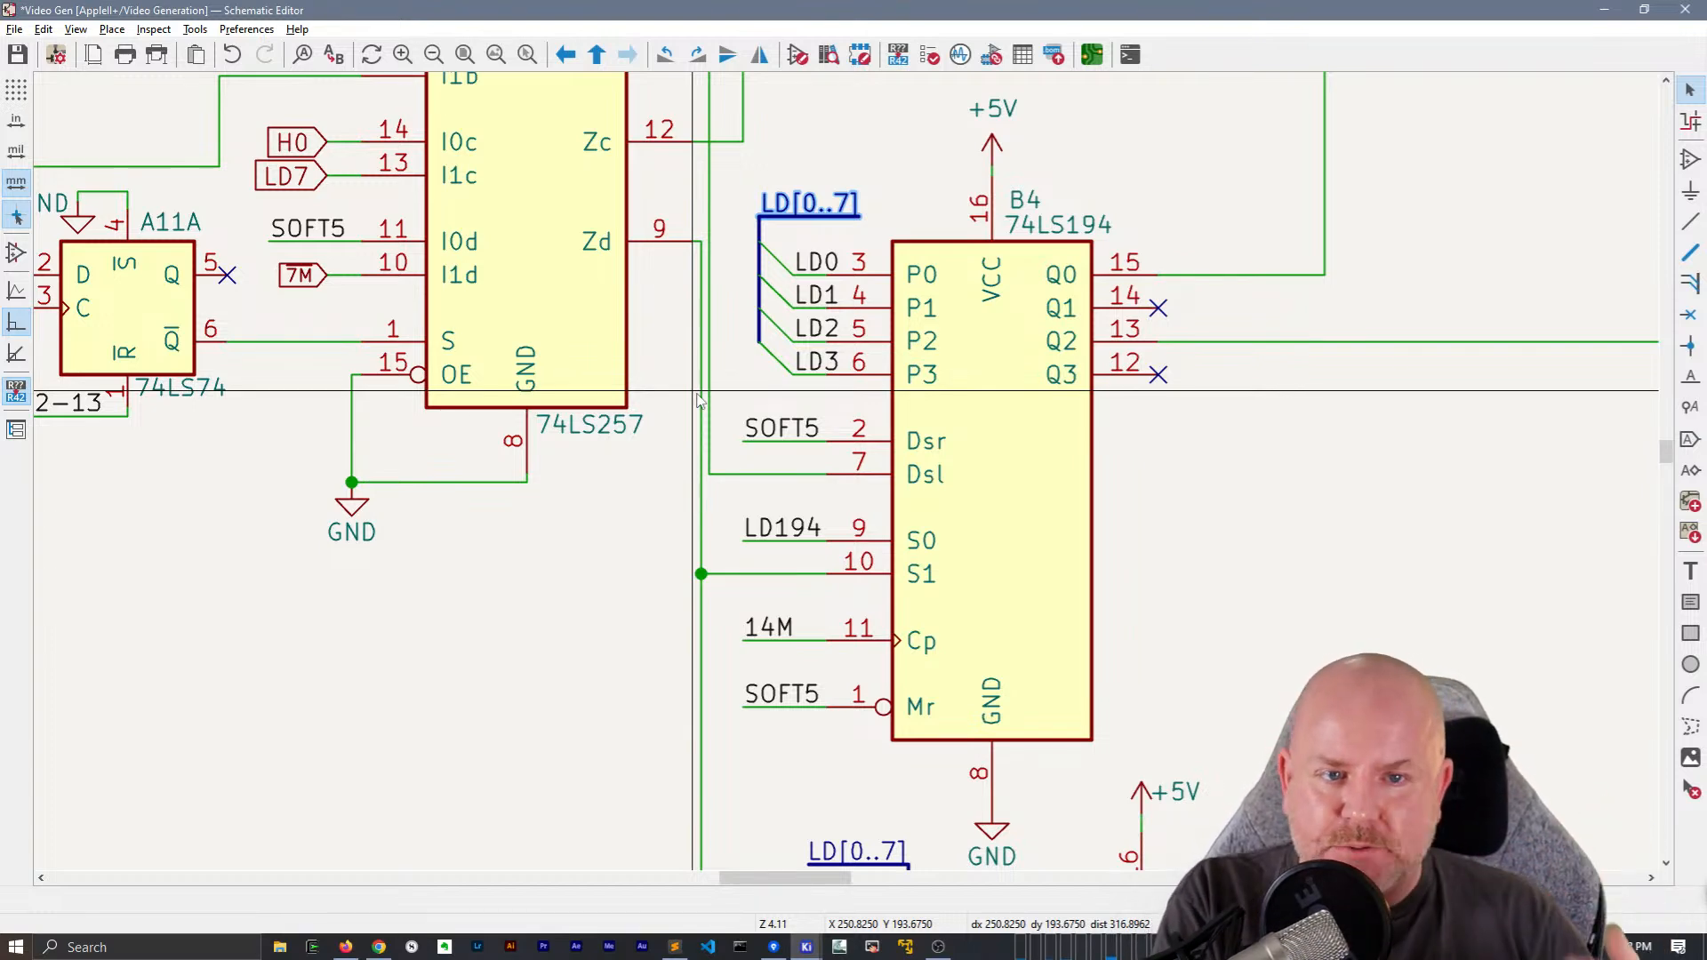
Shift the vertical wires from A8's Za and Zc outputs away from the chip, aligning the Zc wire with B4's bus
scroll(698, 402, down, 3)
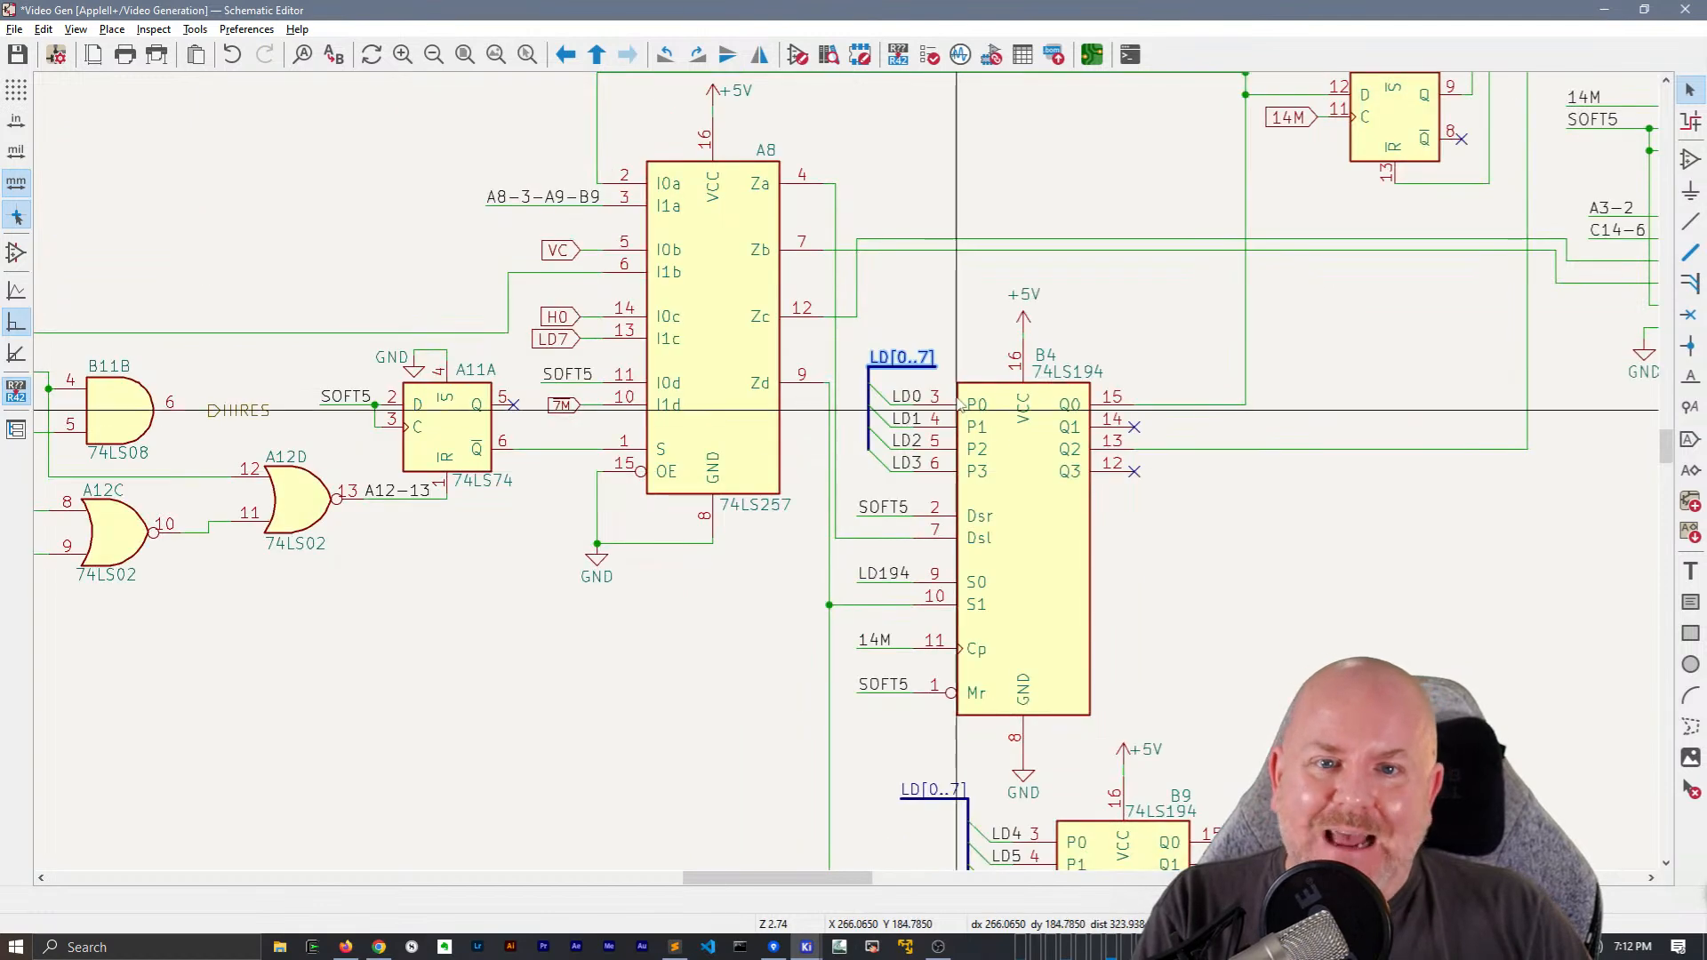
scroll(878, 569, up, 1)
middle_drag(878, 564, 875, 586)
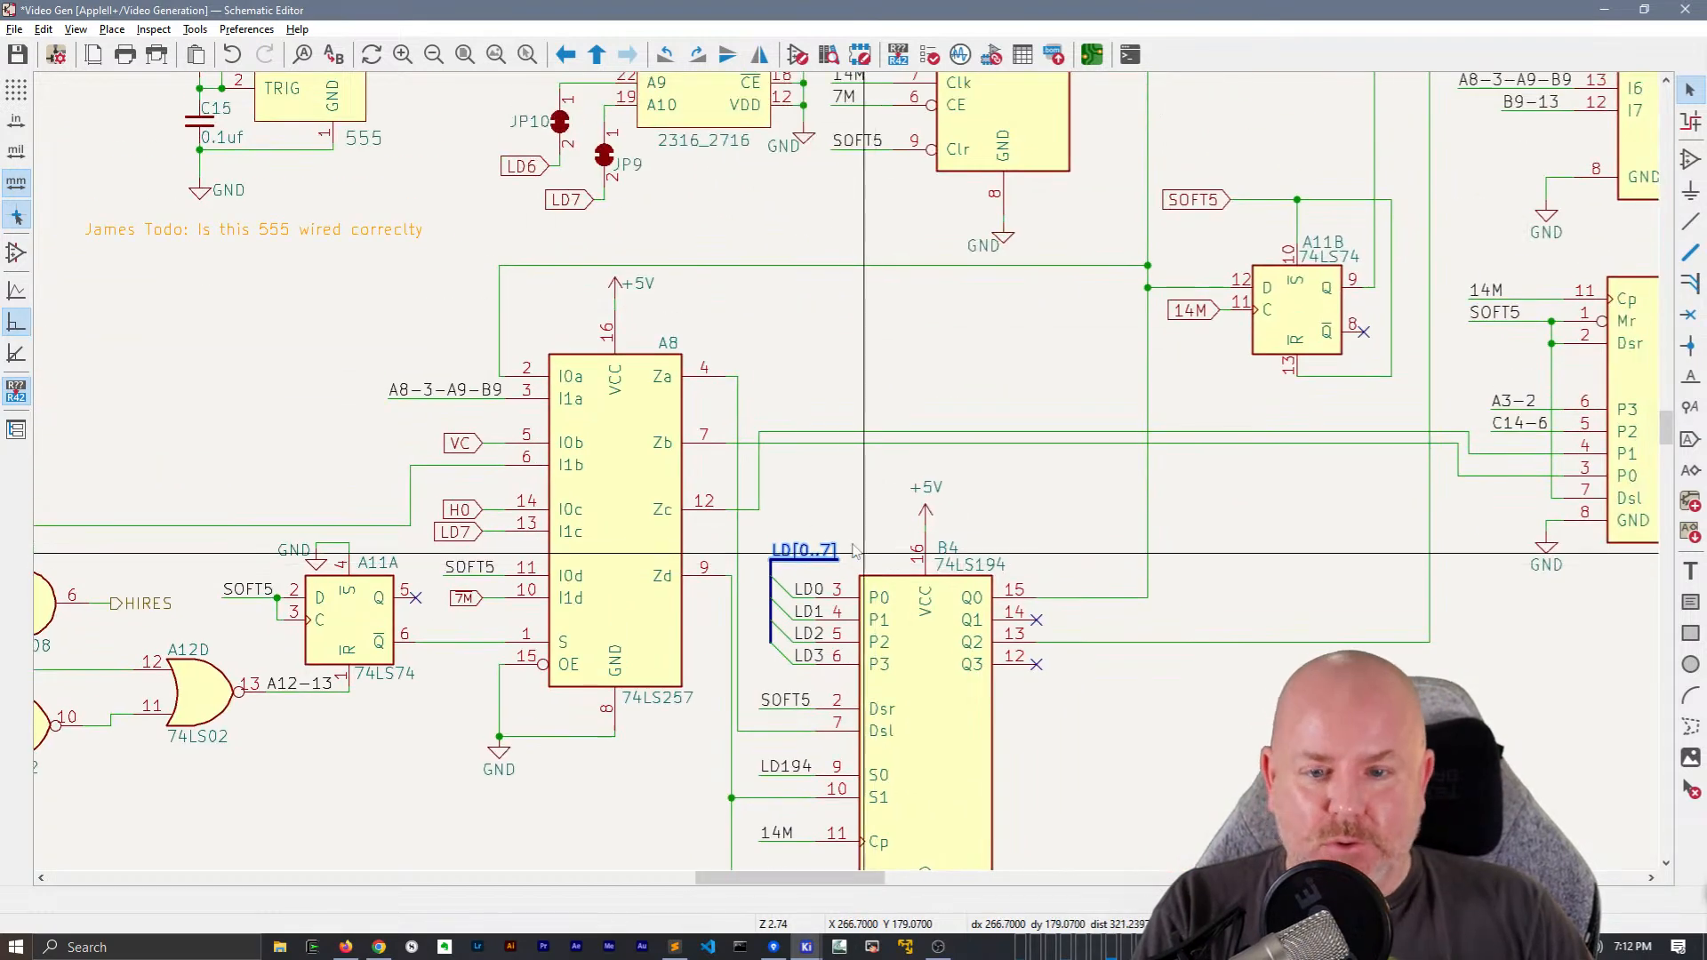
click(737, 483)
key(g)
click(748, 381)
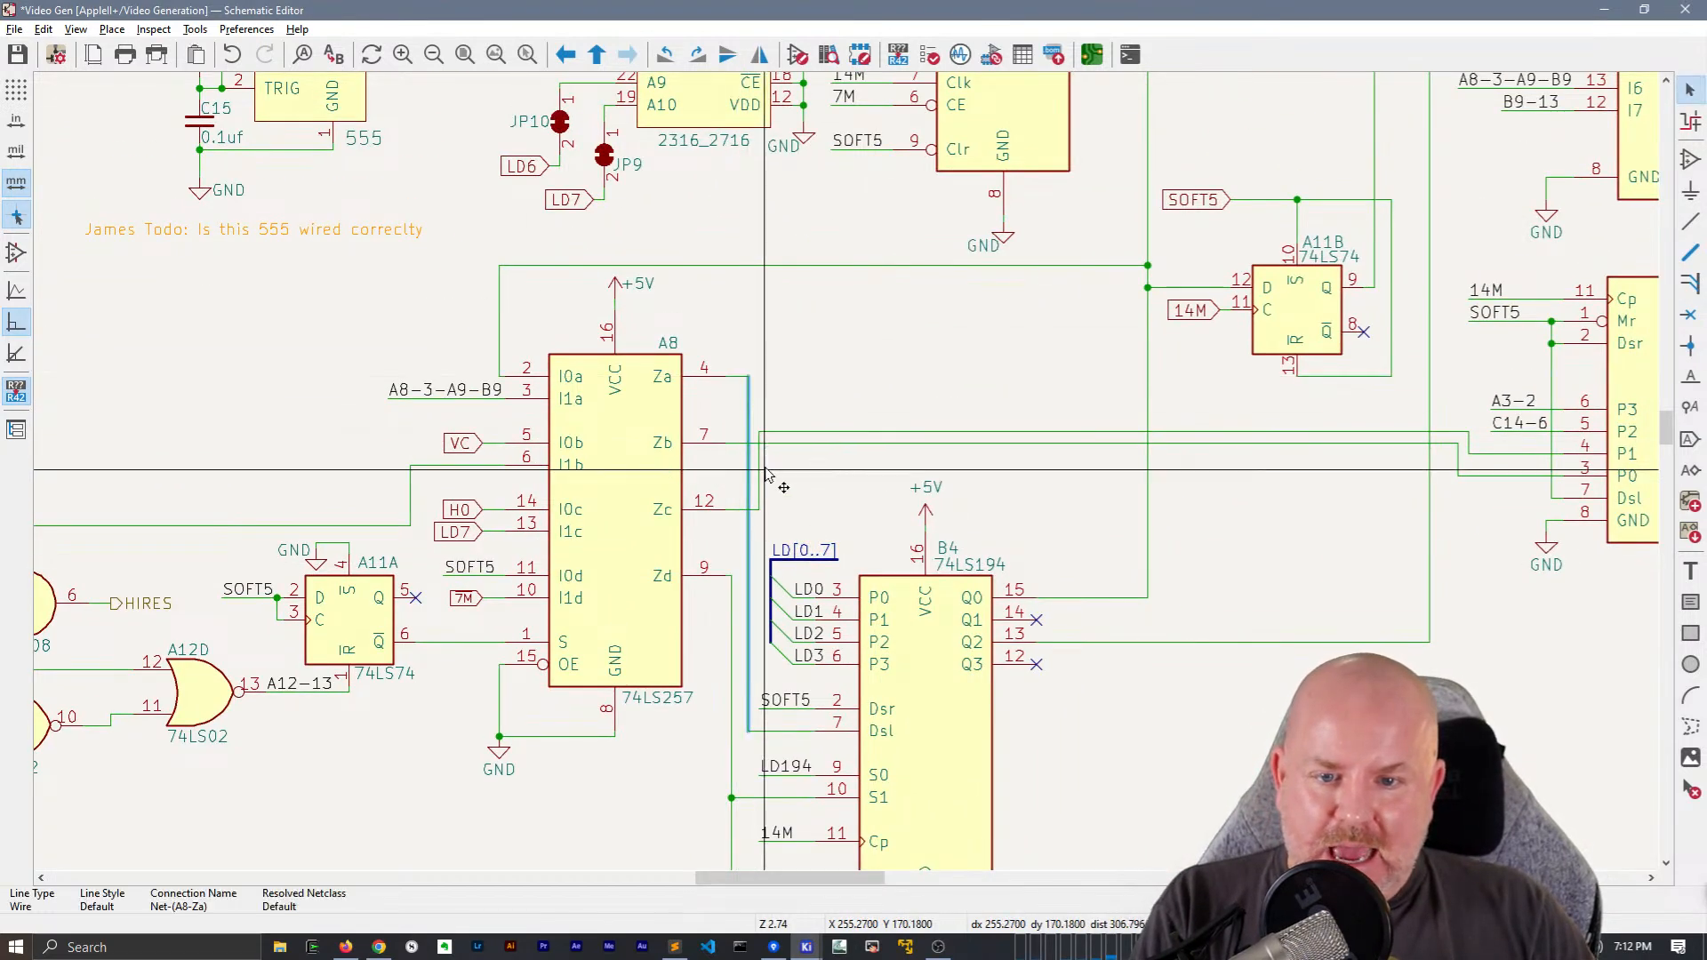
drag(762, 479, 772, 511)
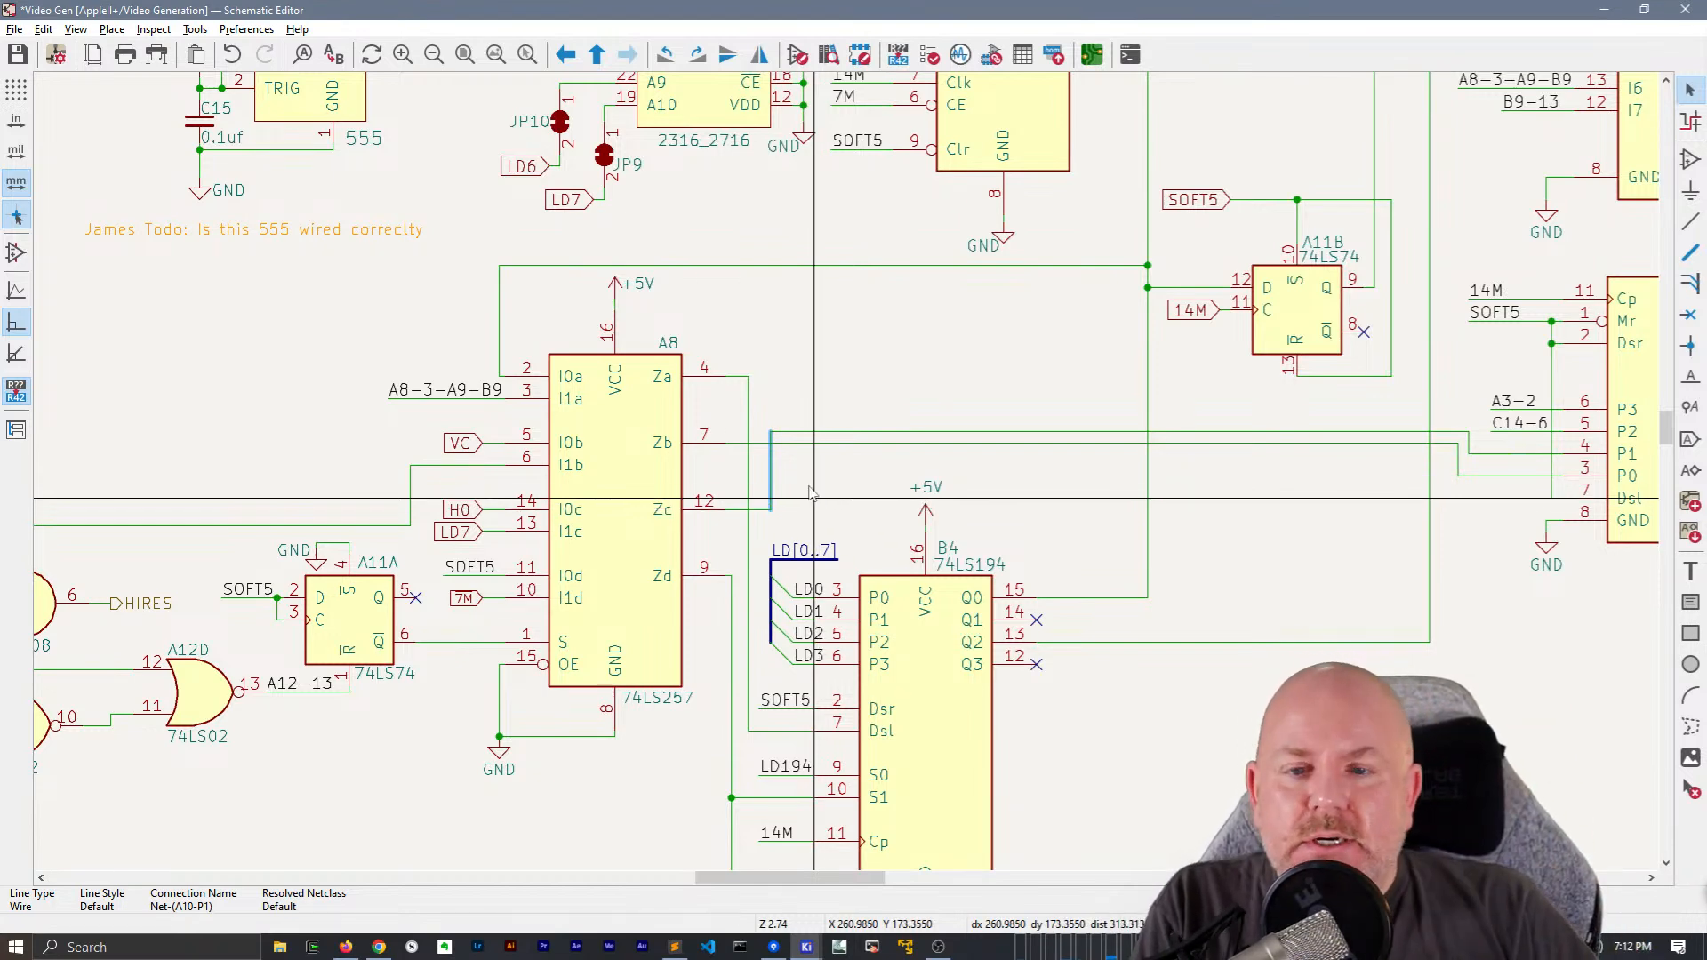
Move A11B with its labels and wires up so pin 12 lines up with the wire from A8's I0a input
middle_drag(844, 363, 510, 664)
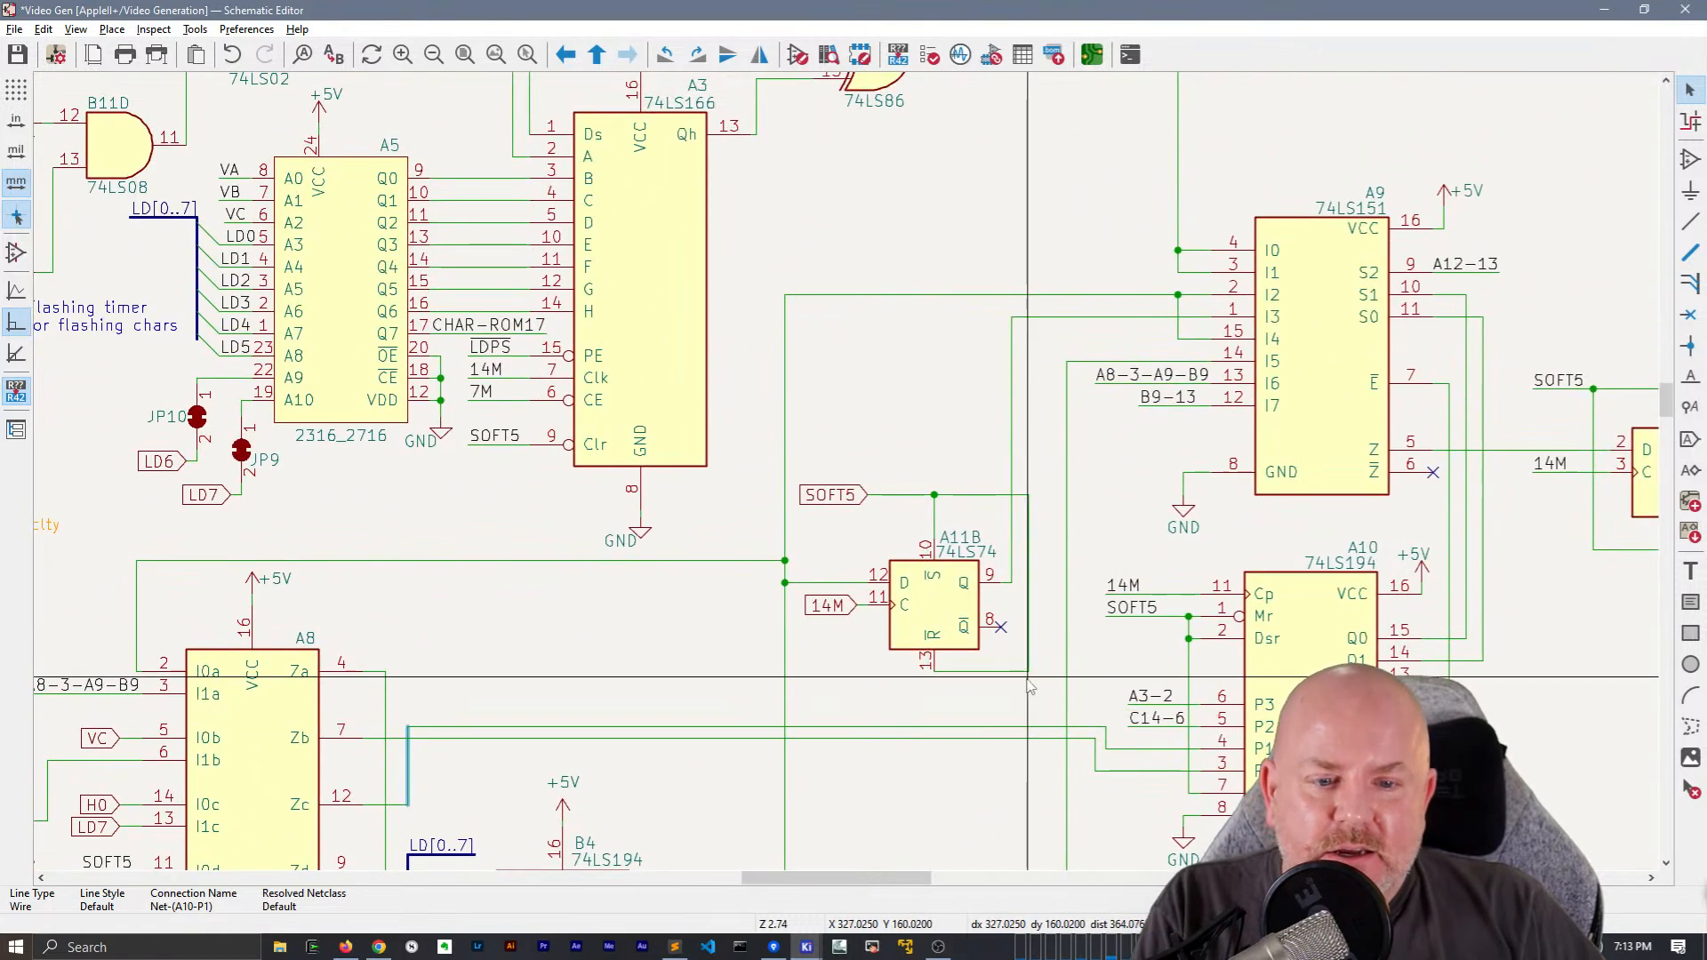
drag(1051, 686, 818, 480)
key(m)
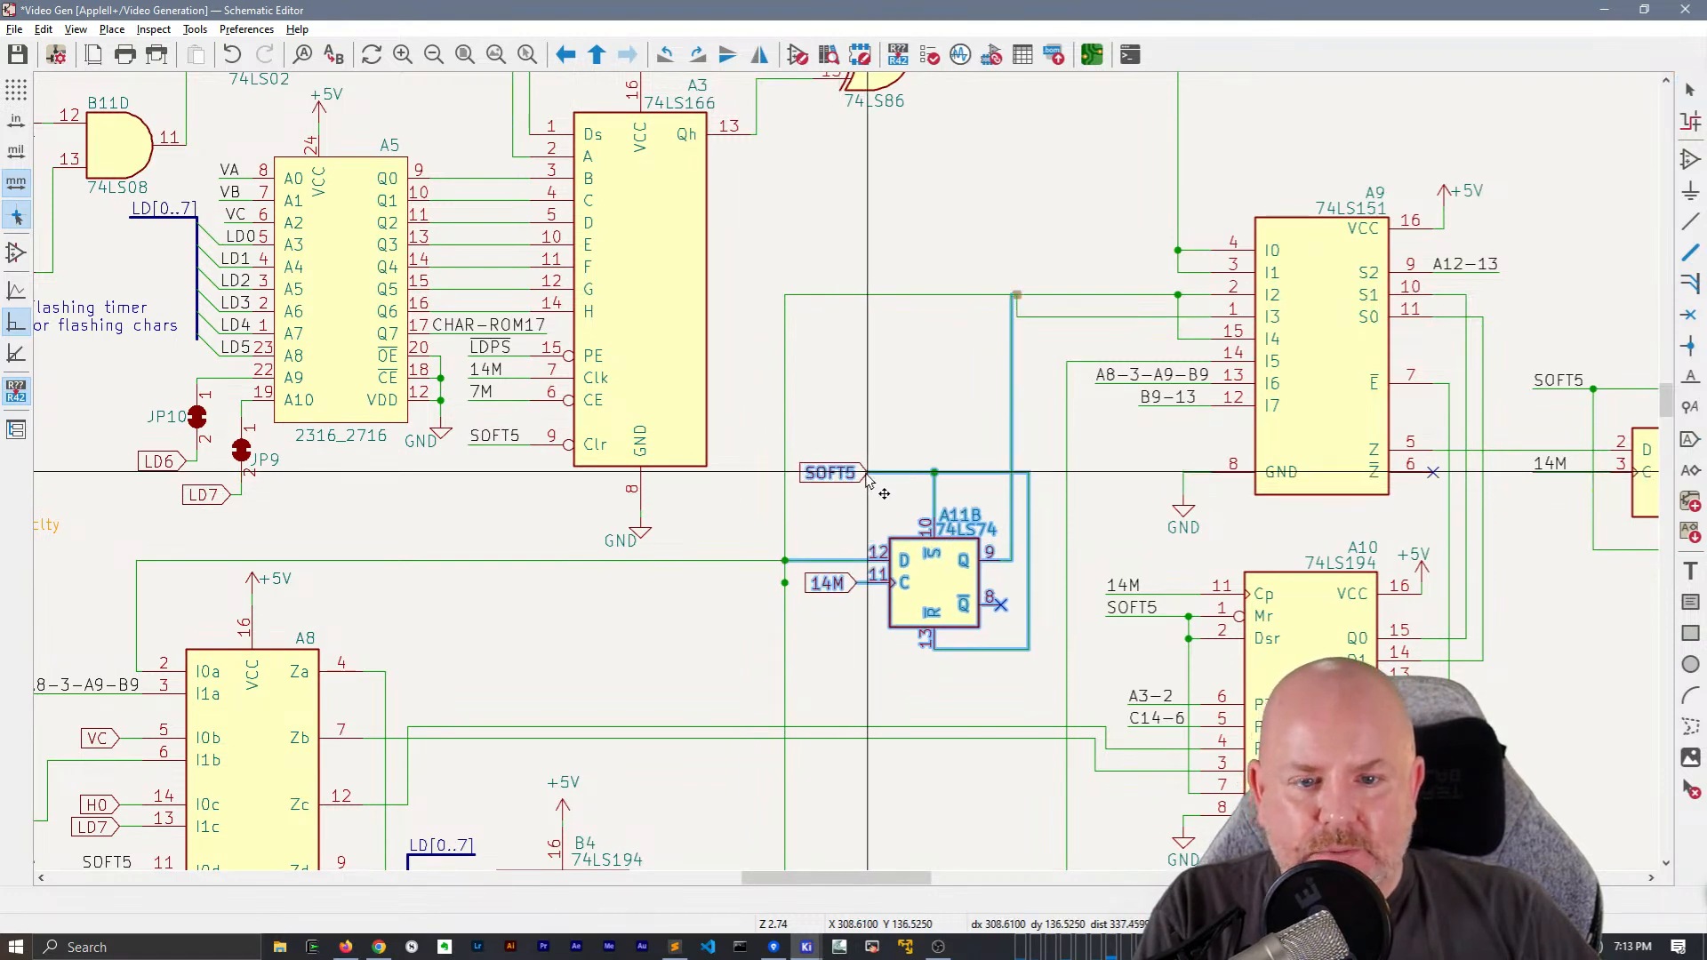
click(869, 480)
scroll(1018, 316, up, 3)
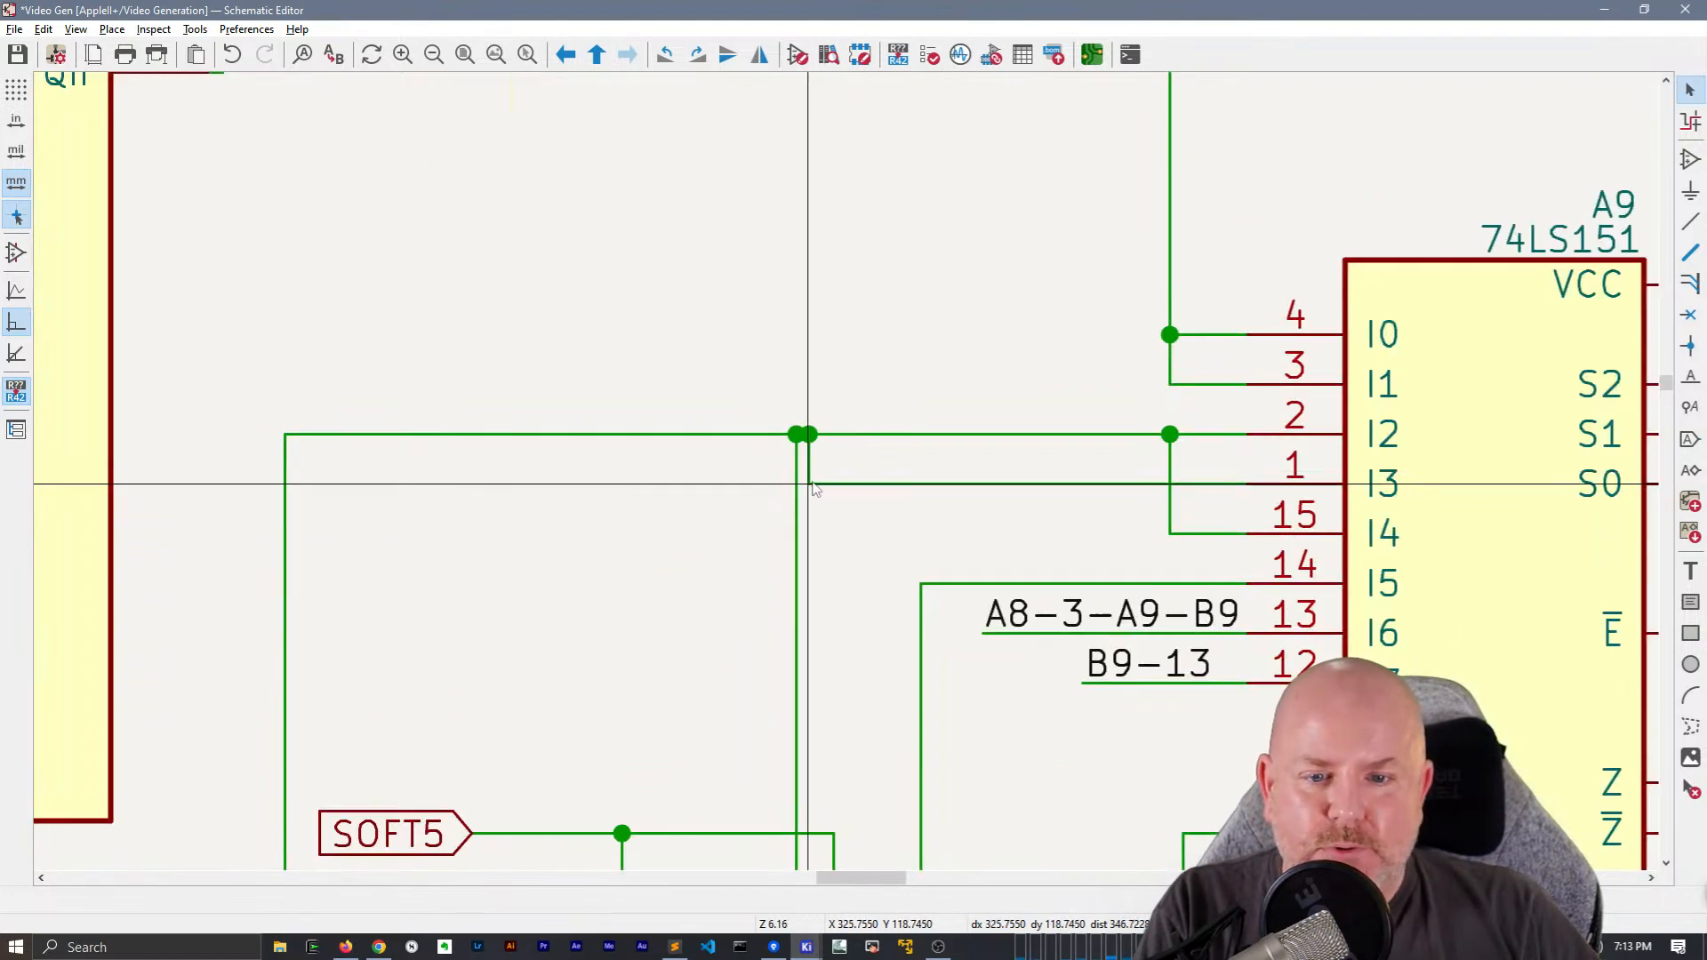
Reconnect A11B's Q wire to A9 pin 1 and remove the leftover segments touching the A9 pin 2 wire
key(w)
click(797, 485)
key(Escape)
drag(835, 464, 776, 459)
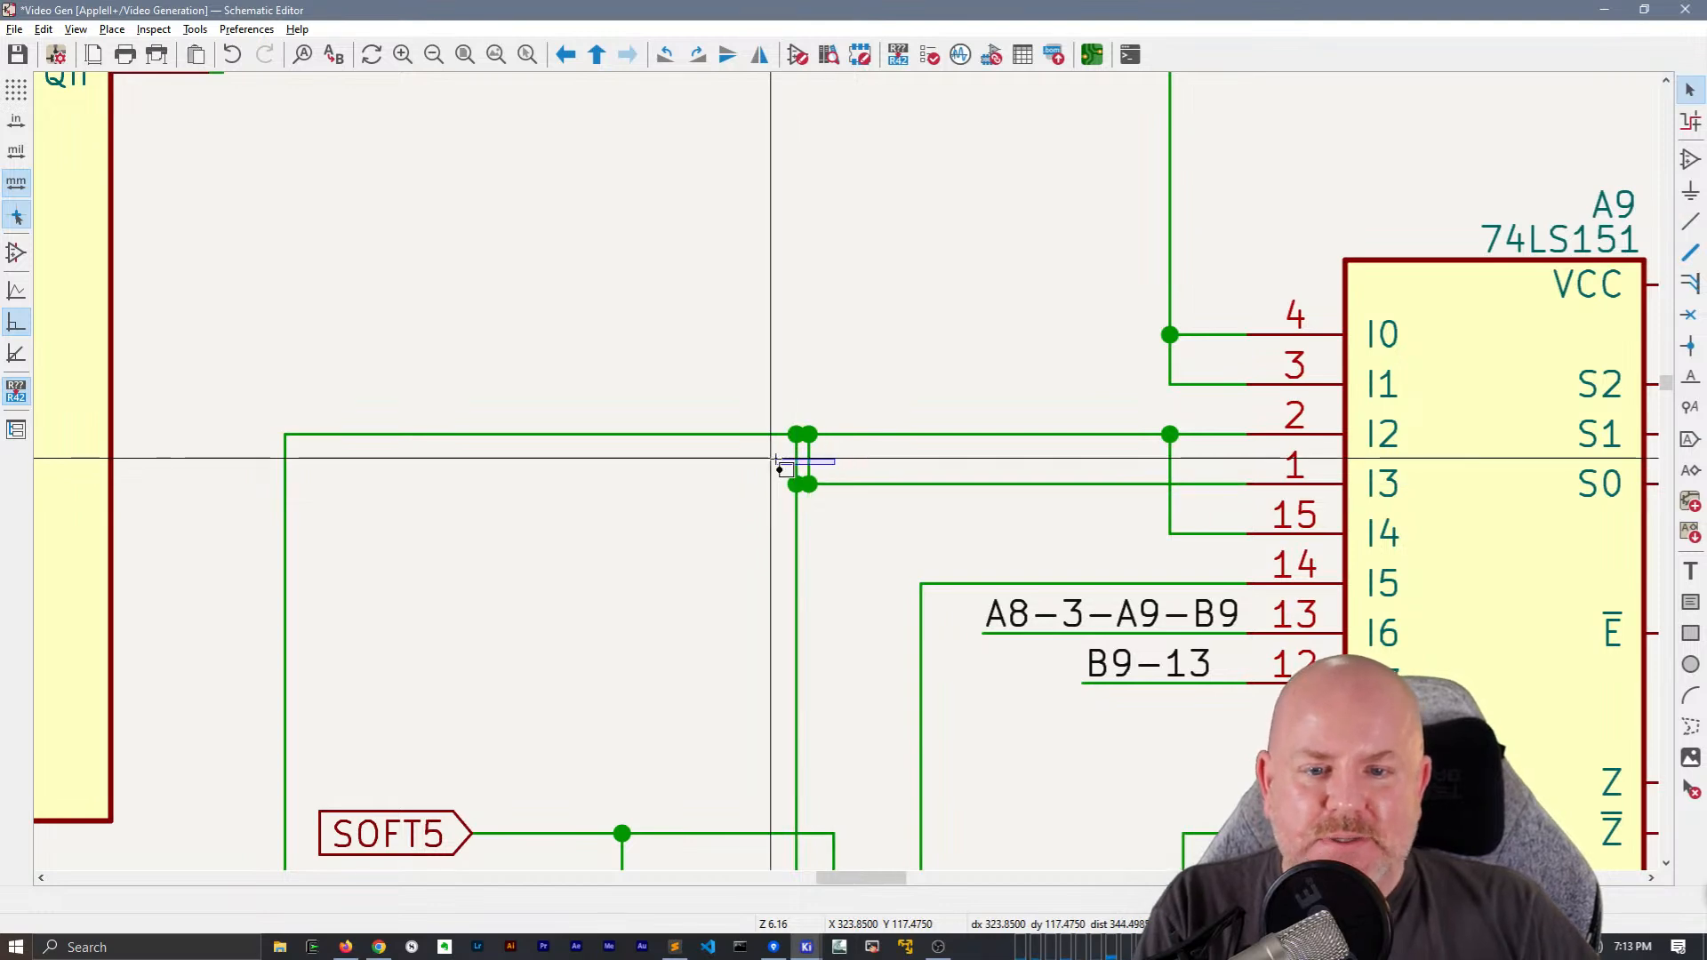
scroll(775, 462, down, 3)
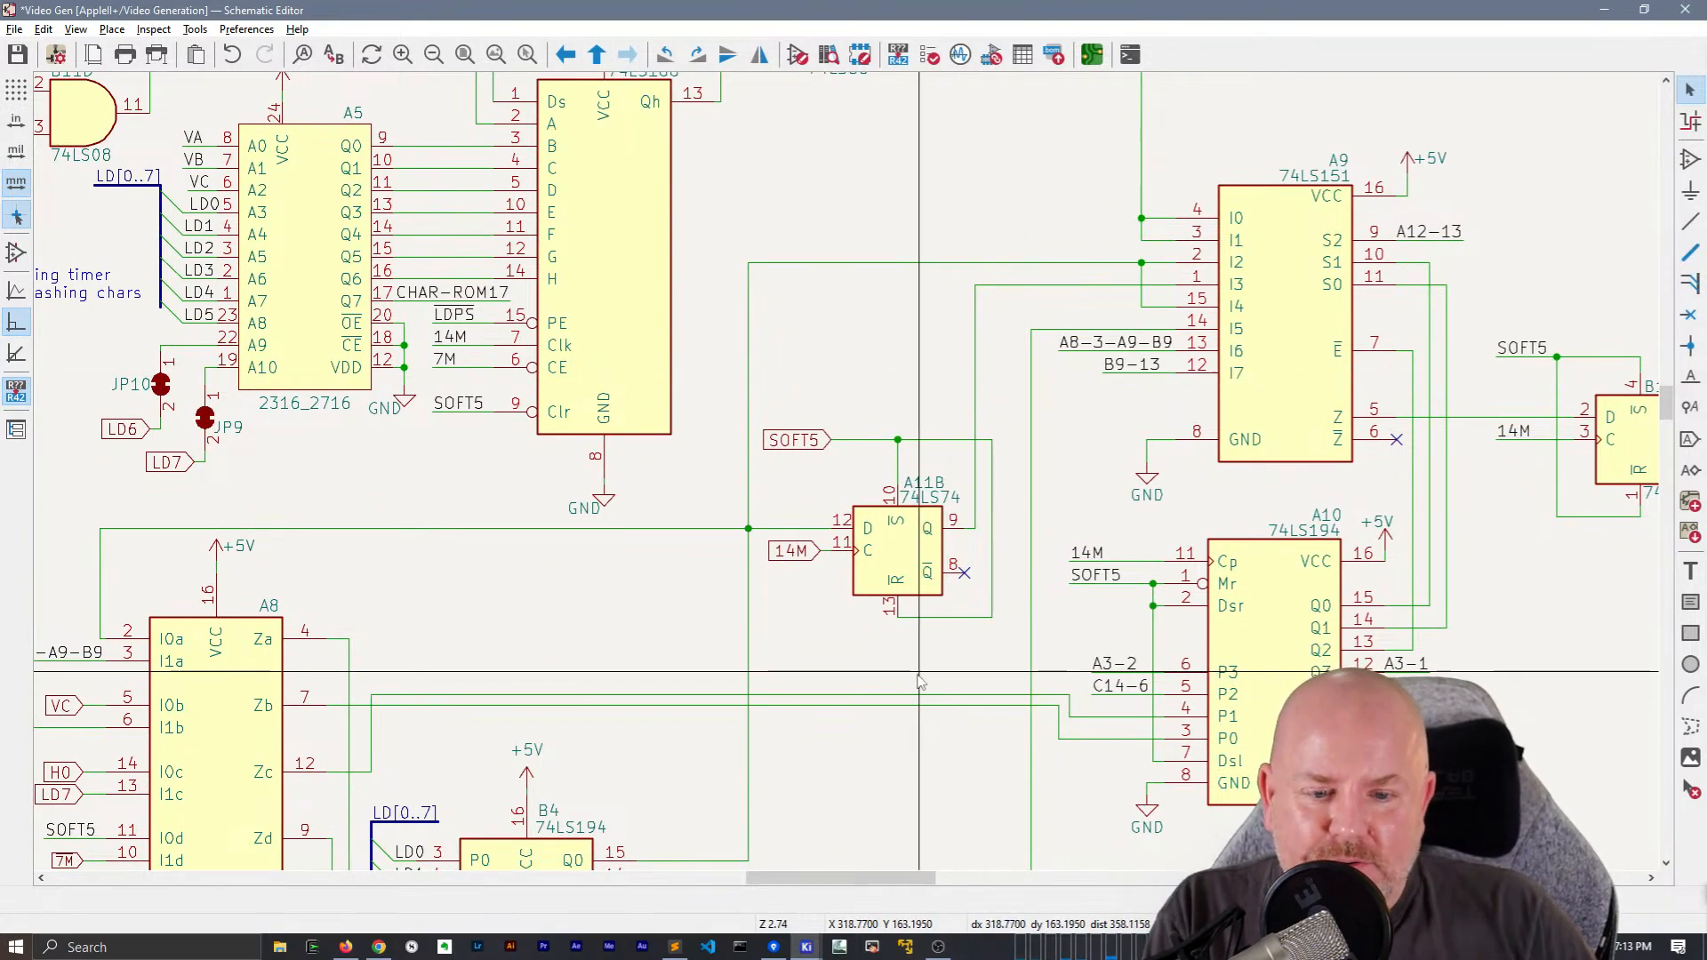
Save the schematic
middle_drag(915, 697, 897, 613)
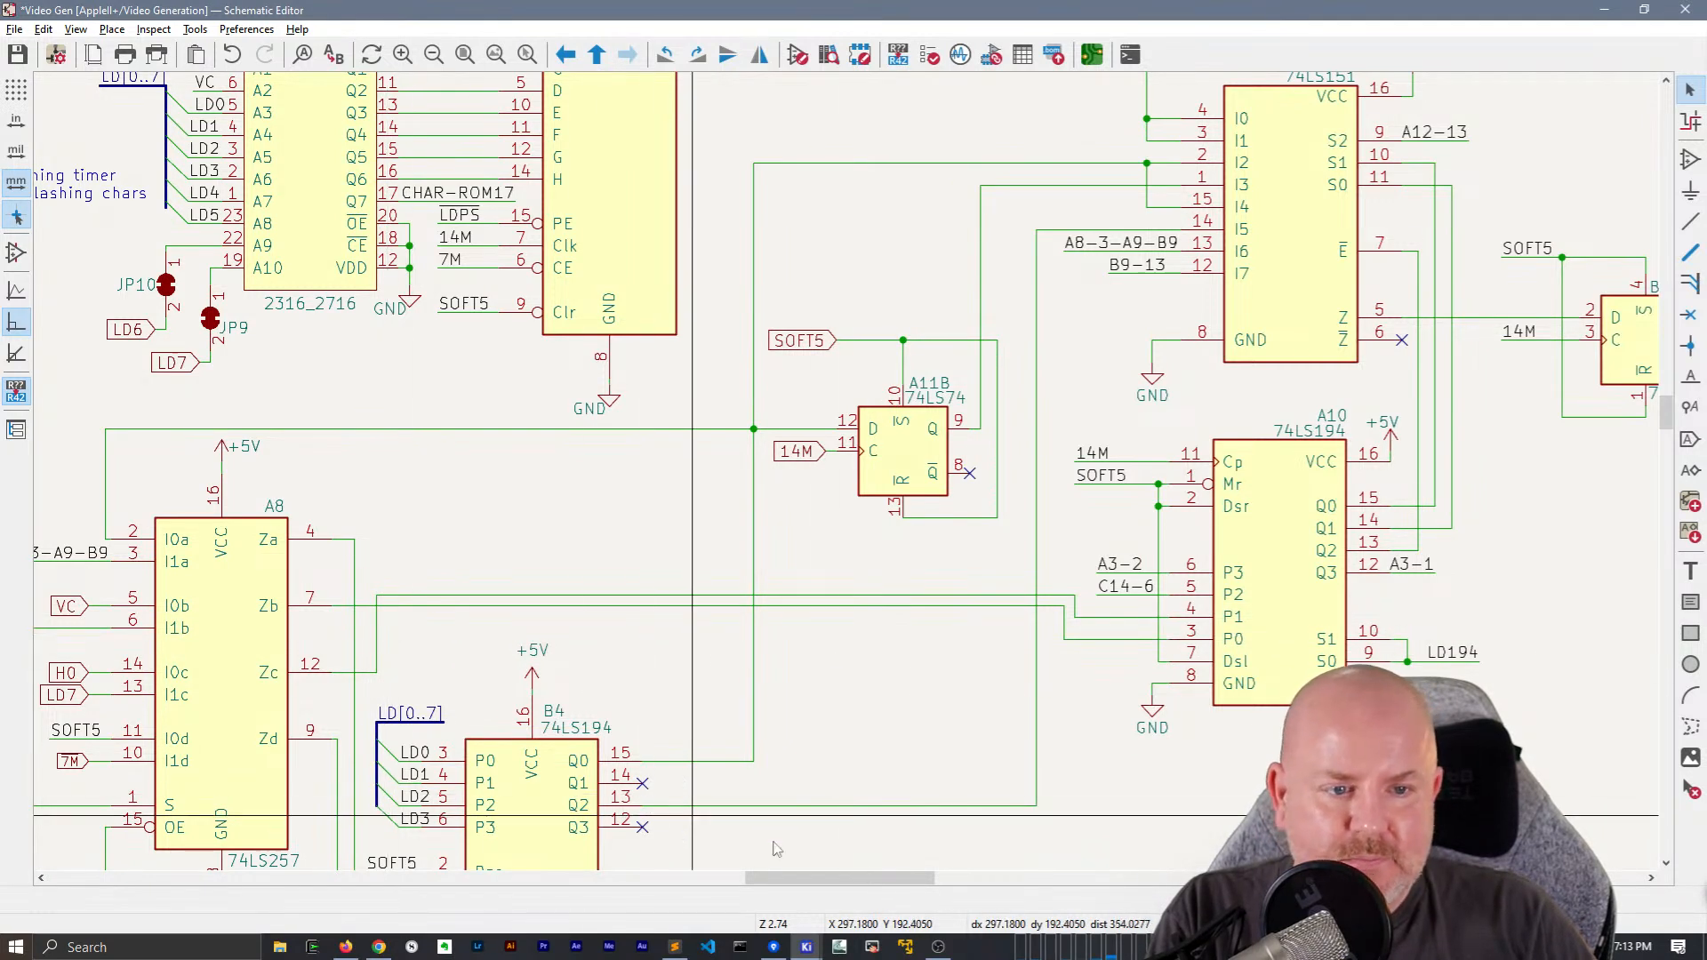
middle_drag(865, 848, 829, 754)
key(ctrl+s)
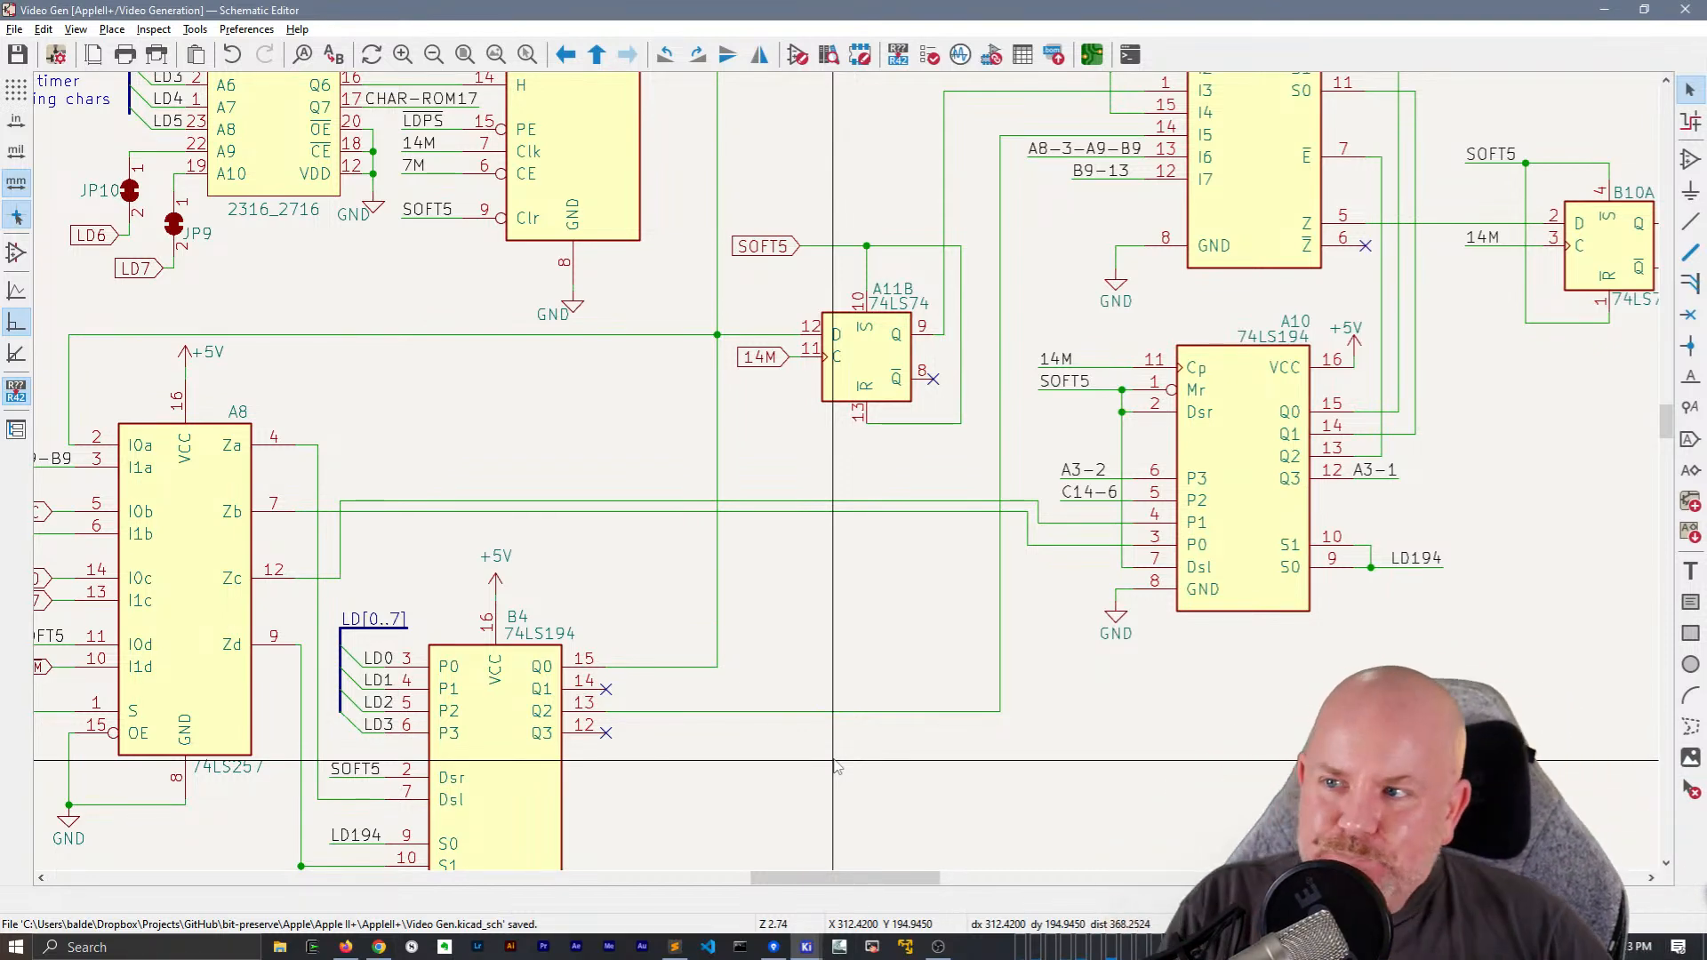
Replace the 14M global label at A11B pin 11 with a short wire carrying a 14M net label
middle_drag(958, 578, 911, 602)
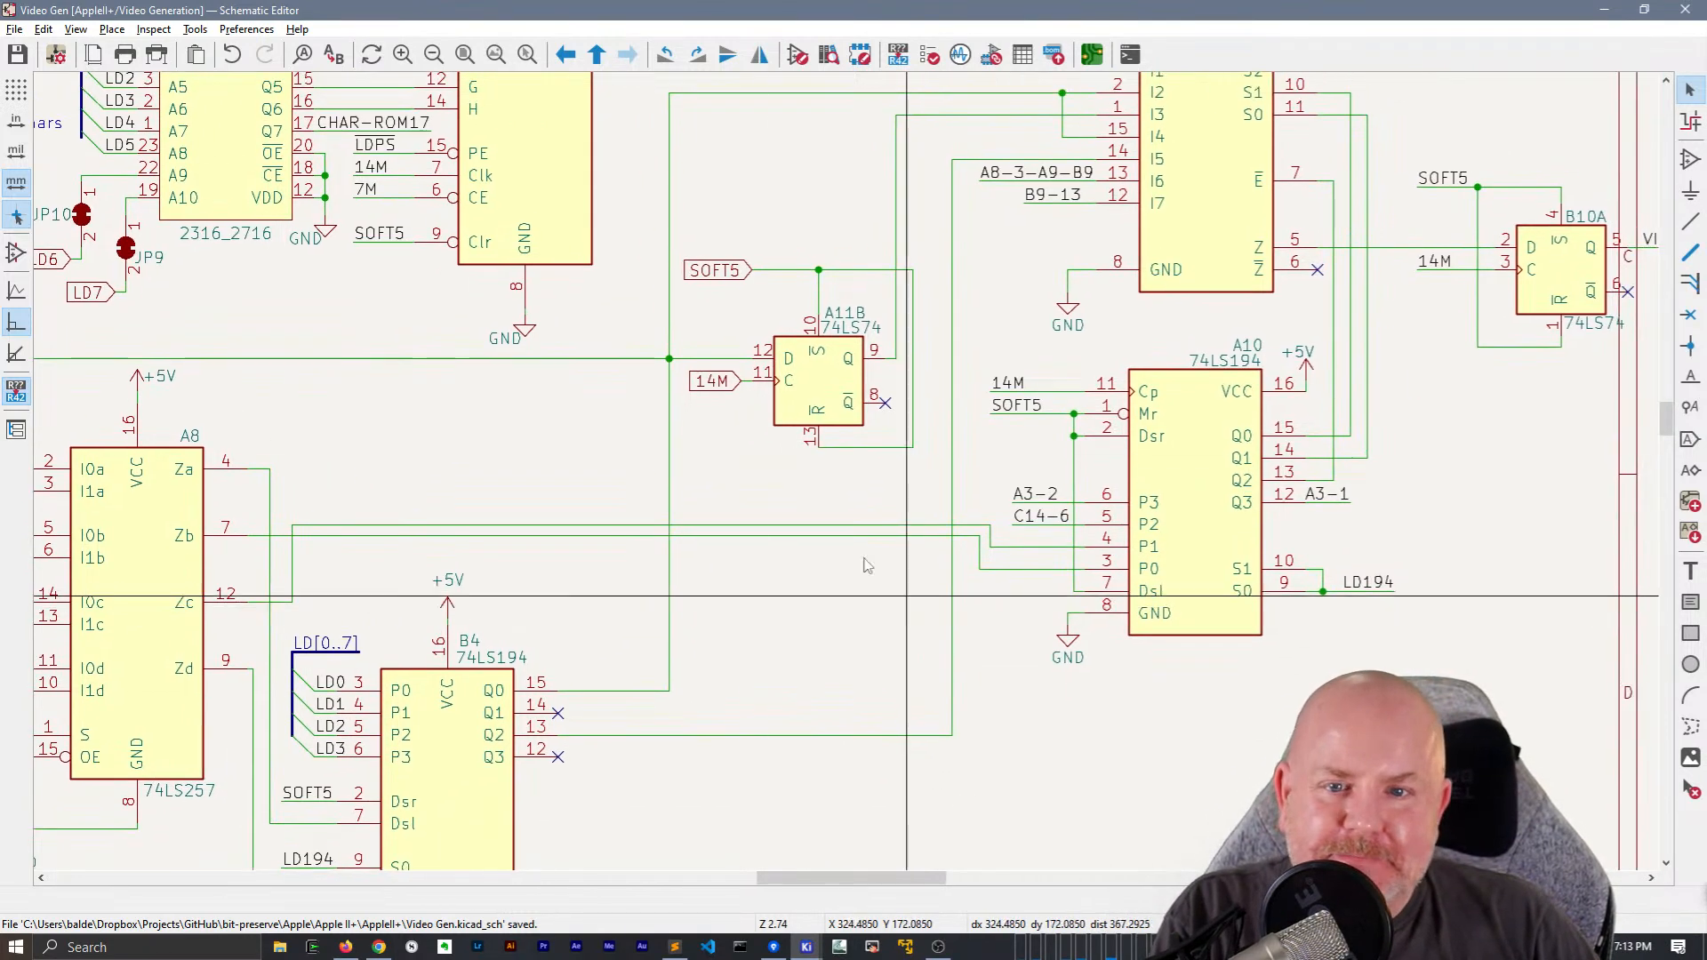
scroll(911, 605, up, 2)
click(718, 382)
key(Delete)
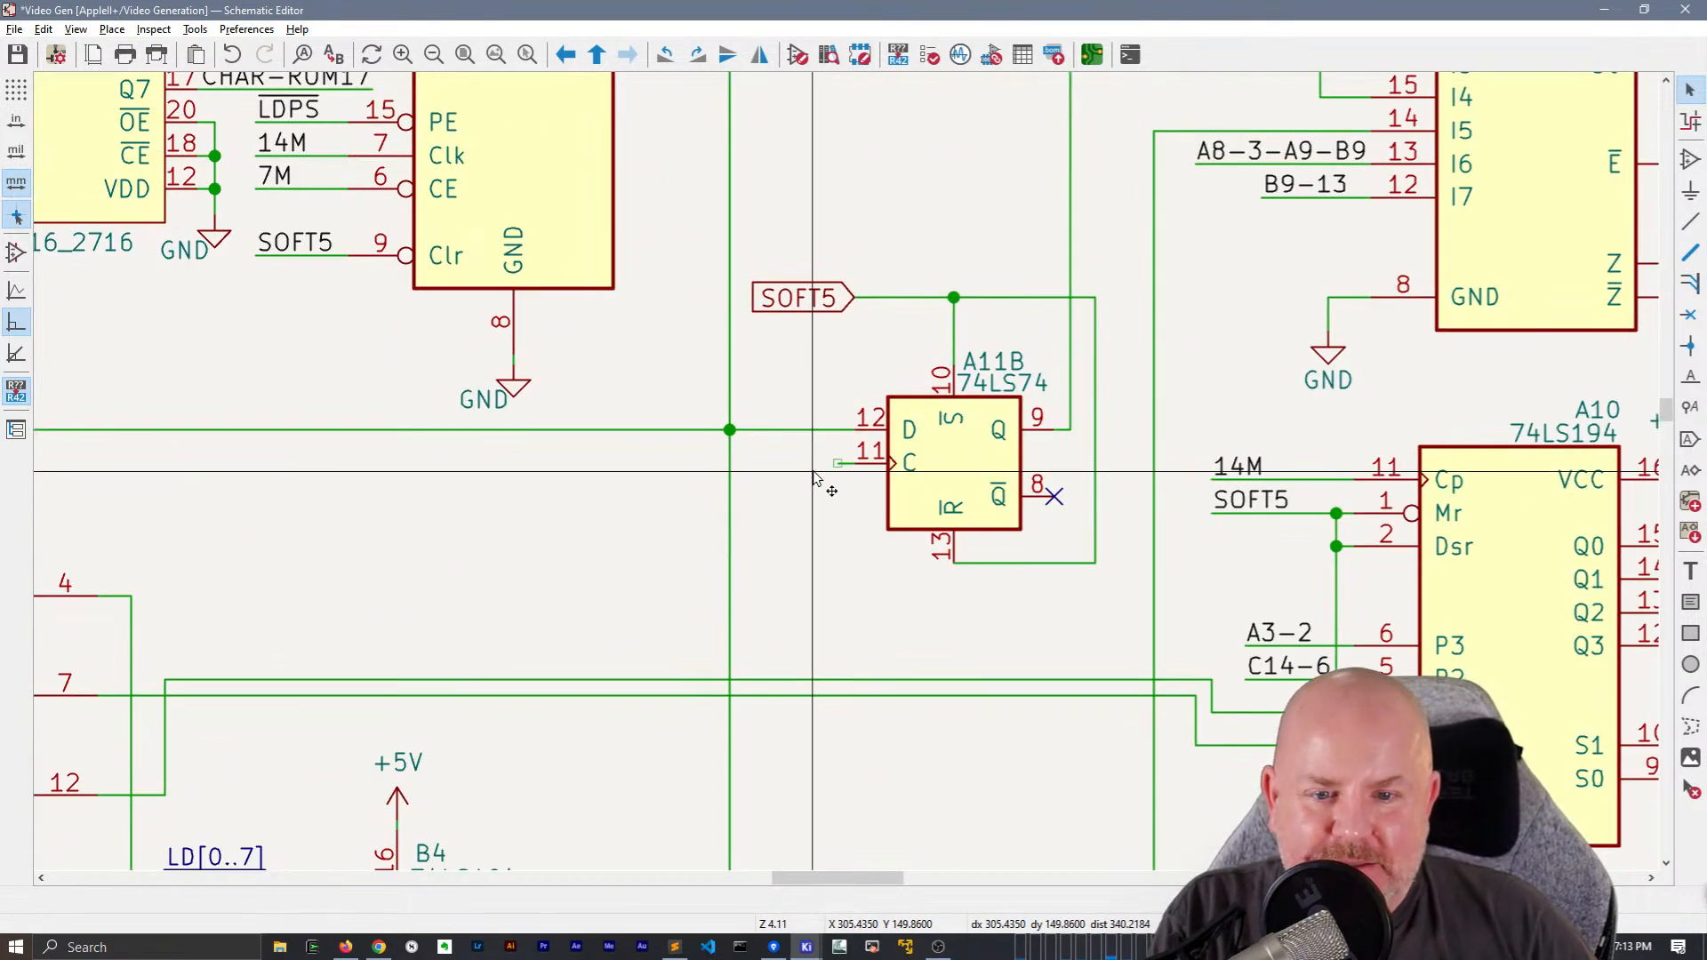
click(811, 472)
text(14M)
key(Return)
key(r)
key(r)
key(r)
key(r)
click(772, 466)
key(Escape)
Replace A11B's SOFT5 global label with a SOFT5 net label on a wire extended to line up with the 14M label
click(794, 298)
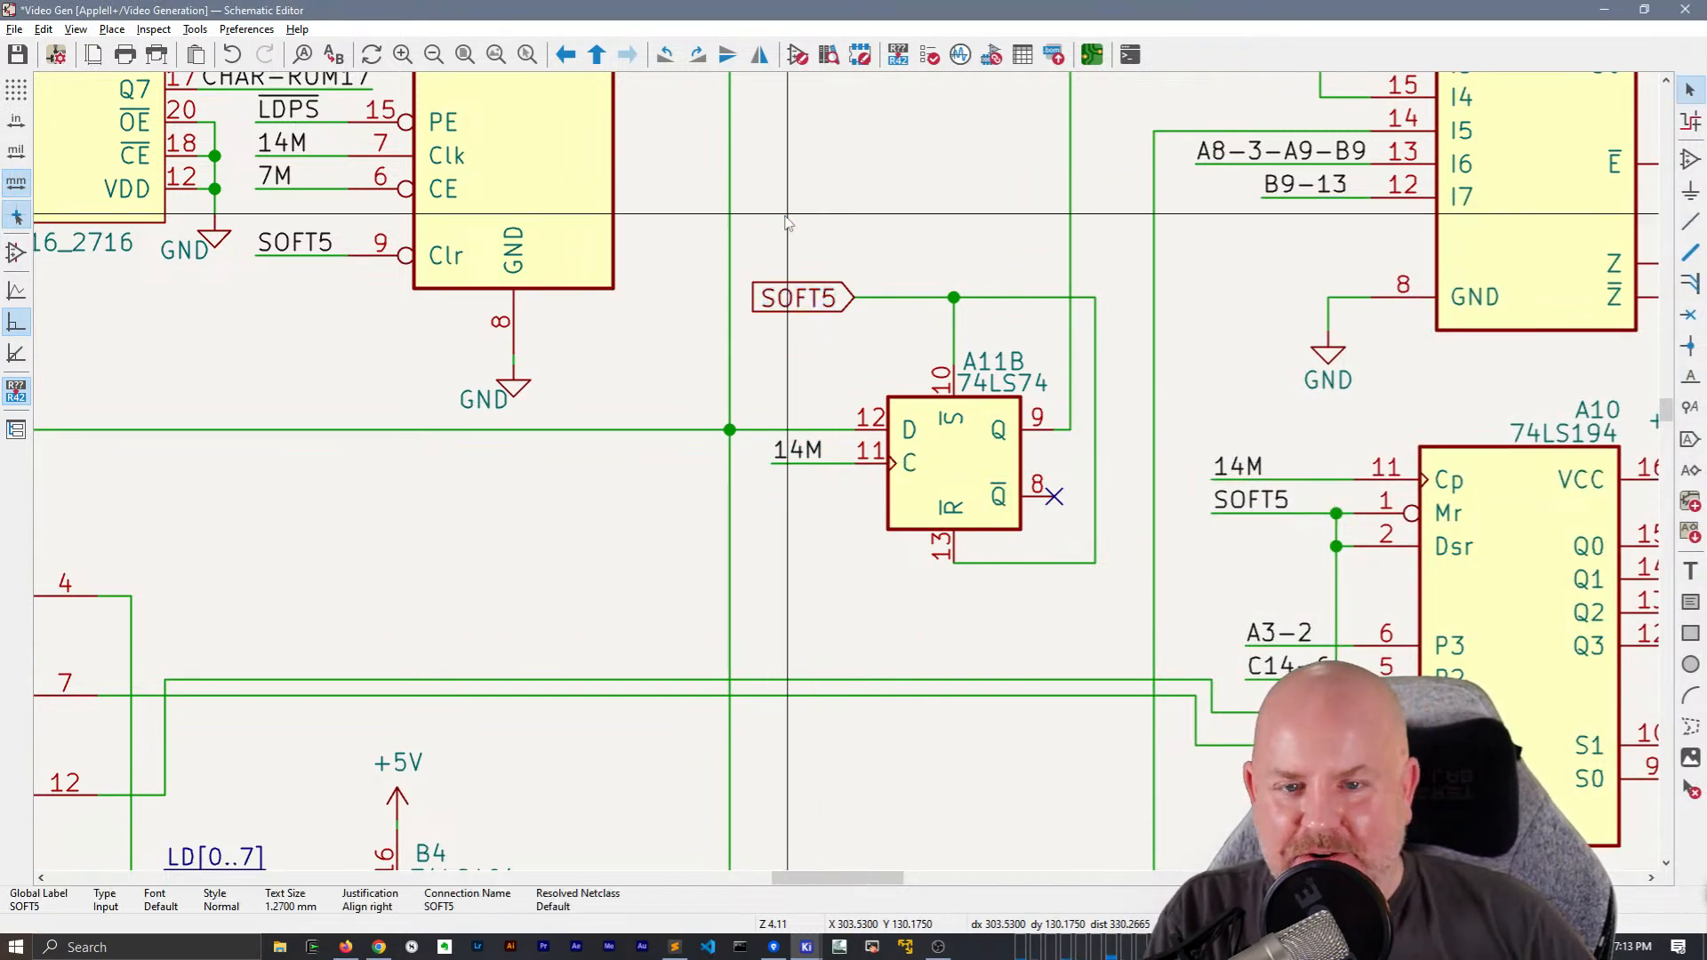
key(Delete)
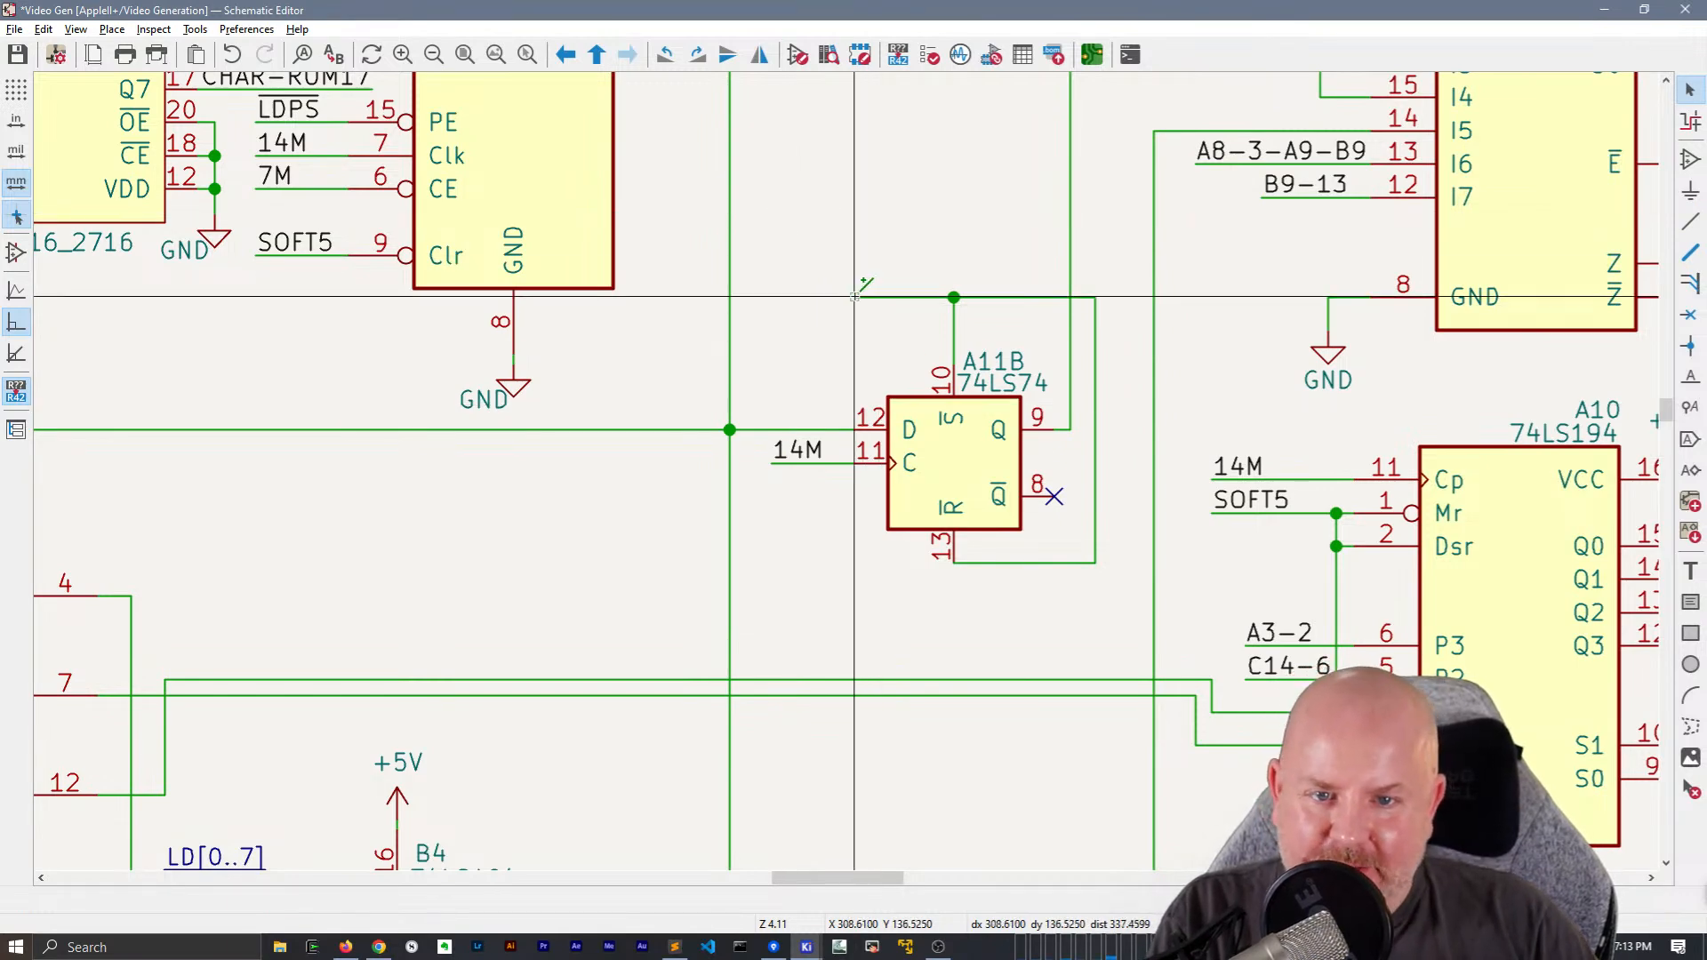
key(w)
double_click(771, 297)
key(Escape)
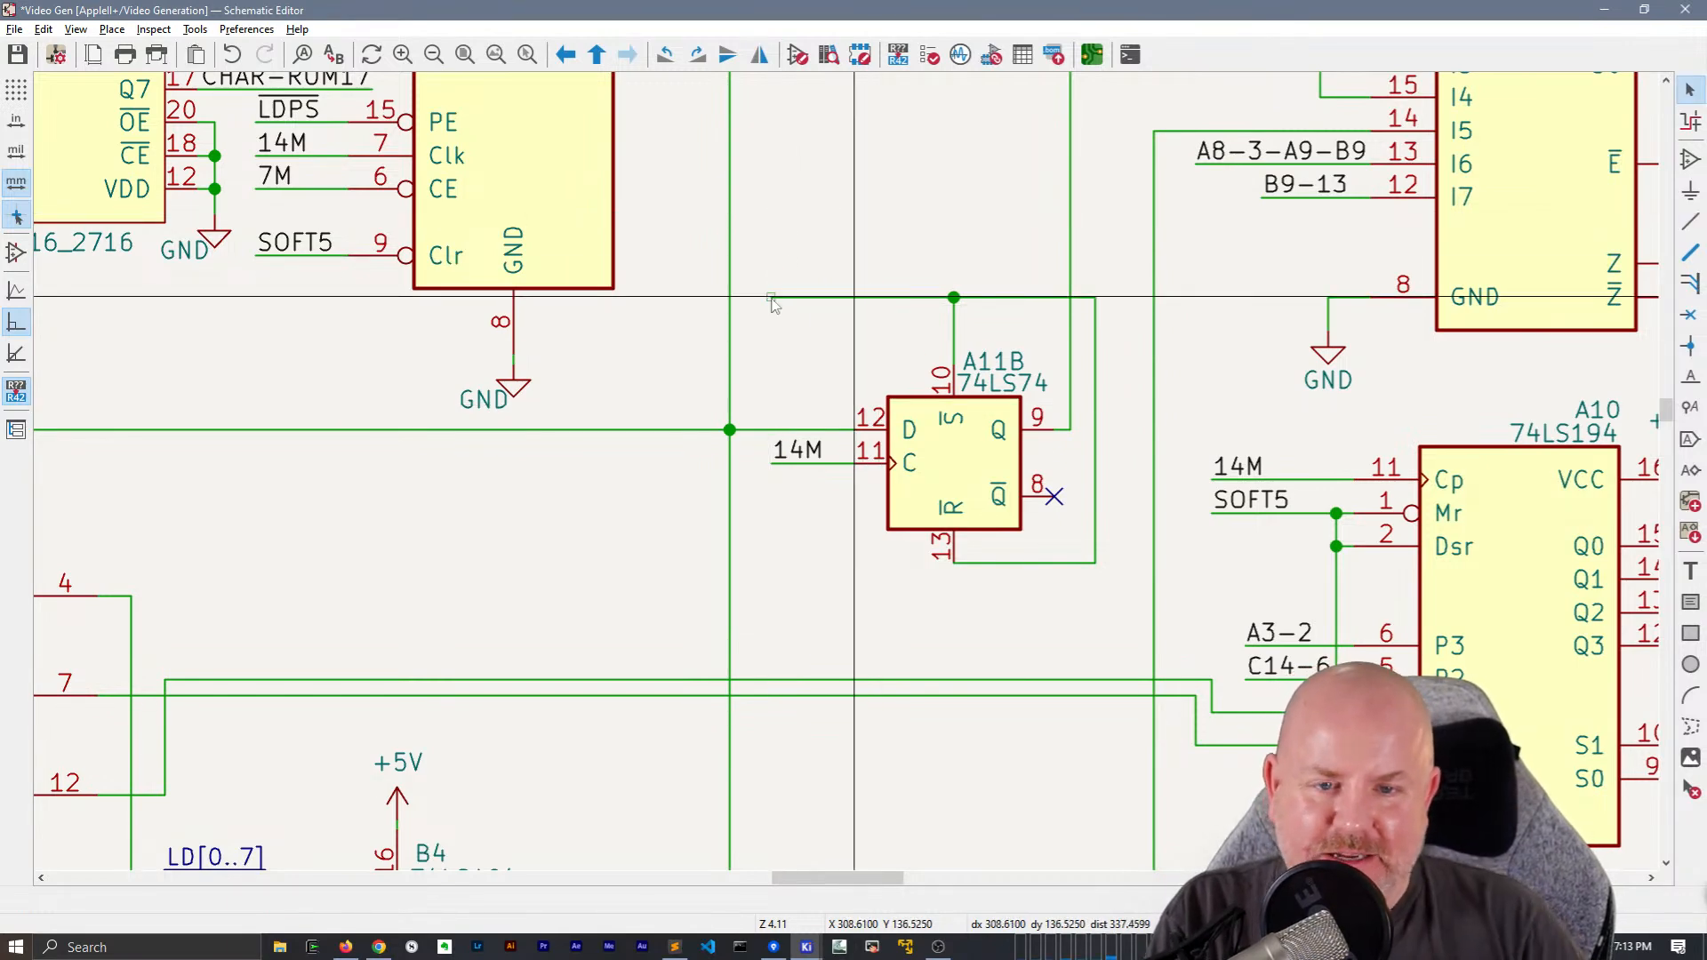
key(l)
key(Return)
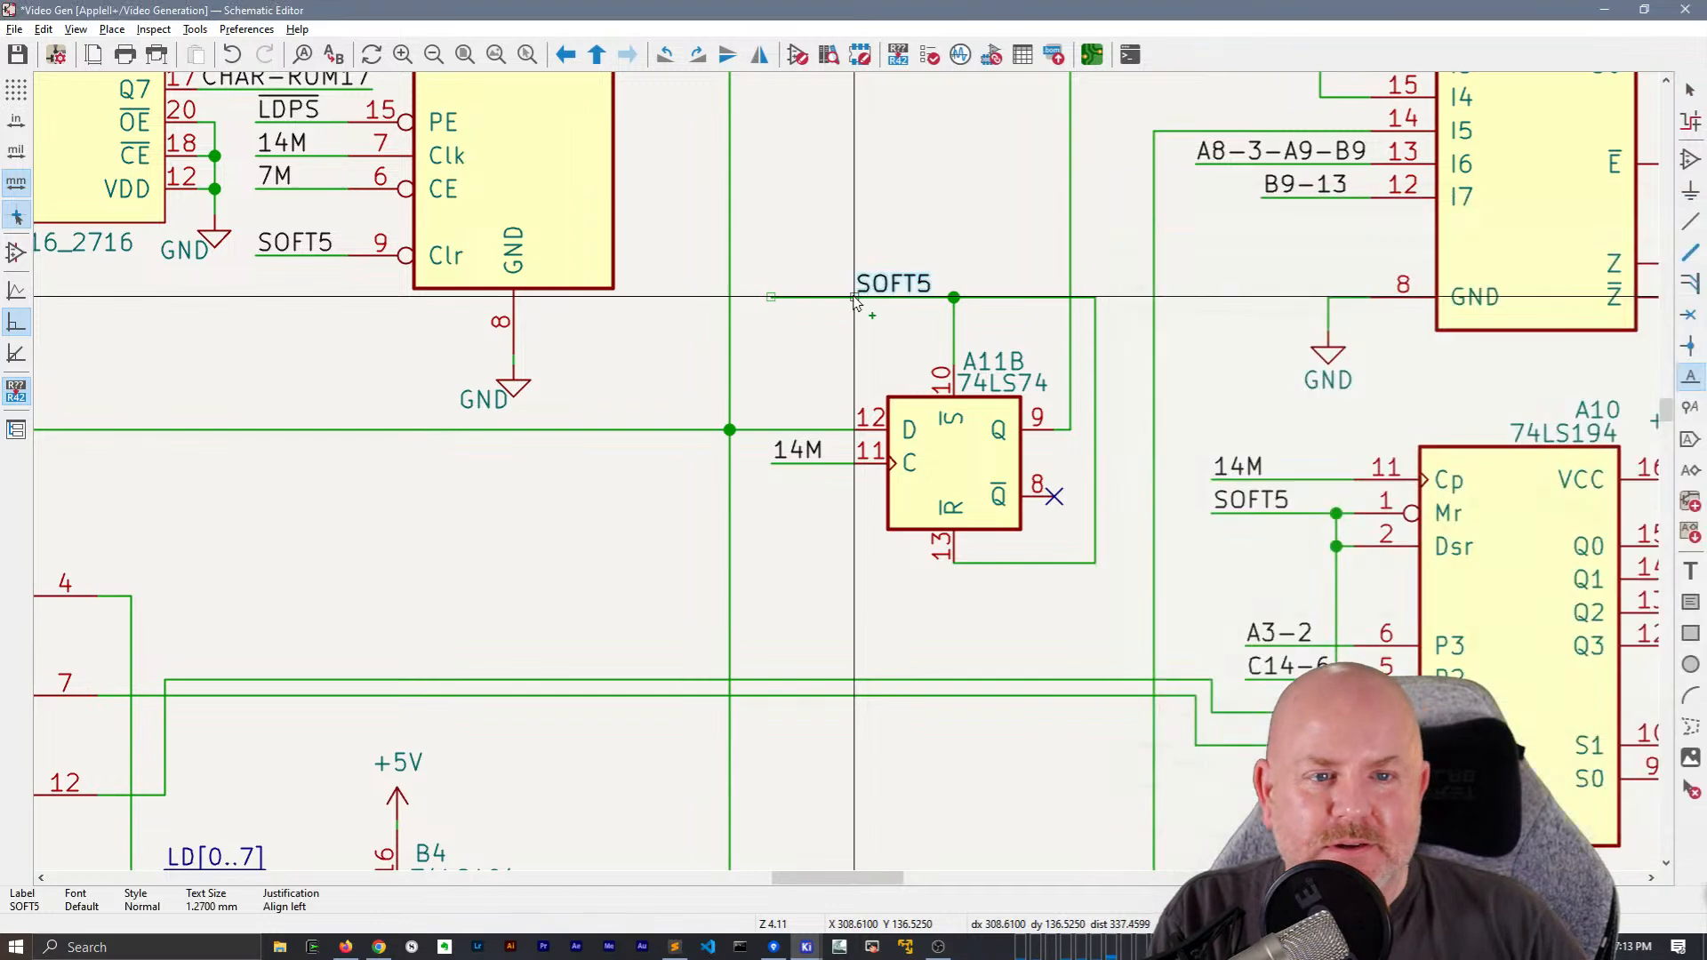
click(773, 296)
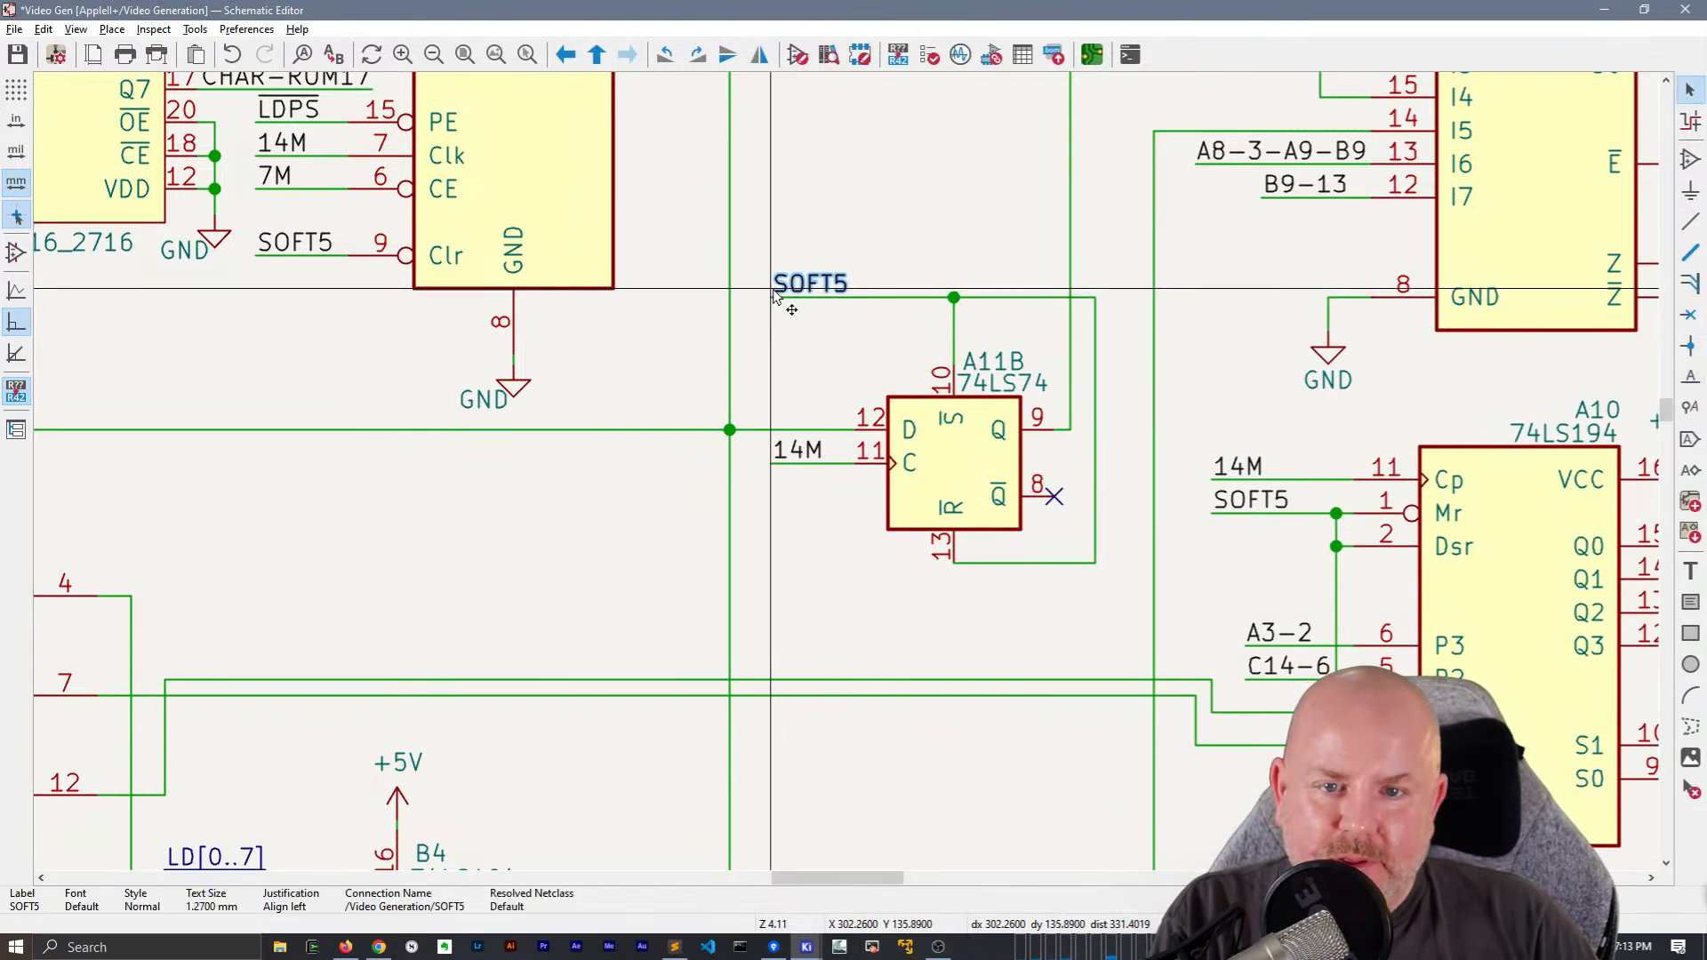
Move the GND text under A3 so it sits centred beneath its ground symbol
scroll(944, 603, down, 3)
scroll(1107, 504, up, 2)
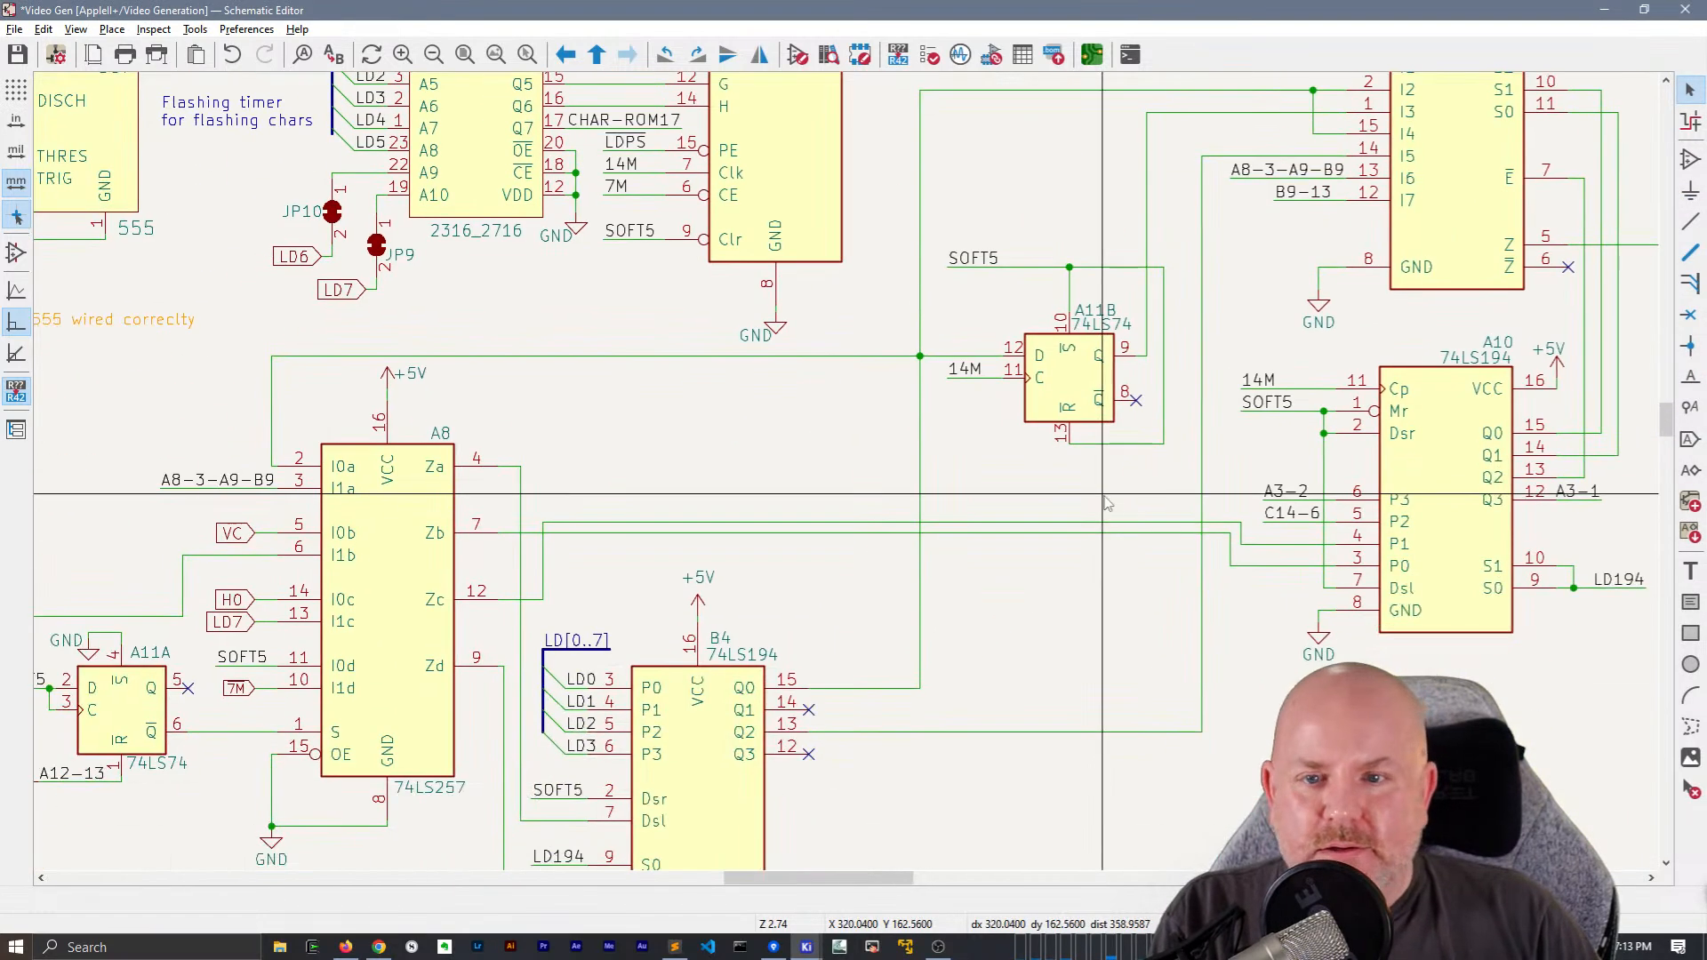
click(752, 335)
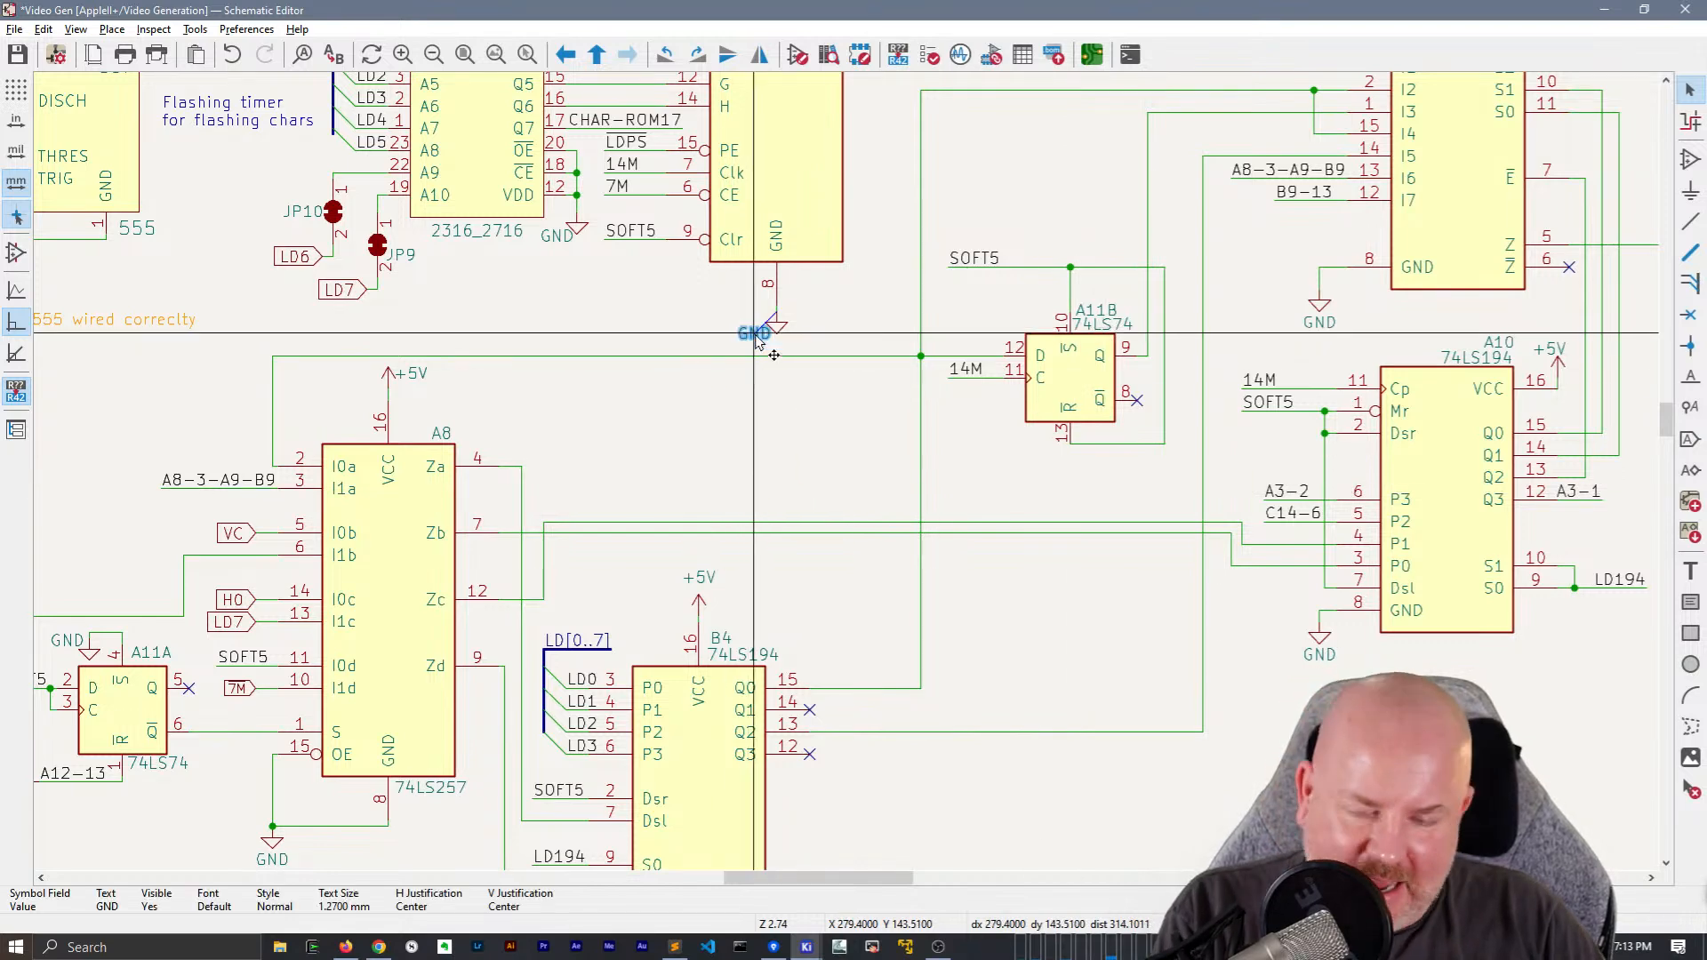
Review the sheet from the B9 shift register up to the video output circuitry for remaining global labels and untidy wiring
middle_drag(854, 595, 1058, 55)
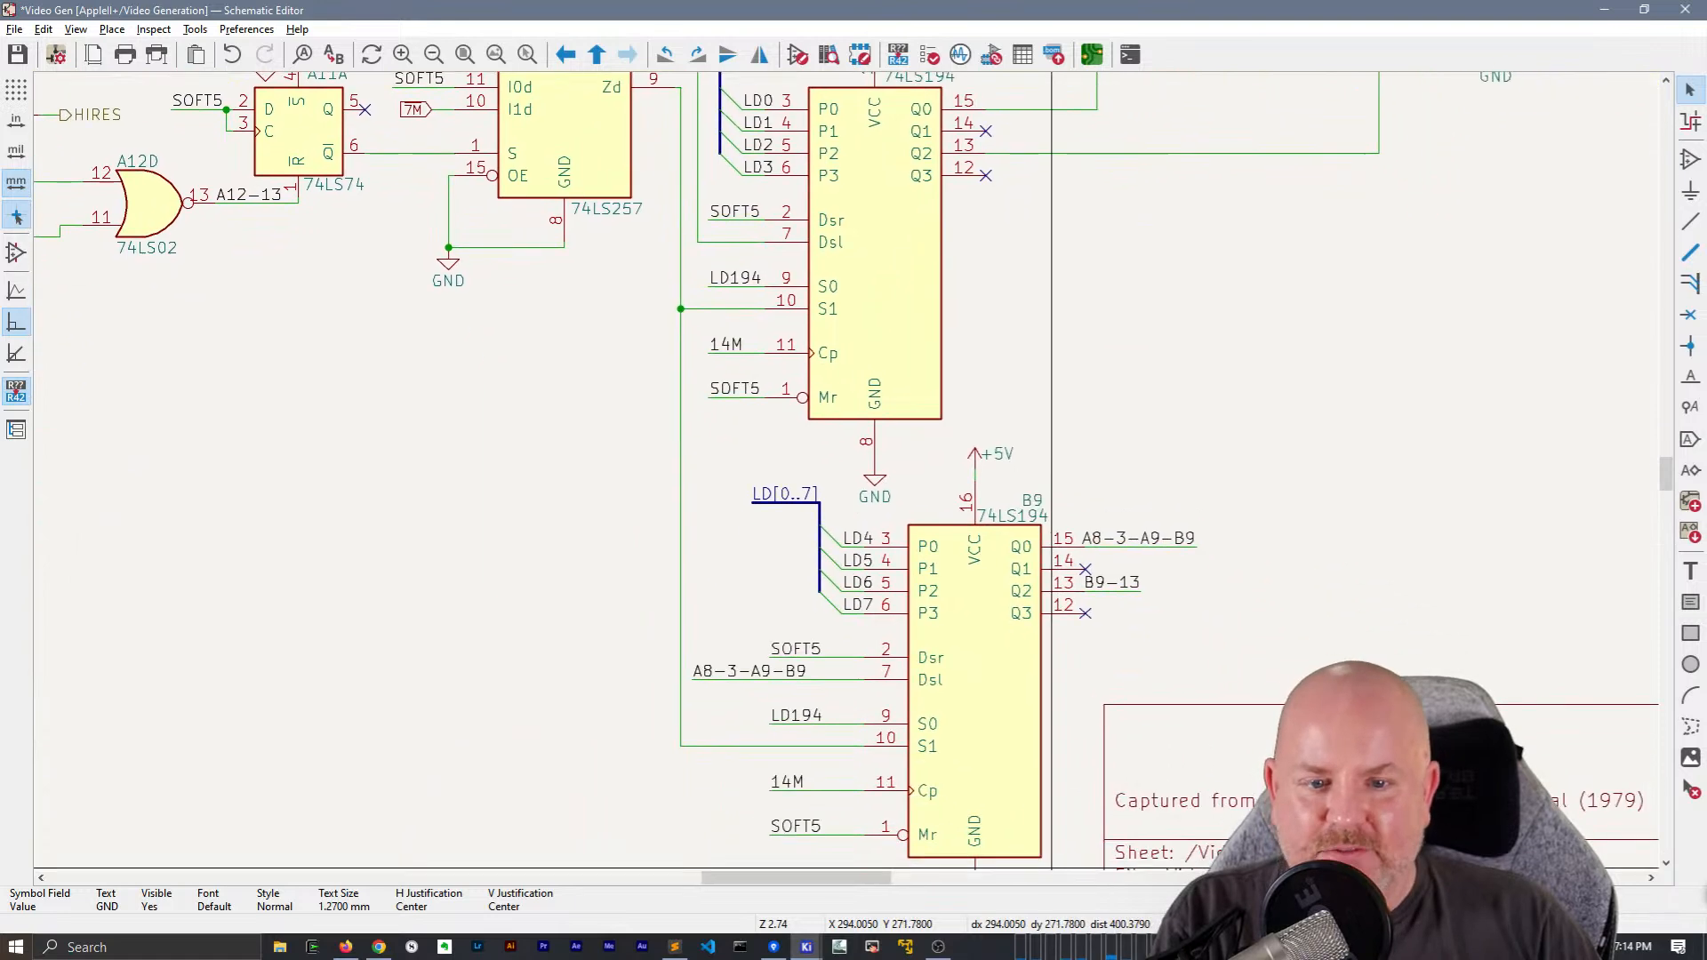
scroll(1141, 803, down, 1)
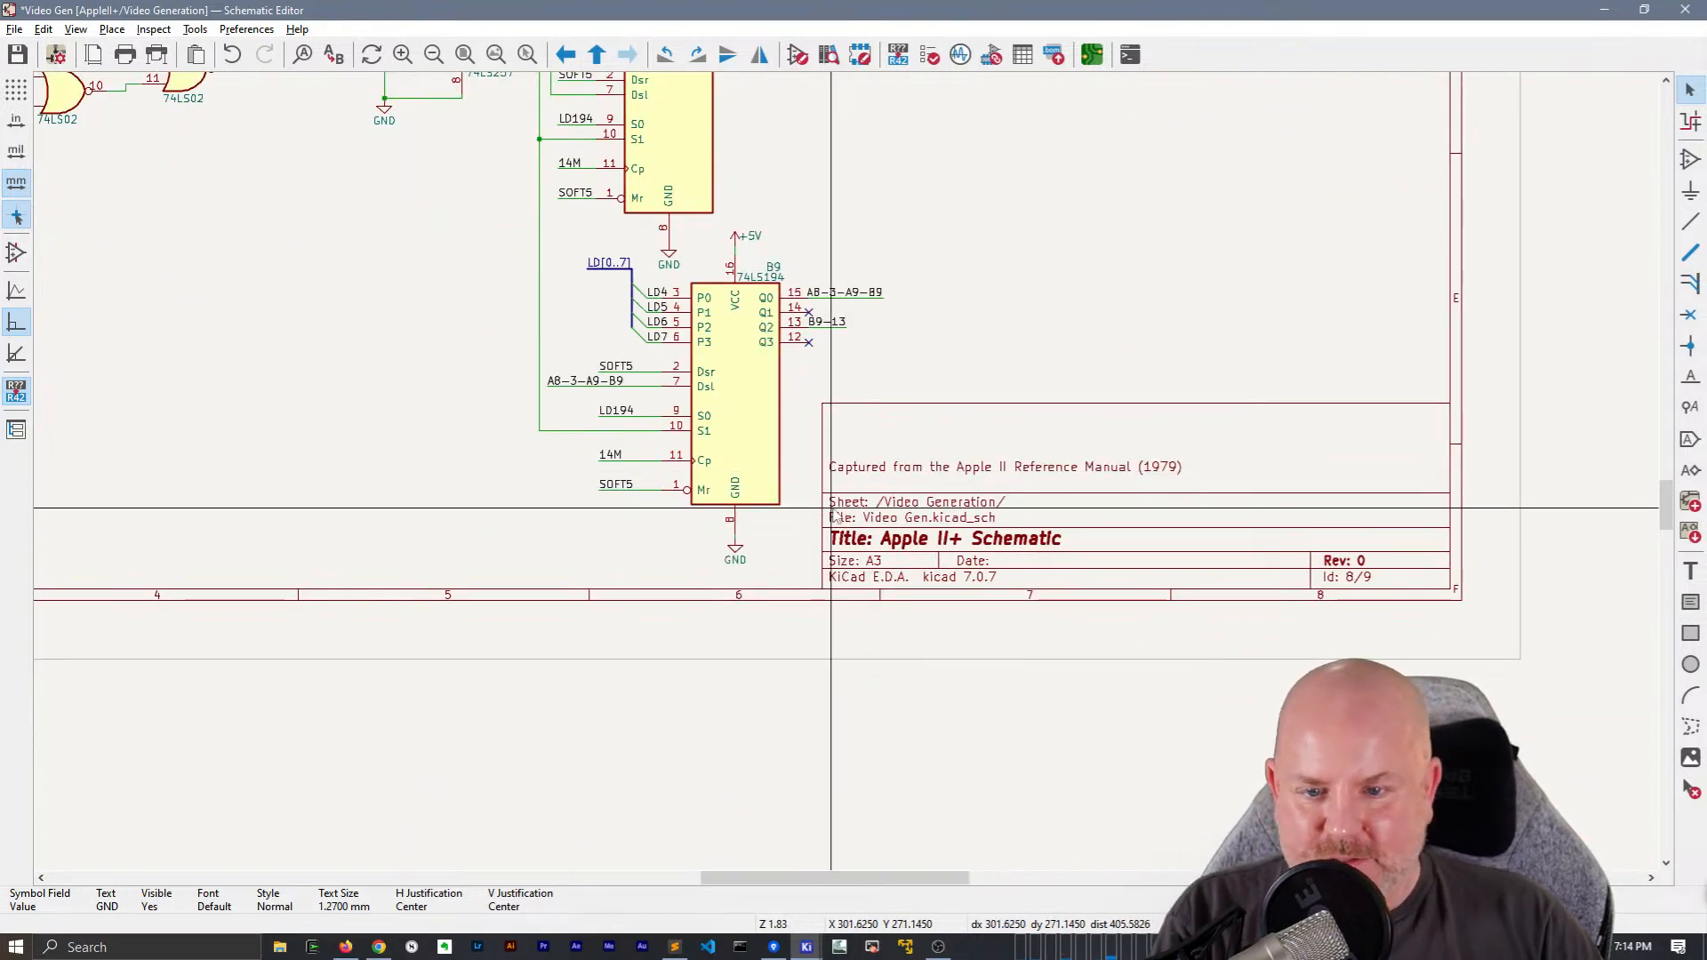
middle_drag(979, 242, 1126, 418)
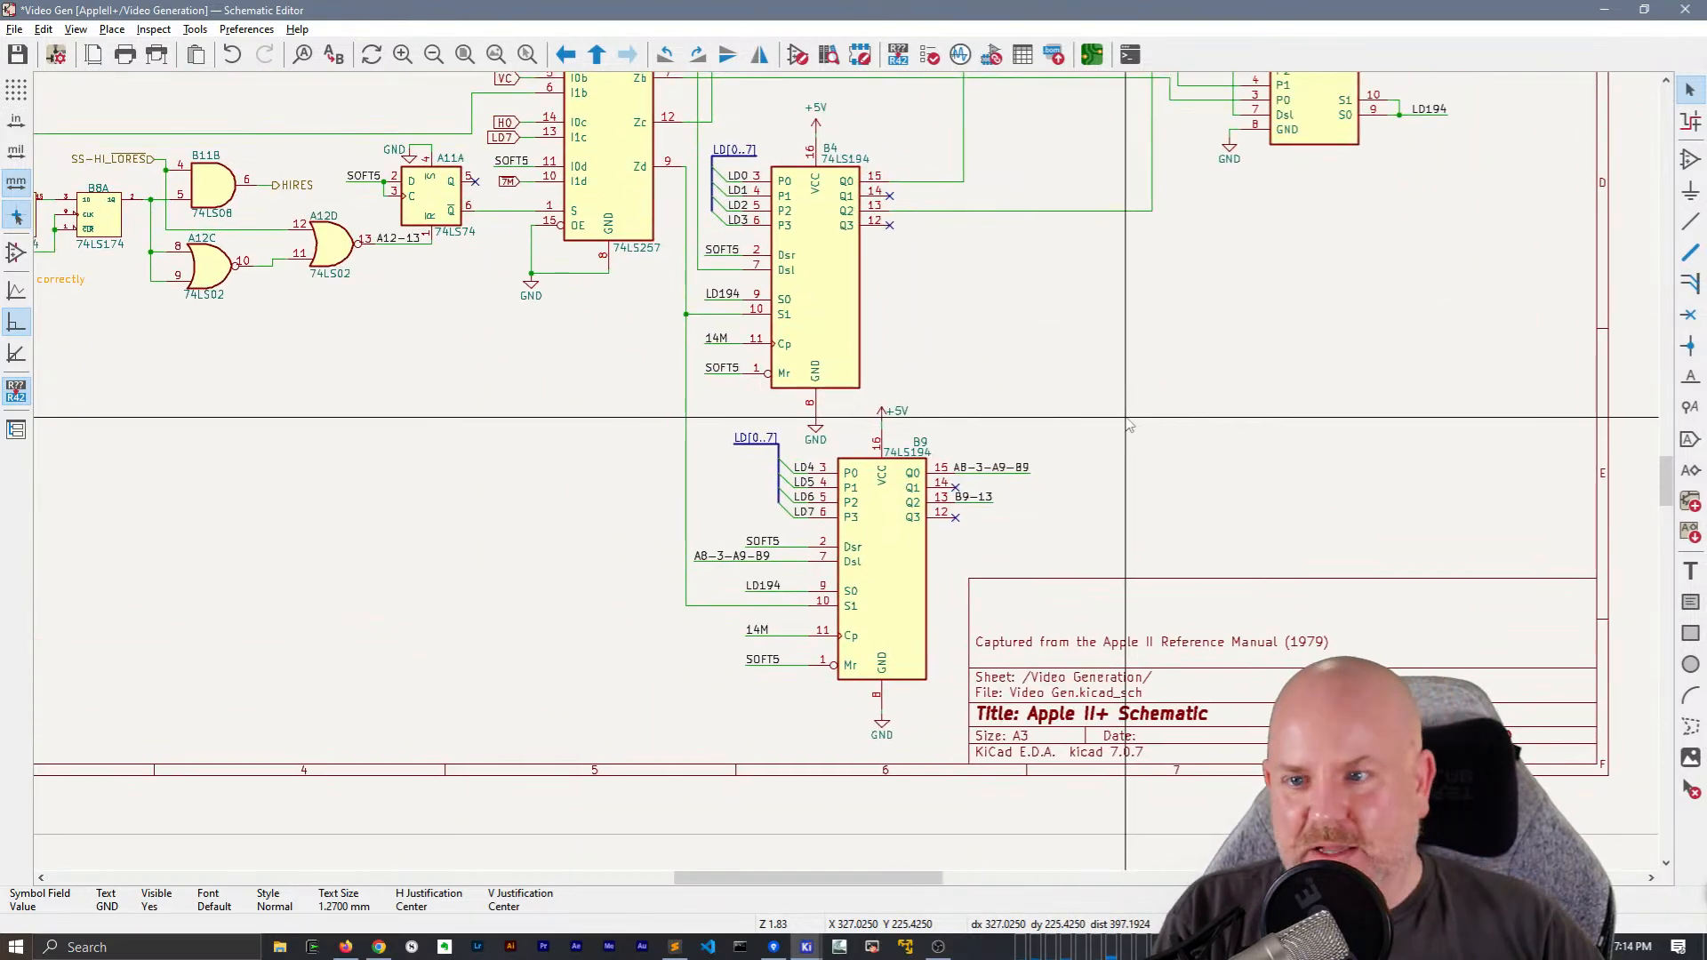
shift+scroll(1215, 656, up, 3)
middle_drag(1316, 479, 1274, 697)
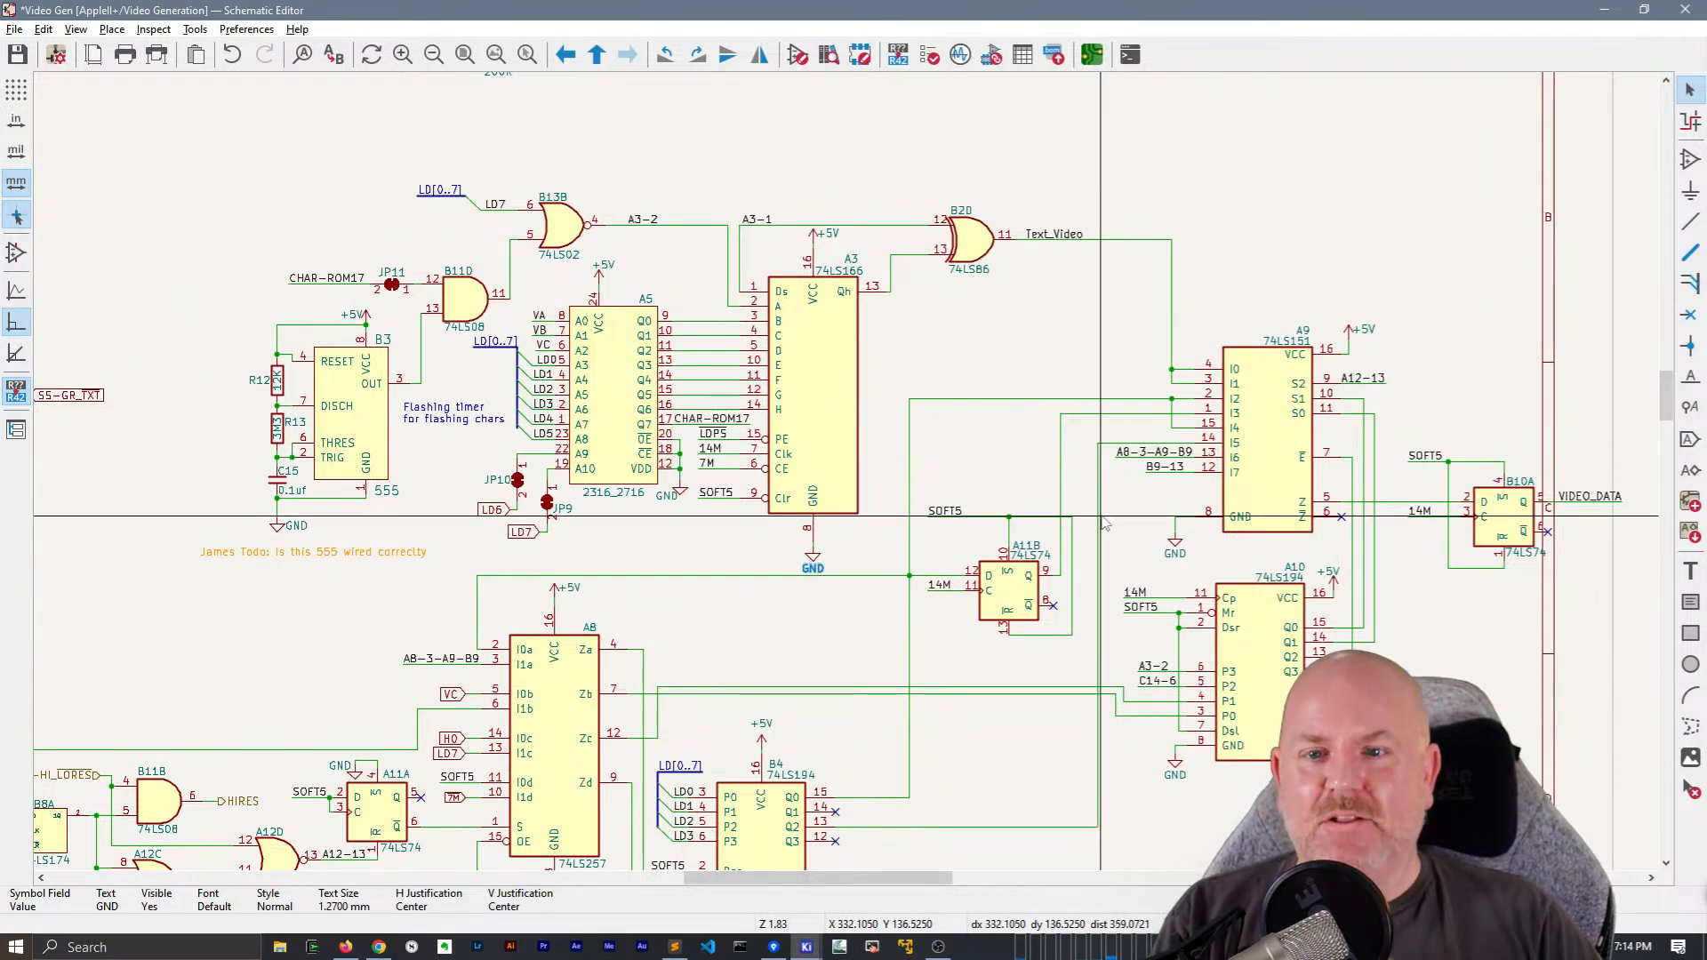
middle_drag(1051, 416, 1476, 711)
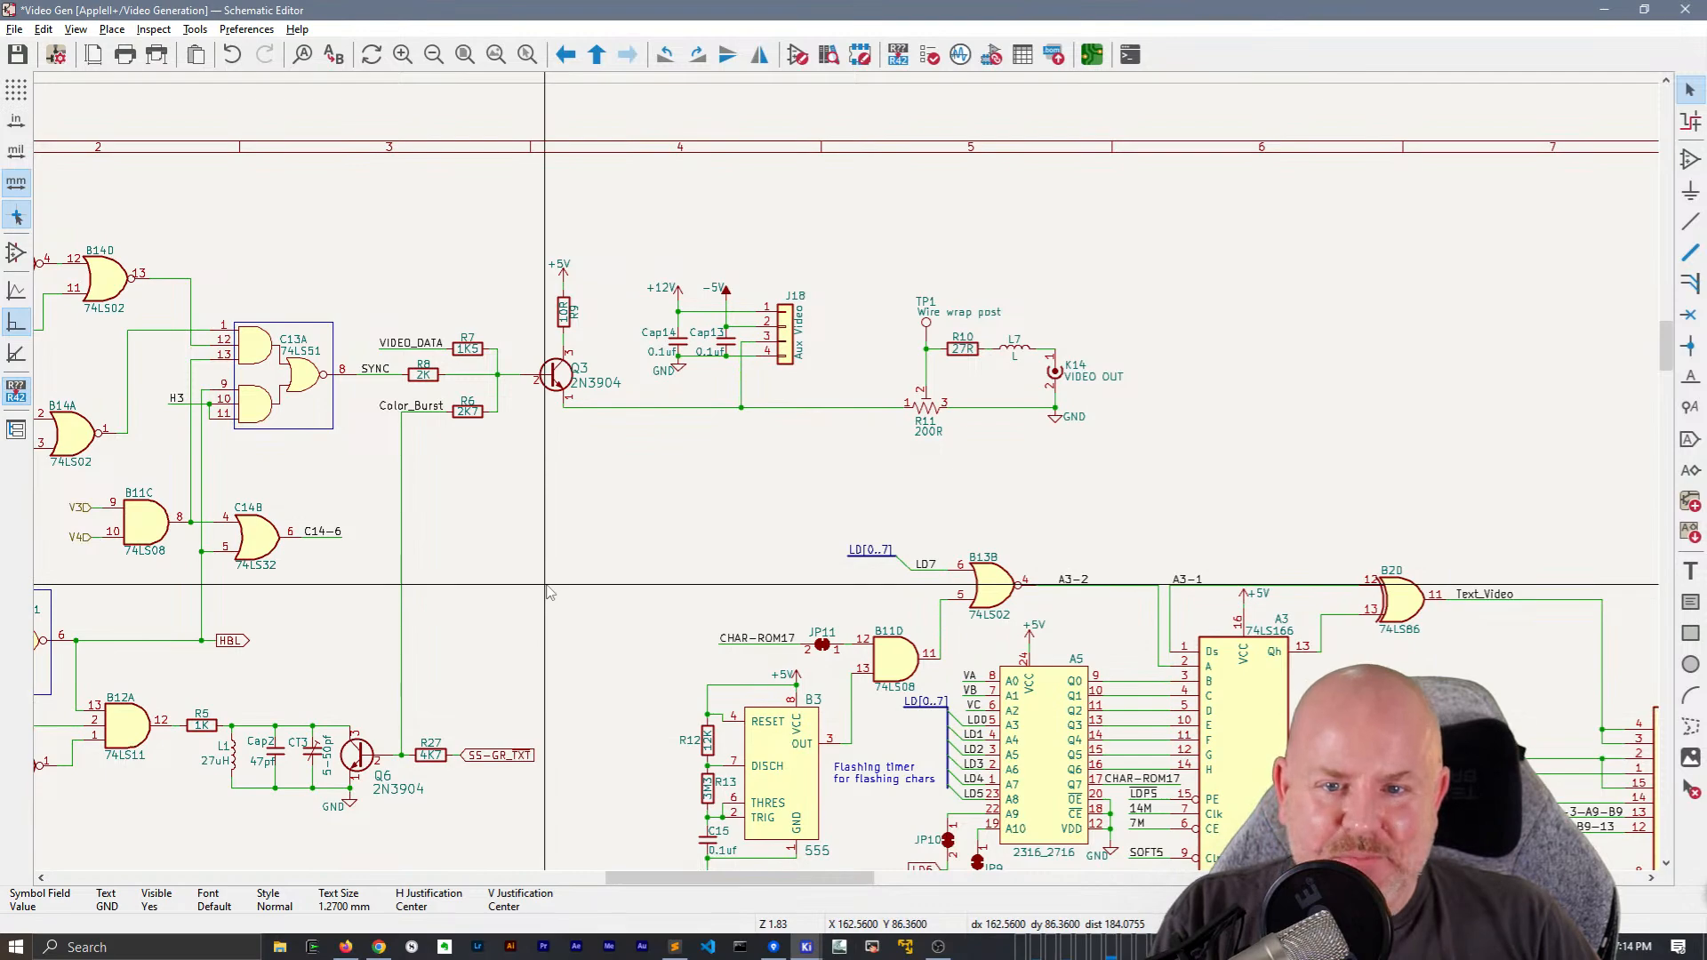
middle_drag(549, 593, 580, 572)
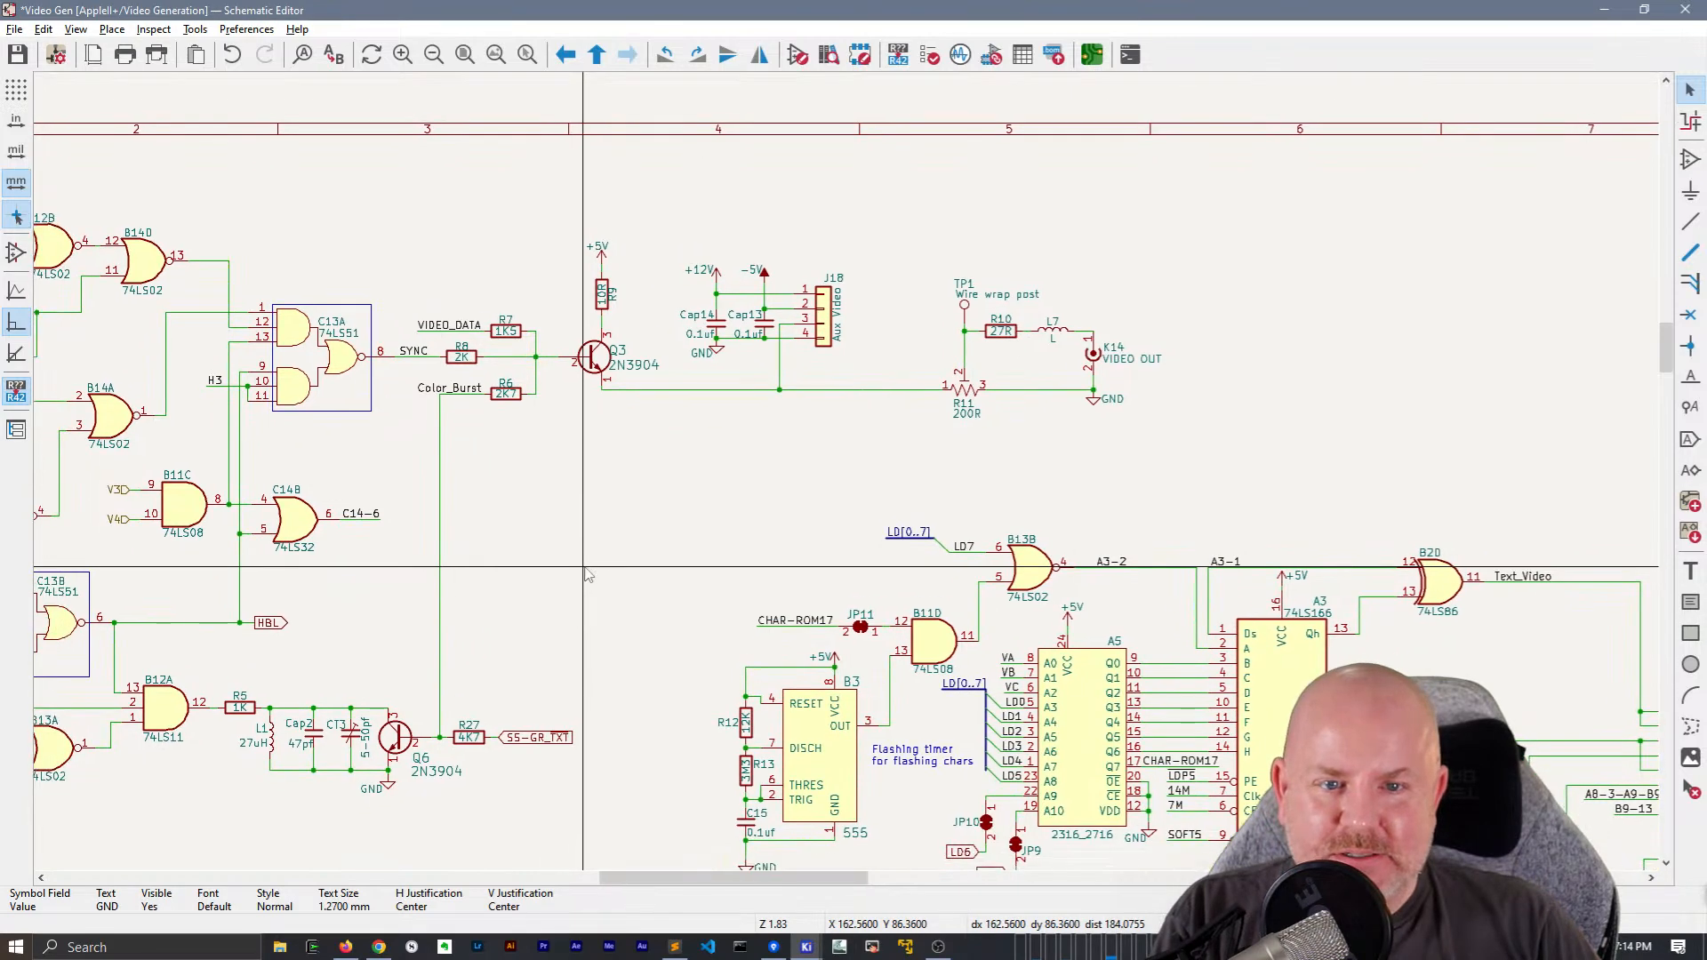
Inspect the library symbol of the J18 Aux Video connector in the Symbol Editor, then return to the schematic
click(829, 318)
double_click(830, 320)
click(987, 832)
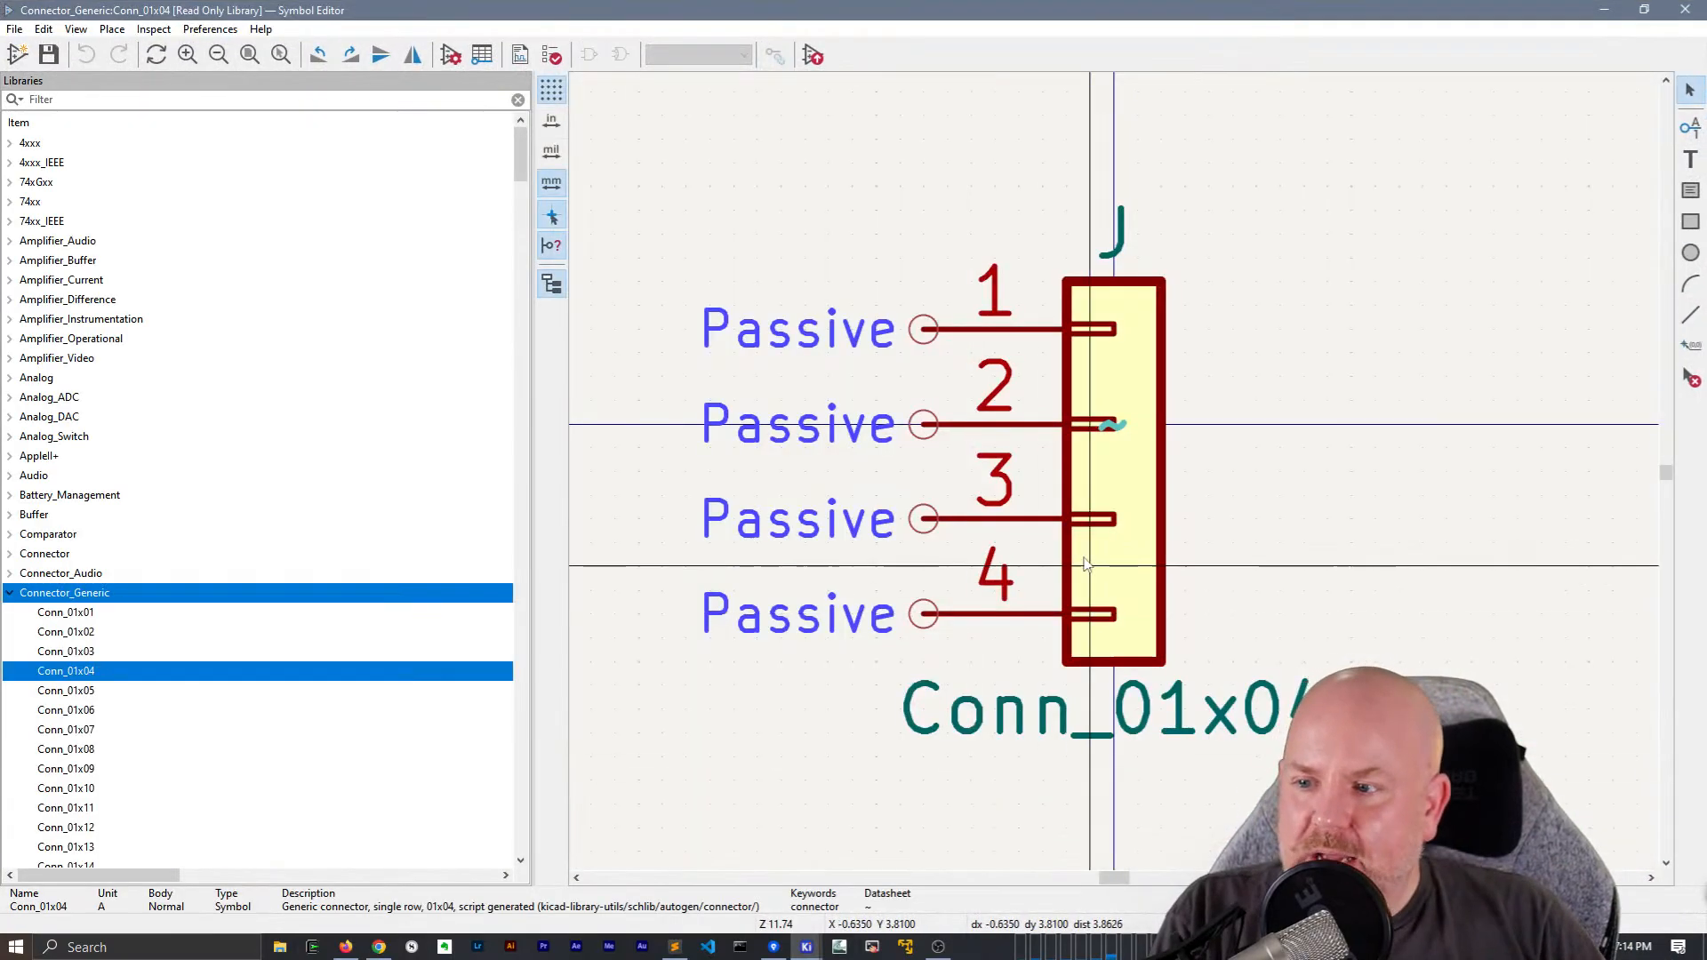
click(1685, 9)
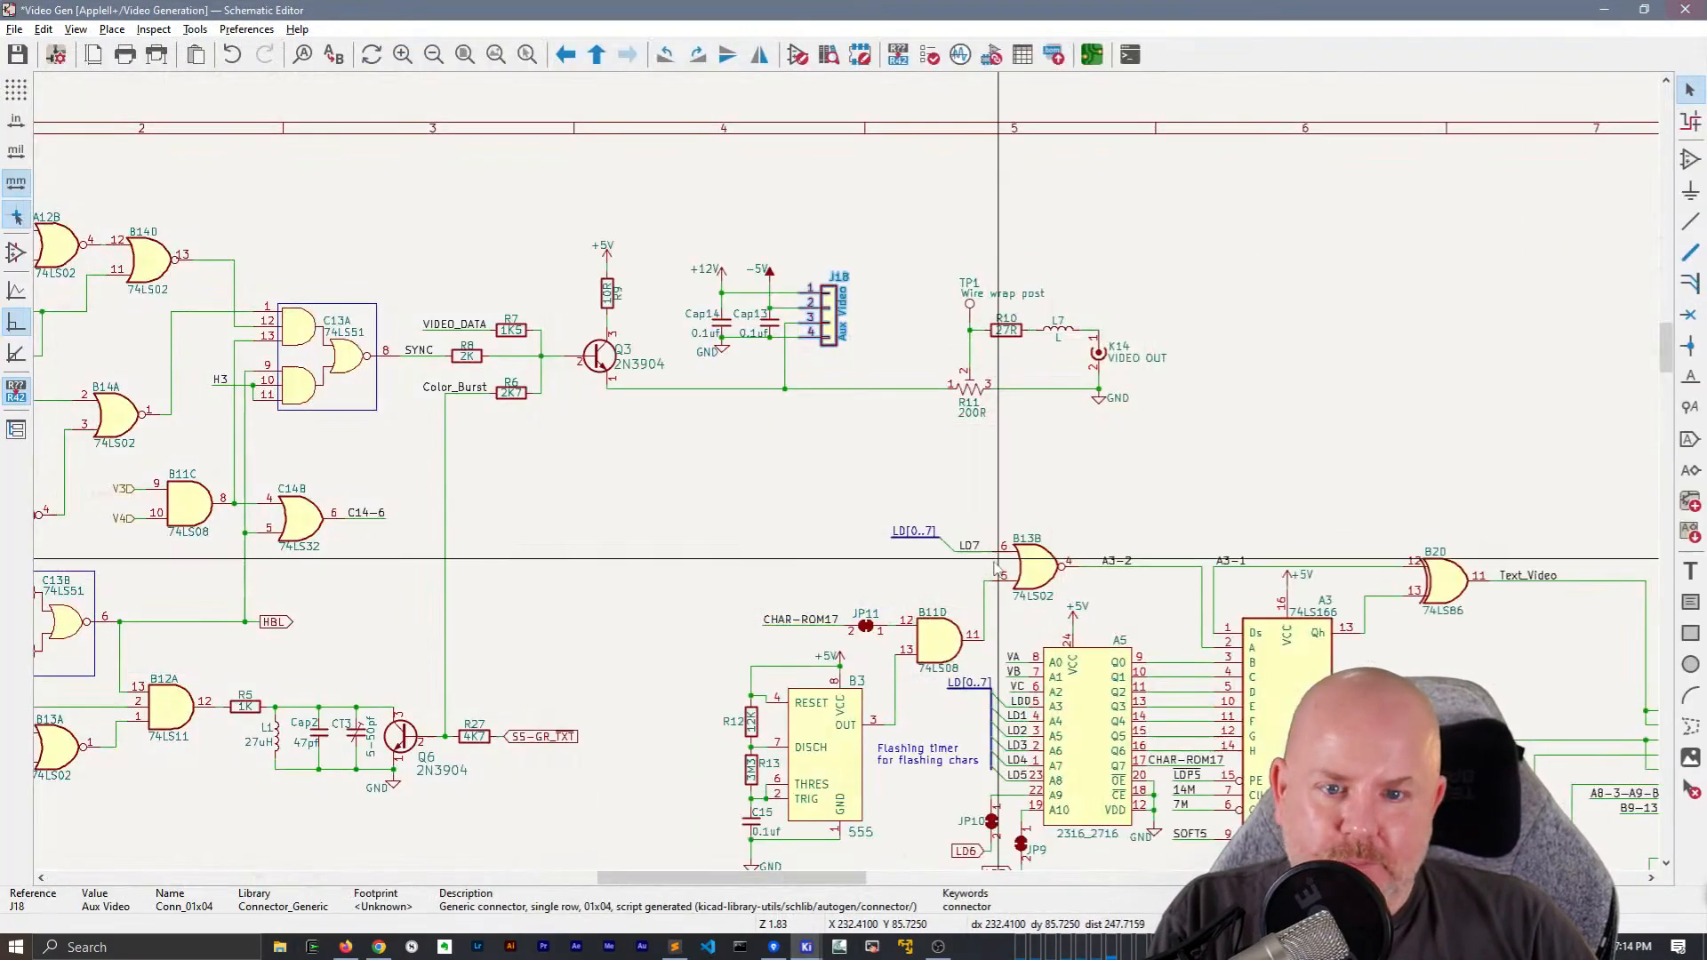
Move the RAS hierarchical label away from B5A and draw a wire extending the flip-flop clock line towards it
scroll(996, 558, down, 2)
middle_drag(477, 463, 598, 426)
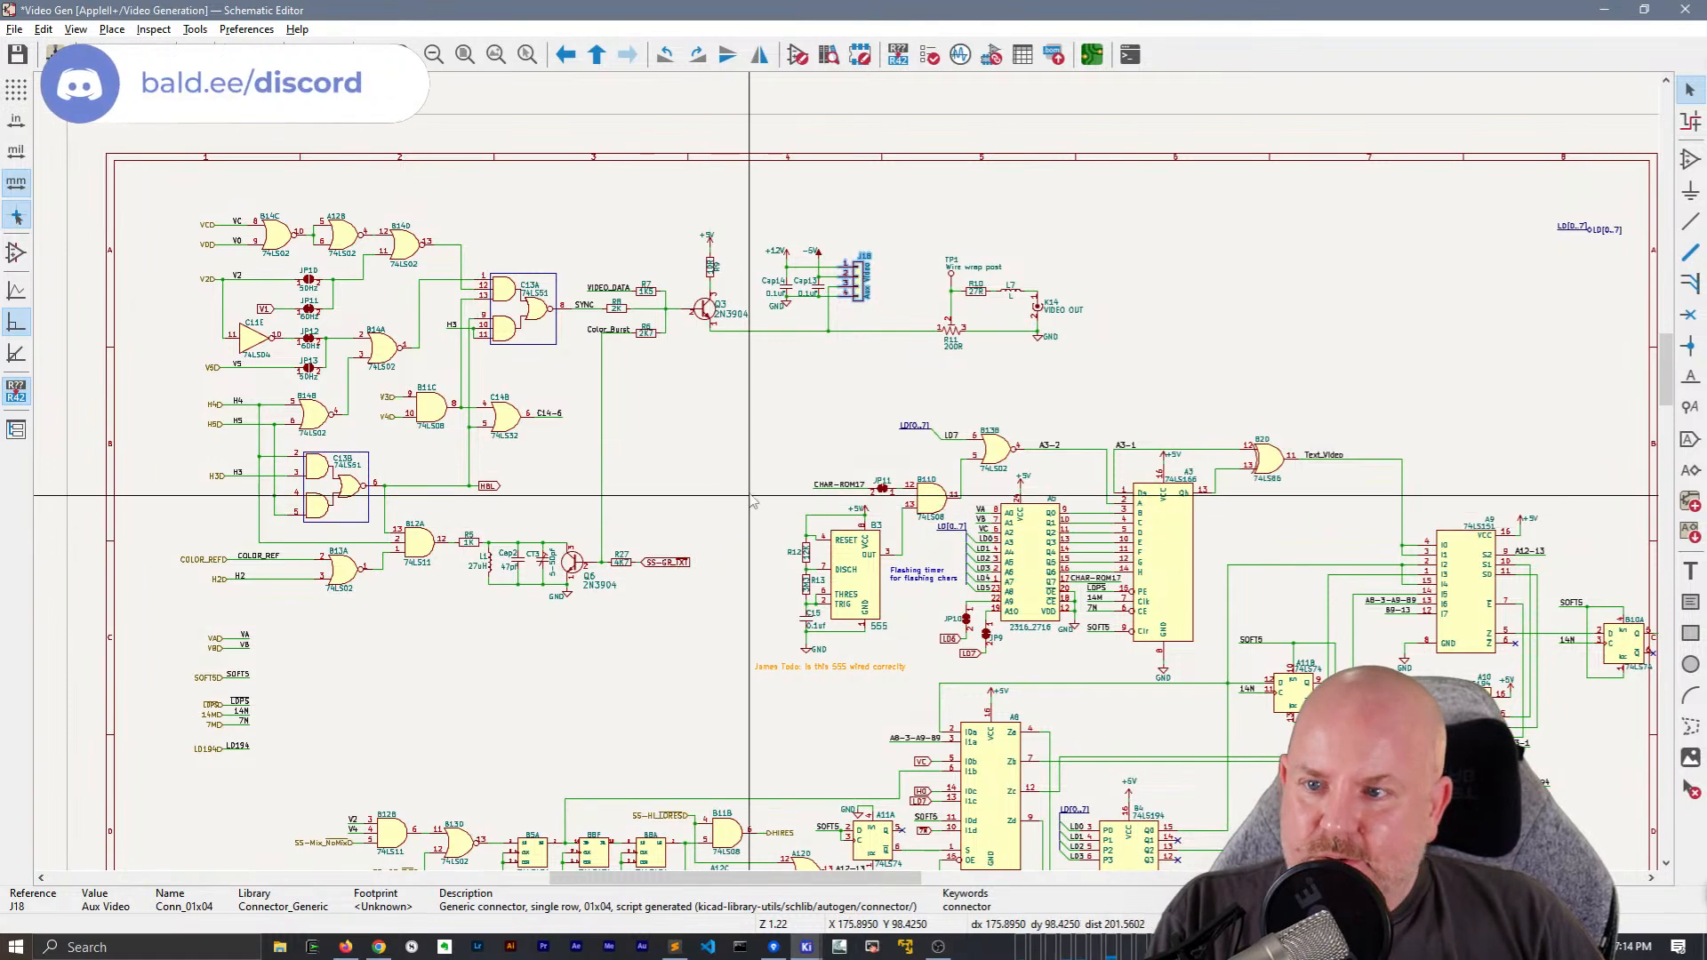
middle_drag(683, 670, 722, 401)
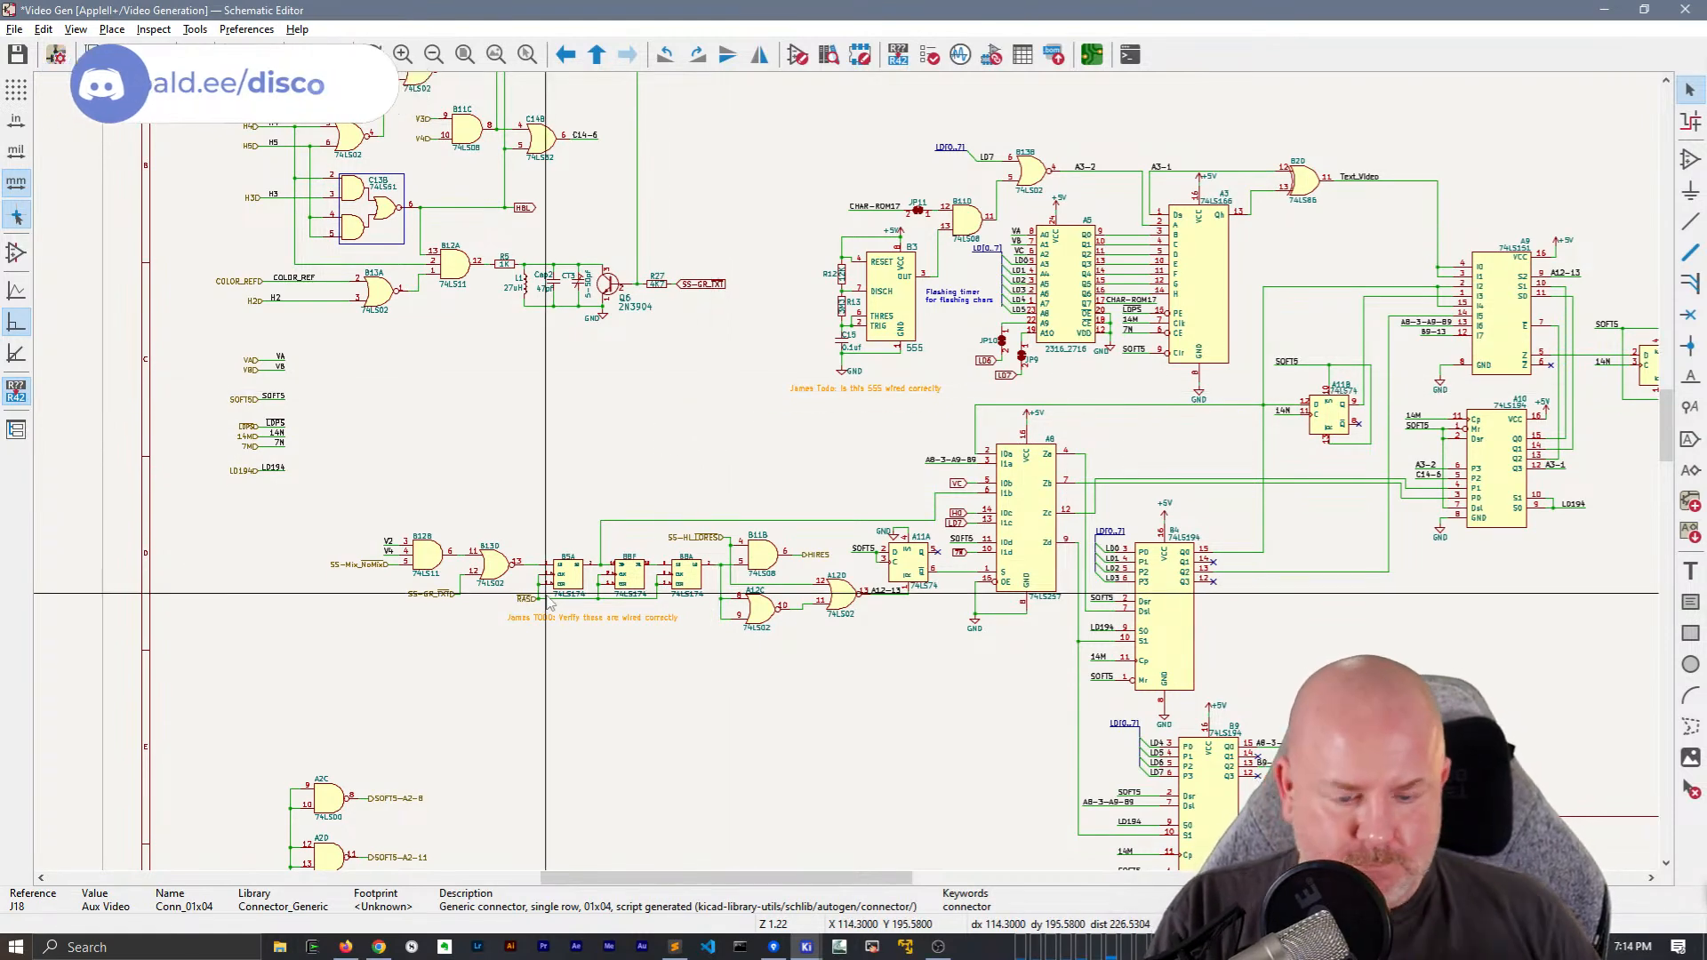
scroll(548, 602, up, 4)
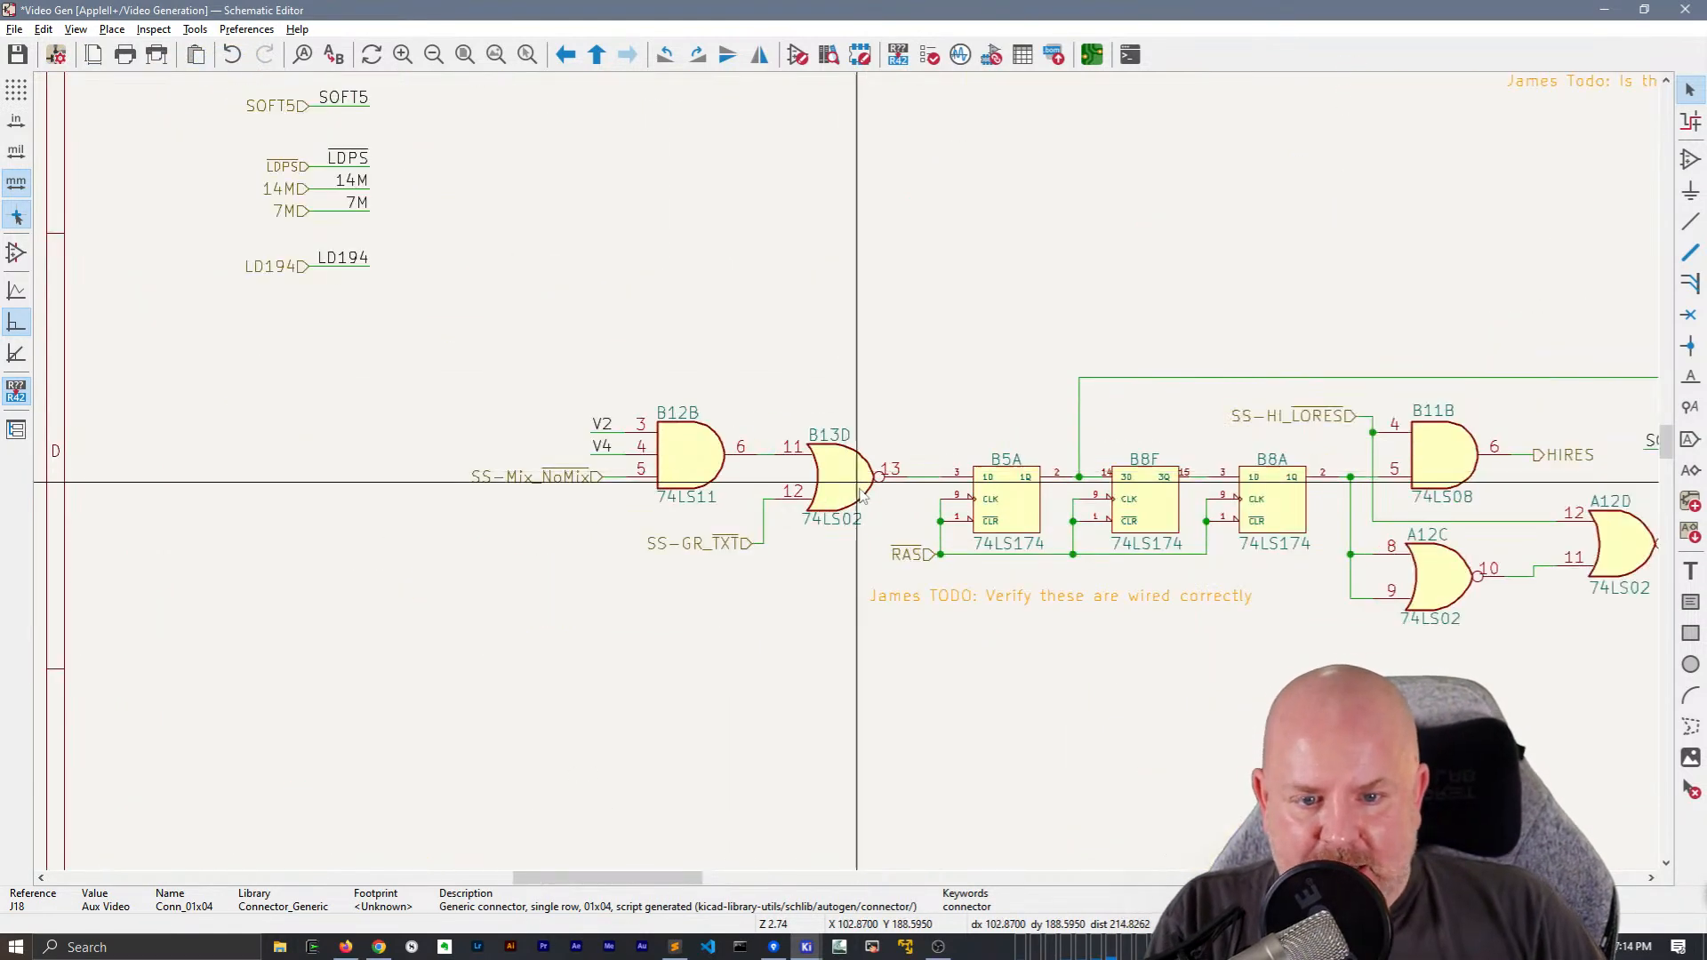
click(831, 572)
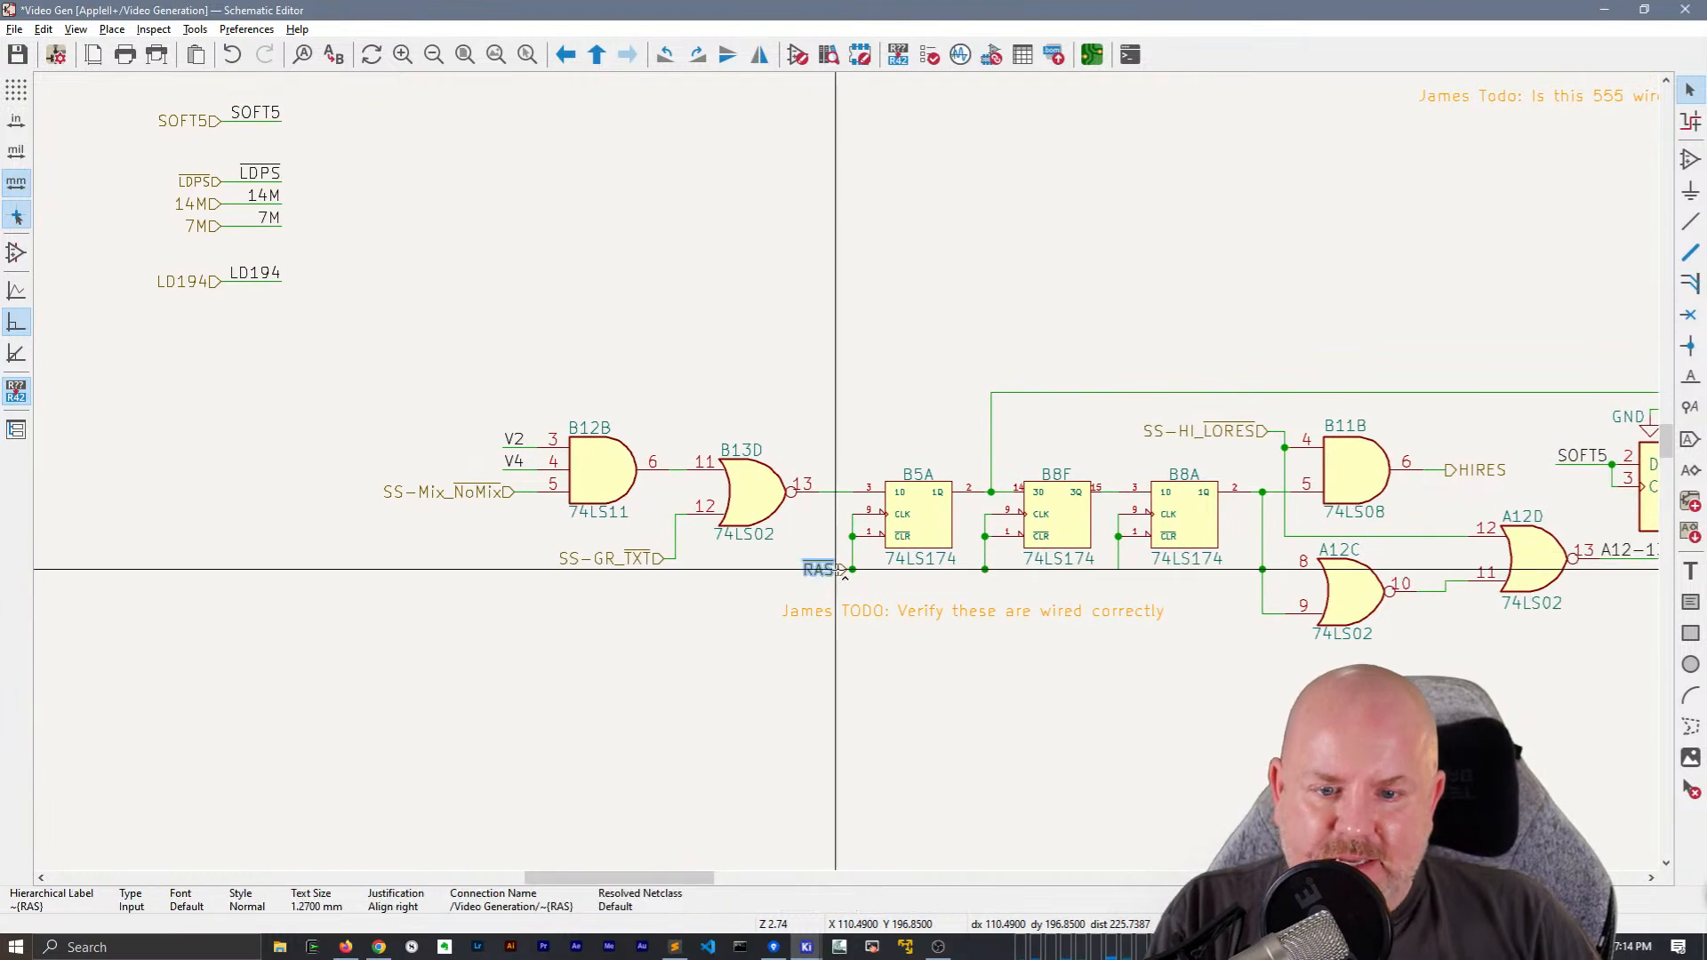
drag(840, 576, 789, 573)
key(w)
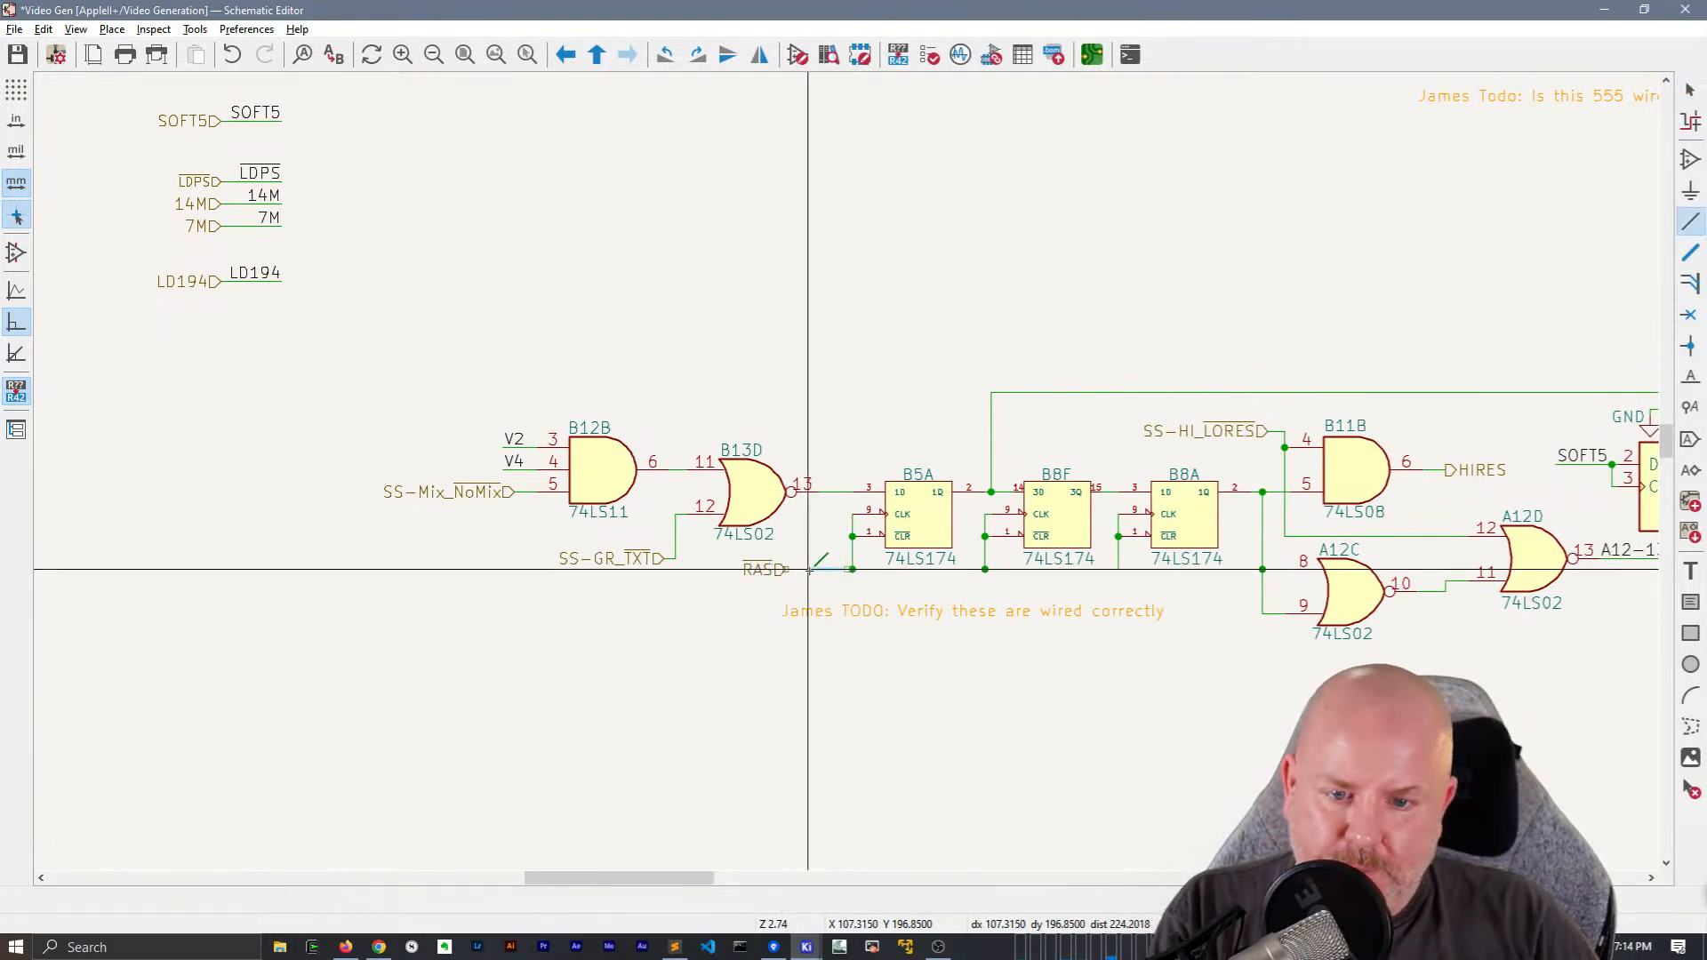
key(Escape)
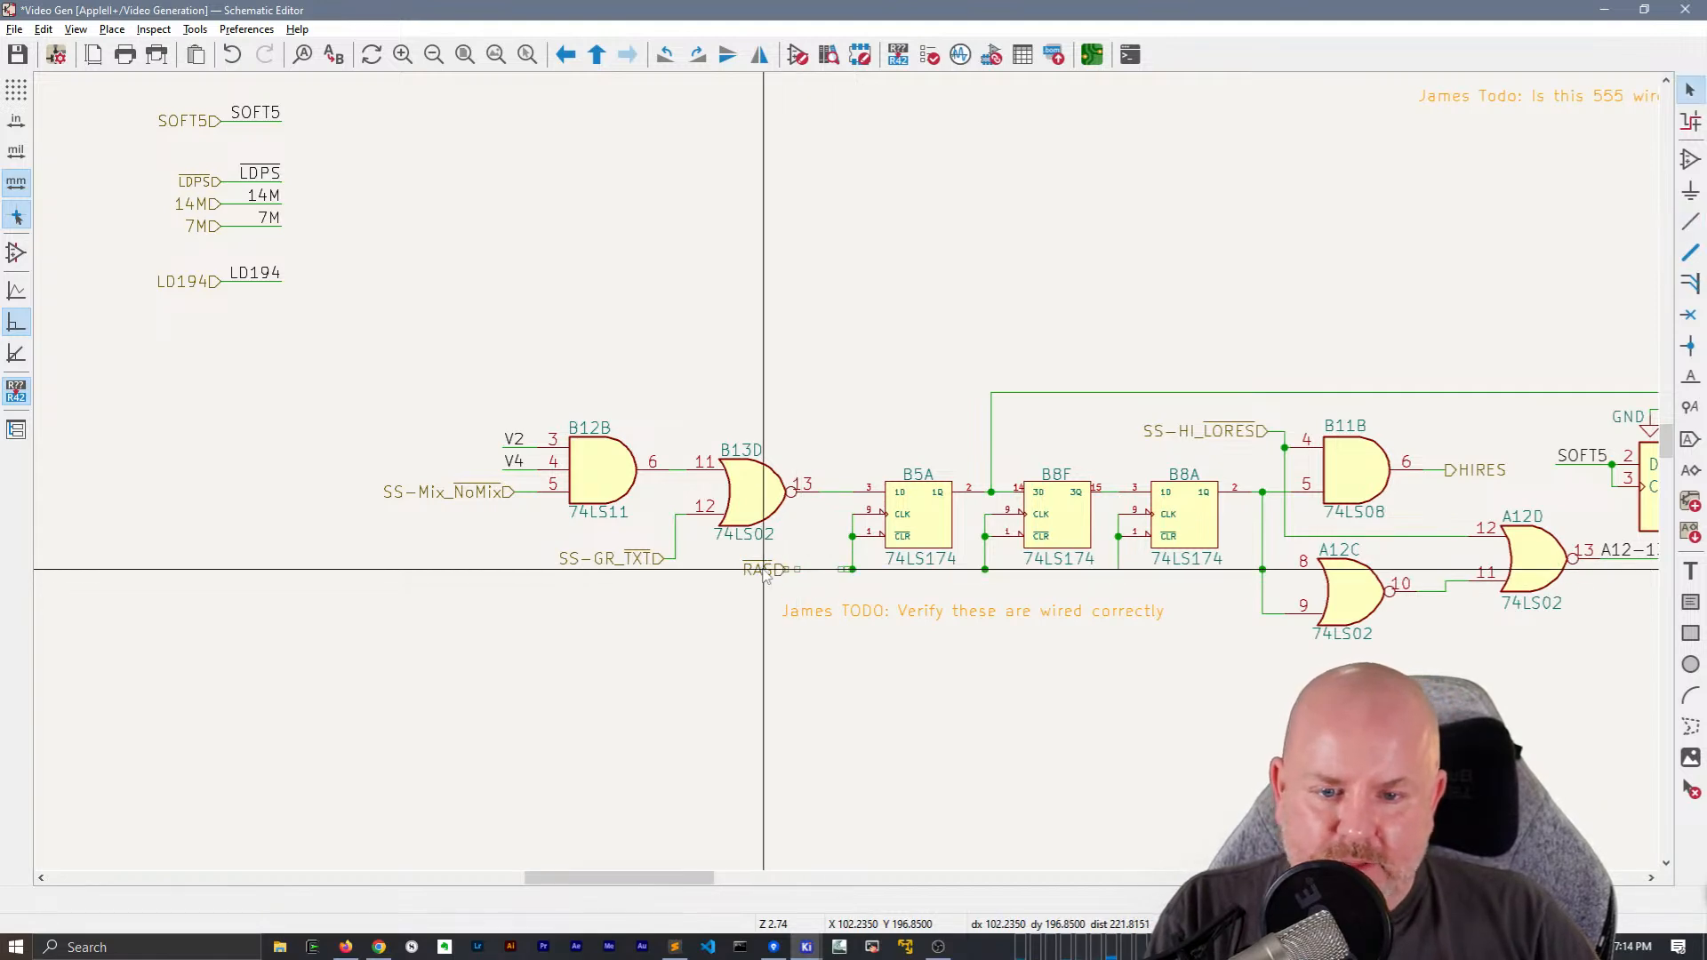
double_click(765, 569)
key(Return)
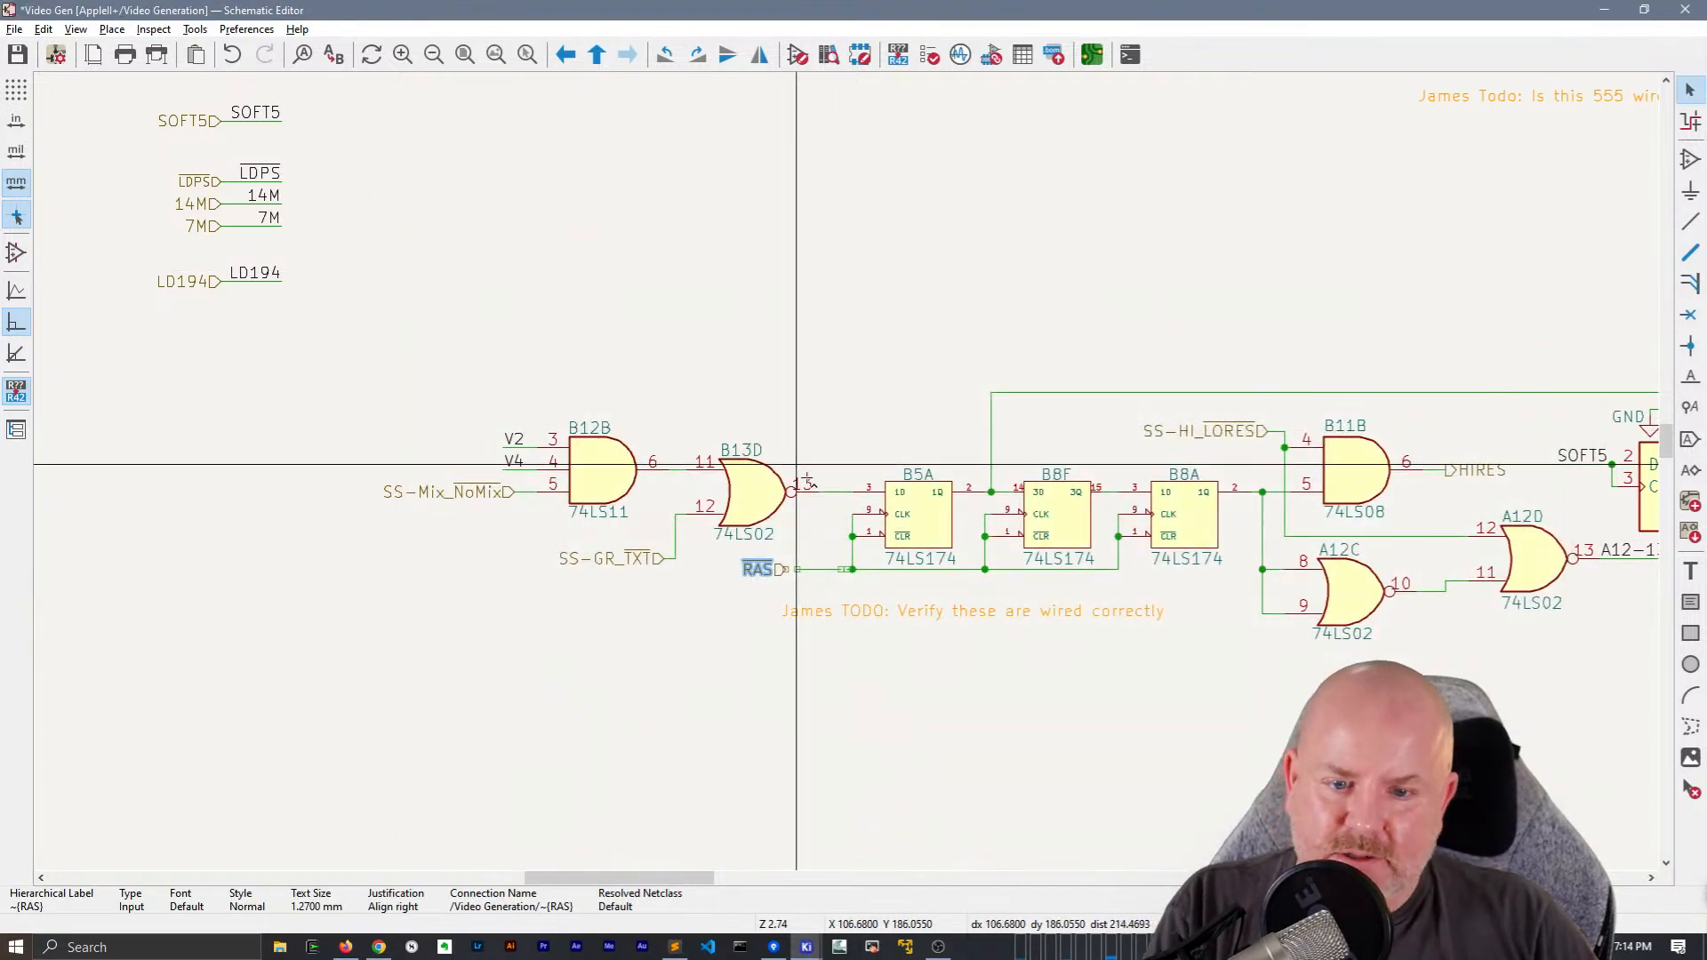
key(l)
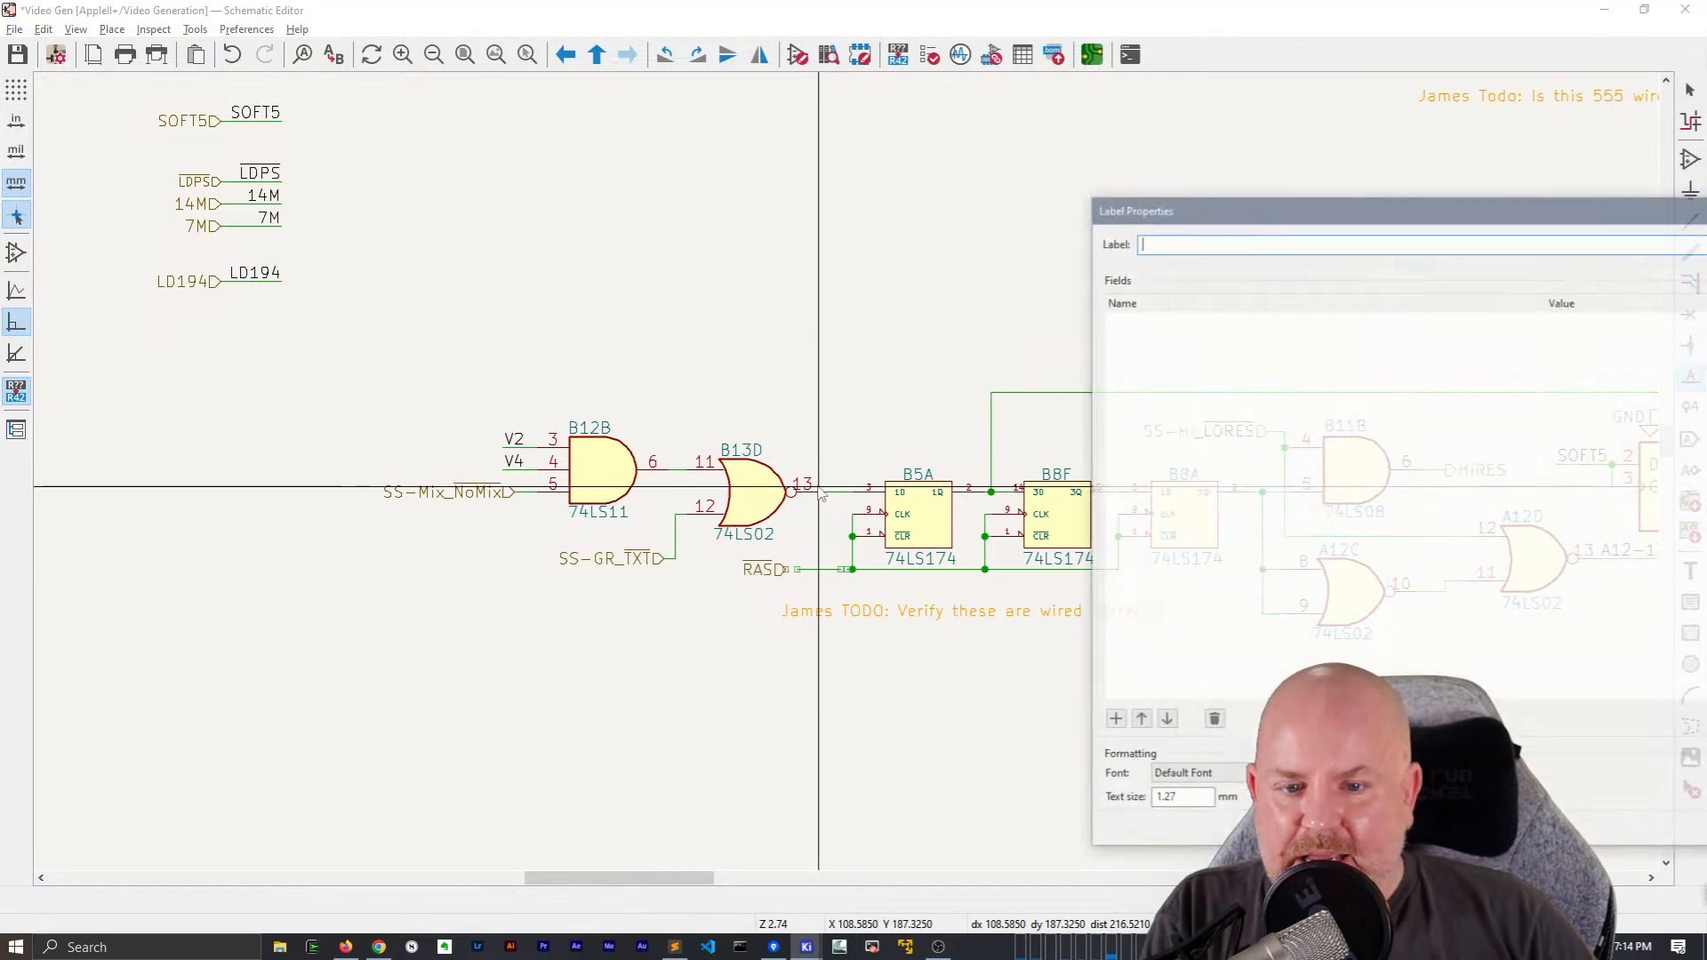
key(Return)
key(Escape)
Copy the RAS hierarchical label's name ~{RAS} and place a net label with it on the end of the extended wire
double_click(760, 568)
key(ctrl+c)
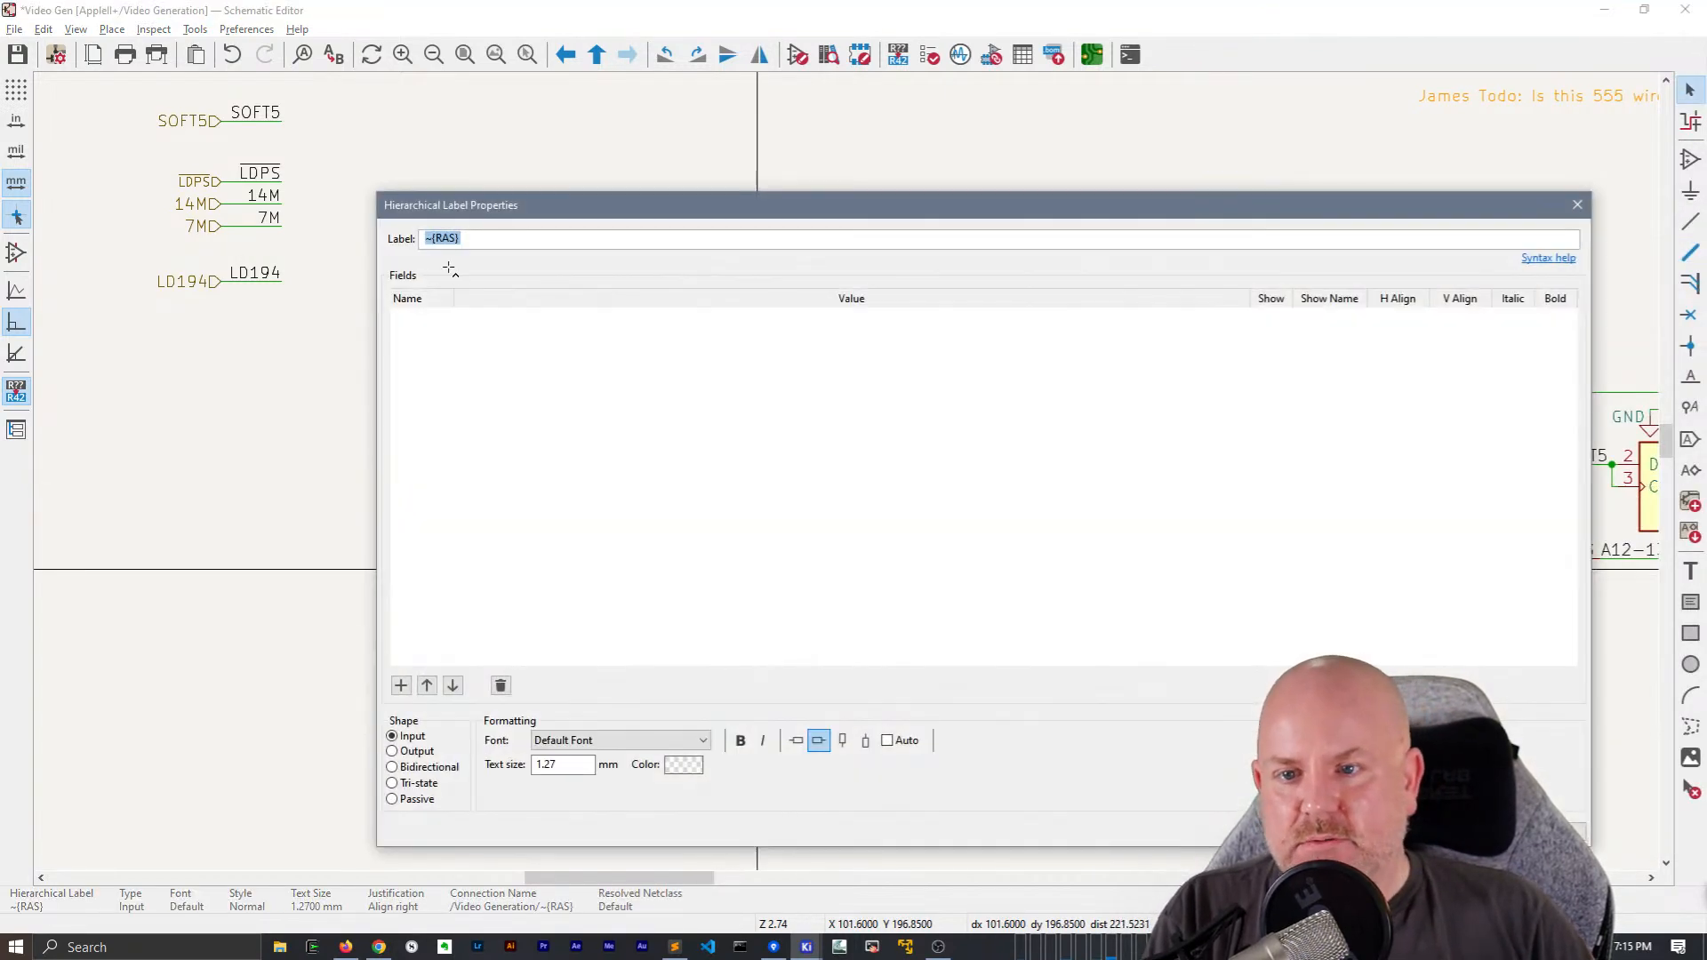
key(Escape)
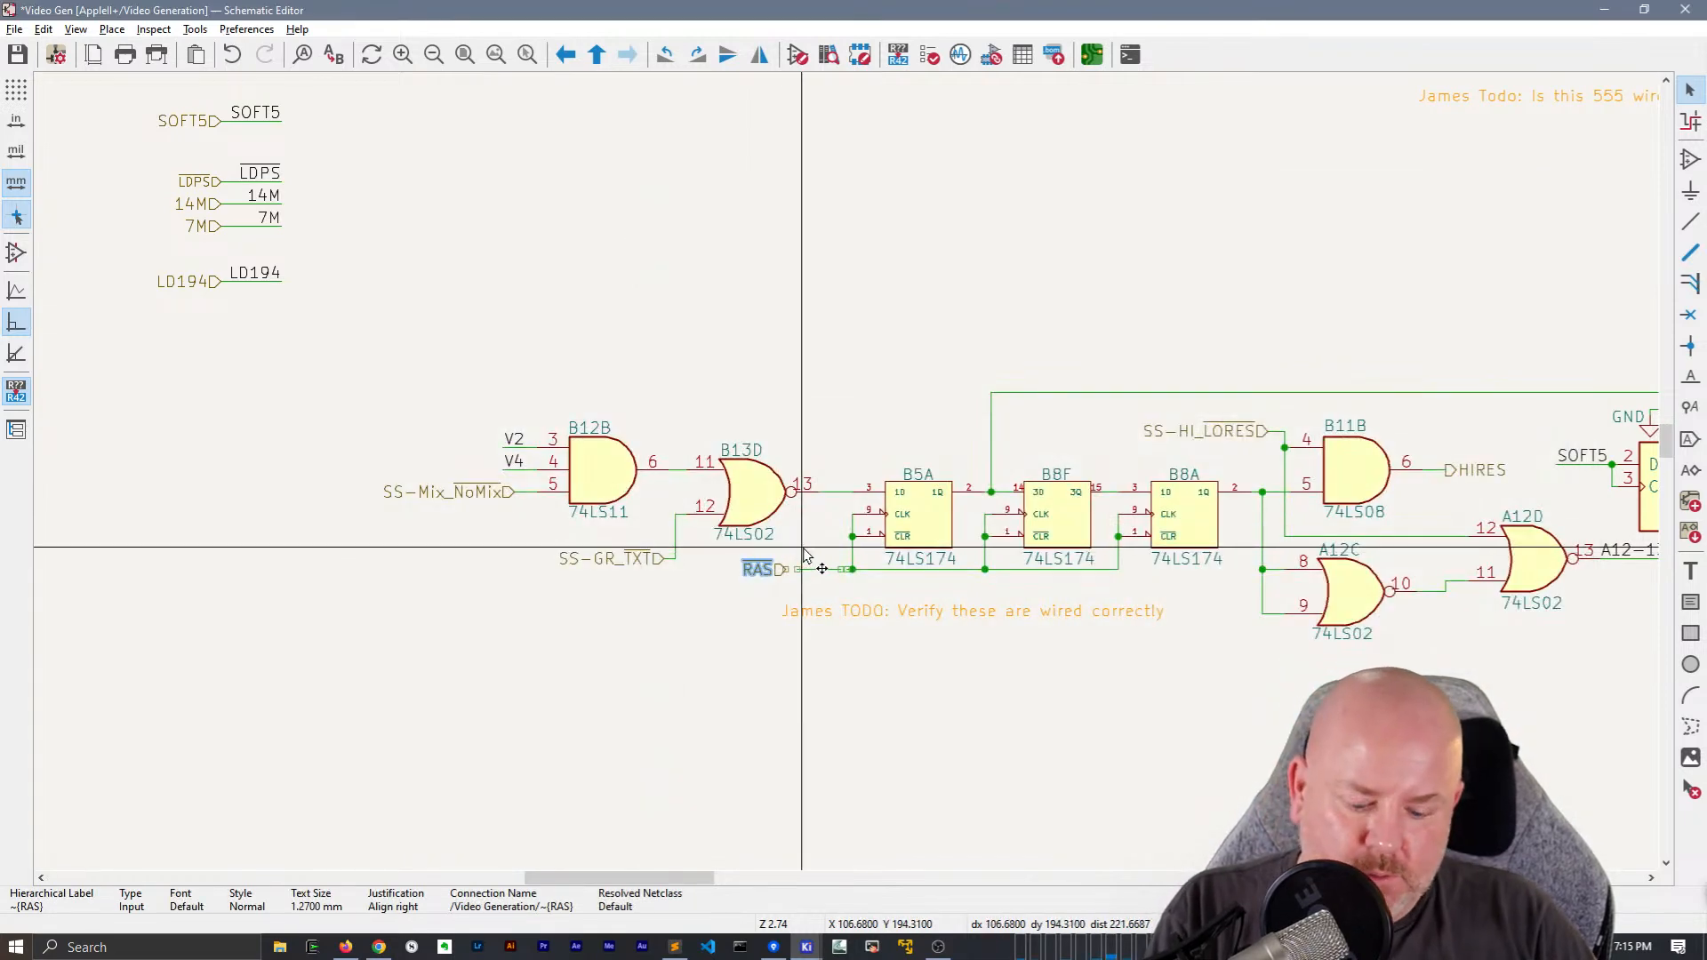
key(ctrl+v)
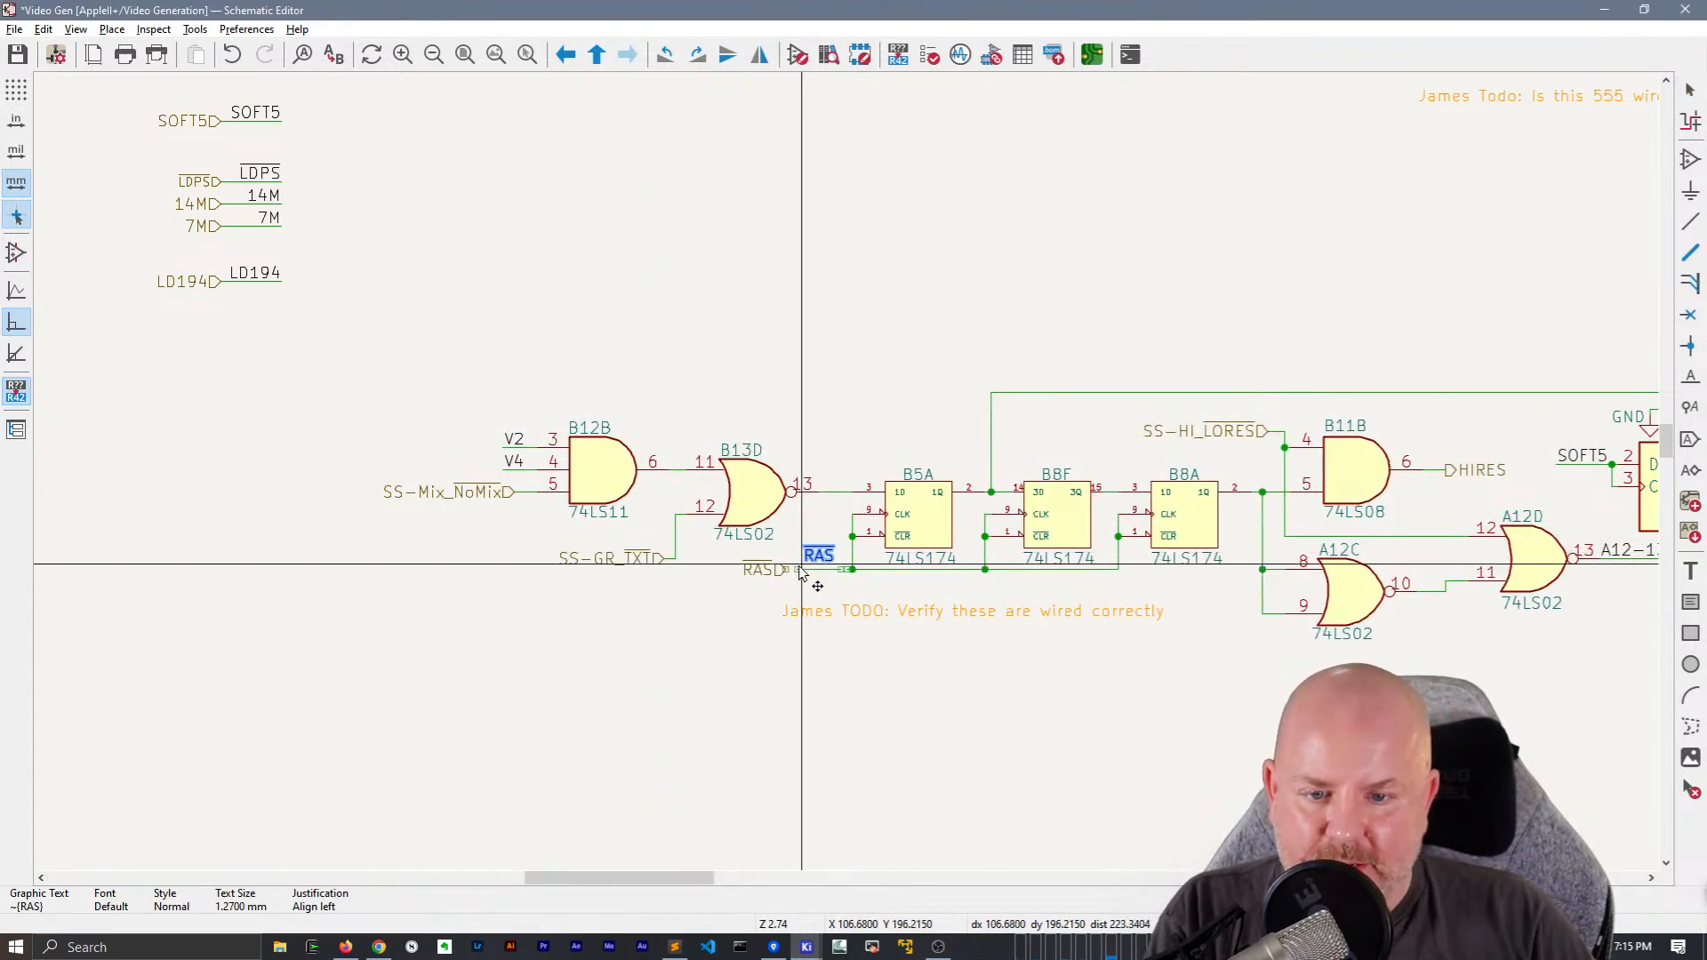
scroll(797, 574, up, 5)
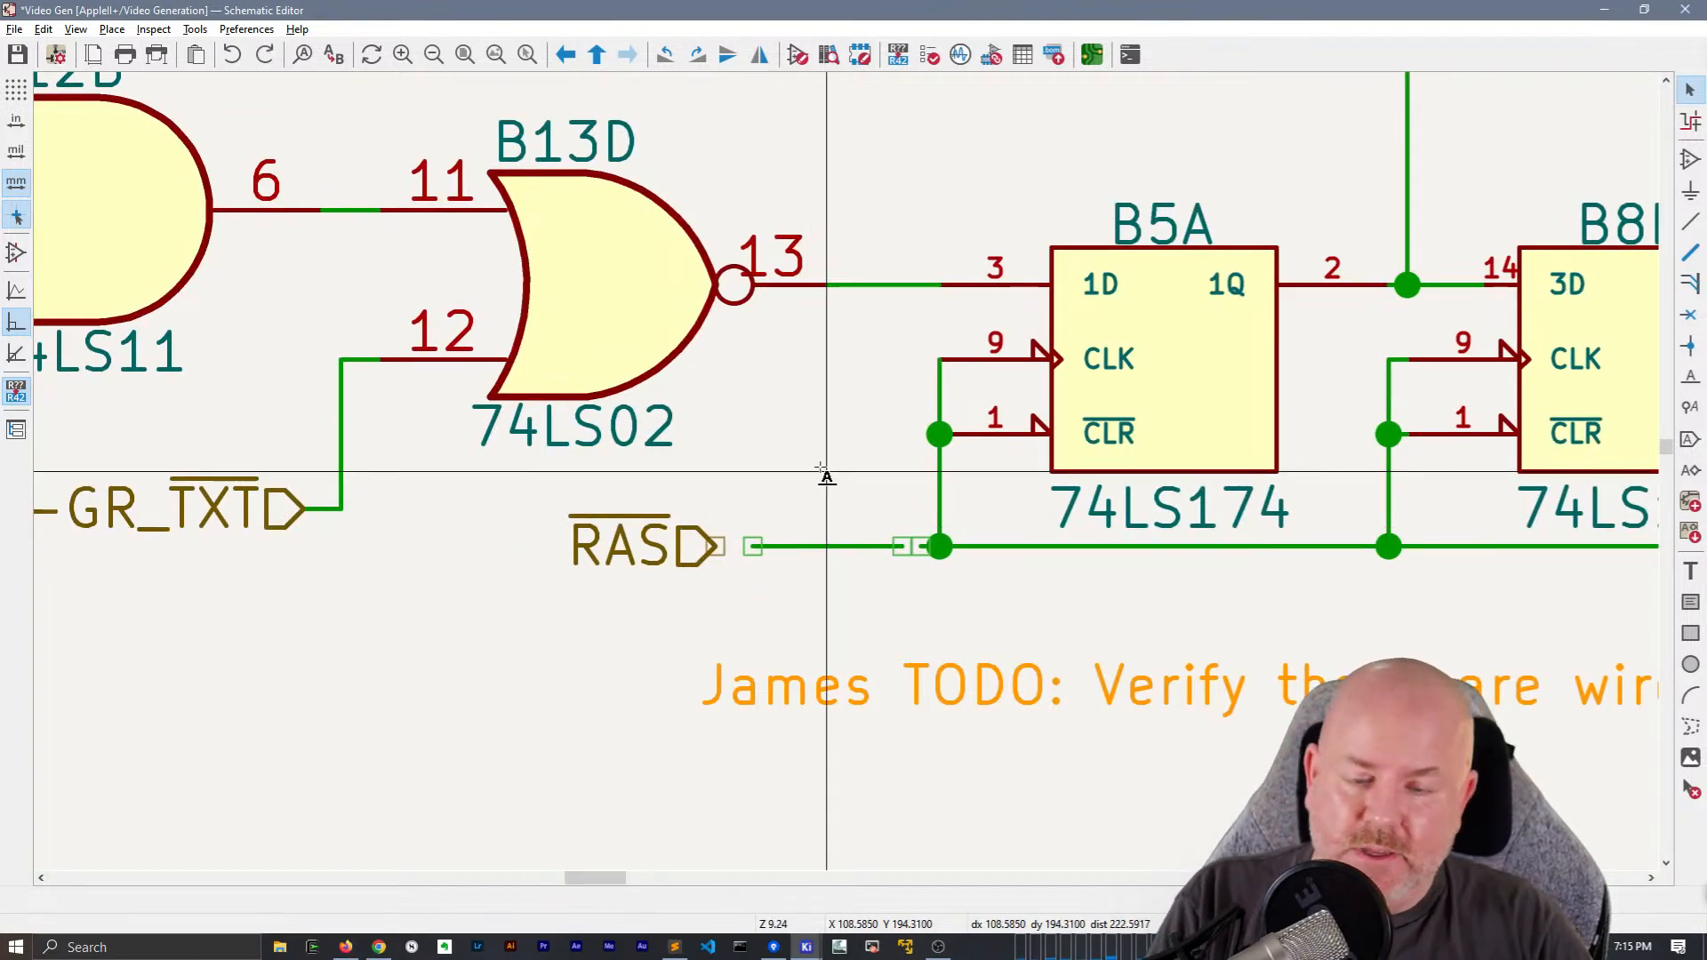
key(l)
key(ctrl+v)
key(Return)
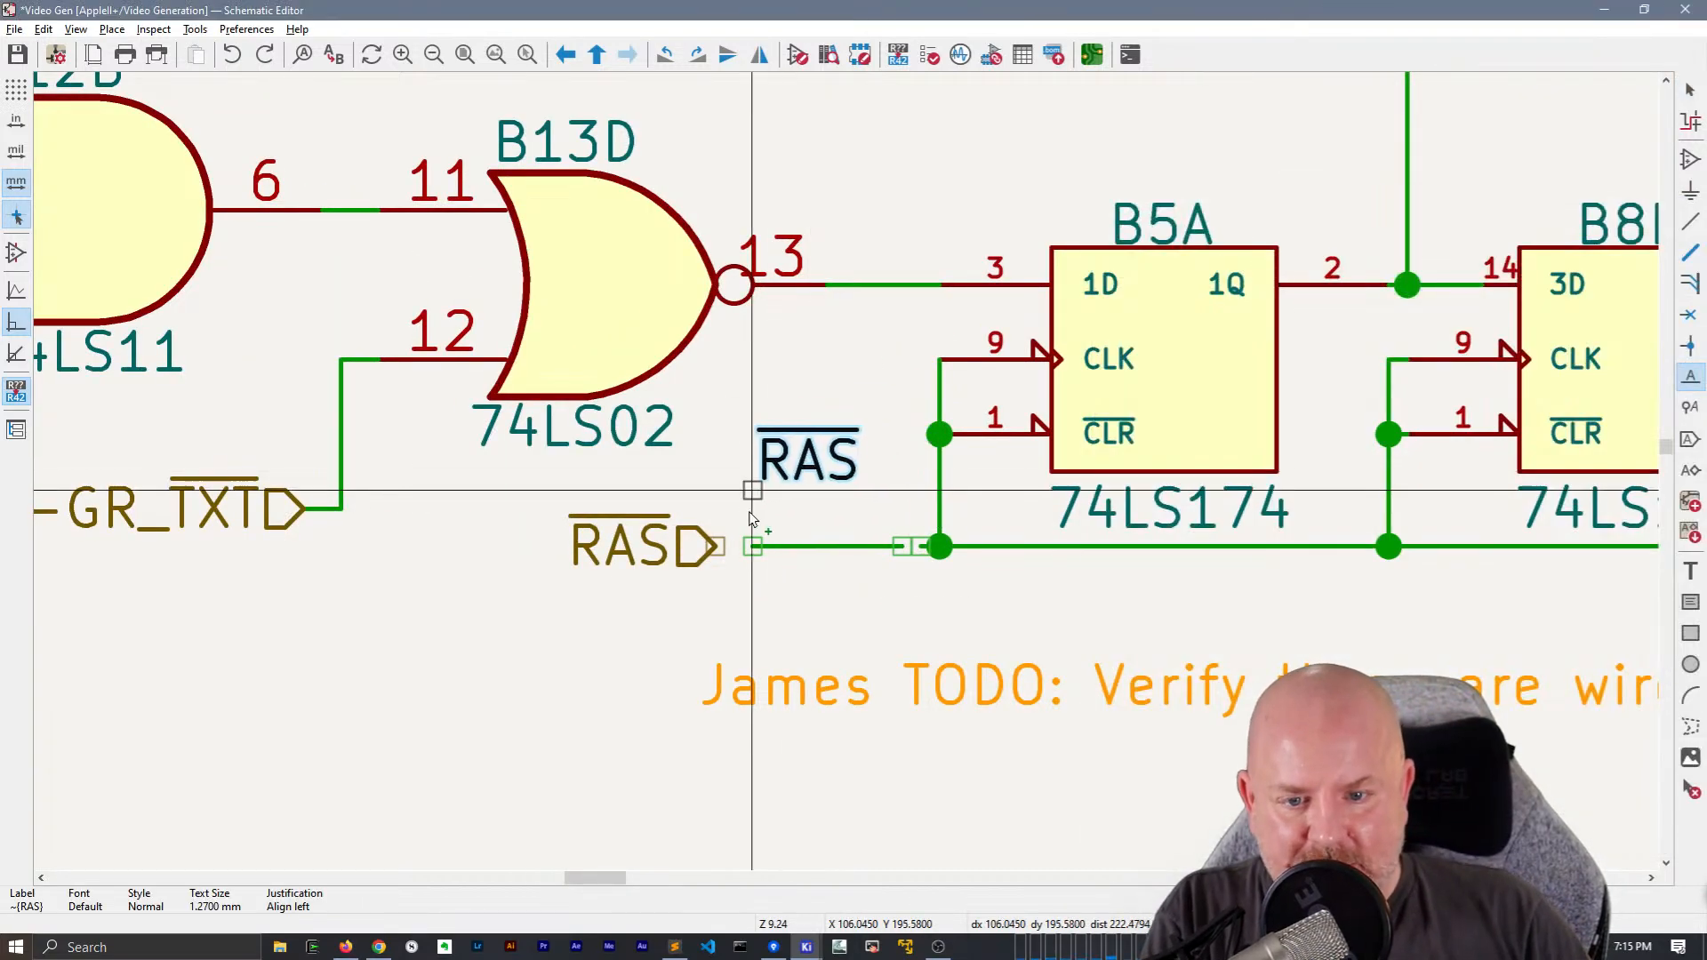
click(755, 546)
Close the gap in the RAS wire beside B5A and shift the wire's open end with its net label closer to the chip
key(w)
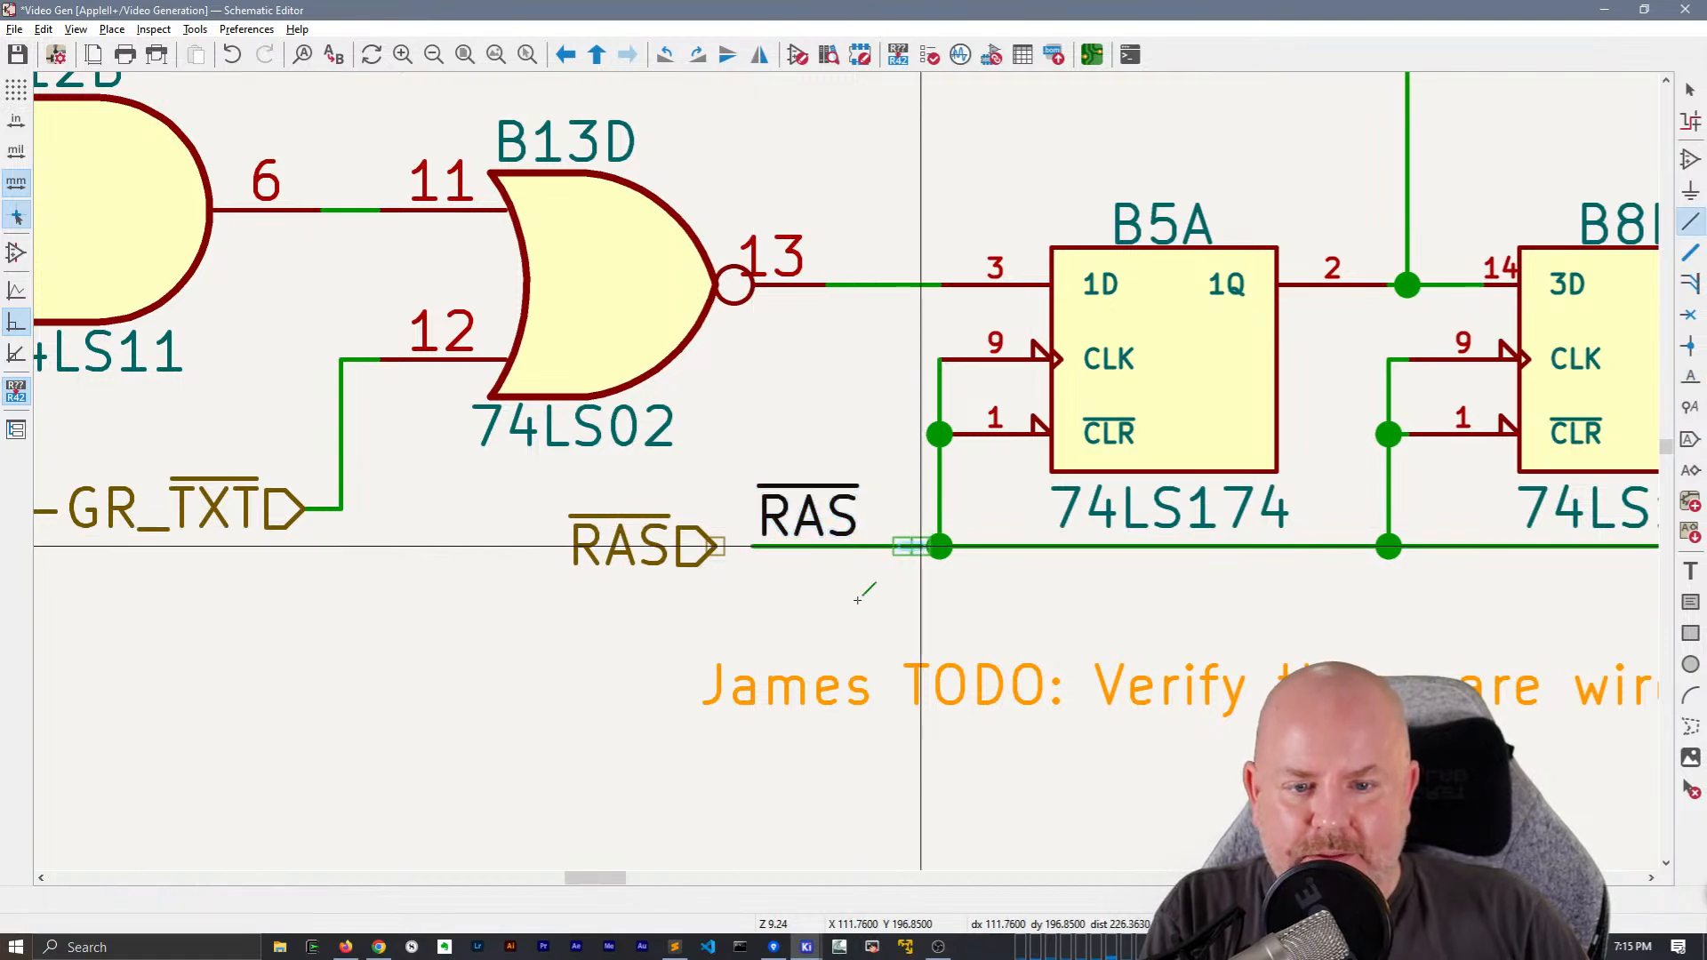
key(Escape)
key(Escape)
drag(805, 526, 774, 549)
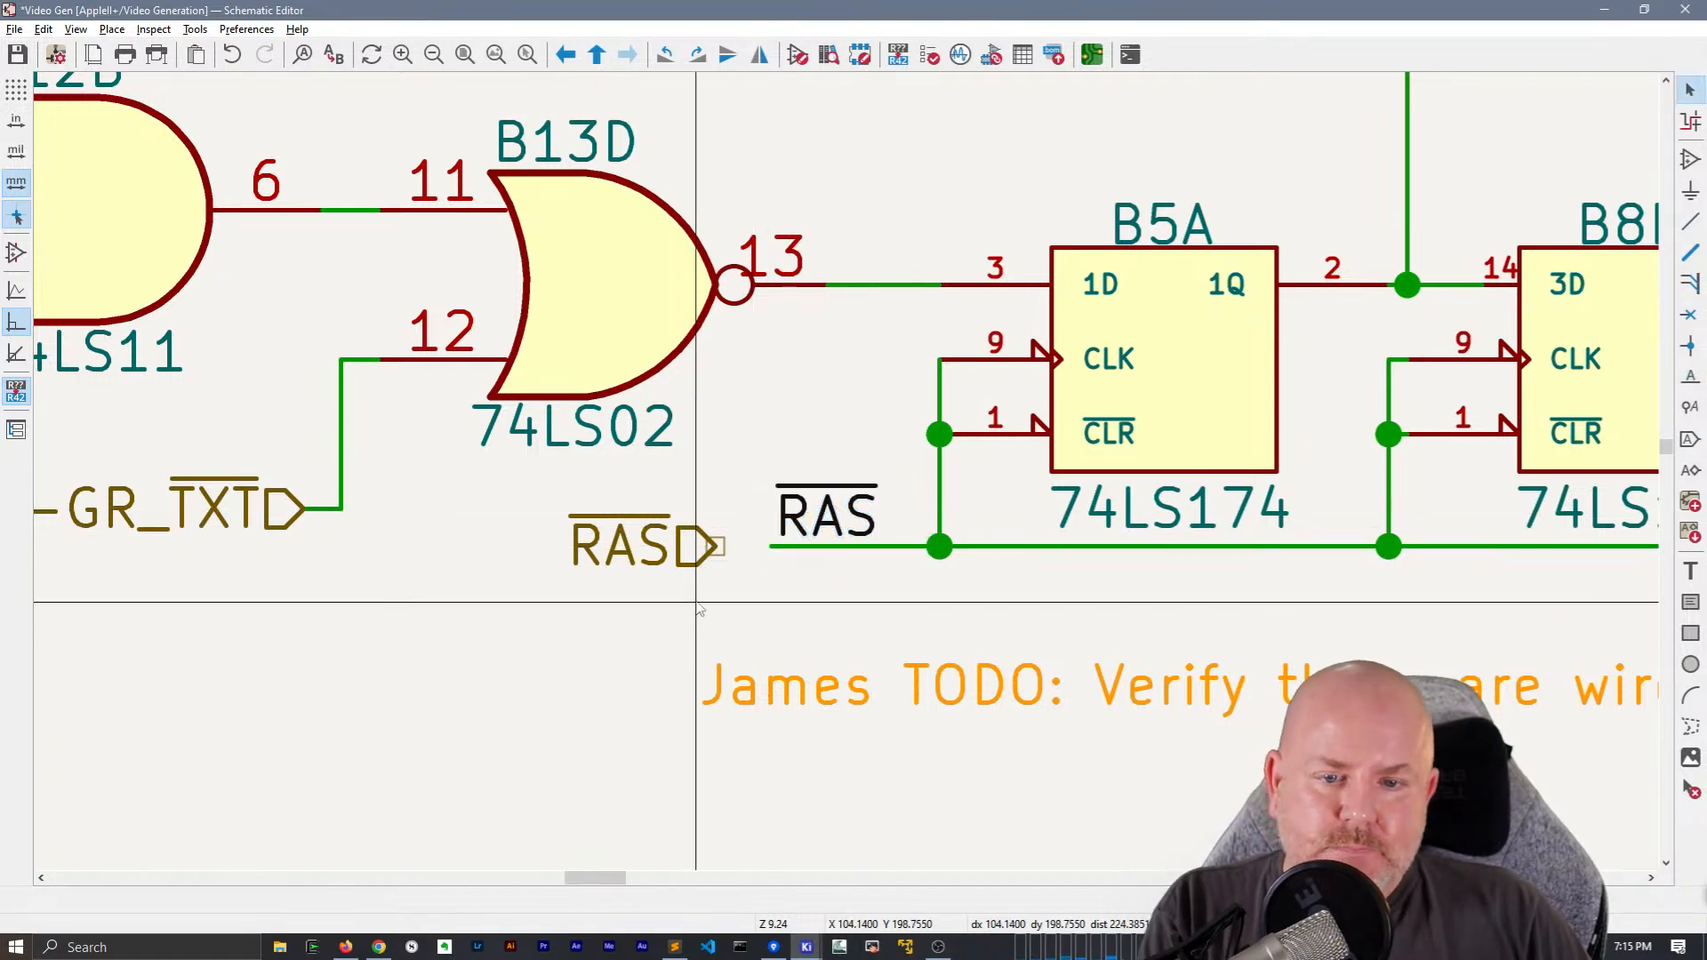
Add the RAS hierarchical label with a short wire and a RAS net label beneath LD194 at the sheet edge
scroll(775, 566, down, 3)
click(901, 433)
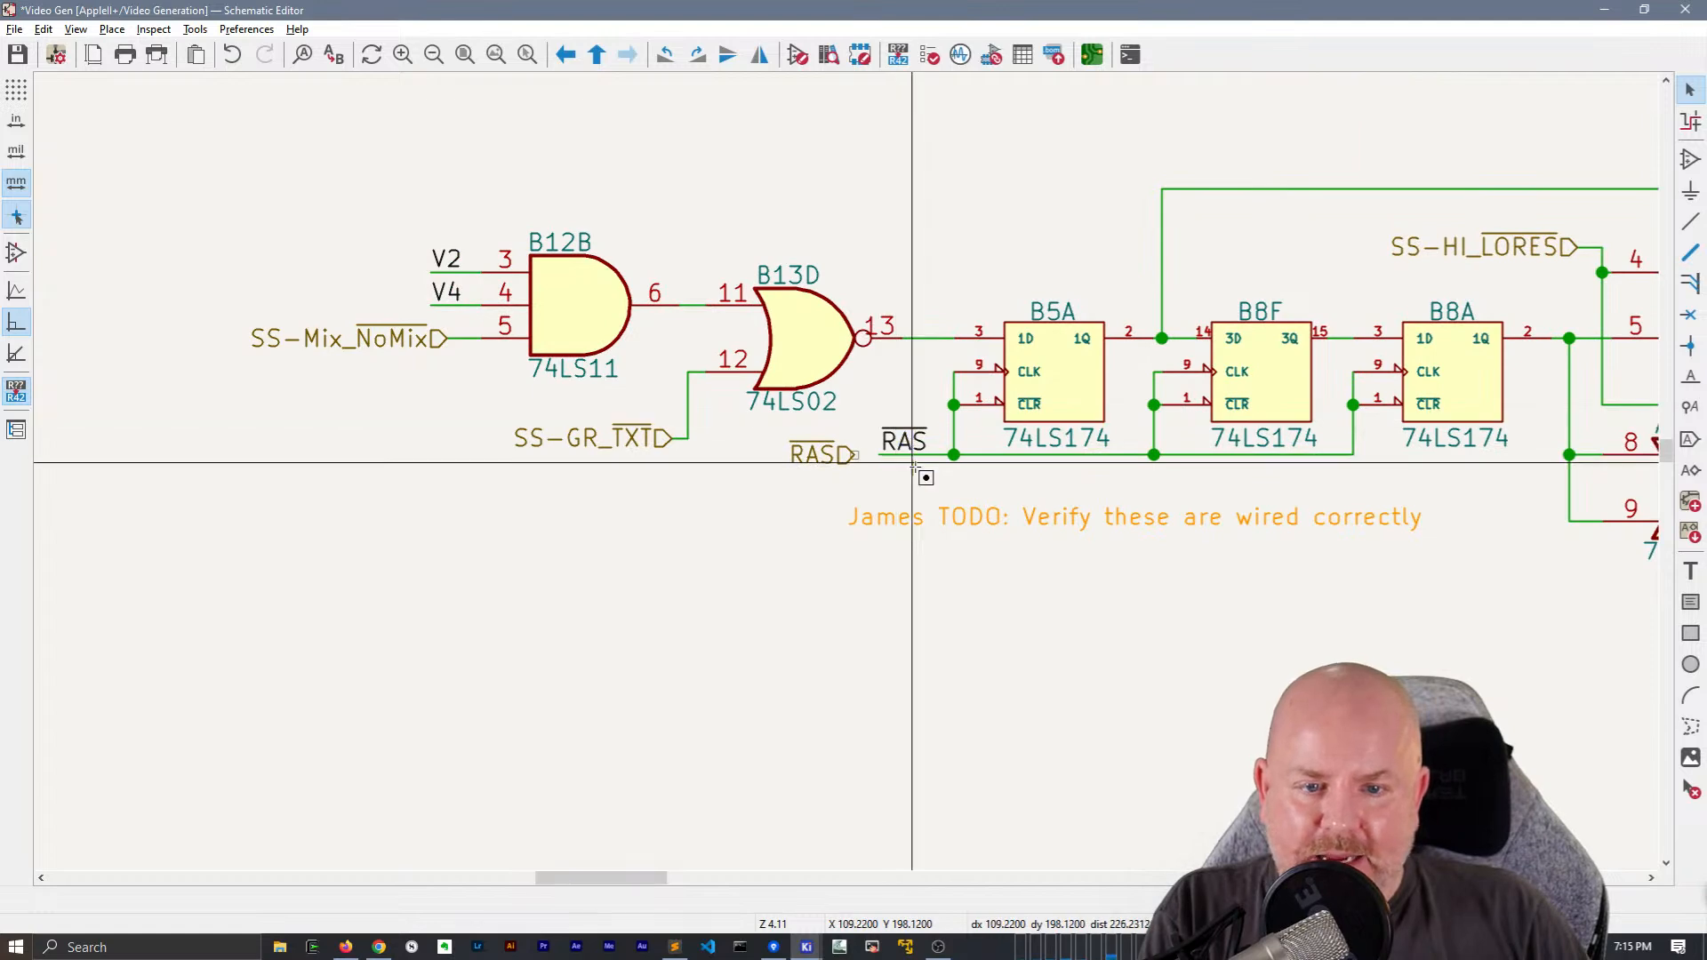
click(841, 464)
drag(843, 462, 811, 430)
scroll(836, 480, down, 4)
key(ctrl+v)
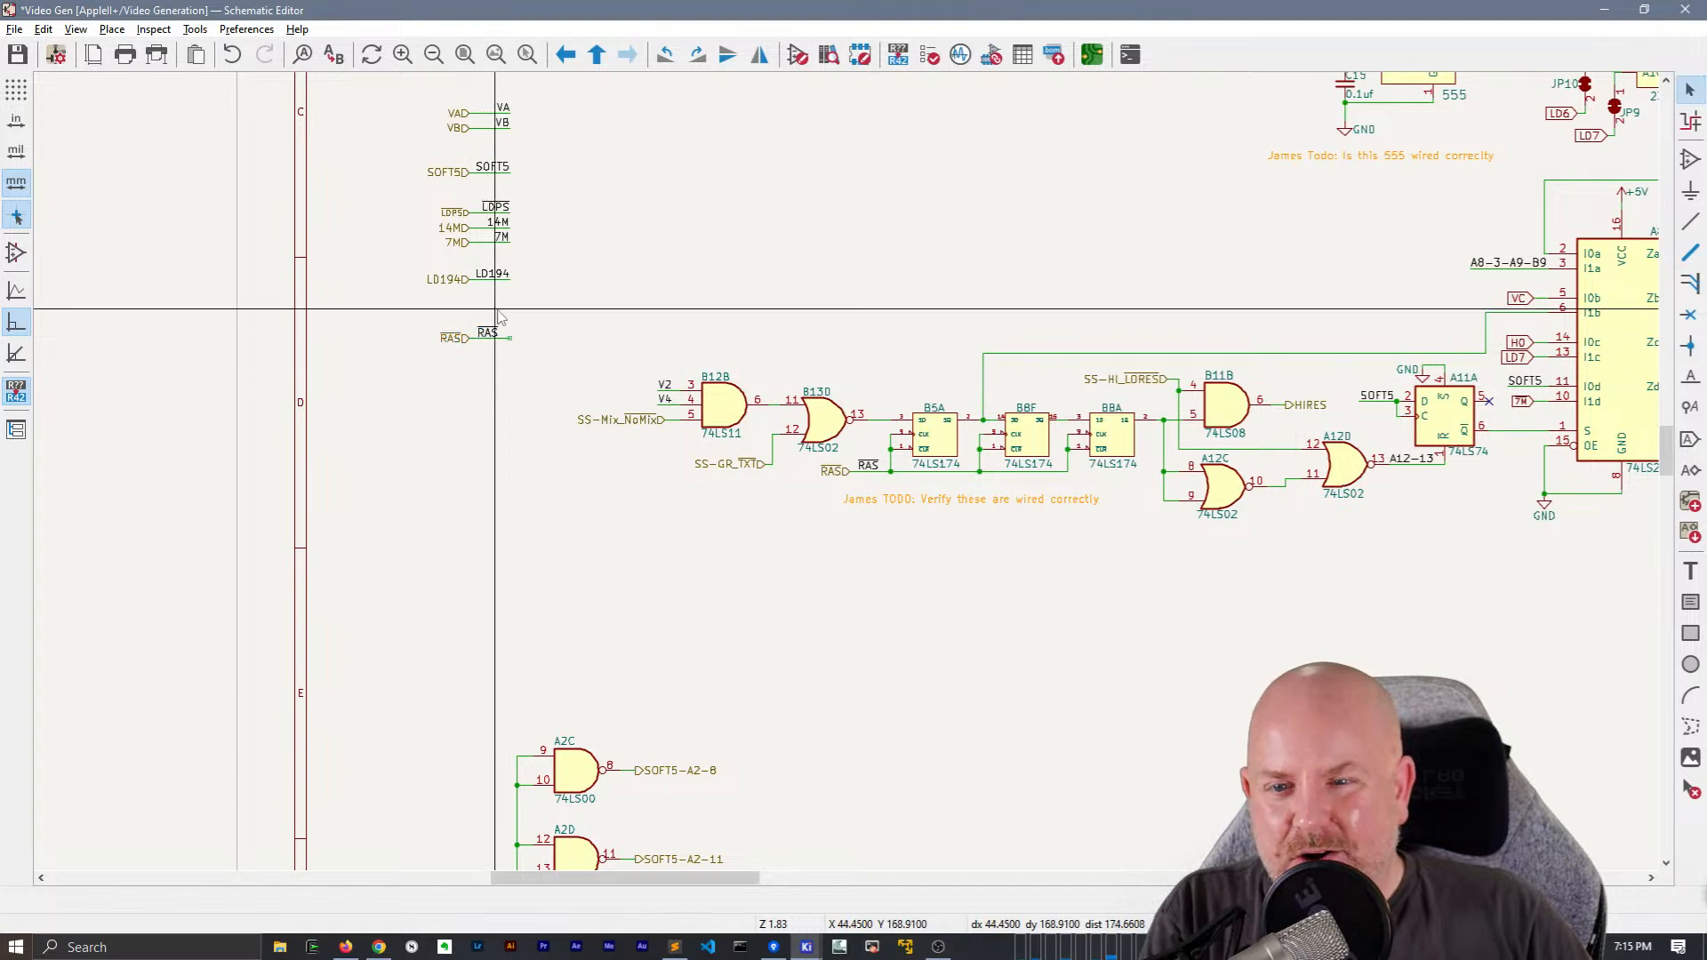
Align the RAS net label under LD194 with the end of its wire, matching the labels above it
scroll(488, 388, up, 4)
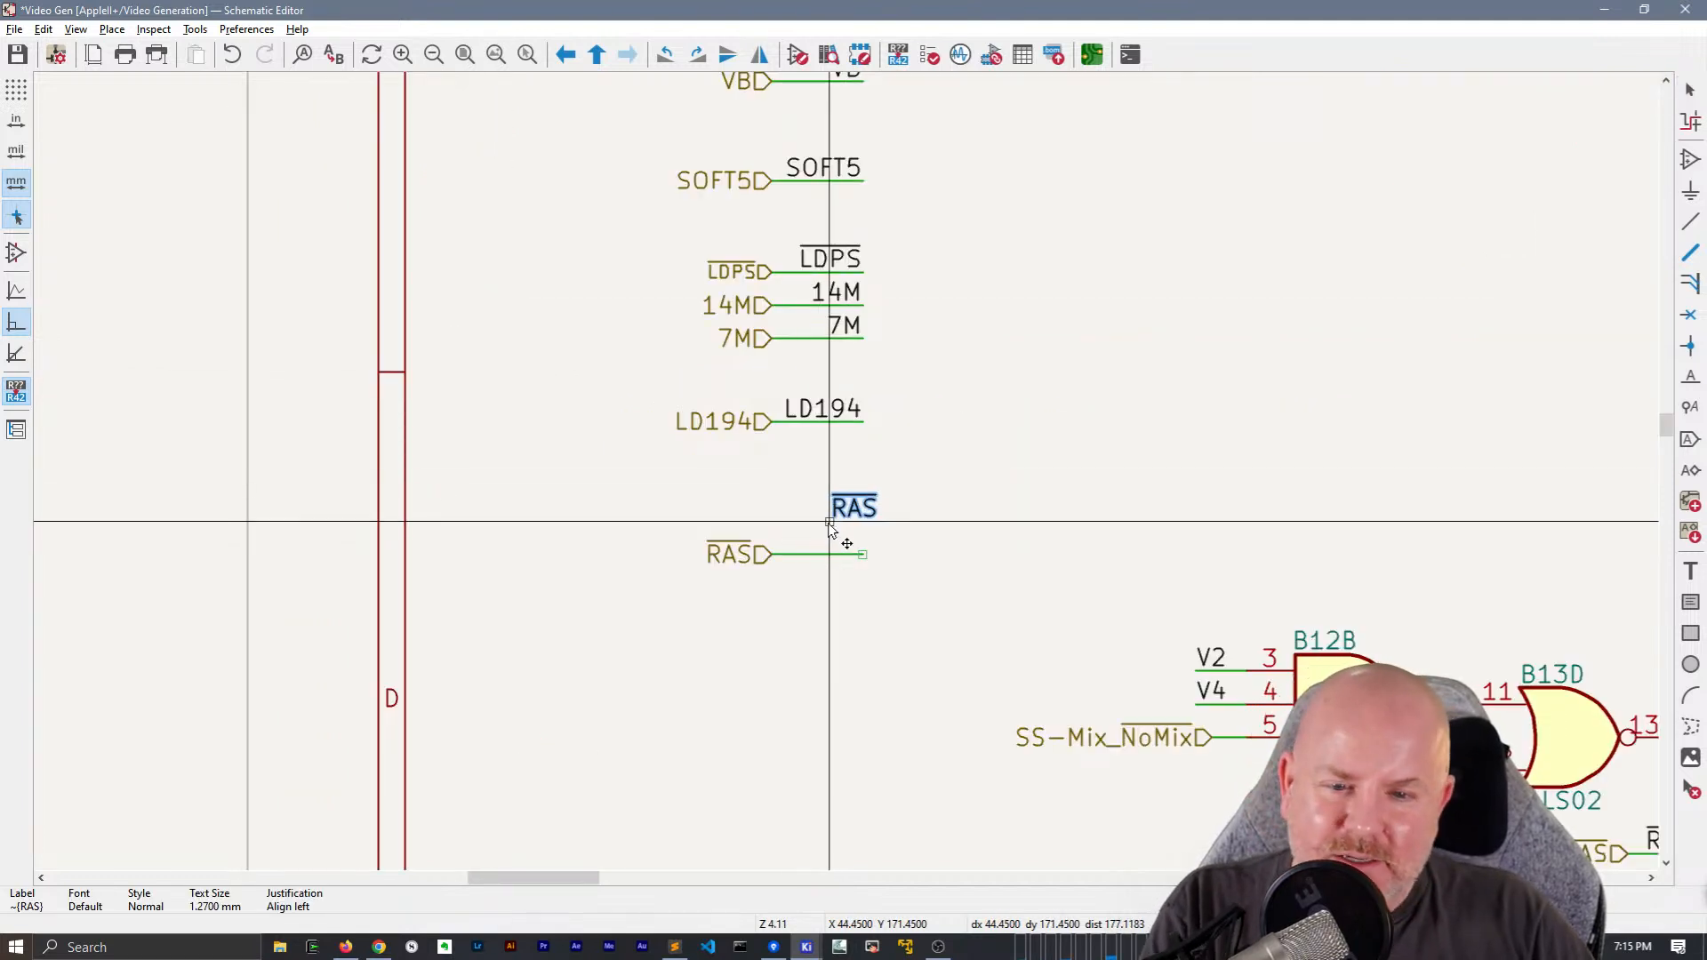
click(868, 564)
middle_drag(989, 580, 819, 564)
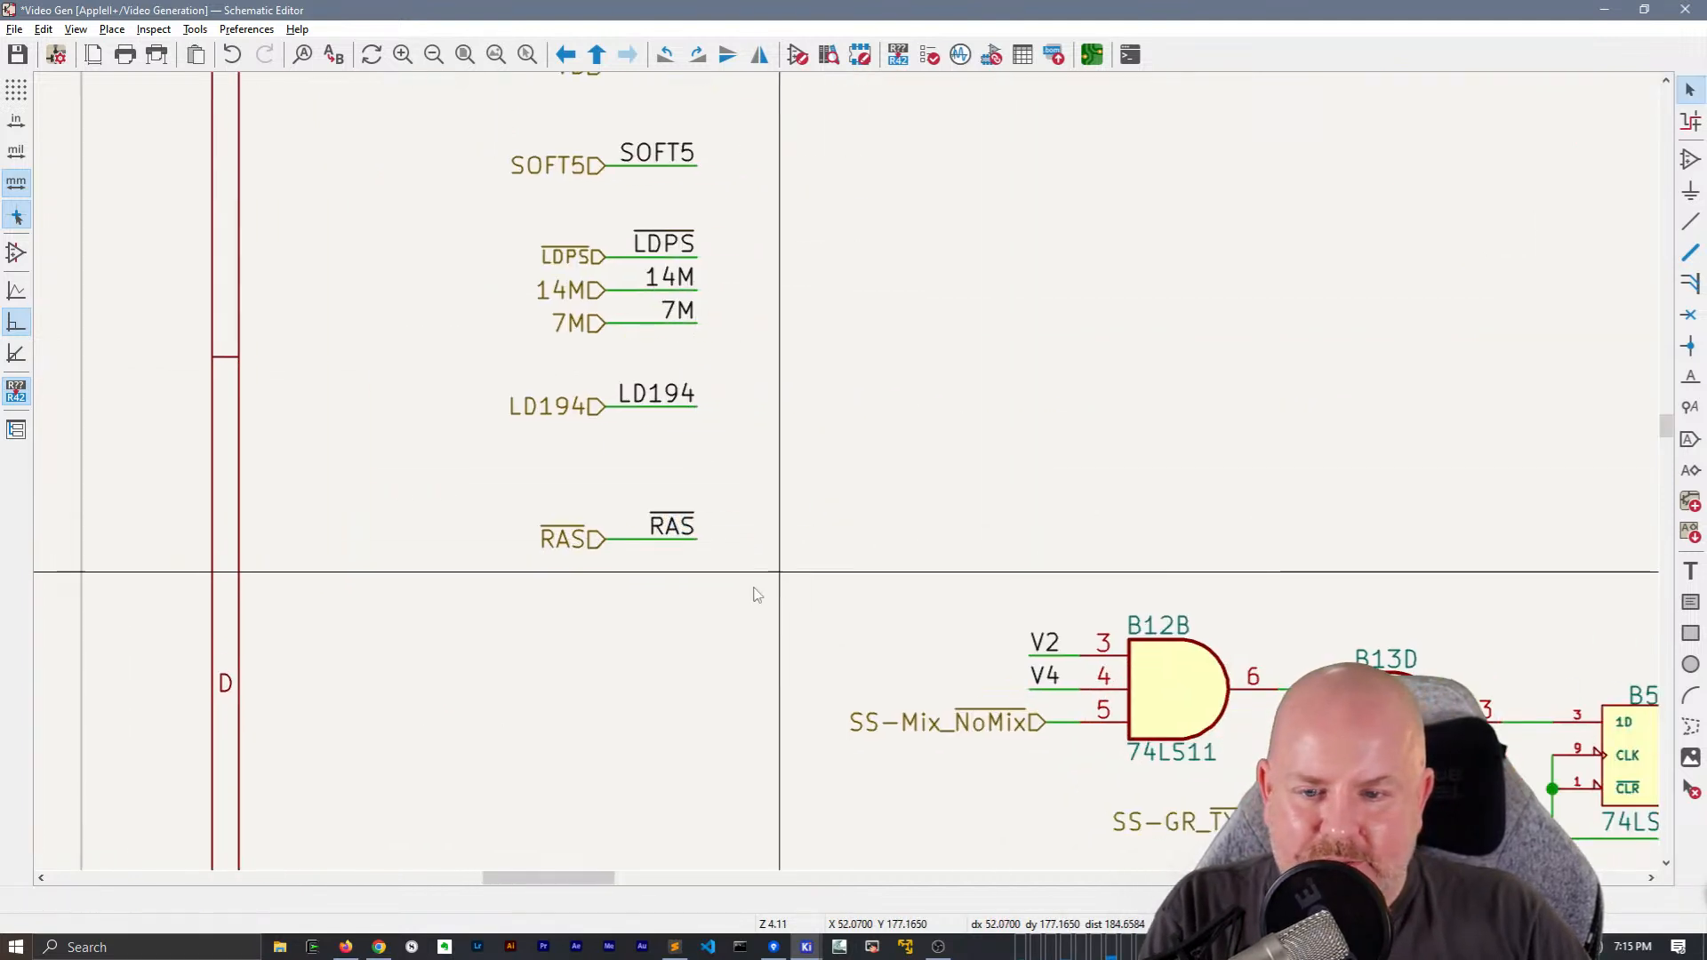
Delete the RAS hierarchical label next to B5A and move the RAS net label to the open end of the clock wire
middle_drag(1387, 724, 376, 382)
scroll(378, 389, down, 4)
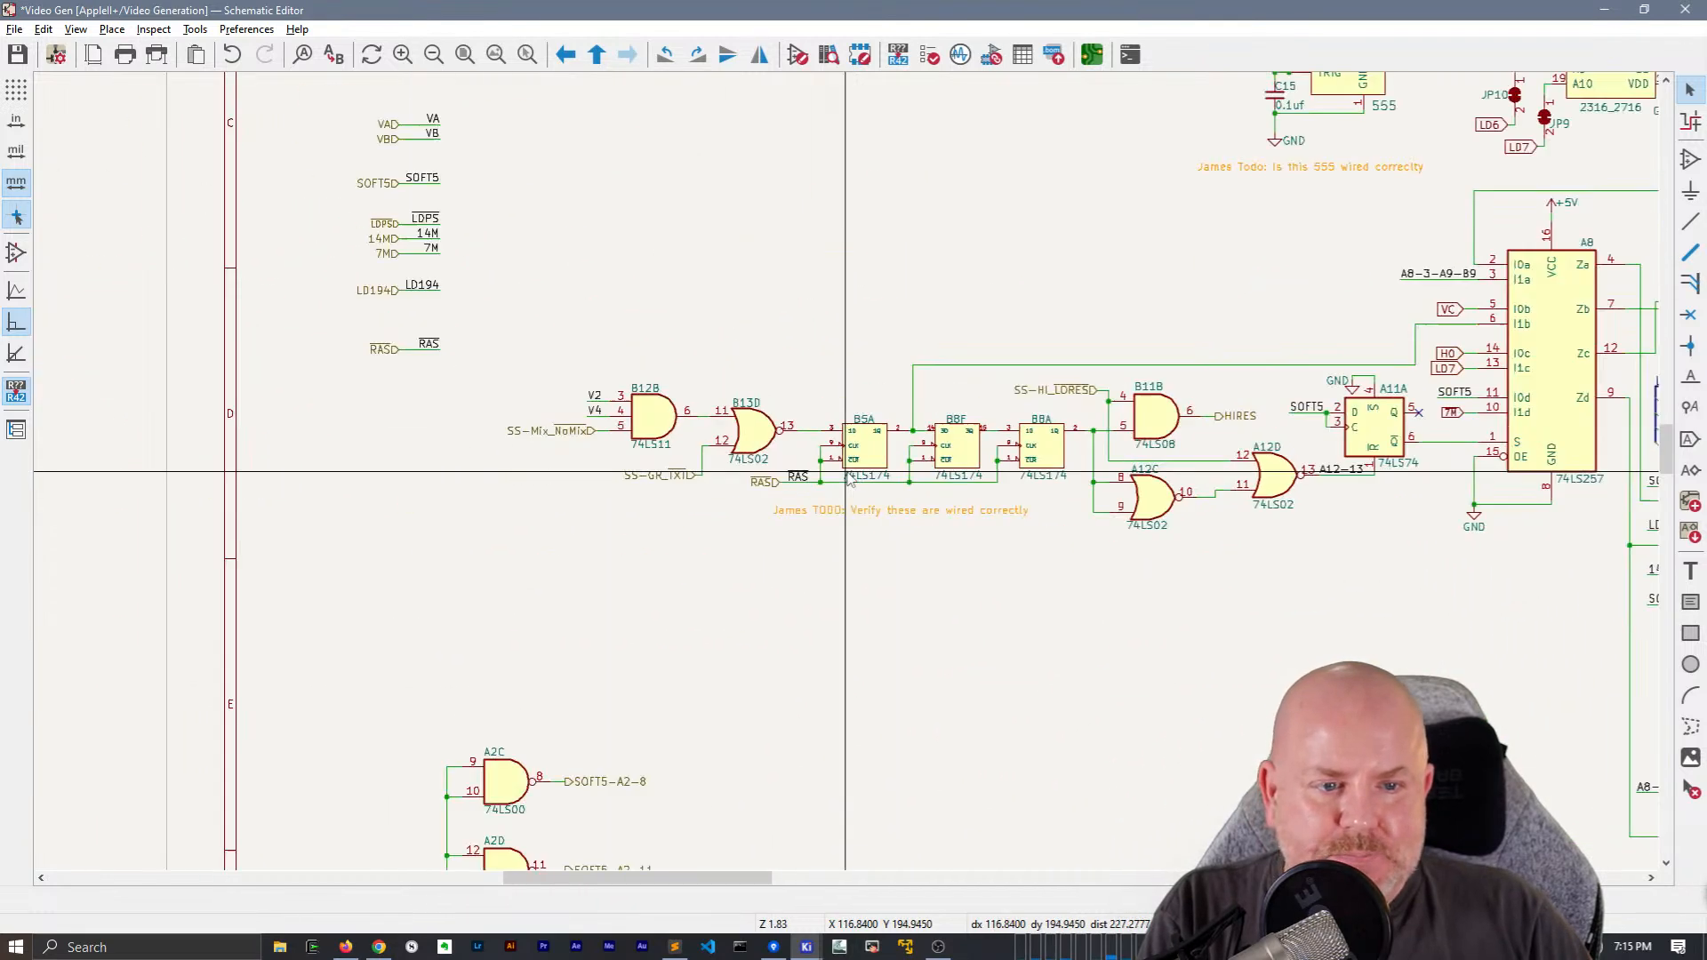
middle_drag(1178, 564, 716, 558)
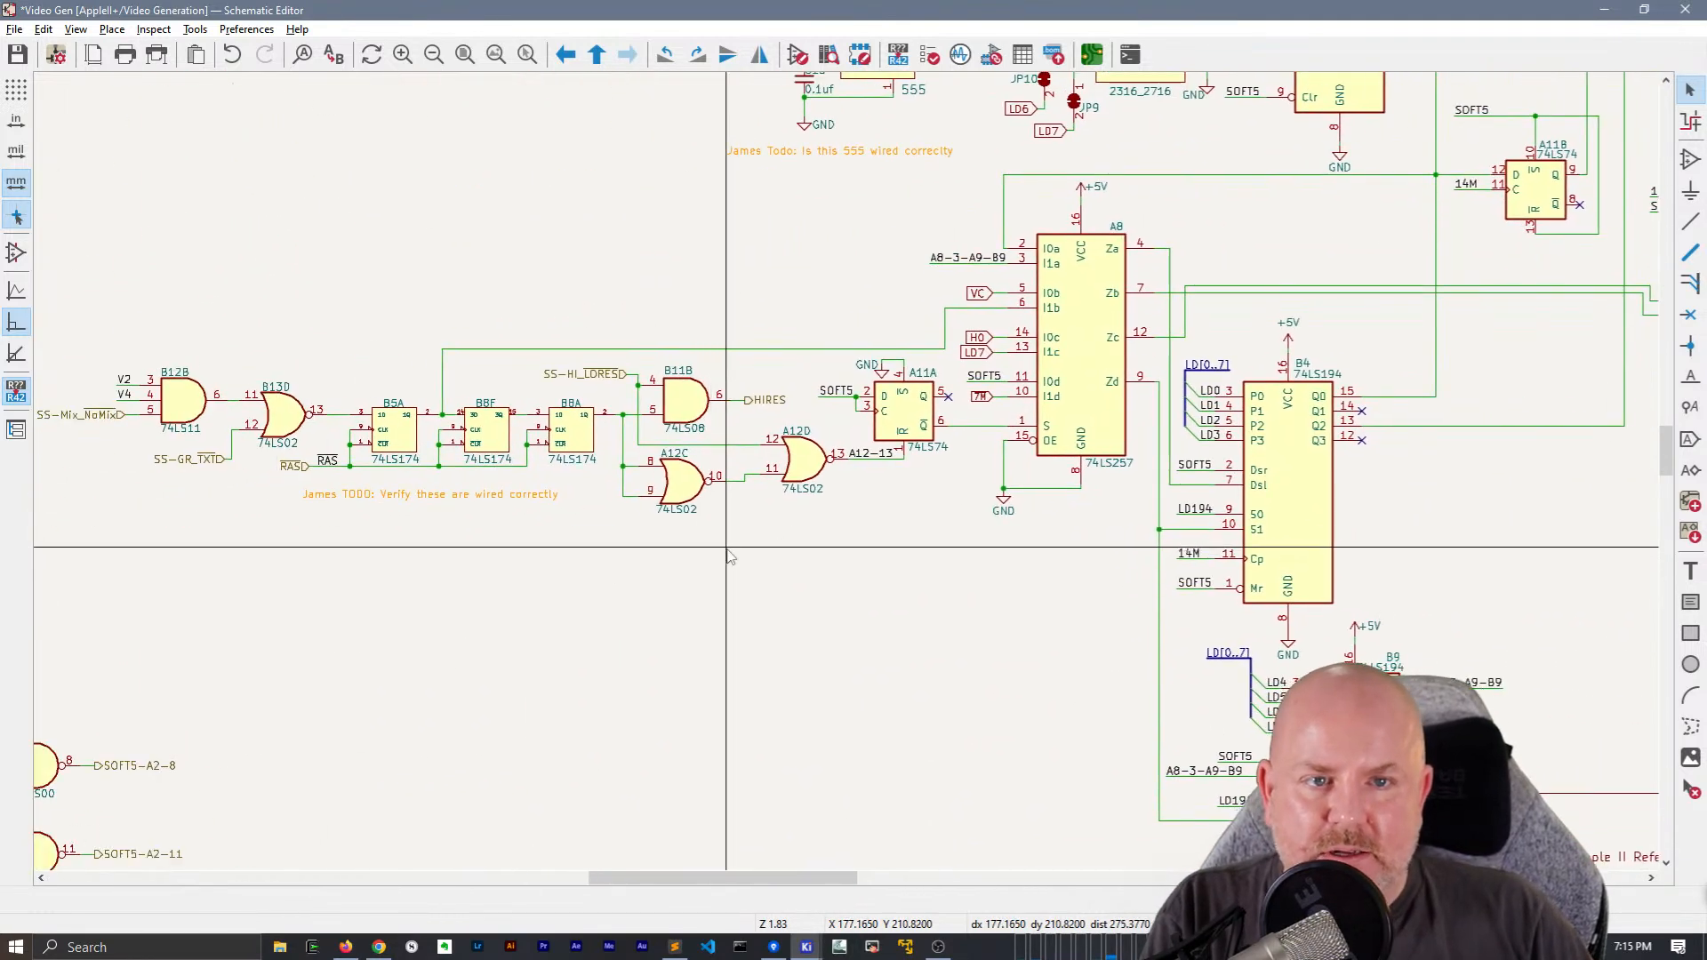
middle_drag(873, 685, 735, 478)
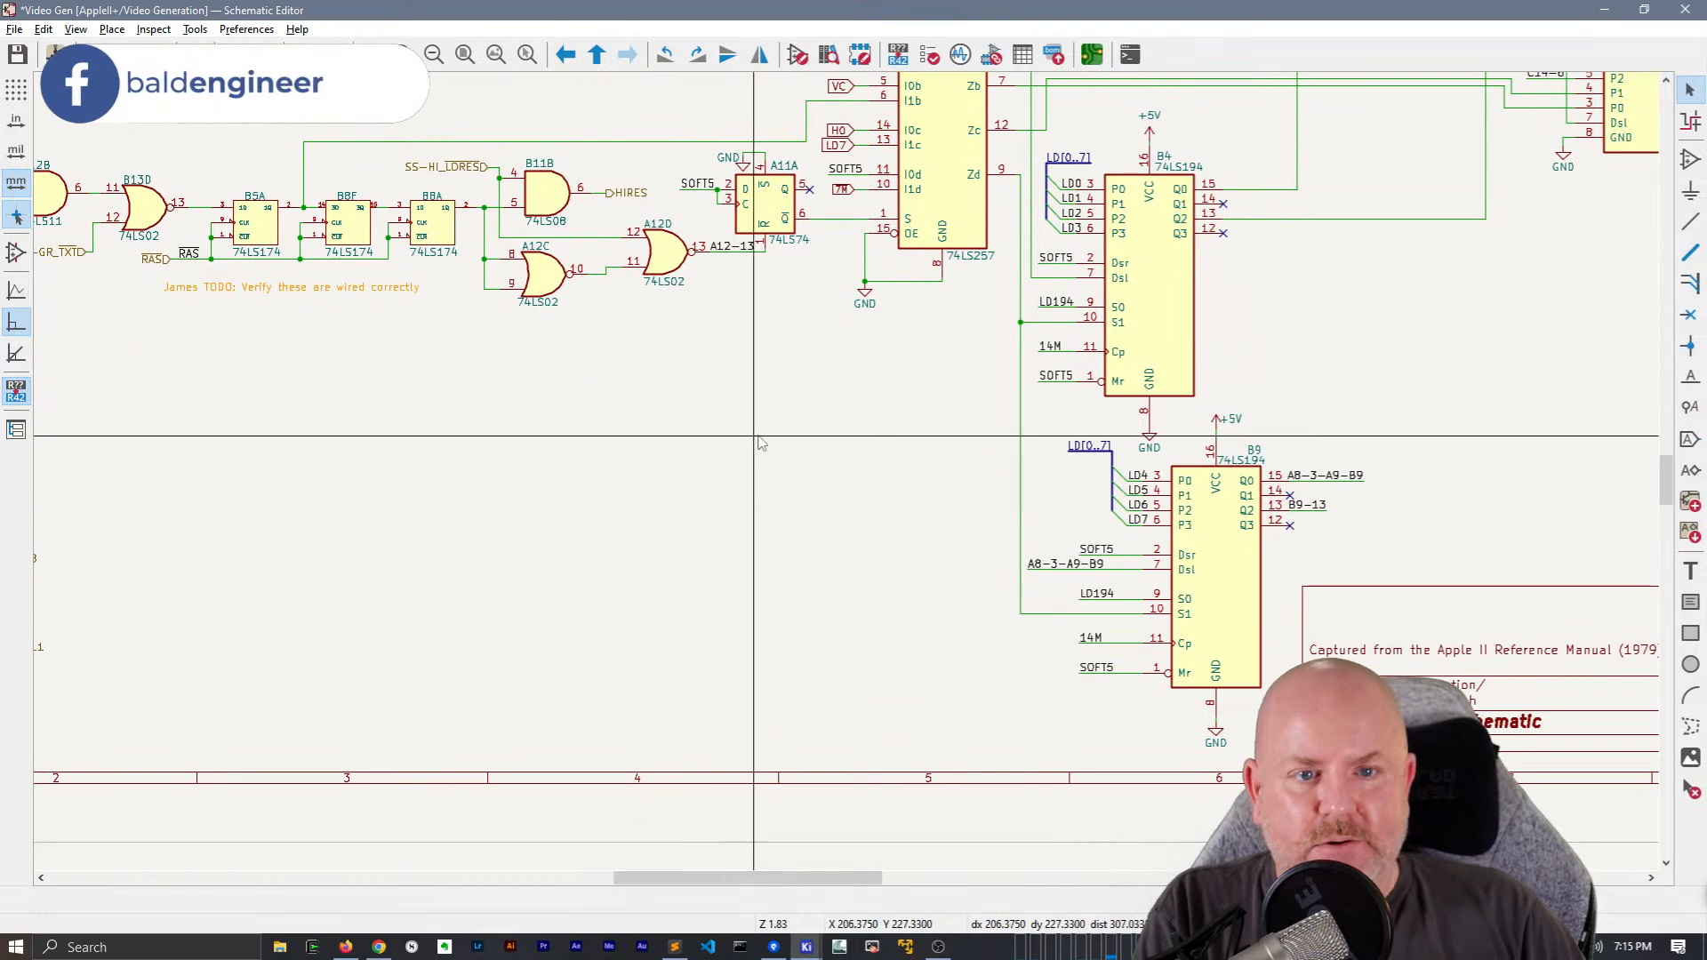
scroll(724, 507, down, 2)
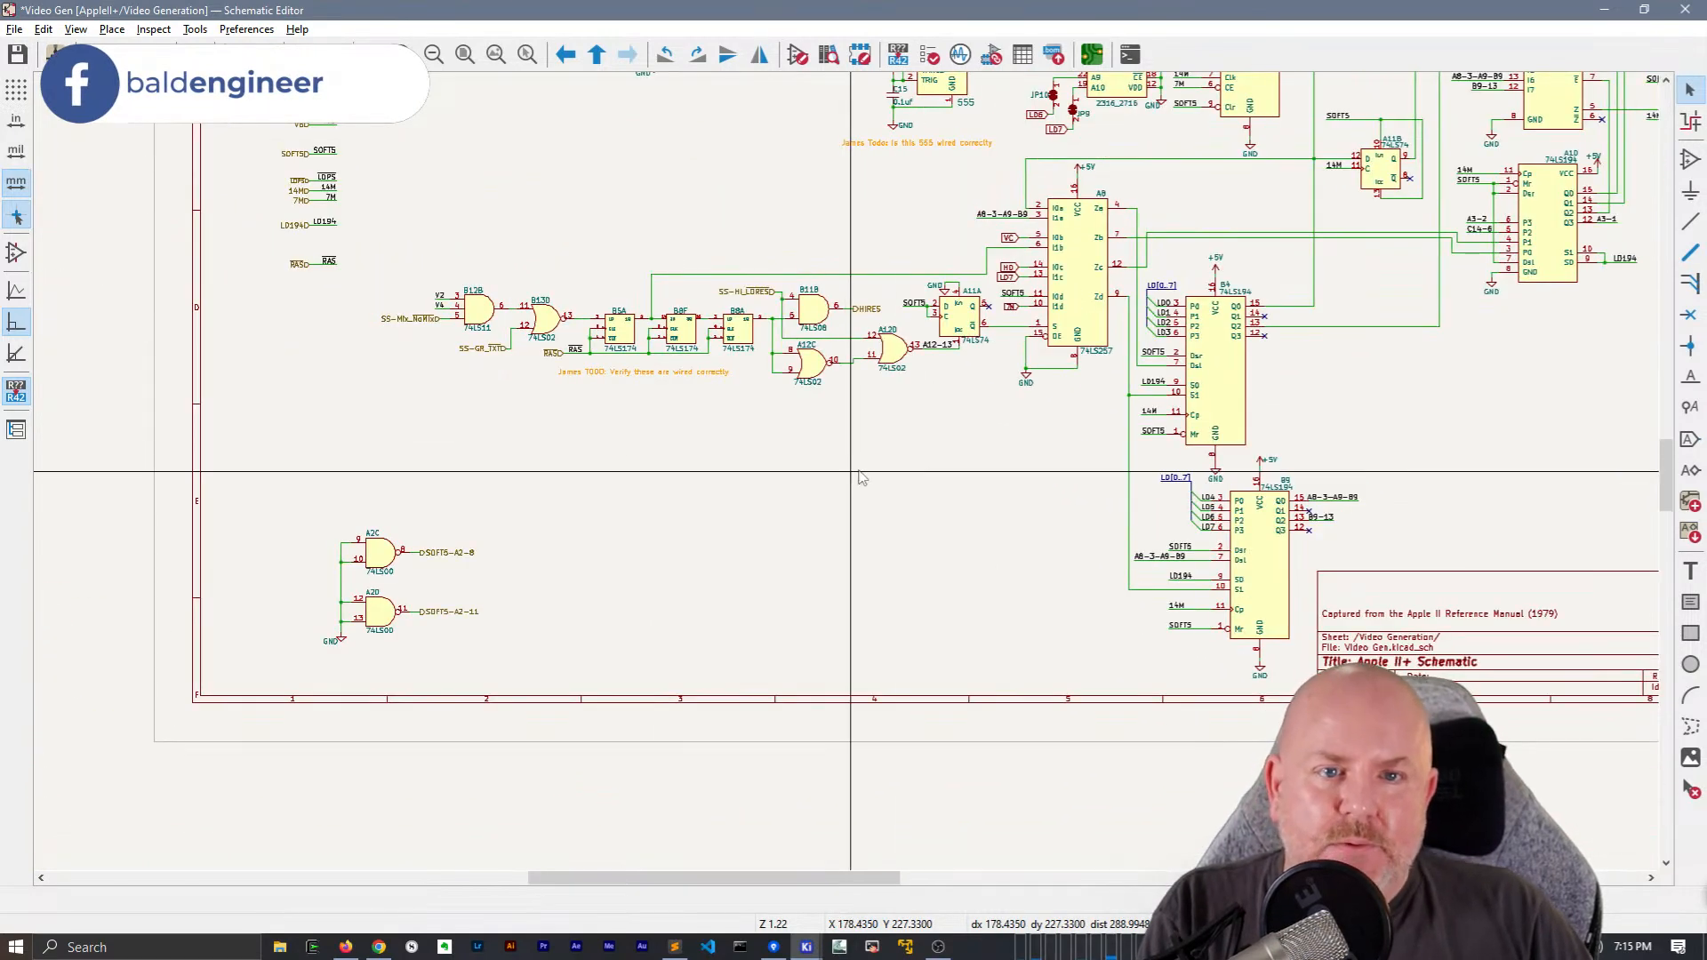
middle_drag(849, 480, 802, 582)
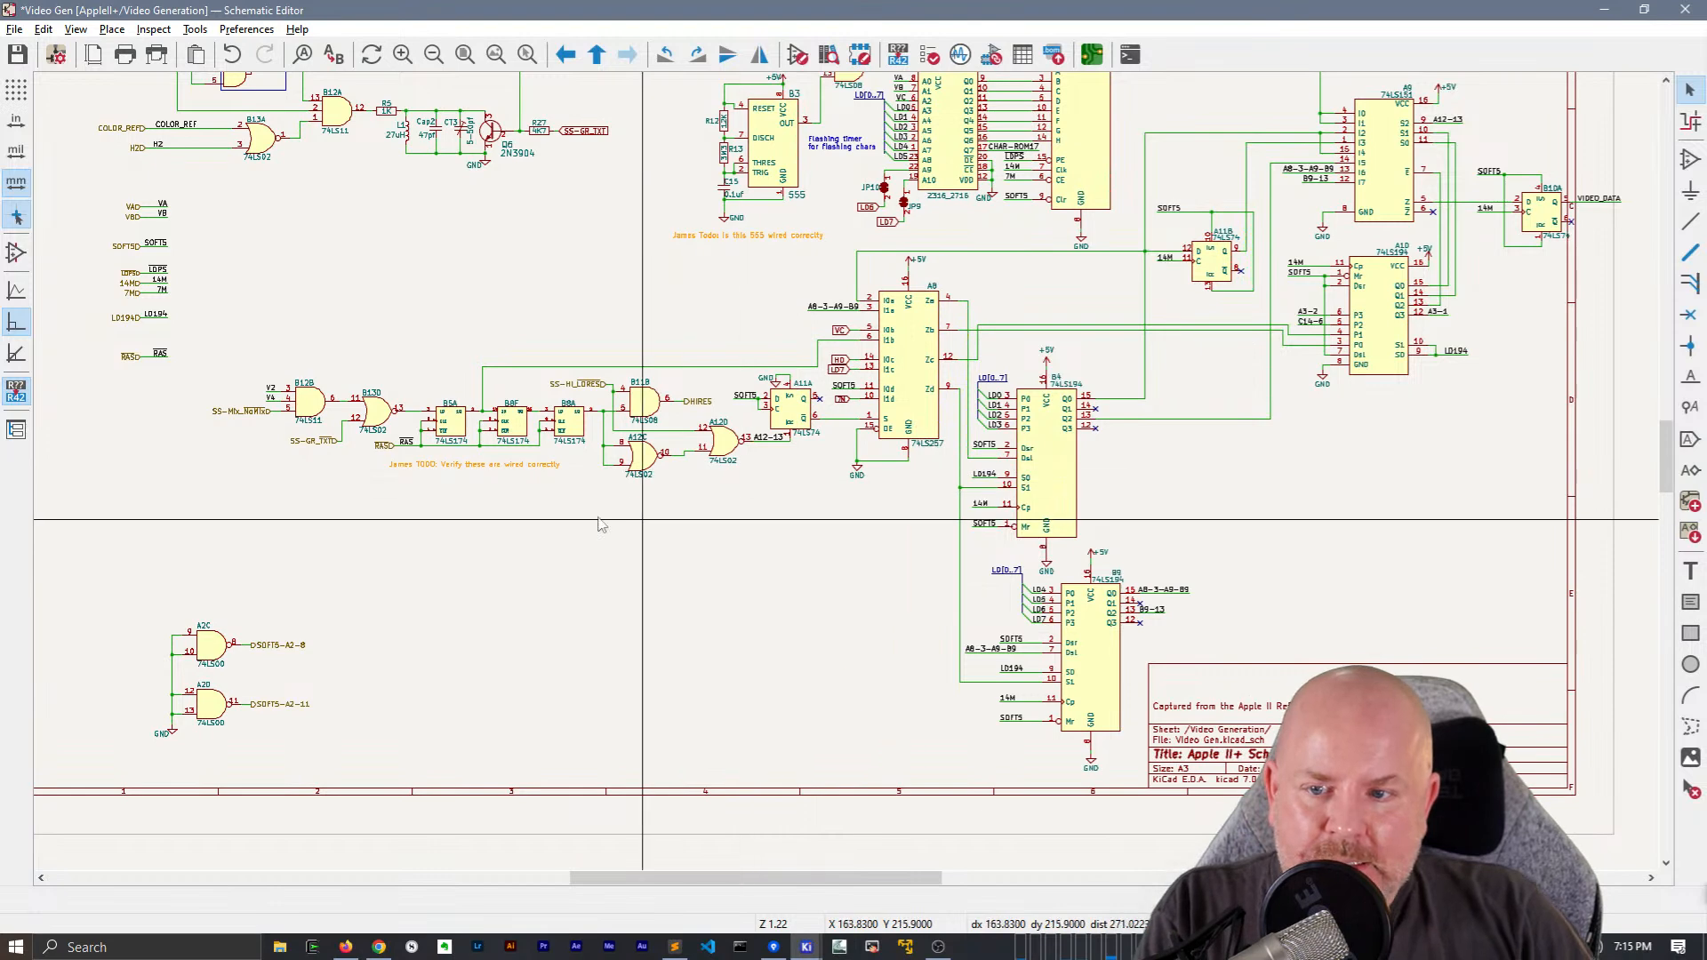
scroll(804, 497, up, 3)
click(805, 516)
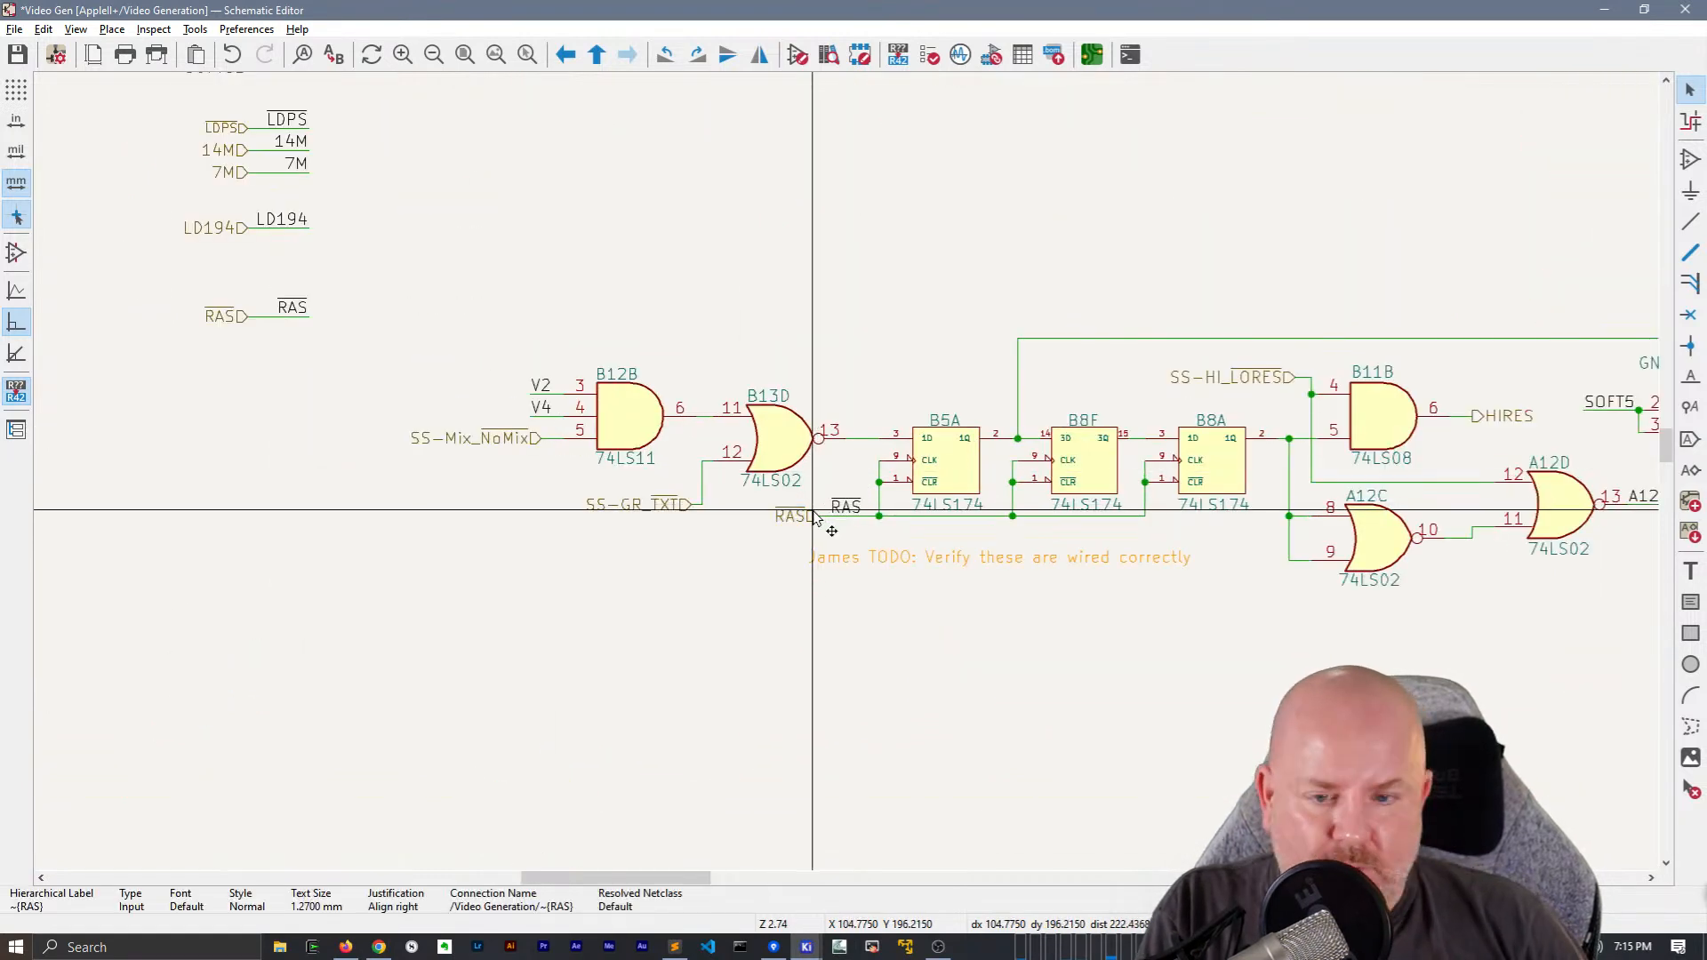
scroll(824, 517, up, 1)
click(845, 509)
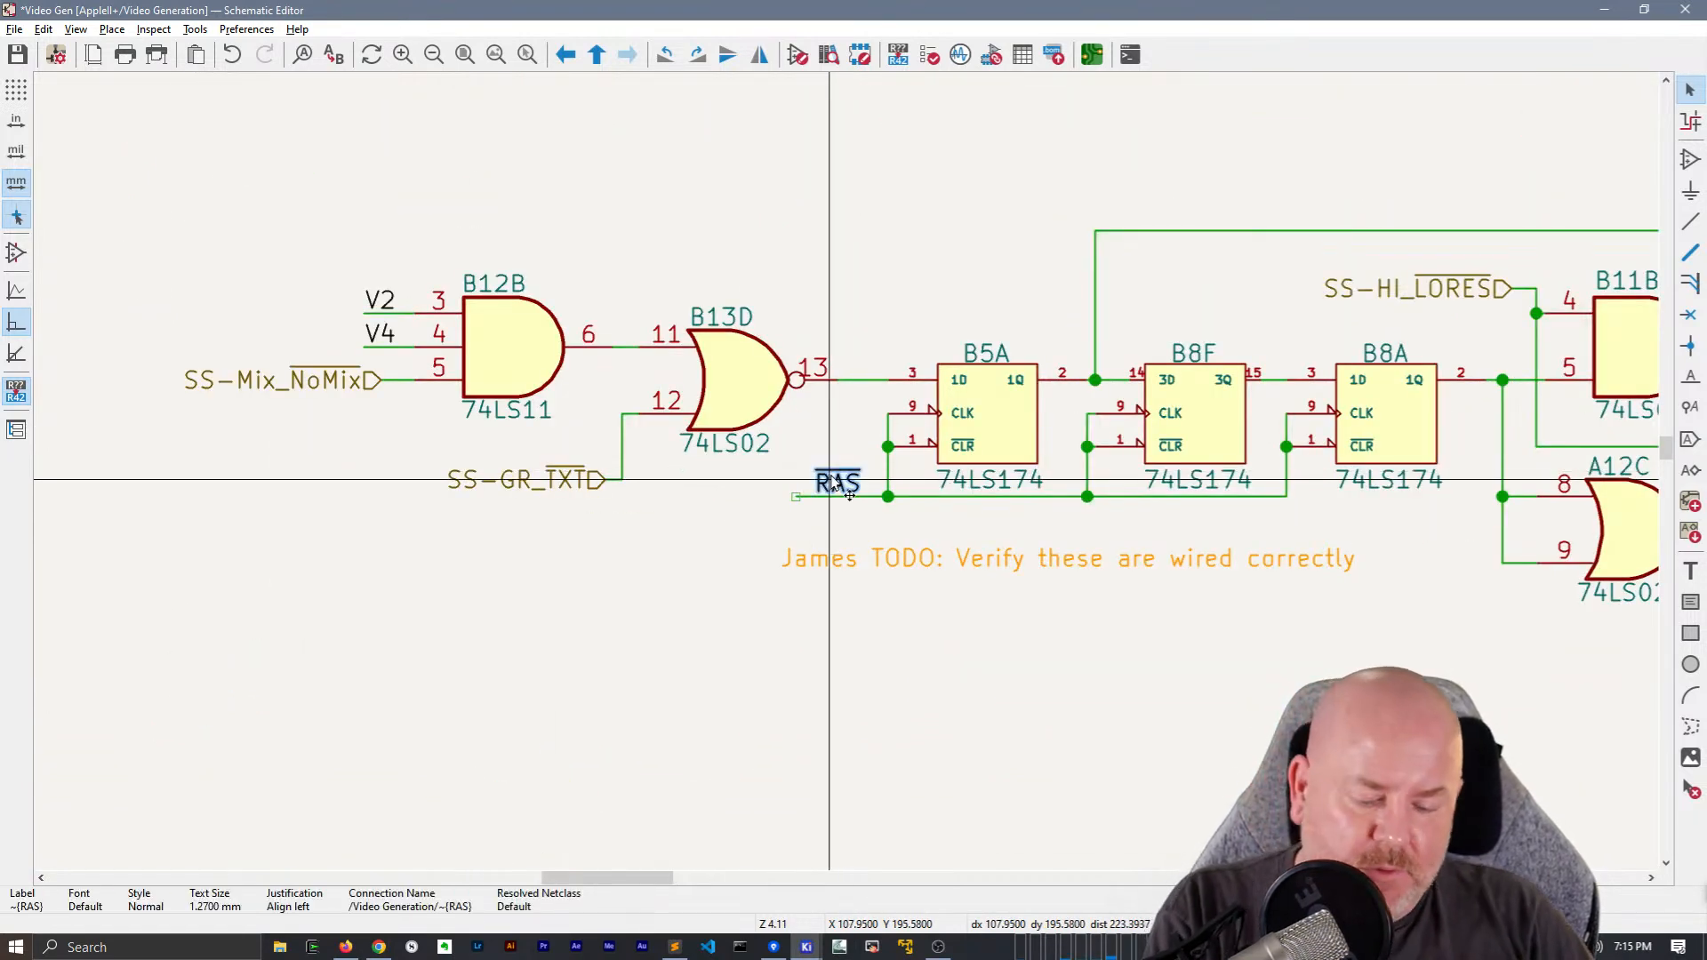
key(m)
click(796, 496)
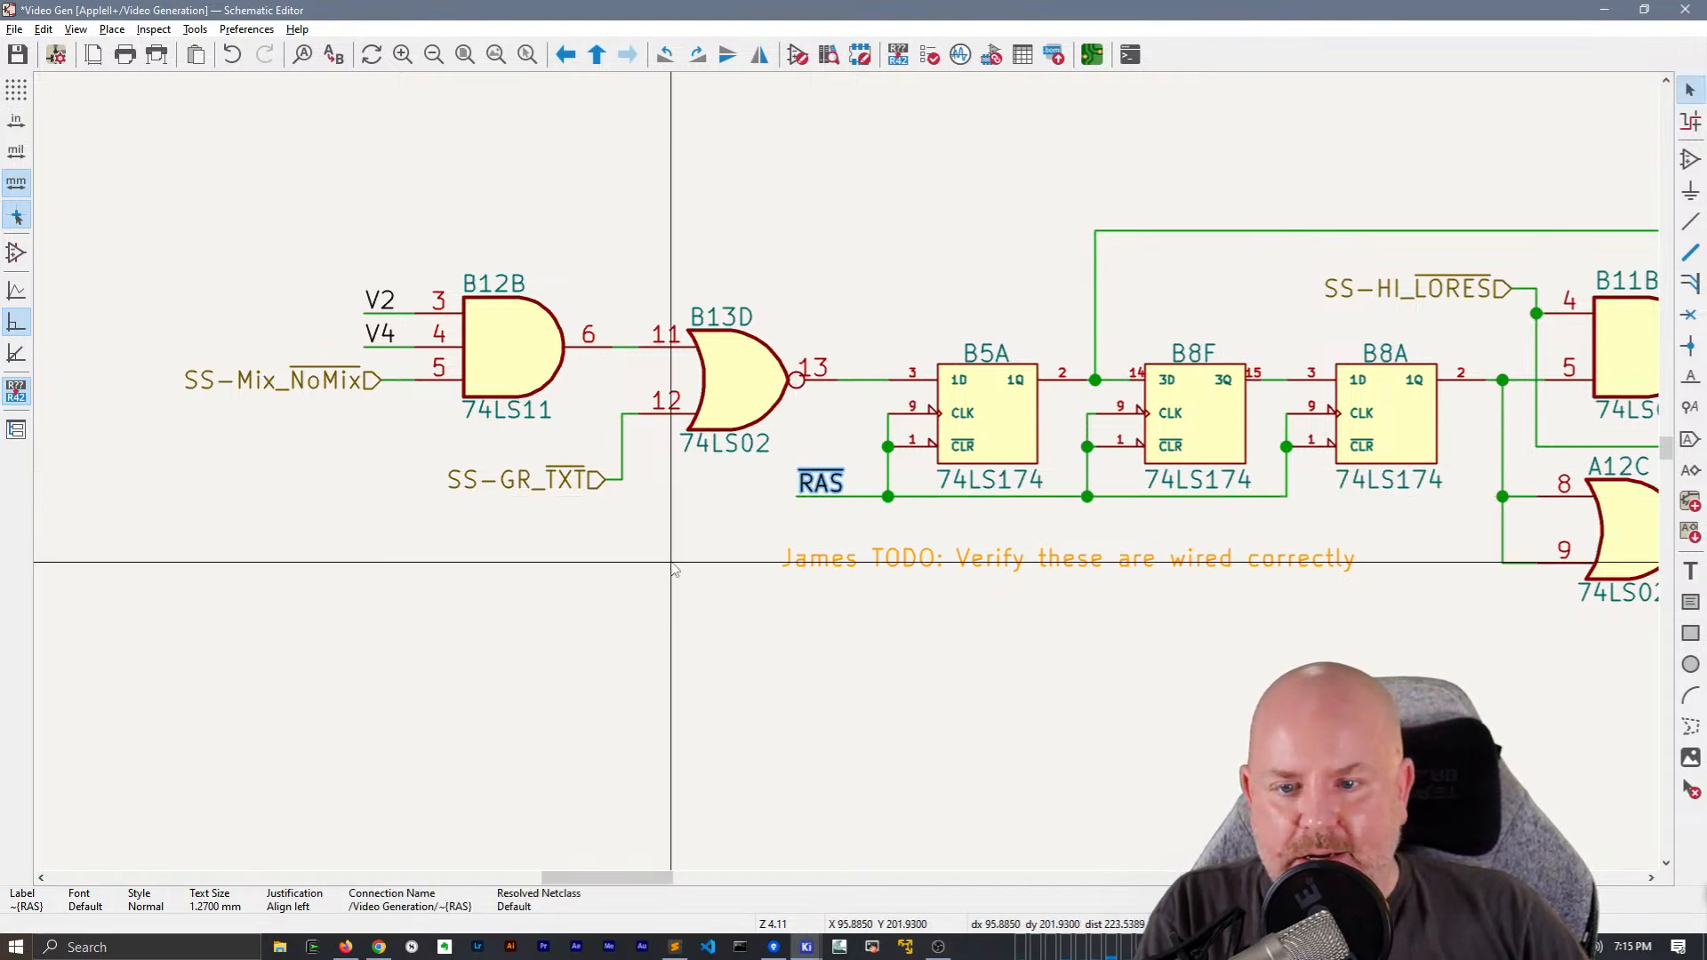
Move the SS-GR_TXT hierarchical label farther from B13D pin 12, keeping it connected by a longer wire
middle_drag(683, 566, 1044, 619)
key(Escape)
key(g)
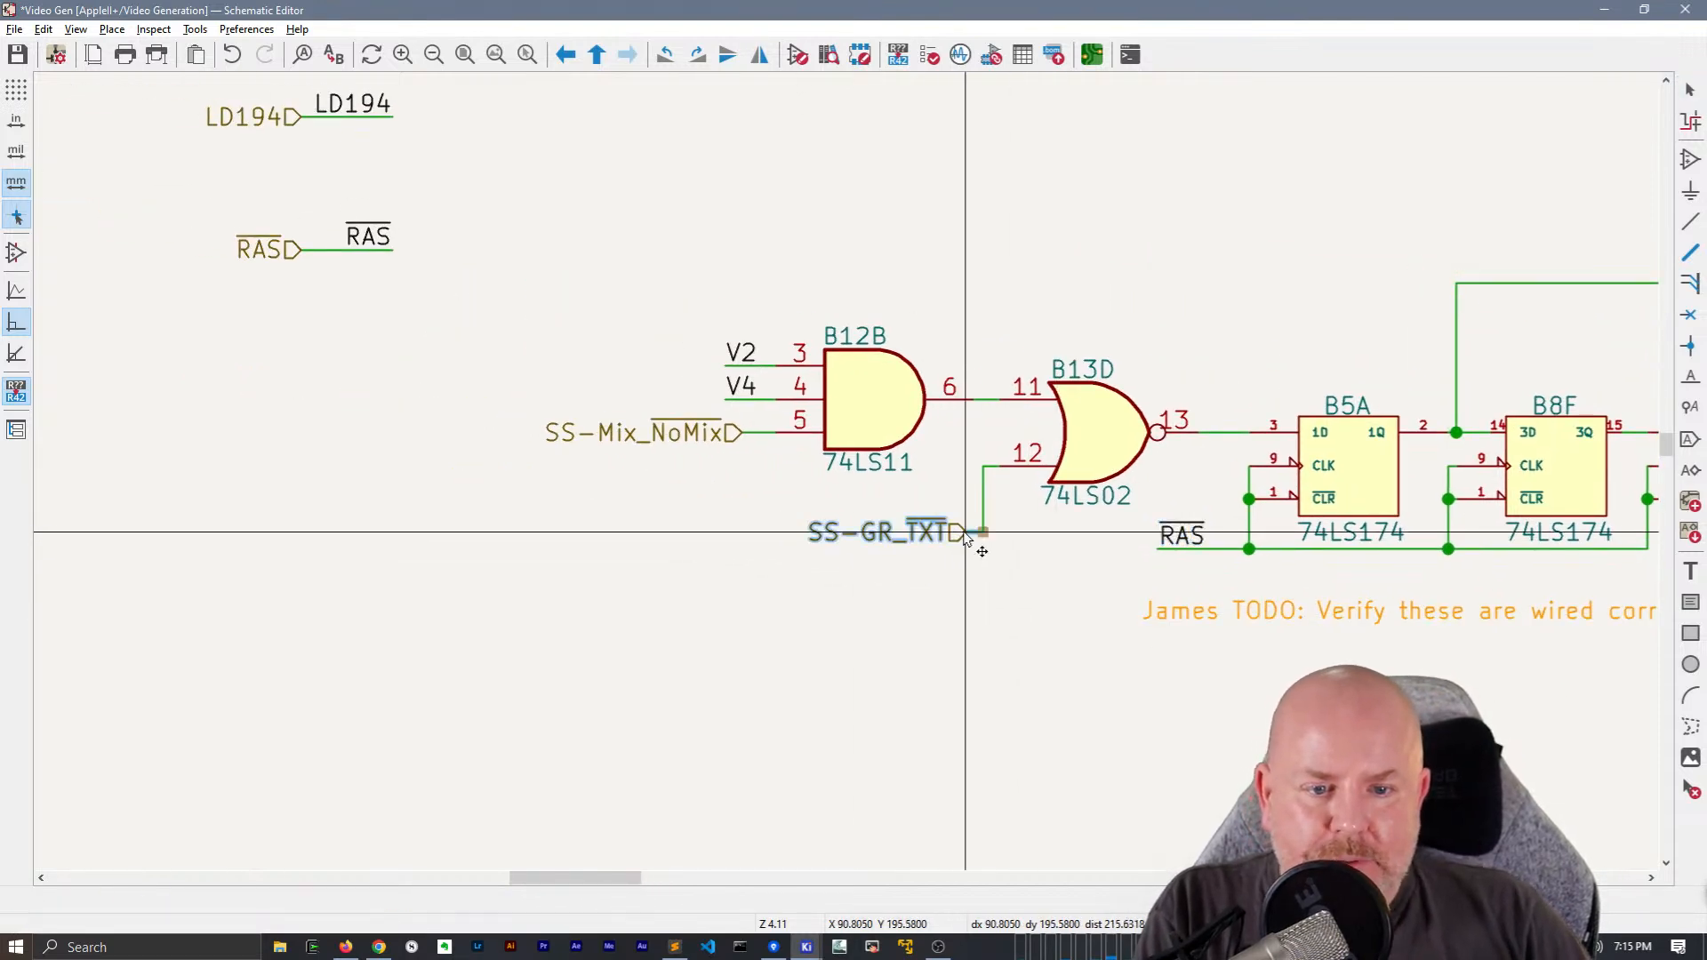
click(784, 540)
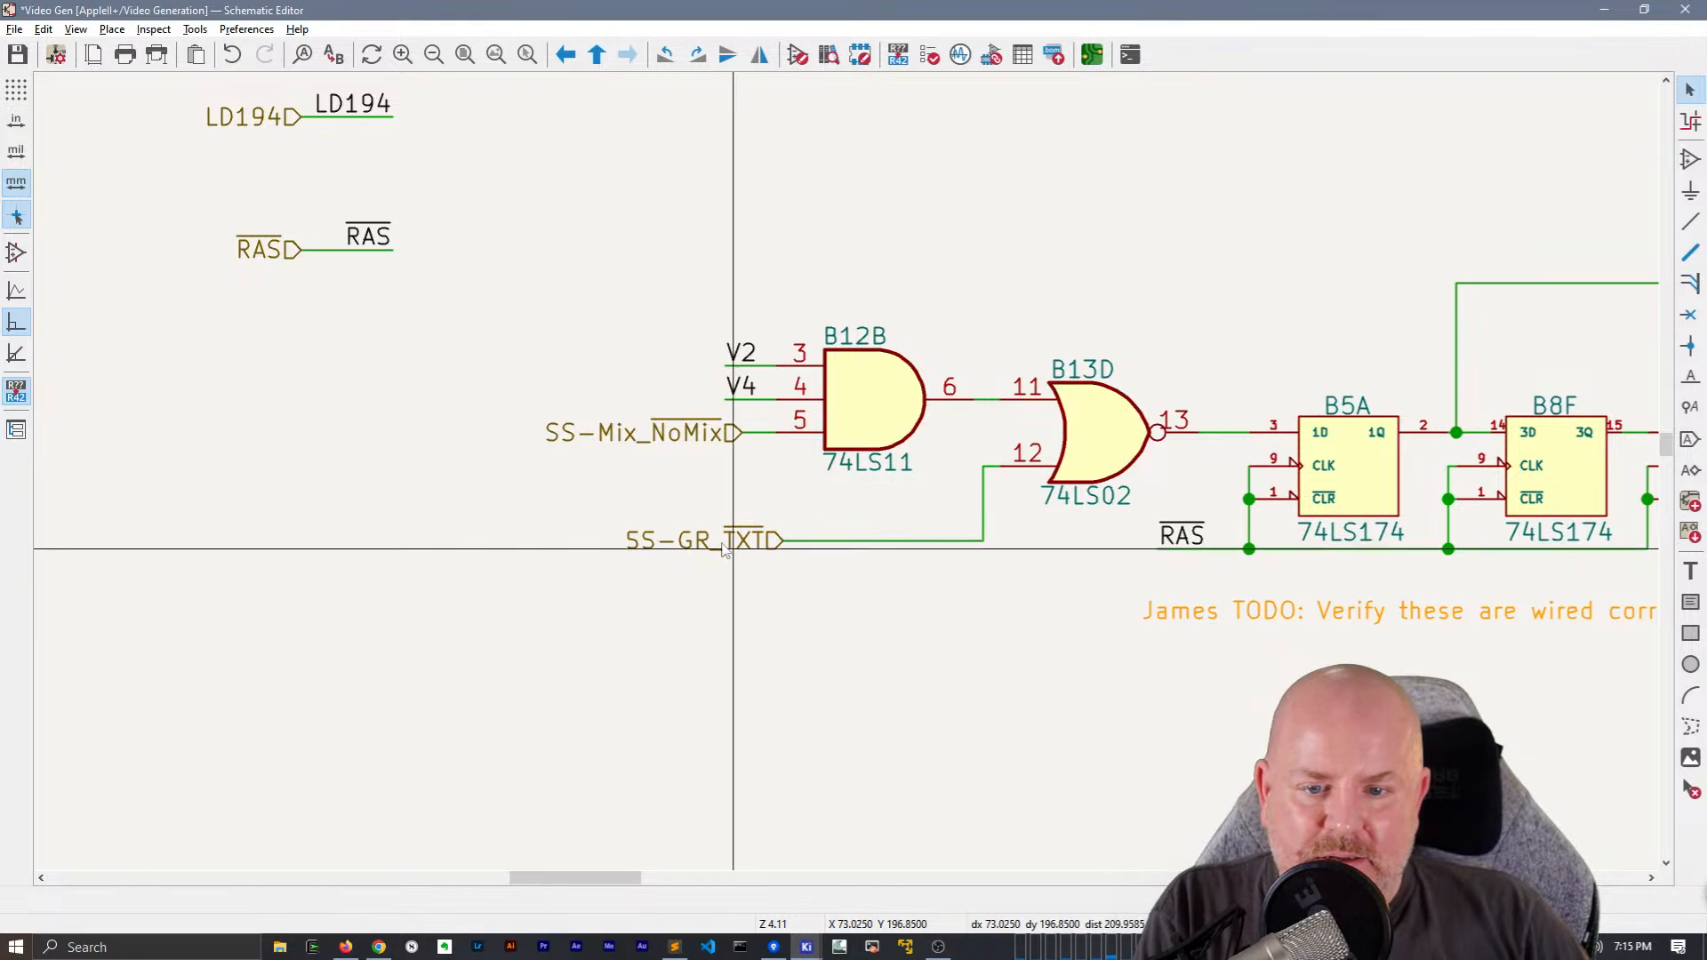
Add an SS-GR_TXT net label on the wire between the SS-GR_TXT hierarchical label and B13D pin 12
double_click(723, 540)
key(Escape)
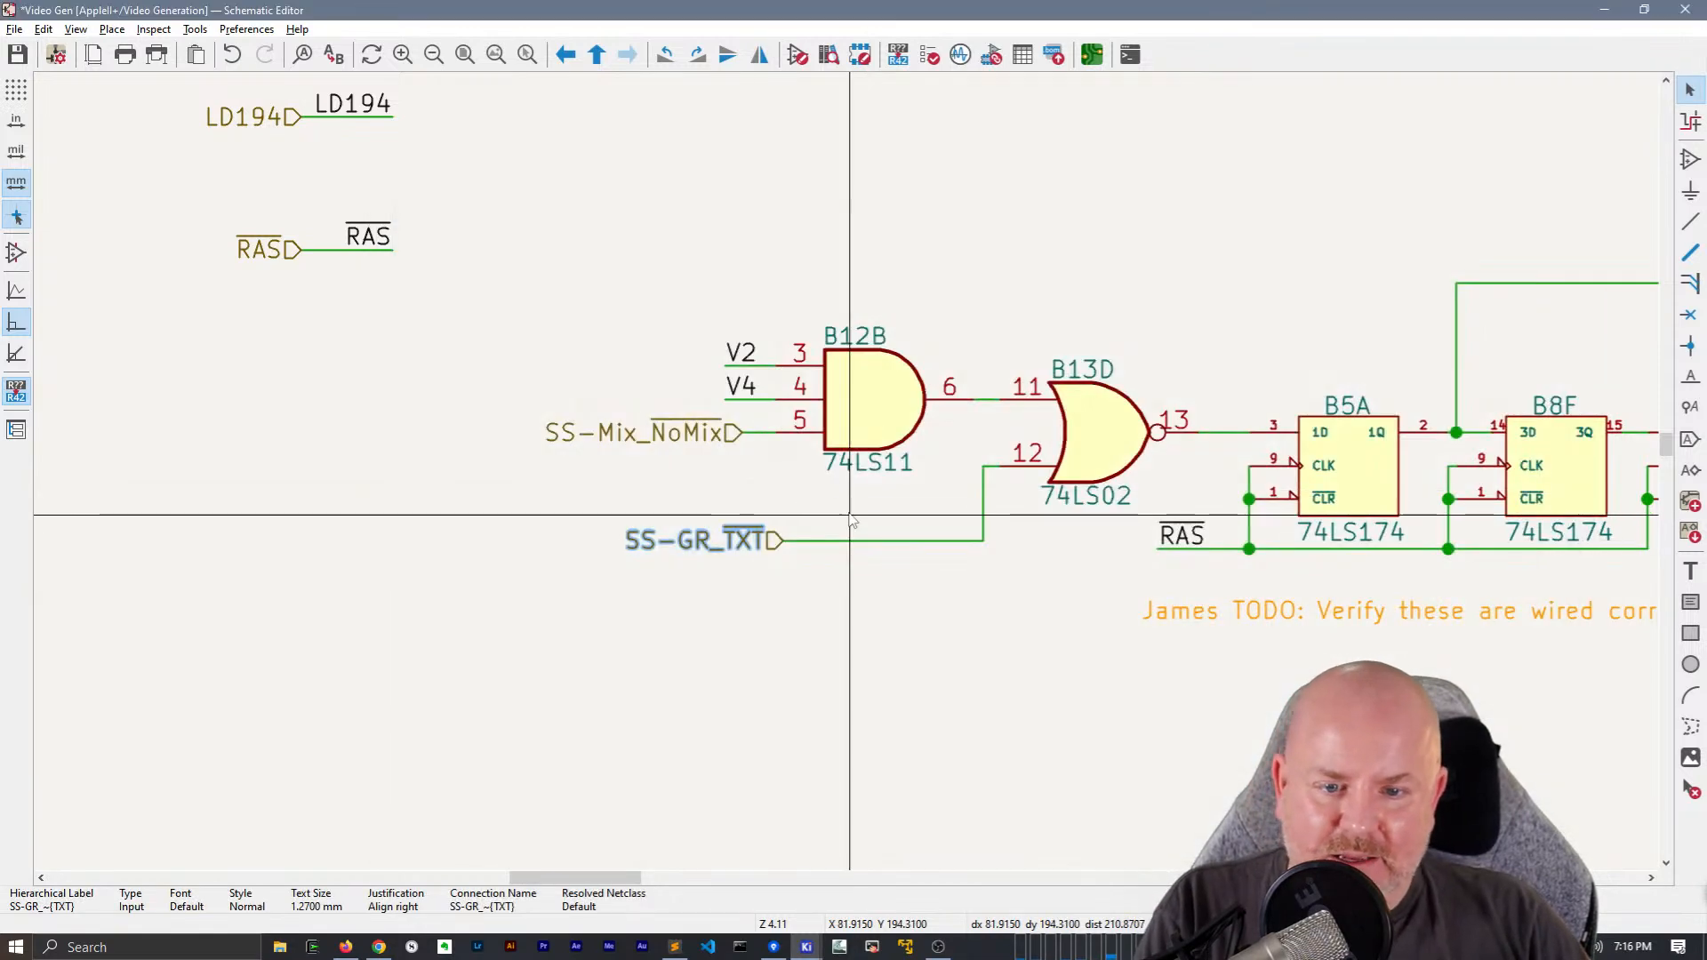
key(l)
key(Escape)
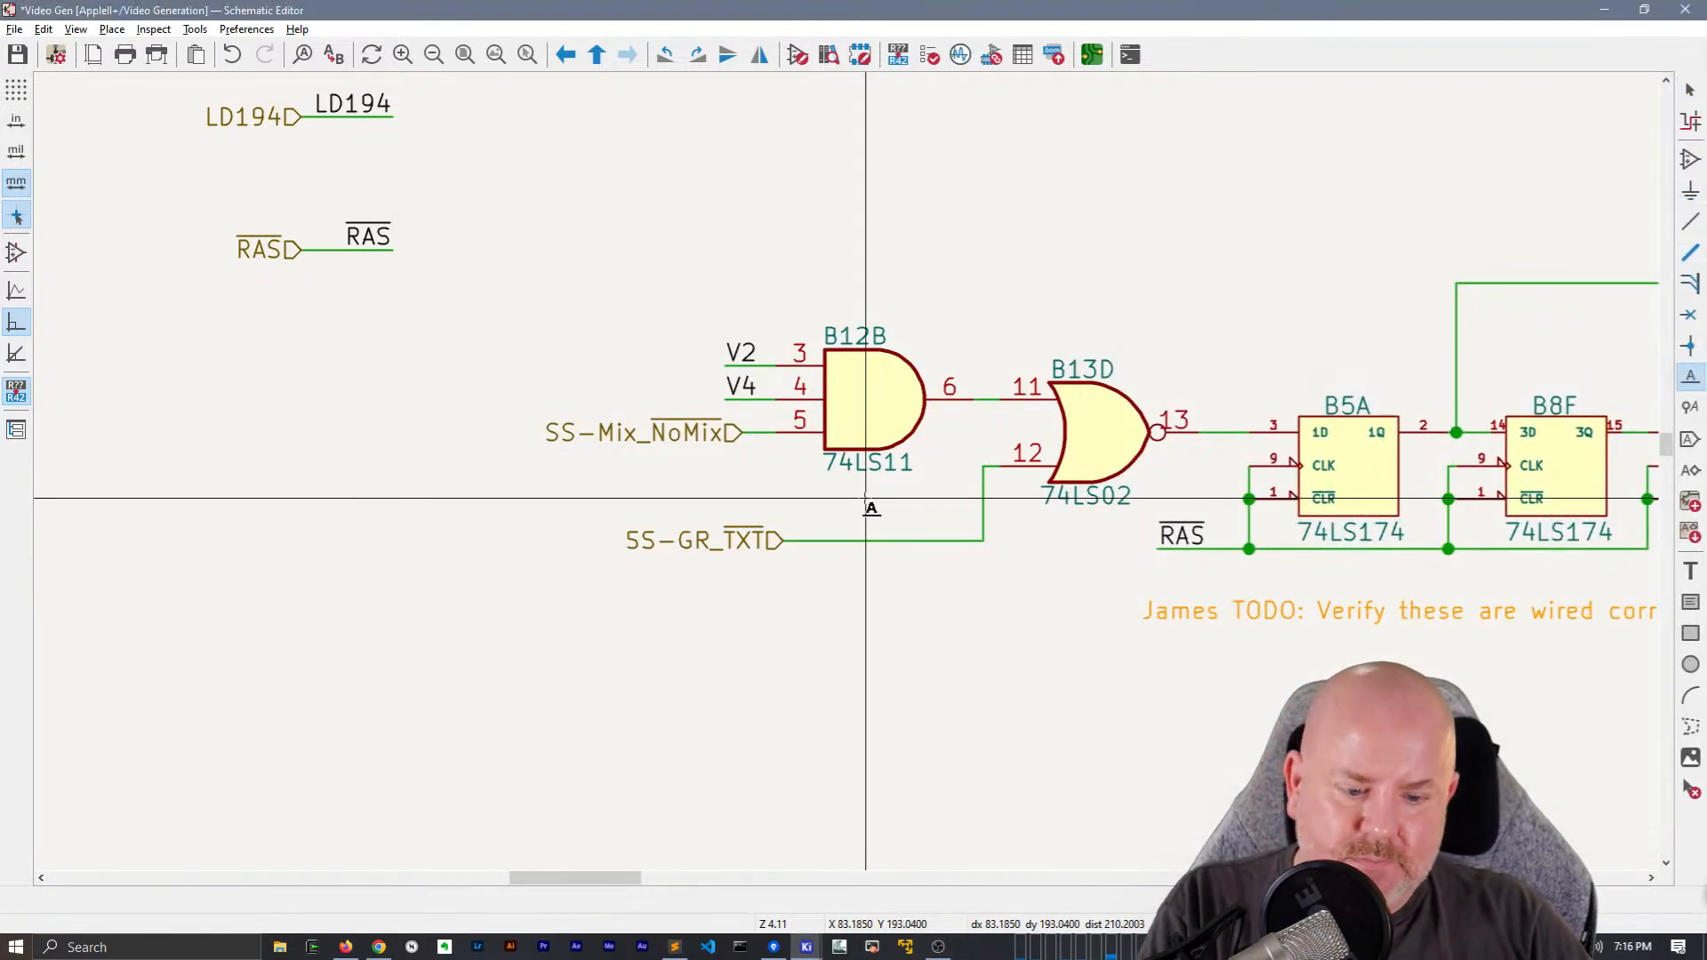
click(865, 499)
text(SS-GR_~{TXT})
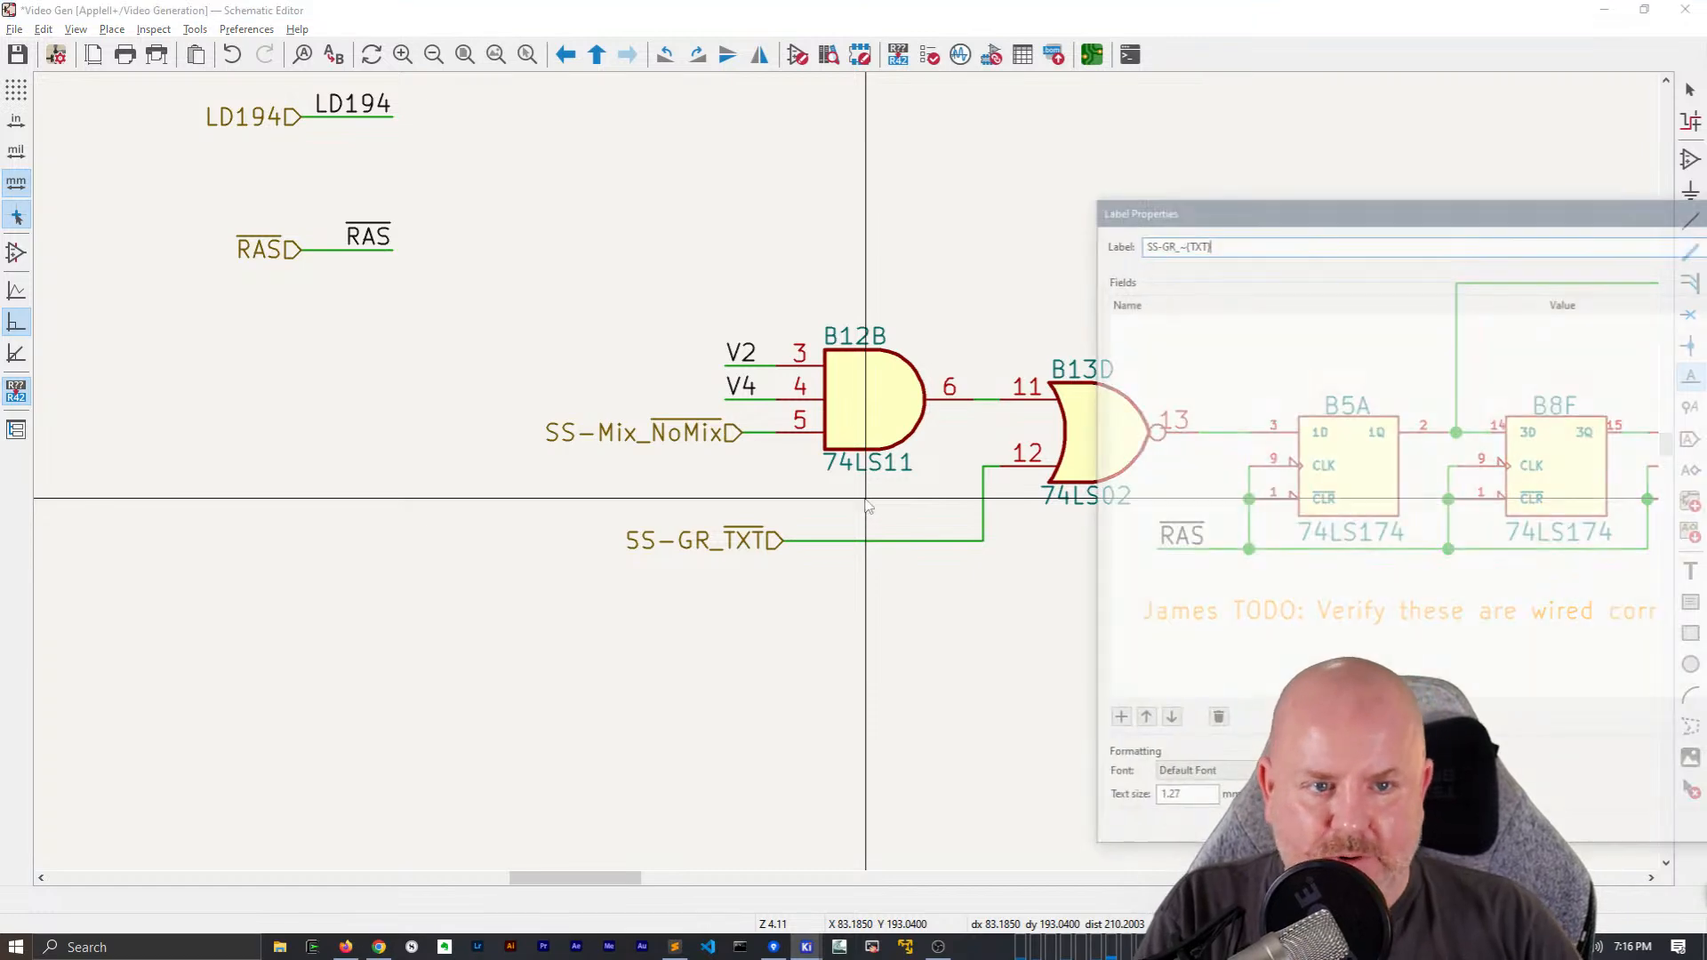
key(Return)
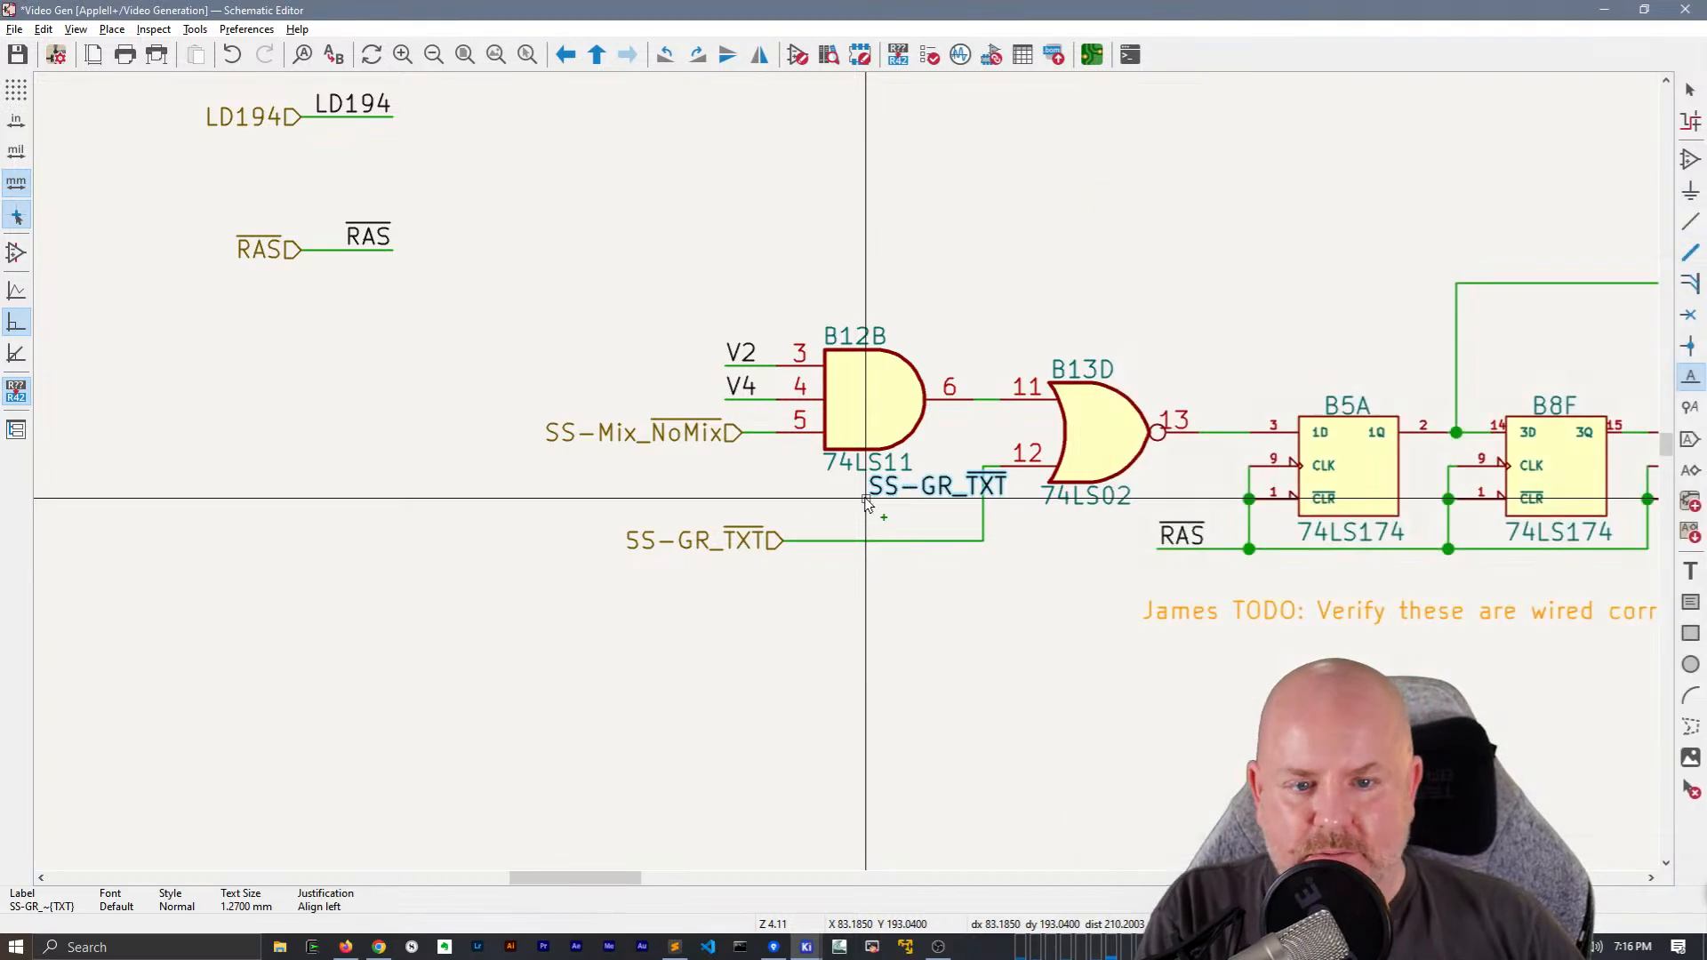
click(826, 540)
Duplicate the SS-GR_TXT hierarchical label with its wire and net label, placing the copy beneath RAS at the sheet edge
click(749, 544)
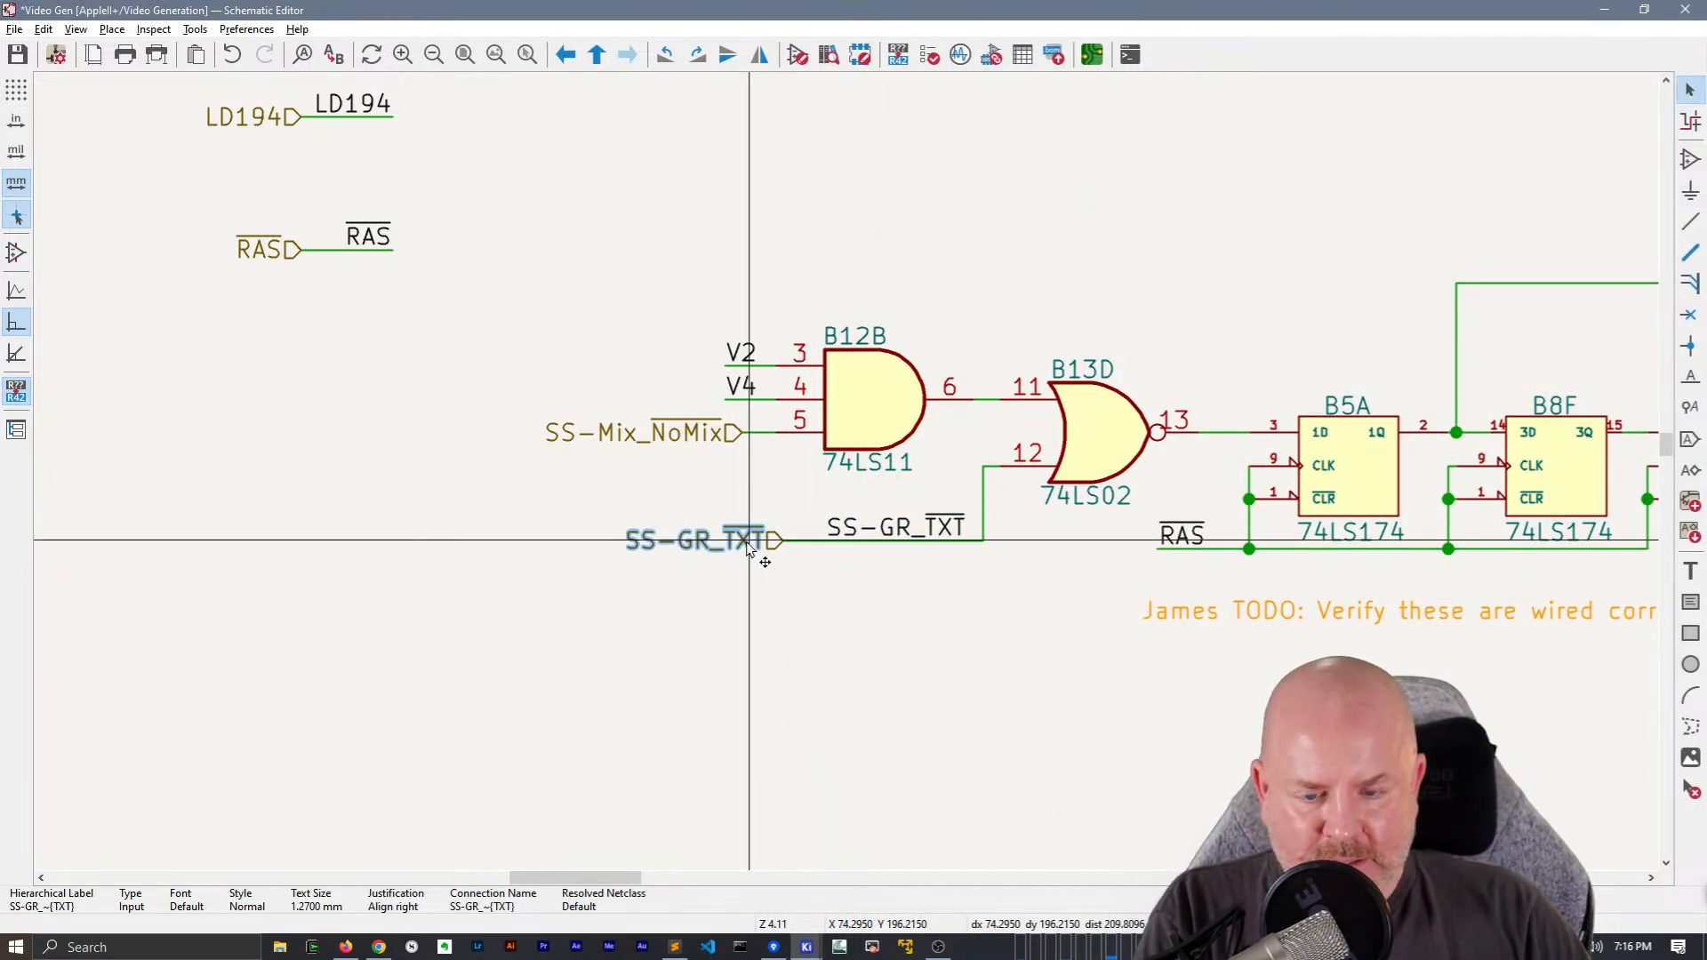
drag(909, 572, 704, 510)
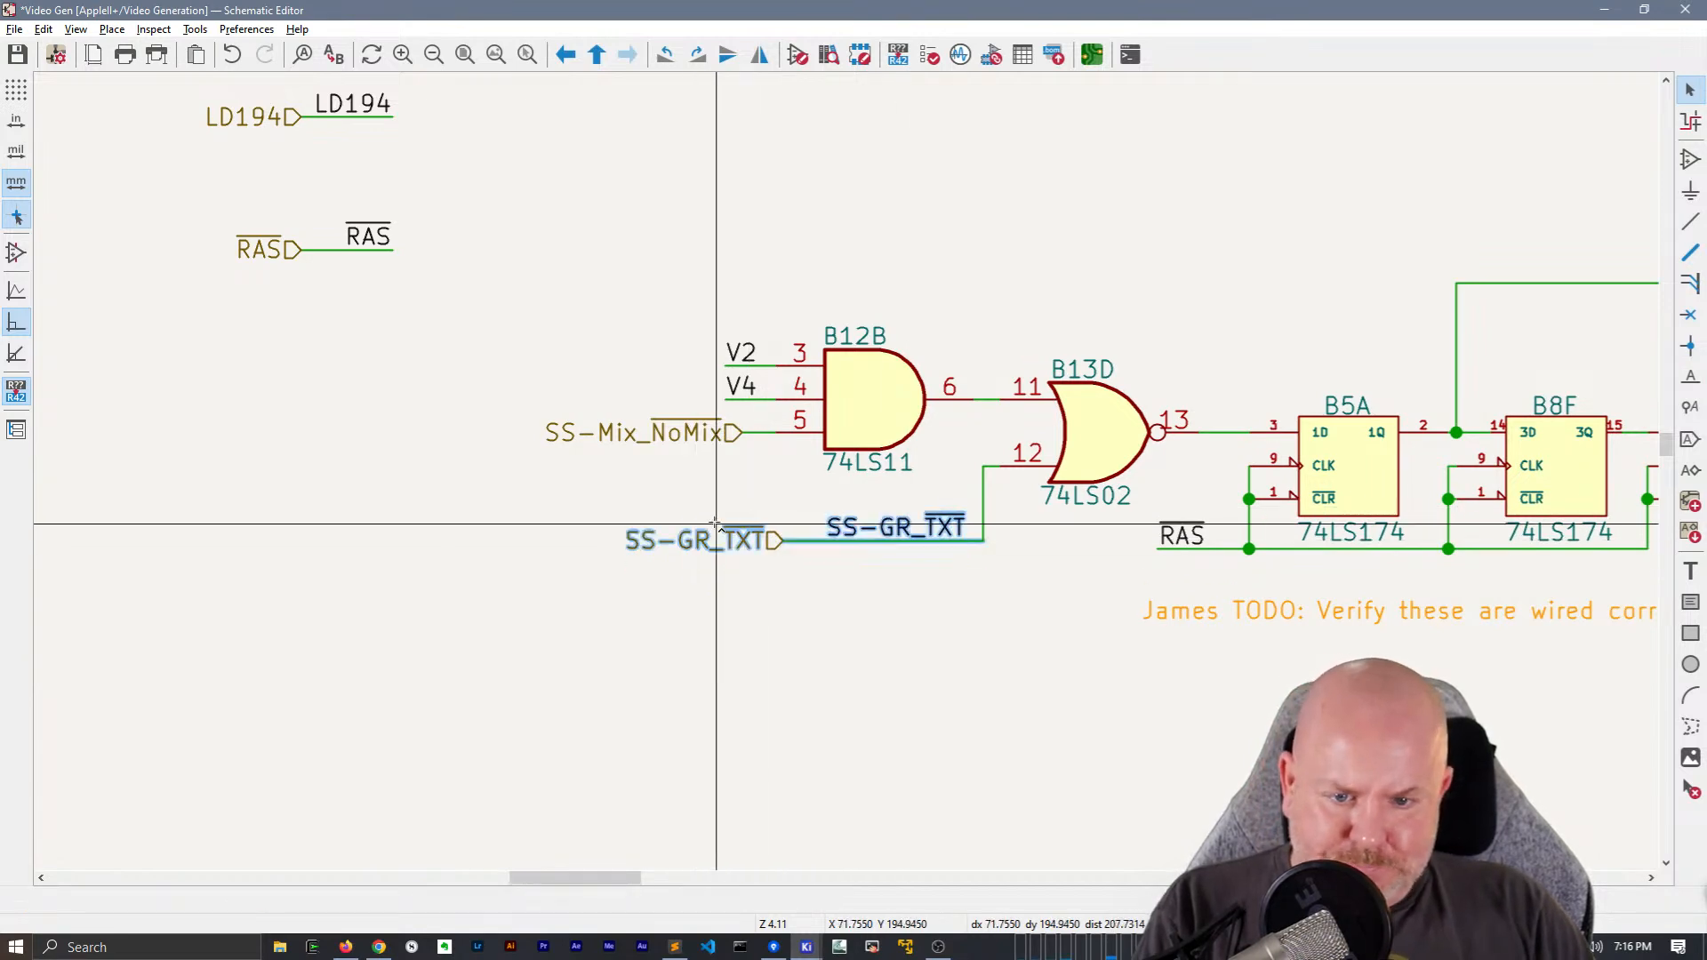
middle_drag(484, 515, 1092, 518)
scroll(913, 500, down, 2)
key(ctrl+d)
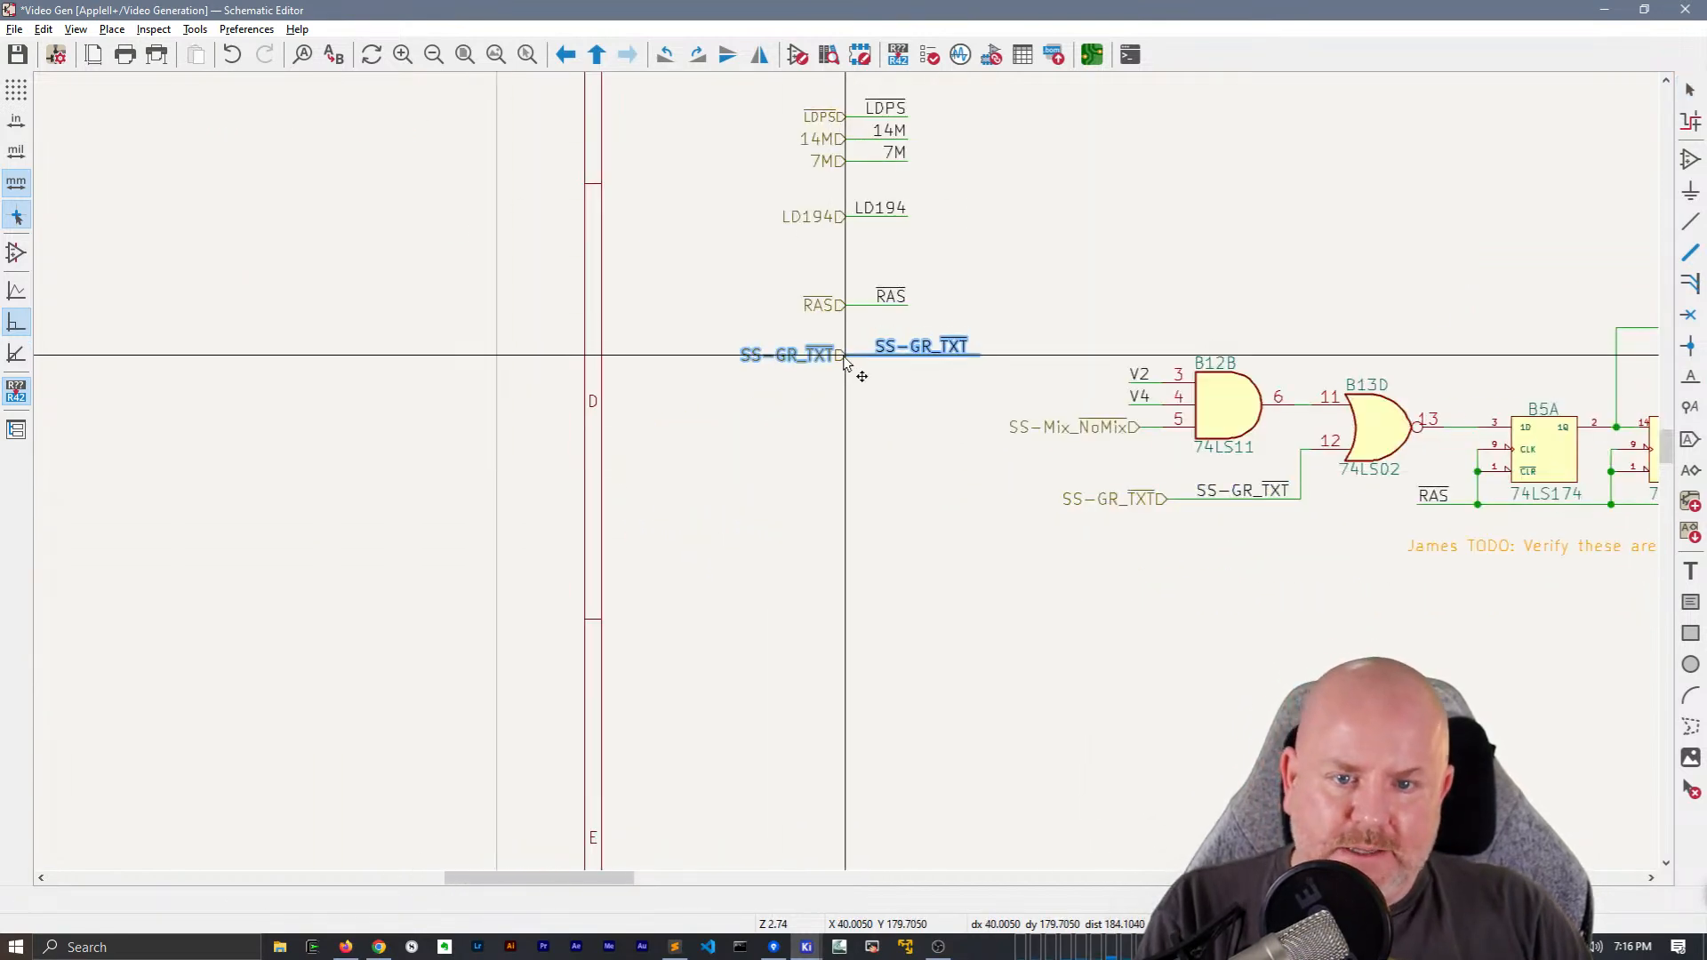
click(844, 357)
click(910, 399)
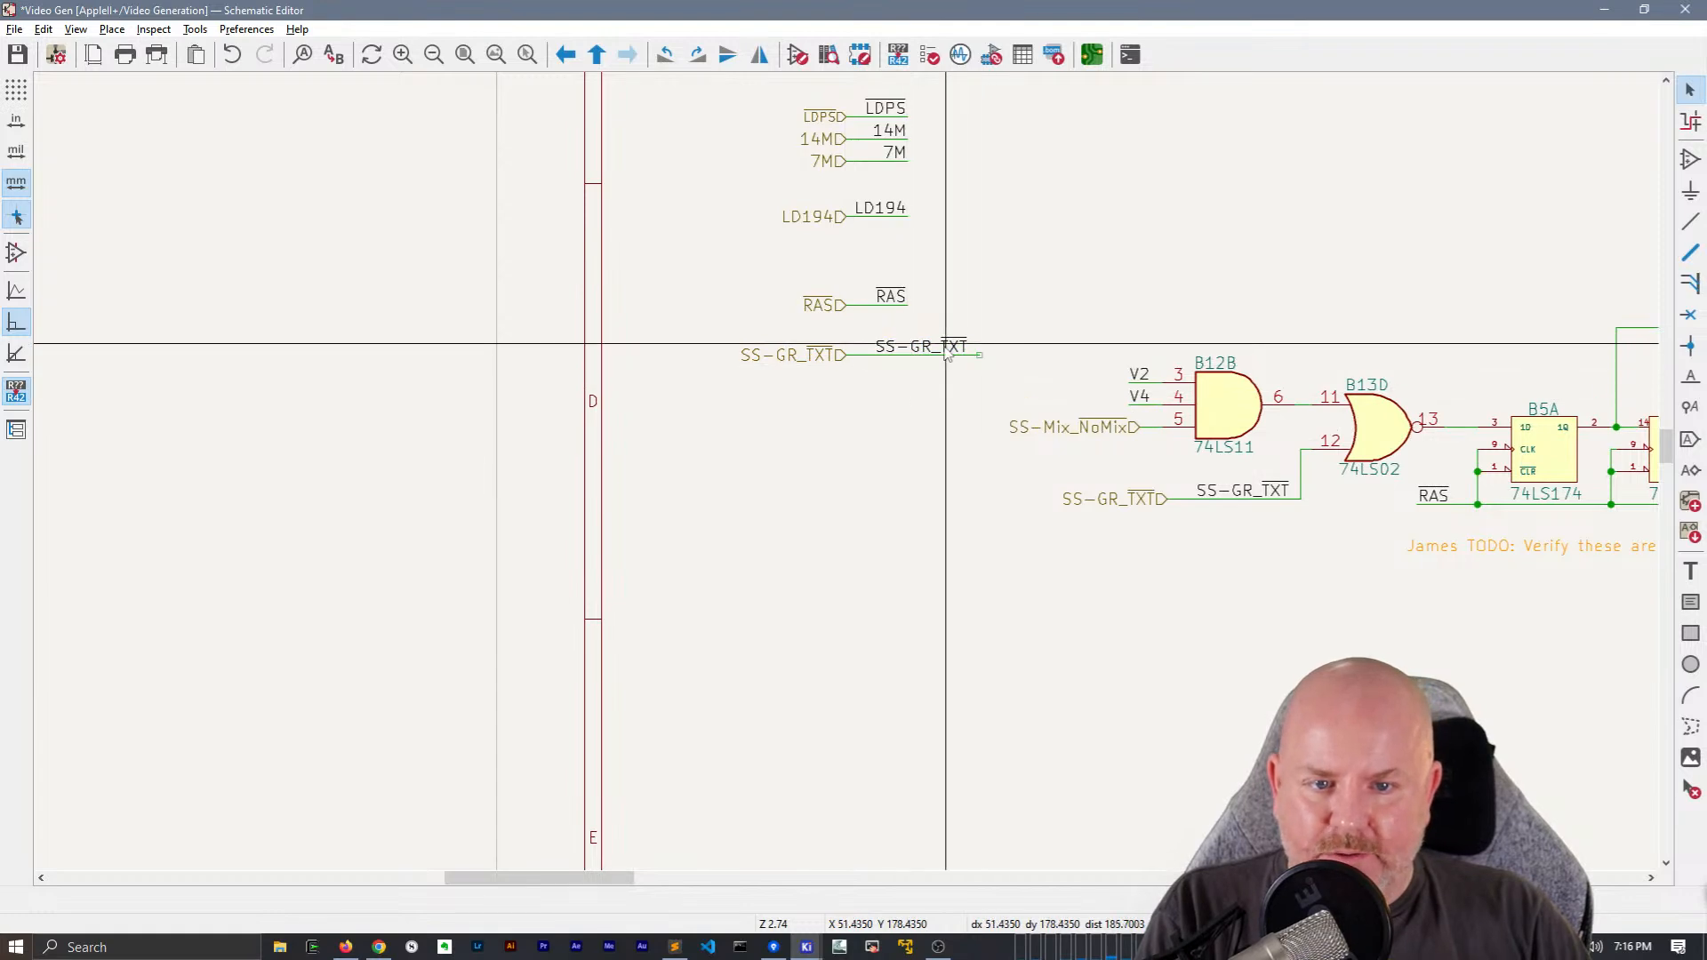
Mirror the copied SS-GR_TXT net label, align it with the free end of its wire and shorten that wire slightly
key(m)
key(x)
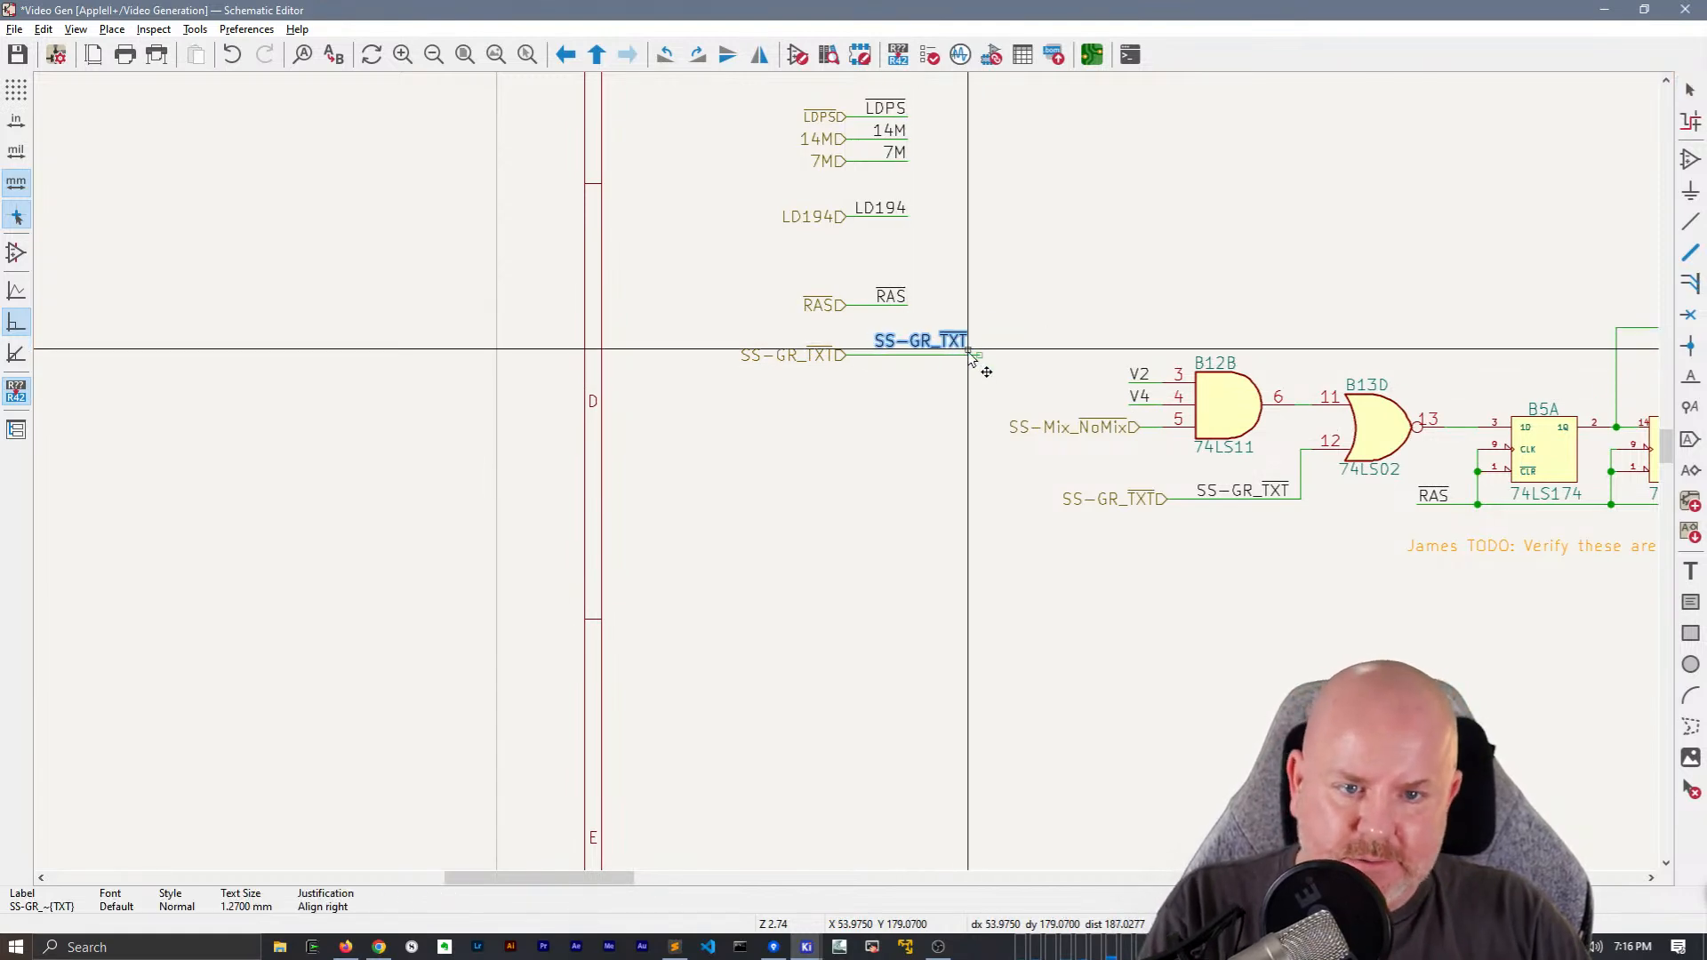
click(979, 356)
key(h)
key(Escape)
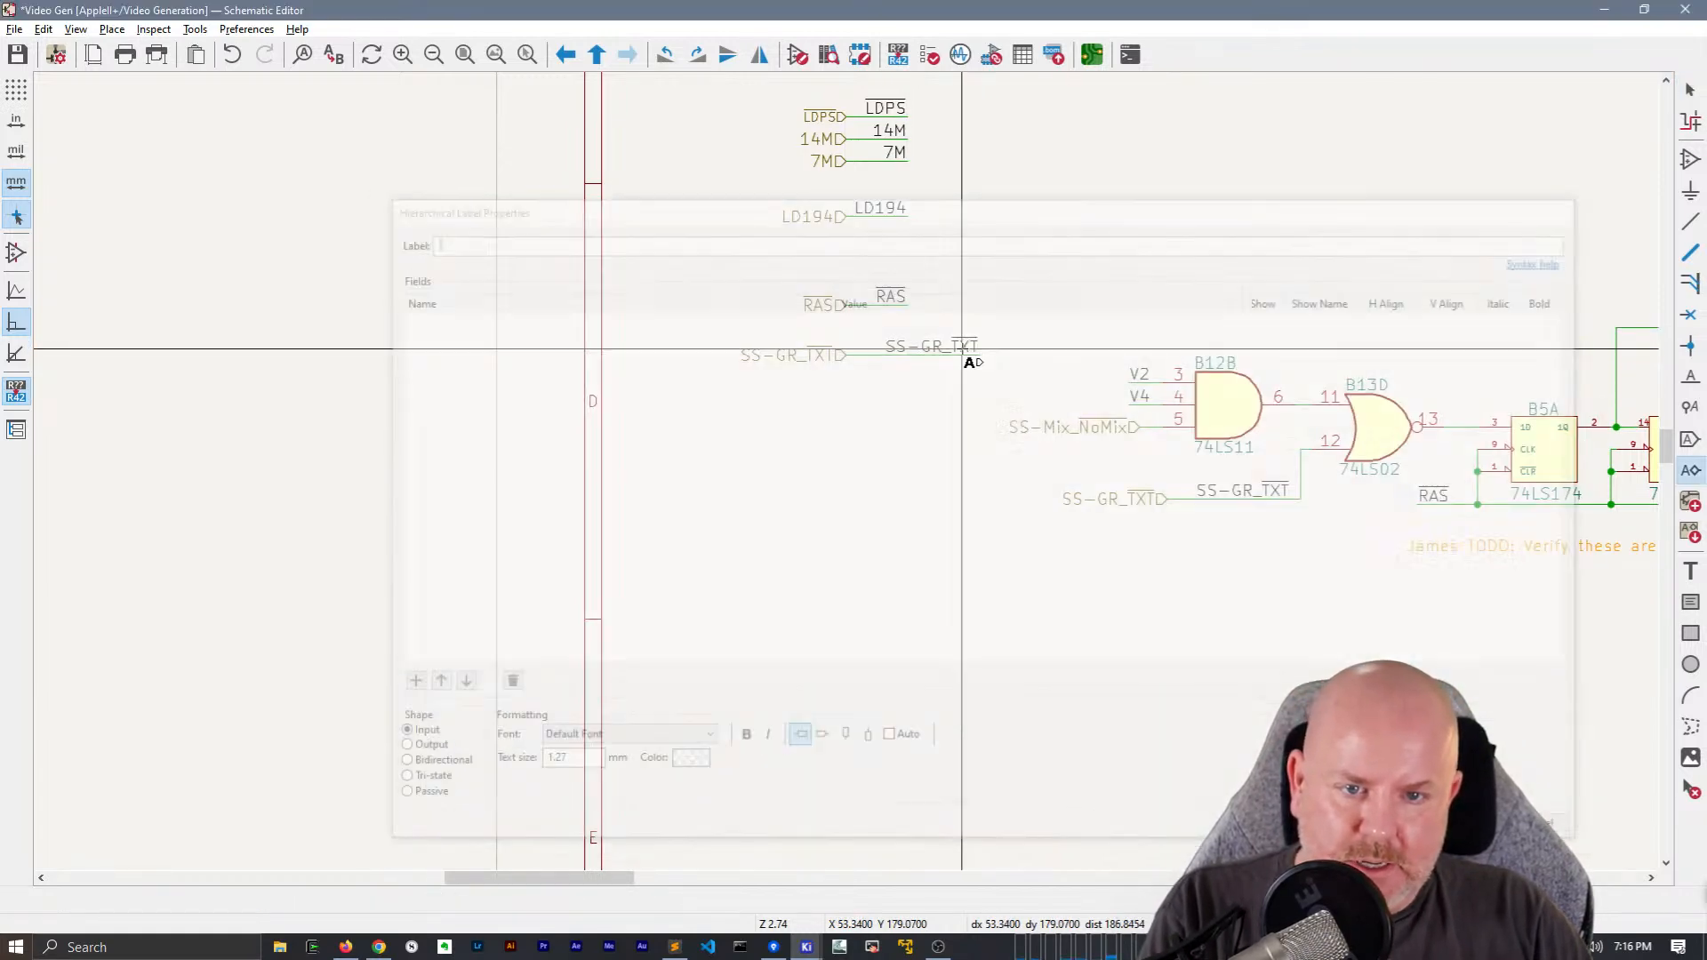
key(Escape)
key(g)
click(967, 392)
Delete the SS-GR_TXT hierarchical label near B13D and shorten the leftover wire to end at the net label
ctrl+scroll(925, 463, right, 3)
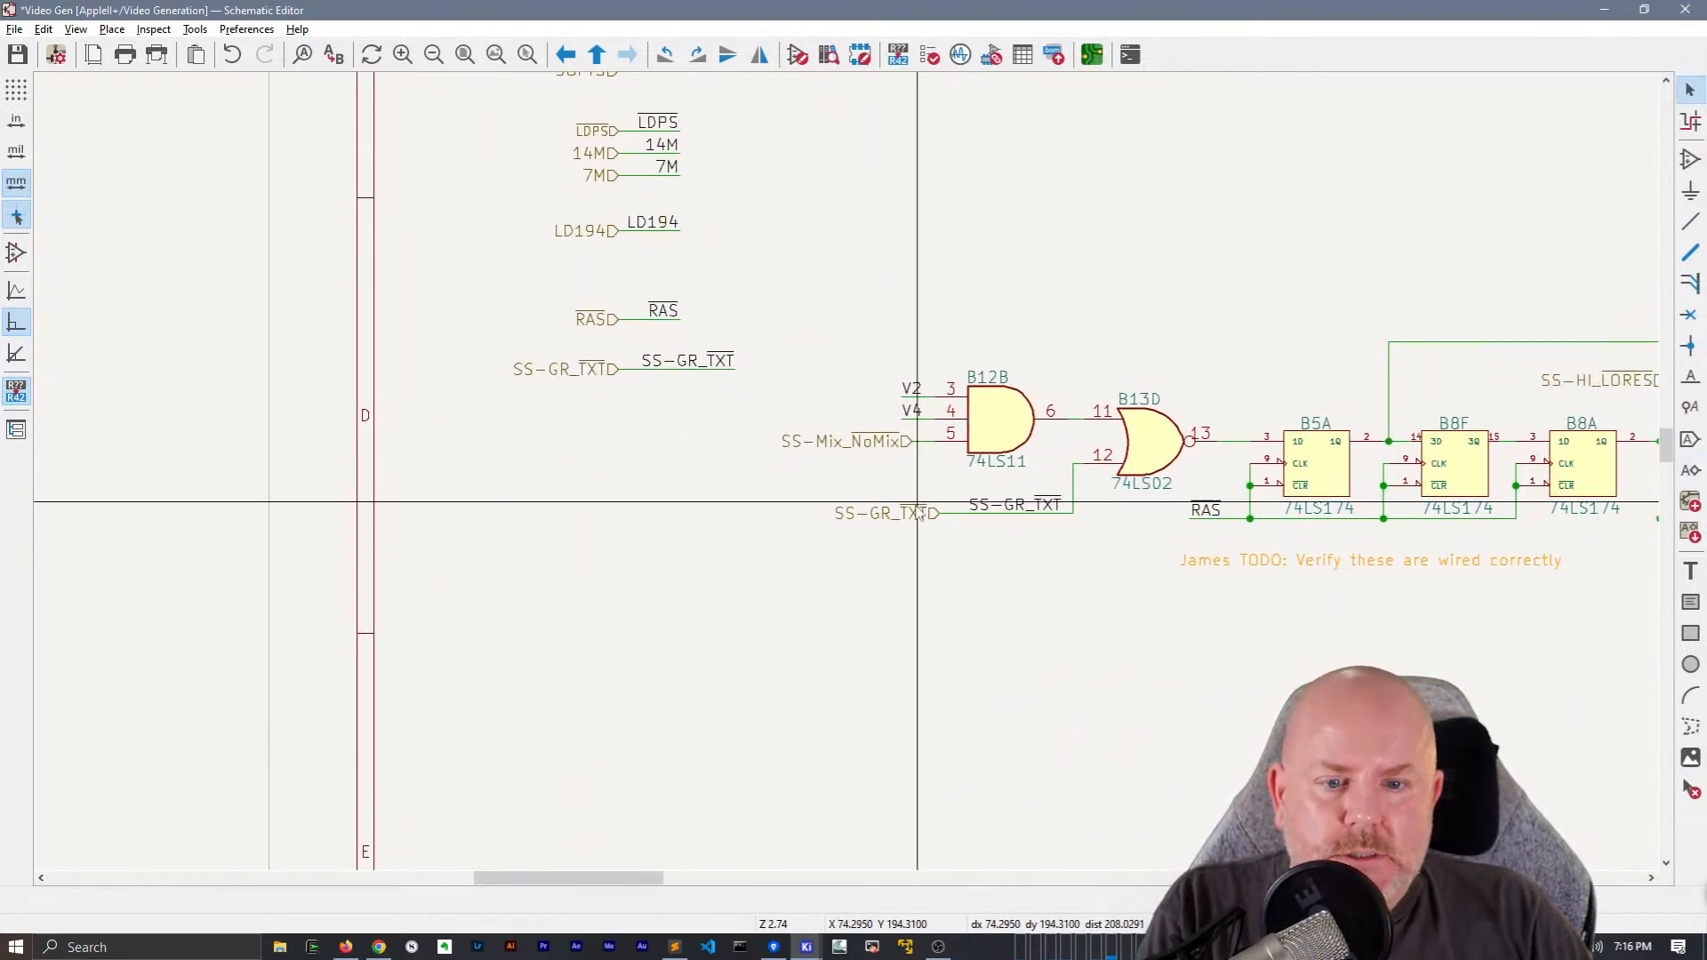
click(929, 514)
key(Delete)
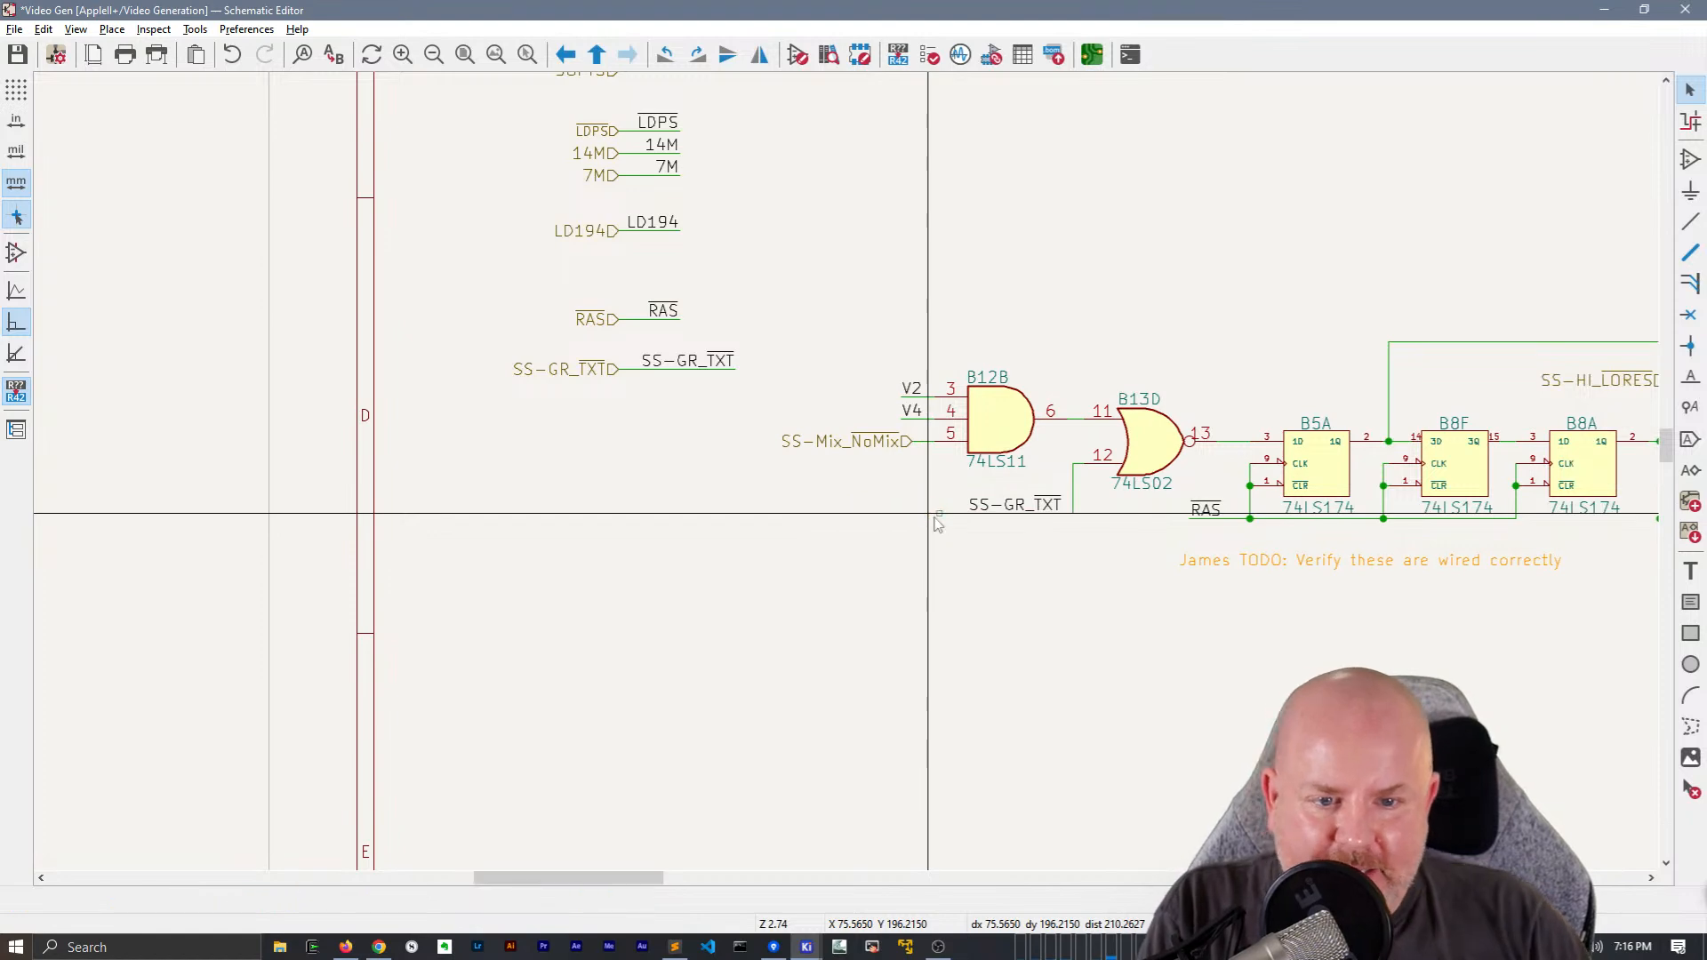
scroll(931, 515, up, 3)
click(938, 449)
drag(938, 449, 832, 461)
Move the SS-Mix_NoMix hierarchical label farther from B12B pin 5 on a longer wire and place a matching net label just below
drag(685, 298, 496, 296)
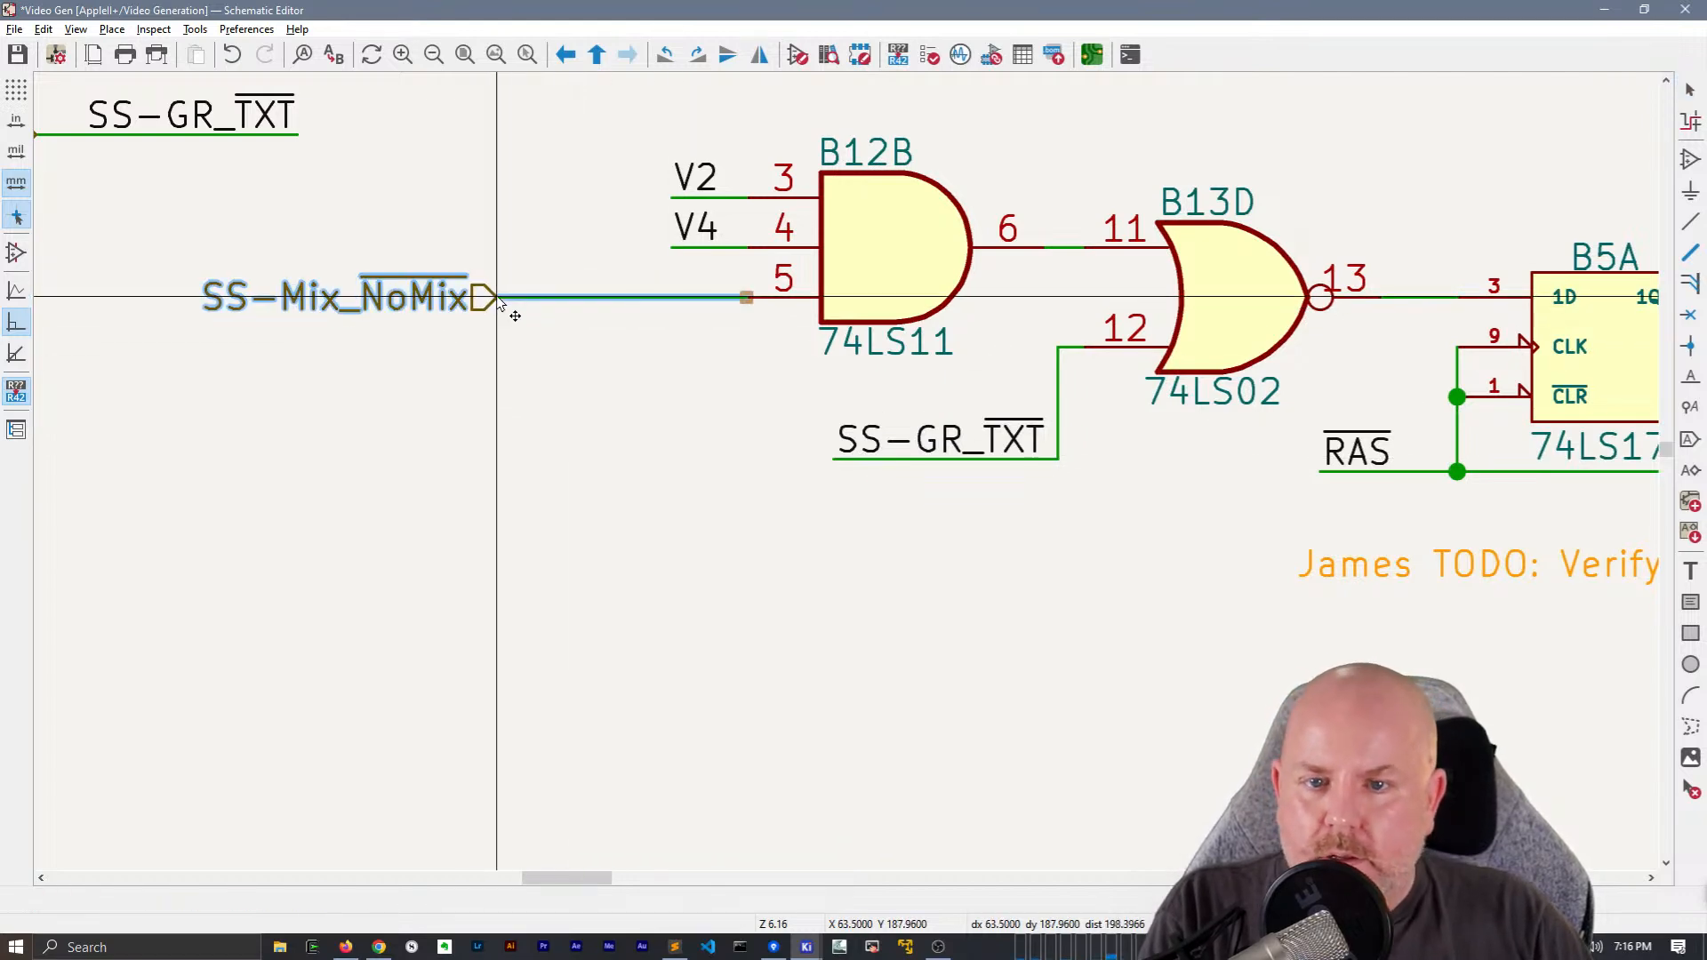
double_click(436, 297)
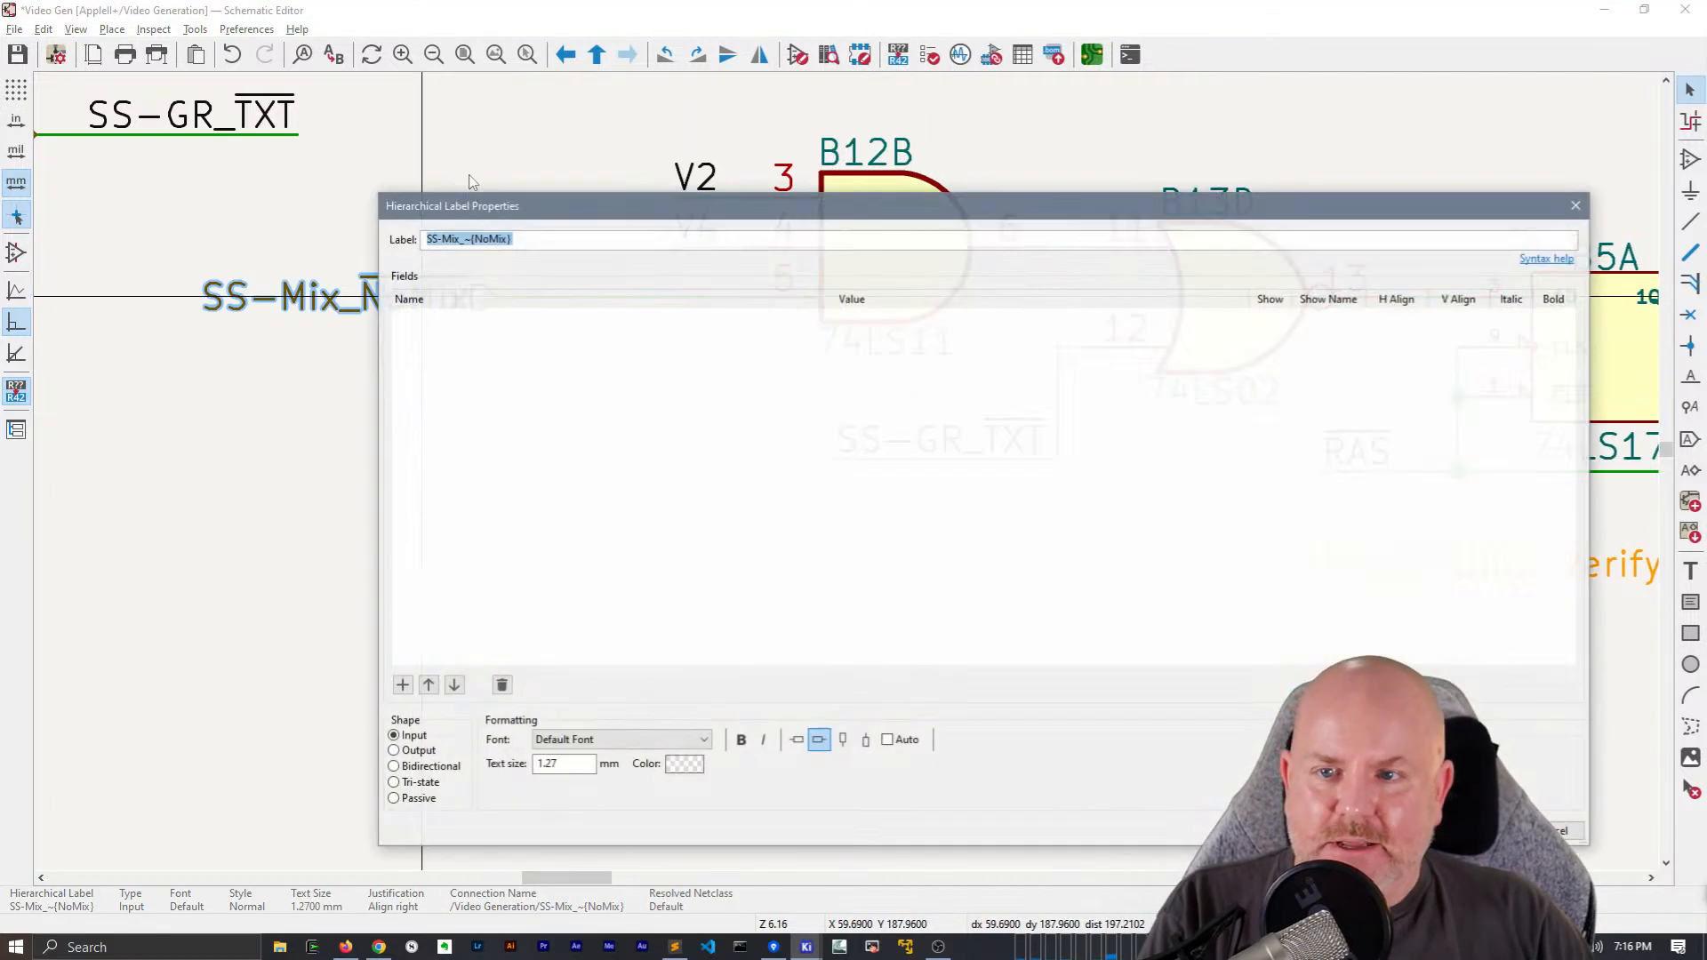
key(Escape)
key(ctrl+d)
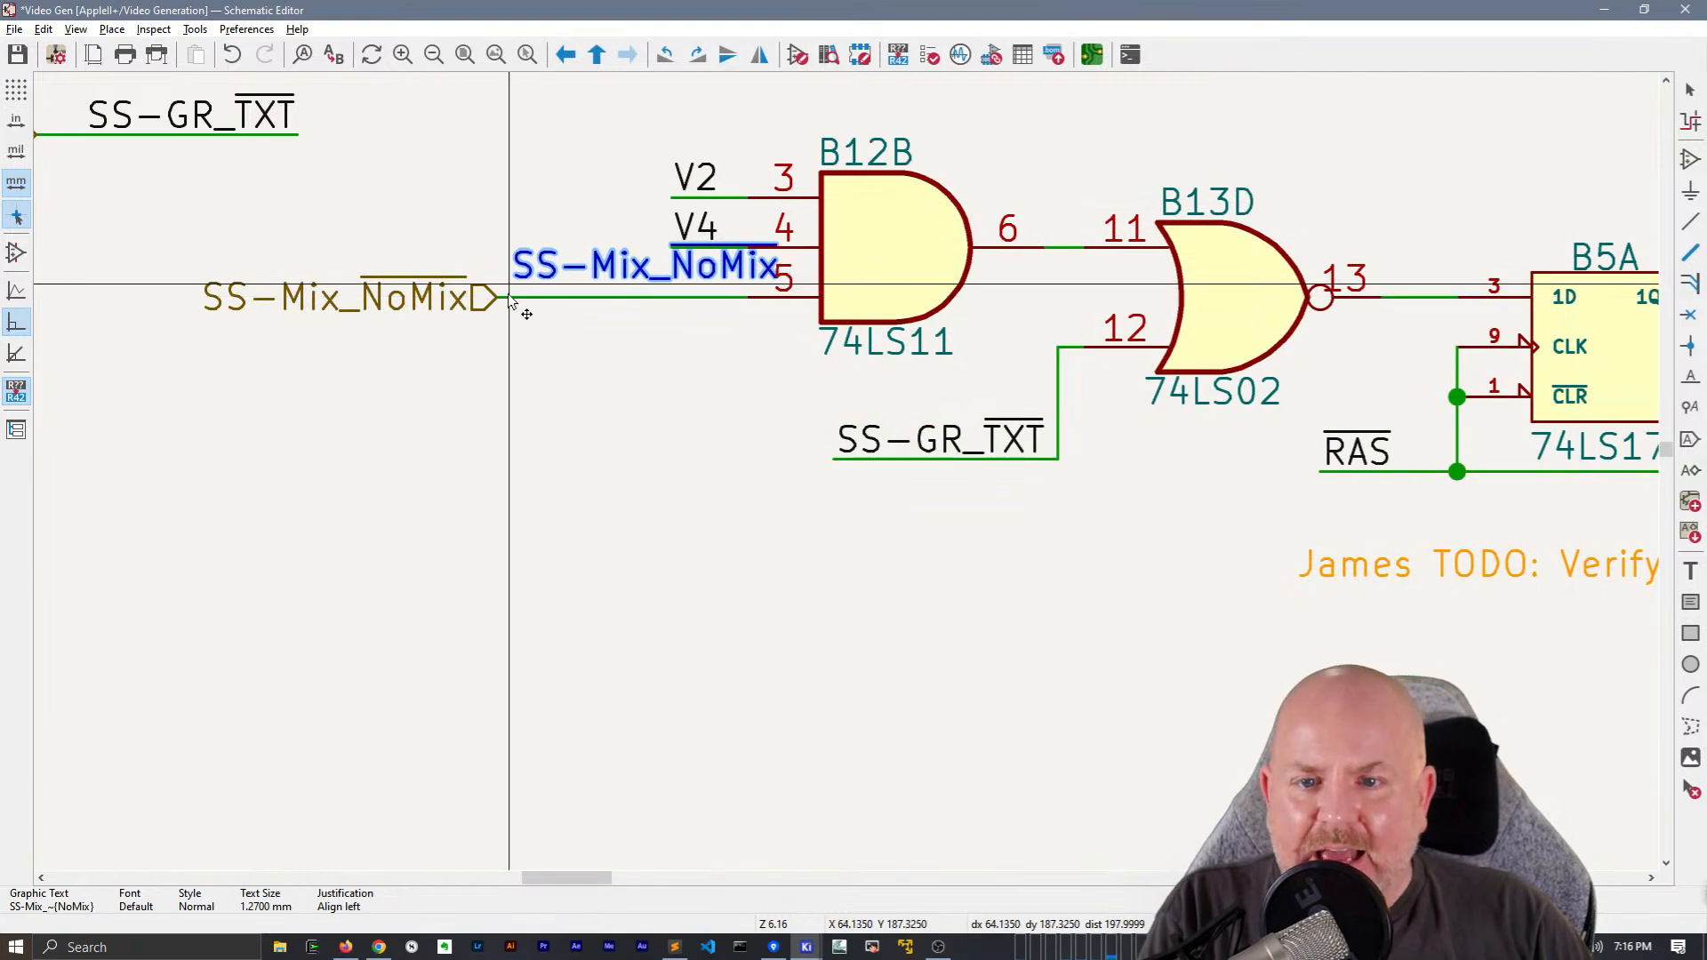
key(Escape)
click(517, 342)
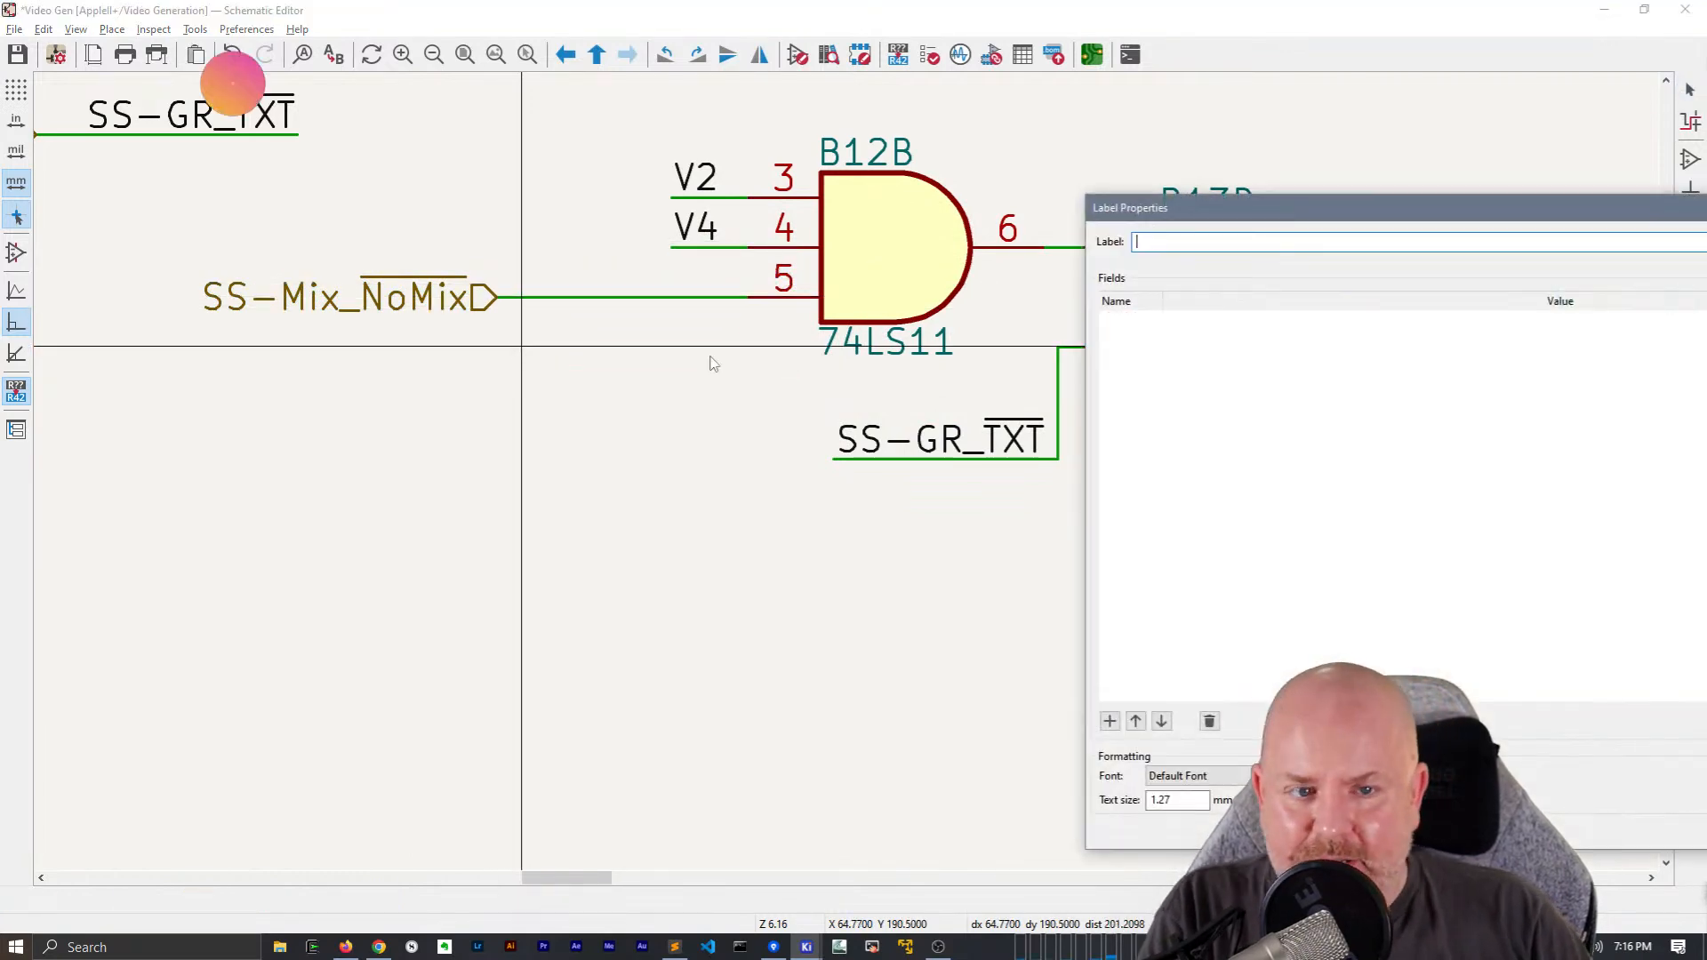
key(Return)
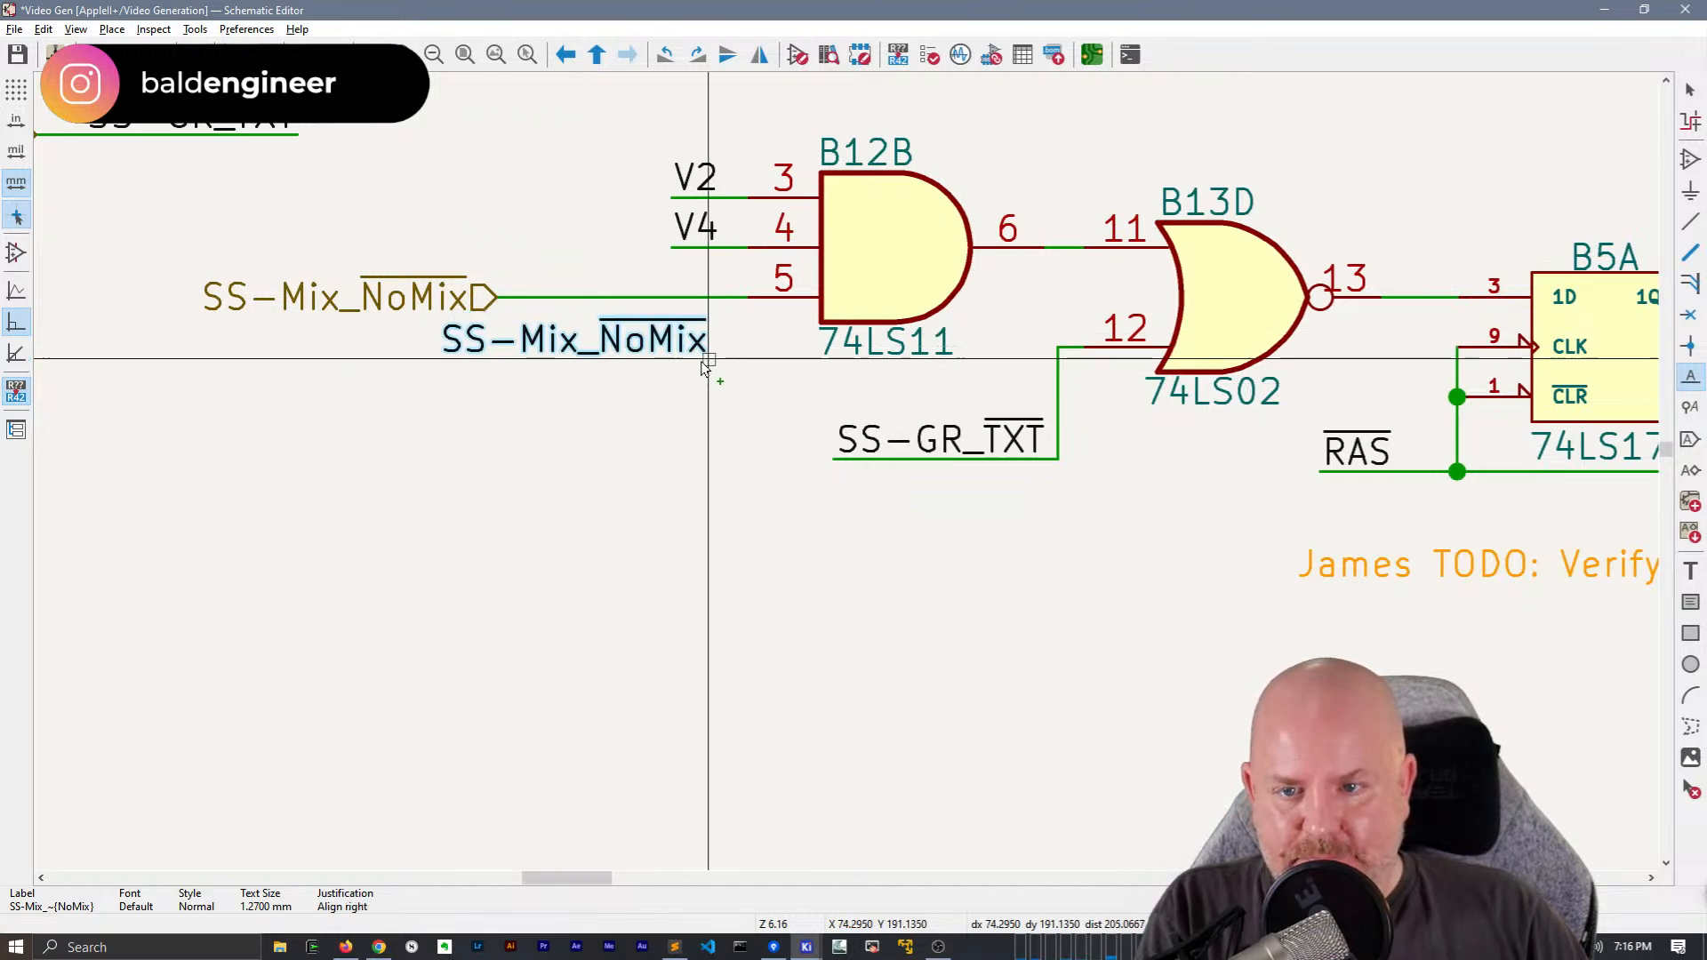
click(468, 362)
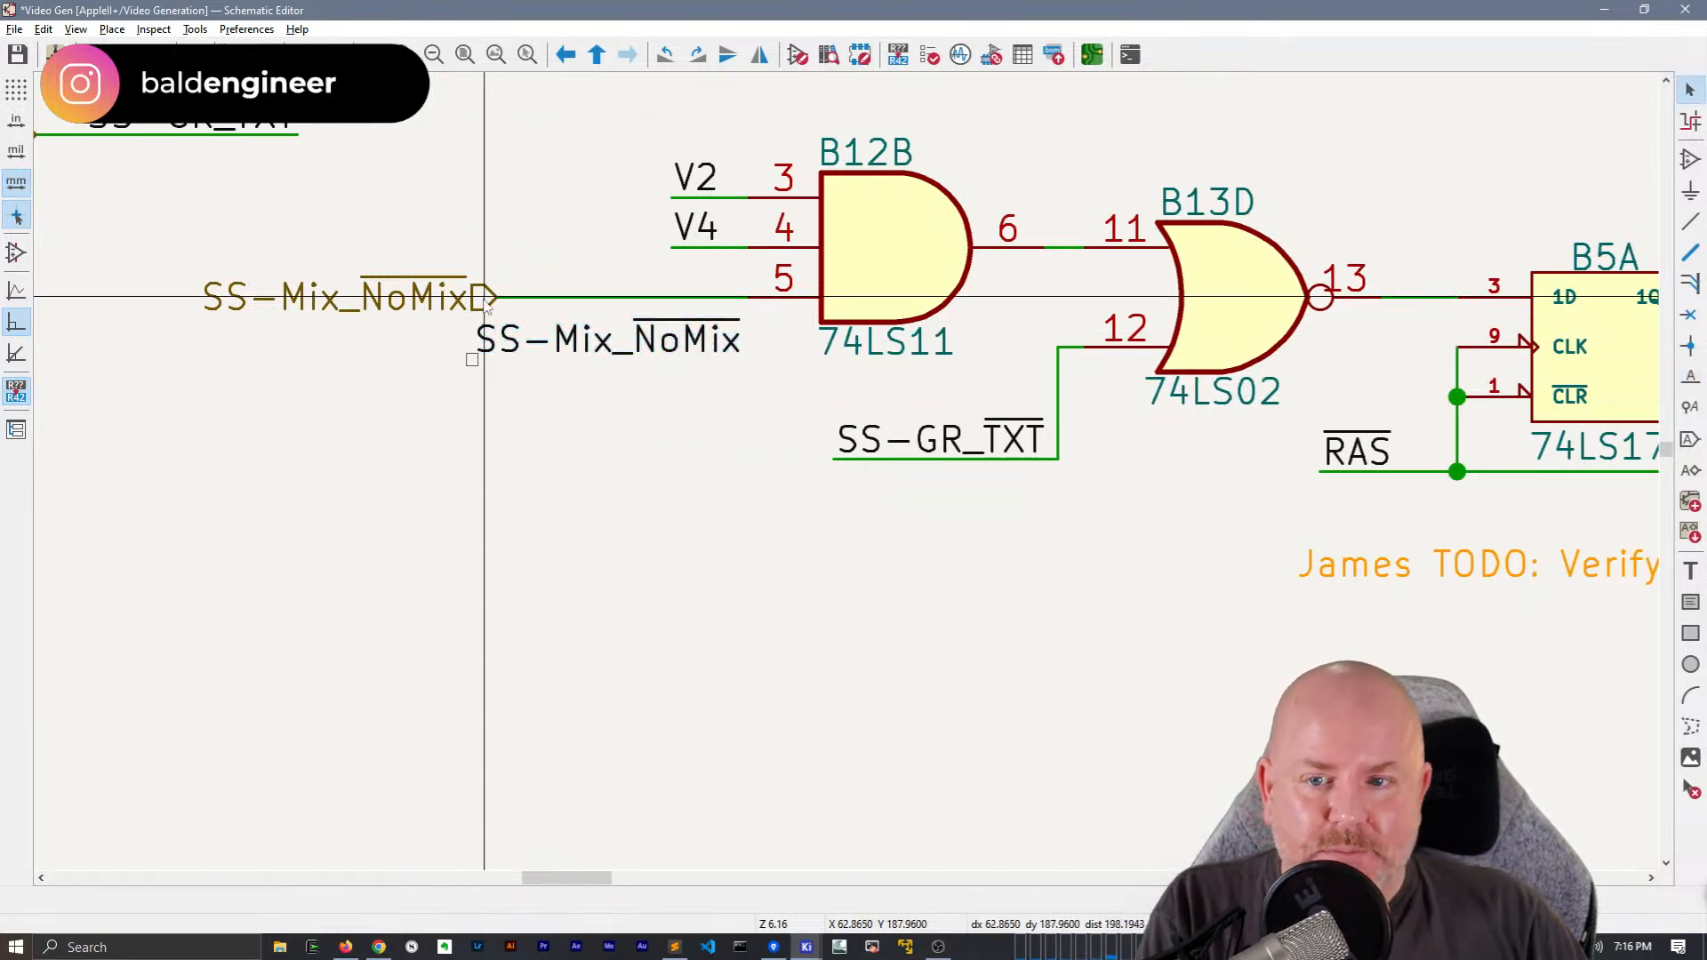
key(Escape)
Move the SS-Mix_NoMix hierarchical label beneath SS-GR_TXT at the sheet edge and attach its net label to B12B pin 5's extended wire
scroll(587, 360, down, 2)
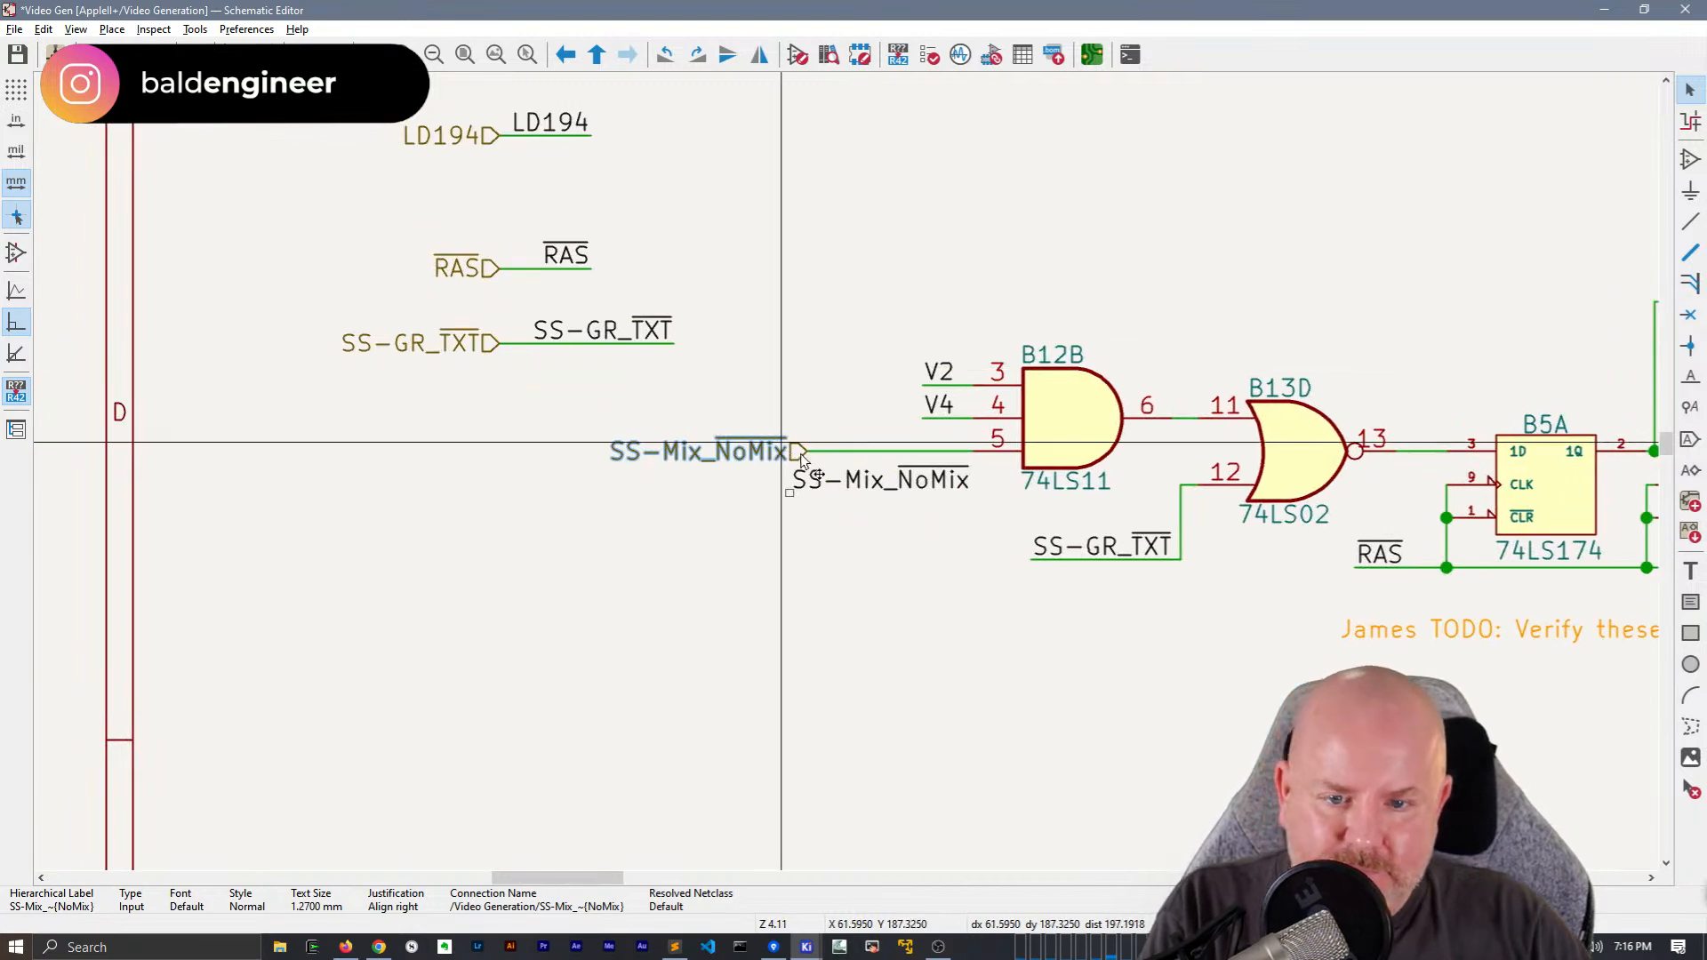
drag(800, 458, 502, 453)
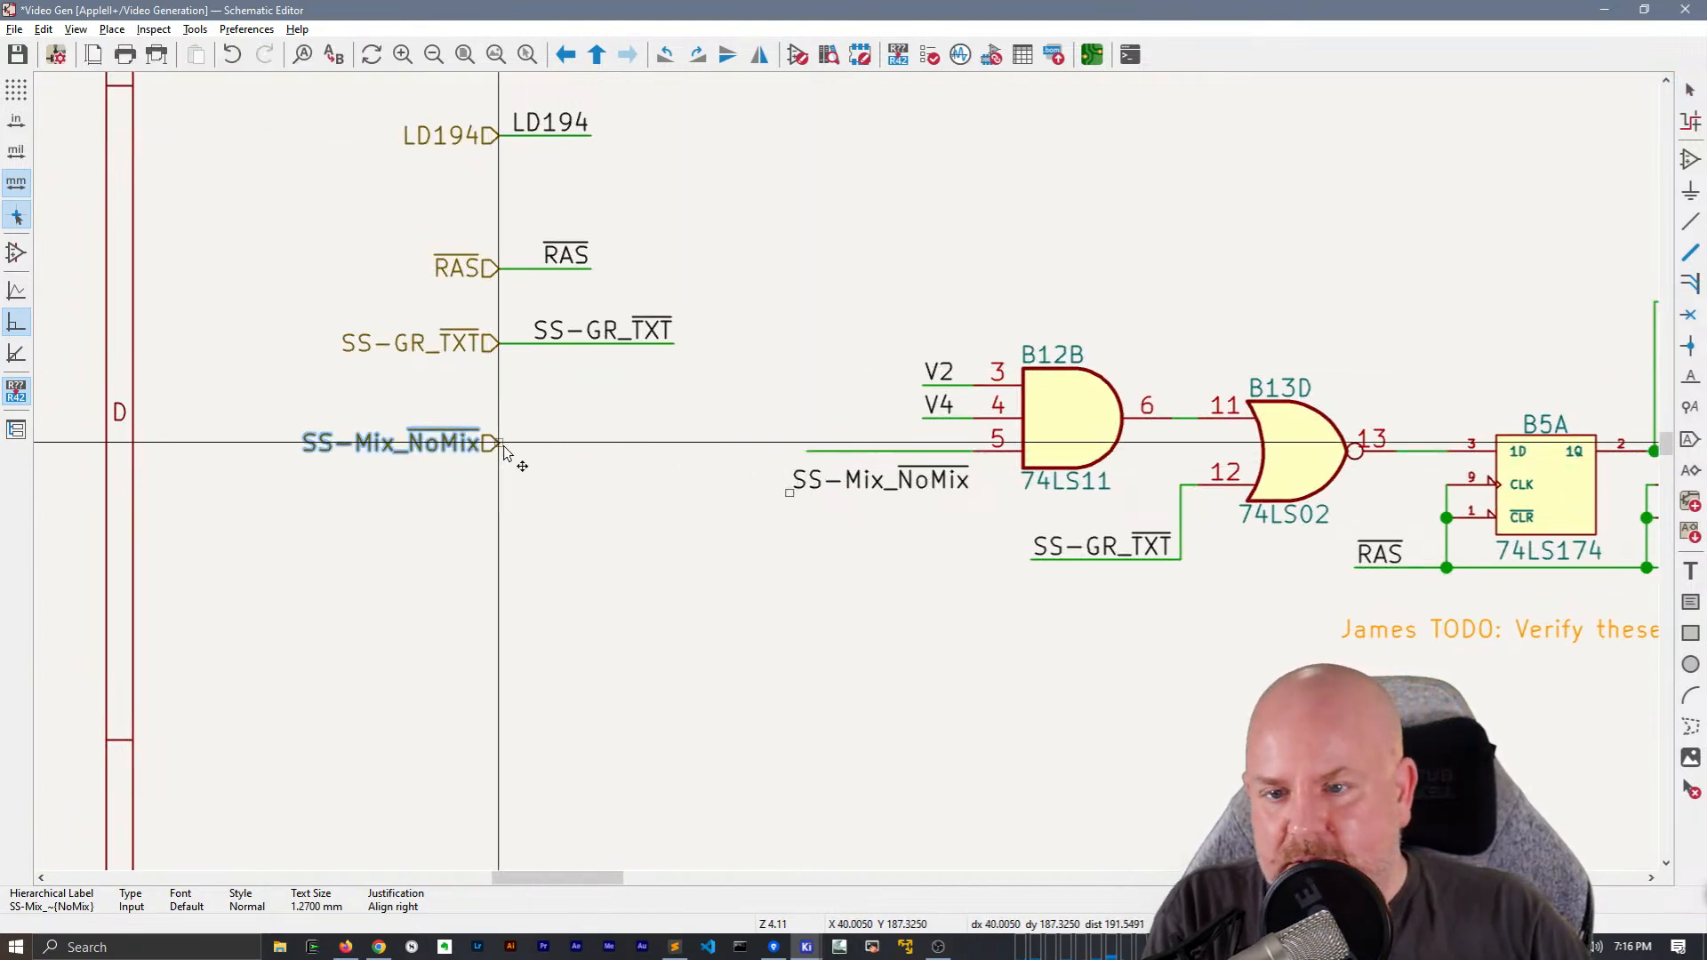
drag(790, 492, 786, 455)
click(800, 464)
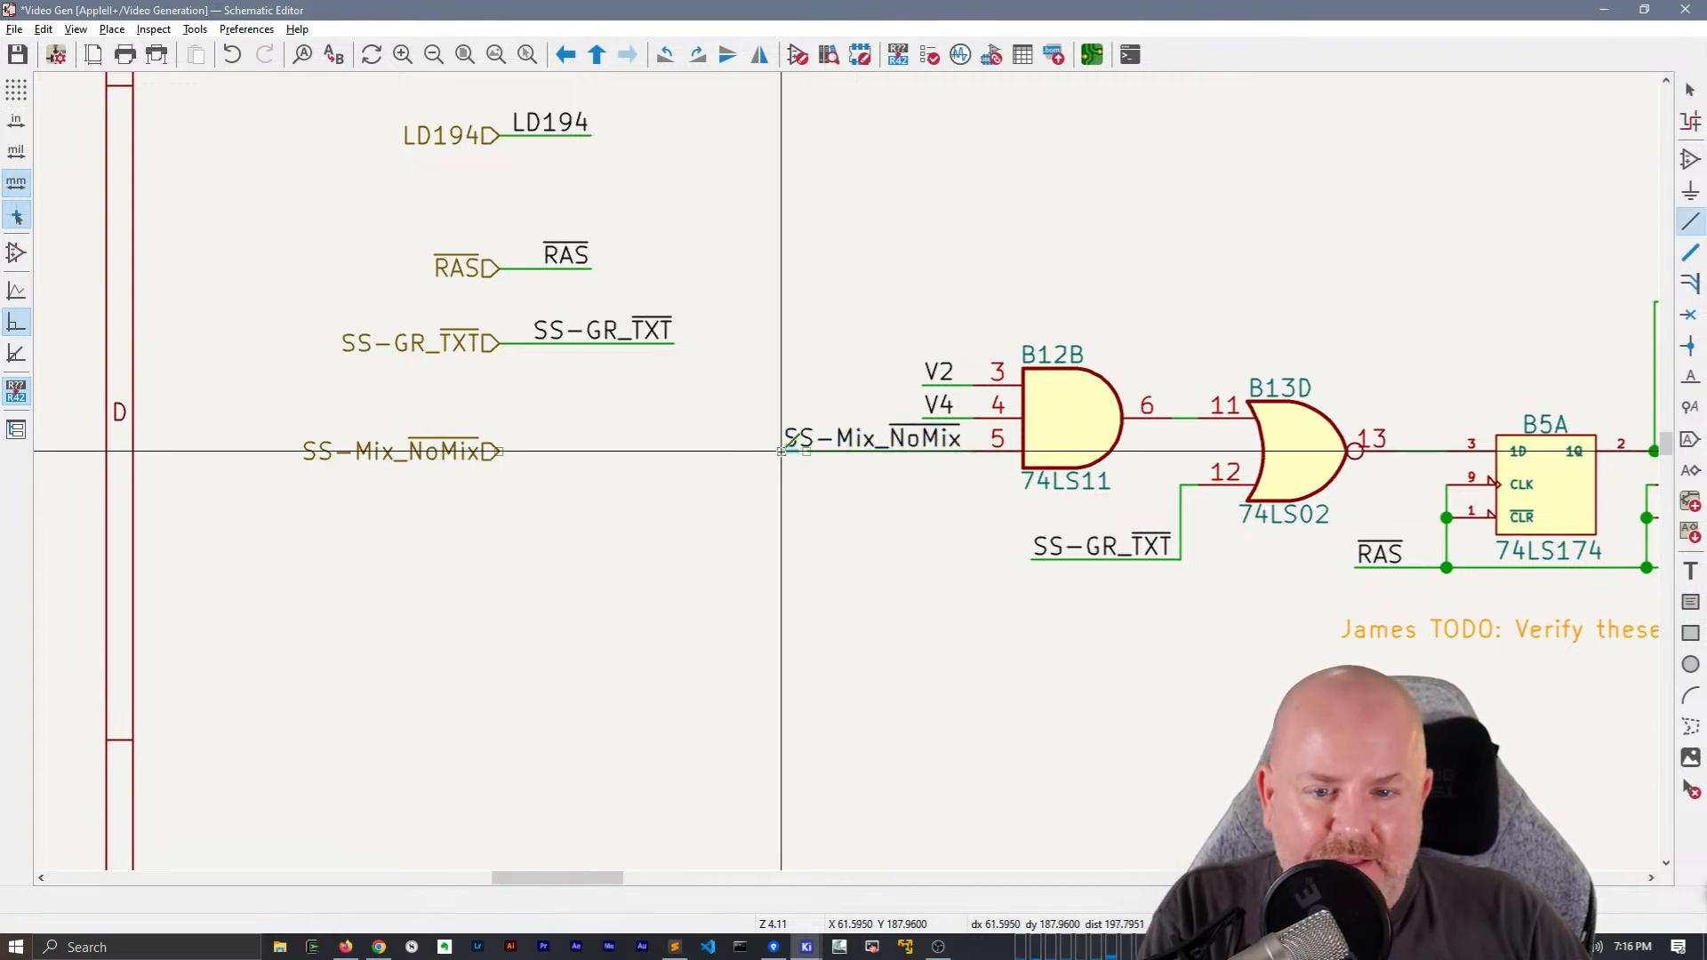
scroll(800, 458, up, 2)
key(w)
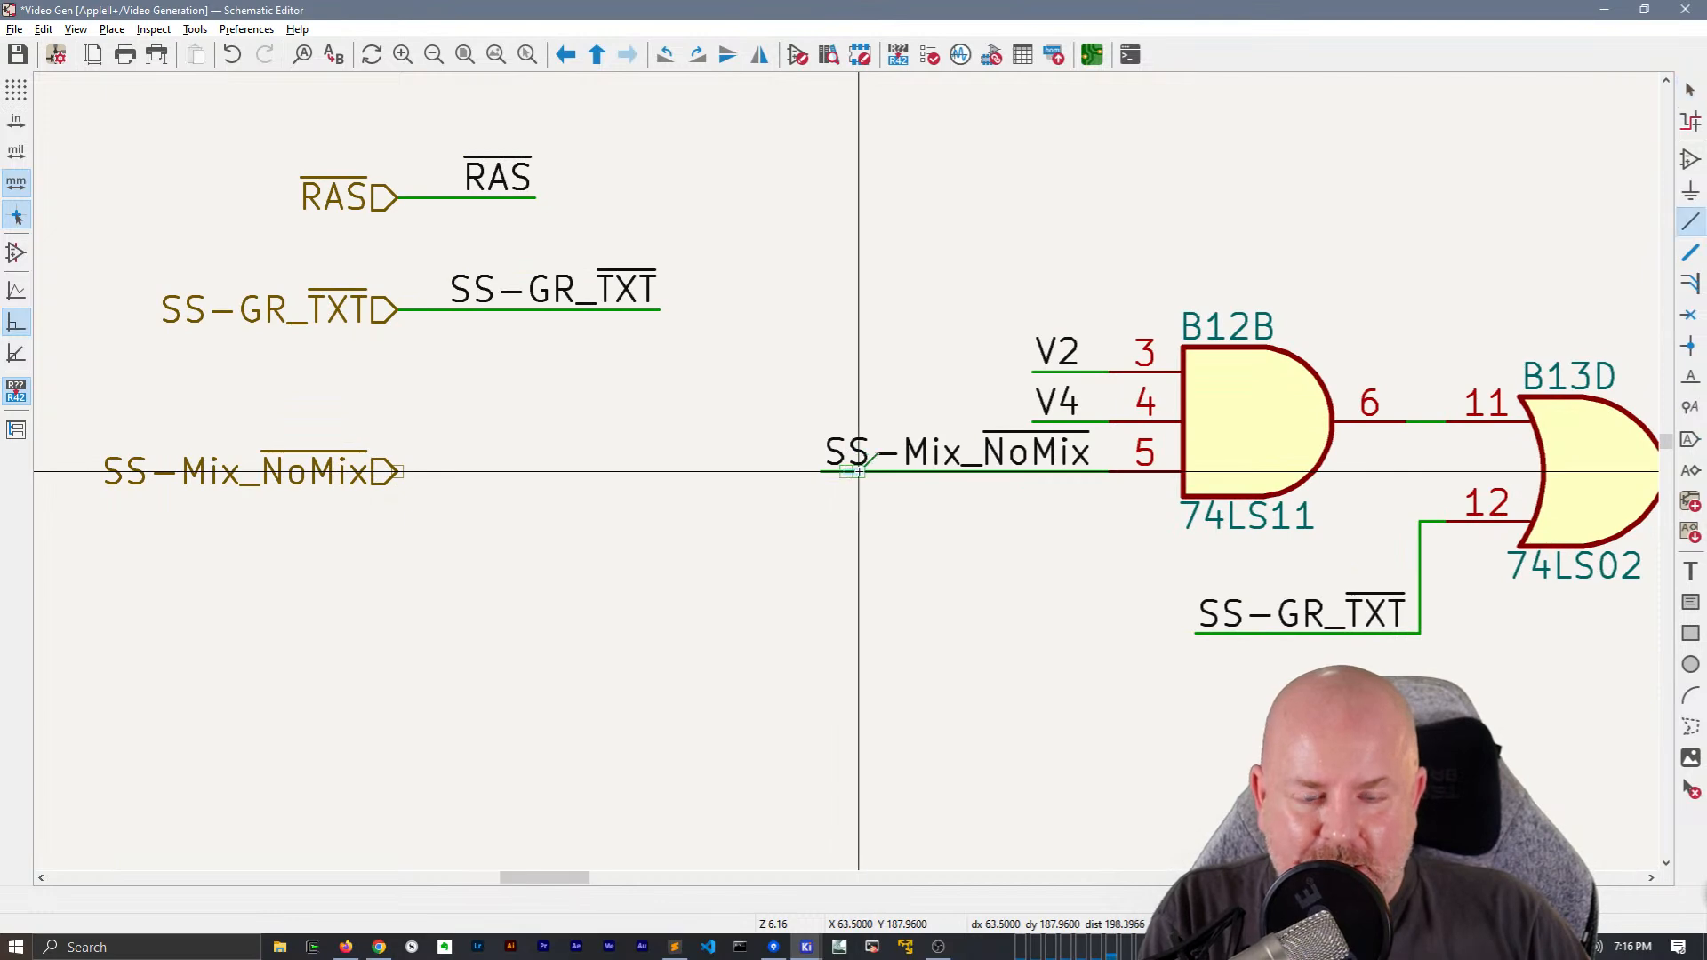
key(Escape)
key(Escape)
Duplicate the SS-Mix_NoMix net label and its wire onto the SS-Mix_NoMix hierarchical label at the sheet edge
drag(904, 528, 854, 400)
key(ctrl+d)
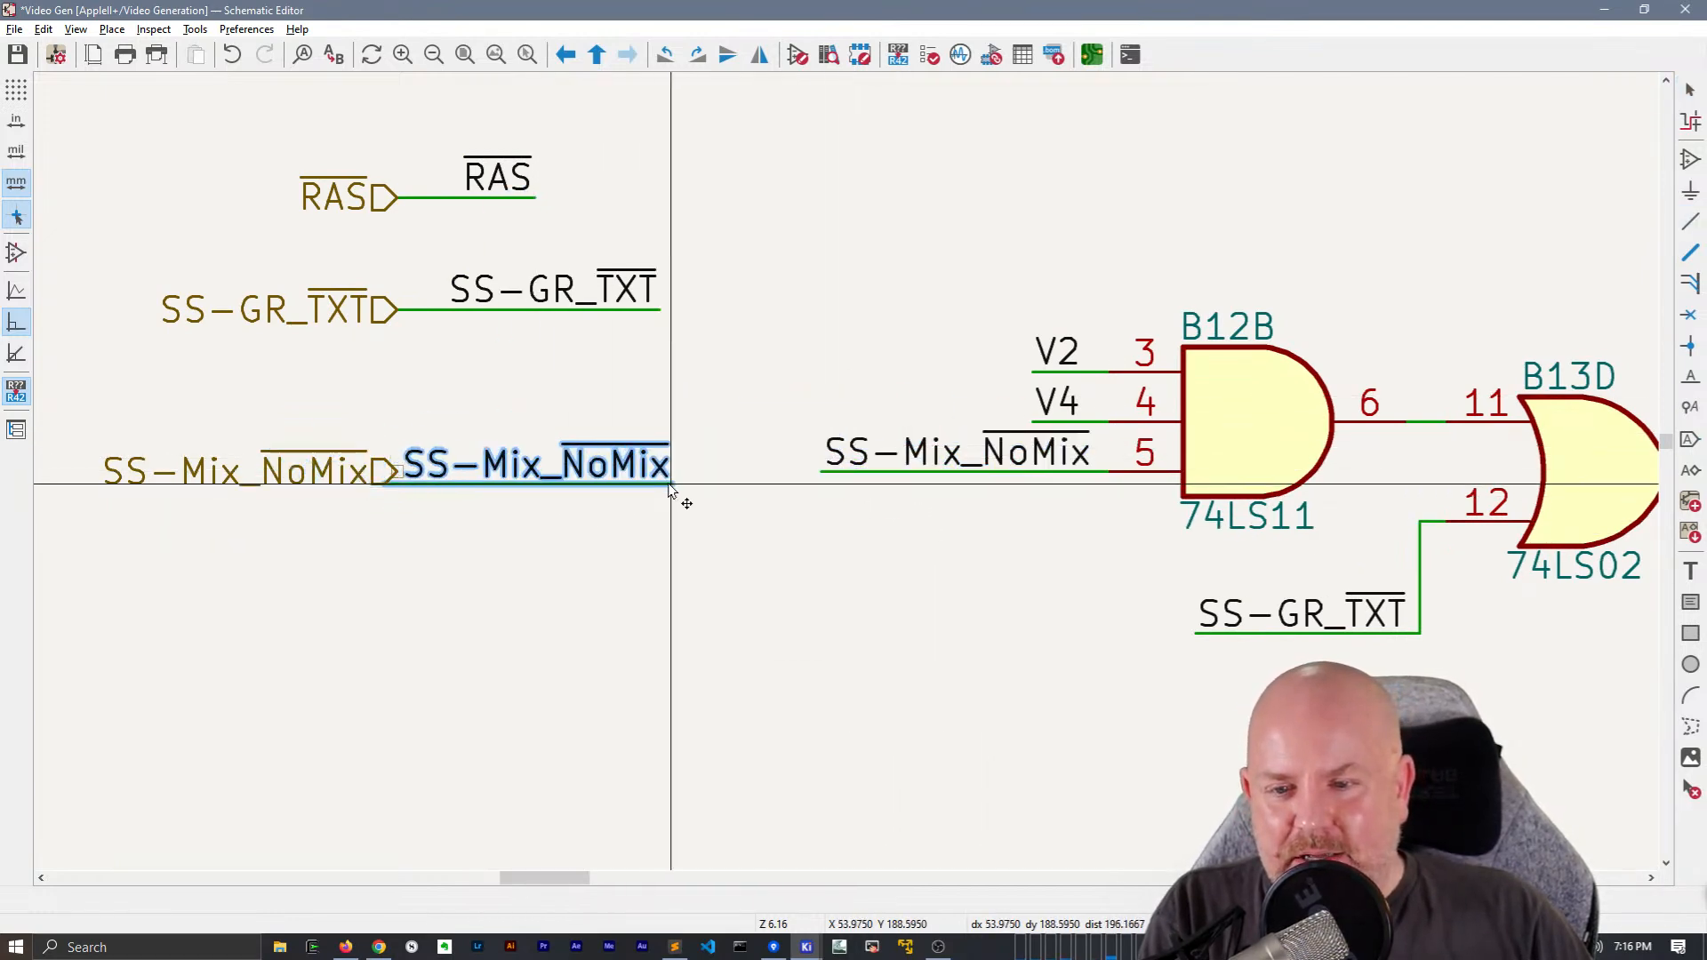
click(652, 489)
Shift the SS-GR_TXT and SS-Mix_NoMix groups toward the sheet edge and line up the VA through RAS hierarchical labels with them, stretching their wires
scroll(652, 489, down, 6)
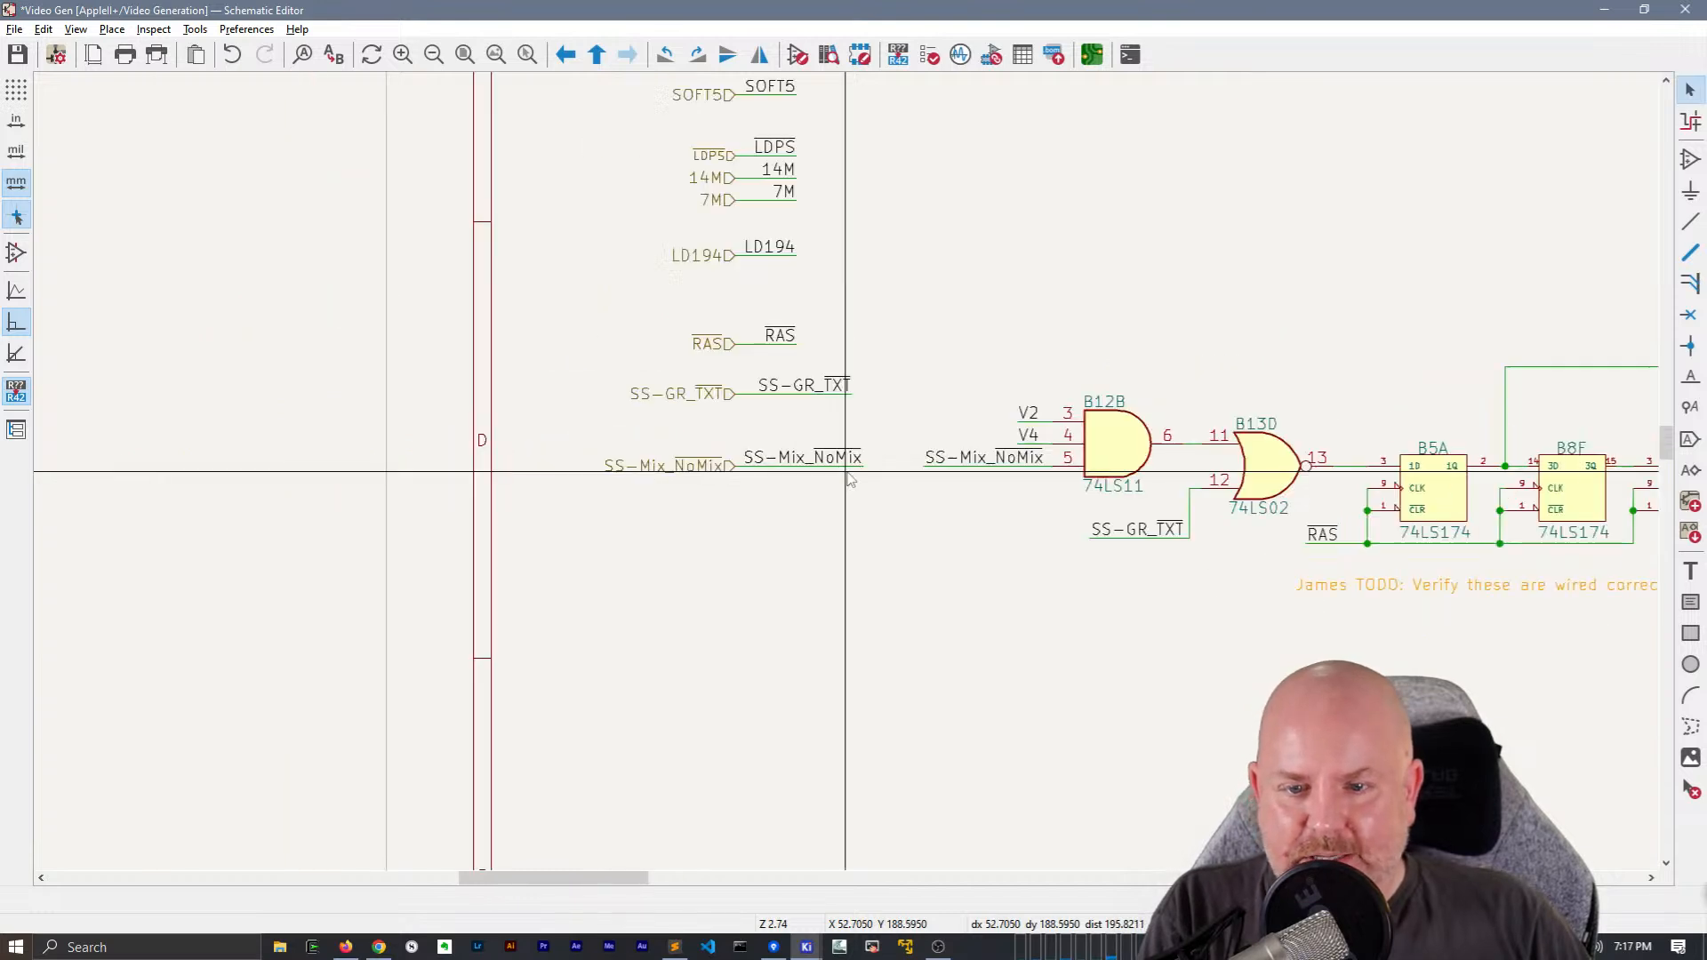
drag(835, 530, 656, 168)
drag(736, 227, 693, 248)
click(773, 268)
drag(765, 469, 779, 249)
click(889, 258)
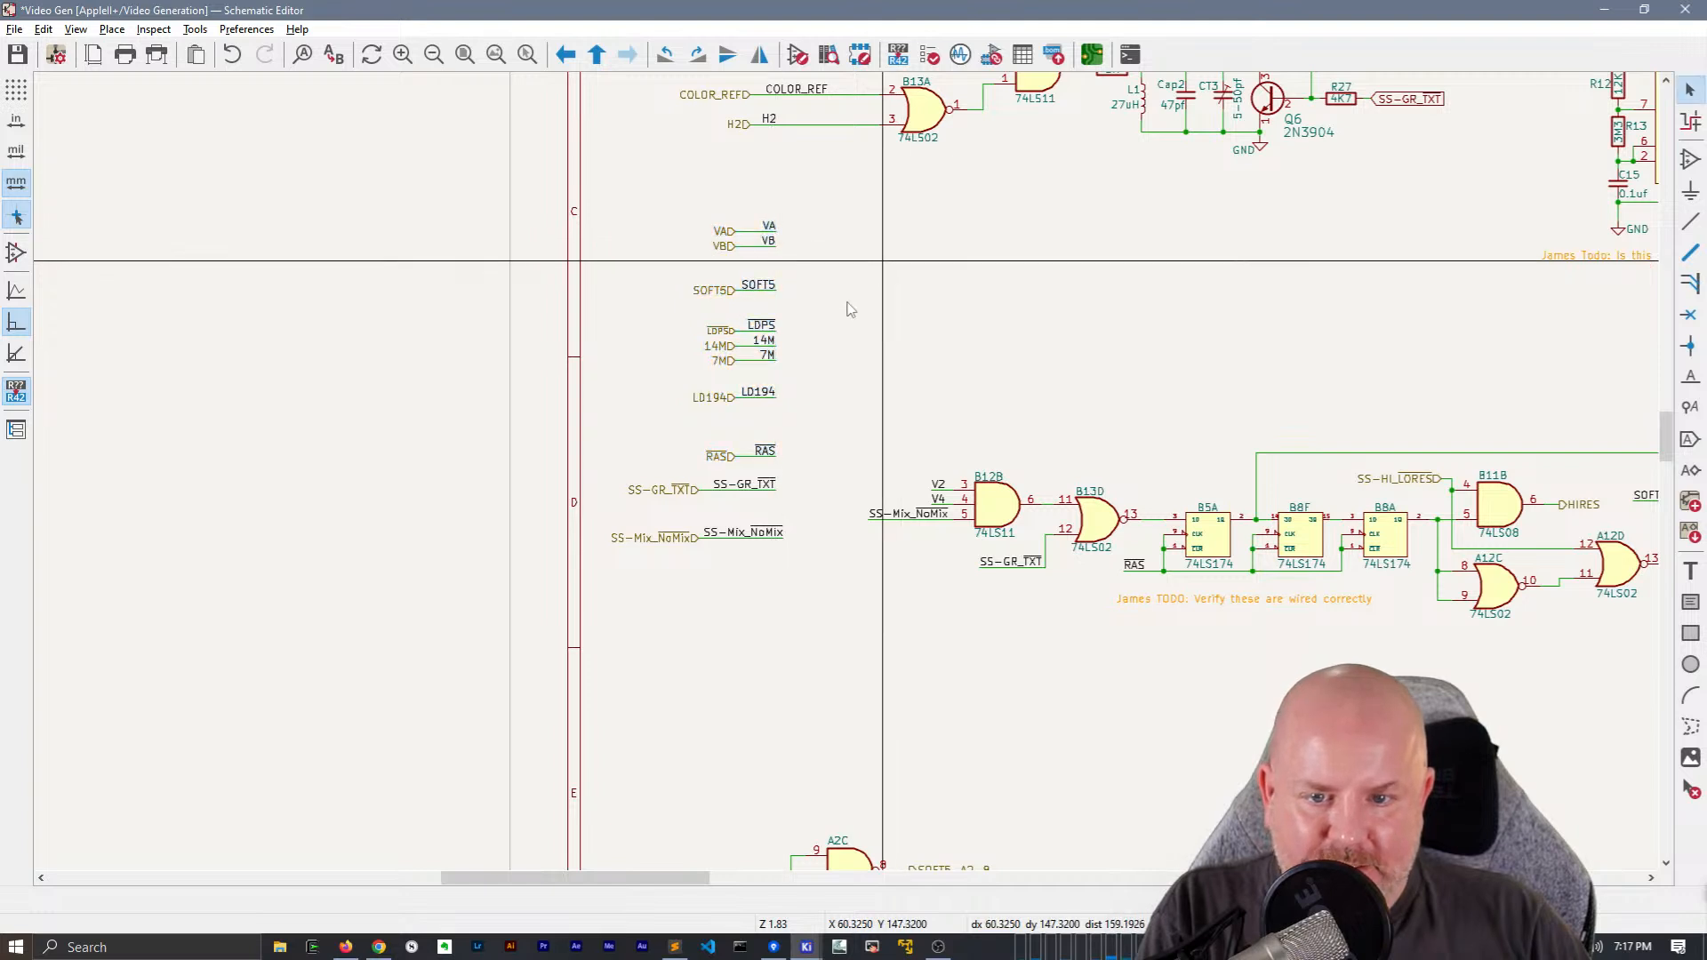
drag(727, 468, 698, 247)
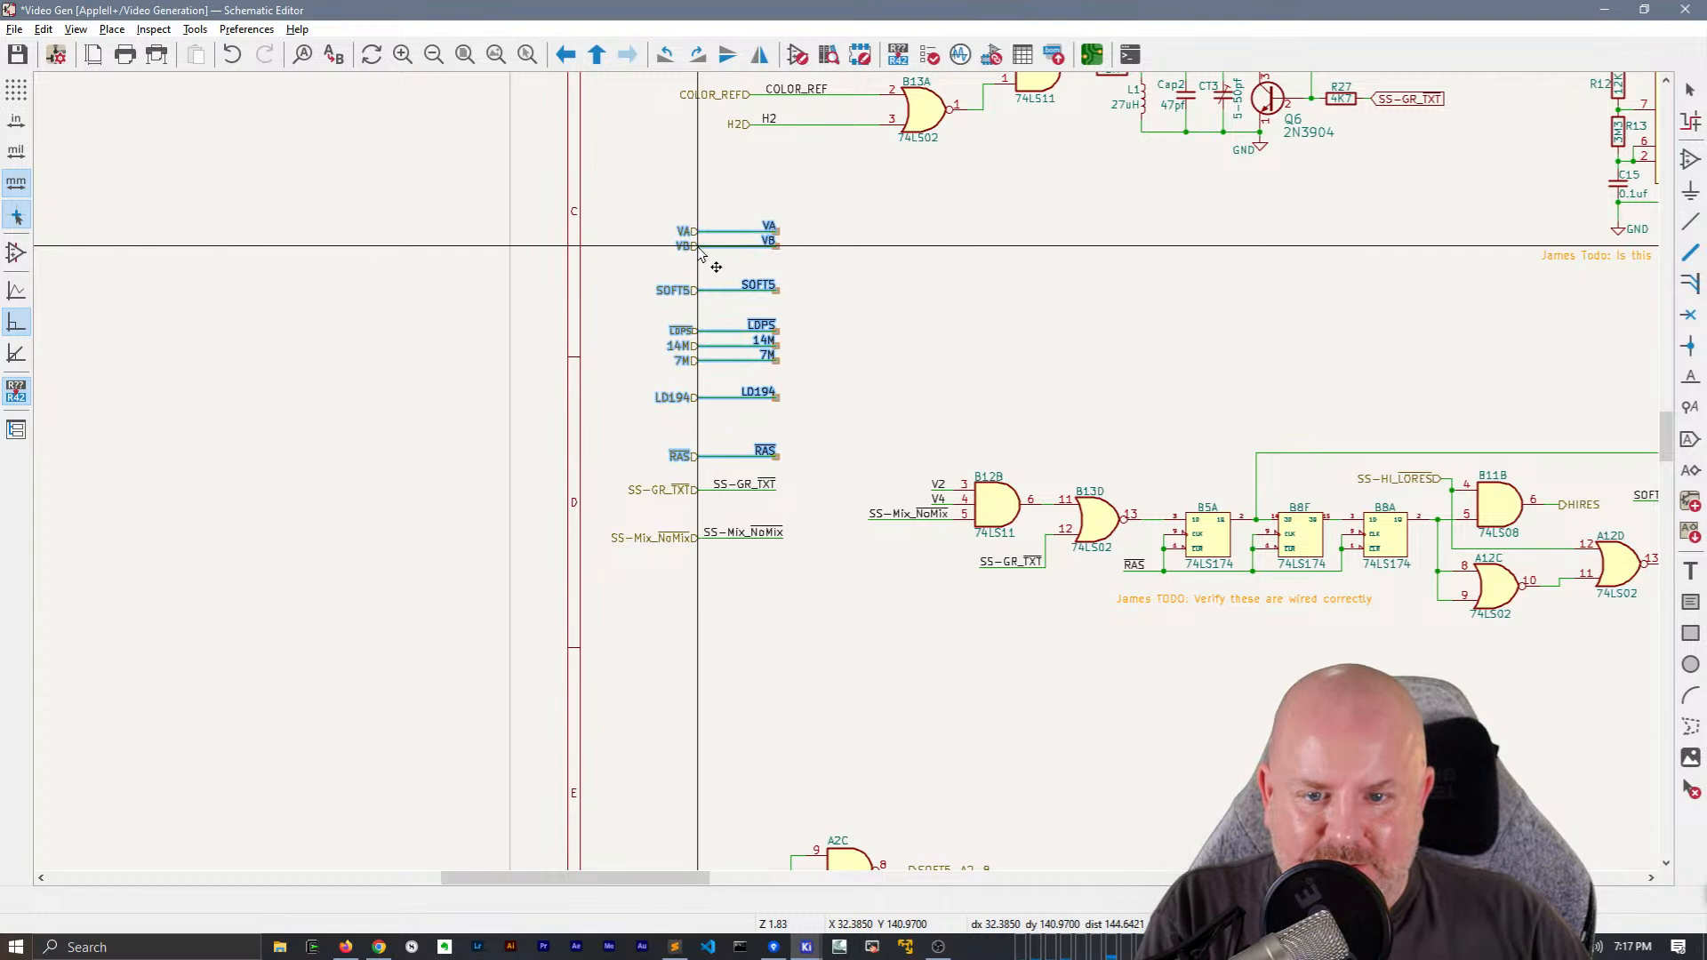
click(852, 285)
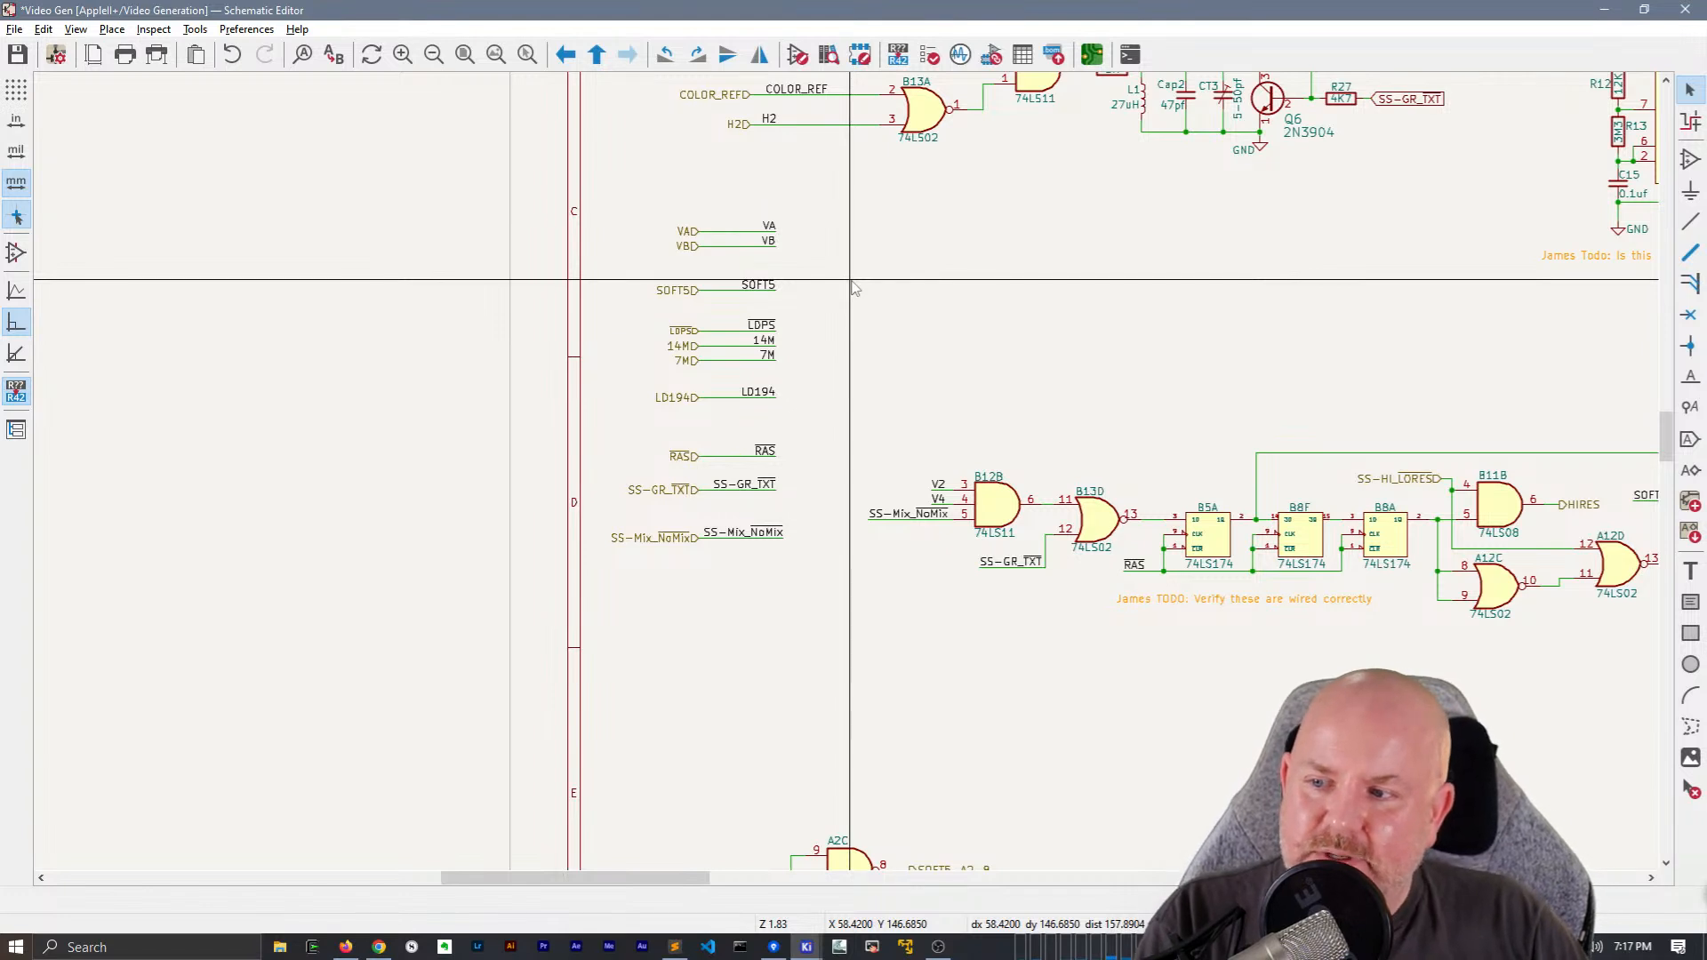
Move the SS-HI_LORES hierarchical label into the open area above B8A and extend the wire left at B11B pin 4
middle_drag(1023, 356, 907, 261)
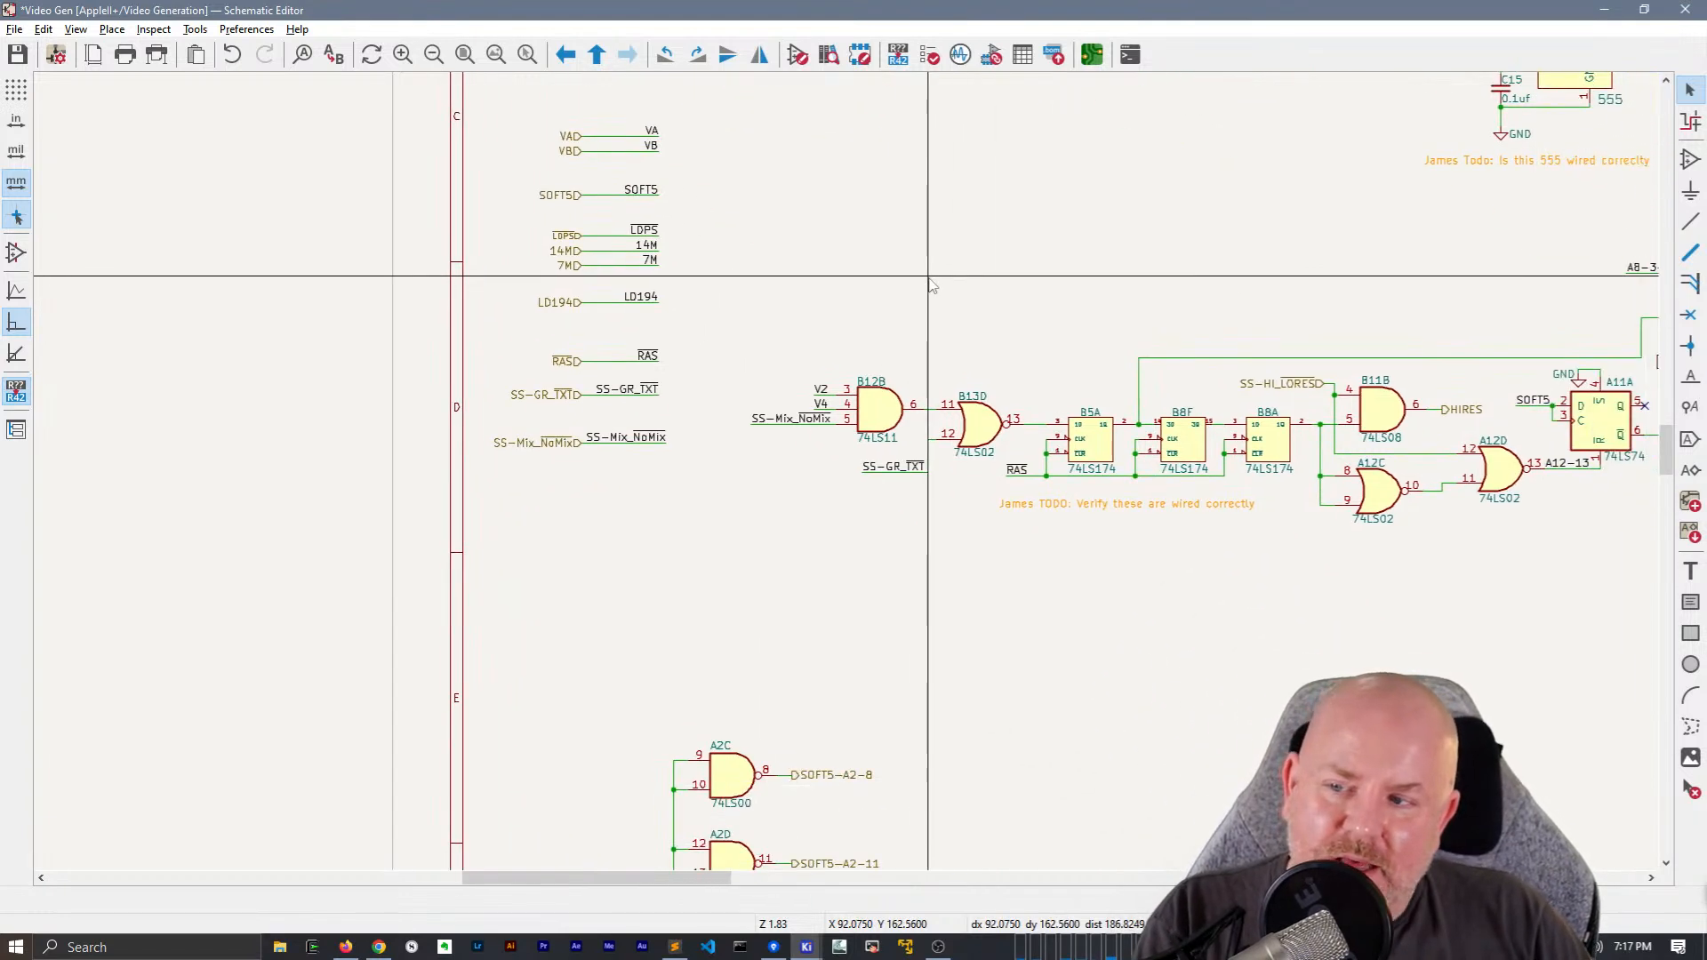
middle_drag(1126, 583, 854, 492)
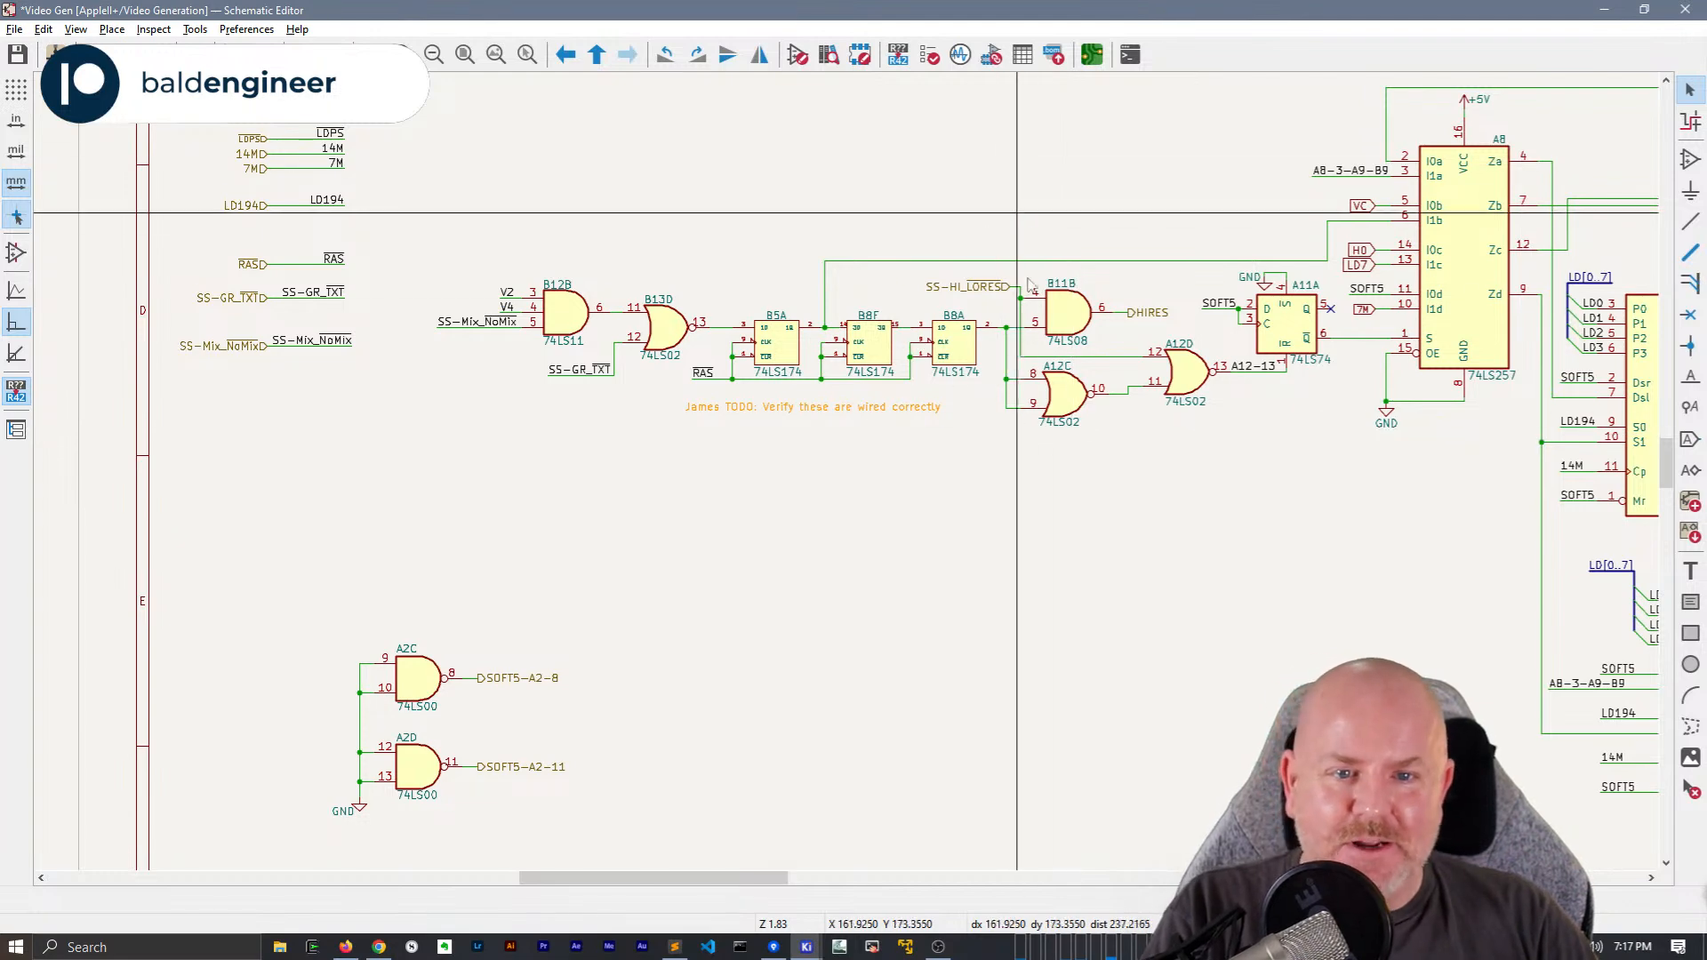
scroll(1002, 290, up, 3)
click(908, 511)
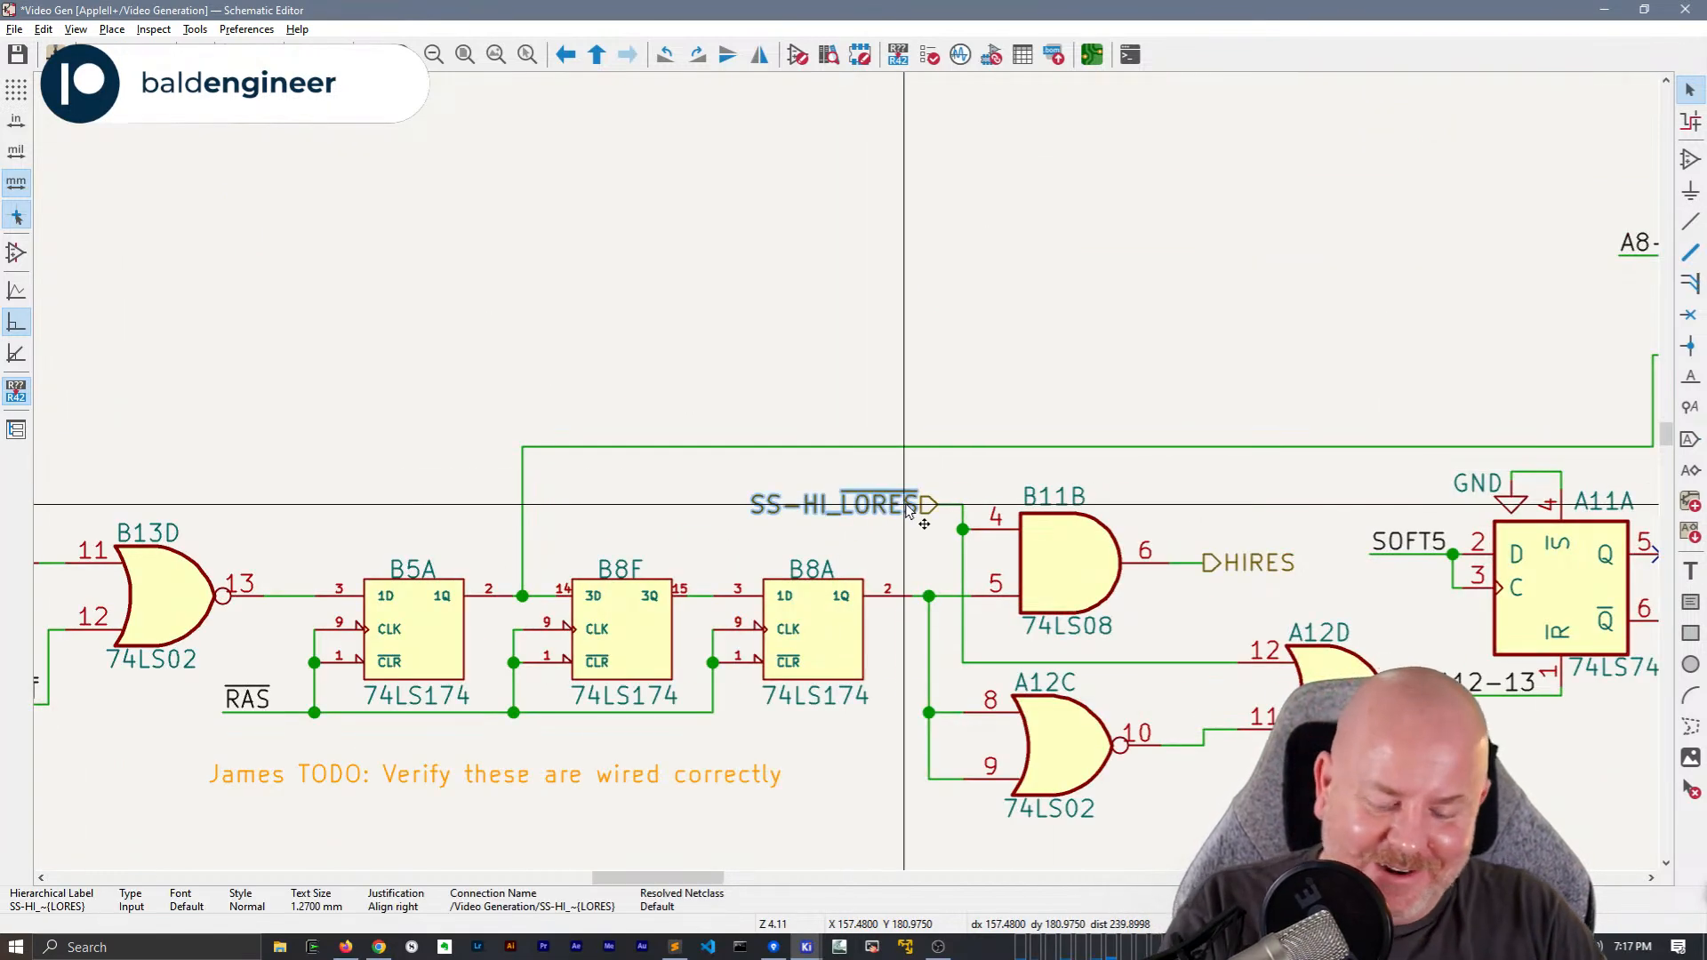
drag(909, 509, 908, 334)
key(w)
click(938, 505)
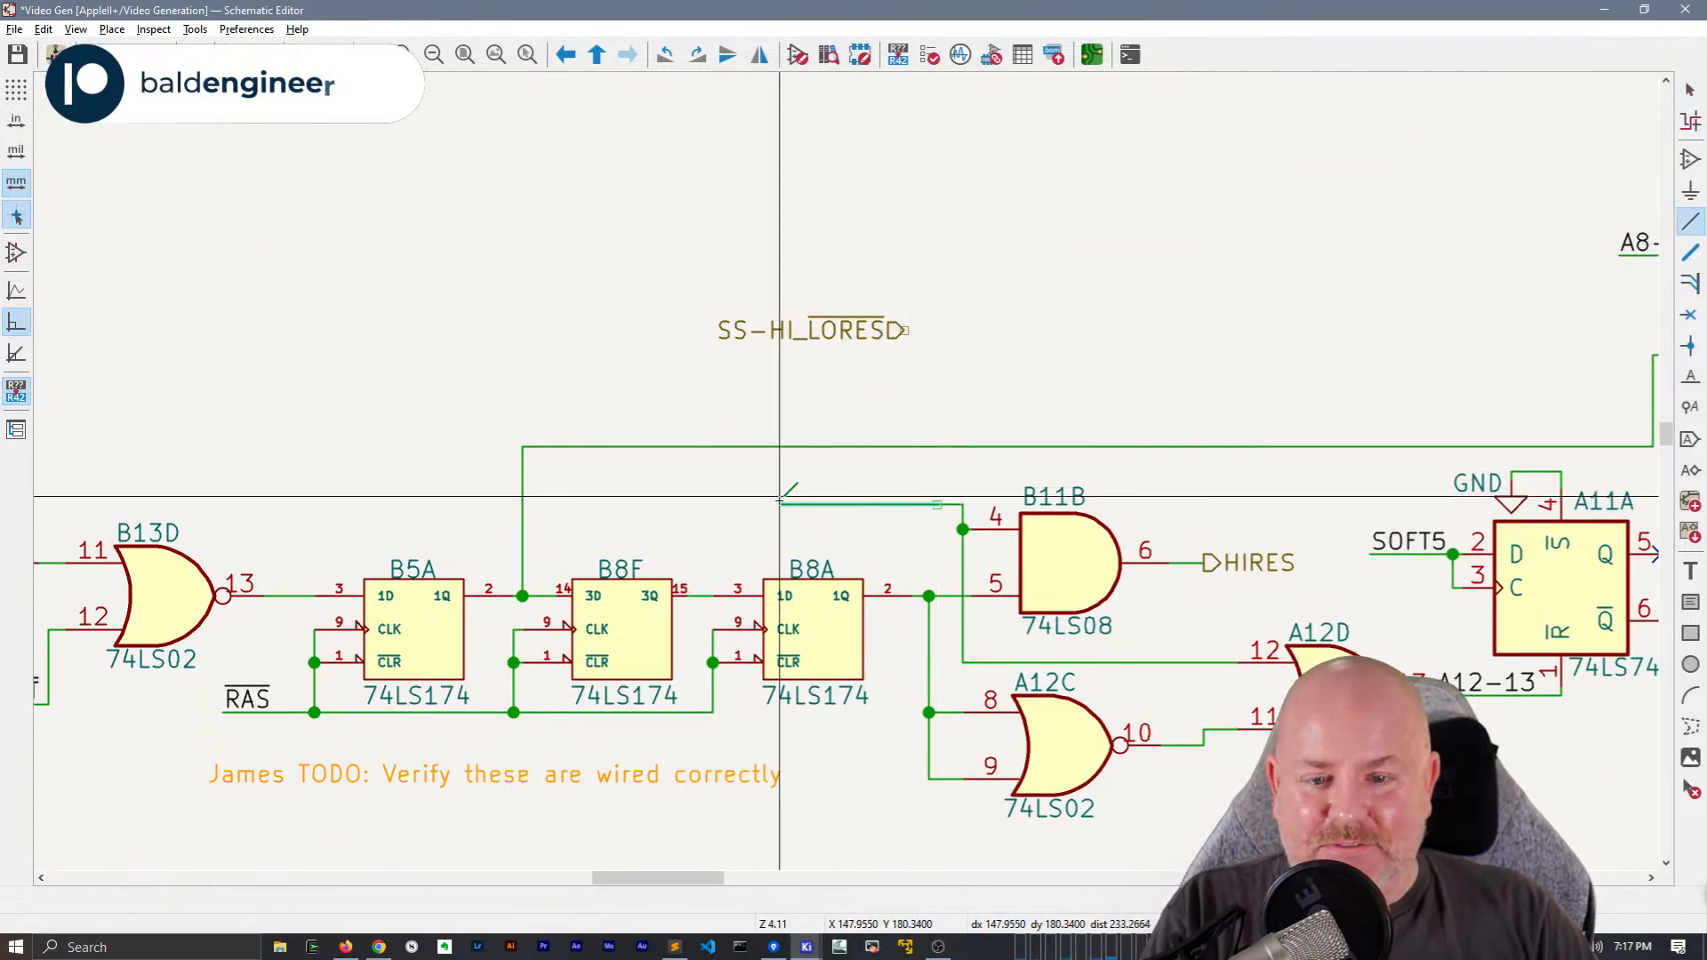
double_click(780, 501)
Draw a short wire from the SS-HI_LORES hierarchical label and place an SS-HI_LORES net label at its end
click(907, 330)
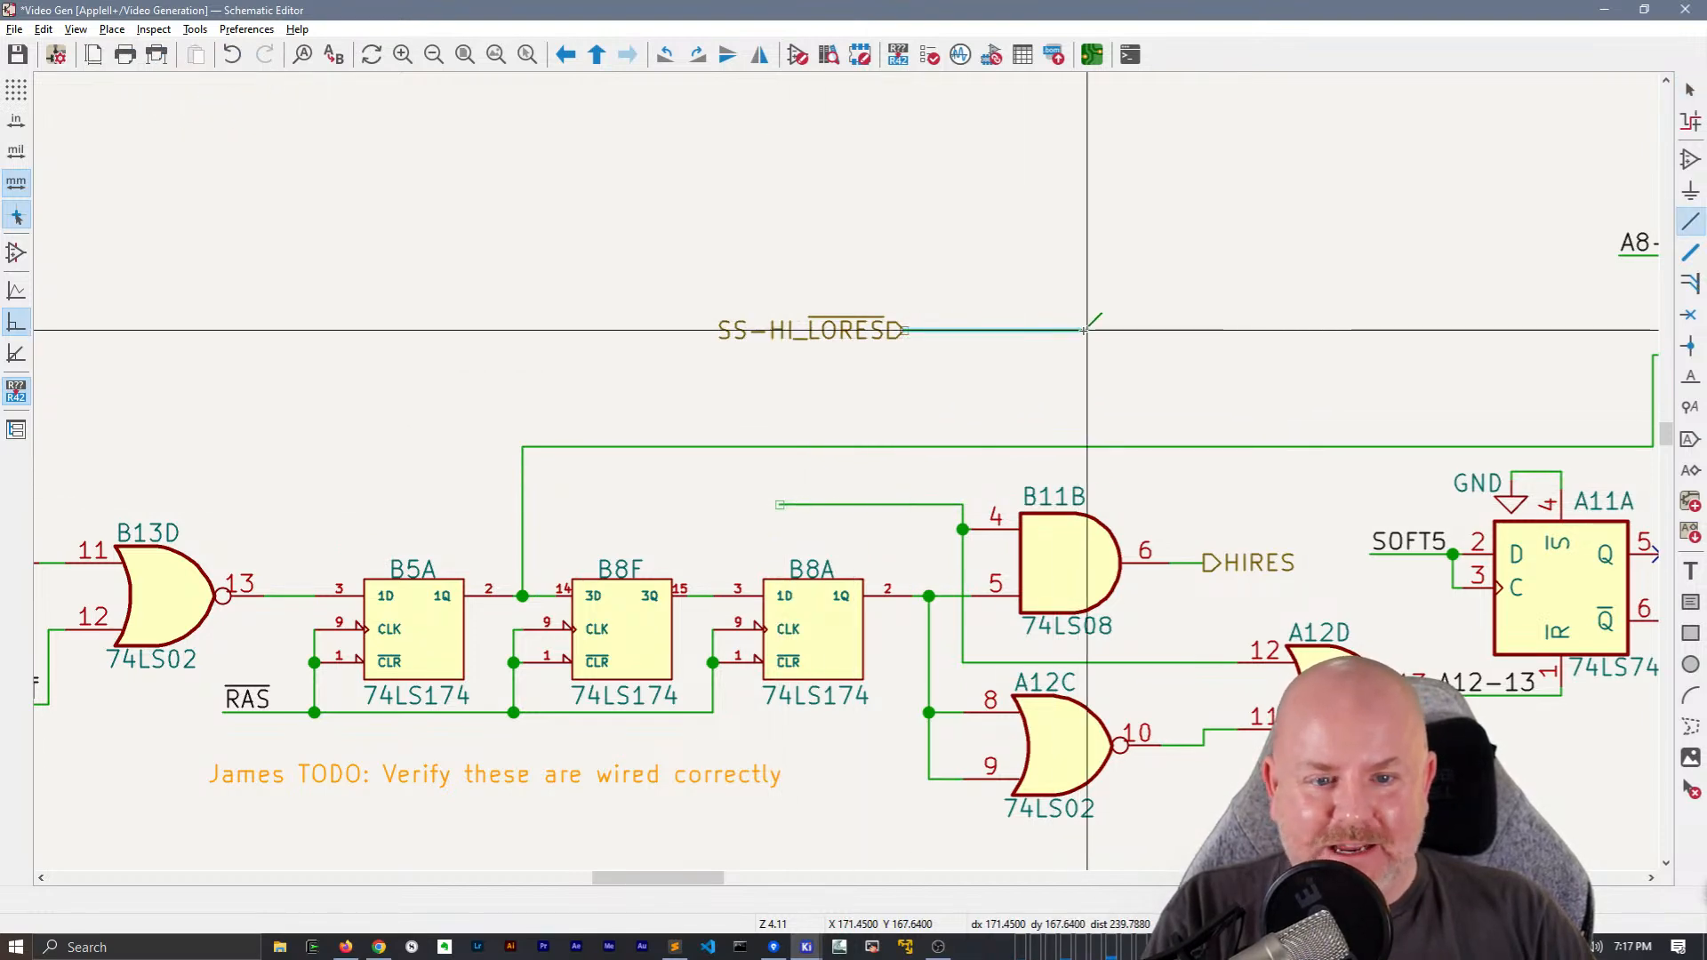
key(Escape)
key(Escape)
double_click(812, 330)
key(Escape)
click(1029, 313)
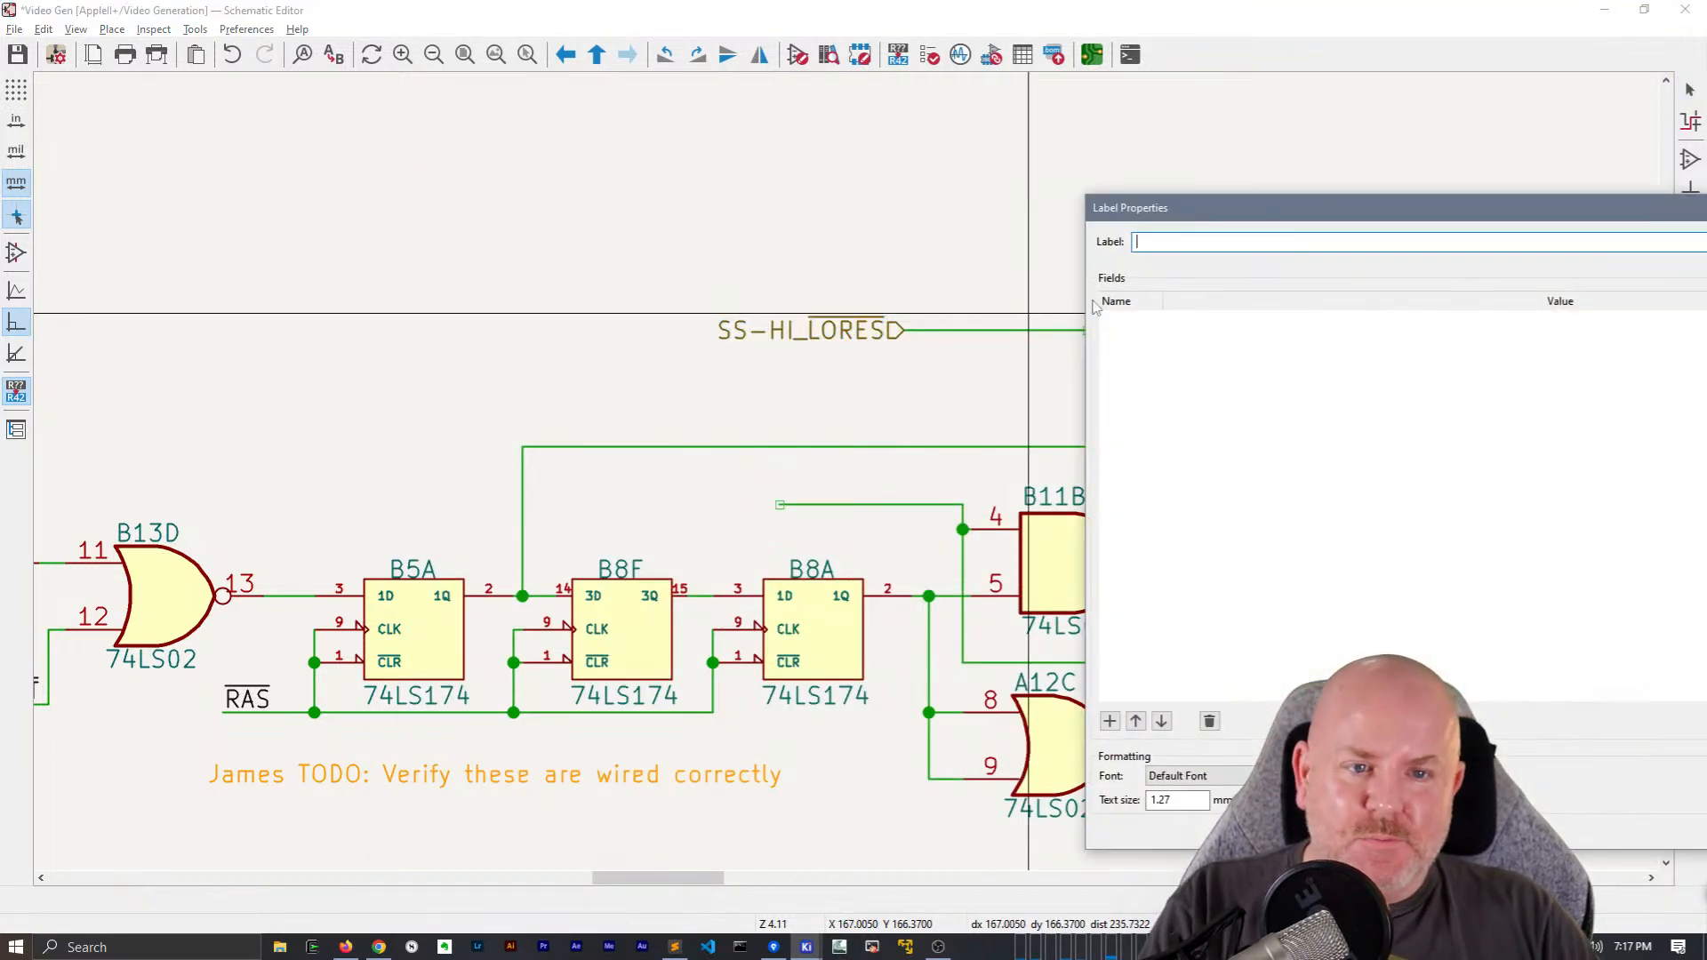
key(Return)
key(r)
Copy the SS-HI_LORES net label onto the open end of the wire feeding B11B pin 4
key(r)
click(1087, 330)
key(Escape)
click(1038, 322)
key(ctrl+c)
key(ctrl+v)
key(r)
key(r)
click(780, 504)
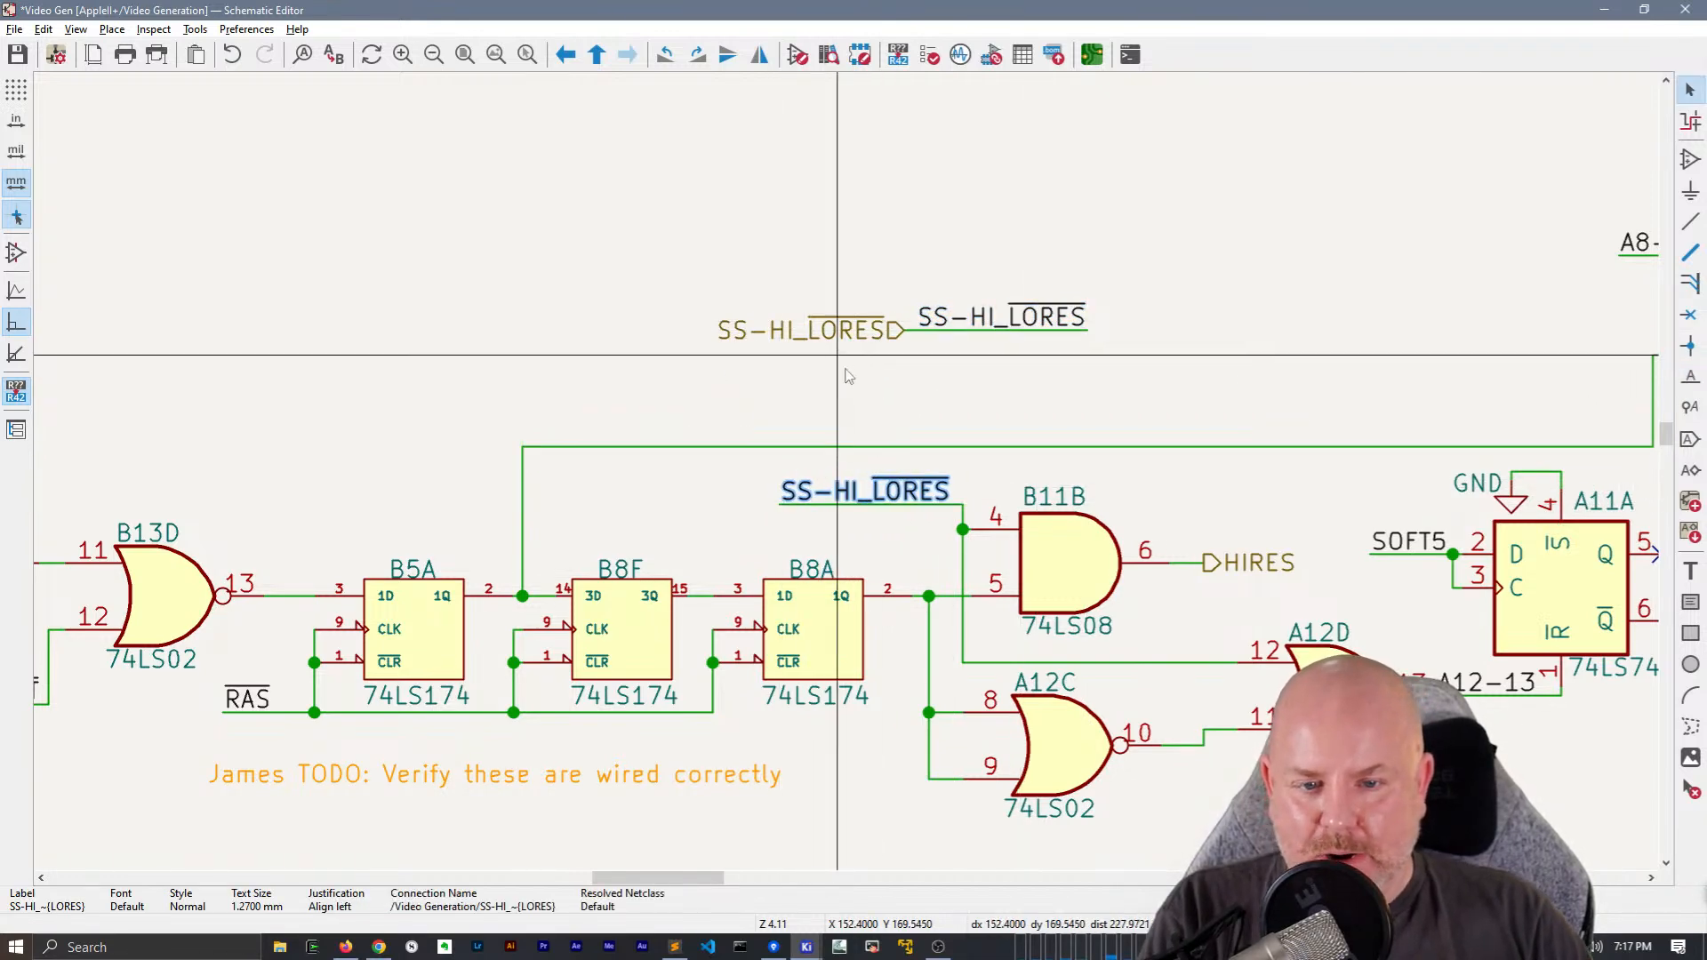
Move the SS-HI_LORES hierarchical label, wire and net label to the sheet-edge column beneath the SS-Mix_NoMix group
key(Escape)
scroll(845, 465, down, 6)
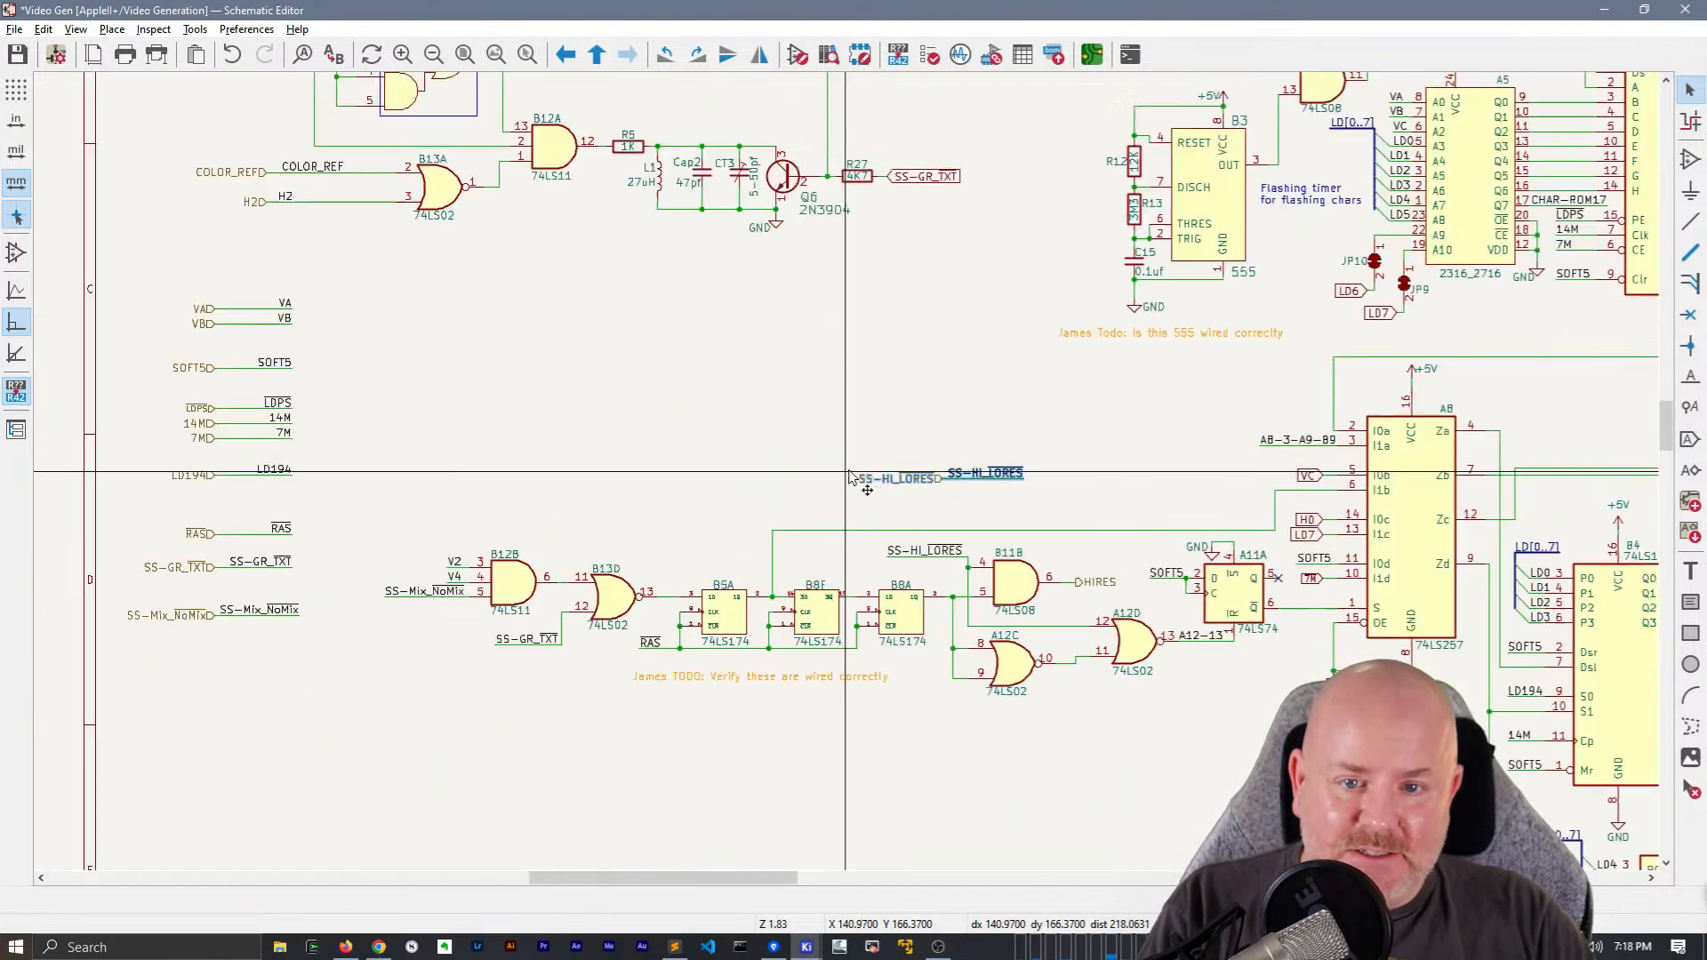
drag(870, 480, 424, 610)
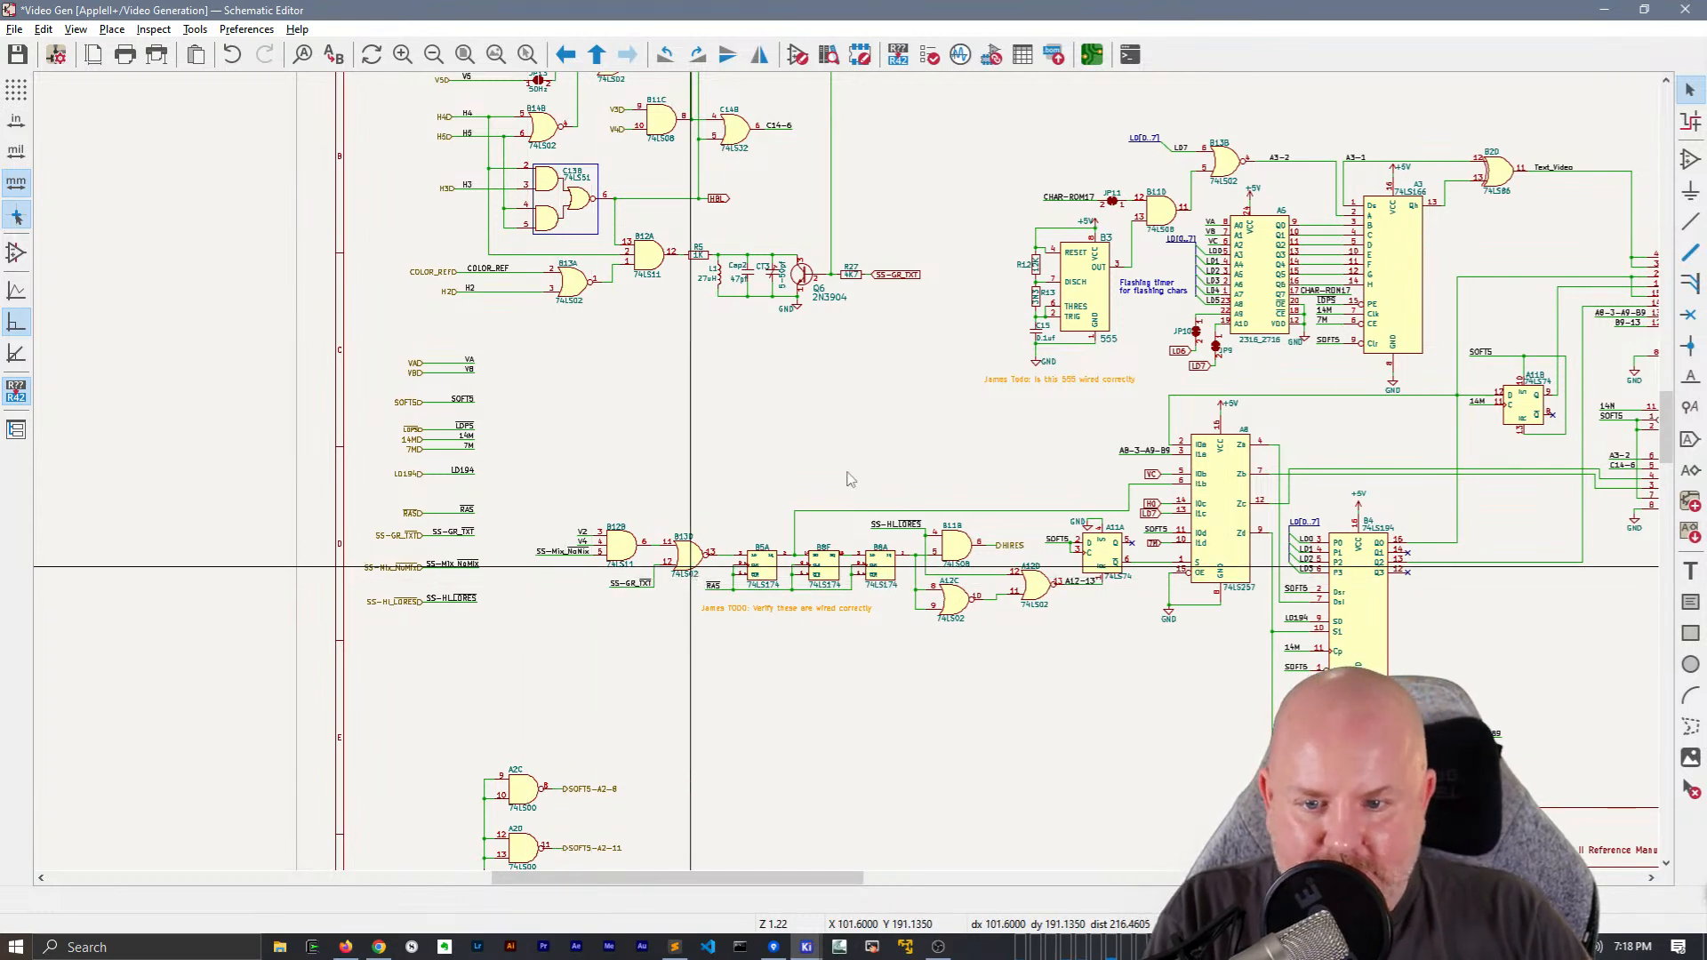
scroll(594, 584, up, 2)
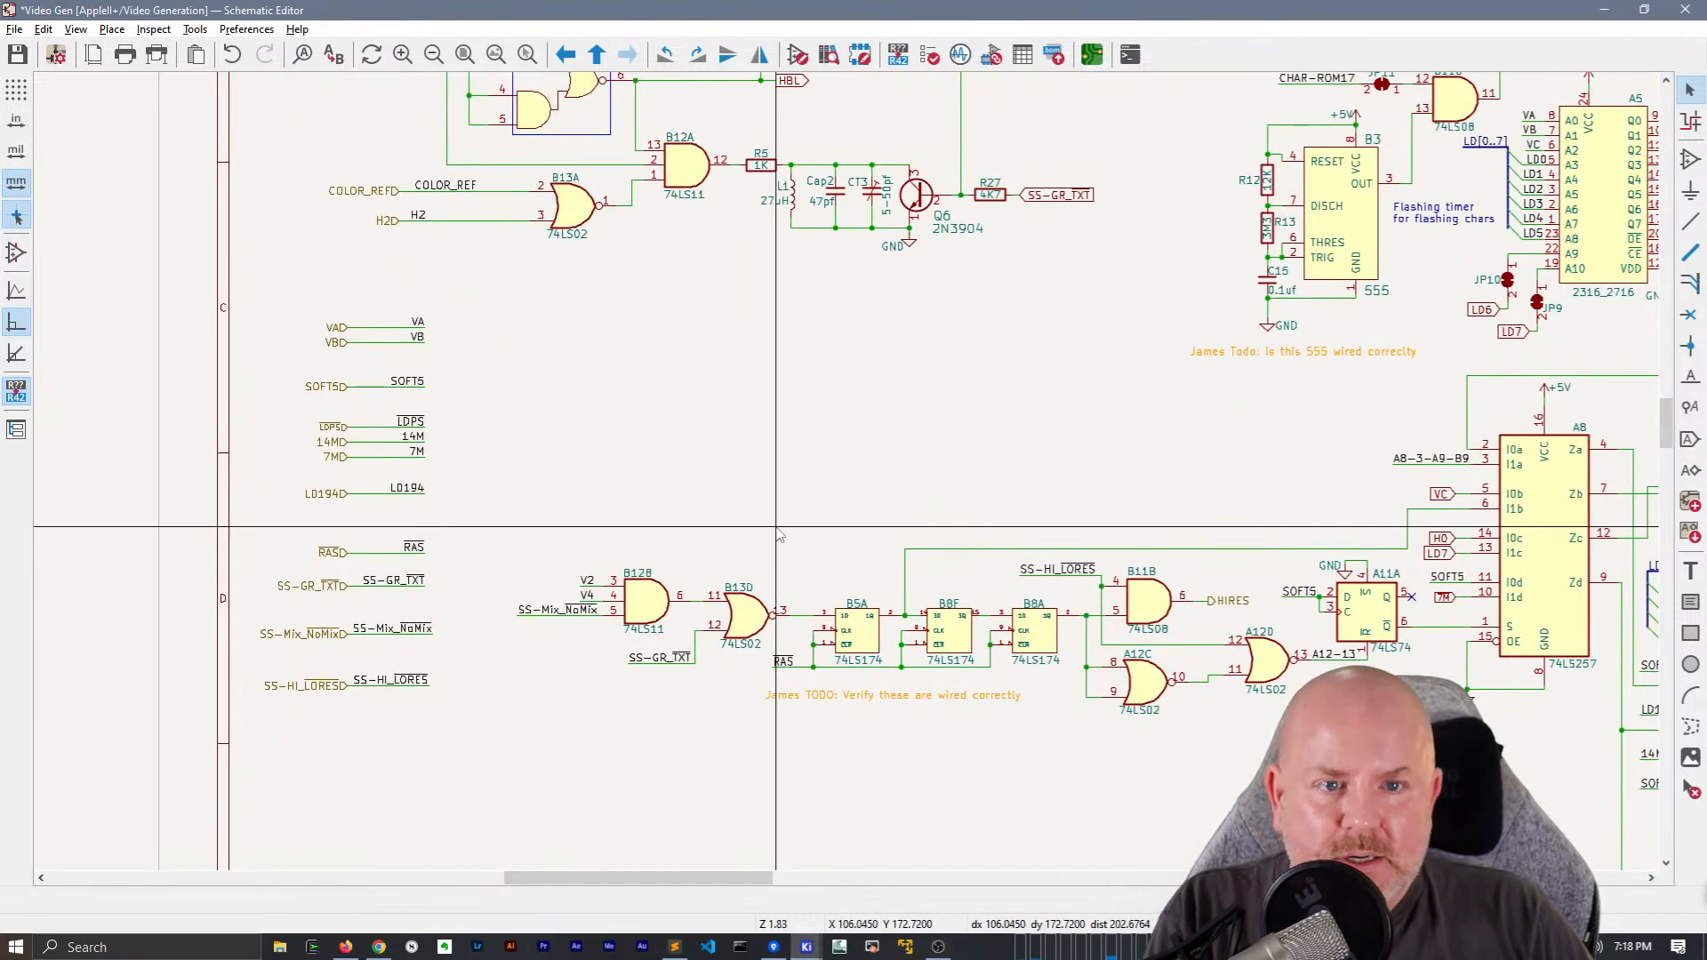
Replace the SS-GR_TXT global label at R27 with a duplicate of the SS-GR_TXT net label and its wire
middle_drag(780, 533, 702, 737)
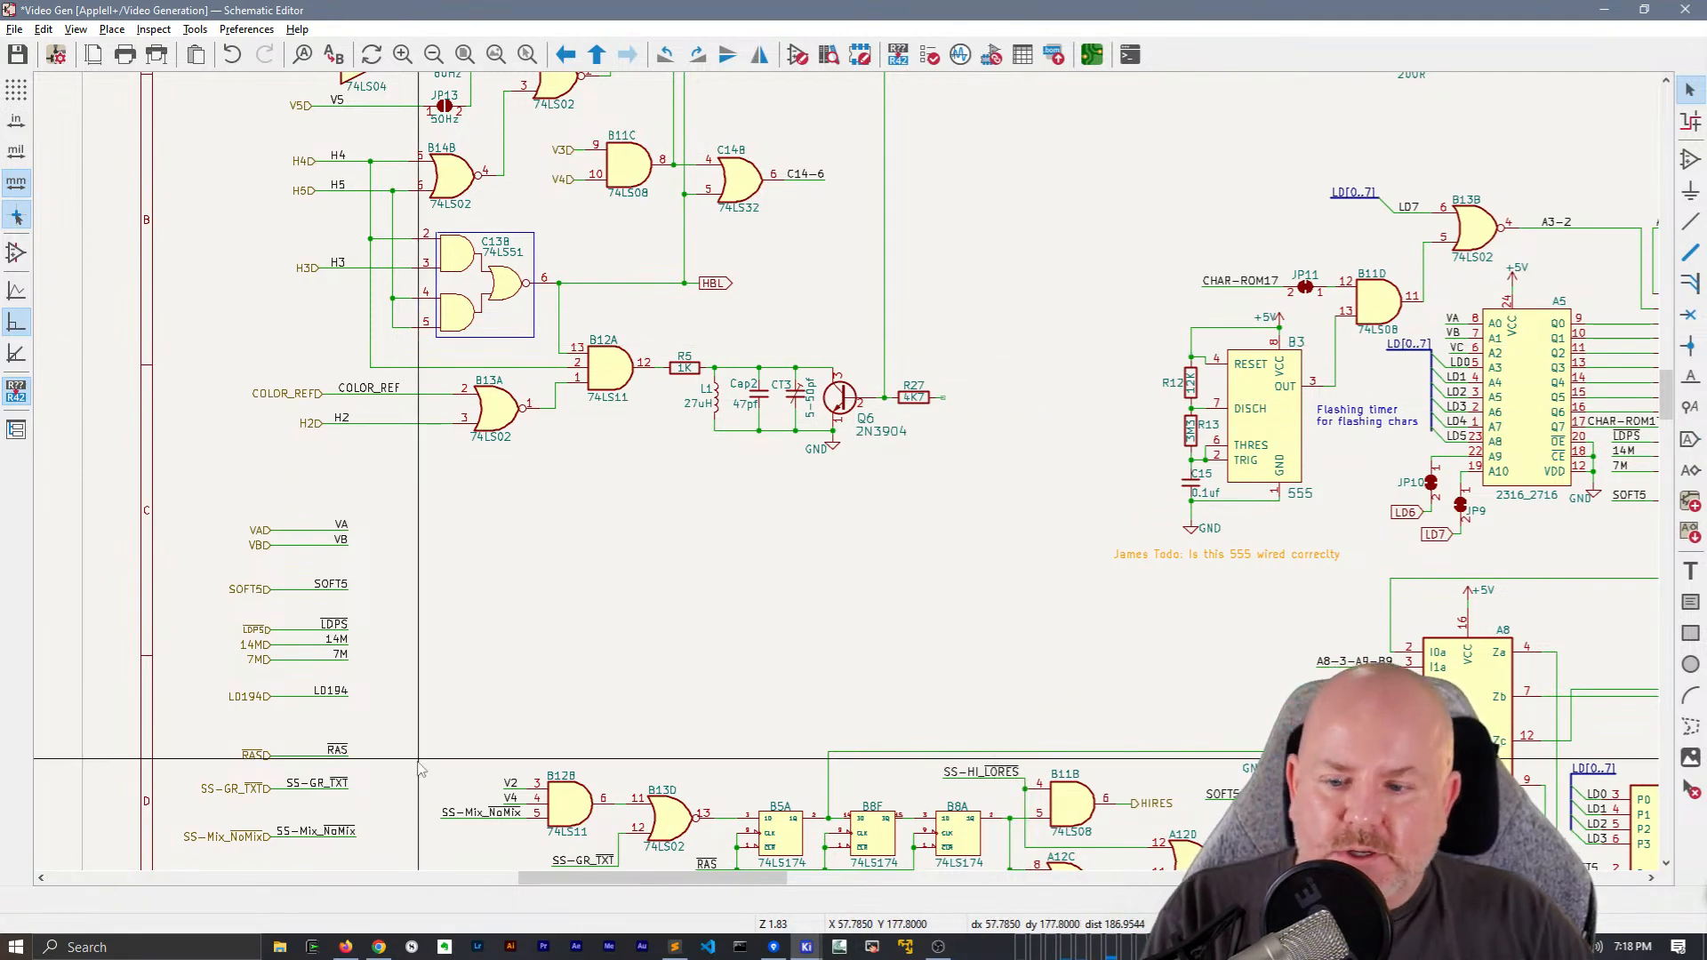
drag(373, 809, 329, 766)
key(ctrl+d)
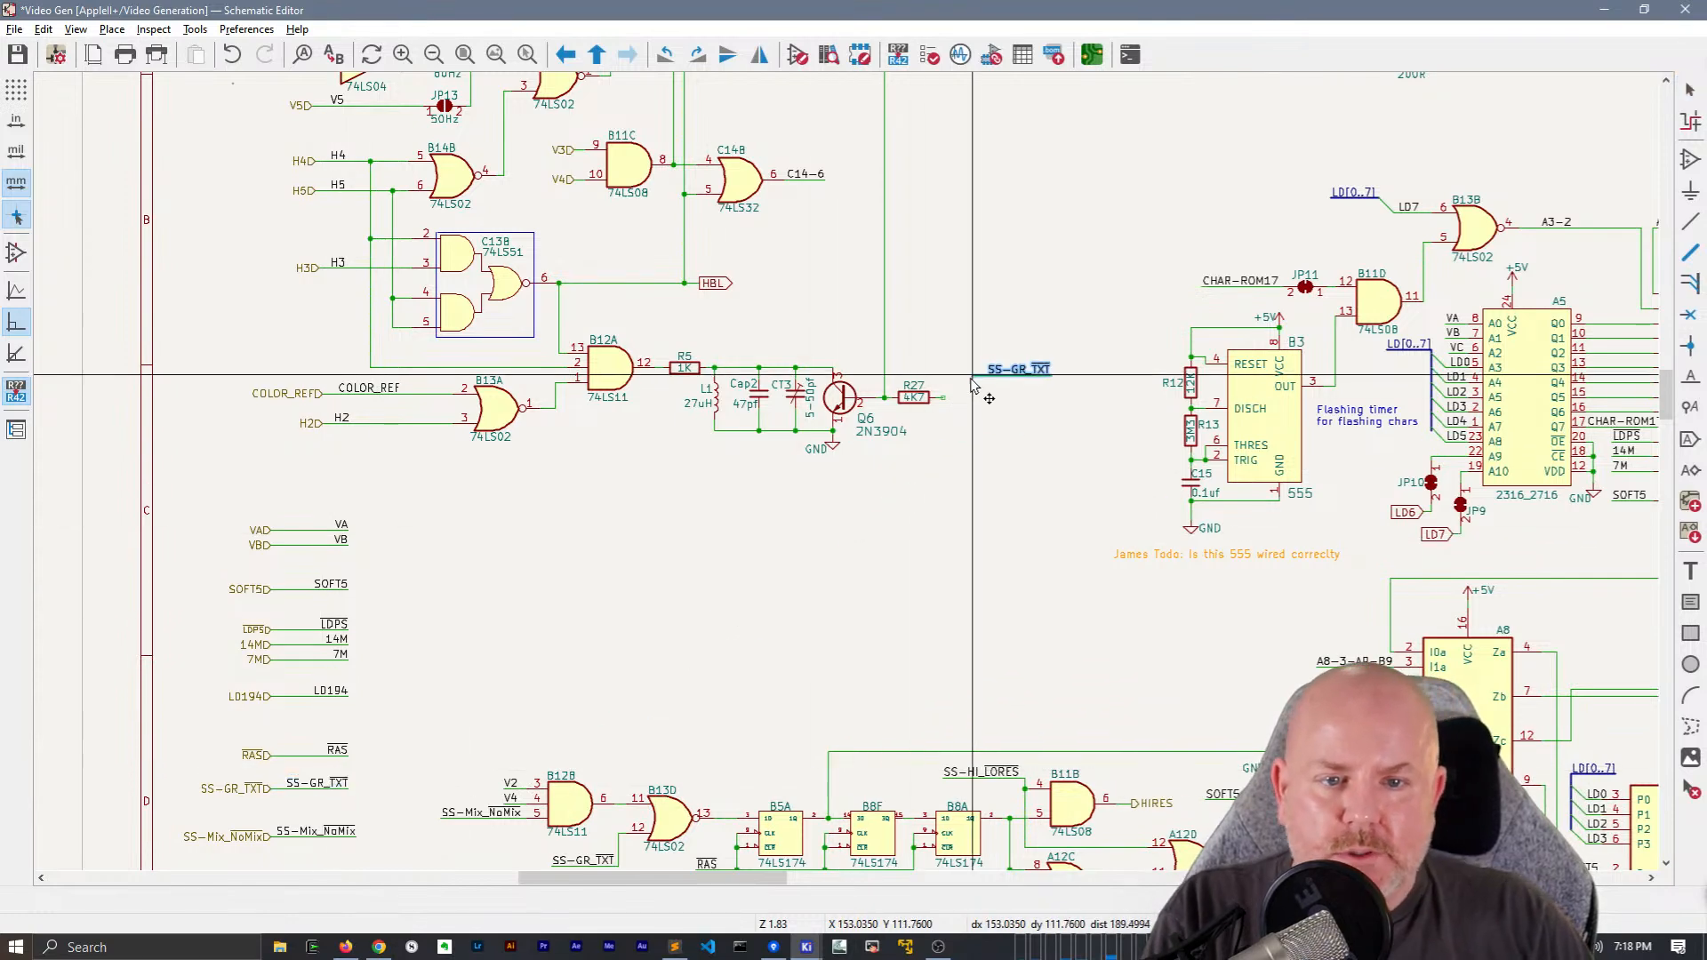
click(946, 397)
scroll(954, 491, up, 5)
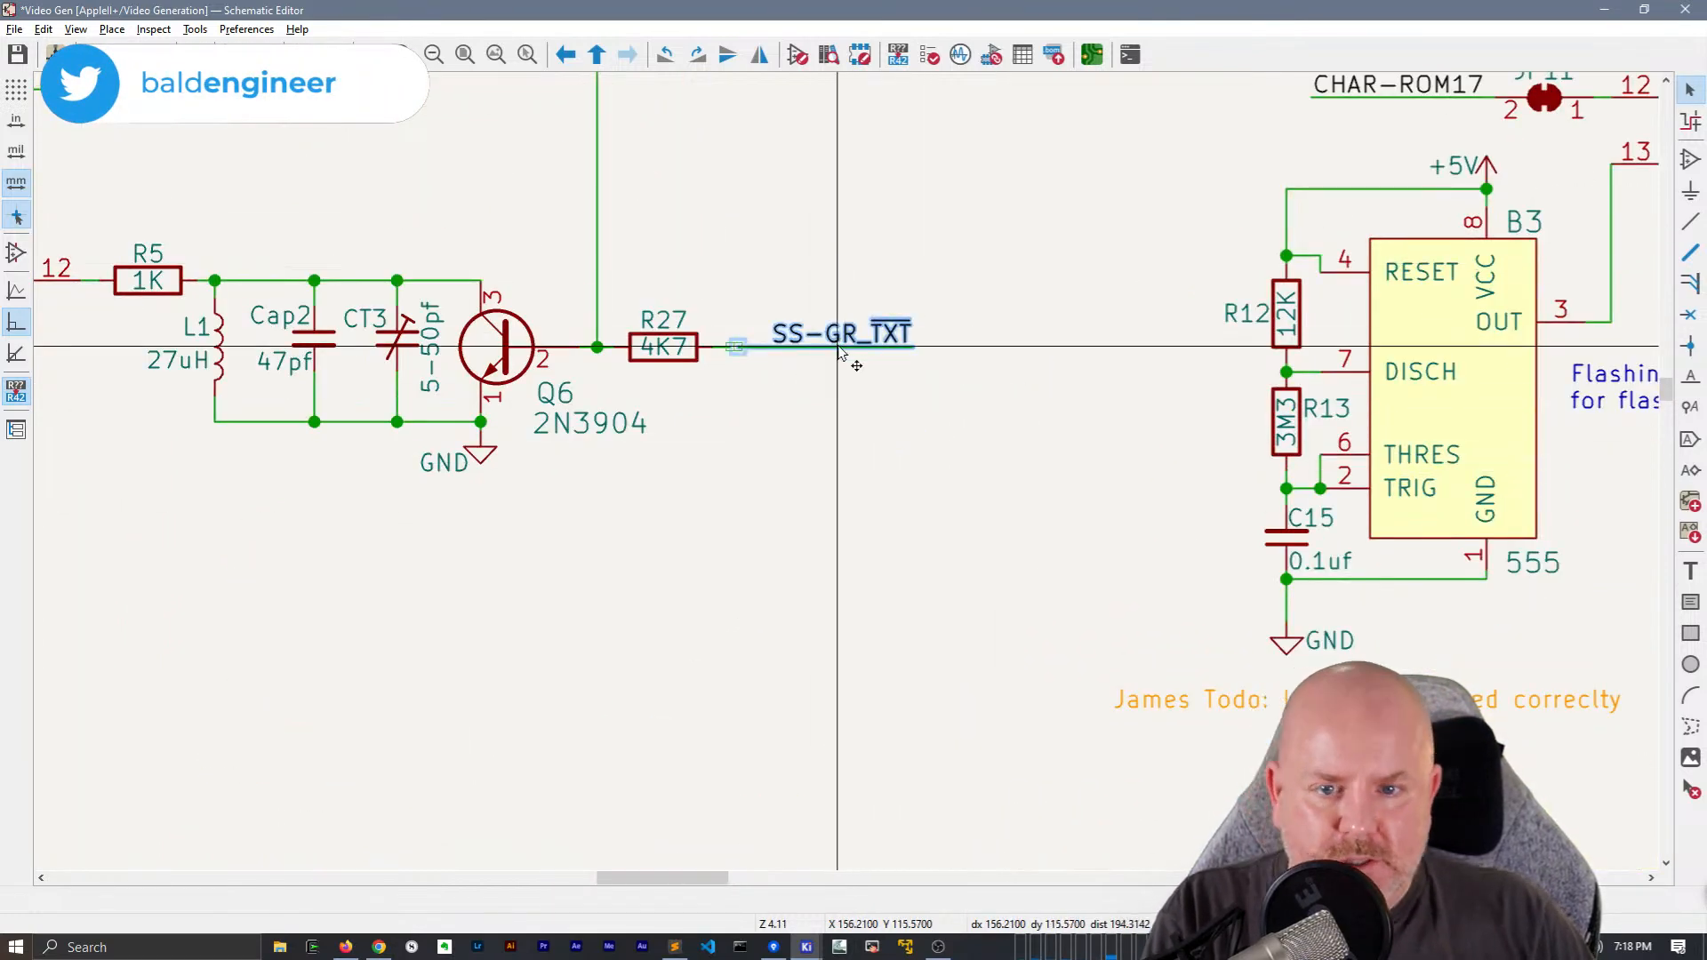
key(m)
scroll(887, 378, down, 5)
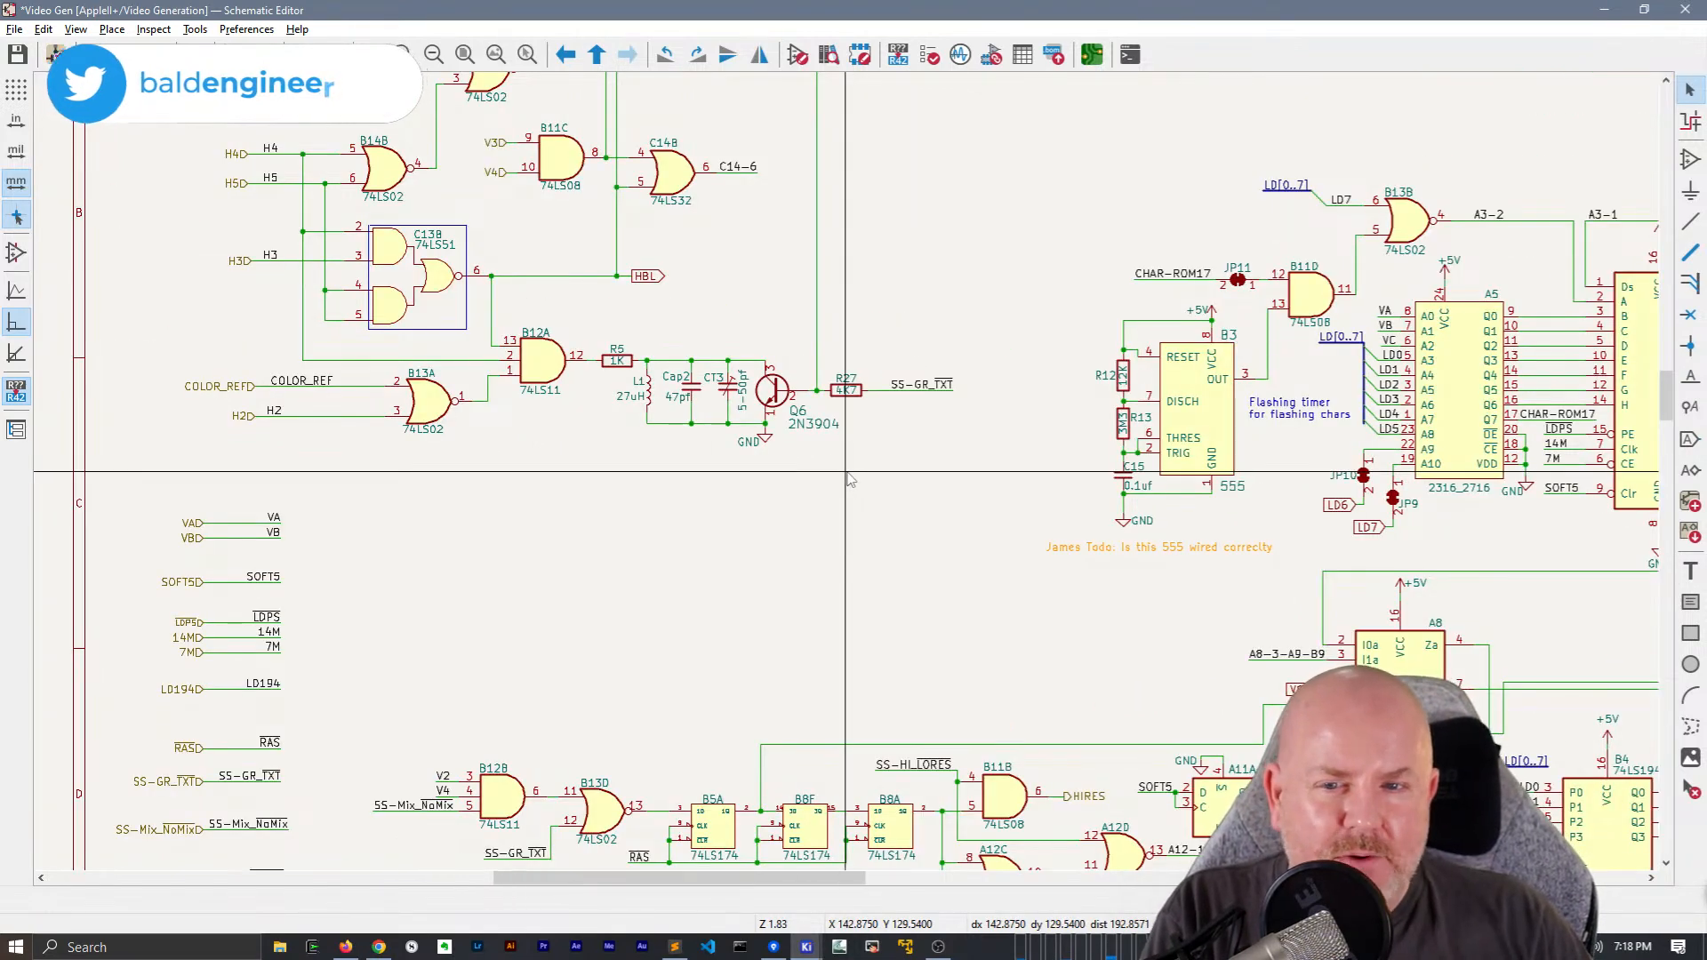
Replace the HBL global label at C13B's output with an HBL hierarchical label and move it off the wire into open space
scroll(846, 472, down, 1)
scroll(742, 346, up, 3)
click(780, 463)
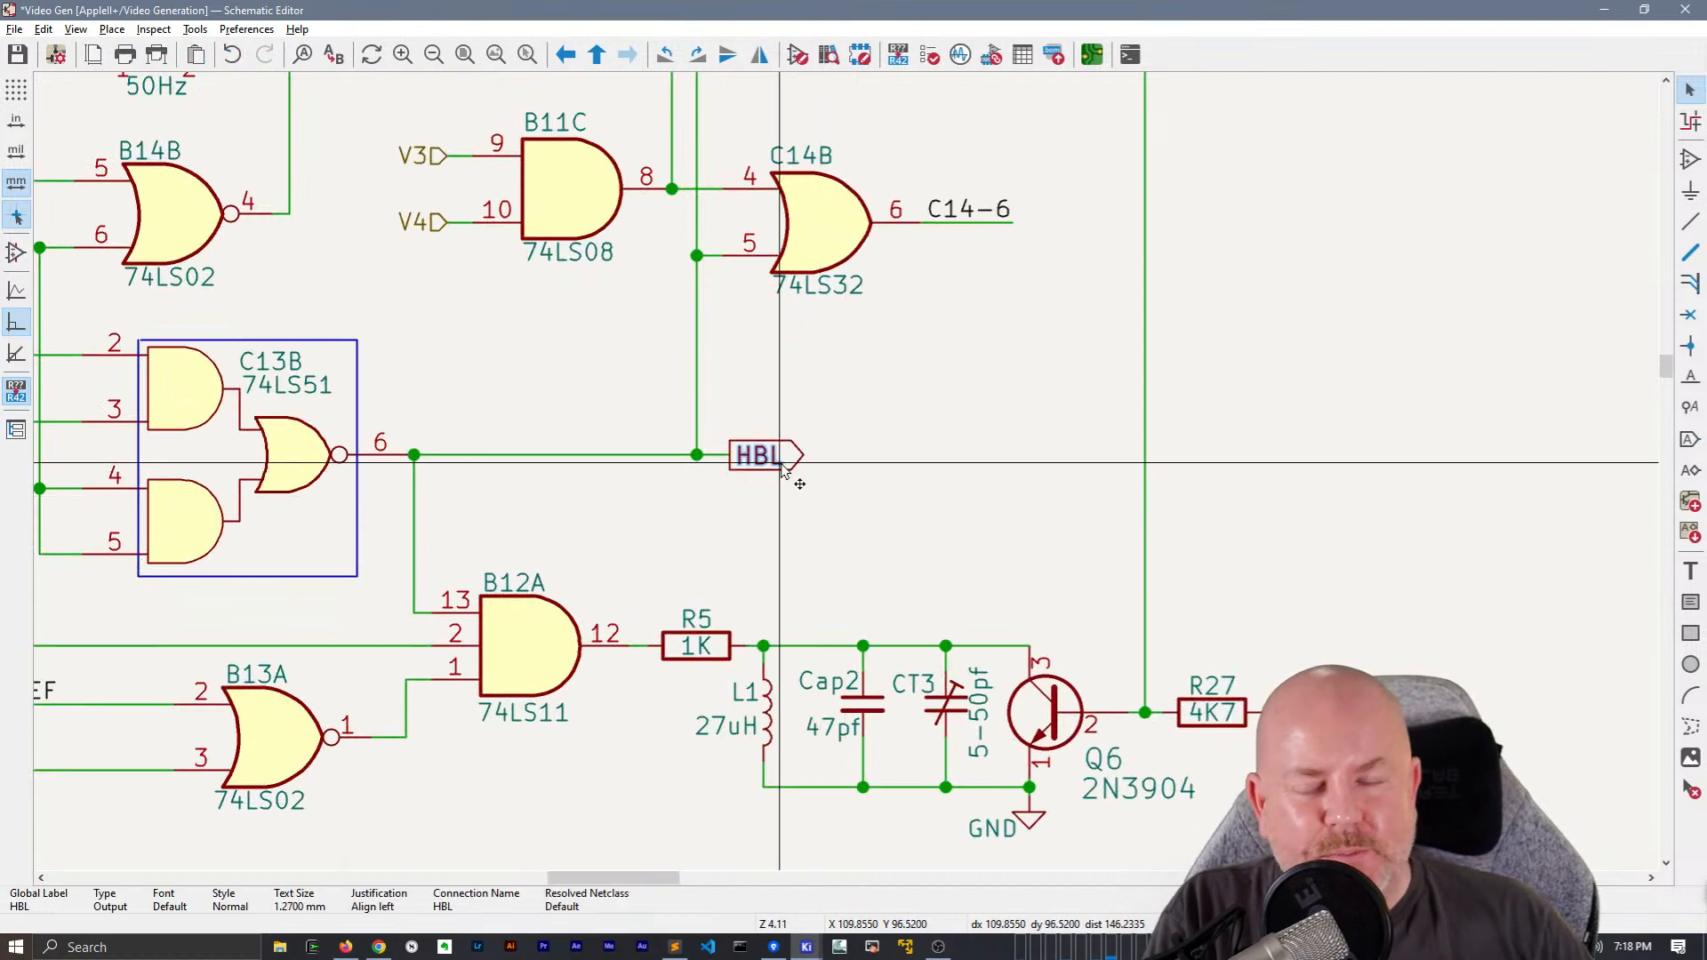
key(Delete)
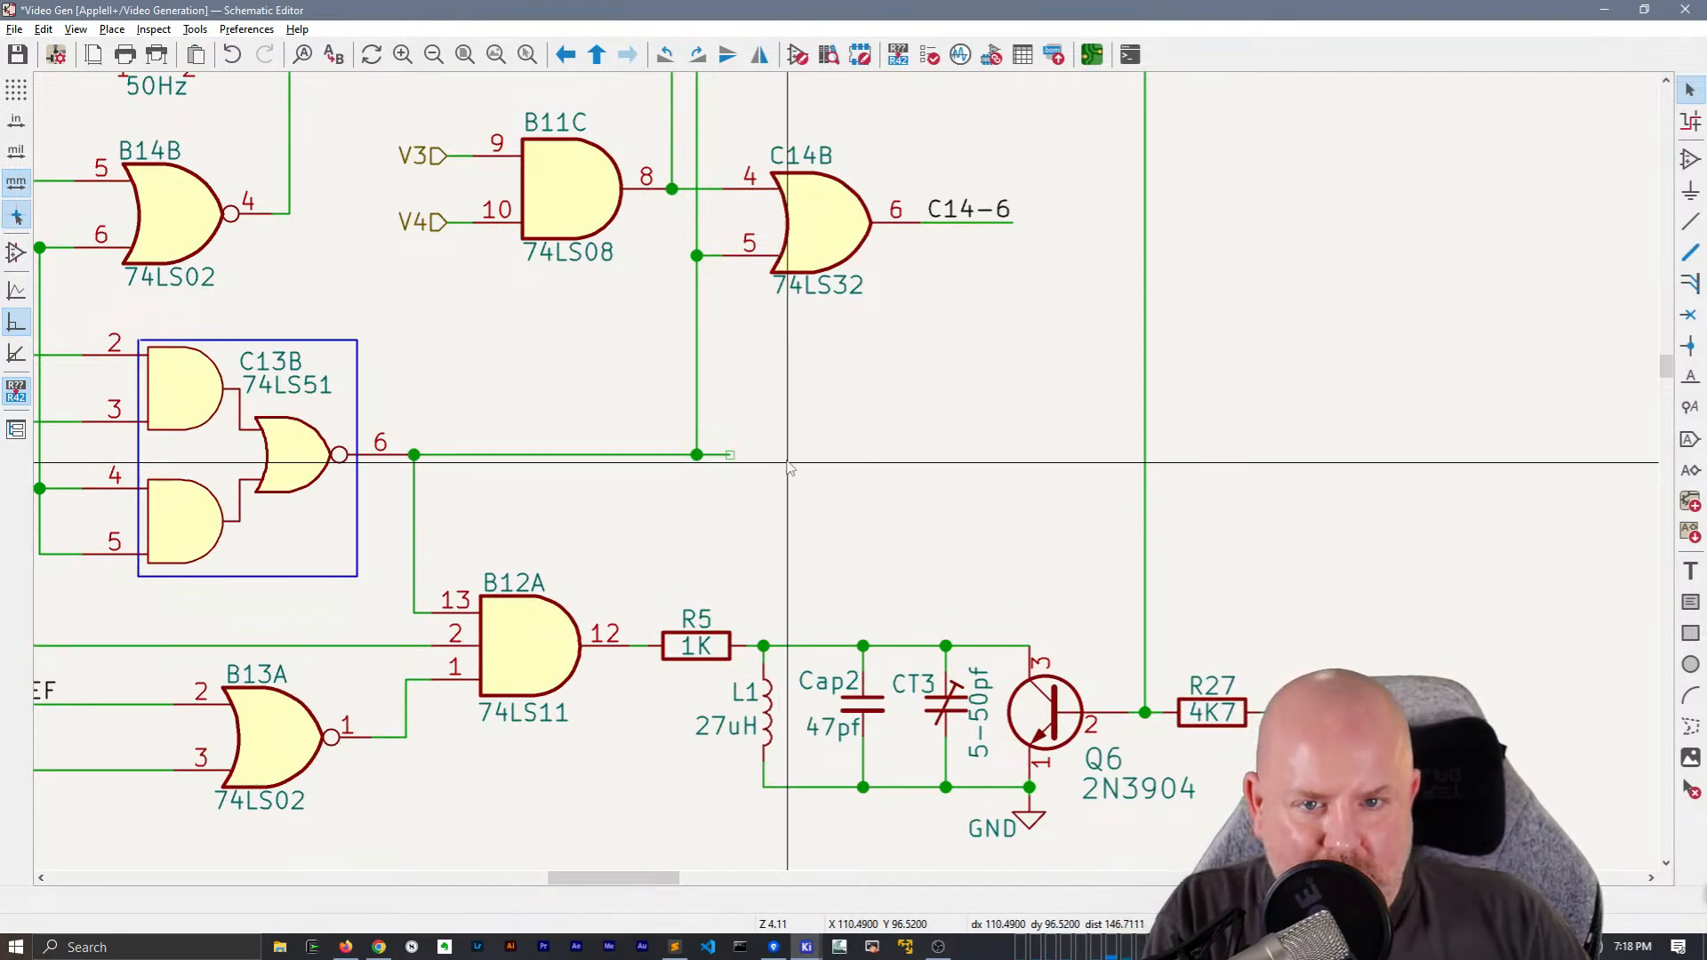
right_click(790, 469)
key(Escape)
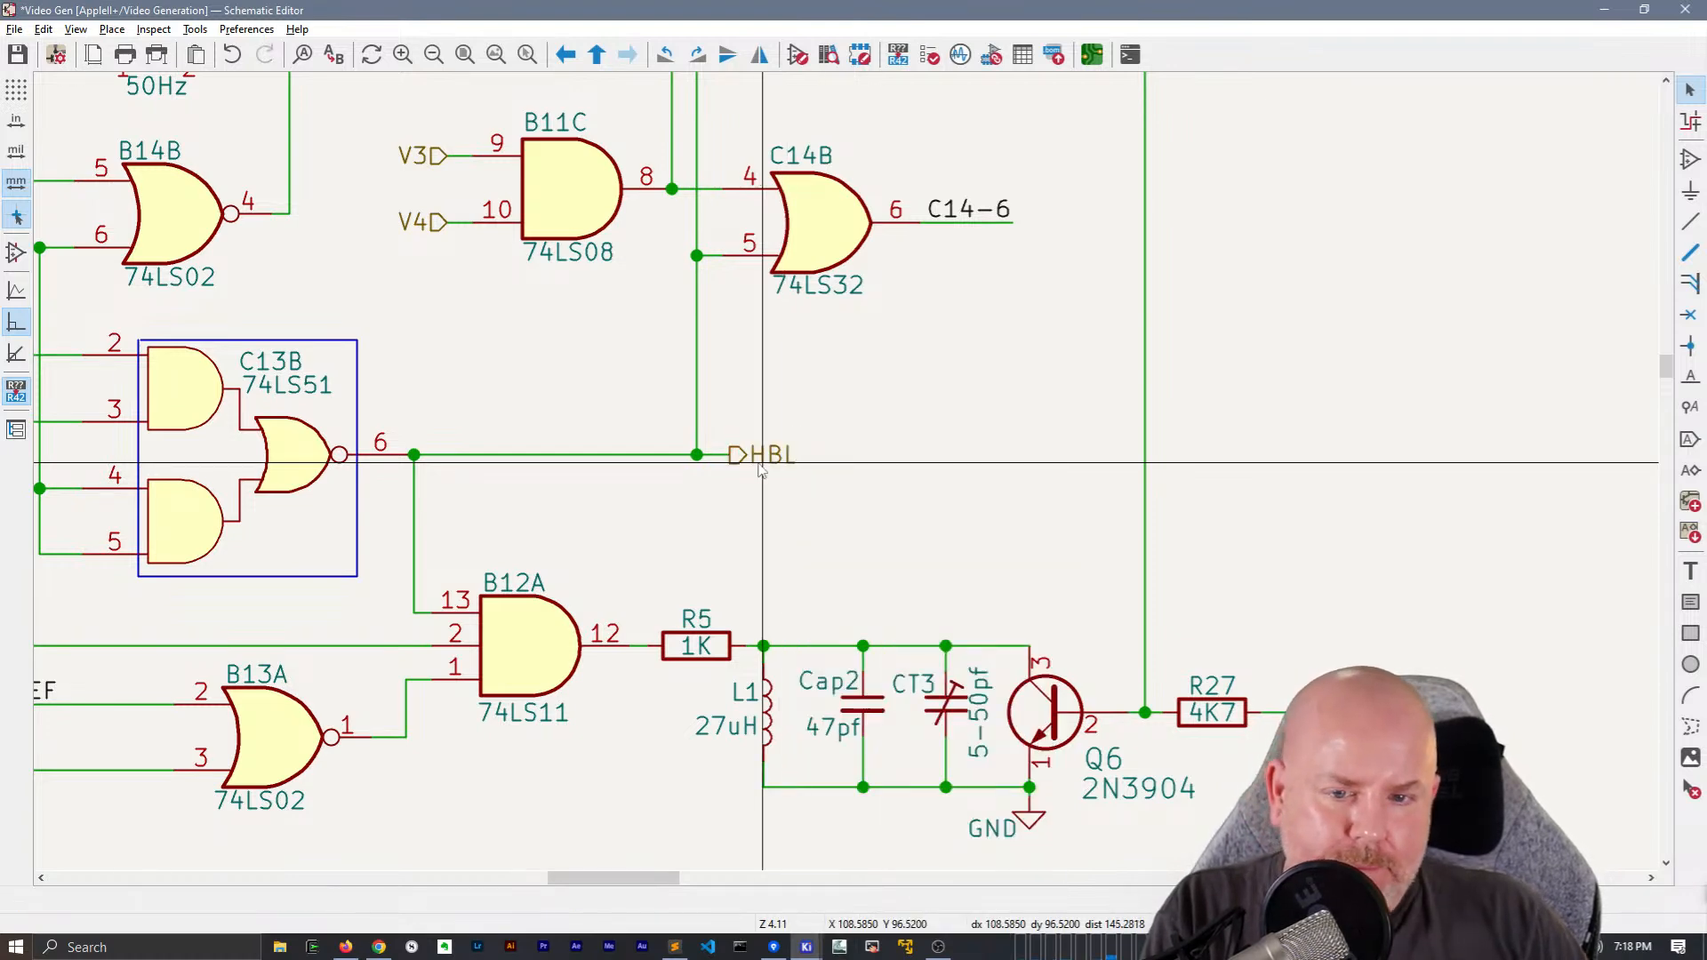
drag(774, 461, 968, 452)
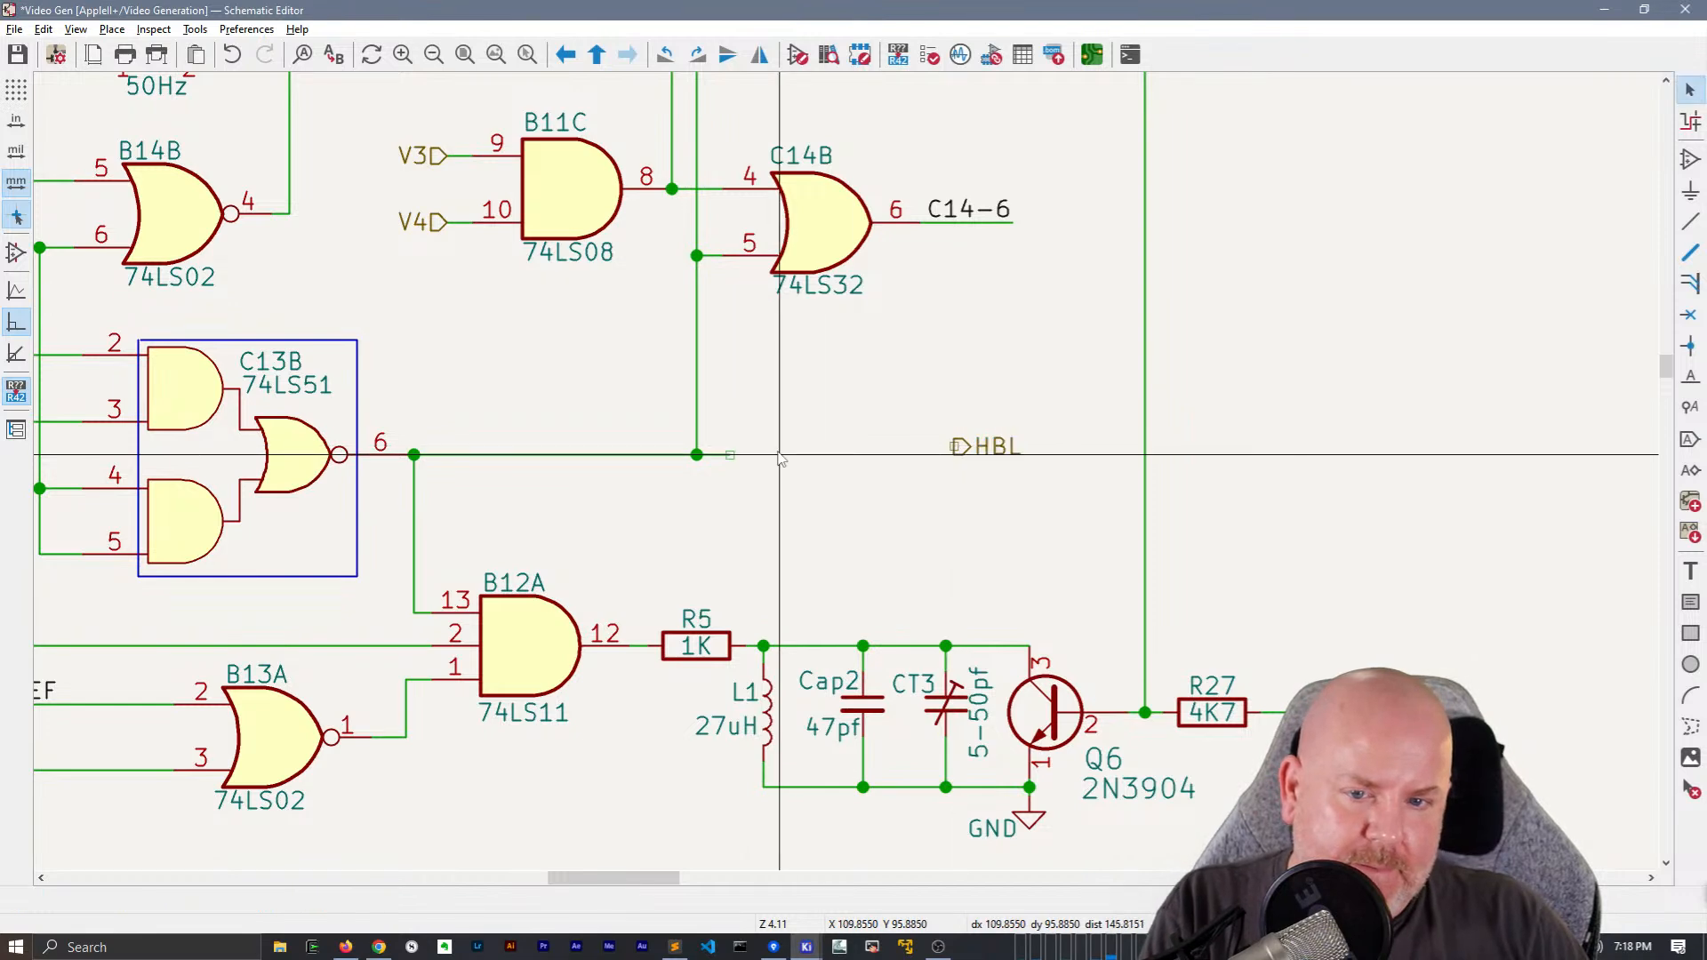
Place an HBL net label on the open wire end at C13B's output
text(l)
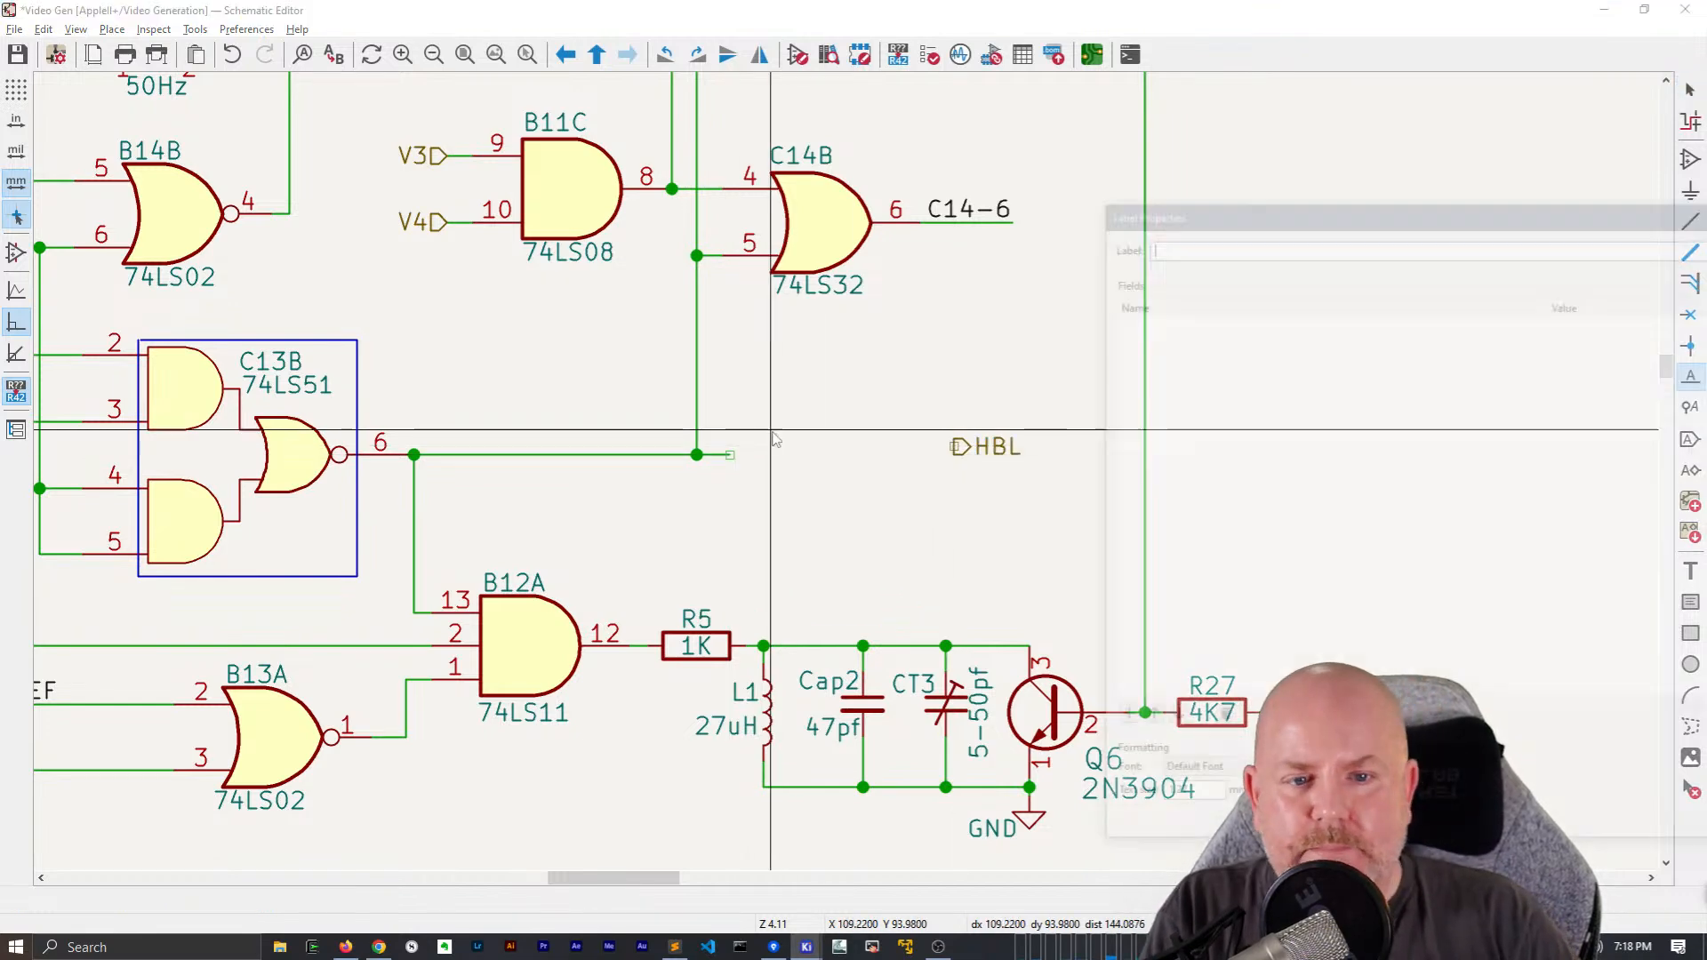
text(HBL)
key(Return)
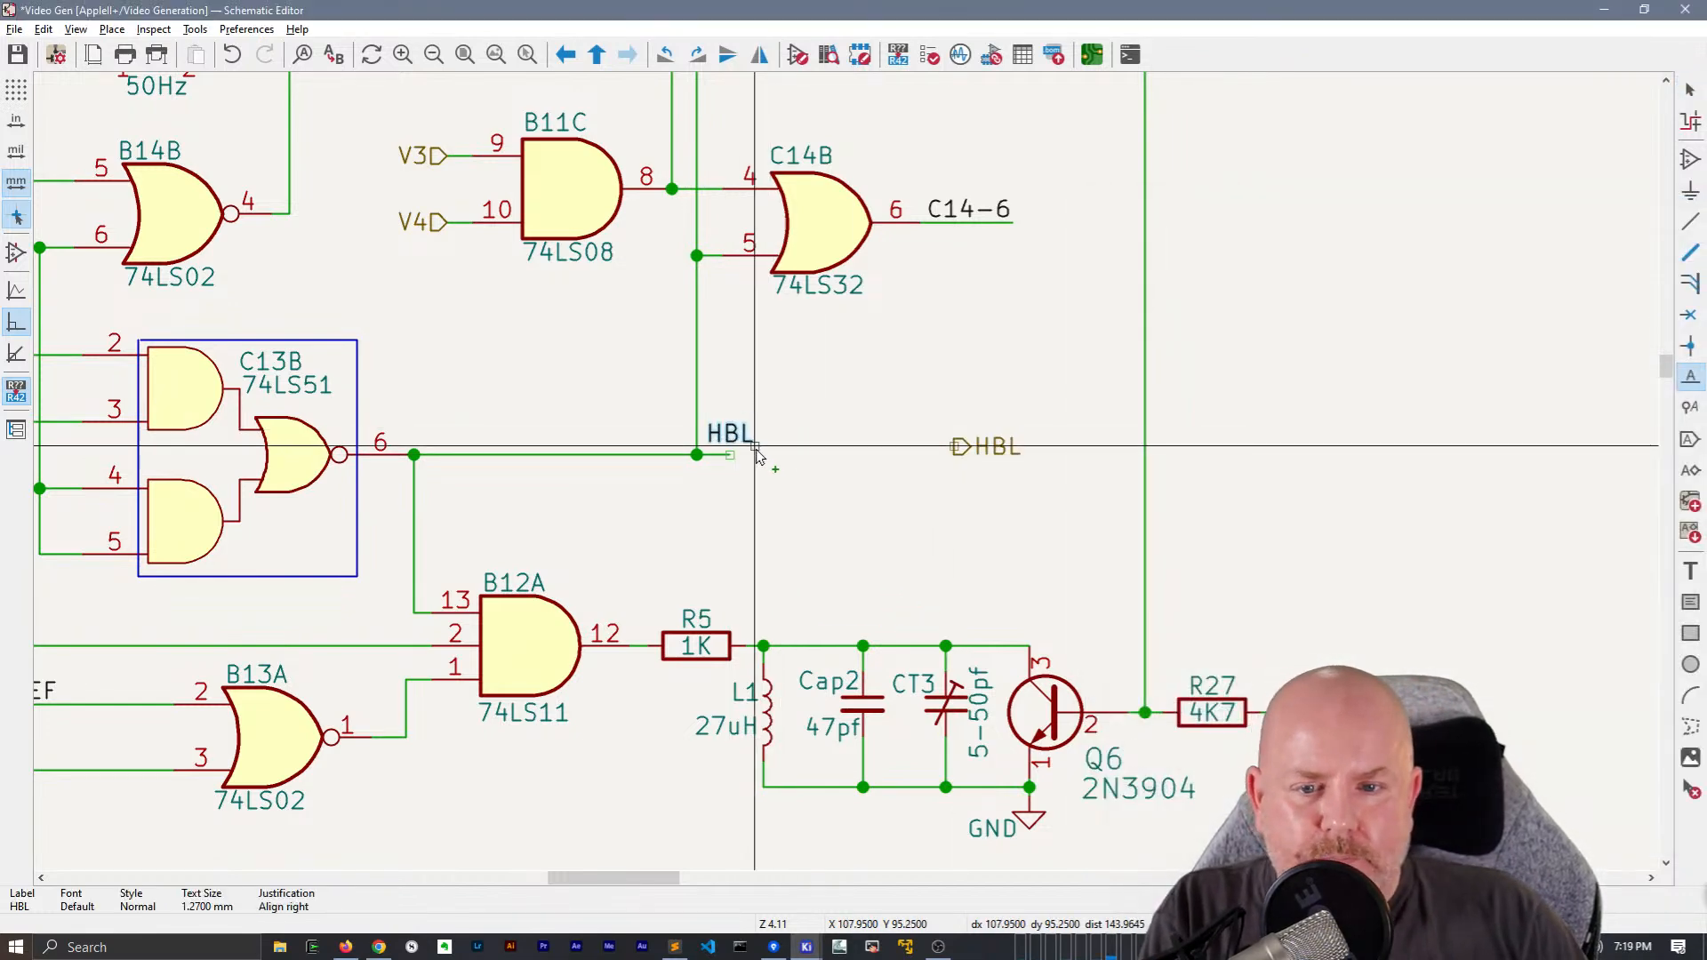
click(760, 456)
Draw a short wire from the HBL hierarchical label and attach a mirrored copy of the HBL net label to its end
key(w)
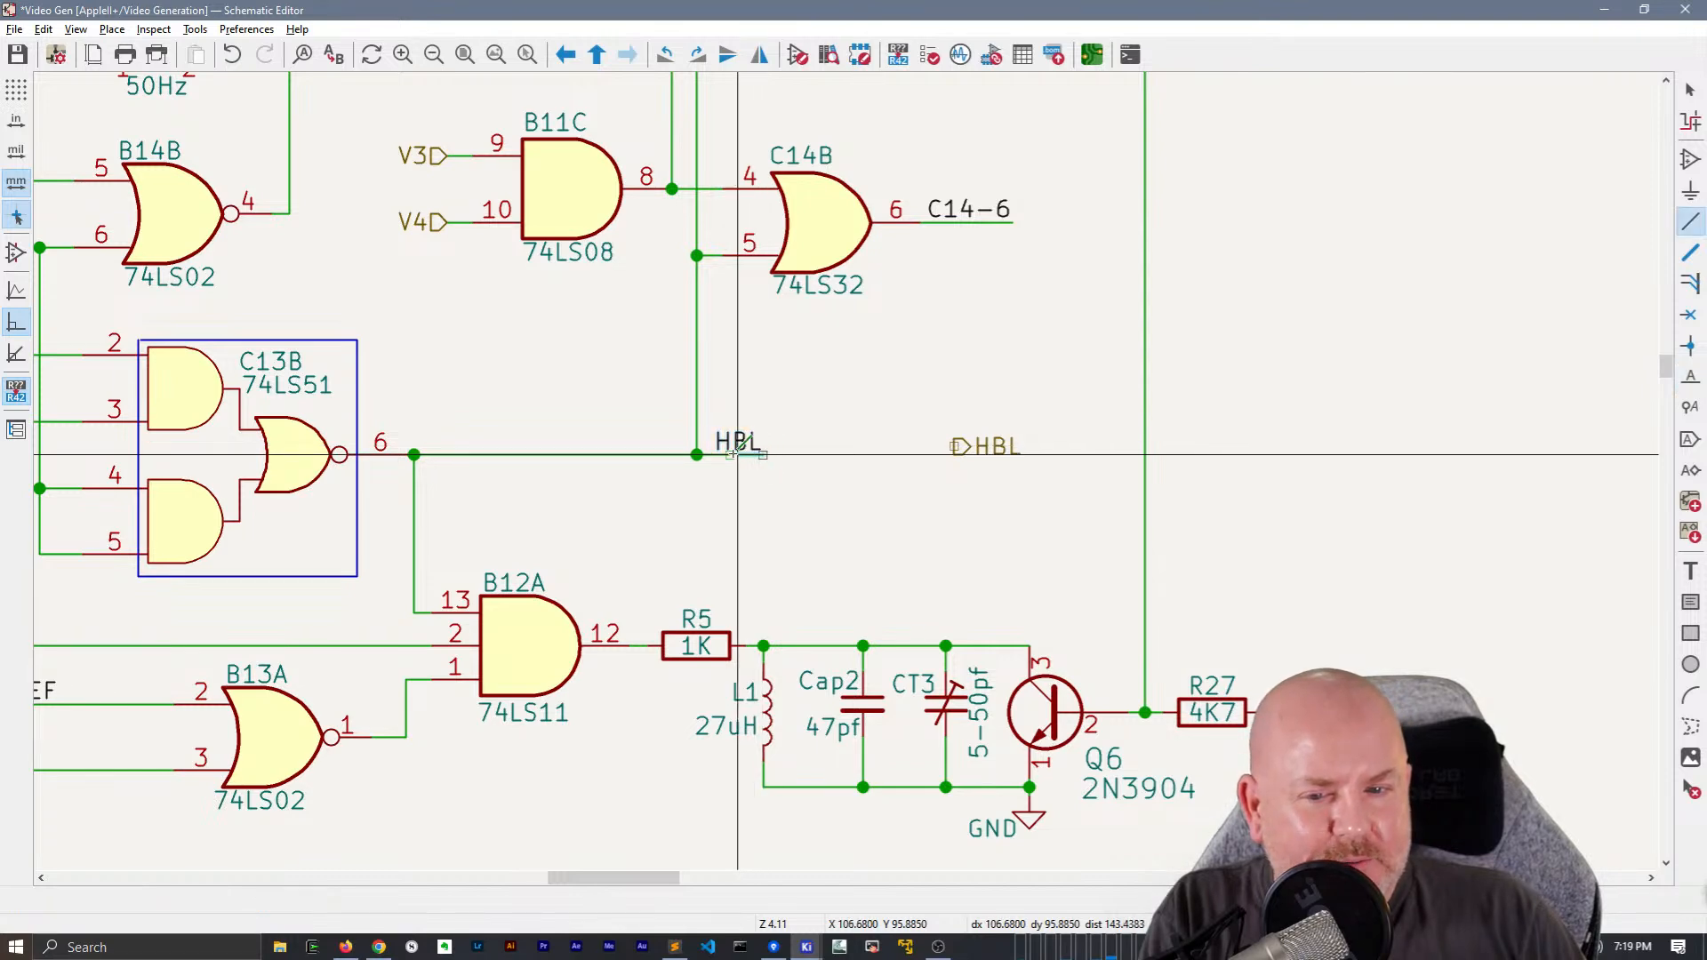
click(953, 446)
double_click(888, 446)
key(Escape)
click(755, 440)
key(ctrl+d)
key(x)
click(888, 447)
click(919, 492)
Cut the HBL hierarchical label group and paste it near the sheet's edge border beneath the LD[0..7] label
drag(866, 388, 1061, 485)
key(ctrl+x)
scroll(927, 477, down, 3)
middle_drag(1080, 353, 979, 373)
scroll(982, 379, down, 3)
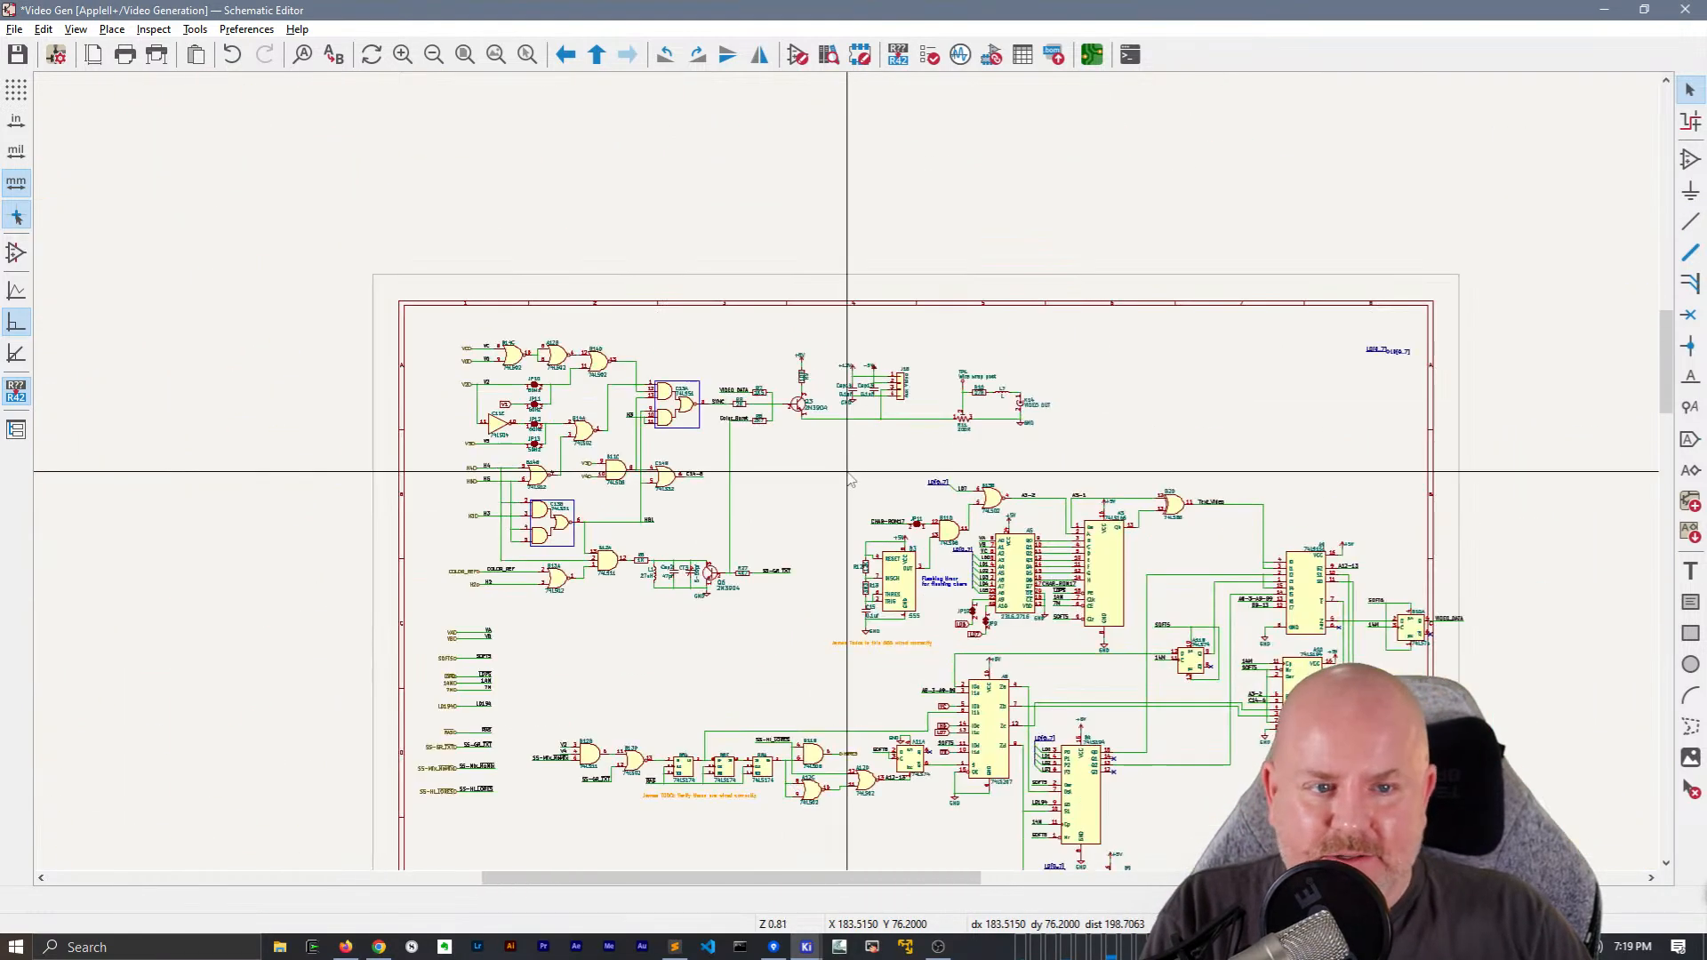
scroll(846, 458, up, 3)
key(ctrl+v)
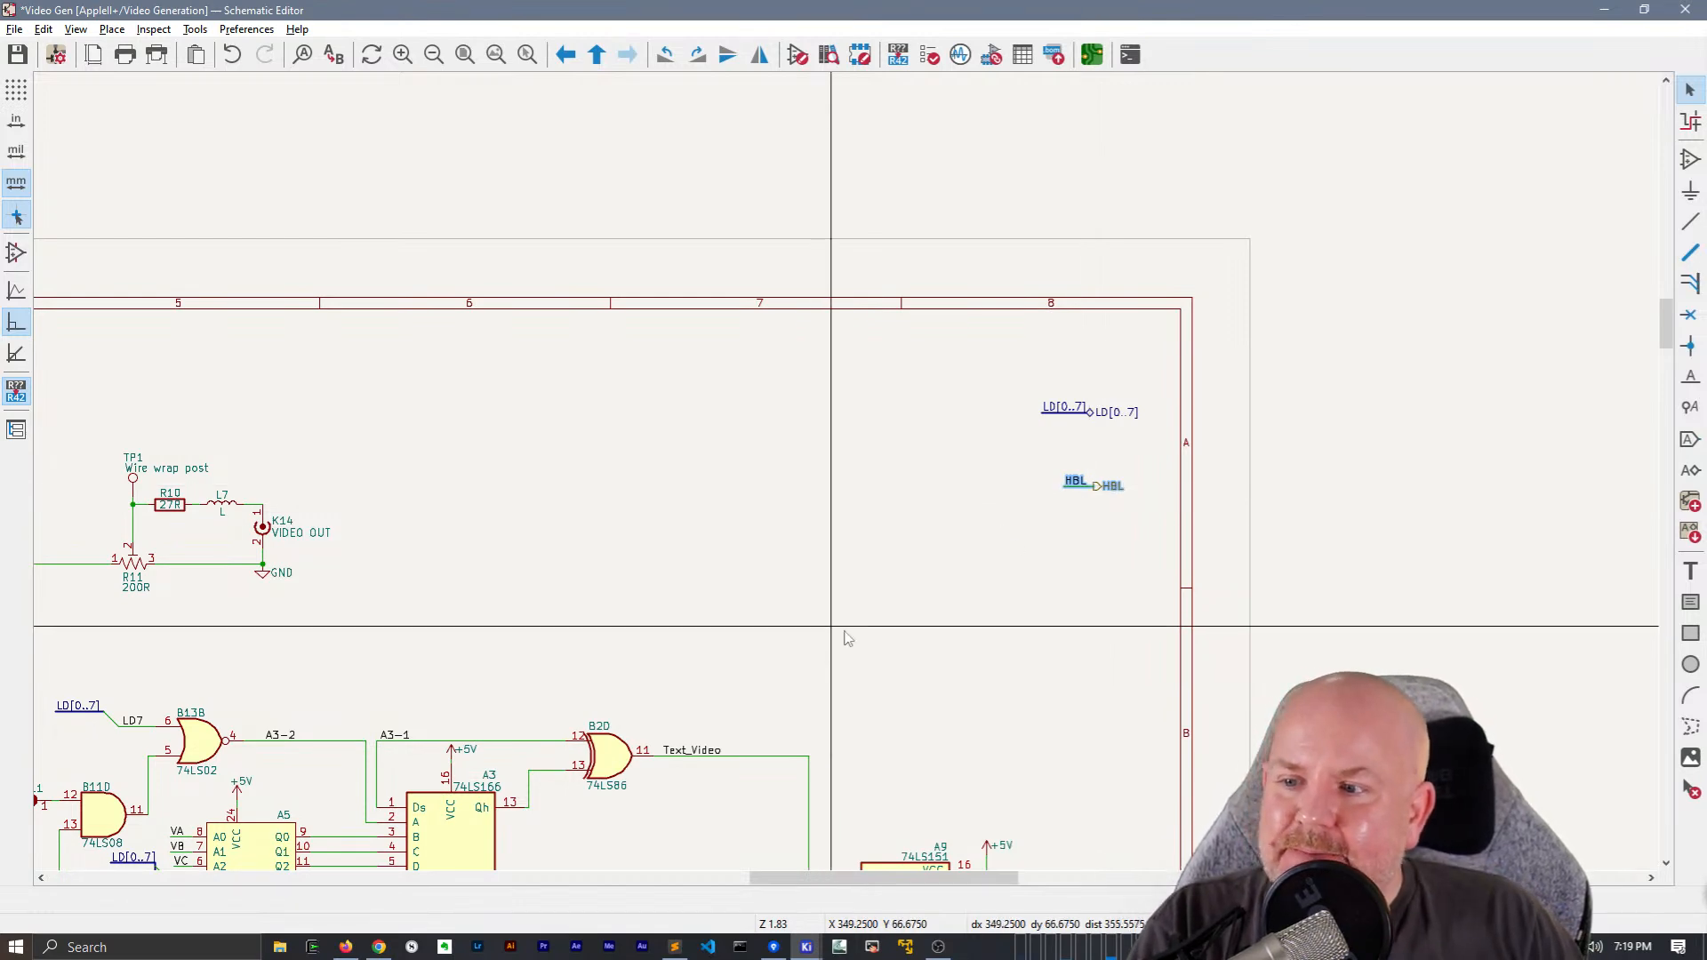
Nudge capacitor Cap14 slightly upward between its +12V and GND connections beside J18
middle_drag(773, 629, 1033, 315)
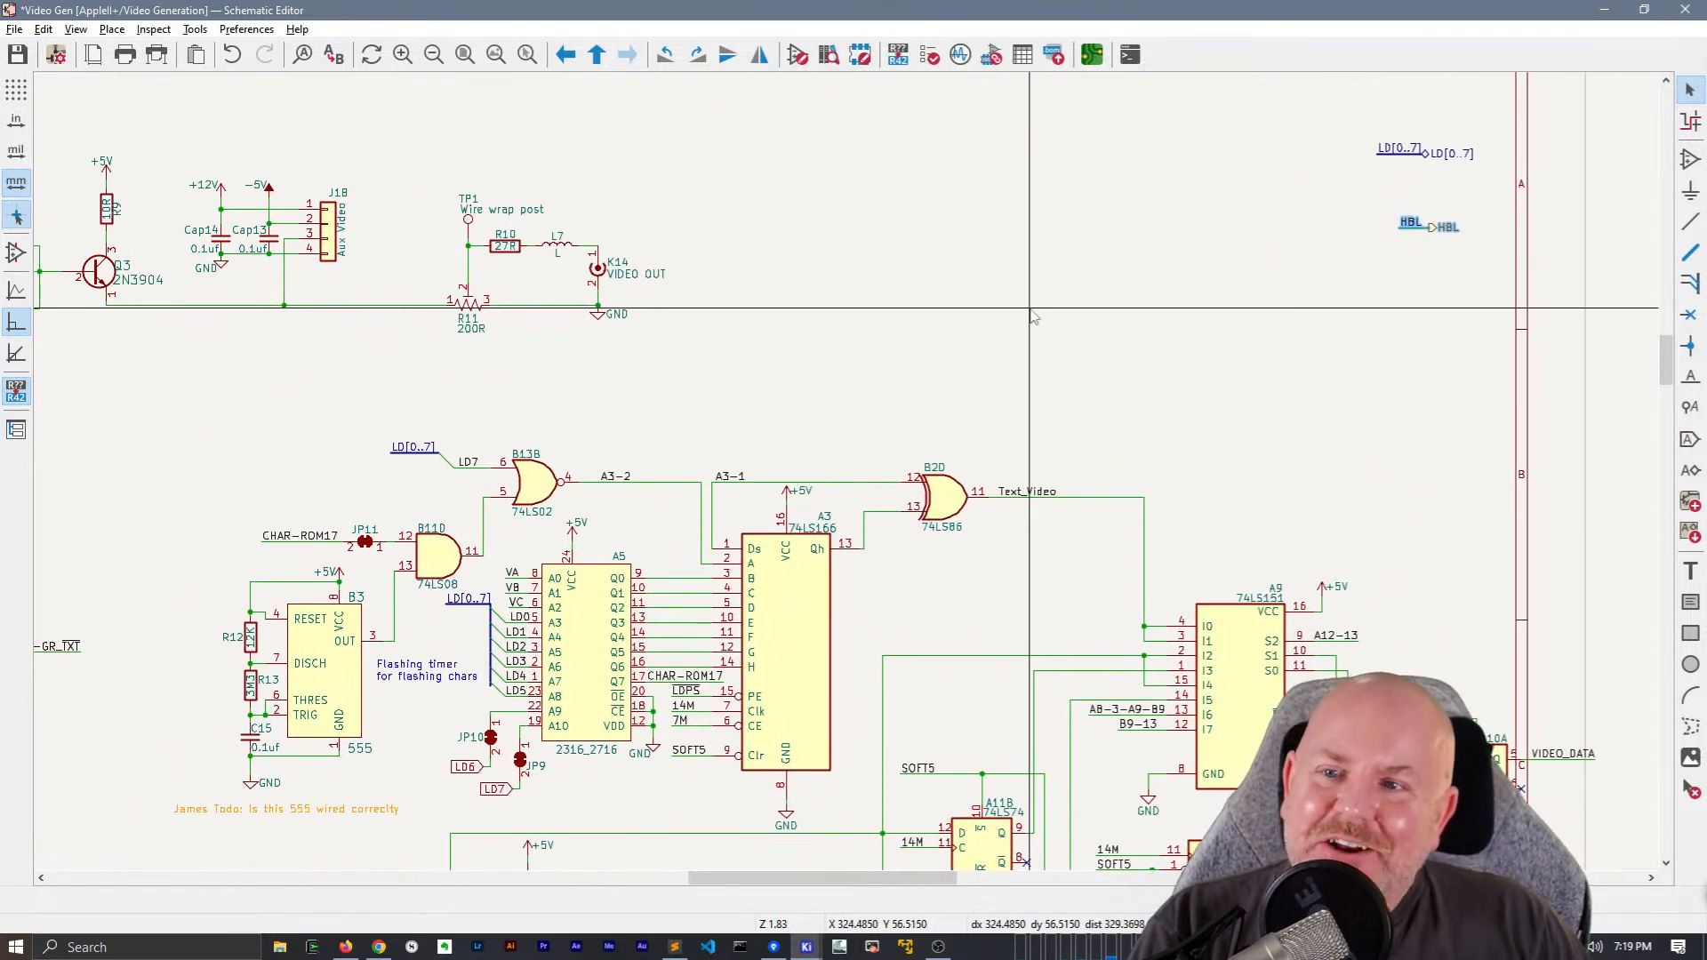
middle_drag(925, 323, 1209, 317)
scroll(523, 215, up, 2)
scroll(846, 473, up, 1)
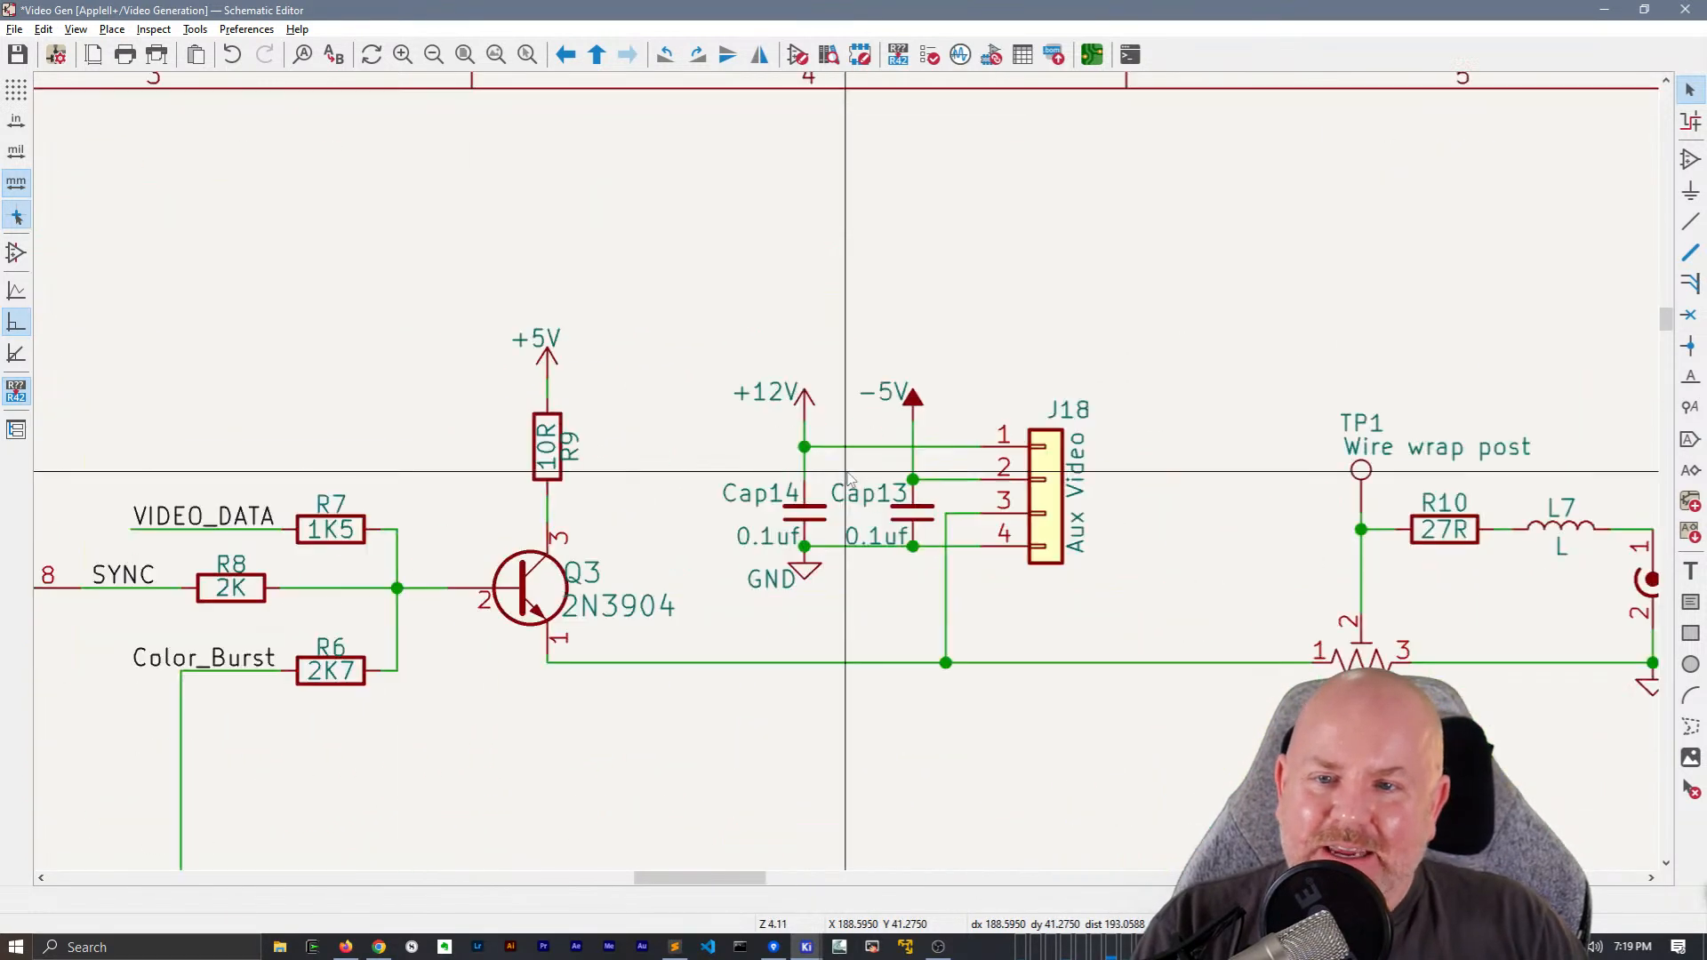
click(811, 520)
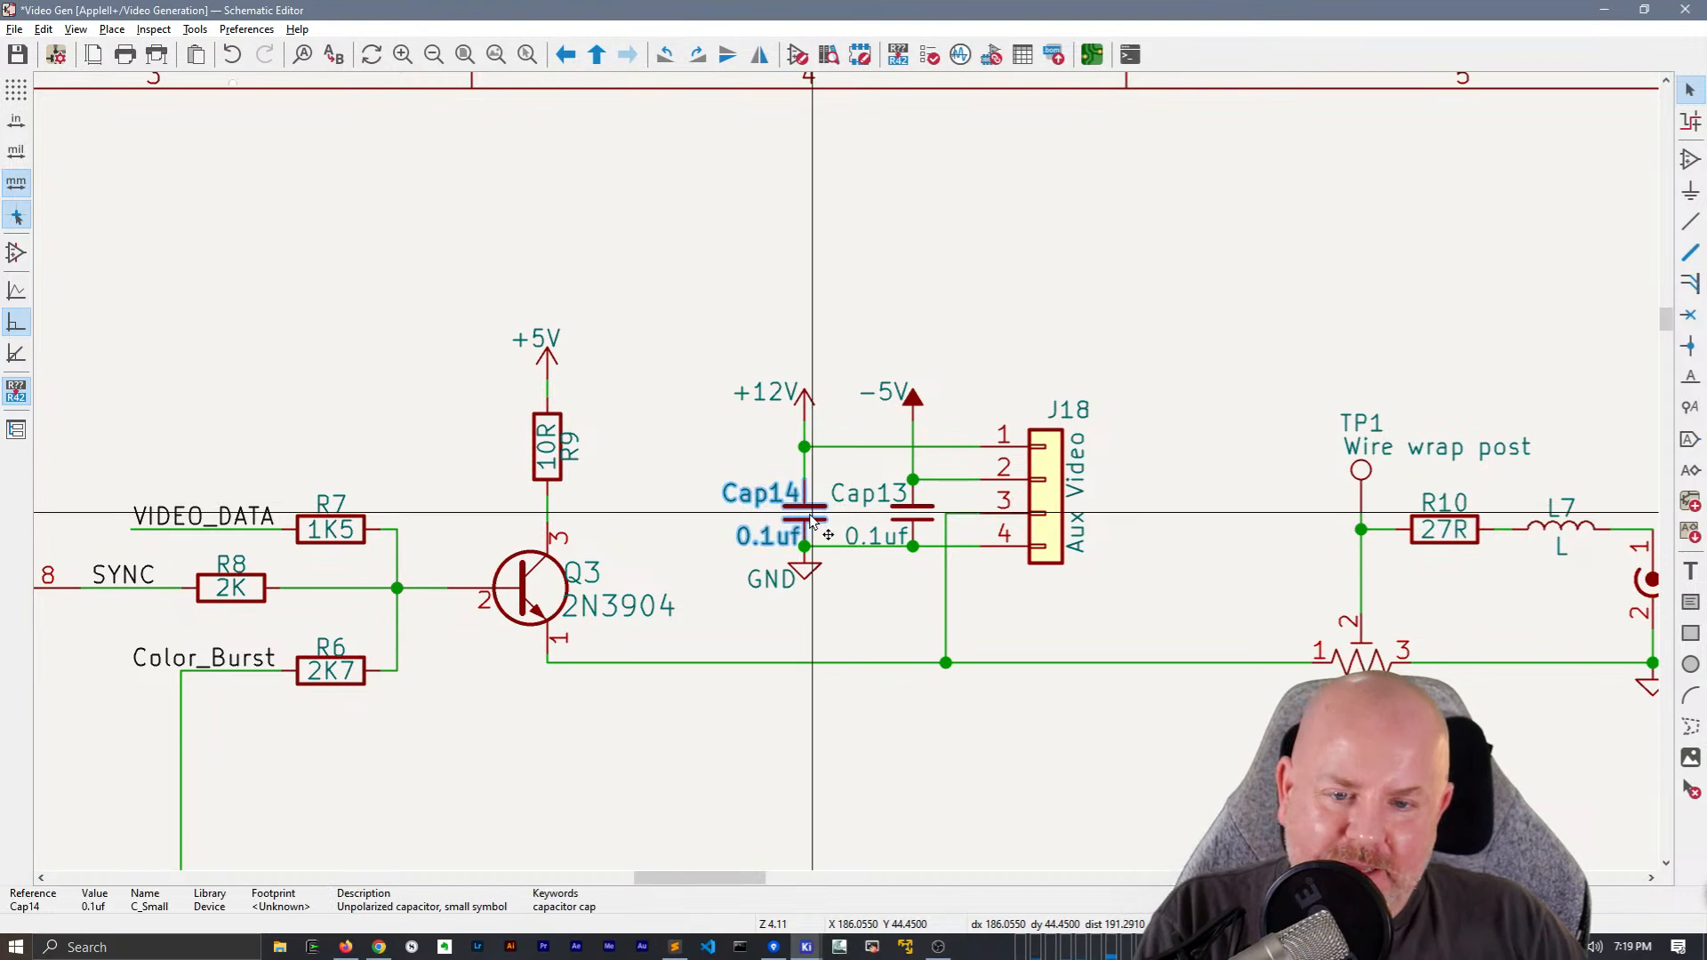
key(Escape)
key(g)
click(861, 589)
Set the values of Cap14 and Cap13 to 100n
double_click(746, 533)
text(100n)
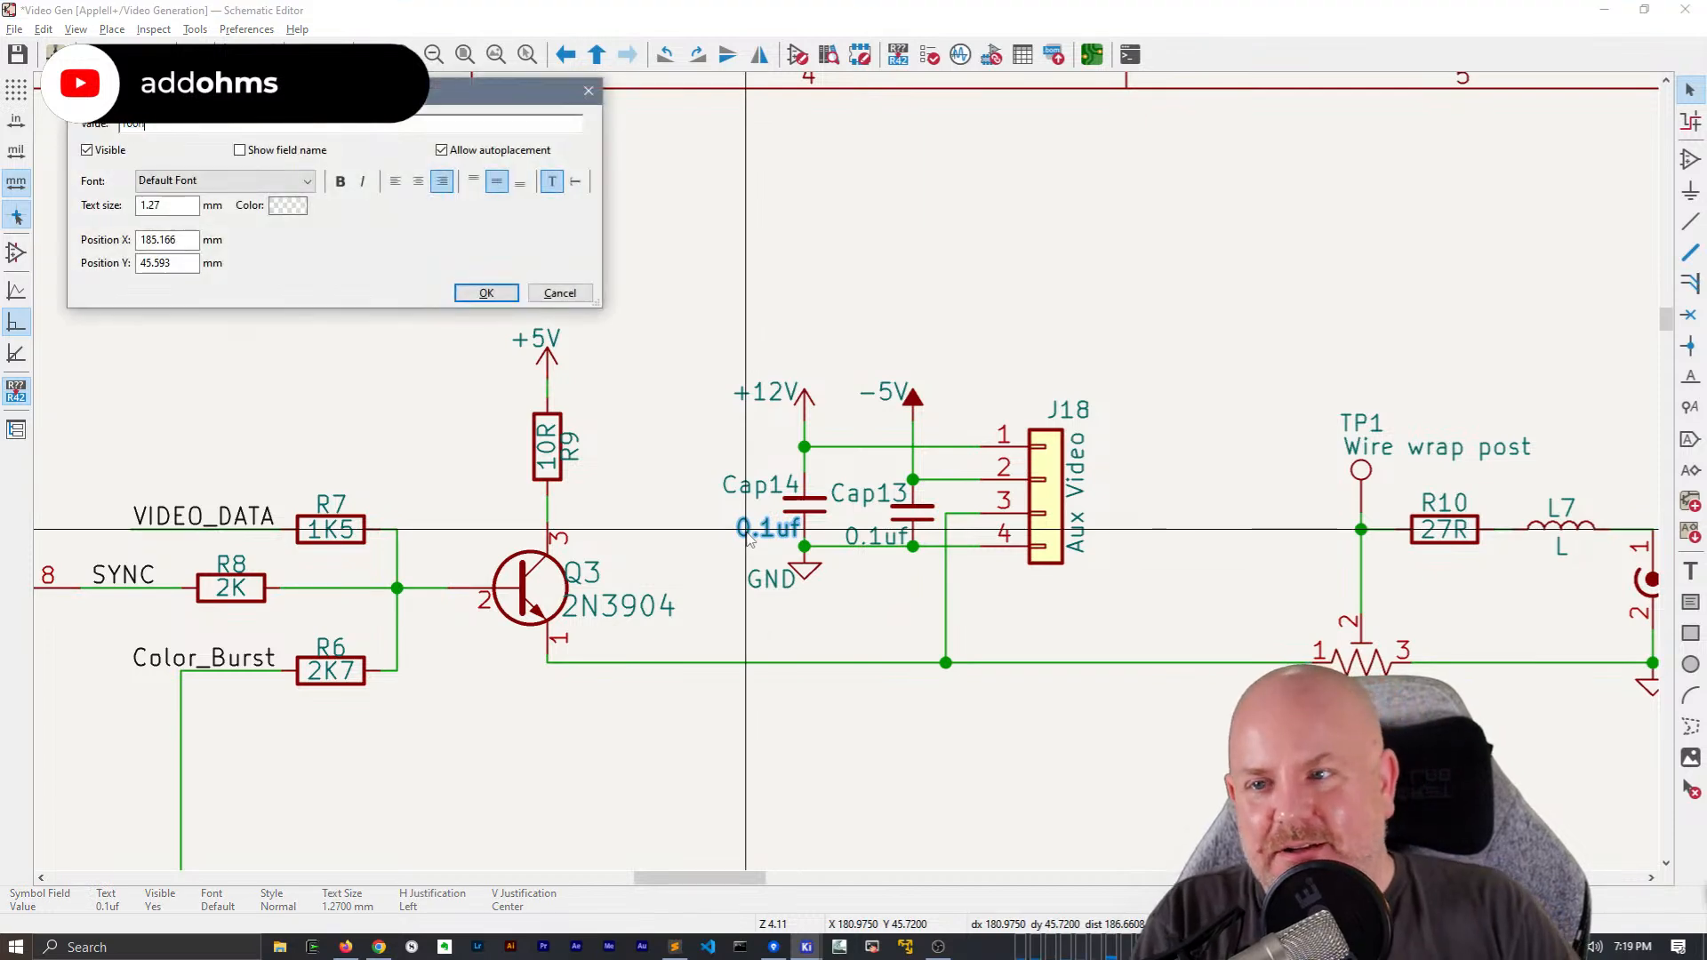
key(Return)
double_click(851, 535)
text(100n)
key(Return)
click(878, 612)
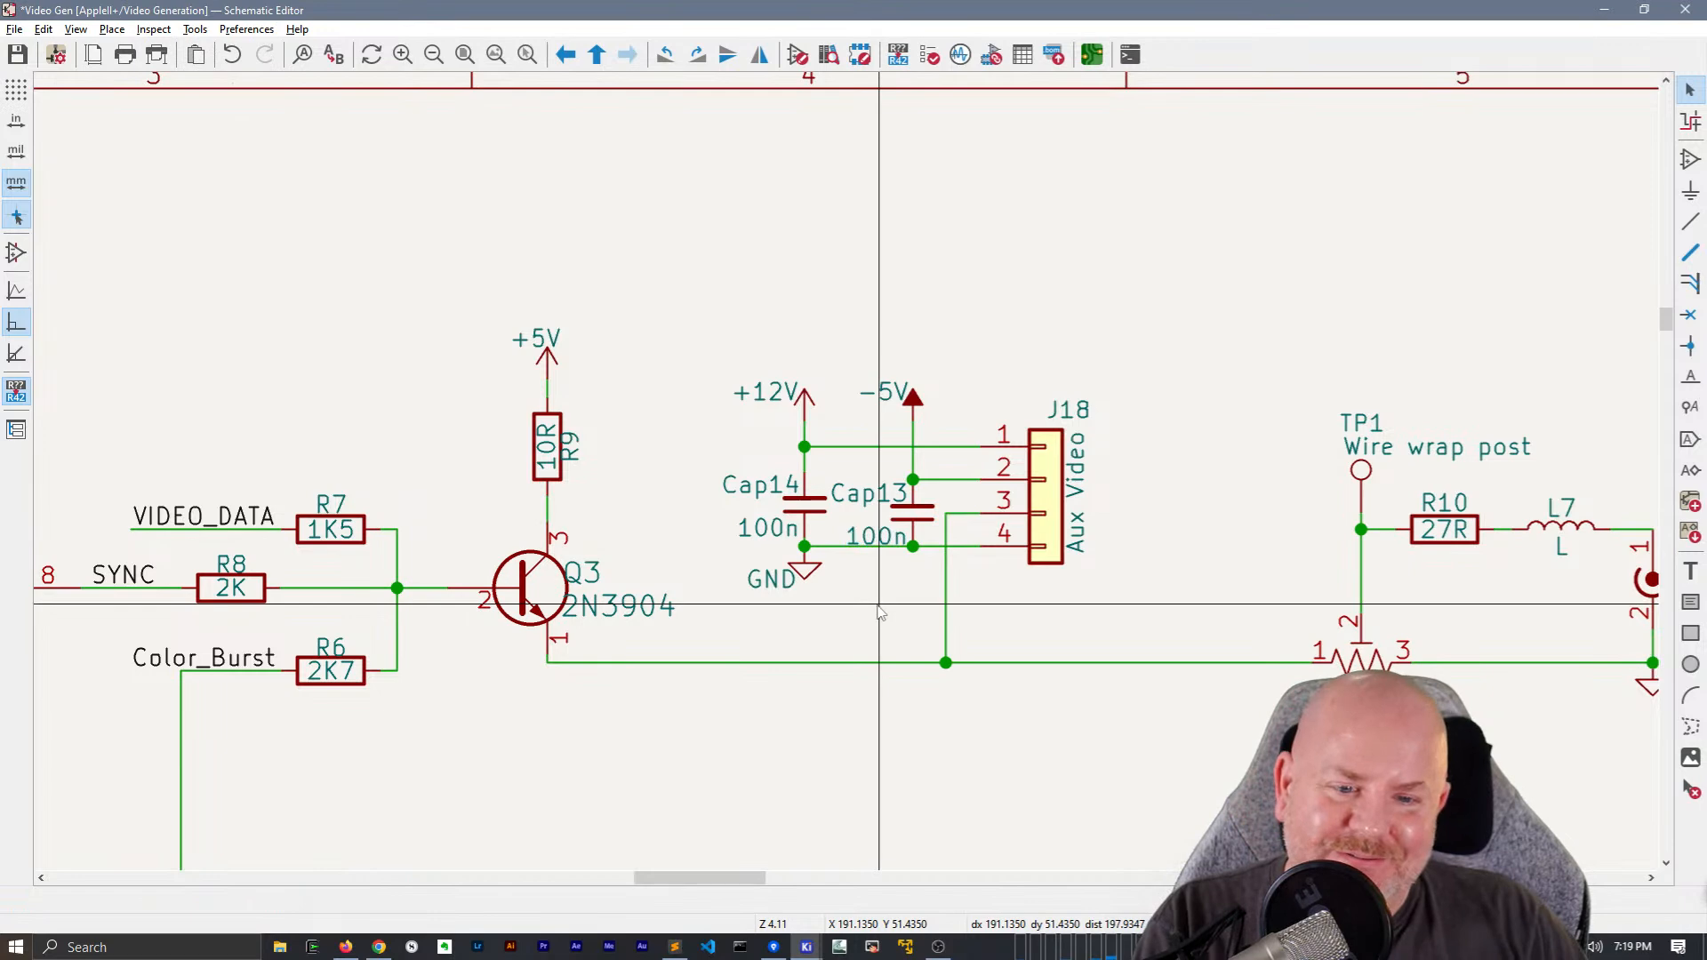
double_click(813, 503)
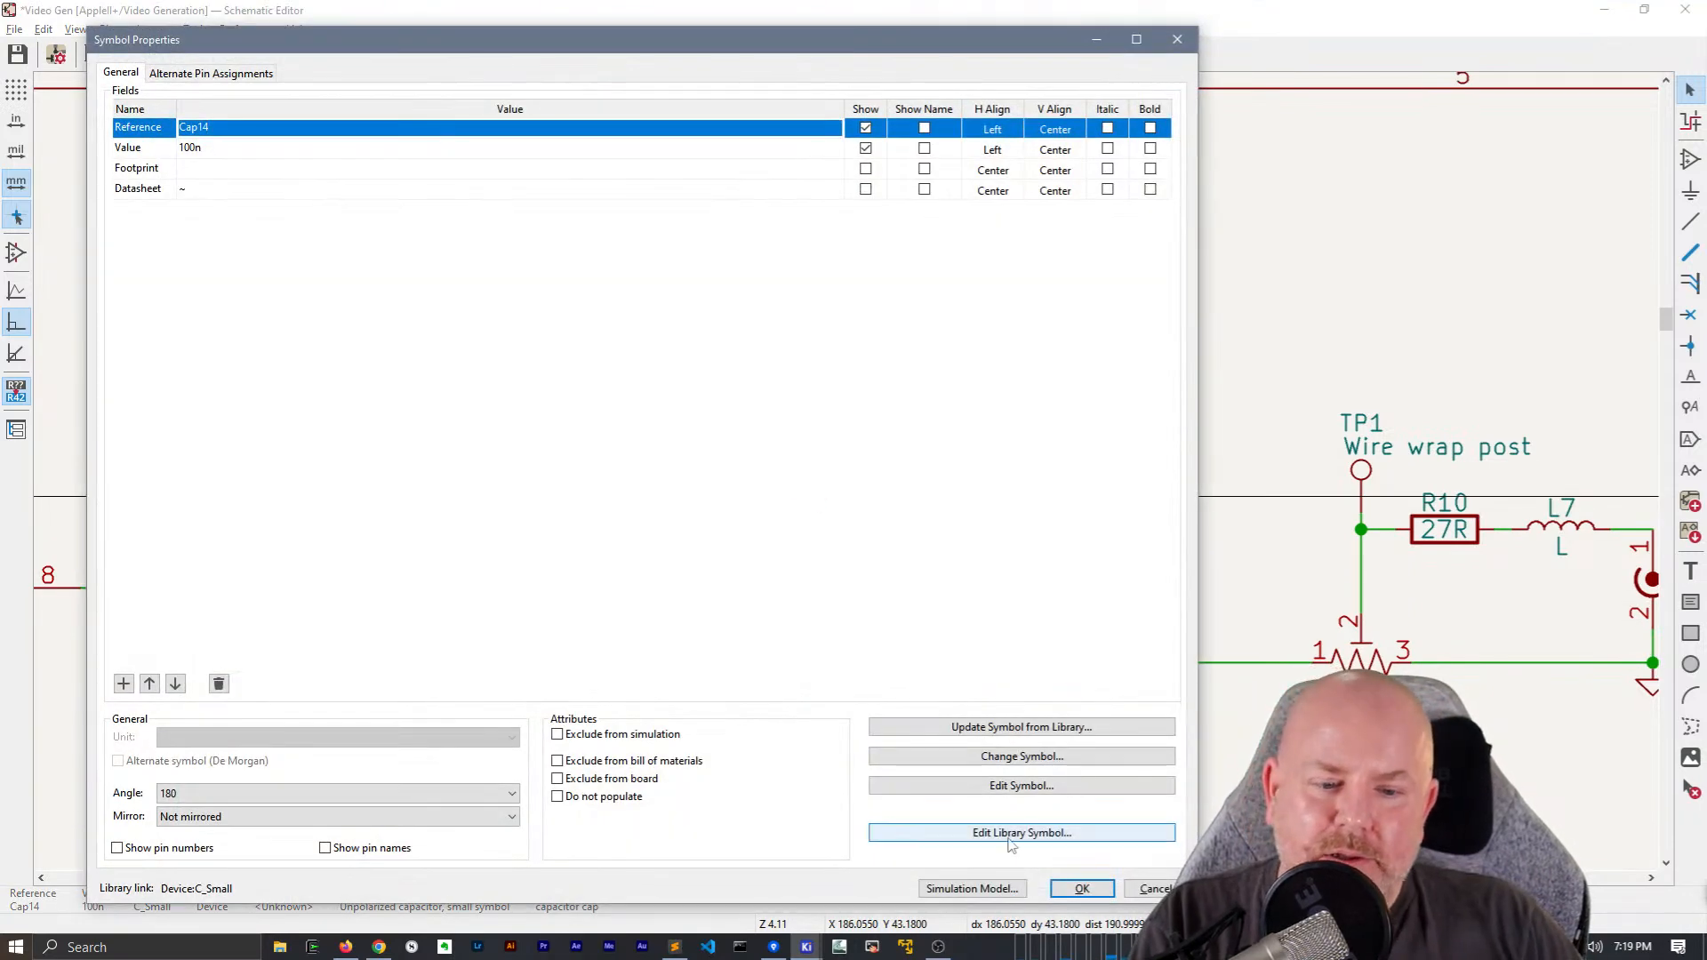
click(1021, 761)
key(Escape)
scroll(809, 401, down, 4)
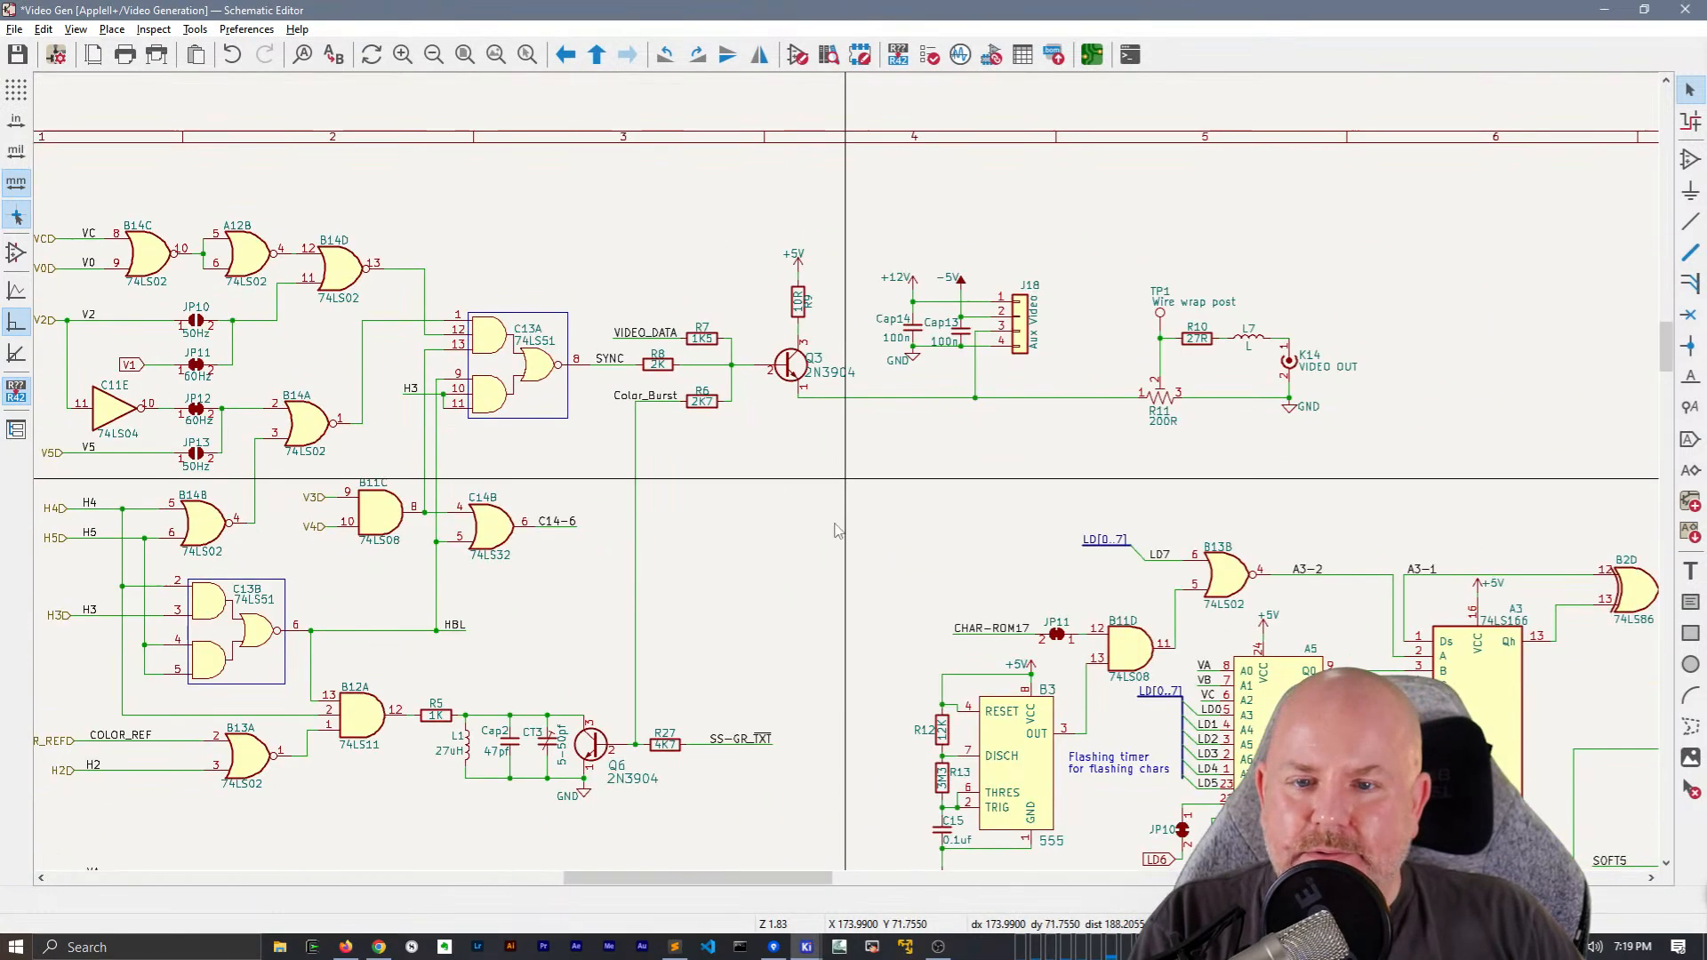
Center the +5V text above its power symbol at B3 and raise the symbol and the wire toward R12 slightly
middle_drag(849, 483, 1042, 429)
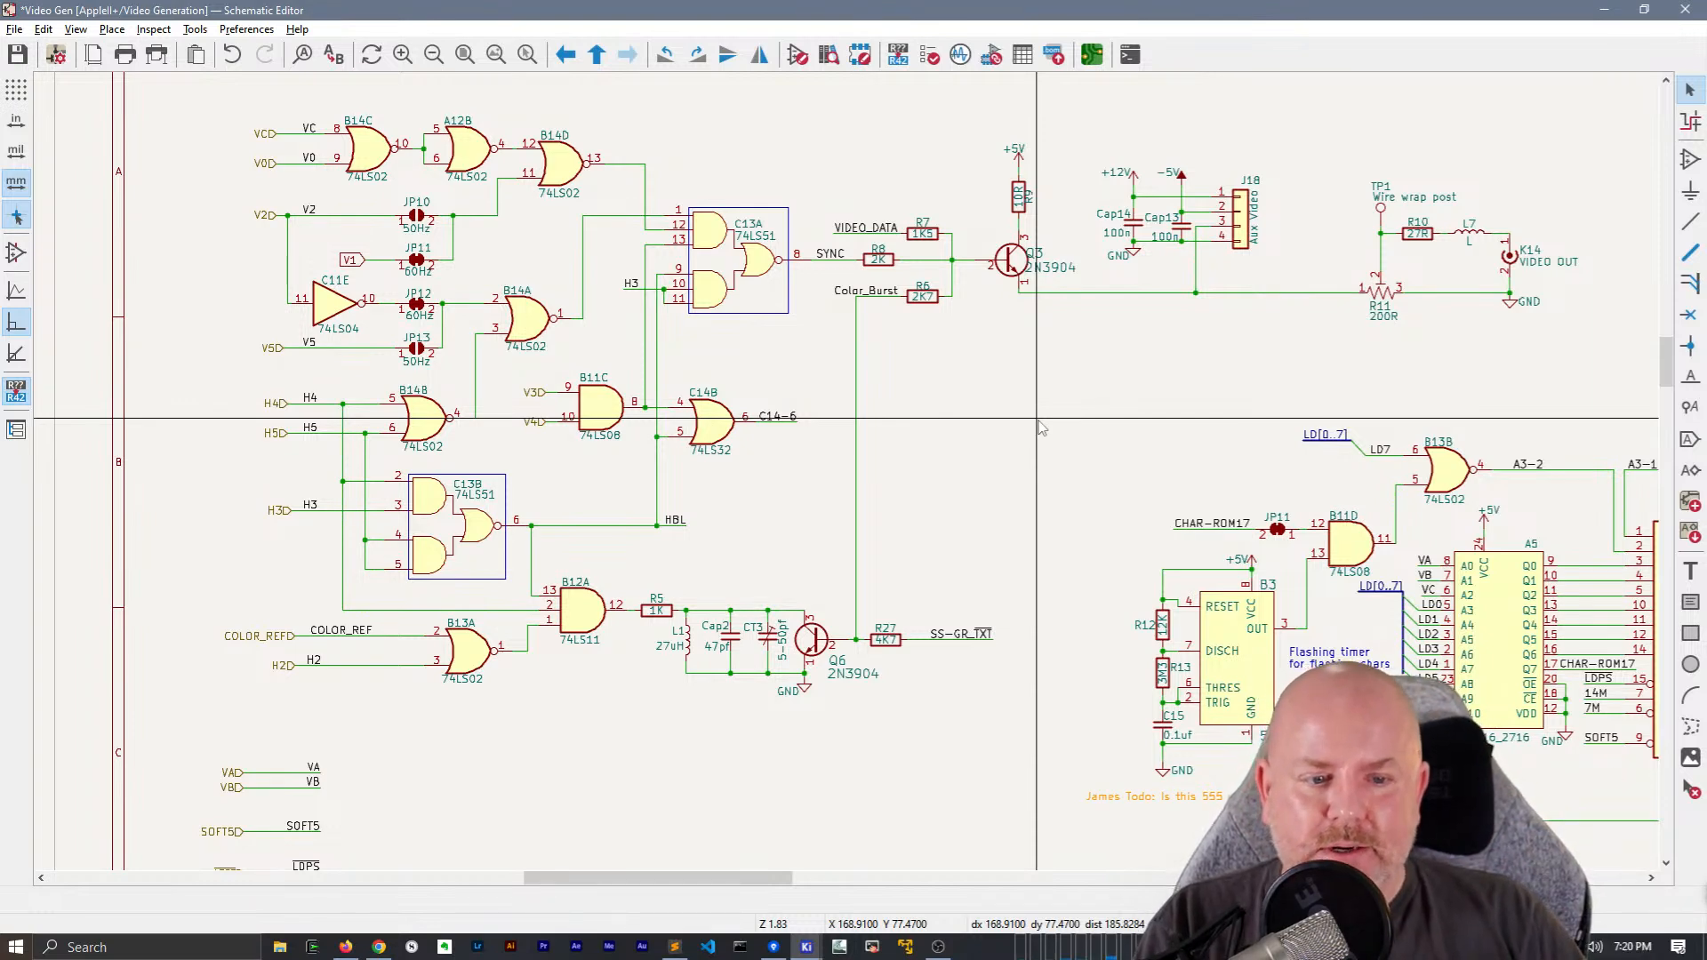
middle_drag(1199, 543, 803, 383)
scroll(805, 426, up, 2)
middle_drag(870, 335, 643, 322)
scroll(645, 324, up, 4)
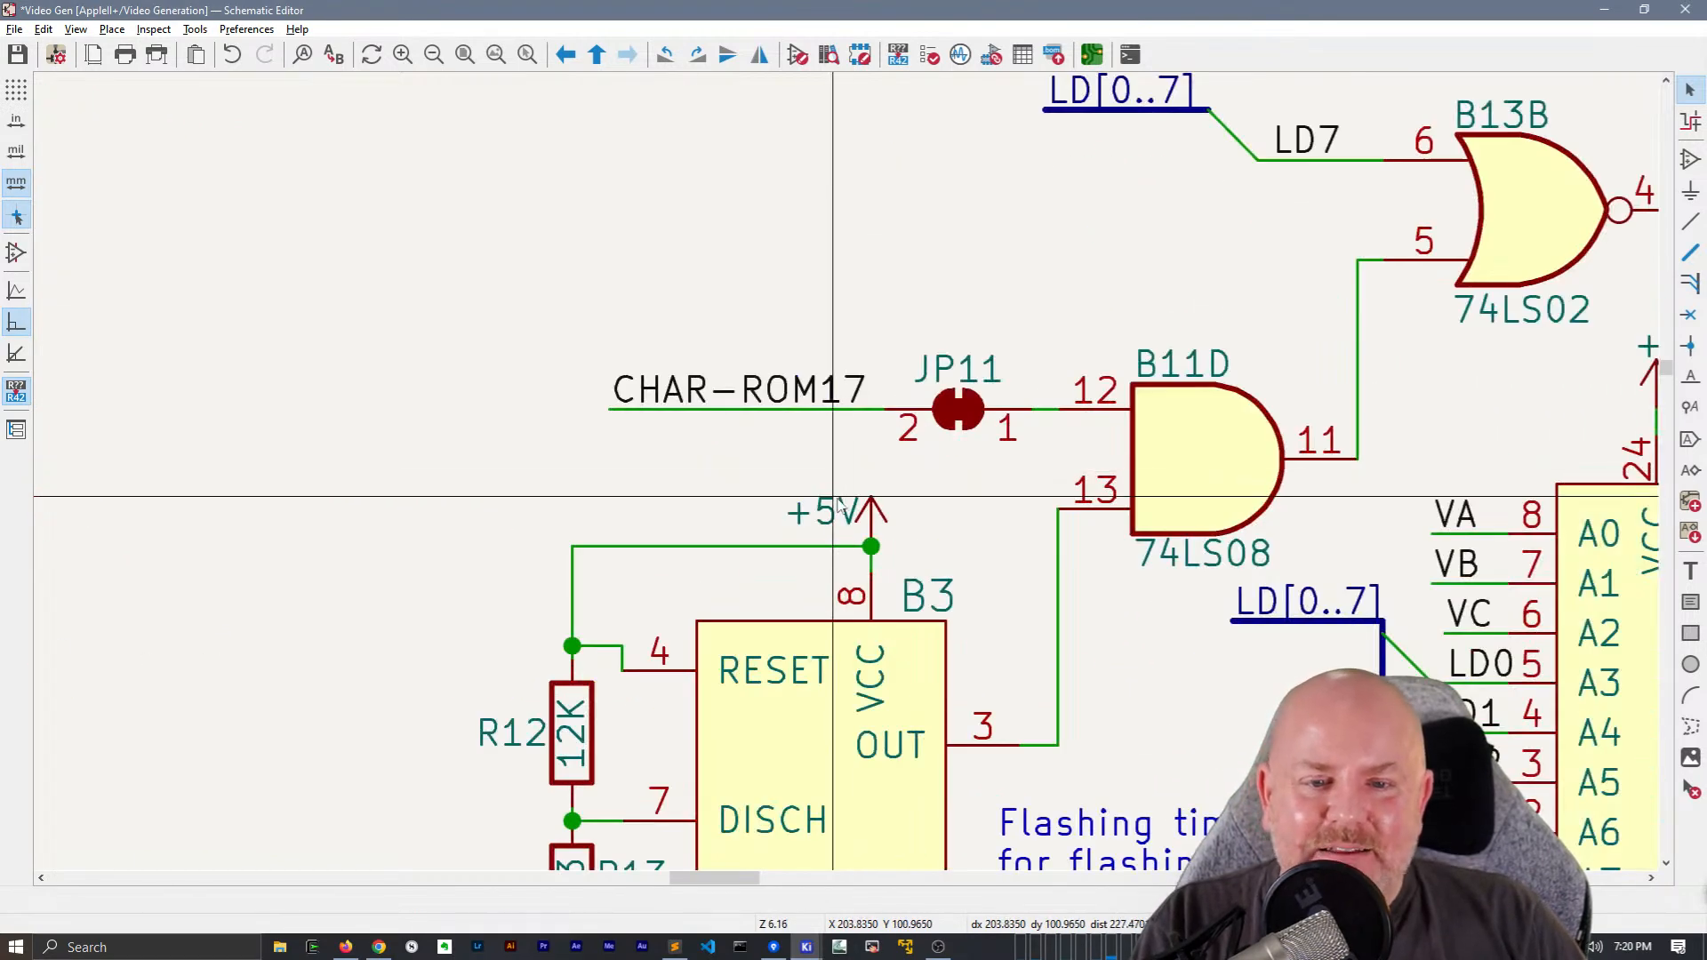
click(635, 335)
drag(825, 516, 870, 498)
click(869, 511)
click(814, 547)
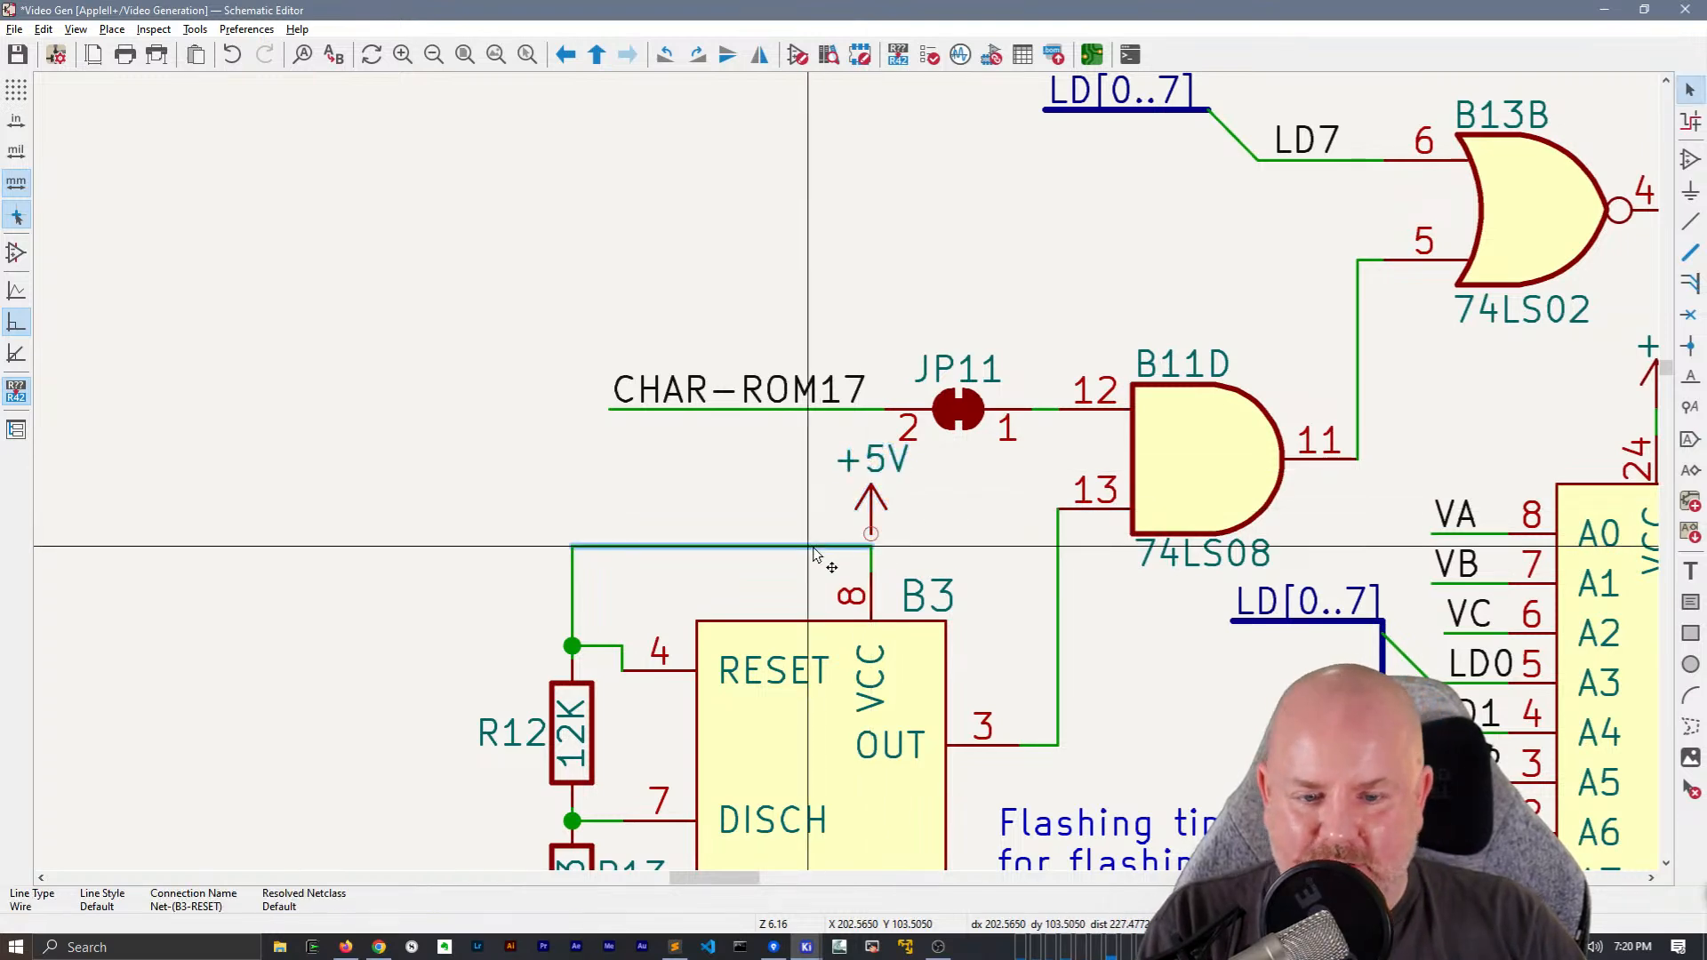
drag(814, 553, 868, 534)
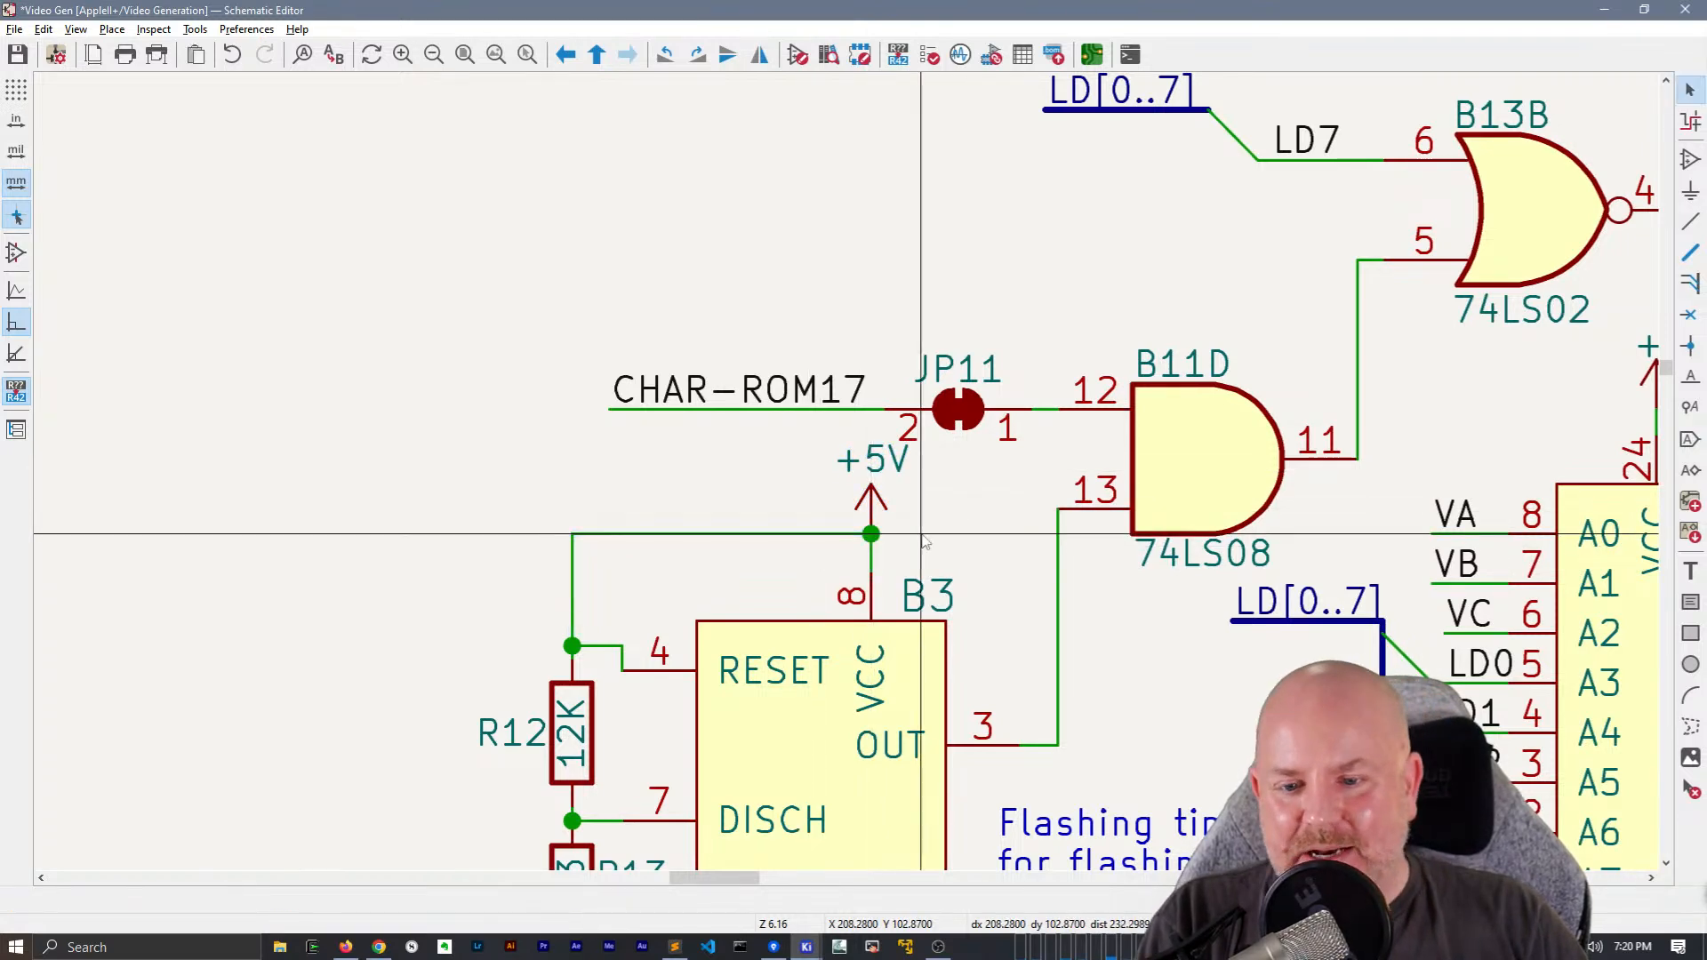
Shift the "Flashing timer for flashing chars" note away from B3 toward A5
scroll(705, 469, down, 1)
middle_drag(705, 469, 670, 298)
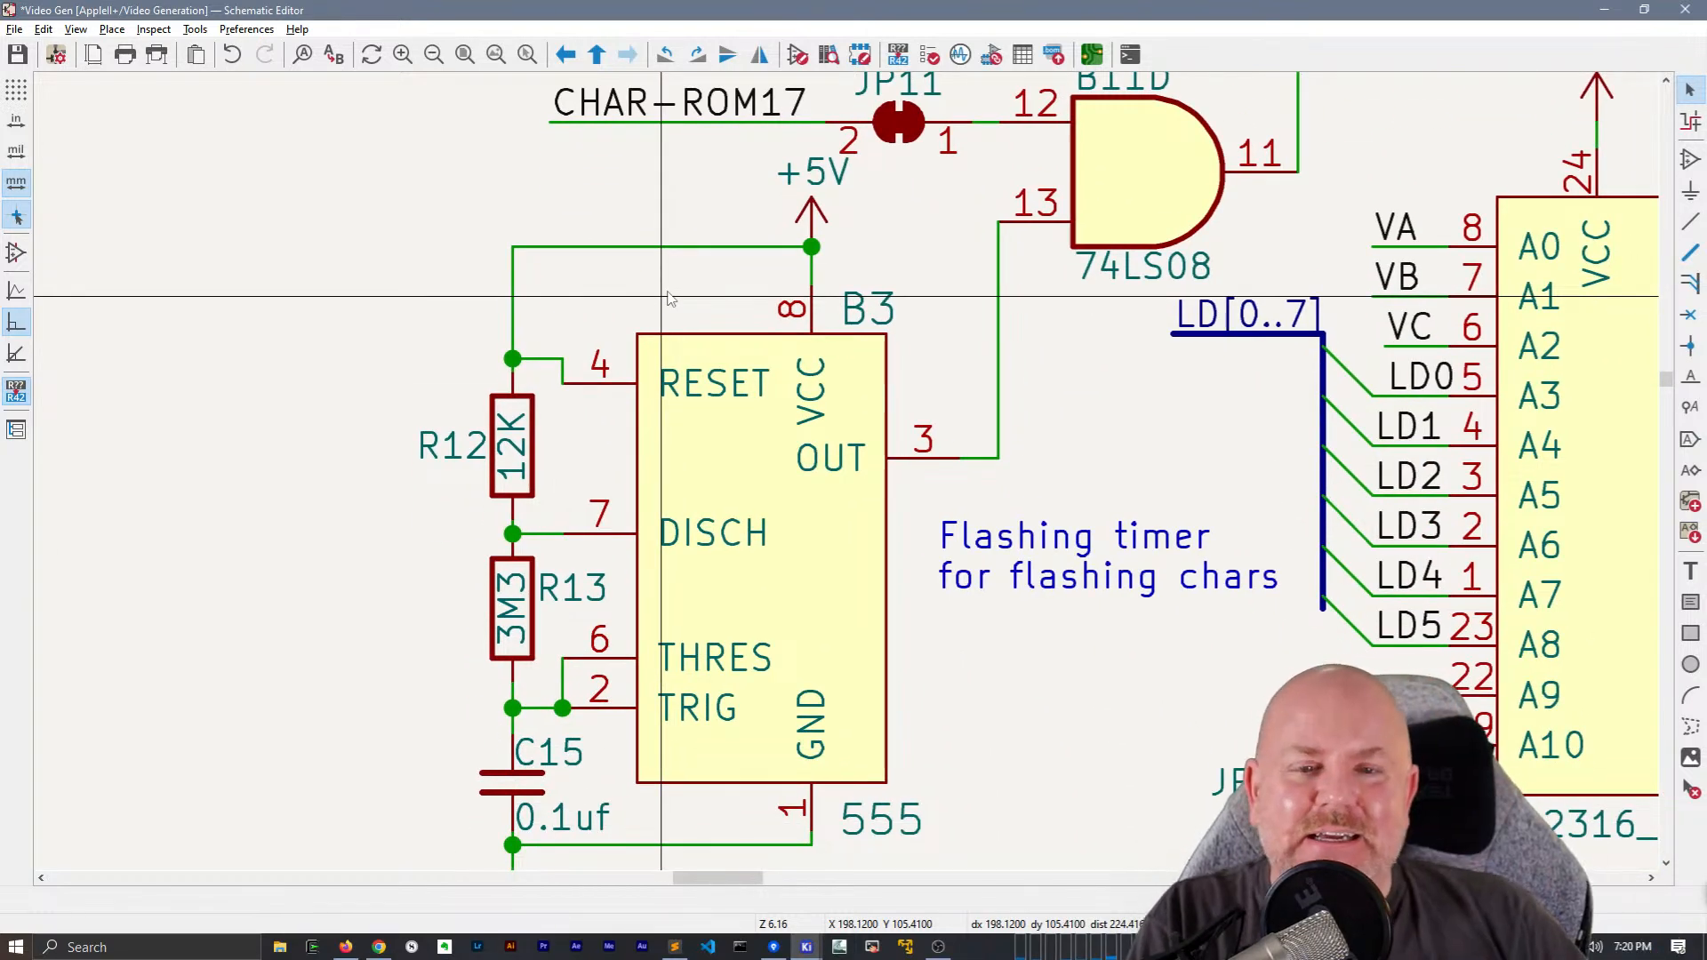
scroll(669, 299, down, 2)
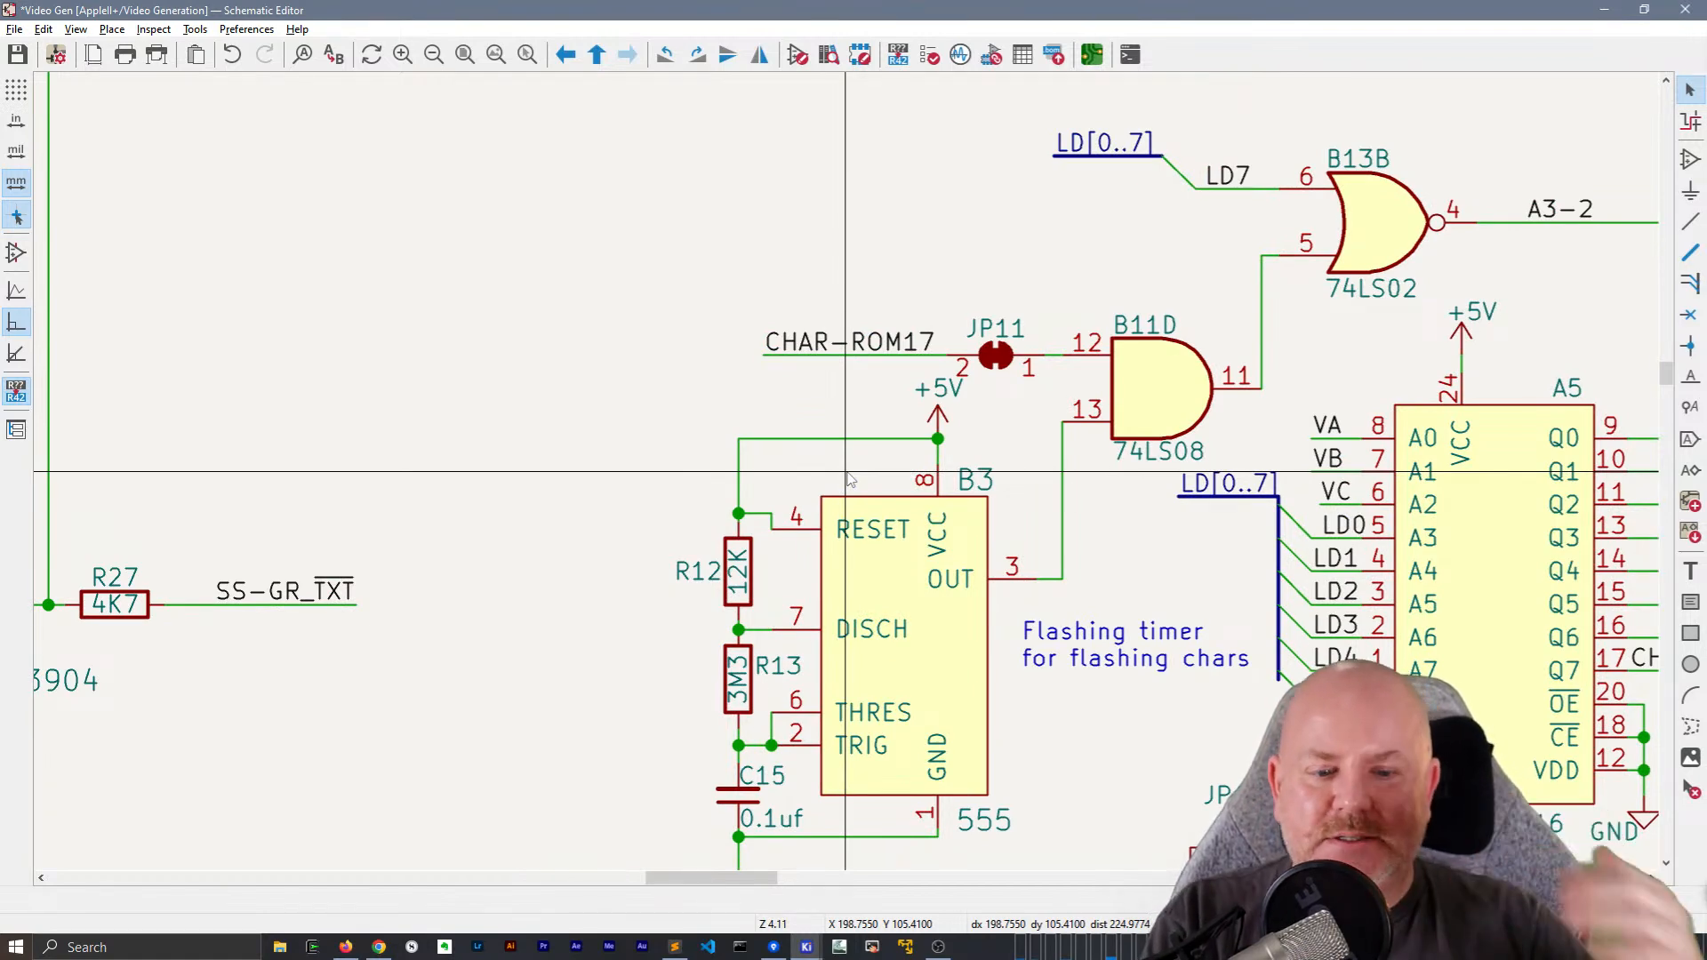
scroll(851, 551, down, 2)
ctrl+scroll(851, 551, right, 3)
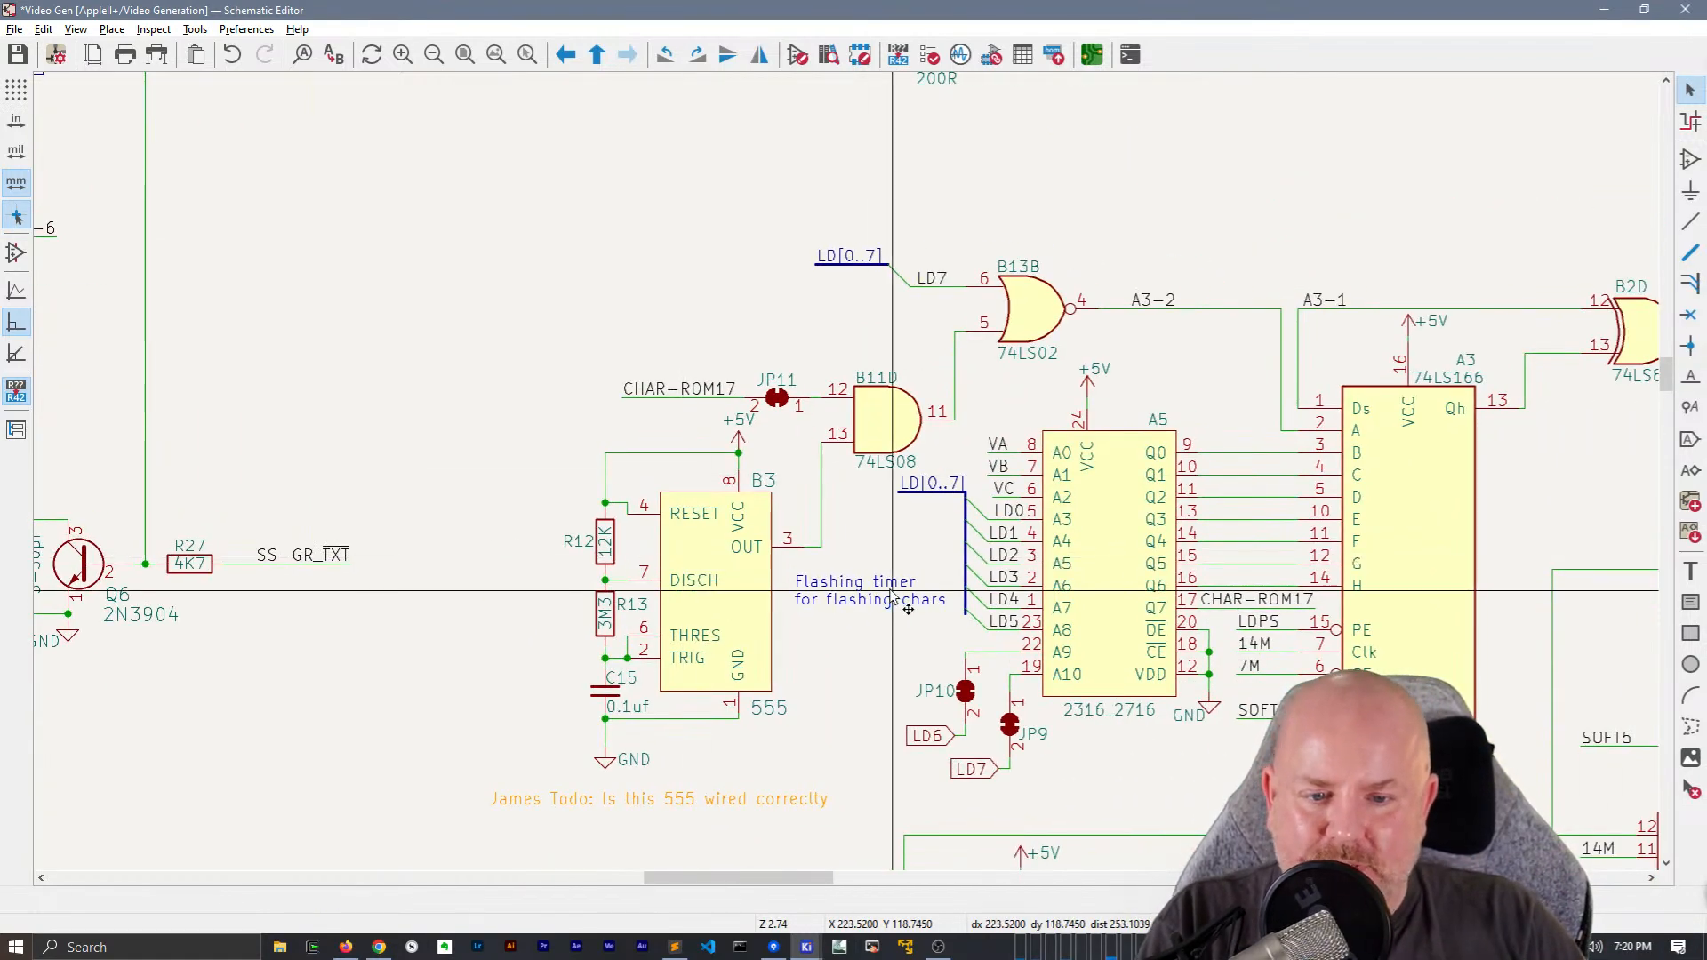
click(801, 634)
drag(800, 633, 867, 642)
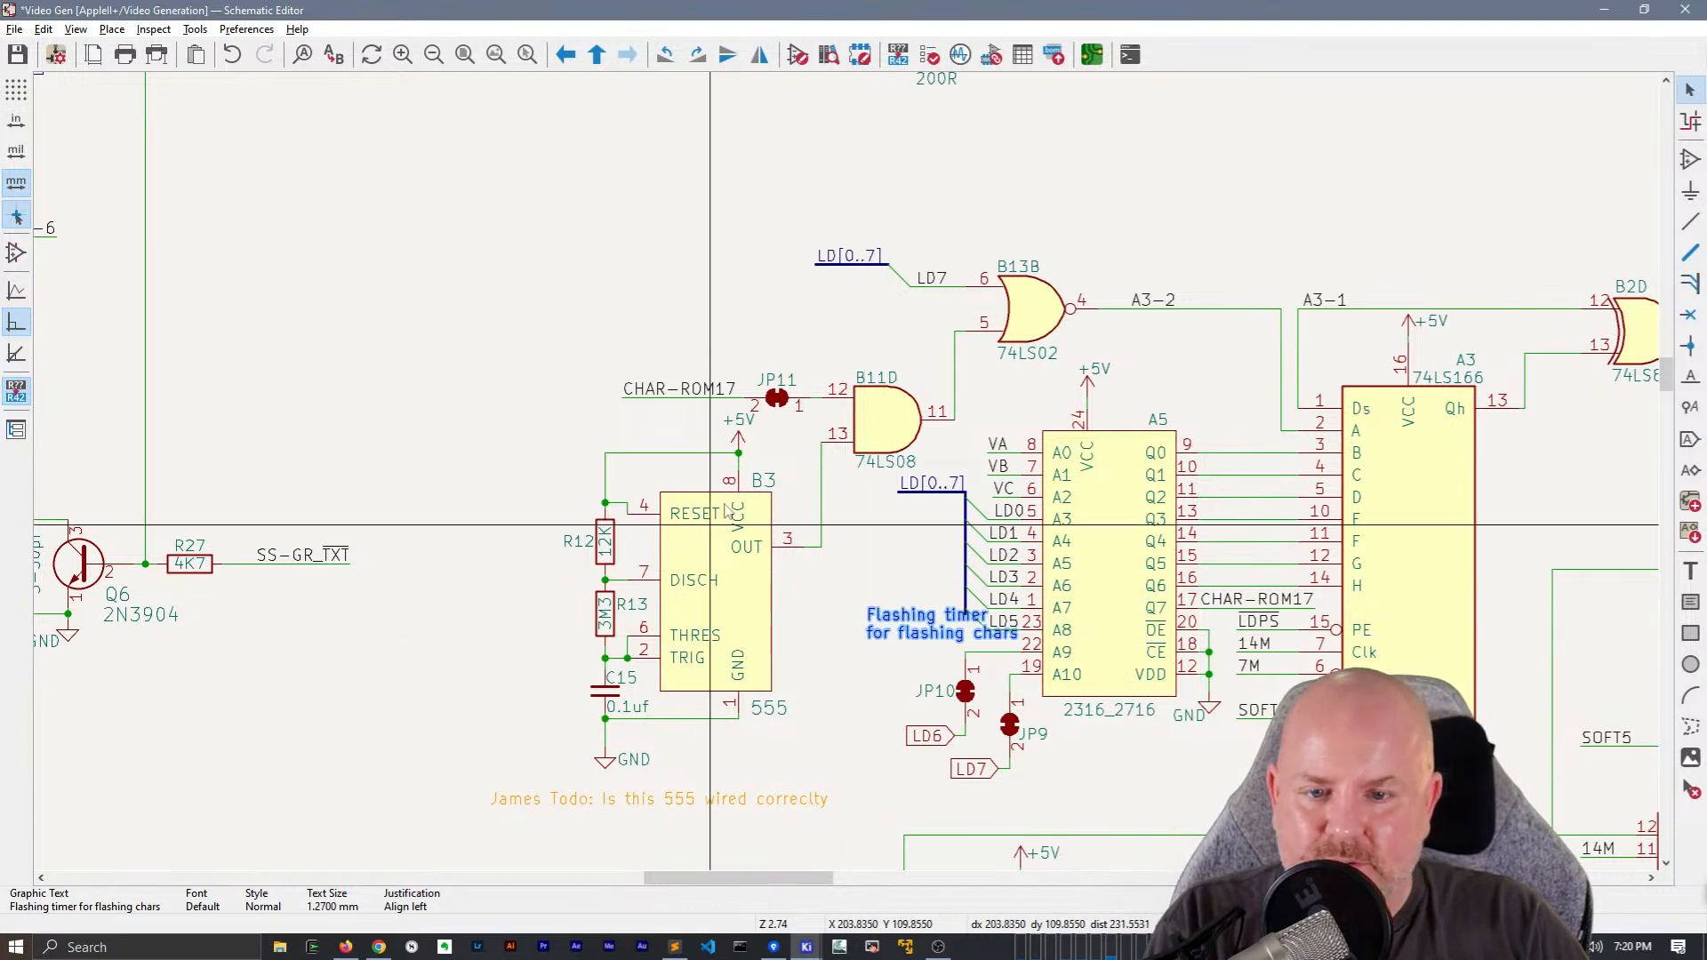
Move the B3 555 timer circuit down with its wires attached and lower its +5V symbol onto the supply wire
drag(550, 437, 810, 852)
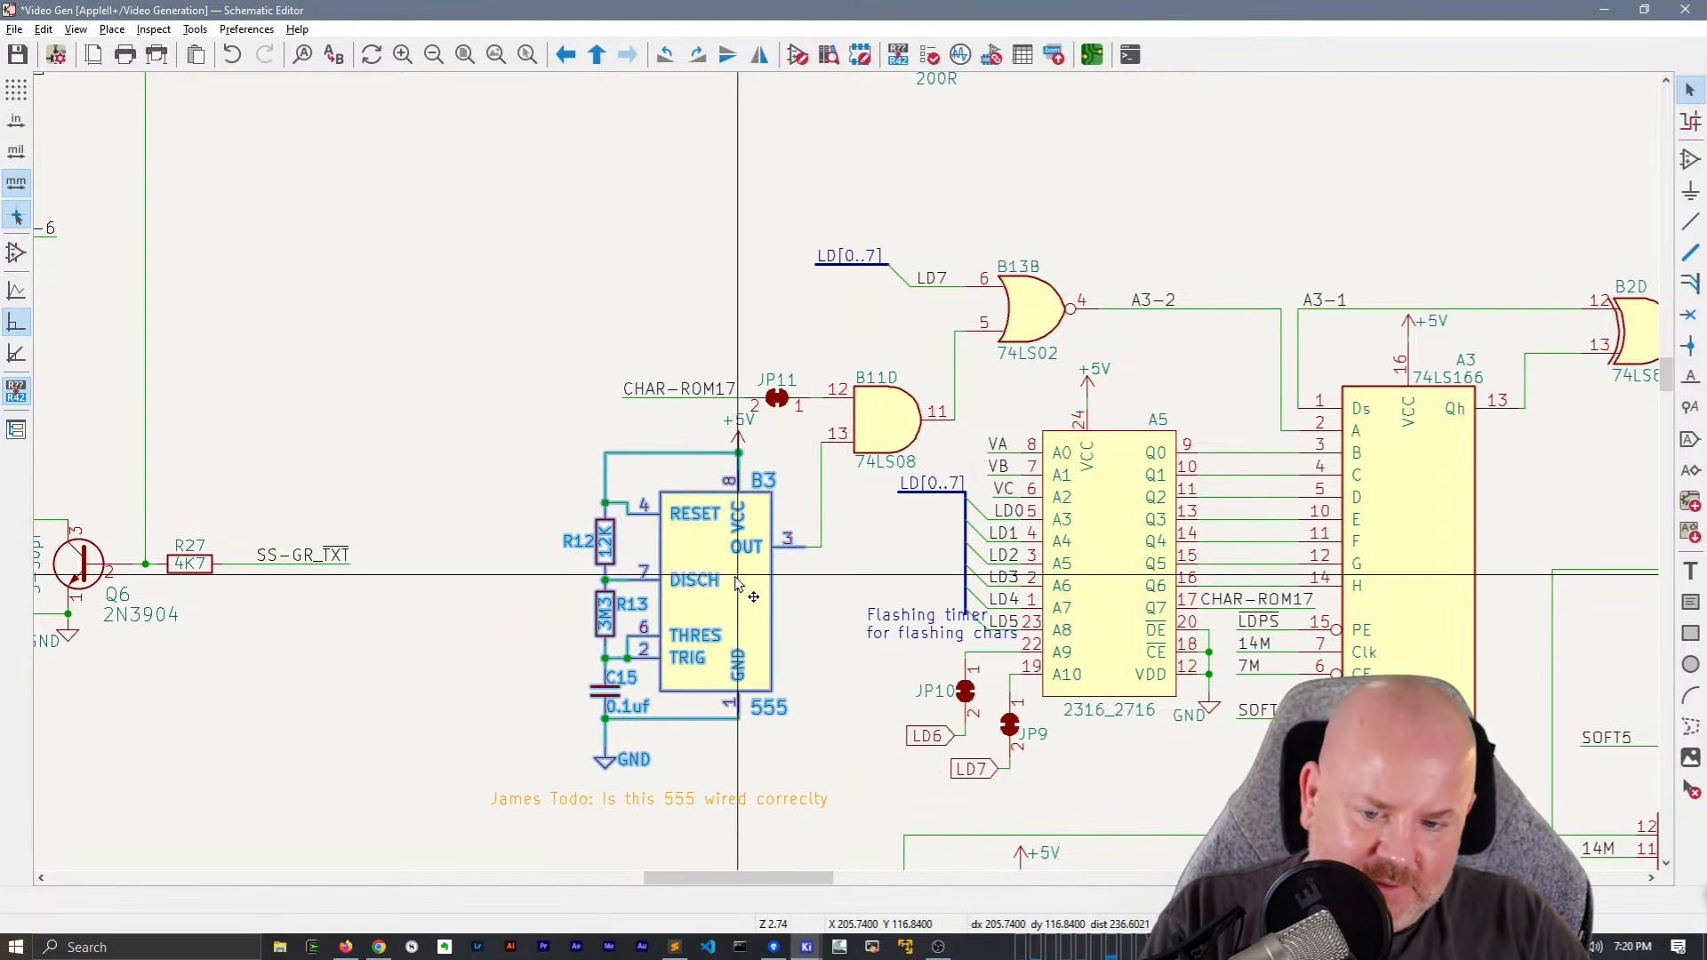
key(g)
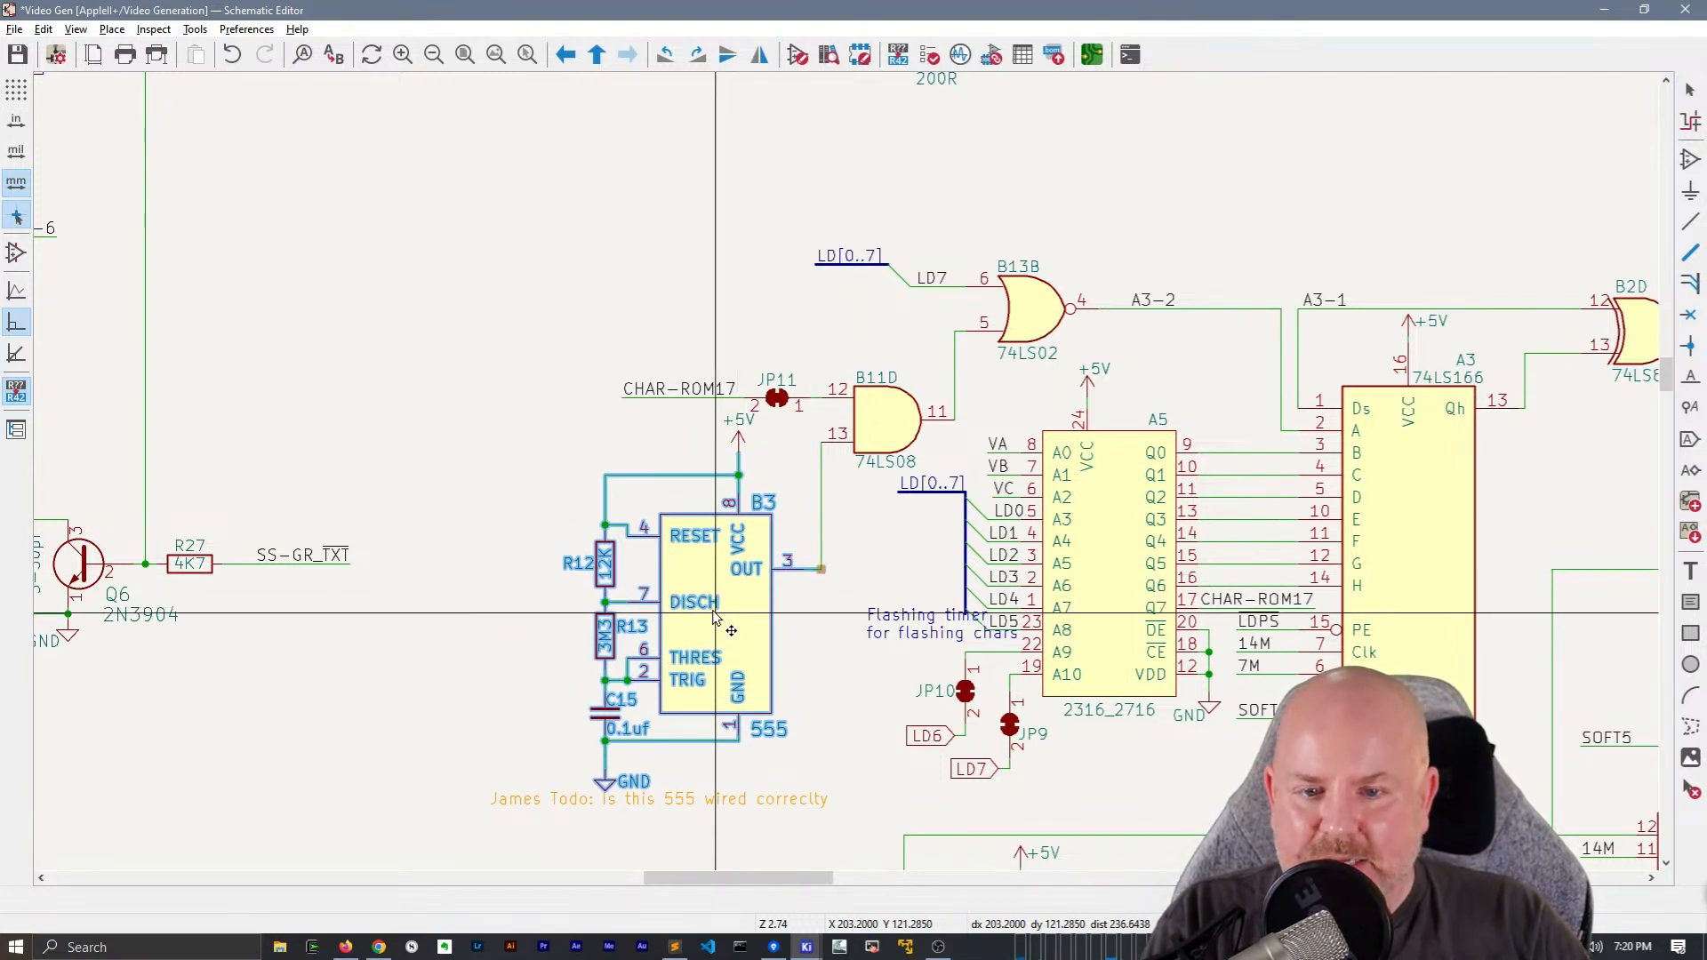
click(714, 614)
click(869, 572)
scroll(683, 417, up, 3)
key(g)
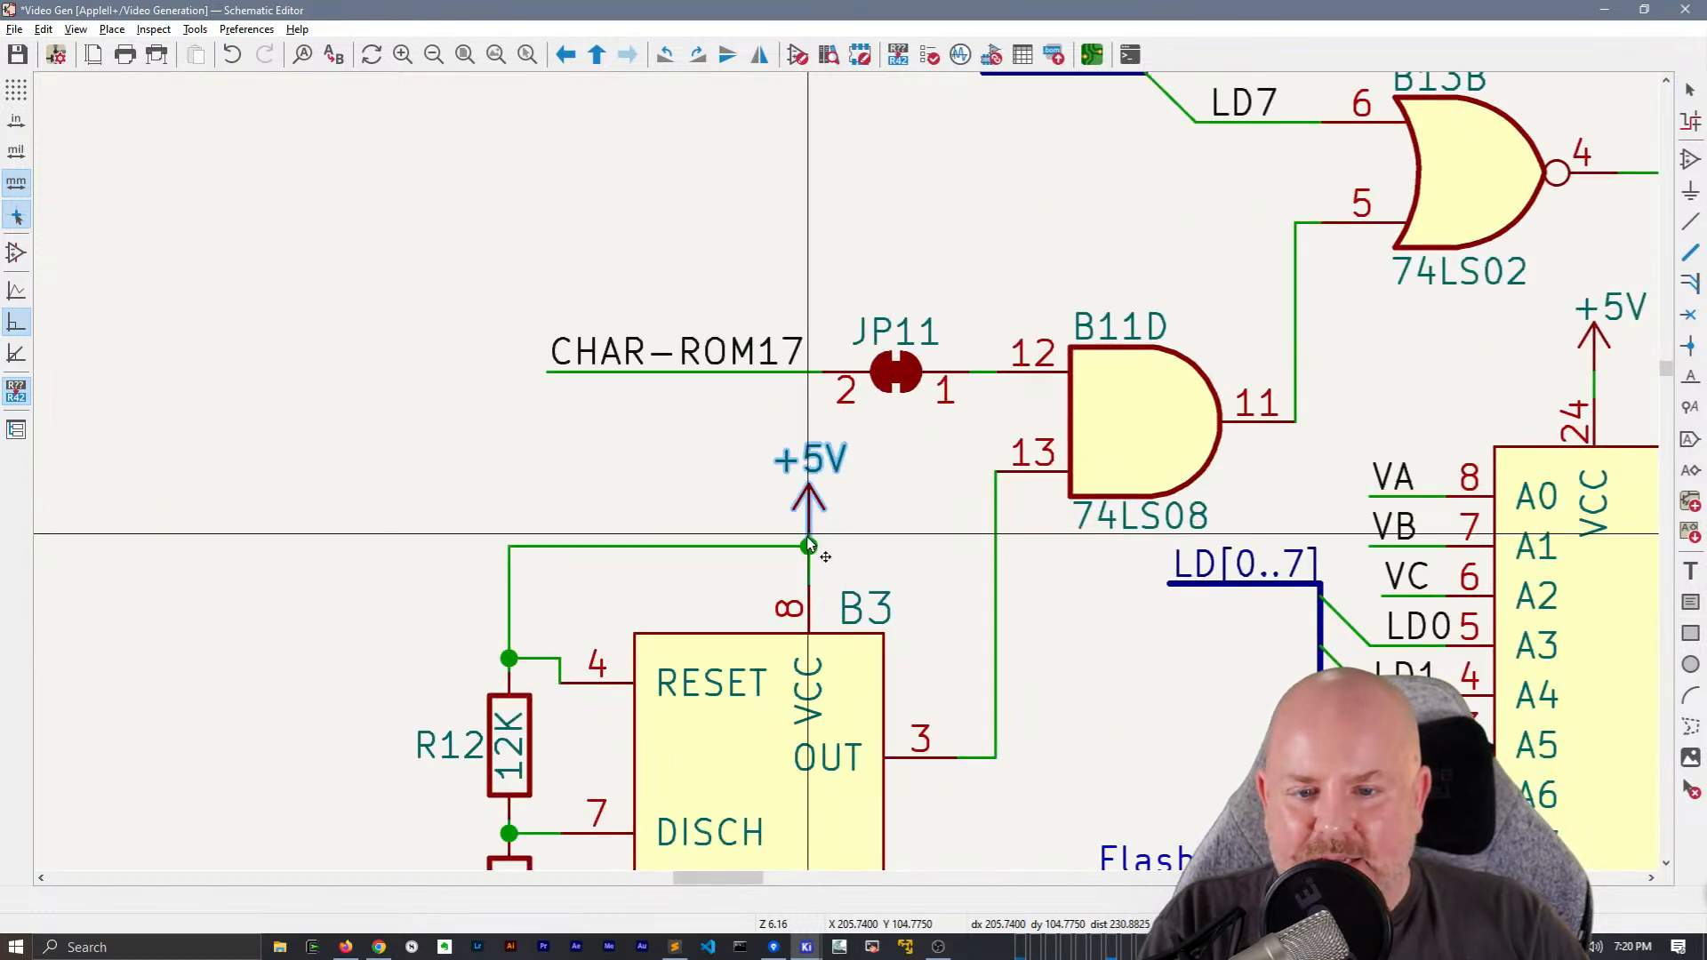
click(810, 545)
Move the "Flashing timer for flashing chars" note next to B3, just below its OUT wire
scroll(868, 534, down, 3)
drag(962, 583, 847, 612)
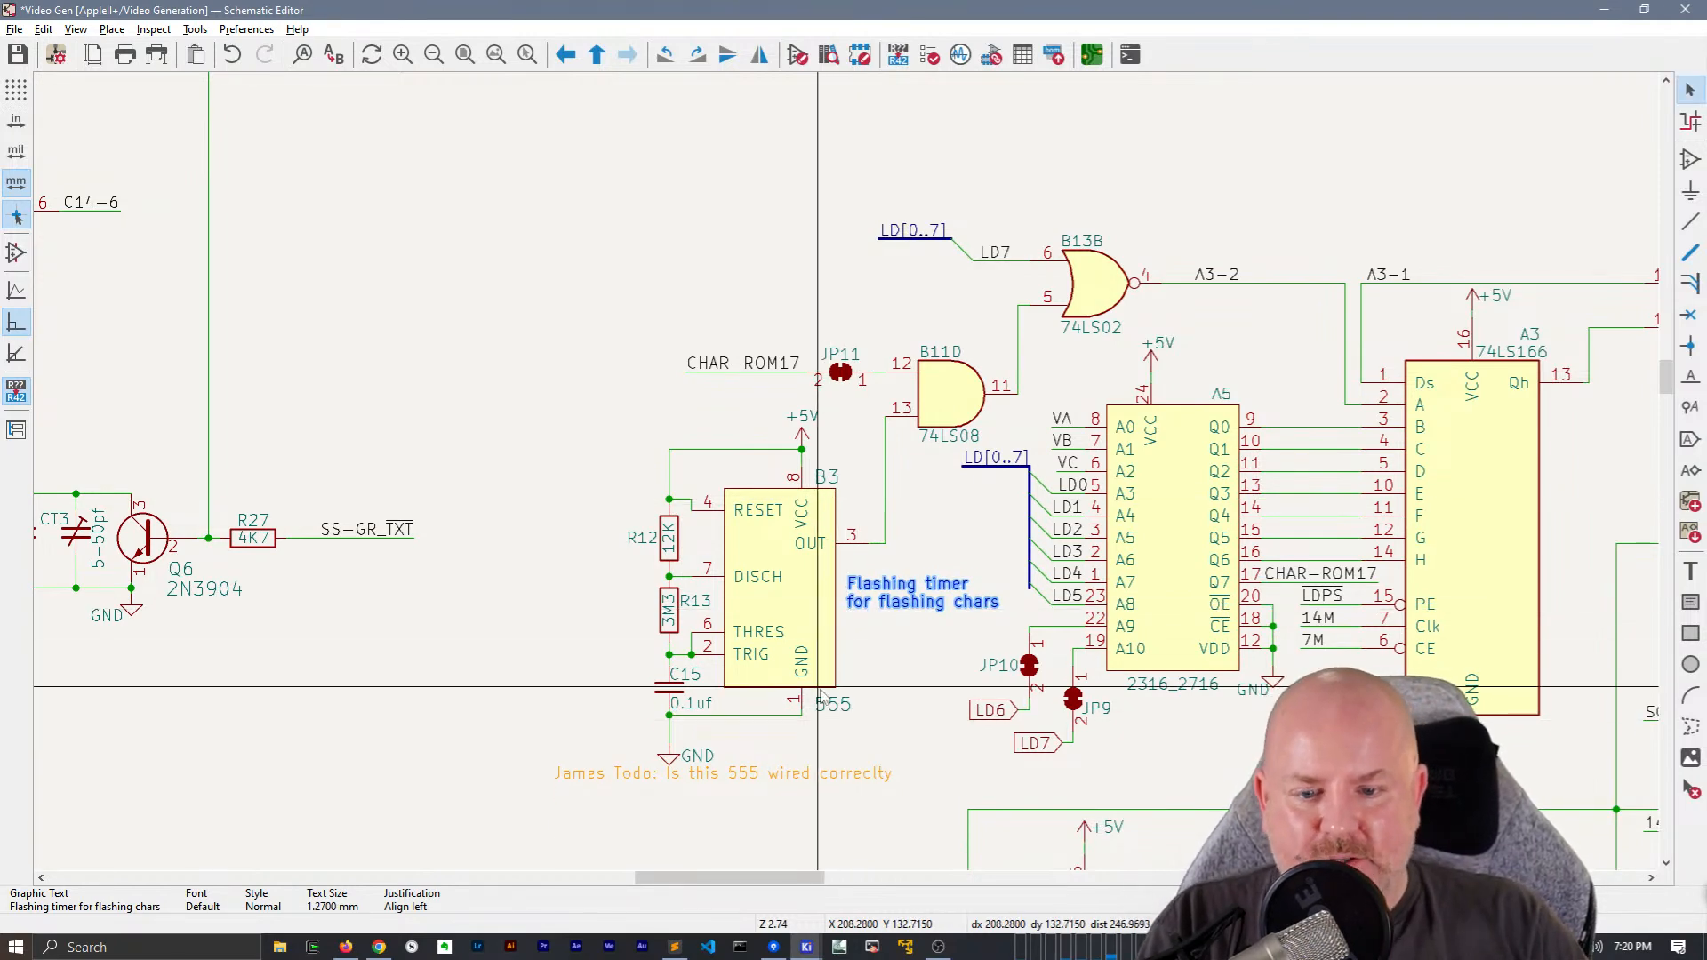
Move the 555 wiring TODO note further below B3 and center the GND text beneath C15's ground symbol
click(708, 787)
drag(709, 787, 574, 837)
click(668, 781)
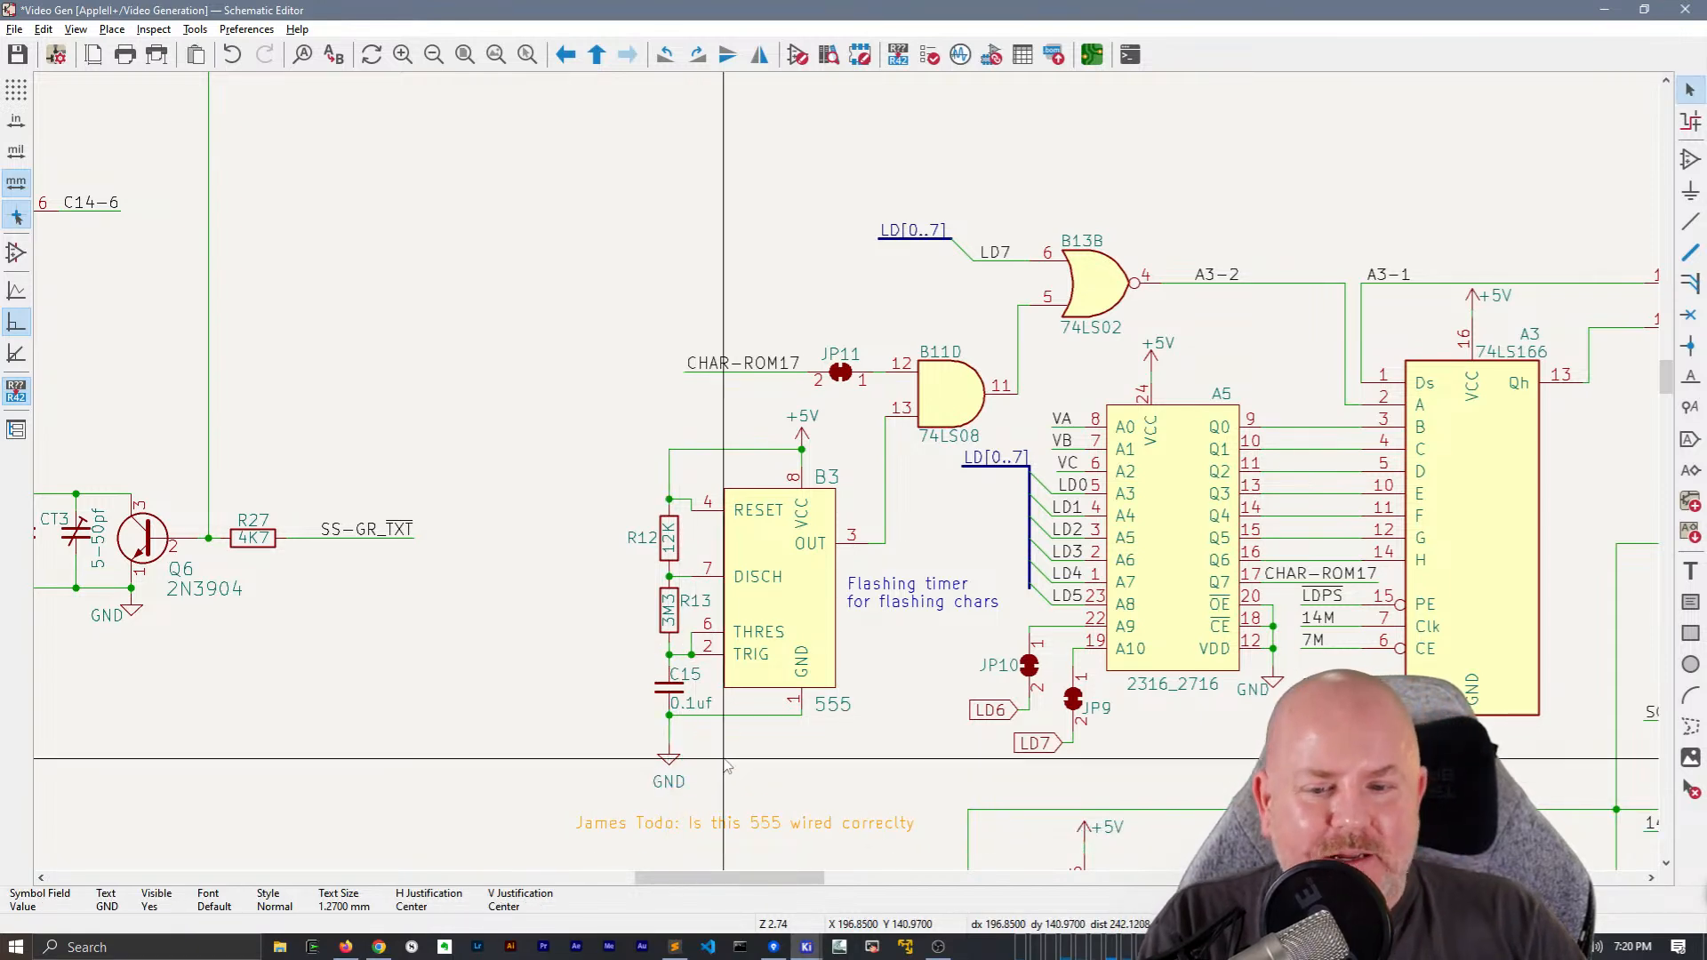
key(Escape)
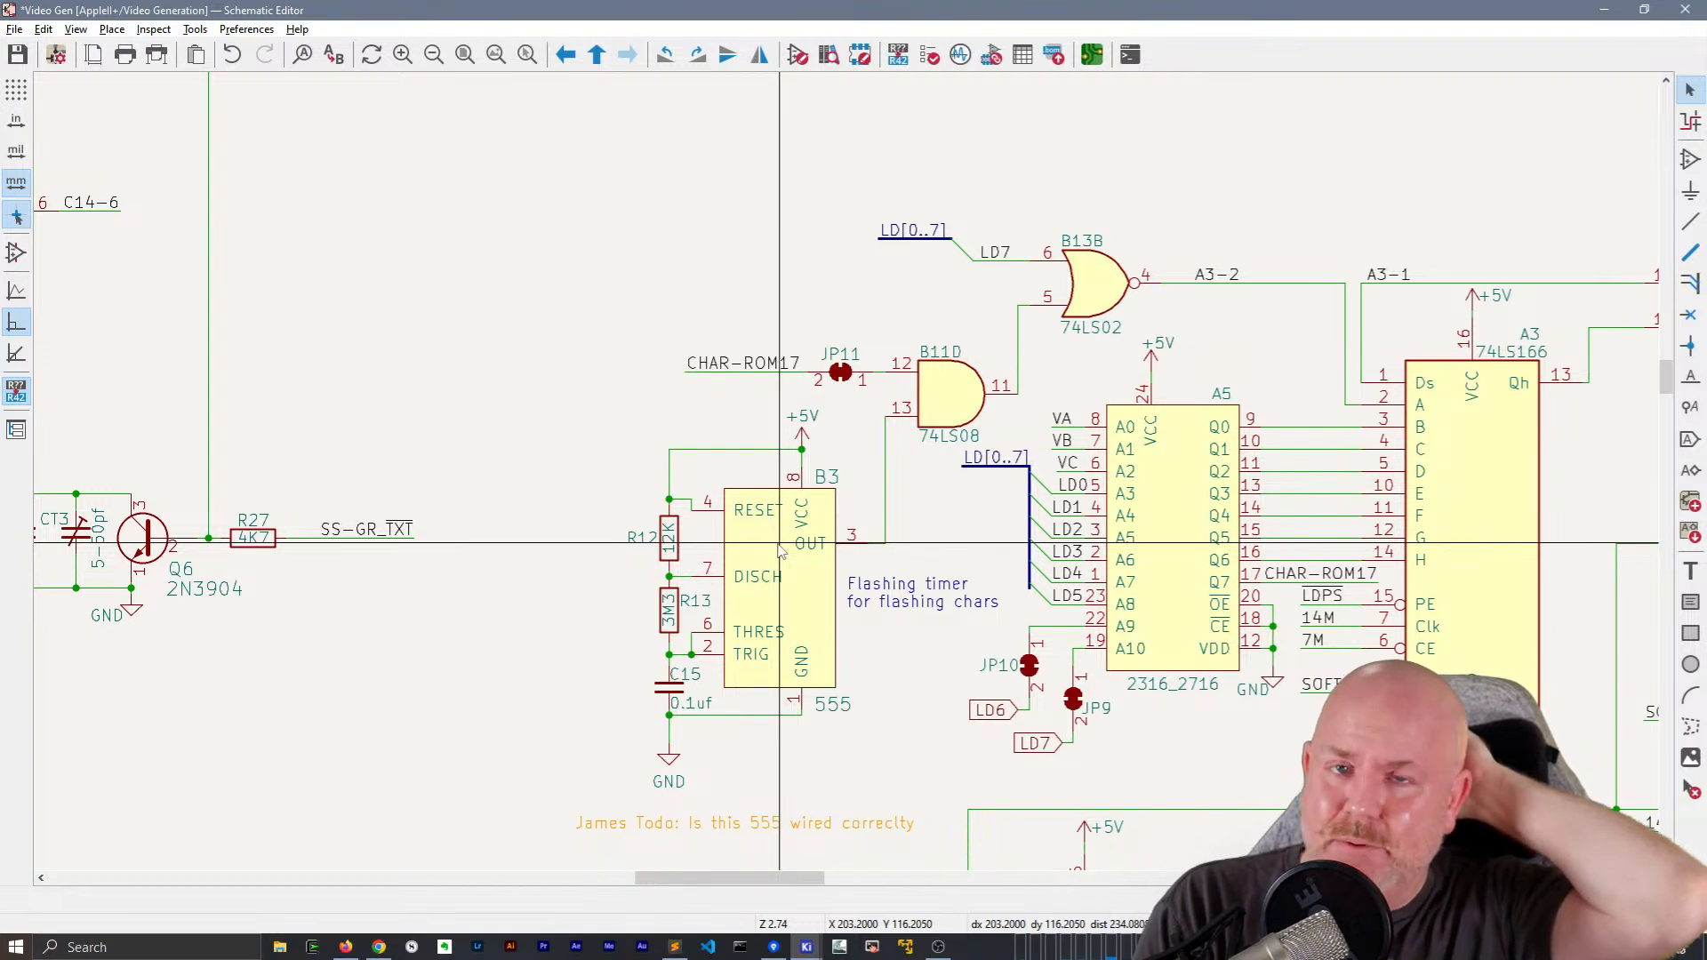
Lengthen the A2C and A2D output wires by moving the SOFT5-A2-8 and SOFT5-A2-11 hierarchical labels away from the gates with wires attached
scroll(780, 550, down, 2)
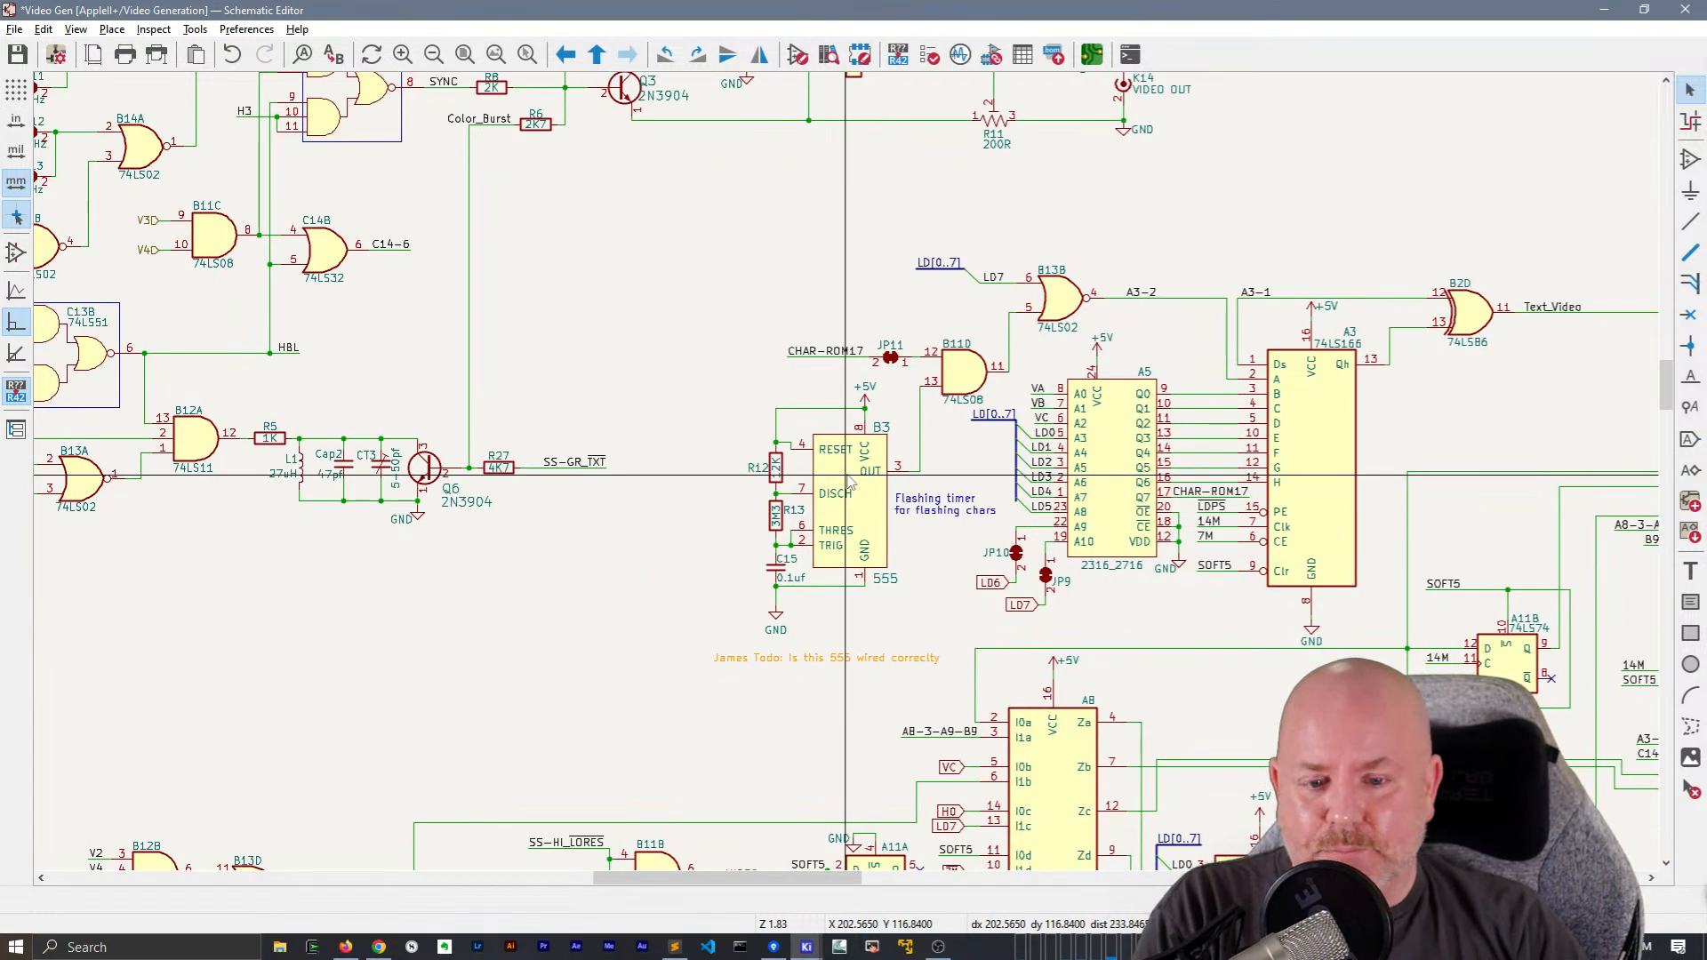
middle_drag(687, 379, 1116, 523)
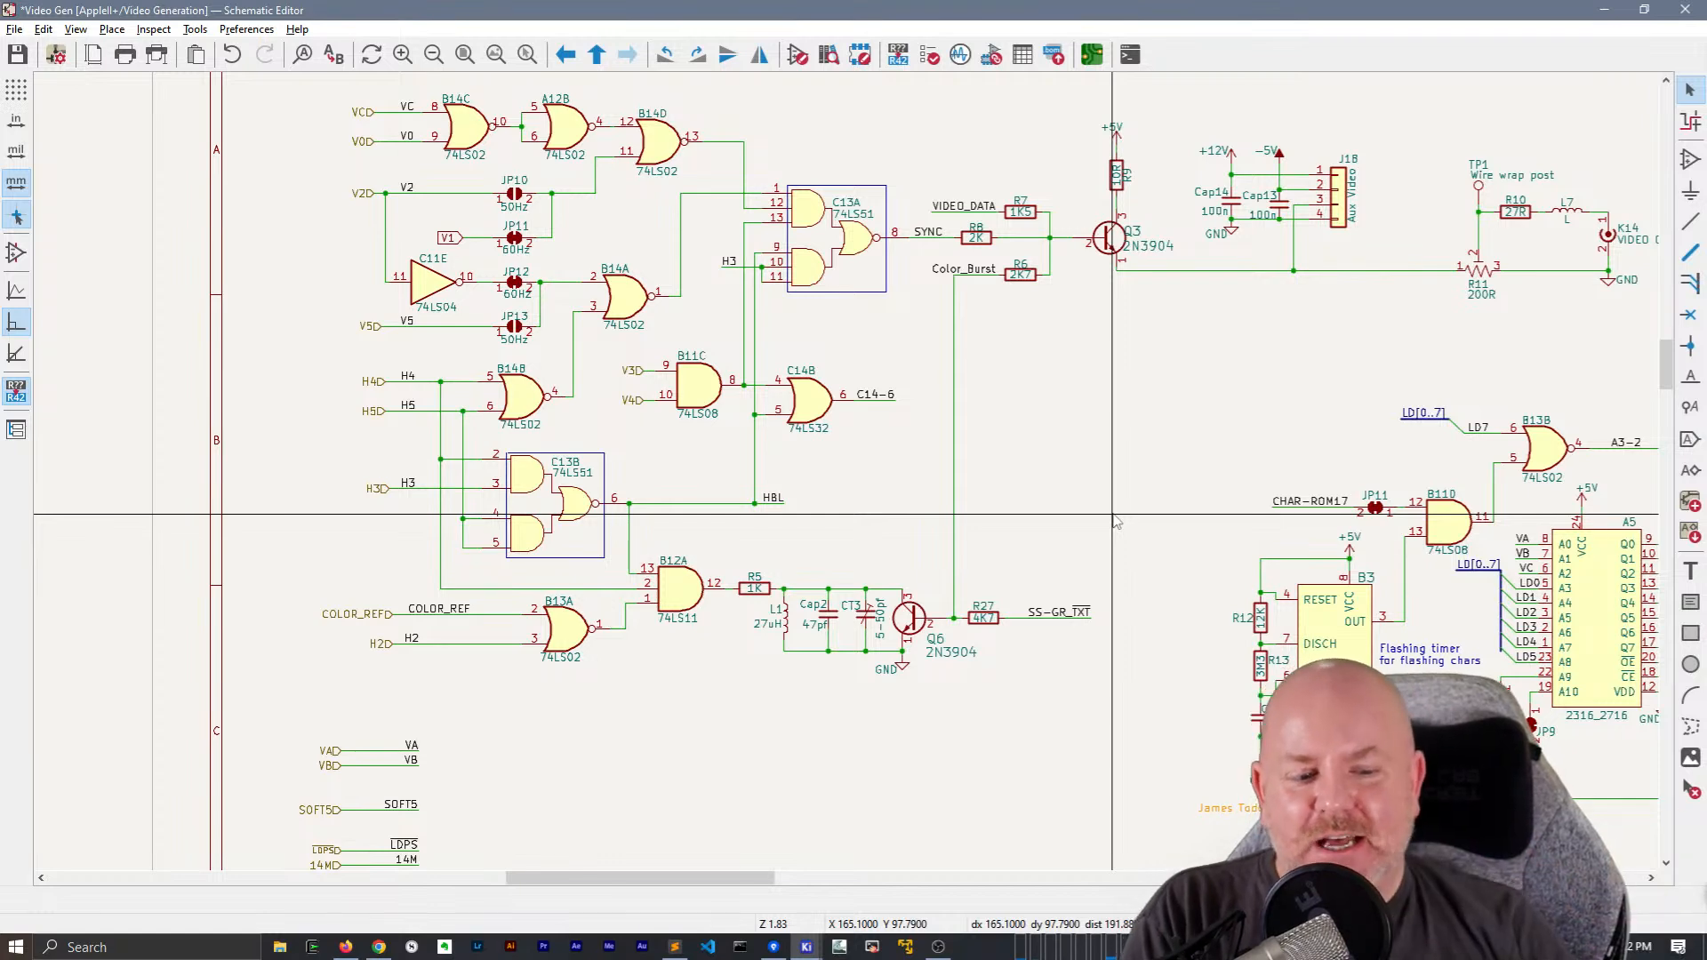
middle_drag(1172, 449, 854, 287)
scroll(854, 287, down, 5)
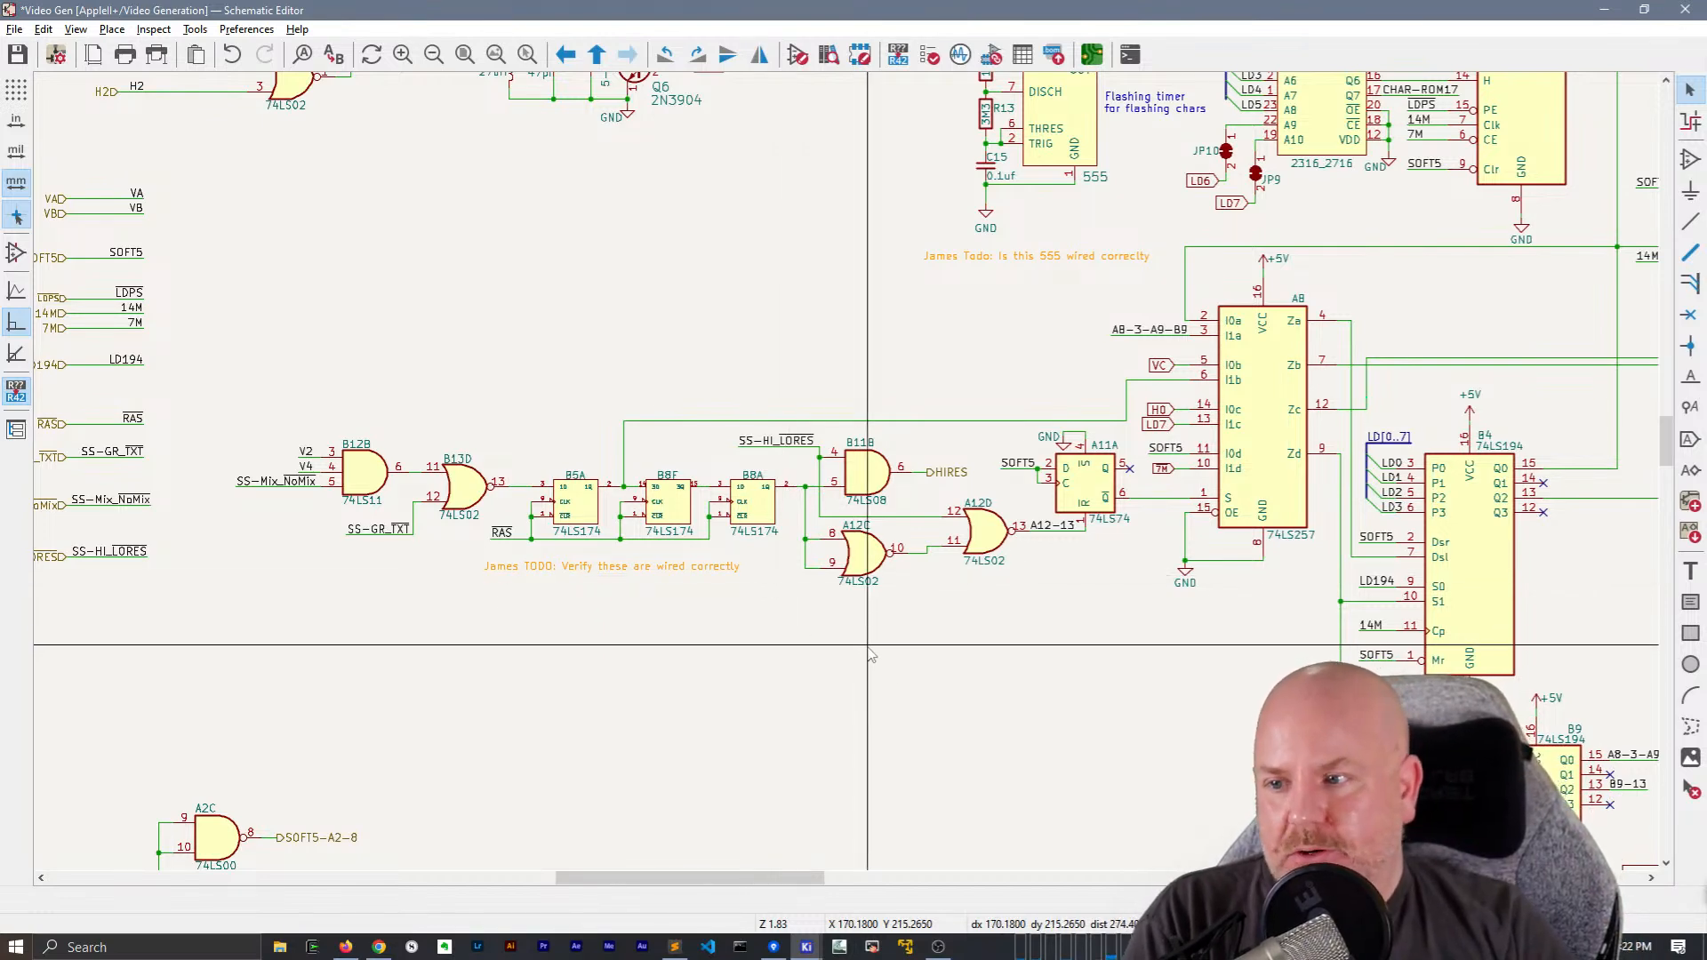
middle_drag(960, 675, 1068, 357)
scroll(466, 620, up, 2)
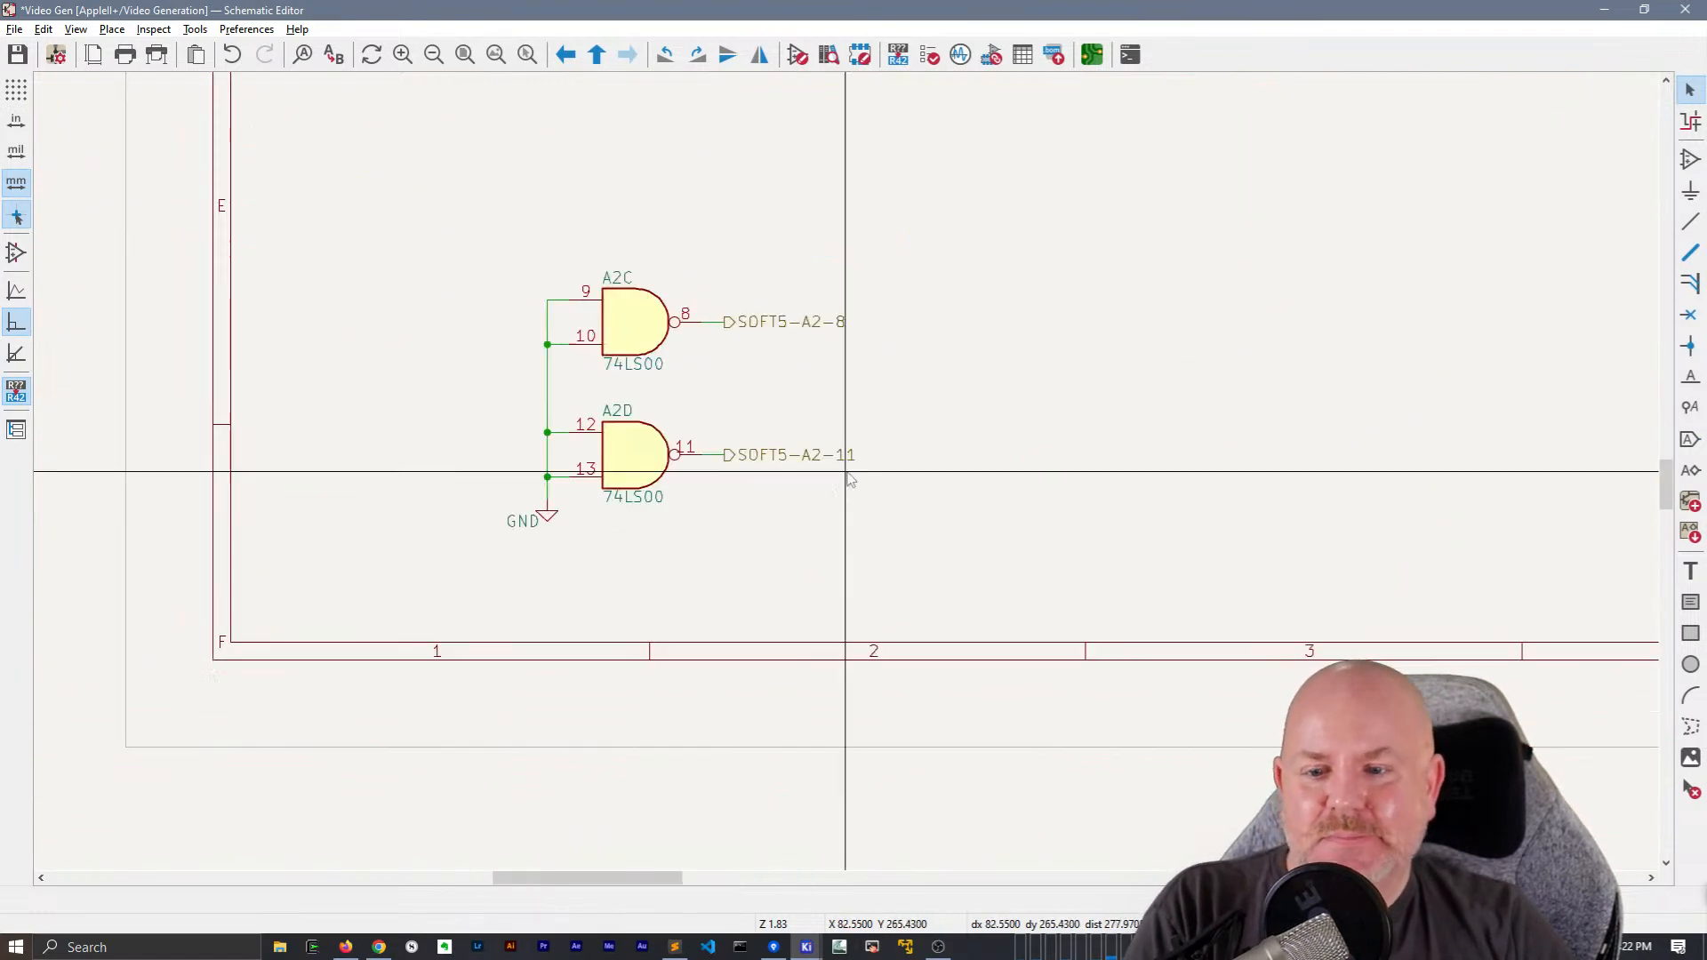
drag(874, 512, 792, 257)
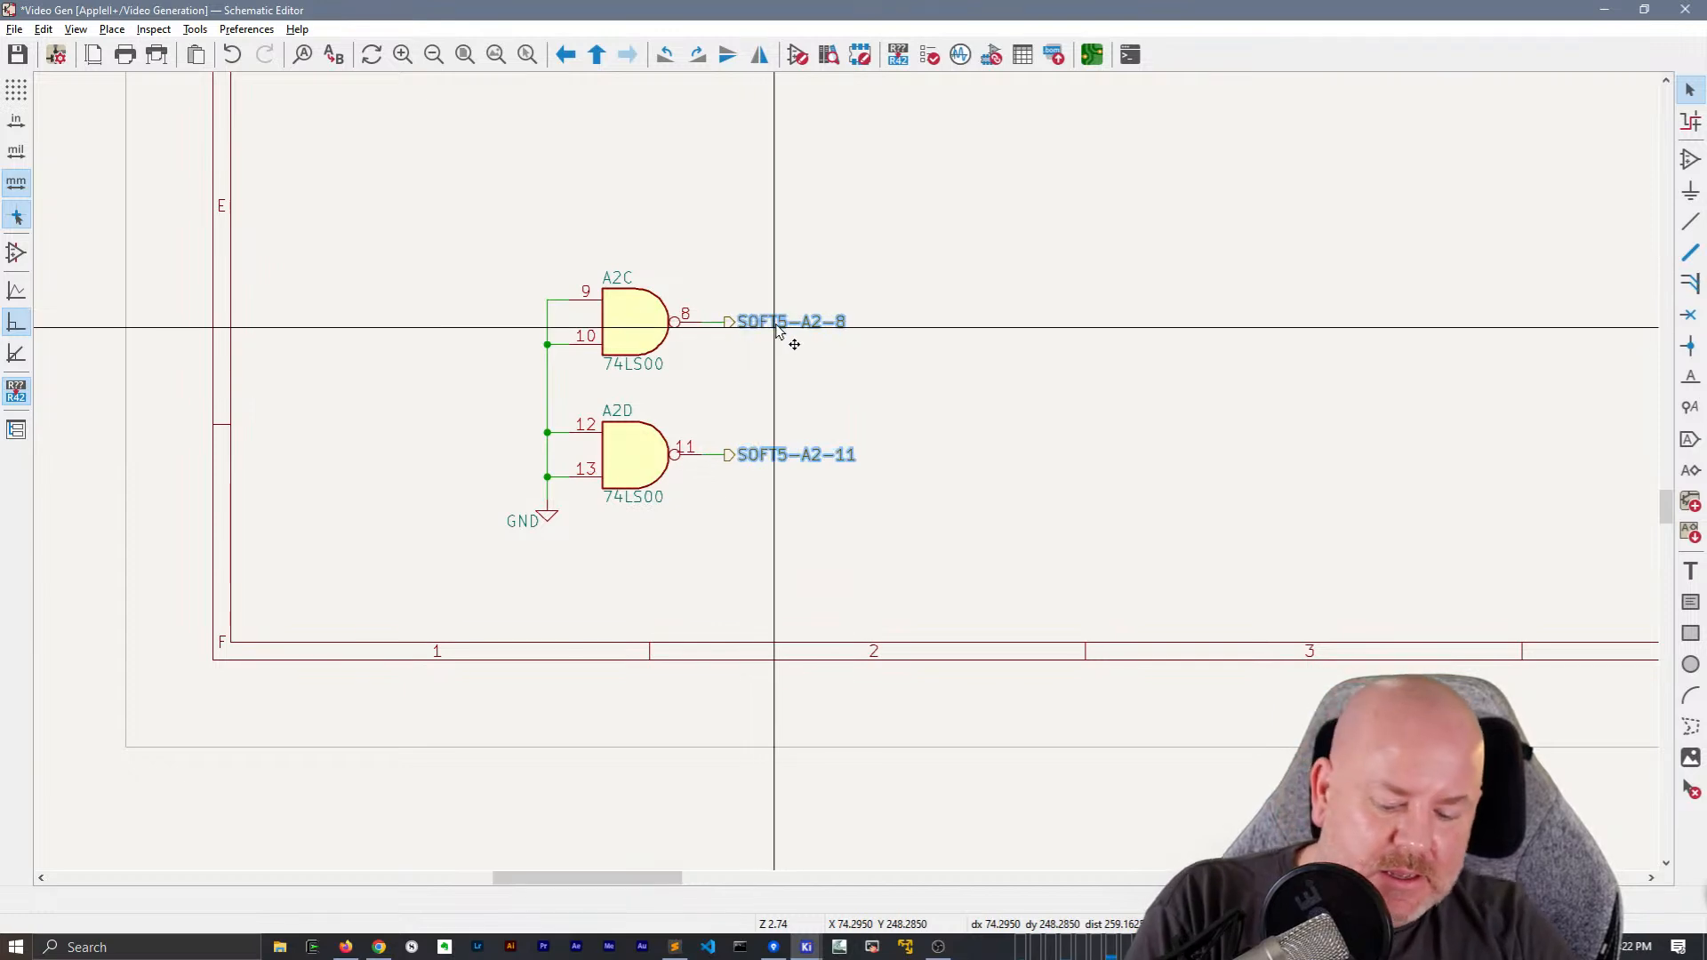
key(h)
key(Escape)
key(Escape)
drag(873, 500, 763, 310)
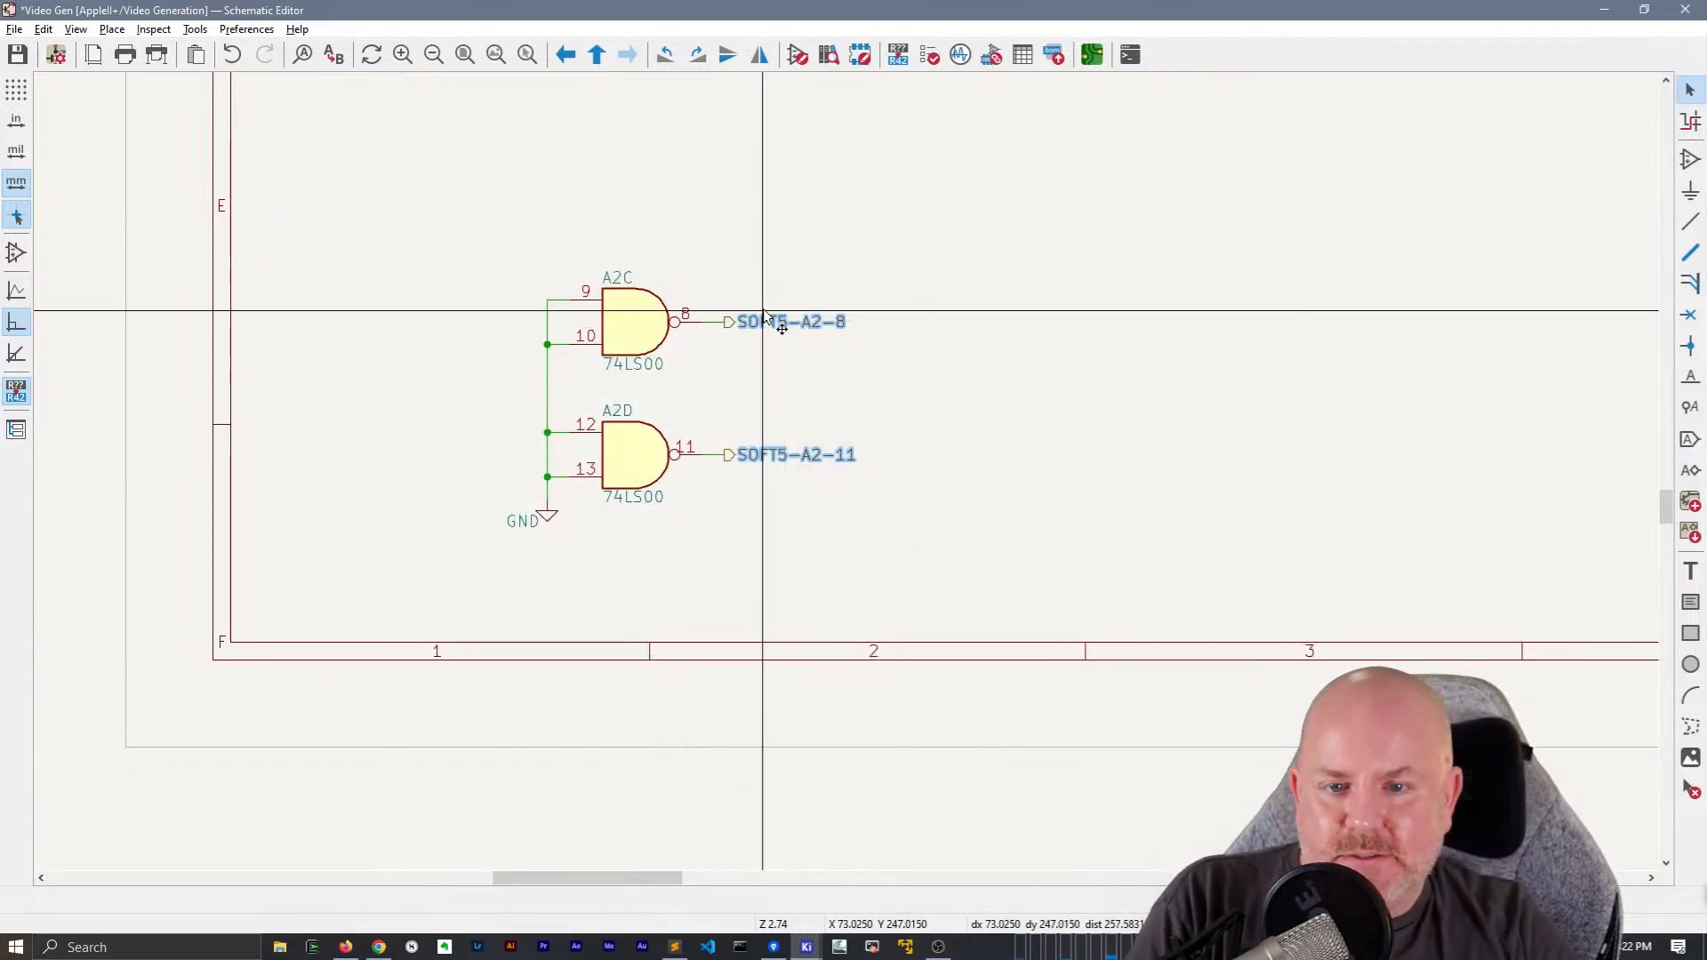
key(g)
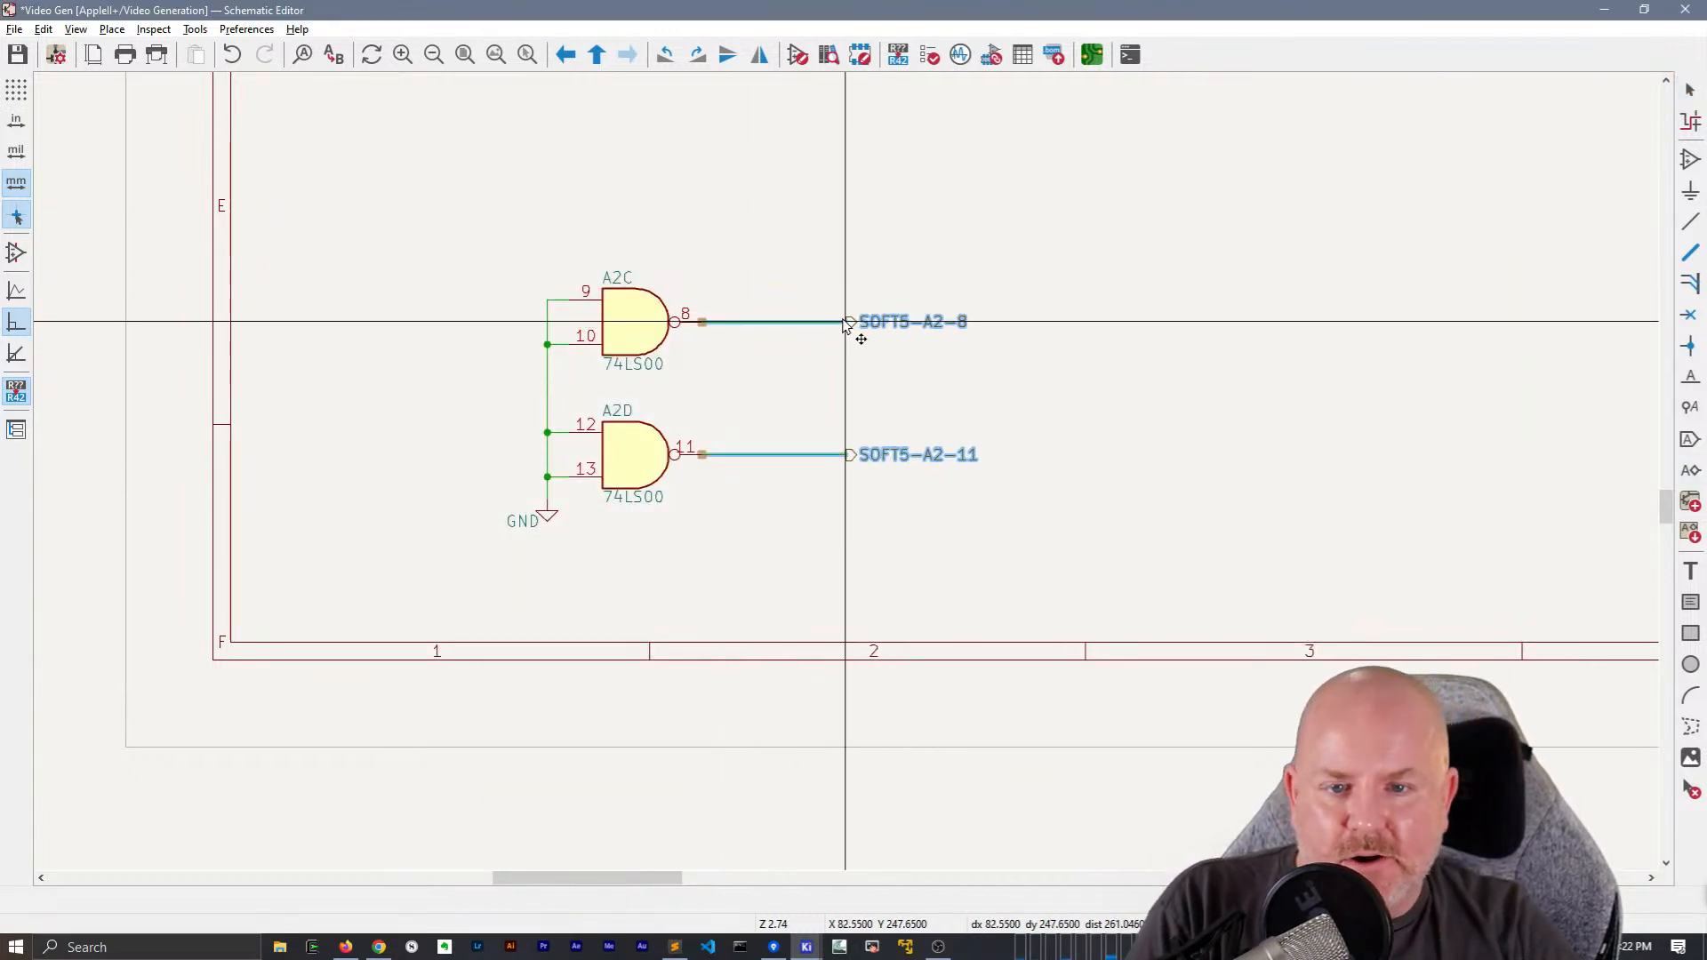
click(840, 229)
Place a right-aligned net label SOFT5-A2-8 on A2C's output wire, ending at its hierarchical label
double_click(897, 322)
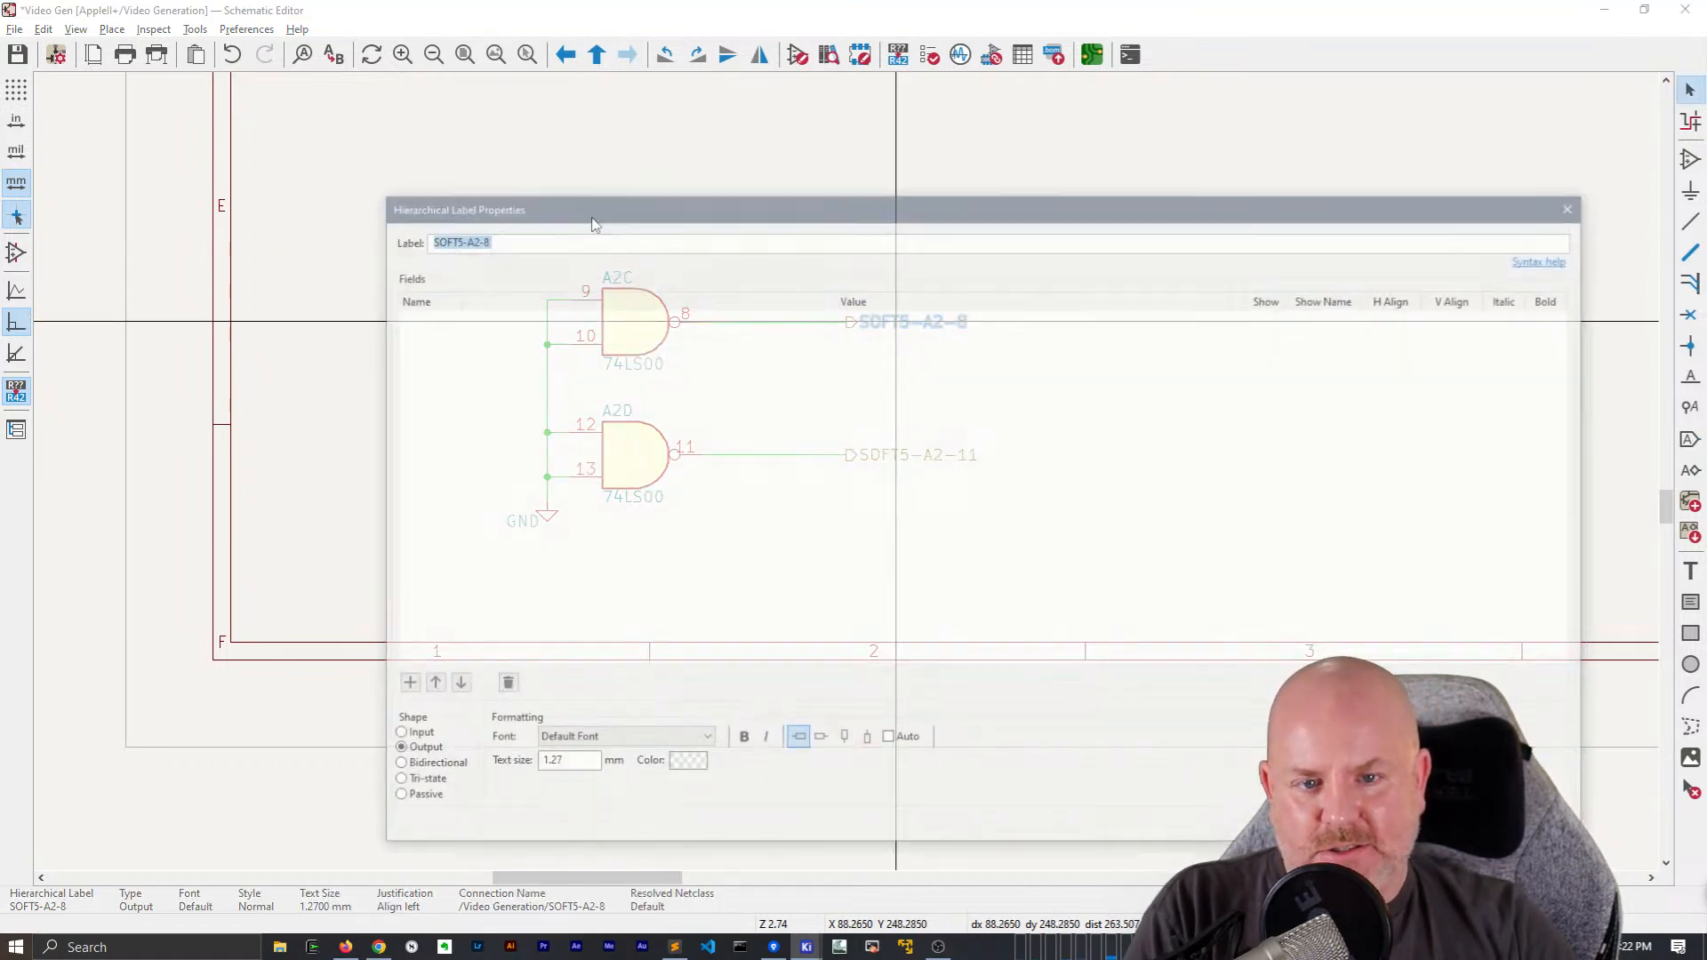
key(Escape)
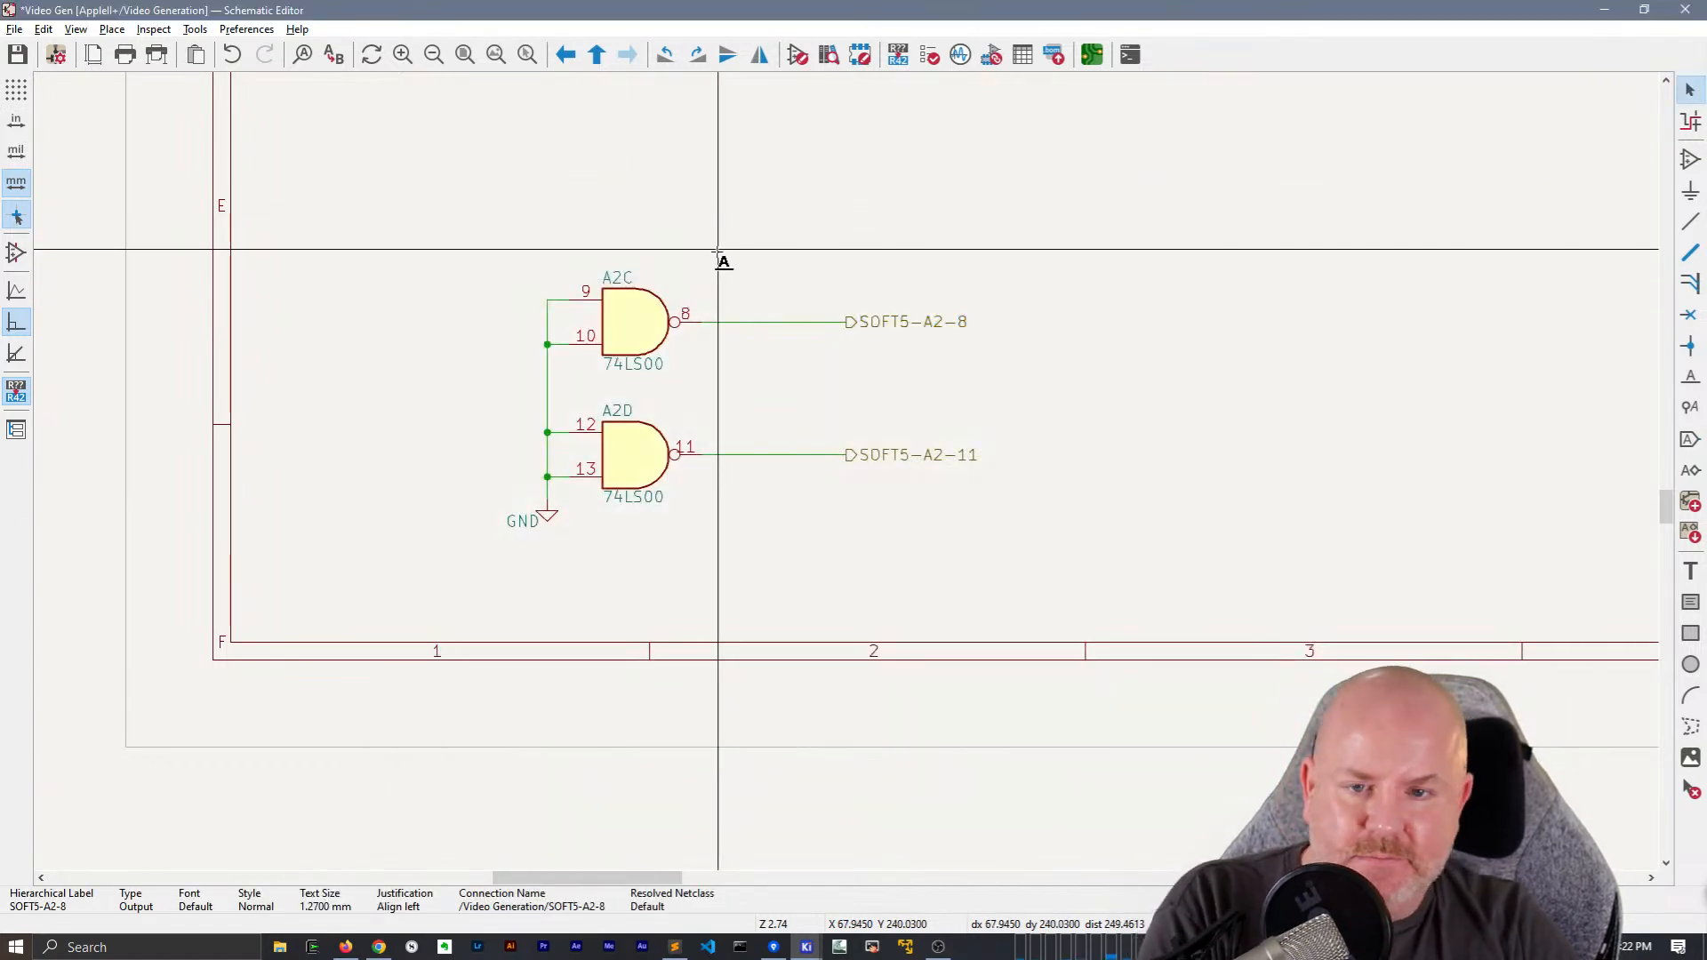
key(l)
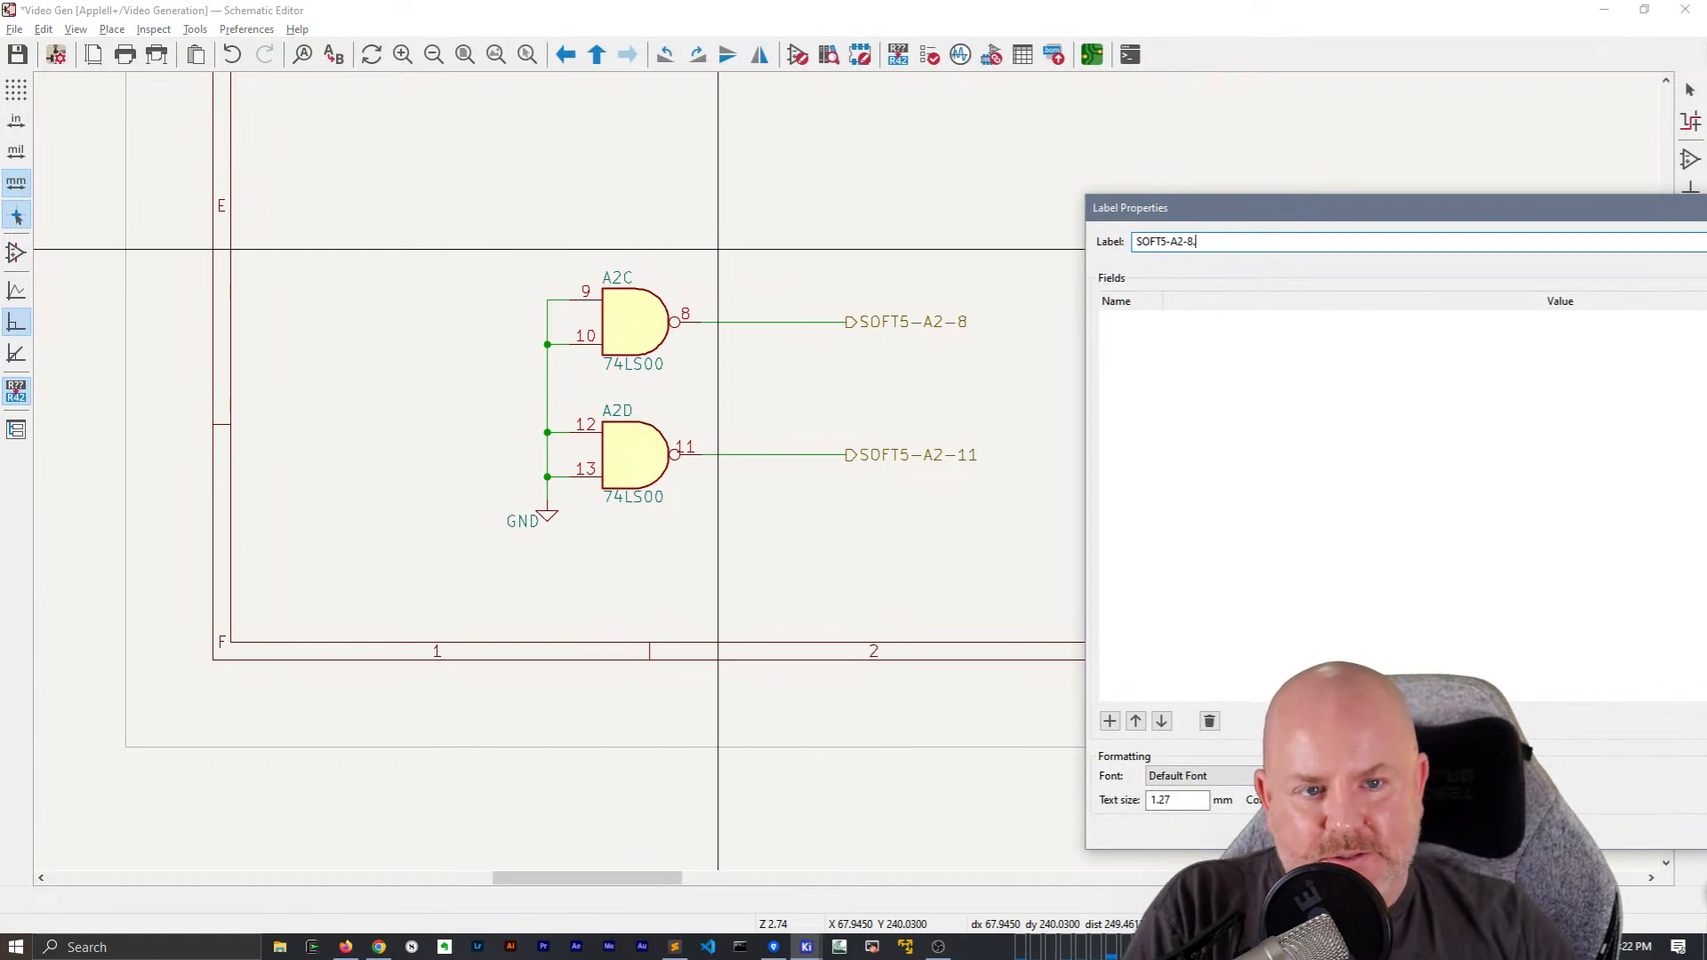
key(Return)
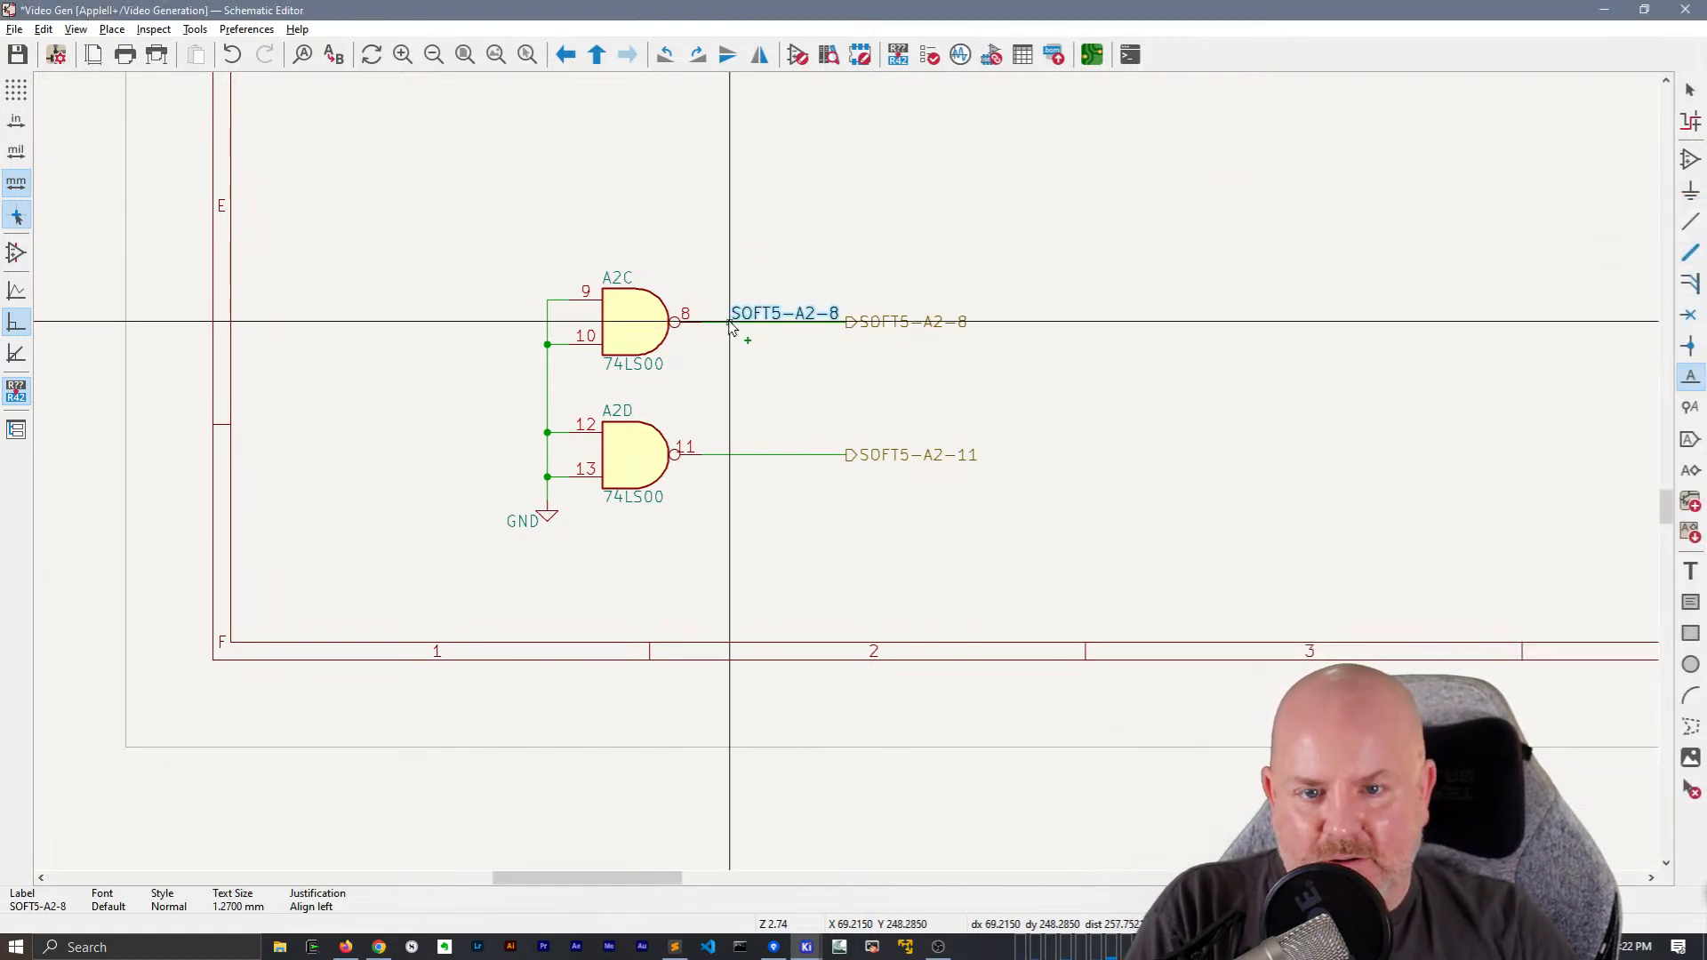
key(r)
key(r)
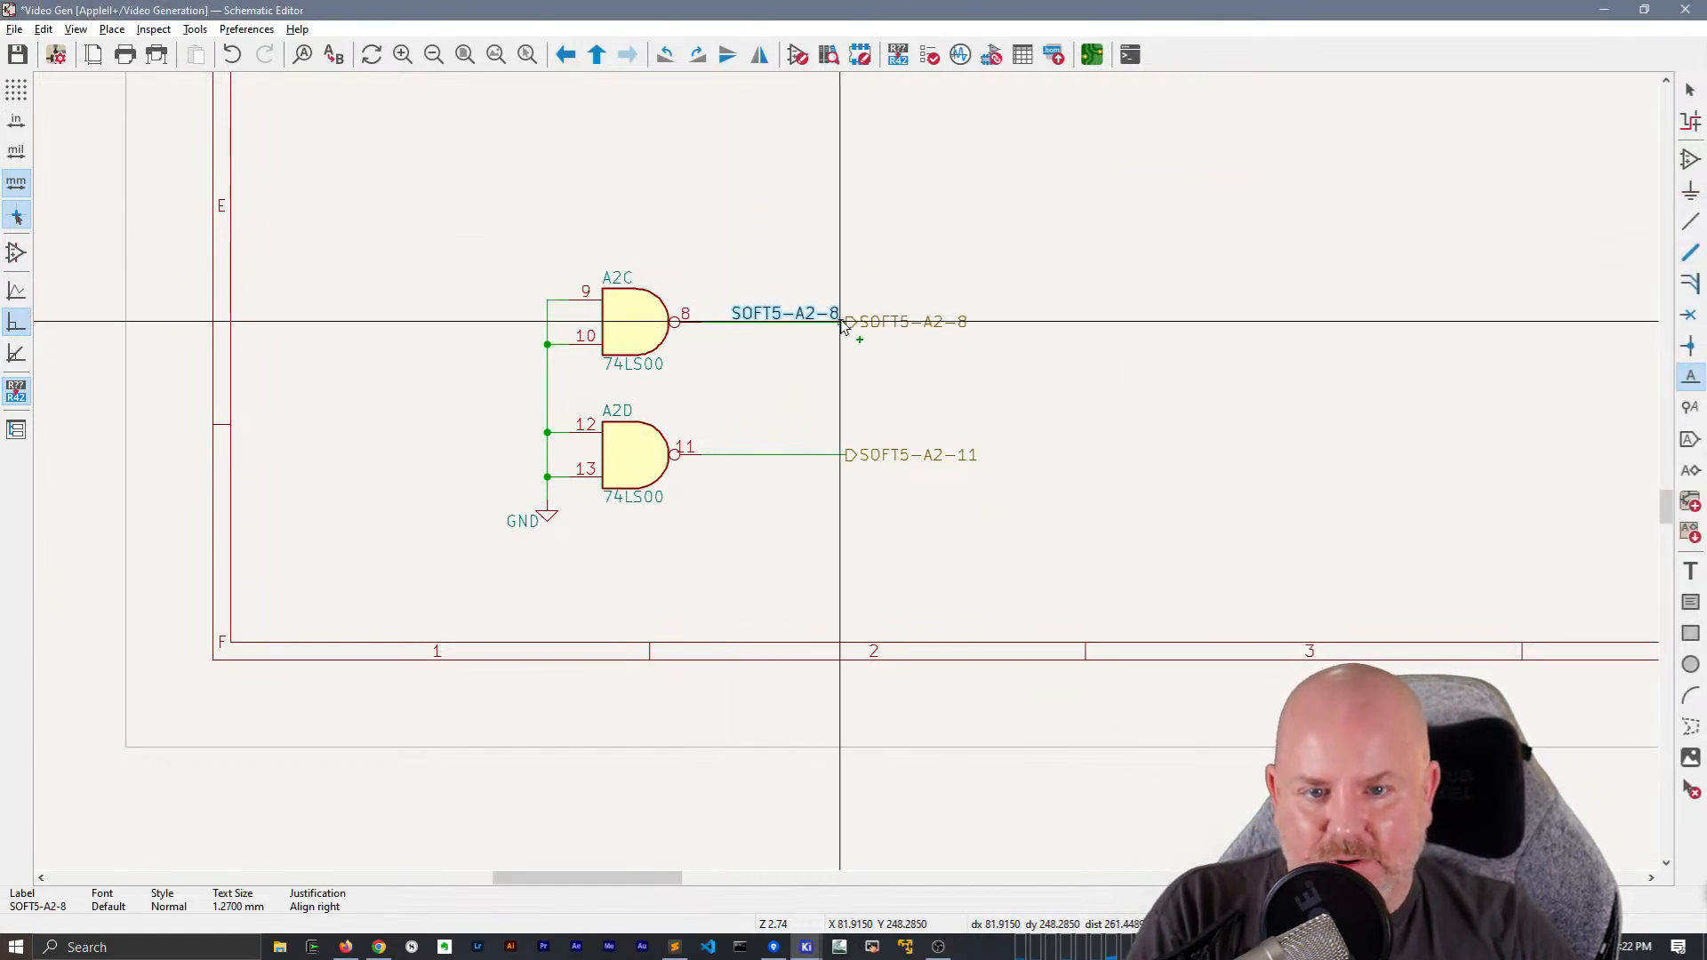
click(846, 321)
click(857, 404)
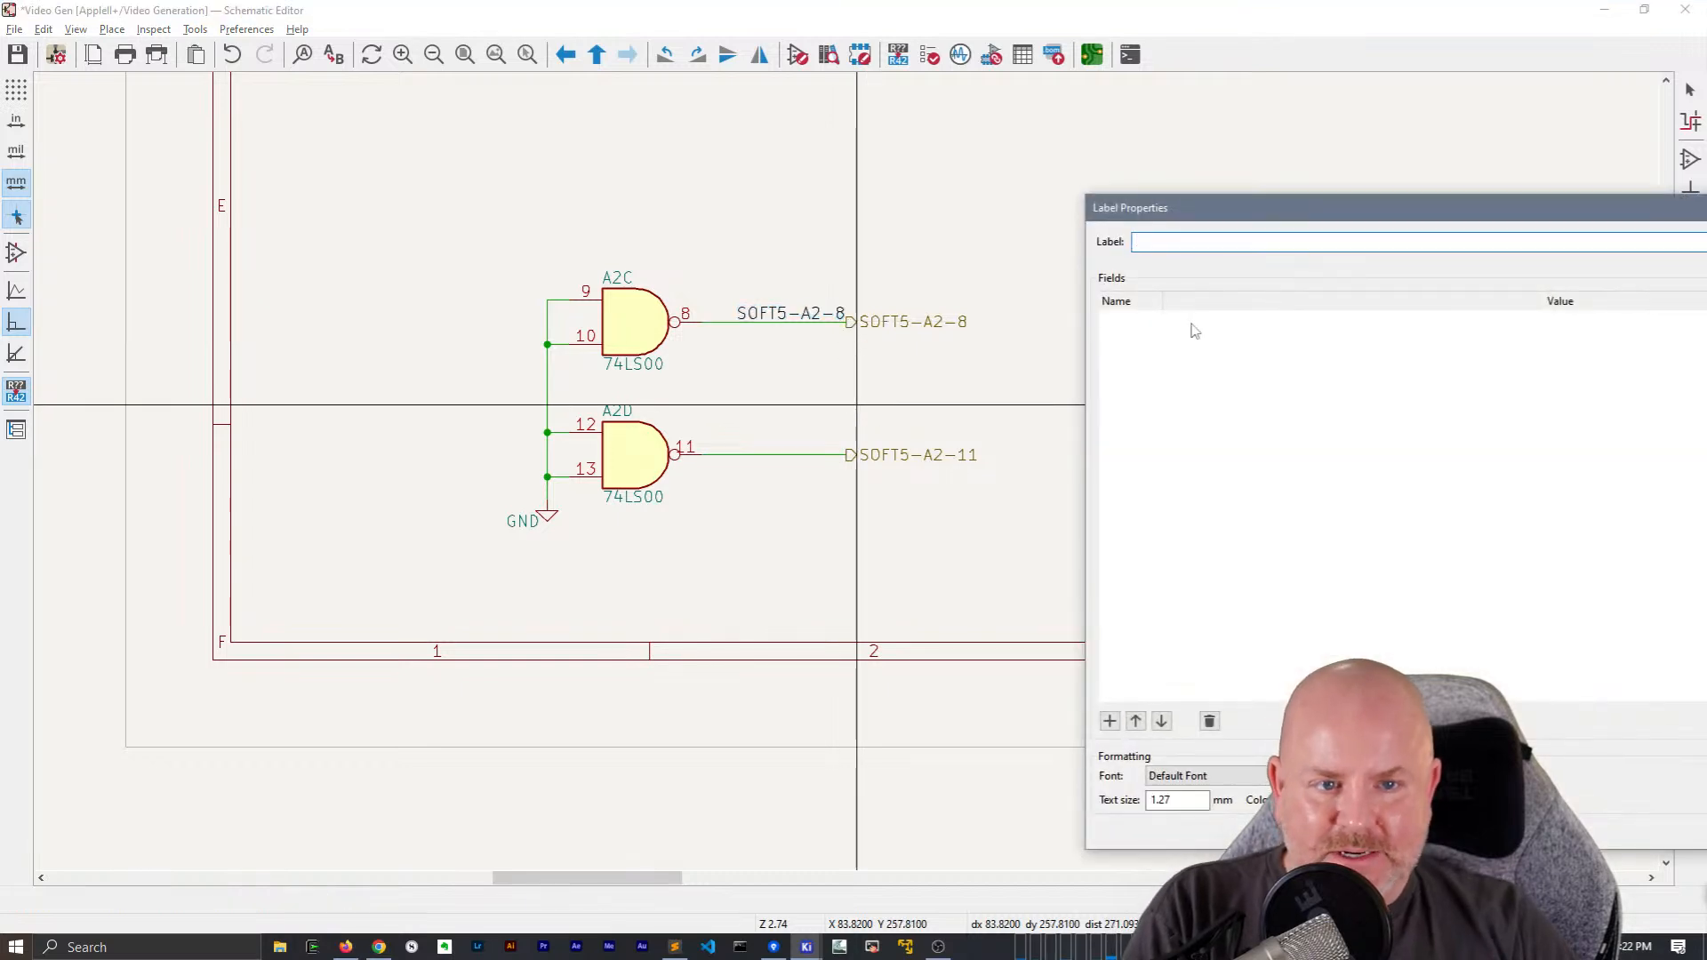
key(Escape)
double_click(960, 456)
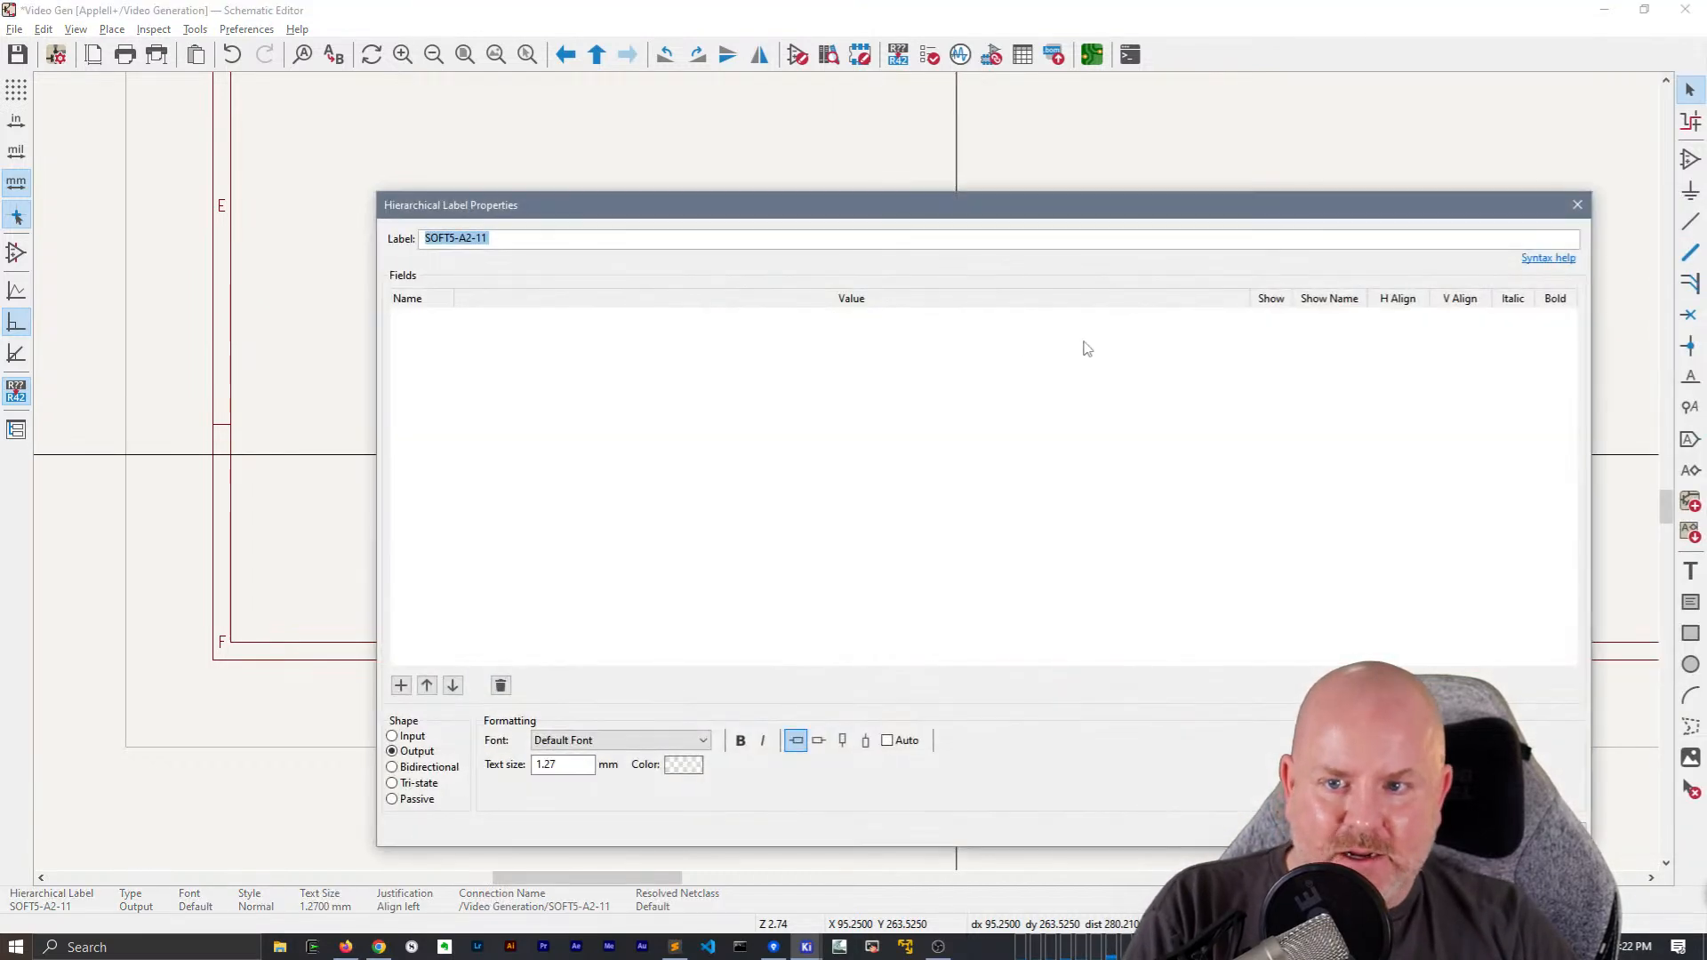
key(Escape)
key(r)
key(r)
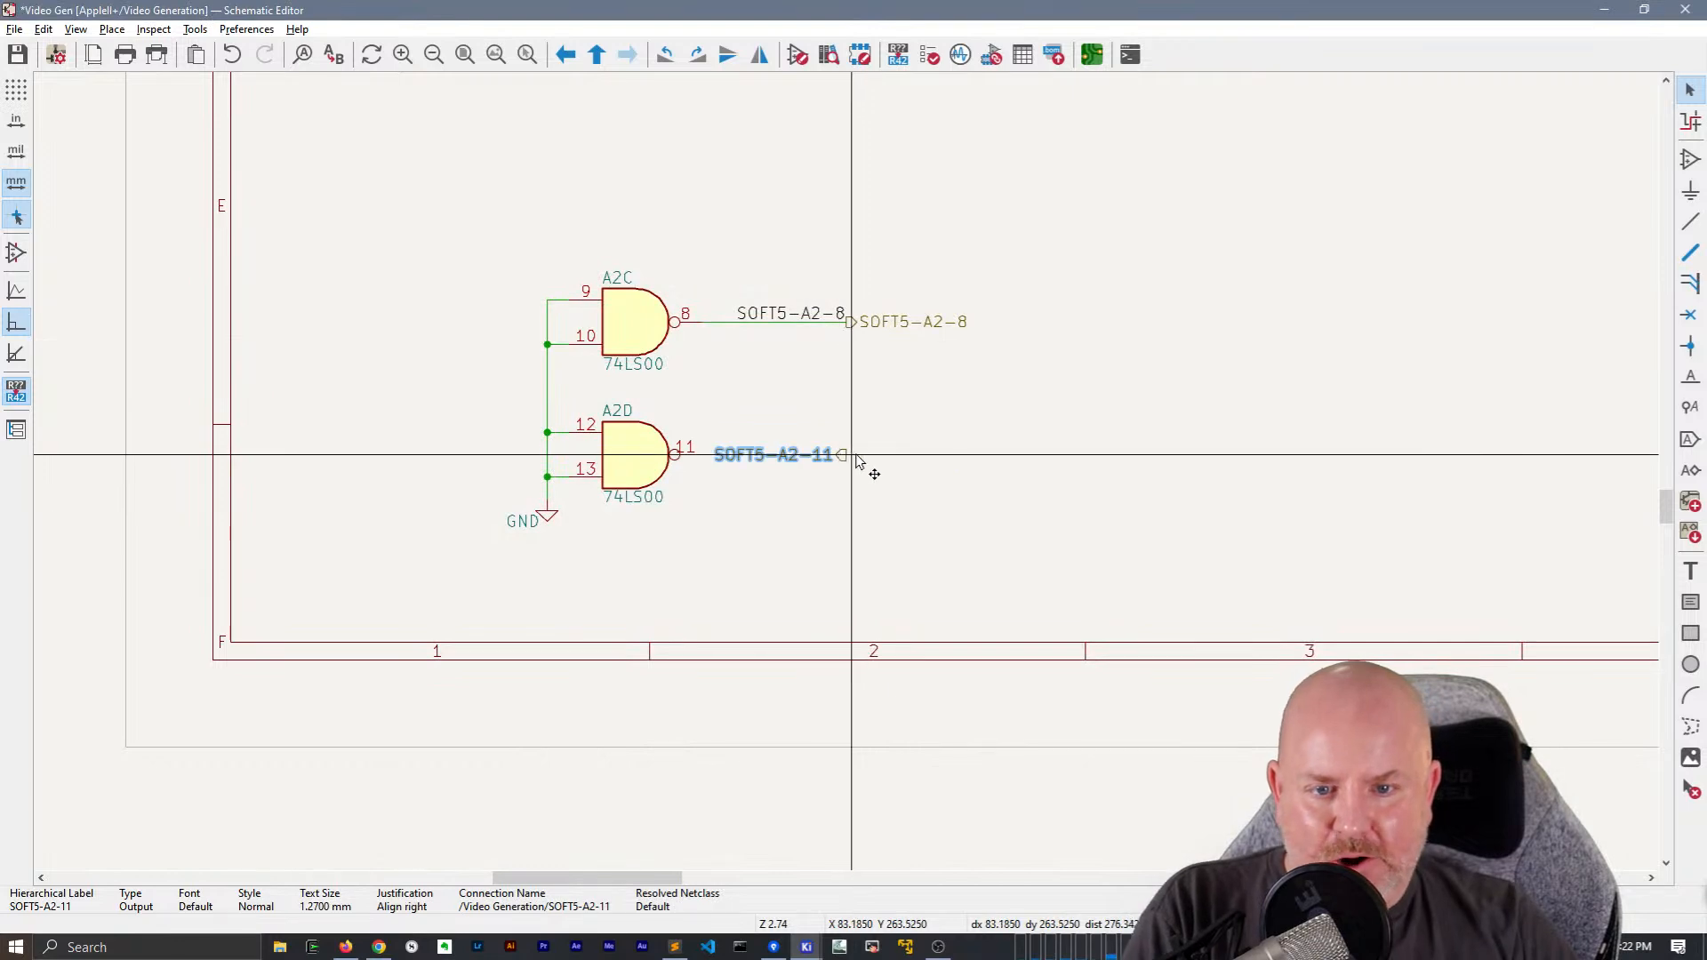
click(868, 458)
key(r)
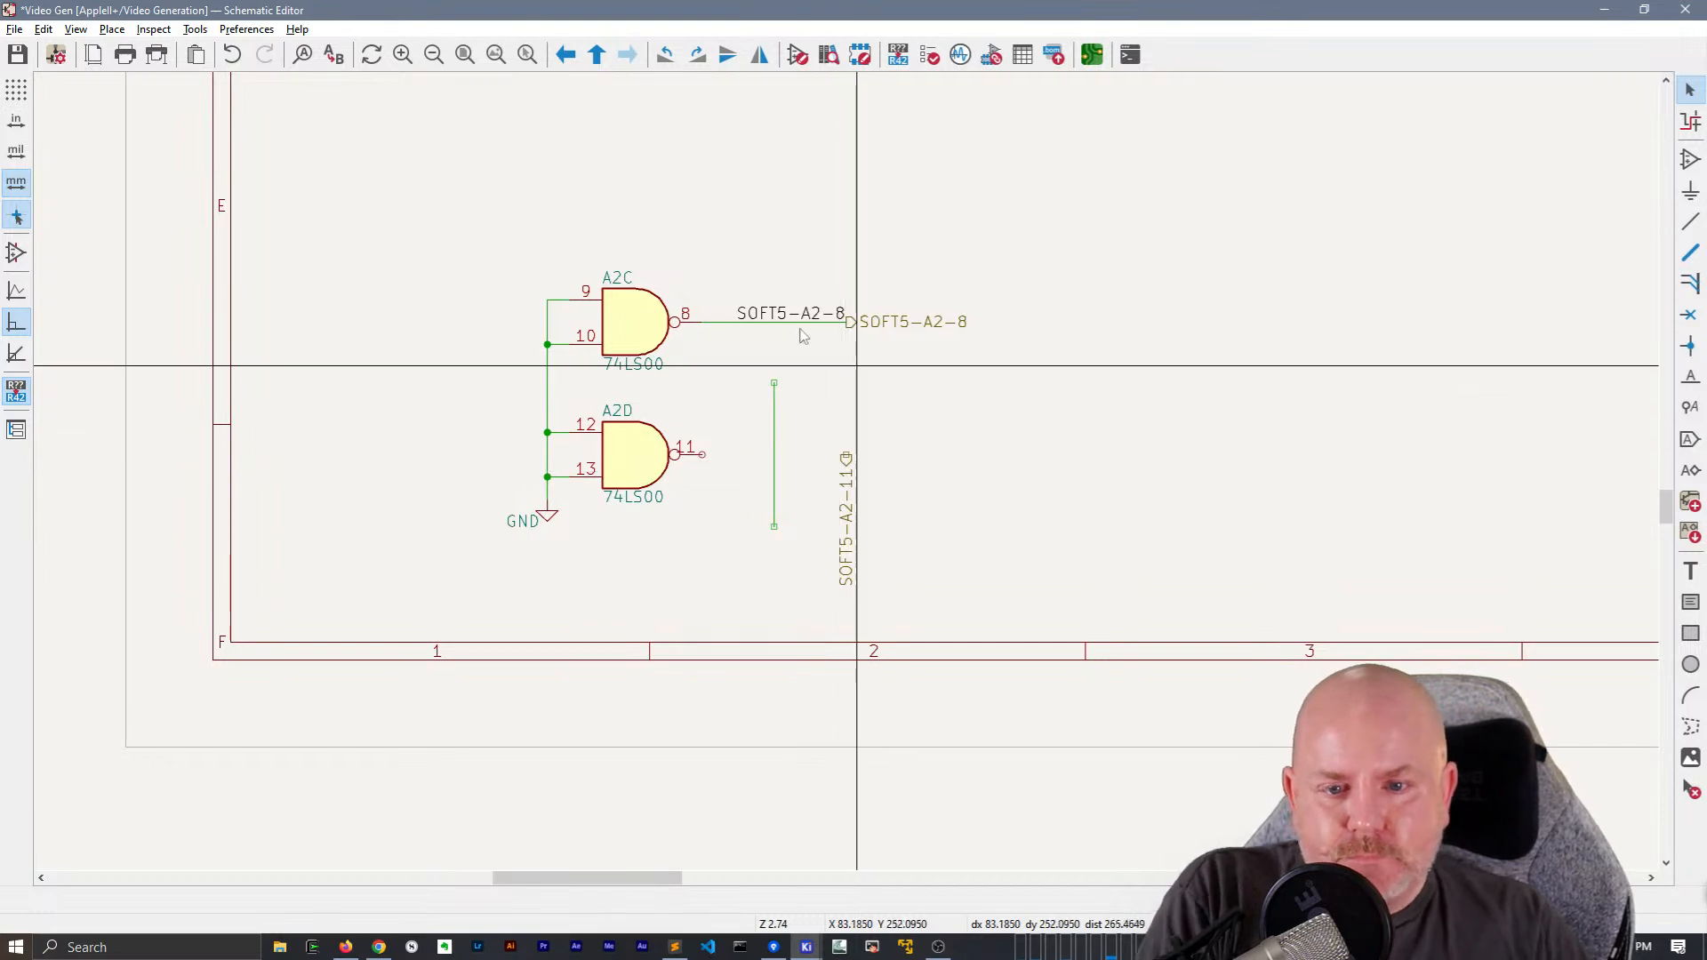
click(772, 442)
key(r)
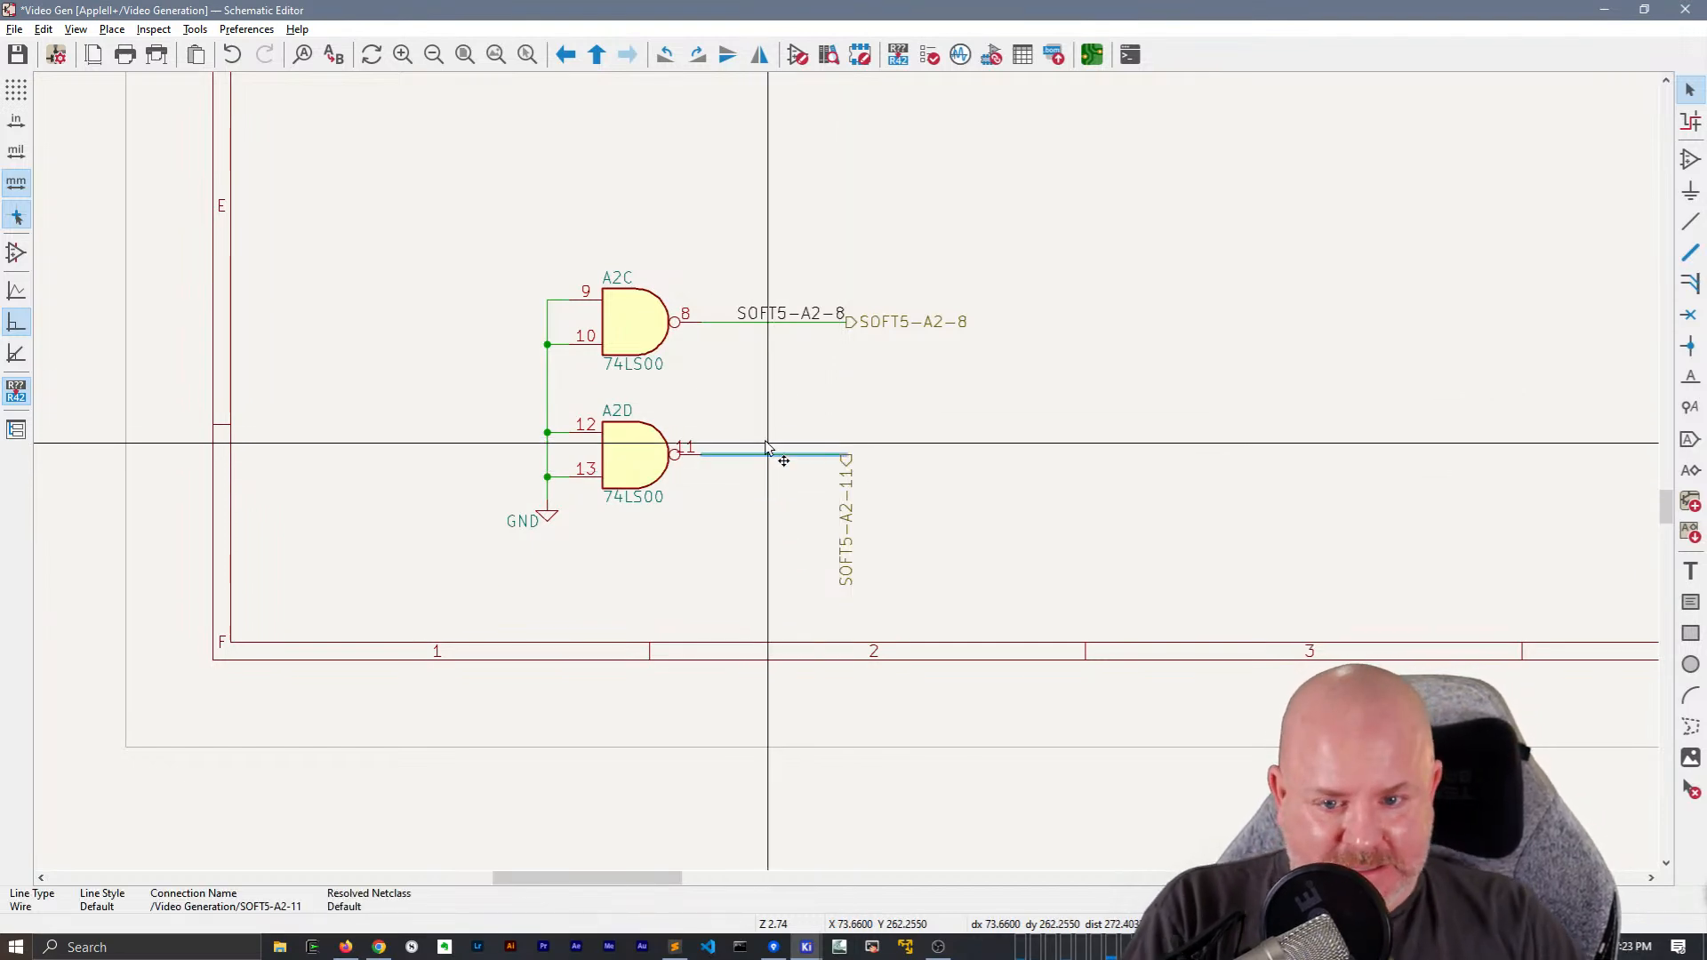
click(849, 494)
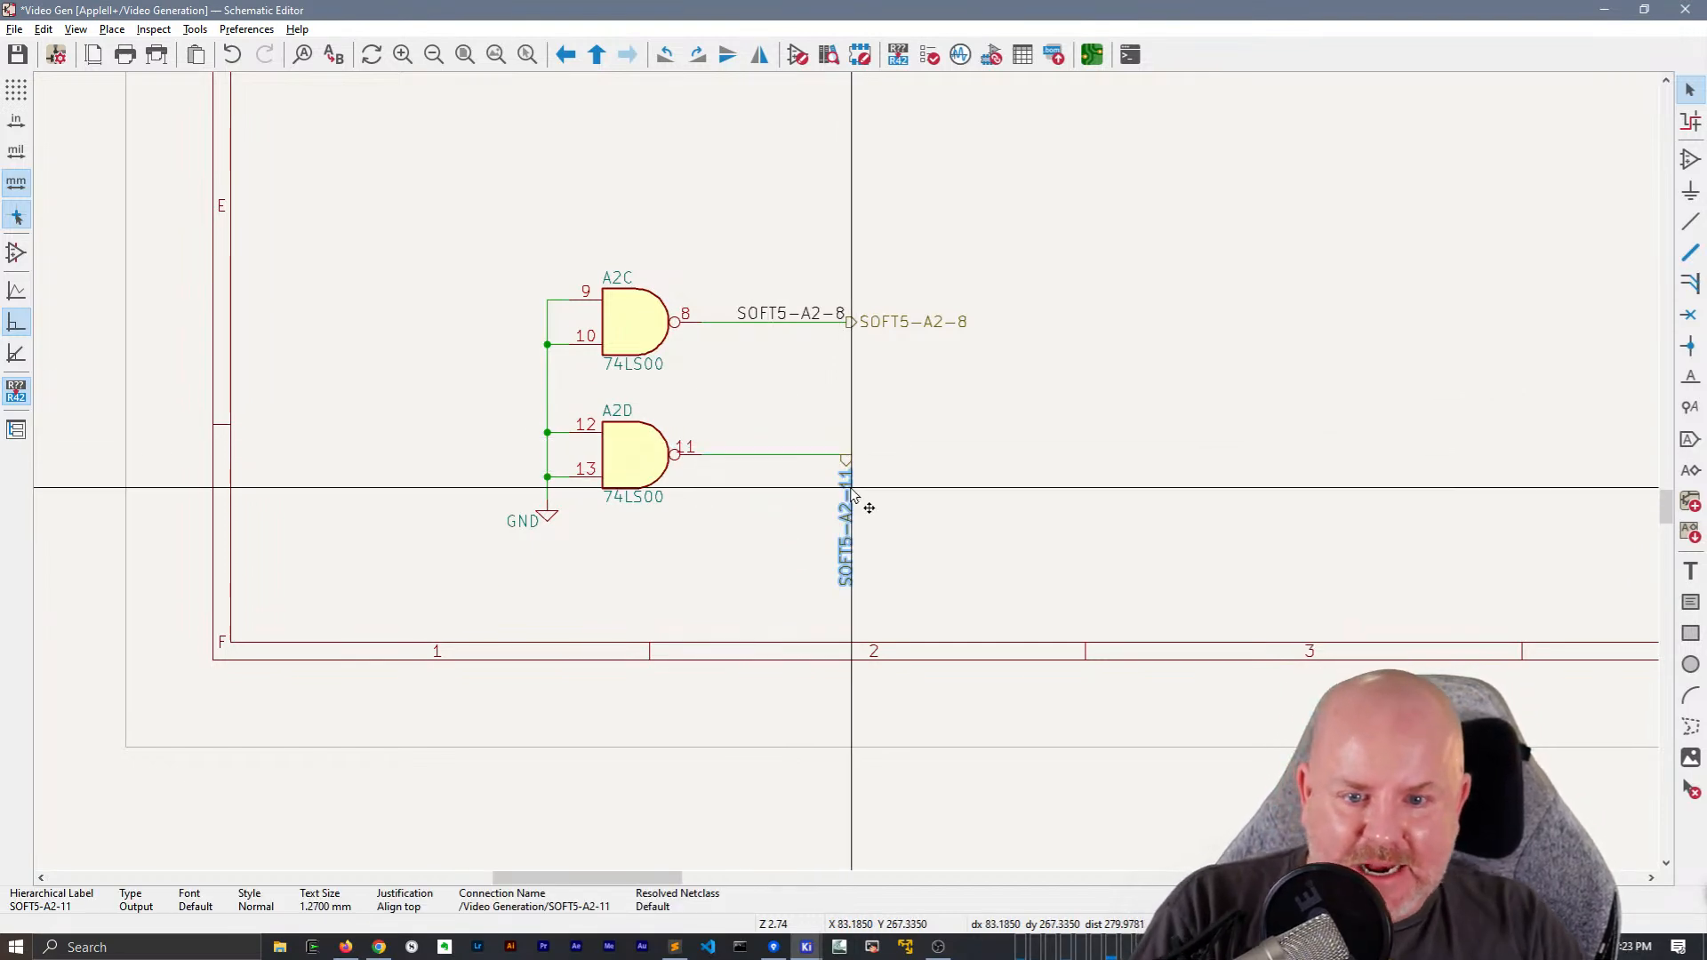
Try pasting the SOFT5-A2-11 name as plain text above A2D's output wire, and remove that text
double_click(901, 453)
key(ctrl+c)
key(Escape)
key(ctrl+v)
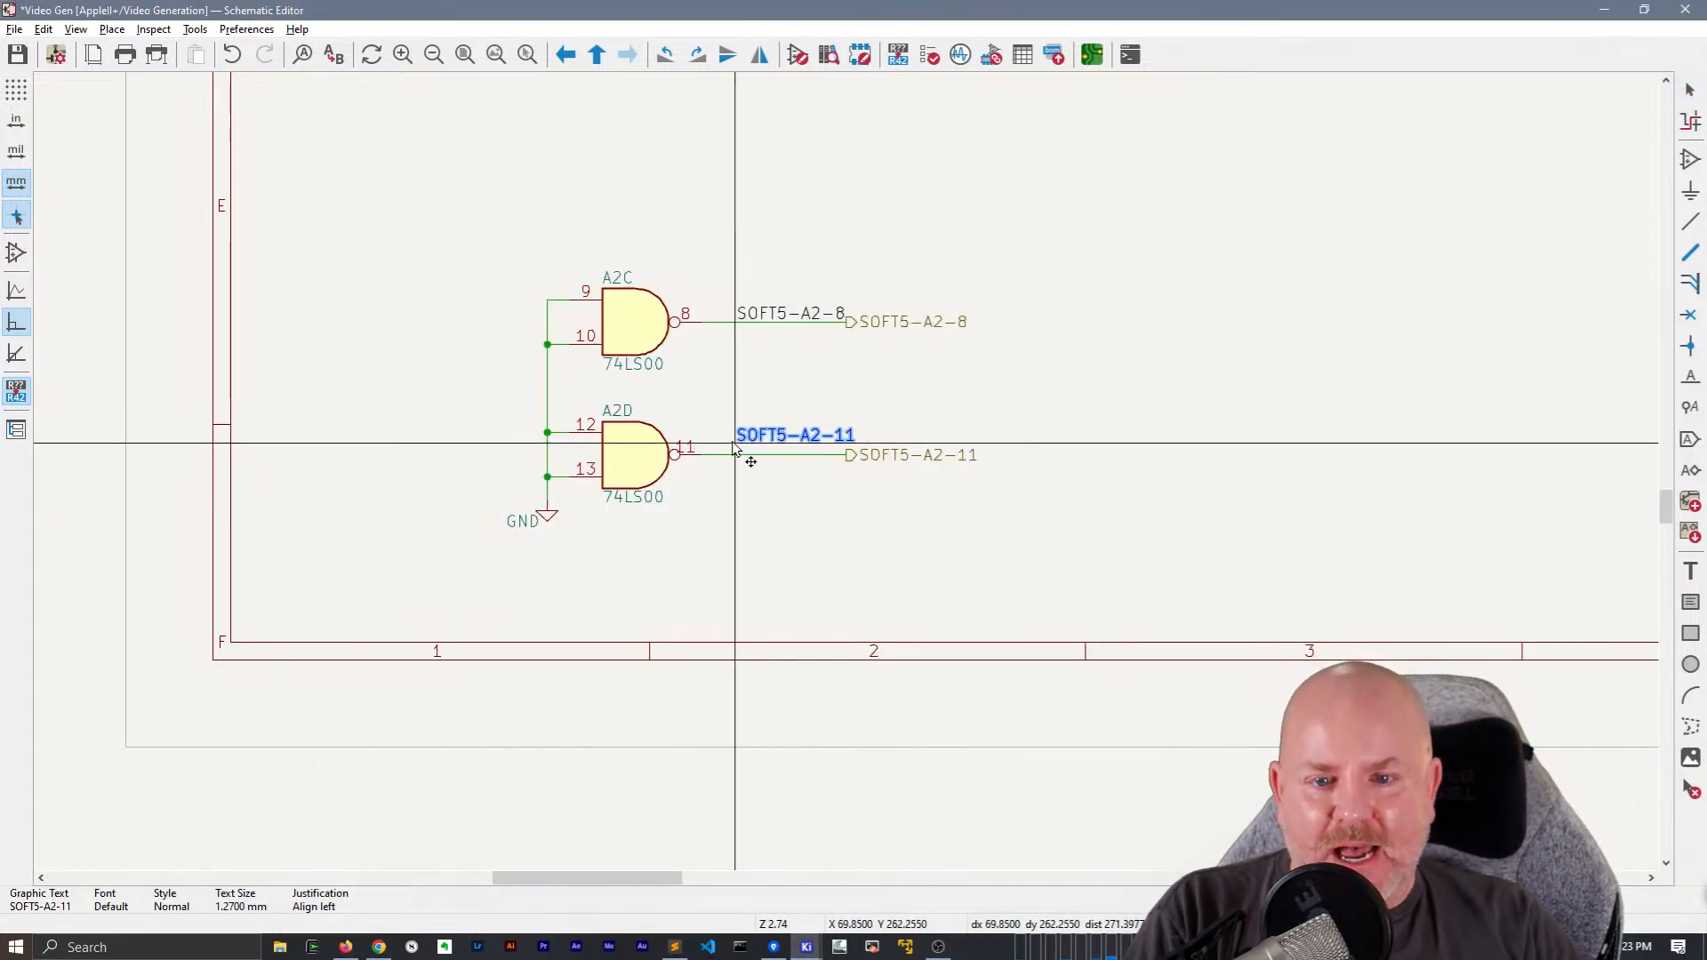
click(913, 501)
drag(961, 515, 915, 297)
drag(1059, 522, 787, 265)
click(1030, 413)
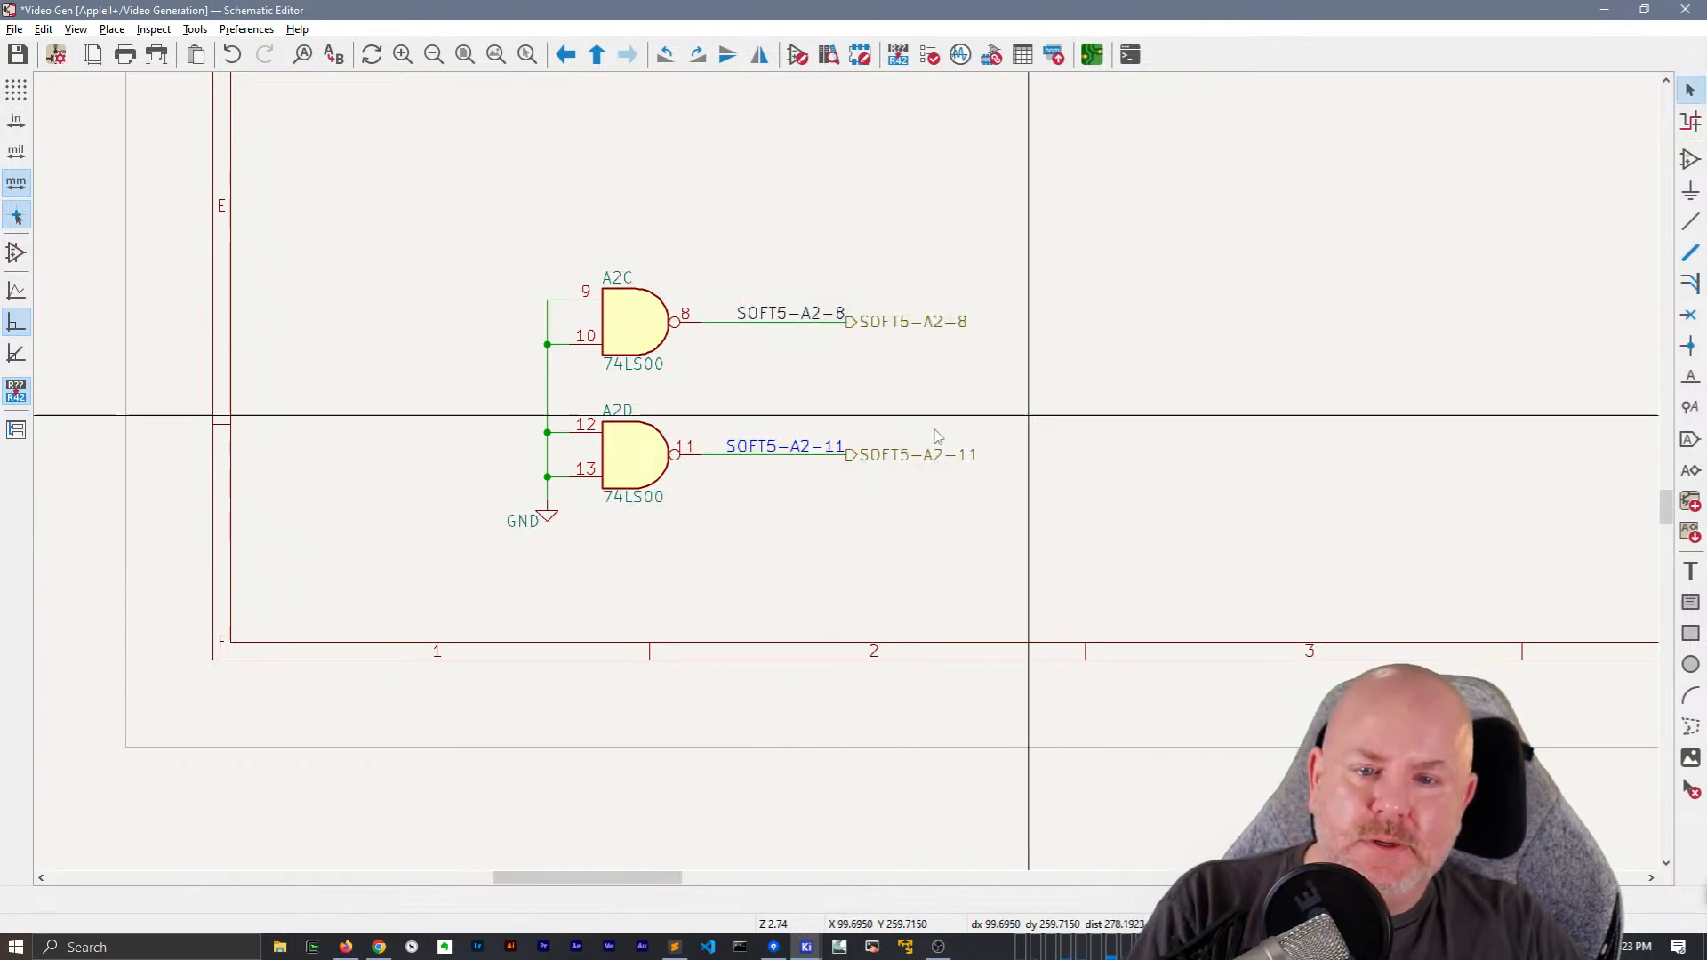
double_click(812, 450)
key(Escape)
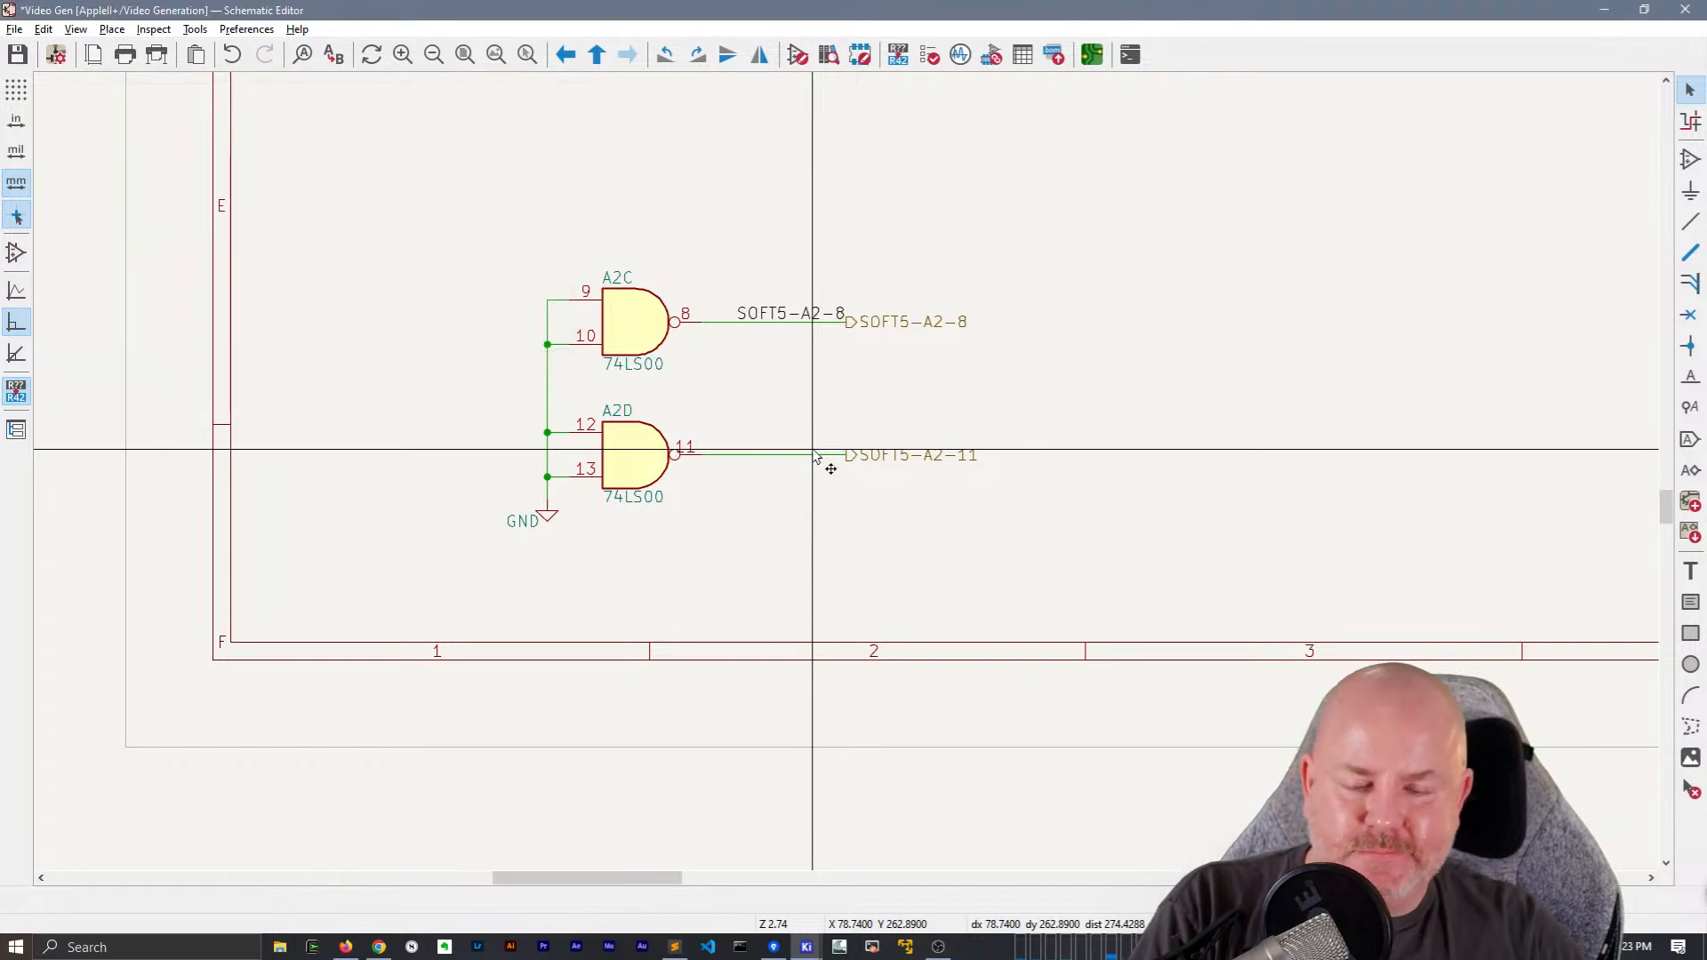
Place a right-aligned net label SOFT5-A2-11 on A2D's output wire, ending at its hierarchical label
key(l)
key(Return)
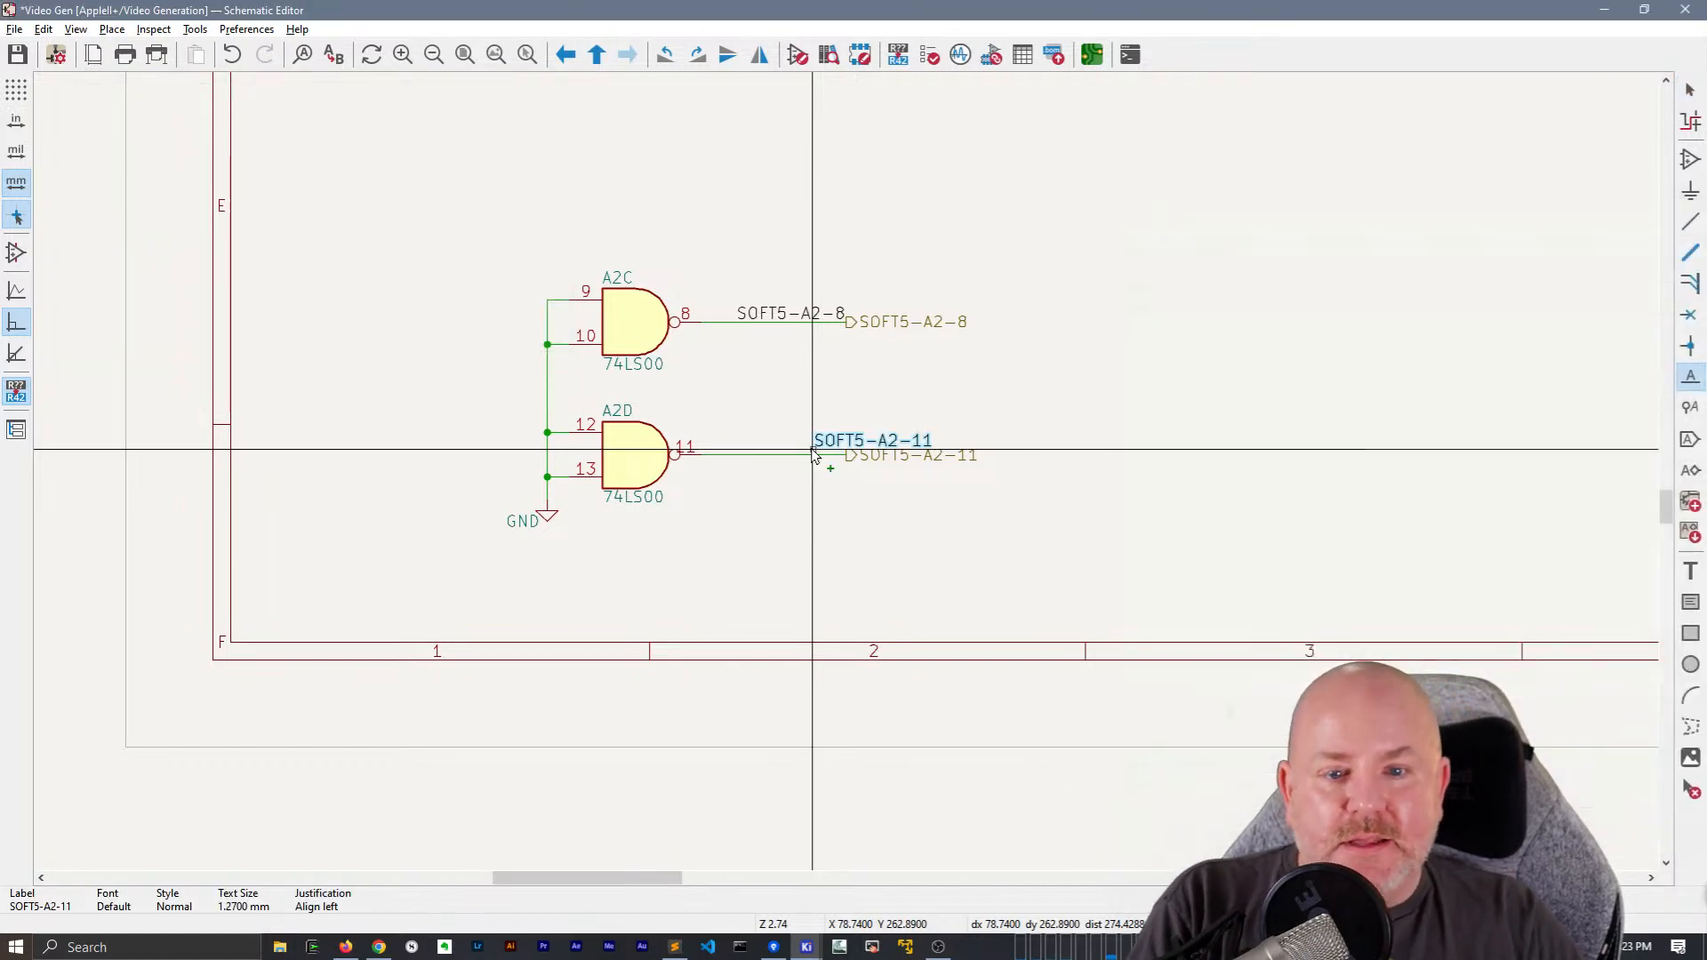
key(r)
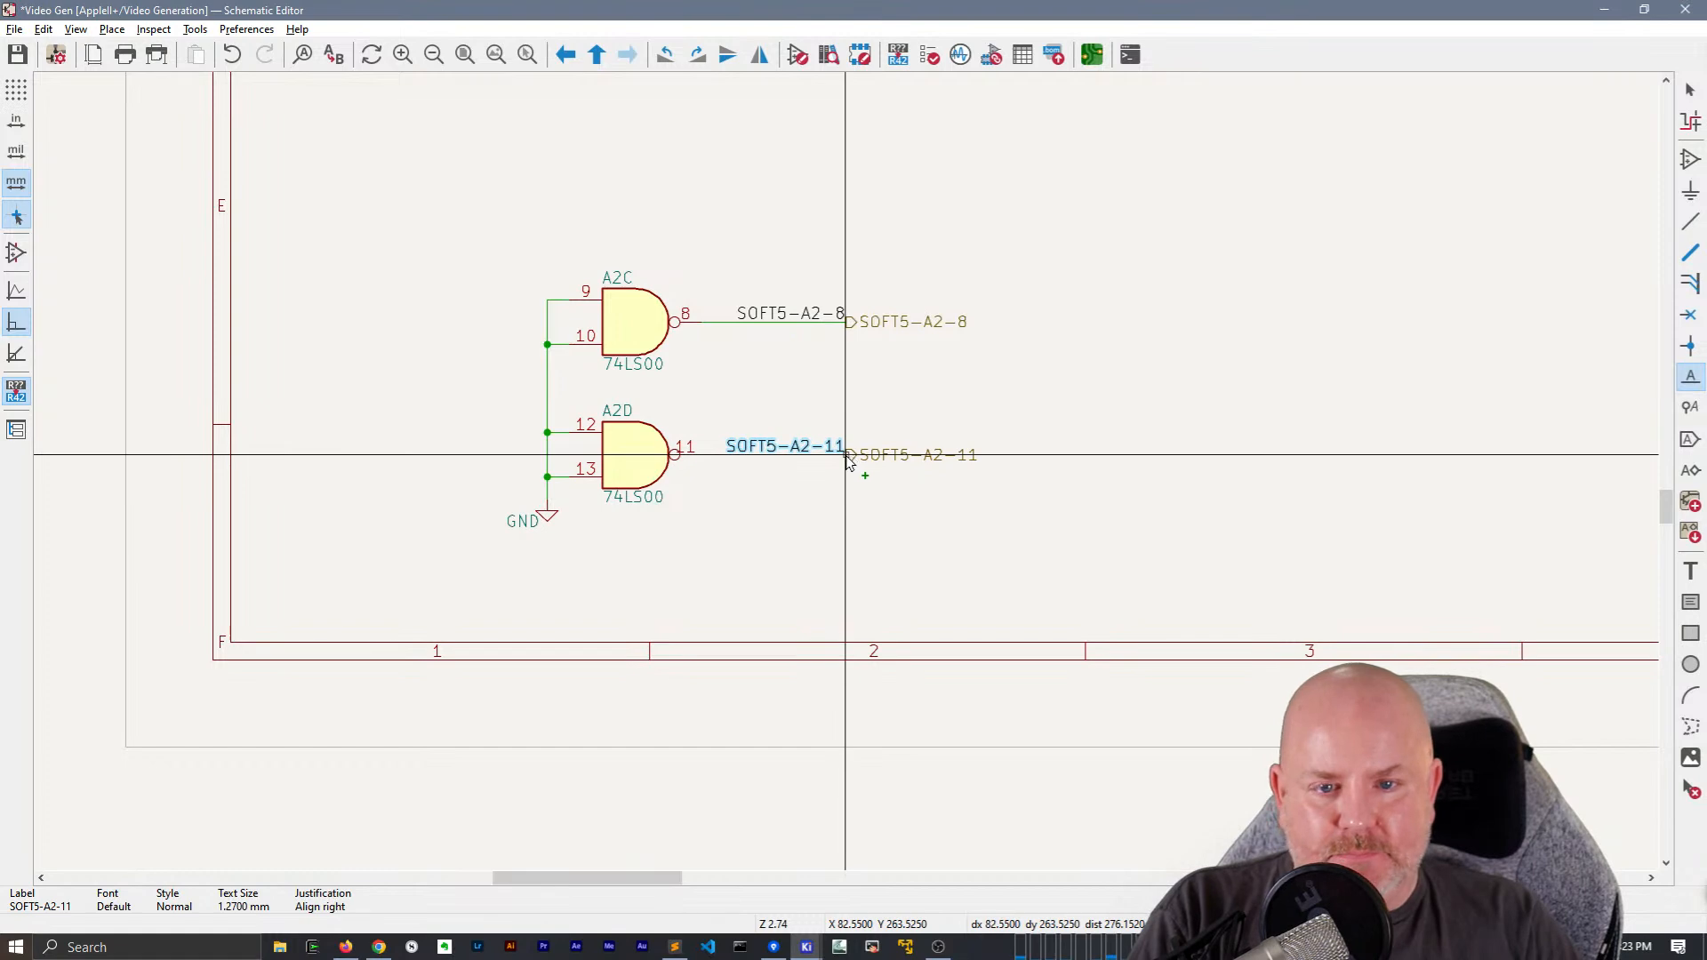
click(847, 454)
key(Escape)
Copy the SOFT5-A2-8 and SOFT5-A2-11 labels with their wires, and remove both hierarchical labels from the A2C and A2D outputs
drag(1007, 518, 903, 228)
drag(1073, 513, 850, 279)
drag(996, 423, 869, 240)
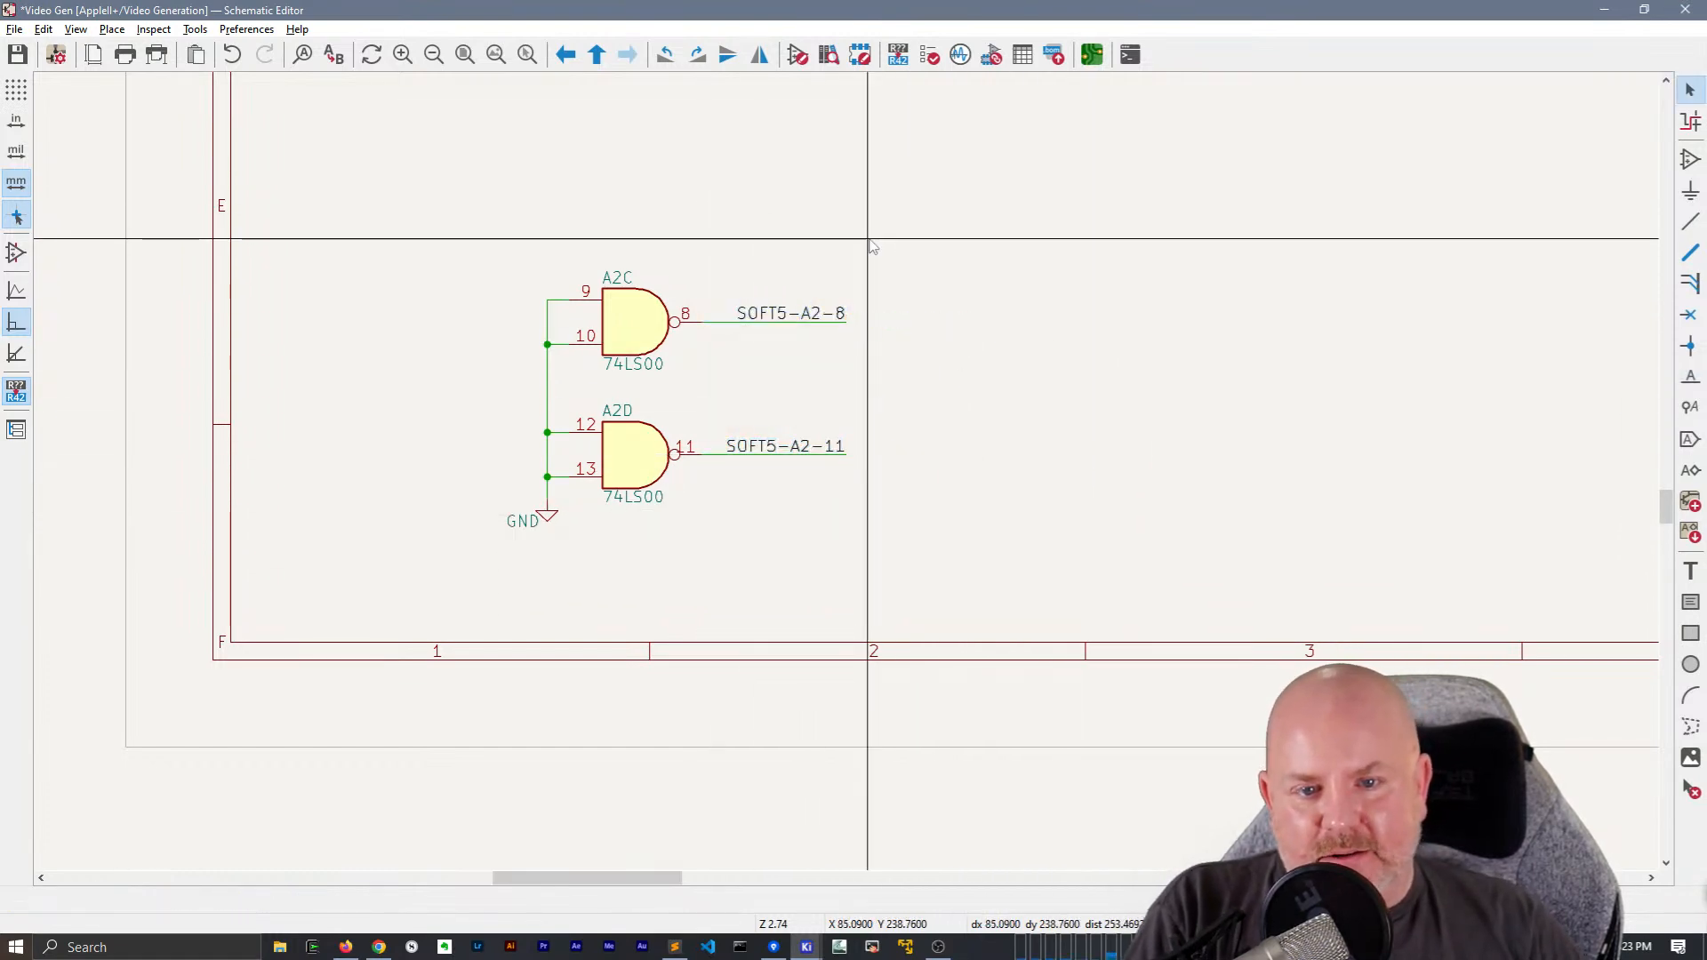
Paste the SOFT5-A2-8 and SOFT5-A2-11 wires with their net and hierarchical labels below HBL in the sheet's upper-right corner
scroll(825, 251, down, 2)
middle_drag(1090, 477, 279, 356)
middle_drag(1075, 280, 769, 574)
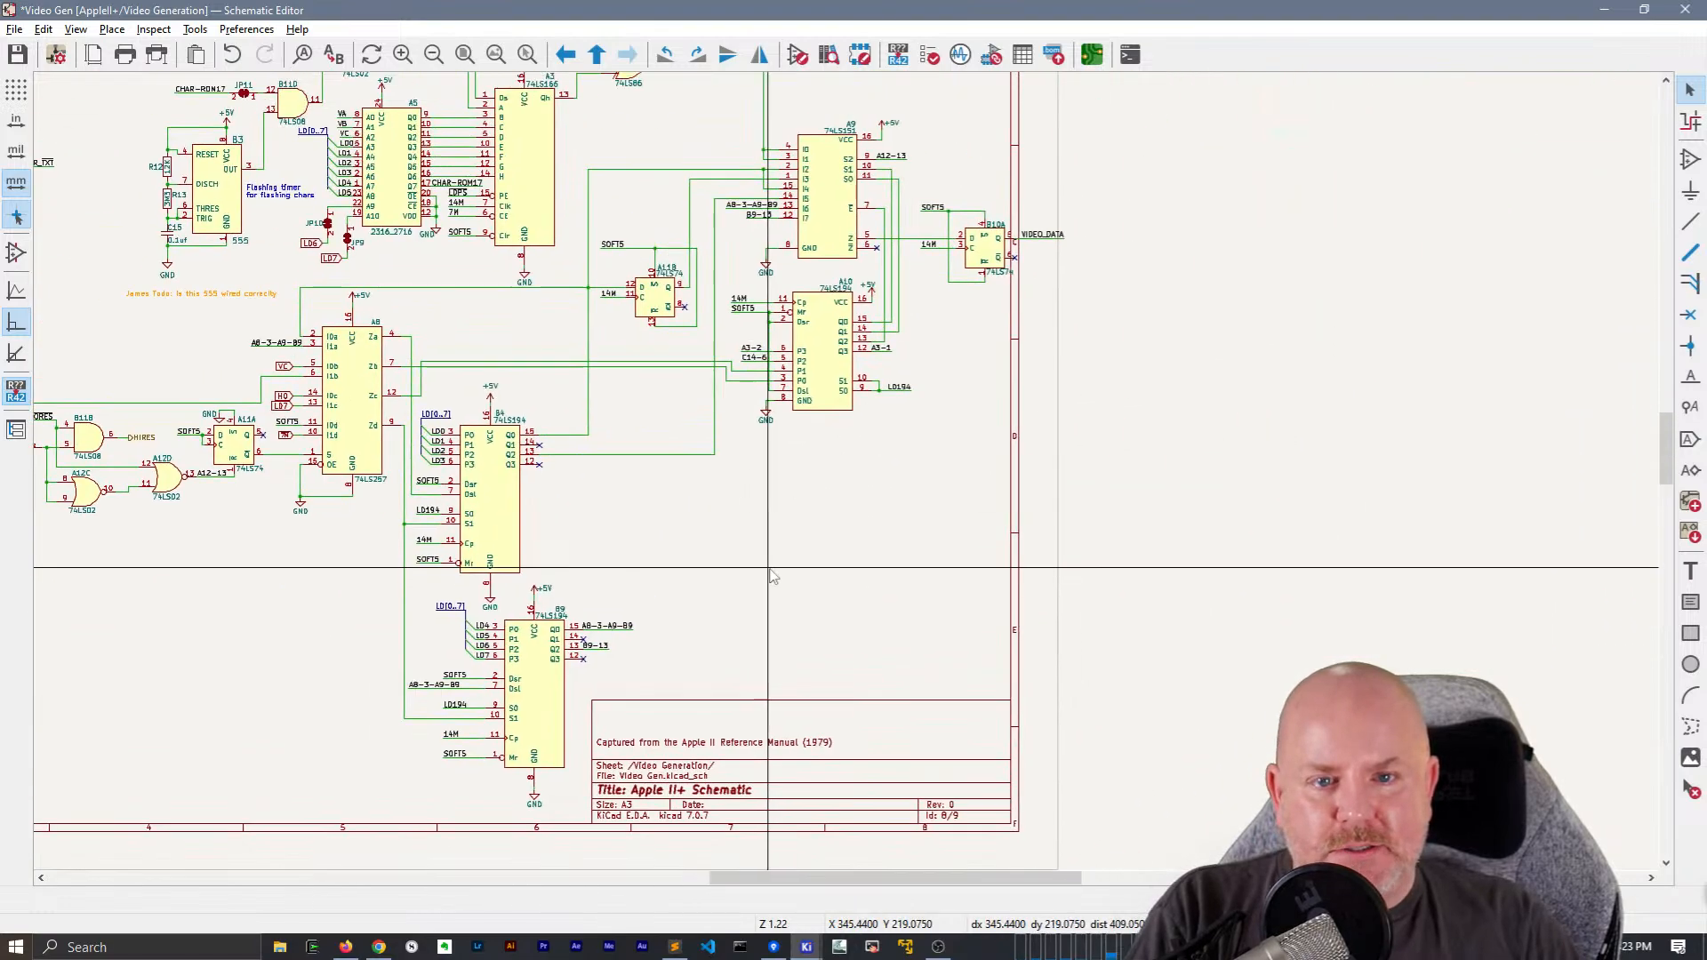
key(m)
scroll(818, 369, down, 2)
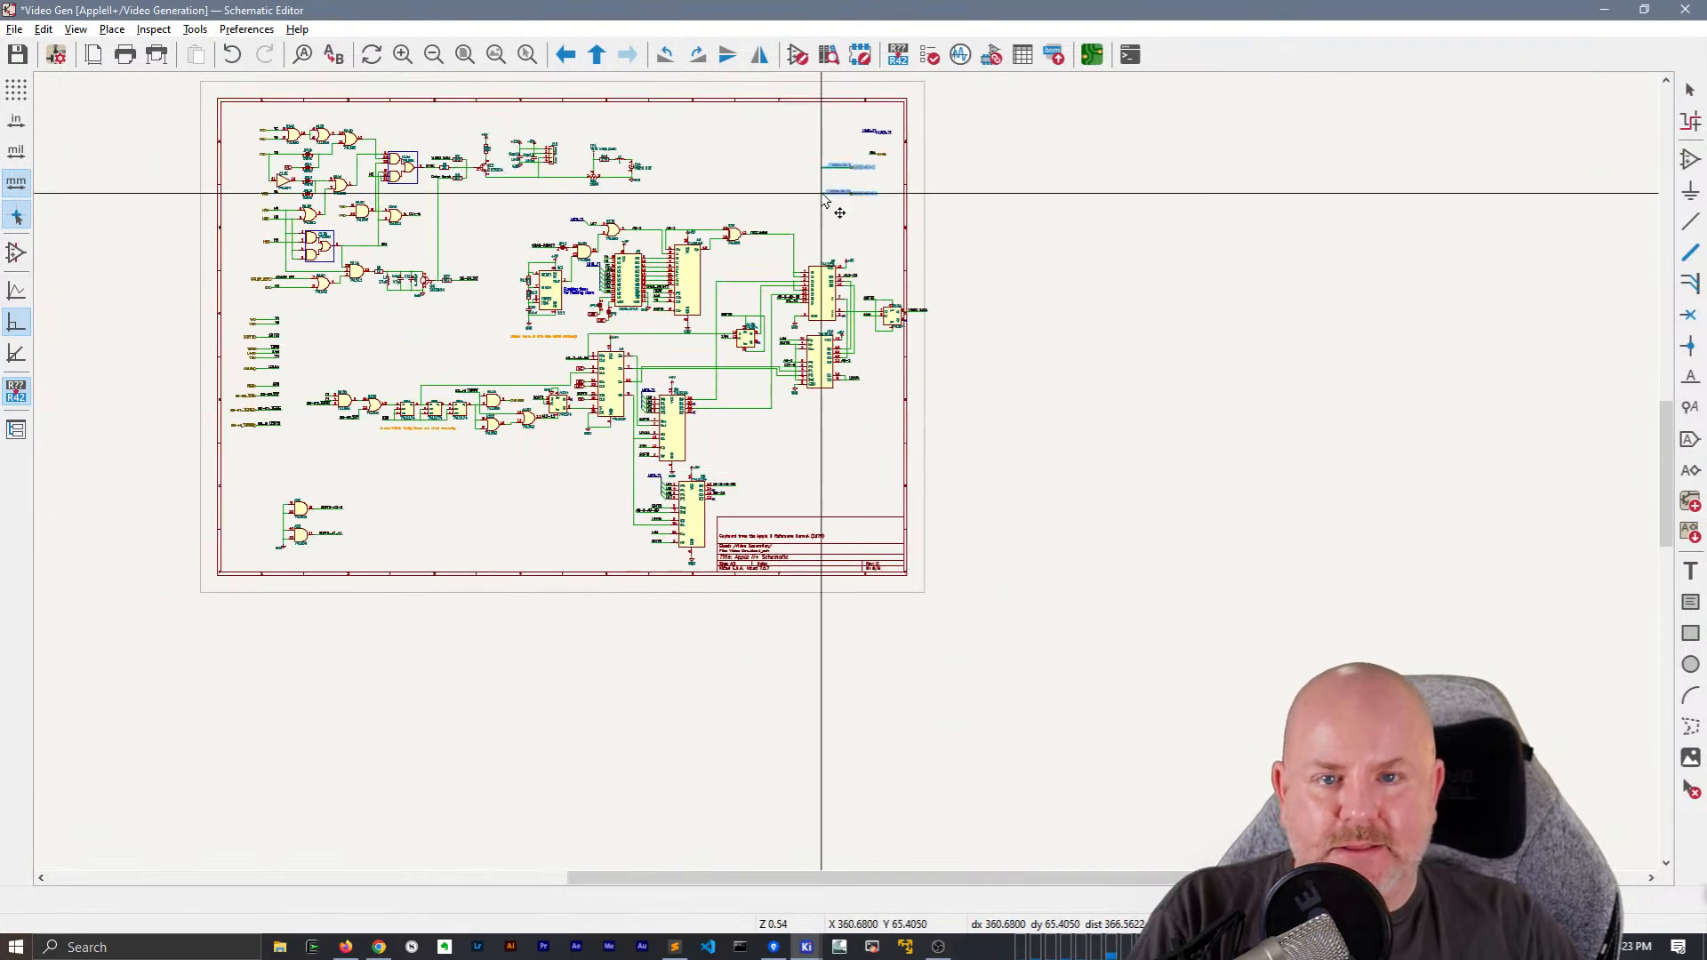
scroll(825, 200, up, 3)
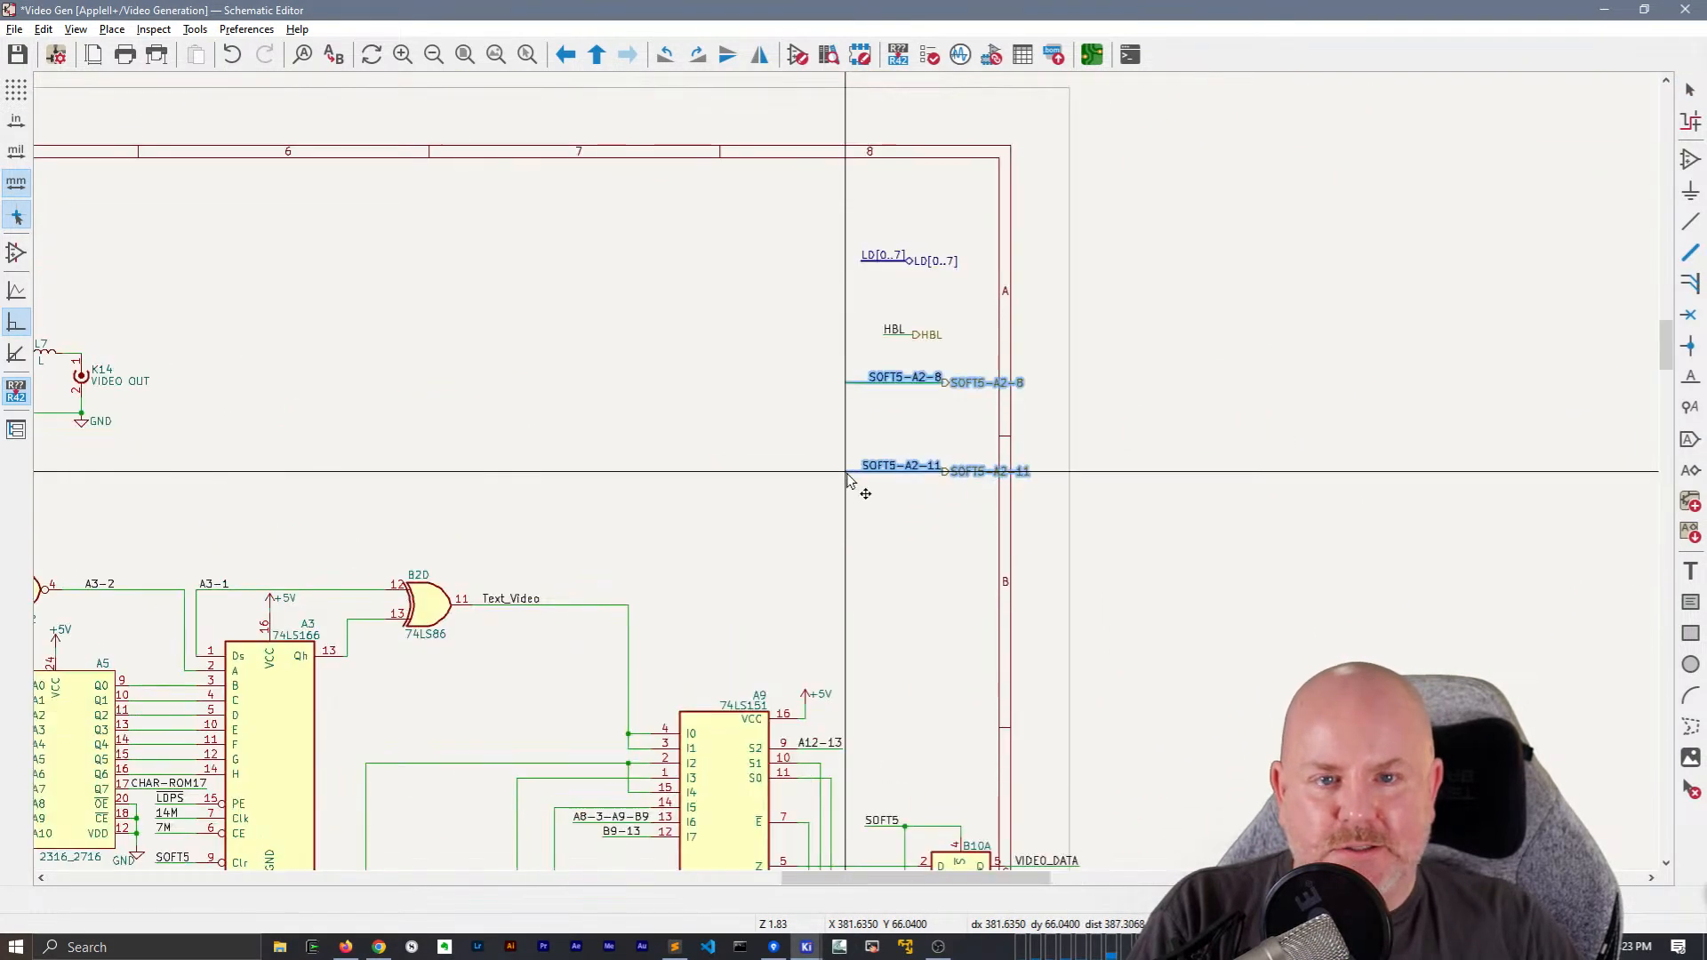
click(832, 415)
Left-align the pasted SOFT5-A2-8 and SOFT5-A2-11 net labels and move them to the free ends of their wires
scroll(827, 363, up, 3)
click(872, 435)
drag(874, 436, 683, 454)
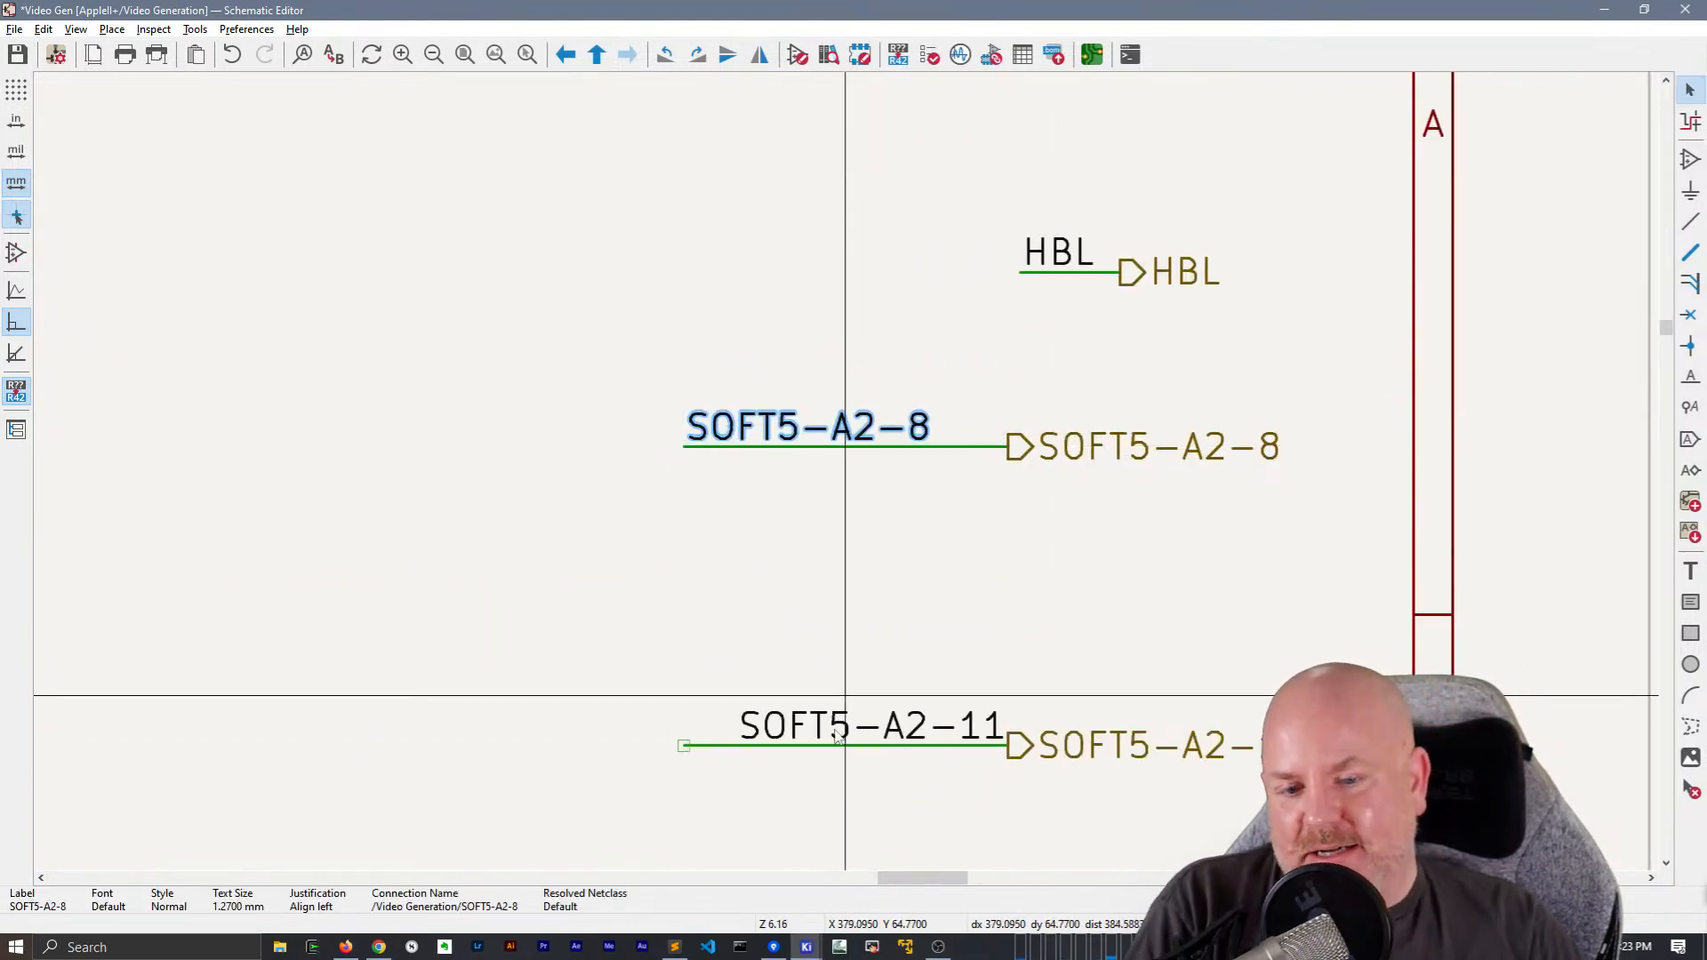
click(839, 728)
drag(1011, 752, 695, 762)
scroll(786, 616, down, 3)
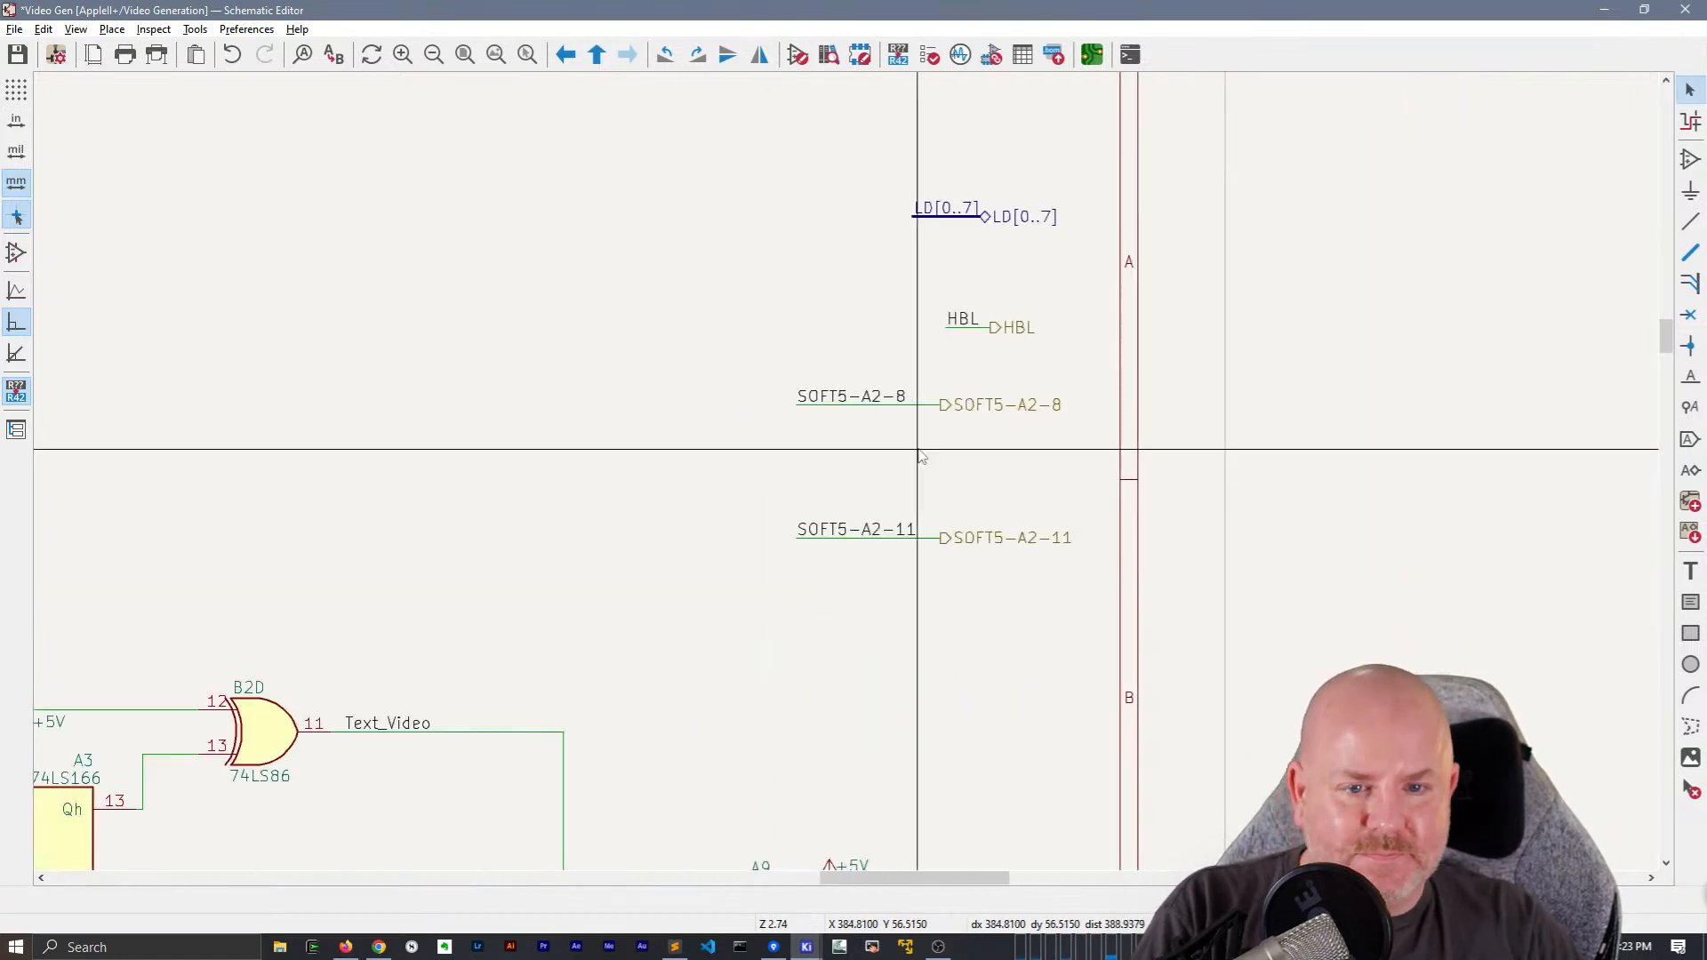
Line up the HBL hierarchical label and net label with the SOFT5-A2 labels below, stretching the wire between them to match
click(966, 322)
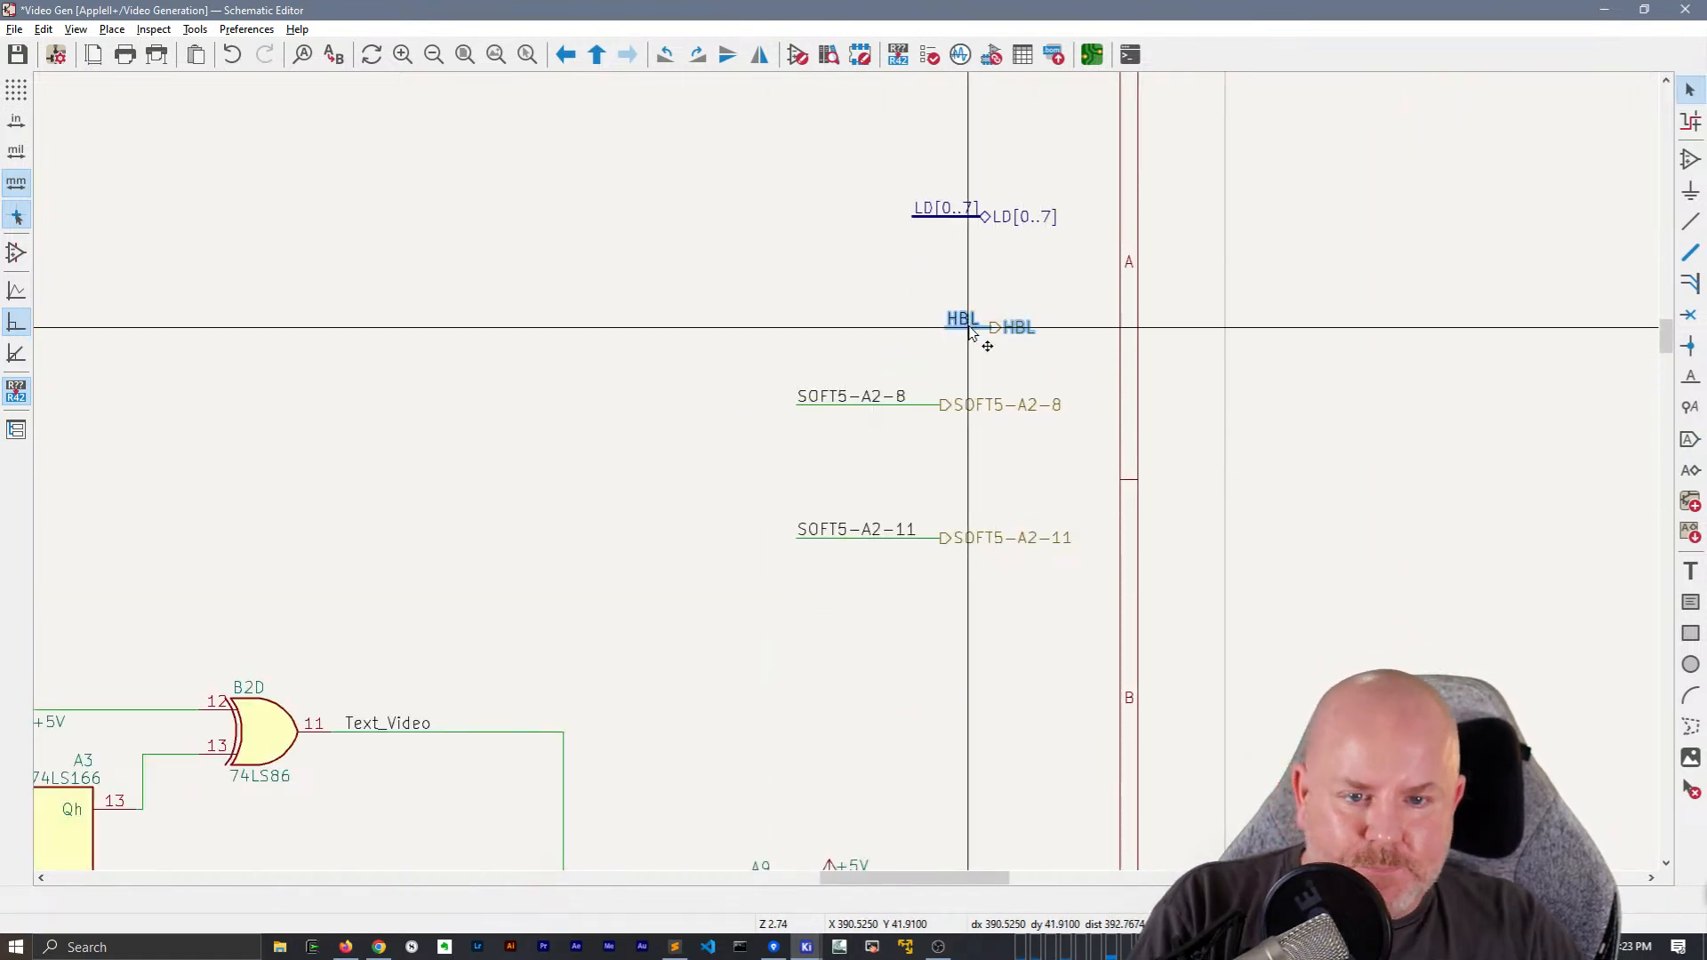
drag(969, 331, 911, 328)
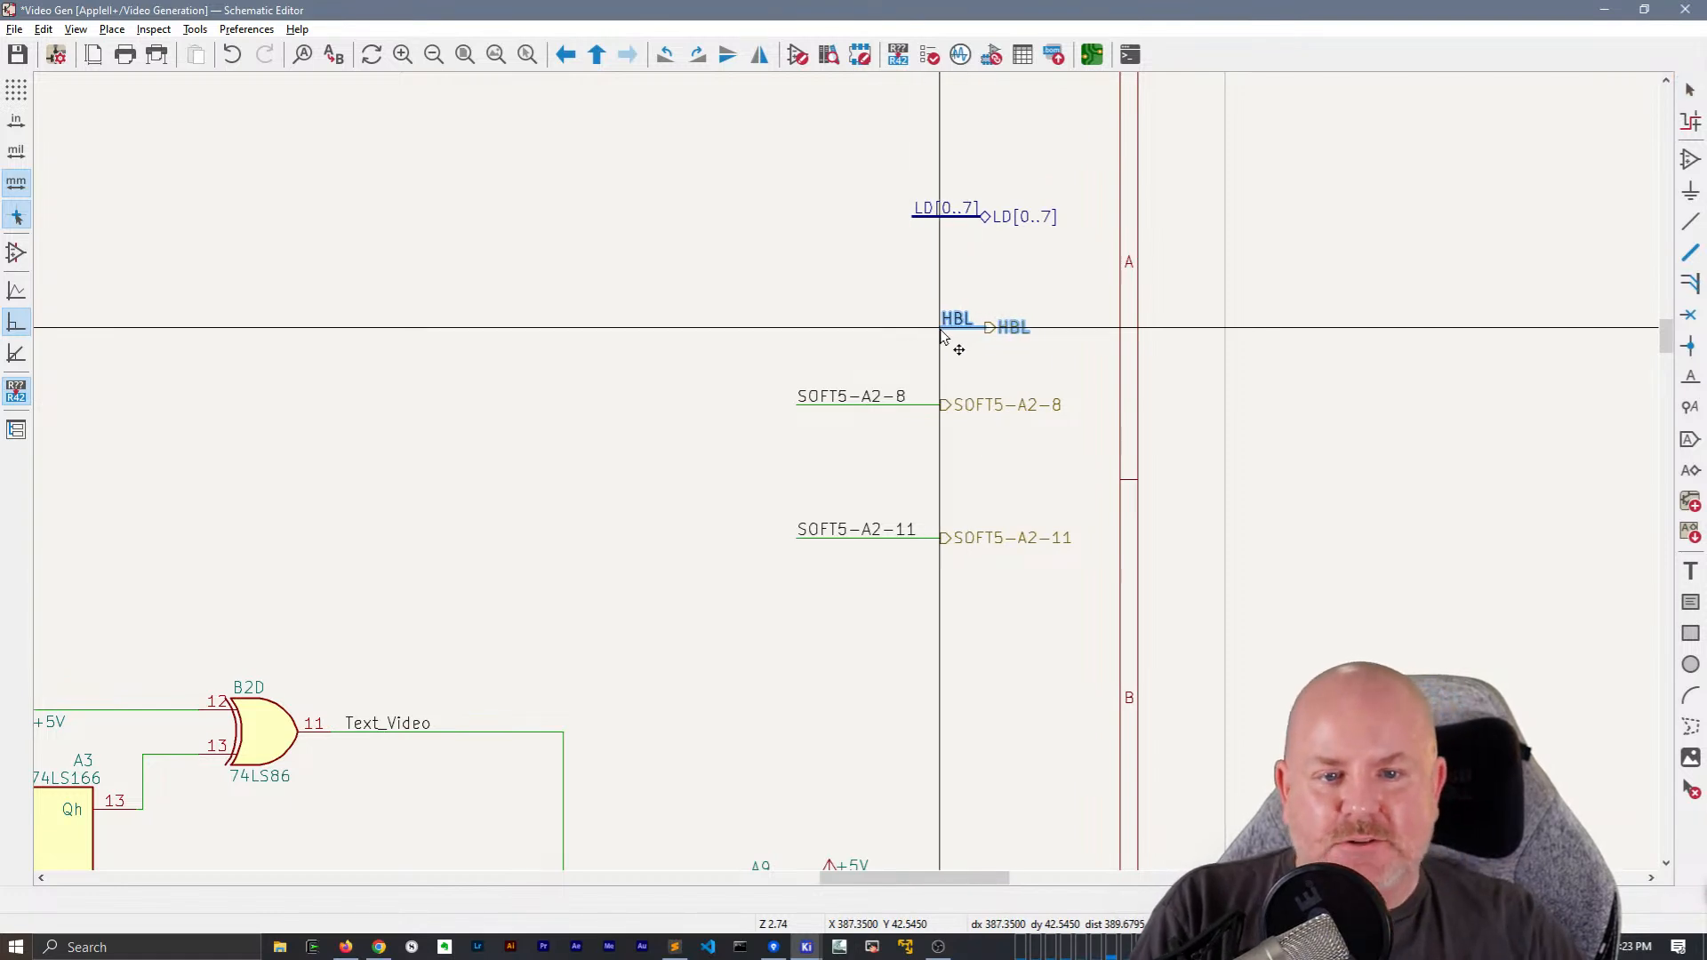
drag(990, 331, 791, 347)
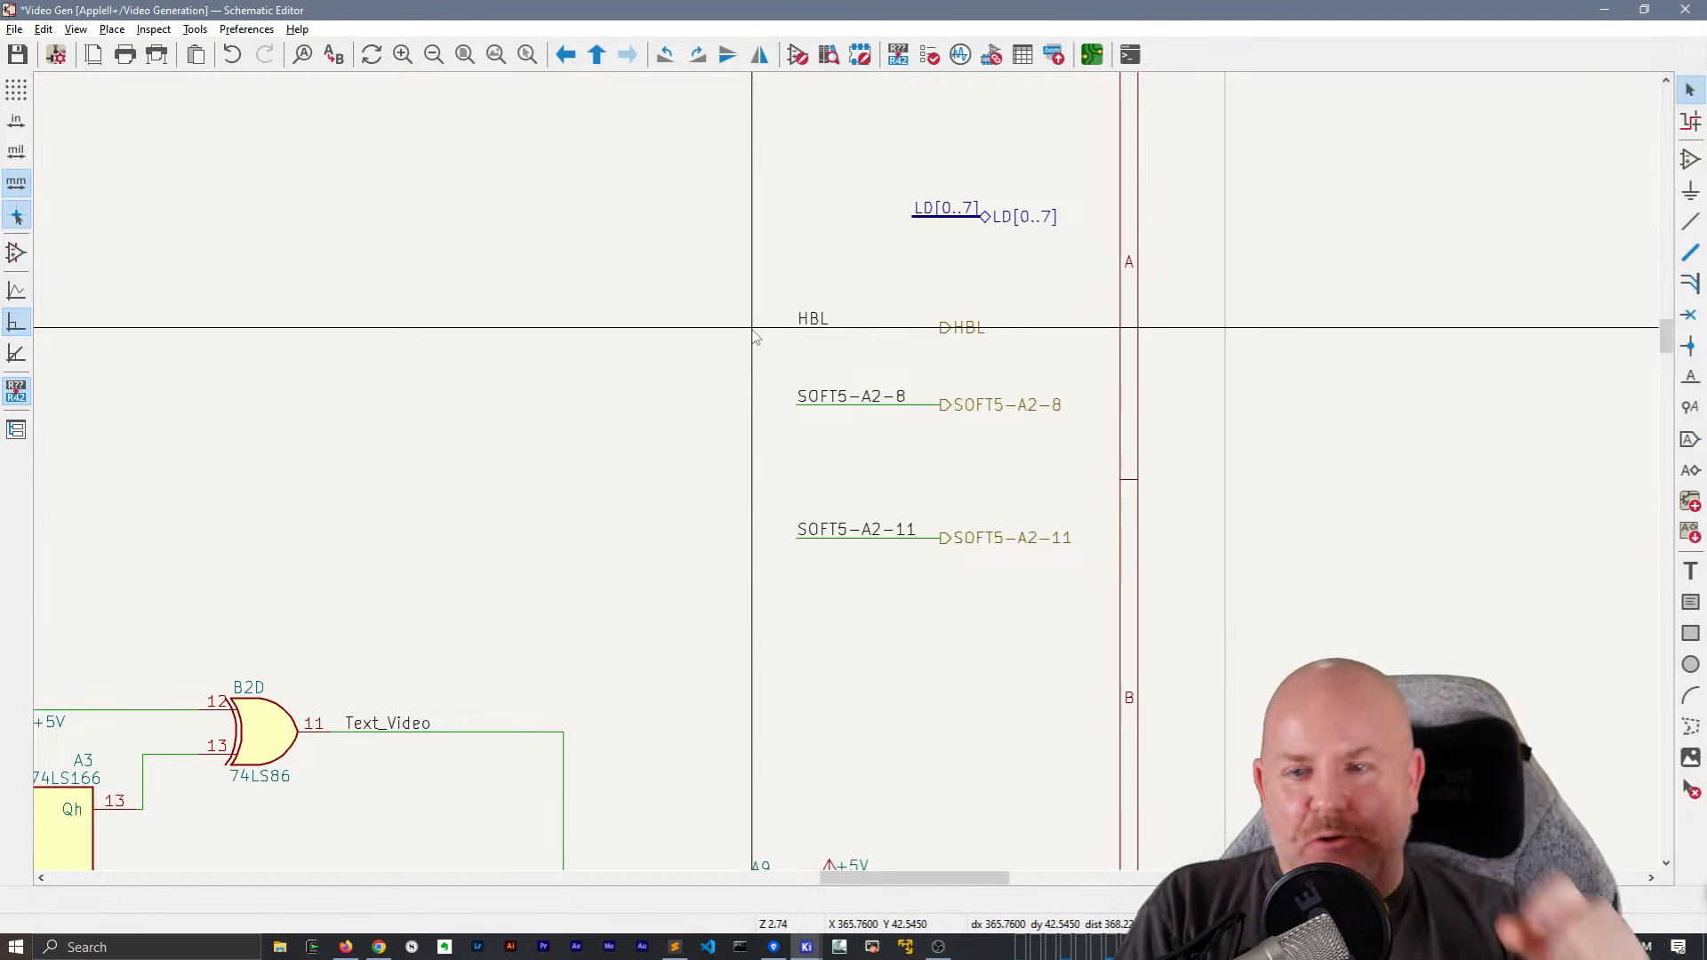
scroll(752, 330, down, 1)
middle_drag(585, 647, 1207, 232)
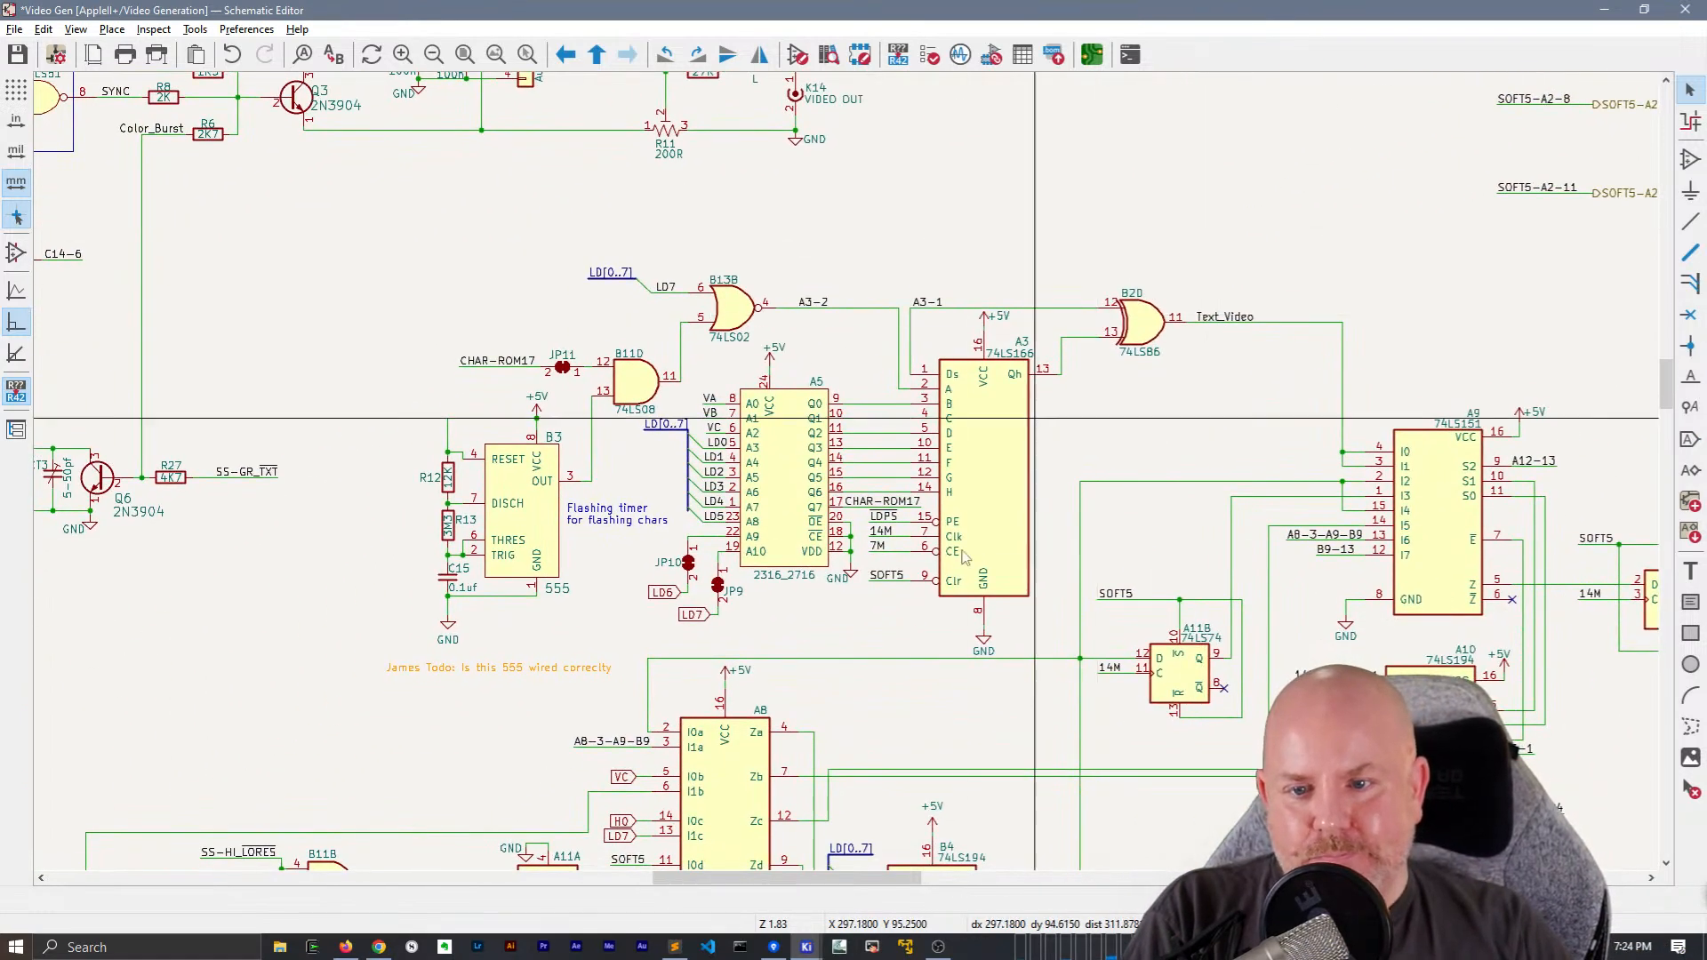
Set the value of capacitor C15, beside the B3 555 timer, to 100n
middle_drag(839, 653, 994, 476)
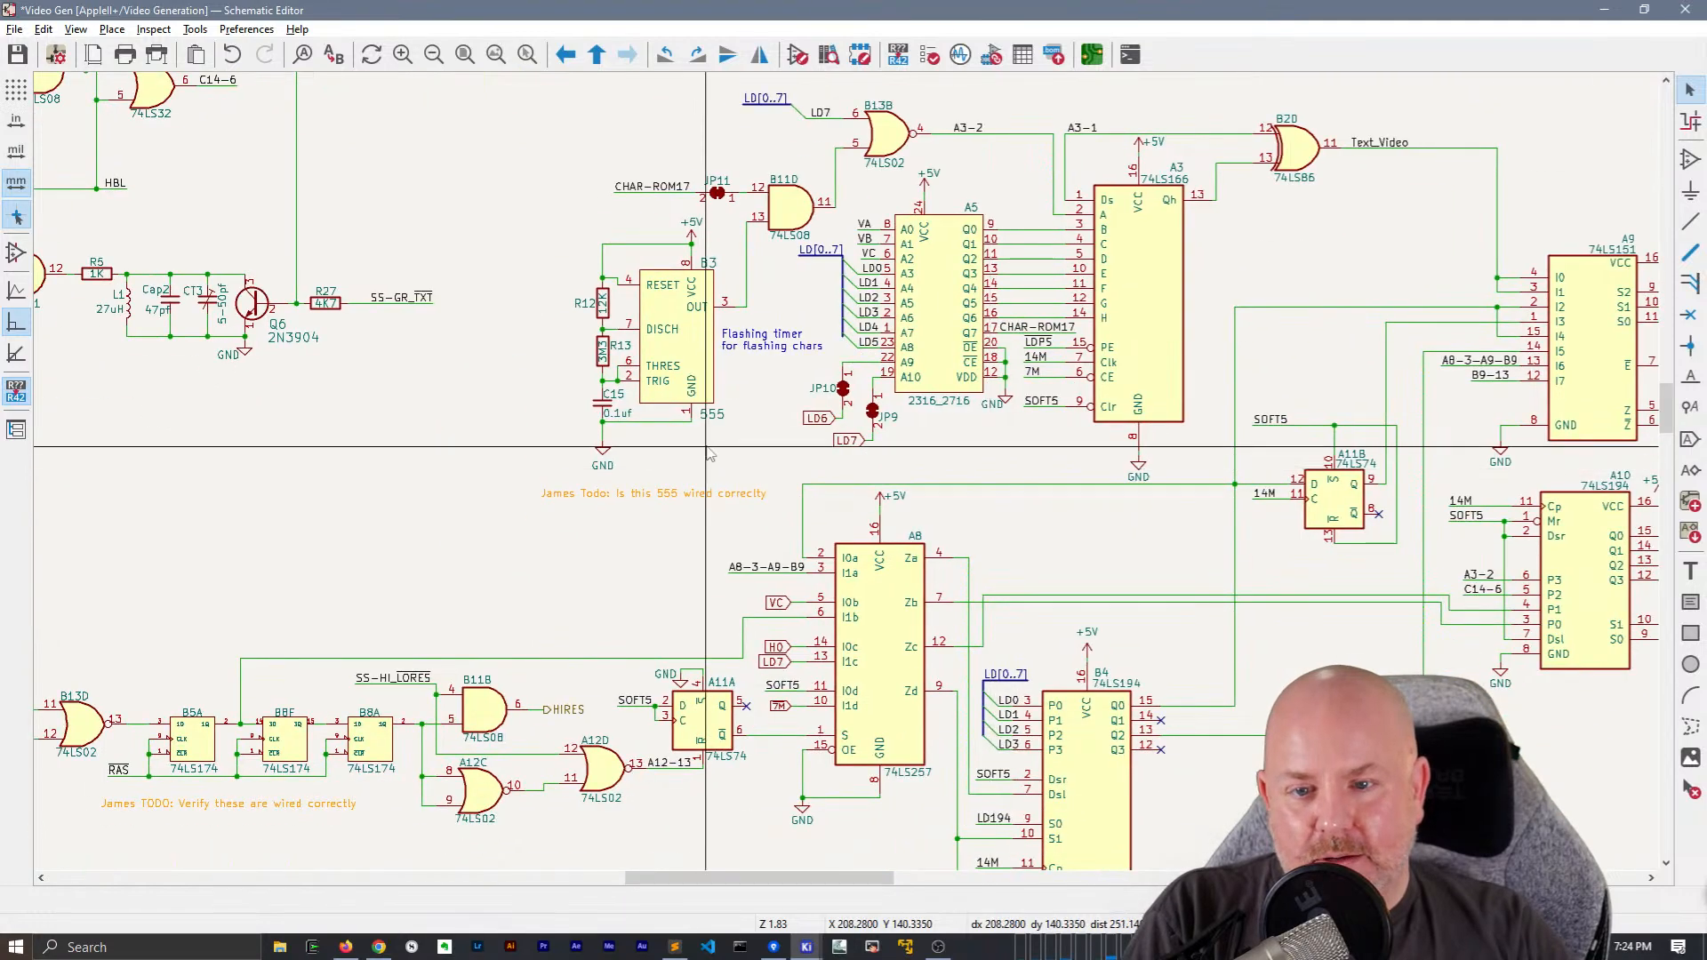
scroll(597, 427, up, 3)
double_click(663, 398)
text(100nf)
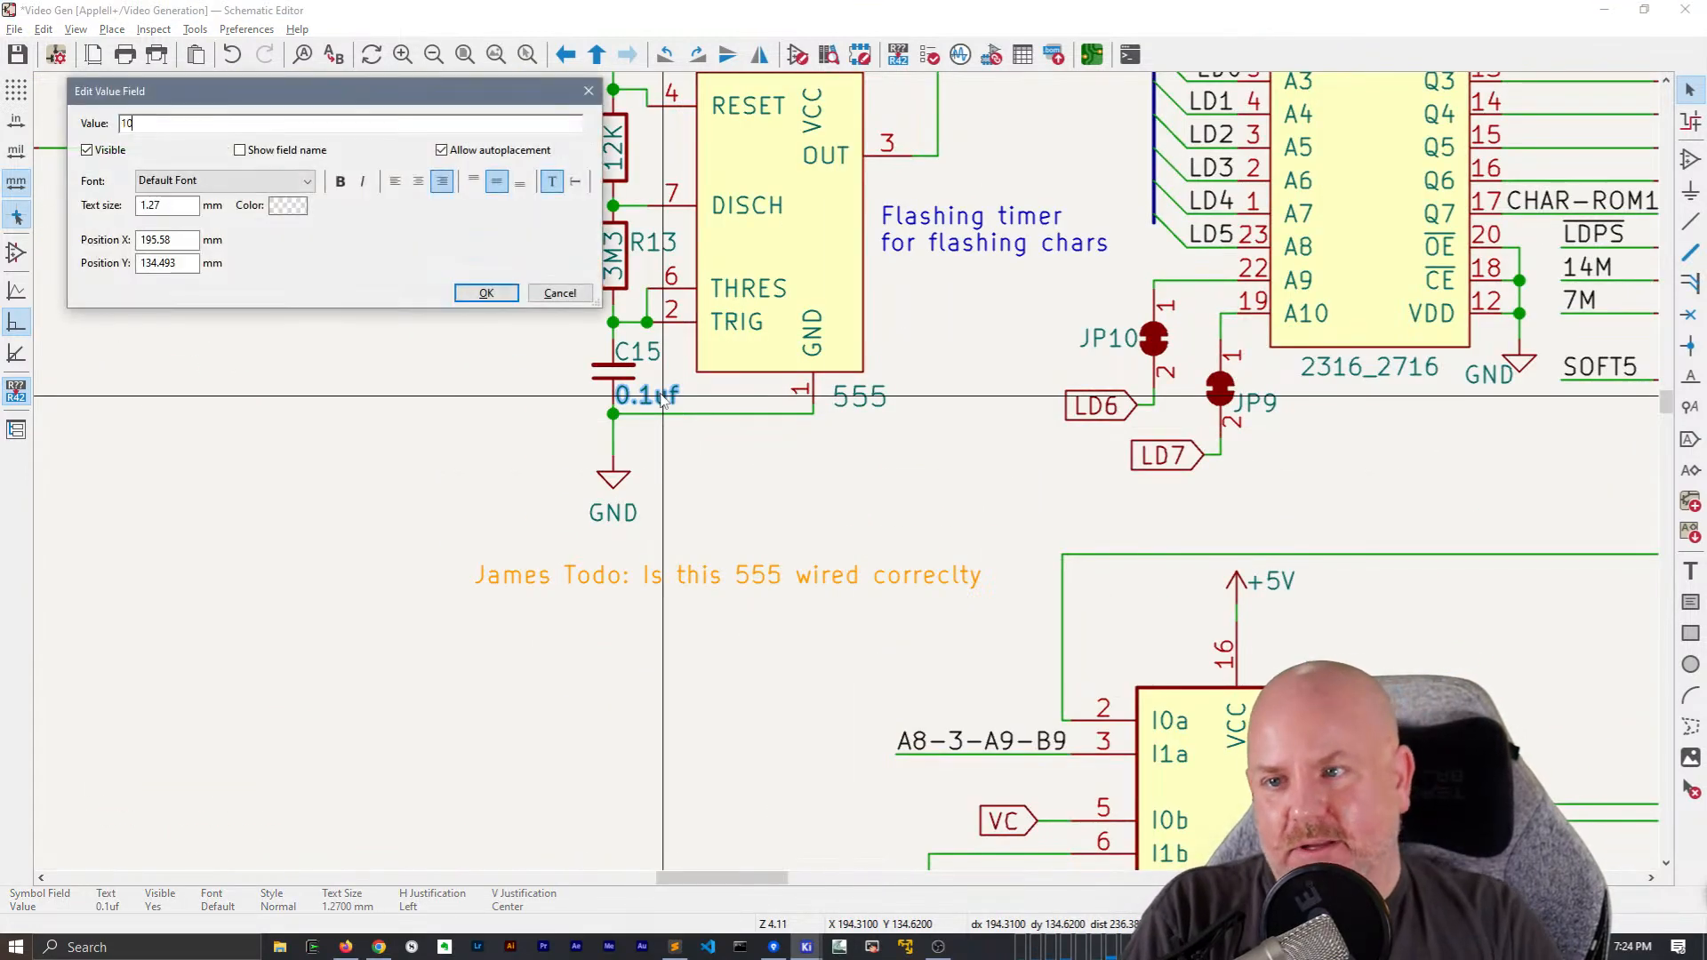
key(Return)
scroll(712, 445, down, 3)
Lengthen B11B's output wire by moving its HIRES hierarchical label outward, and place a matching HIRES net label on the wire
middle_drag(679, 474, 1146, 568)
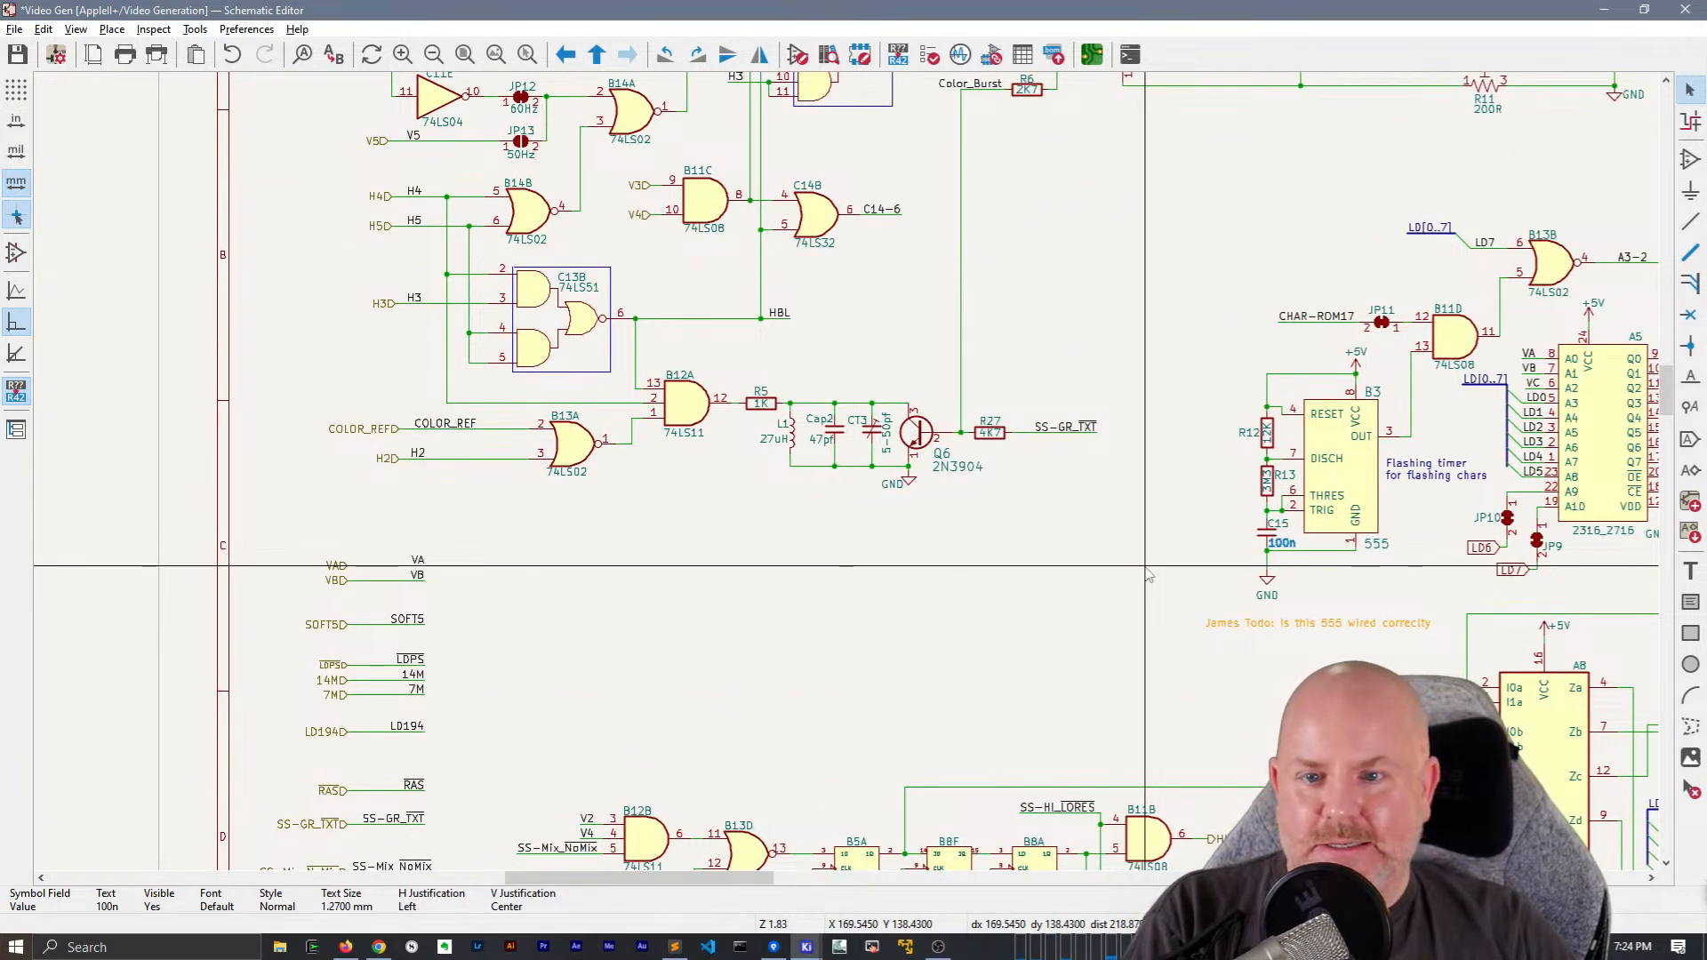
scroll(1146, 567, down, 1)
middle_drag(834, 498, 601, 351)
scroll(701, 526, up, 3)
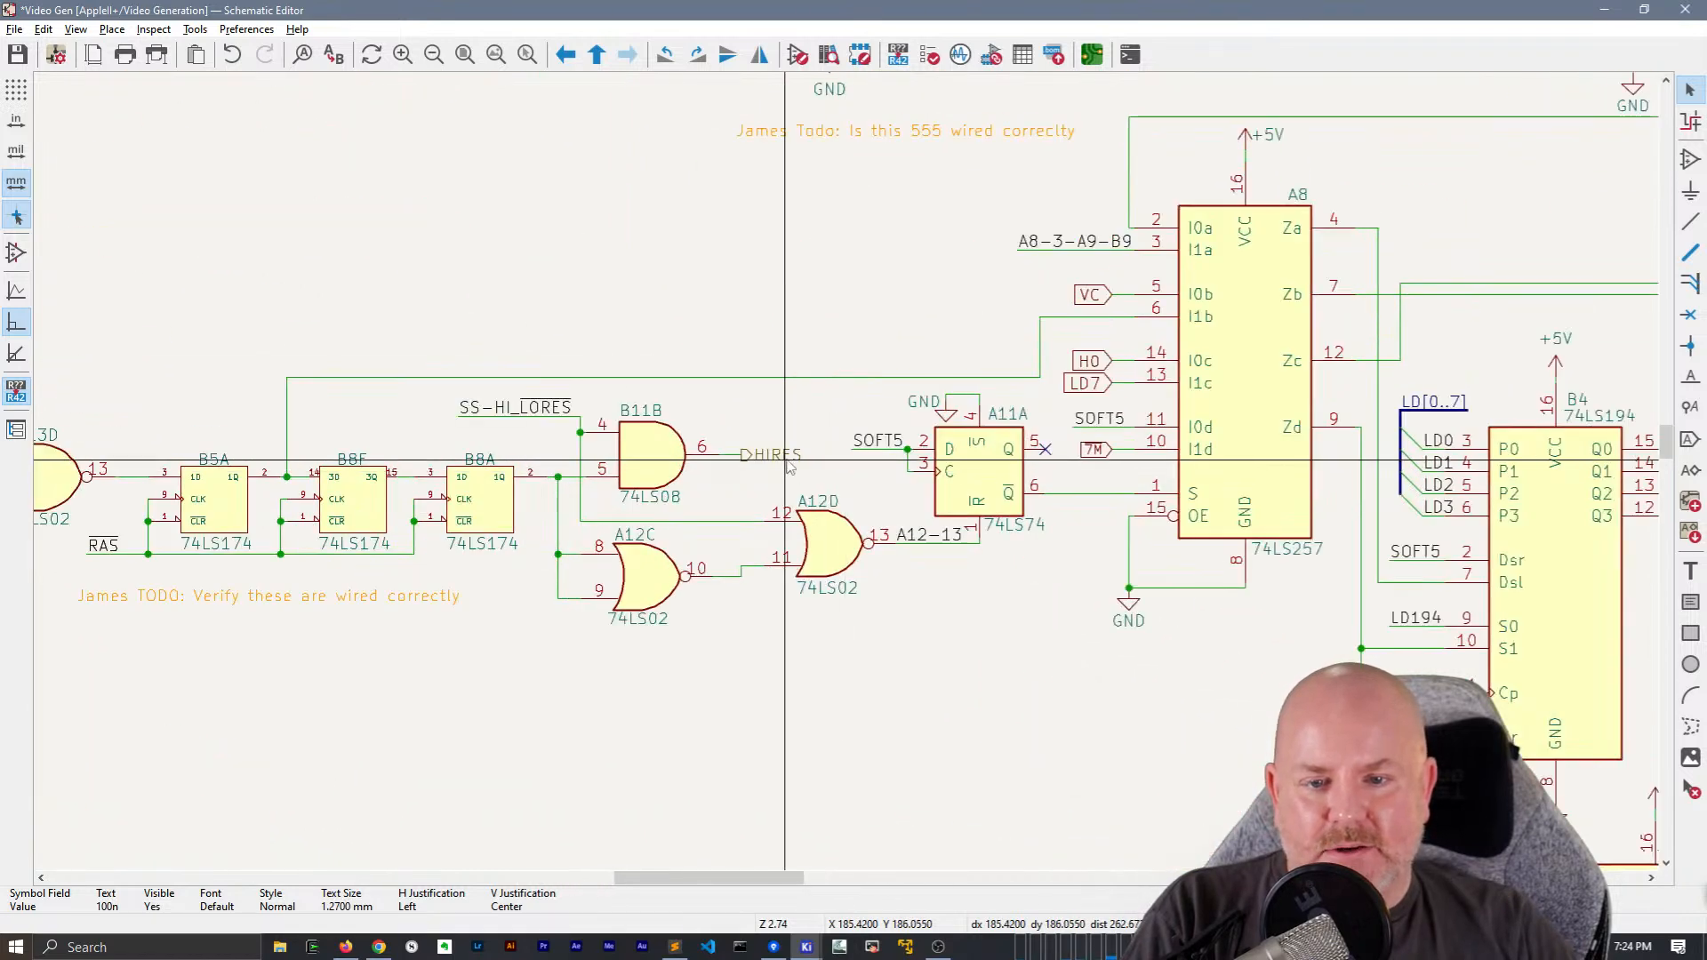
click(789, 457)
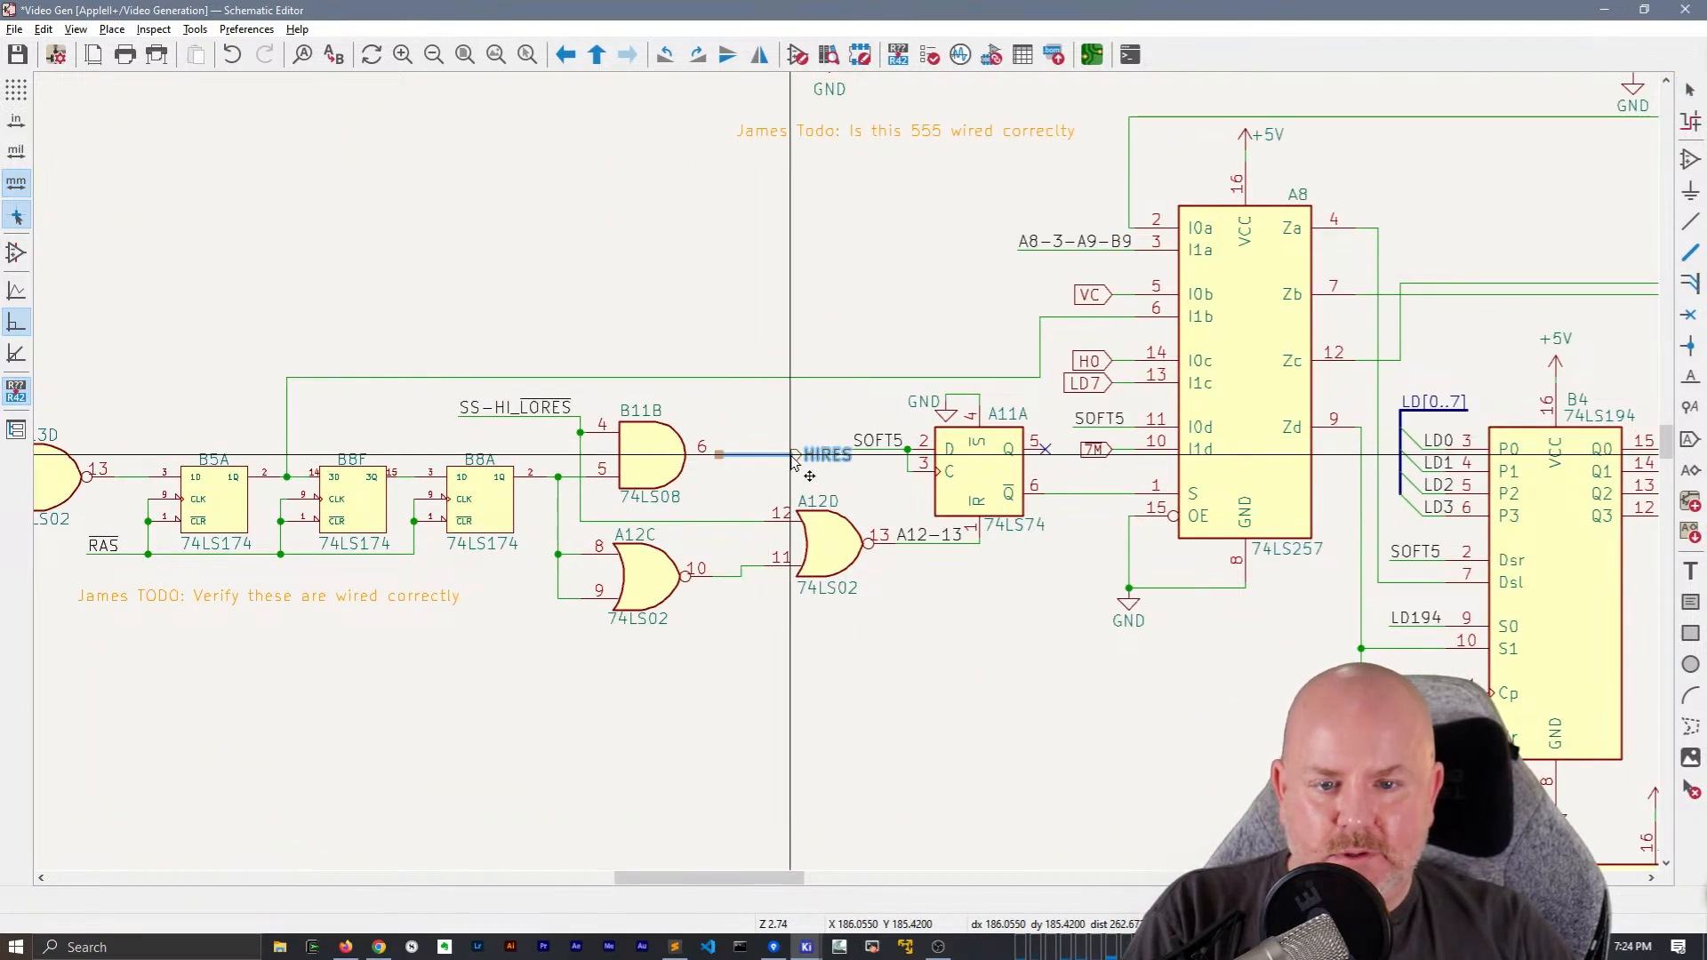
key(Escape)
text(lHI)
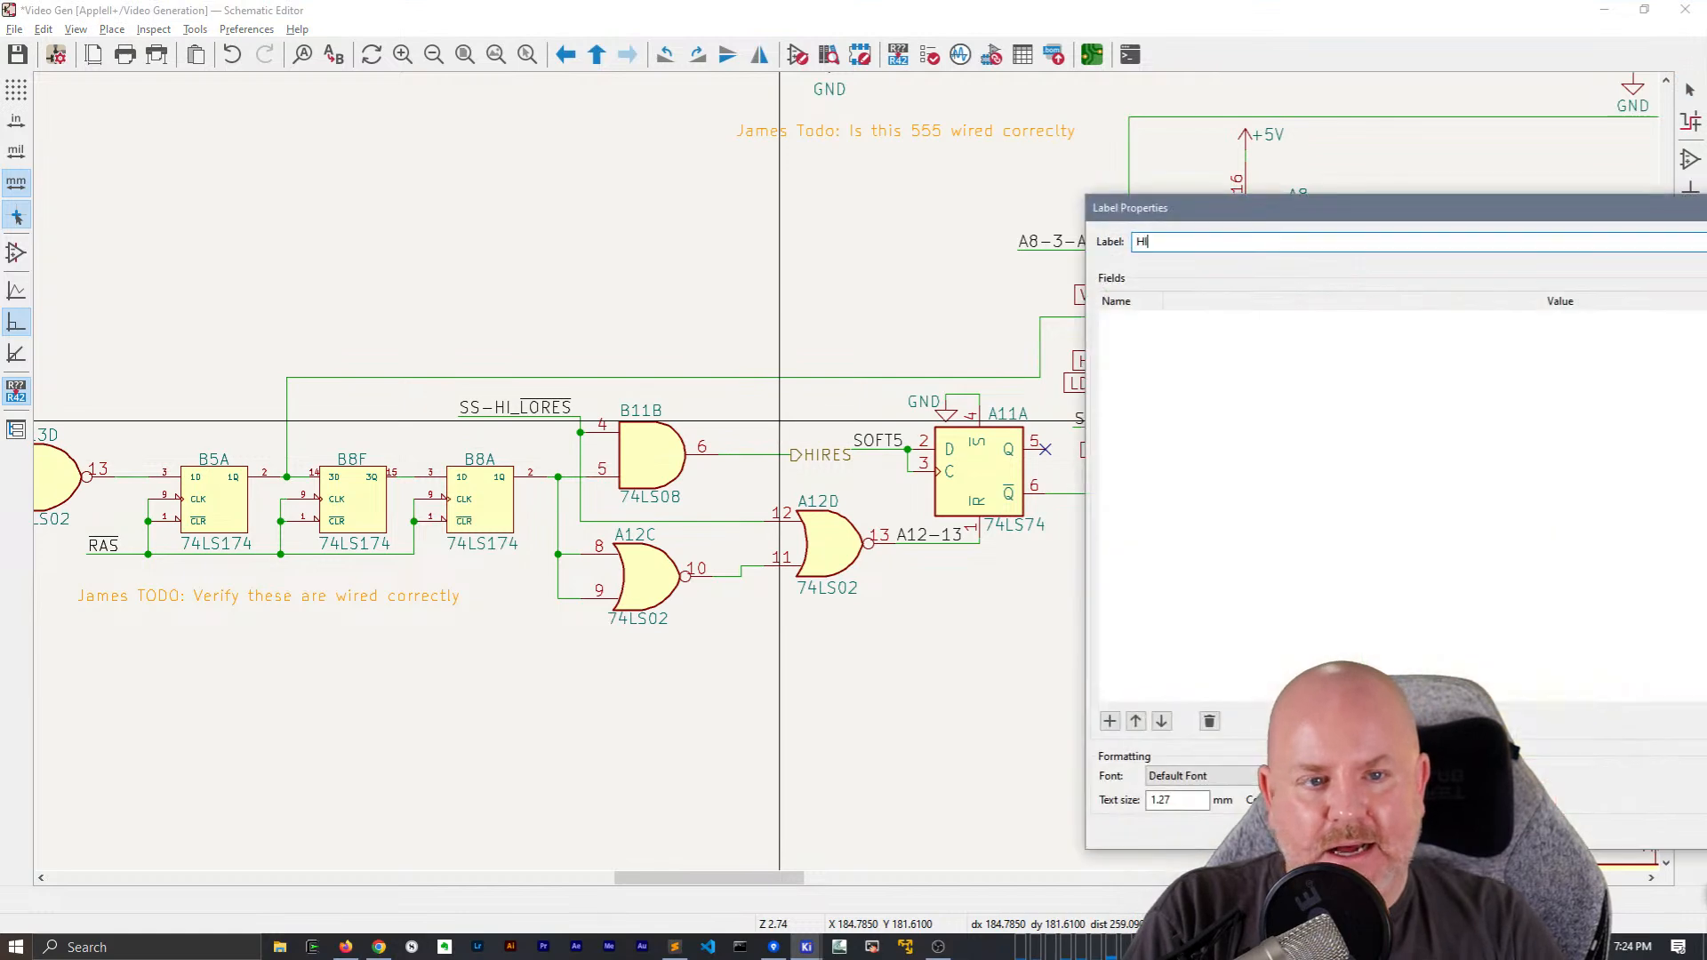
text(RES)
key(Return)
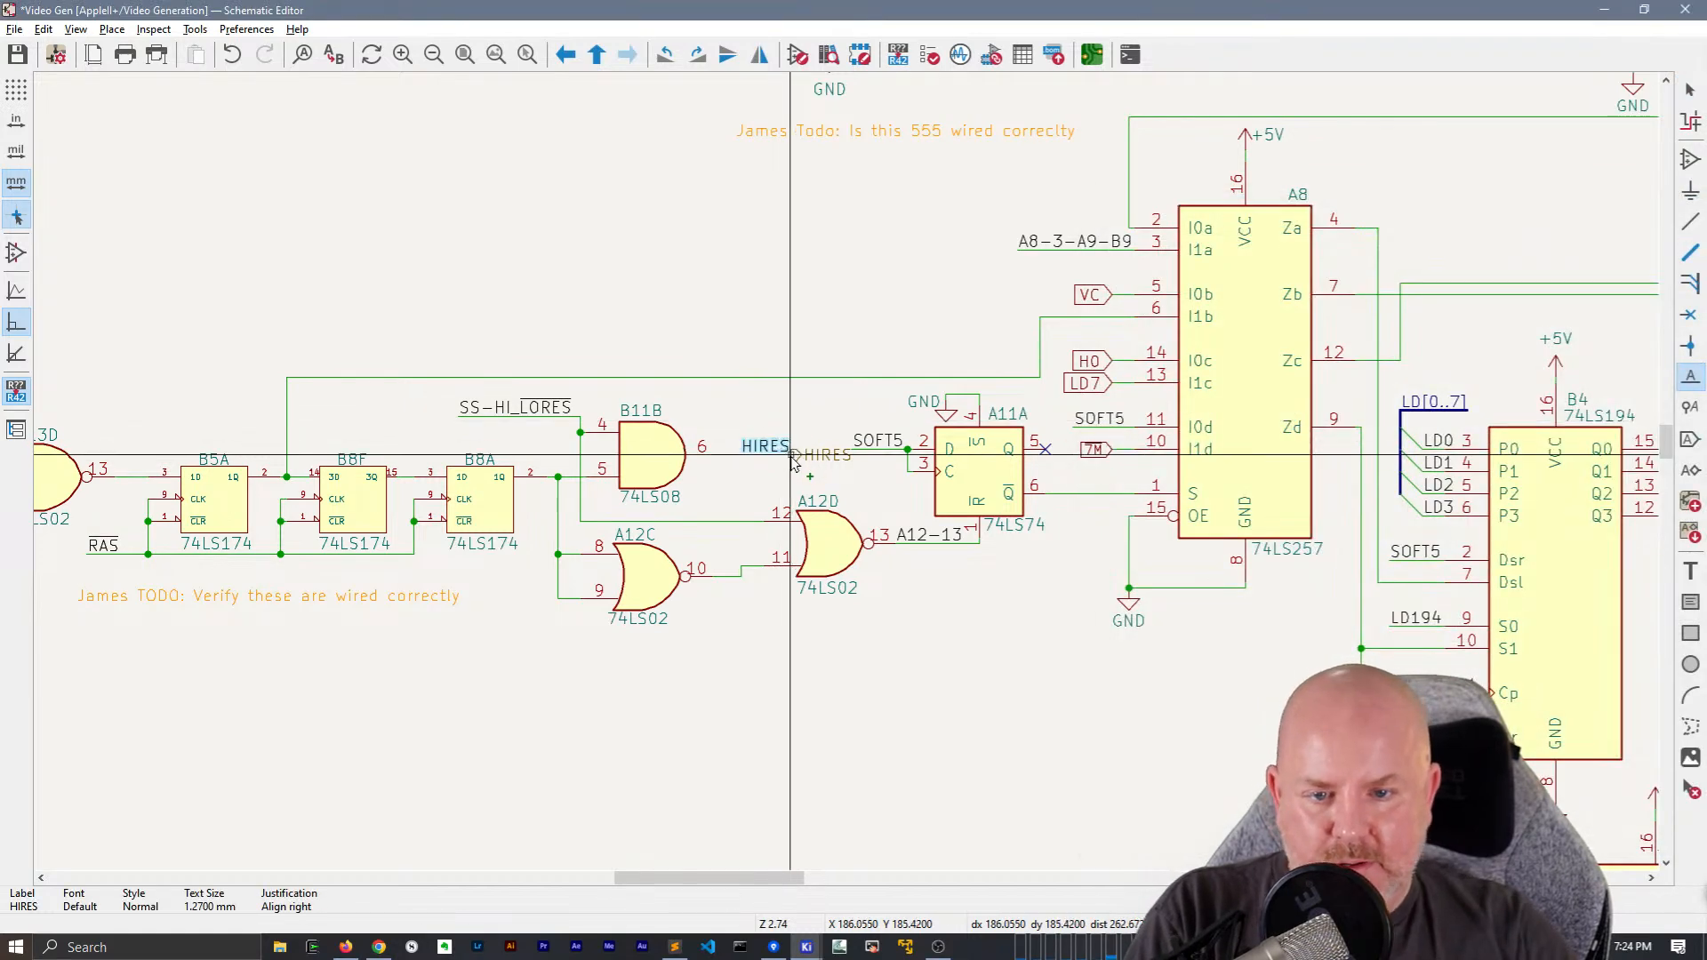
click(794, 455)
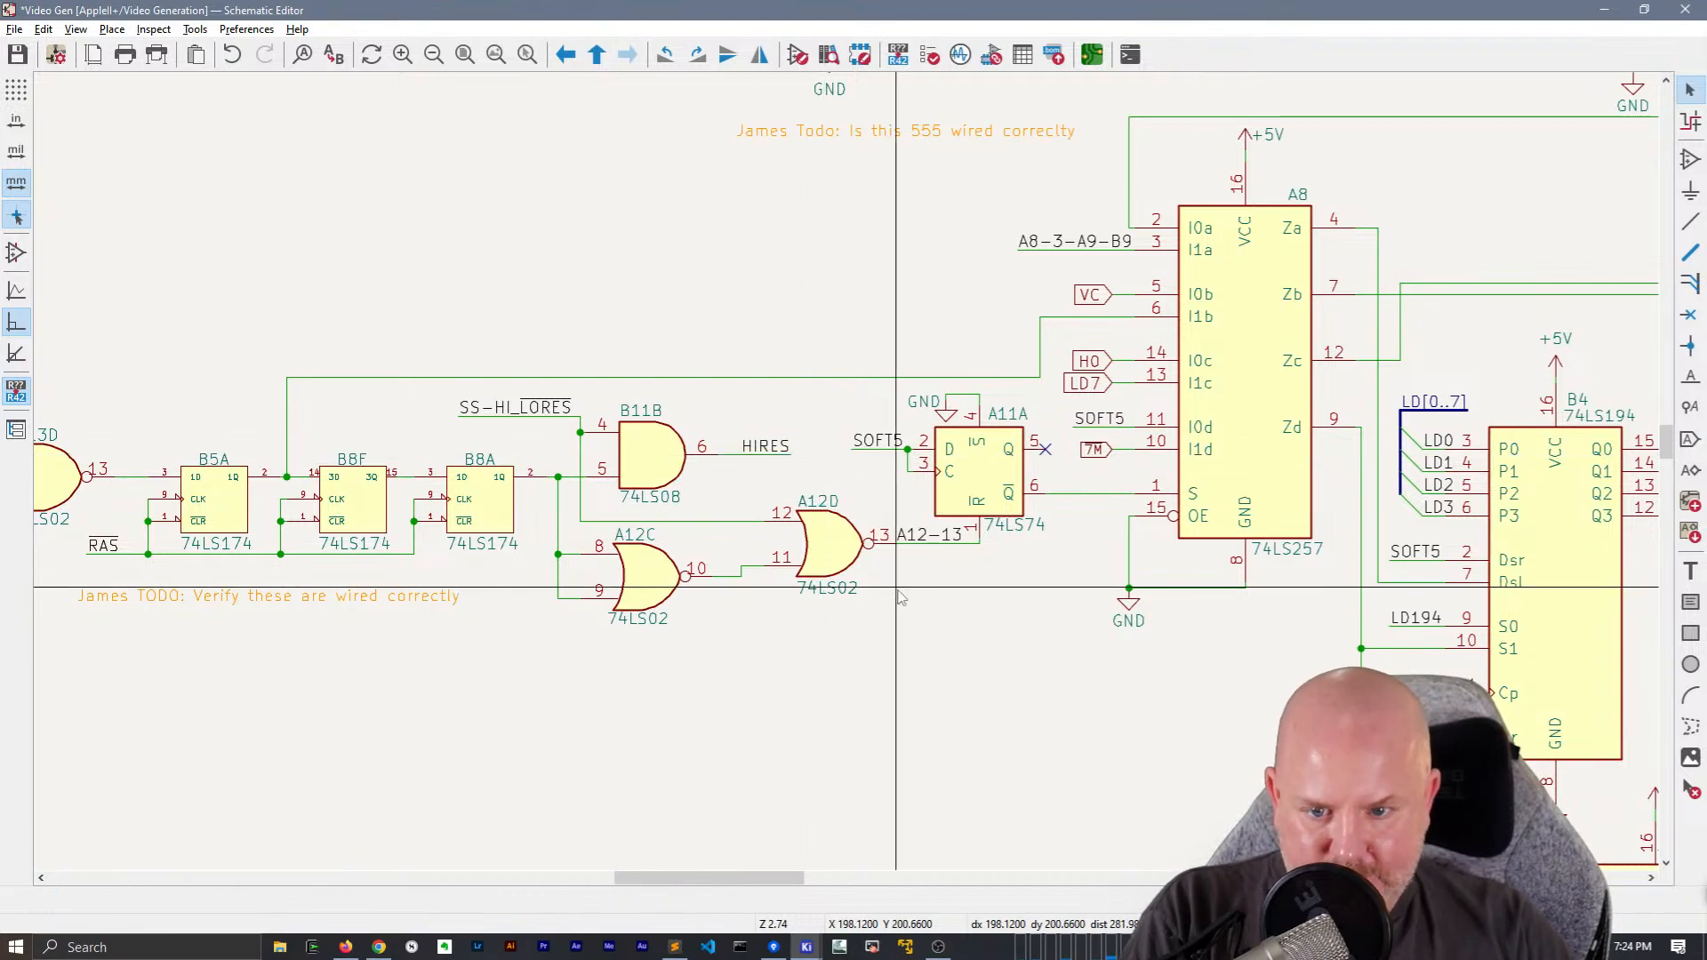
Paste the copied HIRES wire with its net and hierarchical labels below SOFT5-A2-11 in the sheet's upper-right corner
scroll(899, 600, down, 1)
middle_drag(1277, 400, 579, 701)
middle_drag(1247, 343, 914, 802)
key(ctrl+v)
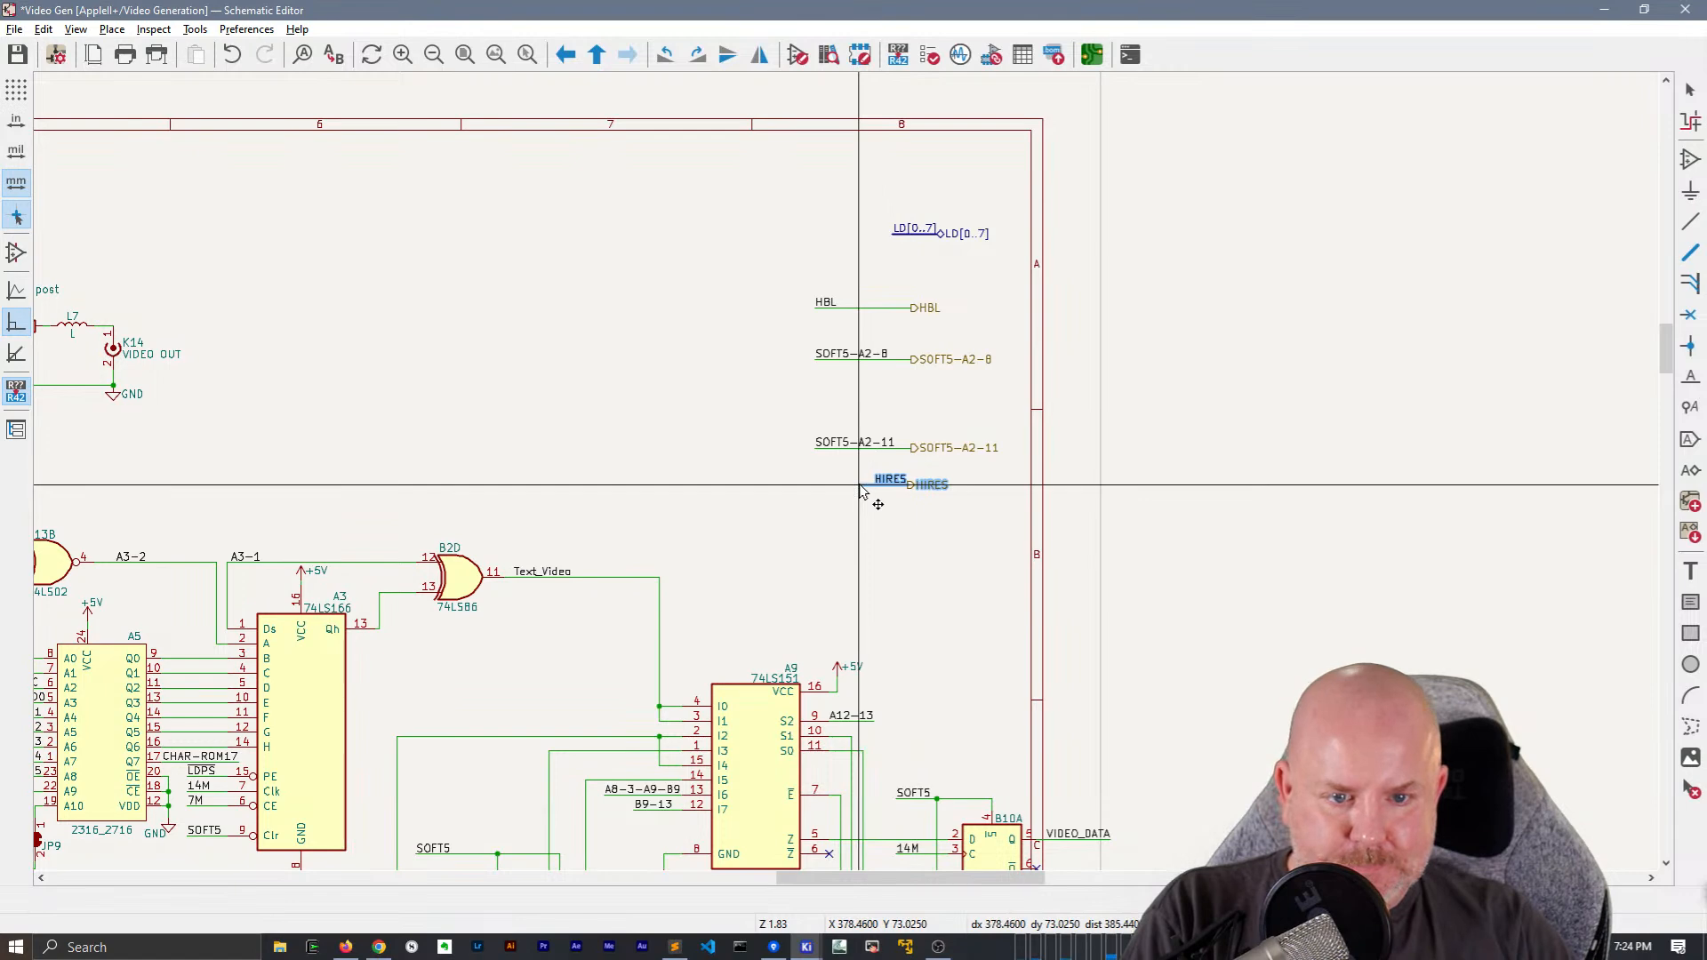
Left-align the pasted HIRES net label and move it to the free end of its wire
scroll(898, 485, up, 5)
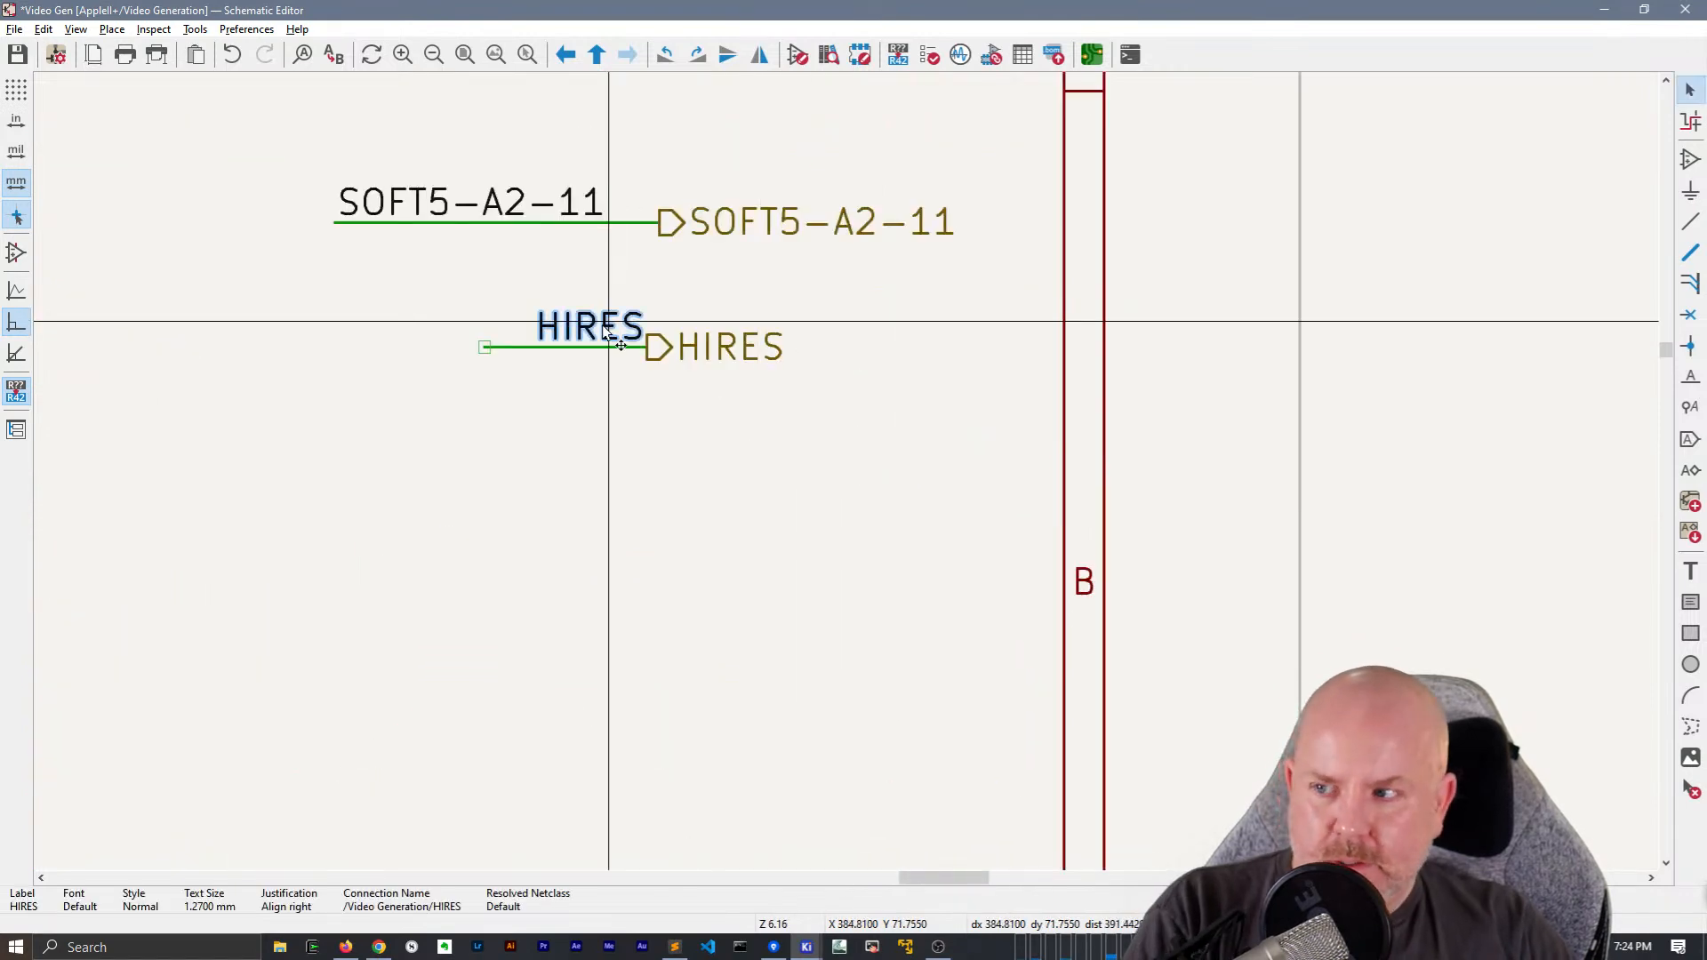
key(r)
key(r)
click(484, 345)
scroll(694, 447, down, 8)
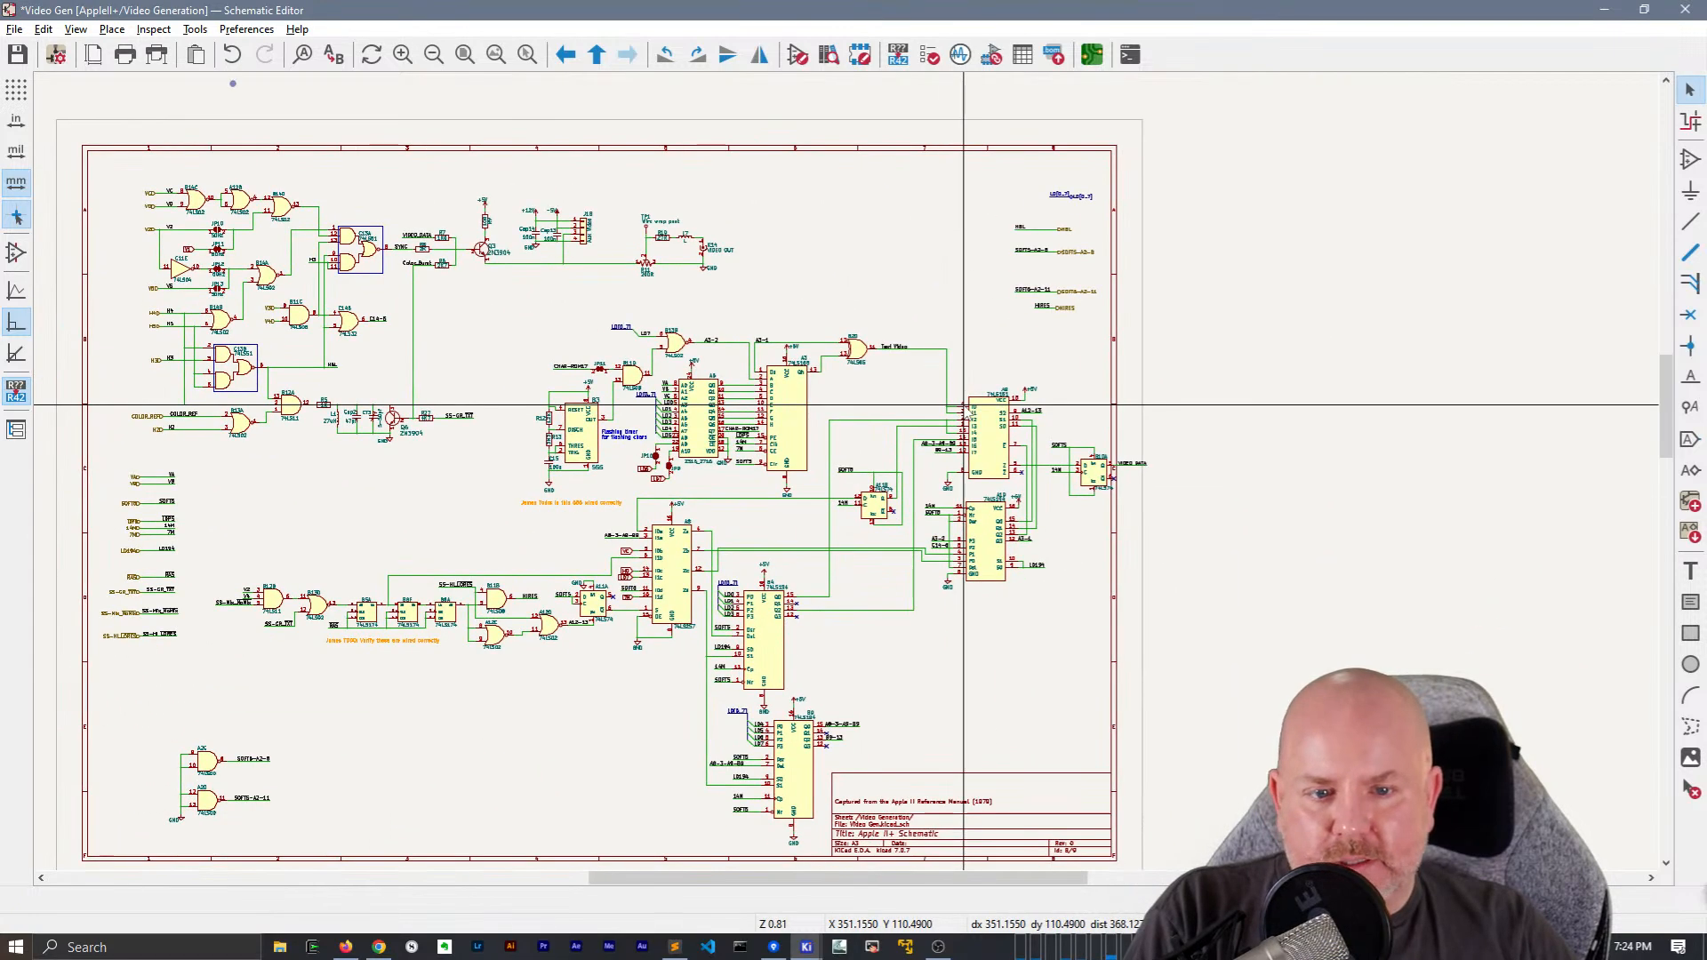
Browse the Jumper library for a replacement symbol for JP10, previewing SolderJumper_3_Bridged12, SolderJumper_2_Bridged and Jumper_2_Open, and leave the symbol unchanged
middle_drag(1024, 331, 1120, 335)
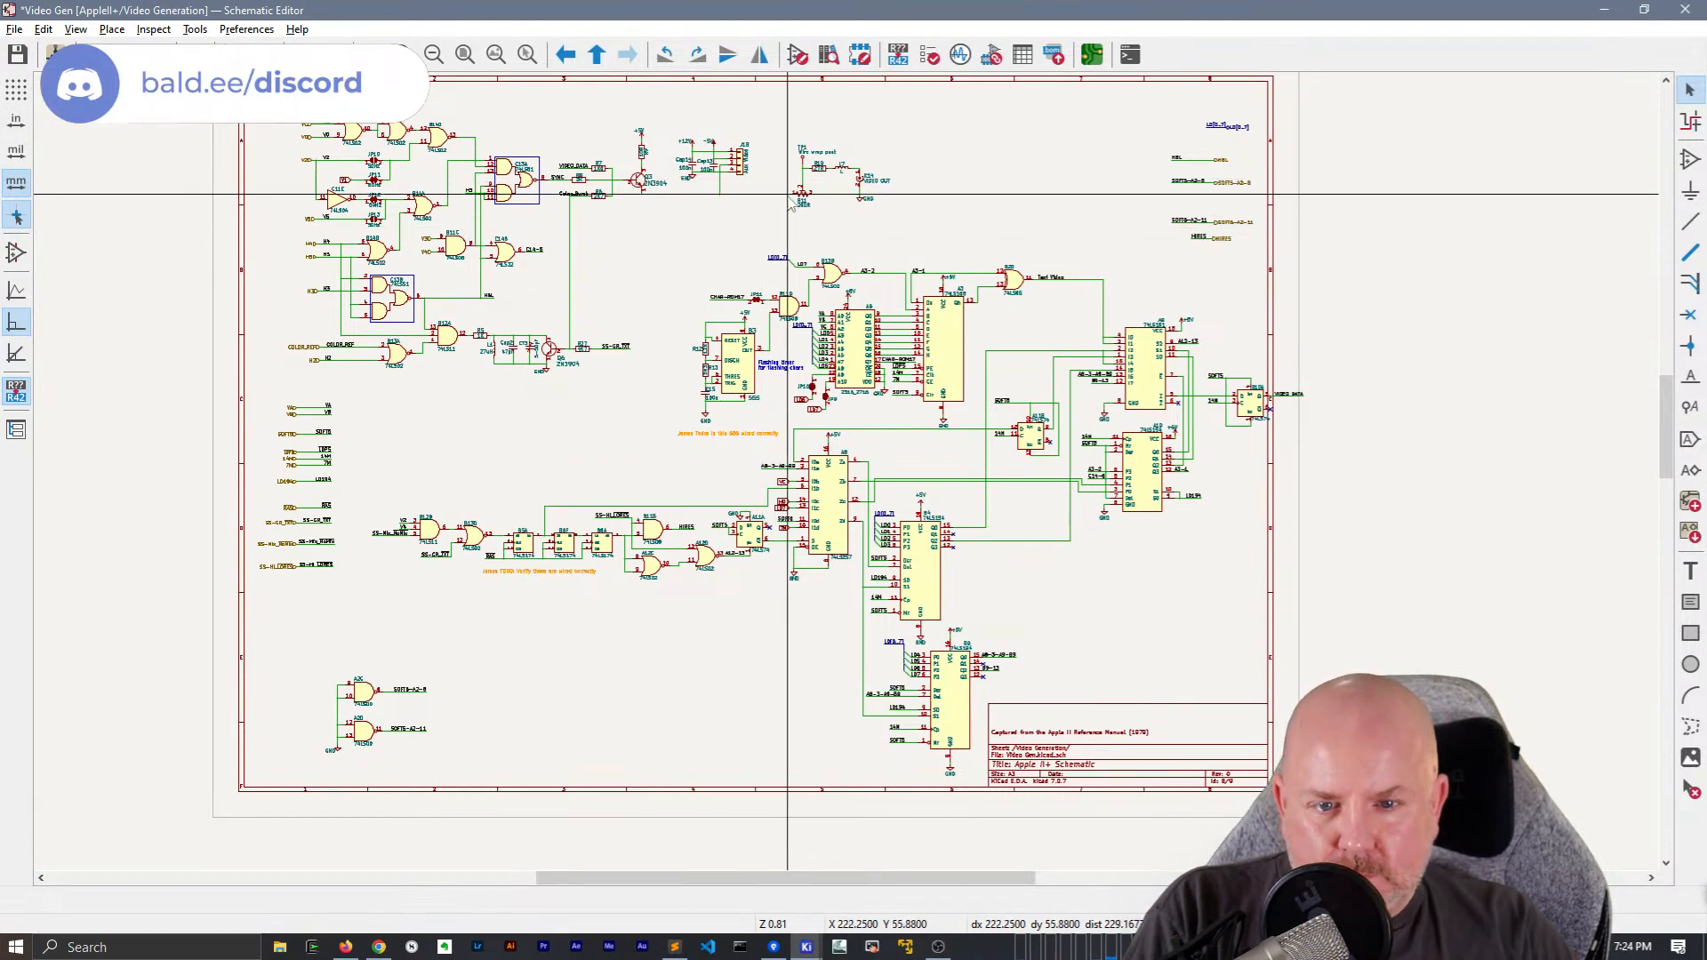
scroll(845, 476, up, 5)
scroll(845, 475, down, 2)
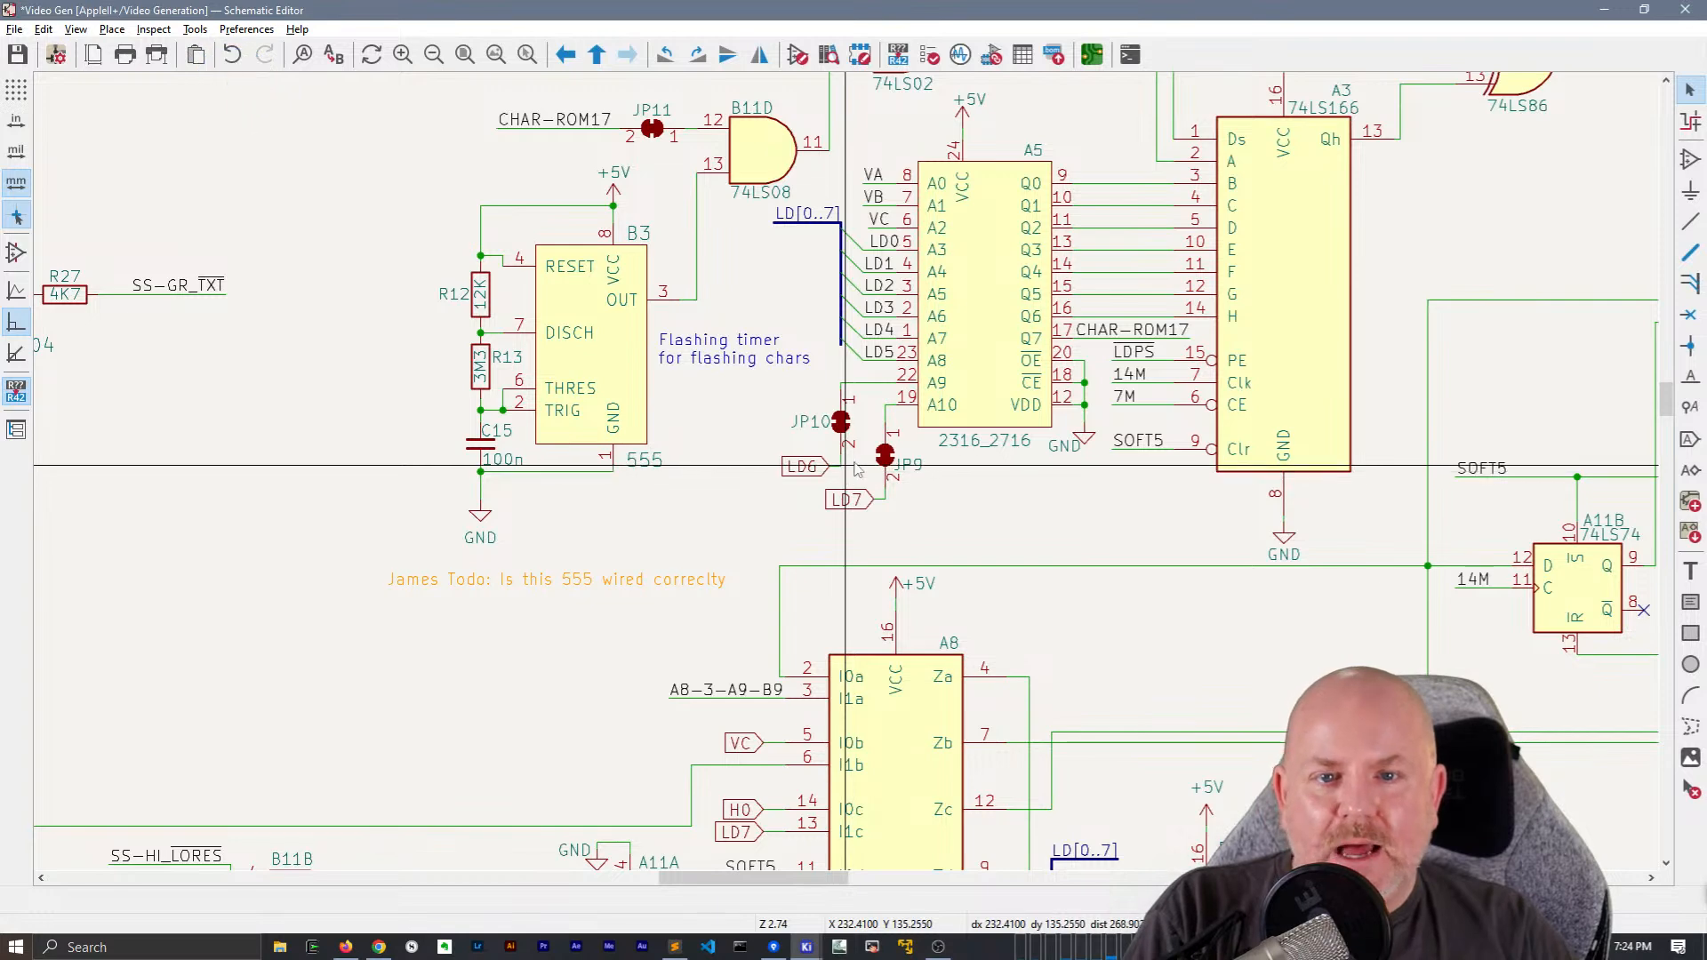
middle_drag(1033, 482, 1084, 491)
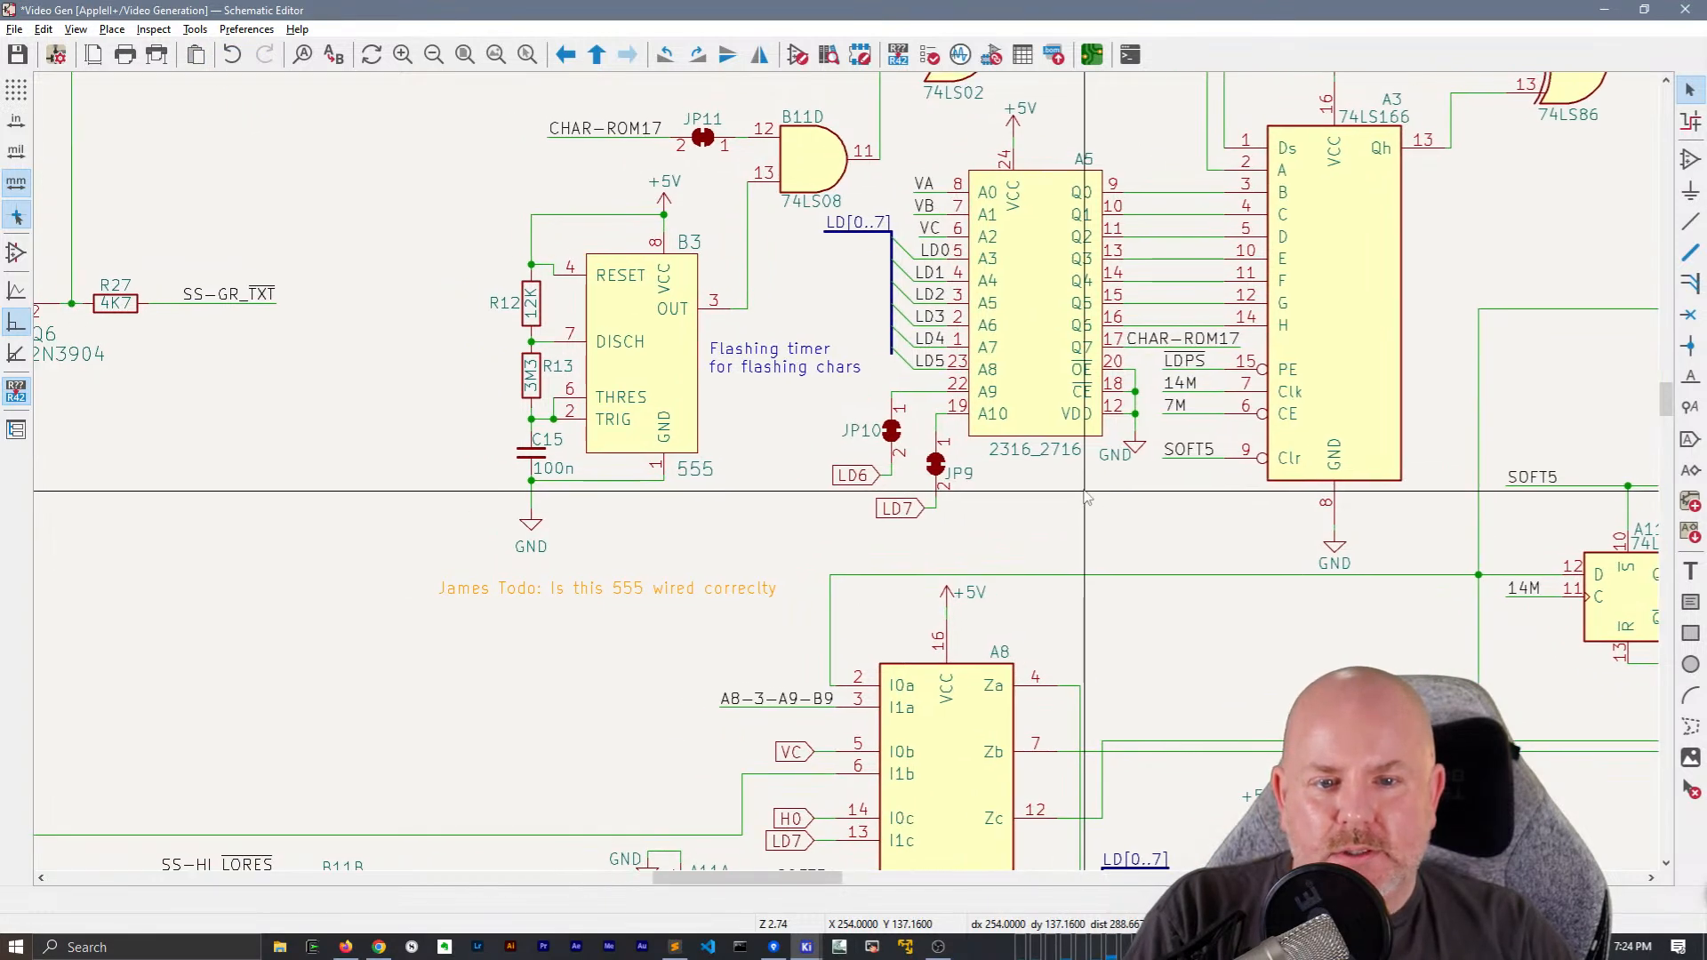
scroll(1085, 493, up, 3)
scroll(765, 476, down, 2)
click(767, 477)
double_click(766, 477)
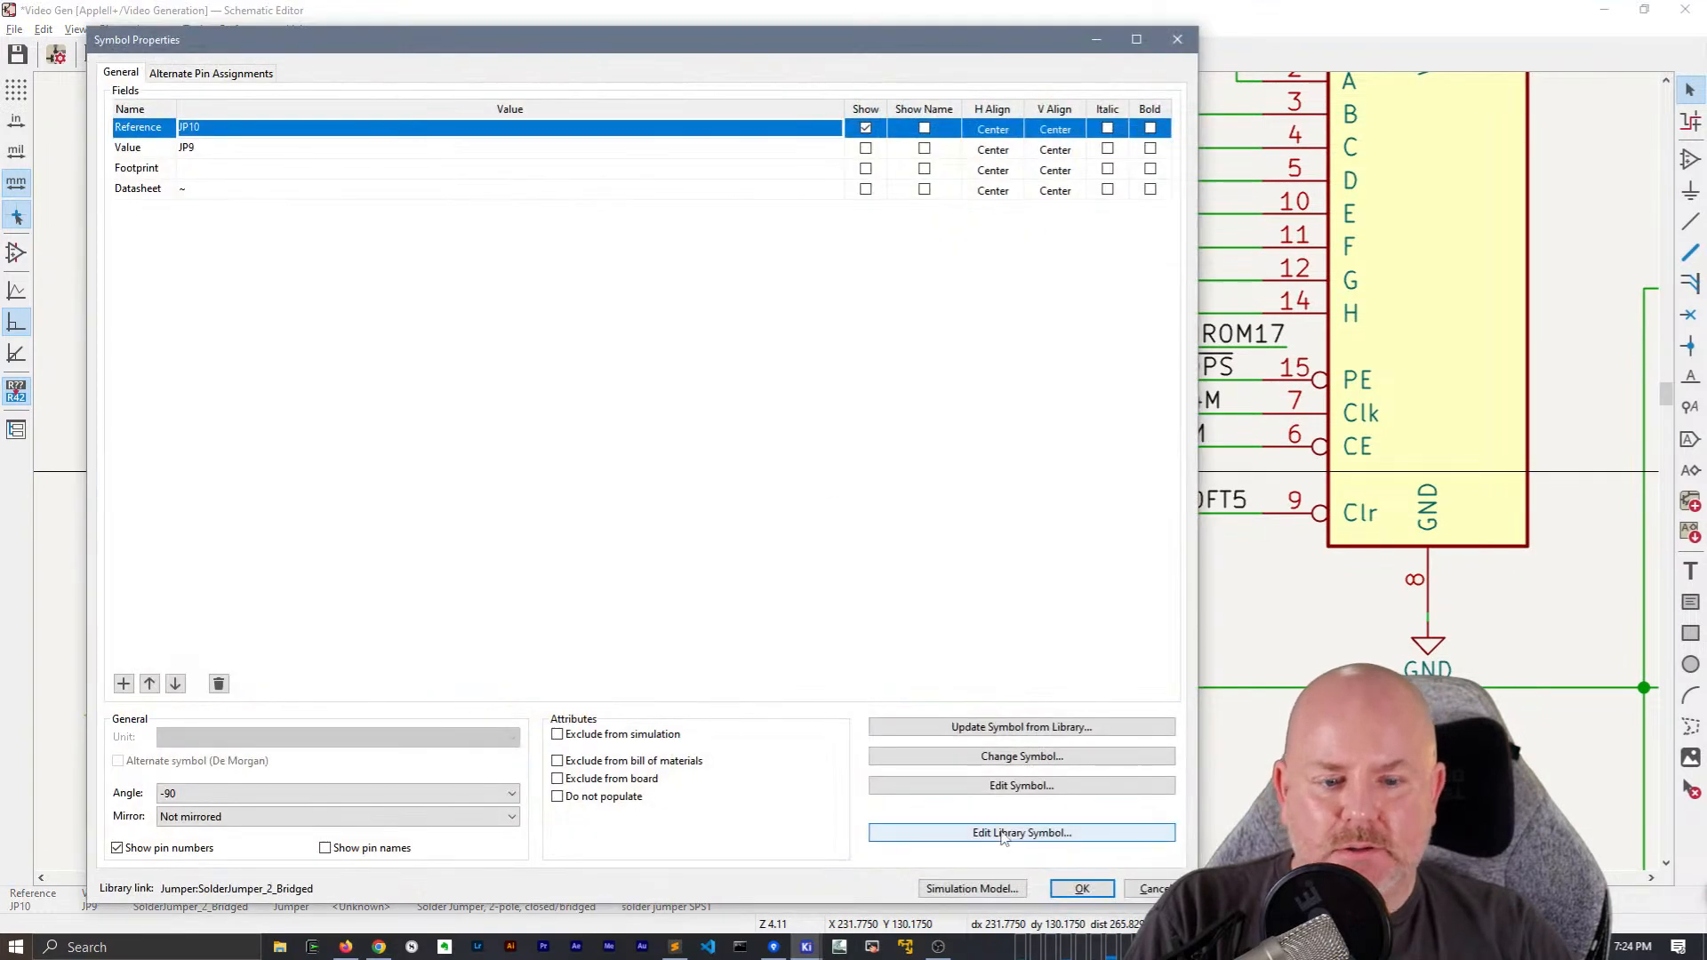
click(916, 757)
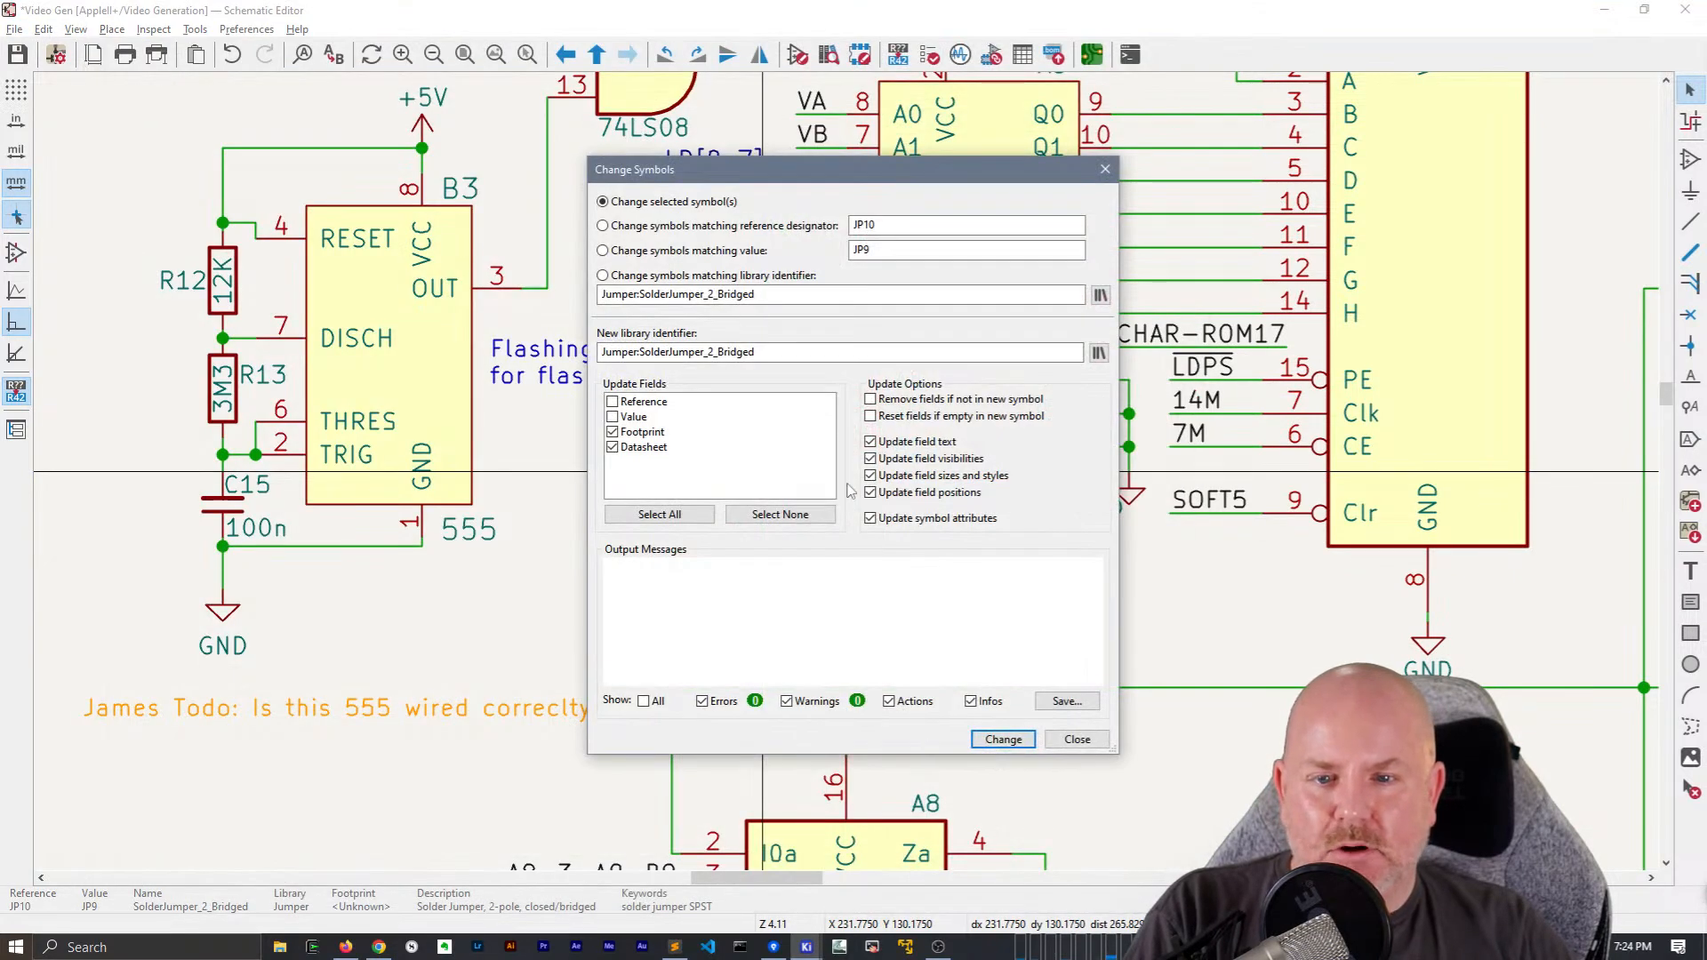
click(1099, 353)
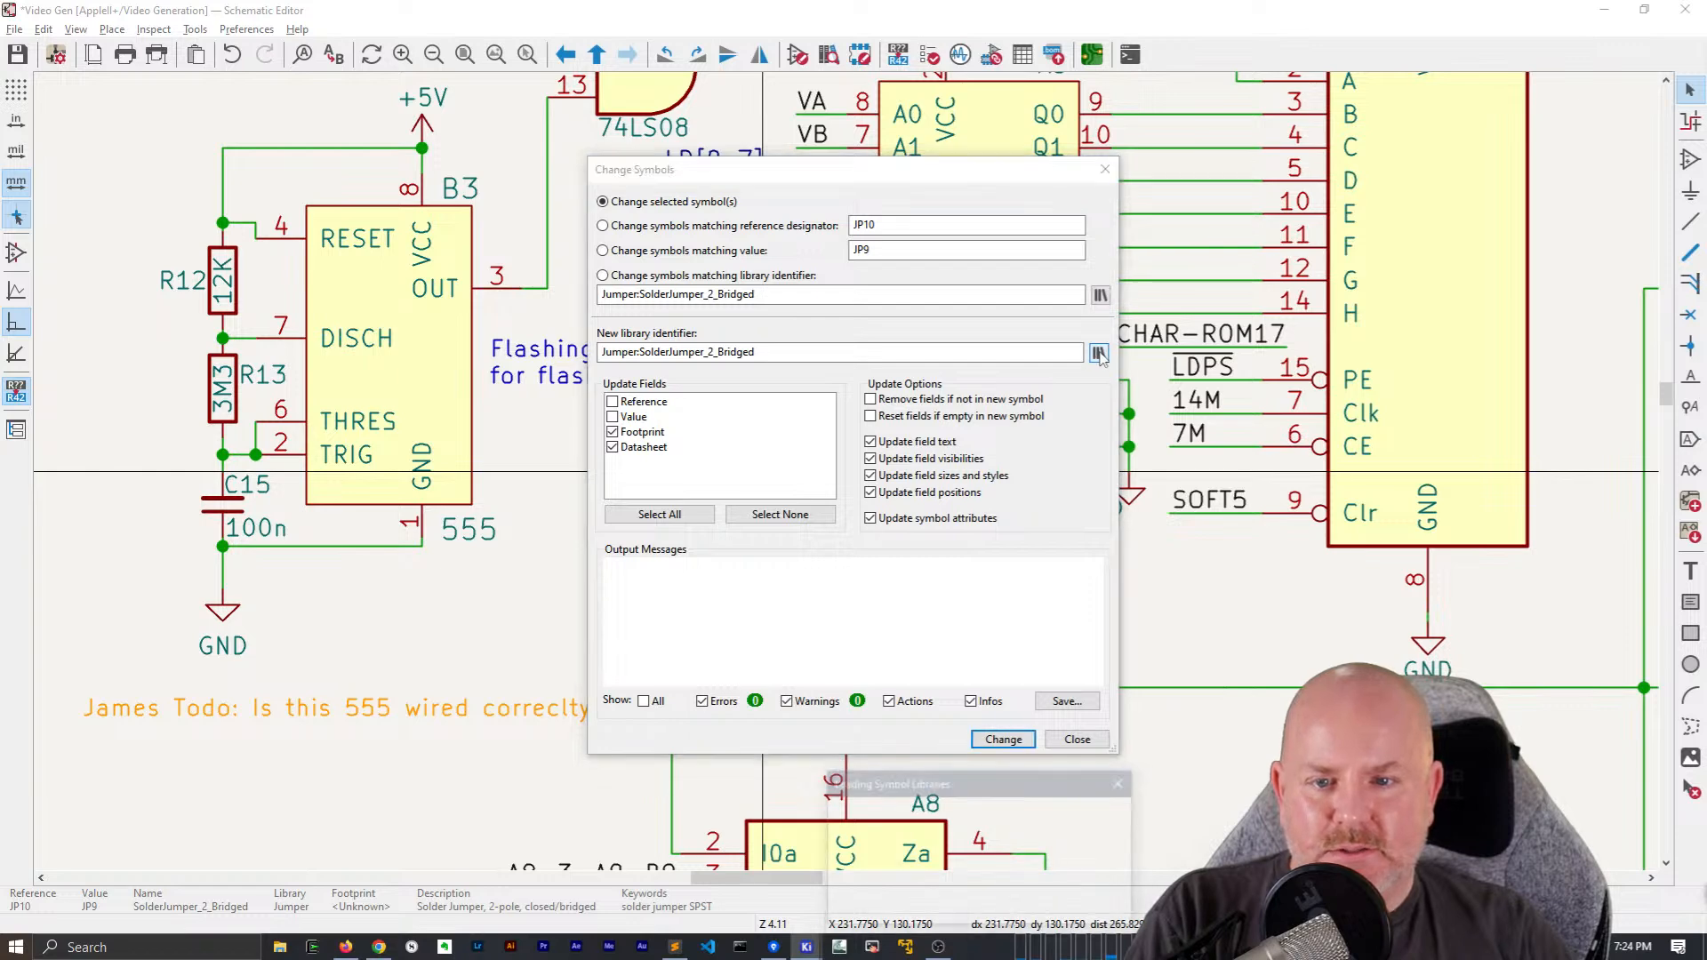
drag(705, 433, 622, 7)
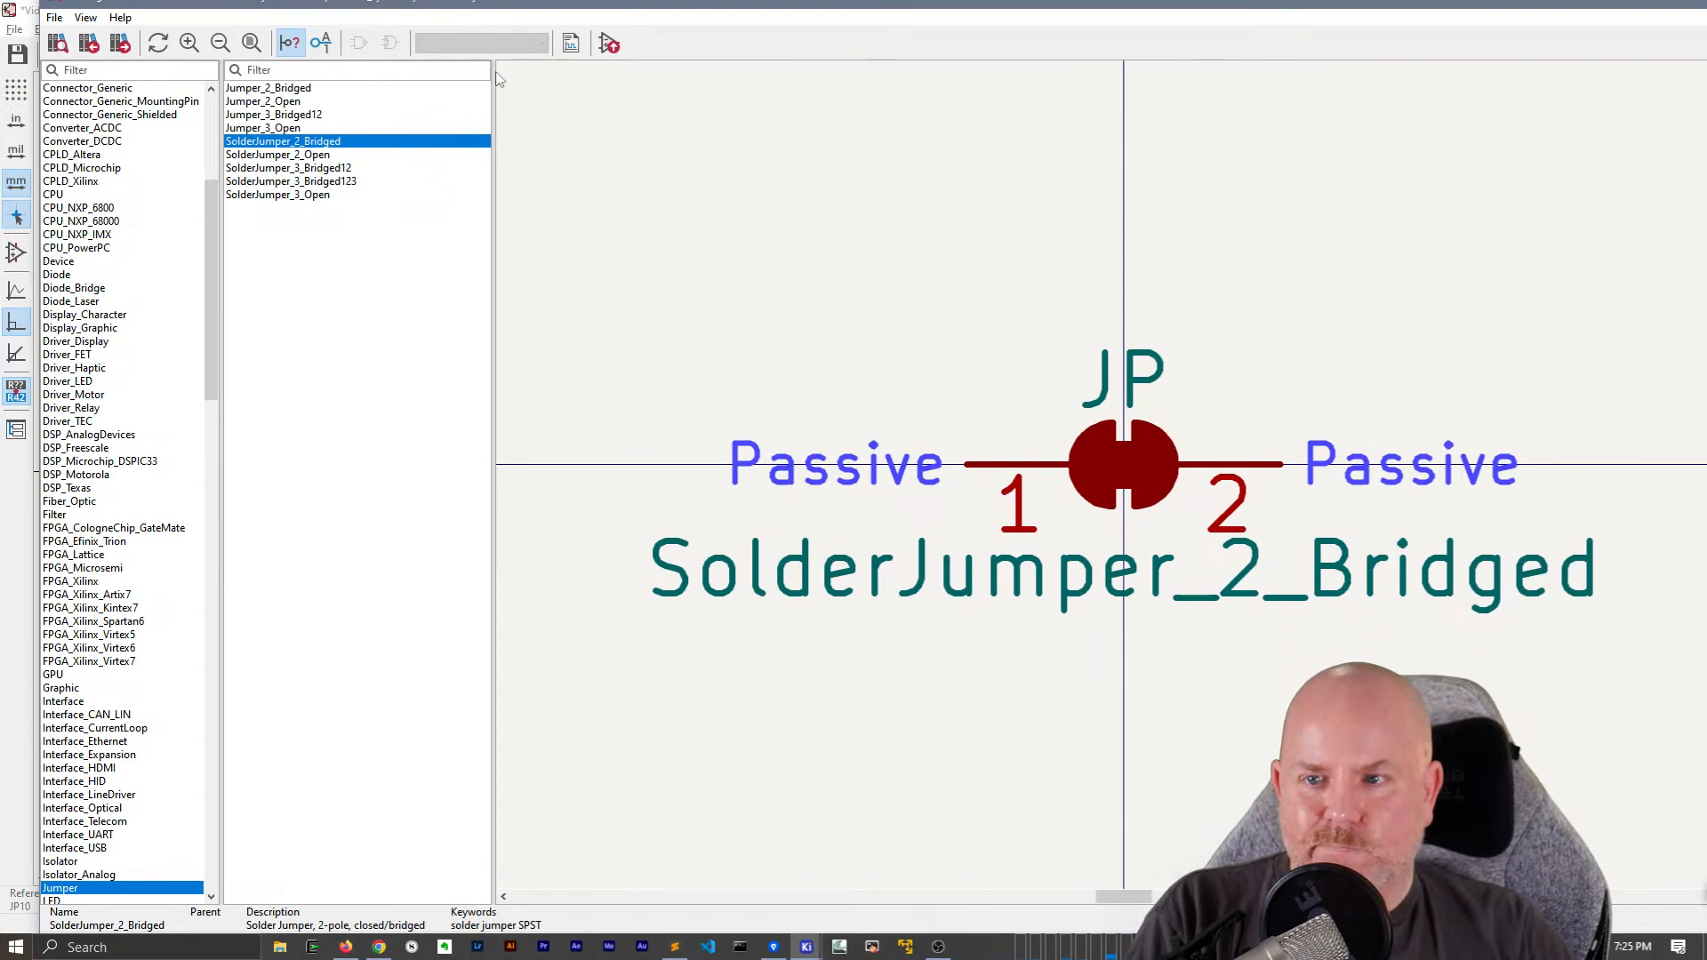
click(317, 170)
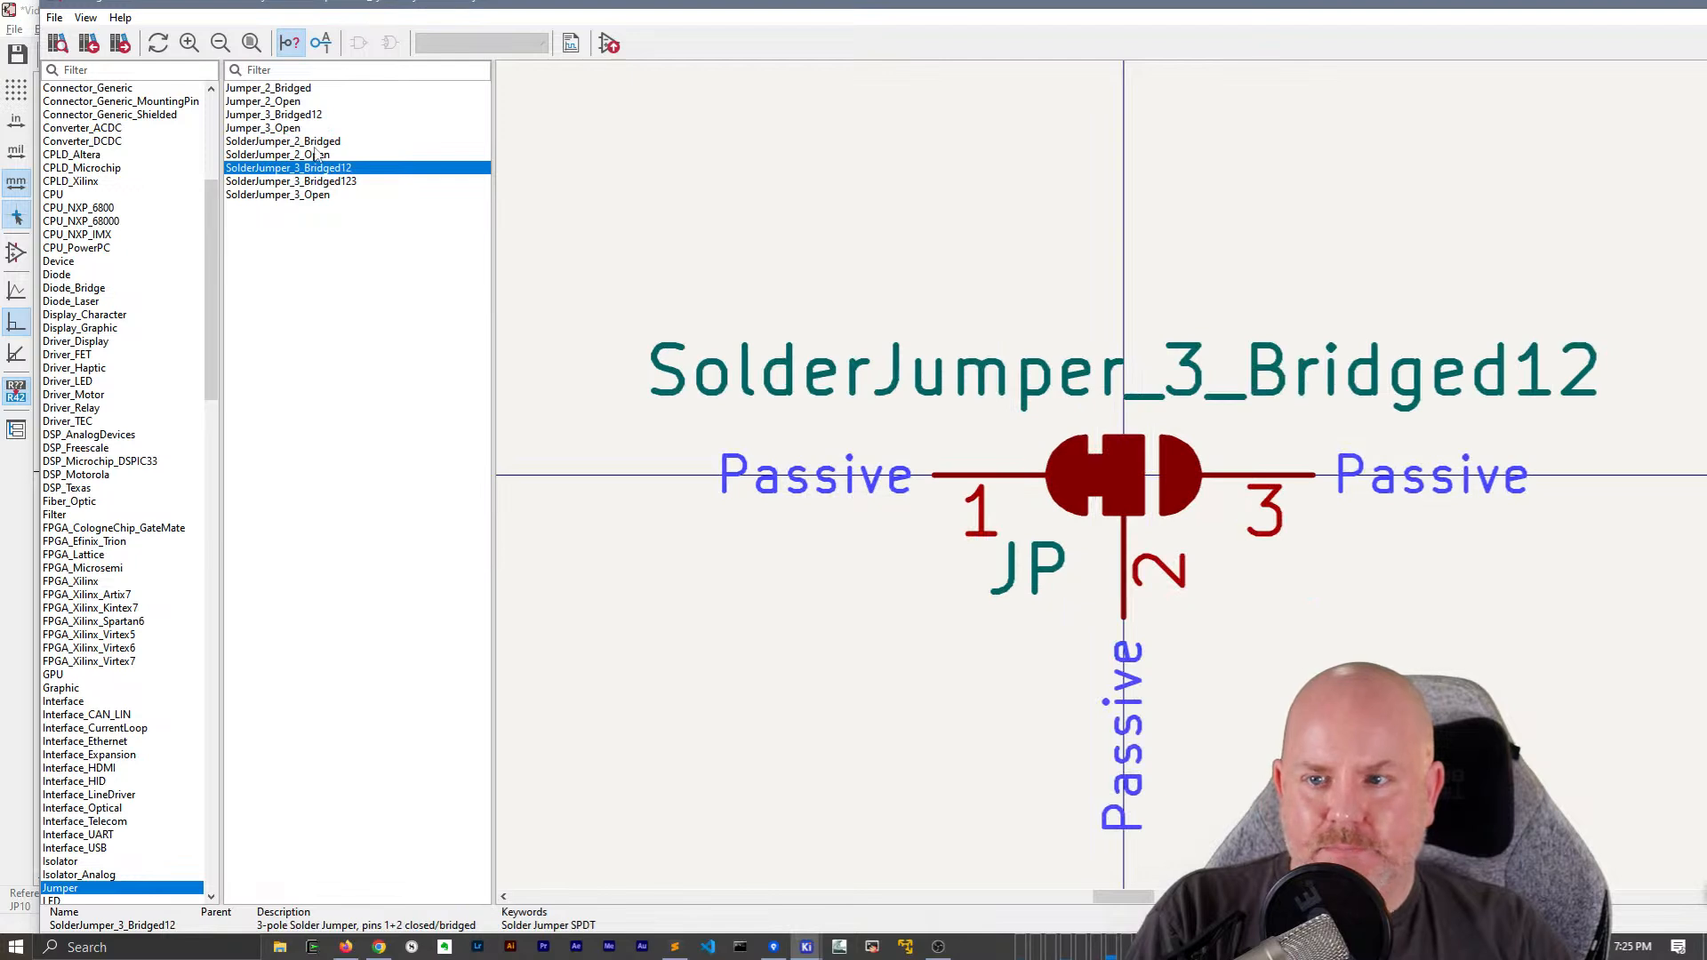
click(310, 143)
click(300, 103)
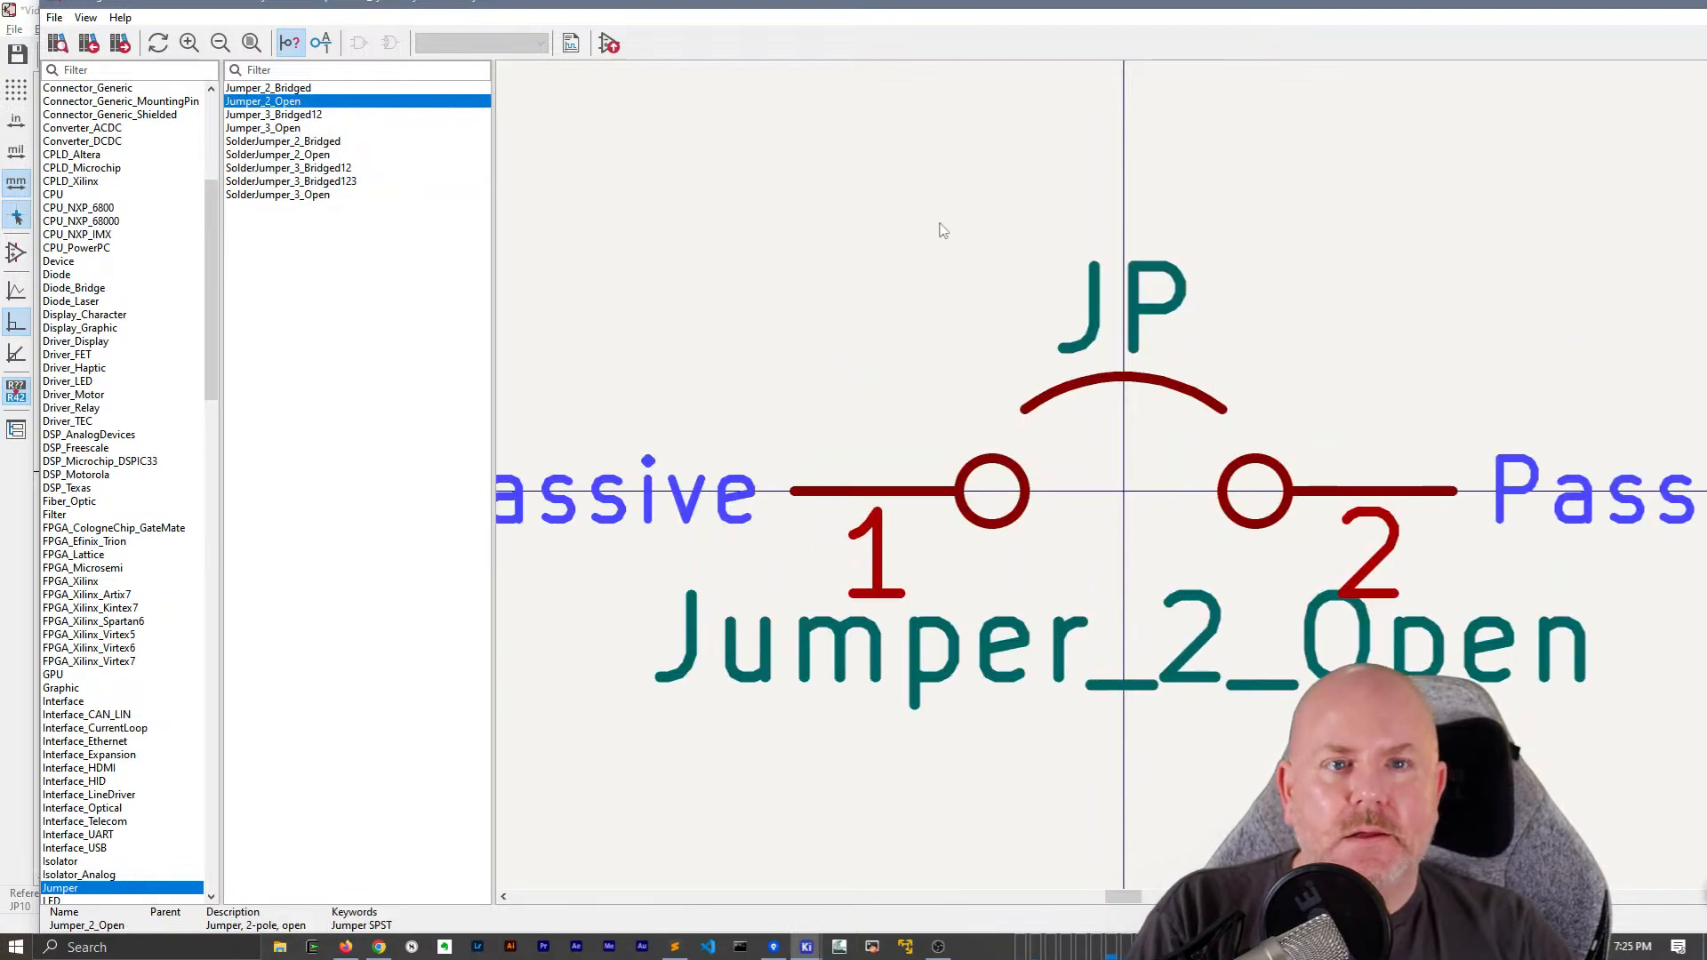
key(Escape)
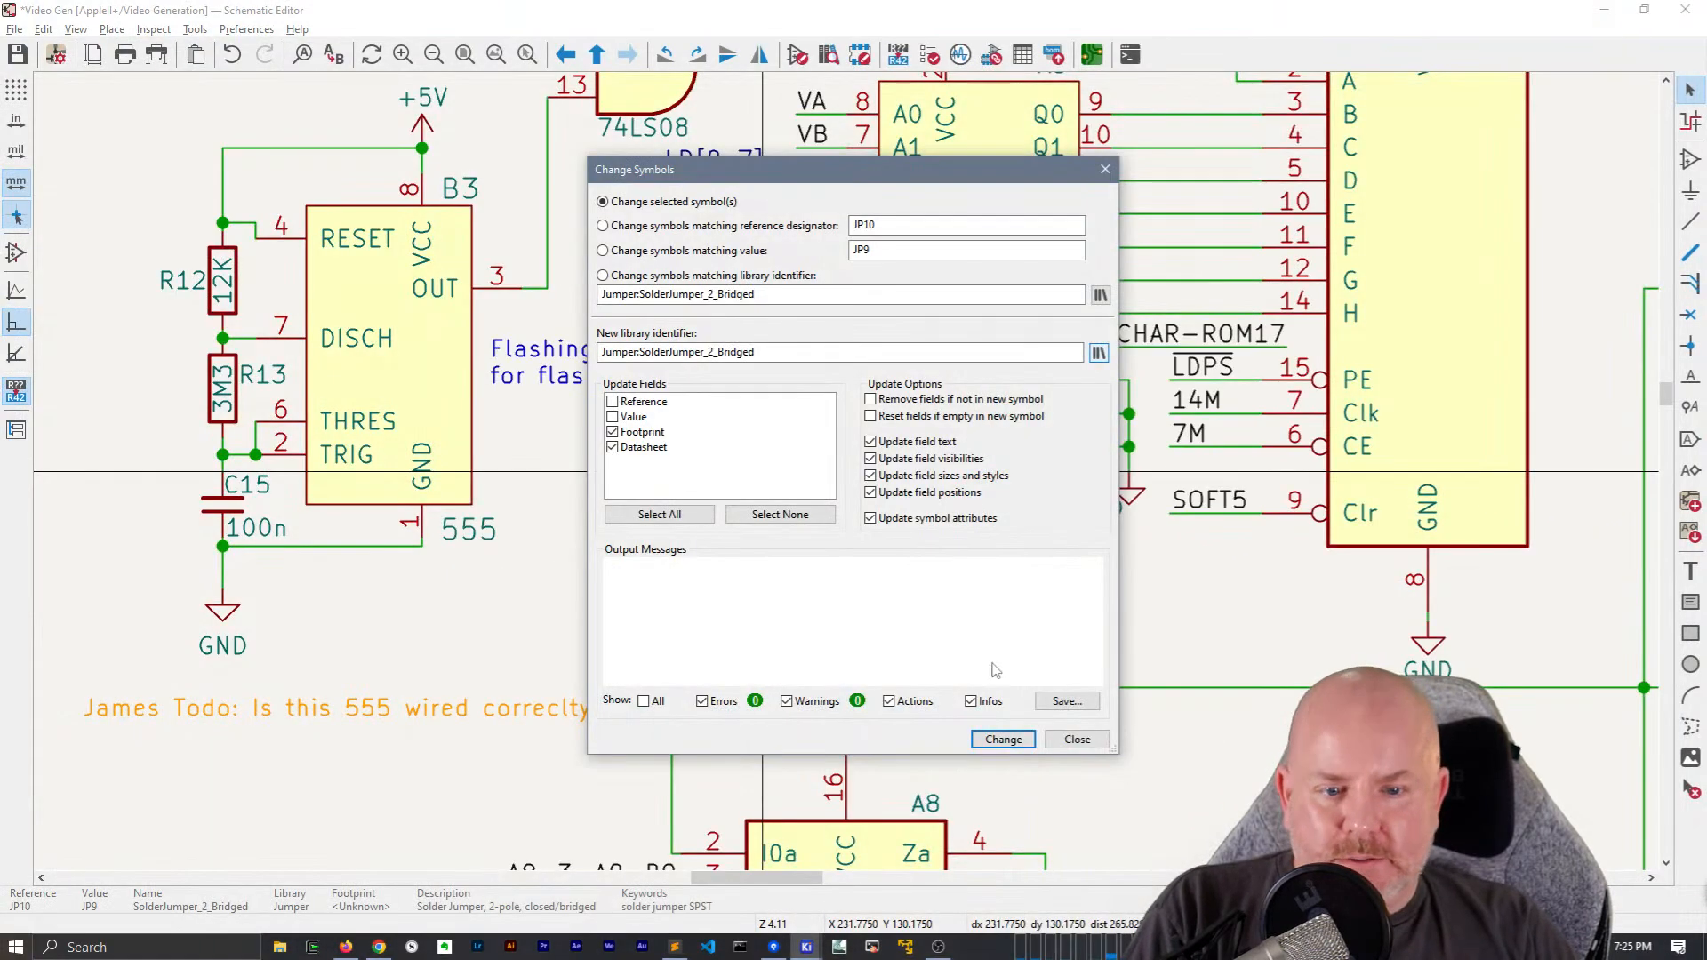
click(1076, 739)
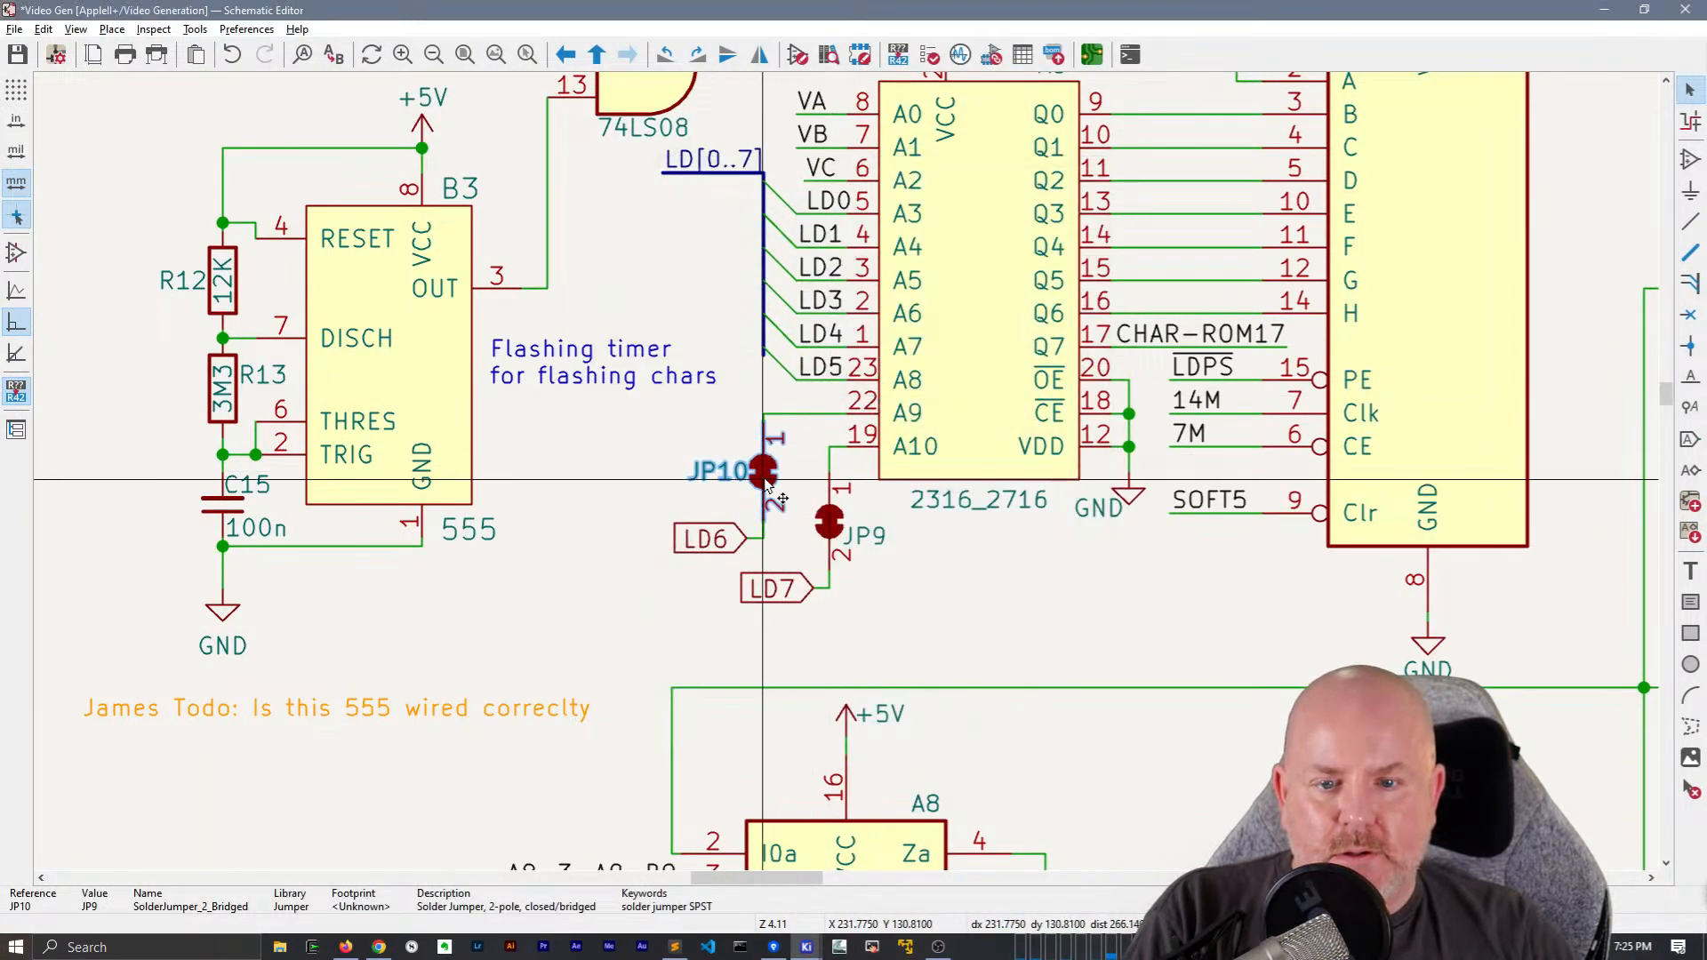
Move the "Flashing timer for flashing chars" note below the B3 555 timer
scroll(757, 468, down, 2)
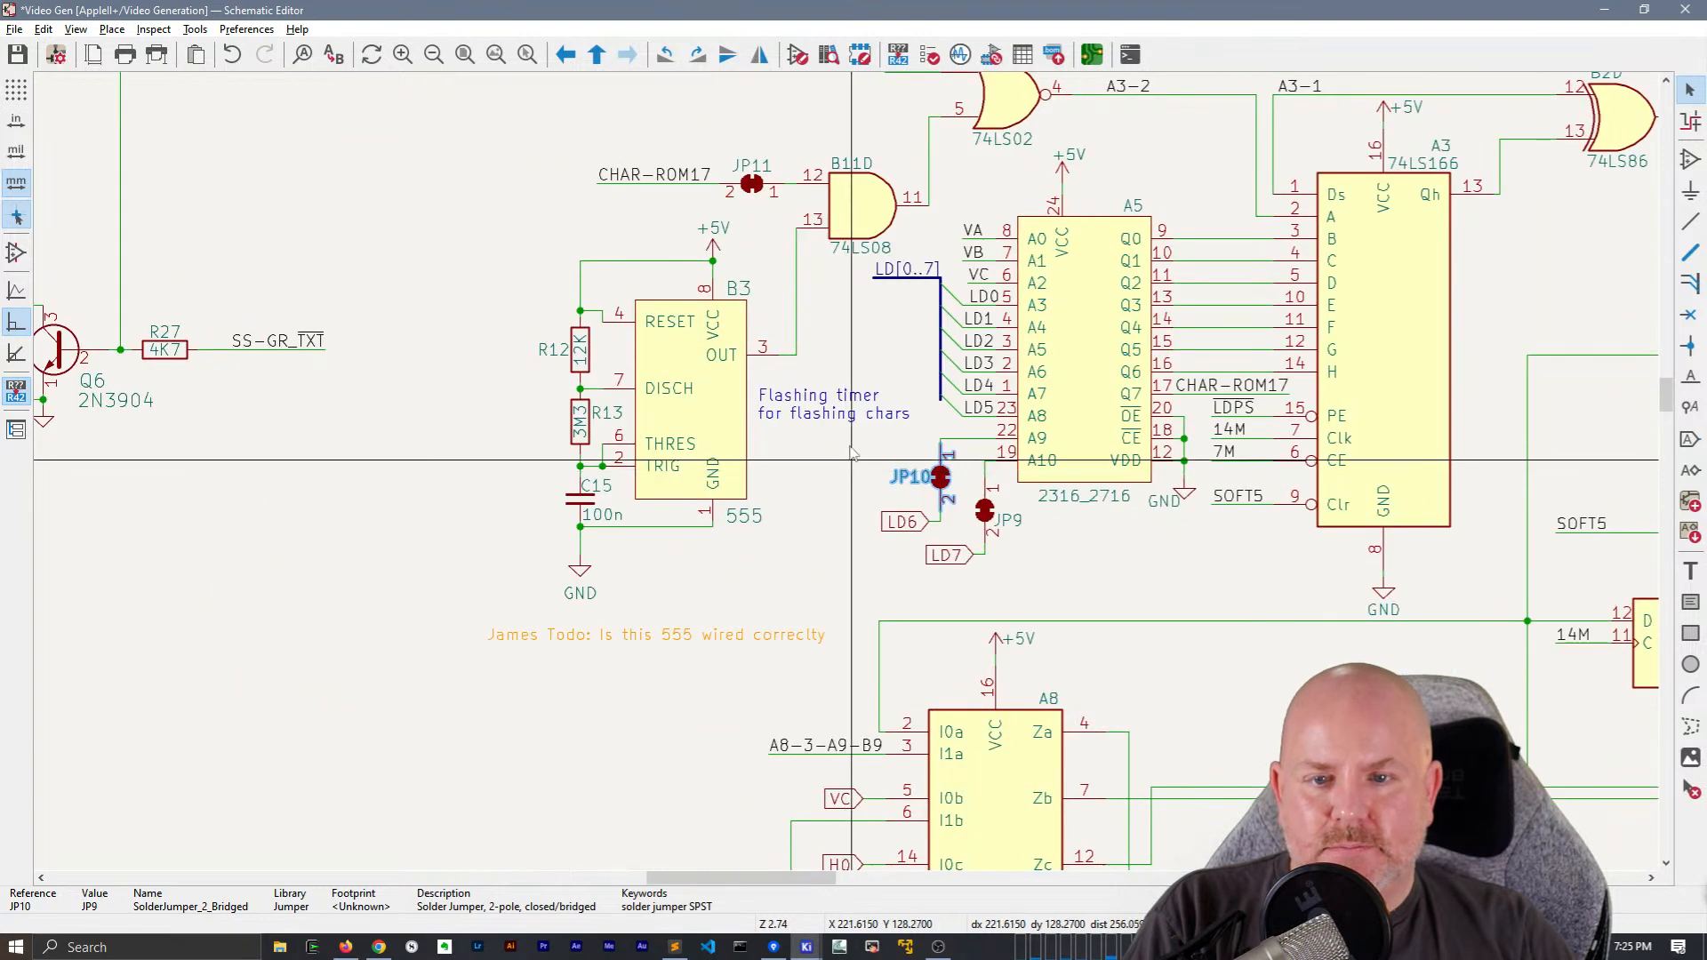
click(850, 446)
click(852, 421)
key(m)
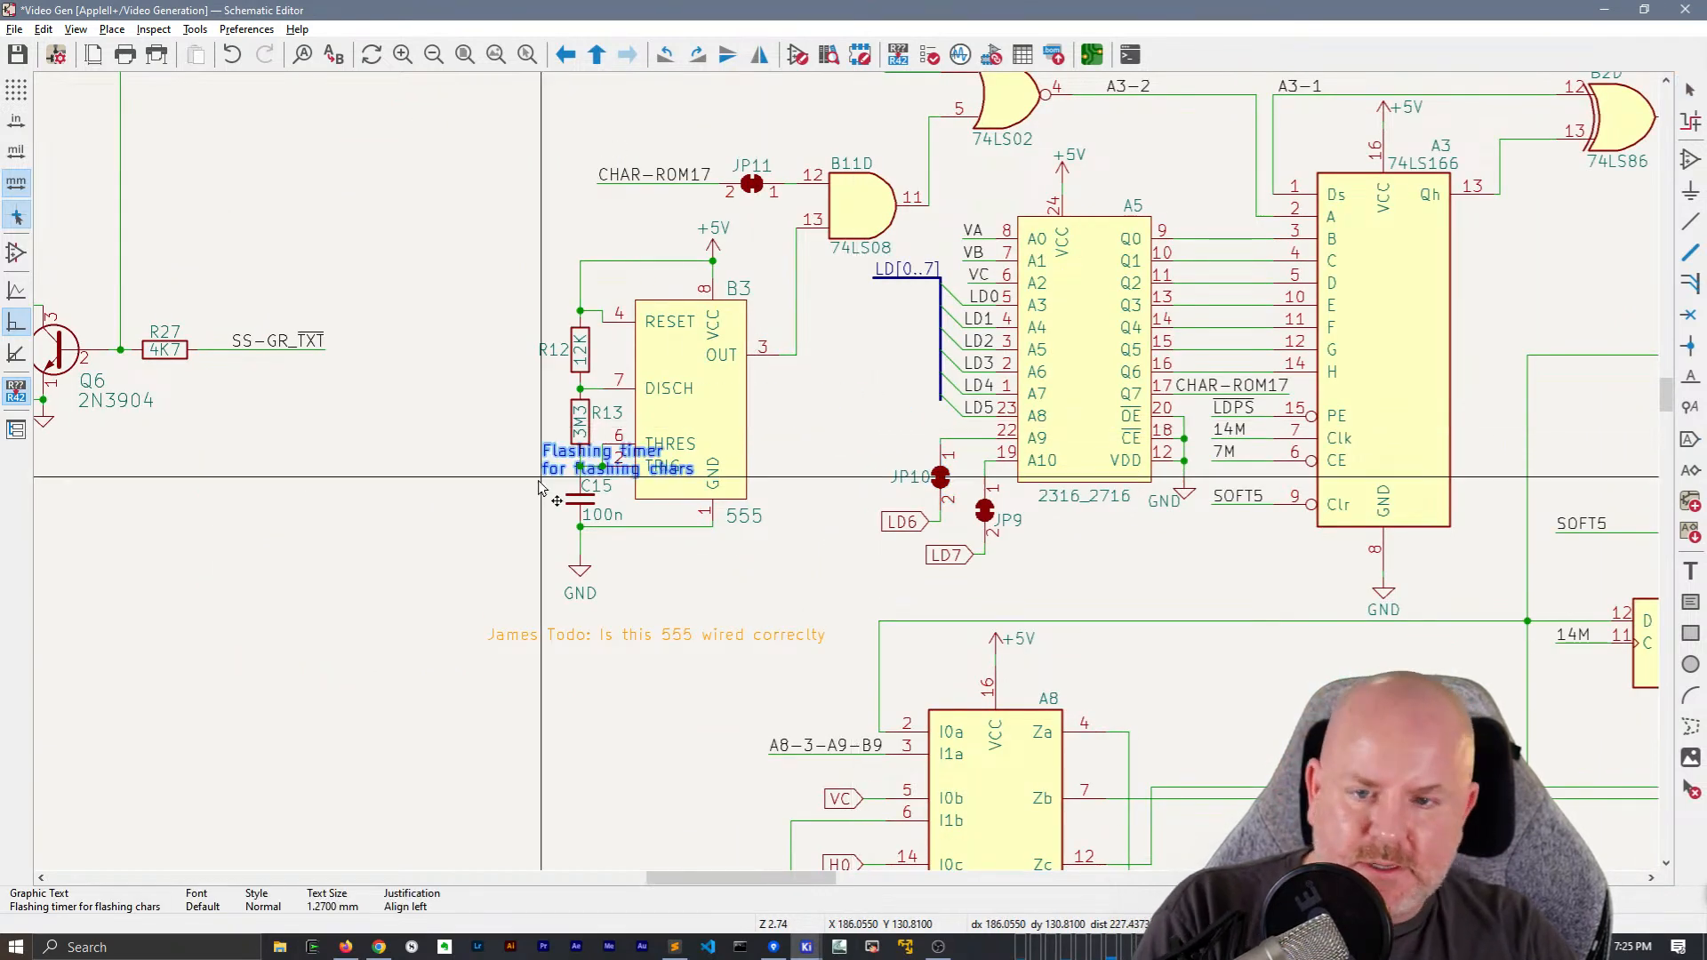
click(623, 580)
Rotate JP10 to horizontal, attach its pin 2 to the wire from A5's A9 pin, and remove the leftover vertical wire
scroll(963, 663, up, 2)
click(887, 637)
key(m)
key(r)
click(839, 588)
scroll(889, 585, up, 3)
click(737, 468)
key(Escape)
mouse_move(766, 507)
mouse_down()
mouse_move(717, 420)
mouse_move(761, 536)
mouse_up()
drag(722, 411, 782, 527)
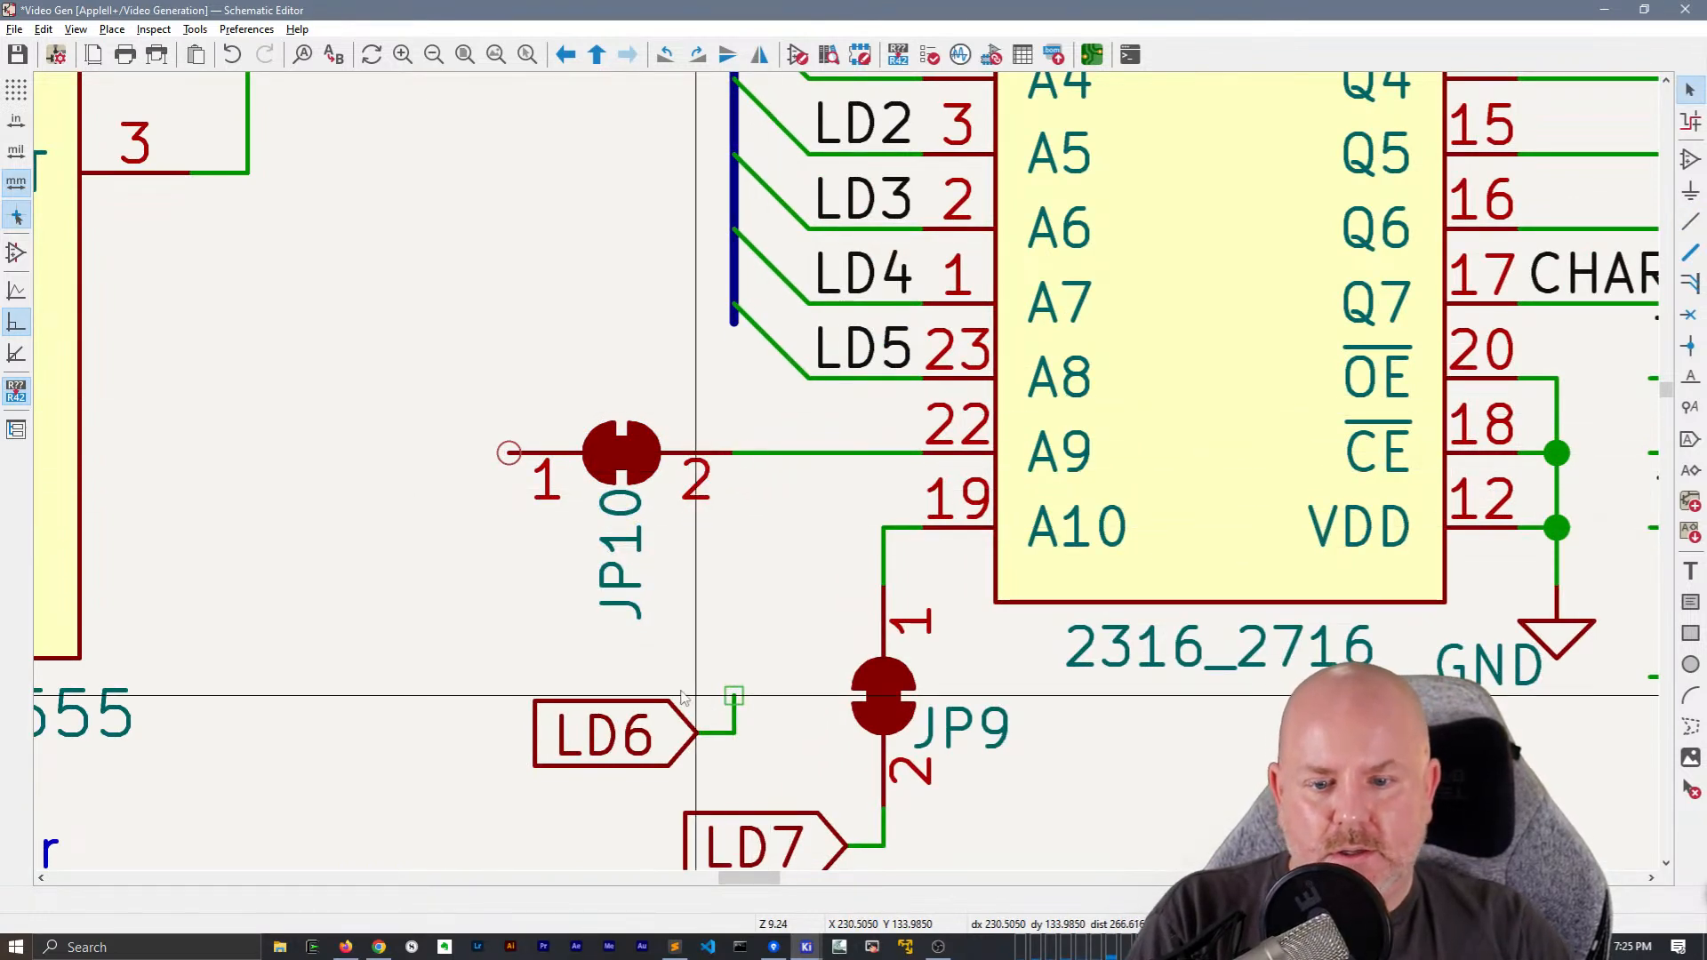
Move the LD6 global label level with JP10's pin 1 and remove the bent wire it leaves behind
click(642, 767)
key(m)
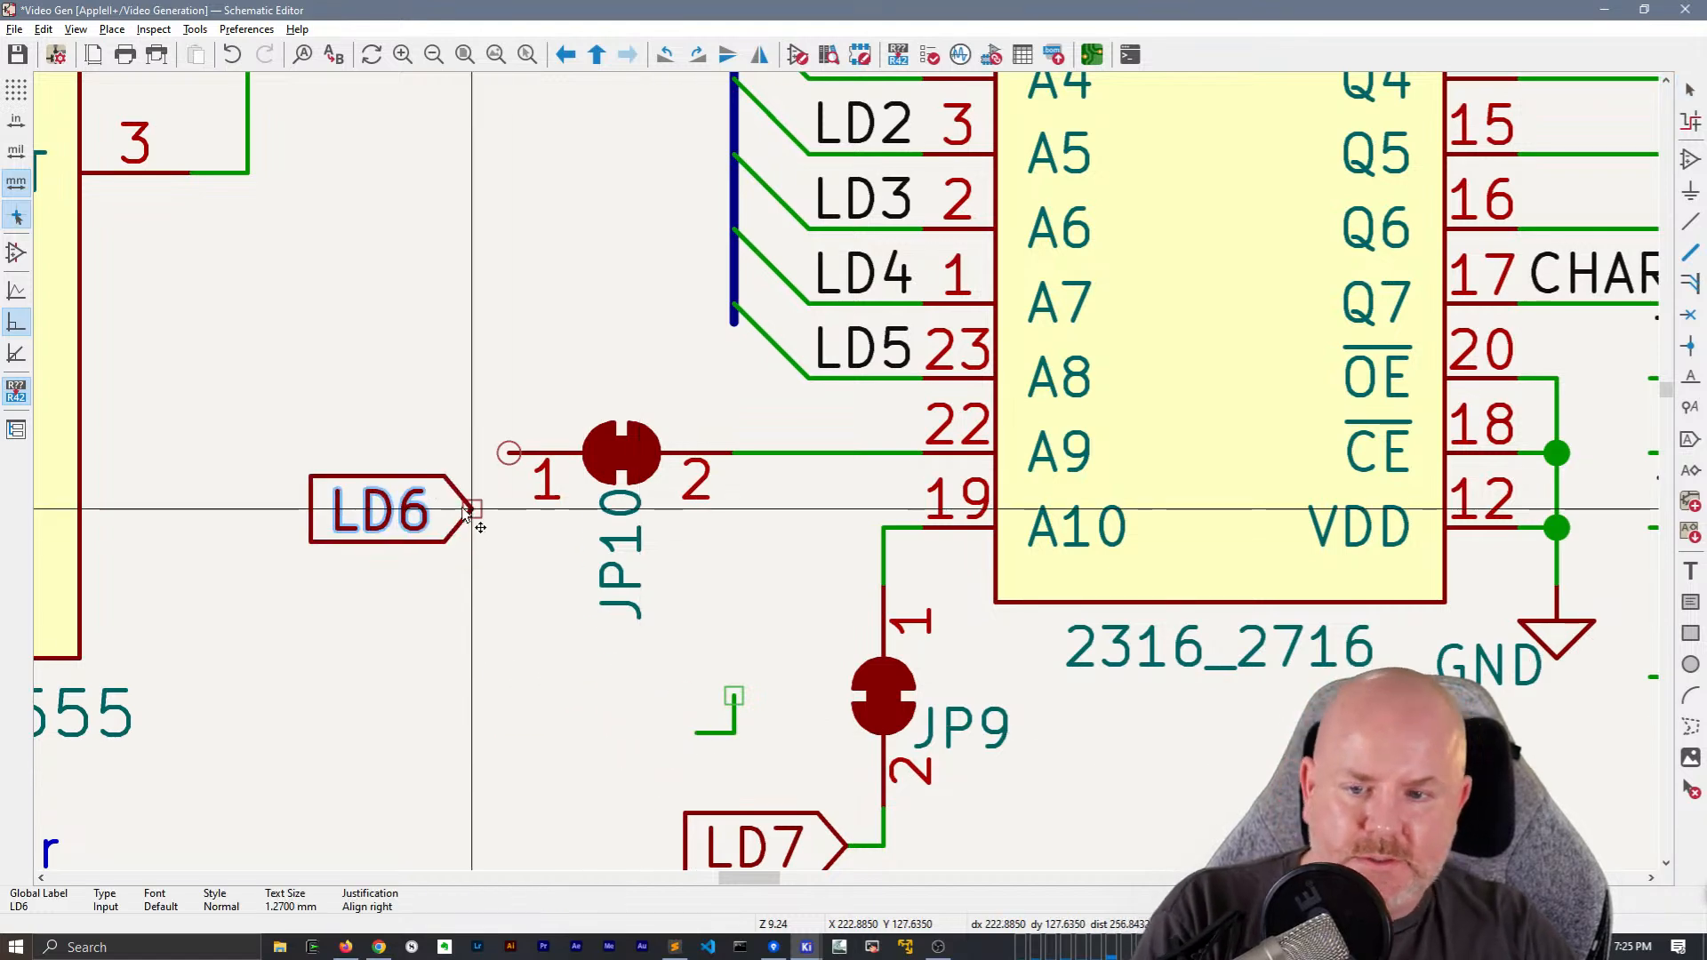
click(472, 520)
drag(677, 658, 787, 792)
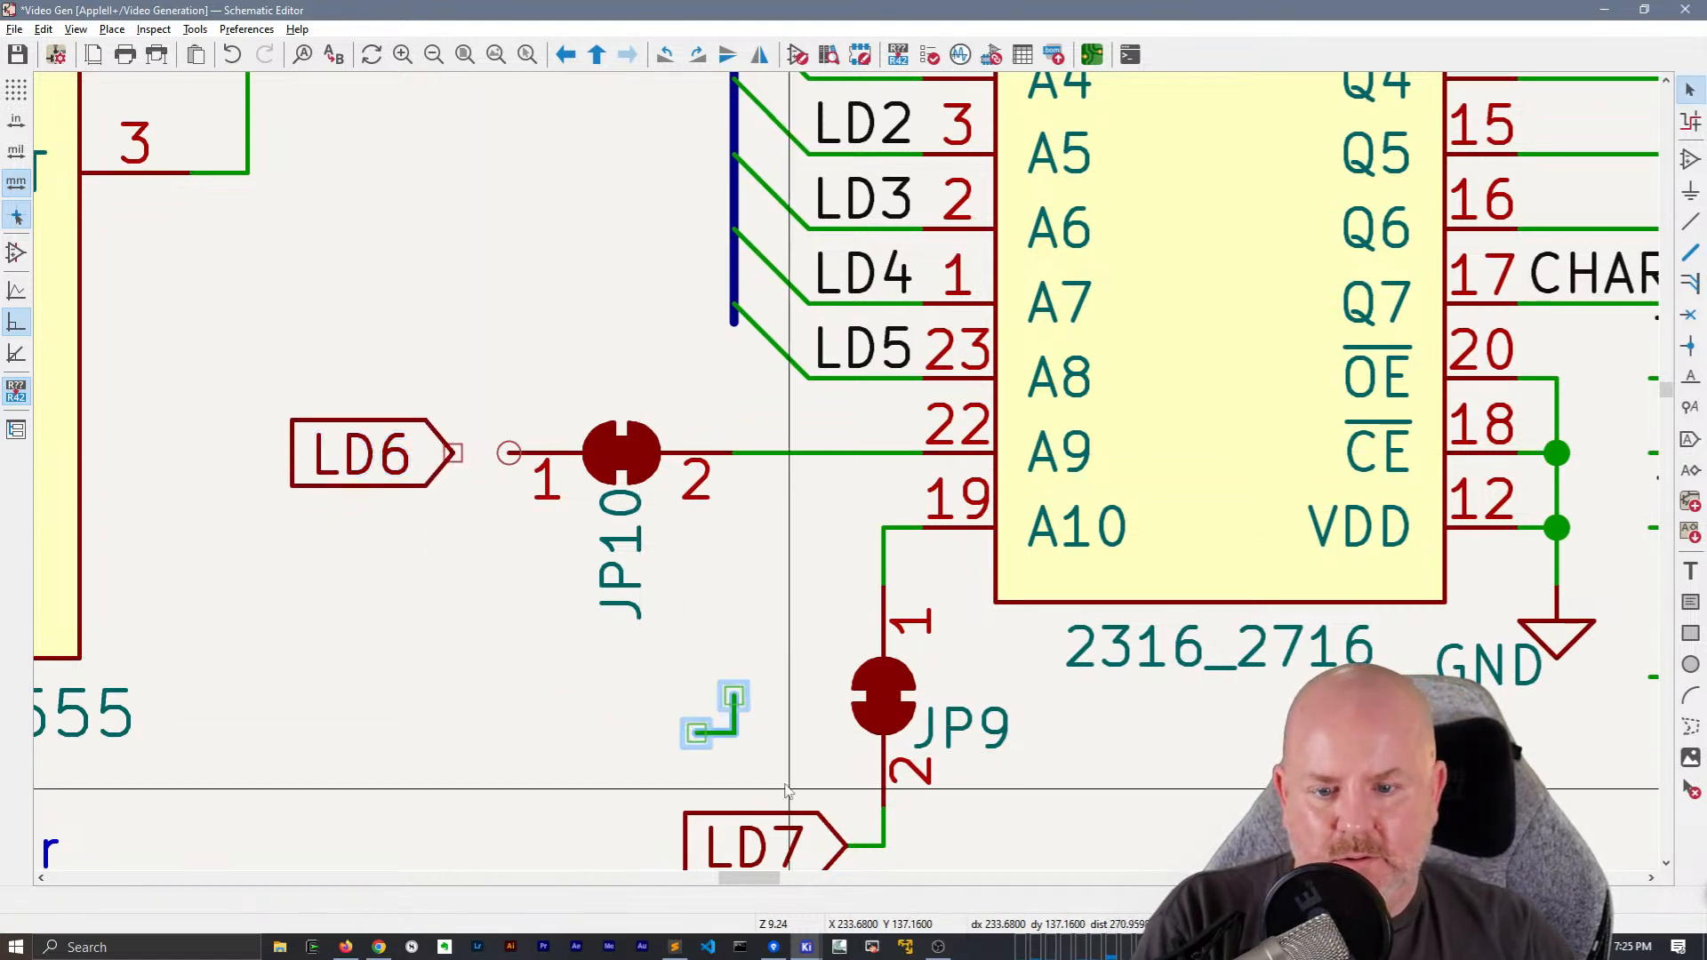
Rotate JP9 to horizontal, attach its pin 2 to the wire from A5's A10 pin, and clear the leftover wire stub
click(883, 698)
key(m)
key(r)
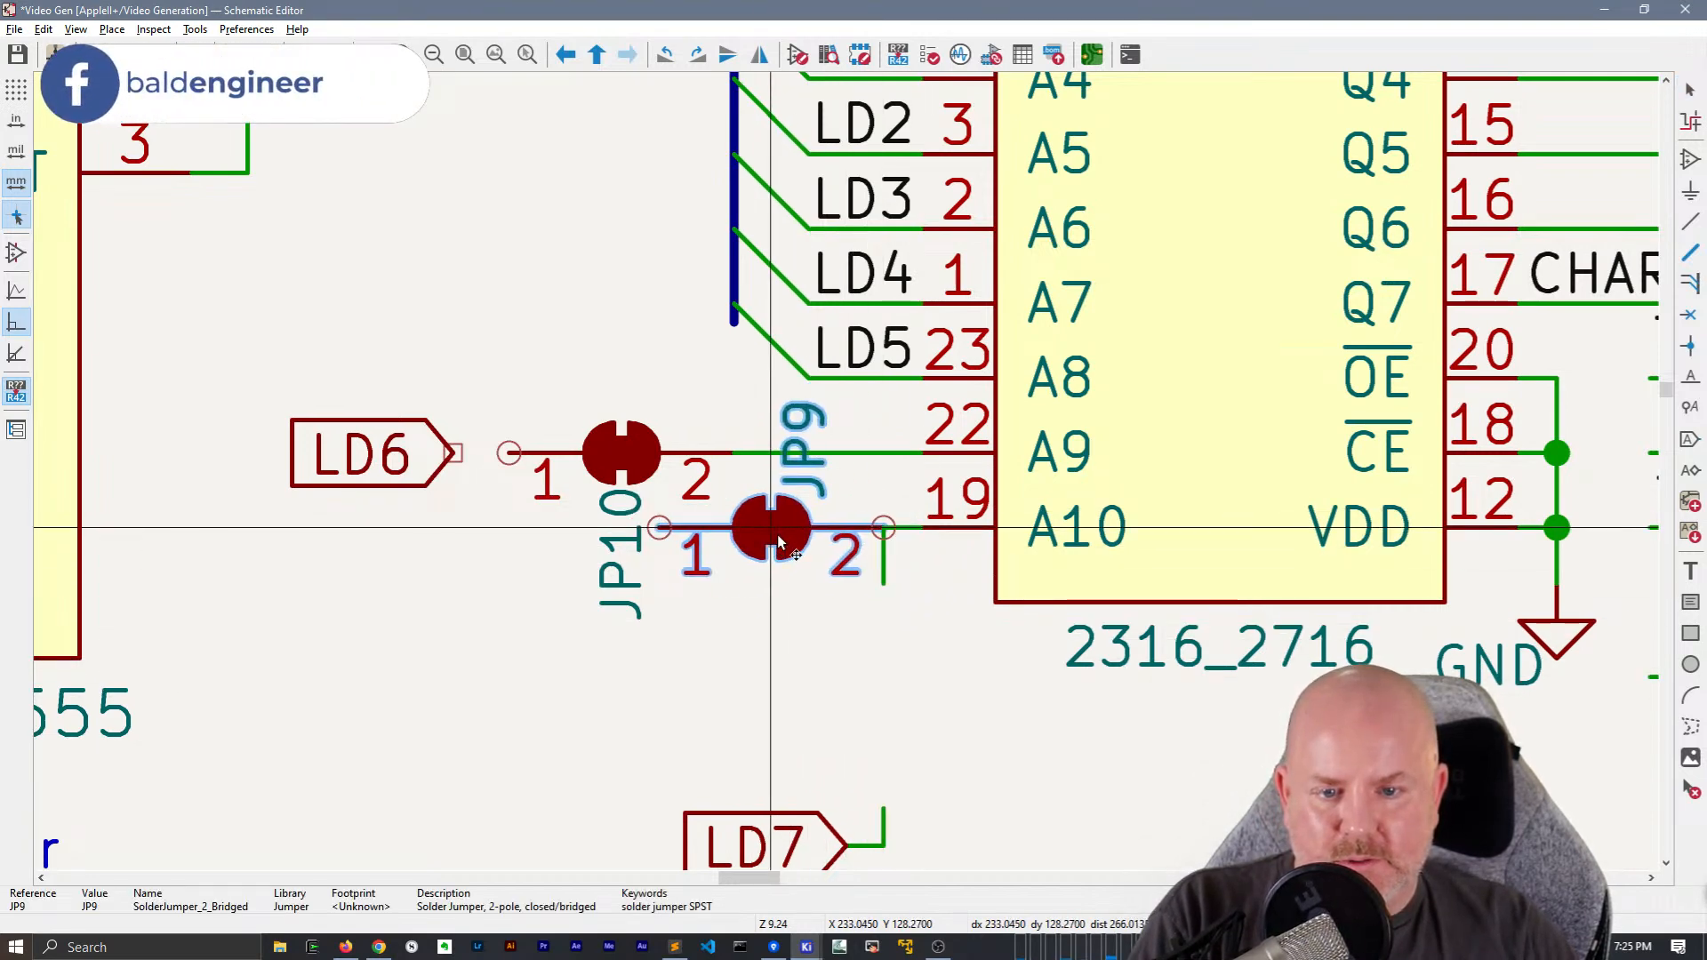
click(778, 540)
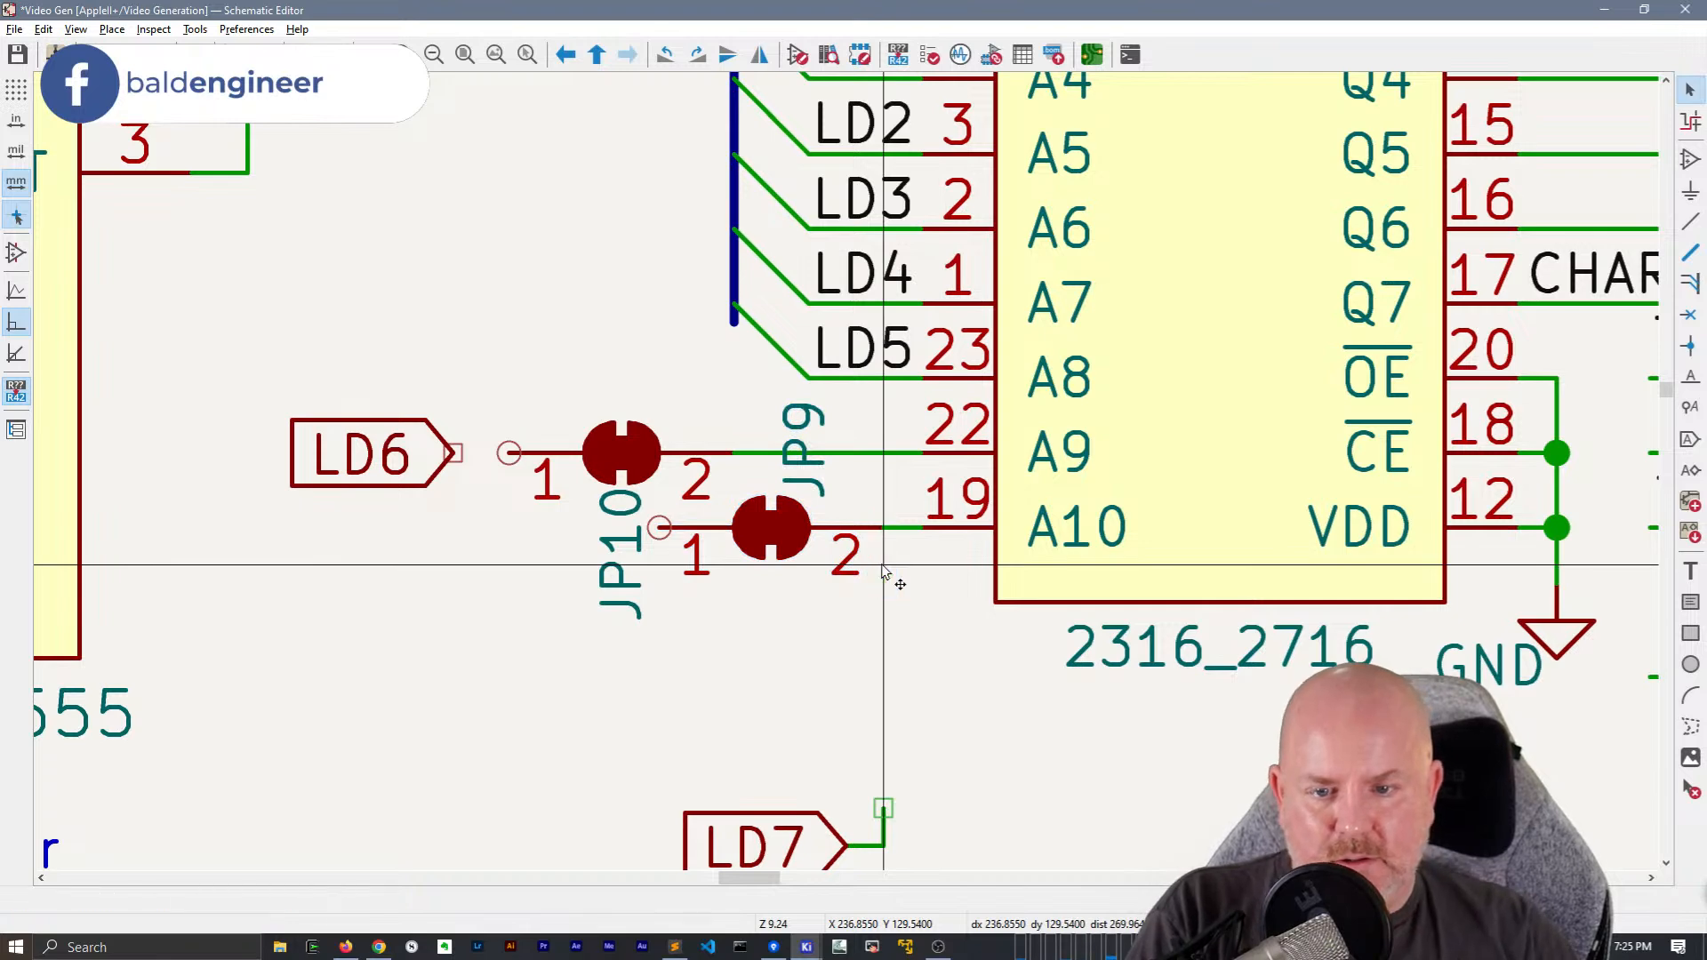
Turn the JP10 and JP9 reference texts horizontal, placing JP10 above its jumper and JP9 below its jumper
click(634, 563)
key(m)
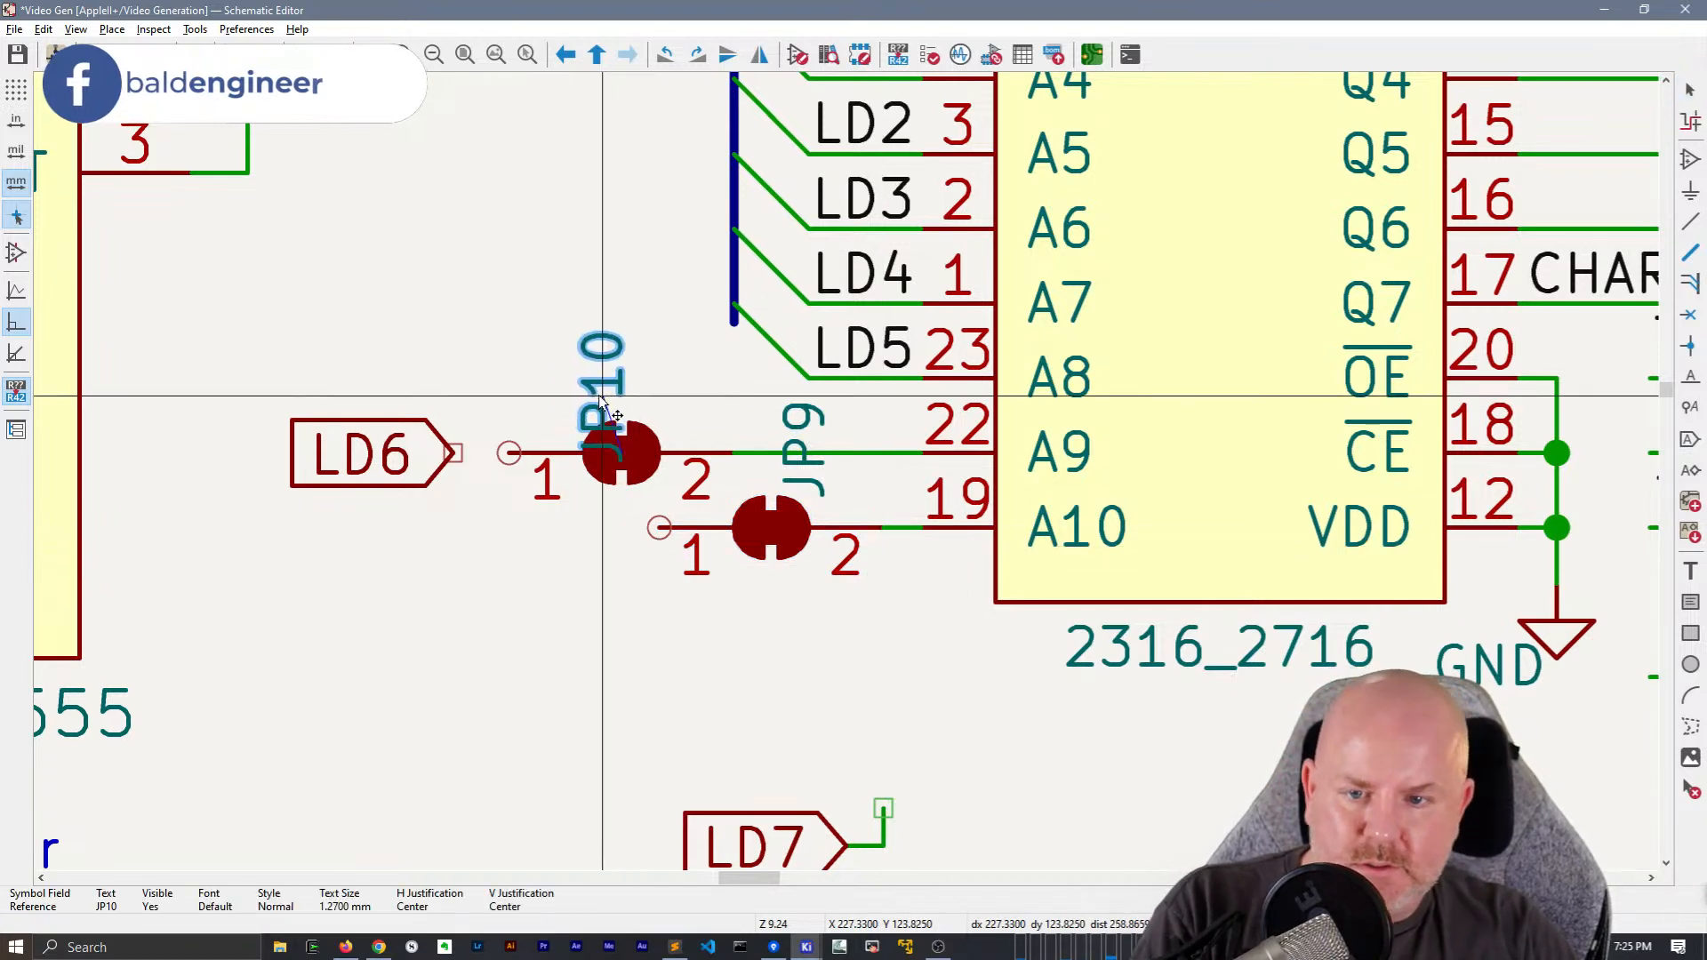
key(r)
click(622, 396)
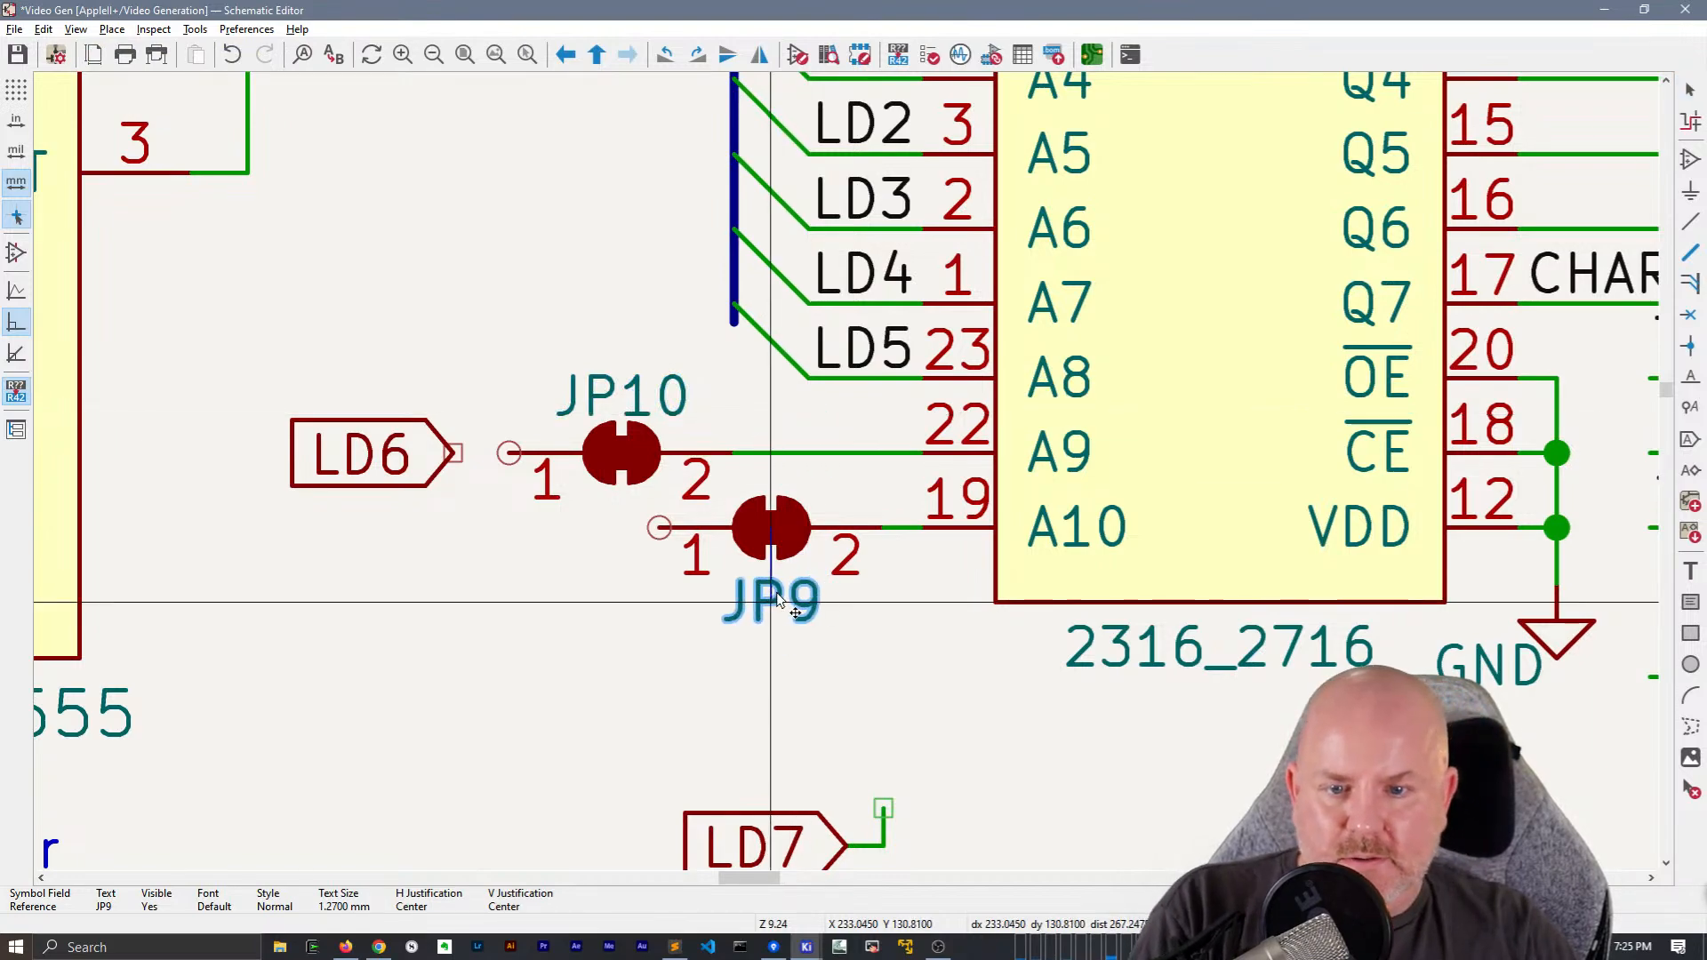
click(775, 598)
Move JP10 along the A9 wire so it lines up directly above JP9
scroll(776, 598, down, 3)
scroll(851, 608, down, 4)
scroll(849, 478, up, 3)
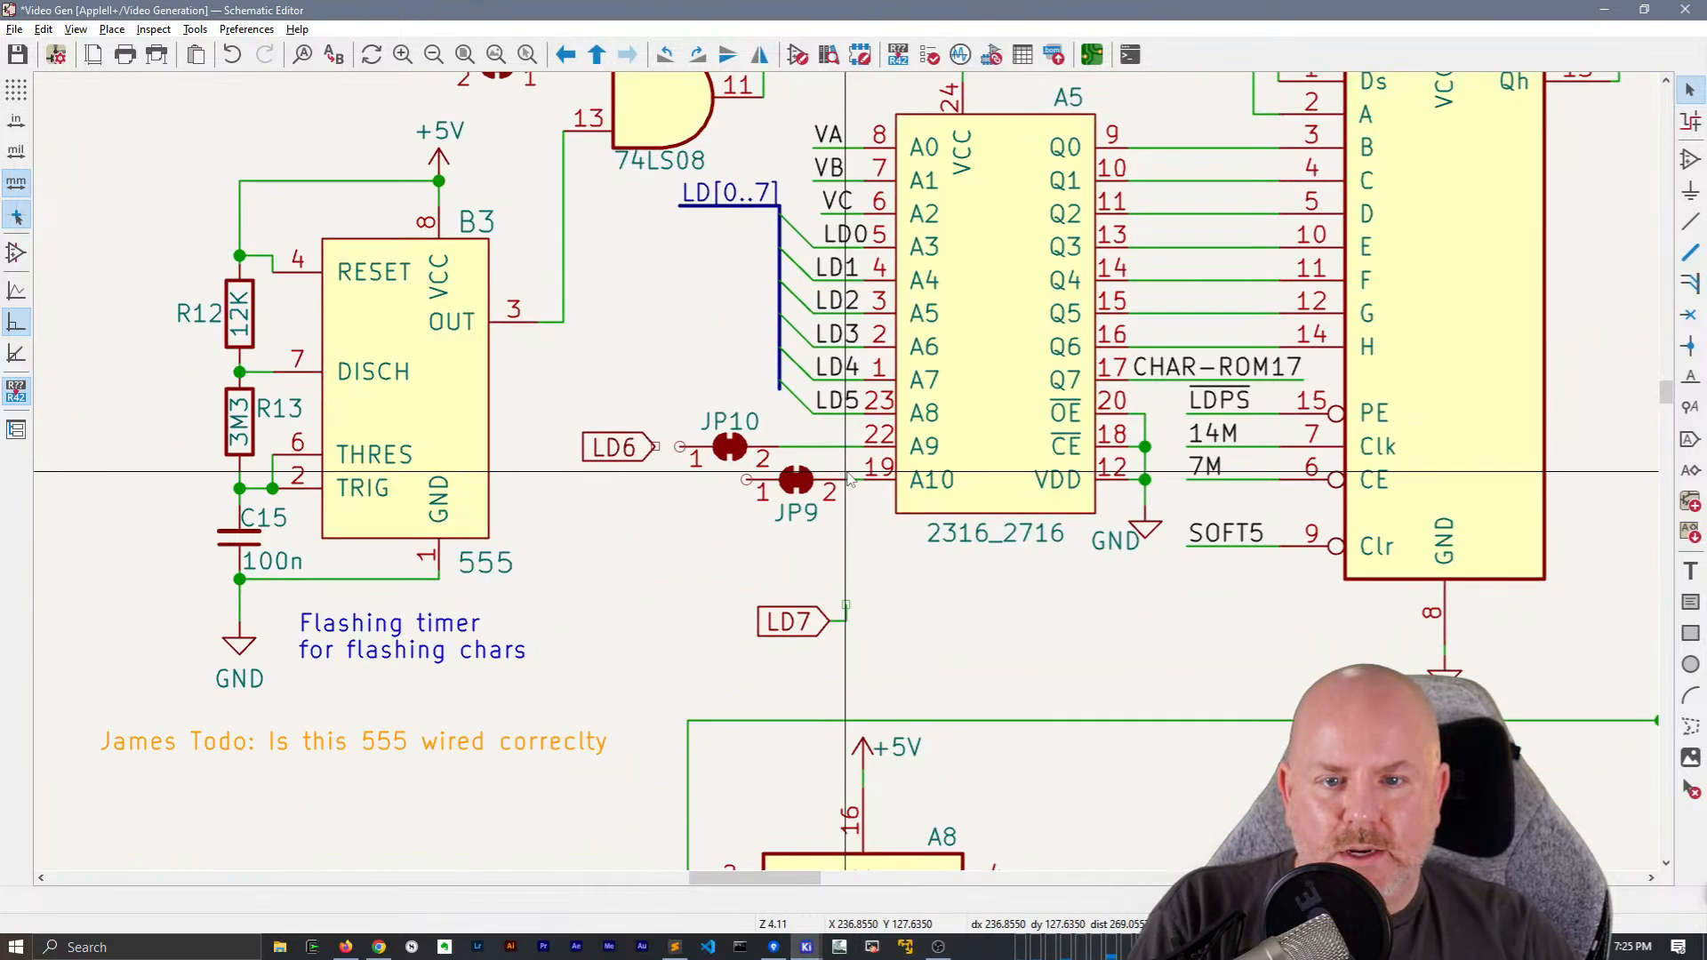
drag(730, 448, 787, 495)
Shift the lower section of the LD[0..7] bus away from A5 and place wire-to-bus entries on pin 1 of JP10 and JP9
scroll(787, 495, up, 2)
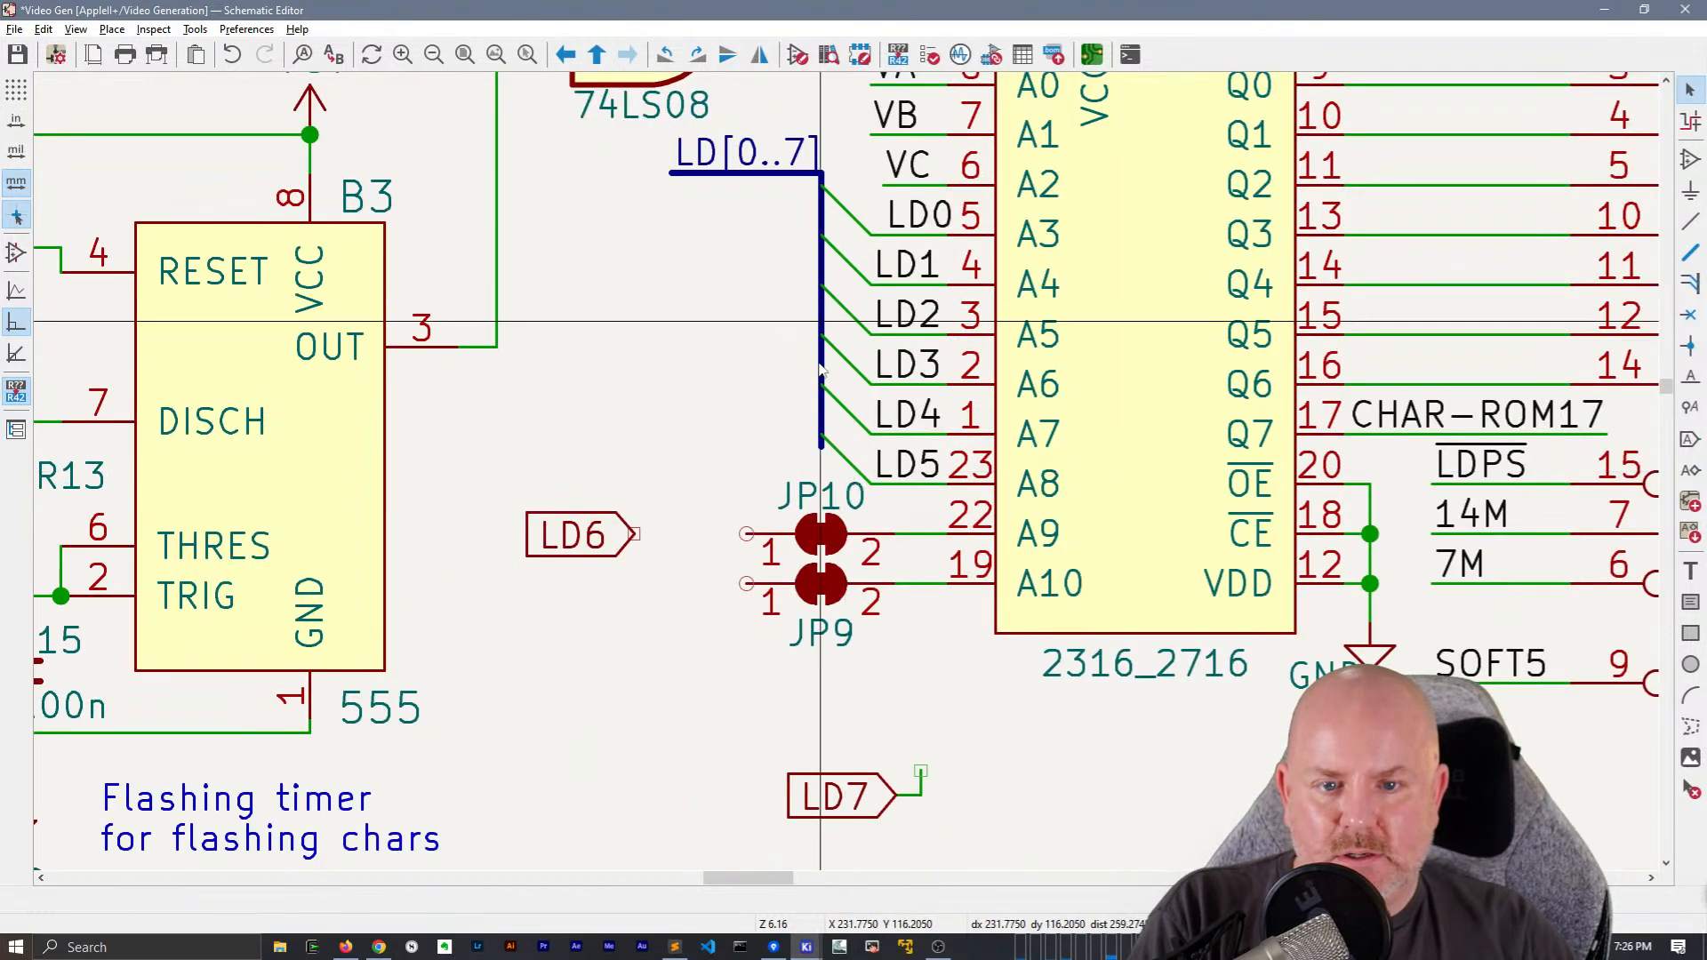
drag(821, 425, 729, 430)
key(z)
click(696, 497)
key(Escape)
click(722, 511)
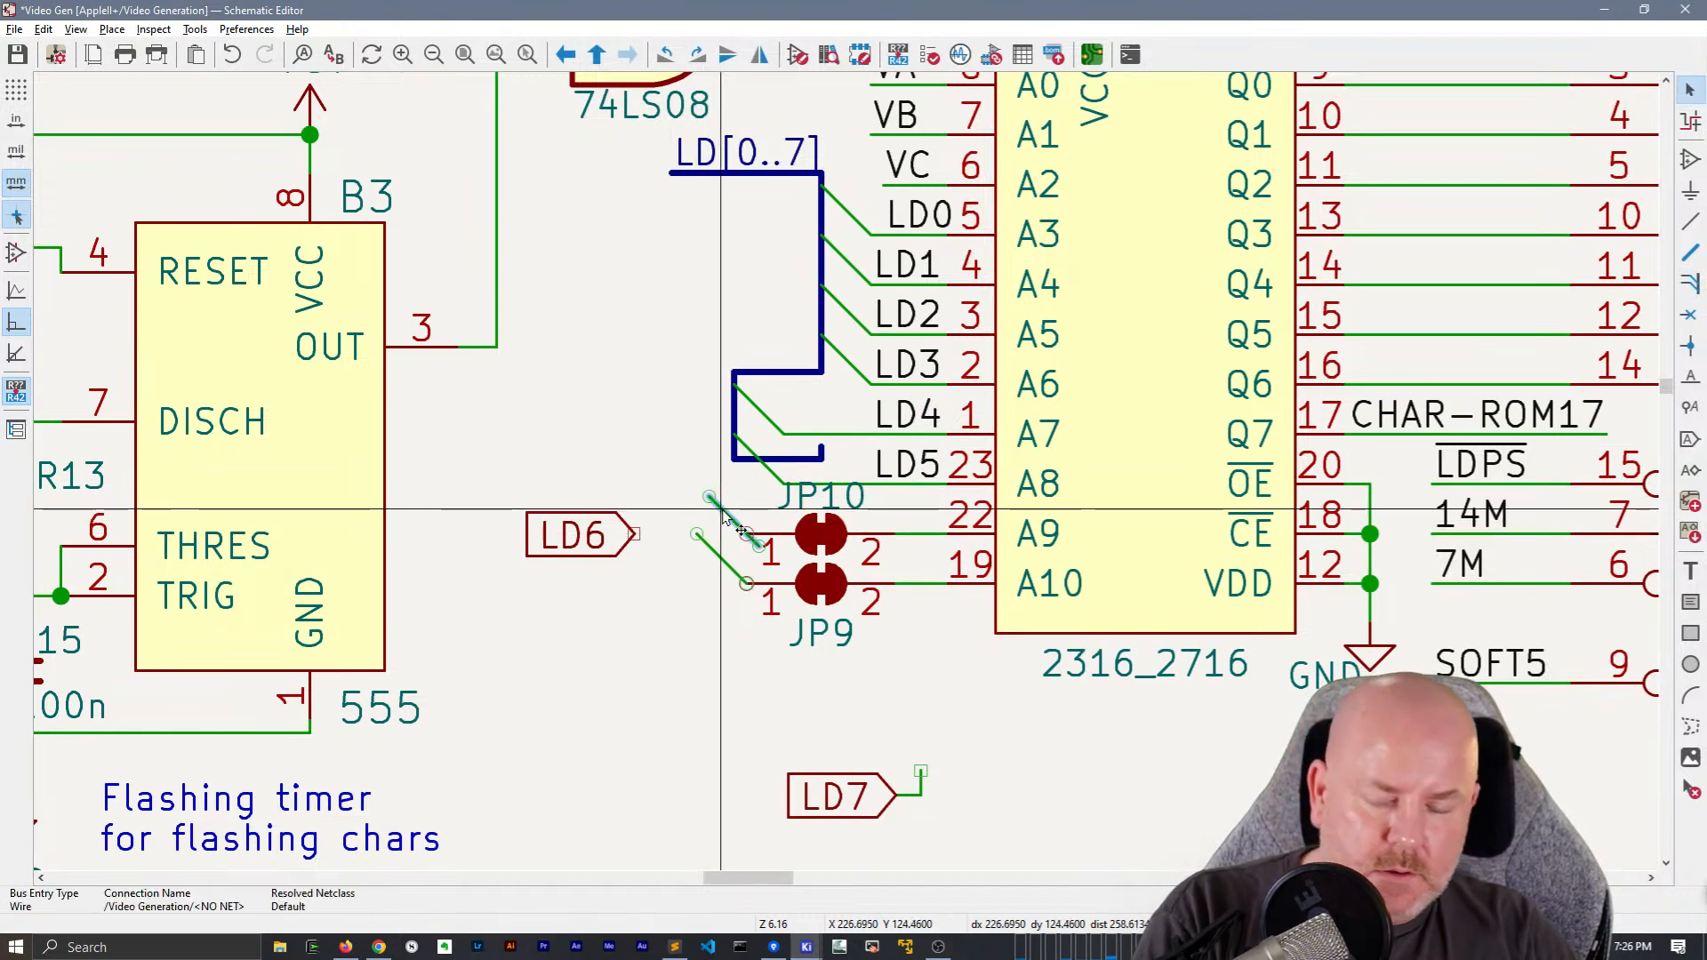
click(709, 501)
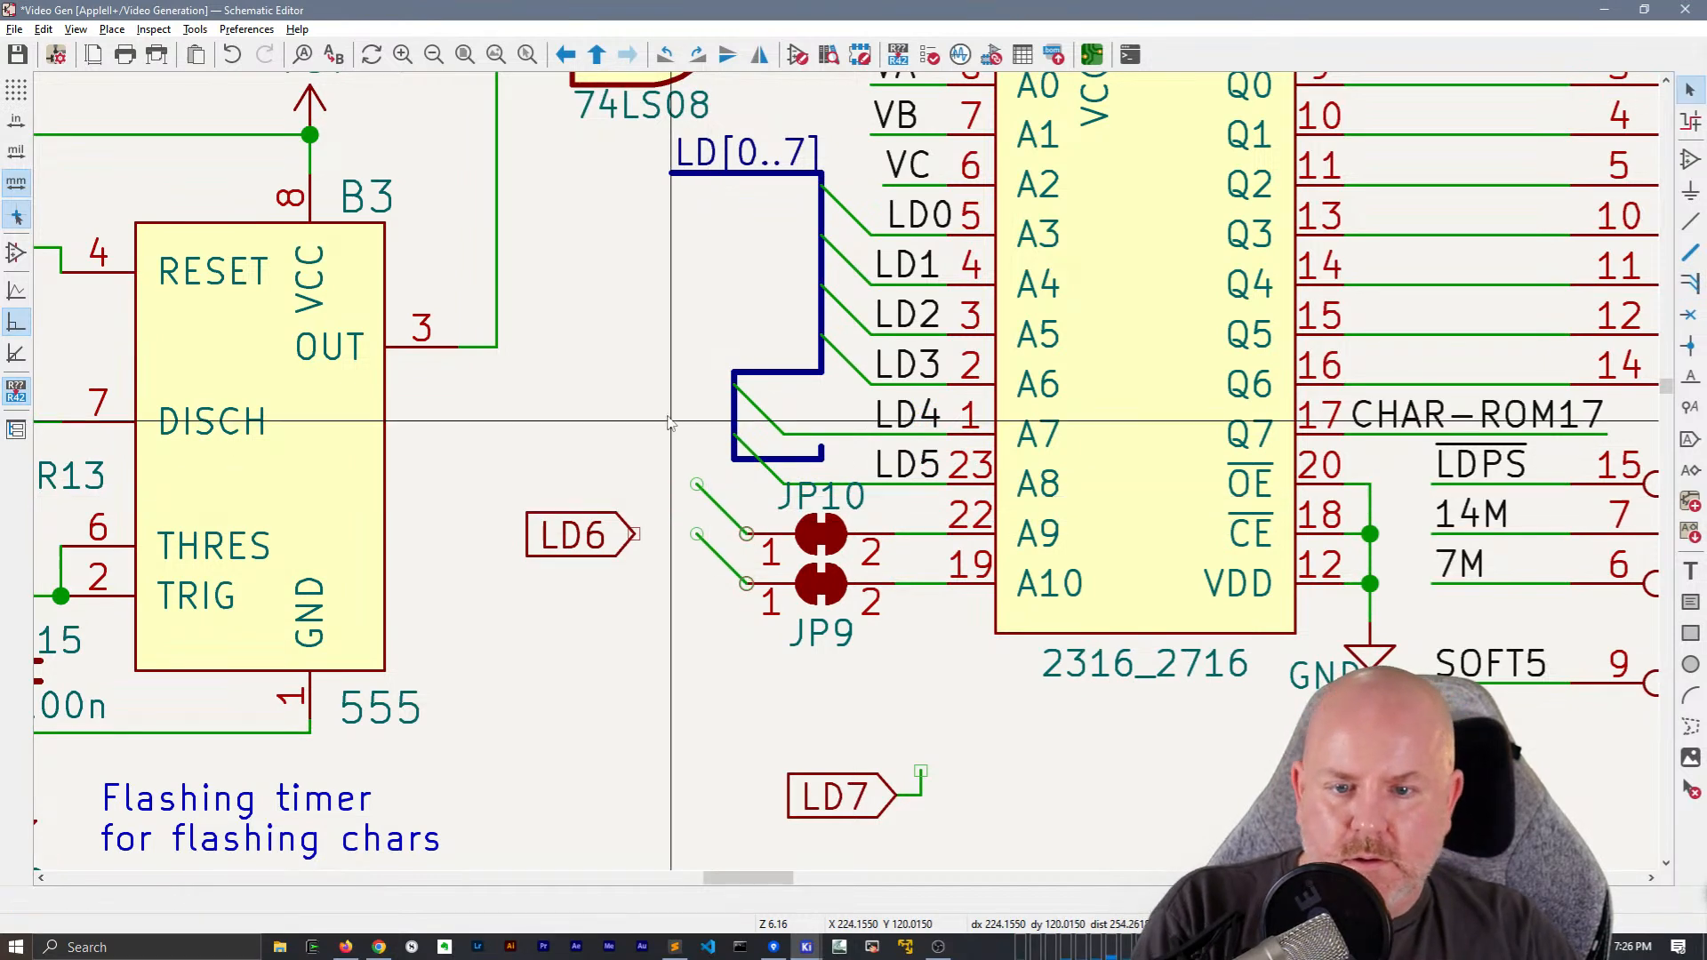
Draw one straight vertical bus from the JP9 entry up toward the LD[0..7] label and delete the old stepped bus segments
click(698, 533)
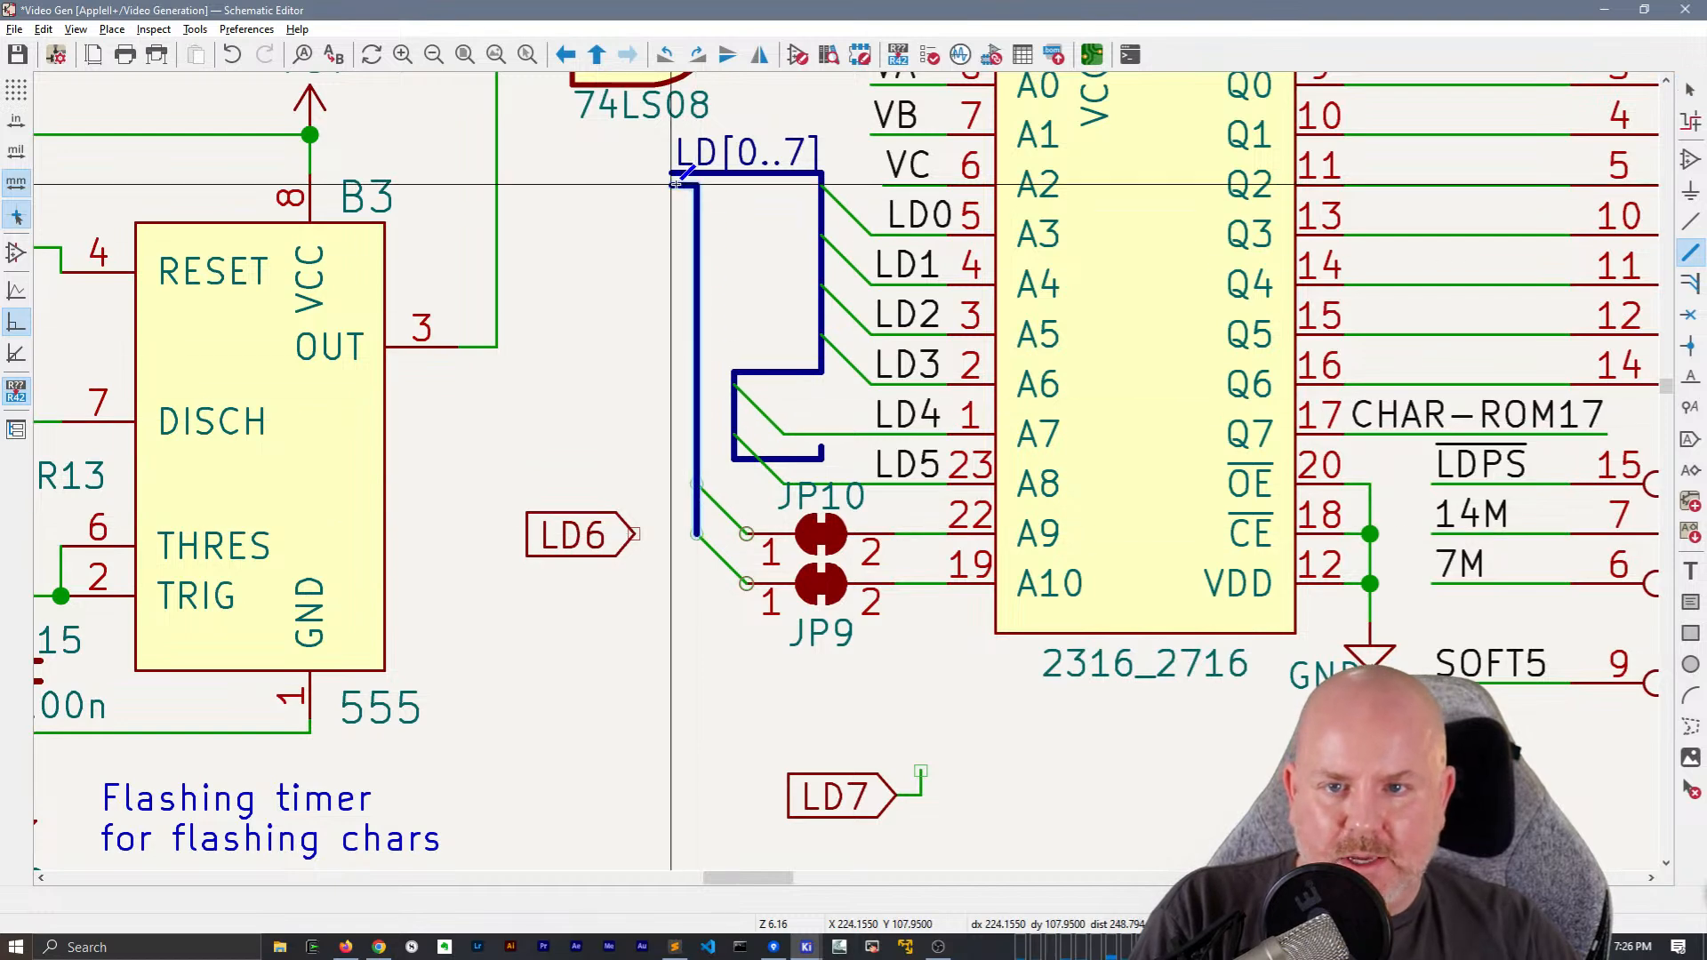
click(695, 185)
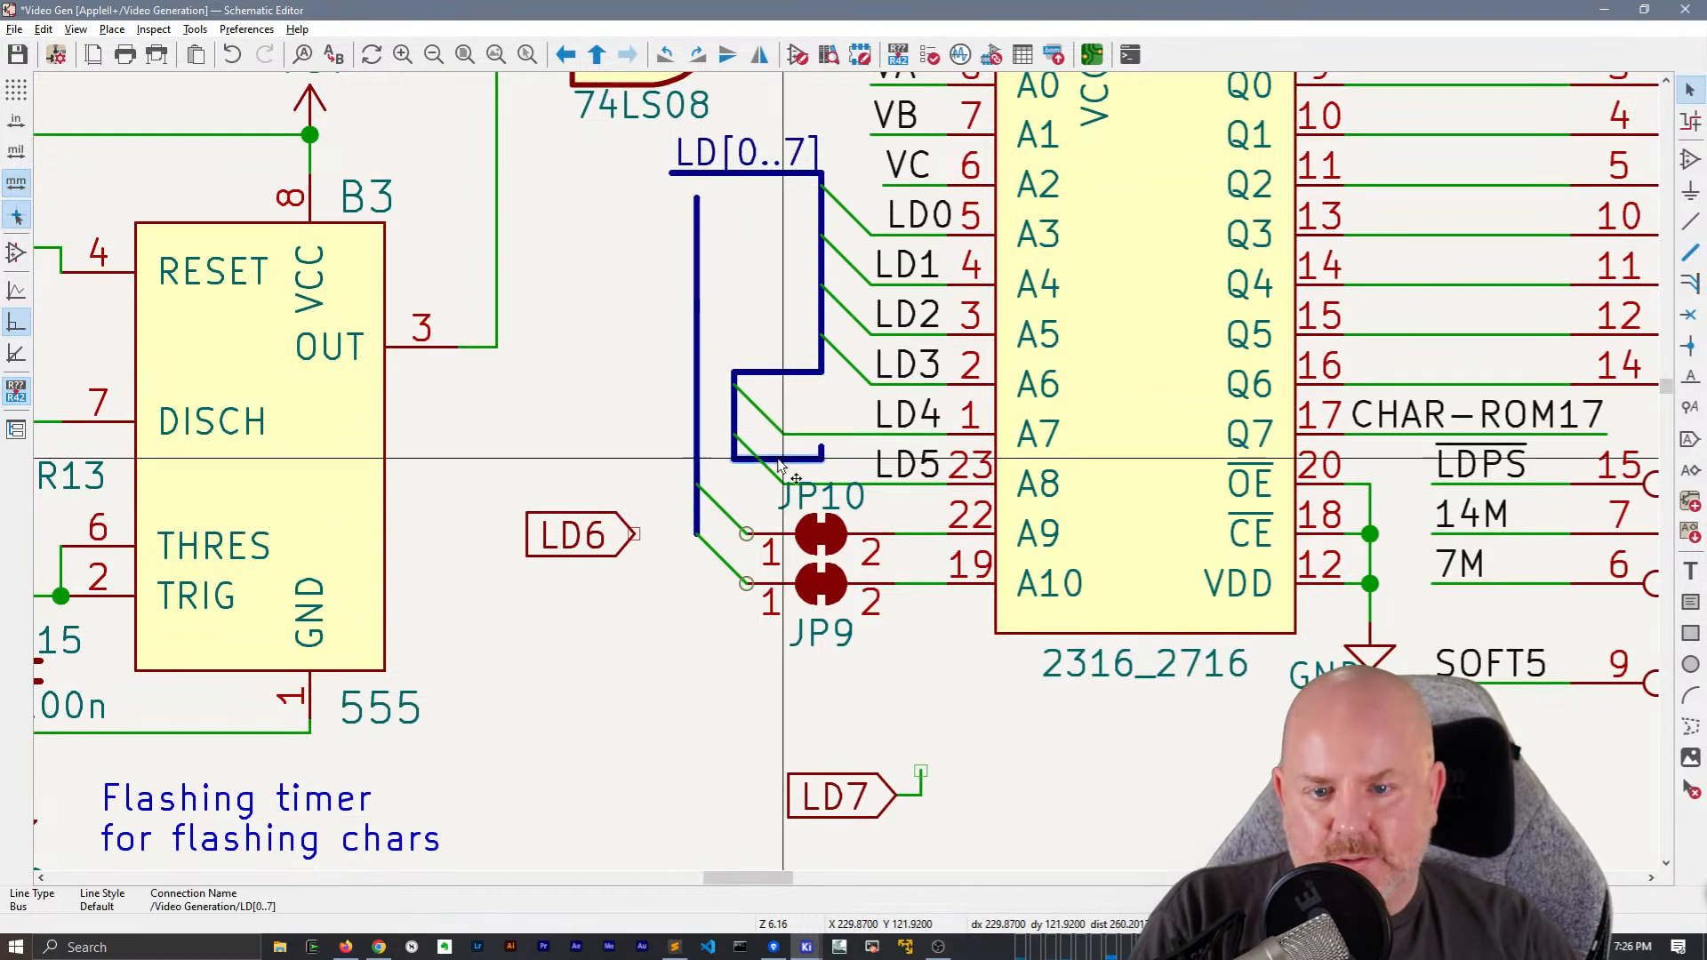
key(Delete)
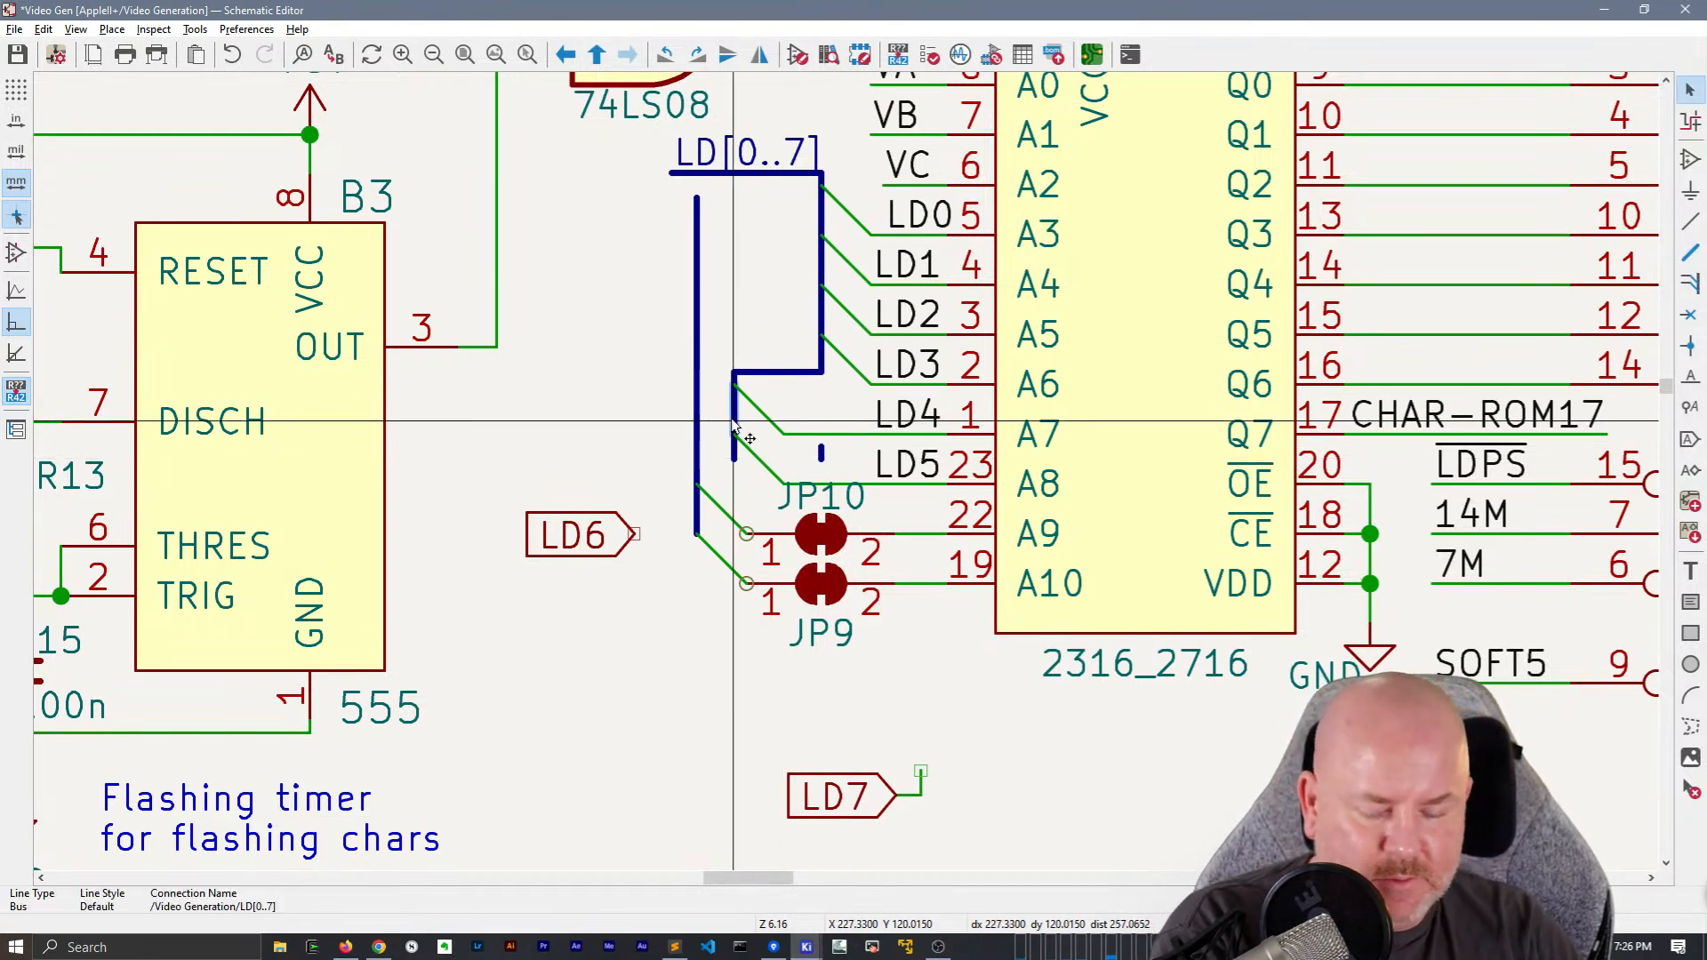
key(Delete)
drag(720, 317, 755, 471)
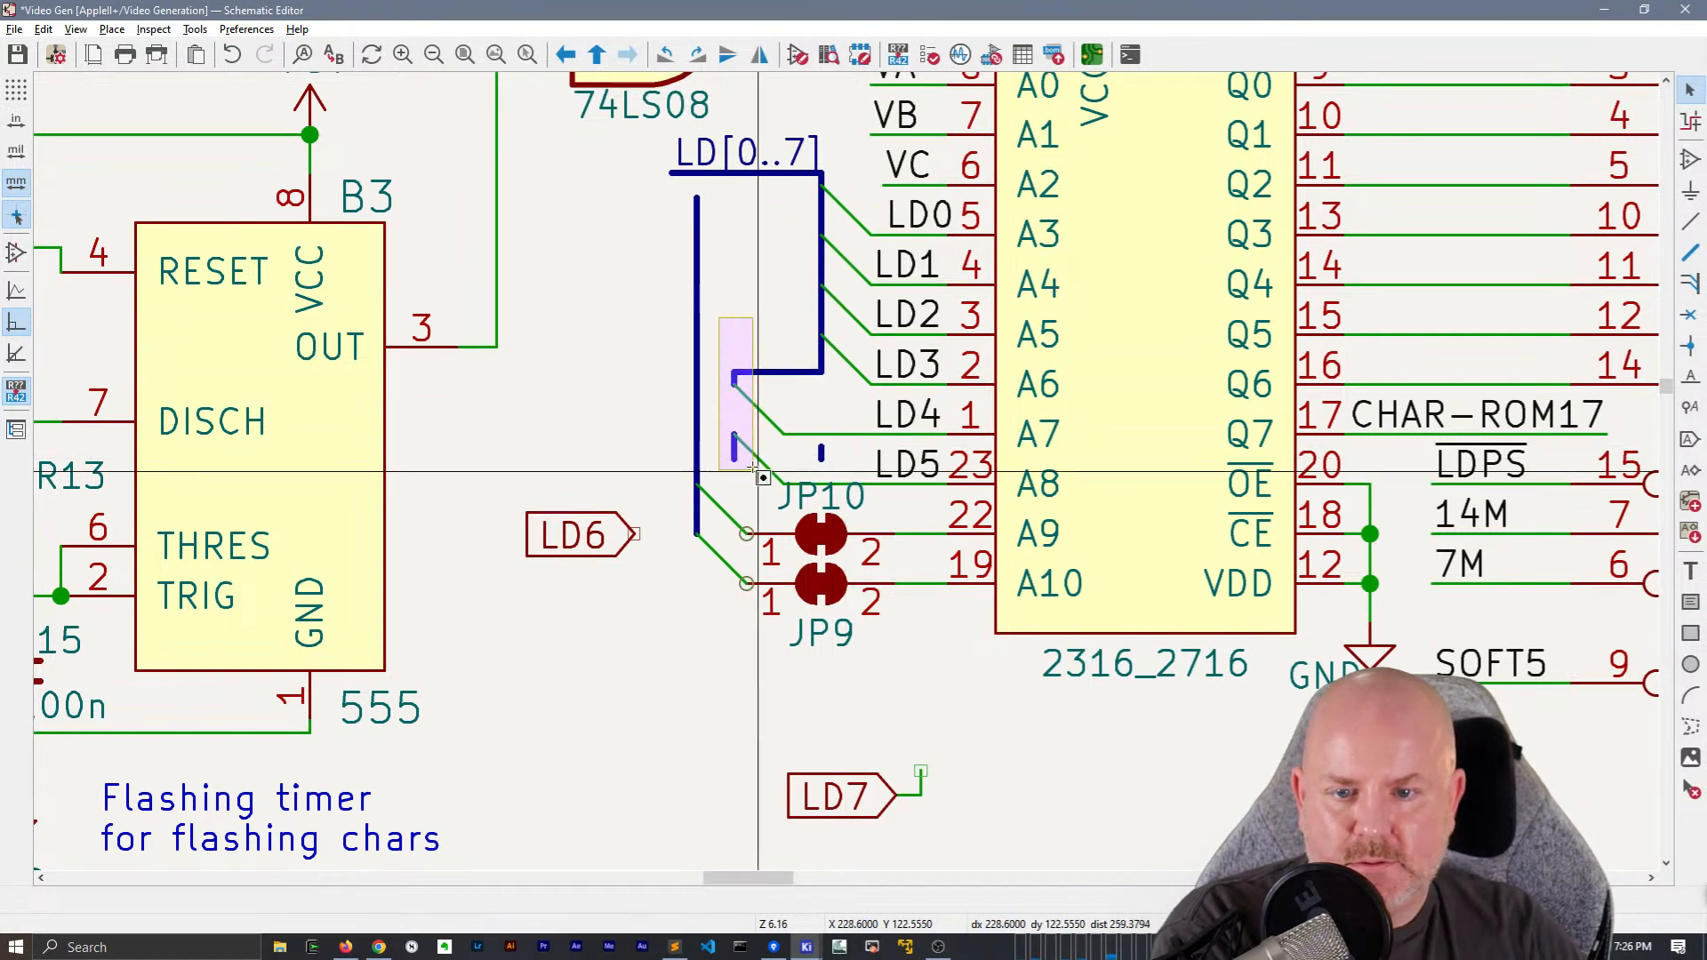
key(Delete)
click(776, 373)
key(Delete)
drag(797, 185, 849, 392)
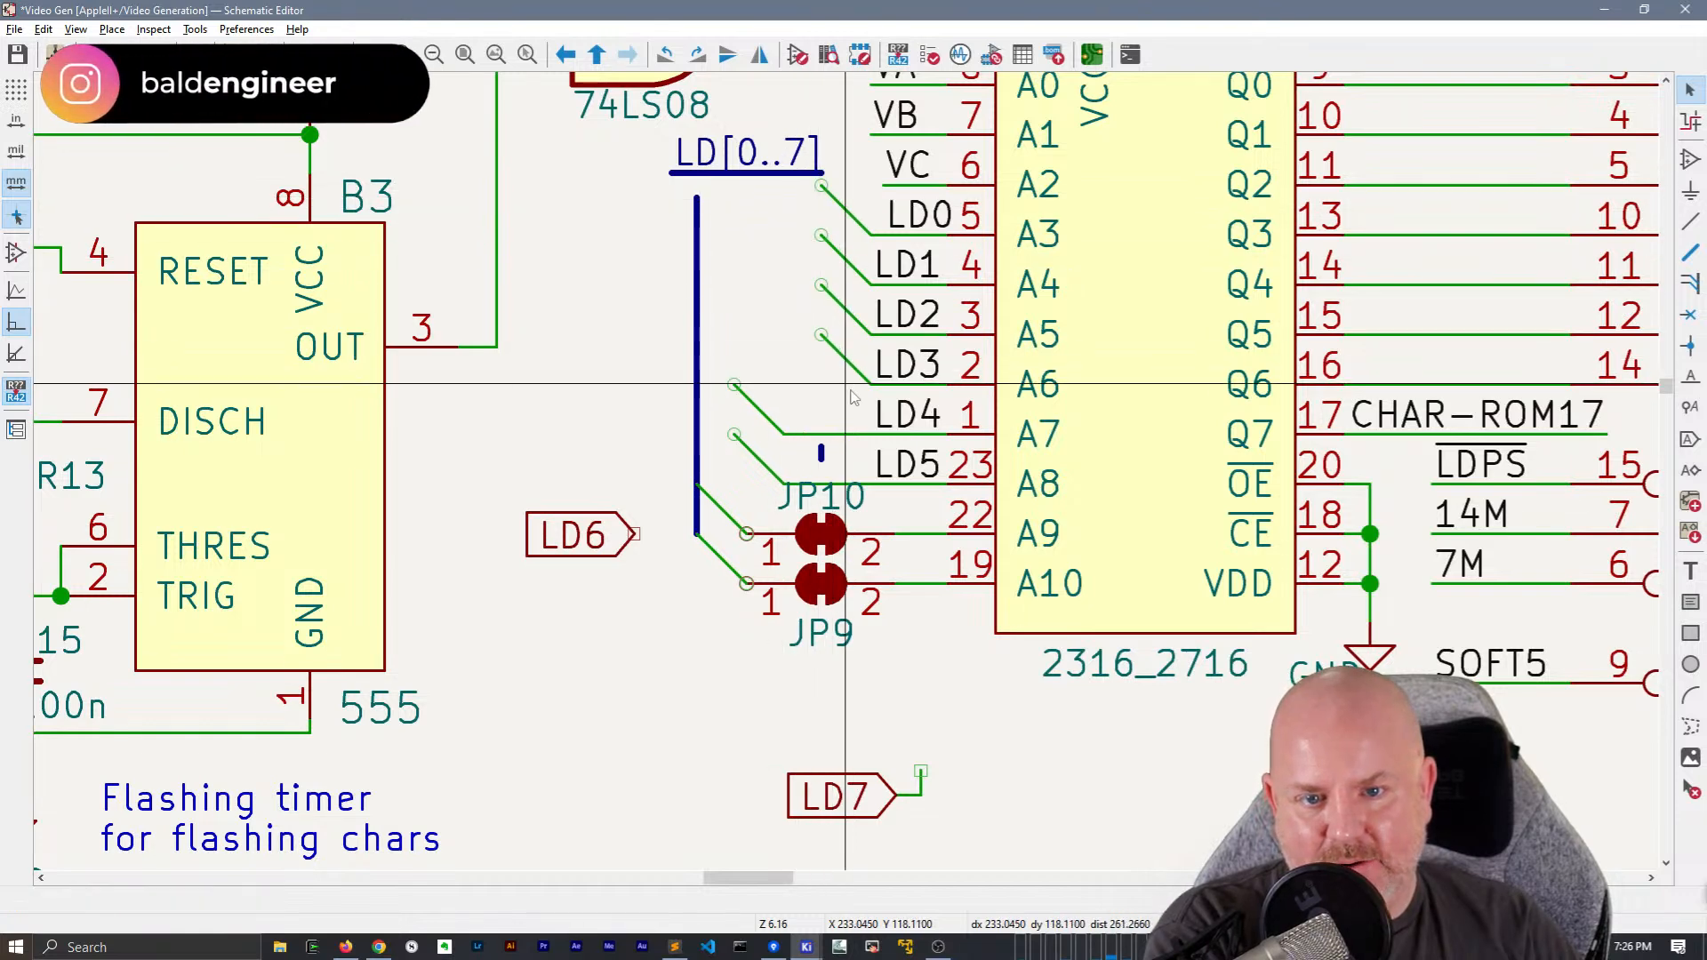
Shift the LD0 to LD5 bus entries onto the new vertical bus line, keeping their wires to A5 attached
drag(851, 396, 845, 202)
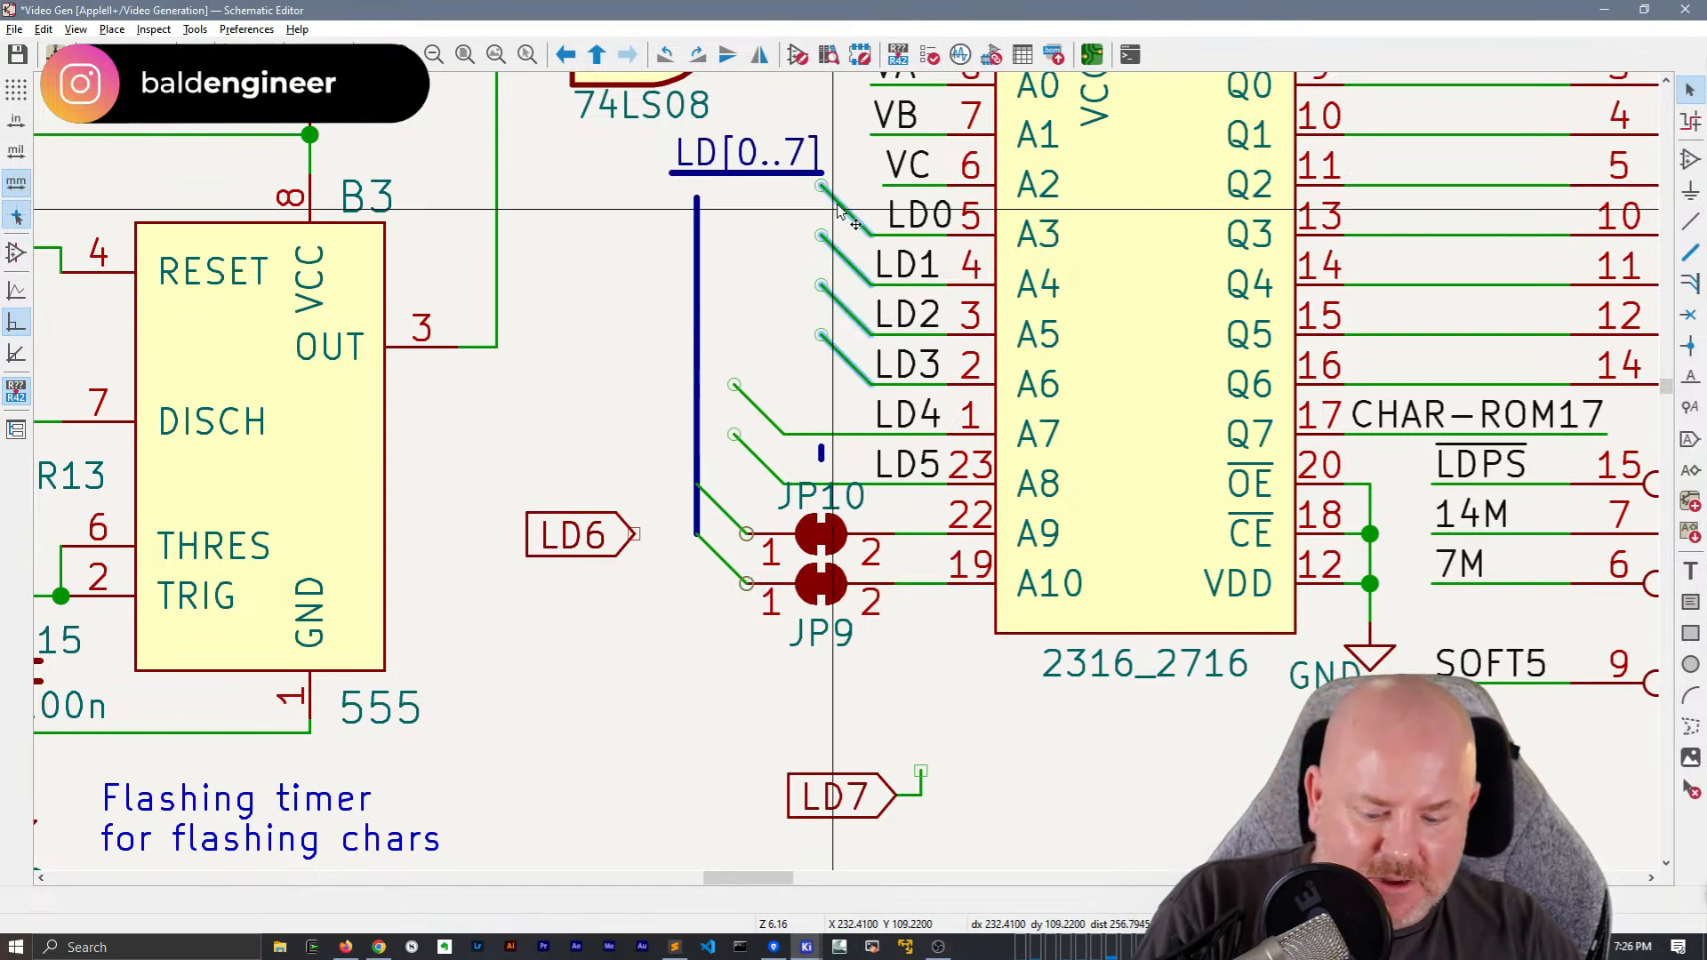
key(g)
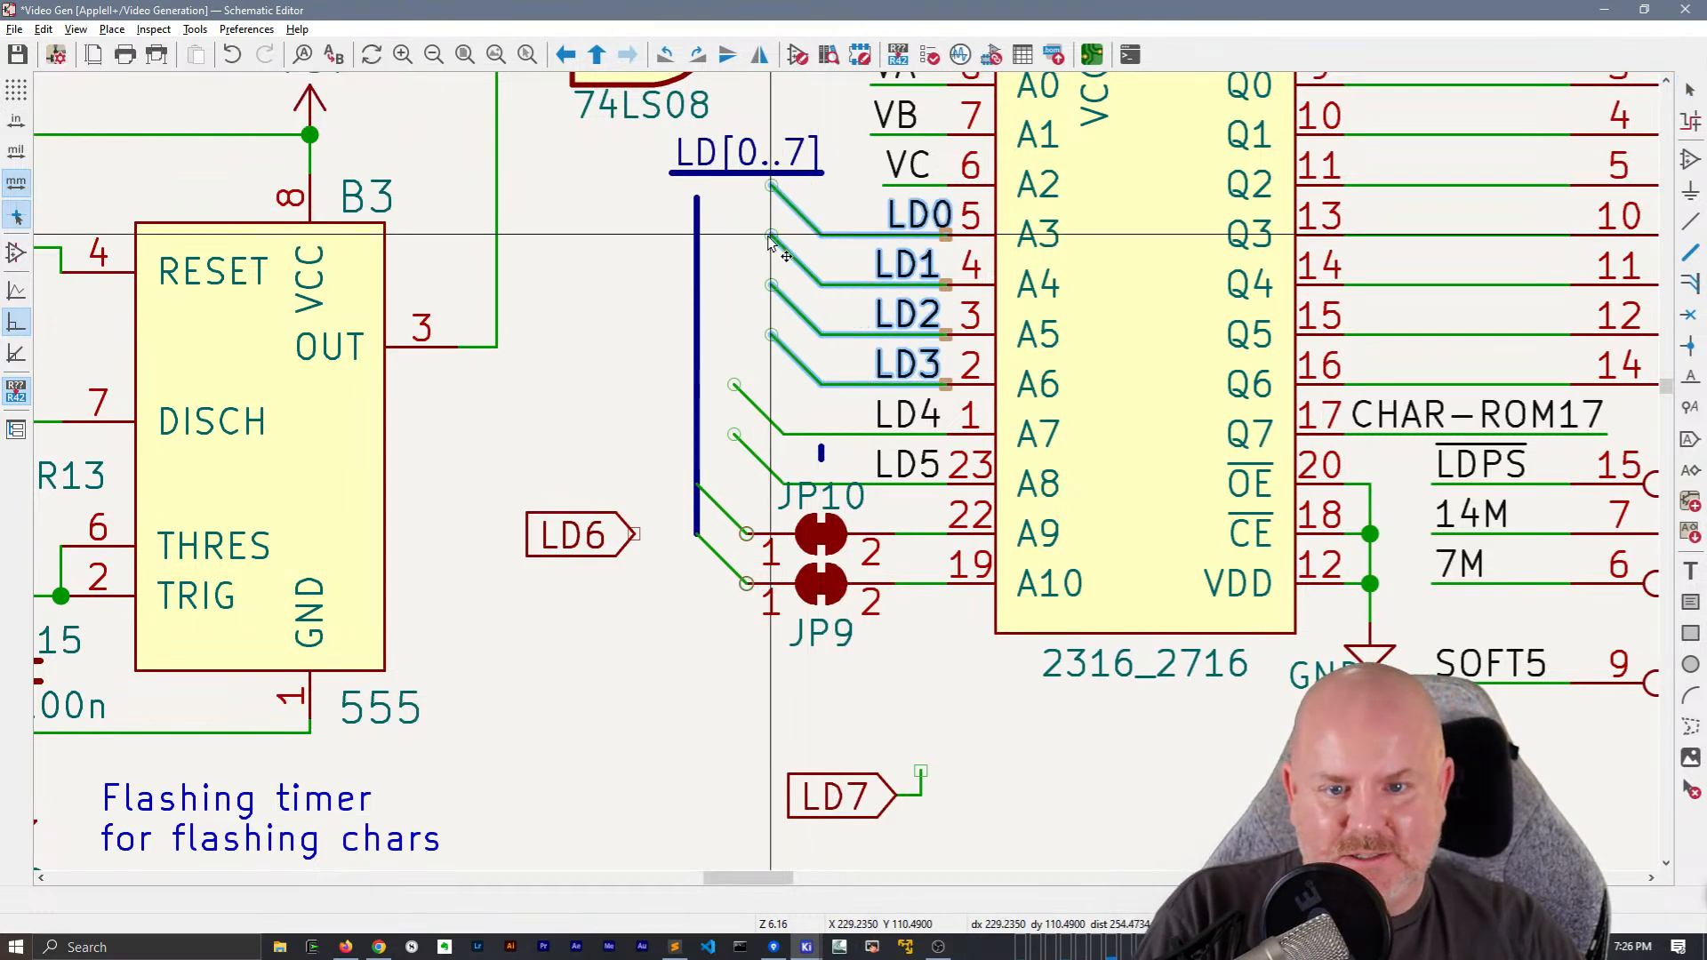
click(699, 238)
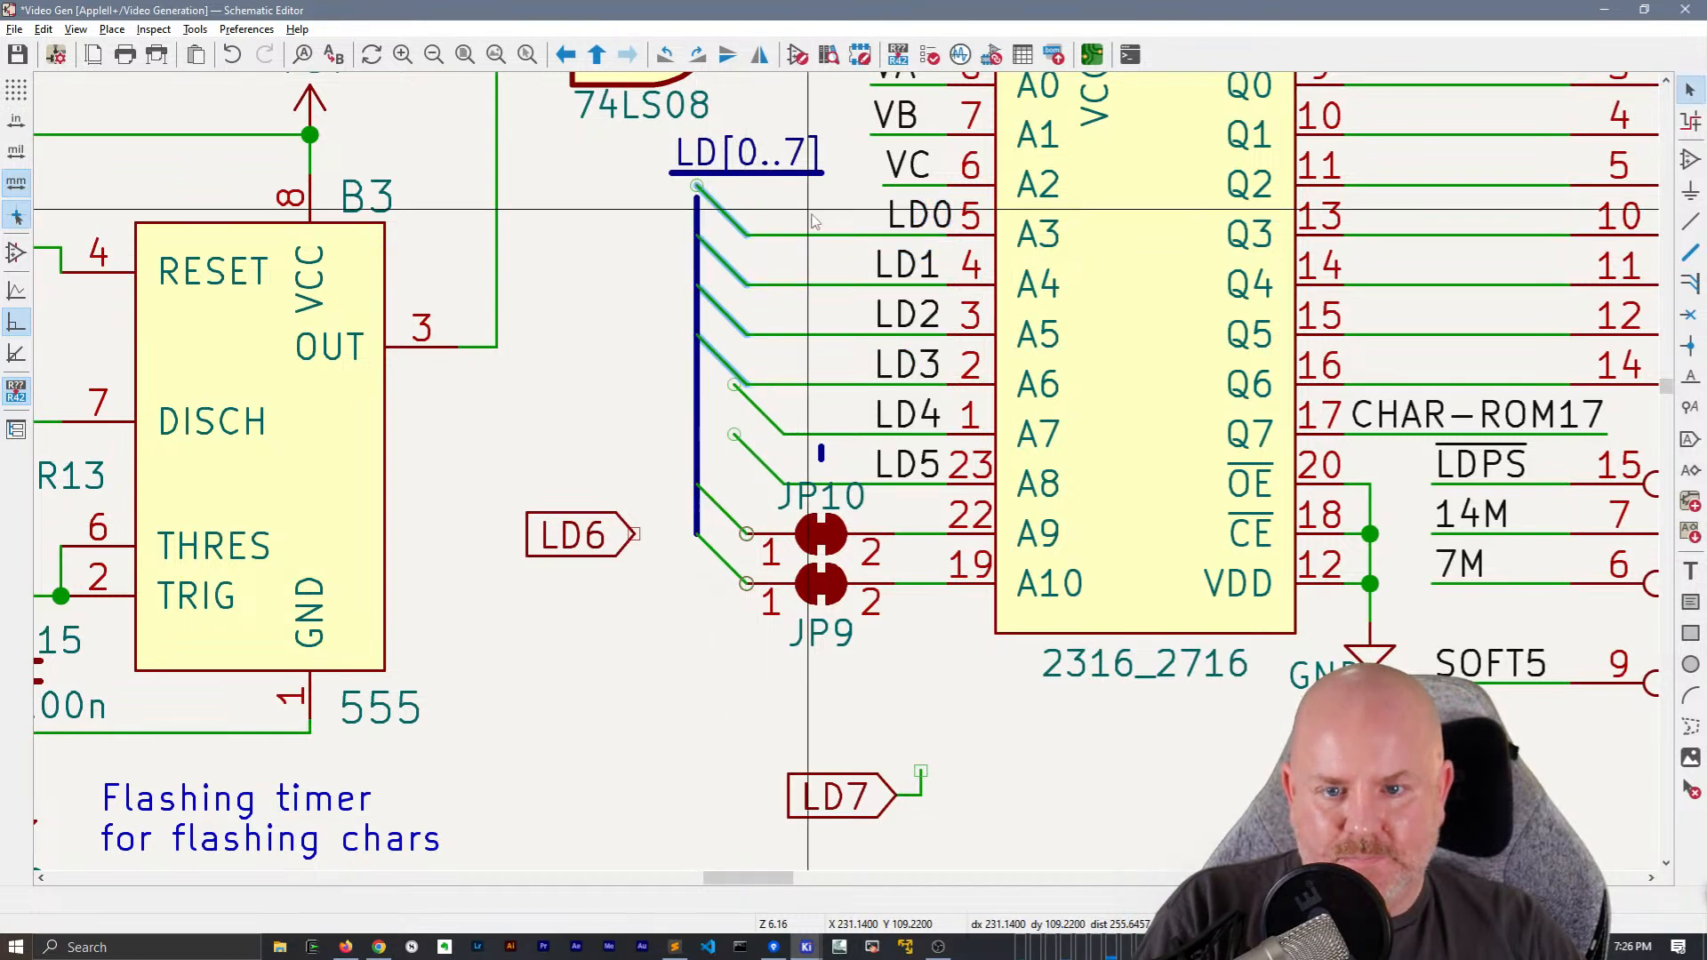
click(780, 432)
key(g)
click(746, 434)
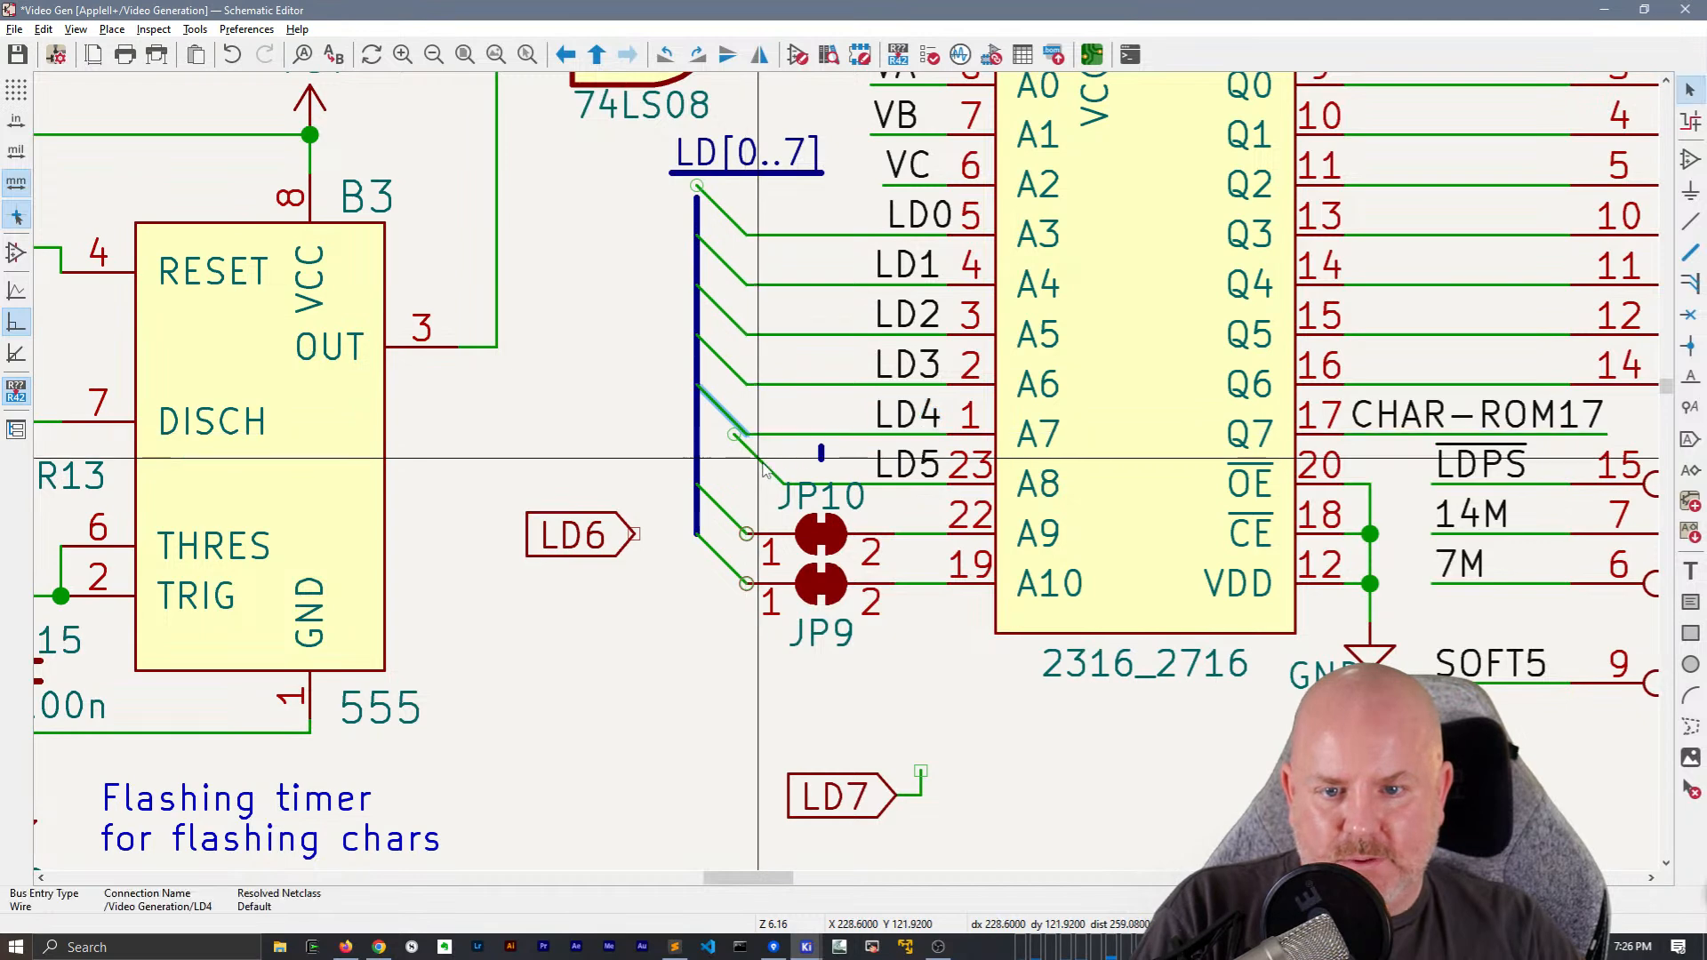
key(g)
click(744, 492)
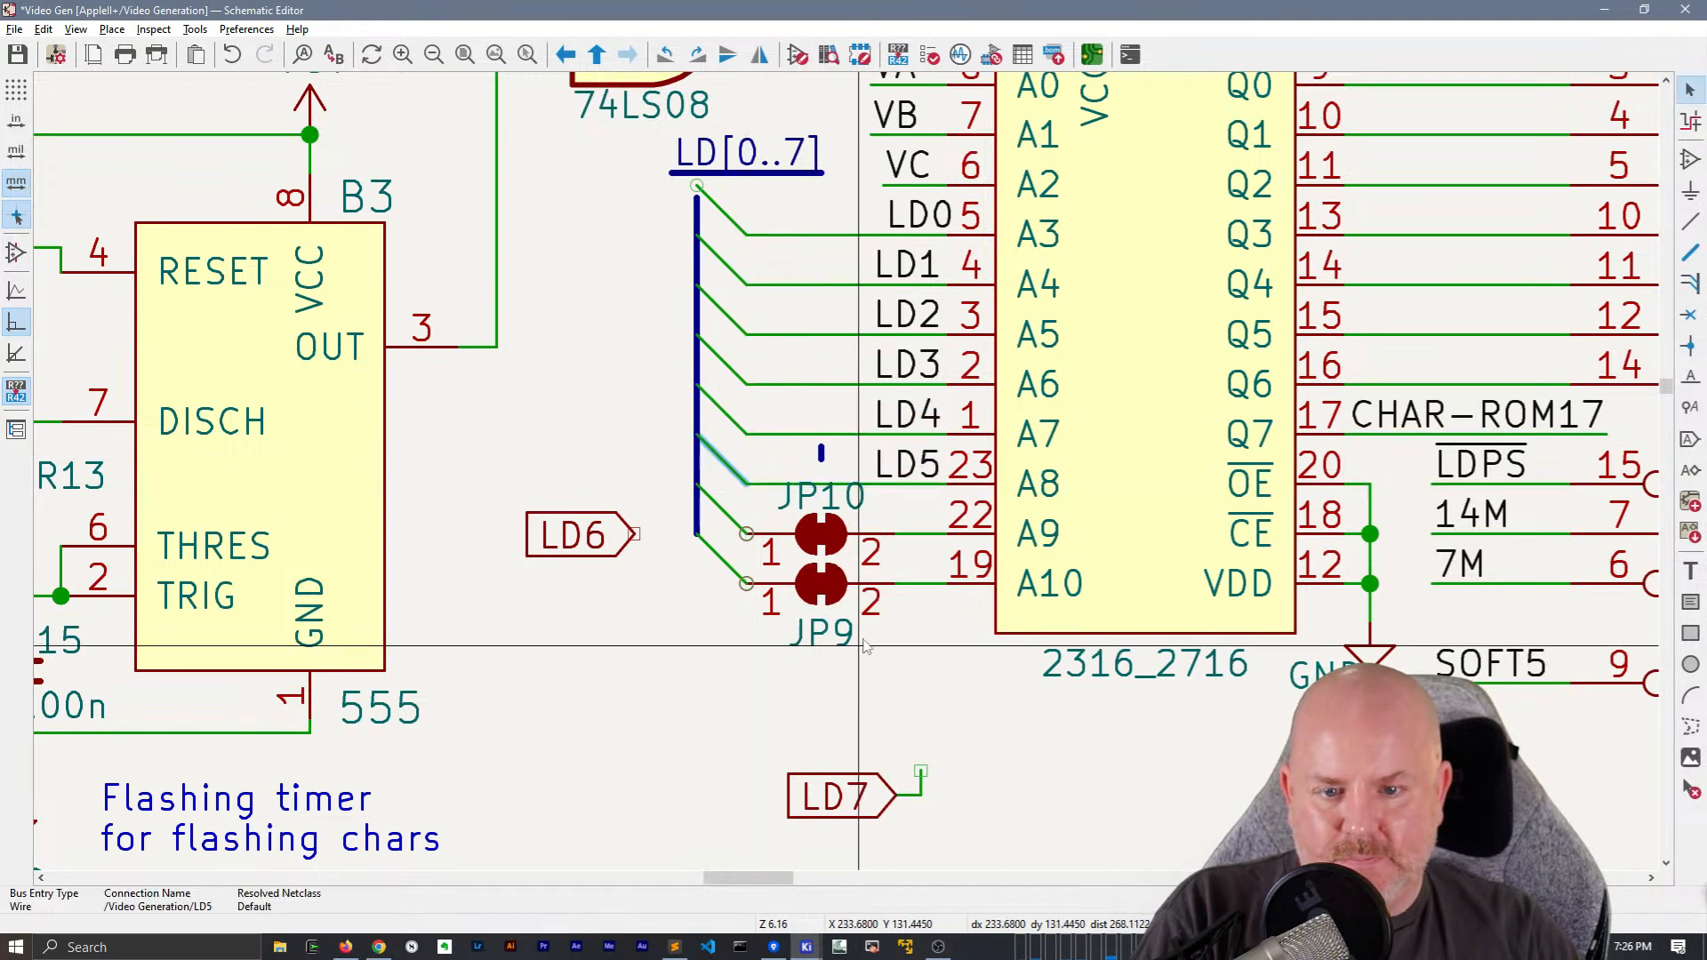
Set the JP10 reference text size to 1 mm and check the JP9 reference text properties
double_click(836, 500)
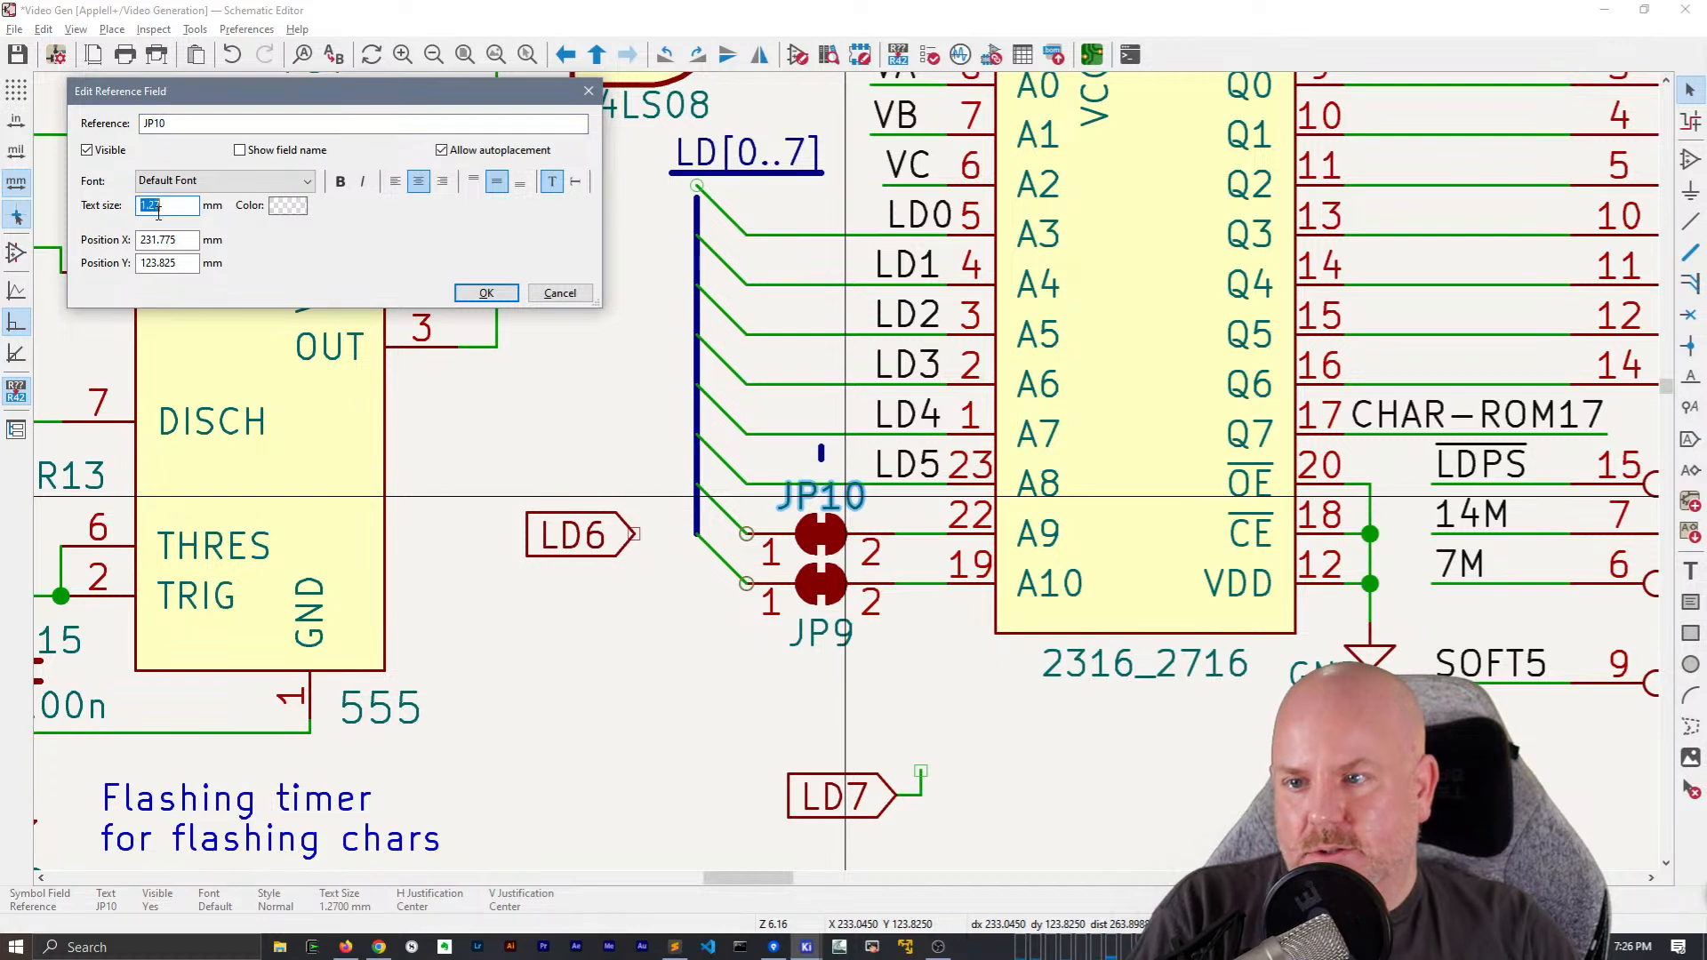
key(Return)
double_click(798, 635)
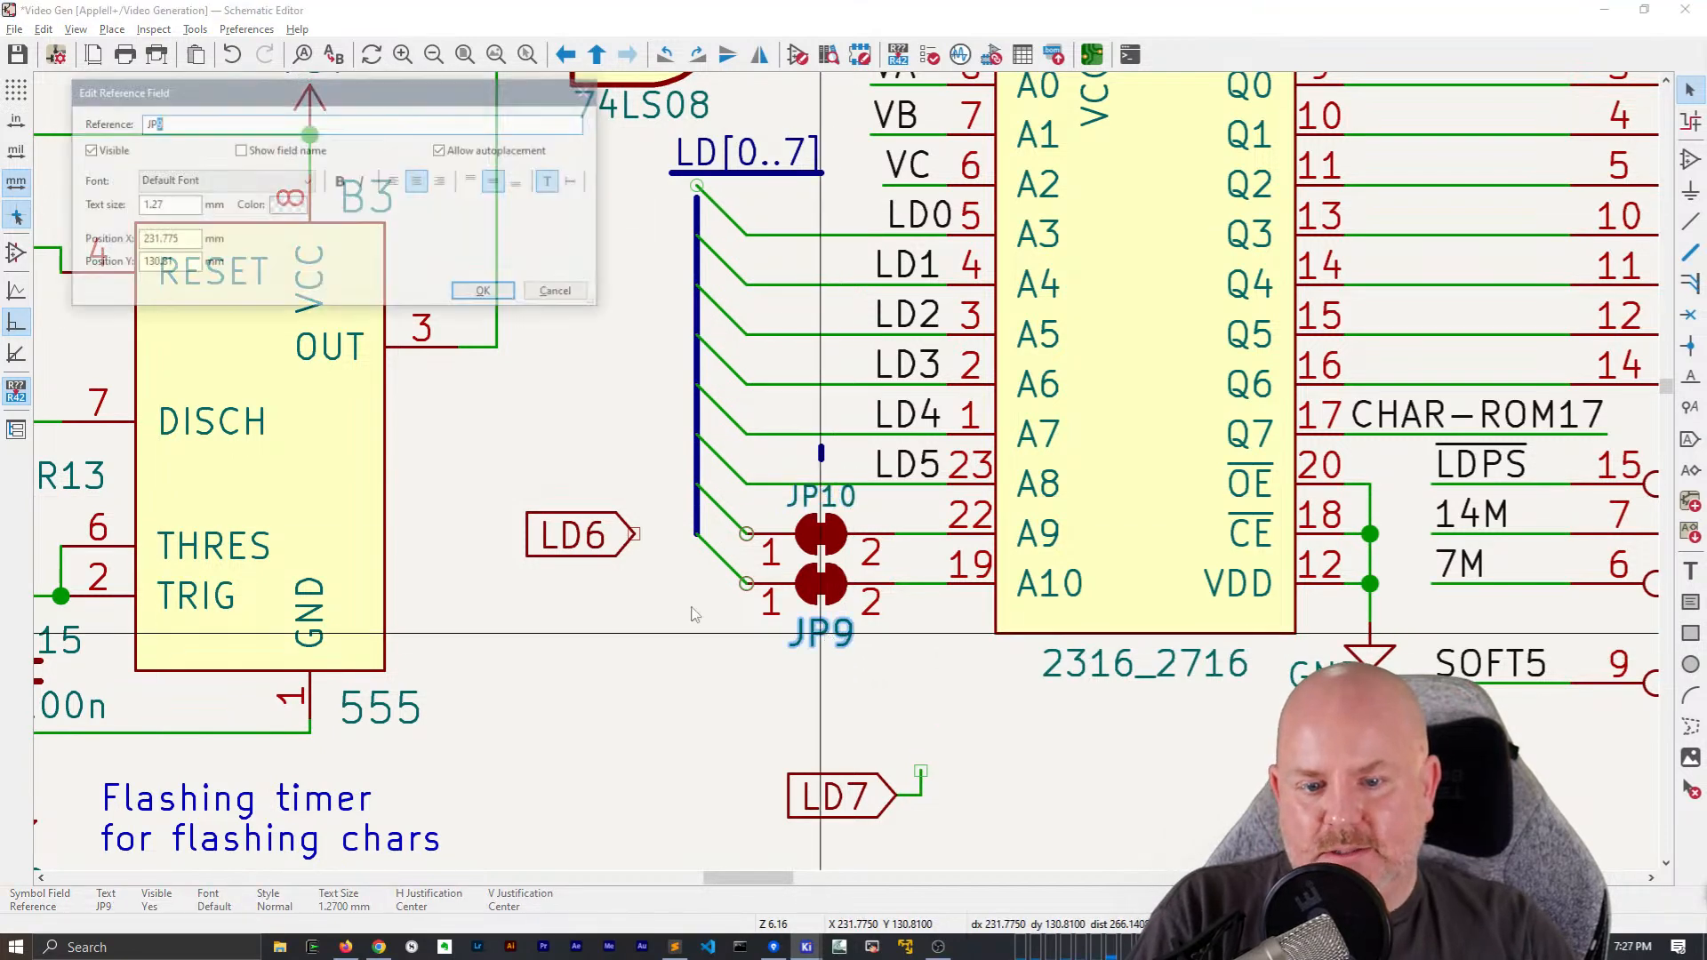
click(485, 293)
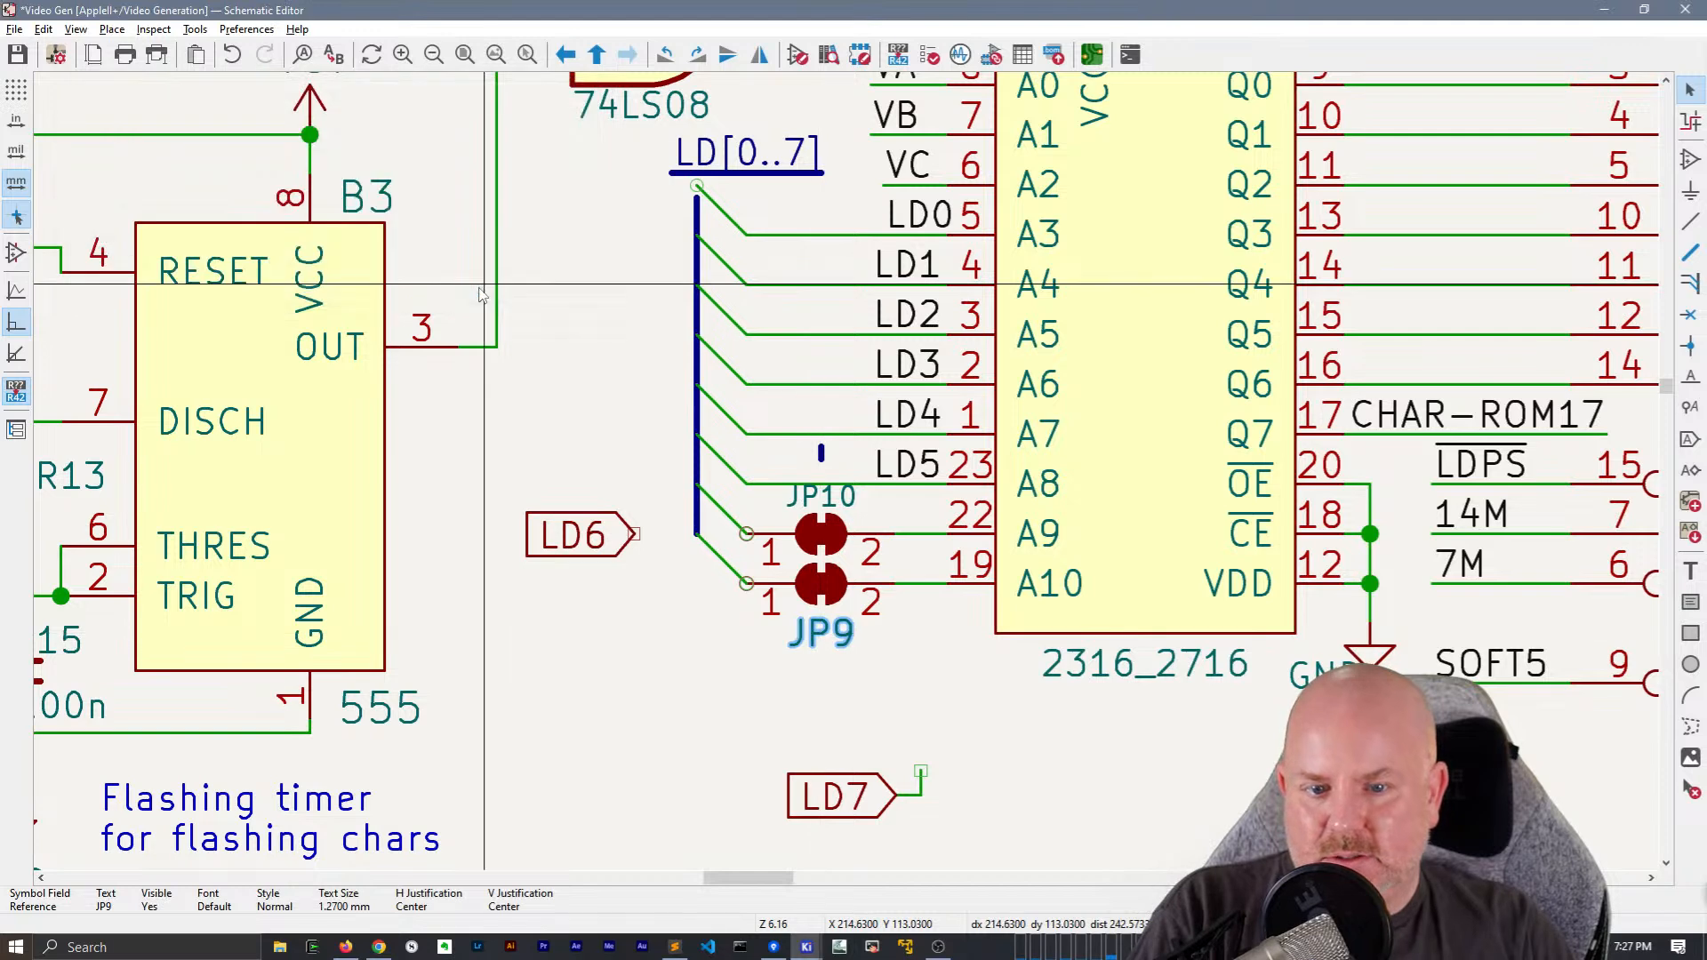
Delete the stray bus stub left above JP10
click(832, 500)
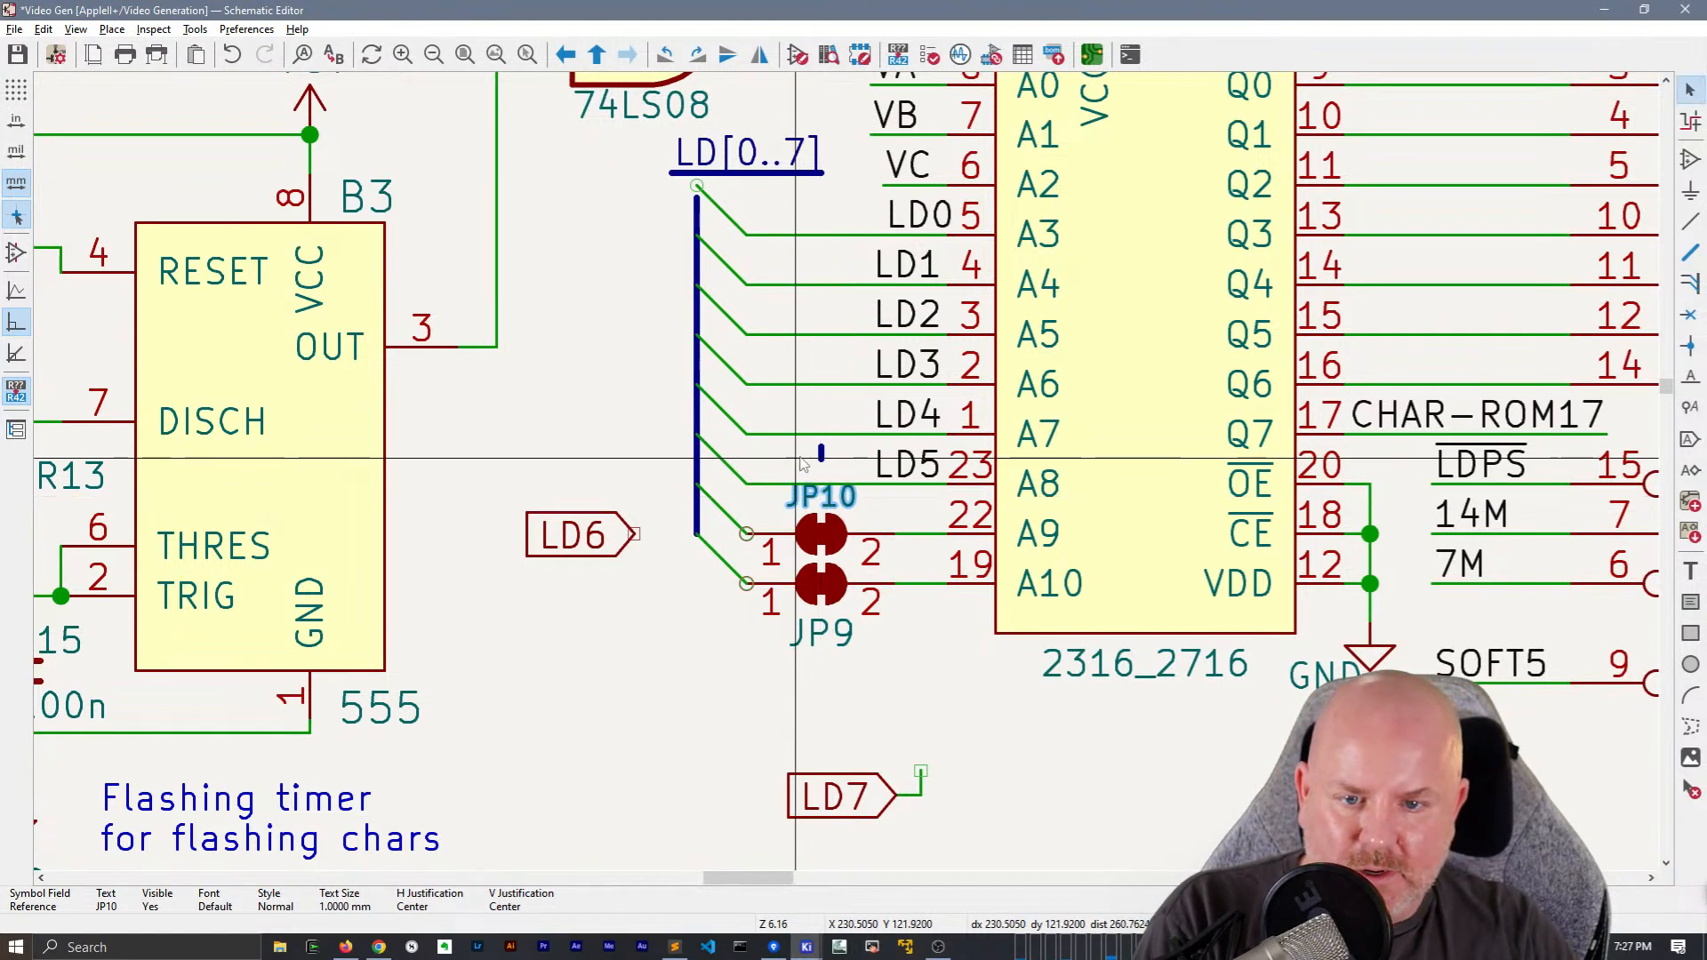
click(833, 460)
drag(838, 472, 806, 449)
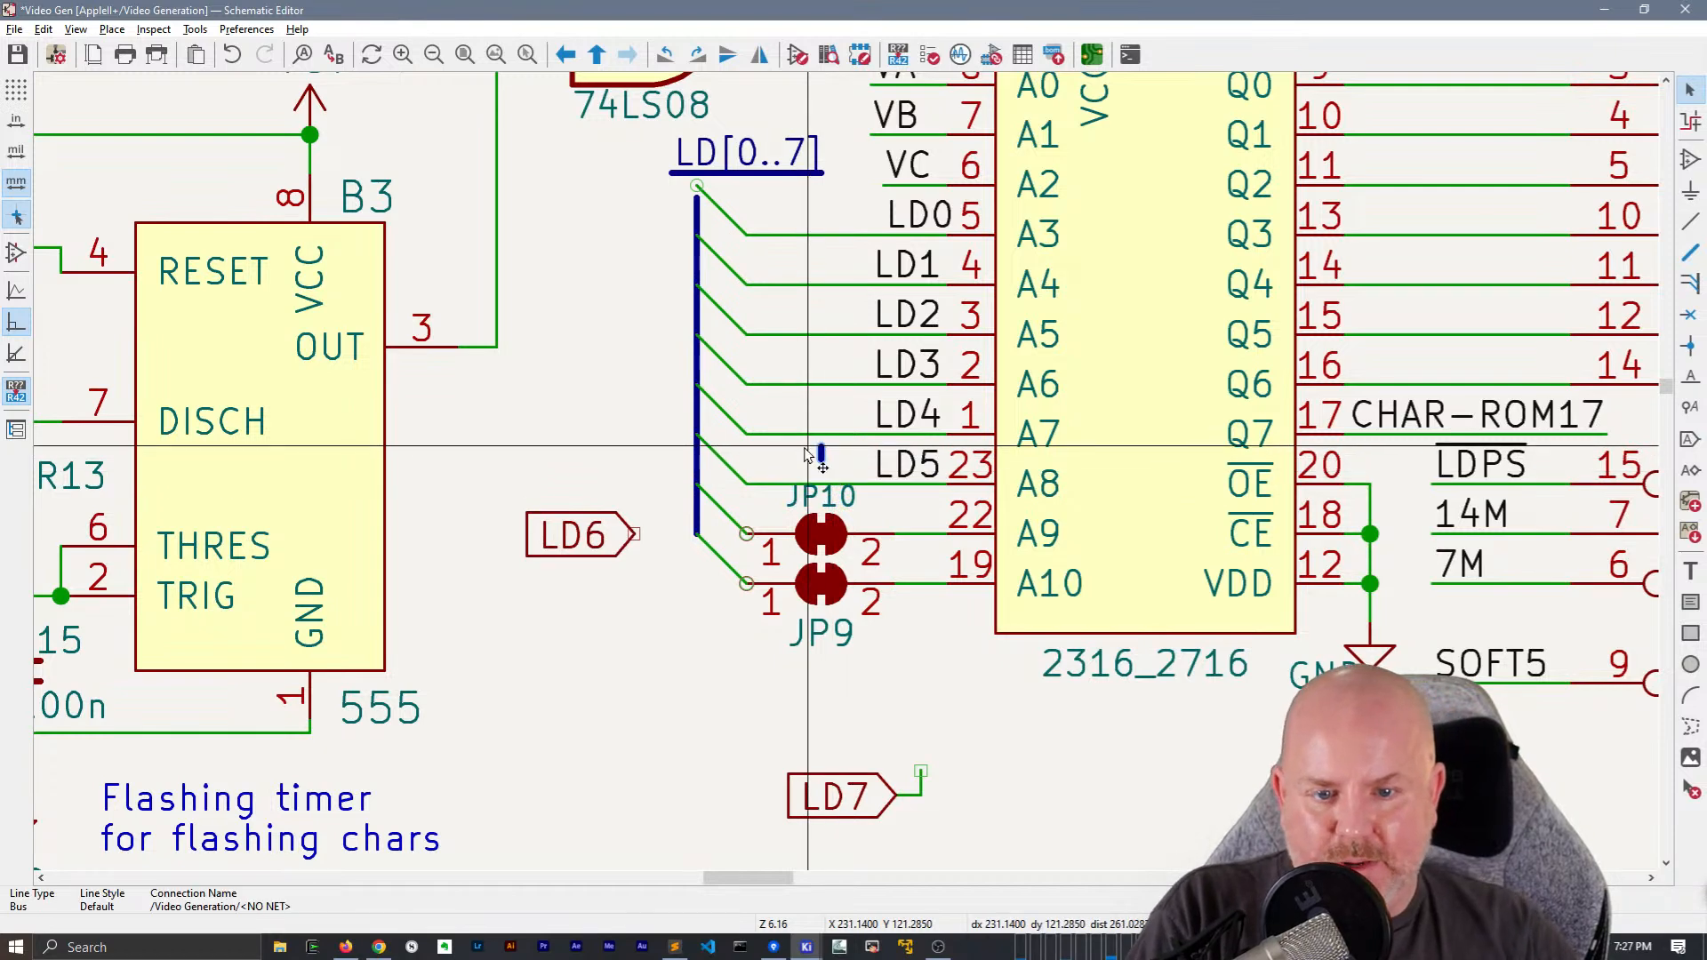
Try placing the JP10 and JP9 reference texts beside pin 2 with JP9 at 1 mm text size, and undo these changes
click(834, 502)
drag(834, 502, 898, 523)
drag(821, 632, 918, 615)
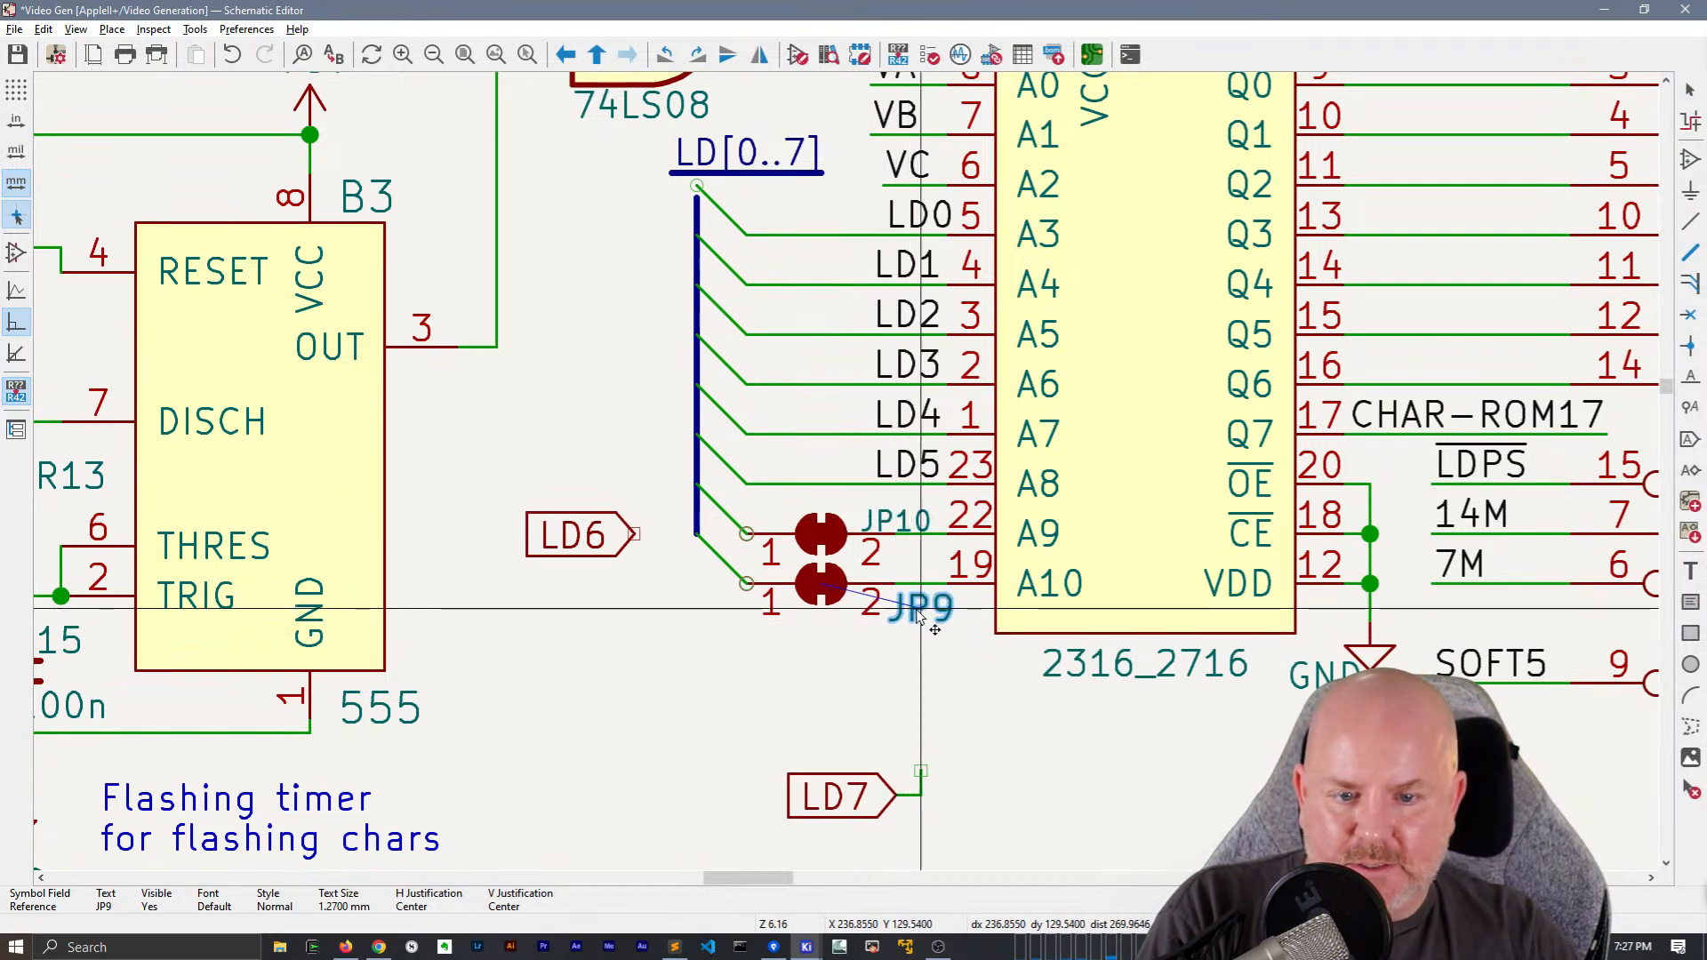
double_click(920, 609)
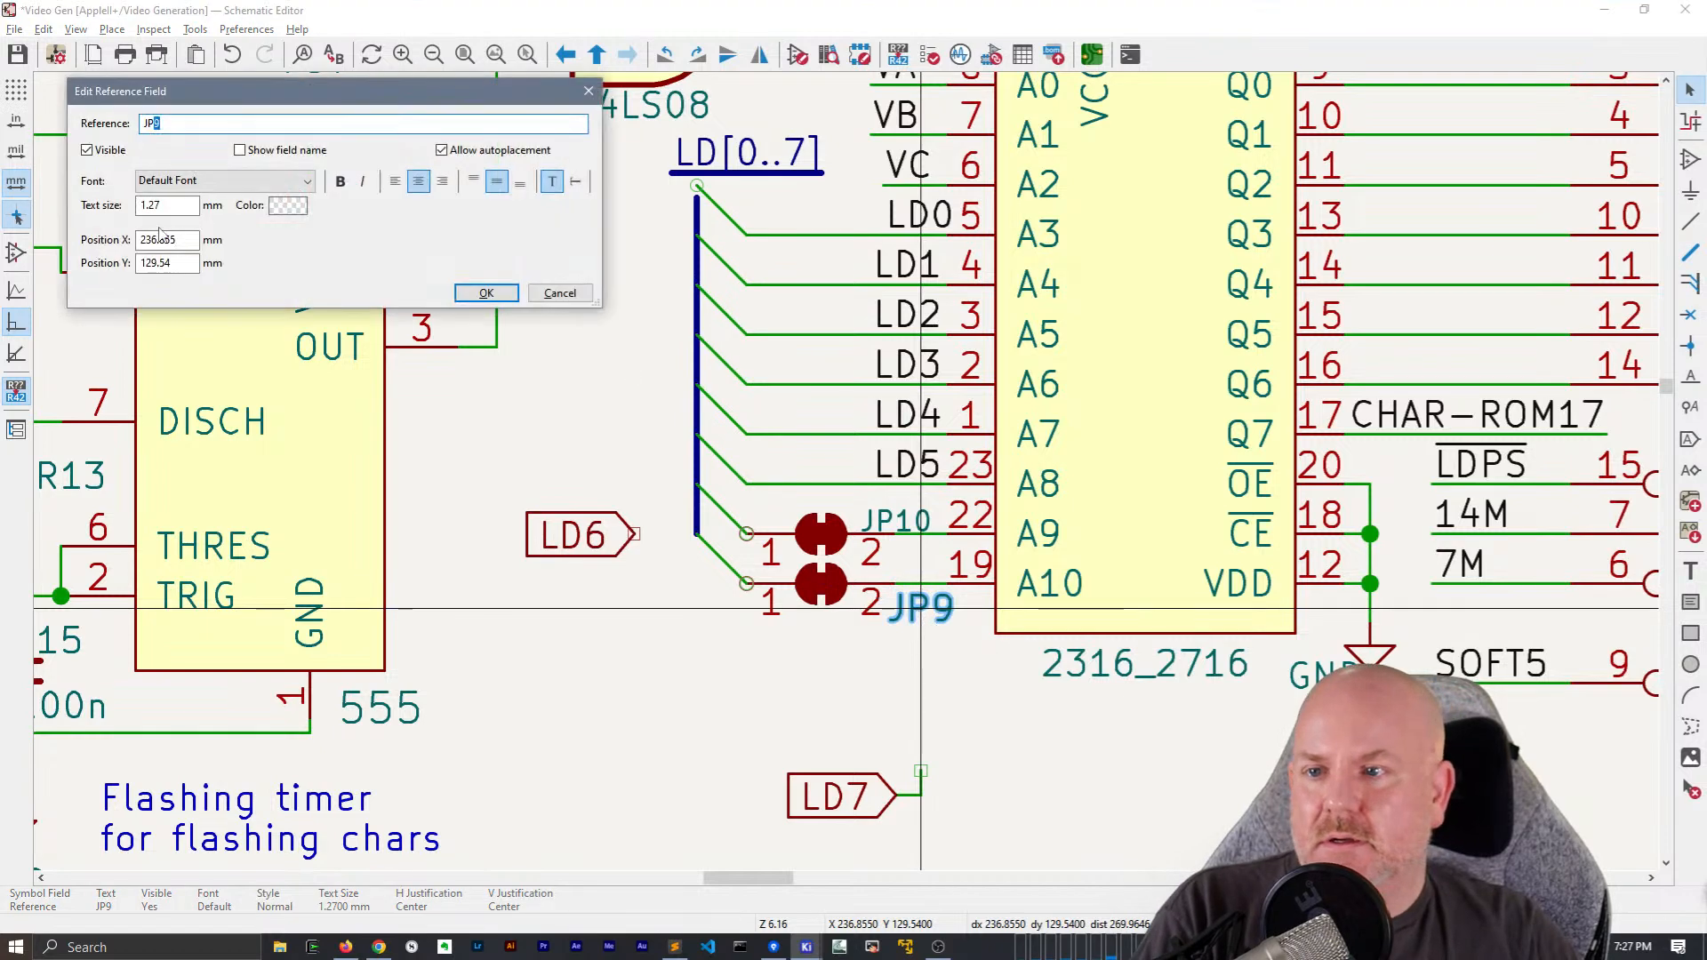
text(1)
key(Return)
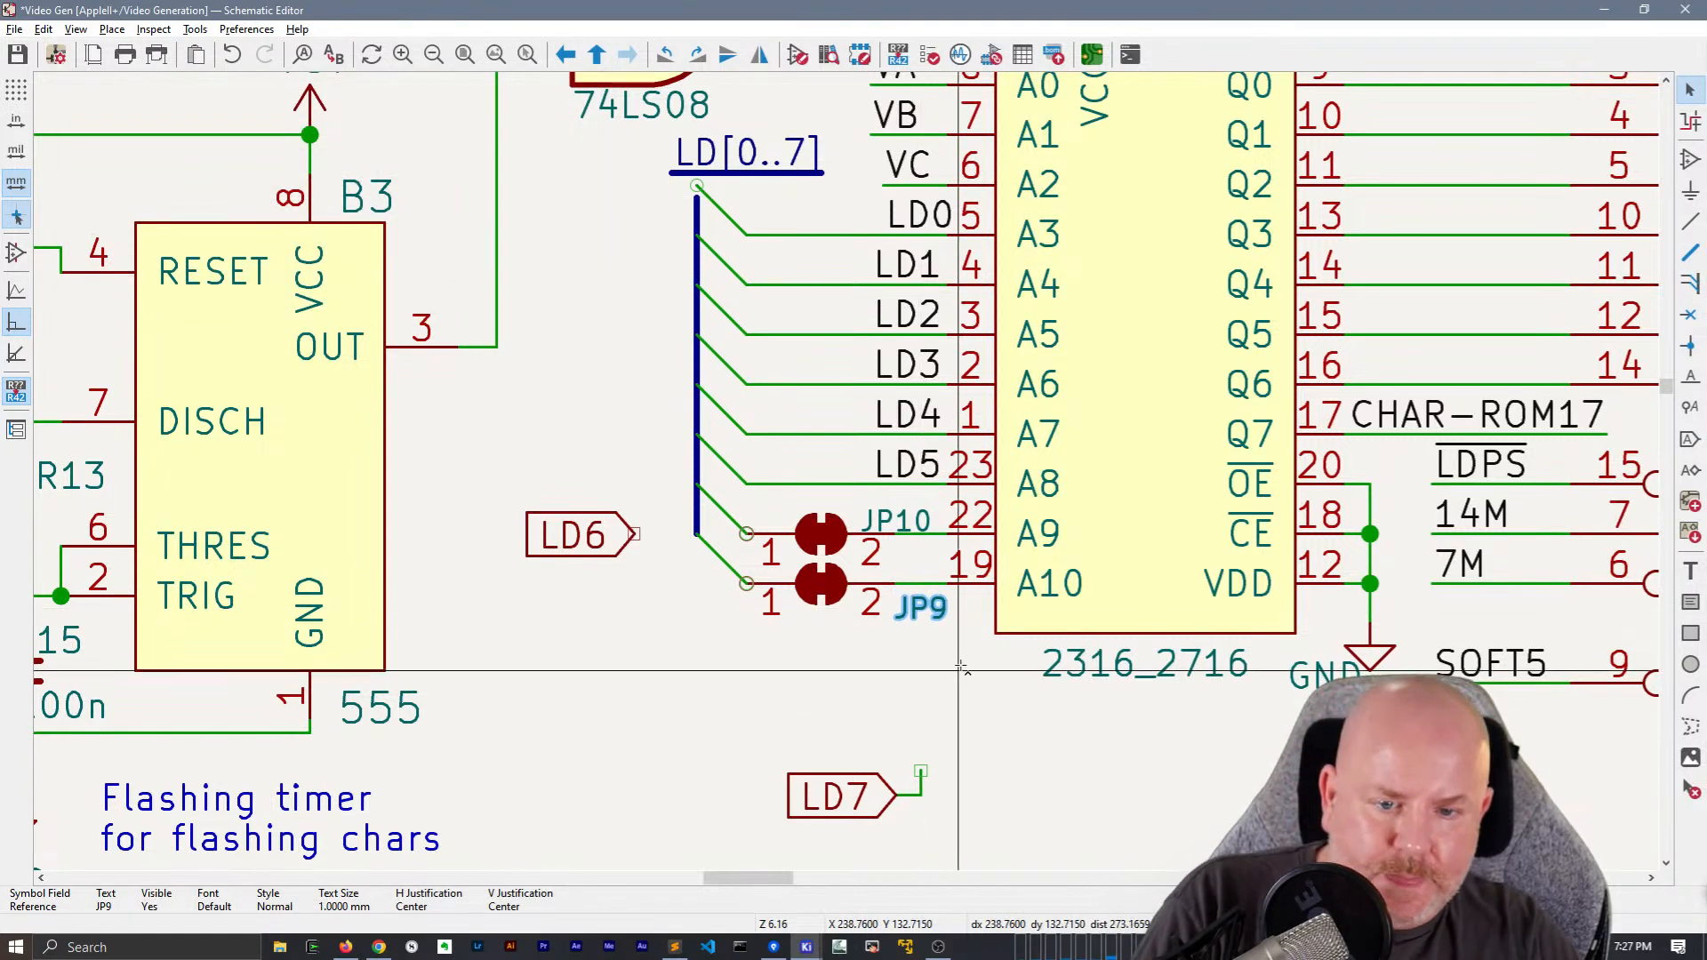
key(ctrl+z)
Set the JP9 reference text size to 1 mm
double_click(821, 632)
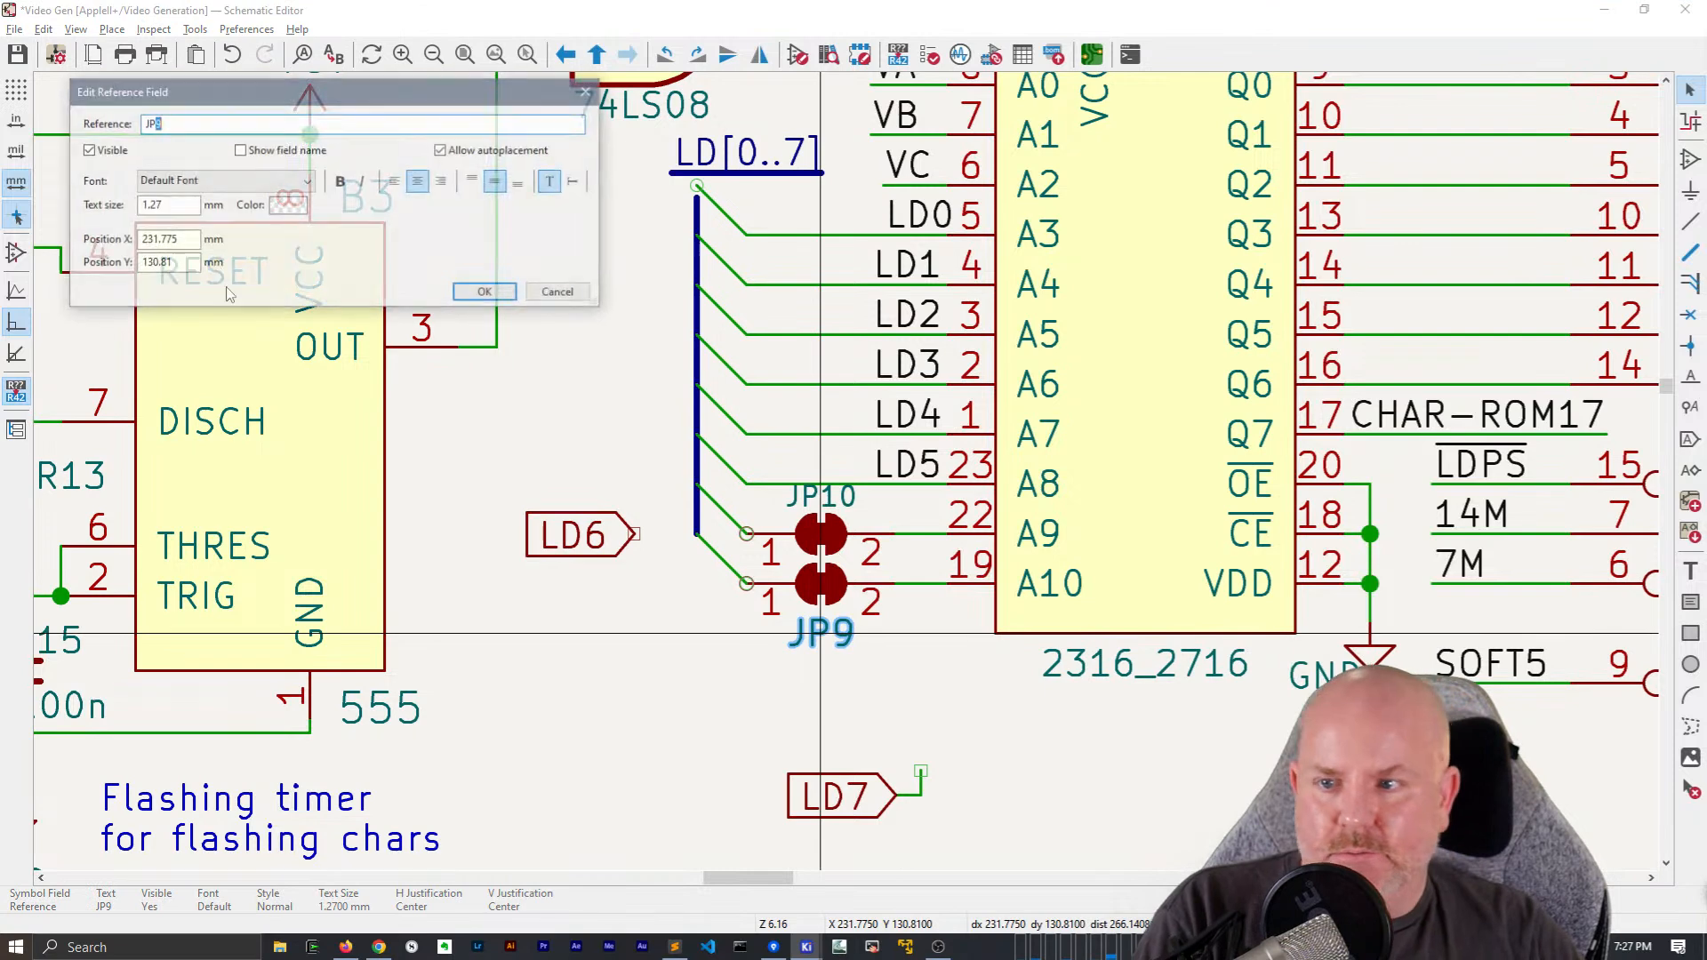
click(485, 292)
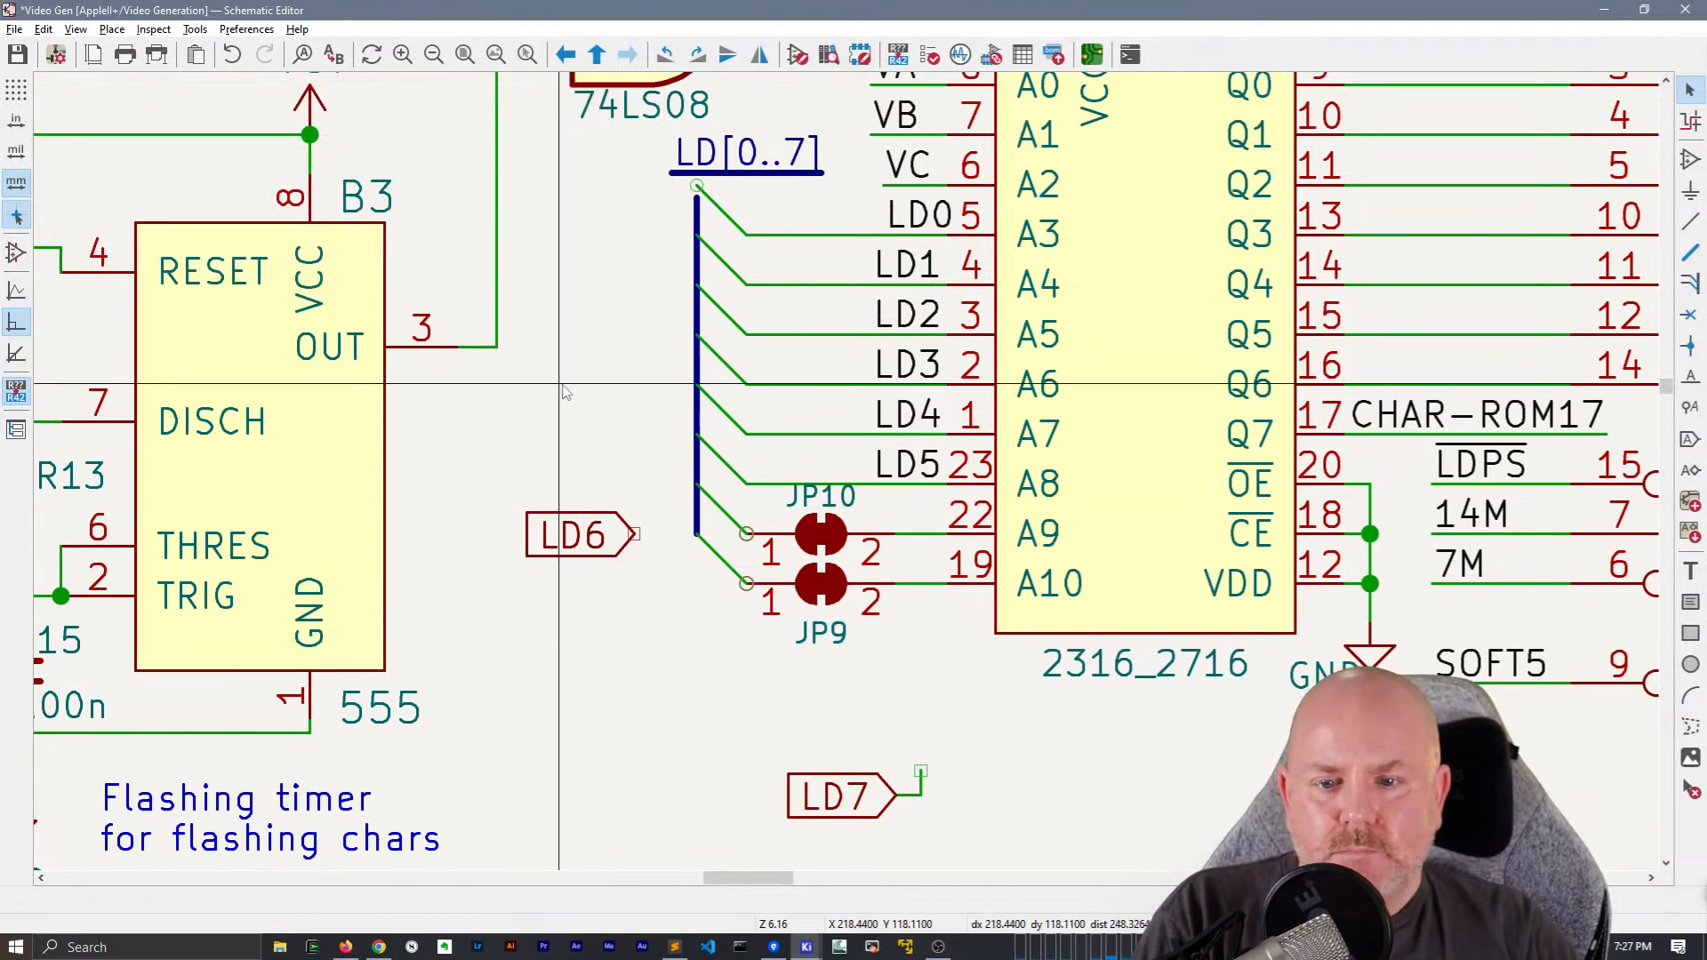
Join the LD[0..7] label and its horizontal bus segment to the top of the vertical bus, and delete the LD6 hierarchical label
scroll(534, 449, up, 3)
click(735, 302)
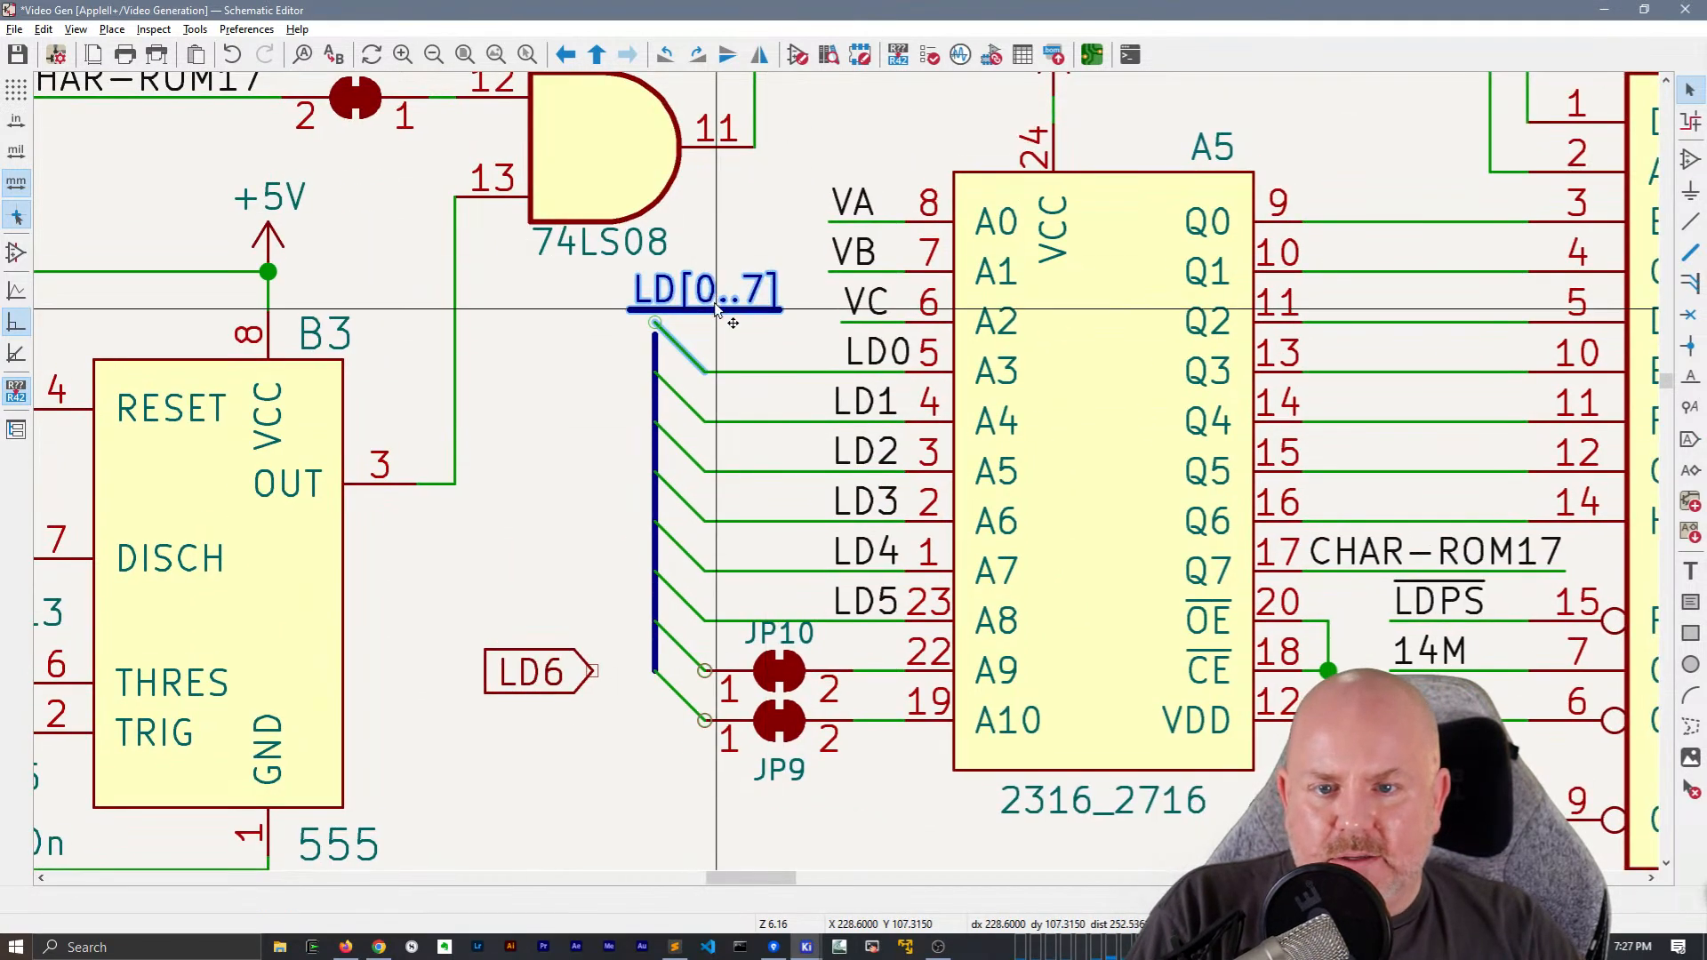
key(m)
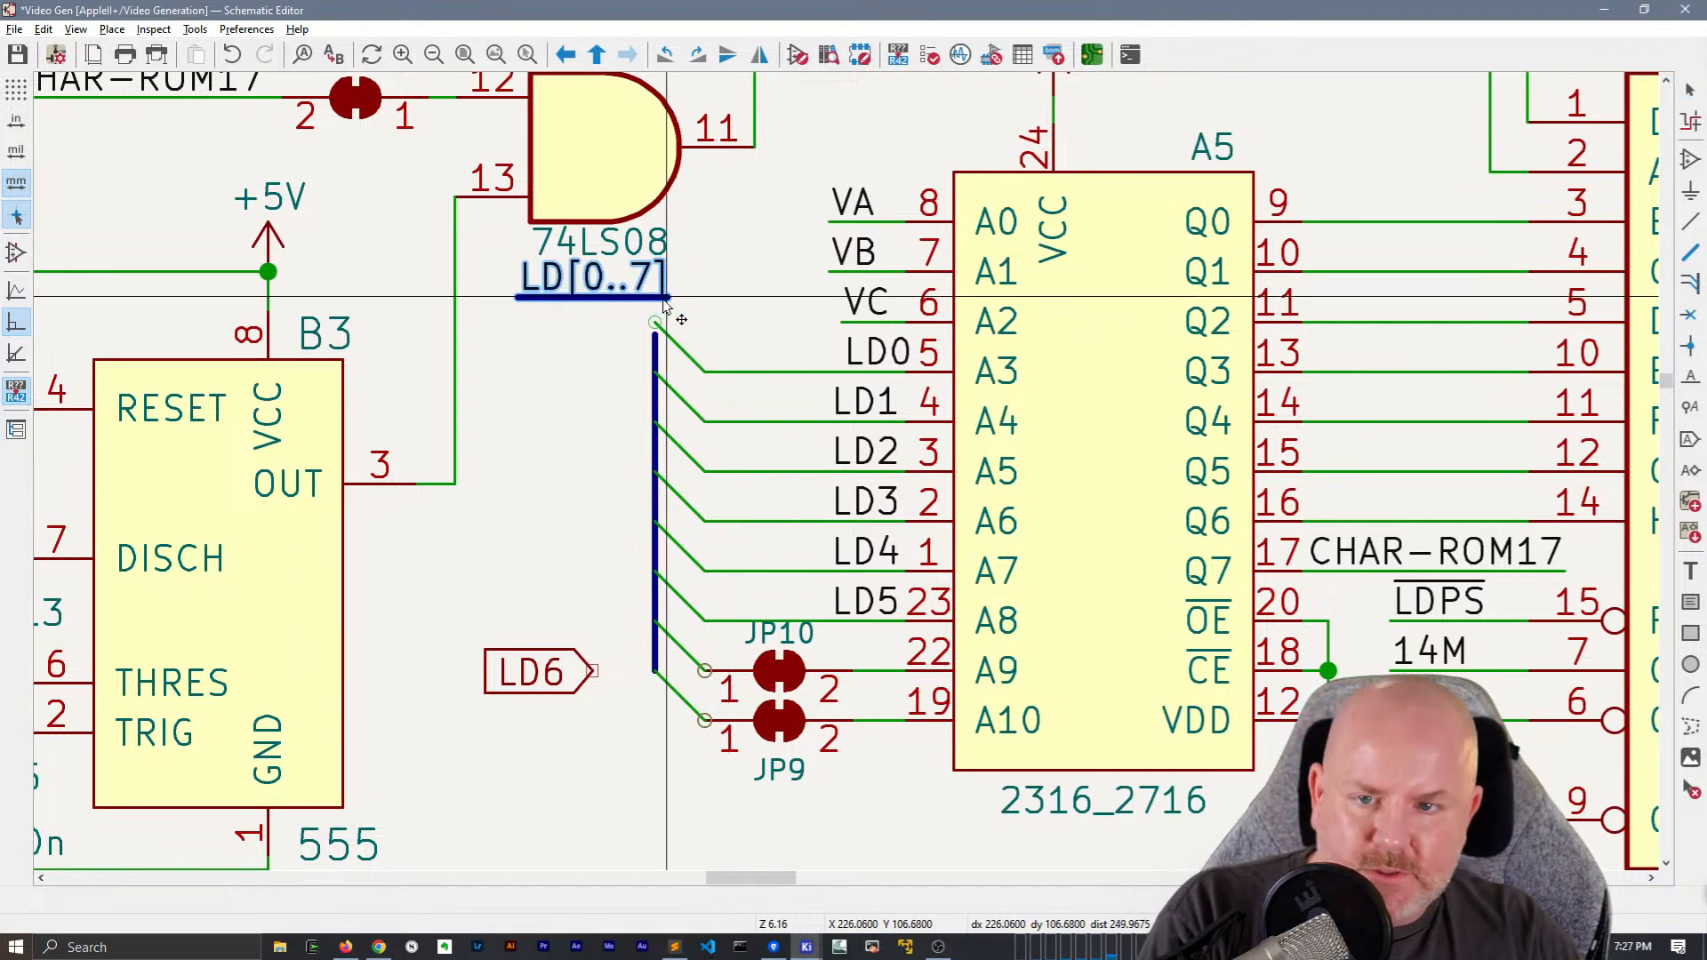
click(658, 334)
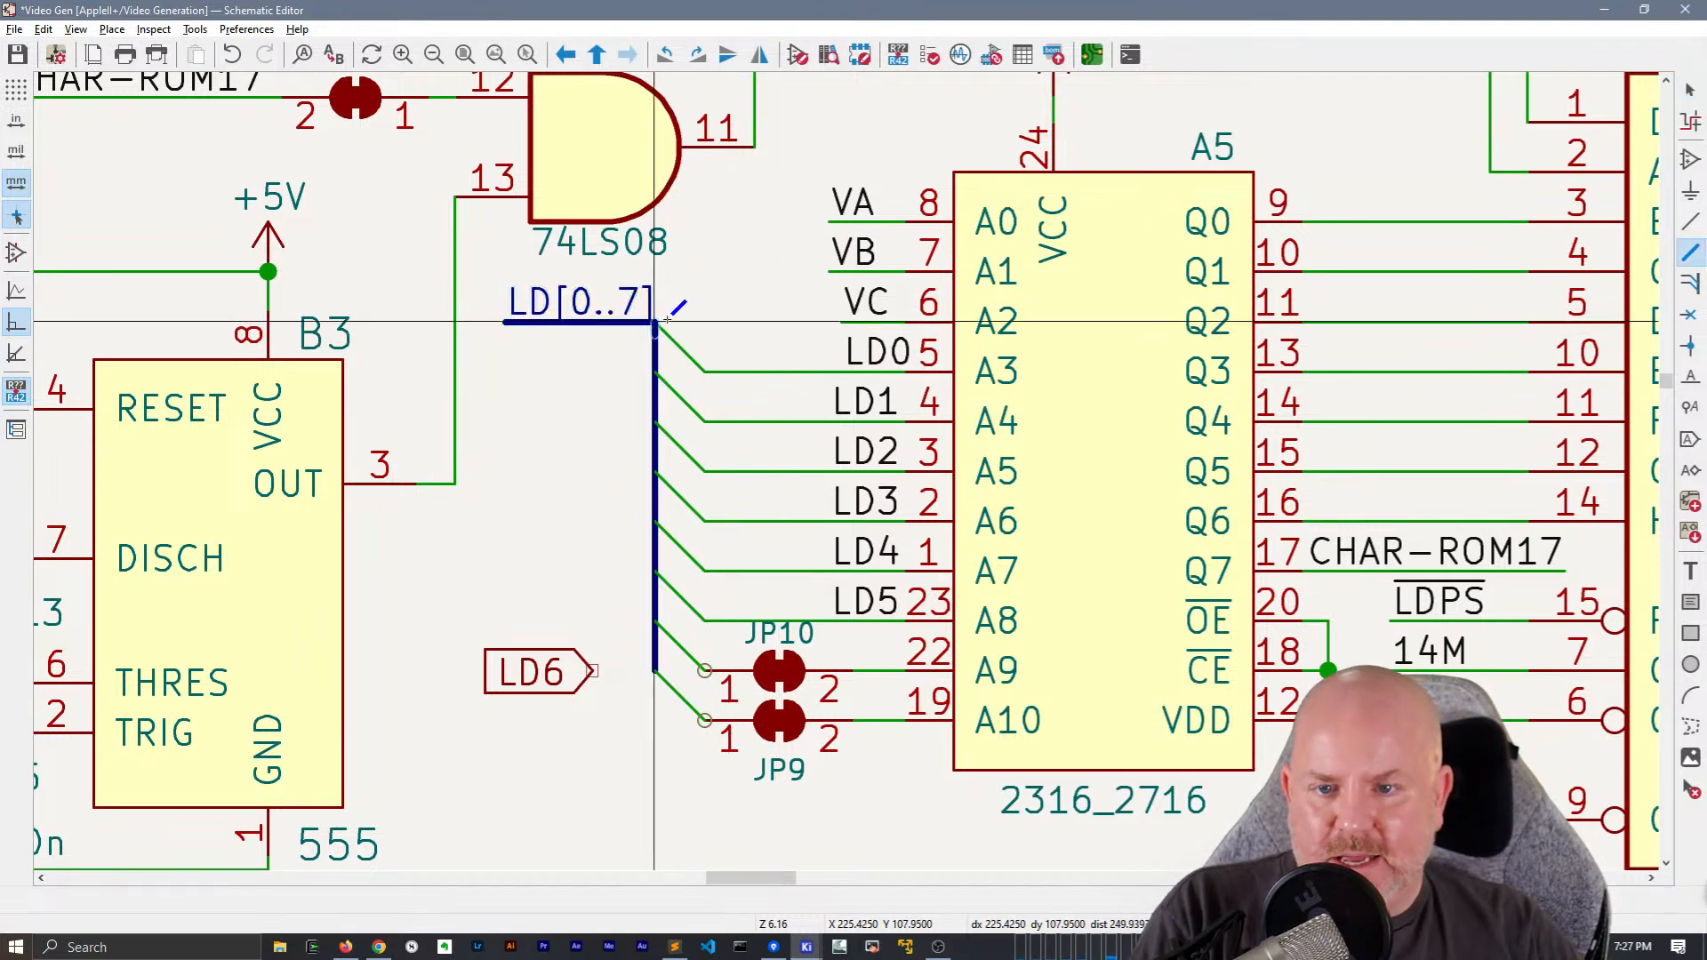
click(563, 693)
key(Delete)
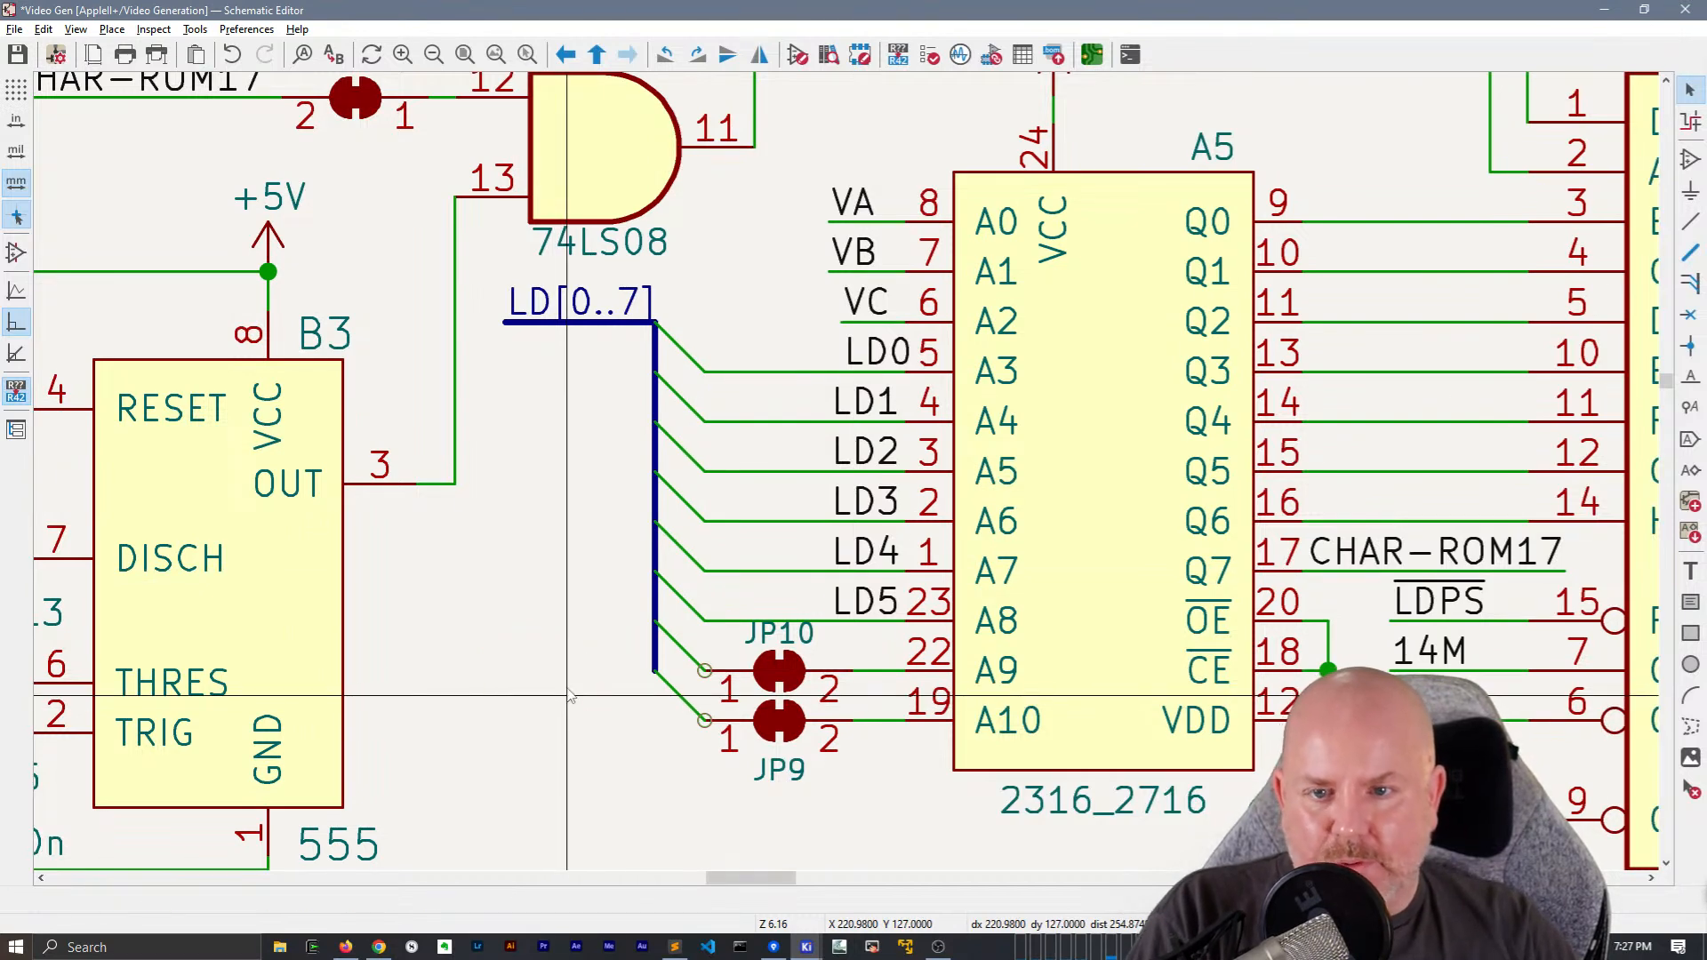
Shift the vertical LD bus with its LD1 to LD5 and jumper entries one entry width away from A5
drag(638, 347, 667, 688)
drag(656, 522, 609, 527)
click(690, 436)
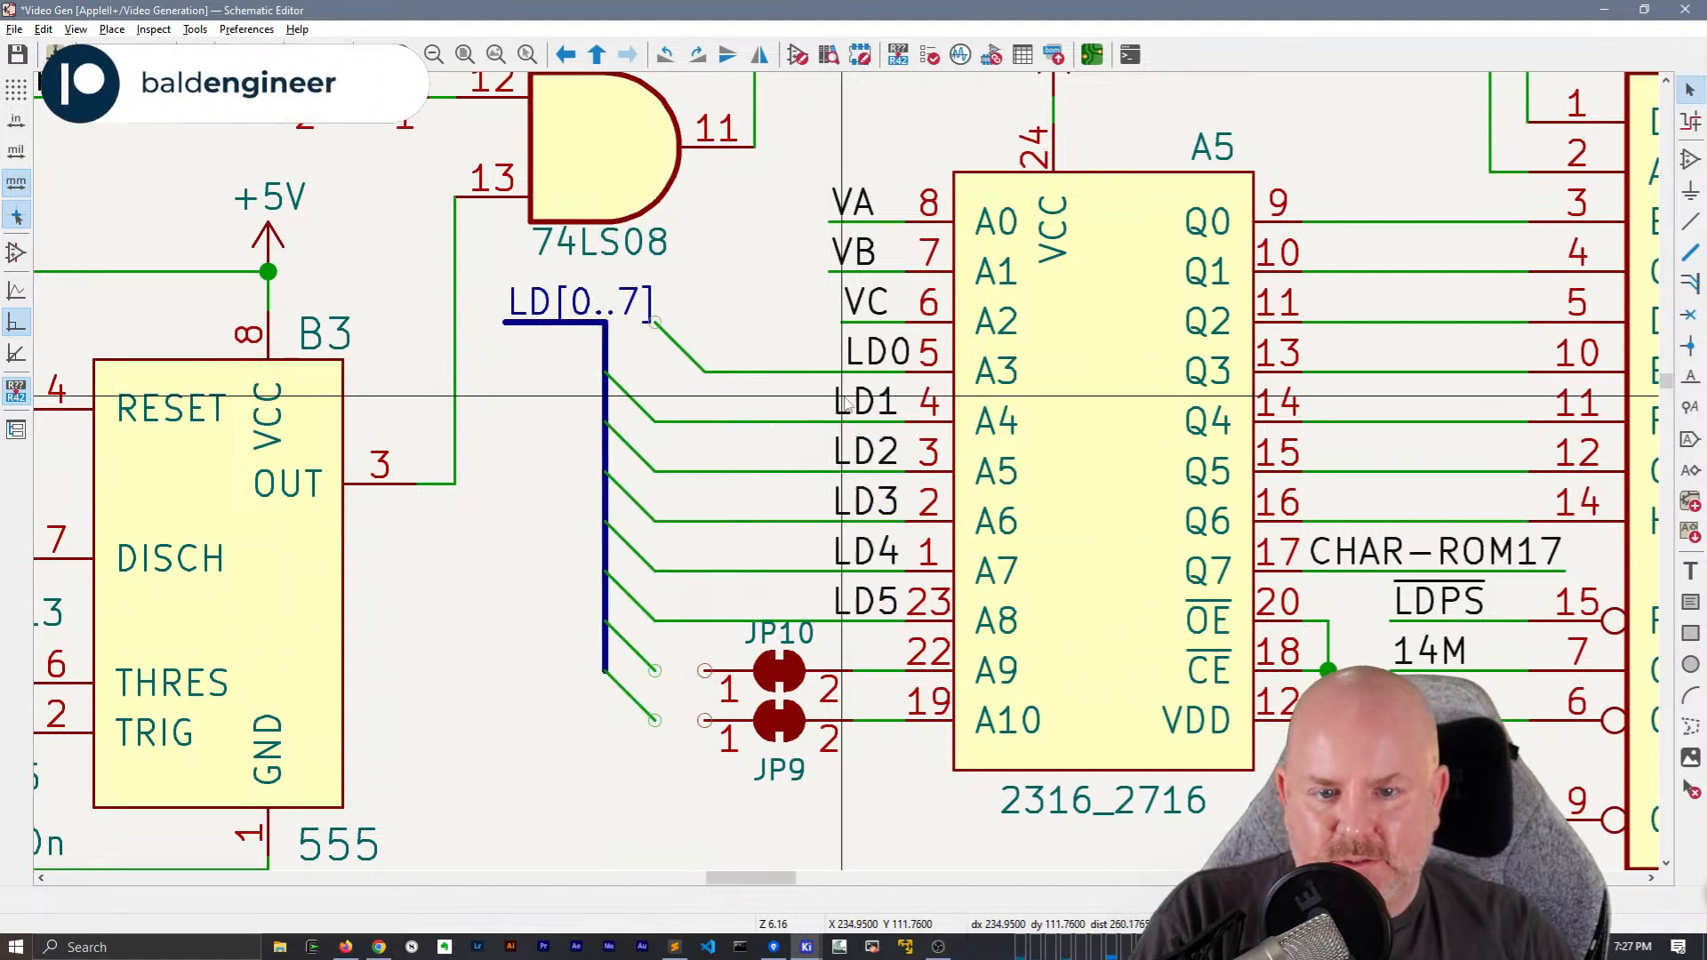
Duplicate the LD5 net label onto the end of JP10's bus entry and rename the copy LD6
click(859, 601)
key(ctrl+d)
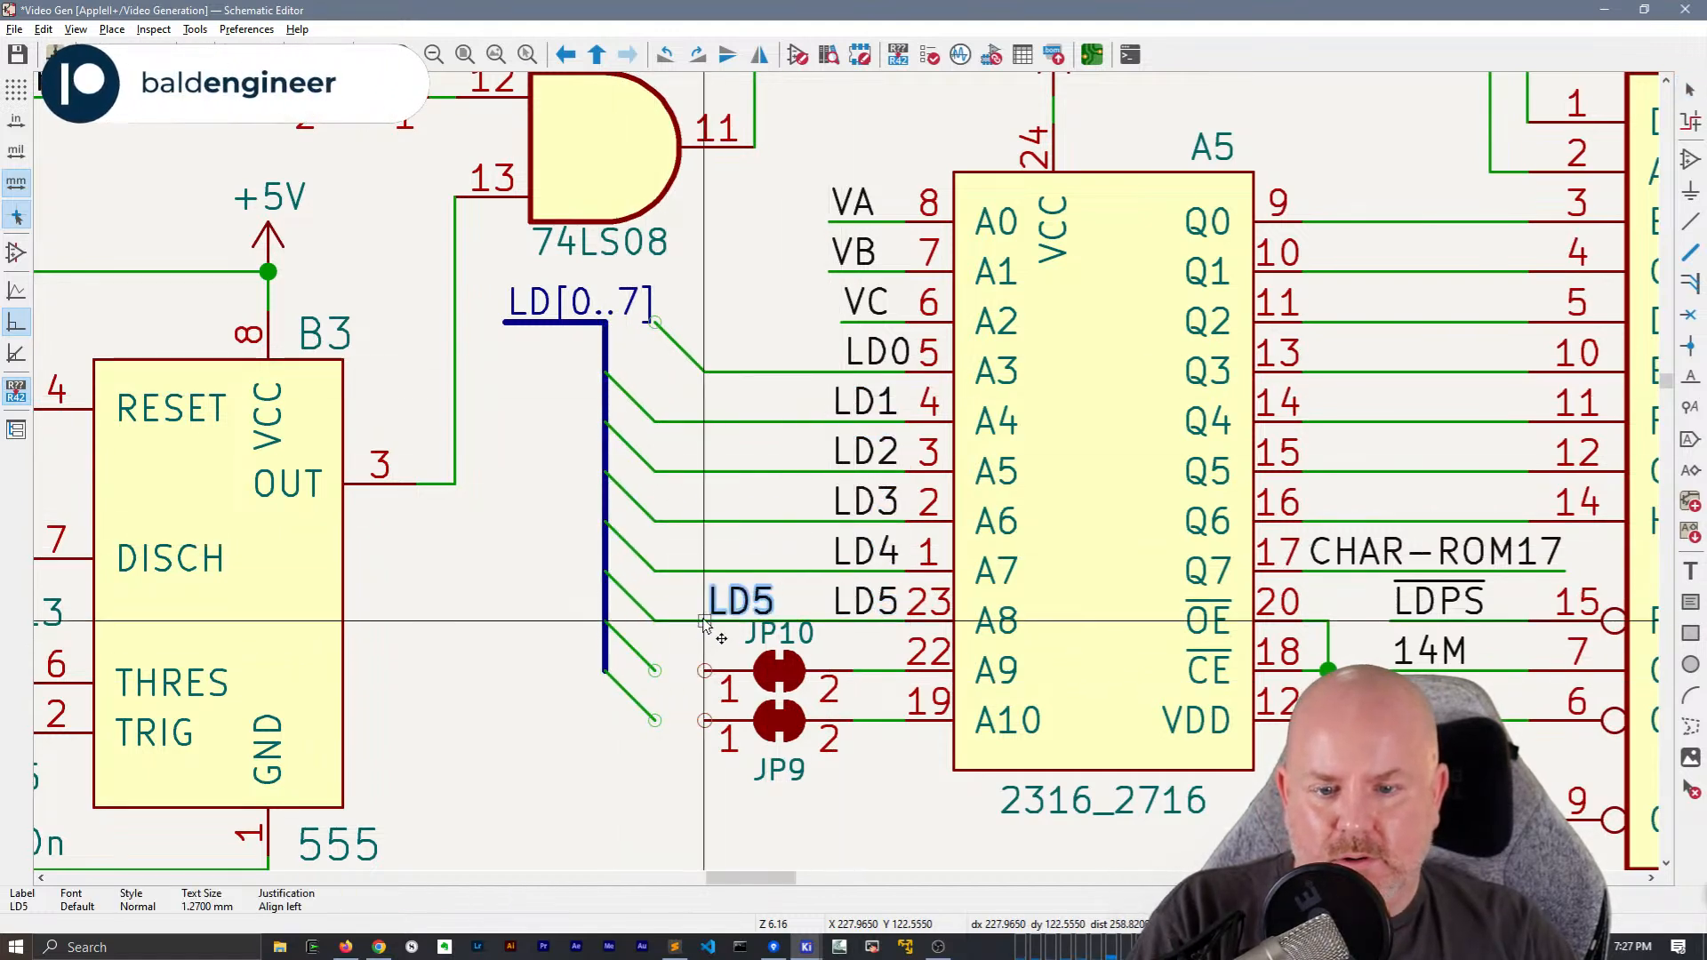
click(656, 670)
text(e)
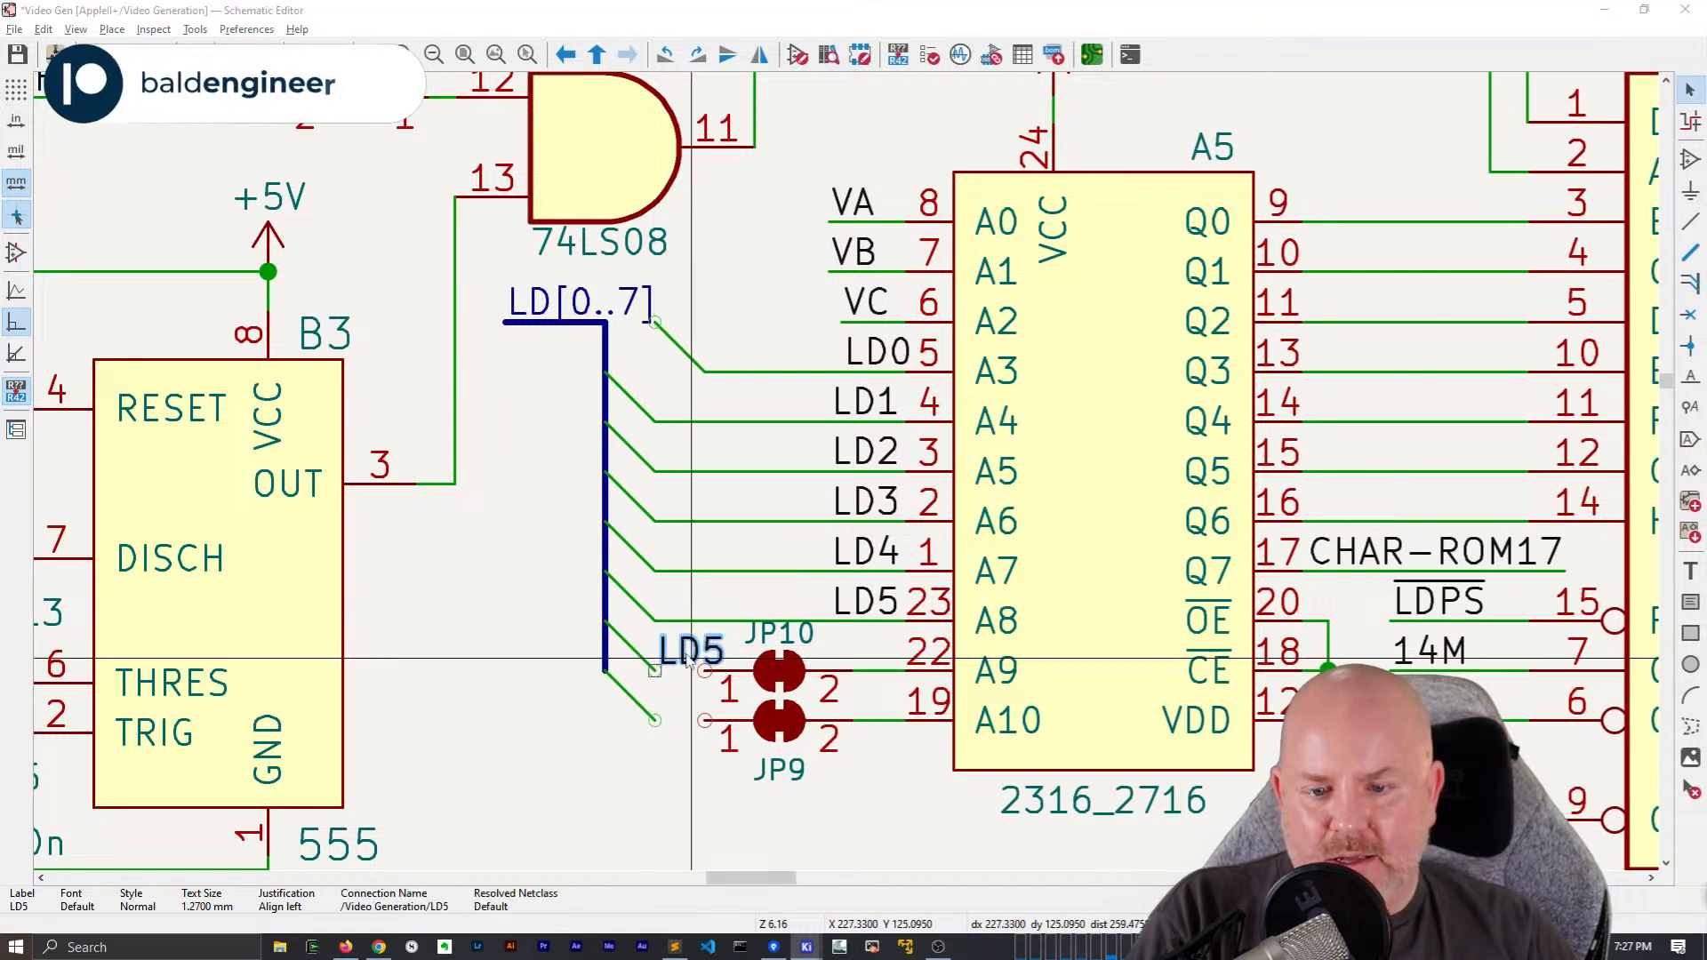
text(LD6)
key(Return)
Duplicate the LD6 label onto JP9's bus entry, rename it LD7, and wire both entries to pin 1 of the jumpers
key(ctrl+d)
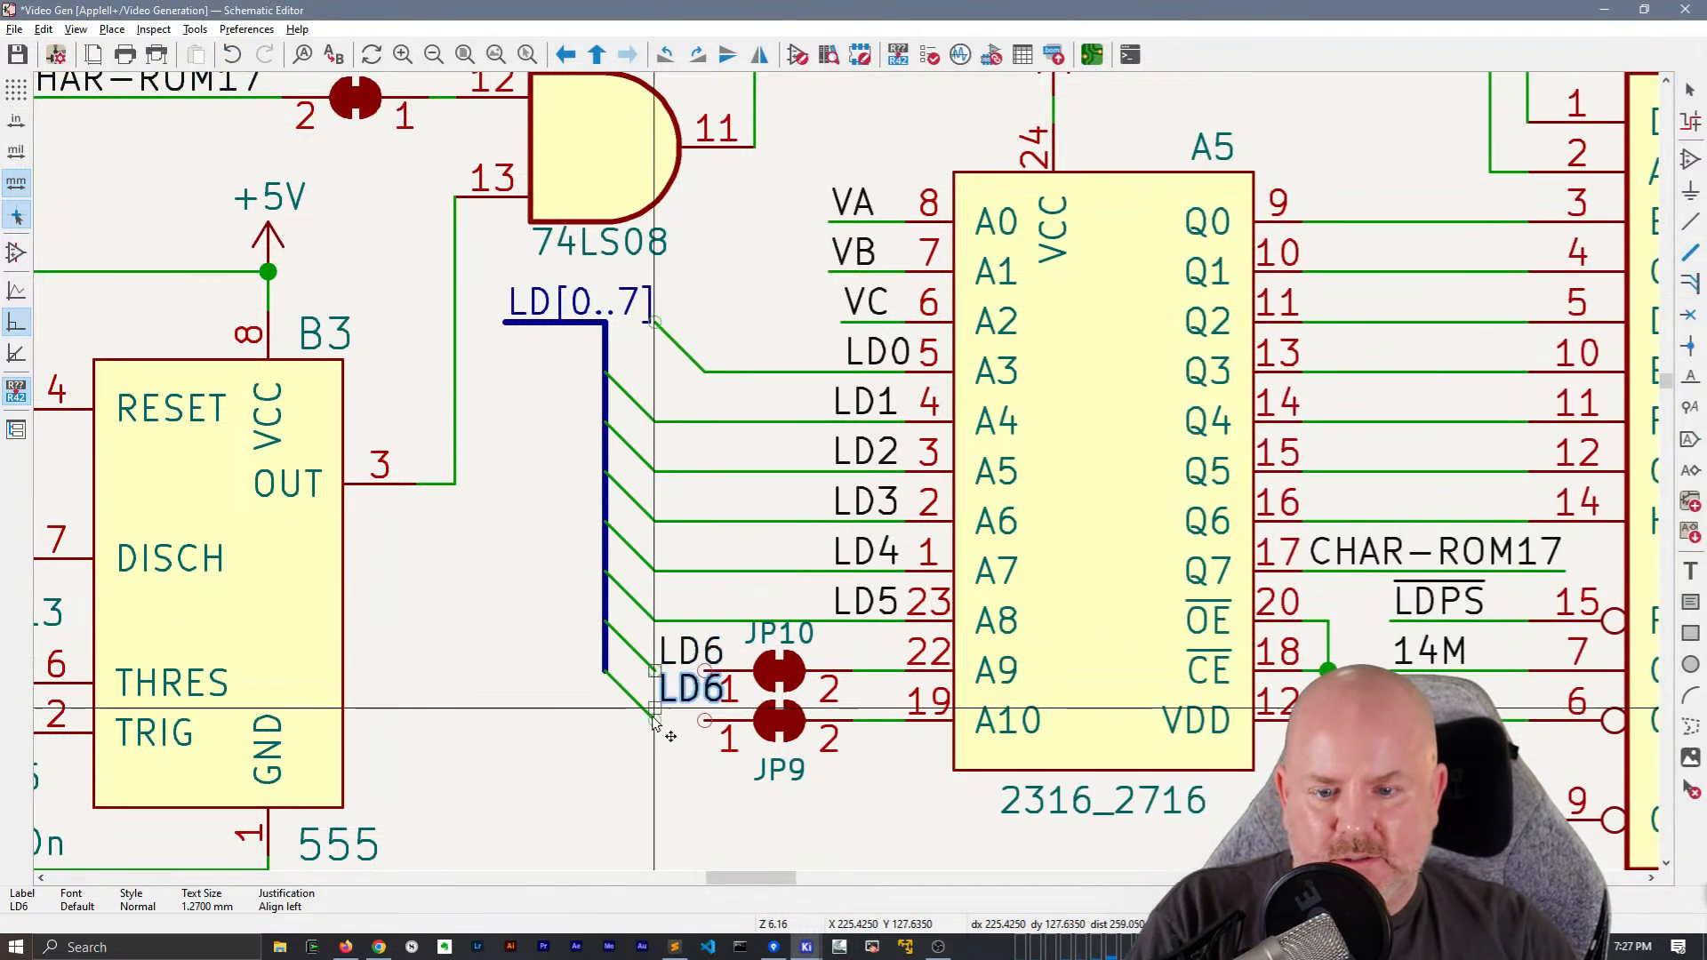
click(698, 707)
text(eLD7)
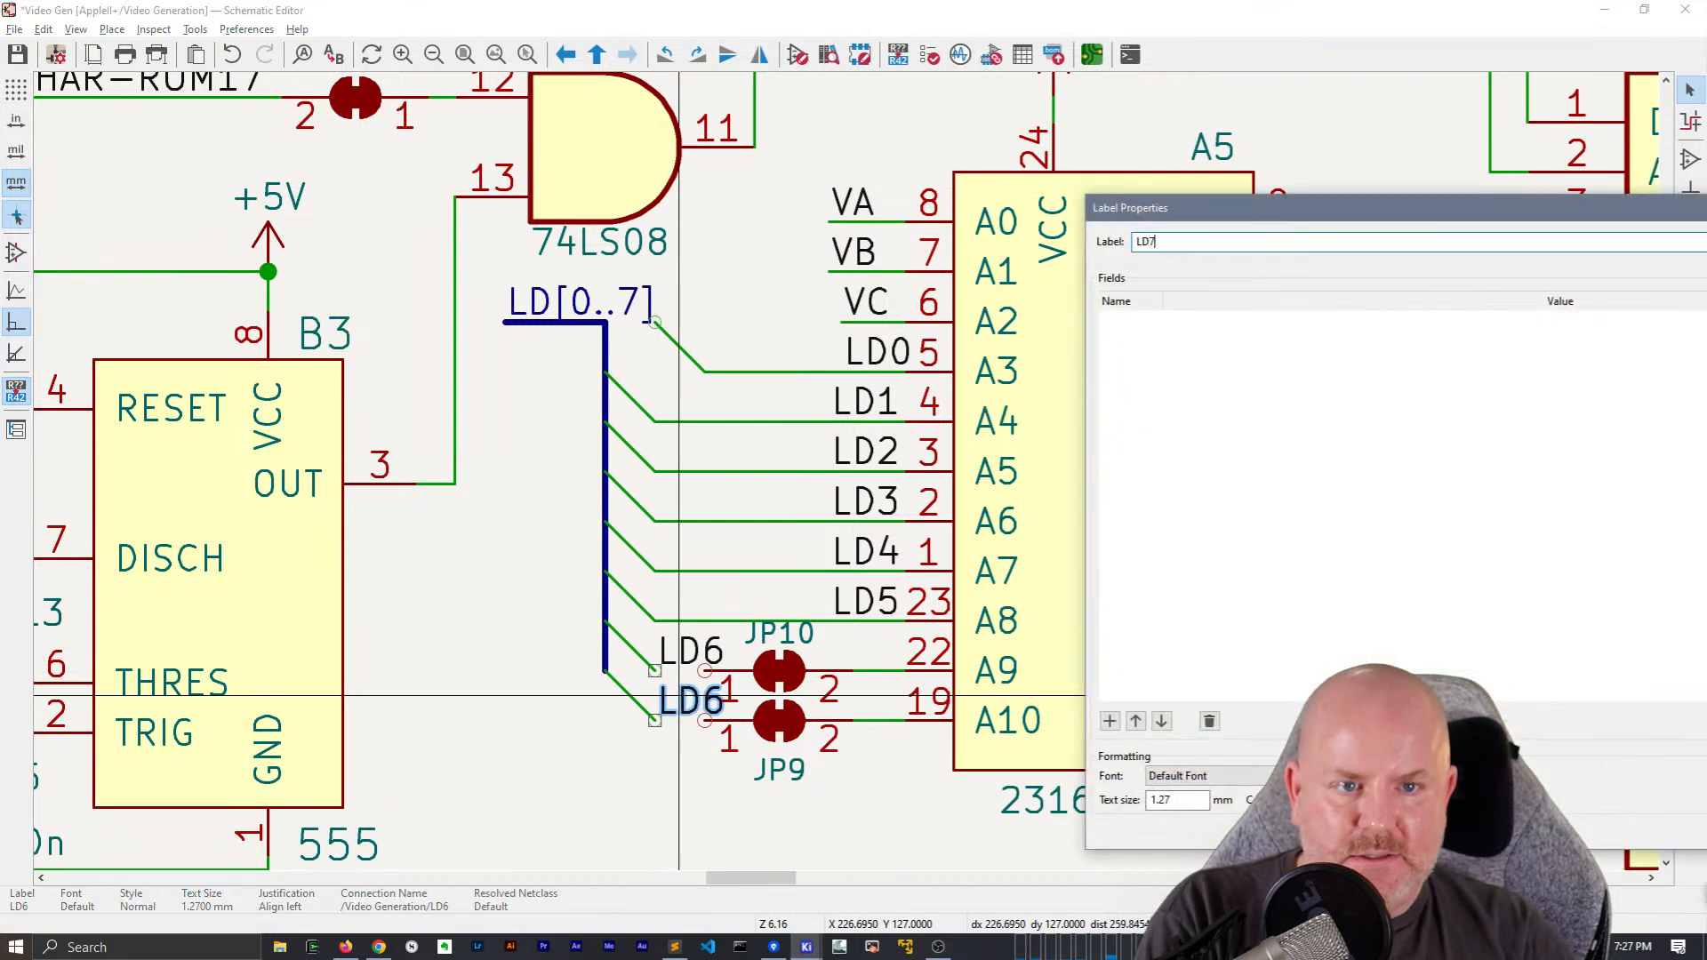
key(Return)
key(w)
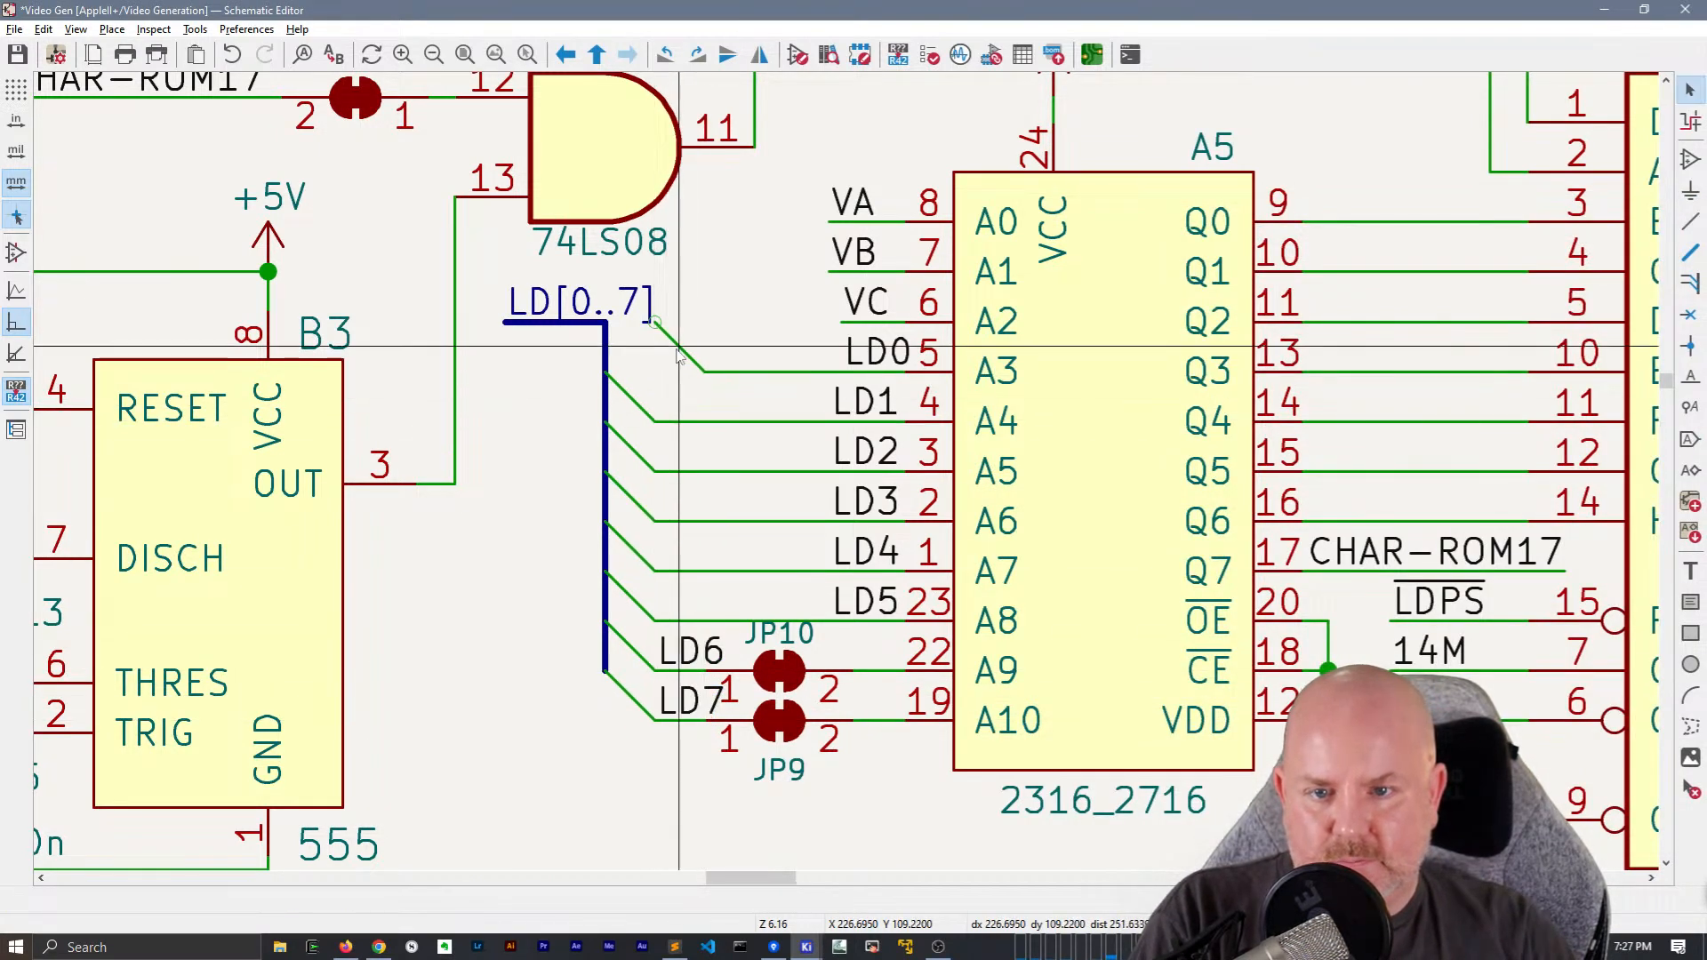
Move the LD0 bus entry onto the bus corner and shift the LD[0..7] label with its bus end clear of it
drag(676, 351, 650, 378)
key(Escape)
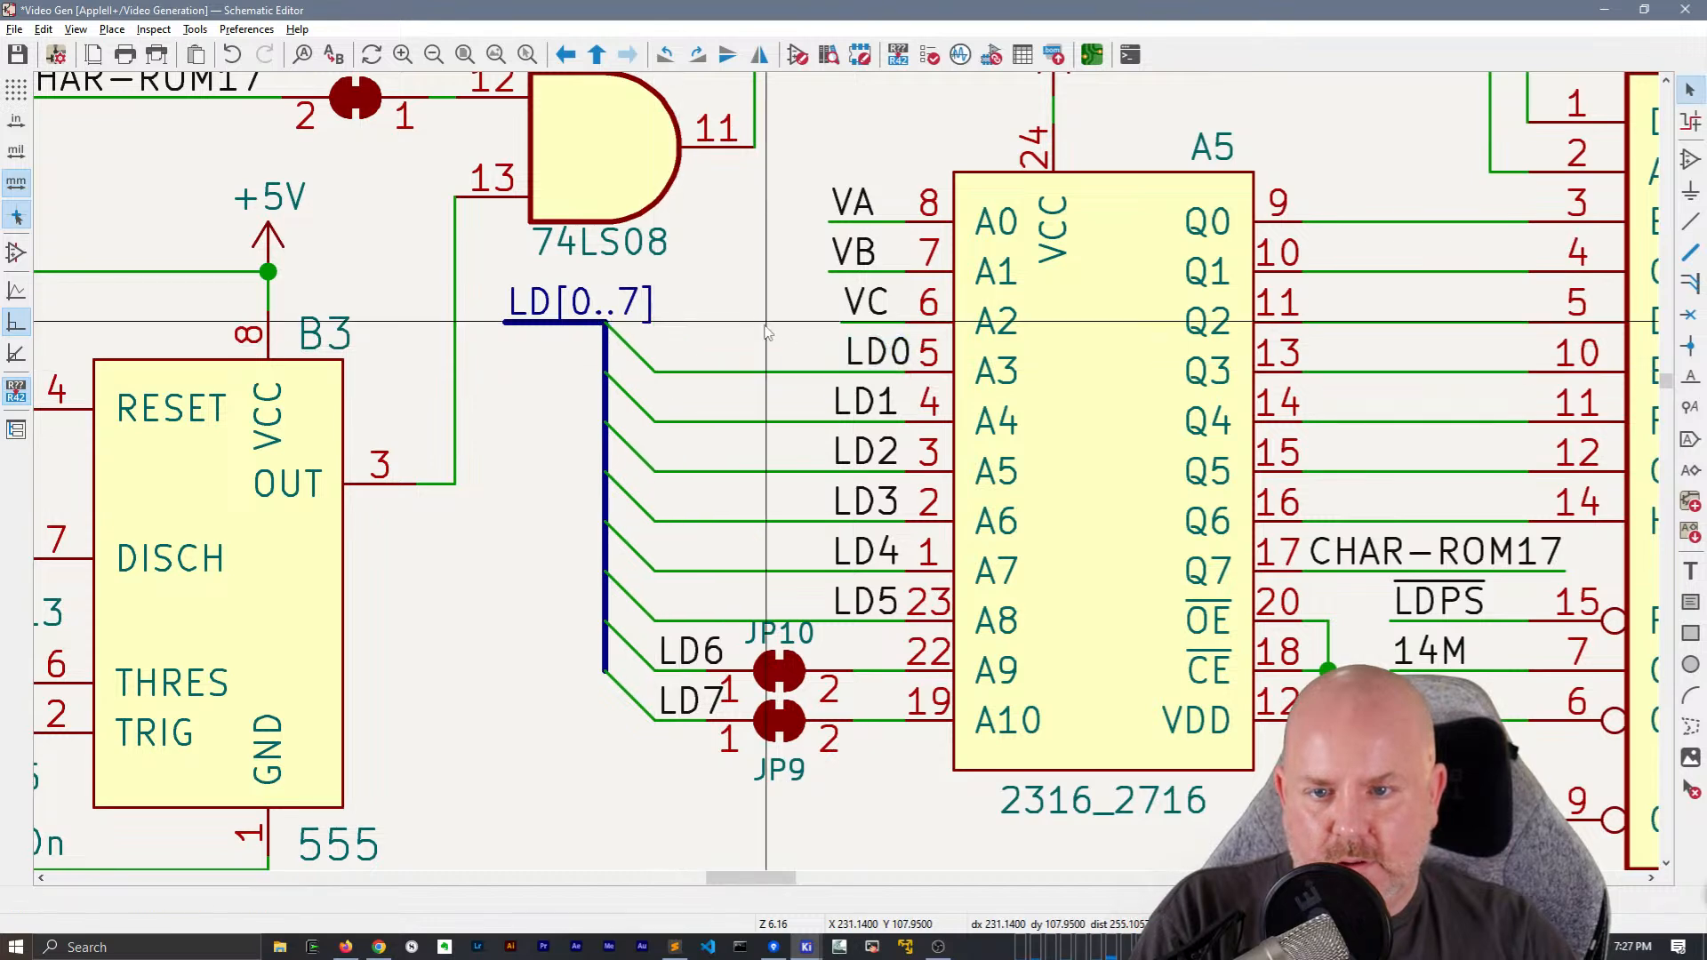
click(602, 325)
drag(602, 324, 584, 327)
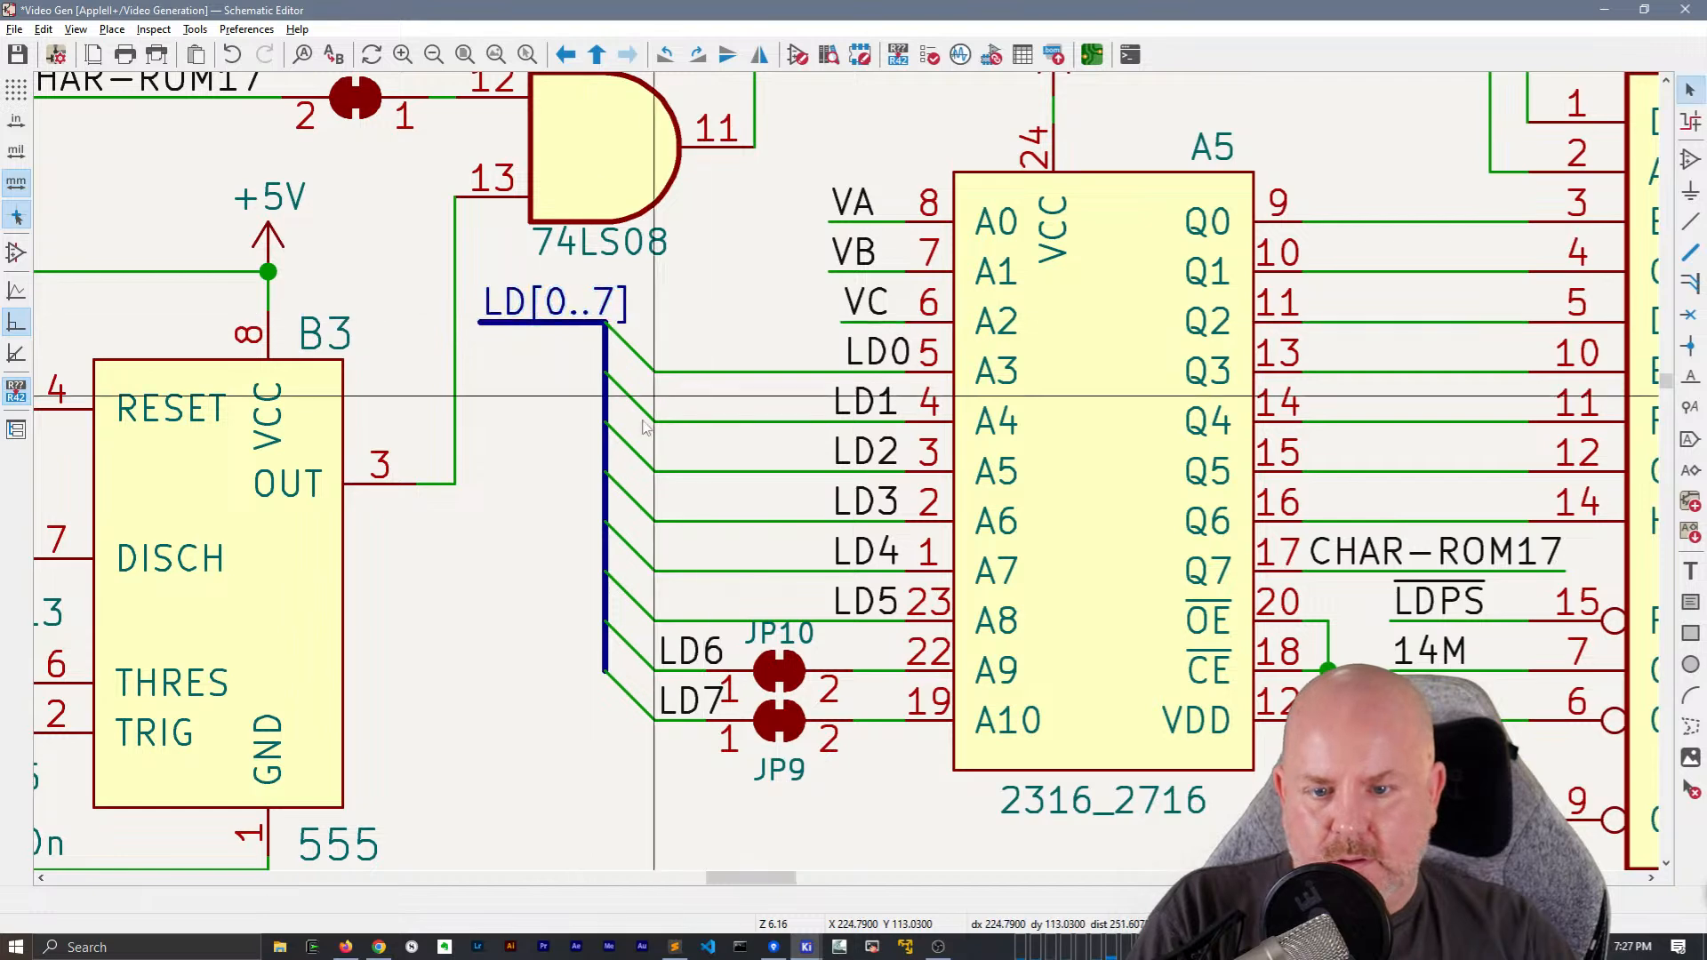
Delete the unused LD7 hierarchical label and its wire stub below JP9
scroll(604, 382, down, 3)
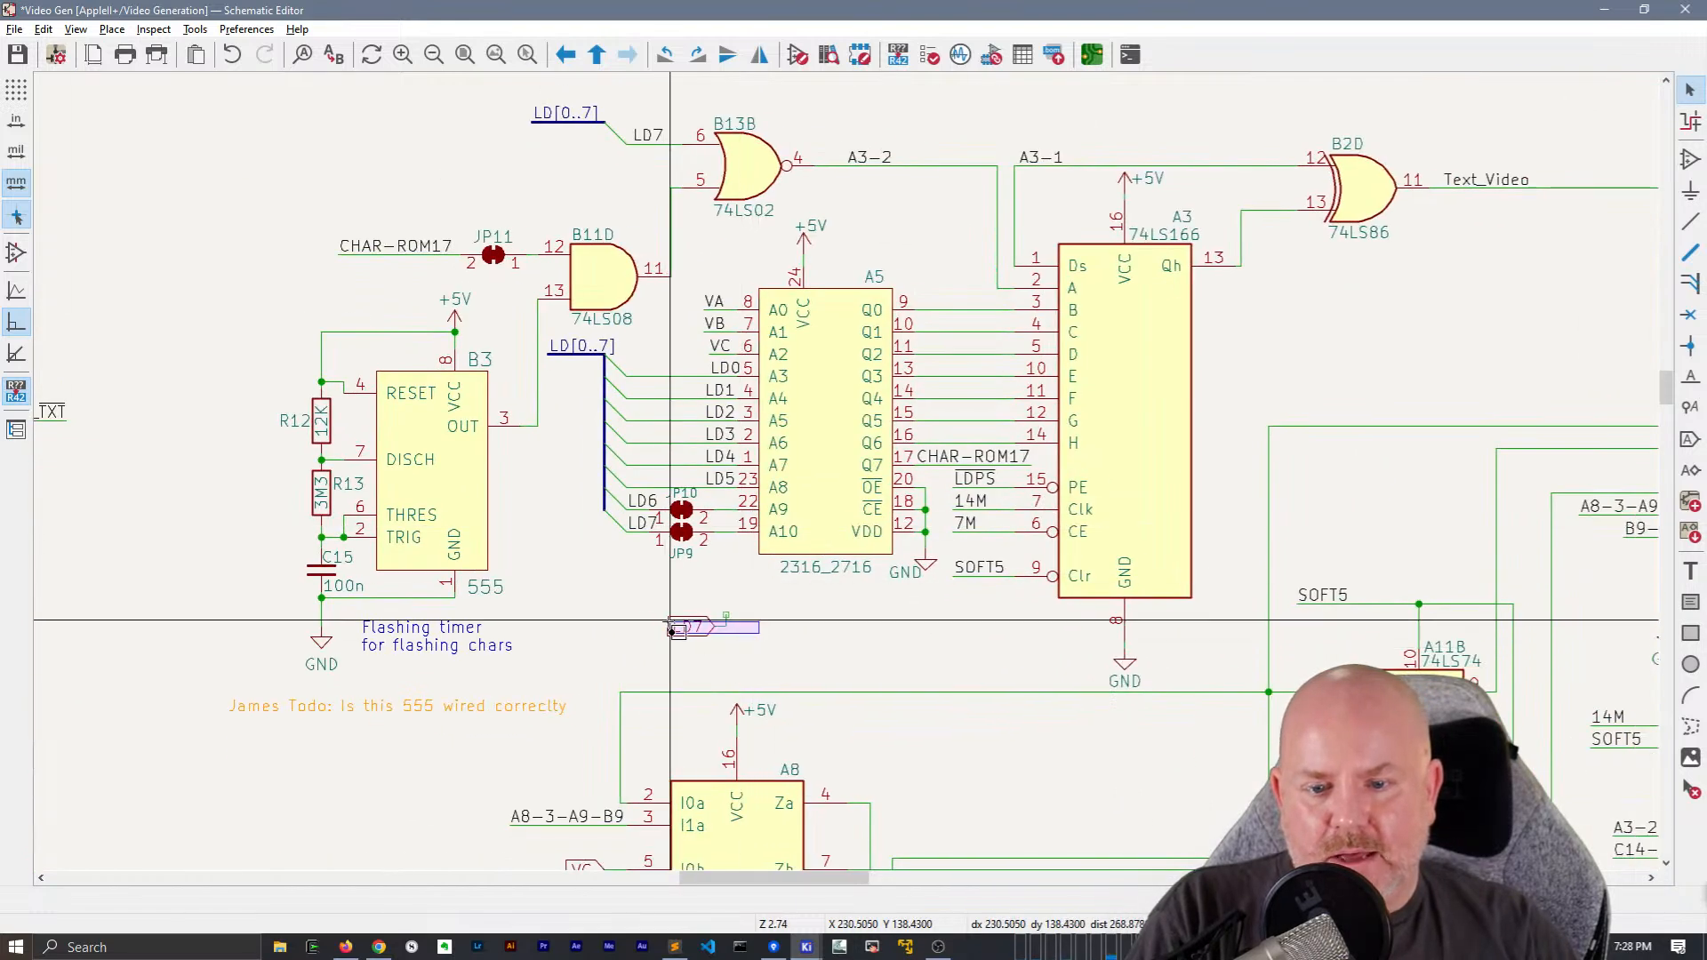
drag(614, 566, 794, 651)
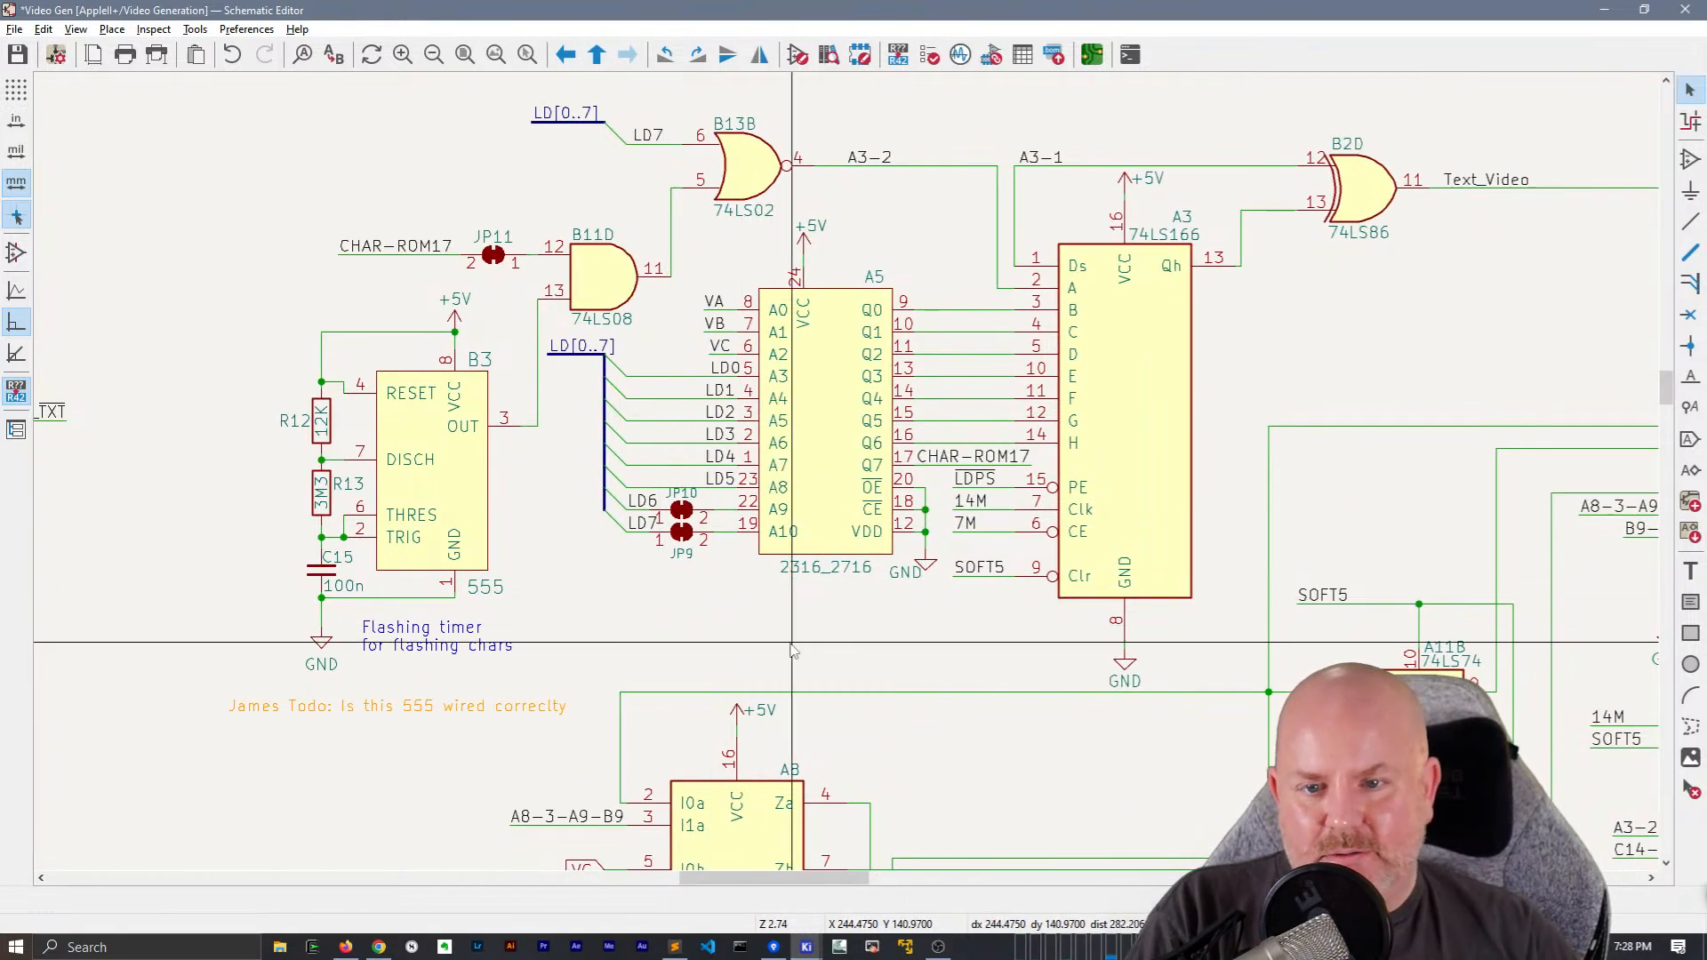
scroll(629, 327, up, 2)
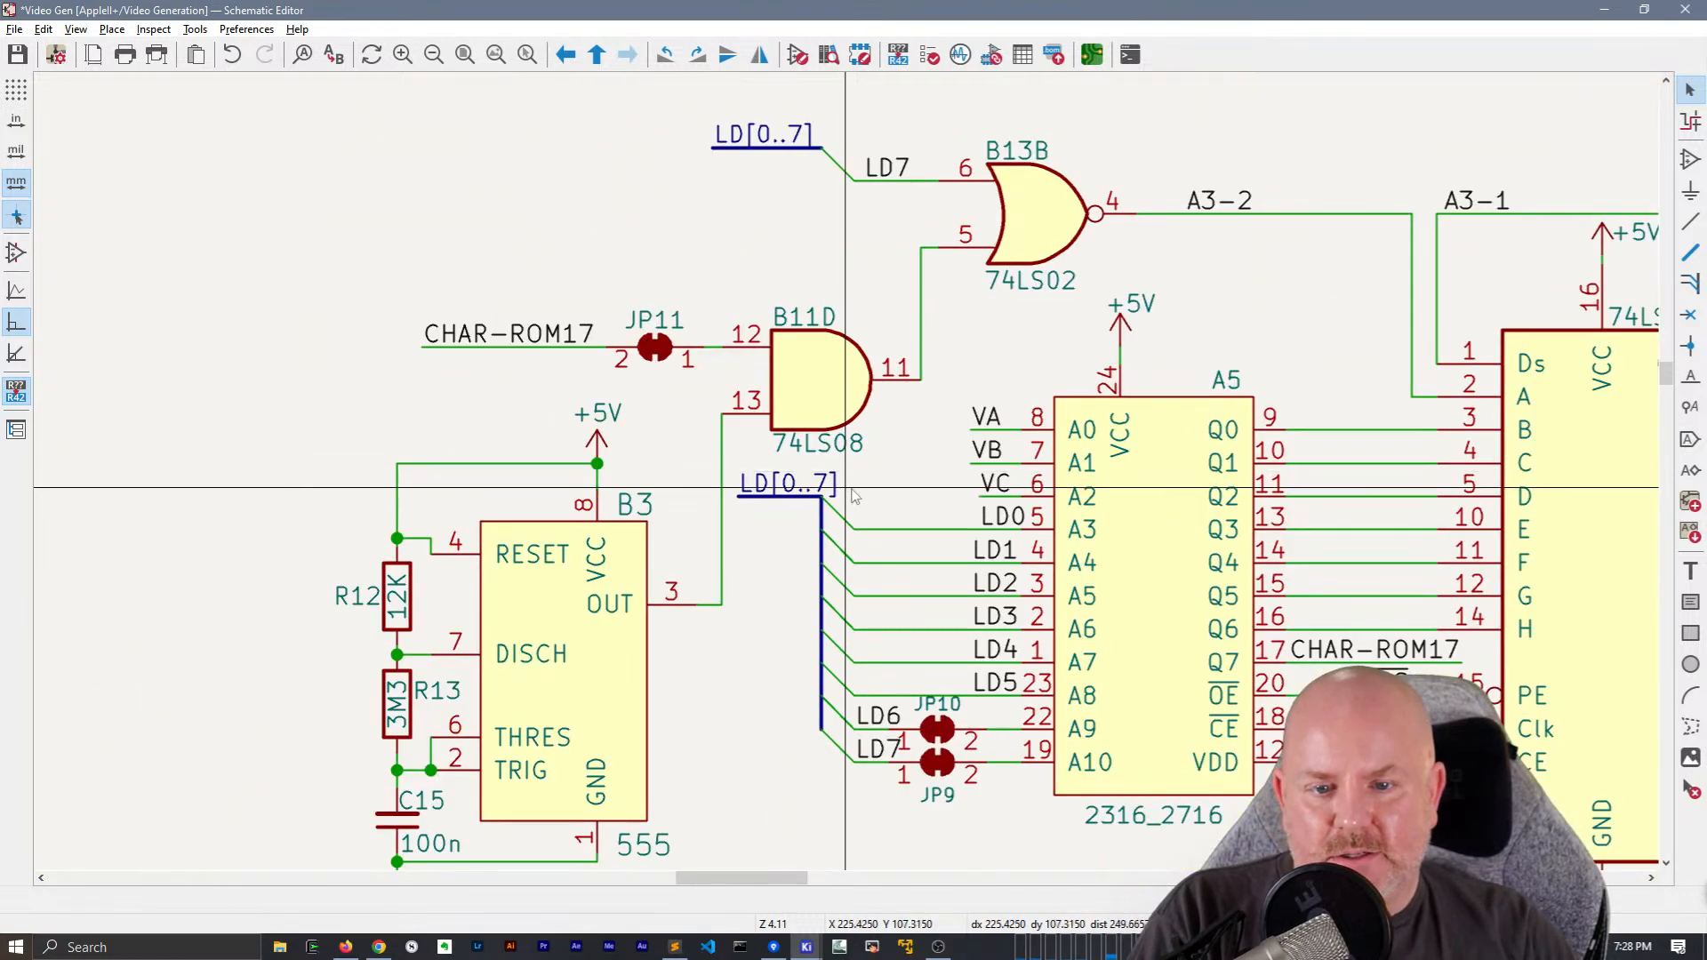
Park the LD[0..7] label beside A5's bus and replace its bus stub with one running right from the bus's upper corner
click(777, 493)
key(m)
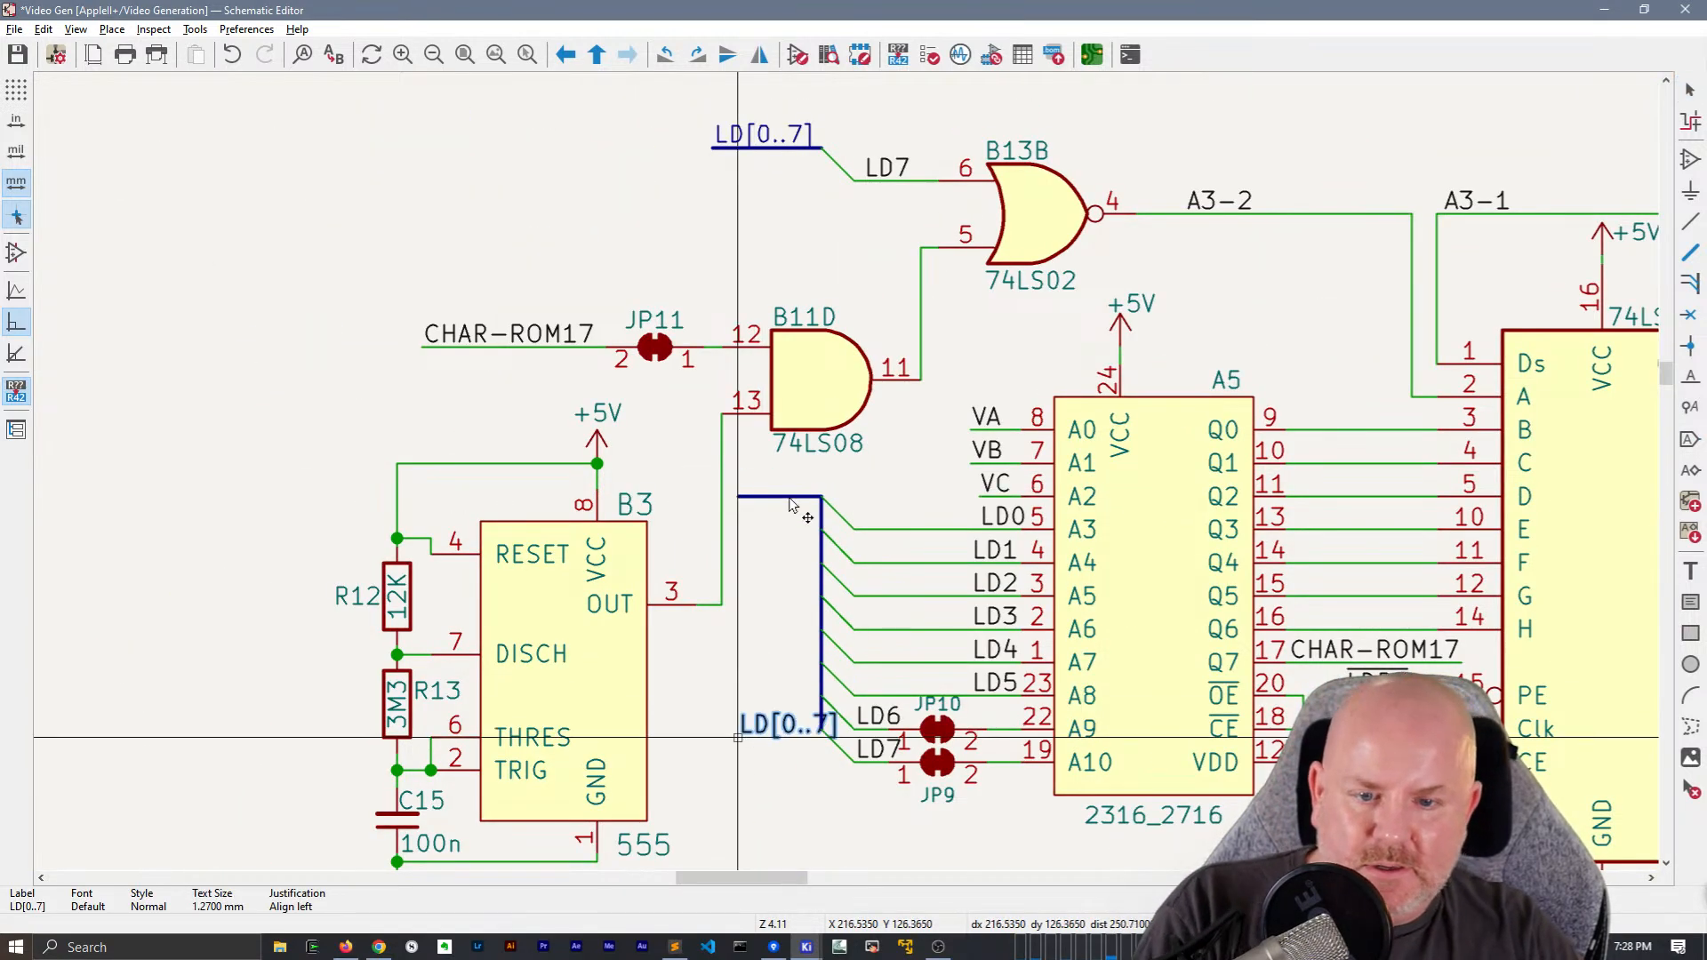
click(738, 737)
key(b)
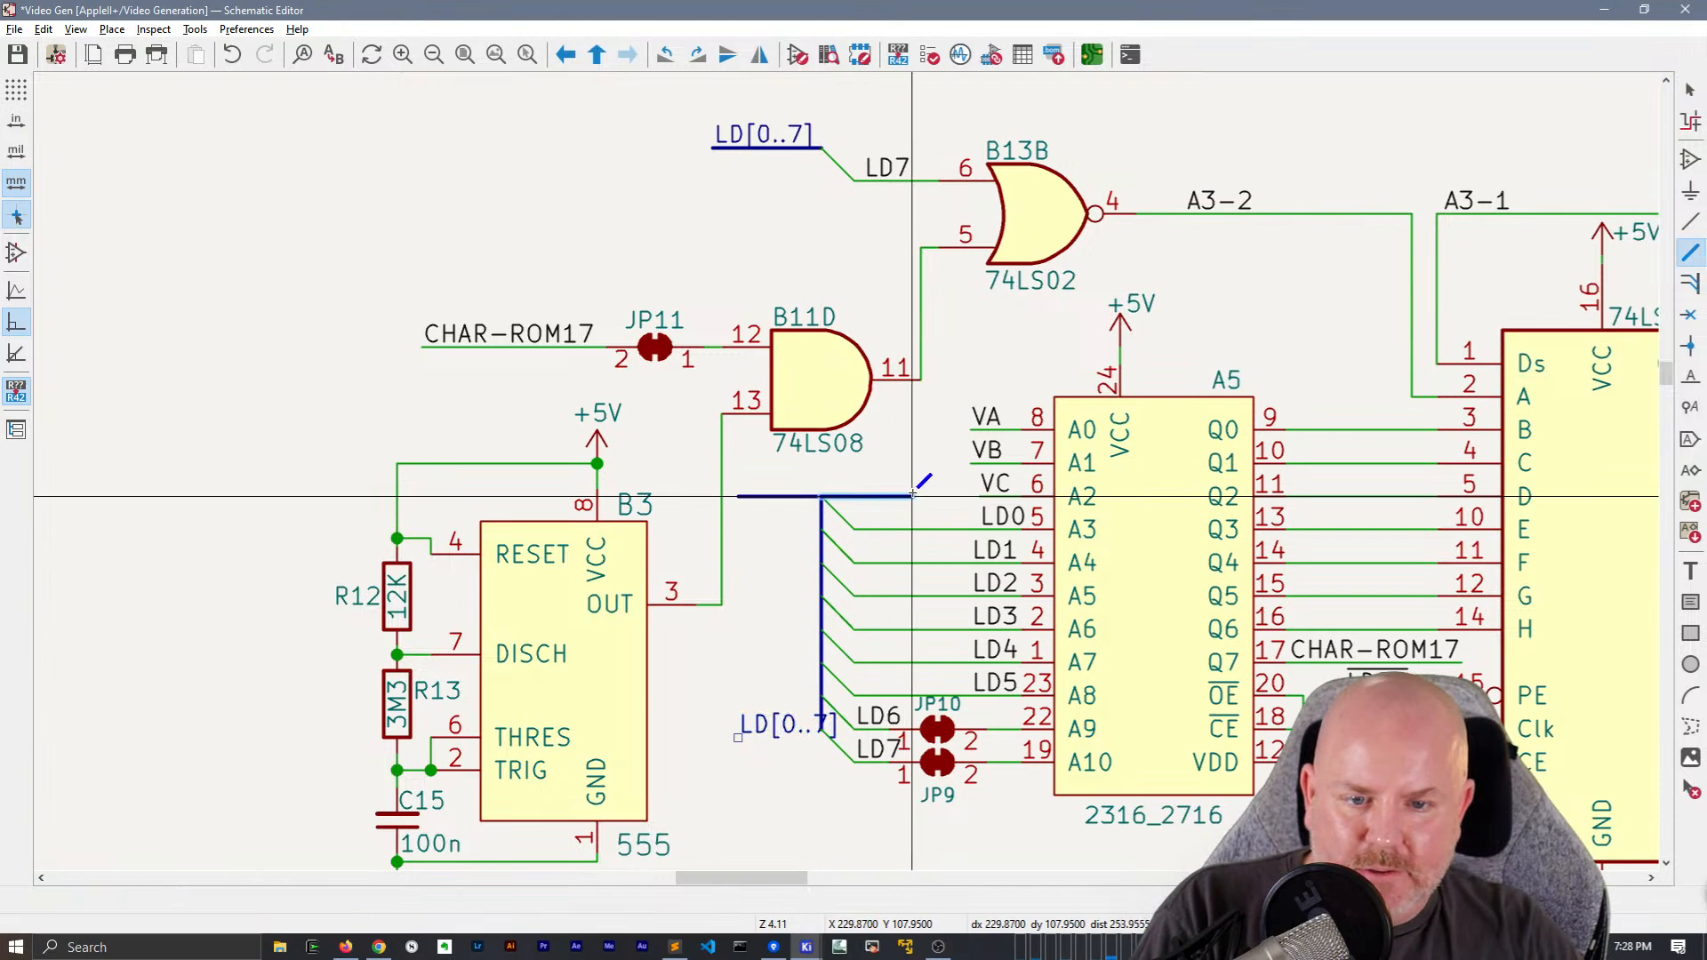
double_click(913, 494)
key(Escape)
click(781, 495)
key(Delete)
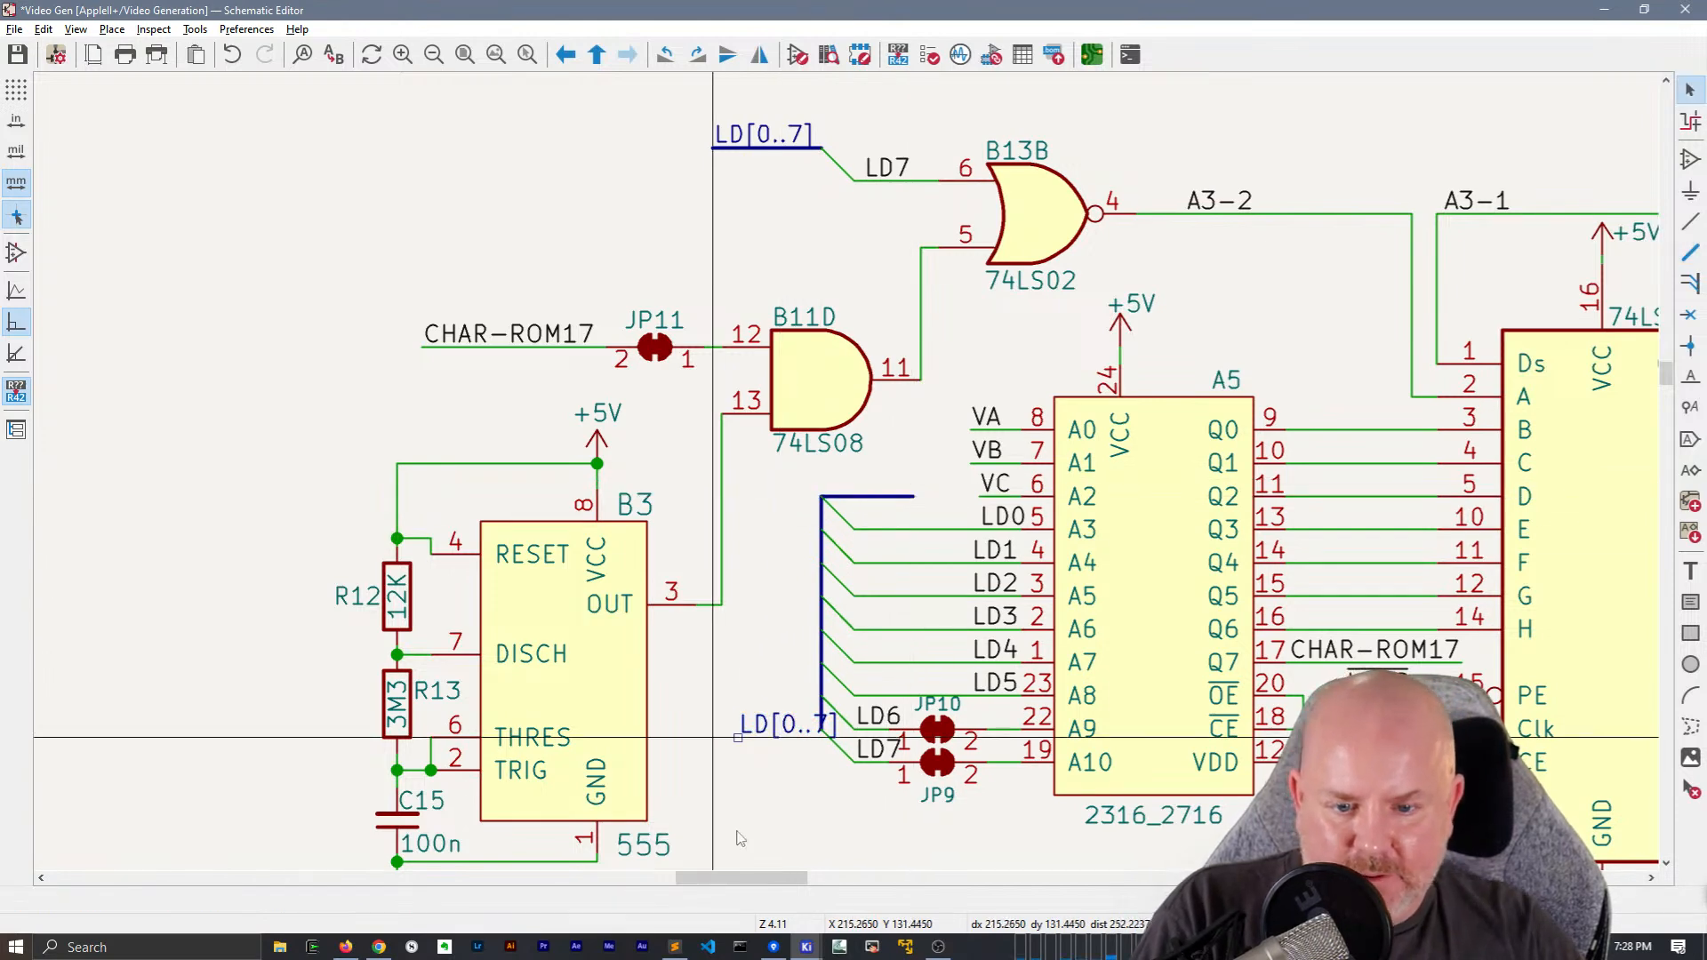
Mirror the LD[0..7] label to right alignment and place it on the end of the new bus stub beside A5
click(738, 738)
key(m)
key(x)
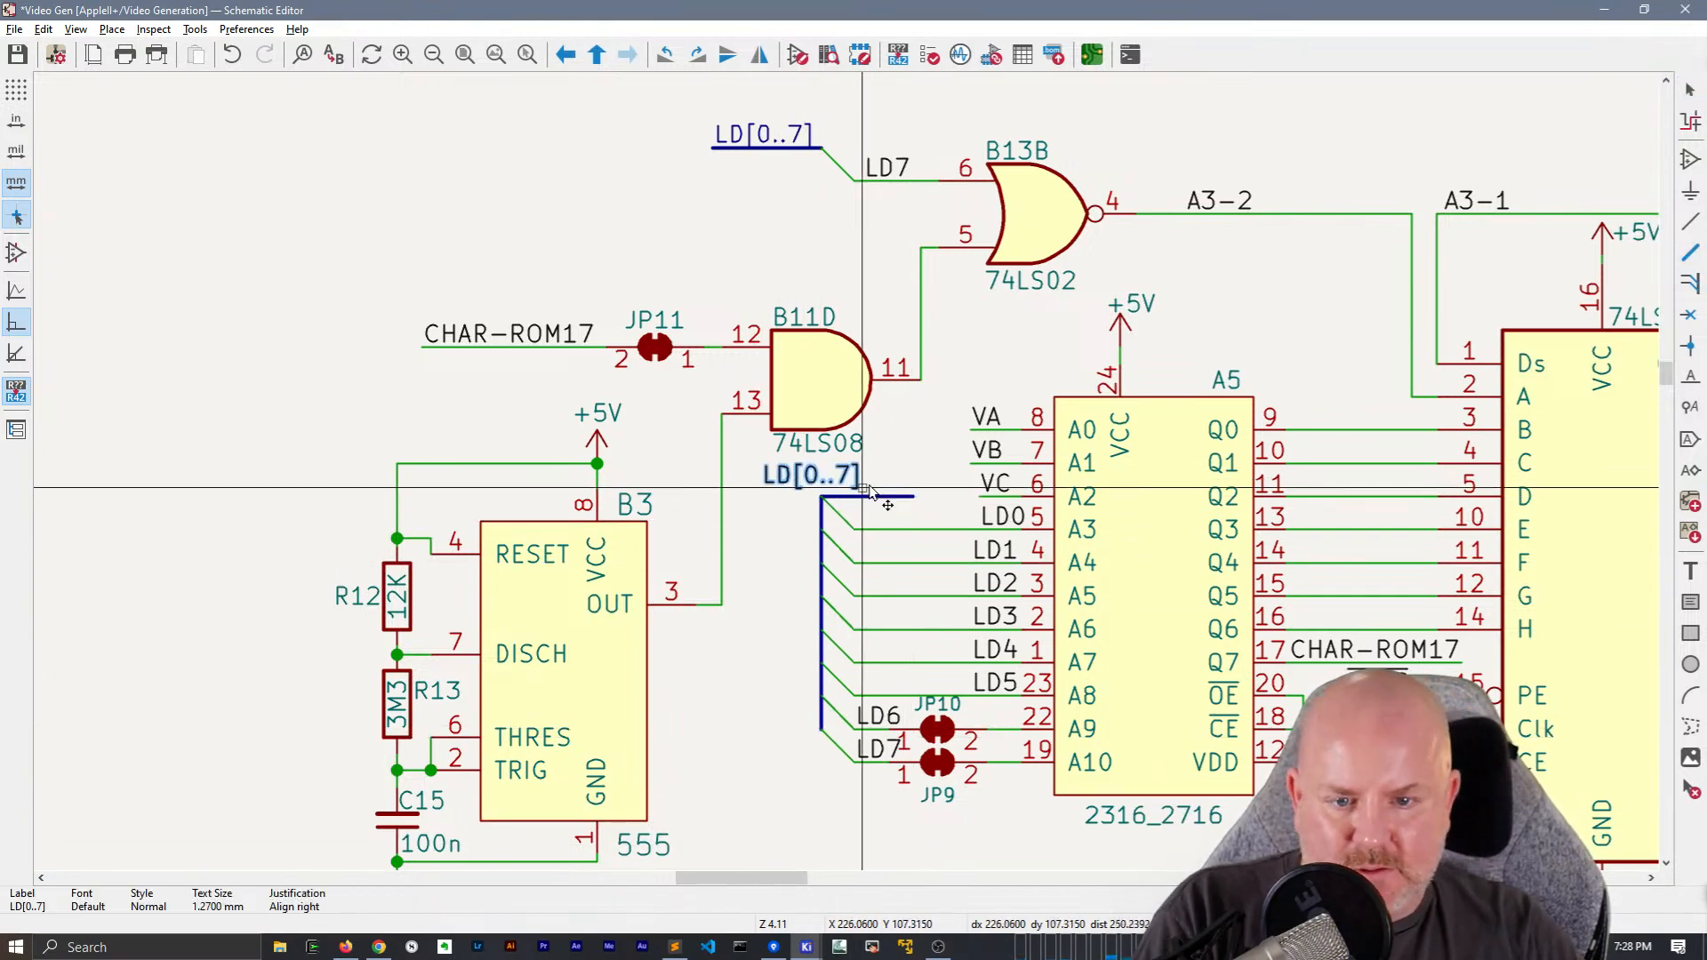
click(916, 498)
click(751, 694)
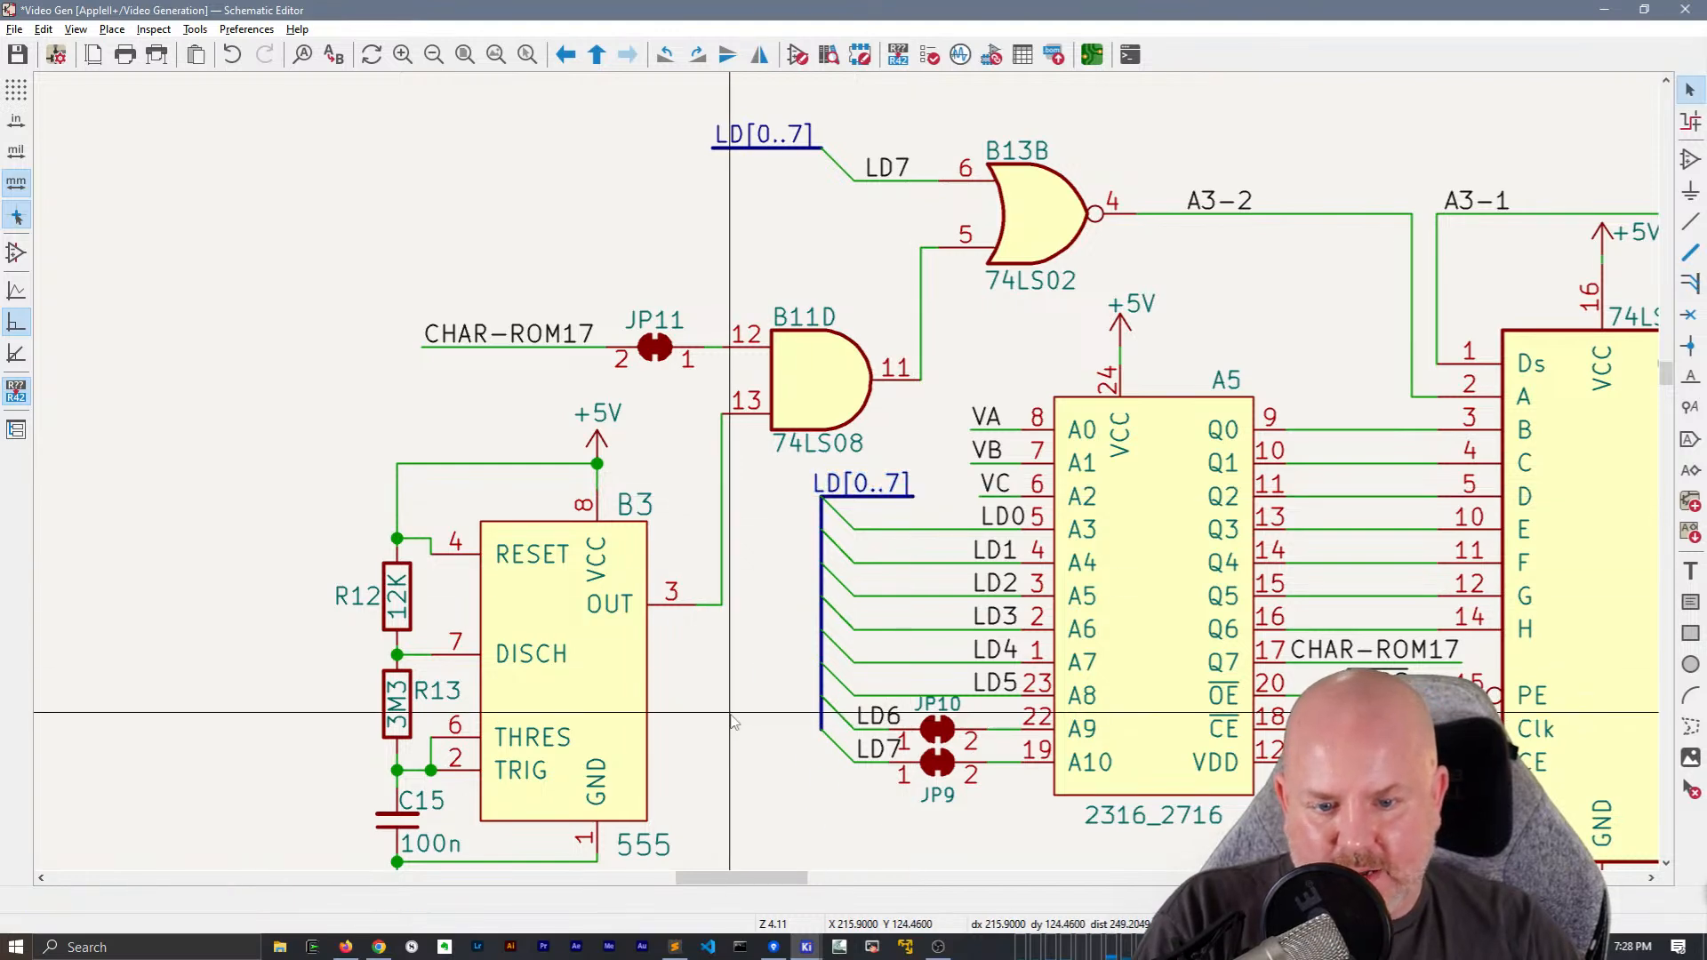
Shift A5's vertical bus with its entries one grid step left, and move the LD6 and LD7 labels to the ends of their bus entries
middle_drag(769, 720, 660, 713)
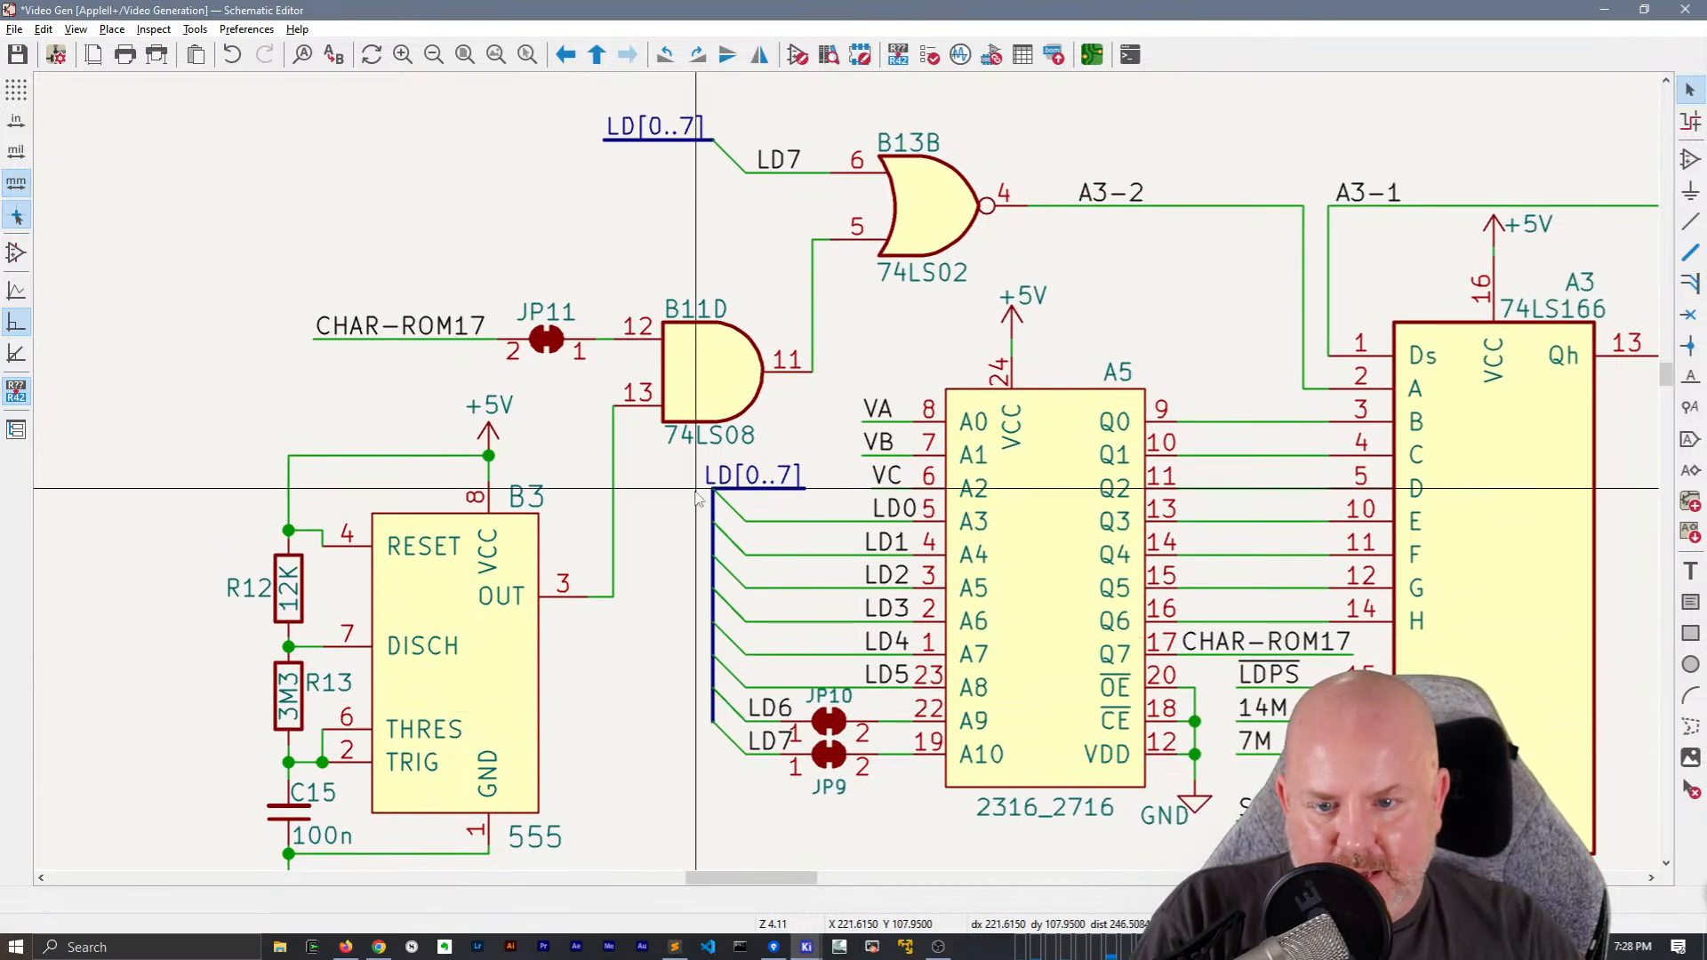
click(713, 702)
drag(712, 638, 697, 655)
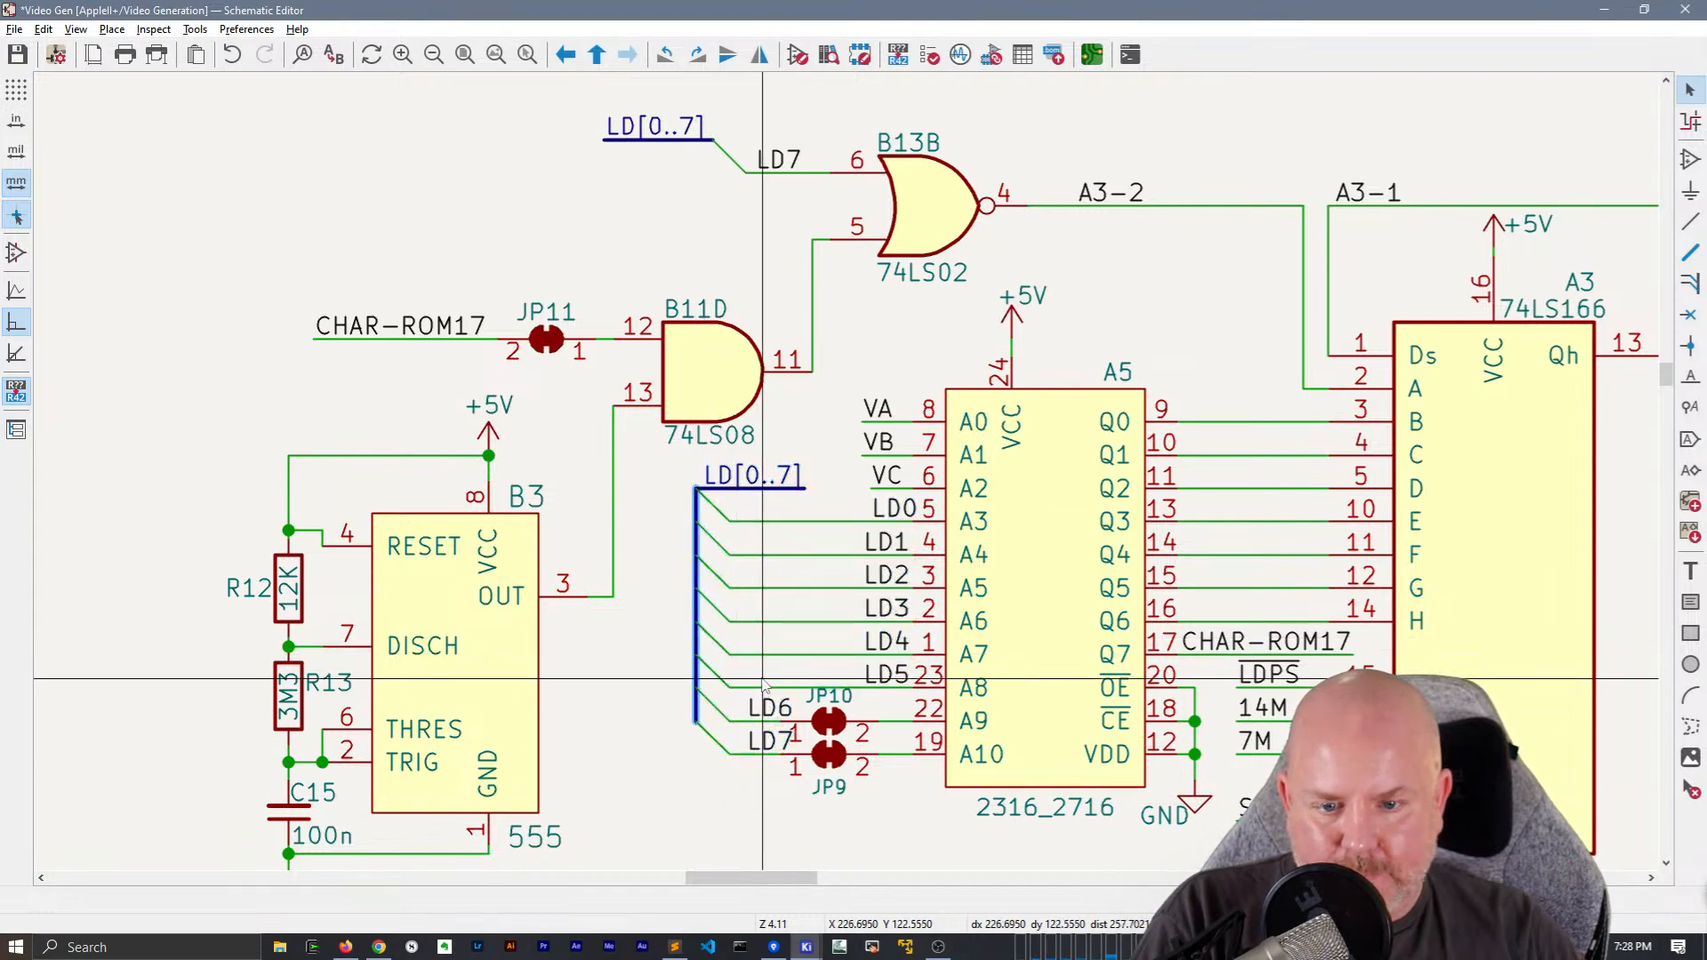
click(742, 725)
drag(731, 722, 730, 756)
click(781, 796)
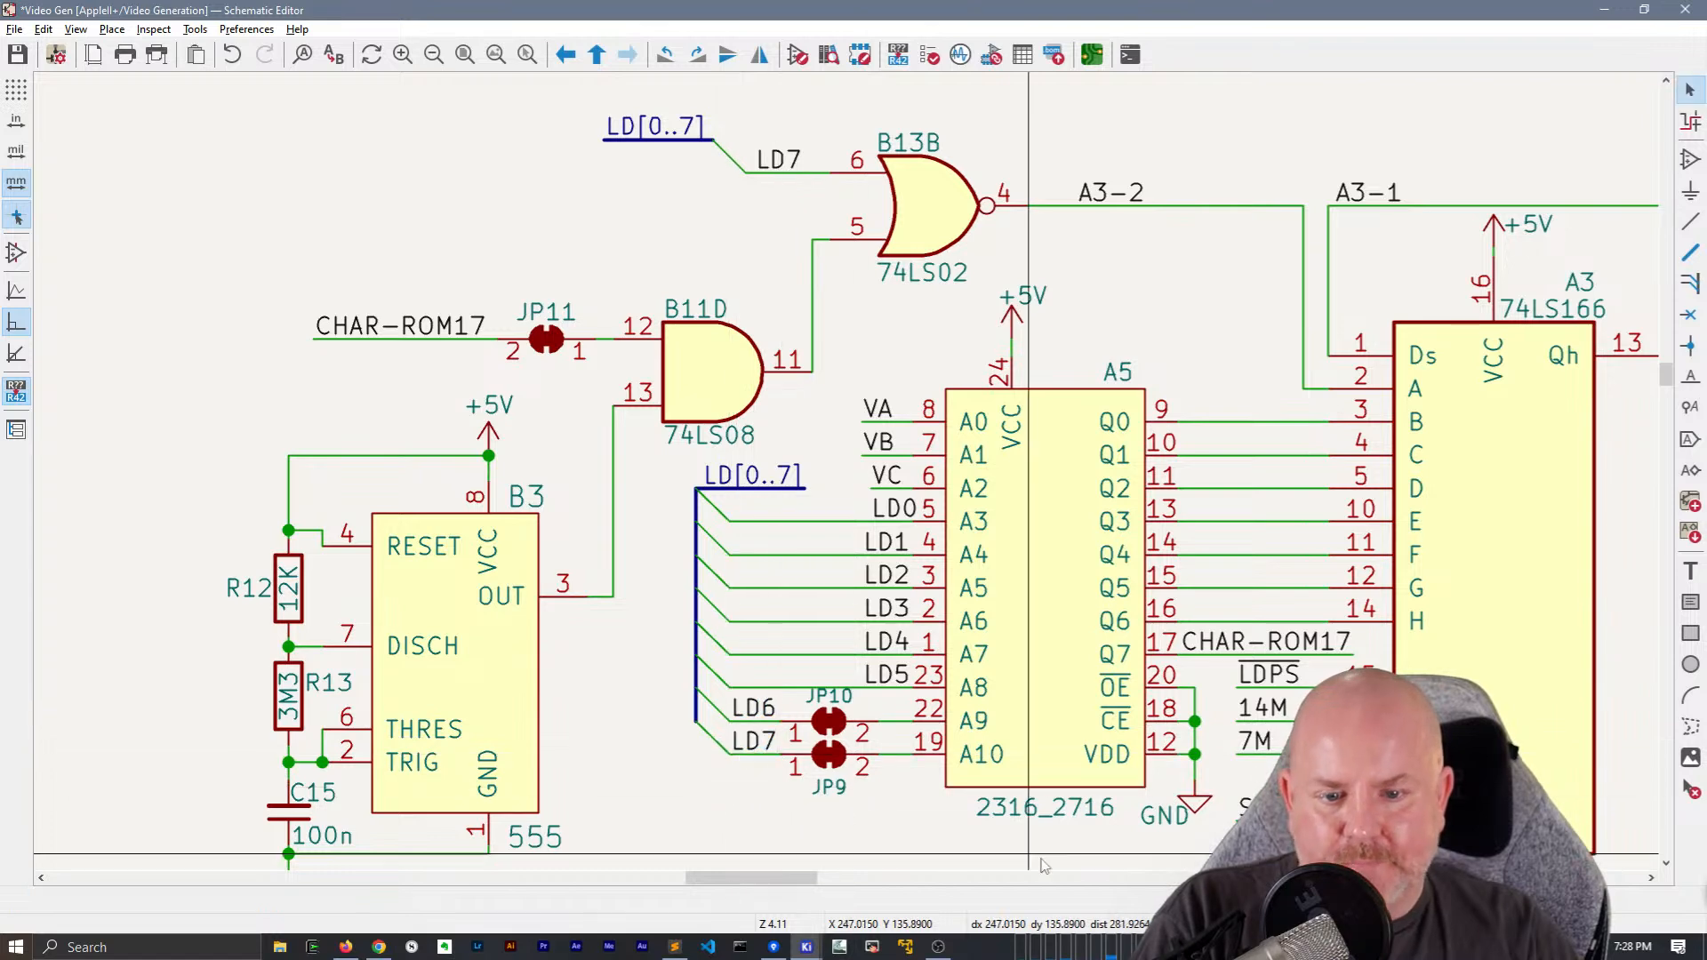
Set the text size of the value fields of resistors R12 and R13 to 1 mm
scroll(1030, 862, down, 2)
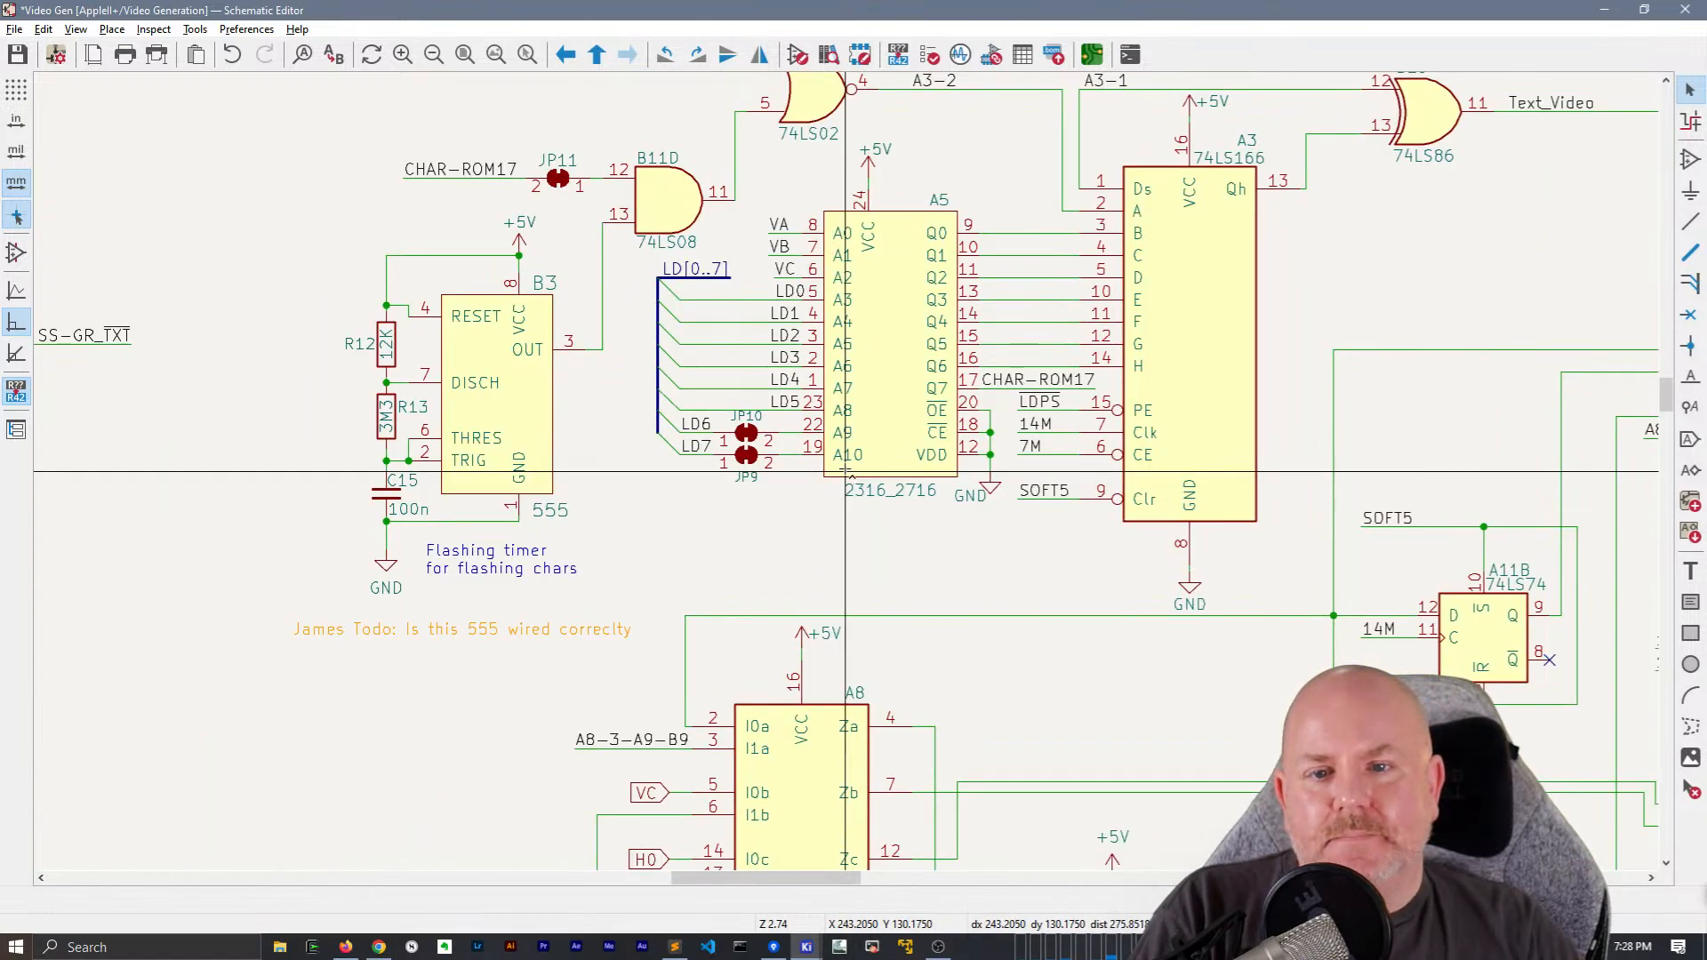
double_click(387, 345)
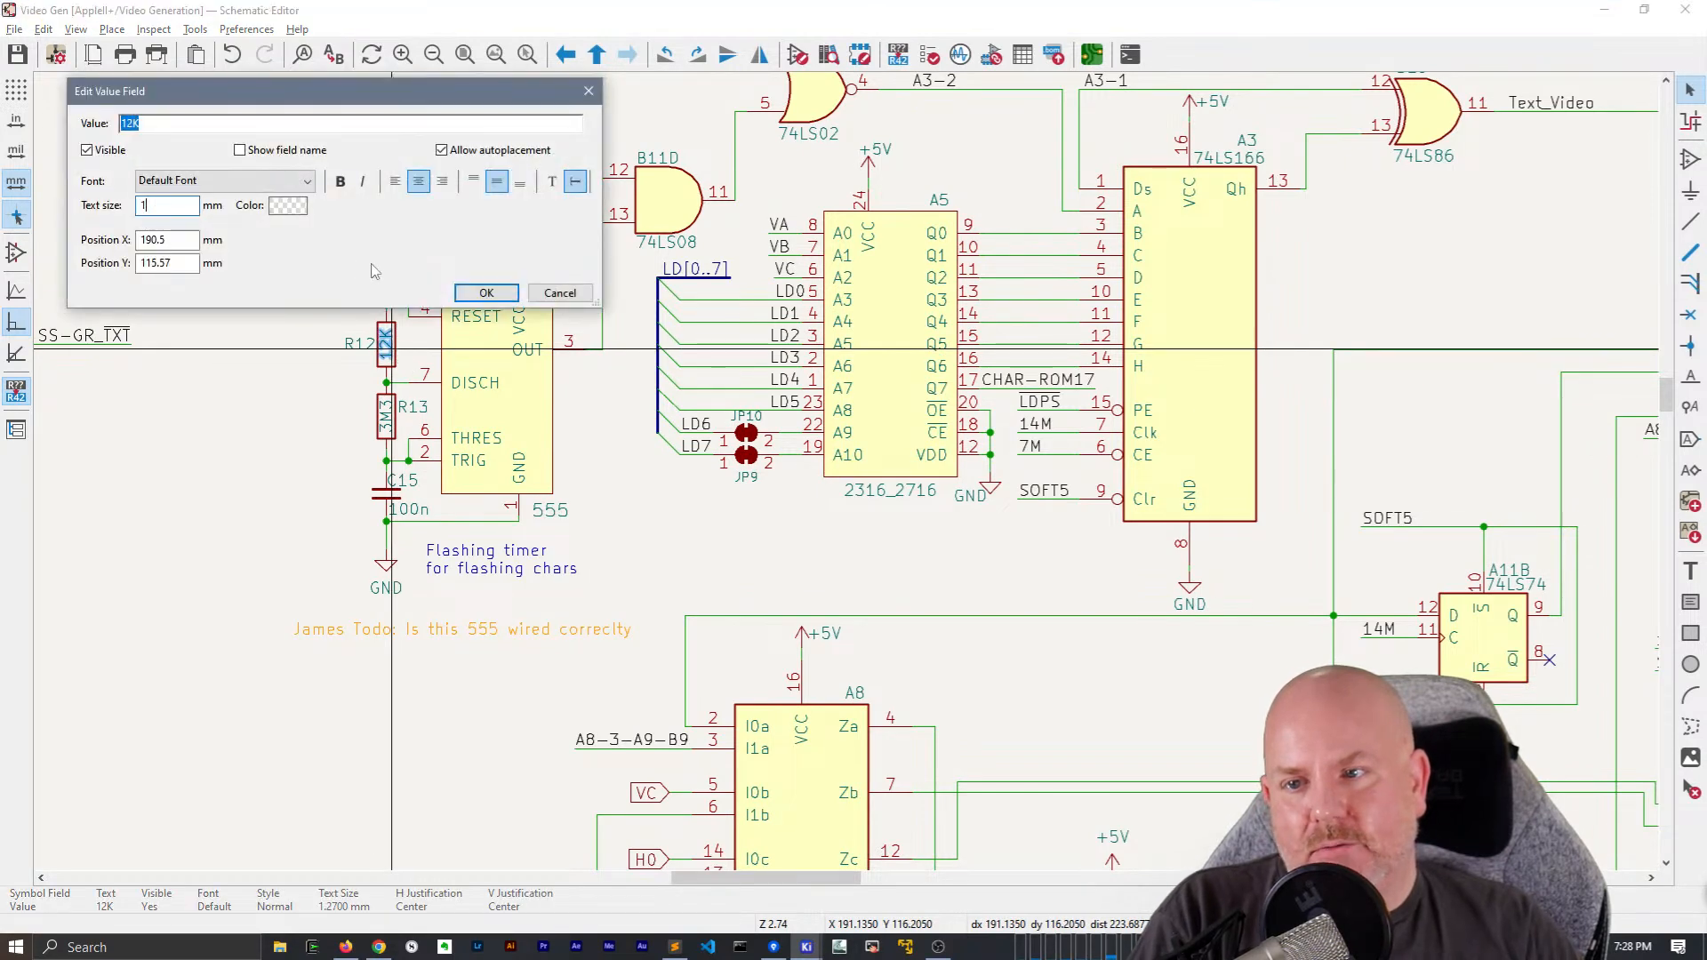
click(486, 293)
double_click(385, 416)
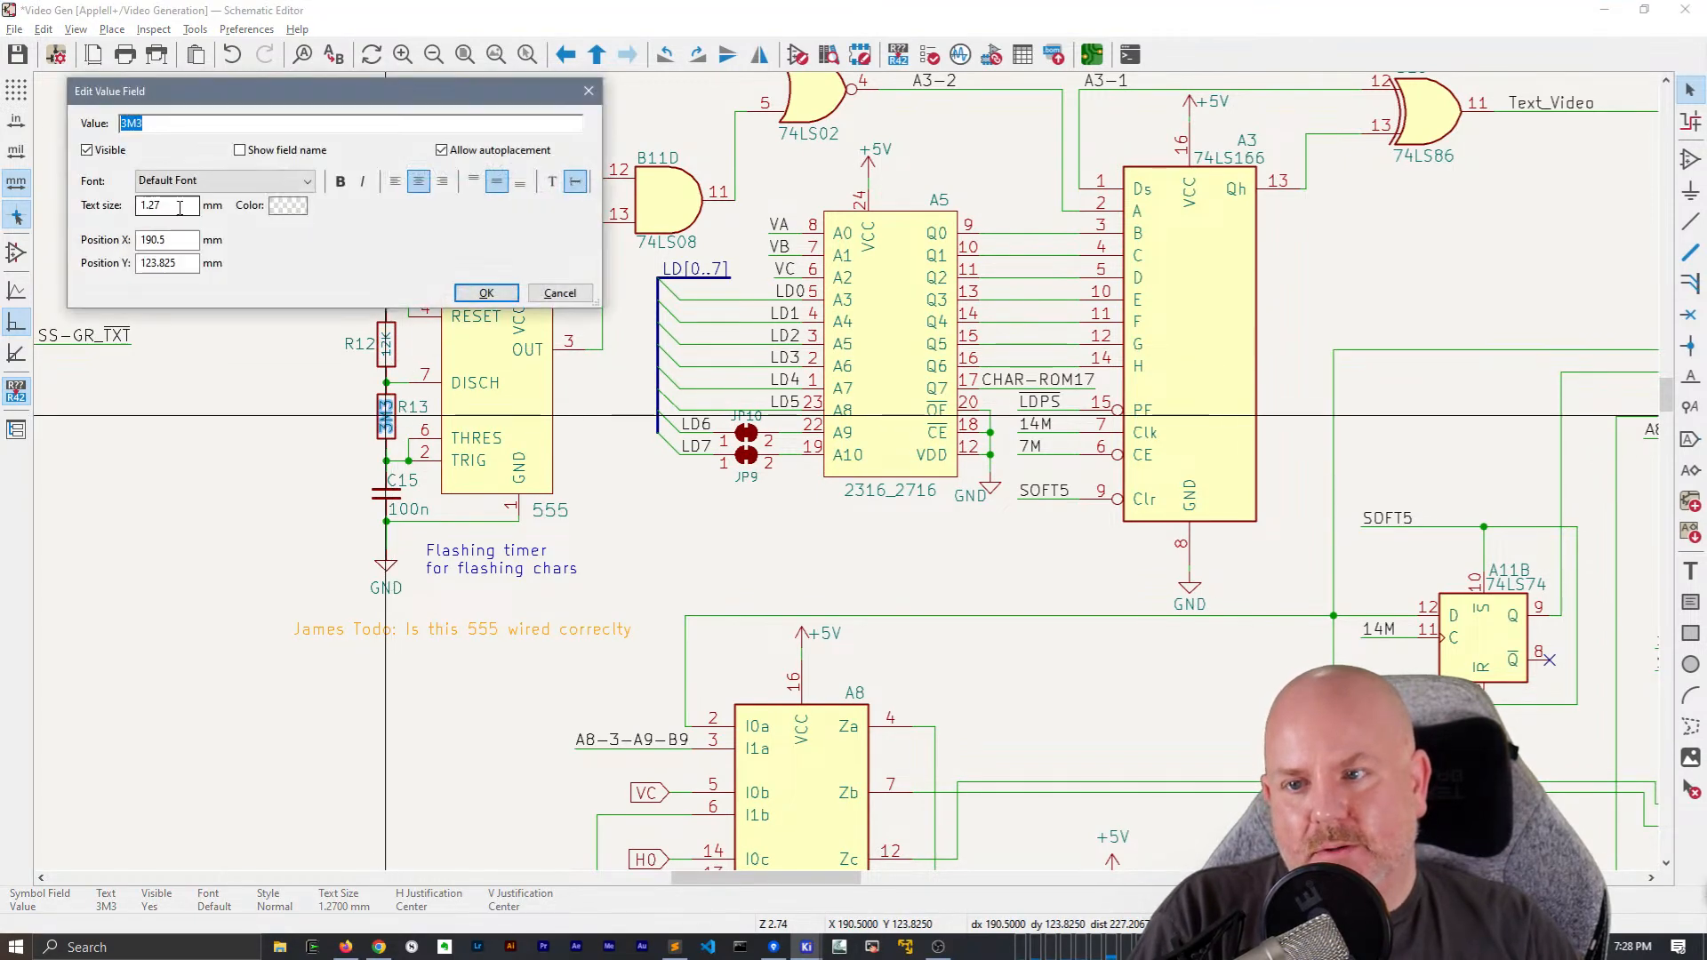
click(480, 297)
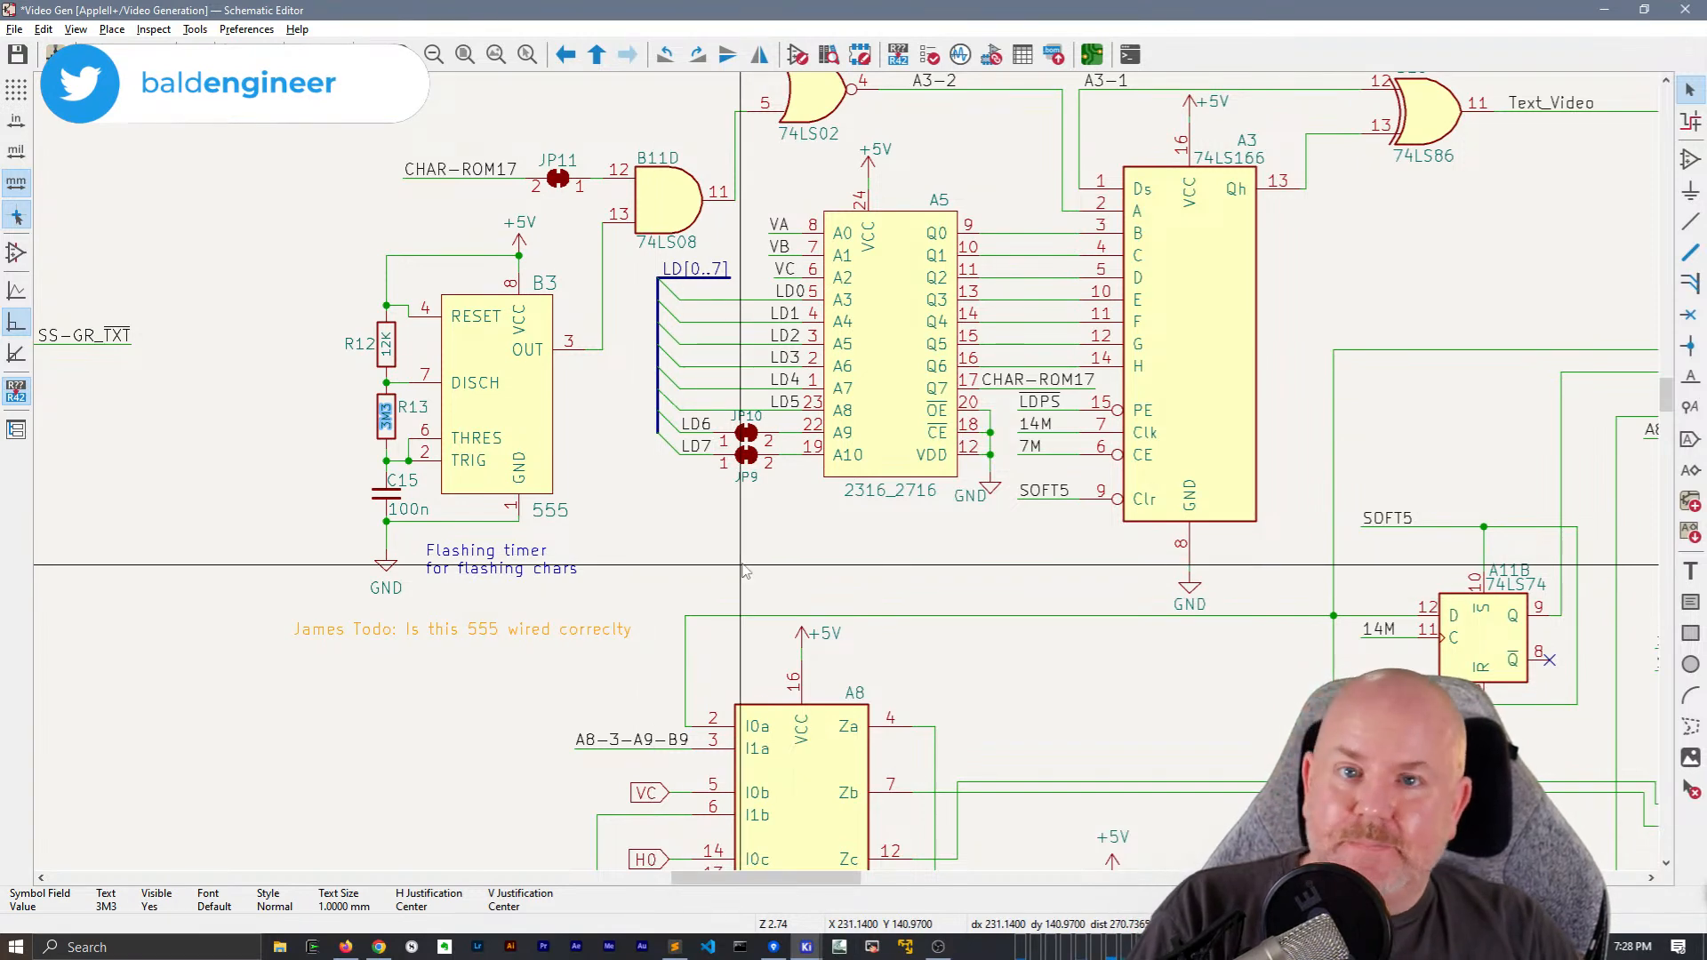
middle_drag(1041, 500, 970, 711)
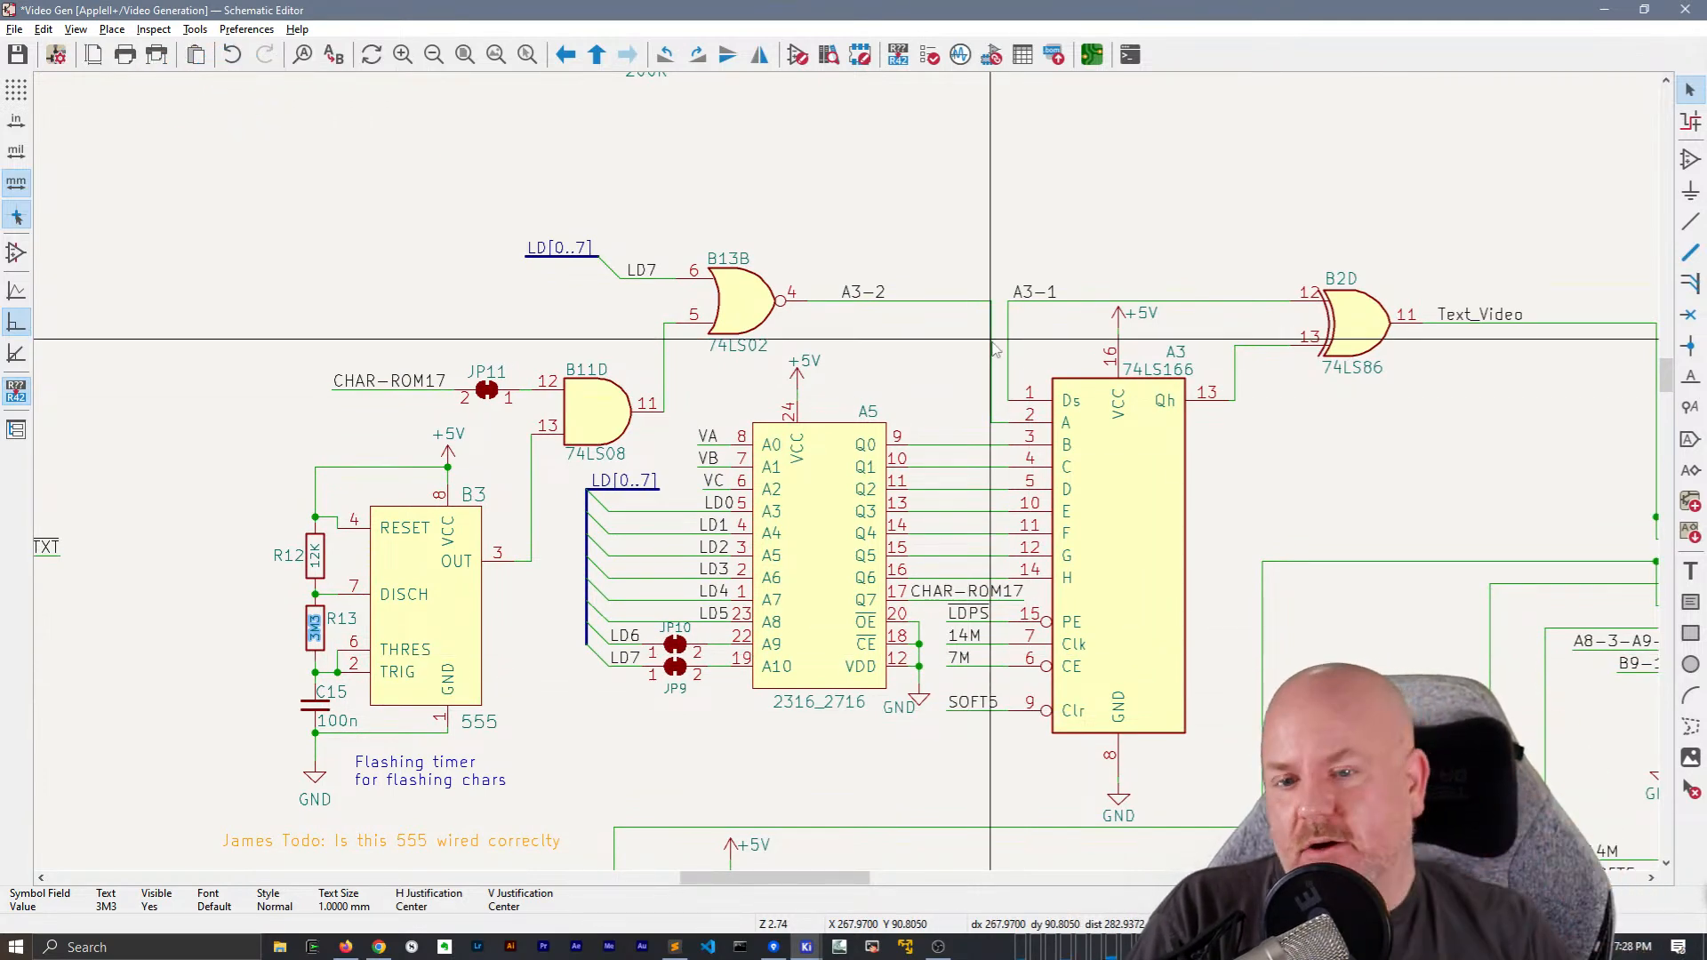
scroll(819, 286, down, 2)
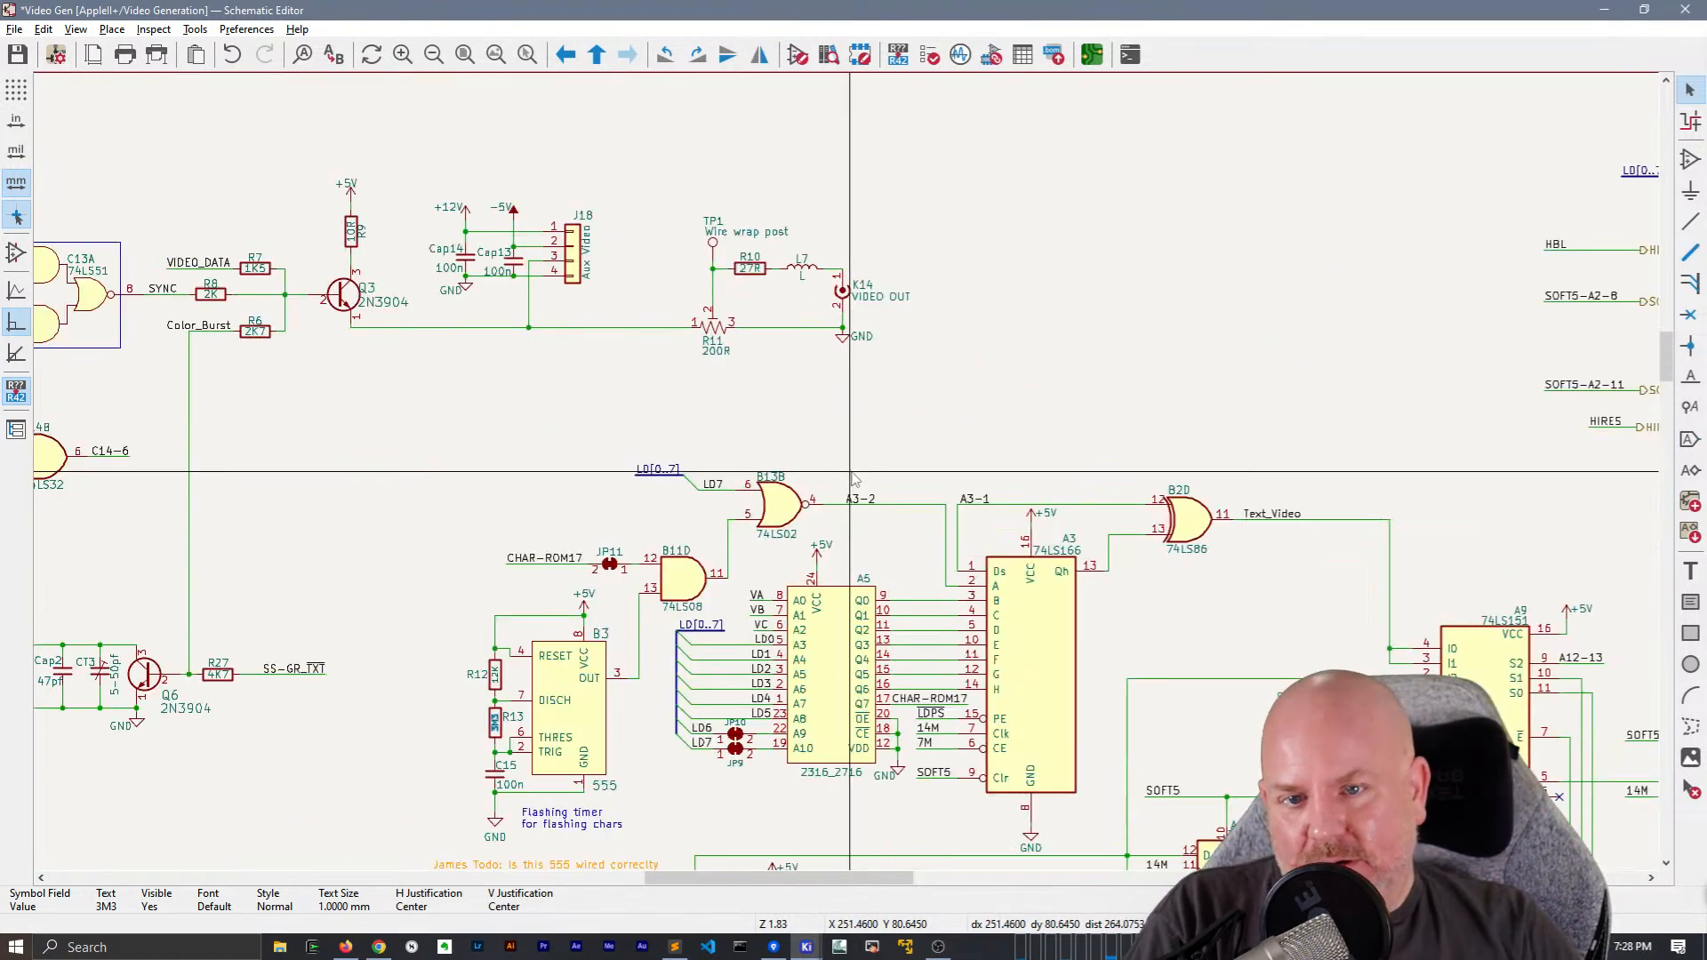
middle_drag(574, 404, 819, 400)
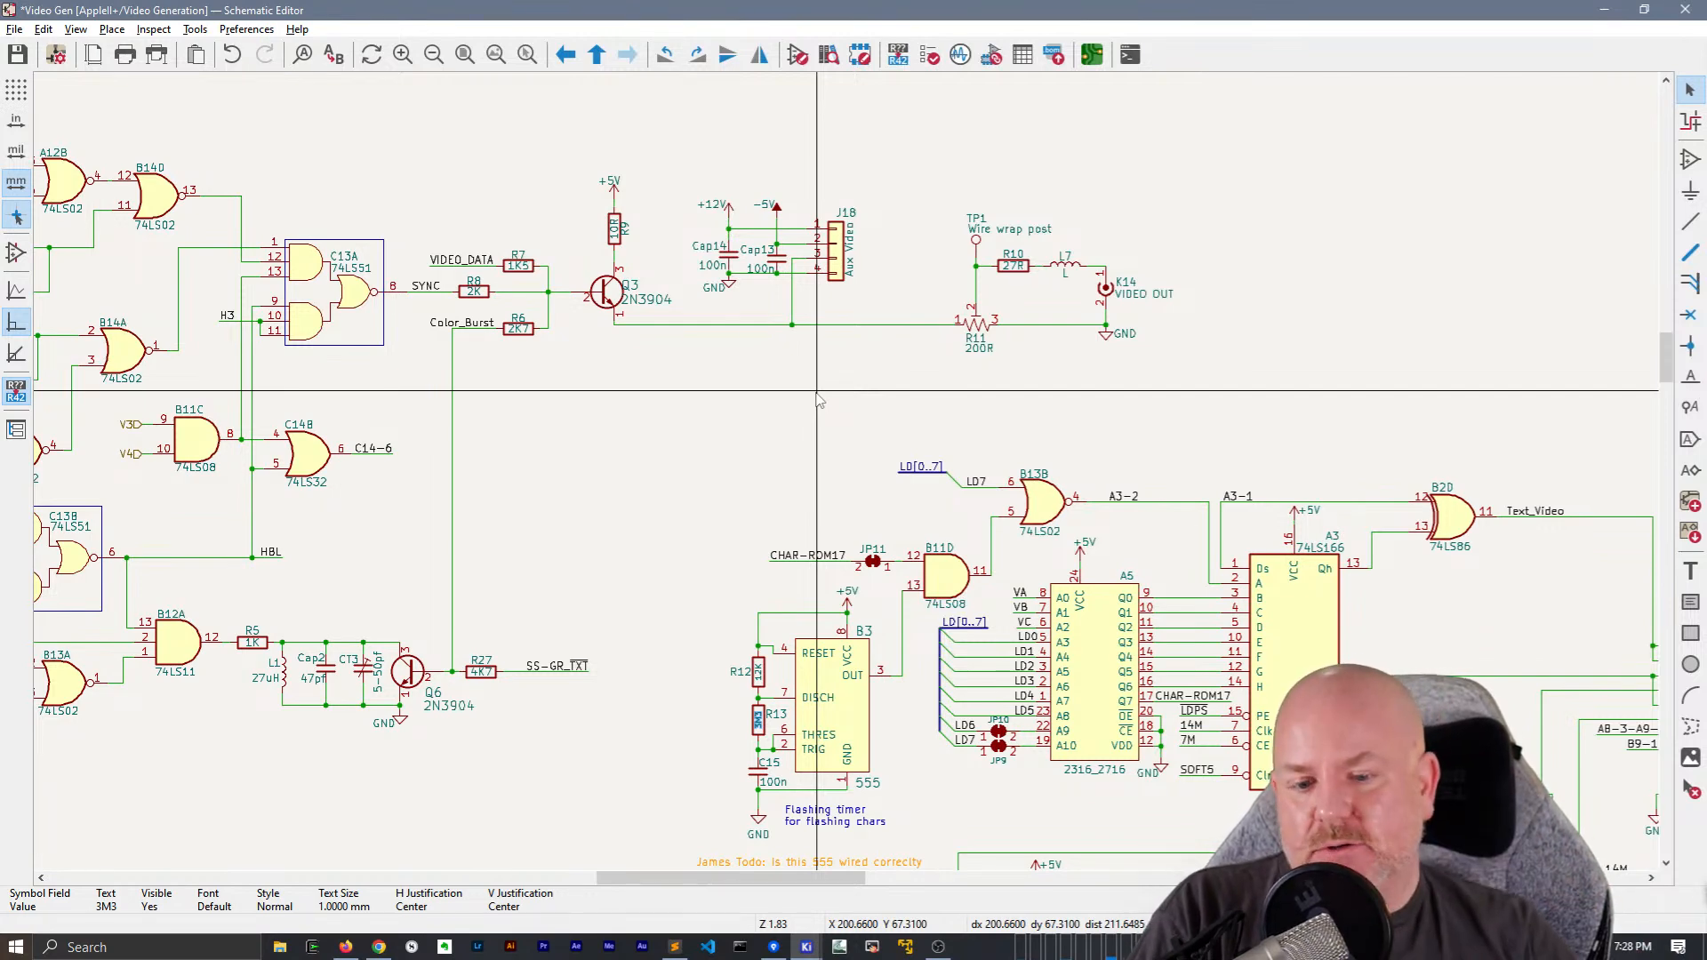
middle_drag(854, 505, 605, 345)
middle_drag(1041, 399, 887, 144)
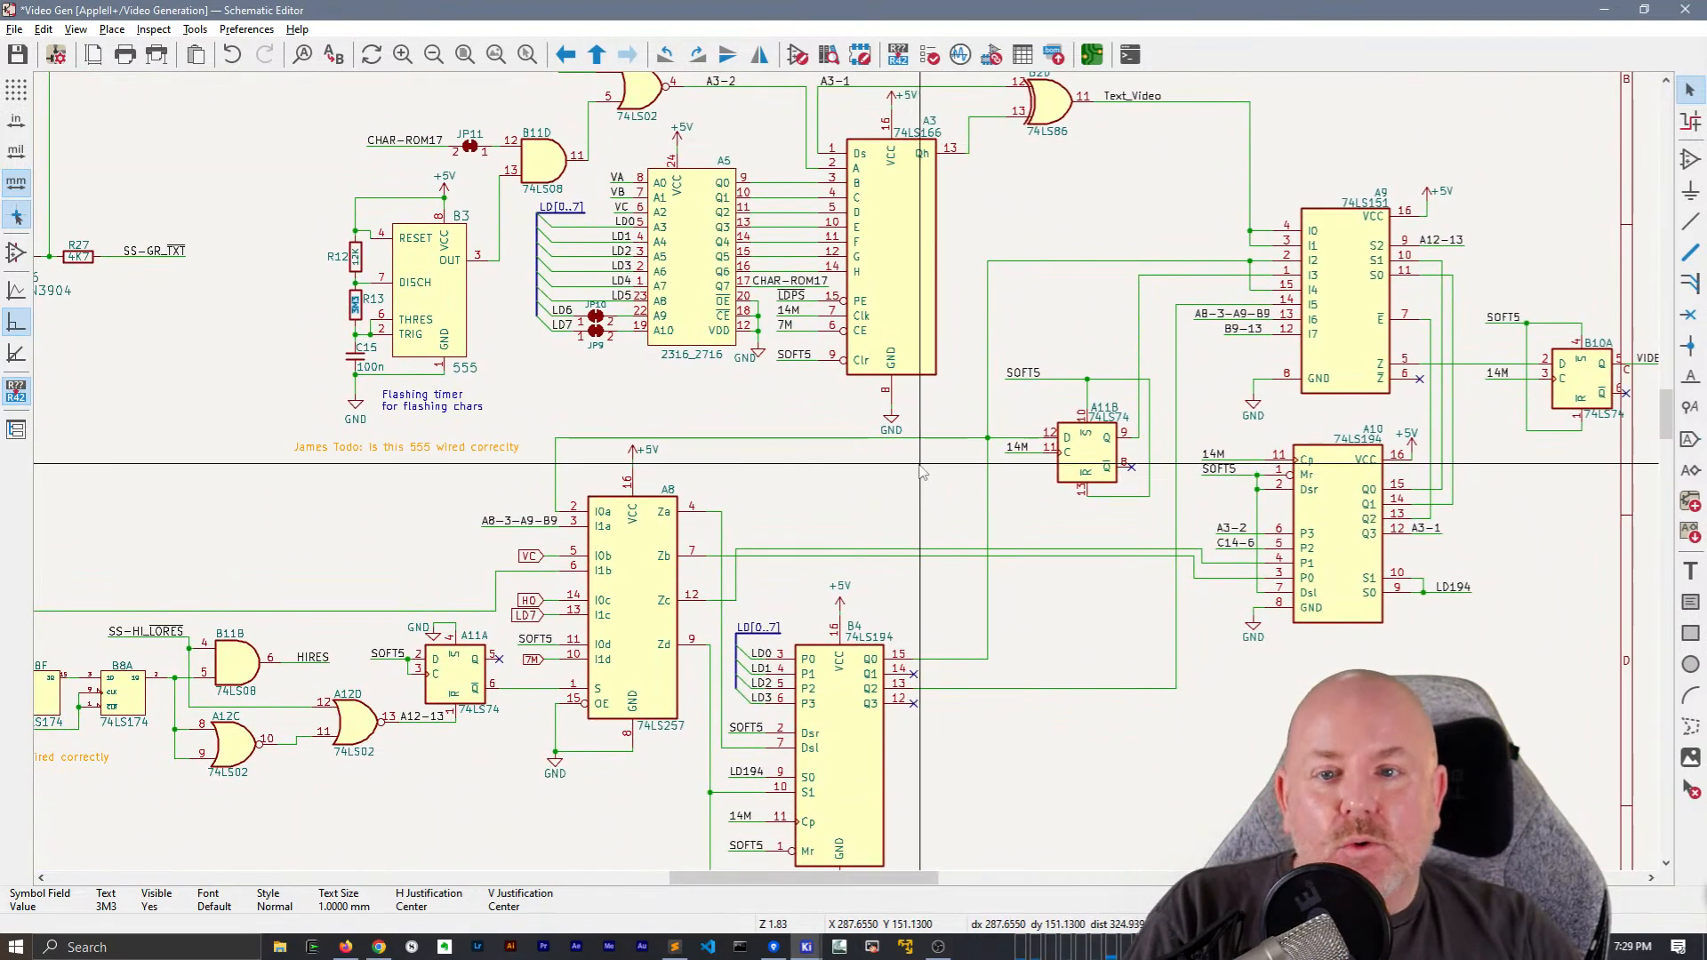
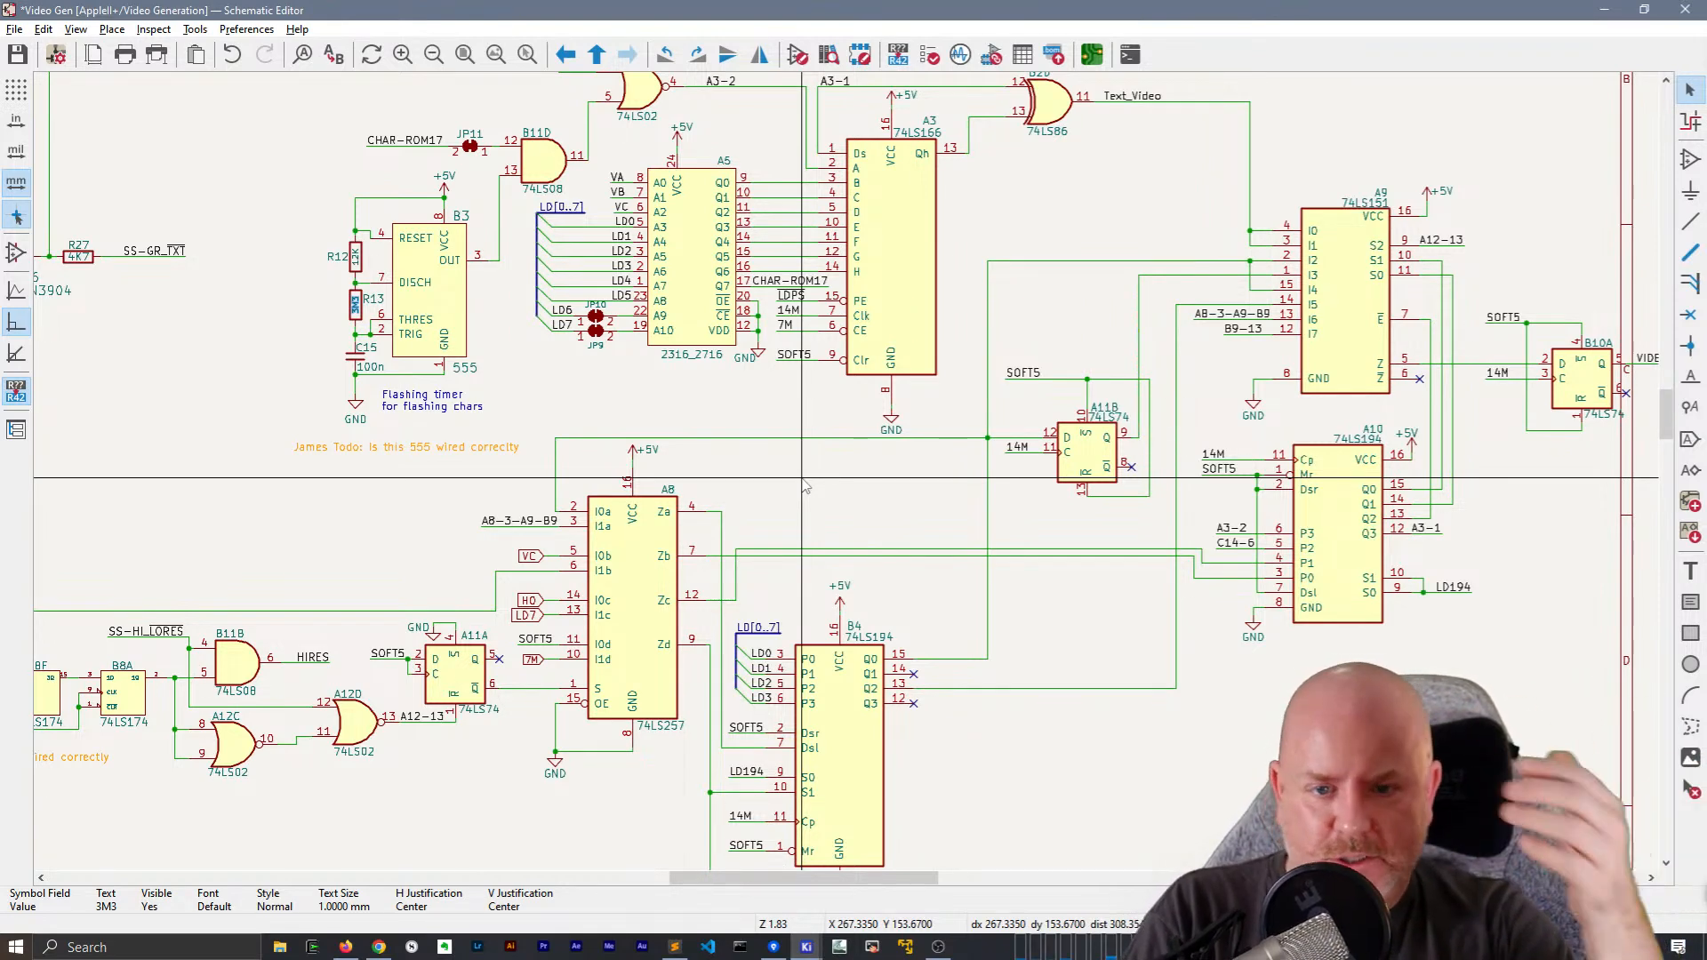
Reposition the GND texts of the ground symbols beside A5 and below the VIDEO OUT connector K14 so they sit beneath their symbols
click(742, 360)
drag(742, 361, 758, 365)
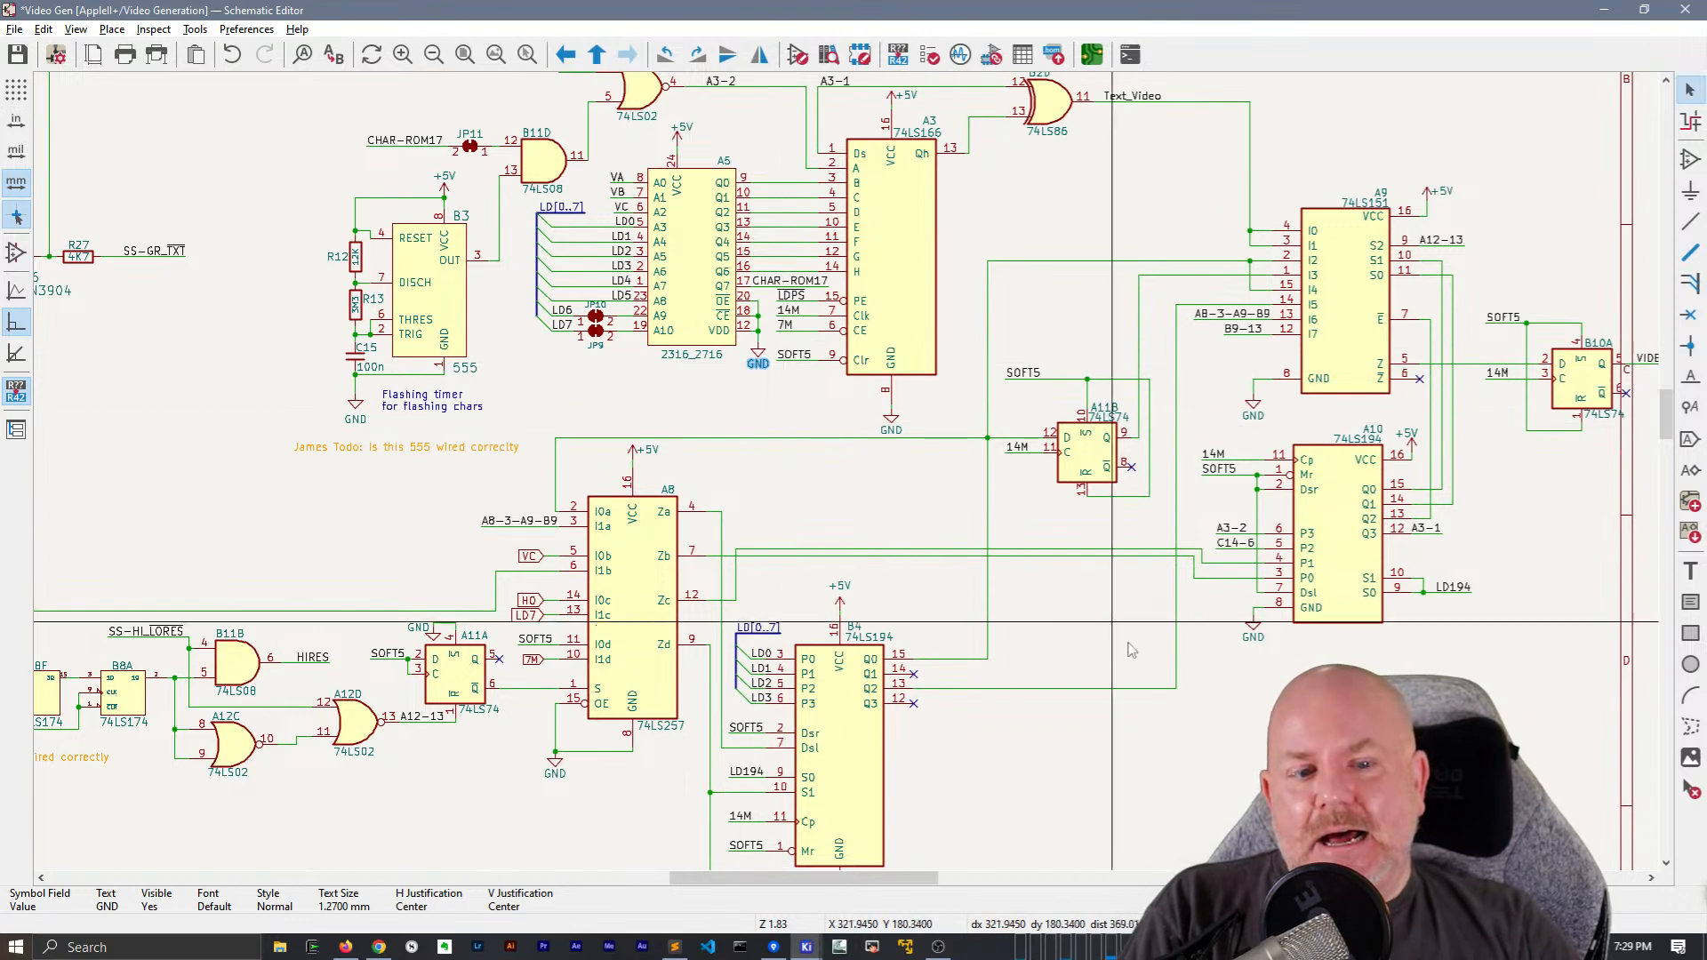
middle_drag(1154, 664, 844, 650)
middle_drag(654, 366, 766, 772)
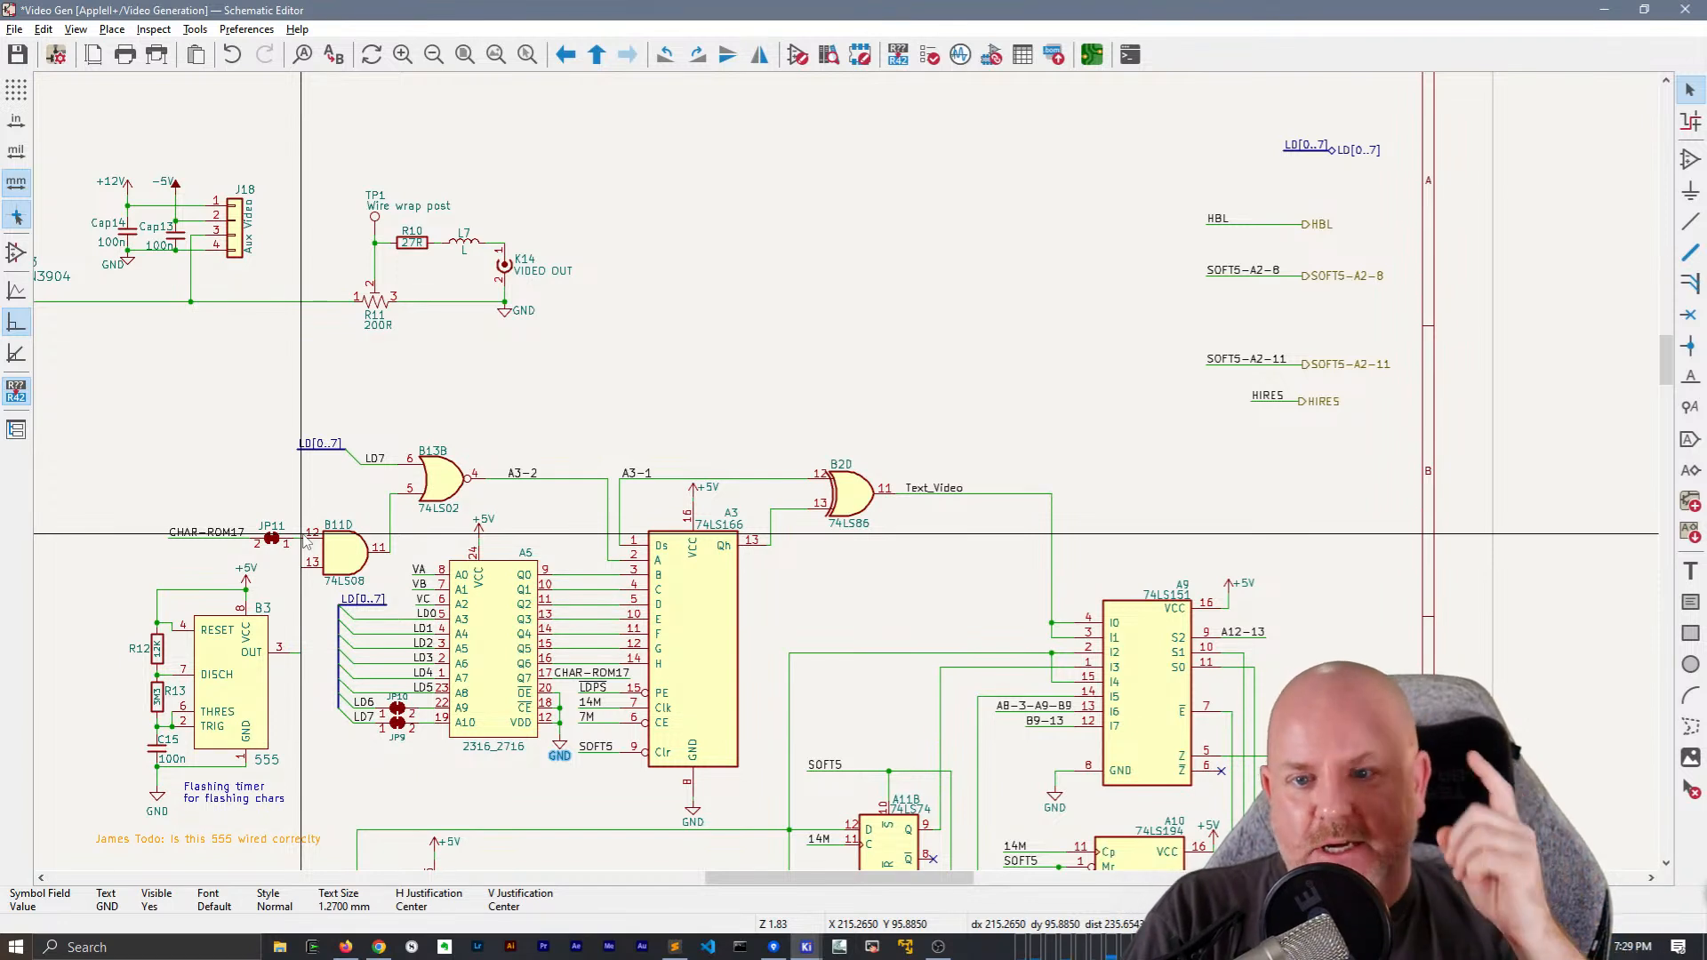
click(518, 313)
key(m)
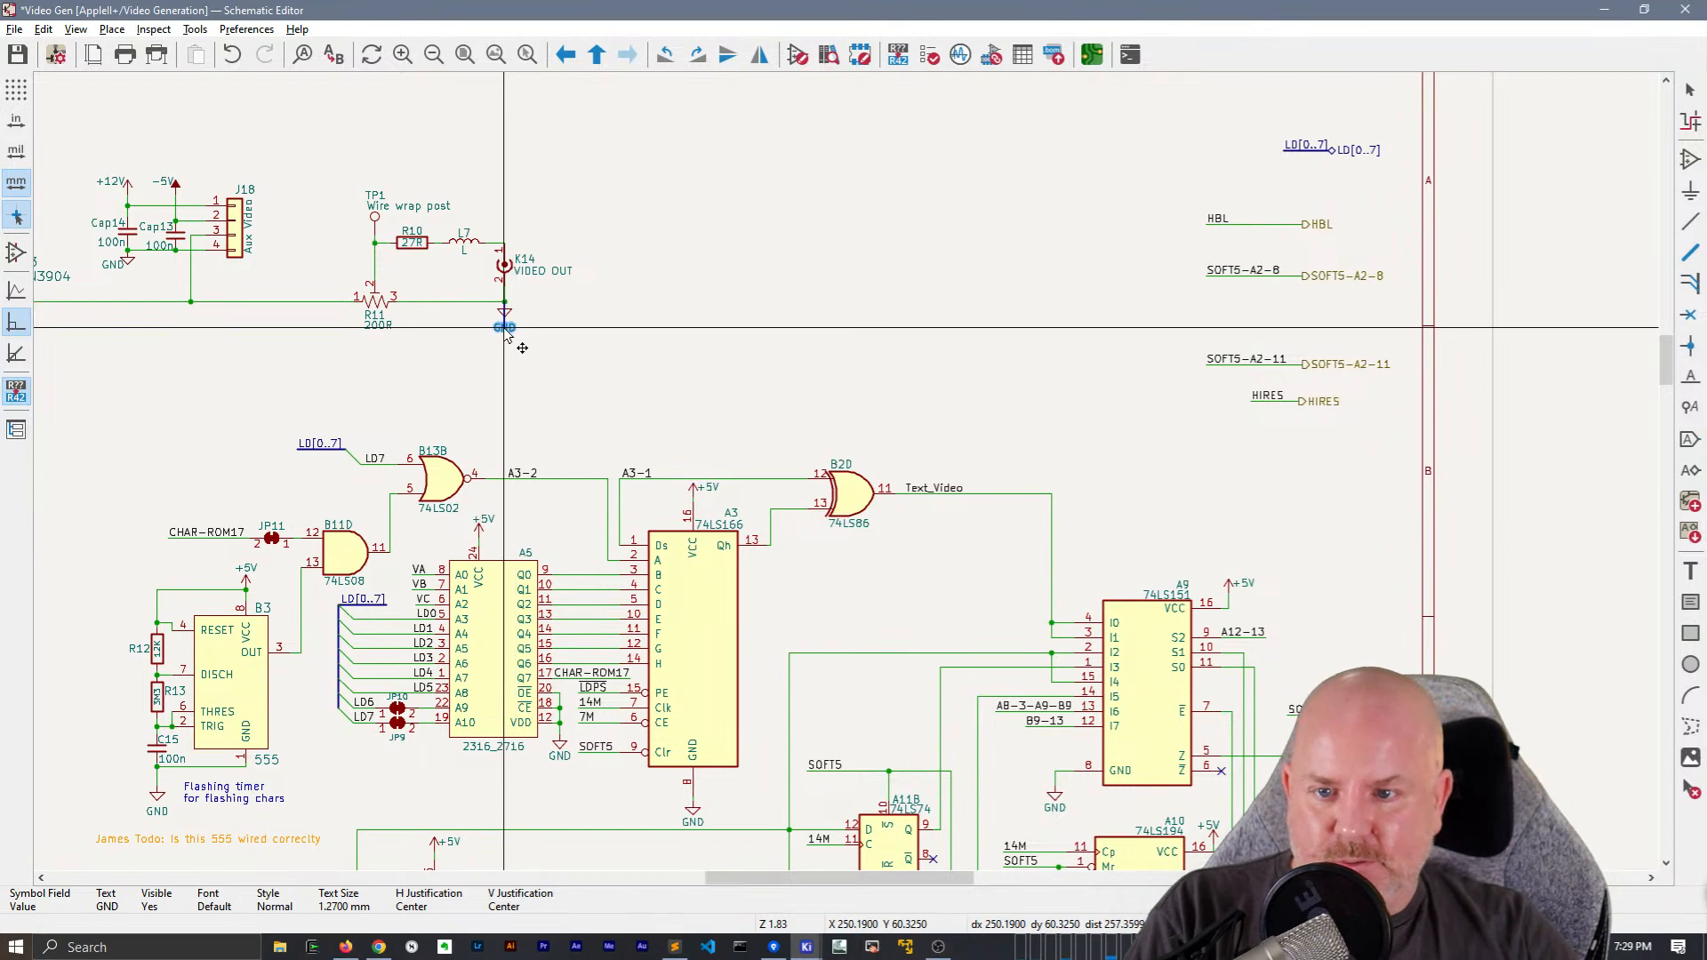
click(641, 380)
Look over the whole Video Generation sheet, from the sync logic and input labels to A8, B4, B9, A9 and A10, for remaining layout problems
ctrl+scroll(623, 378, left, 5)
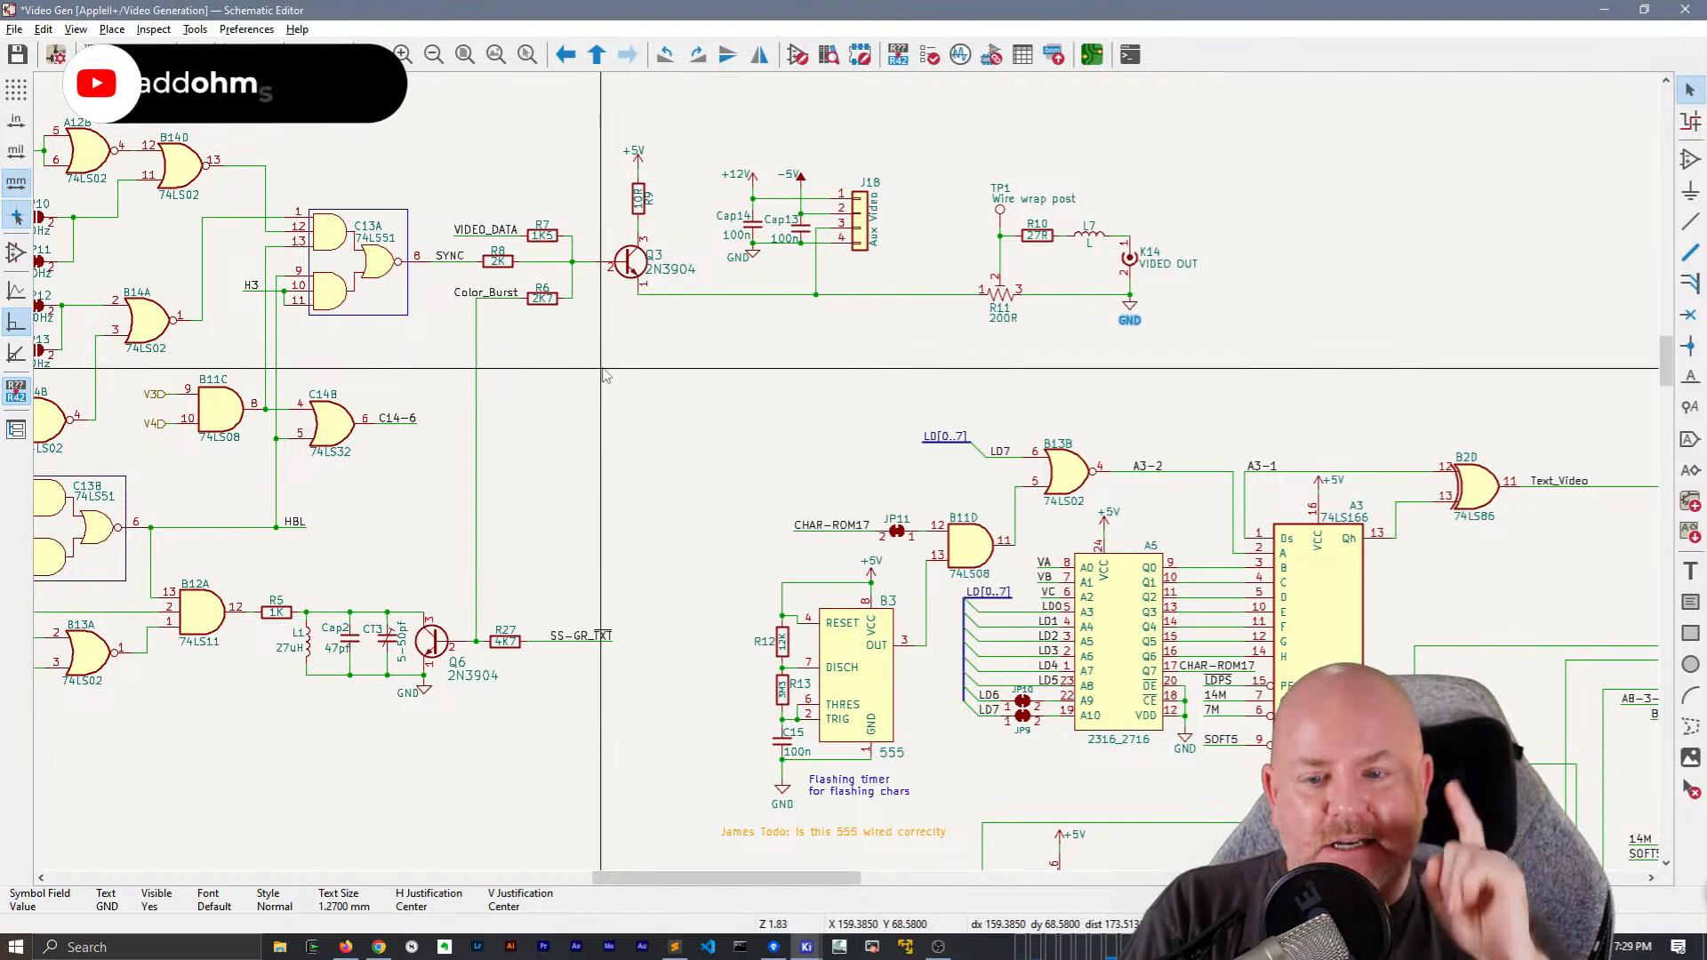
scroll(632, 495, left, 5)
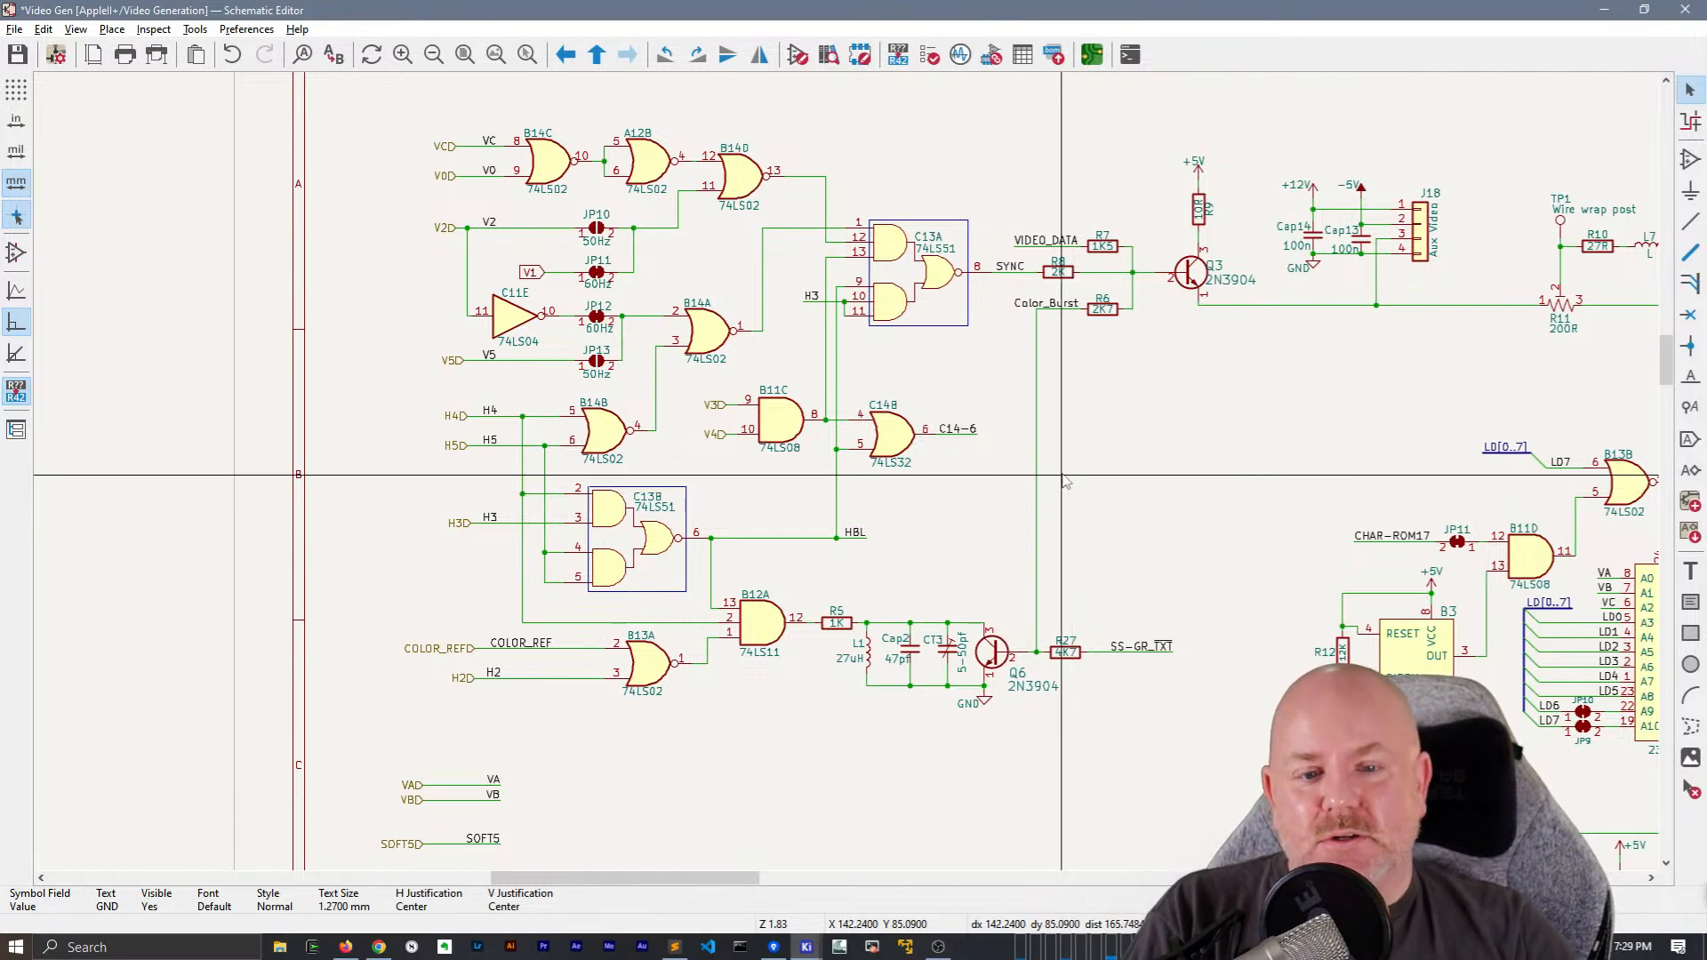
scroll(1022, 480, down, 3)
scroll(953, 453, down, 2)
scroll(942, 355, right, 2)
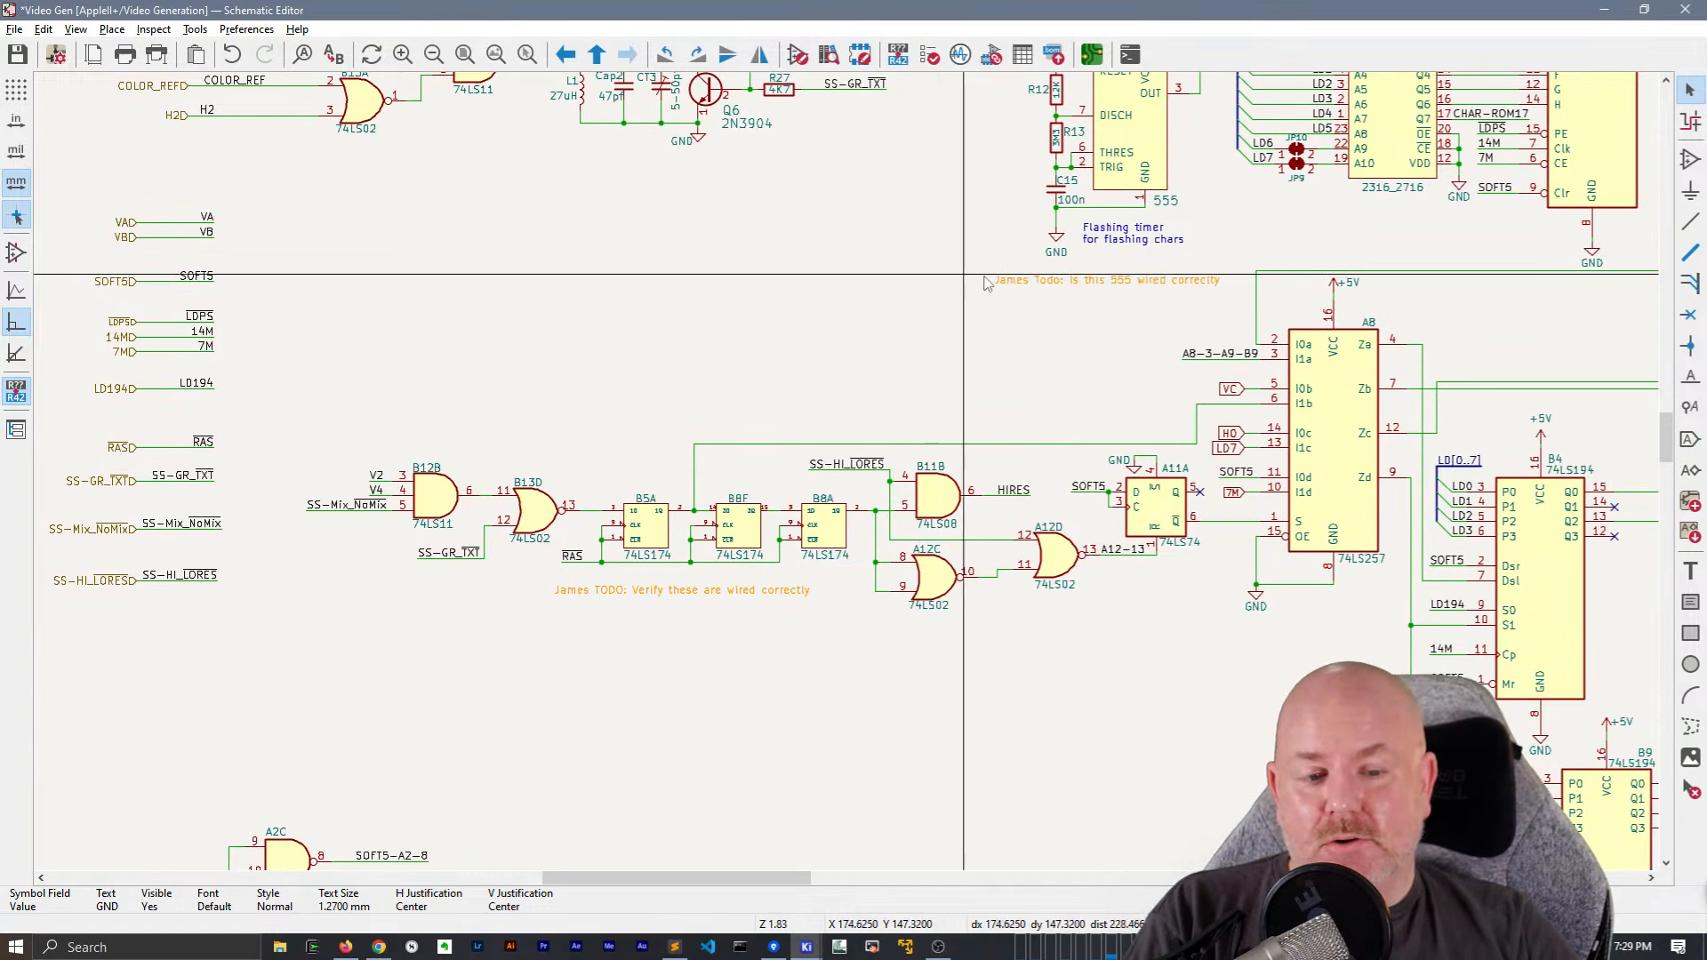
scroll(624, 275, right, 4)
scroll(627, 551, down, 2)
scroll(627, 551, right, 2)
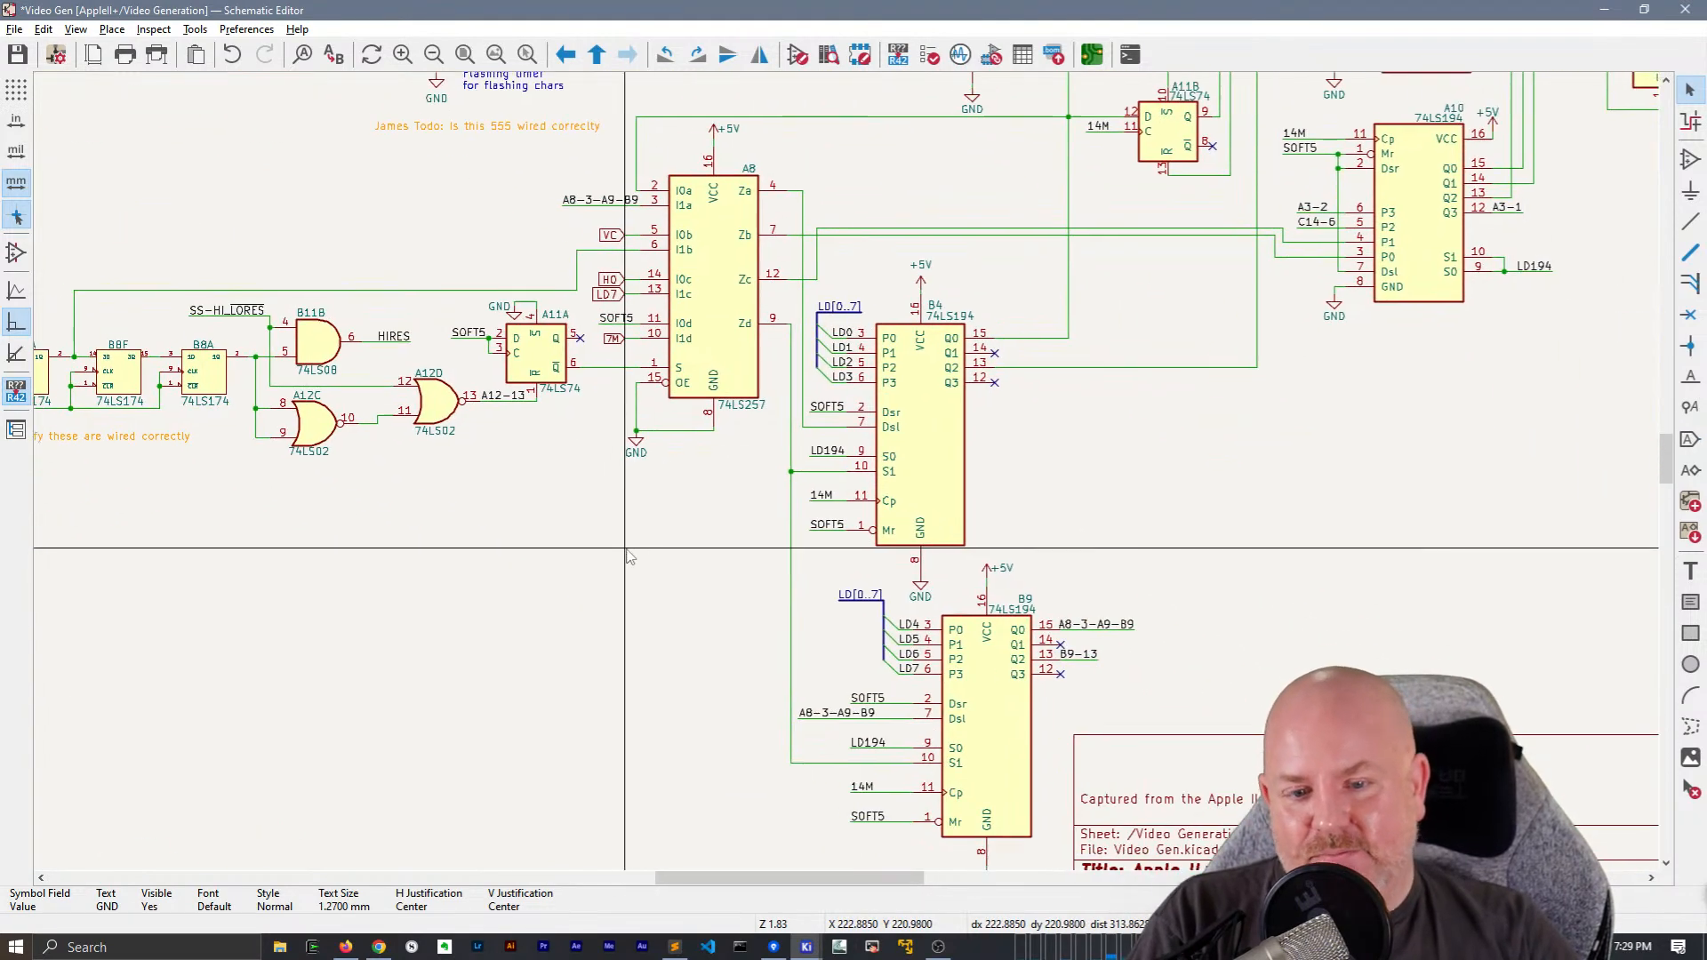
middle_drag(694, 671, 502, 611)
middle_drag(1238, 431, 1078, 726)
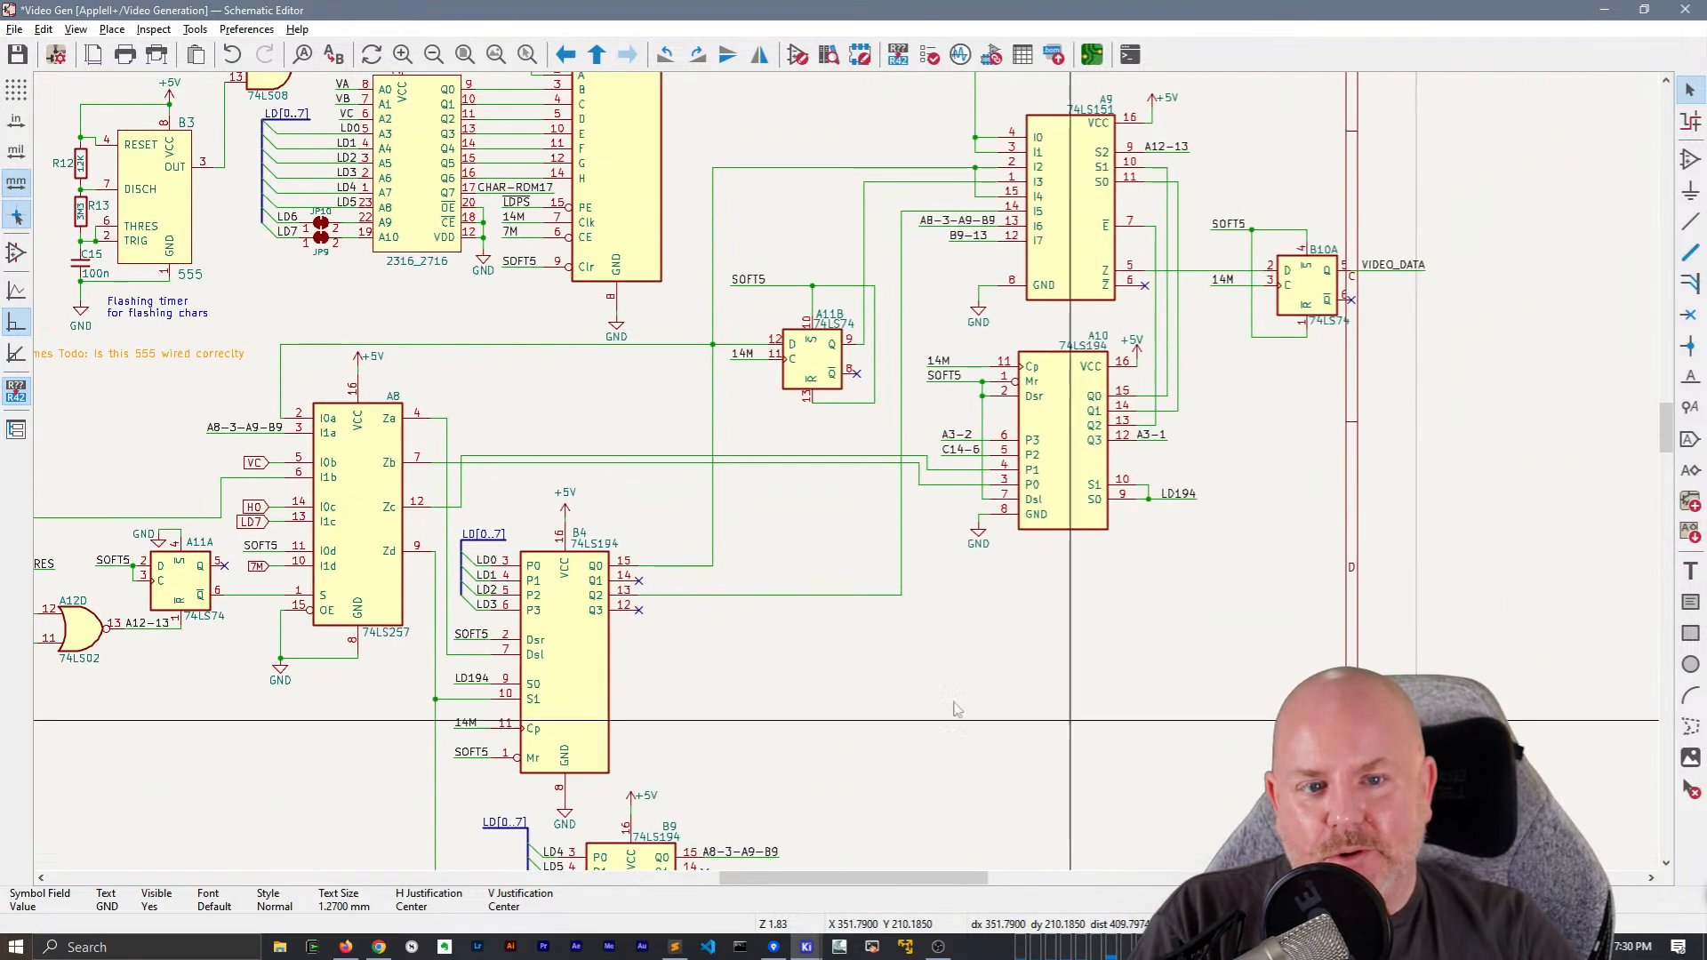
middle_drag(839, 230, 776, 391)
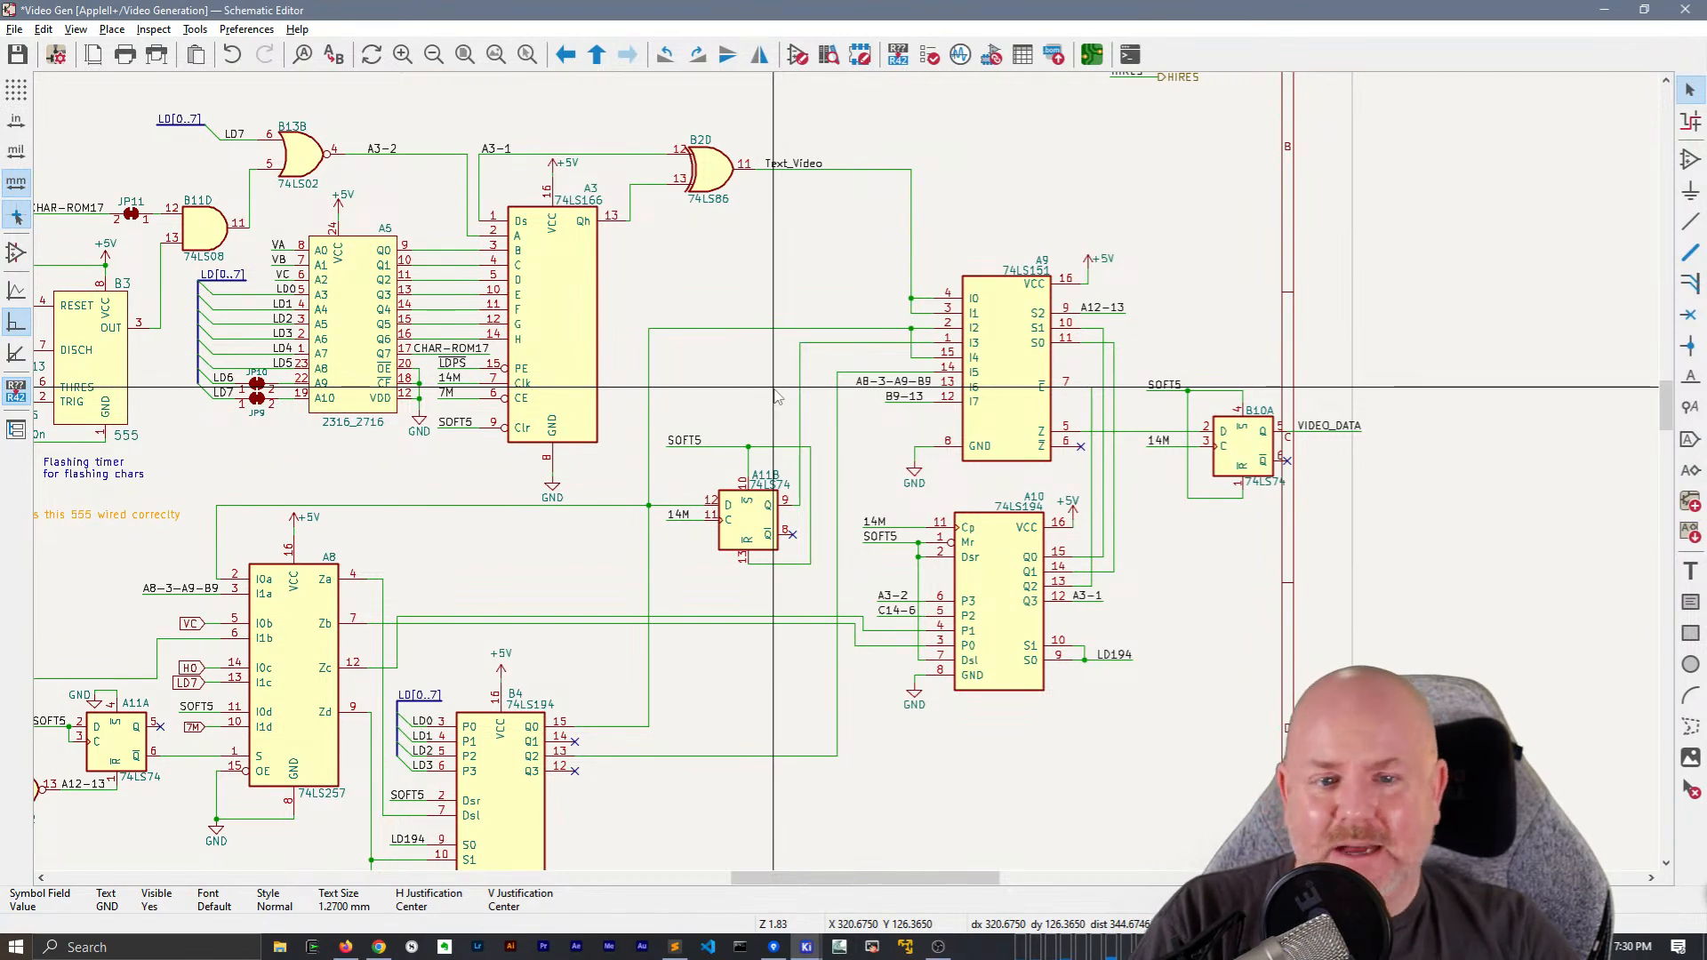
scroll(849, 480, up, 2)
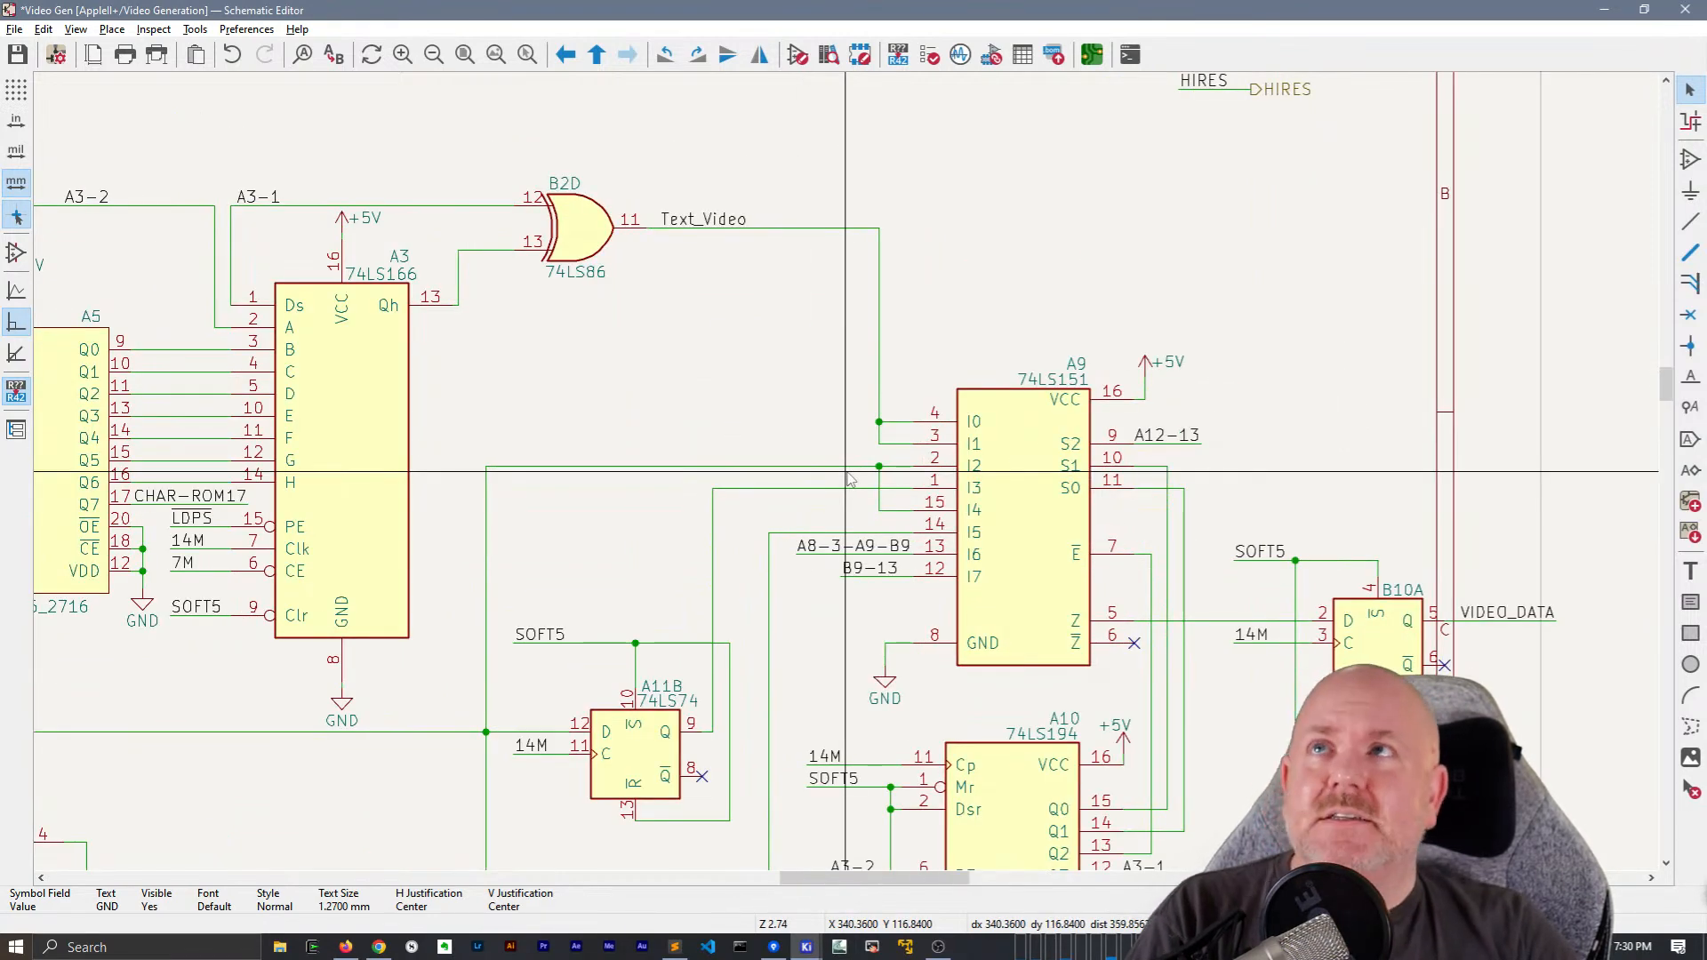
scroll(847, 472, down, 2)
middle_drag(809, 405, 1248, 354)
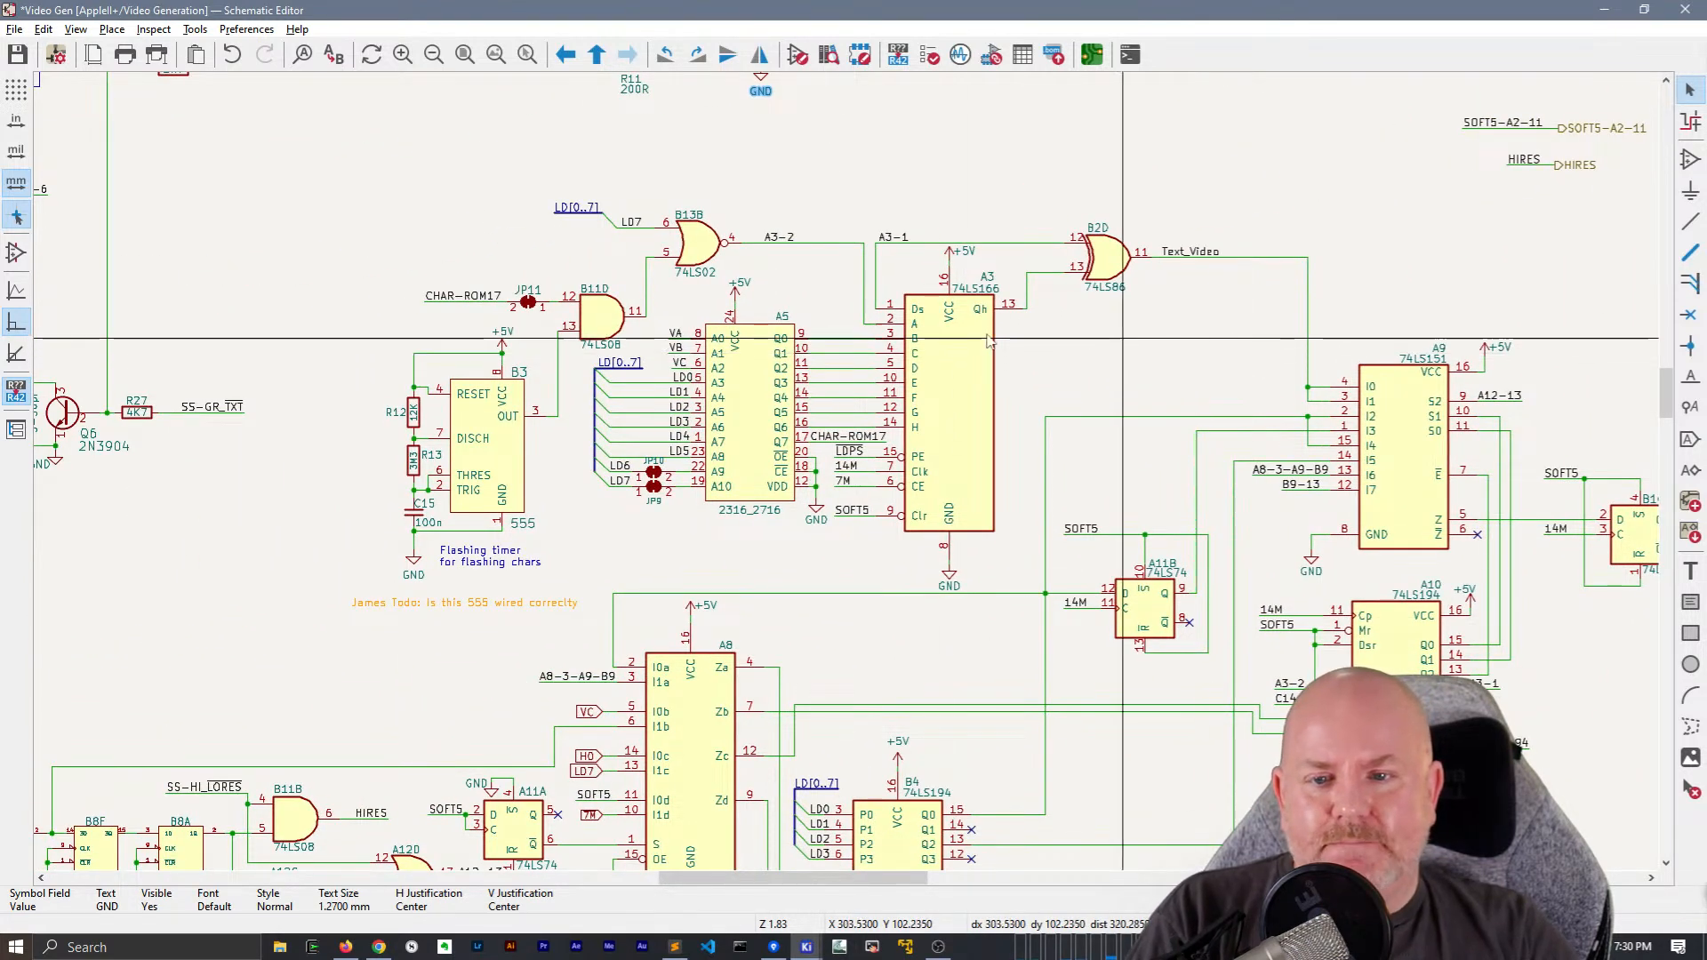
Save the Video Generation schematic
scroll(947, 333, down, 2)
key(ctrl+s)
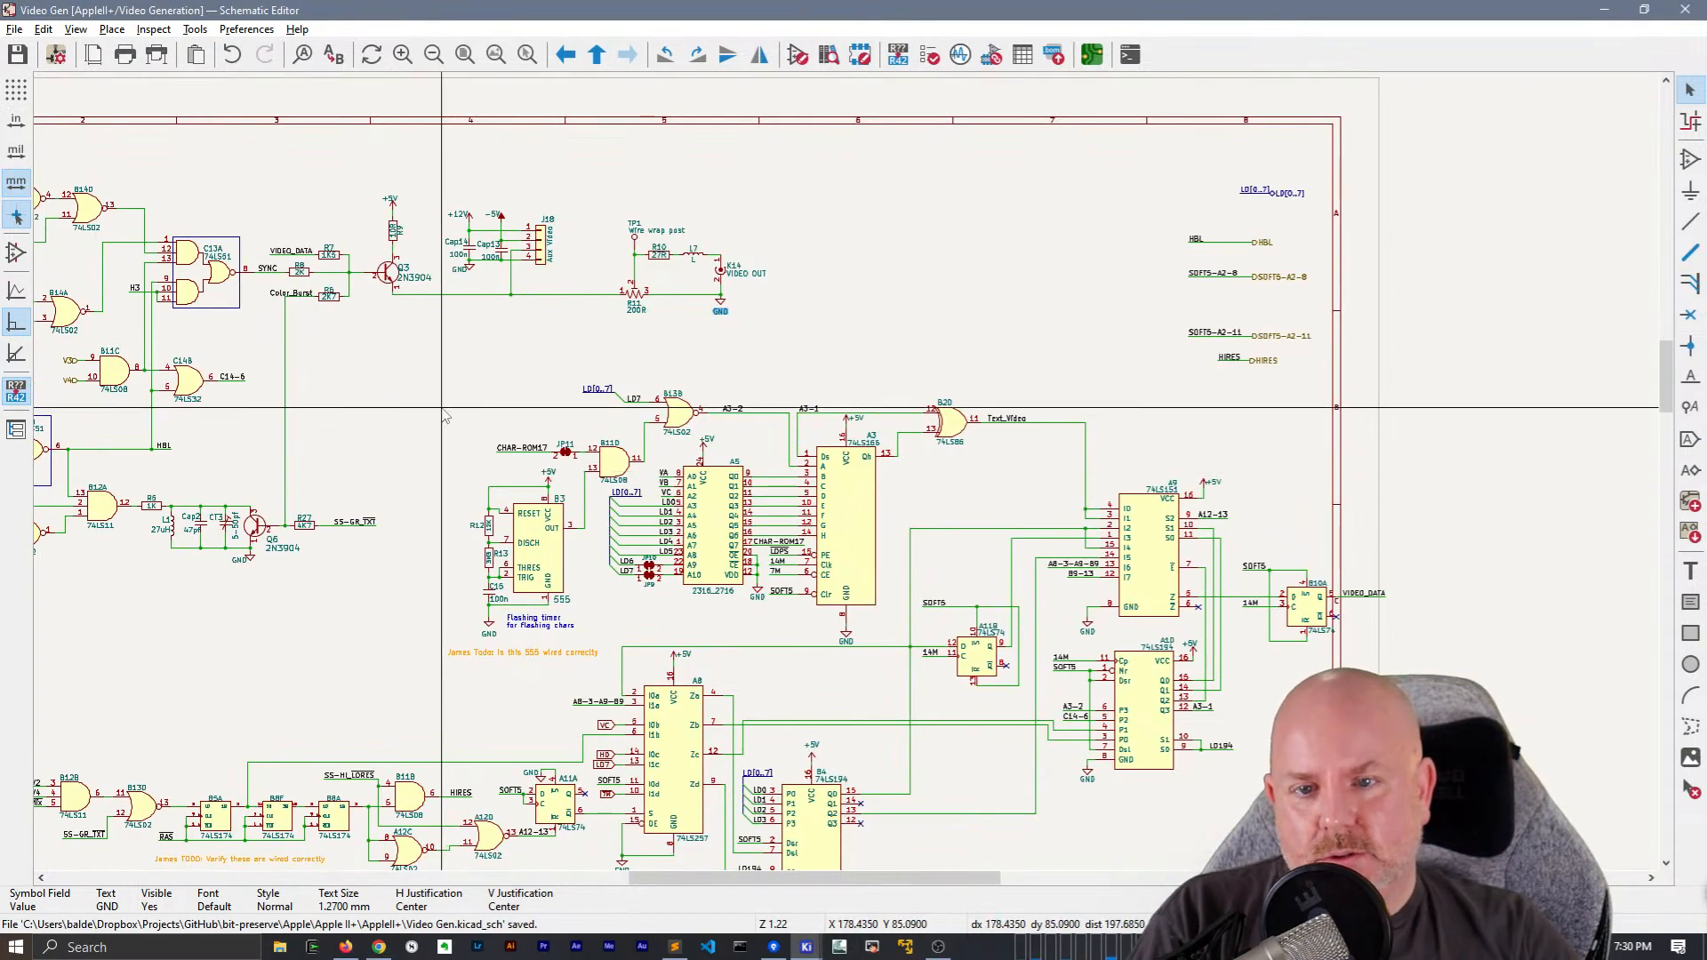
middle_drag(444, 417, 687, 341)
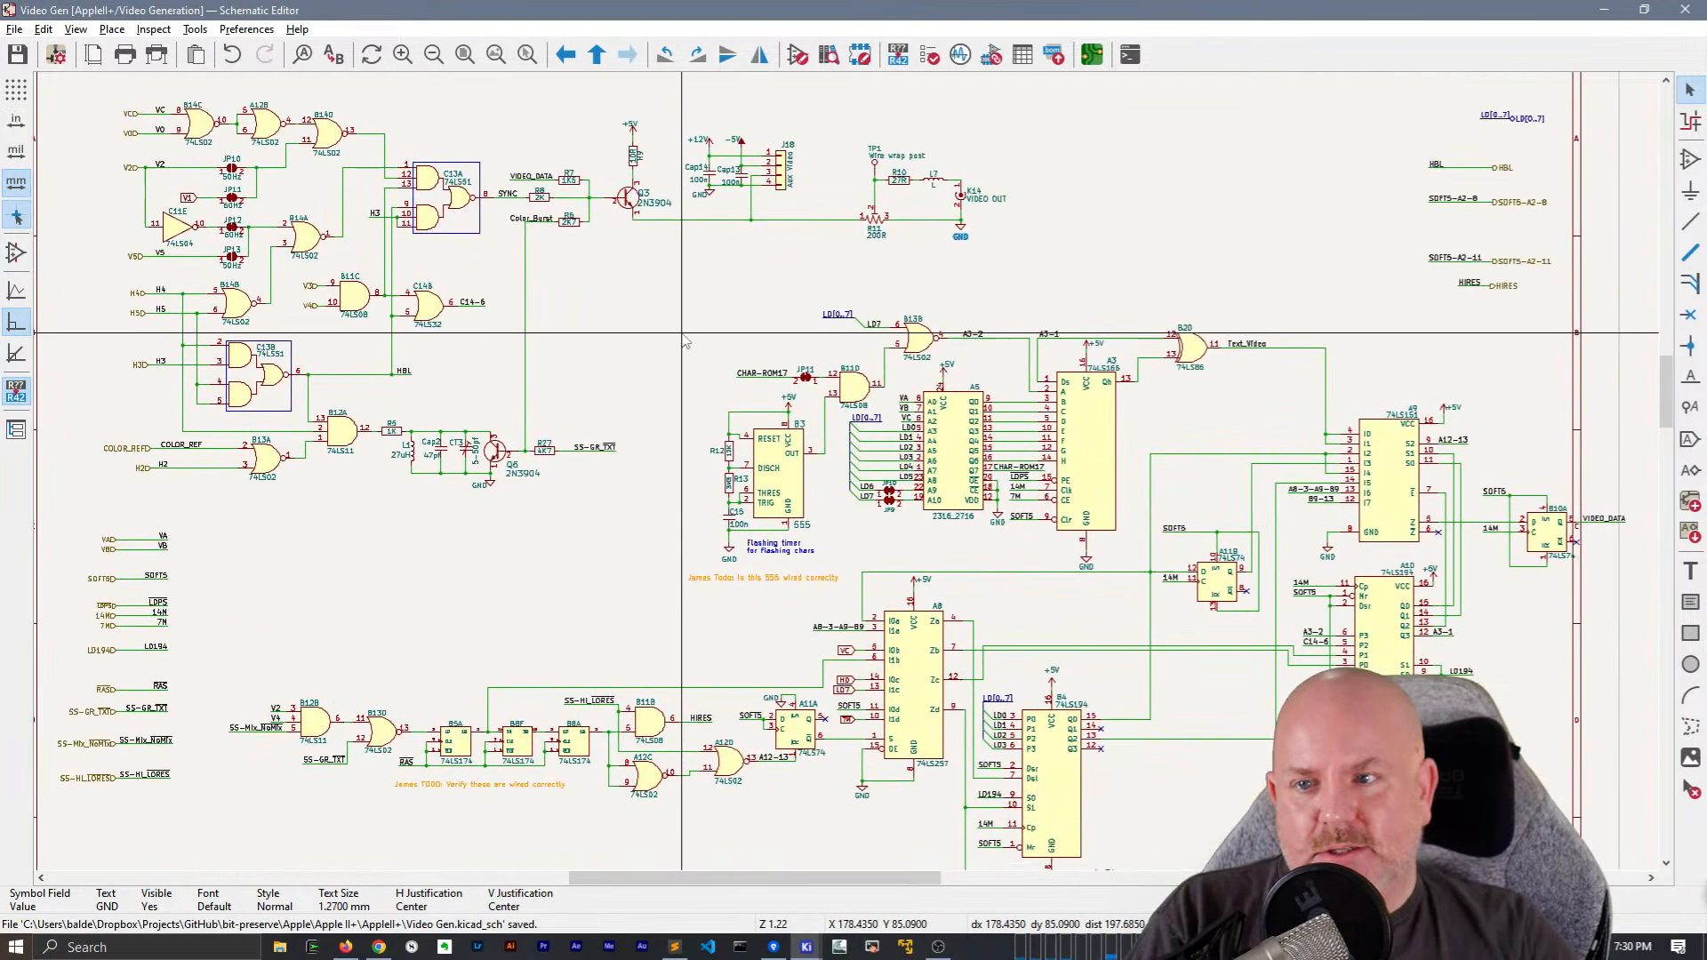
scroll(687, 340, down, 2)
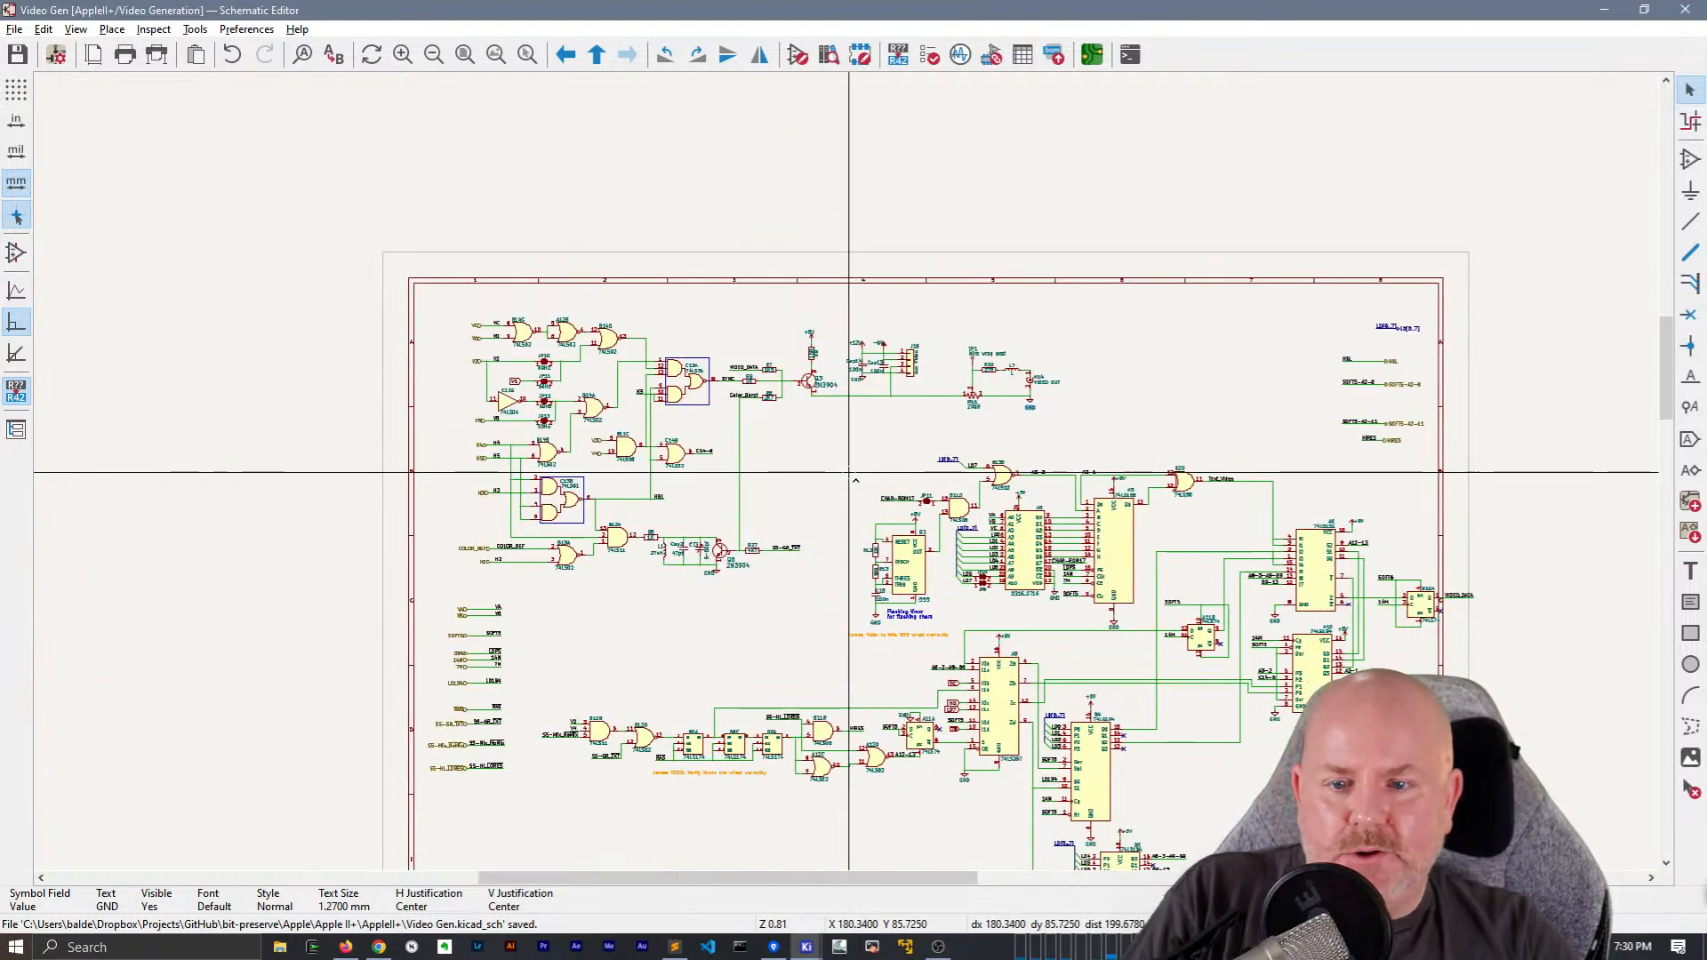
Copy everything on the sheet and paste it as text into the open file in Sublime Text
click(680, 946)
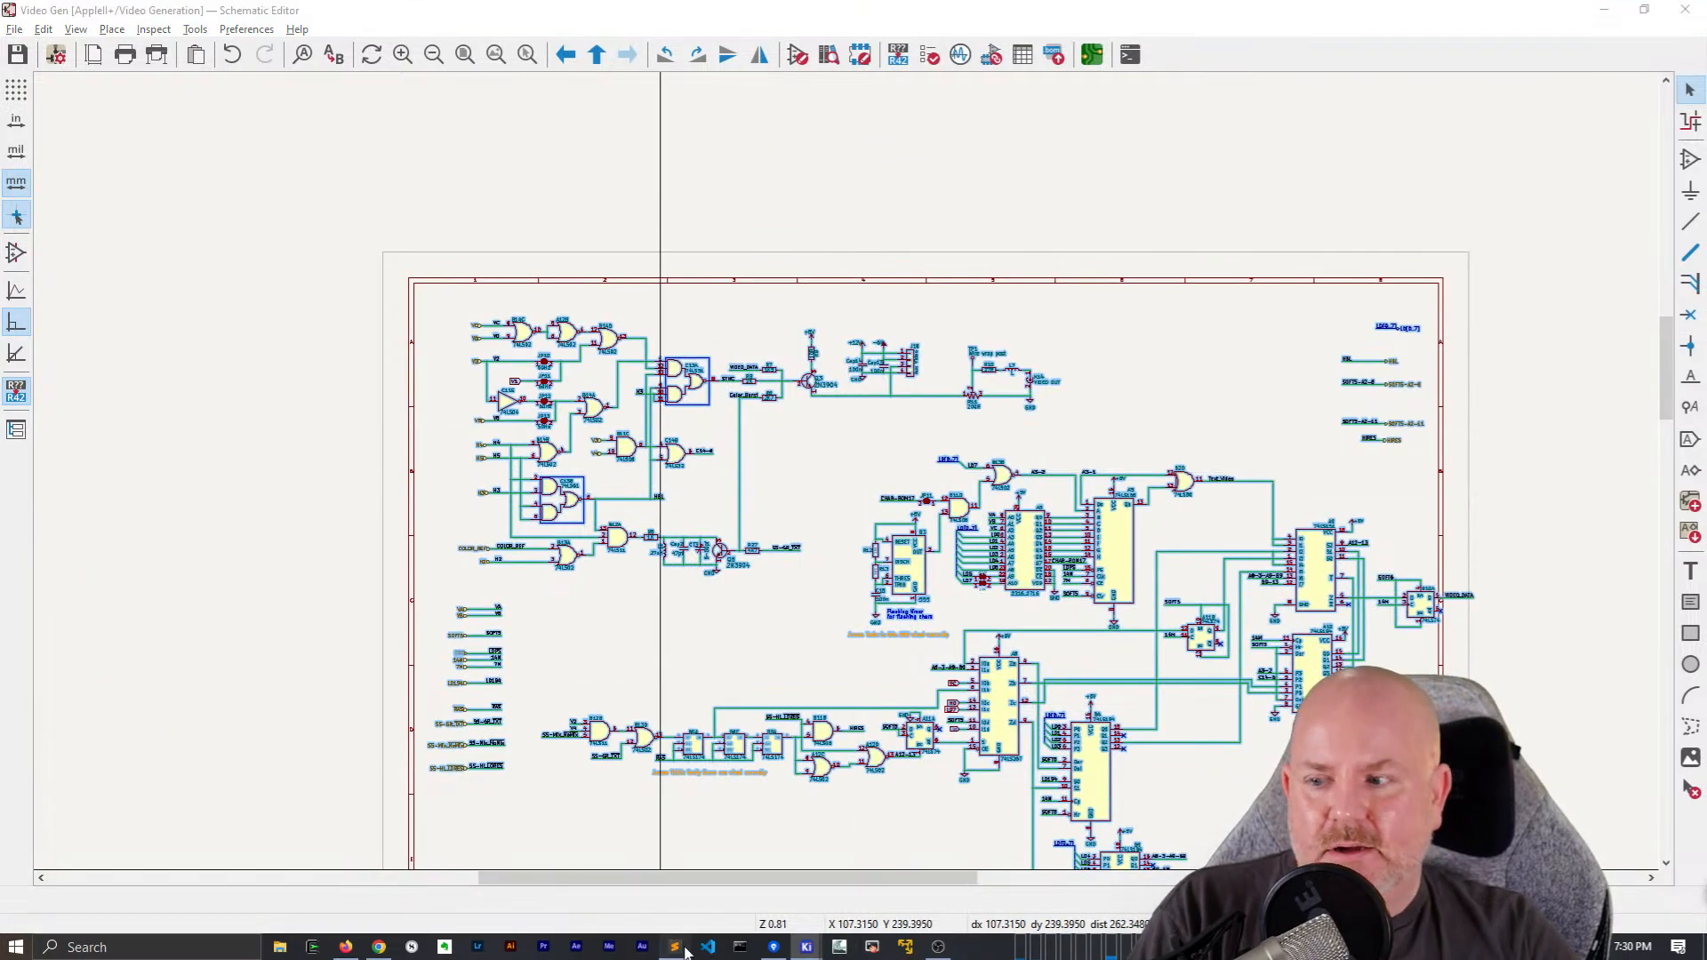
key(ctrl+v)
scroll(700, 390, down, 3)
Search the pasted text for "global" and step through the matches as far as the H0 global label entry
key(ctrl+f)
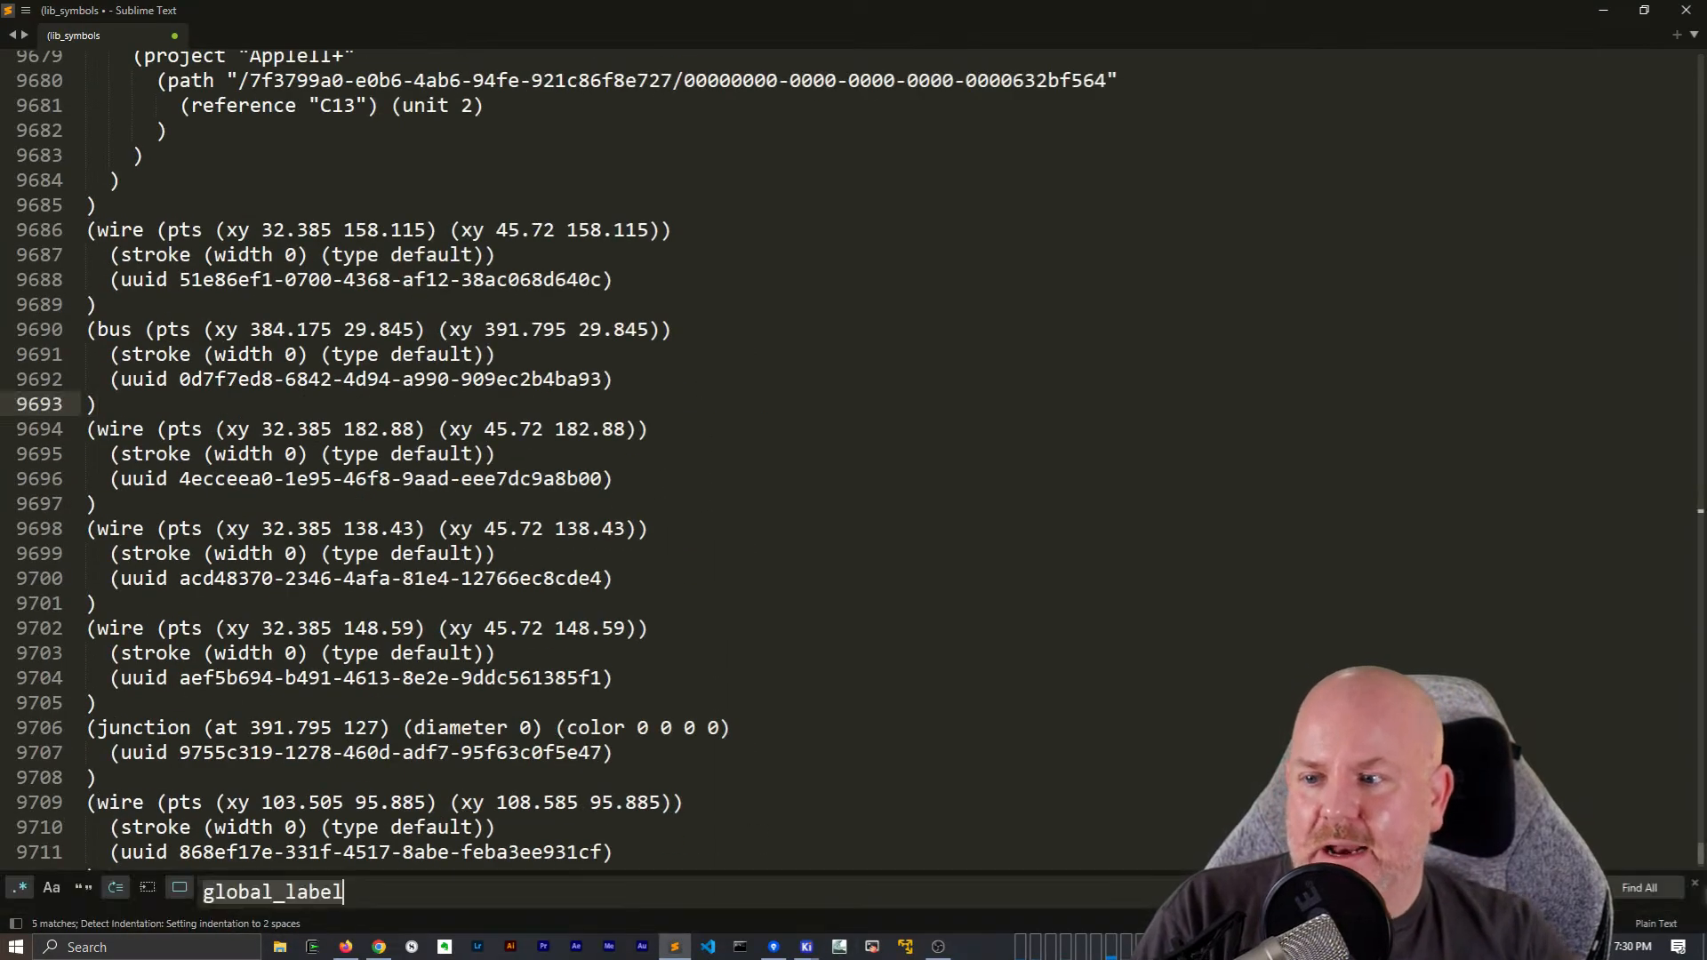
text(global)
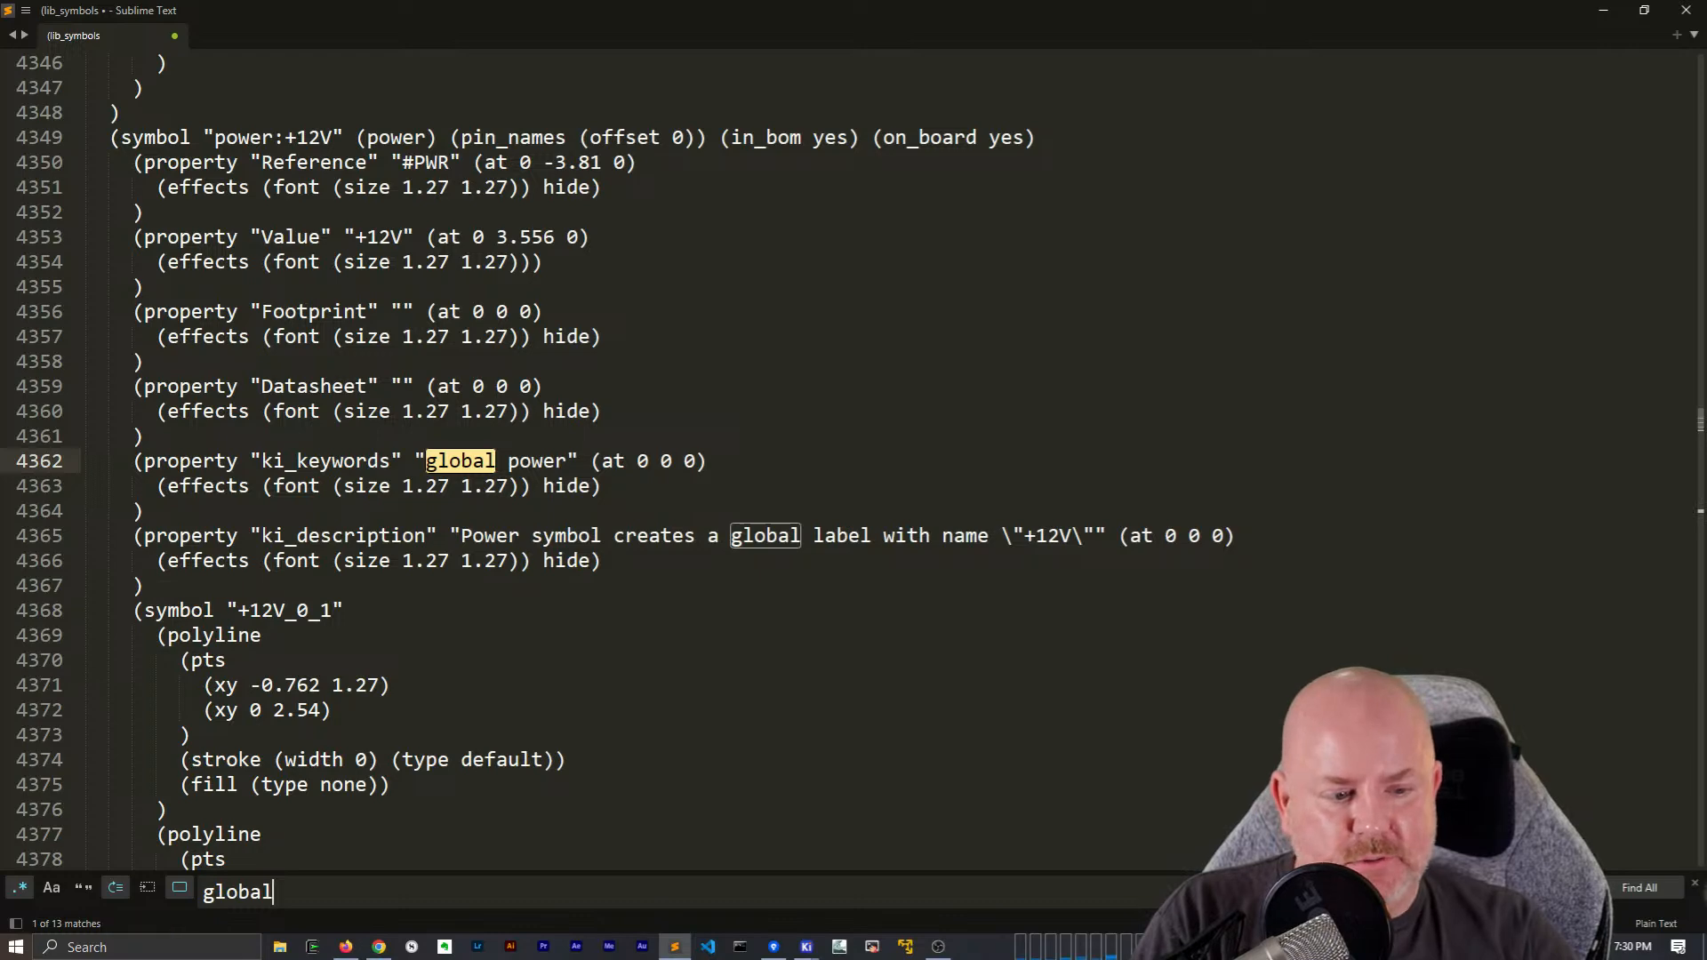
key(Return)
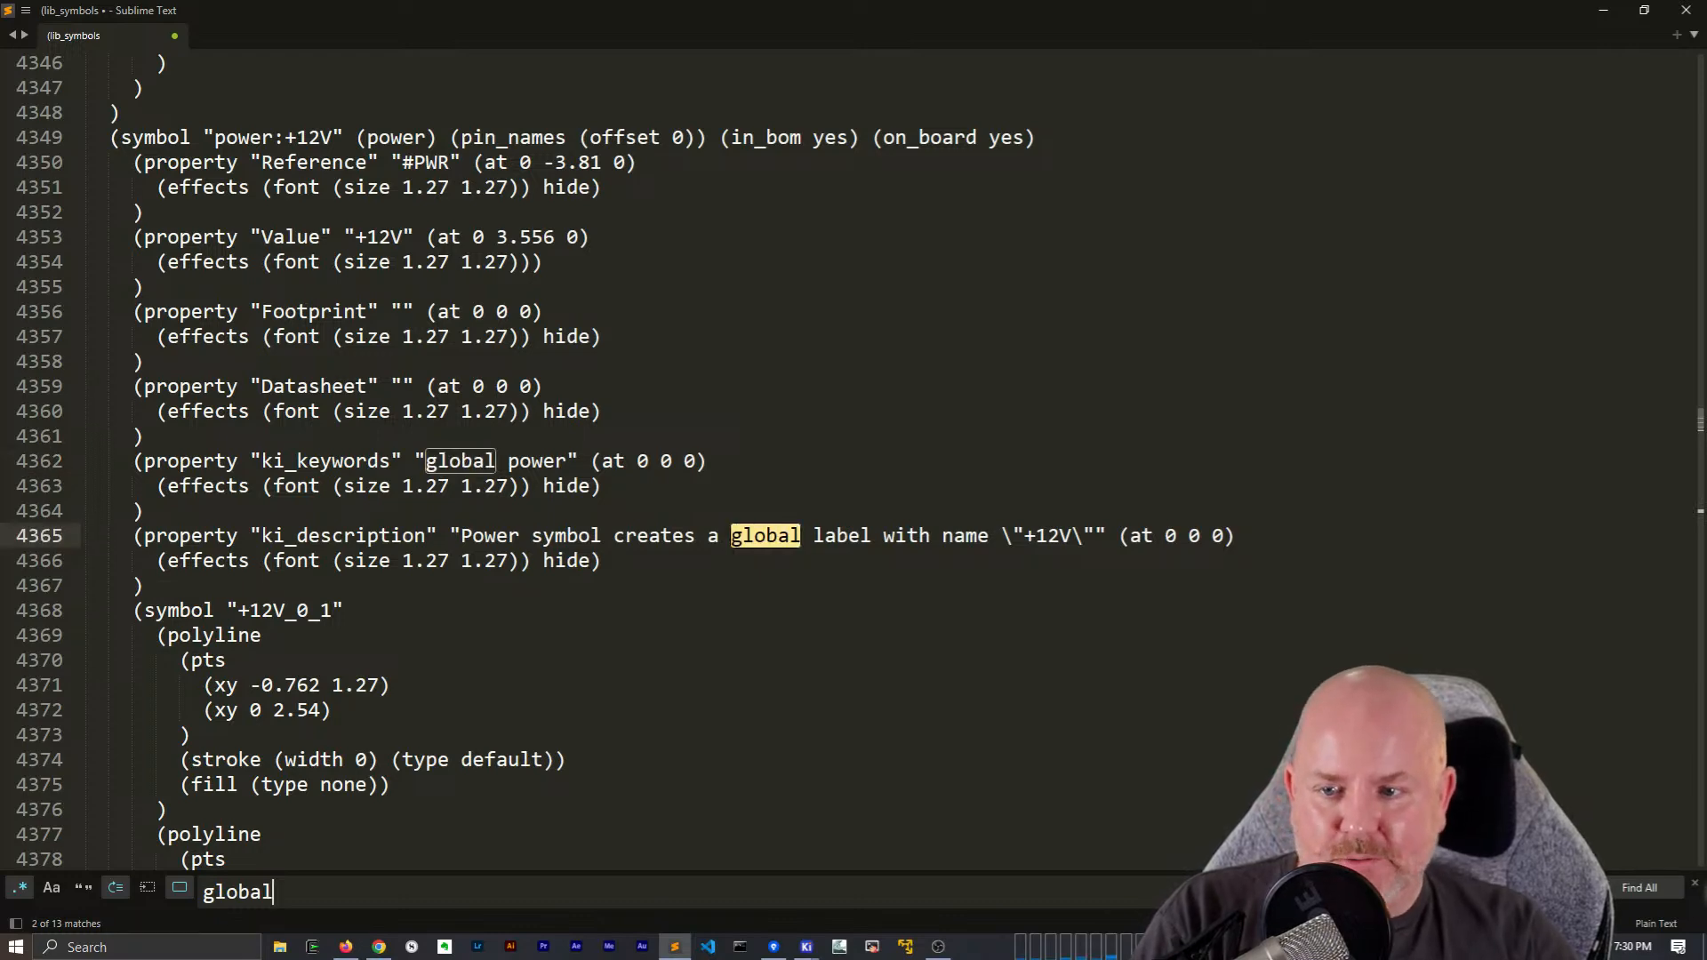
key(Return)
key(Return)
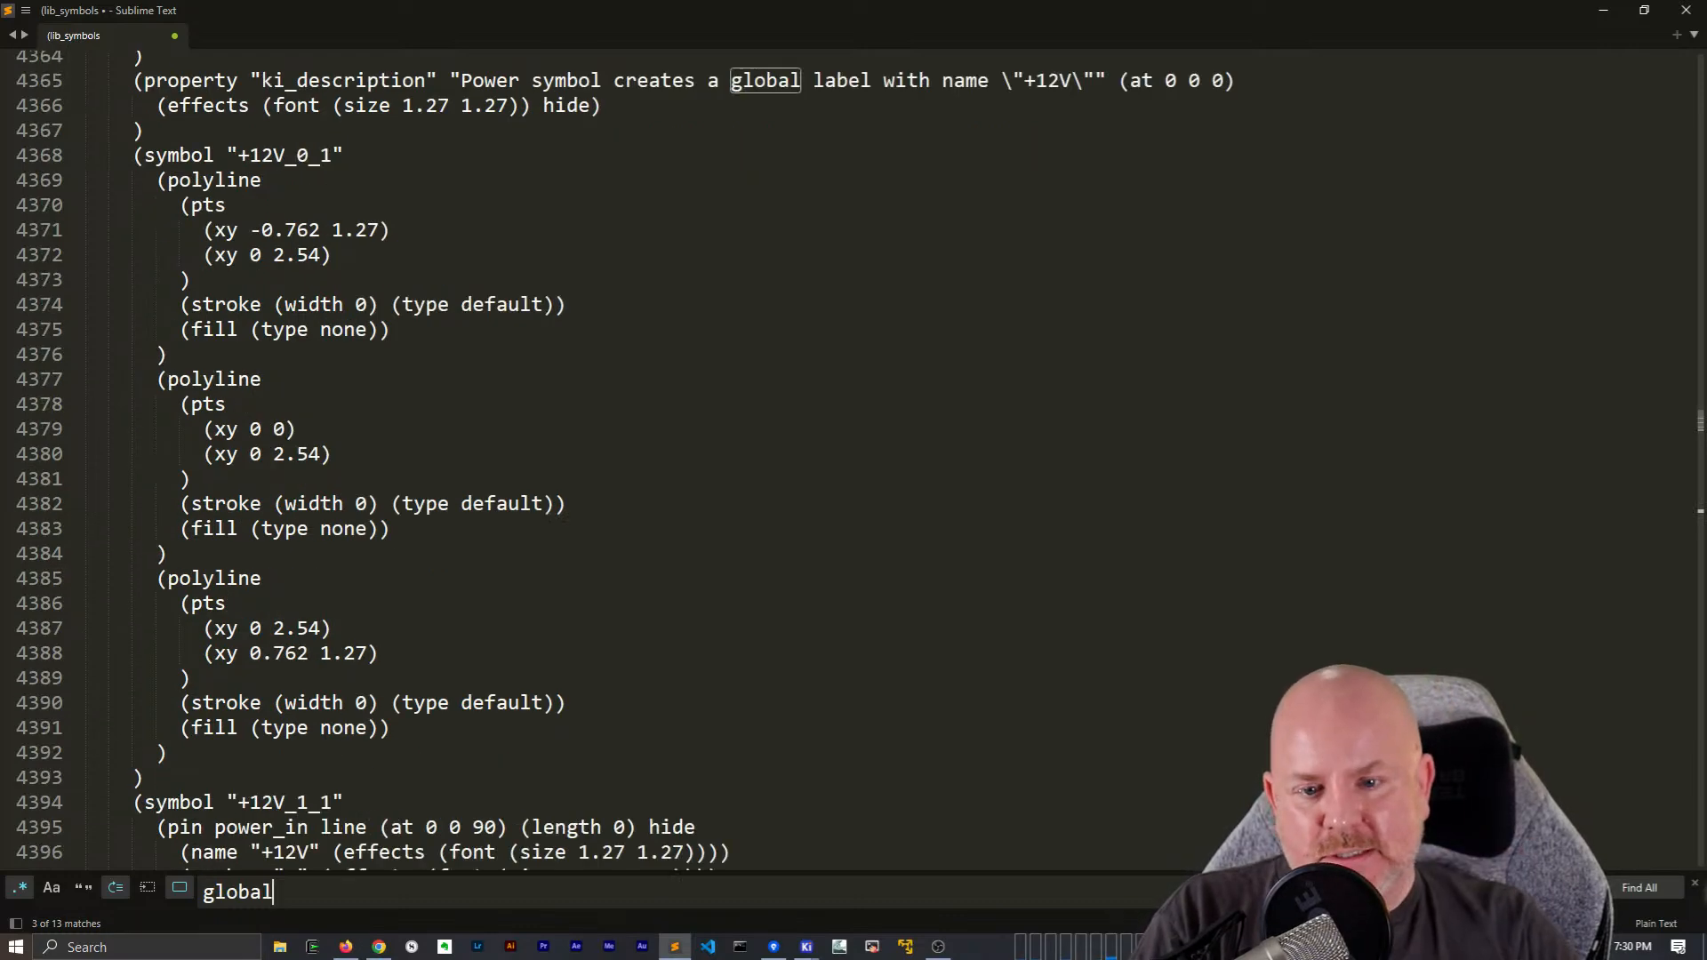
key(Return)
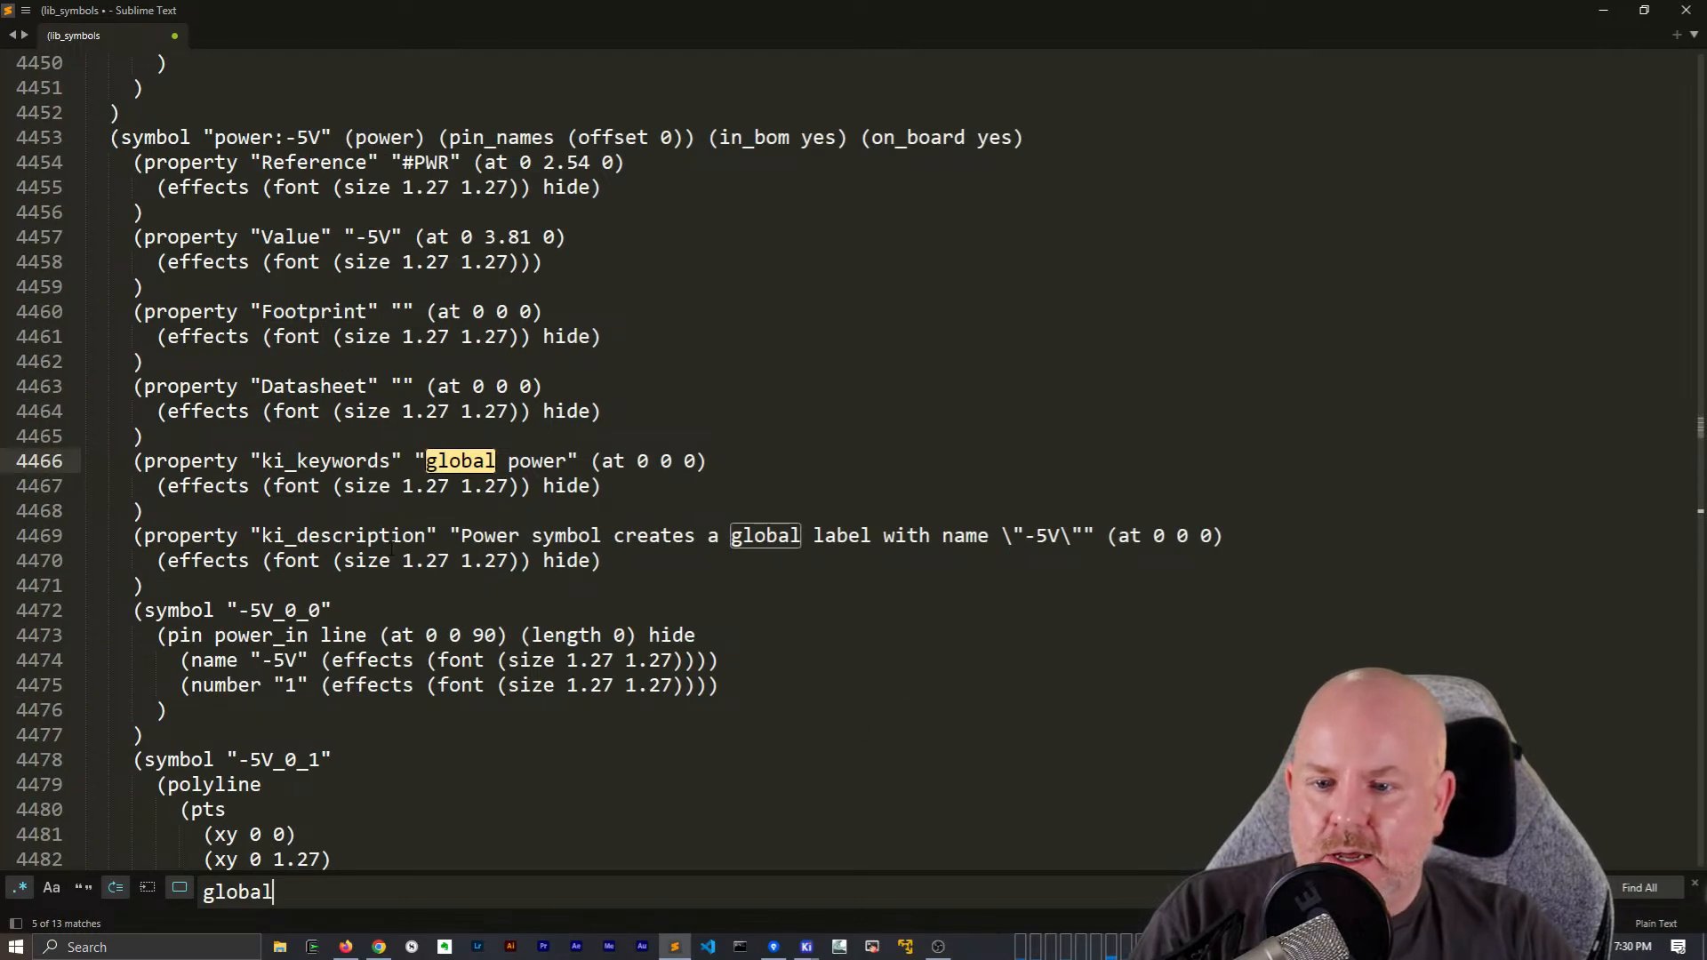
key(Return)
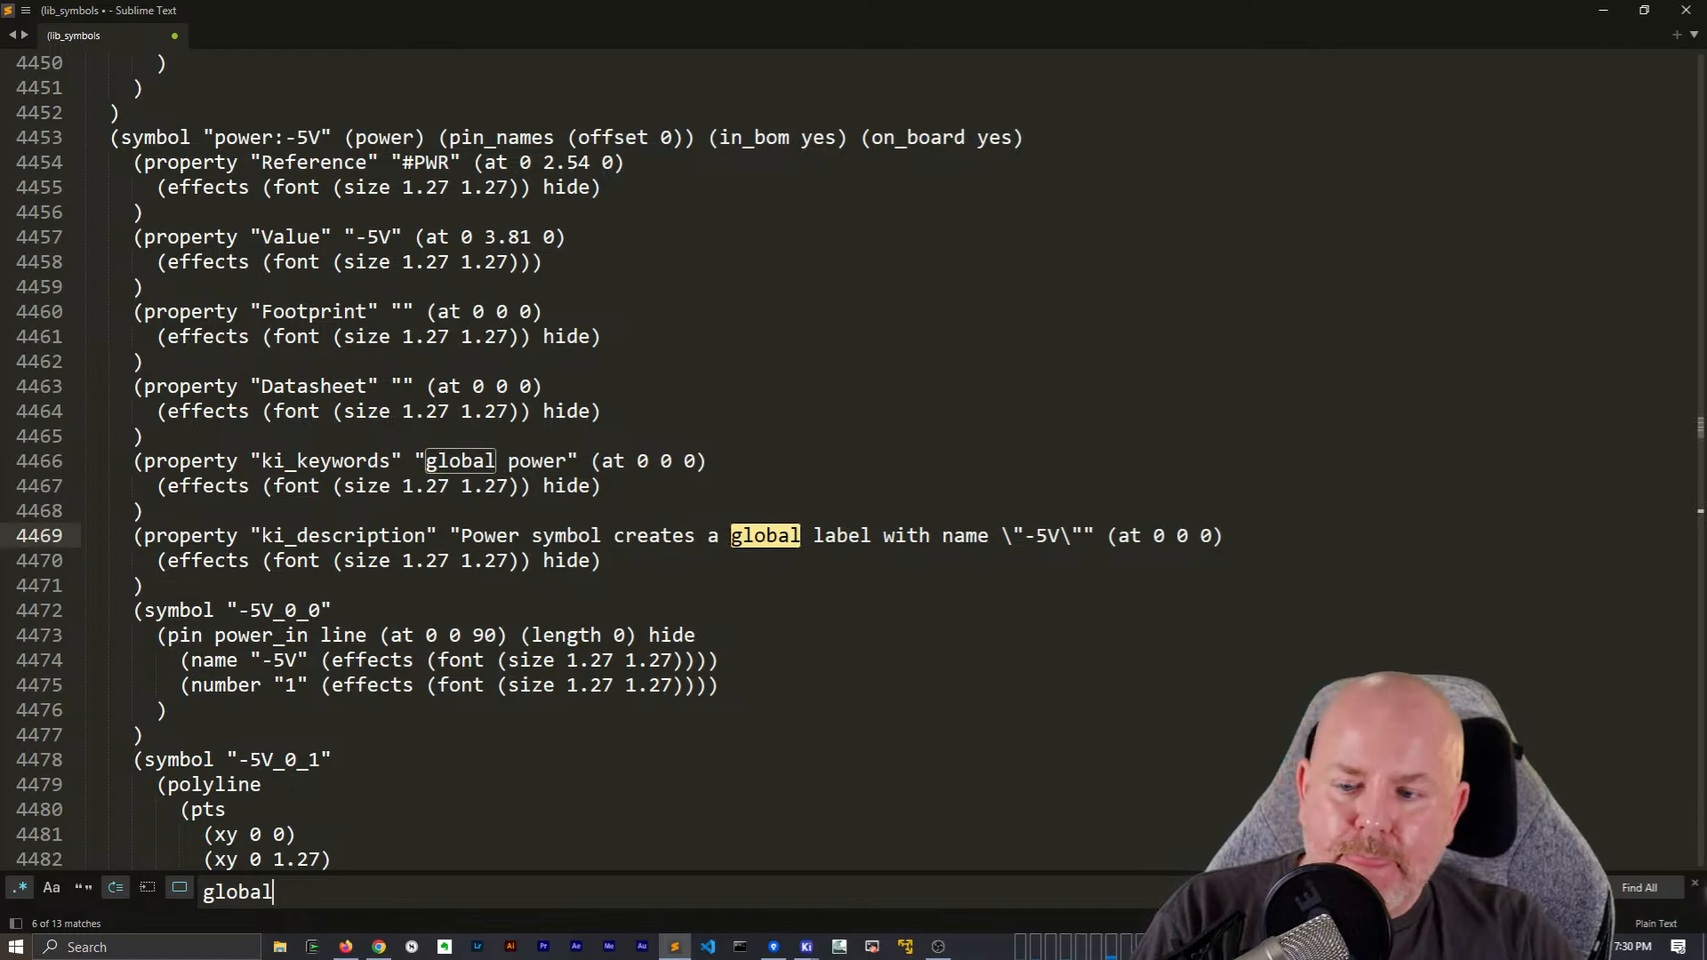
key(Return)
key(Return)
key(Return)
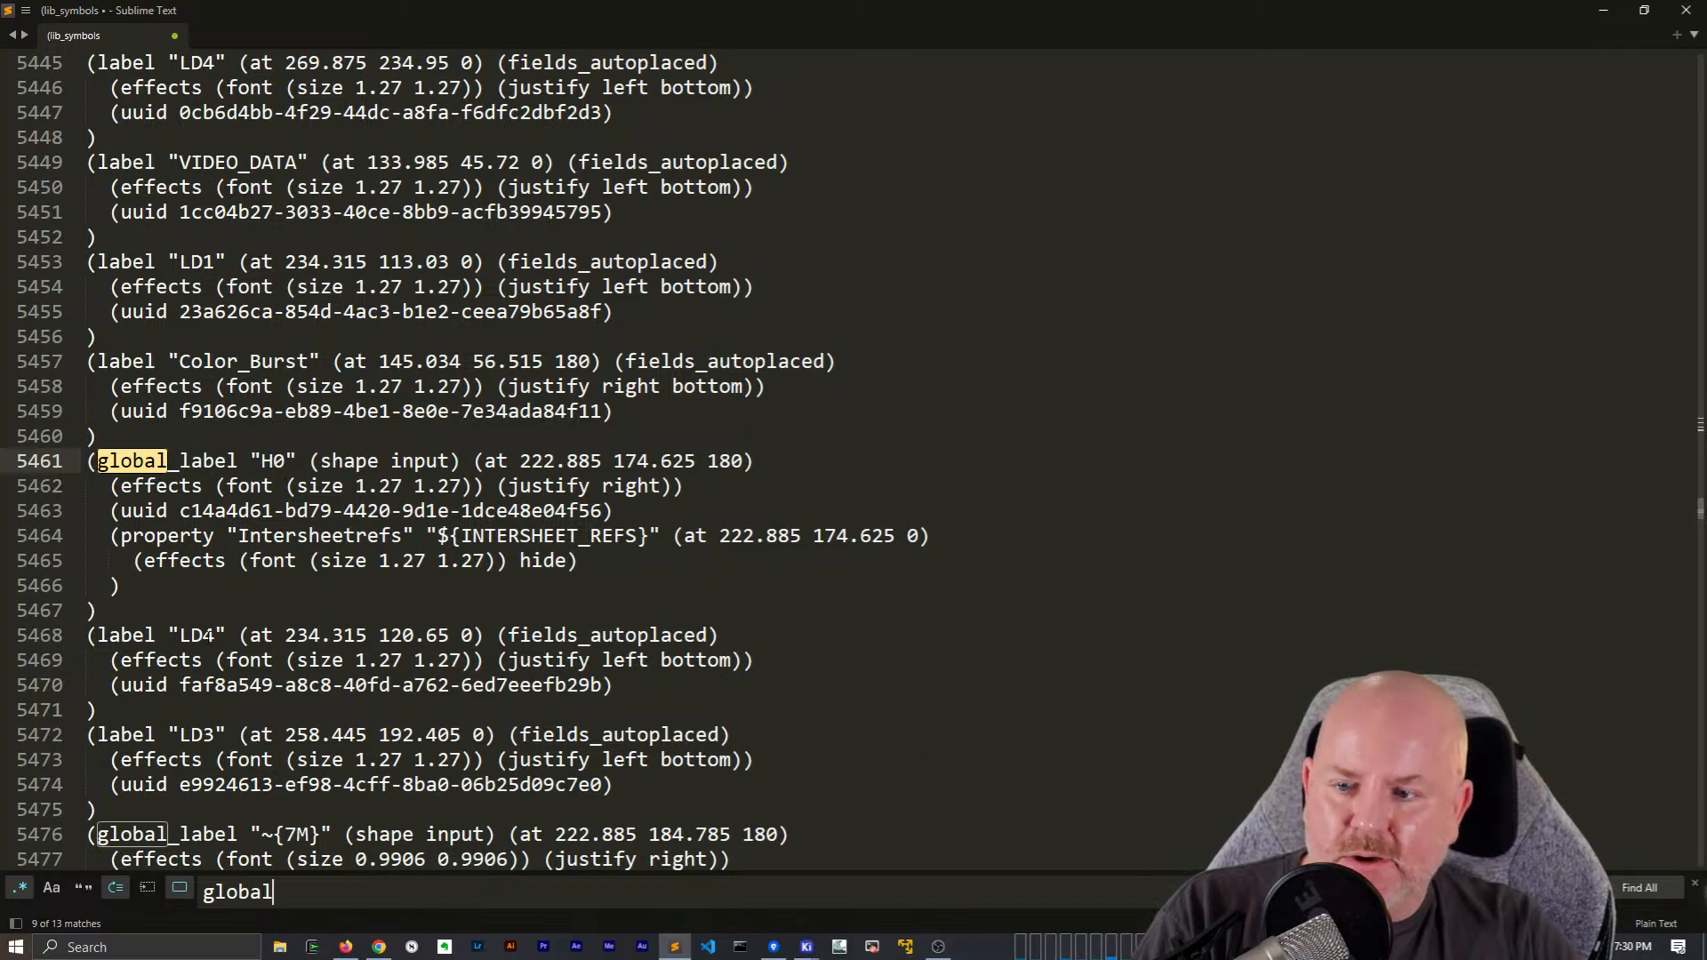
Narrow the text search to "global_label"
text(_loba)
key(BackSpace)
text(abel)
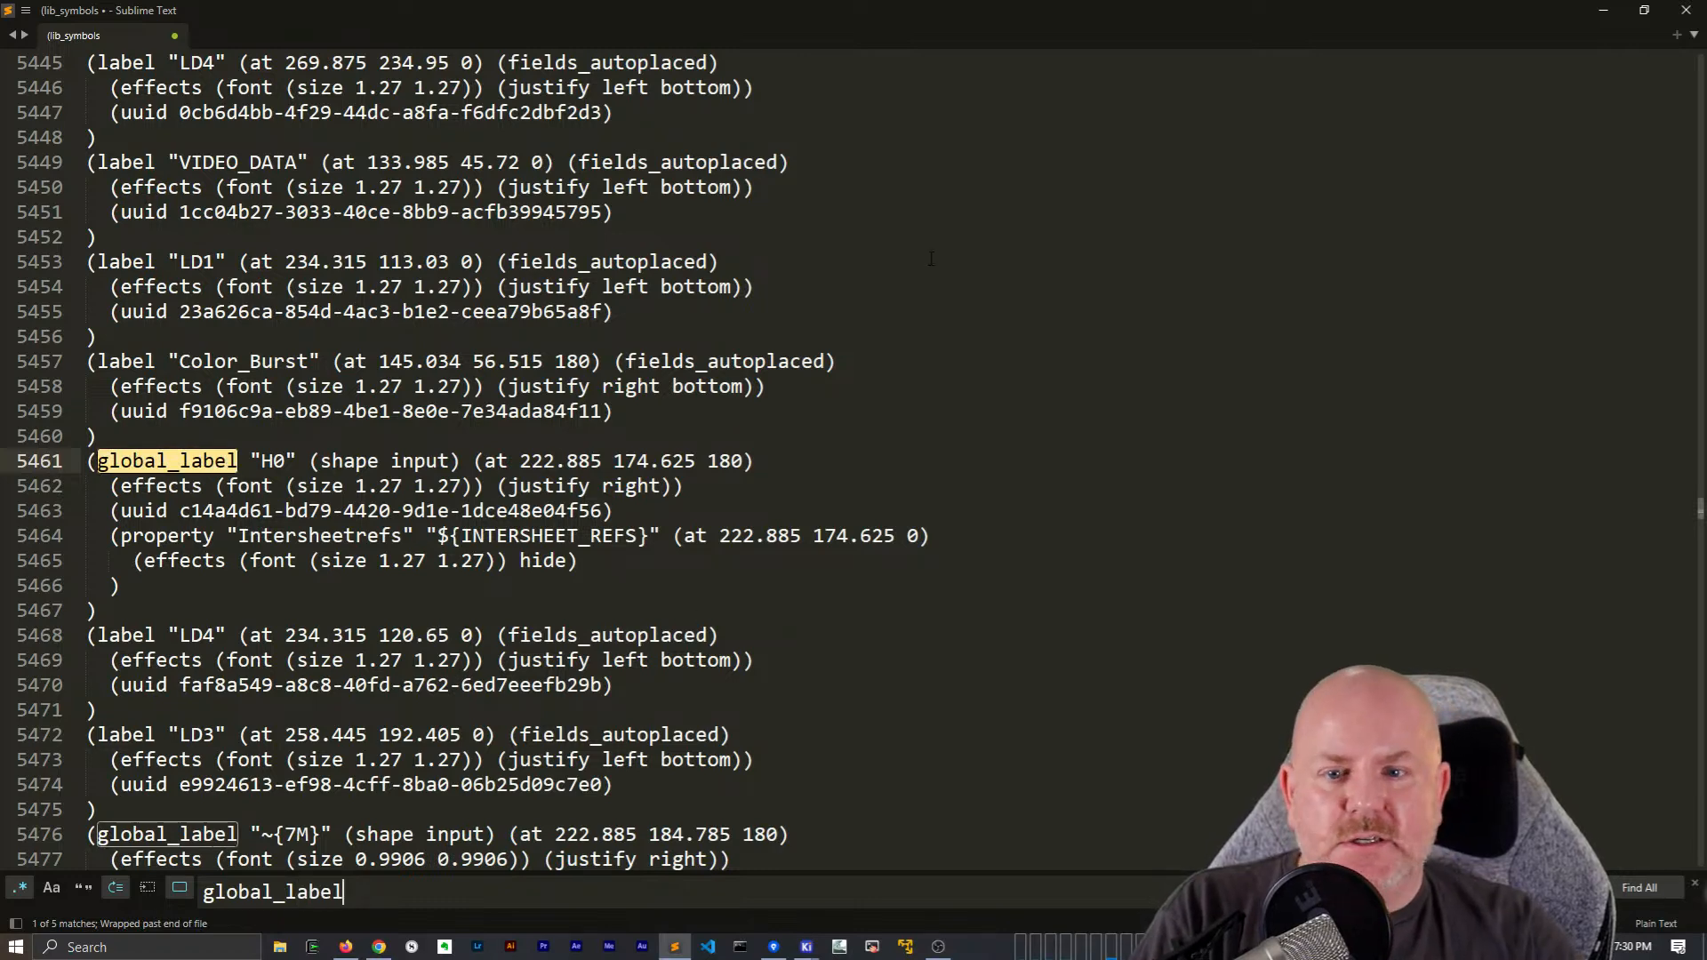
Switch back to the KiCad Schematic Editor and find H0, limiting the search to the current sheet
key(alt)
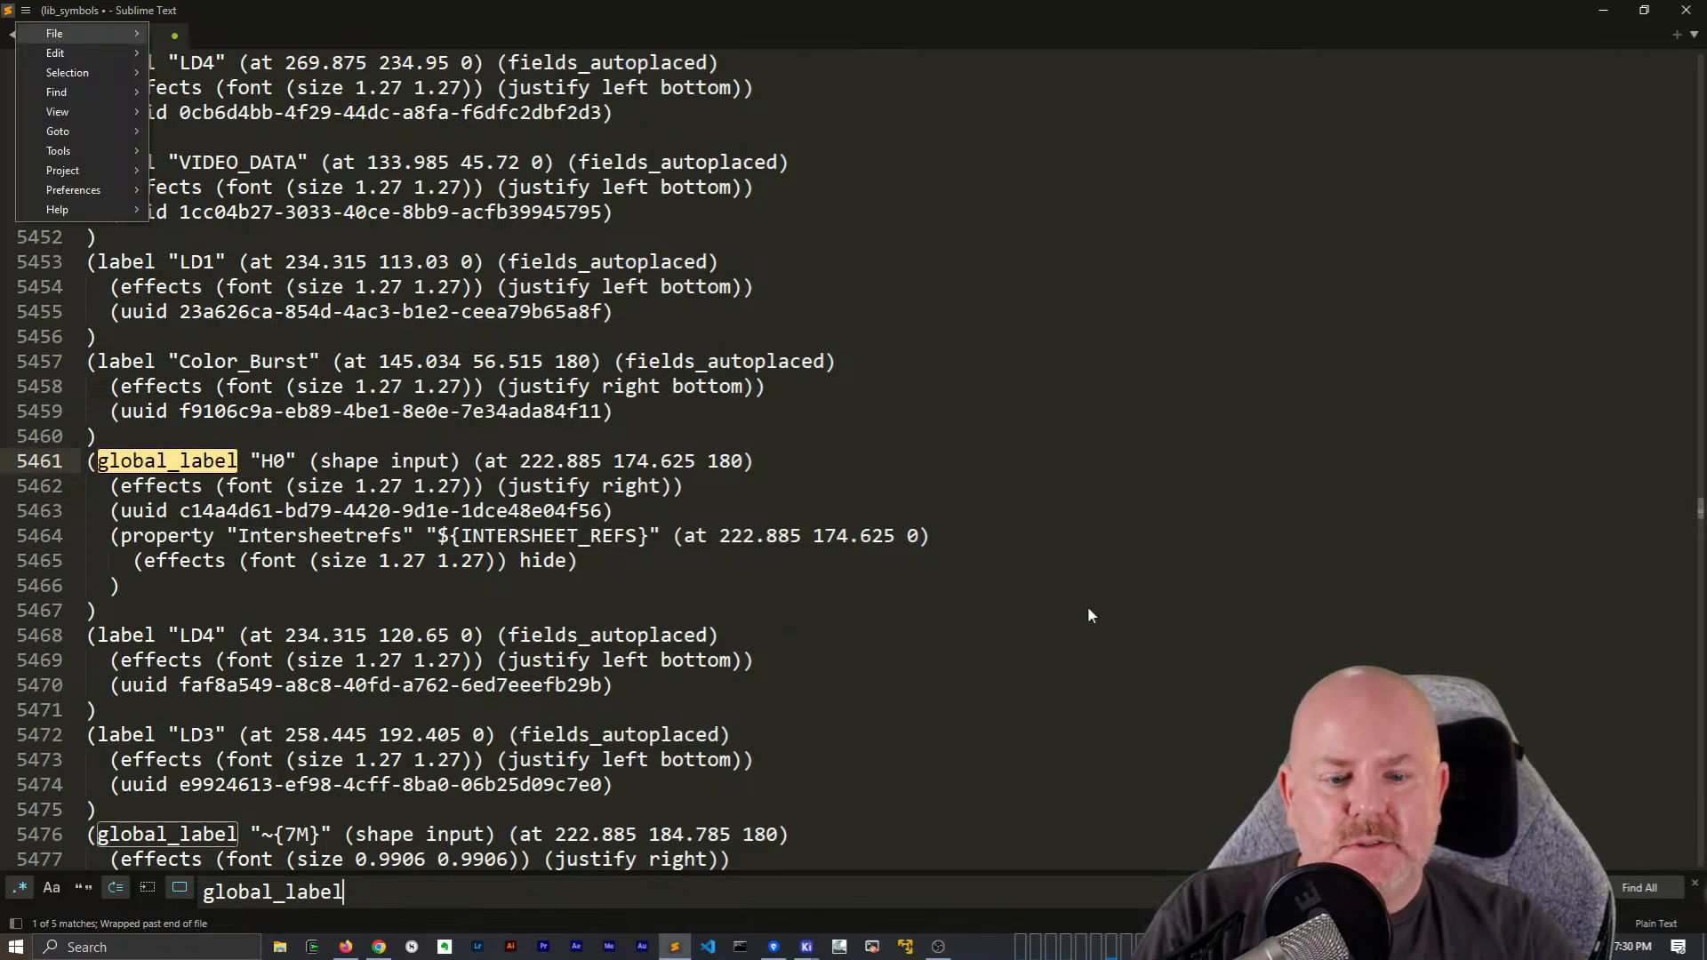
click(1522, 9)
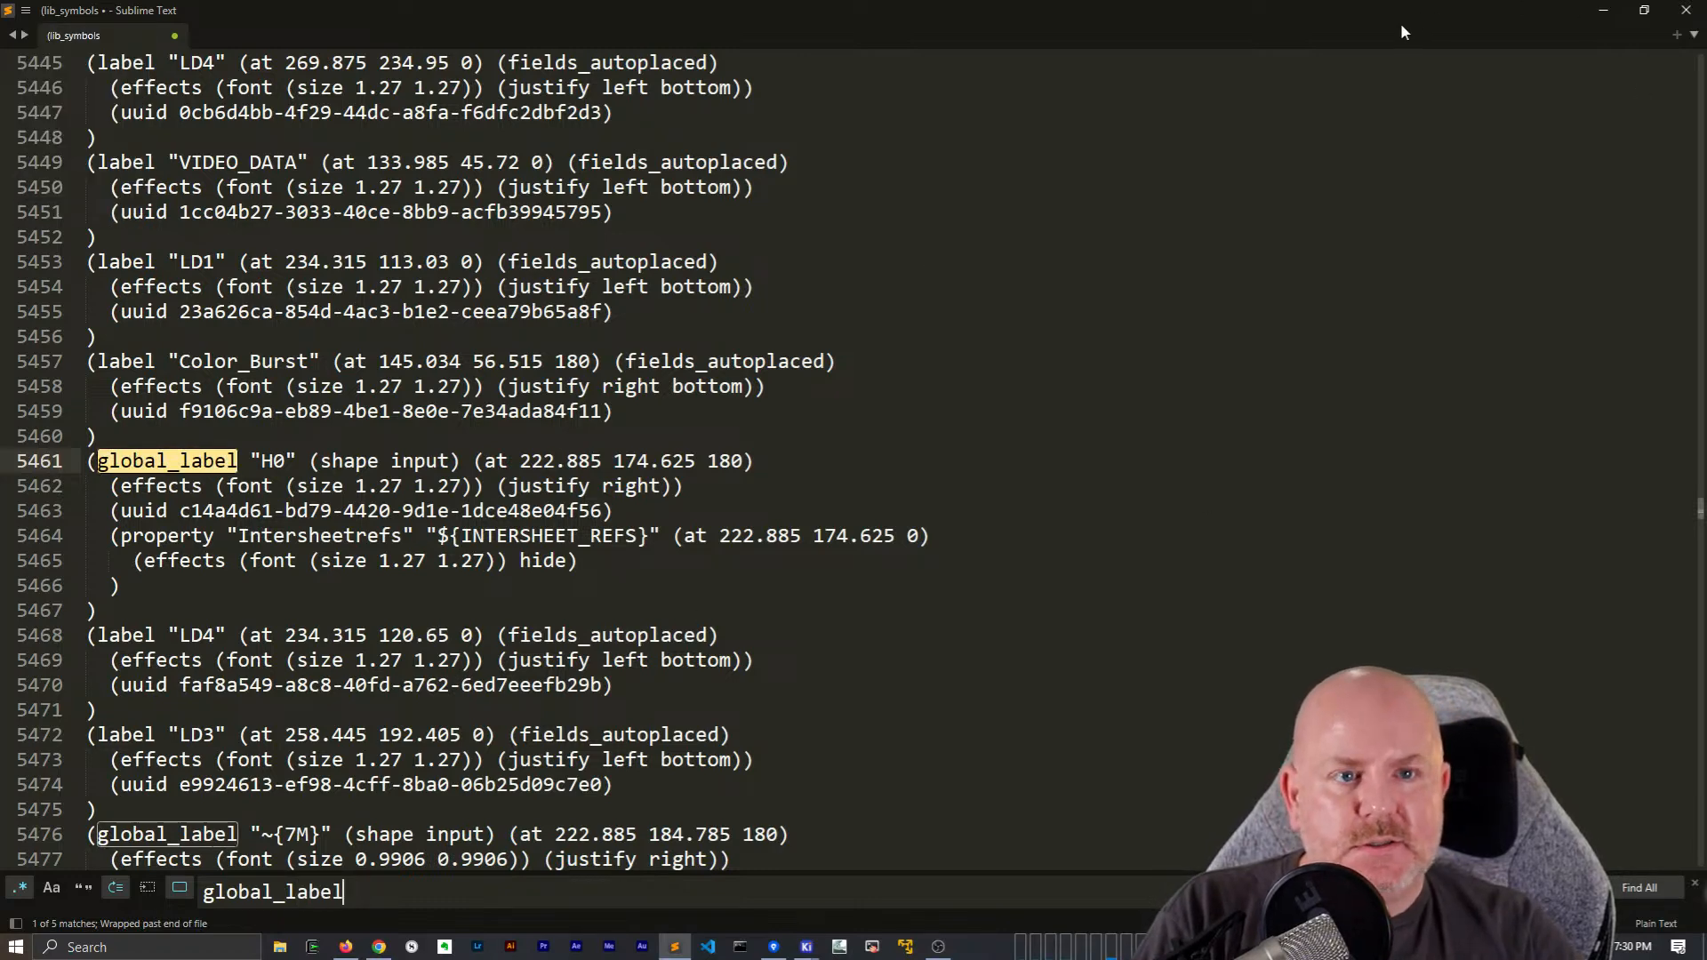
double_click(1041, 9)
click(985, 13)
click(820, 526)
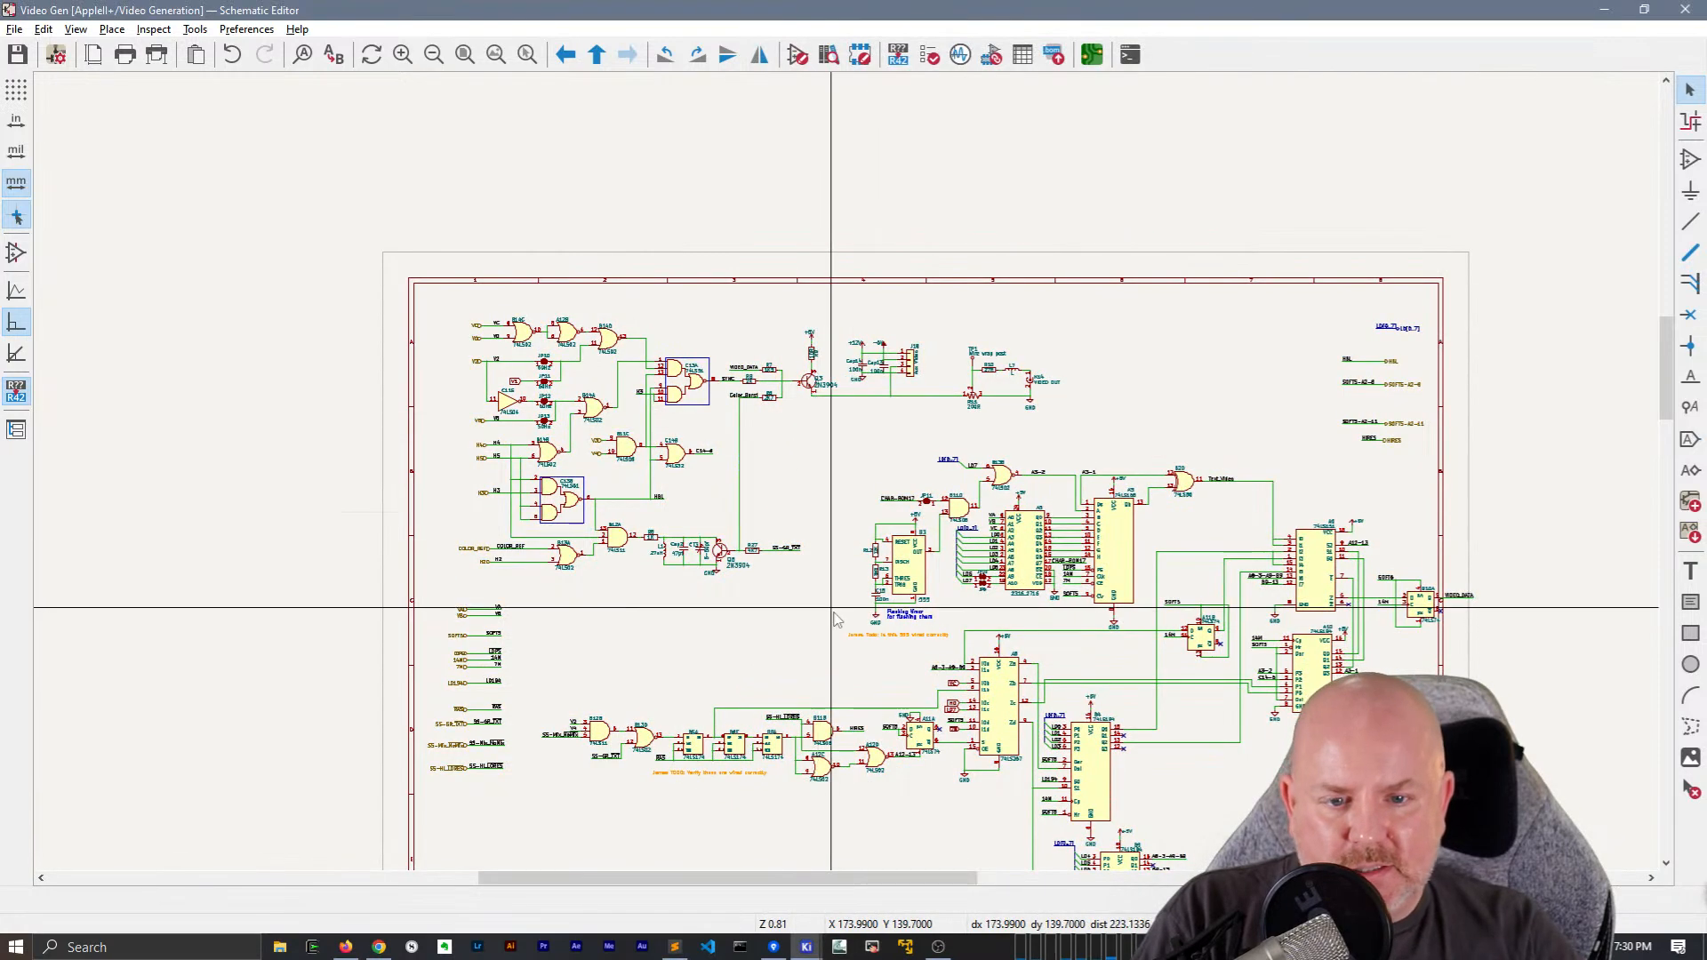
key(ctrl+f)
text(H0)
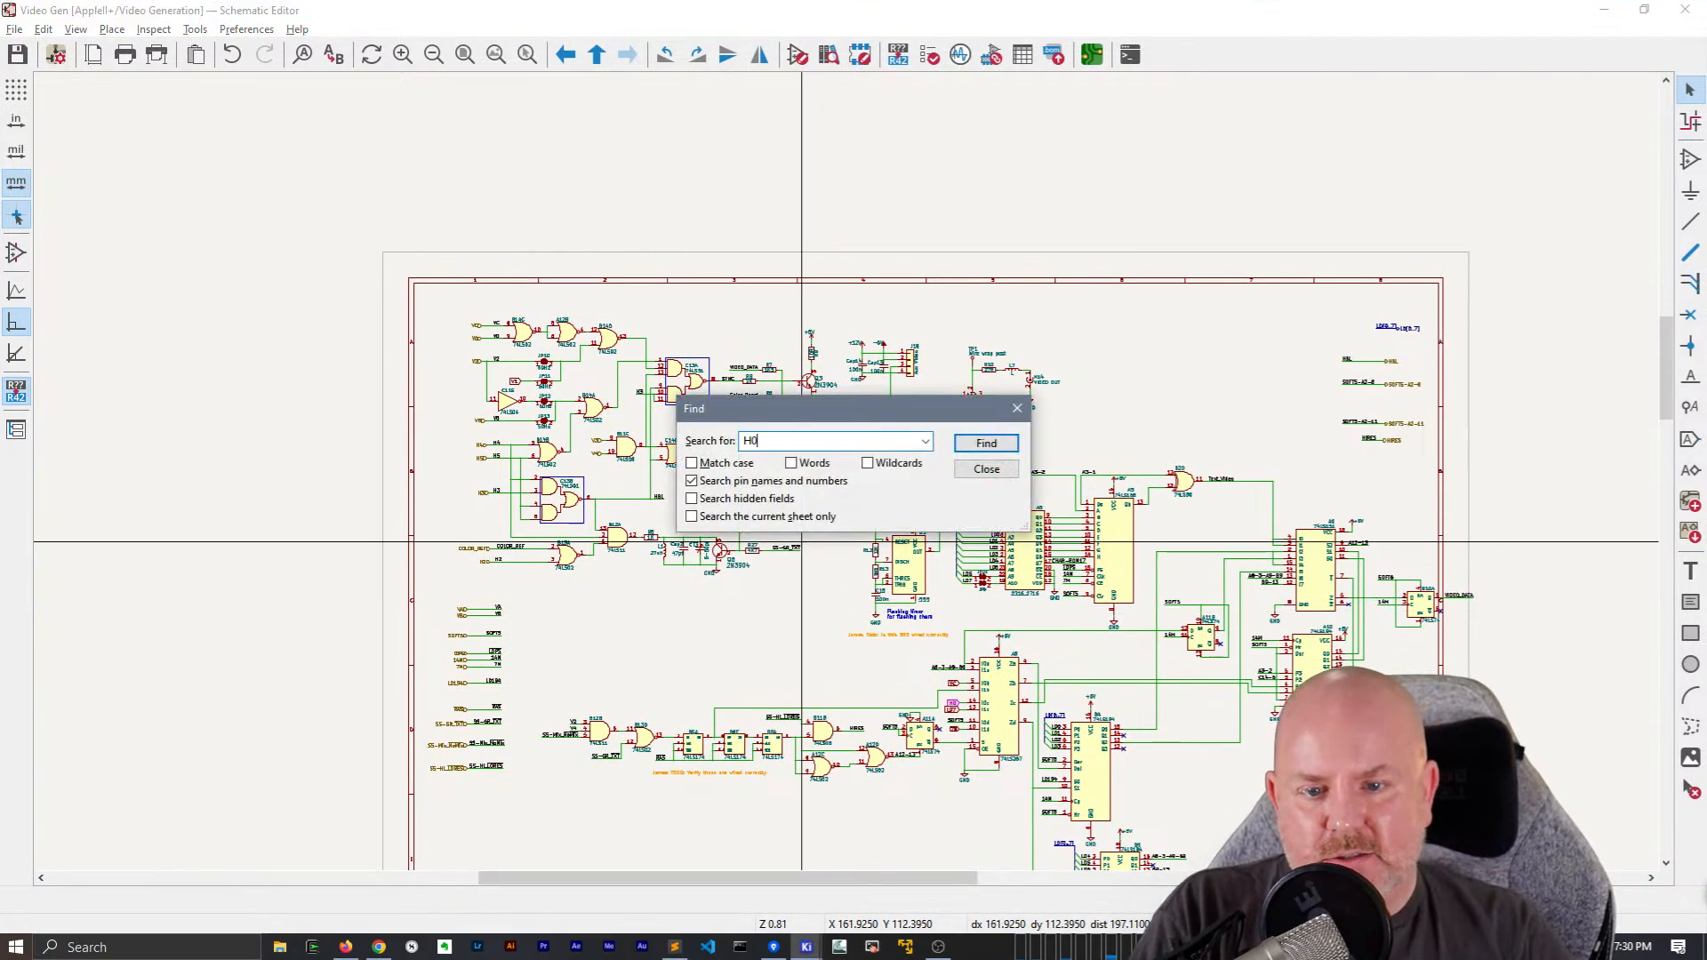
click(767, 516)
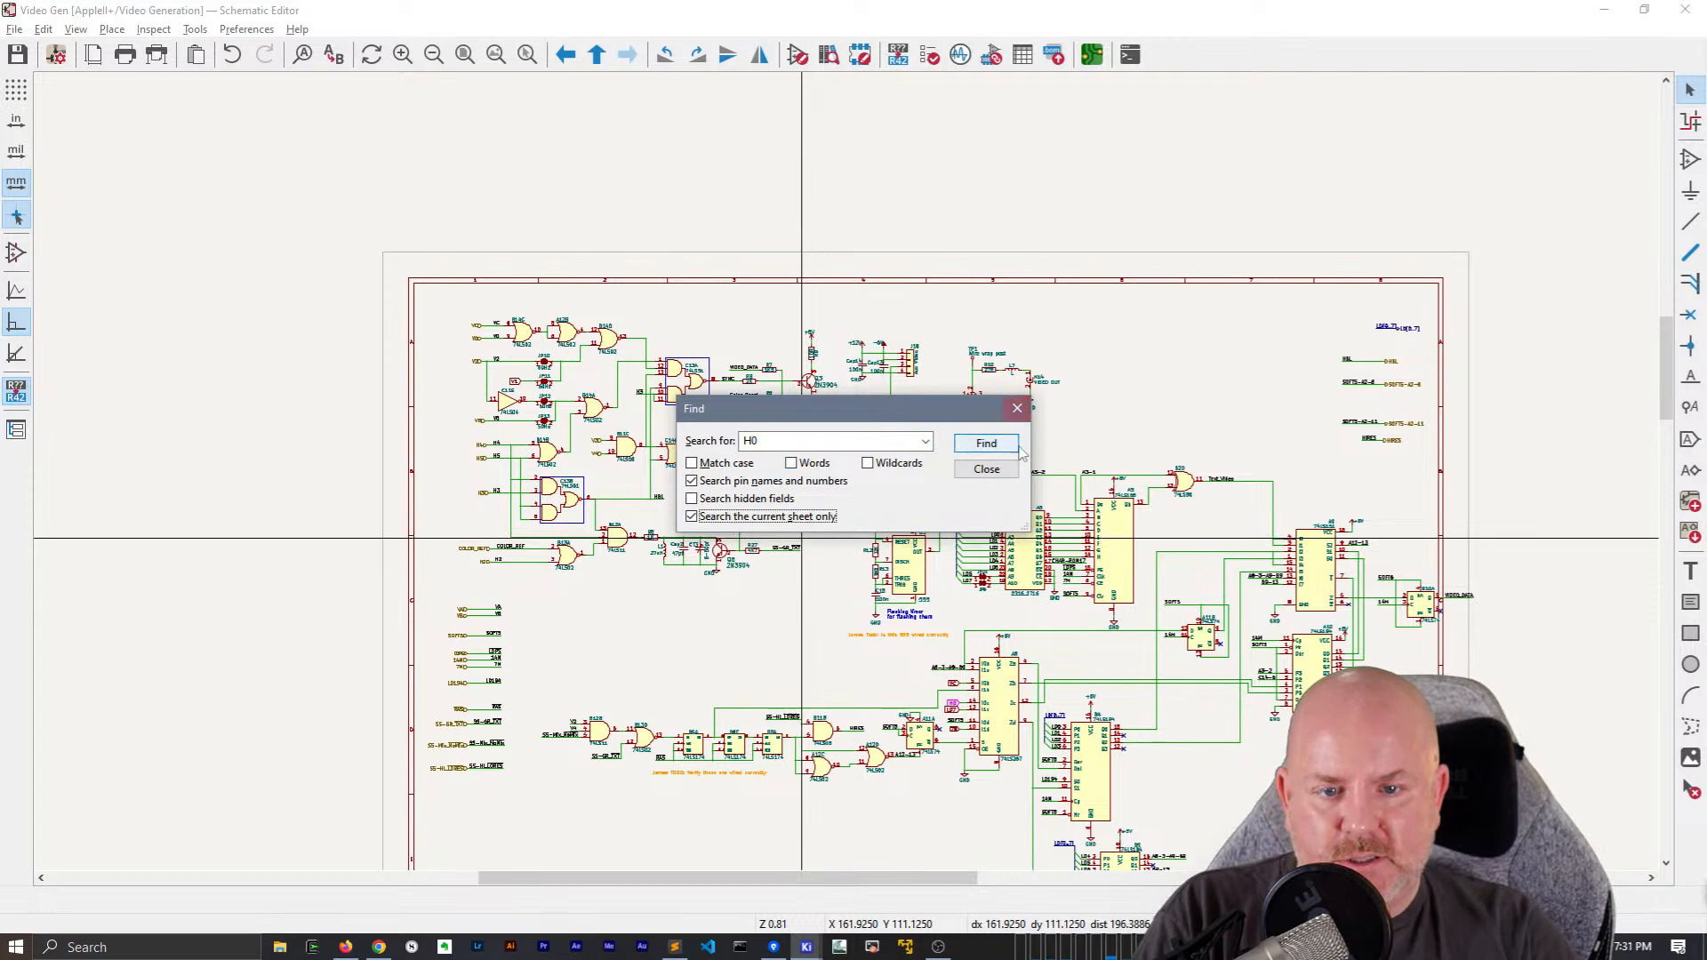
click(987, 444)
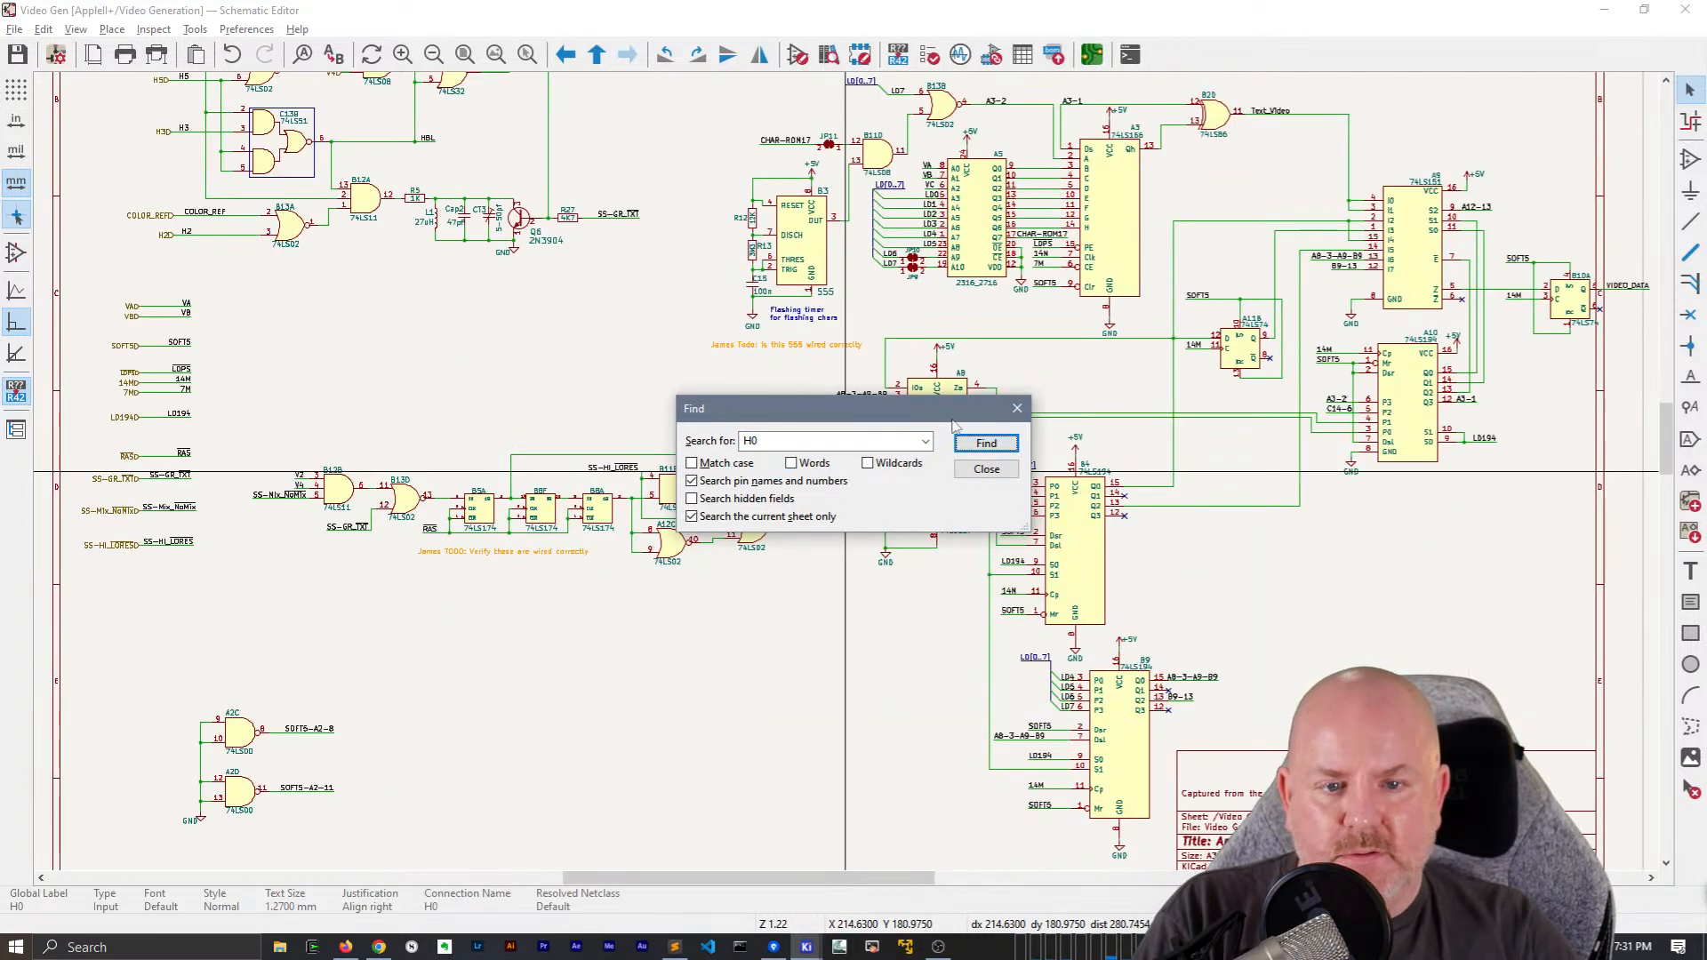
click(1017, 408)
Shift the H0 global label at A8's pin 14 one grid step left with its wire attached and convert it to a hierarchical label
scroll(674, 402, up, 4)
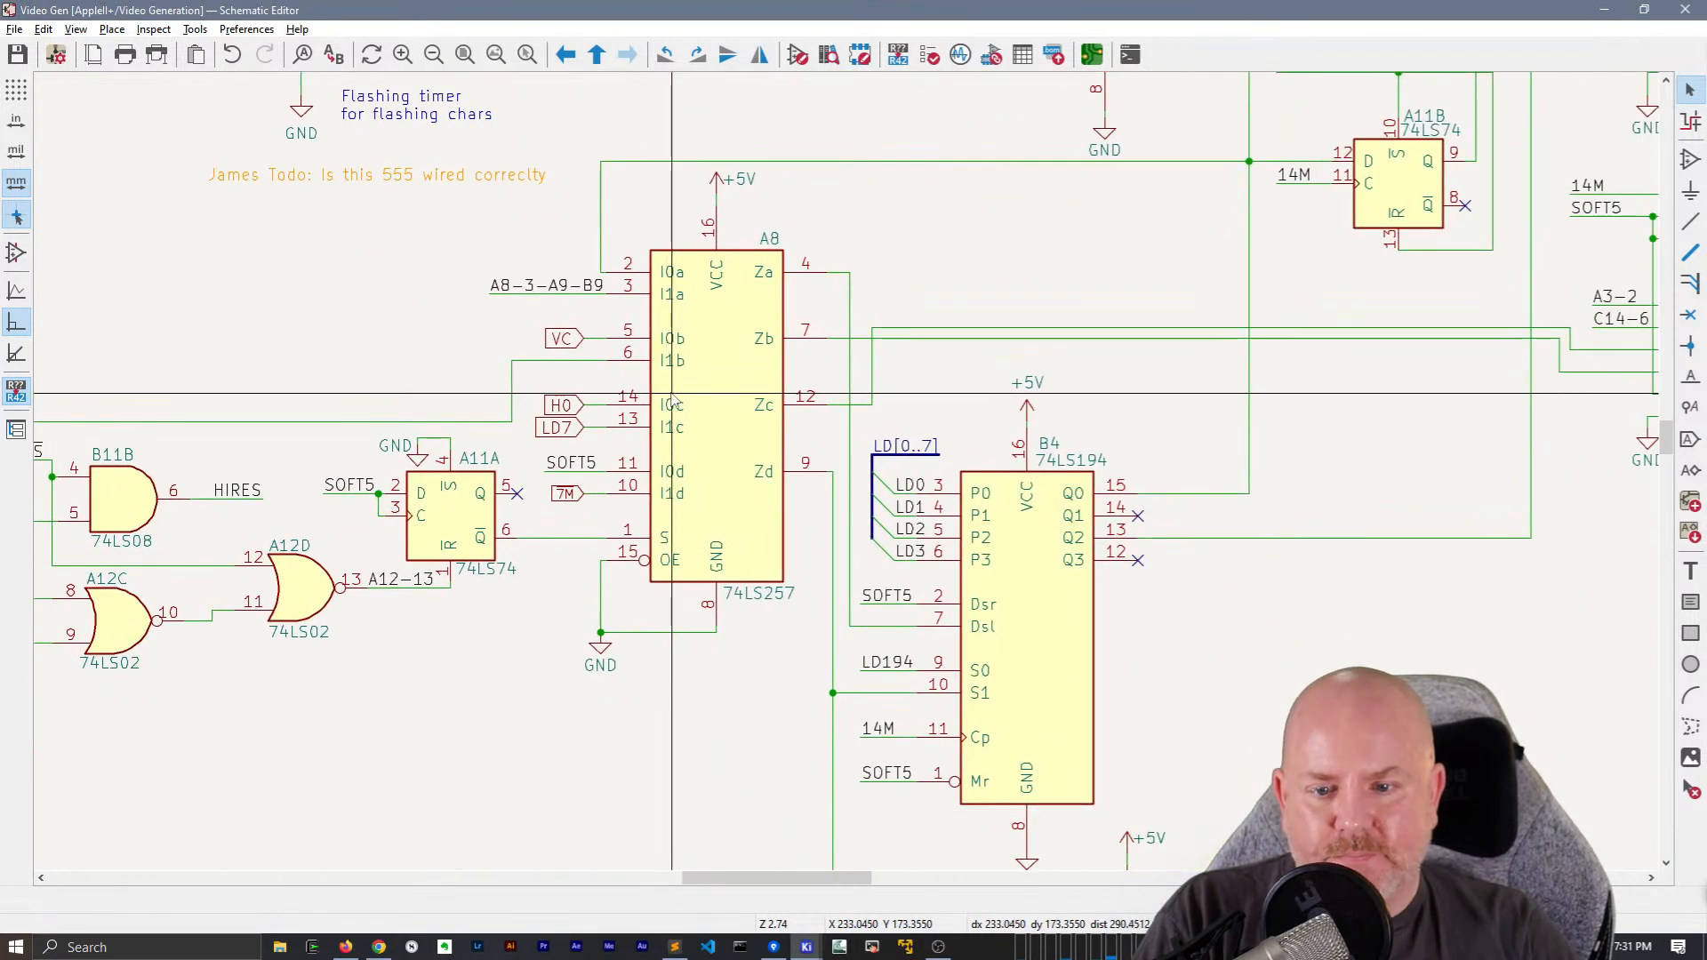
scroll(573, 494, up, 2)
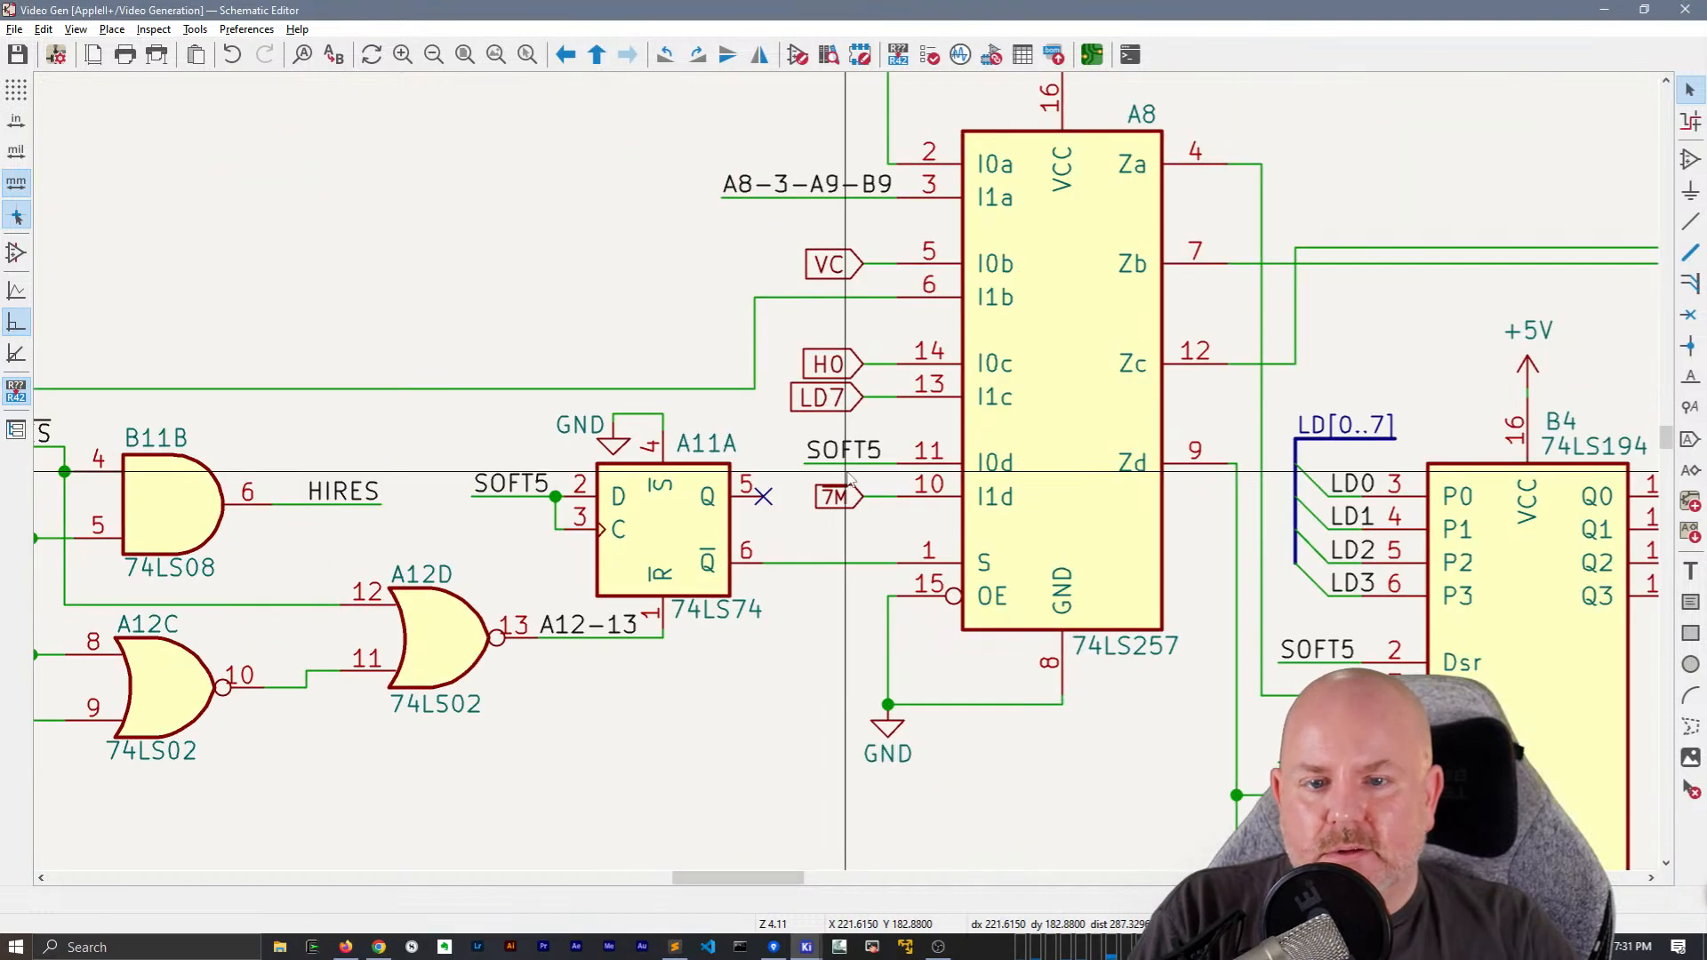
scroll(850, 478, down, 5)
scroll(727, 442, down, 2)
scroll(726, 442, up, 2)
middle_drag(682, 376, 797, 462)
scroll(1088, 551, up, 2)
middle_drag(644, 455, 683, 479)
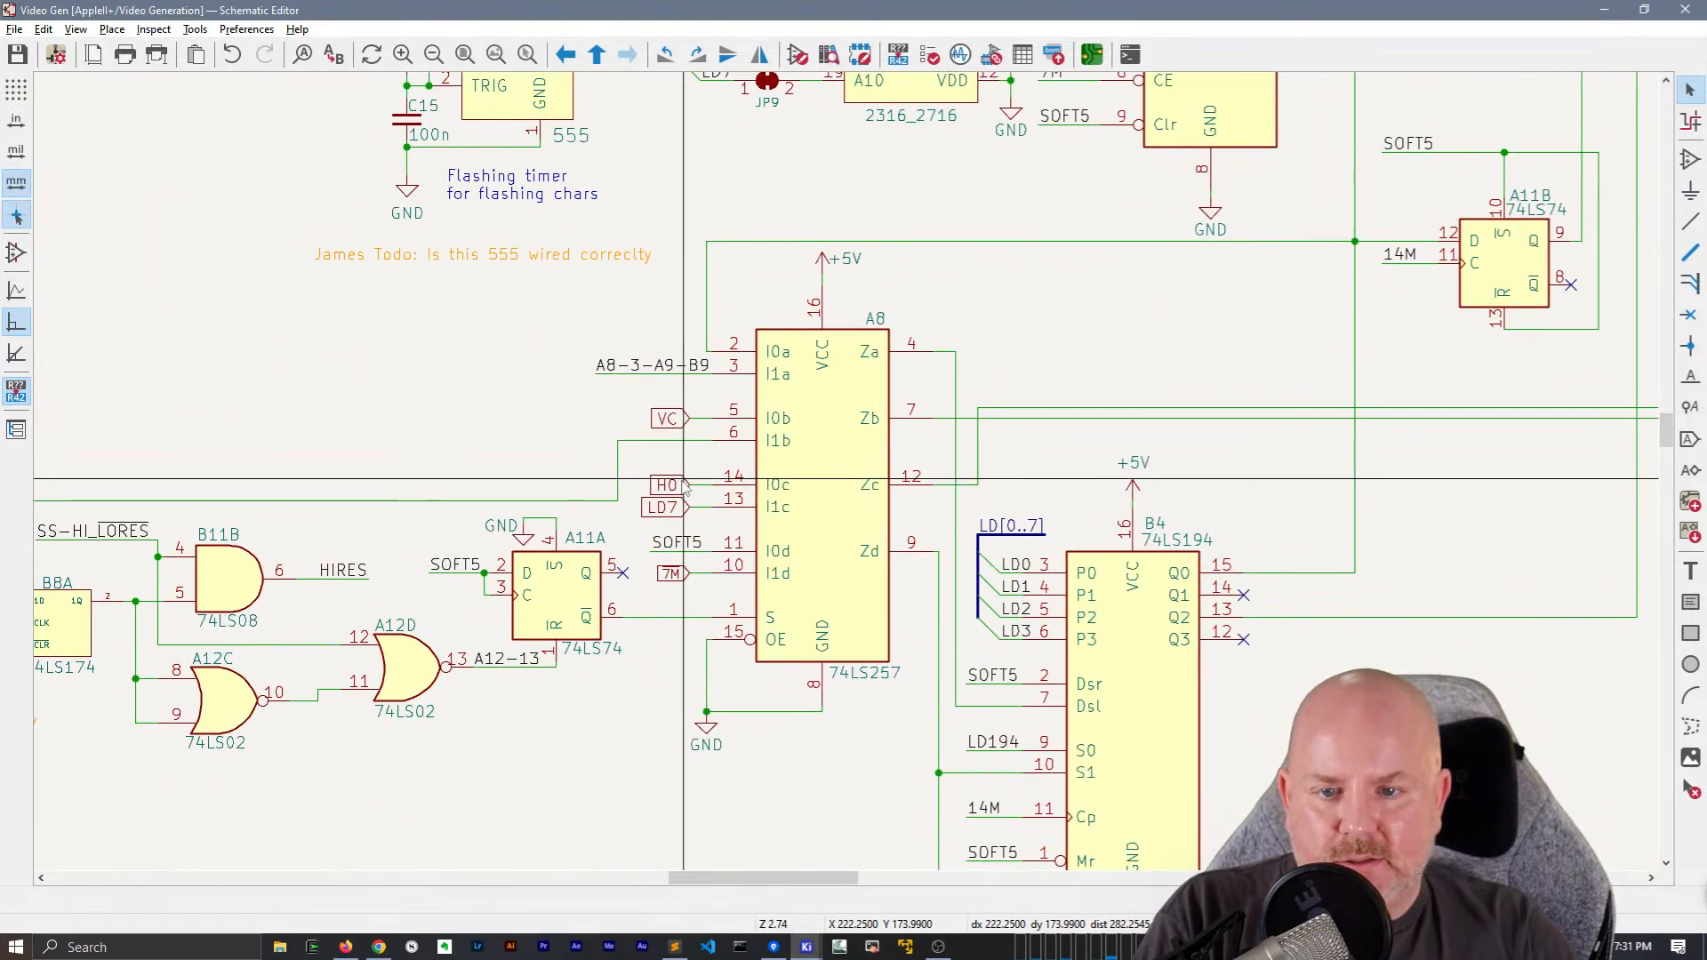
scroll(683, 484, up, 3)
click(851, 512)
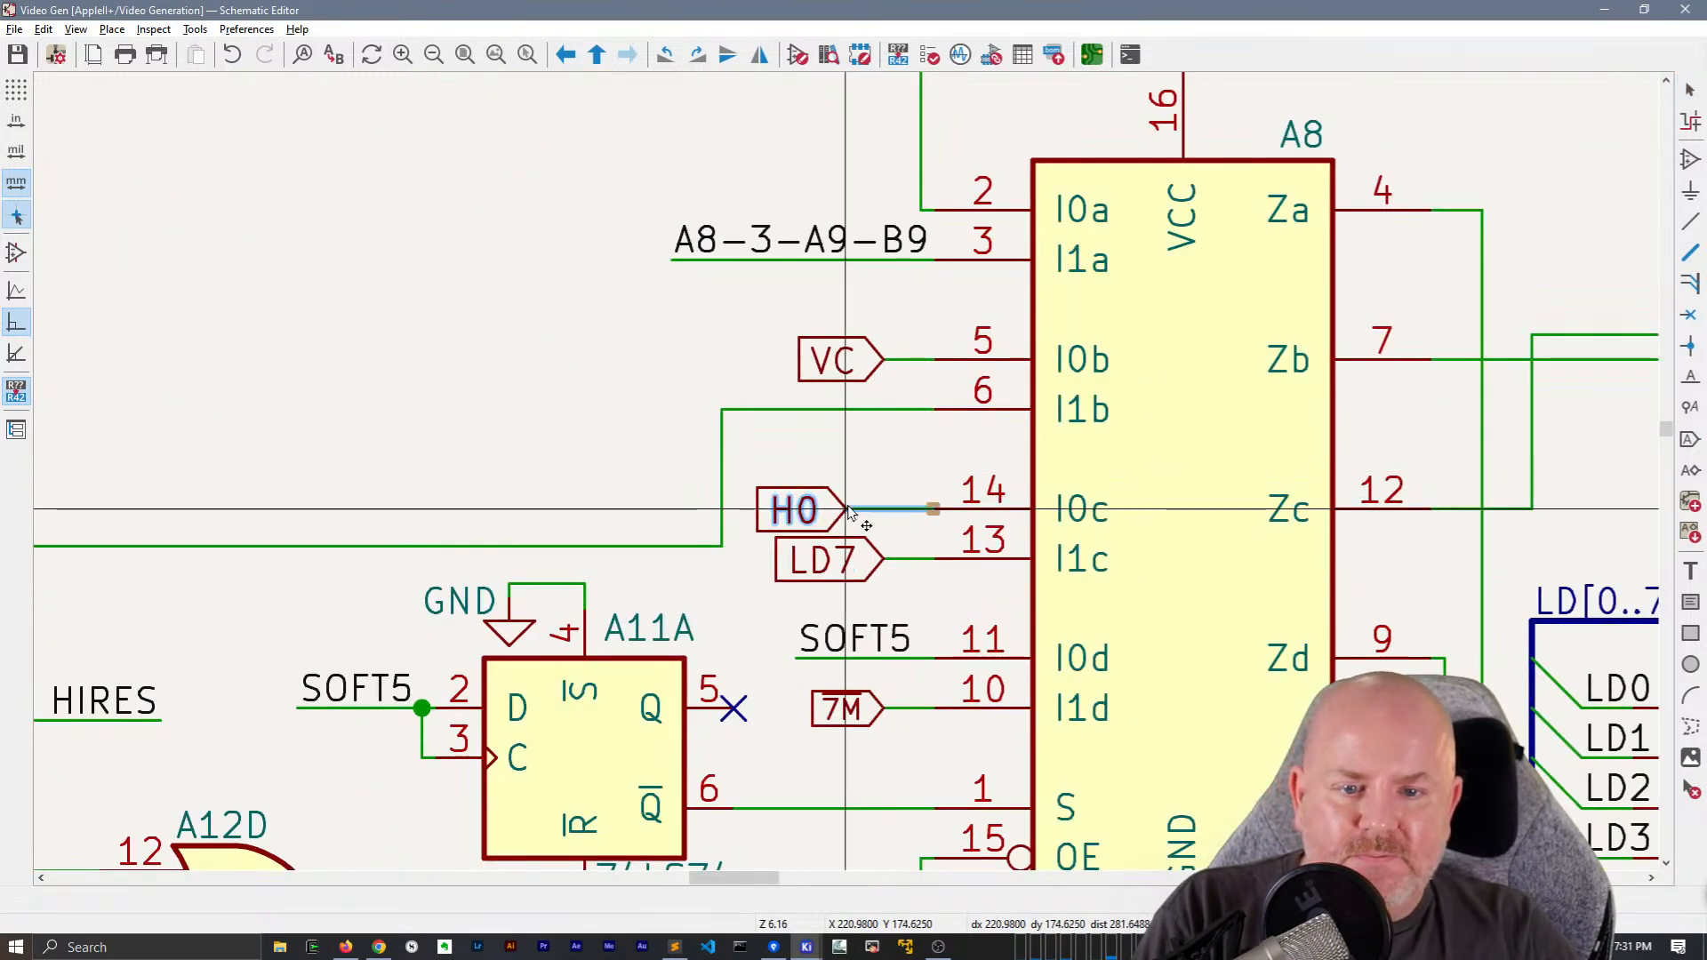
click(851, 512)
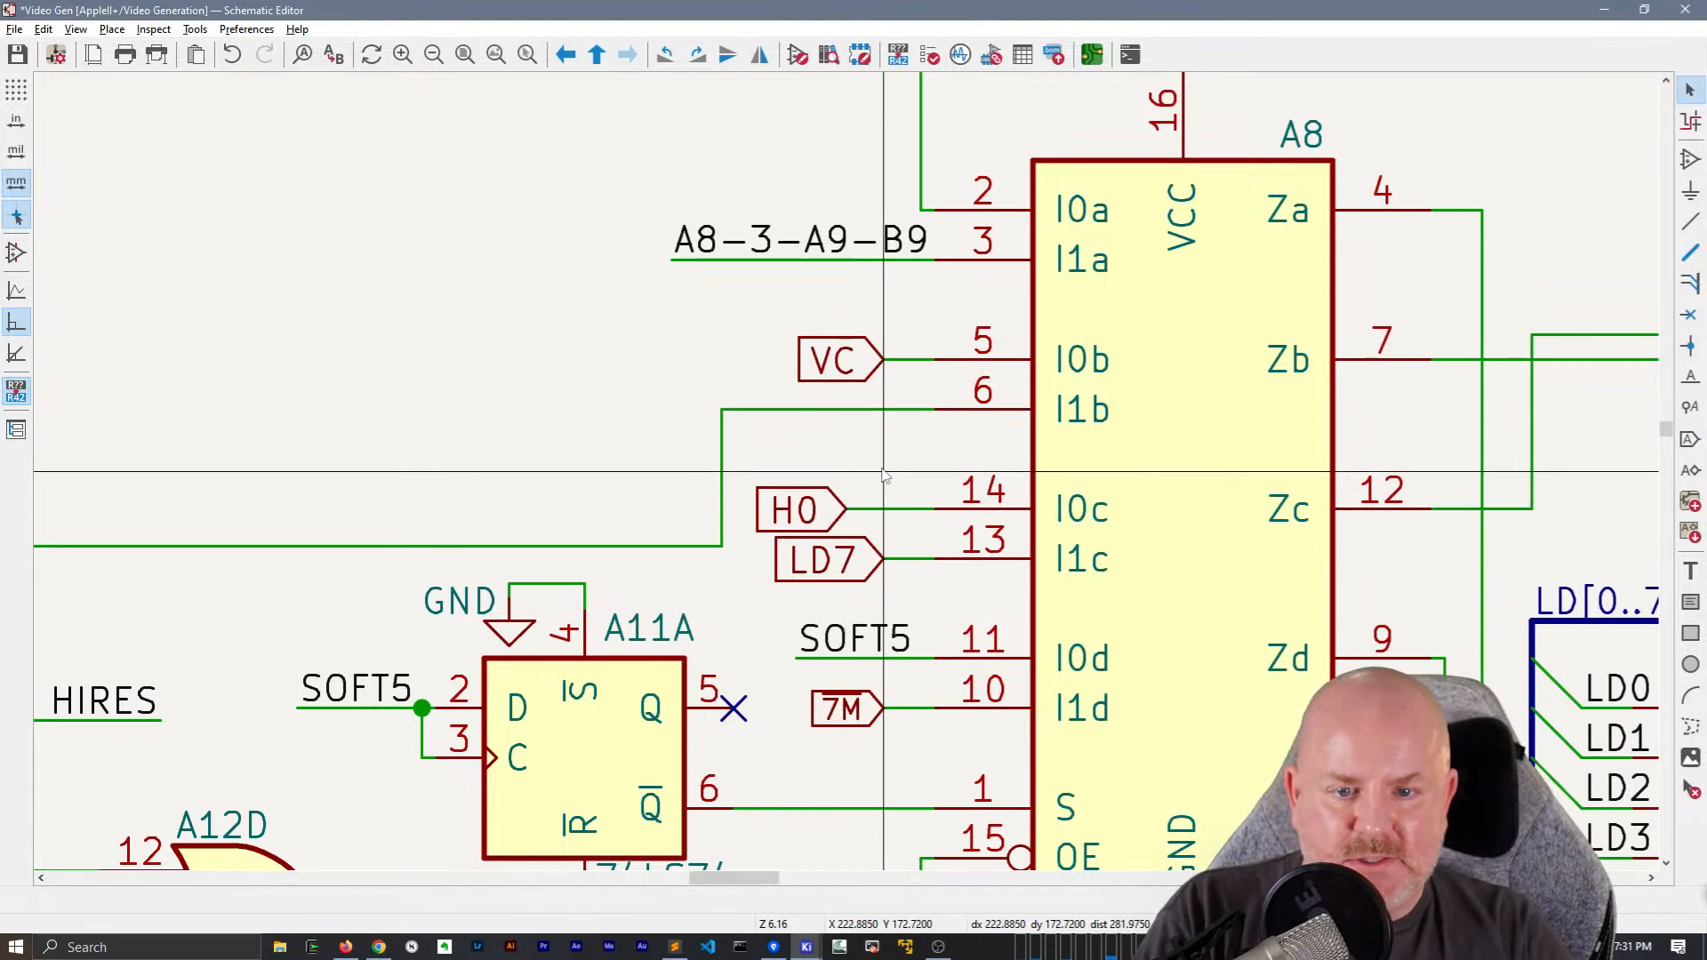
click(805, 523)
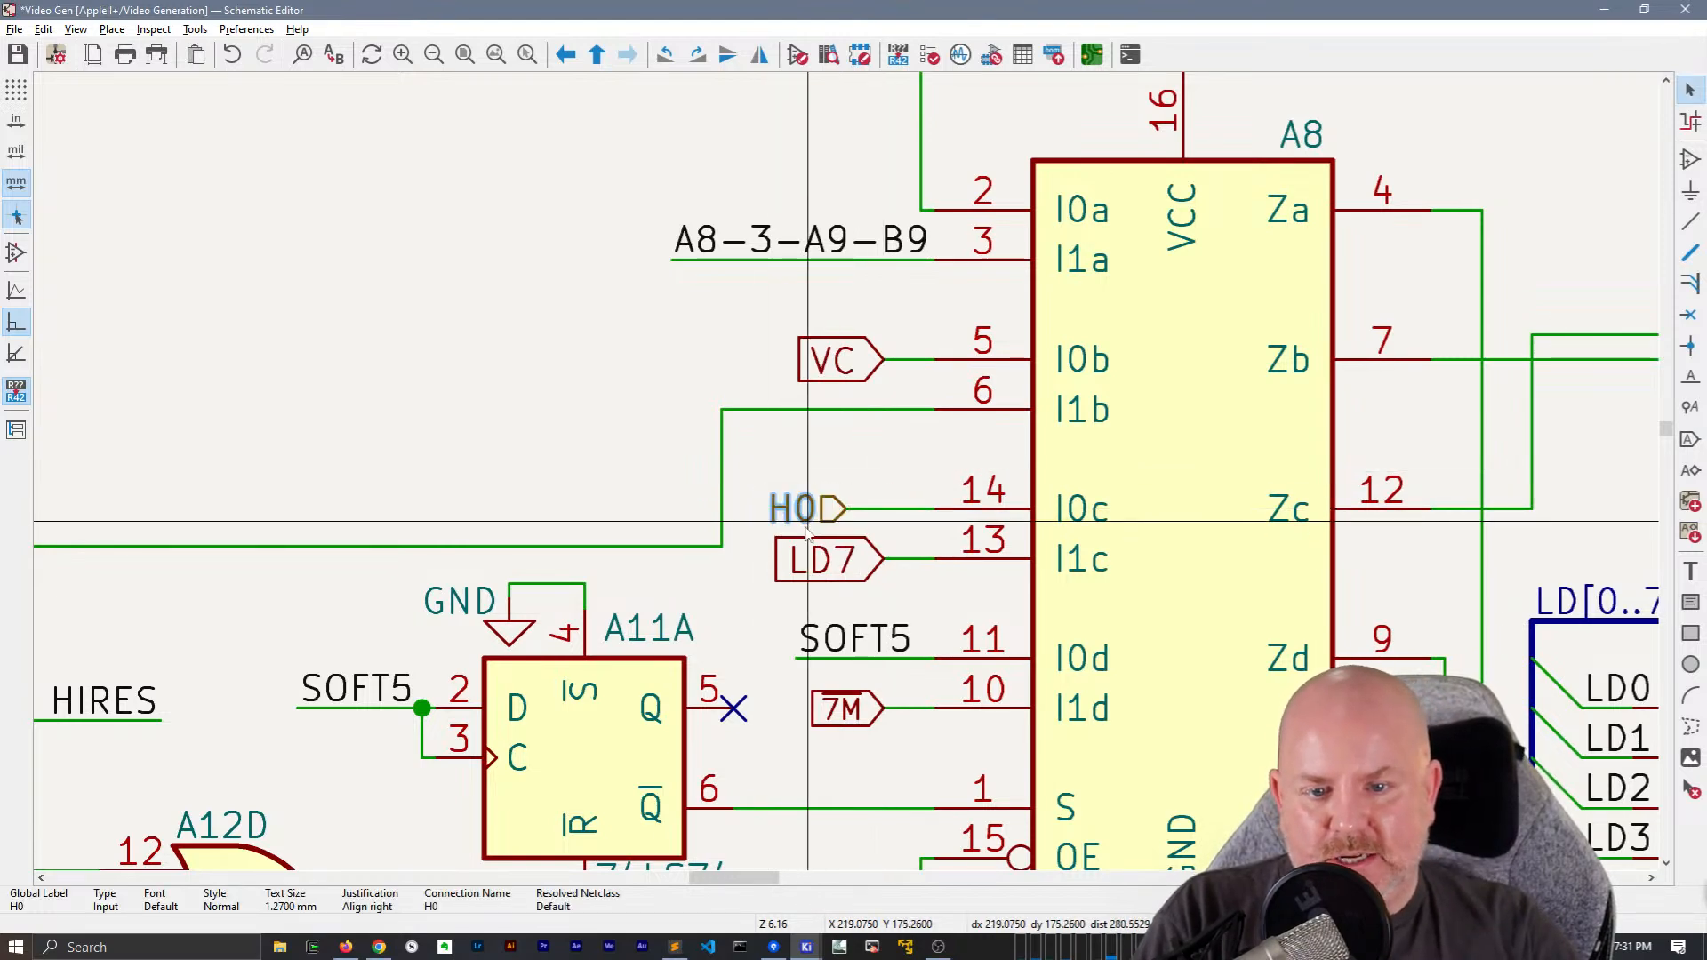
Add an H0 net label to the wire between the H0 hierarchical label and A8's pin 14
click(857, 475)
text(lH)
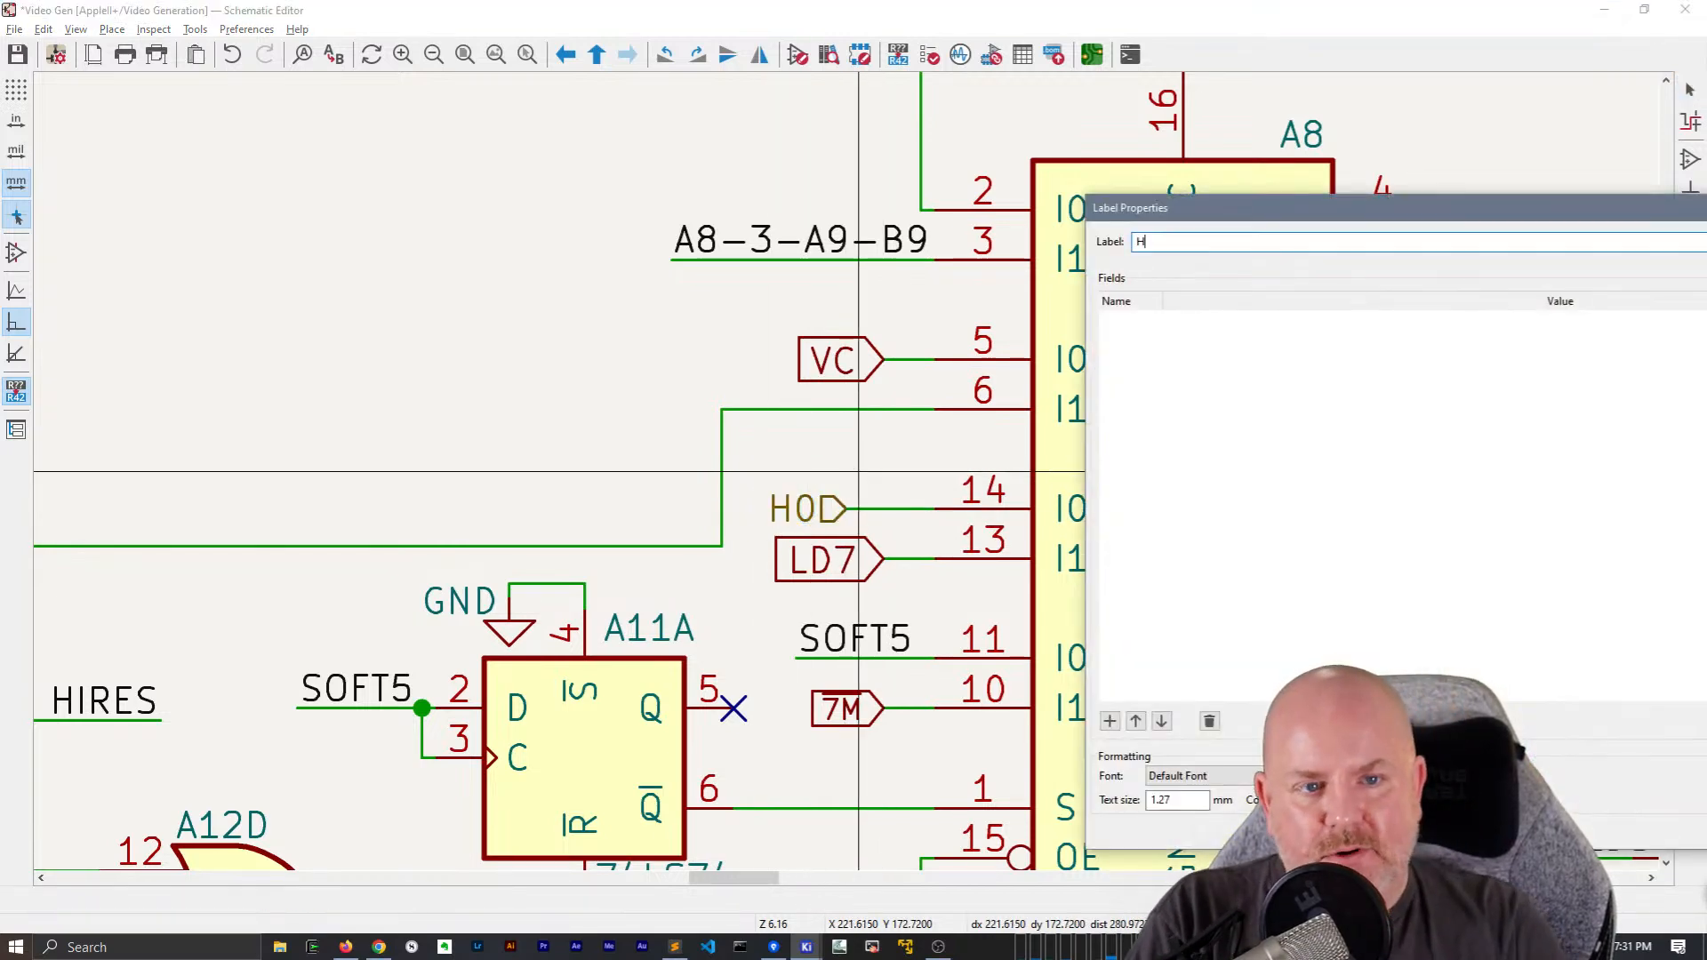
text(0)
key(Return)
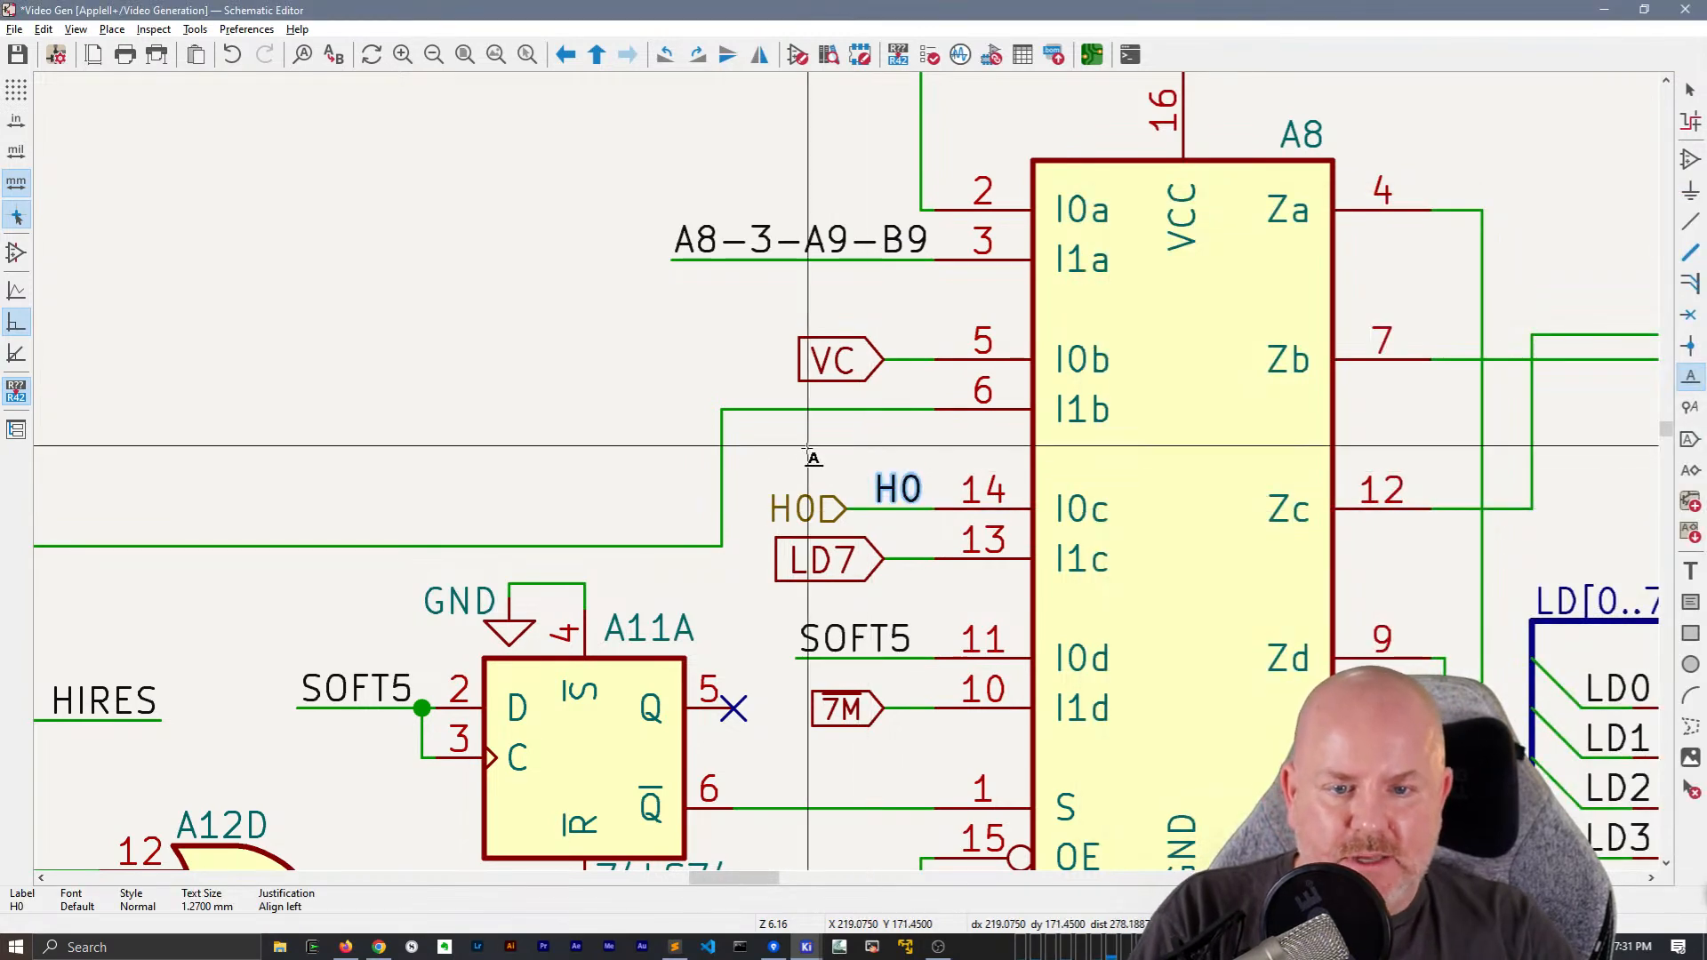
click(808, 449)
key(Escape)
key(Escape)
Place a copy of the H0 hierarchical label, its wire and net label above VA in the sheet's left-edge label group
mouse_move(773, 459)
mouse_down()
mouse_move(902, 524)
mouse_move(771, 464)
mouse_up()
scroll(771, 465, down, 2)
middle_drag(222, 377, 1582, 571)
key(m)
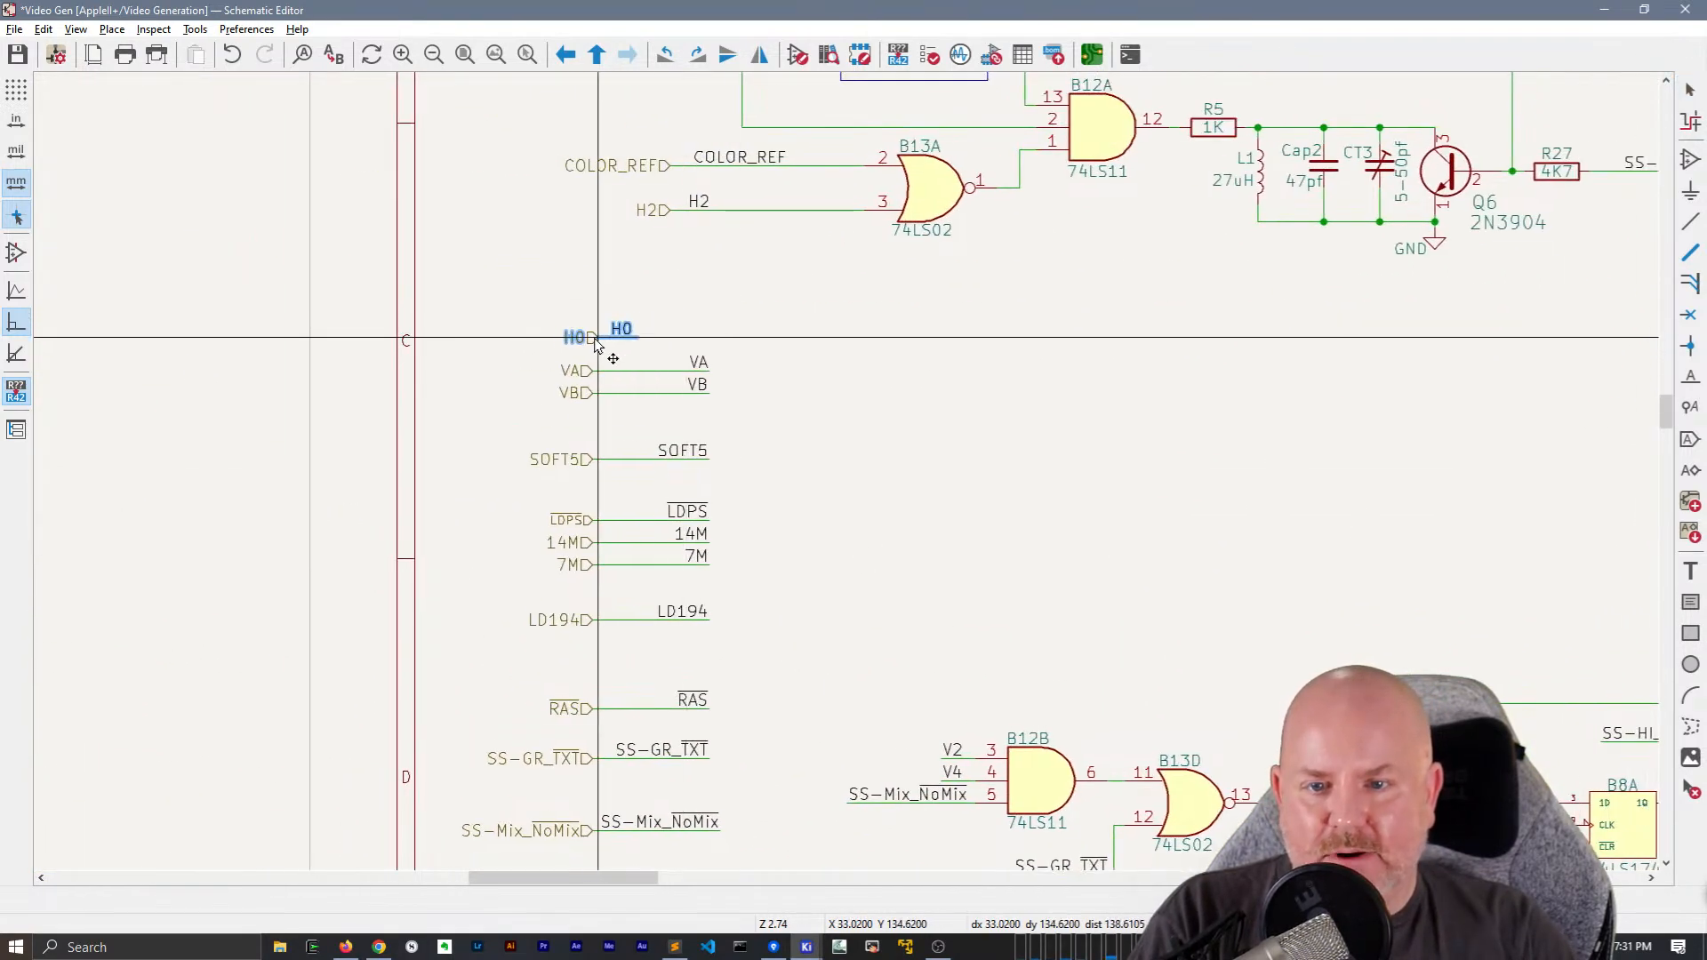
click(594, 338)
click(576, 277)
Right-justify the edge group's H0 net label at its wire end and shorten the VA and VB wires to a similar length
click(618, 329)
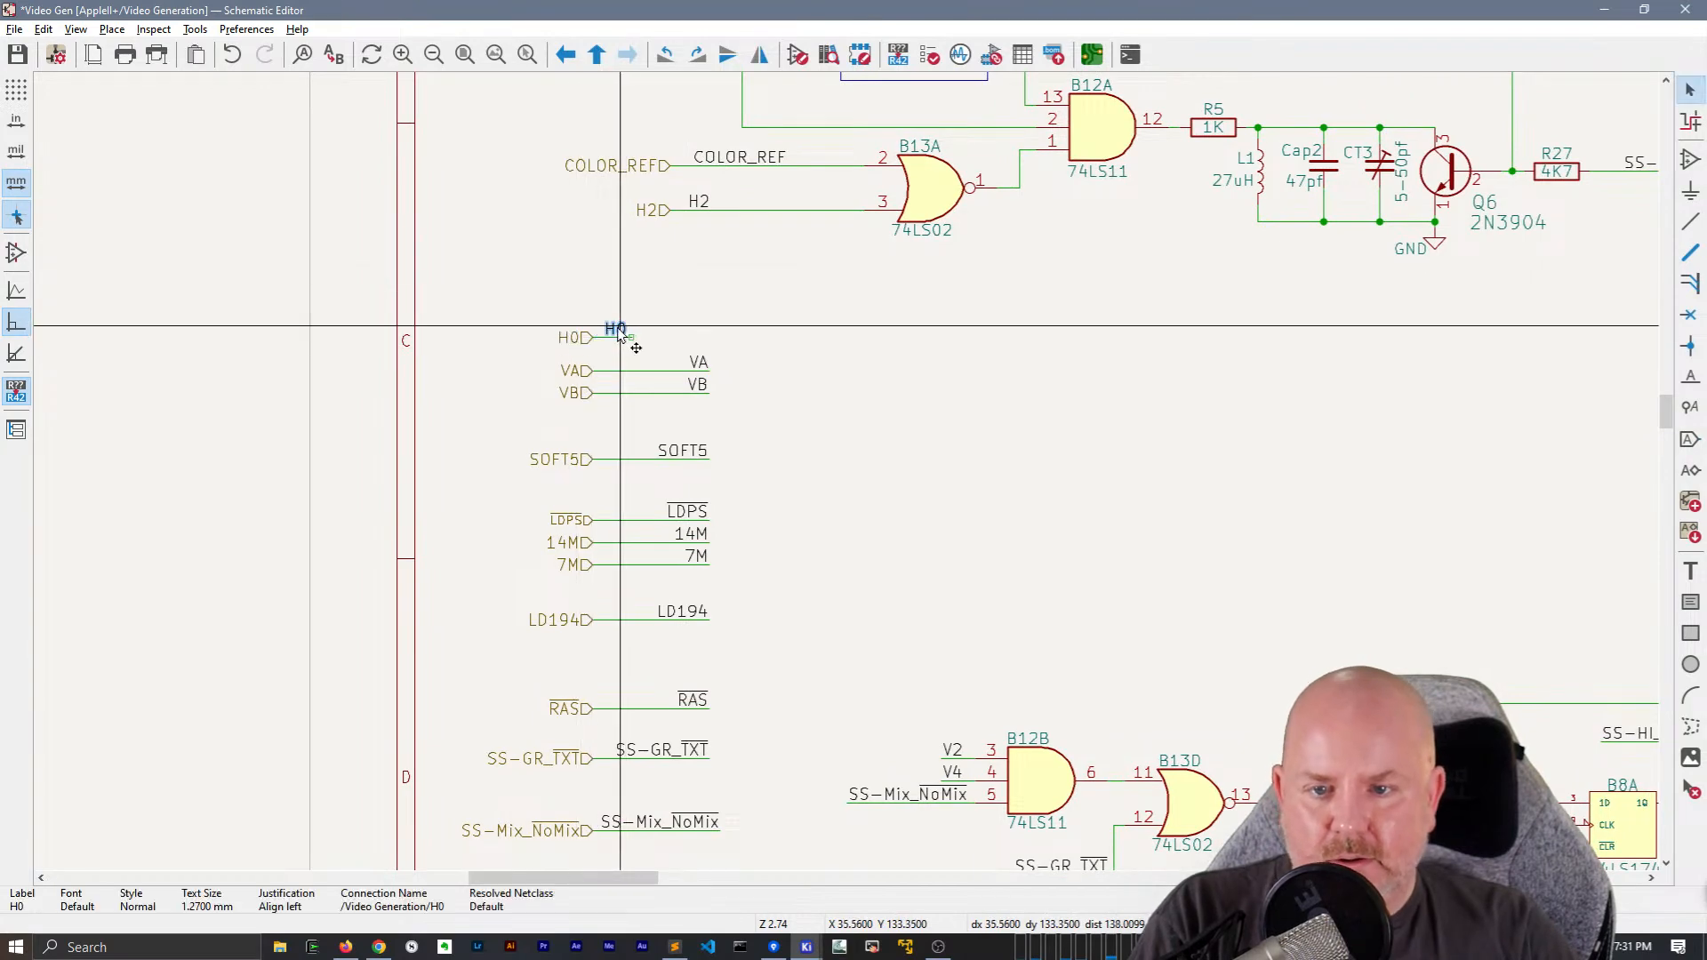
key(m)
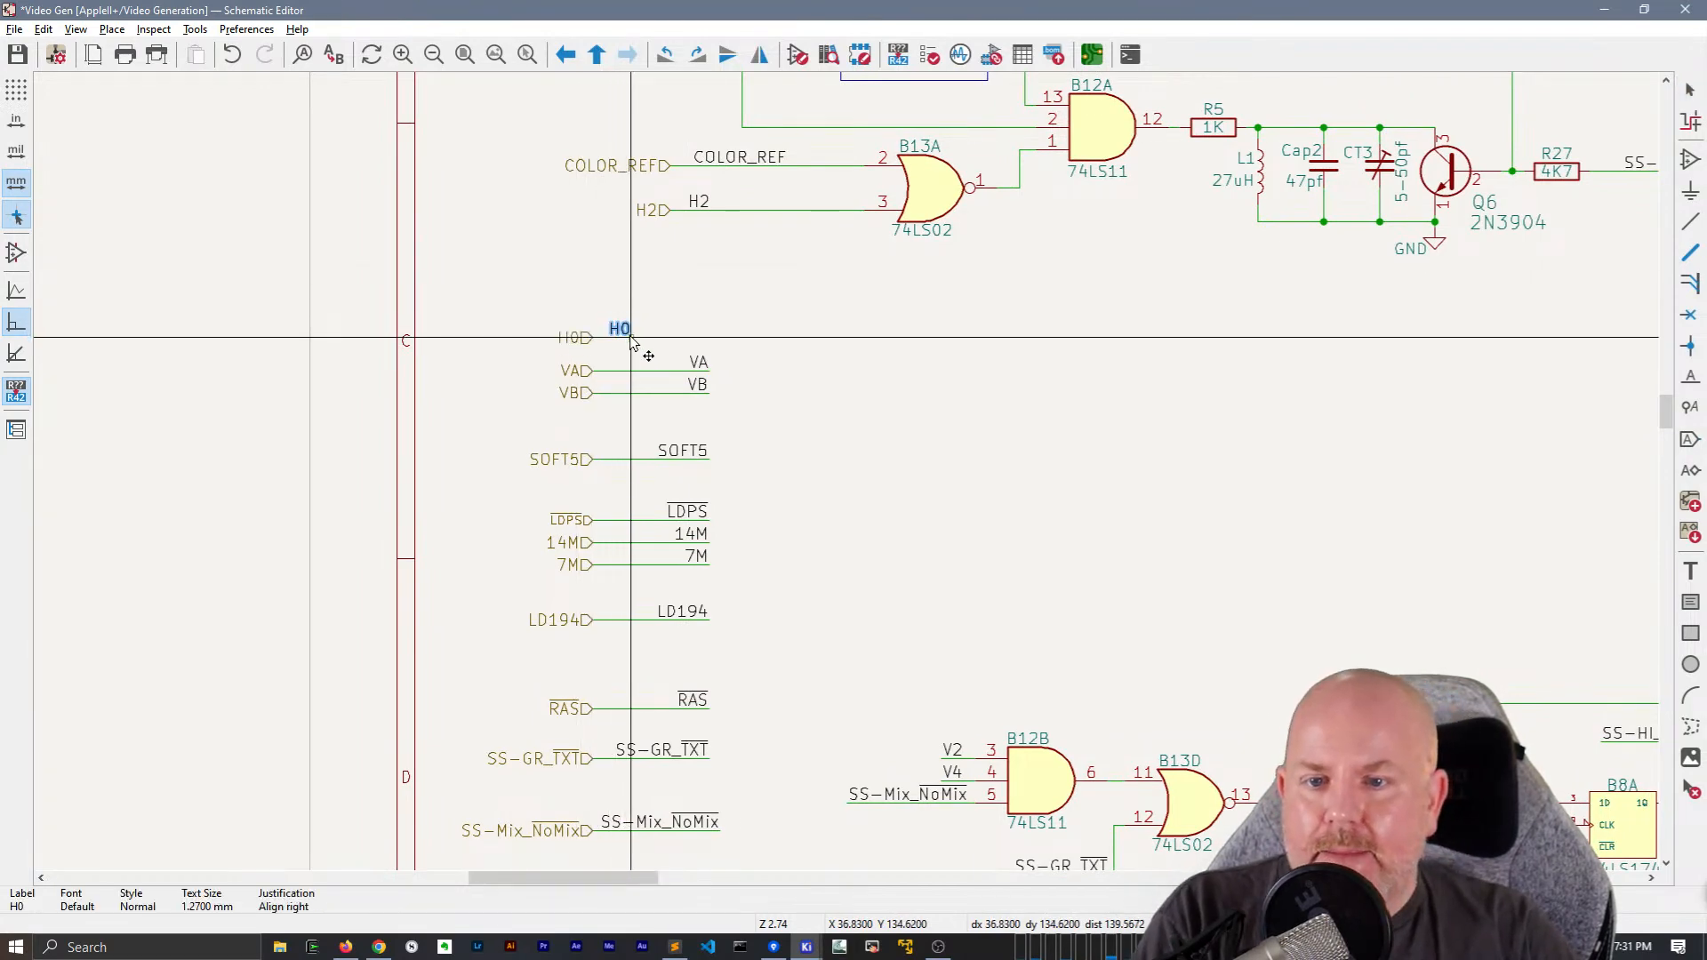
click(610, 339)
drag(702, 363, 619, 392)
Delete the H0 hierarchical label at A8's pin 14 and move the H0 net label to the wire's open end
scroll(753, 406, down, 1)
middle_drag(1177, 520, 228, 419)
middle_drag(1201, 475, 632, 445)
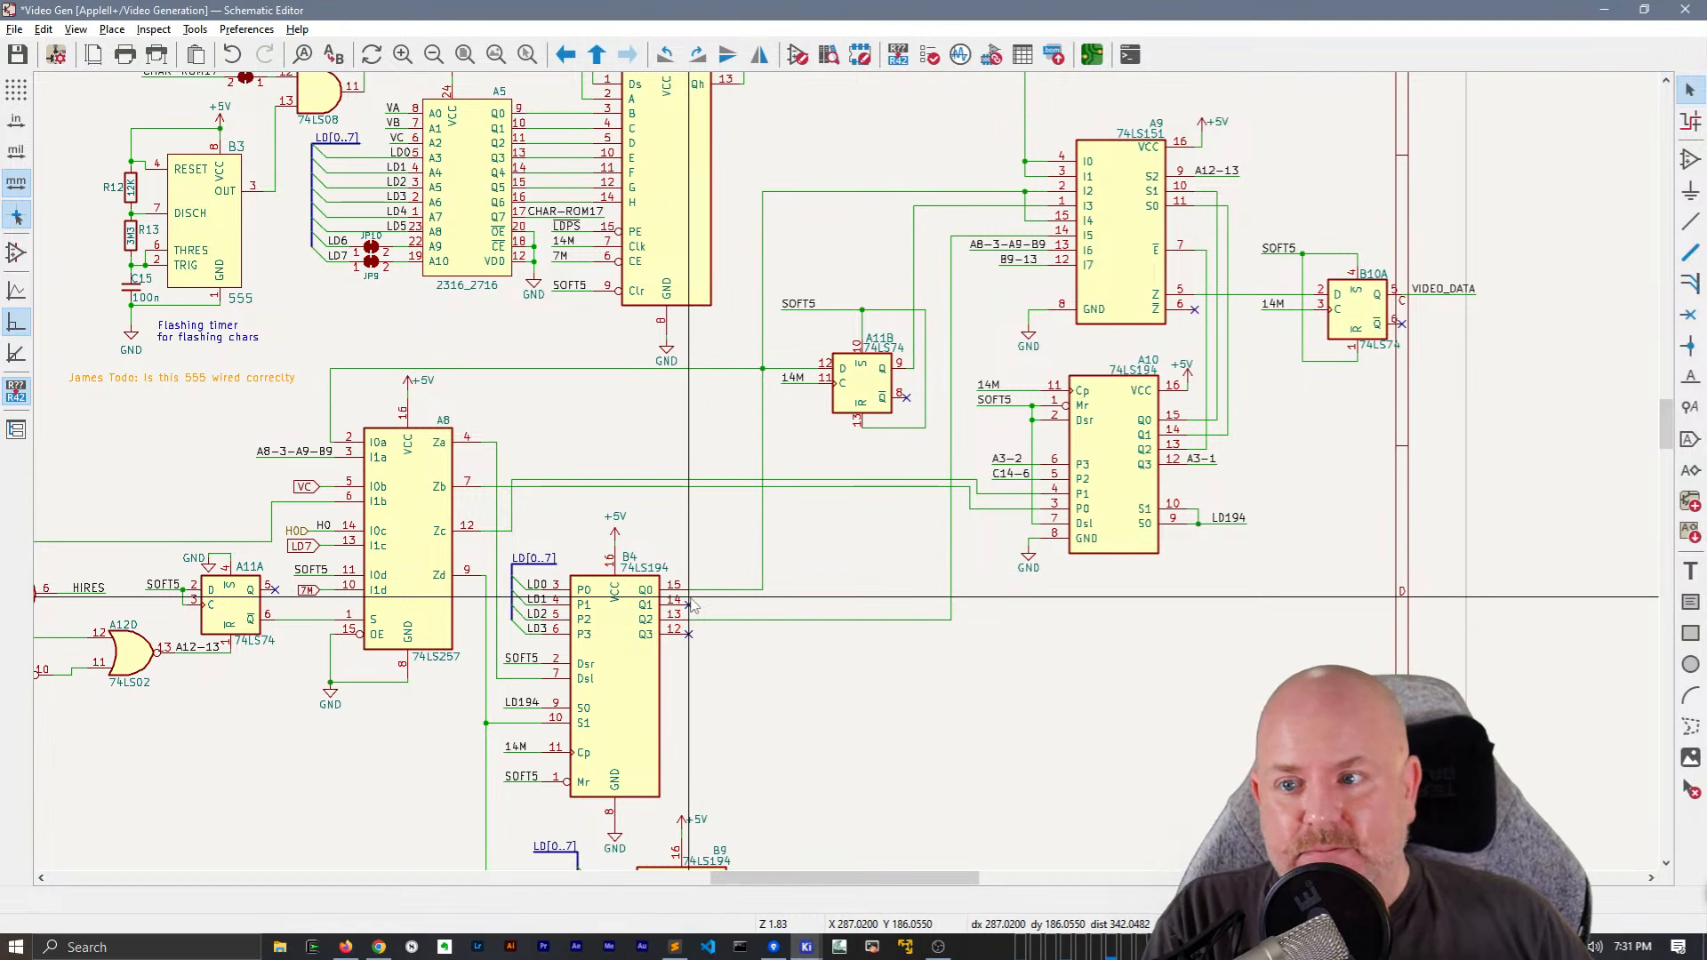
middle_drag(755, 531, 951, 569)
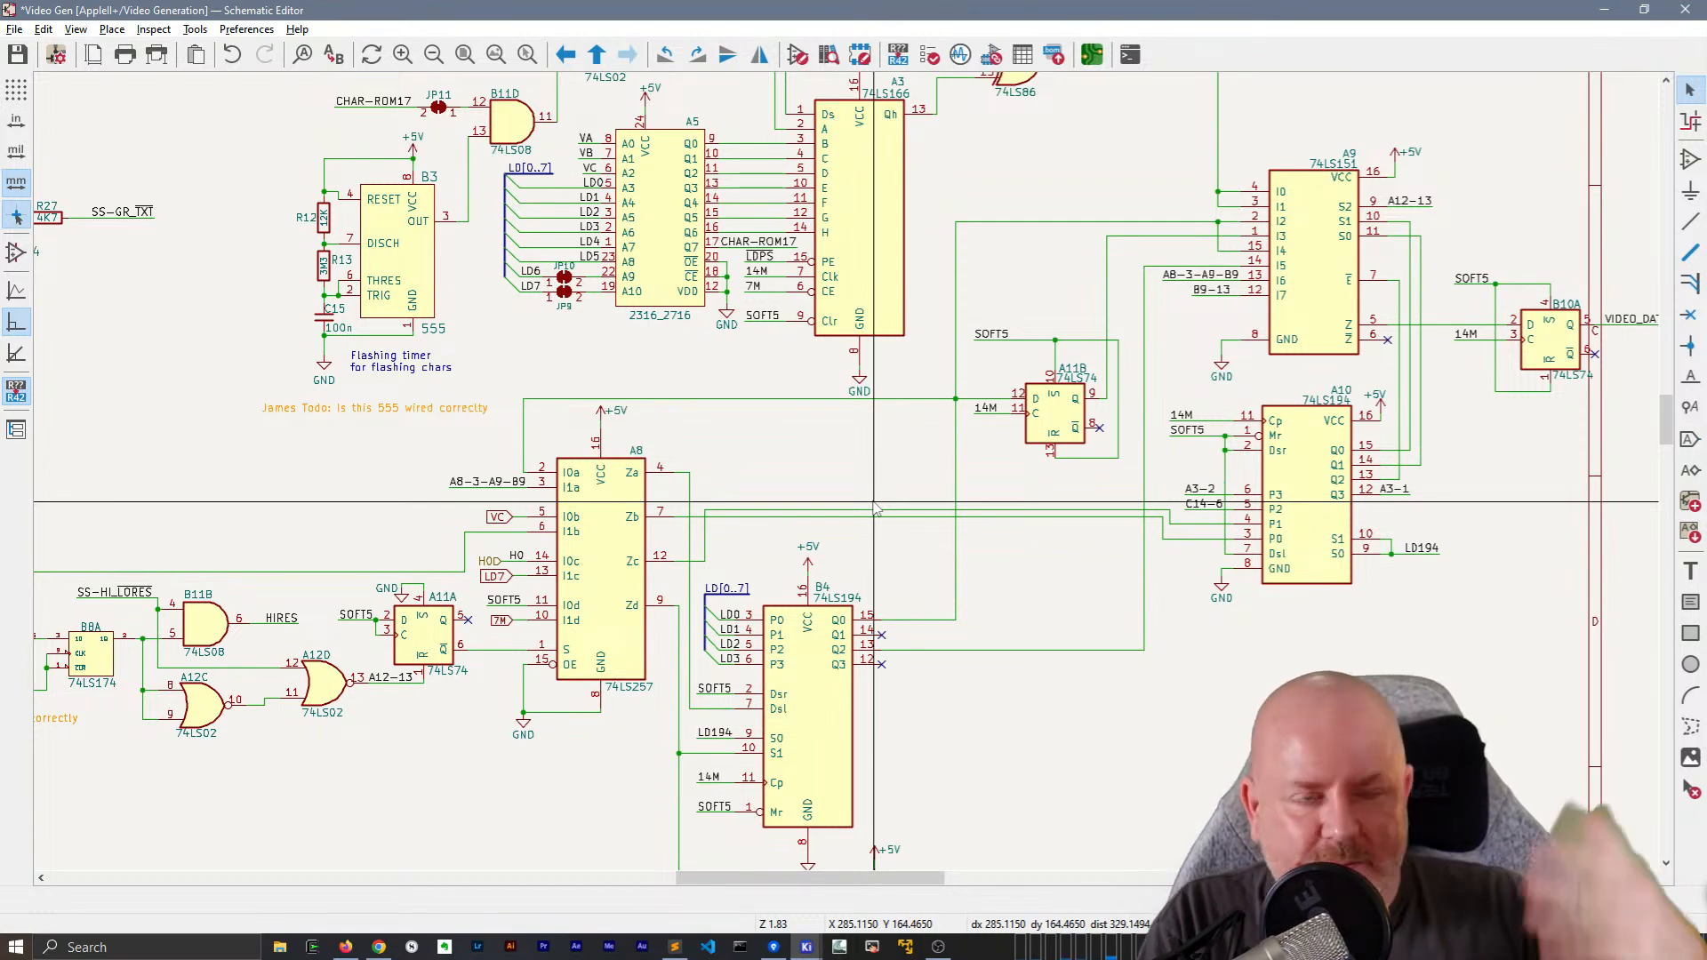
middle_drag(865, 494, 1300, 506)
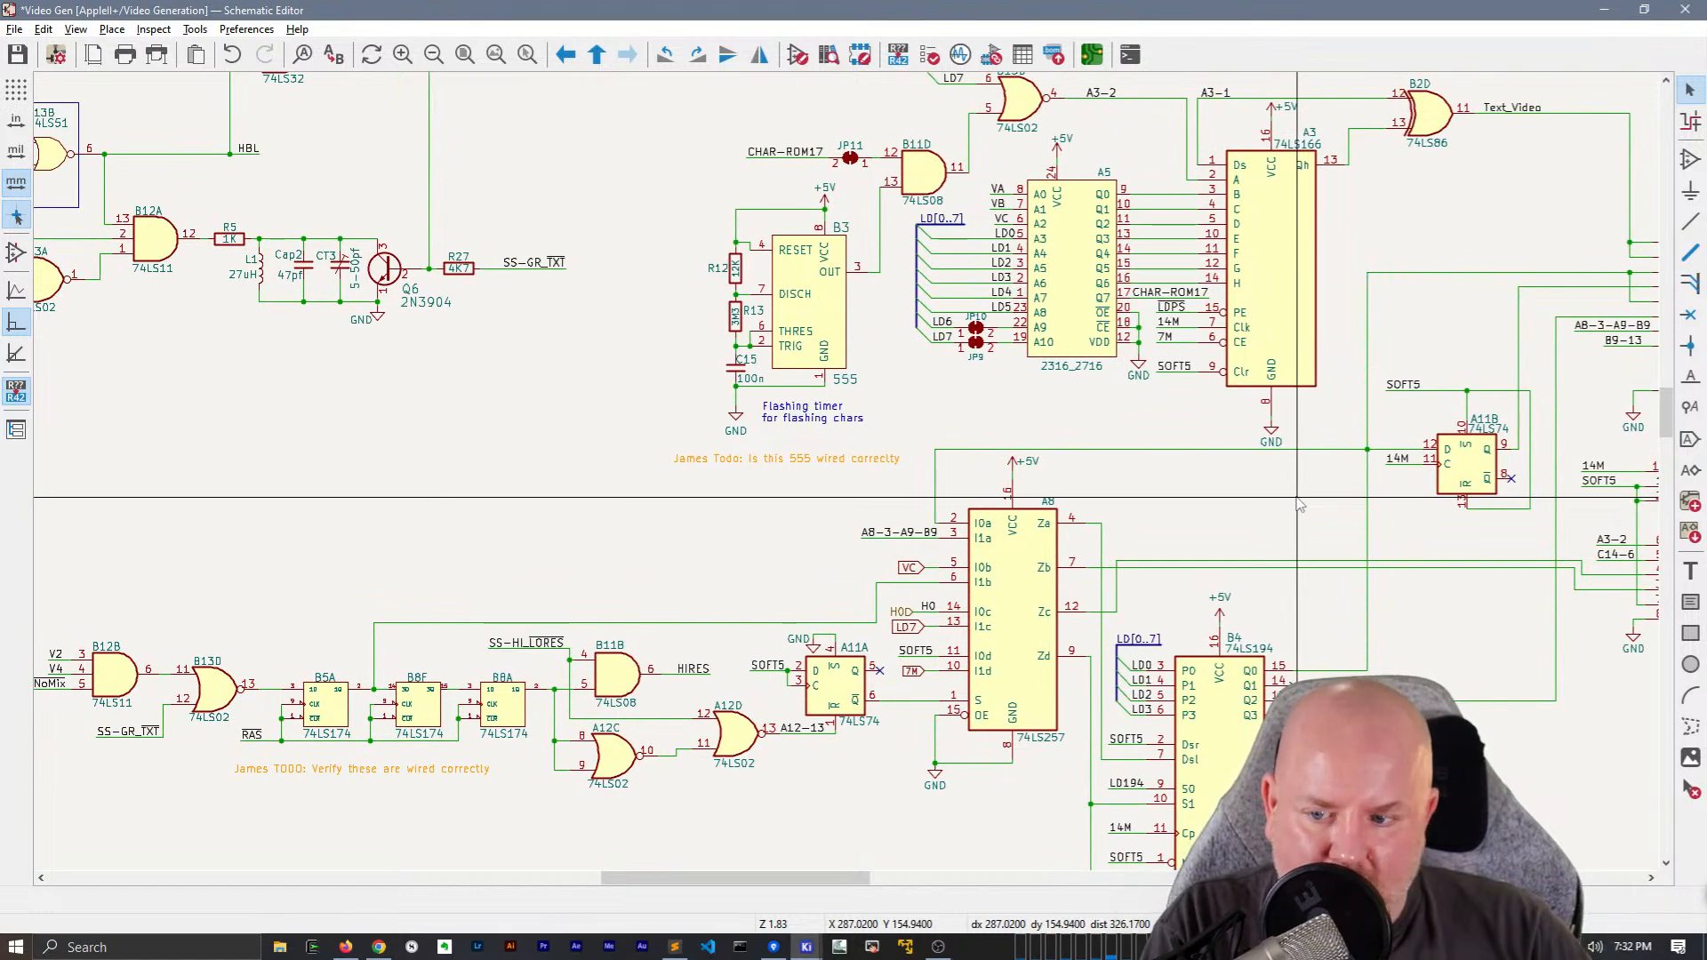
middle_drag(1300, 505, 775, 402)
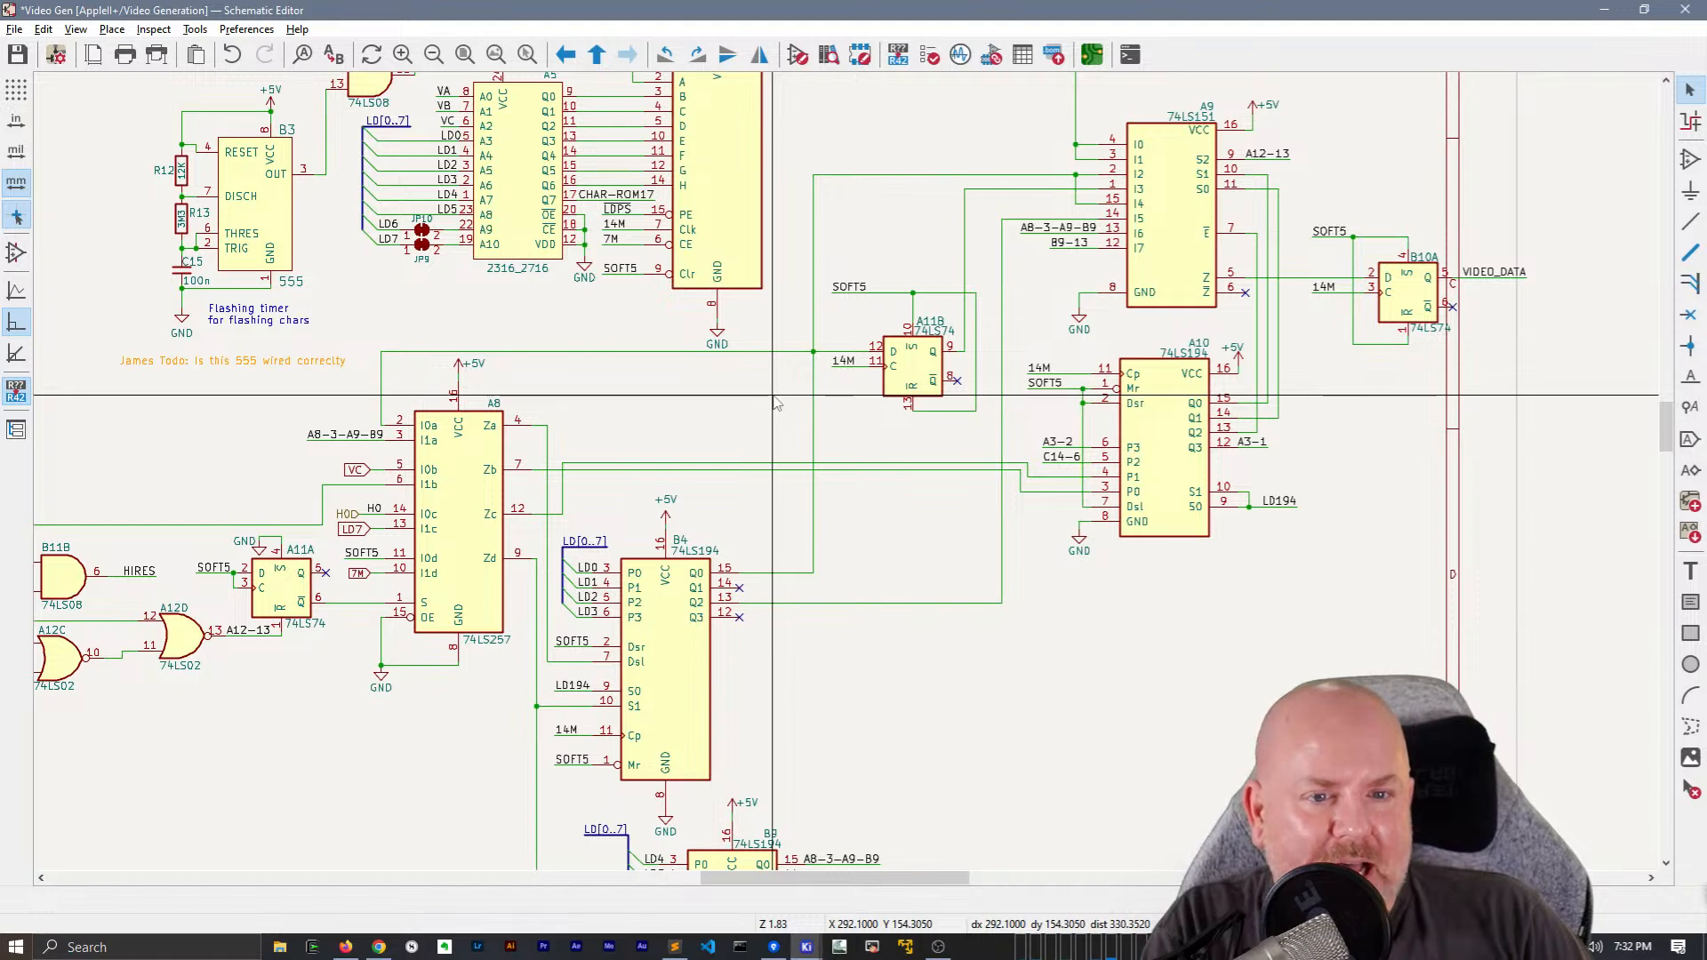
scroll(360, 529, up, 4)
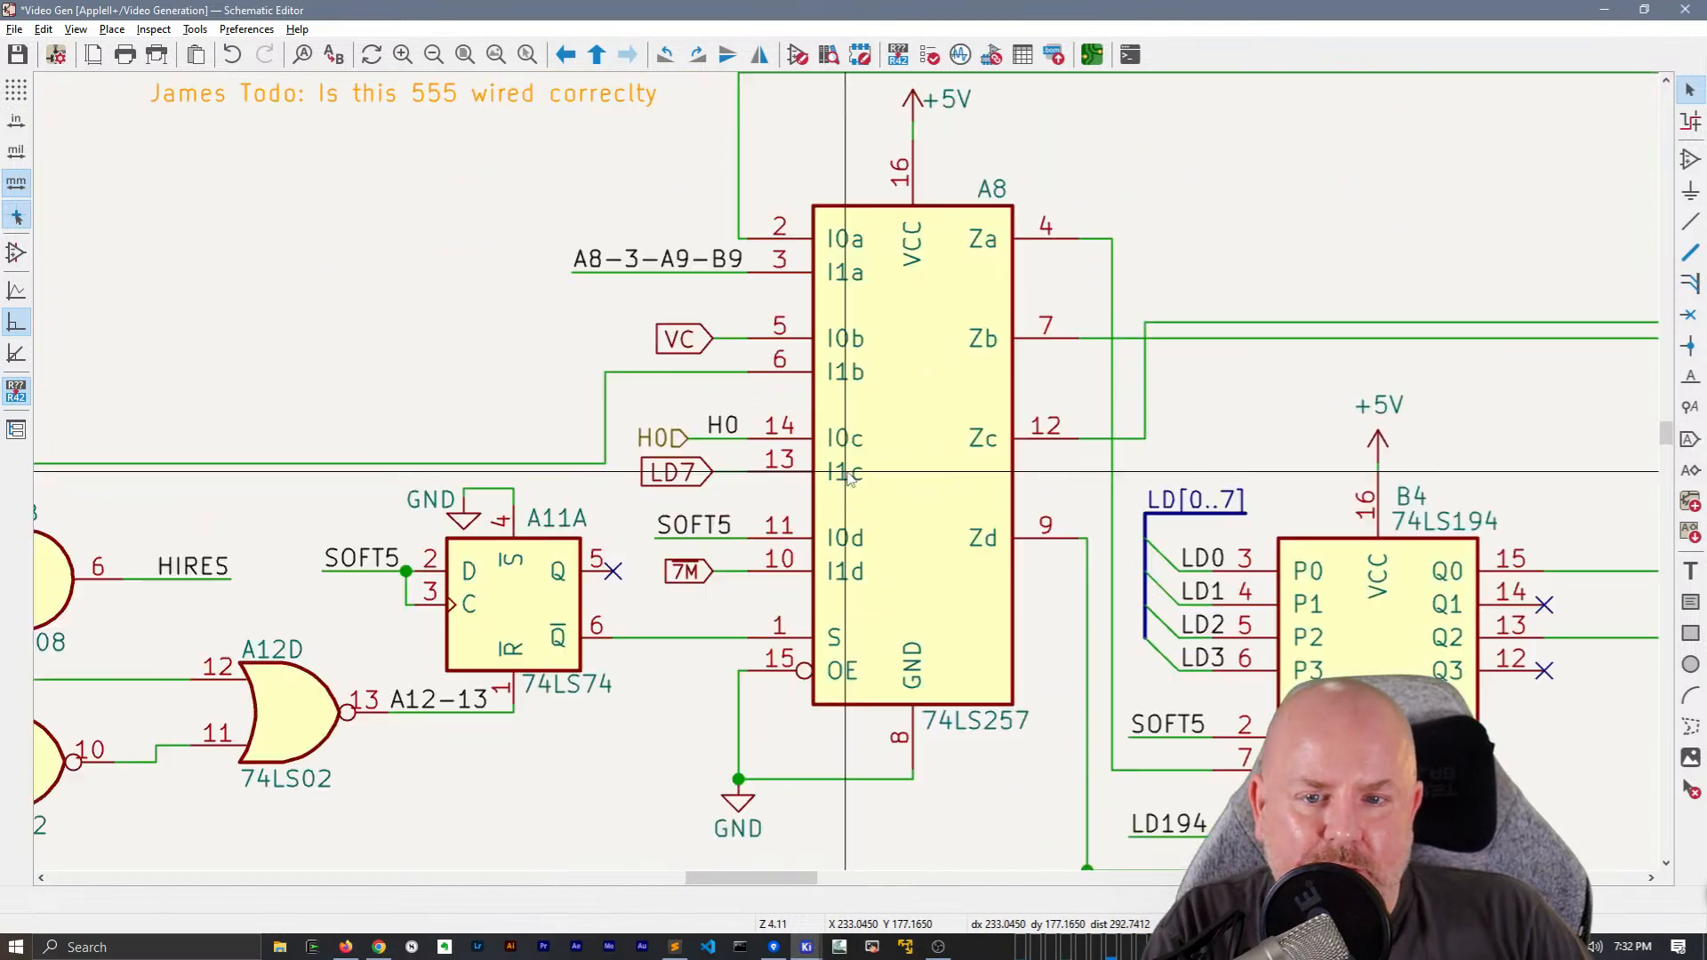
click(675, 435)
key(Delete)
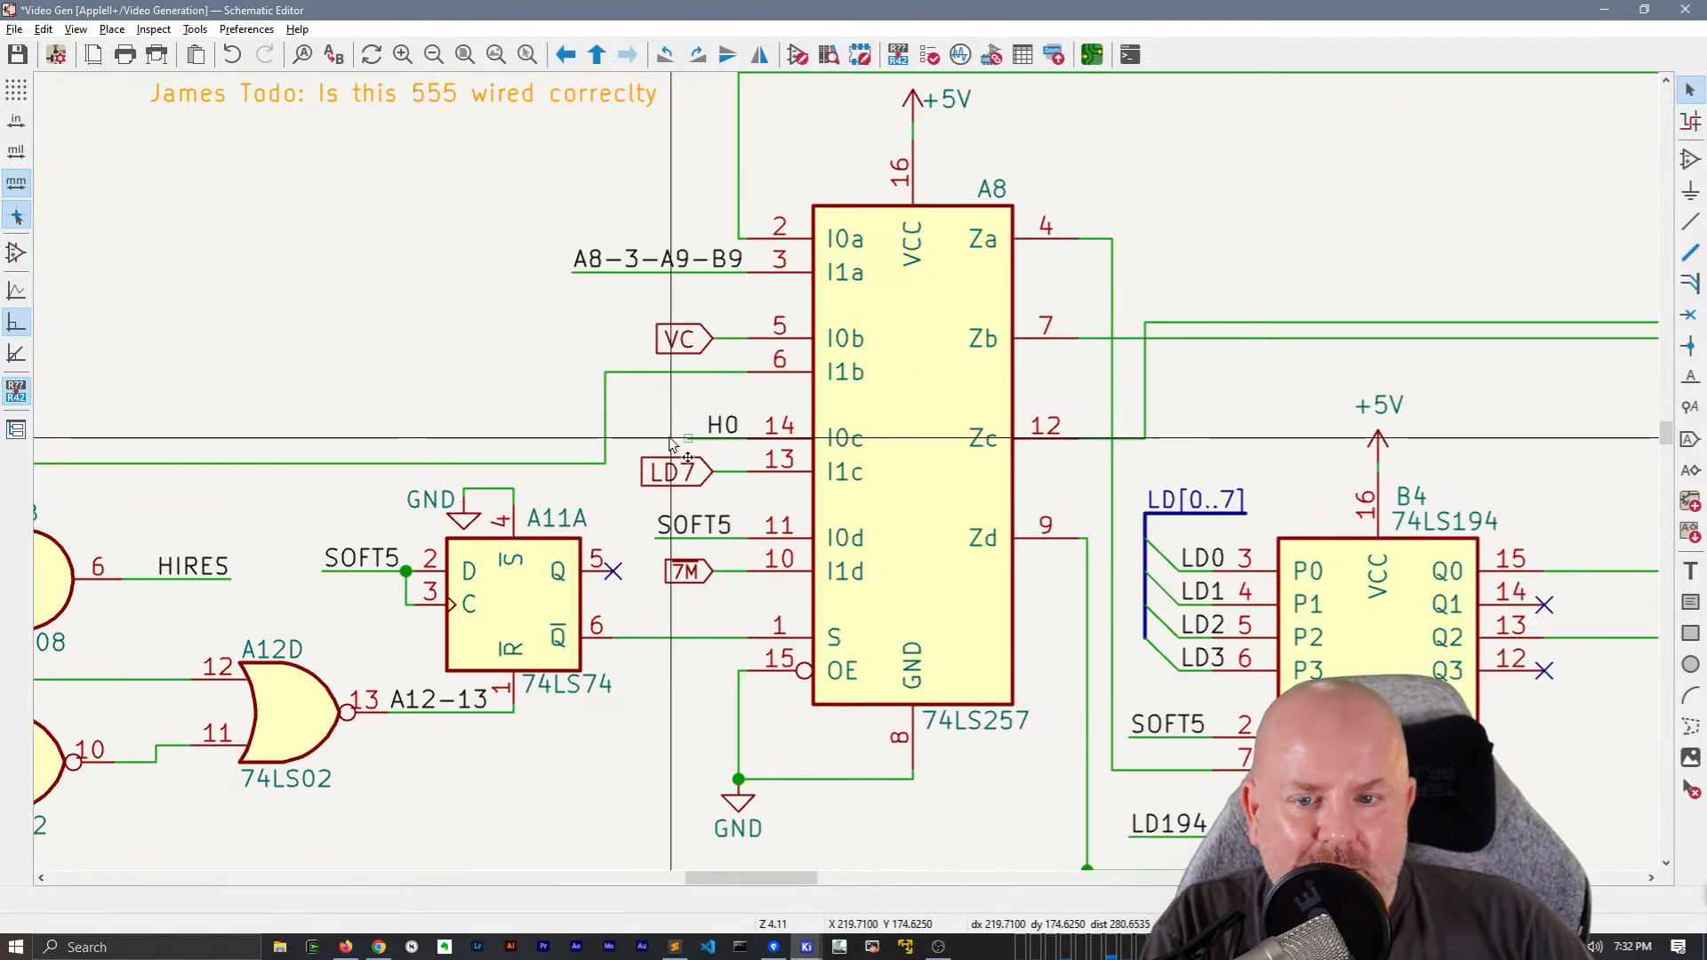
key(m)
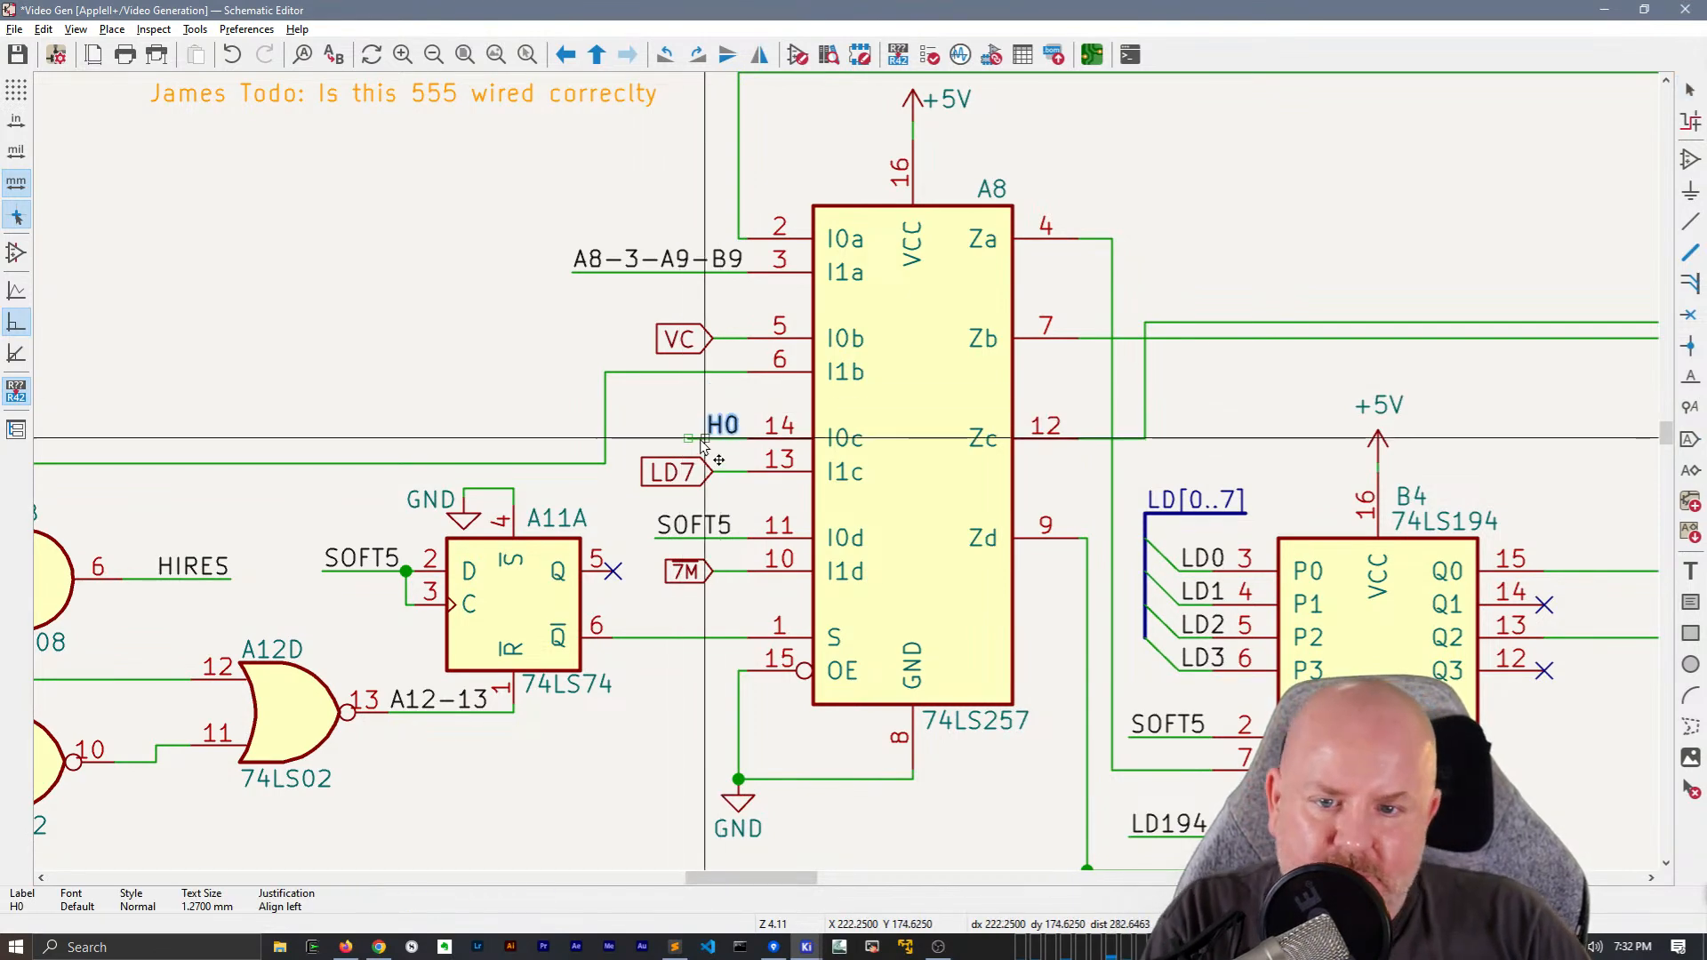
click(685, 441)
Replace the VC global label at A8's pin 5 with a copy of the H0 net label renamed VC
middle_drag(650, 409, 565, 469)
click(613, 414)
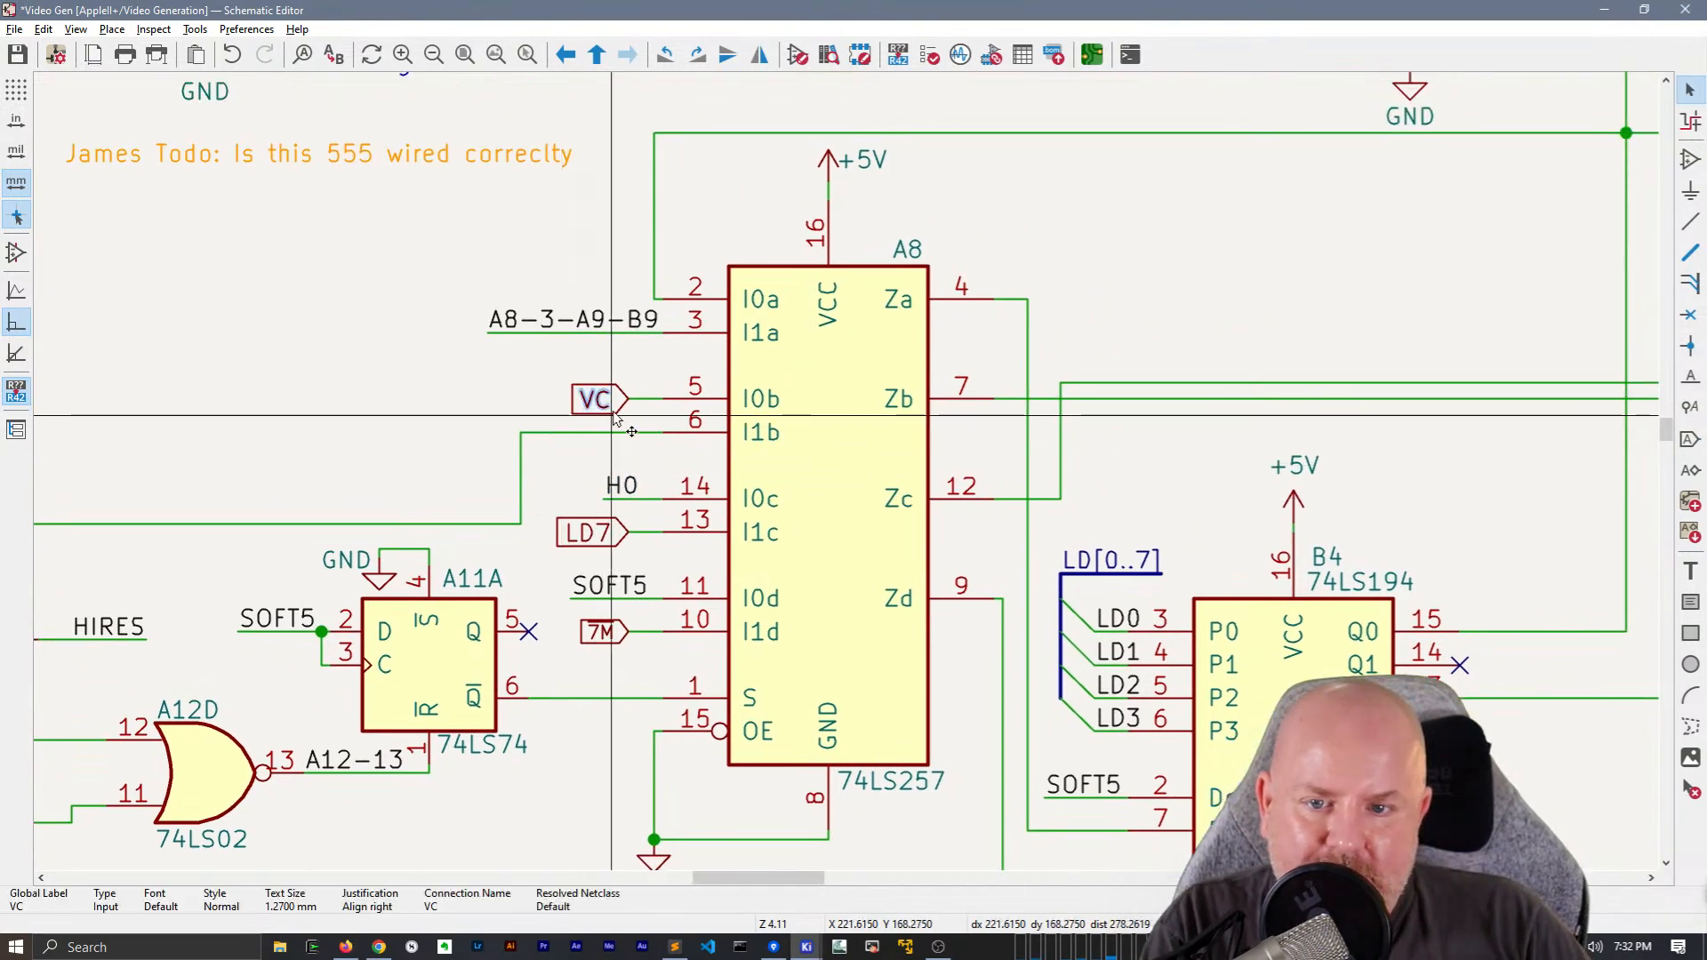
key(Delete)
click(622, 487)
key(ctrl+d)
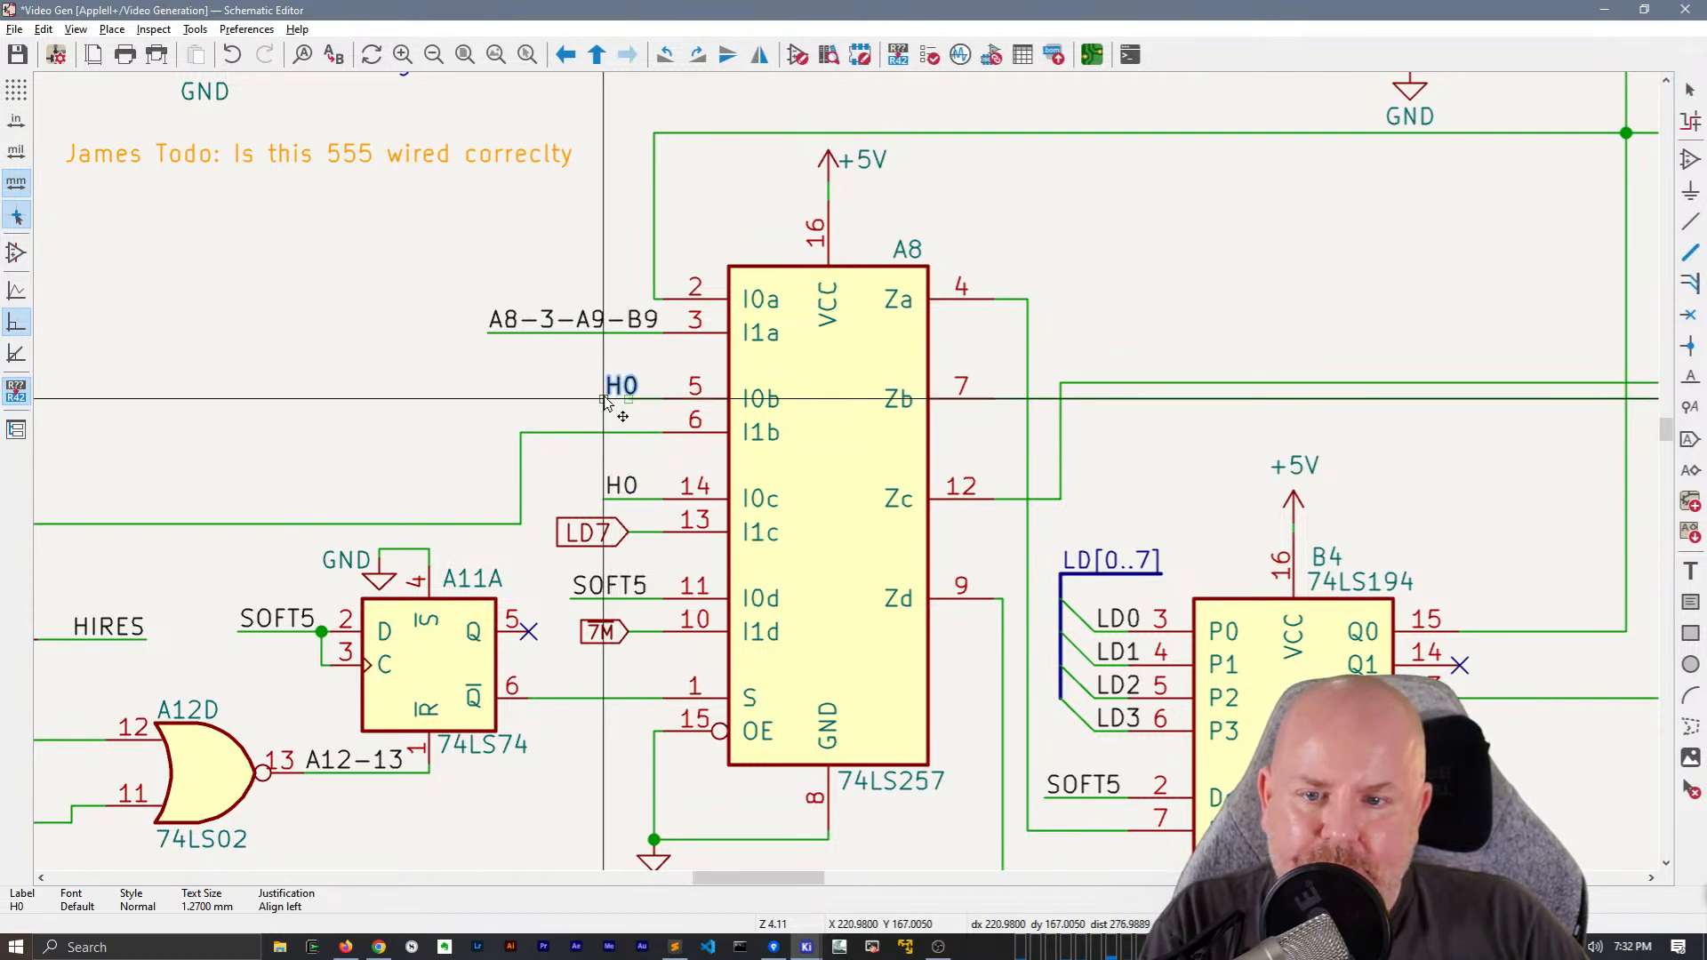
click(604, 401)
key(w)
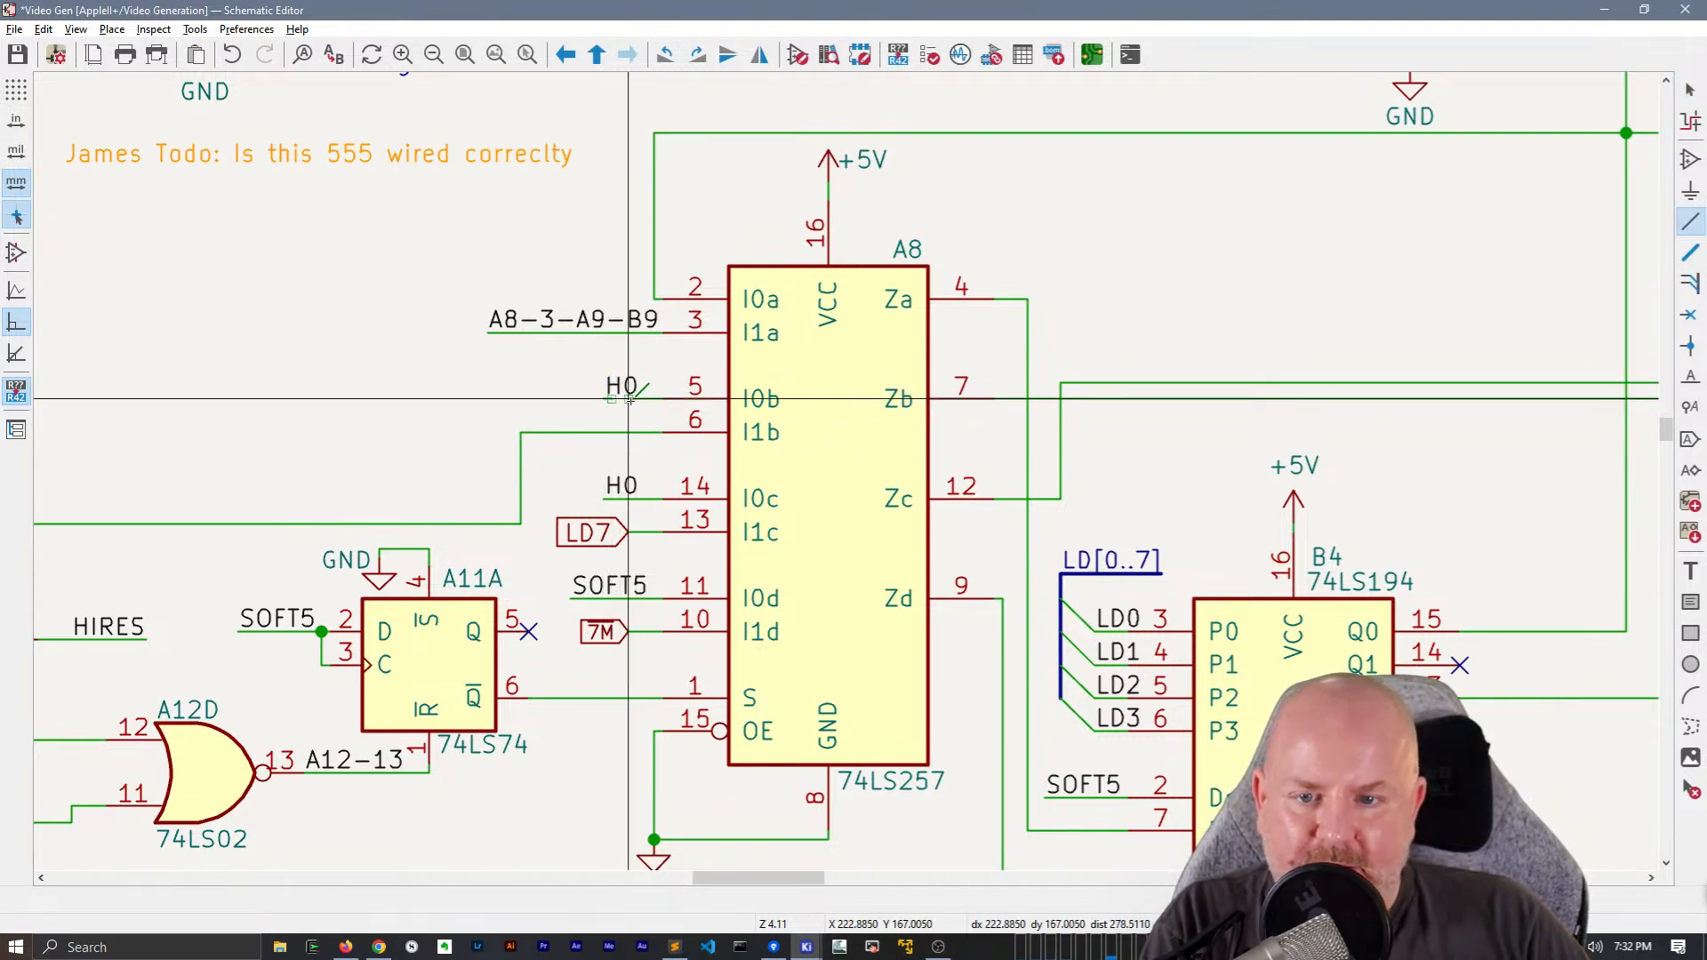
key(Escape)
double_click(622, 388)
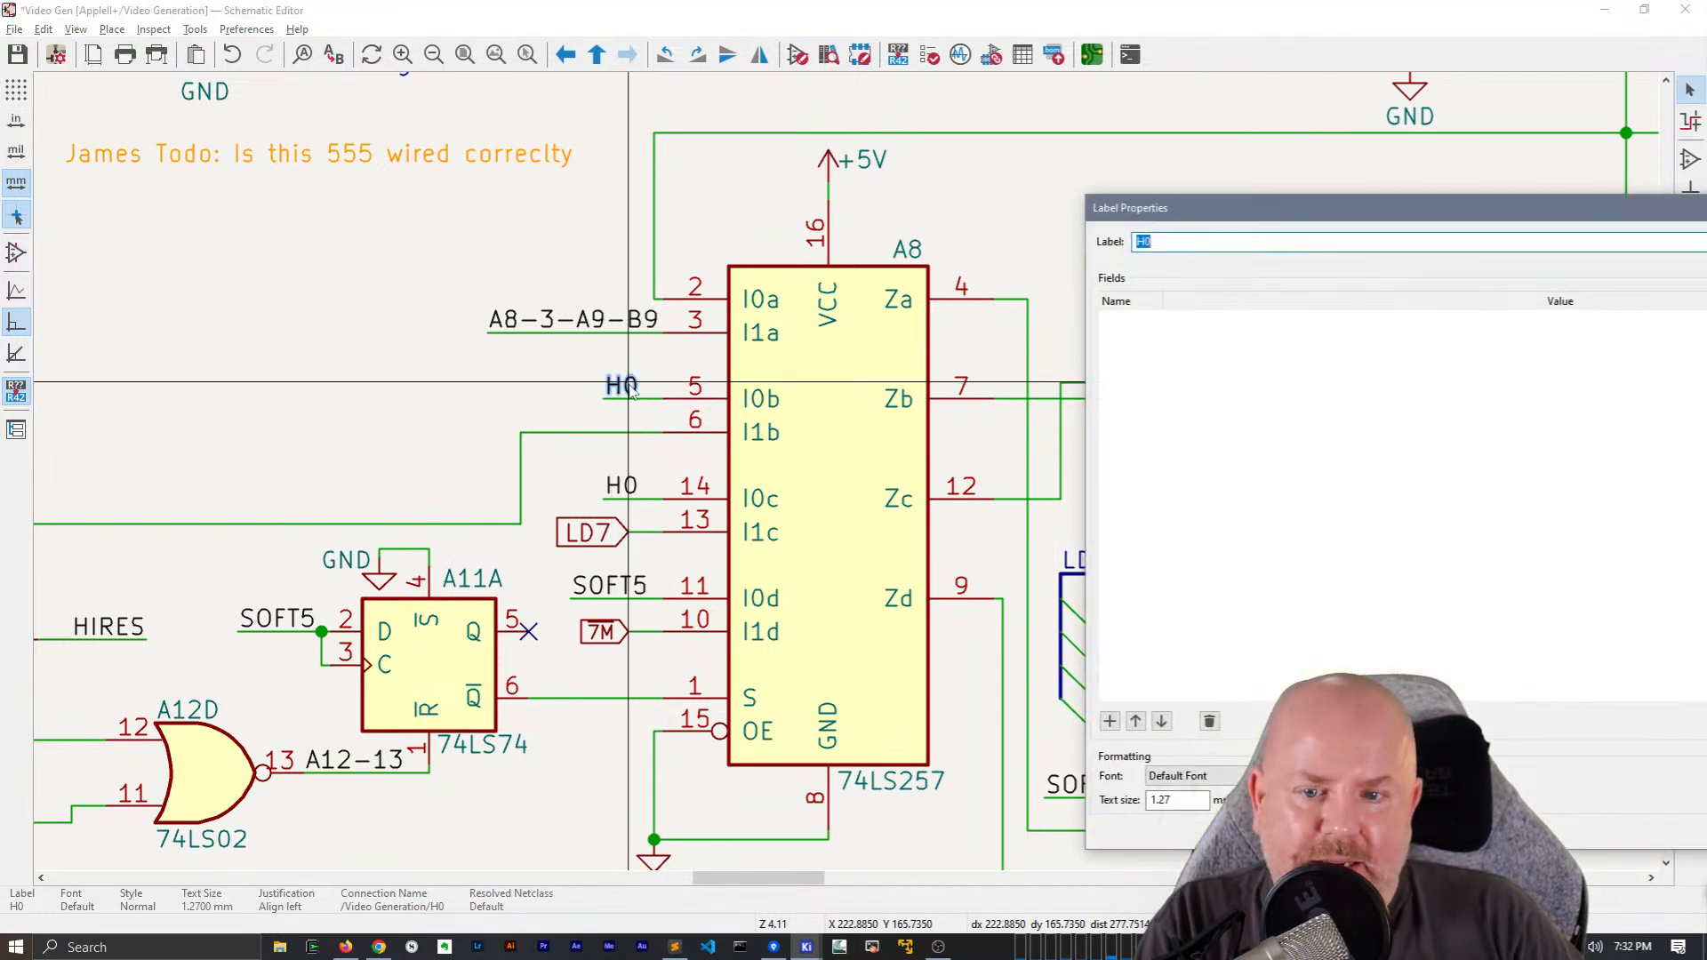
text(VC)
key(Return)
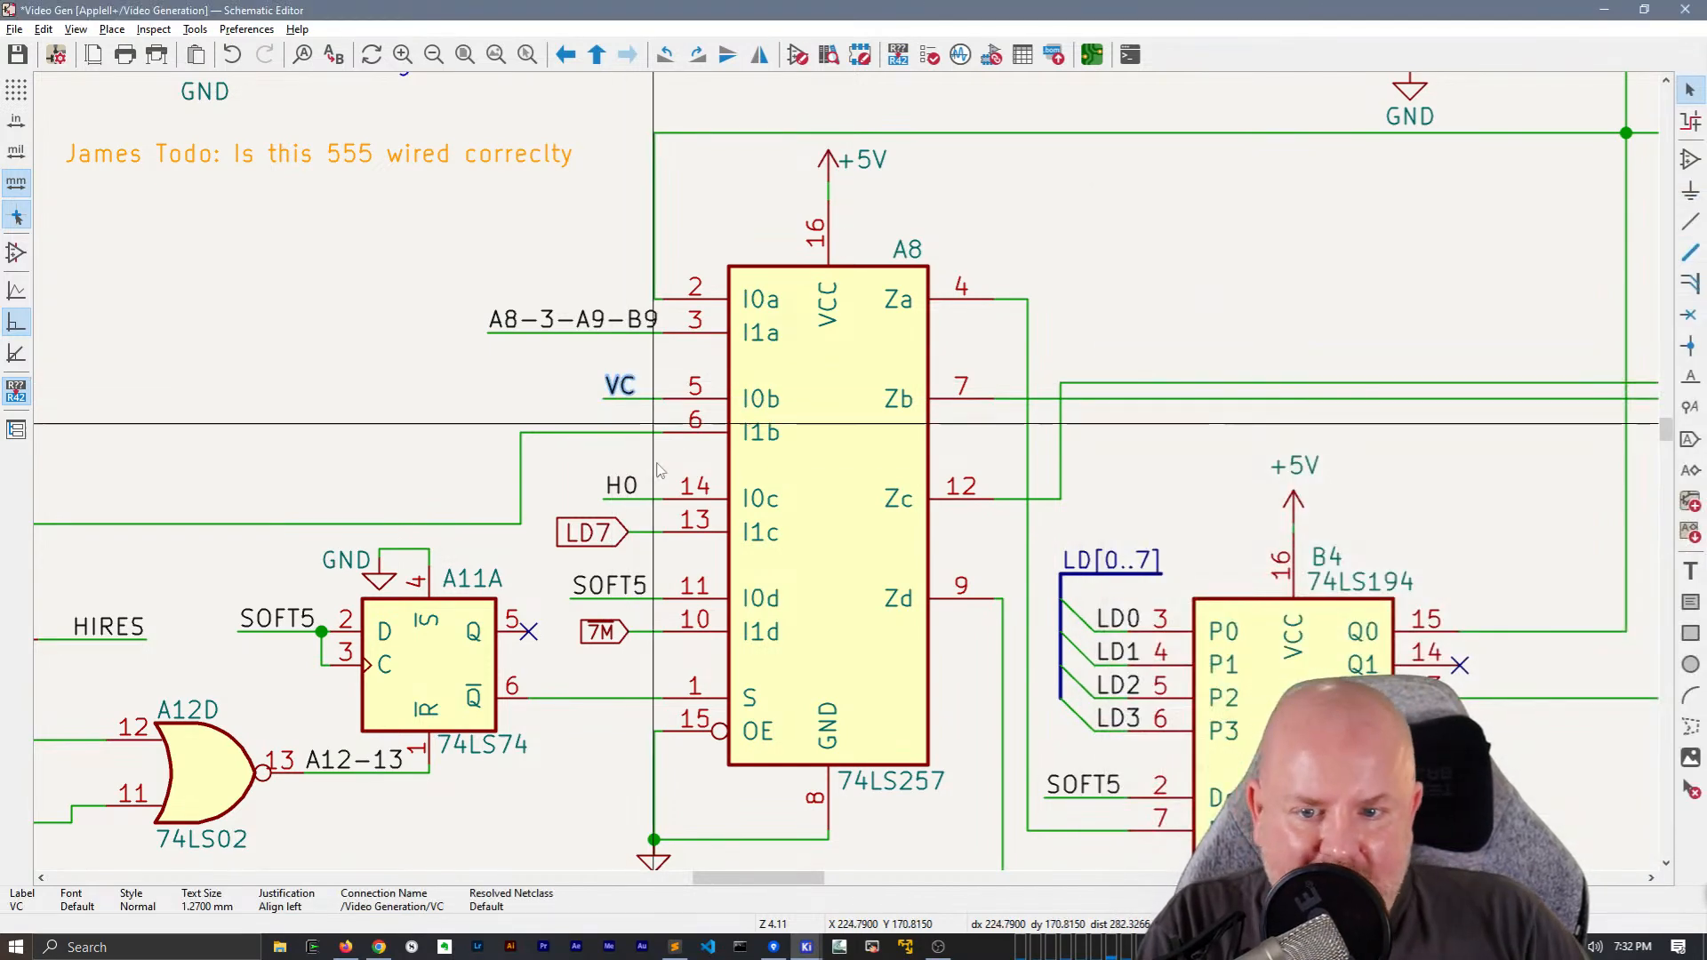
Replace the inverted 7M global label at A8's pin 10 with a wired net label named ~{7M}
click(611, 626)
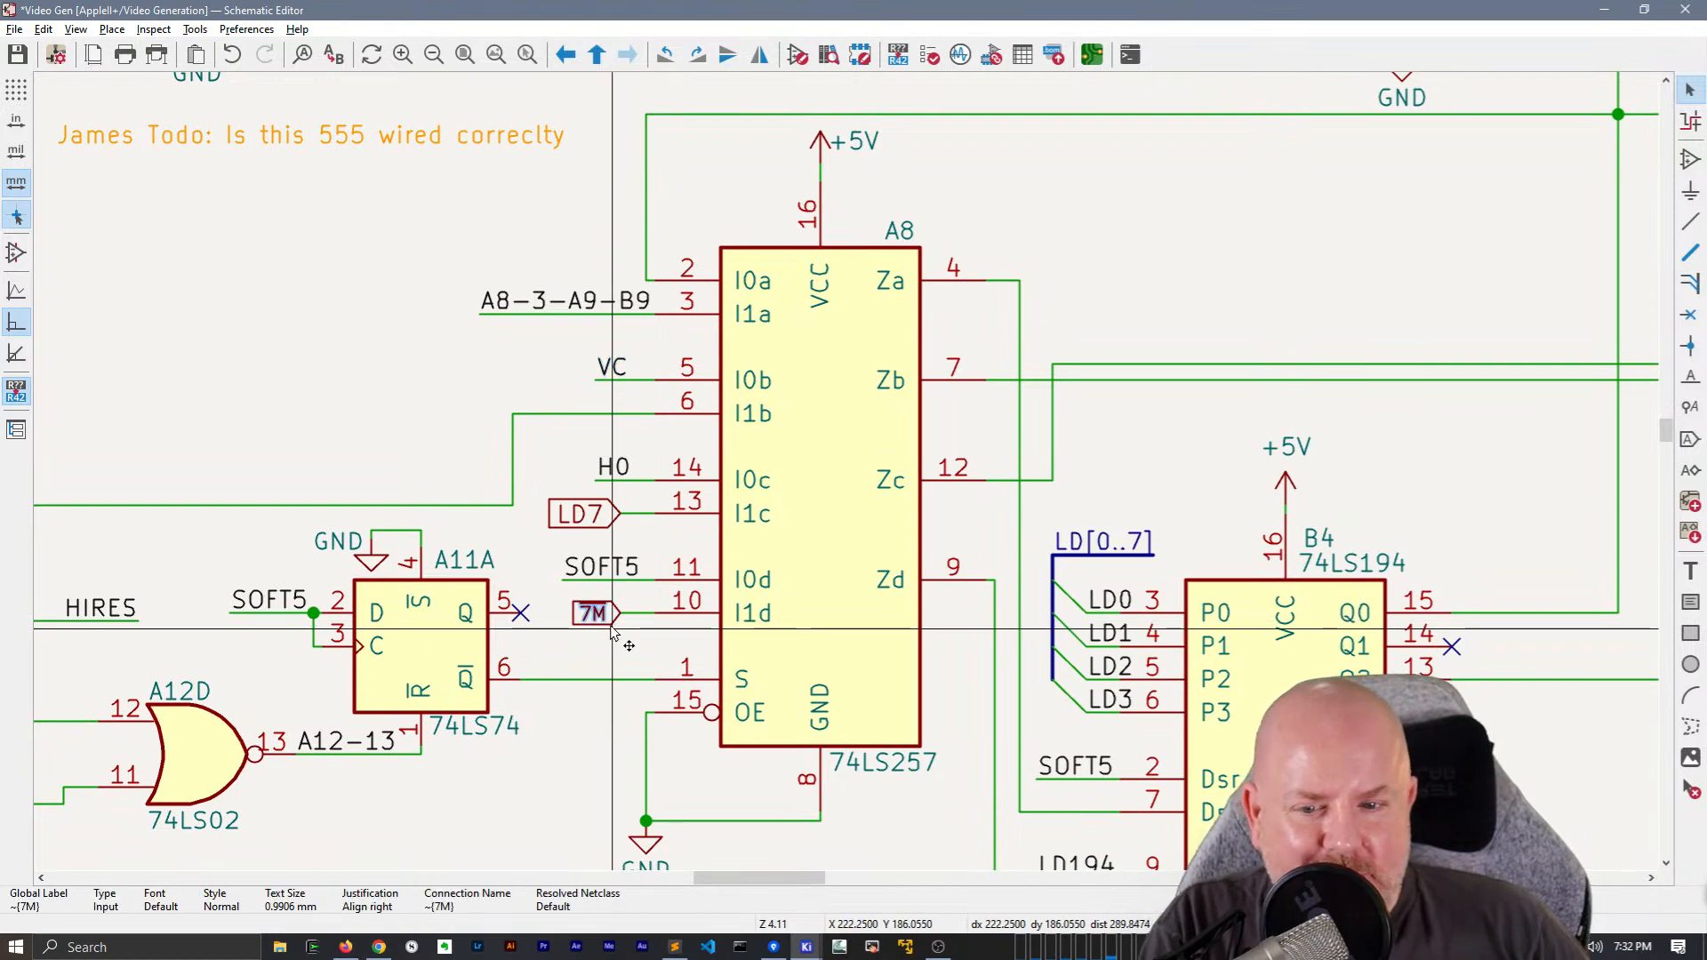
key(Delete)
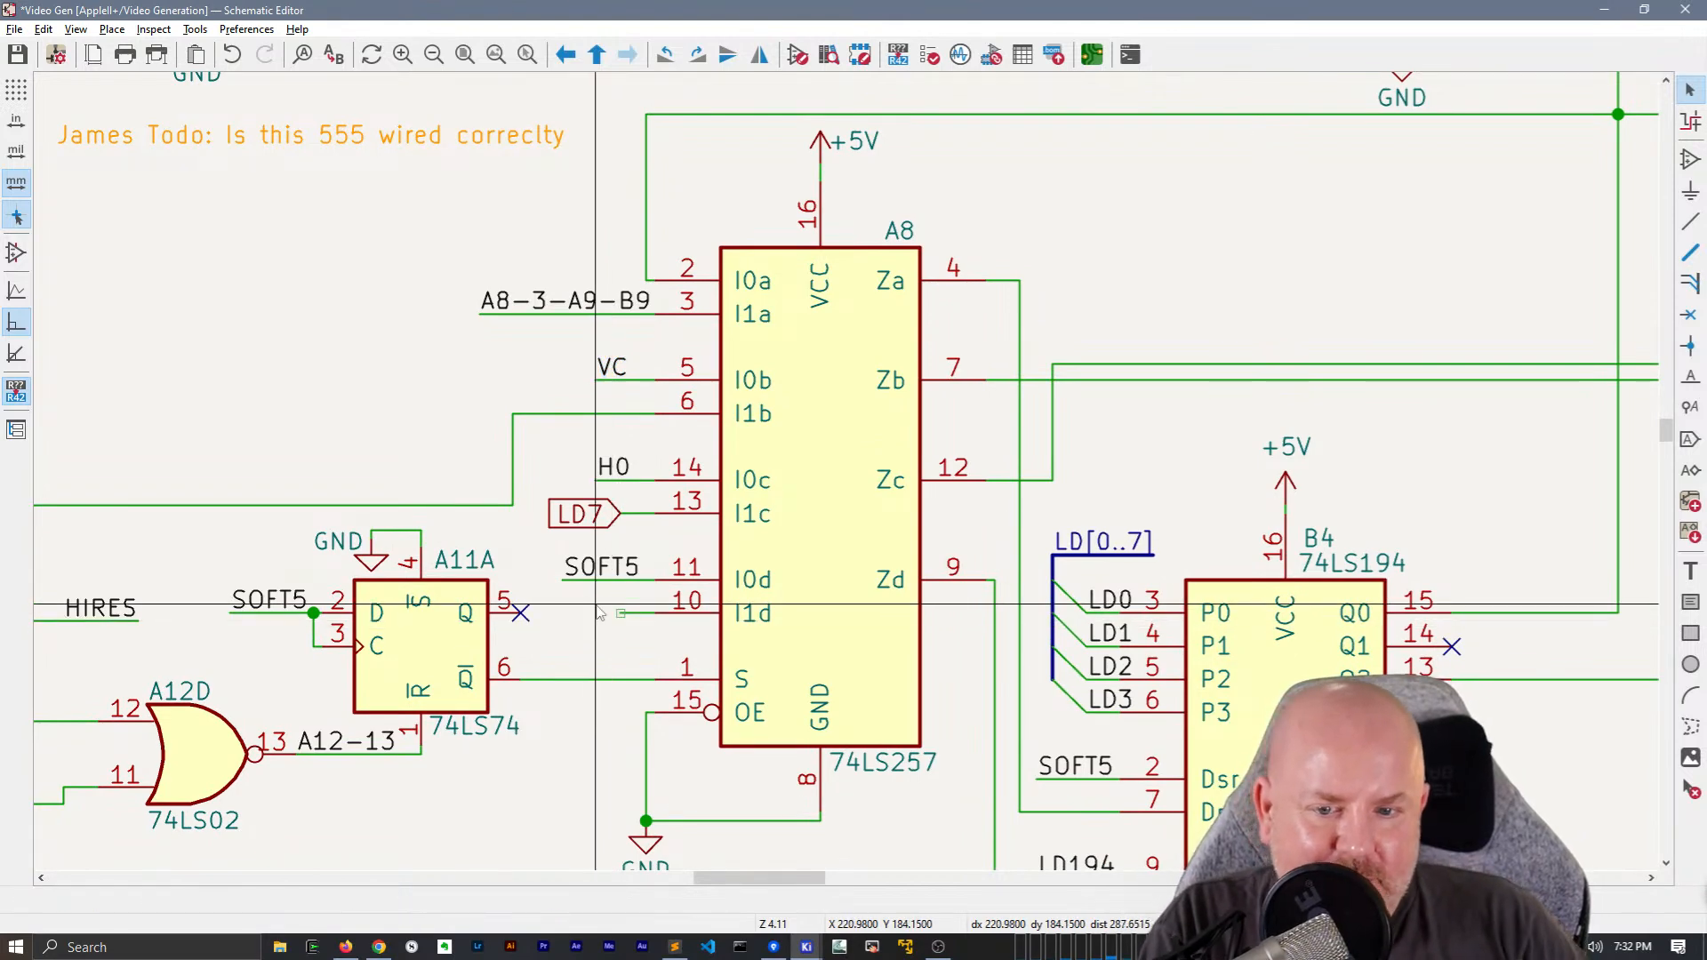
text(l~{7M})
key(Return)
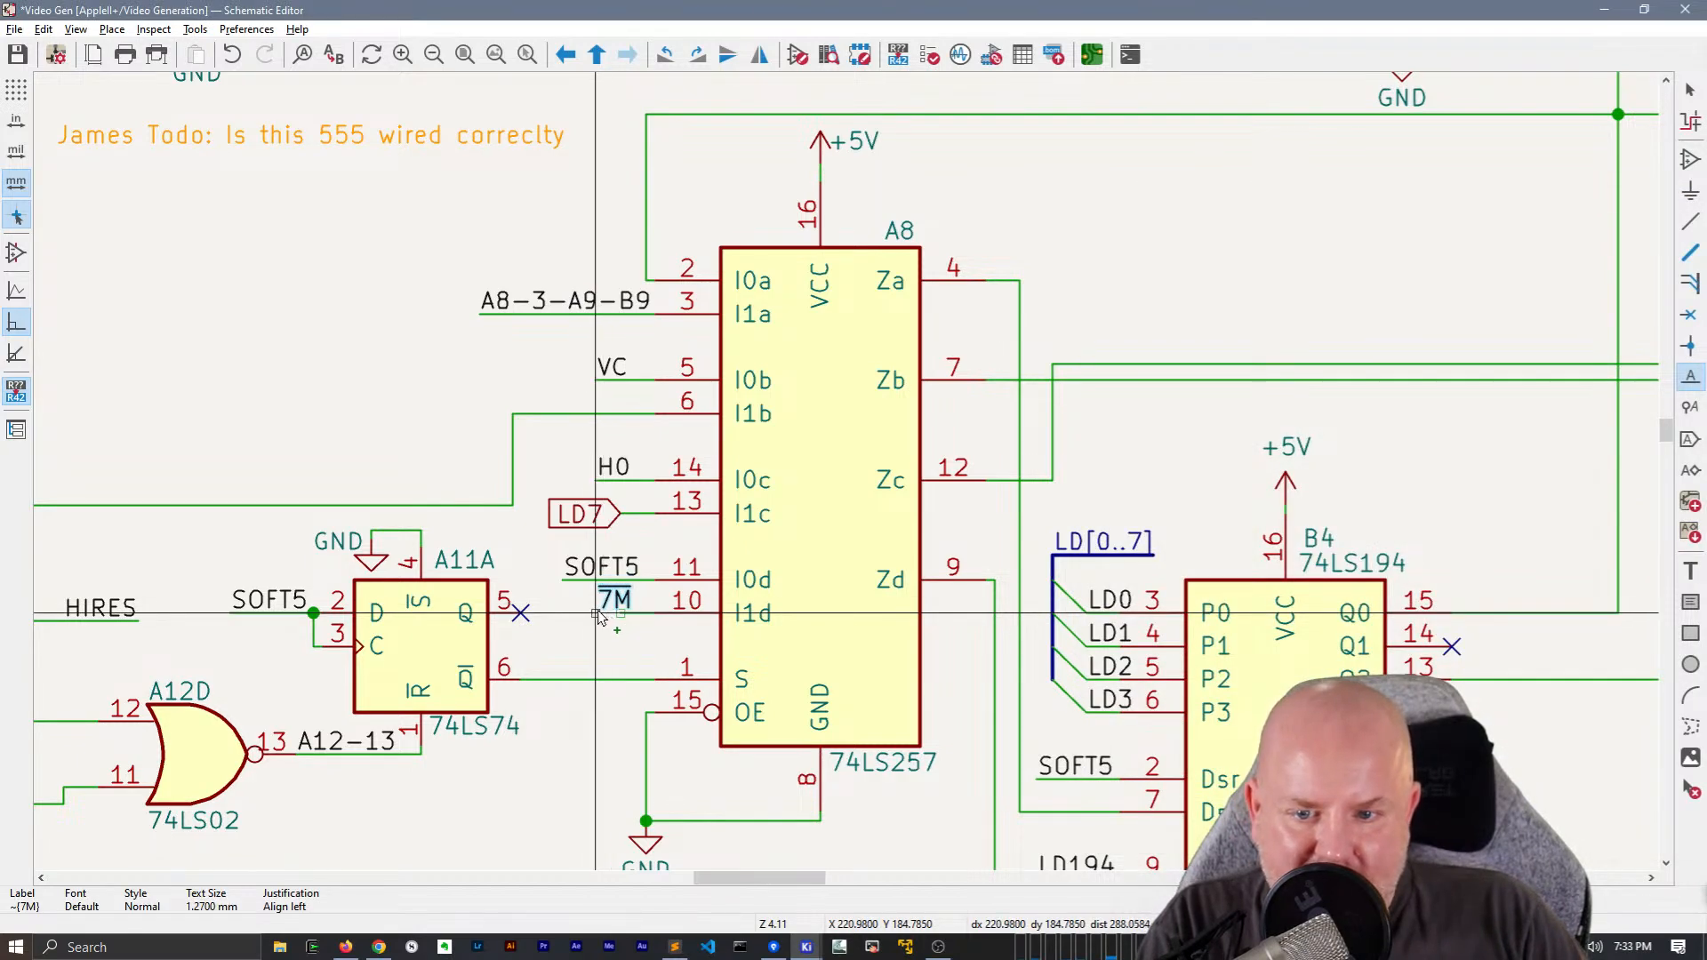
click(596, 612)
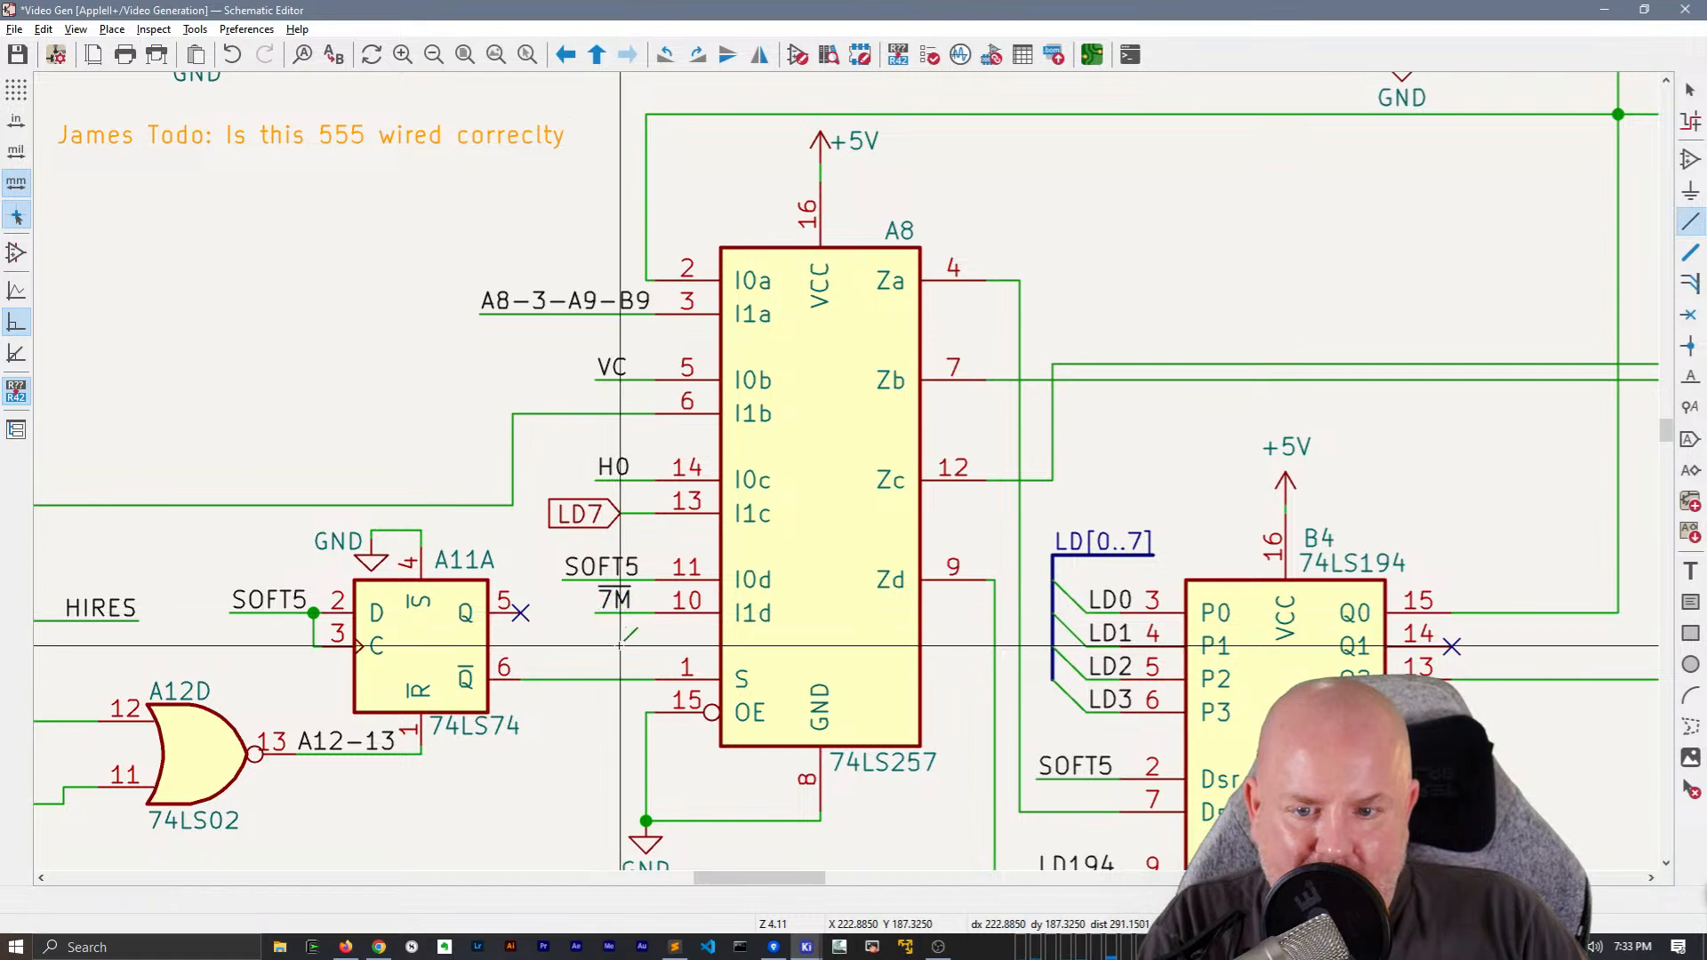
key(Escape)
Extend A8's inverted 7M, H0 and VC net labels with their wires leftward to line up with SOFT5
drag(592, 619, 564, 620)
click(569, 475)
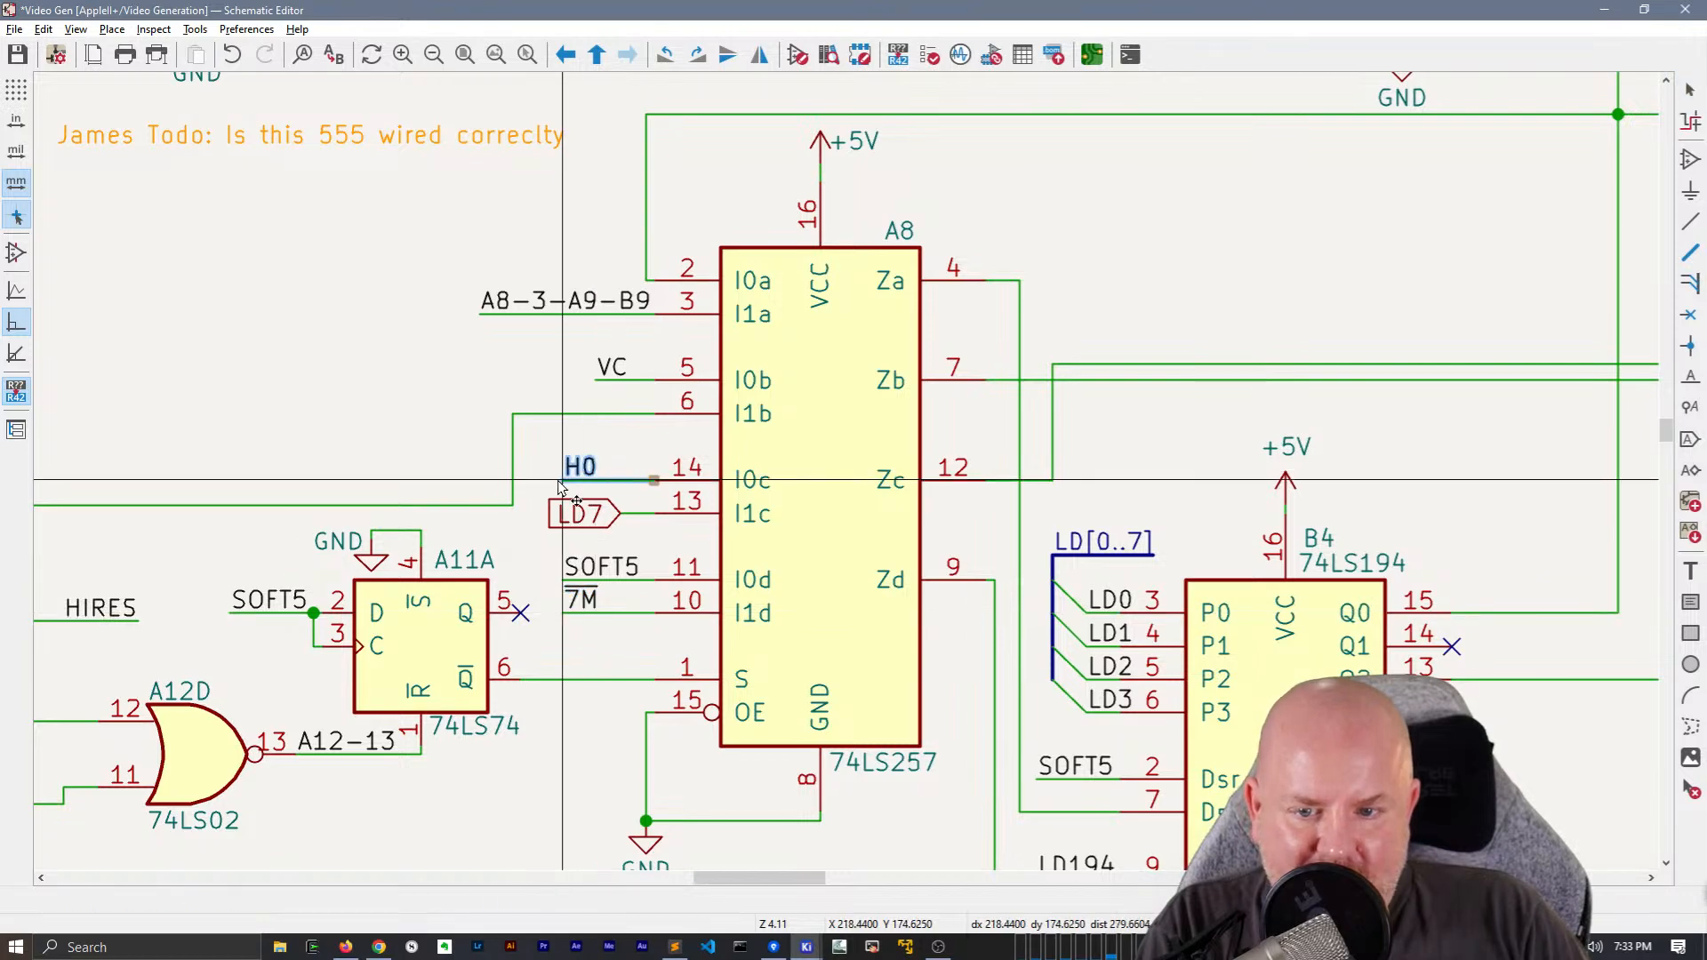
drag(609, 371, 562, 385)
Replace the LD7 global label at A8's pin 13 with a wired copy of the LD7 net label, aligned under H0
click(585, 514)
scroll(585, 514, down, 2)
middle_drag(835, 366, 730, 657)
key(Delete)
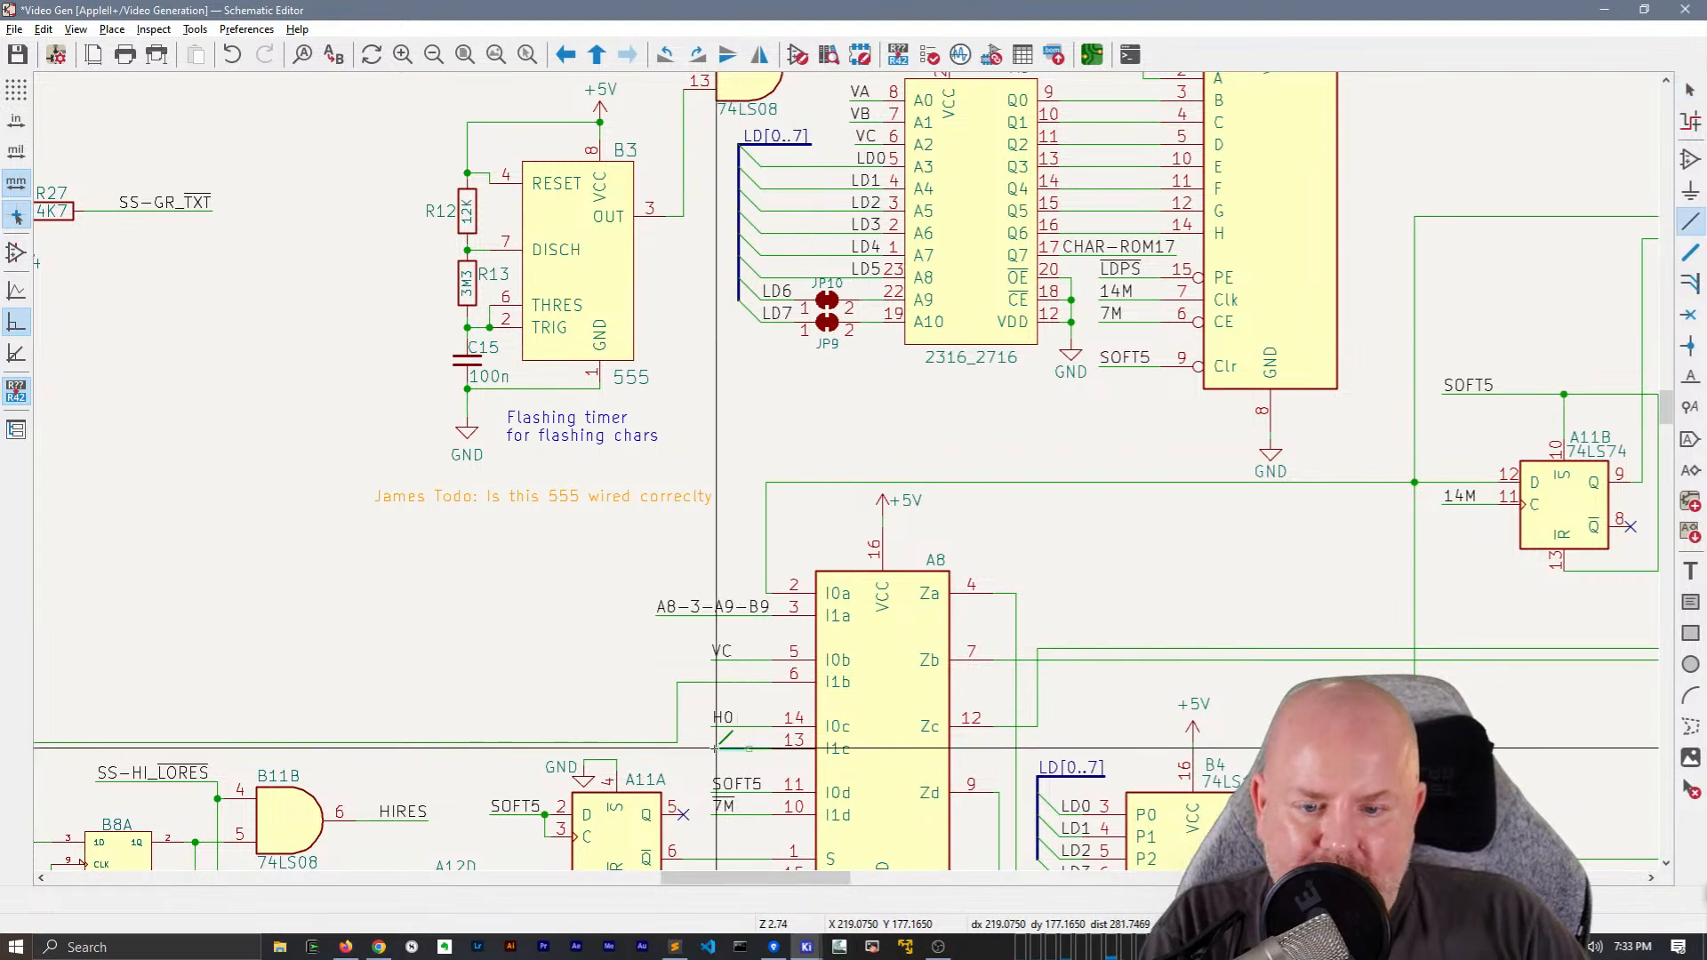
key(ctrl+z)
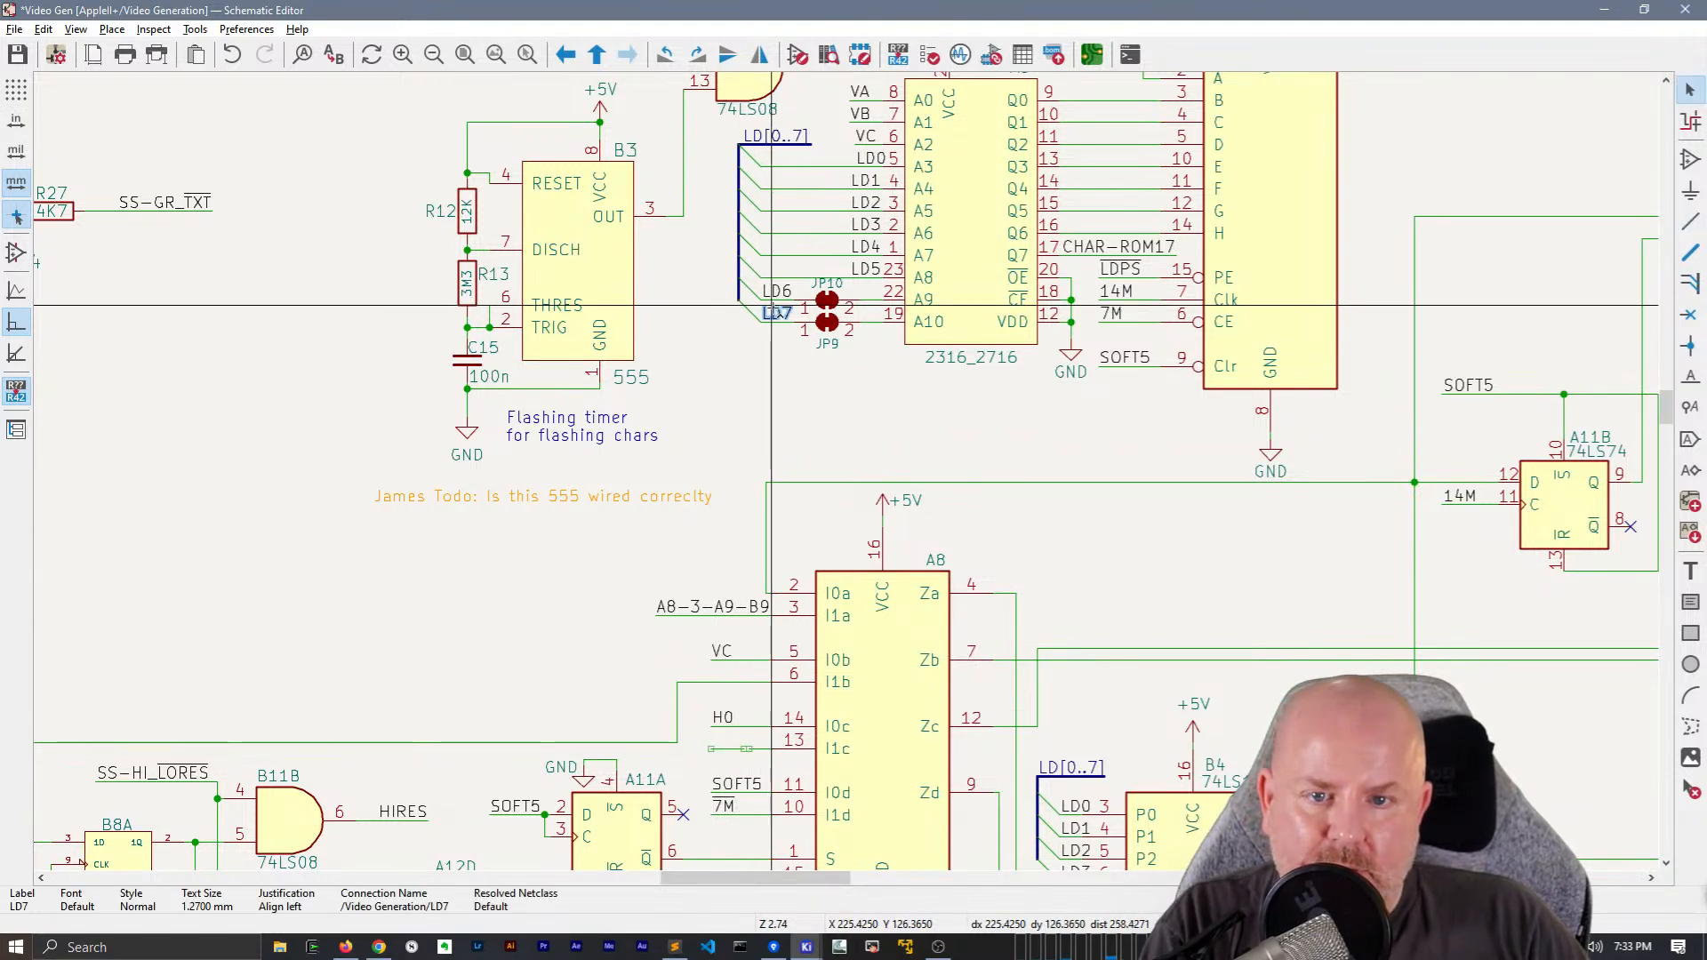
scroll(720, 742, up, 5)
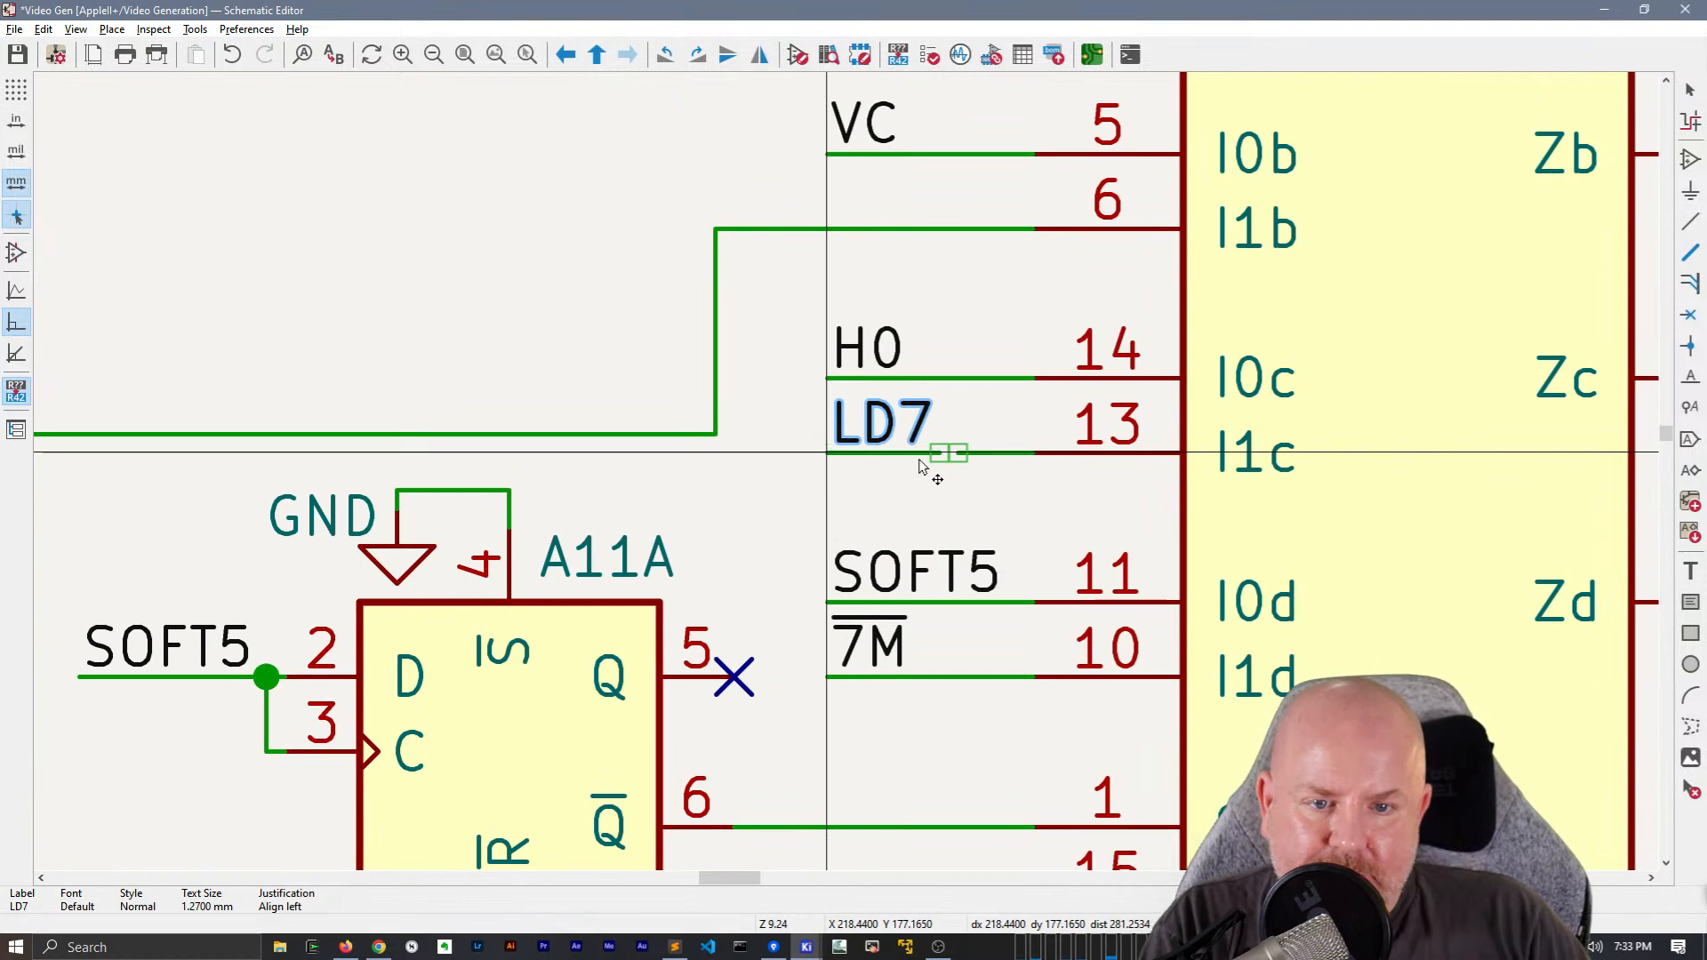
key(w)
Extend the H0 and VA wires and net labels in the left-edge group to line up with VB
scroll(958, 453, down, 5)
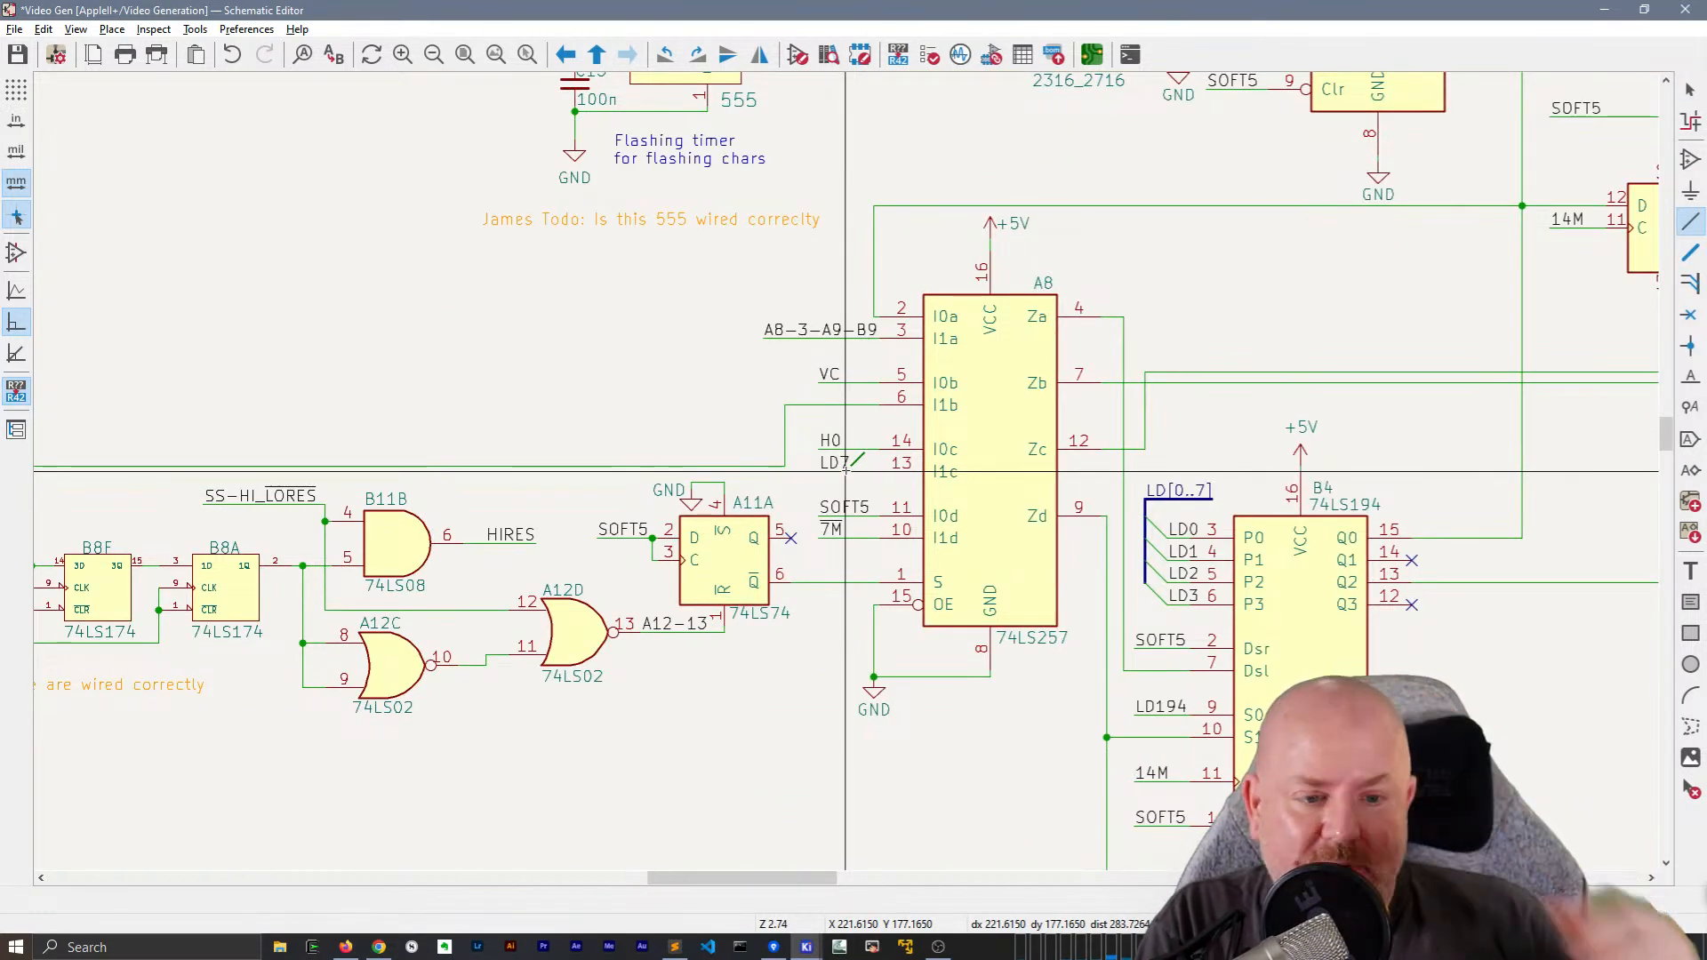
middle_drag(907, 355, 765, 441)
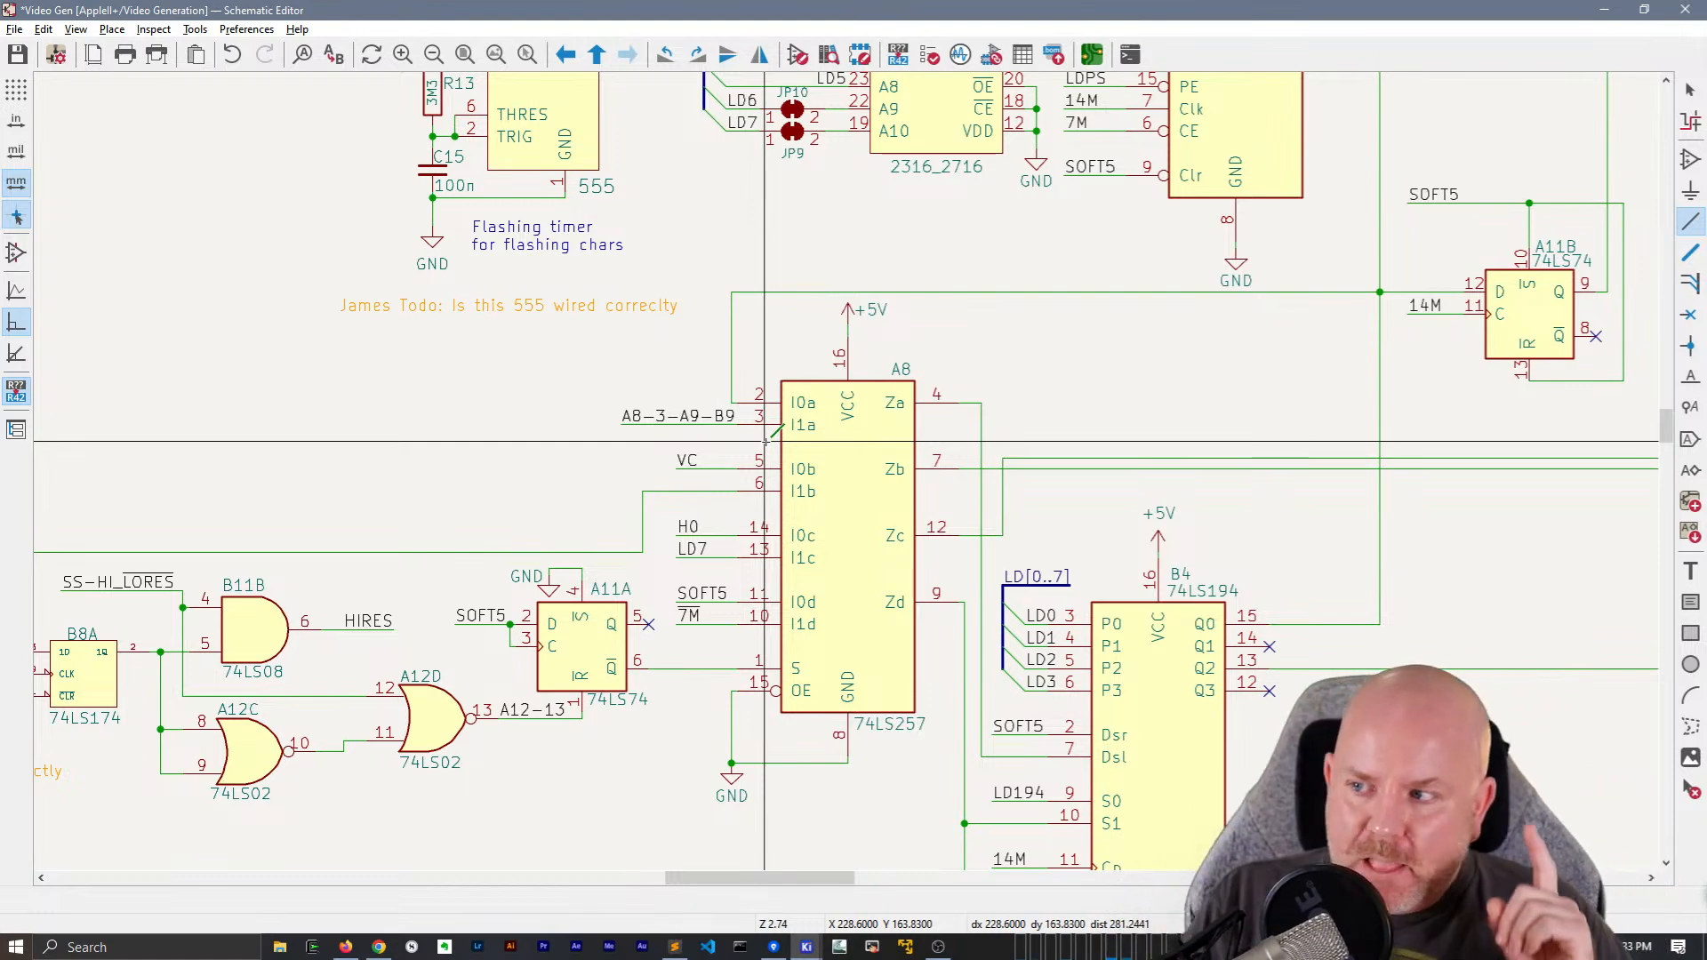
scroll(764, 440, down, 4)
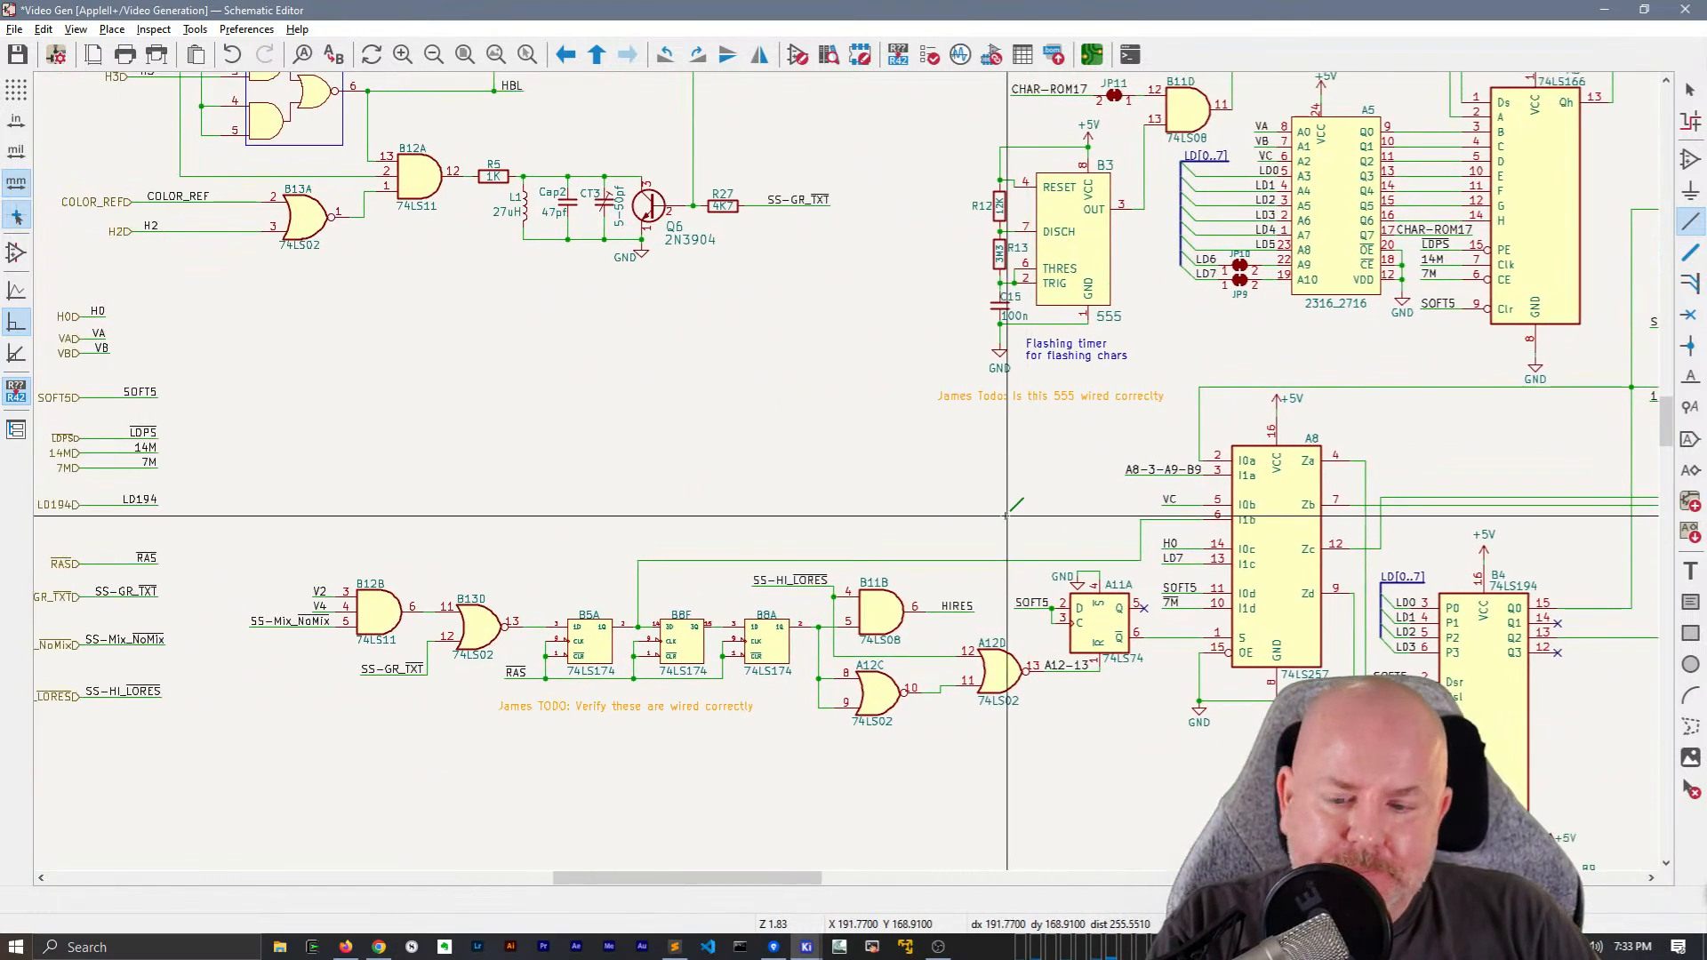
middle_drag(508, 516, 739, 457)
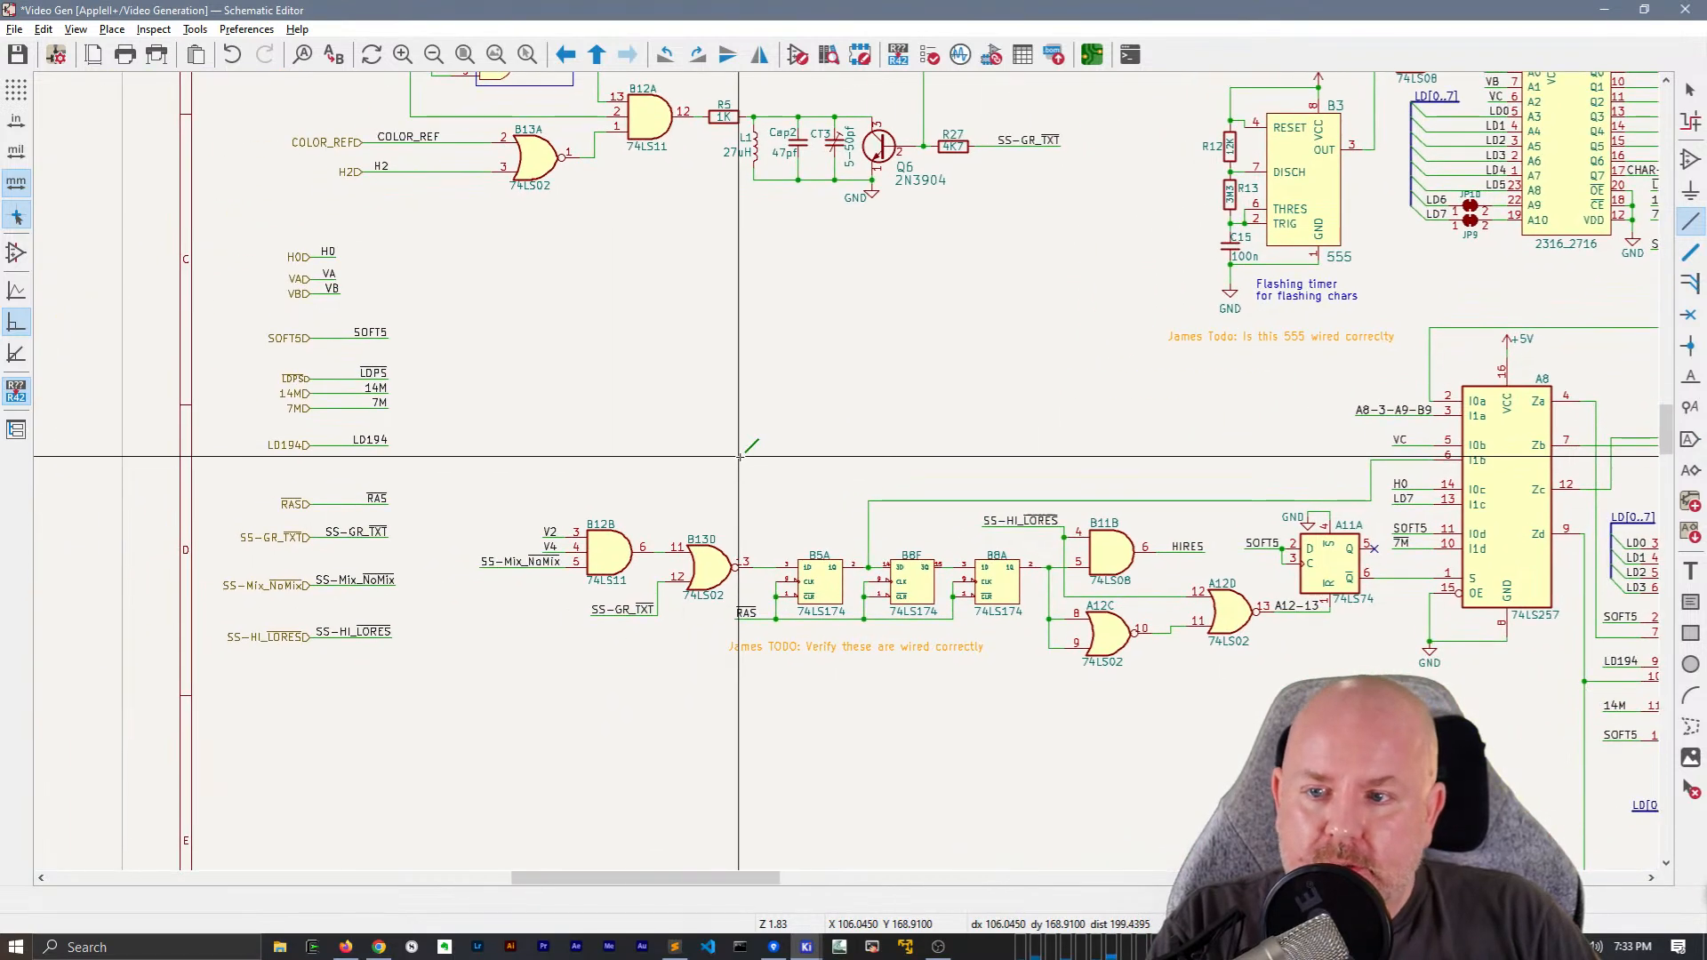
scroll(739, 456, up, 5)
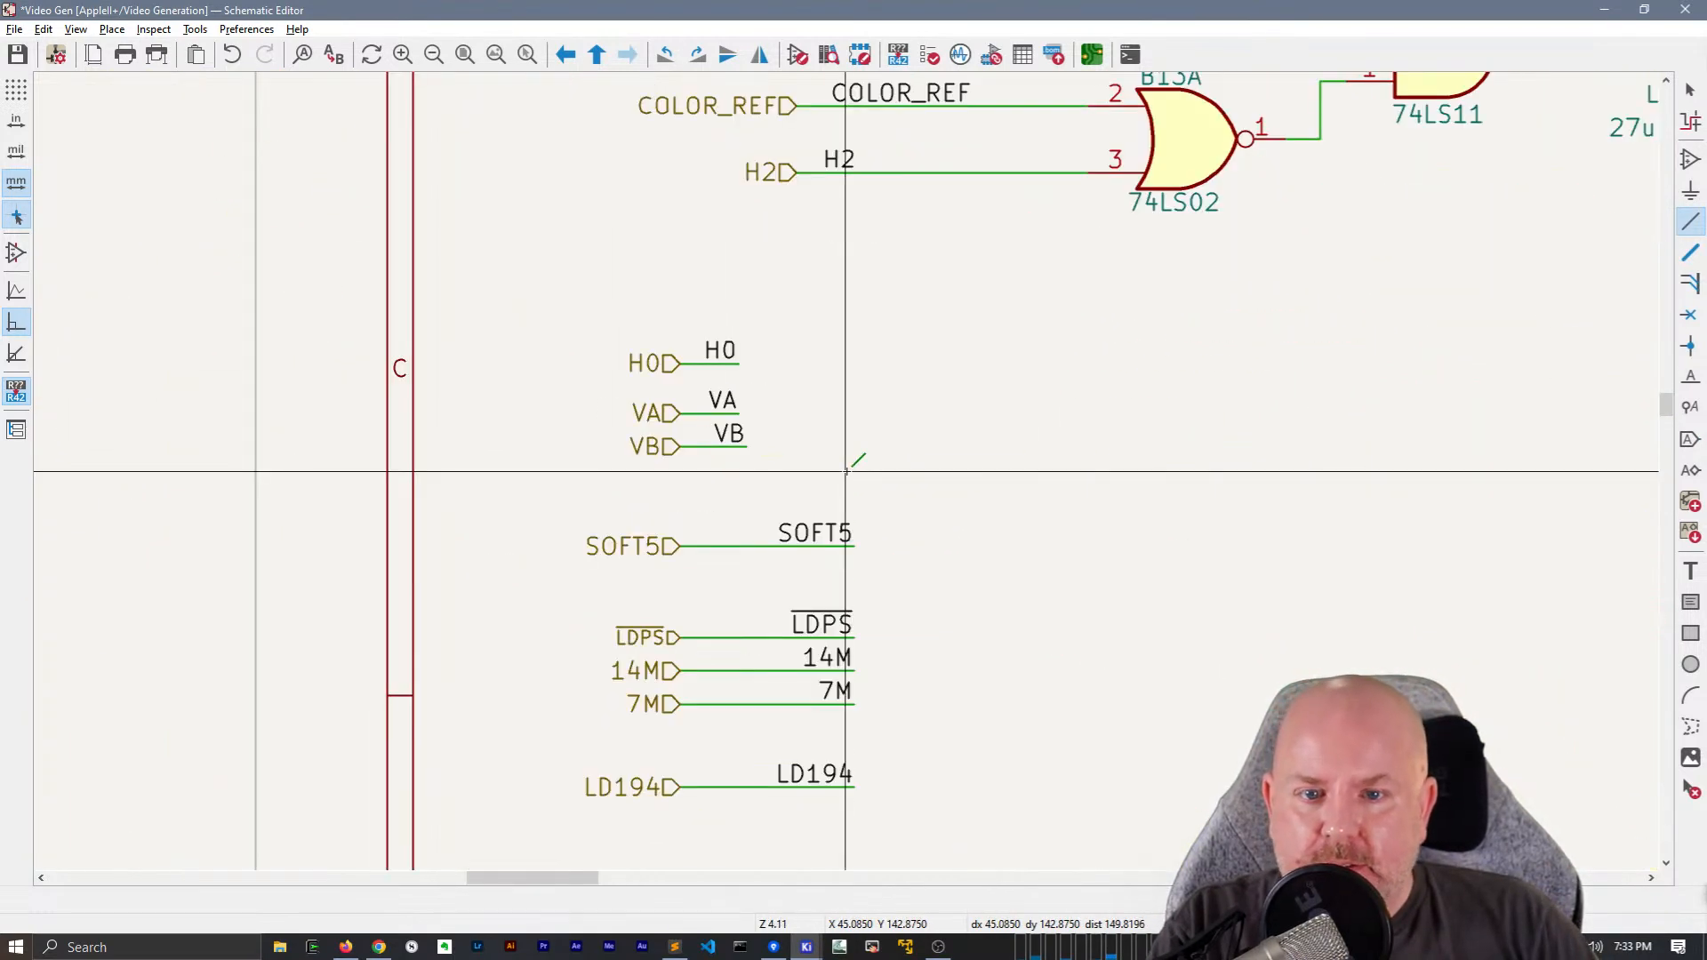
click(738, 414)
drag(738, 415, 751, 371)
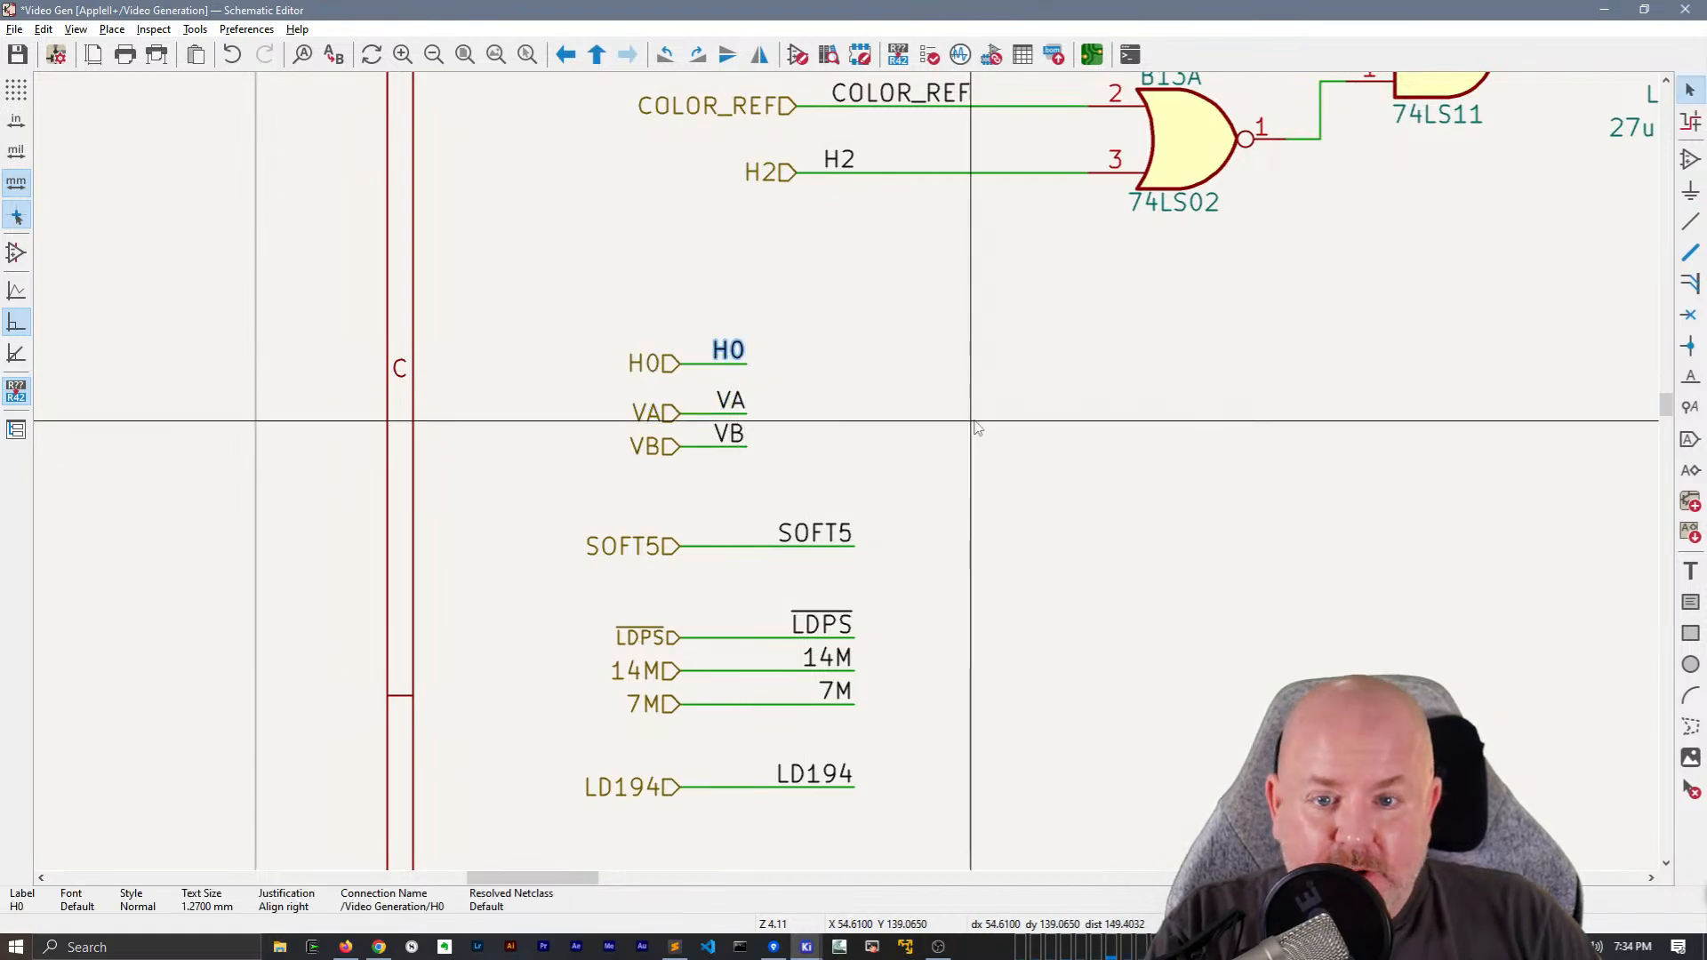
Save the Video Gen schematic
scroll(1115, 499, down, 5)
scroll(1115, 499, right, 2)
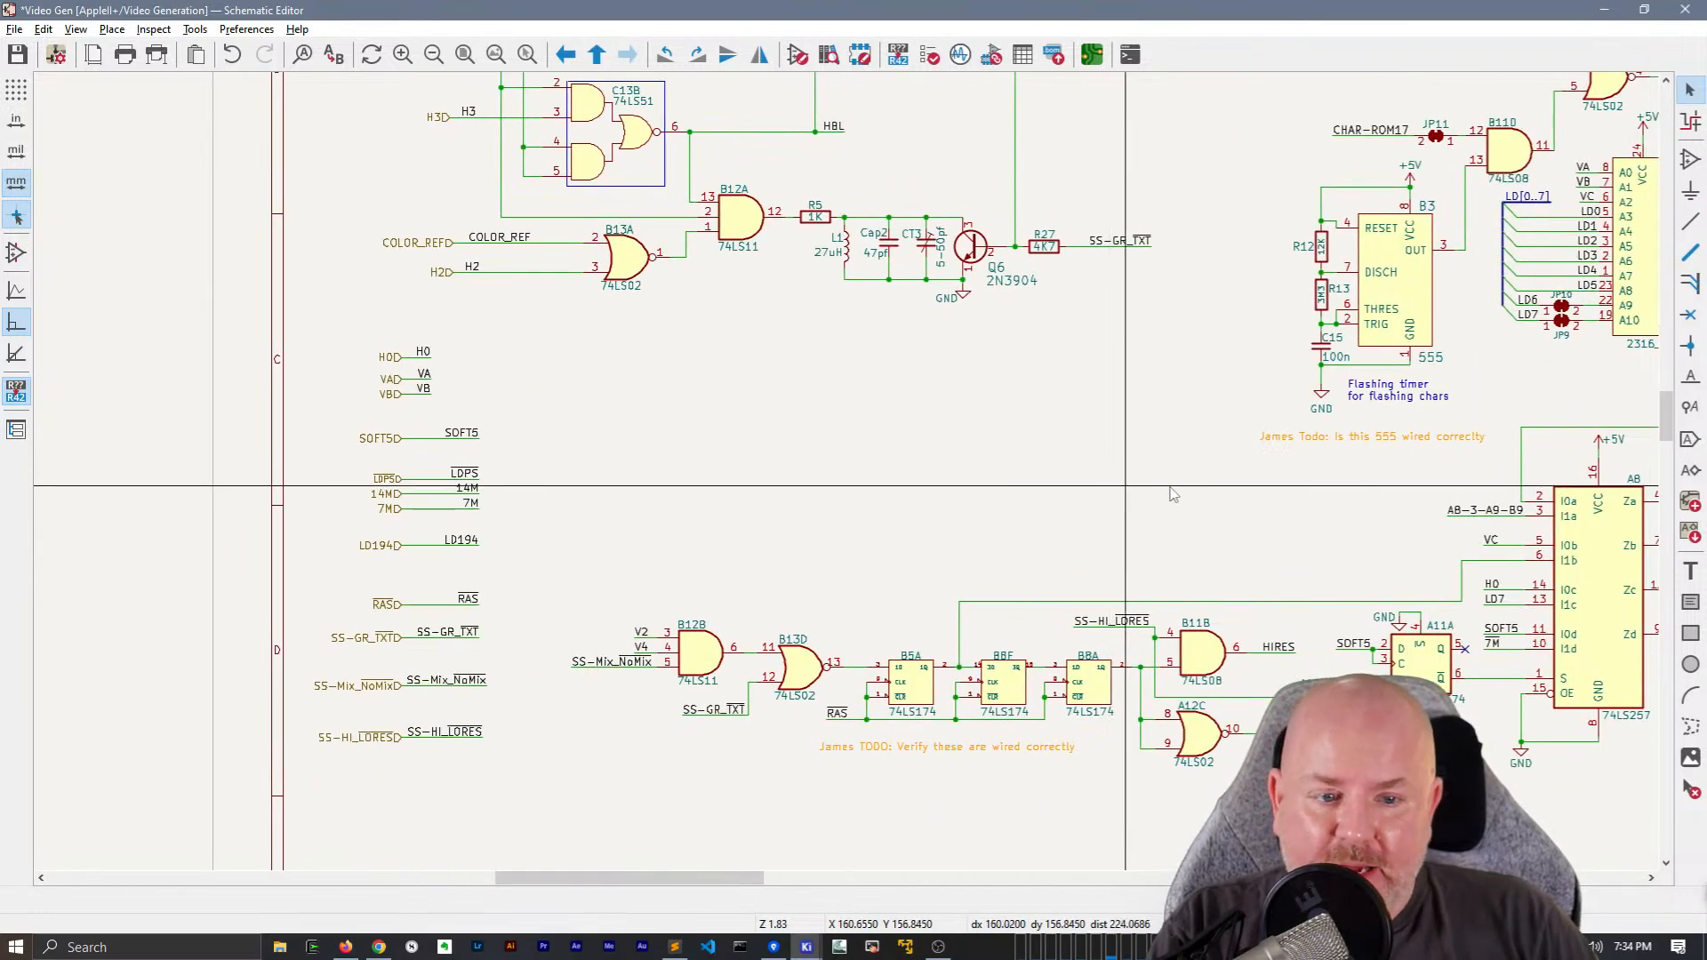
scroll(1124, 496, right, 8)
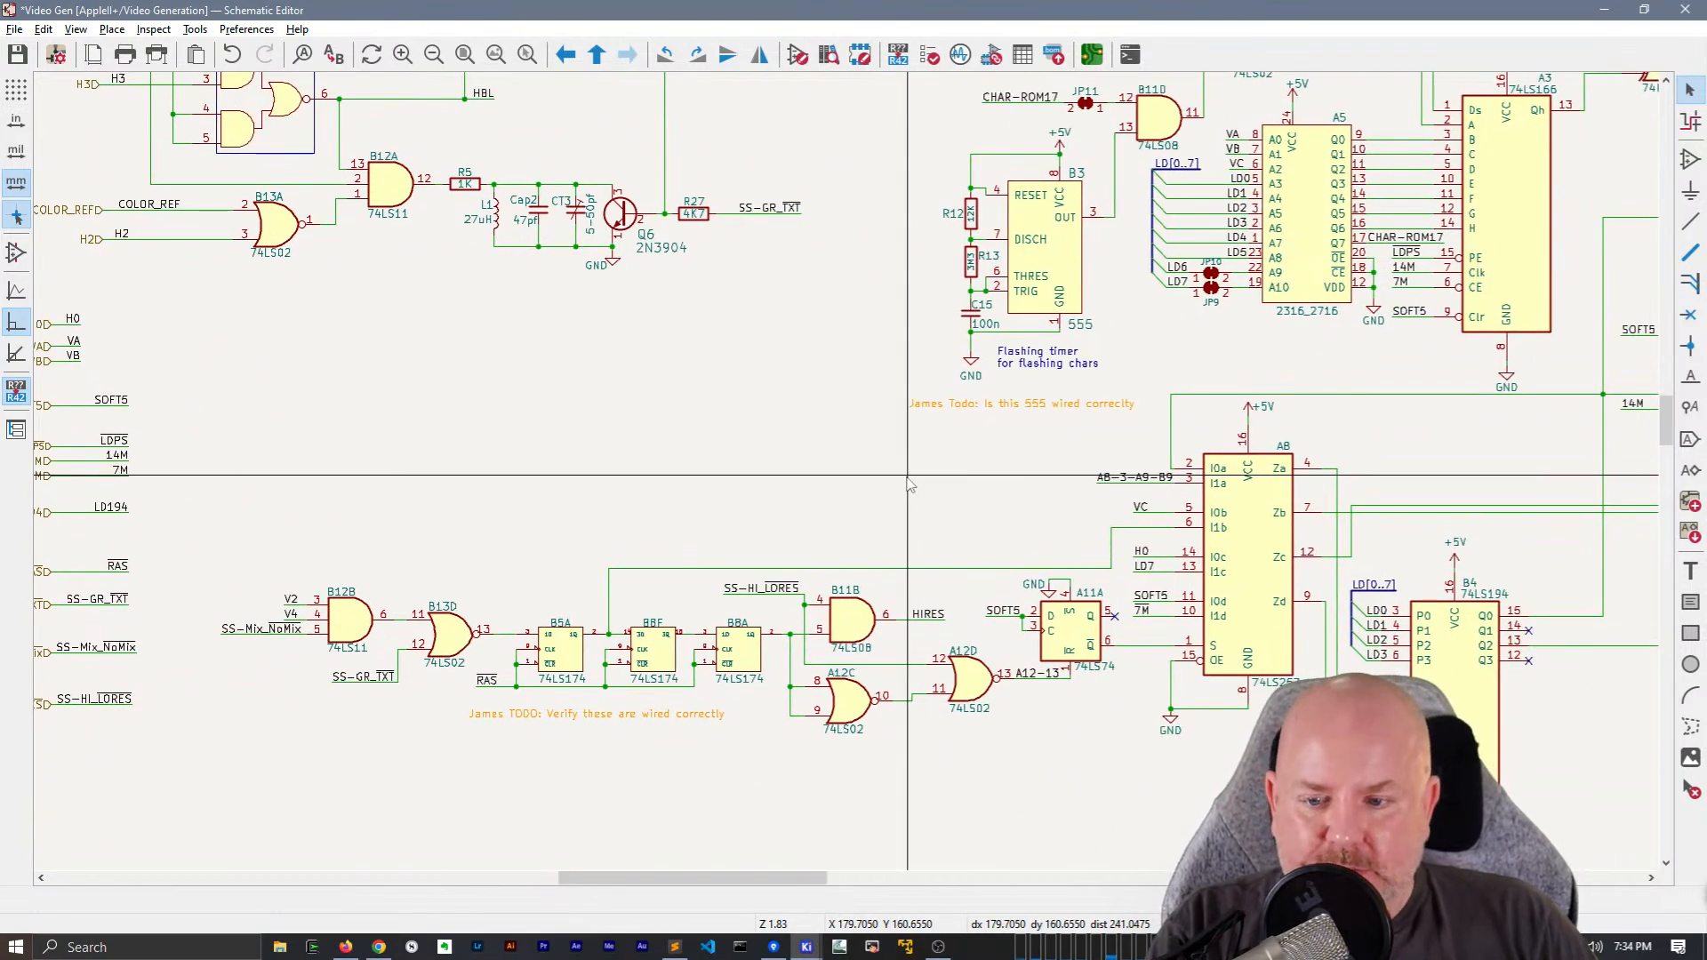
middle_drag(909, 480, 568, 676)
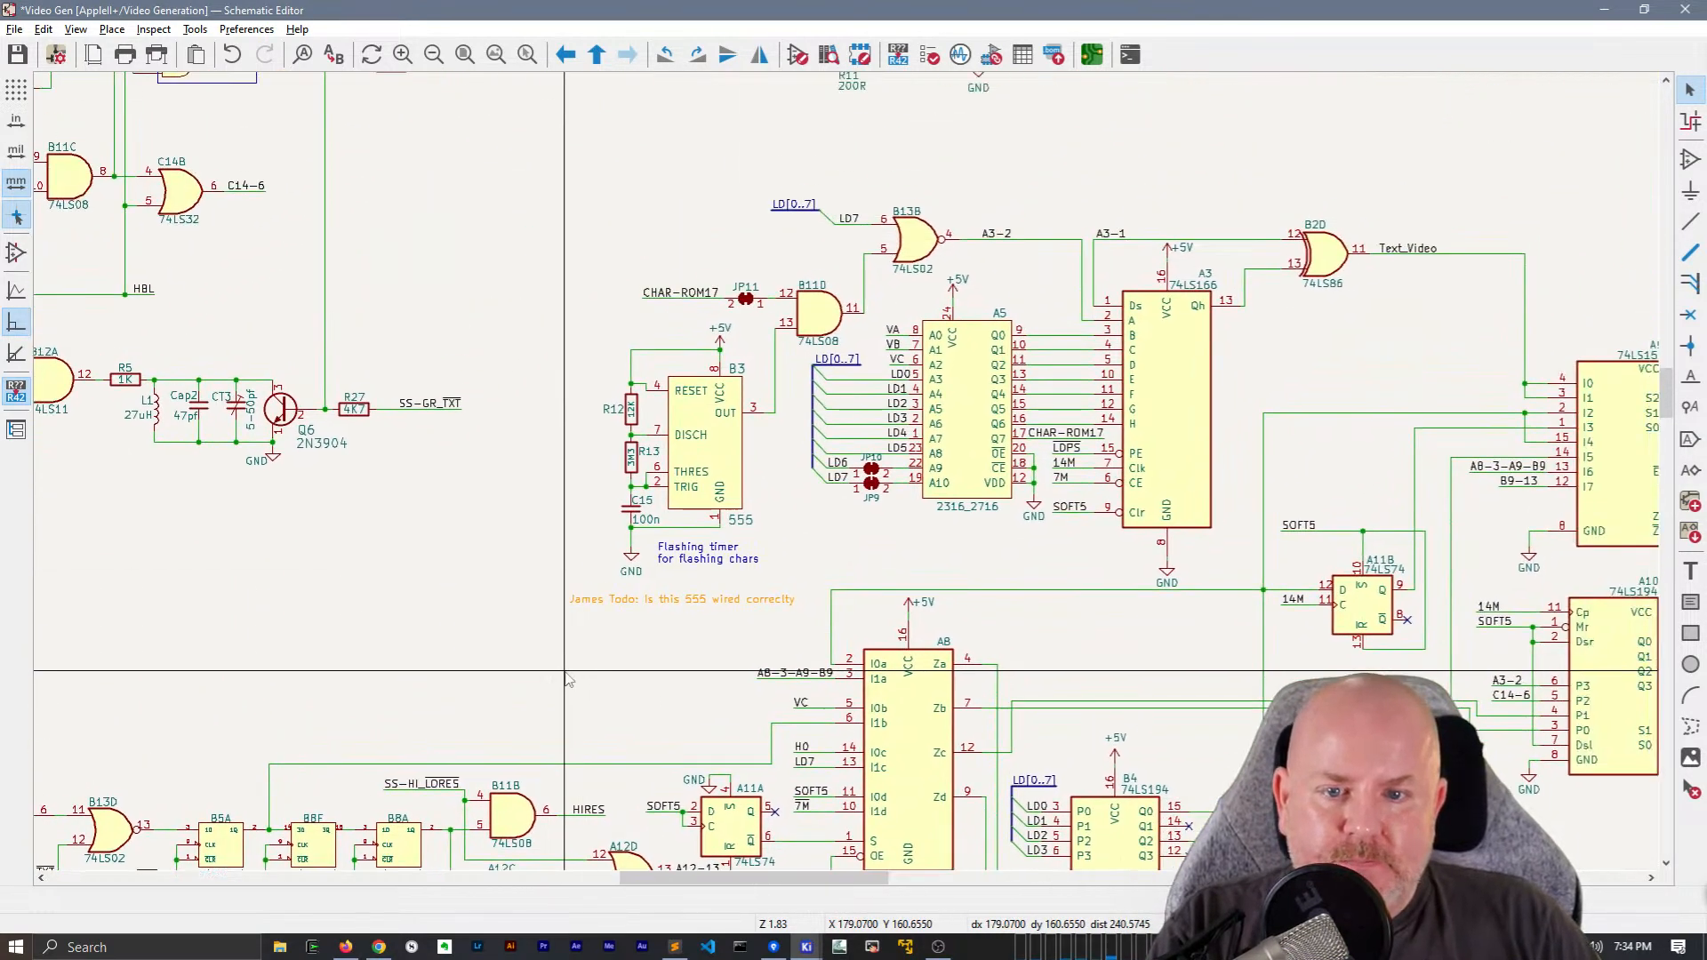
scroll(565, 671, down, 3)
middle_drag(1187, 374, 917, 490)
key(ctrl+s)
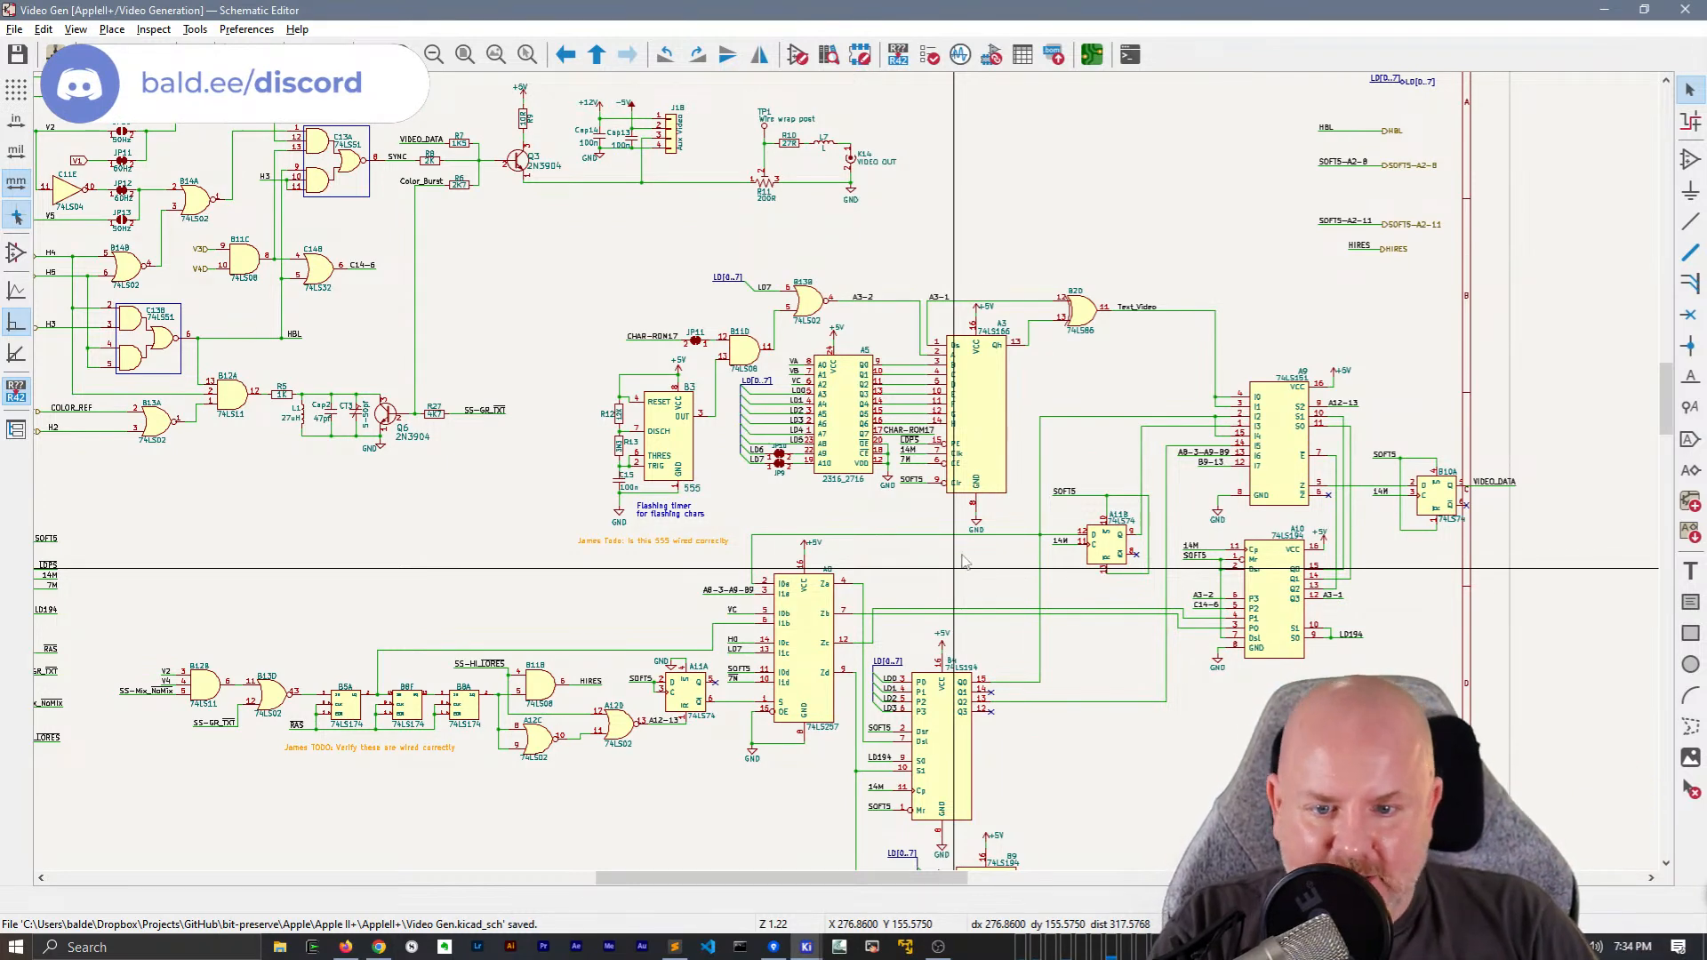
Copy everything on the Video Generation sheet, switch to Sublime Text and replace the old text with the copied data
middle_drag(861, 269, 1046, 307)
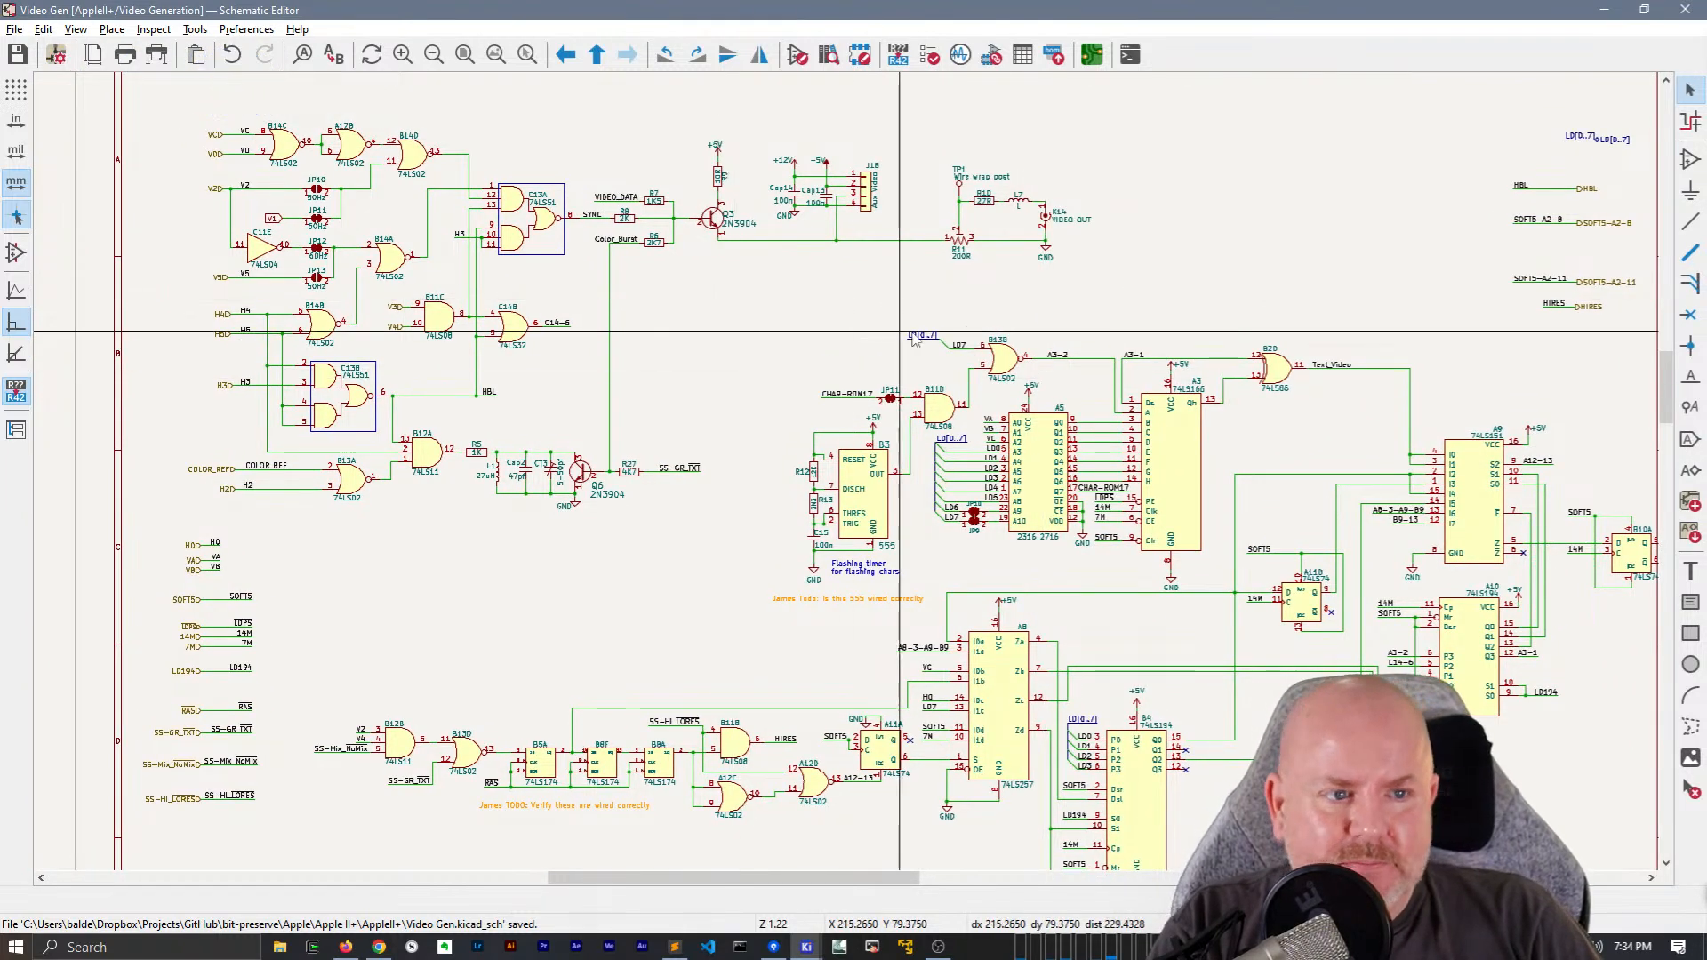
middle_drag(900, 337, 709, 313)
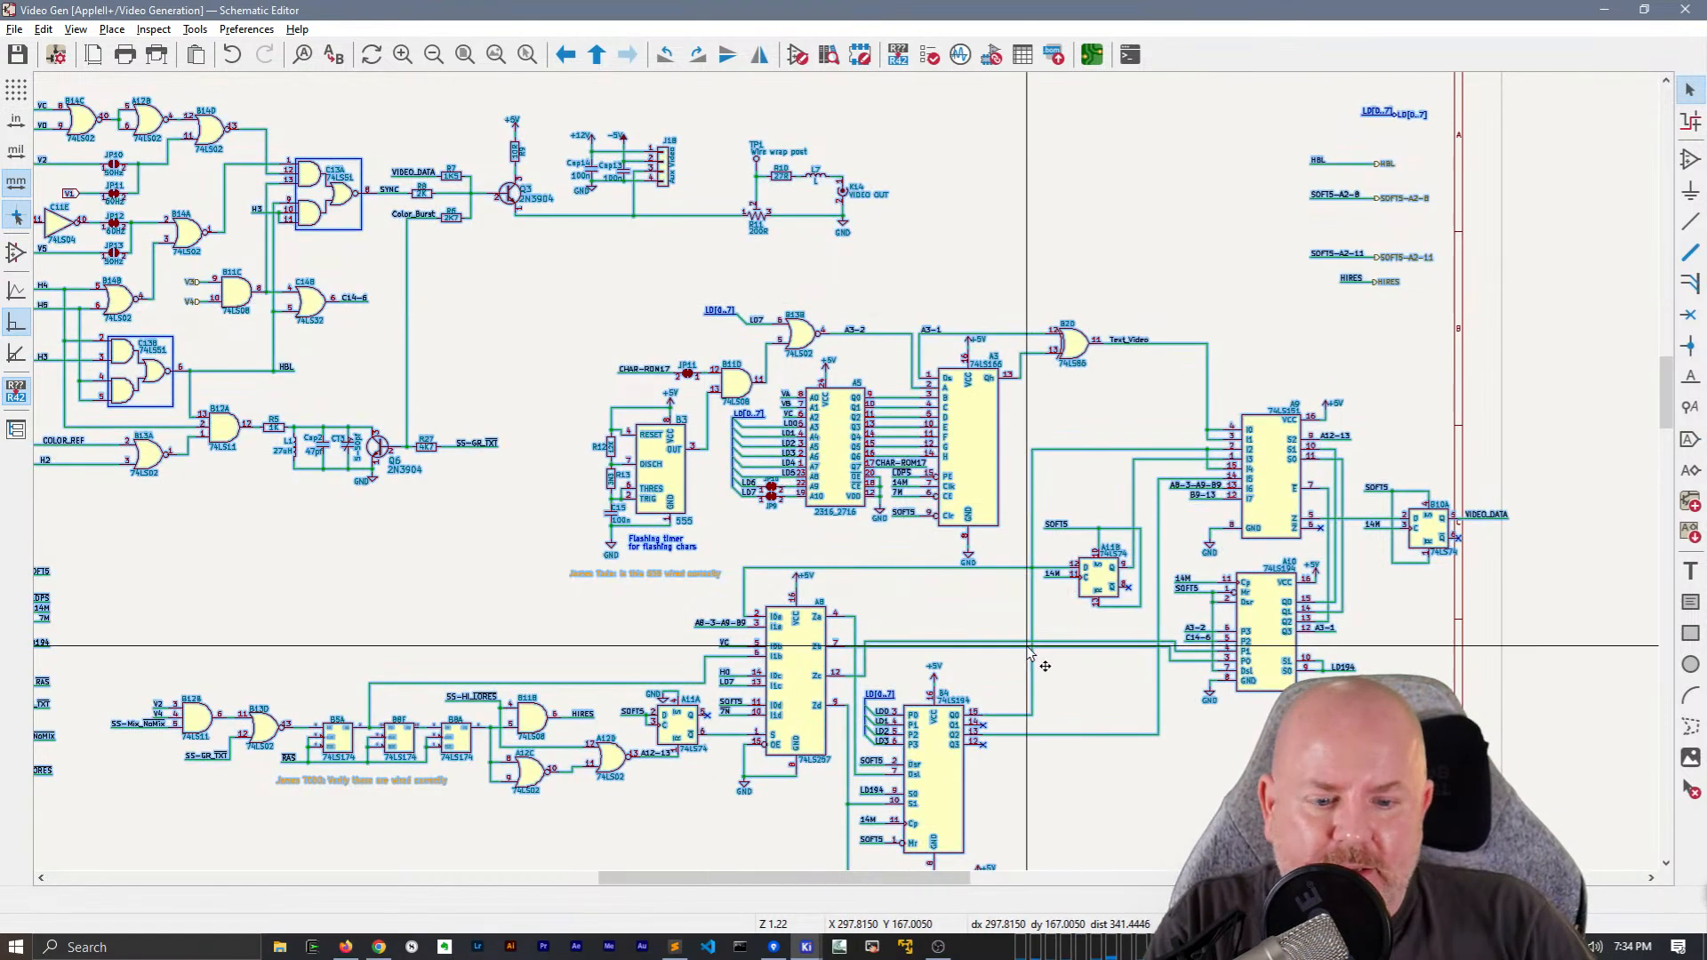
key(alt+Tab)
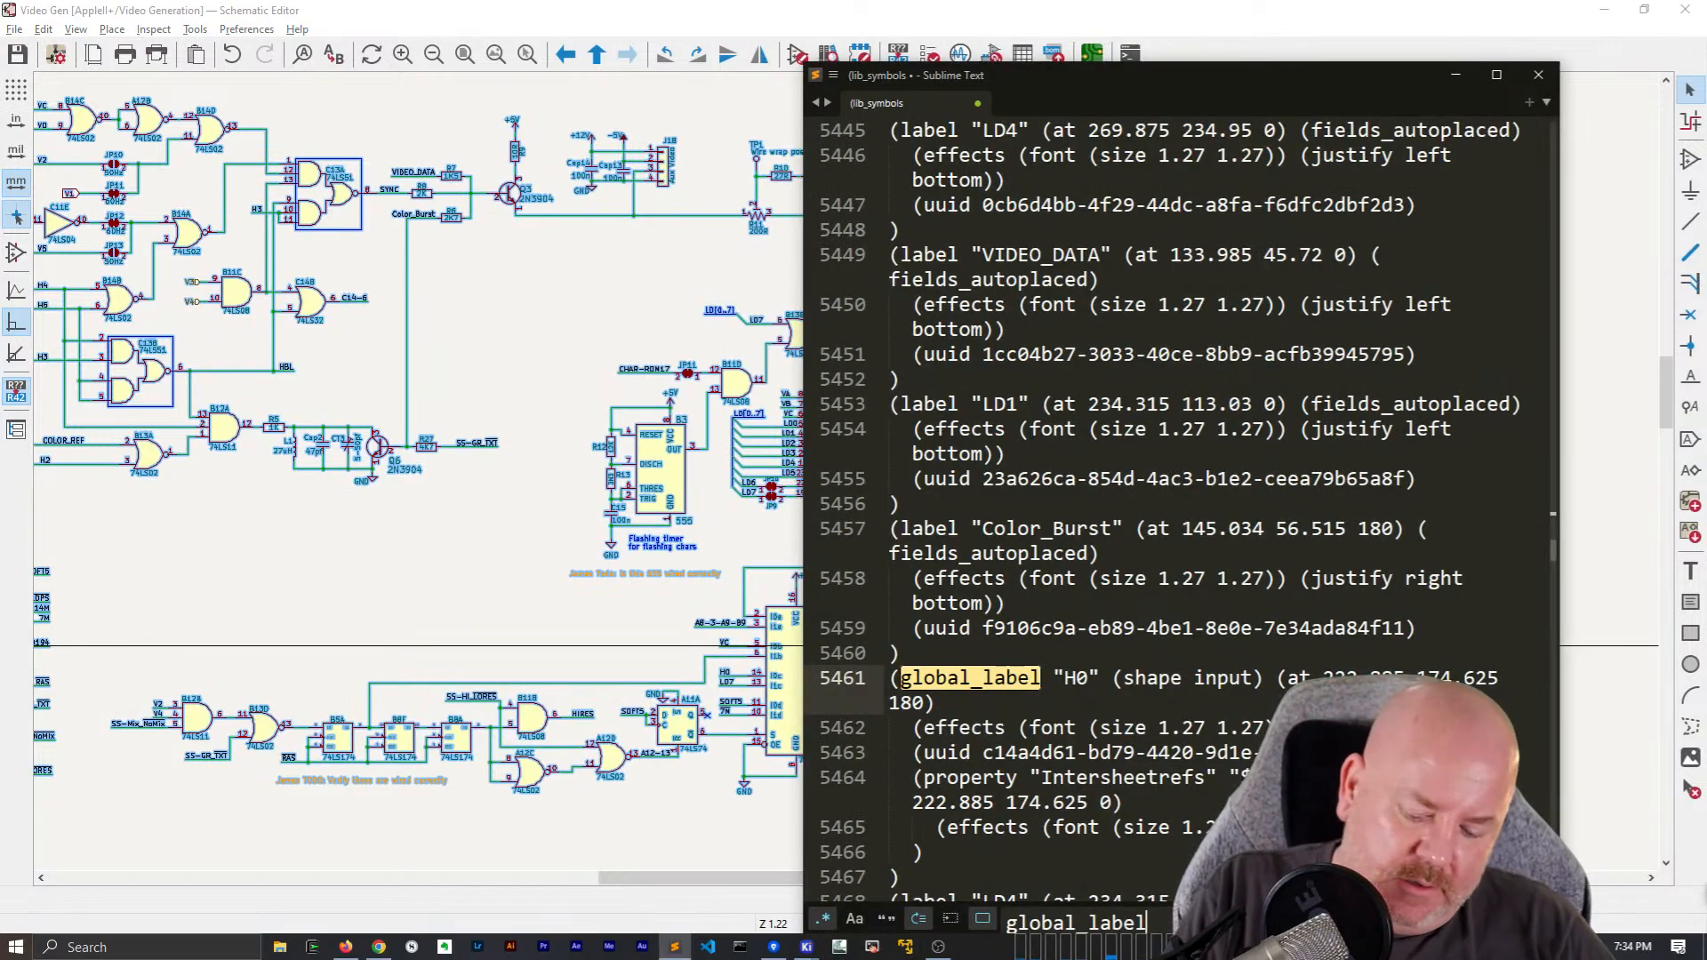
key(ctrl+a)
key(BackSpace)
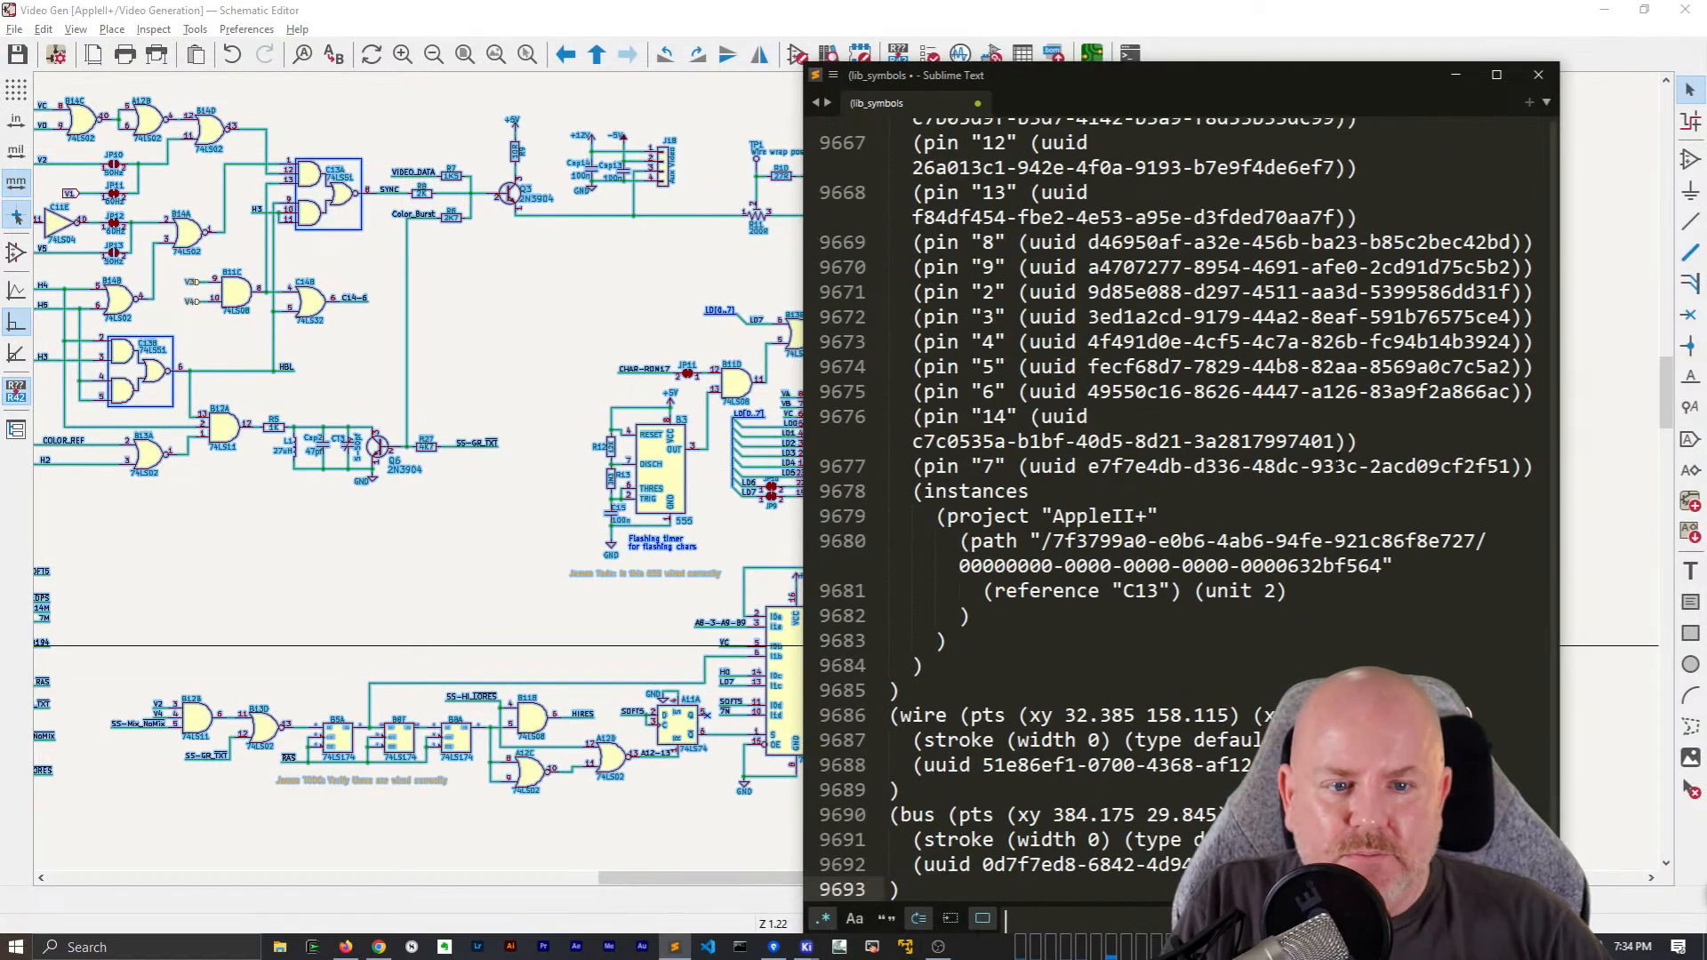
click(1390, 491)
key(ctrl+a)
key(BackSpace)
key(ctrl+v)
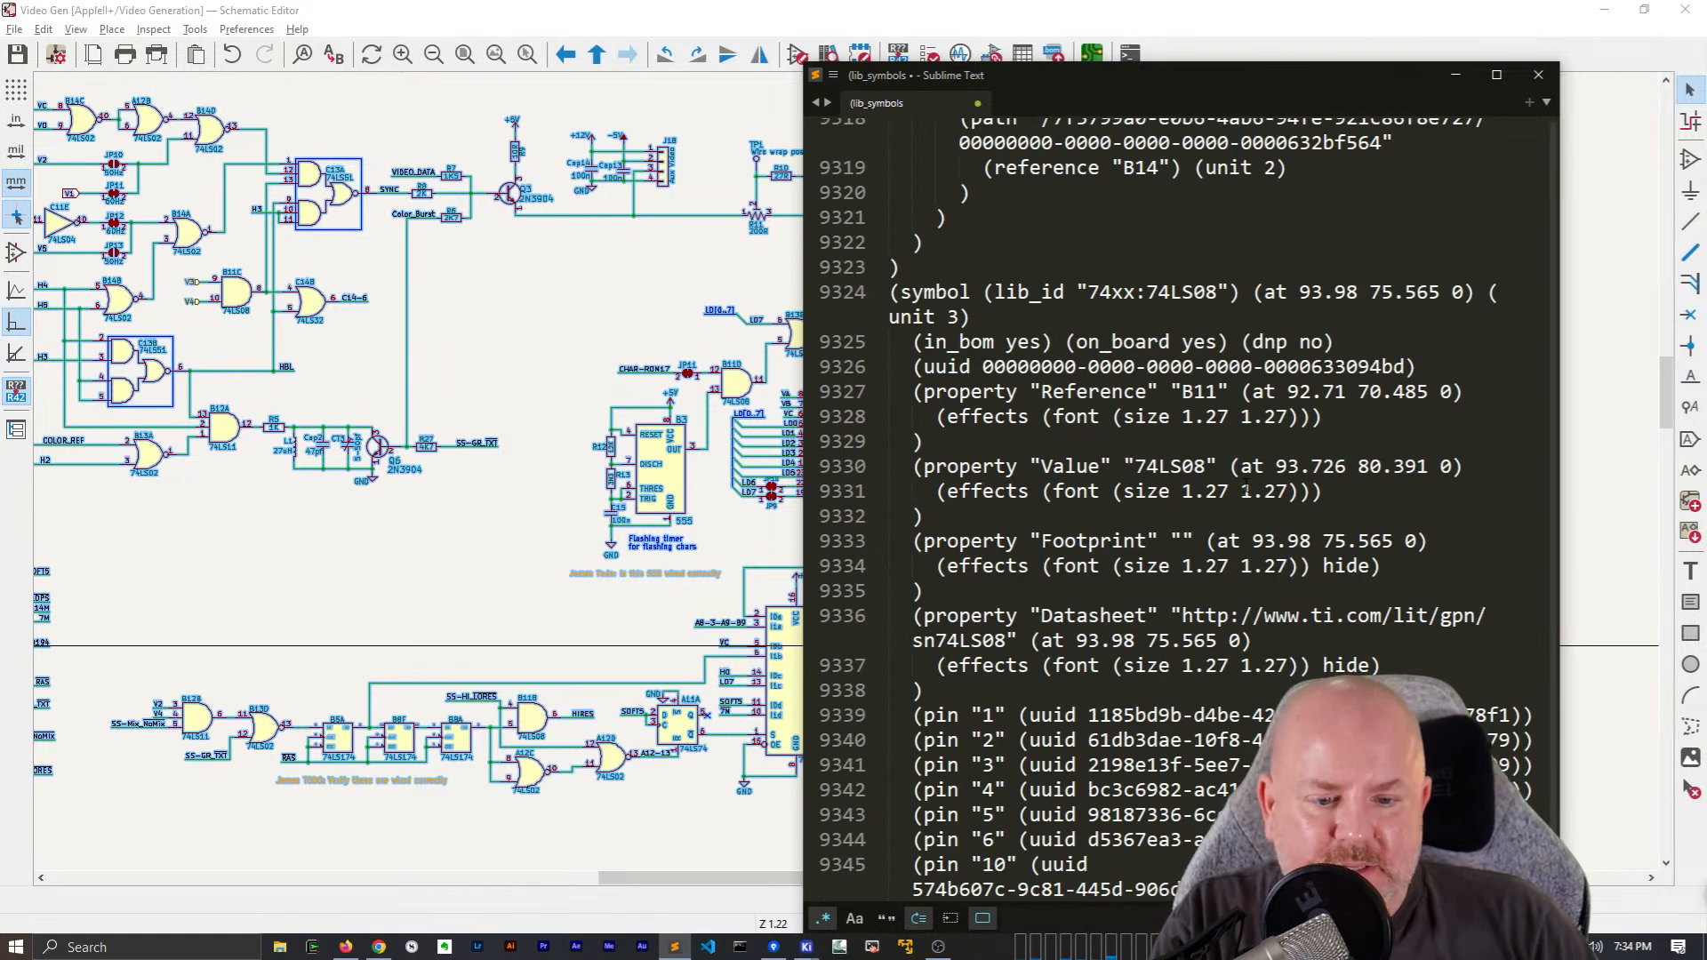
Search the pasted text for global_label, and close Sublime Text
key(ctrl+f)
text(global_label)
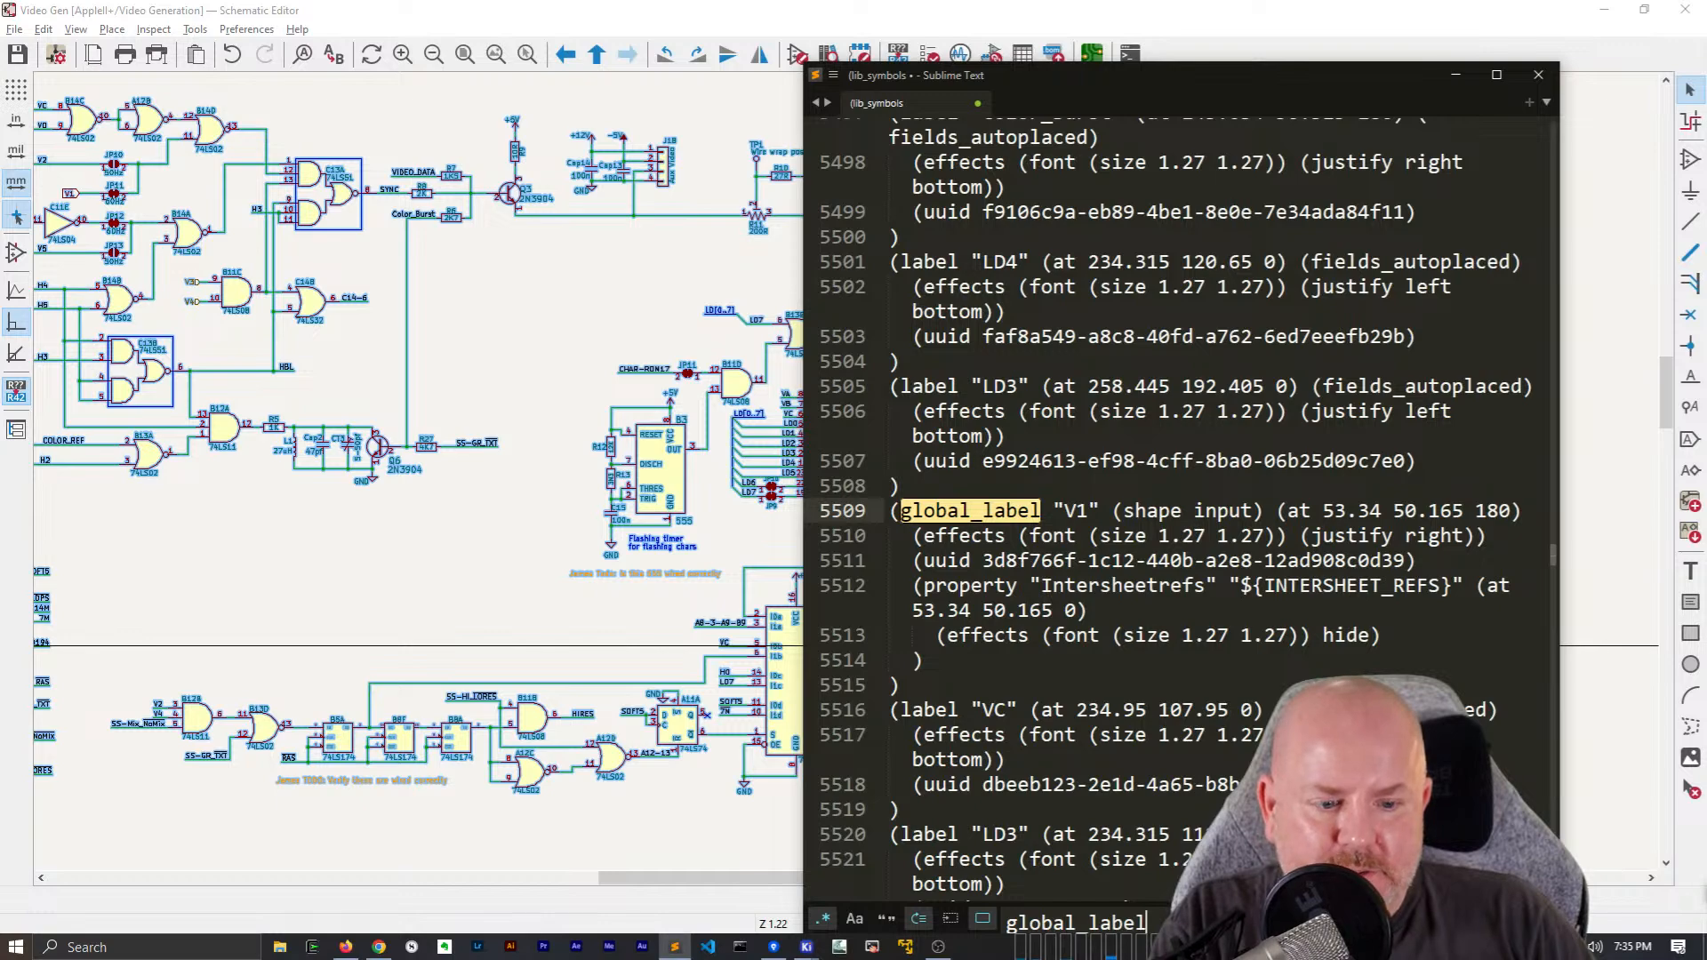
click(1538, 75)
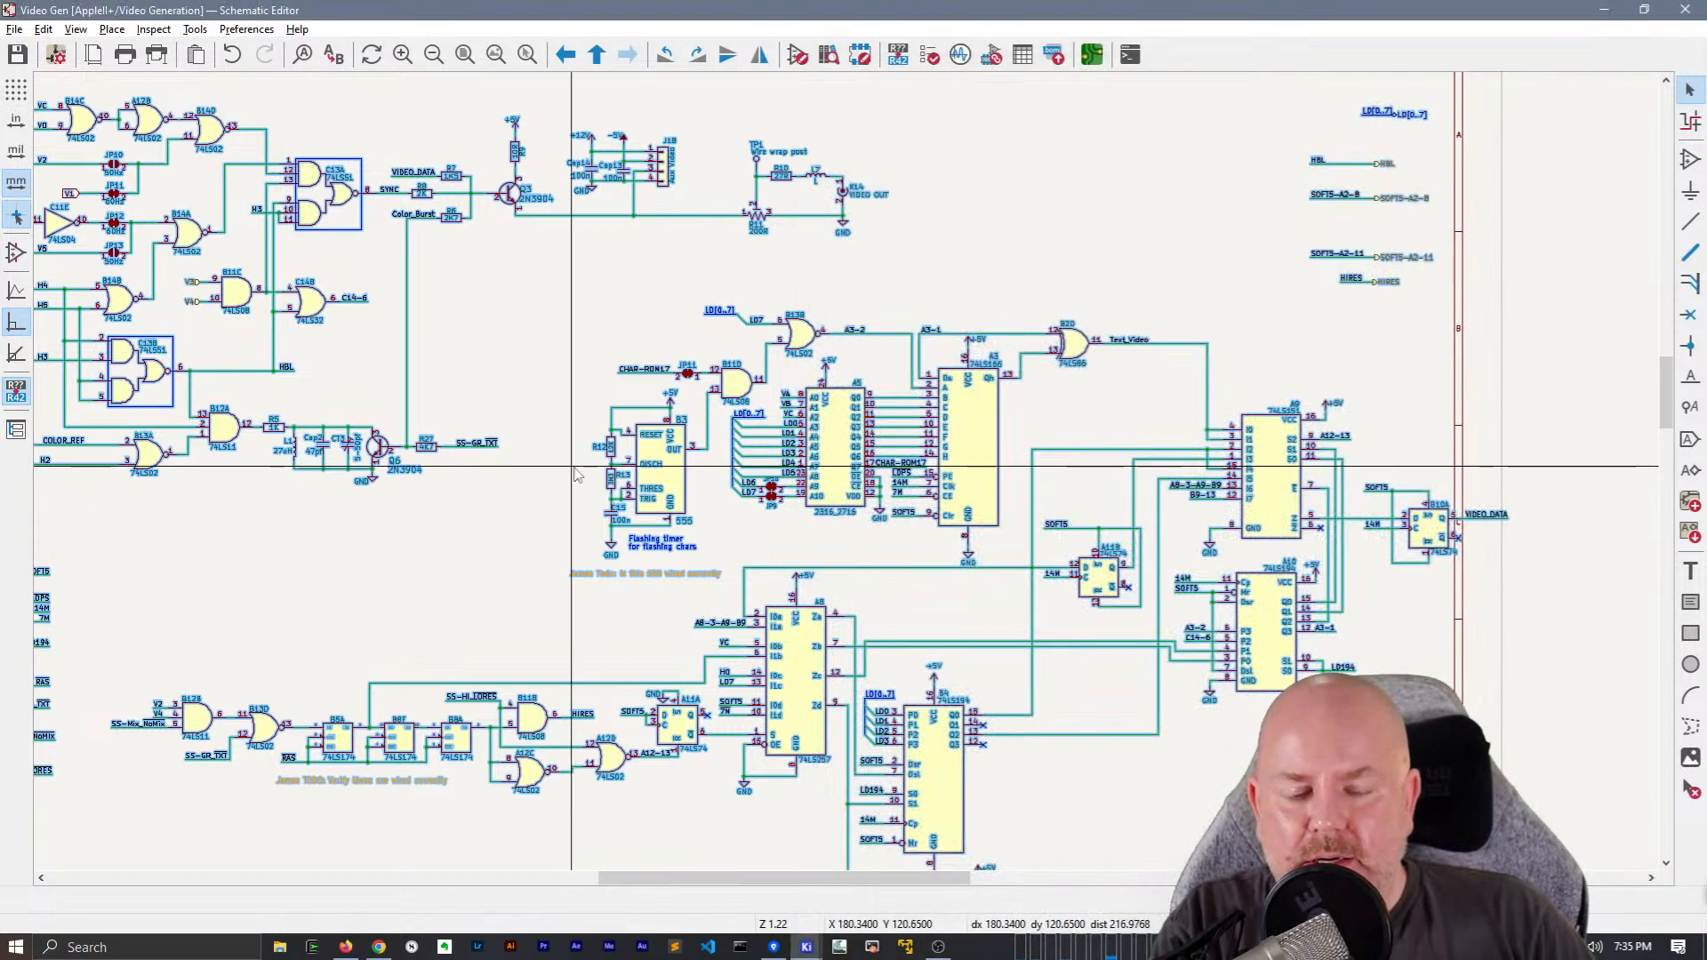
Find the V1 label on the current schematic sheet
click(589, 453)
key(ctrl+f)
text(V1)
key(Return)
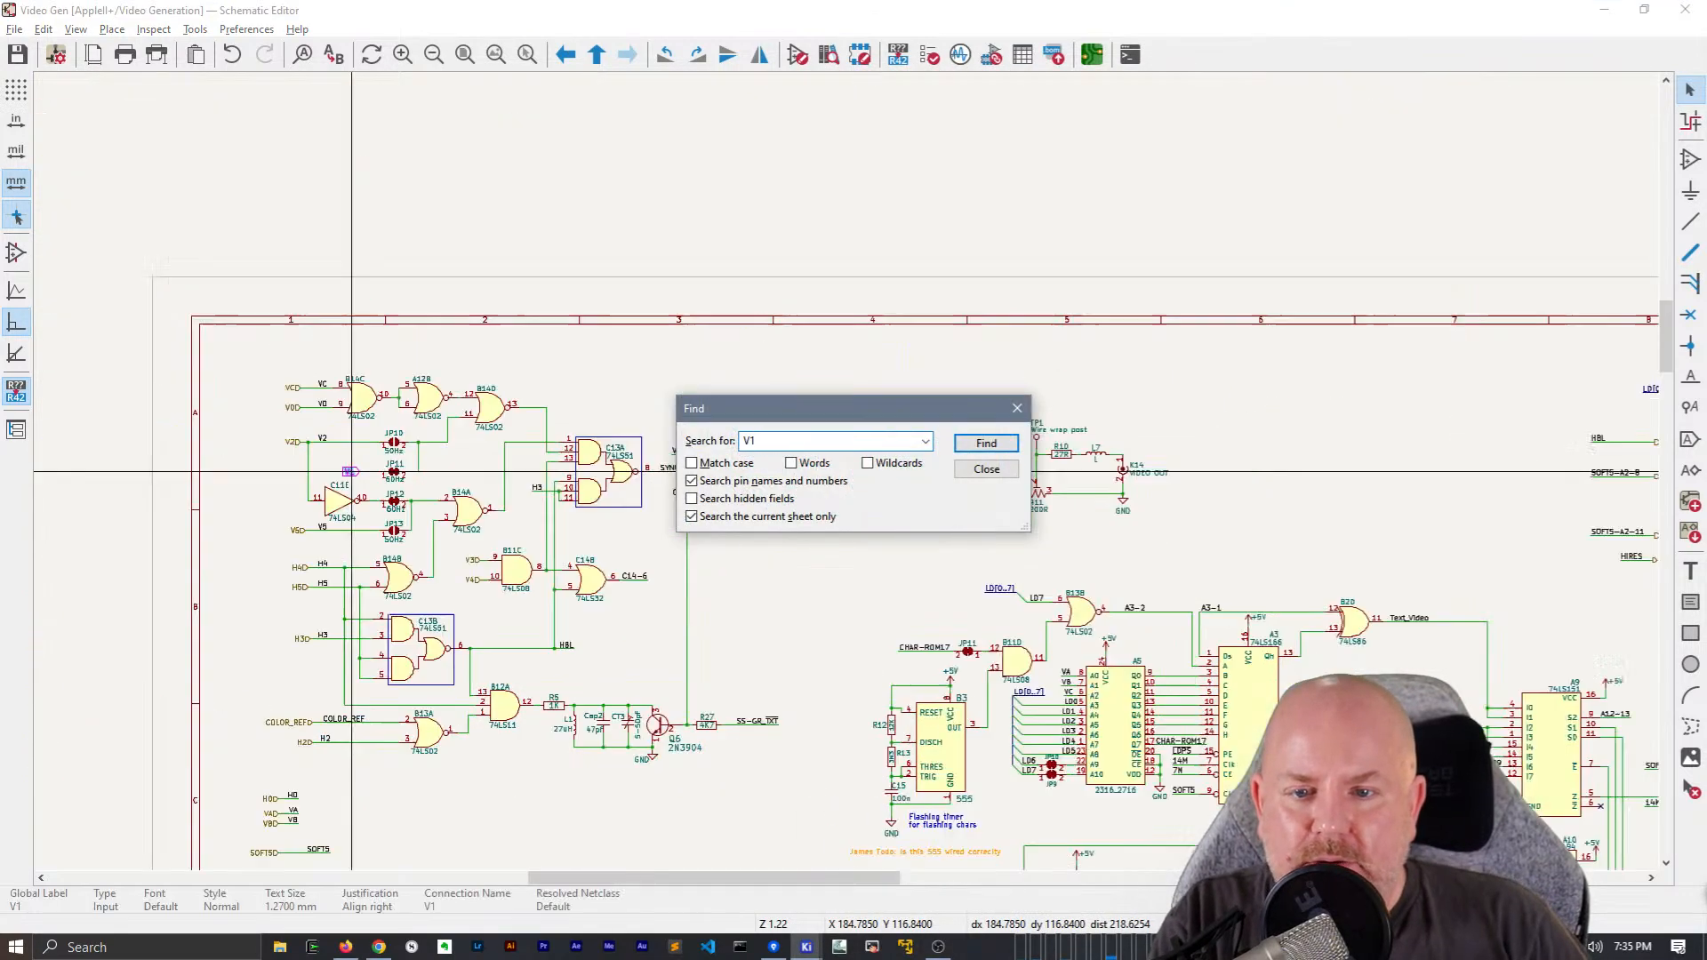
key(Escape)
scroll(351, 471, up, 5)
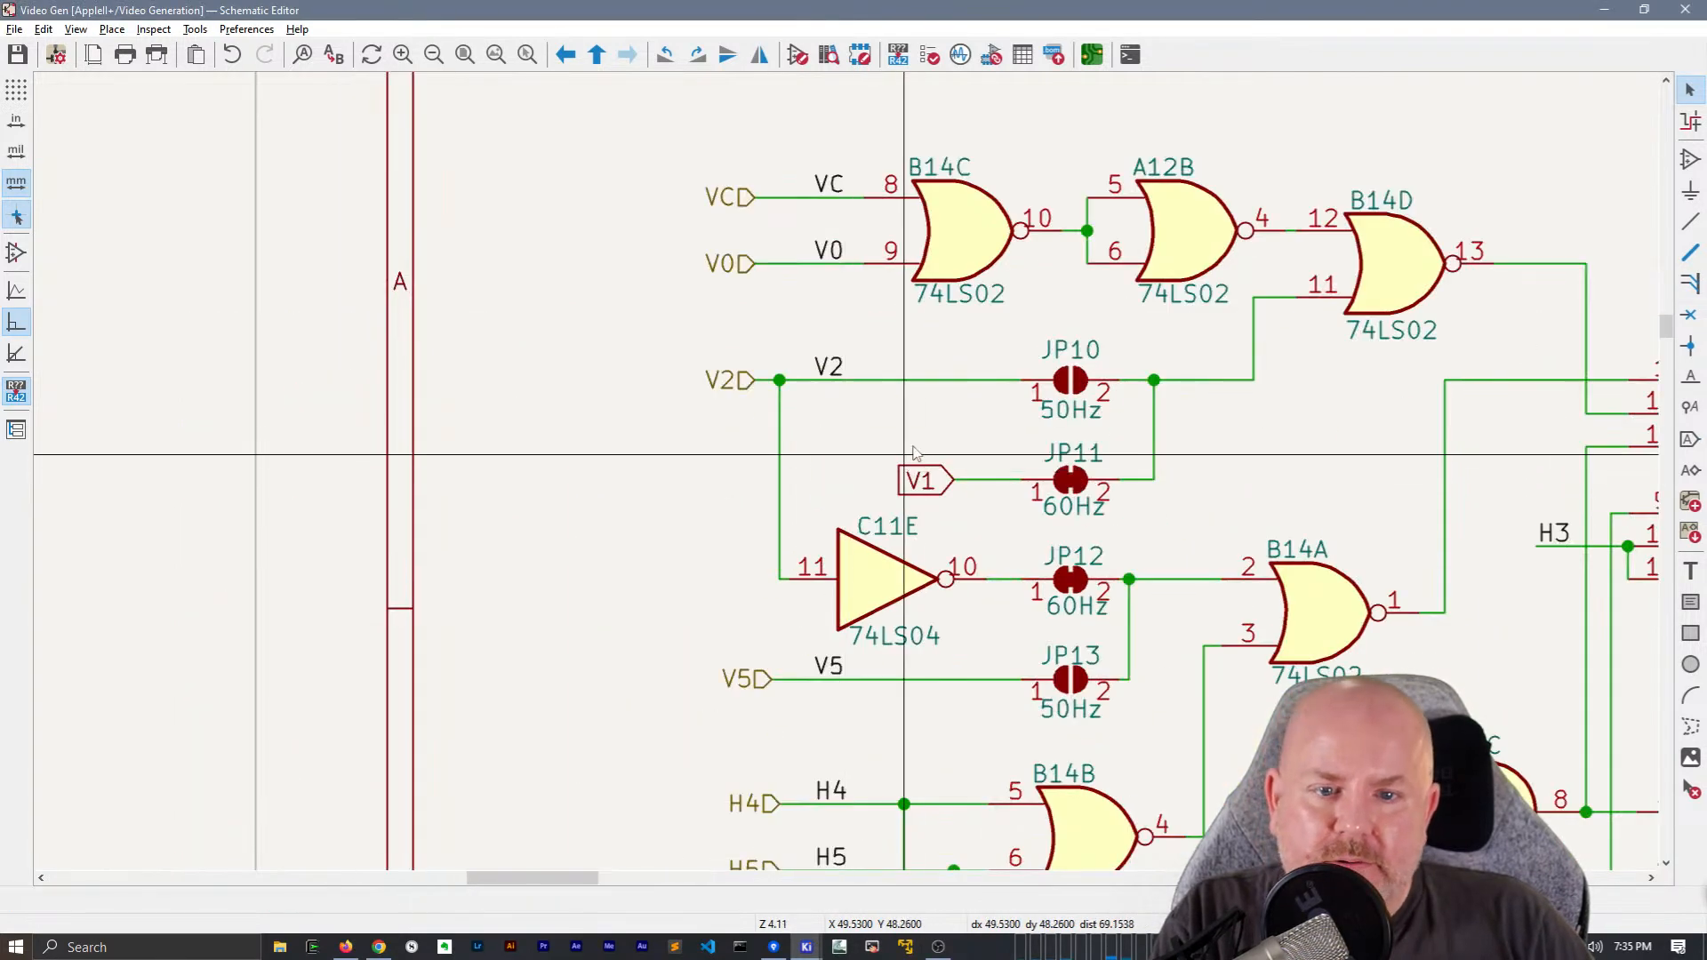
click(950, 484)
drag(948, 481, 905, 480)
key(Escape)
scroll(905, 481, down, 3)
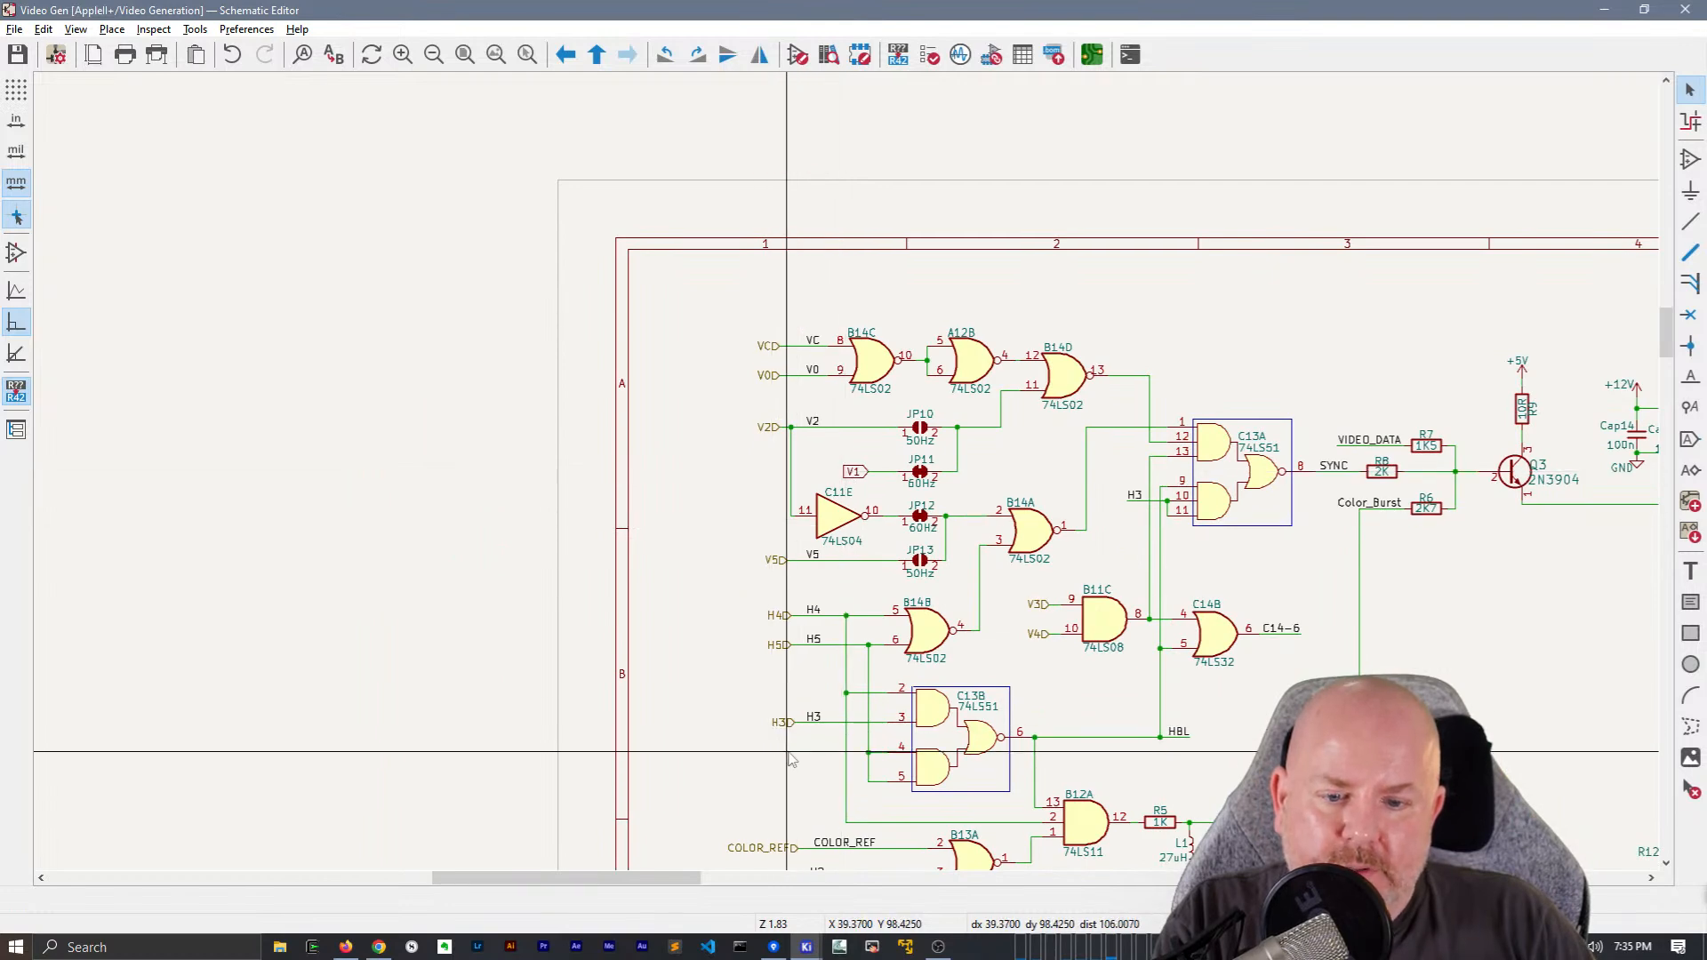
Extend the VC, V0, V2, V5, H4, H5 and H3 hierarchical labels leftward with their wires attached
drag(788, 747, 714, 564)
drag(782, 427, 715, 350)
scroll(745, 402, up, 3)
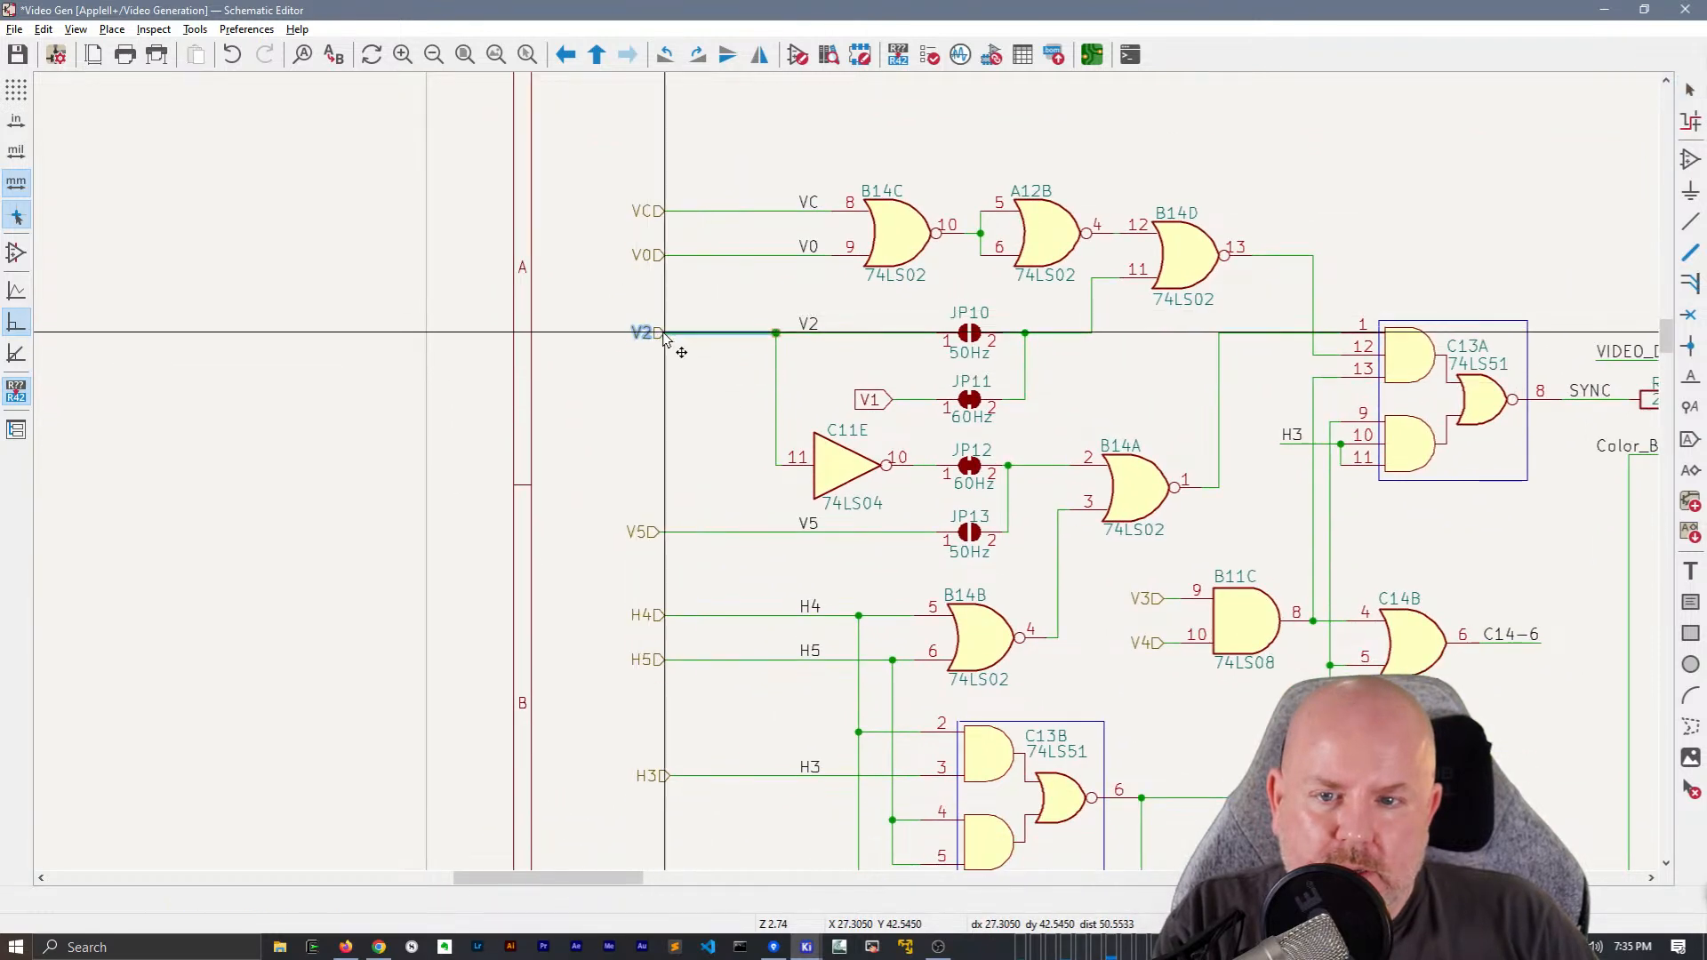
Extend the V1 global label left into line under V2 and convert it to a hierarchical label
drag(870, 399, 660, 406)
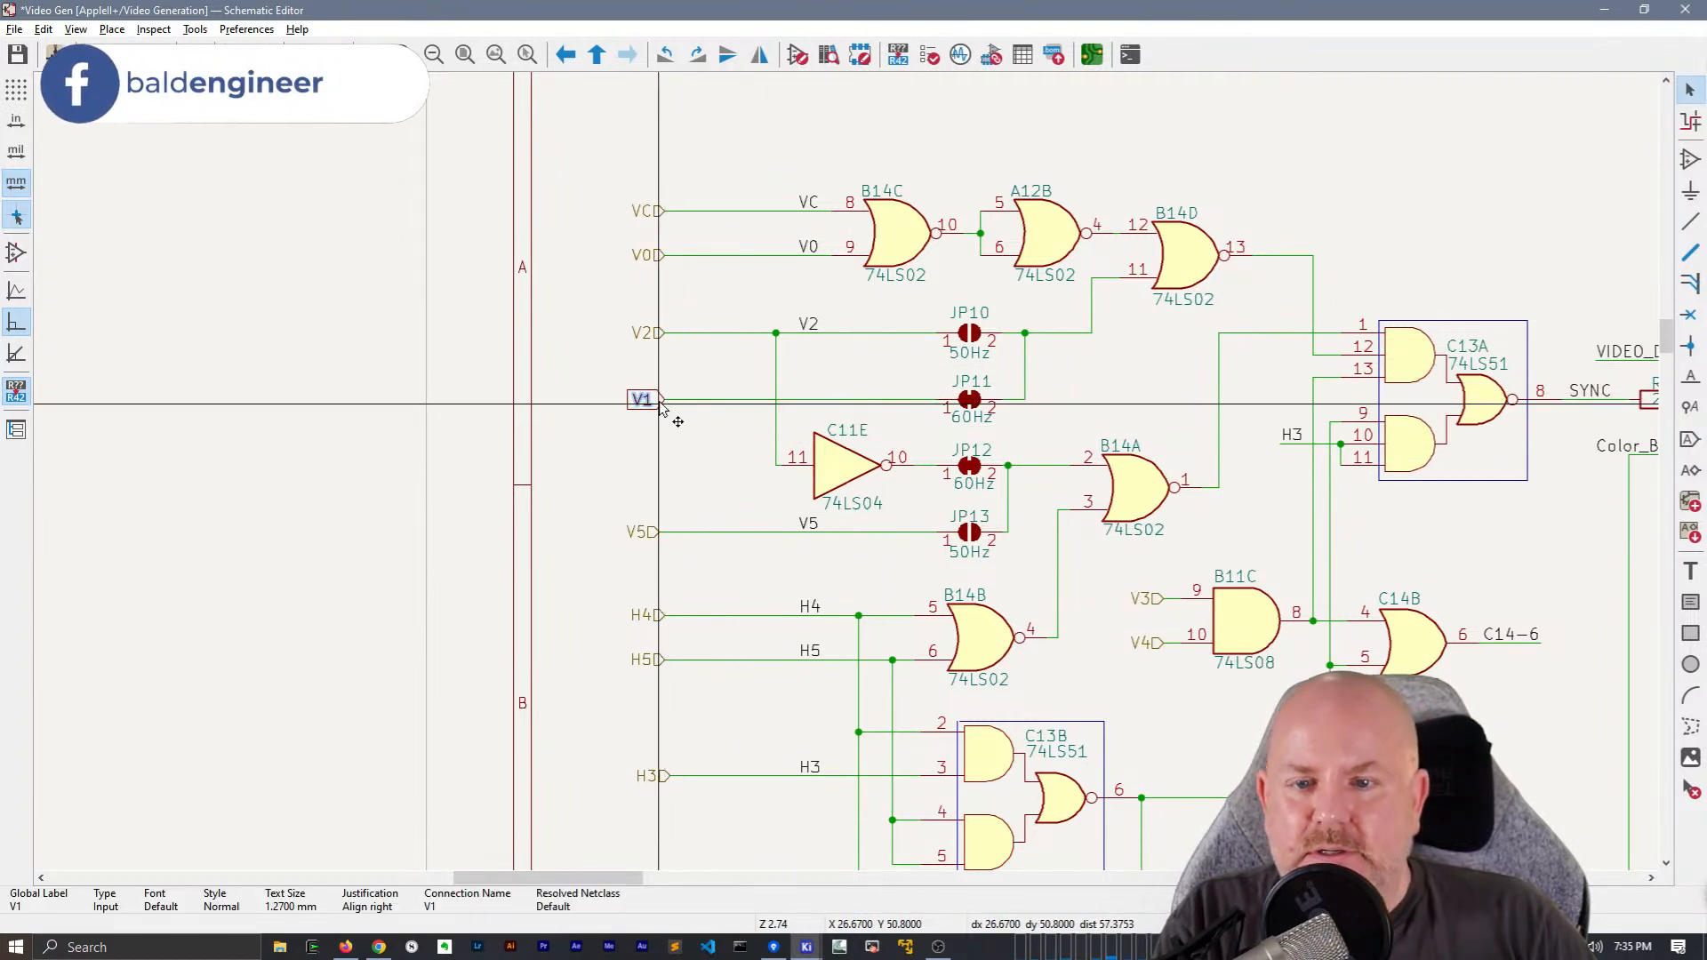
key(h)
click(697, 369)
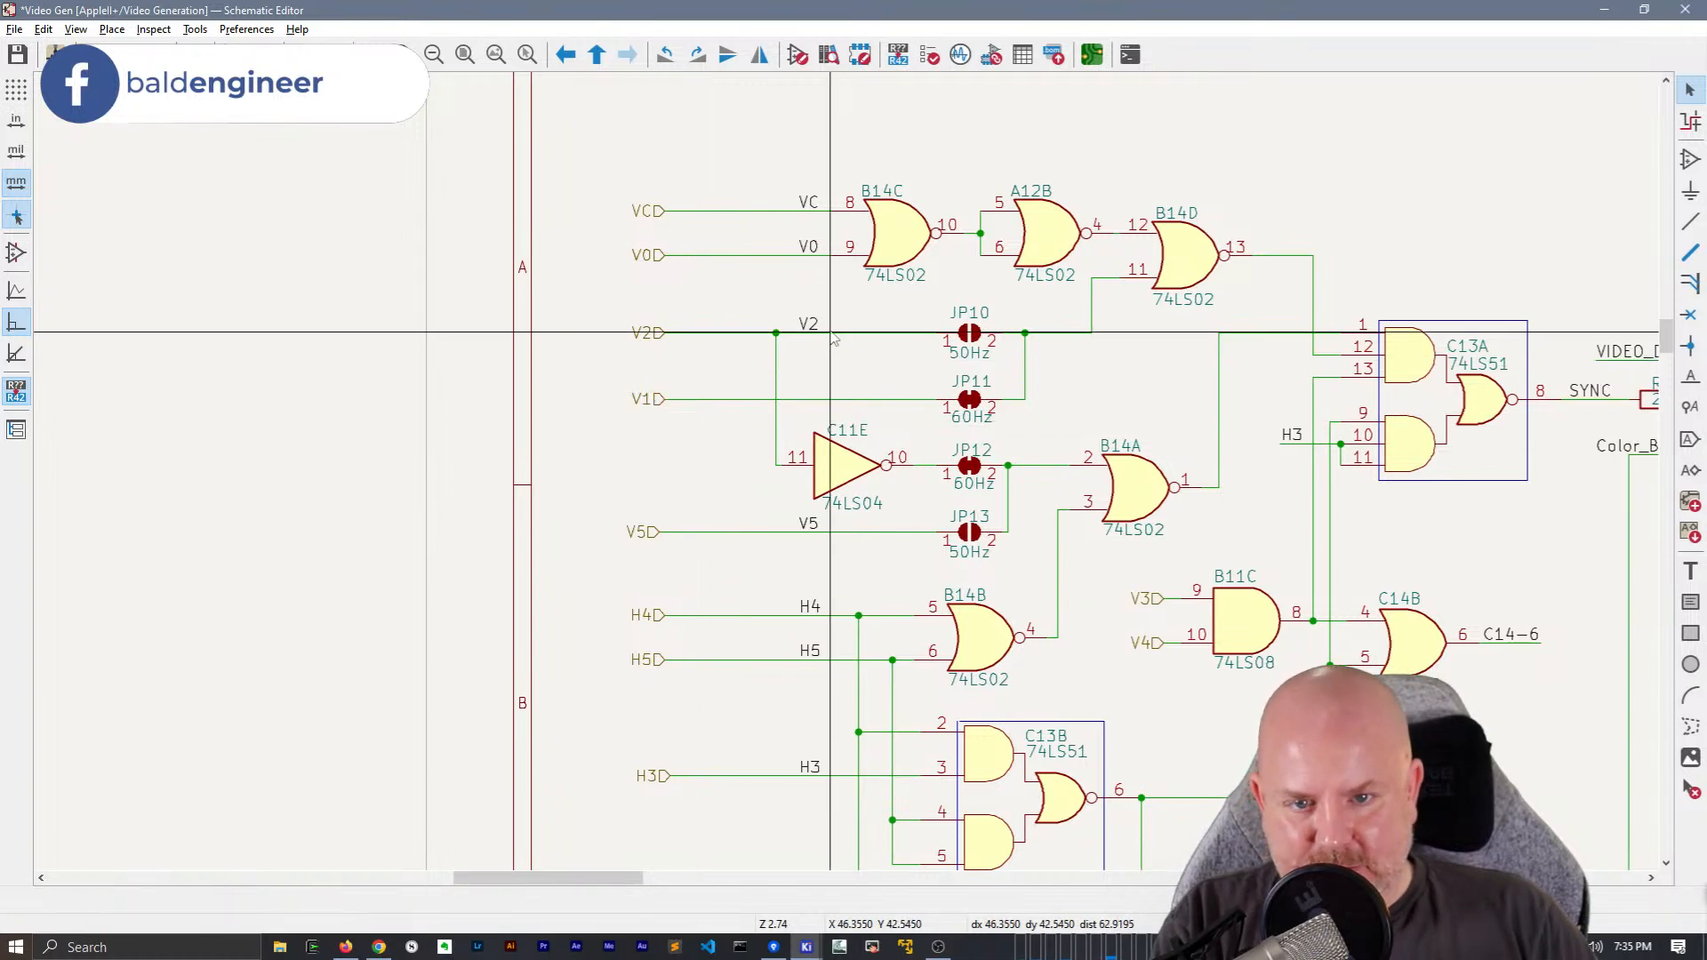
Duplicate the V2 net label onto the V1 wire directly below it and rename the copy V1
key(ctrl+d)
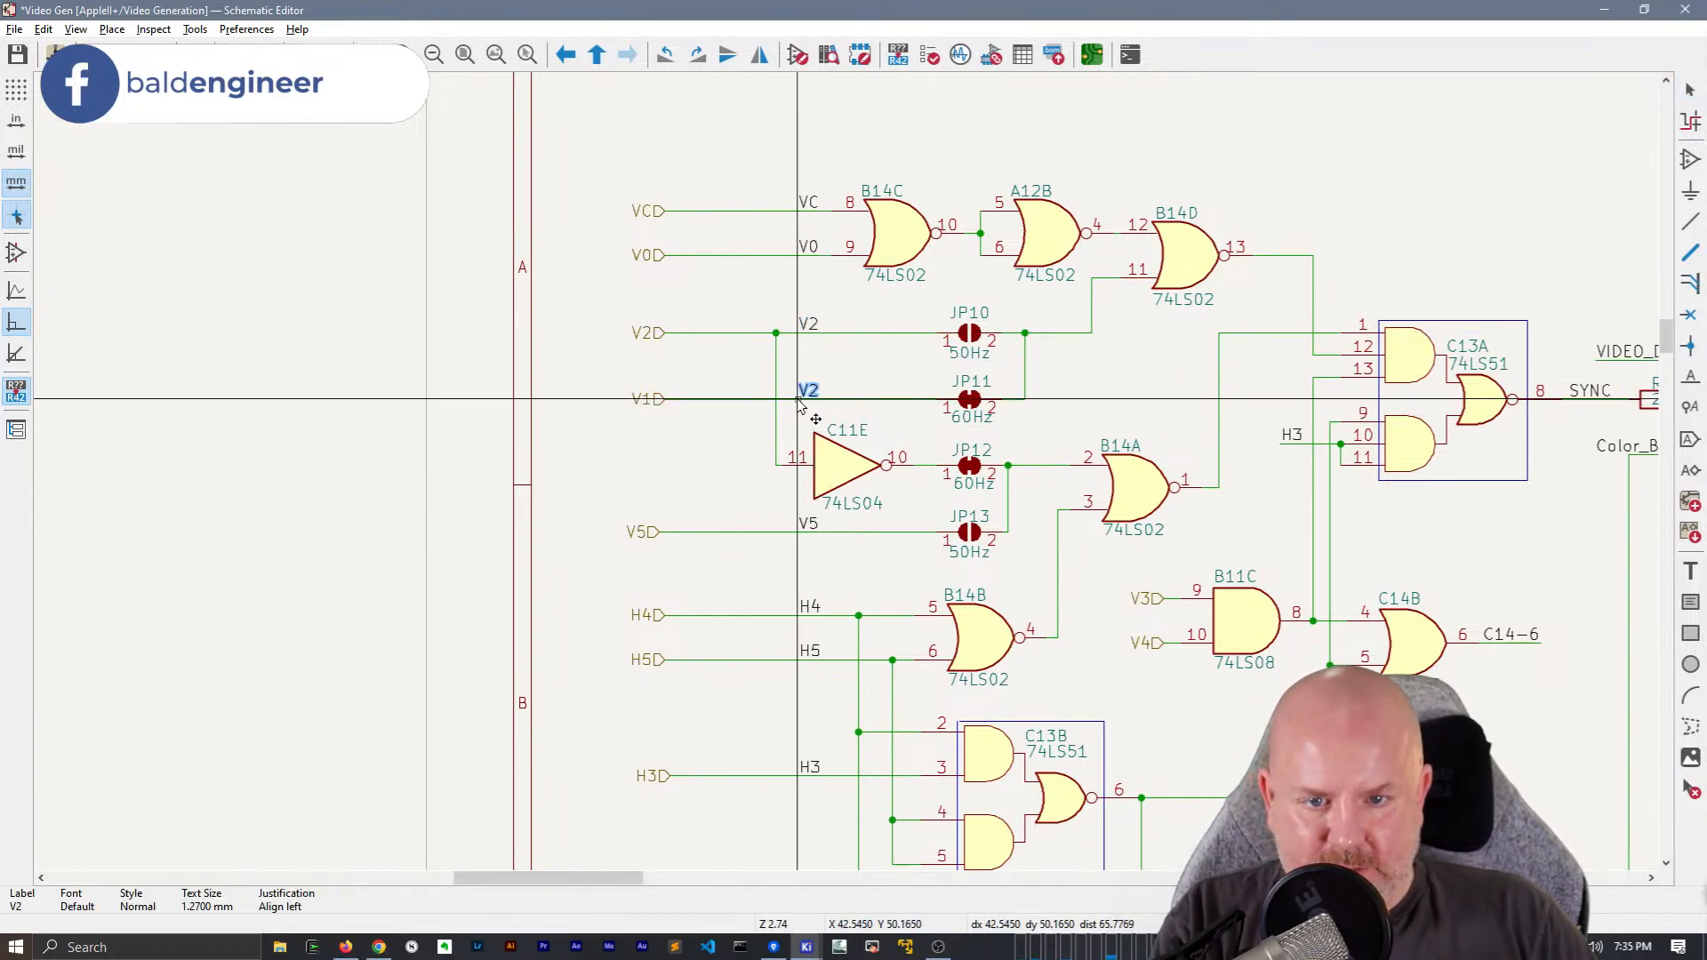
click(803, 405)
text(eV1)
key(Return)
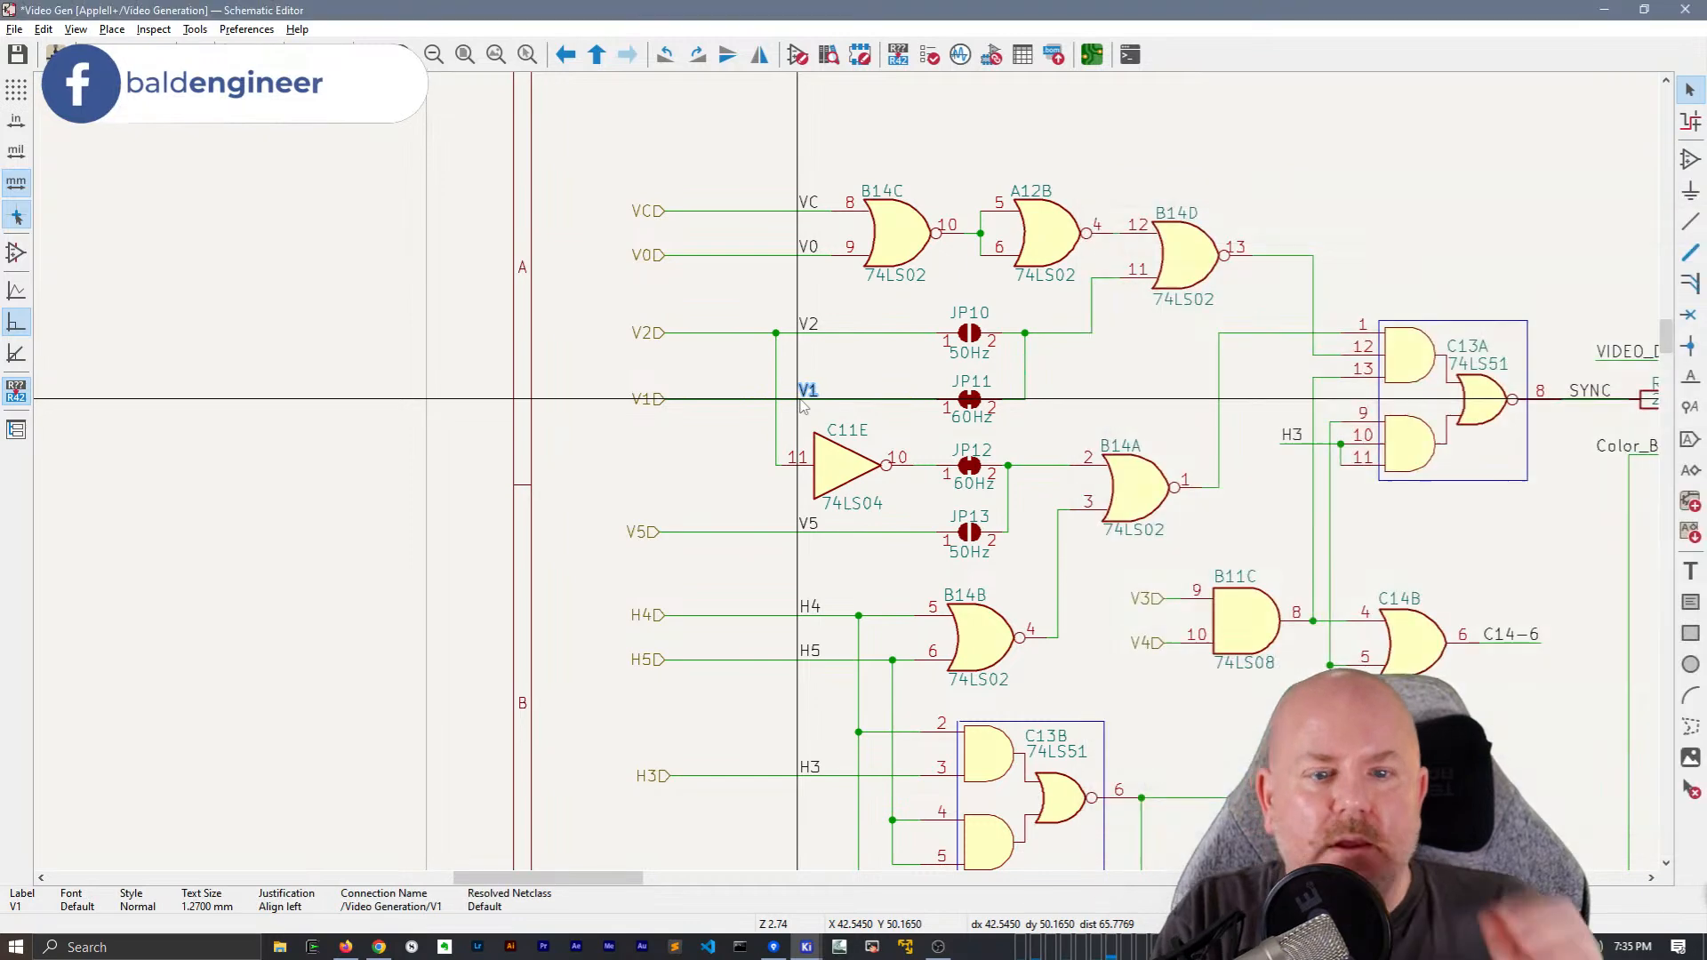
Move the VA and VB hierarchical labels, with their wires and net labels, to just above VC
middle_drag(1135, 410, 961, 358)
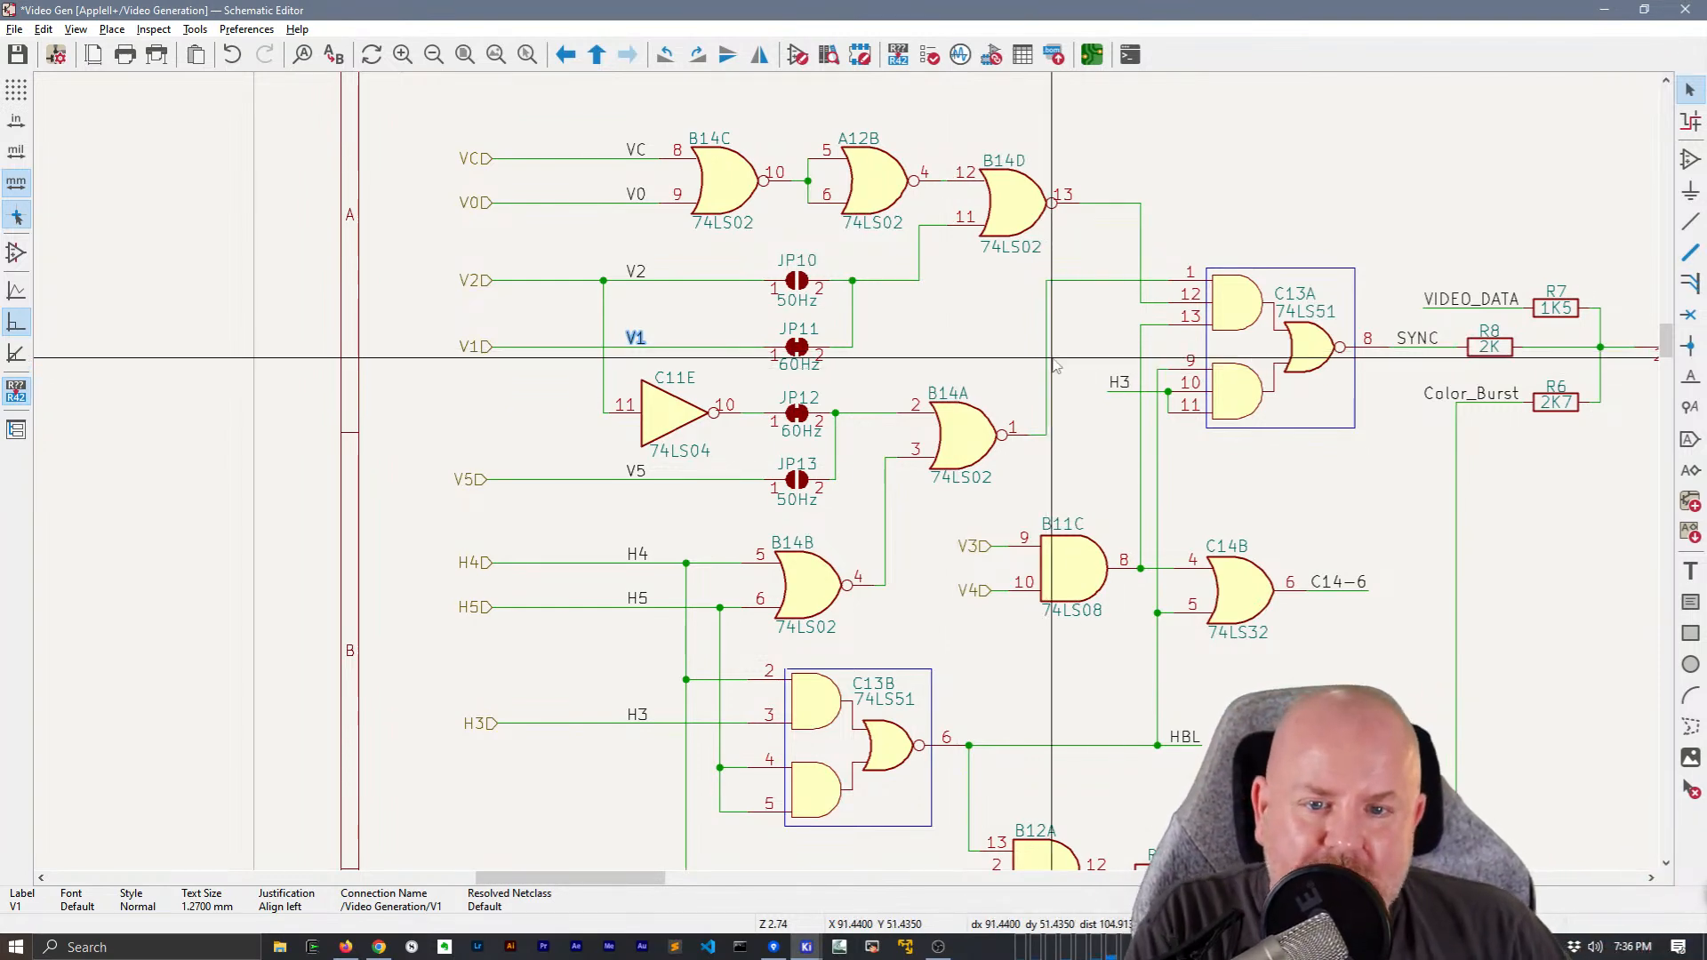
scroll(1053, 365, down, 2)
middle_drag(876, 364, 850, 335)
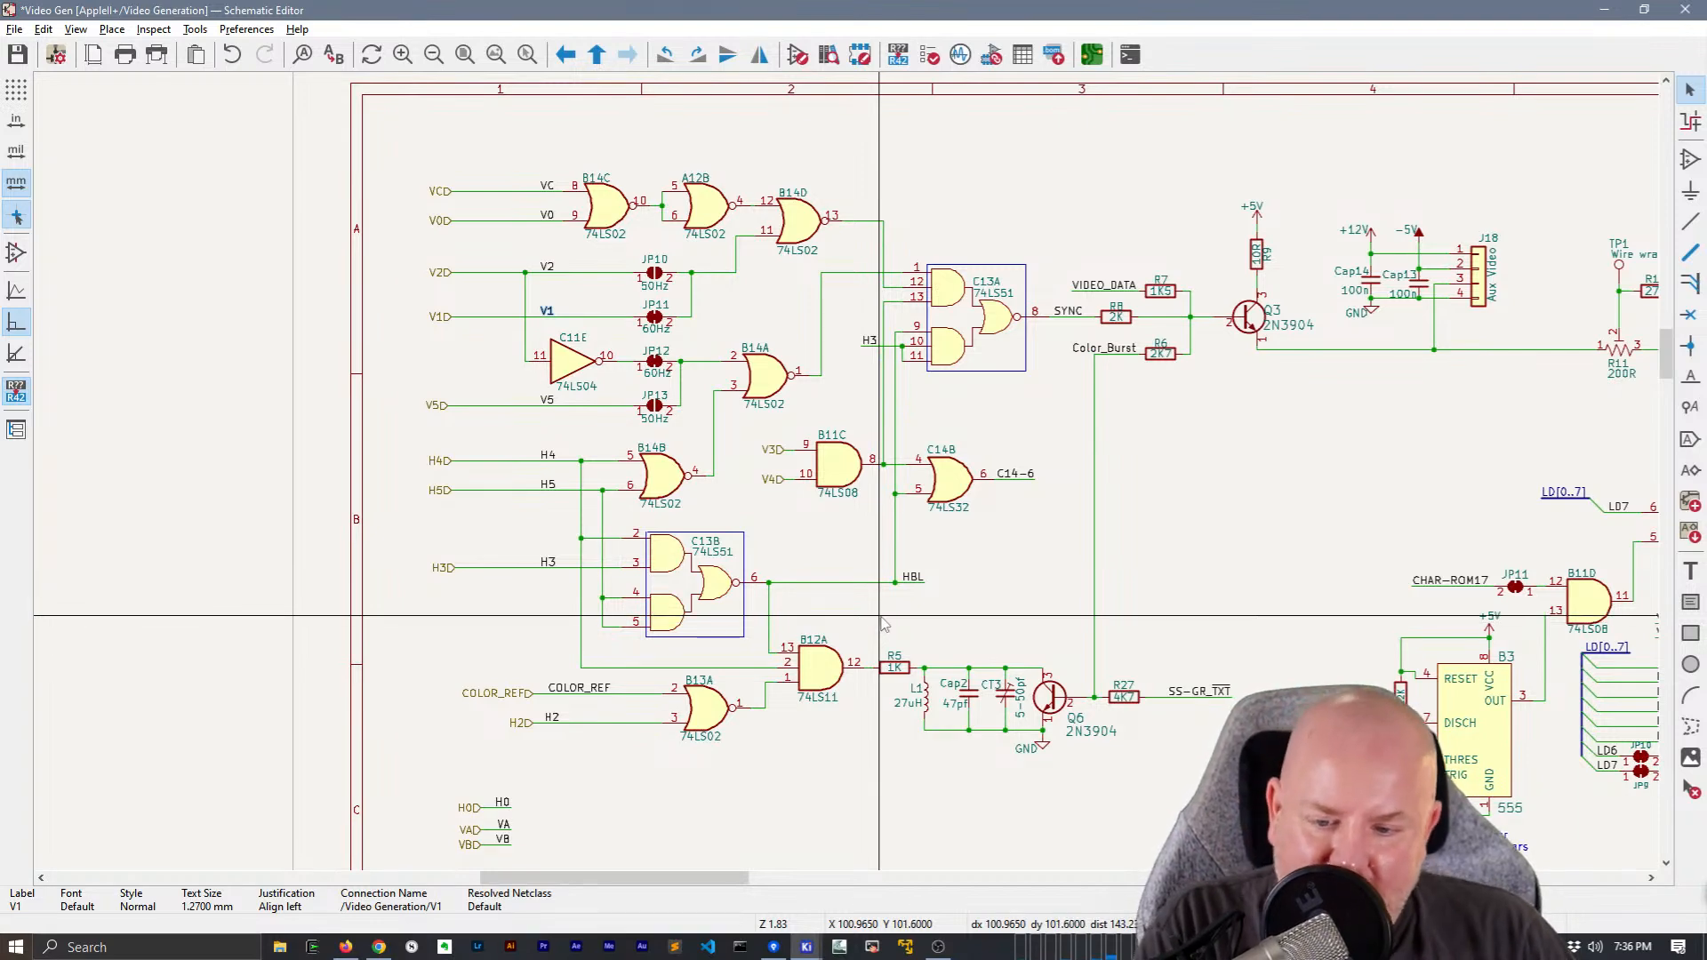
middle_drag(1150, 648, 1204, 610)
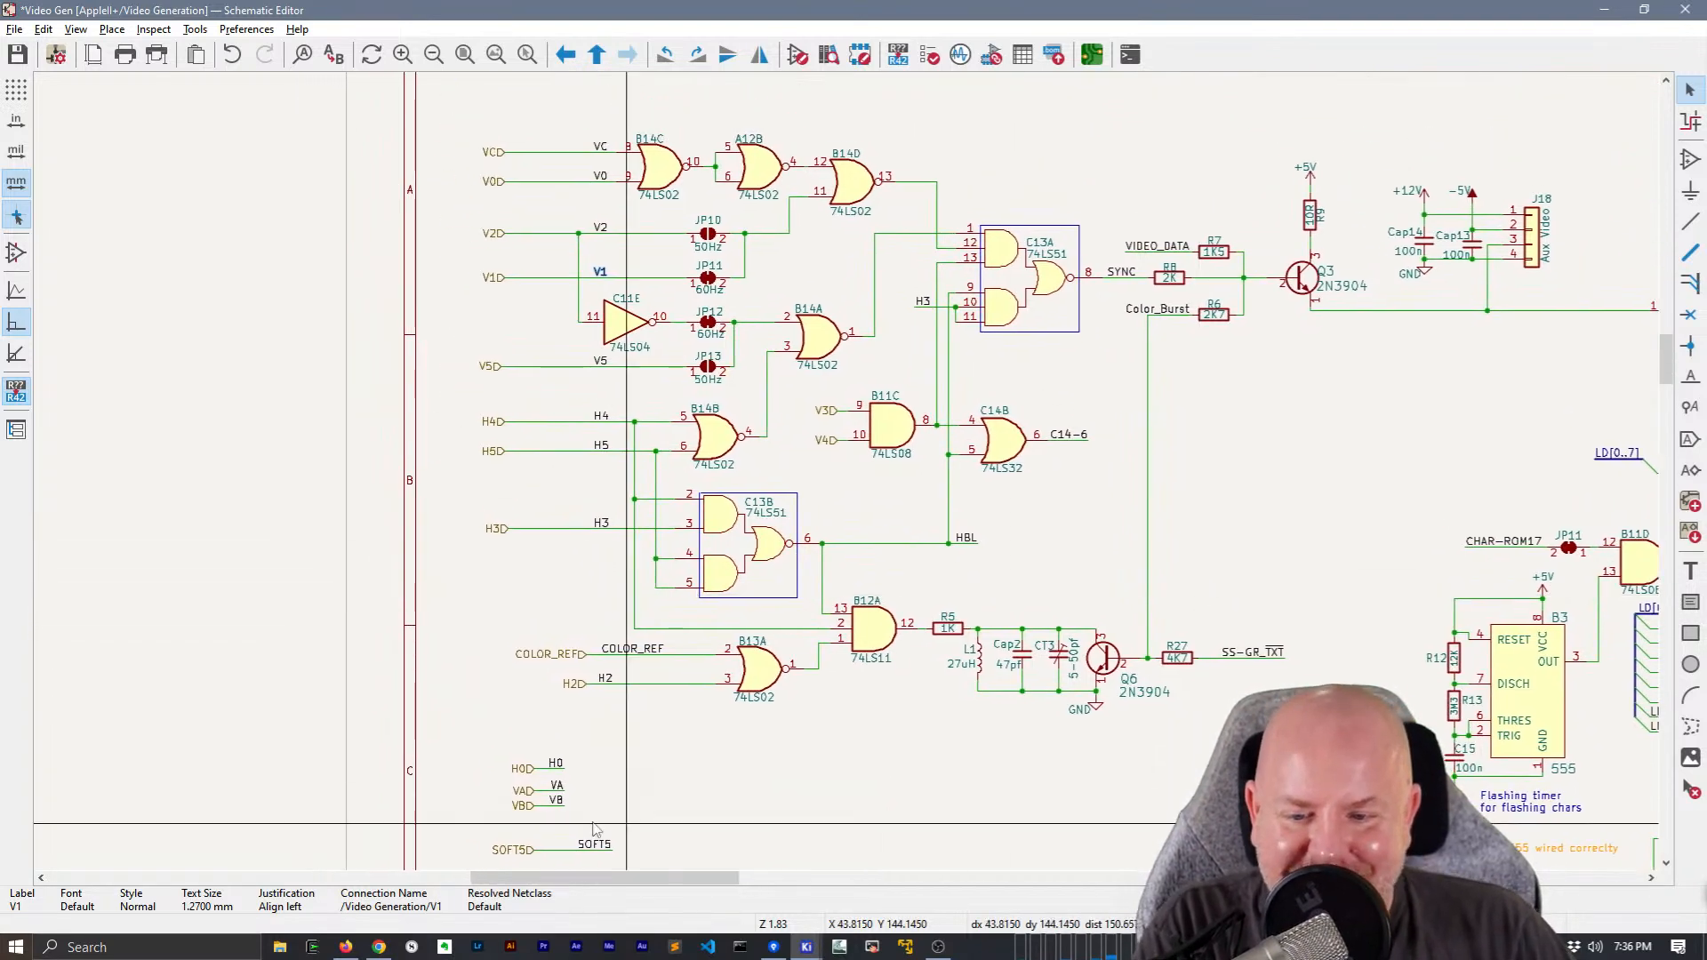
drag(608, 819, 472, 783)
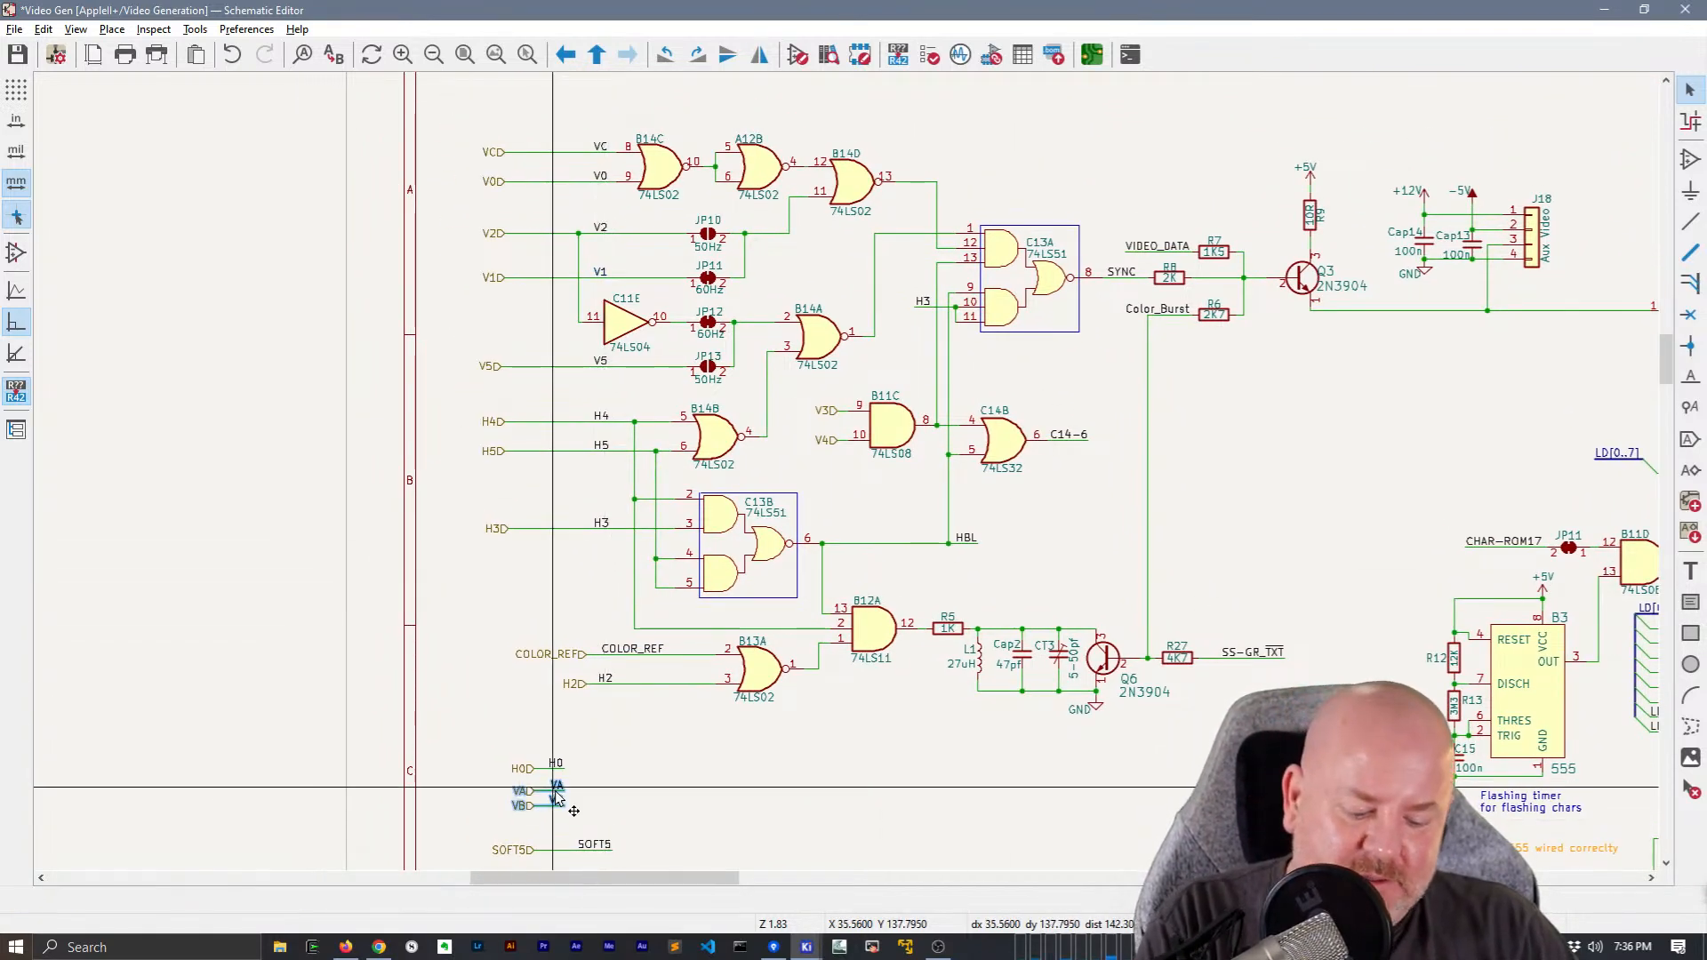
key(m)
middle_drag(465, 105, 473, 242)
click(516, 258)
Move the H0 hierarchical label with its wire and net label up under H2, aligned with H3
middle_drag(655, 707, 670, 633)
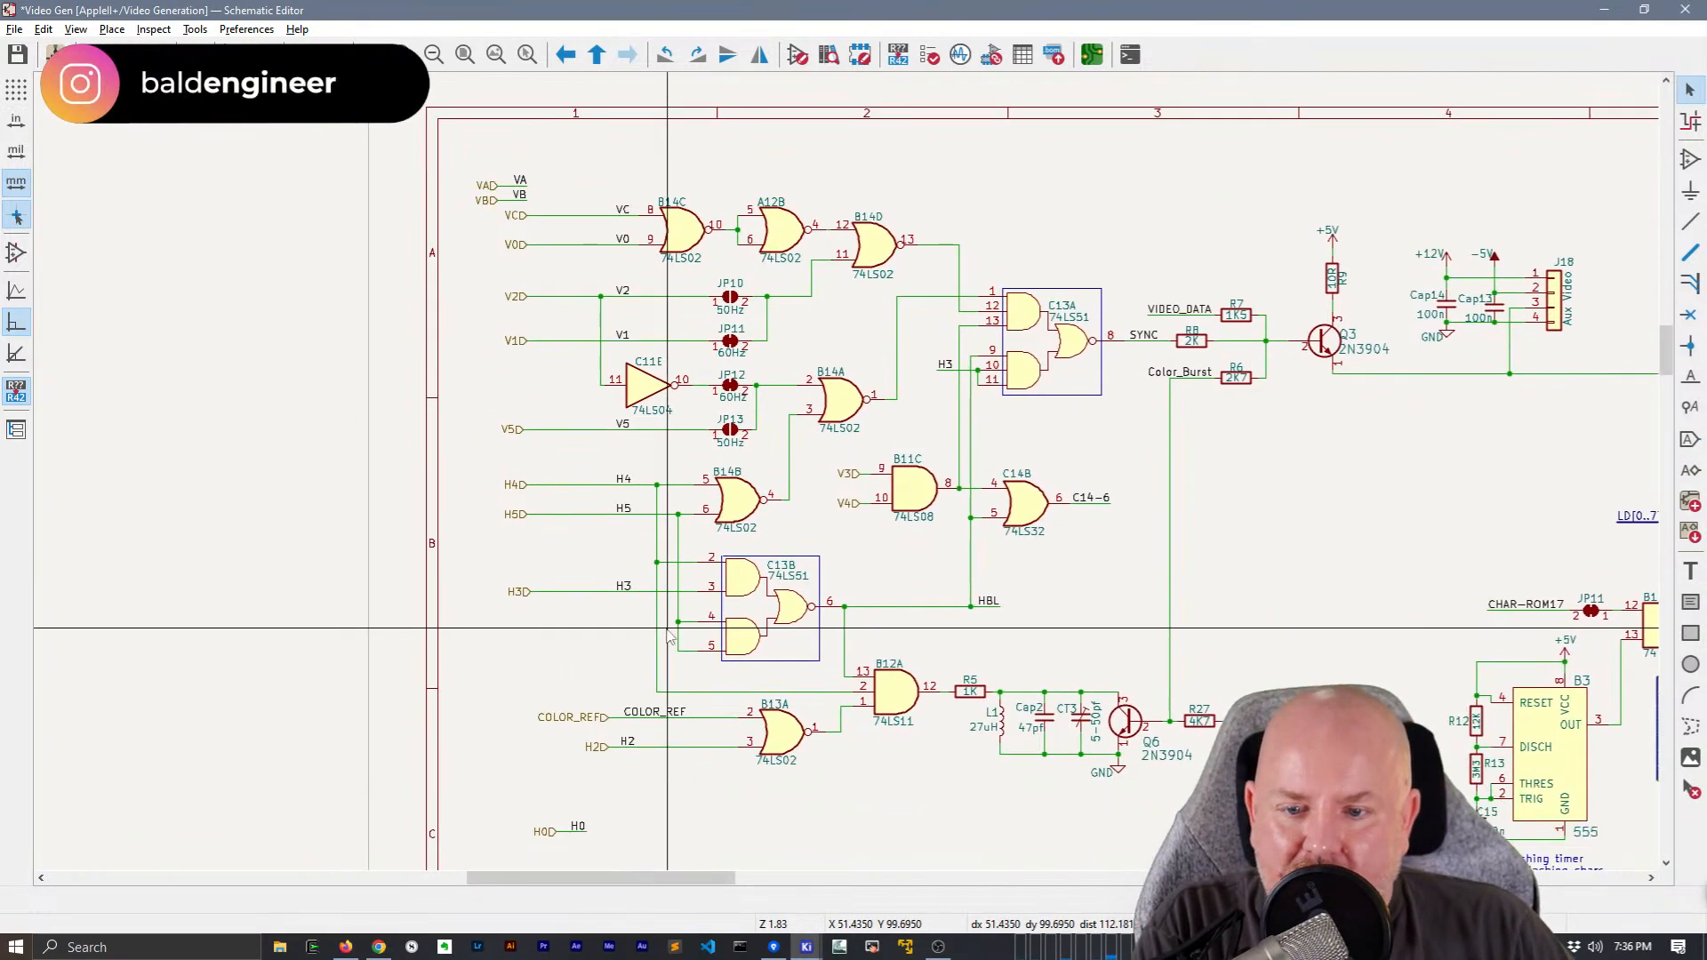
drag(614, 852, 498, 805)
key(m)
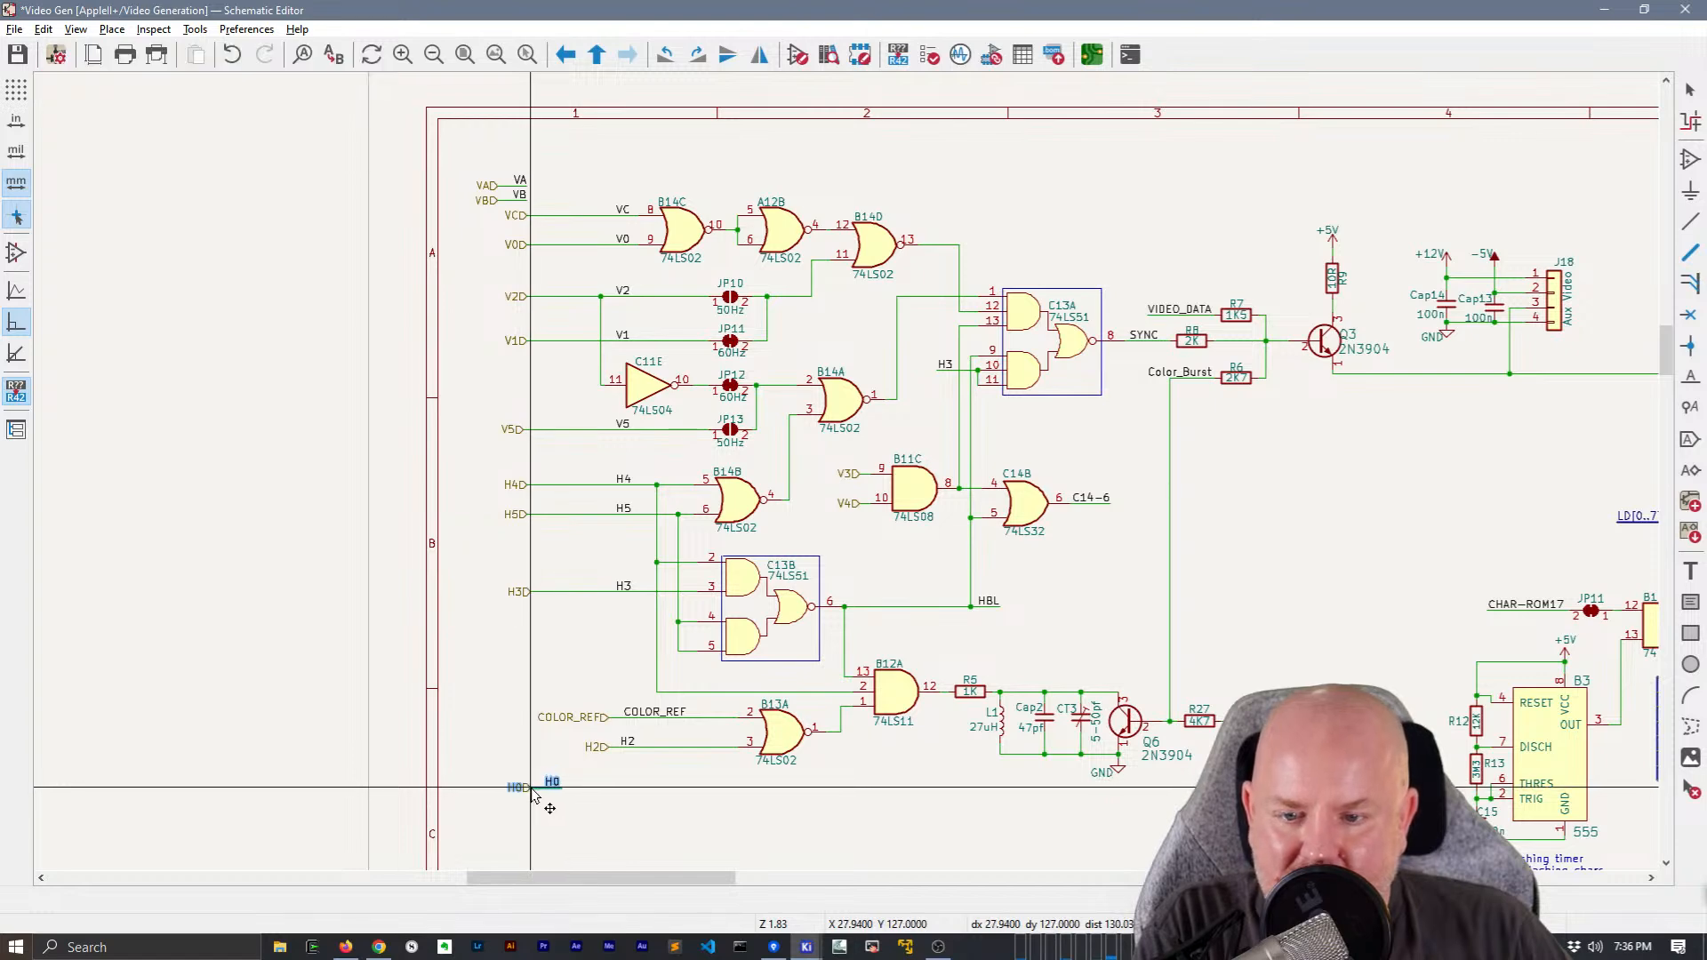
click(532, 792)
Shift the H2 hierarchical label left into line with H3 and H0, keeping it wired to B13A's pin 3
click(531, 749)
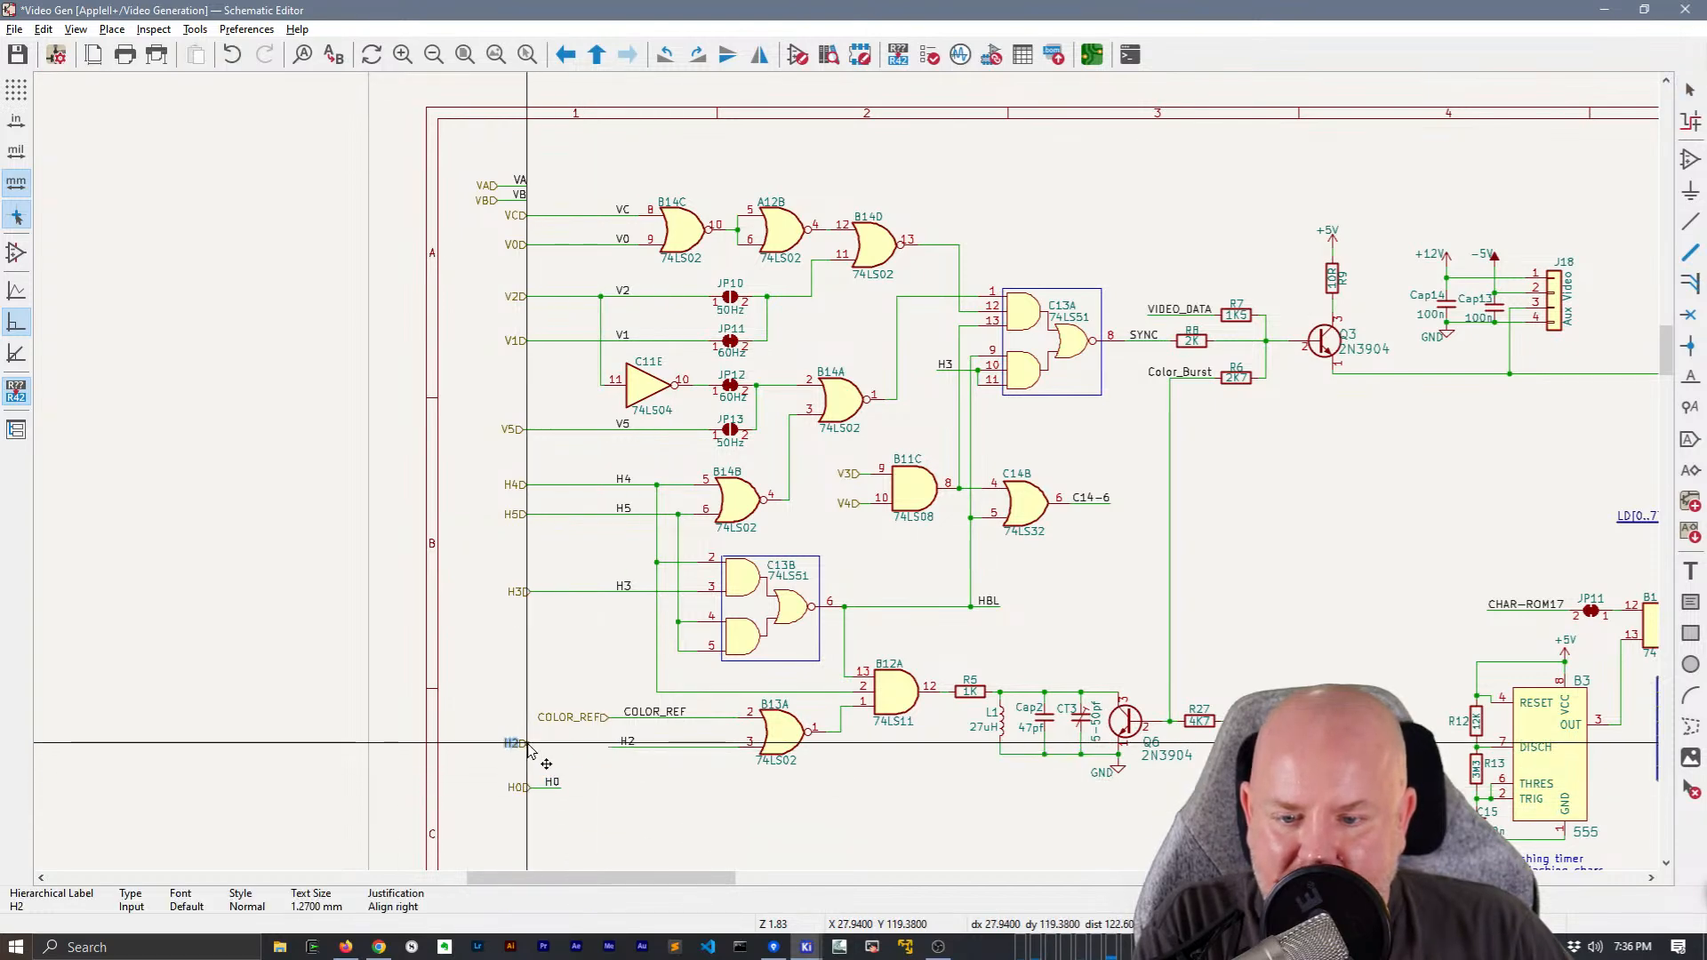
scroll(531, 750, up, 2)
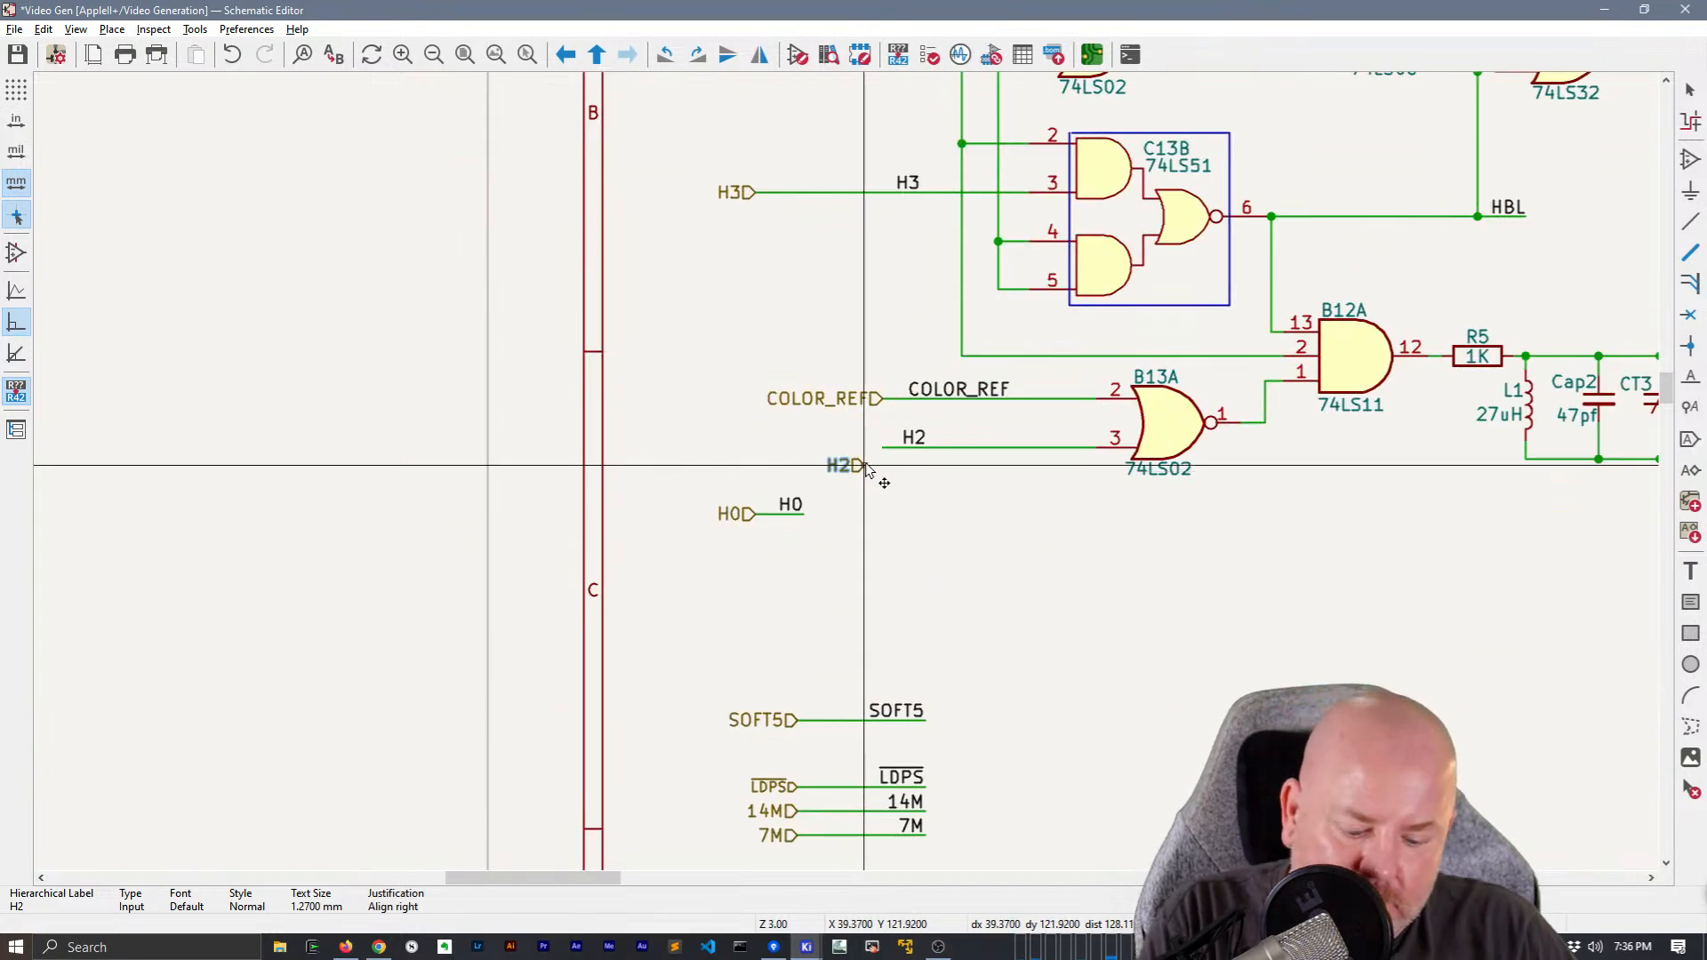
drag(906, 429, 756, 453)
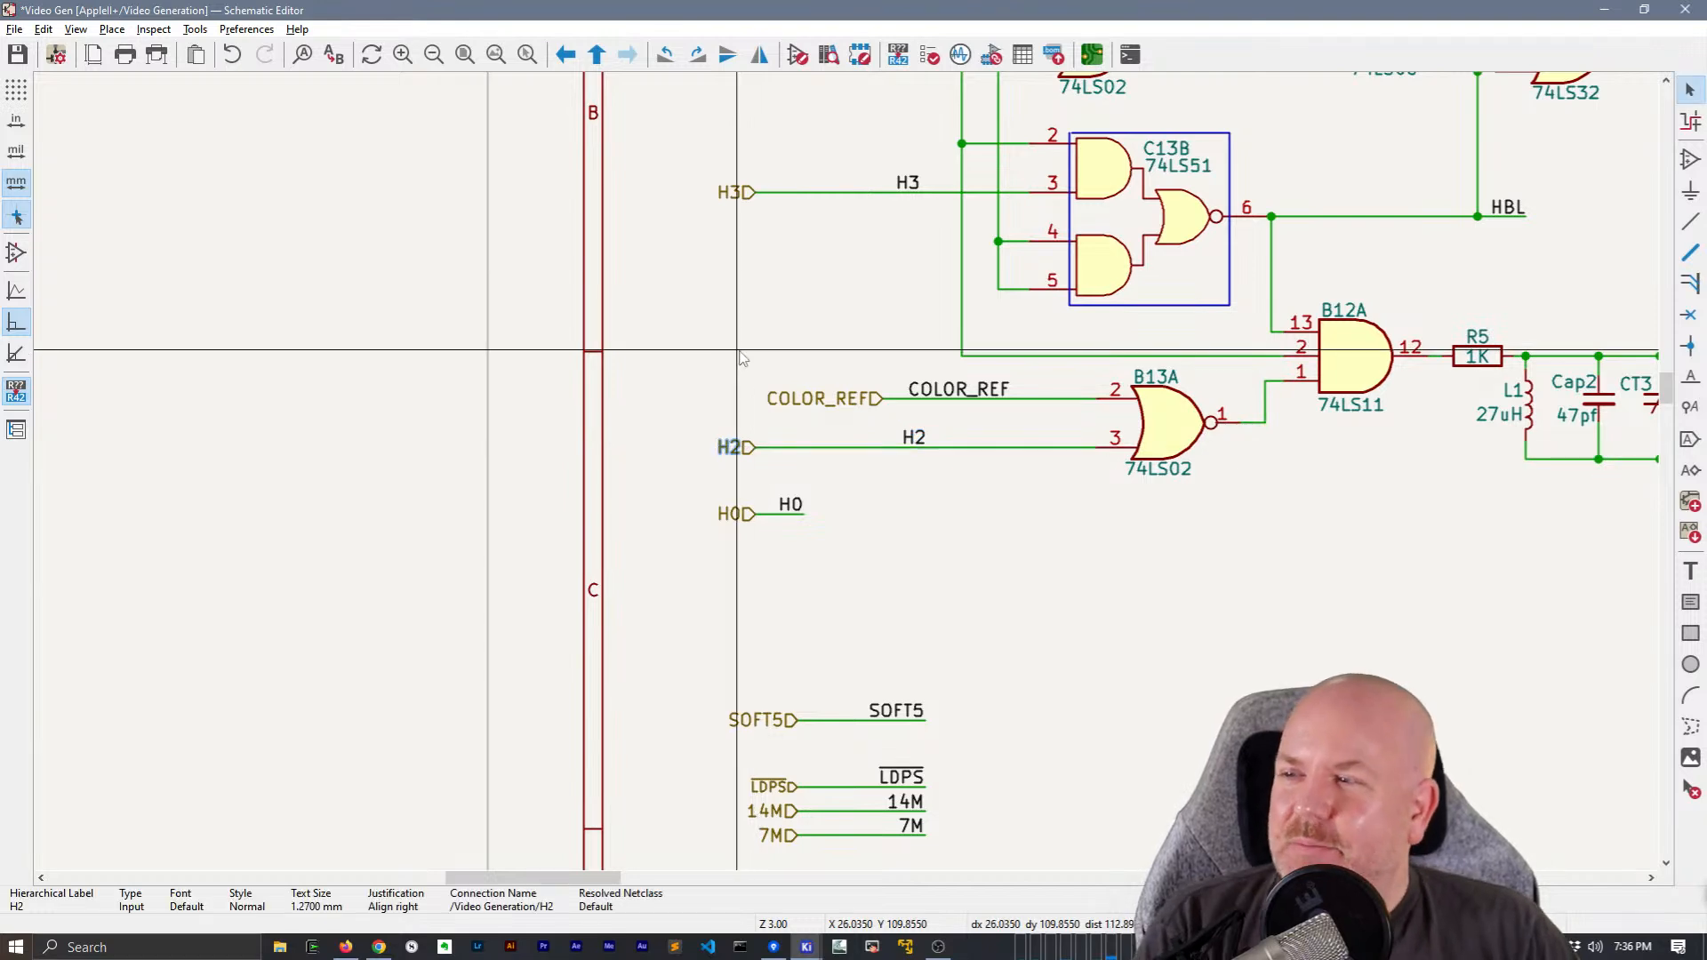
Look over the rest of the Video Generation sheet and save the schematic
scroll(740, 356, down, 5)
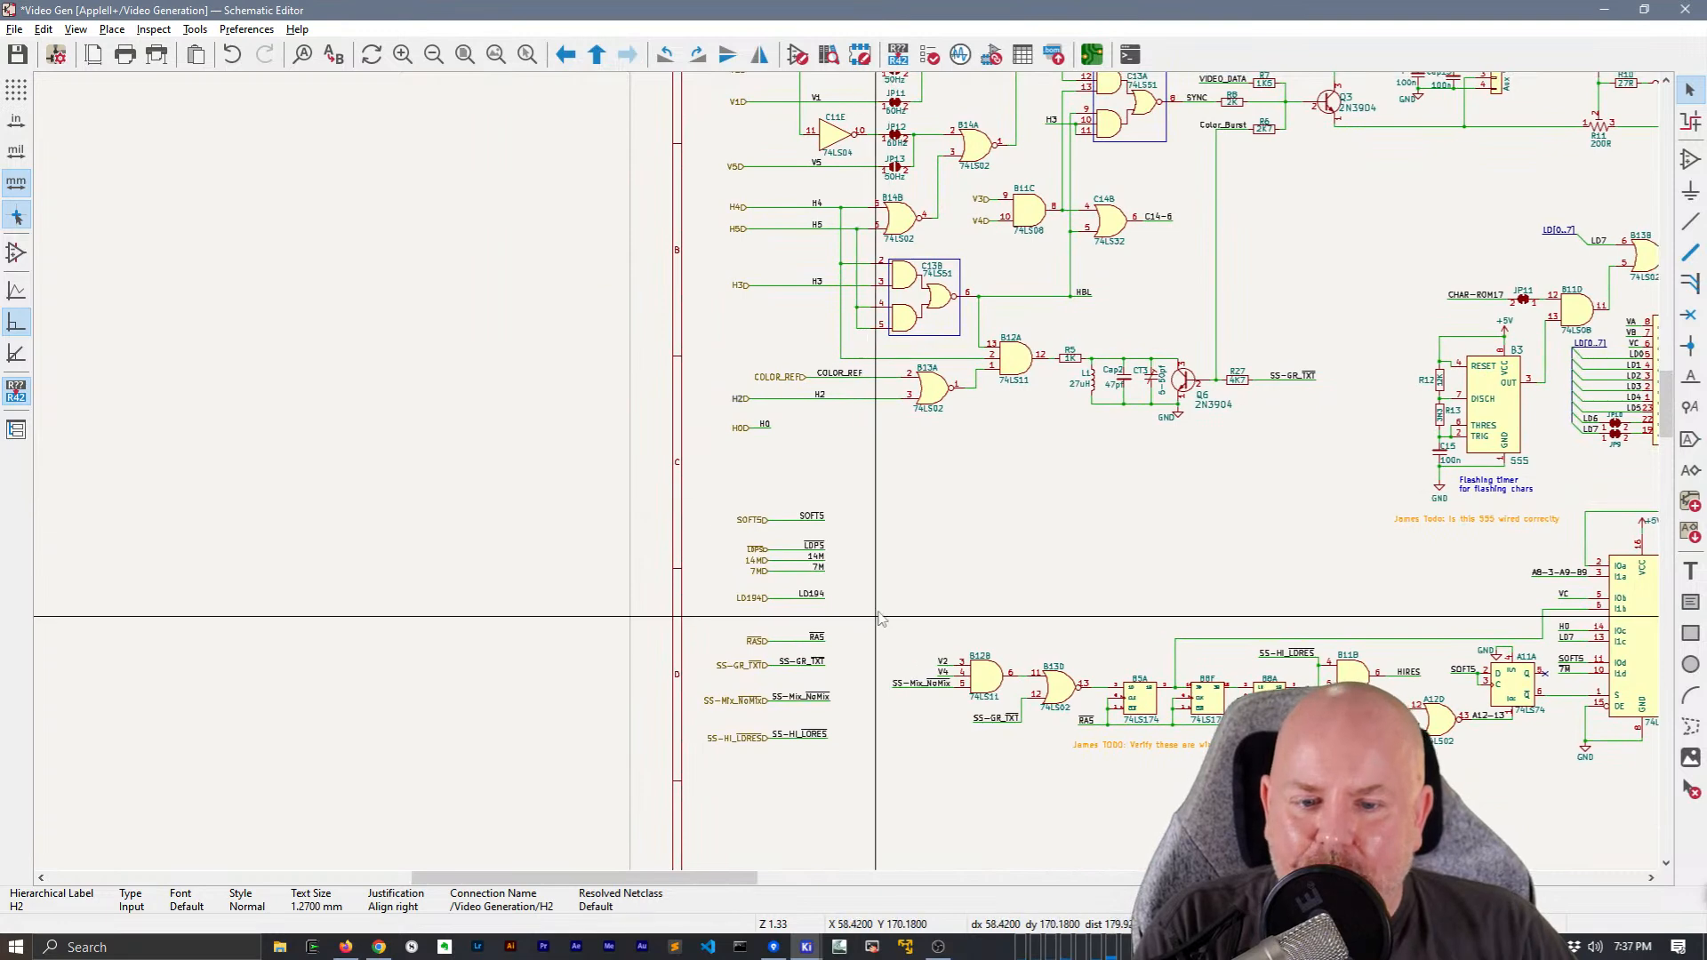
scroll(849, 467, down, 2)
middle_drag(868, 398, 359, 374)
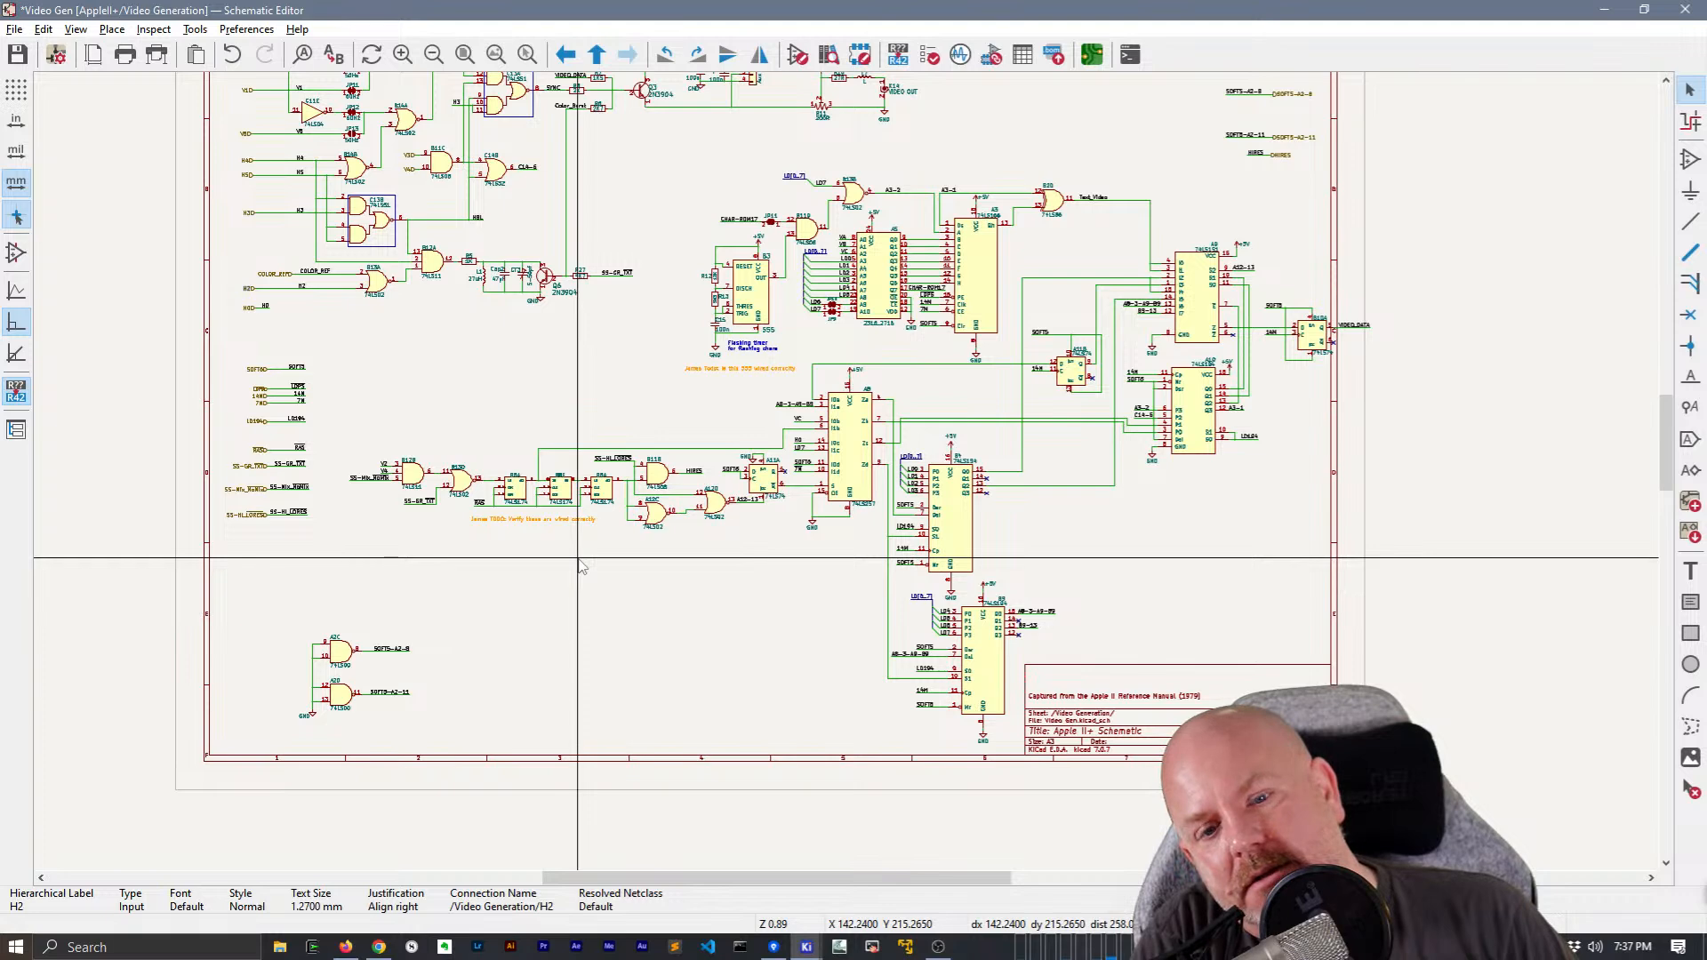
middle_drag(757, 627, 658, 670)
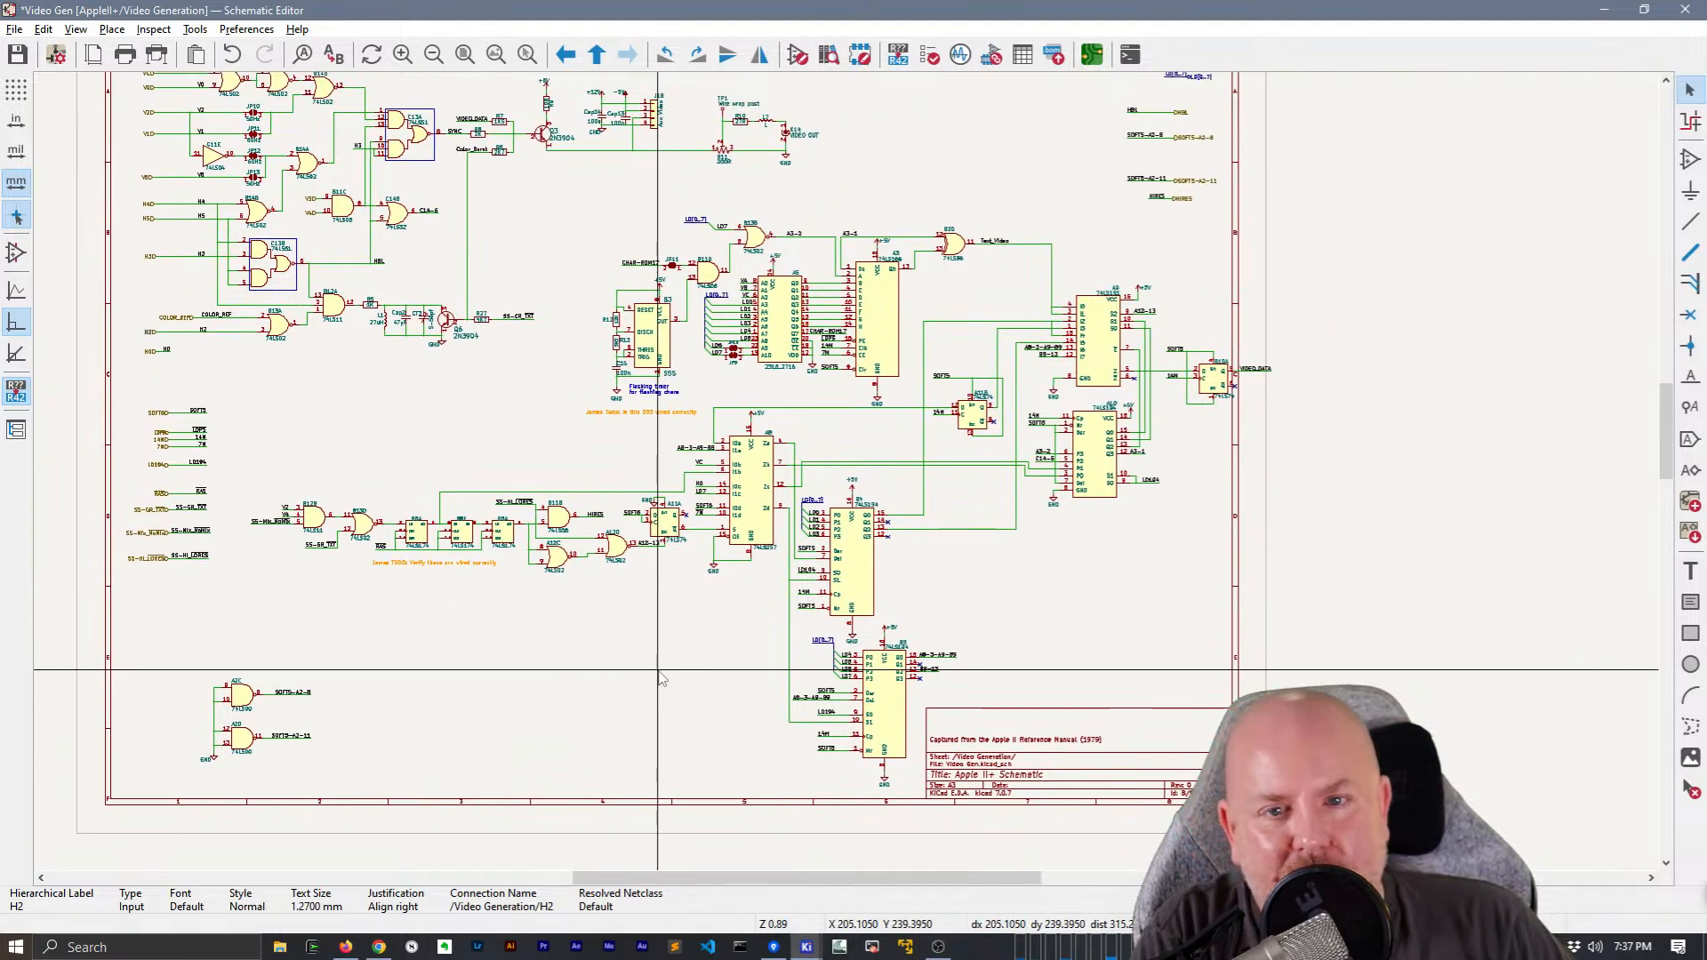
scroll(654, 674, up, 2)
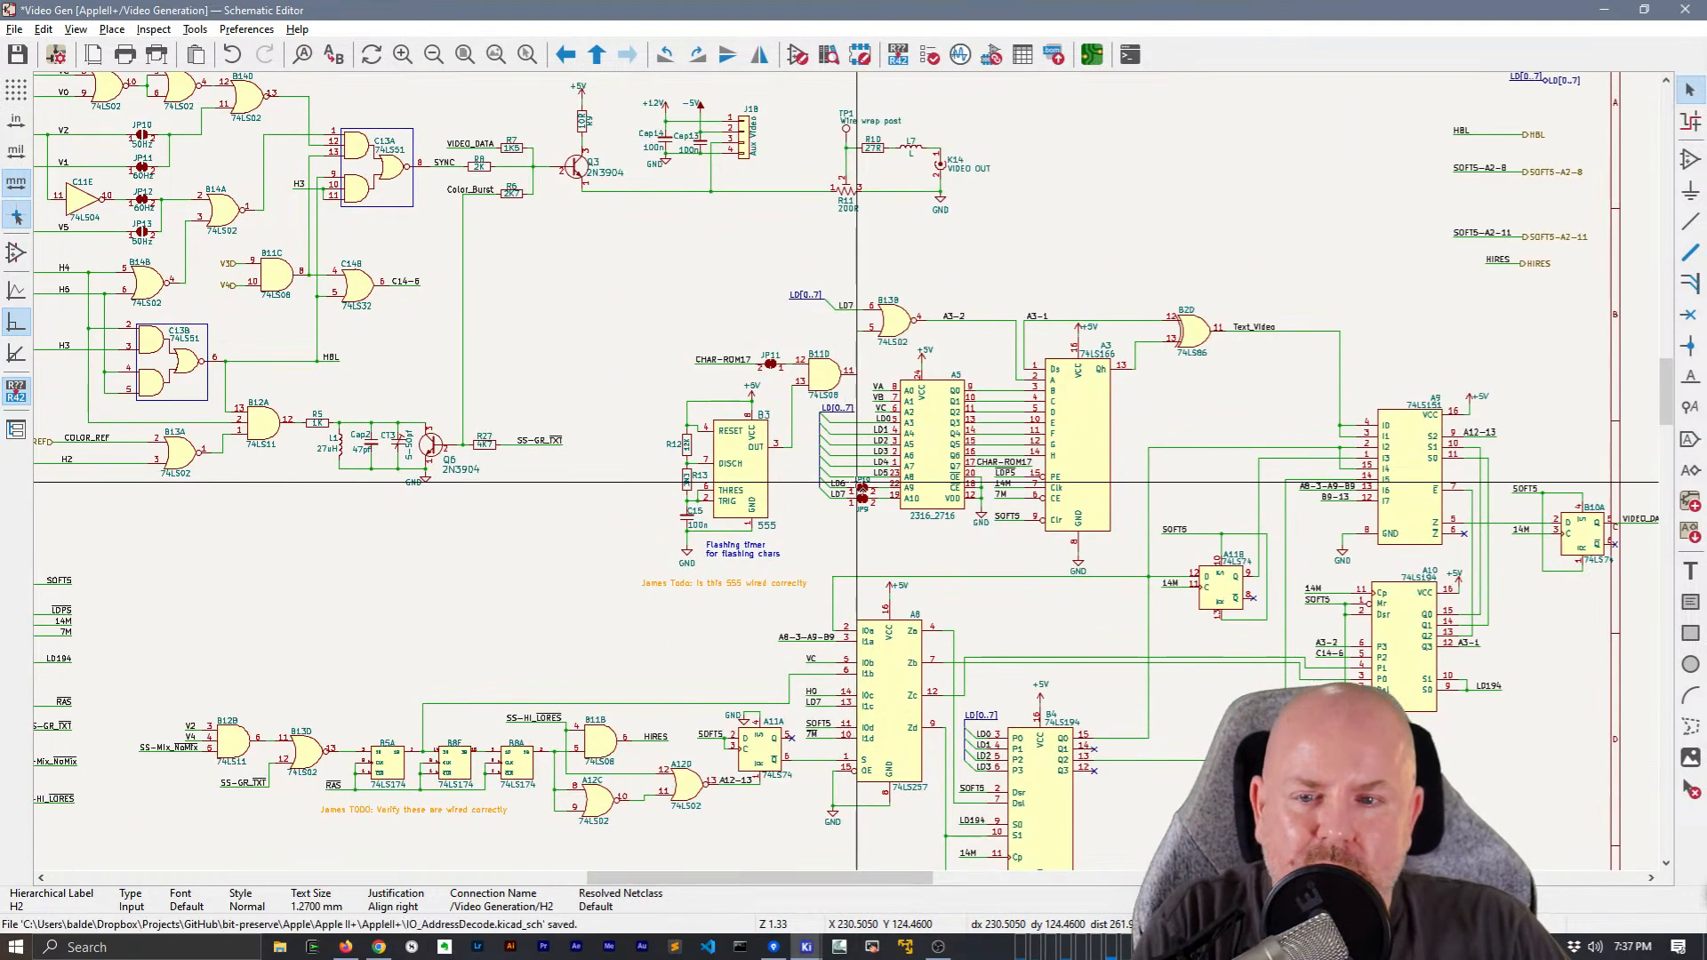
middle_drag(677, 352, 827, 394)
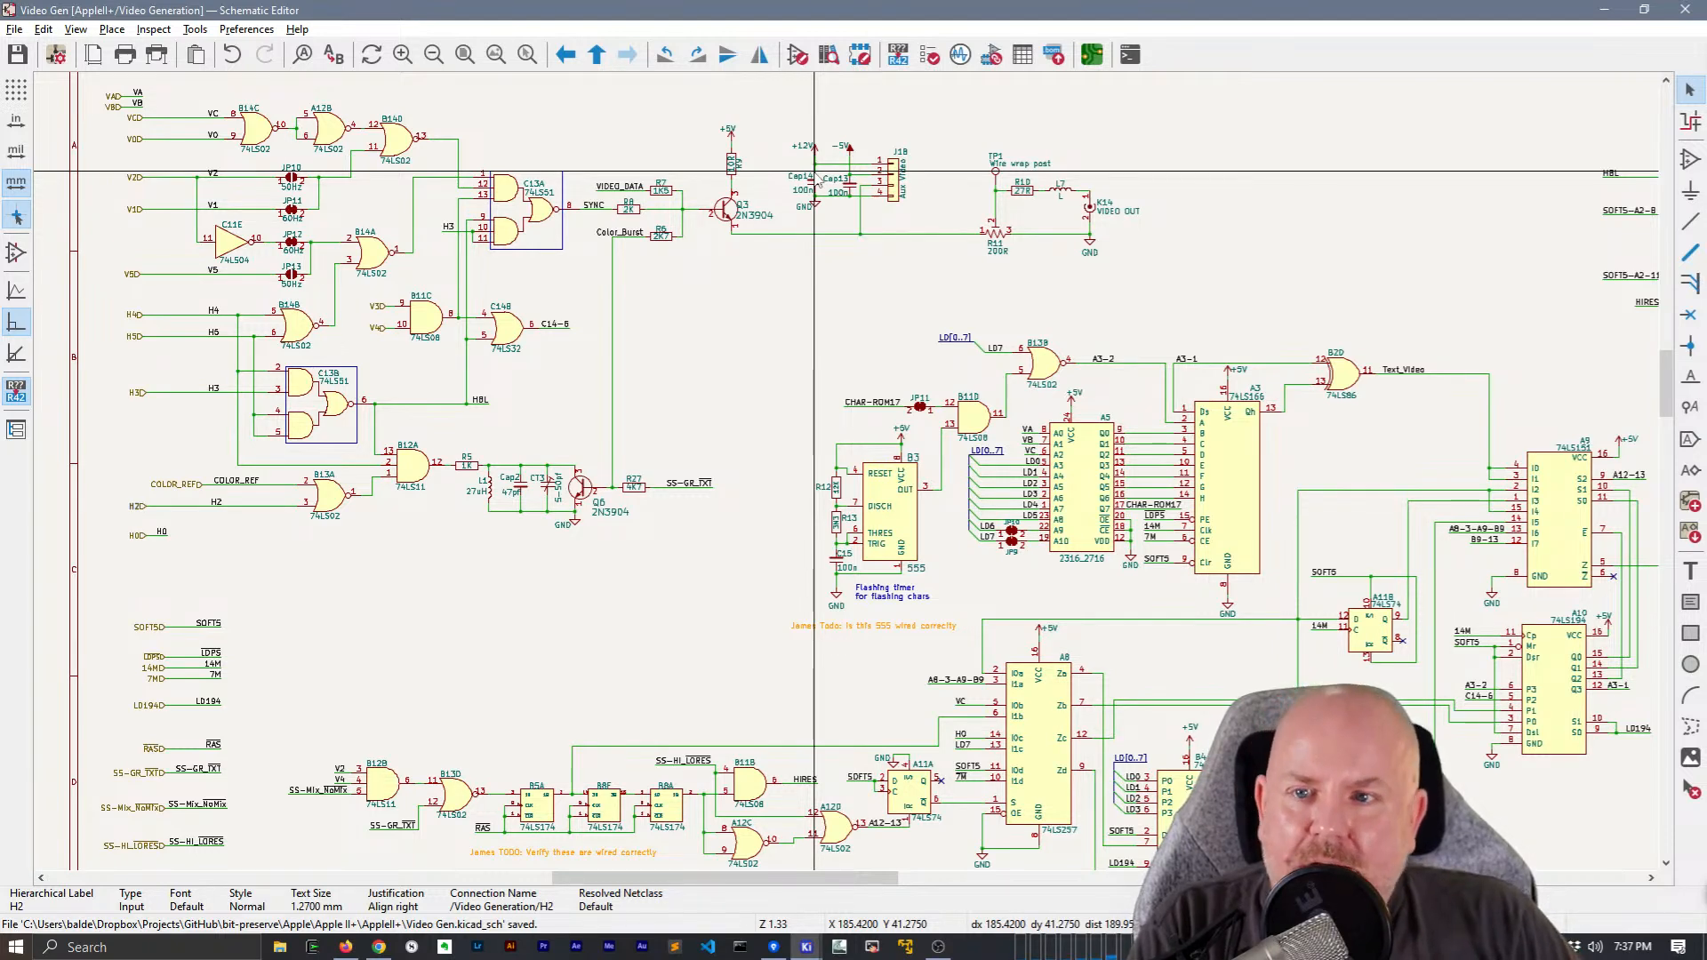
Return to the root sheet and import Video Generation's sheet pins, placing V3 and V4 on its left edge and COLOR_REF on its top edge
right_click(767, 319)
click(823, 331)
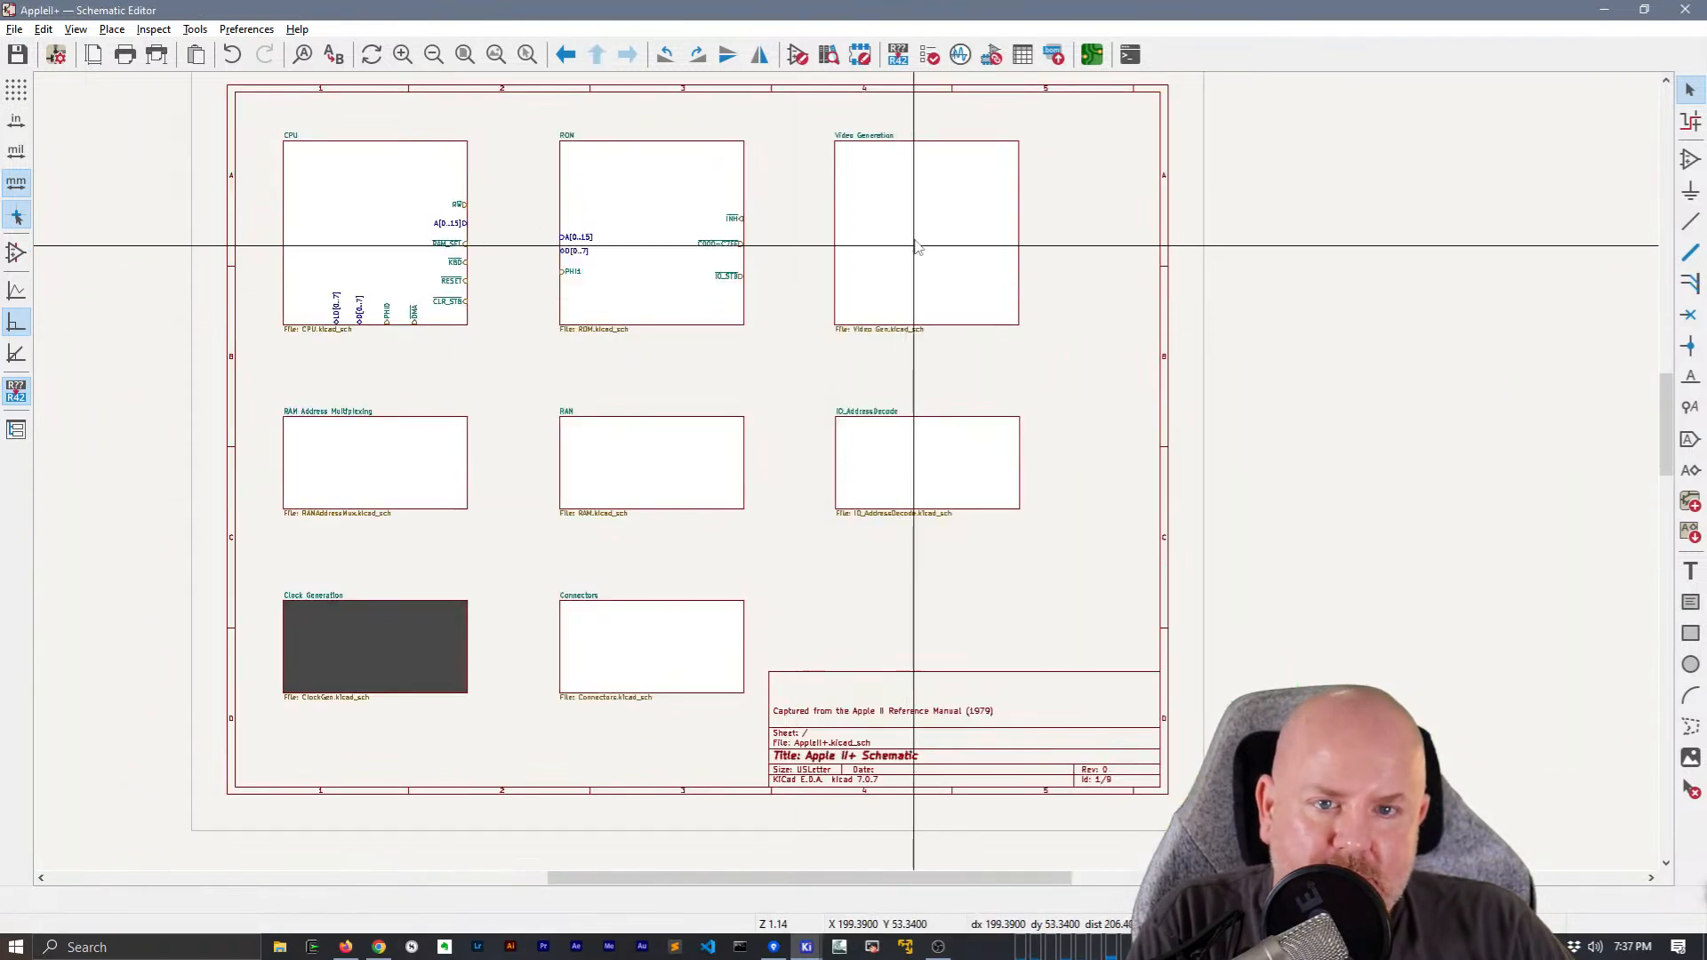
right_click(916, 247)
click(978, 561)
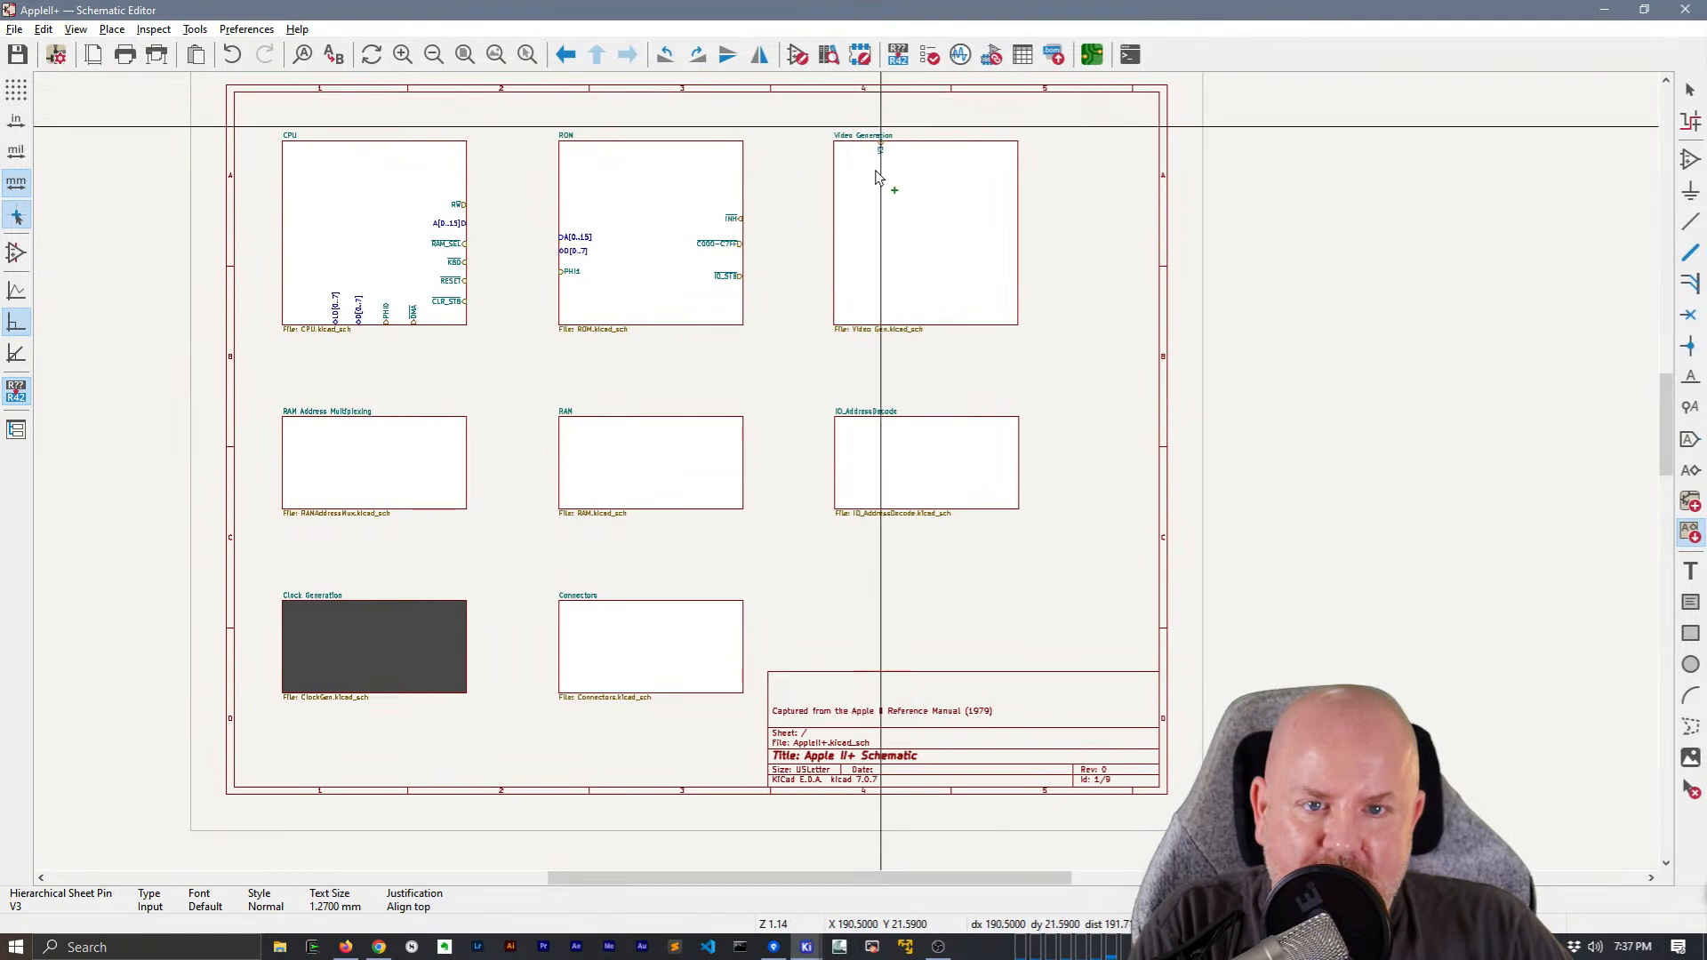
scroll(849, 277, up, 3)
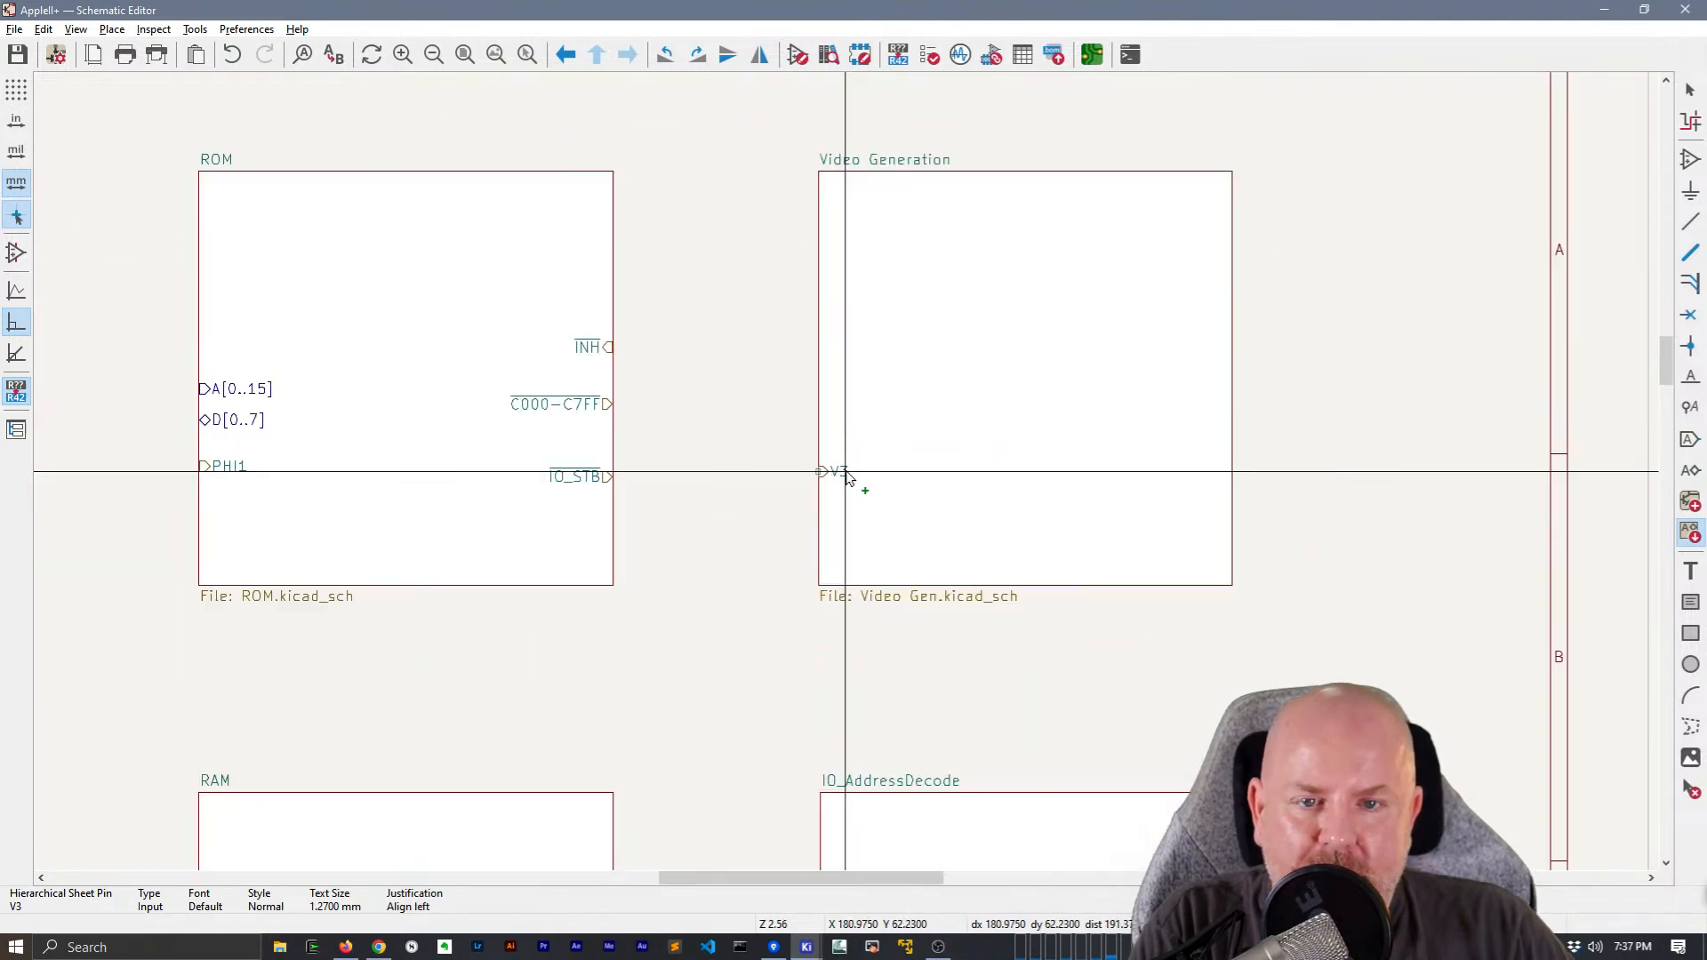
click(845, 473)
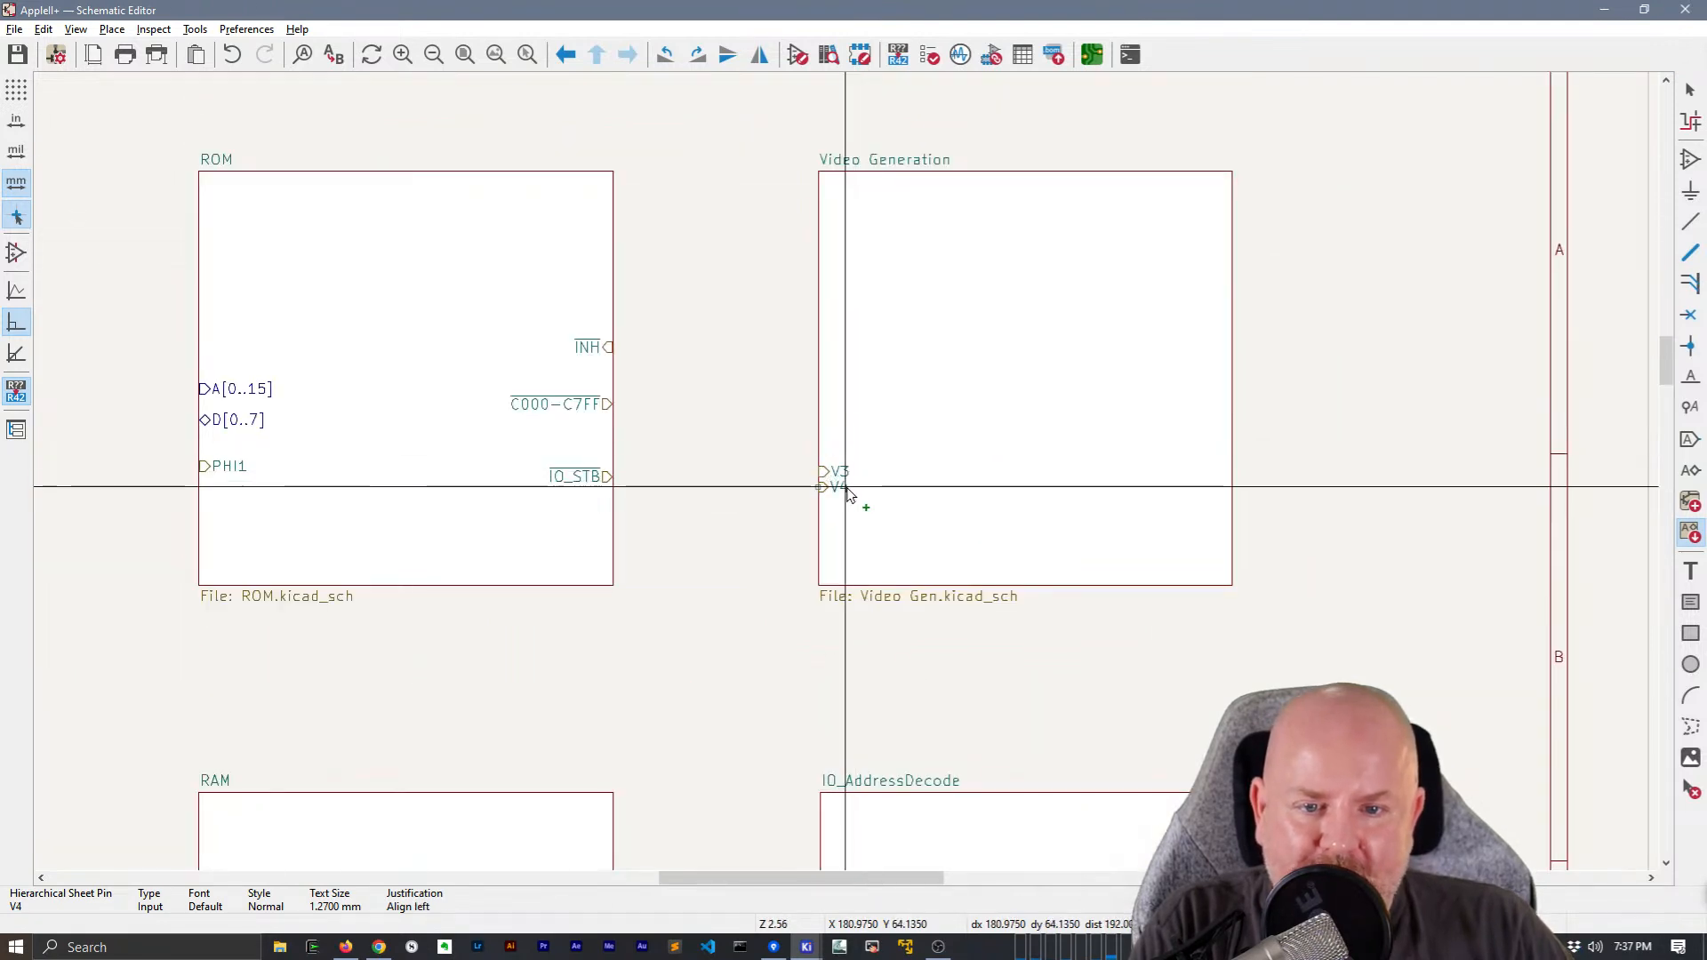
click(846, 487)
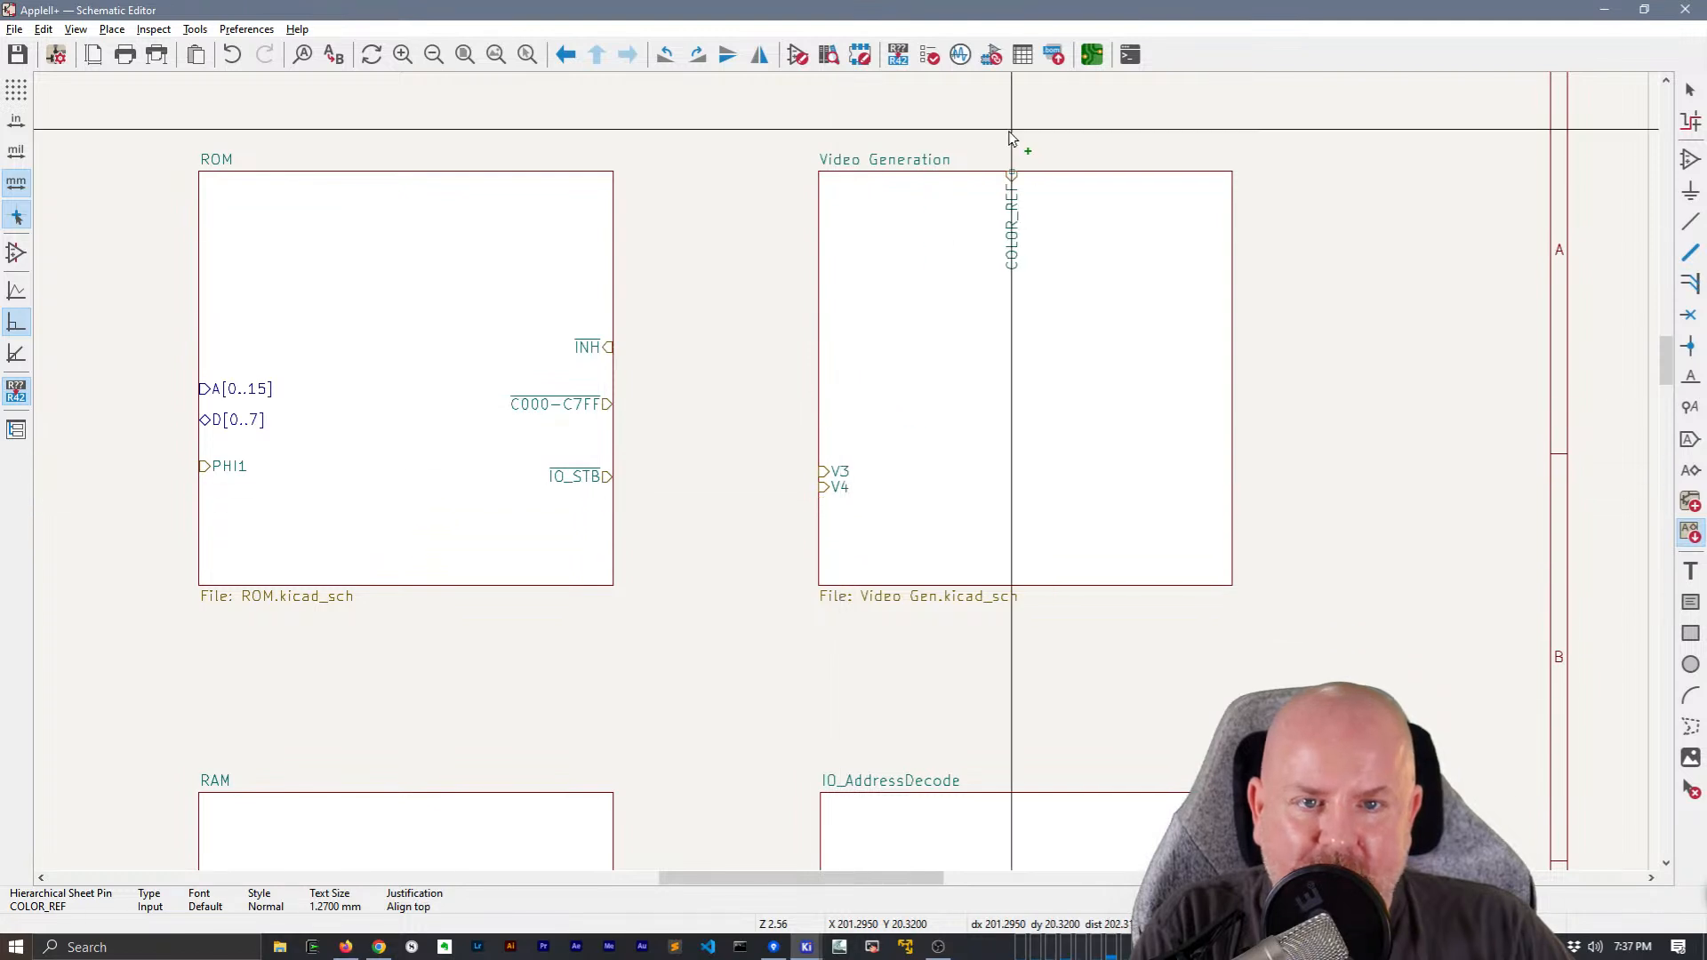
click(1029, 173)
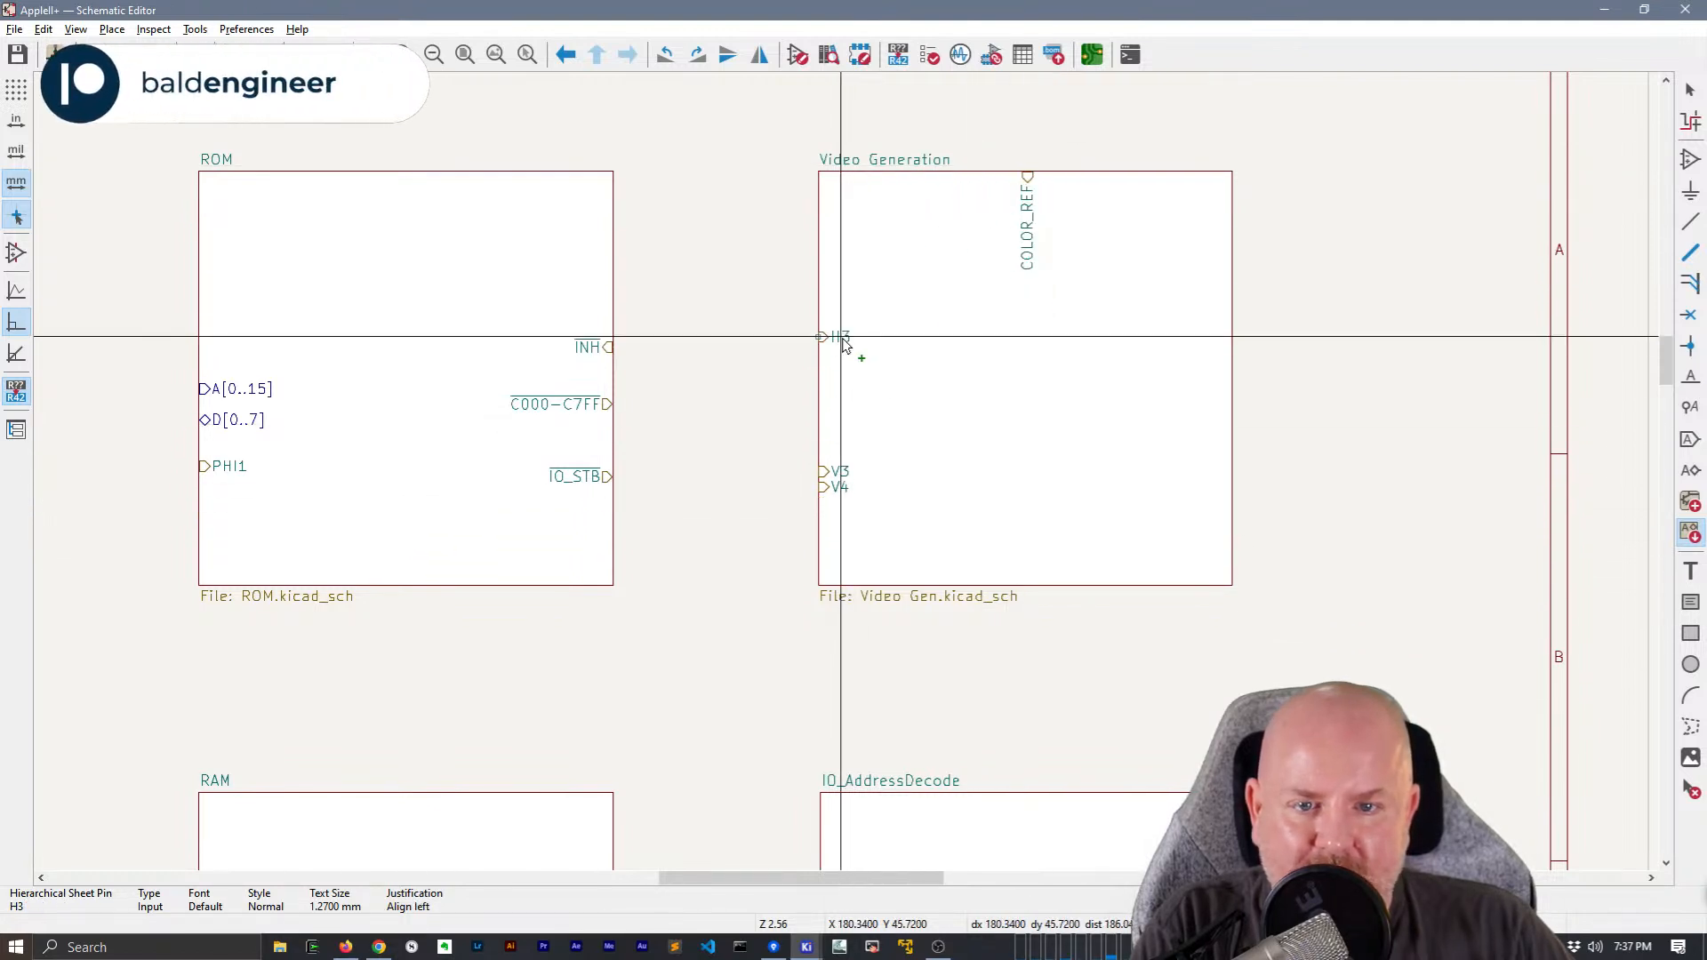
Place the H3, H4, H5, V5, V1 and V0 sheet pins on Video Generation's left edge, grouping H and V pins in numeric order
click(844, 306)
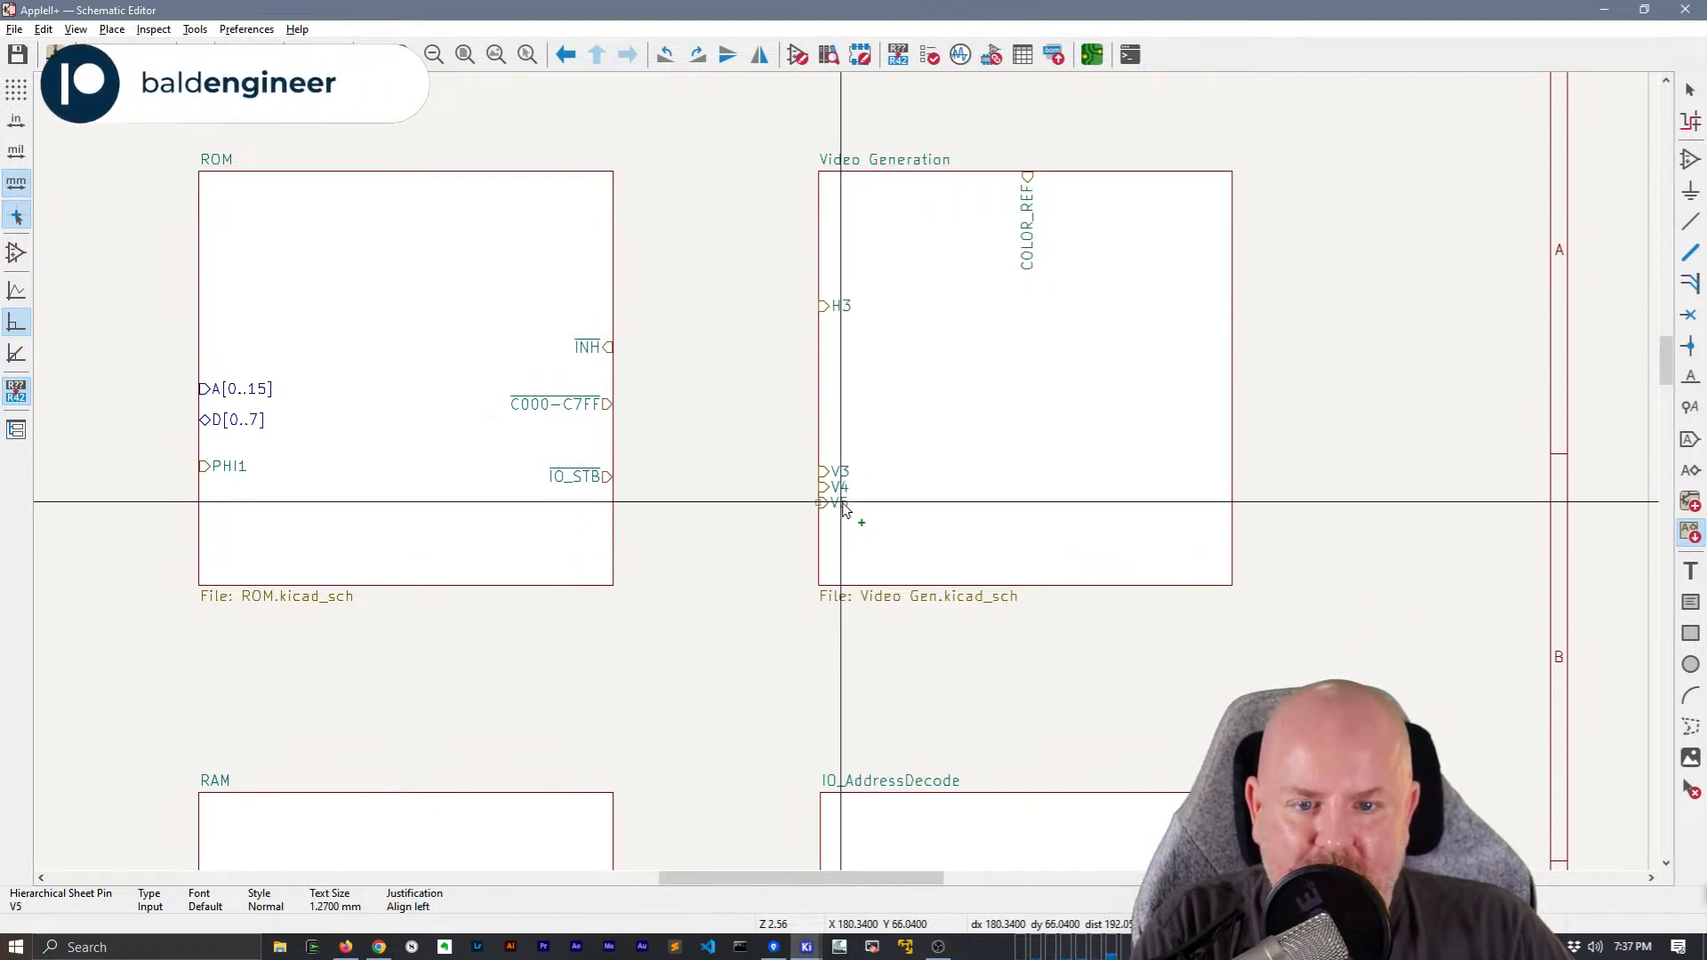
click(845, 503)
click(847, 322)
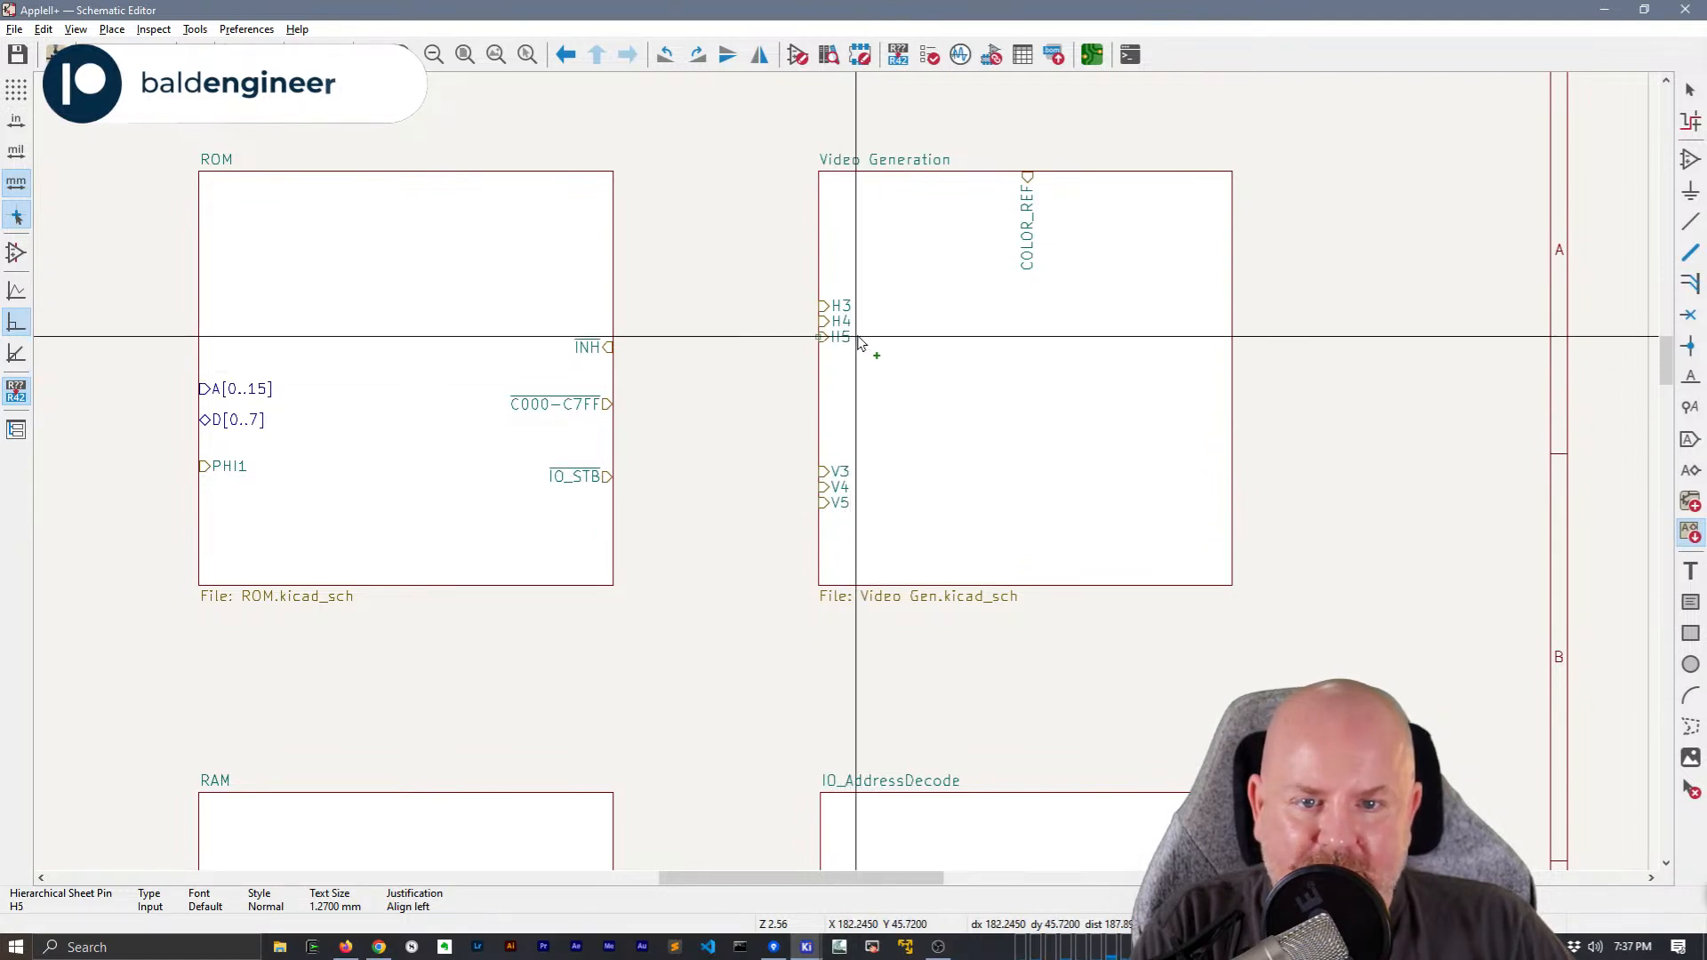
click(858, 345)
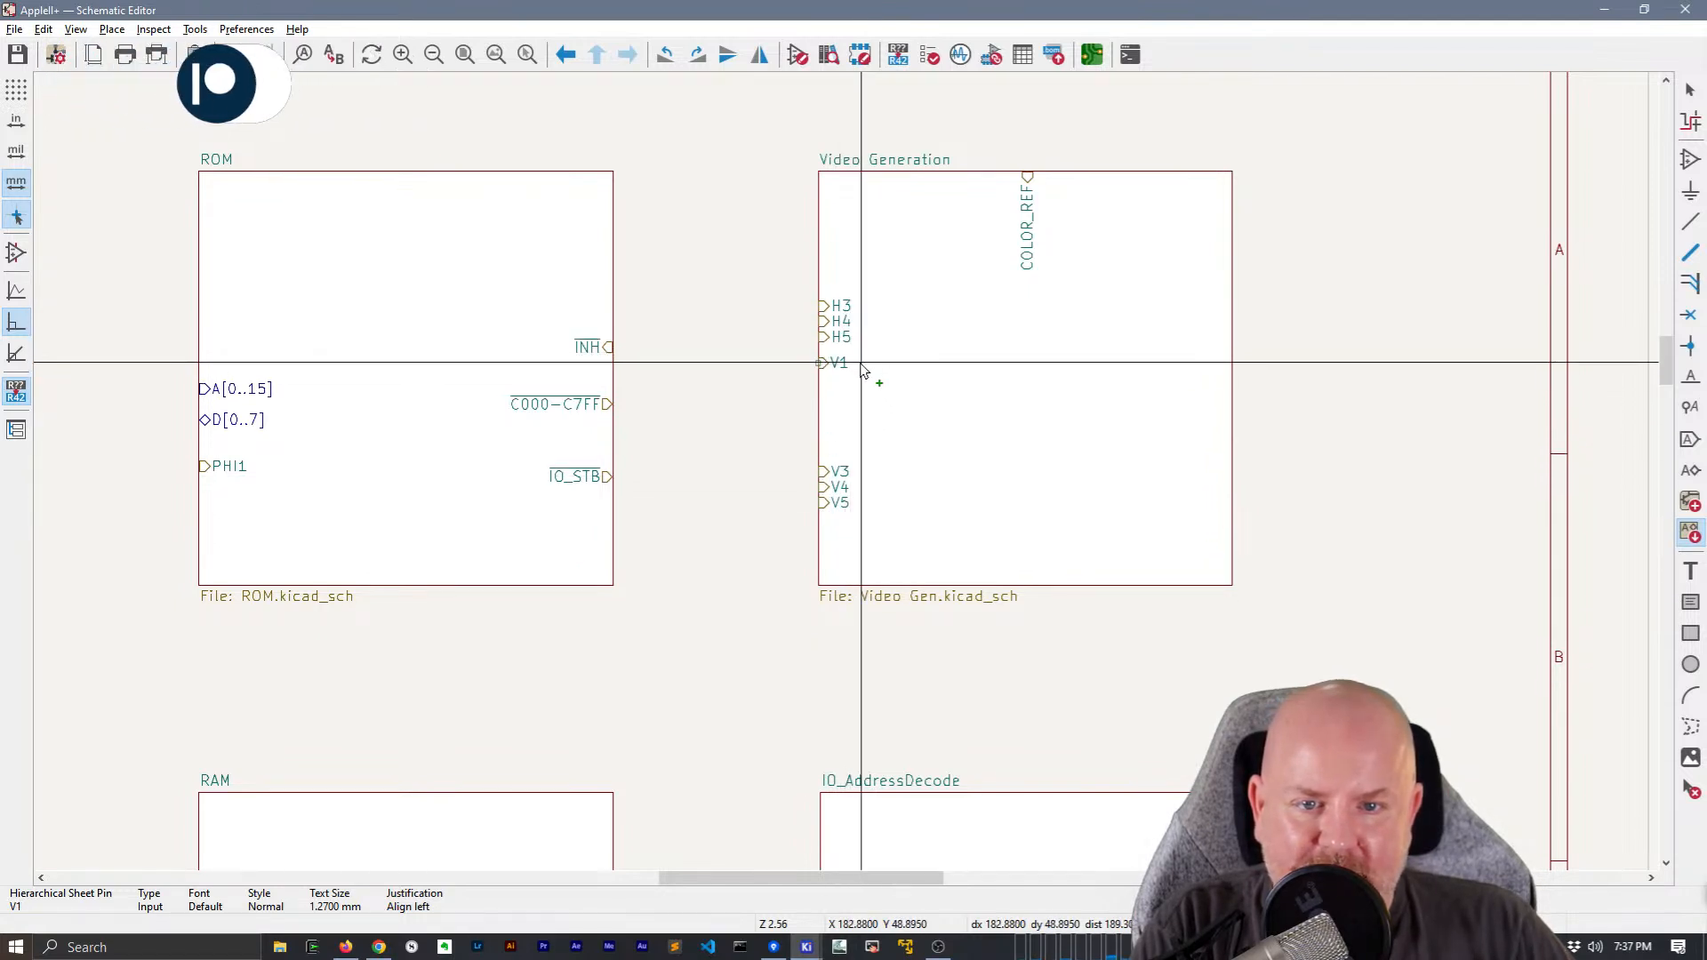
click(844, 441)
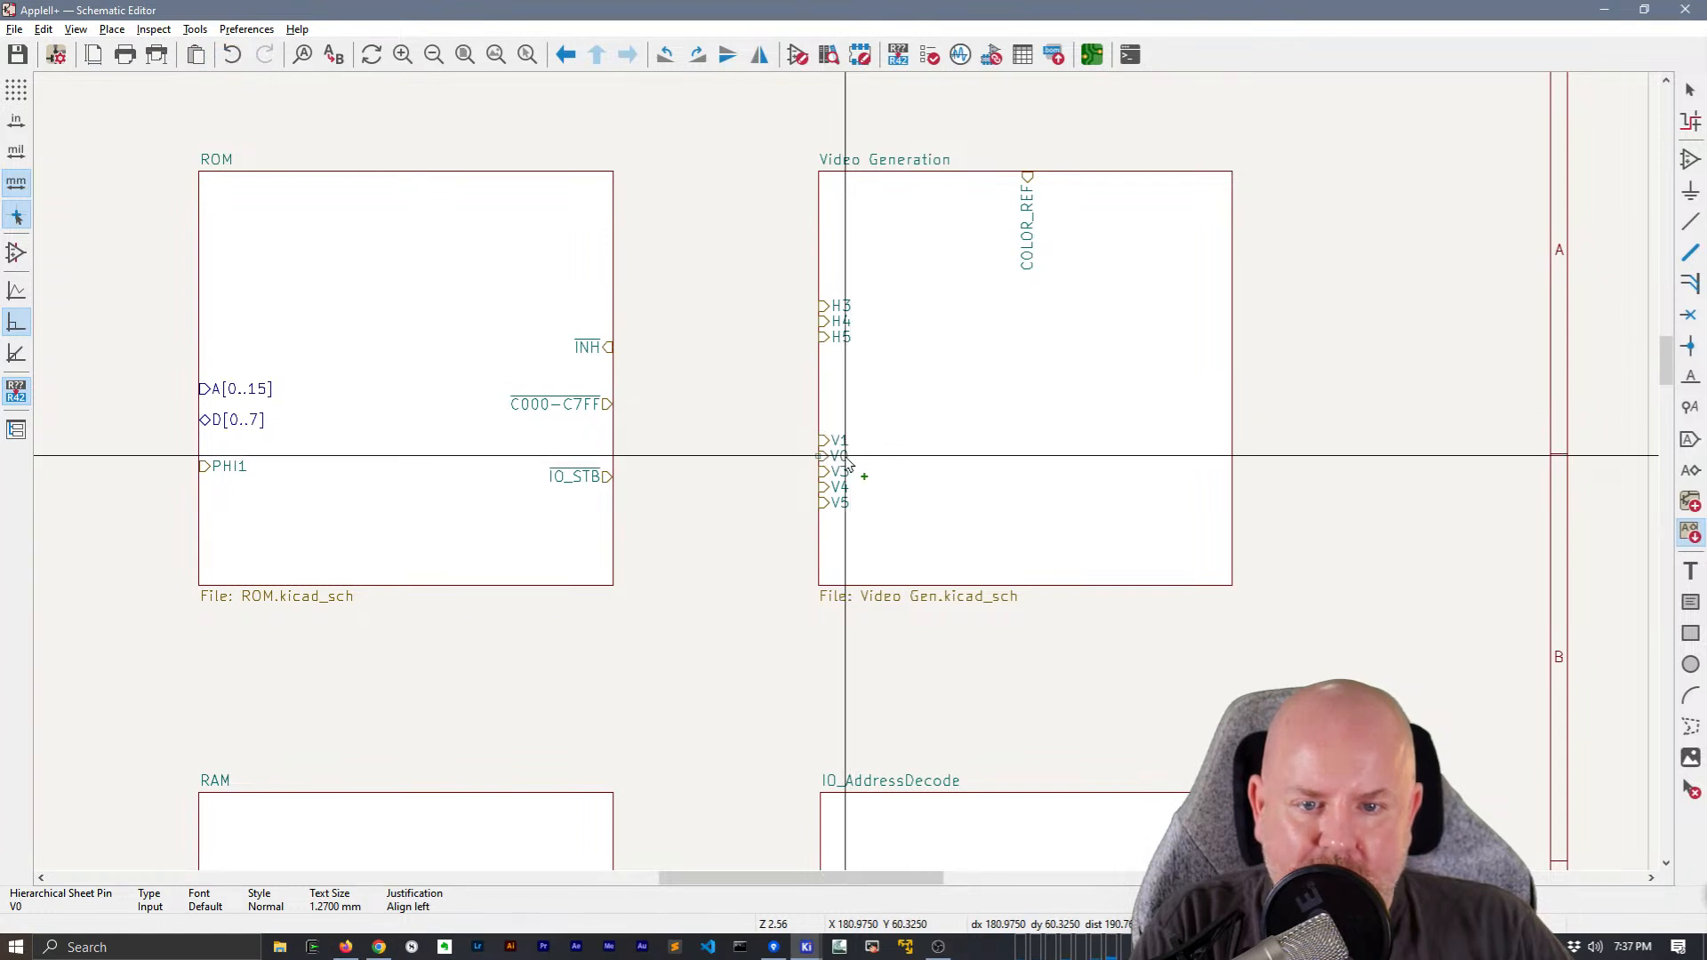
click(844, 425)
Add the V2 sheet pin between V1 and V3, and stack VA, VB and VC below V5 on Video Generation's left edge
click(851, 559)
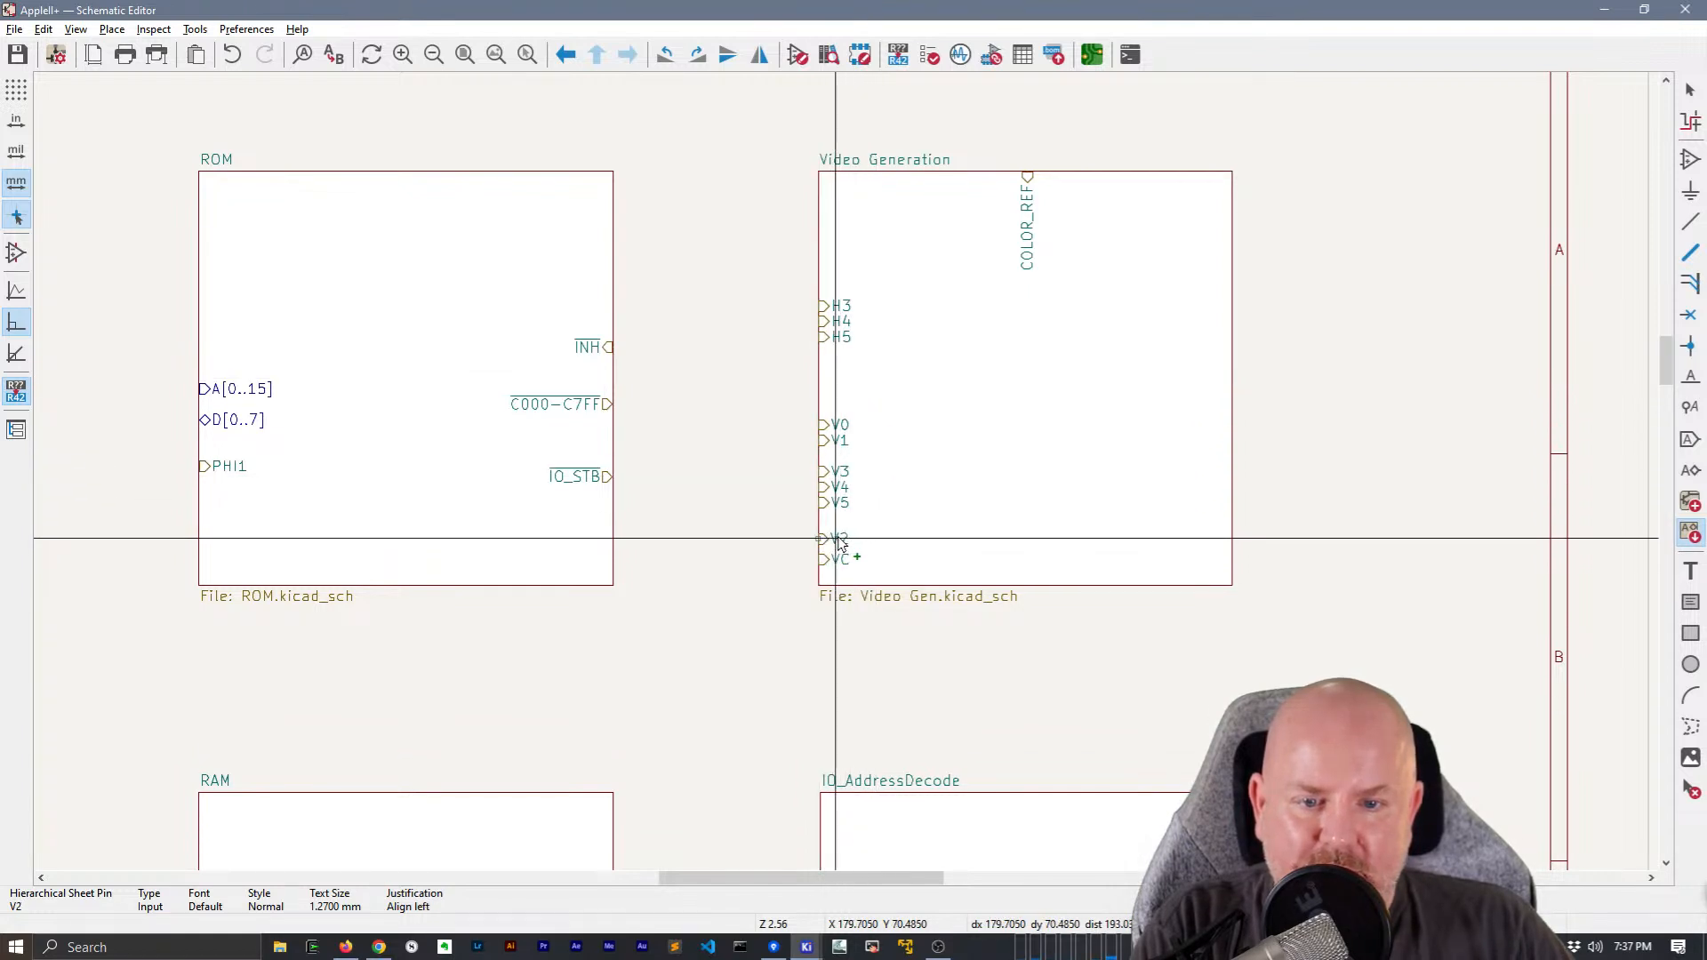
click(851, 458)
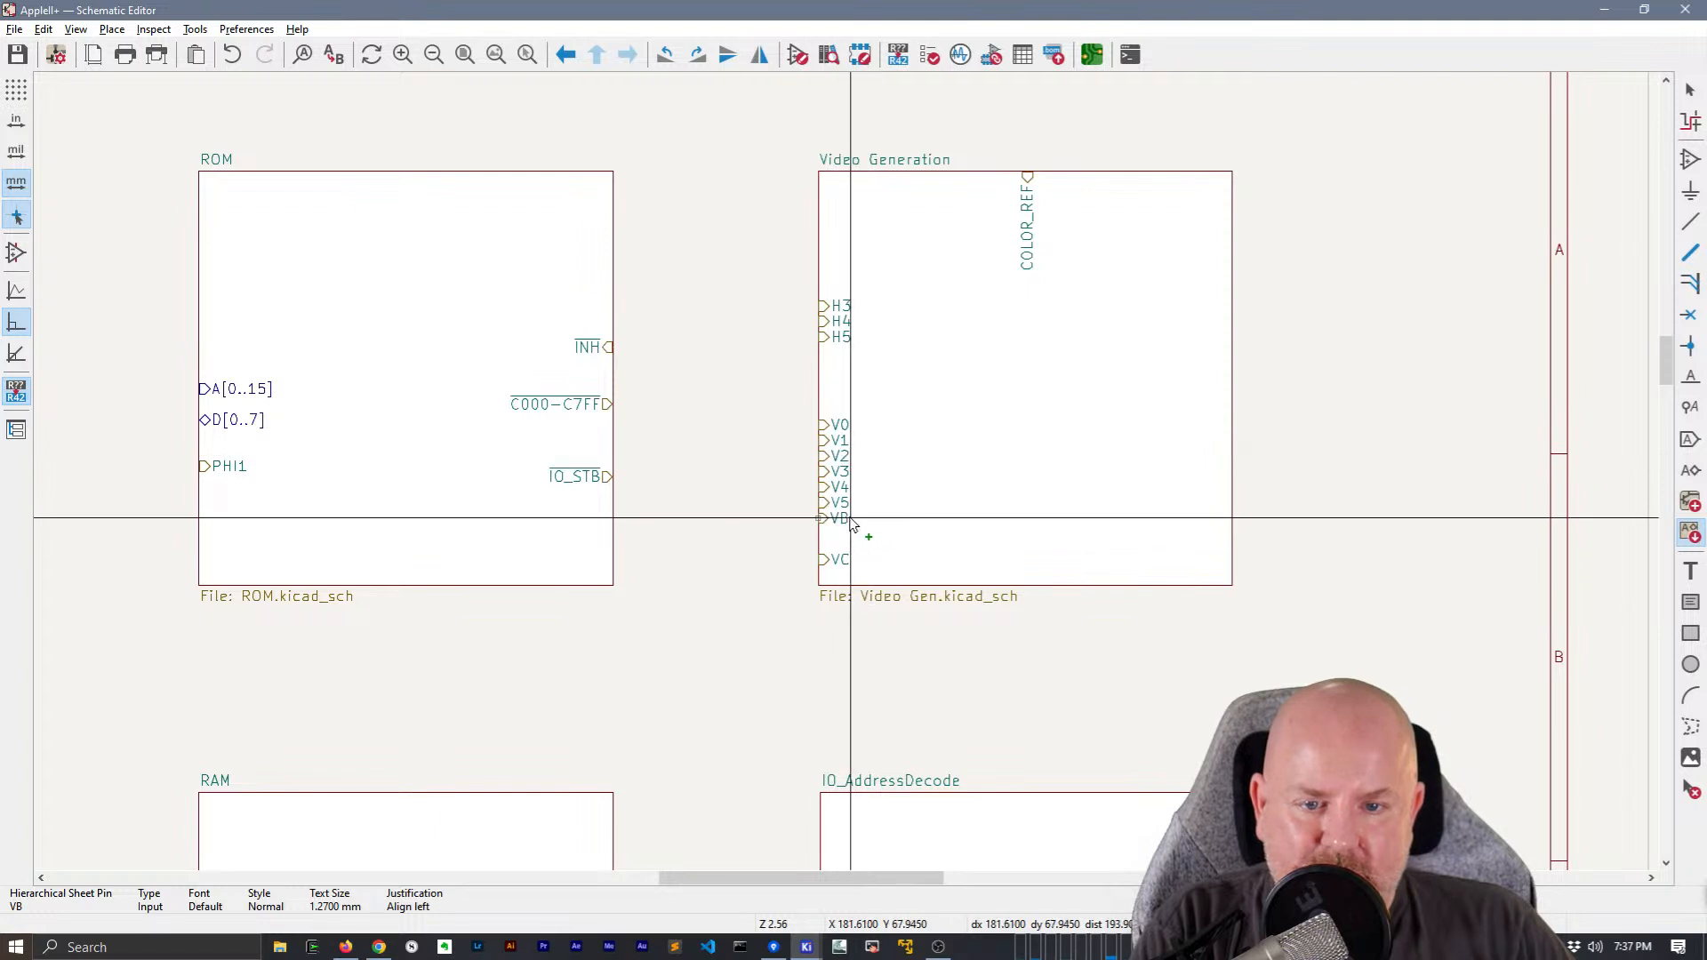
click(851, 543)
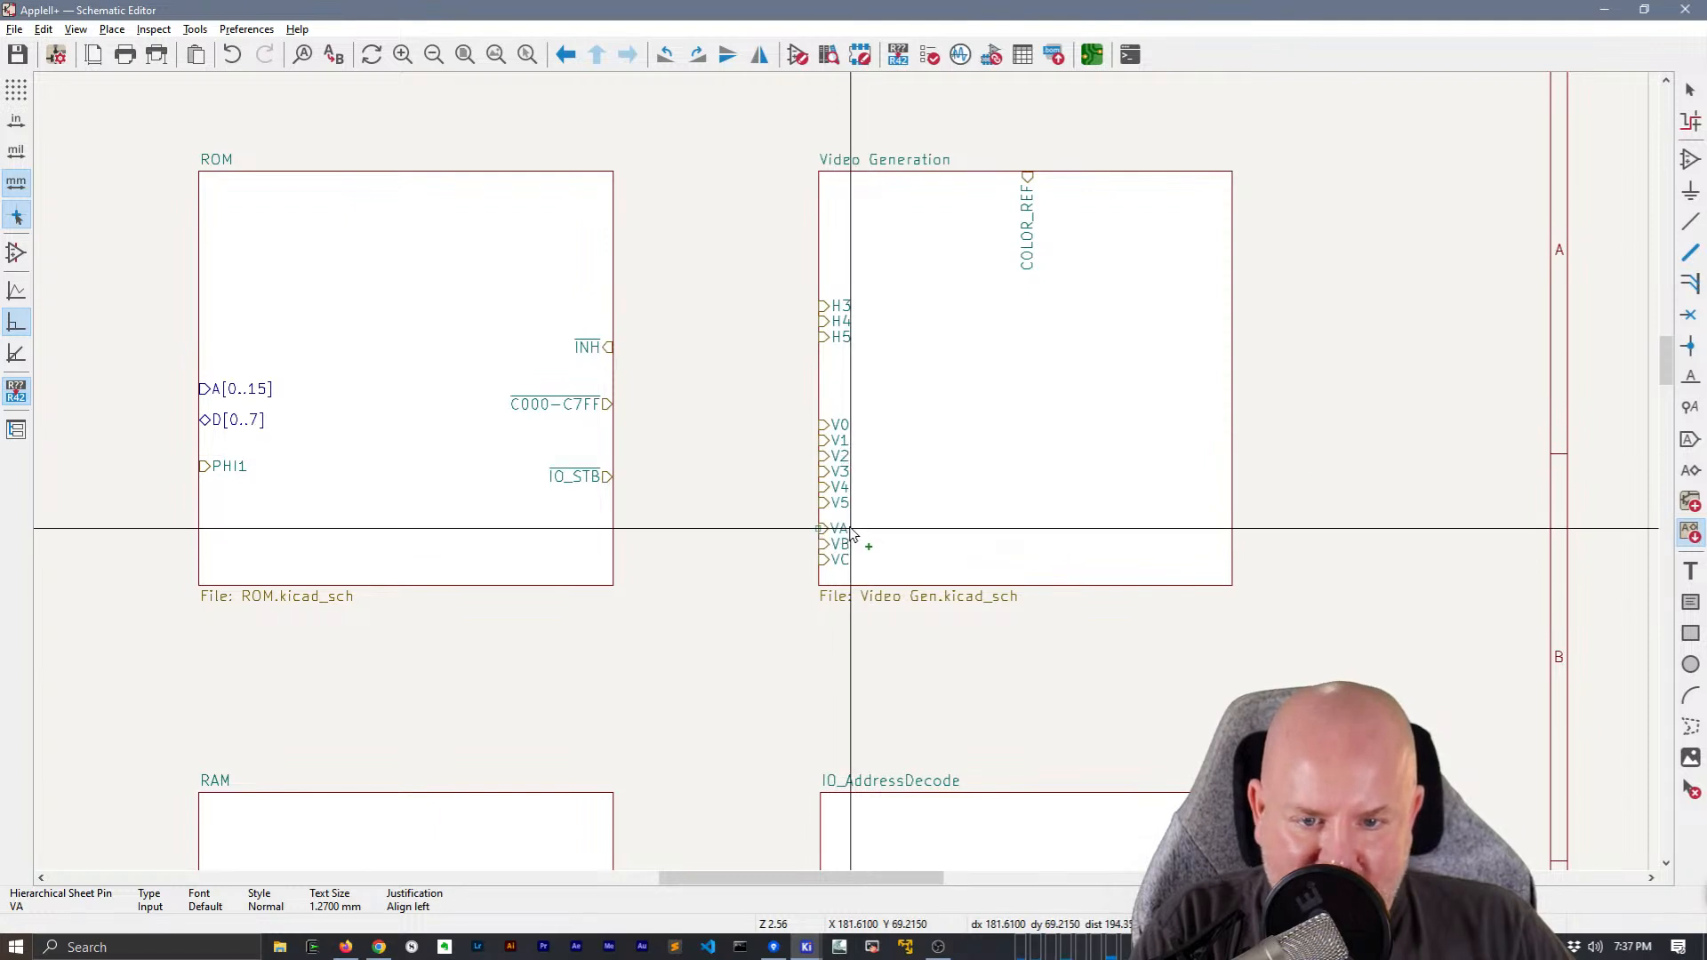
click(851, 528)
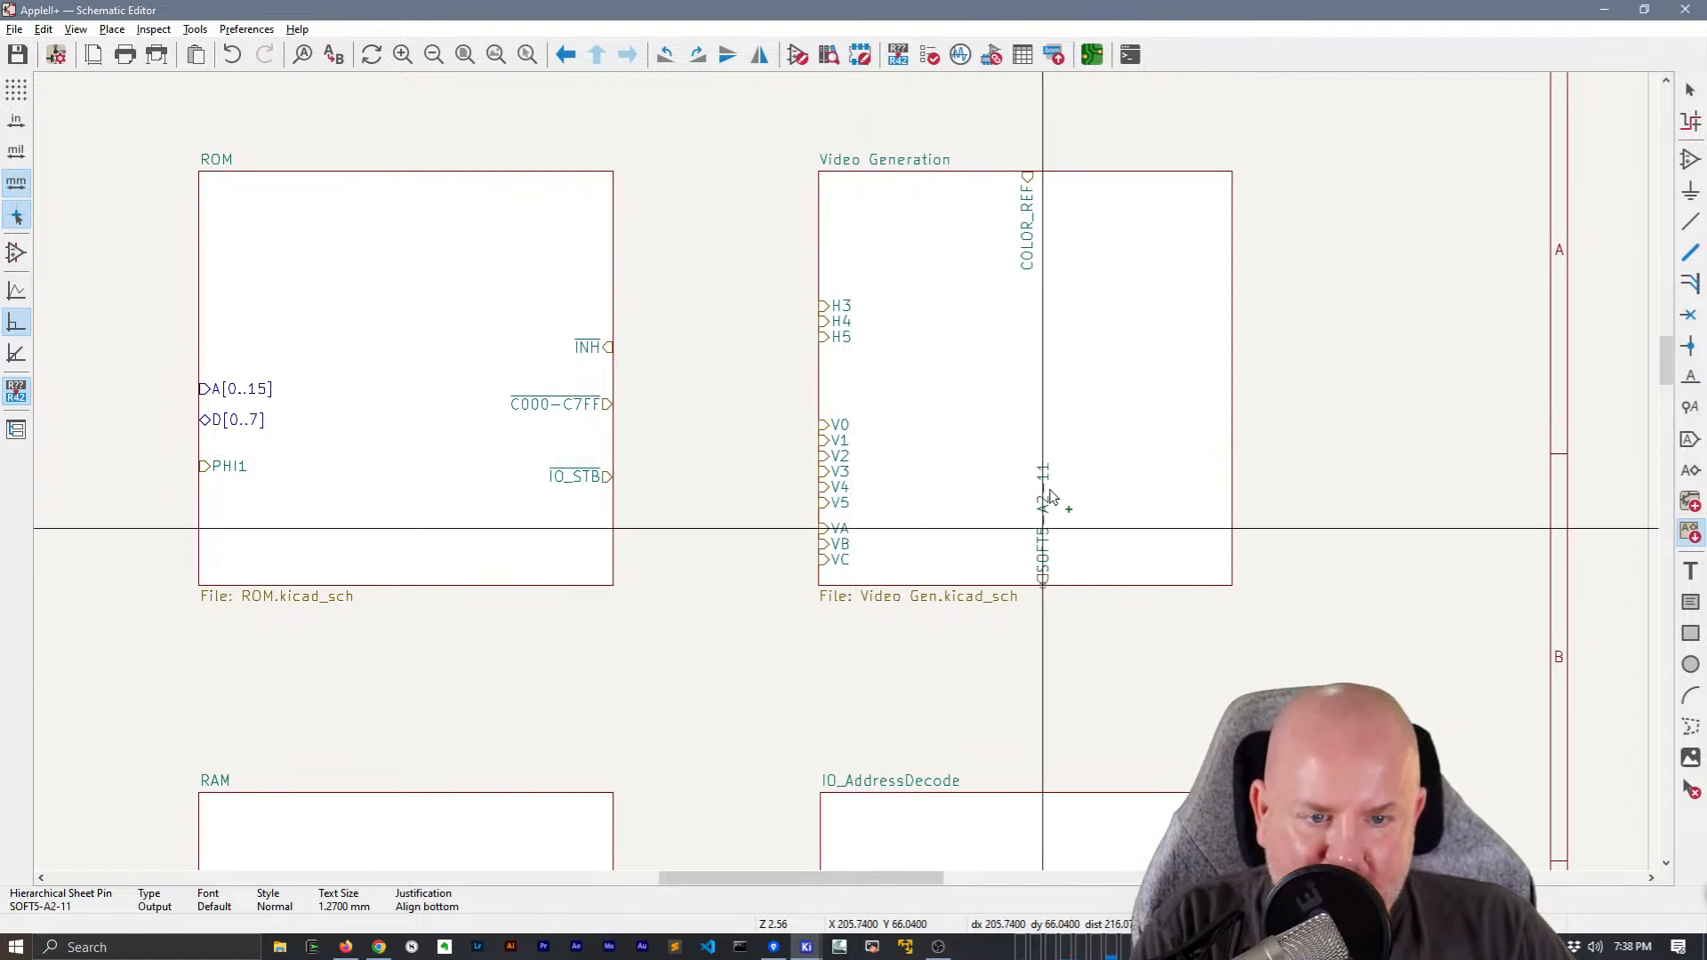
Place SOFT5-A2-11 and SOFT5-A2-8 on Video Generation's right edge, and HIRES, HBL and LD[0..7] on its bottom edge
click(1209, 498)
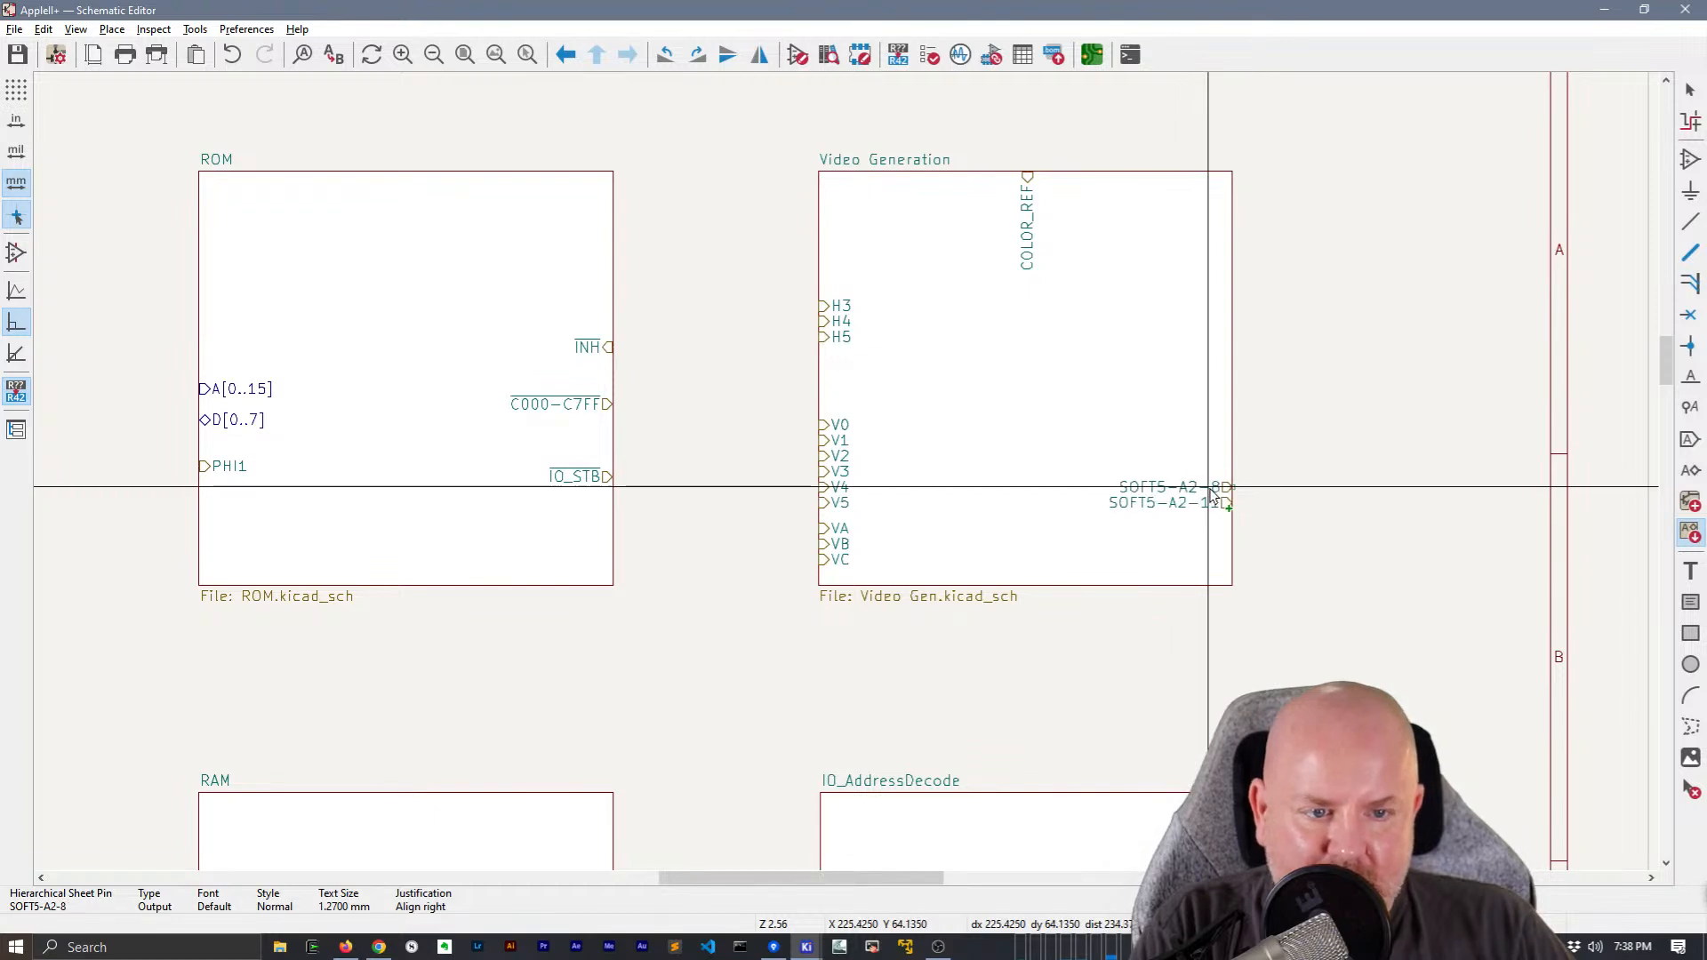
click(1214, 488)
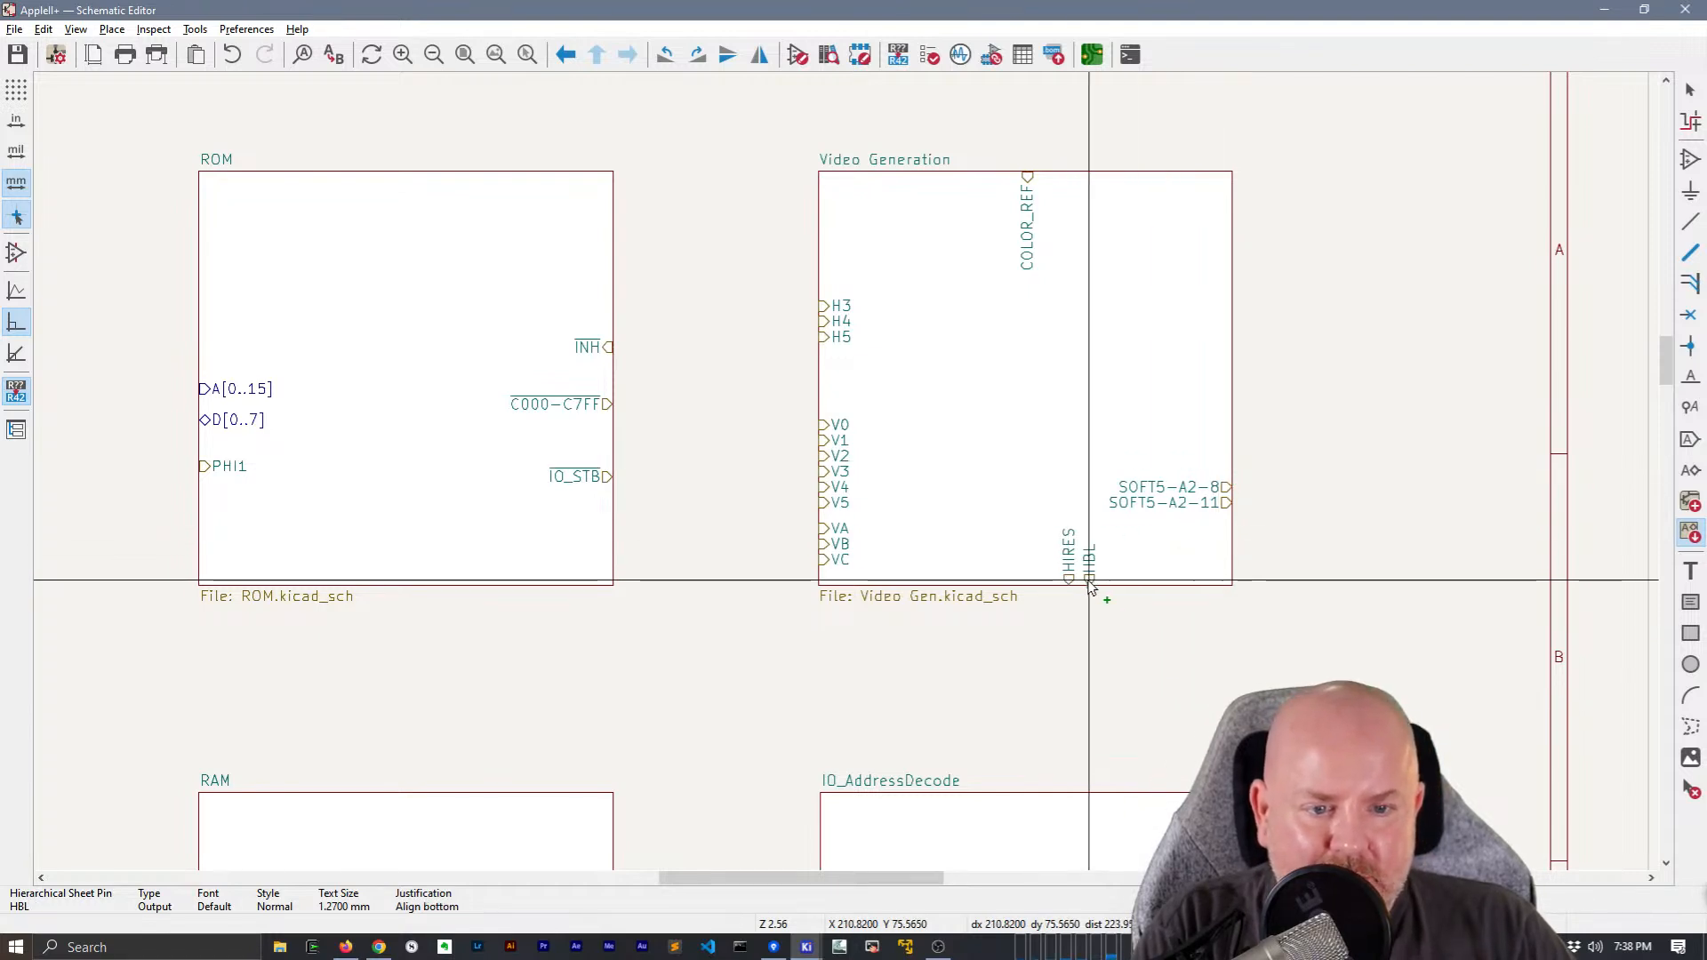
click(1088, 583)
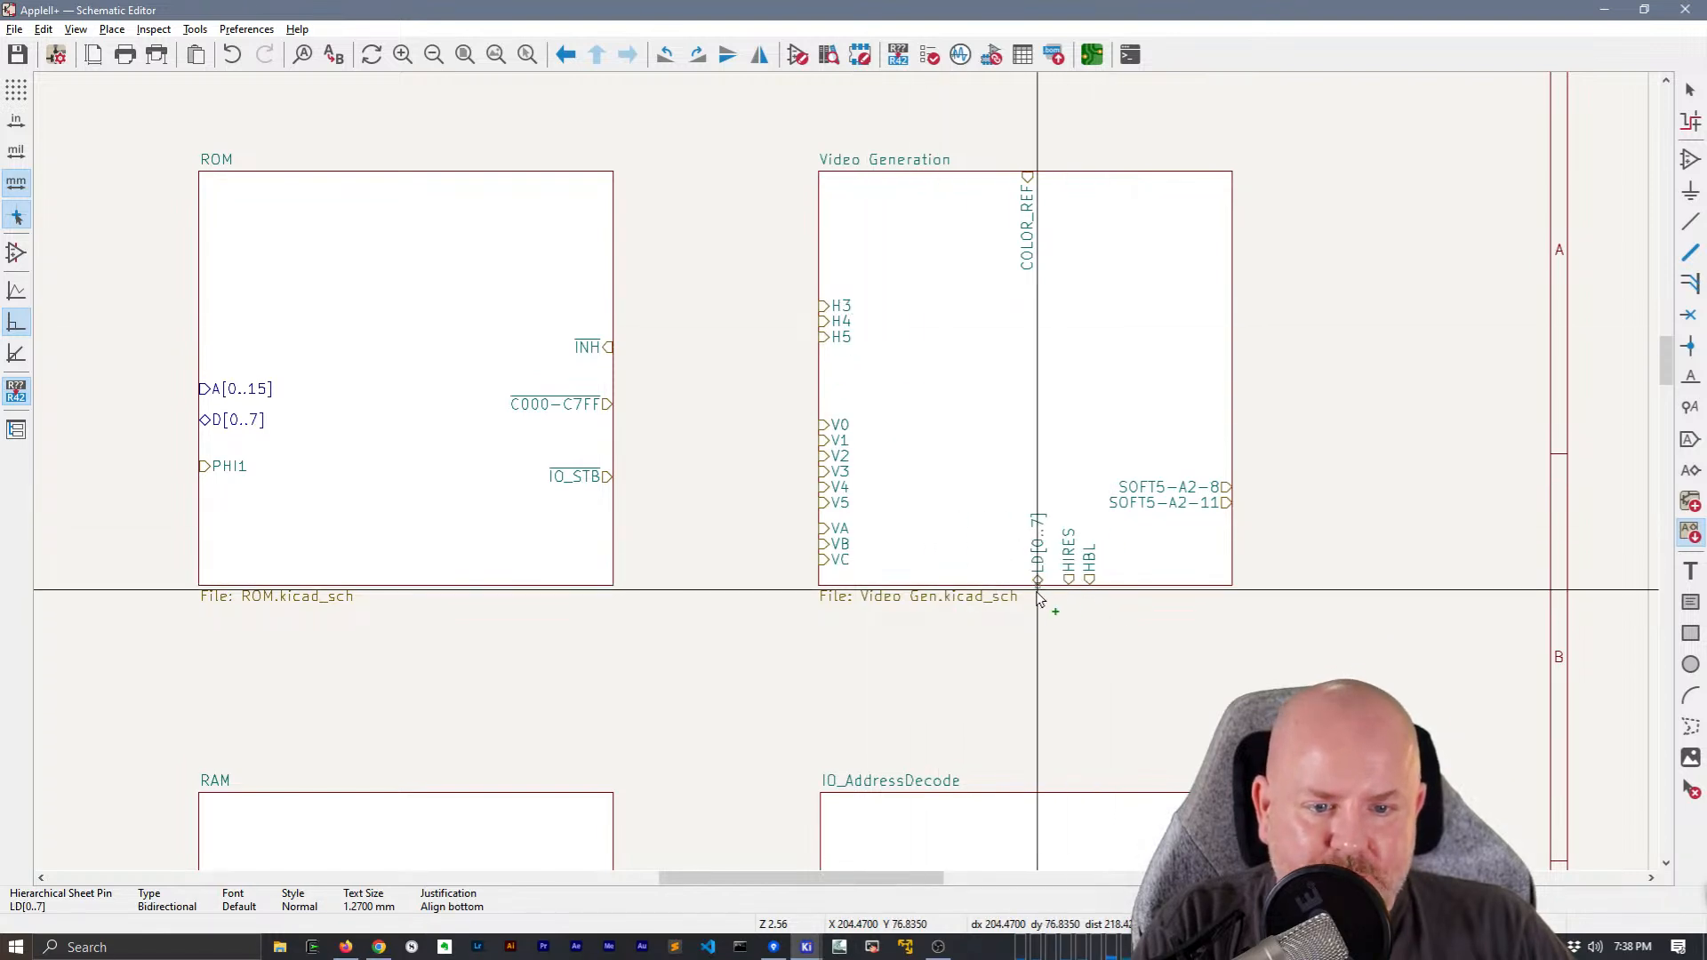
click(1040, 594)
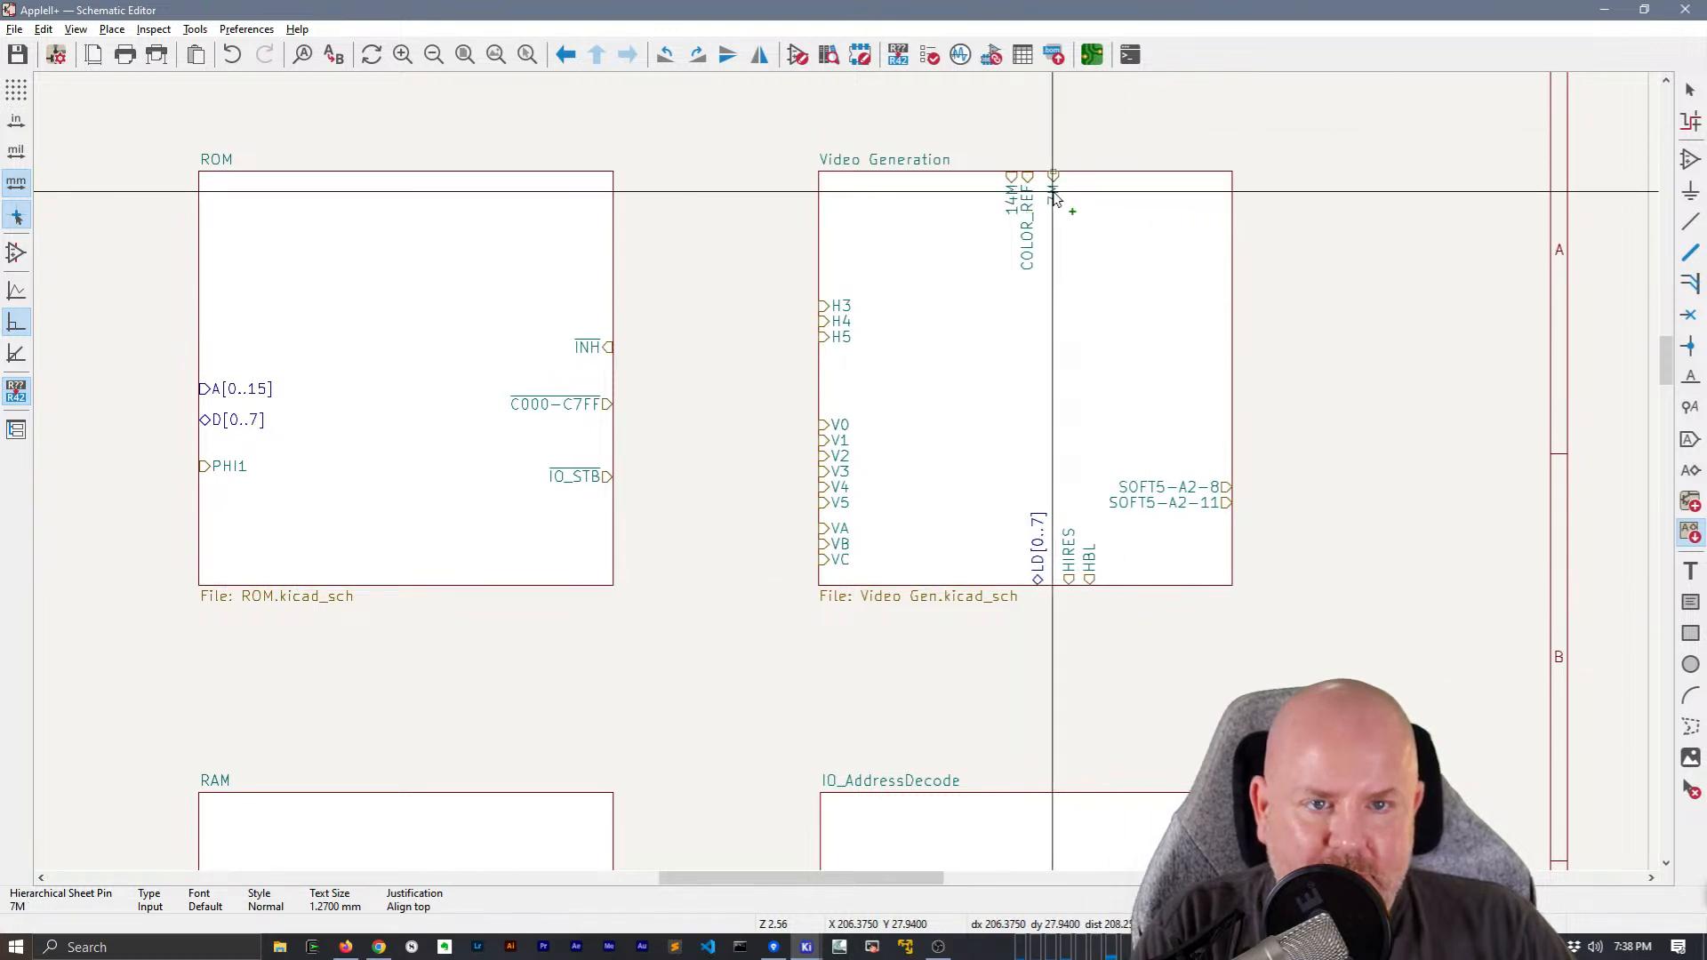
Place 14M and 7M on Video Generation's top edge, LDPS and LD194 on its bottom edge, and SOFT5 above the SOFT5-A2 pins
click(1014, 177)
click(1063, 196)
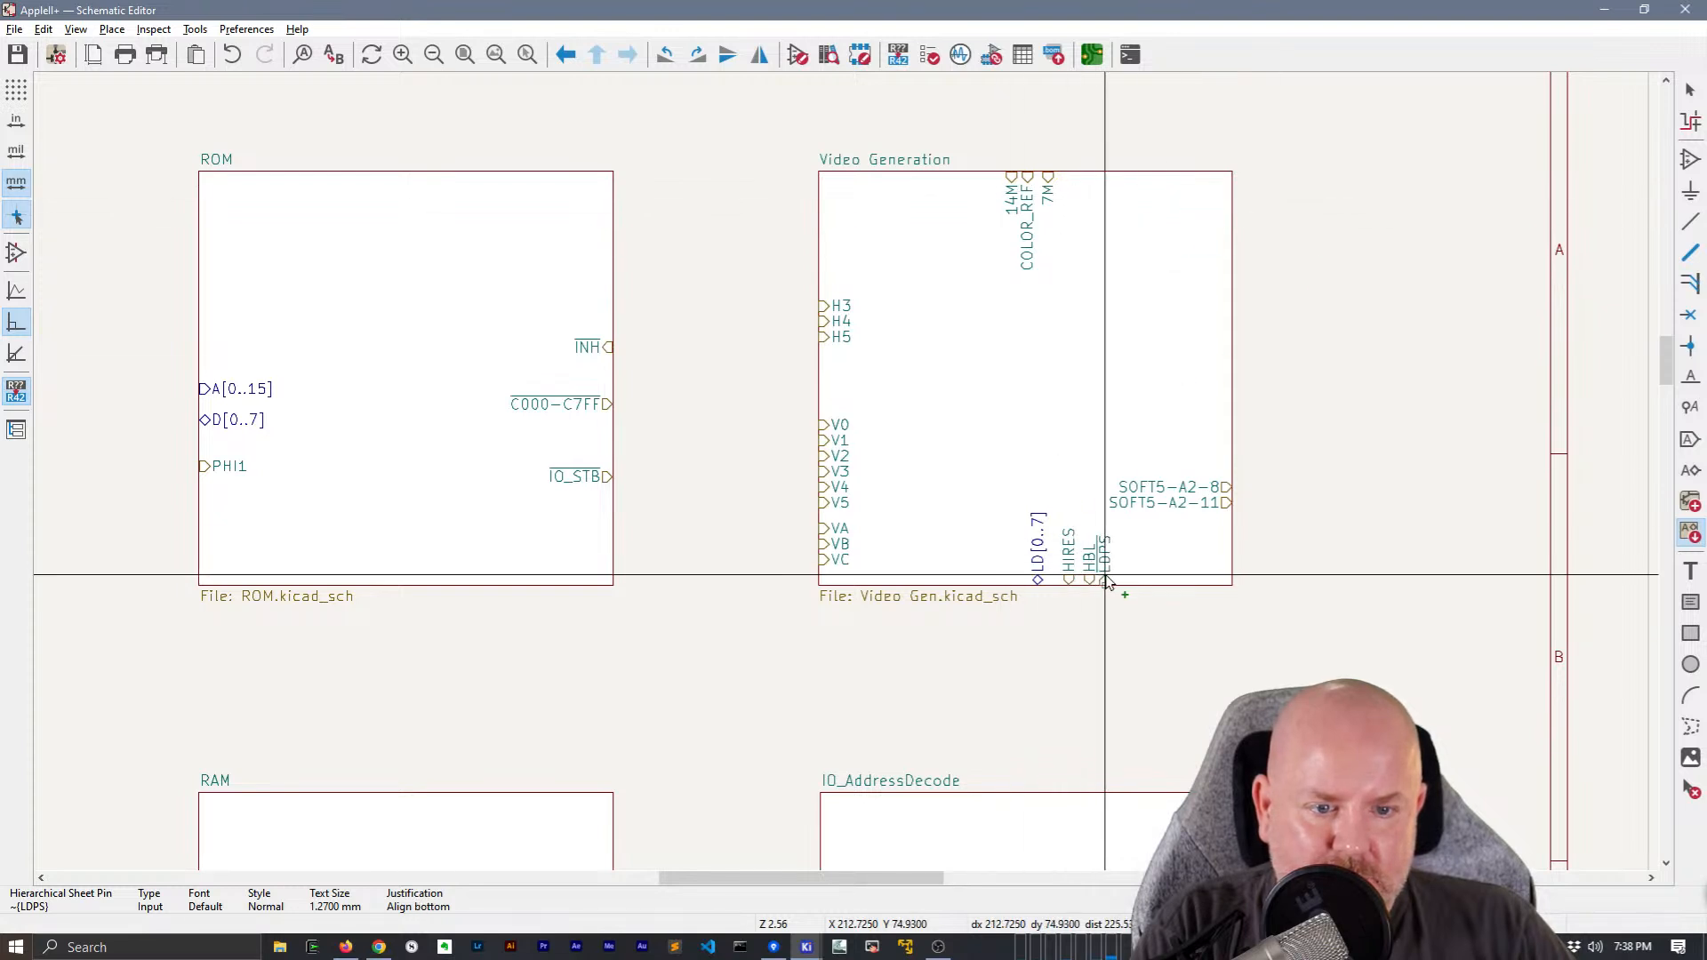
click(1109, 581)
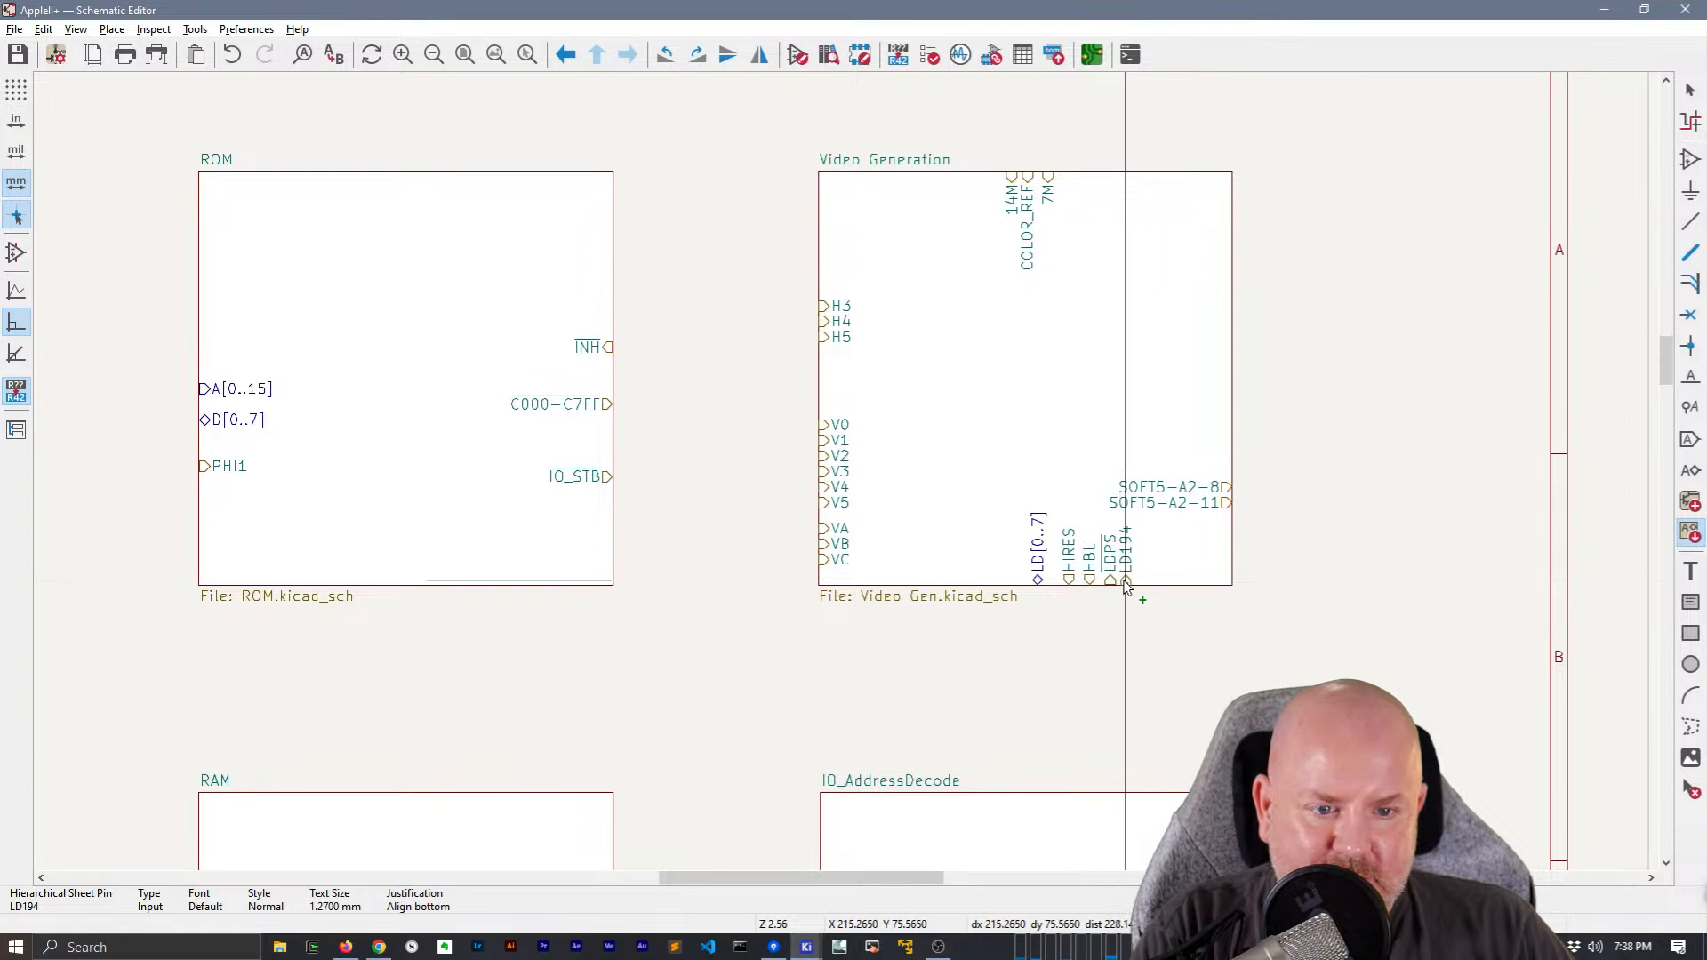
click(1126, 583)
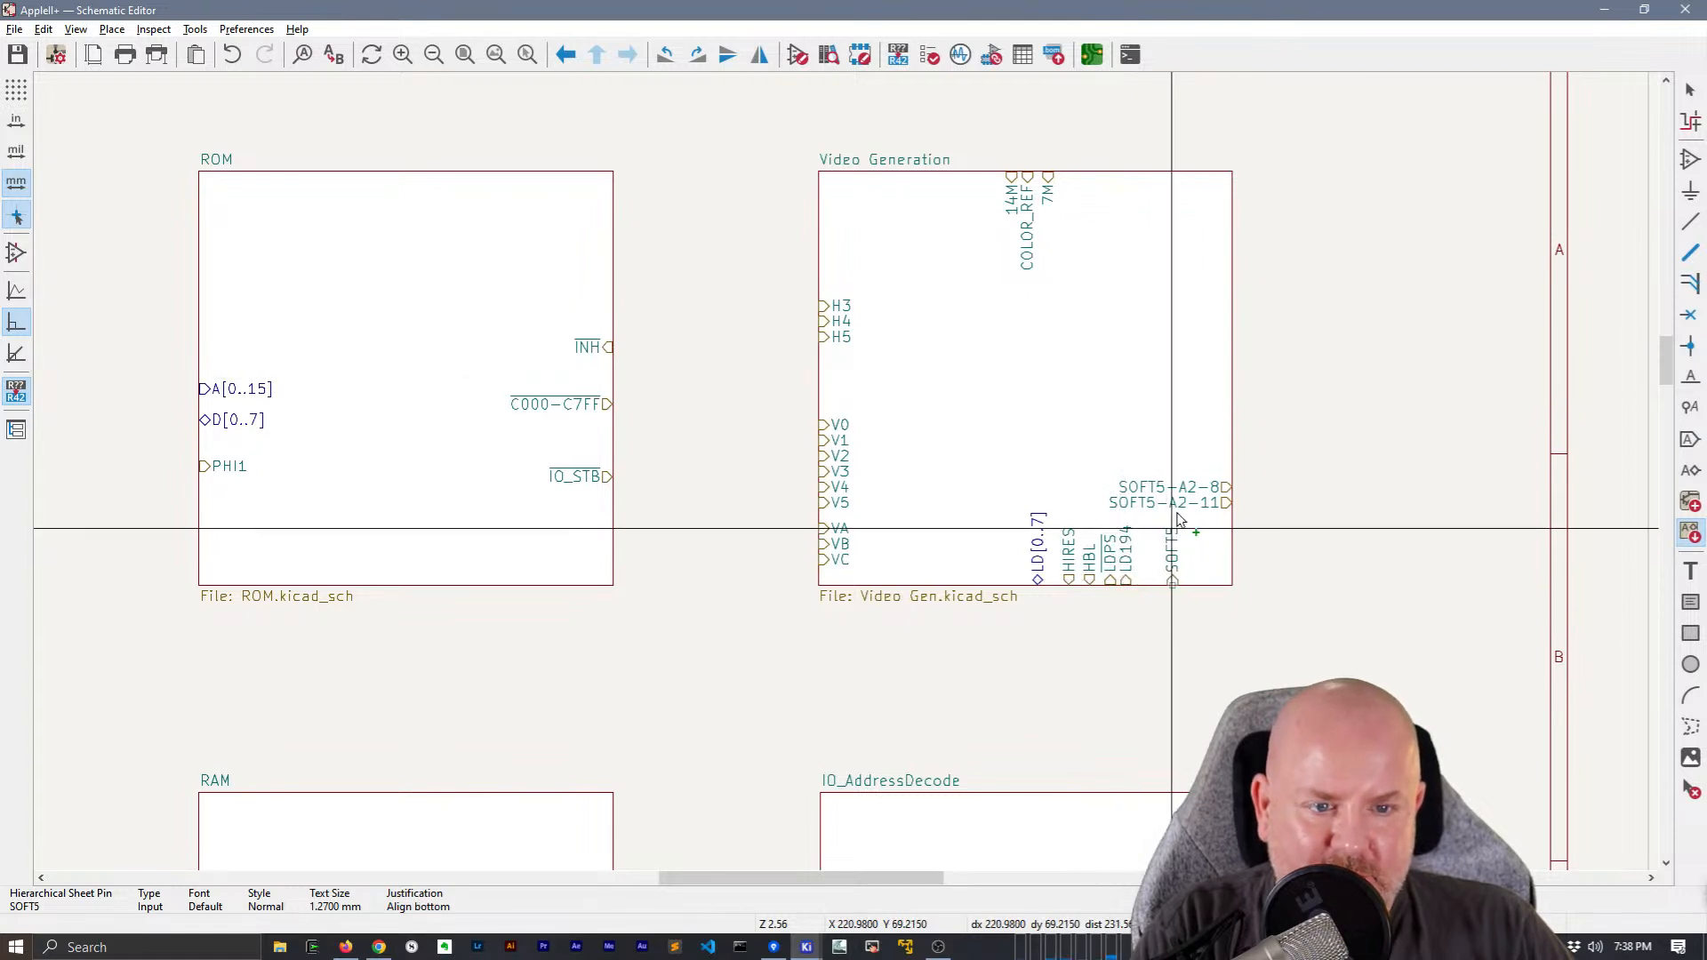
click(1194, 473)
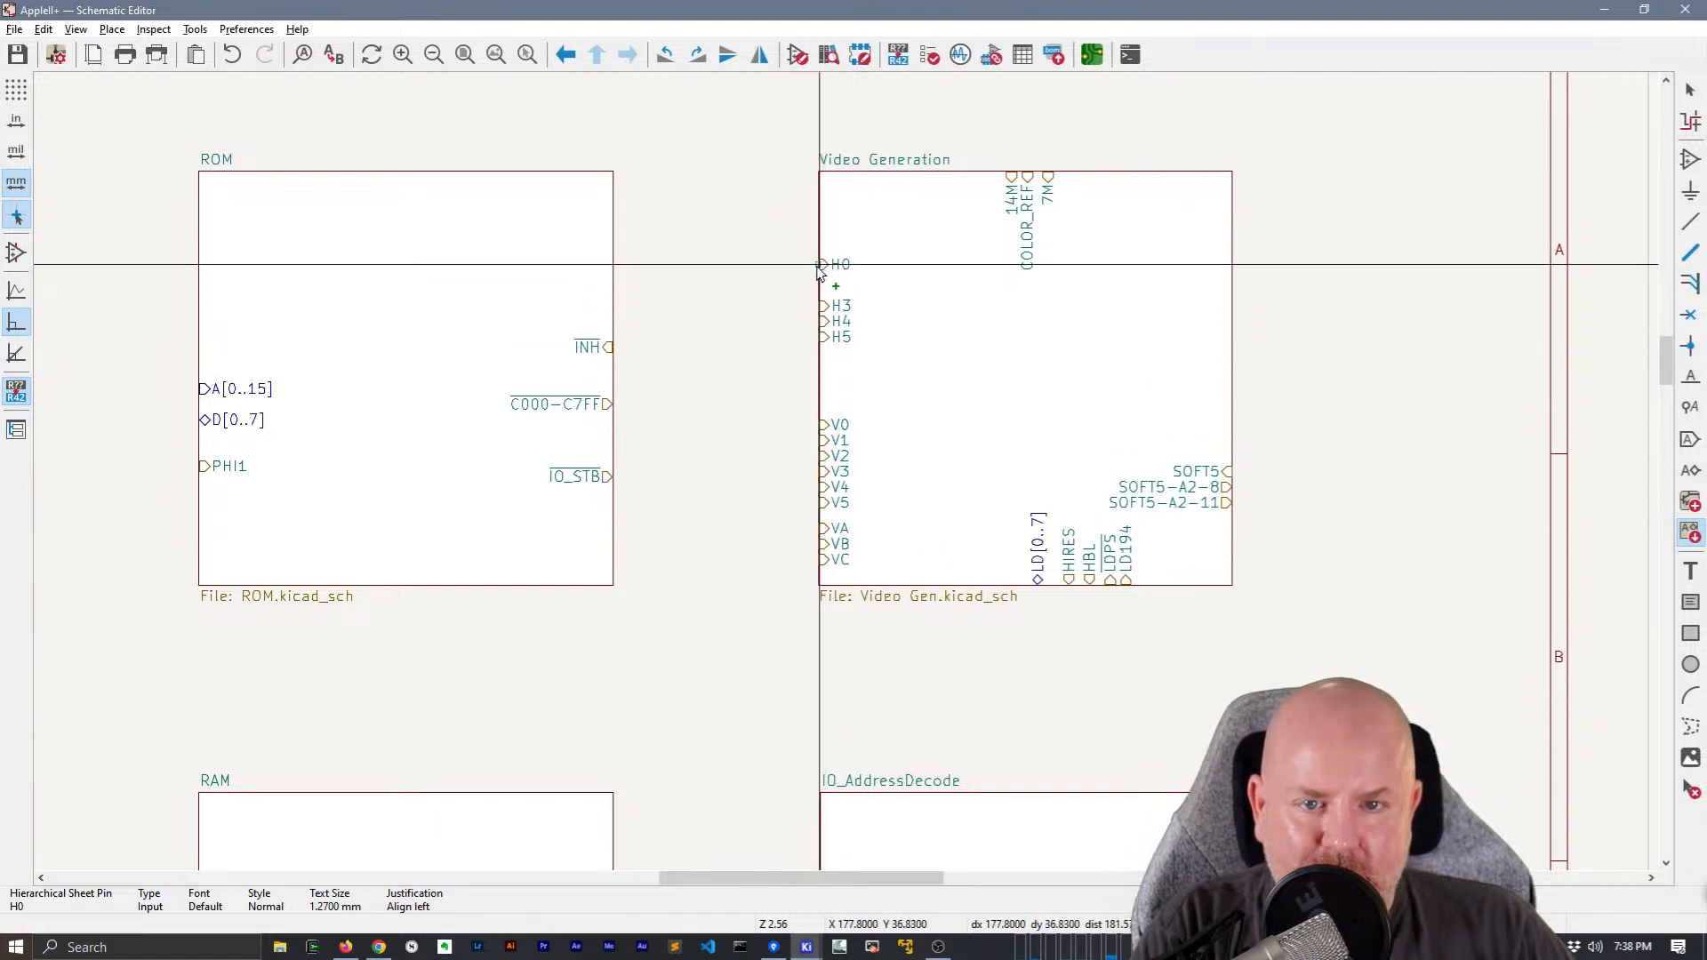
Place Video Generation's remaining pins: H0 and H2 above H3, RAS on the top edge, and SS-GR_TXT, SS-Mix_NoMix and SS-HI_LORES above SOFT5
click(820, 267)
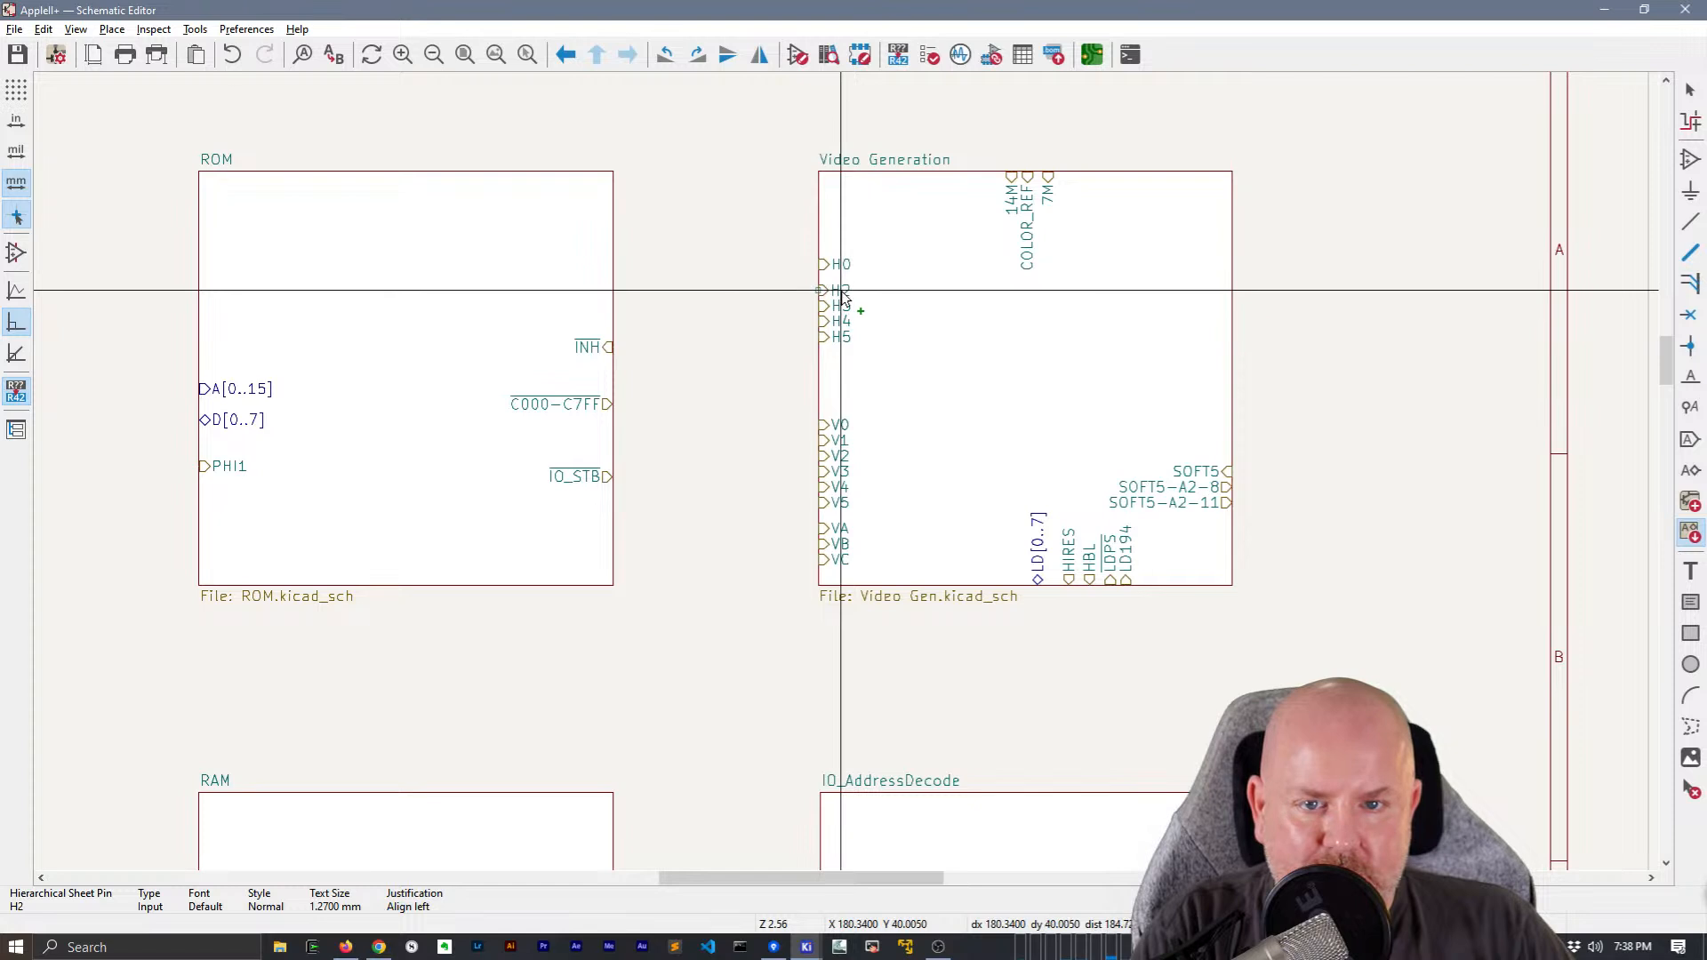
click(842, 294)
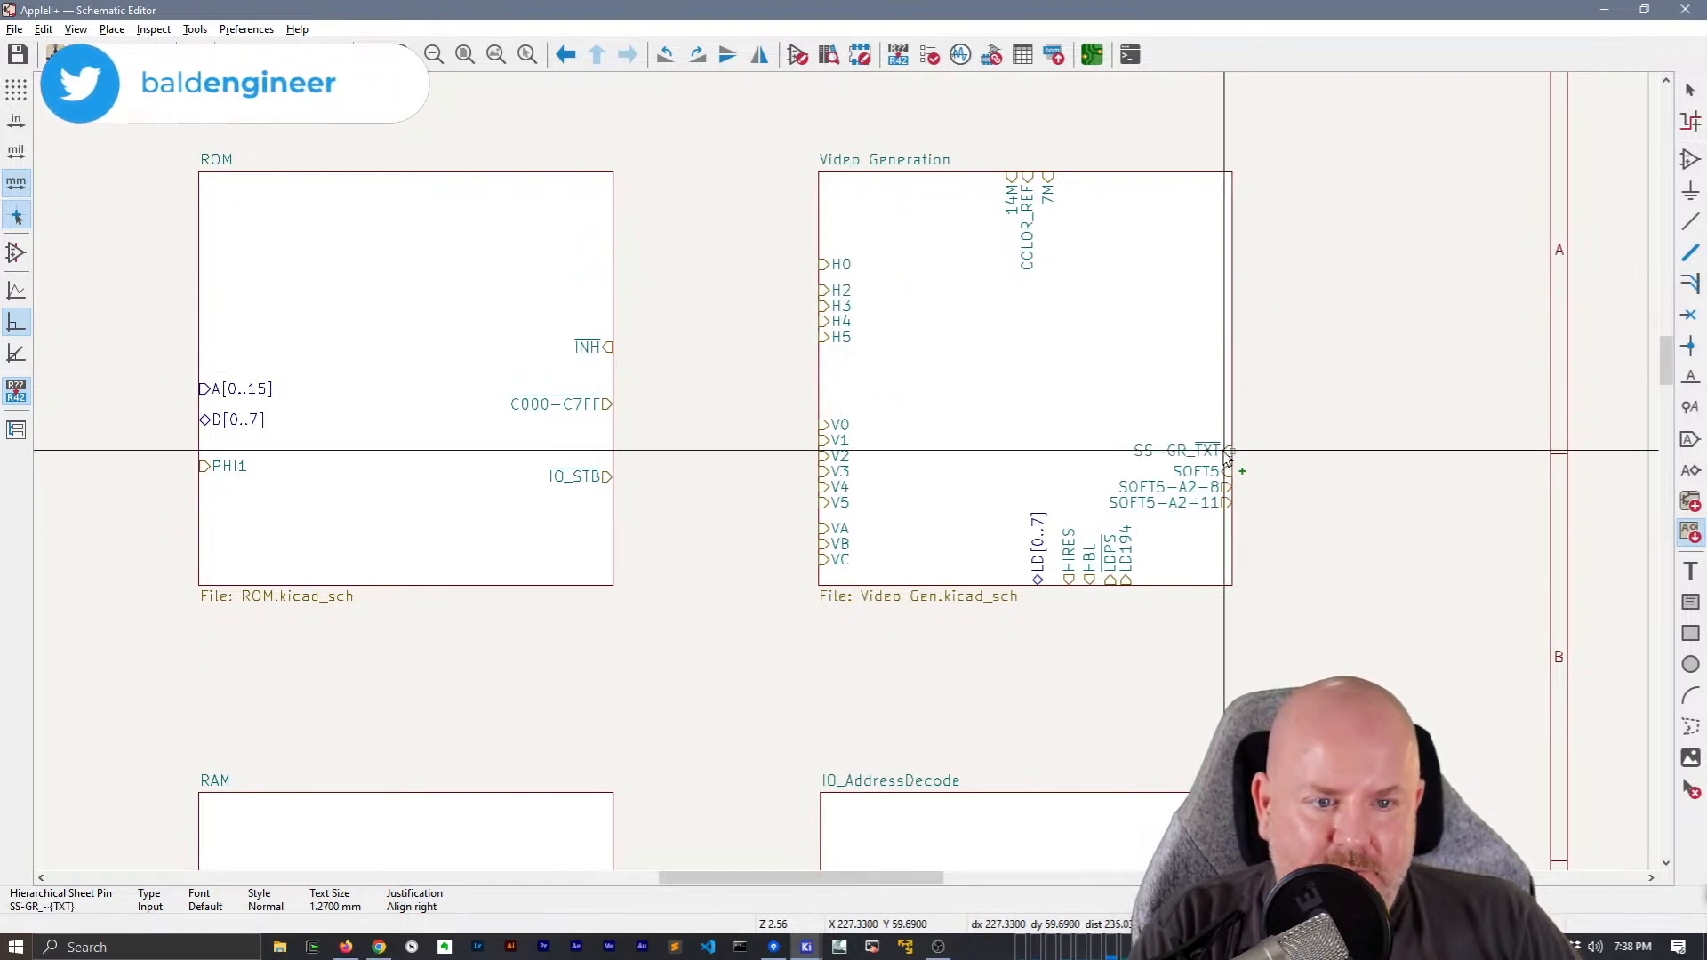
click(1229, 451)
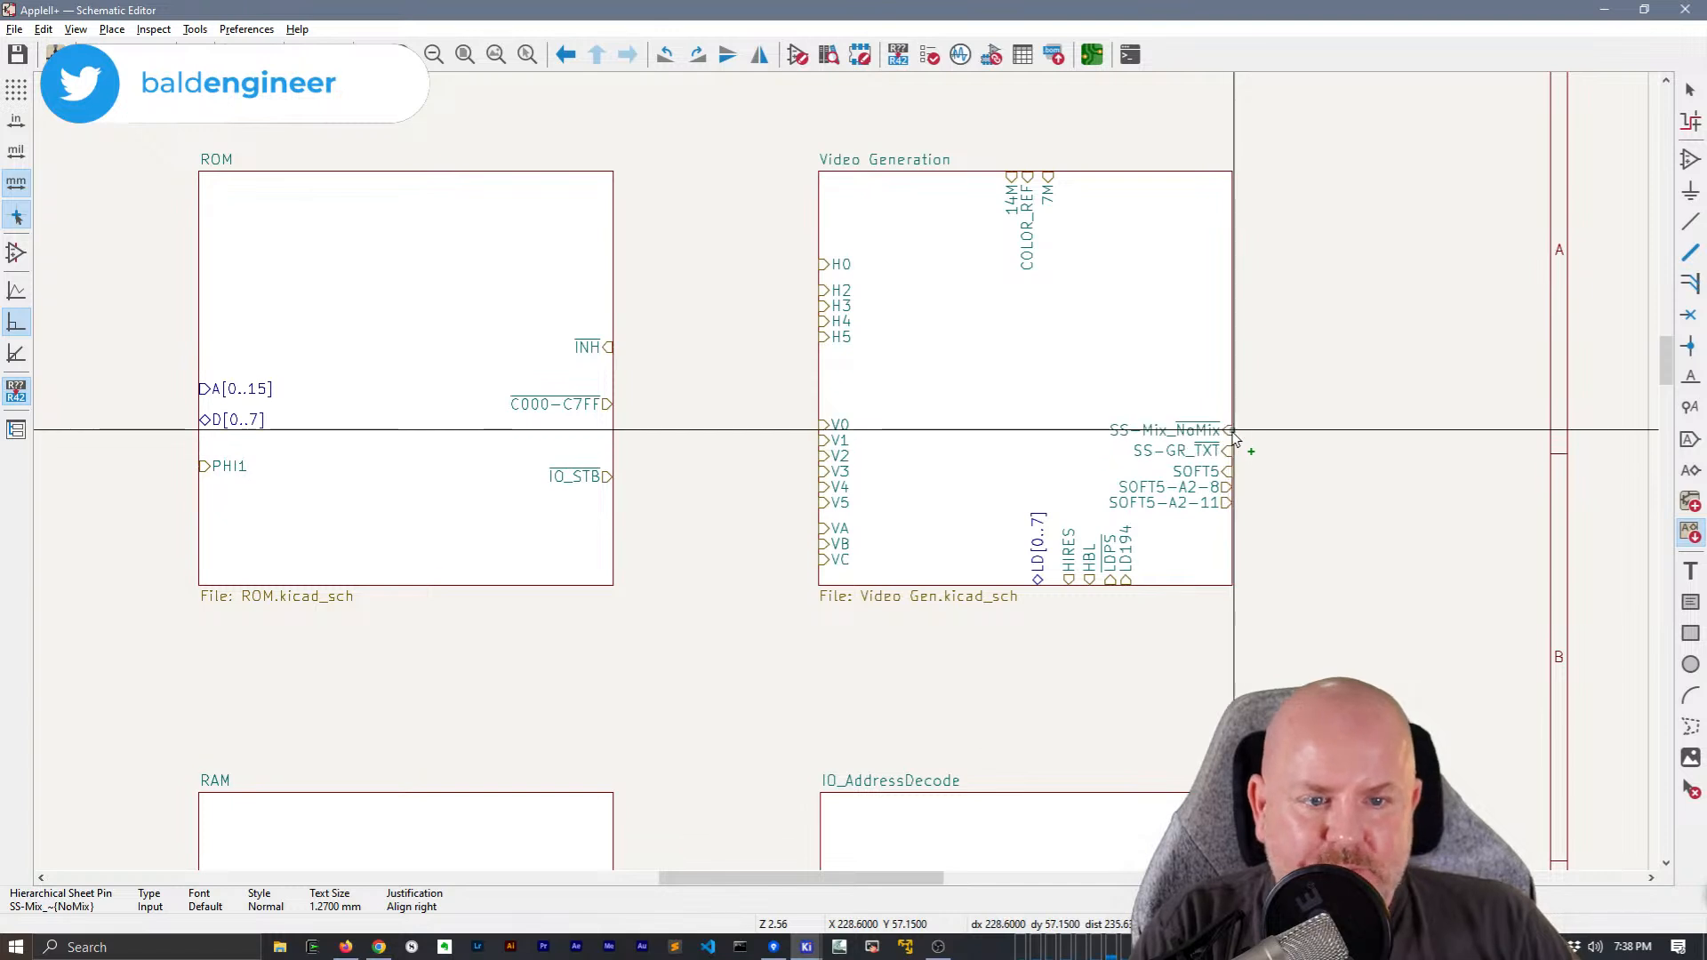
click(1231, 436)
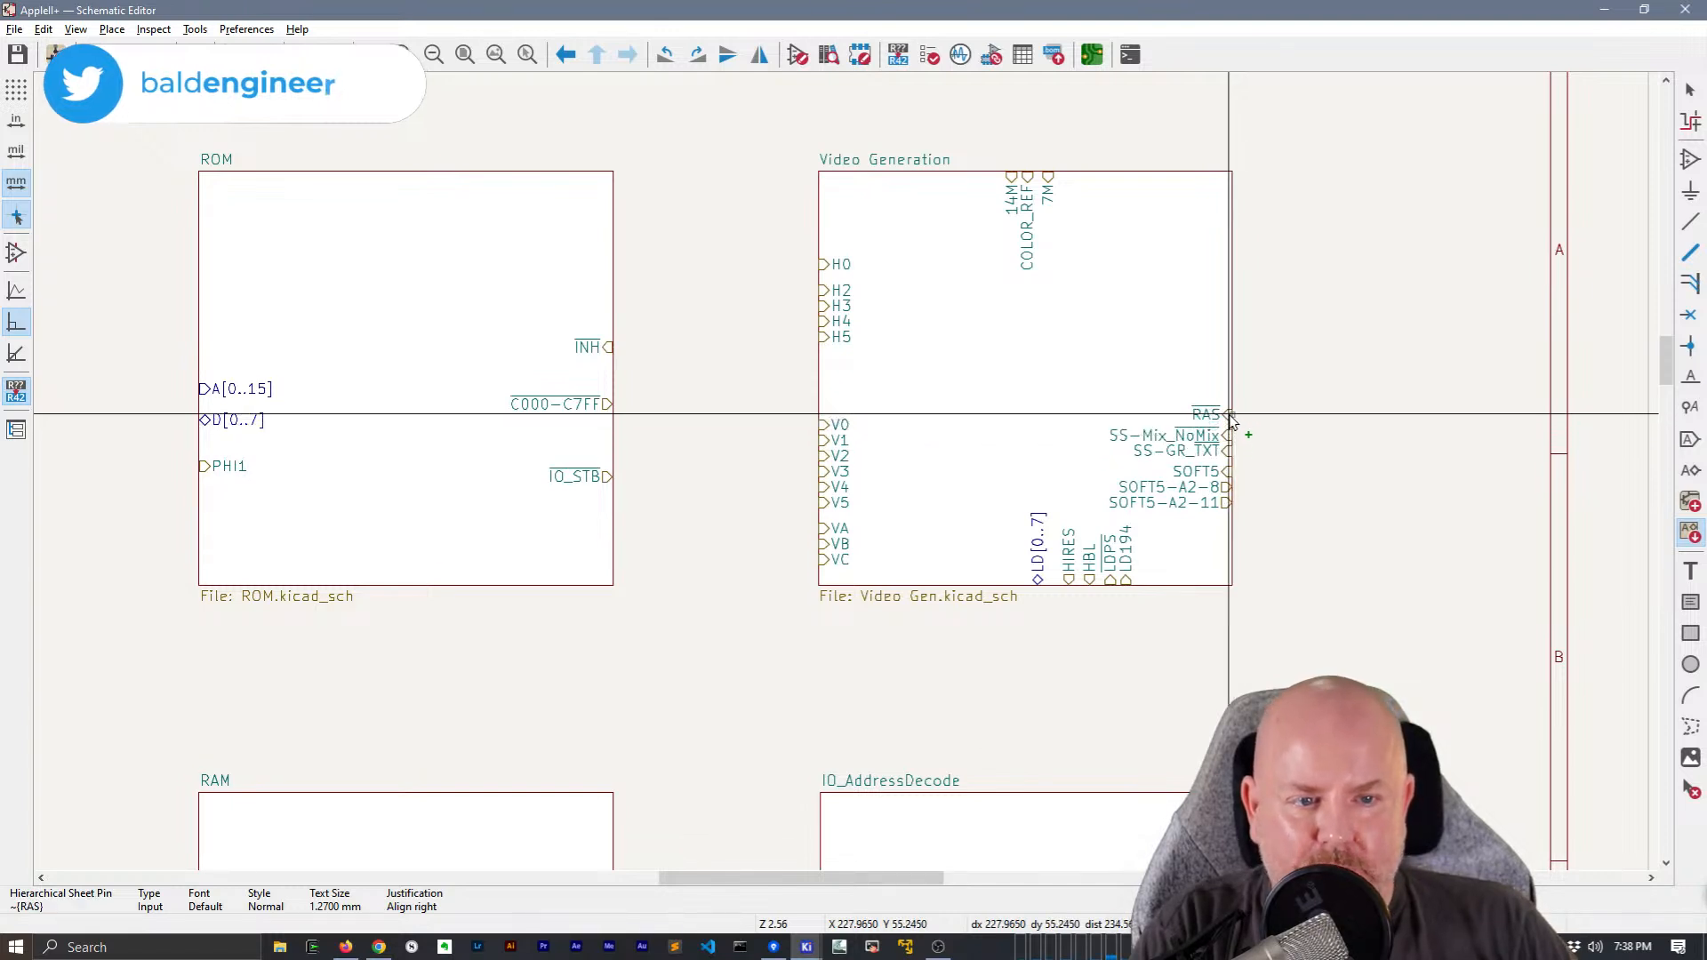
click(1176, 201)
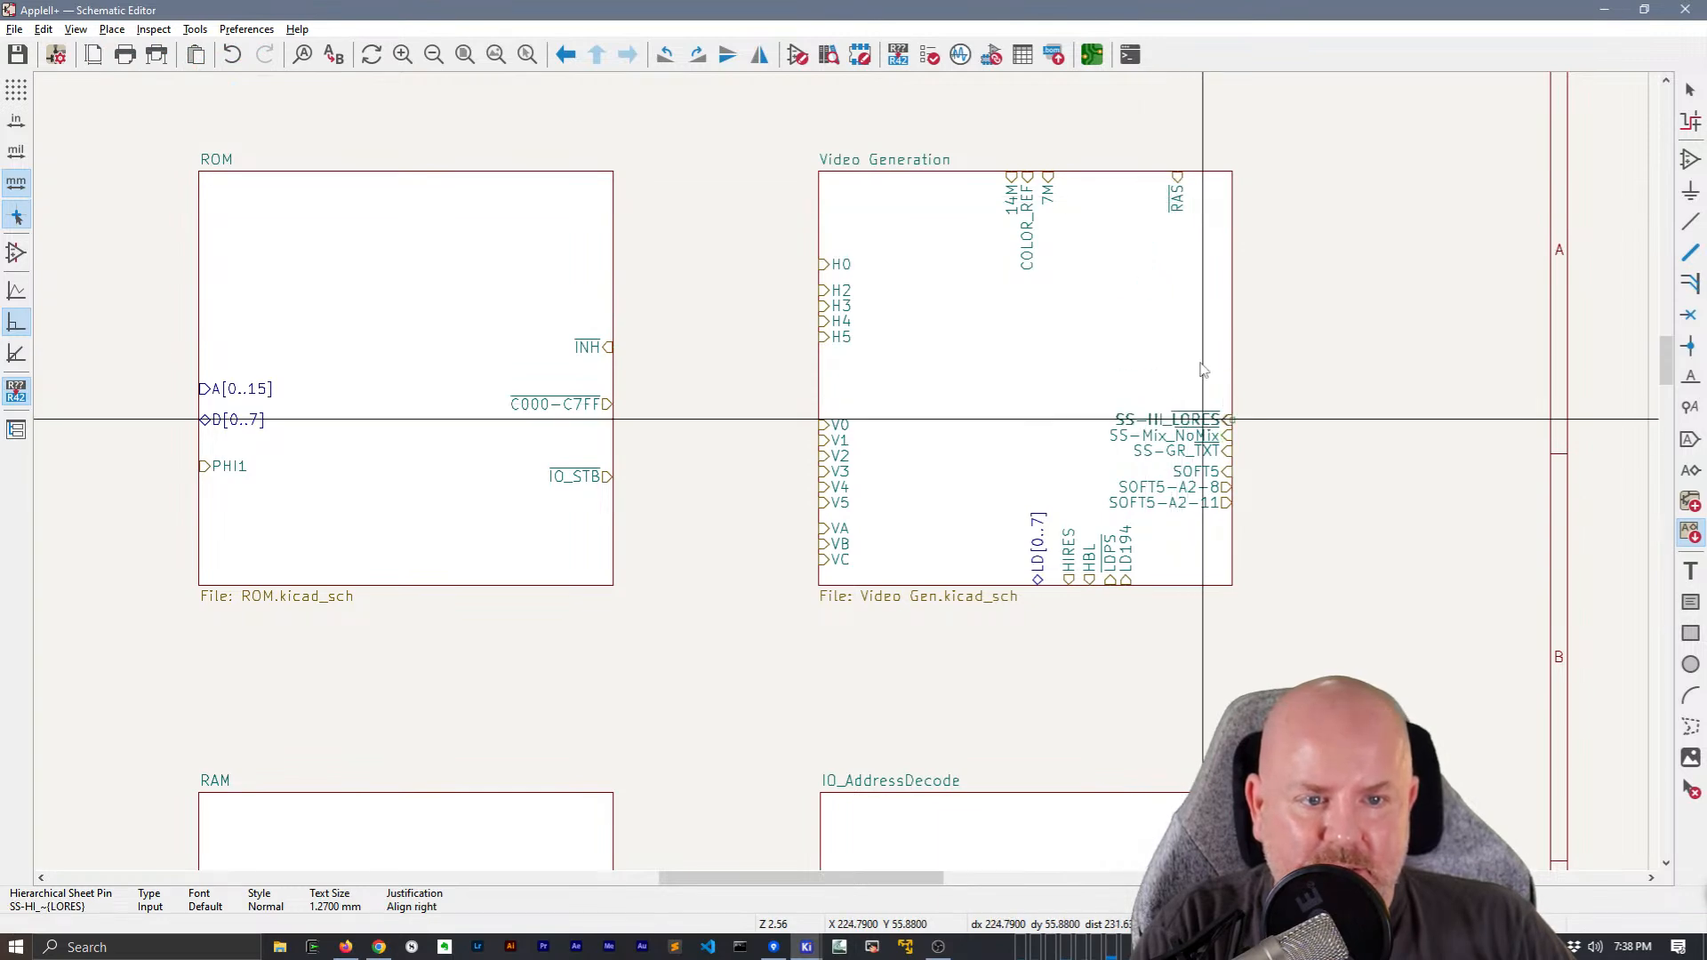
click(1205, 391)
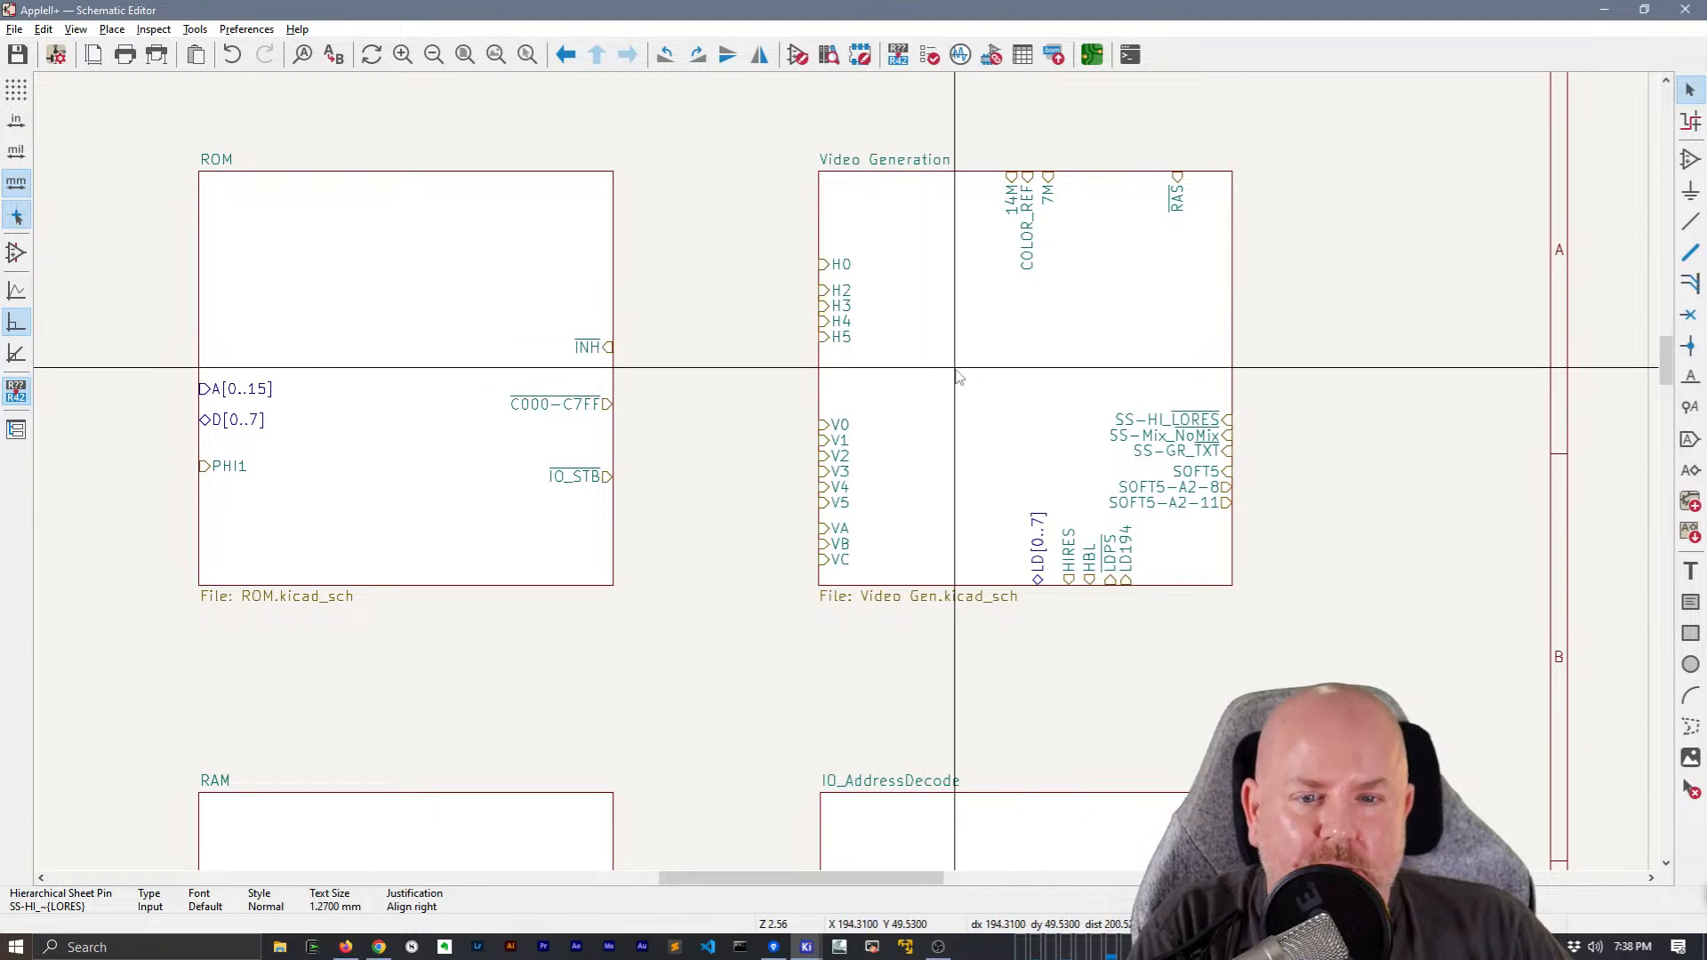
Open the Video Generation sheet, search it for H1, and return to the root sheet
double_click(956, 377)
middle_drag(761, 395, 849, 374)
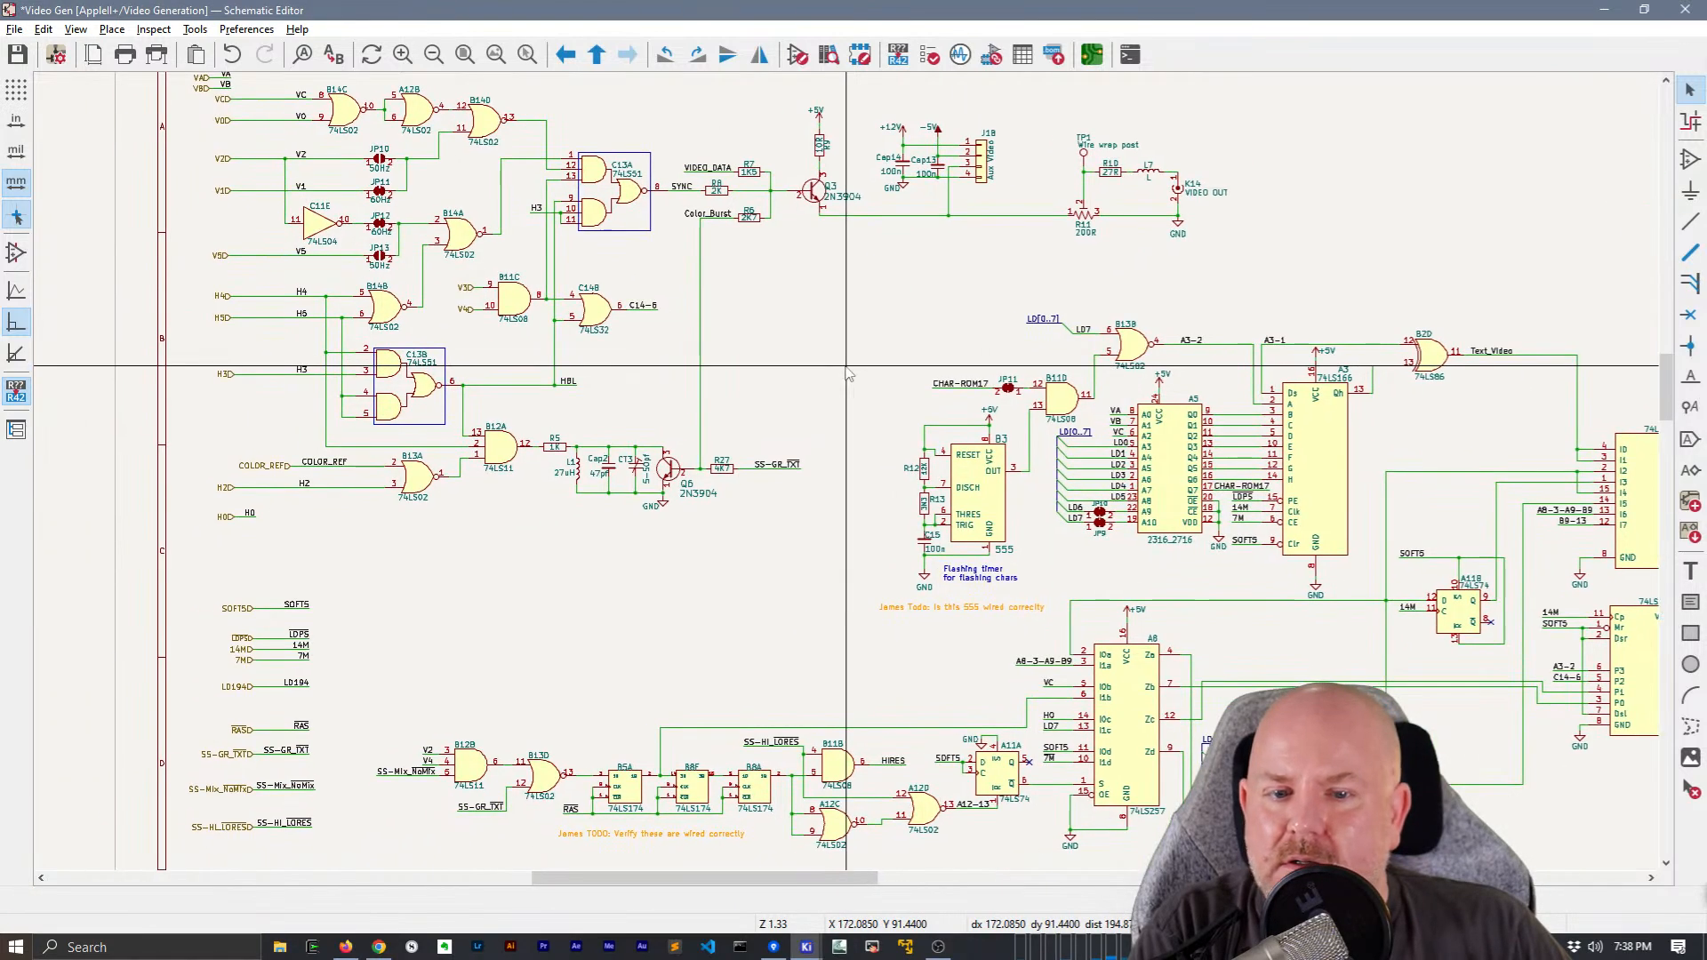
key(ctrl+f)
text(H1)
key(Return)
key(Escape)
right_click(854, 320)
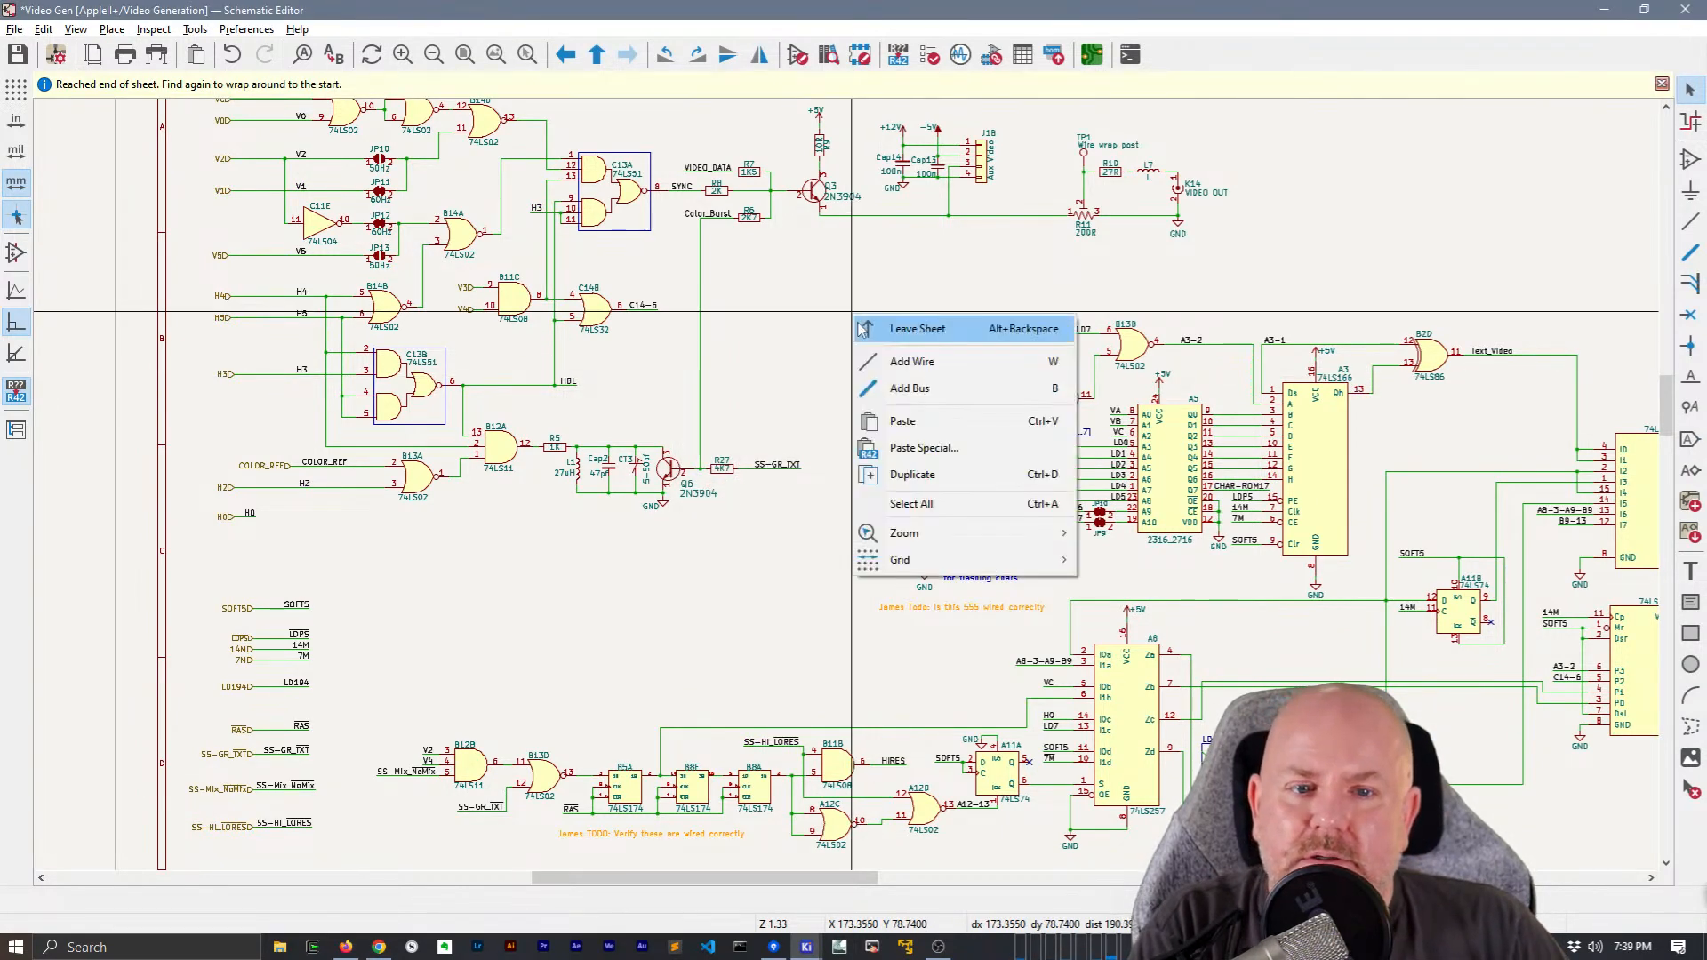
click(899, 332)
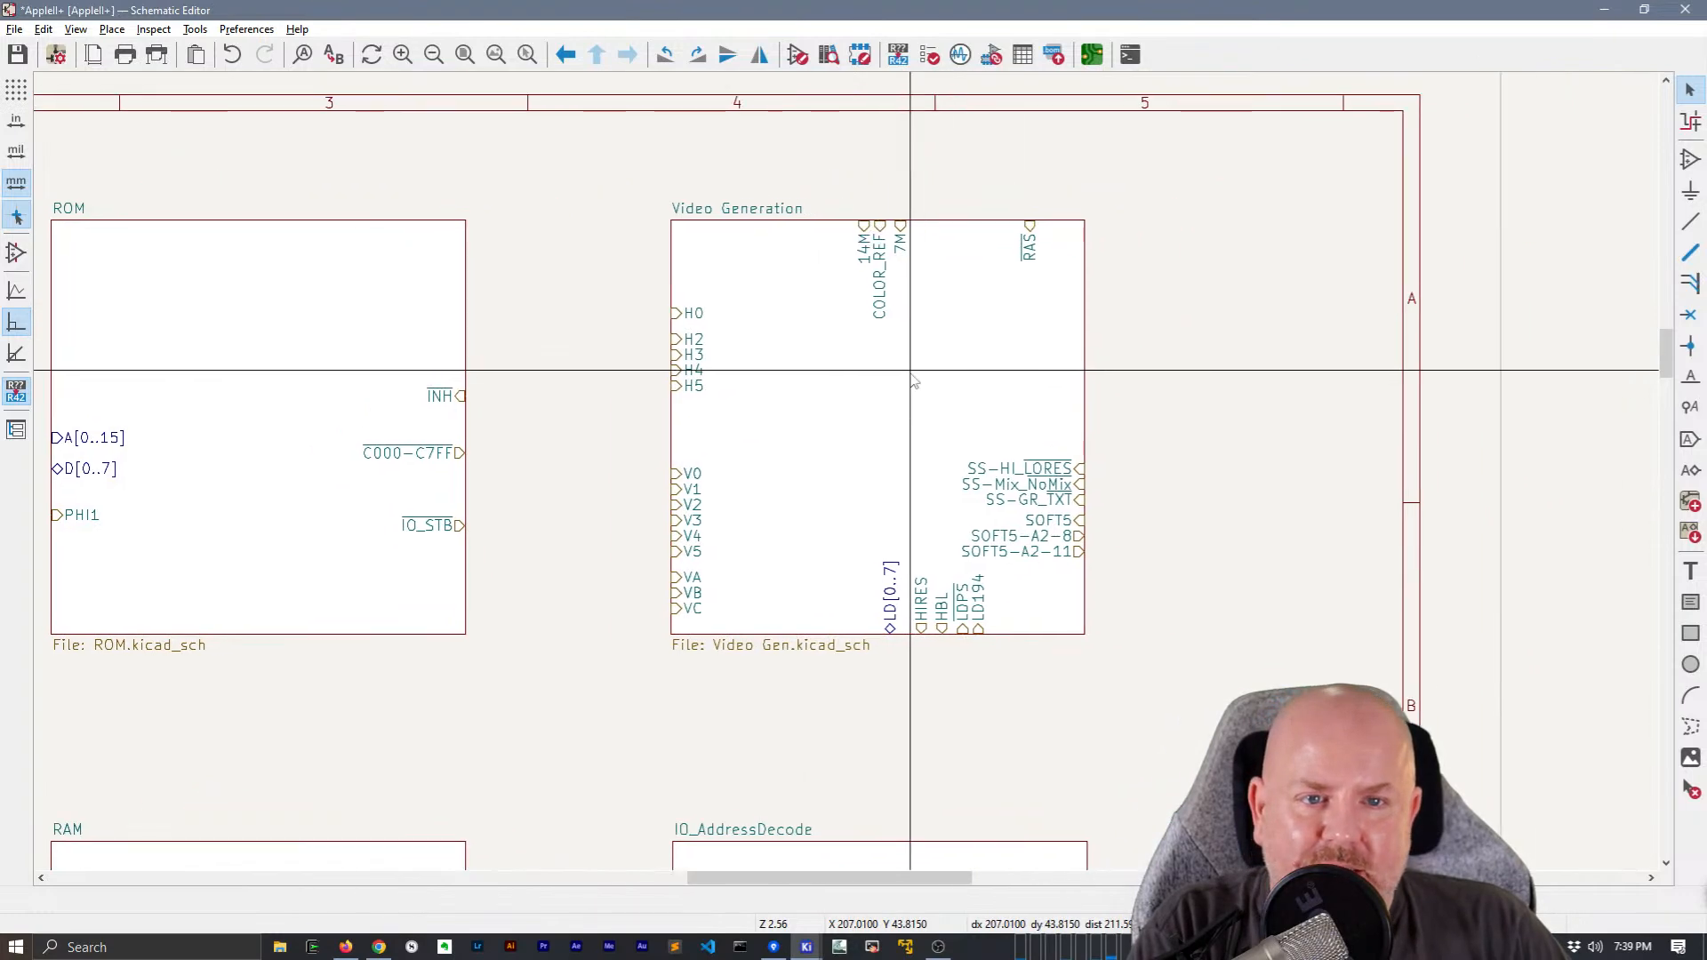
Rearrange Video Generation's top-edge pins so 14M, 7M and COLOR_REF sit together in that order
click(865, 249)
mouse_move(863, 242)
mouse_down()
mouse_move(830, 221)
mouse_move(884, 221)
mouse_move(843, 224)
mouse_move(859, 228)
mouse_up()
click(1203, 301)
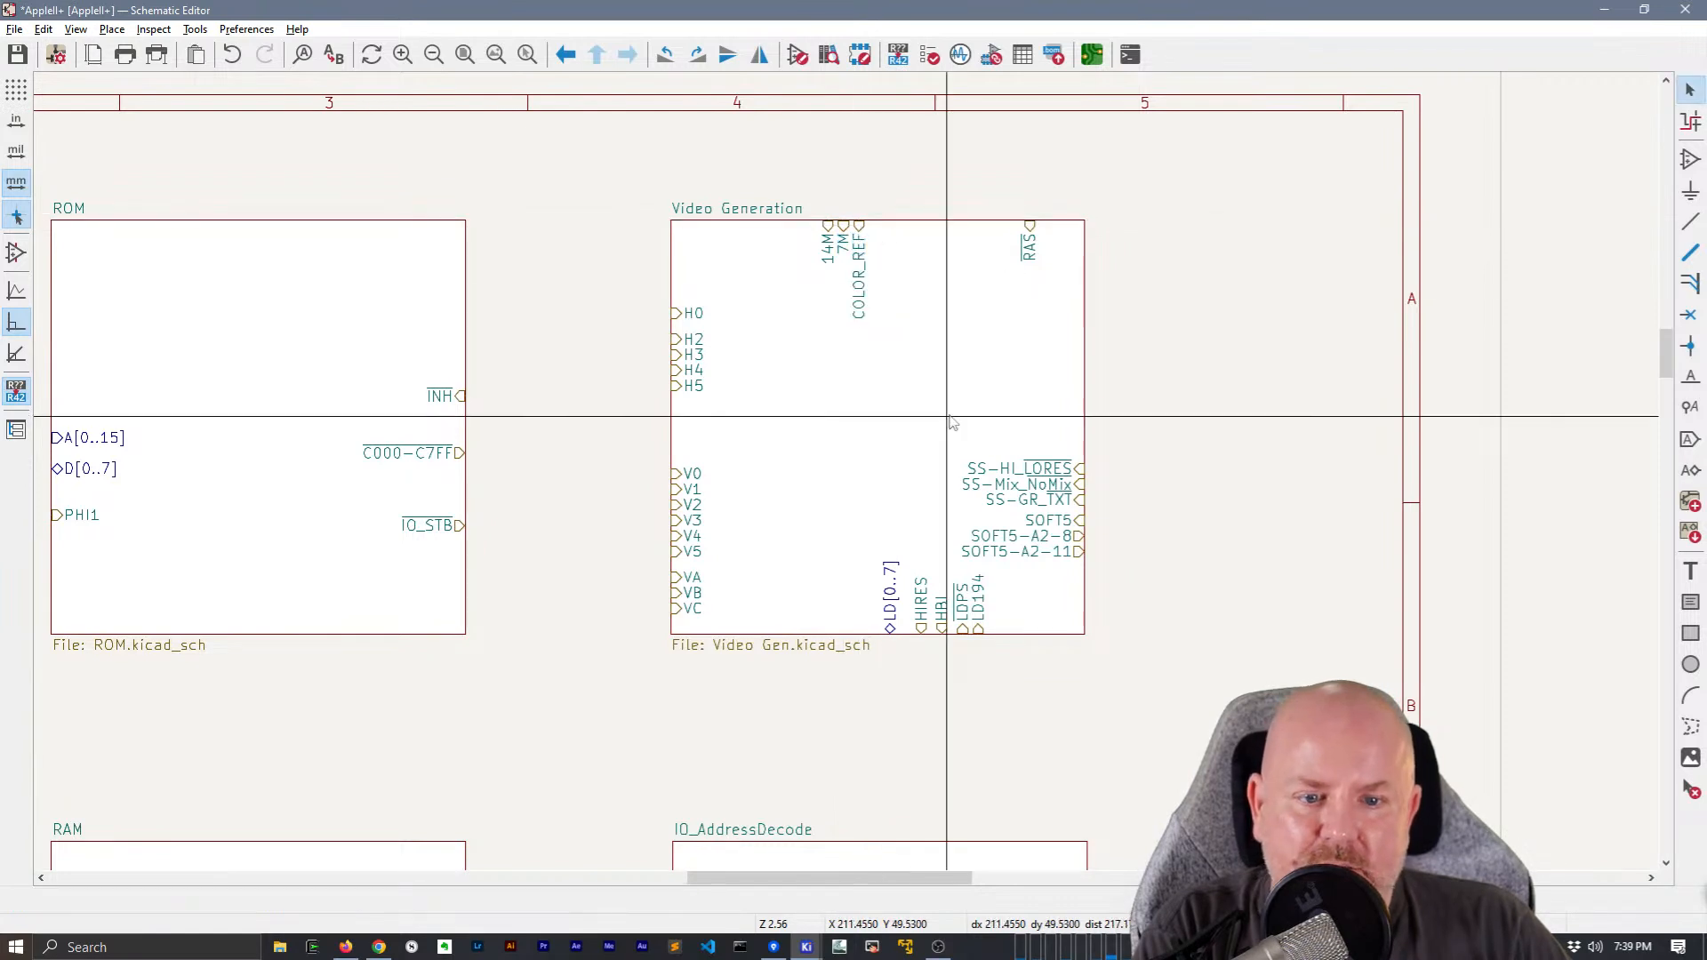
Even out the spacing of the HIRES, HBL and LDPS pins on Video Generation's bottom edge and save the schematic
drag(922, 628, 959, 638)
key(Escape)
scroll(957, 638, down, 2)
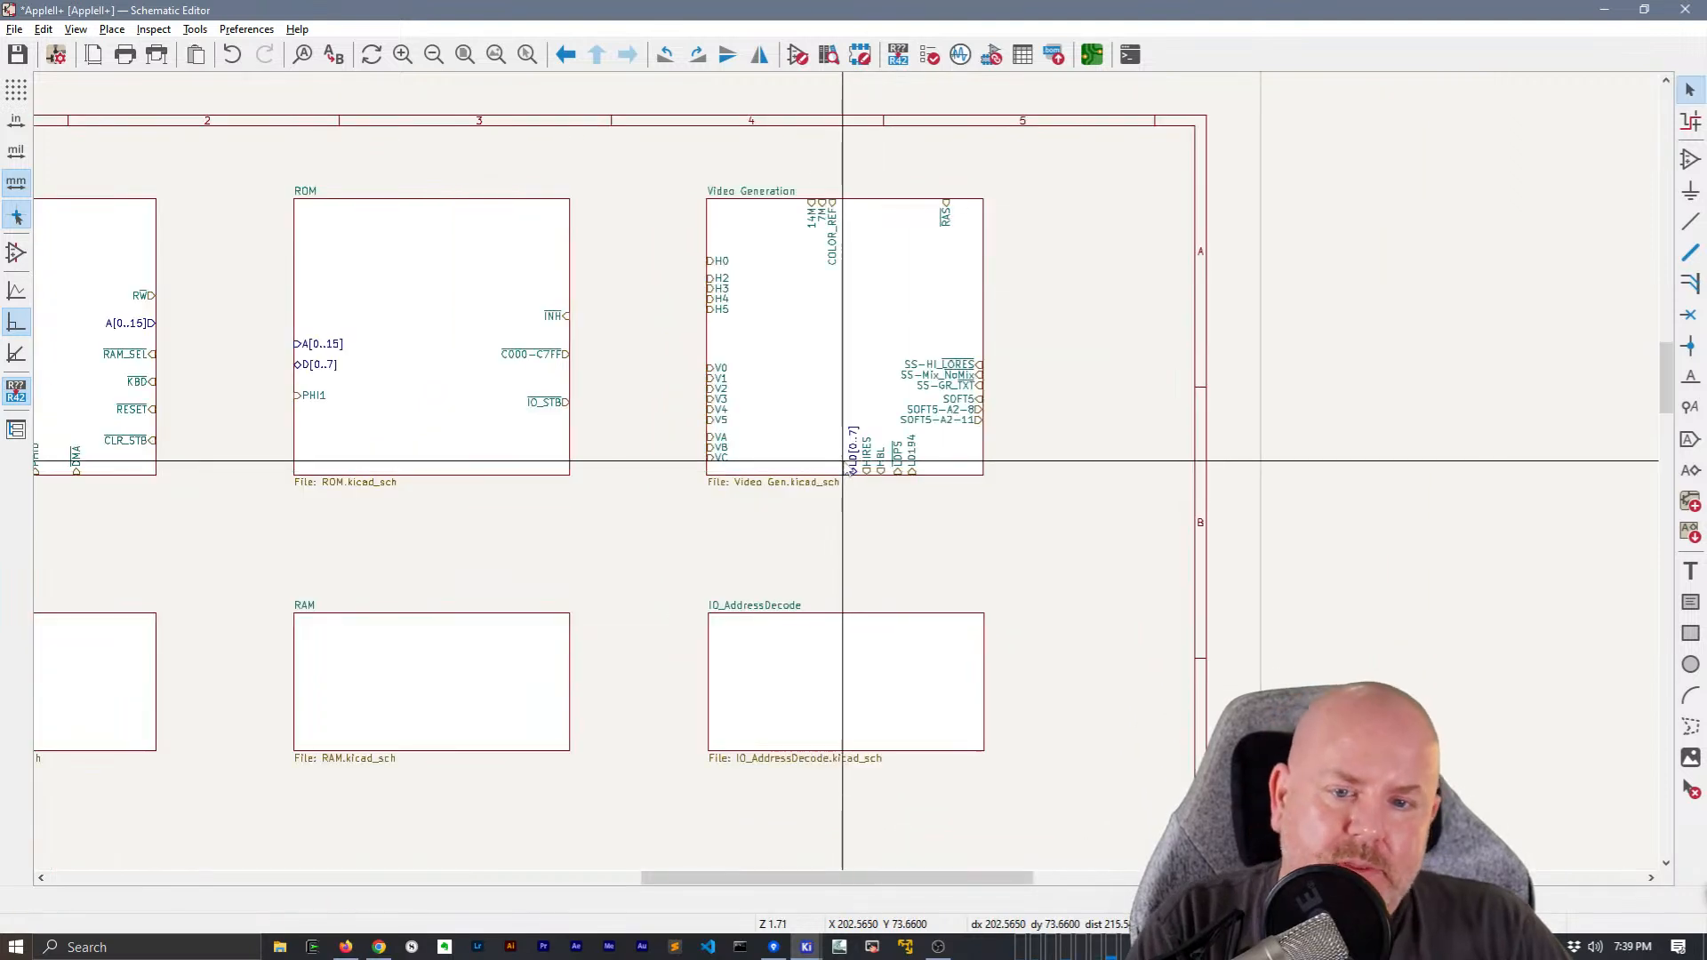
key(ctrl+s)
Look over the IO_AddressDecode, RAM and RAM Address Multiplexing sheets, going back to the root sheet after each one
middle_drag(565, 465, 996, 405)
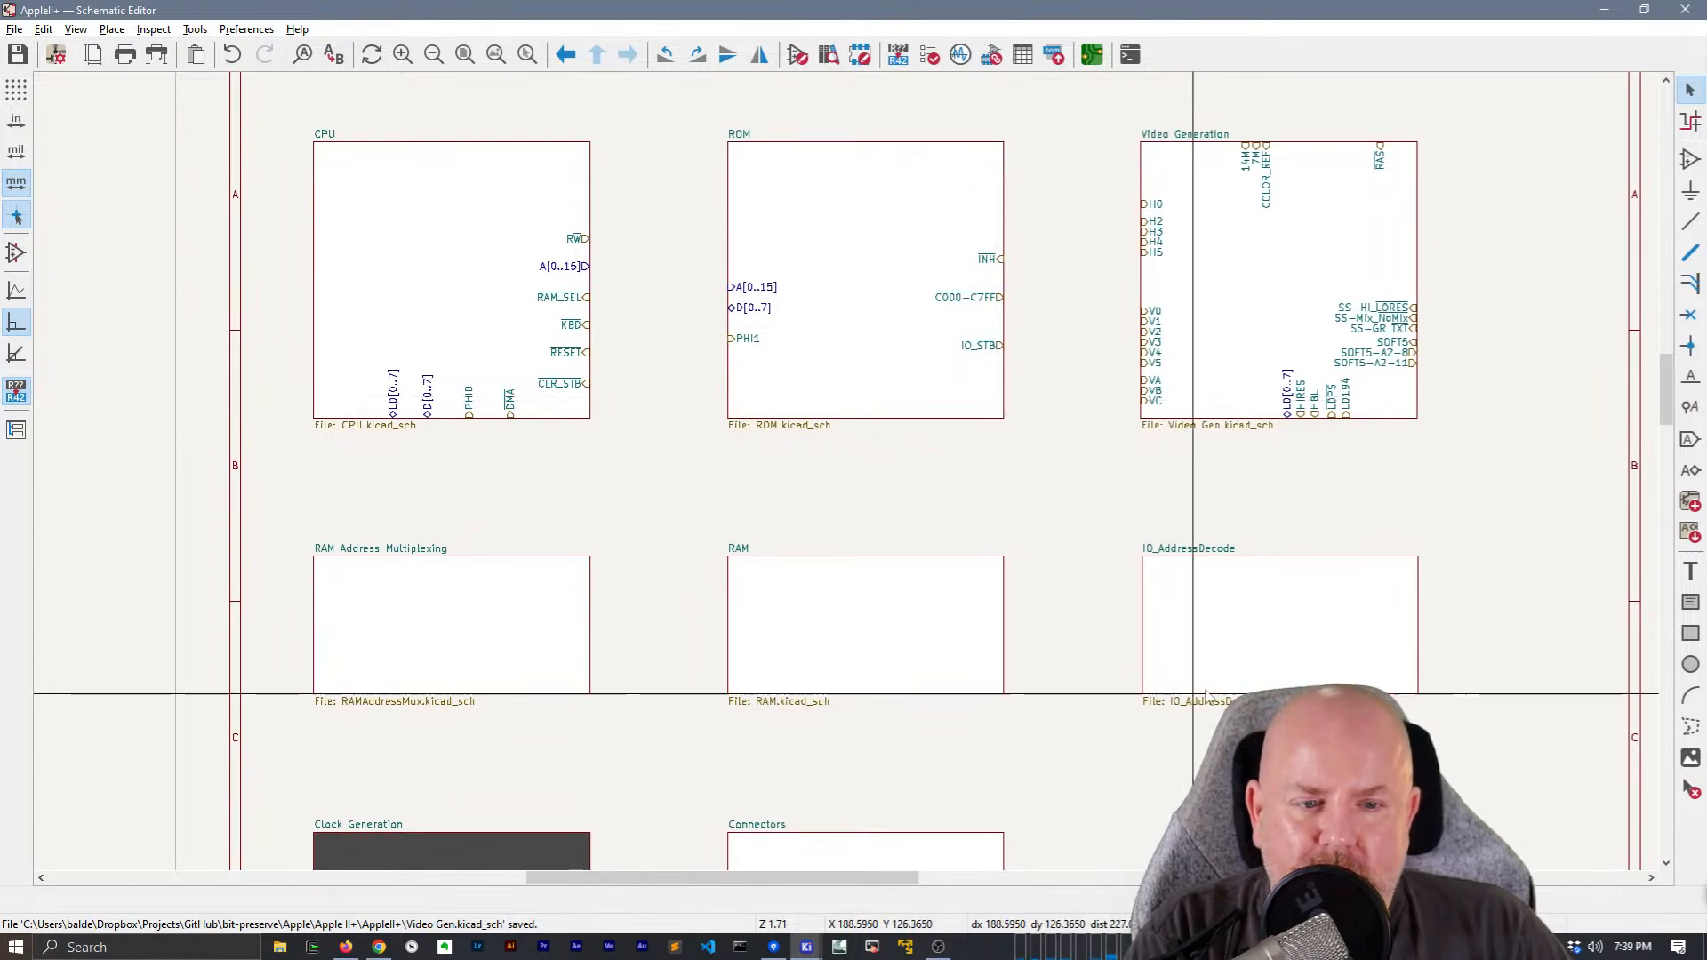
double_click(1280, 603)
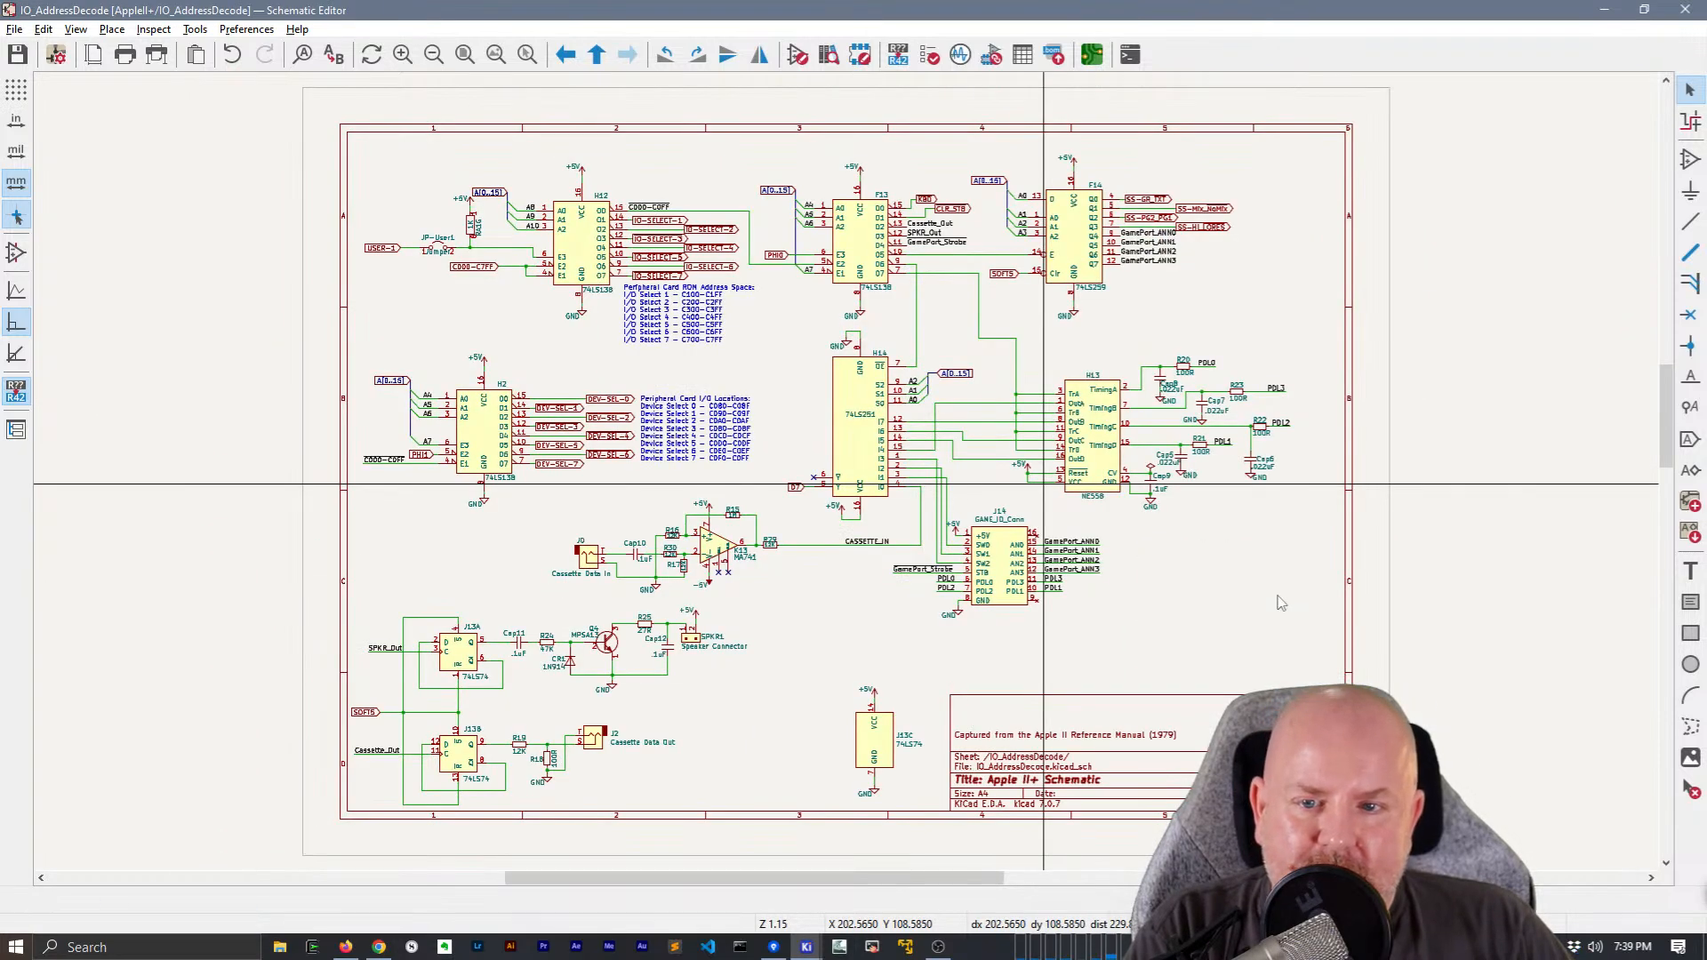
right_click(1222, 613)
click(1244, 627)
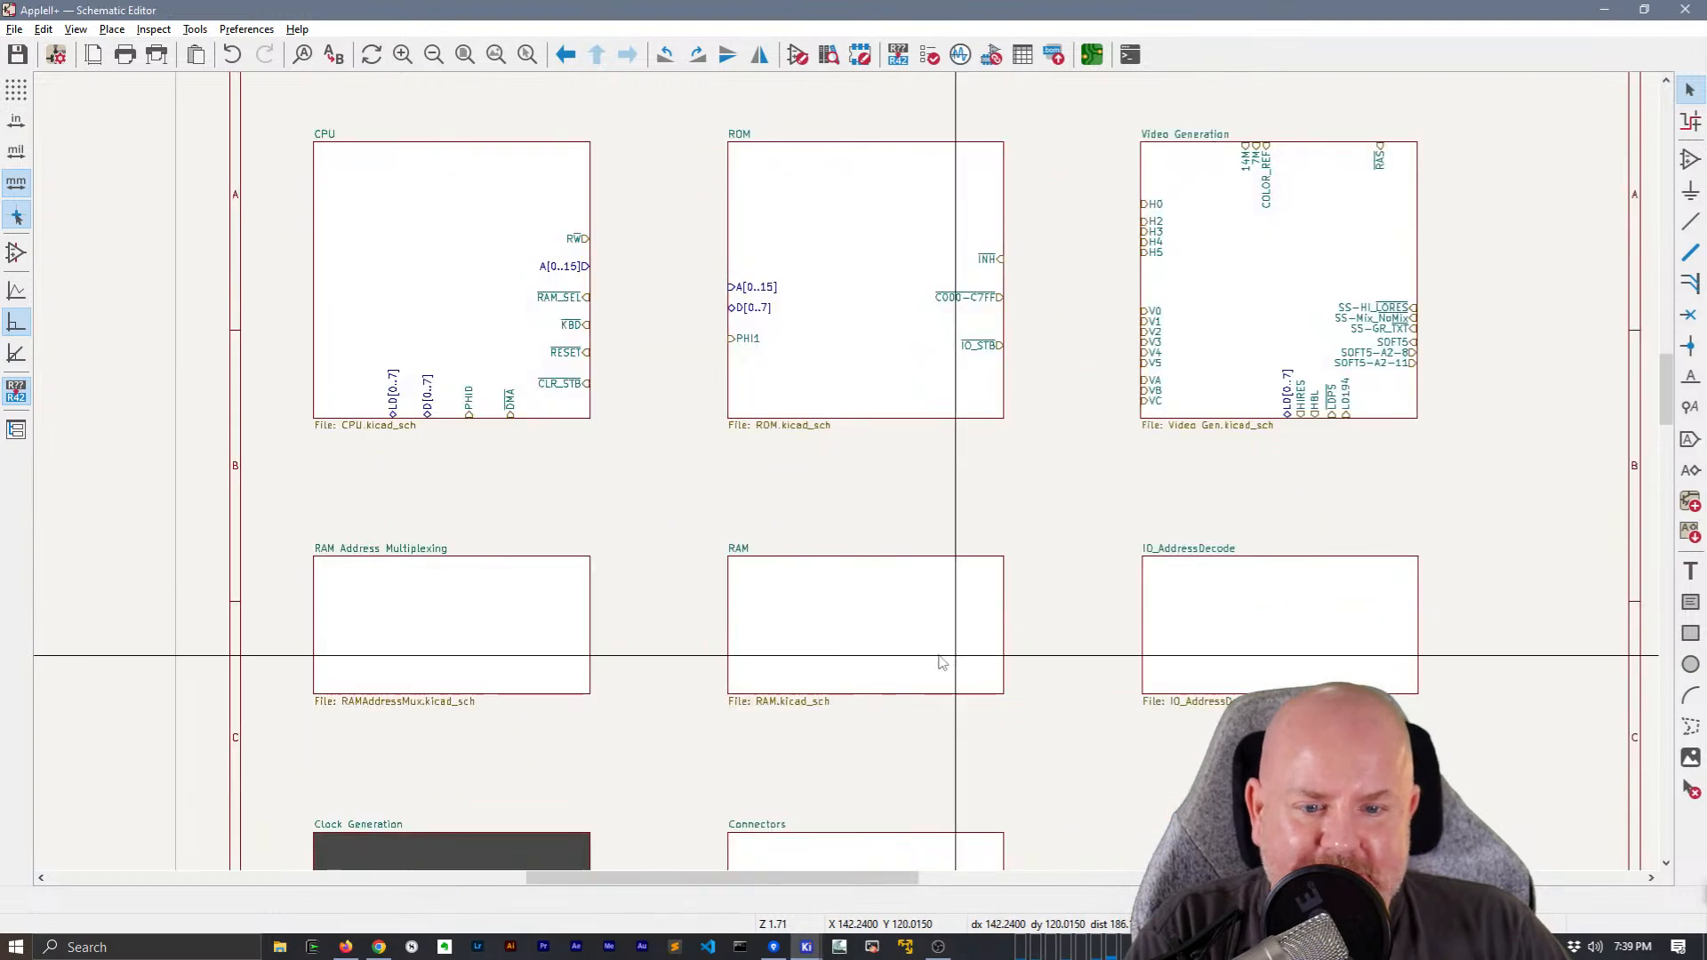
double_click(960, 665)
scroll(872, 798, up, 3)
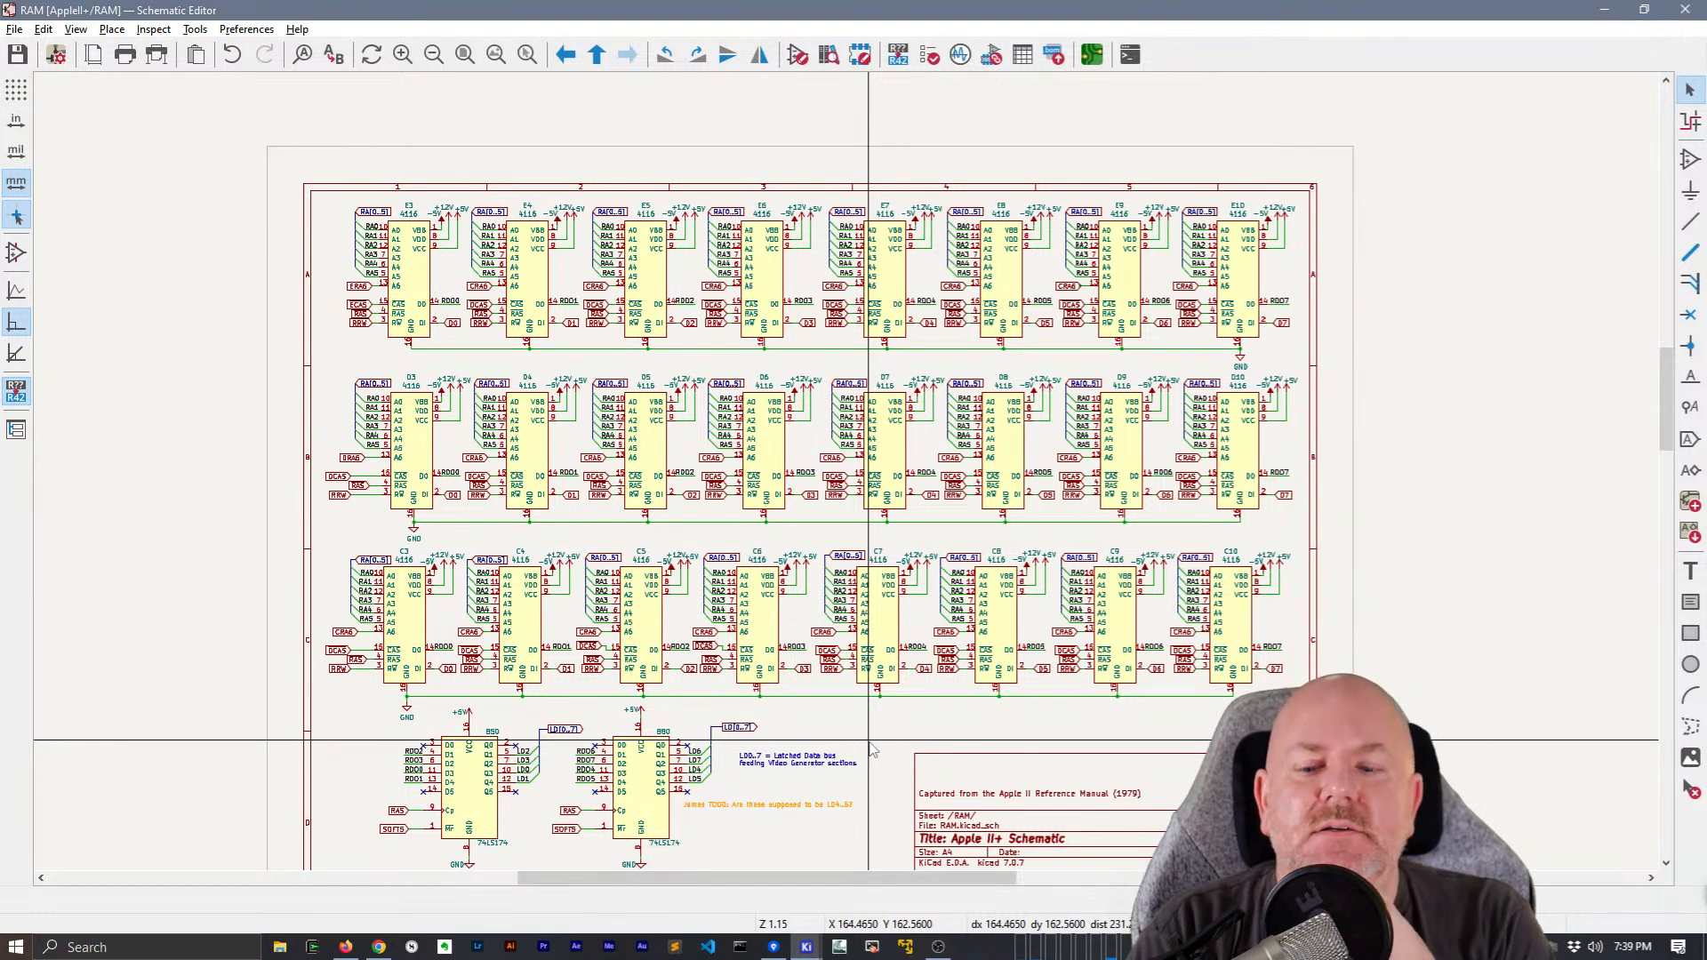
right_click(1037, 500)
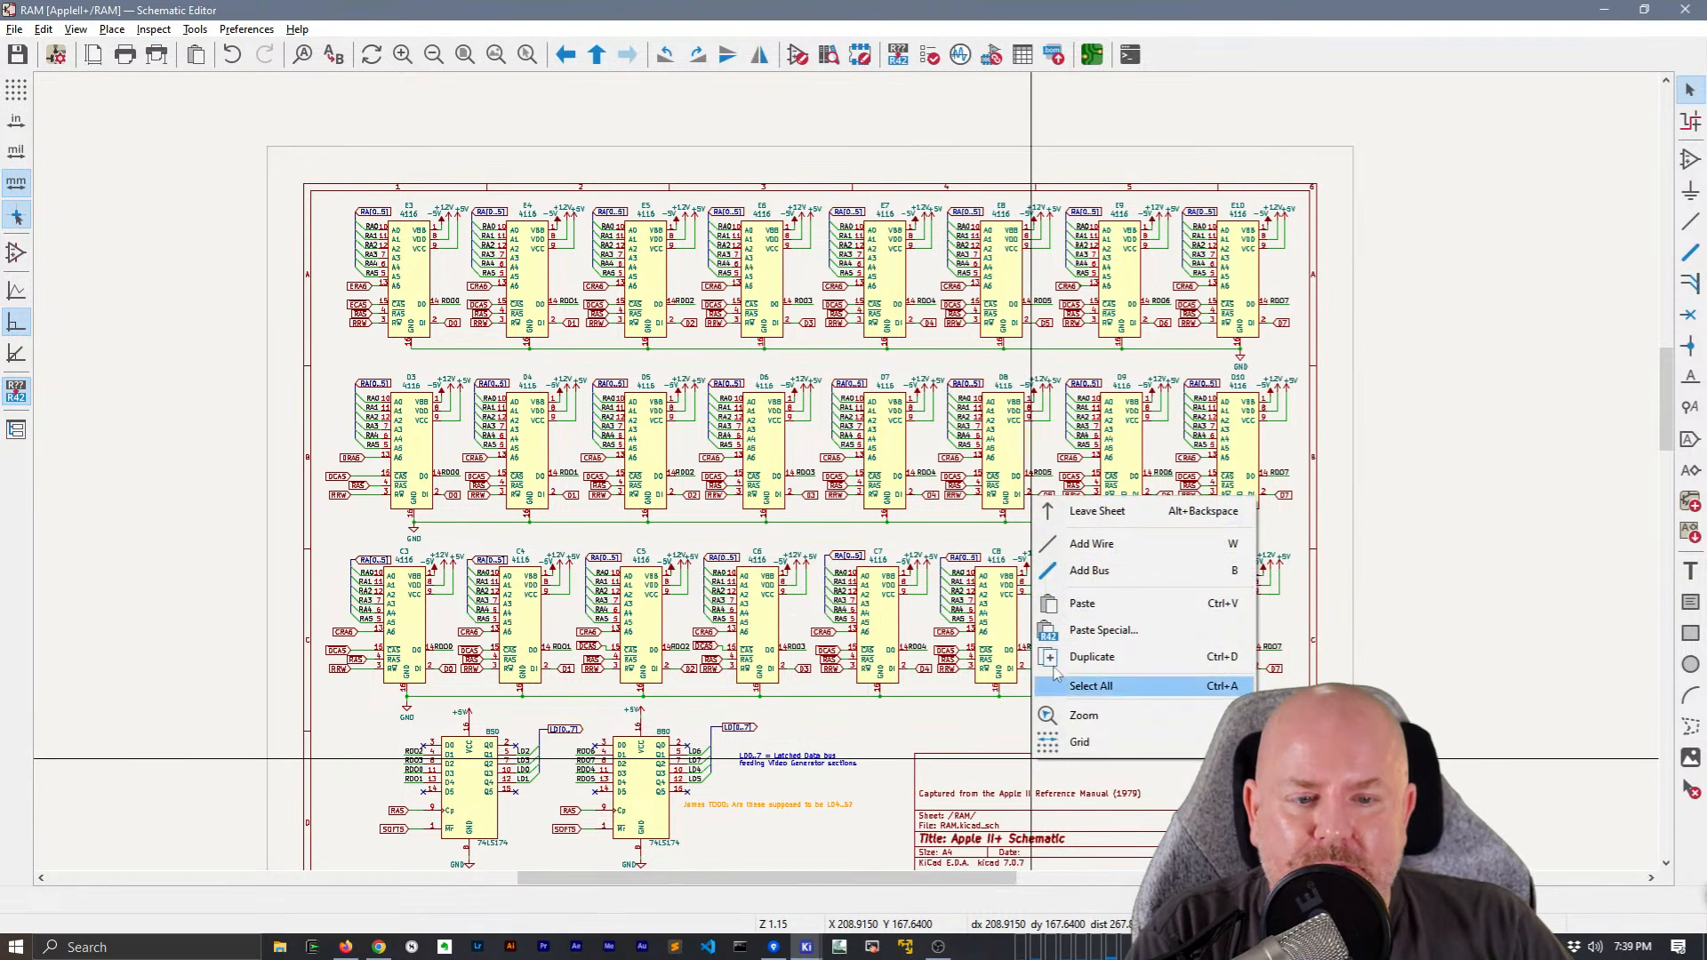
click(1097, 510)
double_click(465, 622)
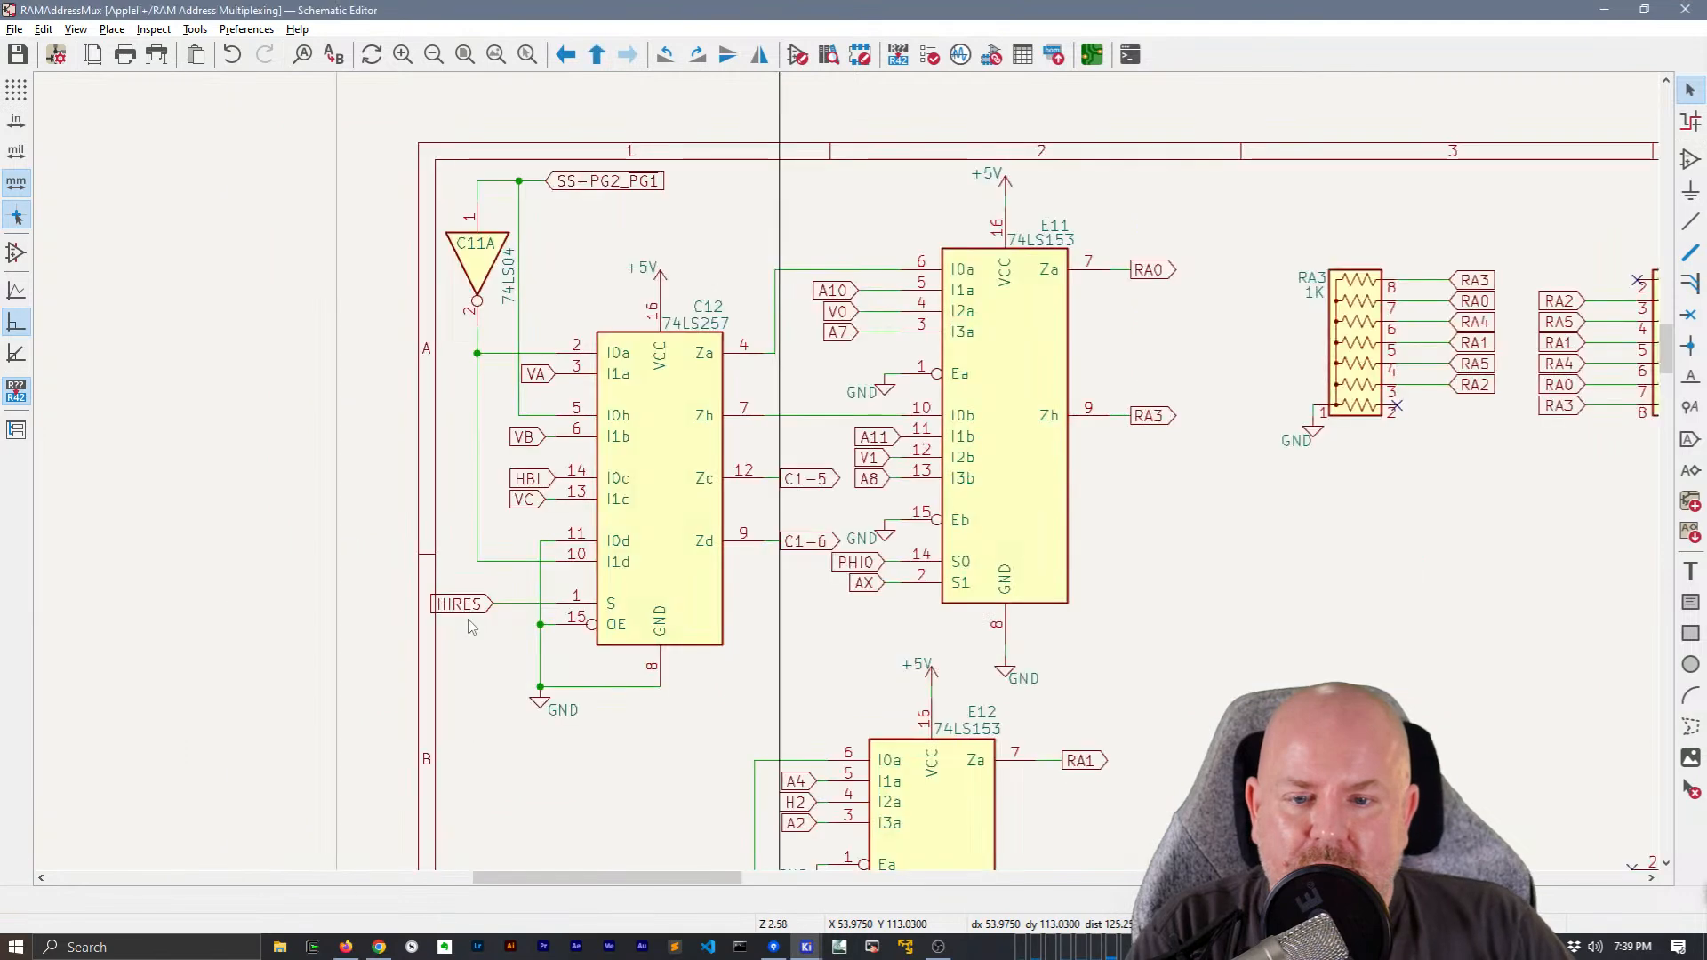
scroll(1103, 513, down, 3)
scroll(1102, 514, down, 2)
right_click(1156, 198)
click(1187, 207)
middle_drag(951, 590, 934, 362)
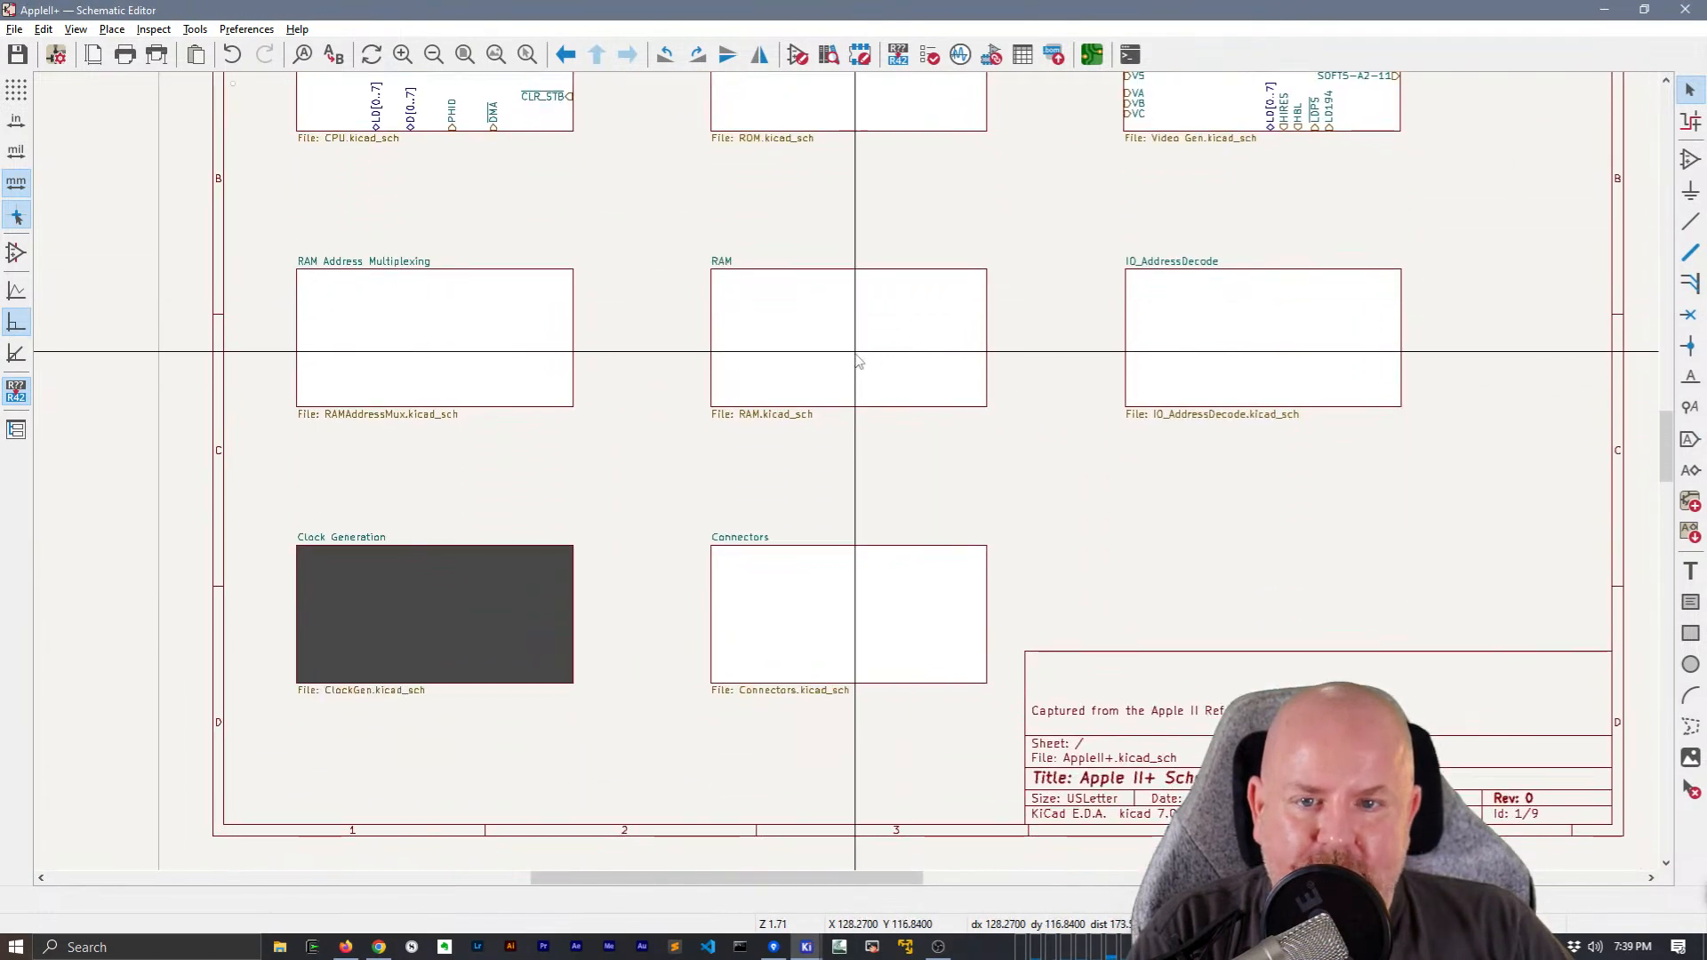
Open the Connectors sheet and move the CP0 power connector circuit inside the frame, below the slots and beside the title block
double_click(812, 580)
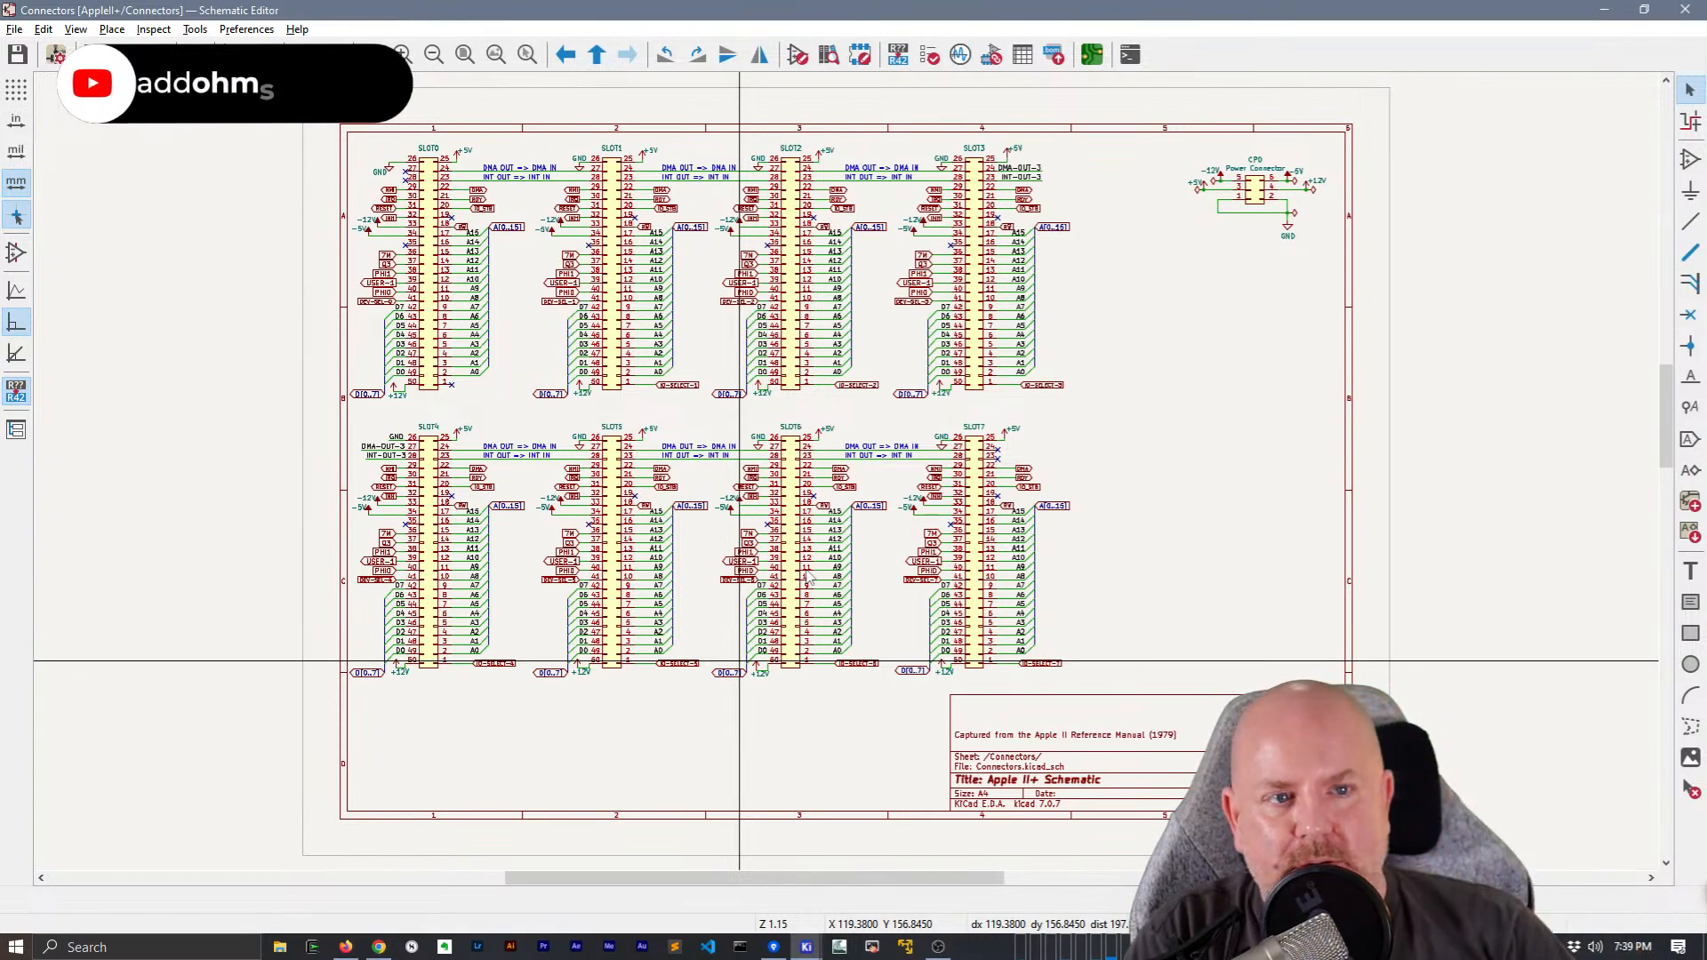
drag(1382, 318, 1171, 131)
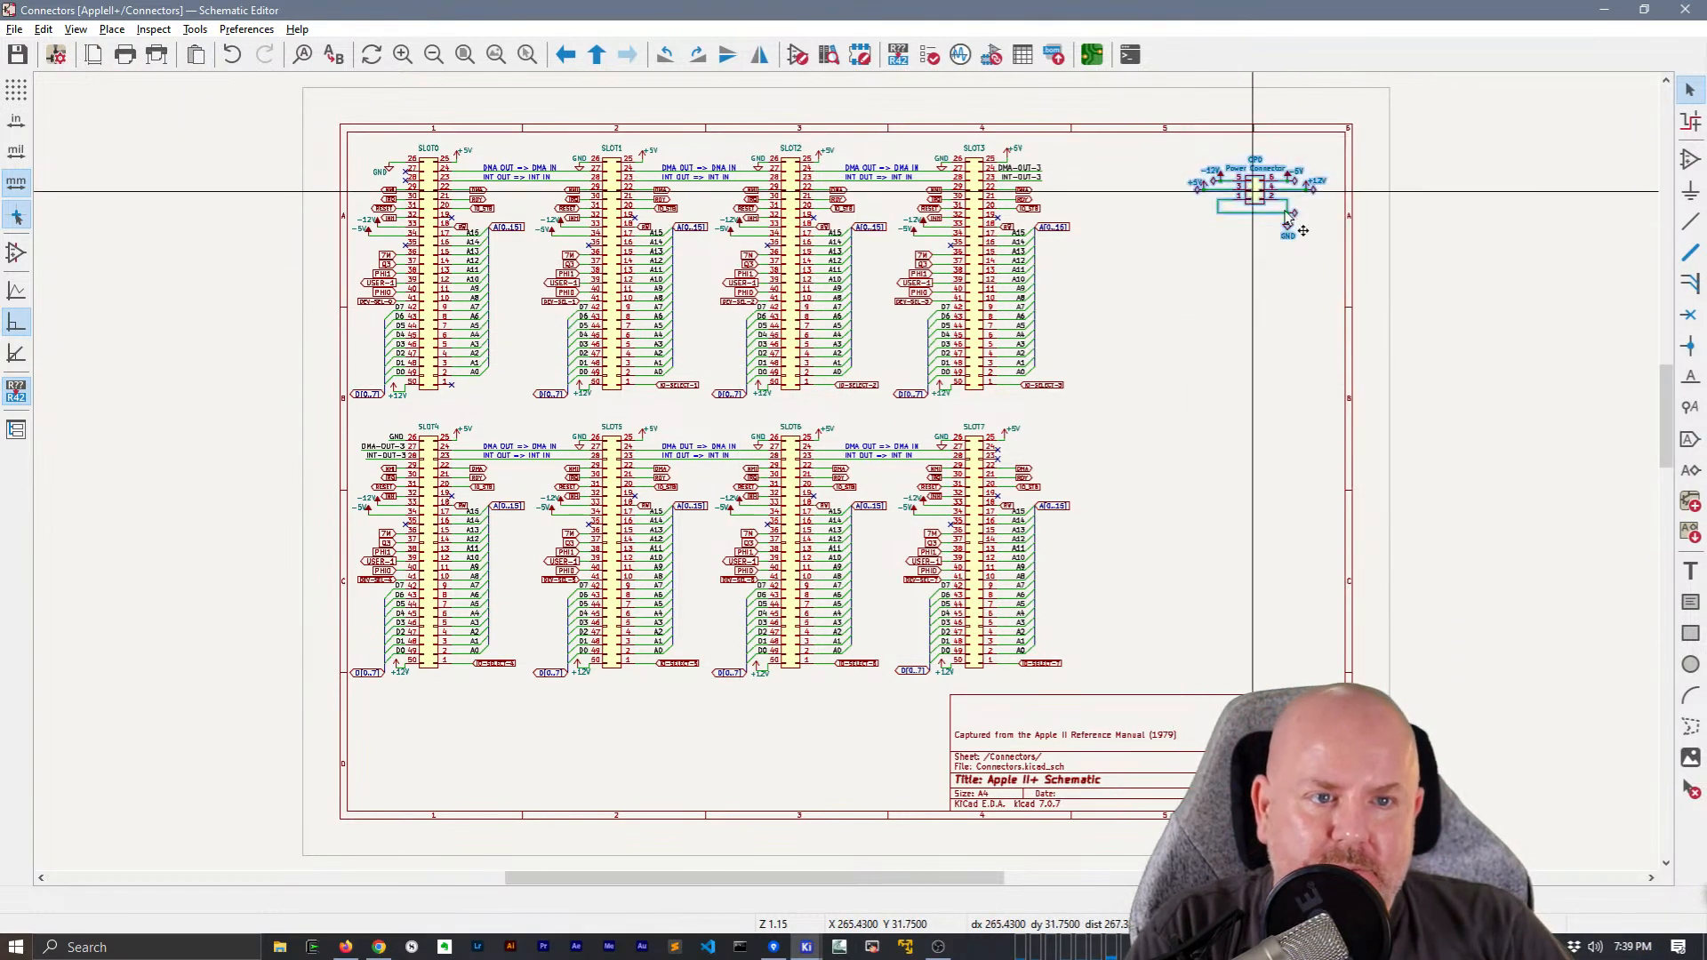
key(m)
click(857, 750)
key(Escape)
Move all eight slot connectors with their wiring together to the right so they sit more centrally in the sheet frame
drag(1129, 689, 157, 77)
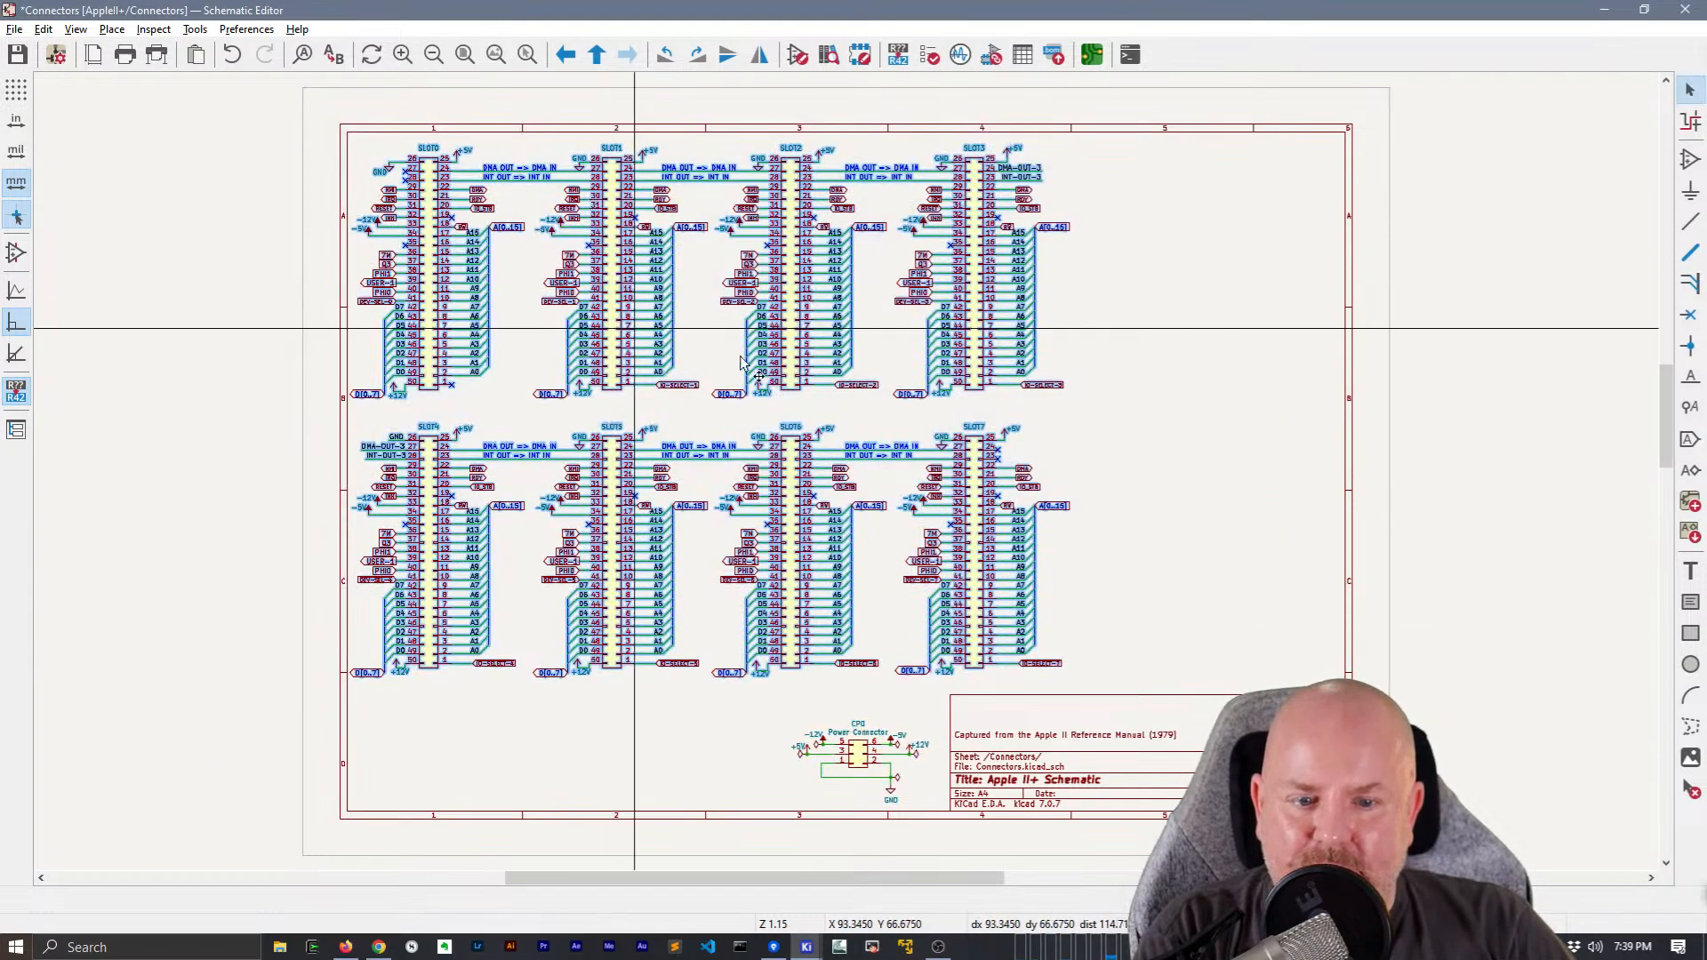
key(m)
click(776, 336)
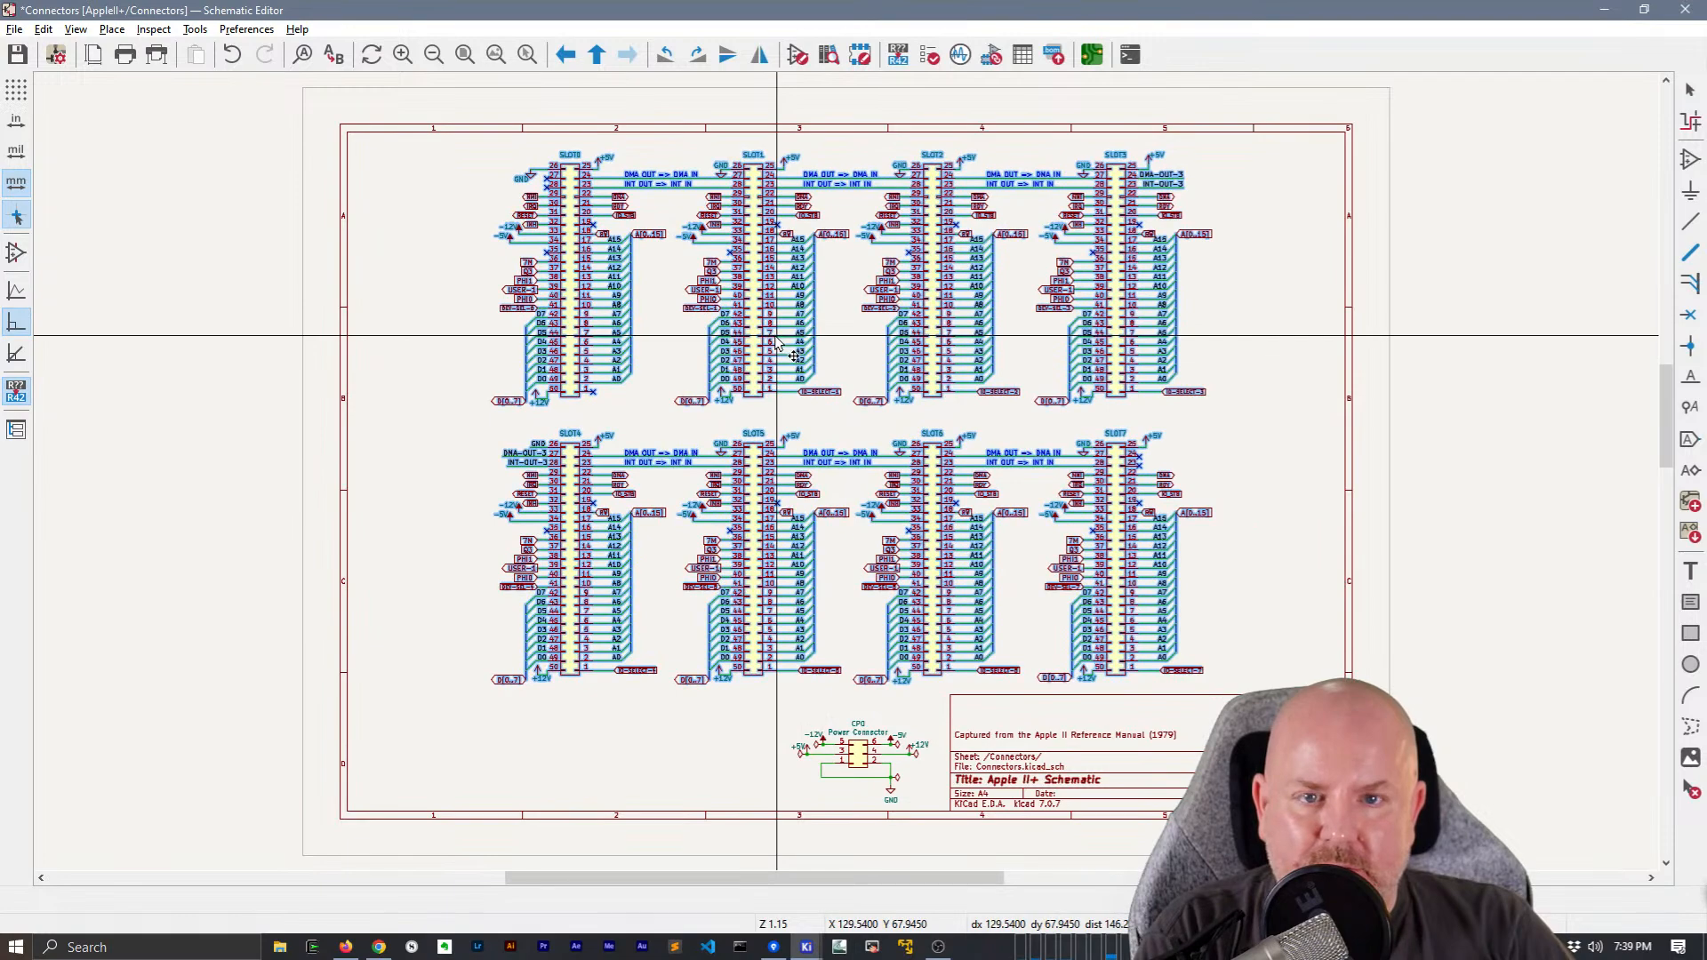
key(Escape)
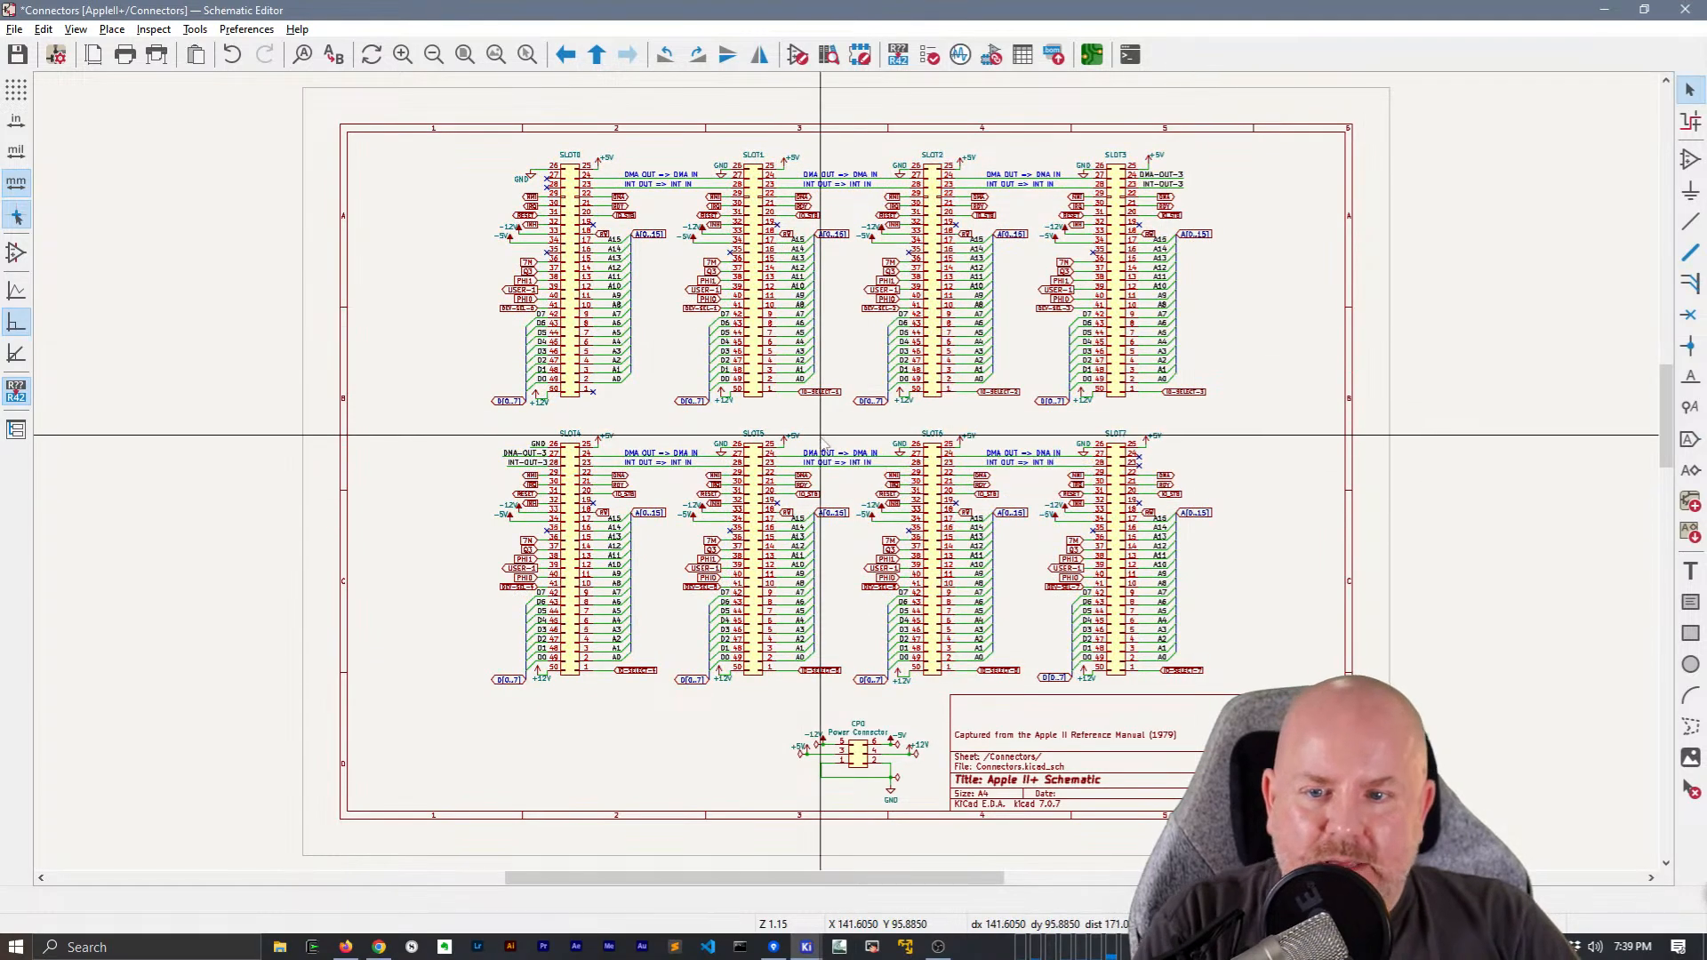
Replace SLOT3's D[0..7] global label with a local label D[0..7] on a short horizontal bus segment joined to the data bus
scroll(1052, 409, up, 5)
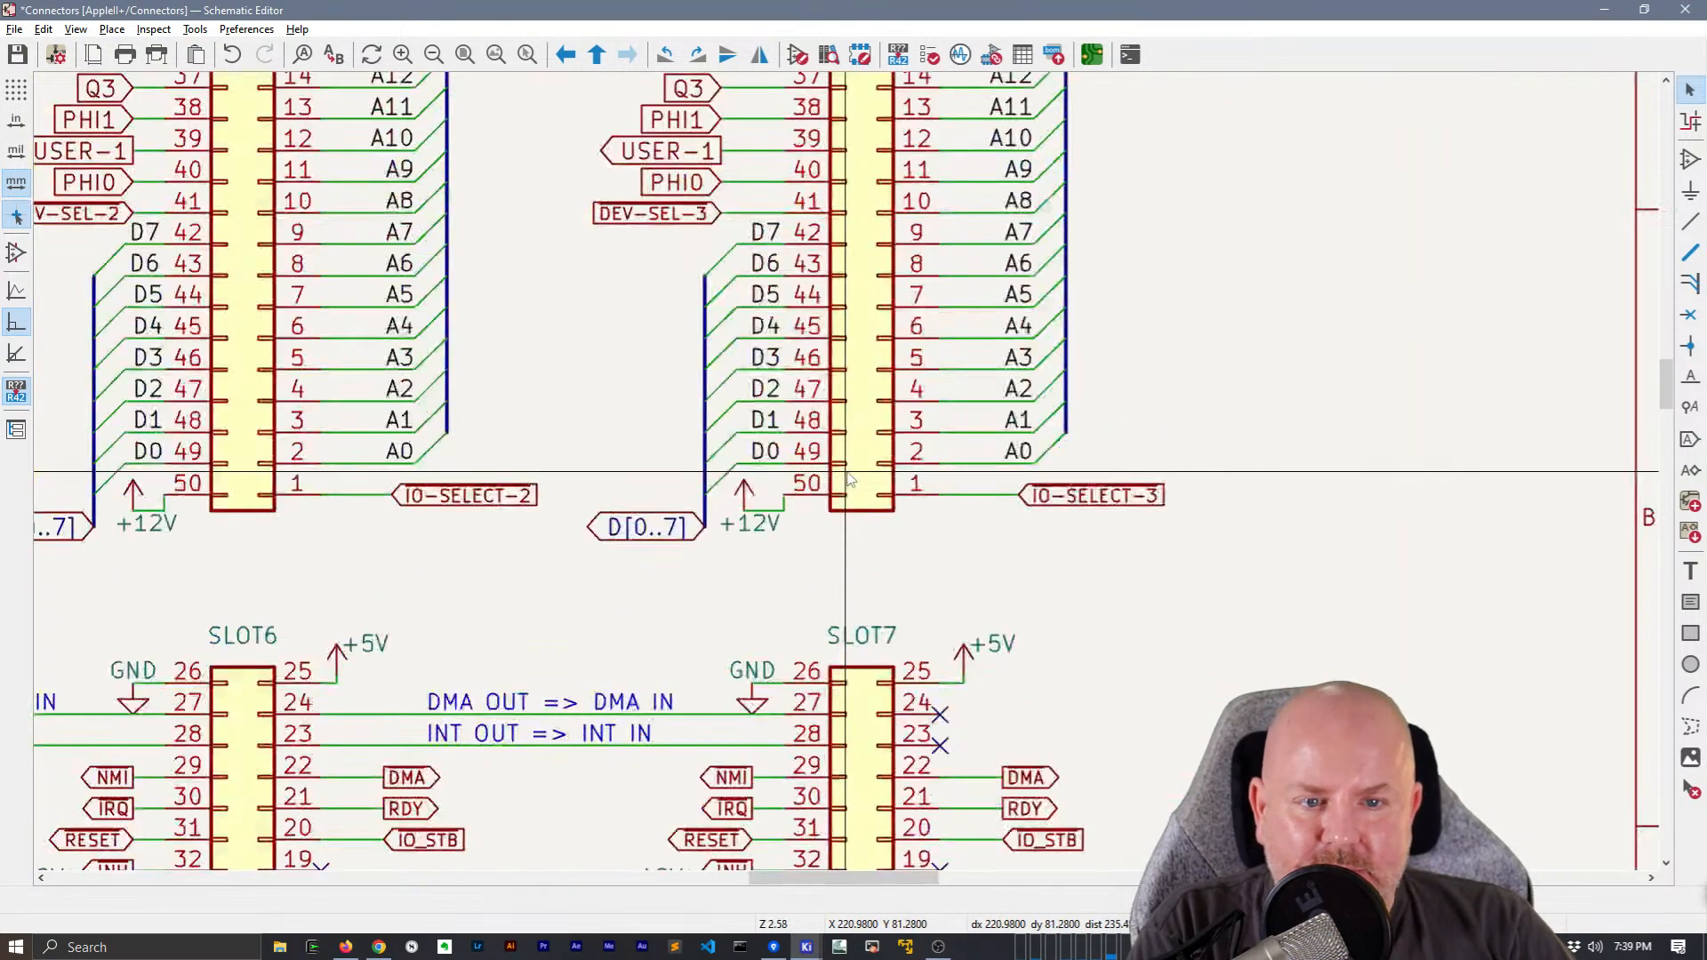
click(625, 546)
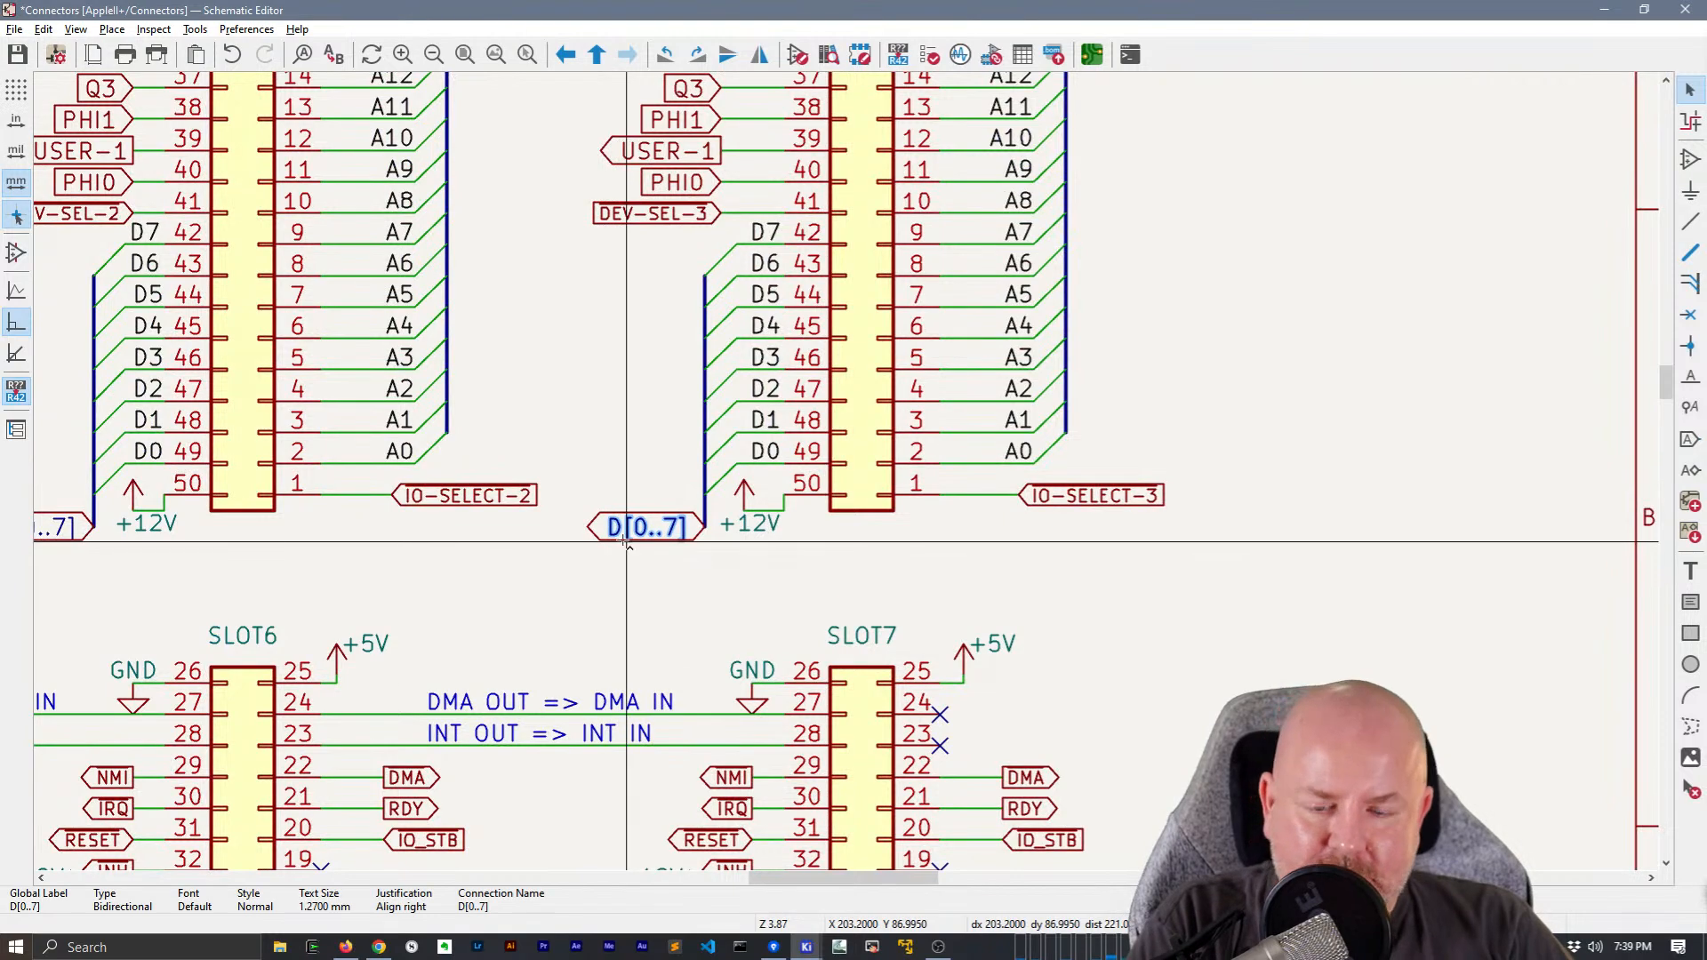
key(F2)
key(F1)
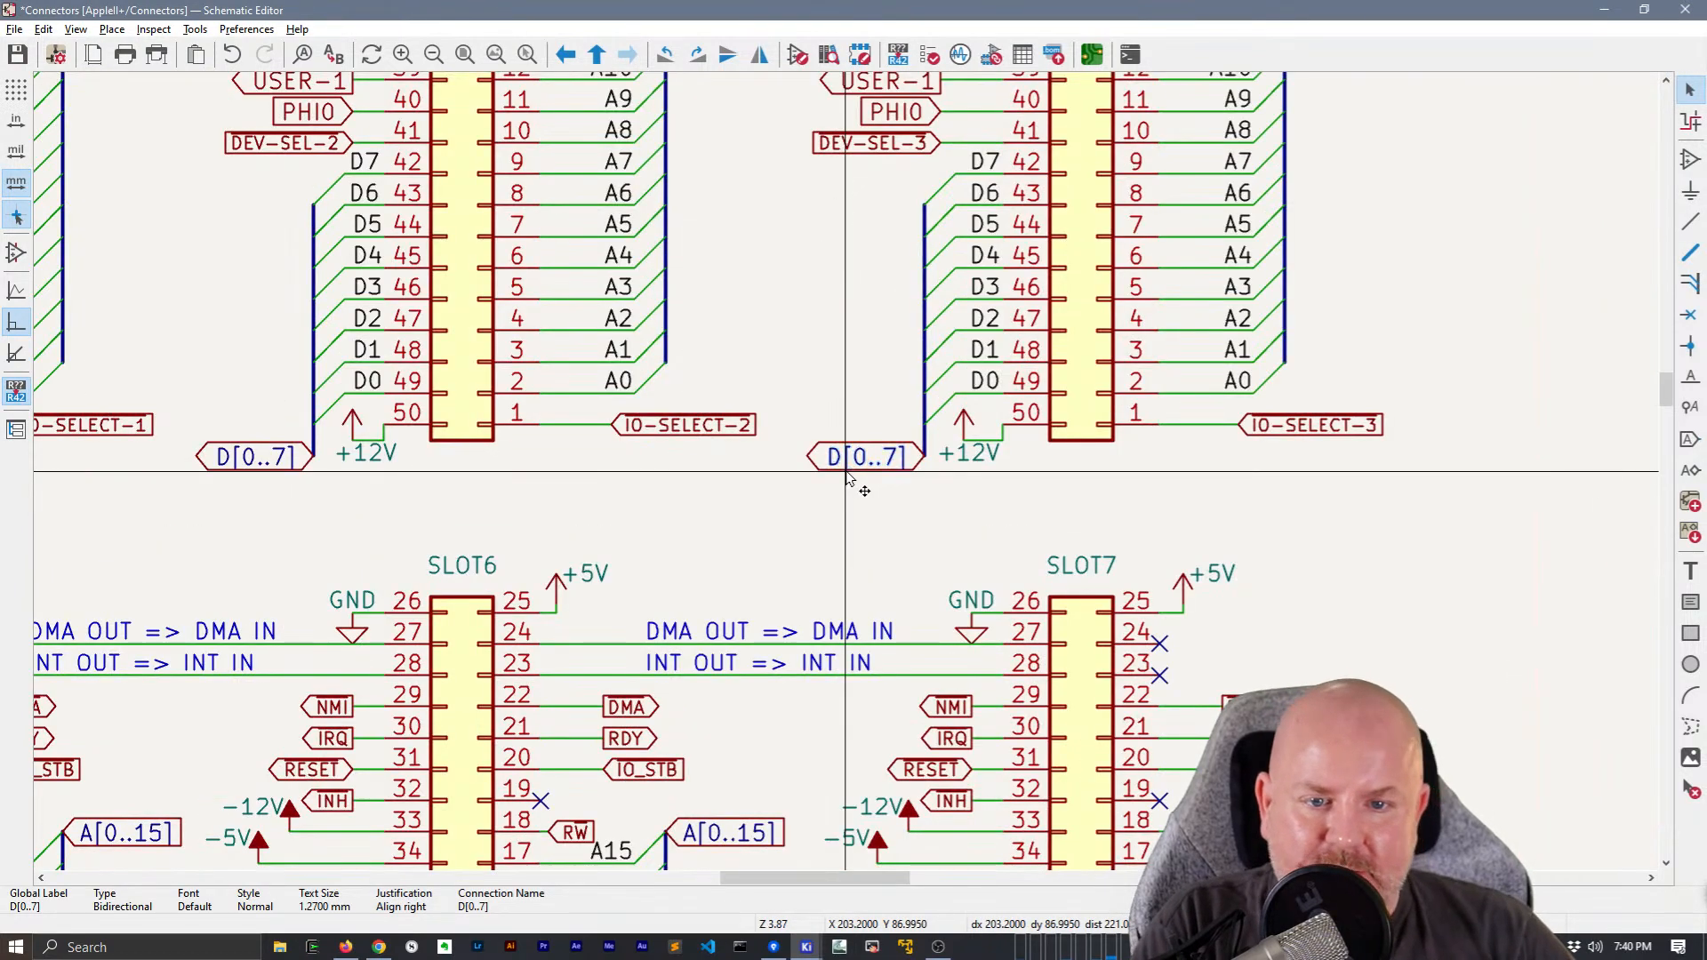
key(l)
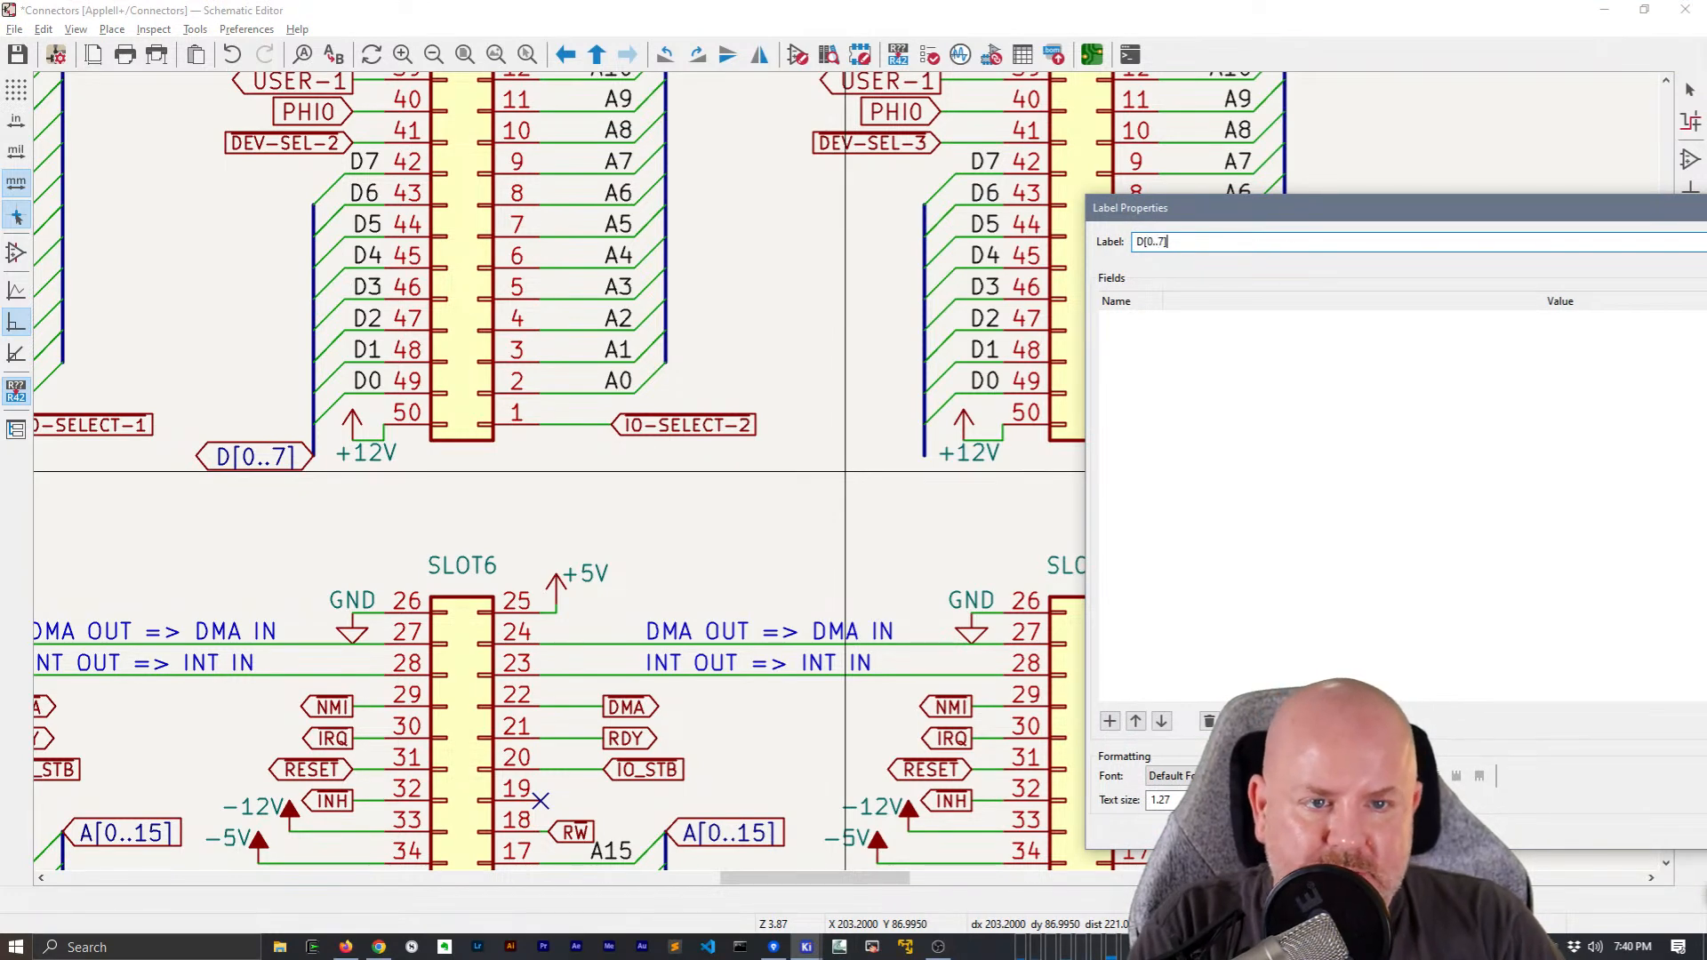
key(Return)
key(x)
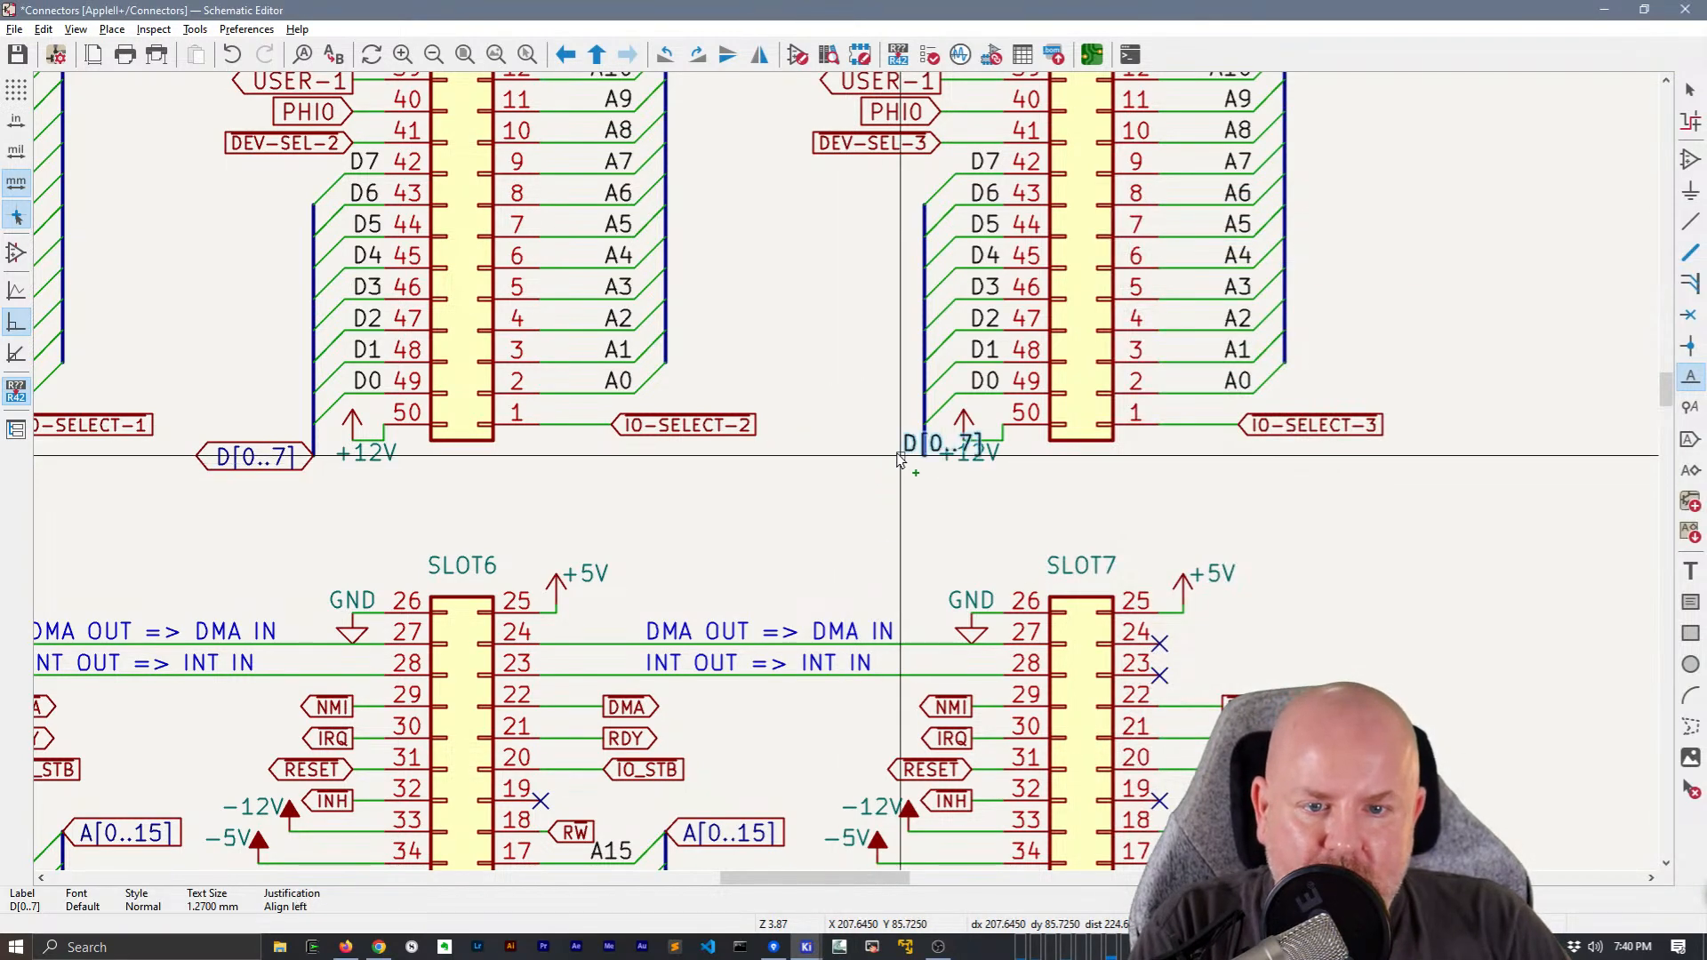
click(838, 456)
click(925, 456)
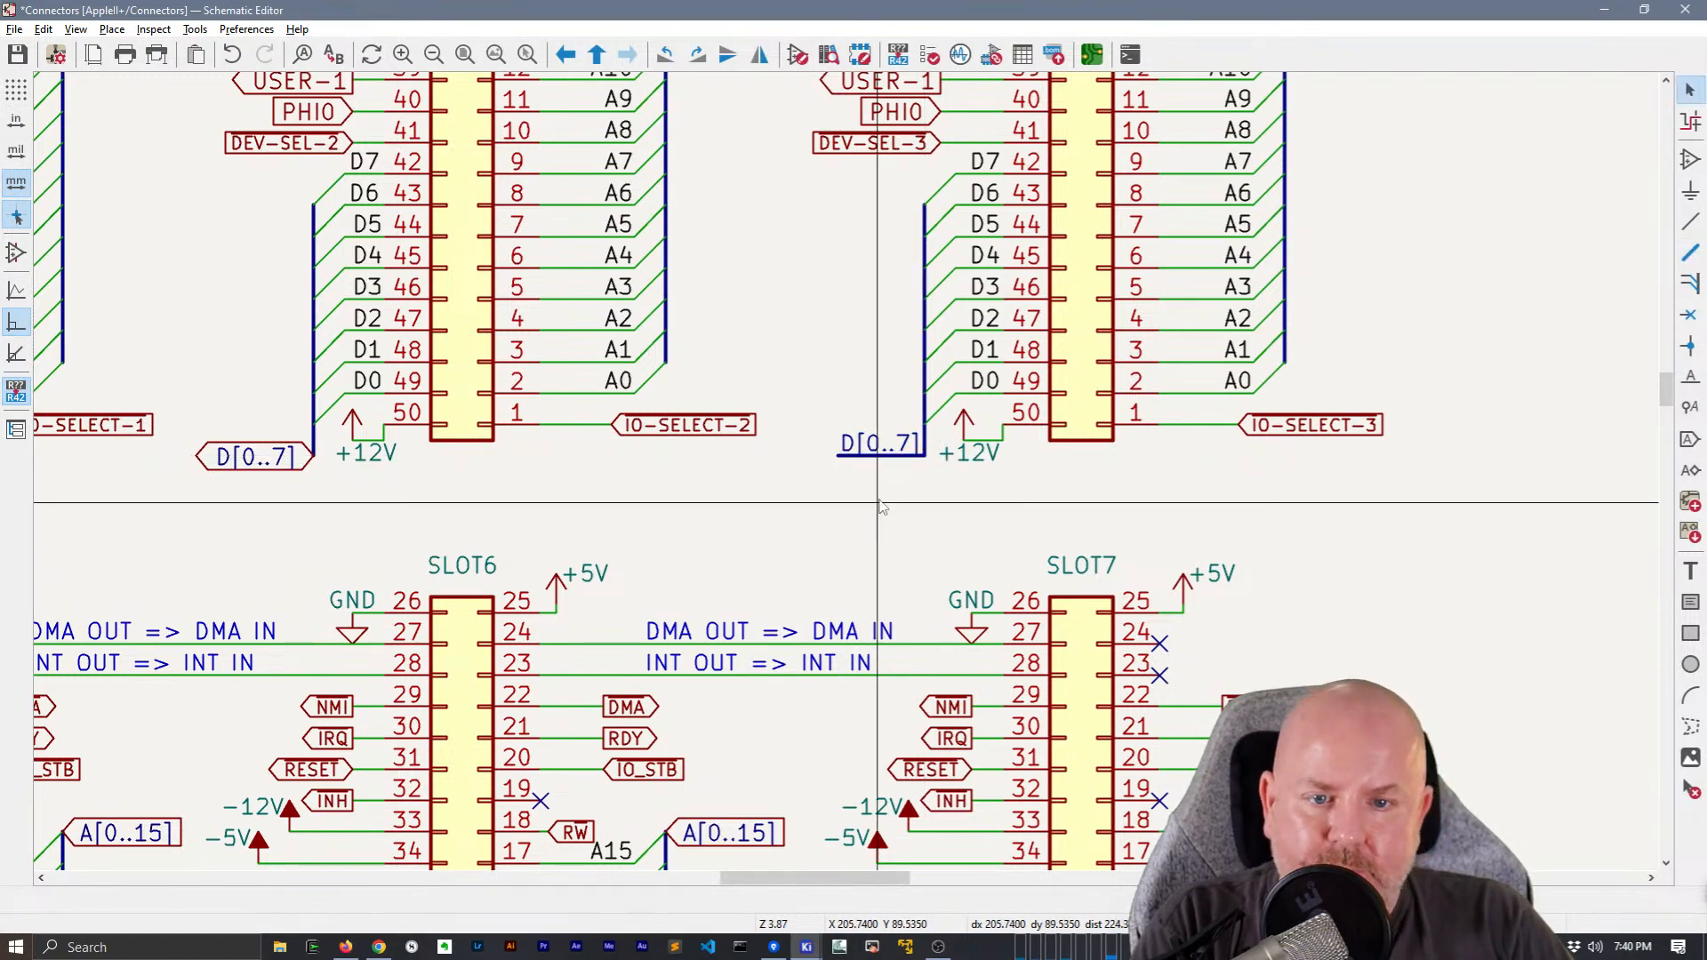
Replace the D[0..7] global labels at SLOT2 and SLOT1 with copies of SLOT3's labelled bus segment
scroll(925, 456, down, 3)
middle_drag(800, 456, 971, 424)
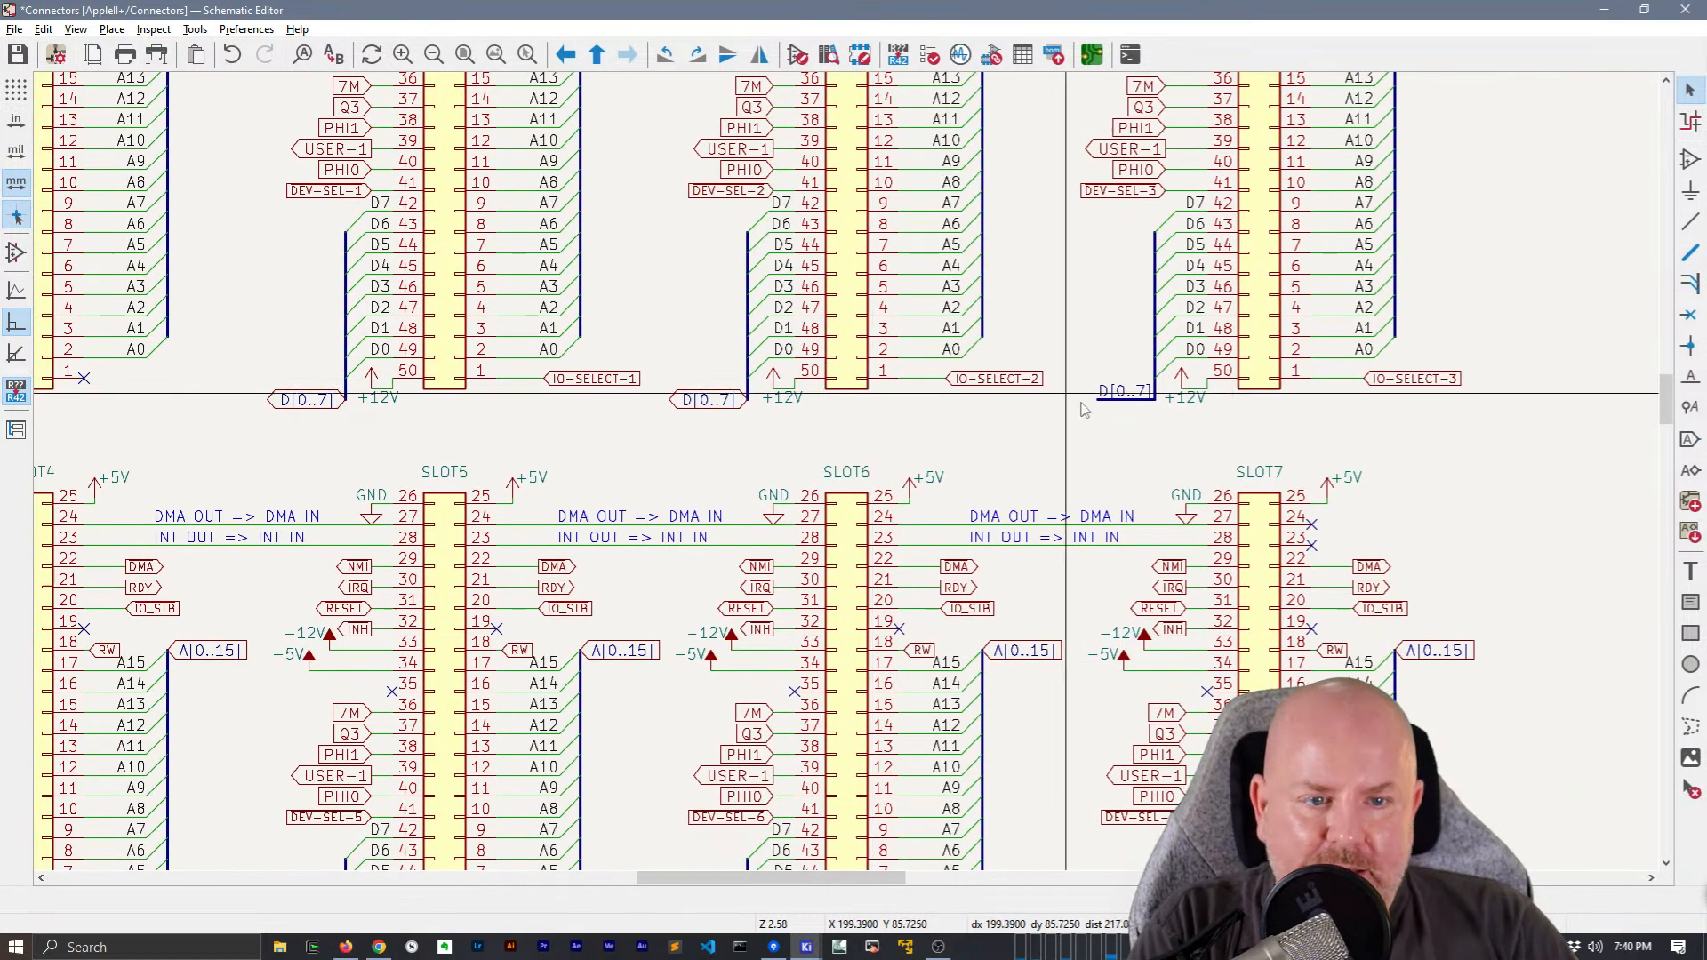
click(1125, 392)
click(699, 405)
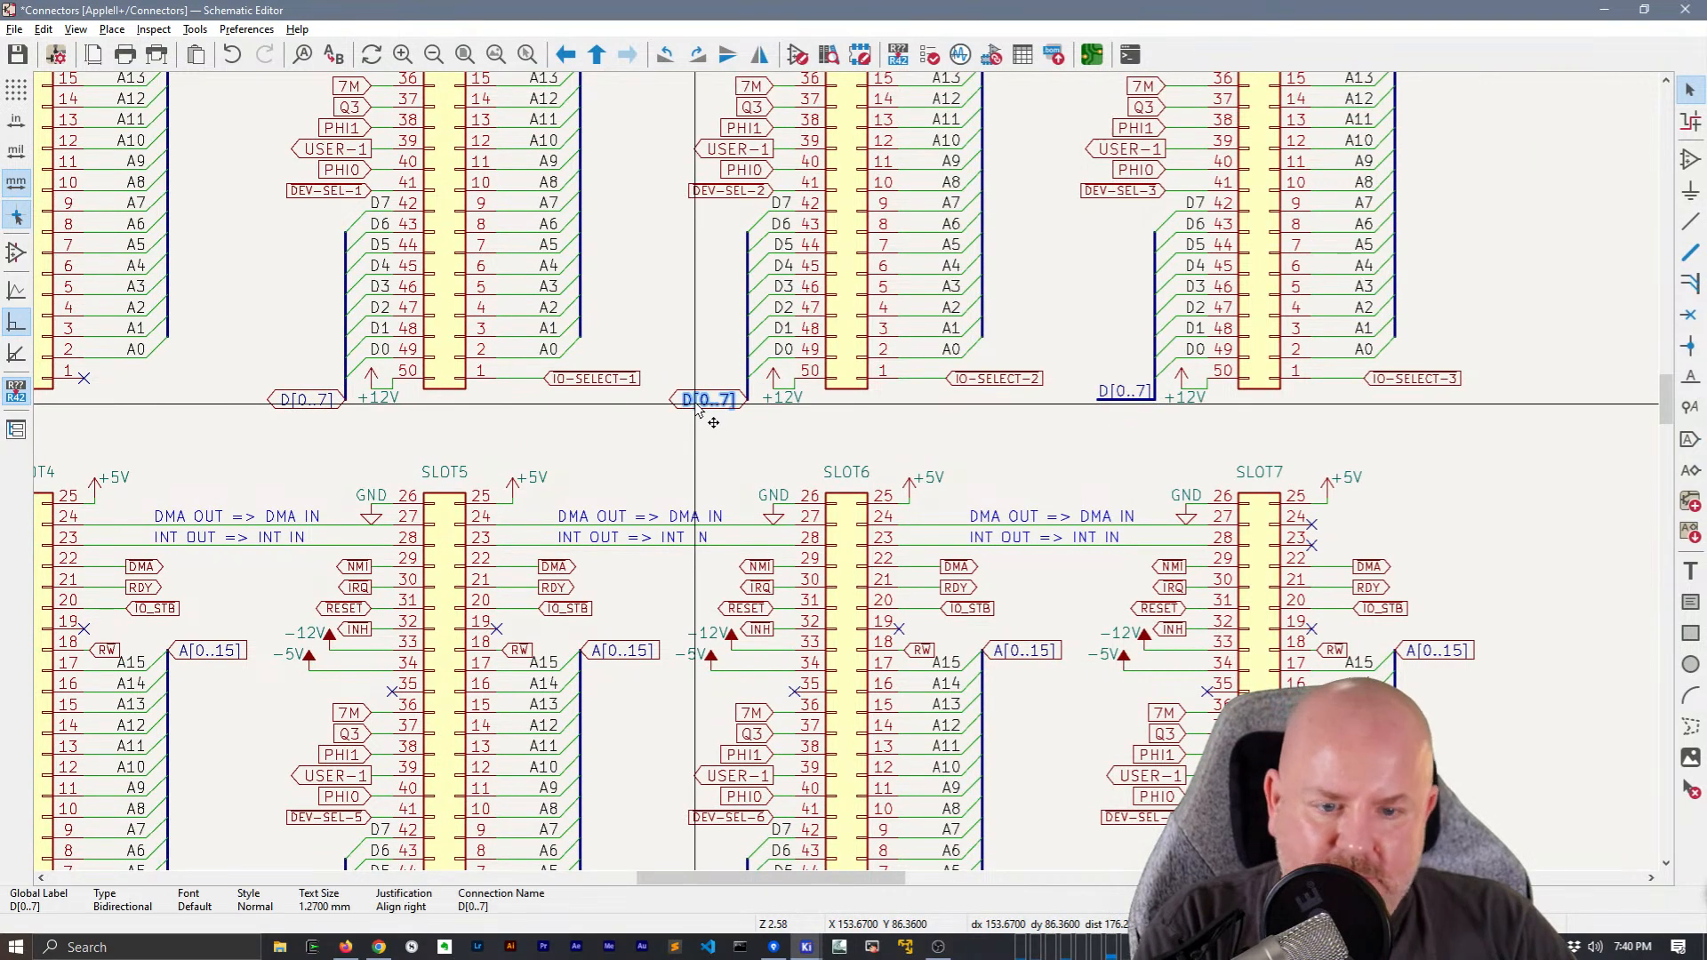
key(ctrl+v)
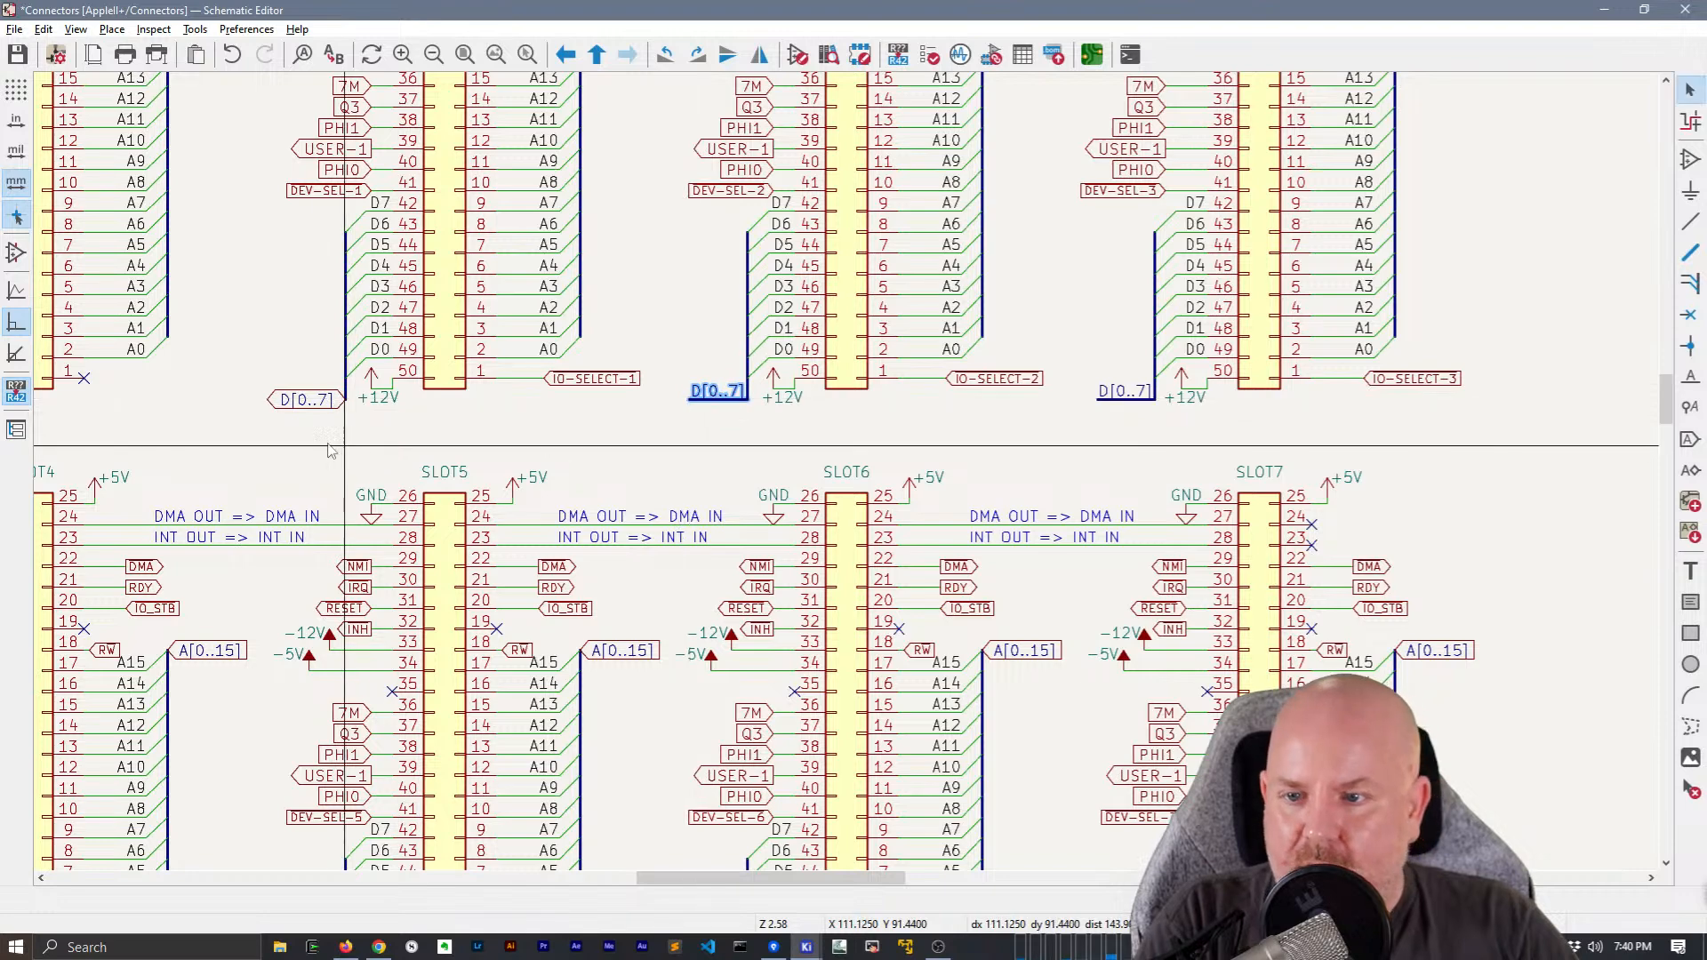
key(ctrl+v)
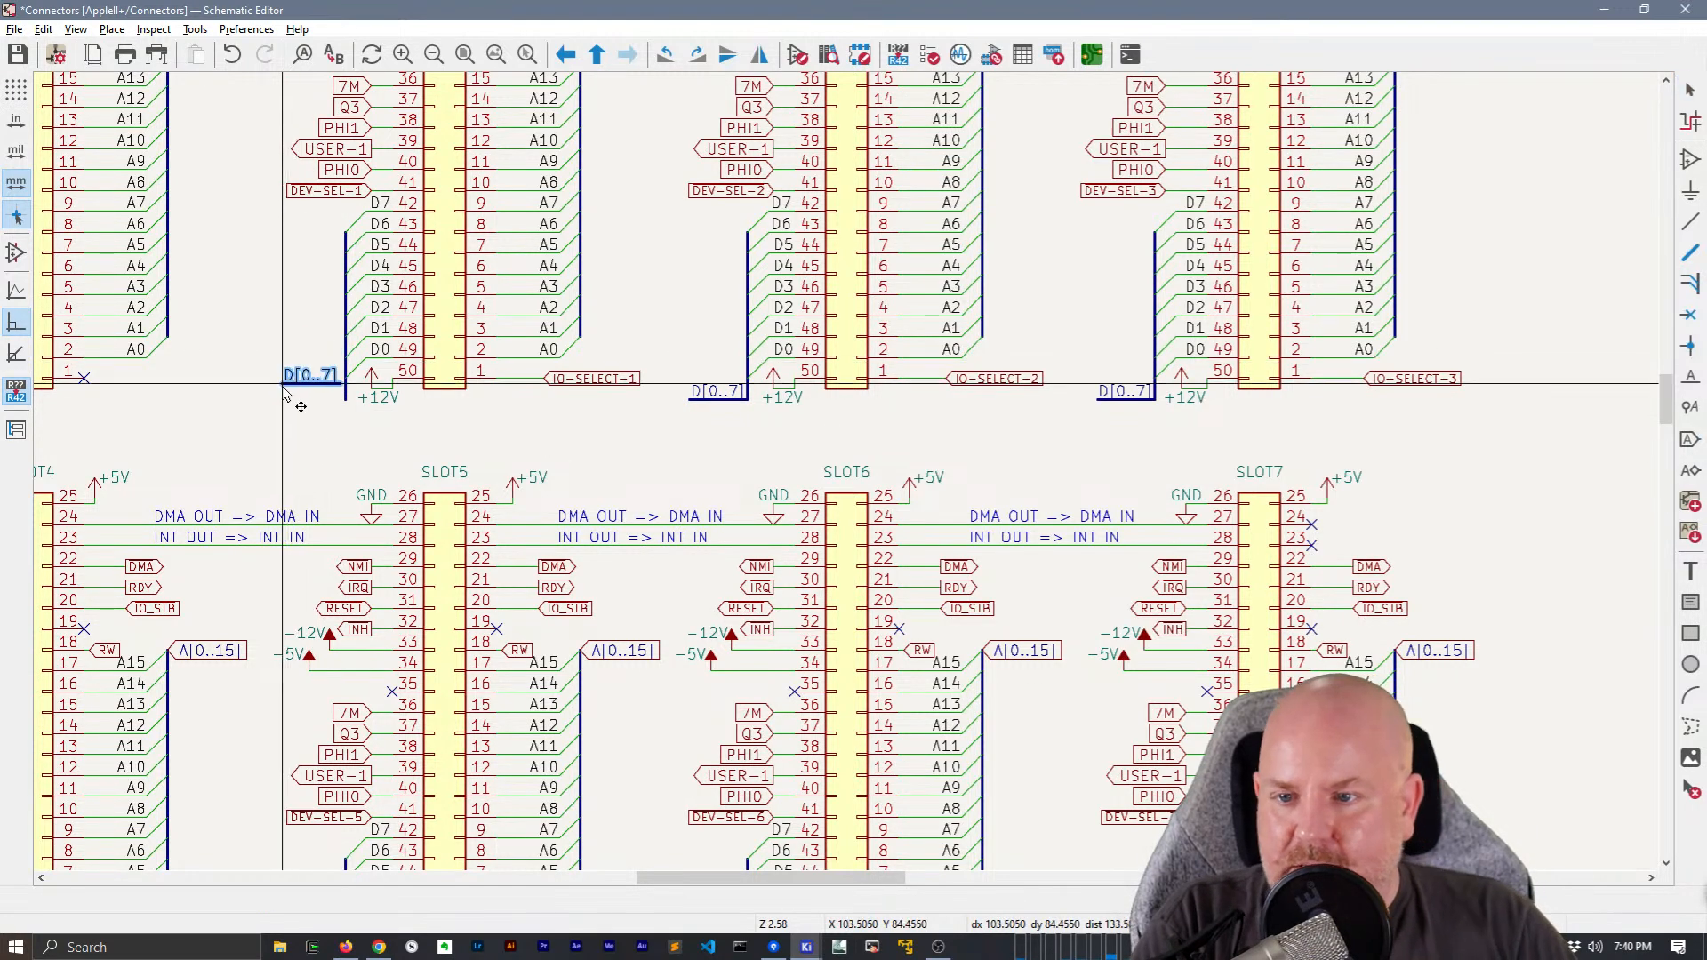
Replace SLOT0's D[0..7] global label with a copy of the labelled bus segment
middle_drag(311, 455, 762, 497)
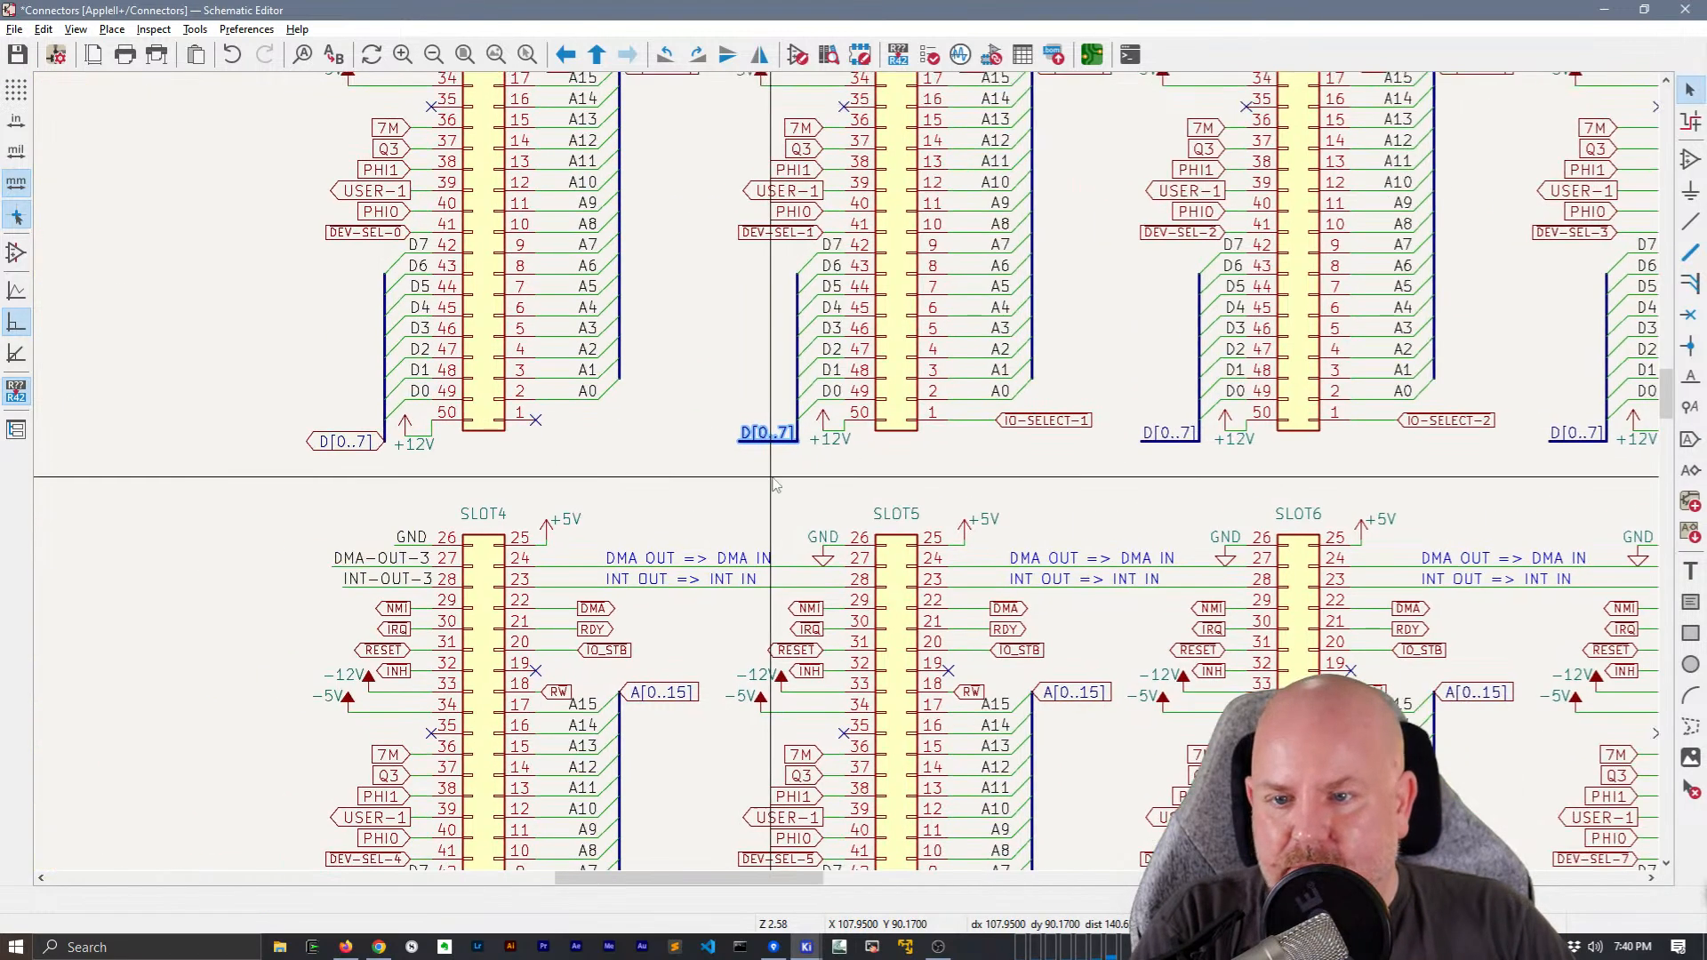
click(344, 448)
key(Delete)
key(ctrl+v)
click(329, 445)
Replace the D[0..7] global labels at SLOT4 and SLOT5 with copies of the labelled bus segment
middle_drag(707, 516, 767, 162)
click(407, 714)
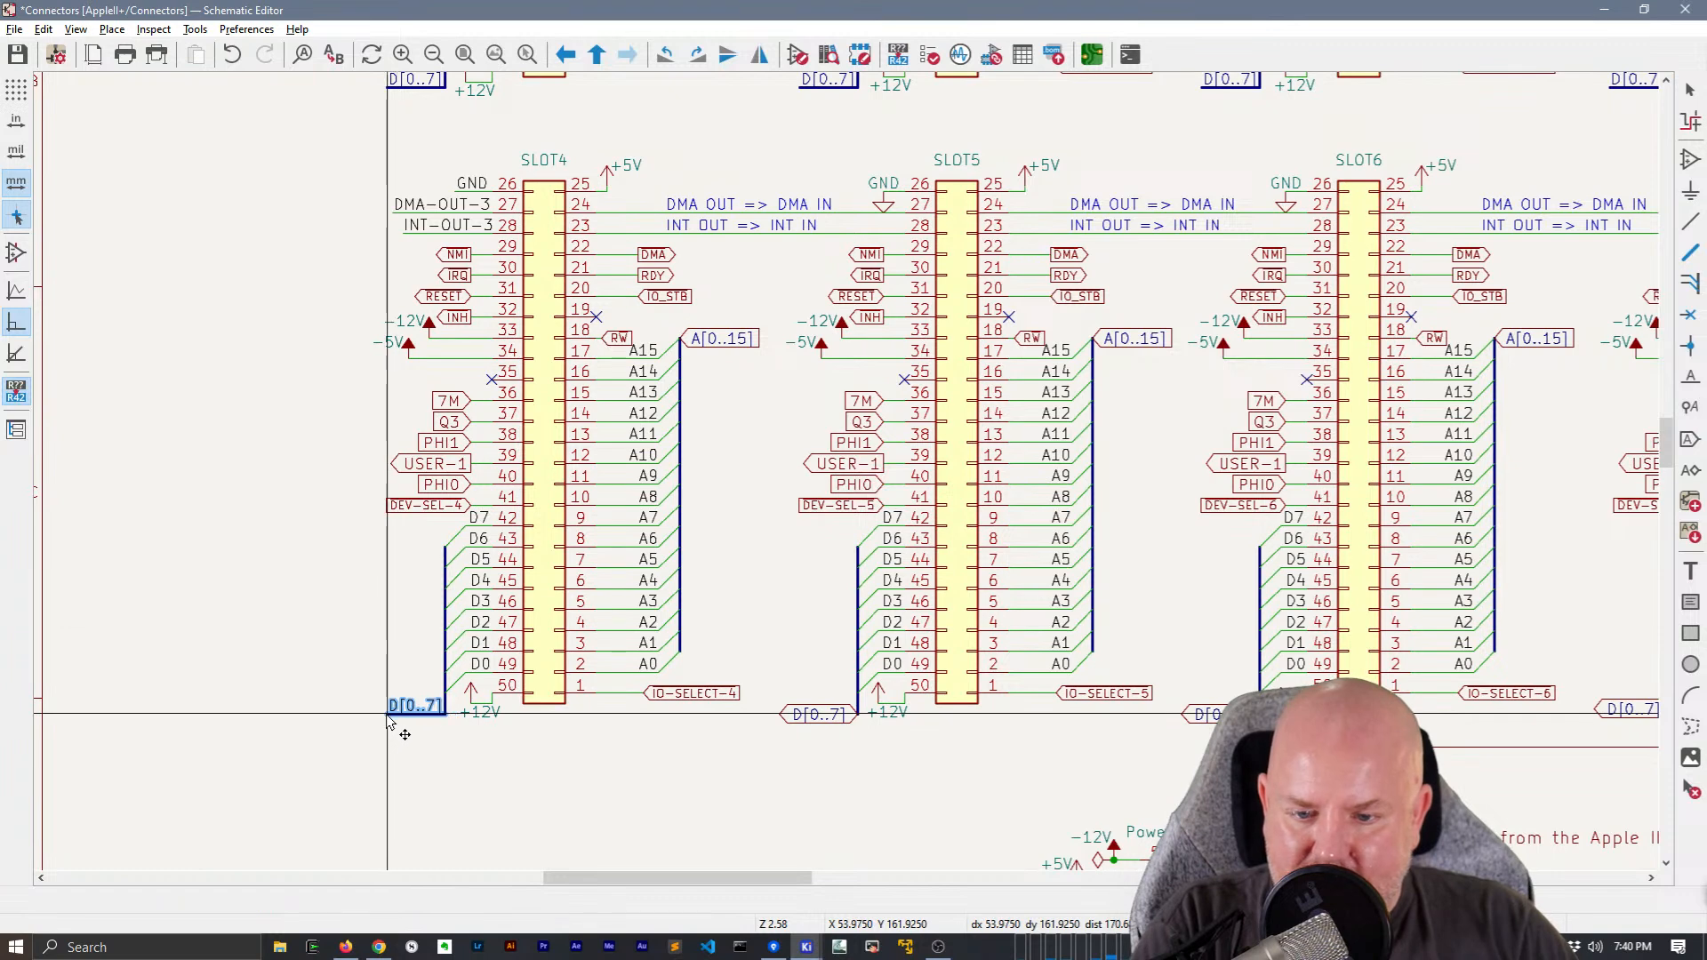
click(386, 714)
click(818, 714)
key(ctrl+v)
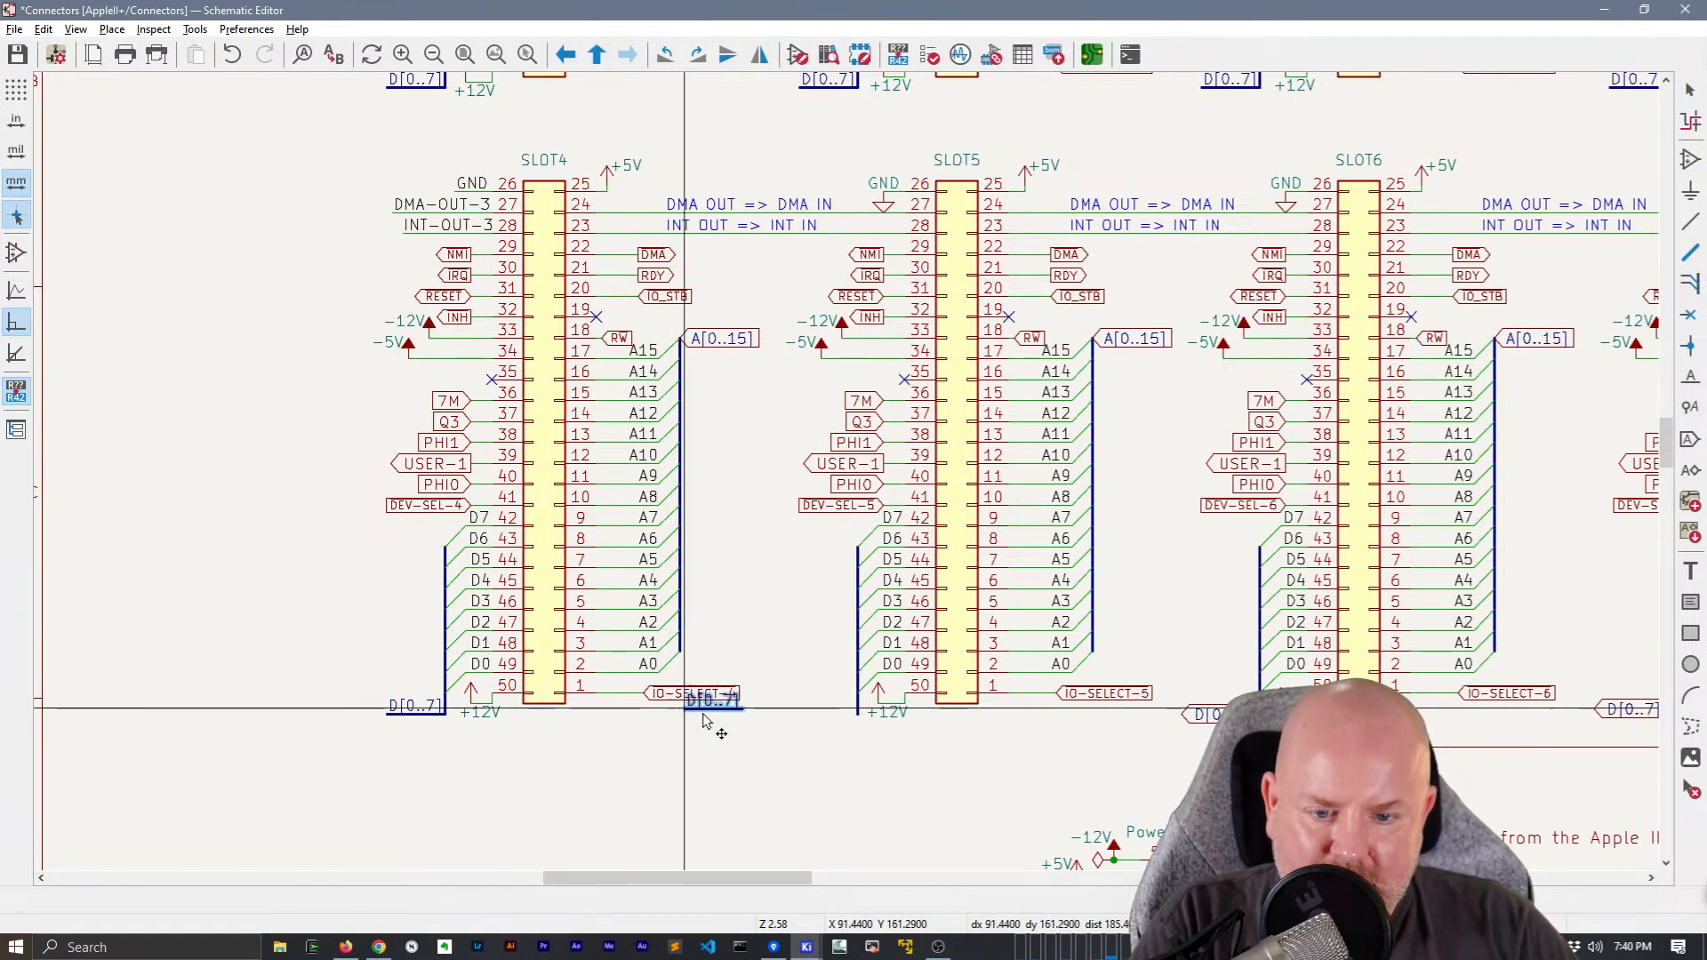
click(799, 714)
Replace the D[0..7] global labels at SLOT6 and SLOT7 with copies of the labelled bus segment
middle_drag(954, 656, 738, 642)
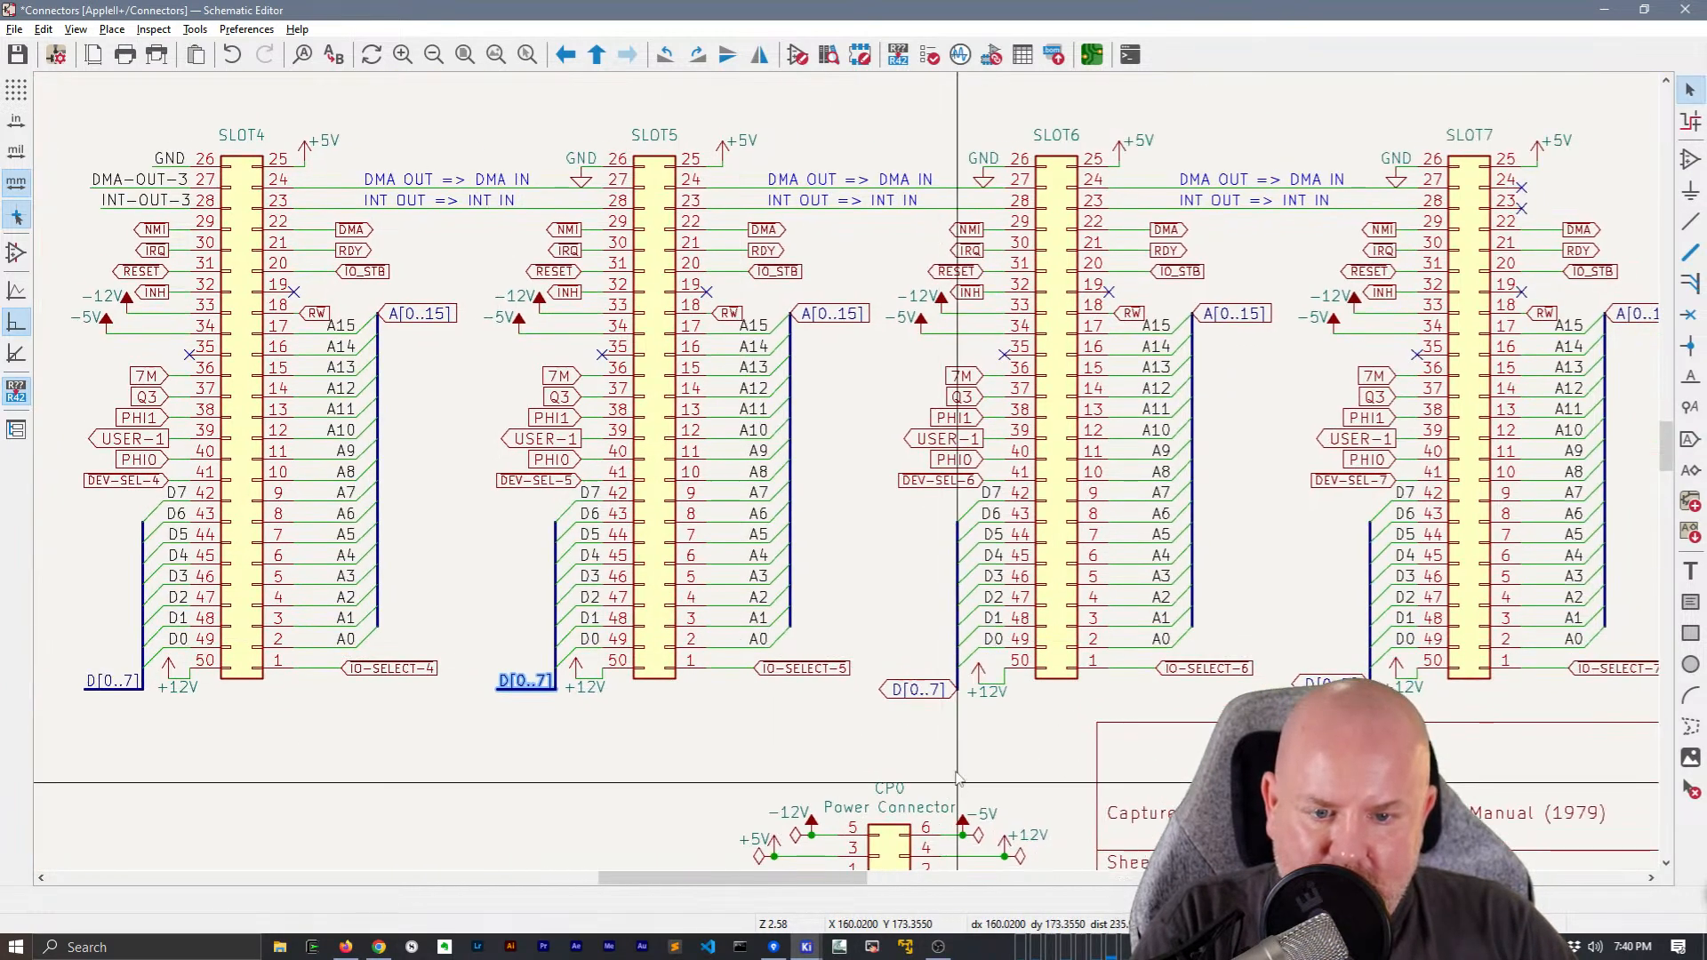
click(918, 690)
key(Delete)
key(ctrl+v)
click(903, 697)
middle_drag(1297, 705, 838, 683)
click(852, 673)
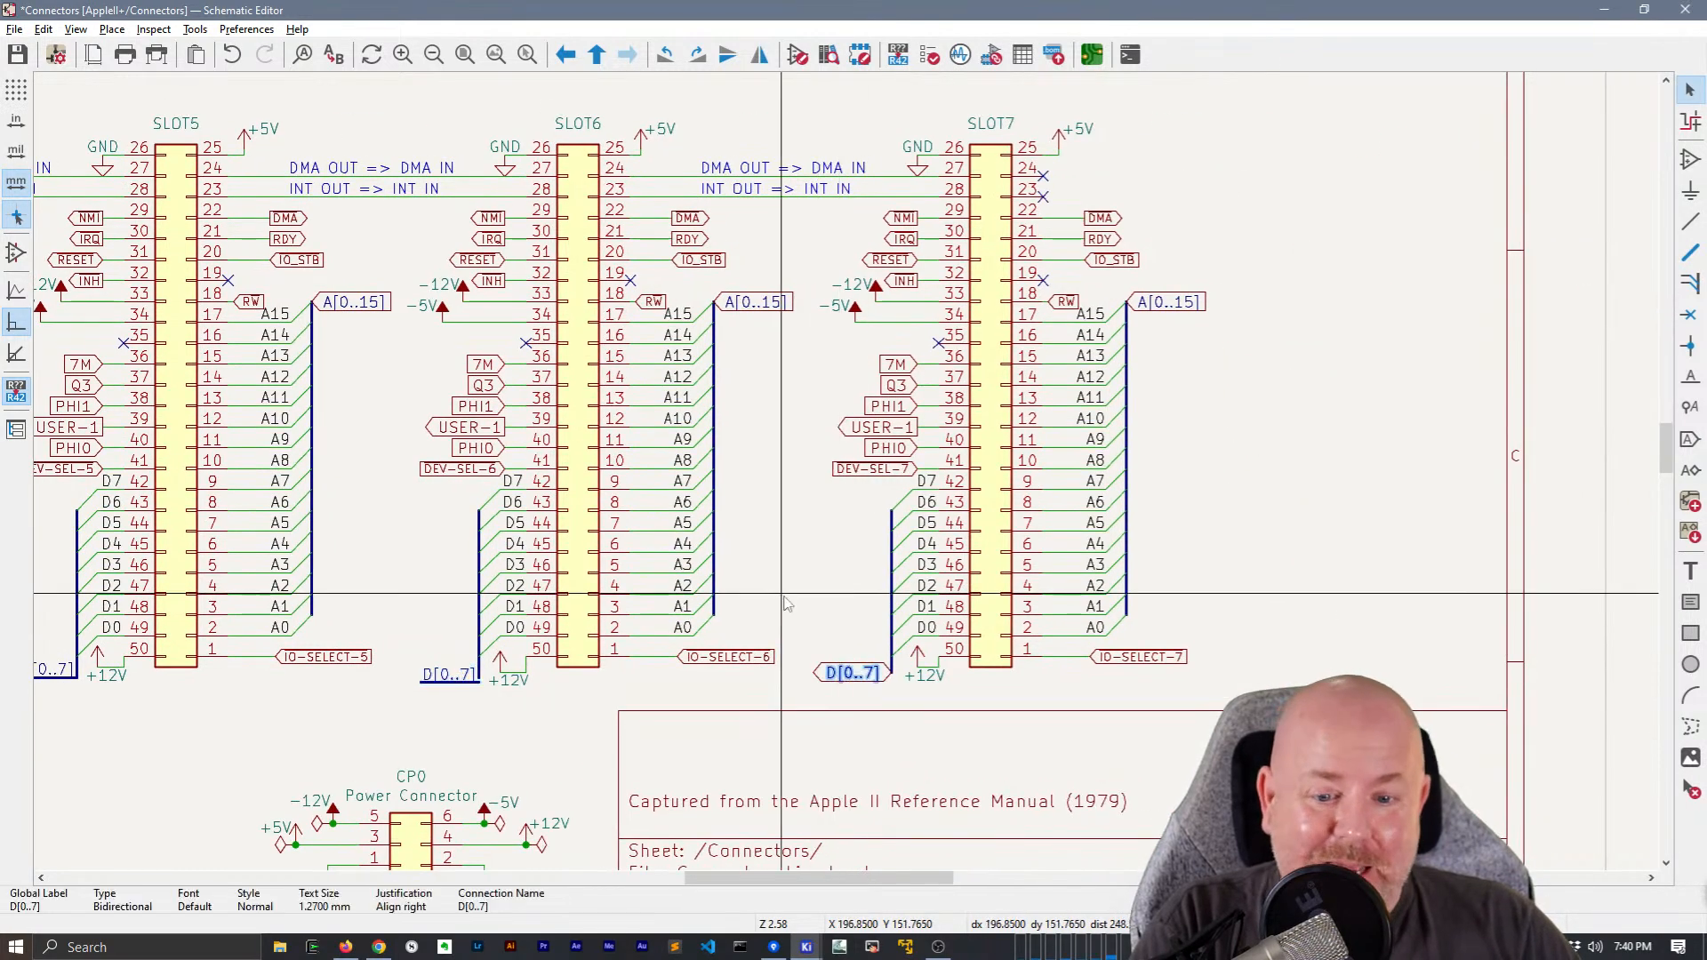
key(Delete)
key(ctrl+v)
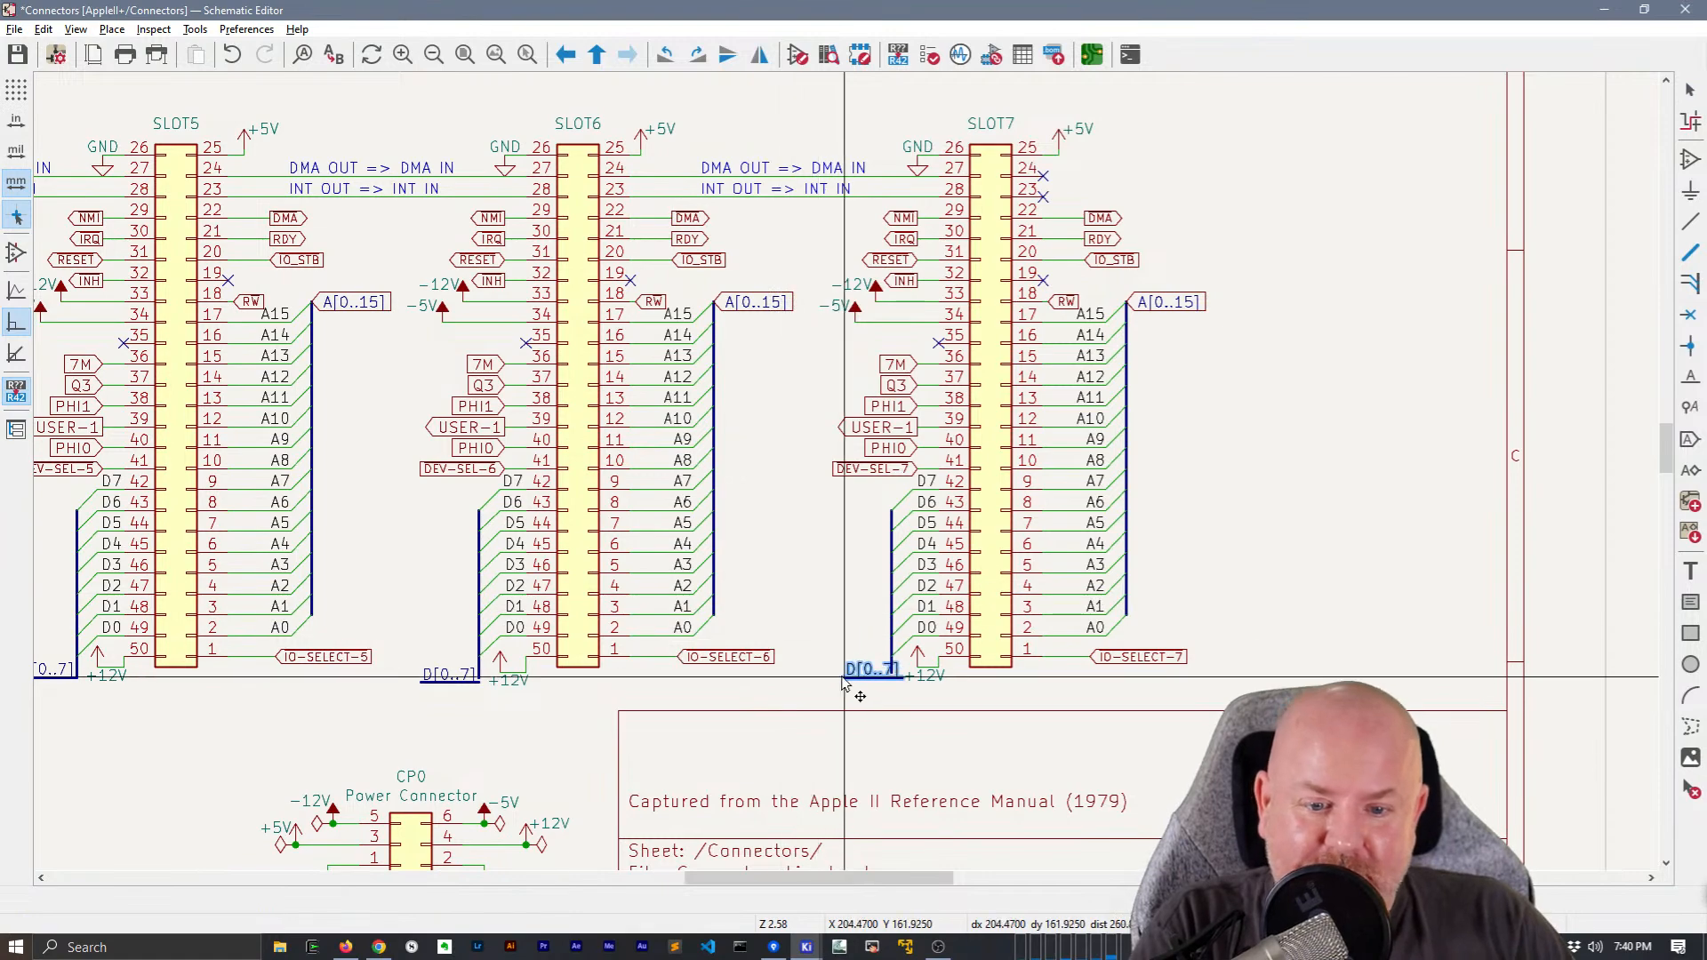
click(835, 676)
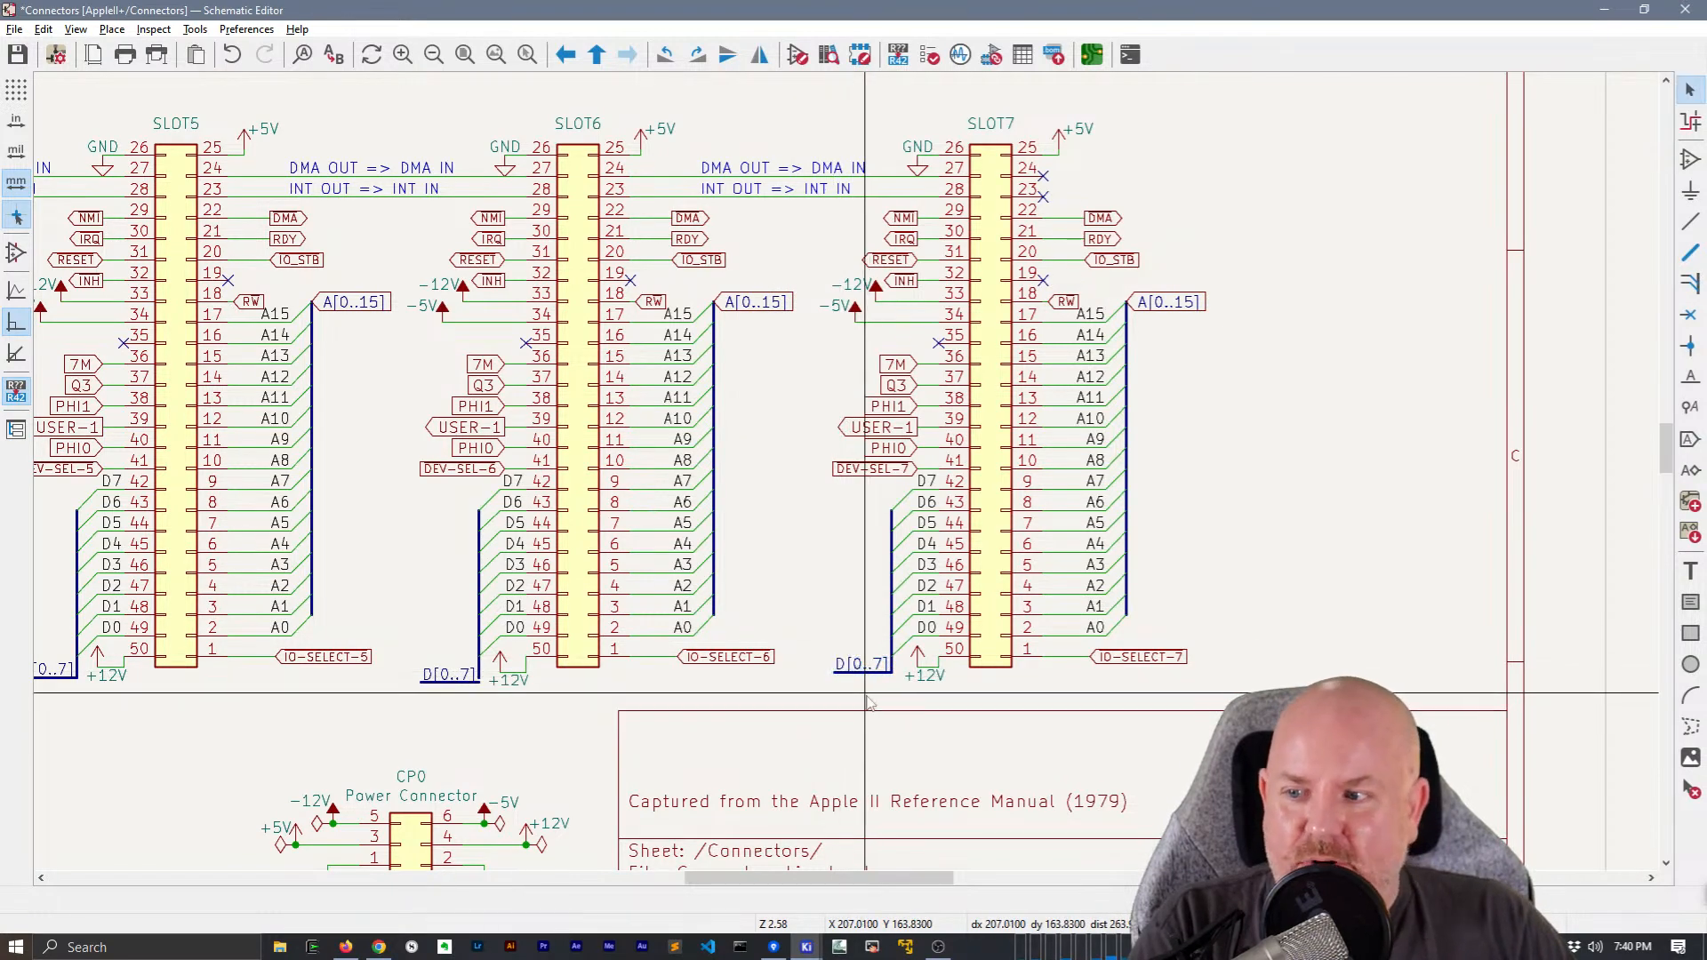
Place another copy of the D[0..7] labelled bus segment in the empty area at the sheet's upper right, beyond SLOT3
scroll(1081, 604, down, 3)
scroll(1083, 607, up, 2)
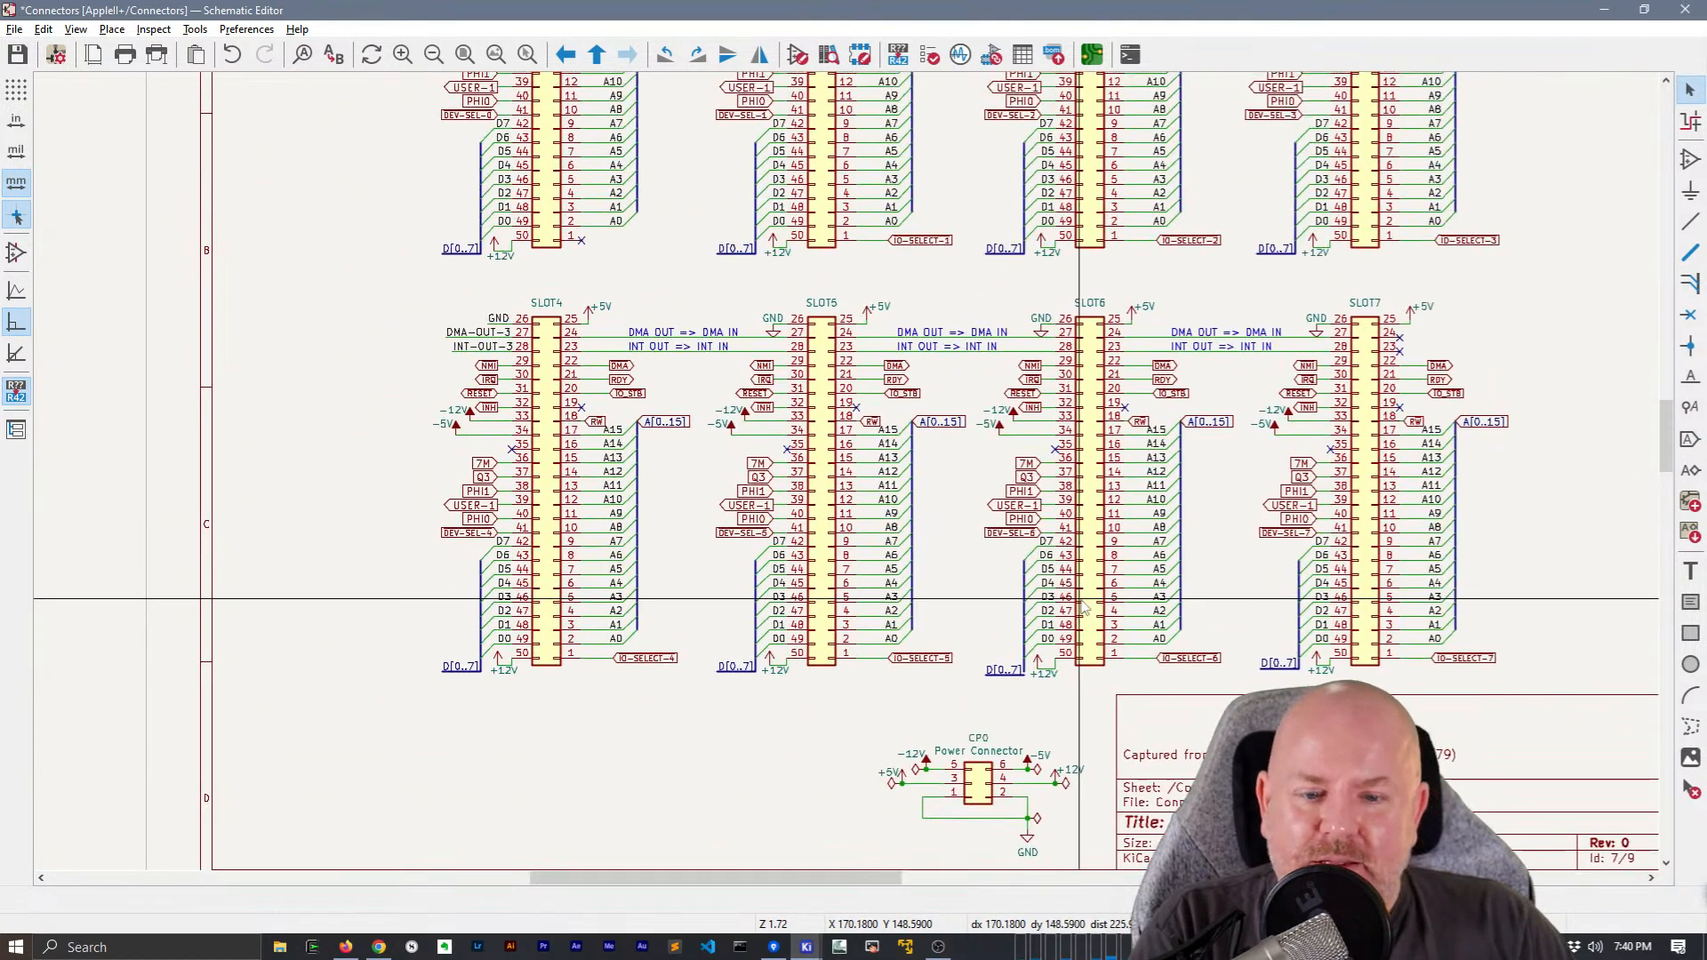
shift+scroll(944, 543, up, 3)
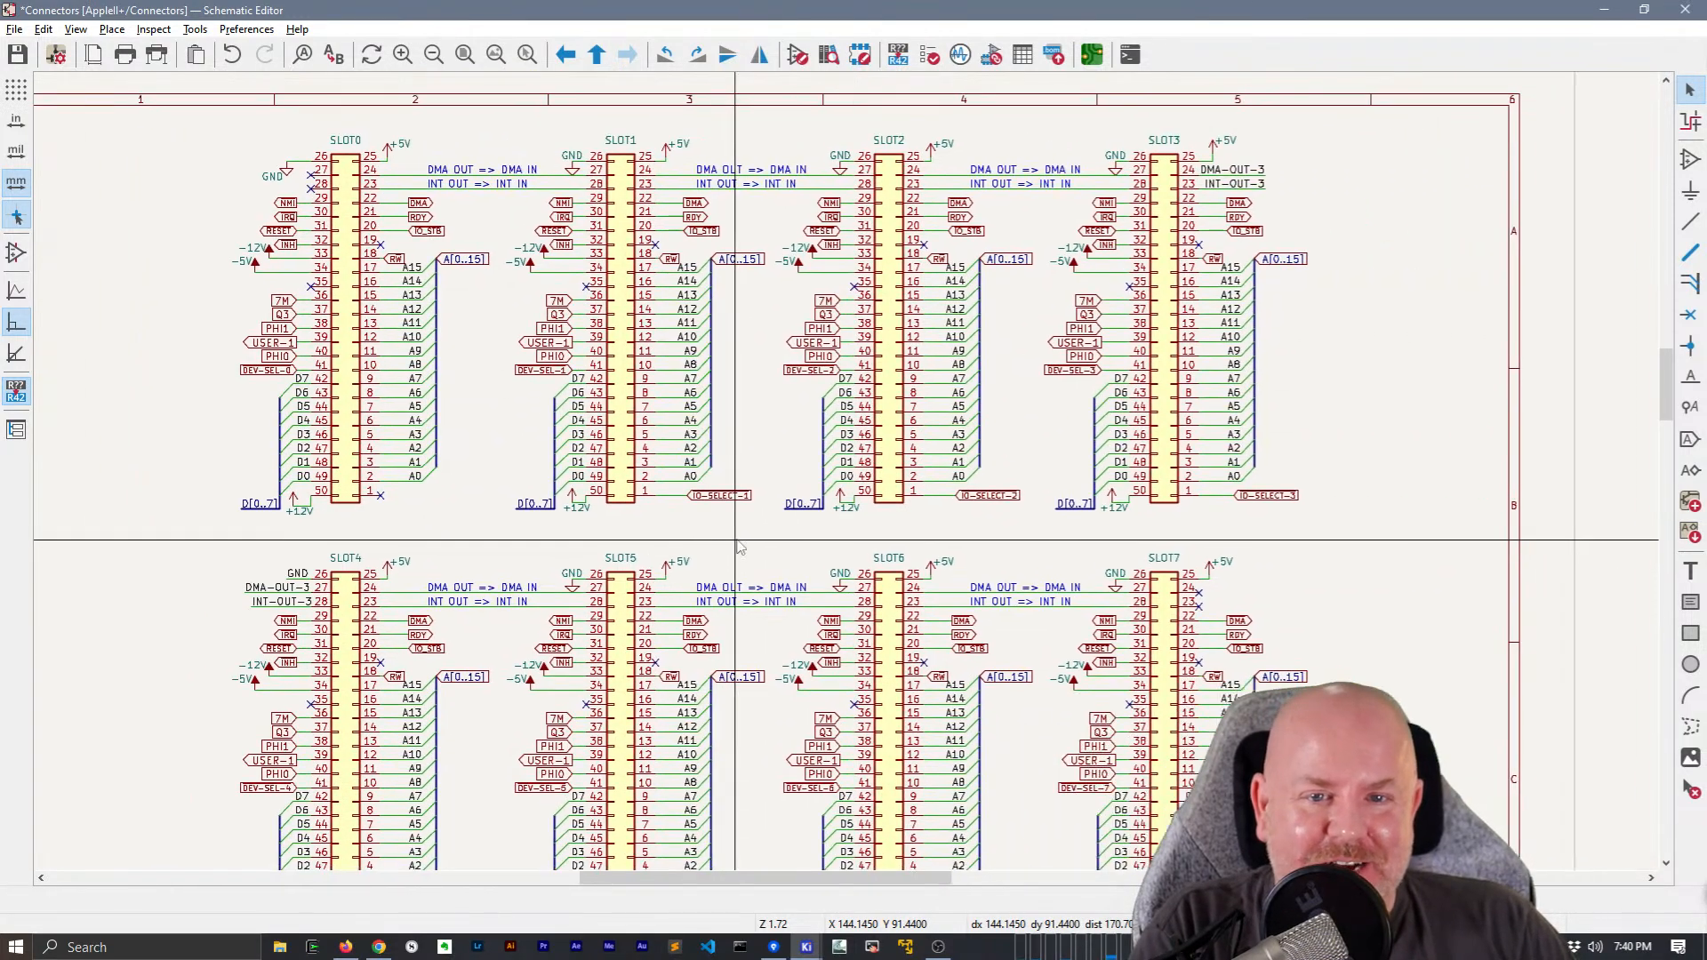
scroll(848, 481, up, 2)
middle_drag(1309, 400, 598, 354)
middle_drag(1589, 218, 926, 248)
key(ctrl+v)
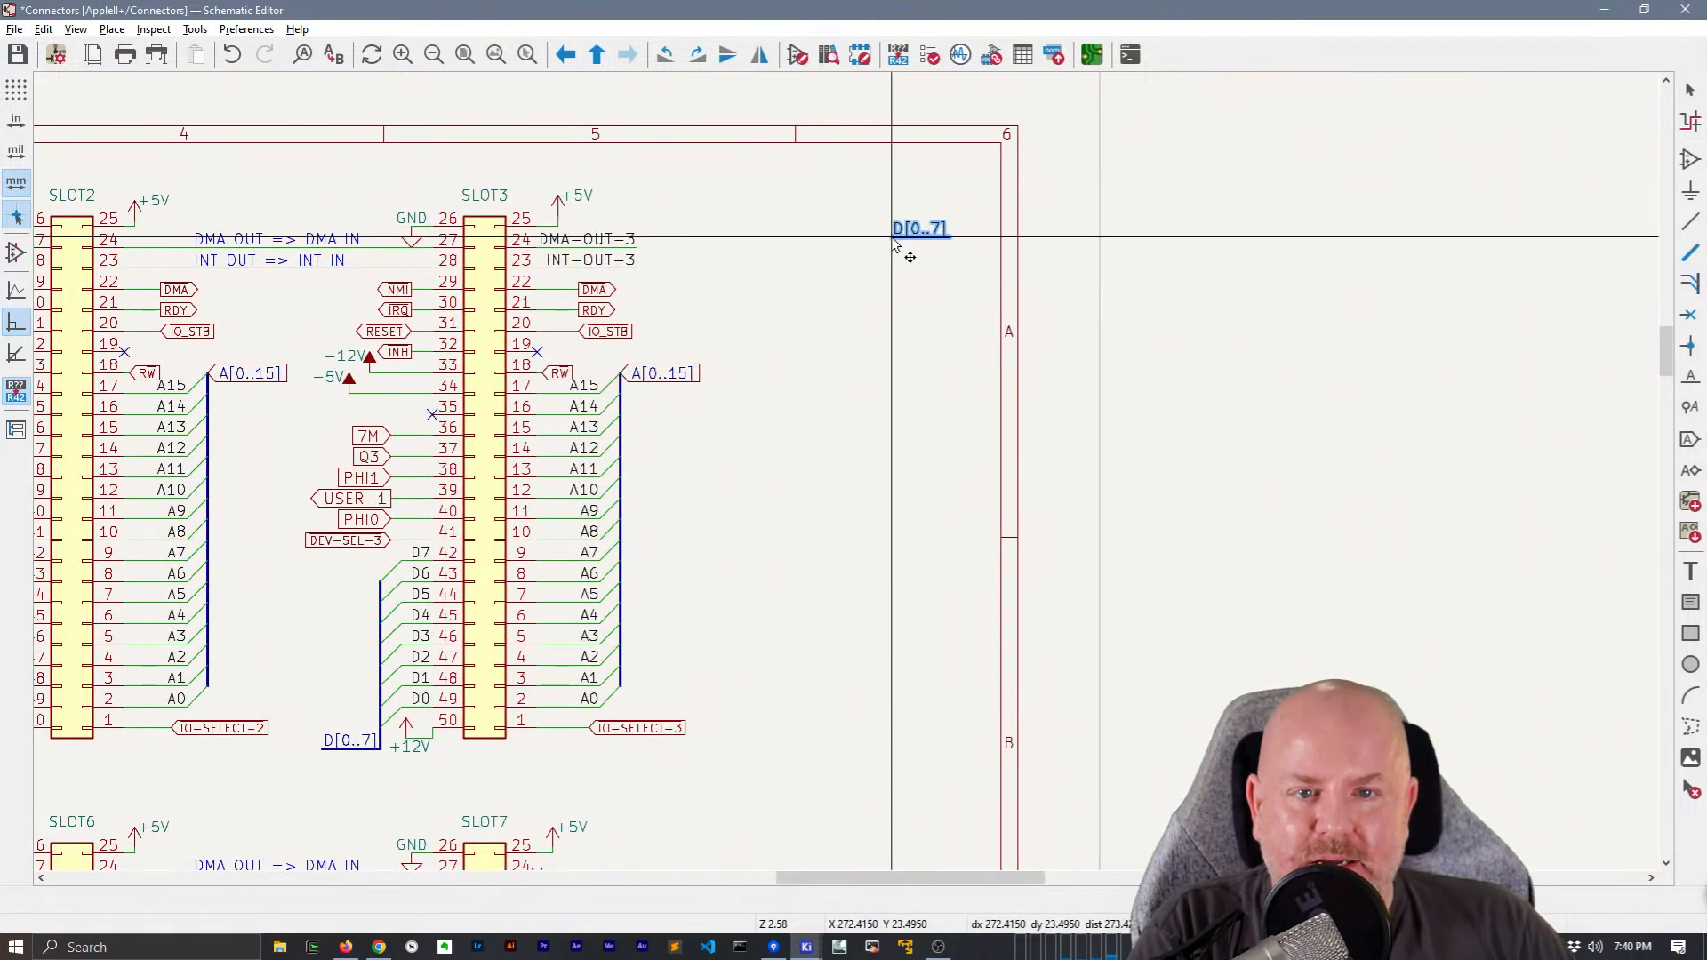
click(888, 240)
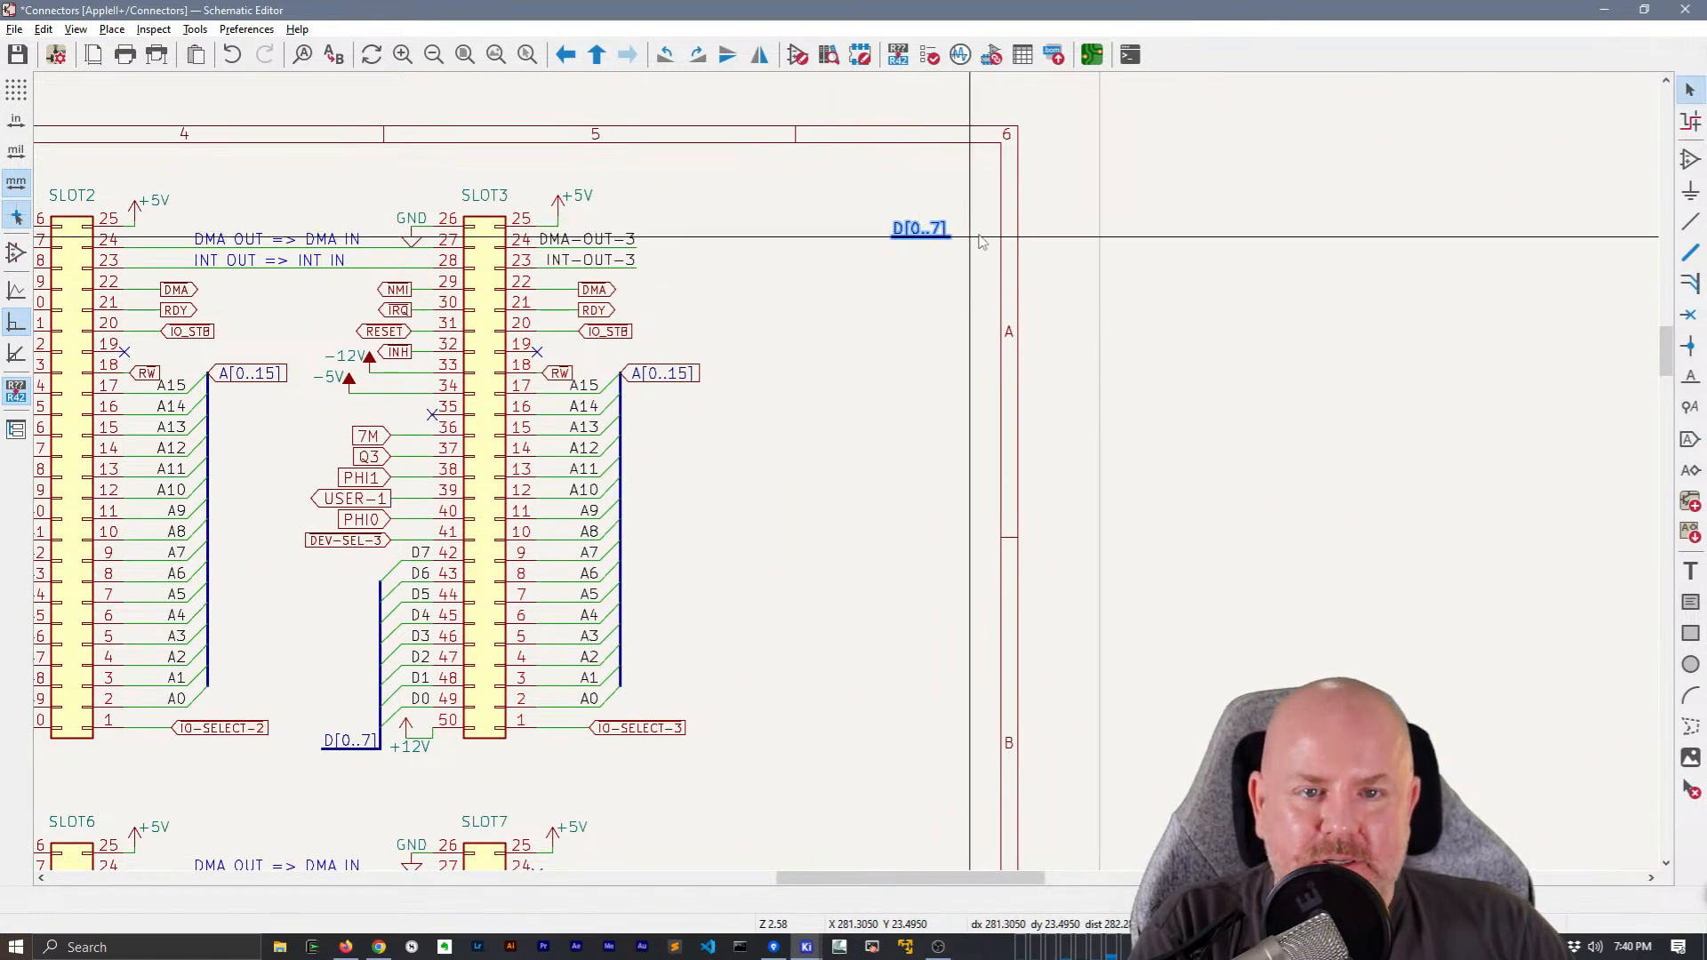
Attach a bidirectional hierarchical label D[0..7] to the free-standing bus segment and shift both left, inside the sheet frame
key(h)
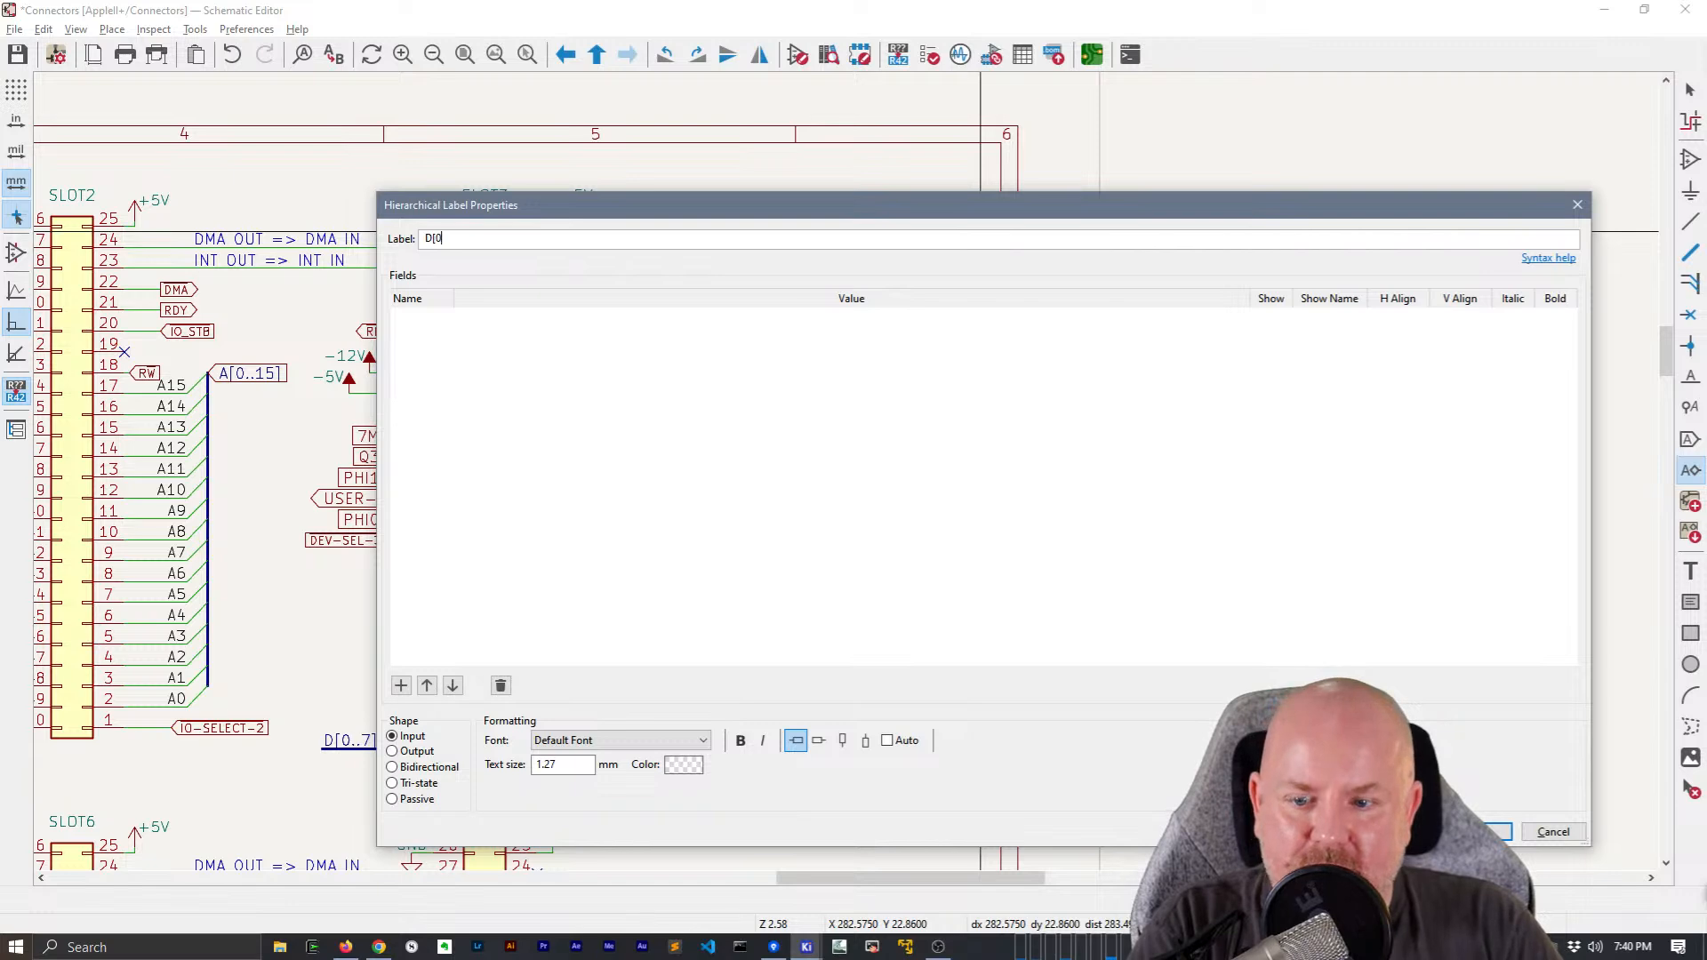
click(422, 766)
key(Return)
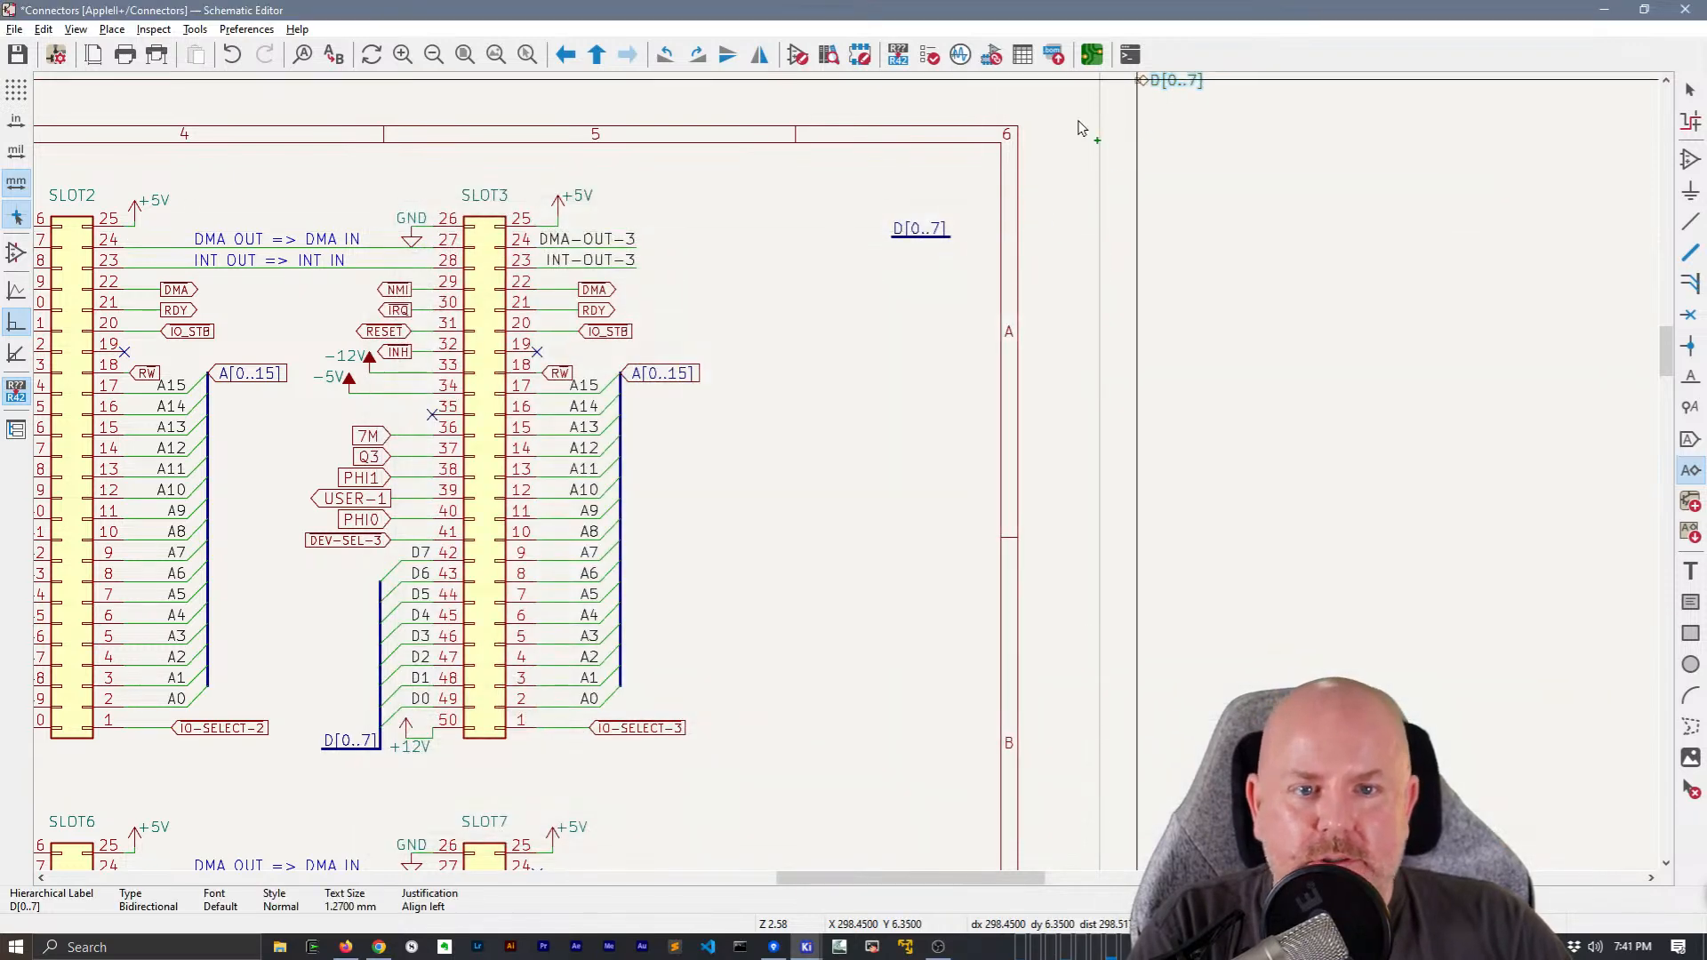
click(955, 240)
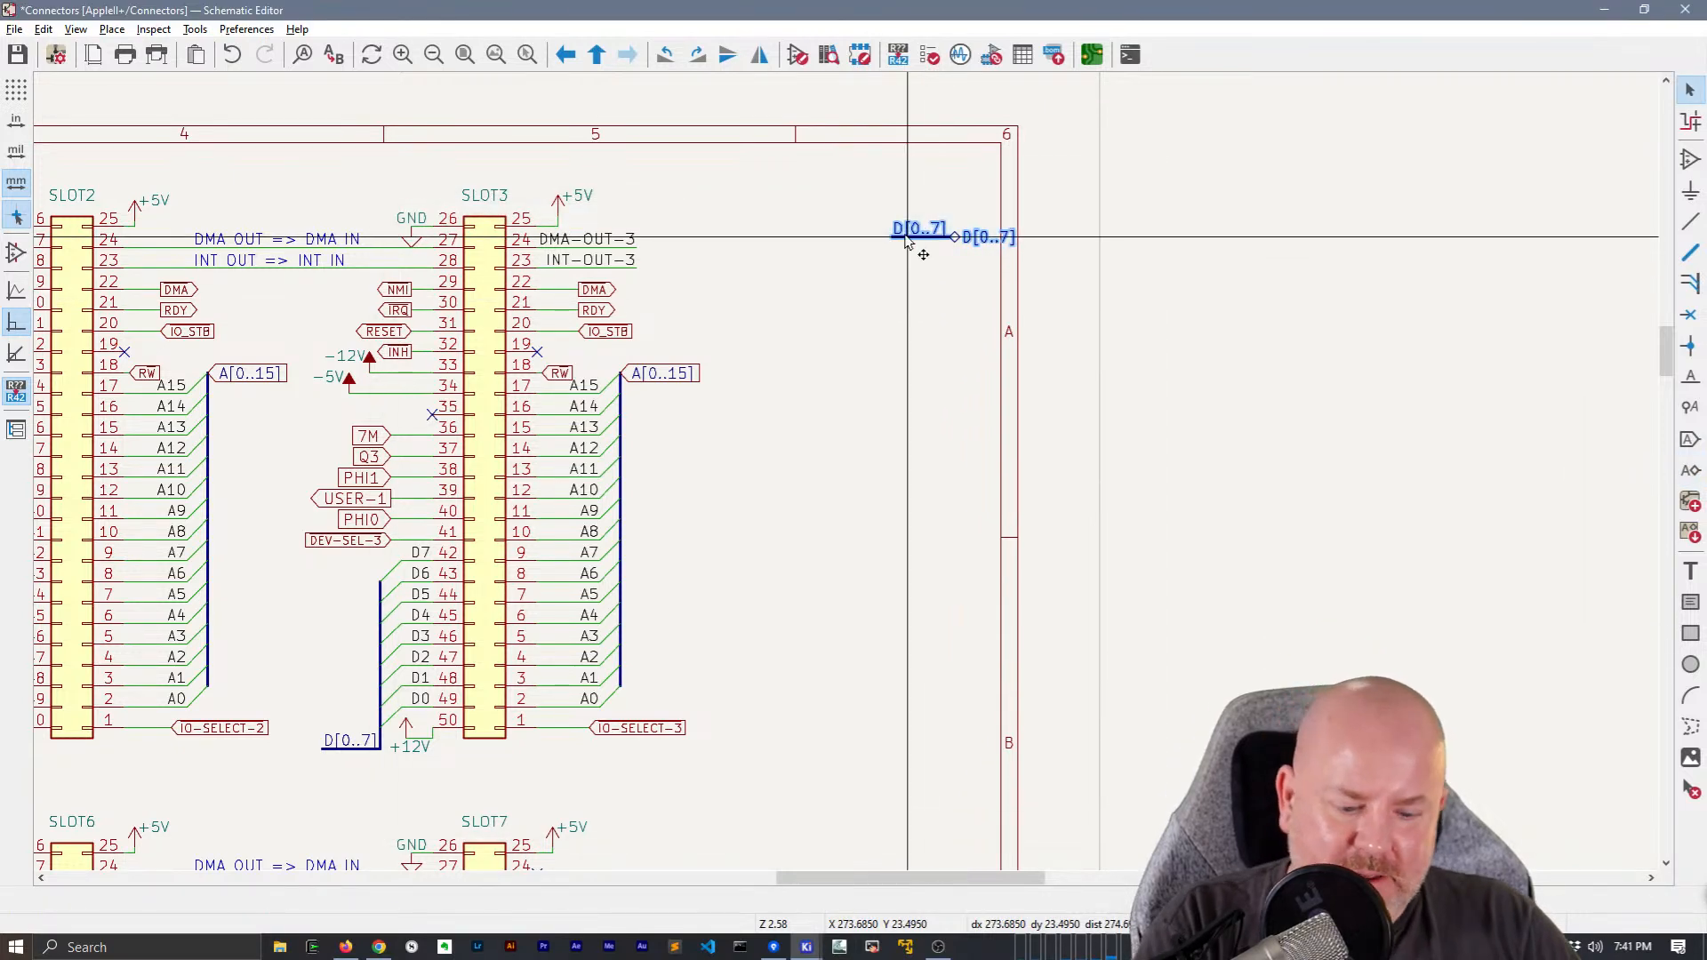
key(m)
click(853, 242)
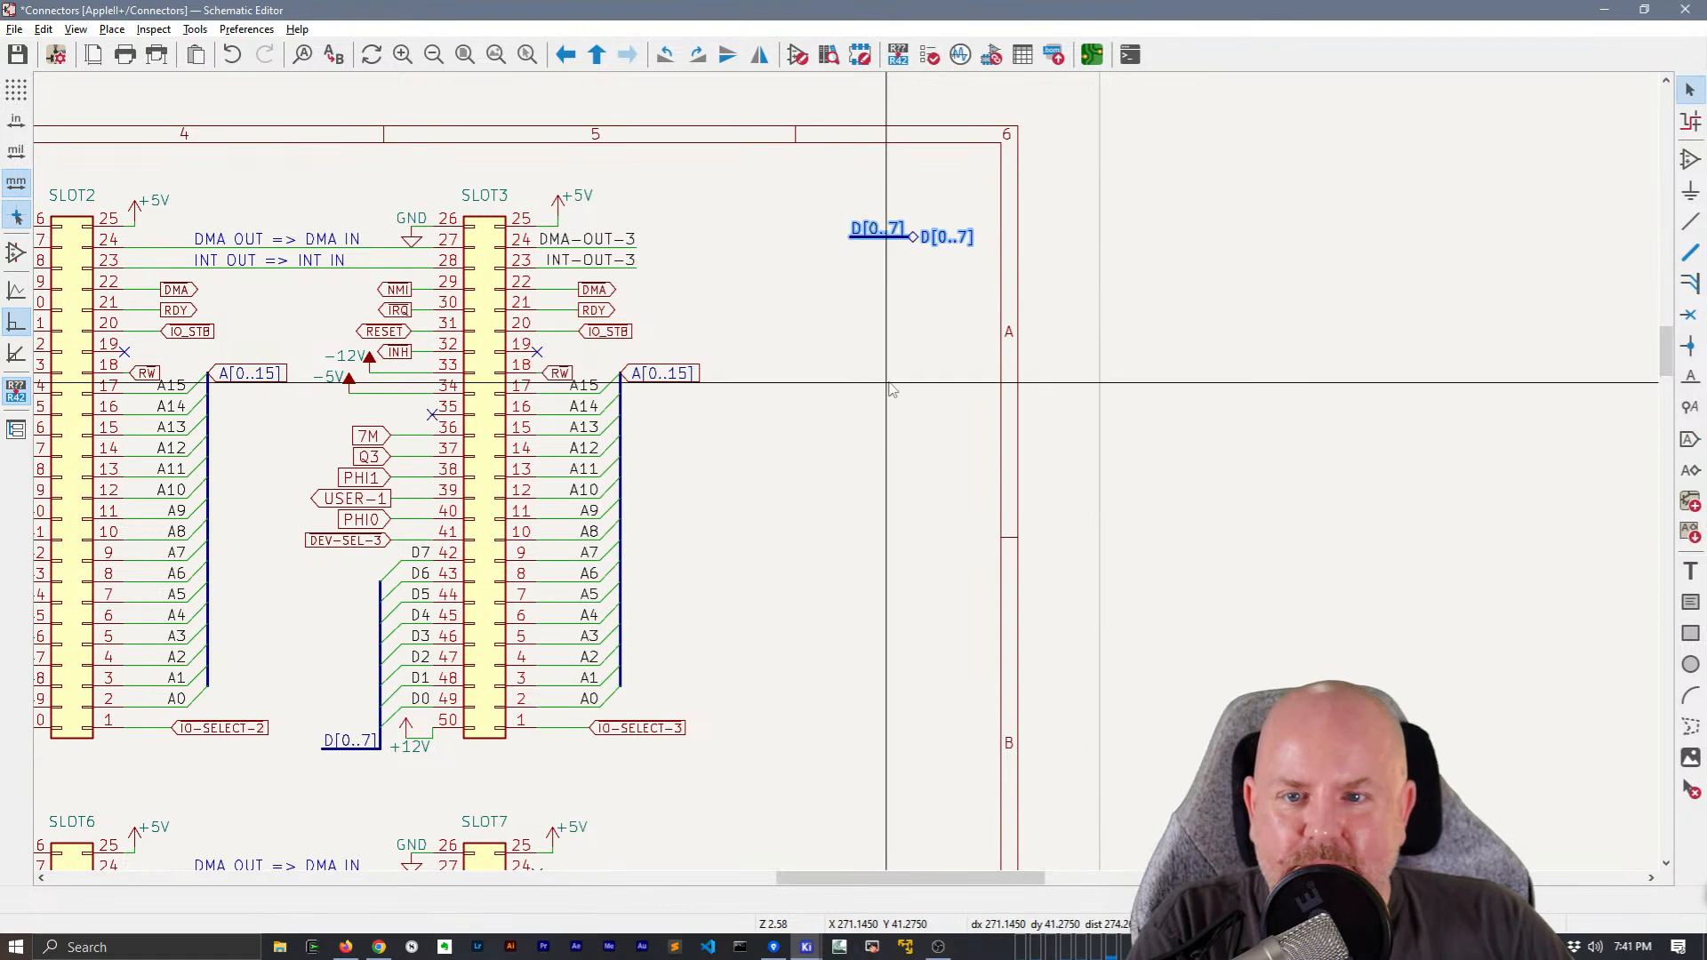
Replace SLOT3's A[0..15] global label with a local label A[0..15] on a short horizontal bus segment joined to the address bus
middle_drag(884, 370, 1154, 441)
click(987, 502)
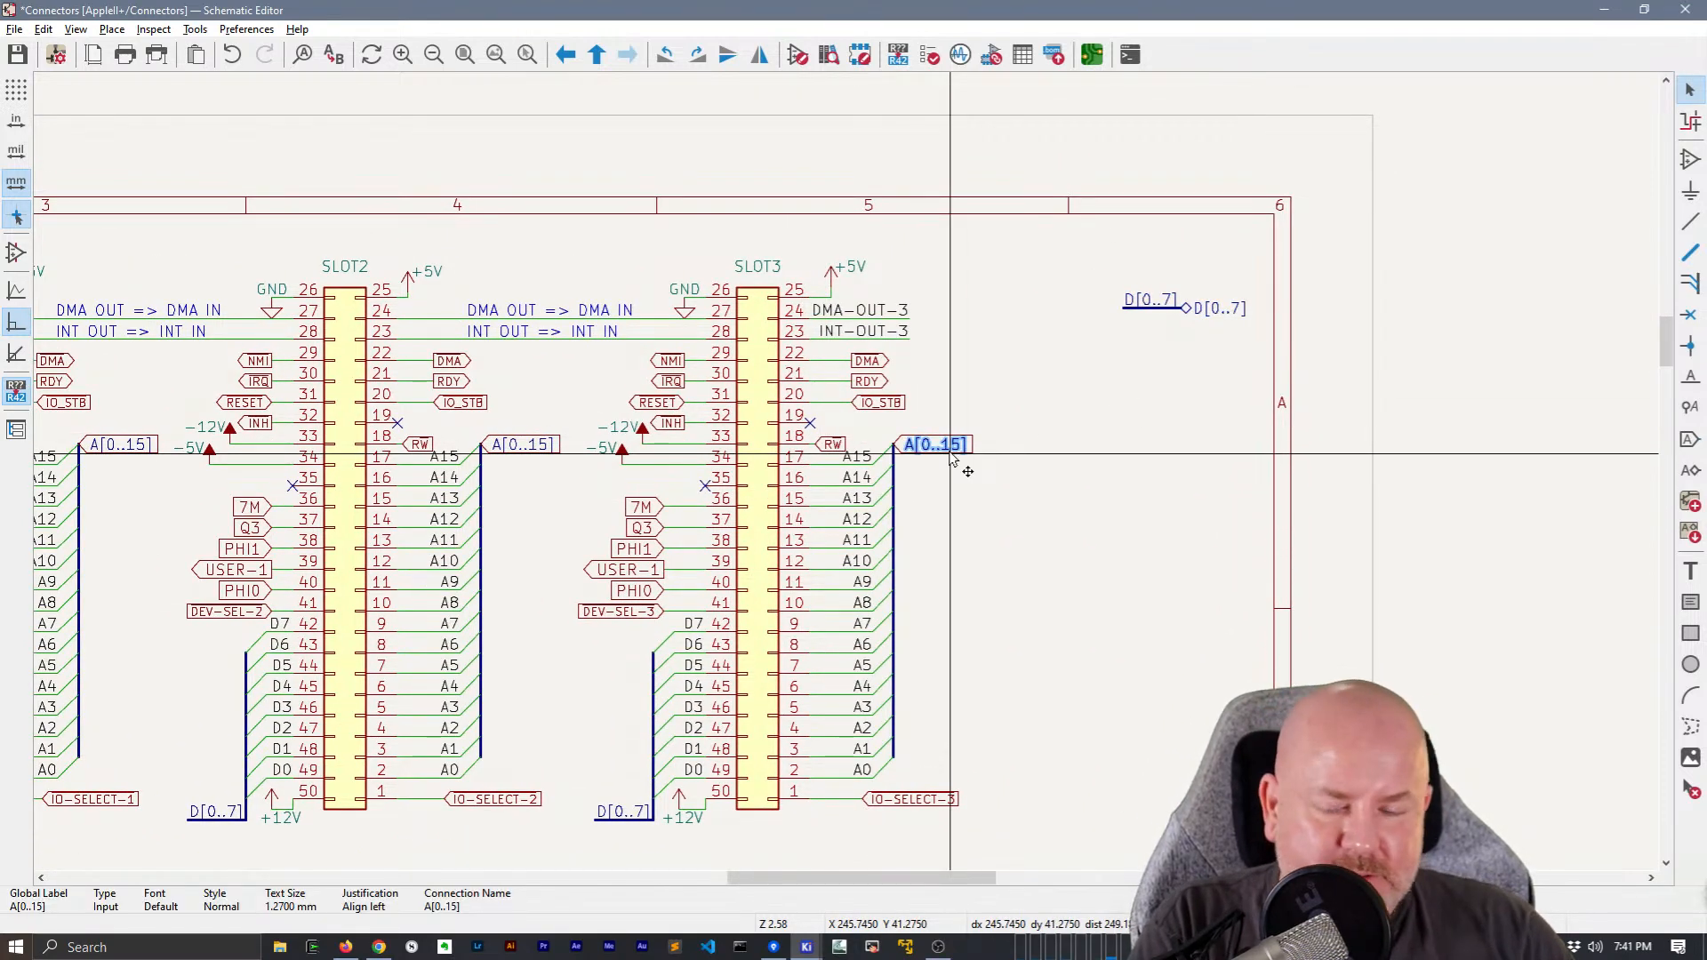
key(Escape)
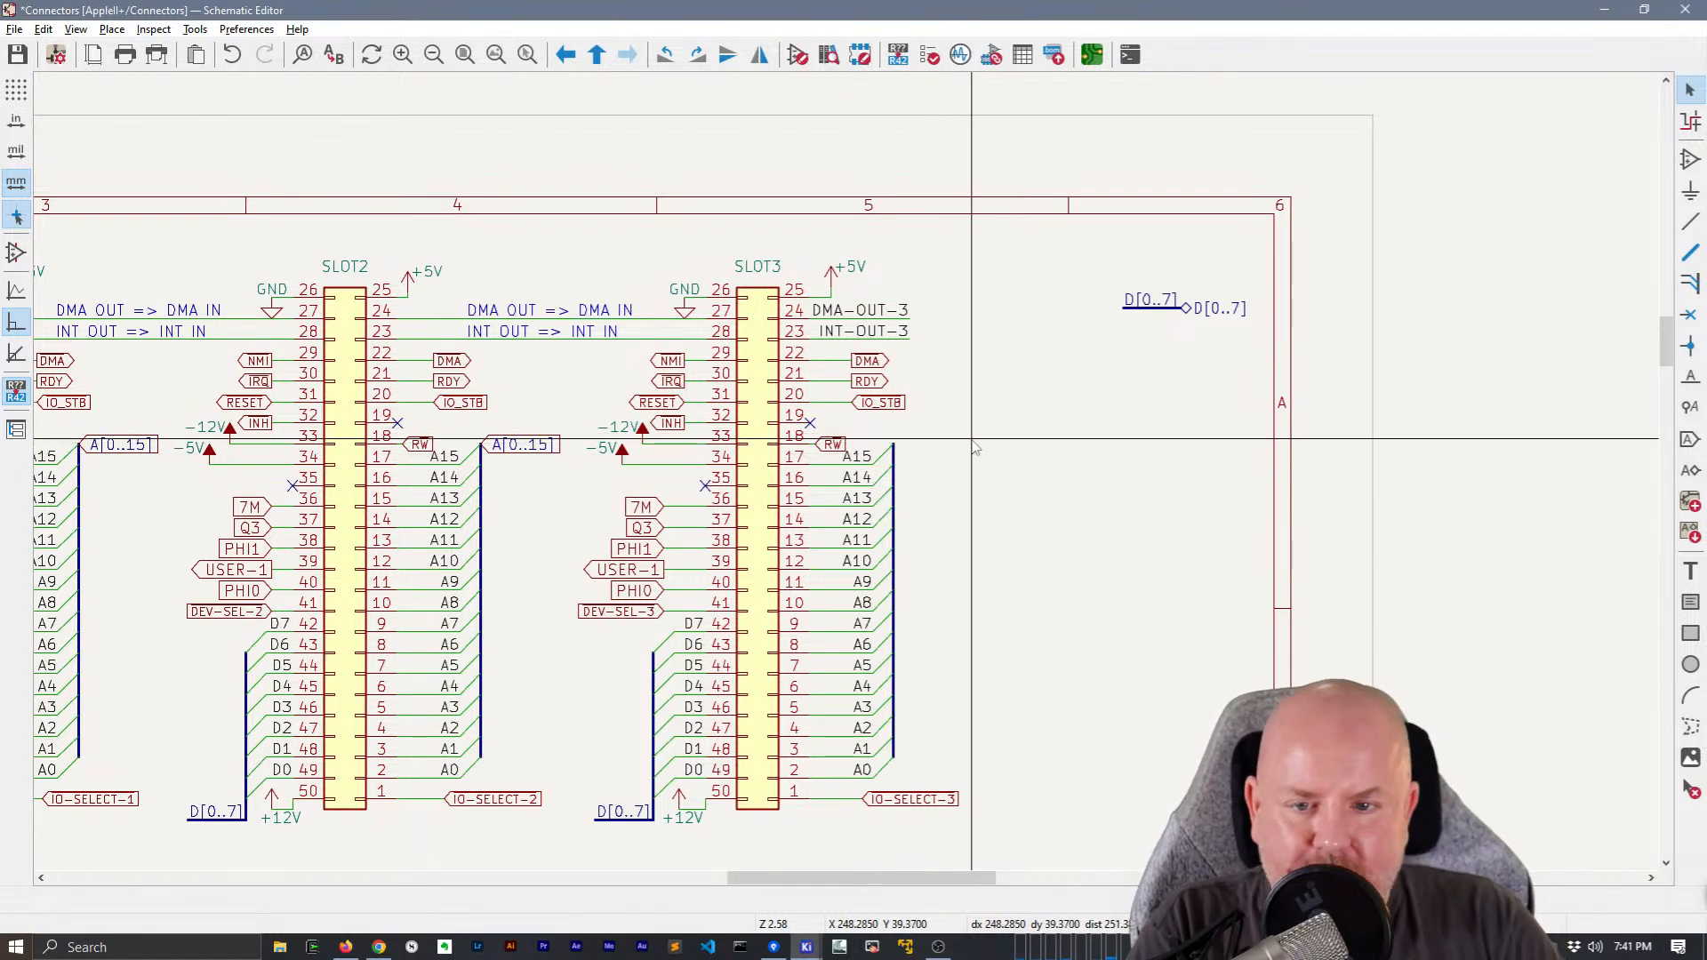
text(lA[0..15])
key(Return)
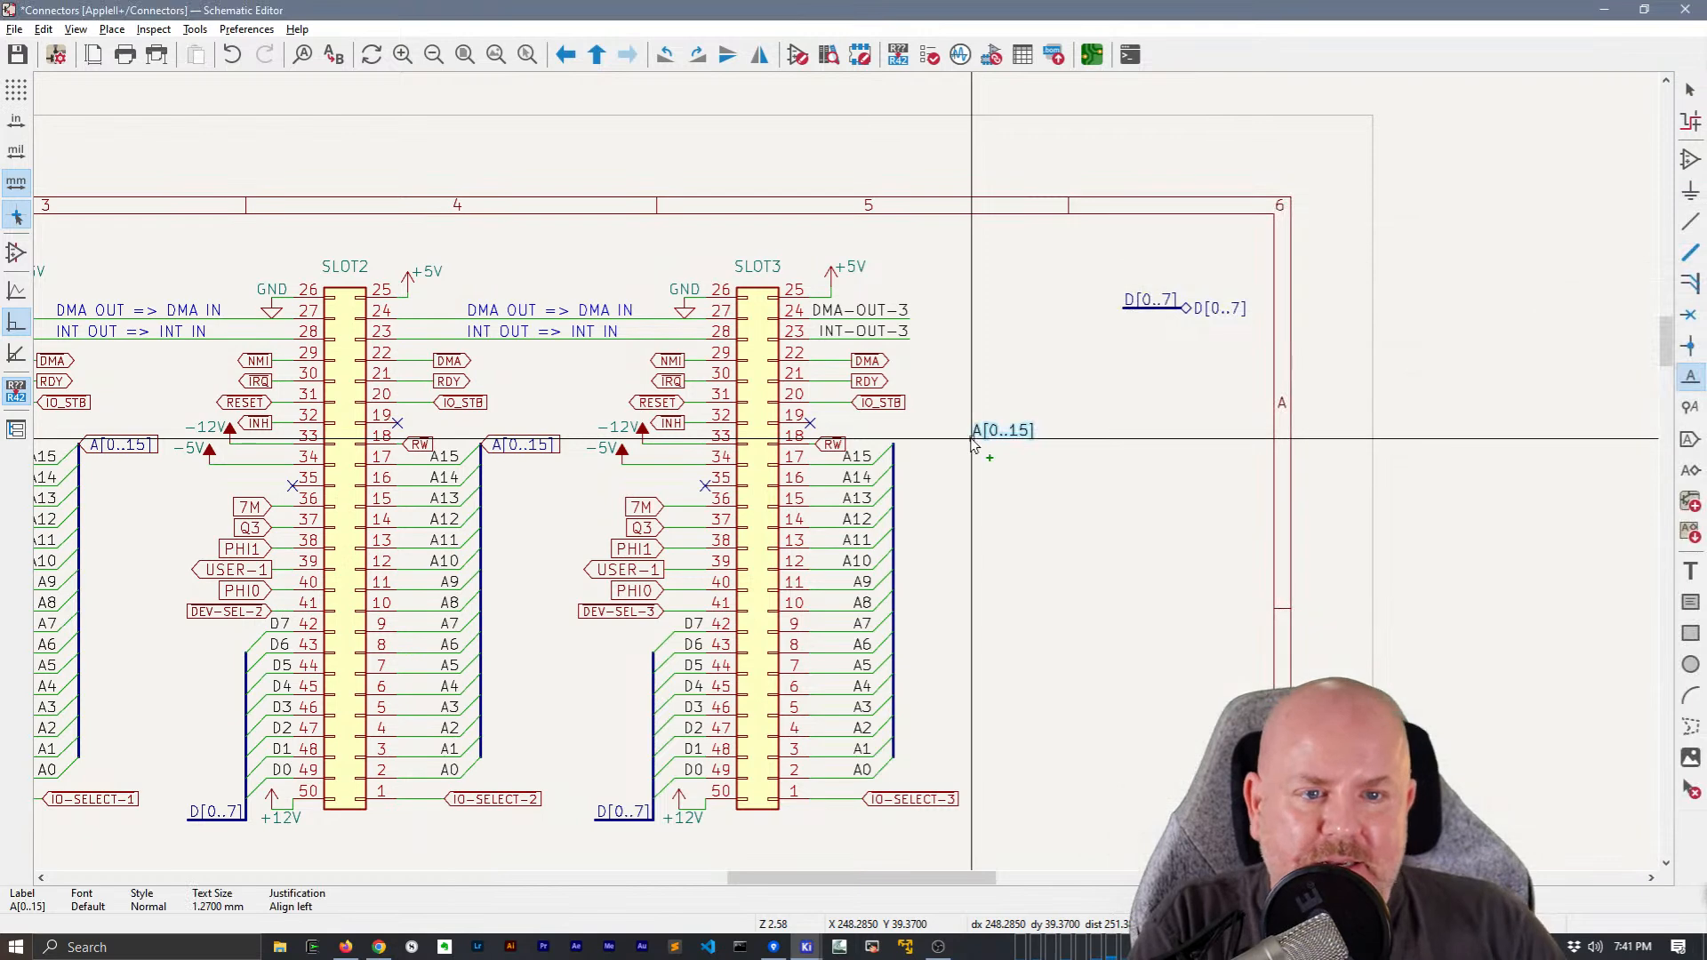
click(960, 450)
key(b)
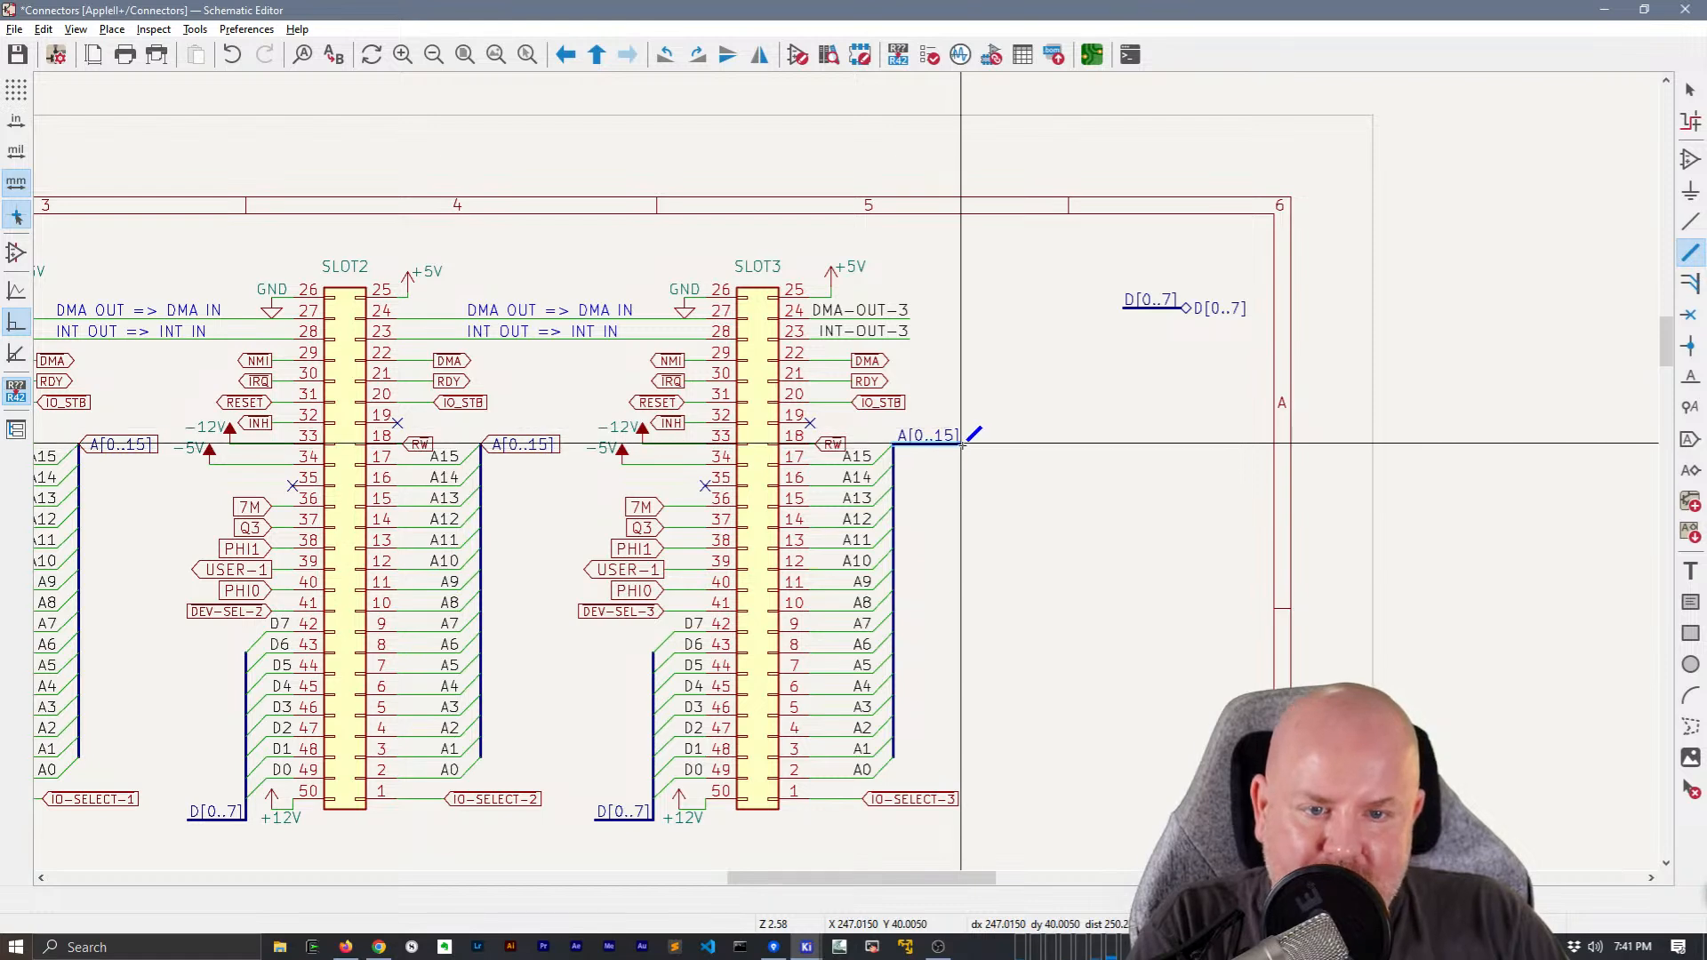
key(Escape)
Replace the A[0..15] global labels at SLOT2 and SLOT1 with copies of the labelled address bus segment
middle_drag(689, 404, 895, 408)
click(740, 450)
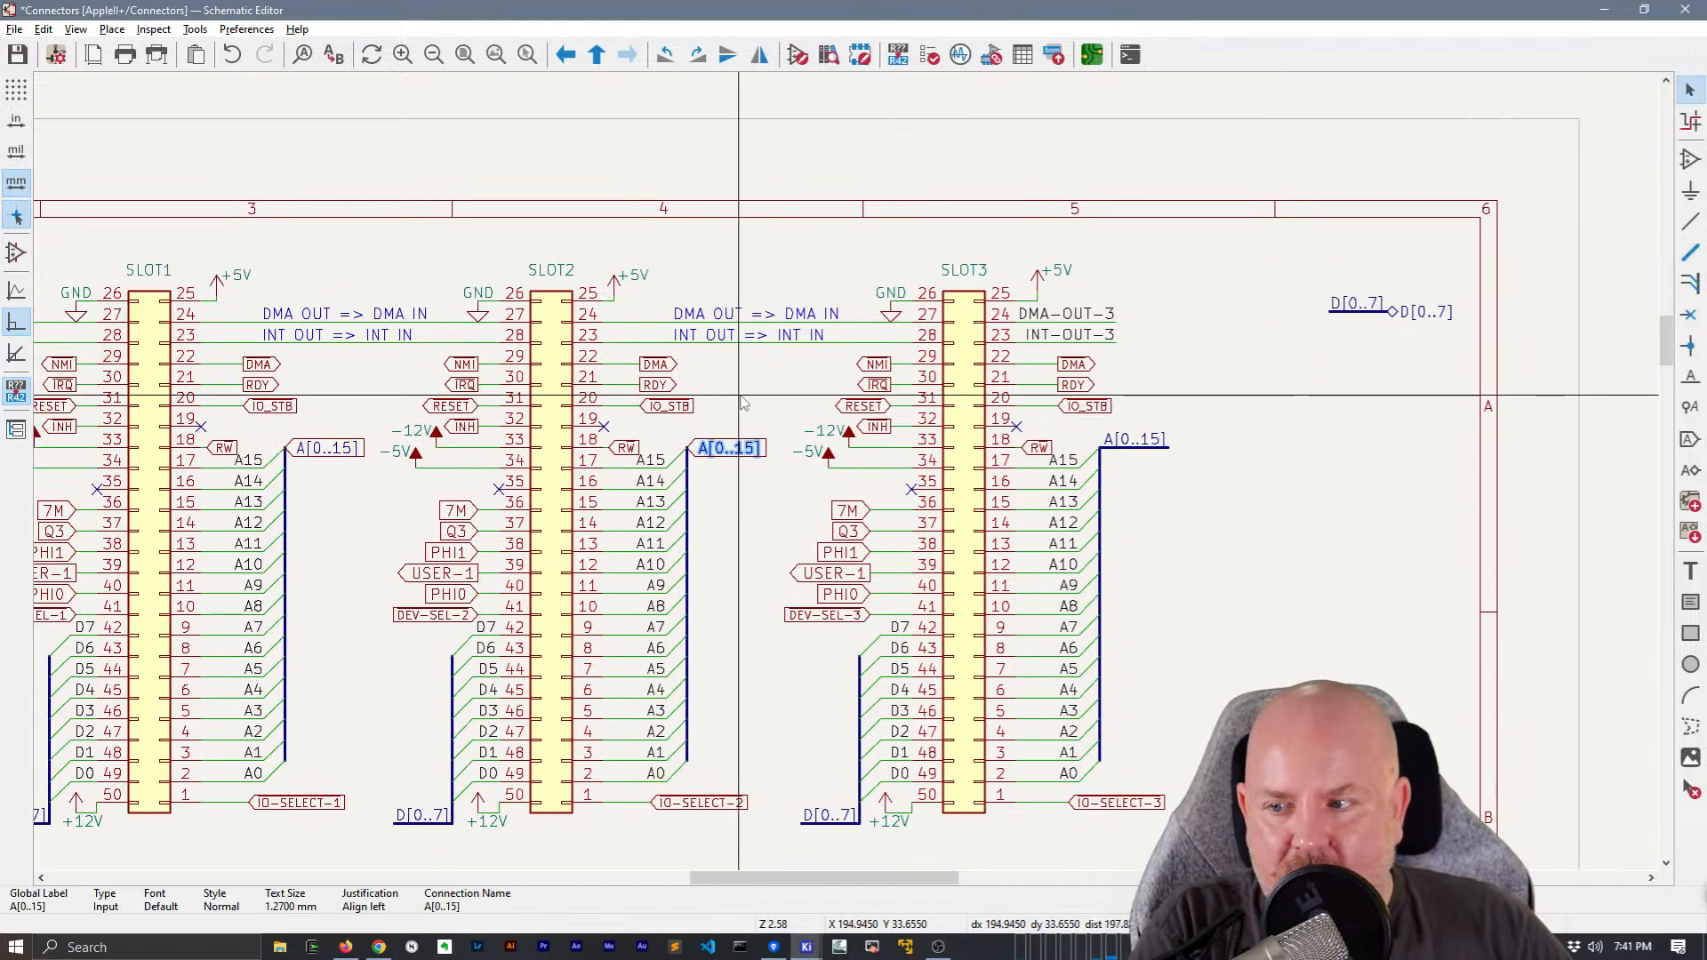
key(m)
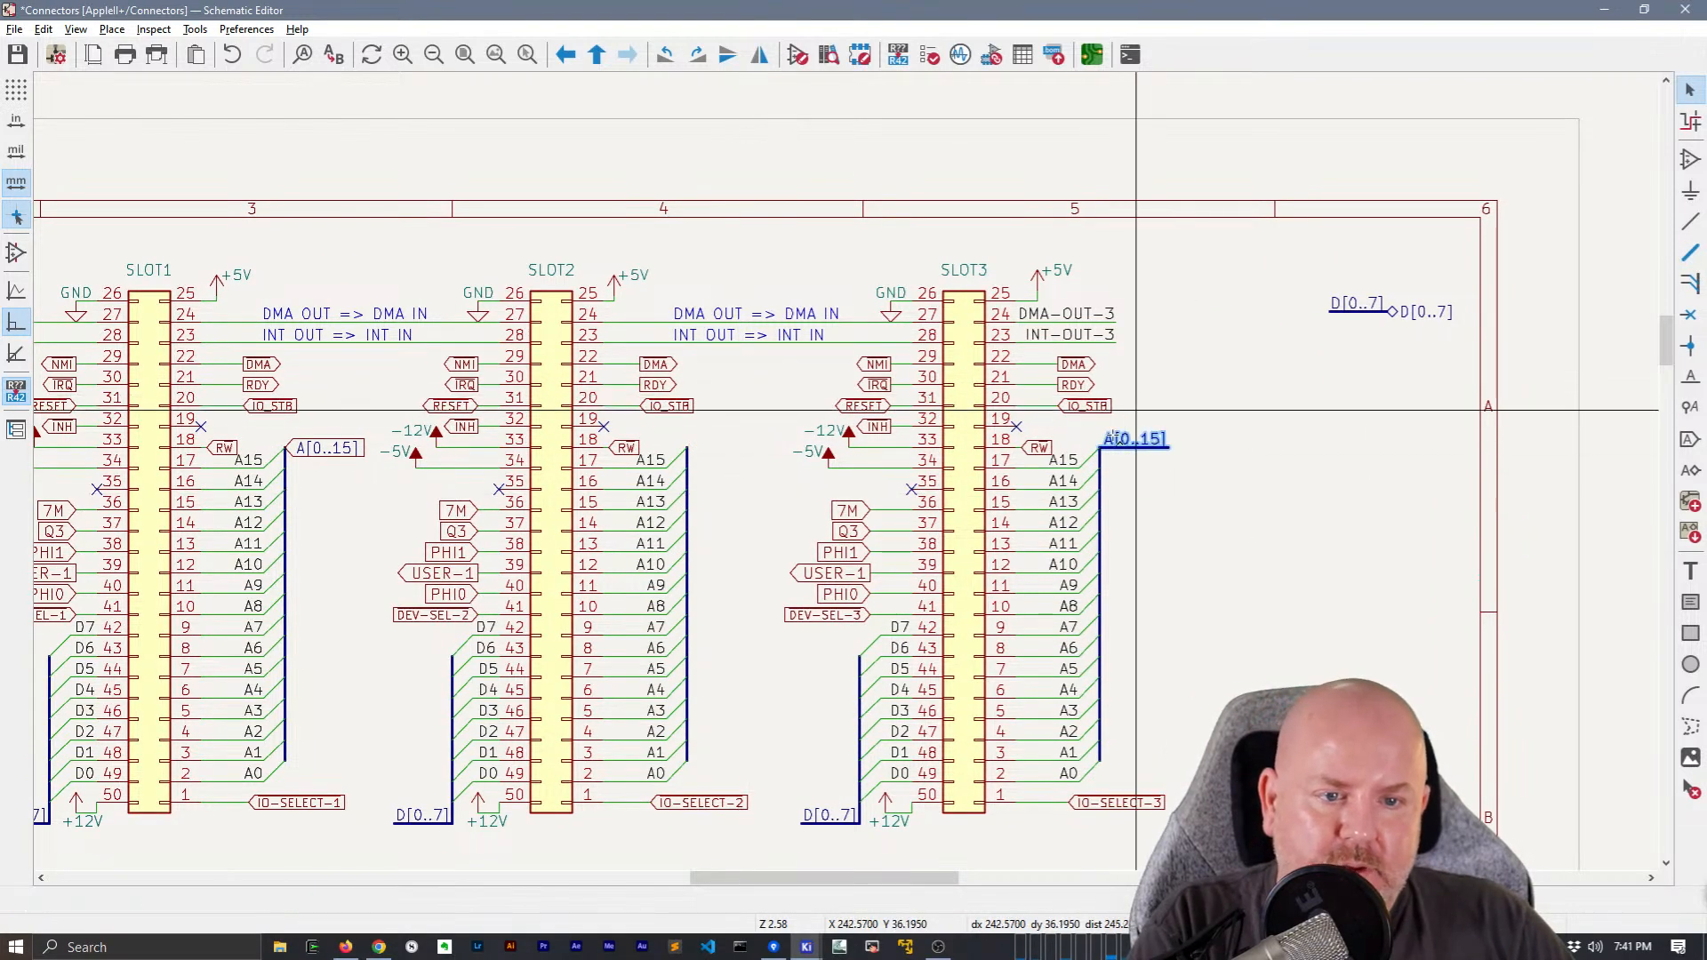
click(707, 467)
middle_drag(356, 509, 698, 518)
click(690, 455)
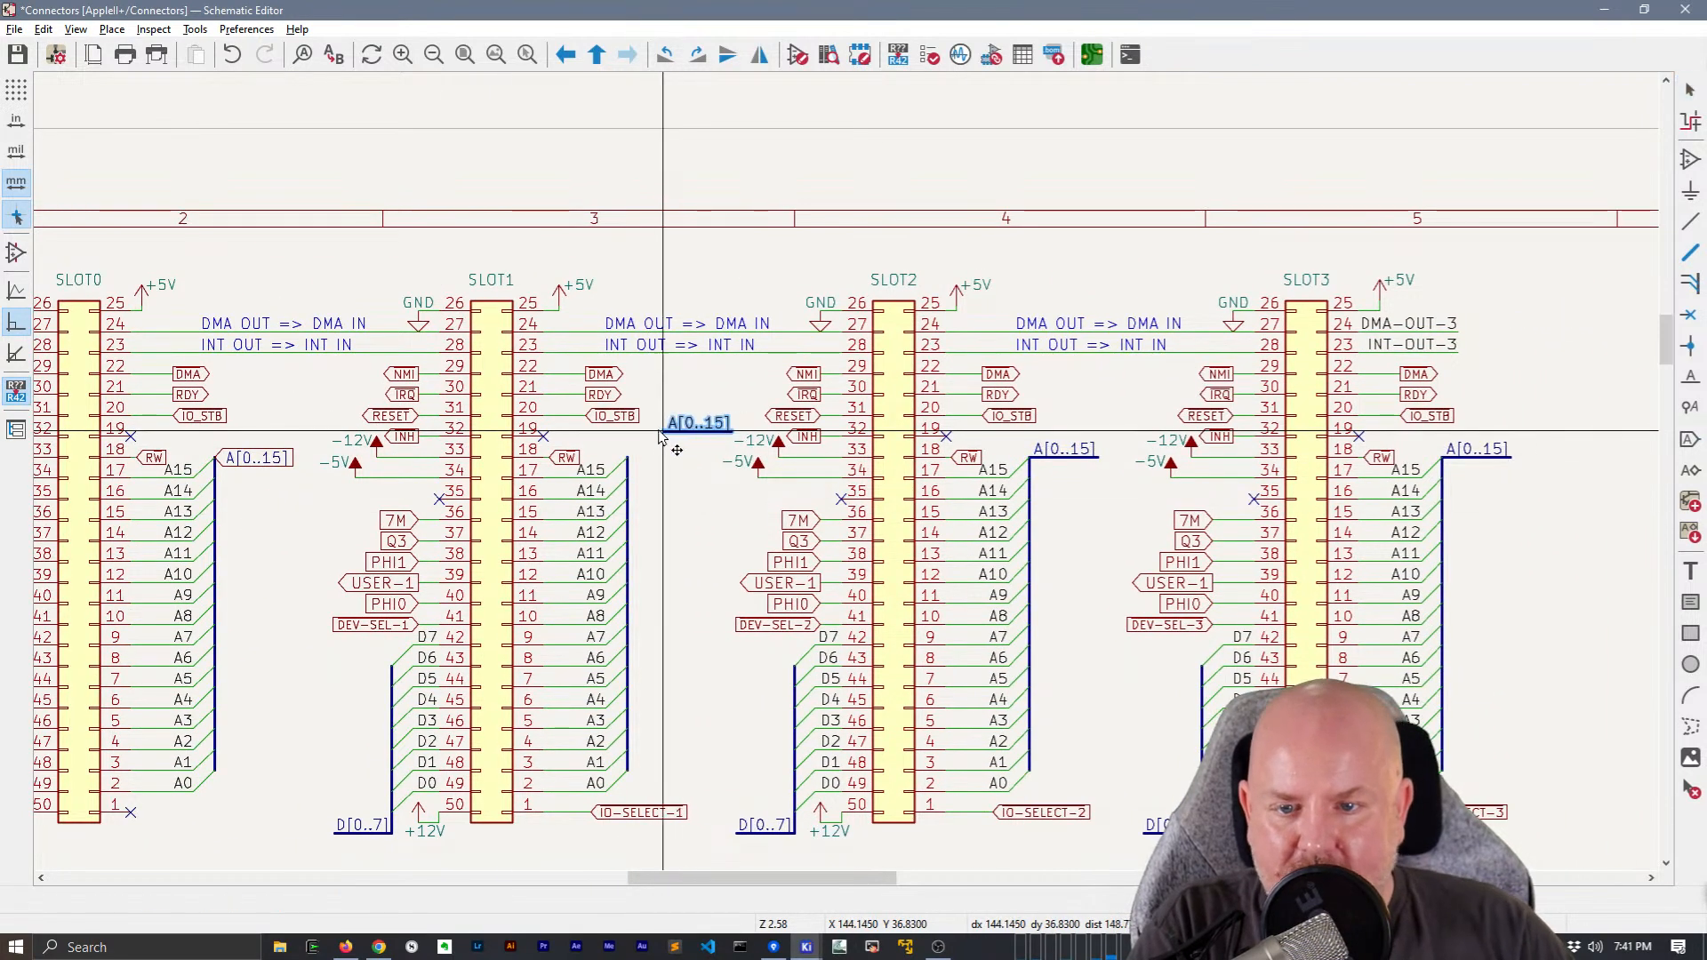
middle_drag(662, 474, 1141, 472)
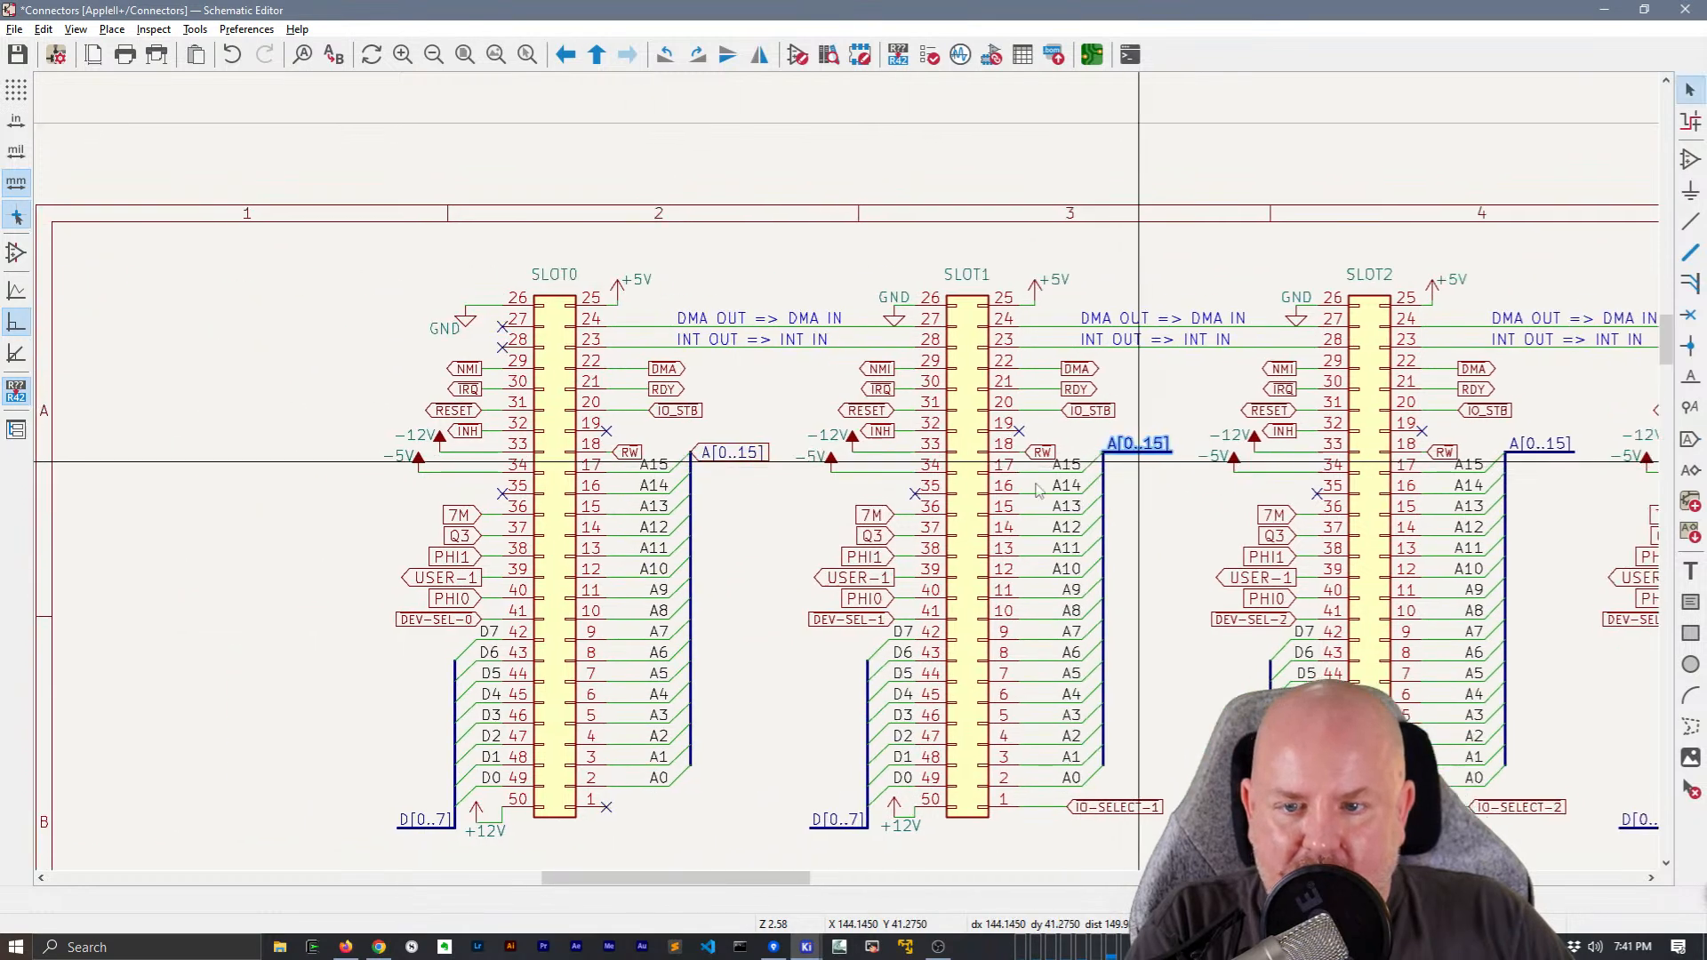
Replace SLOT0's A[0..15] global label with a copy of the labelled bus segment joined to its address bus
click(735, 454)
key(Delete)
key(ctrl+v)
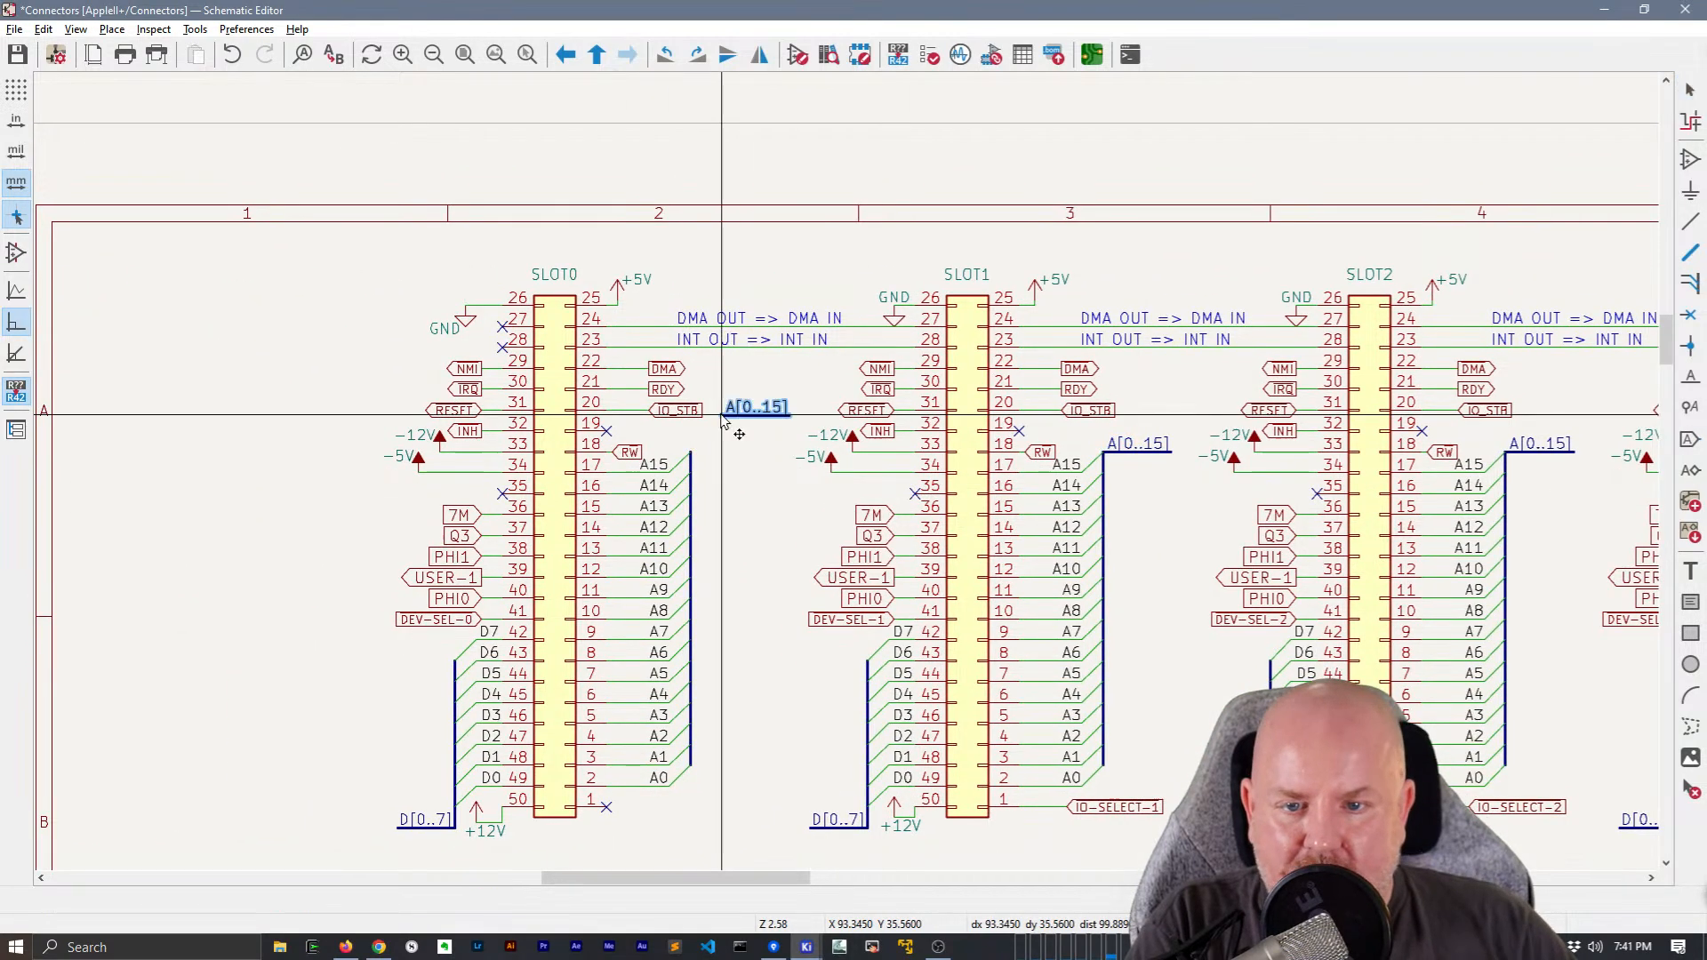
click(691, 454)
Place a free-standing copy of the A[0..15] labelled bus segment in the empty area beside SLOT0, inside the sheet frame
middle_drag(787, 578, 1042, 398)
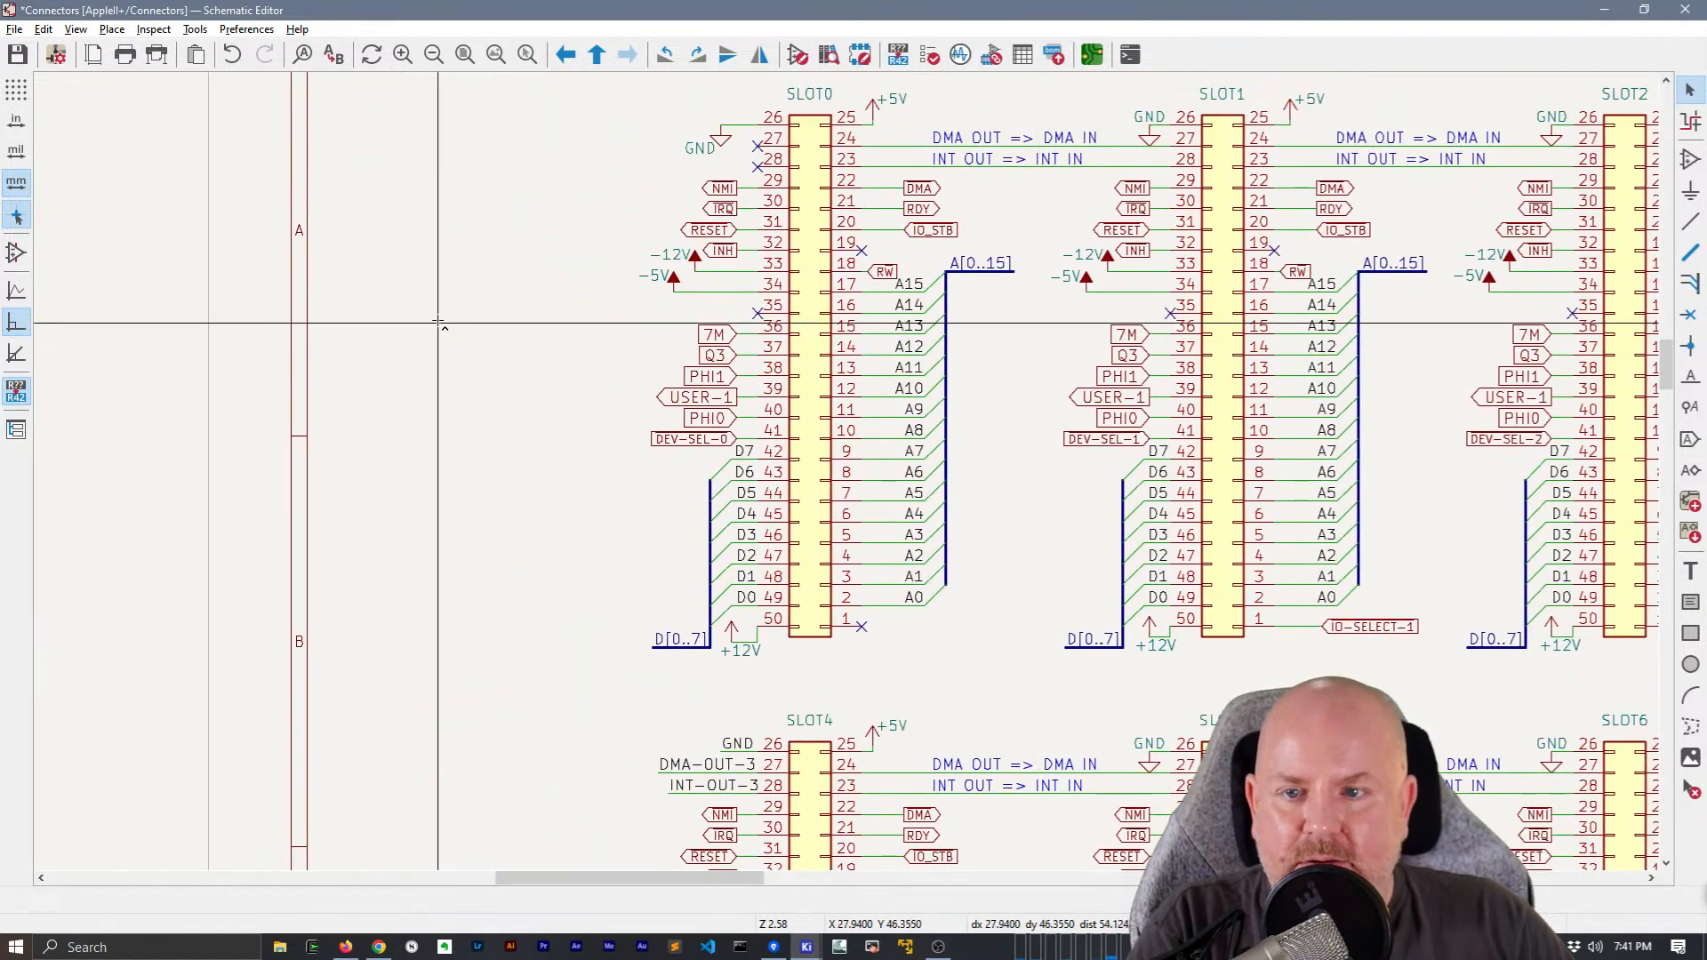
key(ctrl+v)
click(429, 279)
click(470, 388)
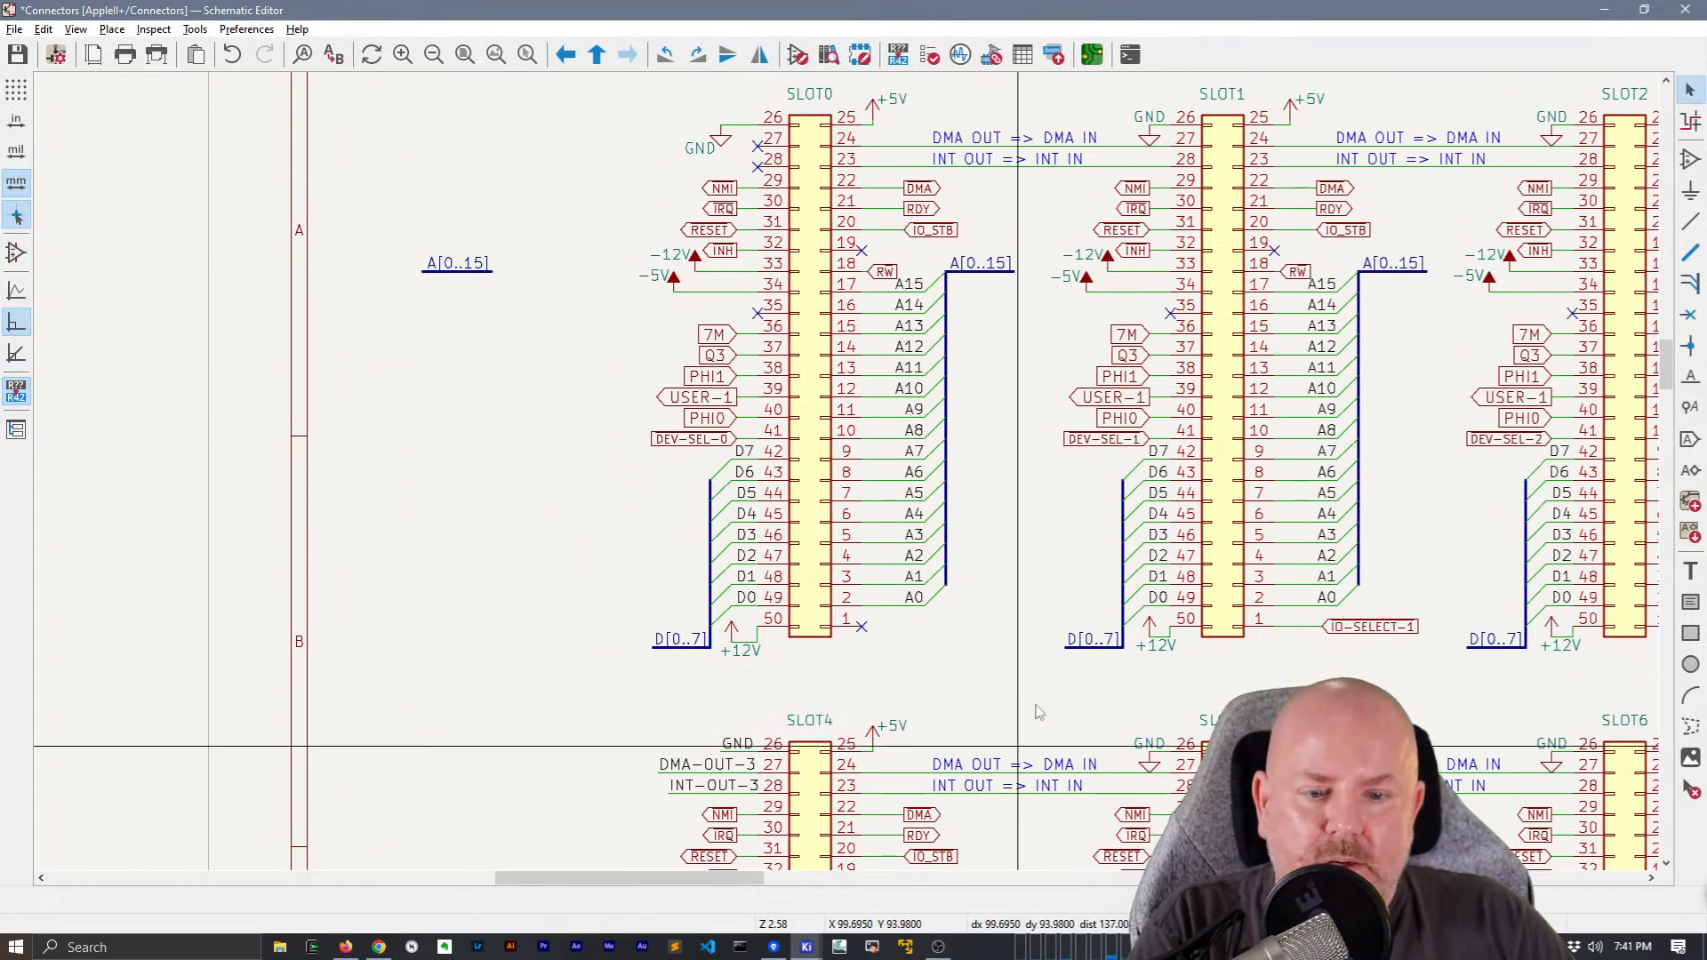
Convert SLOT4's A[0..15] global label to a bidirectional hierarchical label attached to the left end of the free-standing A[0..15] bus segment
middle_drag(1017, 783, 976, 599)
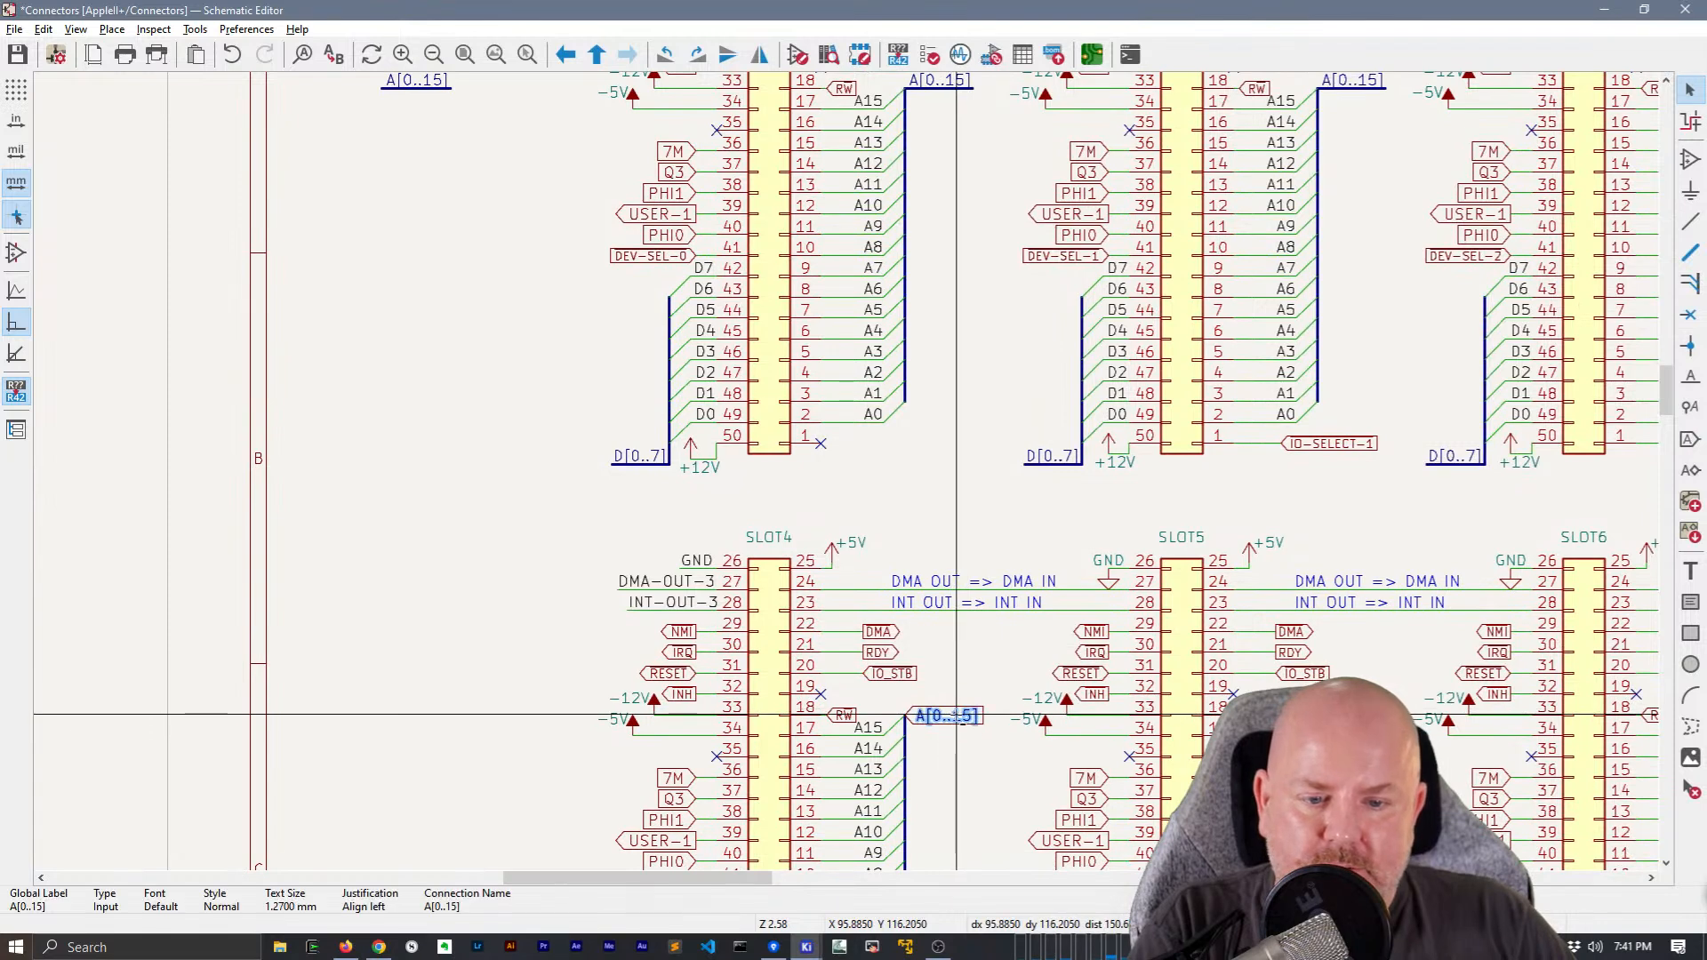
key(h)
key(m)
middle_drag(318, 87, 373, 290)
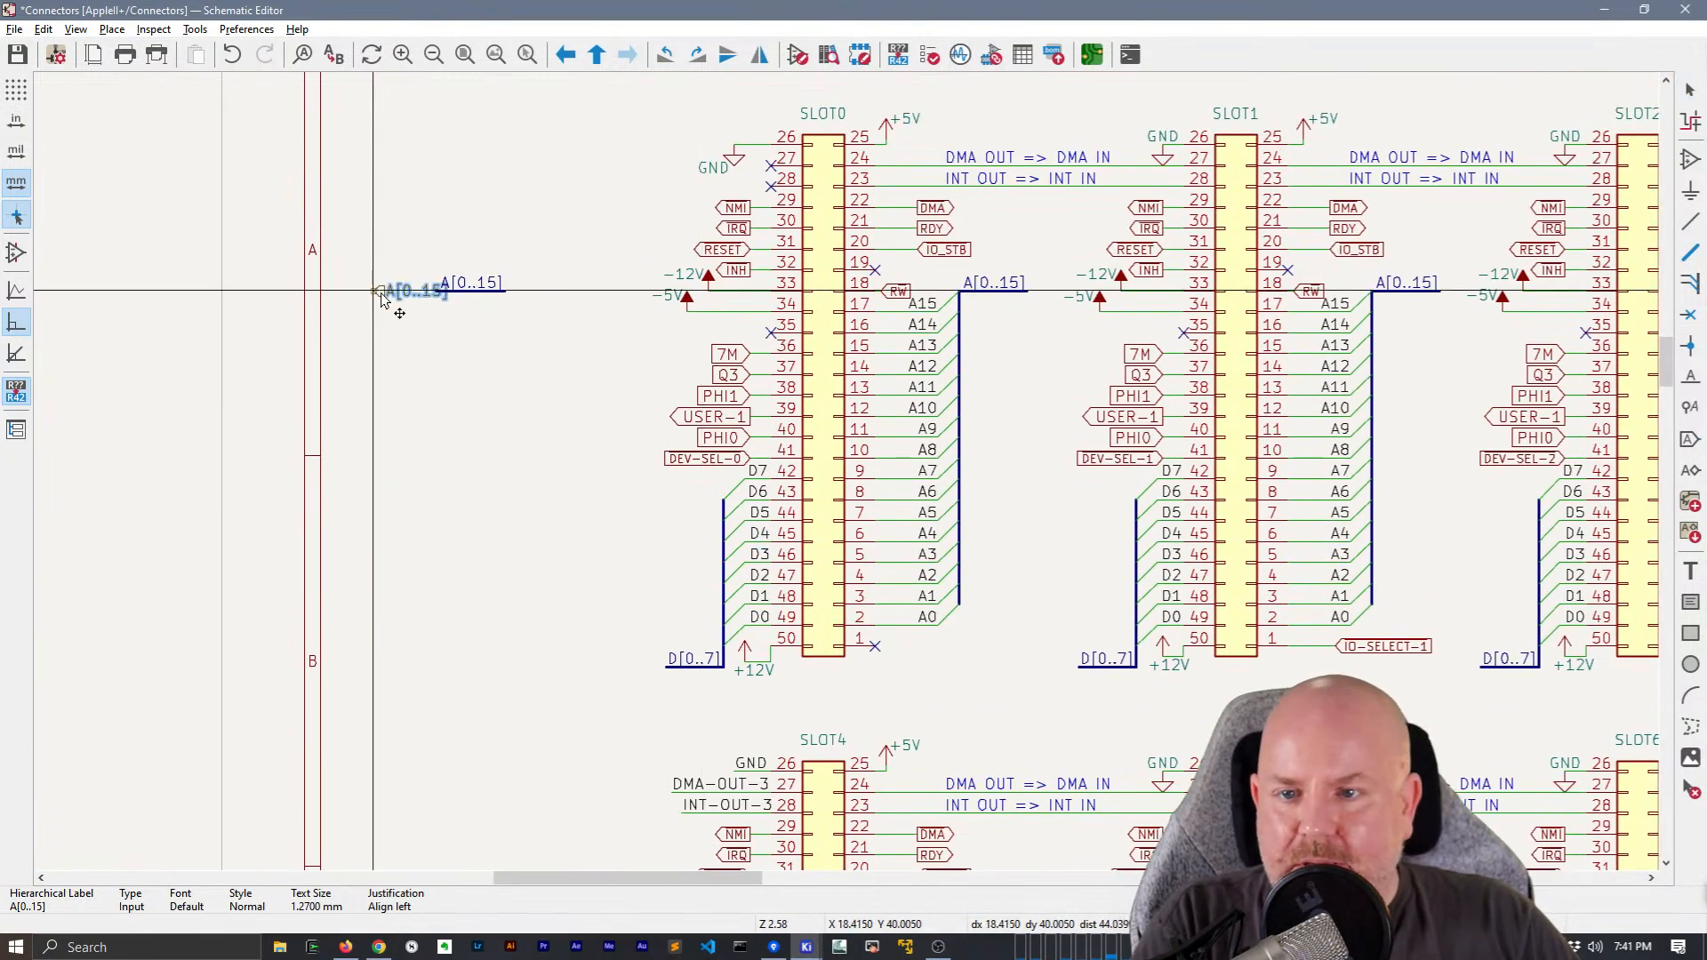
key(x)
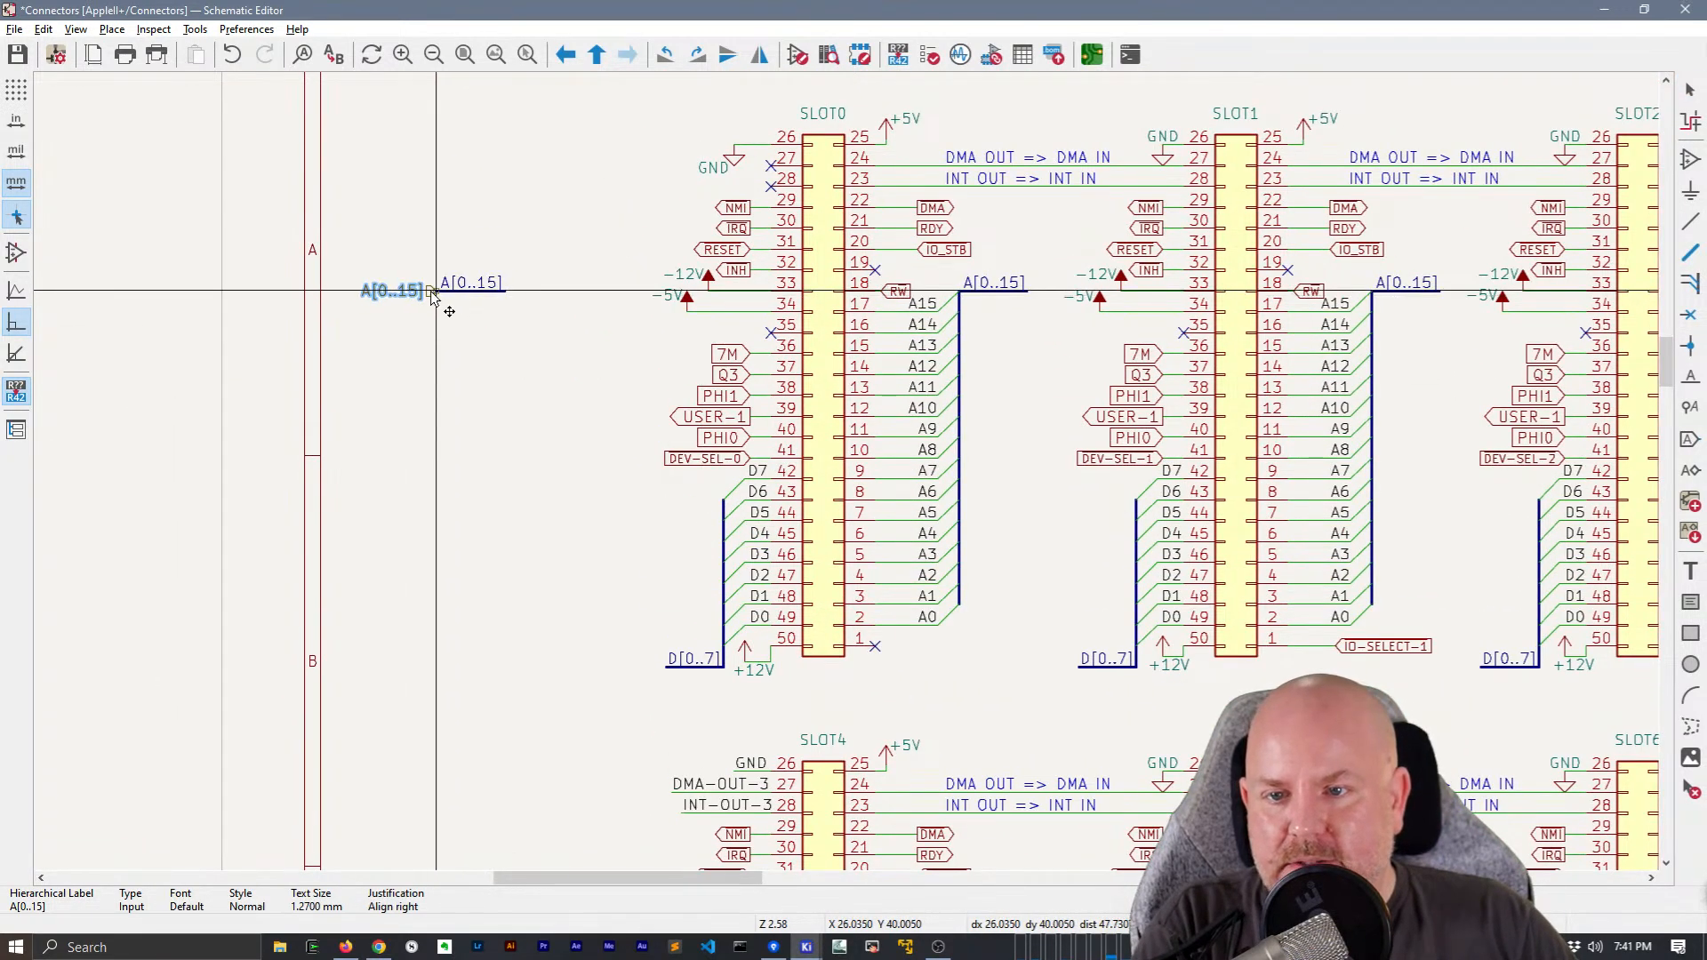
click(430, 297)
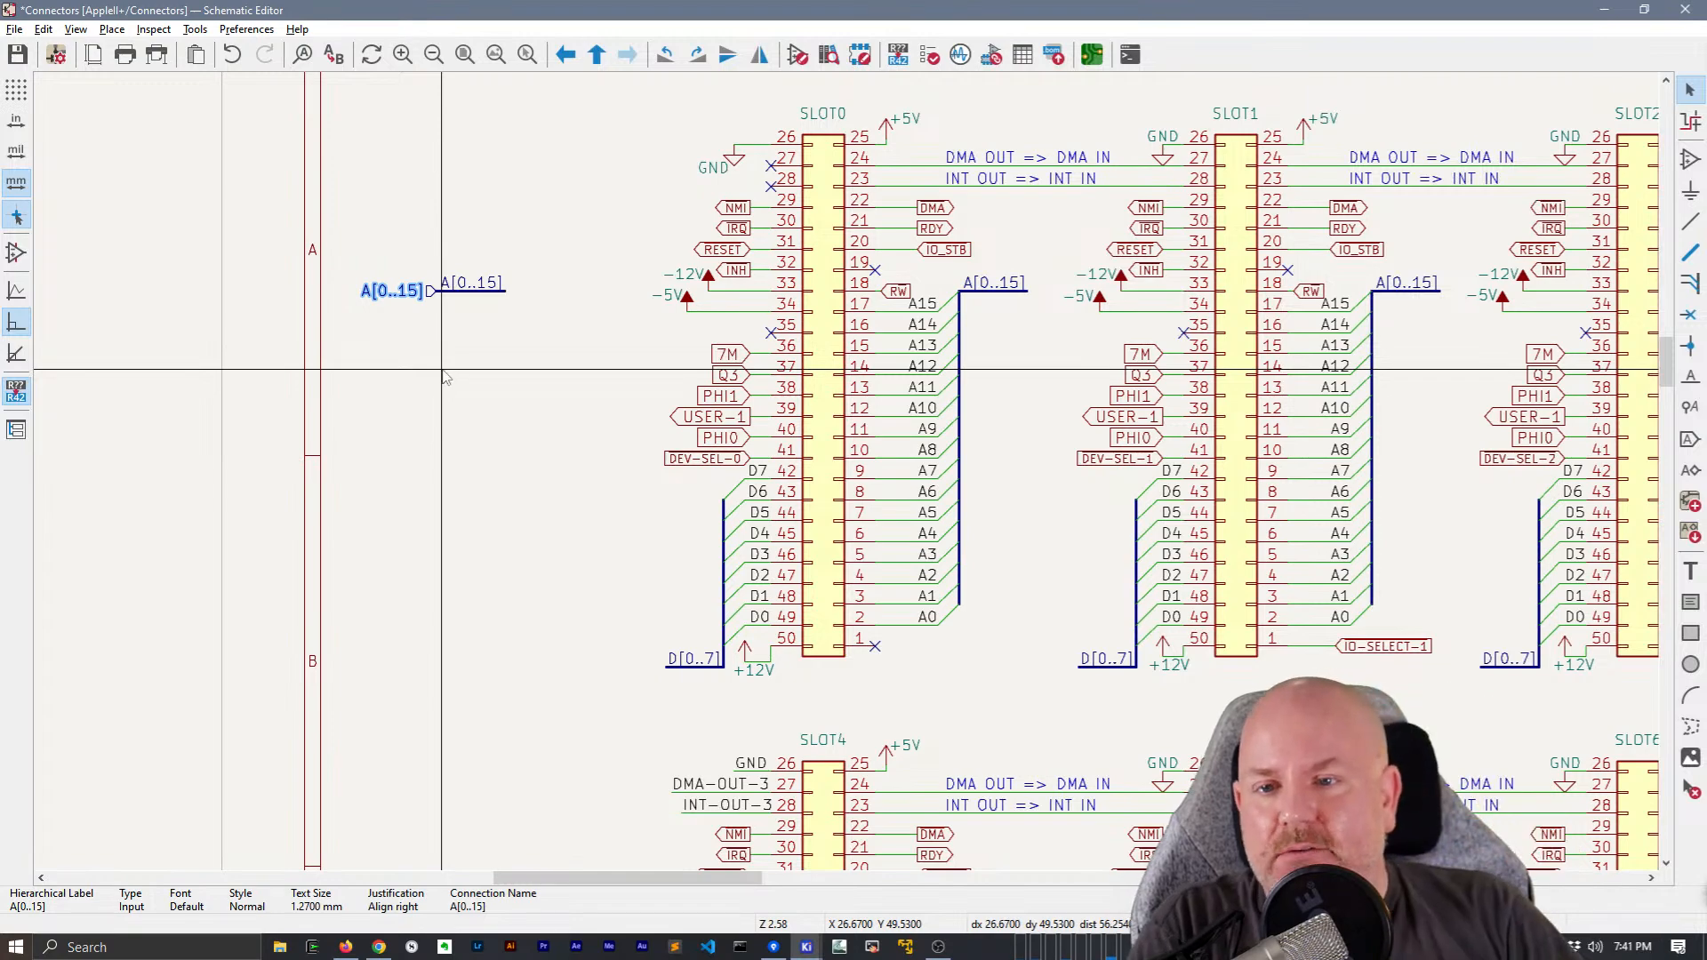
double_click(428, 295)
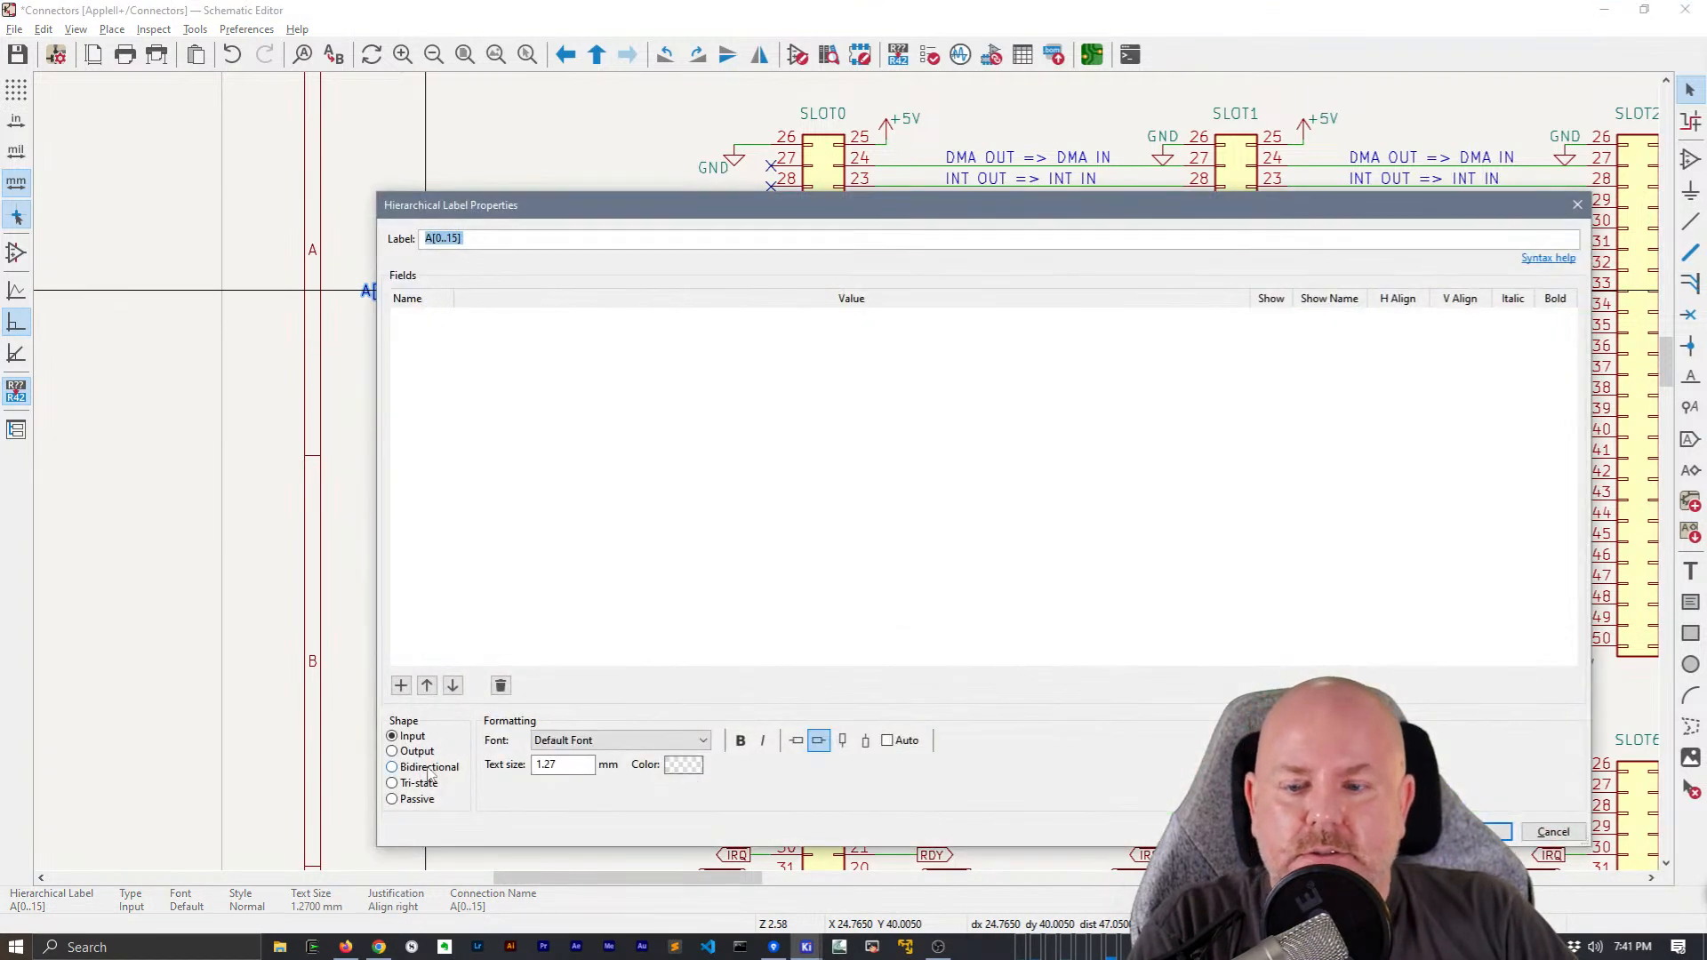
key(Return)
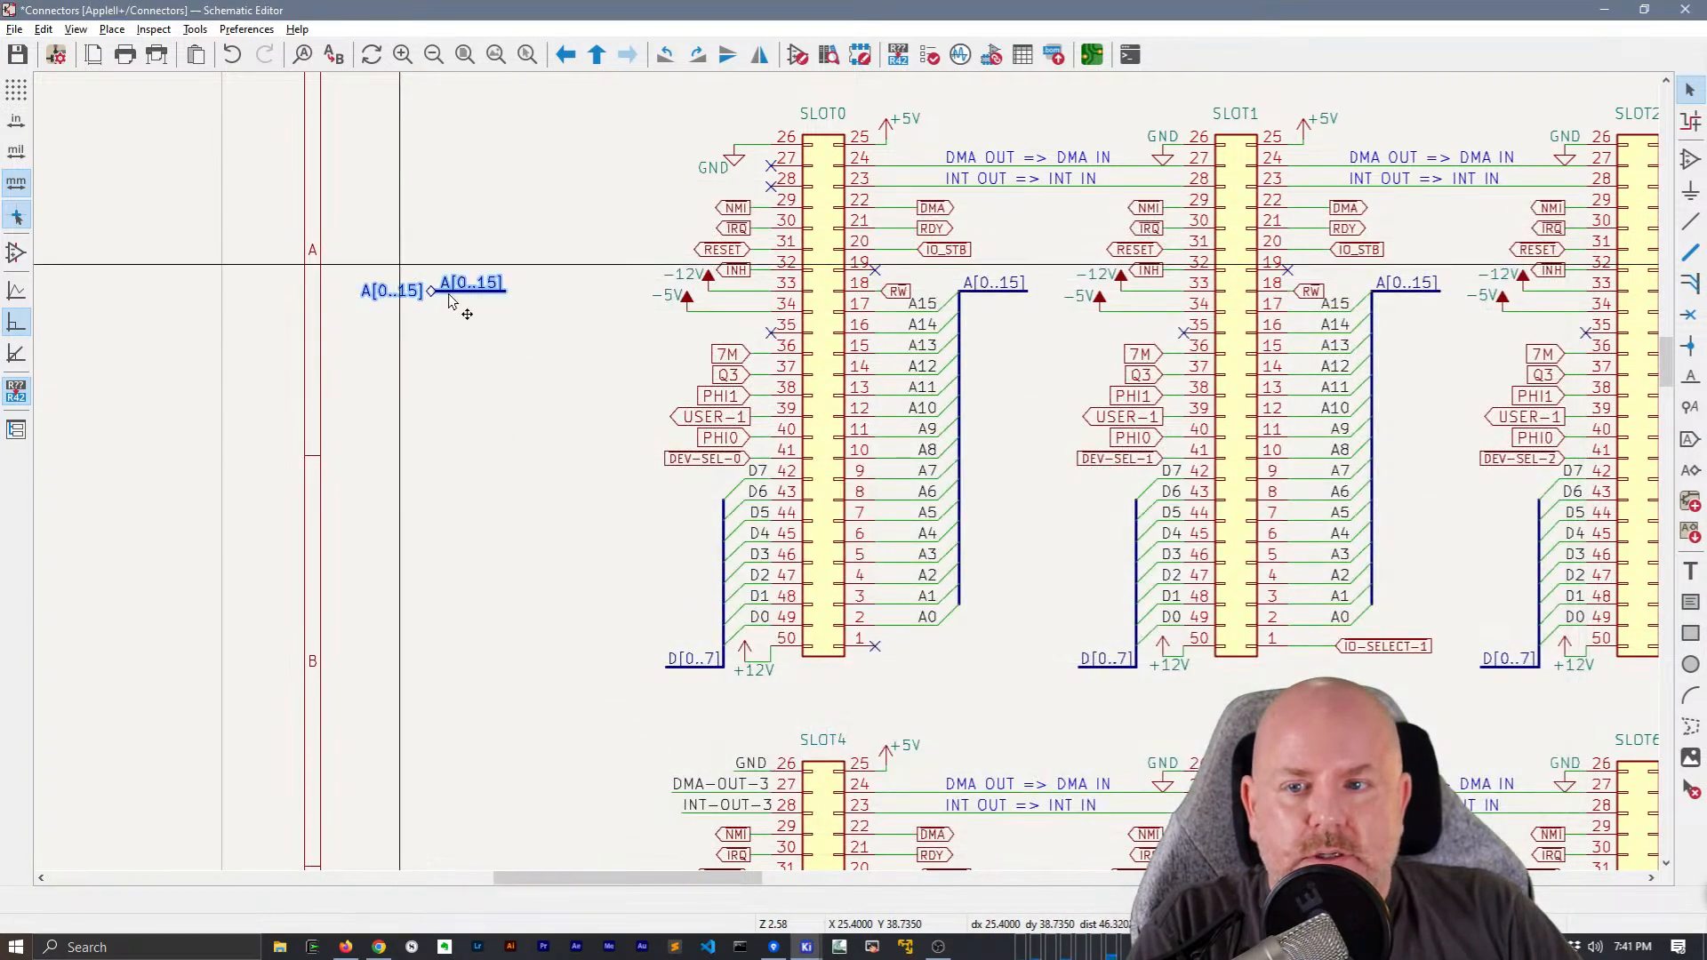
Move the A[0..15] bus segment with its hierarchical label to just below the D[0..7] one, mirrored to face right
key(m)
scroll(588, 258, down, 1)
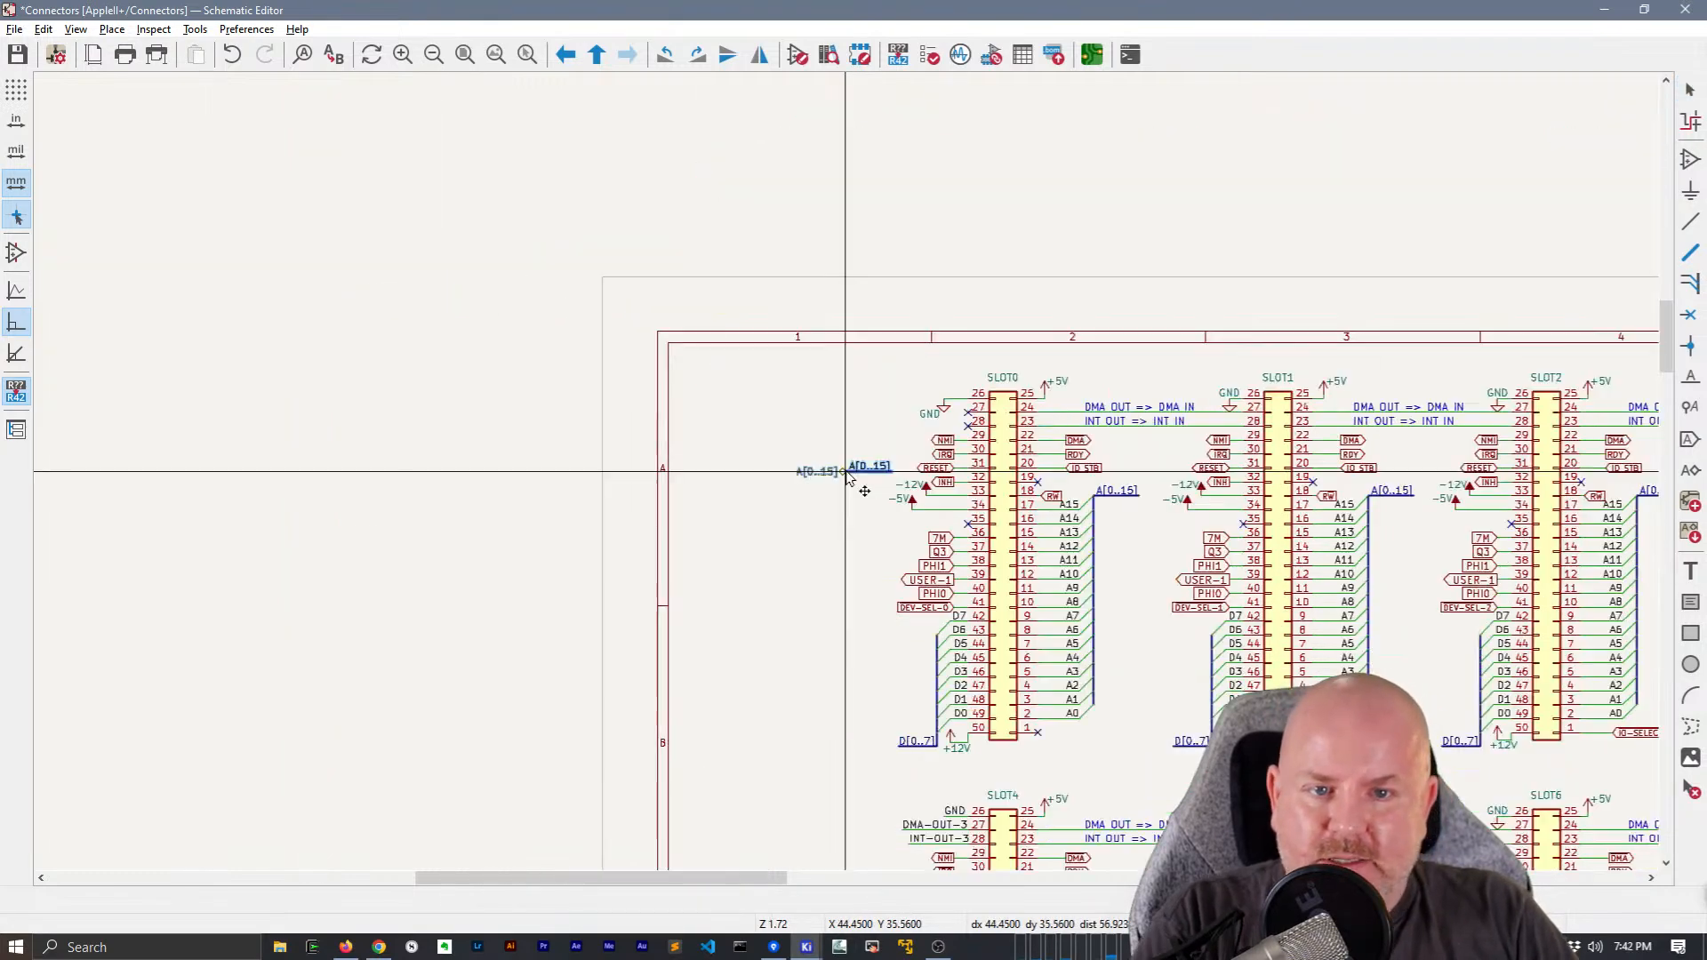
middle_drag(1352, 535, 612, 497)
scroll(1188, 384, up, 3)
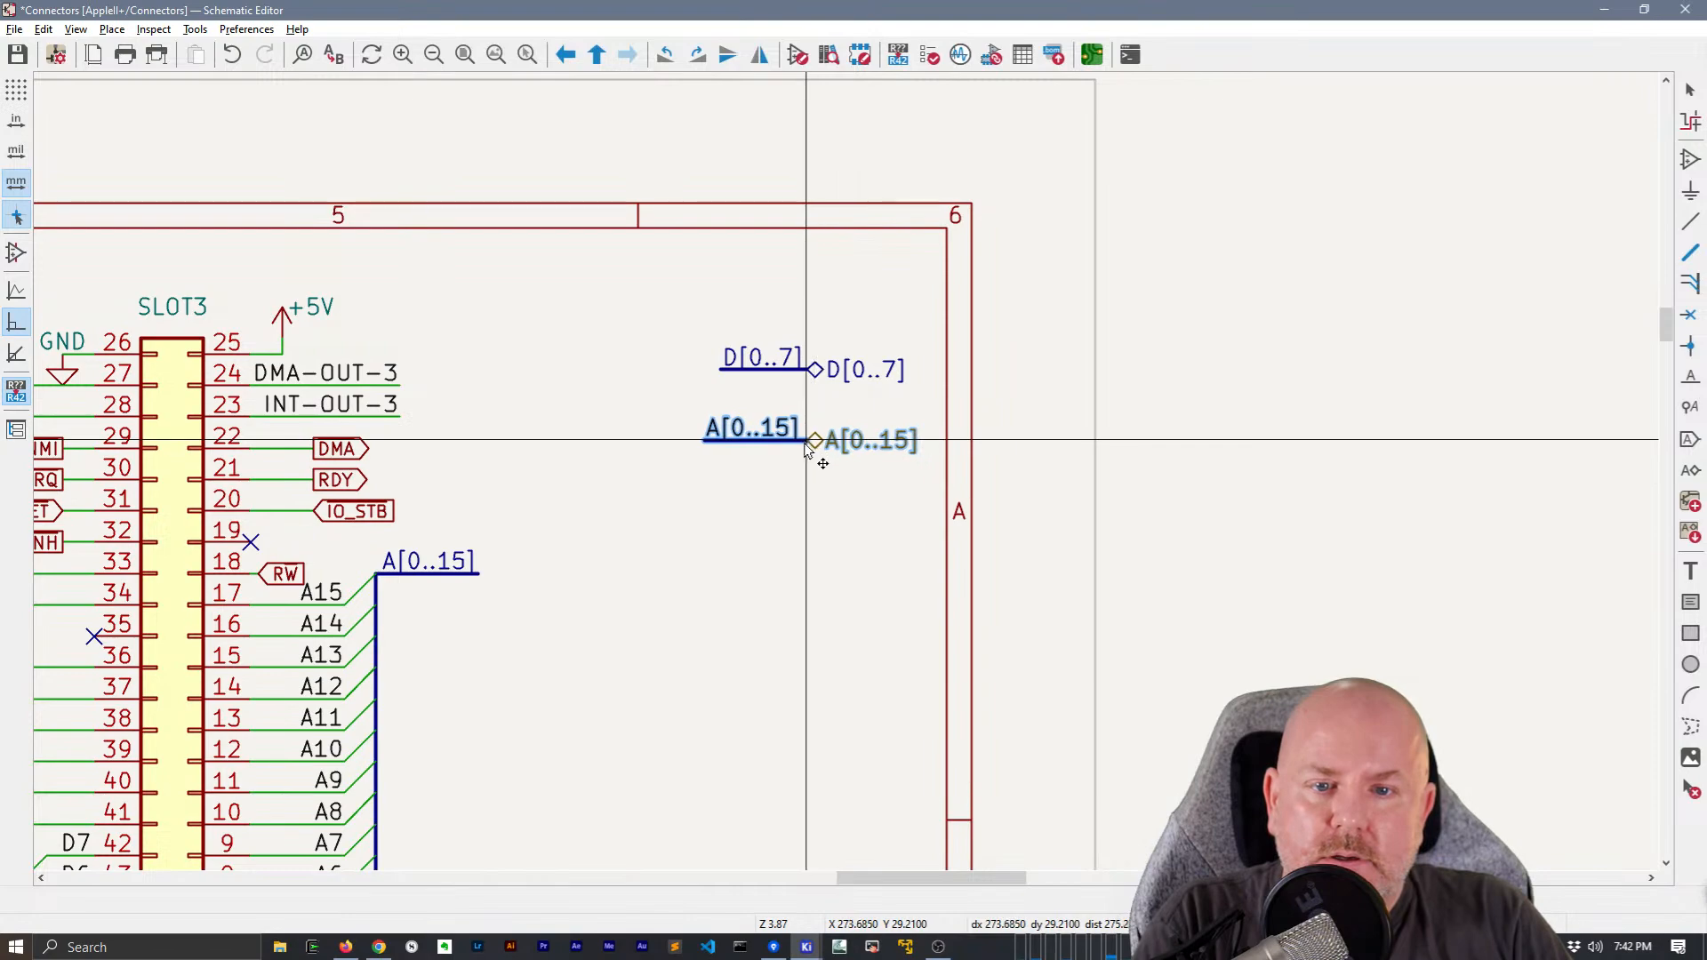
click(804, 442)
scroll(732, 617, down, 3)
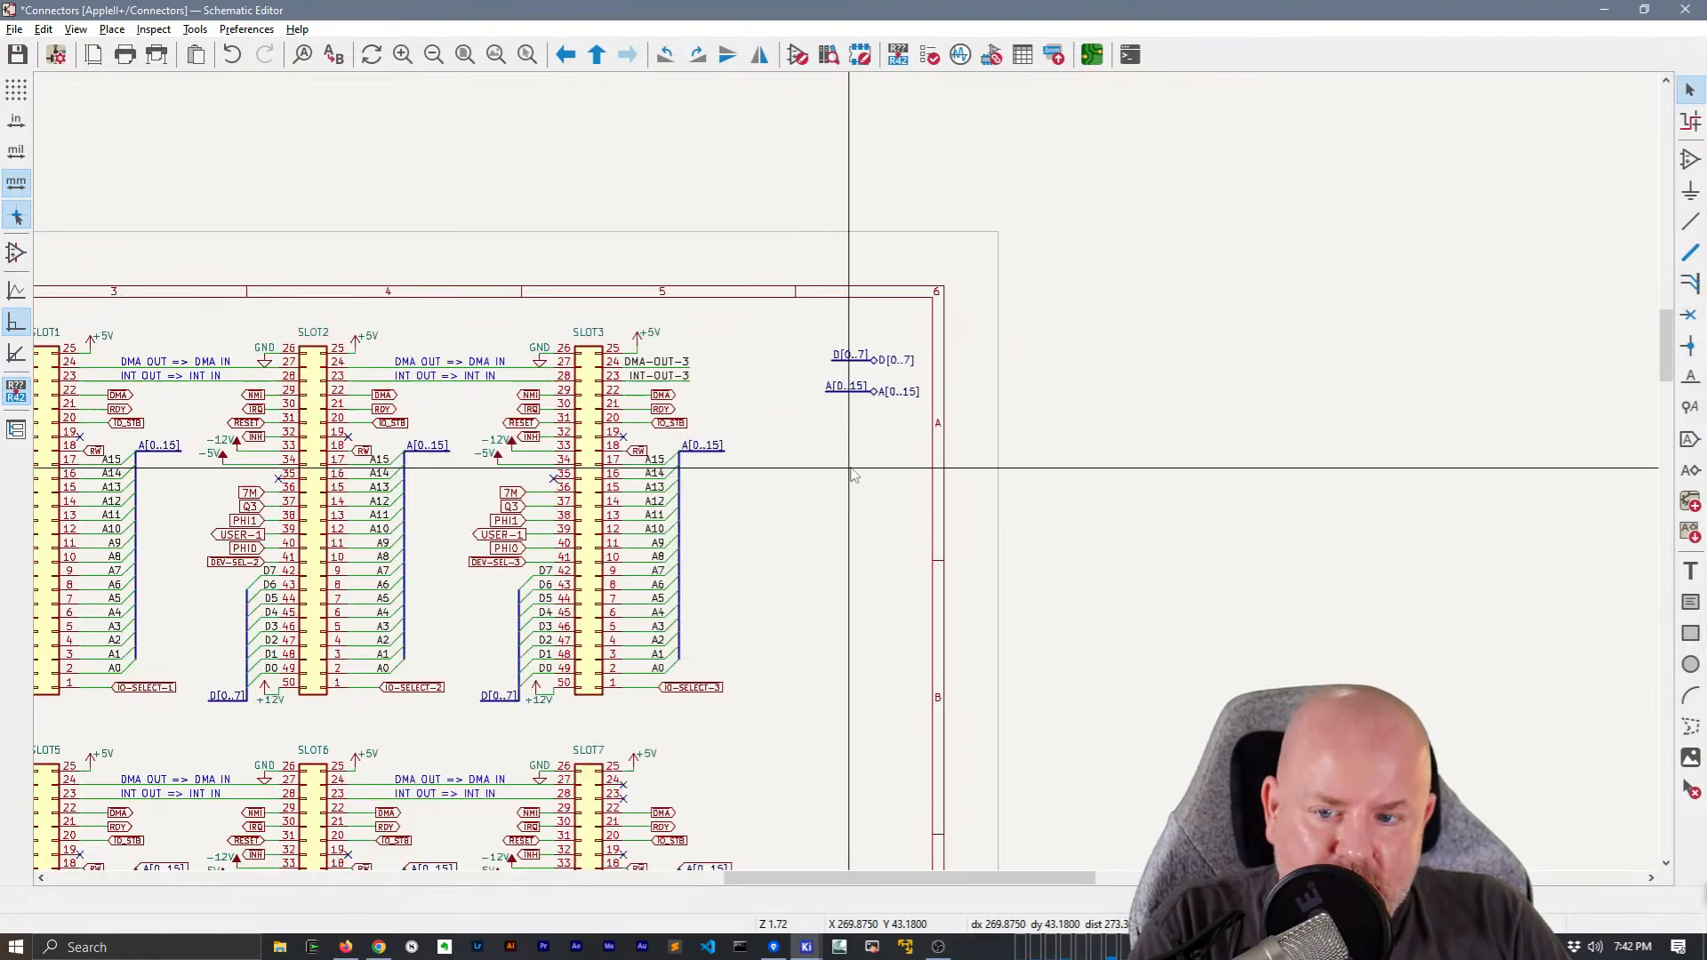
Attach a copy of the A[0..15] labelled bus segment to the upper end of SLOT4's address bus
middle_drag(965, 327, 1213, 215)
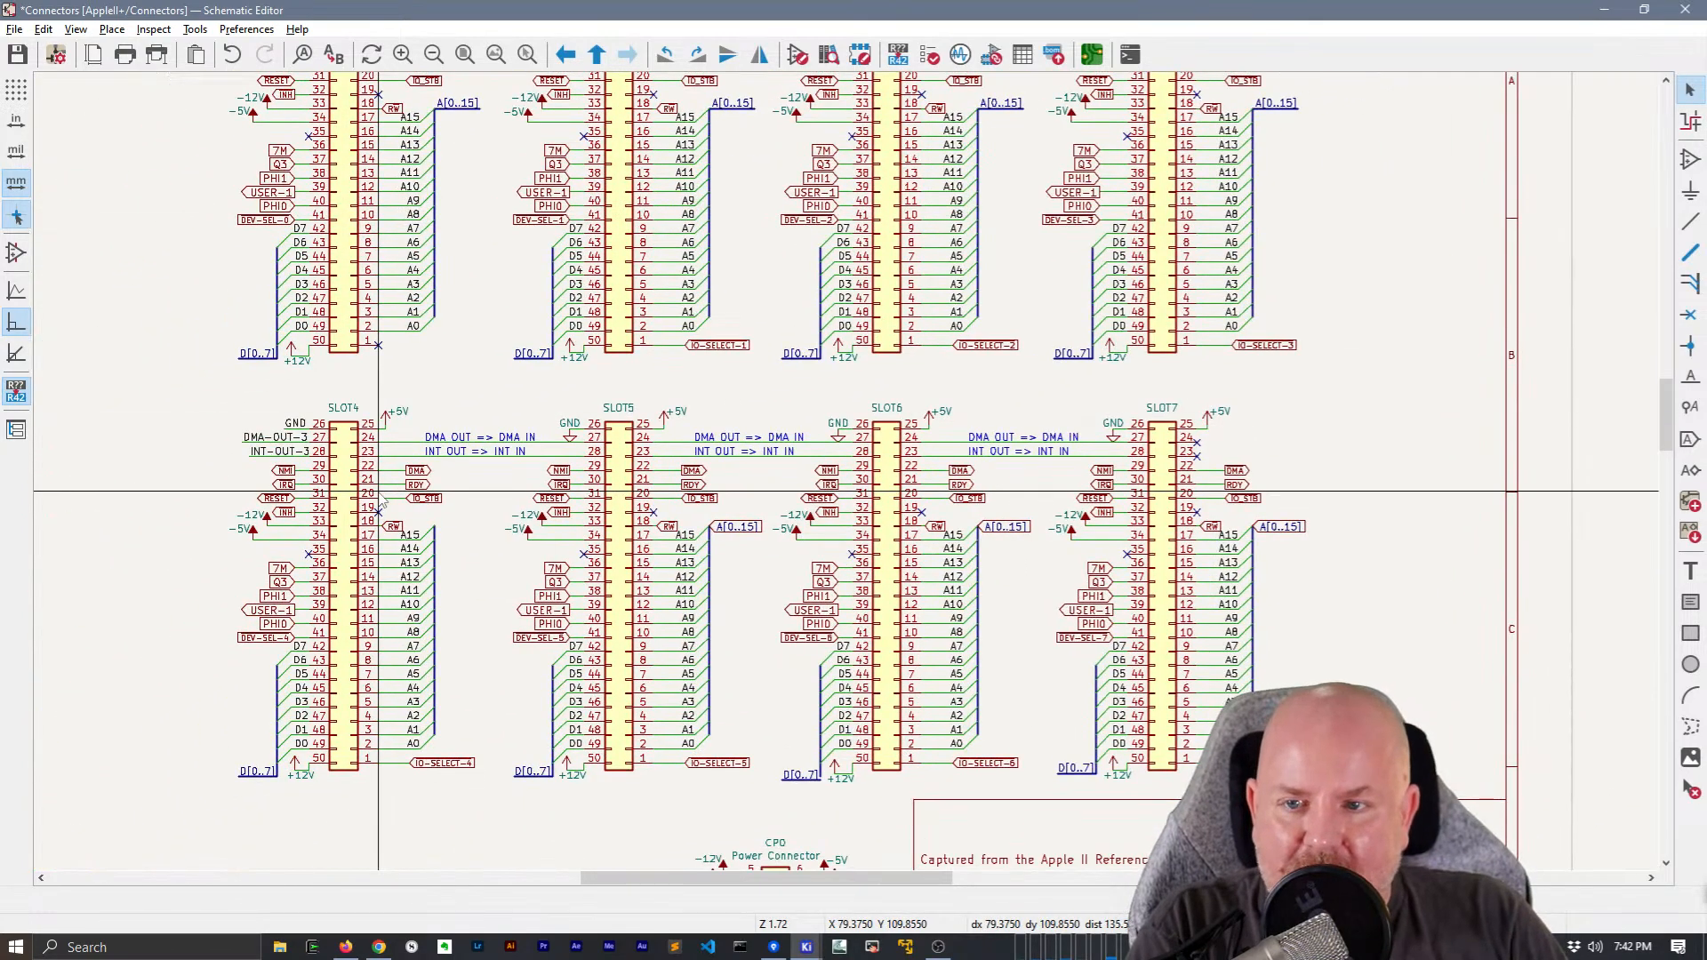
drag(480, 160, 458, 95)
key(ctrl+c)
key(ctrl+v)
scroll(429, 555, up, 3)
click(856, 414)
Replace the A[0..15] global labels at SLOT5 and SLOT6 with copies of the labelled bus segment
middle_drag(943, 462, 368, 443)
click(1049, 394)
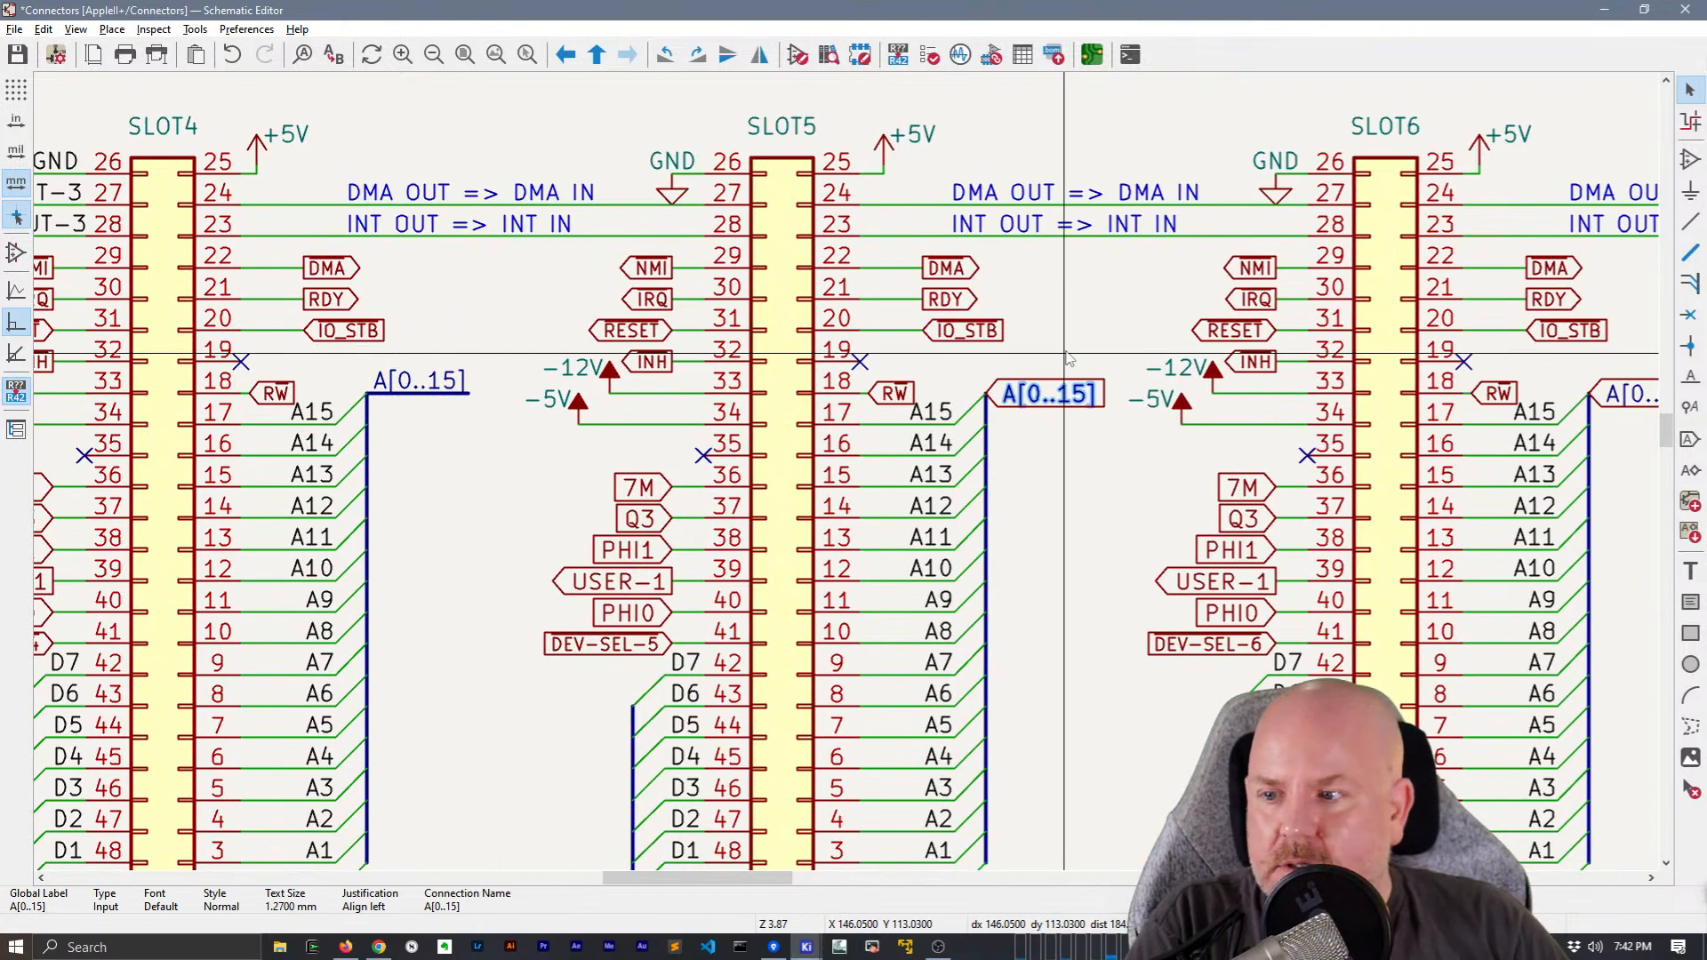
key(m)
click(987, 394)
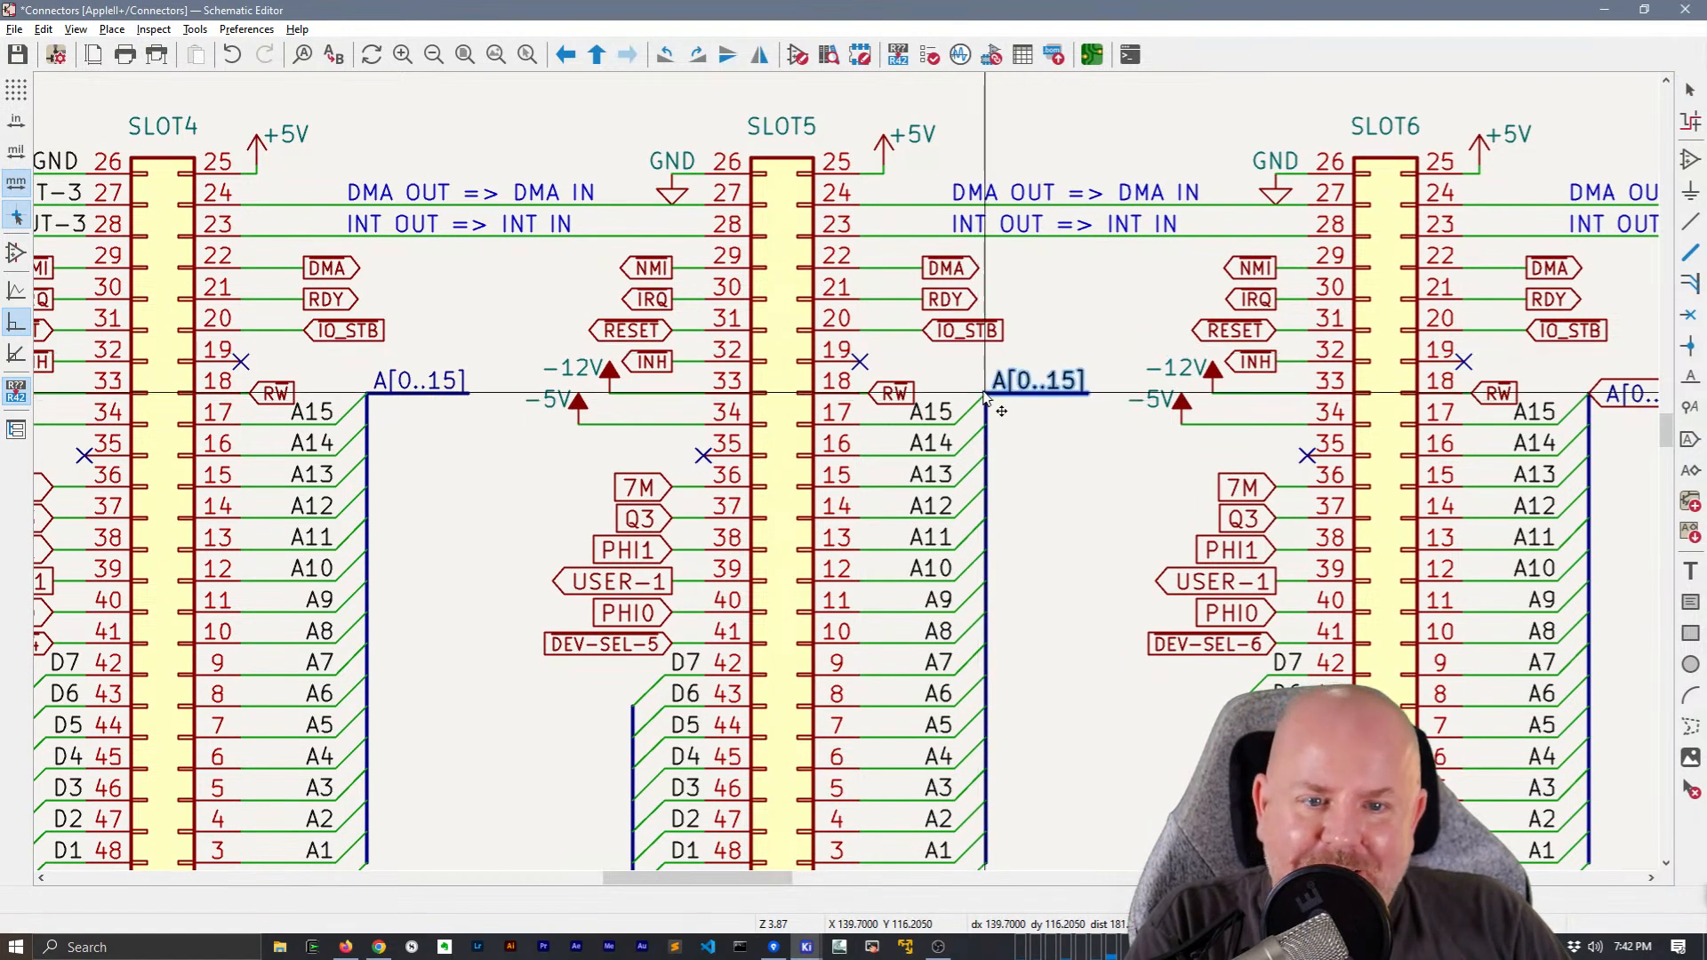
middle_drag(1109, 352, 391, 376)
click(926, 411)
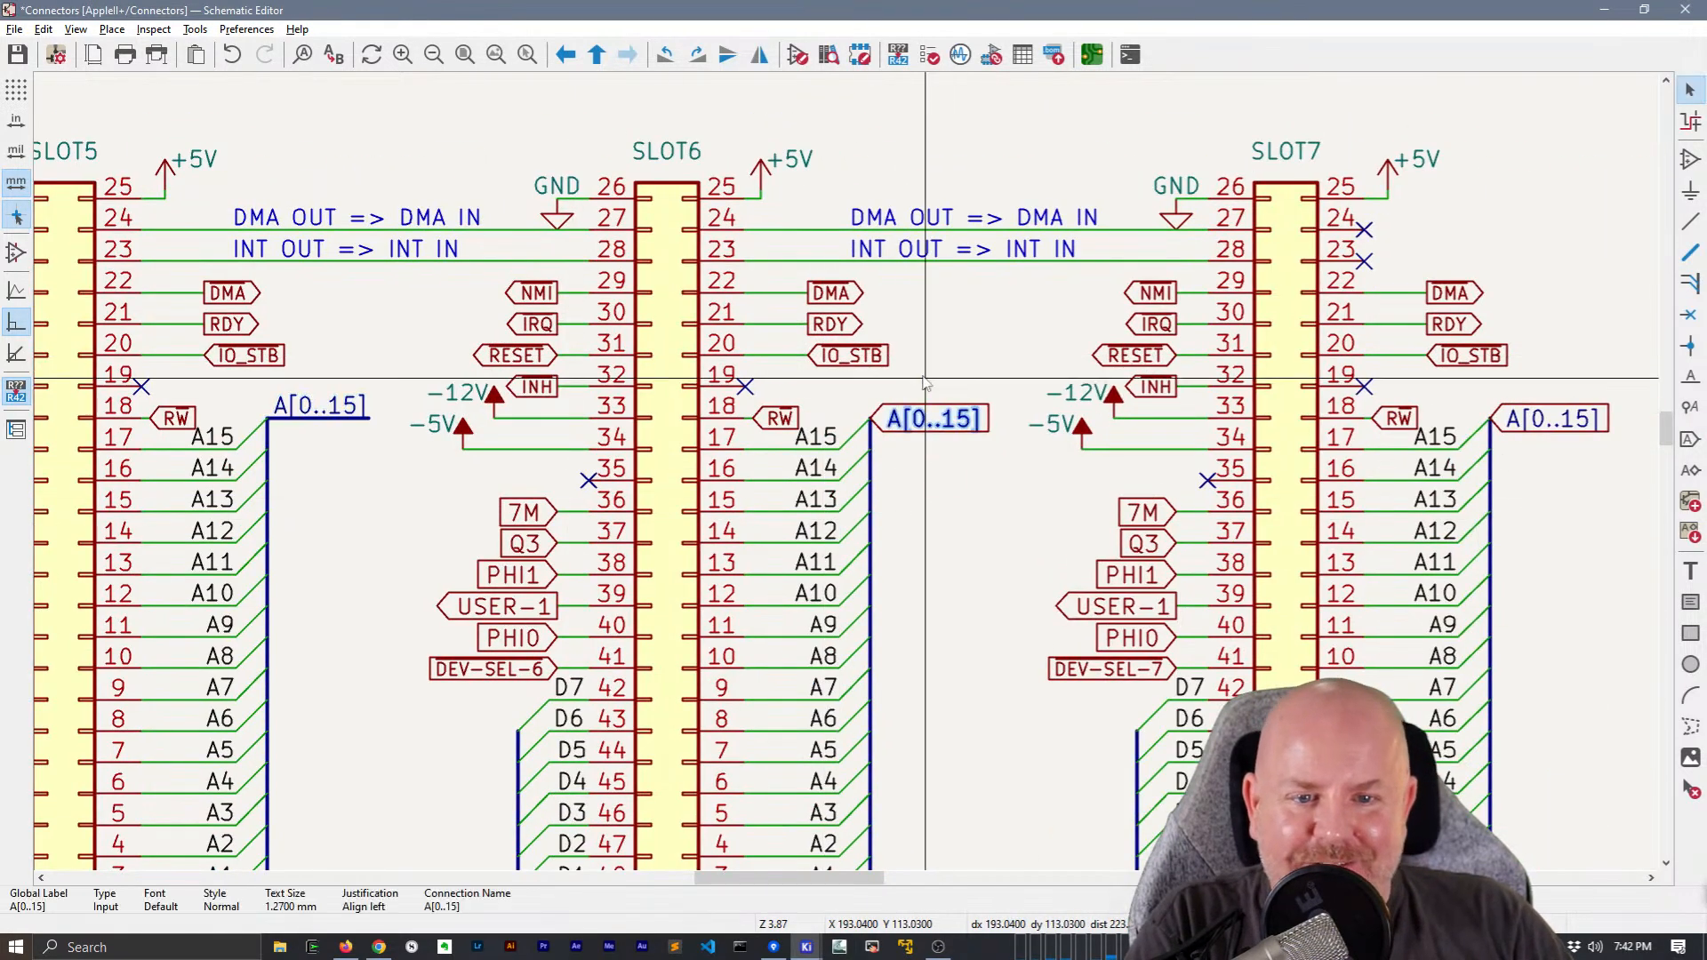
key(m)
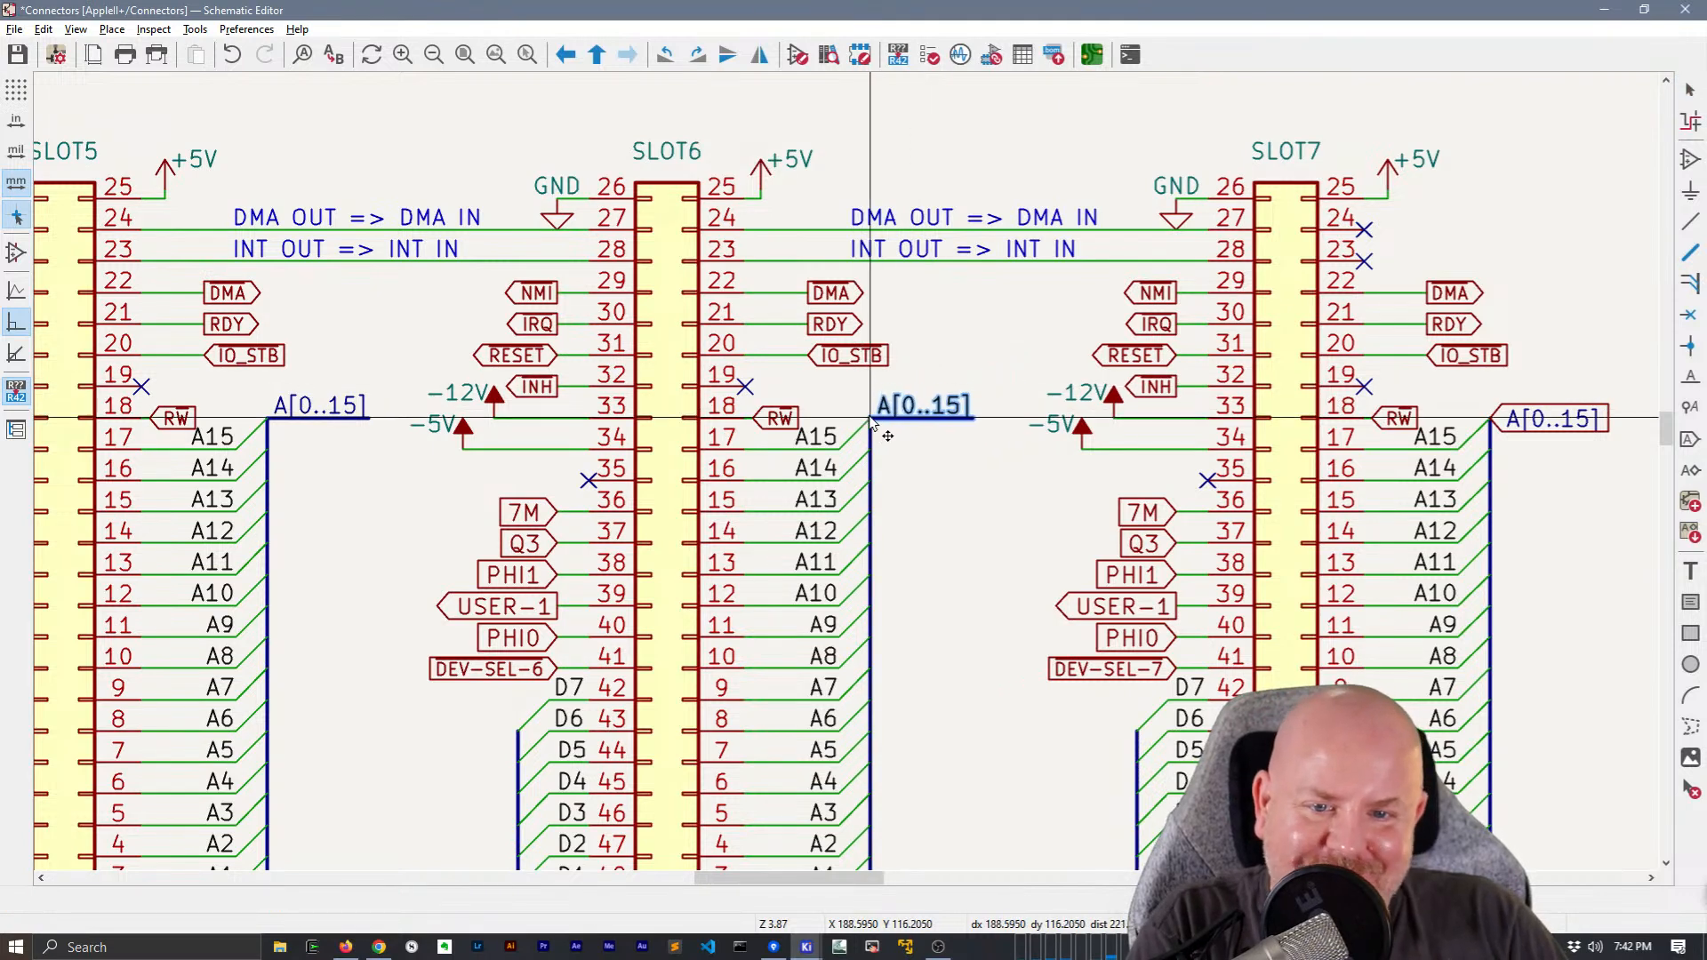
click(872, 419)
Replace SLOT7's A[0..15] global label with a copy of the labelled bus segment joined to its address bus
middle_drag(1005, 500, 793, 488)
click(1309, 409)
key(ctrl+v)
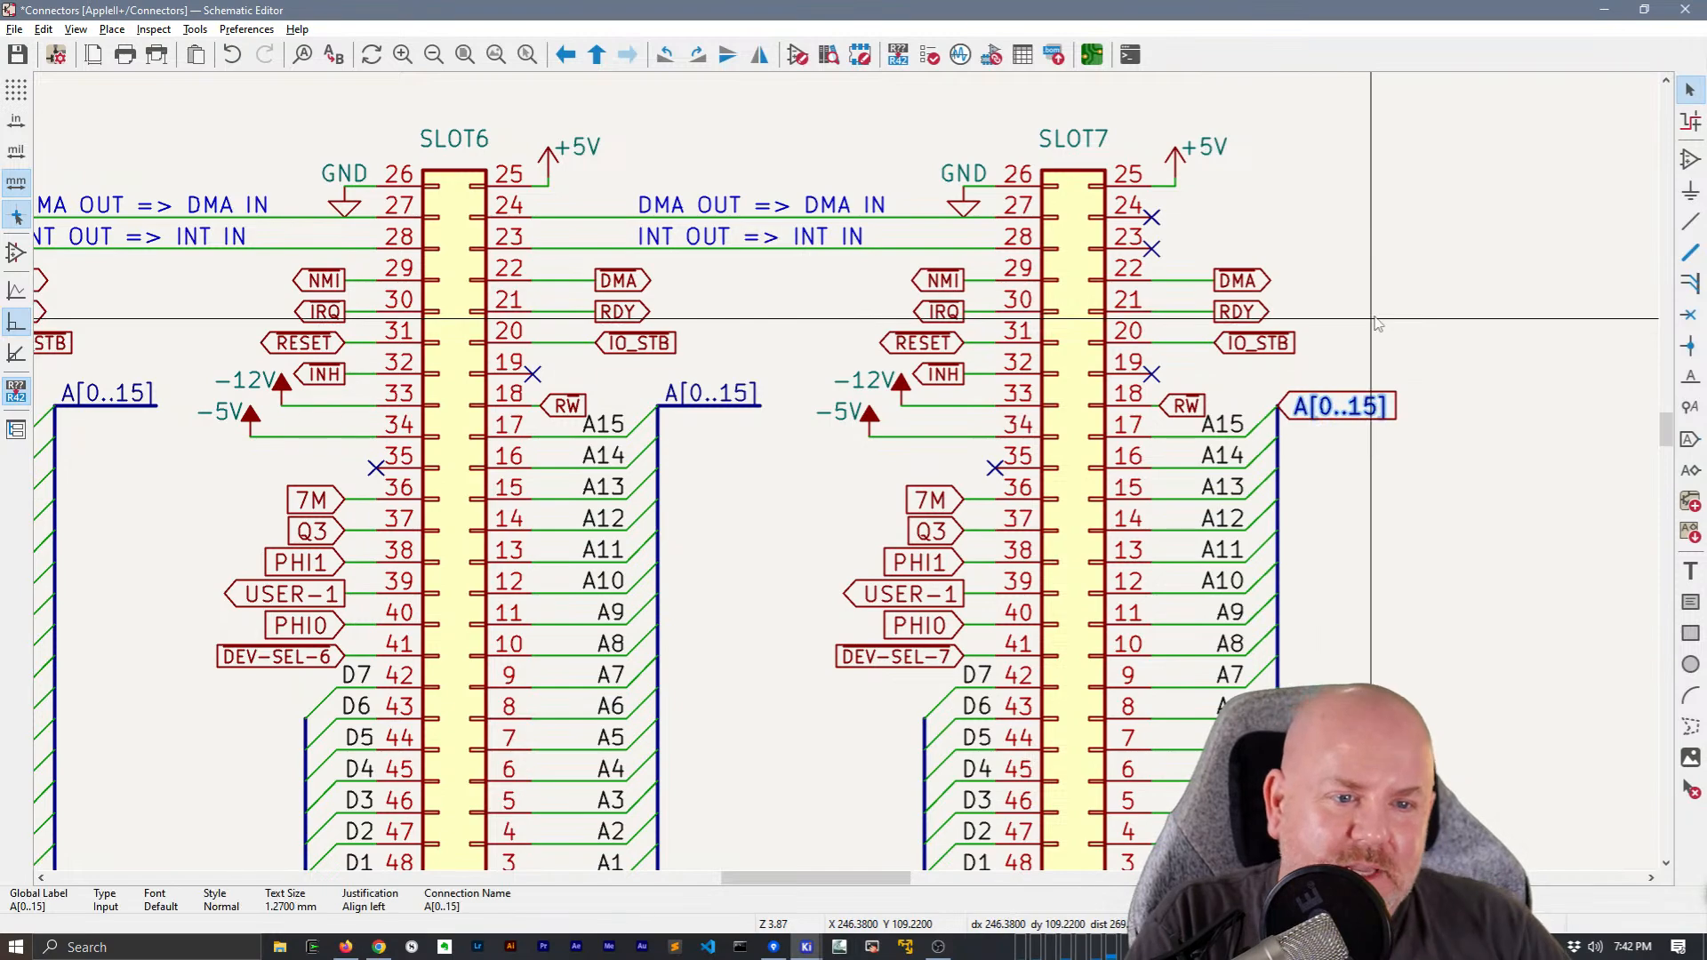
click(1412, 456)
scroll(894, 539, down, 1)
middle_drag(1113, 413, 1089, 410)
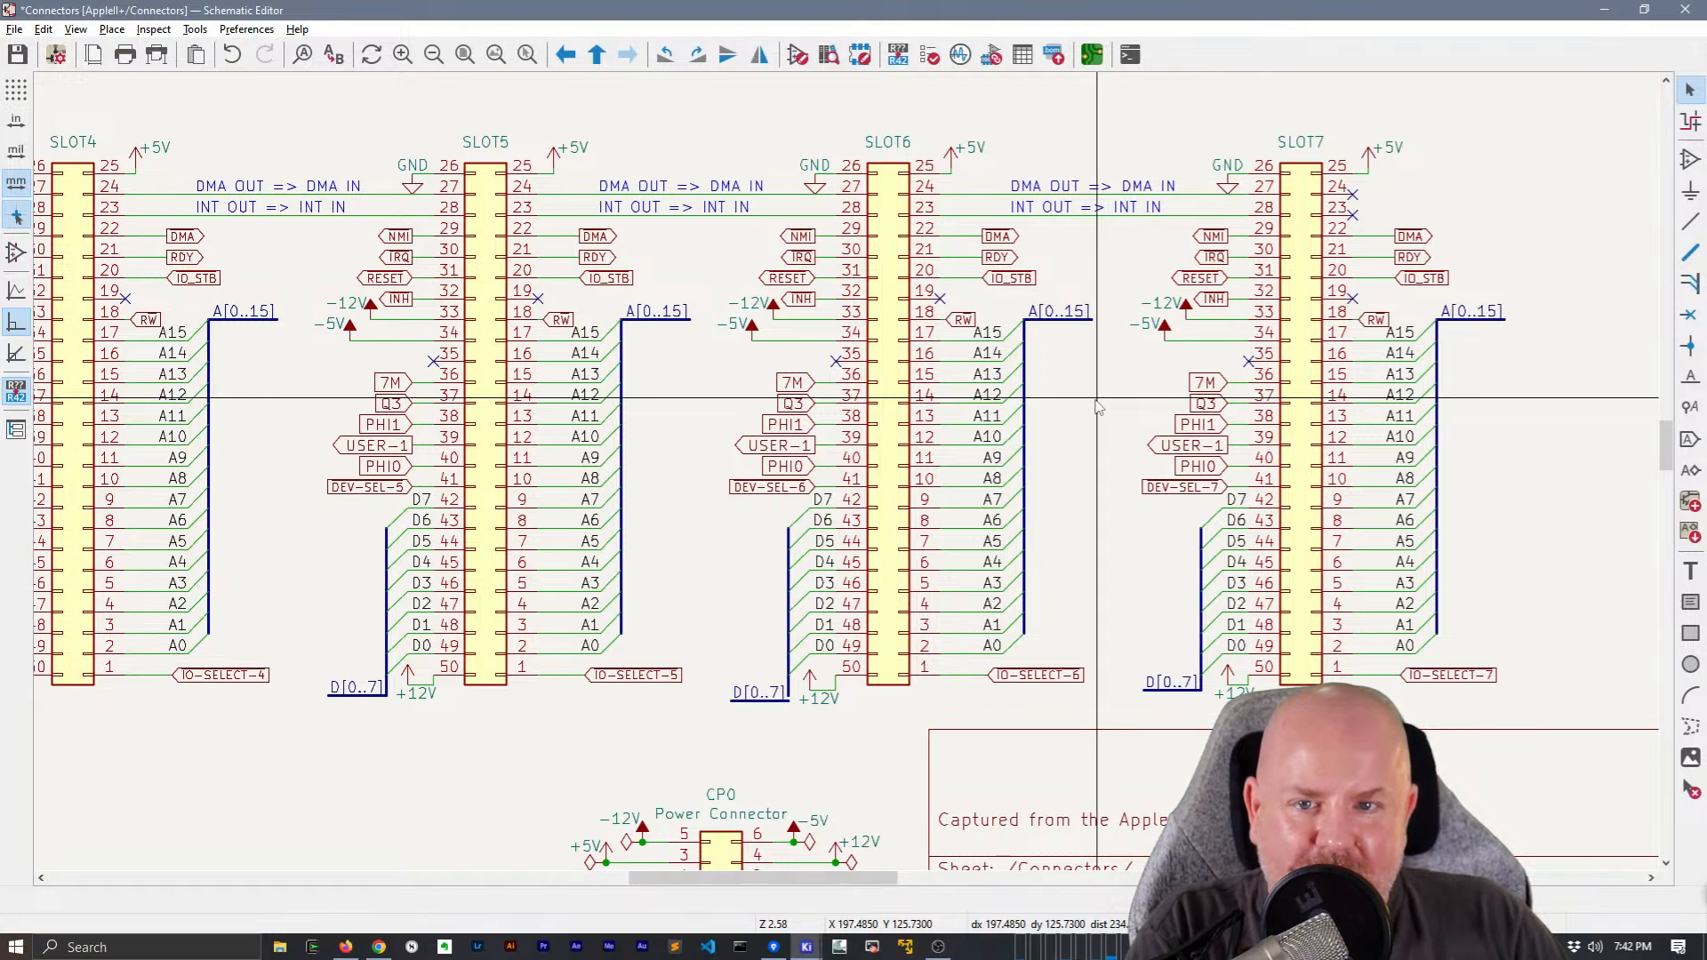
scroll(1099, 407, down, 3)
scroll(849, 476, up, 3)
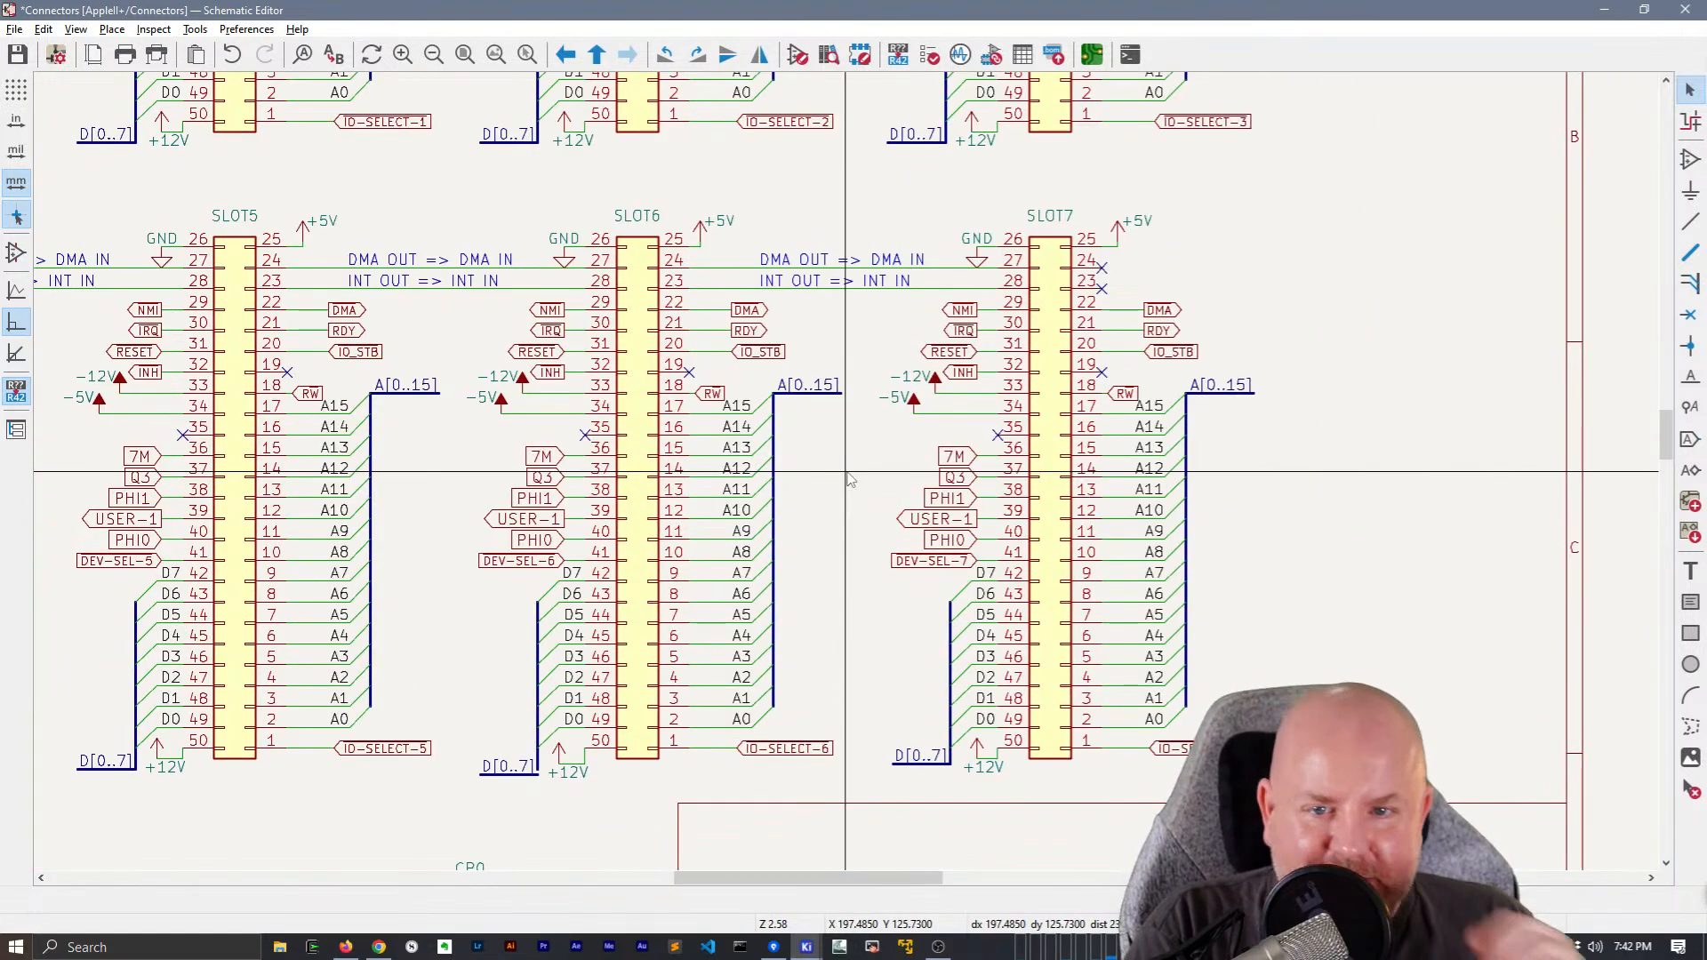
scroll(849, 479, down, 3)
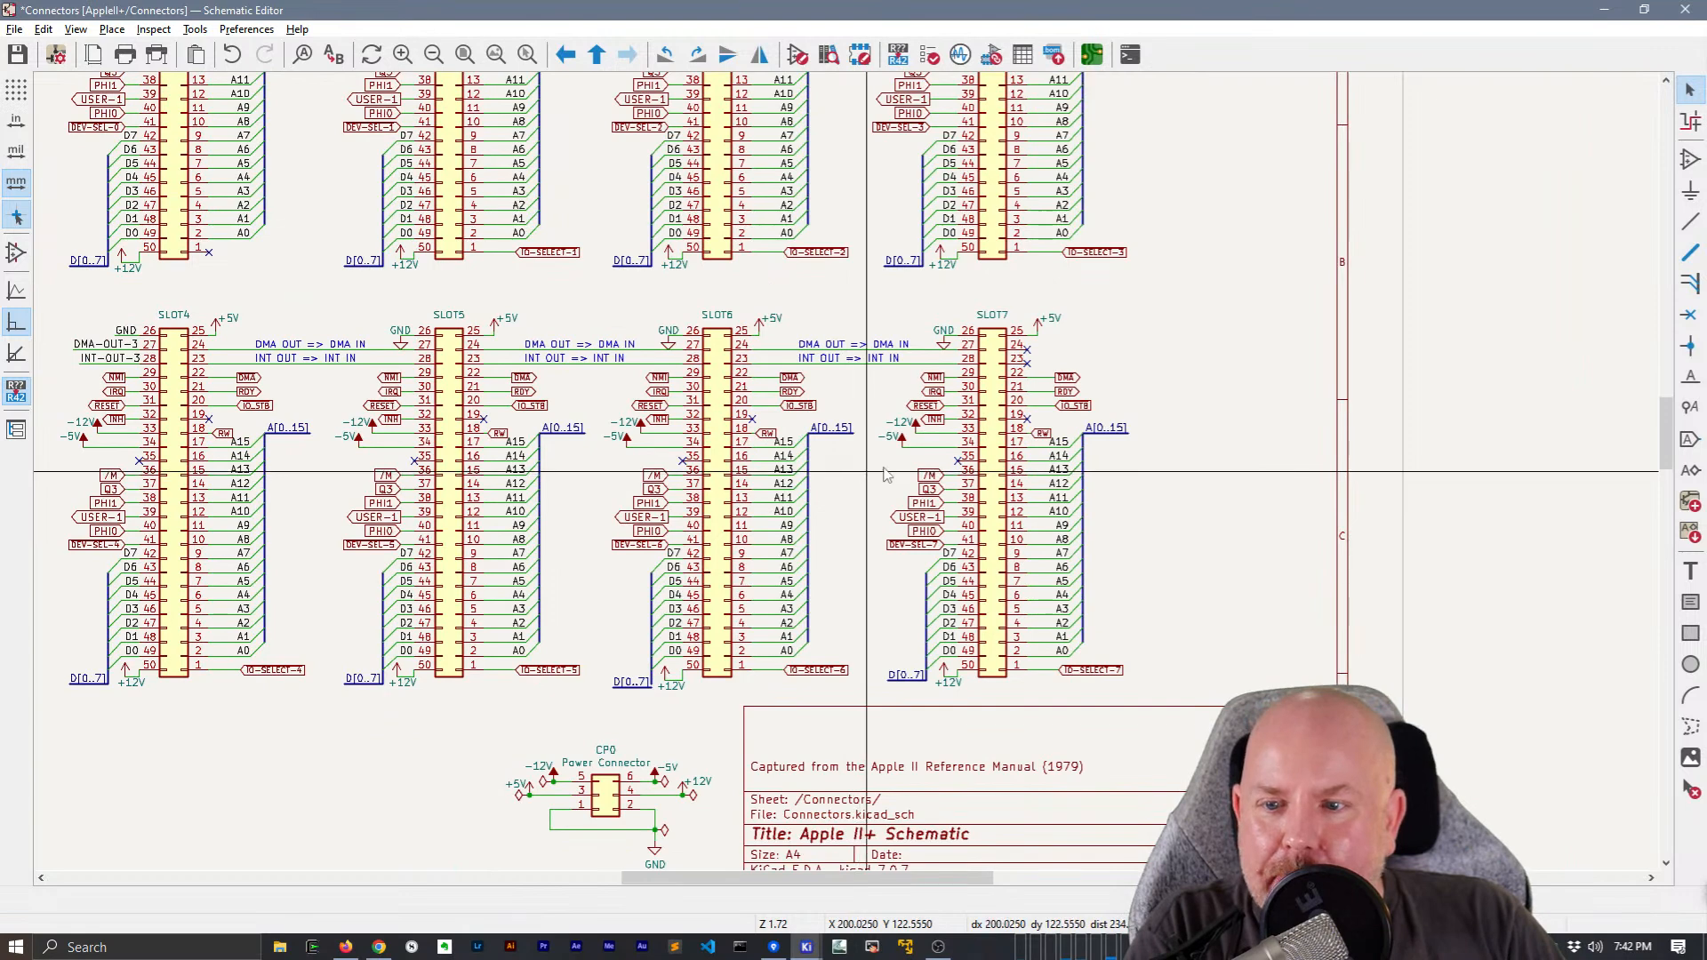
scroll(1154, 485, up, 1)
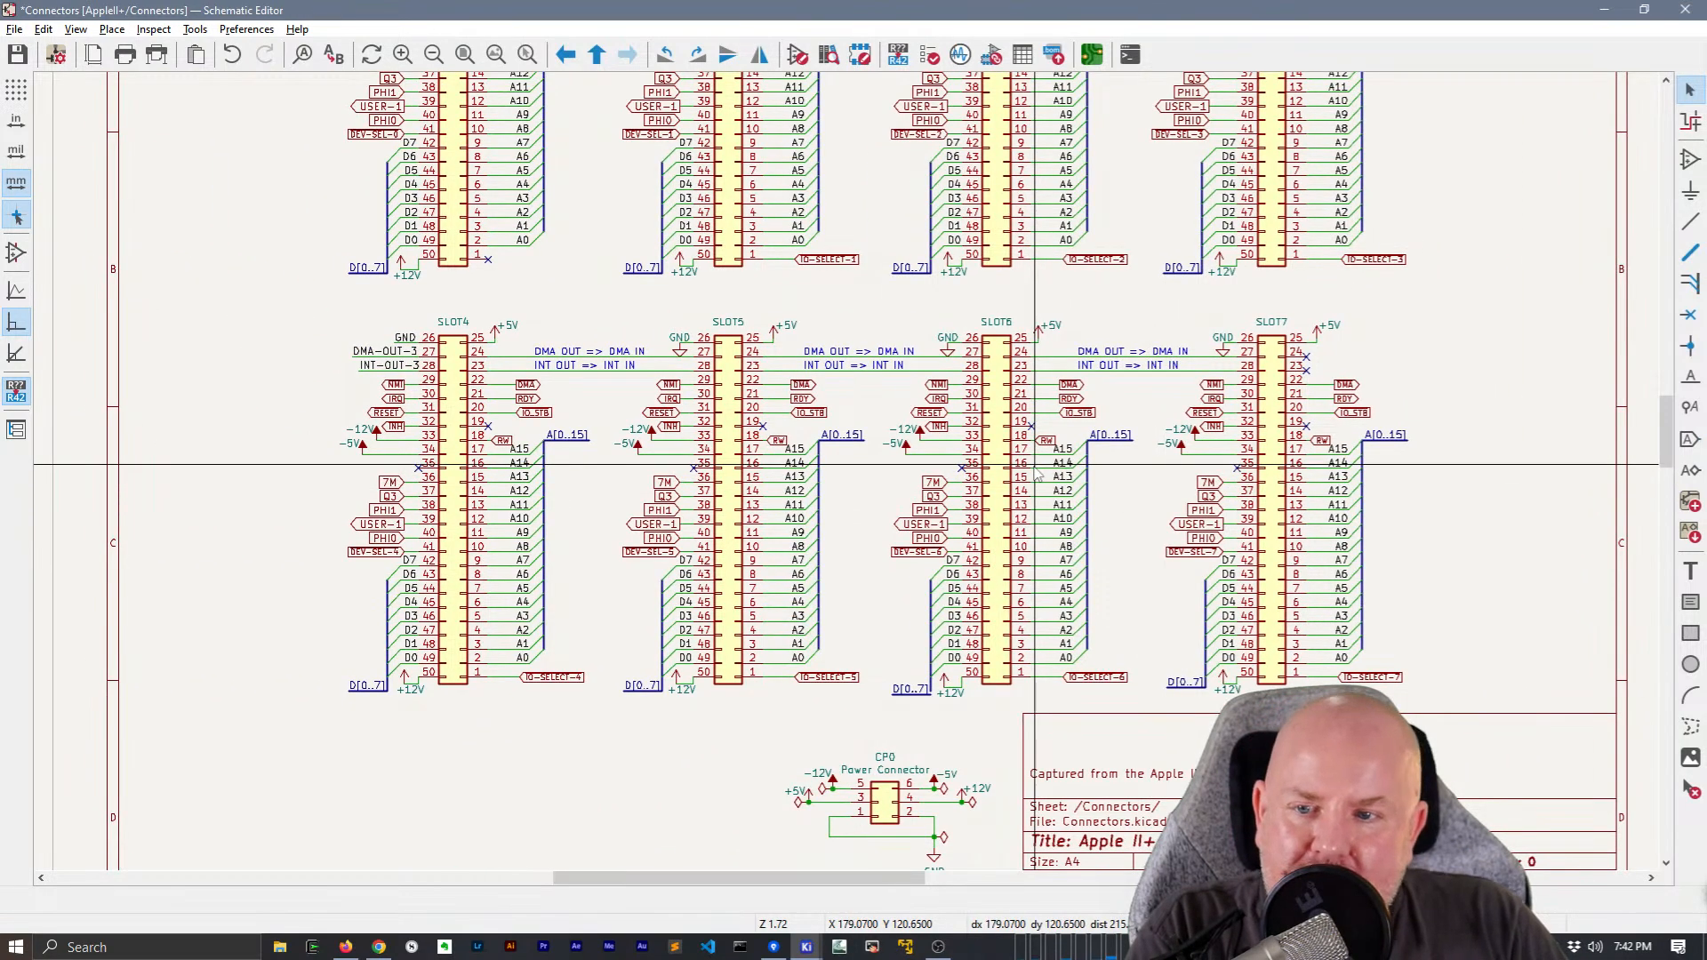
Open the CPU sheet from the root sheet and delete the stray asdfasdf global label beside the address buffers
right_click(591, 260)
click(640, 271)
scroll(495, 545, up, 5)
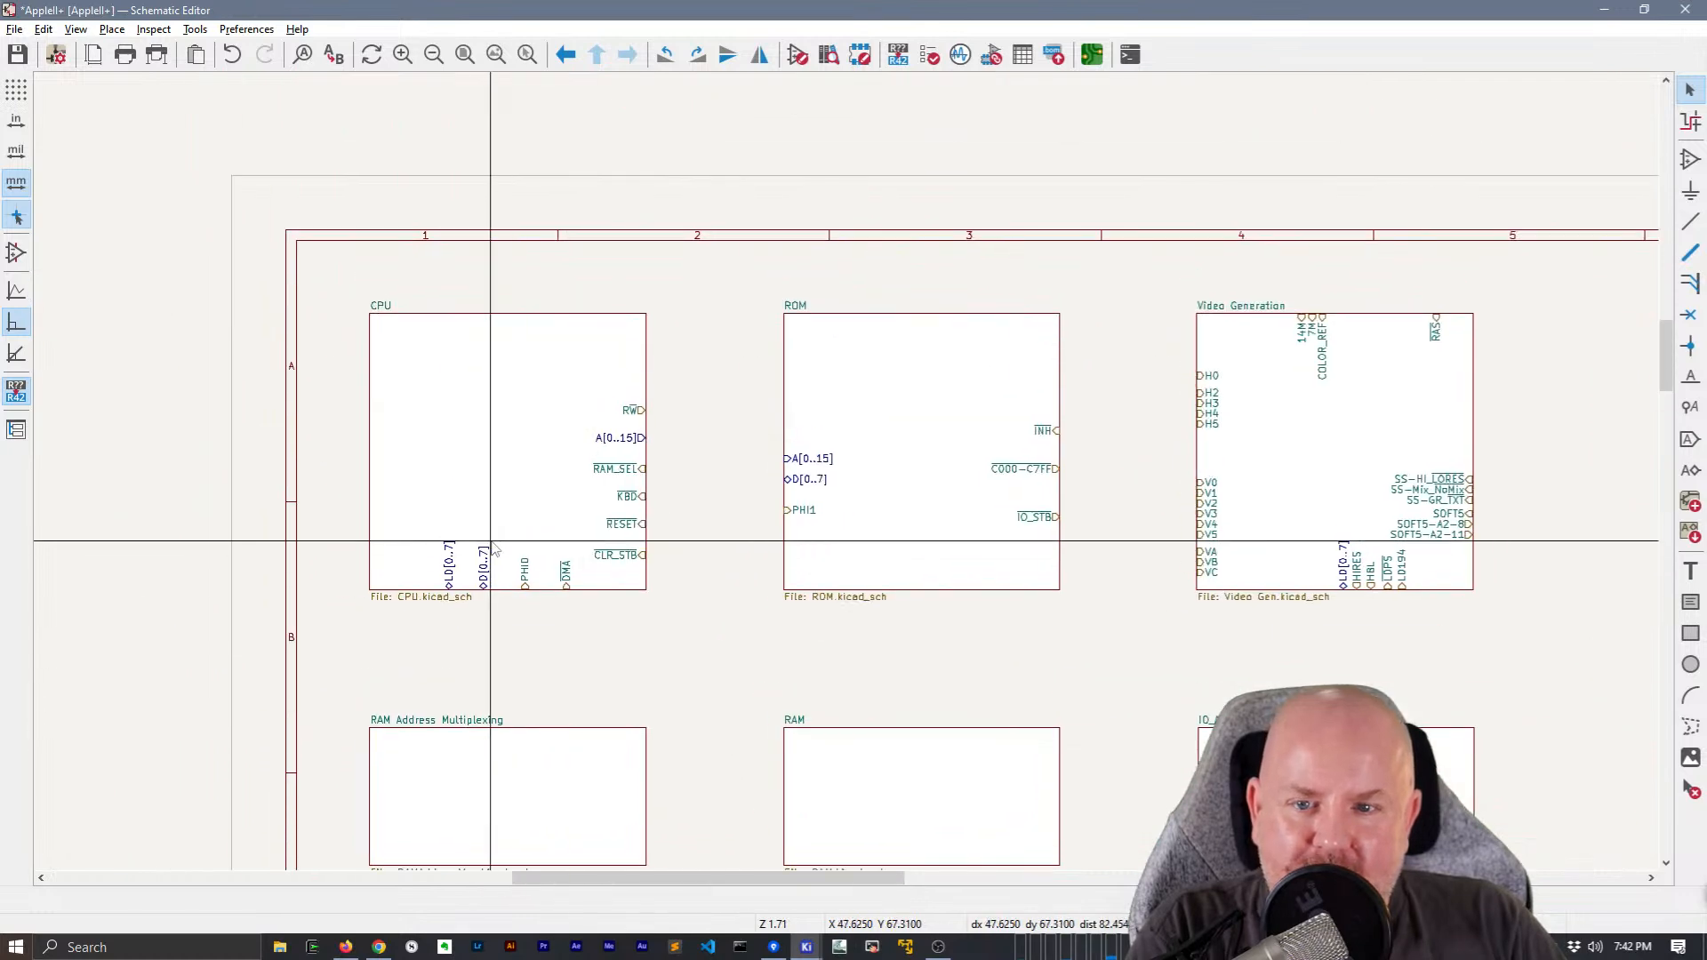
double_click(491, 540)
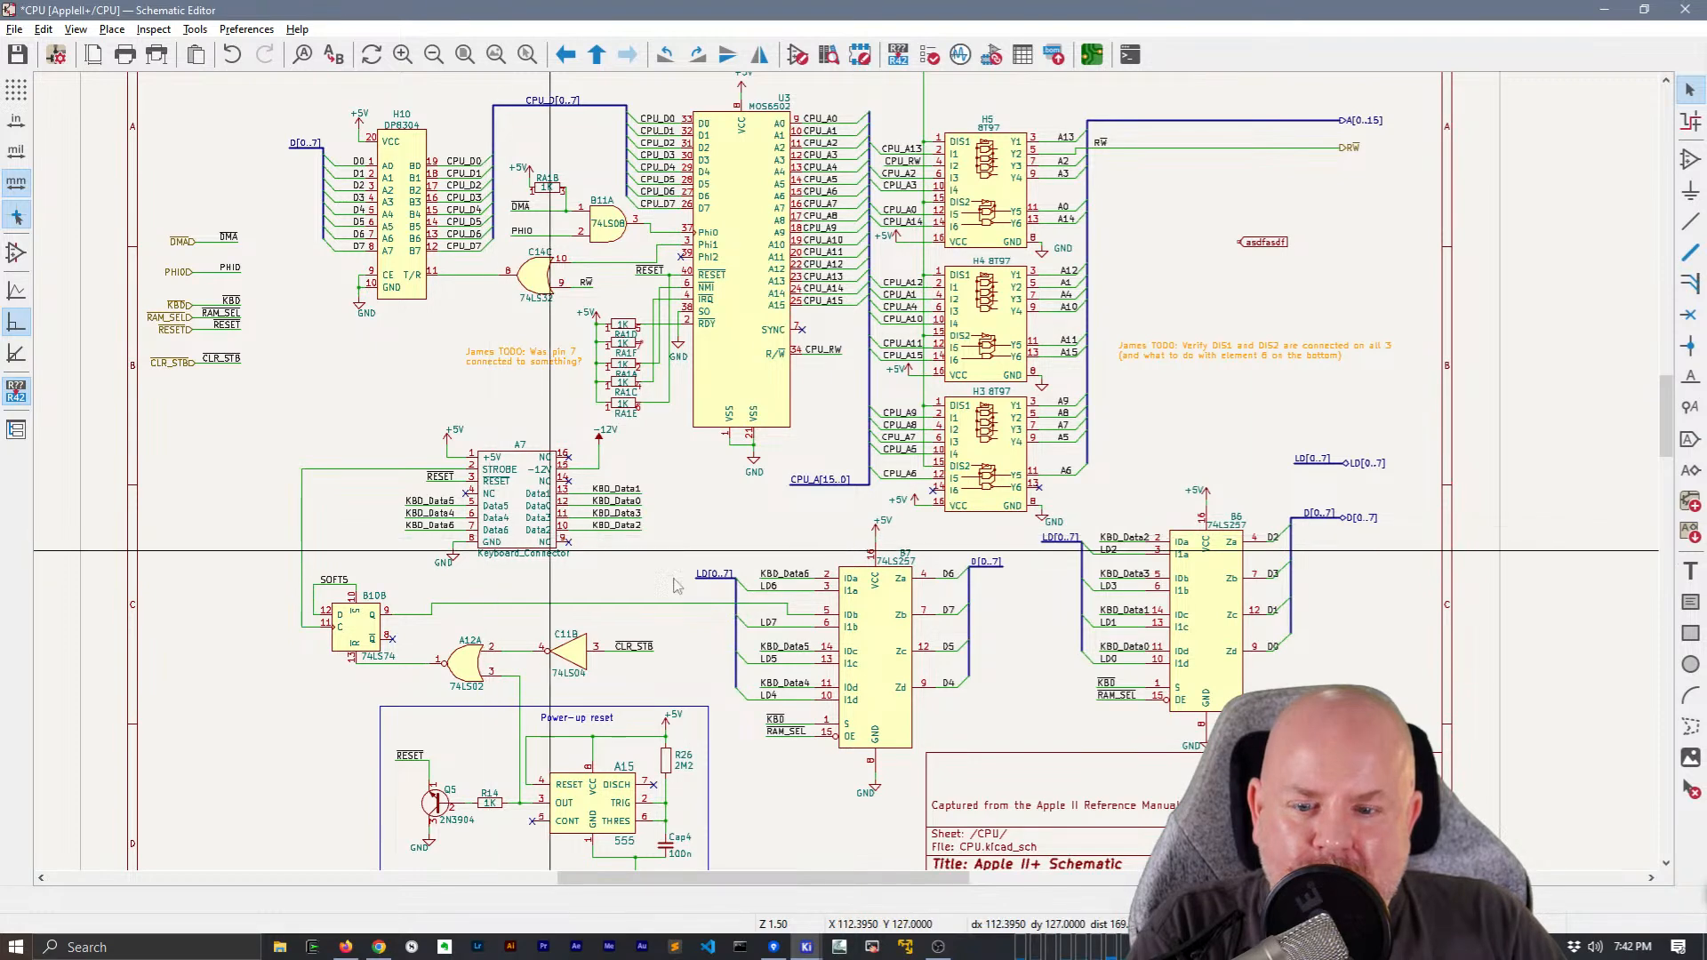
scroll(751, 498, down, 3)
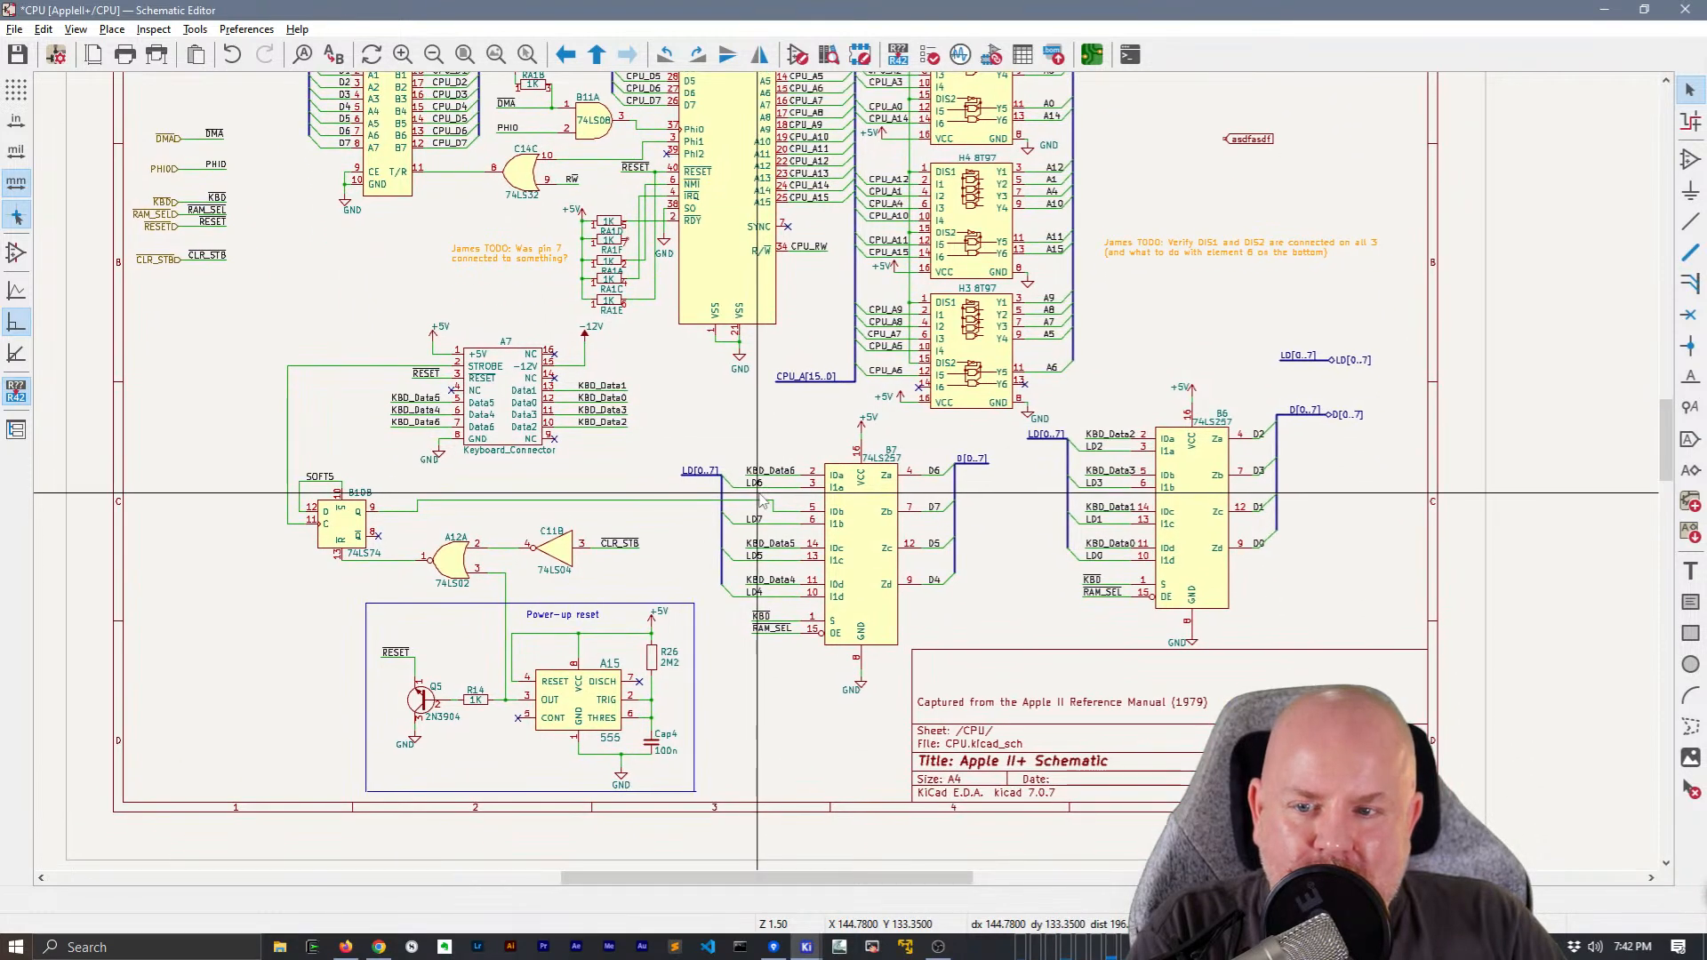
middle_drag(757, 494, 599, 602)
right_click(1351, 287)
click(1139, 259)
drag(1141, 261, 1046, 214)
key(Delete)
Return to the root sheet and open the RAM sheet
right_click(1321, 241)
click(1360, 260)
middle_drag(1136, 582, 1146, 243)
double_click(1005, 366)
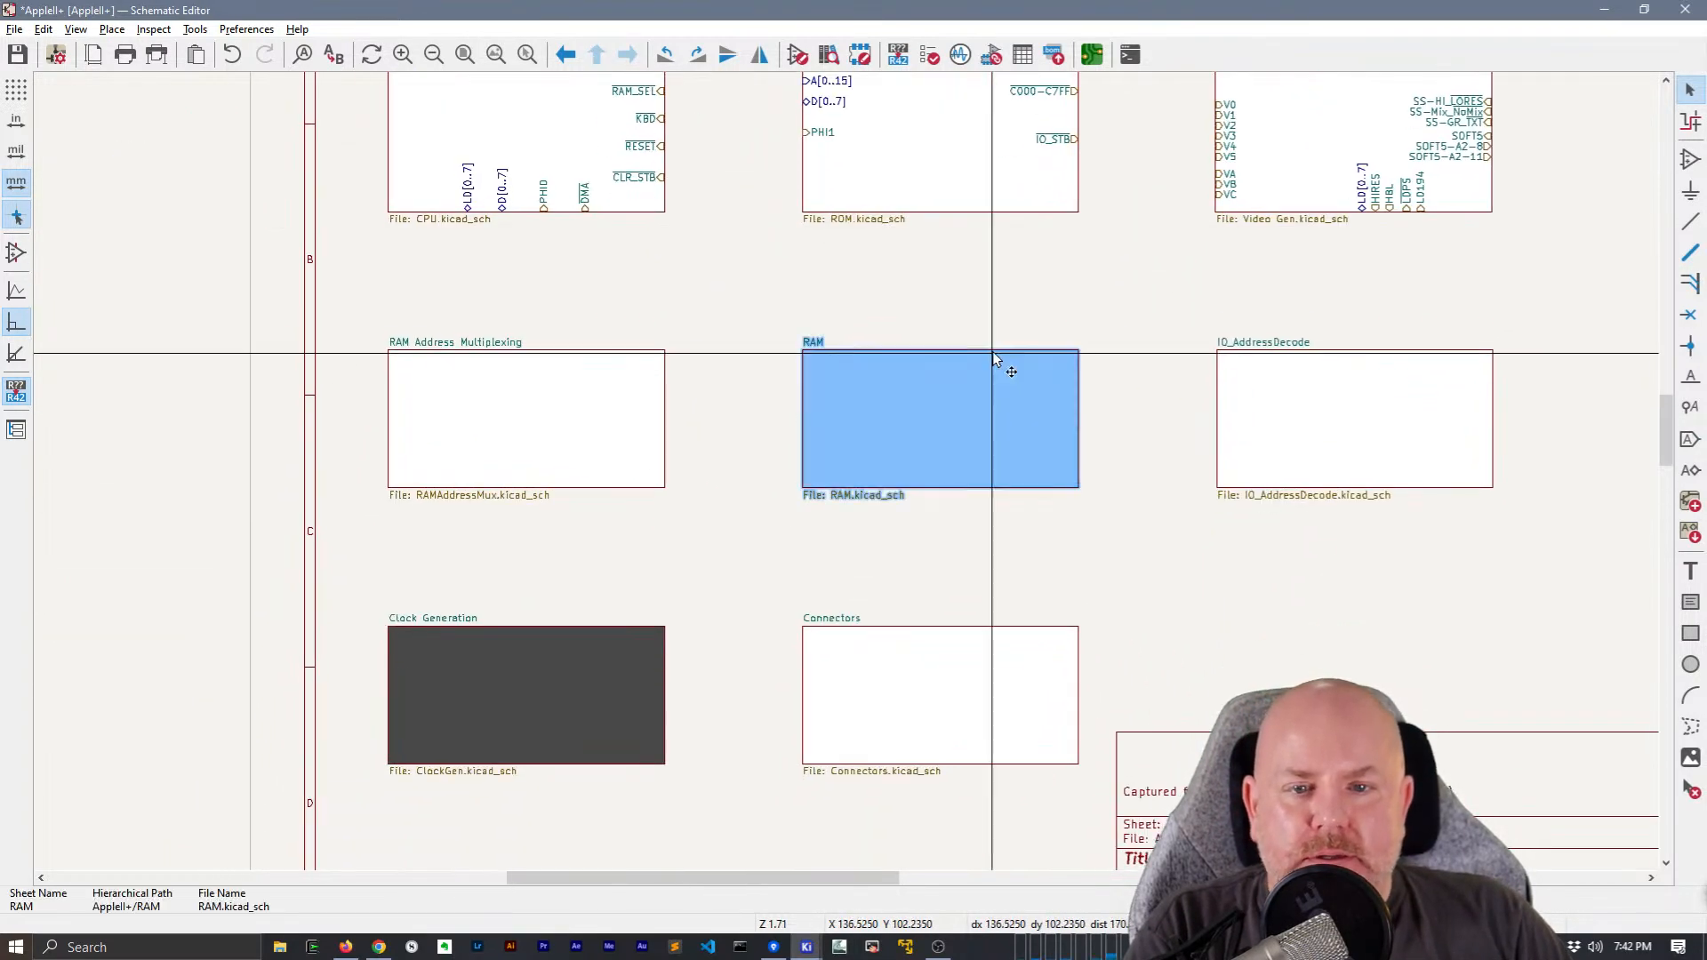
Examine the bus and global labels on the RAM sheet's three rows of 4116 chips and the two 74LS174 latches
scroll(389, 333, up, 5)
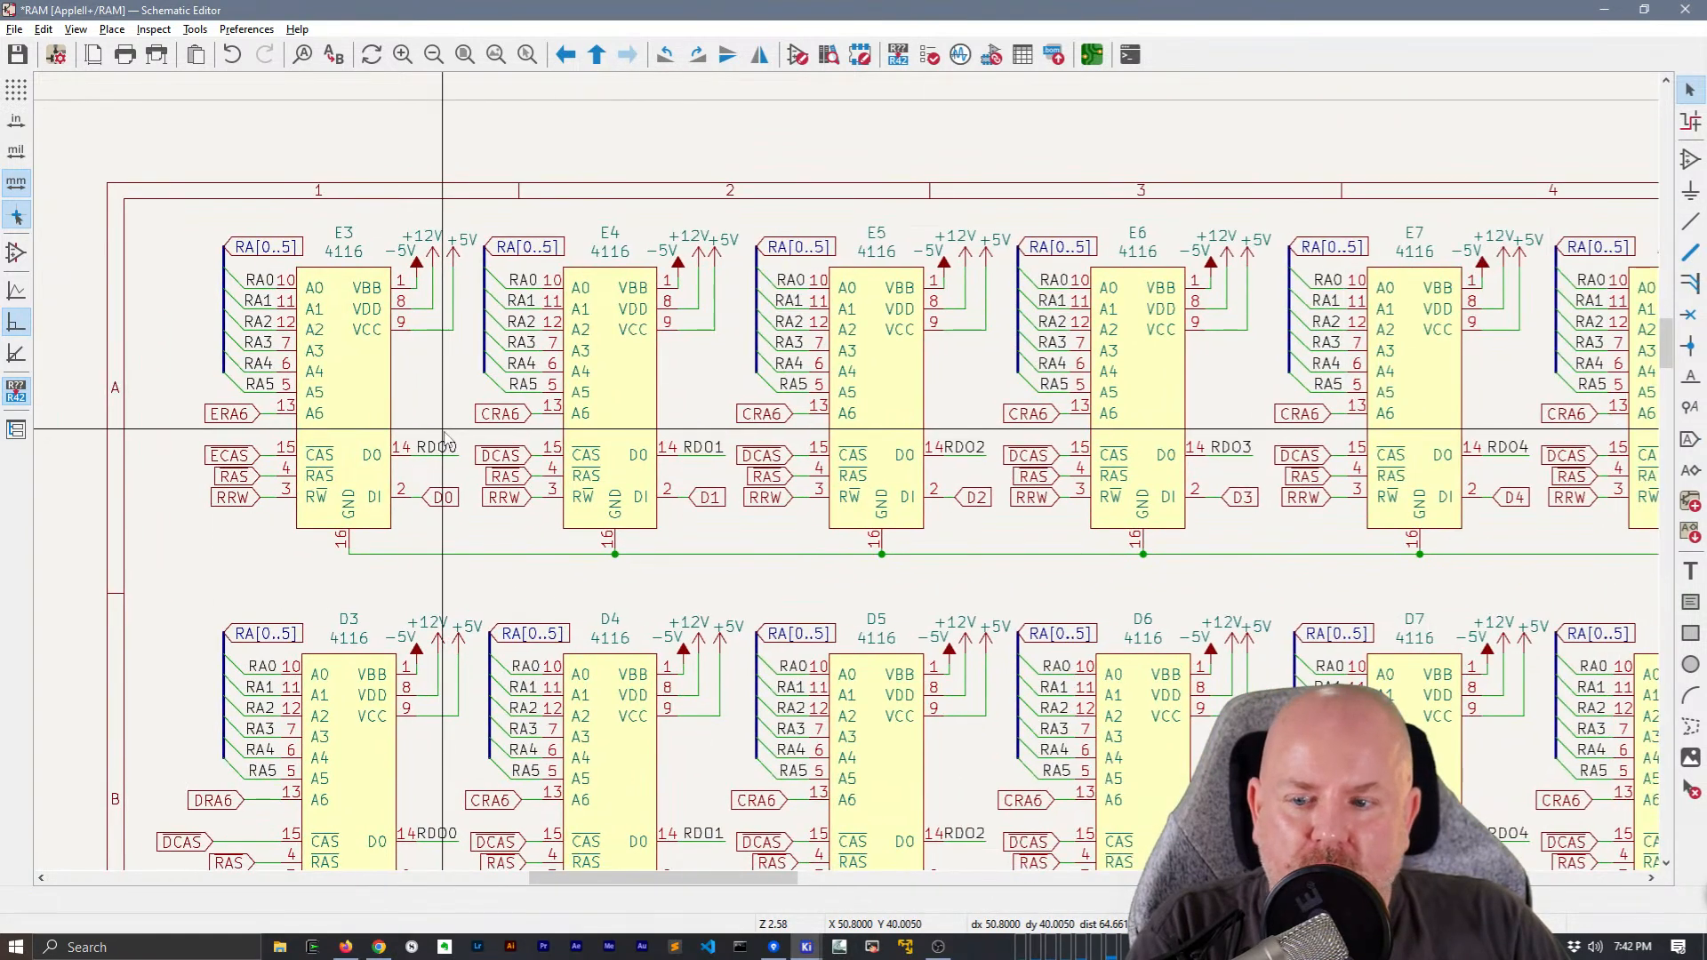
middle_drag(445, 433, 445, 434)
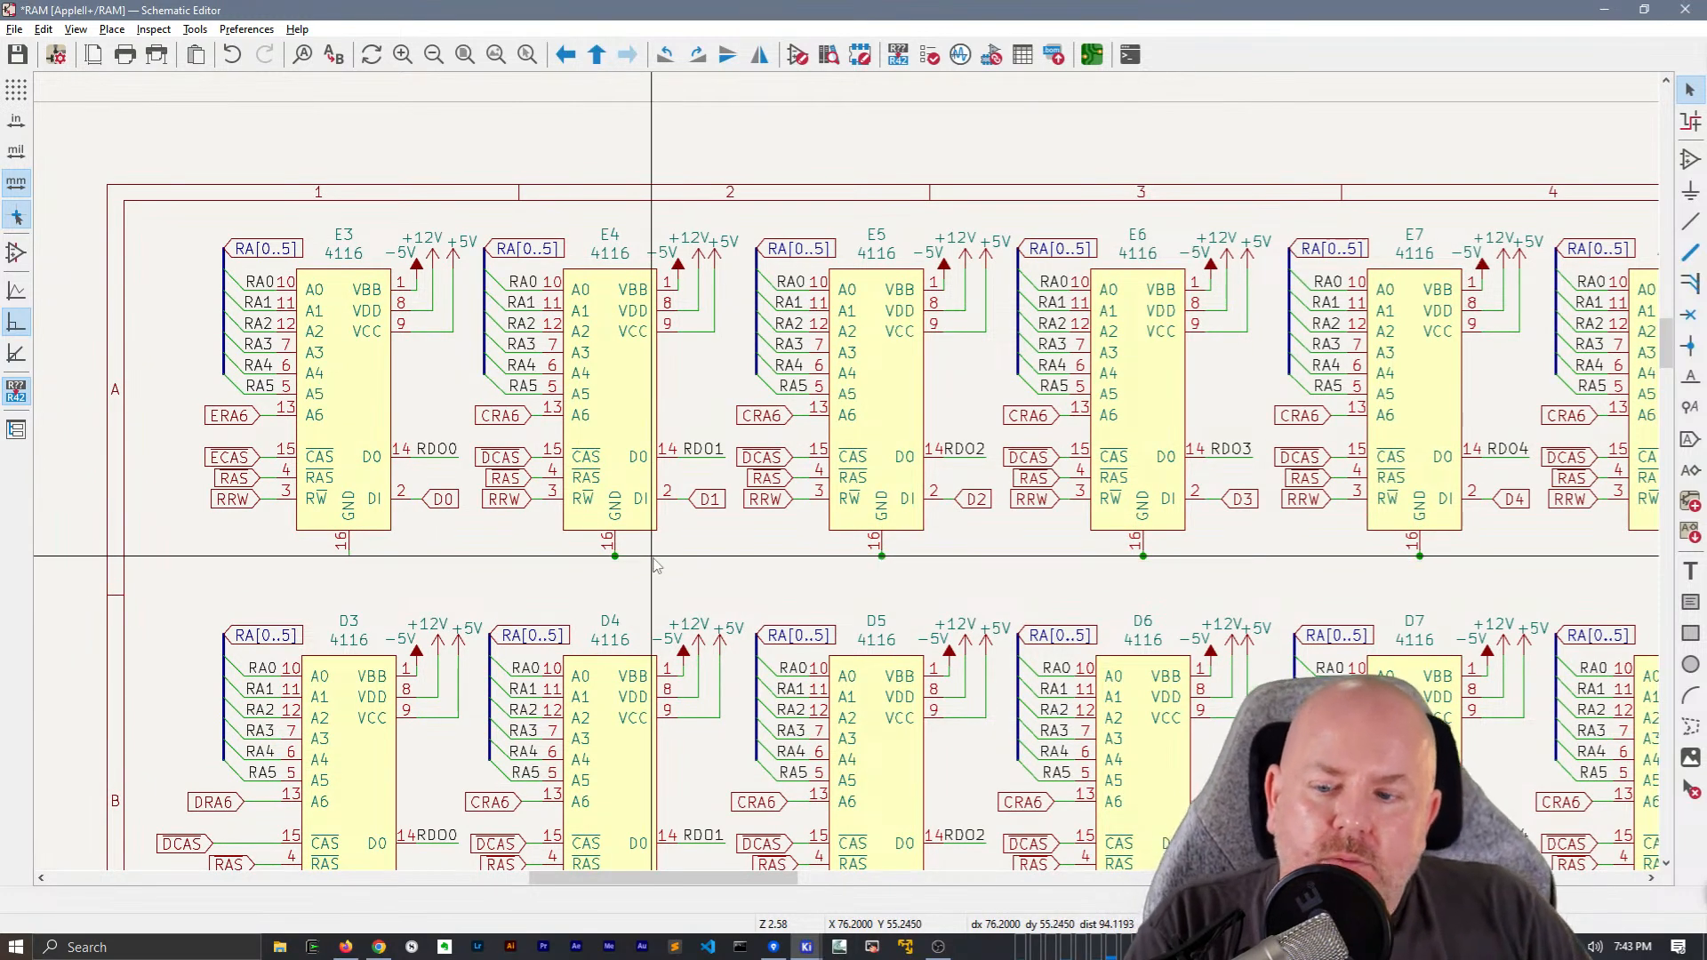
middle_drag(671, 609, 762, 169)
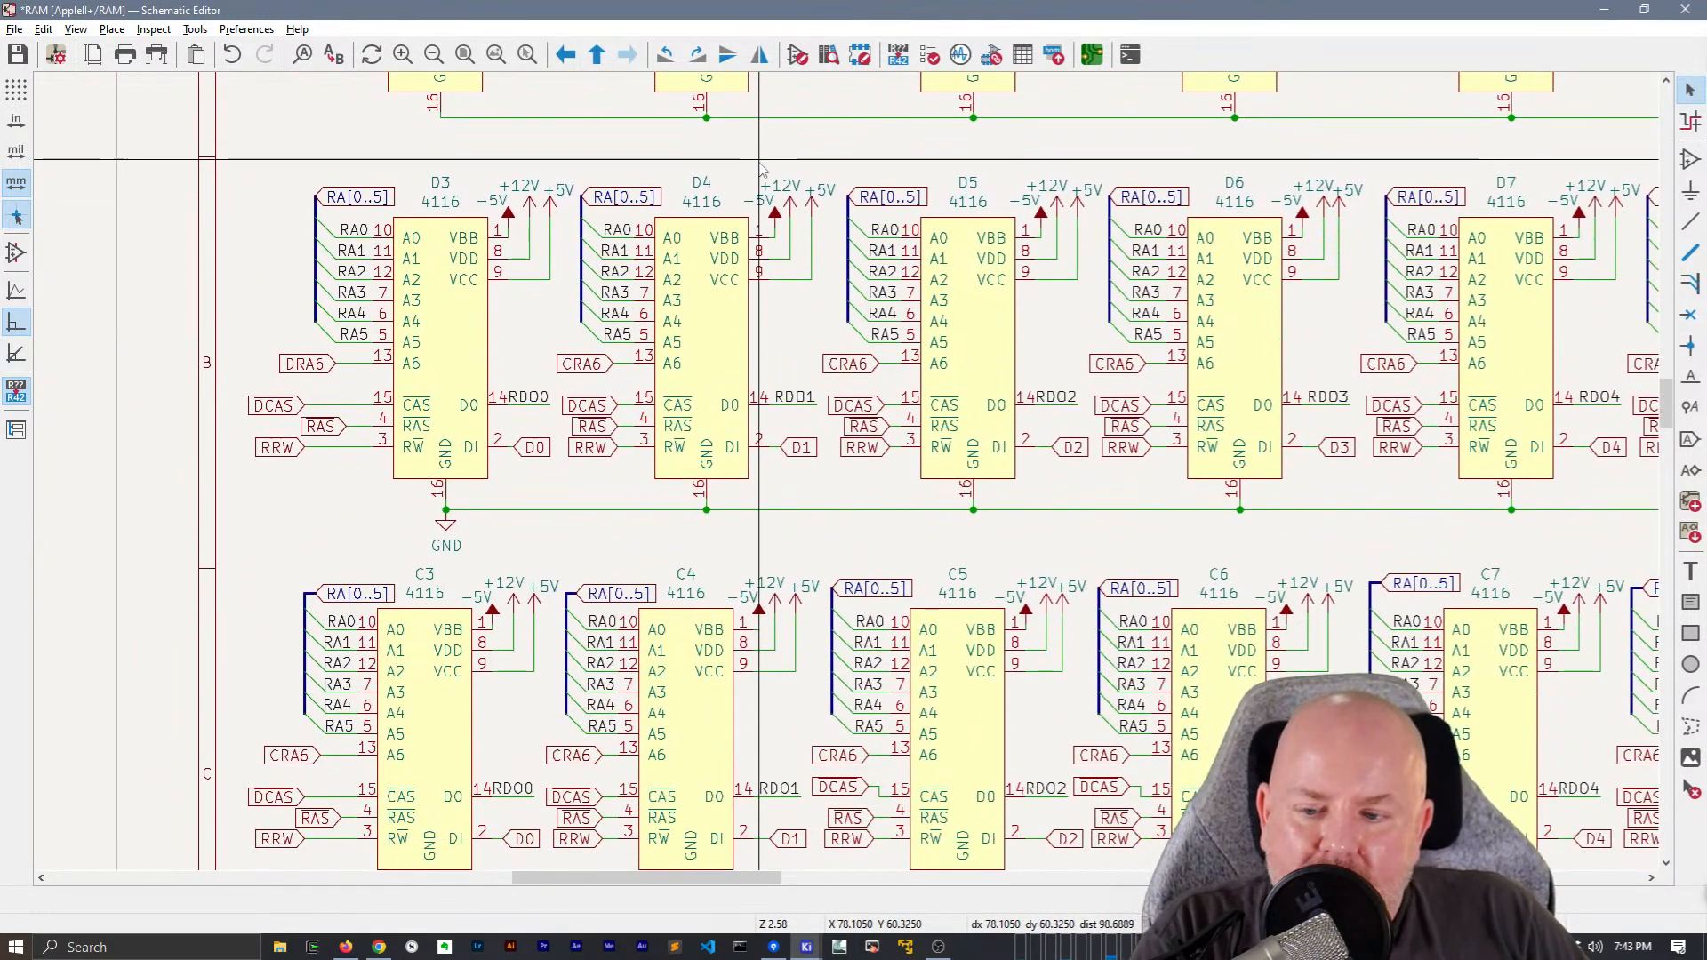
scroll(687, 233, down, 1)
middle_drag(1060, 635, 727, 318)
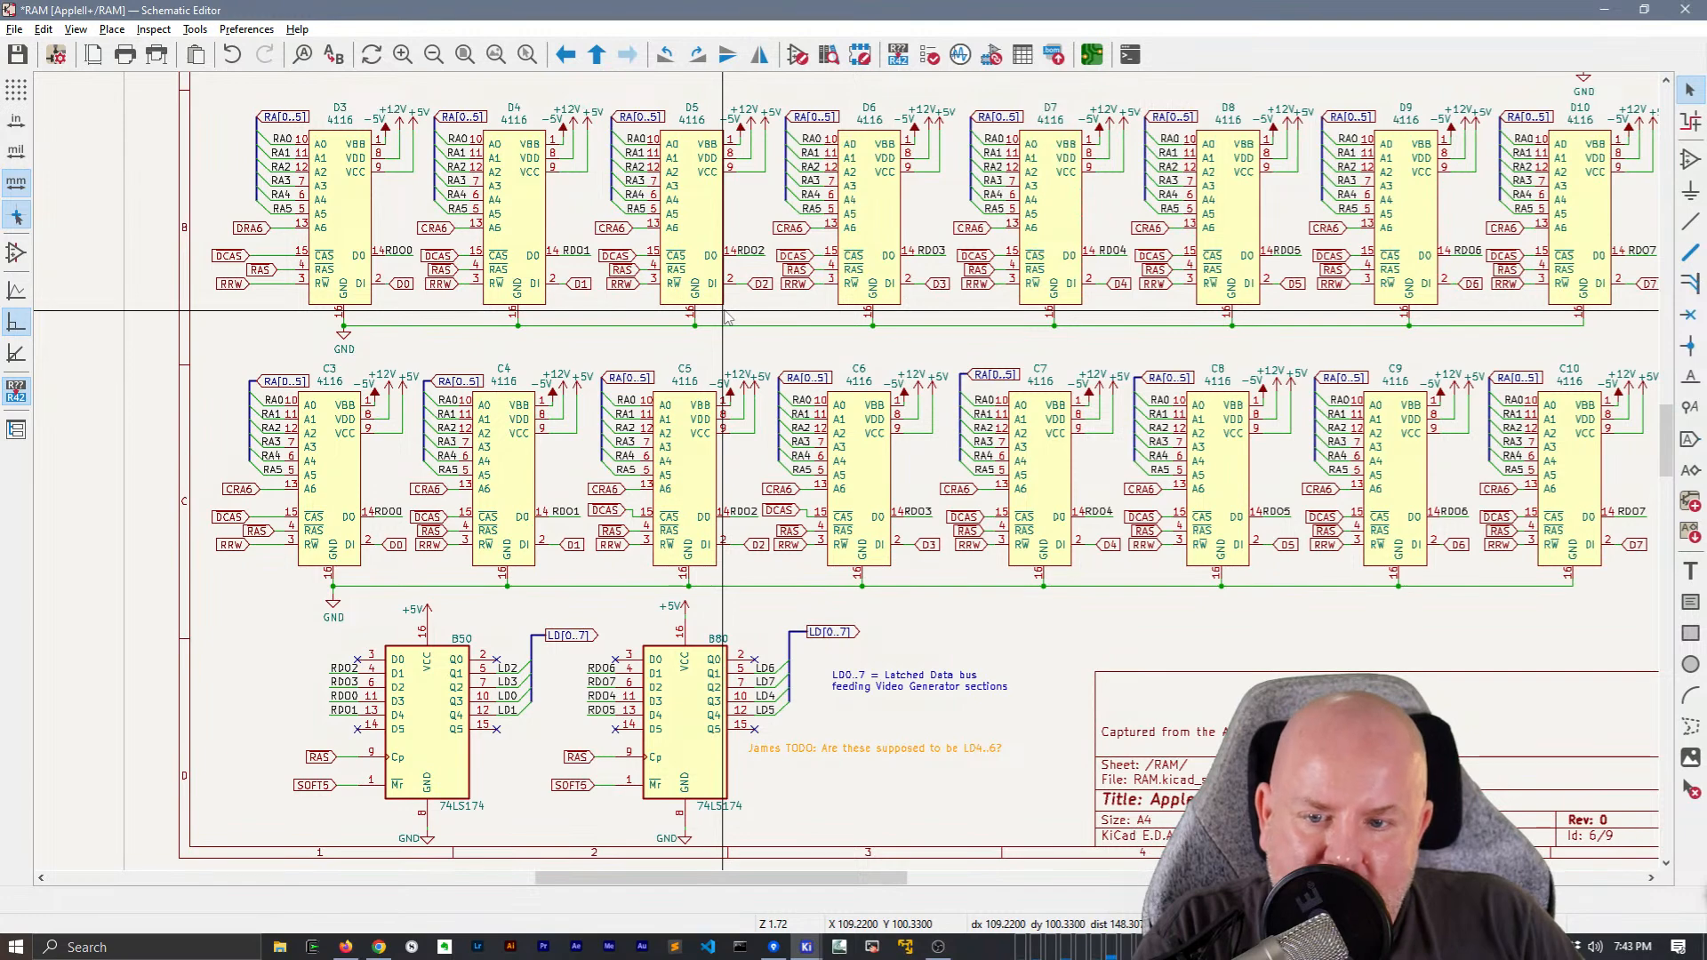
middle_drag(727, 318, 683, 698)
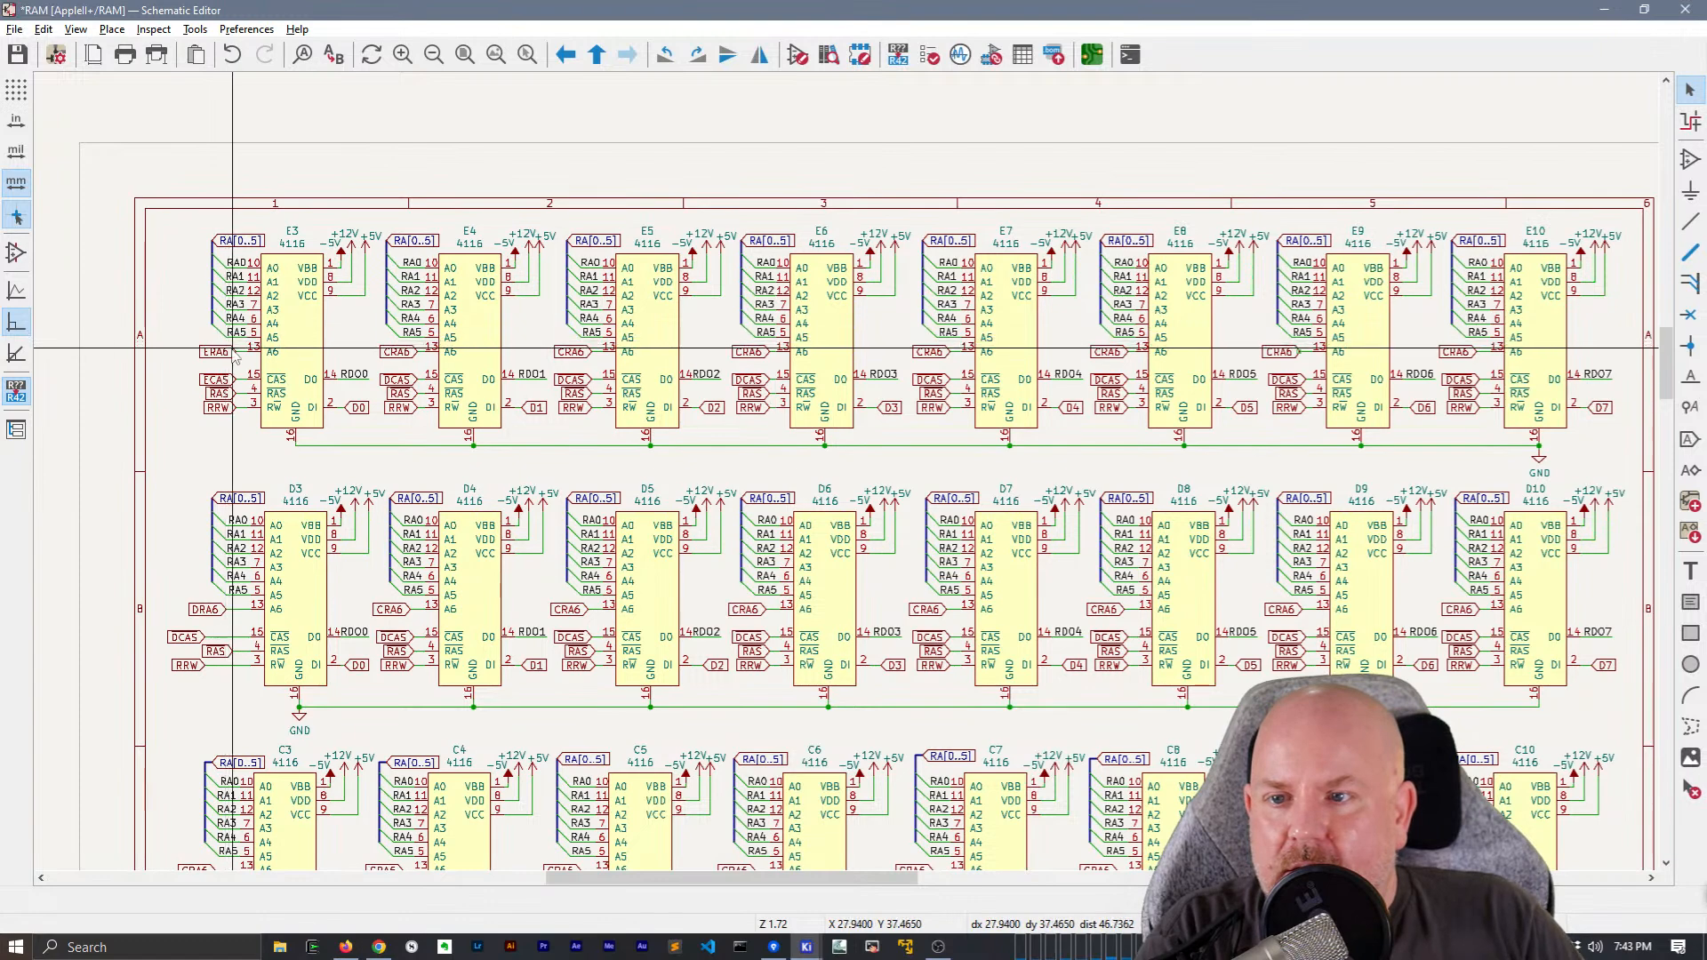
Examine the A6 address label on chip E3 against the matching labels on the neighbouring 4116 chips
scroll(233, 354, up, 5)
scroll(738, 533, down, 1)
scroll(738, 533, up, 1)
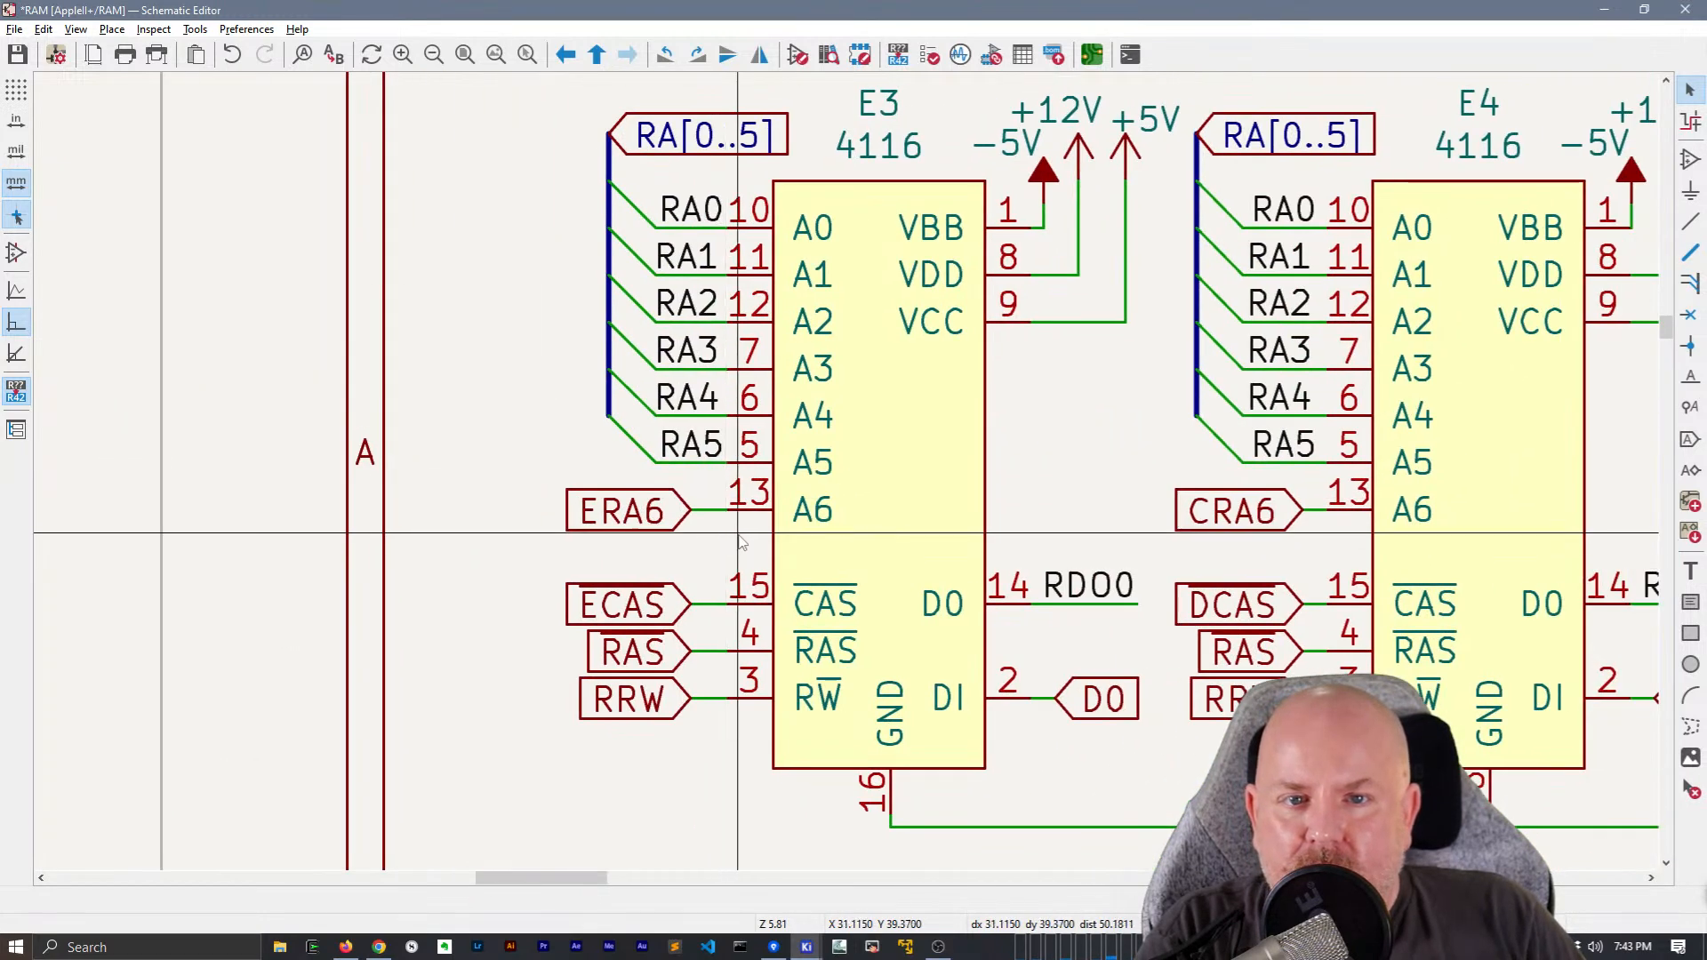
scroll(738, 533, down, 5)
scroll(762, 471, up, 5)
click(761, 474)
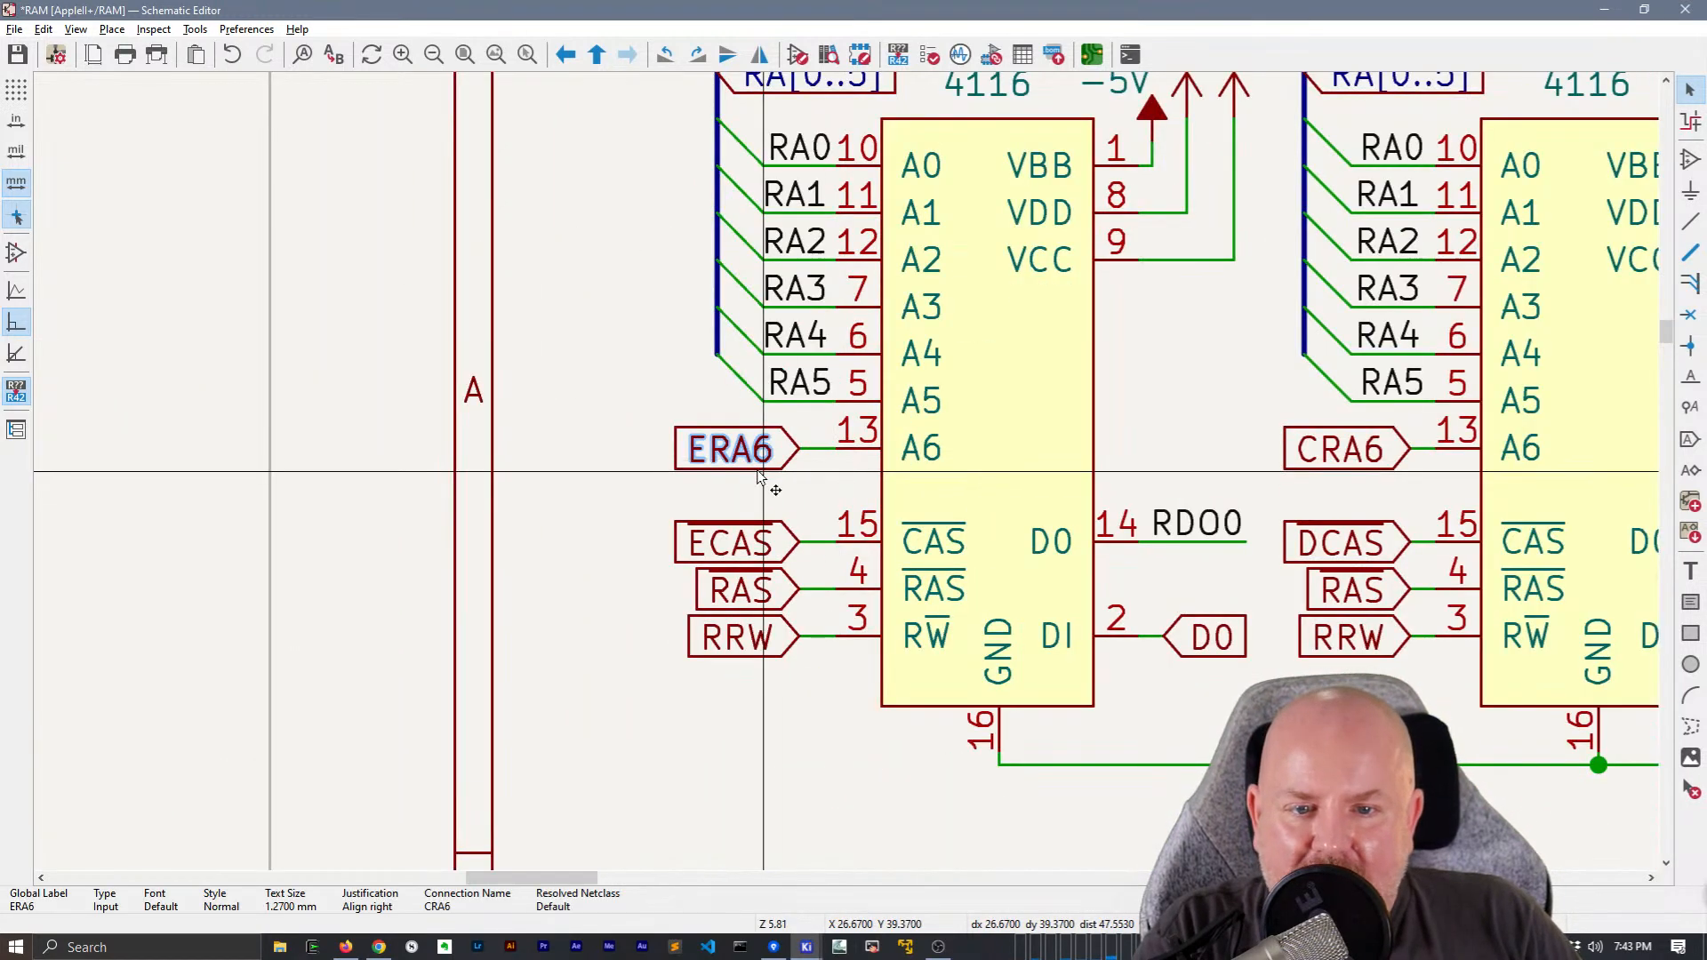
scroll(756, 473, down, 3)
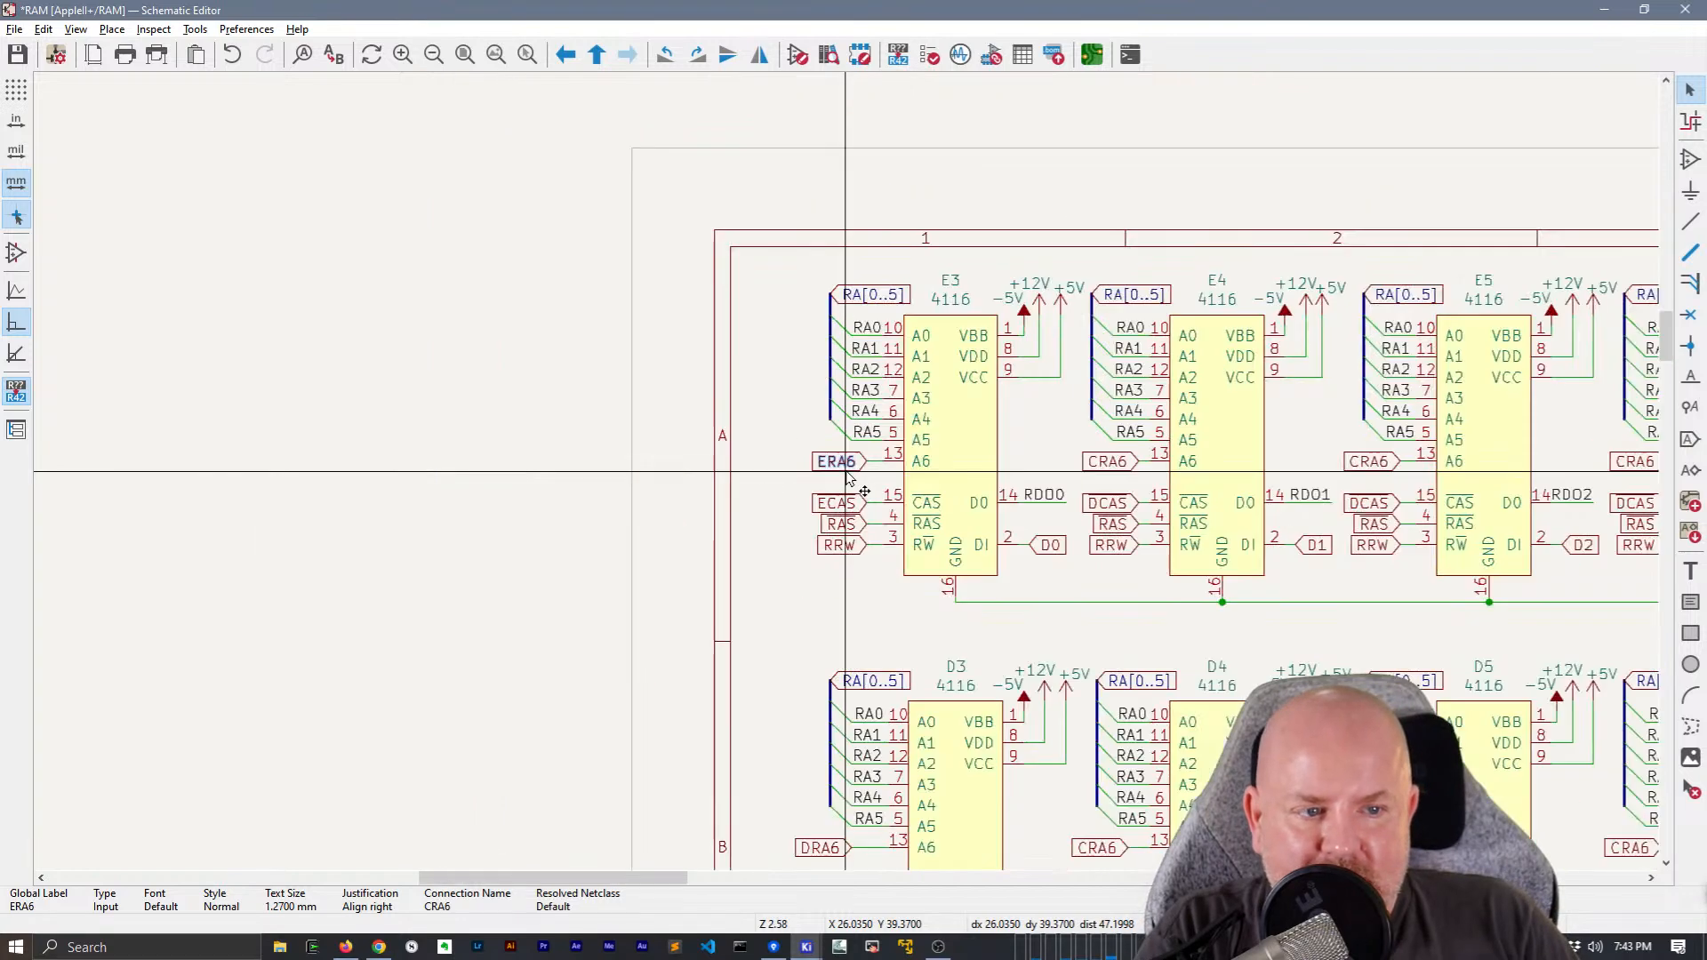
middle_drag(1412, 517, 600, 433)
middle_drag(1284, 446, 1508, 517)
Search all sheets of the schematic for ERA6, with the current-sheet-only restriction turned off
key(ctrl+f)
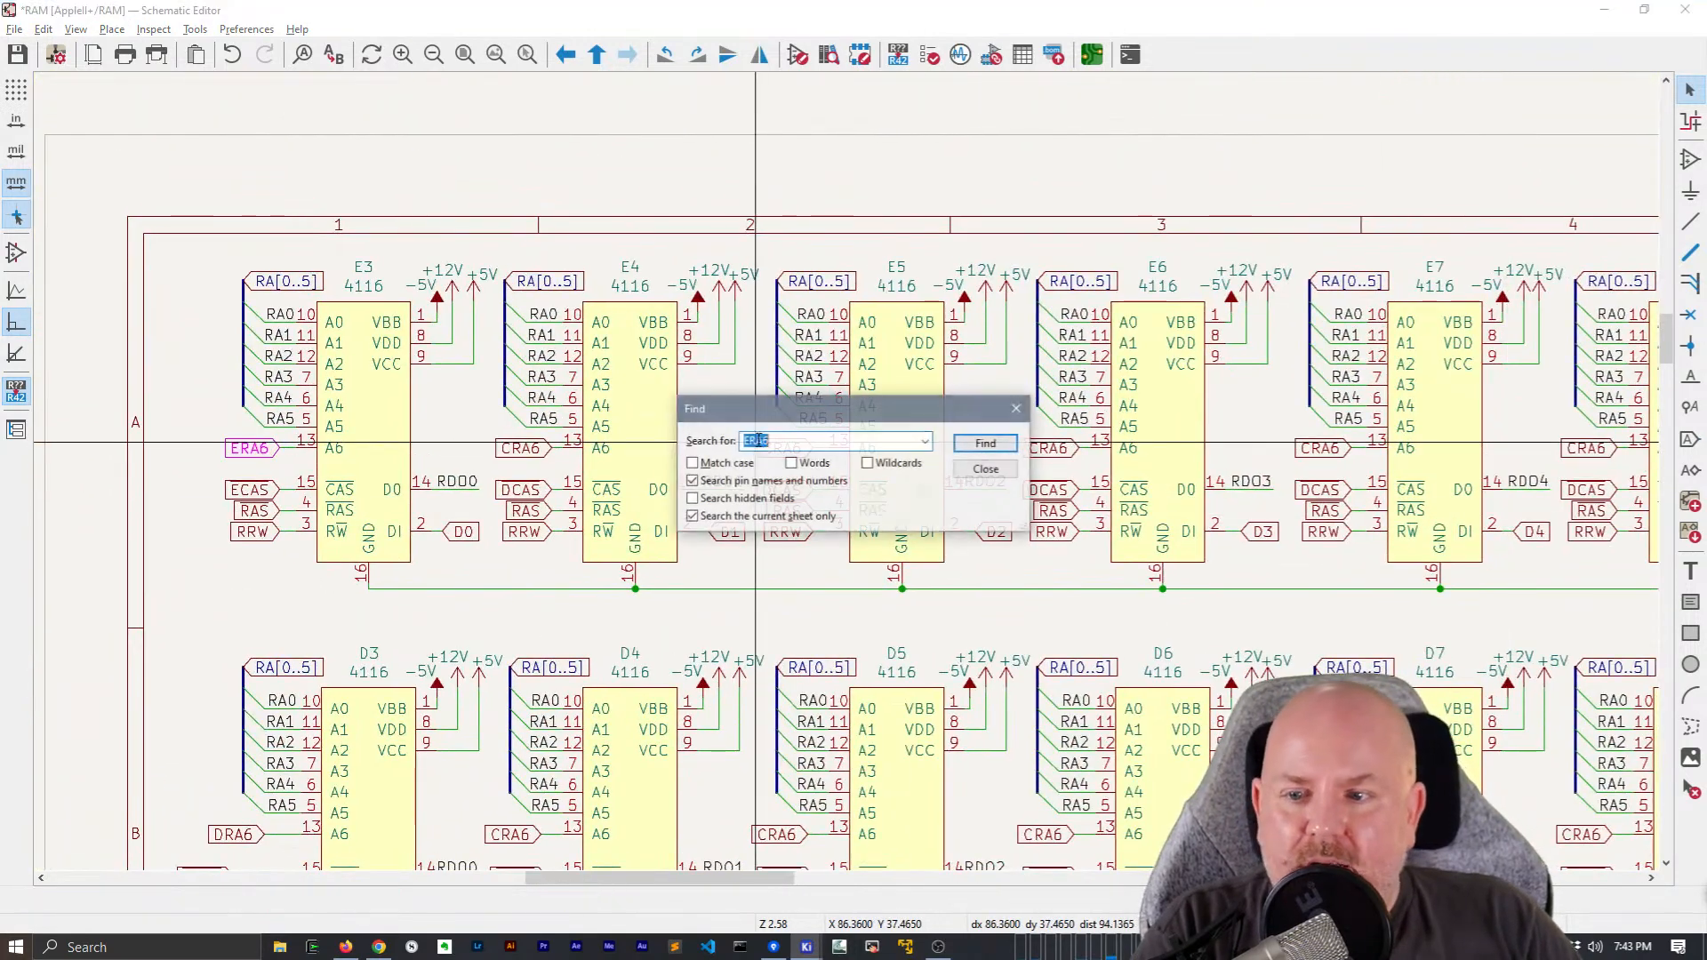
text(ERA56)
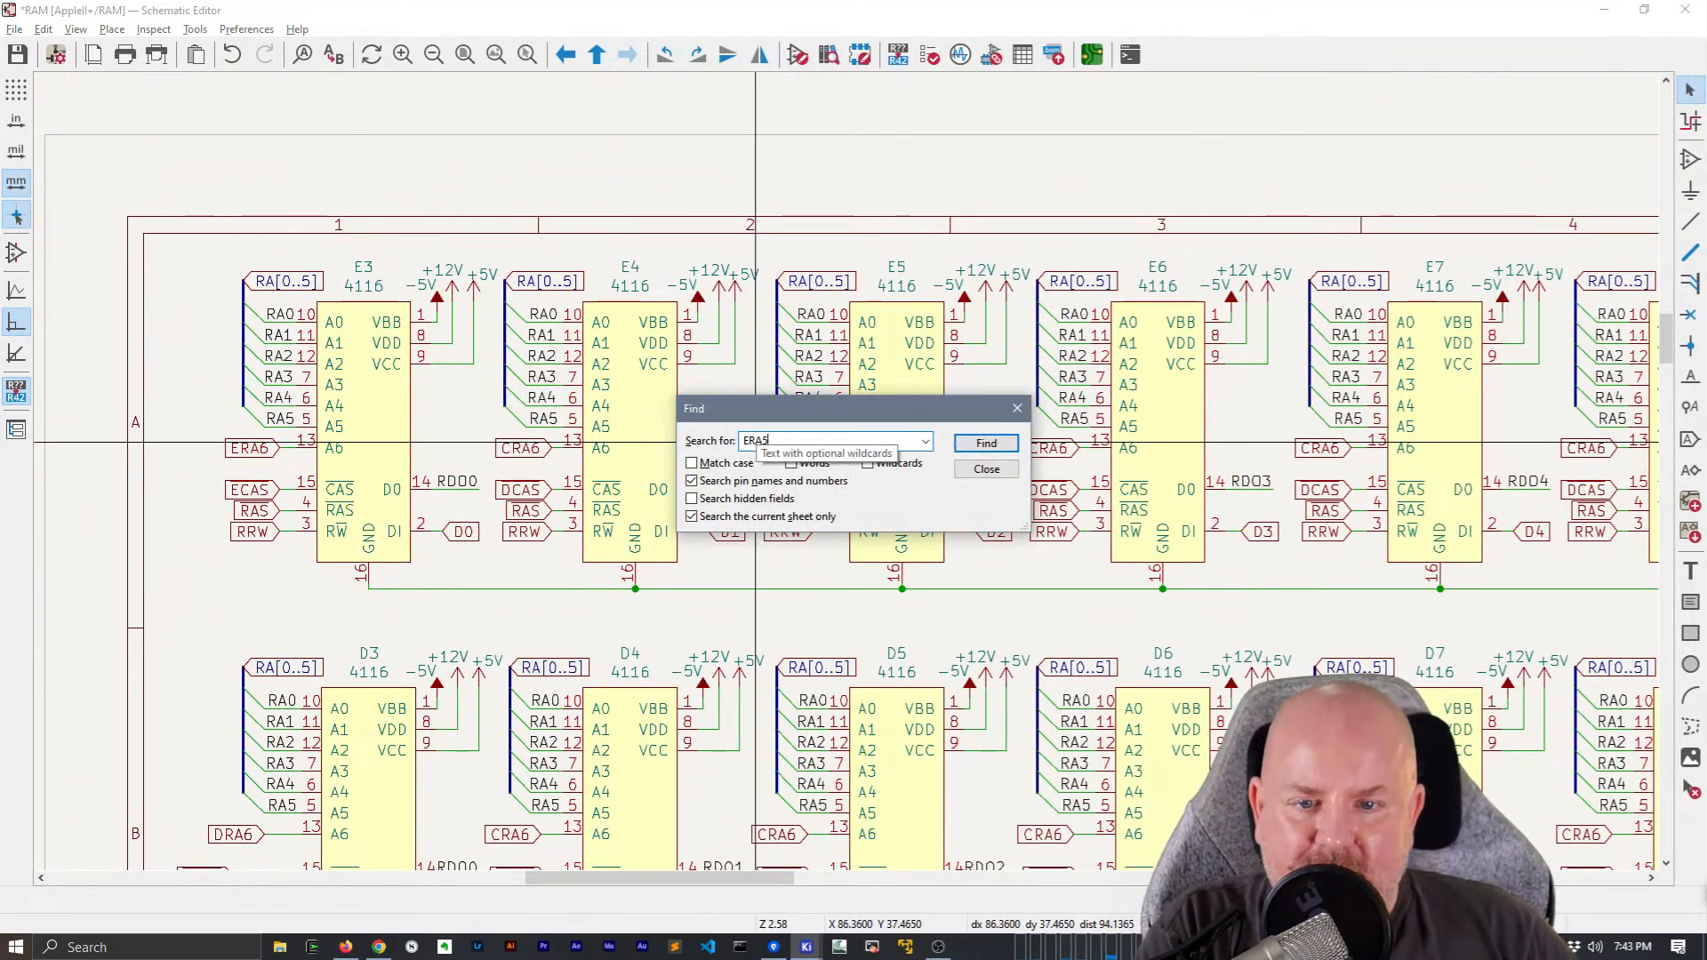
click(807, 516)
click(984, 444)
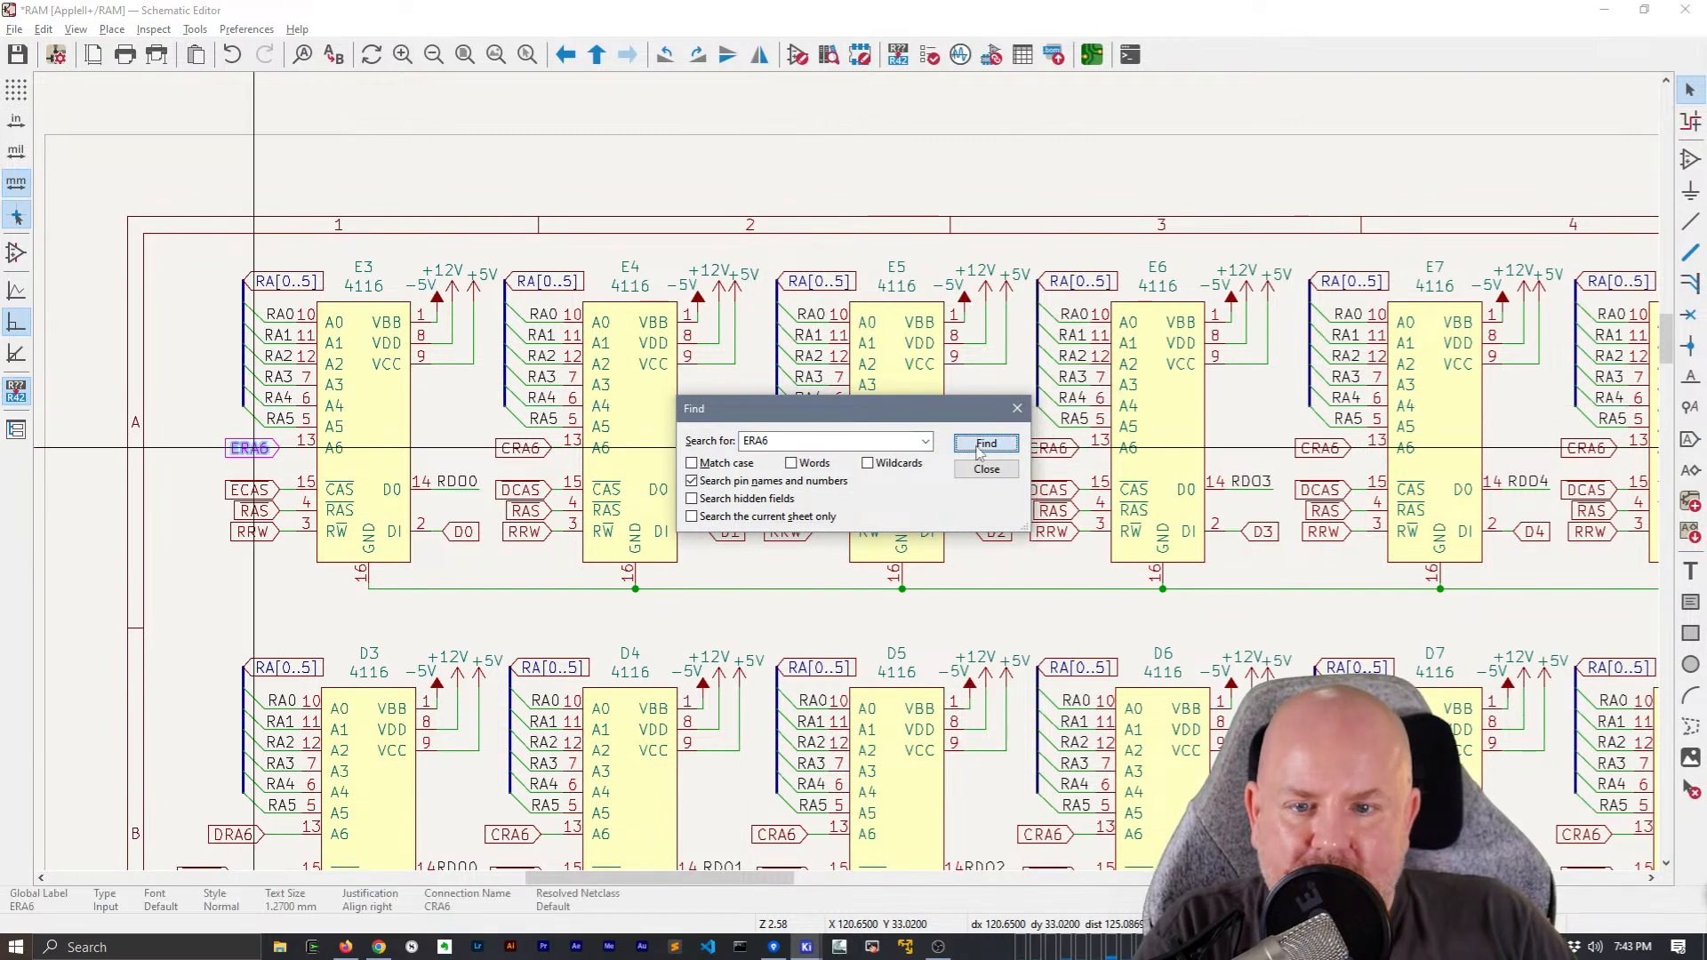
click(982, 445)
click(986, 469)
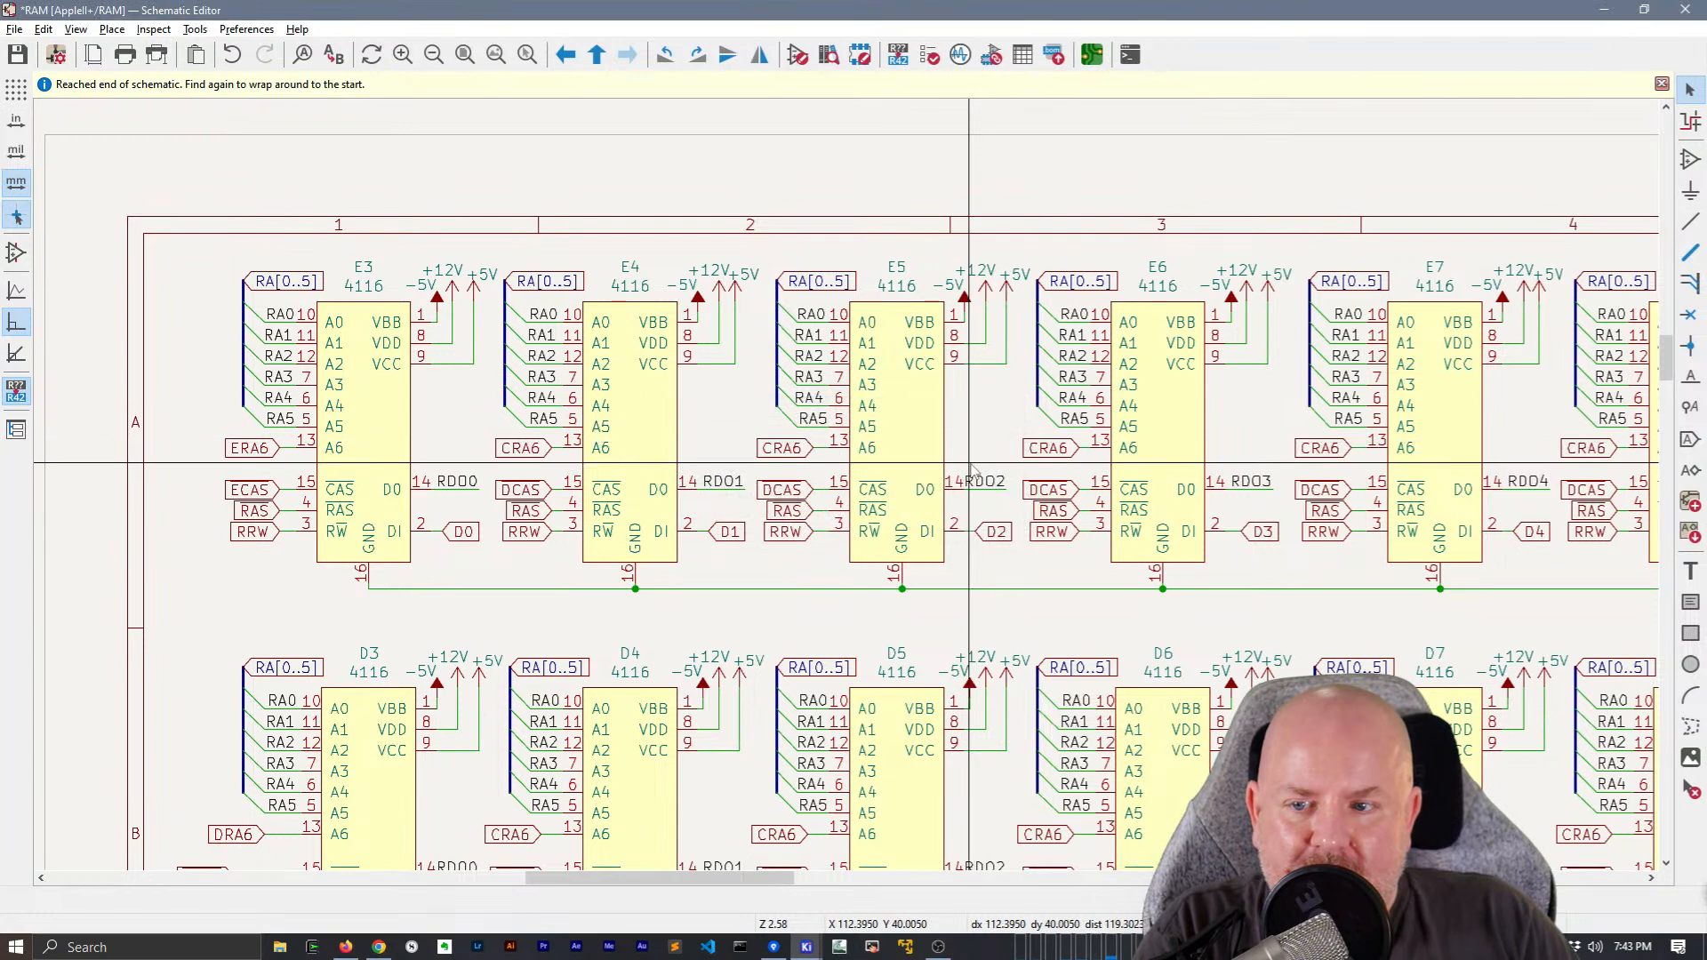
Create an orange to-do text note beside chip E3, starting with the author's first name and reading "This was ERA6, but I think it is CRA6"
shift+scroll(362, 430, left, 5)
click(362, 430)
text(TOdo: This was ERA6, but I think it is CRA6)
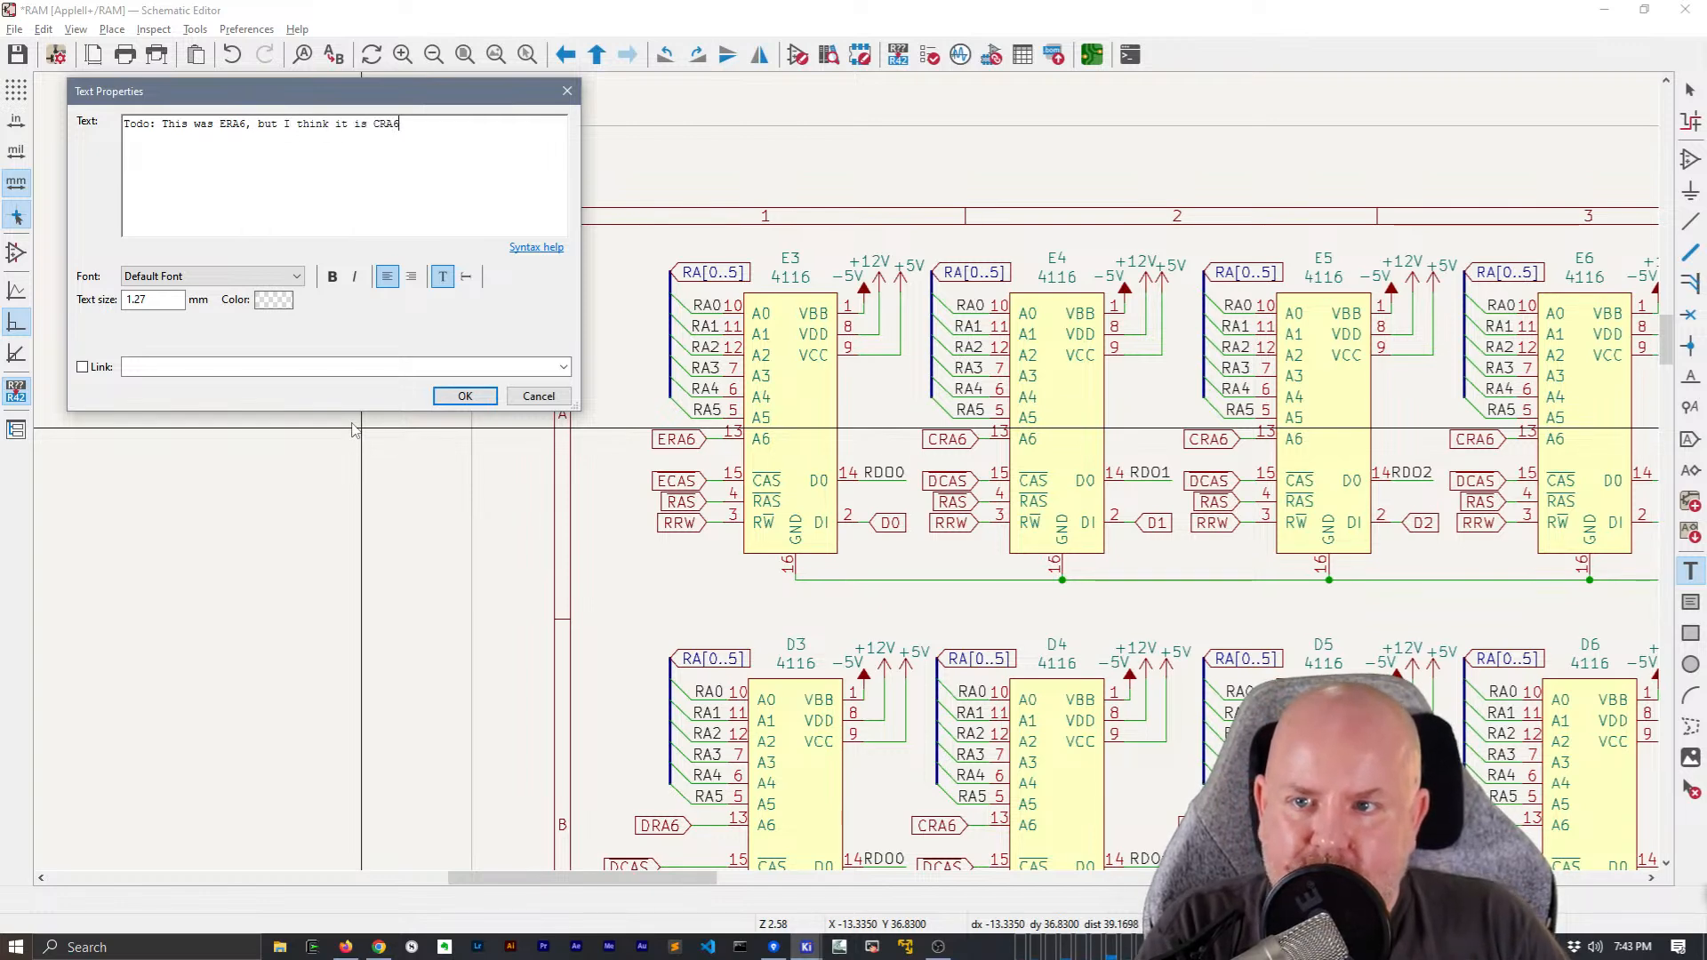
click(273, 301)
click(544, 457)
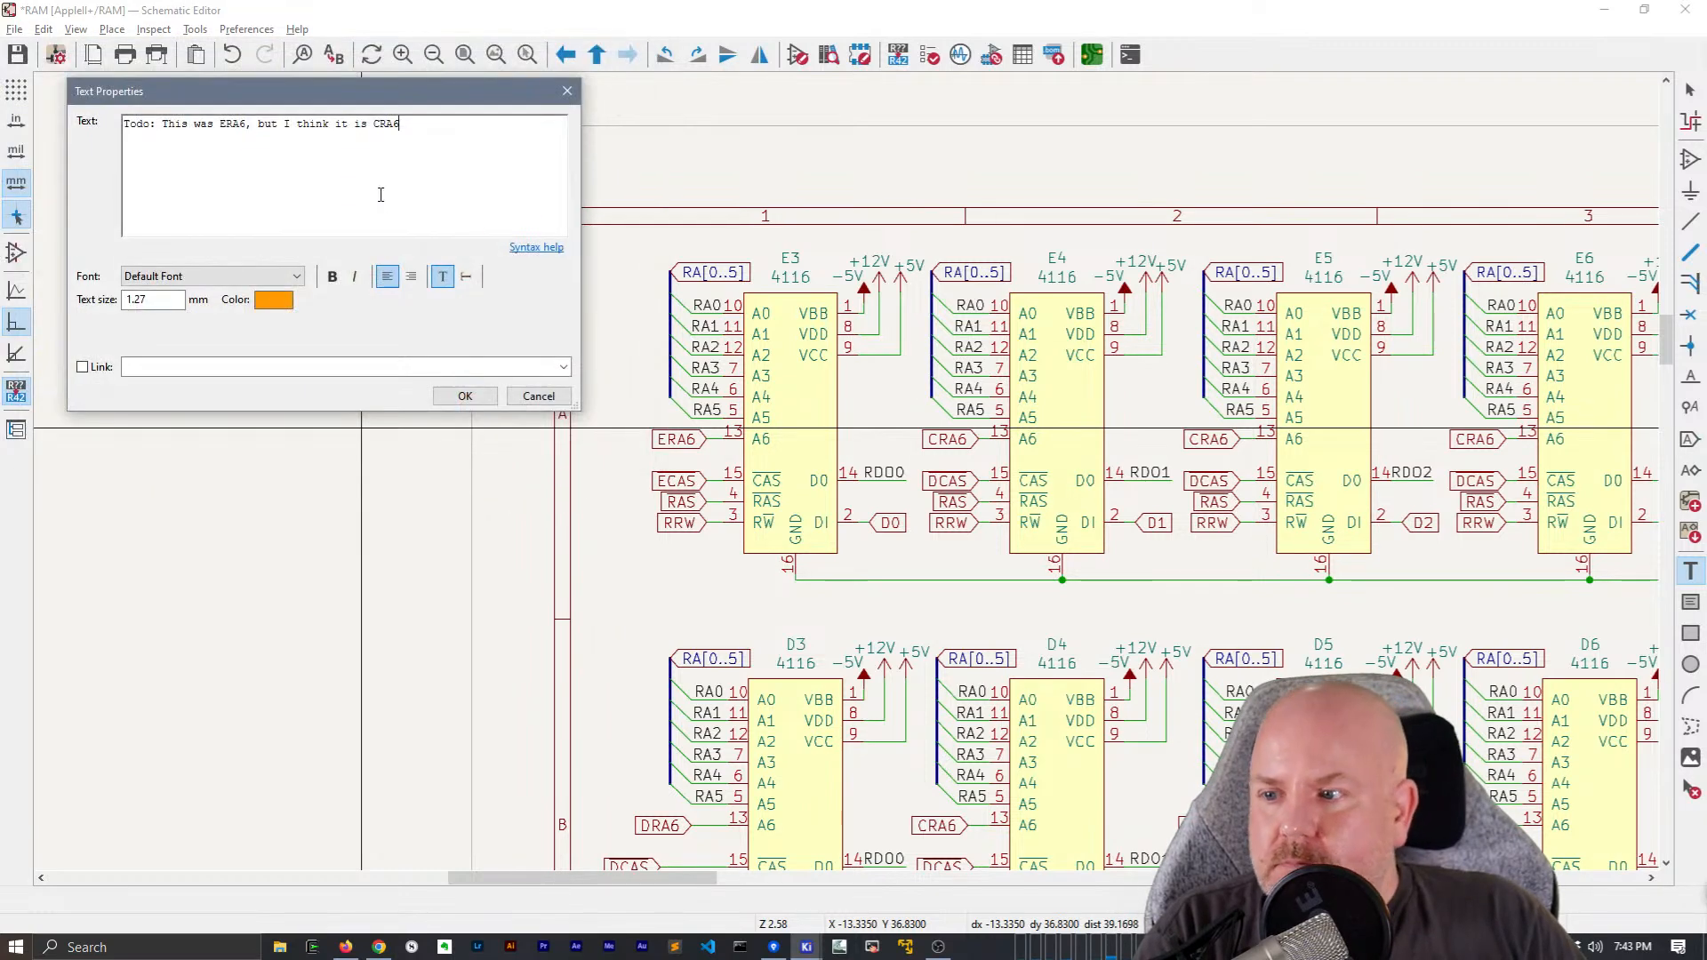
text(s)
key(Return)
key(BackSpace)
click(464, 396)
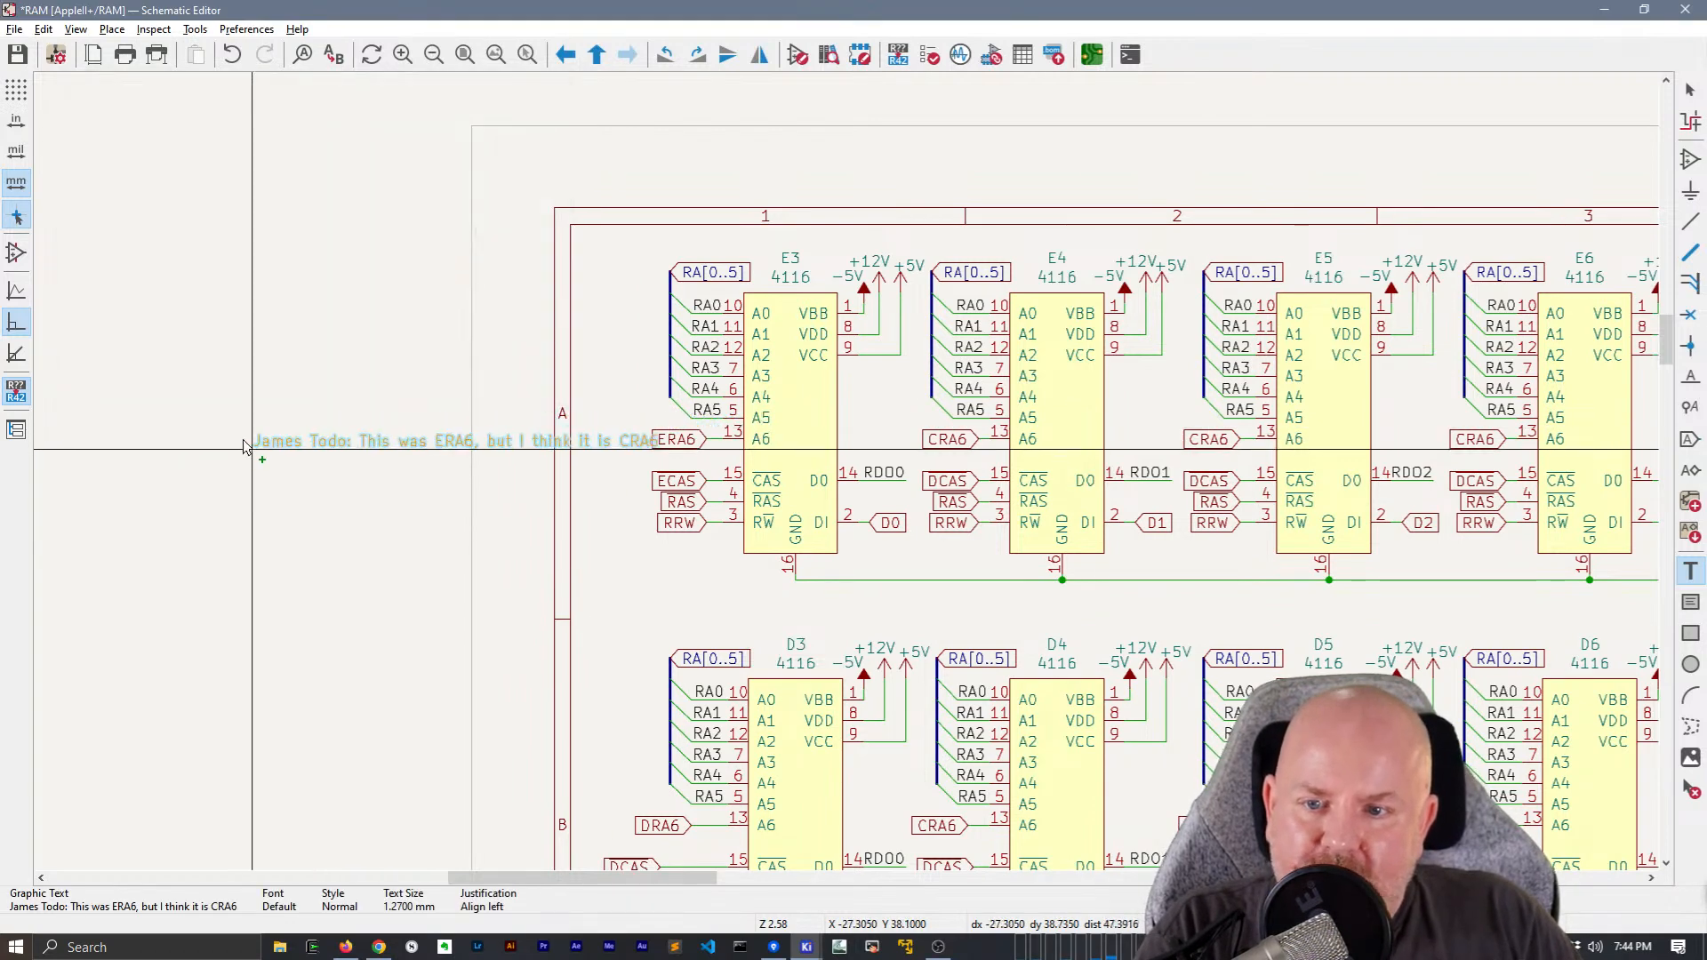
Place the to-do note outside the sheet frame beside E3 and break its text into two lines after "ERA6,"
click(300, 123)
key(Return)
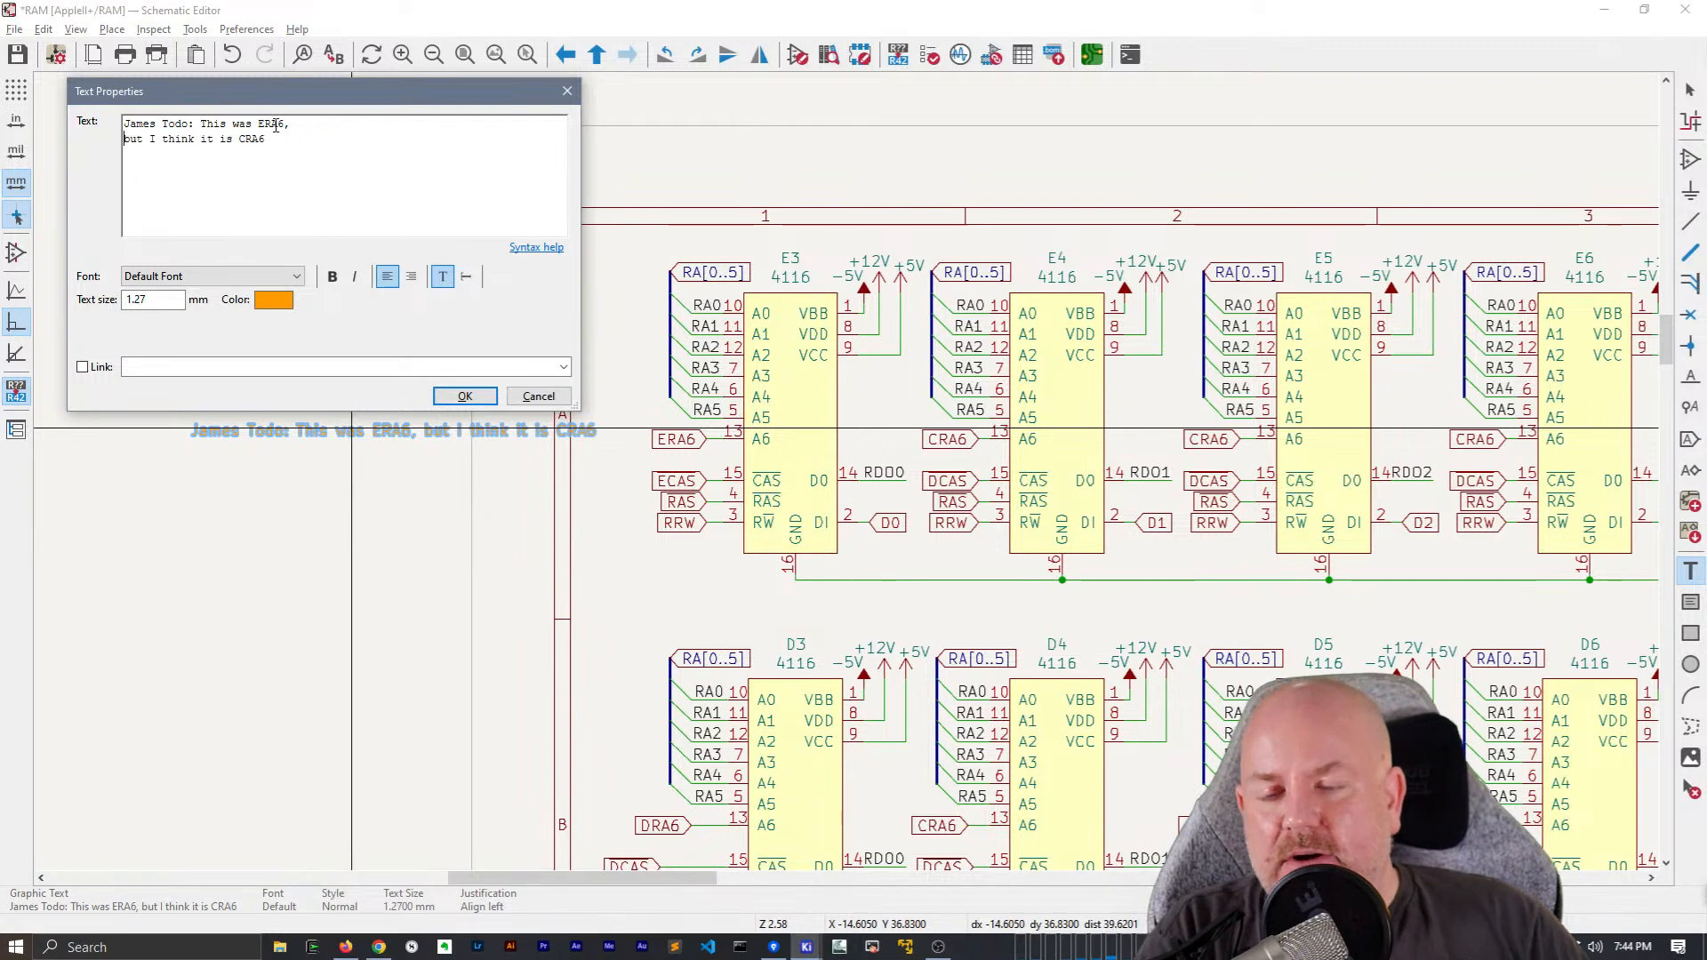
click(481, 396)
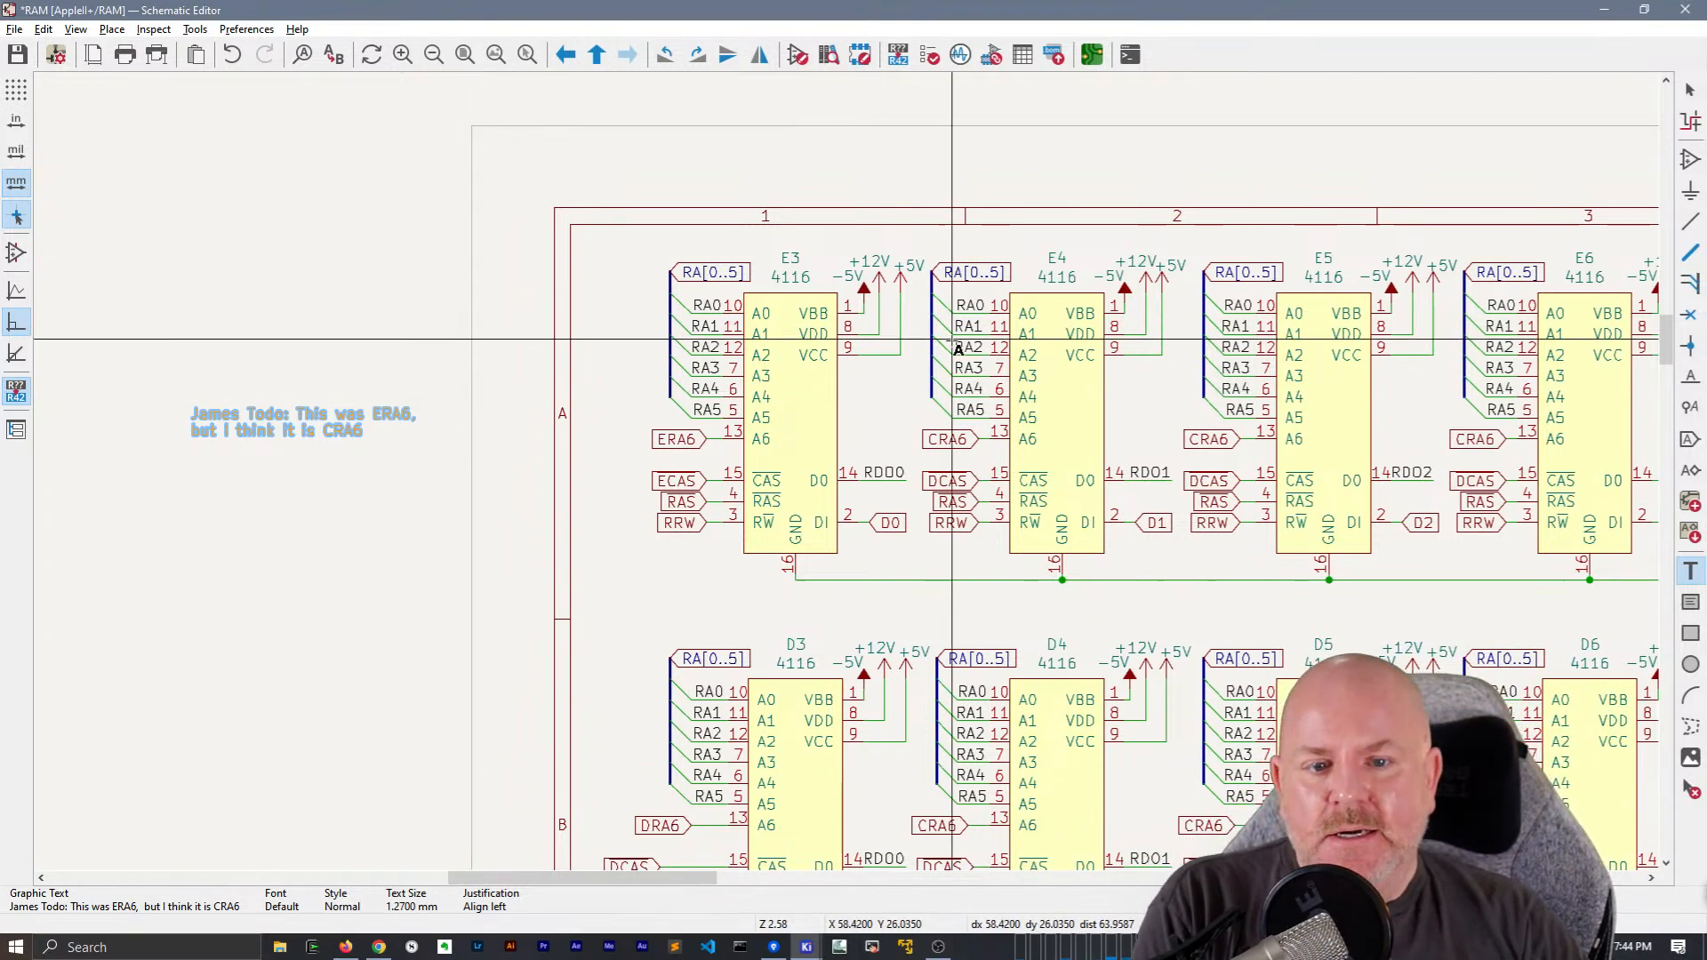
Inspect the A6 labels CRA6 on chip E4 and ERA6 on chip E3 to compare their connections
scroll(477, 392, up, 2)
middle_drag(866, 492, 854, 427)
key(Escape)
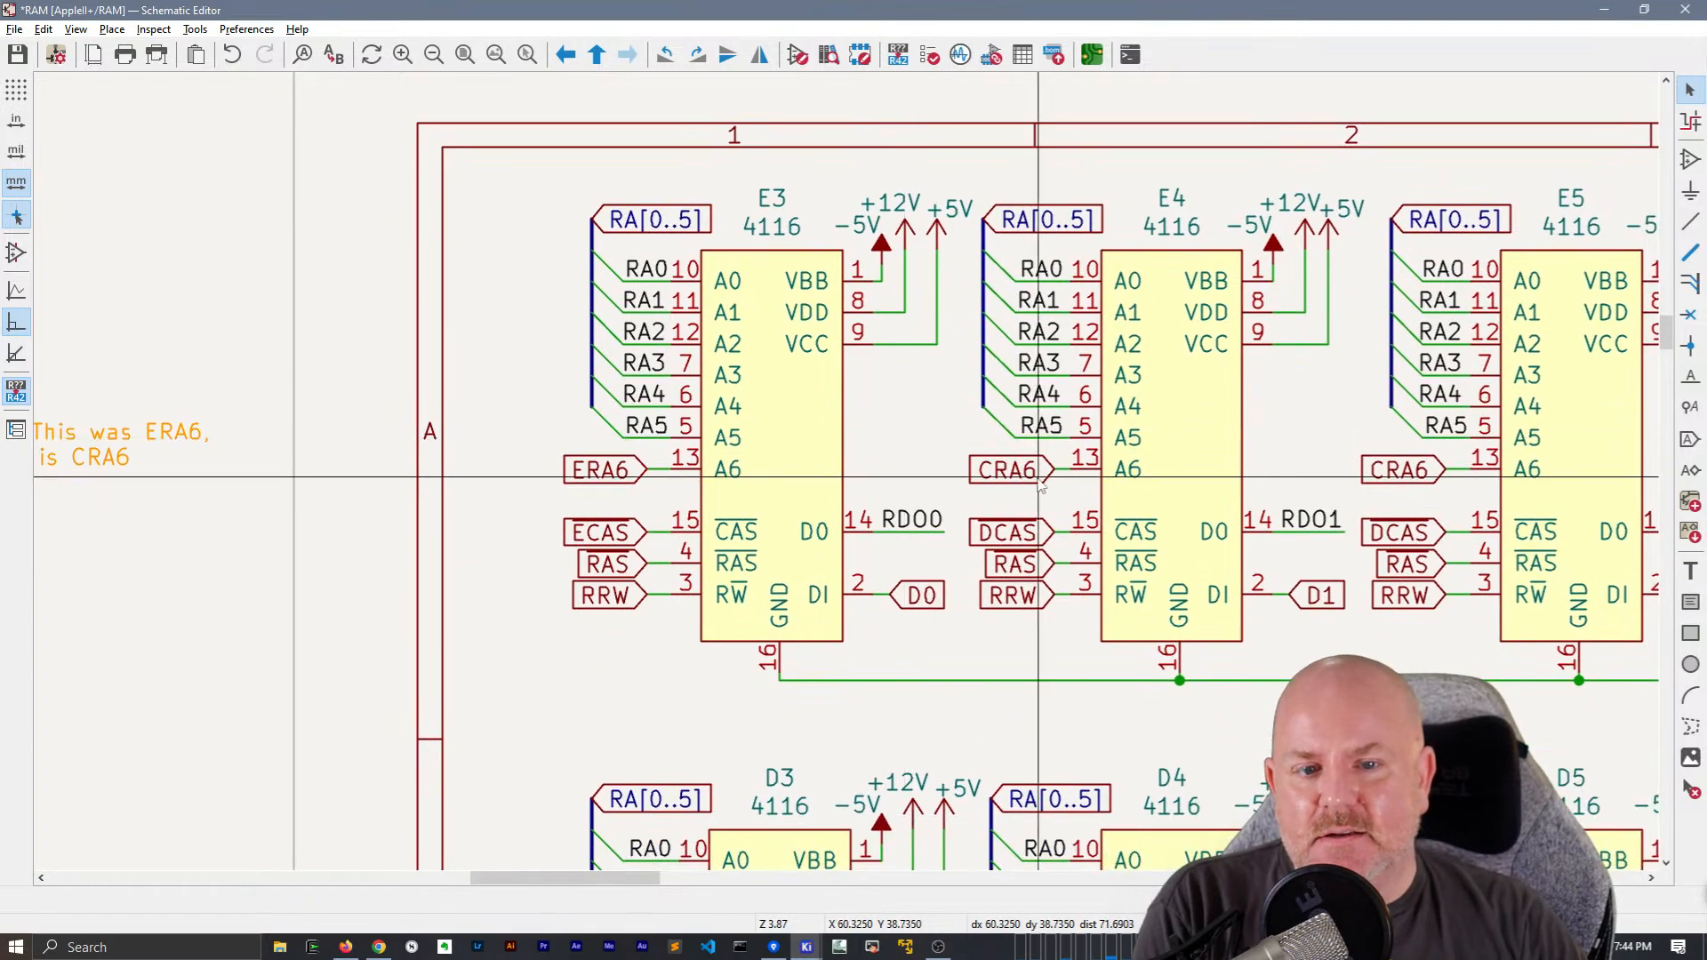
click(1037, 478)
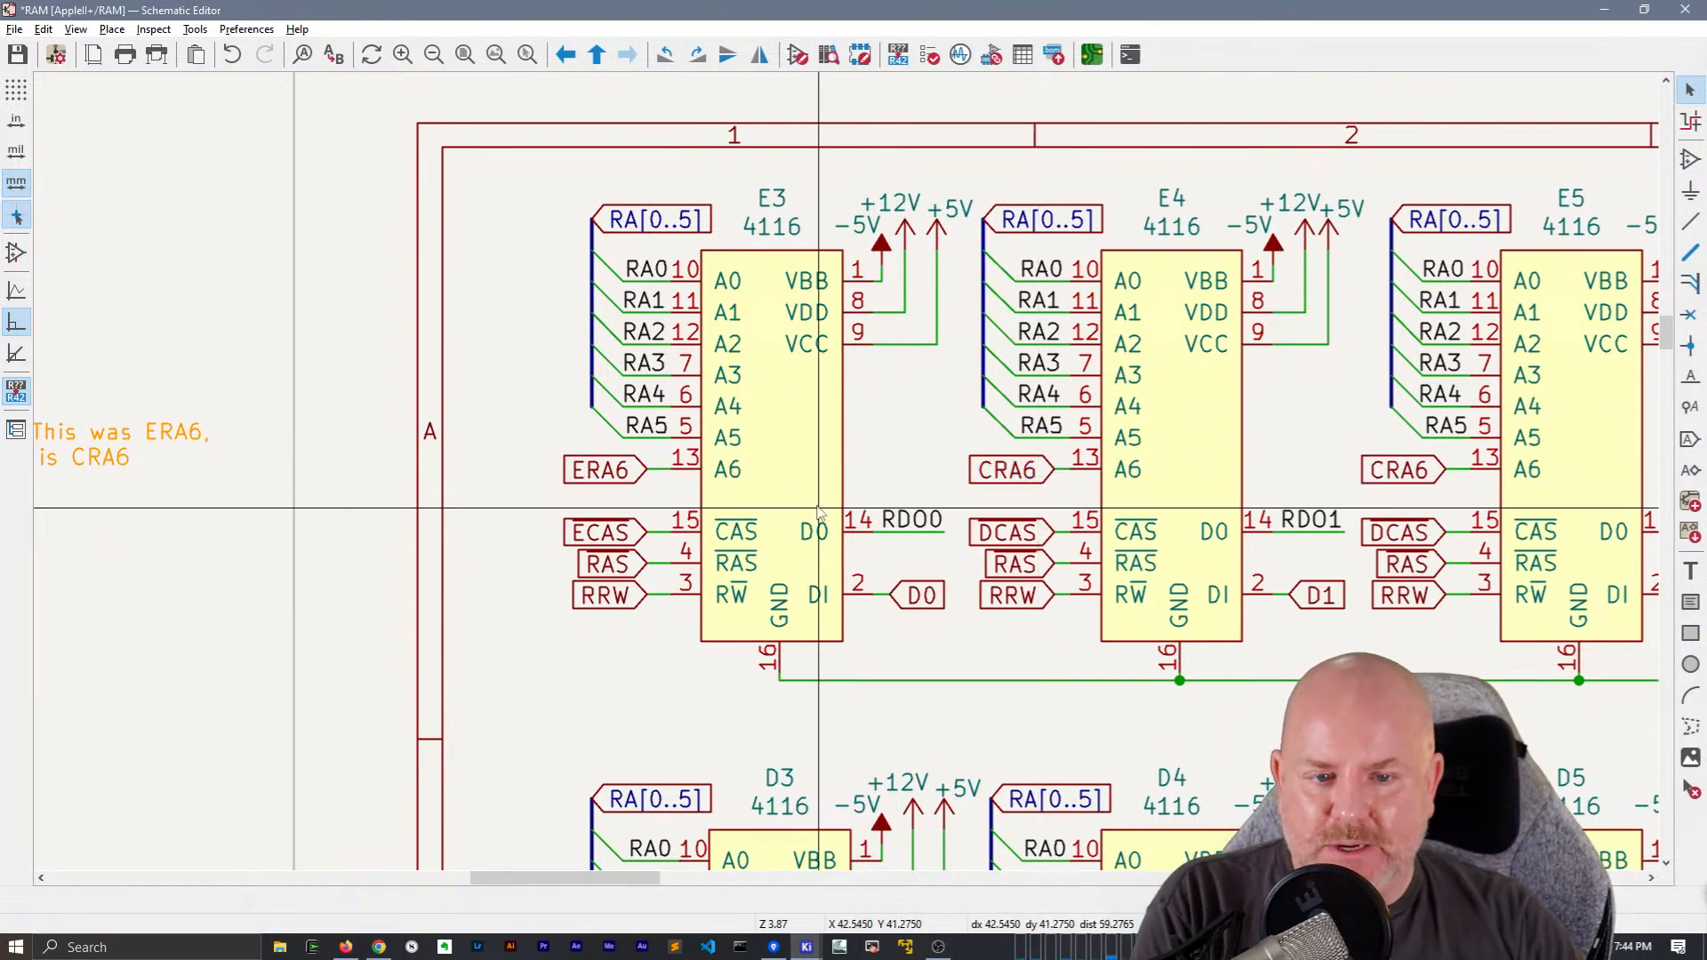
click(645, 477)
Open the page settings for the RAM sheet
scroll(647, 481, down, 6)
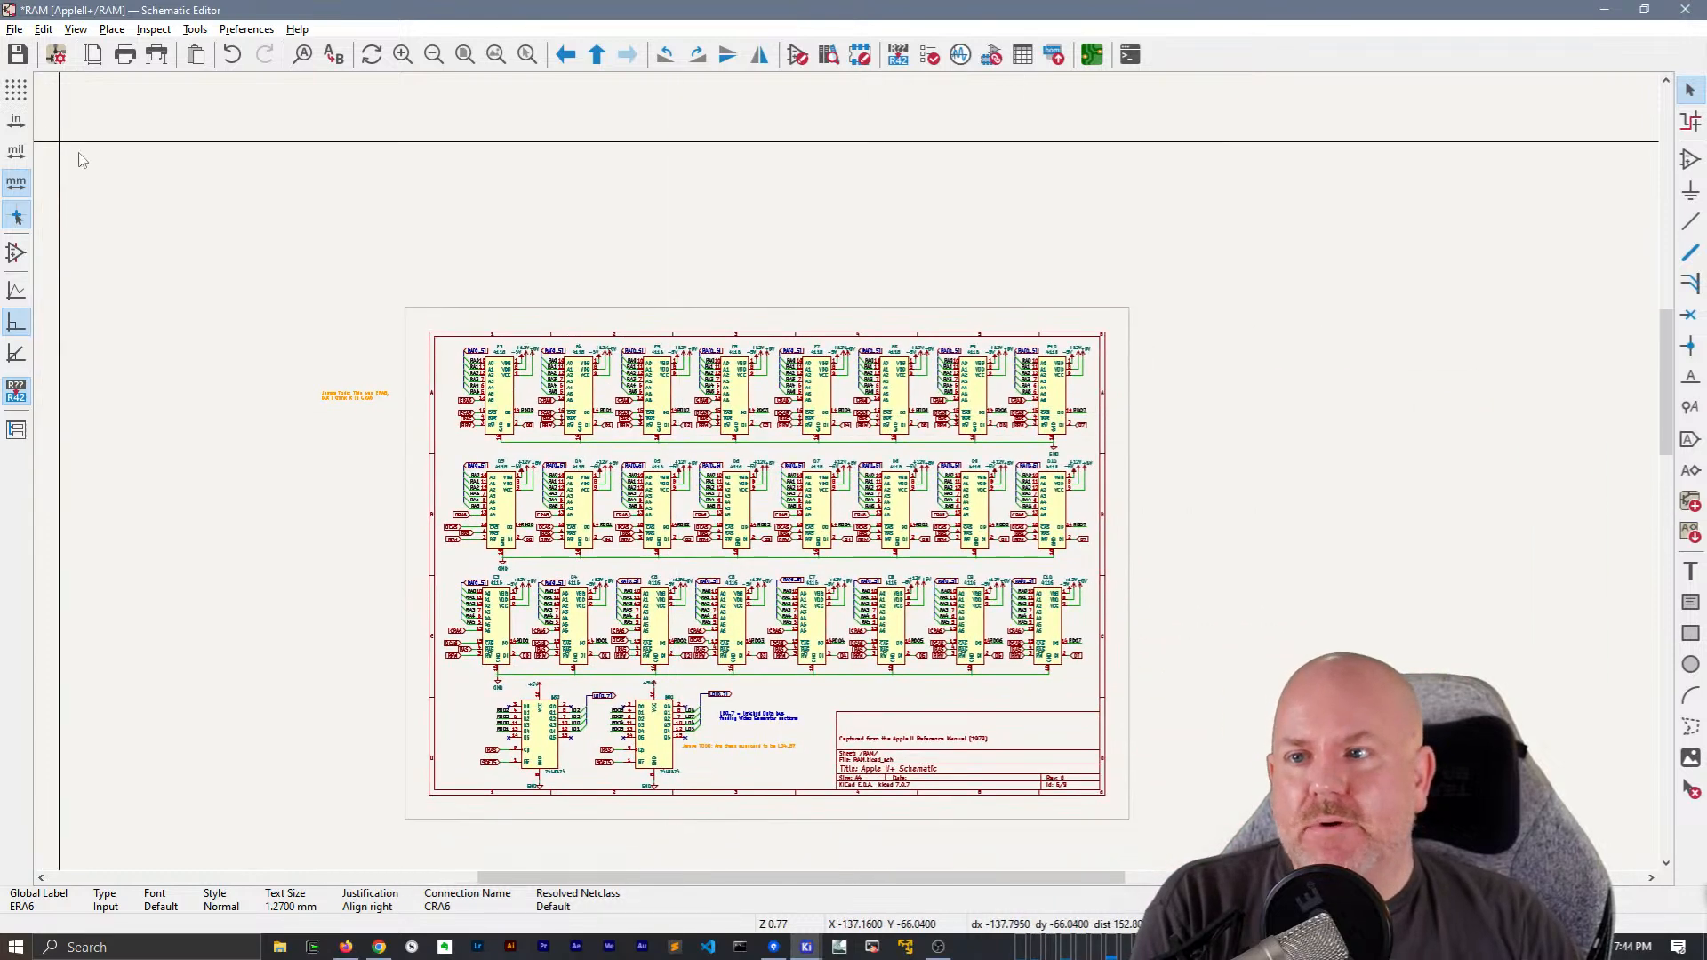
click(94, 56)
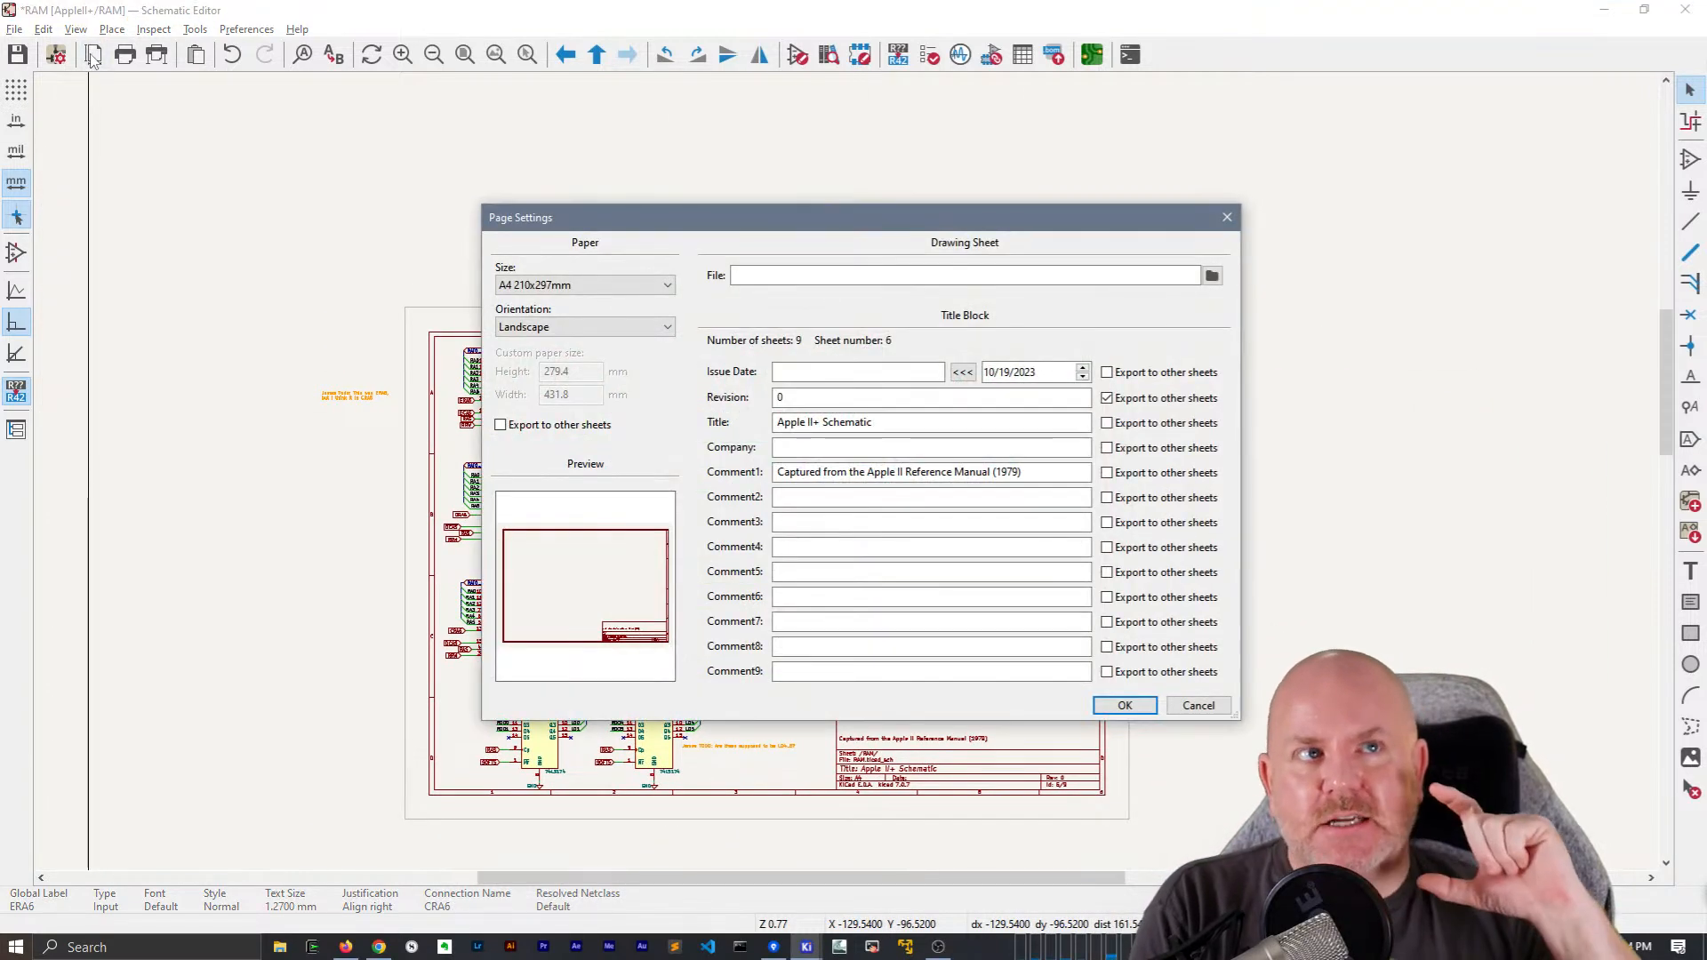
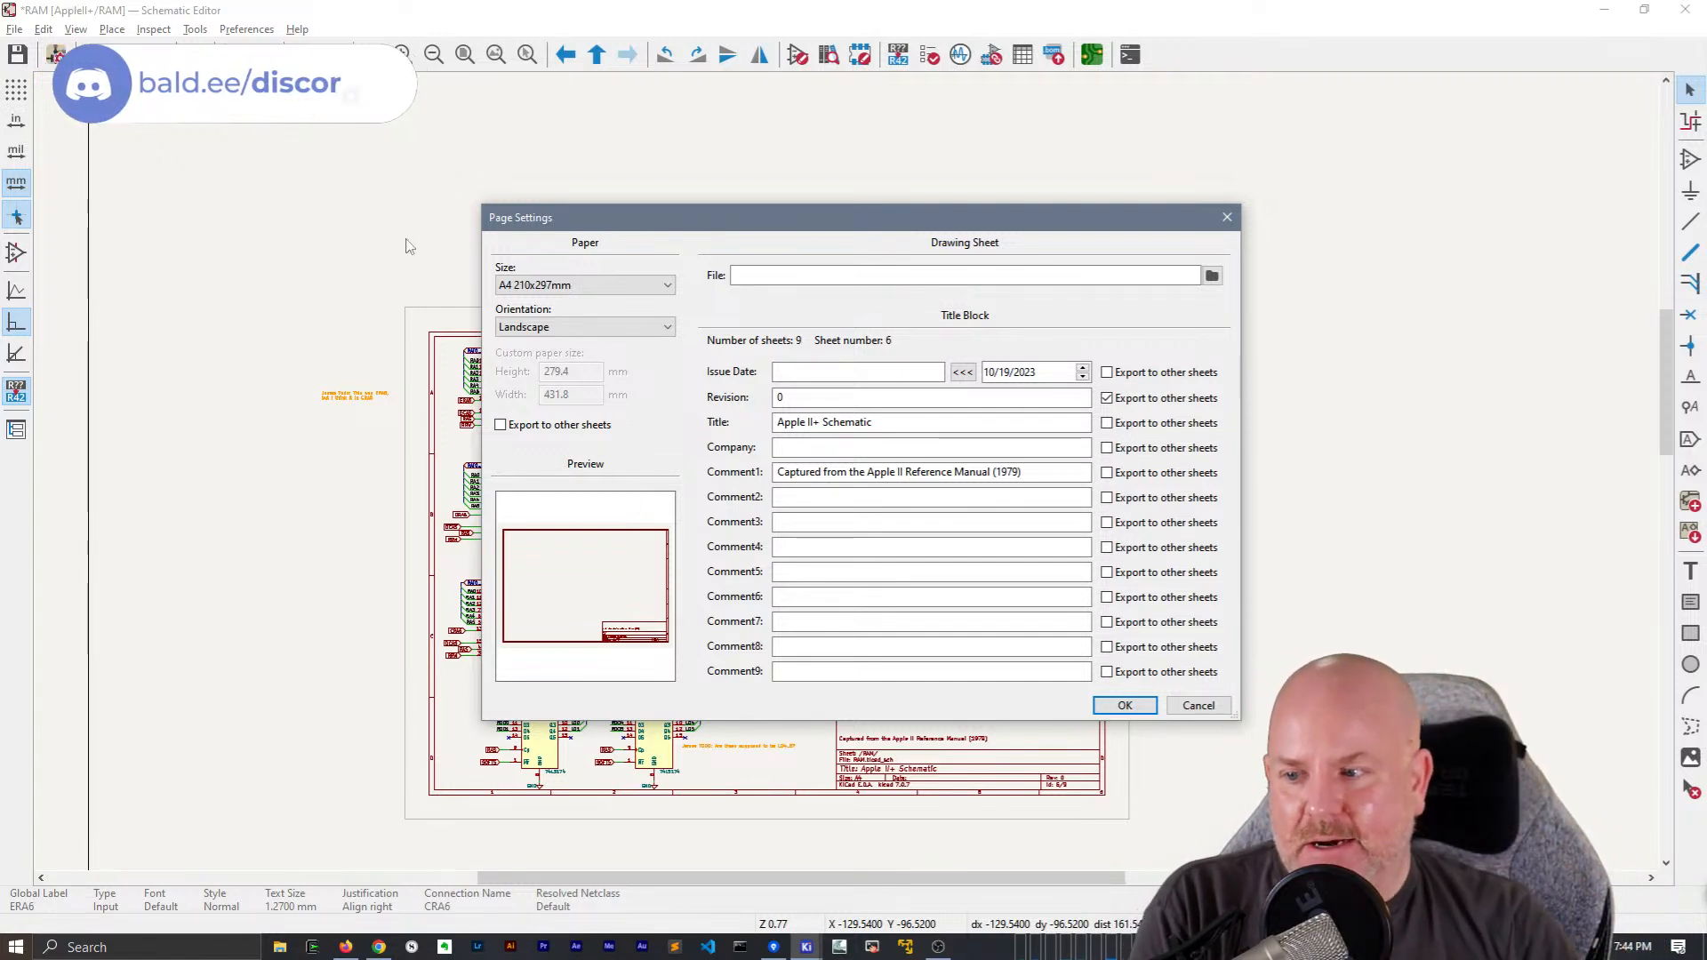
Set the RAM sheet's paper size to A3 297x420mm and apply the page settings
click(580, 286)
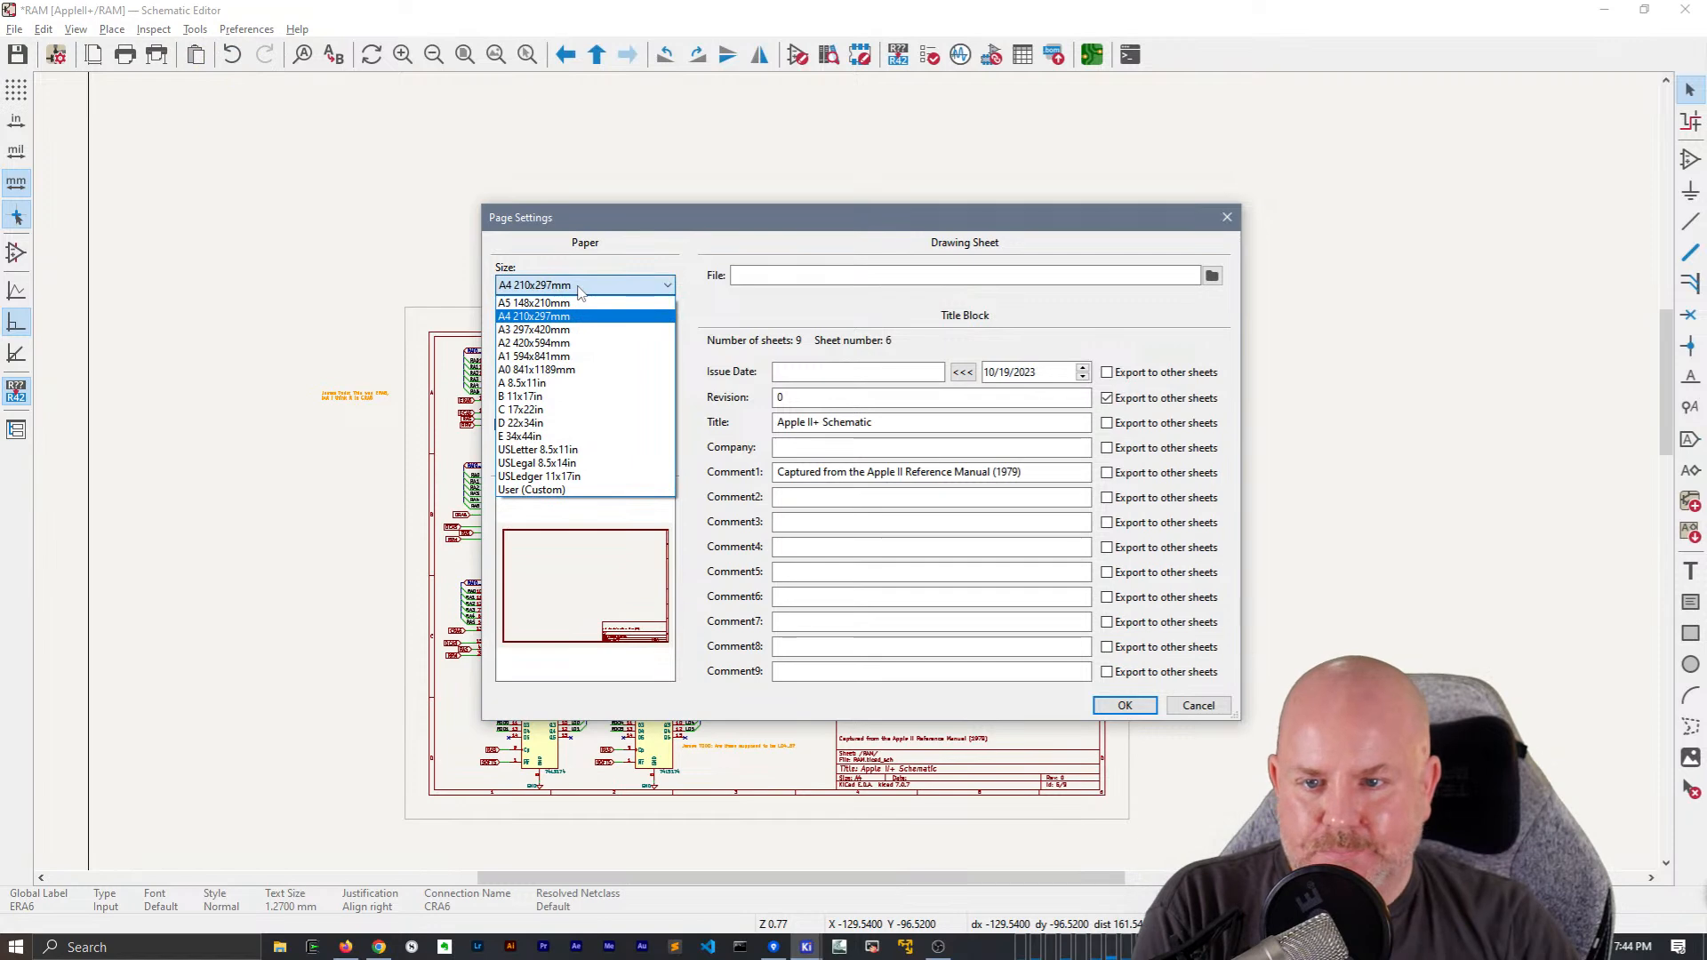
click(590, 330)
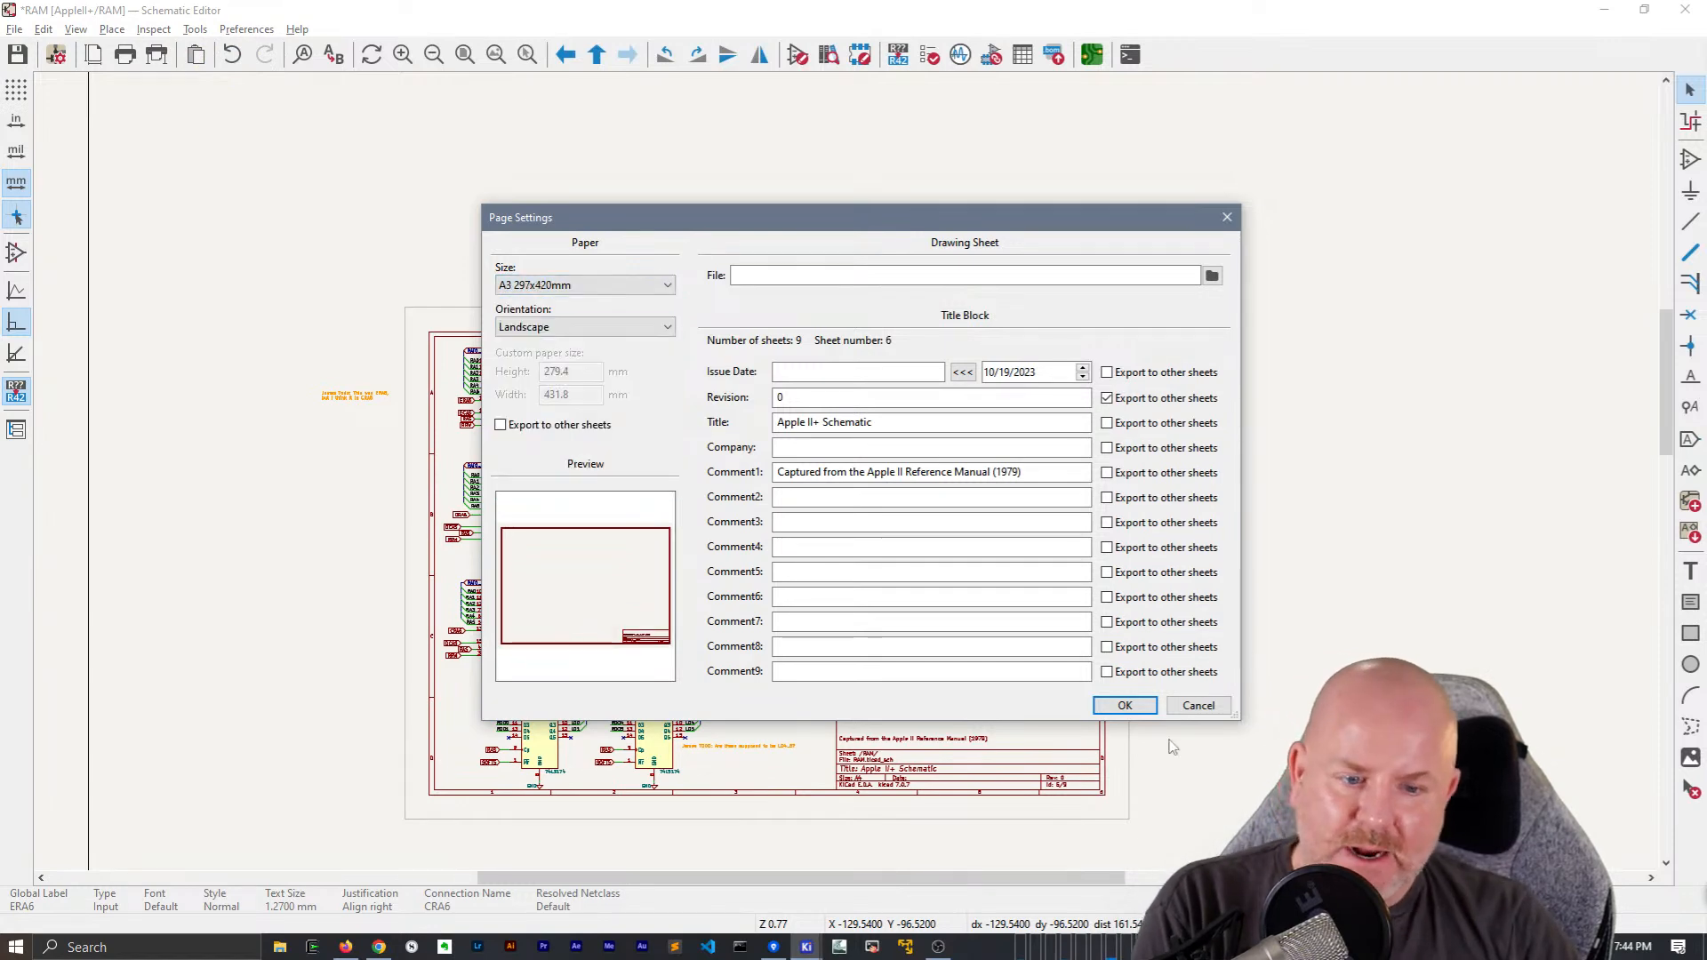
click(1129, 705)
Move the whole RAM circuit, including its three chip rows and two latches, away from the frame corner toward the sheet's middle
middle_drag(865, 587, 642, 373)
drag(985, 668, 173, 108)
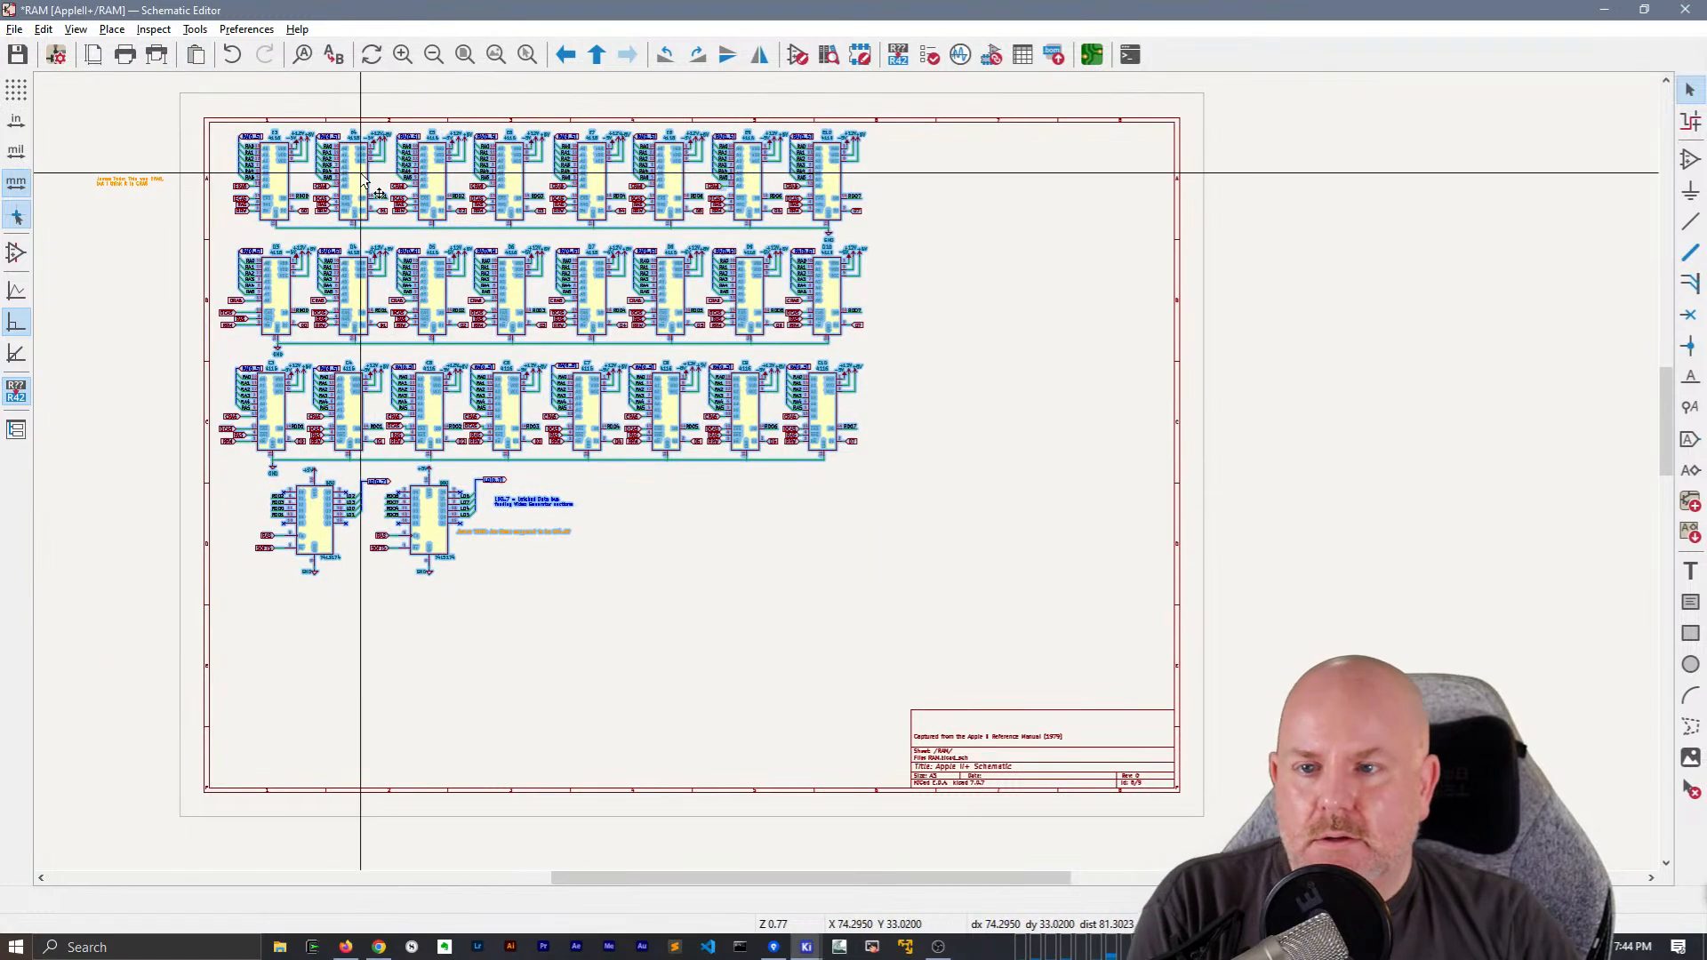
drag(362, 178, 512, 291)
click(514, 294)
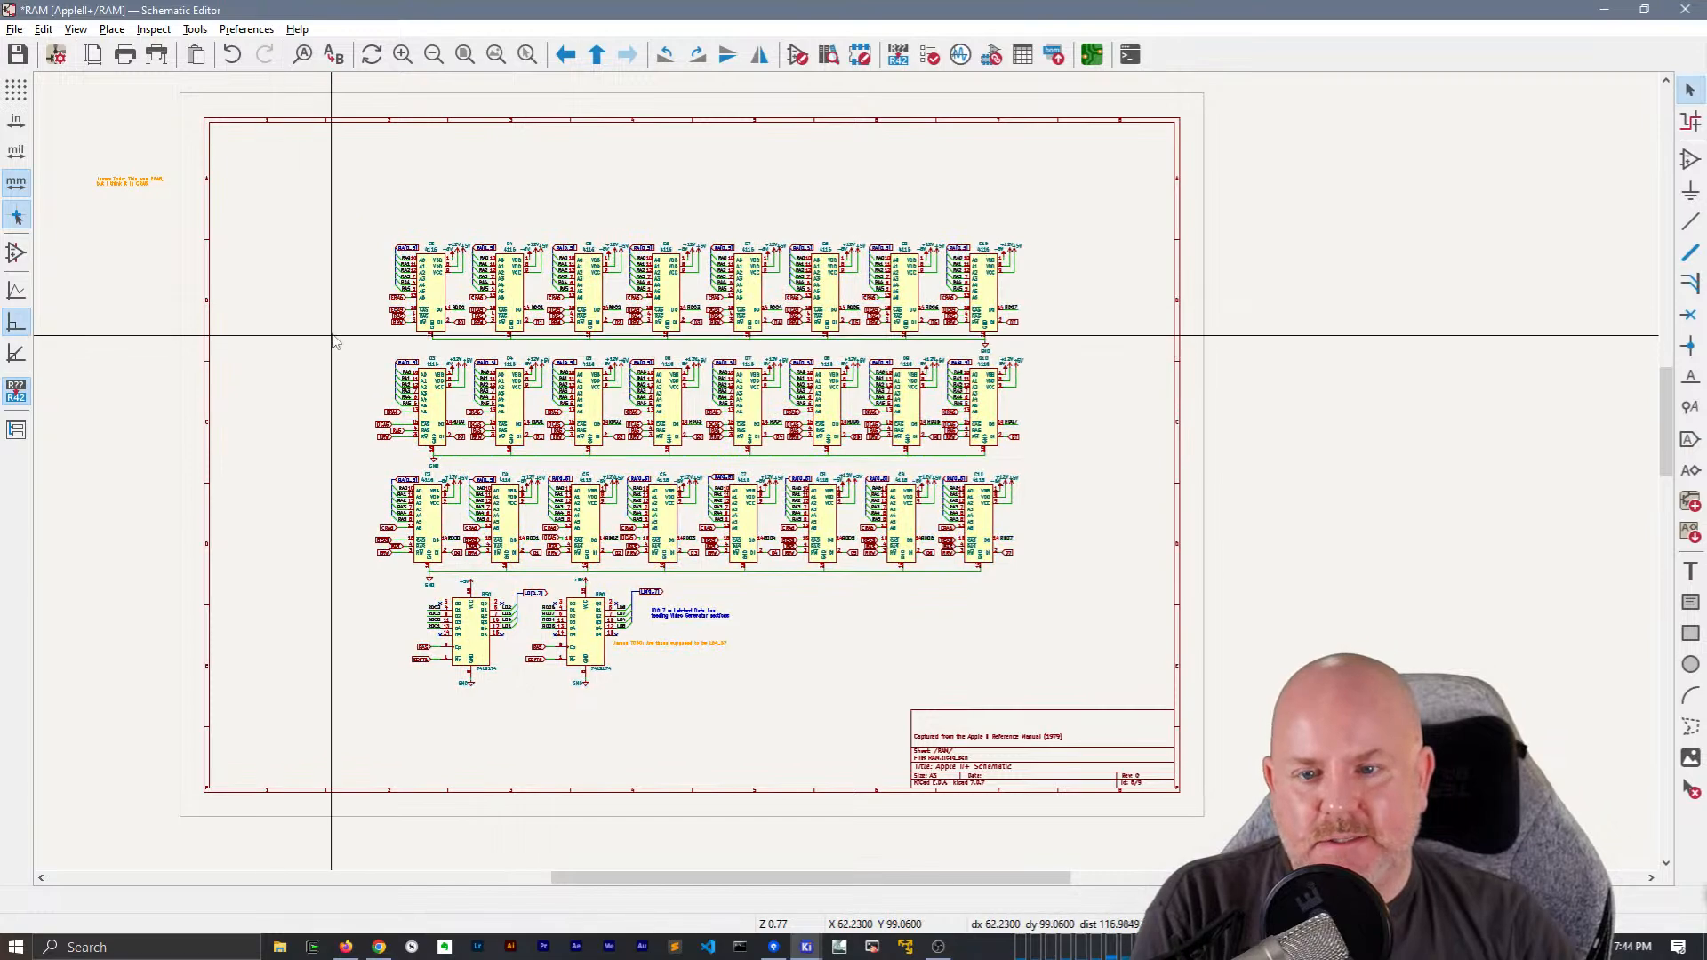
Delete the global label ERA6 from pin A6 of chip E3
scroll(324, 343, up, 3)
scroll(532, 377, up, 5)
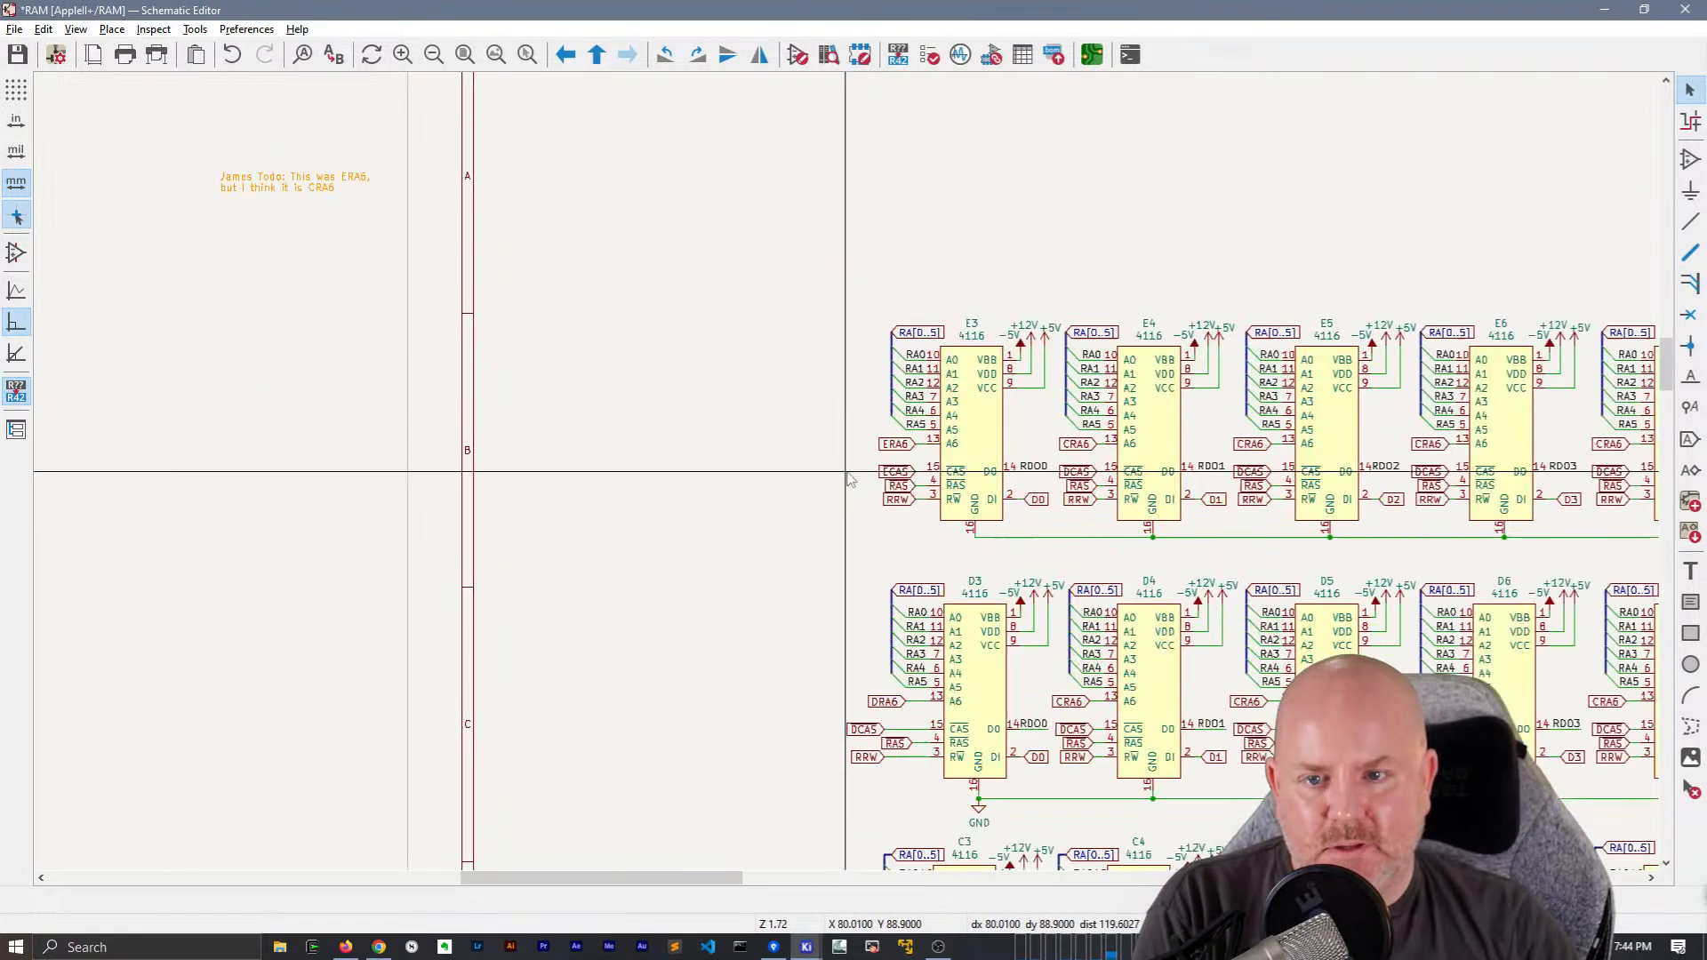
middle_drag(704, 495, 394, 466)
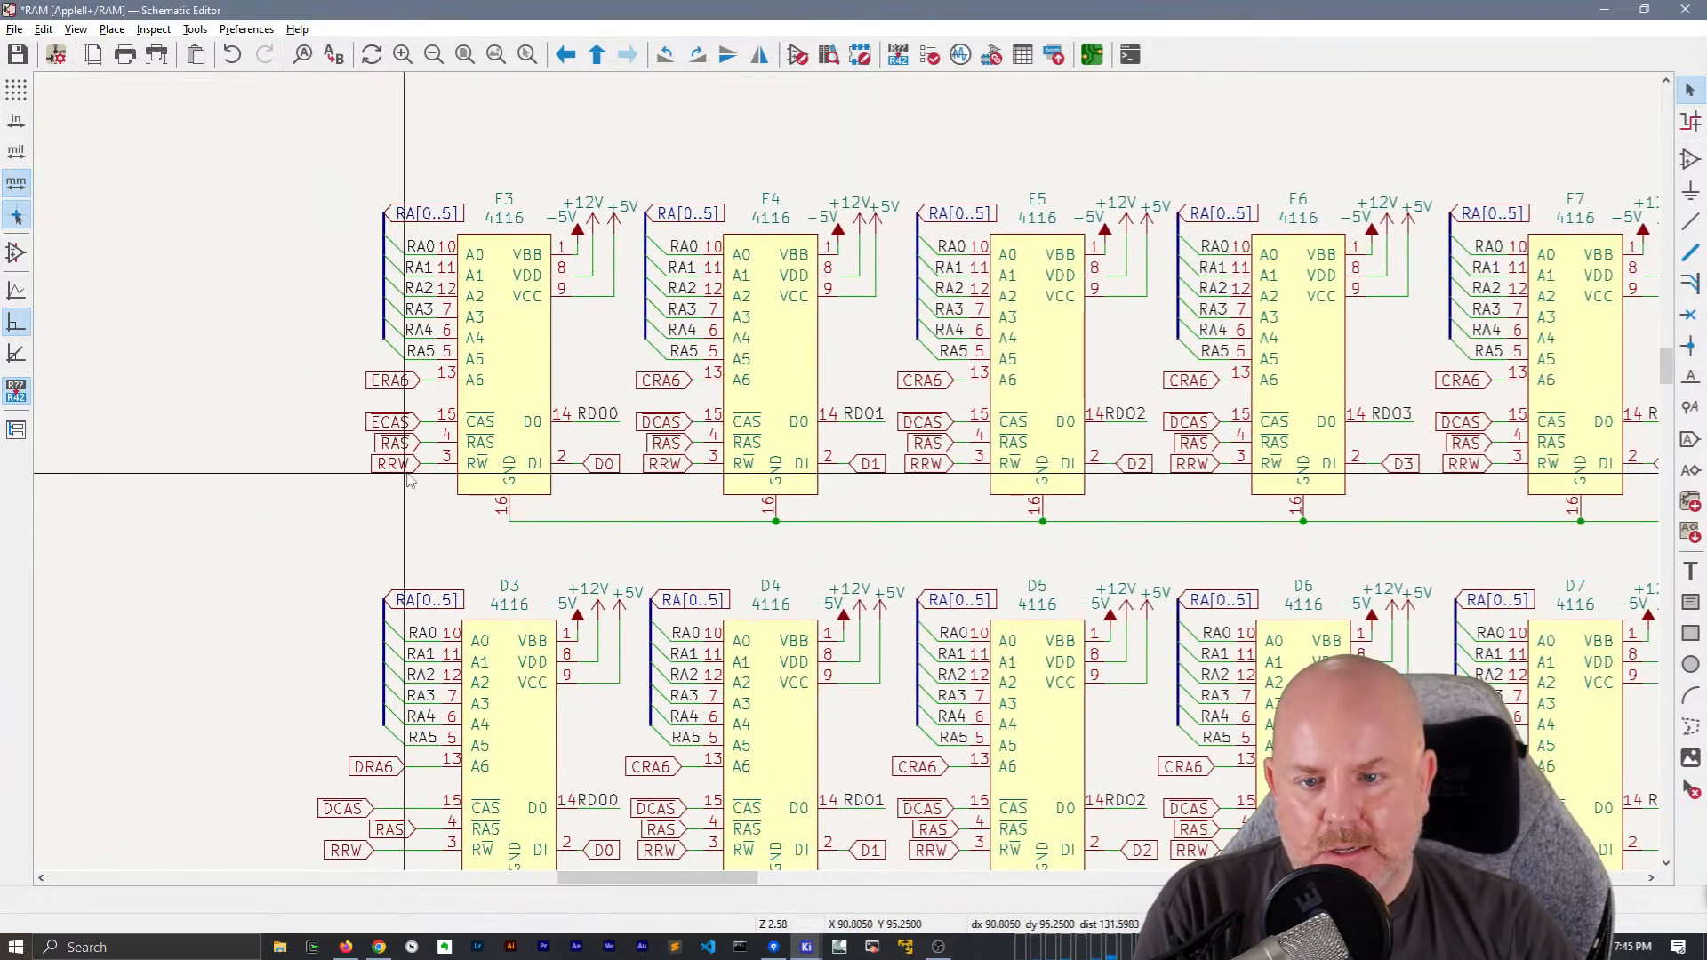
click(392, 380)
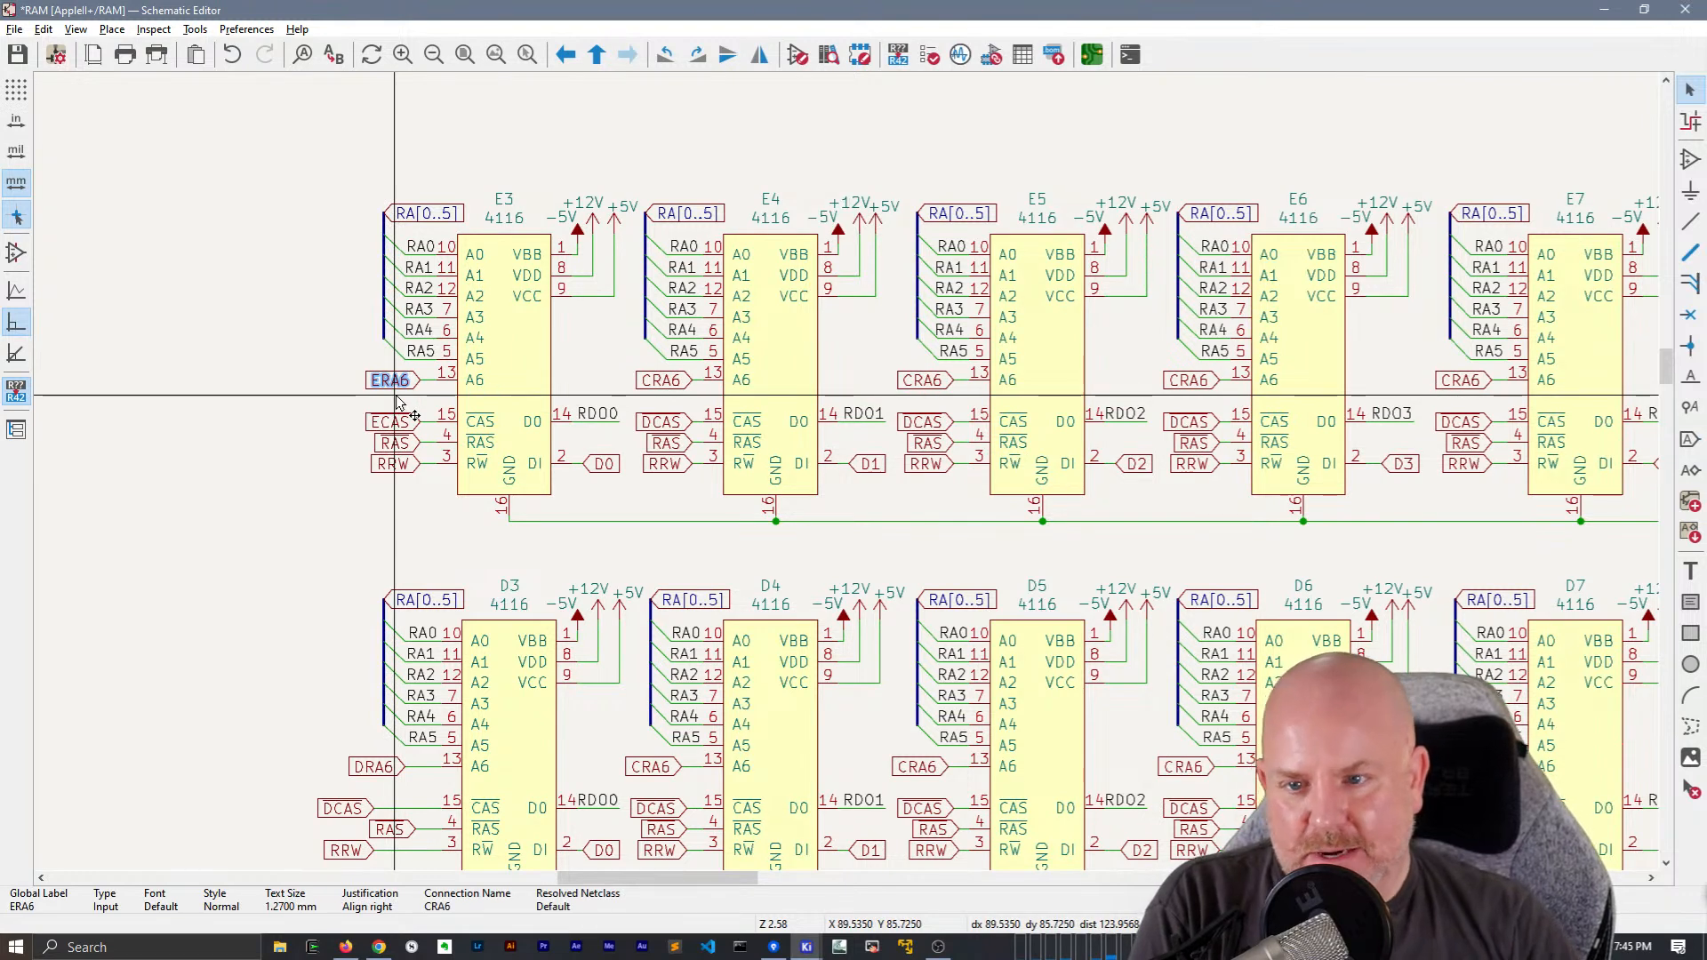
key(Delete)
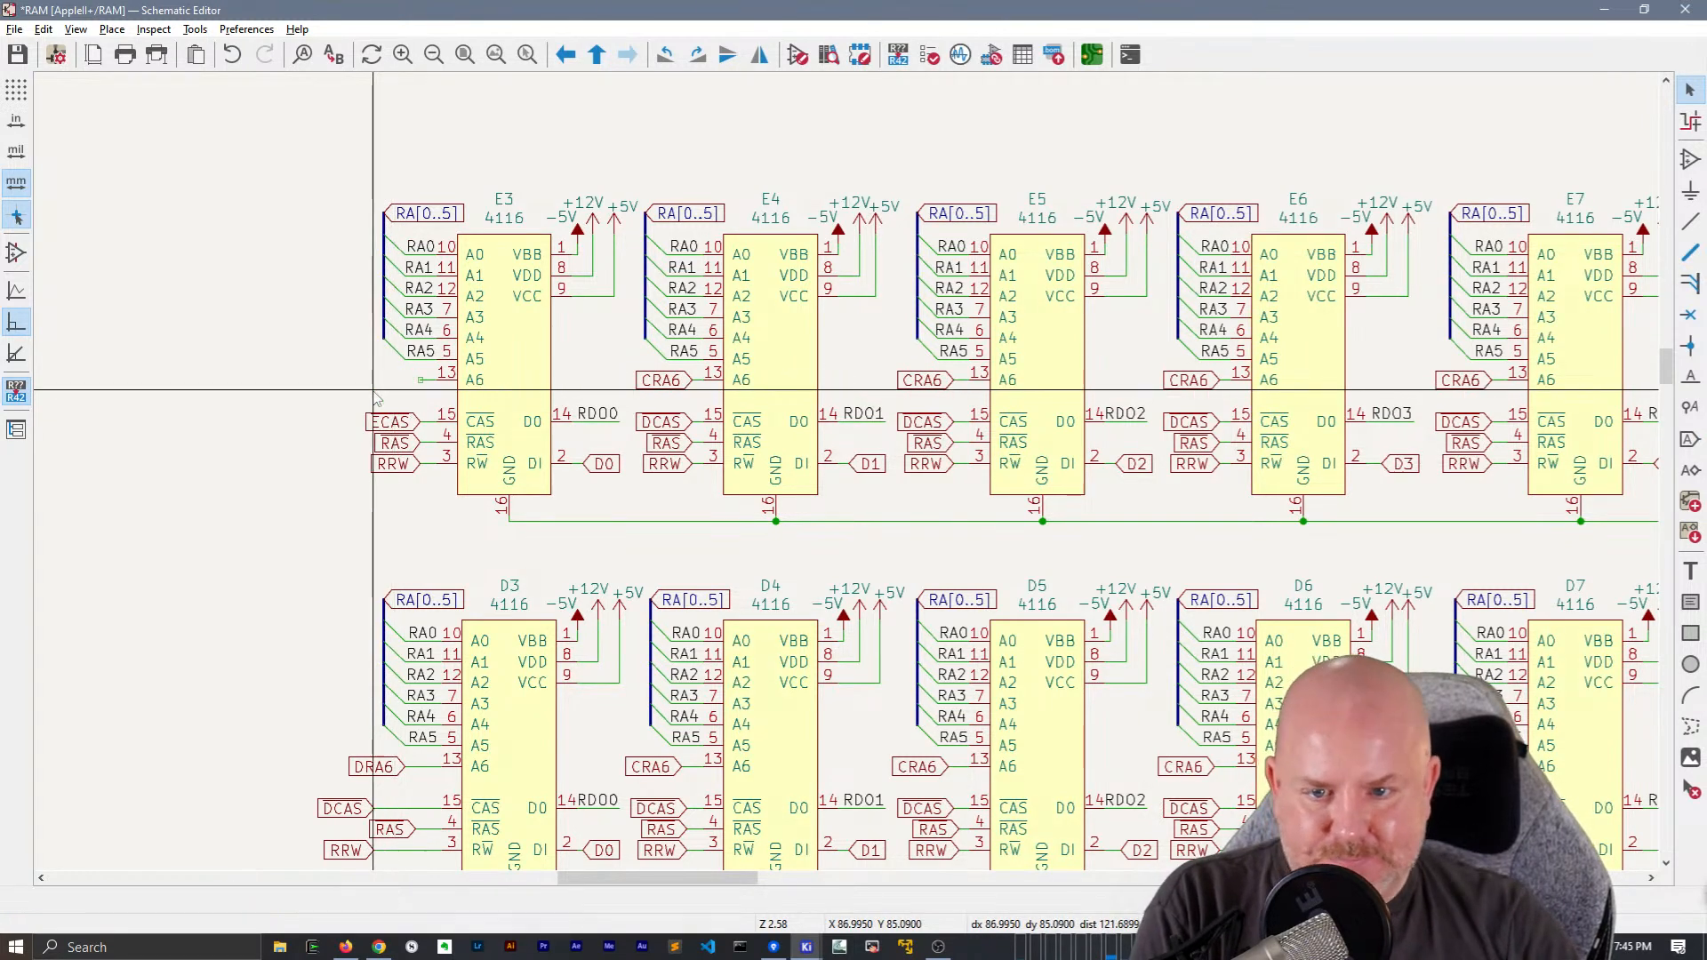
Convert chip E4's CRA6 label to a hierarchical label and move it into the empty area between the sheet frame and E3
scroll(396, 402, up, 1)
scroll(850, 476, down, 1)
click(1138, 461)
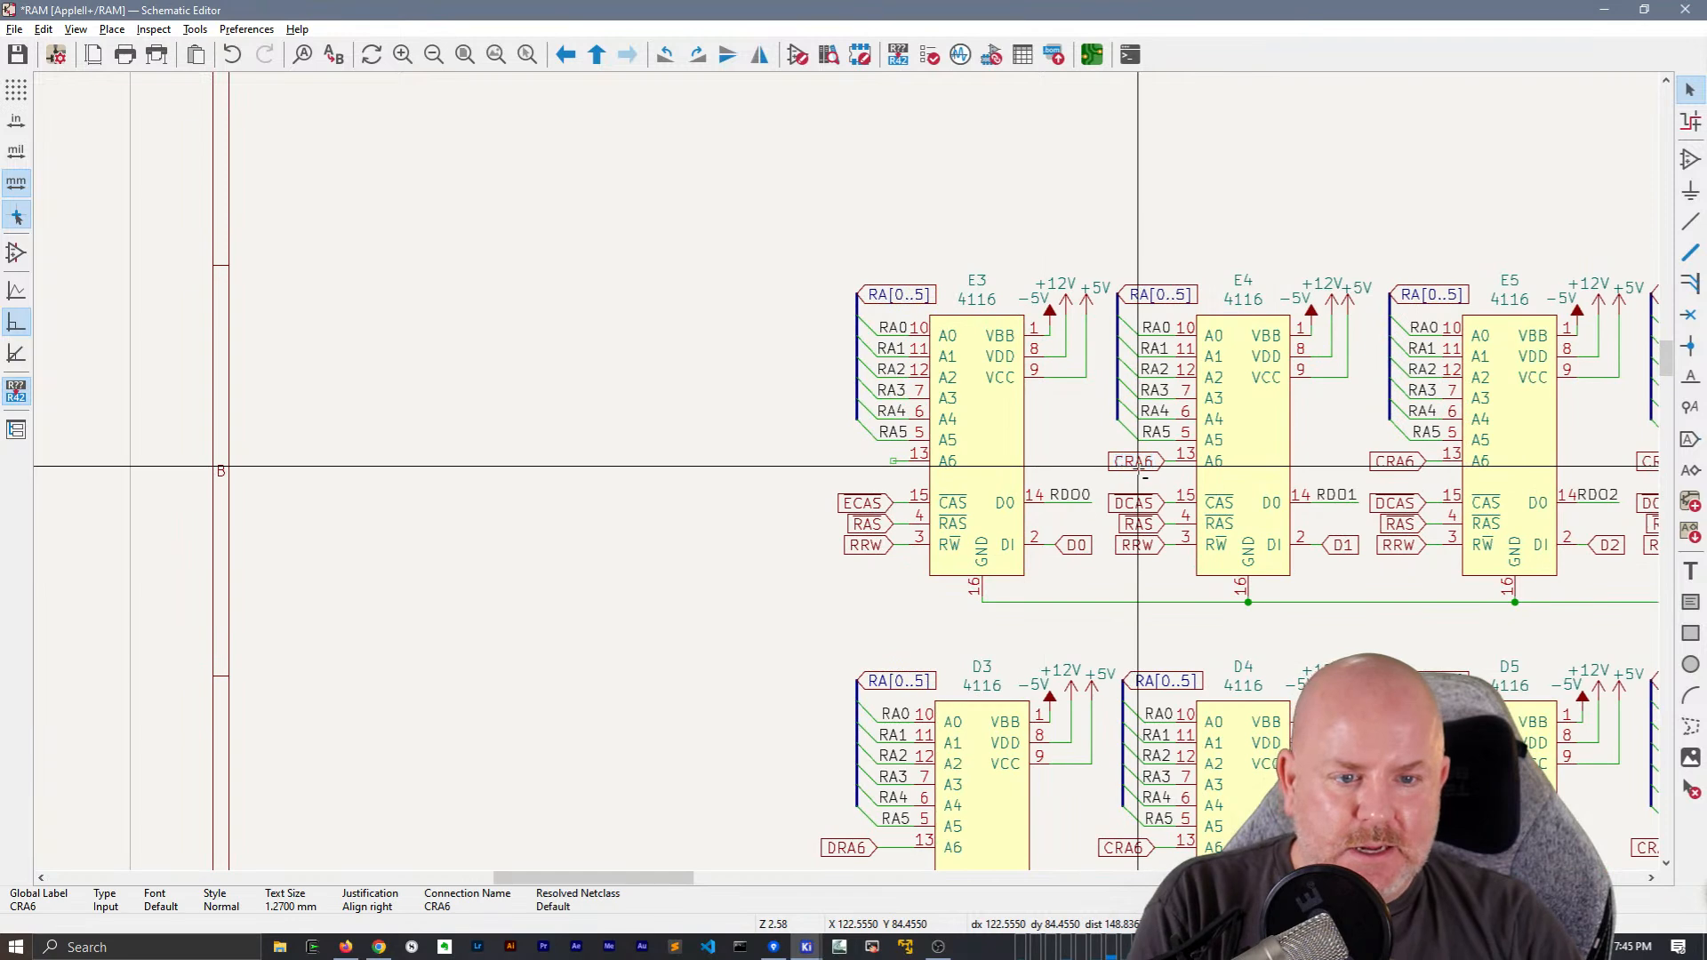
drag(1147, 464, 408, 453)
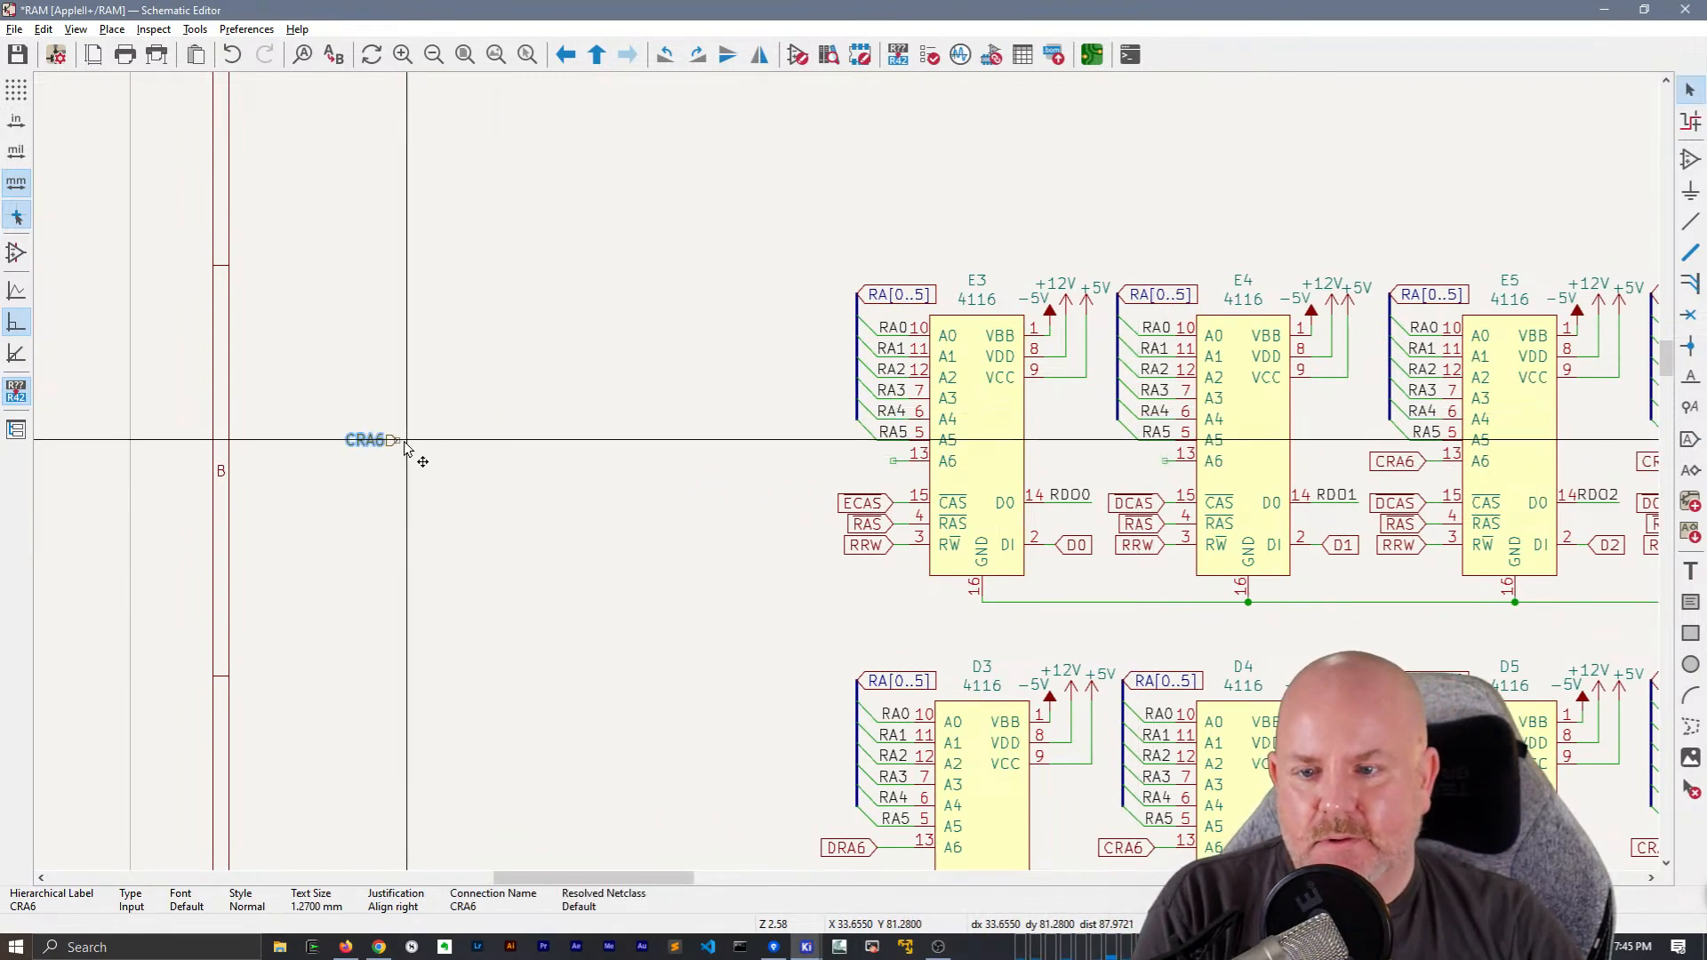
Draw a short horizontal wire about 7 mm long from the connection point of the hierarchical label CRA6
key(w)
scroll(450, 445, up, 1)
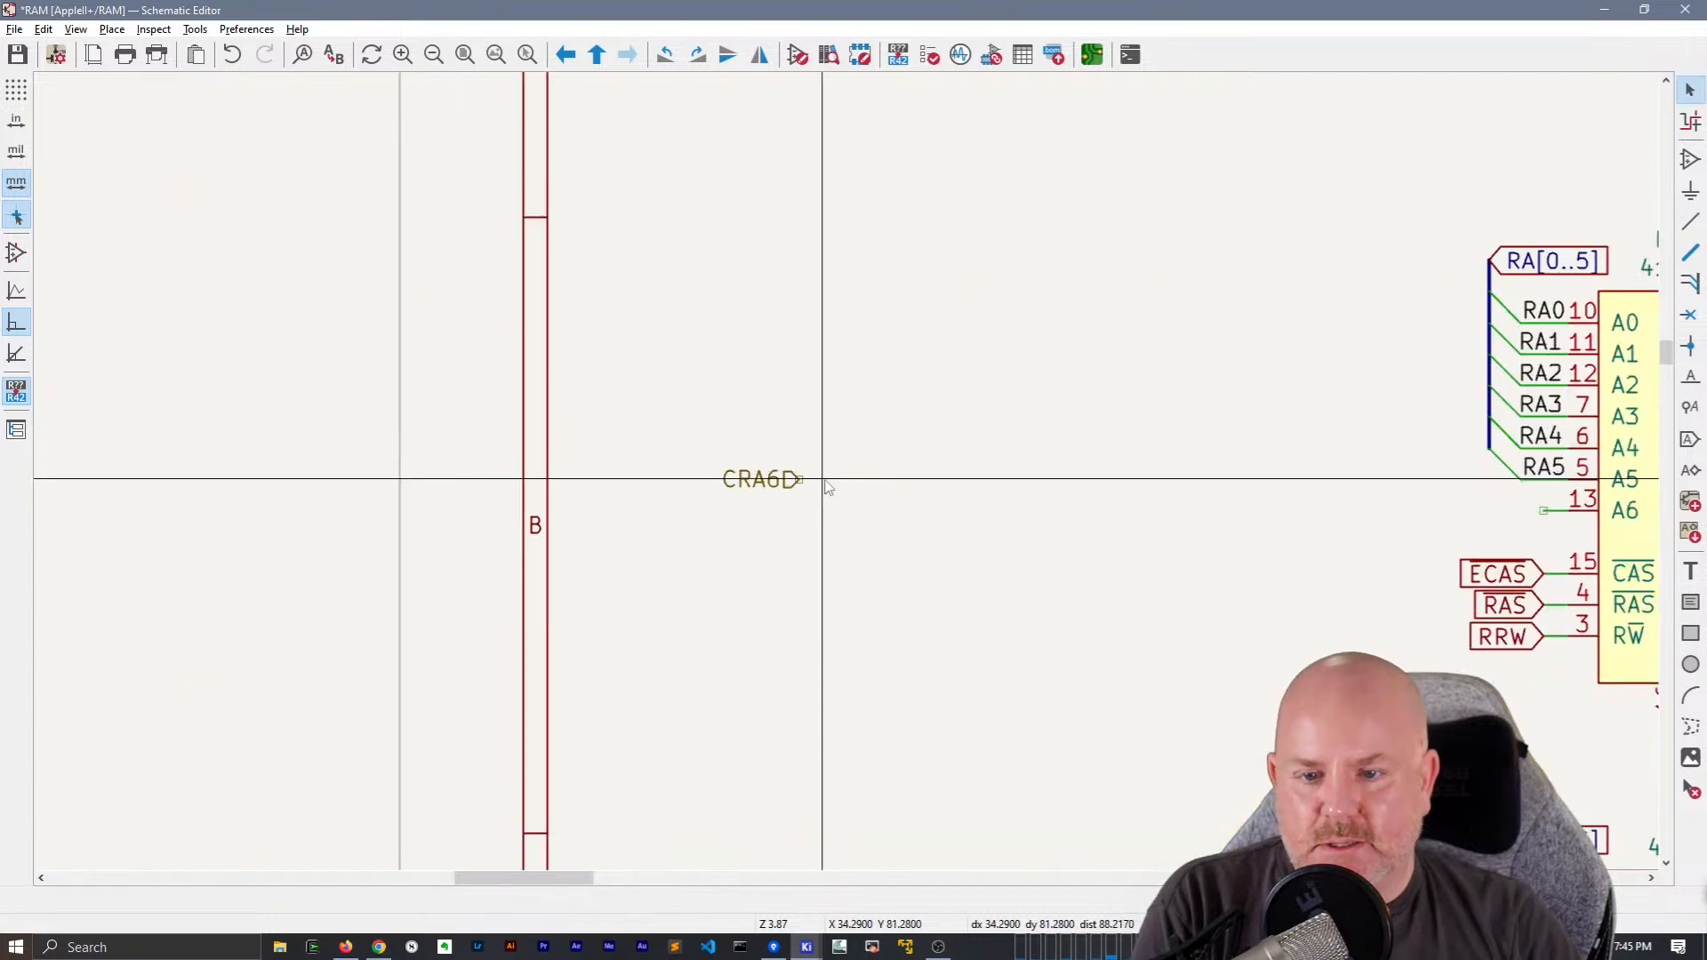
key(Escape)
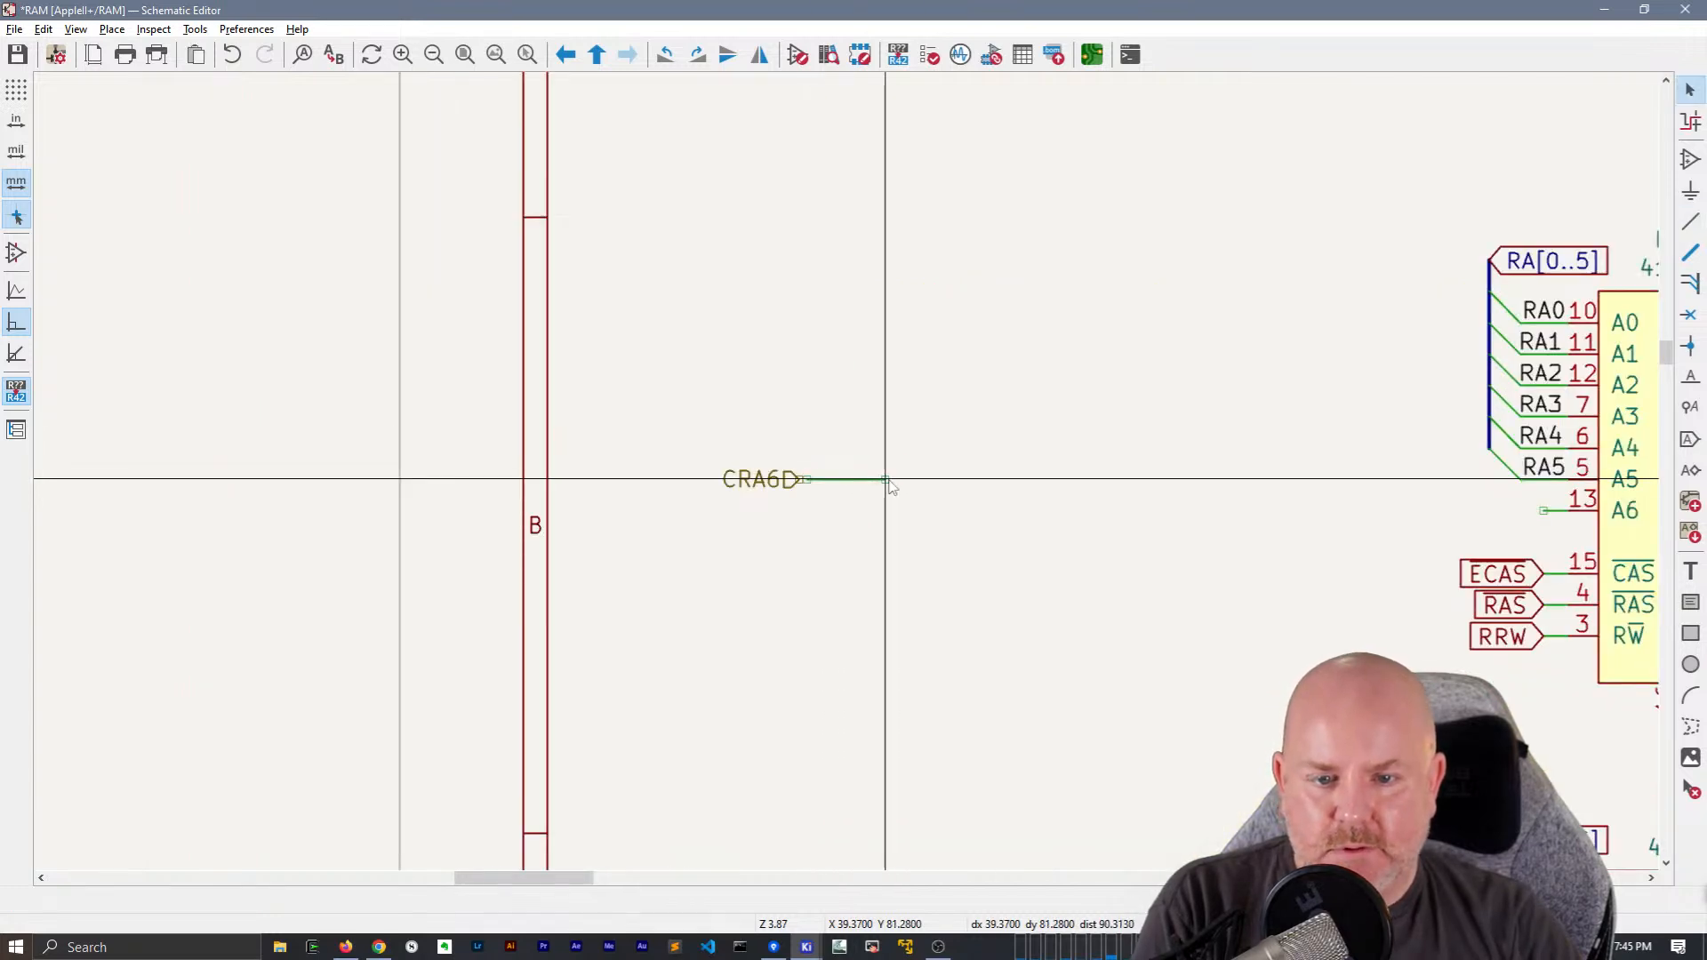
middle_drag(983, 519, 817, 529)
key(w)
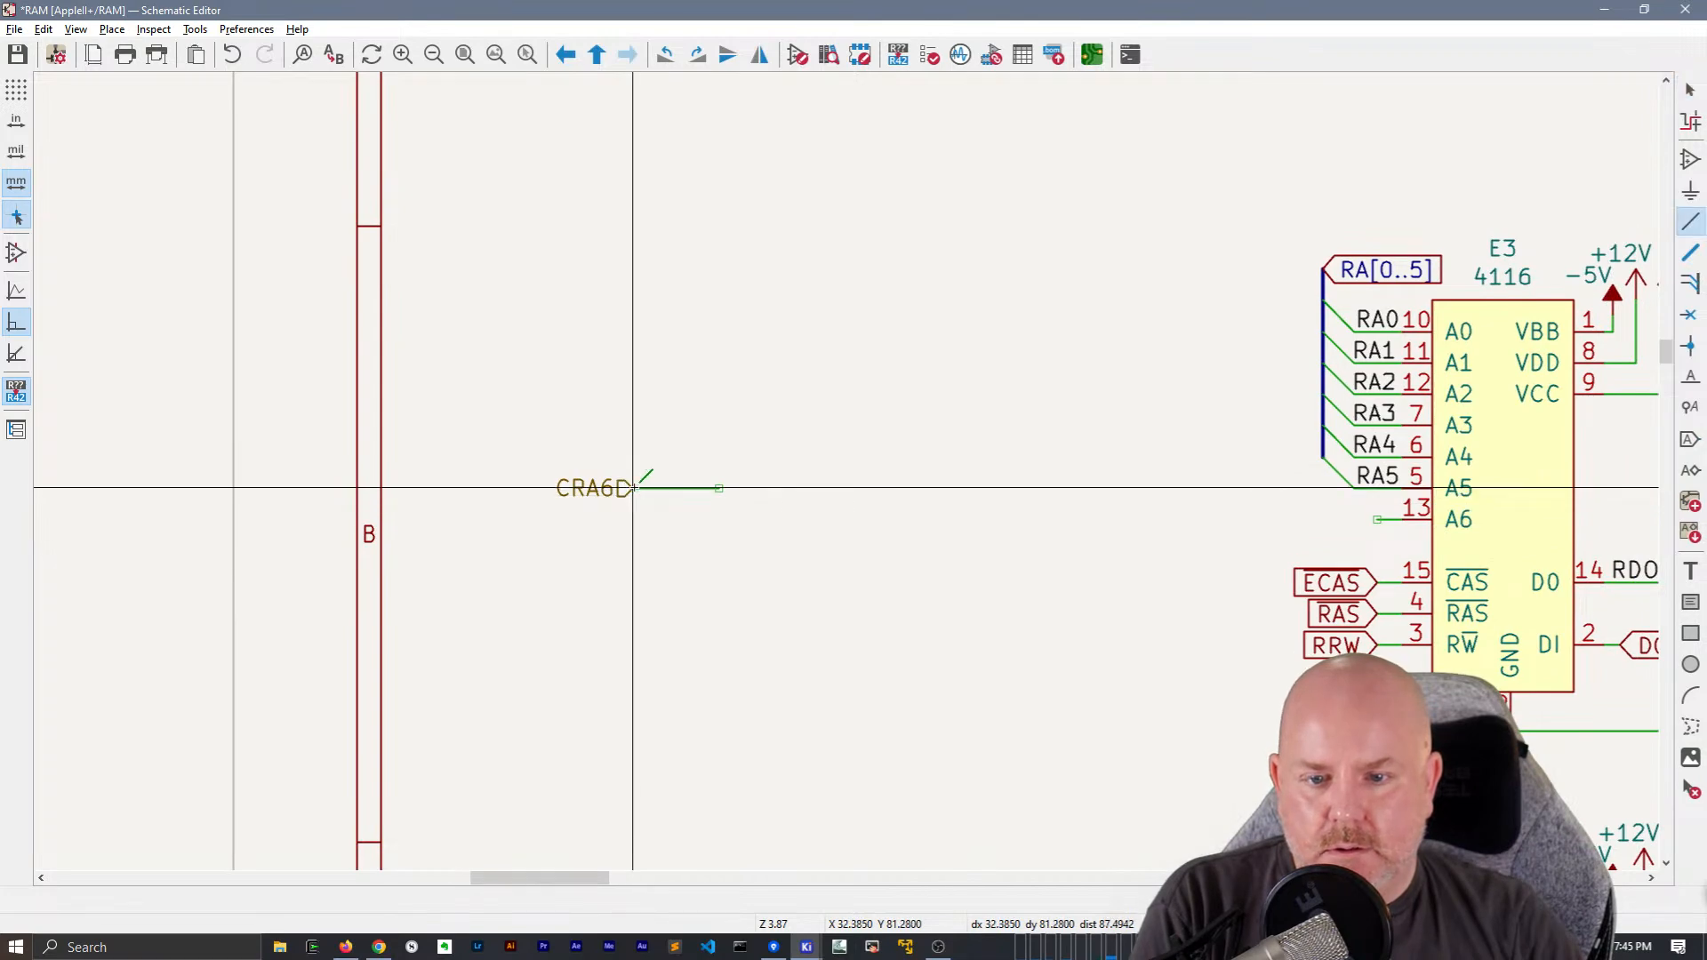
key(Escape)
middle_drag(745, 536, 695, 531)
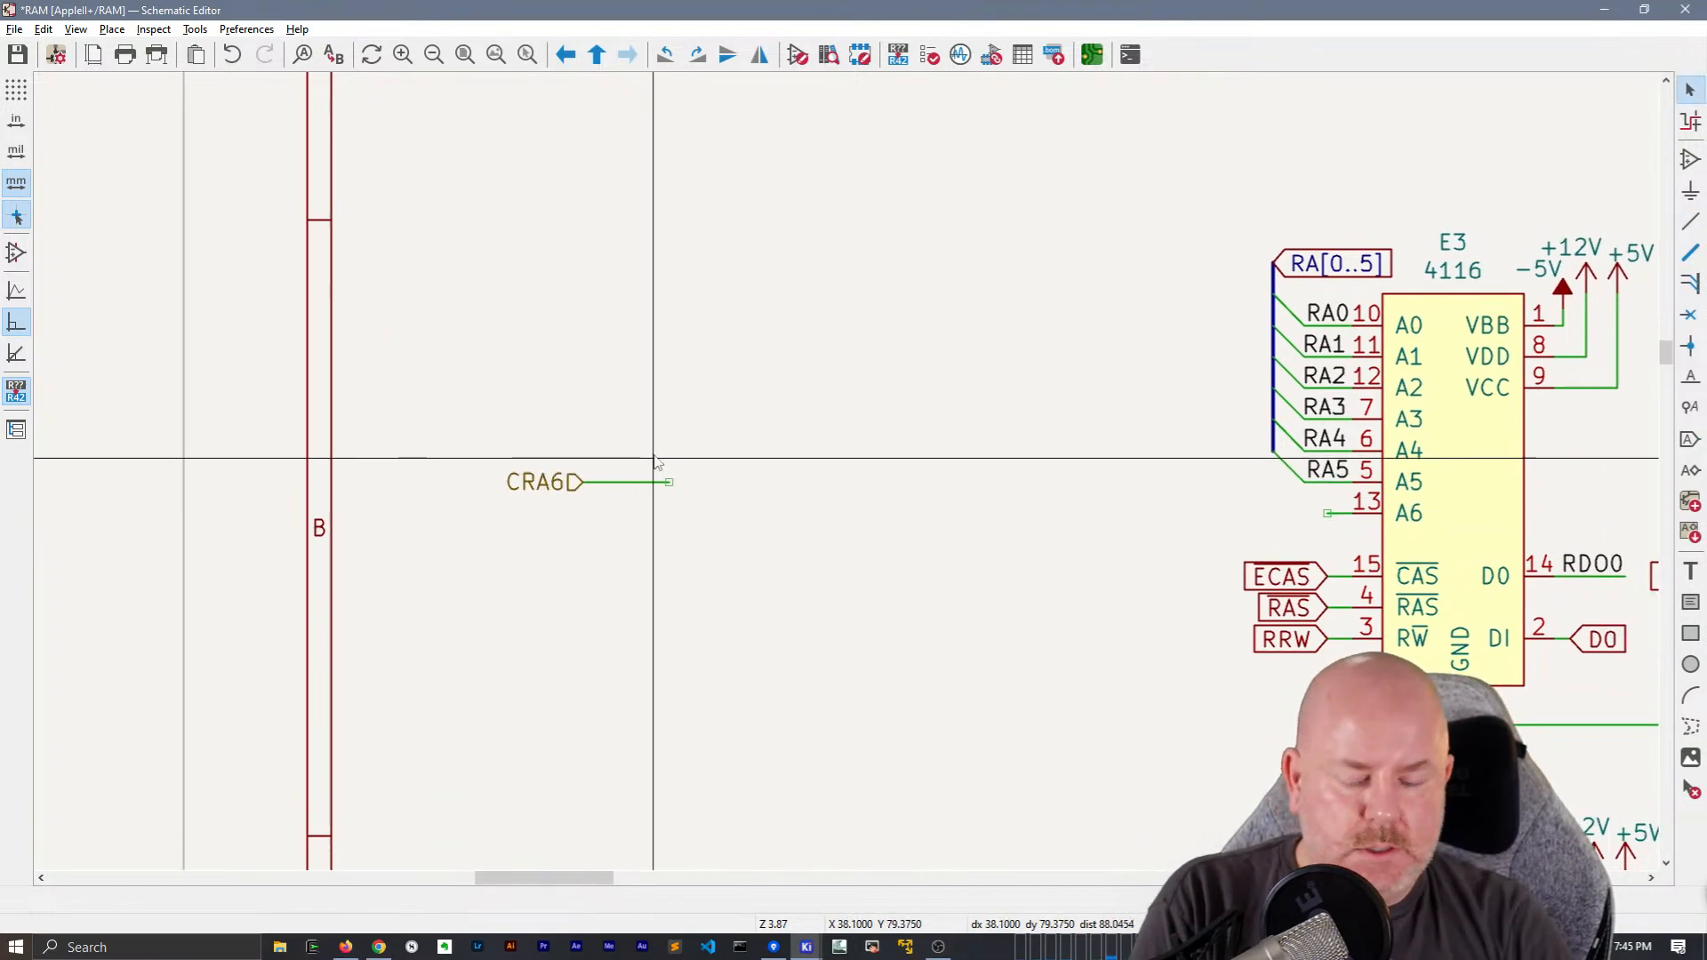
Try to place a net label CRA6 at the wire's free end, and undo the placement
text(CRA6)
key(Return)
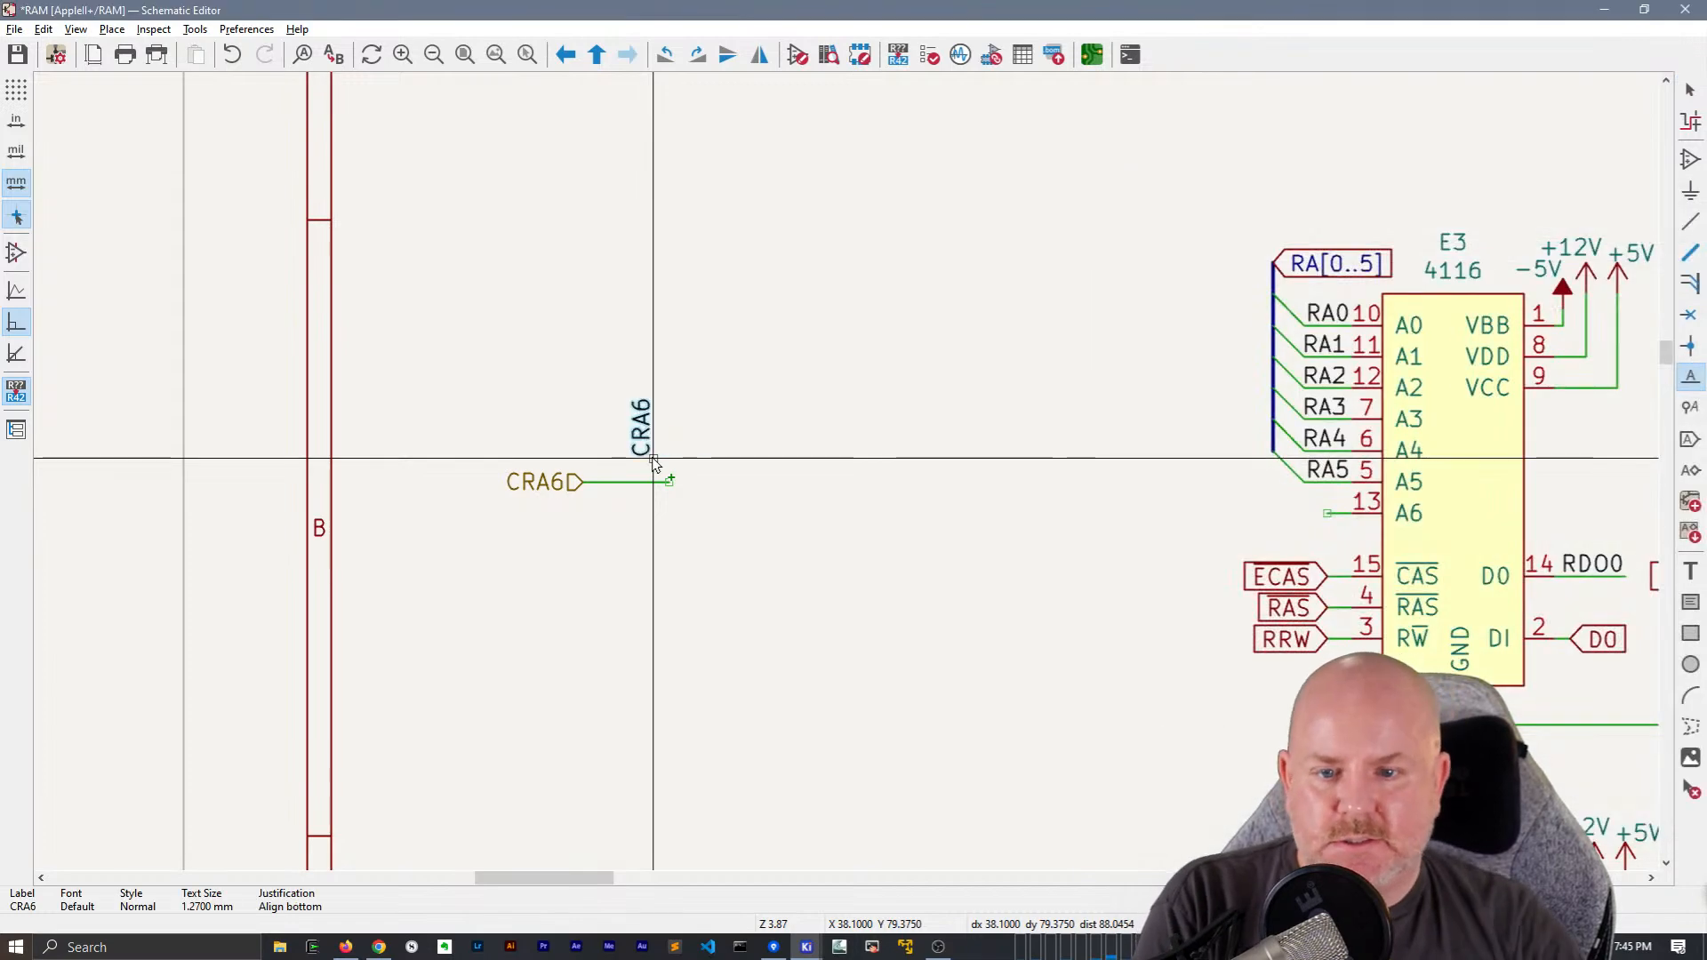
click(669, 485)
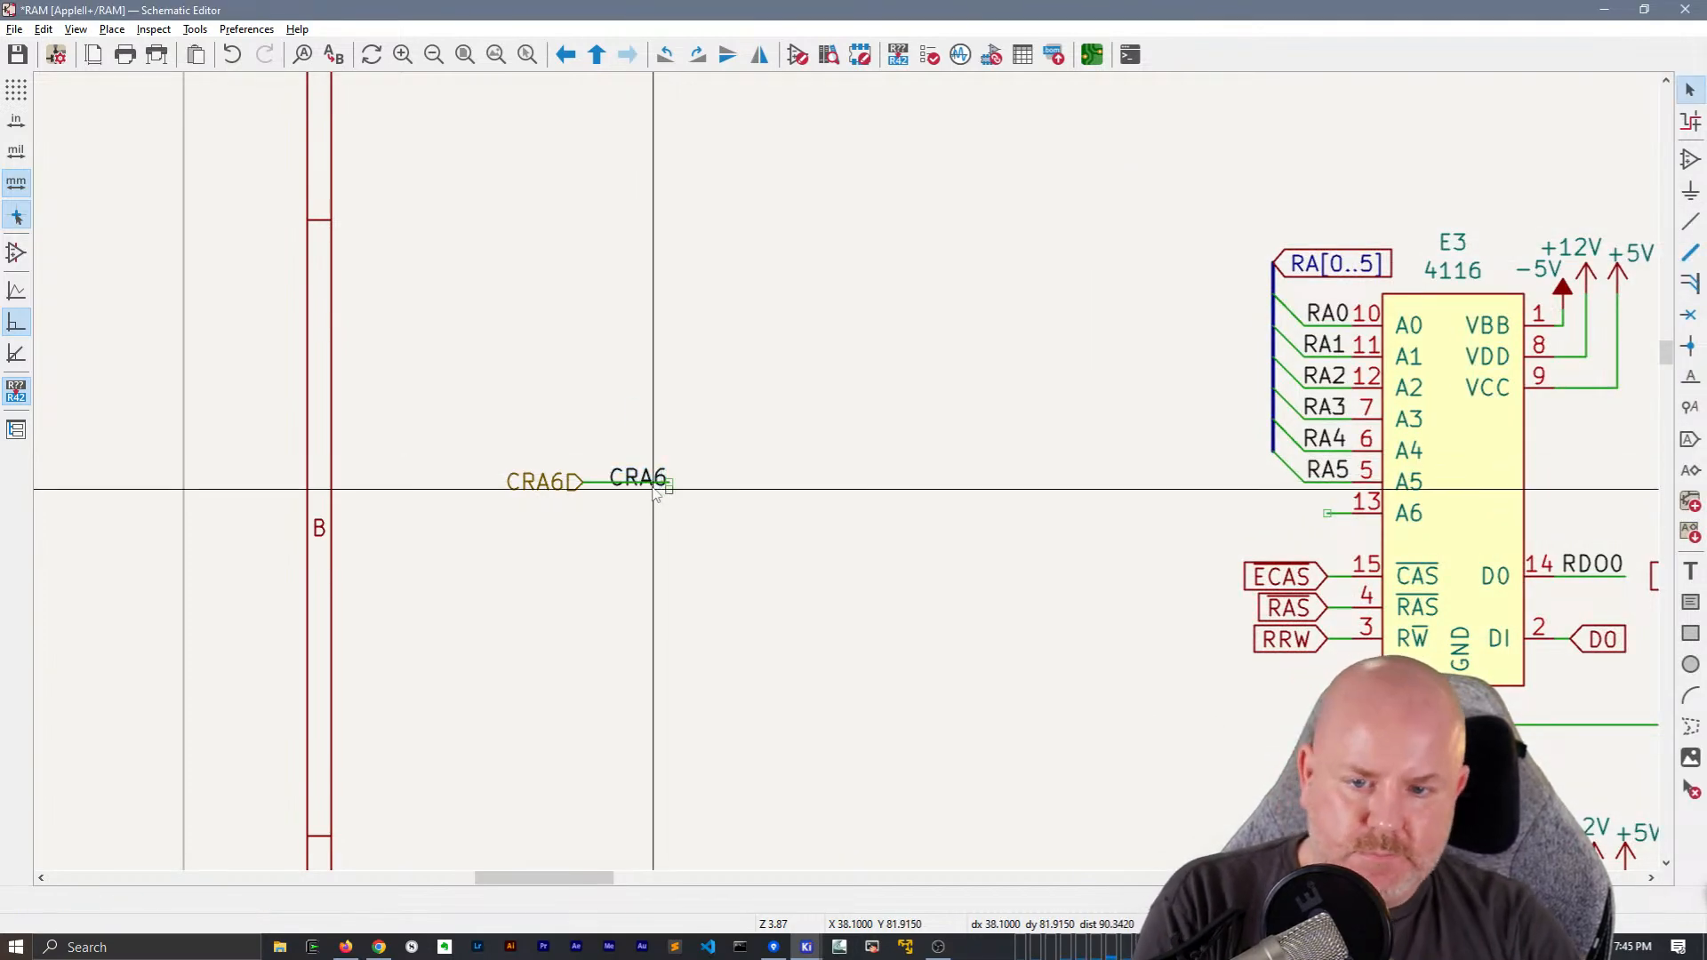
click(667, 479)
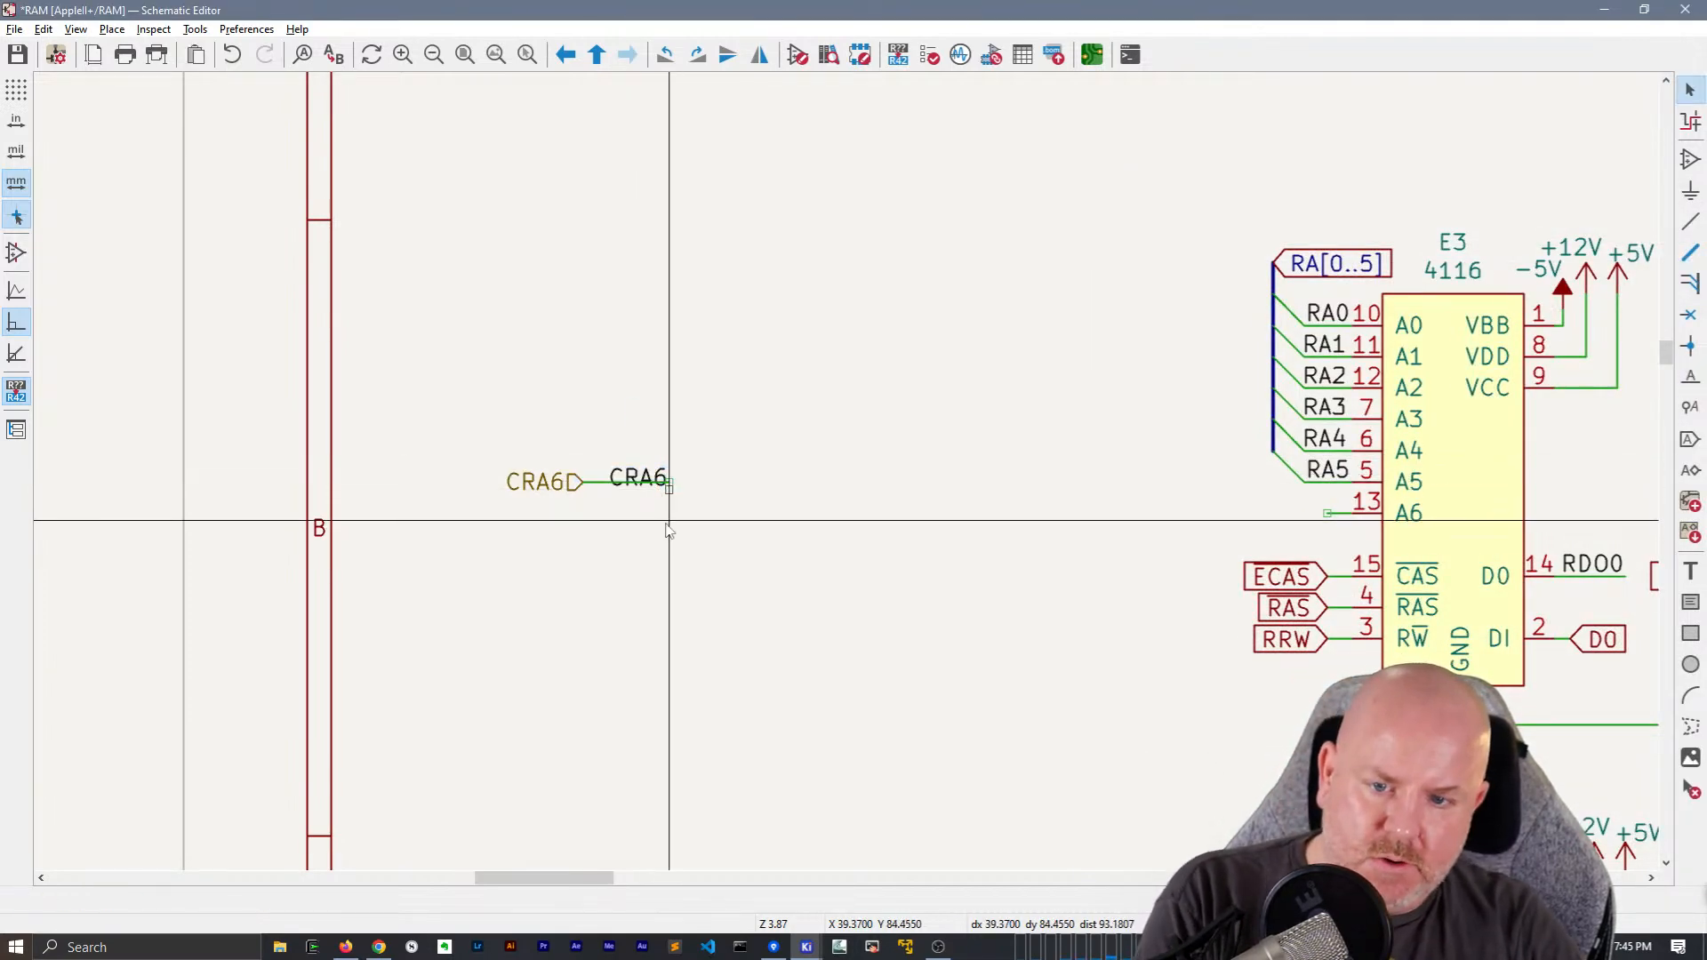
key(ctrl+z)
Add a net label CRA6, mirrored to extend back over the wire, at the free end of the hierarchical label's wire
text(l)
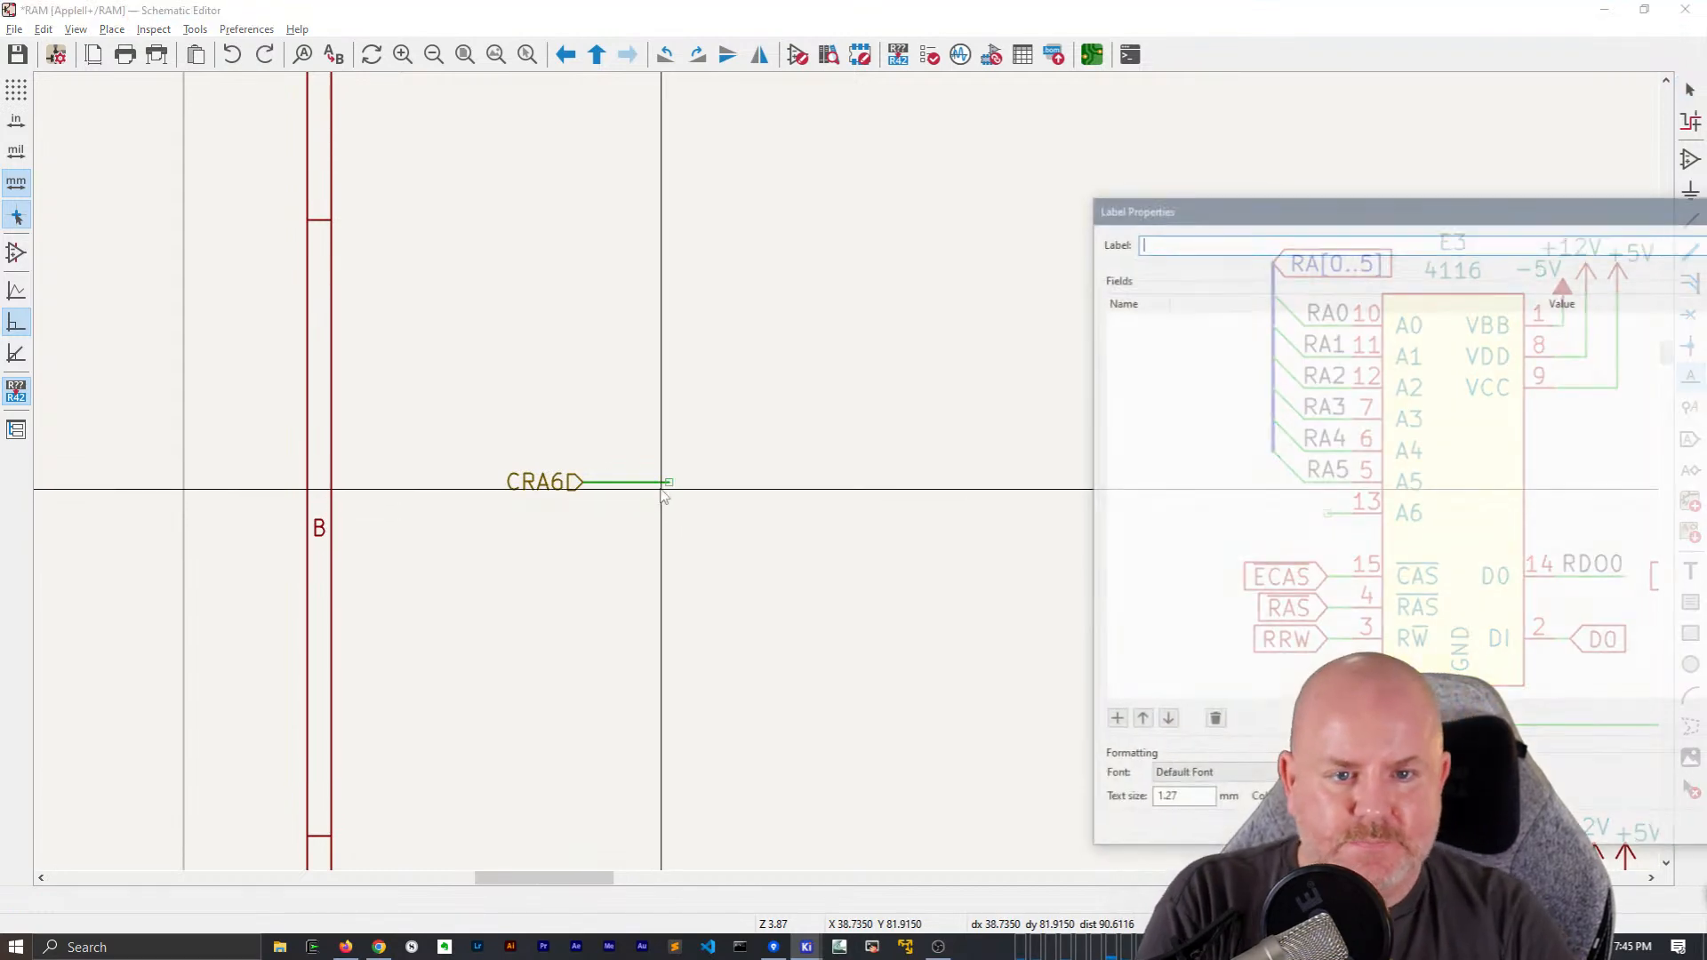
text(CRA6)
key(Return)
key(x)
click(669, 482)
click(934, 465)
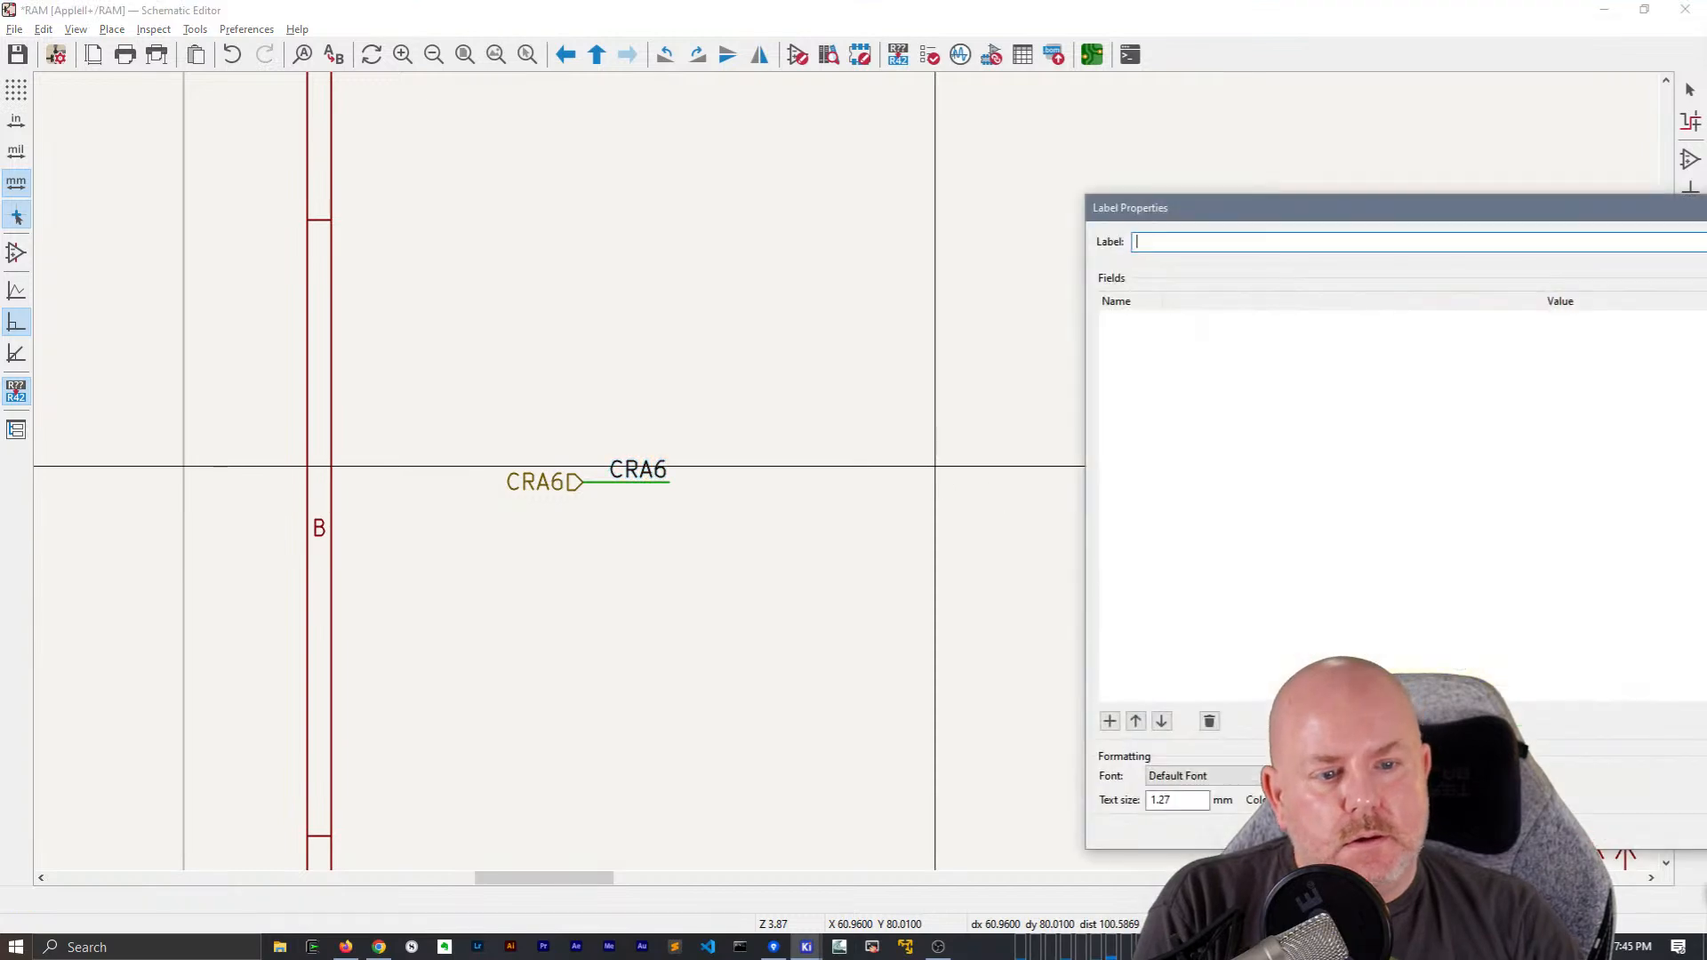
key(Escape)
key(Escape)
Duplicate chip E3's ECAS, RAS and RRW labels and place the copies below the hierarchical label CRA6
drag(1320, 690, 1242, 529)
key(ctrl+d)
click(583, 558)
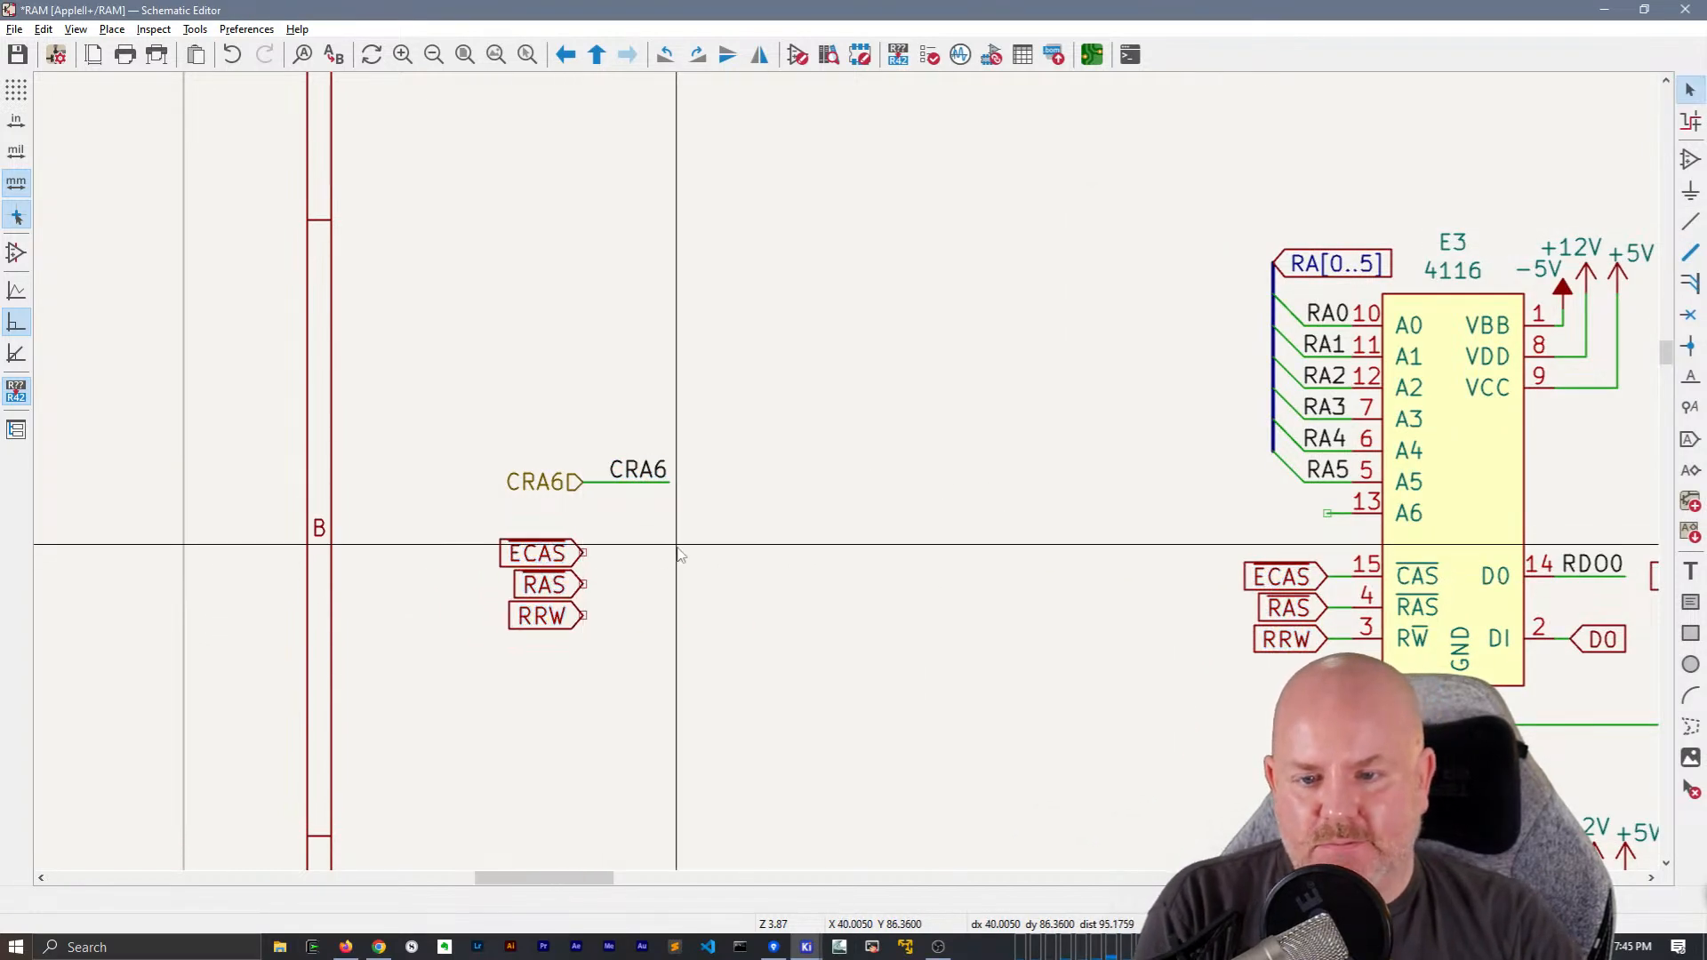
Convert the copied ECAS, RAS and RRW global labels to hierarchical labels
click(582, 554)
key(ctrl+shift+h)
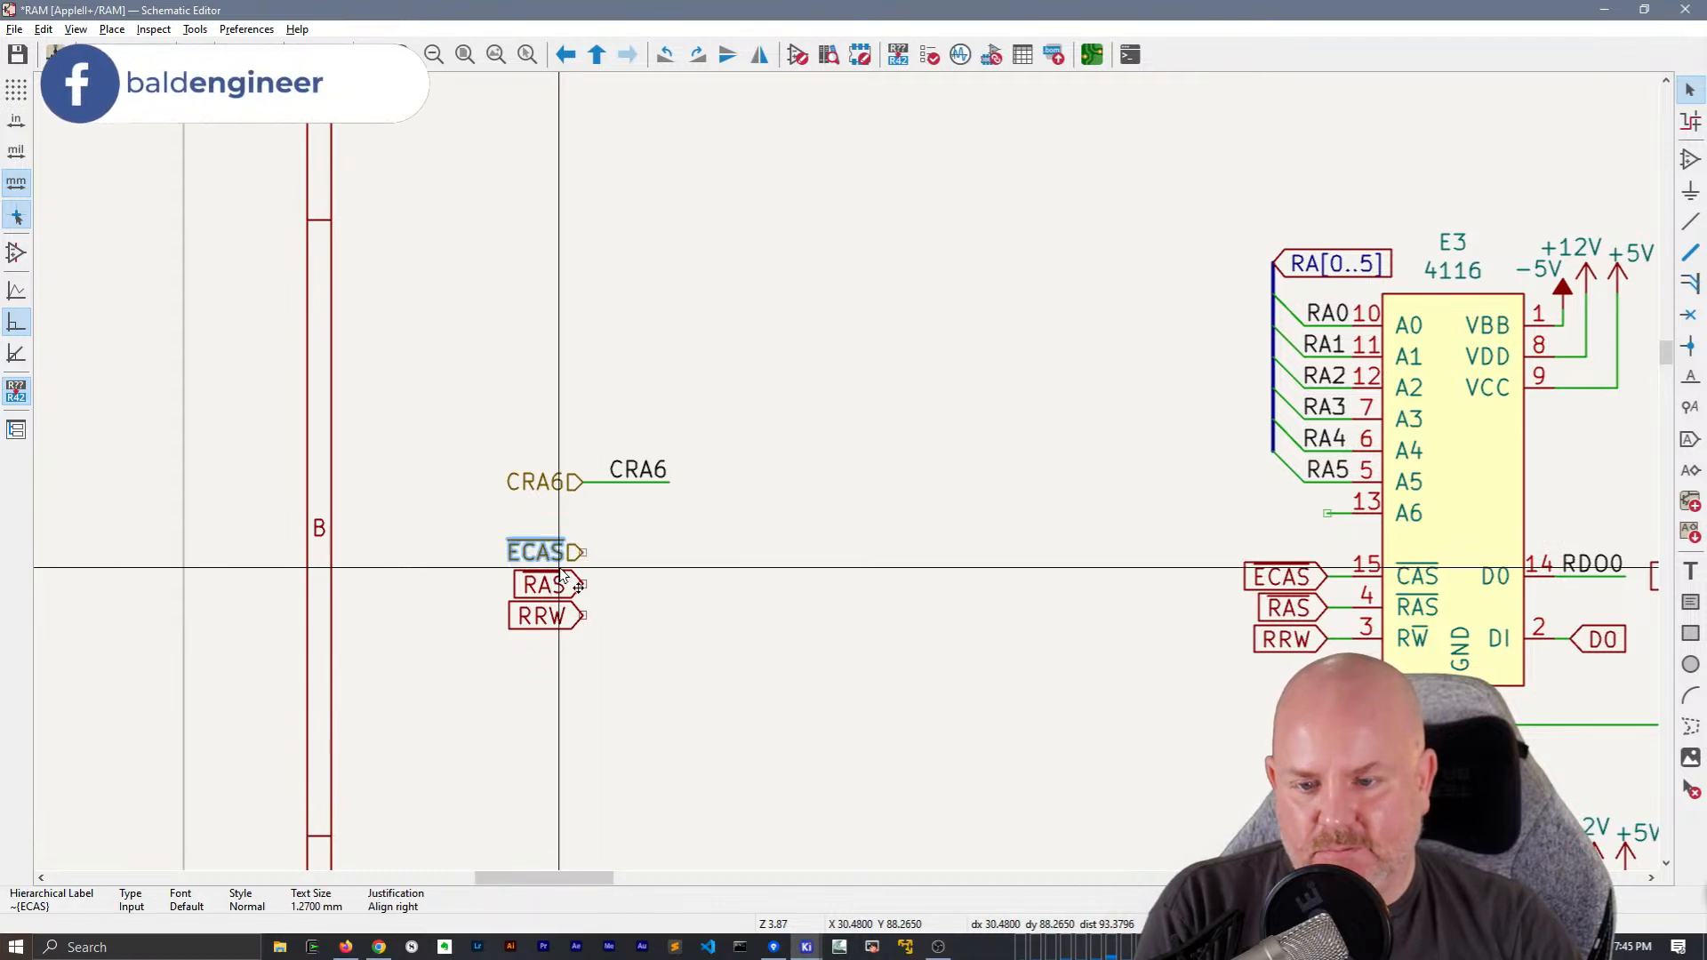
click(575, 591)
key(ctrl+shift+h)
click(578, 616)
key(ctrl+shift+h)
key(Escape)
Draw horizontal wires from the hierarchical labels ECAS, RAS and RRW, ending in line with the CRA6 wire
click(582, 553)
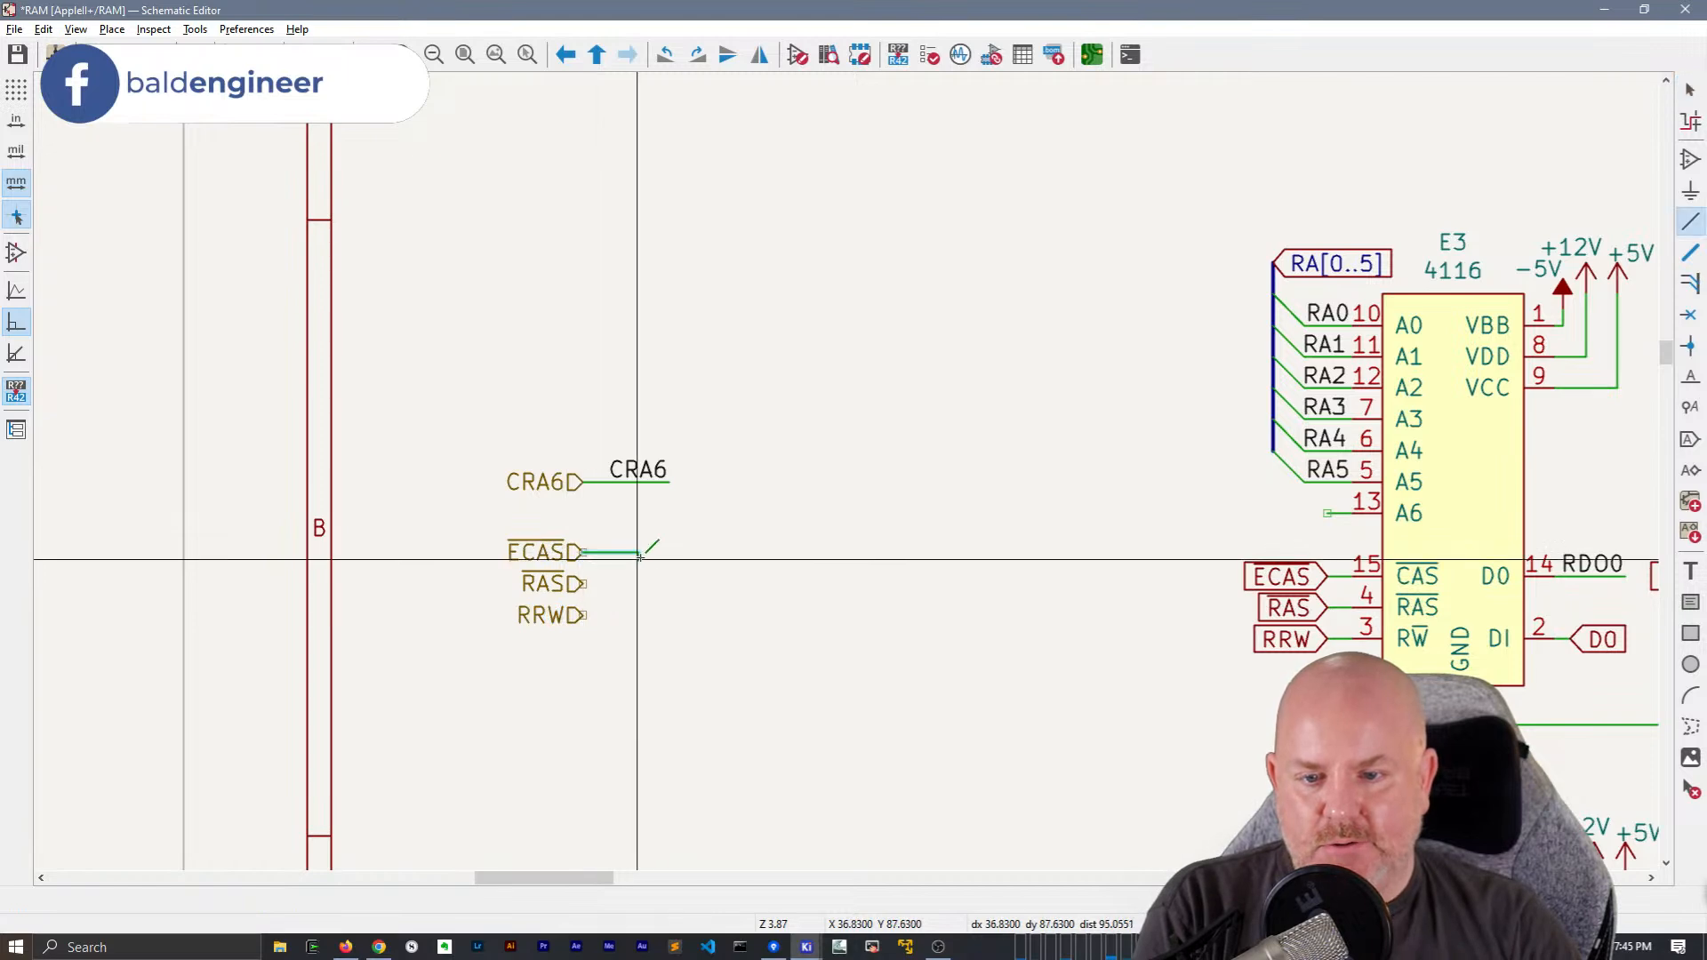
double_click(667, 553)
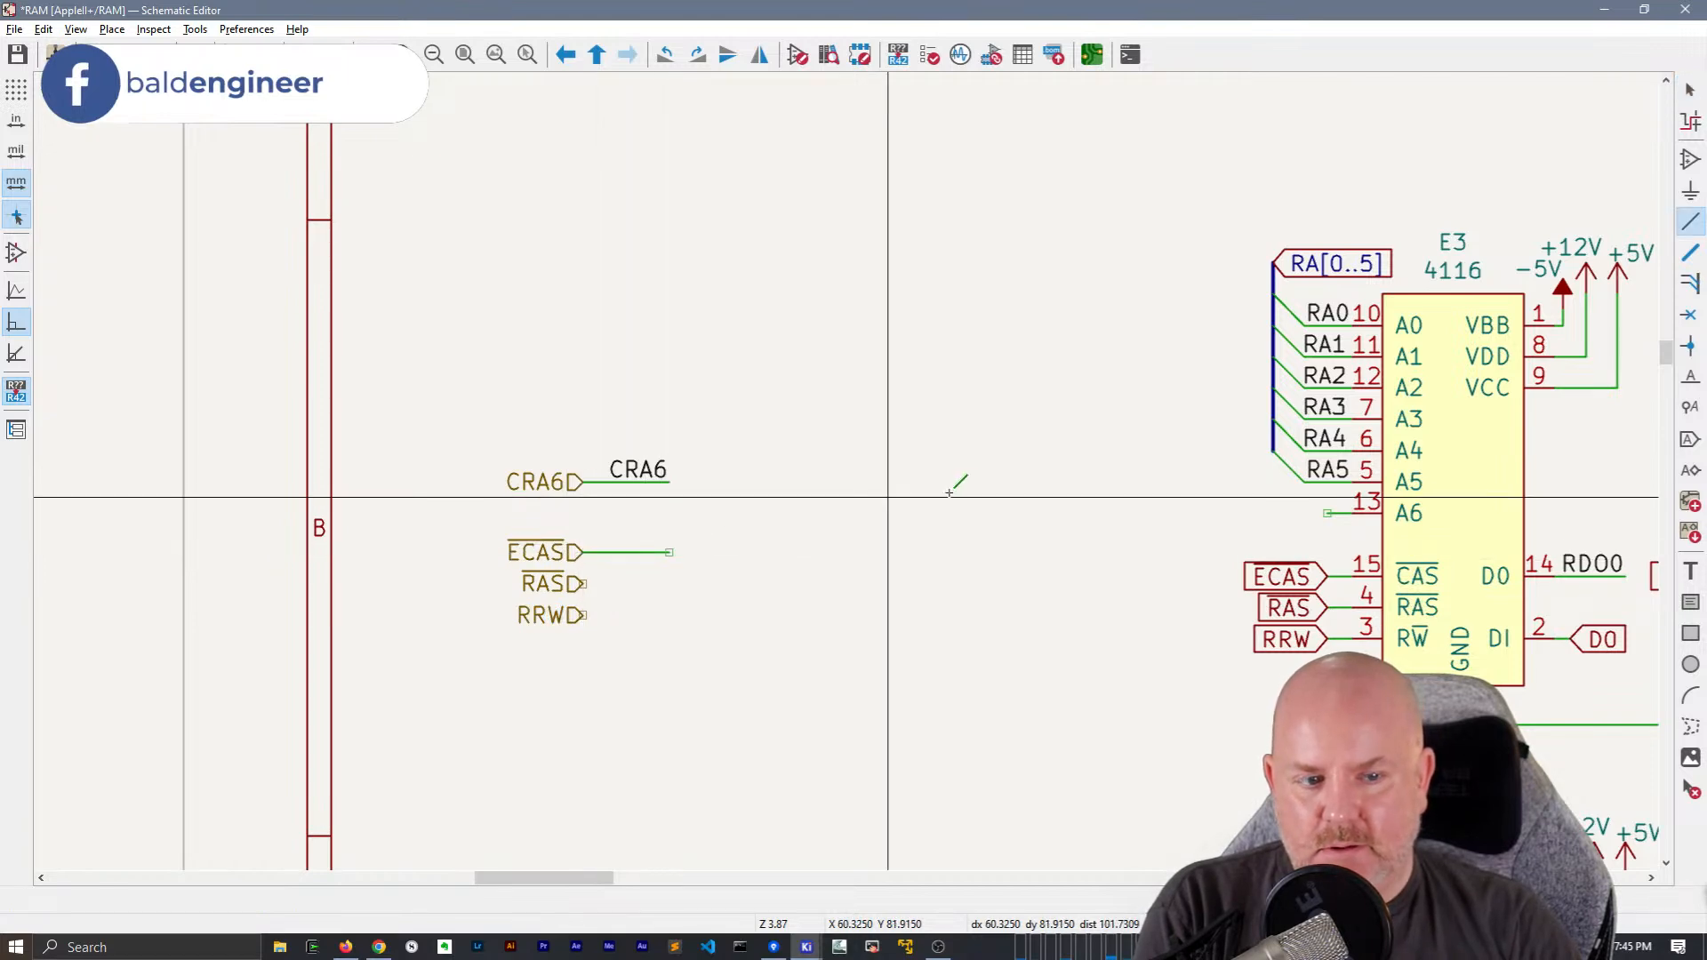
key(Escape)
key(Insert)
key(Insert)
key(Insert)
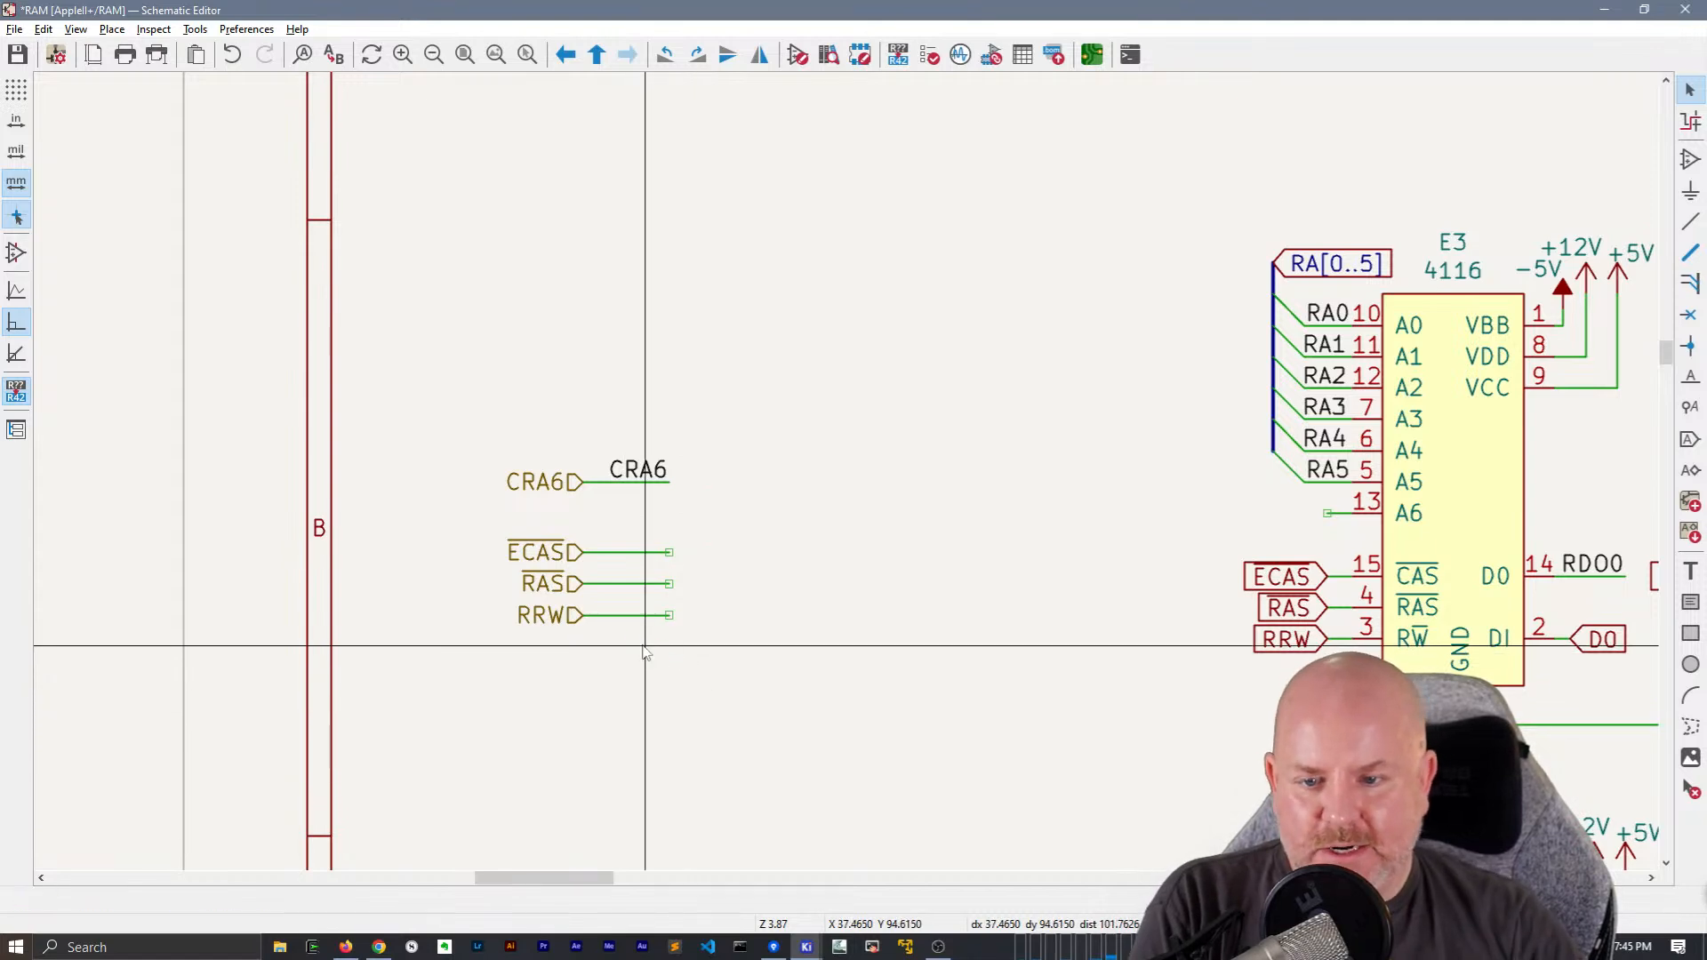
Add net labels ~{ECAS} and ~{RAS} at the free ends of the matching hierarchical labels' wires
click(654, 474)
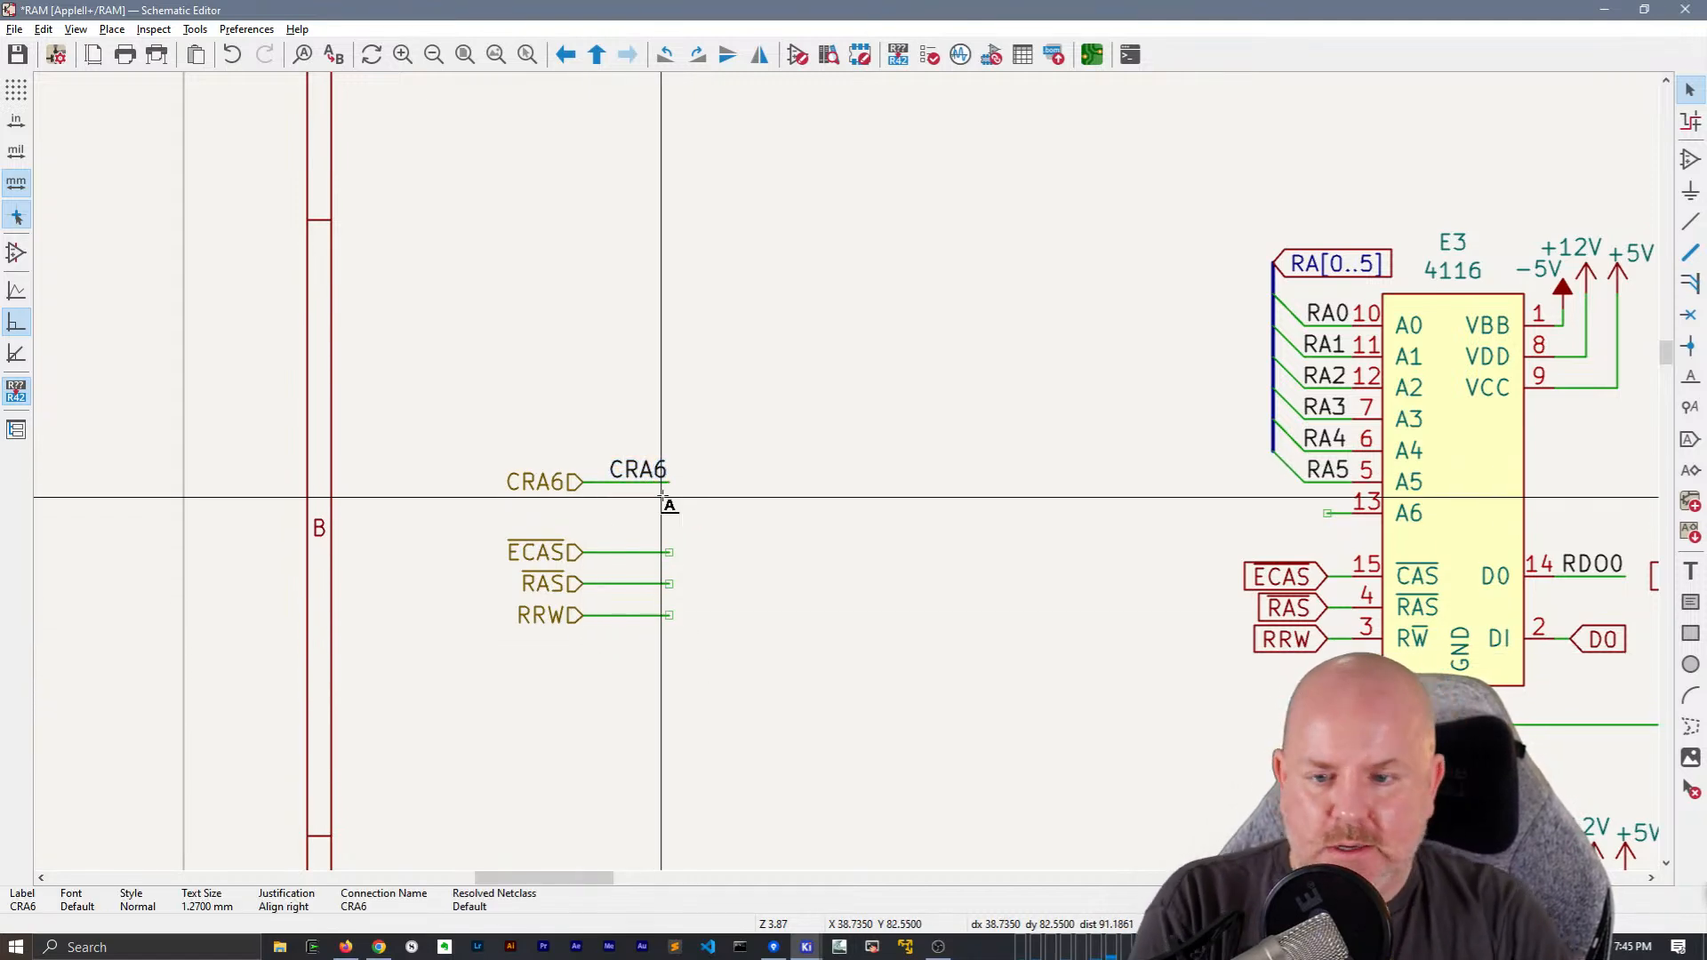
click(663, 497)
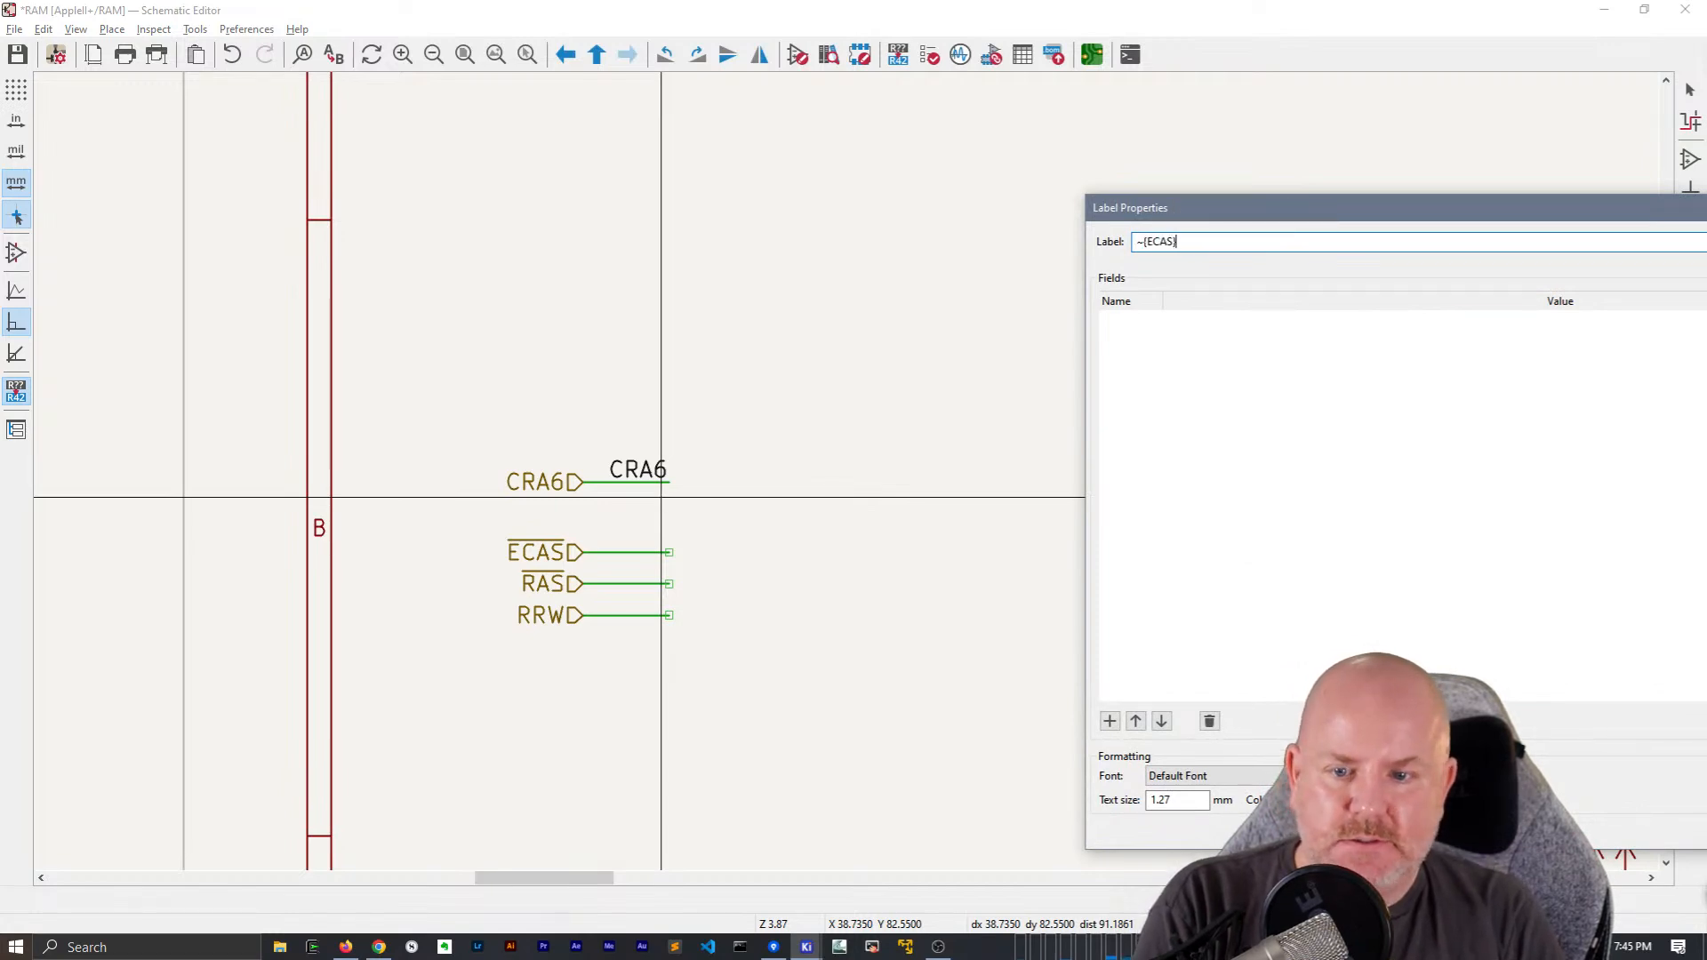
key(Return)
click(669, 553)
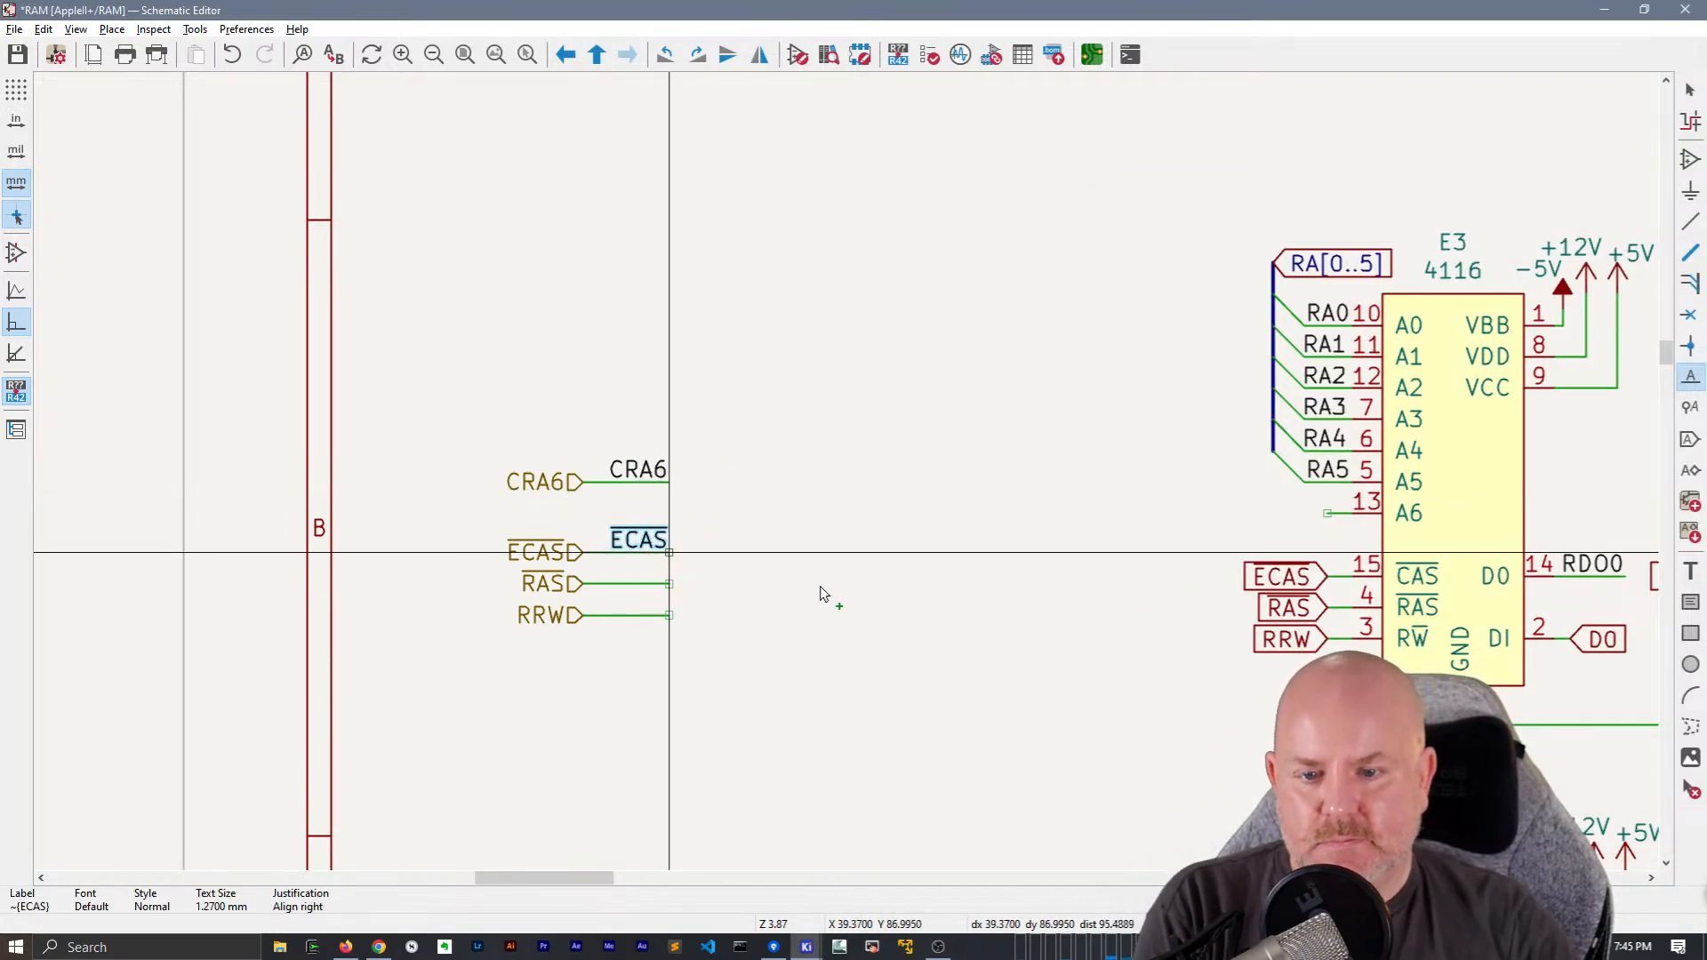
click(673, 599)
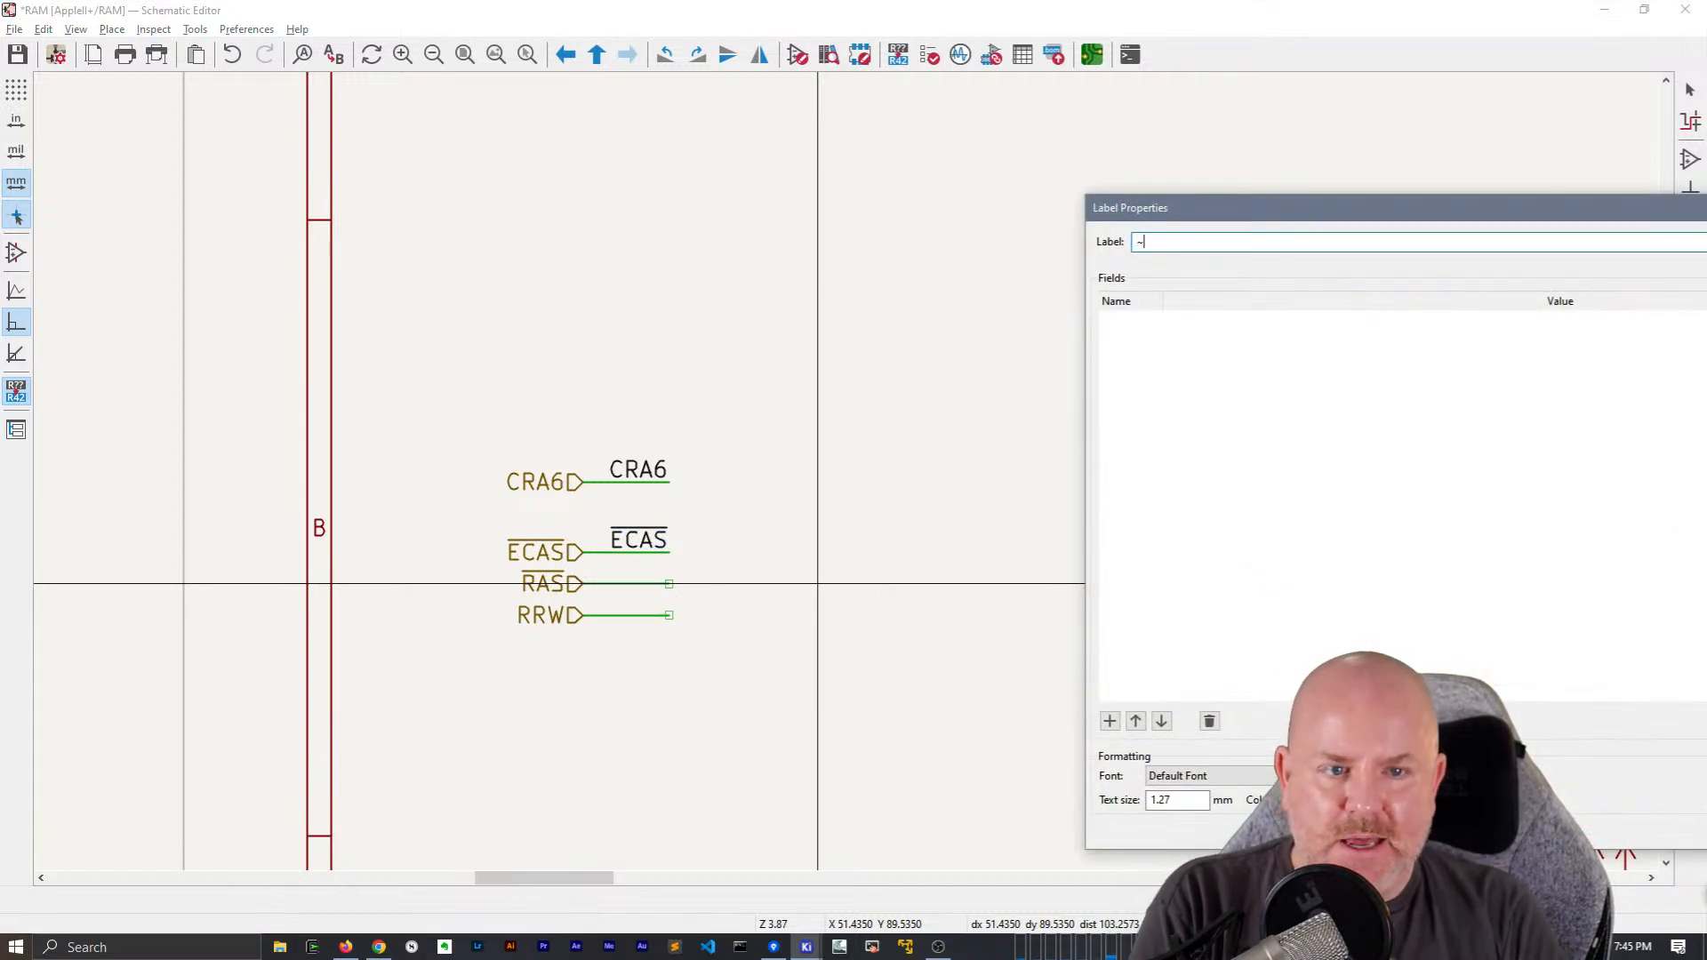
text(~{RAS})
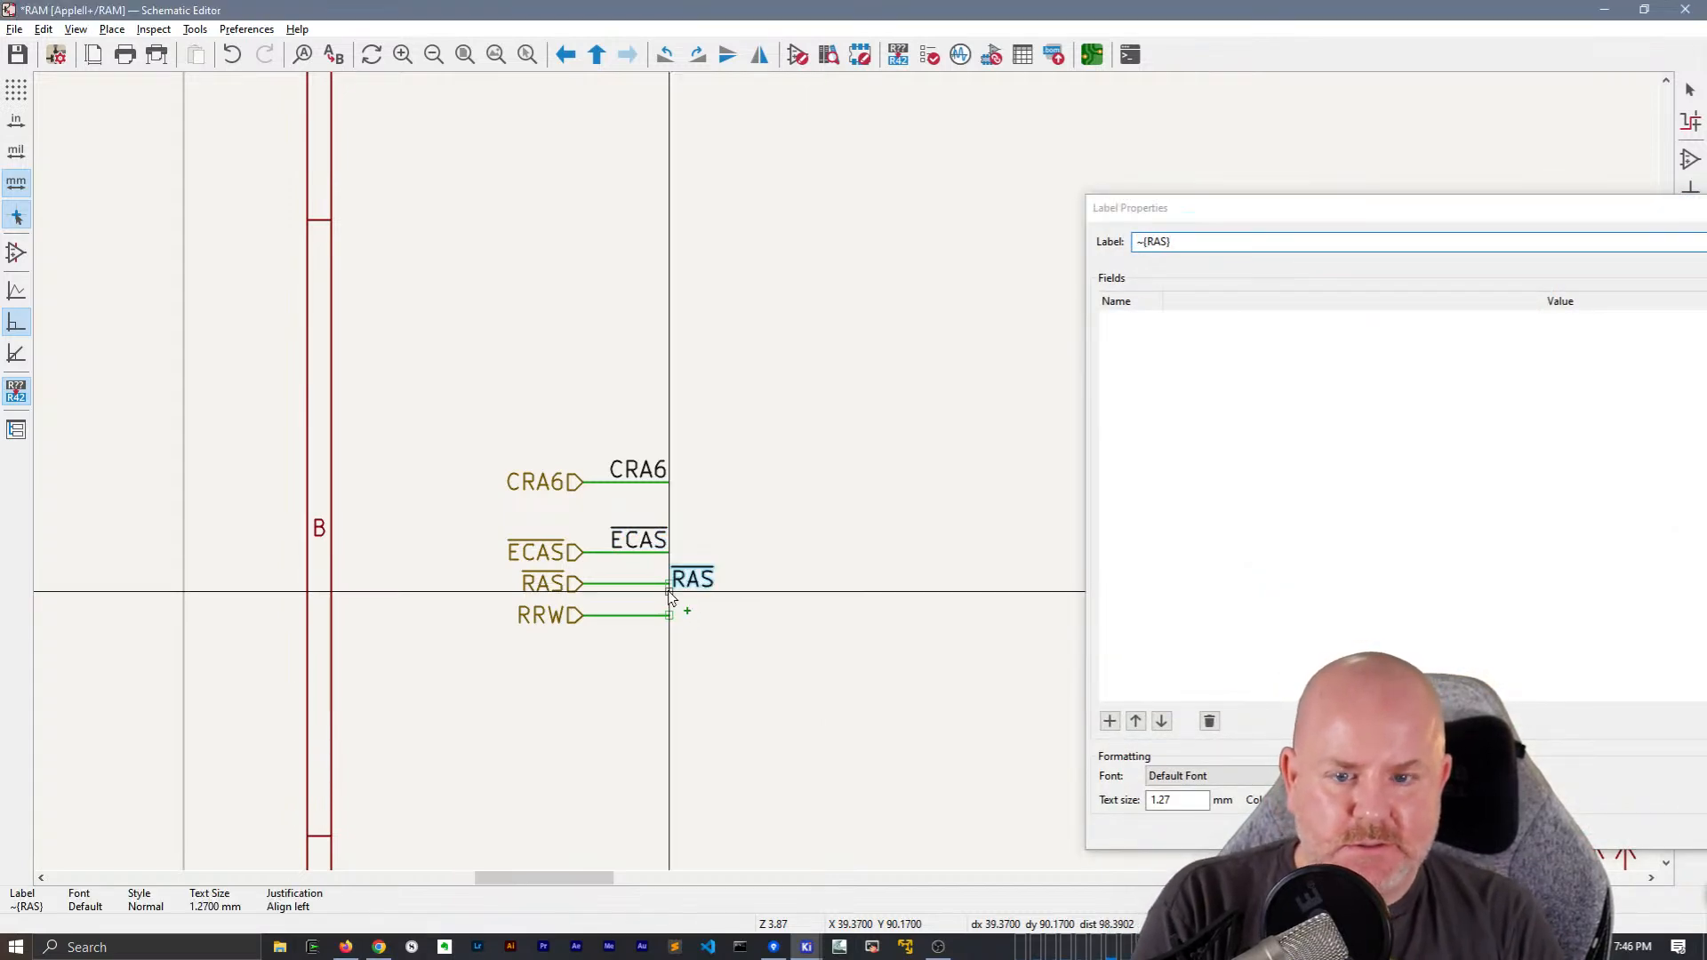
key(Return)
click(668, 584)
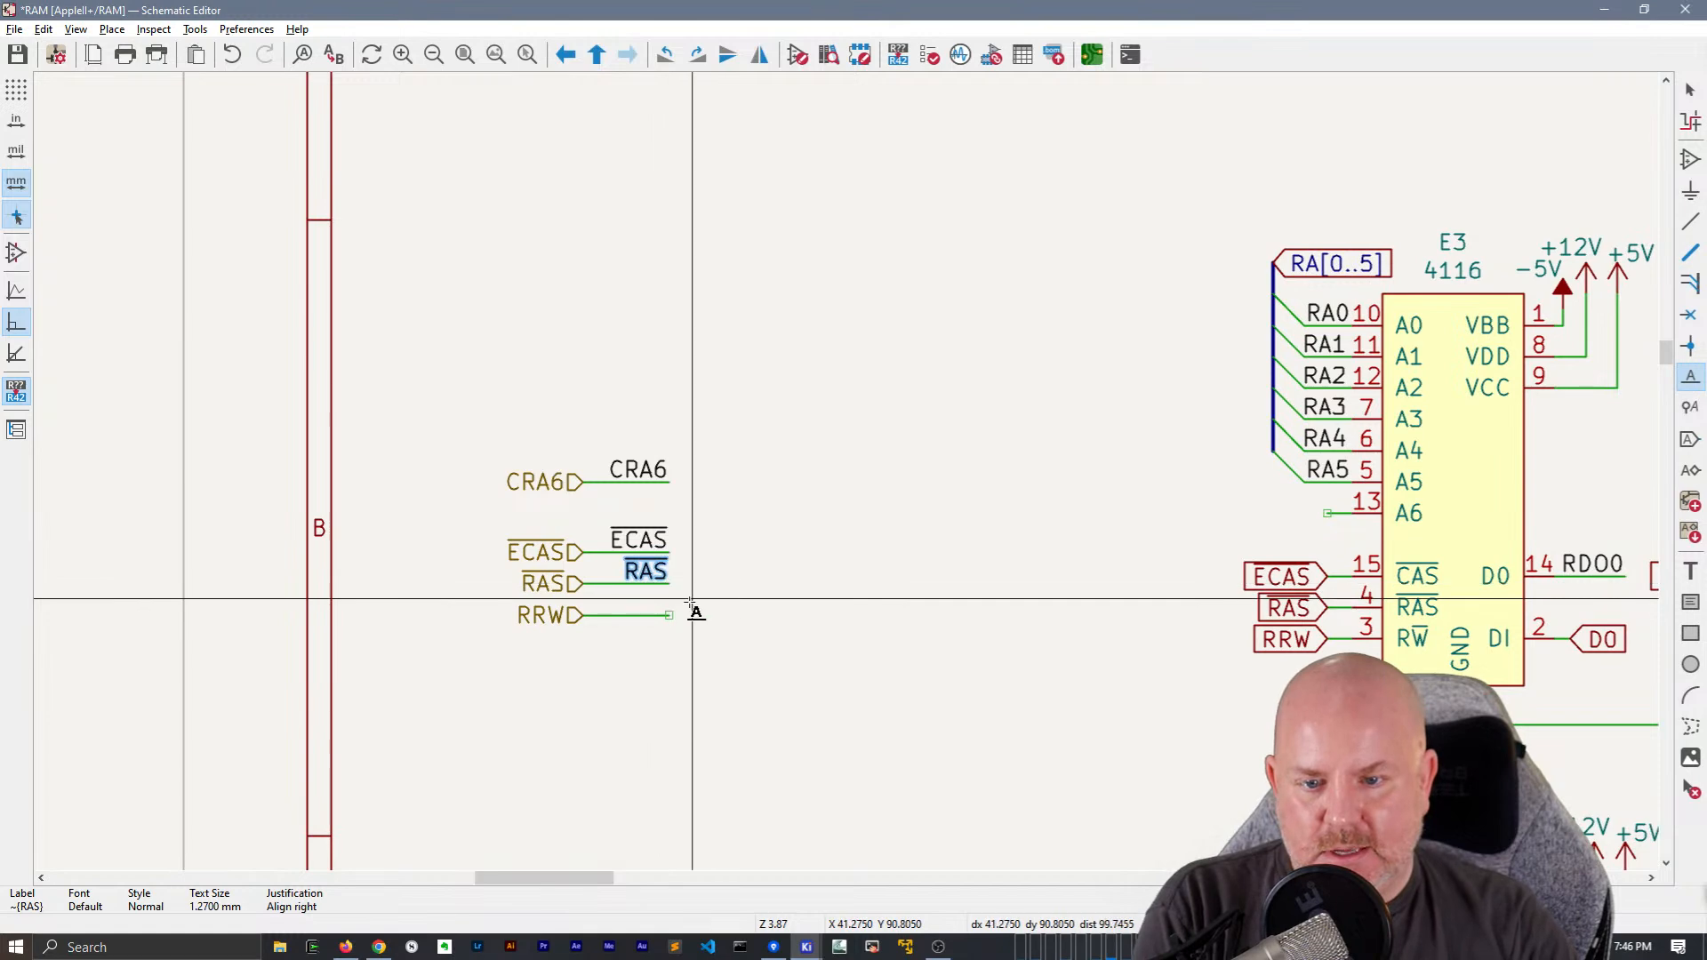
Add a net label RRW at the free end of the RRW hierarchical label's wire
click(692, 599)
text(RRW)
key(Return)
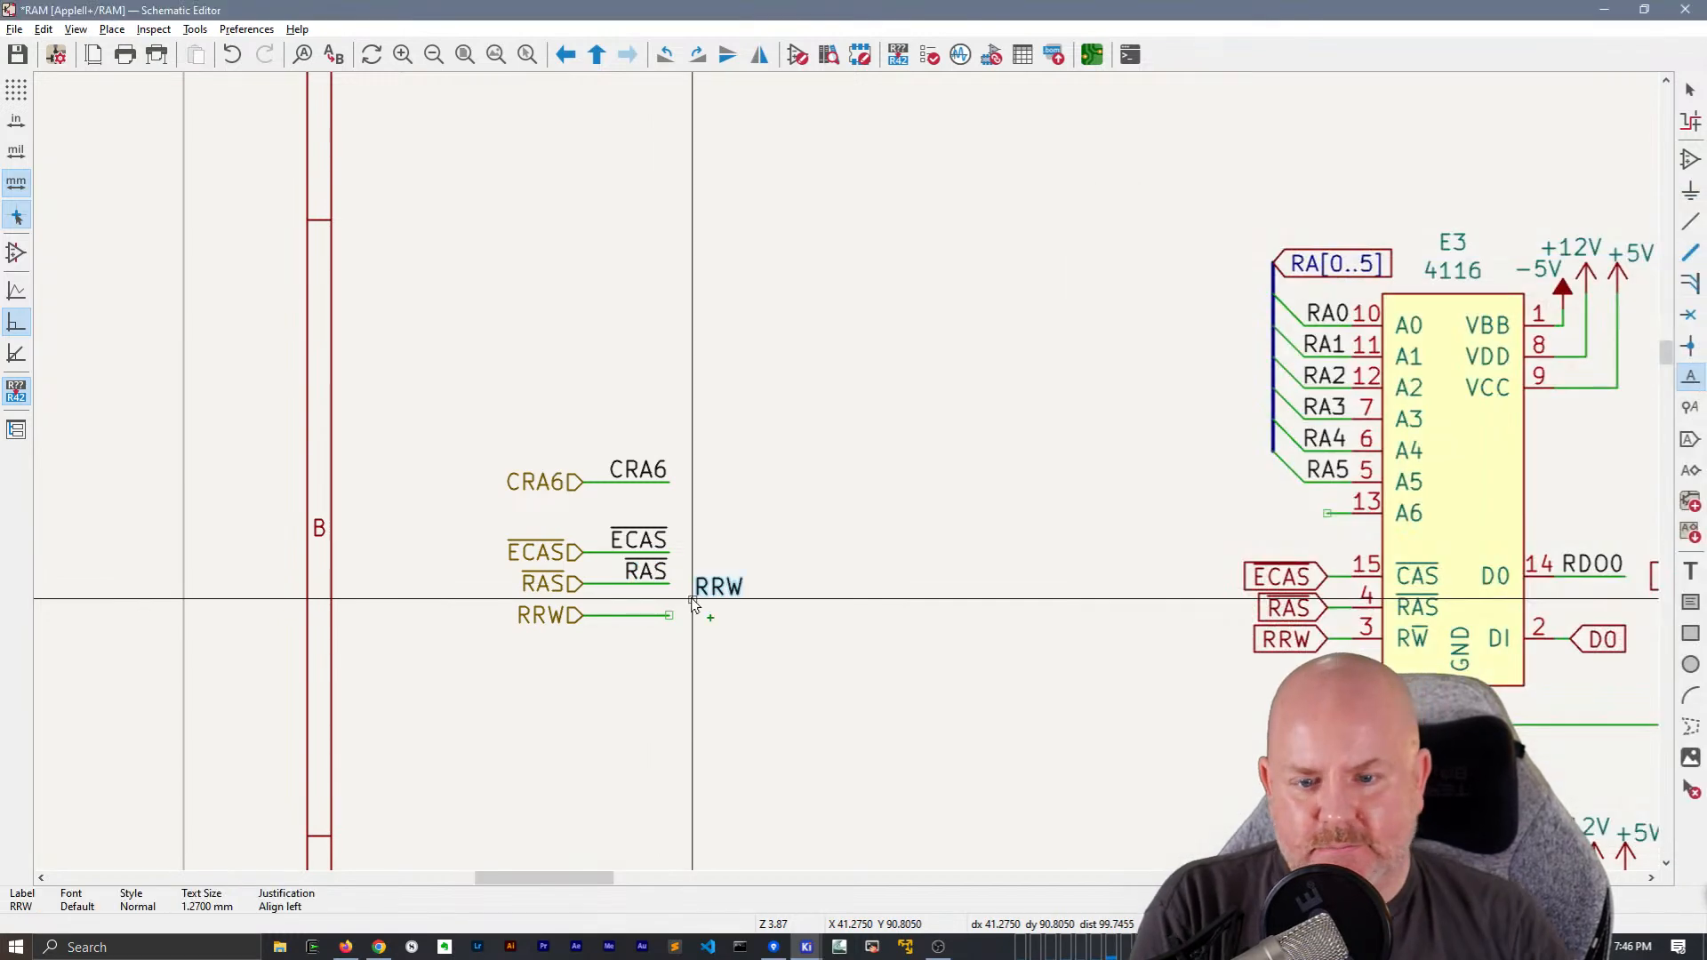
click(670, 616)
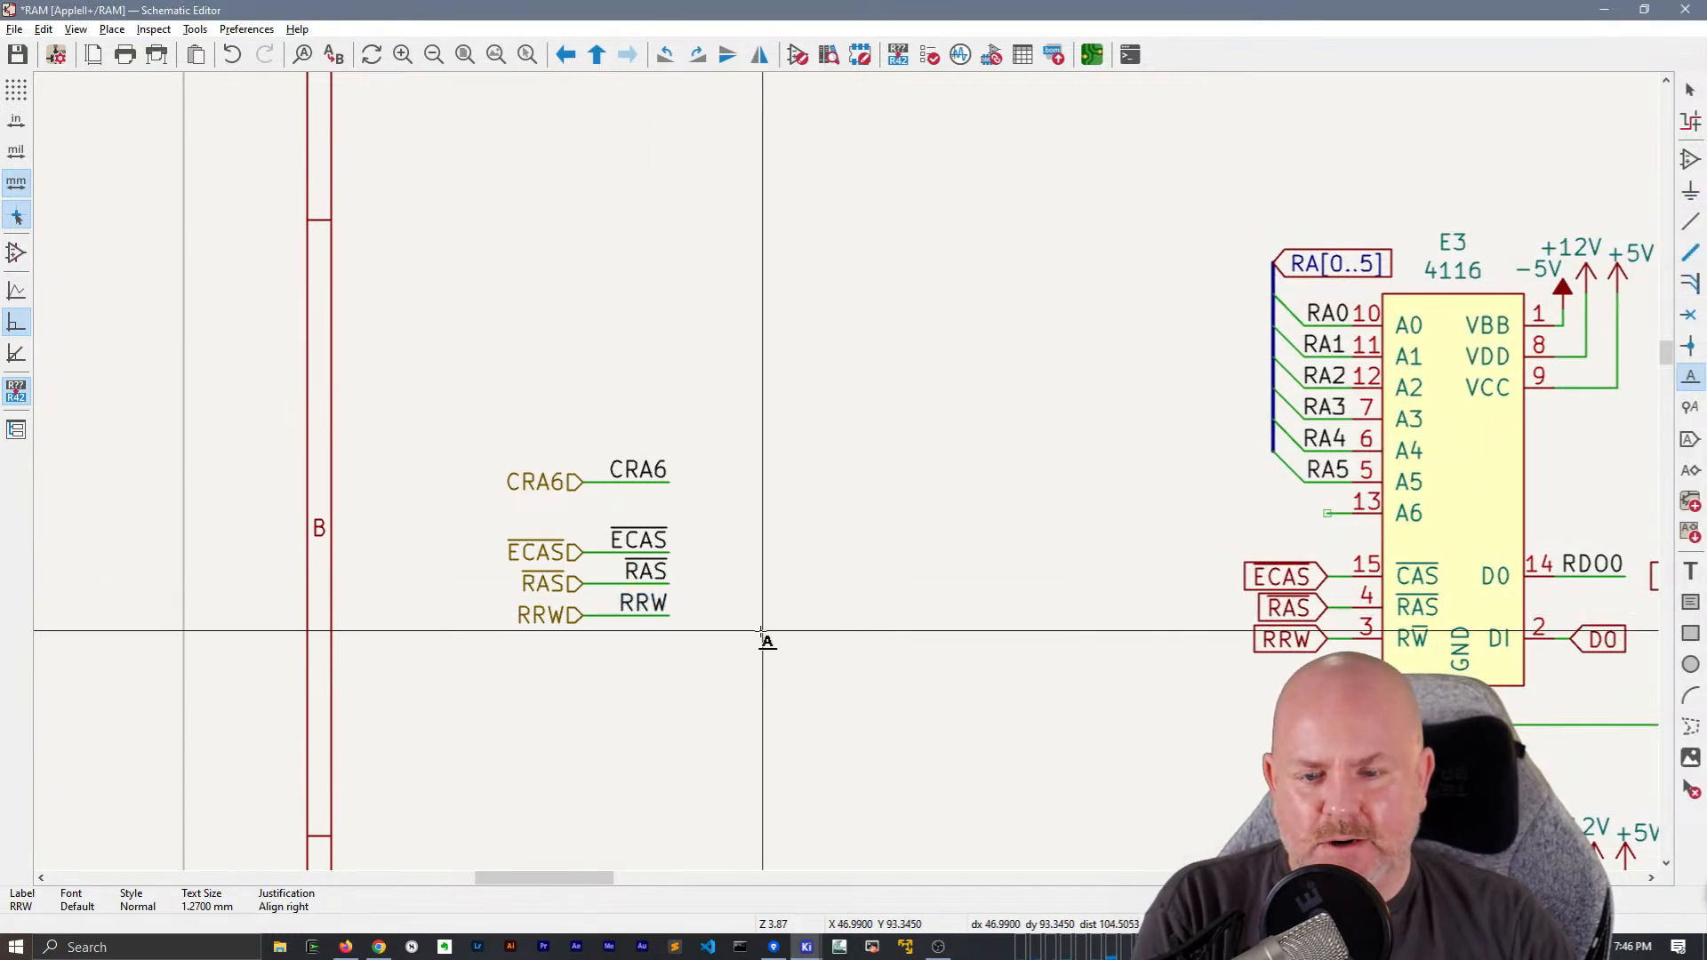
click(763, 630)
key(Escape)
Delete the global labels ECAS, RAS and RRW from chip E3
scroll(622, 625, right, 3)
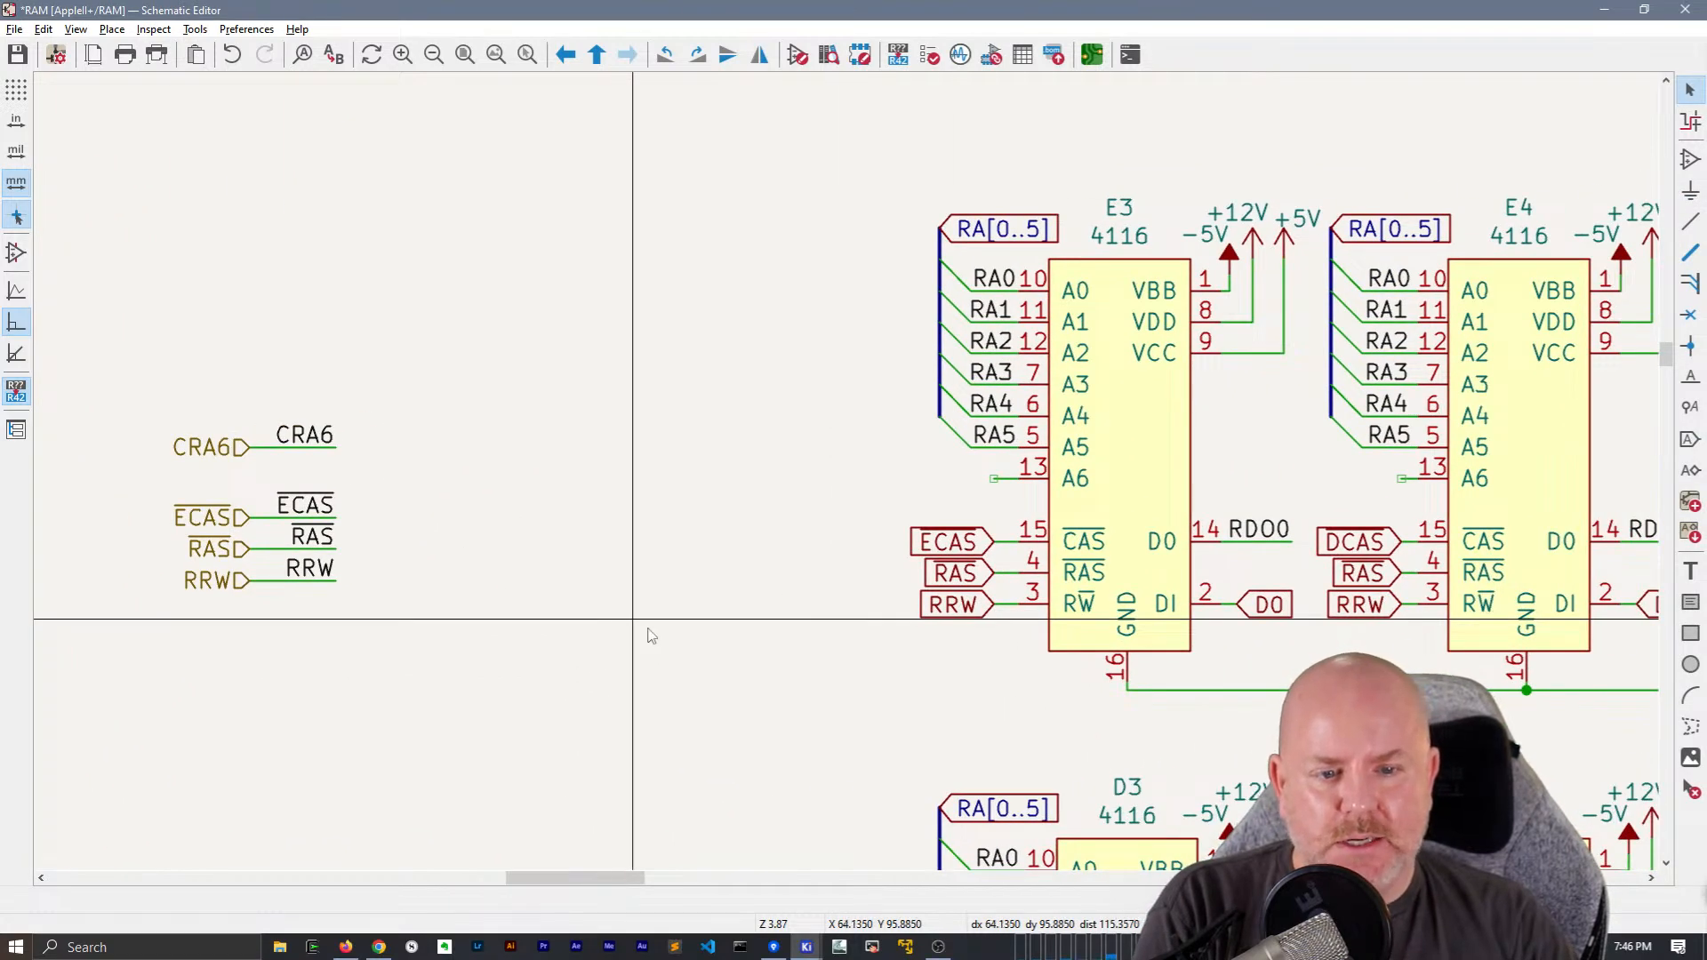
drag(977, 676, 909, 526)
key(Delete)
Duplicate the CRA6, ECAS, RAS and RRW net labels with their wires and place the copies beside chip E3's control pins
drag(444, 678, 278, 396)
key(ctrl+d)
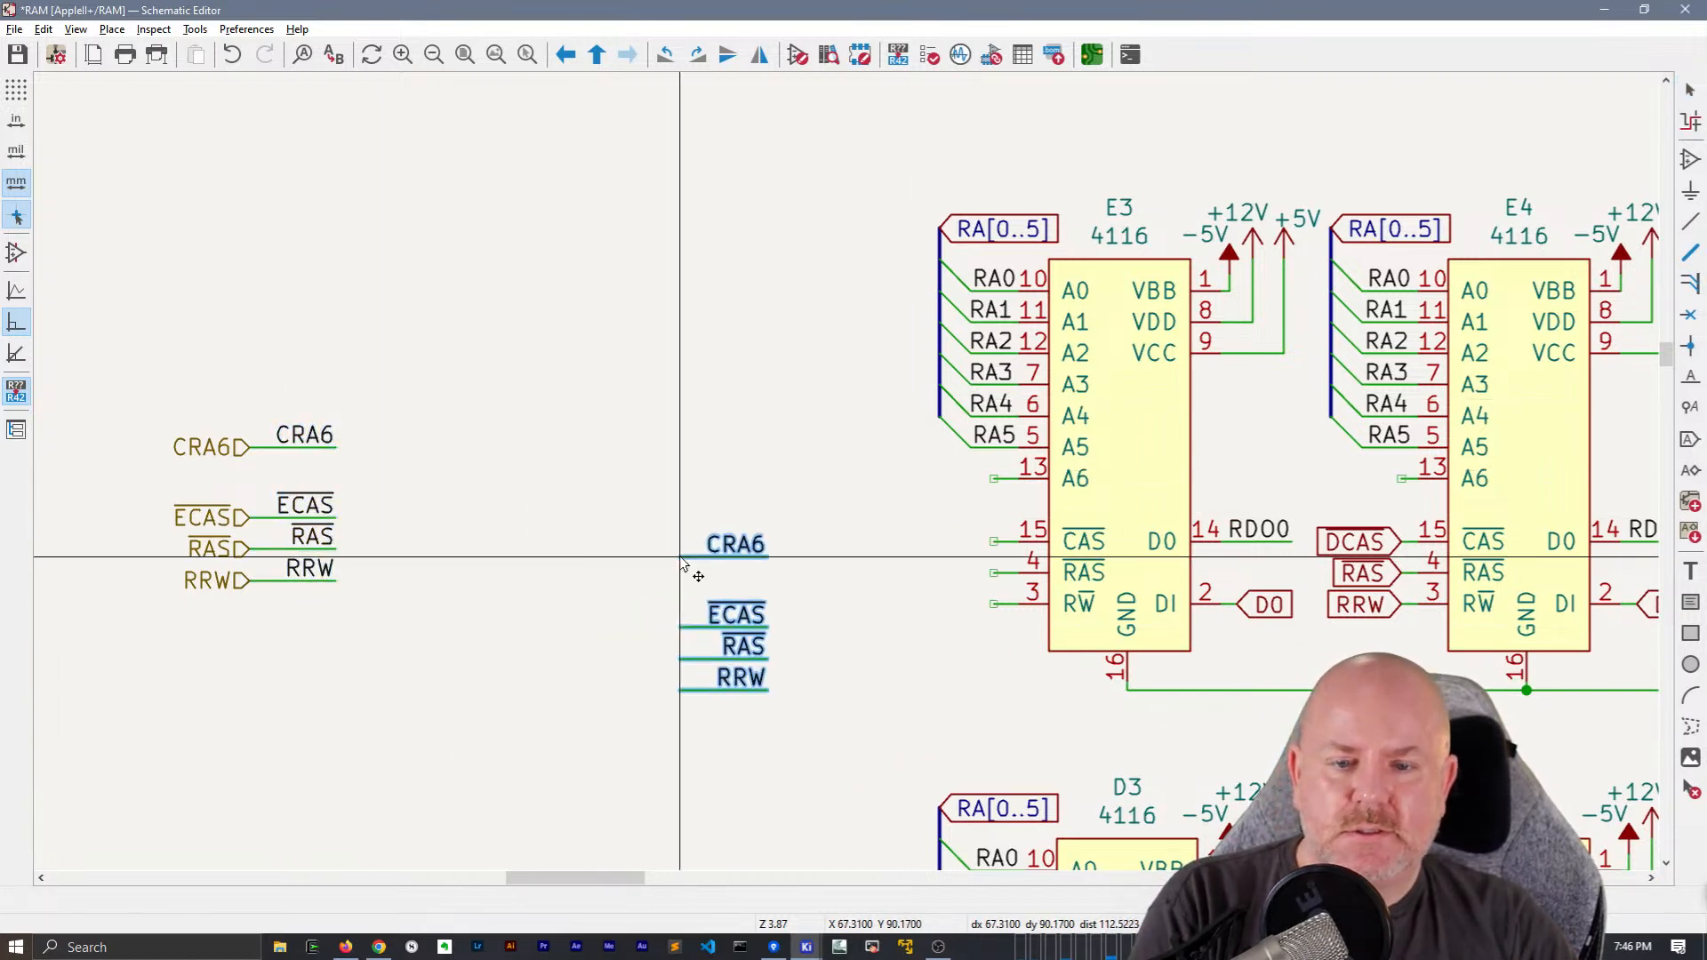
click(906, 481)
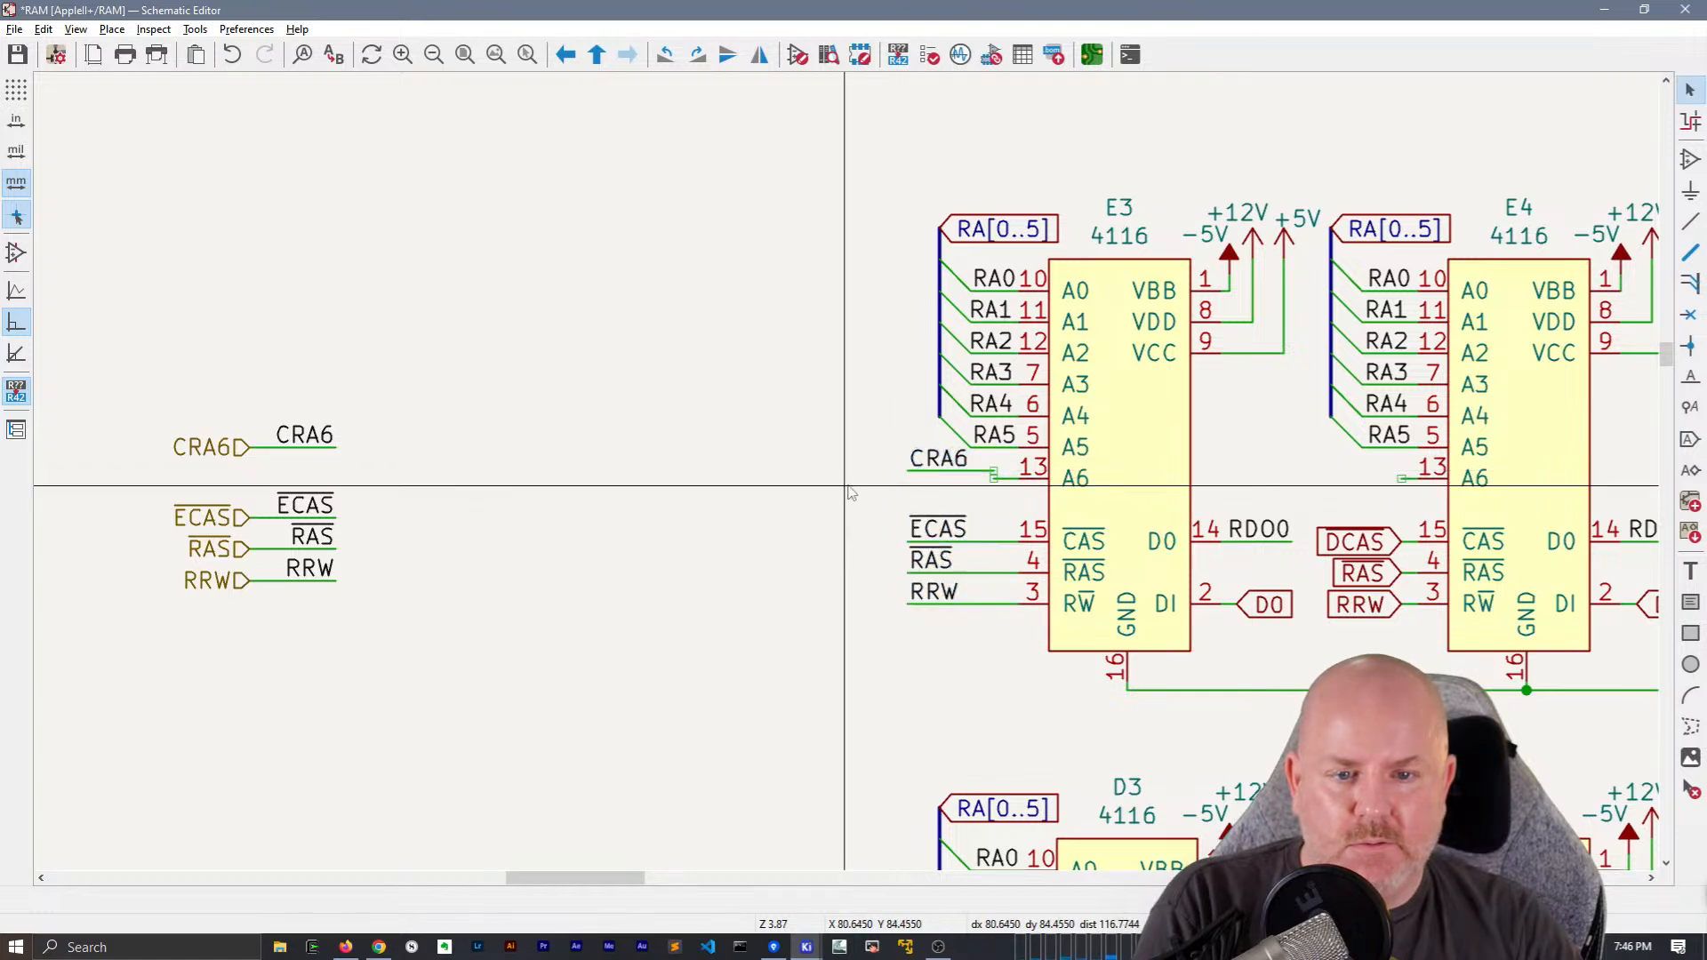
Attach CRA6 to chip E3's A6 pin and replace chip E5's four control global labels with copies of E3's CRA6, ECAS, RAS and RRW net labels
shift+click(924, 455)
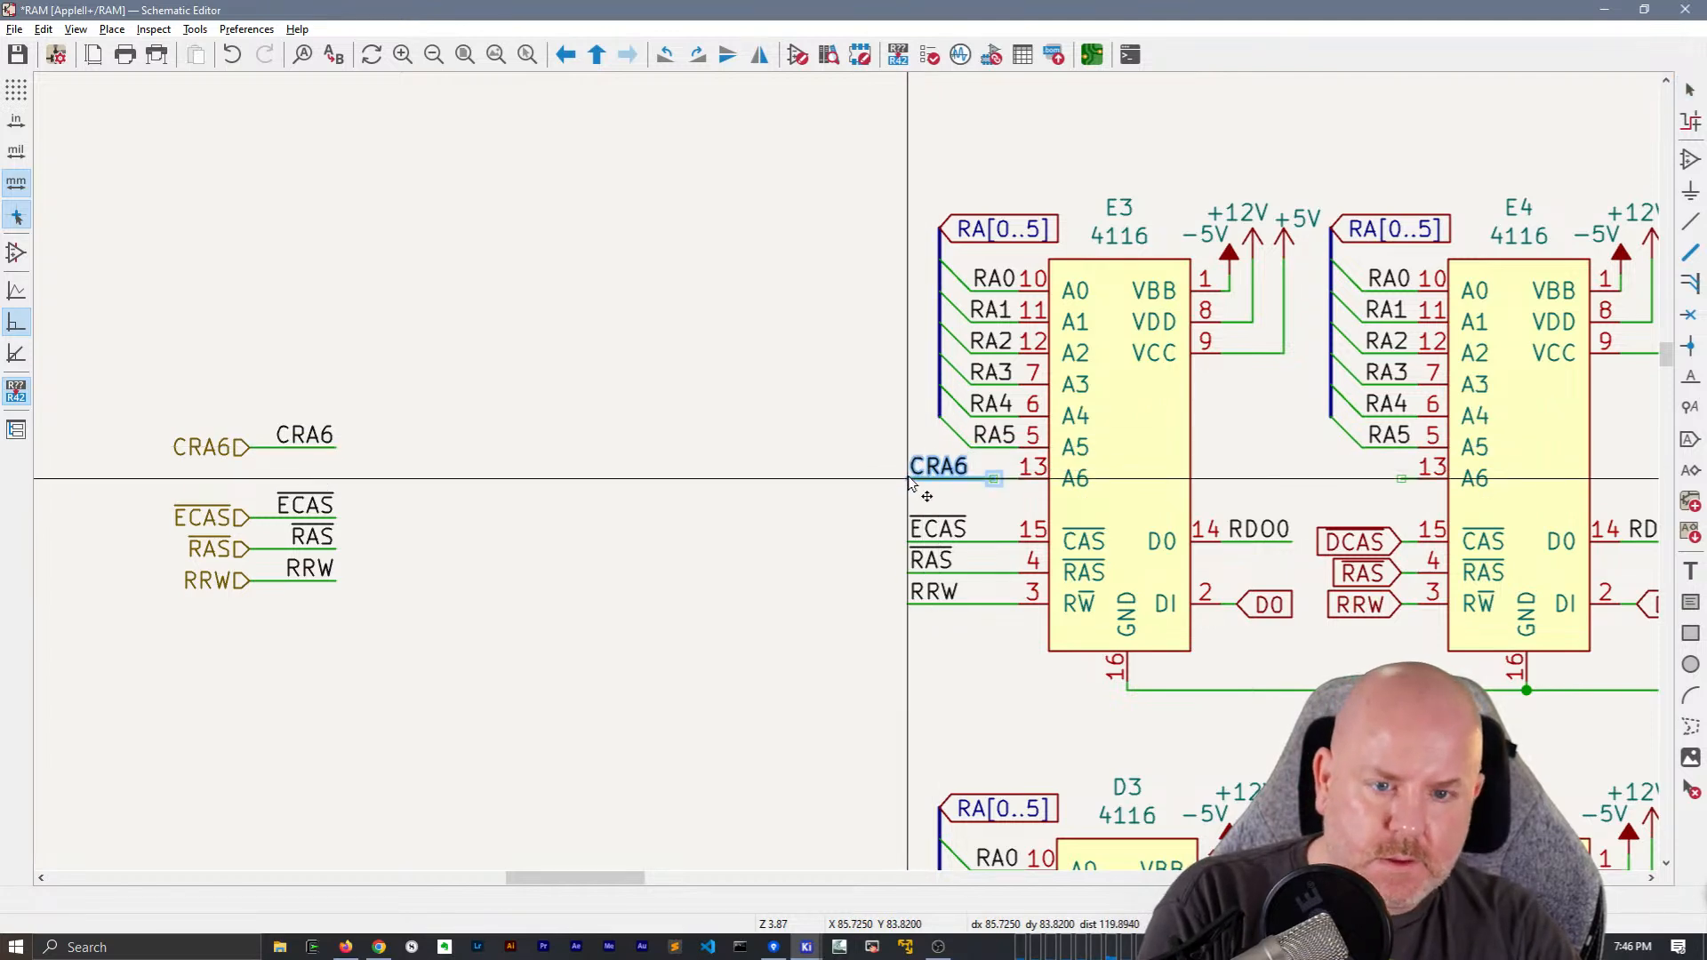
drag(931, 635, 901, 458)
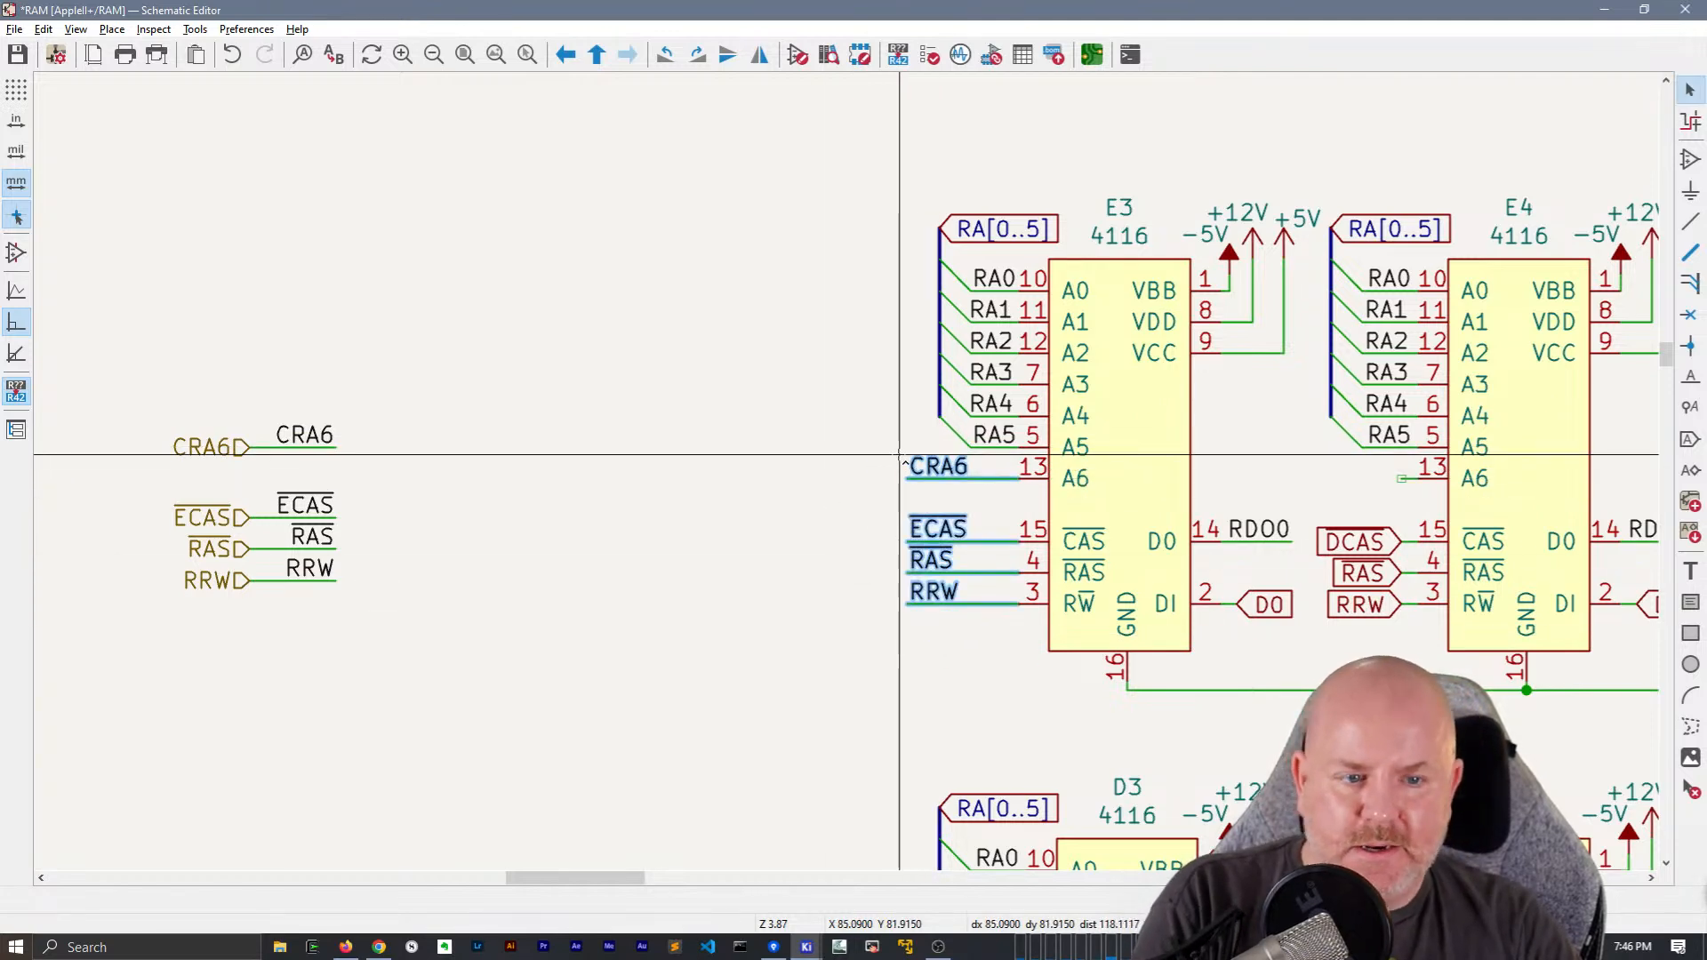
middle_drag(1114, 450, 237, 426)
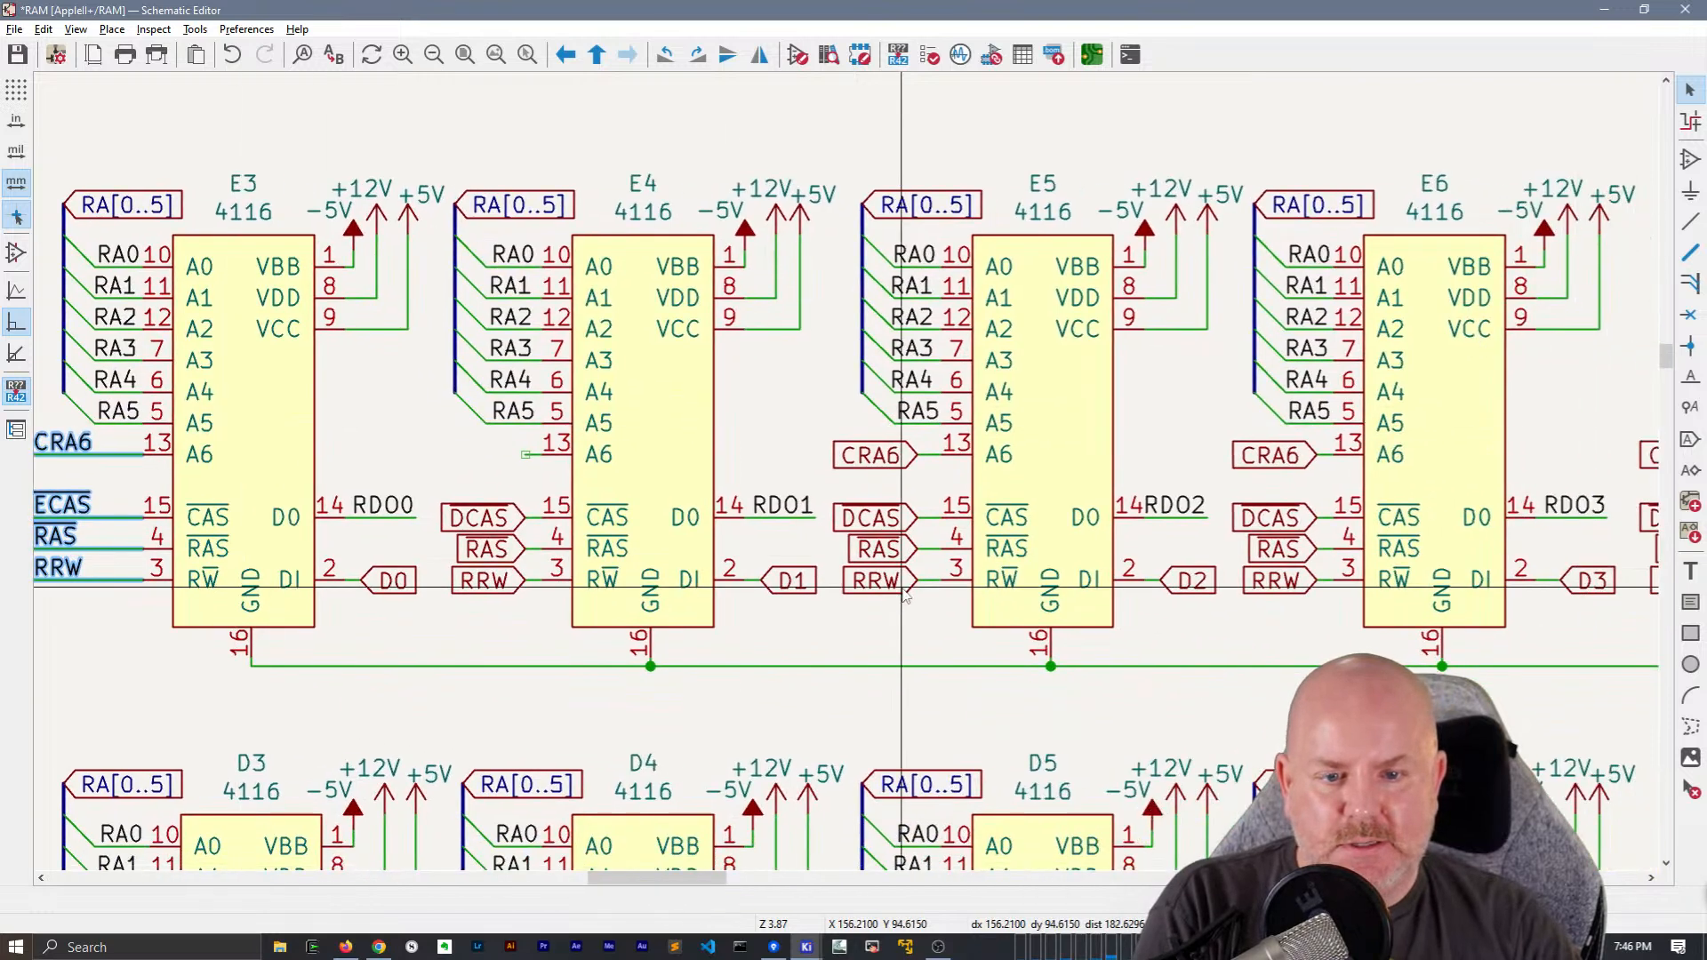
drag(933, 605, 838, 447)
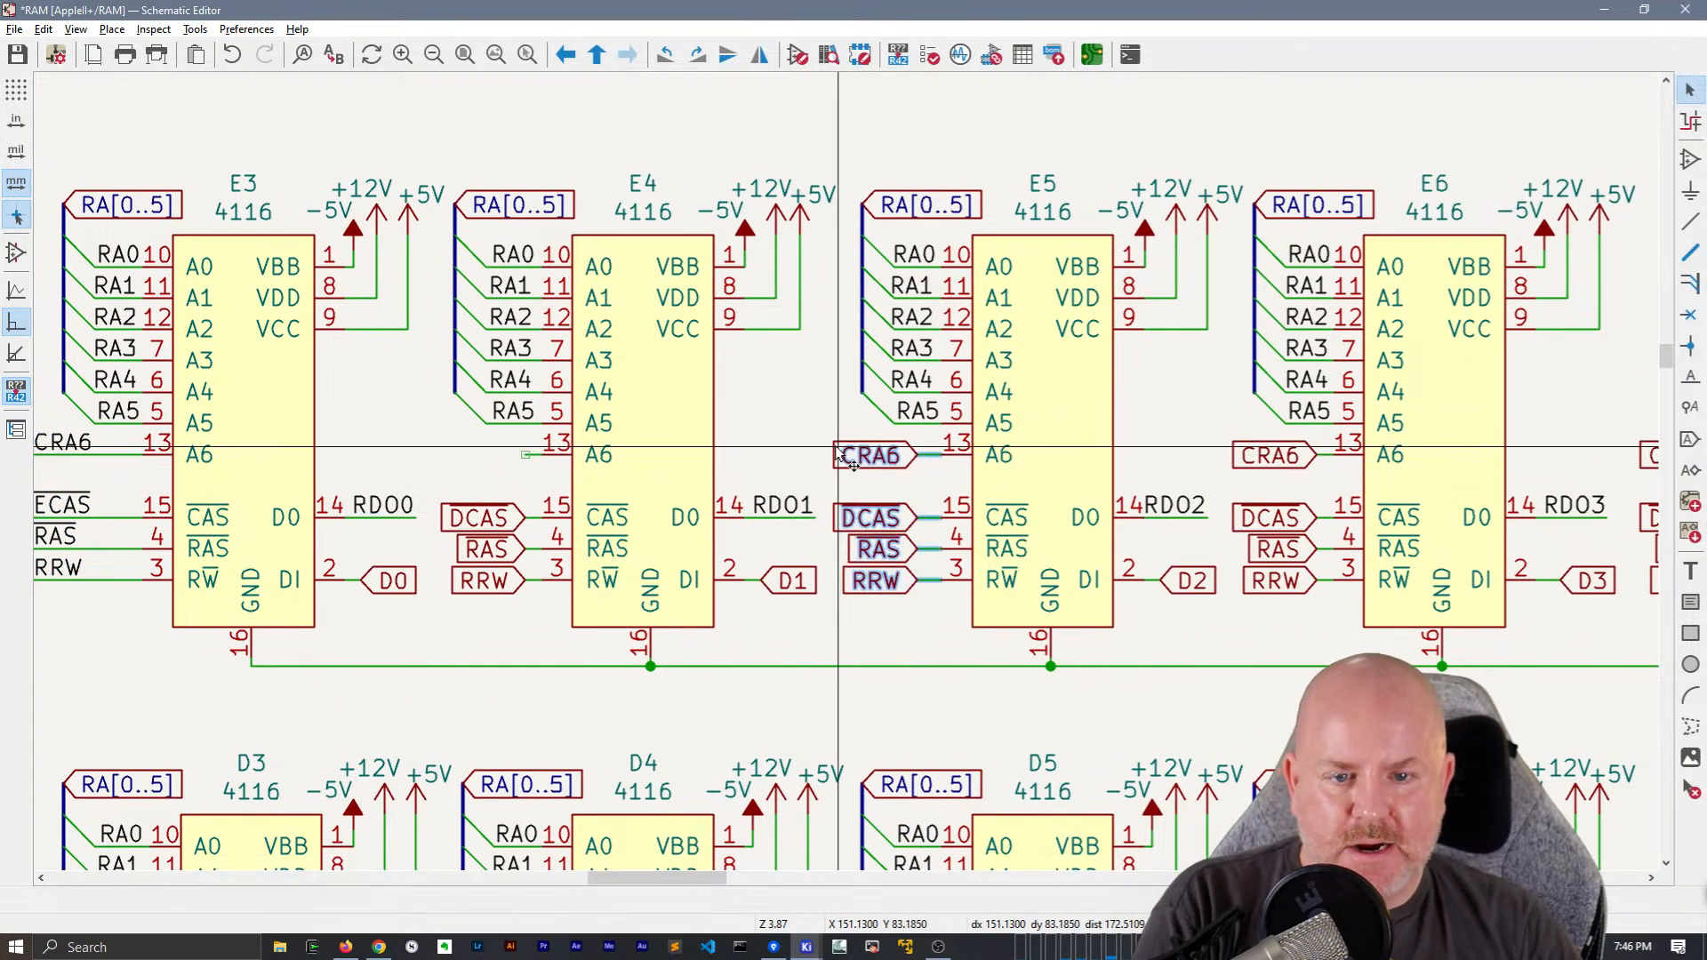
key(Delete)
key(ctrl+v)
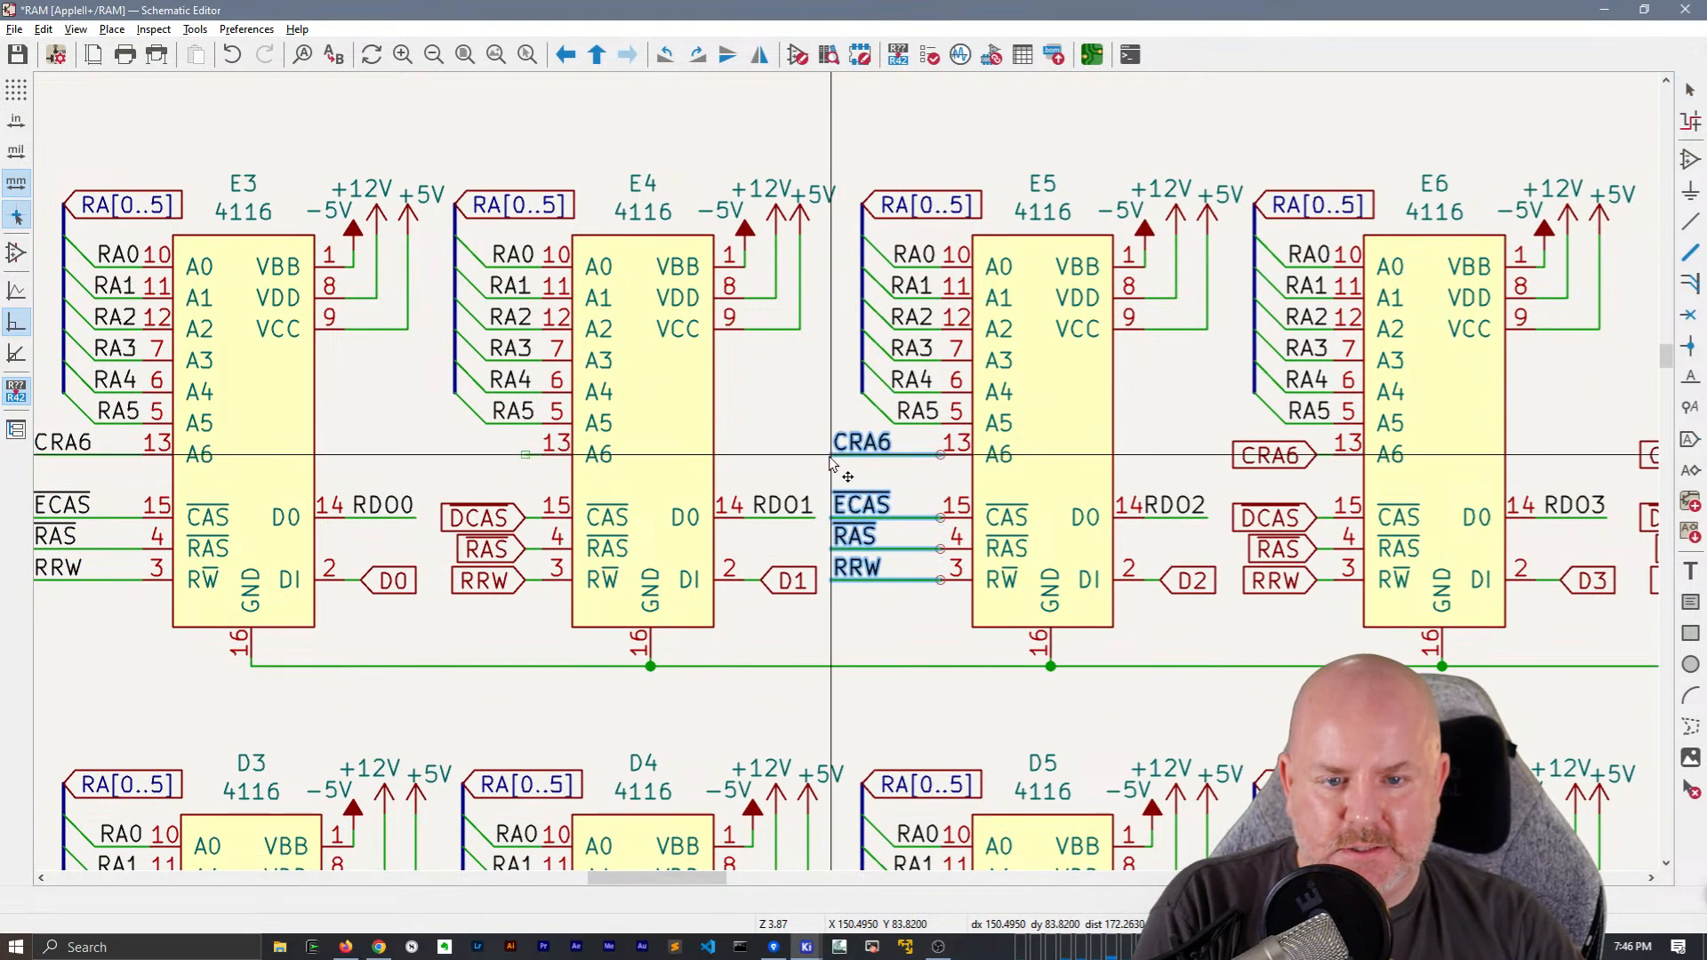
click(833, 458)
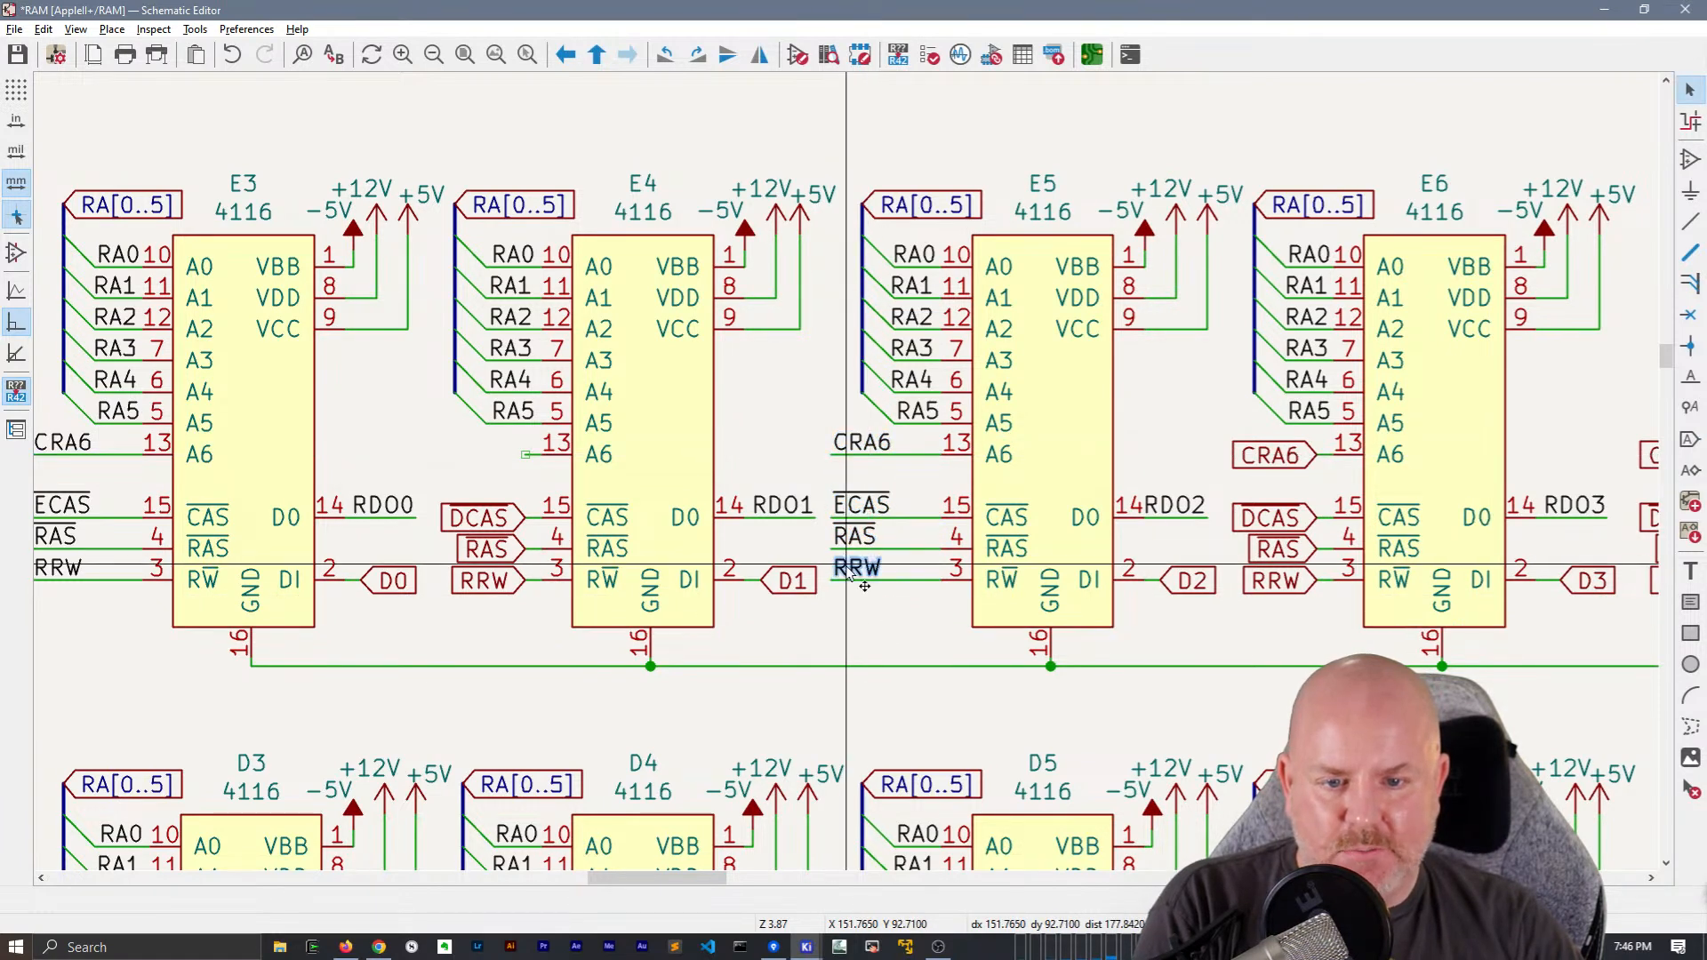
Move the CRA6, ECAS, RAS and RRW net labels at chips E5 and E3 closer to the pins, aligned with the RA[0..5] buses
click(849, 579)
click(840, 449)
drag(840, 449, 862, 551)
drag(919, 617, 845, 442)
middle_drag(792, 449, 1237, 414)
drag(578, 574, 461, 446)
key(m)
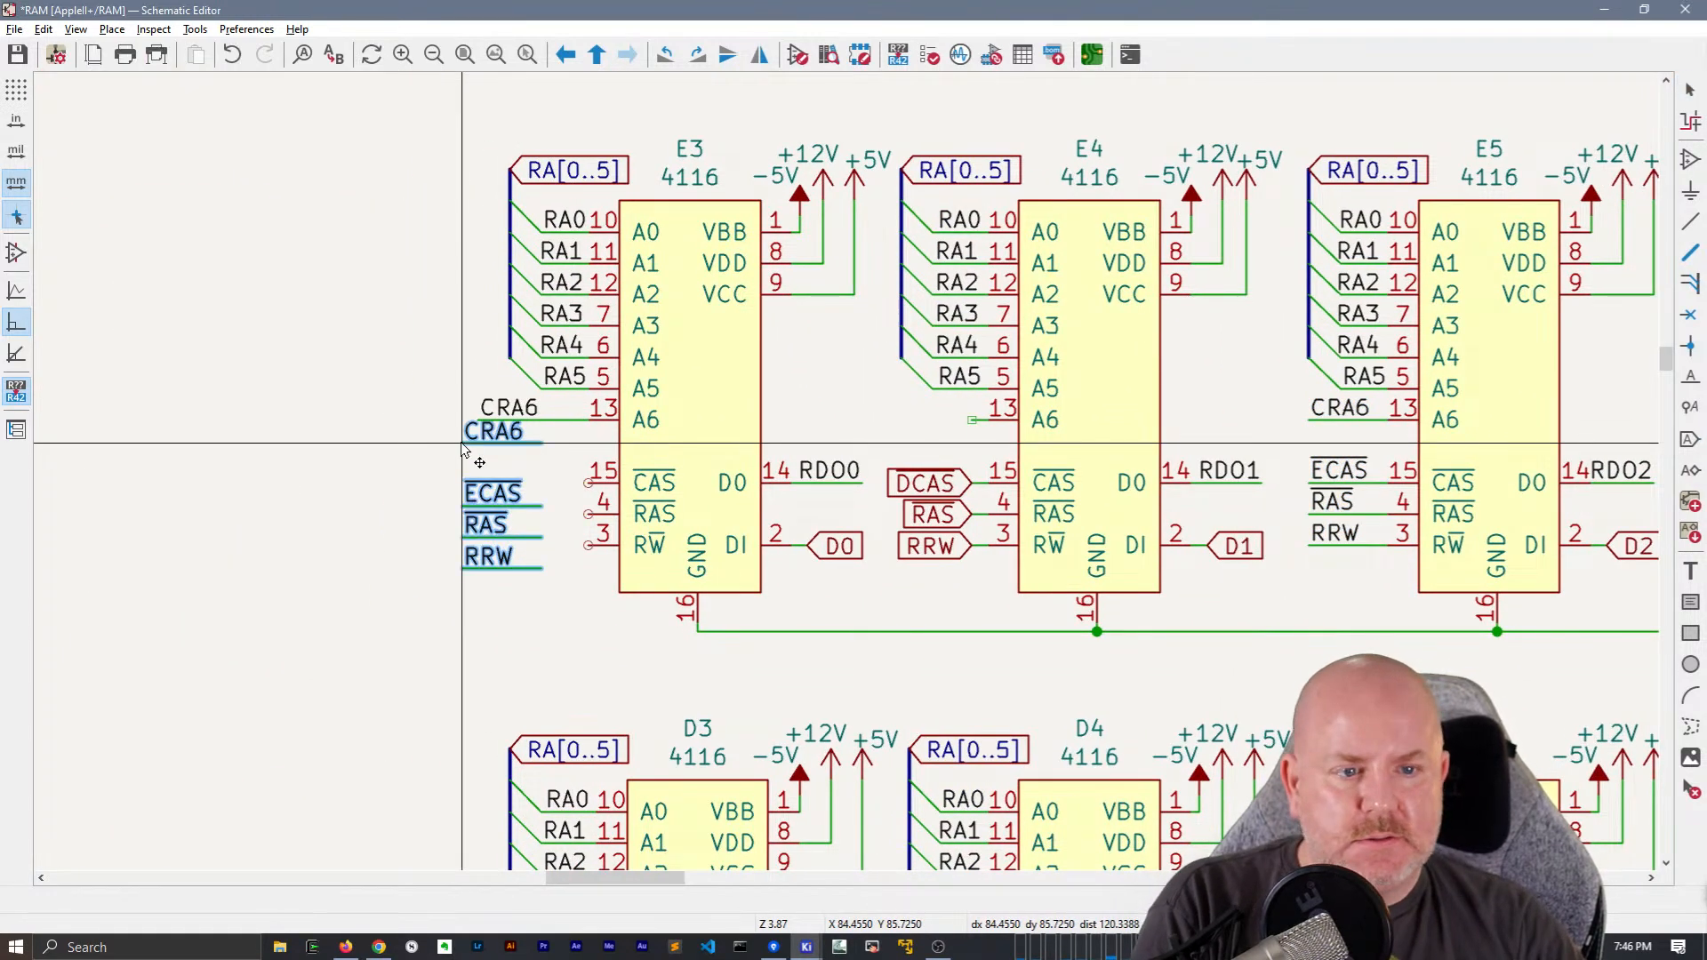
click(509, 422)
click(510, 389)
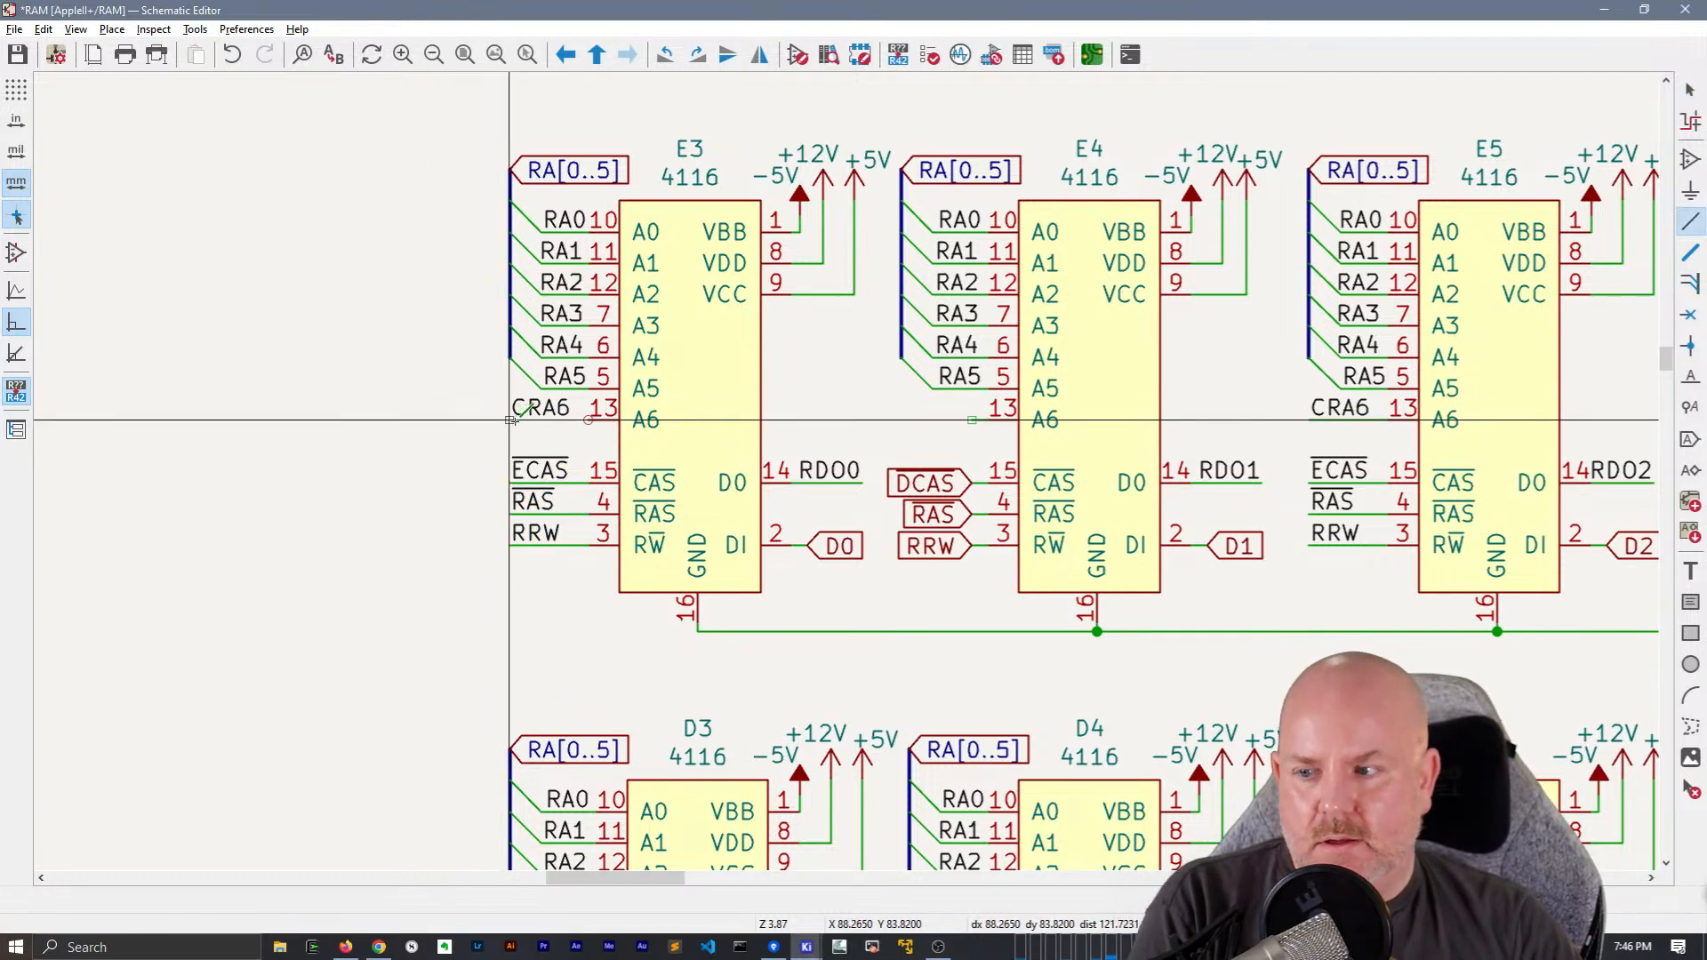
Examine the CAS, RAS, RRW and A6 labels on the E, D and C rows of memory chips
ctrl+scroll(756, 523, right, 5)
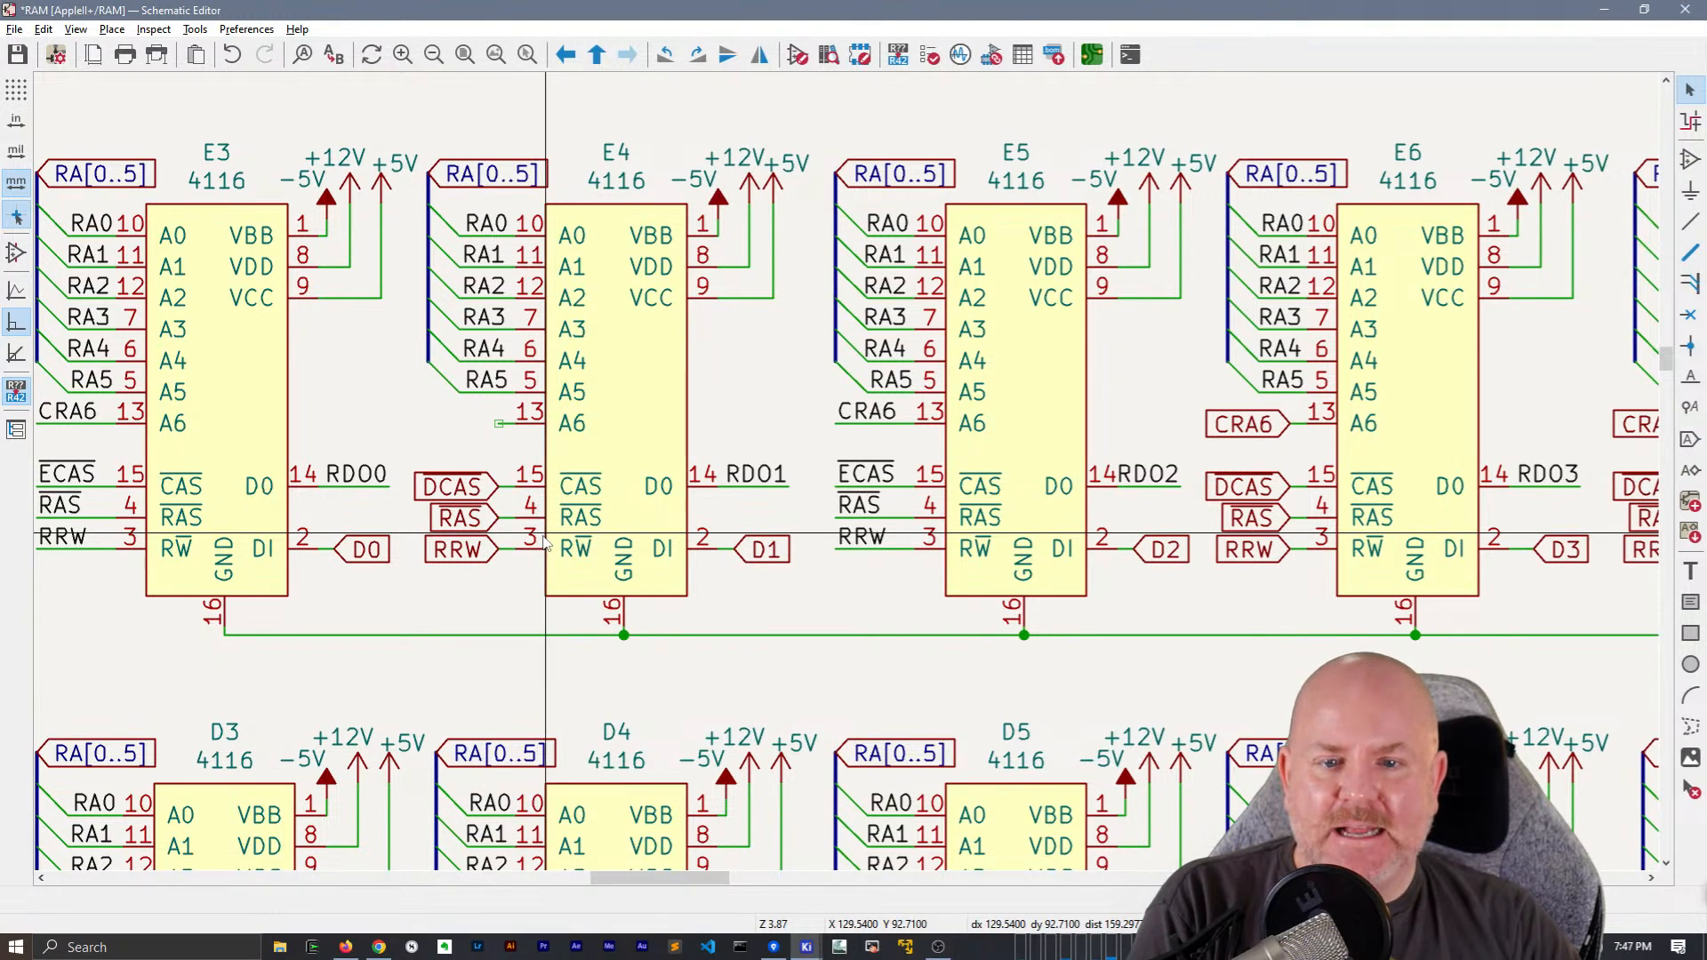
middle_drag(549, 540, 724, 527)
scroll(725, 526, down, 2)
middle_drag(1214, 509, 967, 522)
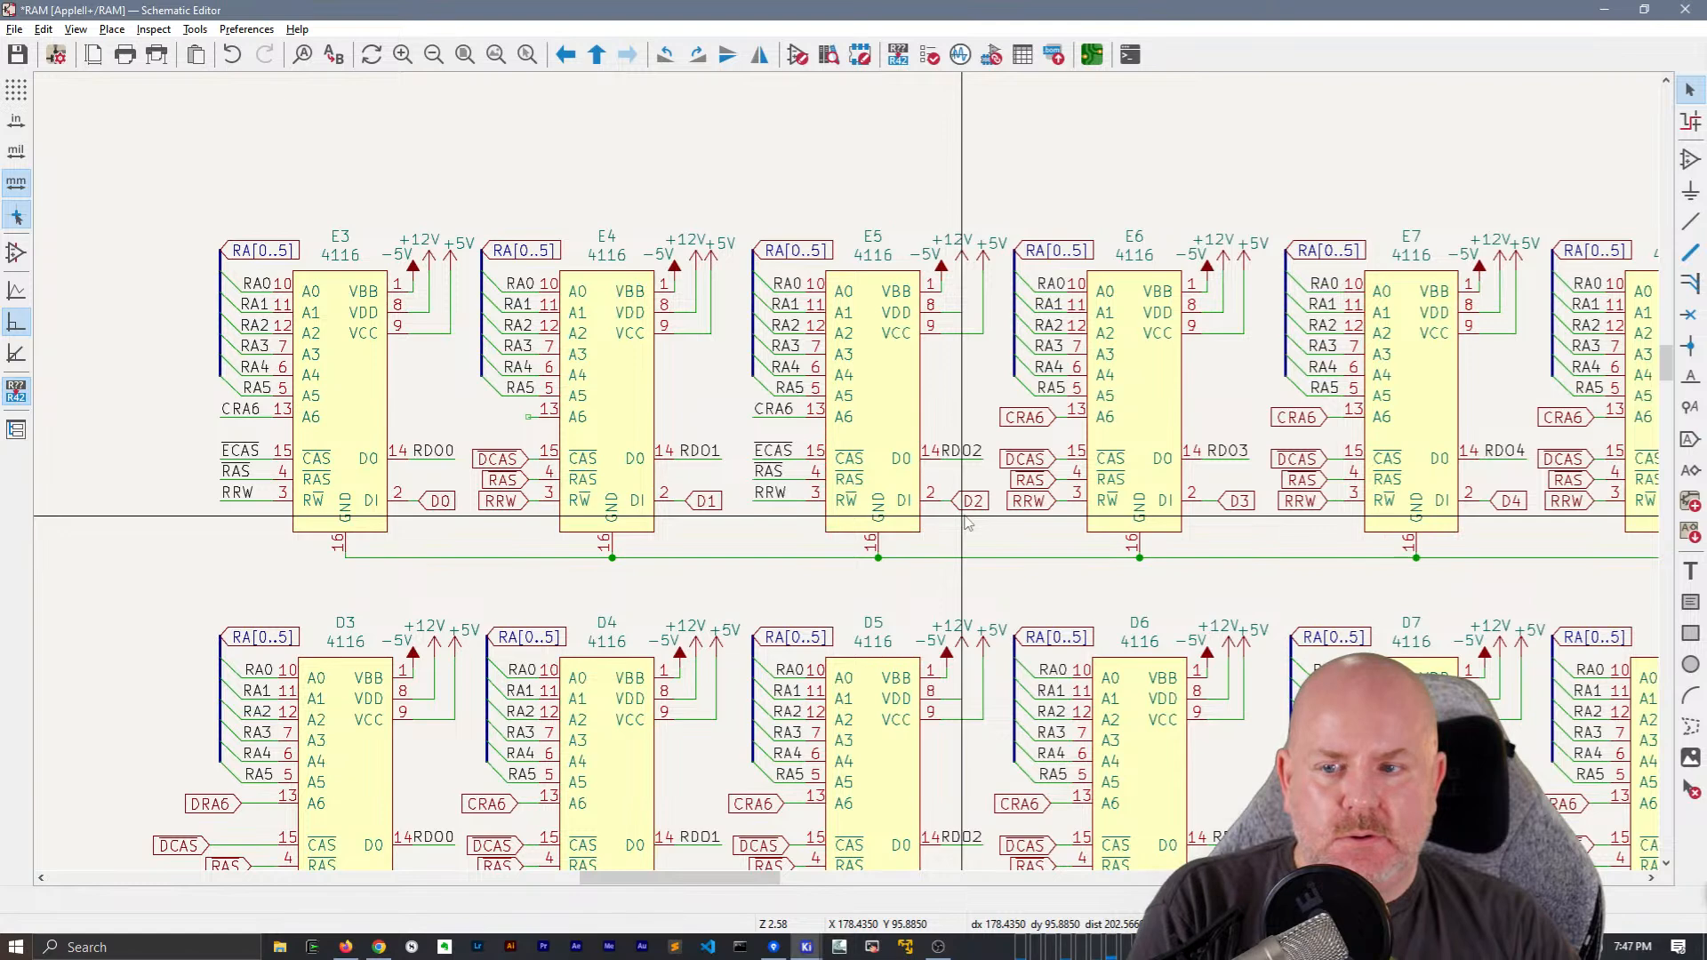
middle_drag(966, 521, 1338, 480)
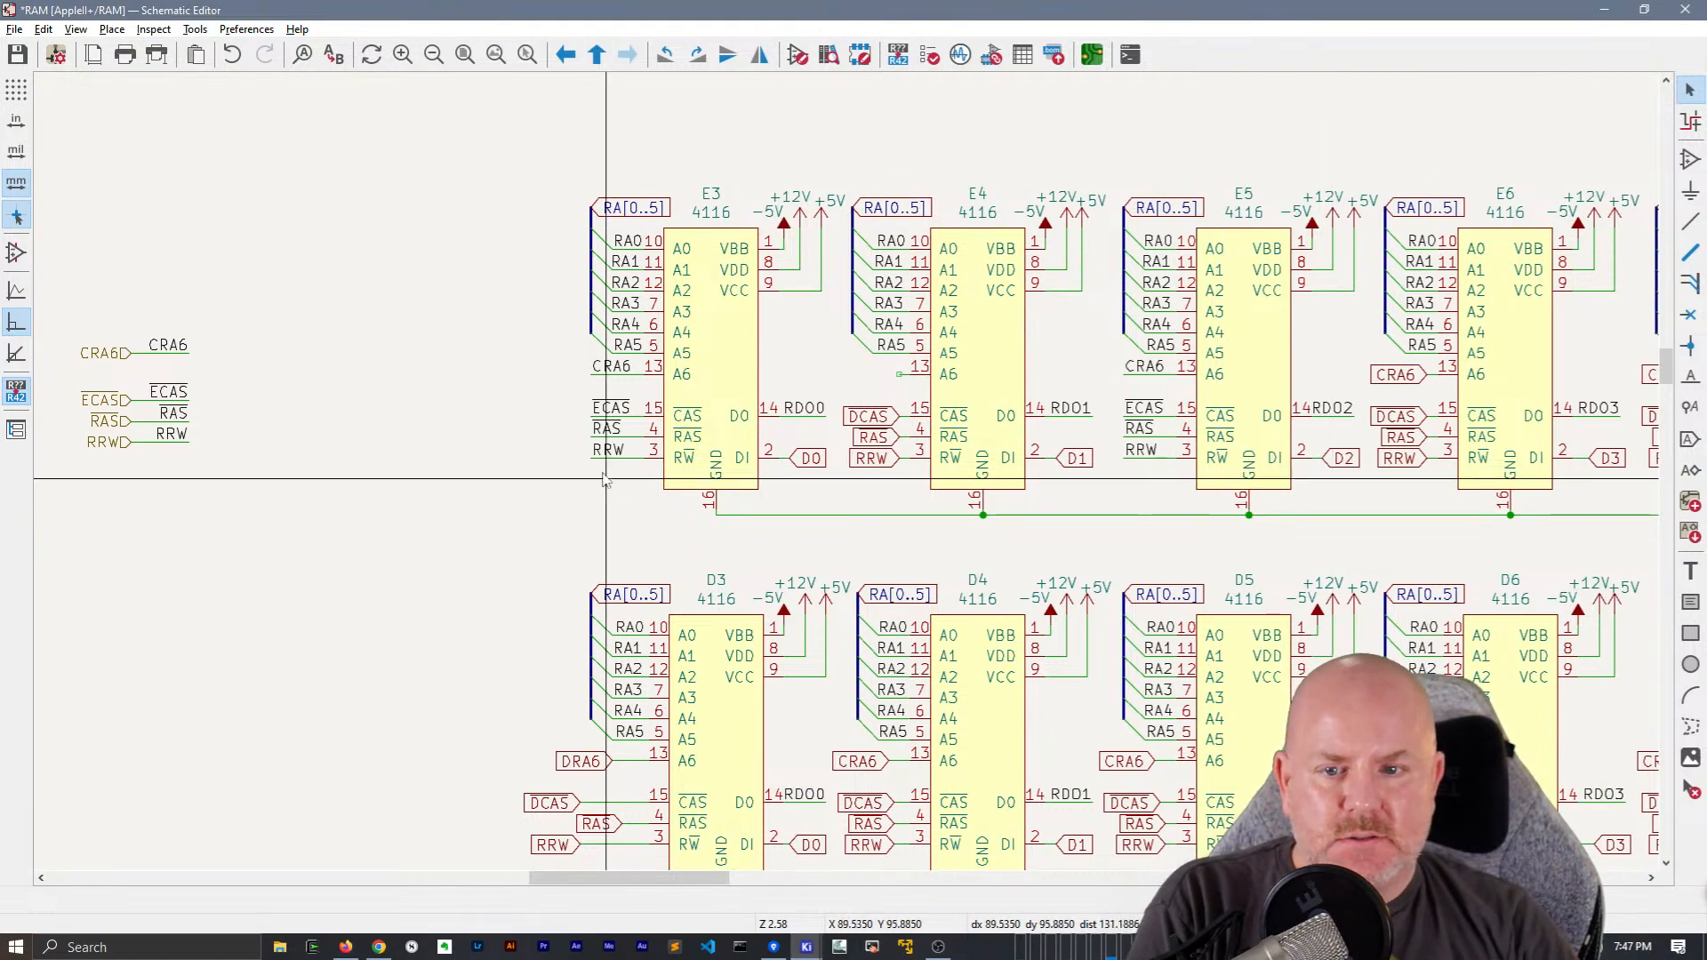
scroll(672, 483, down, 1)
scroll(672, 483, down, 10)
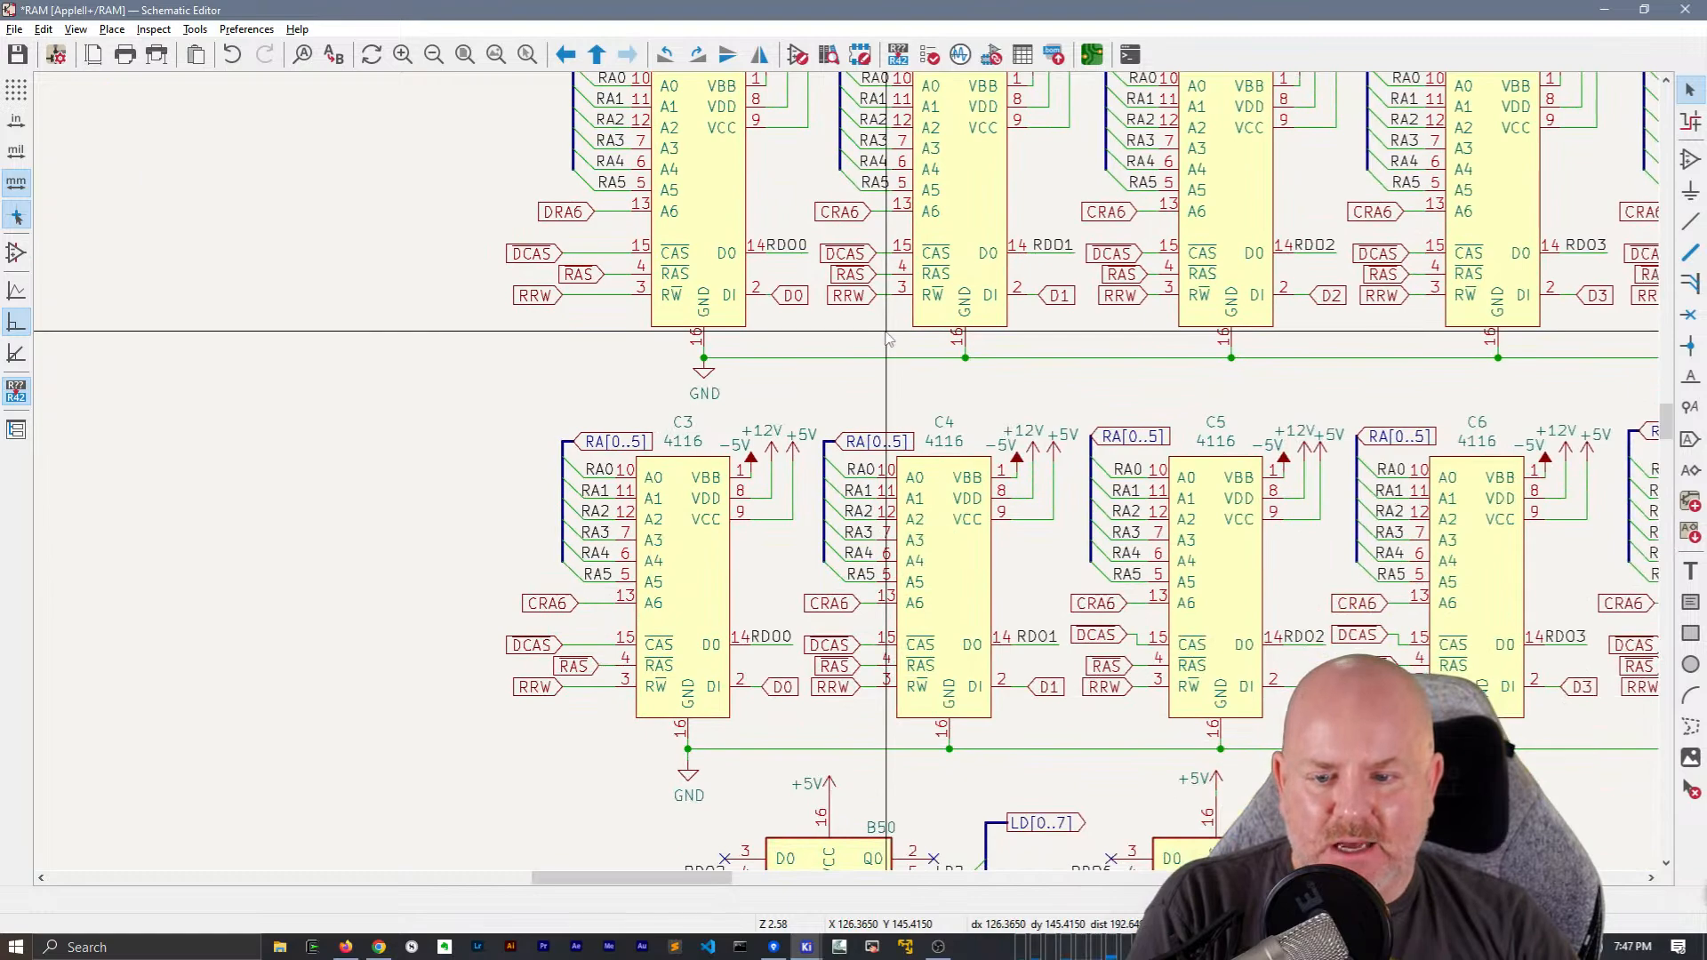
middle_drag(1071, 621, 642, 571)
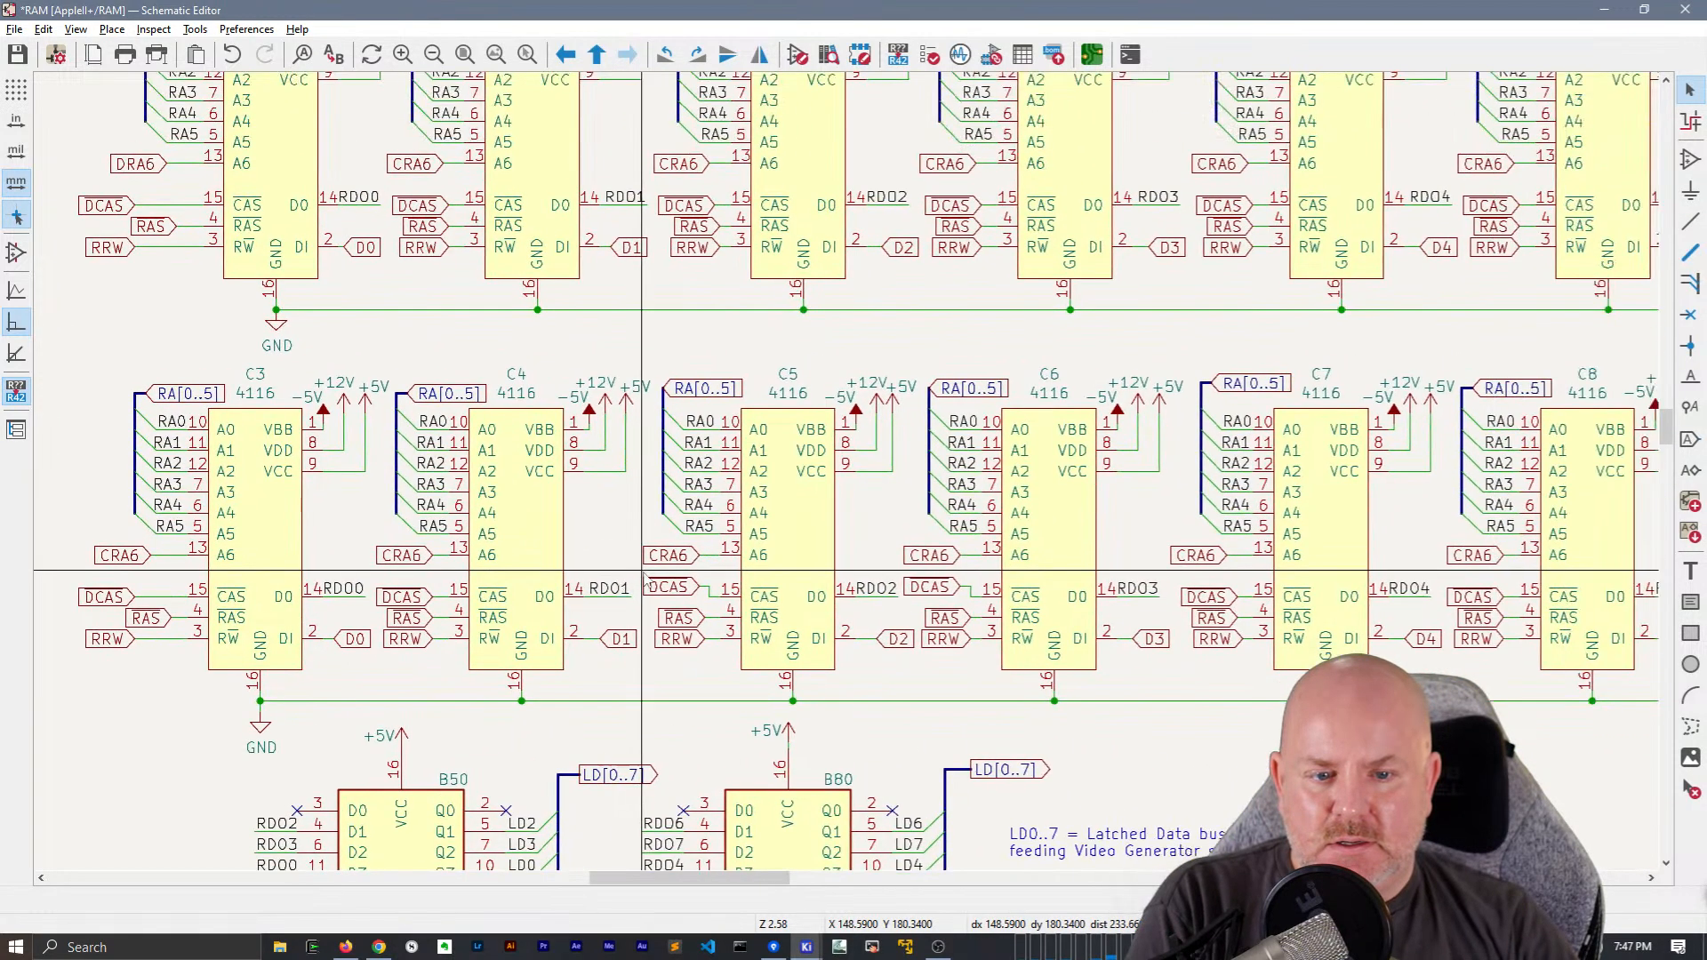
middle_drag(1327, 434, 1362, 736)
middle_drag(450, 520, 809, 748)
scroll(534, 378, up, 4)
scroll(915, 431, down, 2)
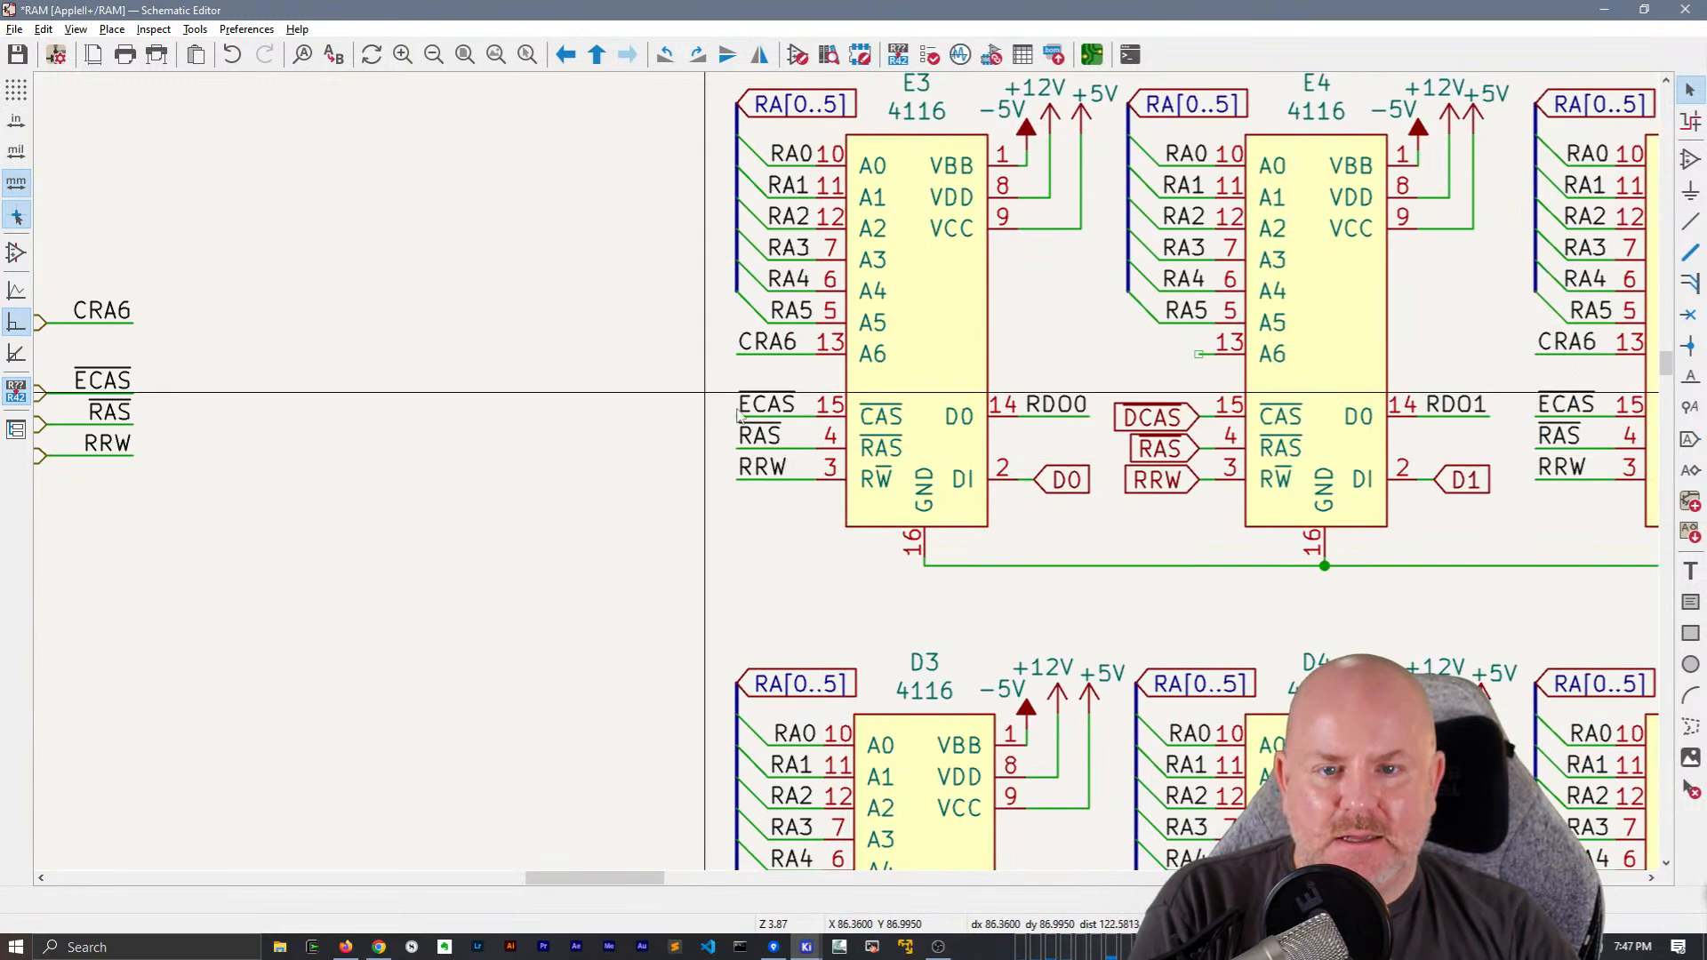
click(762, 416)
double_click(767, 410)
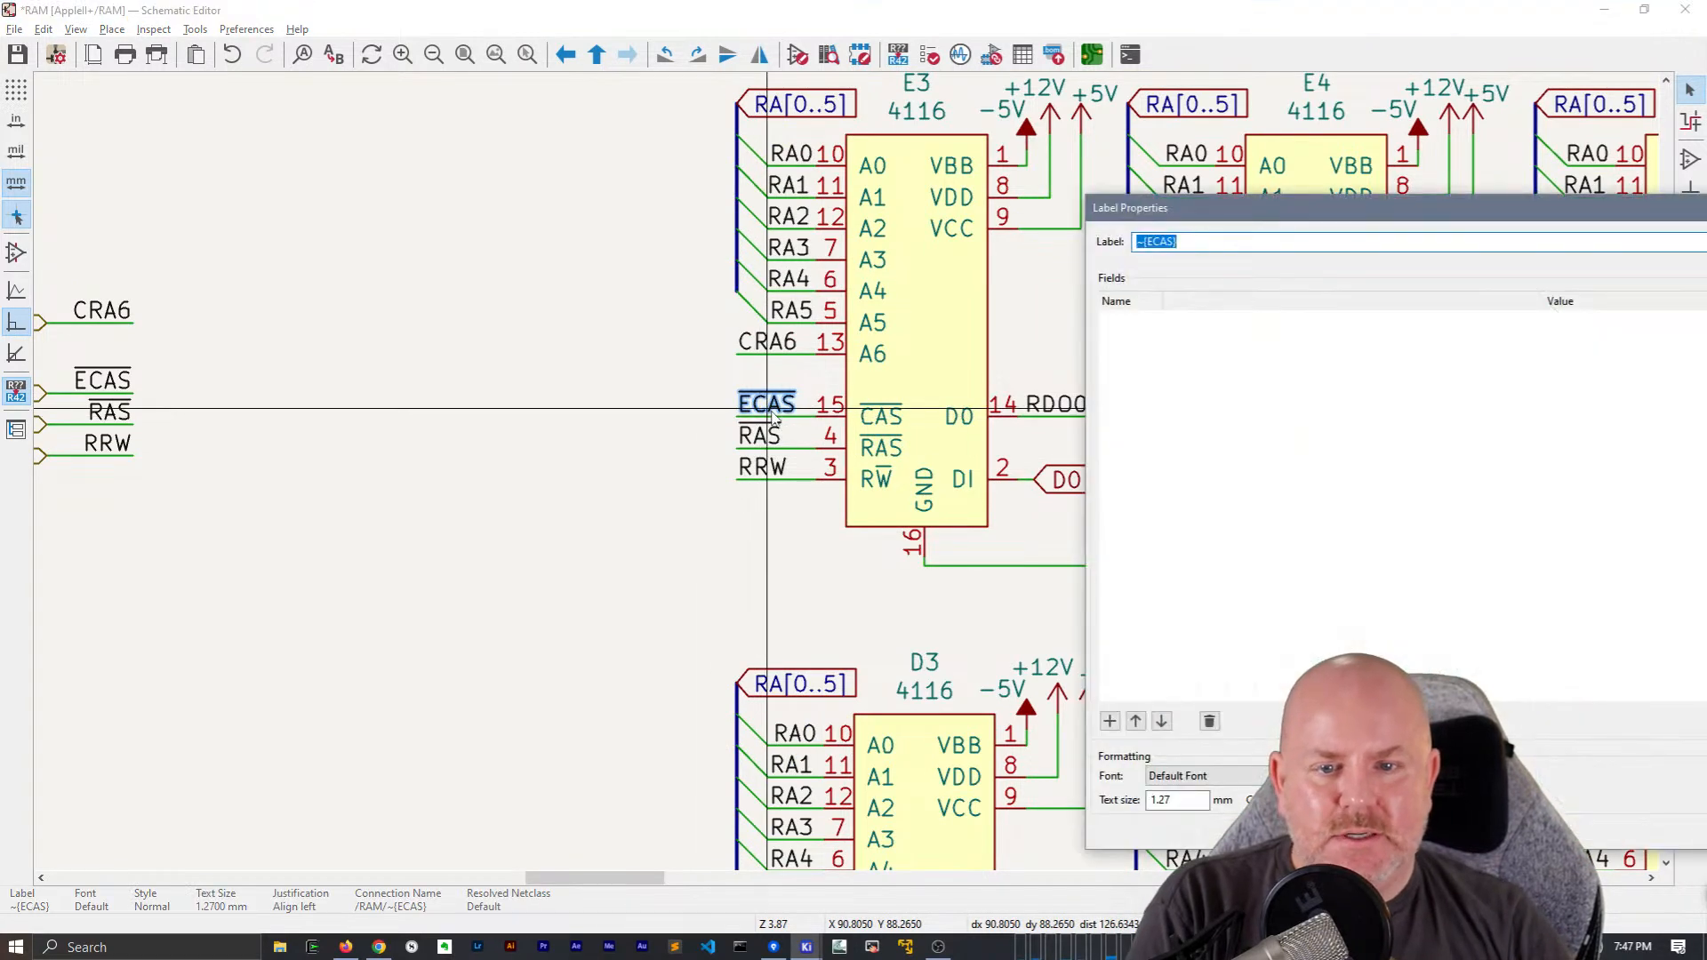
key(Escape)
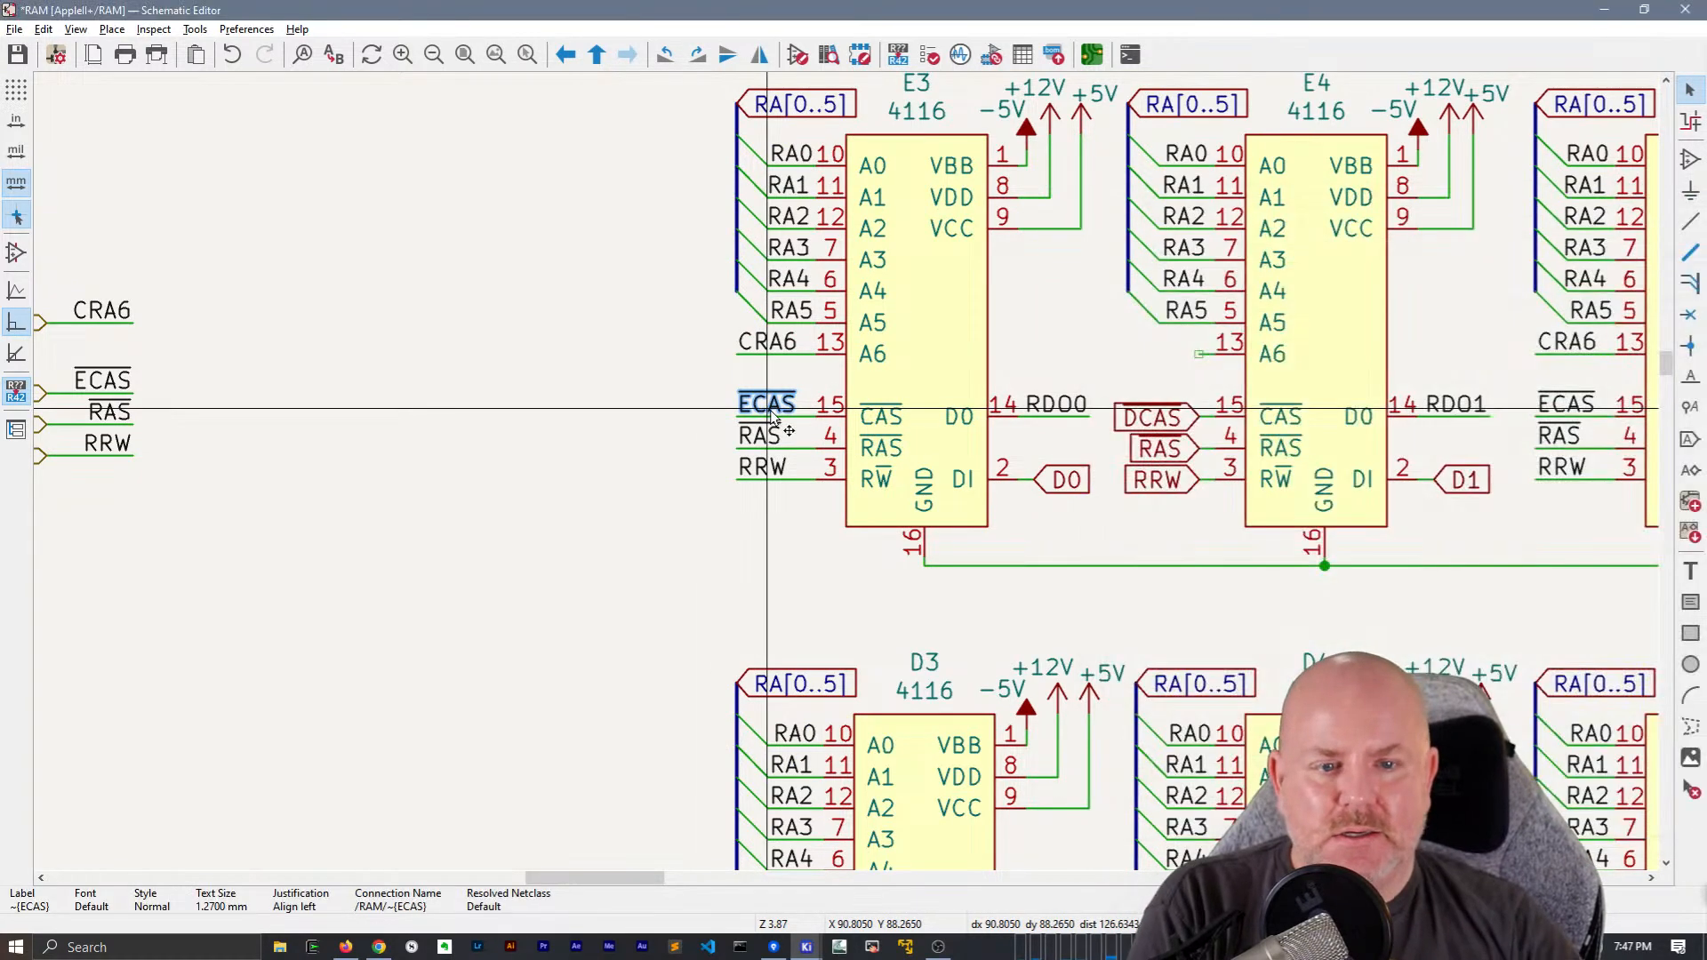
Rename the ECAS net labels at chips E3 and E5 to ~{DCAS}
scroll(767, 445, down, 2)
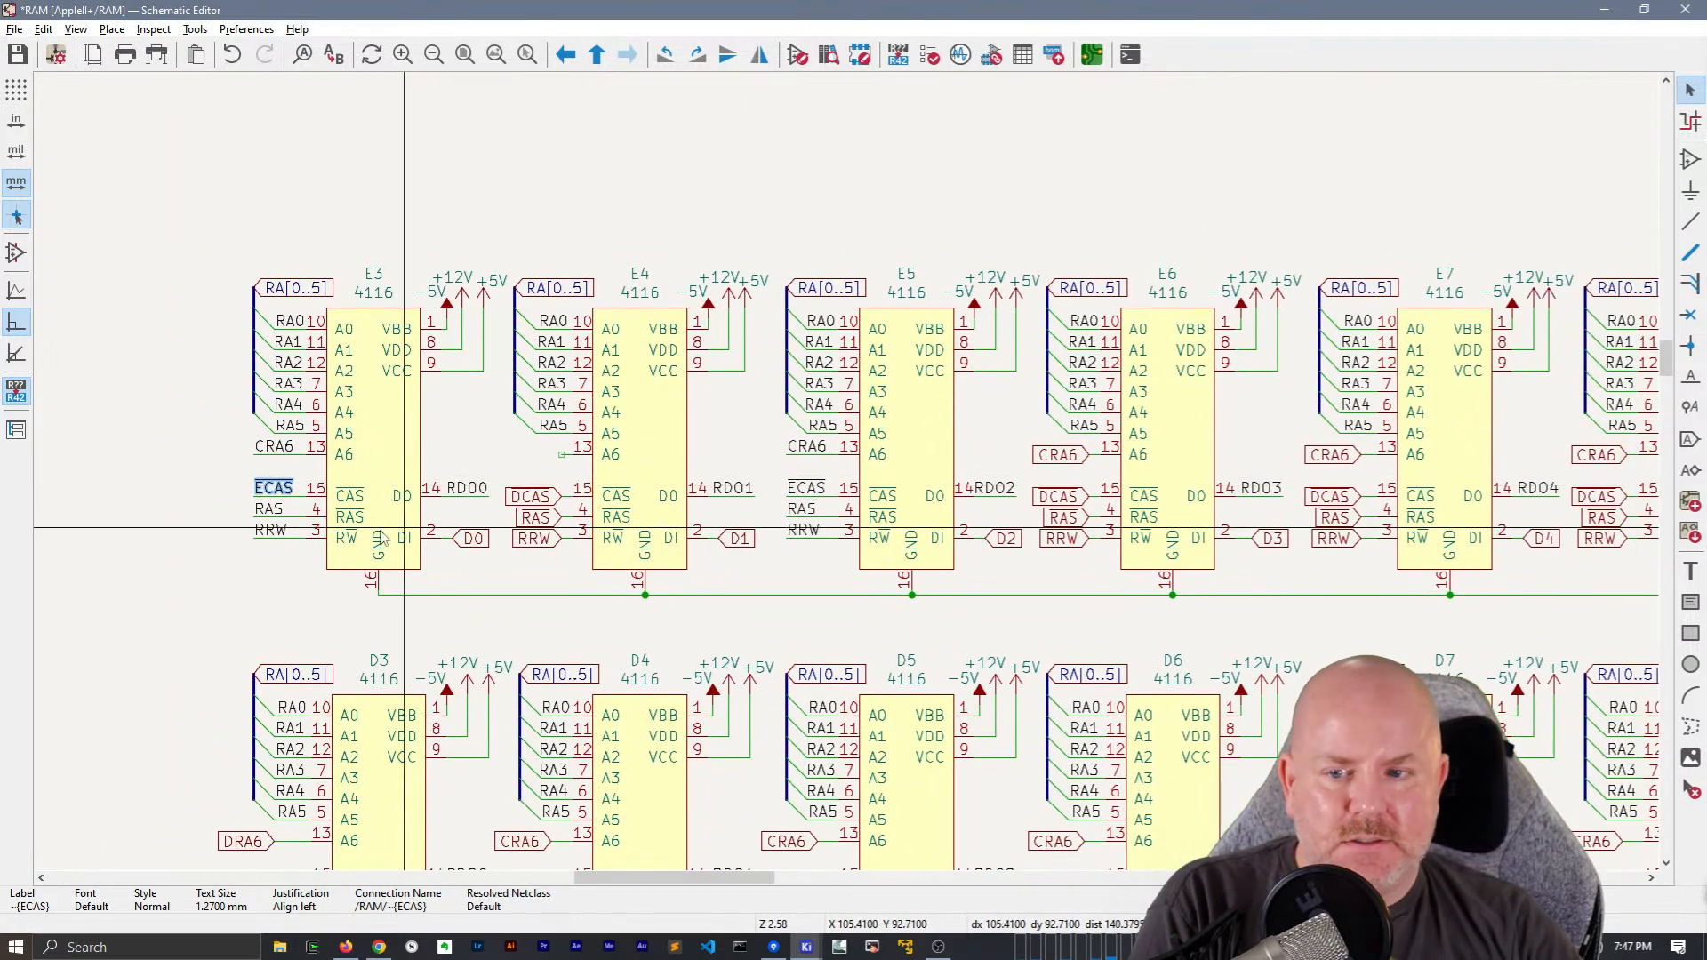
double_click(249, 491)
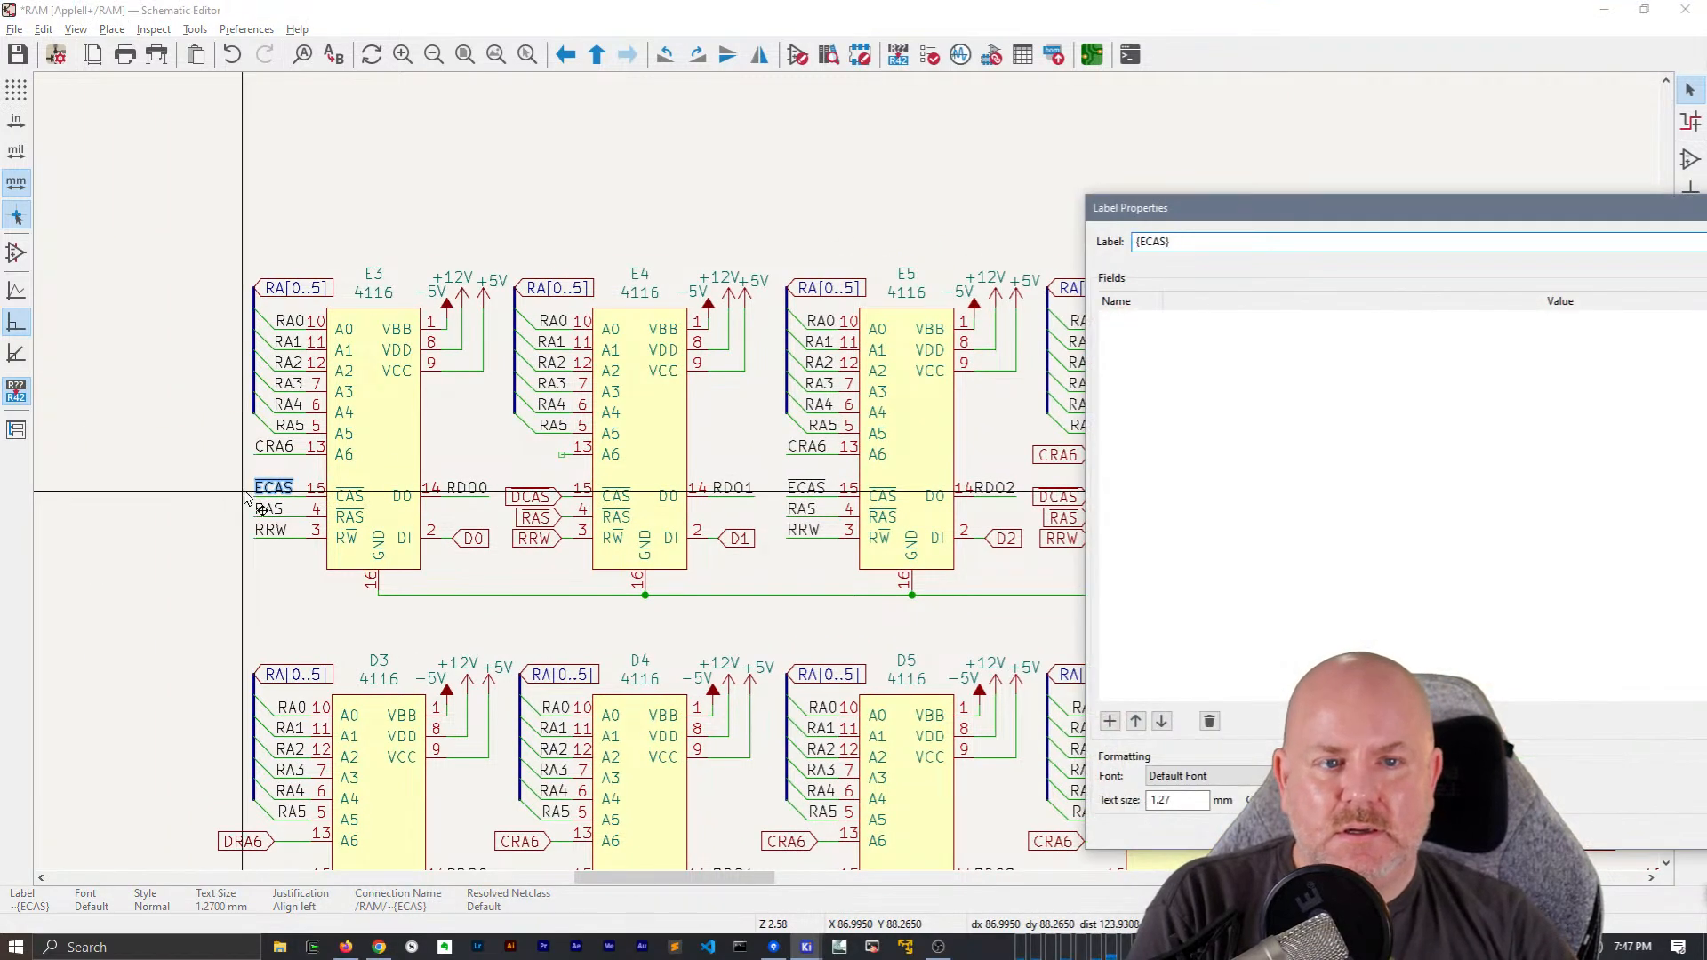
text(D)
key(Return)
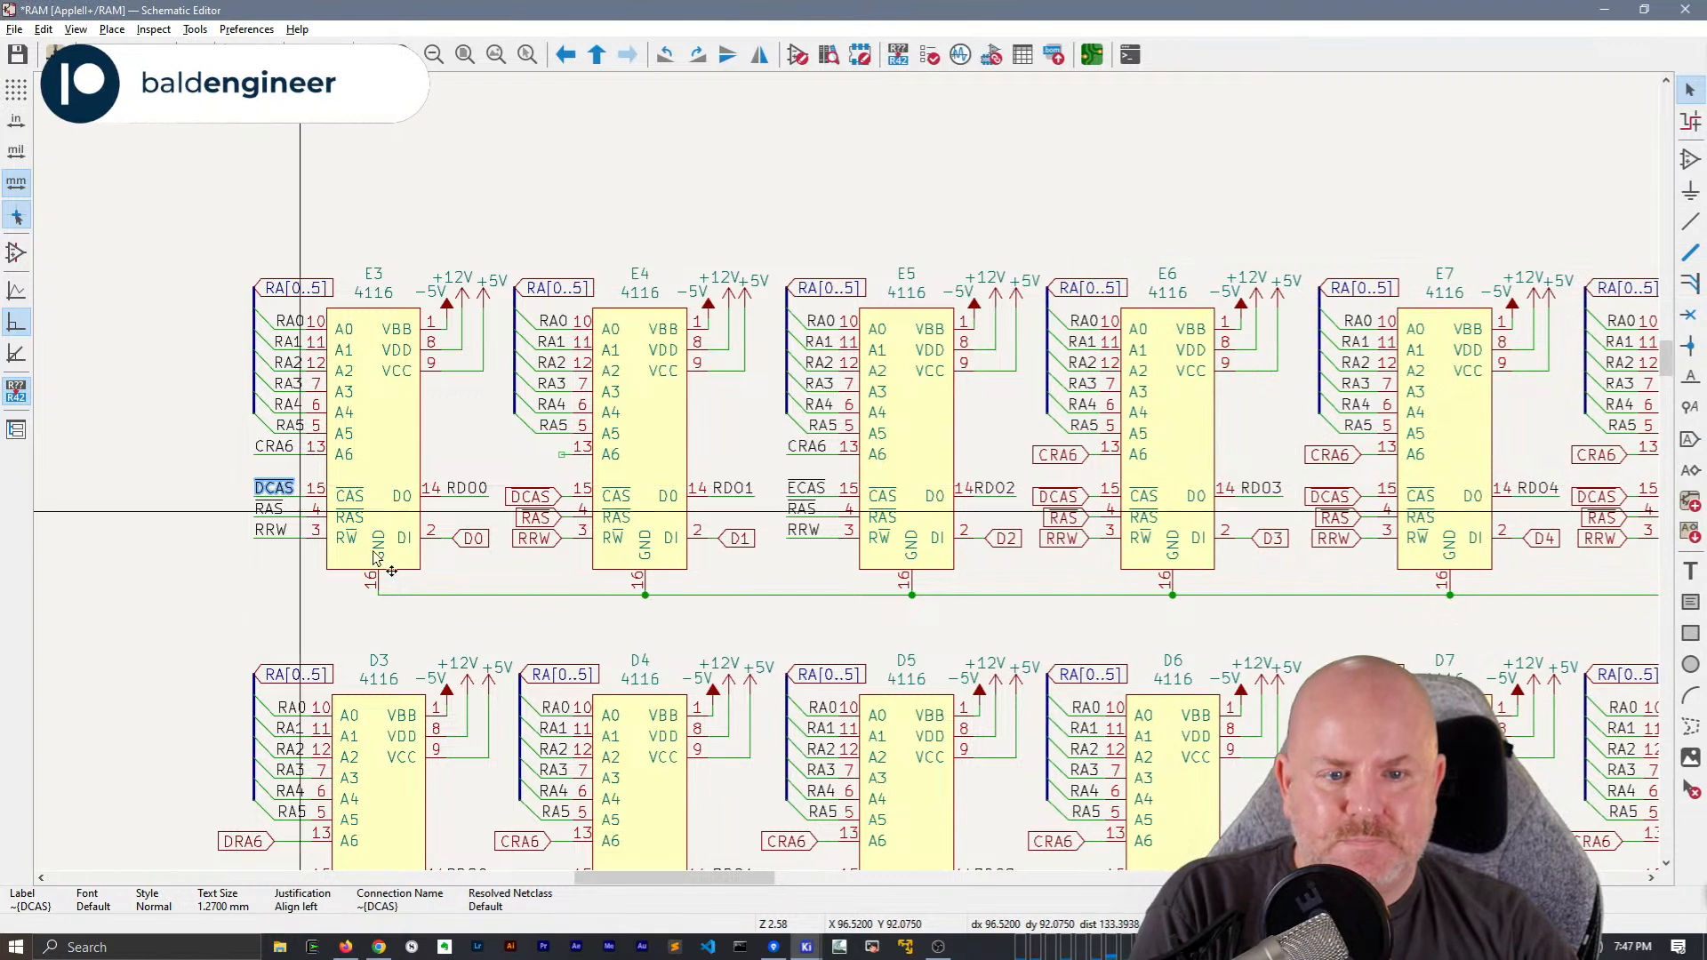
double_click(812, 495)
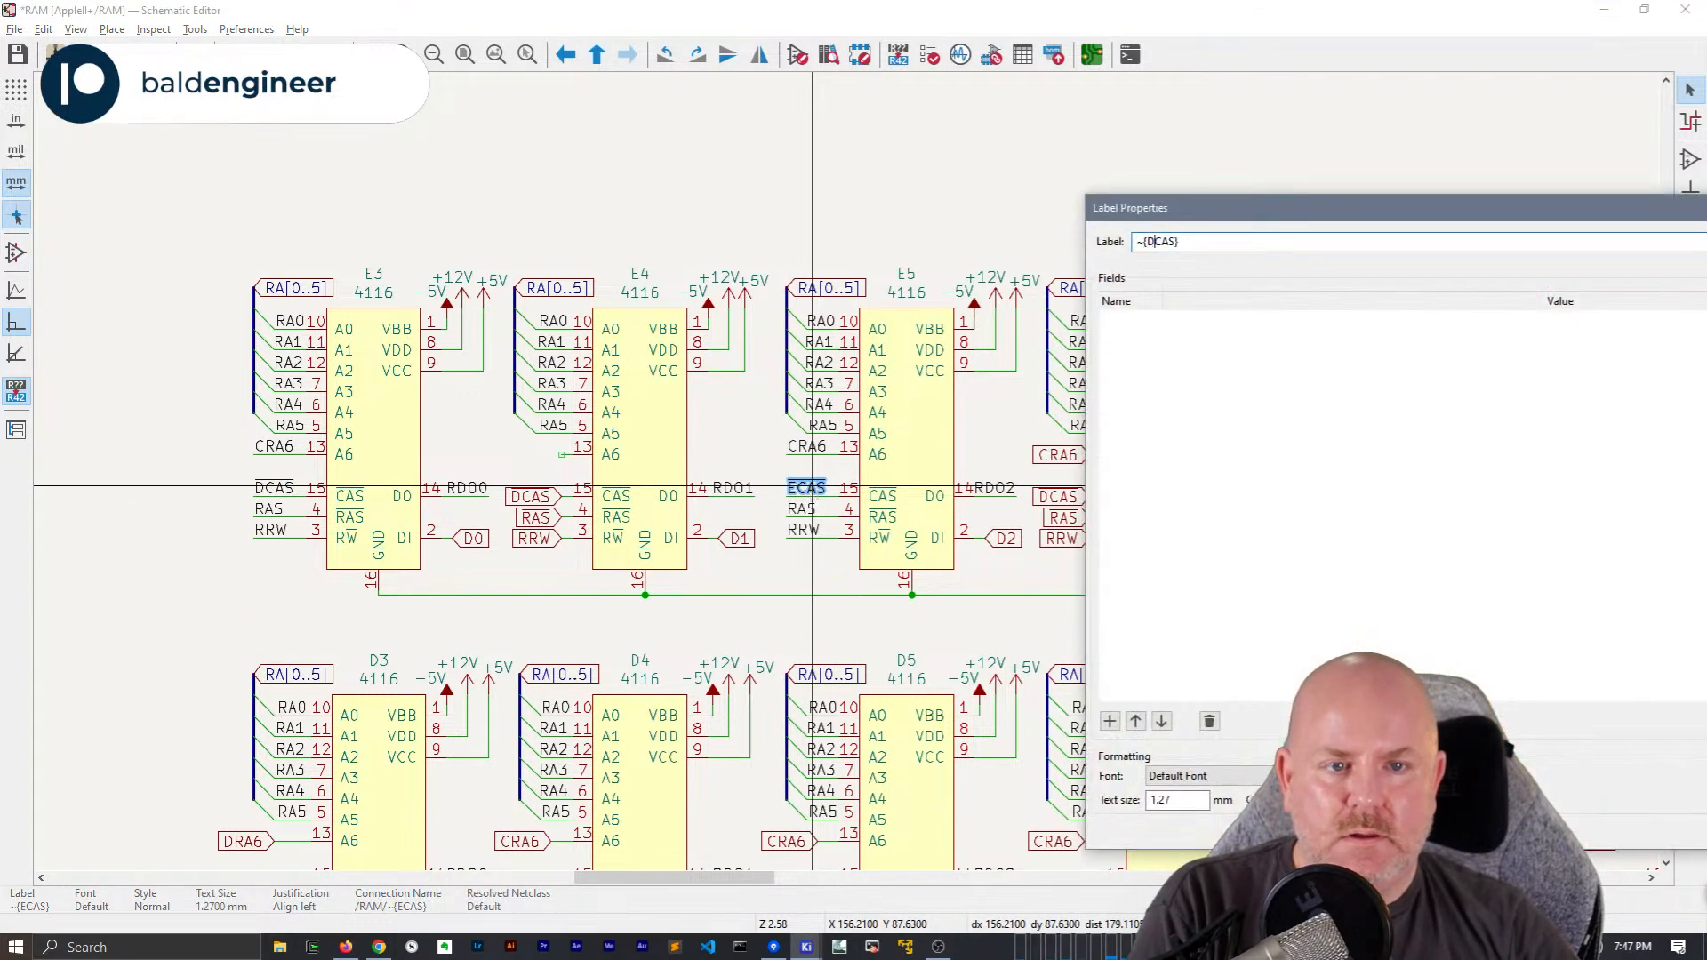
text(D)
key(Return)
Rename the ECAS hierarchical label and the net label on its wire to ~{DCAS}
middle_drag(787, 582, 1240, 413)
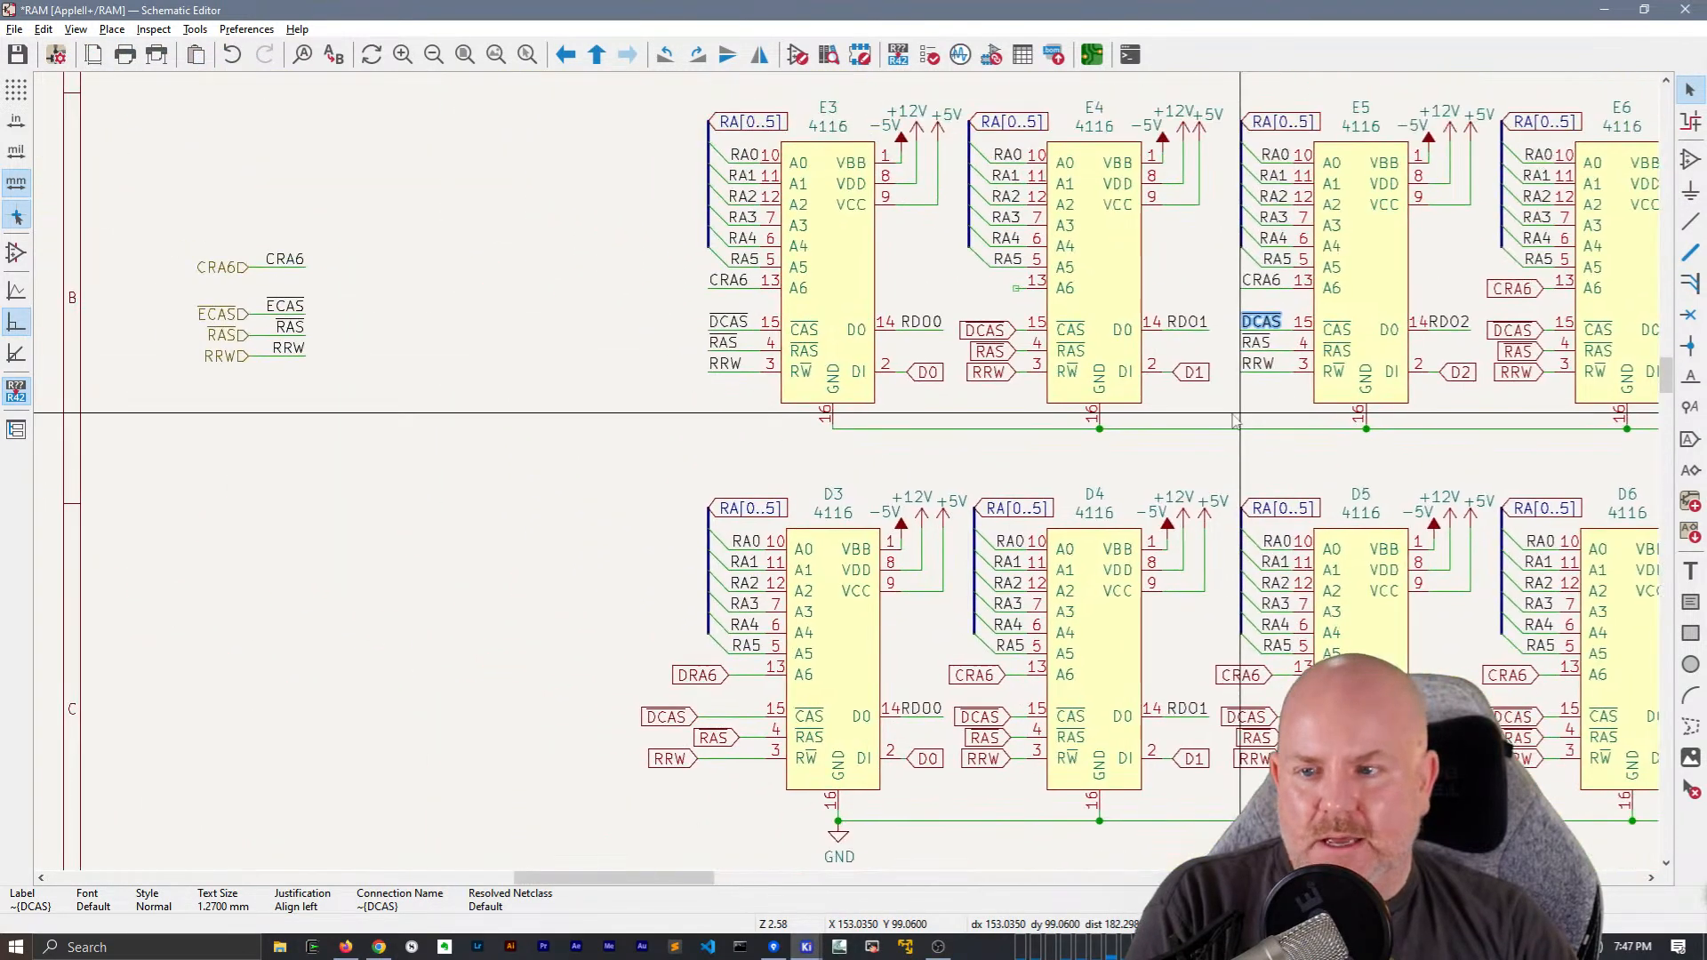
double_click(220, 316)
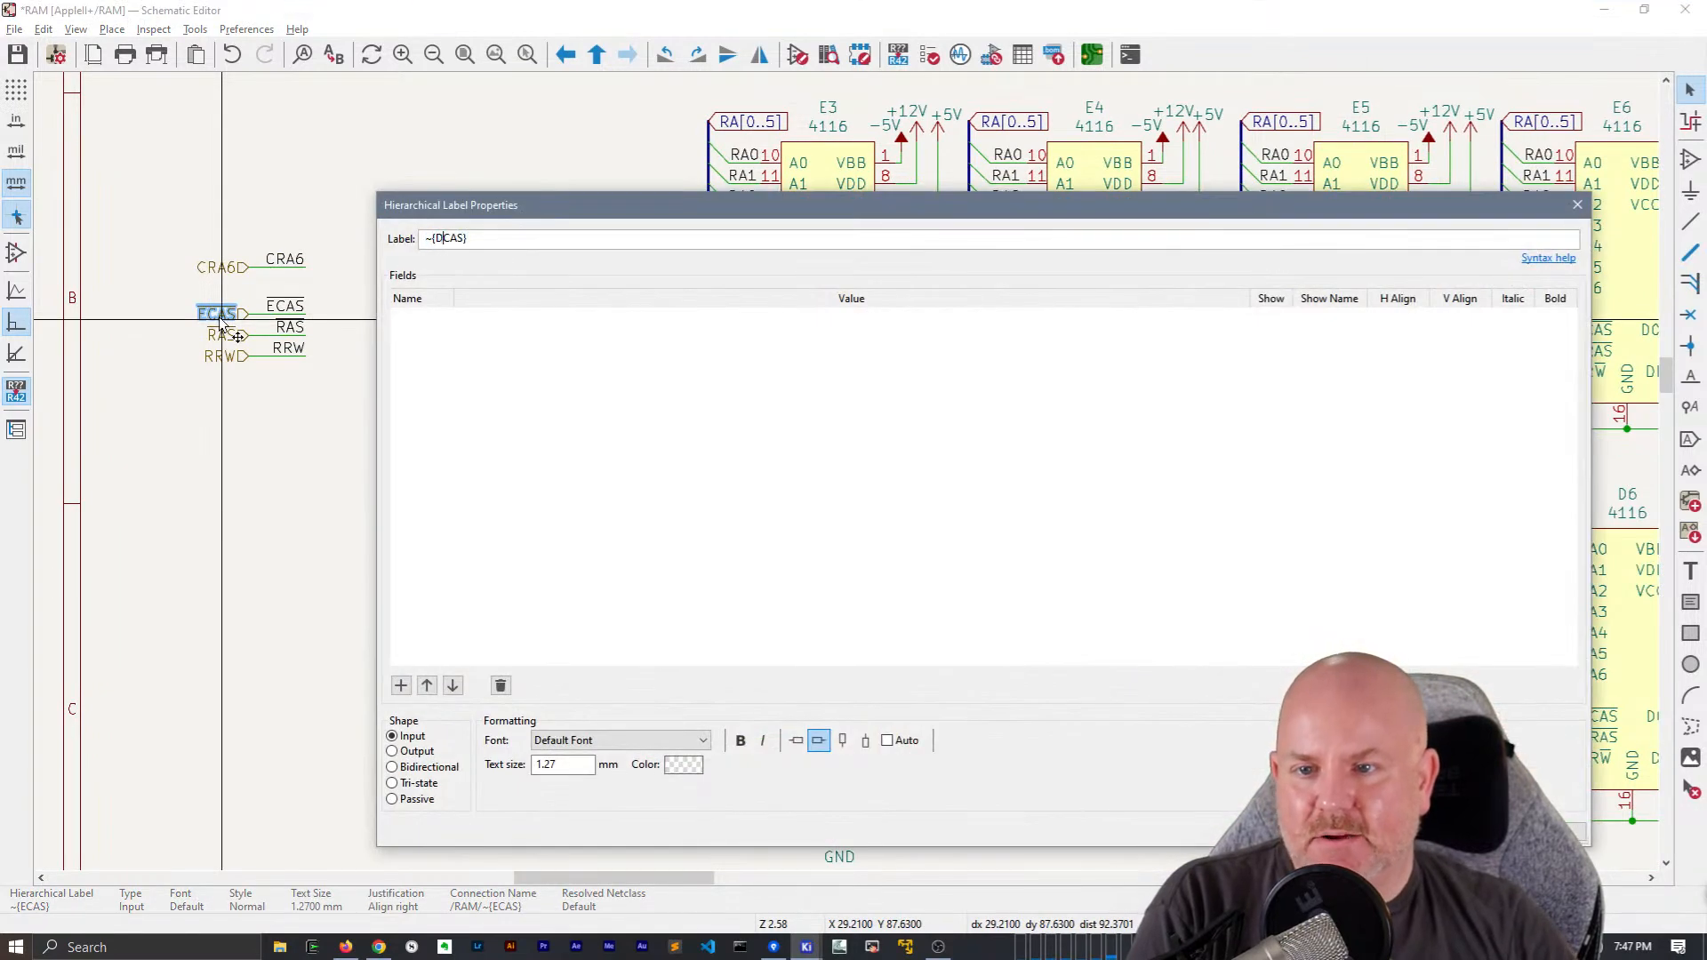
text(D)
key(Return)
double_click(281, 306)
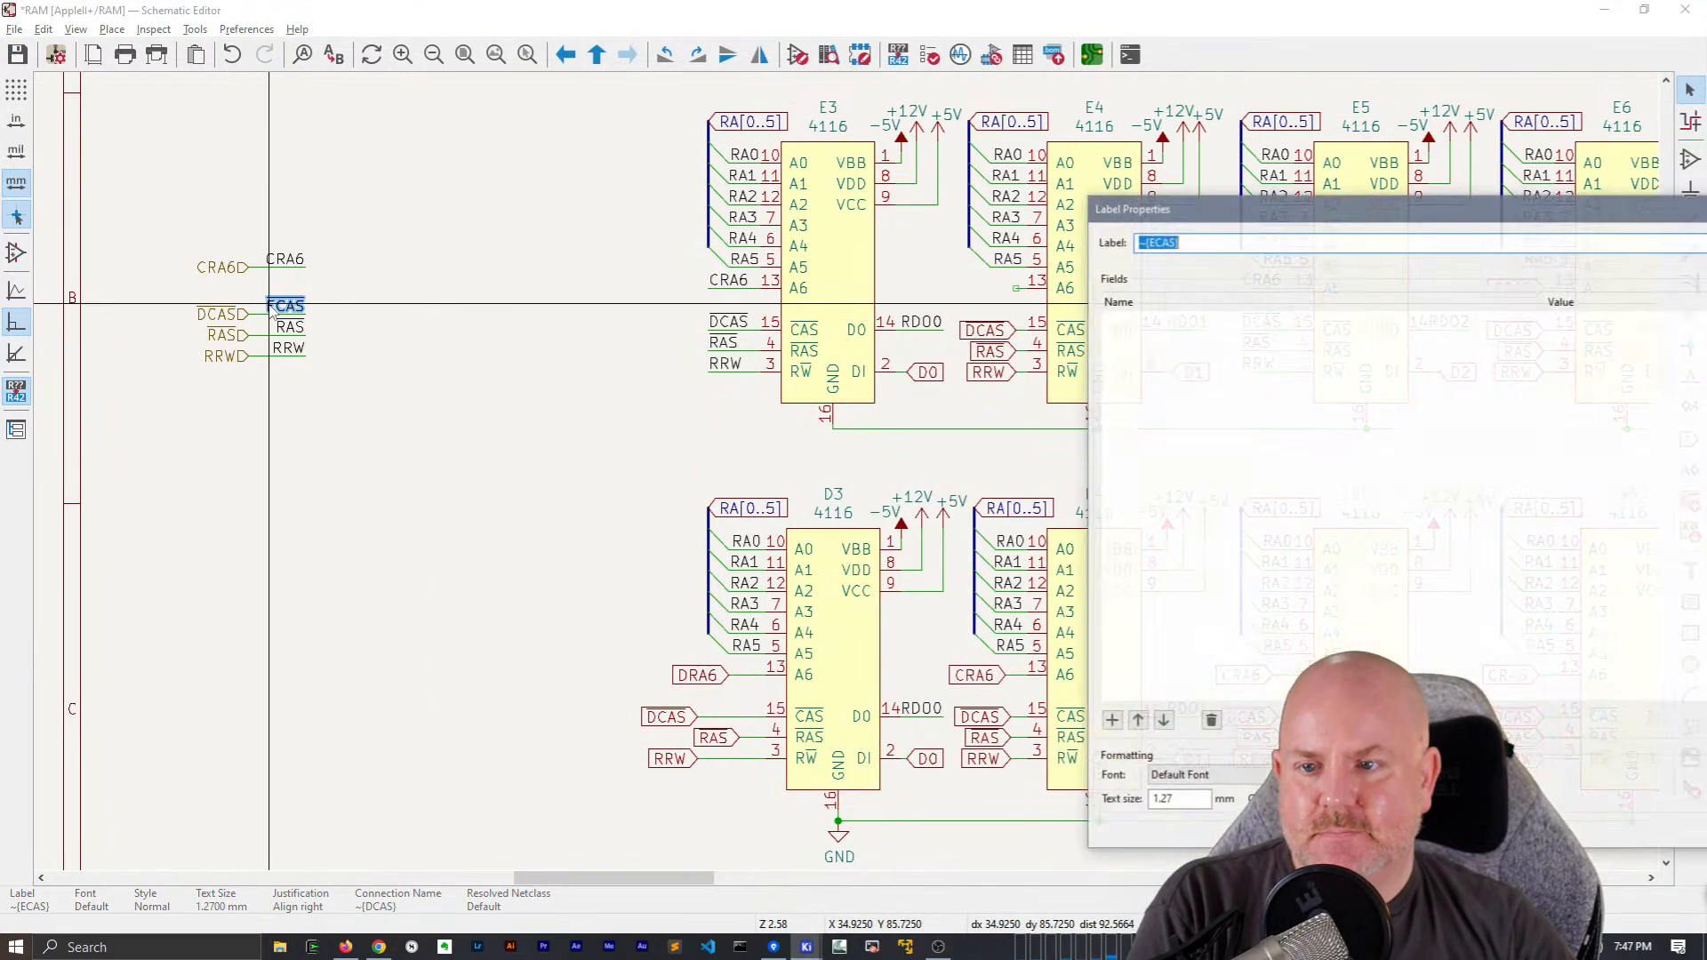
text(D)
key(Return)
Append the line "Also ECAS?" to the orange to-do note about ERA6 and CRA6 outside the sheet border
middle_drag(980, 403, 1521, 658)
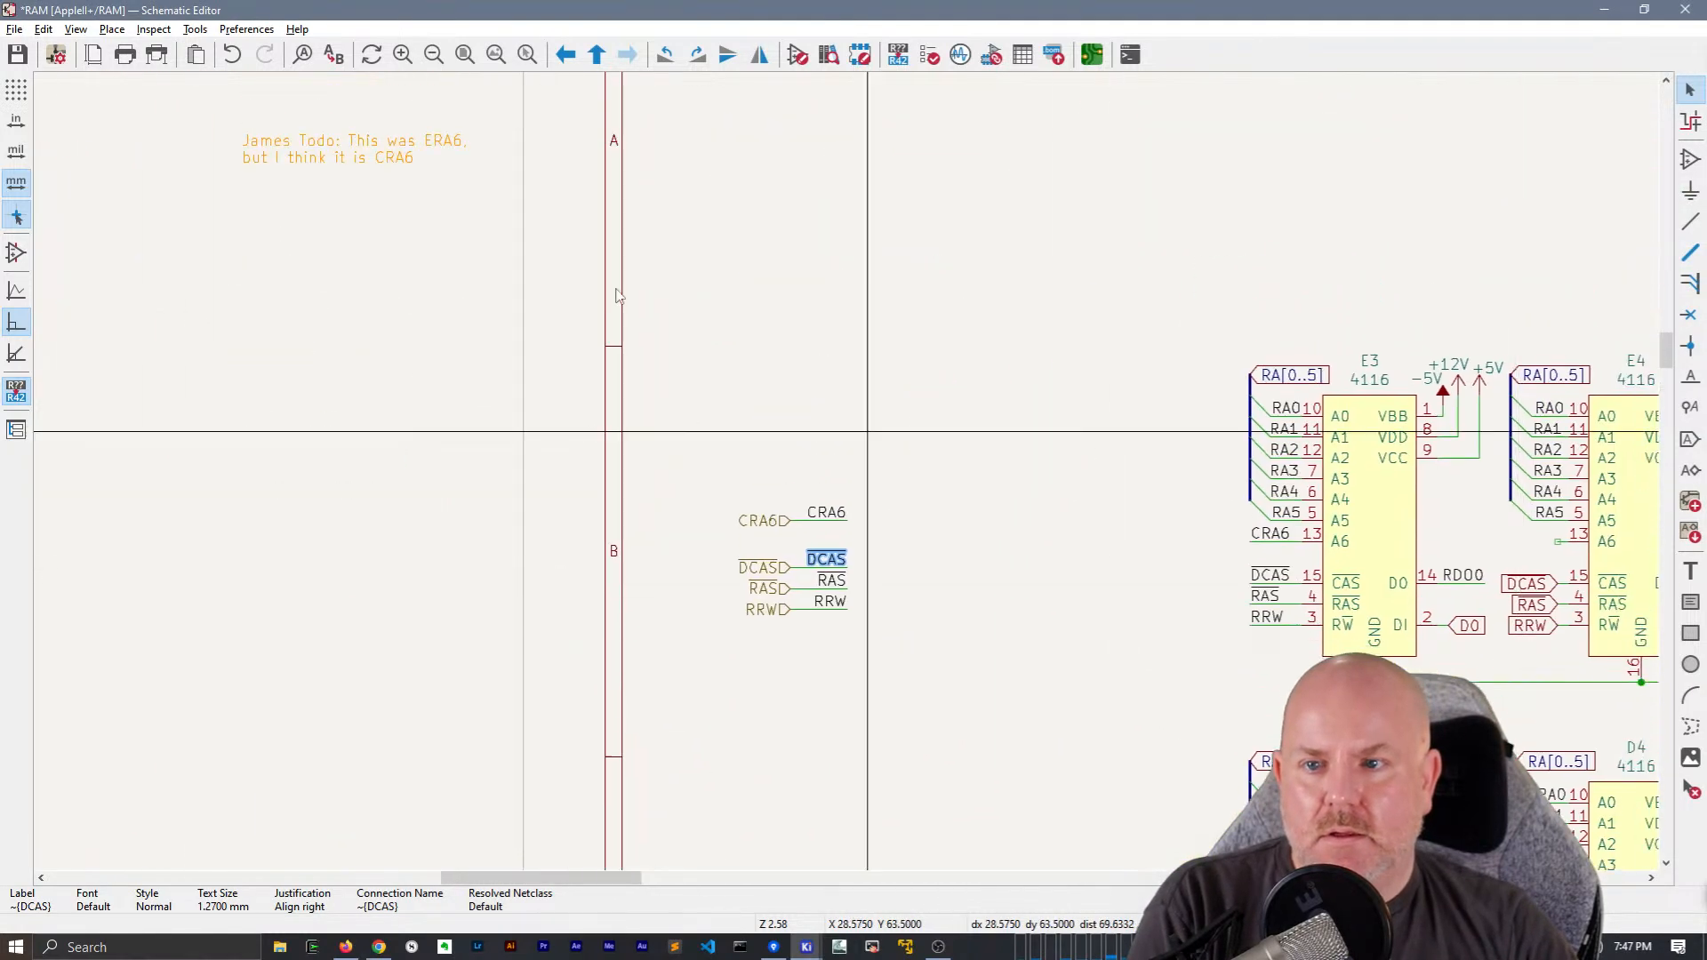
double_click(356, 137)
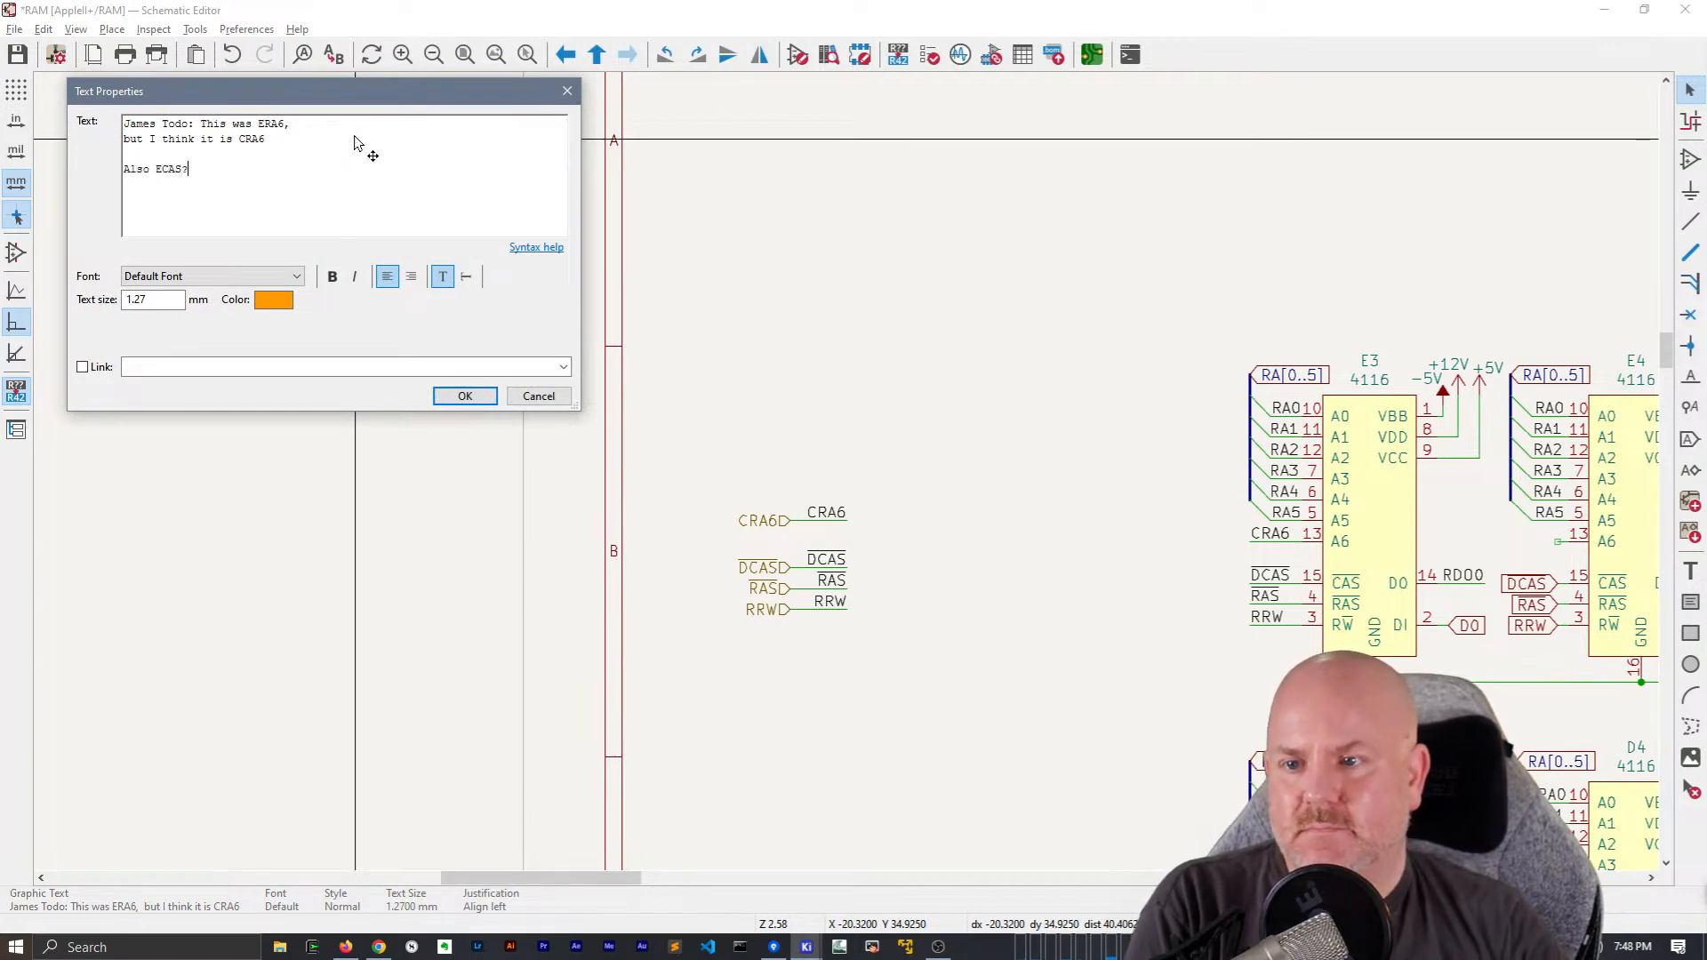
Replace chip E4's DCAS, RAS and RRW global labels with copies of chip E3's CRA6, DCAS, RAS and RRW net labels and wires
middle_drag(1002, 659, 812, 511)
middle_drag(920, 574, 442, 378)
middle_drag(871, 383, 743, 416)
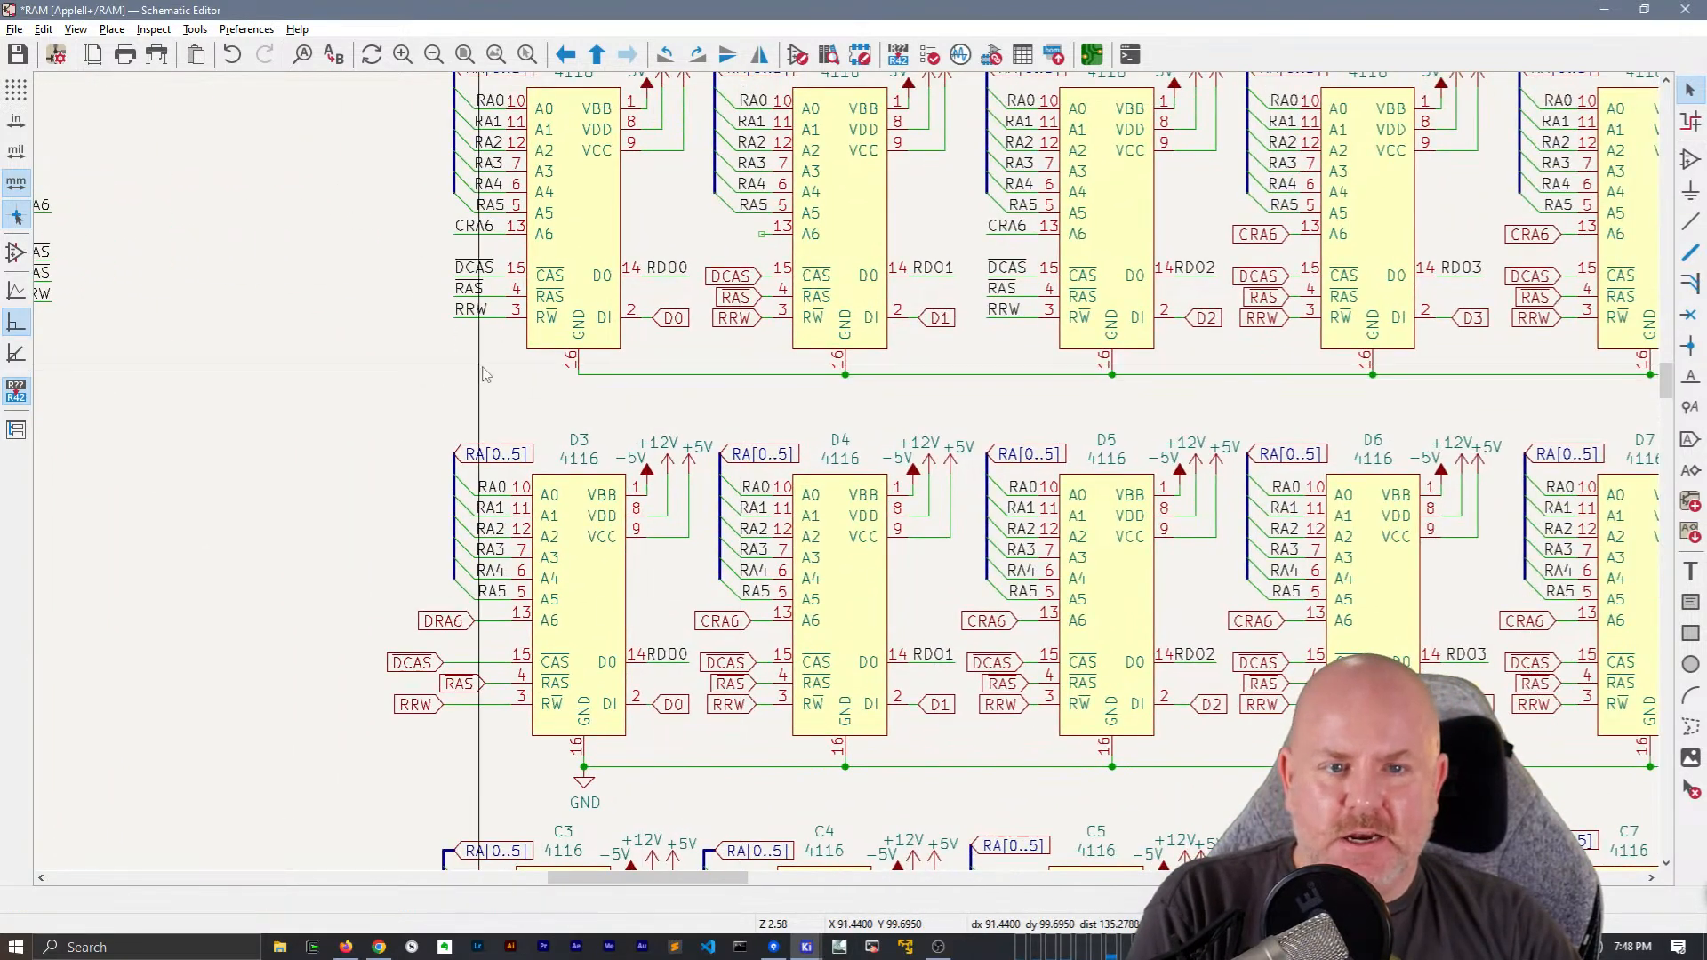
drag(487, 360, 449, 233)
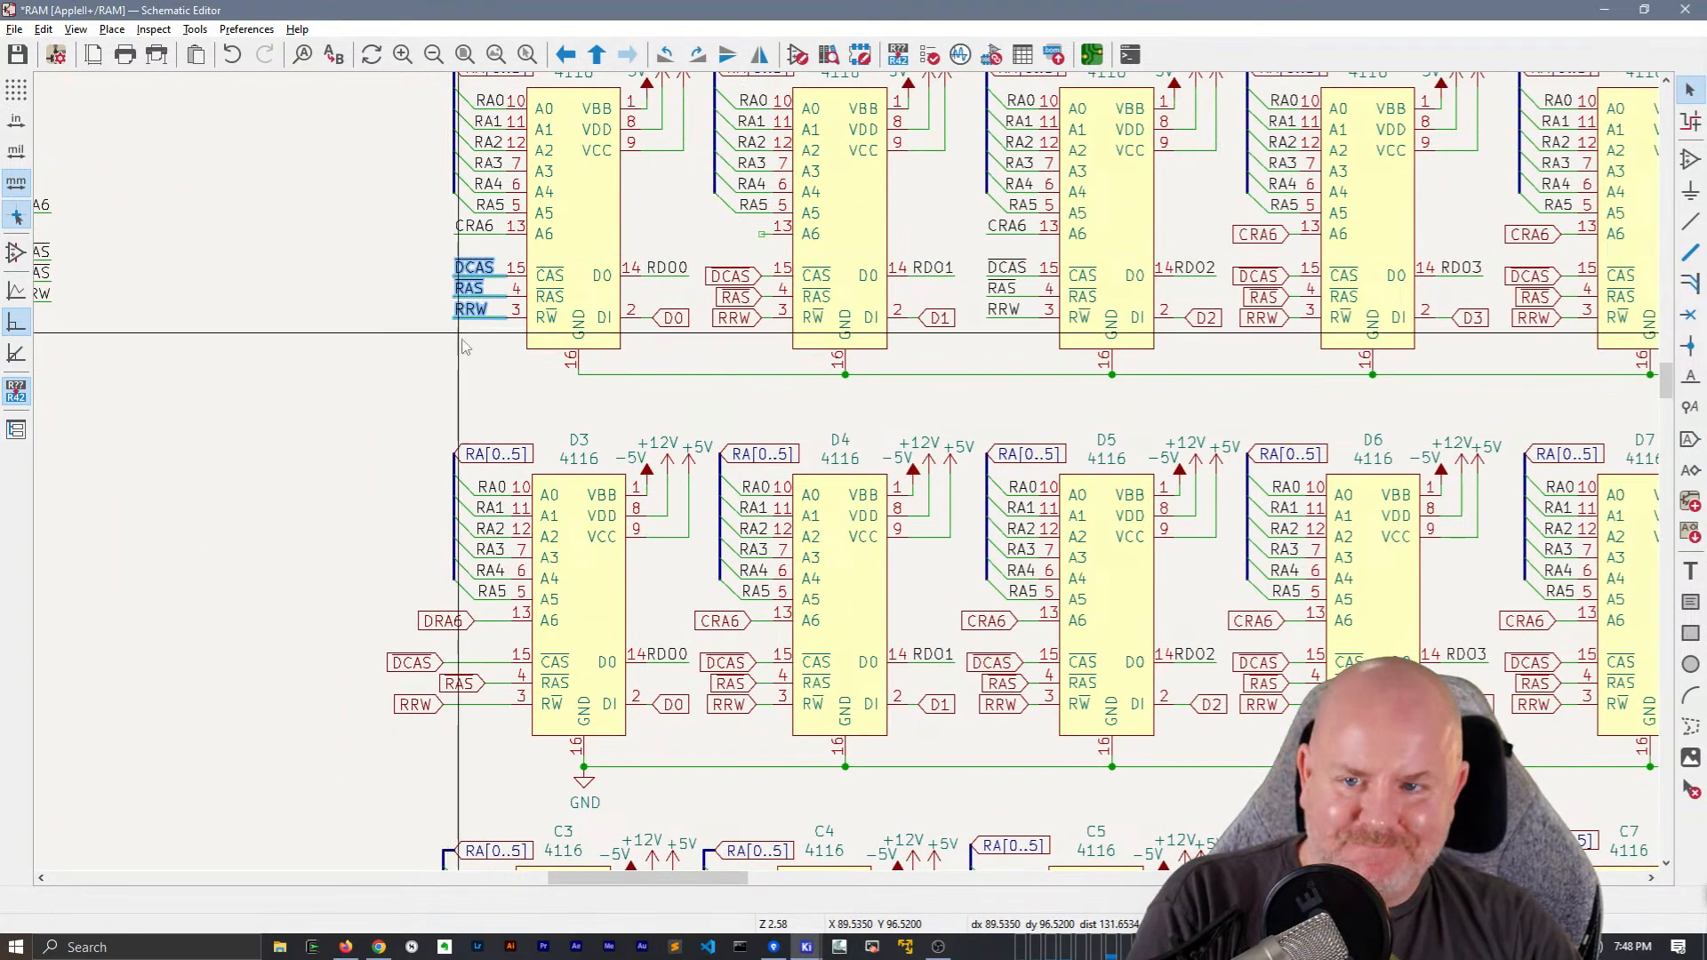
drag(485, 329, 447, 238)
middle_drag(783, 267, 550, 314)
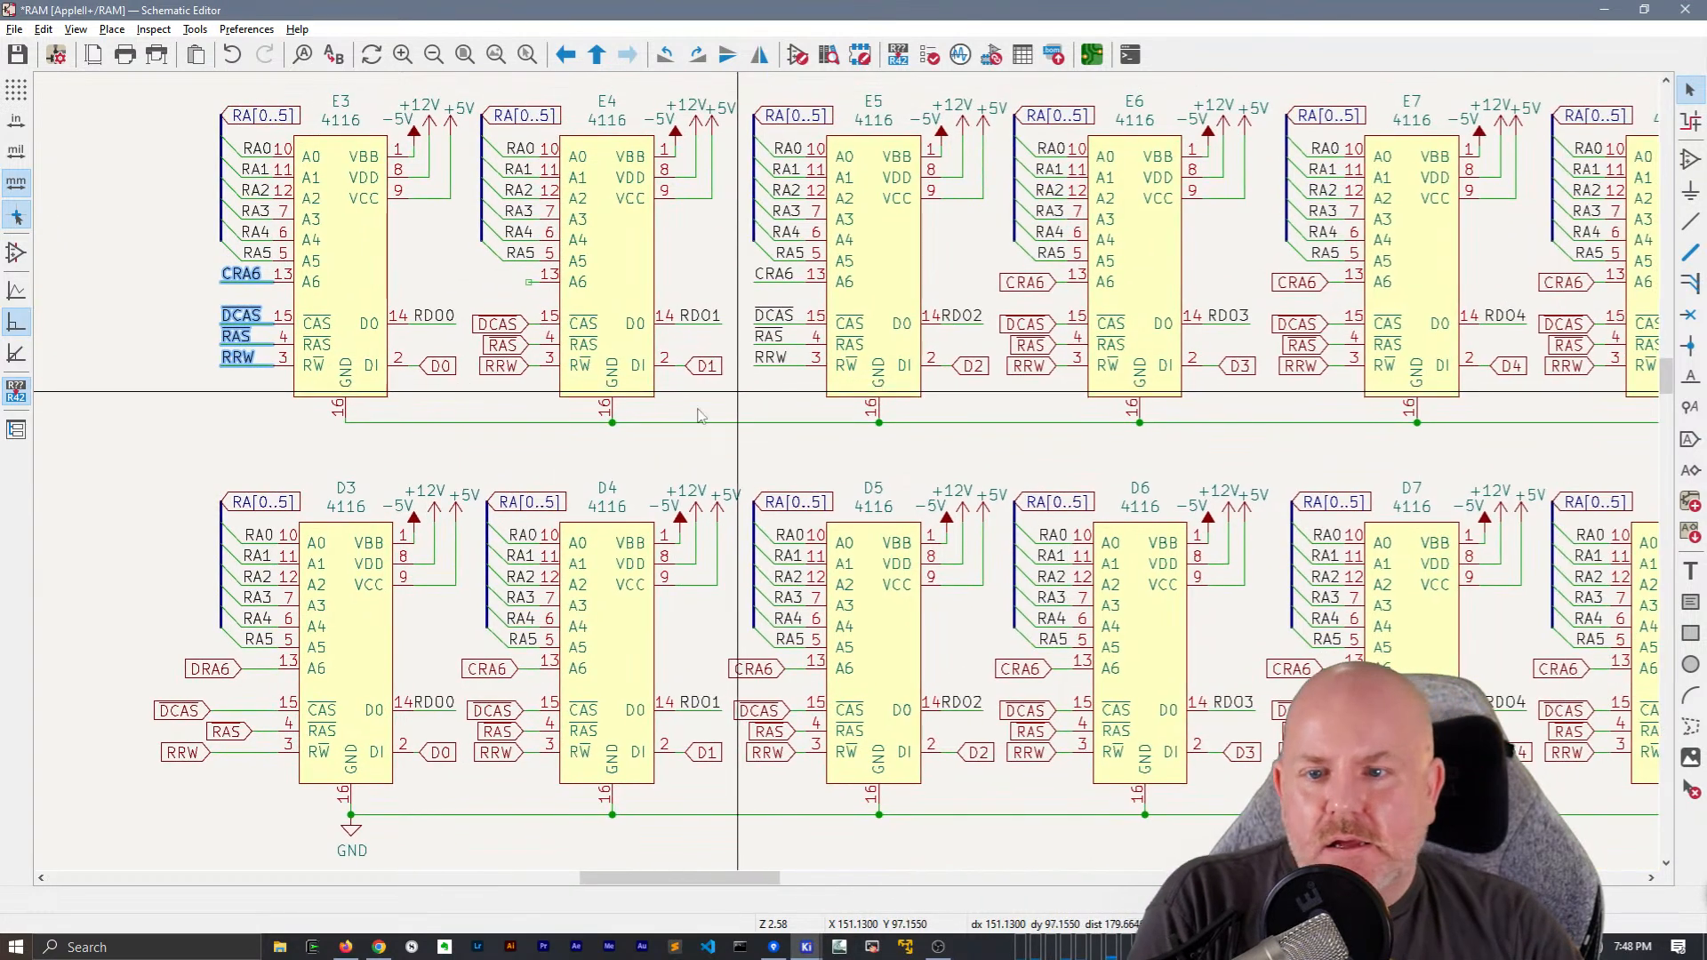
drag(527, 410, 496, 313)
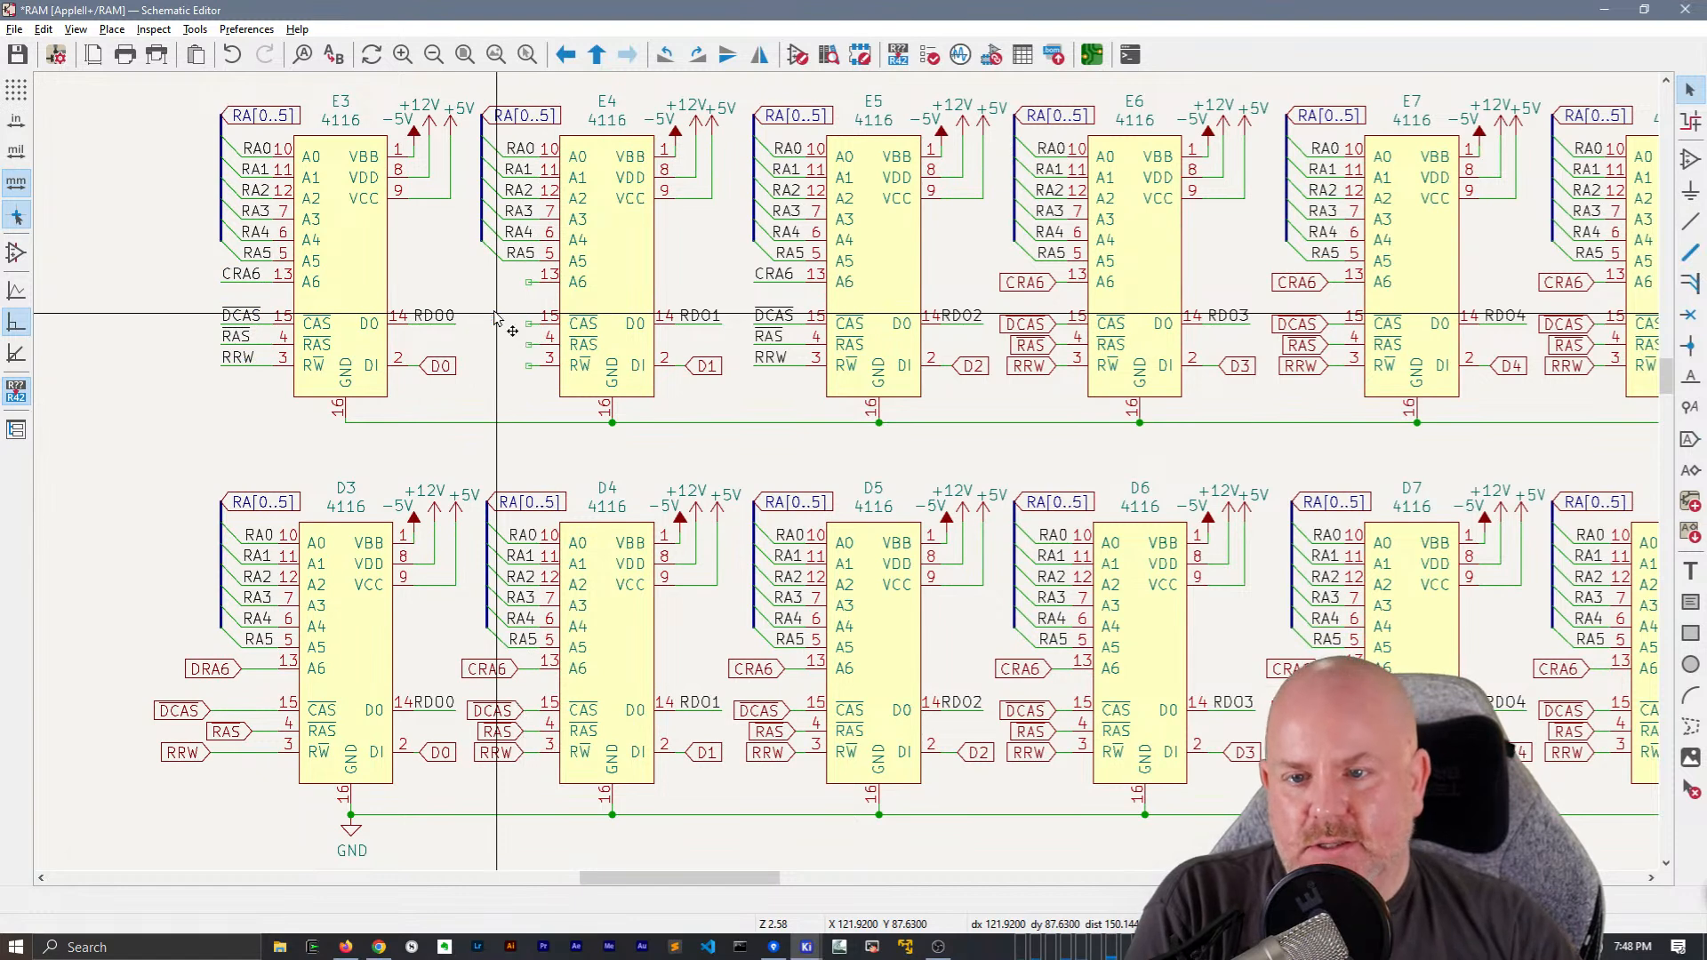
key(ctrl+v)
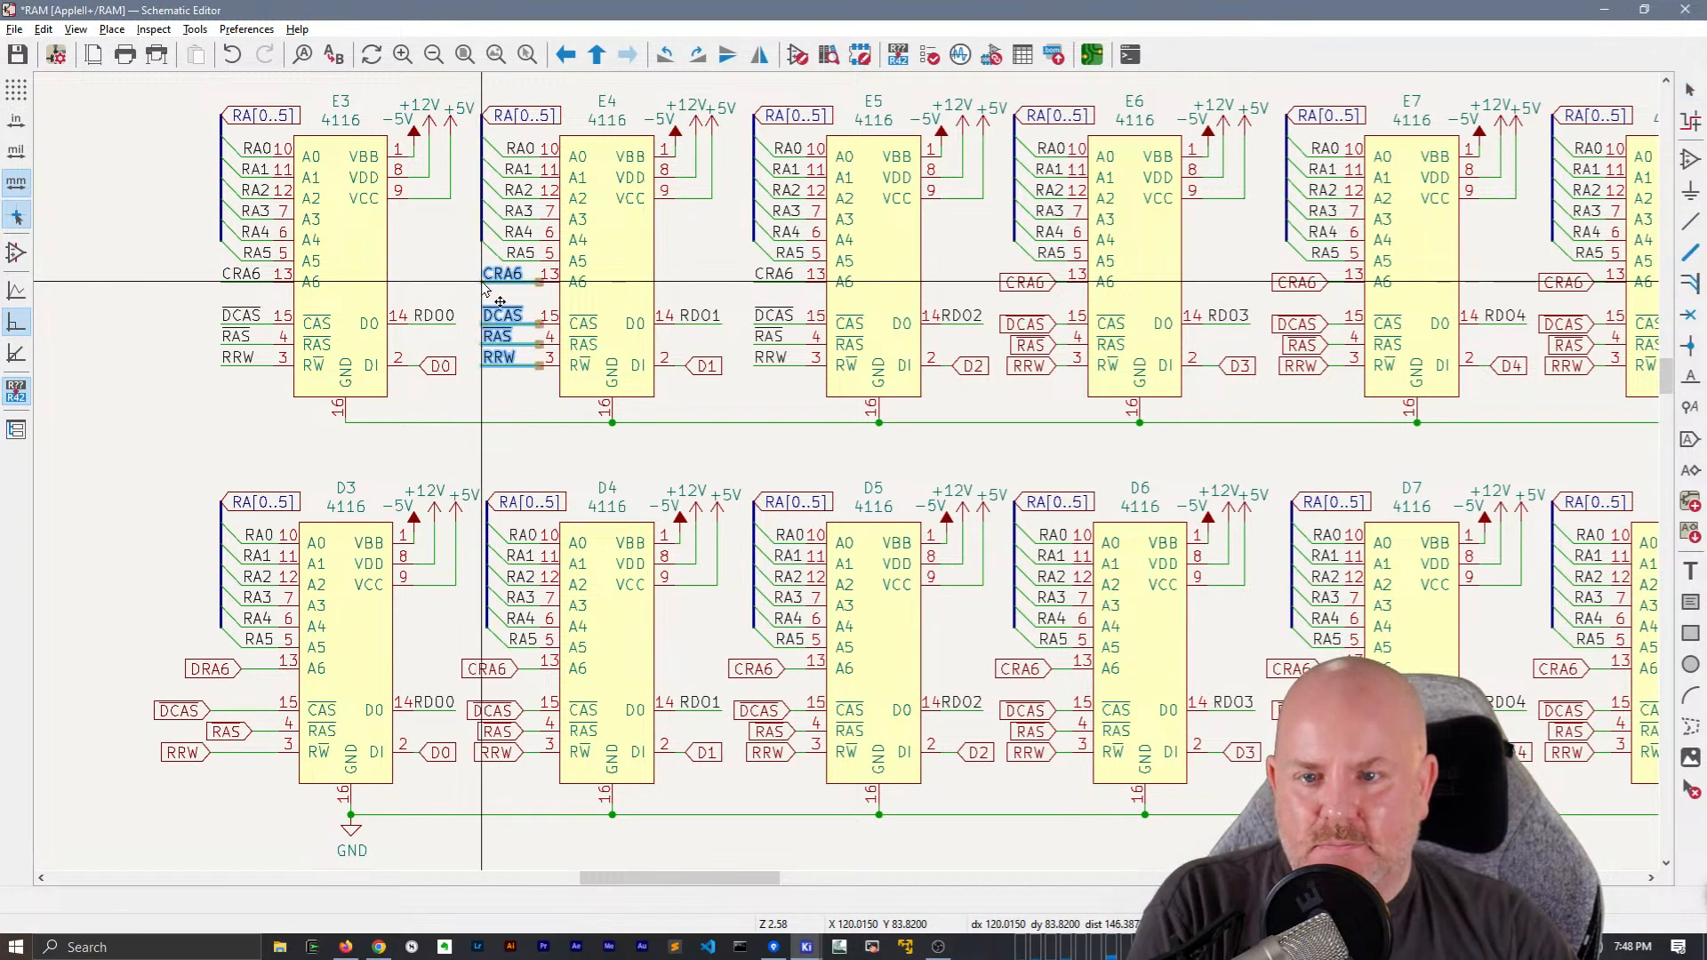
click(480, 348)
Replace chip E6's CRA6, DCAS, RAS and RRW global labels with copies of the matching net labels and wires
middle_drag(1098, 403, 713, 436)
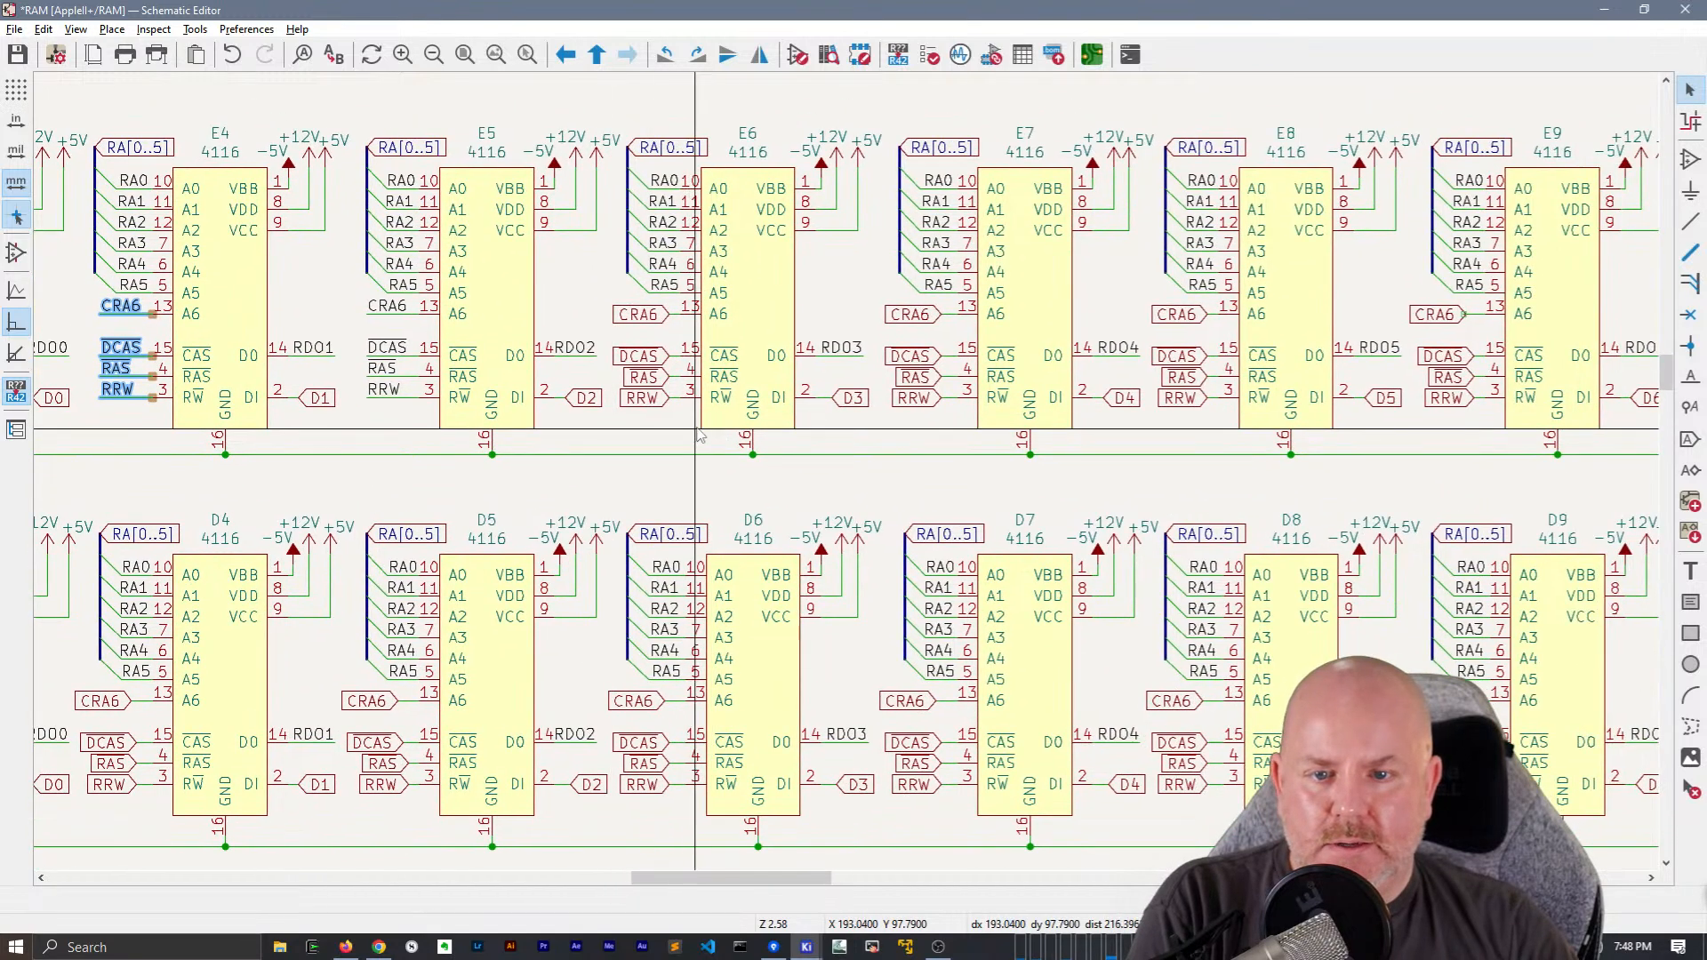
click(693, 440)
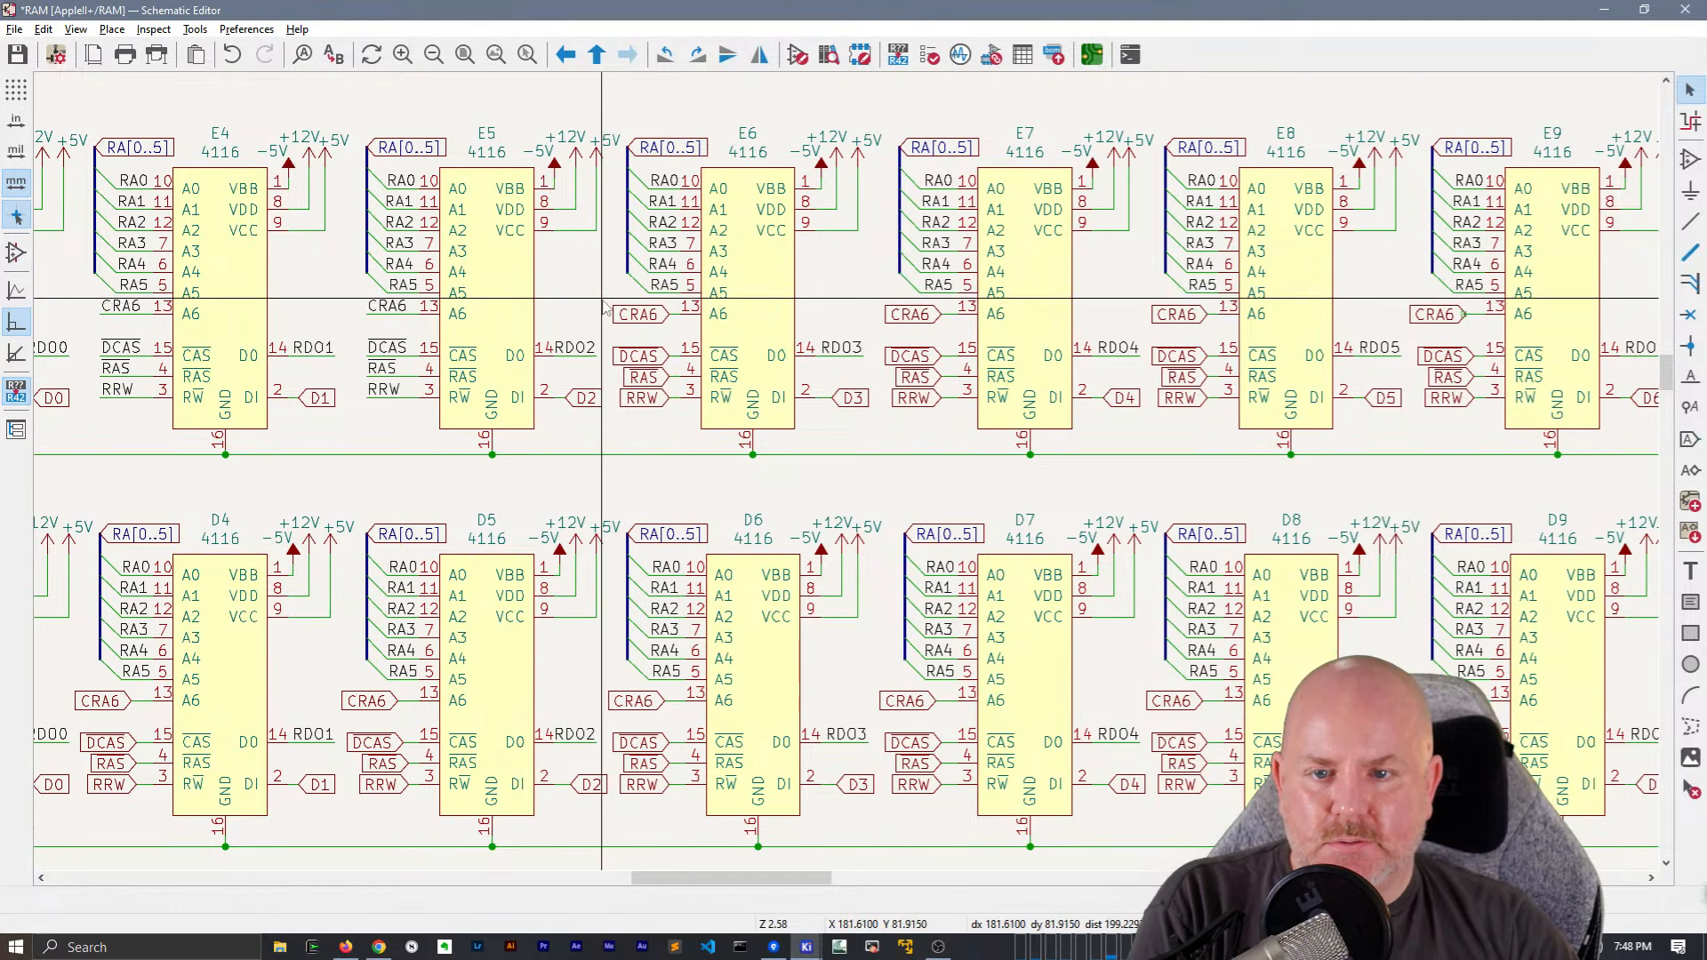
drag(607, 299, 698, 428)
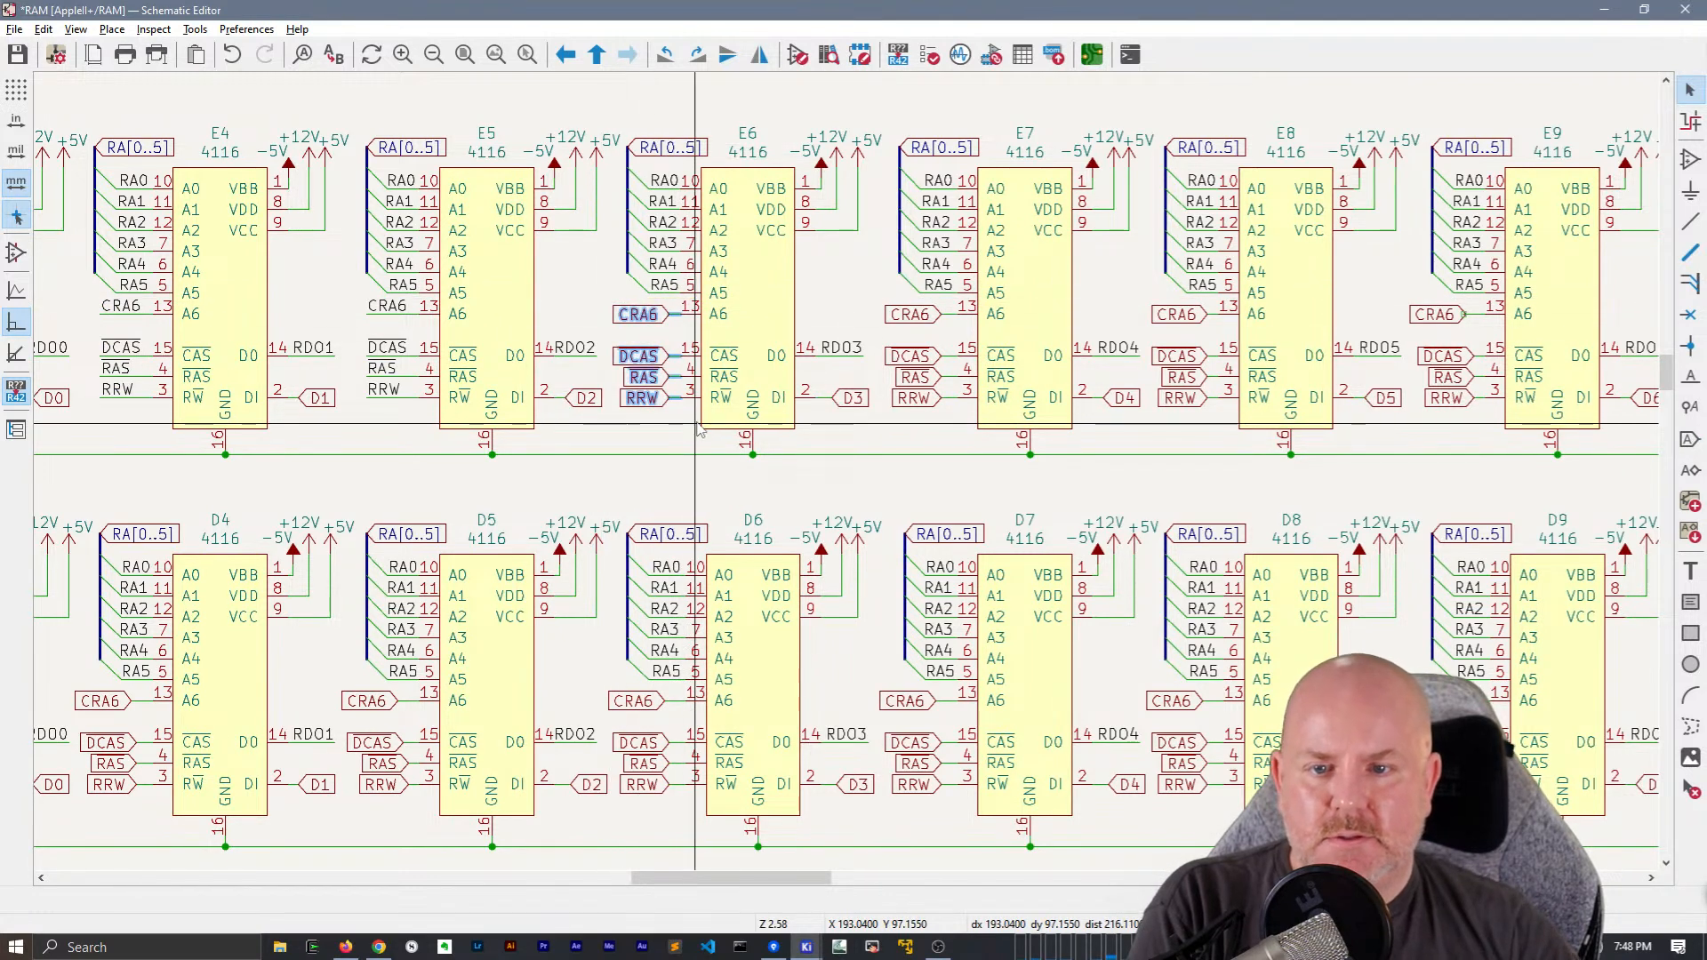
key(ctrl+v)
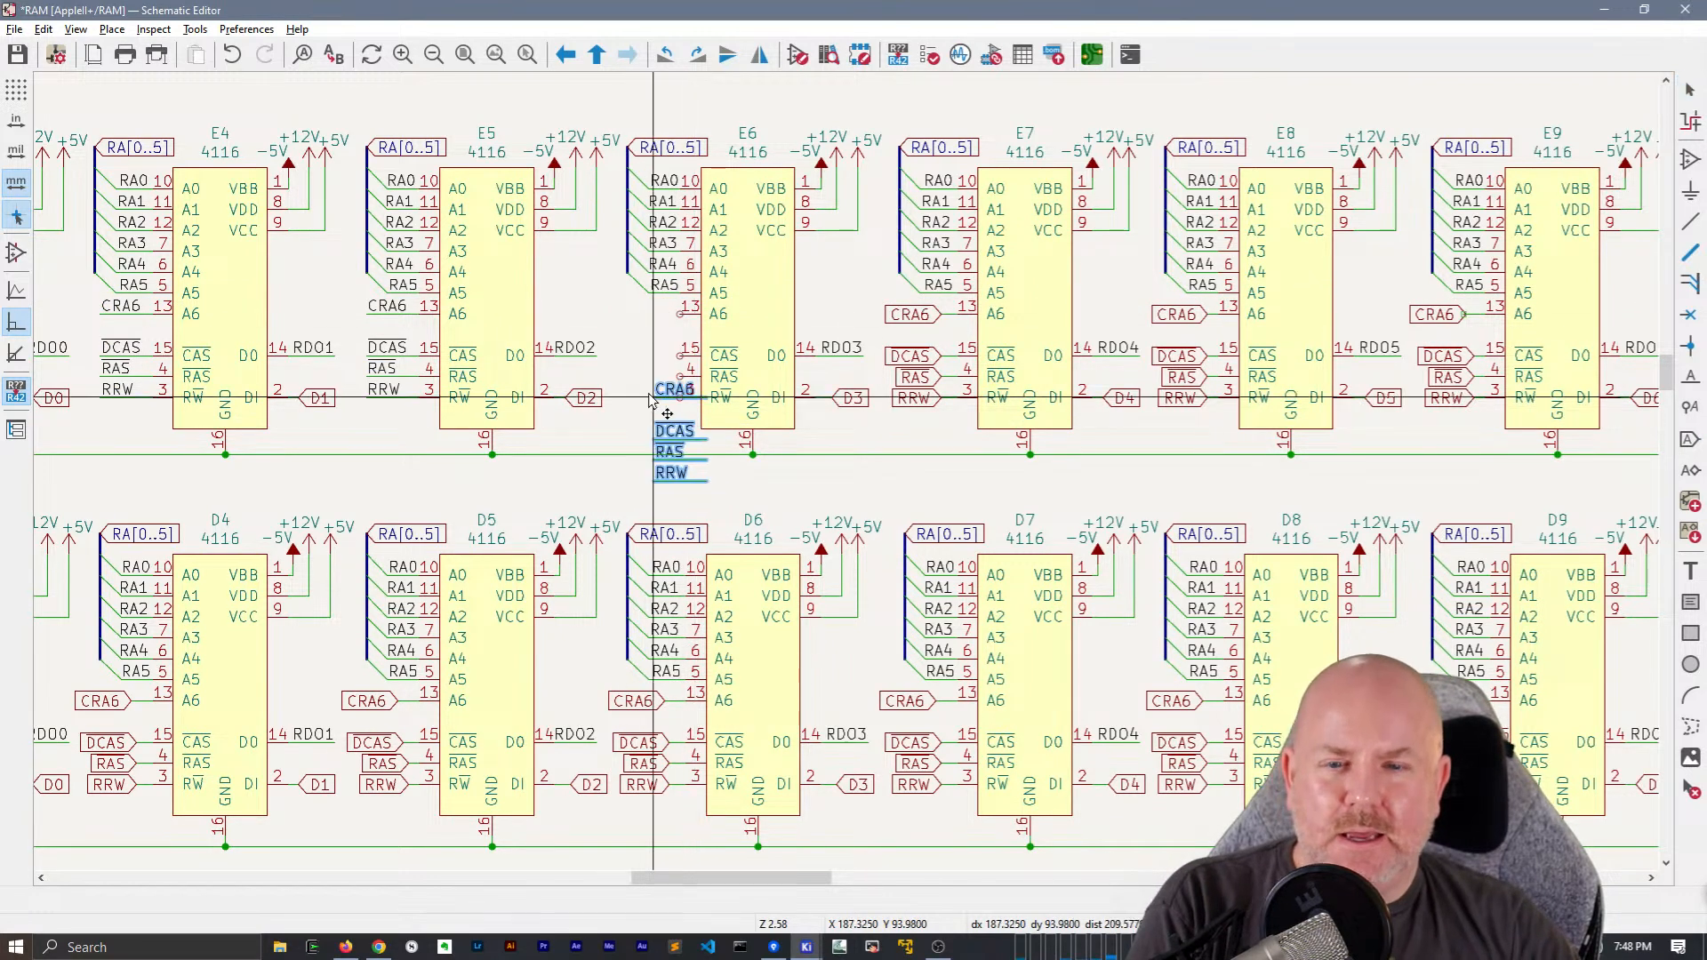
click(627, 315)
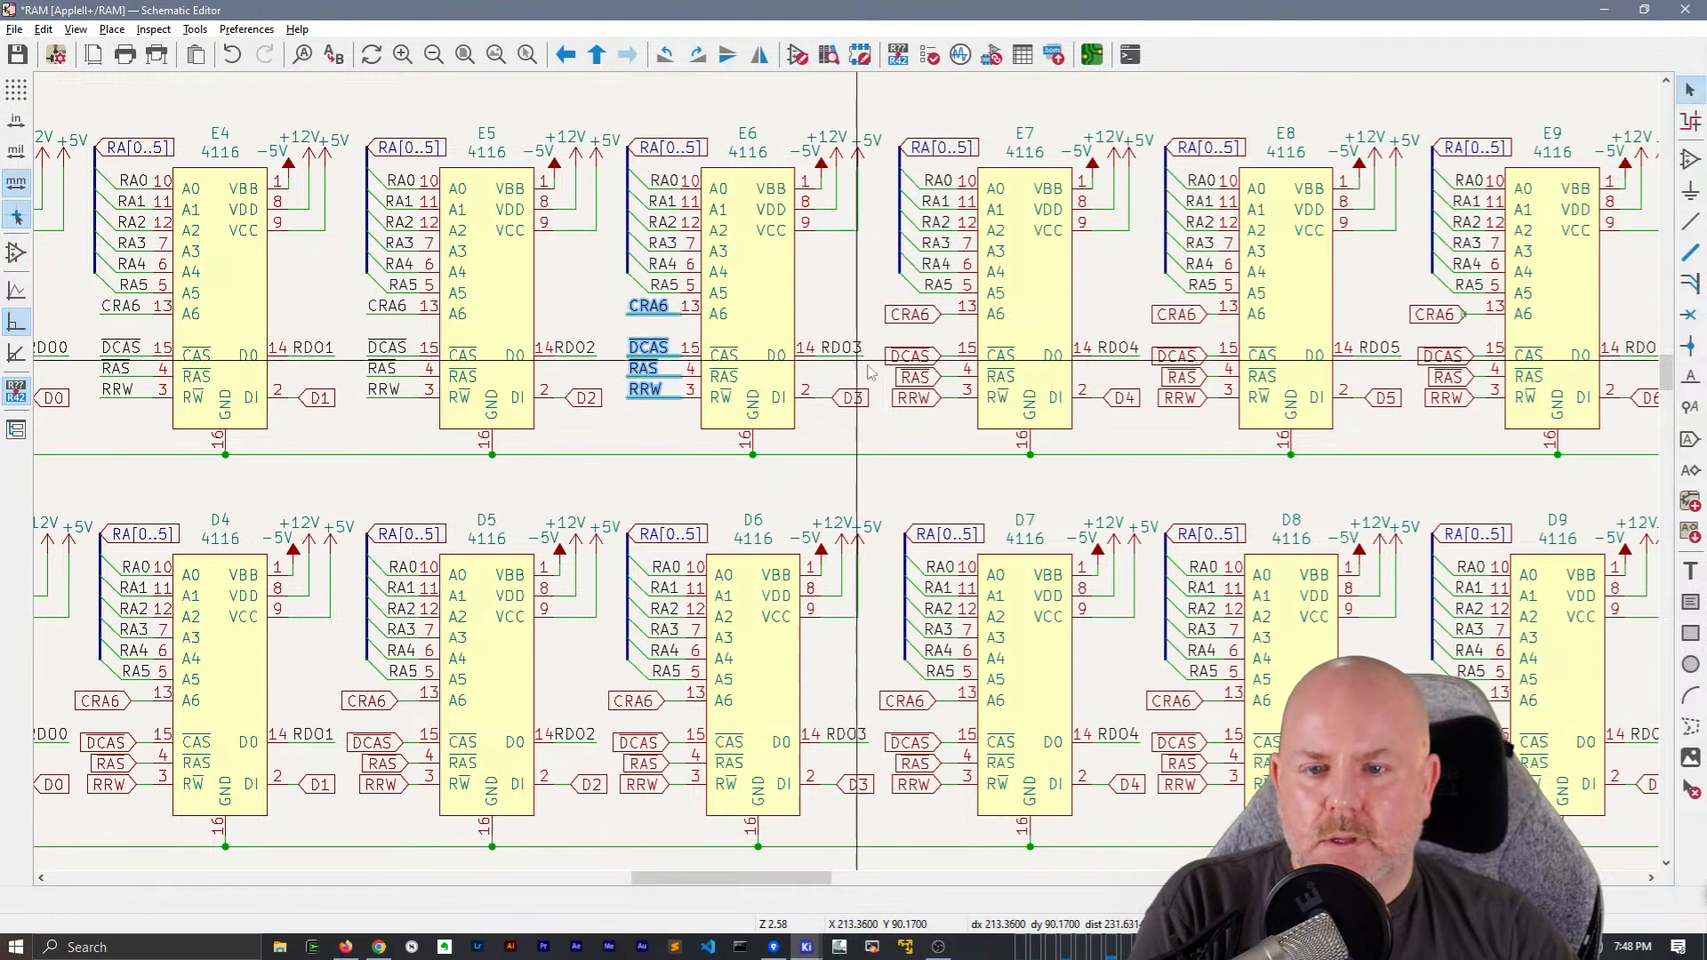
Replace the CRA6, DCAS, RAS and RRW global labels of chips E7 and E8 with copies of the matching net labels and wires
middle_drag(869, 361, 614, 435)
drag(622, 380, 718, 501)
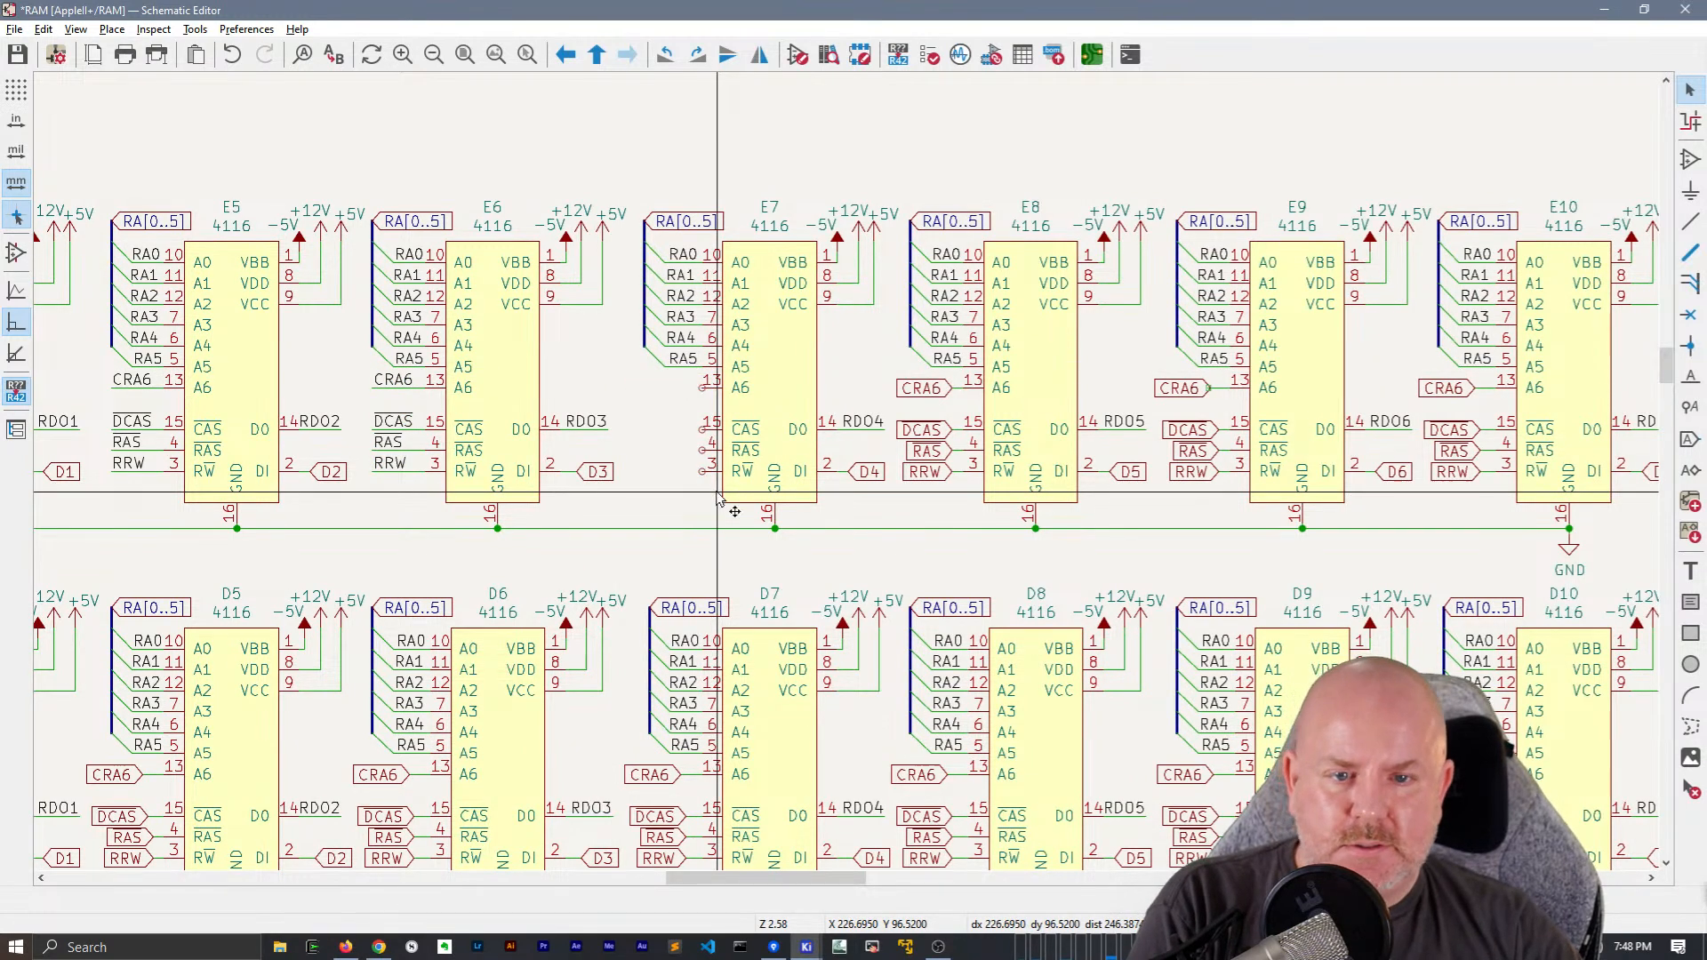
key(ctrl+v)
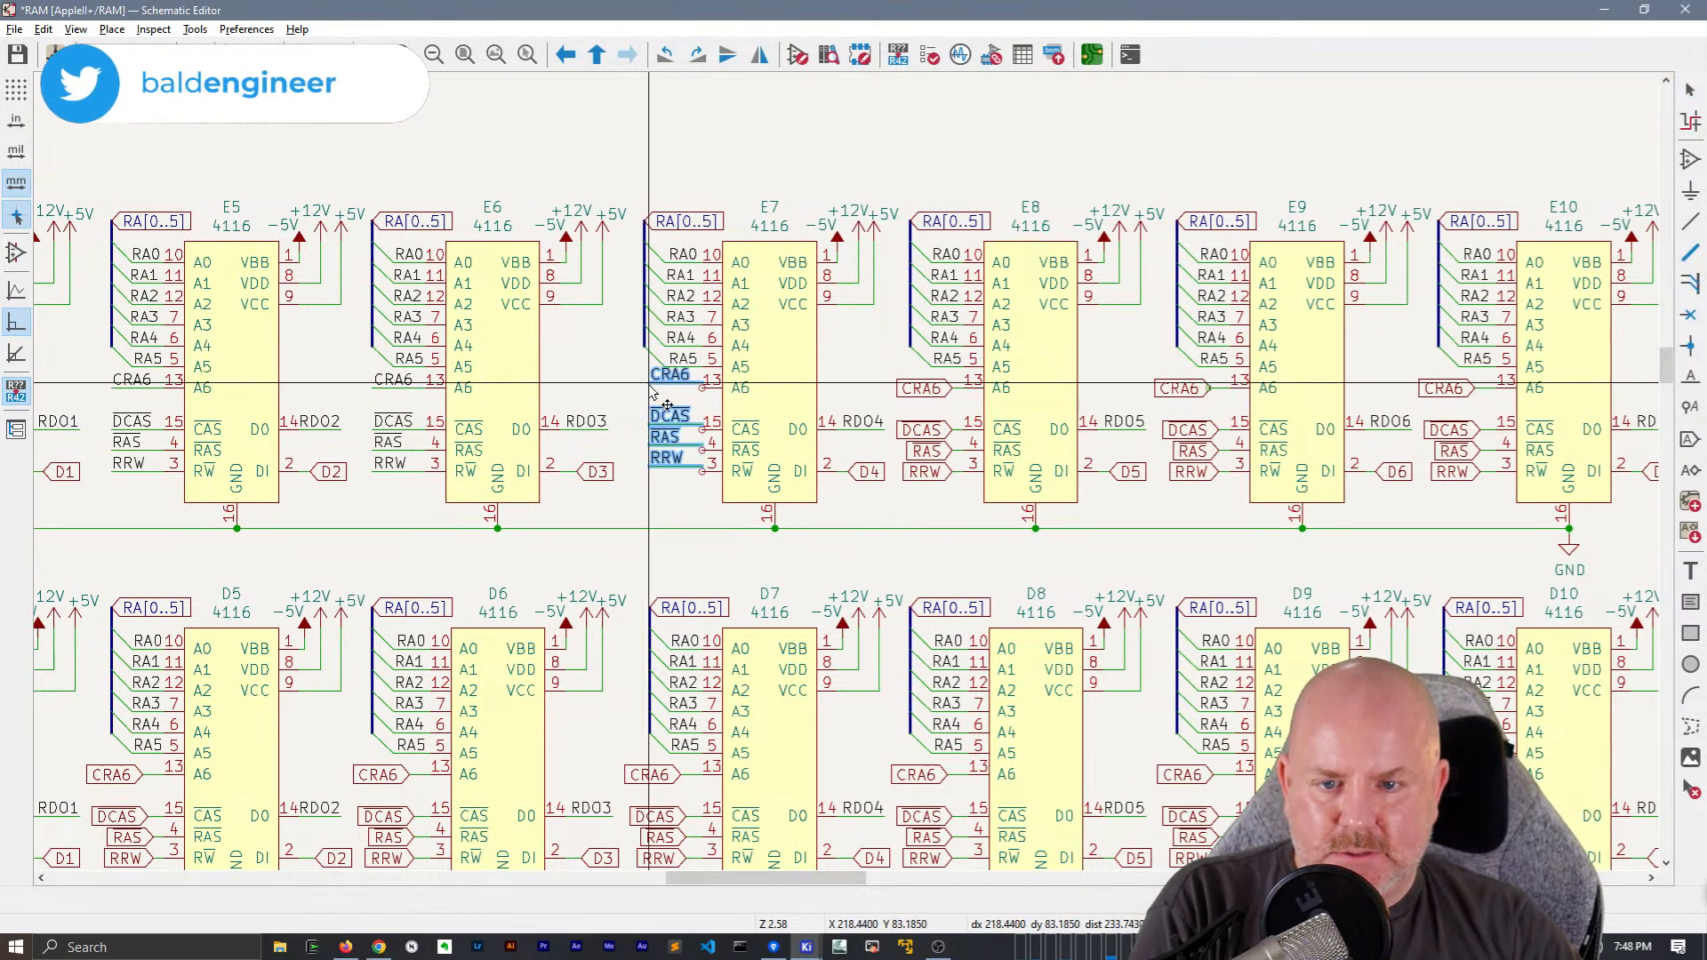
click(649, 389)
middle_drag(840, 411, 532, 432)
drag(579, 392, 684, 519)
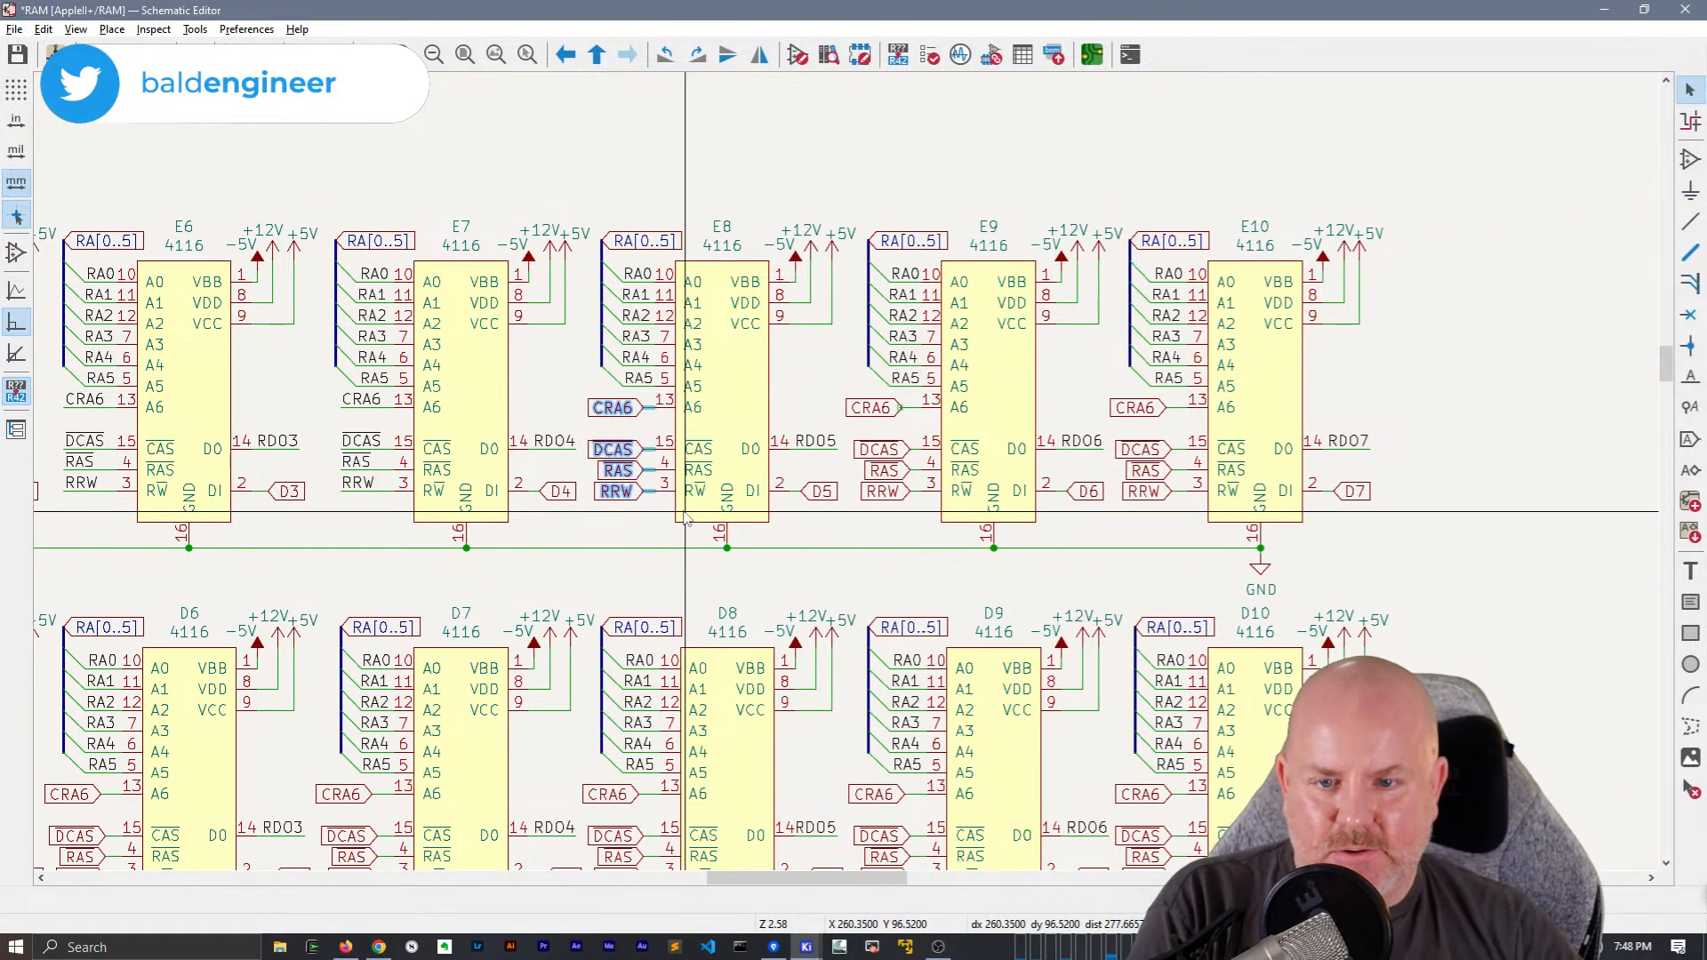
key(m)
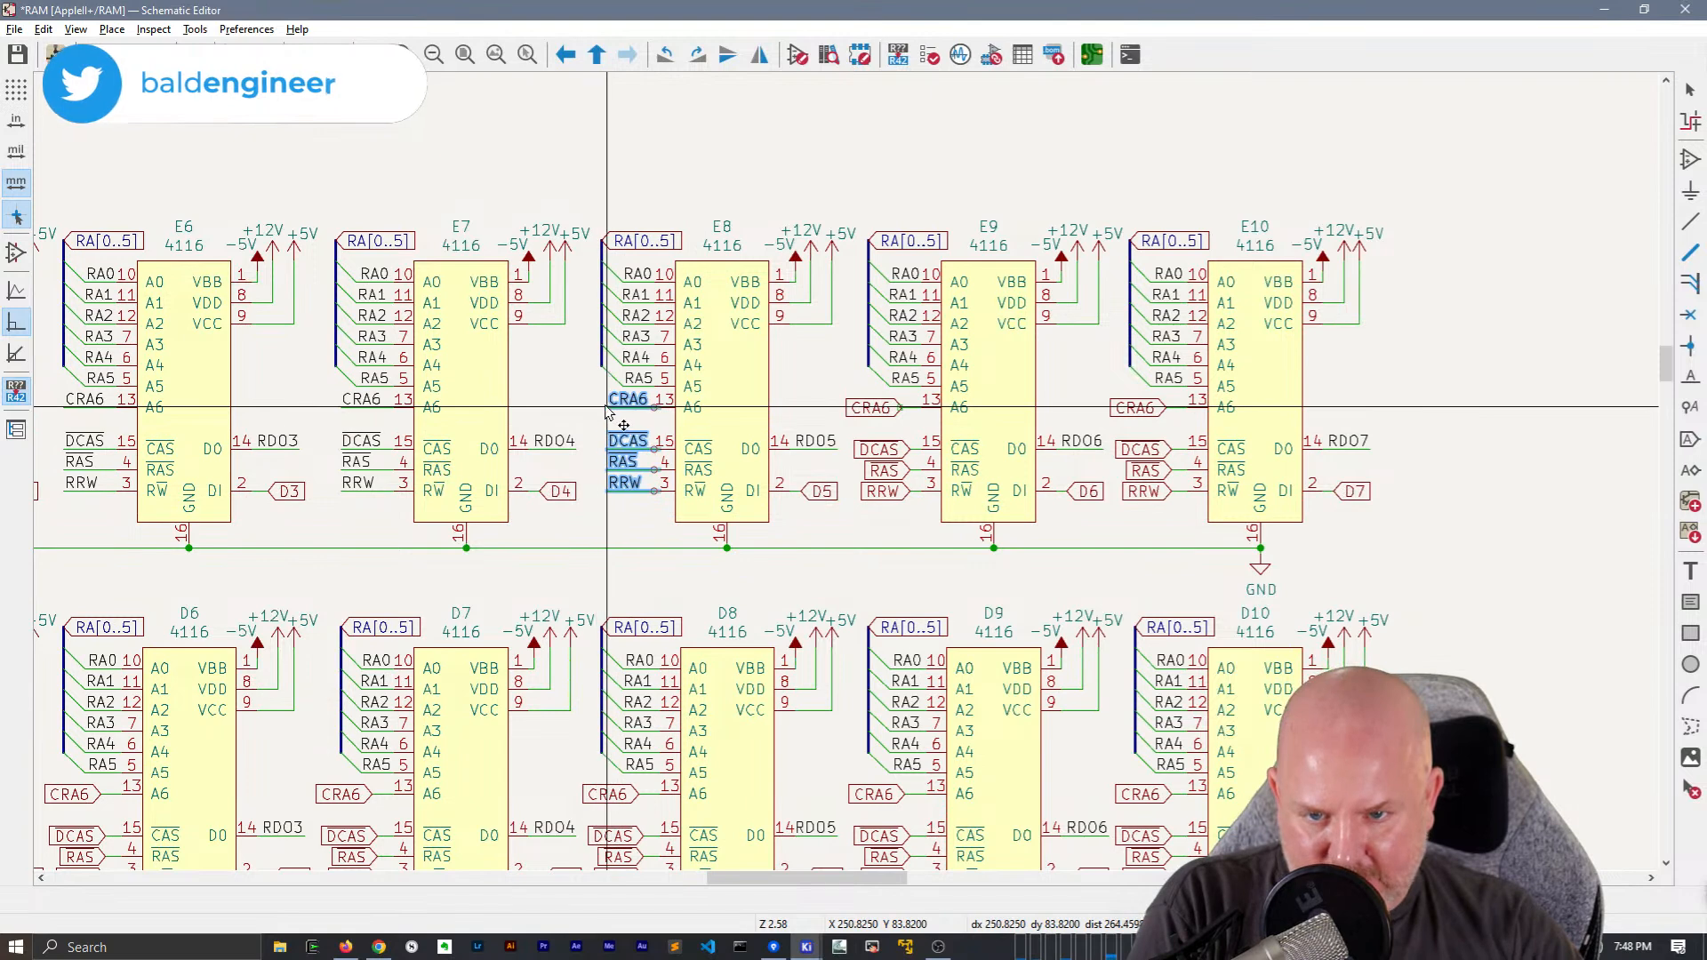
click(602, 408)
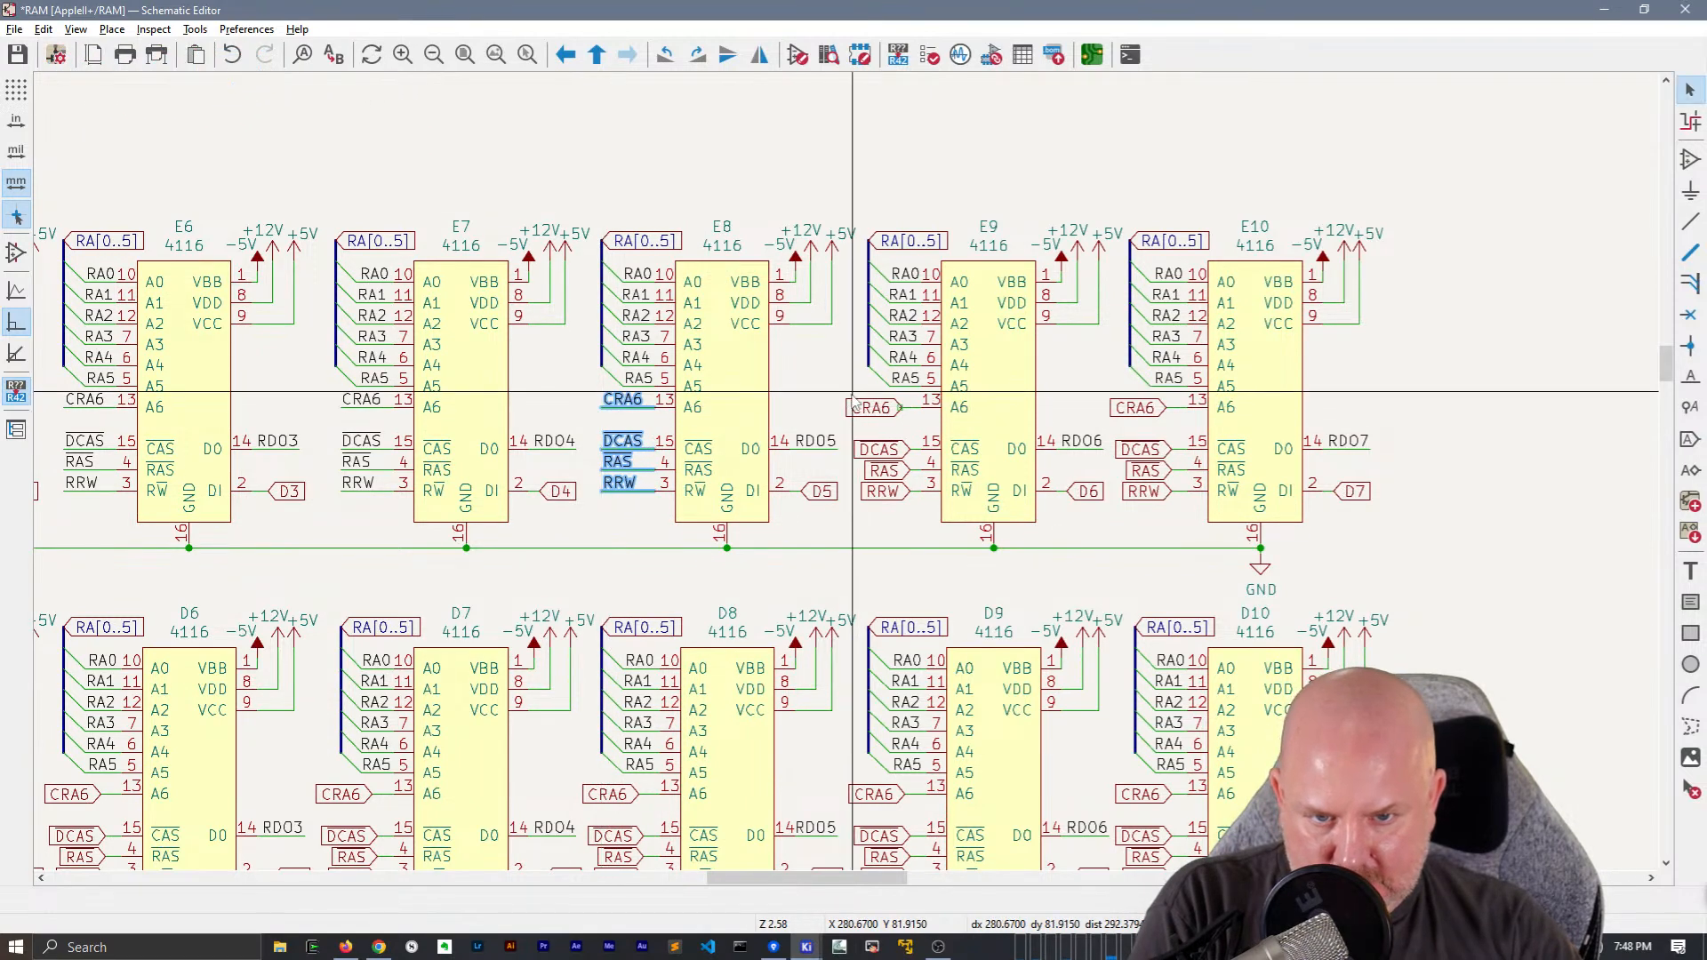
Replace chip E9's CRA6, DCAS, RAS and RRW global labels with the copied net labels and wires
drag(851, 404, 950, 525)
key(Delete)
click(871, 411)
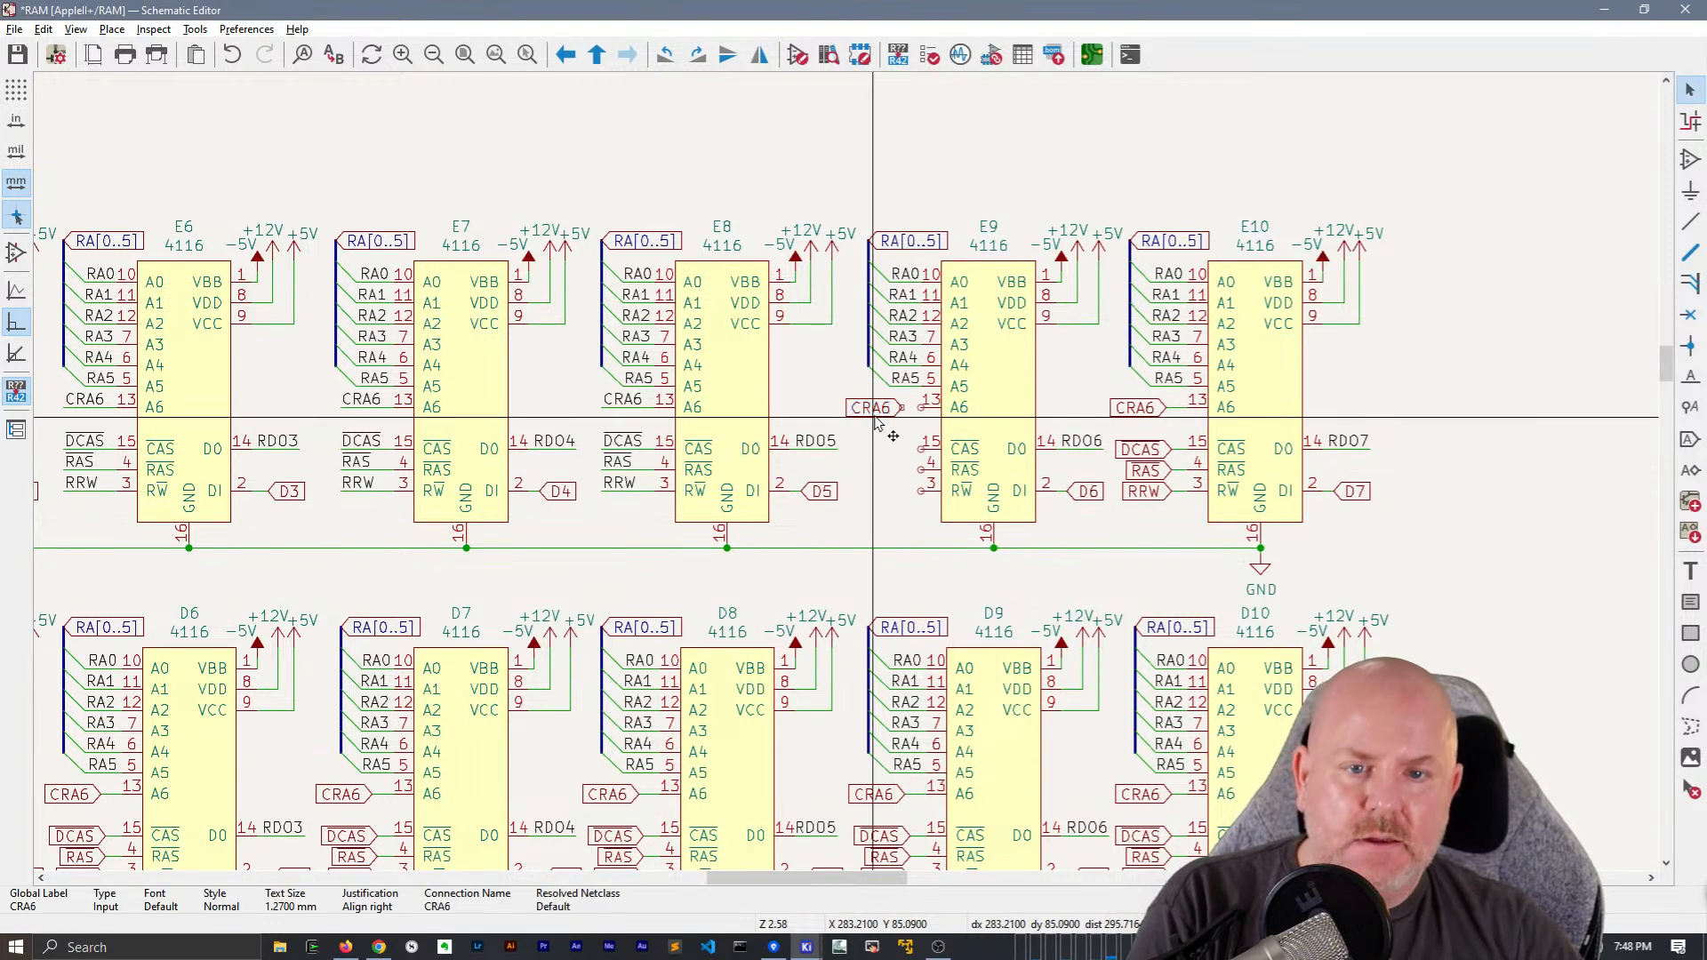
key(Delete)
key(ctrl+v)
click(869, 408)
Replace chip E10's CRA6, DCAS, RAS and RRW global labels with the copied net labels and wires
middle_drag(1082, 404, 763, 464)
drag(761, 462, 915, 589)
key(Delete)
key(ctrl+v)
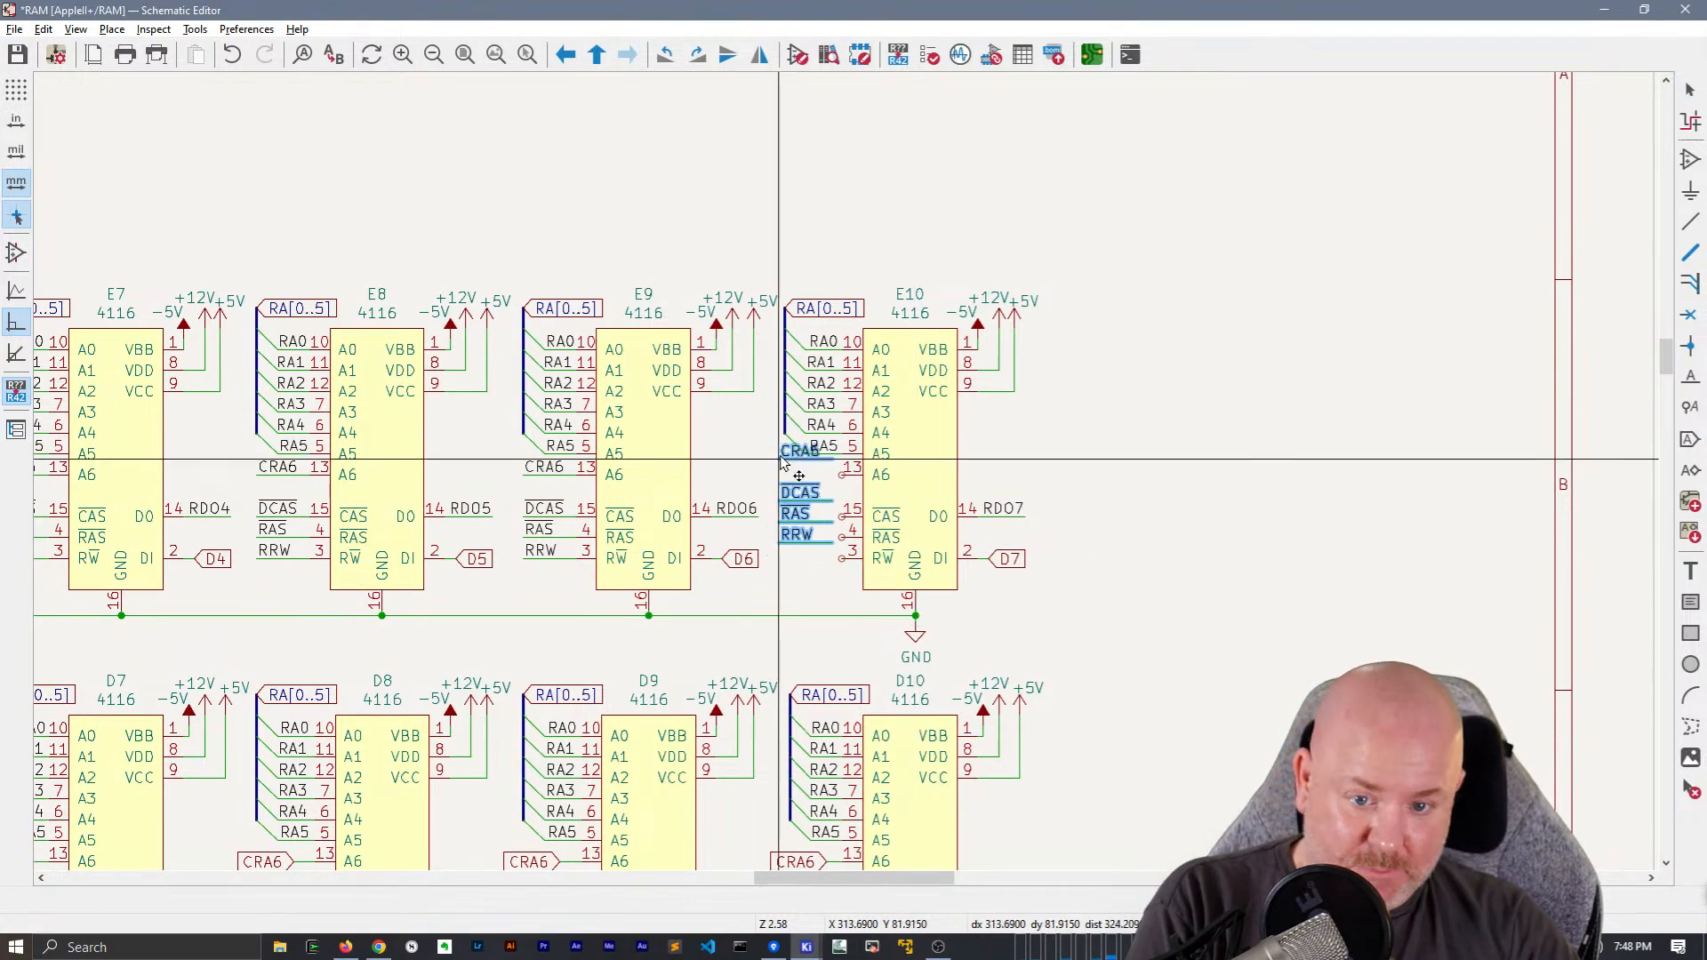
click(808, 483)
Replace the CRA6, DCAS, RAS and RRW global labels of chips D10 and D9 with the copied net labels and wires
middle_drag(966, 576, 1023, 224)
drag(831, 496, 929, 625)
key(ctrl+v)
click(846, 503)
middle_drag(587, 496, 725, 437)
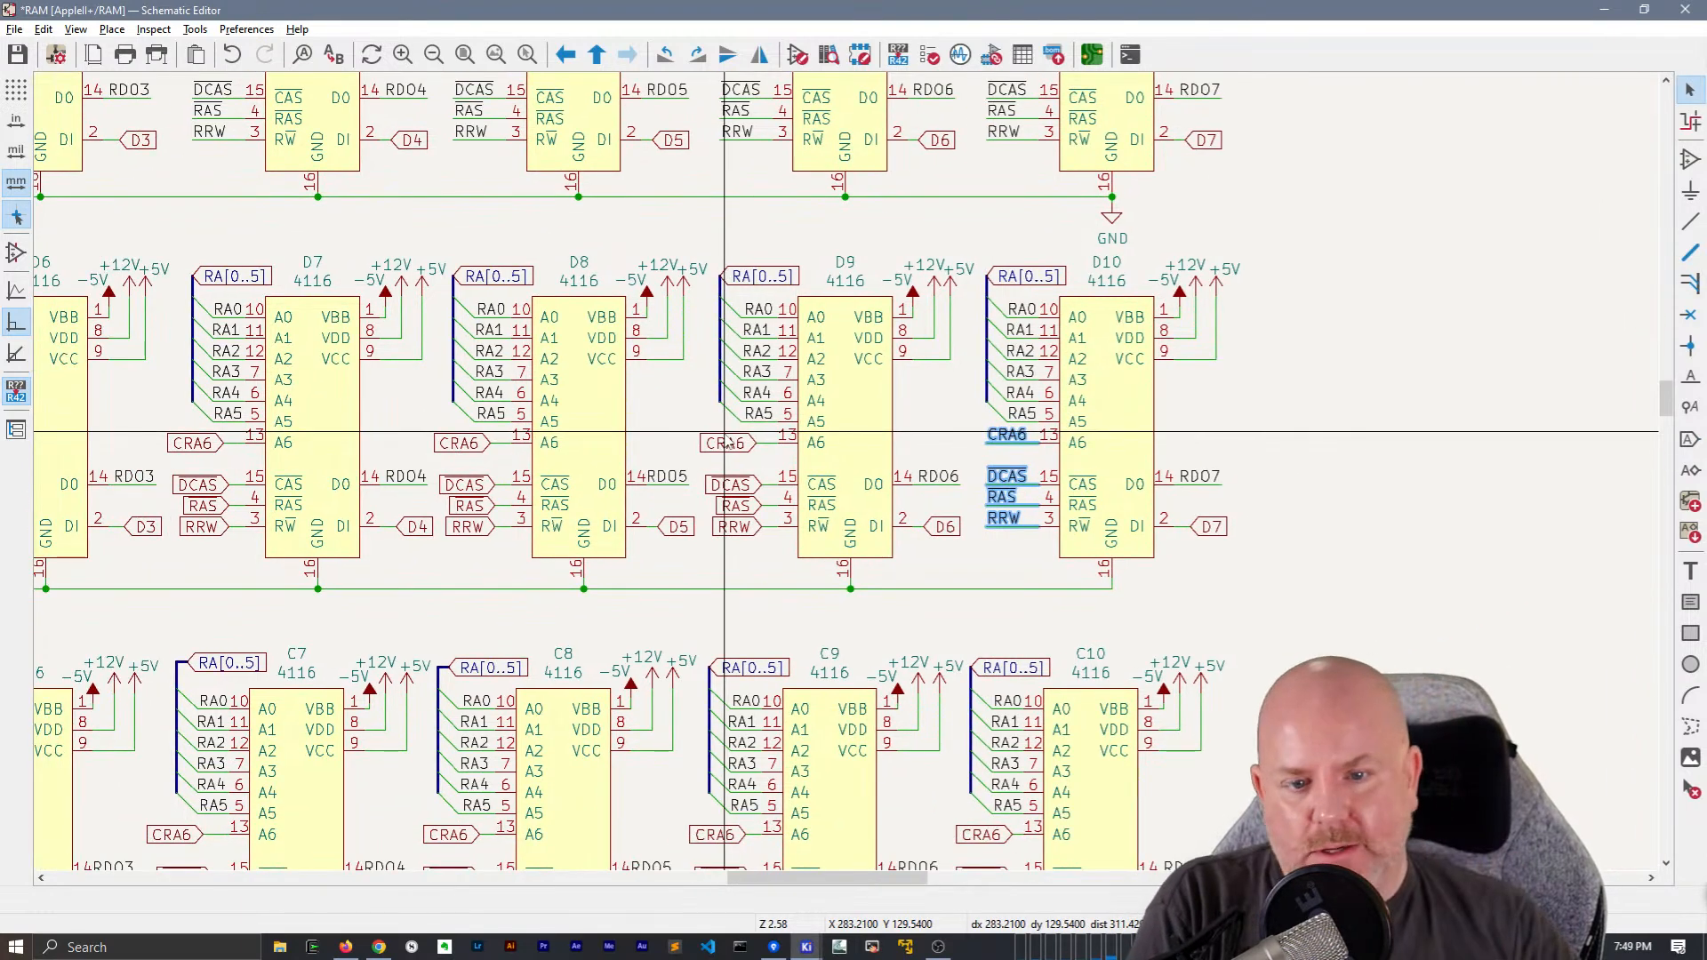
drag(773, 515, 776, 520)
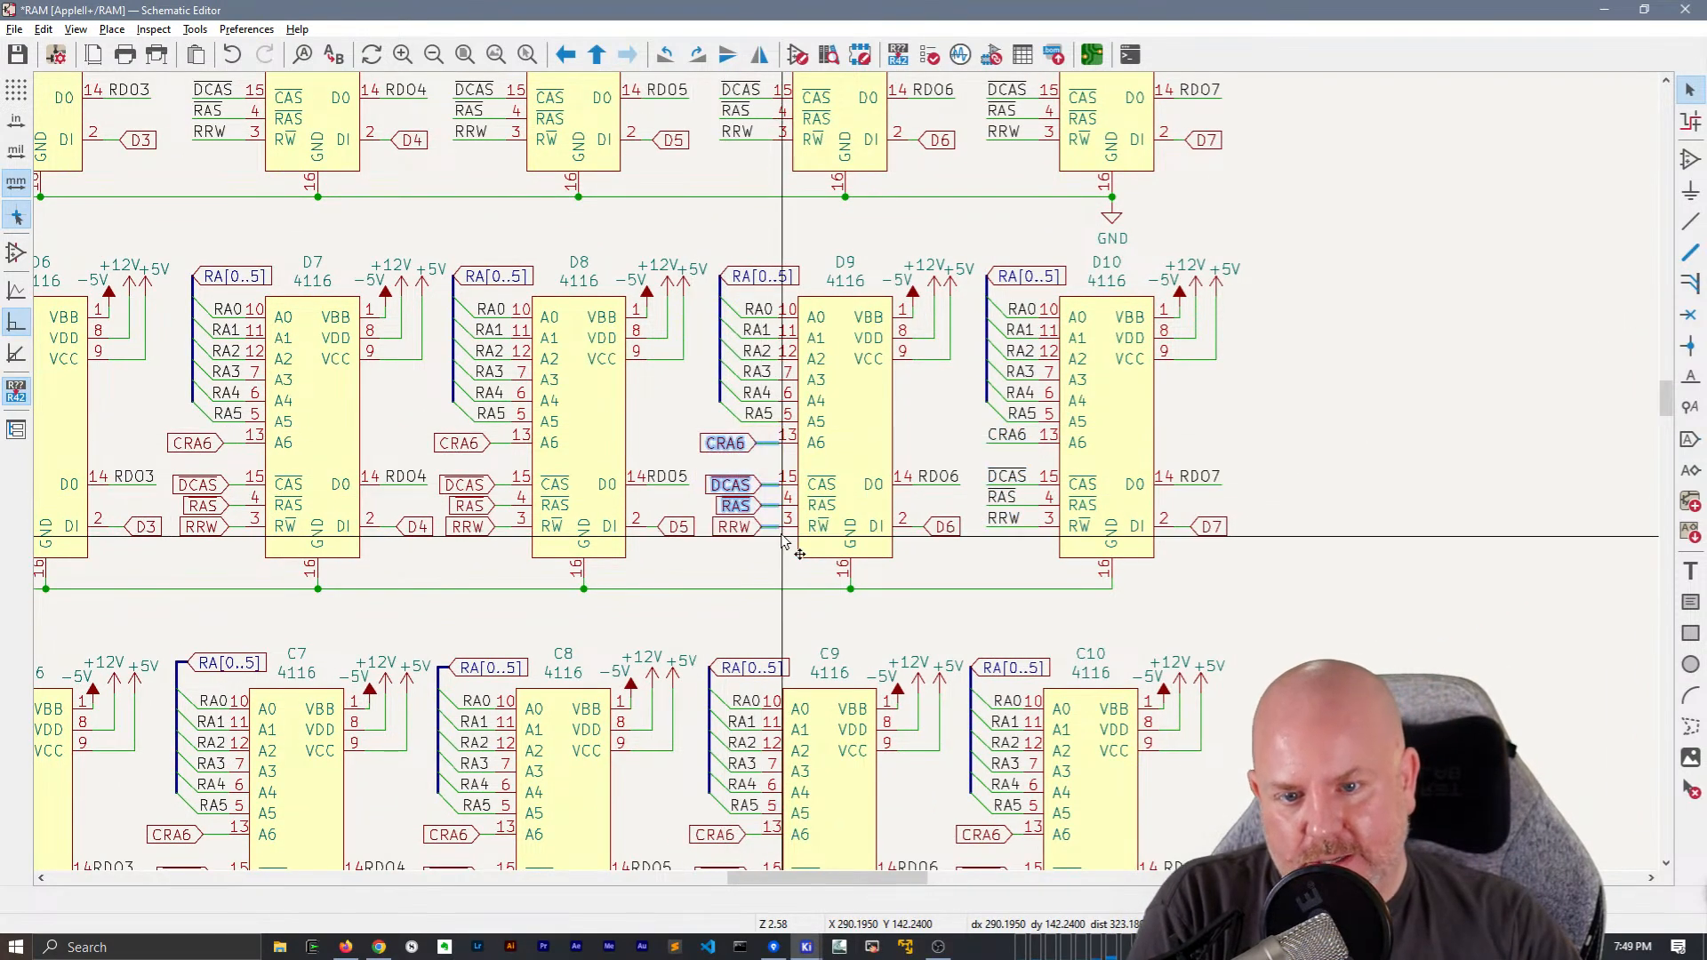
drag(685, 425, 787, 551)
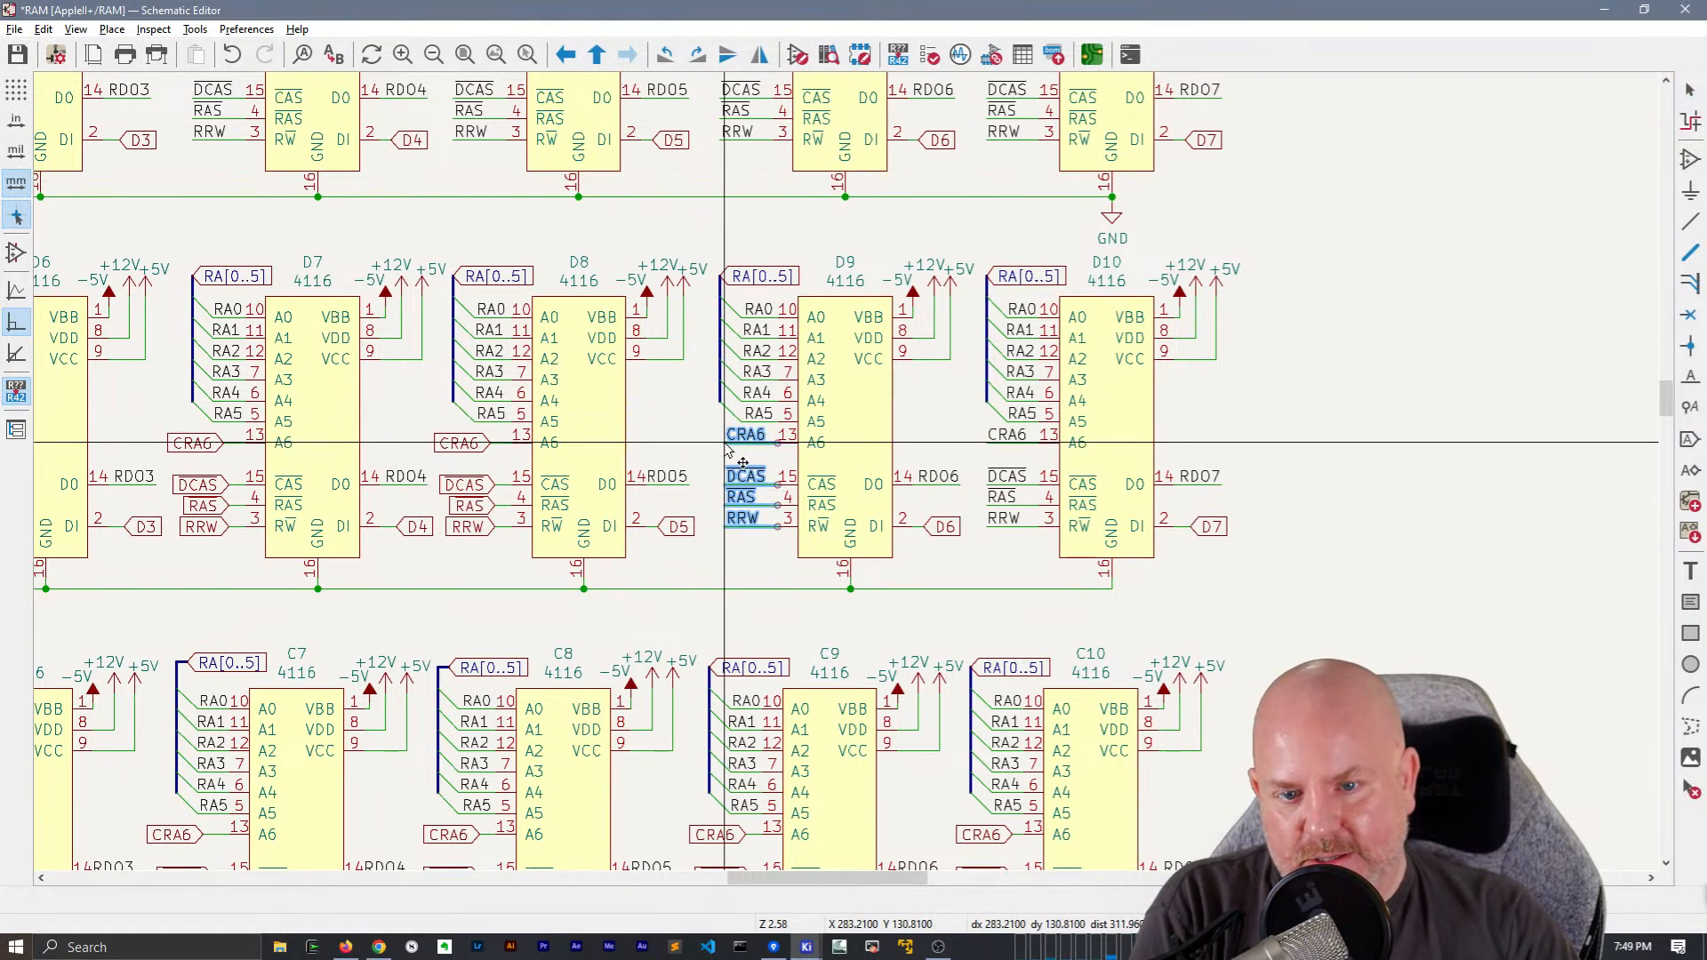
click(723, 442)
Replace the CRA6, DCAS, RAS and RRW global labels of chips D8 and D7 with the copied net labels and wires
middle_drag(516, 507, 692, 486)
drag(602, 408, 703, 537)
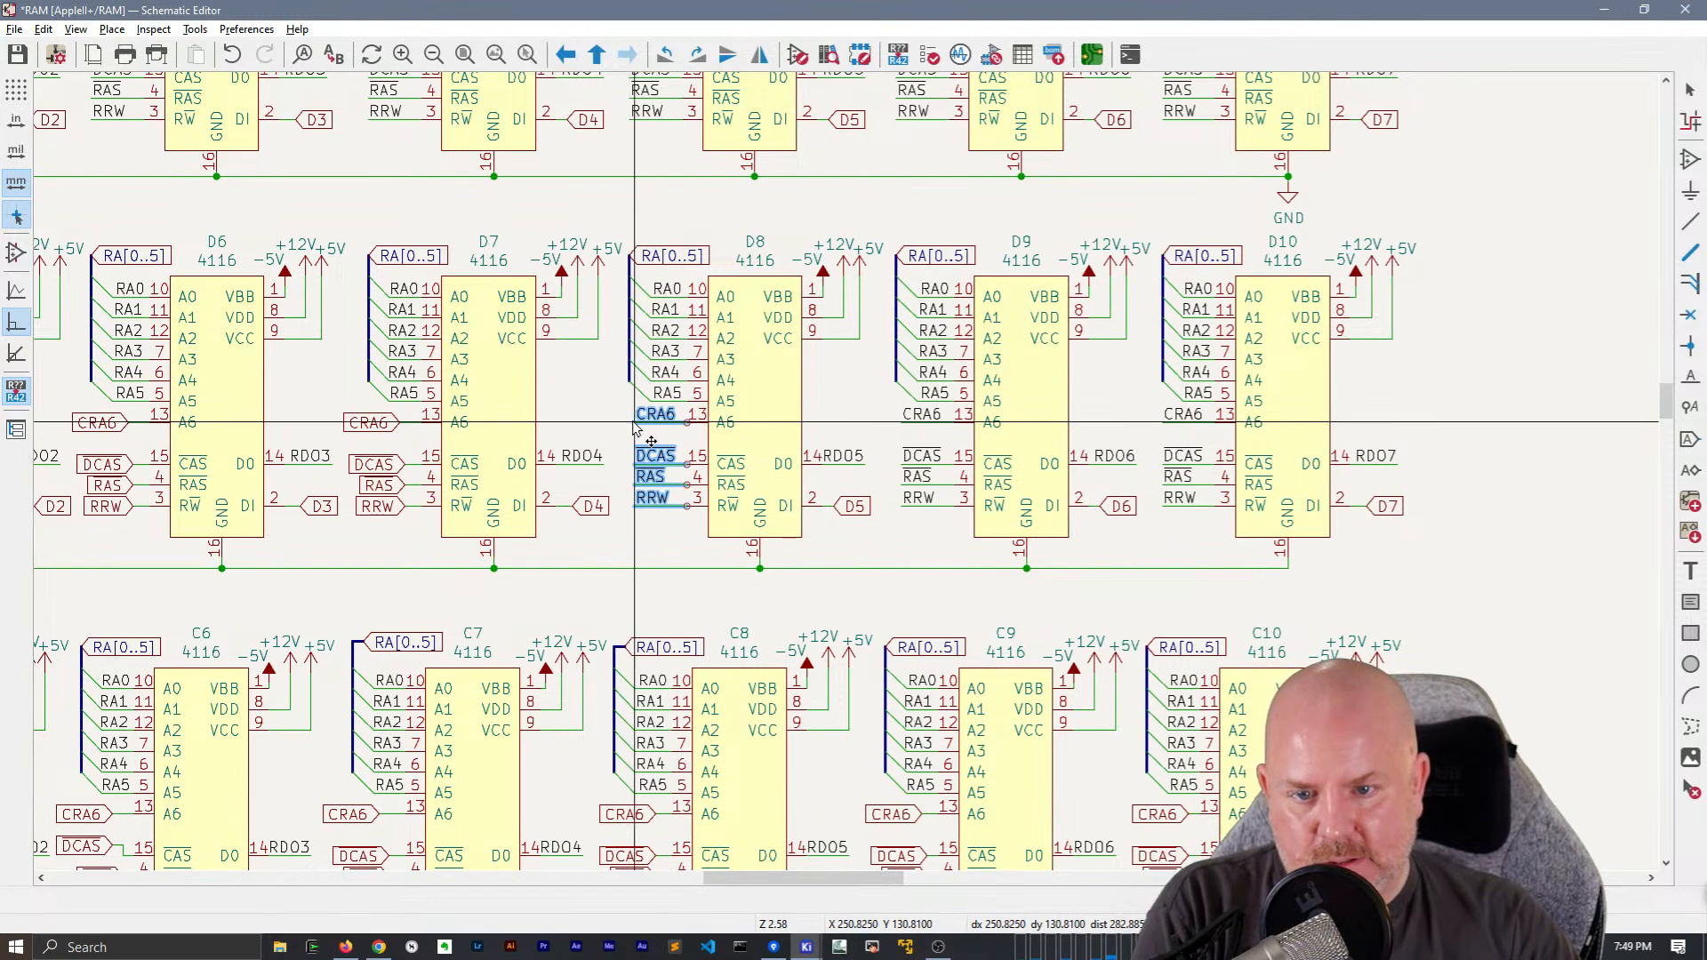
click(634, 428)
middle_drag(634, 428, 908, 444)
drag(616, 422, 709, 551)
key(m)
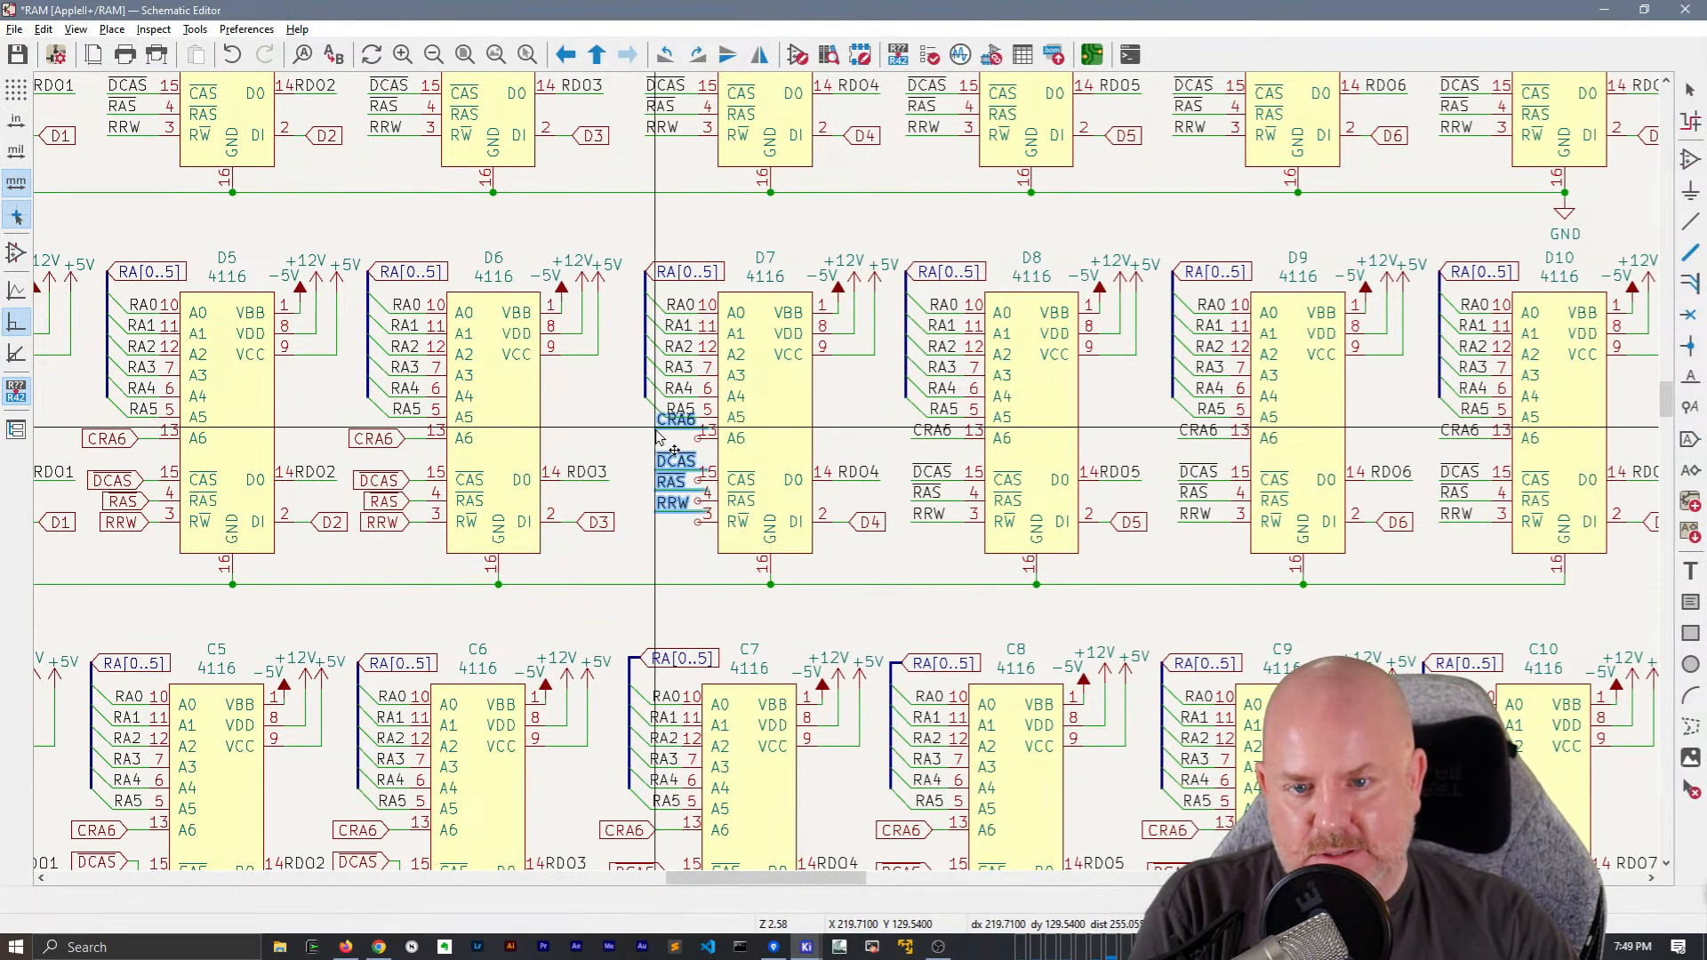
click(648, 441)
Replace the CRA6, DCAS, RAS and RRW global labels of chips D6 and D5 with the copied net labels and wires
middle_drag(648, 441, 946, 436)
drag(634, 411, 754, 529)
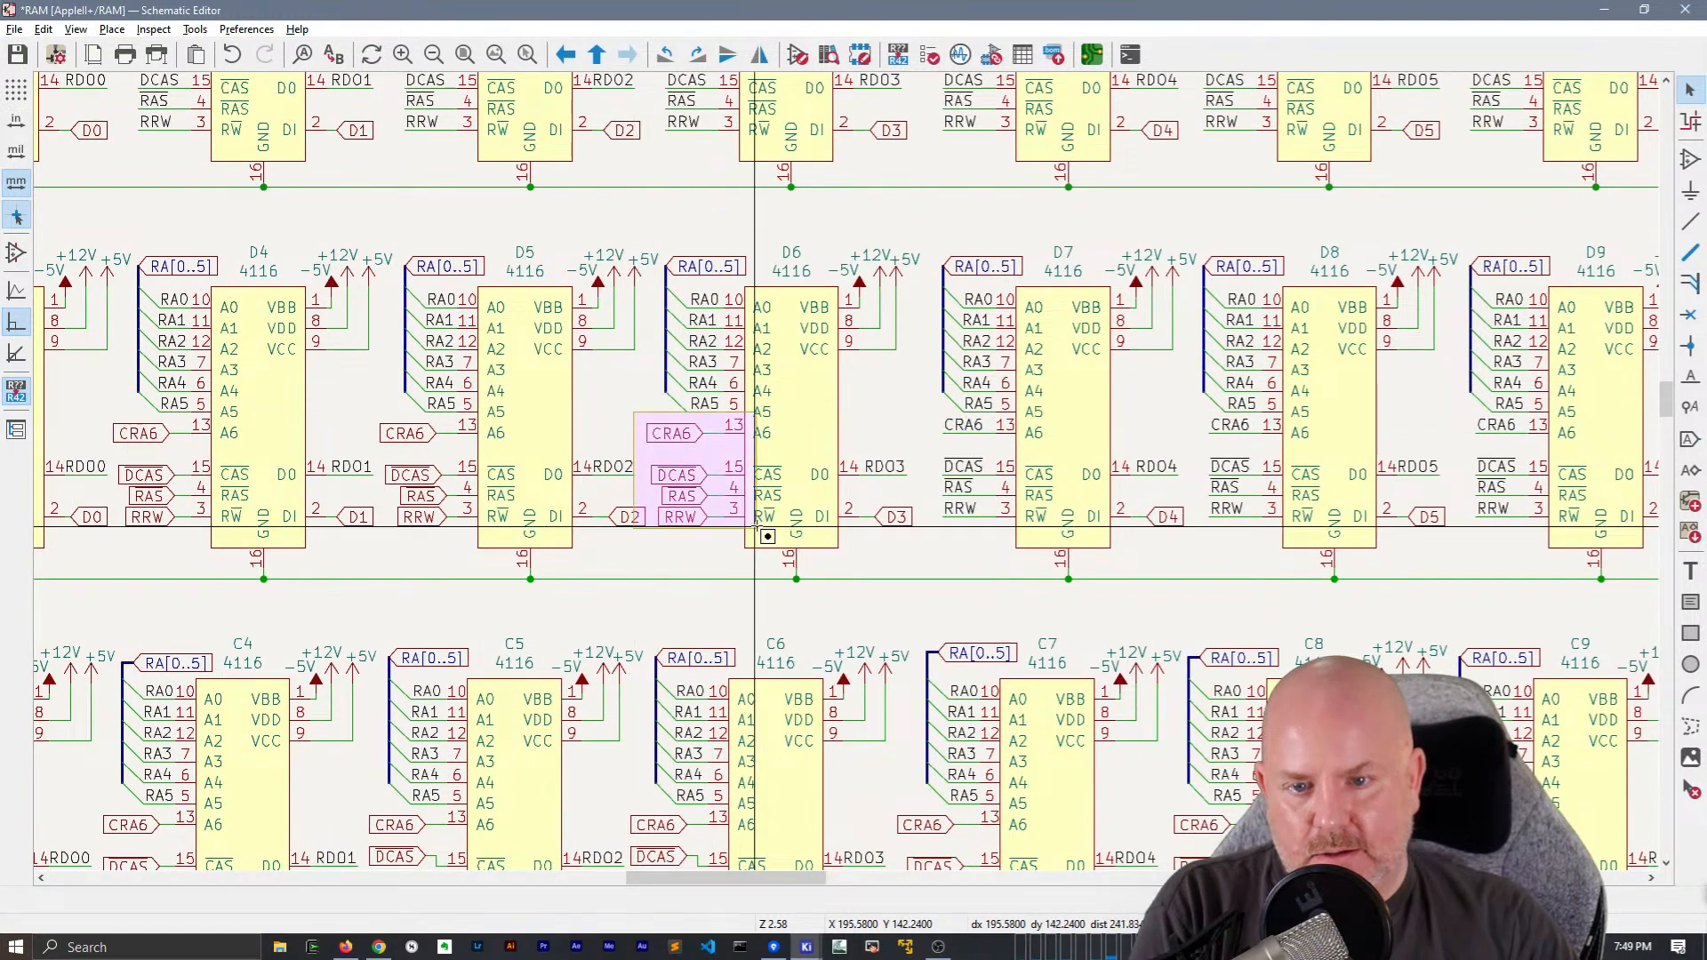
click(672, 433)
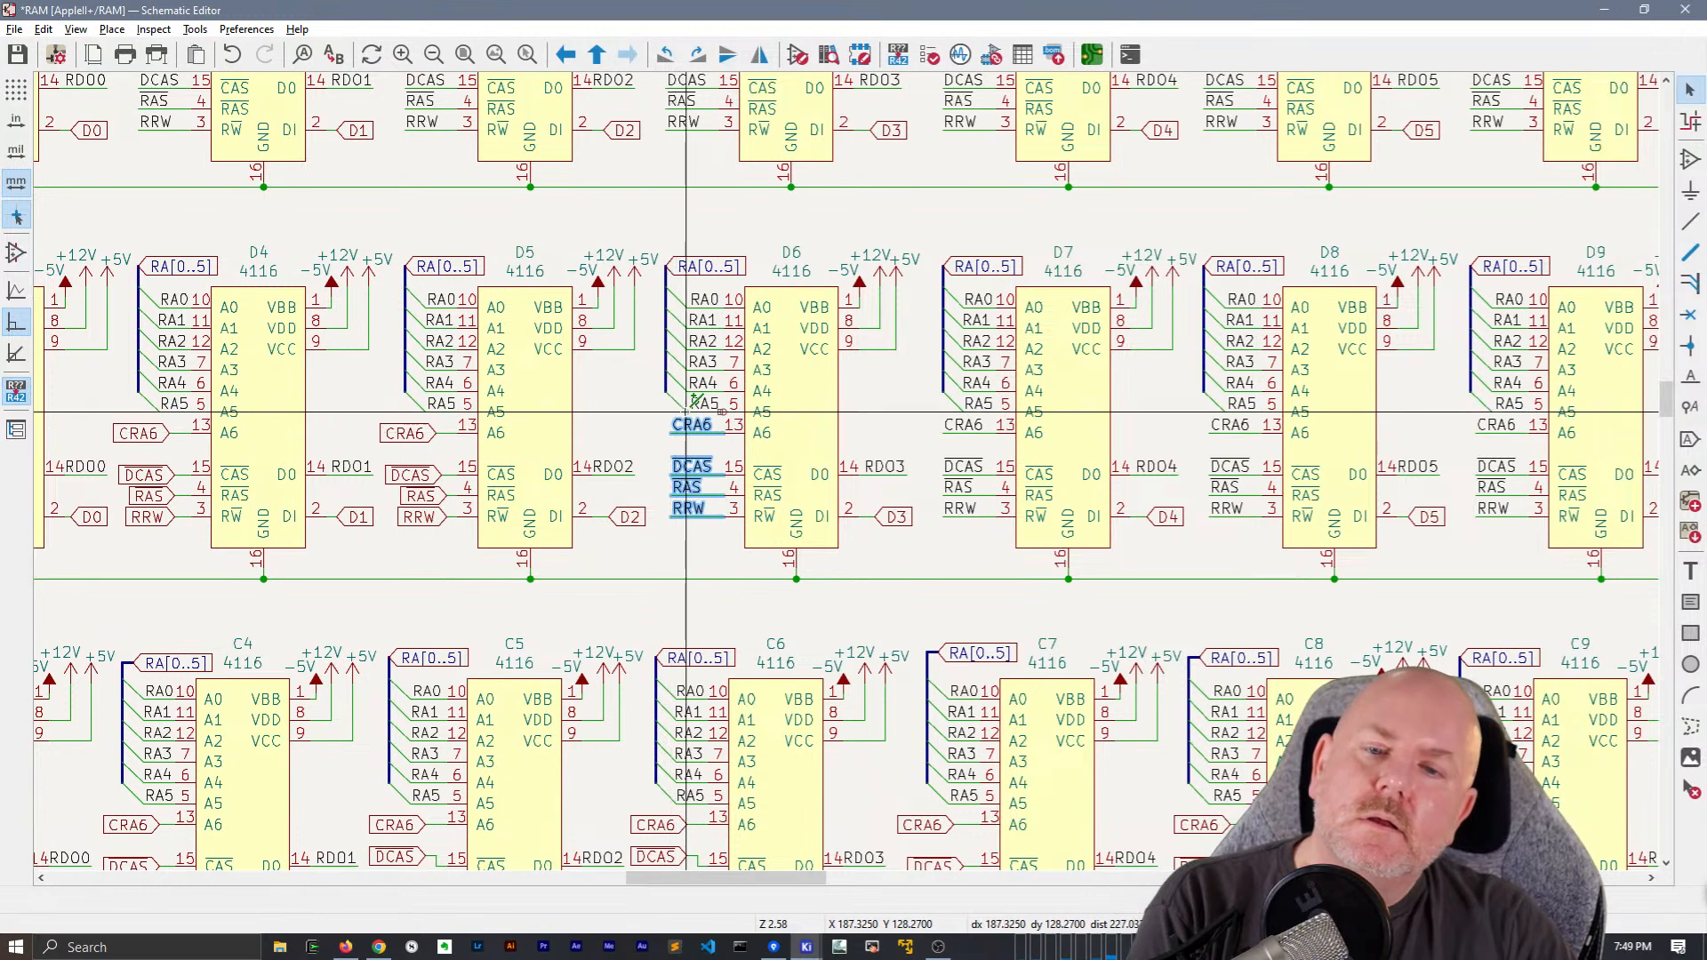
middle_drag(384, 455, 487, 435)
drag(487, 435, 554, 540)
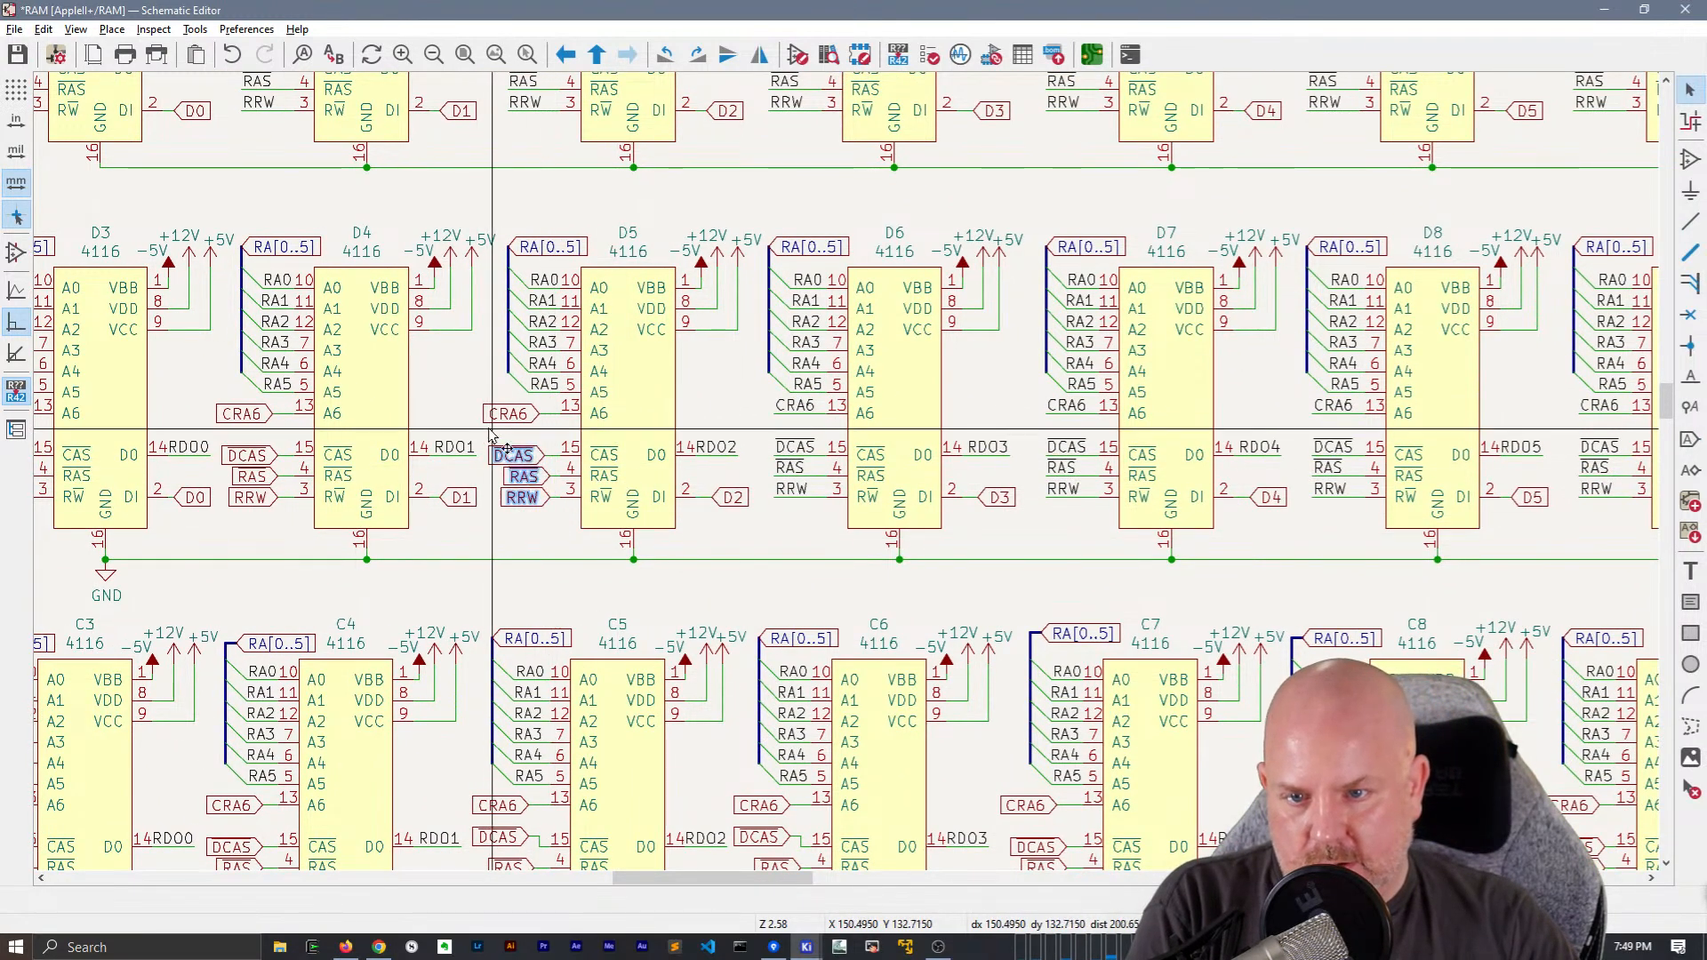
drag(478, 397, 576, 517)
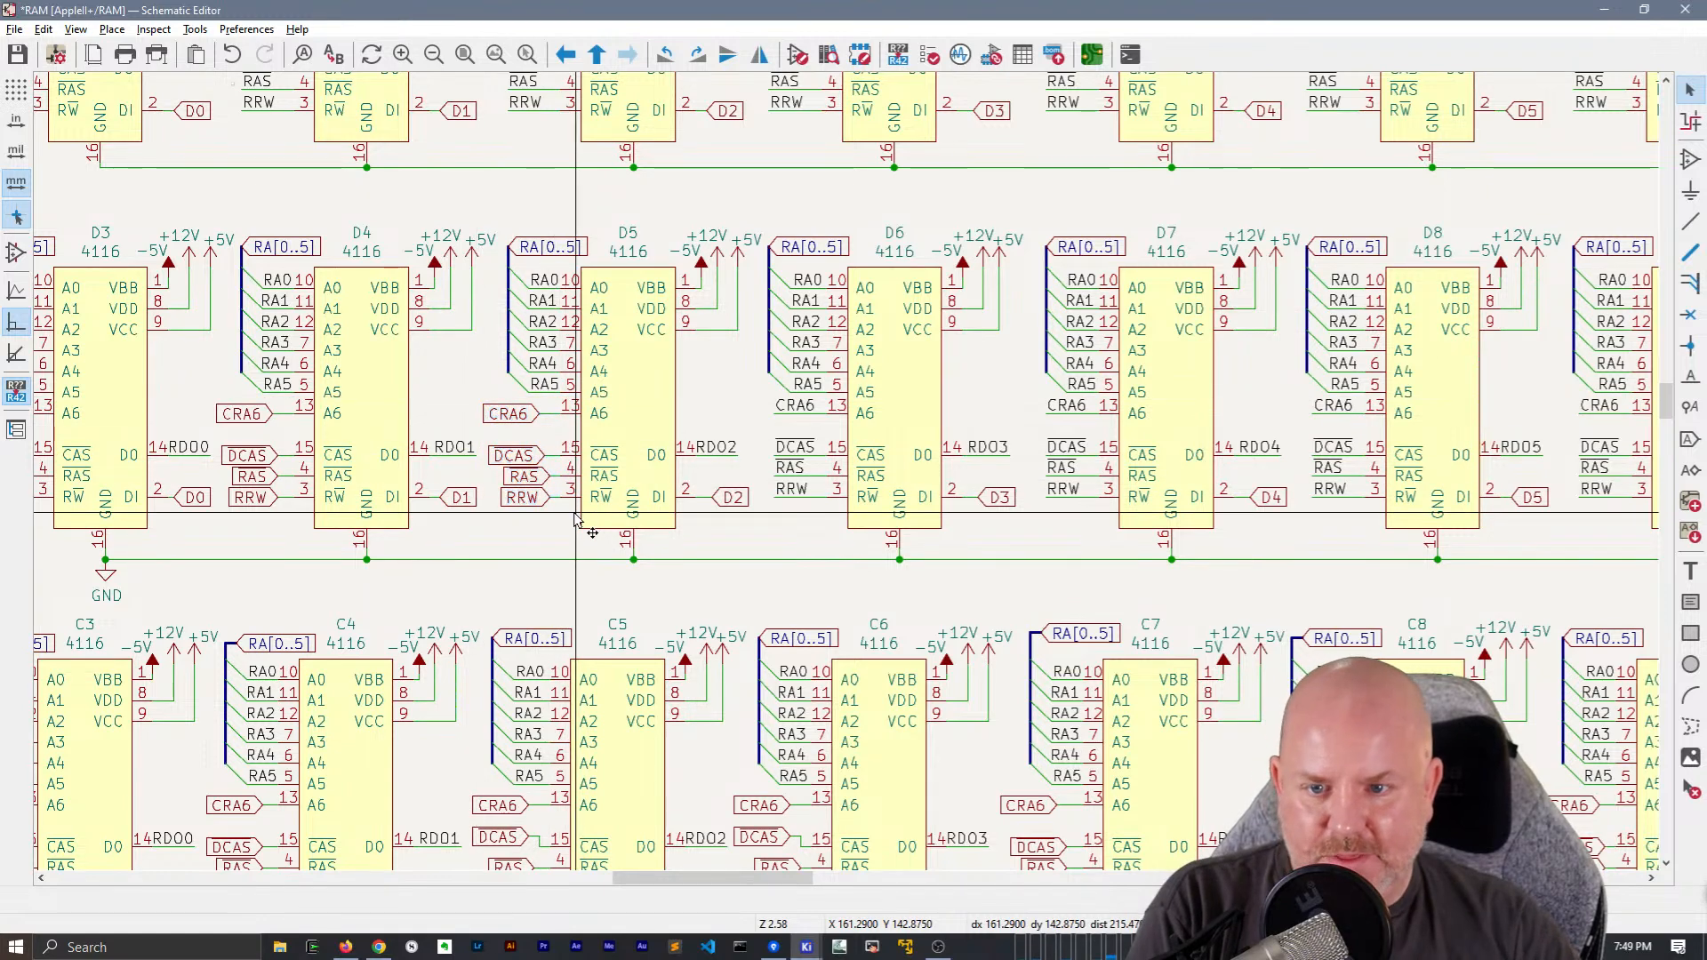
key(m)
click(507, 417)
Replace chip D4's CRA6, DCAS, RAS and RRW global labels with the copied net labels and wires
middle_drag(632, 470, 934, 433)
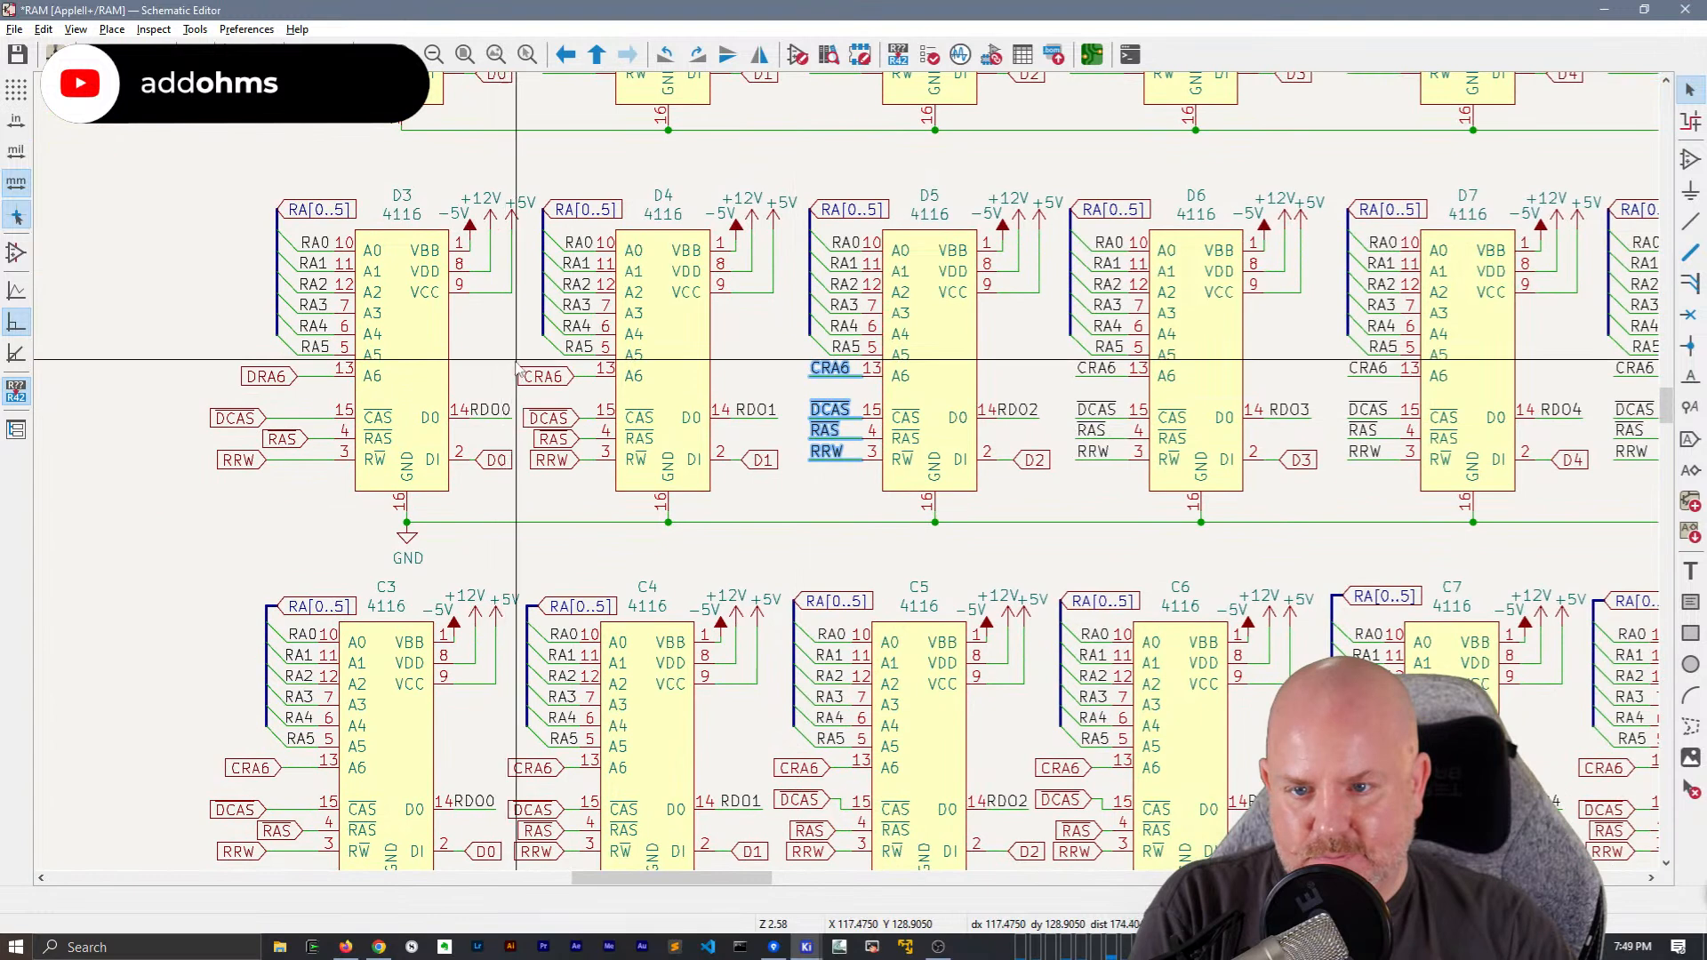
drag(515, 365, 612, 498)
key(ctrl+v)
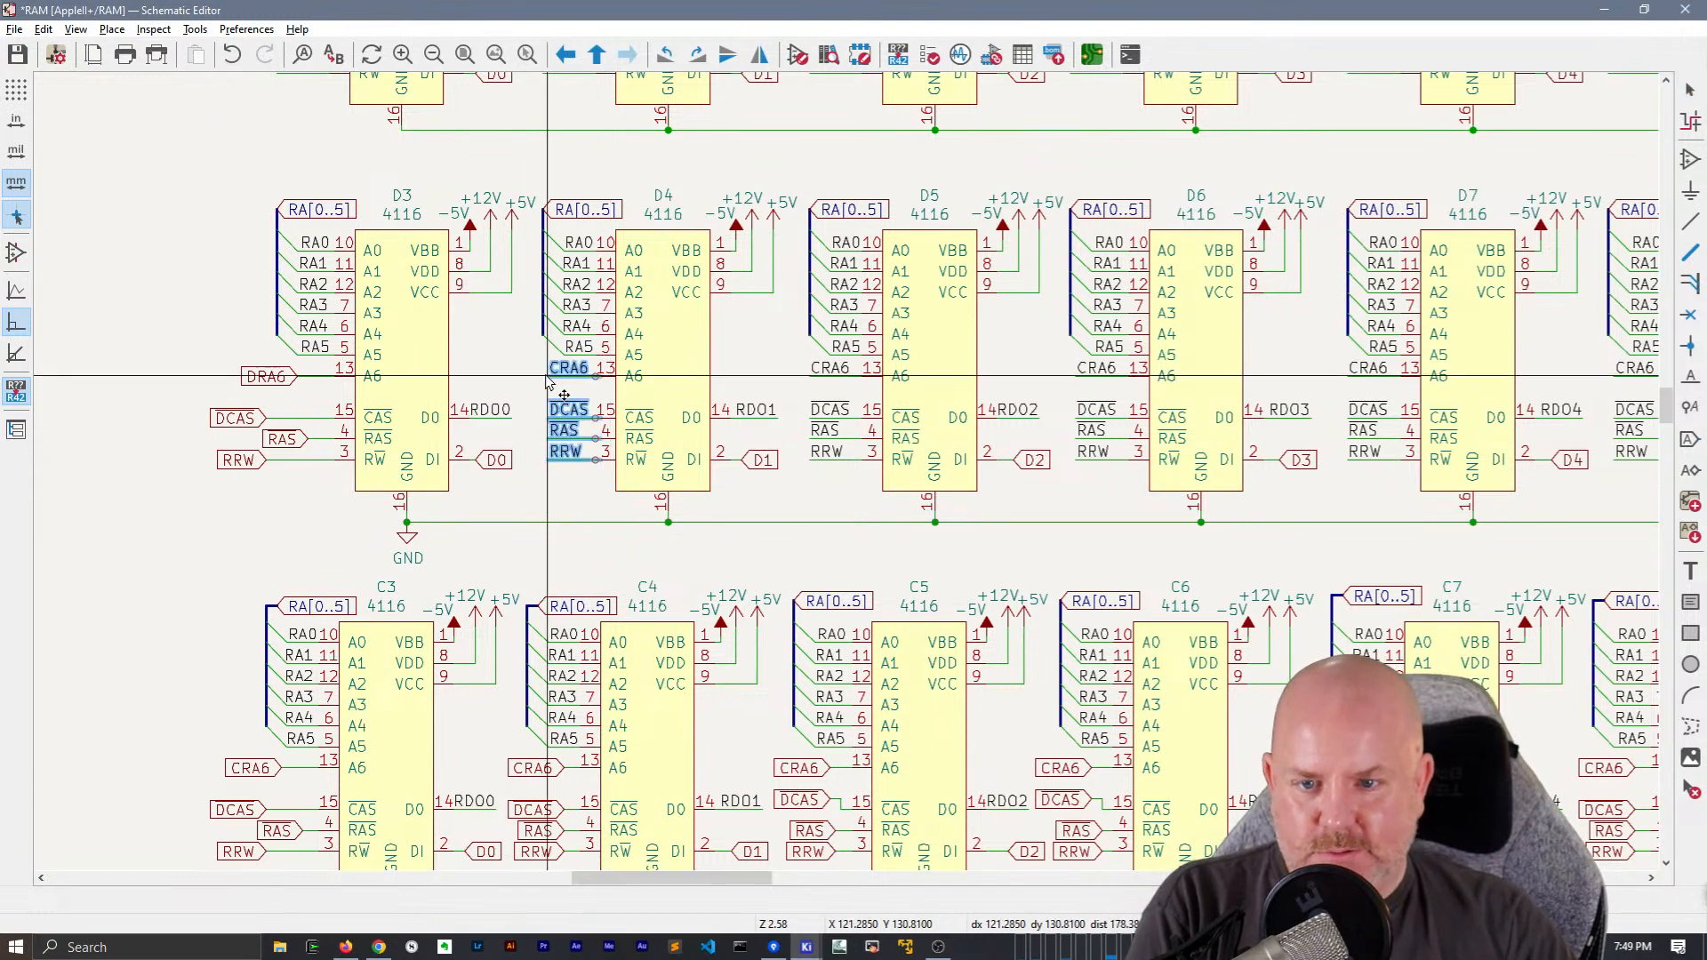
click(543, 377)
Replace chip D3's DRA6, DCAS, RAS and RRW global labels with the copied CRA6, DCAS, RAS and RRW net labels and wires
middle_drag(521, 483, 735, 465)
drag(400, 351, 550, 485)
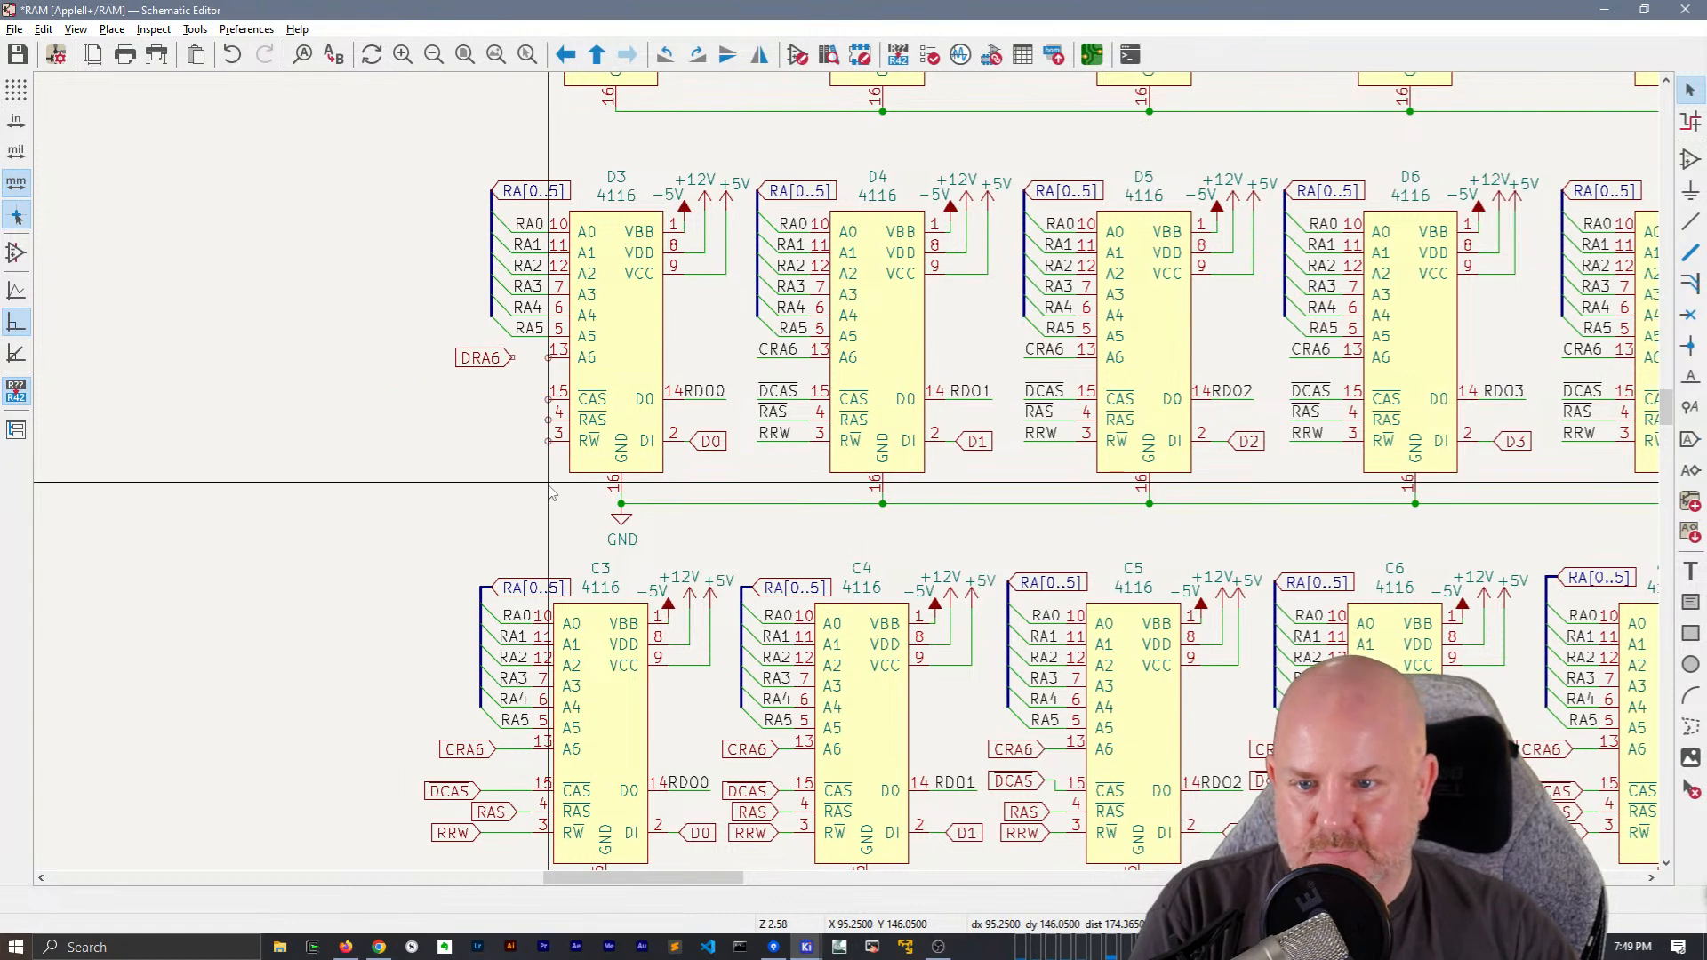
click(495, 358)
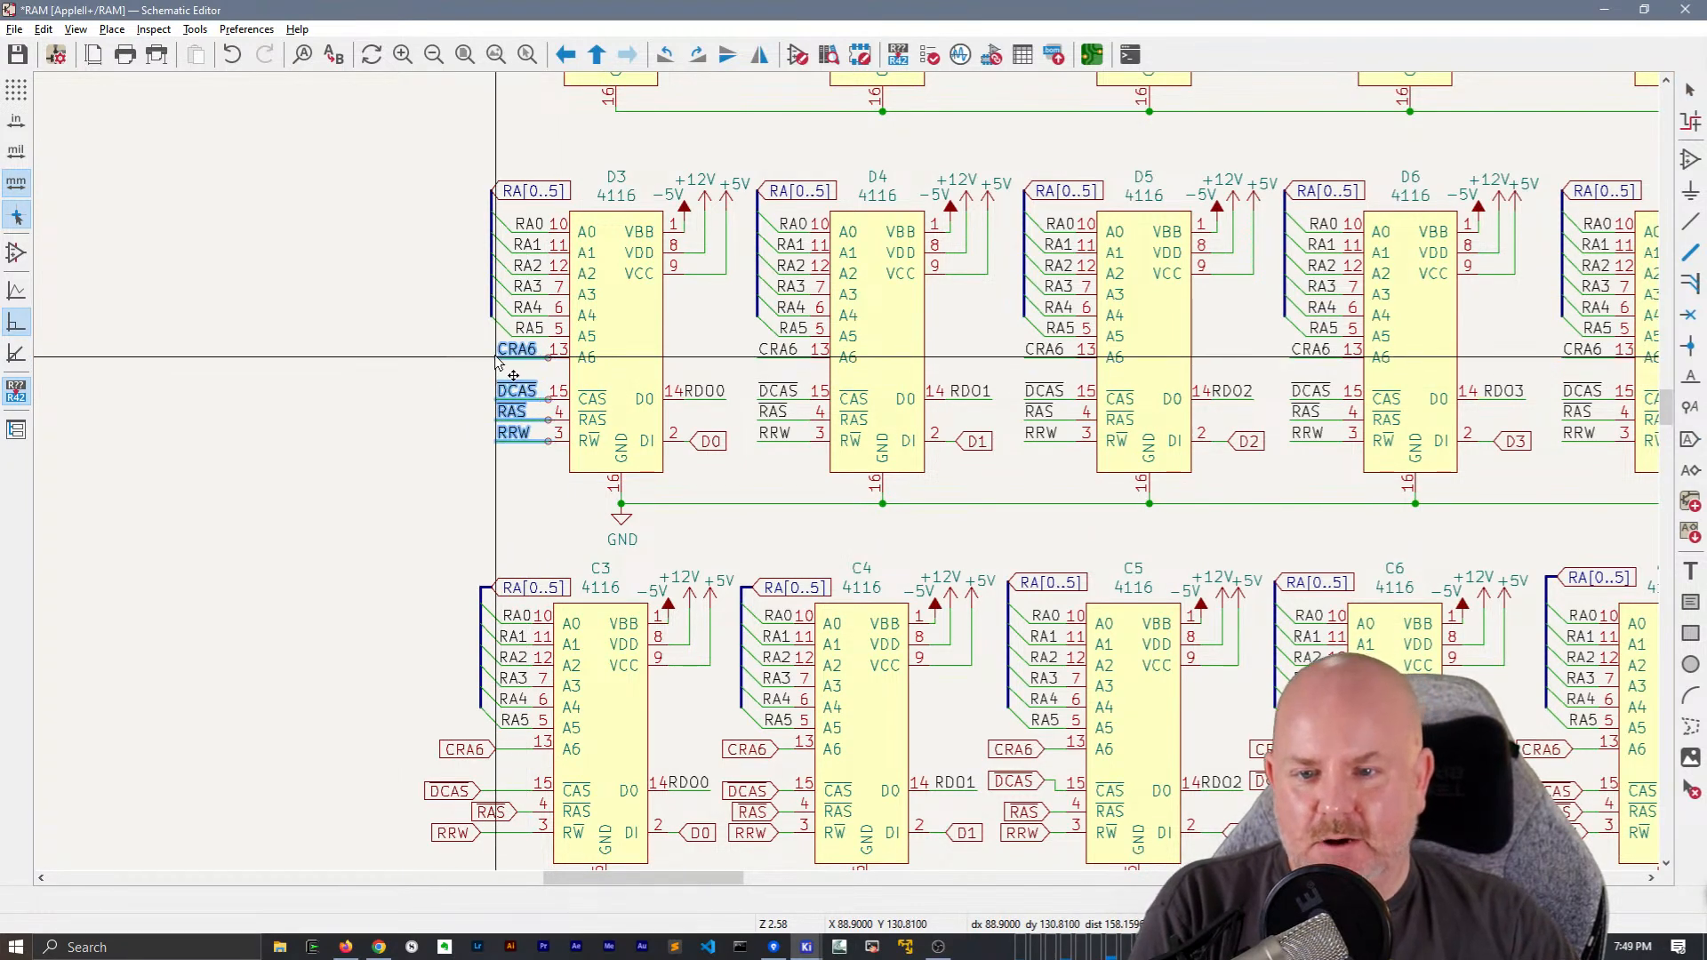
Replace chip C3's CRA6, DCAS, RAS and RRW global labels with the copied net labels and wires
scroll(321, 471, down, 5)
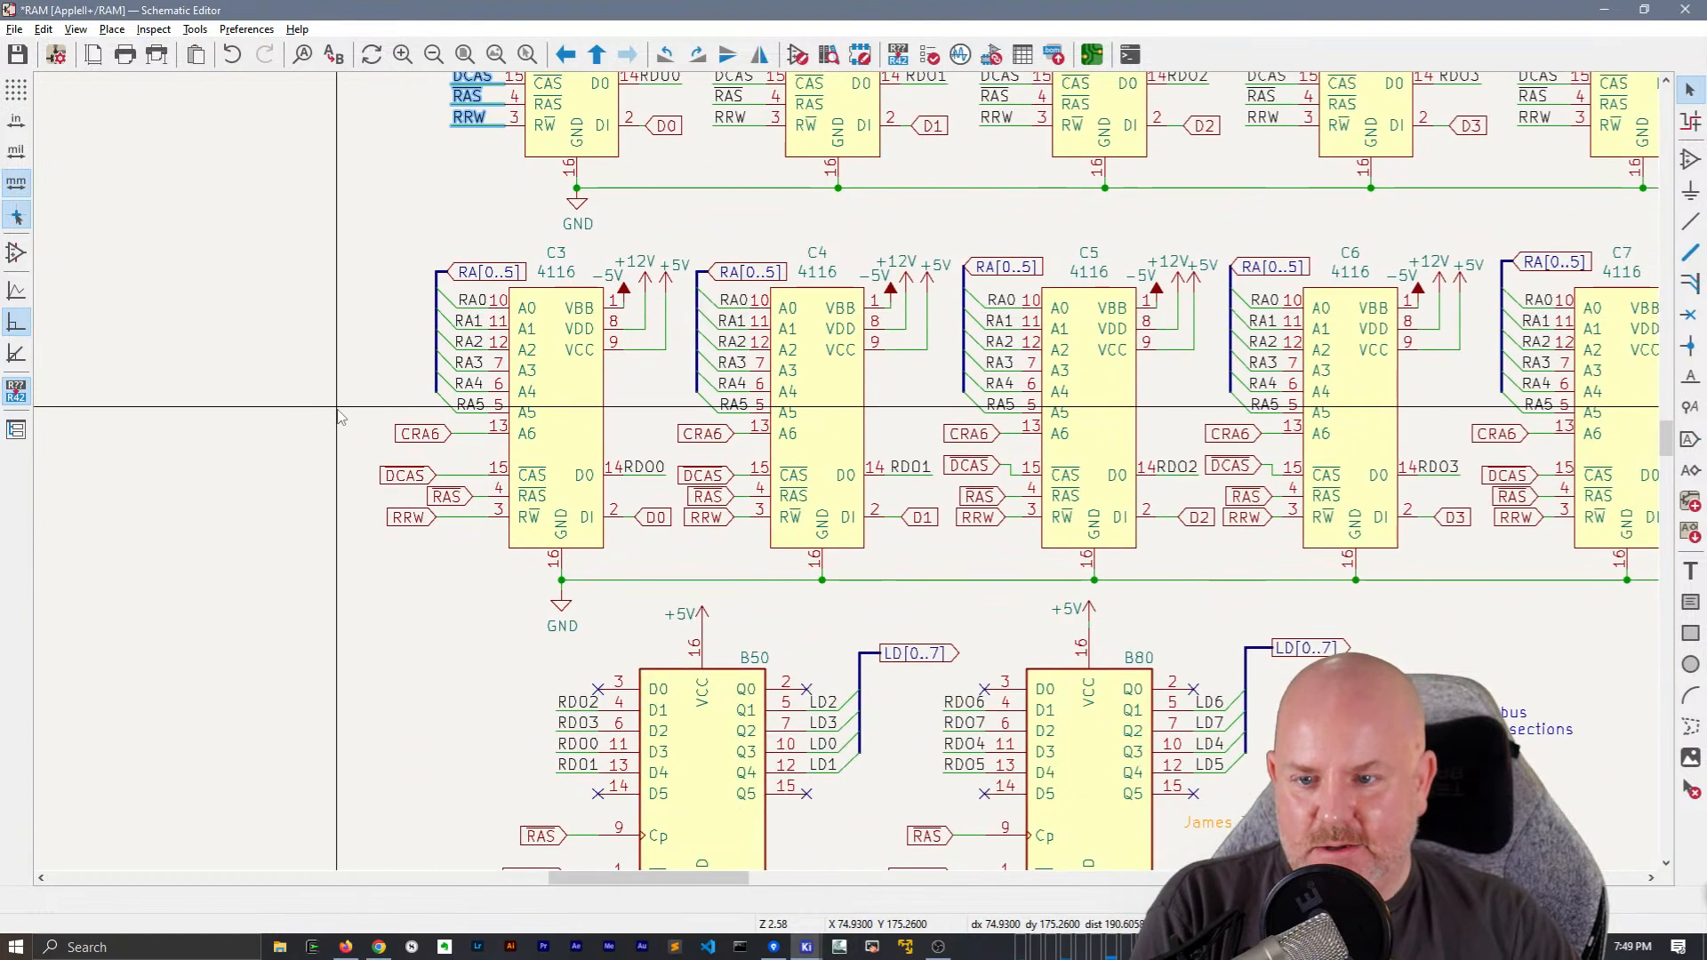
click(339, 420)
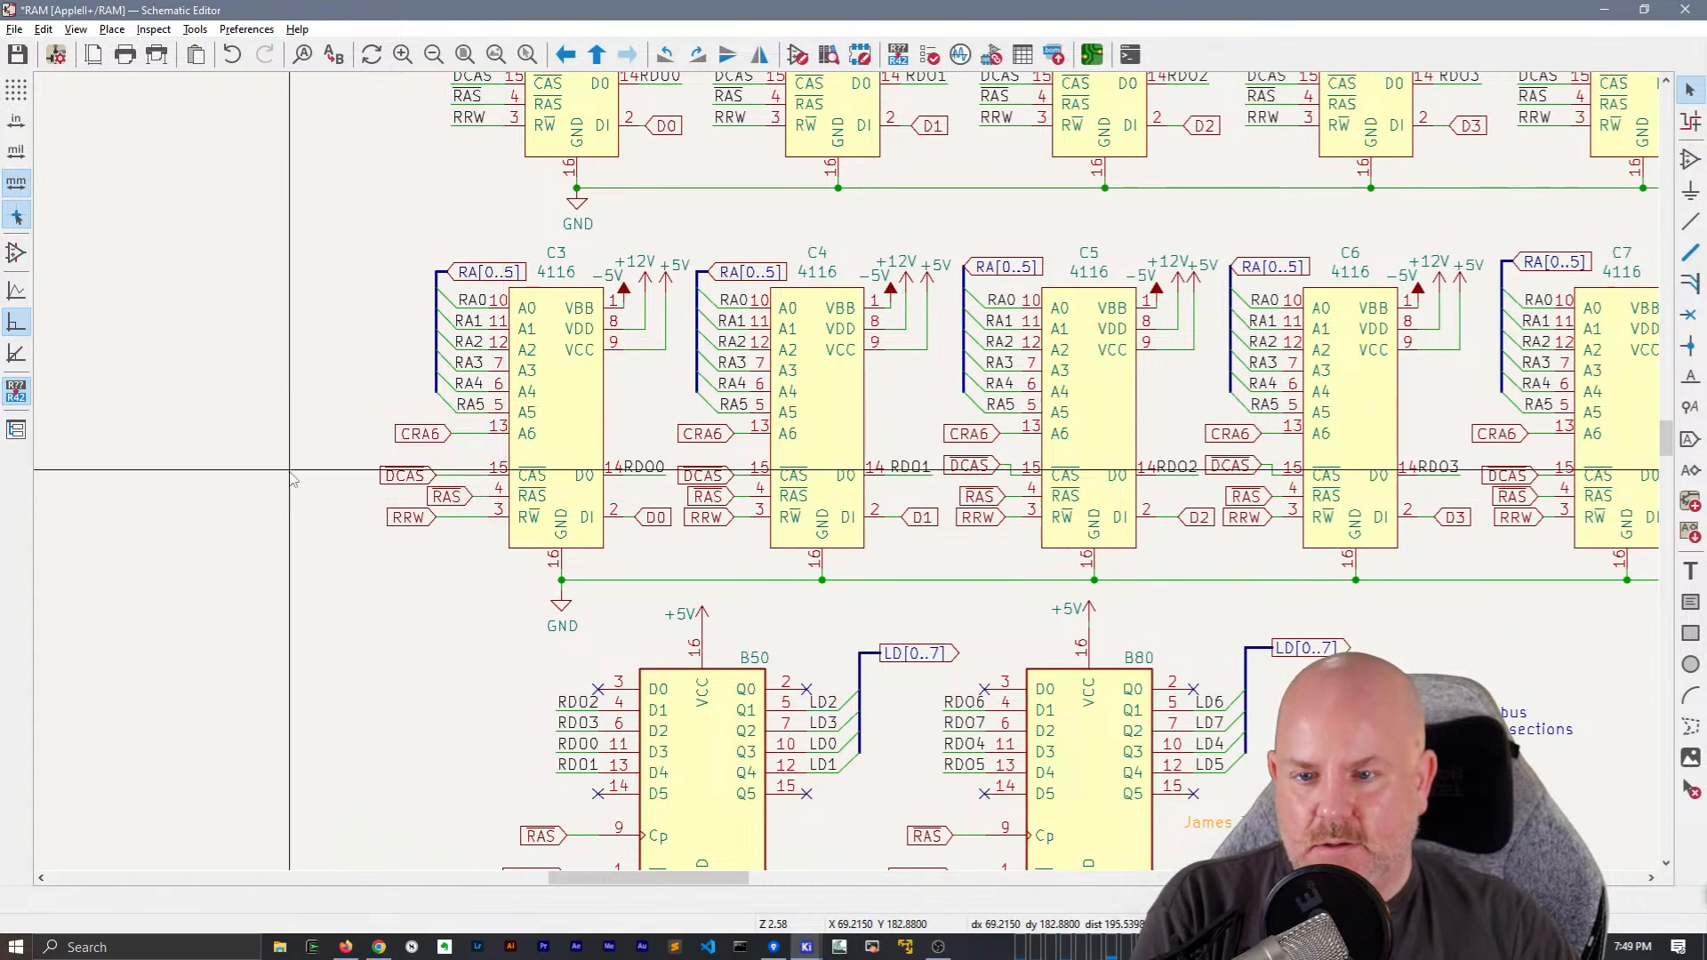
drag(335, 431, 514, 540)
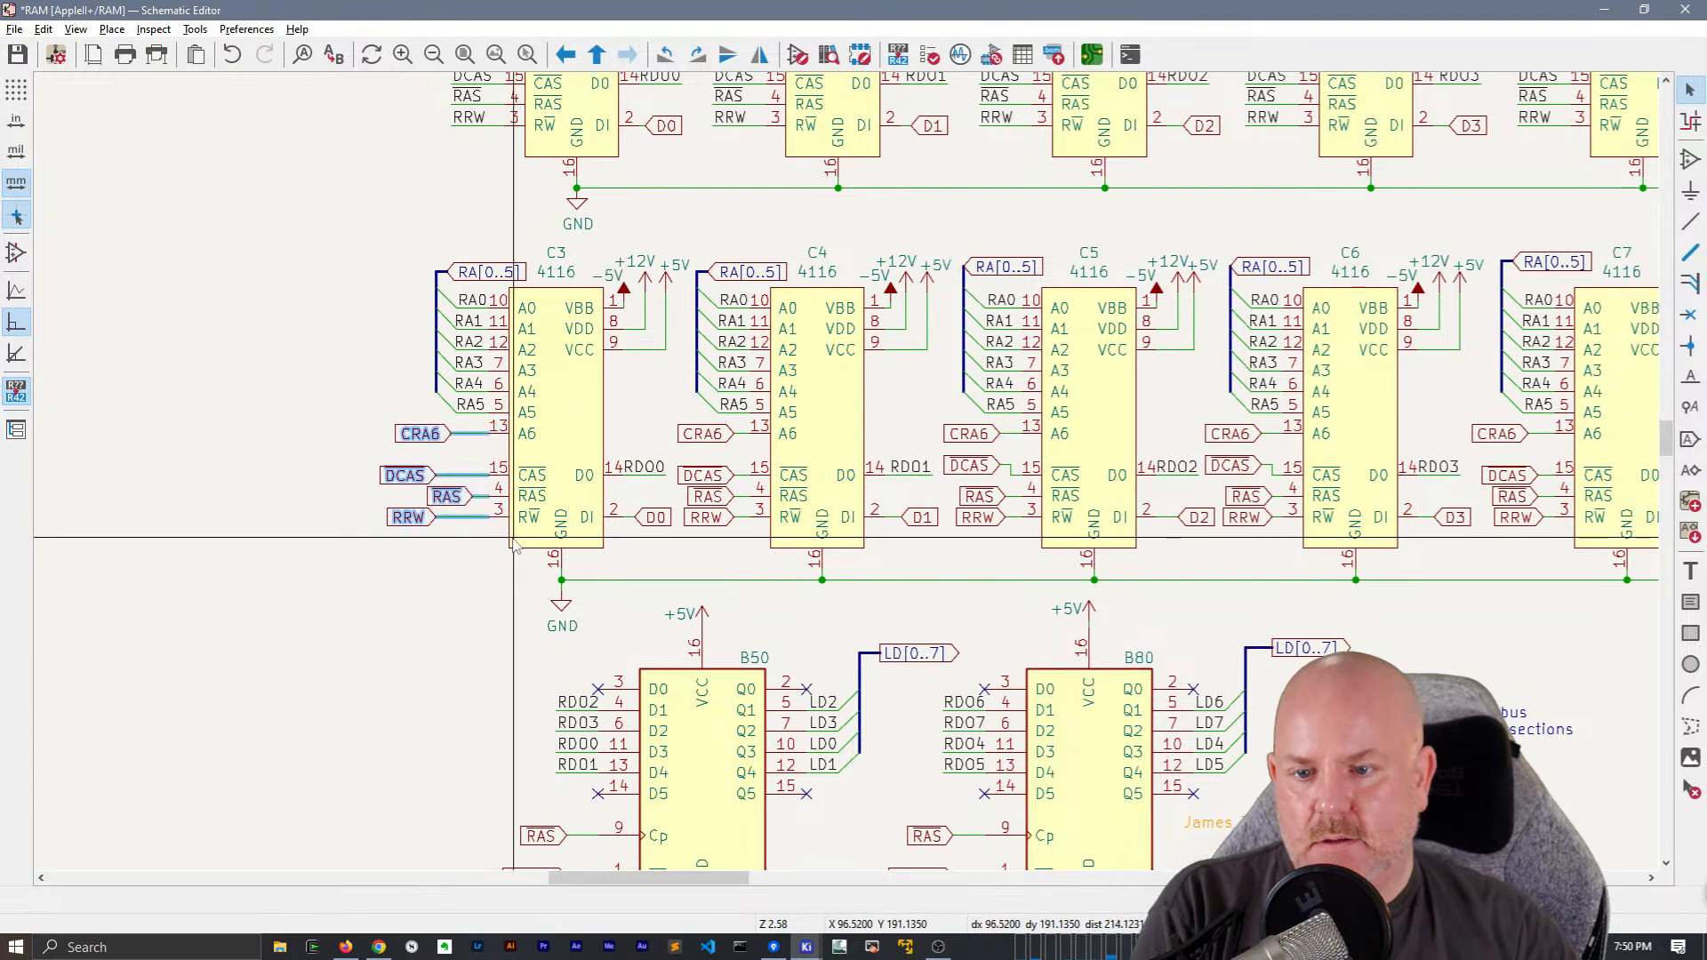
key(m)
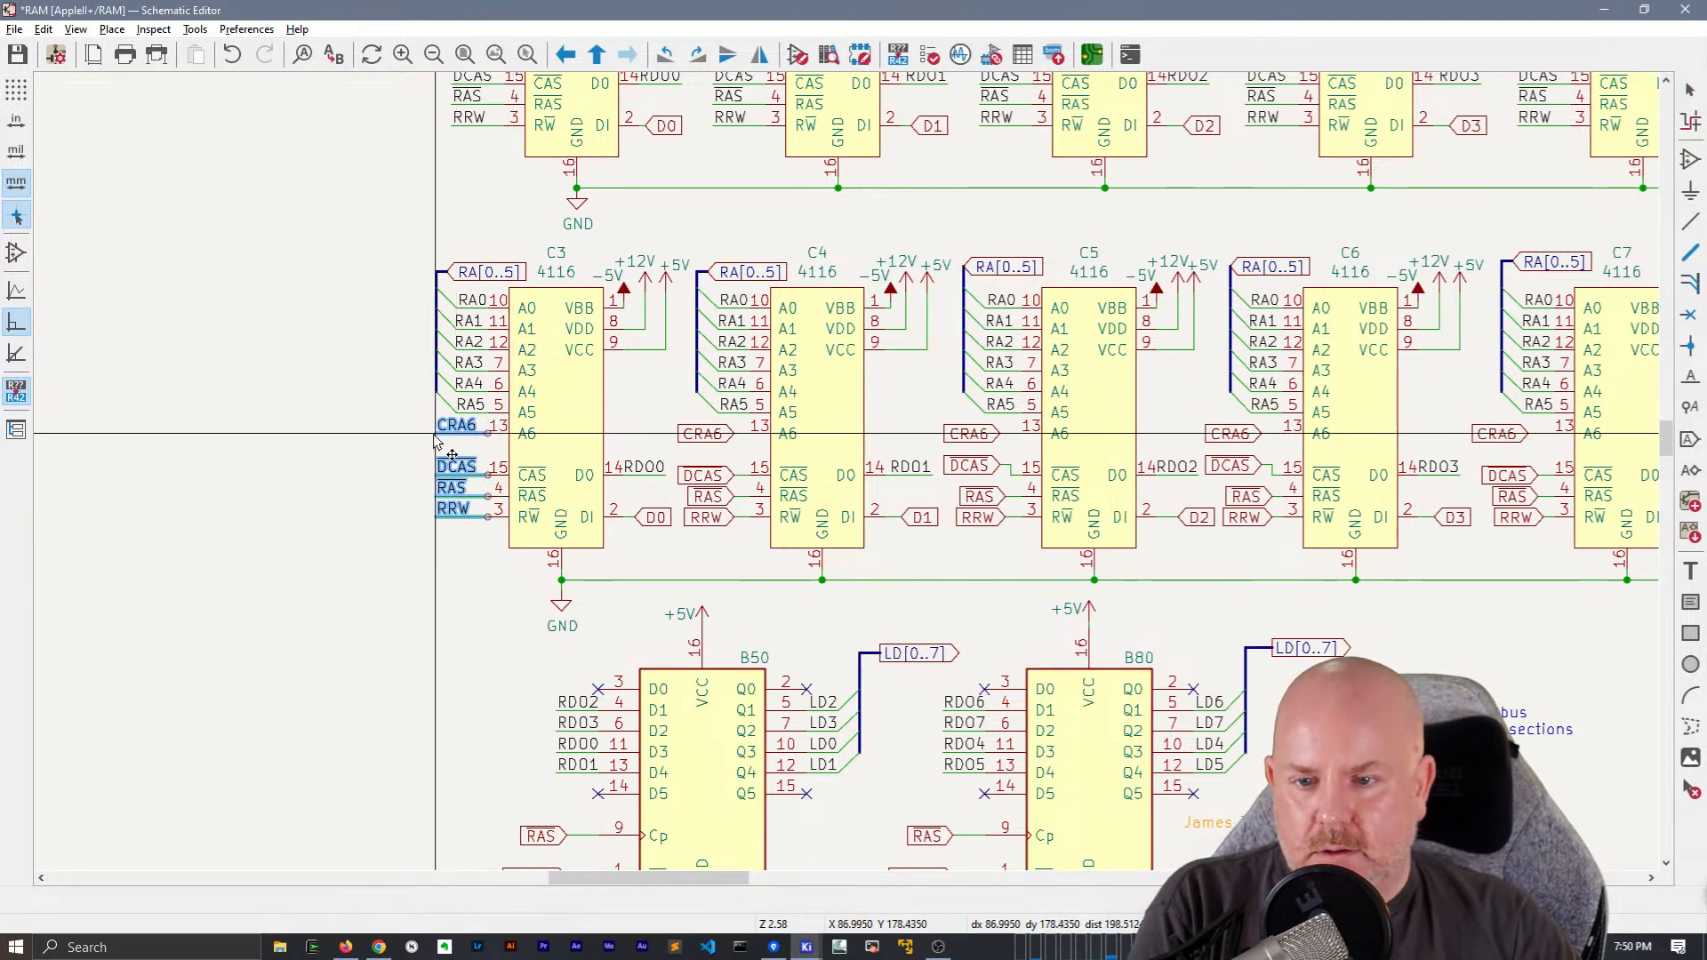
click(436, 433)
Replace chip C4's CRA6, DCAS, RAS and RRW global labels with the copied net labels and wires, aligned to its pins
middle_drag(660, 427, 279, 428)
drag(289, 421, 380, 535)
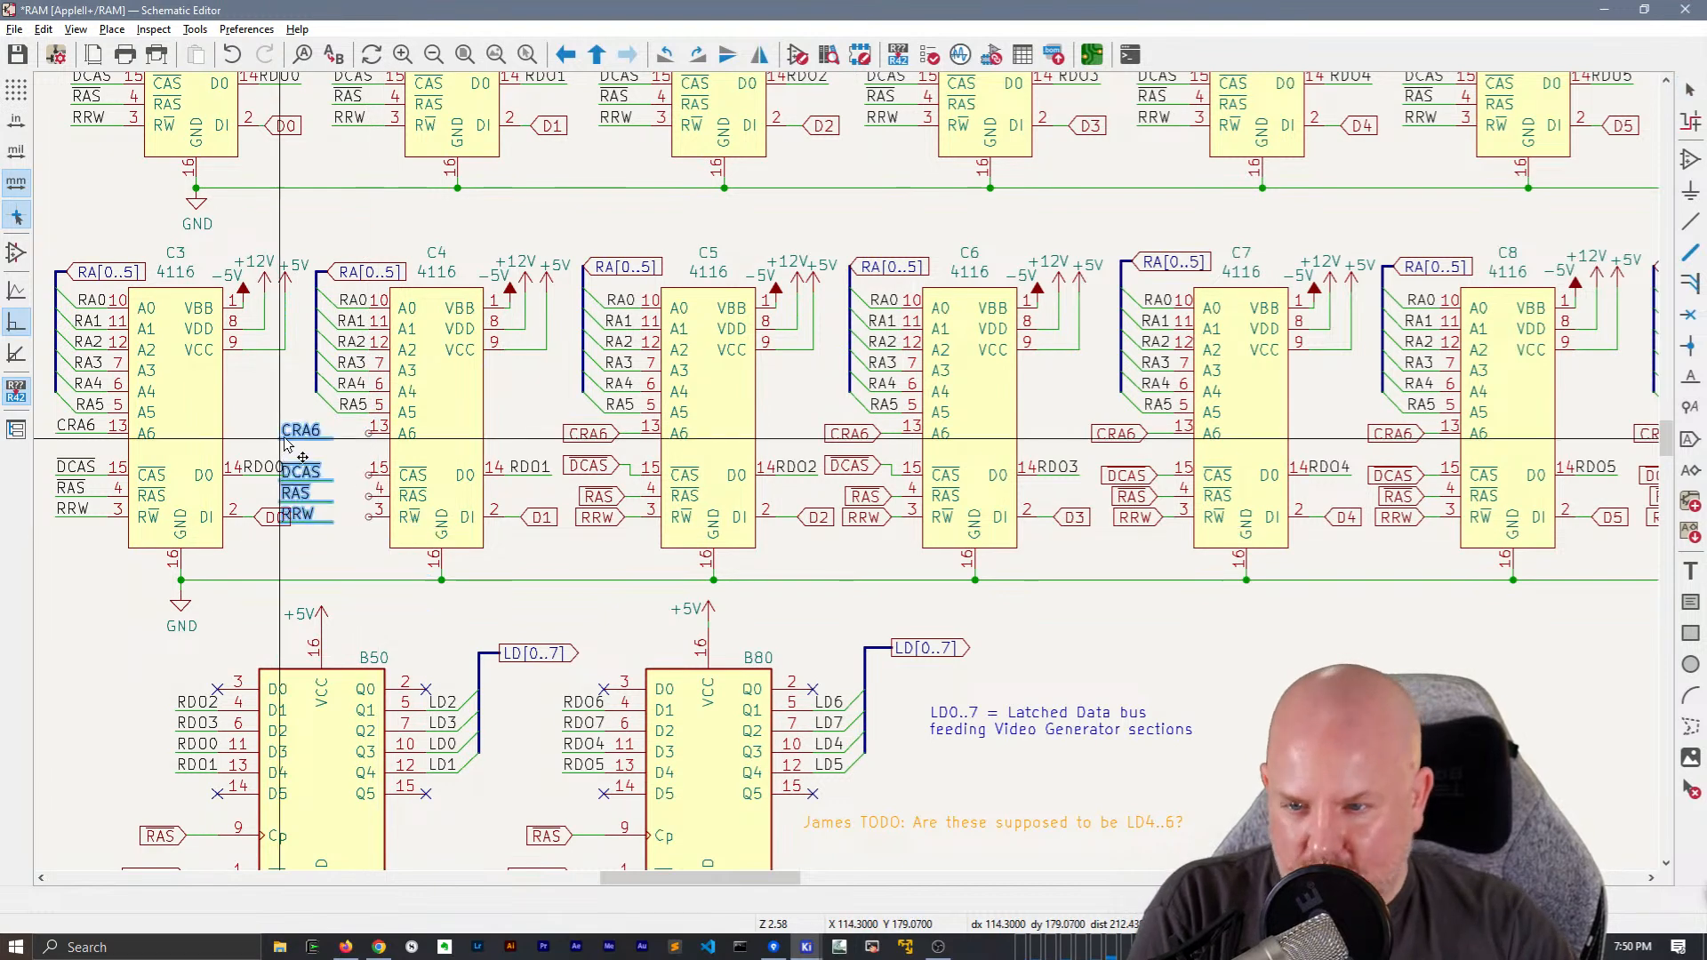
click(316, 438)
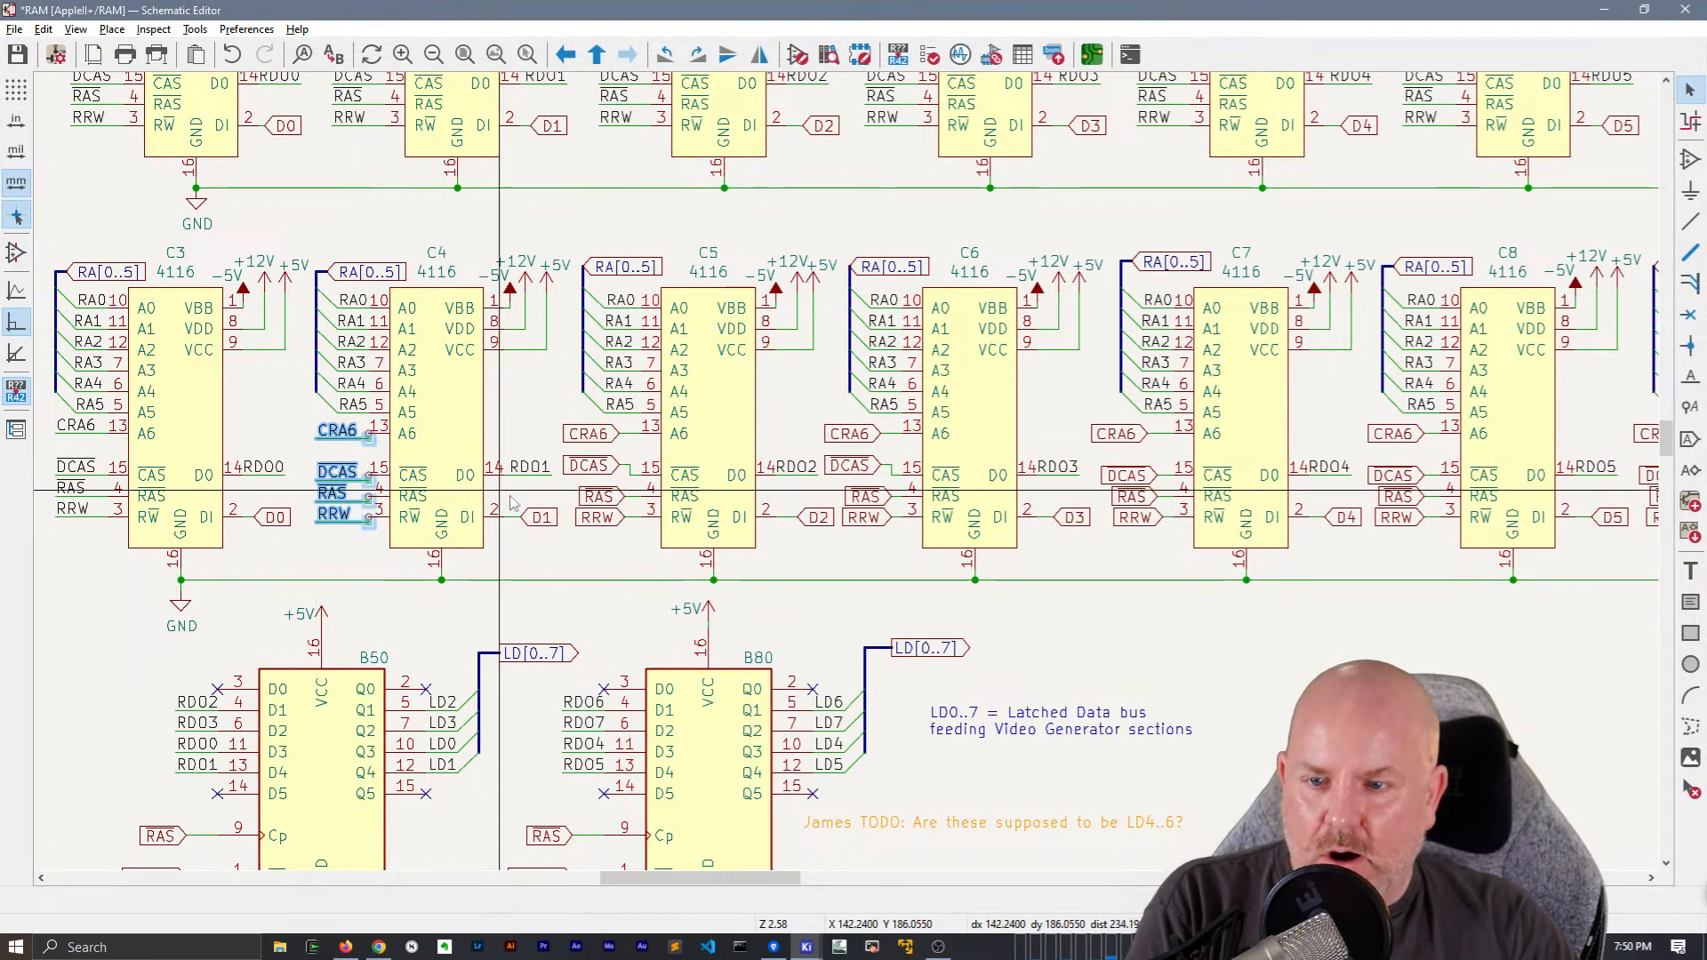
key(Delete)
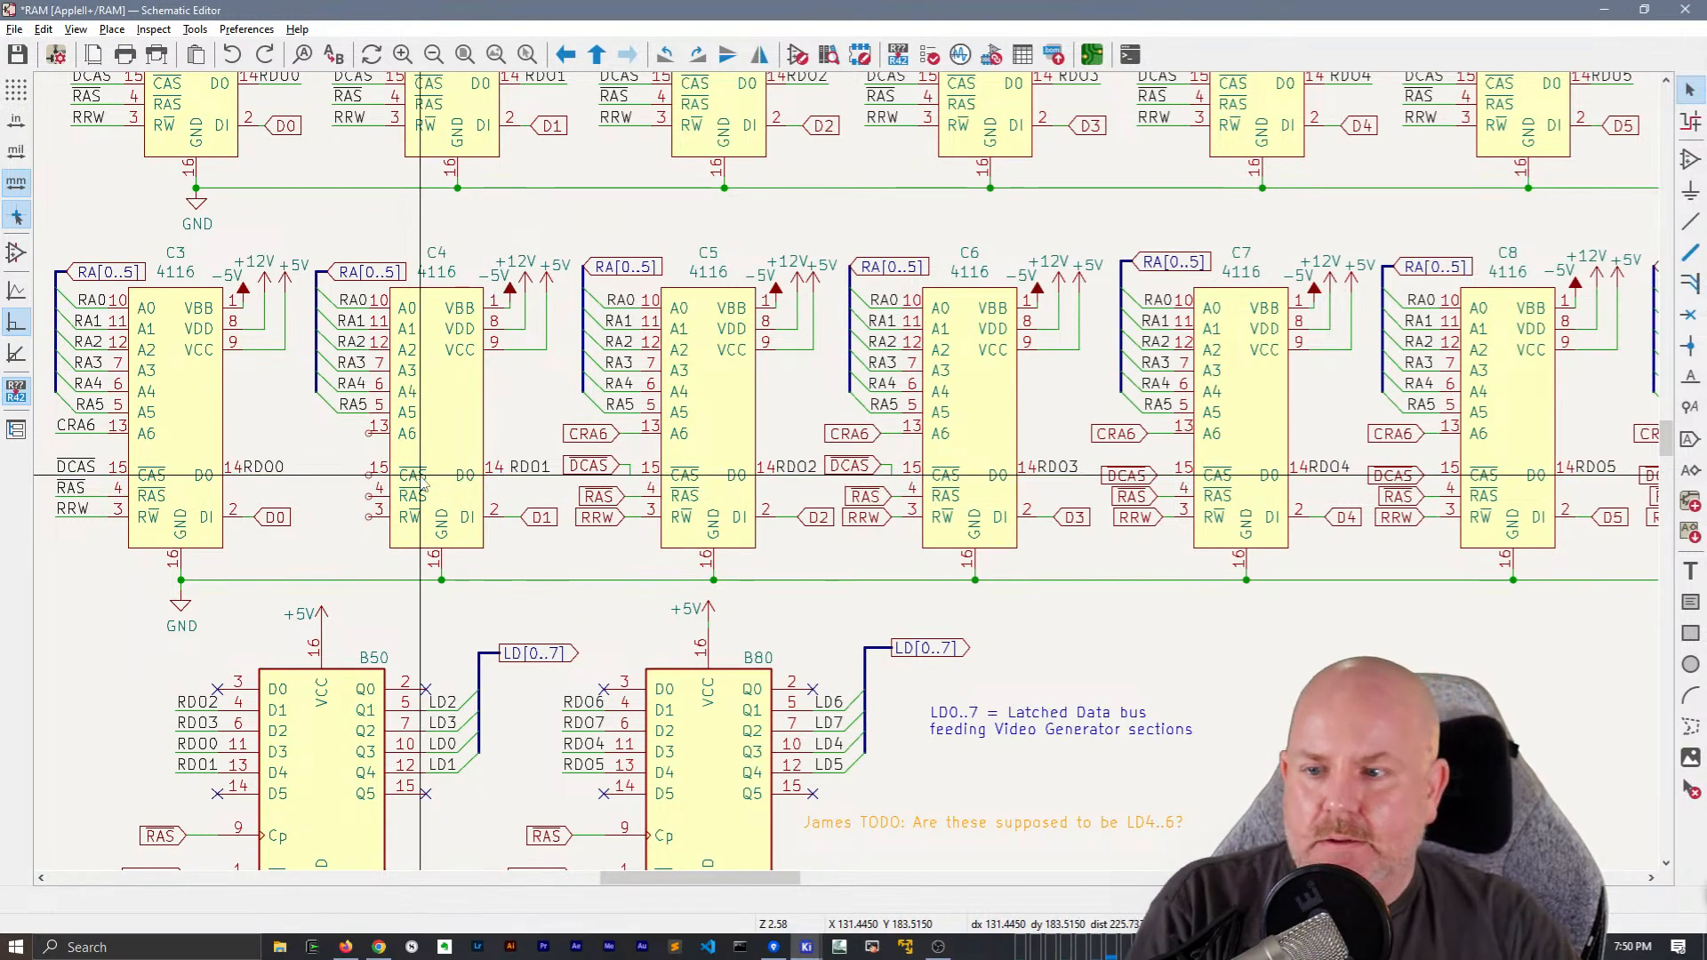
key(ctrl+v)
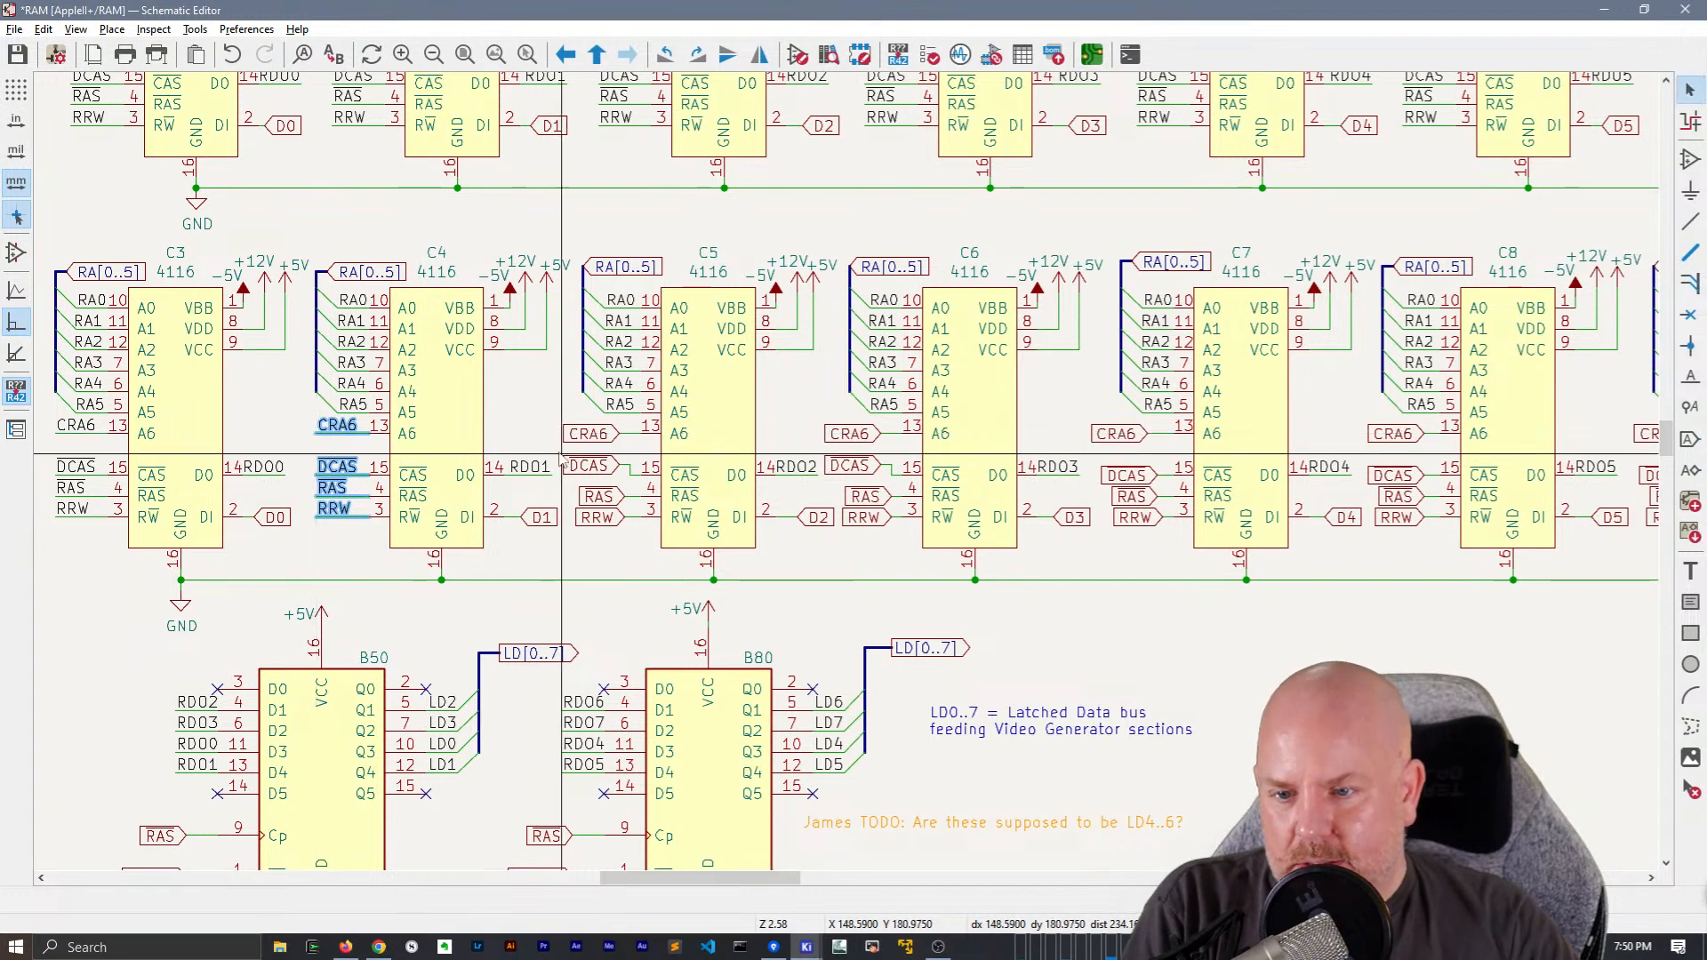
Replace the CRA6, DCAS, RAS and RRW global labels and wire stubs of chips C5 and C6 with the copied net labels and wires
drag(556, 417, 634, 542)
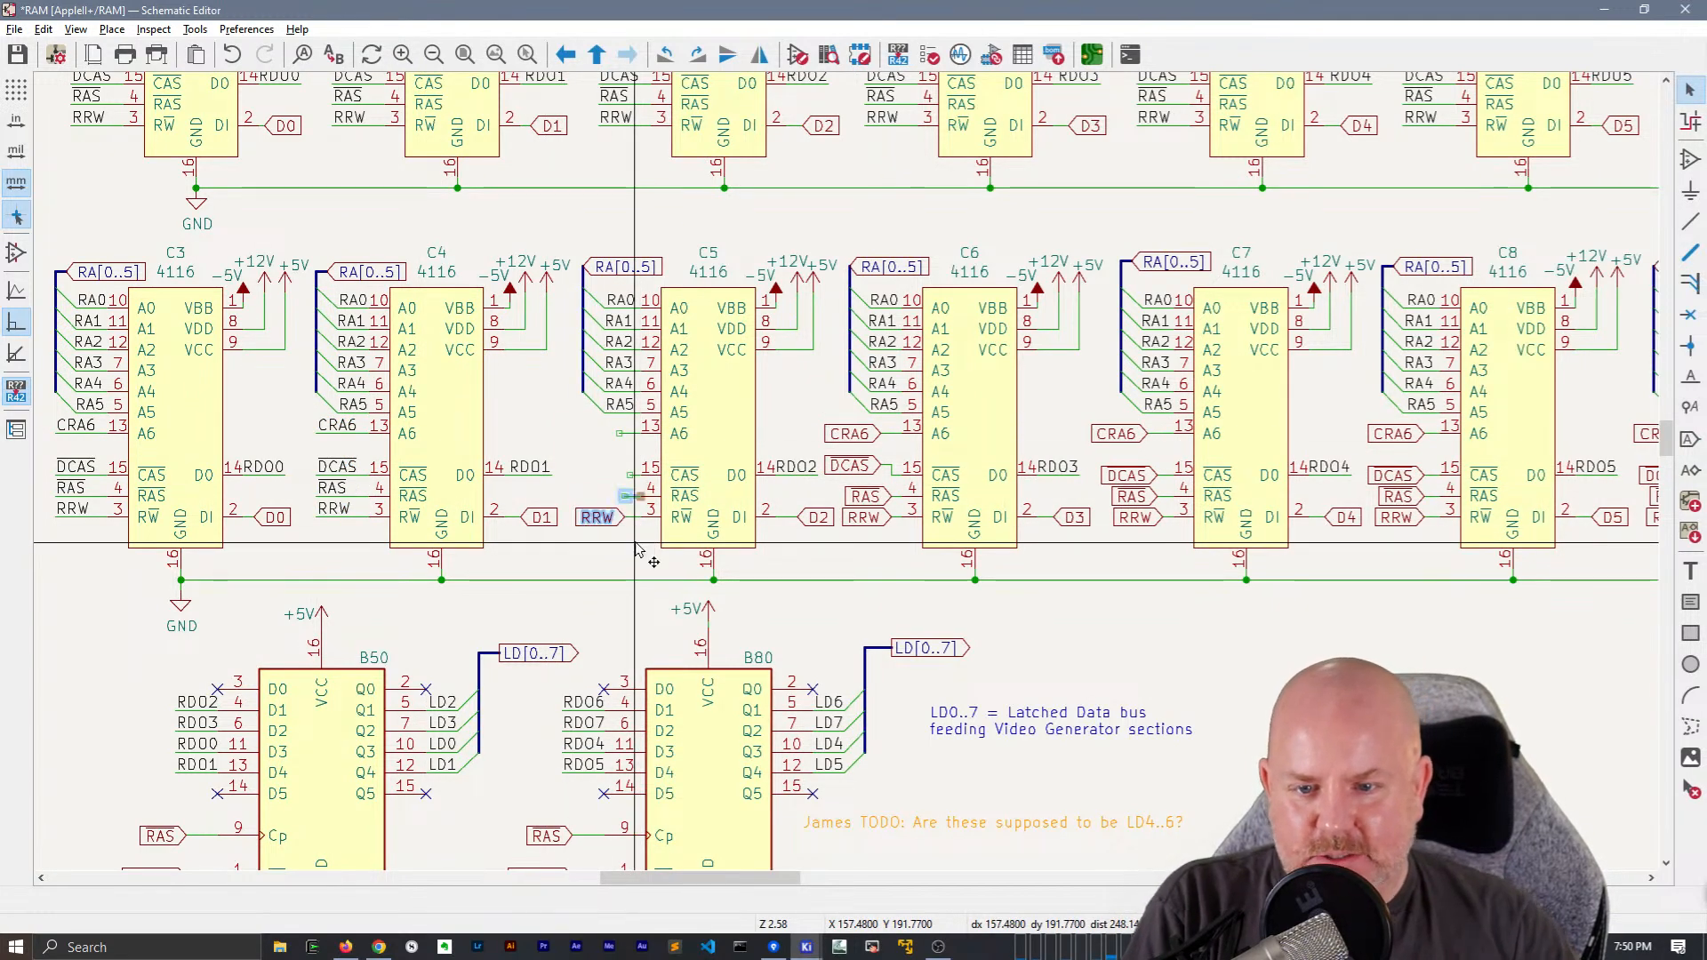
drag(603, 418, 666, 548)
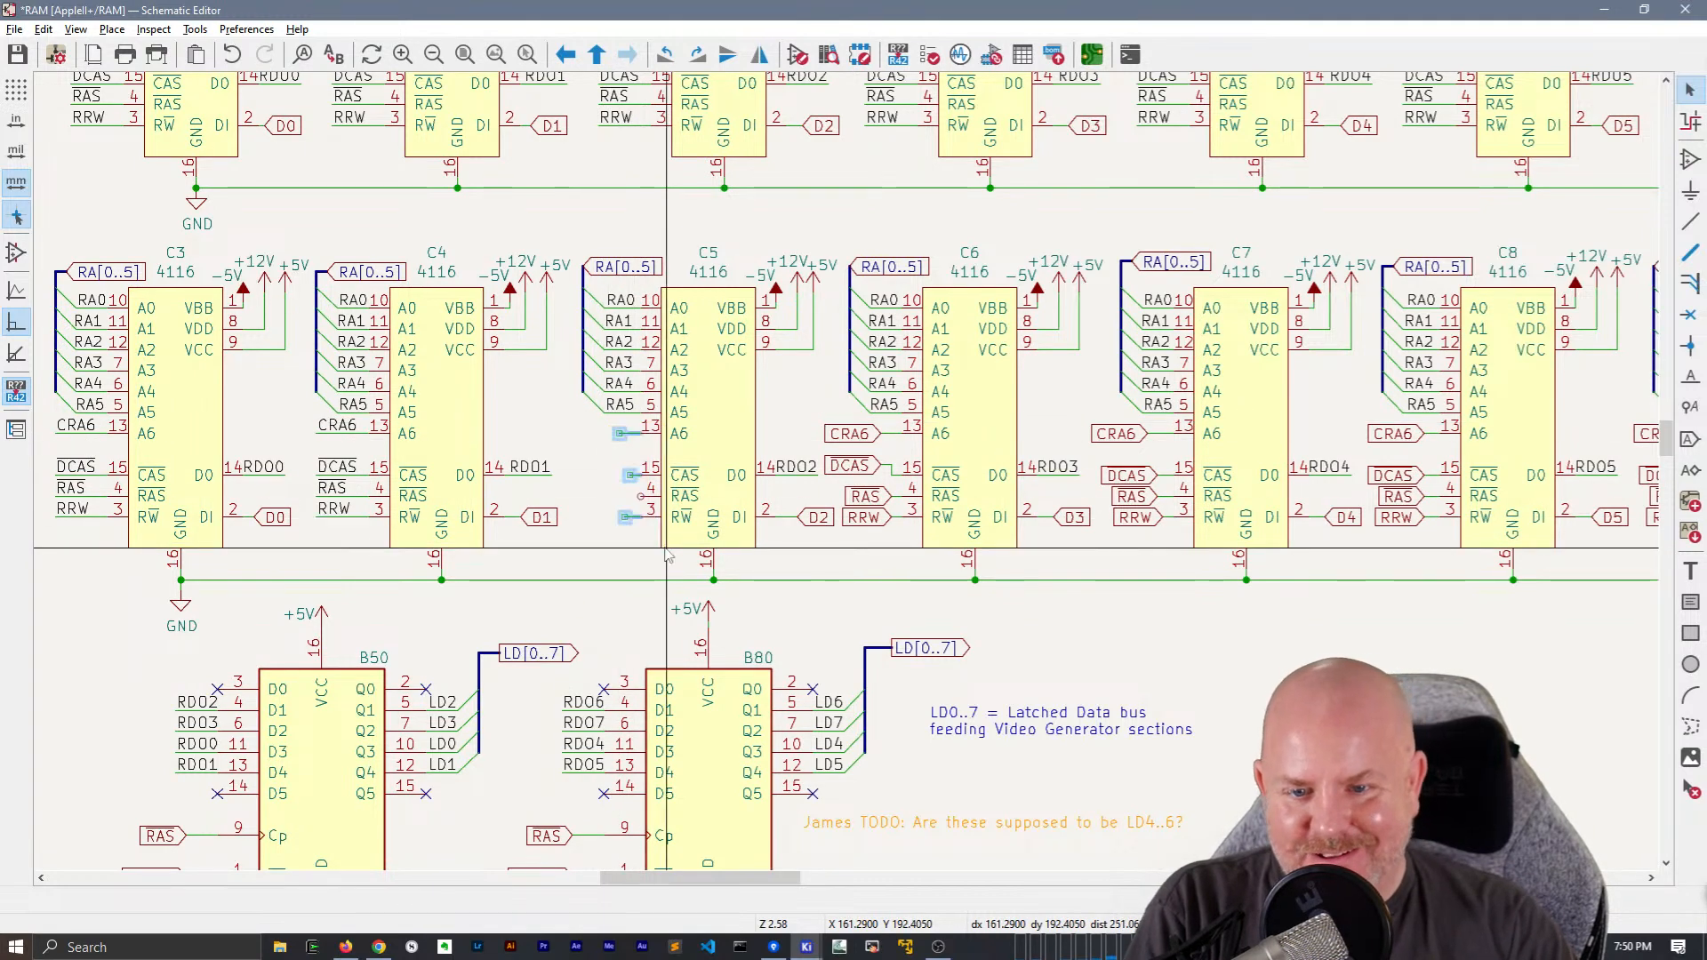
key(ctrl+v)
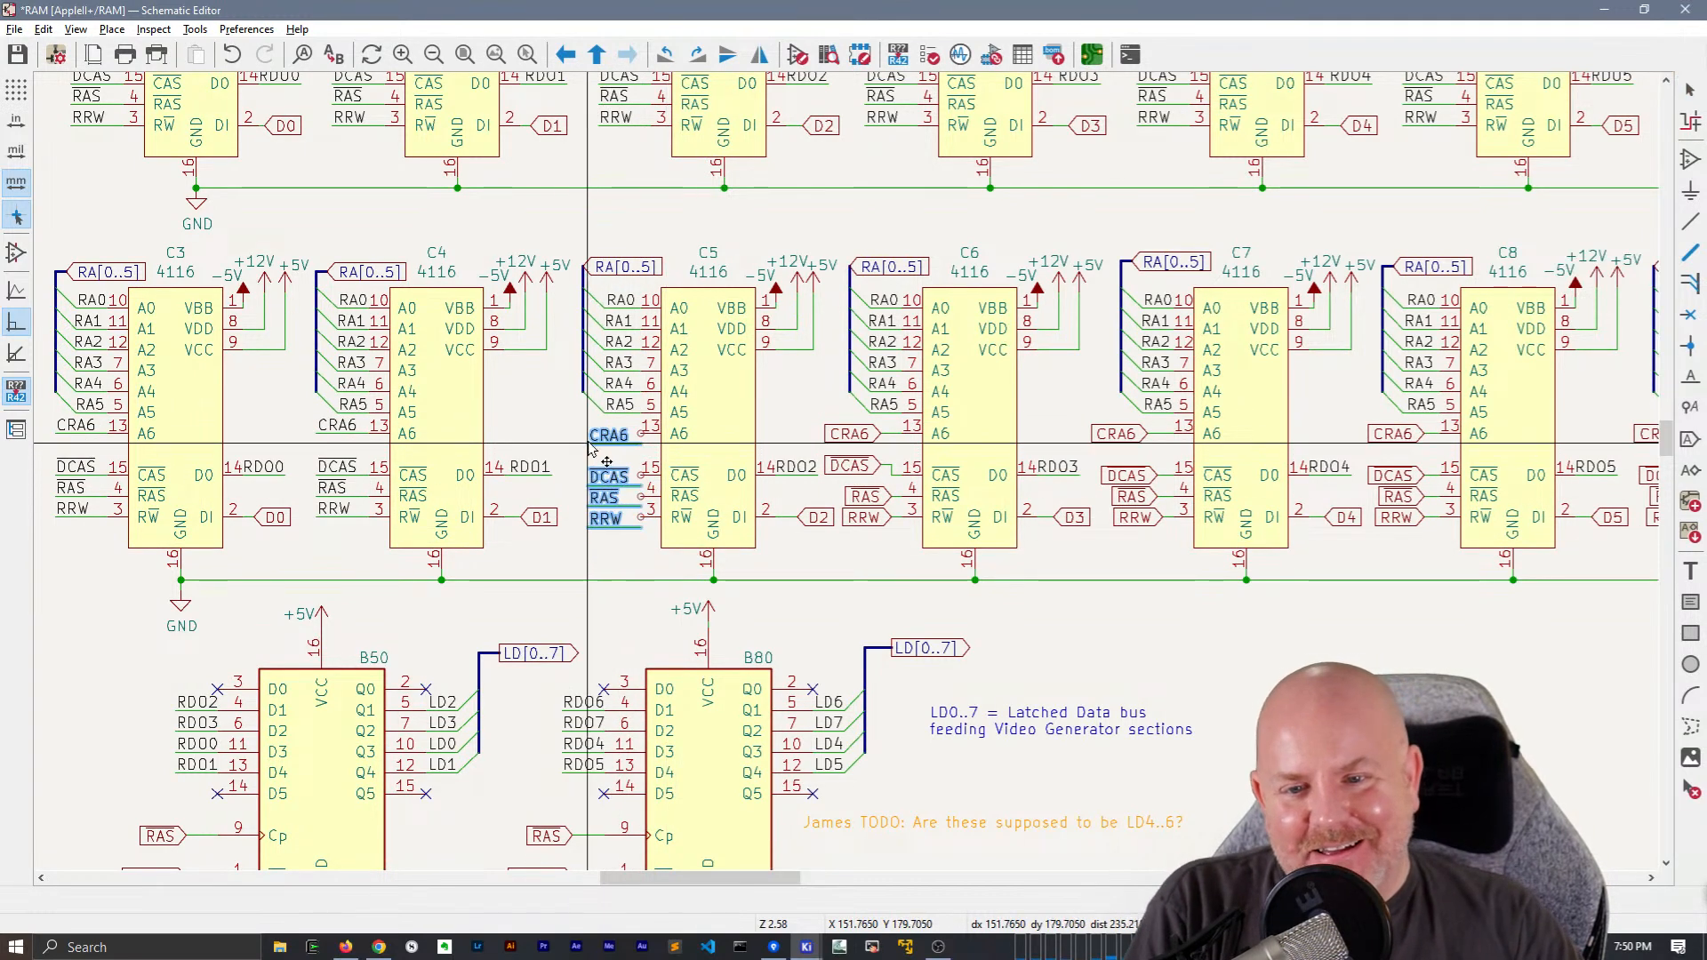
middle_drag(783, 476, 559, 469)
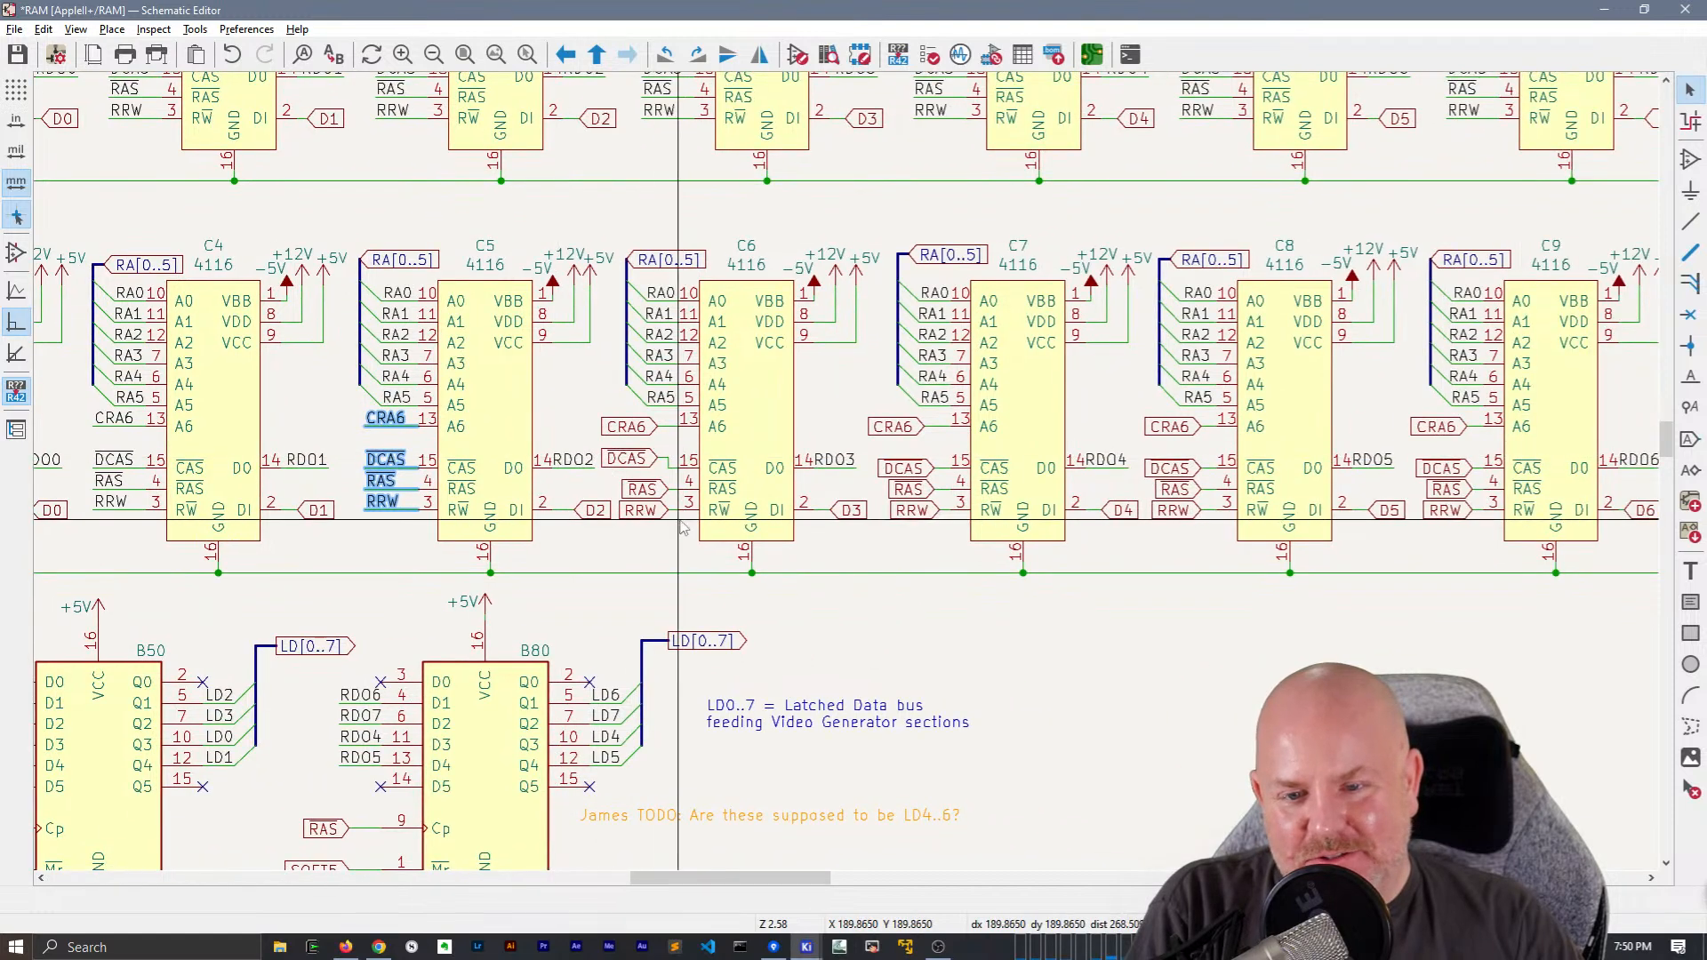
drag(598, 409, 712, 536)
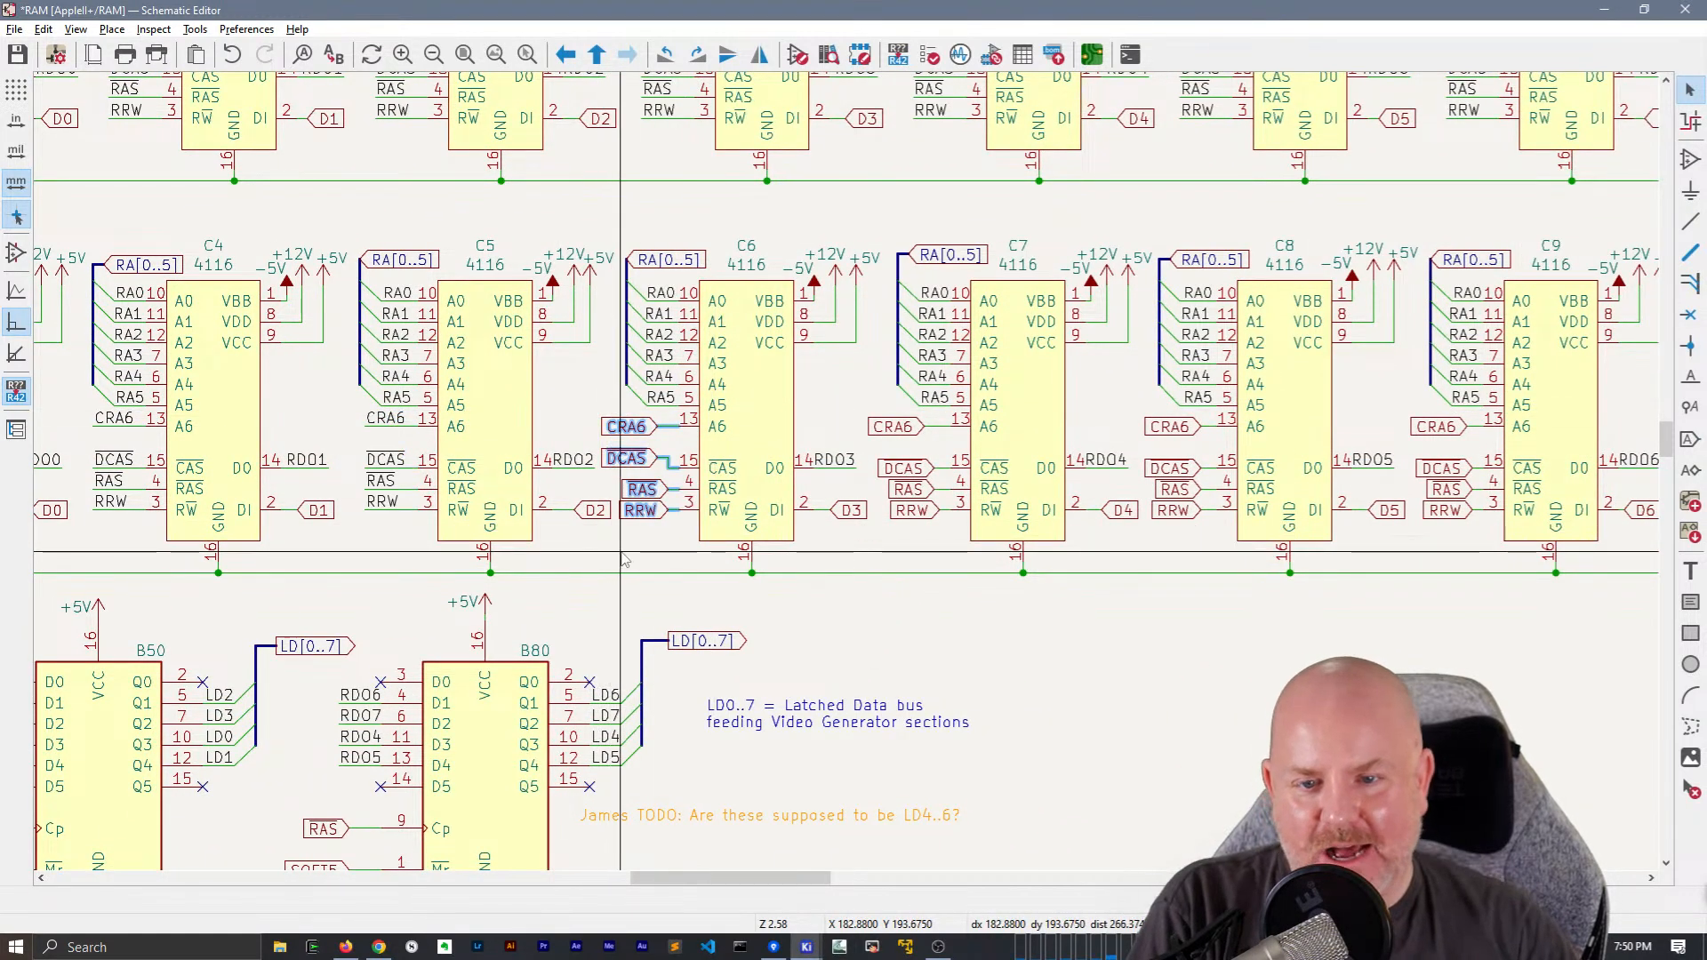
key(m)
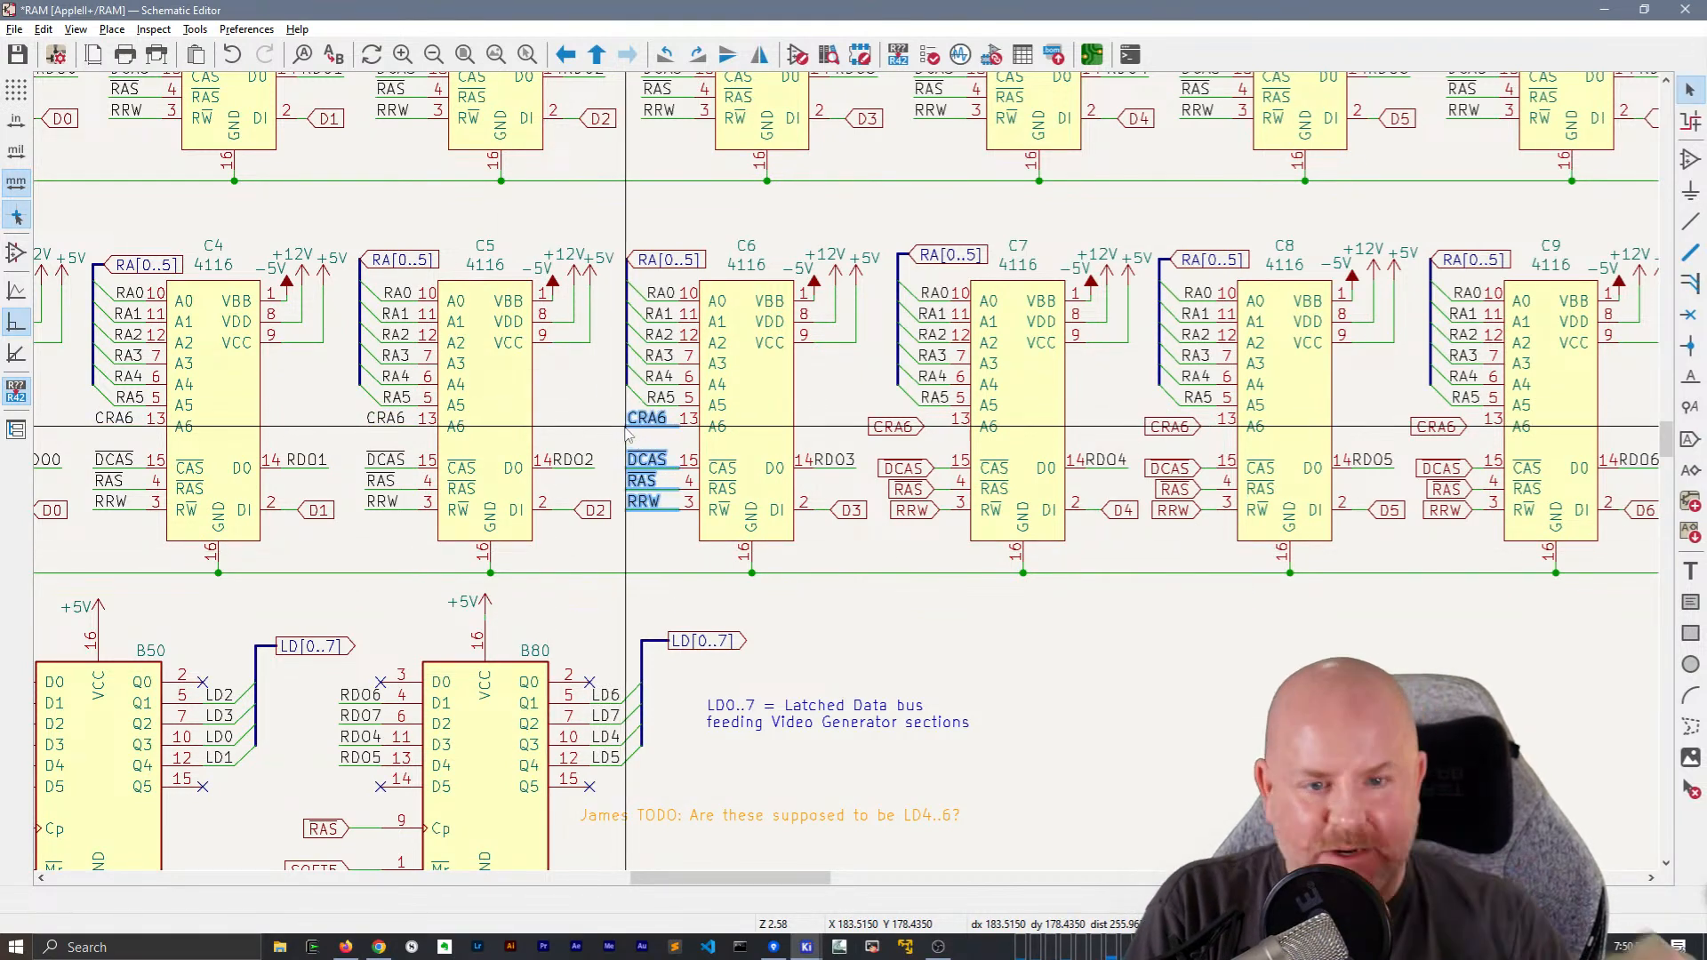
middle_drag(727, 377, 356, 400)
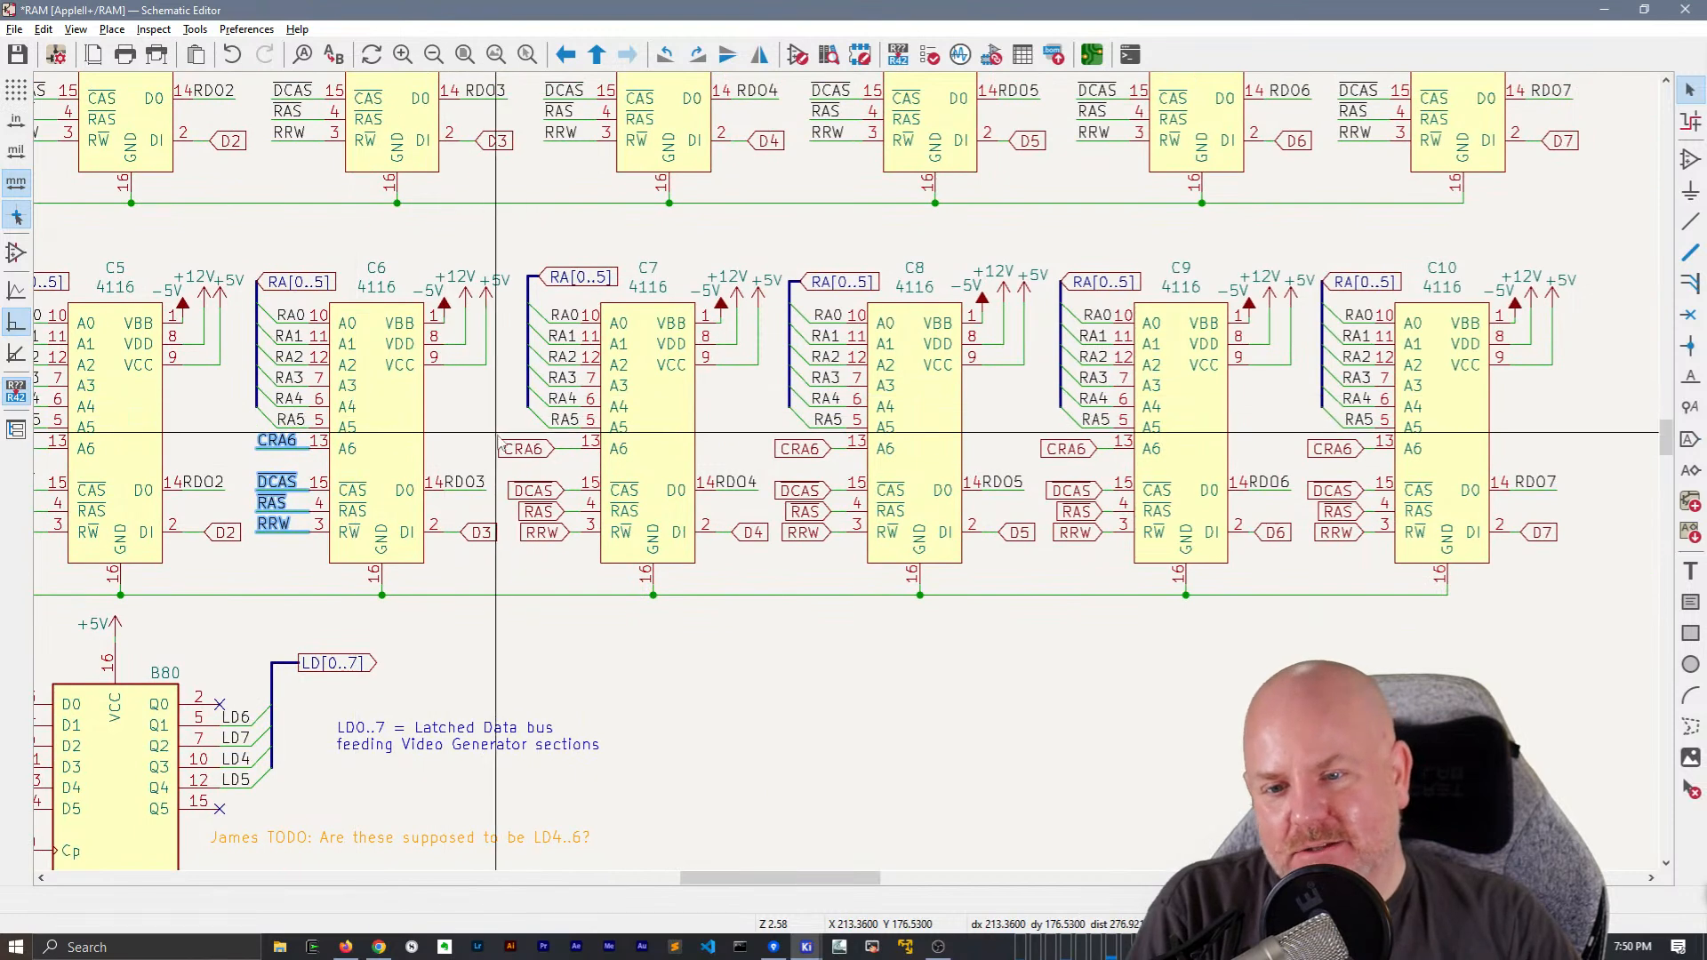
Replace the CRA6, DCAS, RAS and RRW global labels and wire stubs of chips C7 and C8 with the copied net labels and wires
drag(499, 436, 655, 551)
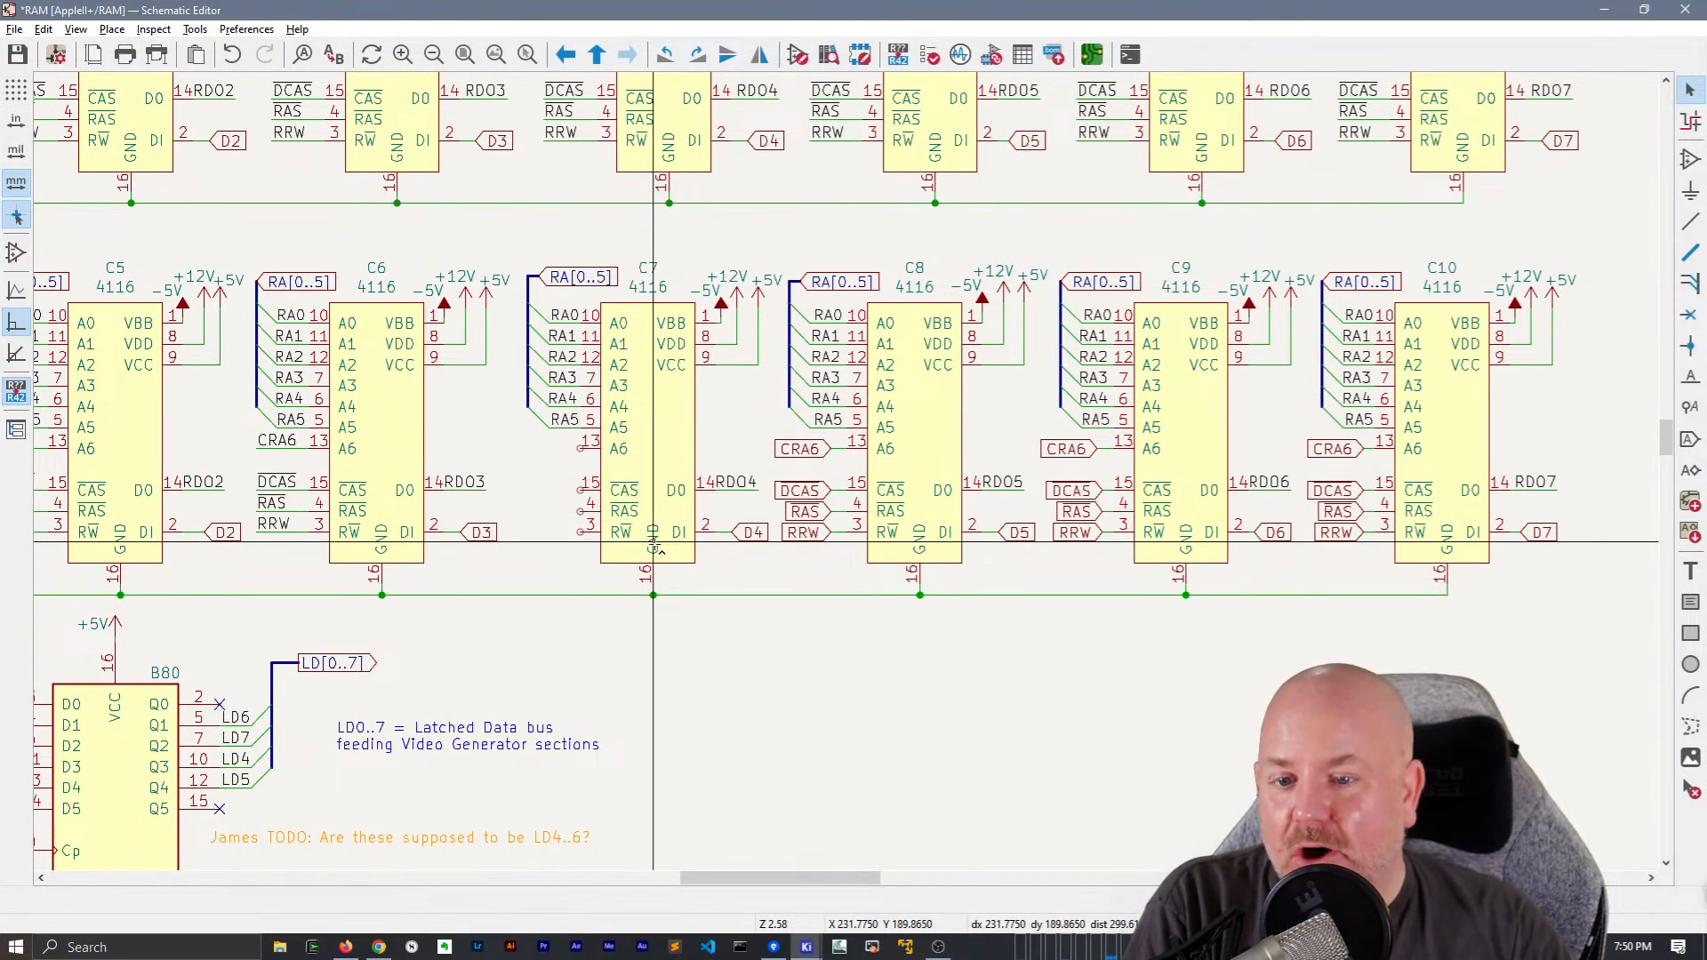
key(ctrl+v)
click(527, 450)
middle_drag(805, 574, 520, 549)
drag(482, 401, 619, 538)
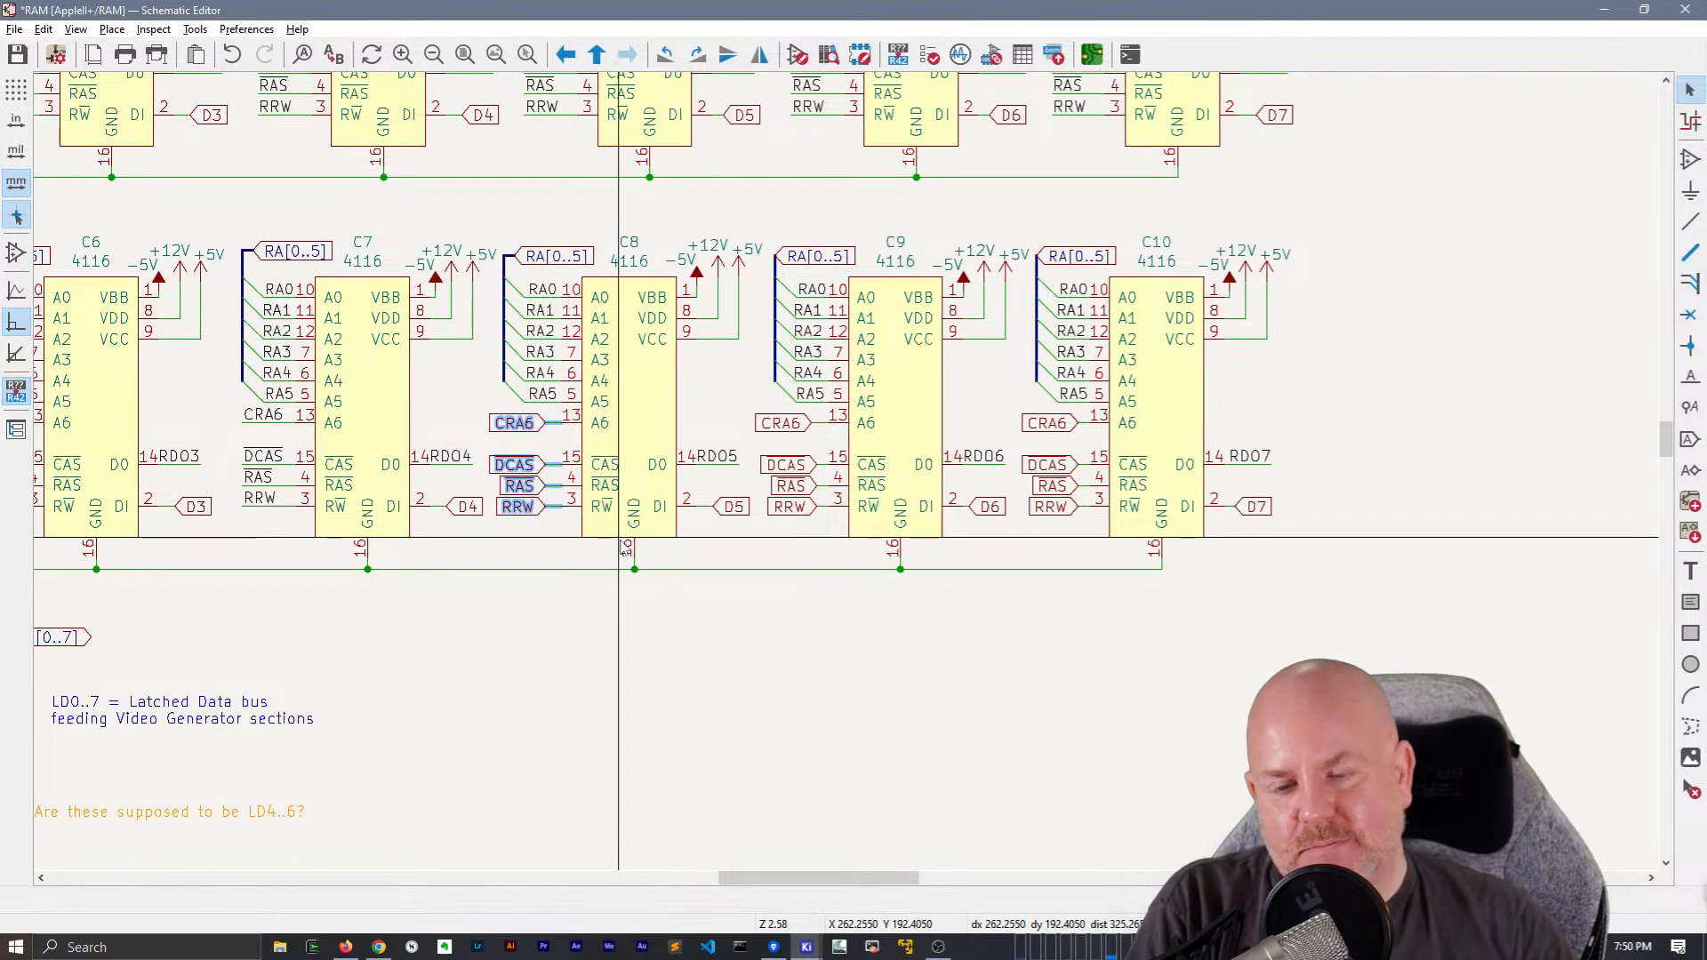
click(508, 427)
Replace the CRA6, DCAS, RAS and RRW global labels and wire stubs of chips C9 and C10 with the copied net labels and wires
middle_drag(921, 568, 700, 561)
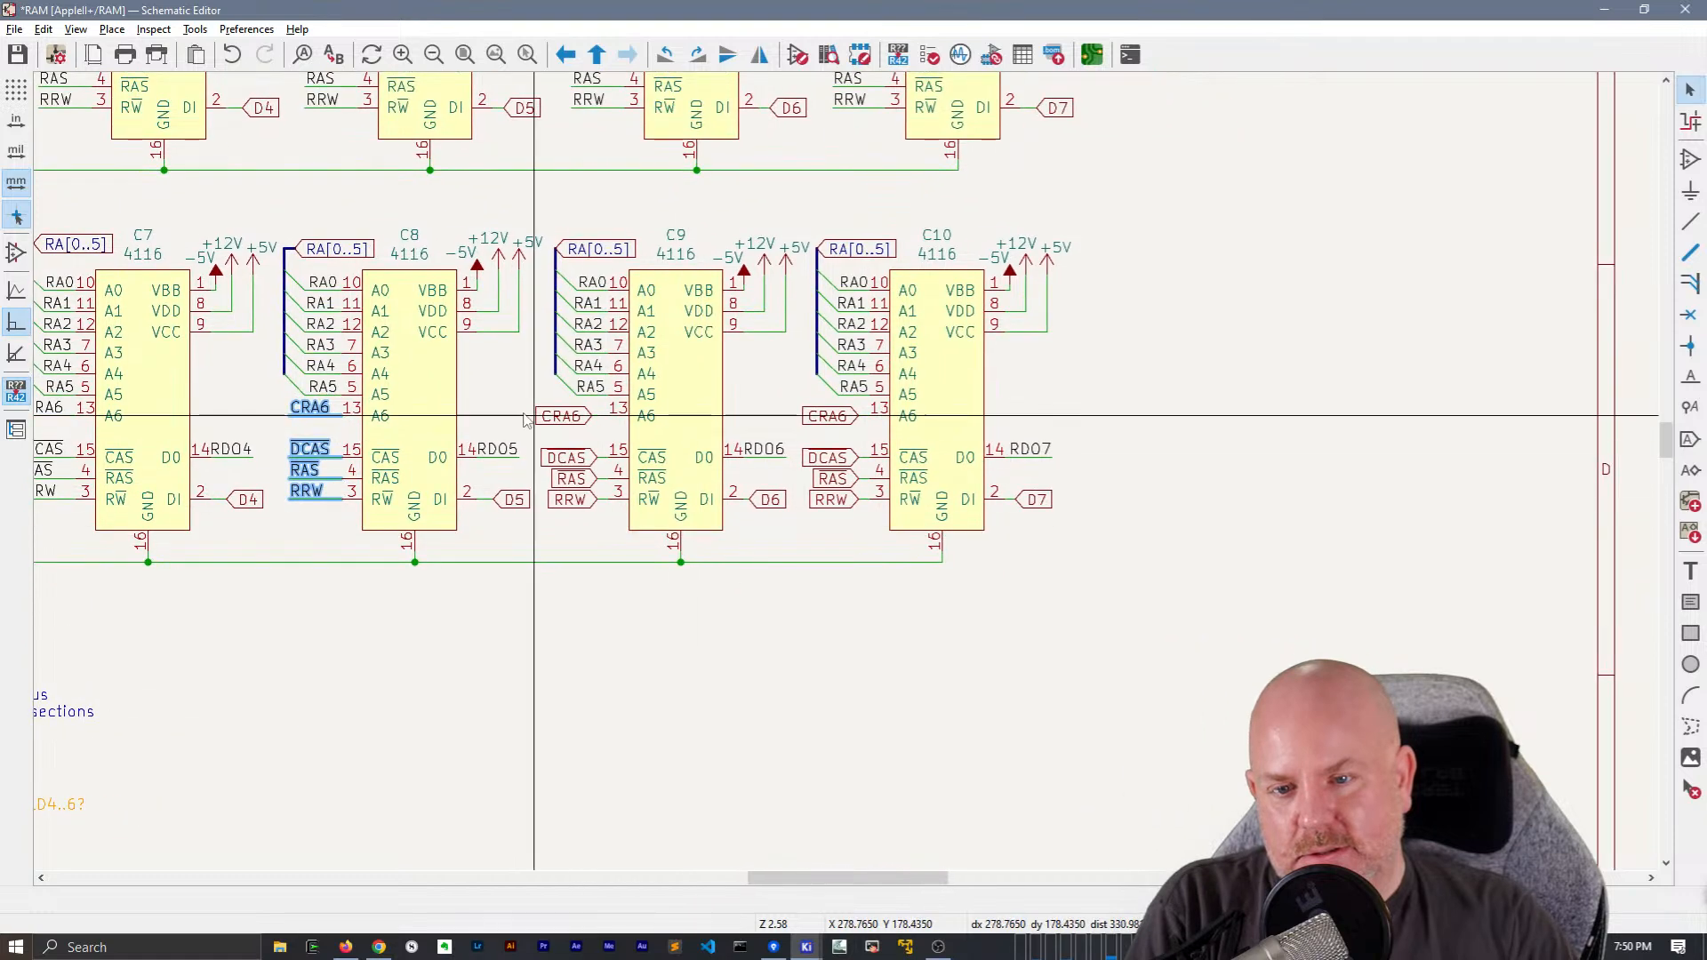
drag(528, 398, 697, 529)
key(m)
click(555, 417)
middle_drag(903, 661, 748, 642)
drag(644, 381, 786, 511)
key(m)
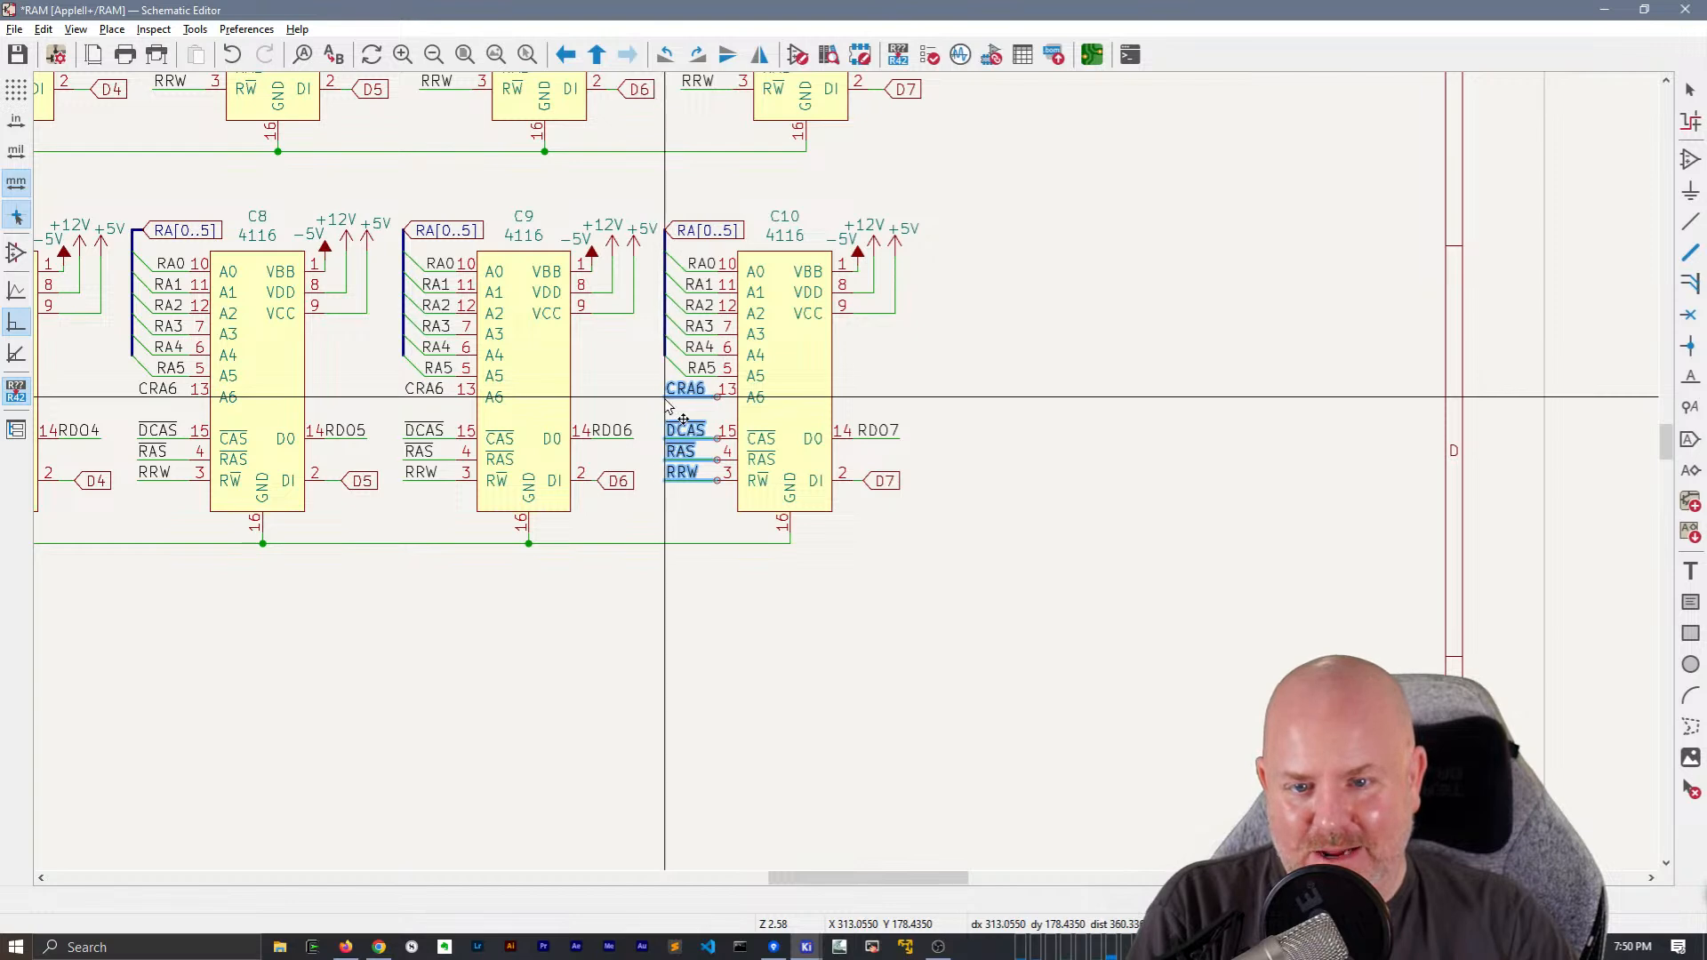
click(665, 396)
Change B50's SOFT5 global label to a hierarchical label, shift it away from the chip on a longer wire, and add a SOFT5 net label
scroll(572, 640, down, 1)
middle_drag(705, 478, 1345, 583)
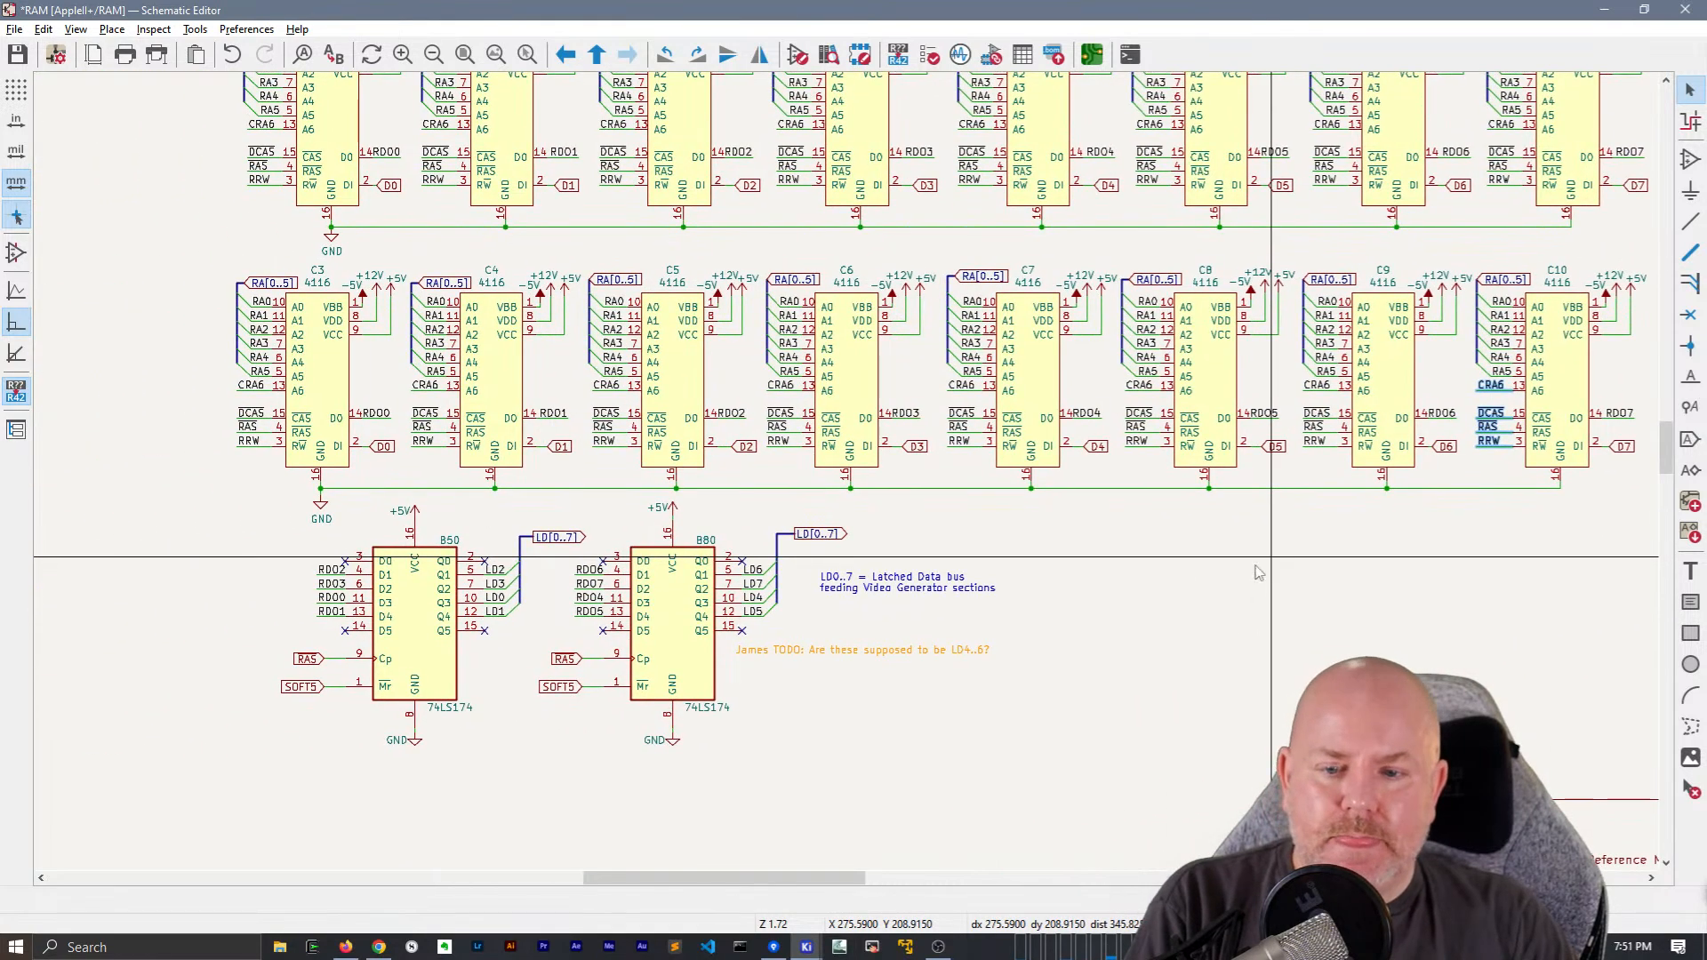
scroll(326, 672, up, 3)
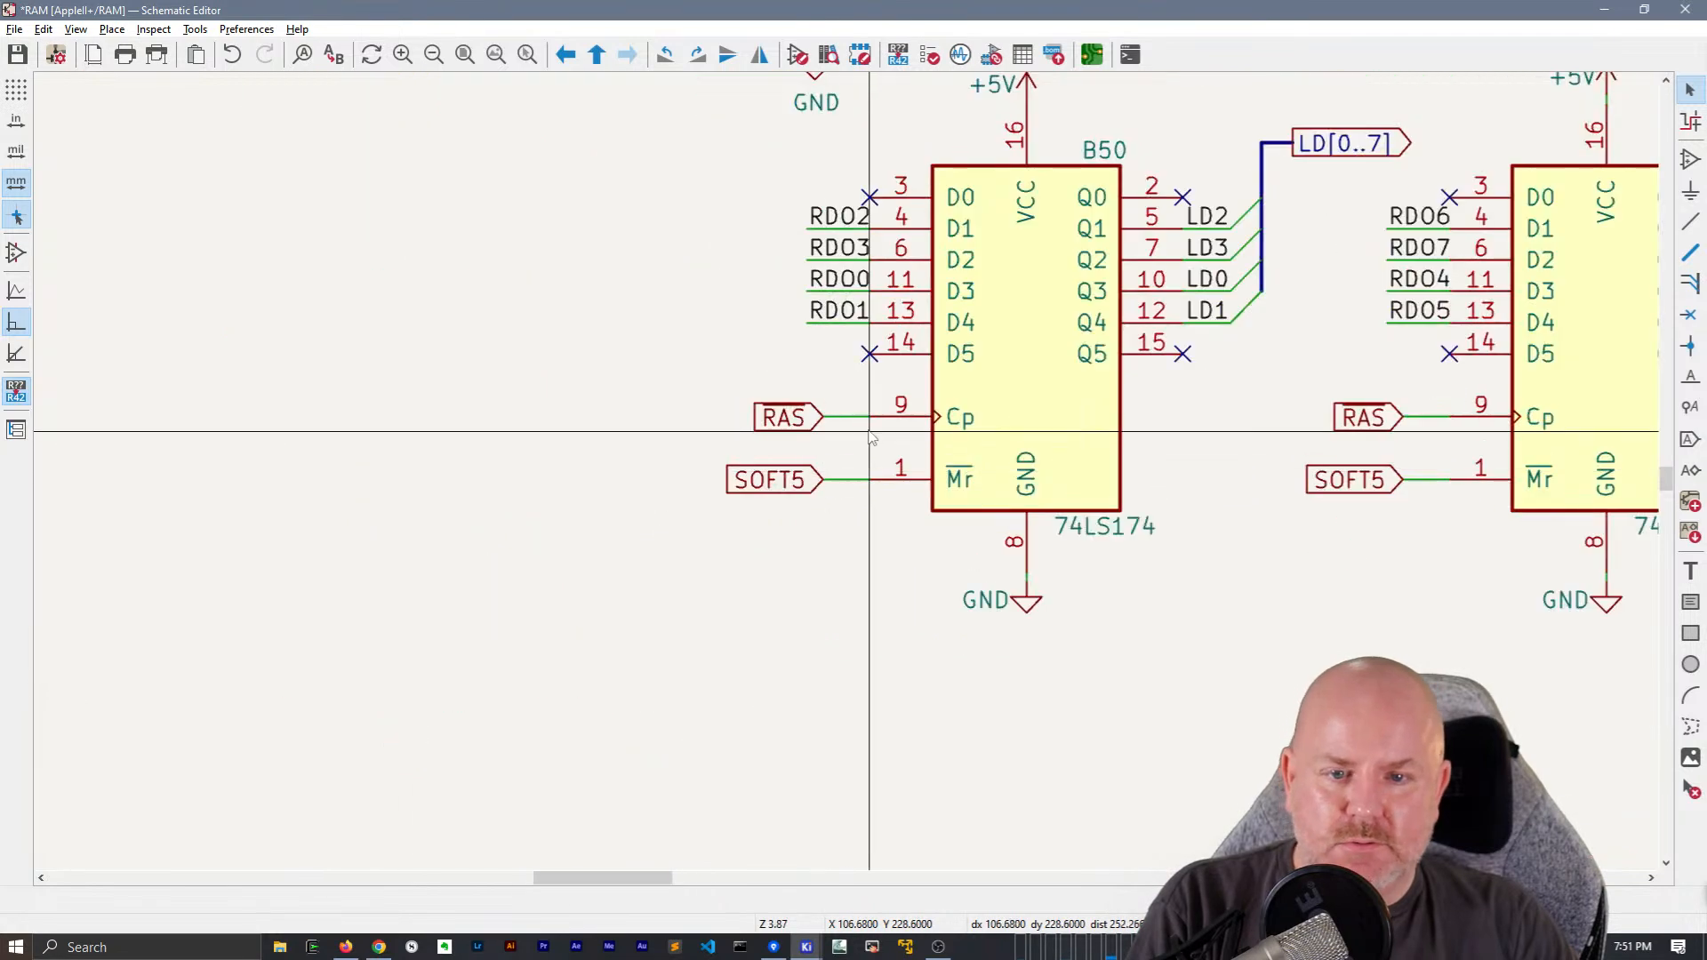
scroll(889, 489, down, 2)
middle_drag(731, 326, 481, 626)
click(618, 787)
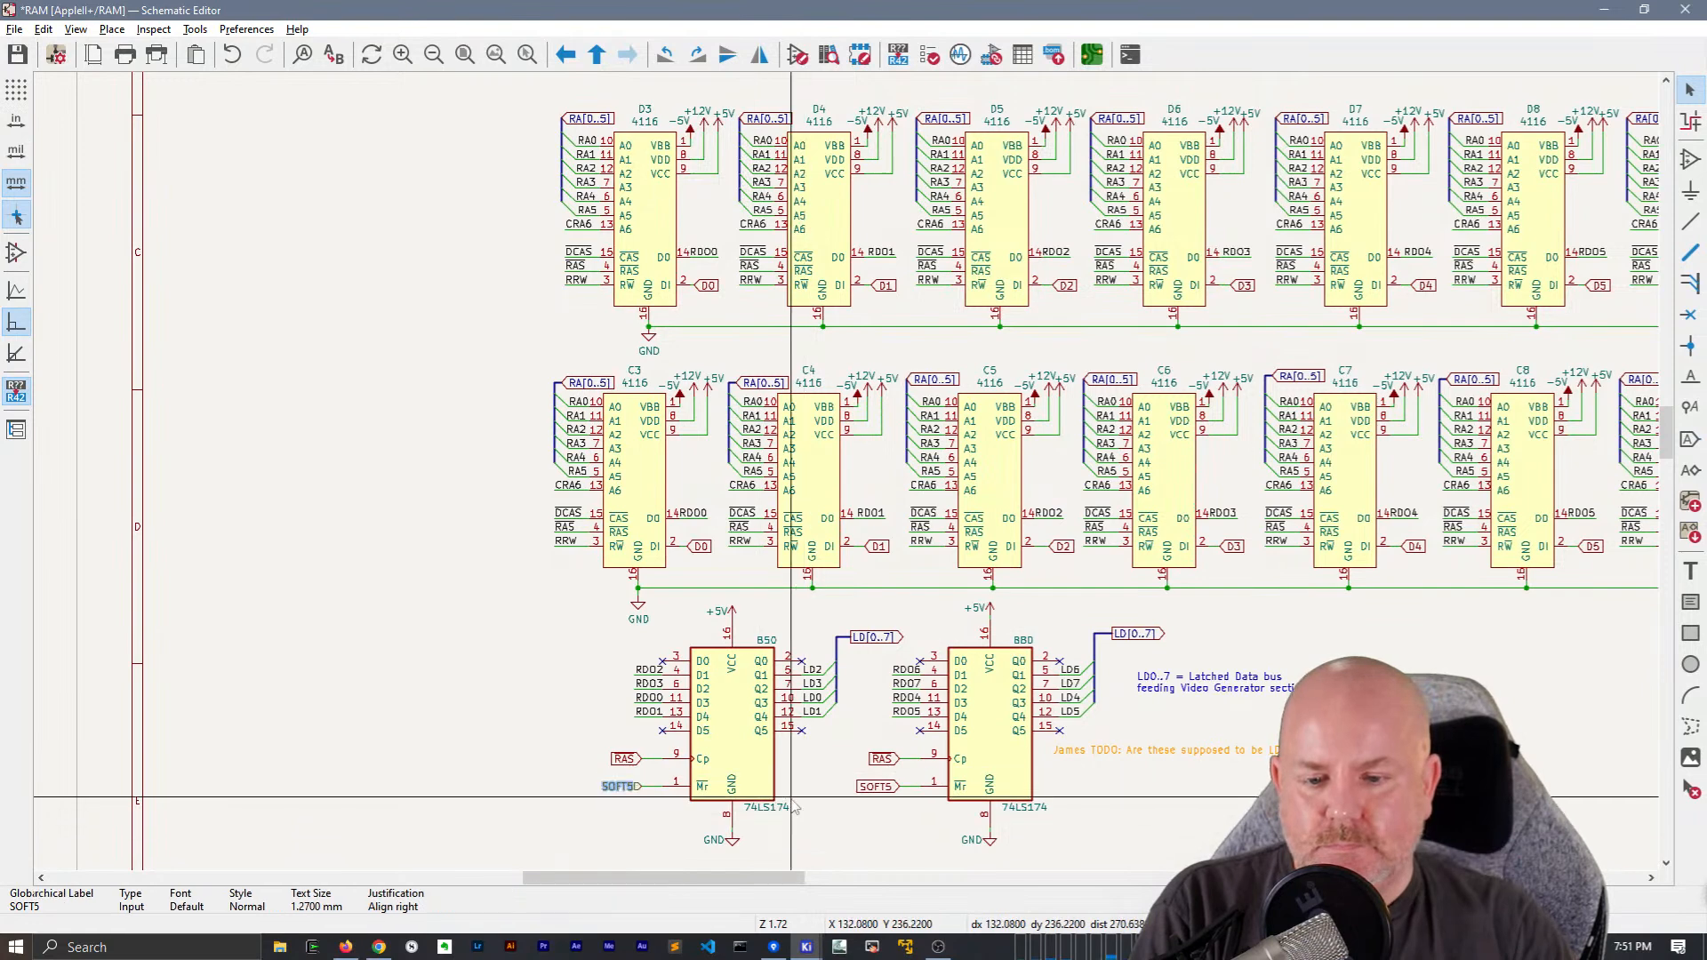
scroll(578, 803, up, 1)
drag(924, 445, 888, 449)
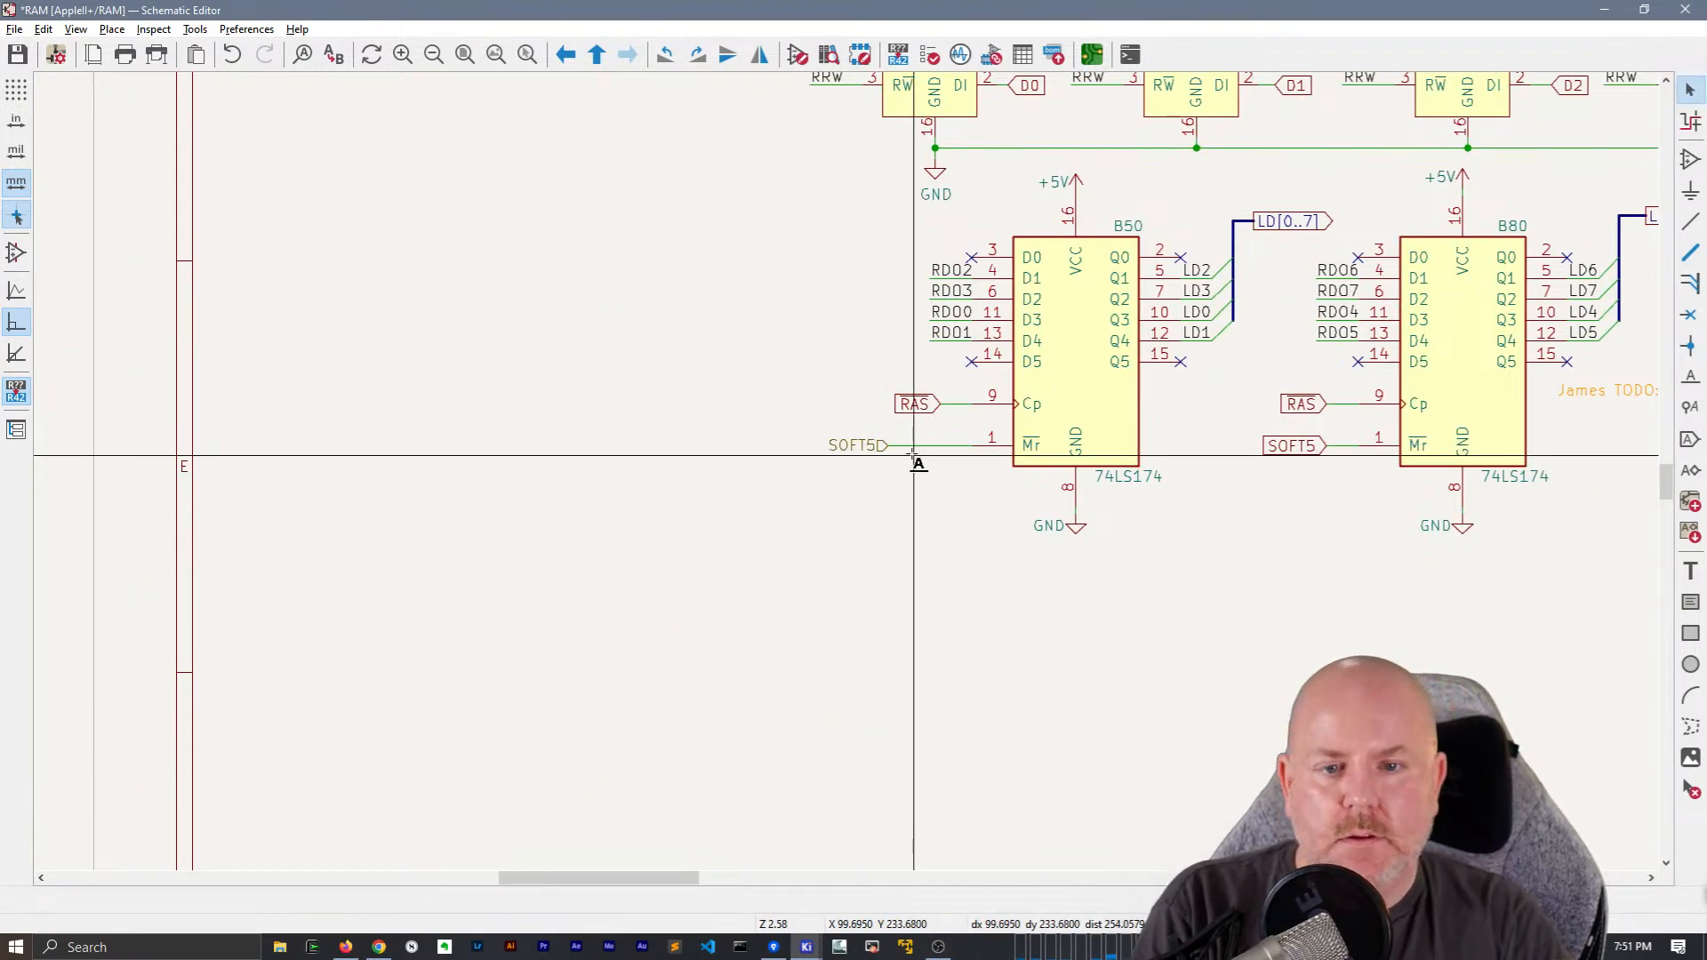
click(914, 456)
text(SOFT5)
key(Return)
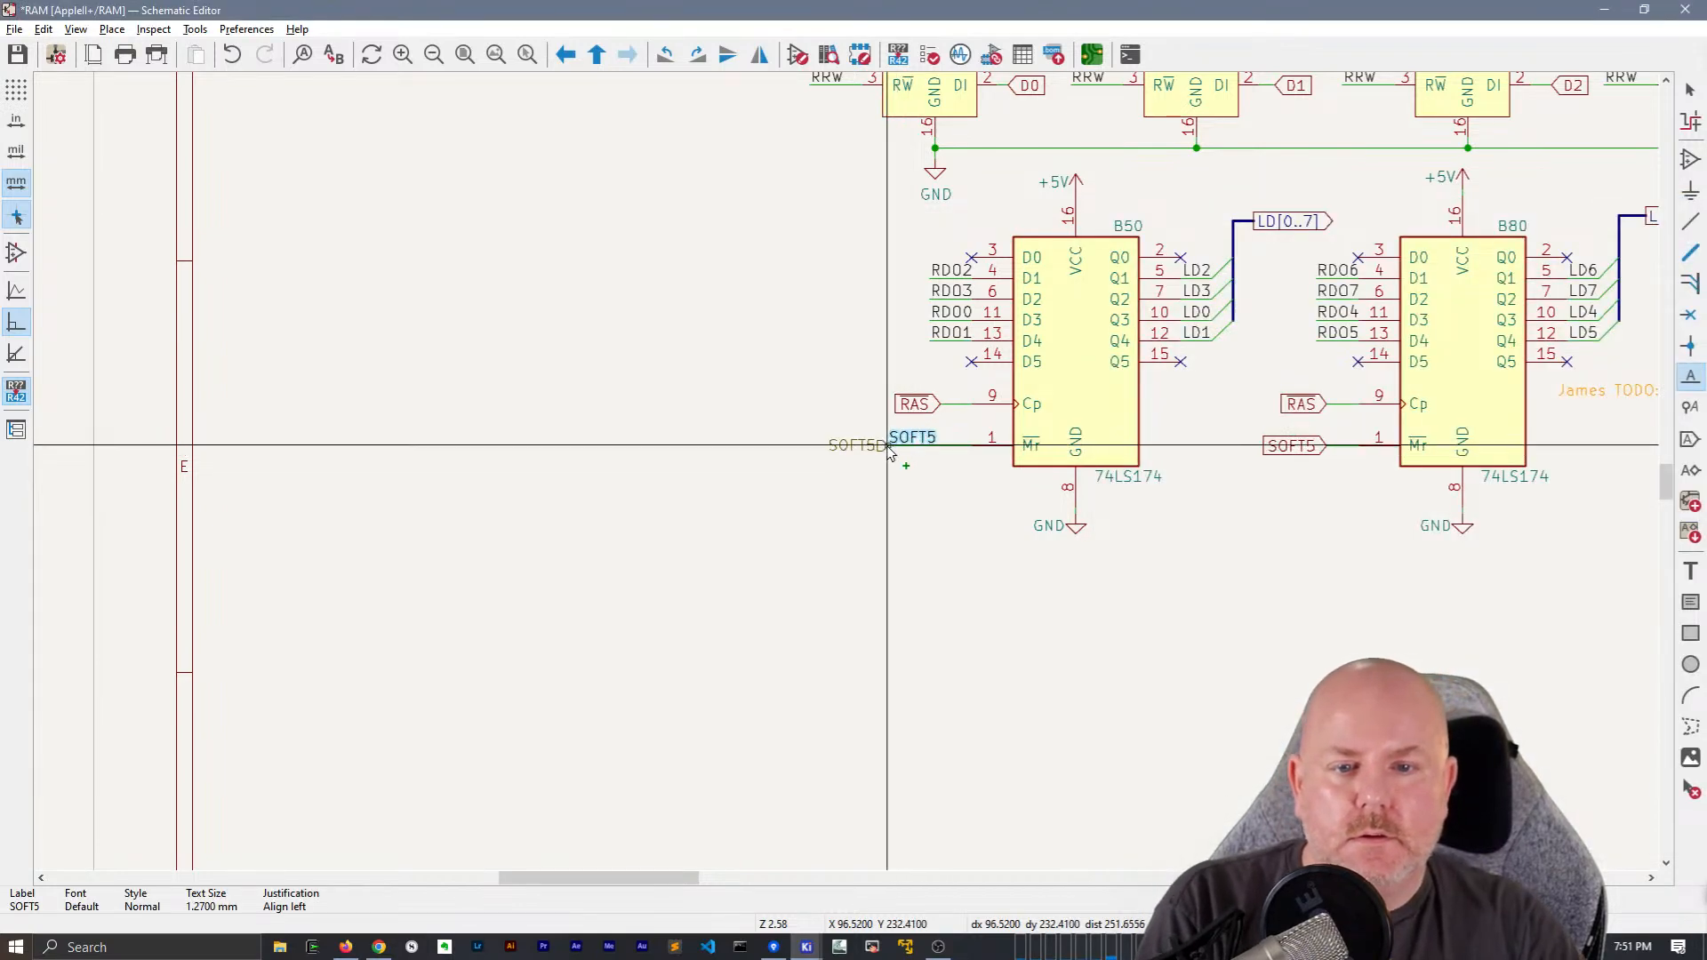
click(888, 445)
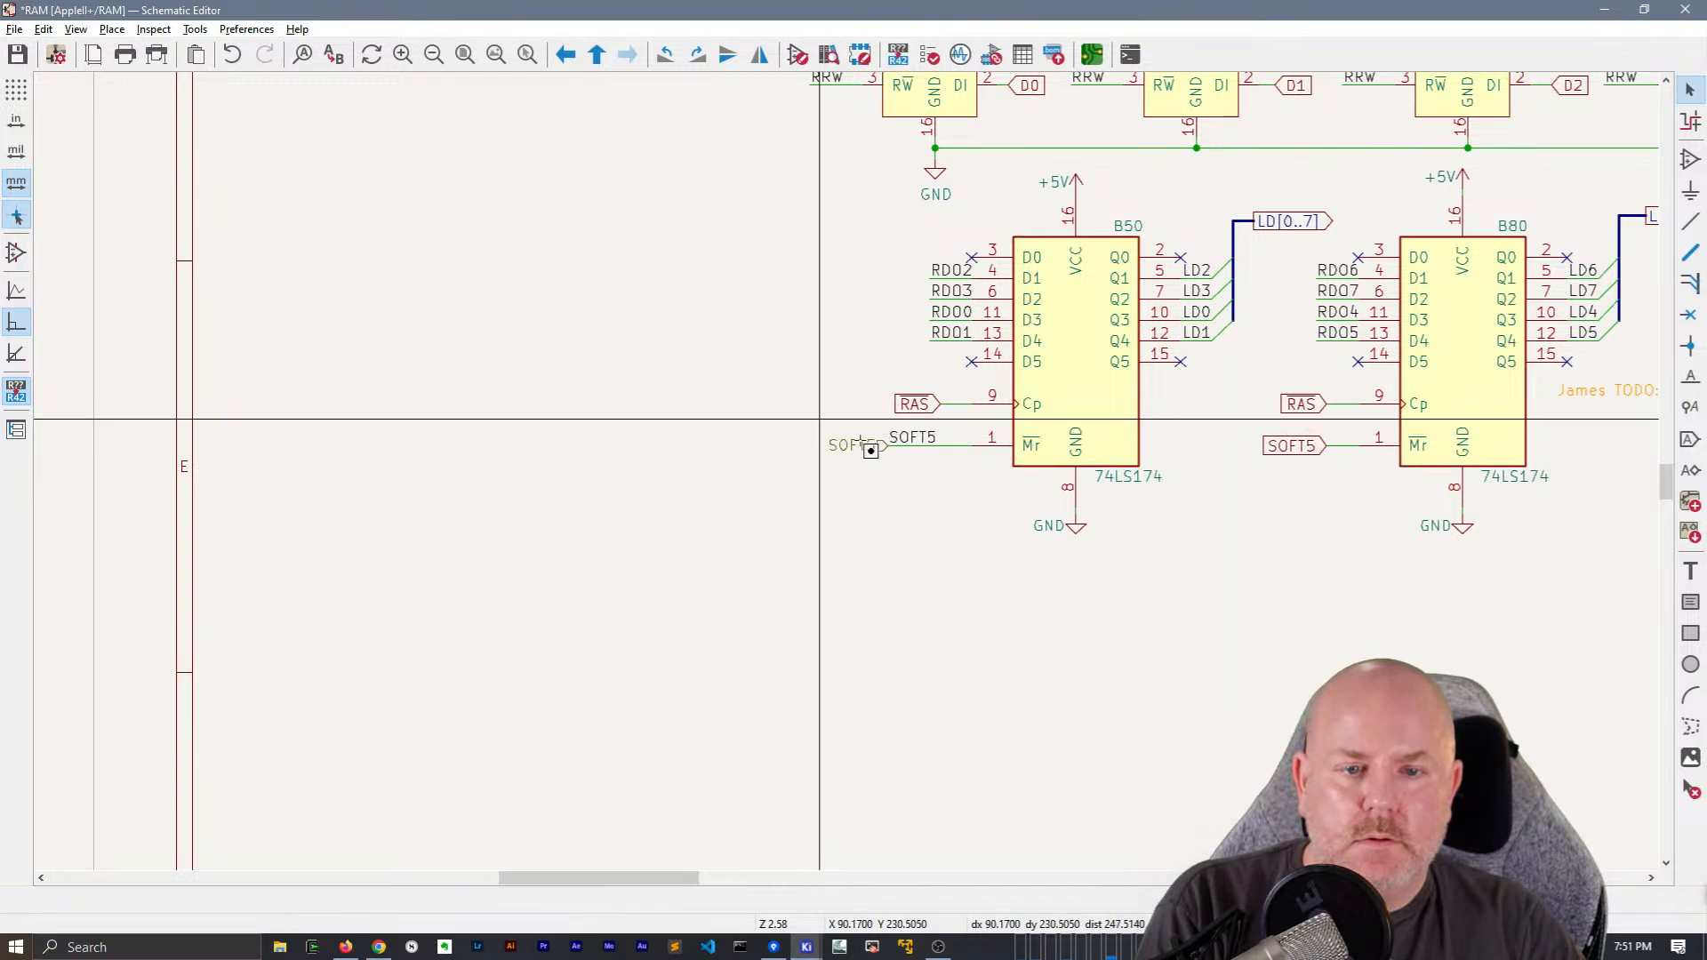
Copy the SOFT5 hierarchical label, wire and net label near the sheet's left border, with the net label right-aligned at the wire's end
scroll(848, 440, down, 3)
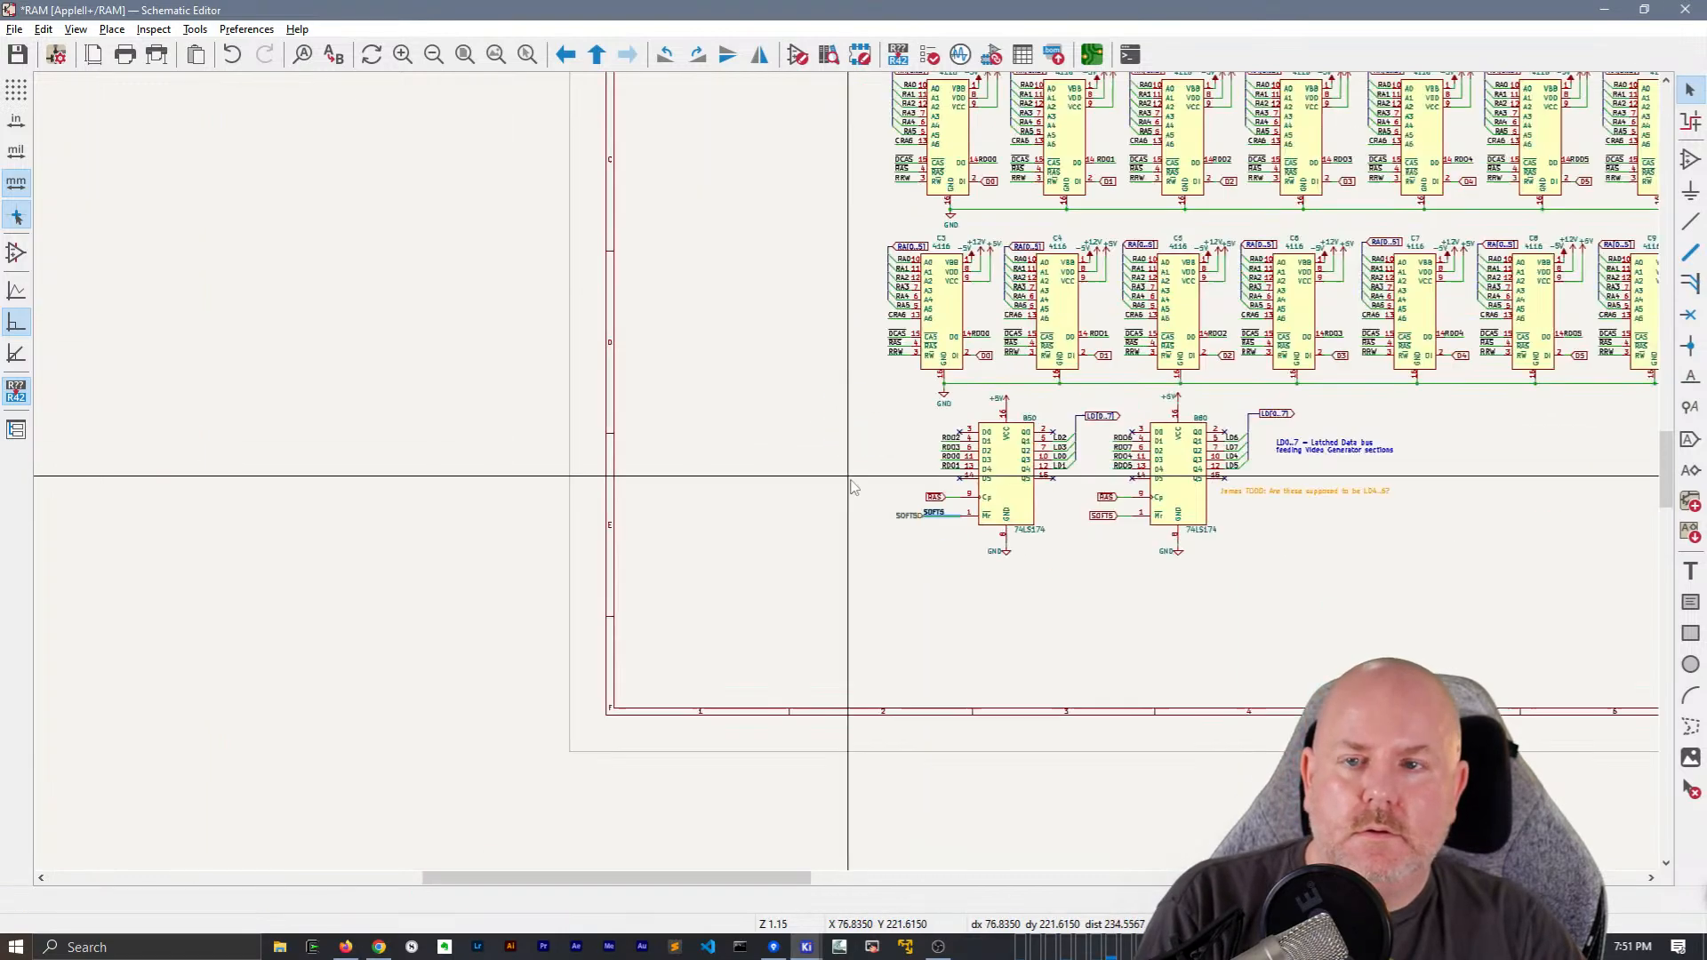
scroll(850, 481, down, 3)
scroll(849, 472, up, 1)
scroll(744, 253, up, 2)
key(ctrl+v)
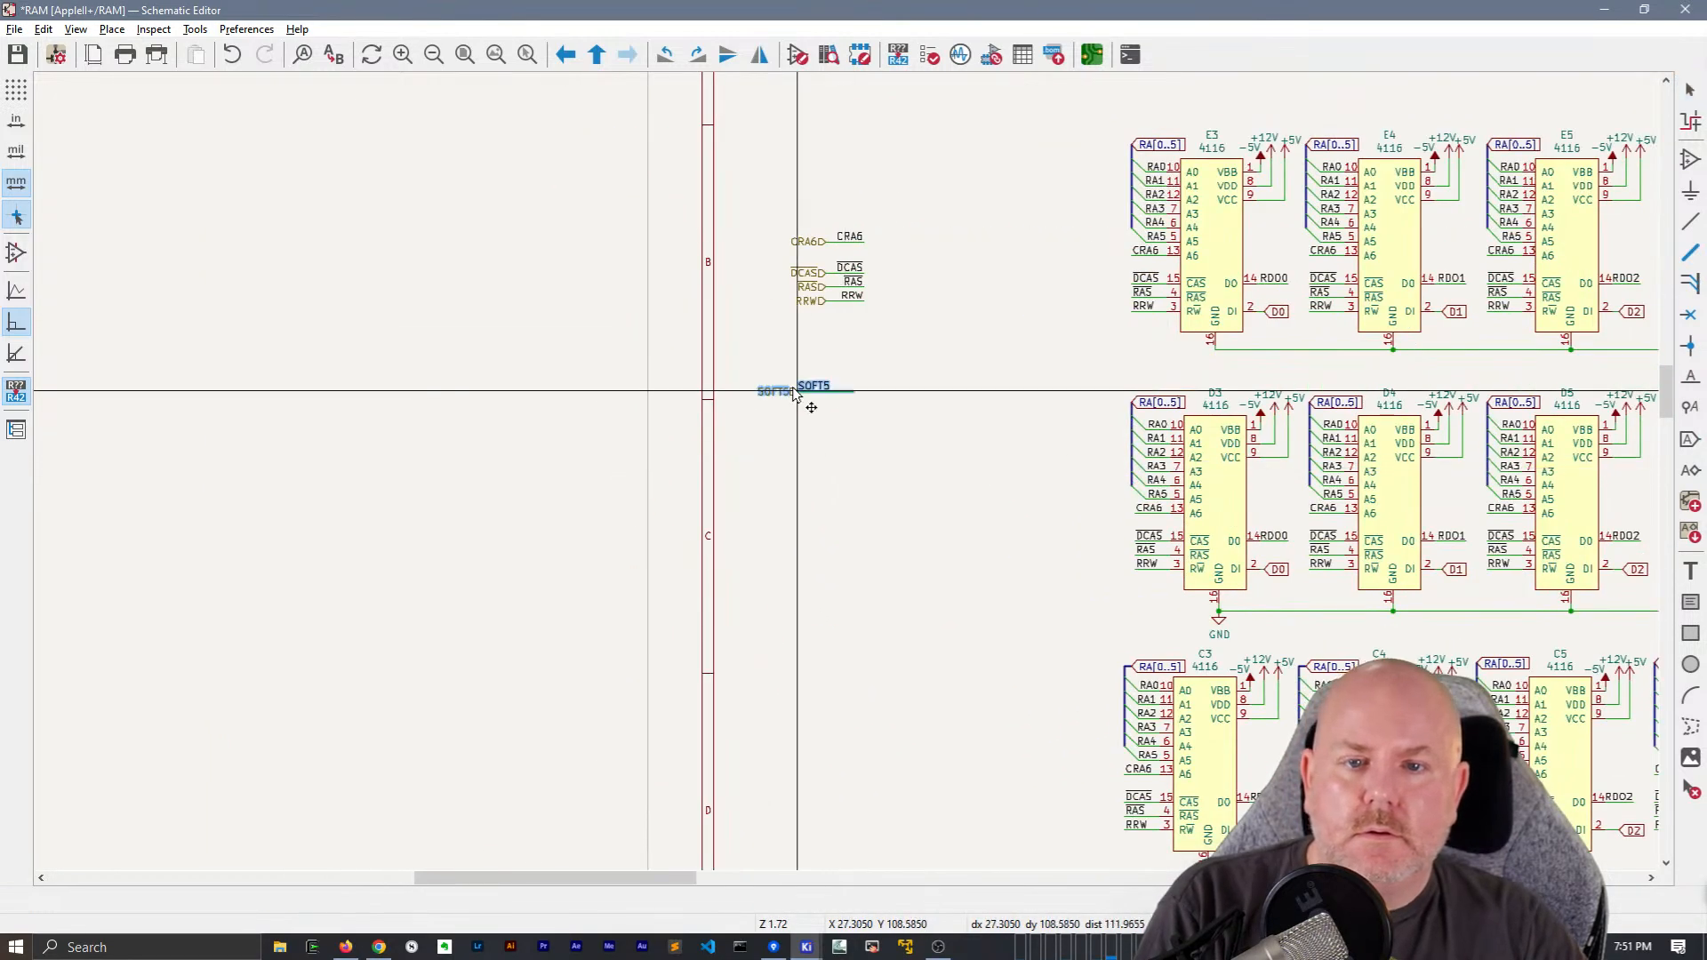
middle_drag(888, 743, 800, 472)
key(r)
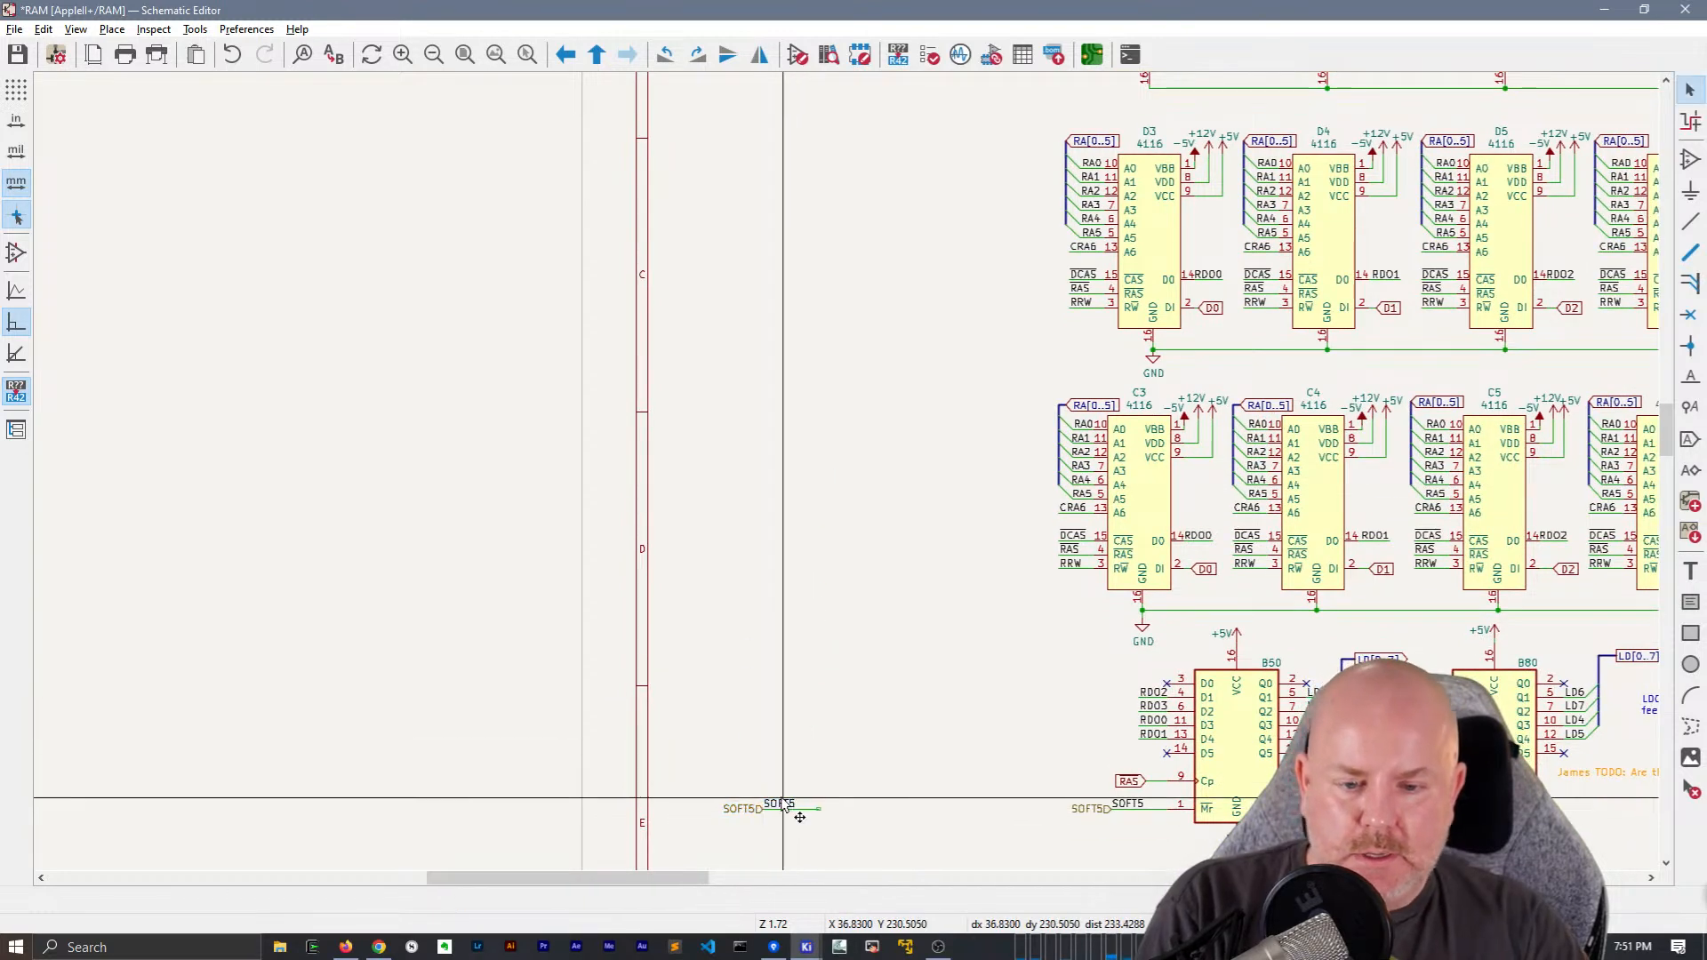
key(x)
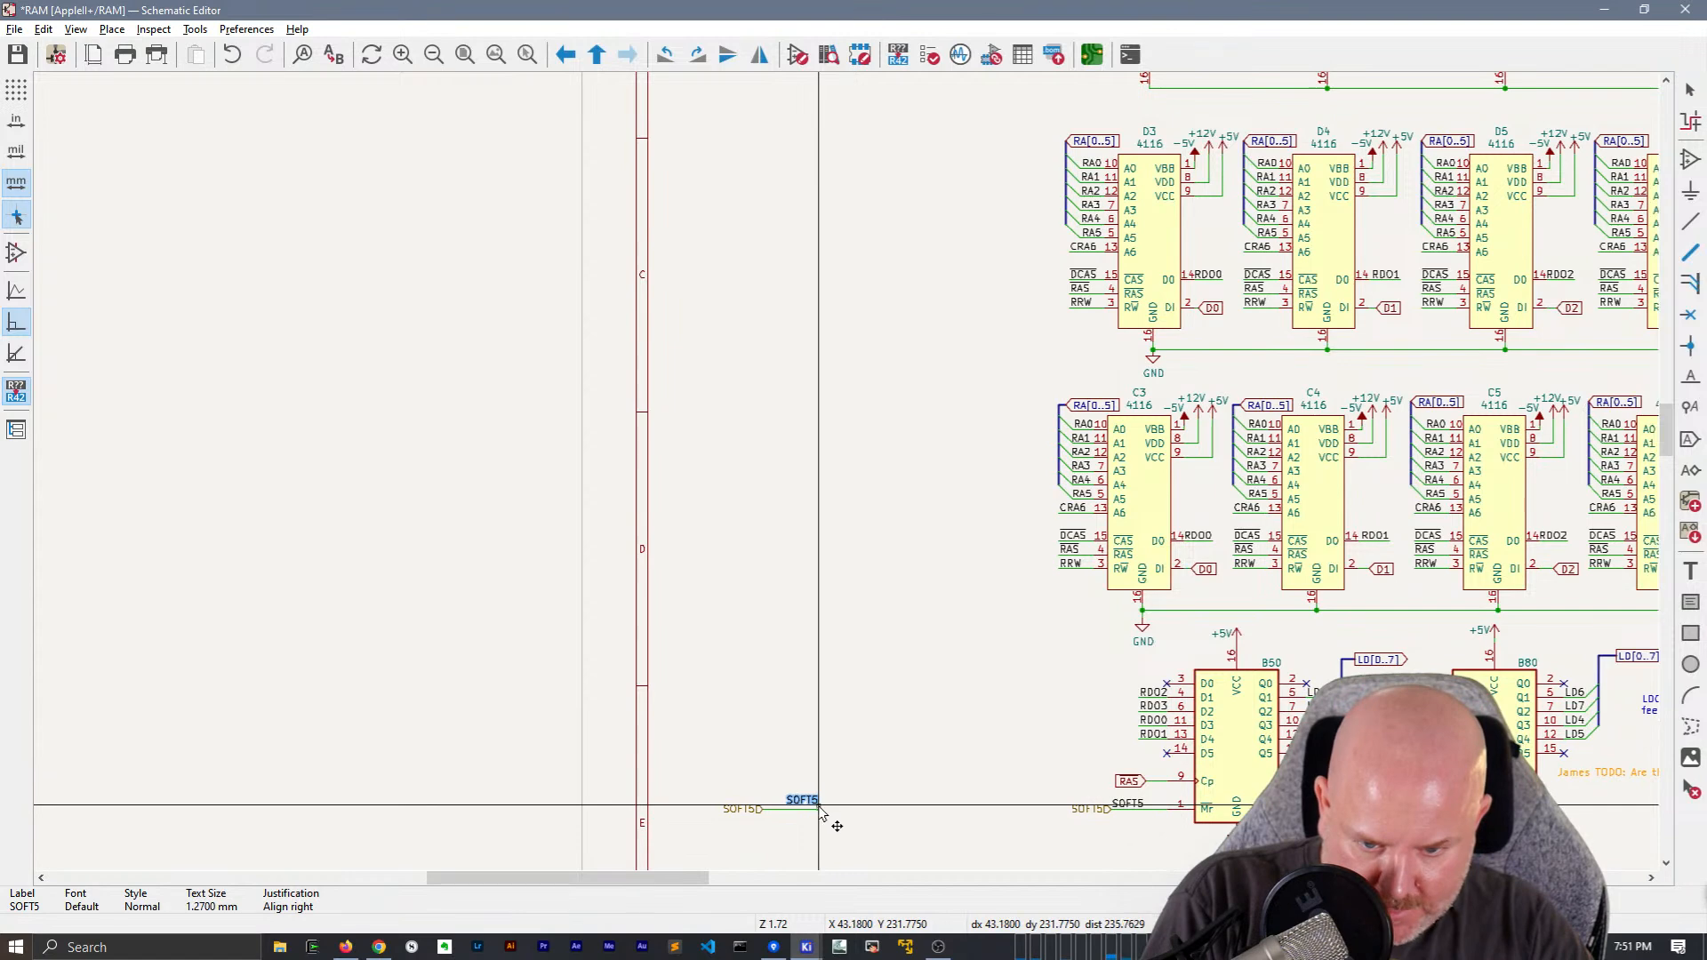
click(820, 811)
Delete B50's original SOFT5 hierarchical label and RAS global label, plus the SOFT5 global label on B80
middle_drag(820, 811, 347, 551)
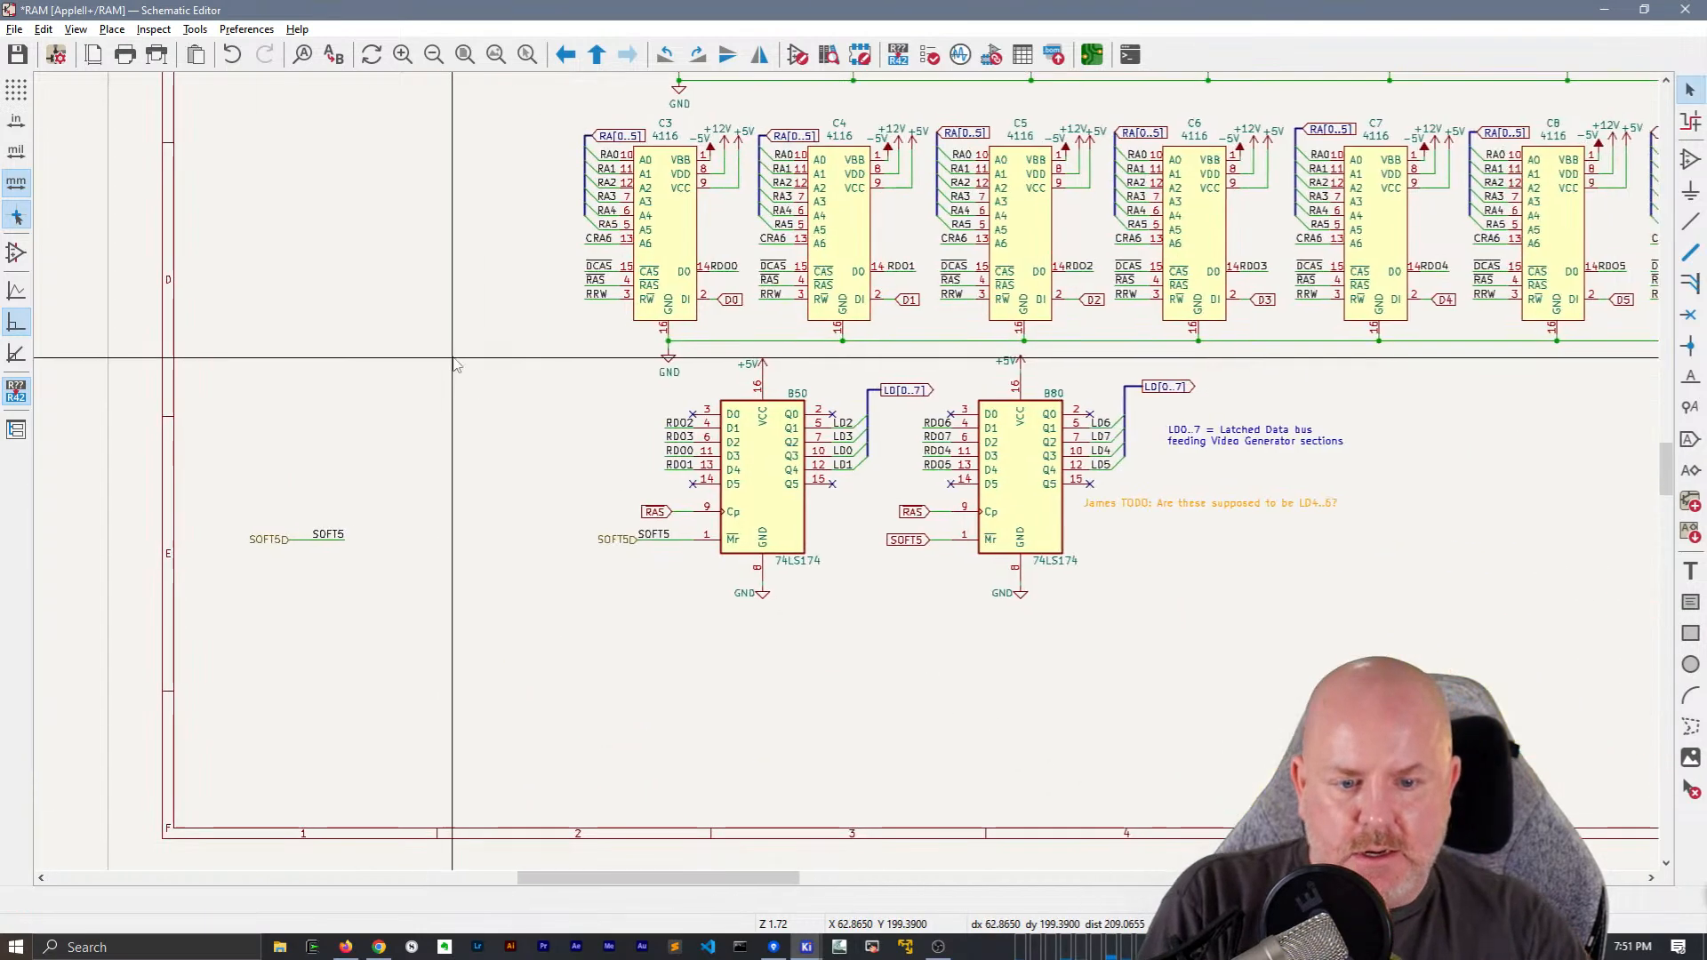
scroll(587, 407, up, 2)
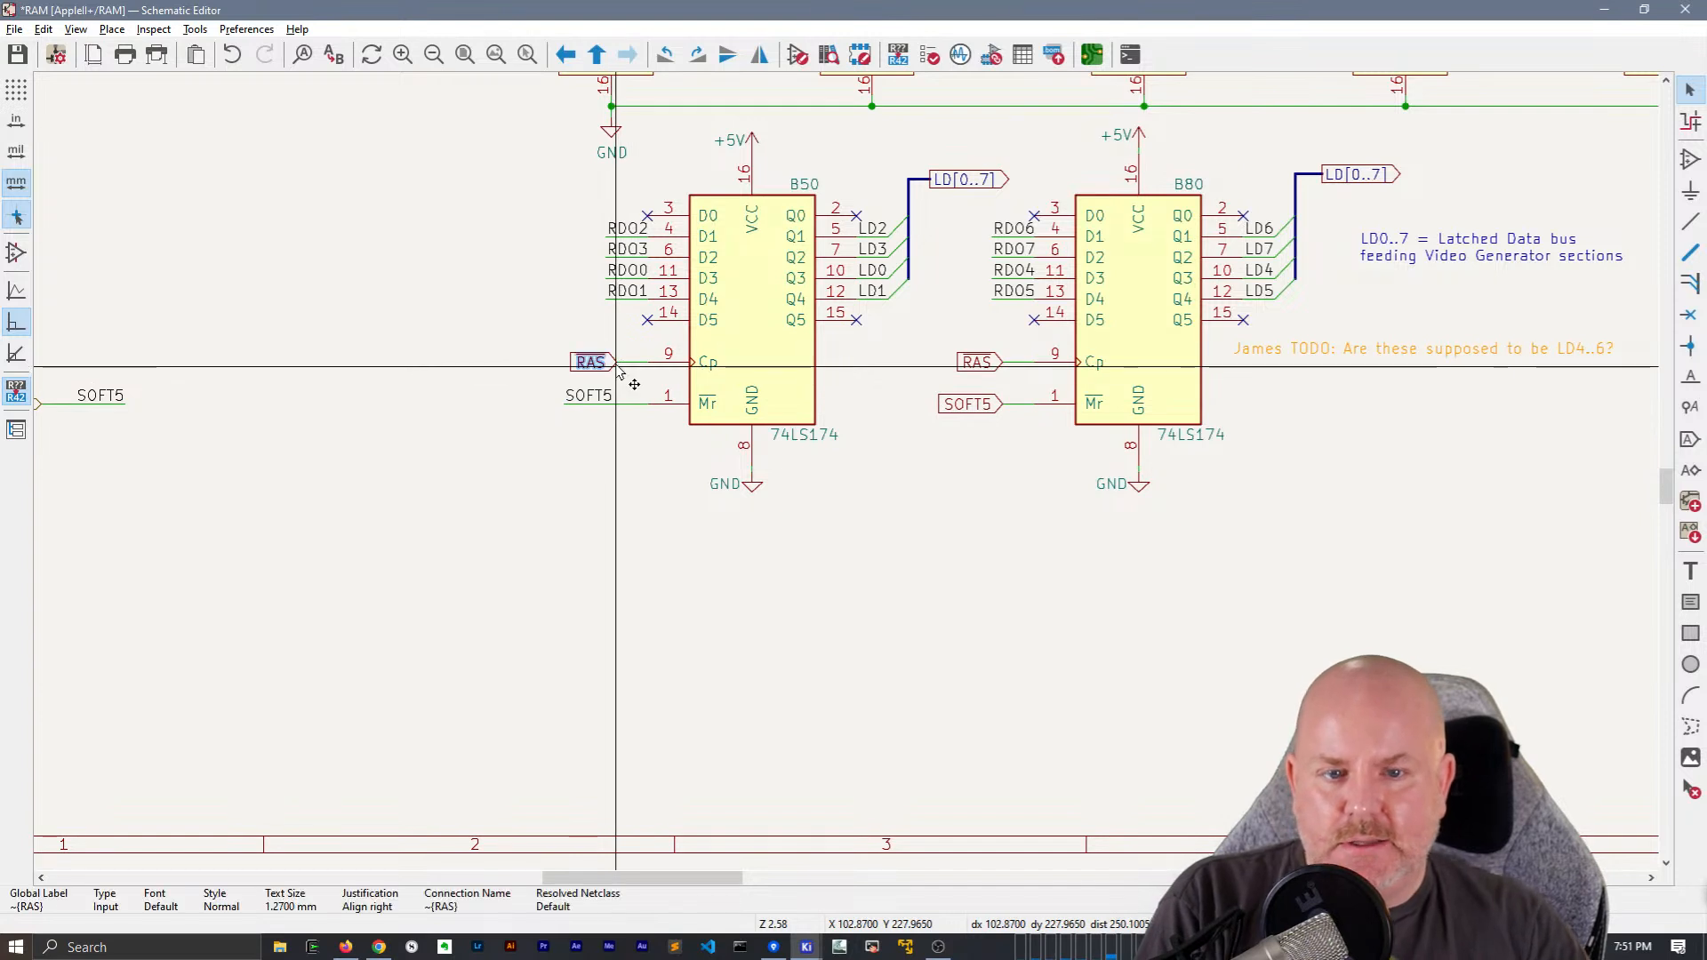
key(Delete)
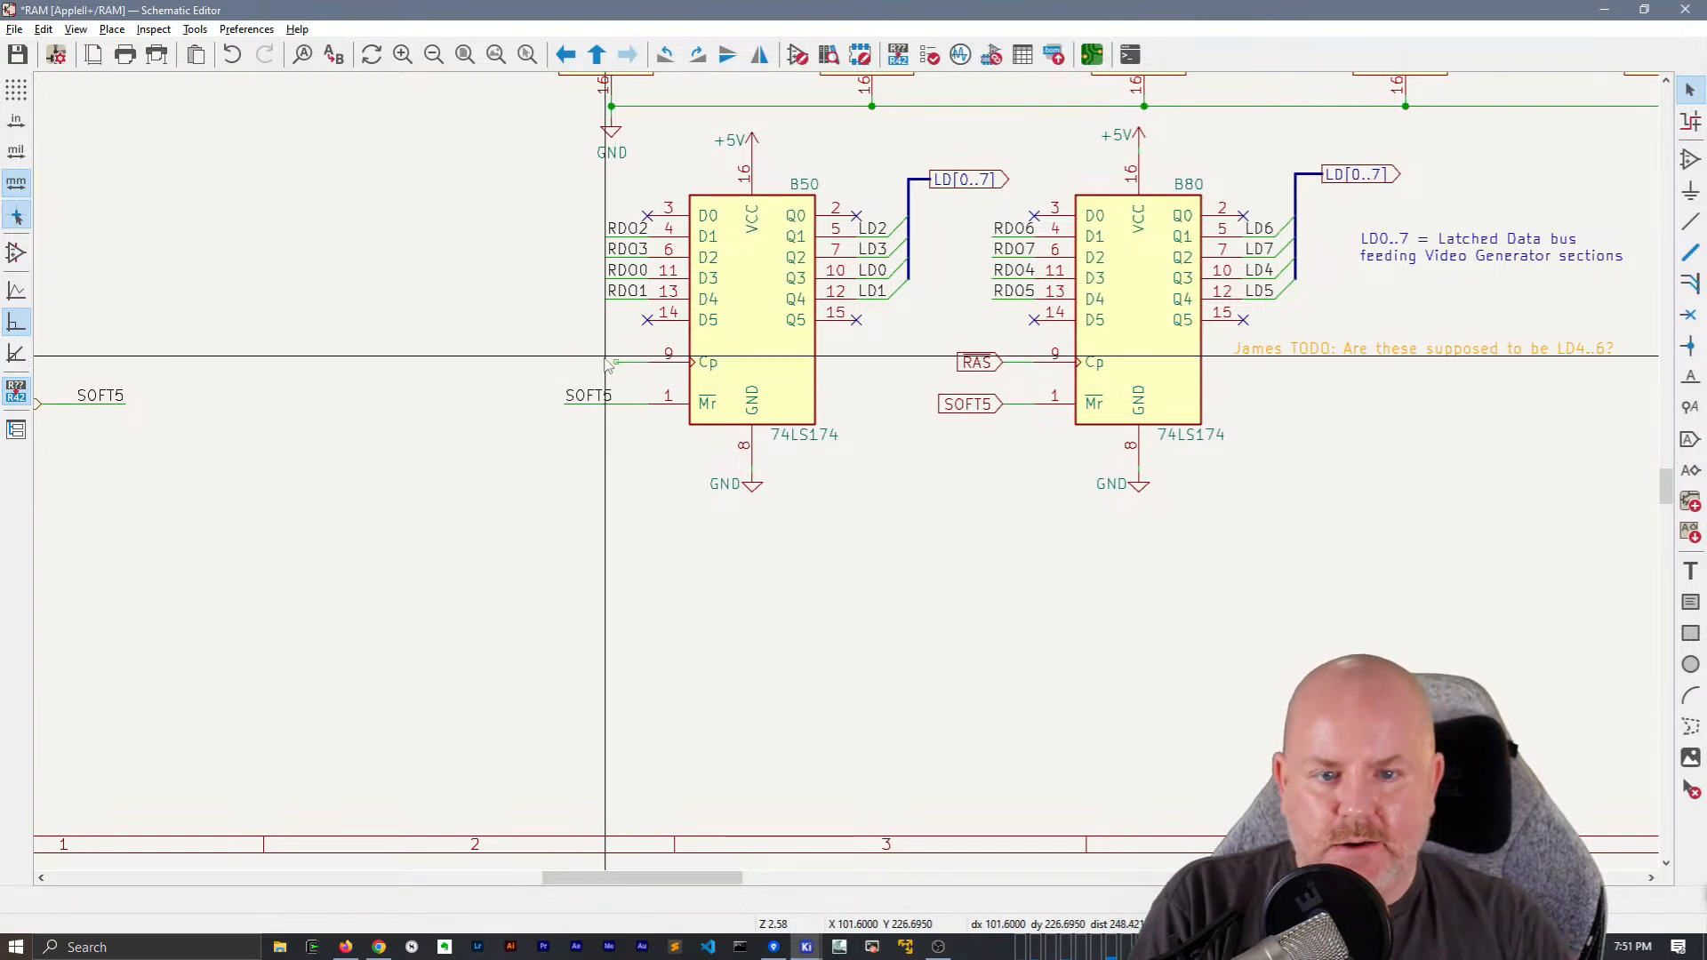
click(999, 404)
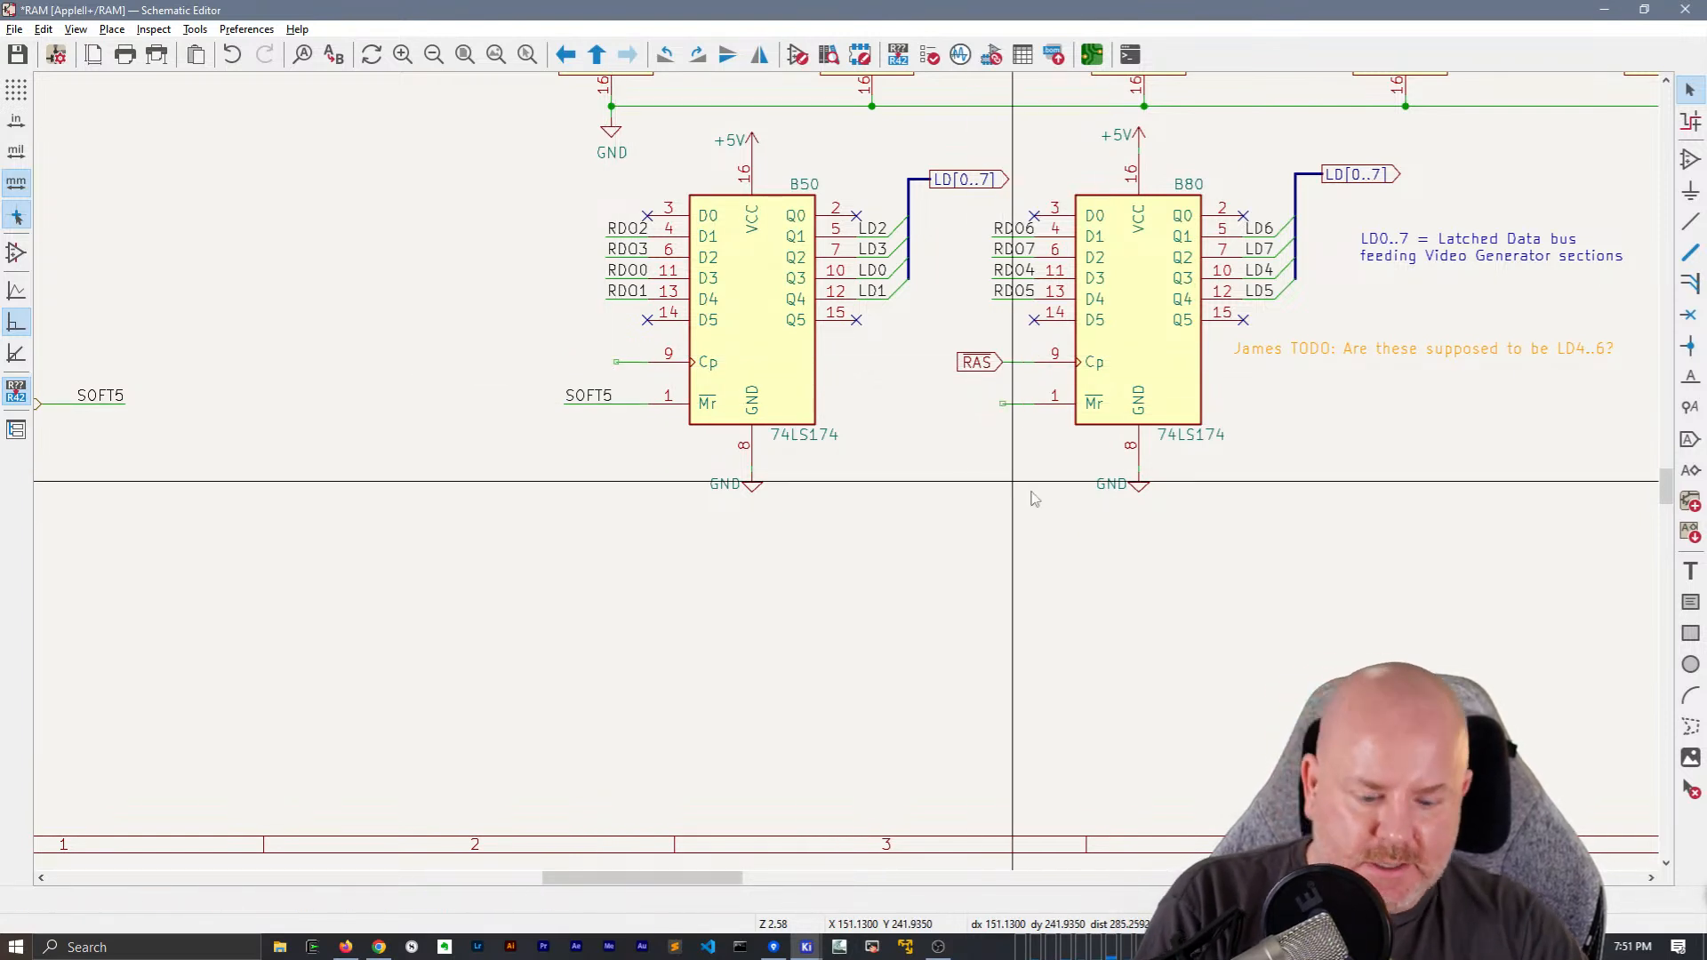
key(m)
key(Escape)
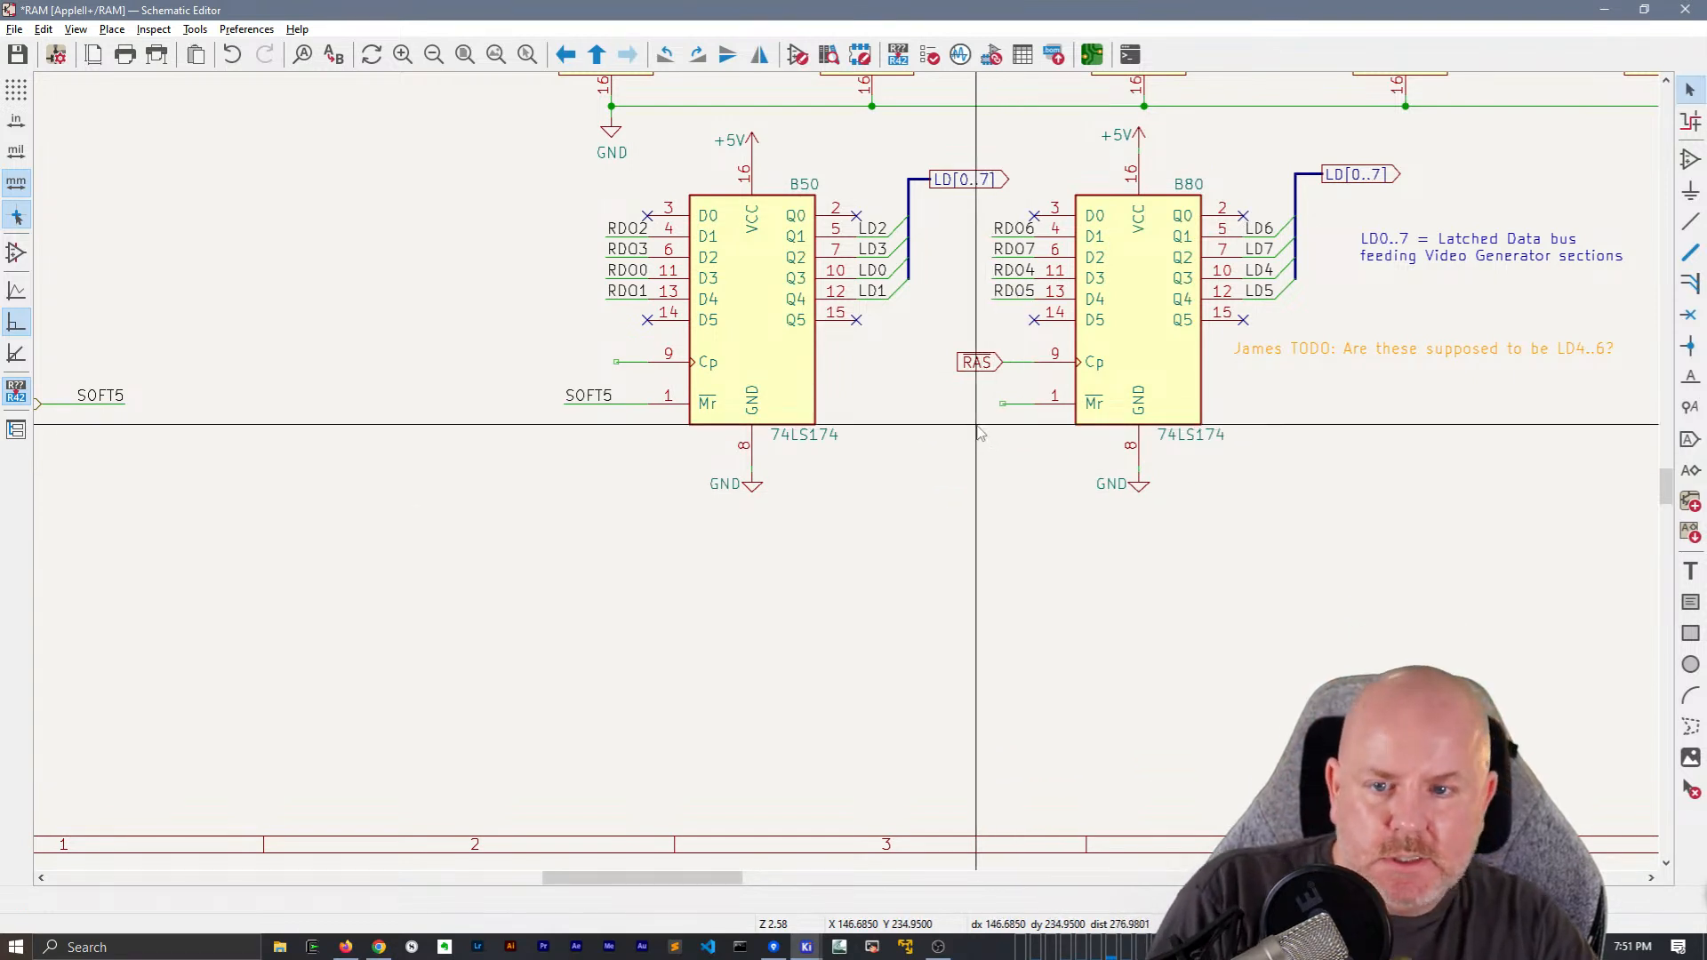
Copy the SOFT5 net label onto B80's Mr pin wire and delete B80's RAS global label with its wire stub
click(590, 398)
key(ctrl+c)
key(ctrl+v)
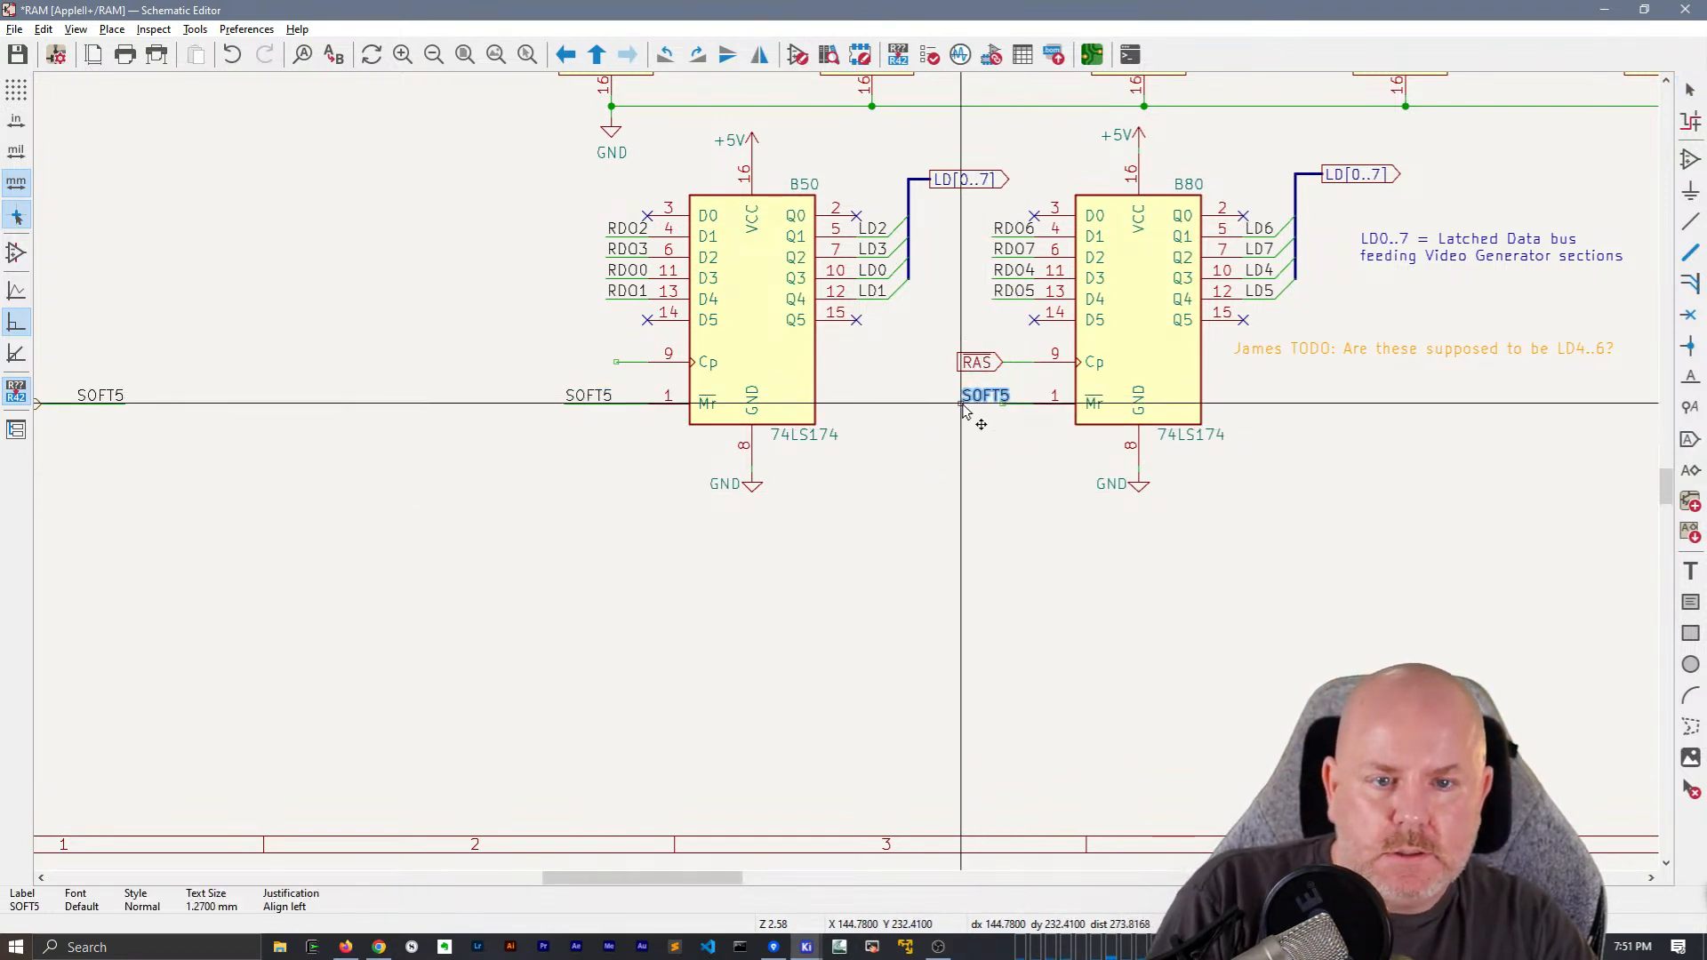
click(960, 407)
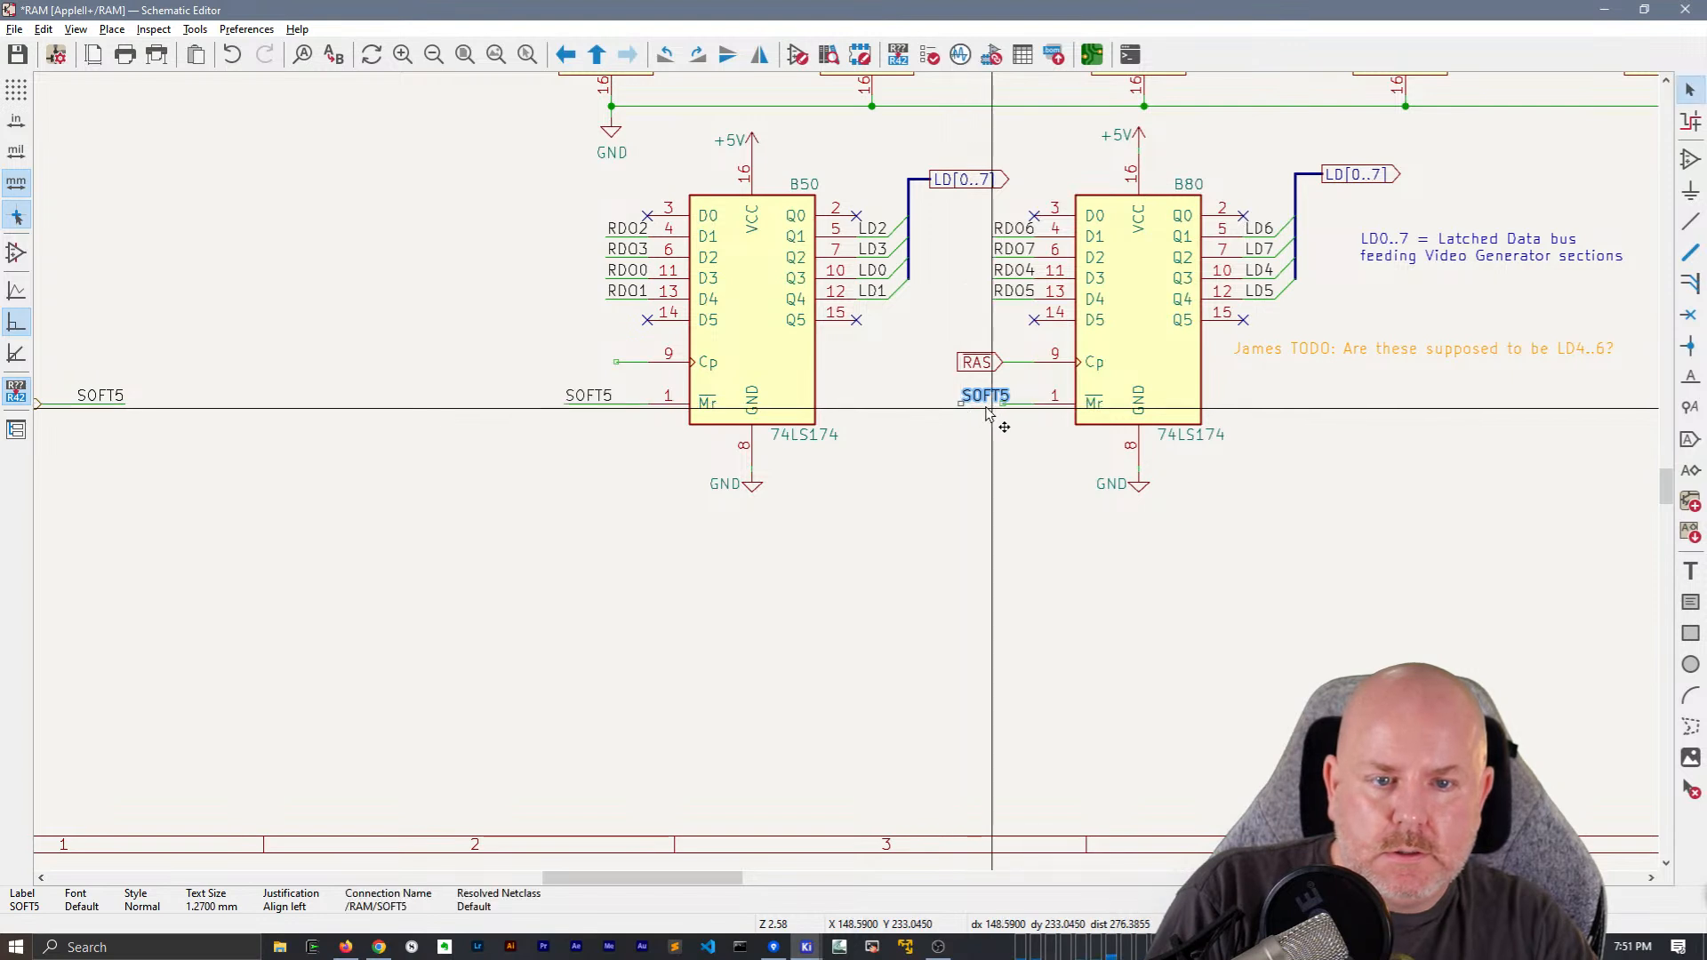
key(w)
key(Escape)
key(Escape)
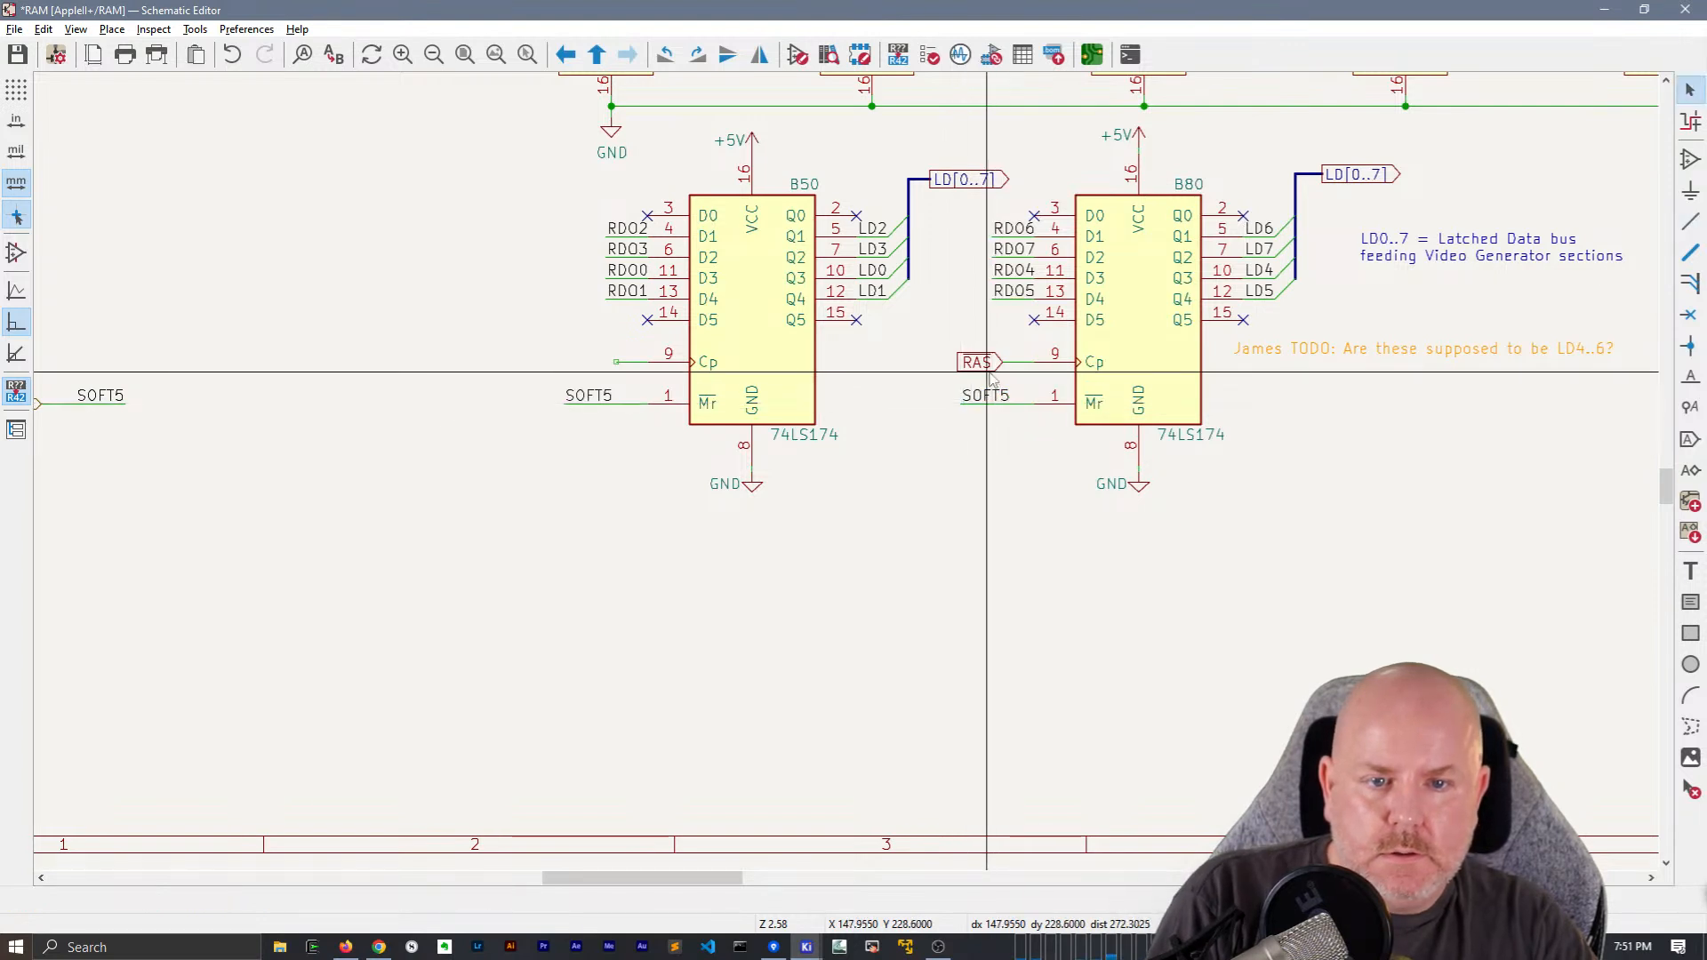
click(1009, 362)
key(Delete)
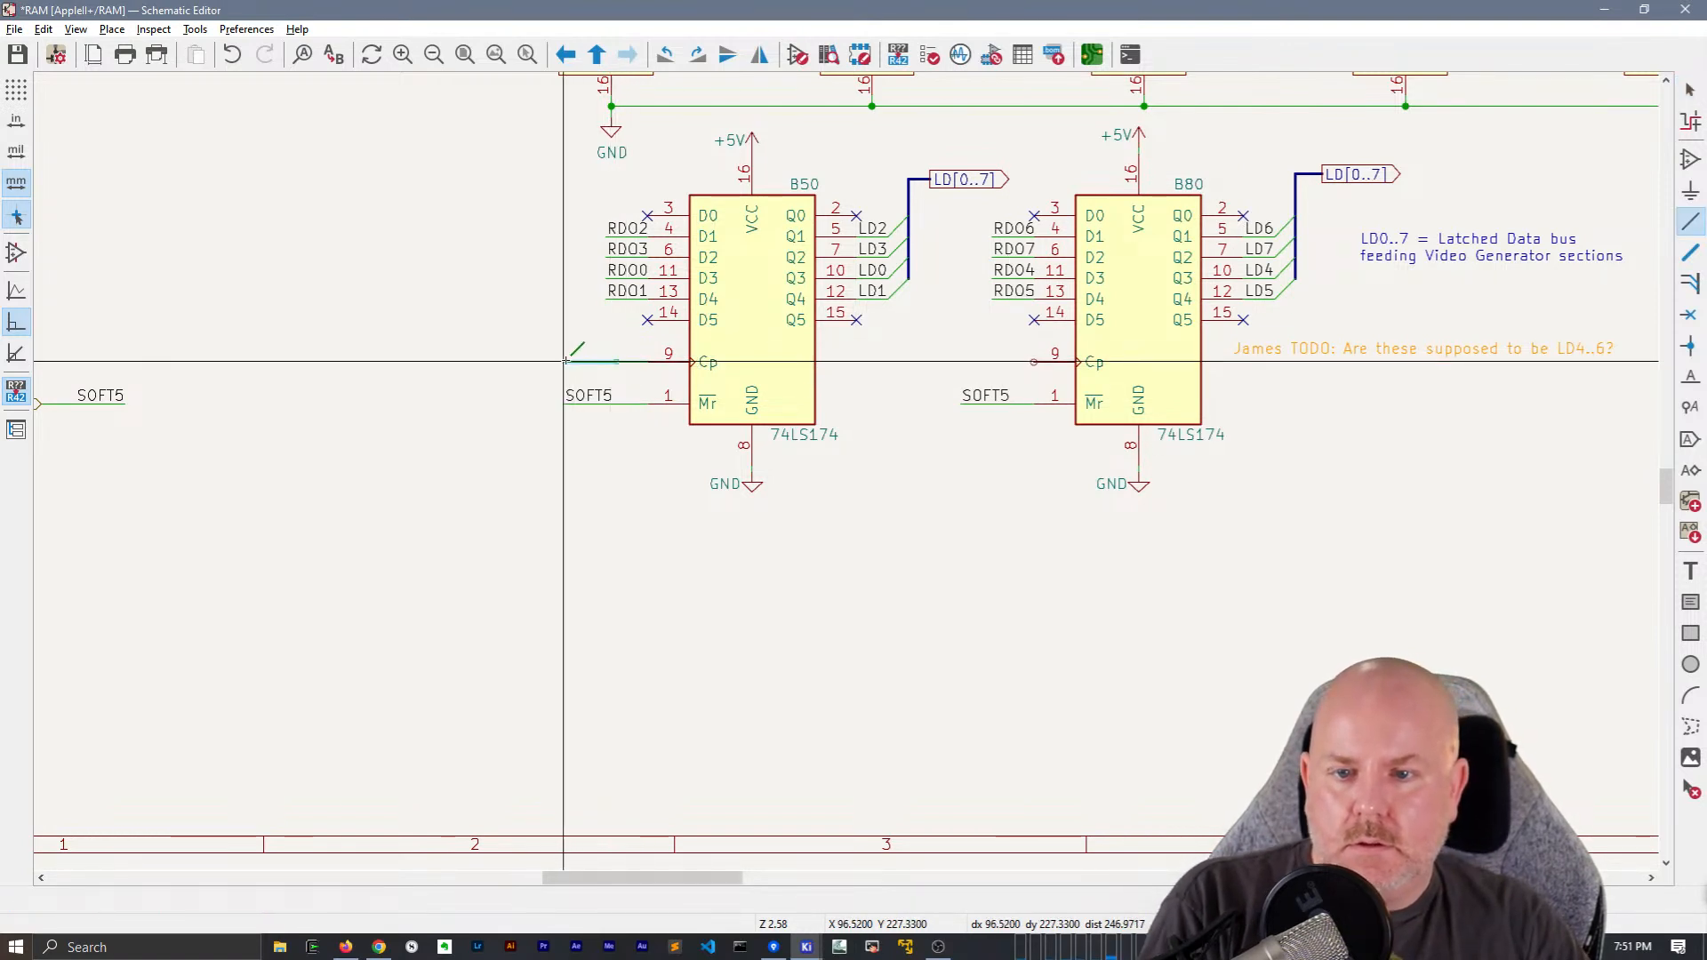
Extend the wire on B50's Cp pin and place an overlined RAS net label at its end
key(Escape)
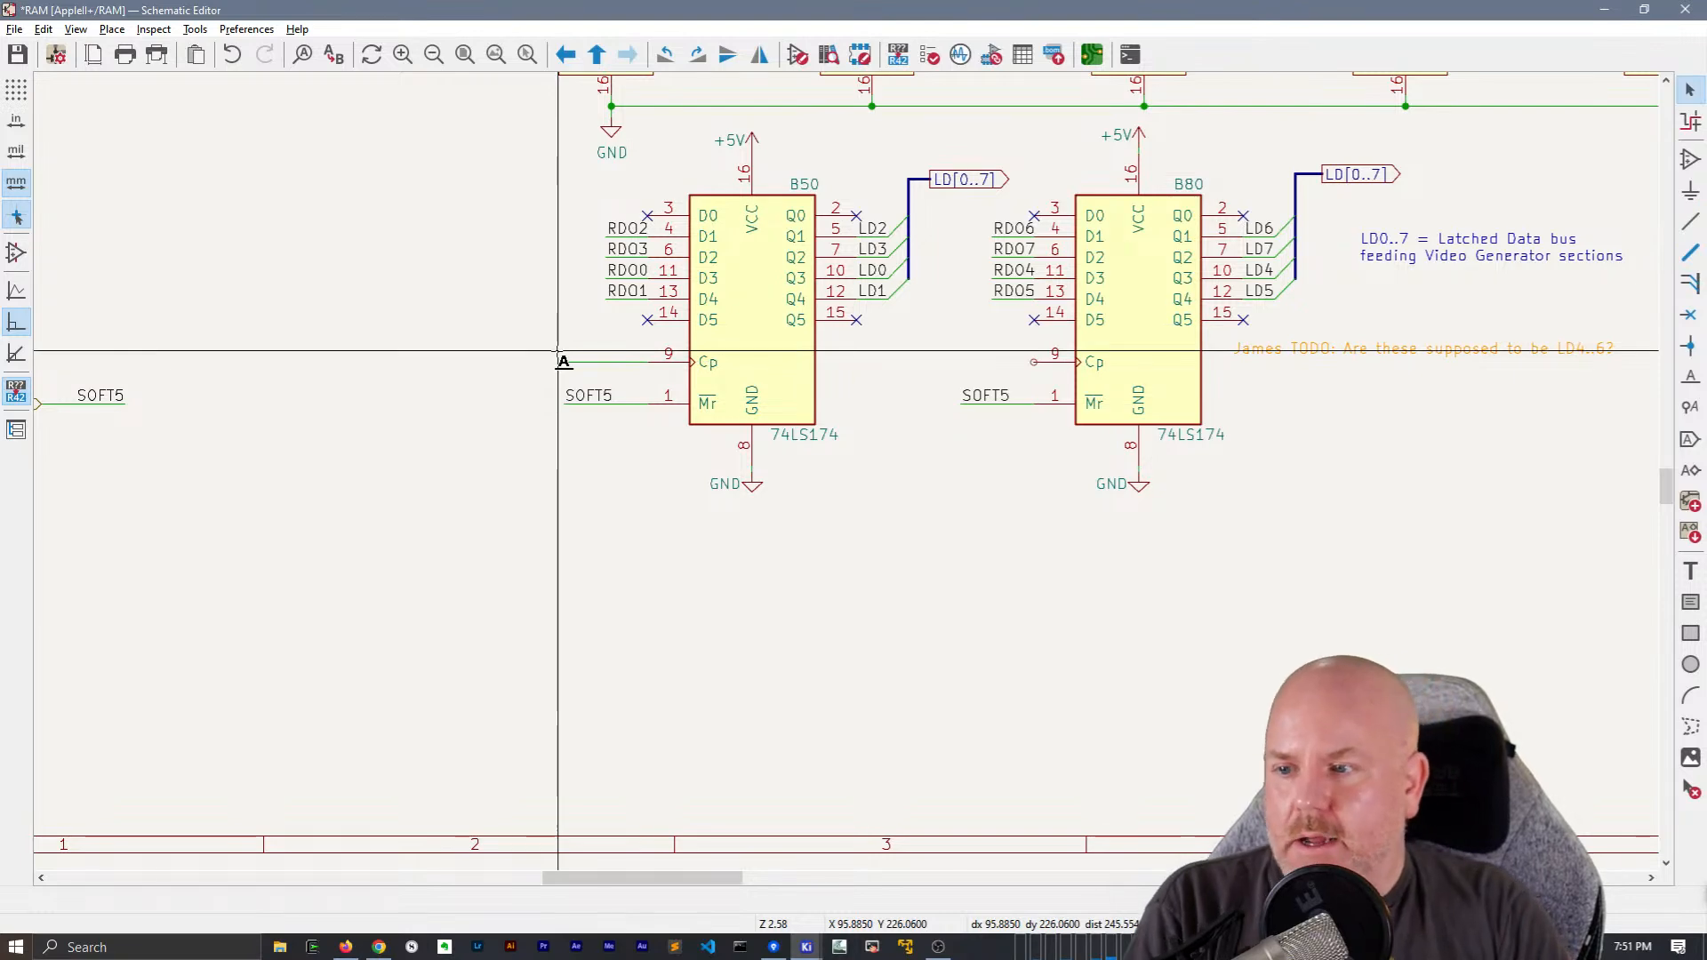
click(560, 352)
key(Return)
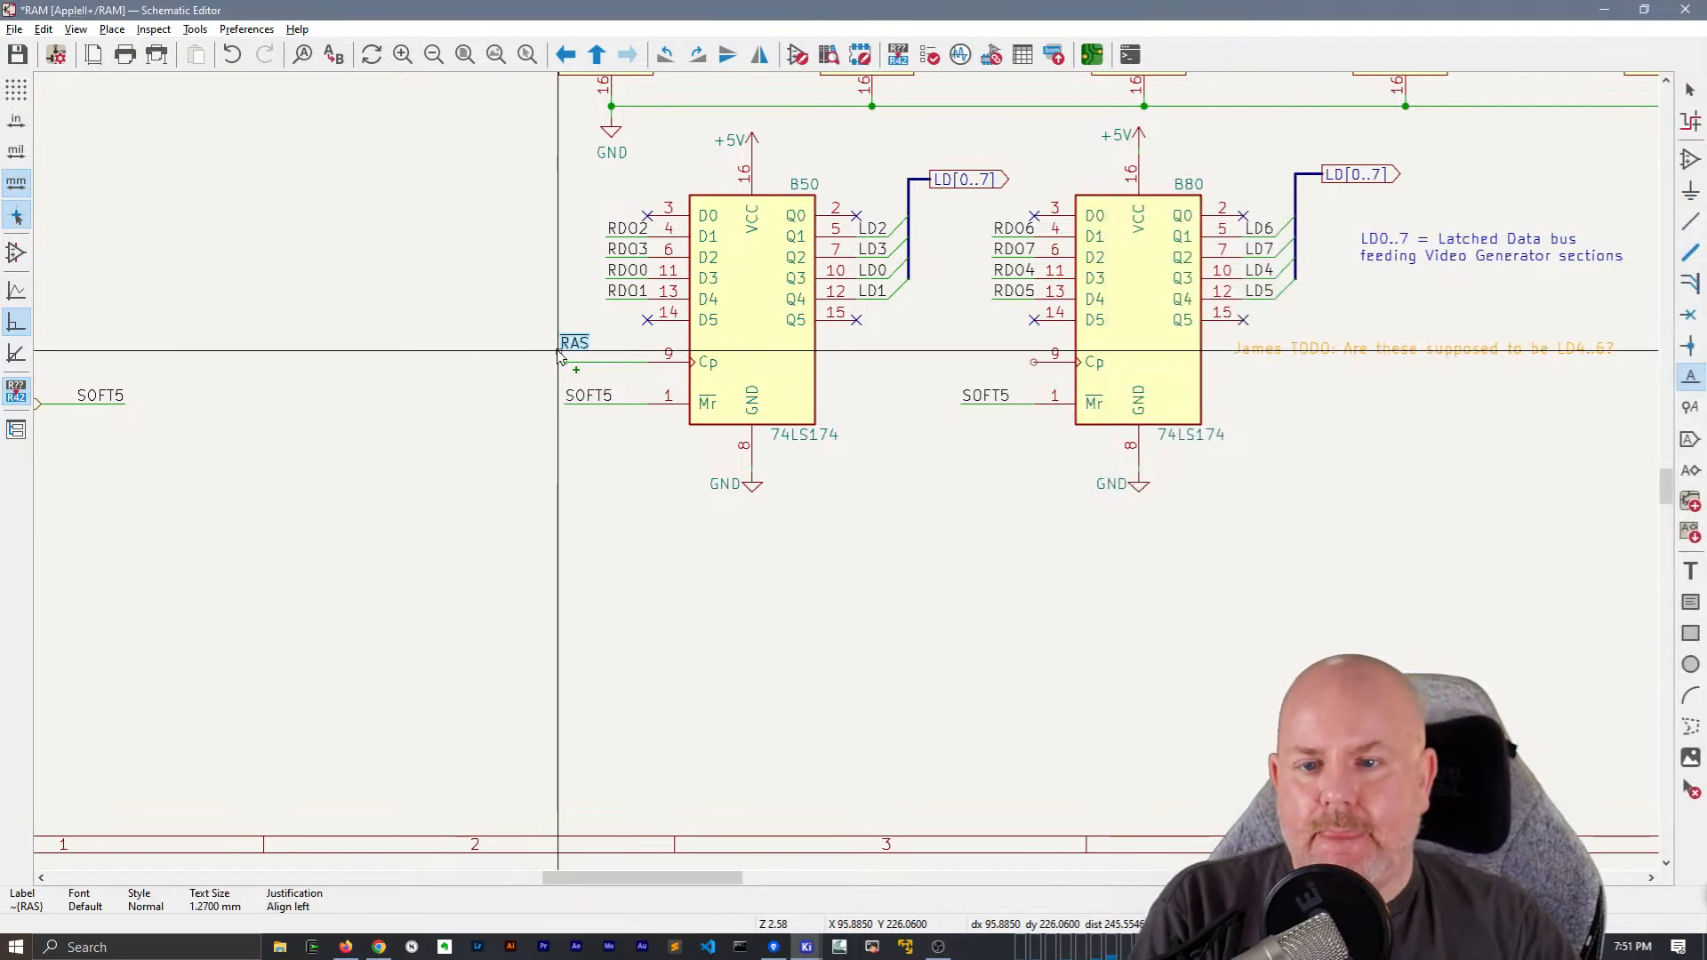
click(564, 362)
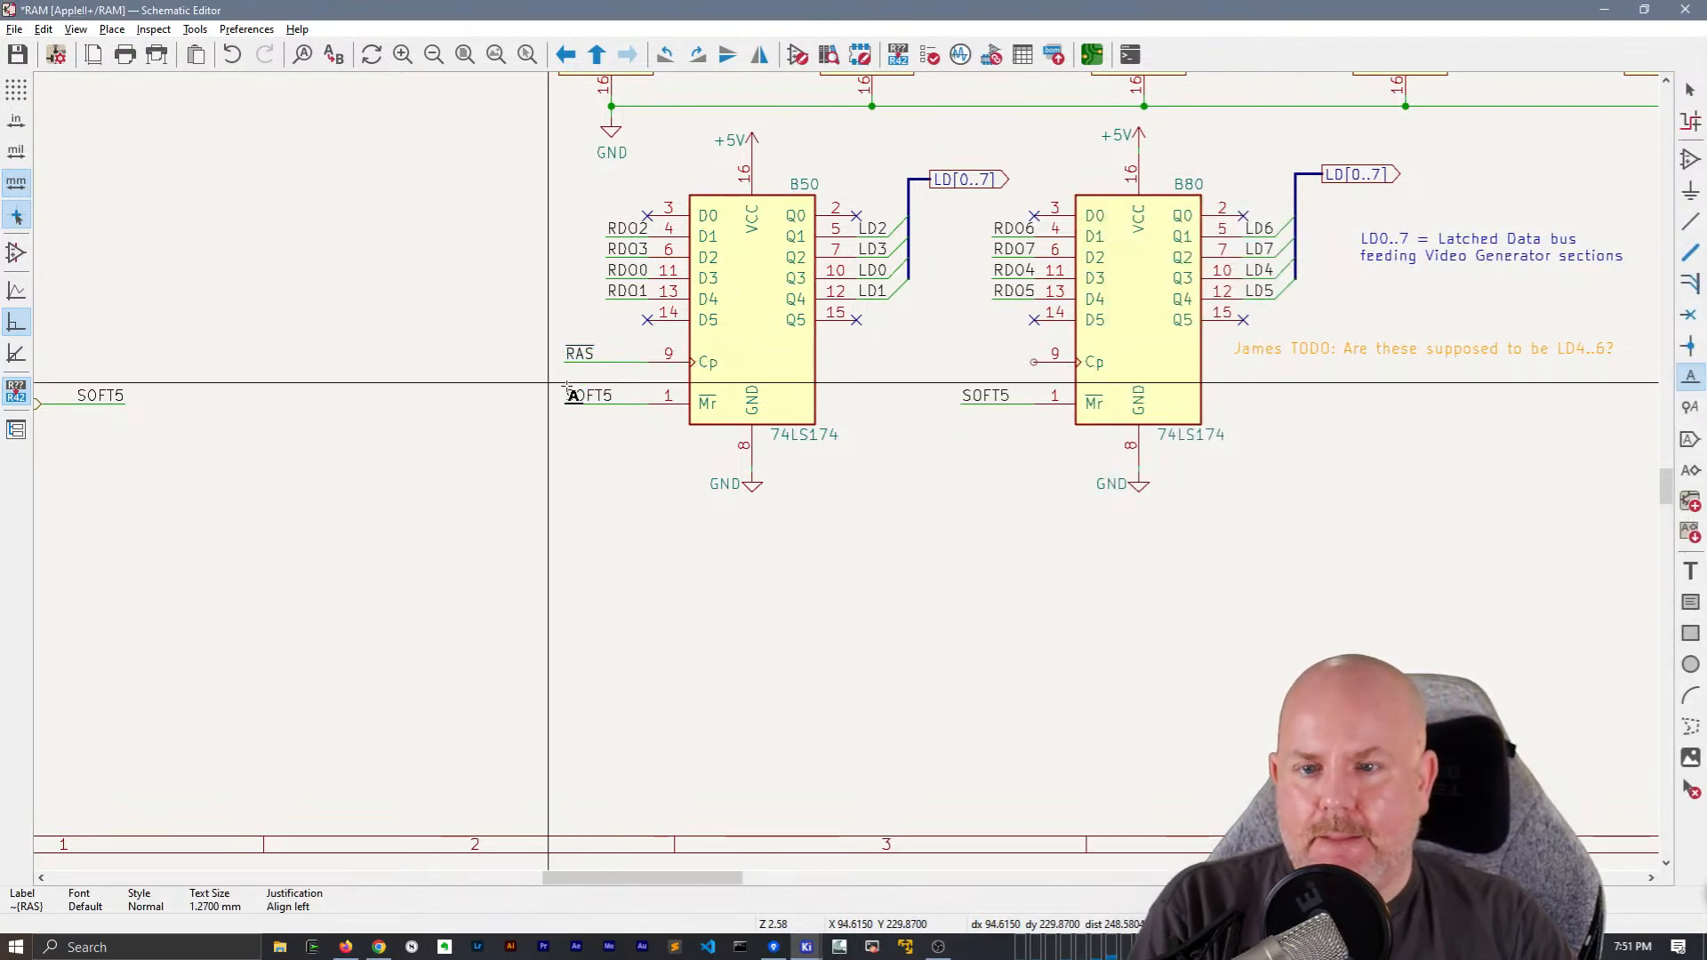
click(547, 383)
key(Escape)
key(Escape)
Copy the RAS net label and wire to B80's Cp pin and line up its SOFT5 net label and wire beneath
drag(581, 367, 550, 332)
key(ctrl+d)
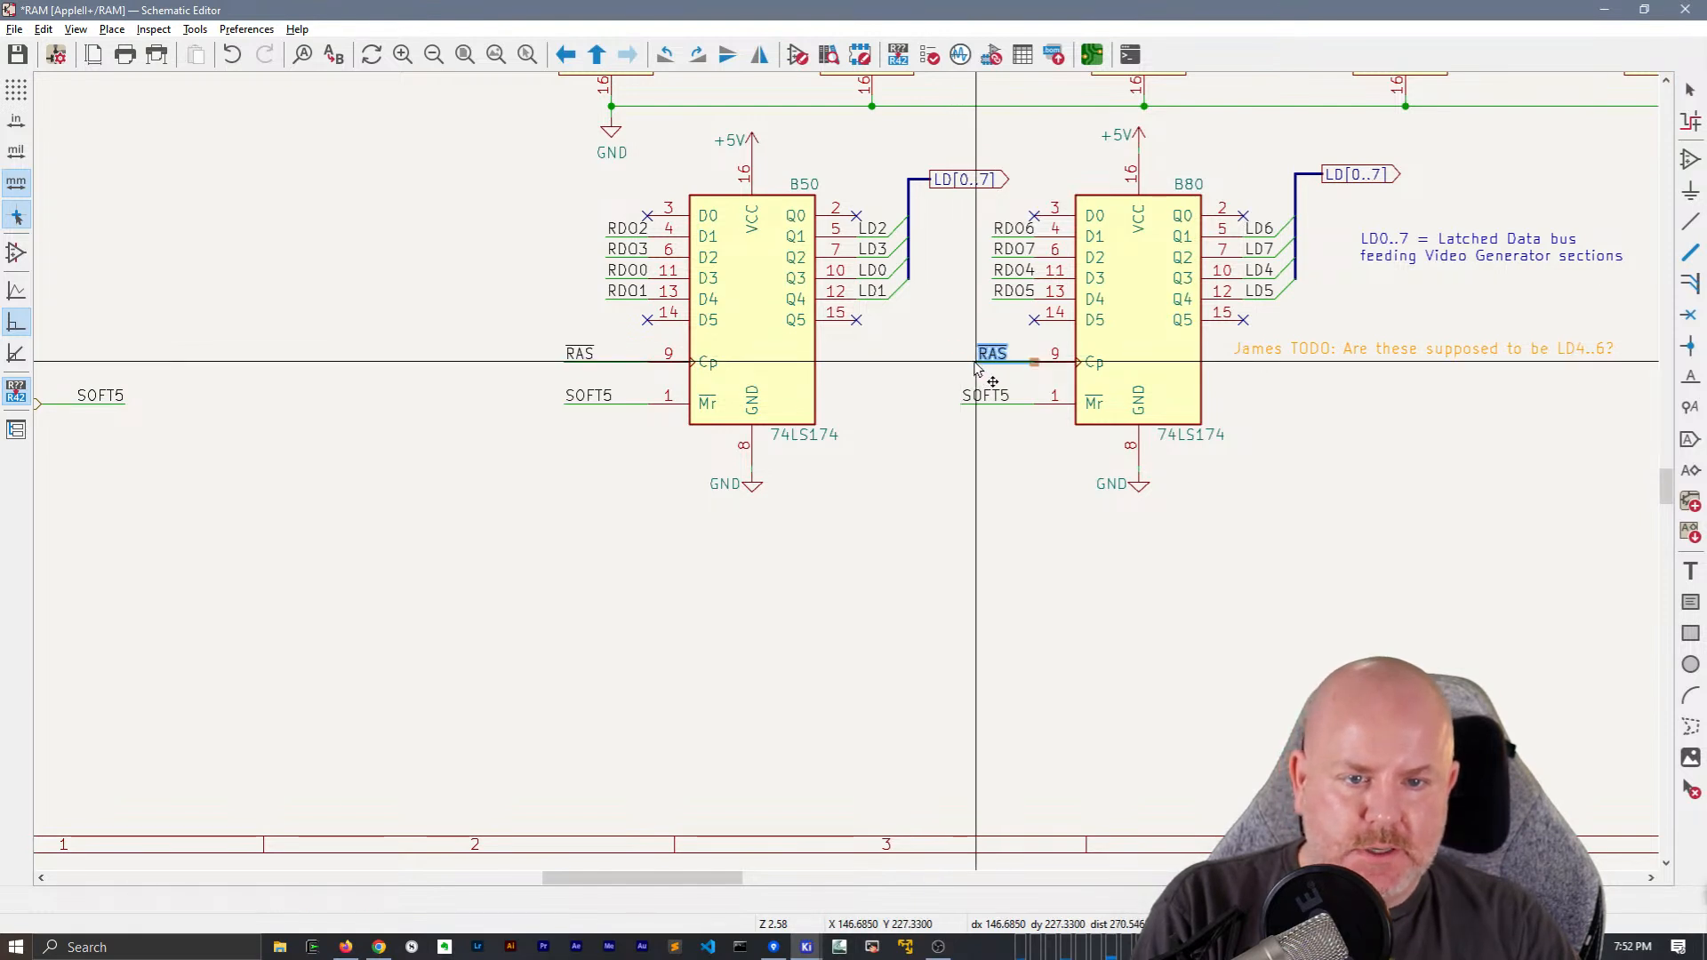
drag(973, 363, 966, 403)
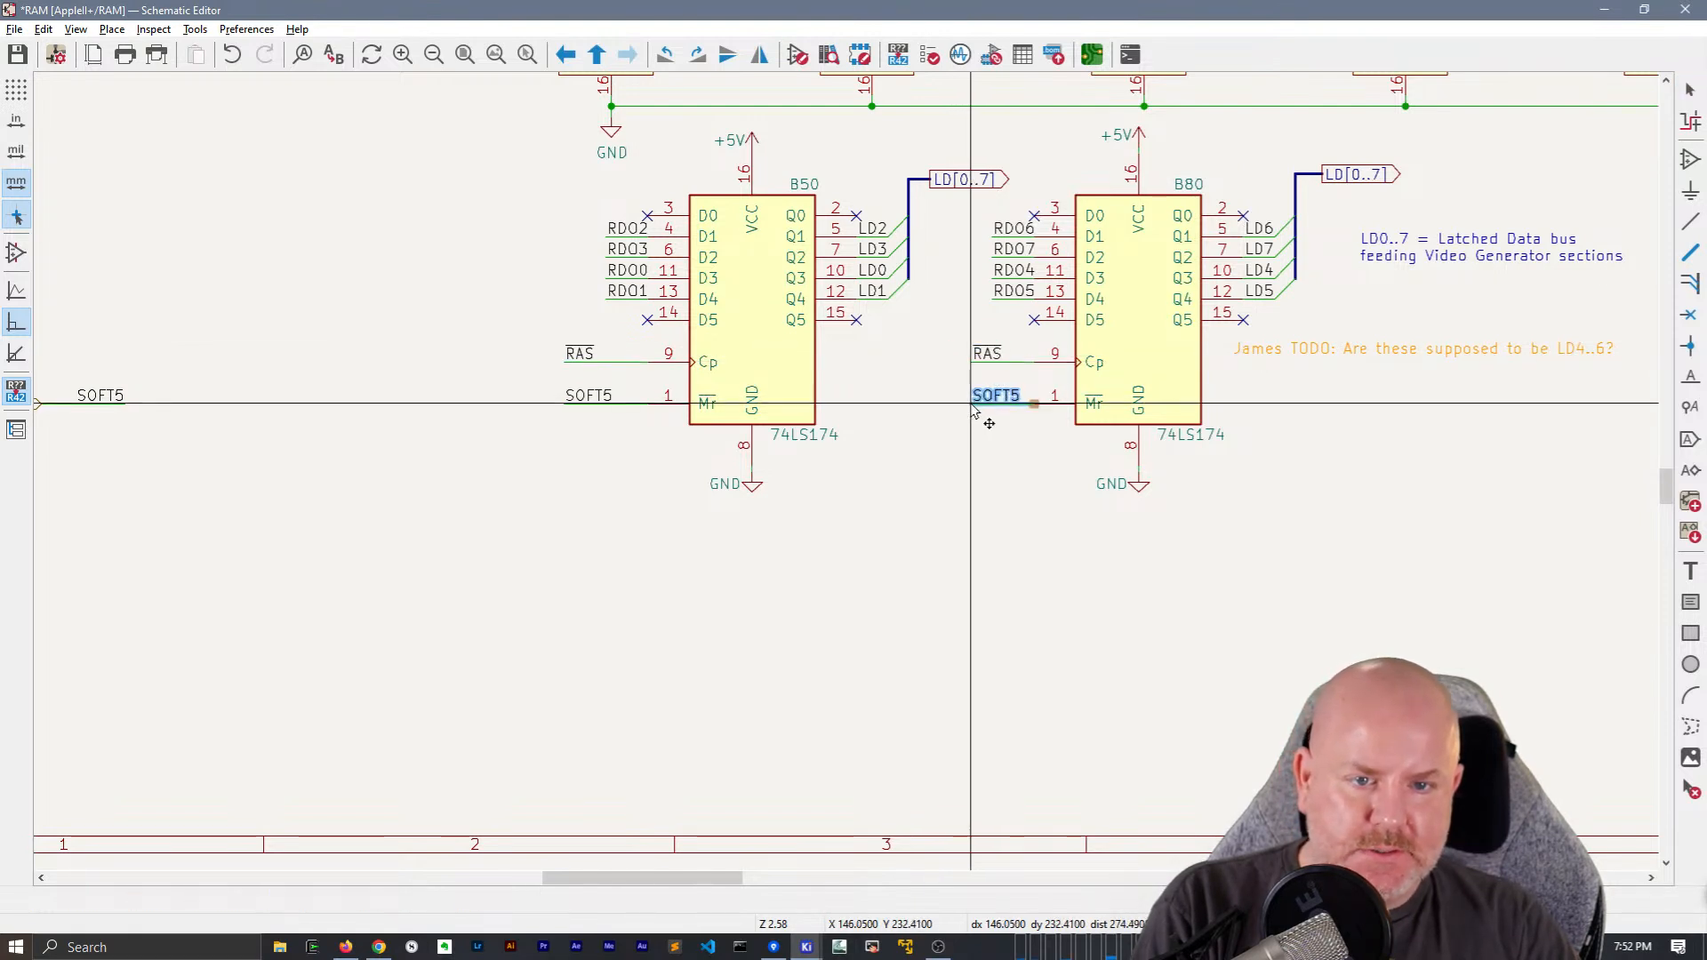
Reposition B50's RAS and SOFT5 net labels and wires closer to its pins, matching the layout on B80
drag(602, 450, 549, 330)
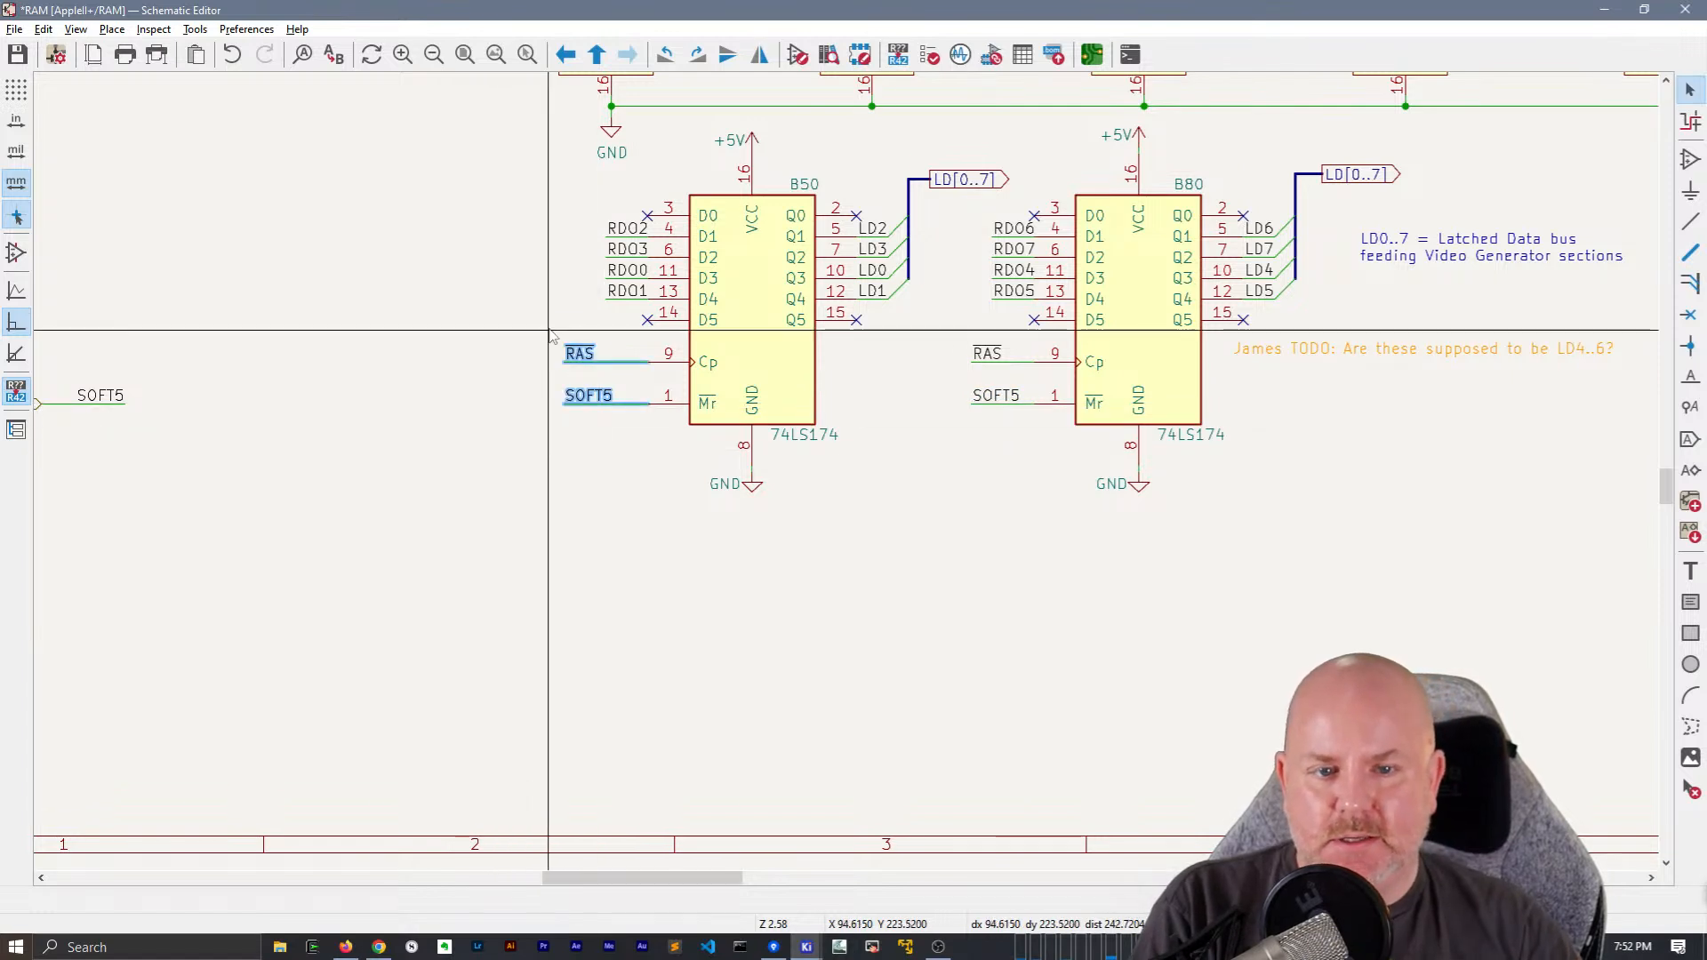
key(m)
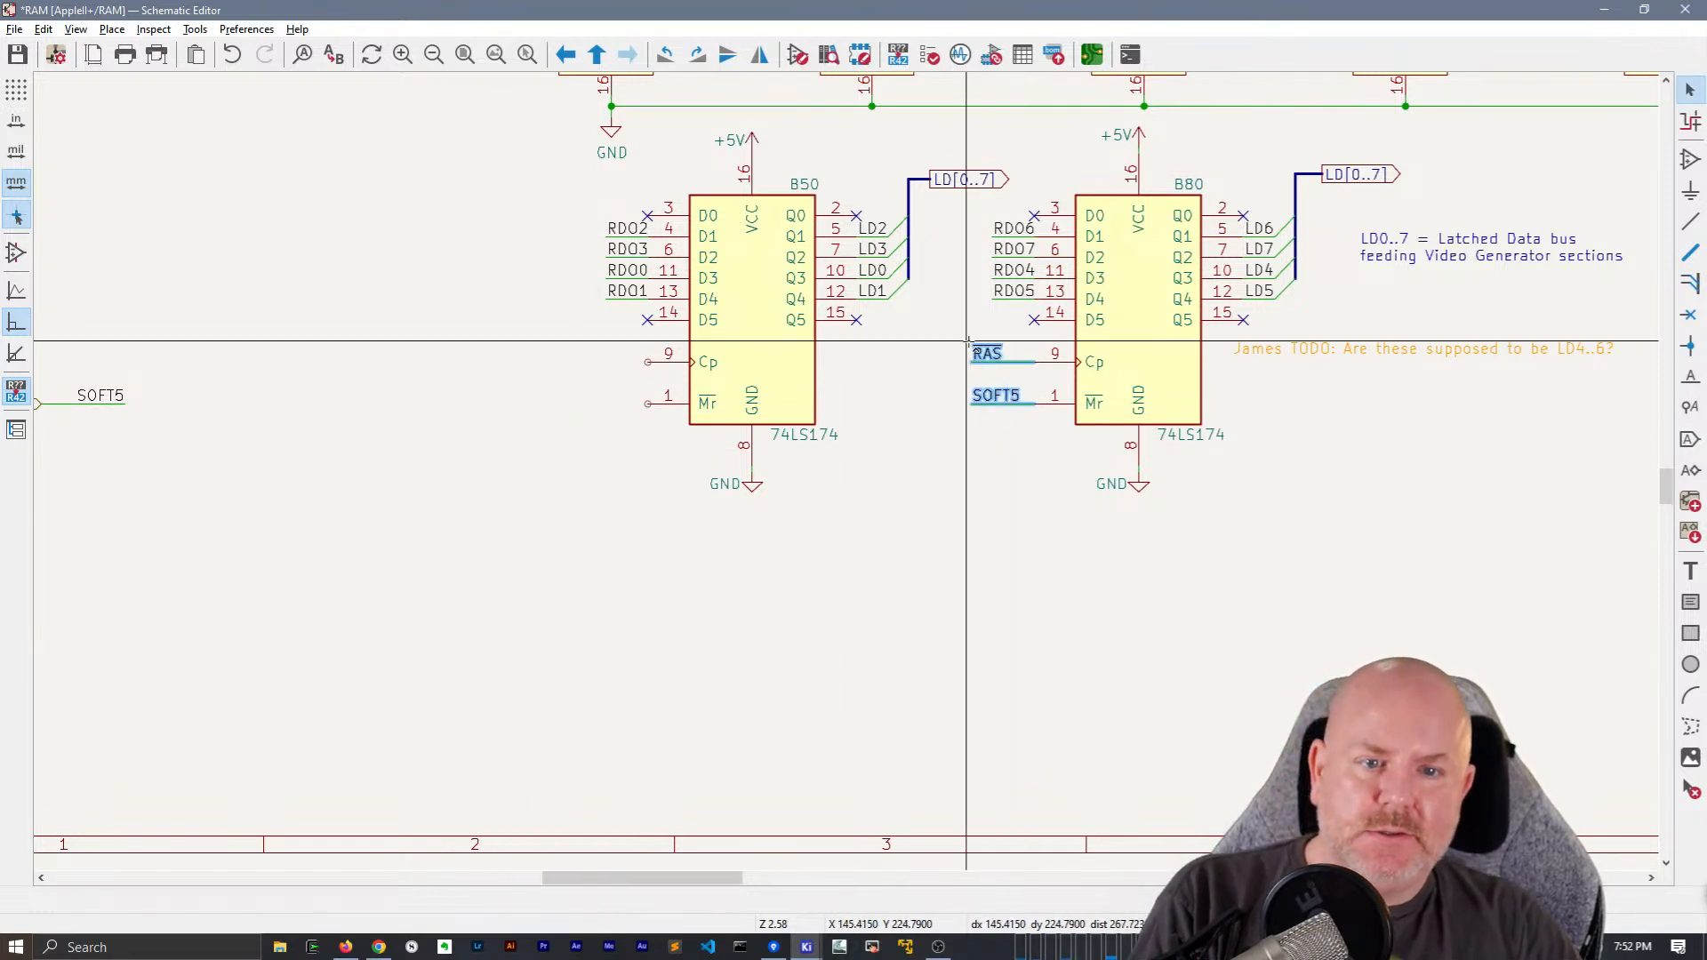
click(584, 362)
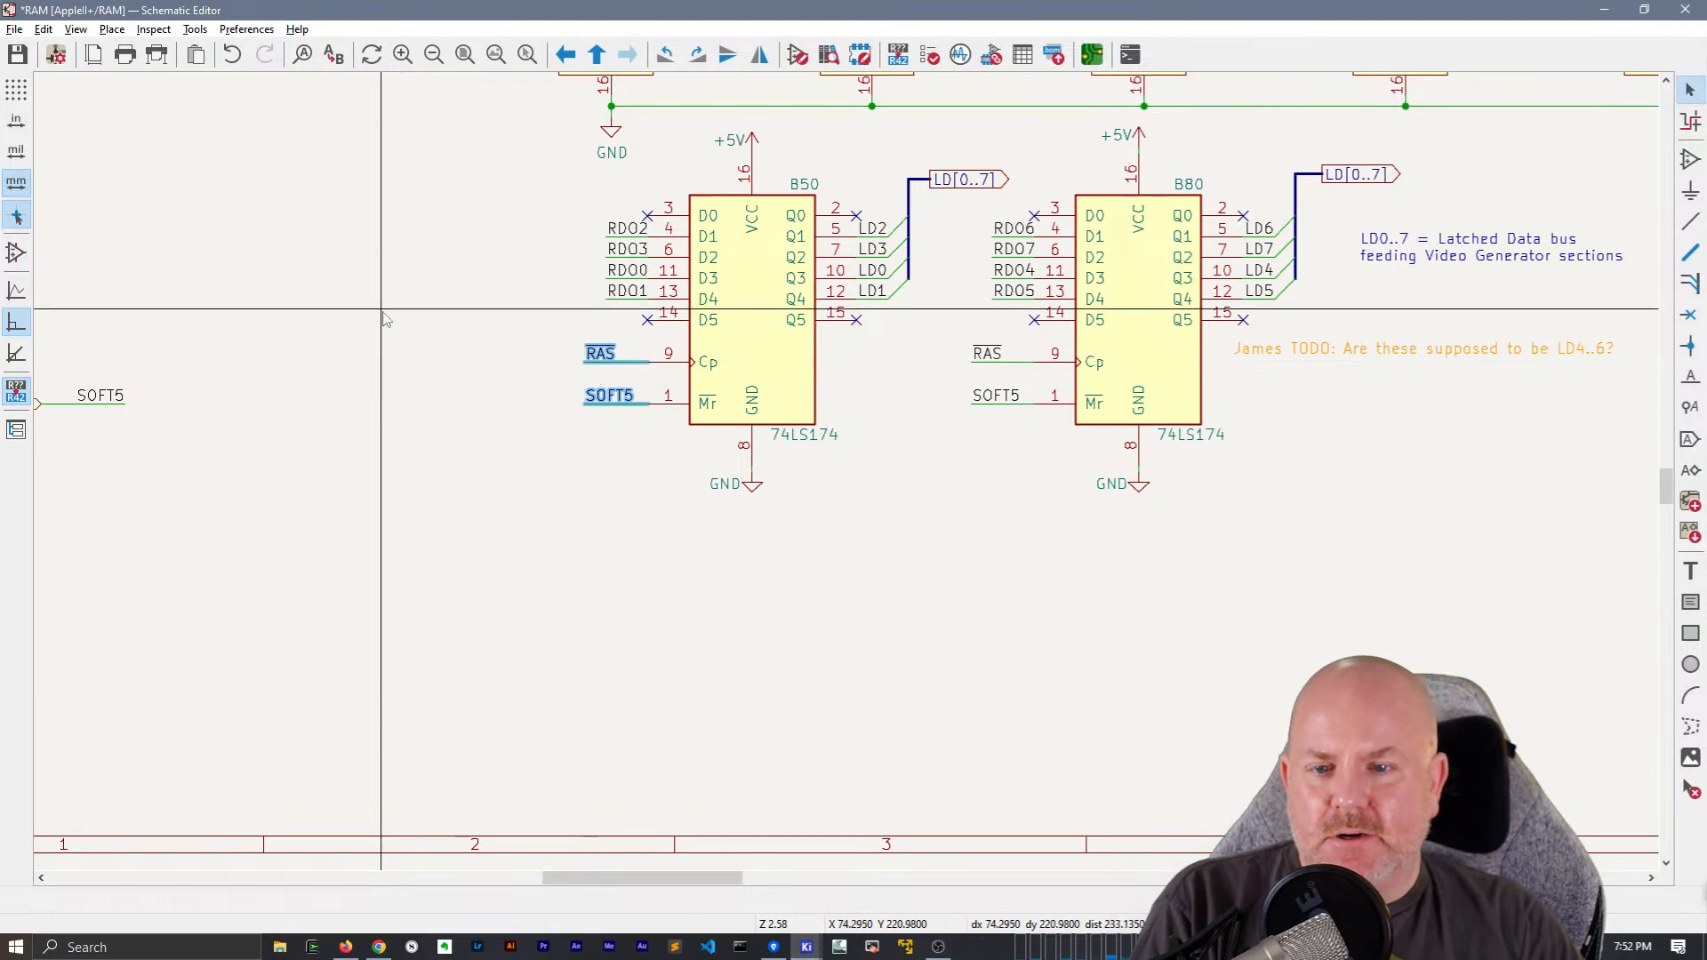
click(338, 288)
Delete the LD[0..7] global label from the bus at B50's outputs
middle_drag(333, 284, 846, 475)
middle_drag(870, 343, 1023, 357)
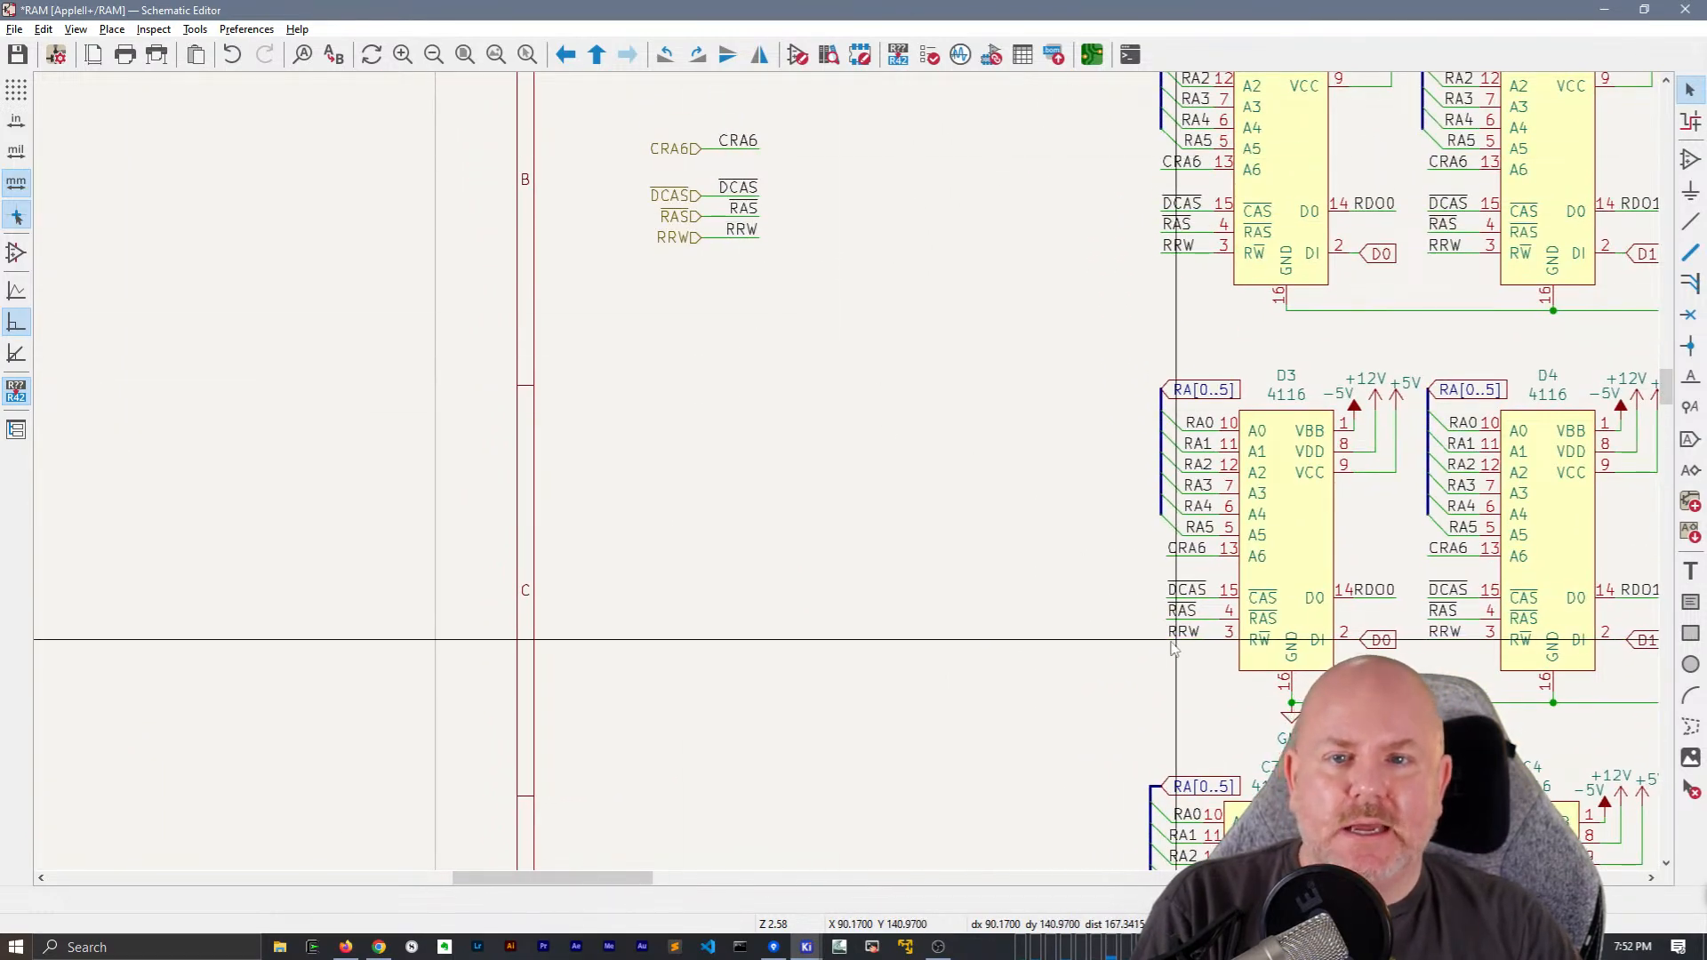
middle_drag(1173, 643, 741, 838)
middle_drag(1227, 787, 779, 672)
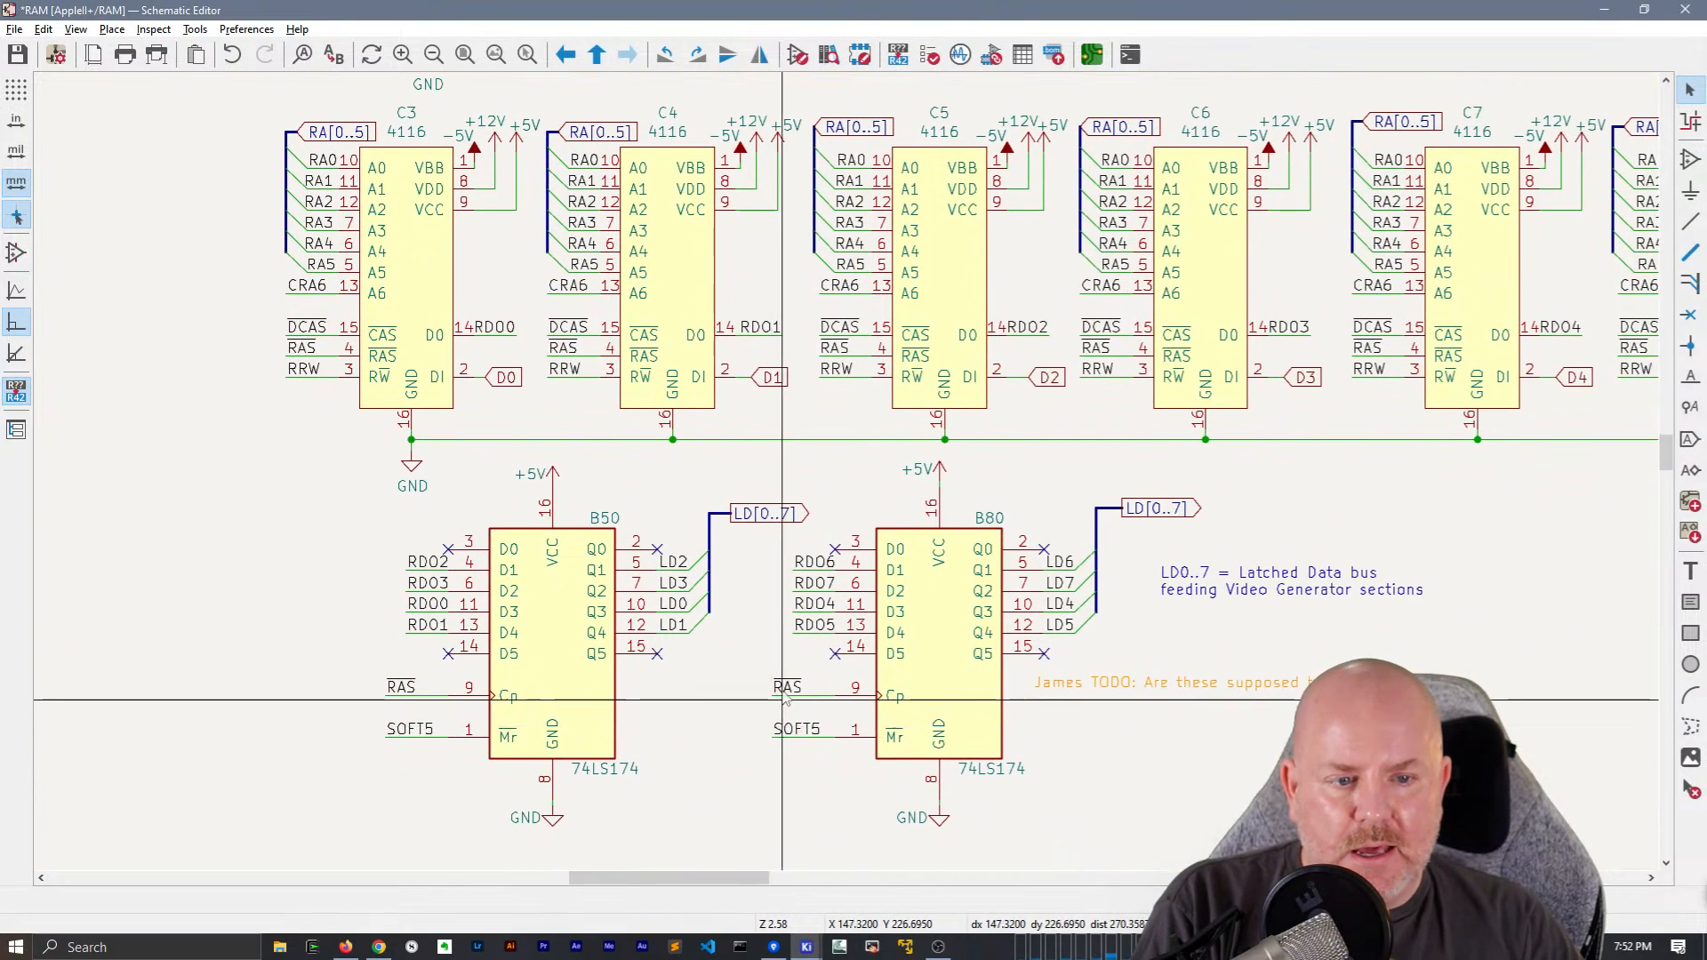
click(1278, 608)
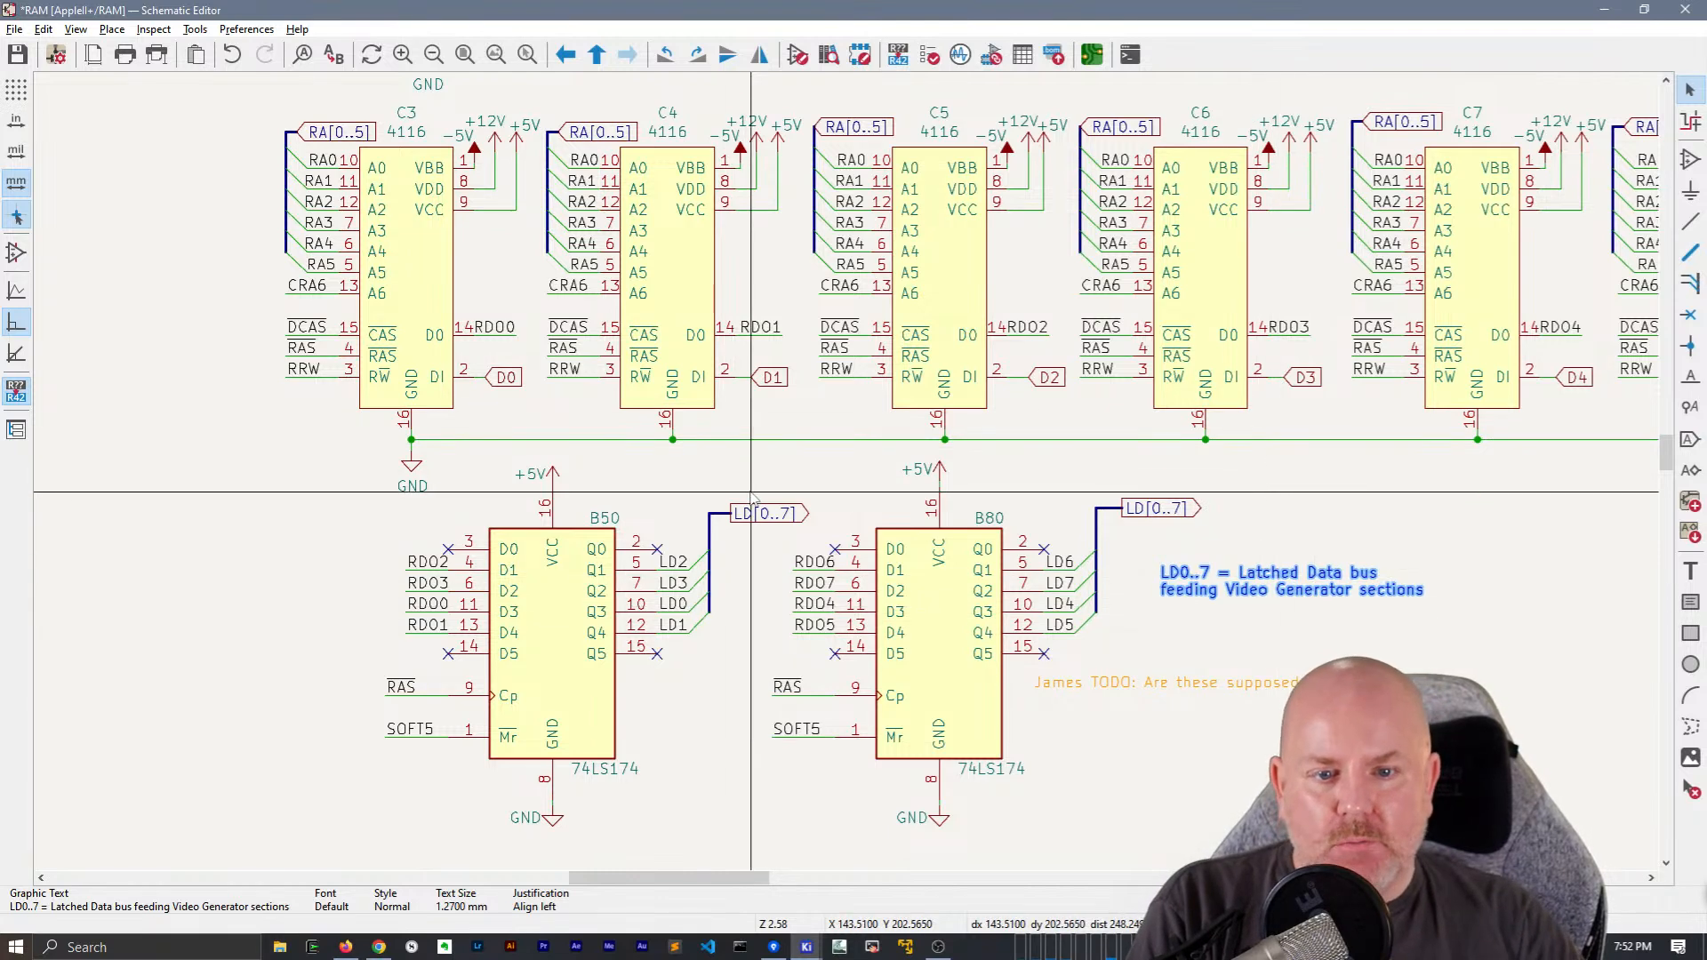
click(735, 520)
key(Delete)
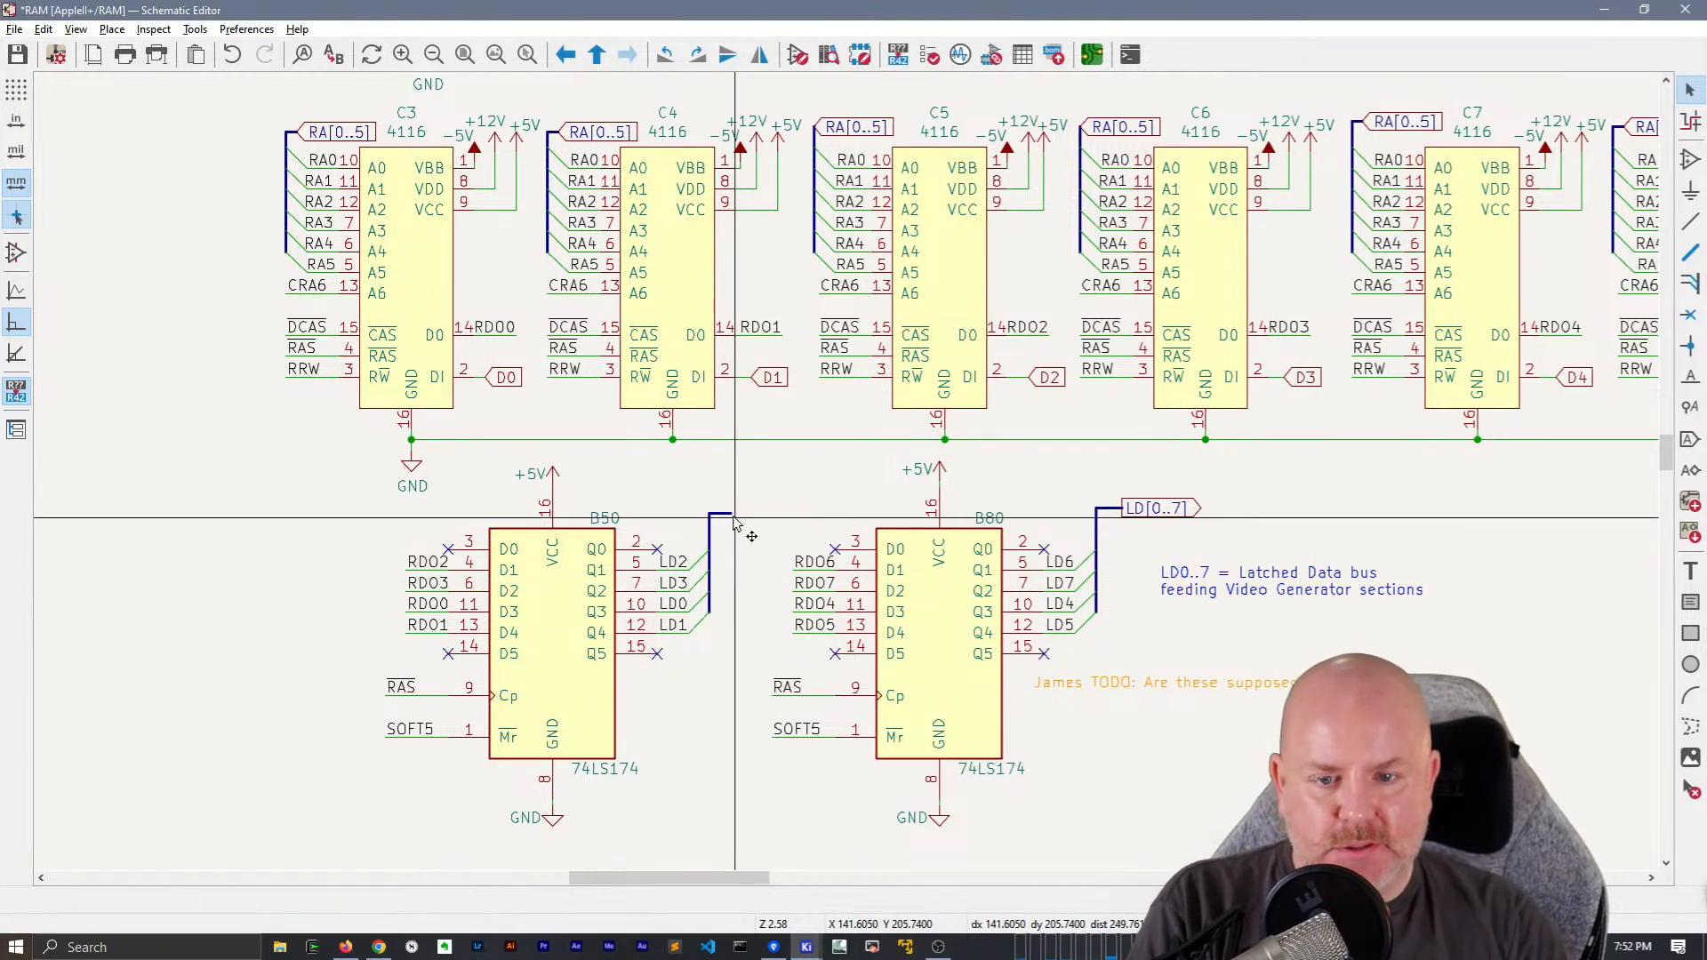
Place an LD[0..7] net label on the bus at B50's outputs and extend the bus beneath the label
key(l)
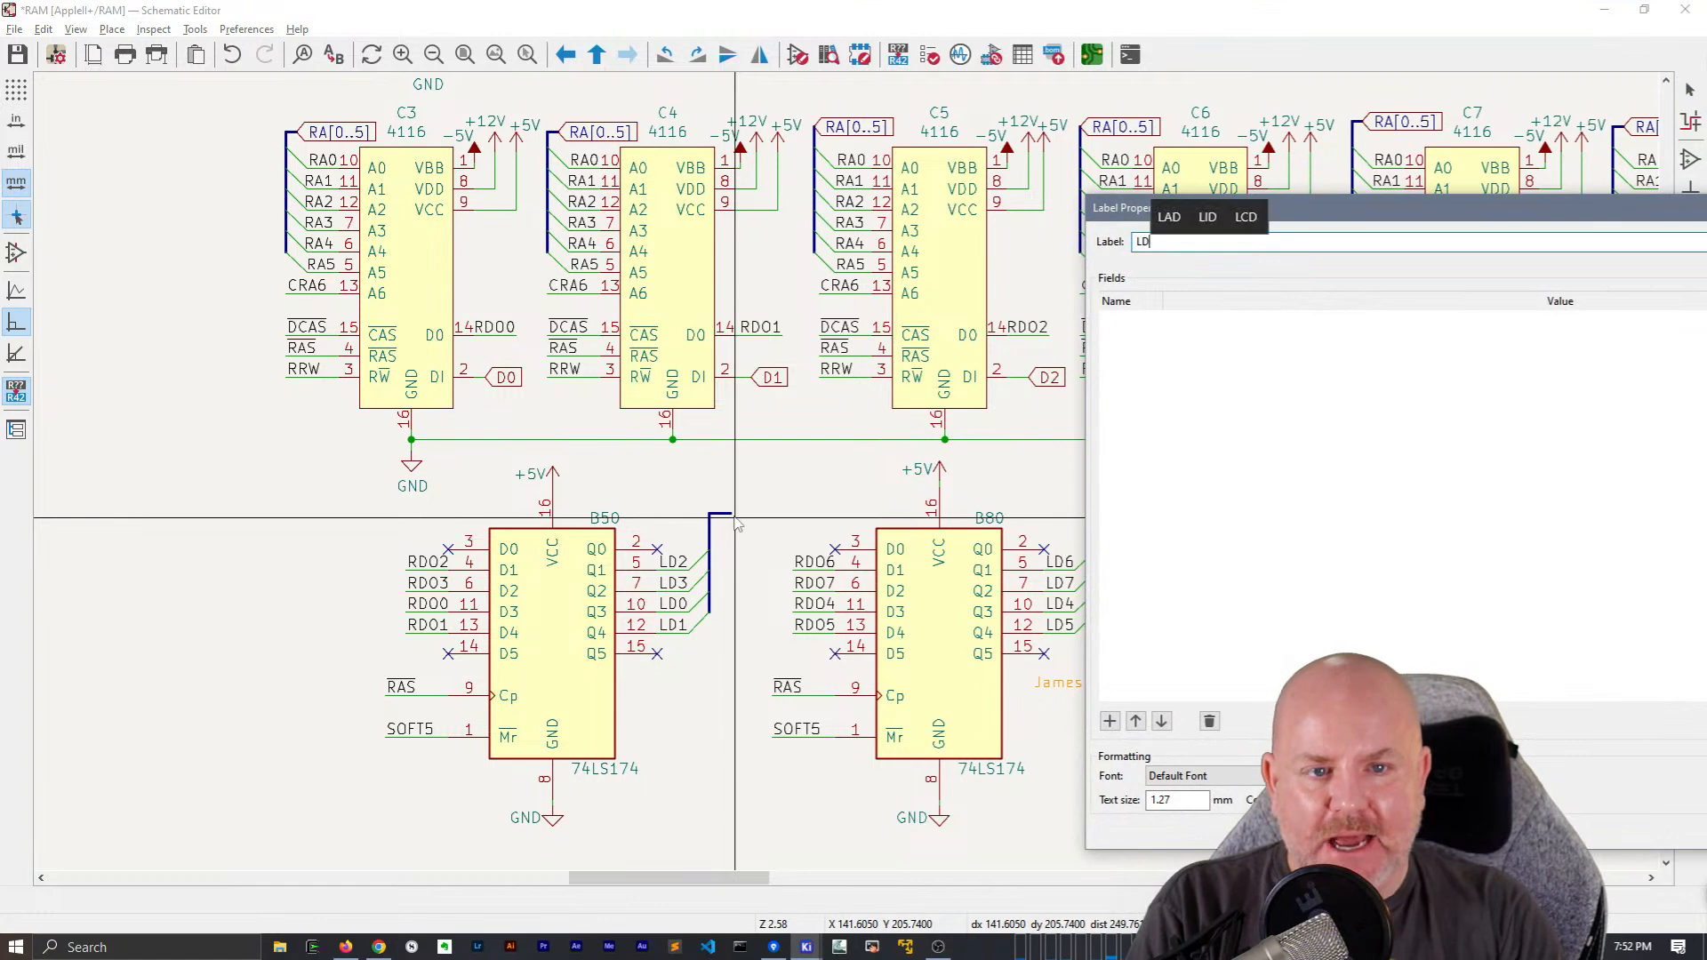
text(LD[0..7])
key(Return)
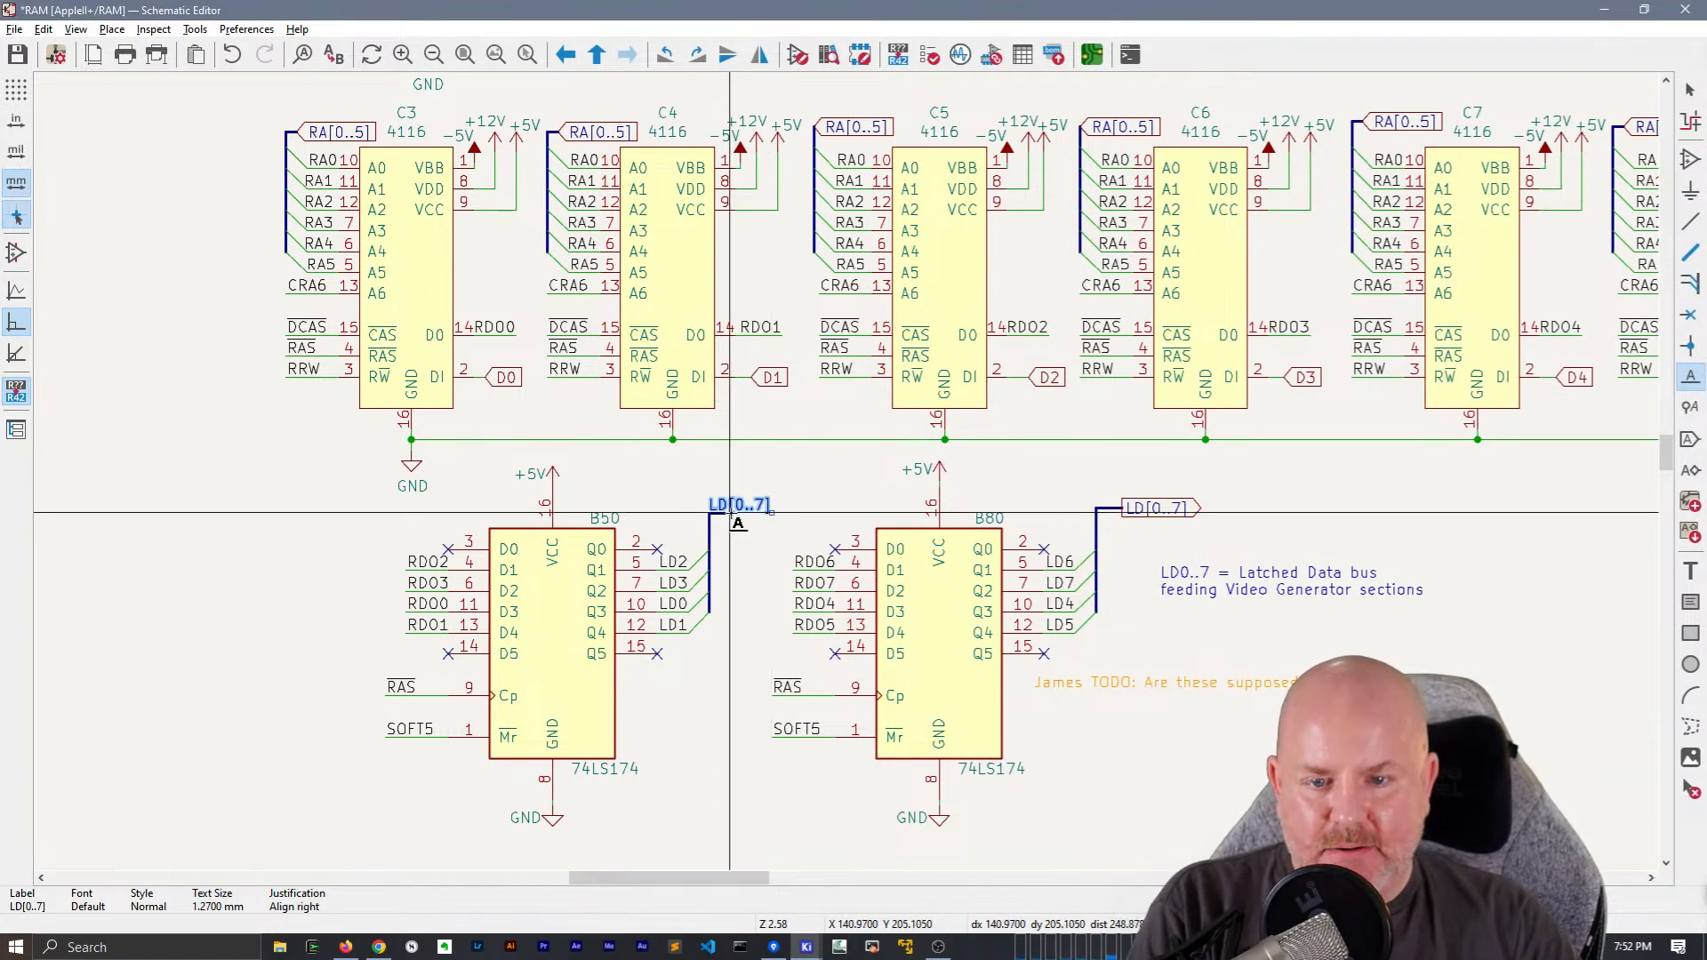
click(730, 513)
key(b)
scroll(730, 512, up, 2)
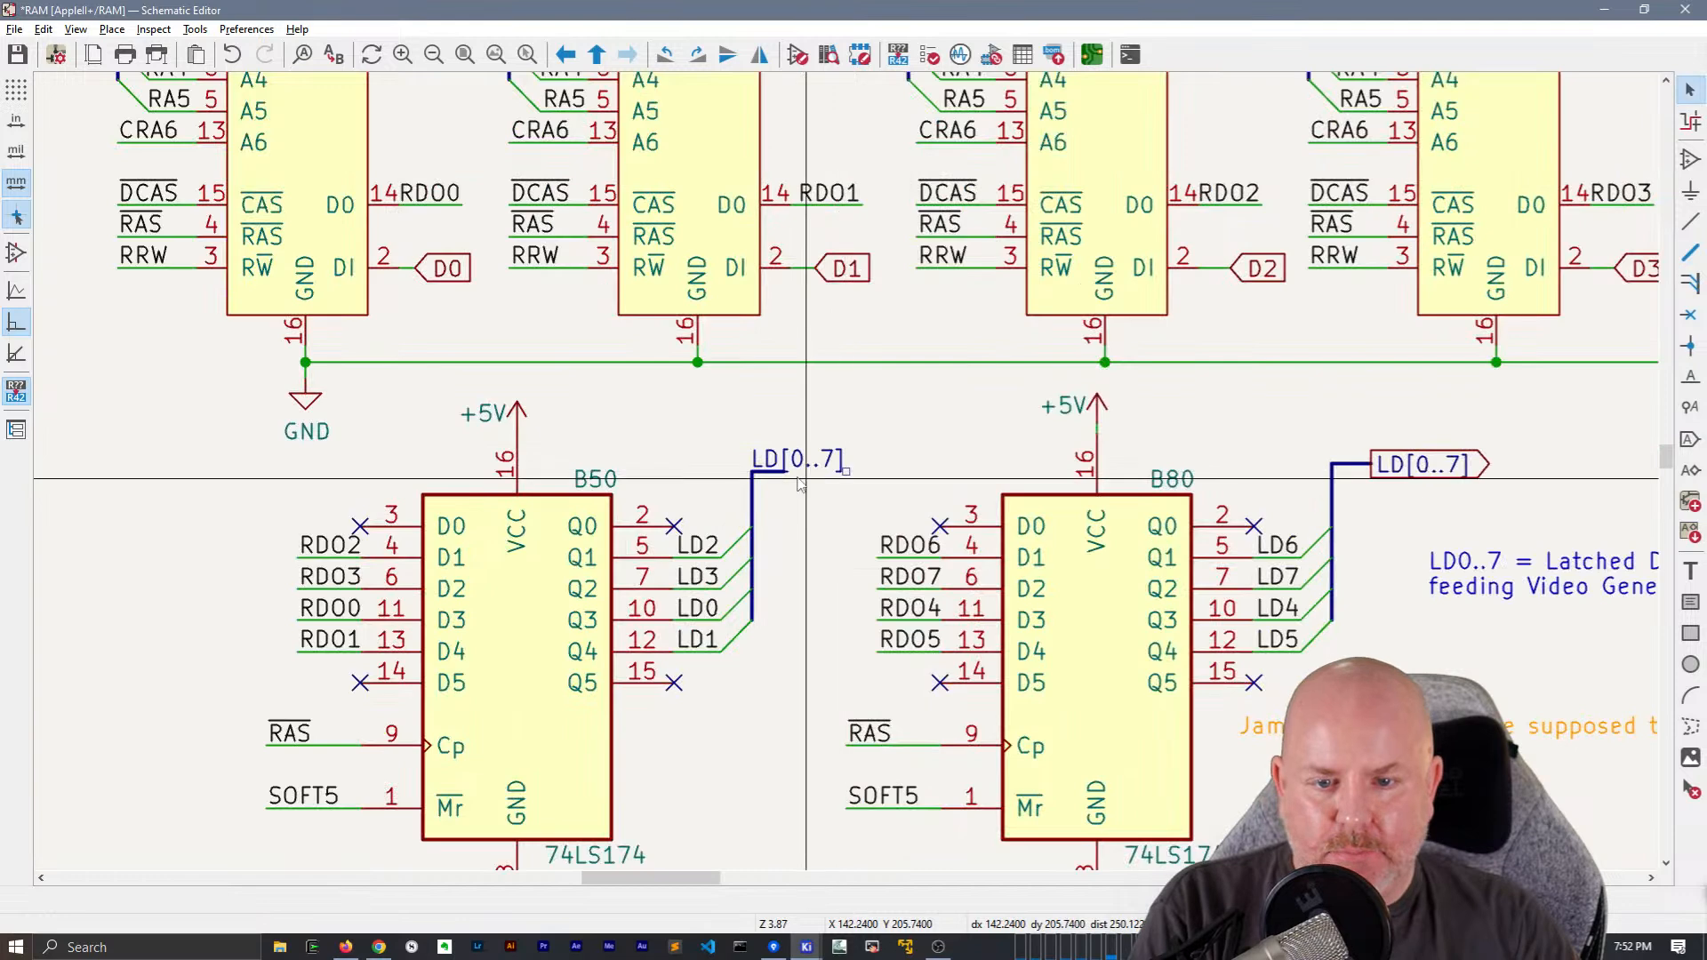
double_click(849, 471)
Replace the LD[0..7] global label at B80's outputs with a copy of B50's LD[0..7] net label and bus segment
scroll(889, 467, right, 5)
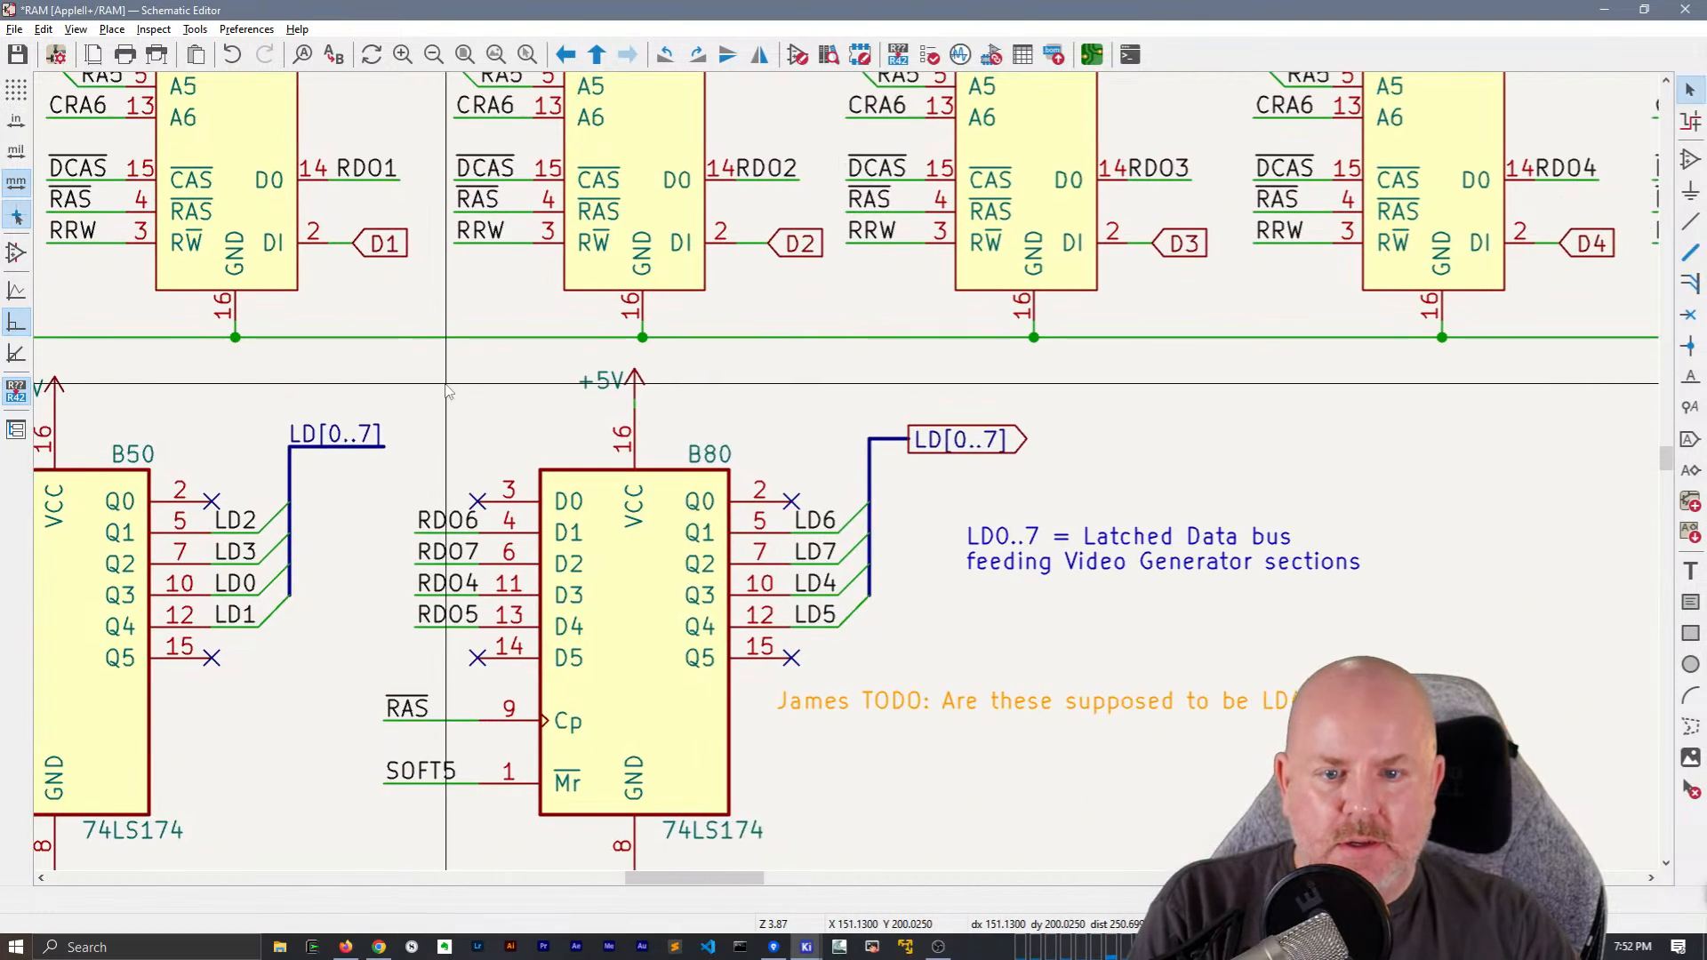
click(1009, 450)
key(Delete)
drag(942, 475, 888, 390)
drag(403, 477, 346, 389)
key(ctrl+c)
key(ctrl+v)
click(842, 452)
Paste another copy of the LD[0..7] net label and bus segment into the blank area to the right of D10
scroll(845, 463, down, 2)
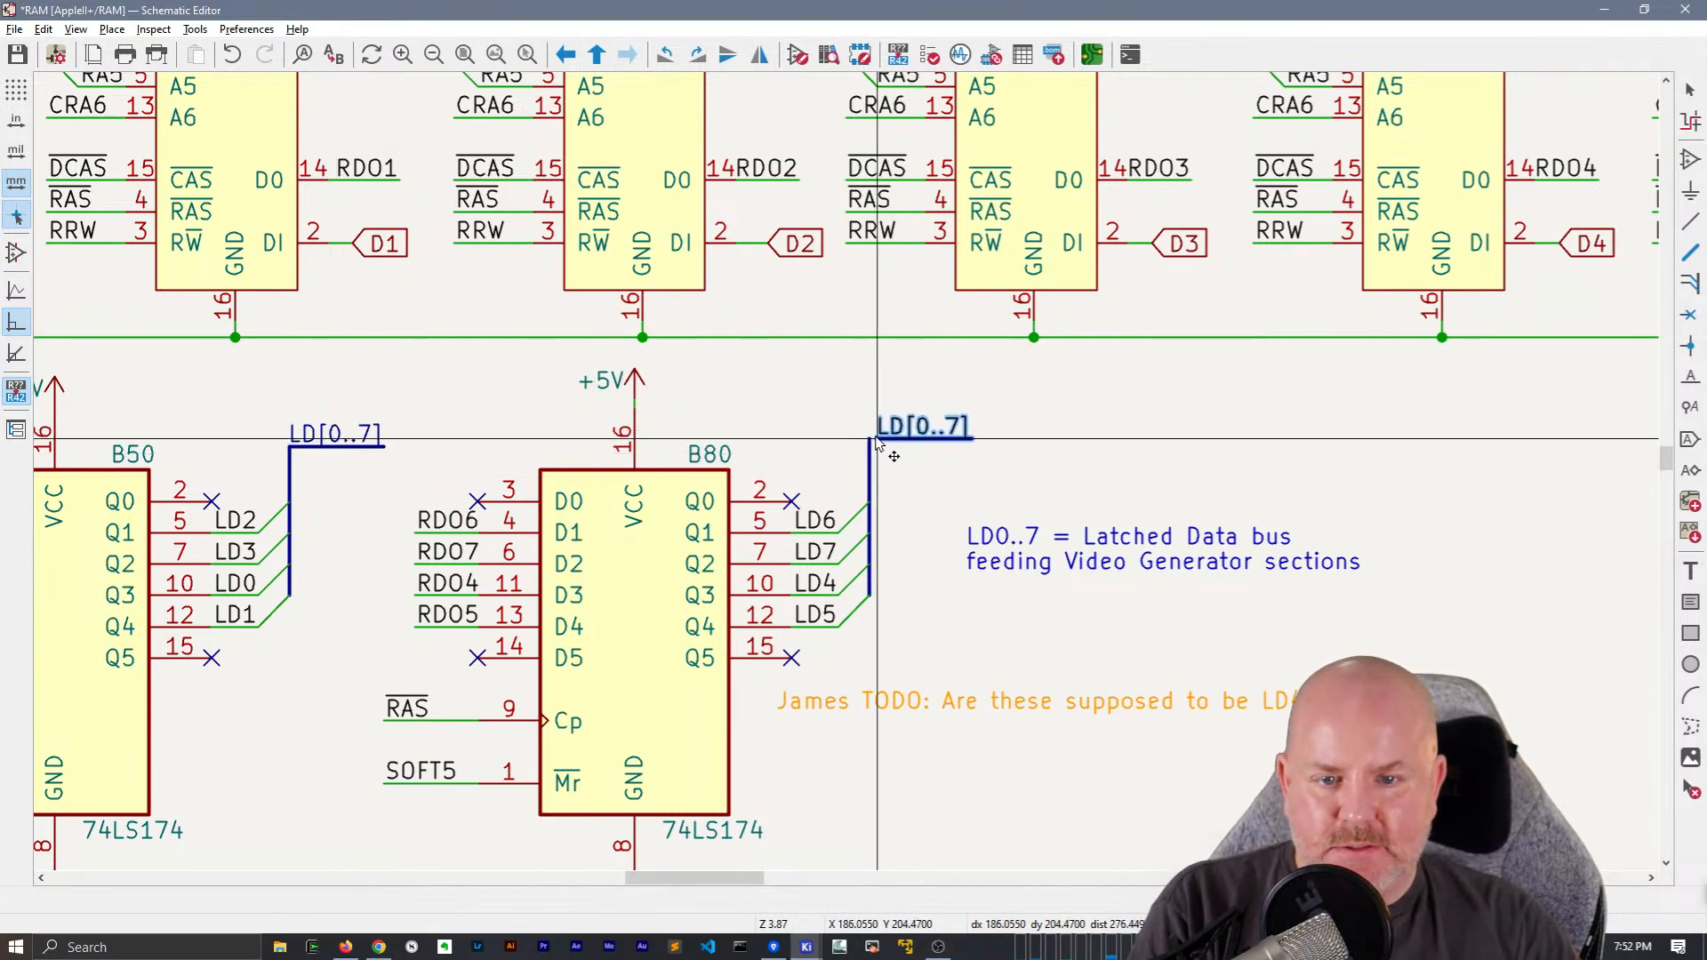
scroll(845, 471, down, 3)
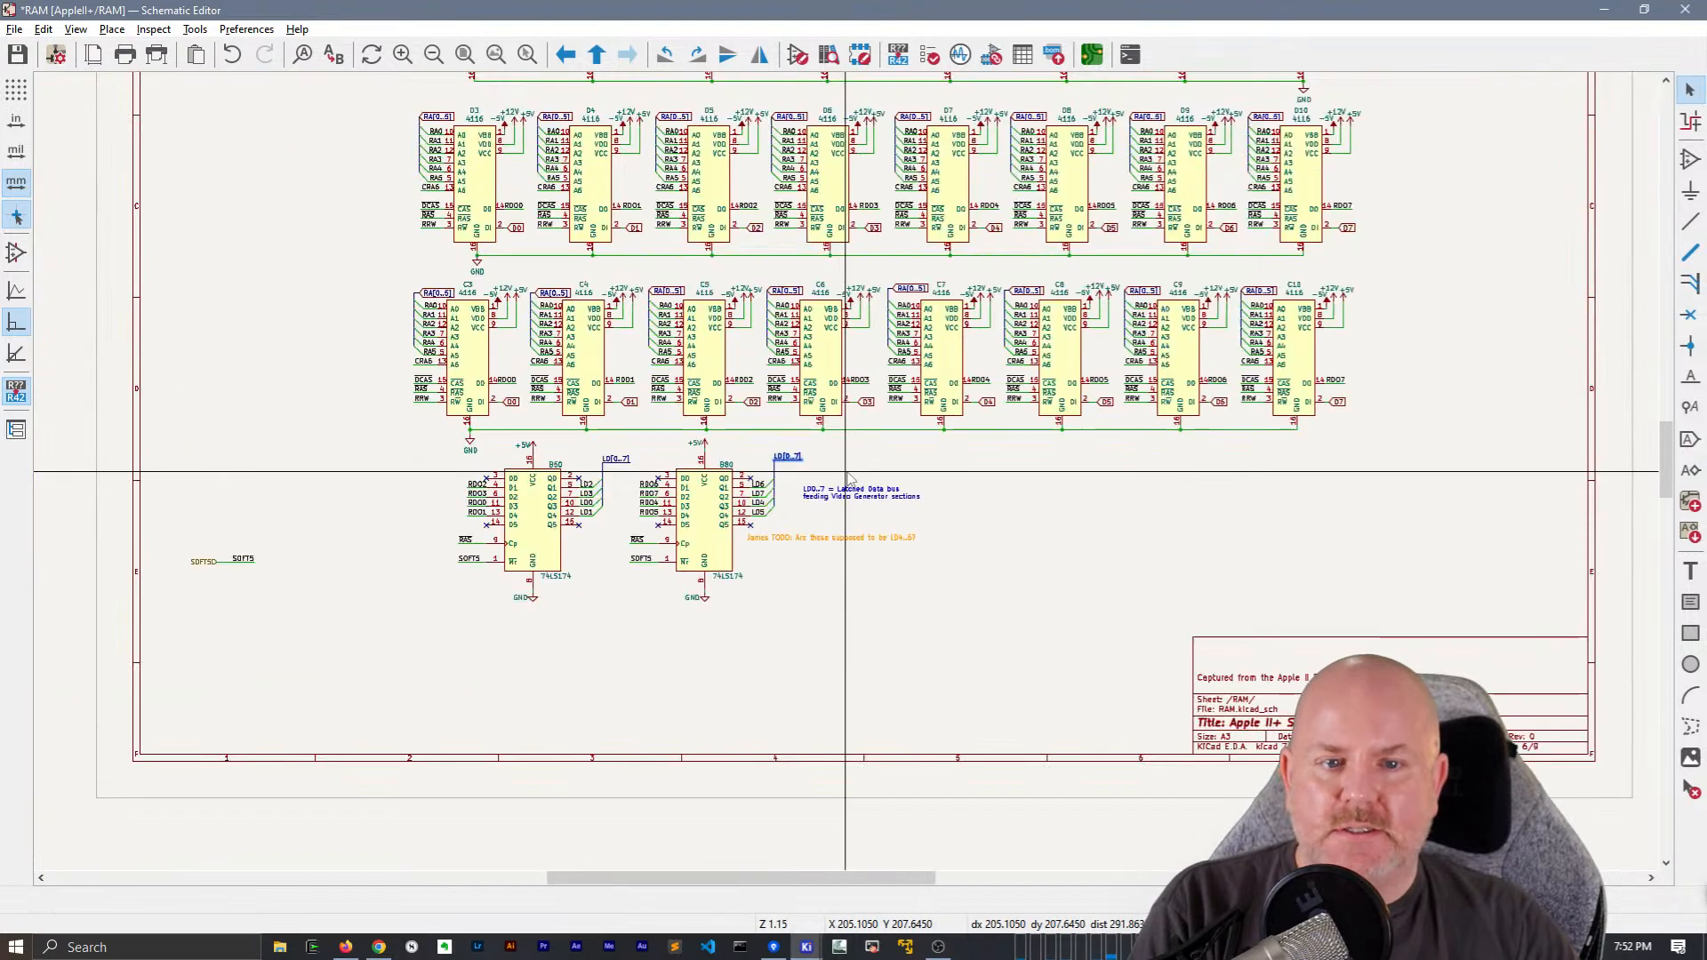
scroll(951, 578, up, 3)
key(ctrl+v)
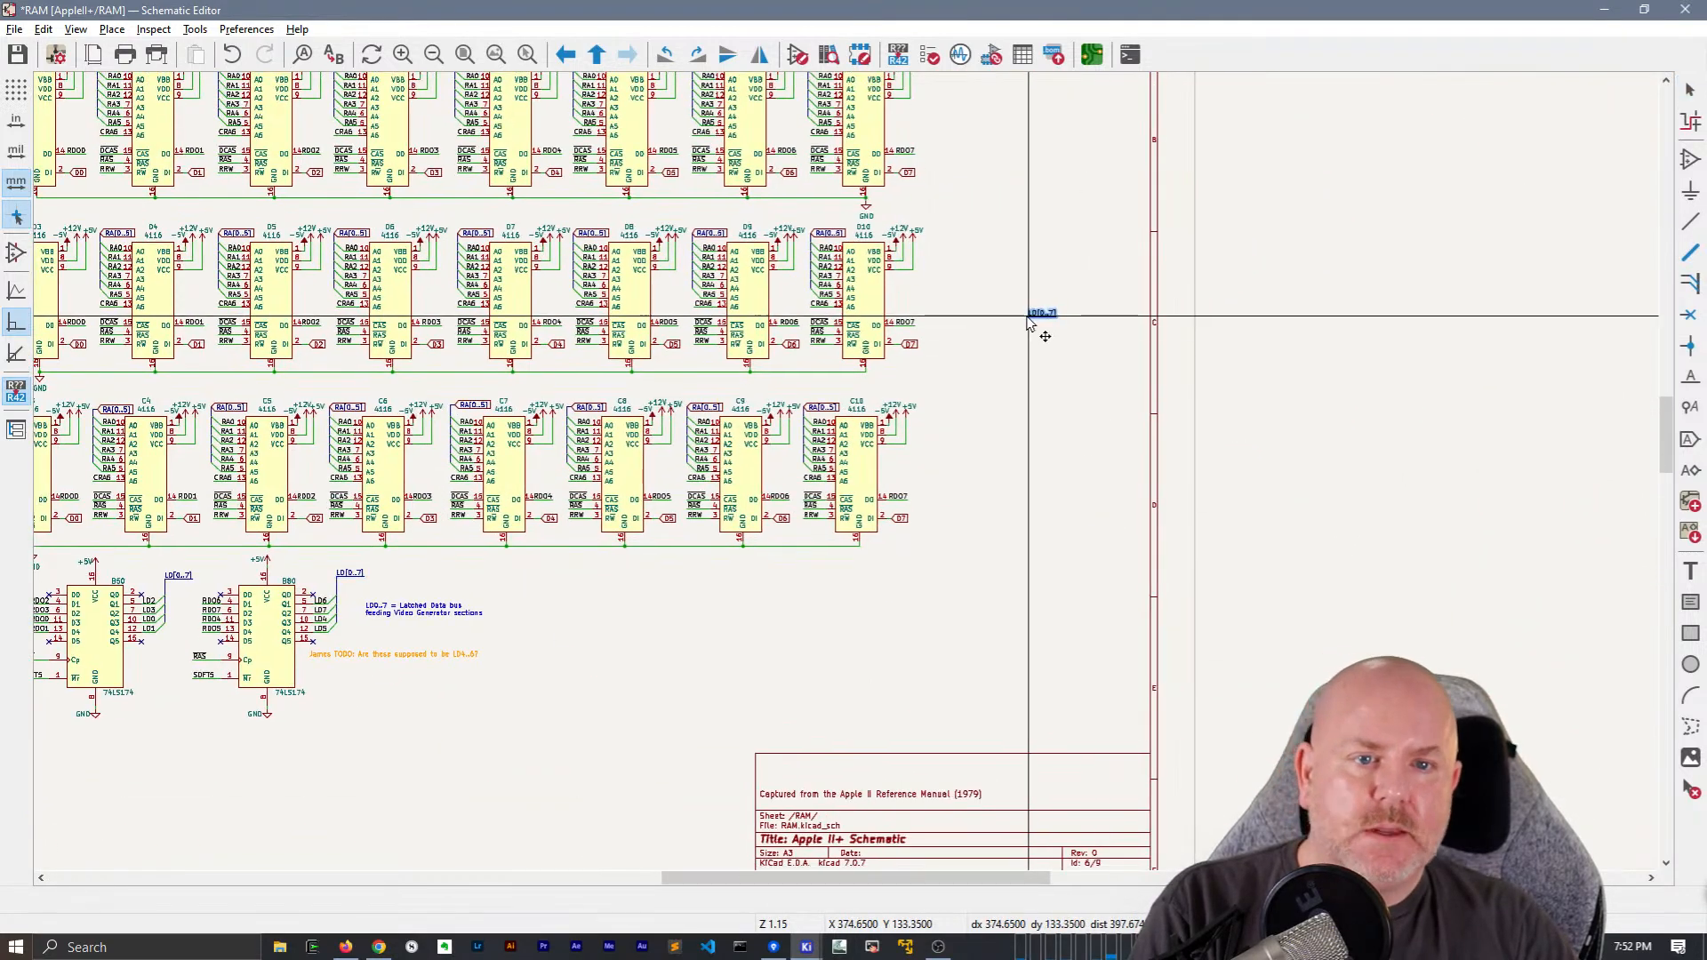
scroll(1040, 336, up, 3)
click(847, 478)
Attach a bidirectional LD[0..7] hierarchical label to the right end of the isolated LD[0..7] bus segment and save the schematic
text(h)
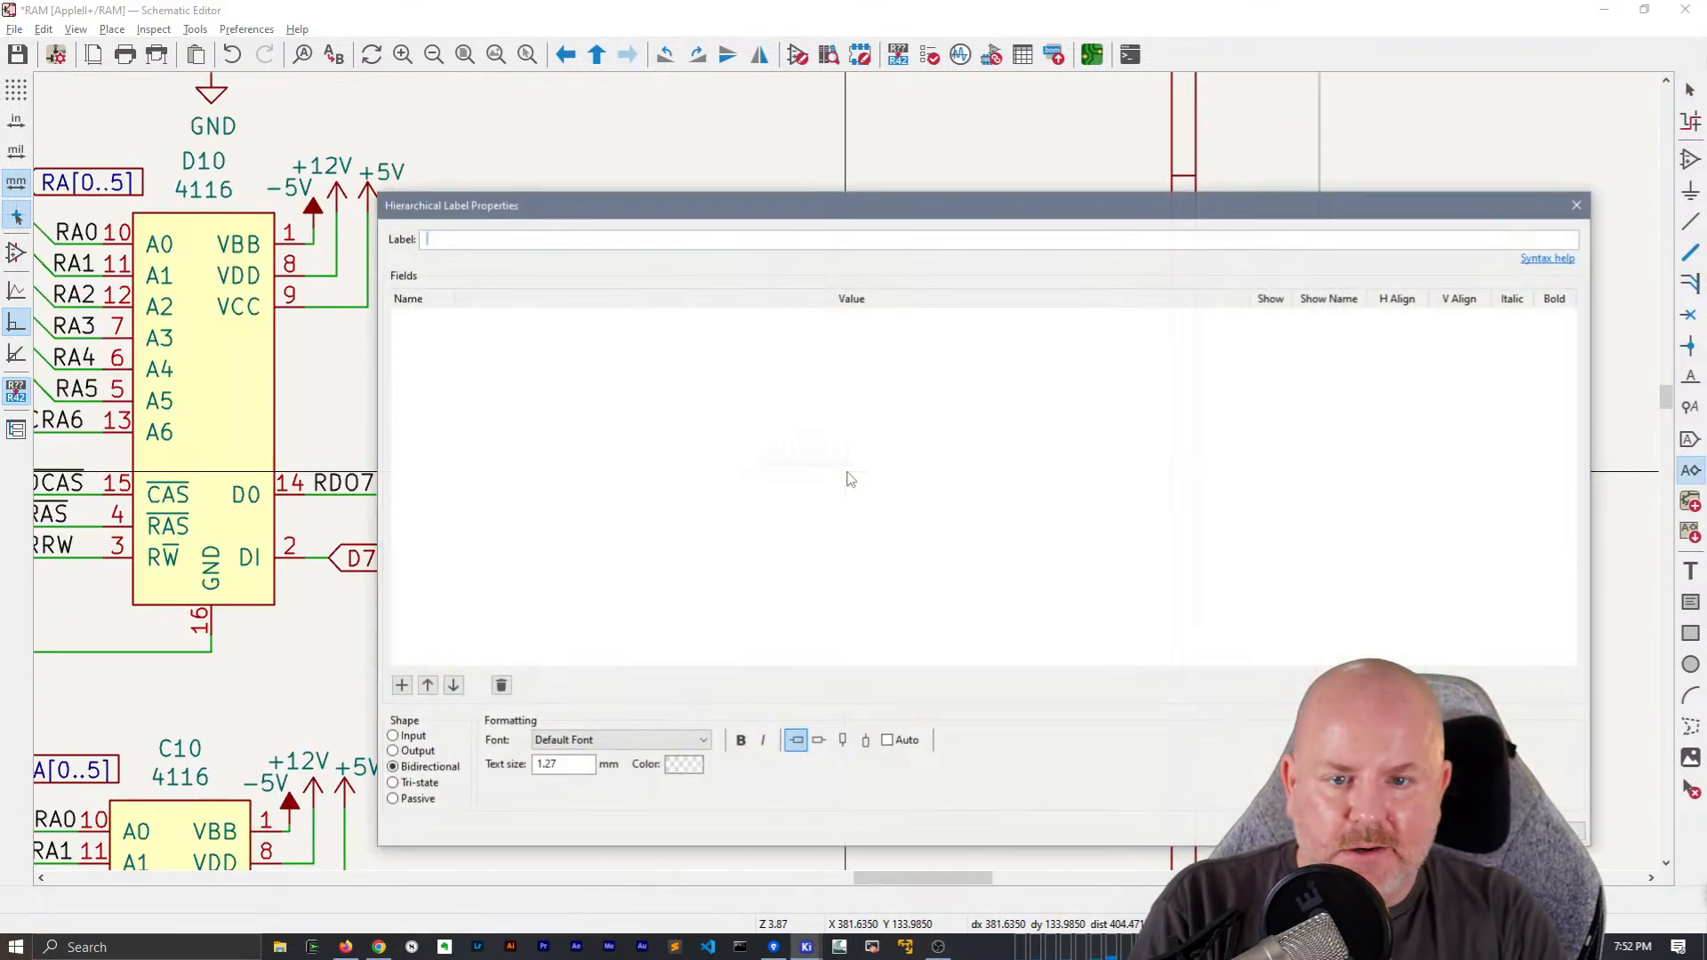
text(LD[0..7)
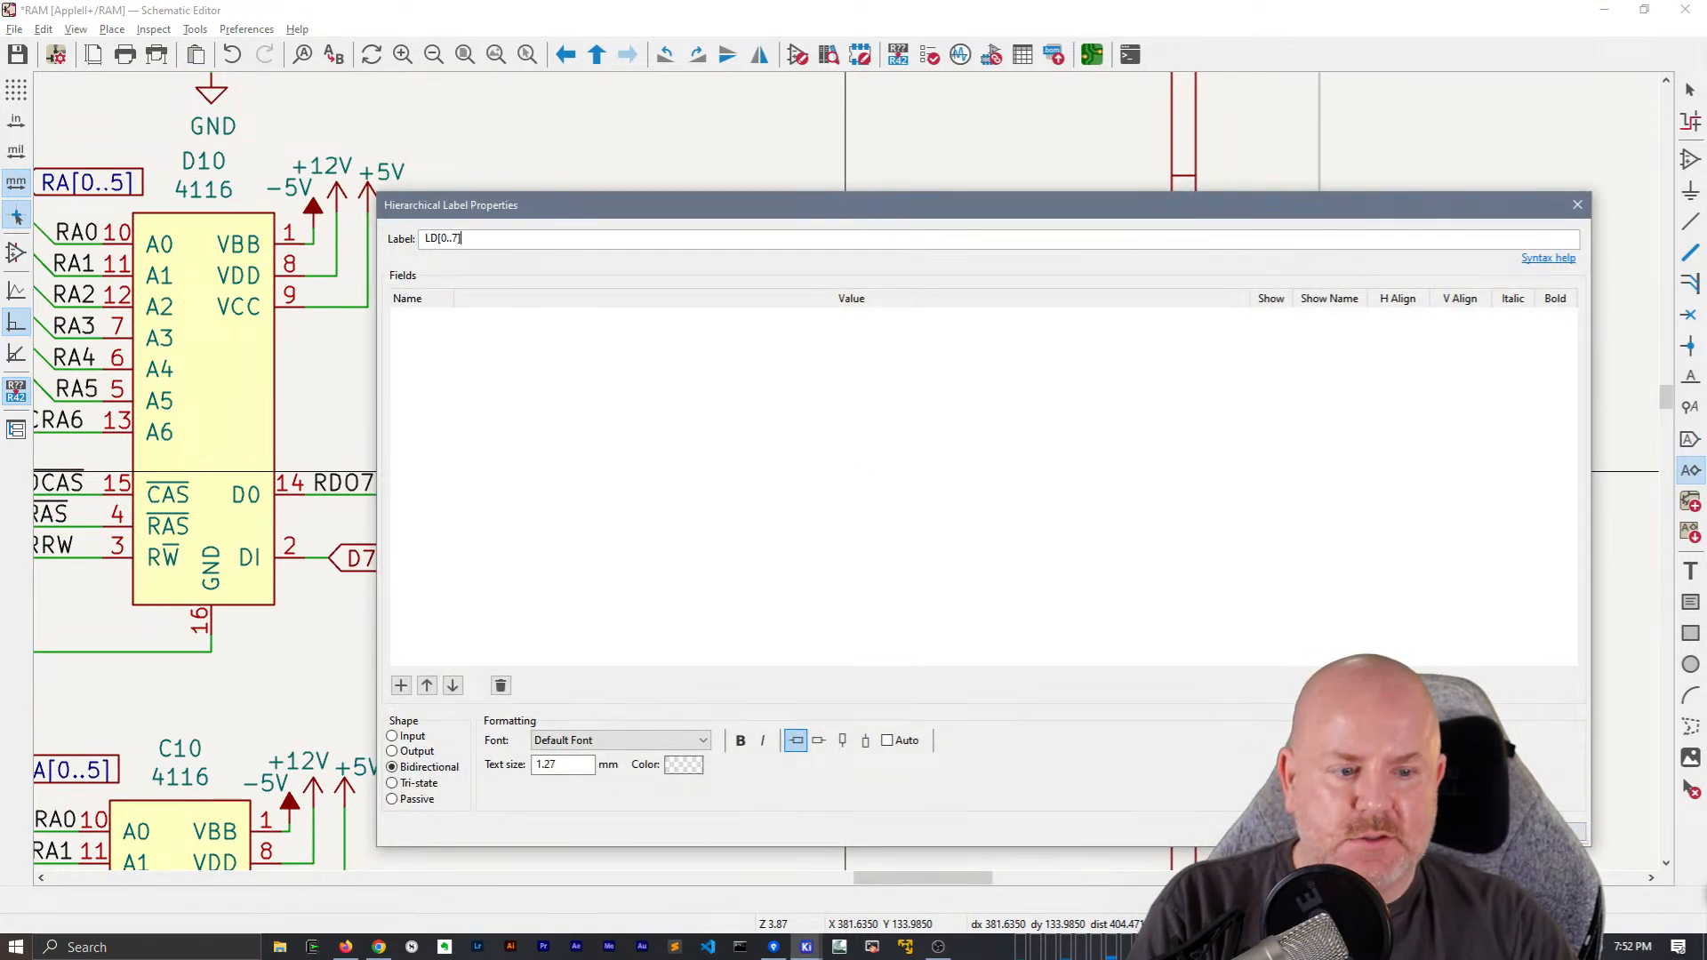
key(Return)
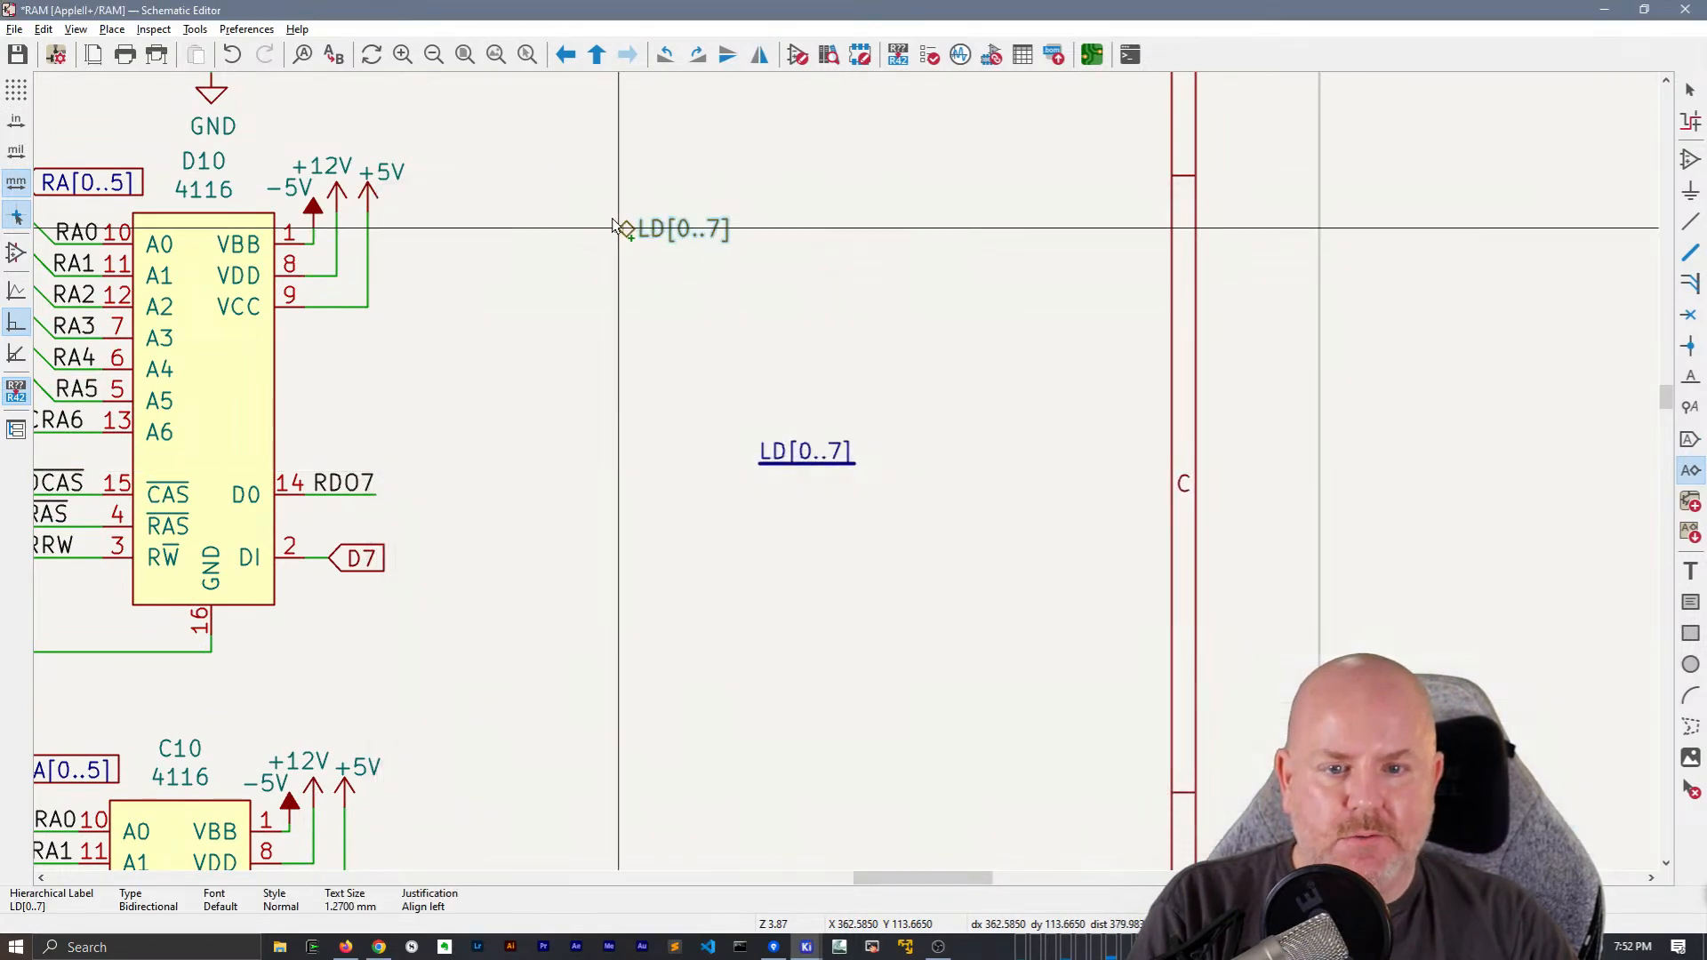
click(858, 467)
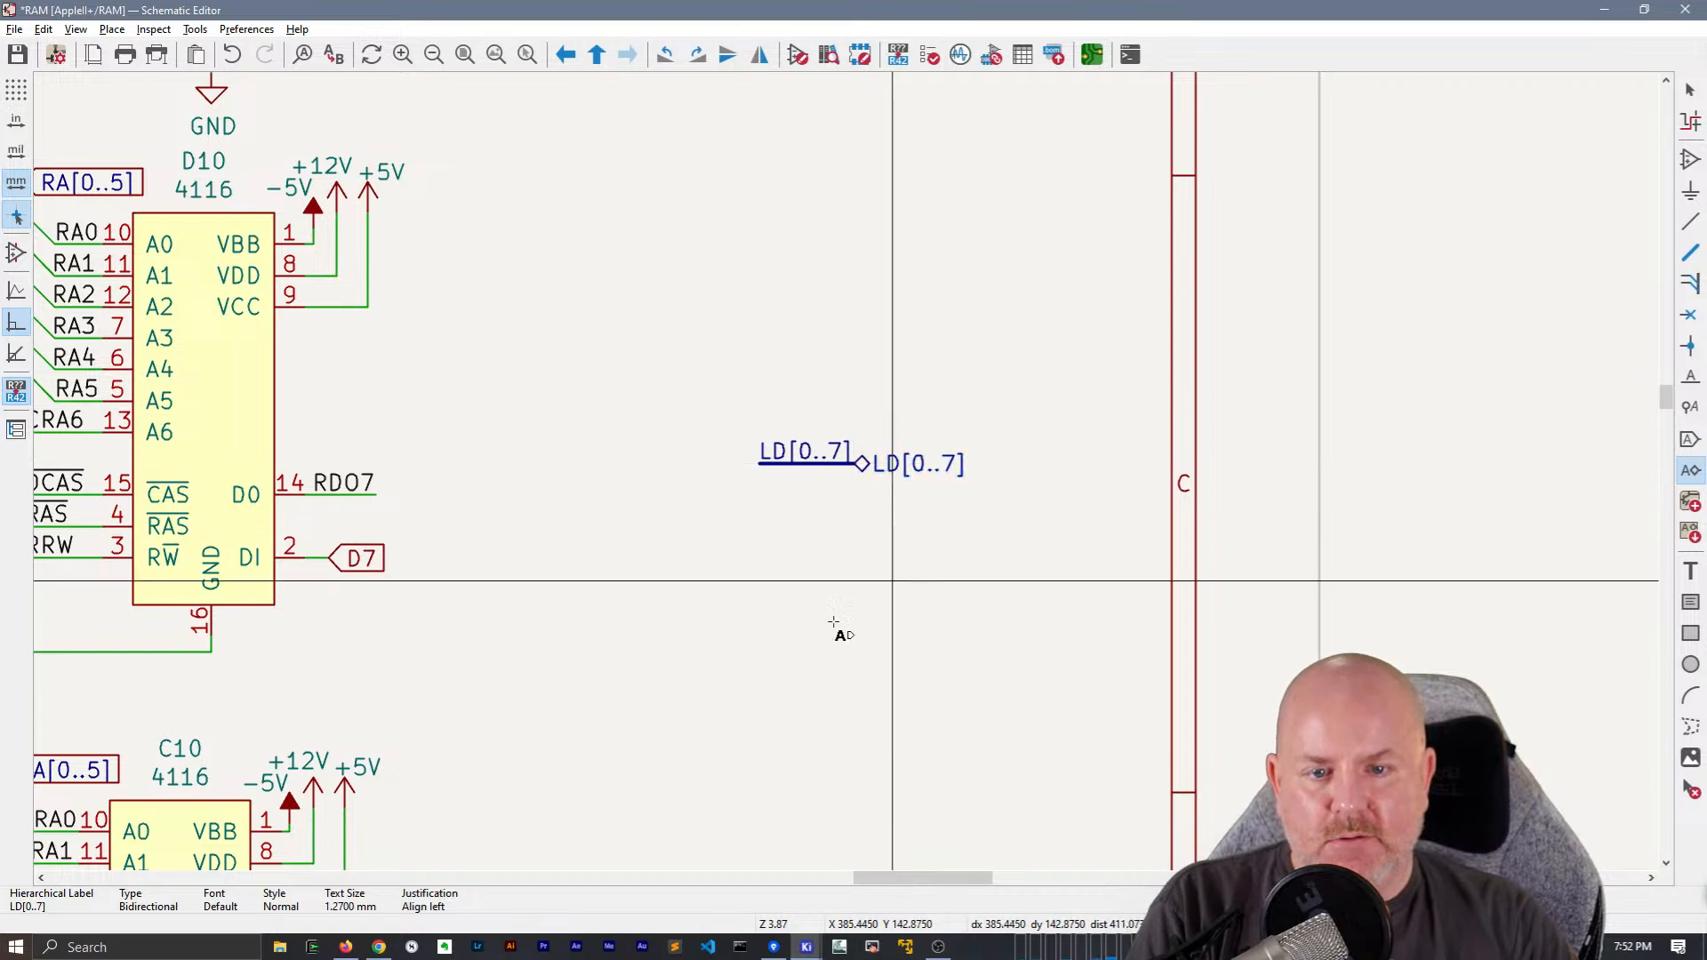
click(876, 602)
key(Escape)
scroll(807, 640, down, 2)
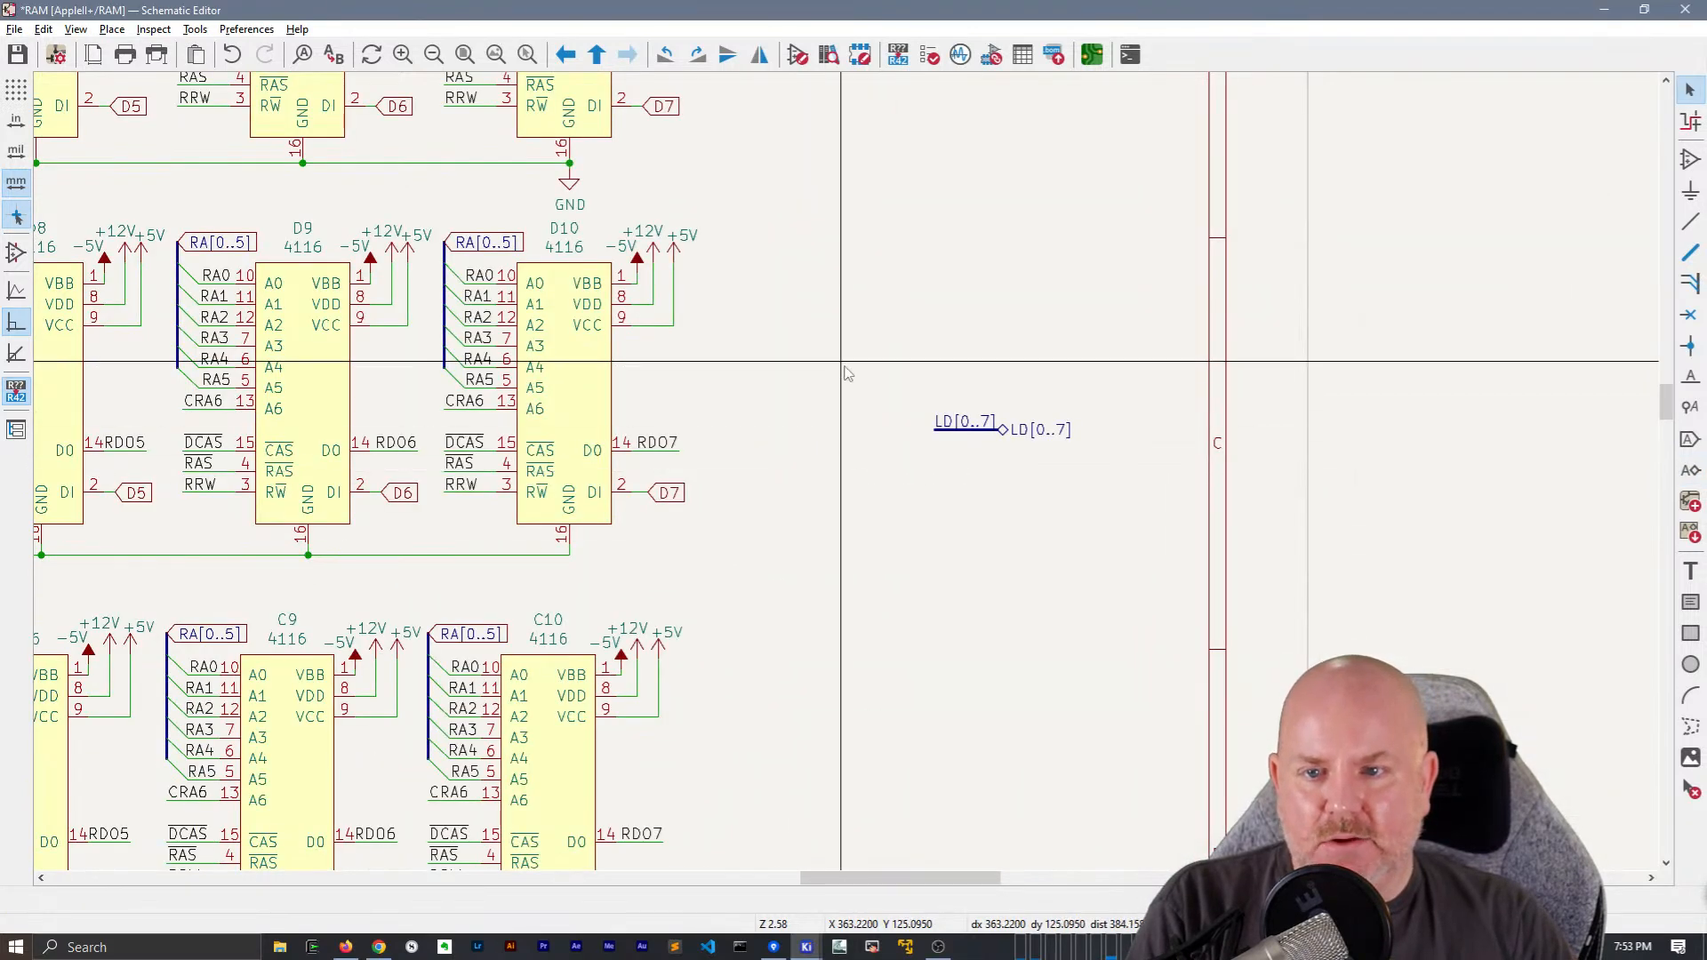
scroll(849, 479, down, 2)
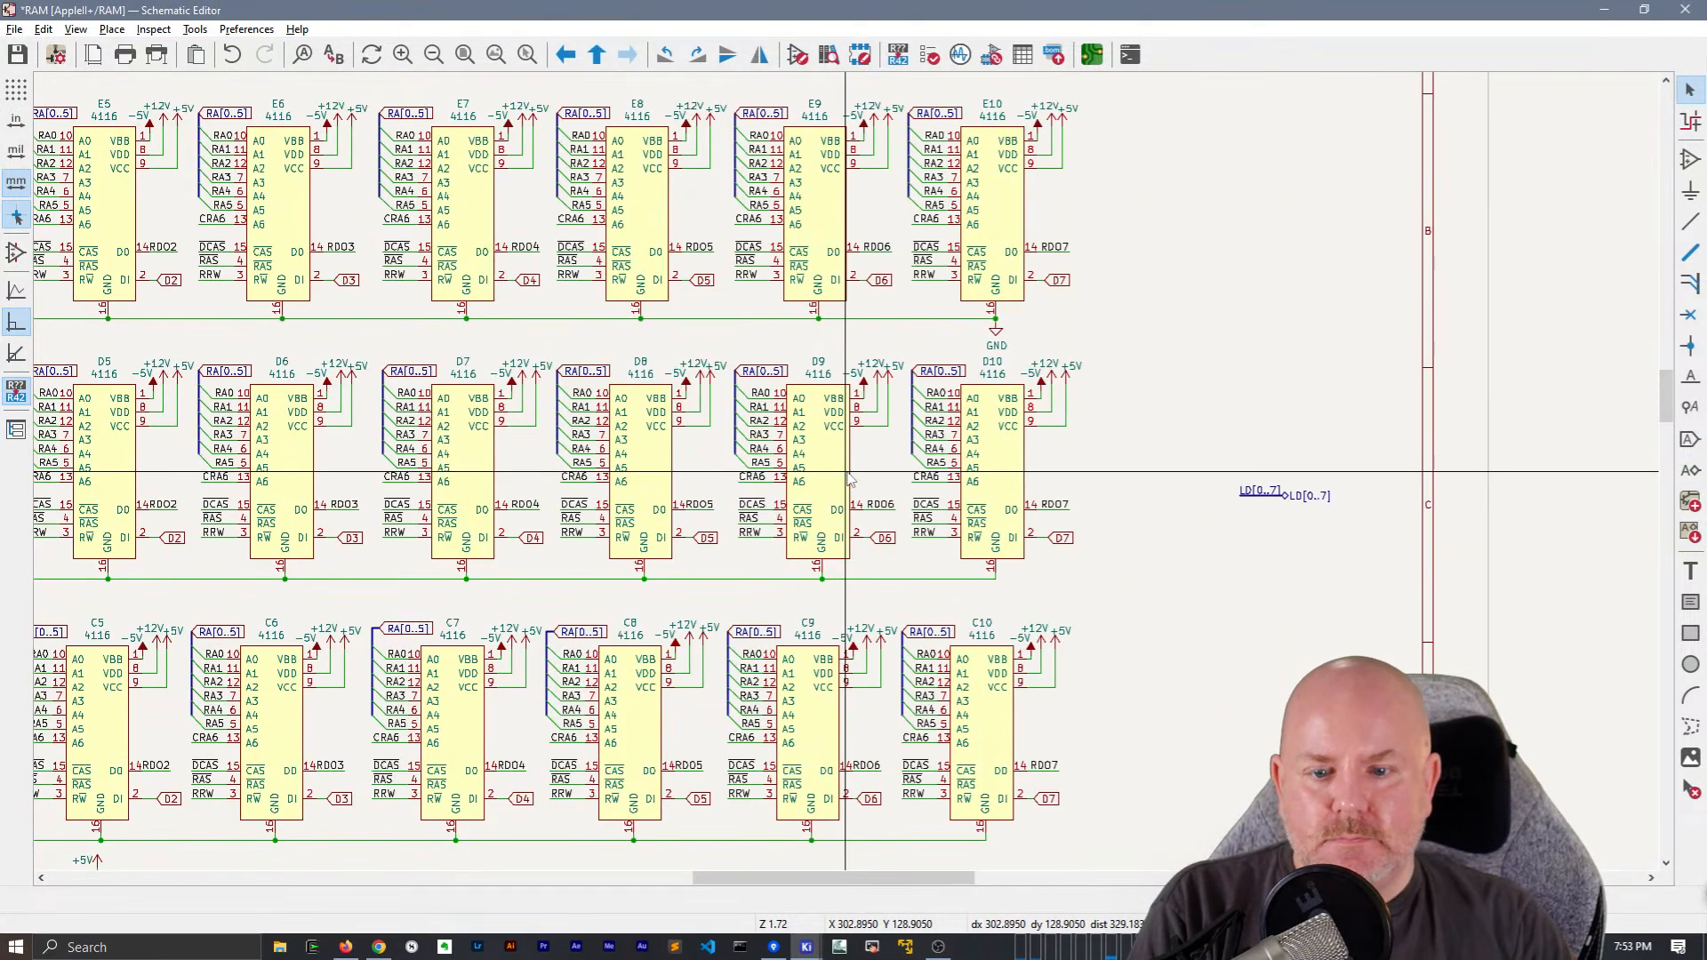
key(ctrl+s)
Convert E3's RA[0..5] global label to a hierarchical label and place it, facing right, above the CRA6 hierarchical label
mouse_move(753, 572)
middle_down()
mouse_move(953, 287)
mouse_move(1293, 589)
middle_up()
middle_drag(462, 270, 764, 448)
scroll(566, 333, up, 5)
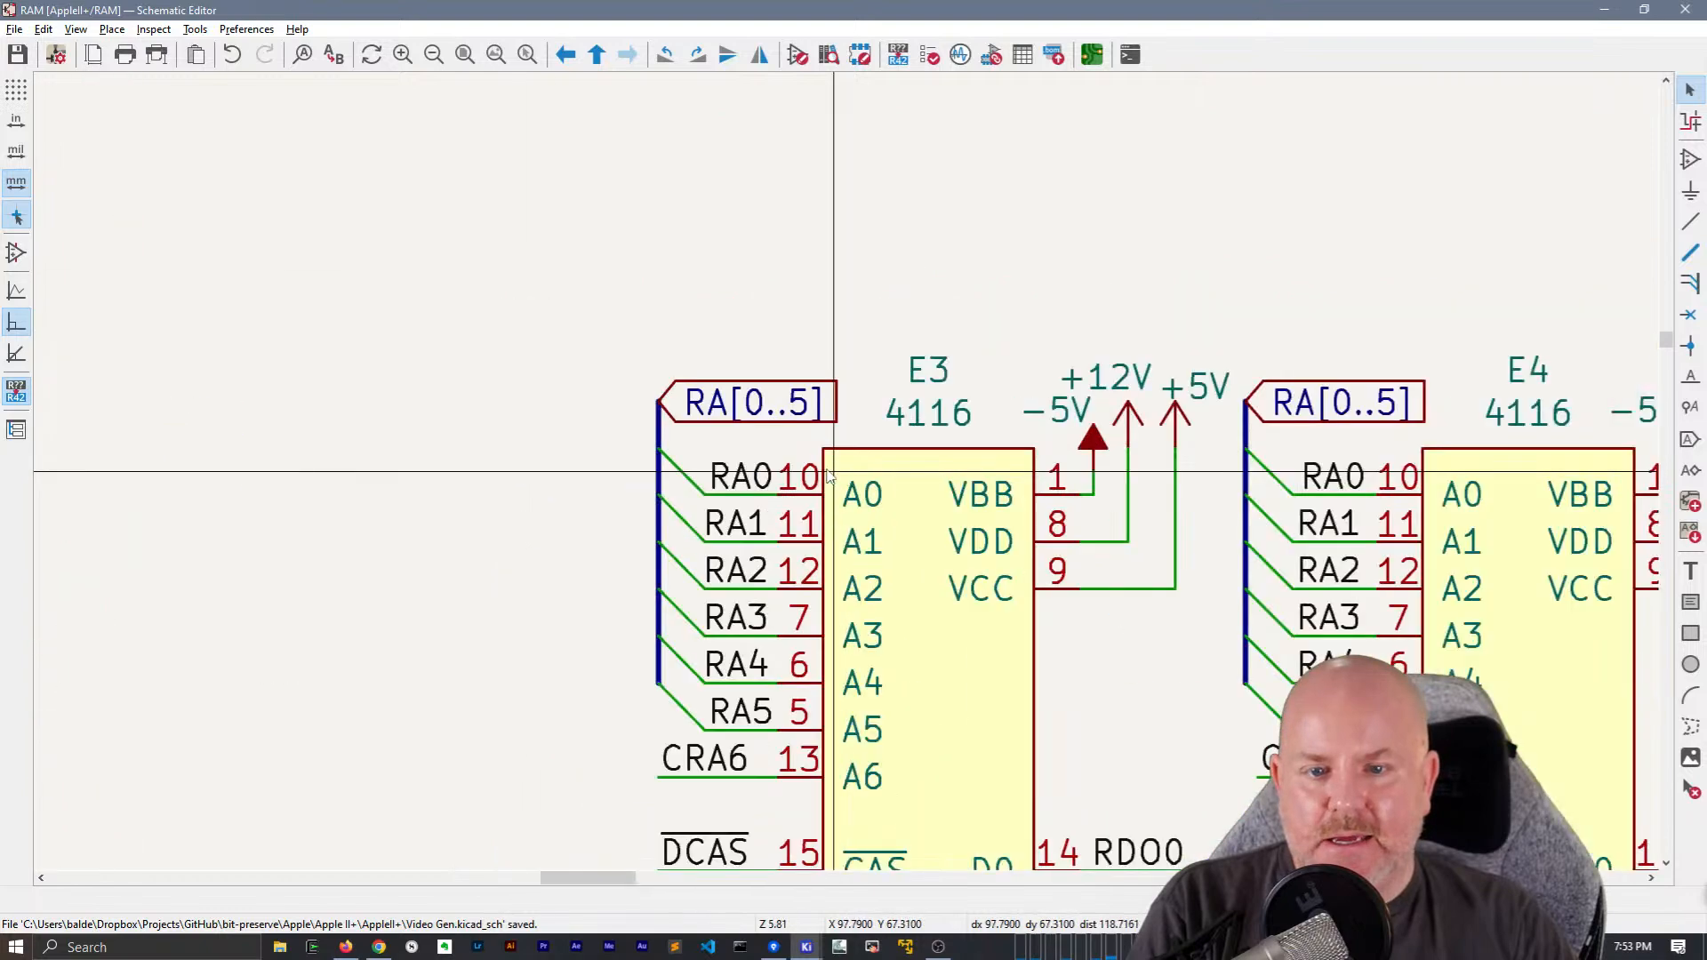
click(777, 427)
key(ctrl+shift+h)
key(m)
middle_drag(764, 317, 1186, 368)
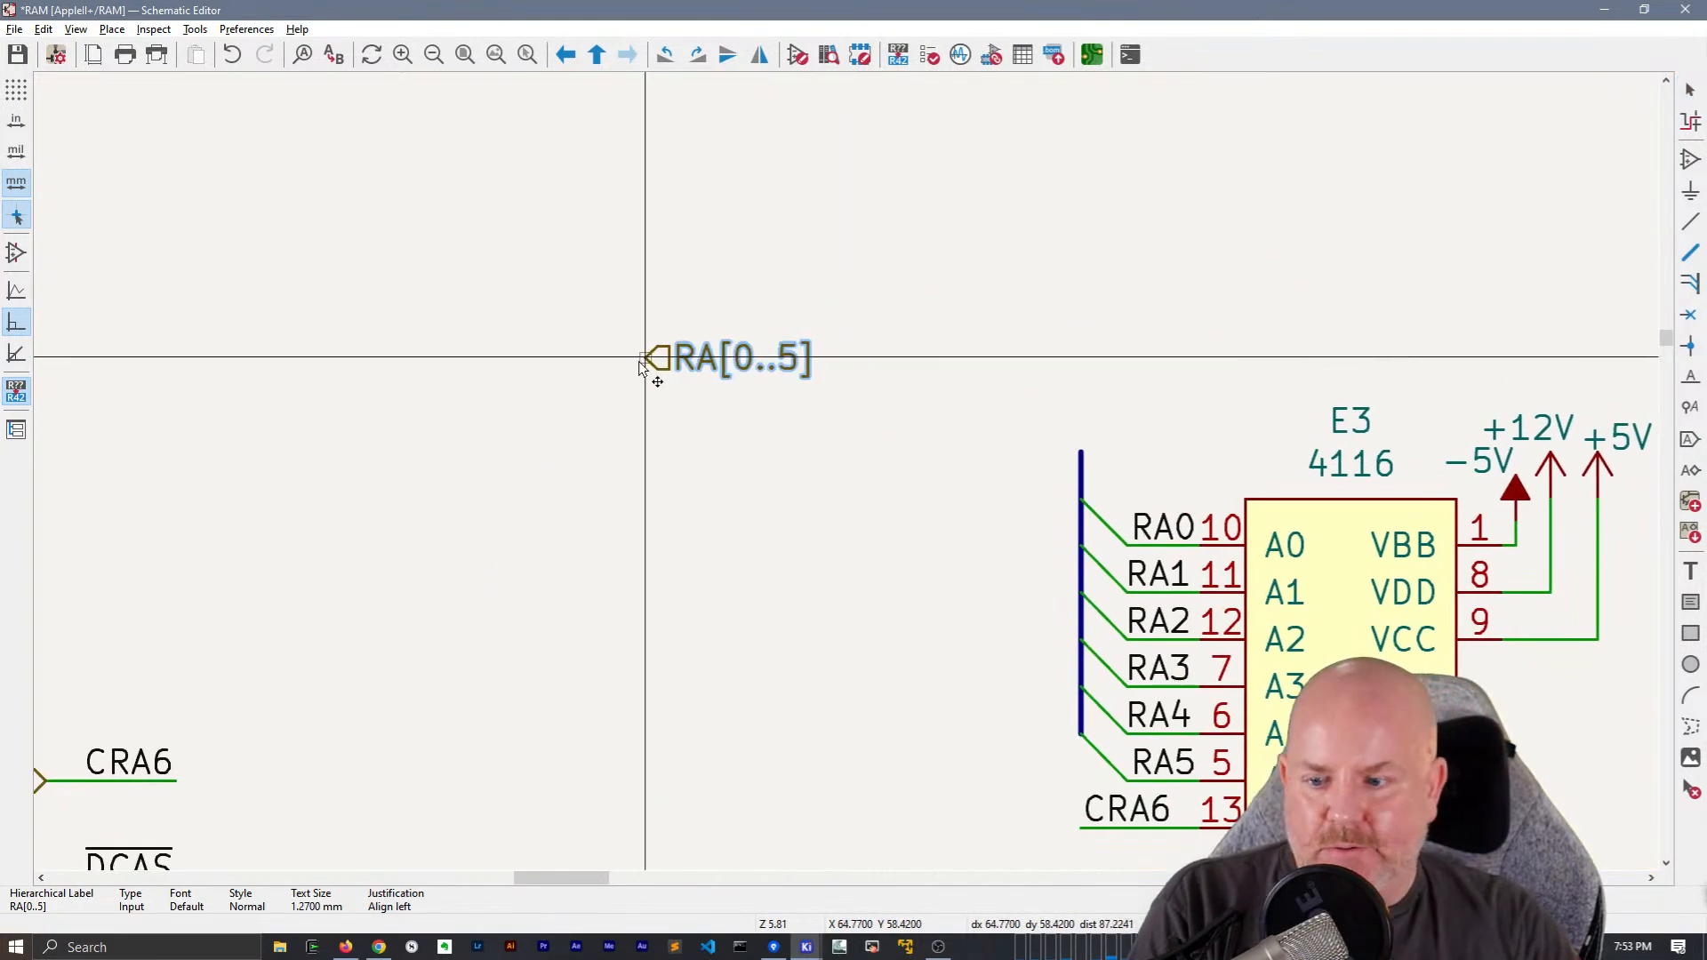
scroll(646, 359, down, 1)
key(r)
key(r)
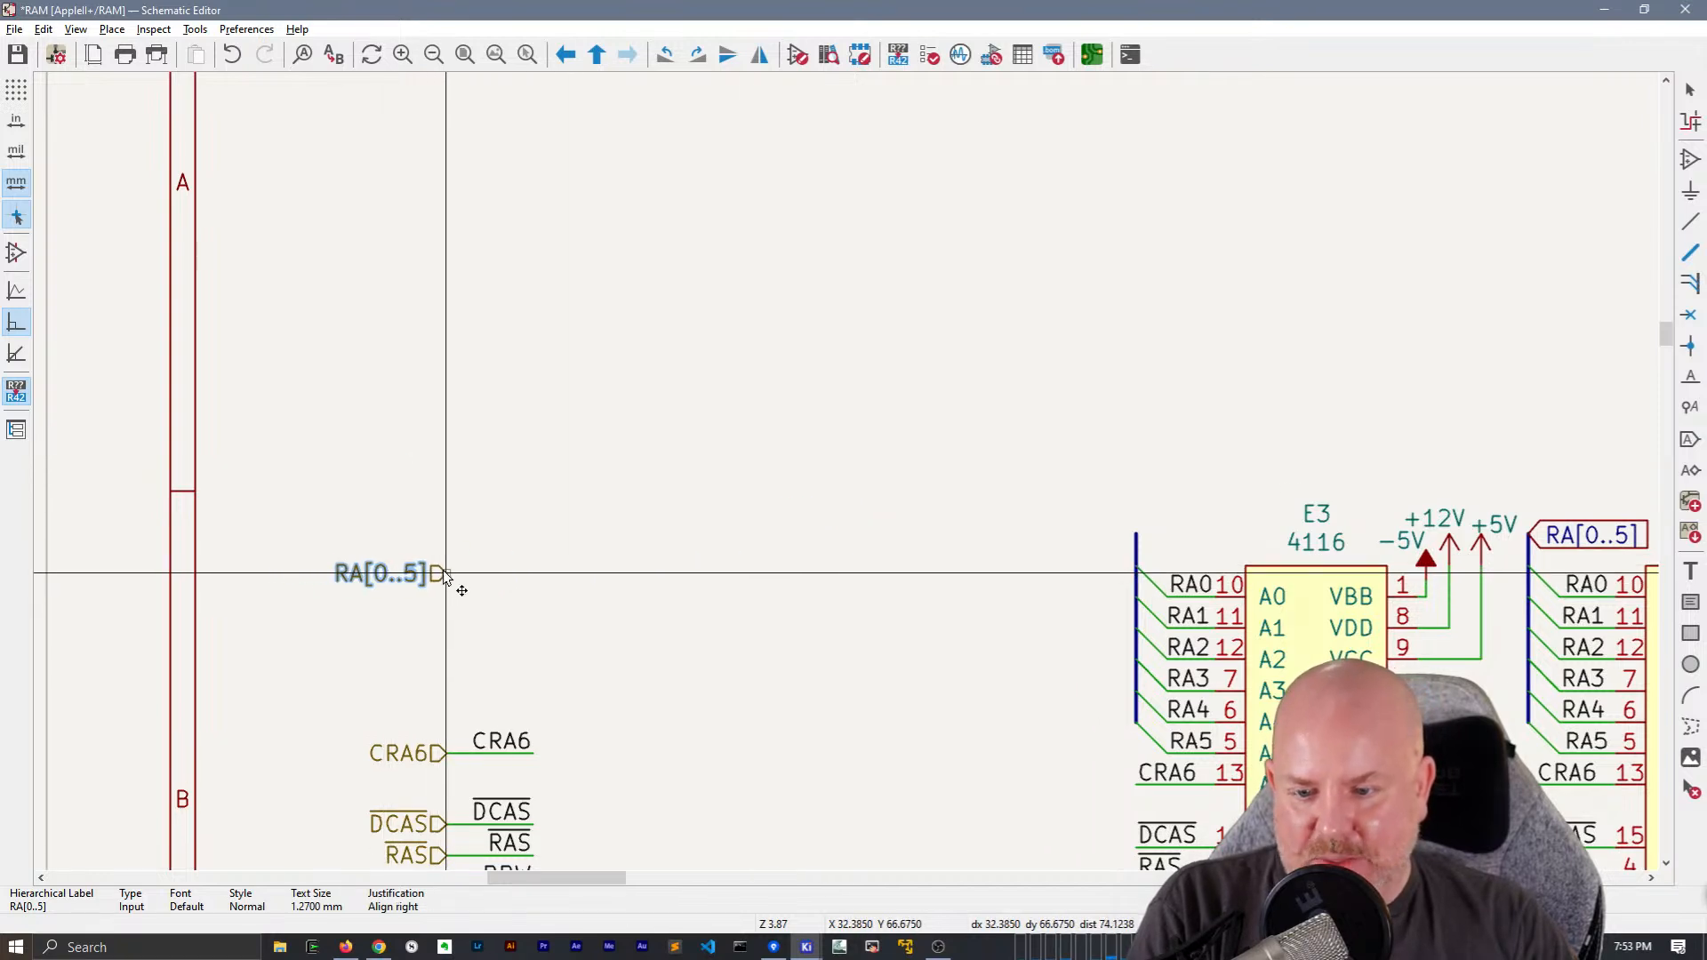
click(444, 573)
Draw a short bus from the RA[0..5] hierarchical label, add an RA[0..5] net label to it and extend the bus beneath the text
key(w)
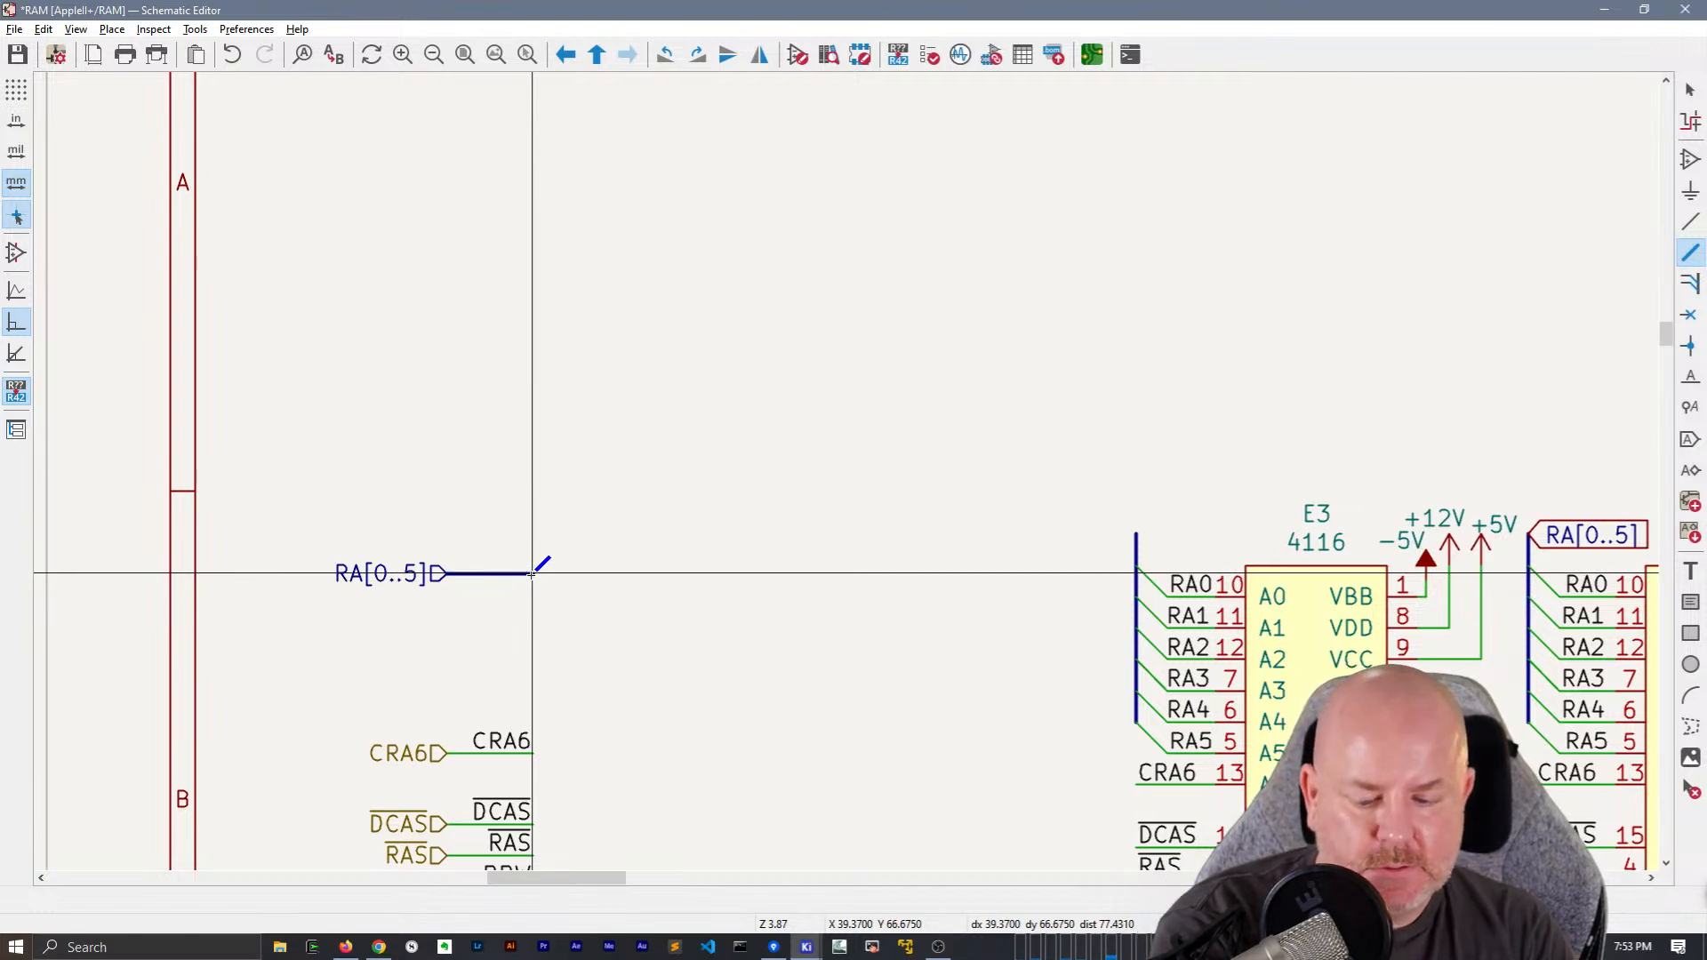
double_click(532, 574)
key(Escape)
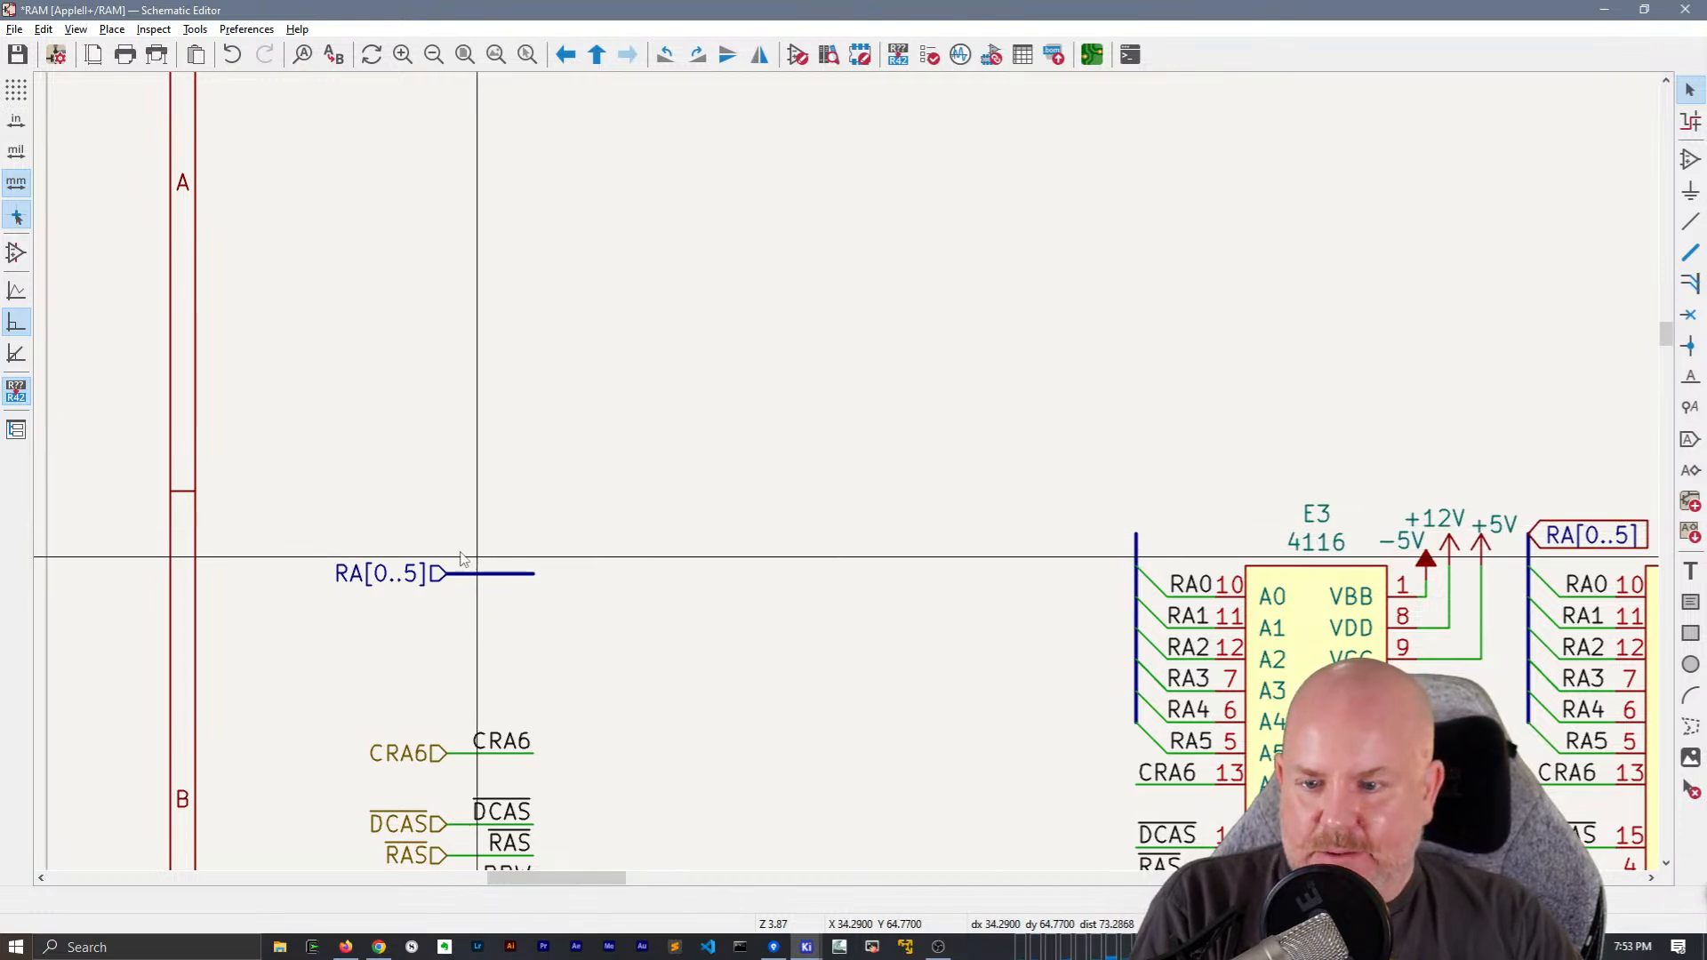
click(765, 463)
text(RA[0..5])
key(Return)
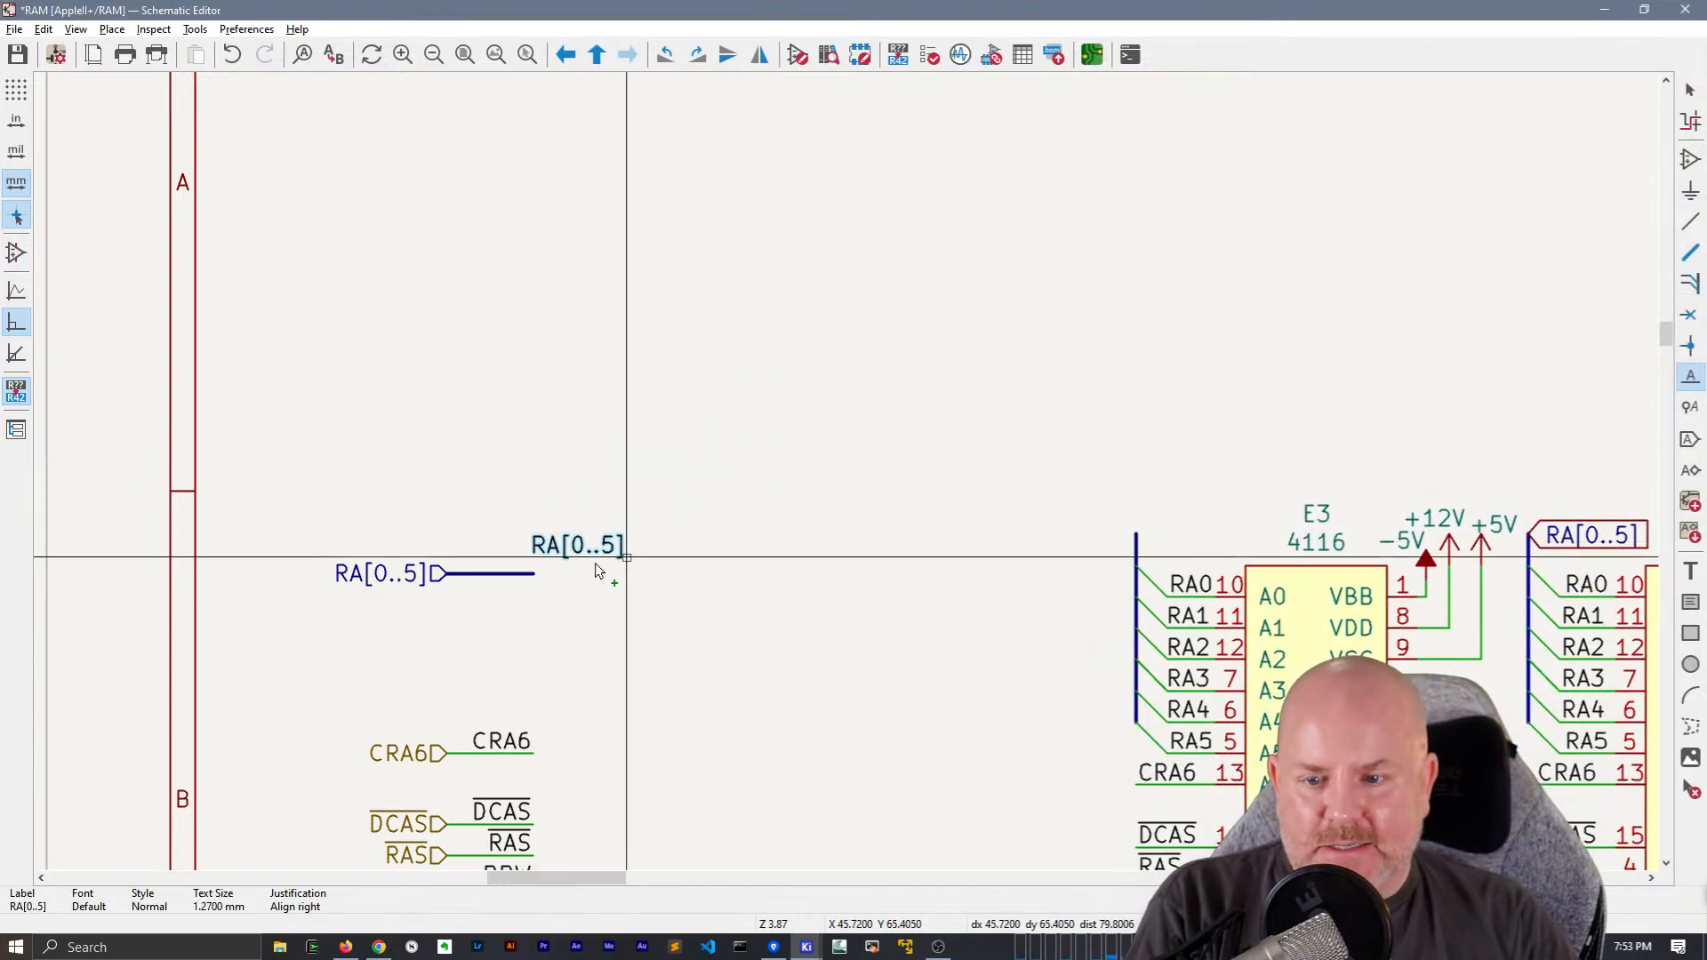
click(533, 574)
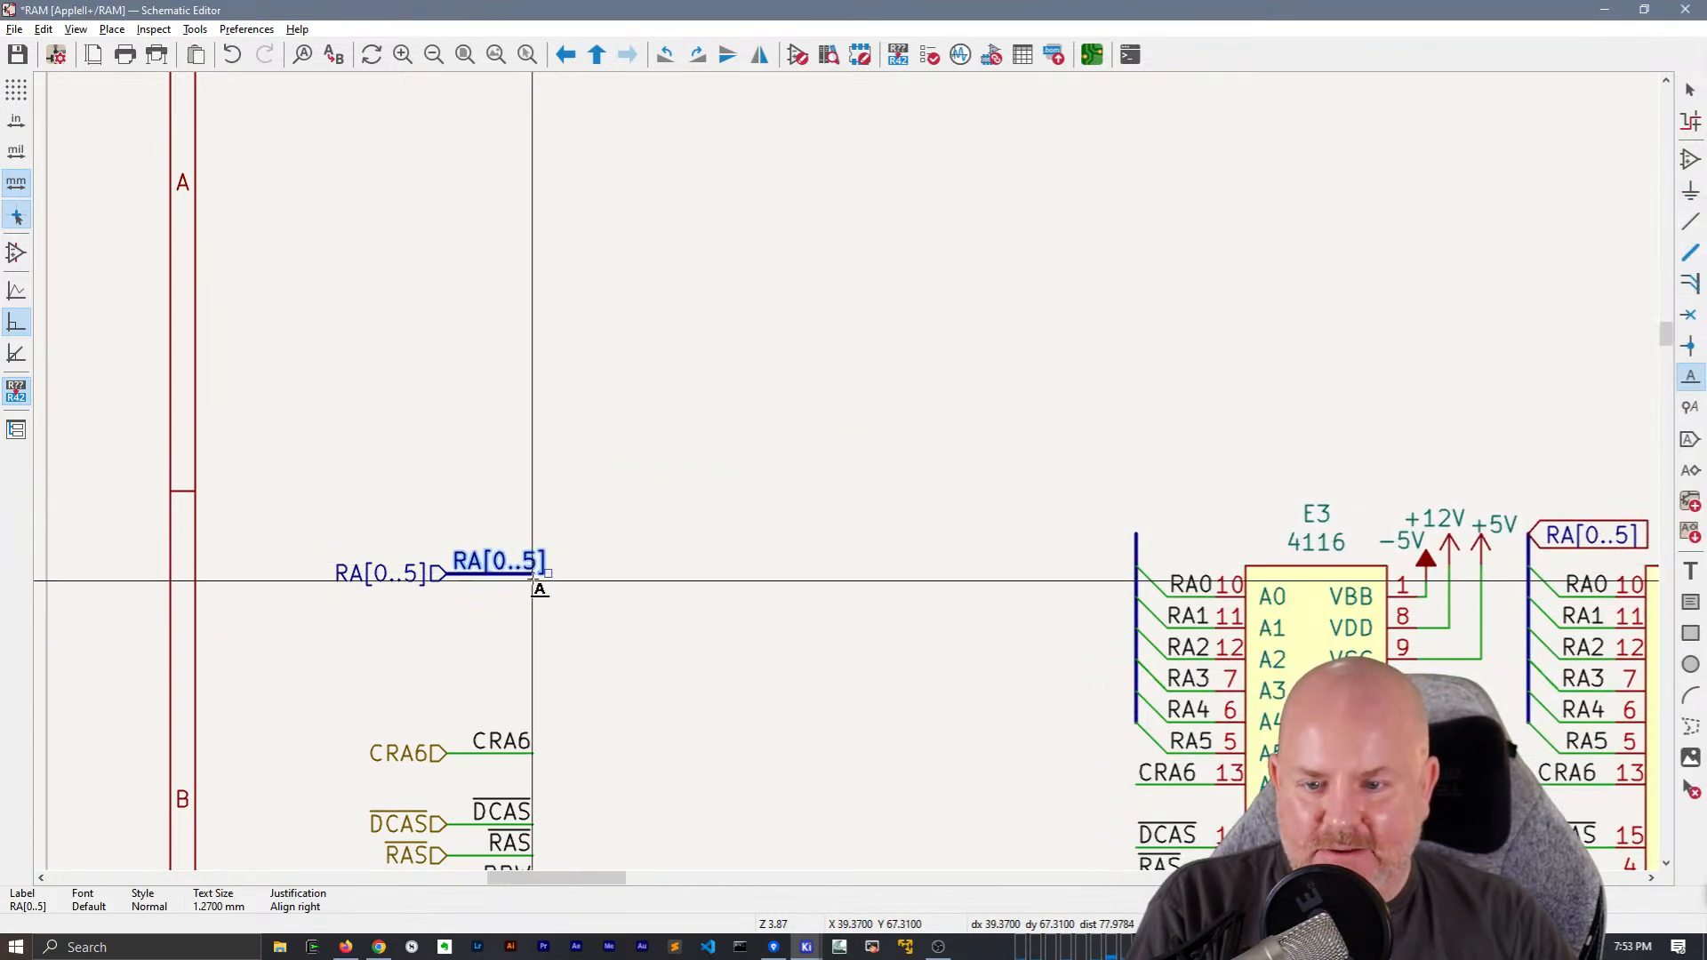
key(b)
click(548, 574)
key(Escape)
Duplicate the RA[0..5] net label and bus segment, rotate the copy and attach it to the top of E3's address bus
middle_drag(780, 563, 745, 483)
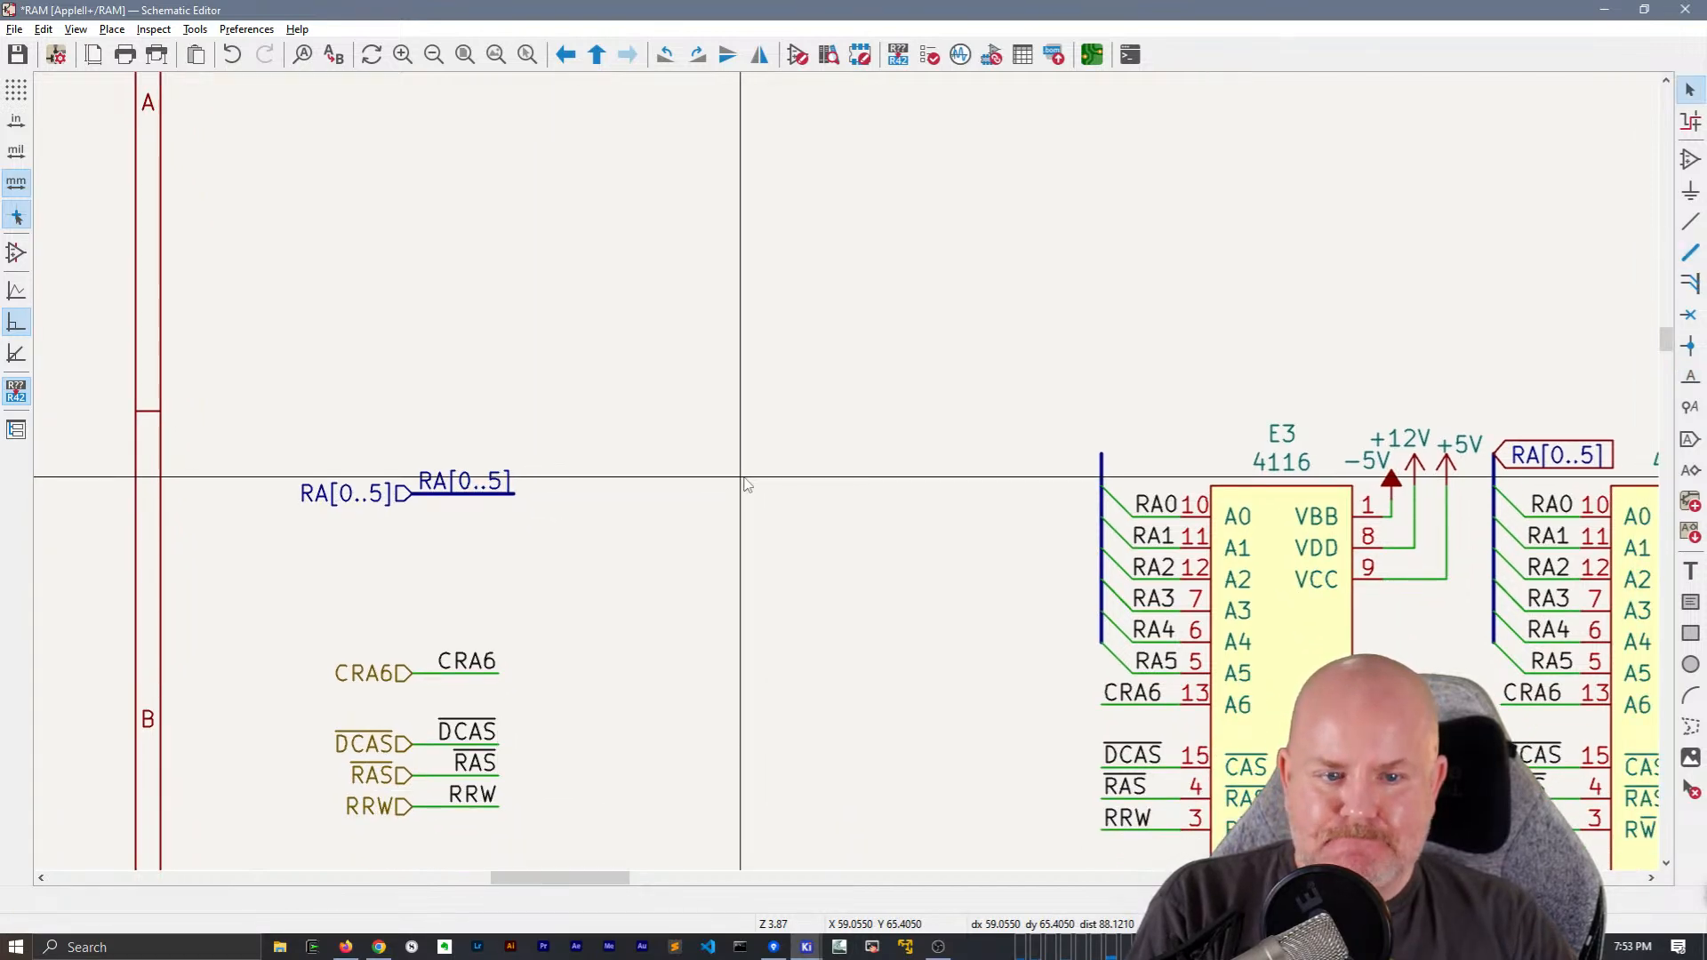
middle_drag(869, 458, 788, 445)
drag(427, 537, 415, 400)
key(ctrl+d)
key(r)
key(r)
click(1121, 444)
Replace the RA[0..5] global label on E4's address bus with the copied RA[0..5] net label and bus segment
middle_drag(1258, 356, 738, 330)
click(936, 416)
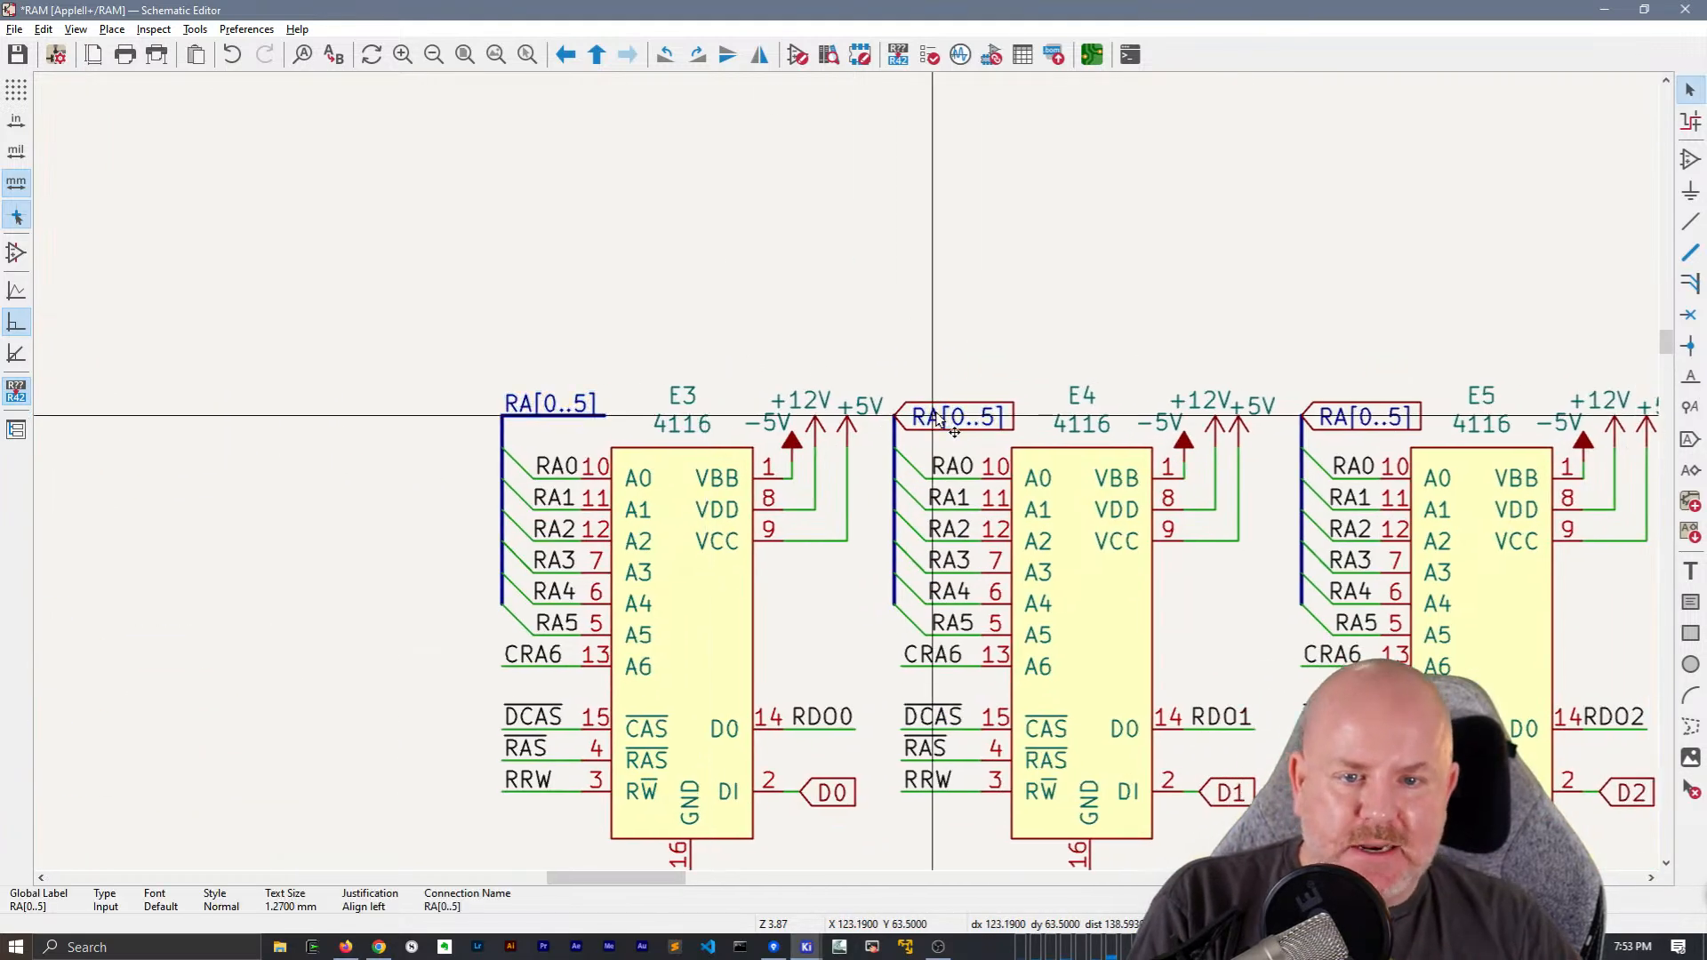
key(Delete)
key(ctrl+v)
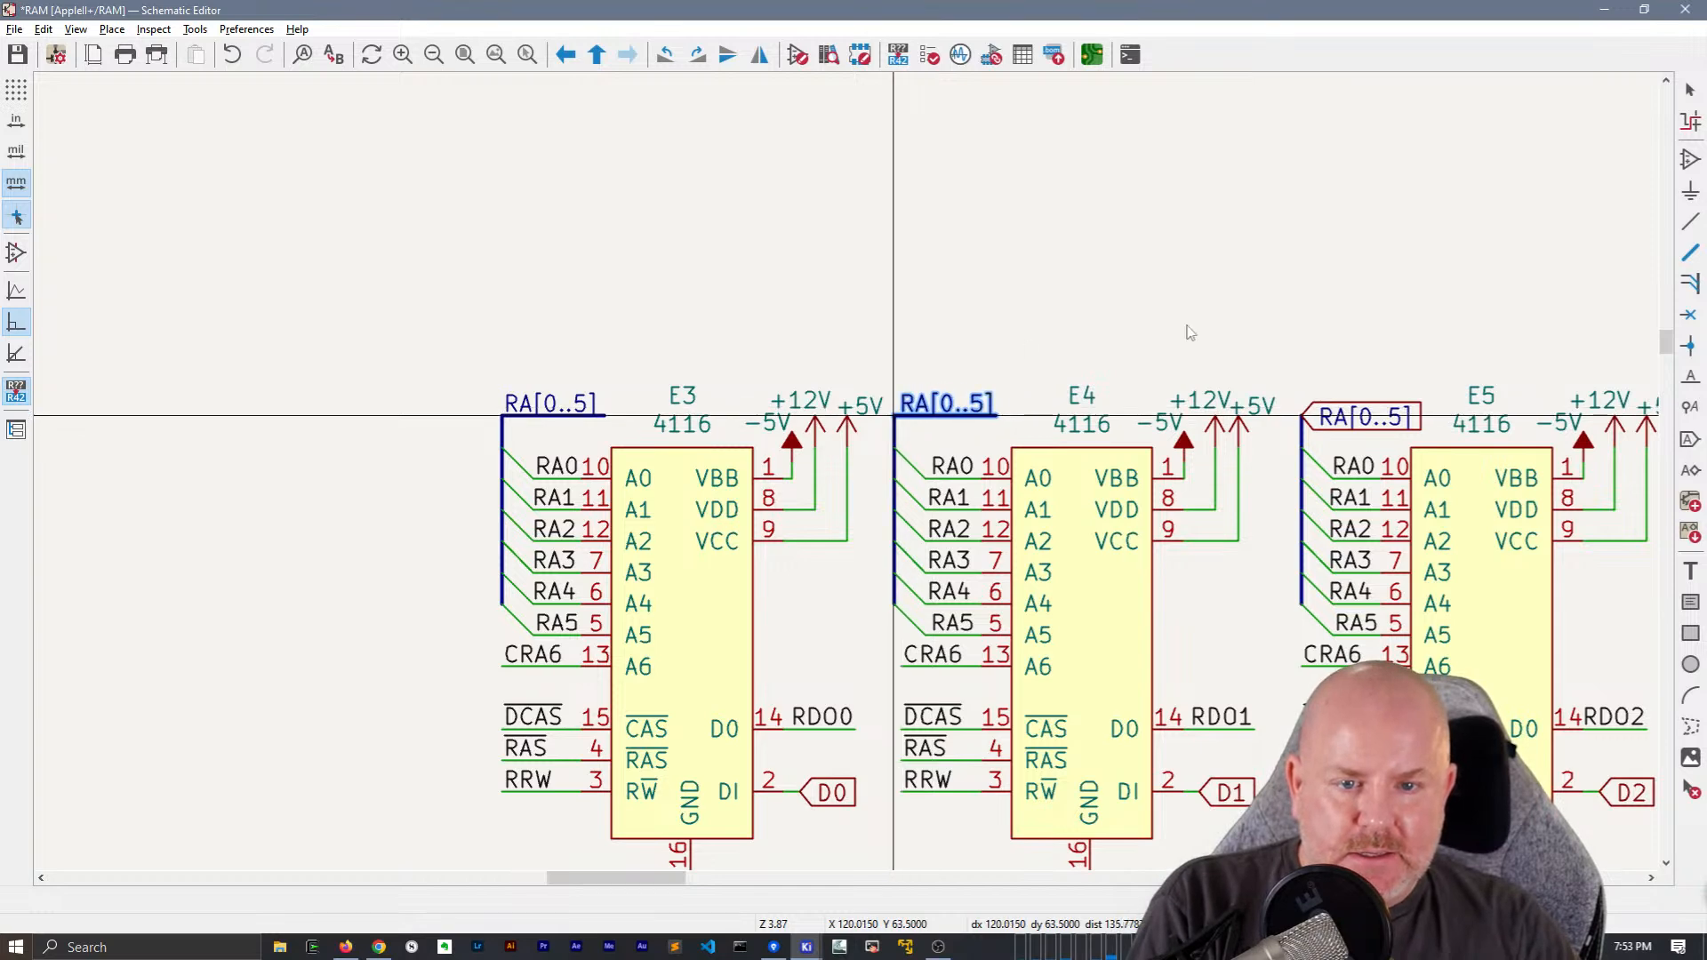
click(1109, 330)
Replace the RA[0..5] global label on E5's address bus with the copied RA[0..5] net label and bus segment
middle_drag(1109, 331, 618, 324)
click(886, 420)
key(Delete)
key(ctrl+v)
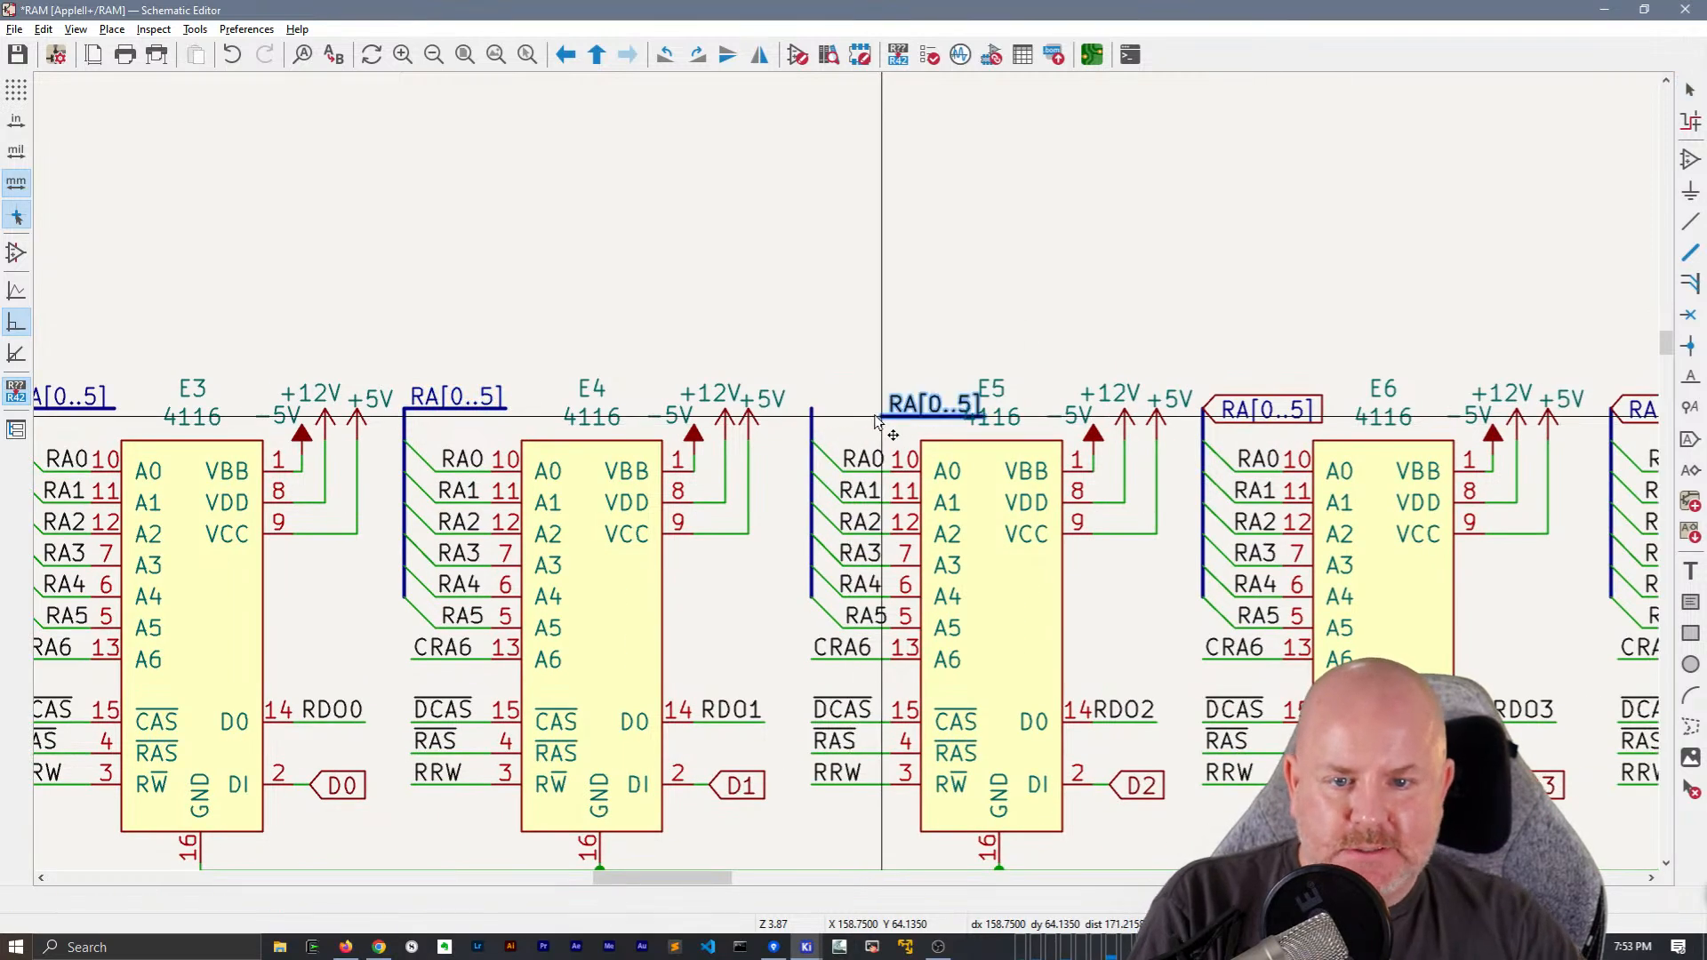
click(811, 408)
Replace the RA[0..5] global label on E6's address bus with the copied RA[0..5] net label and bus segment
middle_drag(1207, 279, 658, 258)
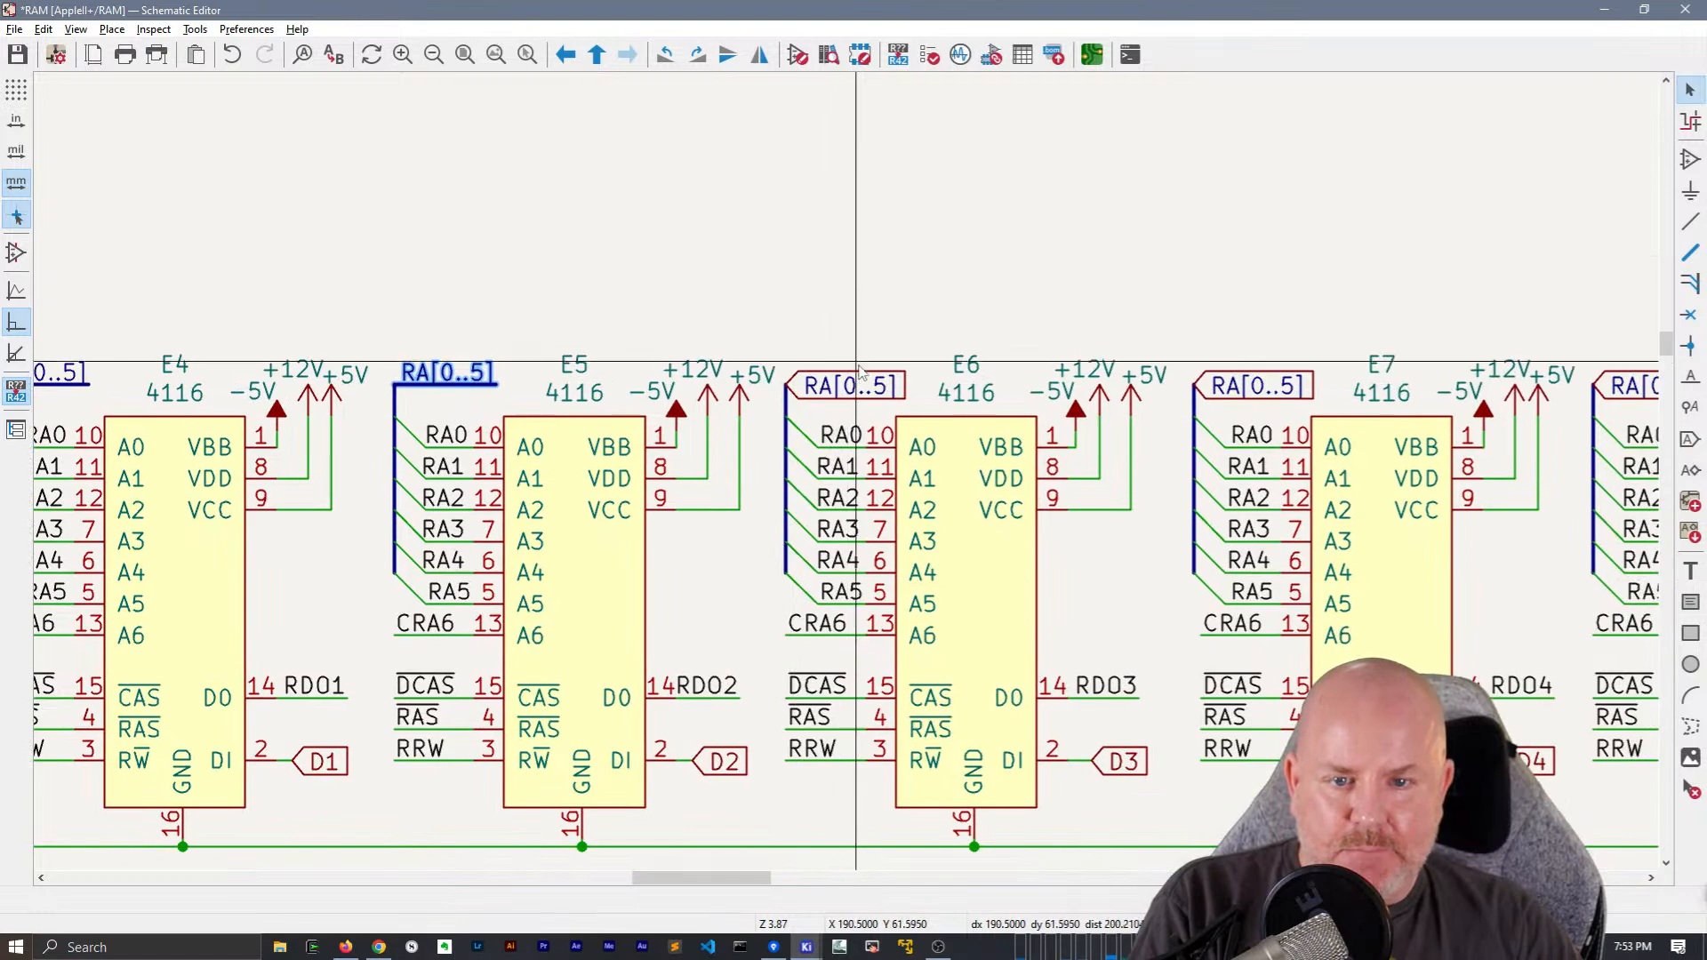
click(859, 377)
key(Delete)
key(ctrl+v)
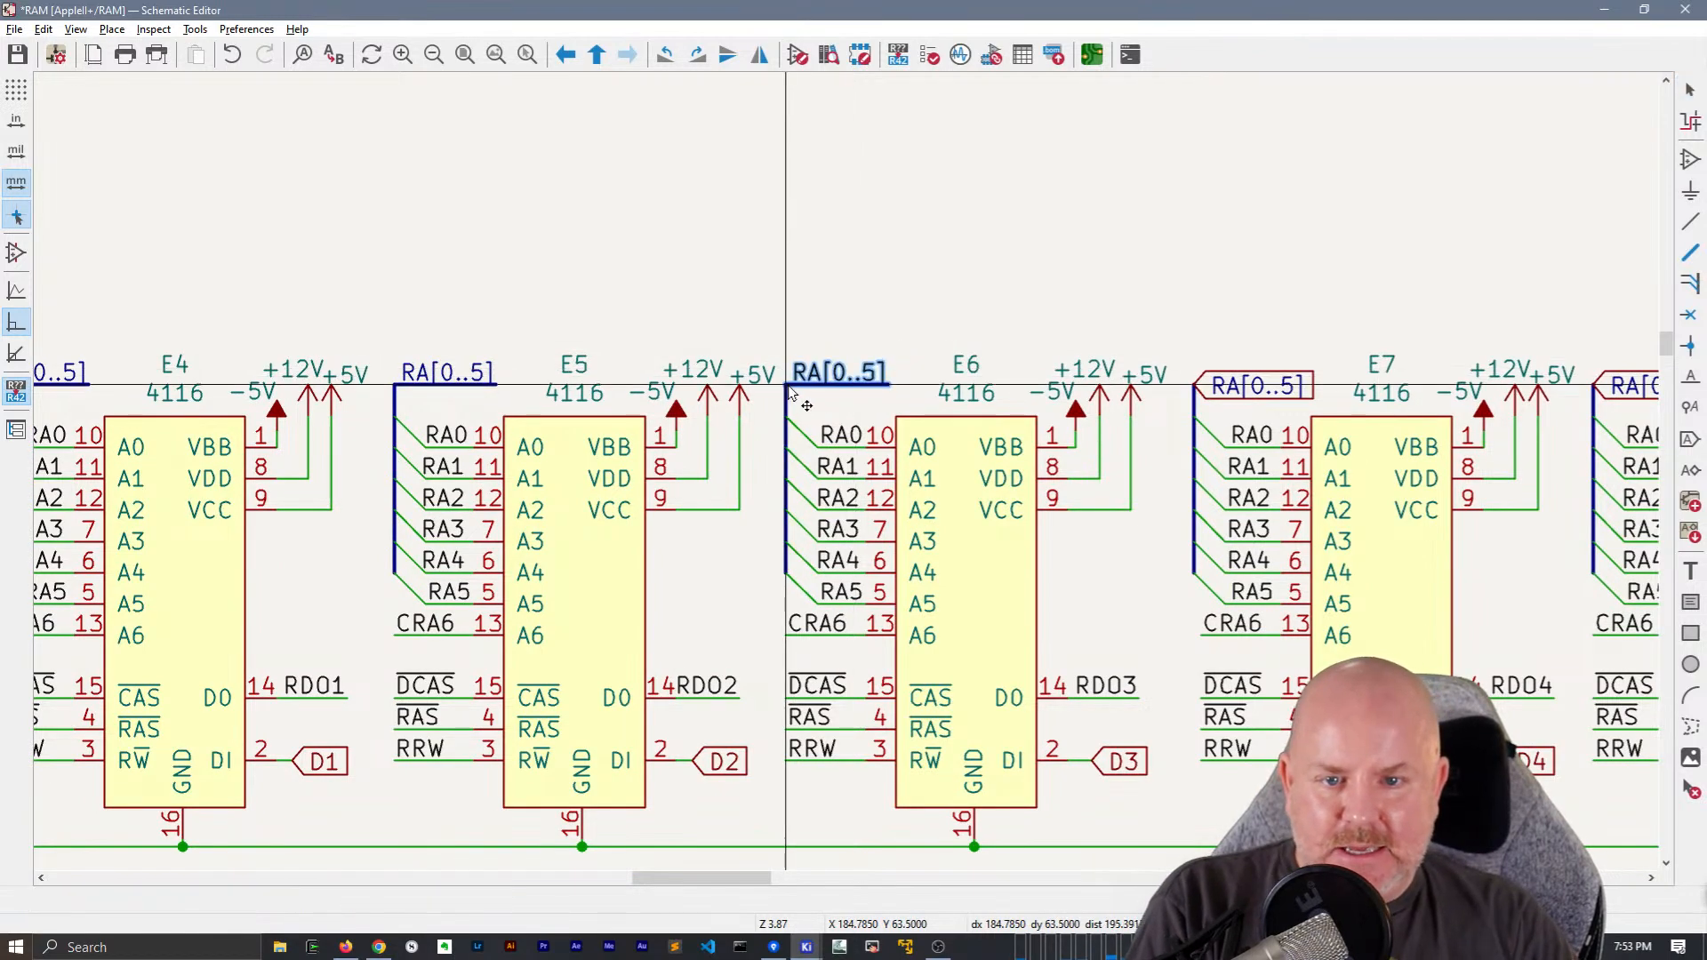
click(961, 301)
Replace the RA[0..5] global label on E7's address bus with the copied RA[0..5] net label and bus segment
middle_drag(961, 301, 565, 303)
click(880, 389)
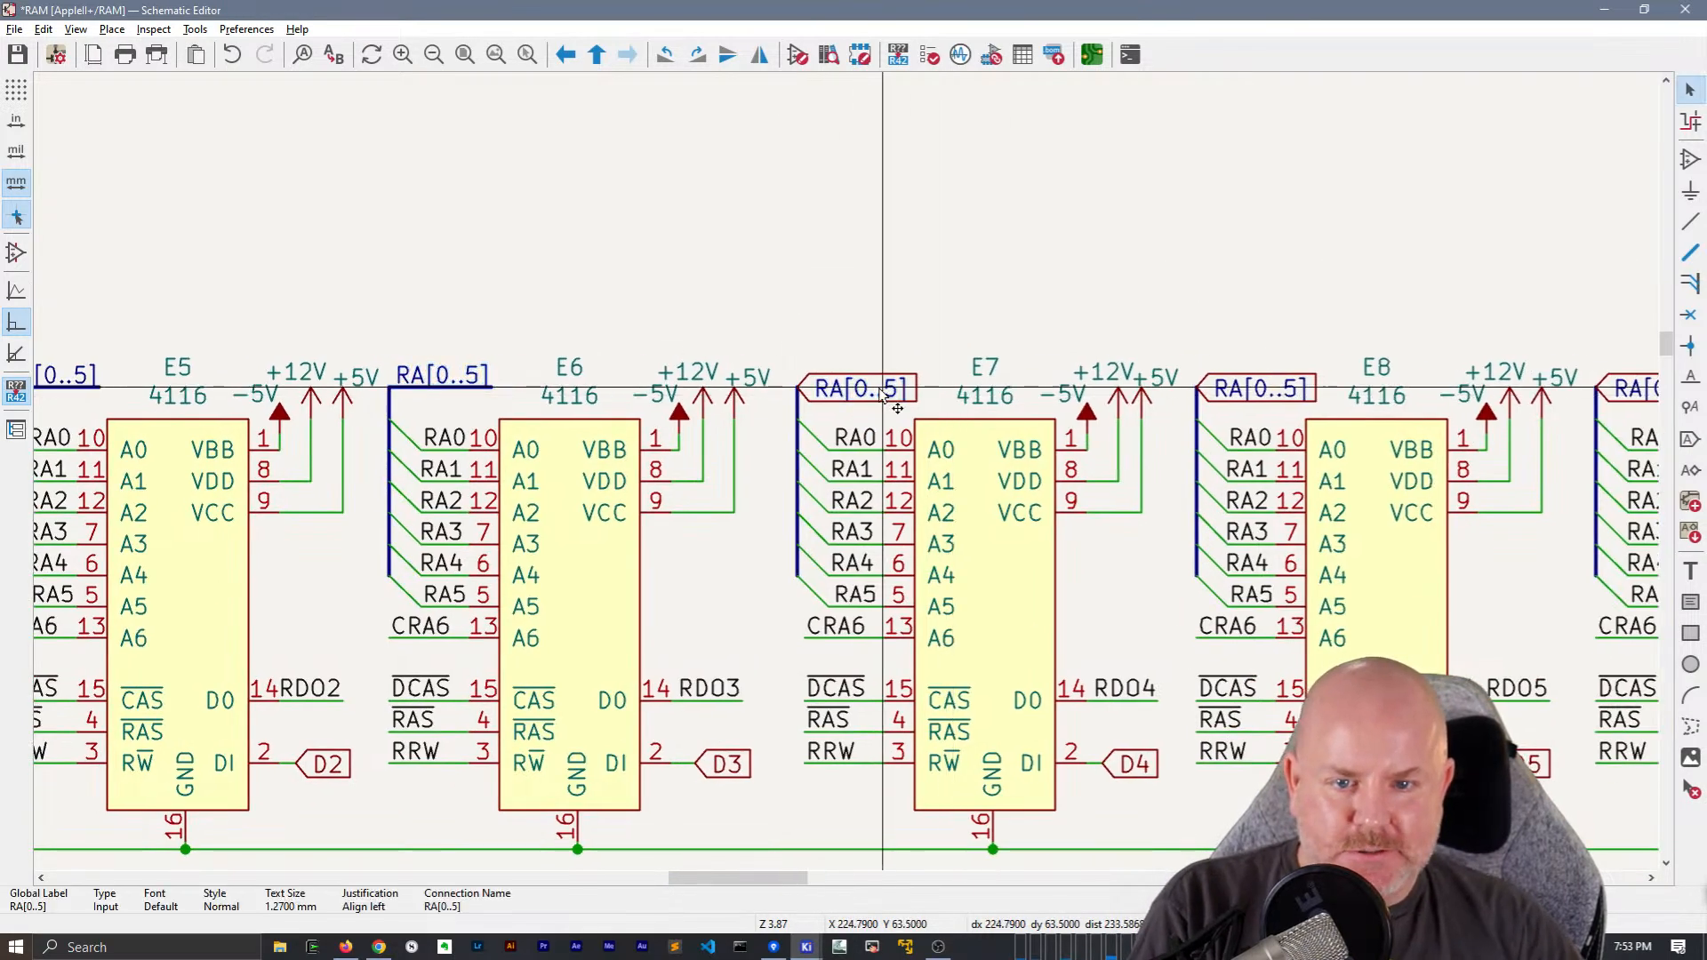
key(Delete)
key(ctrl+v)
click(797, 387)
Replace the RA[0..5] global label on E8's address bus with the copied RA[0..5] net label and bus segment
middle_drag(1183, 261, 713, 300)
click(779, 430)
key(ctrl+v)
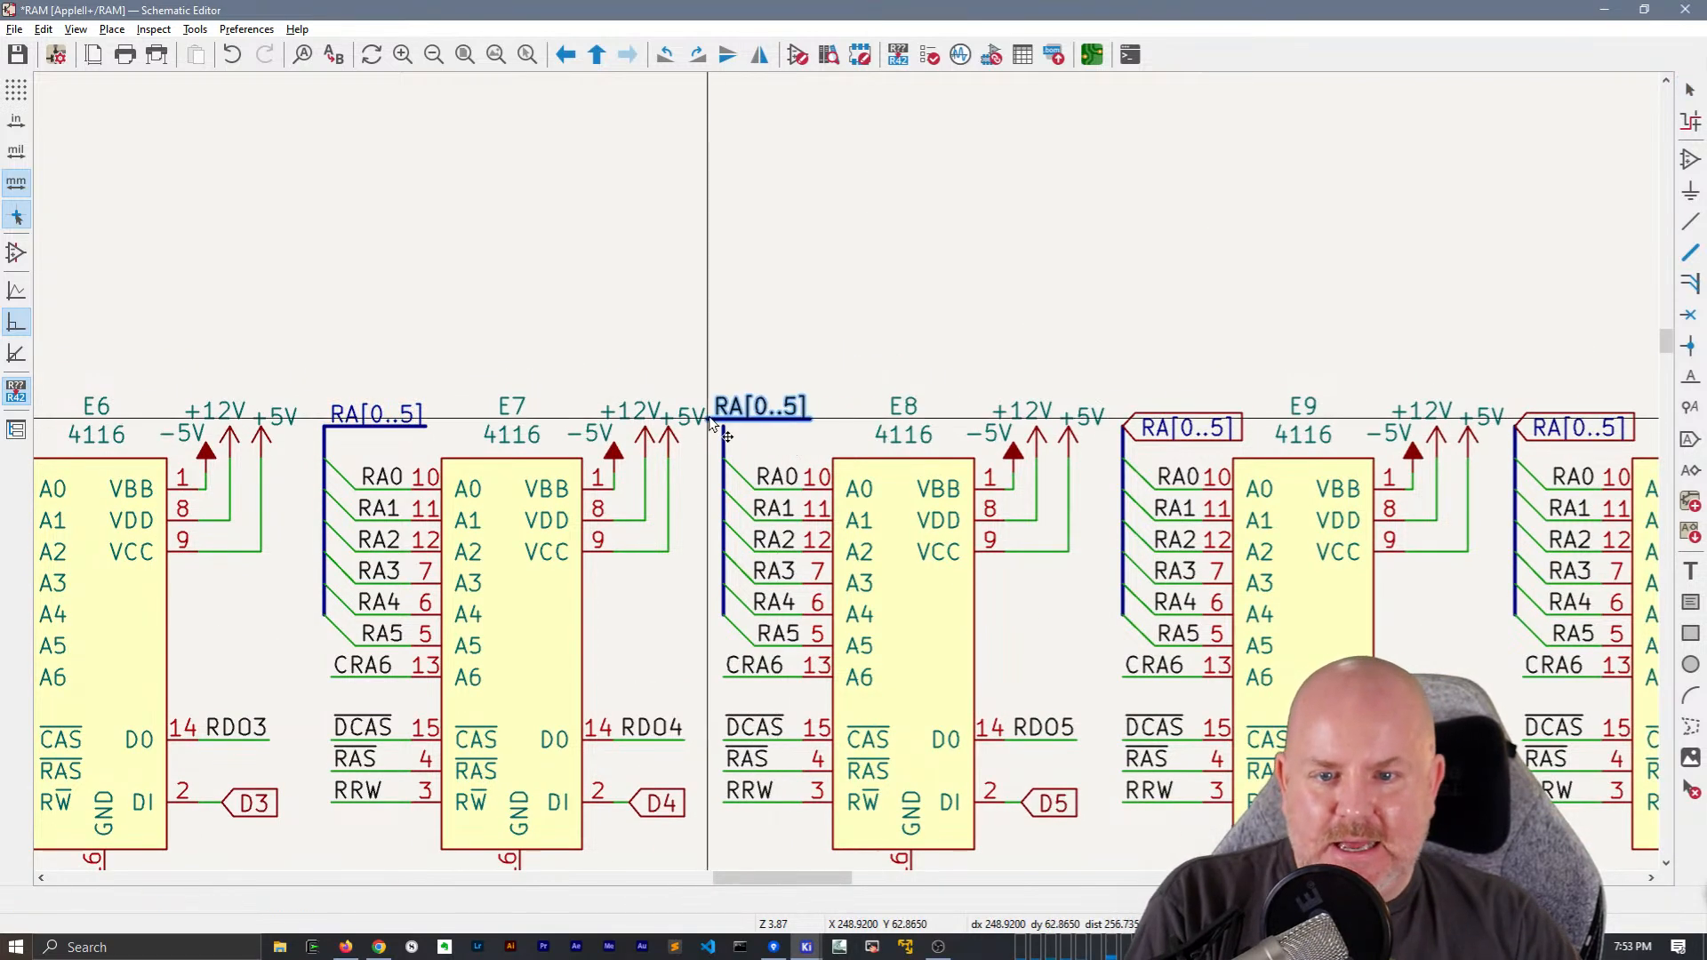
click(725, 427)
Replace E9's RA[0..5] global label with the copied net label and bus segment, aligning it with the top of the address bus
middle_drag(1081, 366, 798, 381)
click(892, 448)
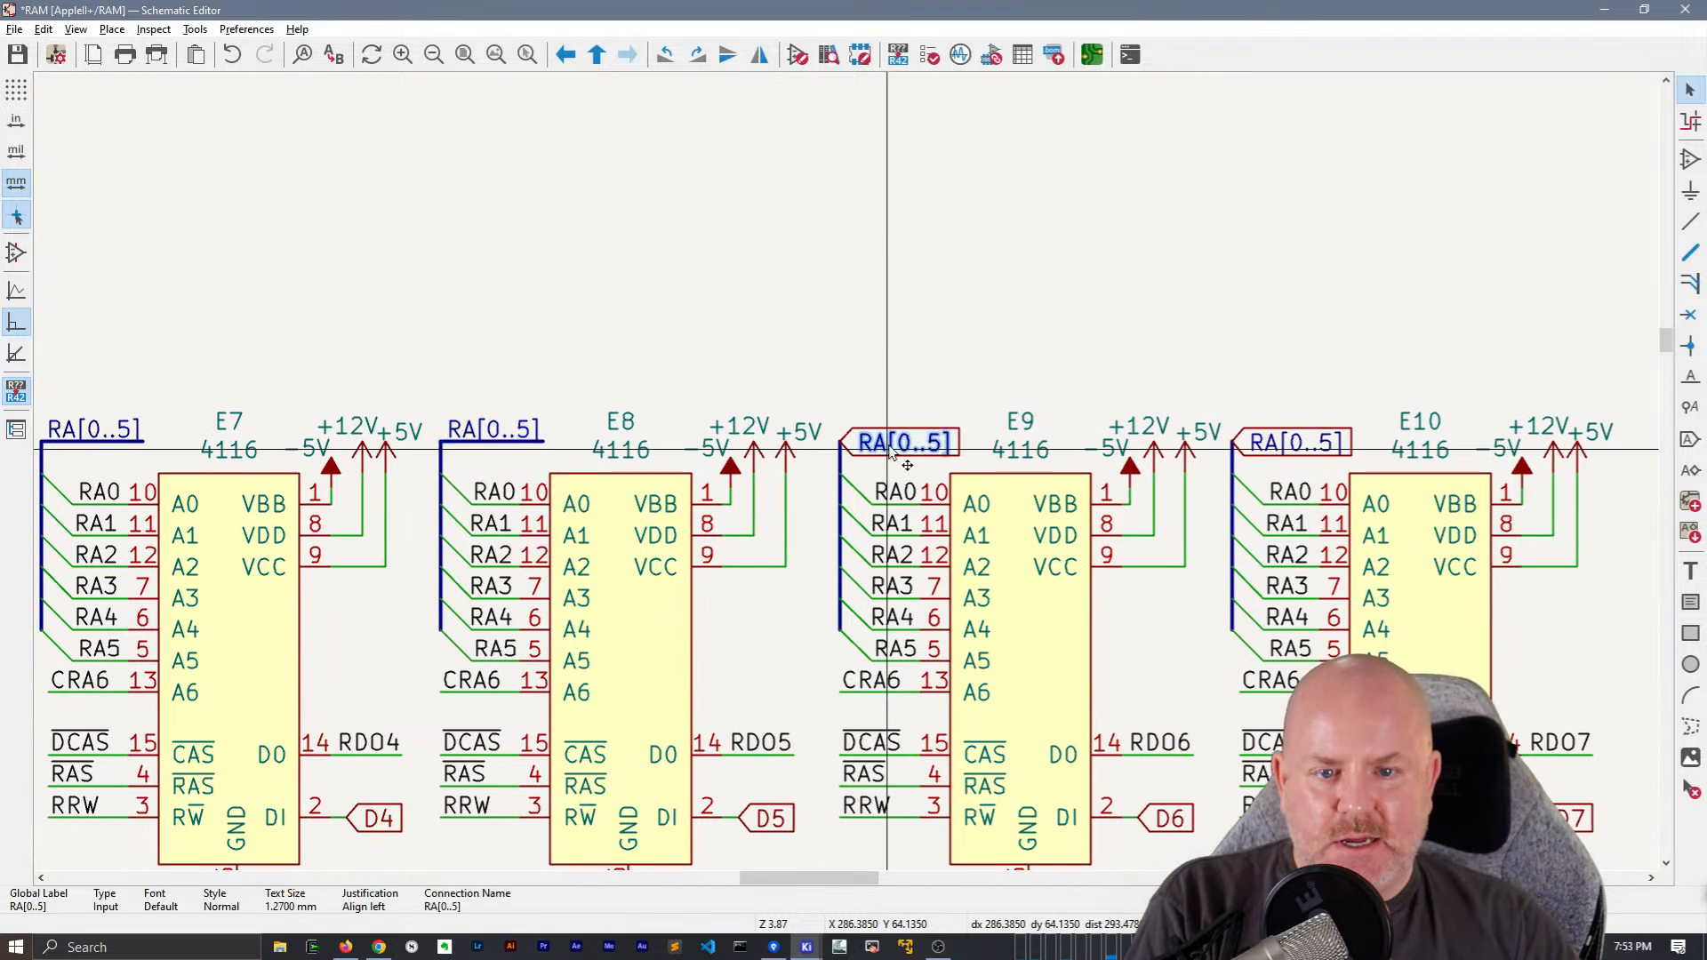
key(Delete)
key(ctrl+v)
click(844, 451)
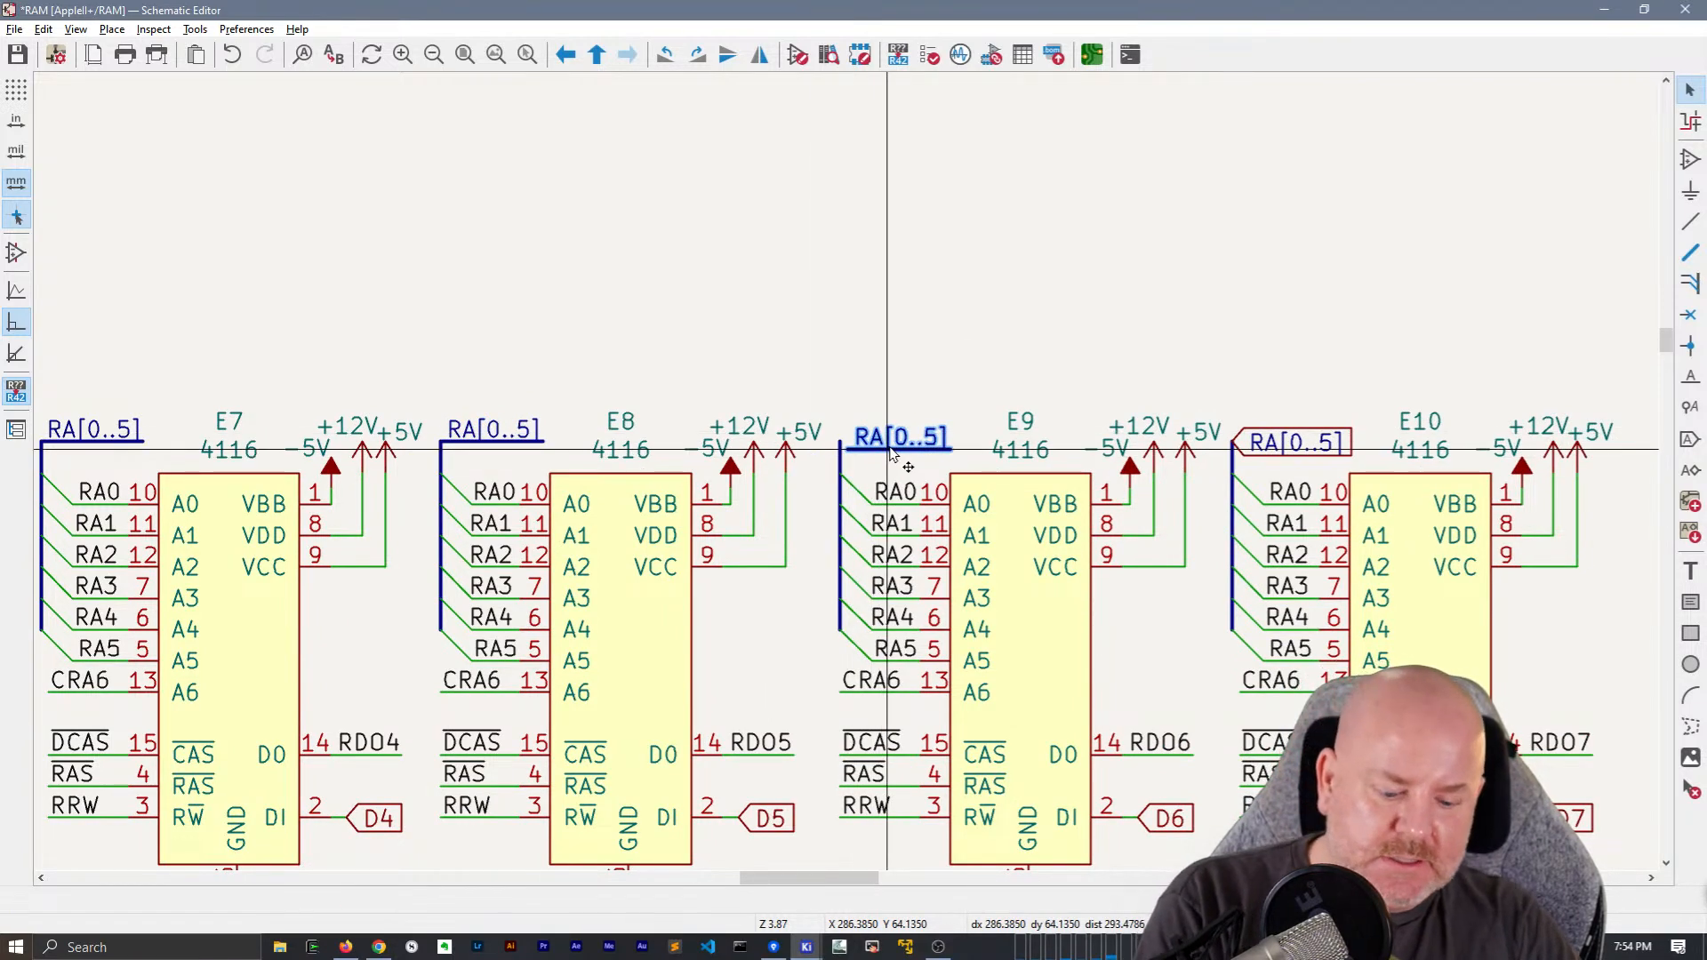
key(m)
click(840, 442)
Replace the RA[0..5] global label on E10's address bus with the copied RA[0..5] net label and bus segment
middle_drag(1206, 360, 643, 400)
click(772, 482)
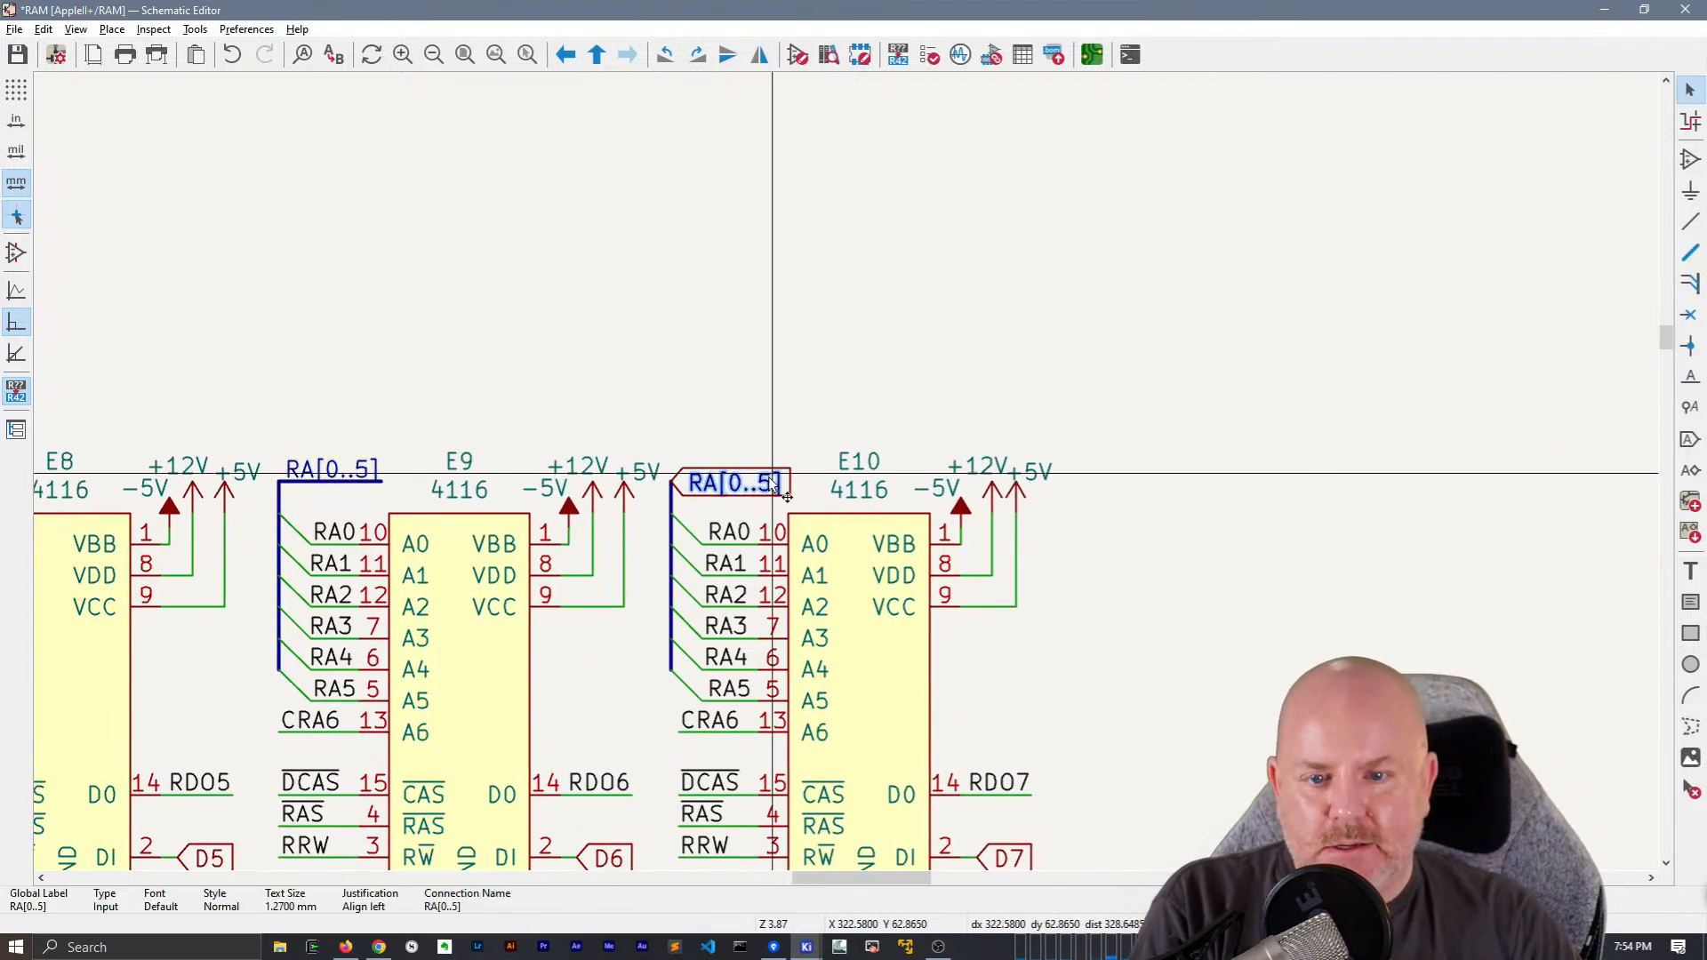
key(m)
click(671, 481)
Delete the RA[0..5] global labels from the address buses of D10, D9 and D8
middle_drag(586, 610, 744, 117)
click(927, 573)
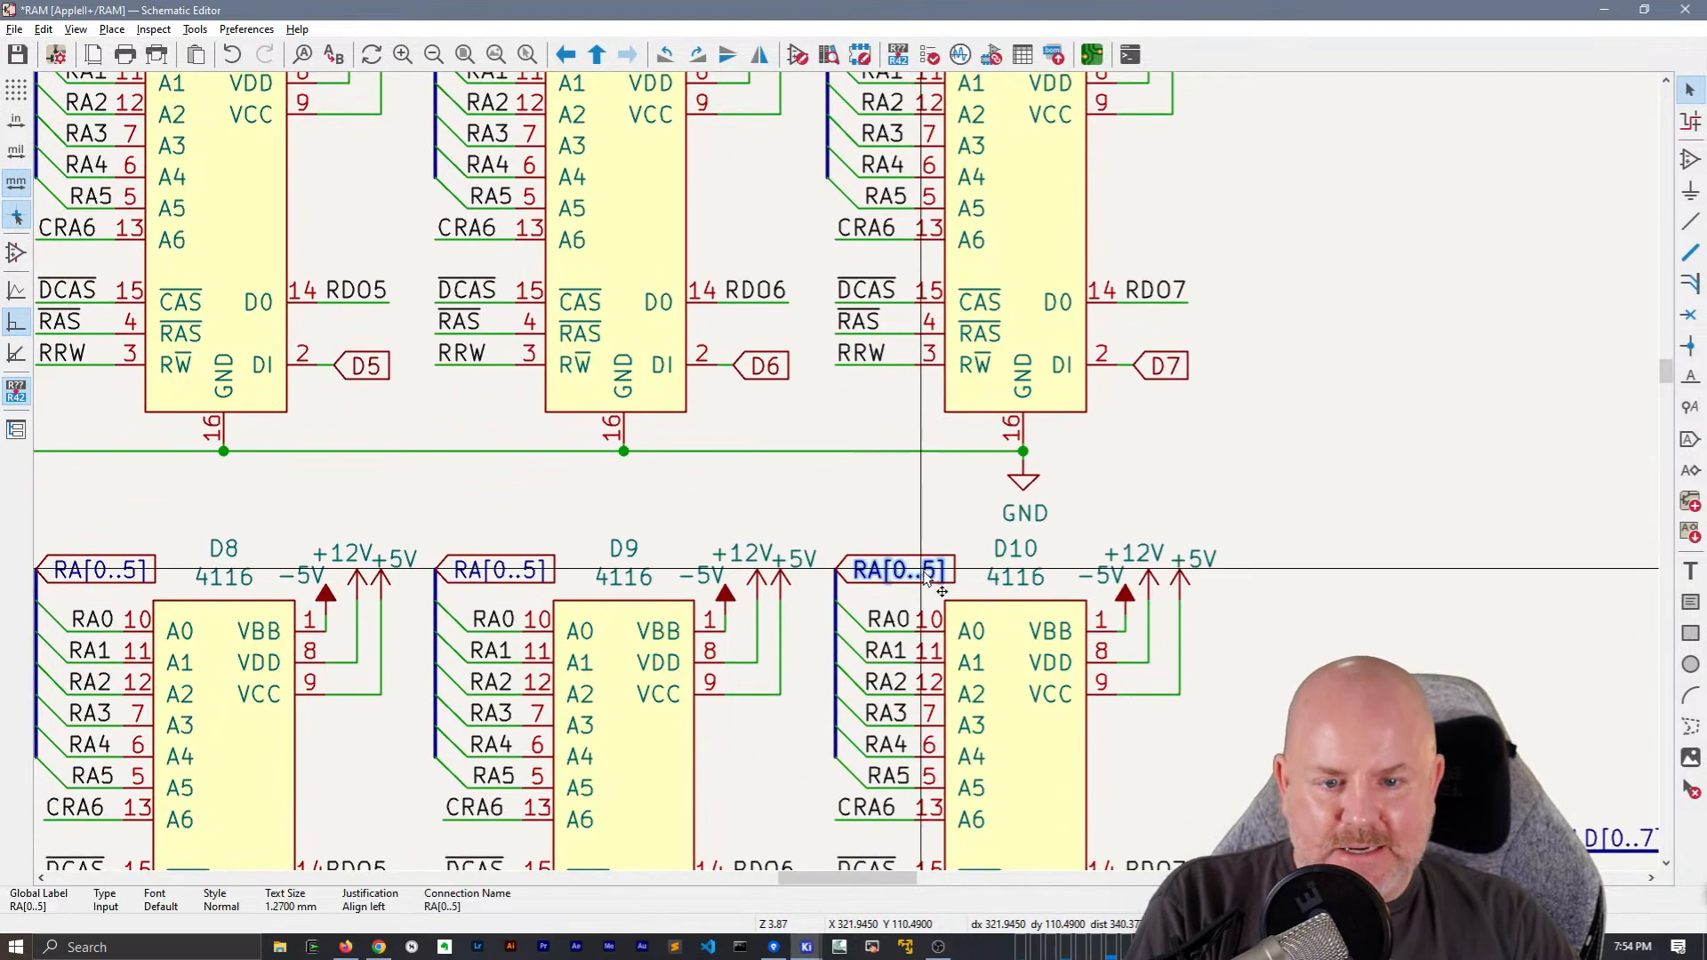
key(Delete)
click(505, 569)
key(Delete)
click(135, 570)
key(Delete)
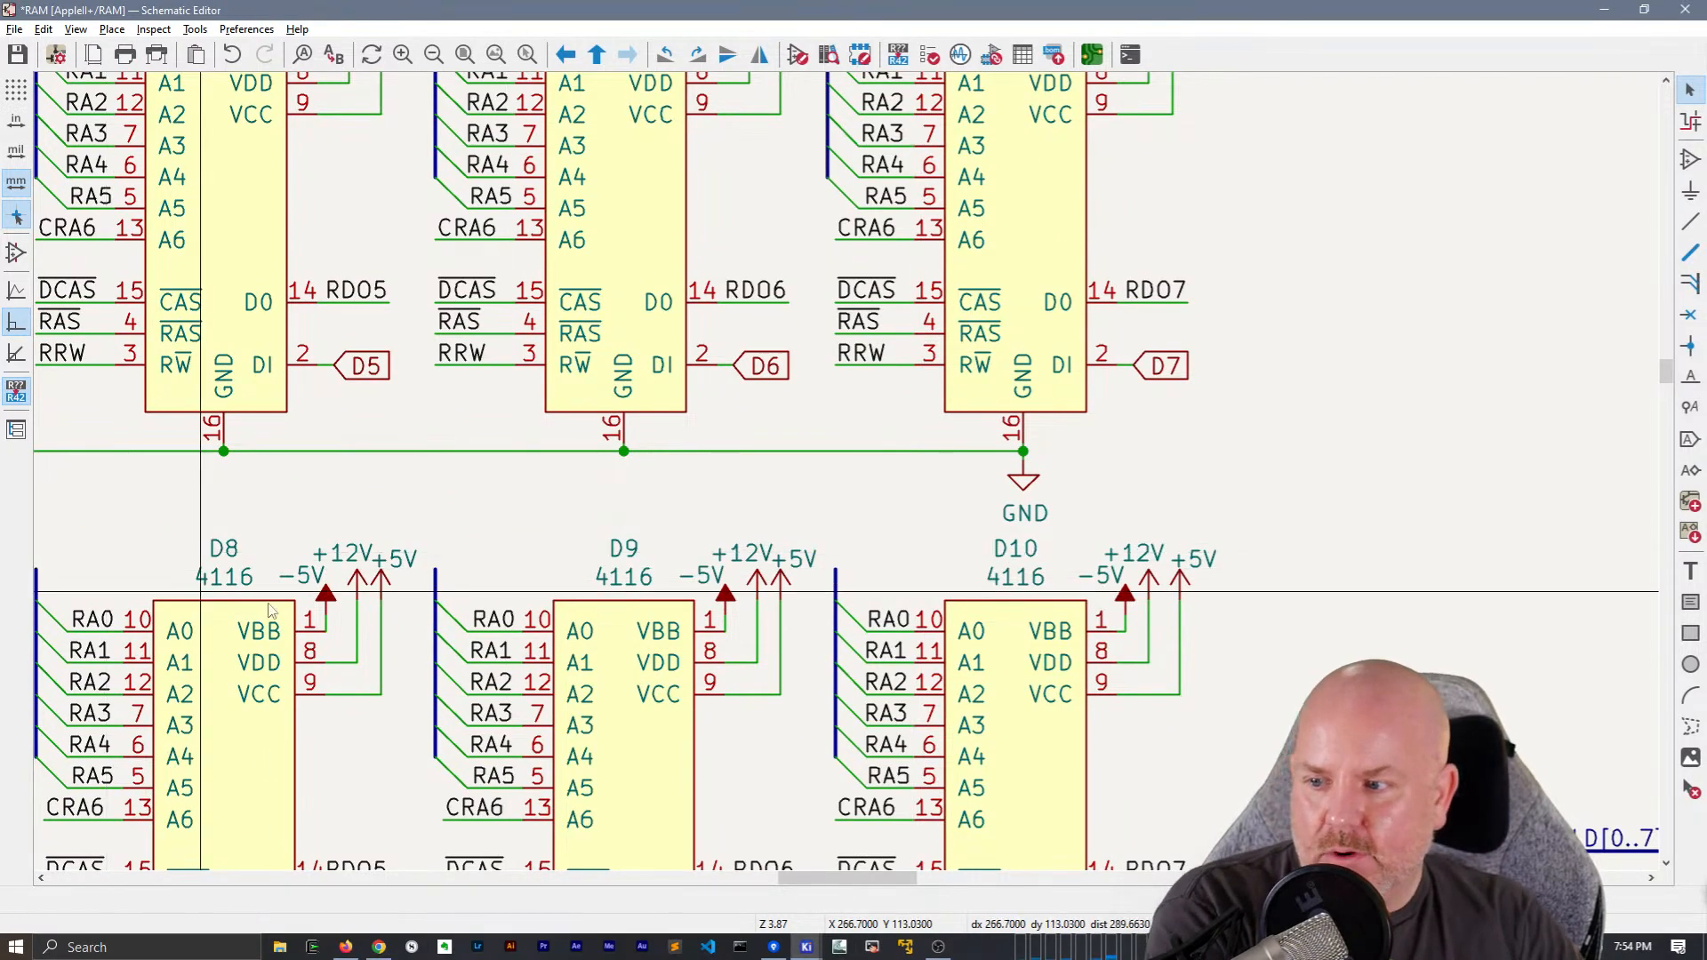
Paste the RA[0..5] net label and bus segment onto the tops of the D10, D9 and D8 address buses
key(ctrl+v)
click(838, 572)
middle_drag(402, 494, 877, 337)
key(ctrl+v)
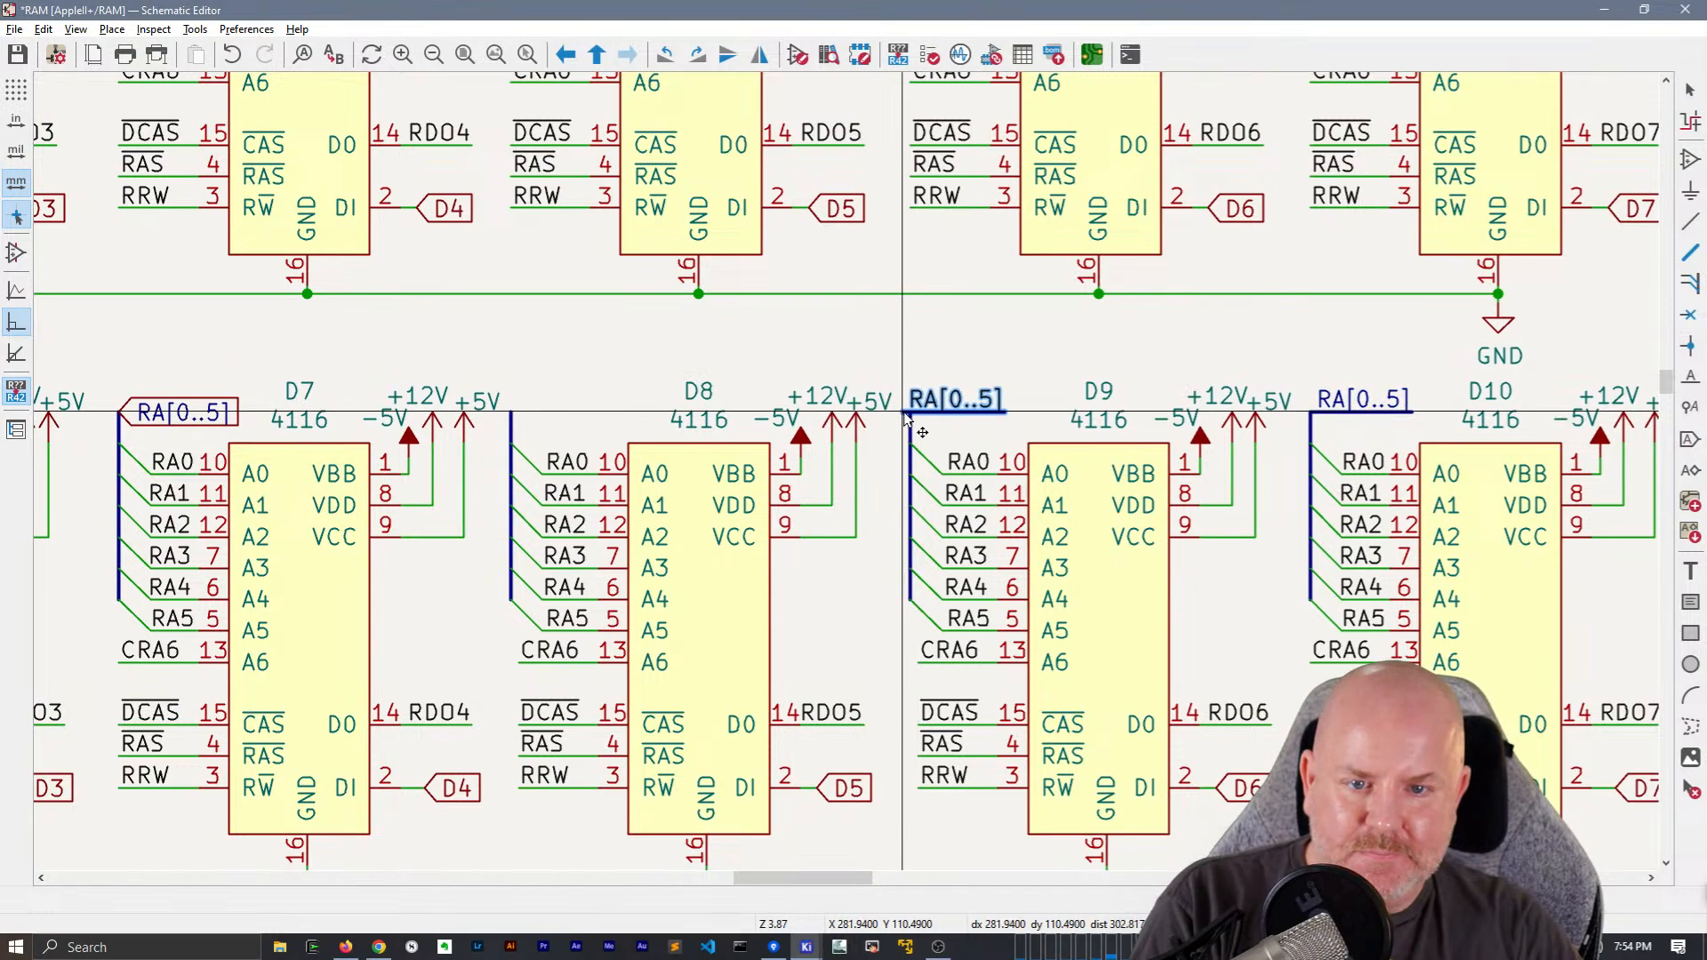
click(895, 417)
key(ctrl+v)
click(510, 412)
Delete the RA[0..5] global labels from the address buses of D7, D6 and D5
middle_drag(136, 457, 1086, 438)
click(1164, 391)
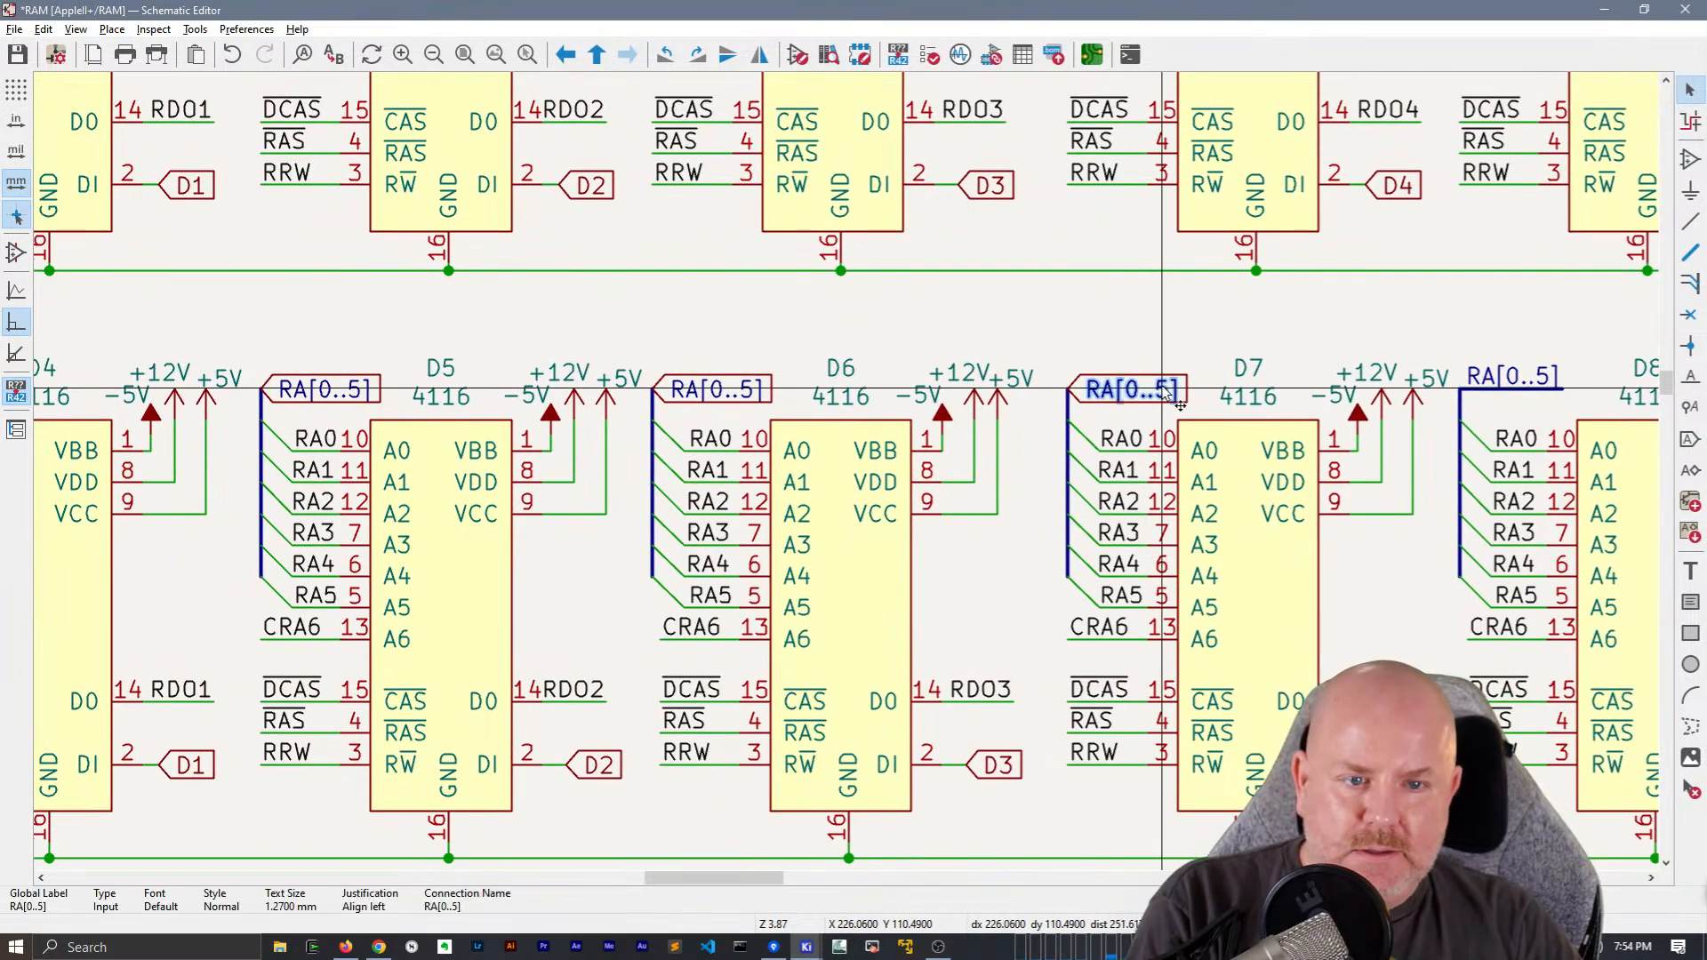
key(Delete)
key(Delete)
key(Delete)
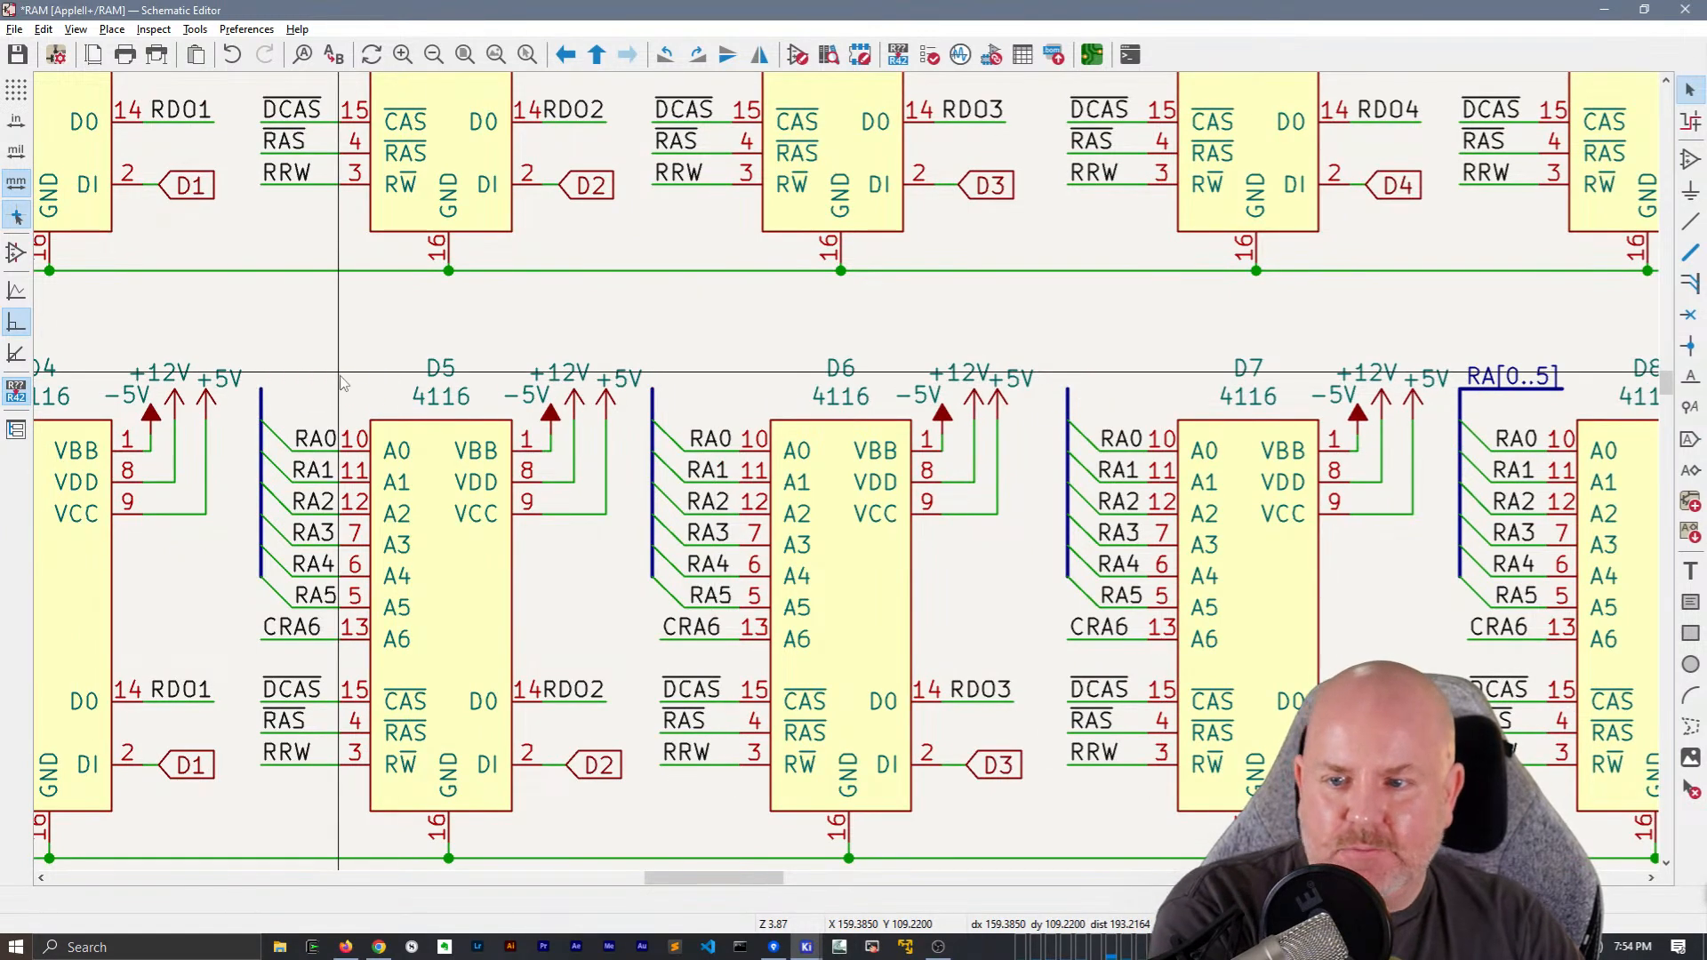
Paste the RA[0..5] net label and bus segment onto the tops of the D7, D6 and D5 address buses
key(ctrl+v)
click(1069, 389)
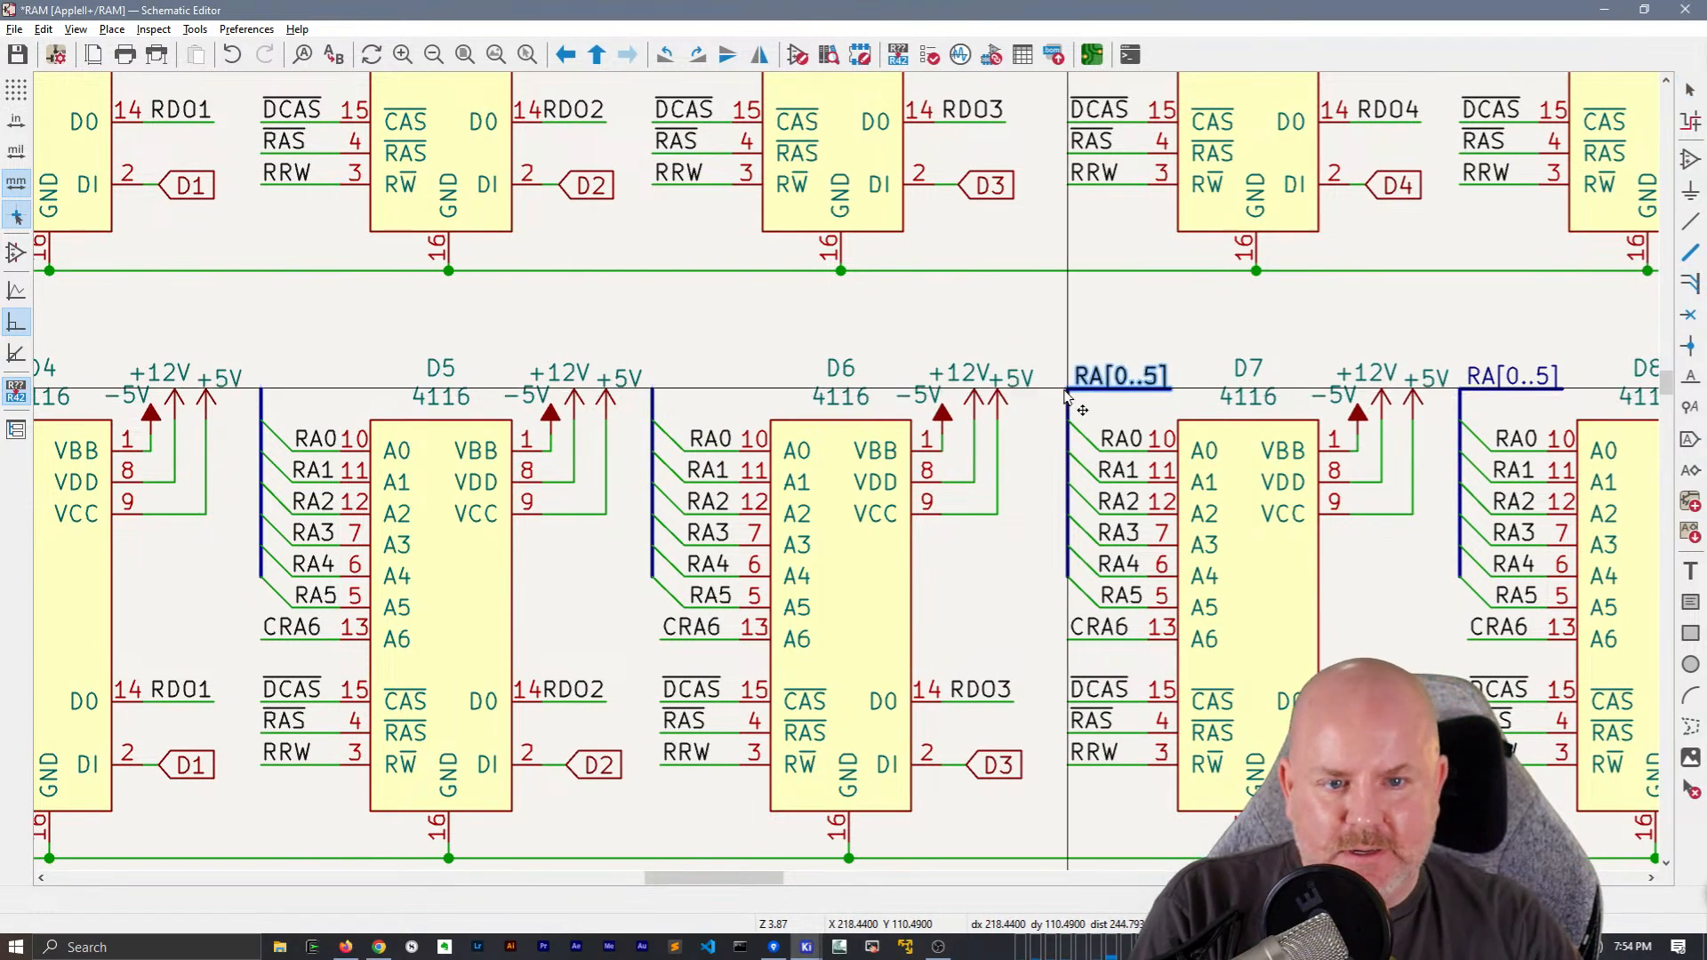
key(ctrl+v)
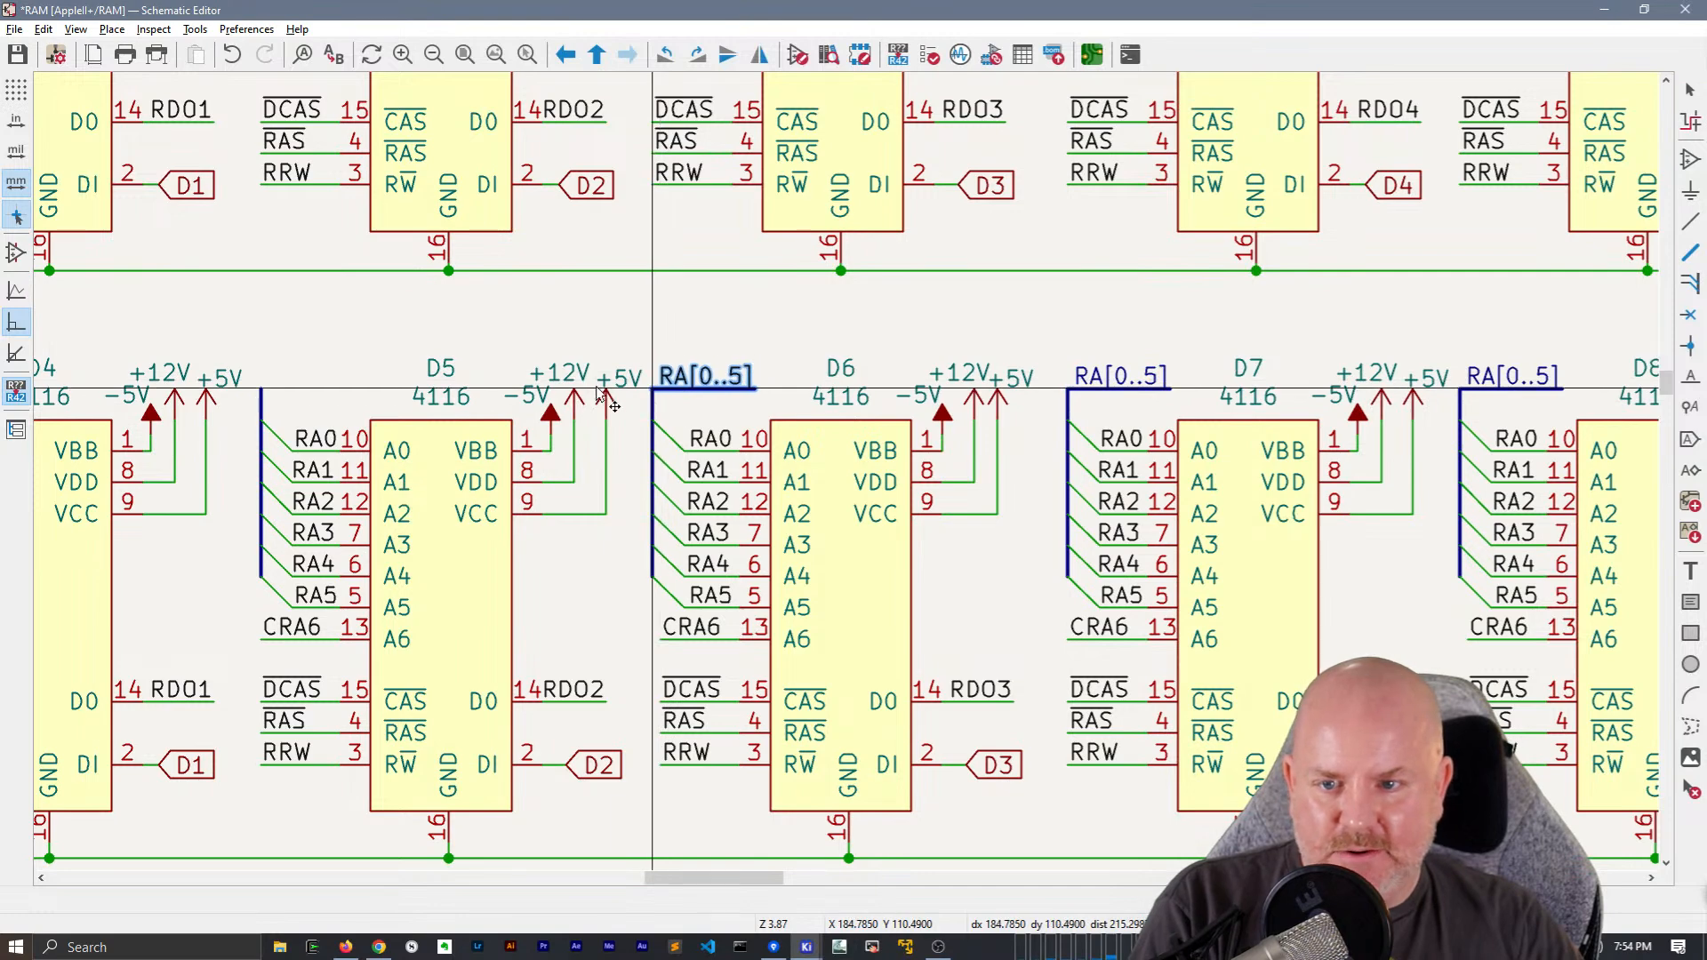
click(640, 396)
ctrl+scroll(640, 395, left, 5)
key(ctrl+v)
click(769, 398)
Replace the RA[0..5] global labels on the D3 and D4 address buses with the copied net label and bus segment
ctrl+scroll(1112, 307, left, 6)
key(ctrl+v)
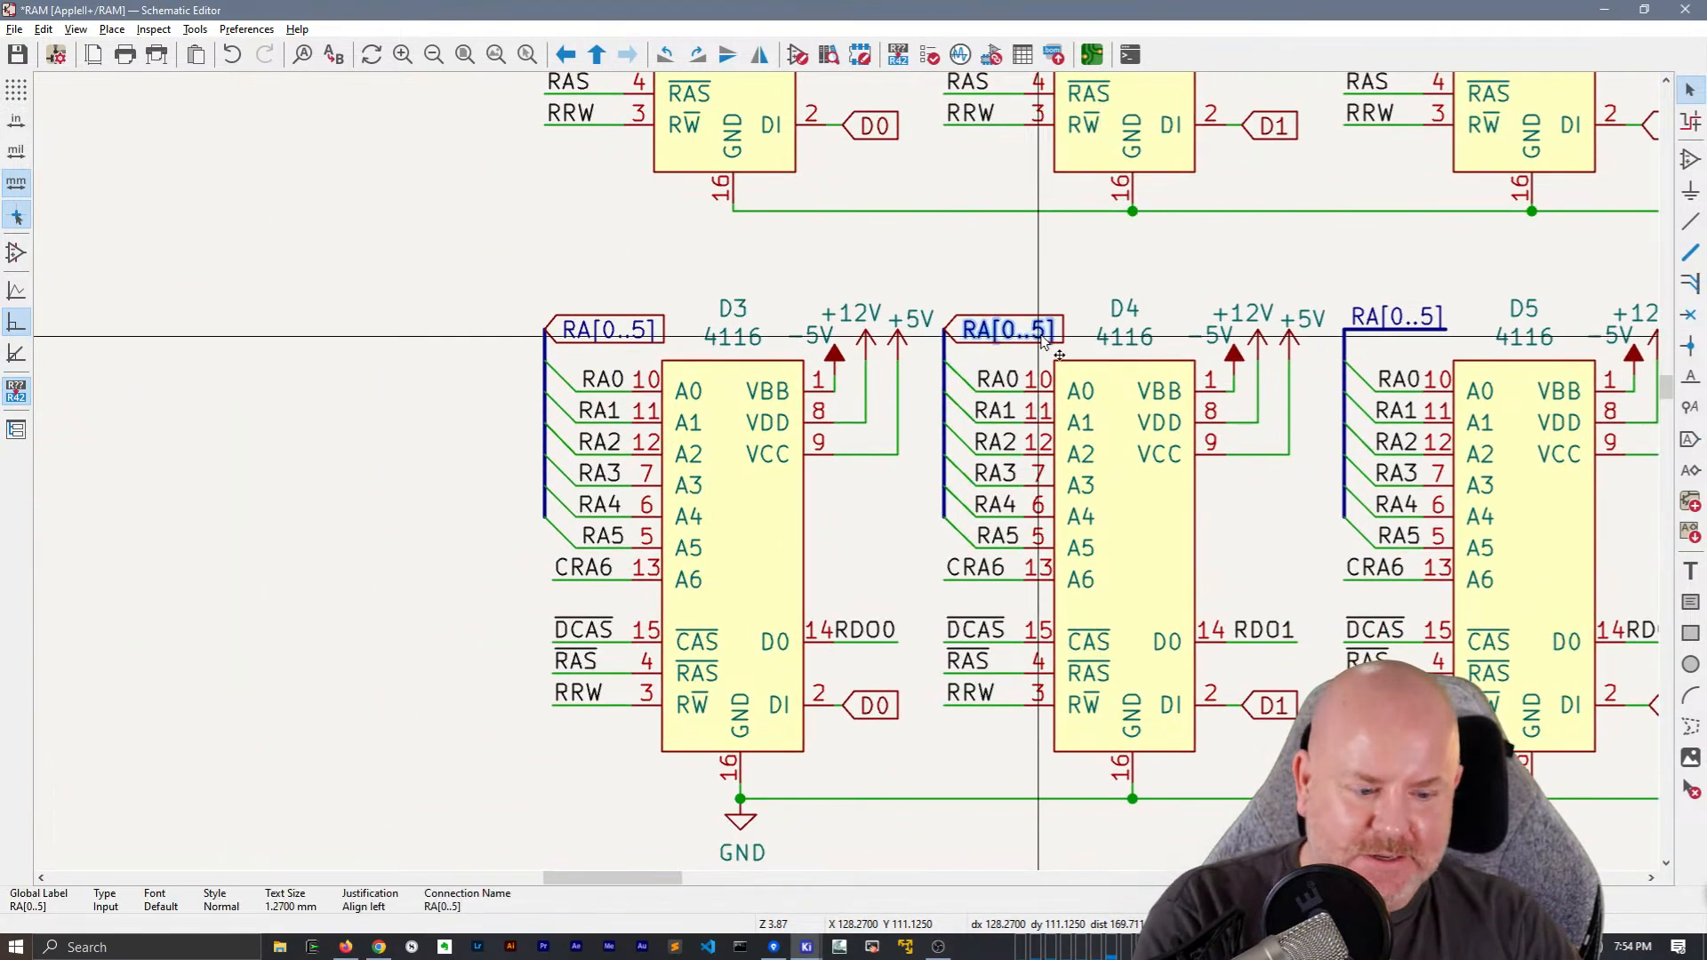
key(Delete)
key(ctrl+v)
click(545, 331)
click(944, 331)
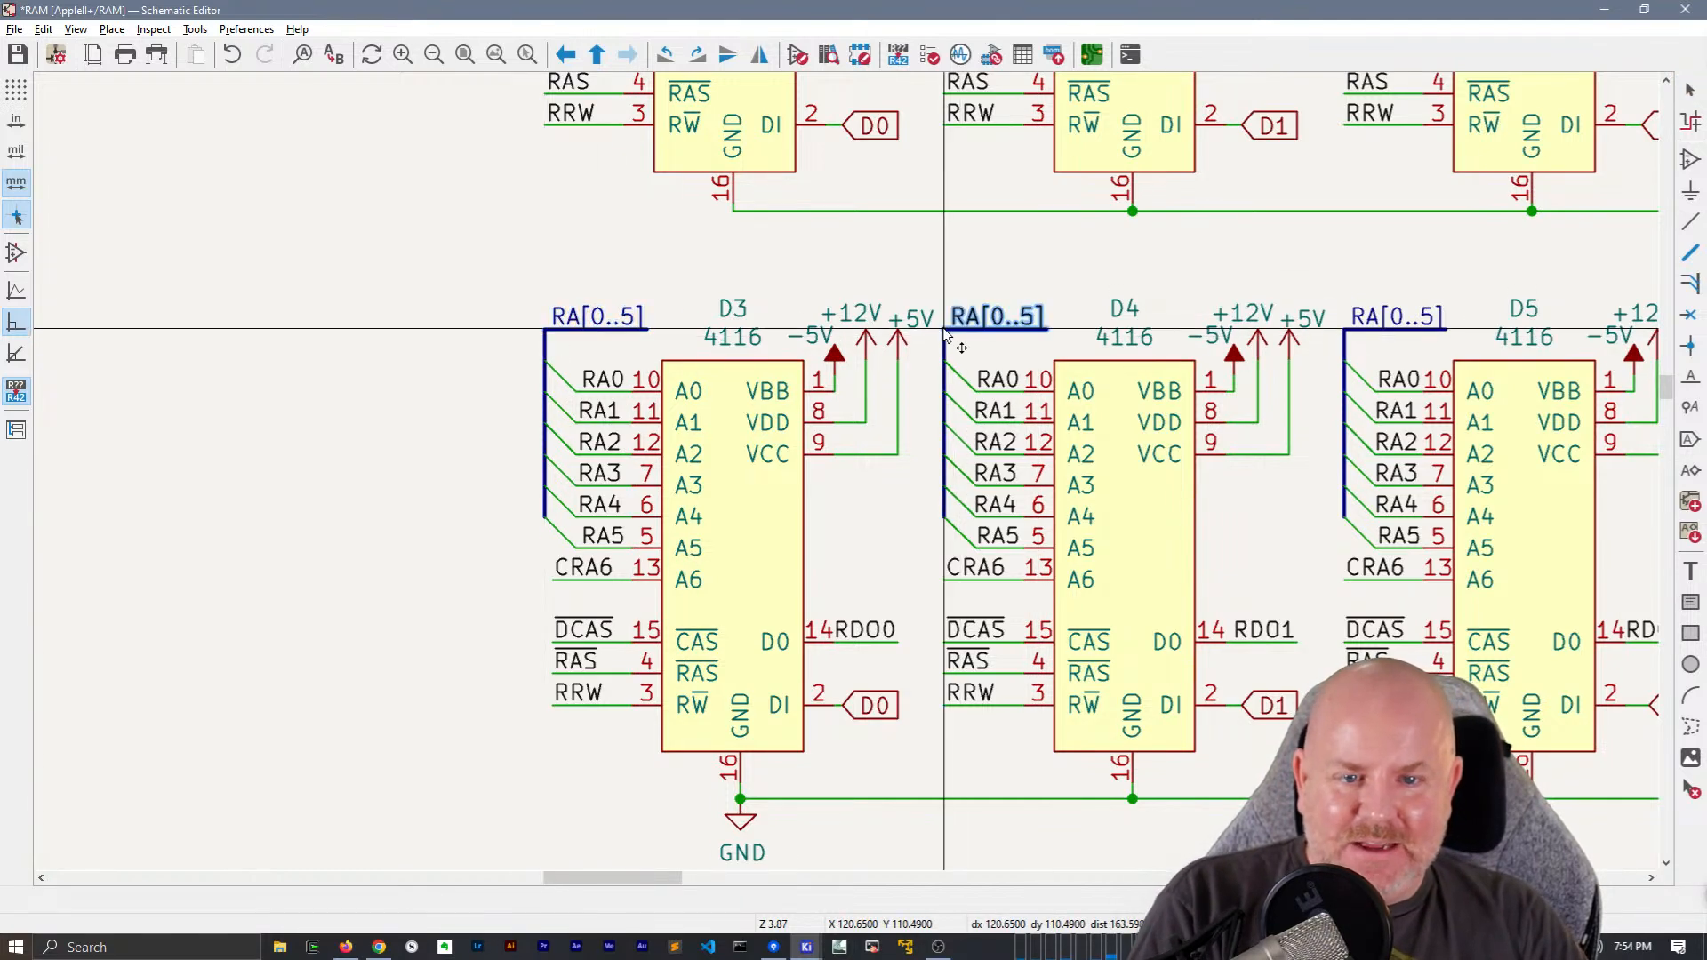
Delete the RA[0..5] global labels from the address buses of C3 through C8
scroll(1141, 638, down, 3)
middle_drag(1141, 637, 476, 238)
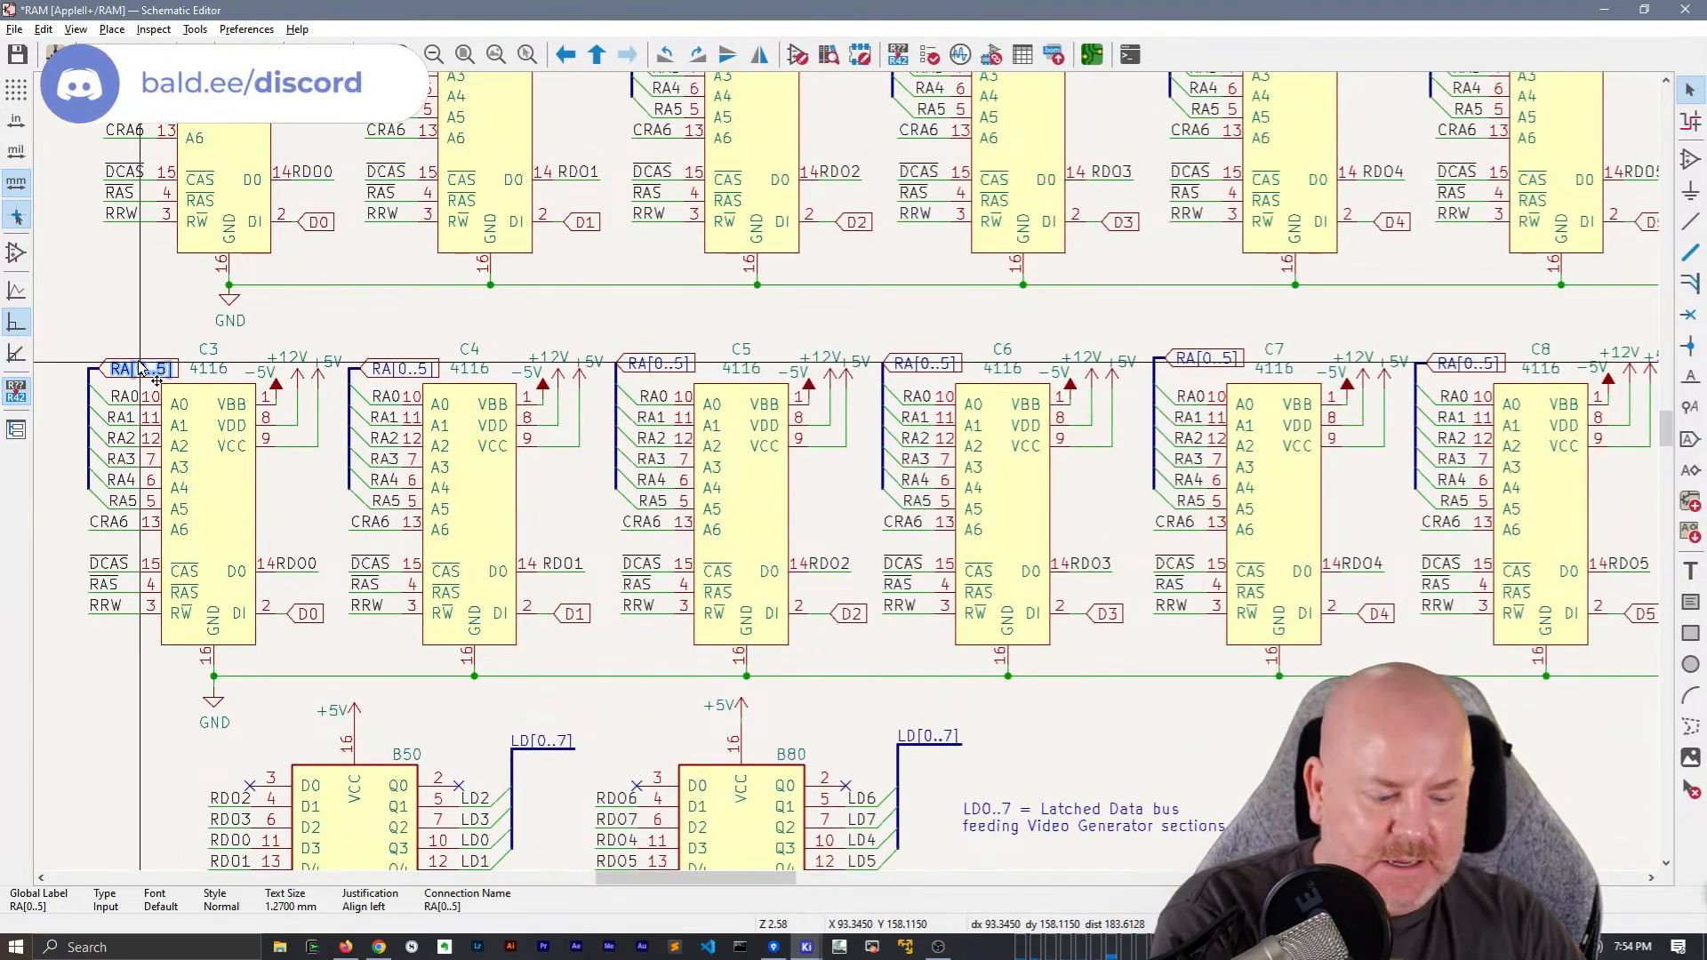
key(Delete)
key(Delete)
key(Delete)
key(Delete)
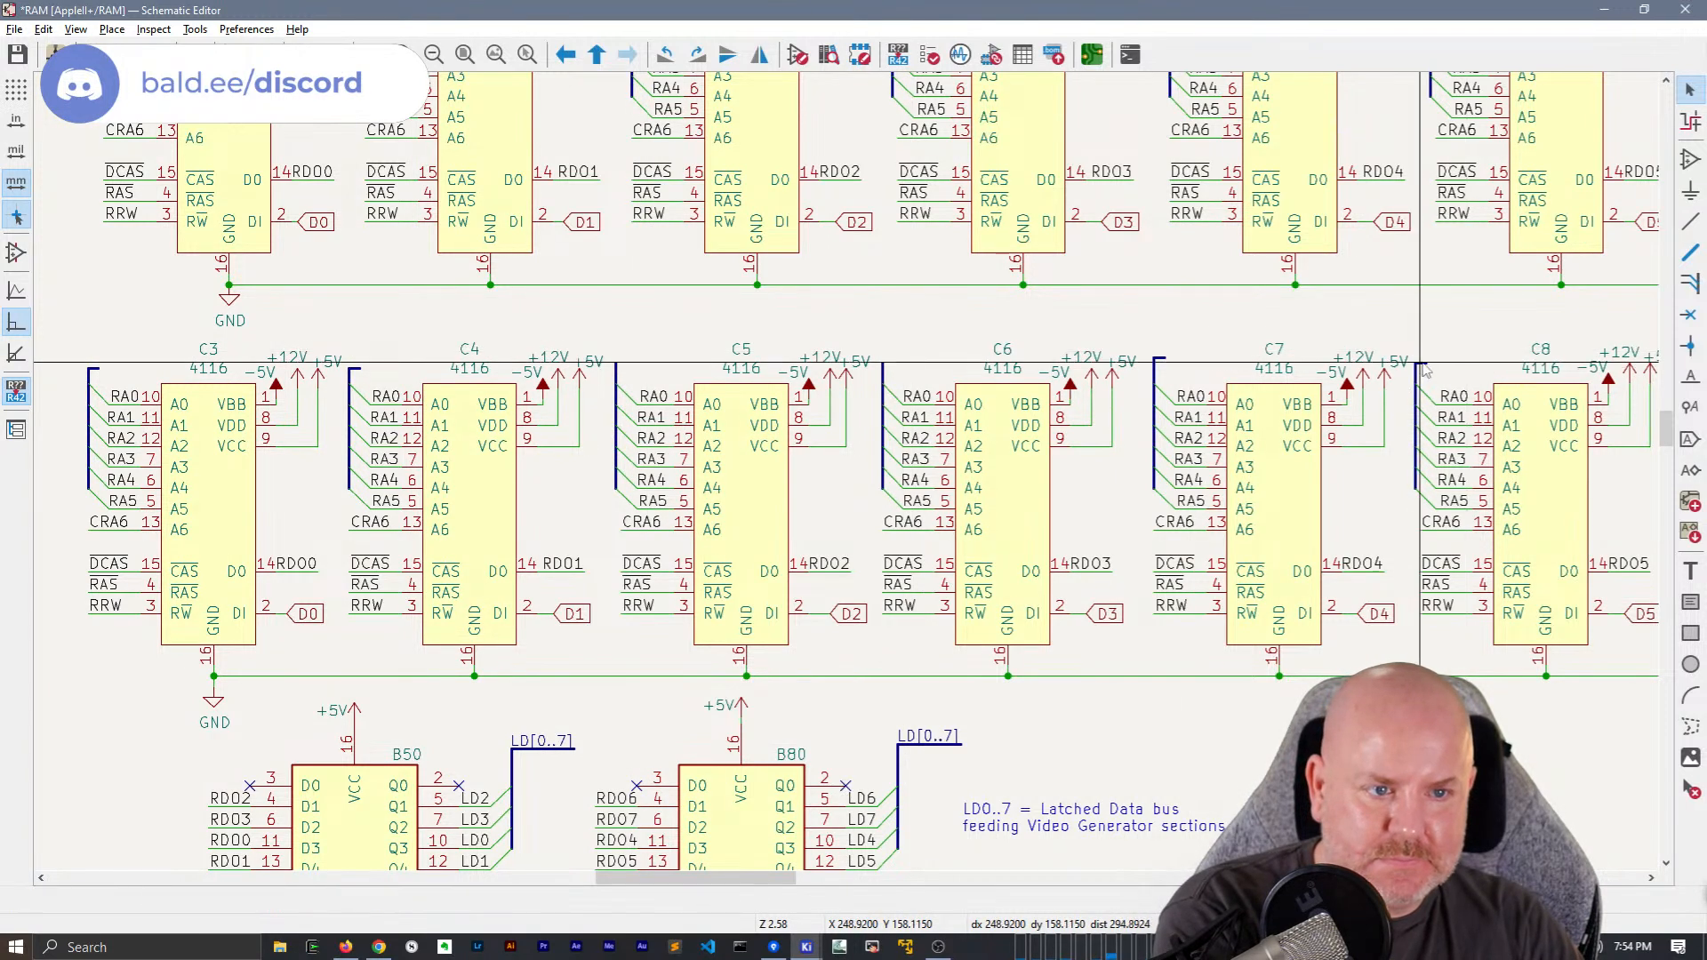
Delete the leftover short horizontal bus stubs atop the C3, C4, C7 and C8 address buses
key(b)
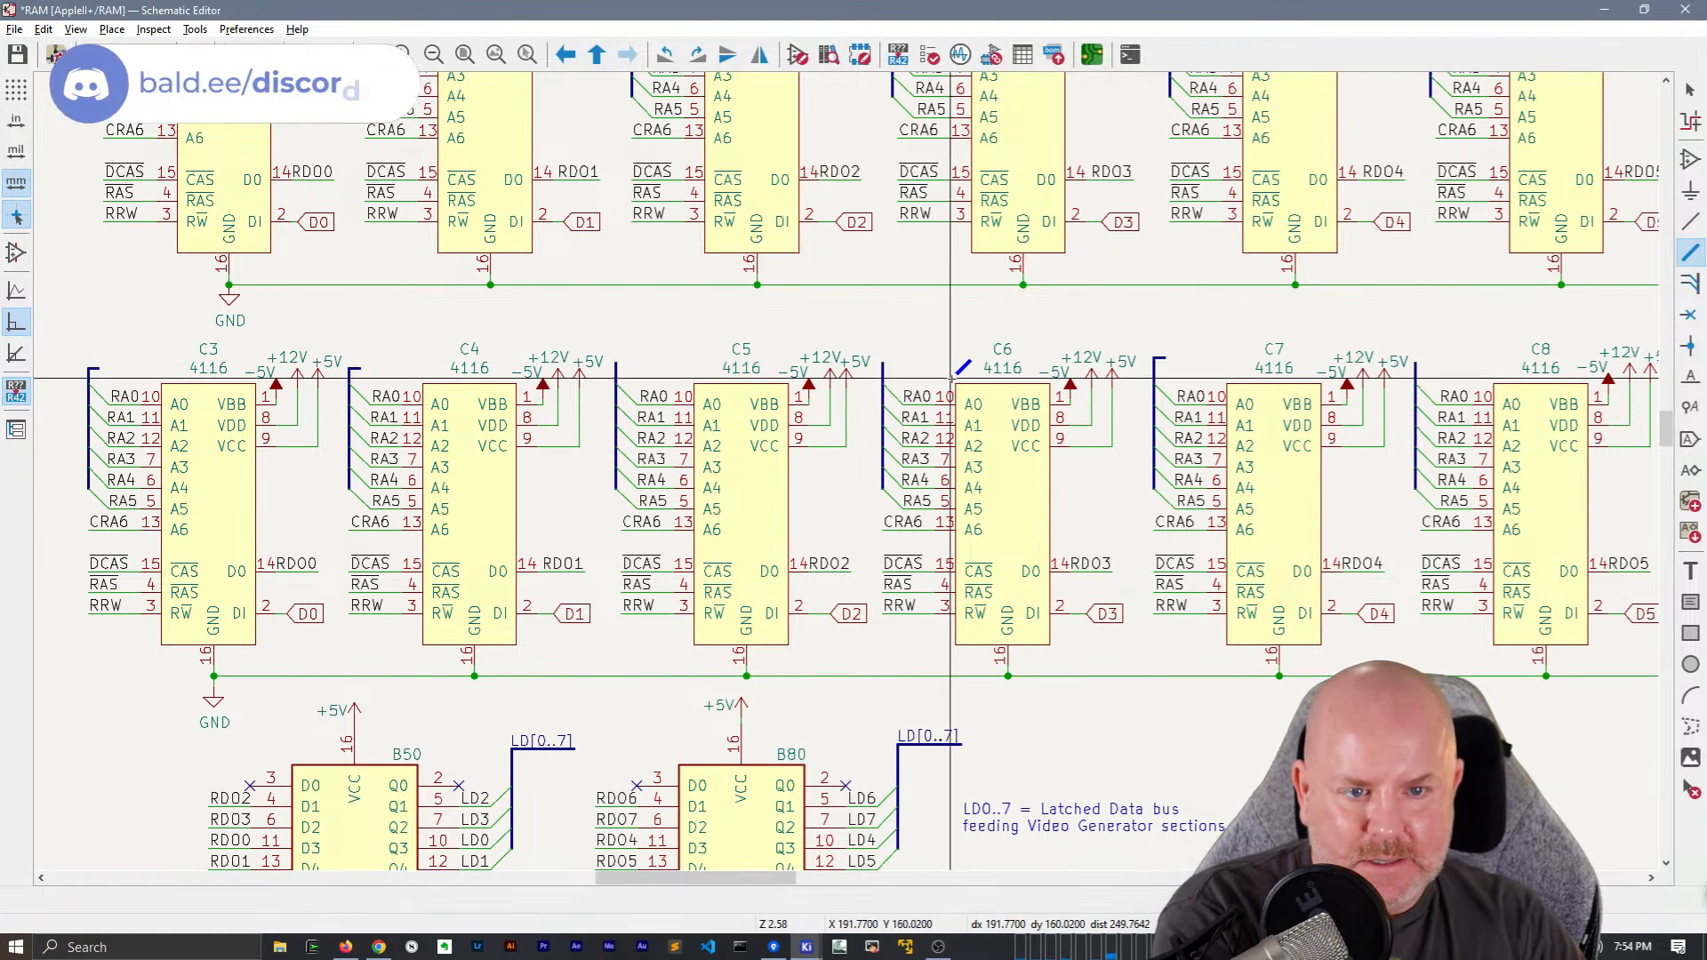
key(Escape)
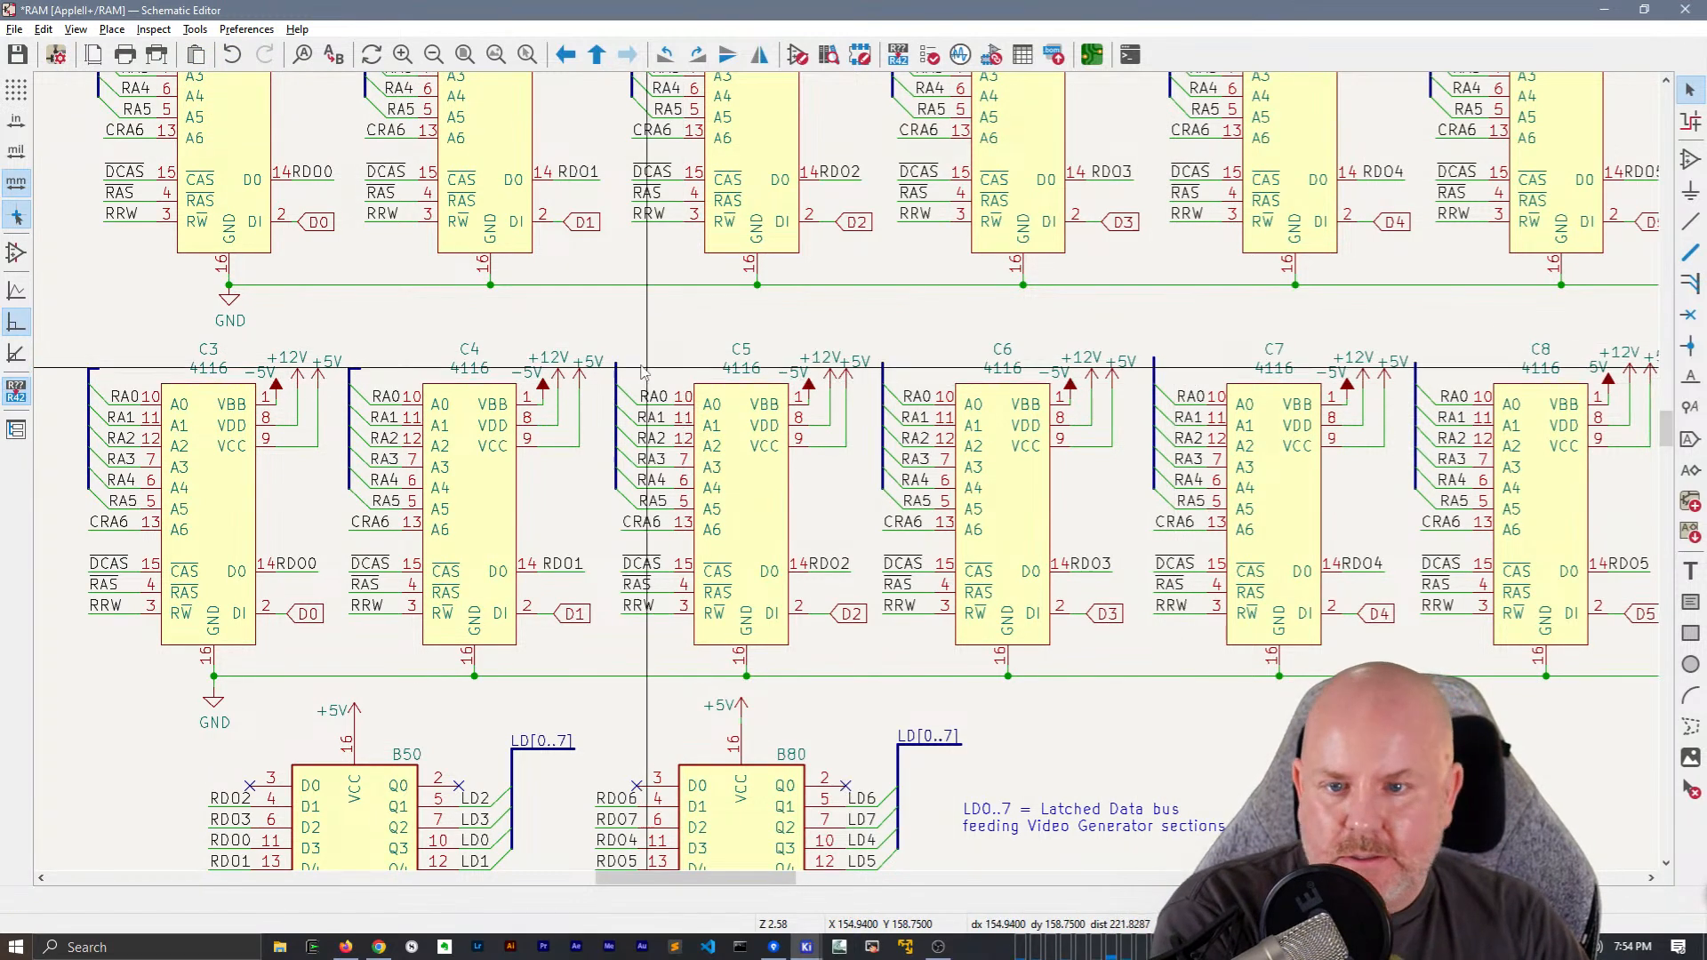
drag(386, 373, 389, 374)
key(Delete)
key(Delete)
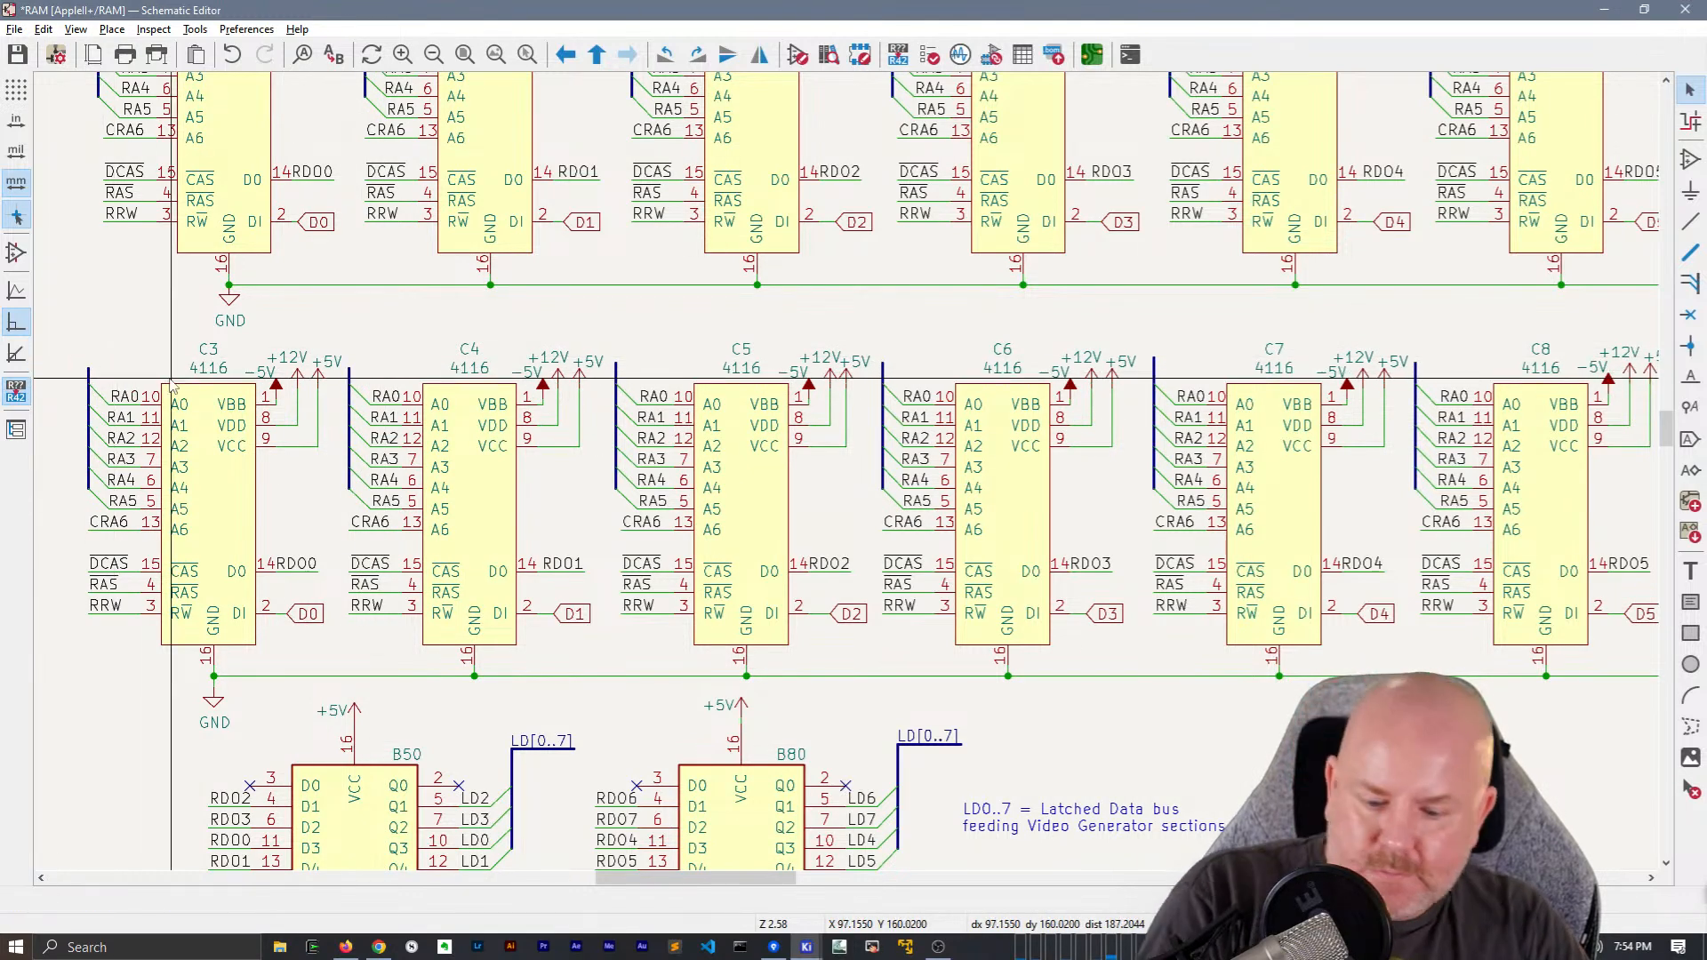
Paste the RA[0..5] net label and bus segment onto the tops of the C3 through C8 address buses
key(ctrl+v)
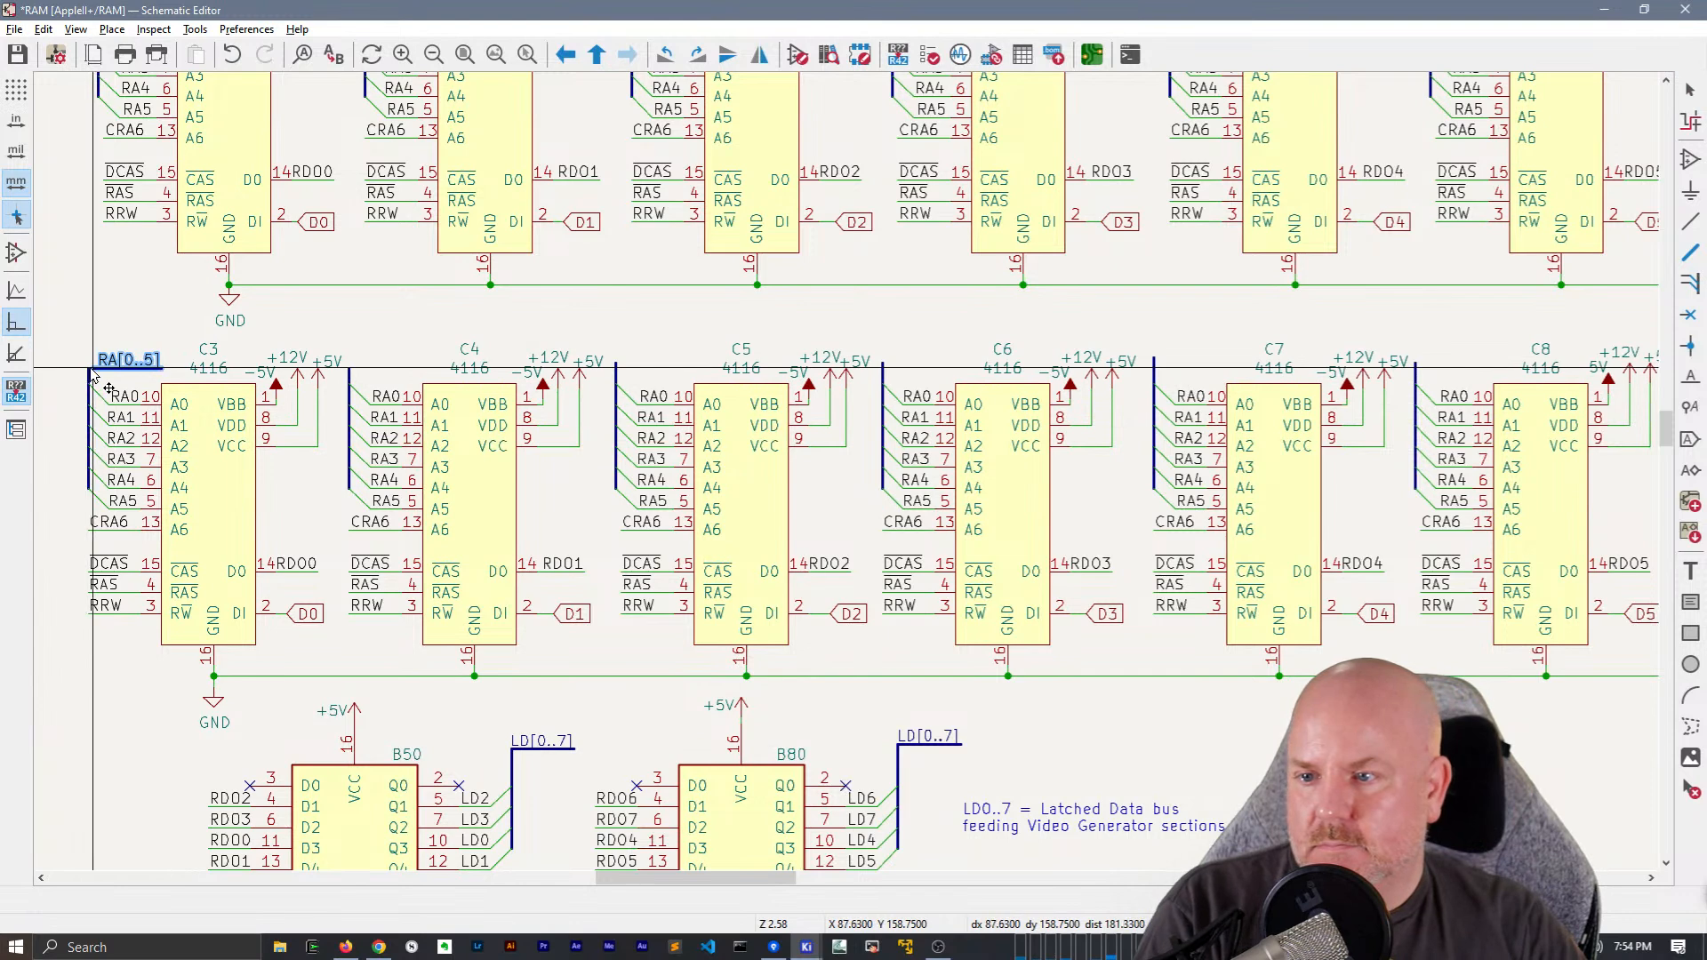
click(93, 374)
key(ctrl+v)
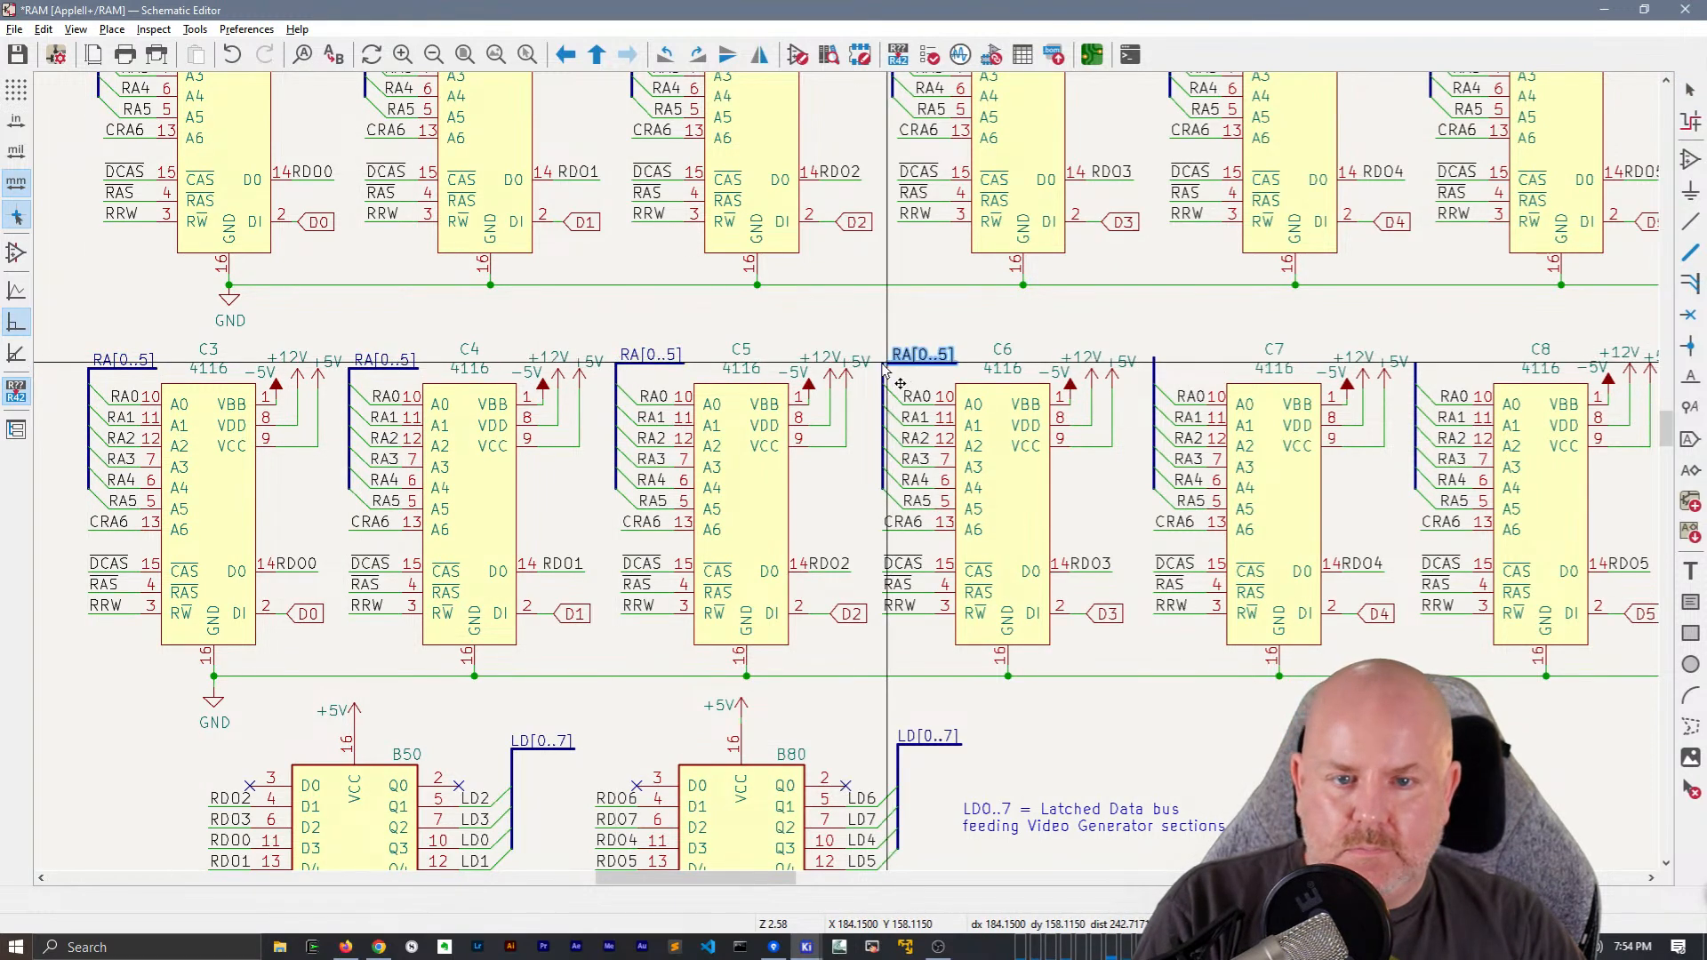
click(1156, 364)
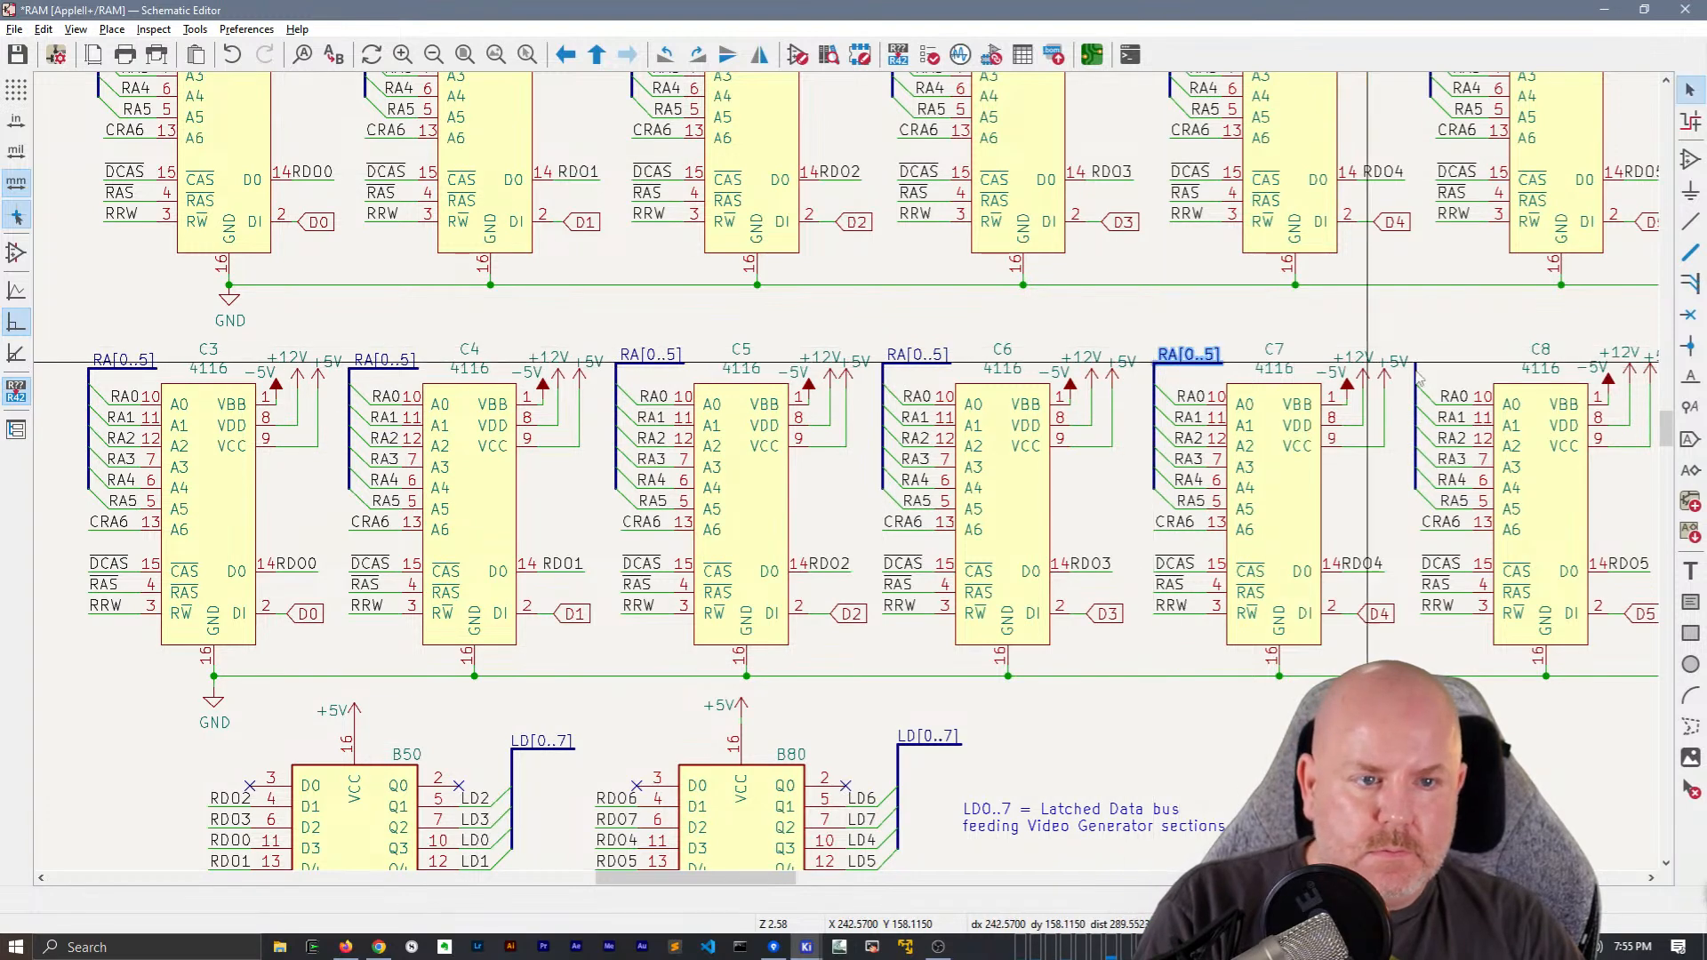
click(1416, 364)
Delete the RA[0..5] global labels from the address buses of C9 and C10
middle_drag(1418, 336, 395, 325)
key(Escape)
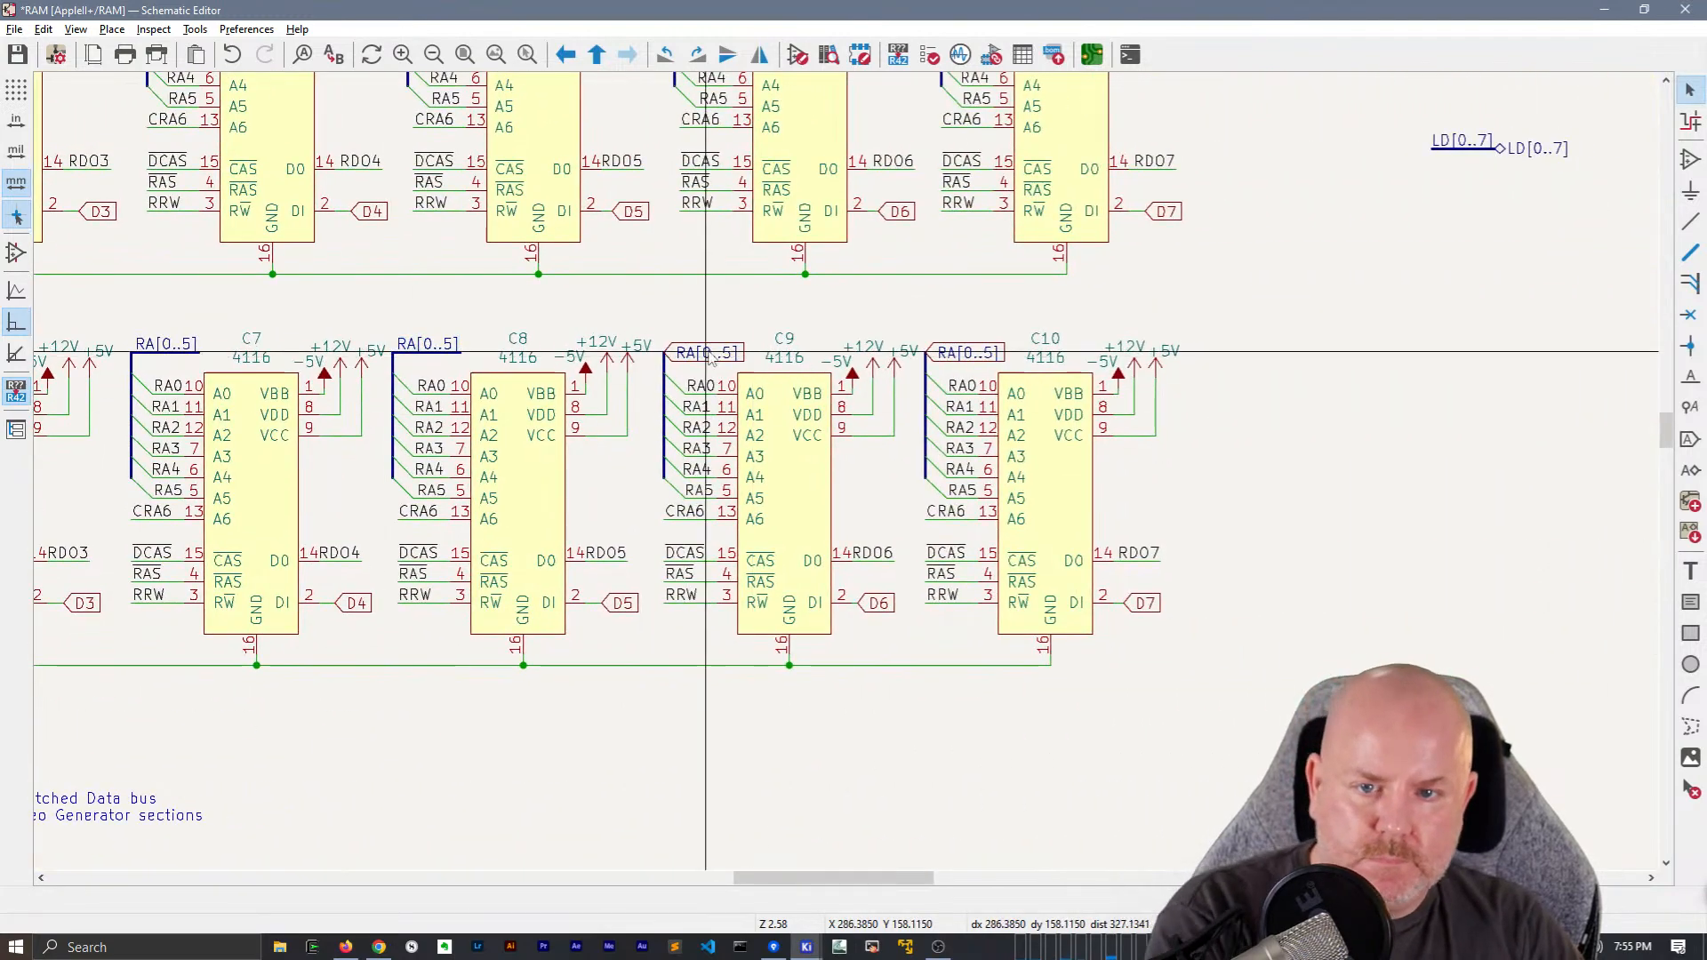
click(707, 354)
key(e)
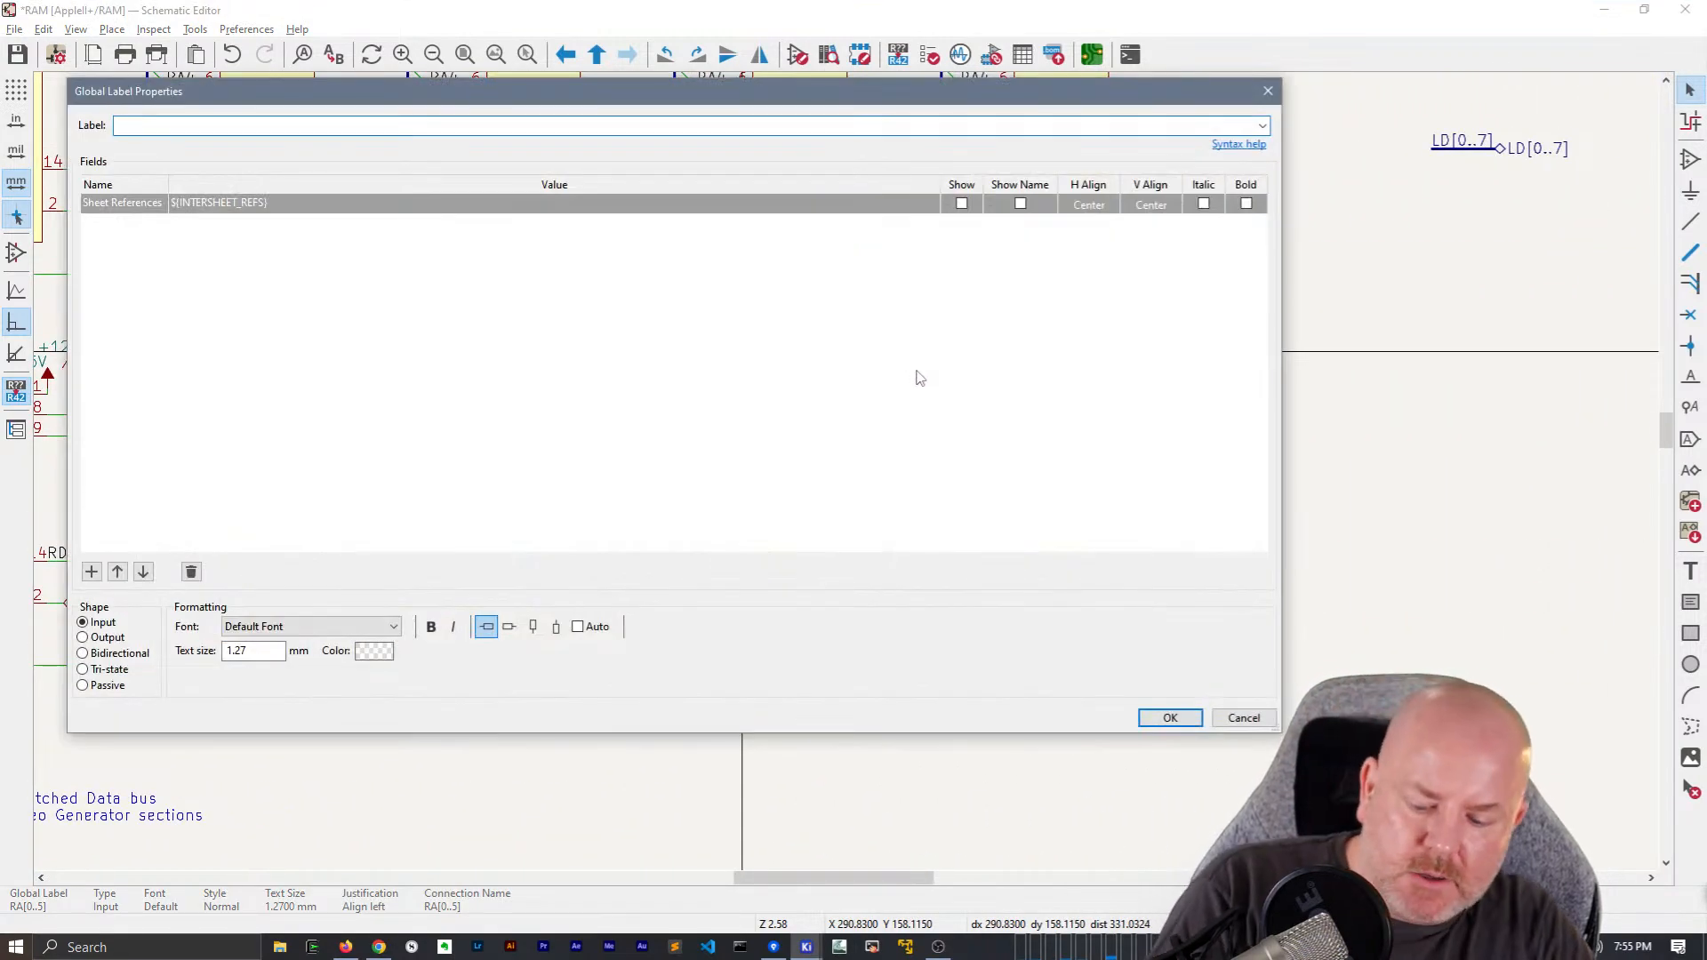
key(Escape)
key(Delete)
click(980, 350)
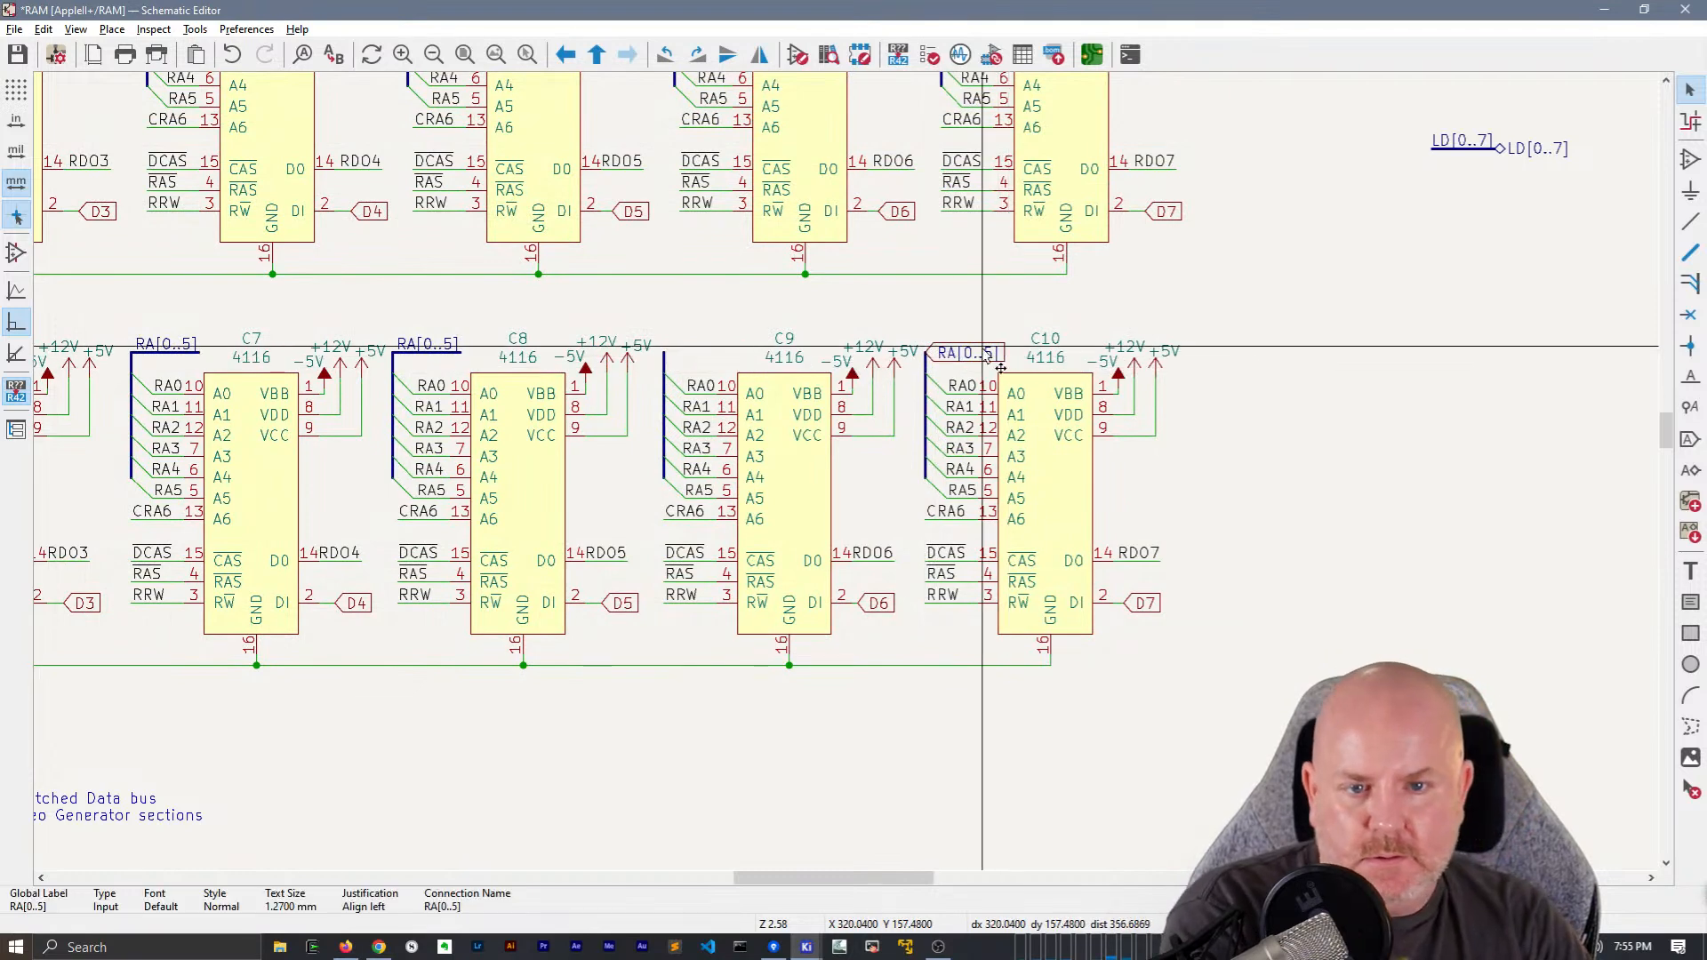
key(Delete)
Paste the RA[0..5] net label and bus segment onto the tops of the C9 and C10 address buses
key(ctrl+v)
click(664, 352)
key(ctrl+v)
click(926, 347)
Review the RAM sheet's chip rows and the B50 and B80 latches for the labels on their address and data connections
scroll(925, 339, down, 2)
middle_drag(498, 513, 1271, 217)
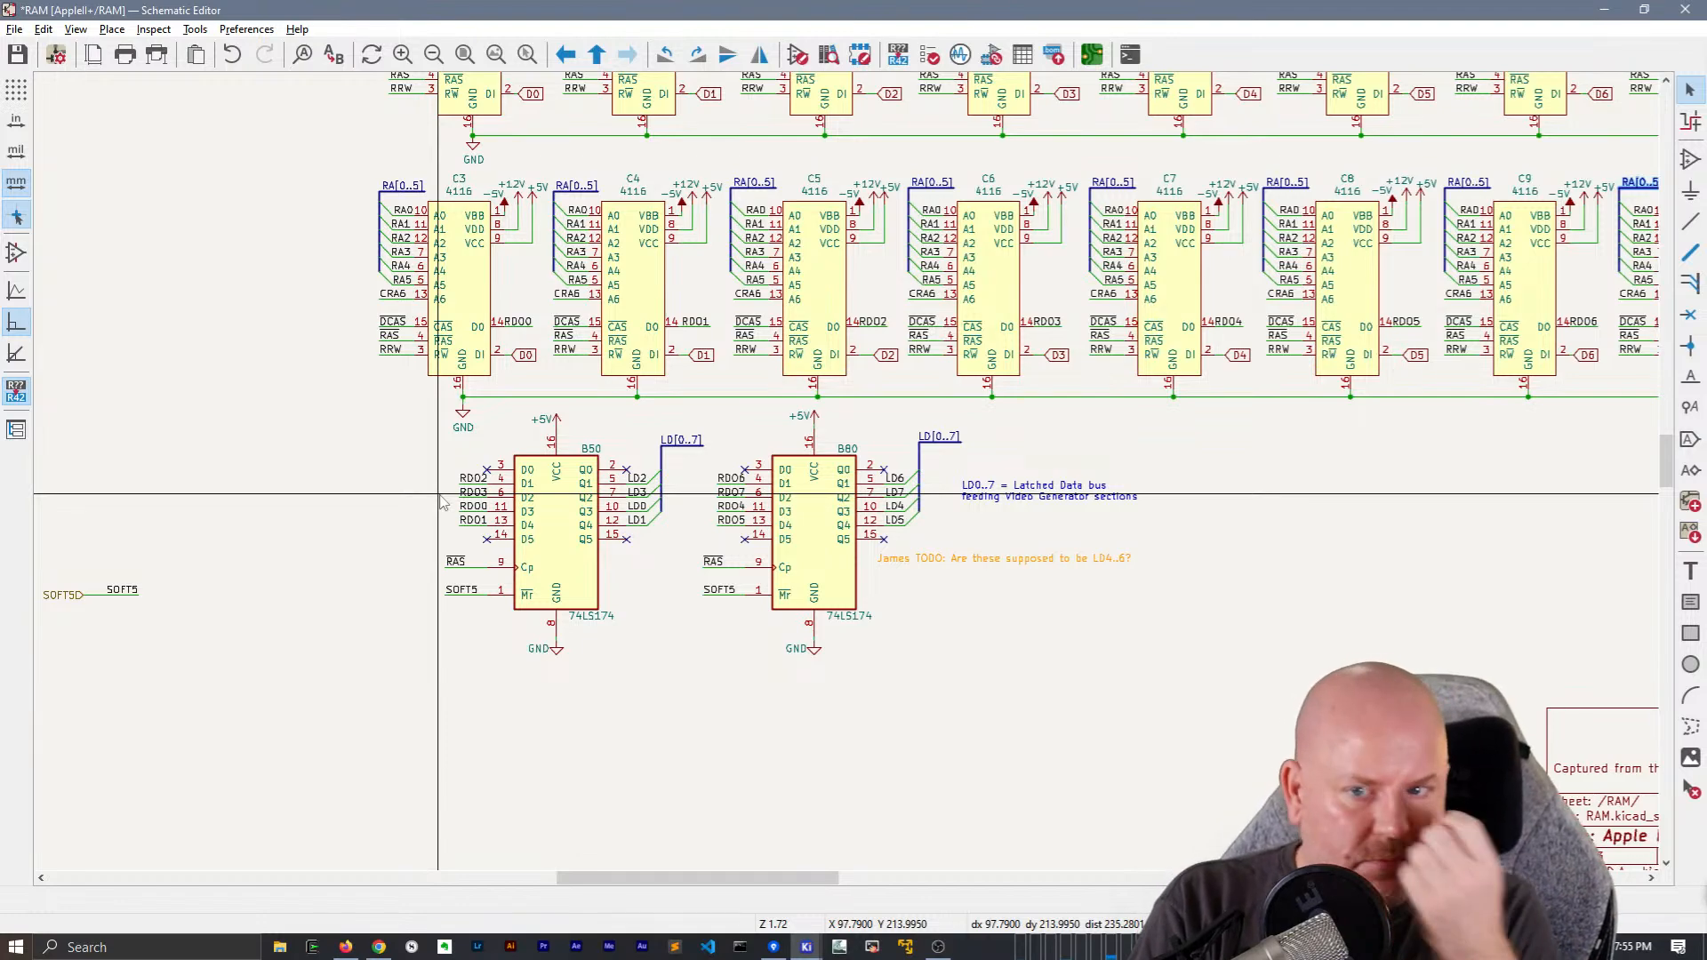
scroll(439, 503, down, 3)
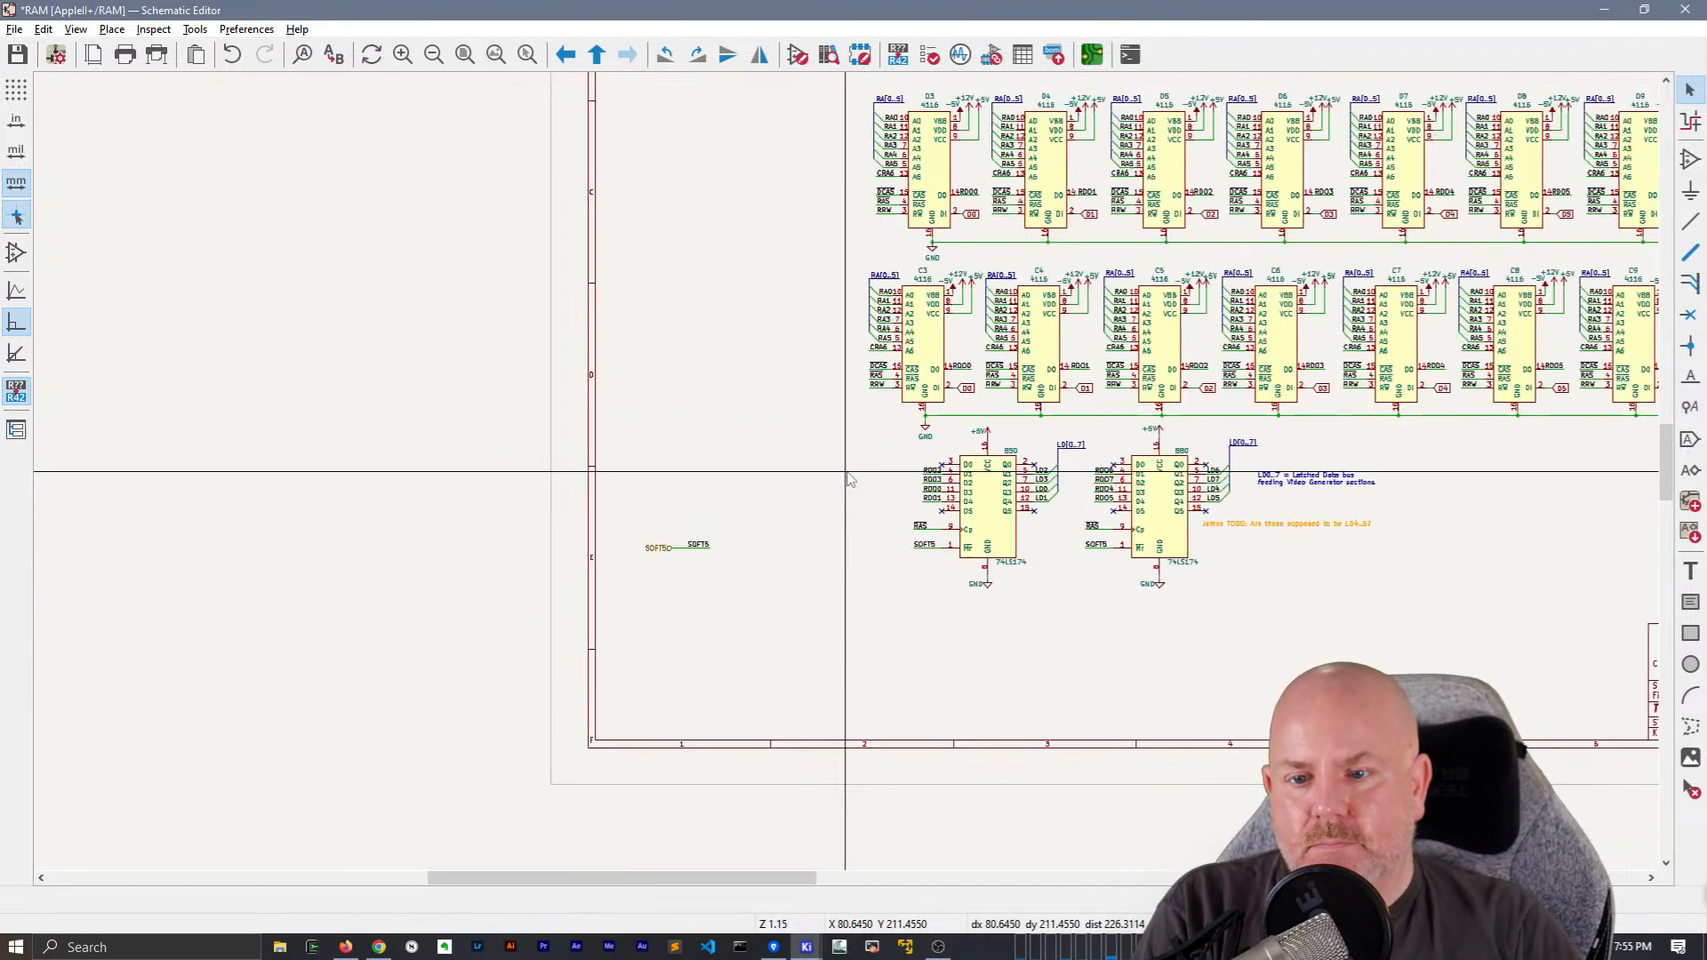
scroll(852, 478, up, 3)
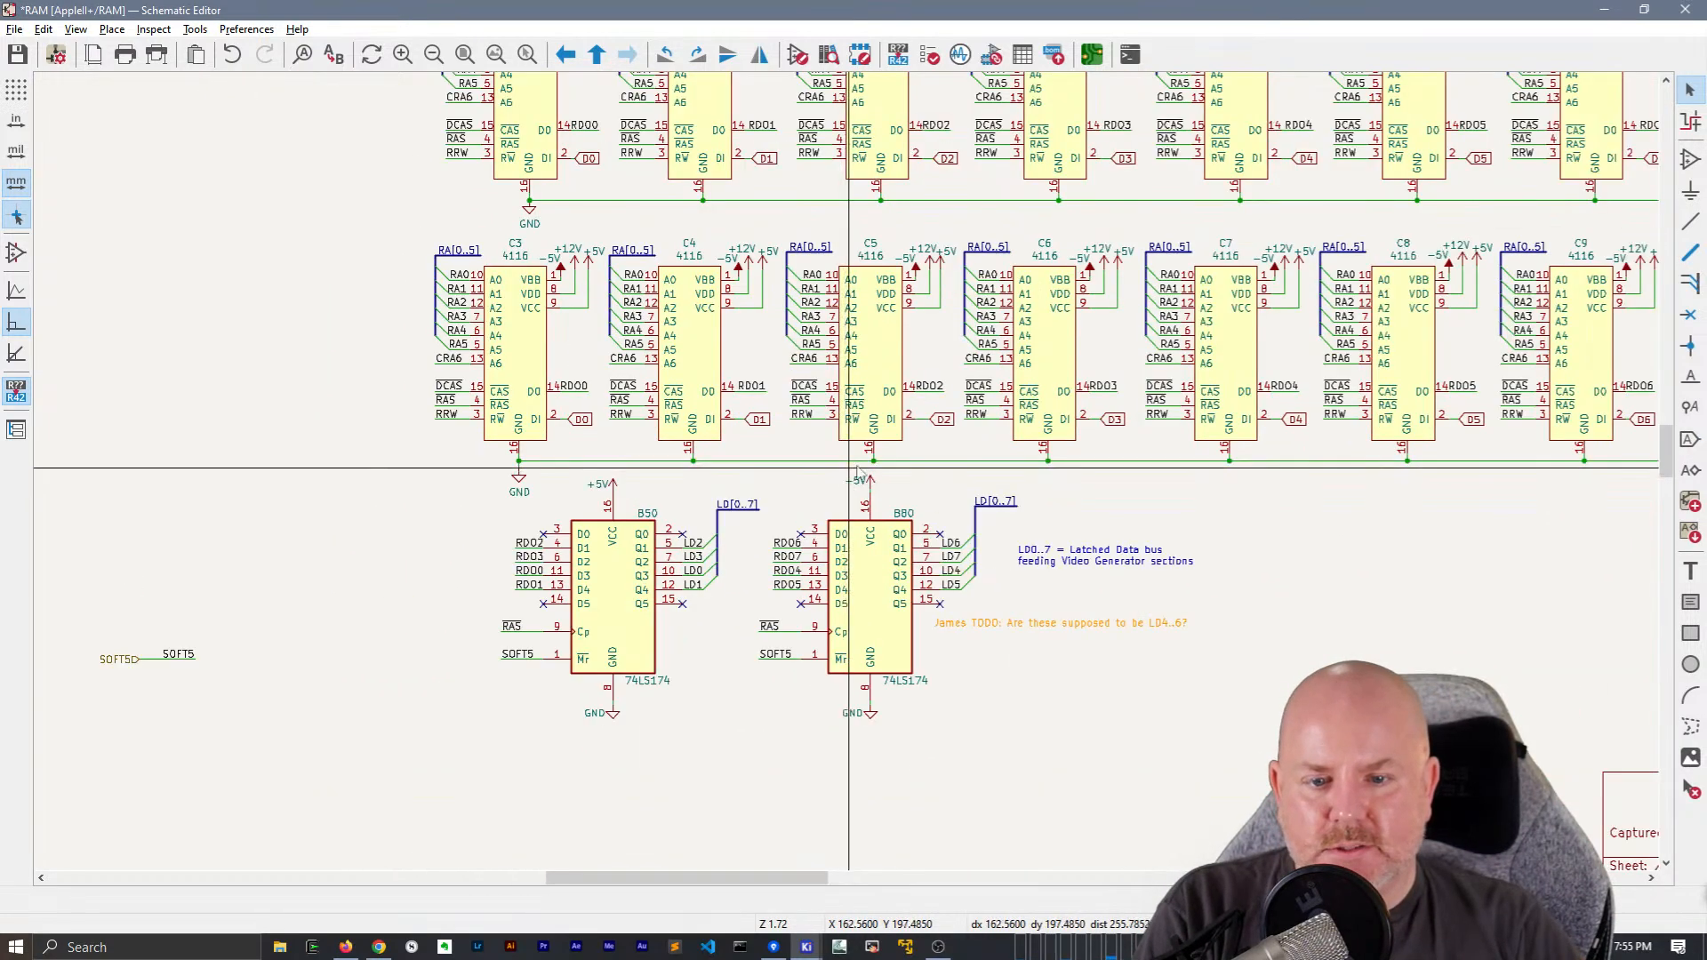
middle_drag(907, 664, 887, 713)
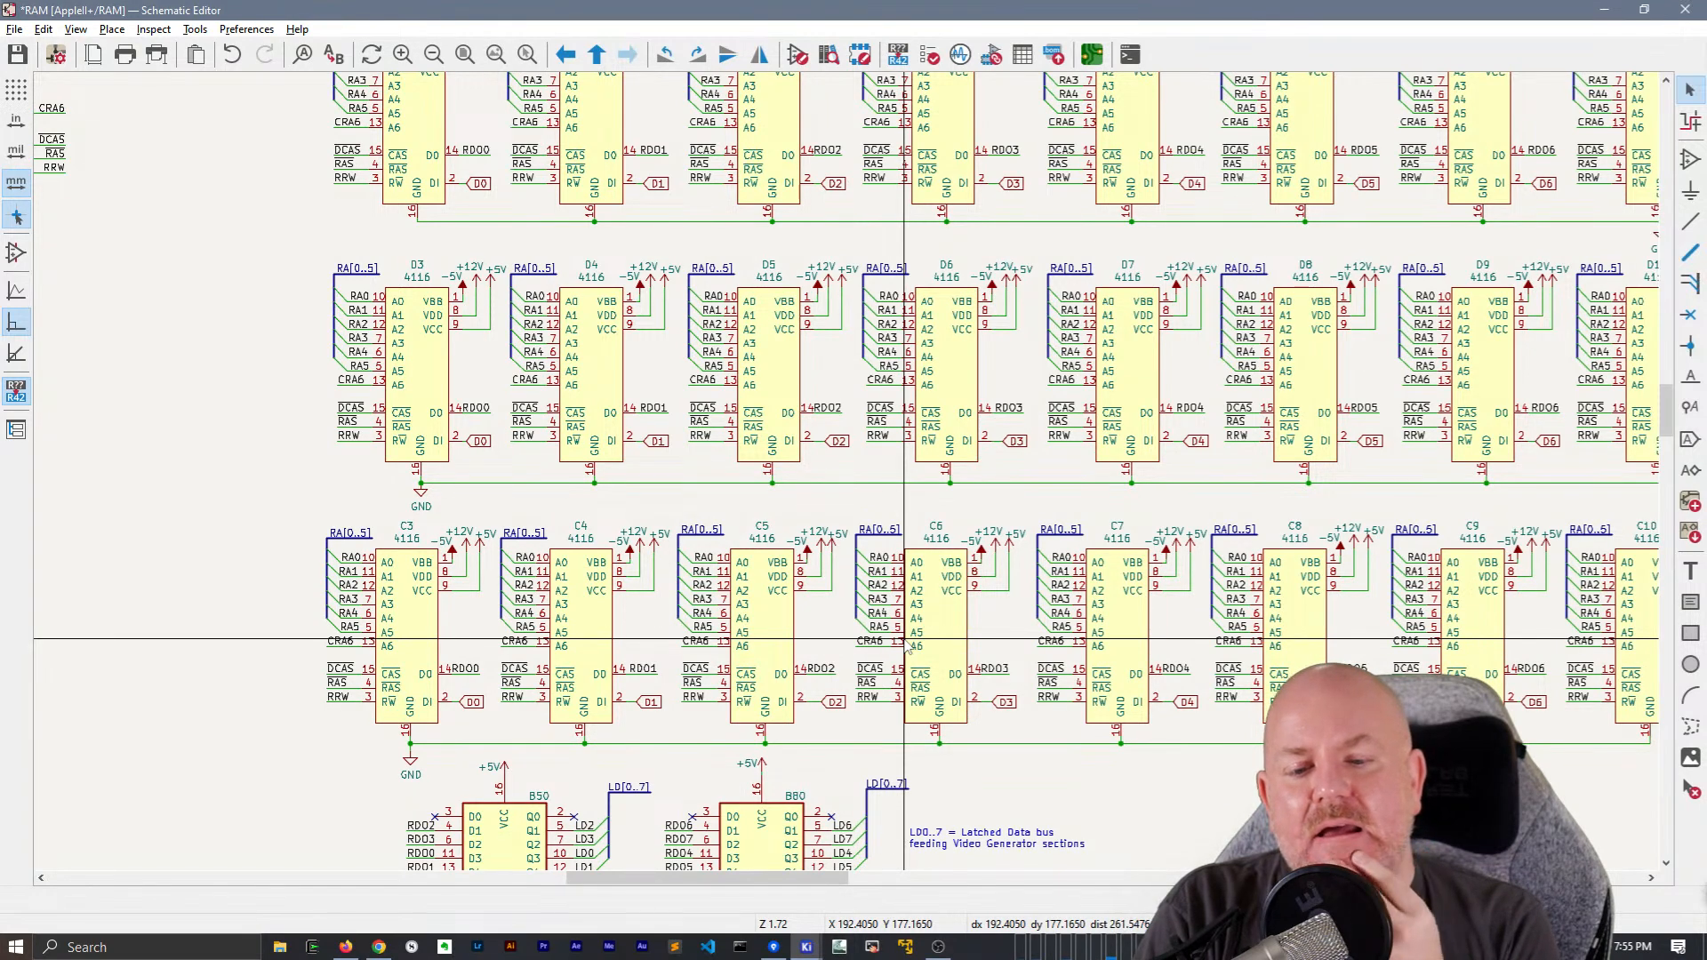
middle_drag(546, 403, 461, 303)
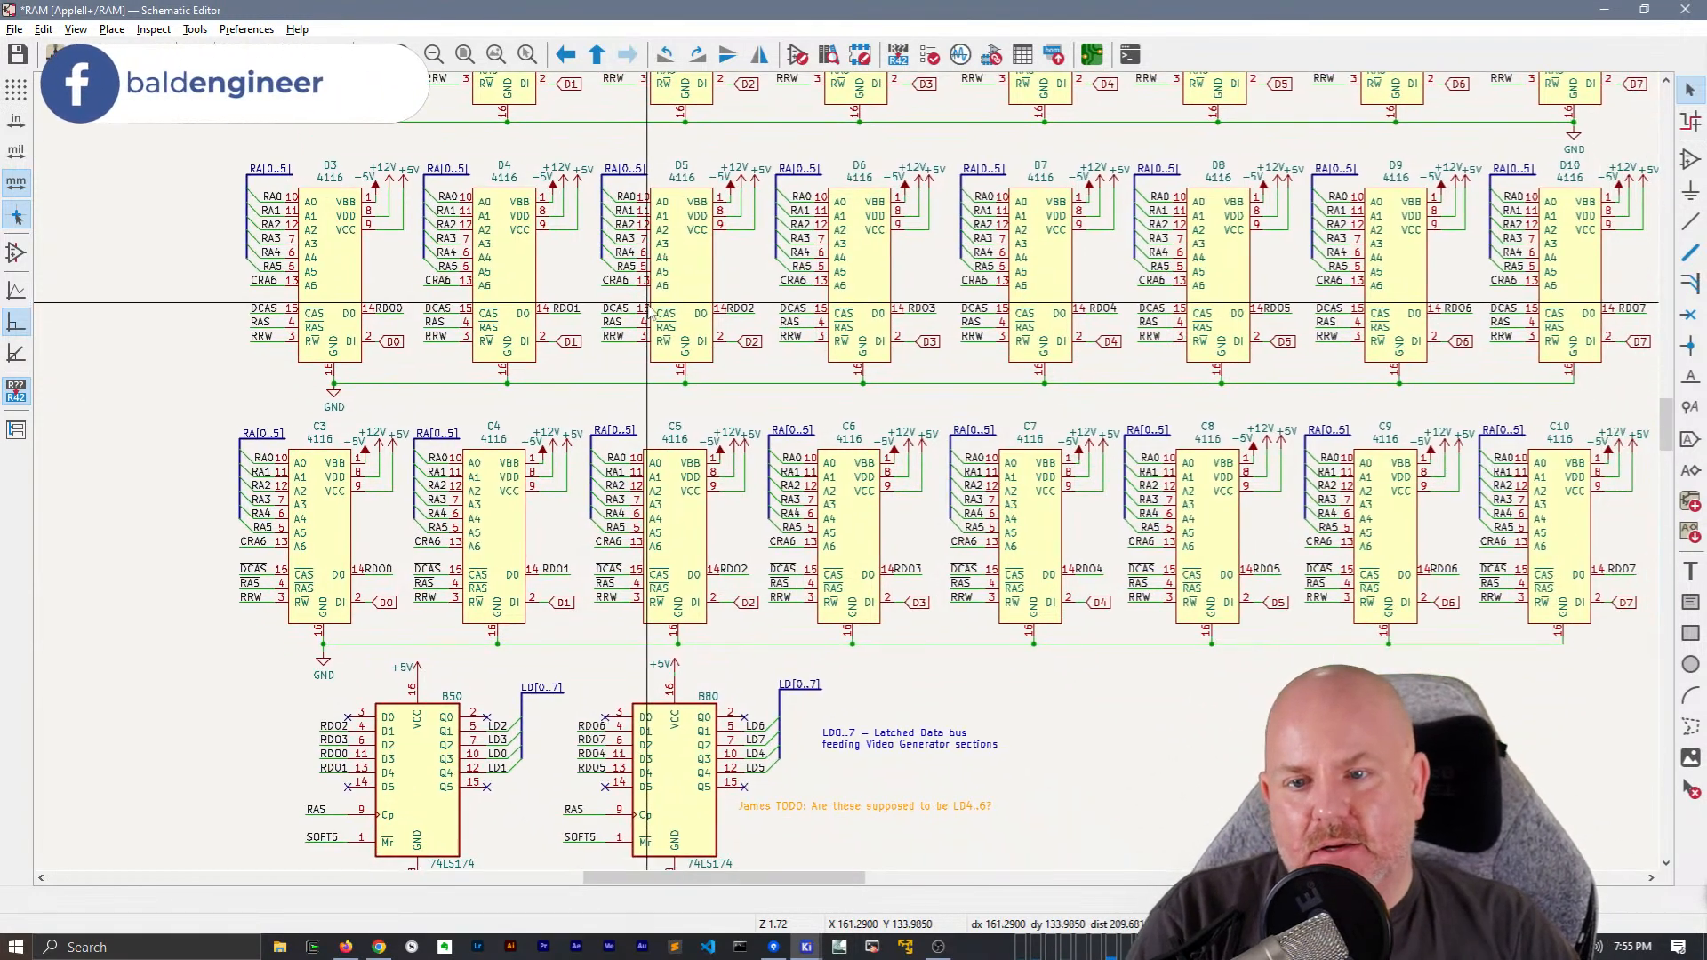
click(491, 294)
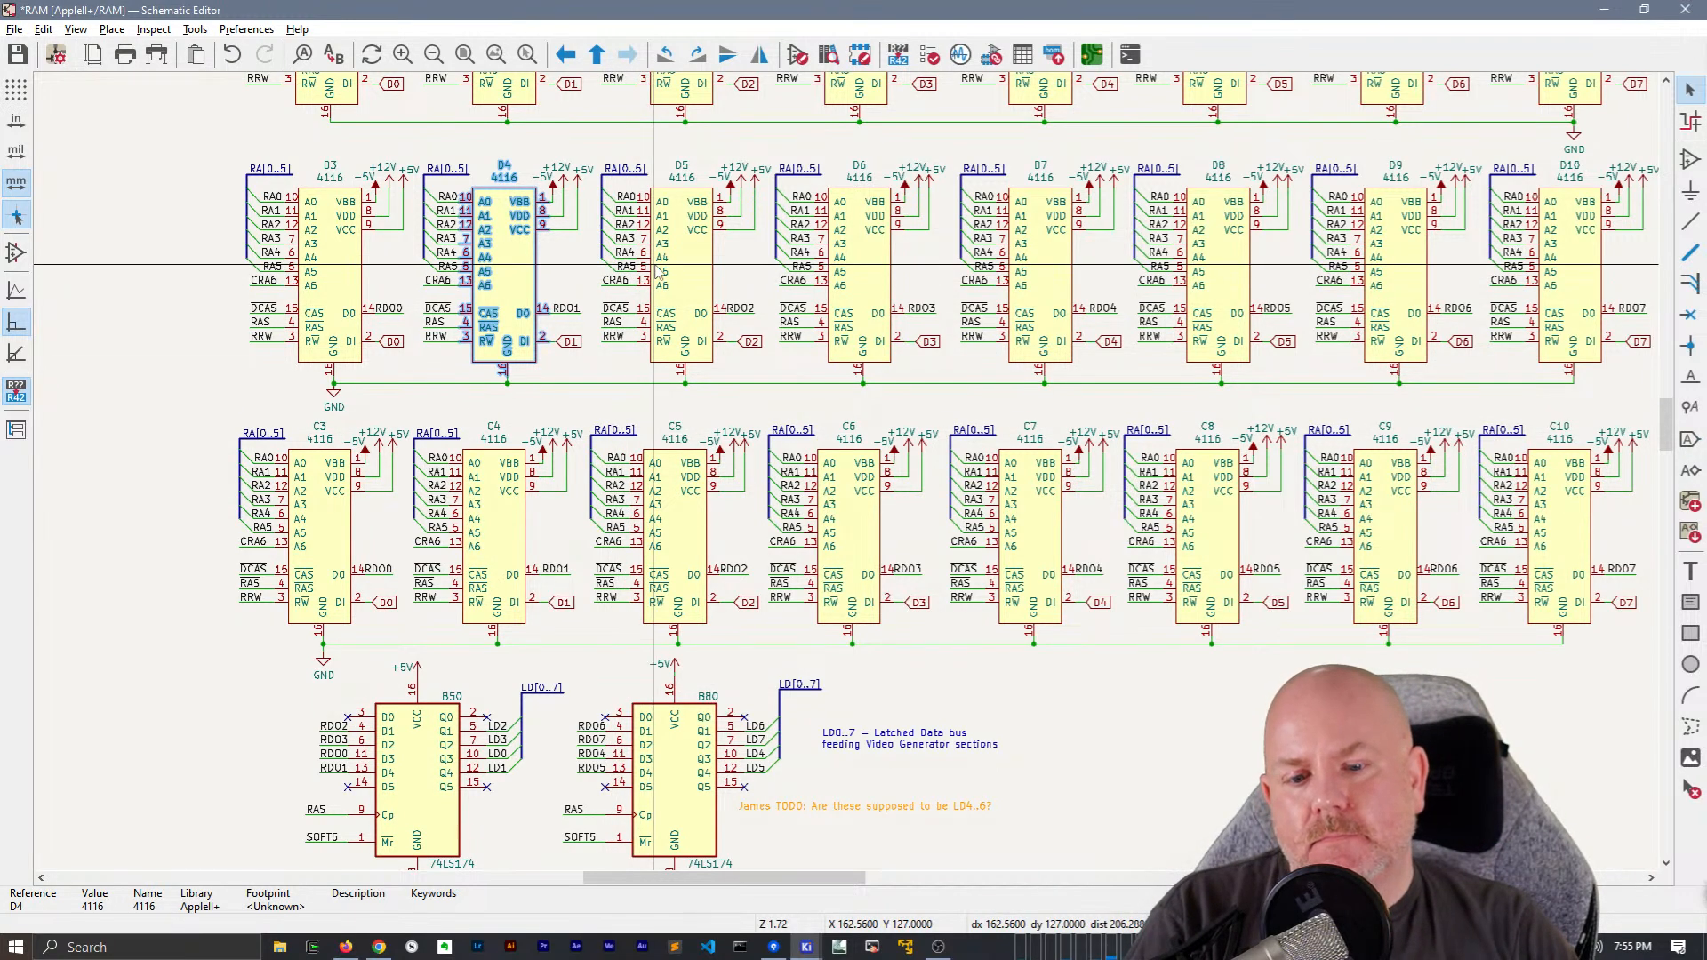
scroll(654, 265, down, 1)
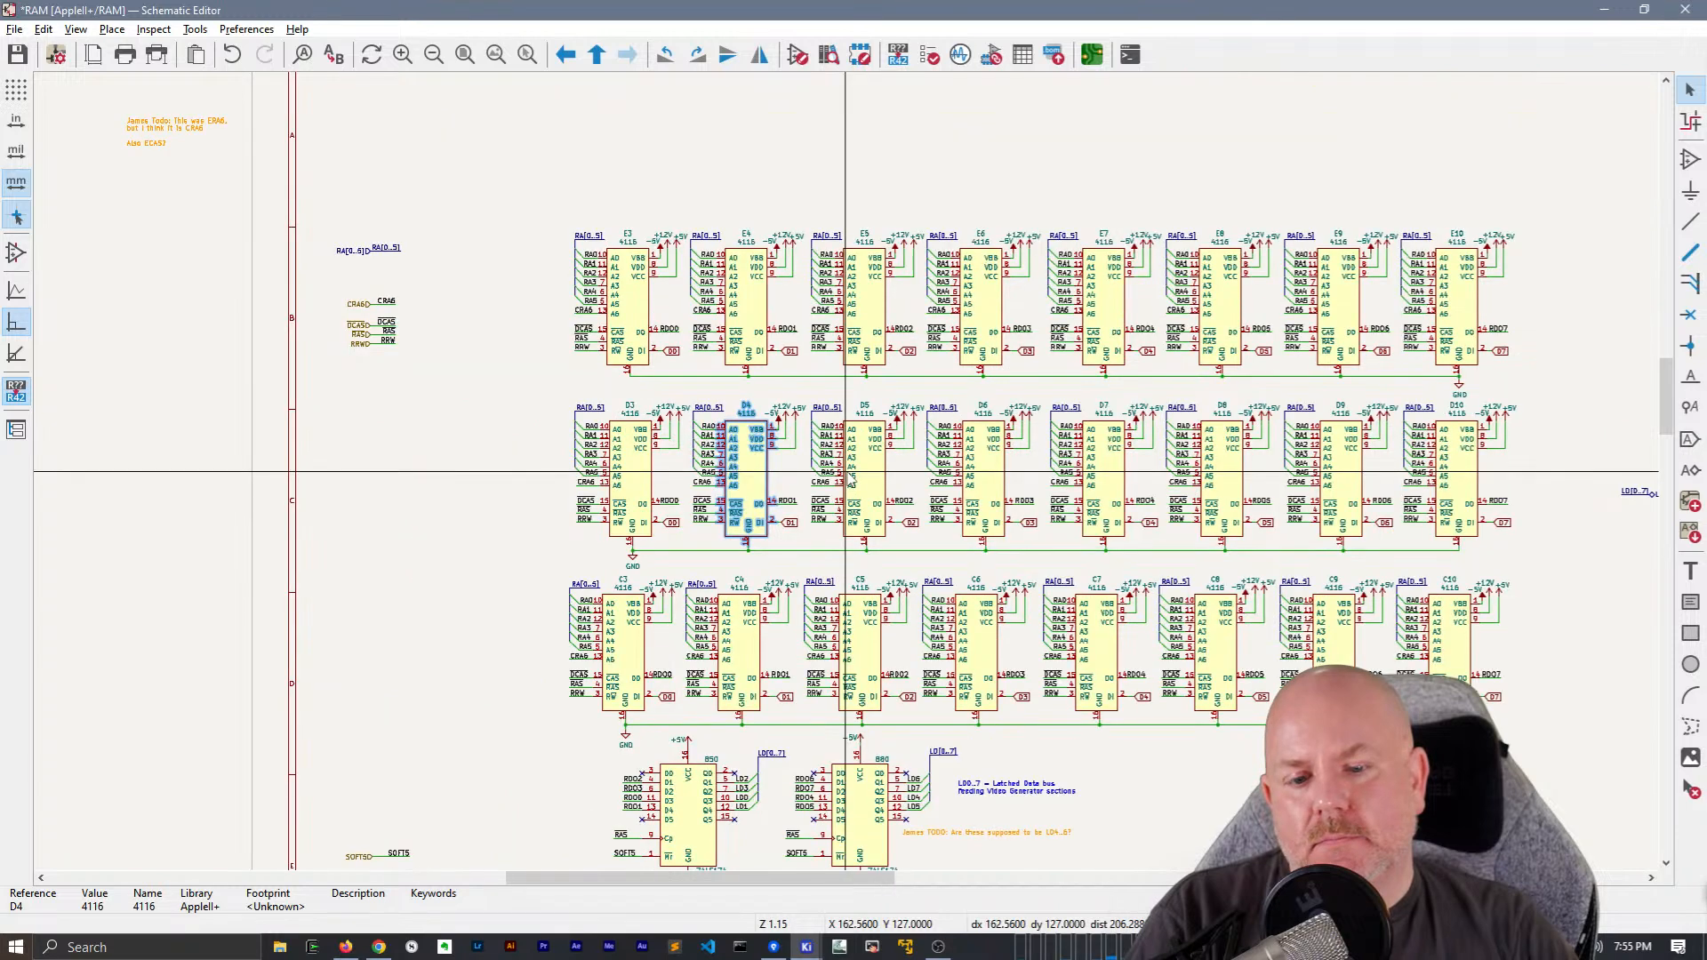
Delete the orange TODO note about LD4..6 beside latch B80
scroll(846, 470, up, 1)
middle_drag(961, 669, 846, 386)
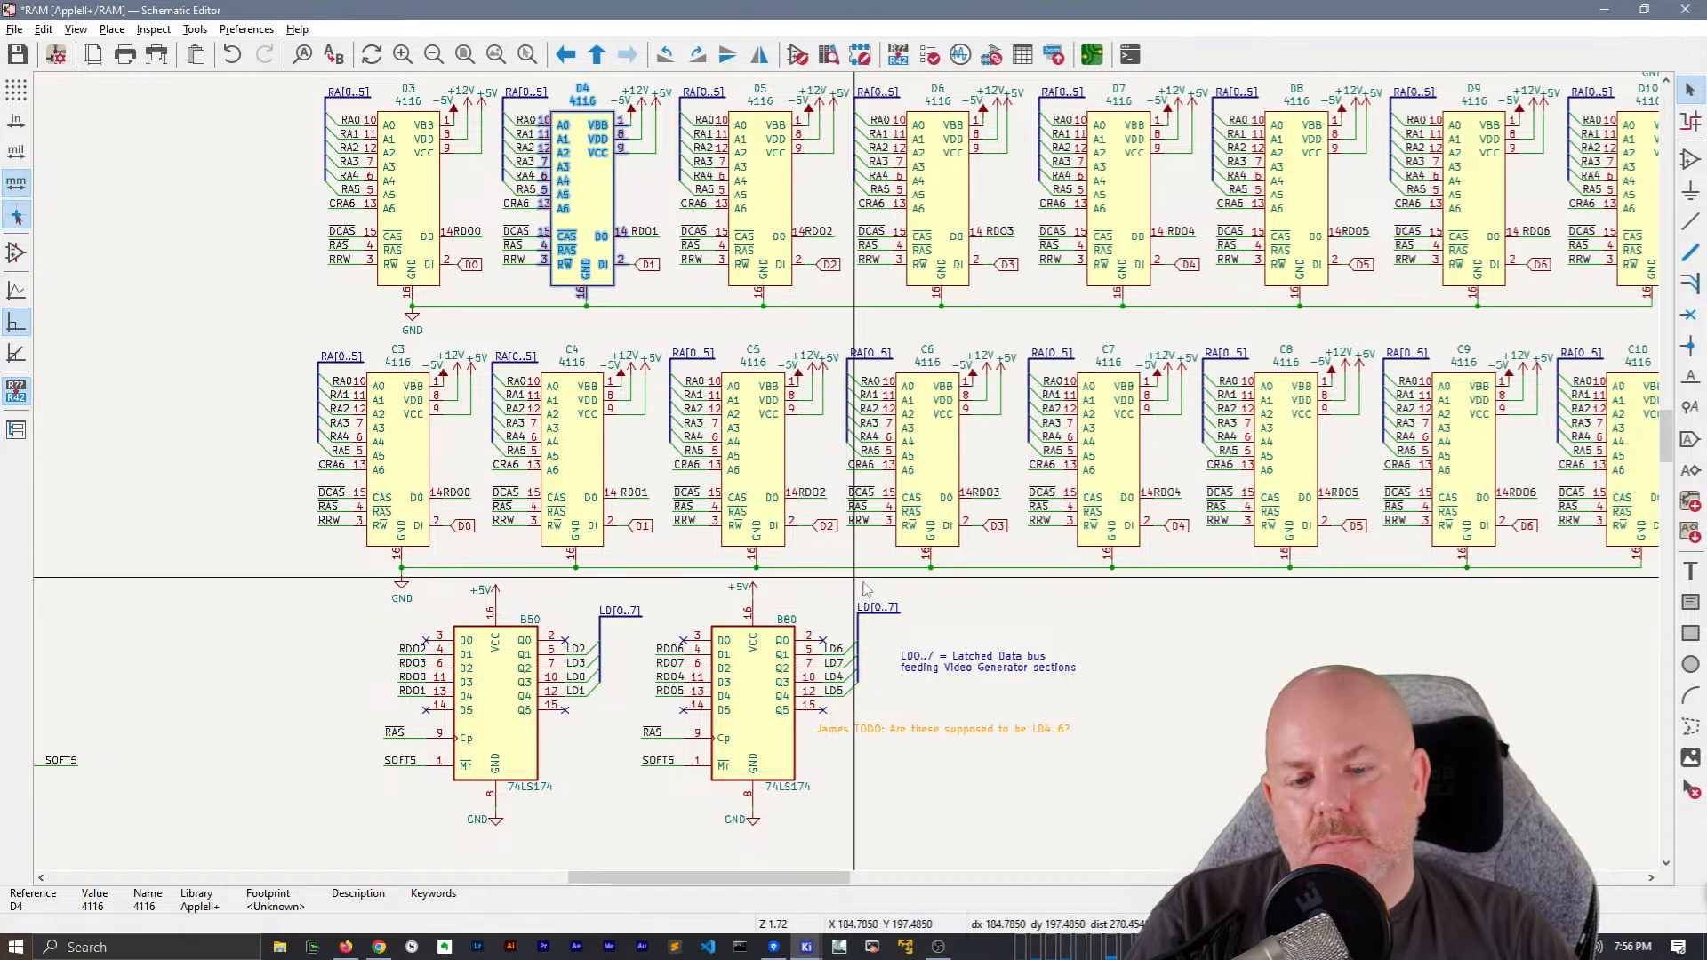
click(947, 722)
key(Delete)
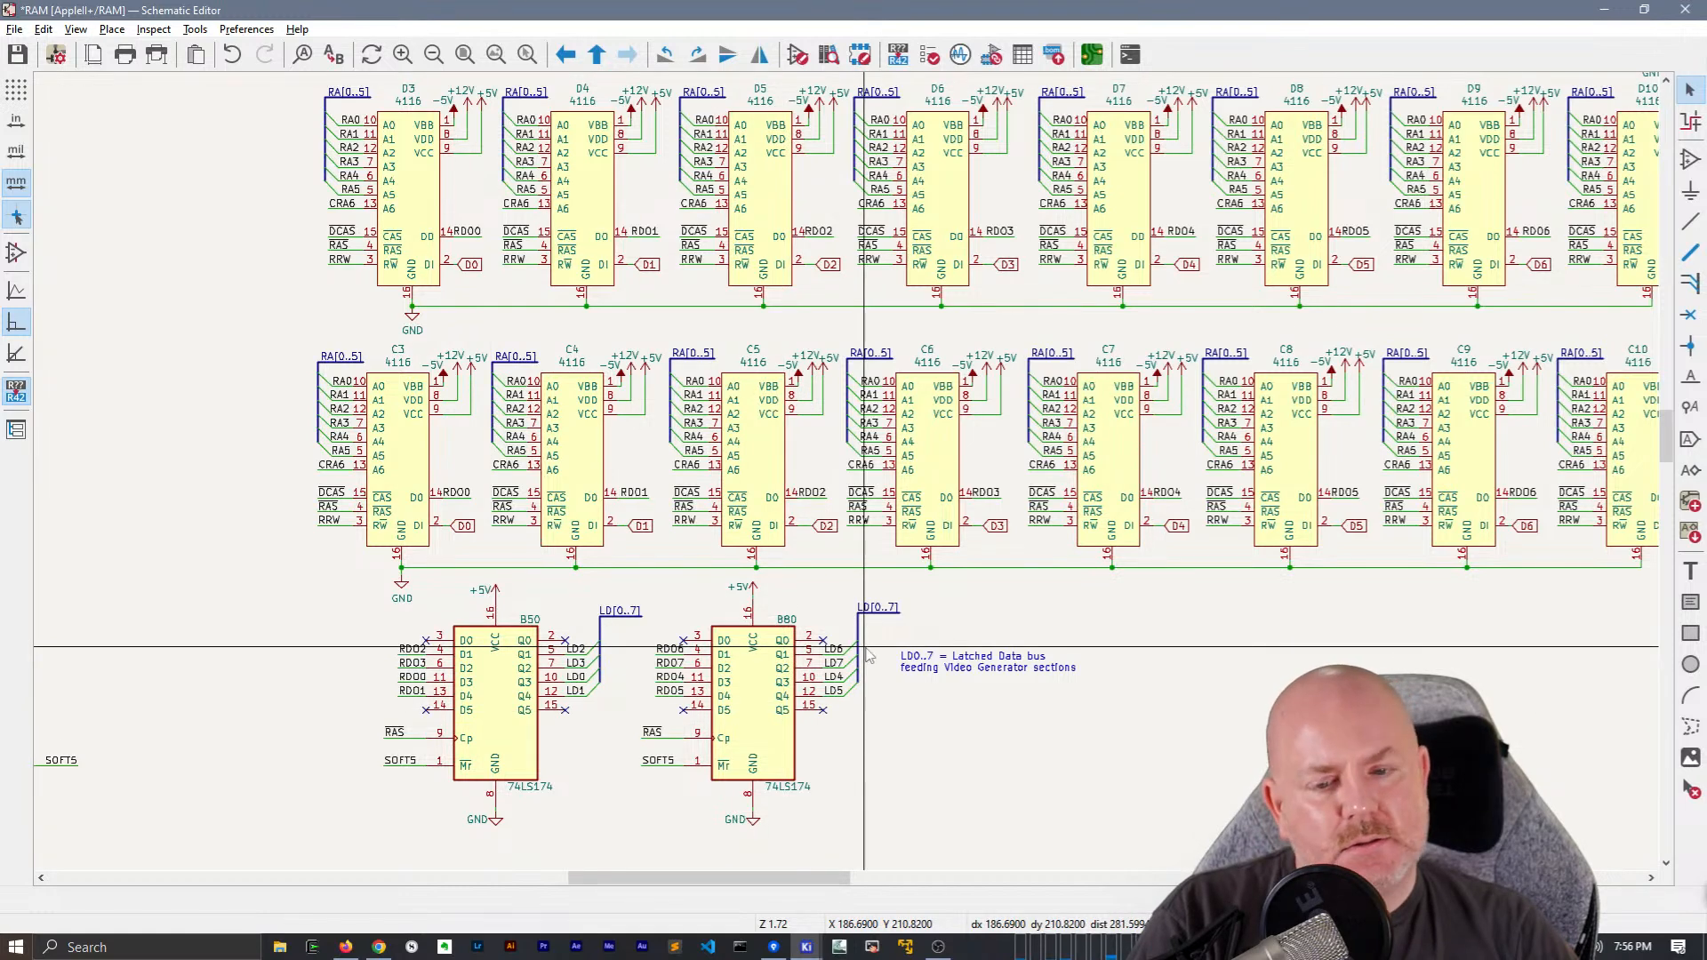
Change the shape of the LD[0..7] hierarchical label to Output
scroll(869, 656, down, 2)
middle_drag(849, 480, 893, 747)
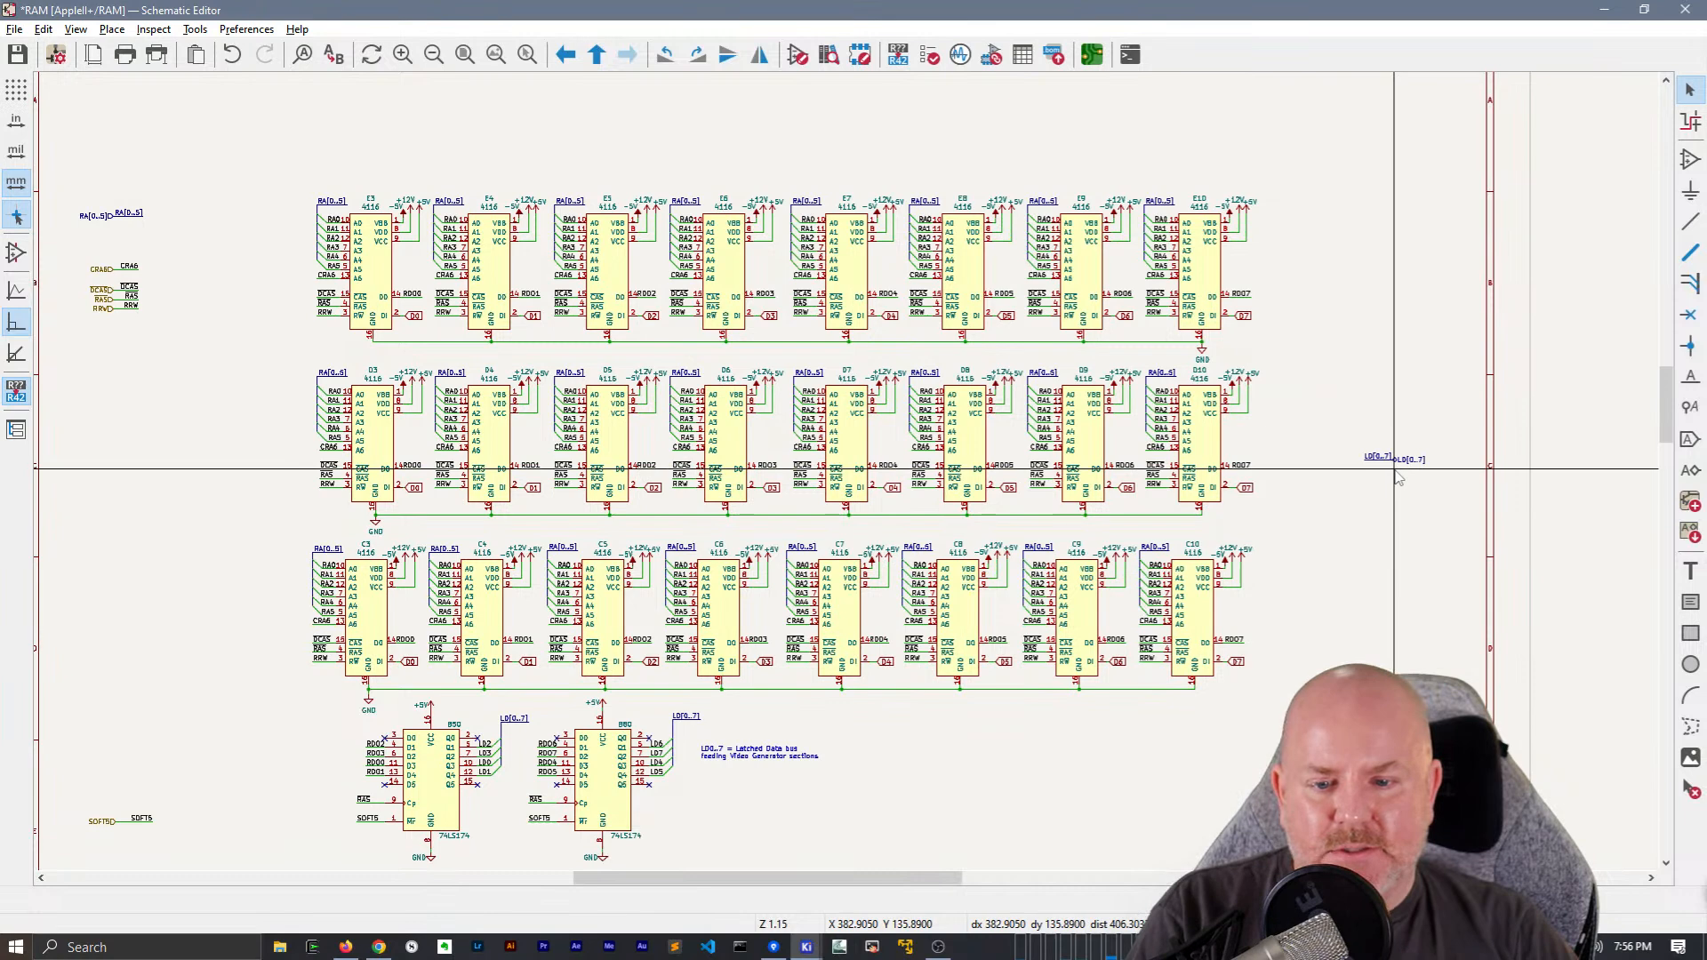
scroll(1398, 477, up, 2)
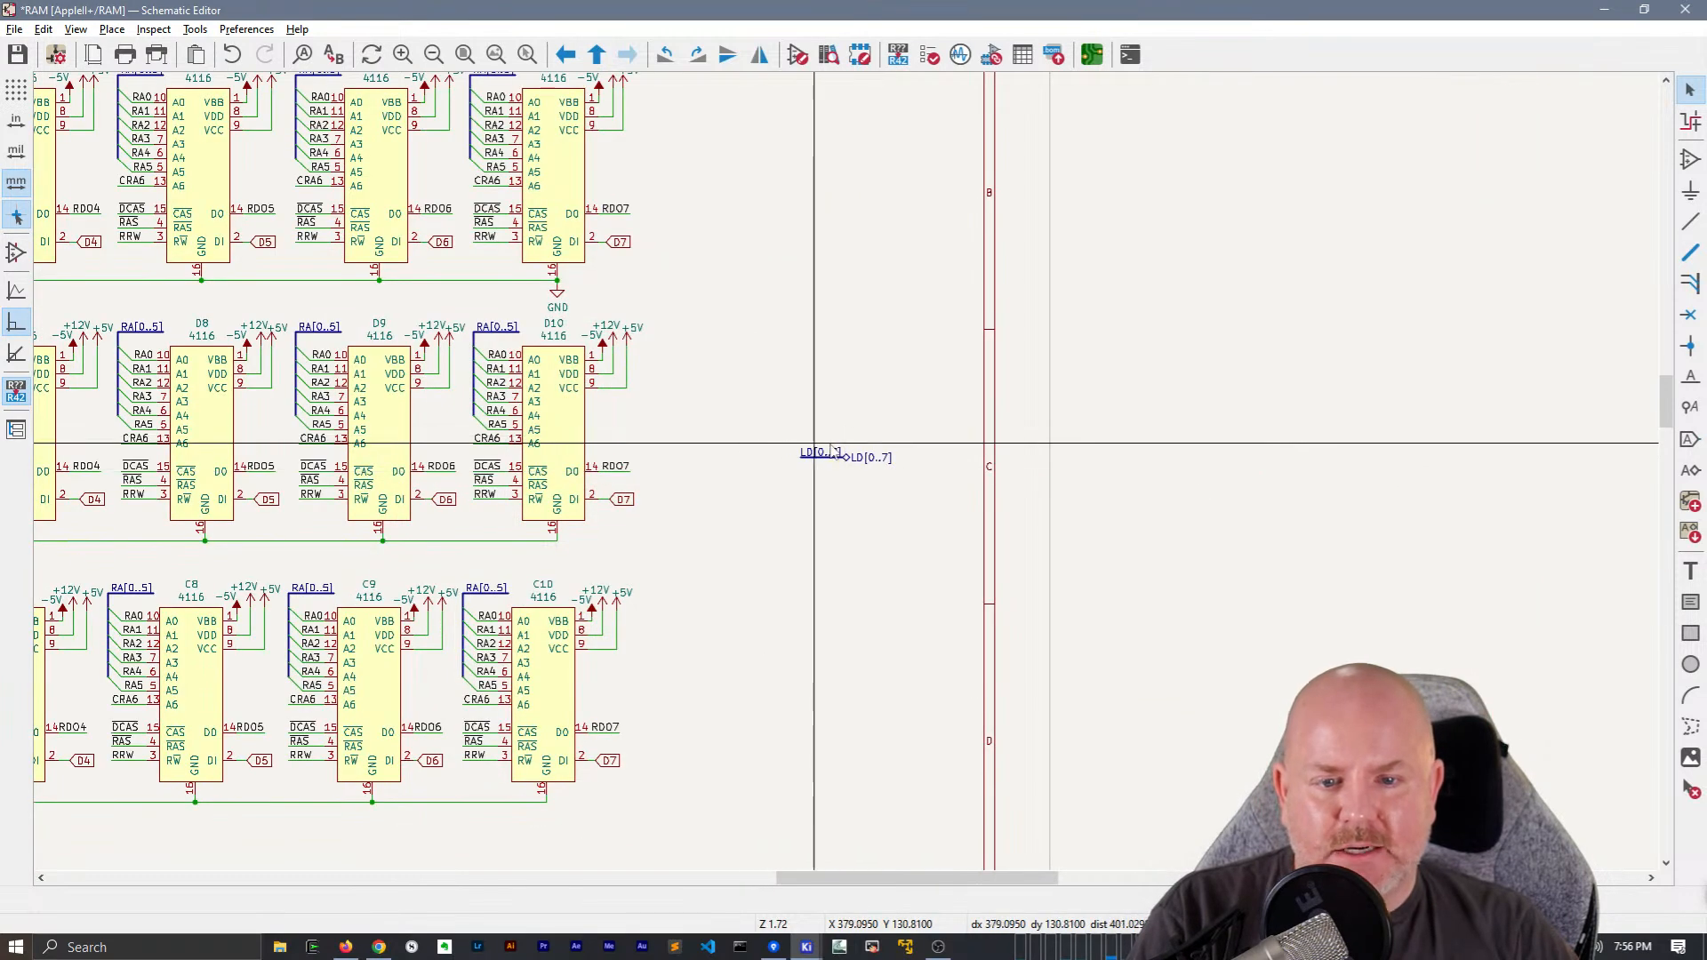
double_click(852, 462)
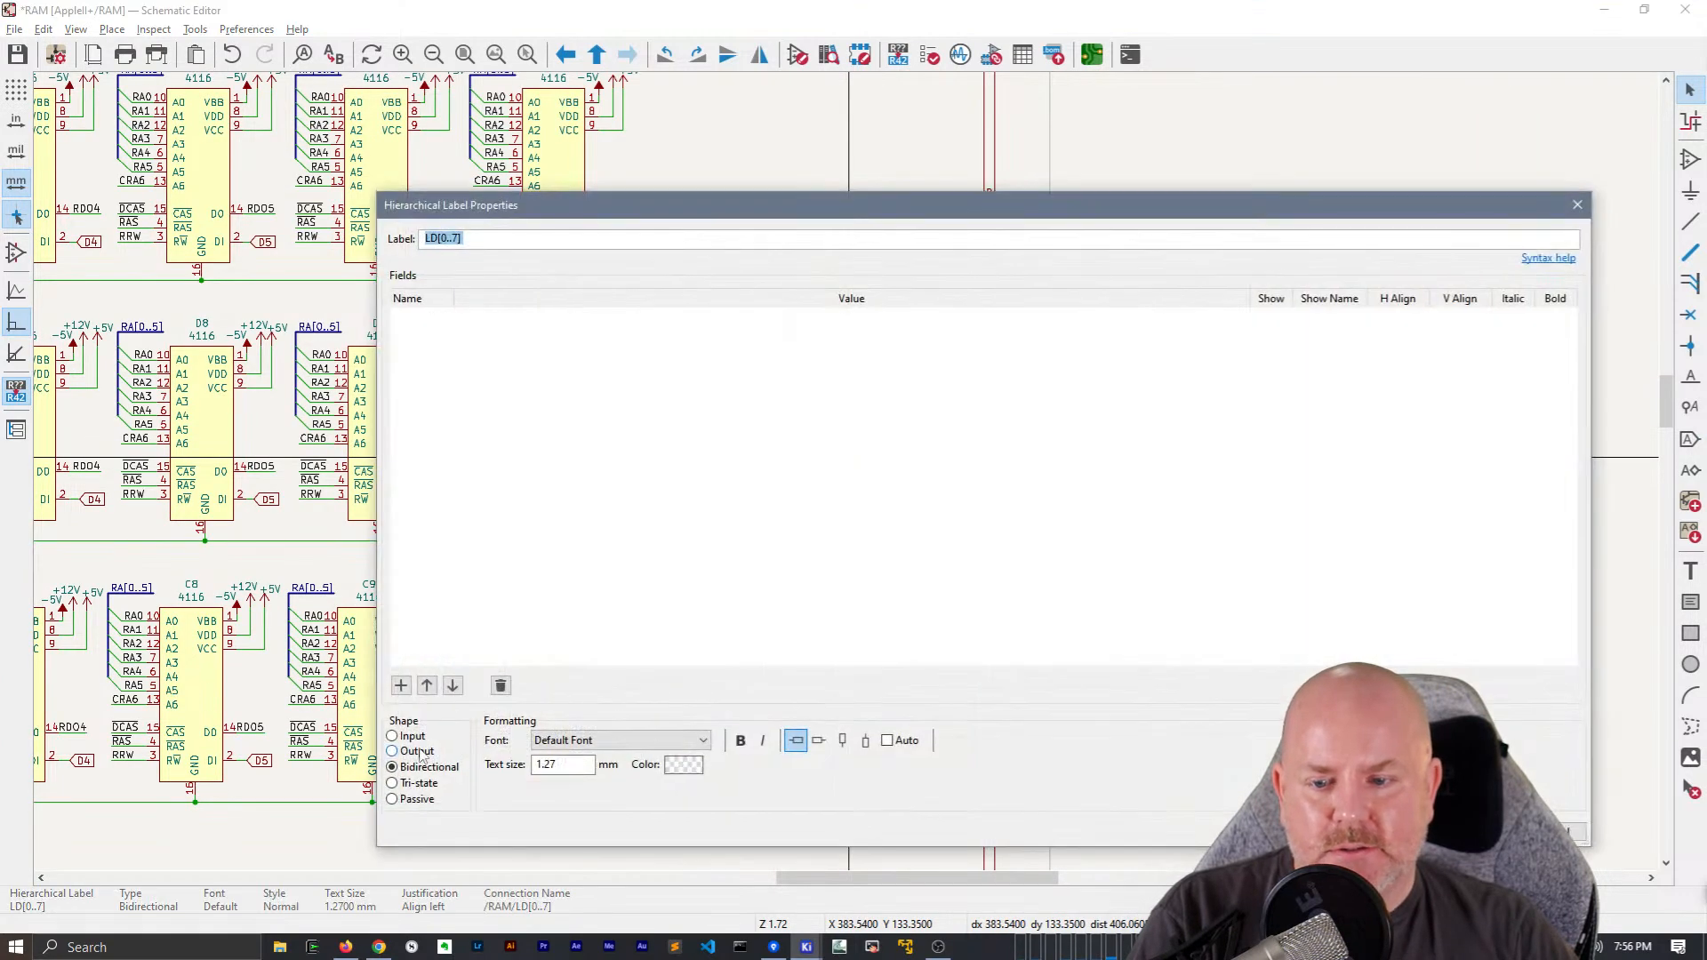
click(1469, 832)
click(827, 616)
Place a net label named D[0..7] below the RRW label in the sheet's group of input labels
middle_drag(623, 498, 1463, 371)
middle_drag(431, 358, 942, 452)
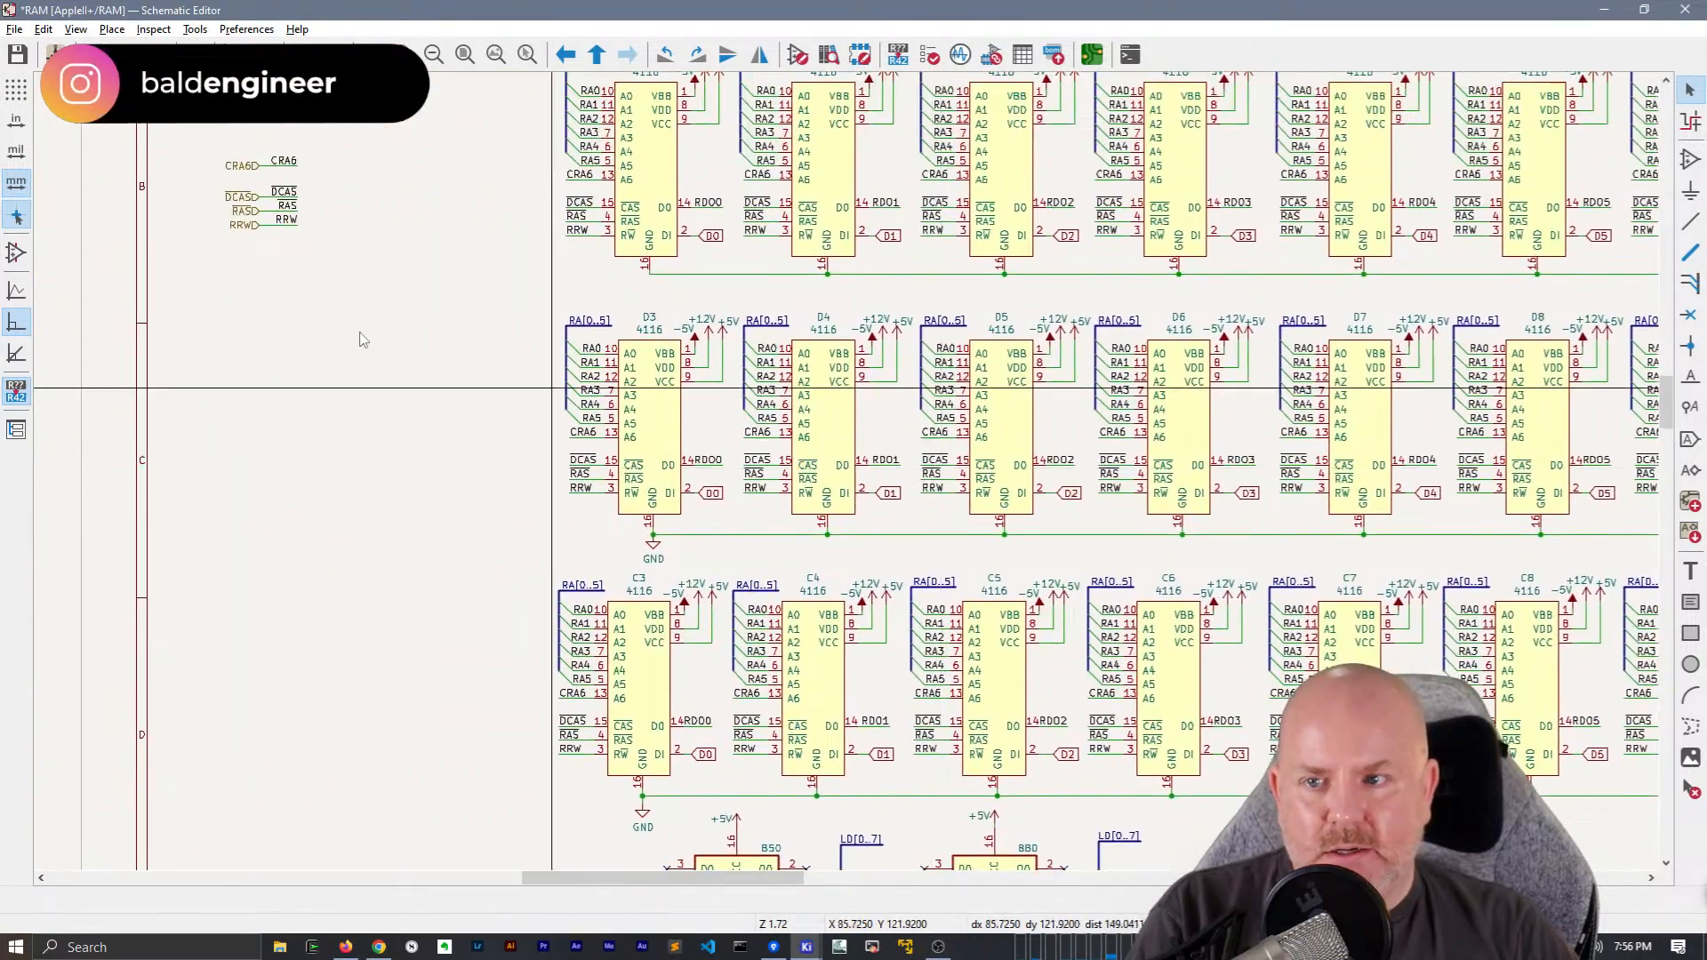
click(218, 279)
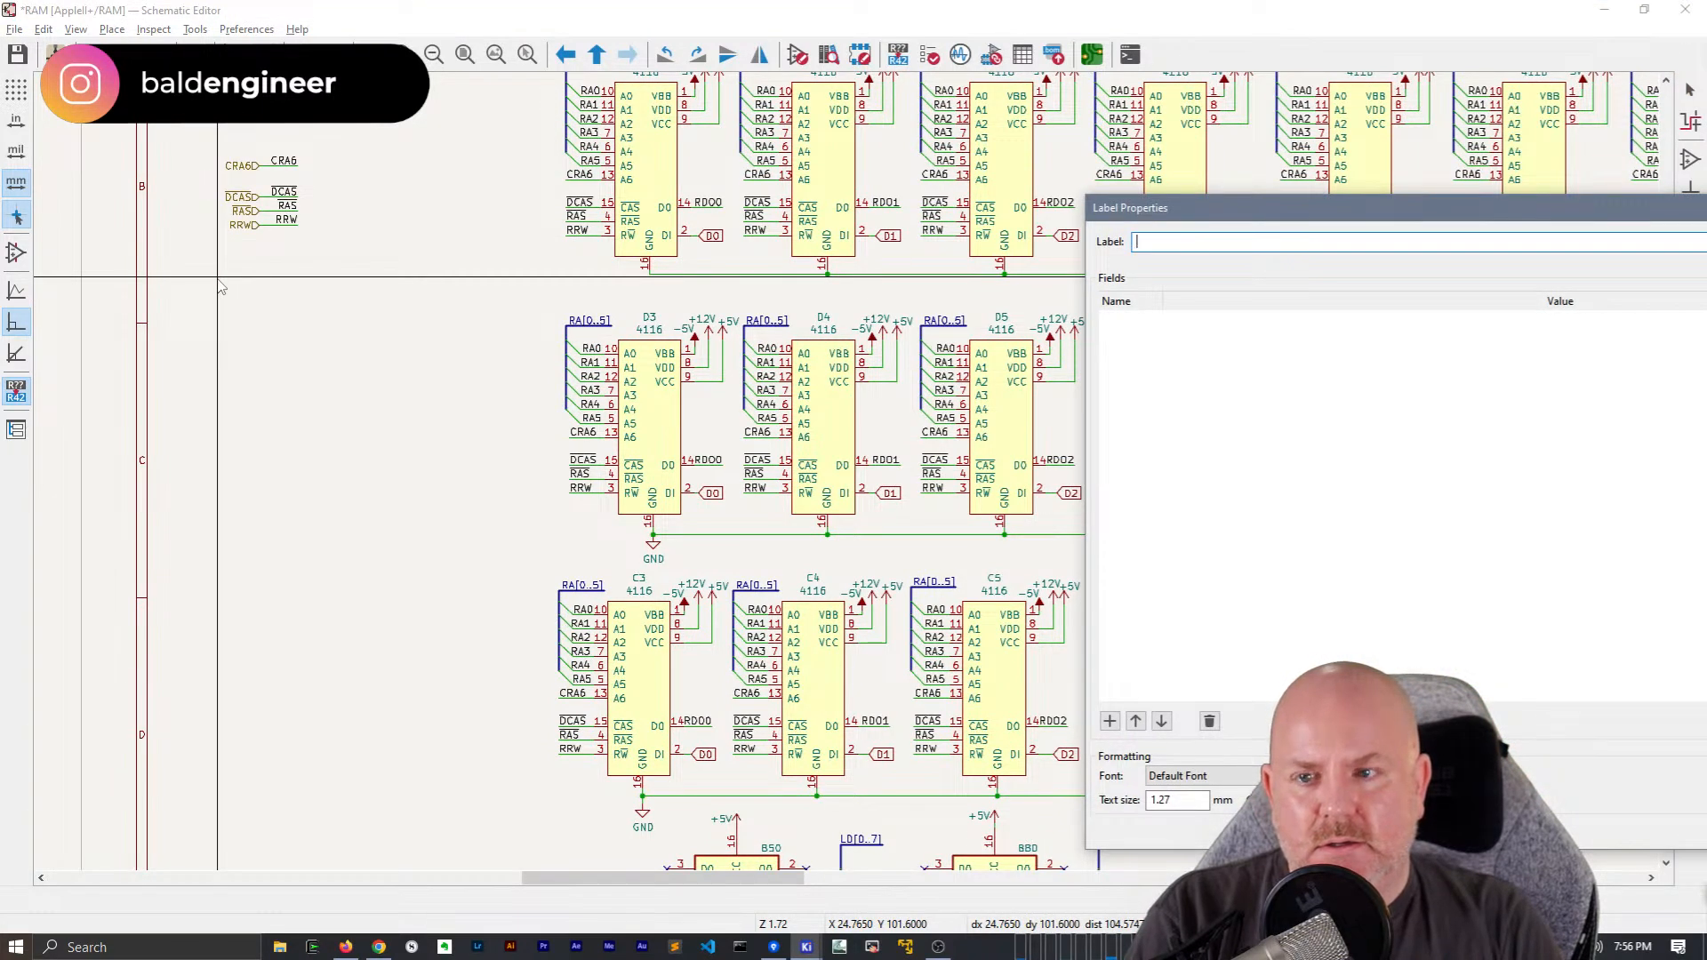
text(D[0..7])
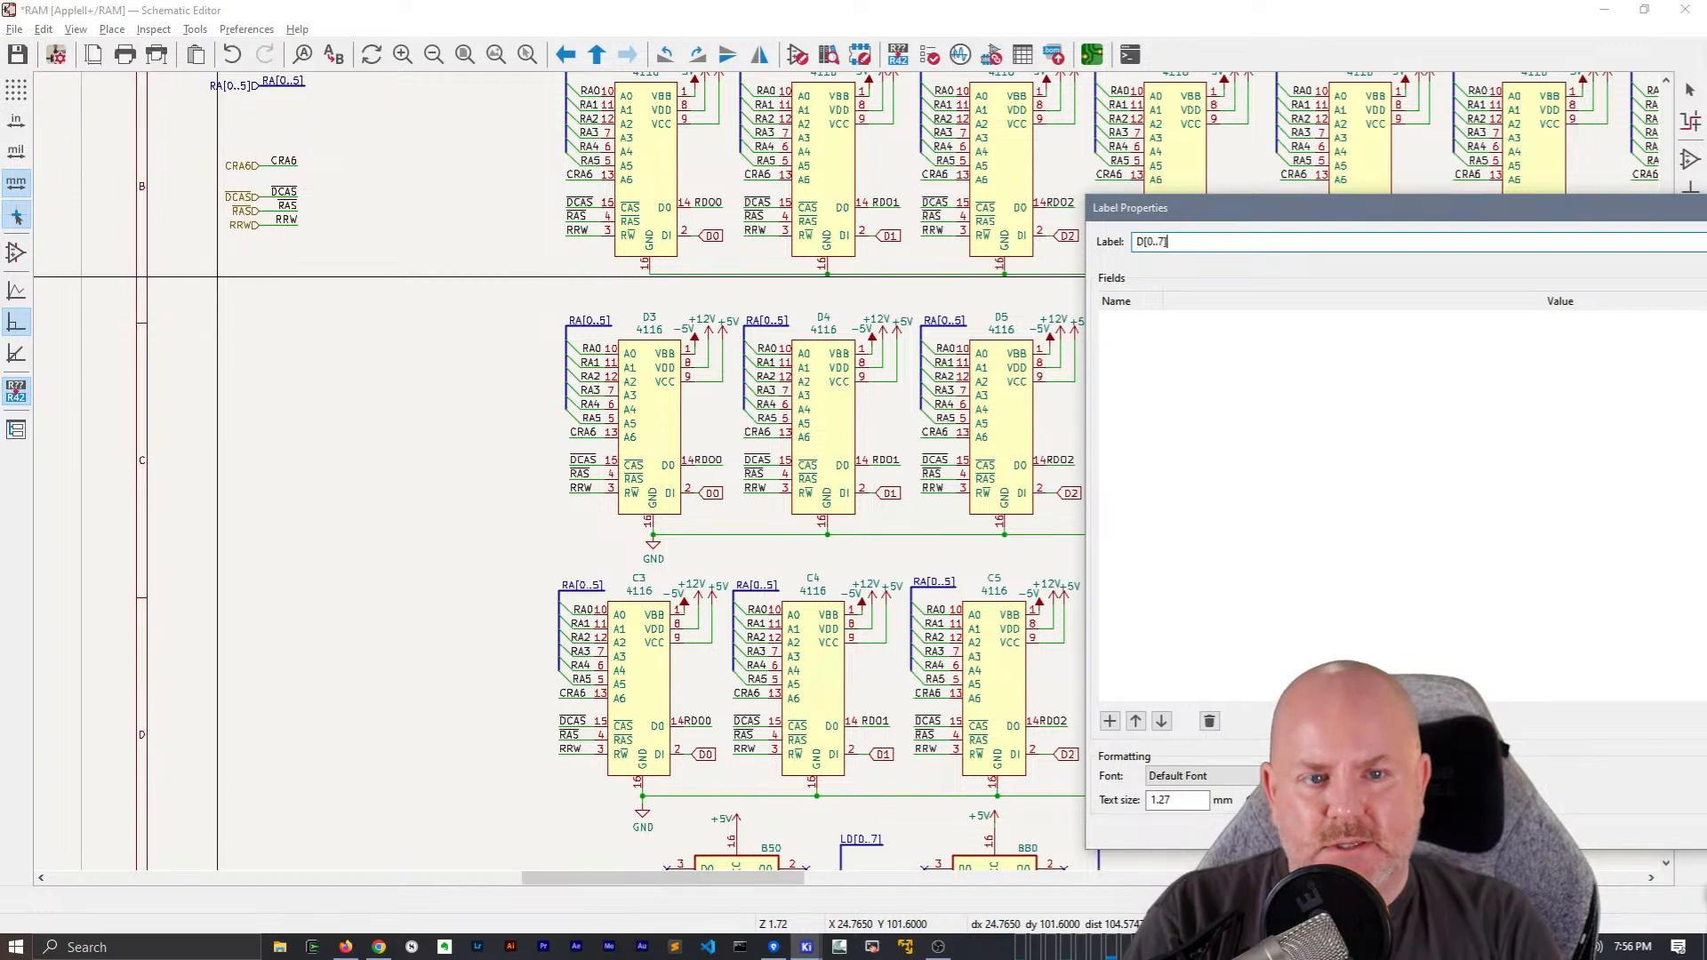
key(Return)
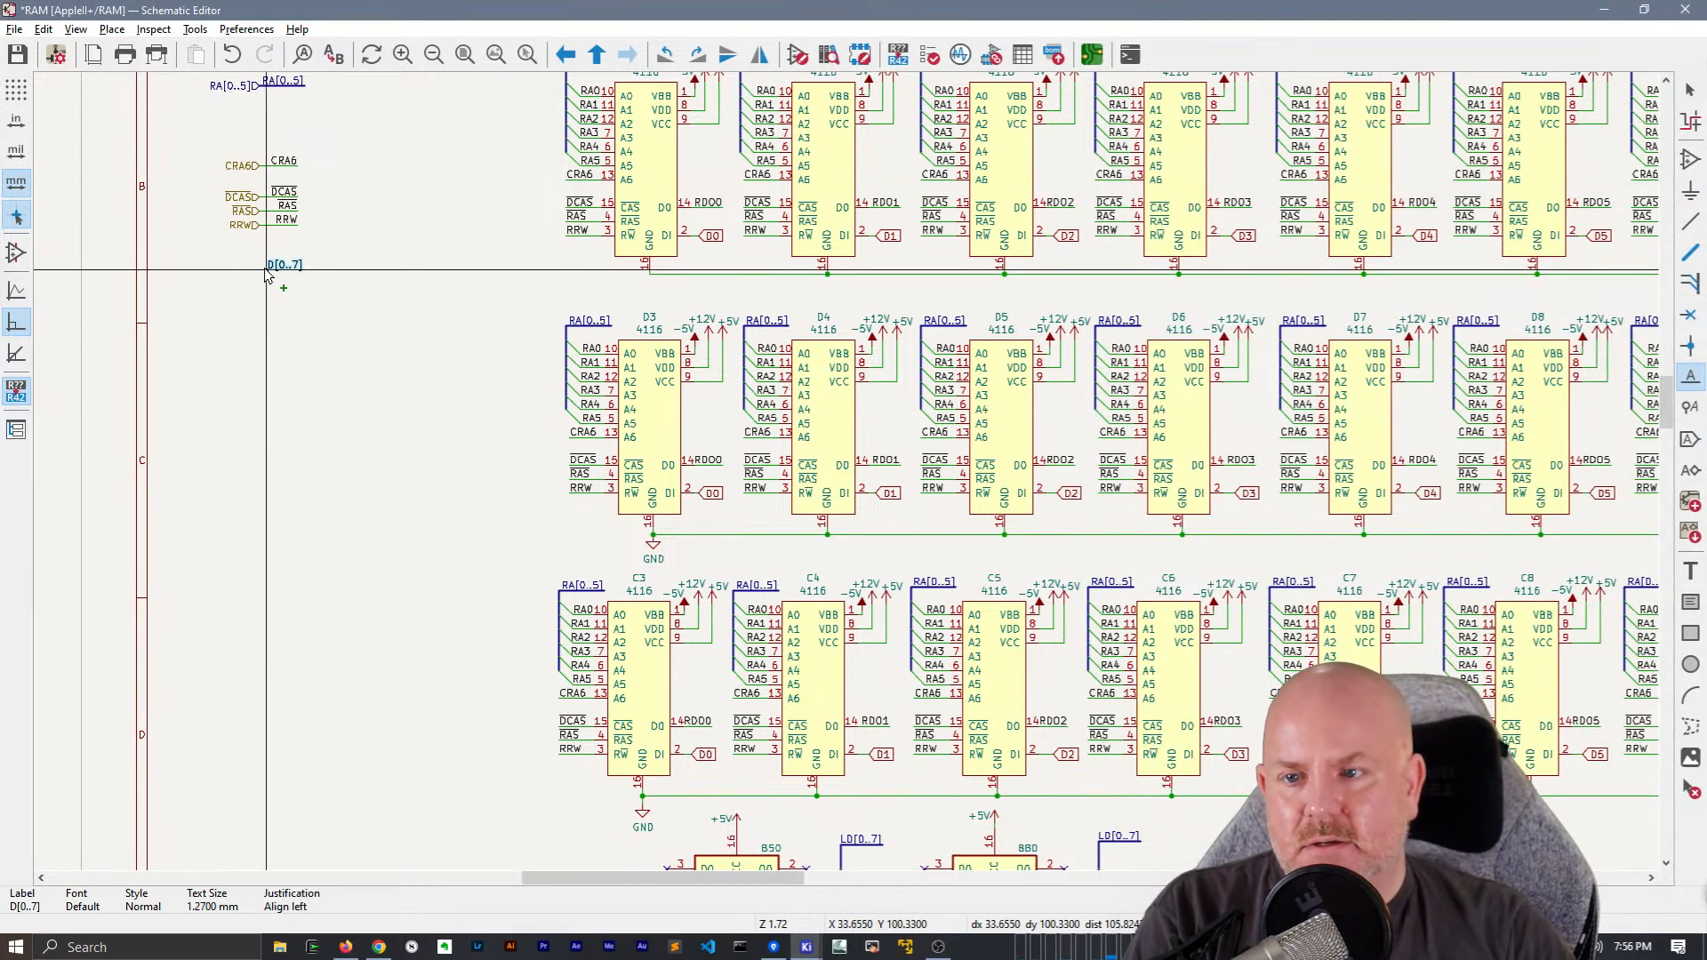
Place an Input-shaped hierarchical label named D[0..7] below the RRW hierarchical label
scroll(217, 279, up, 3)
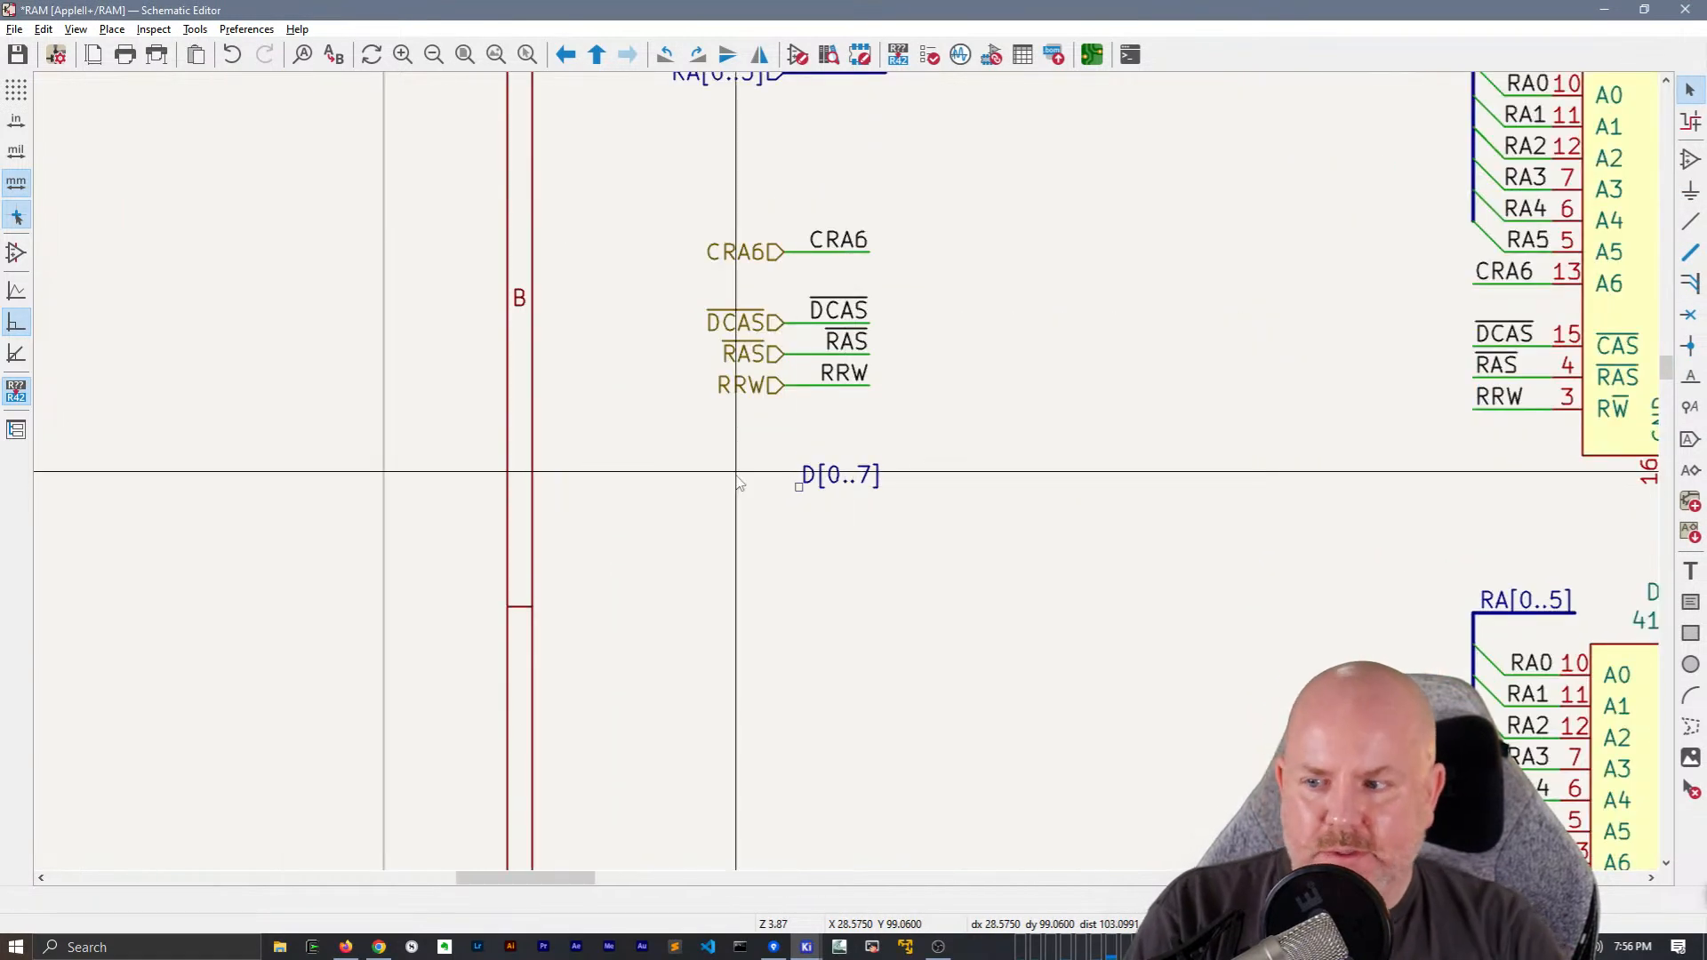
text(hD)
text([0..7])
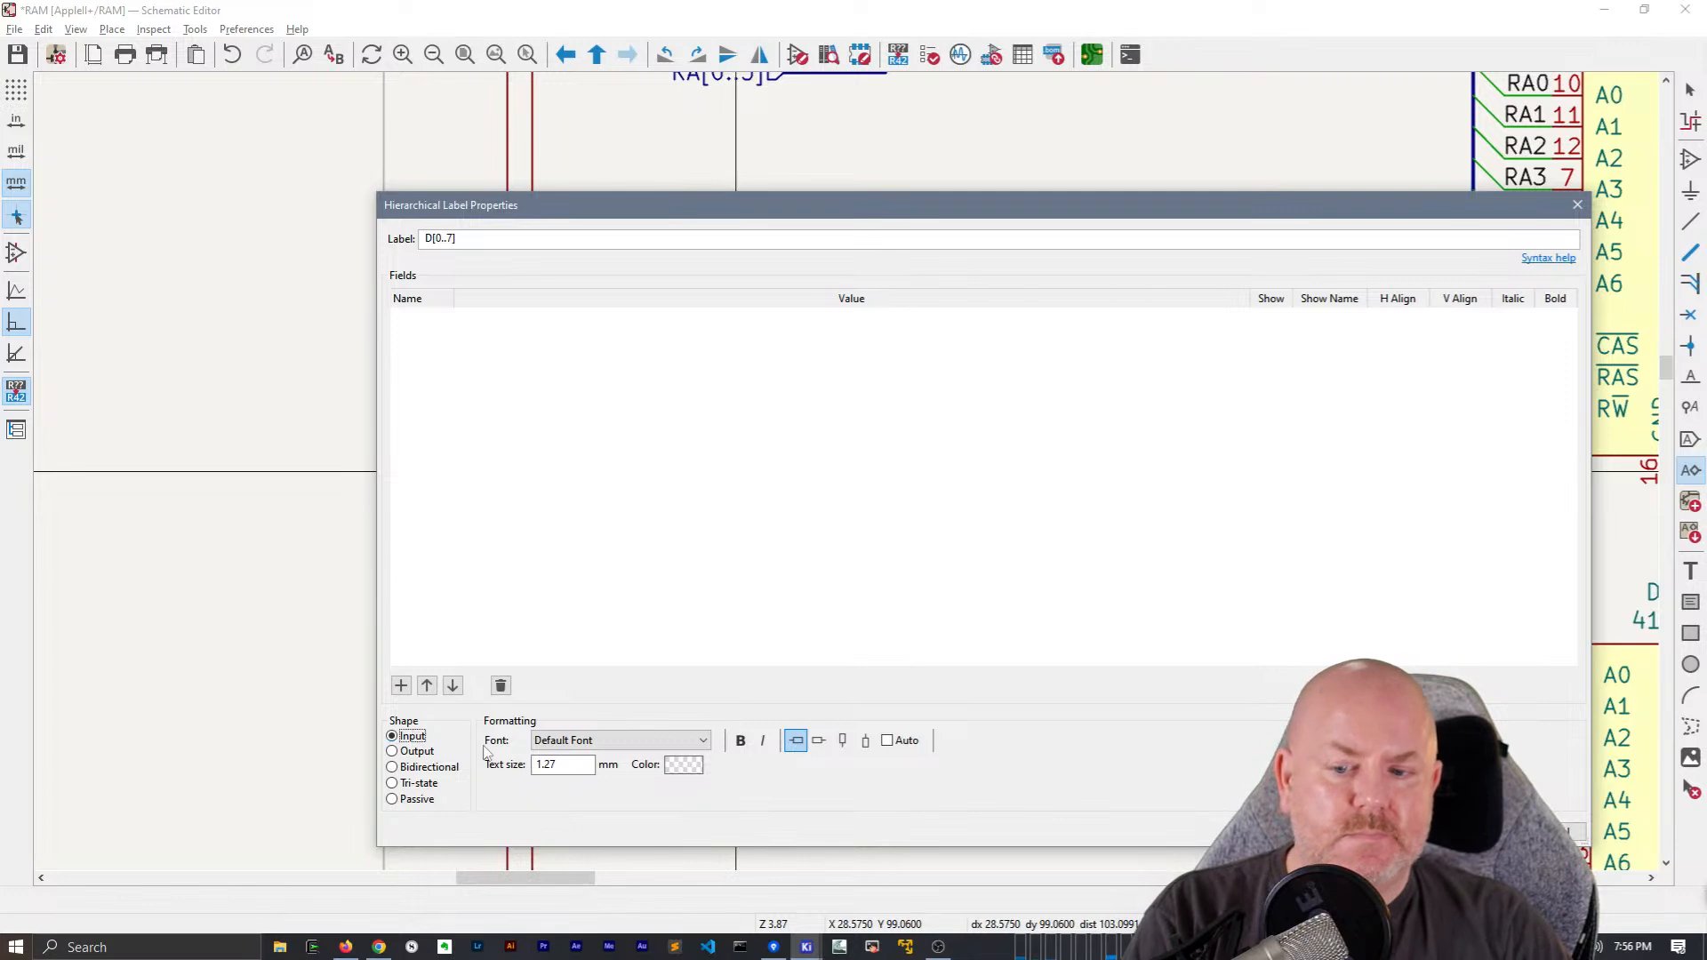
key(Return)
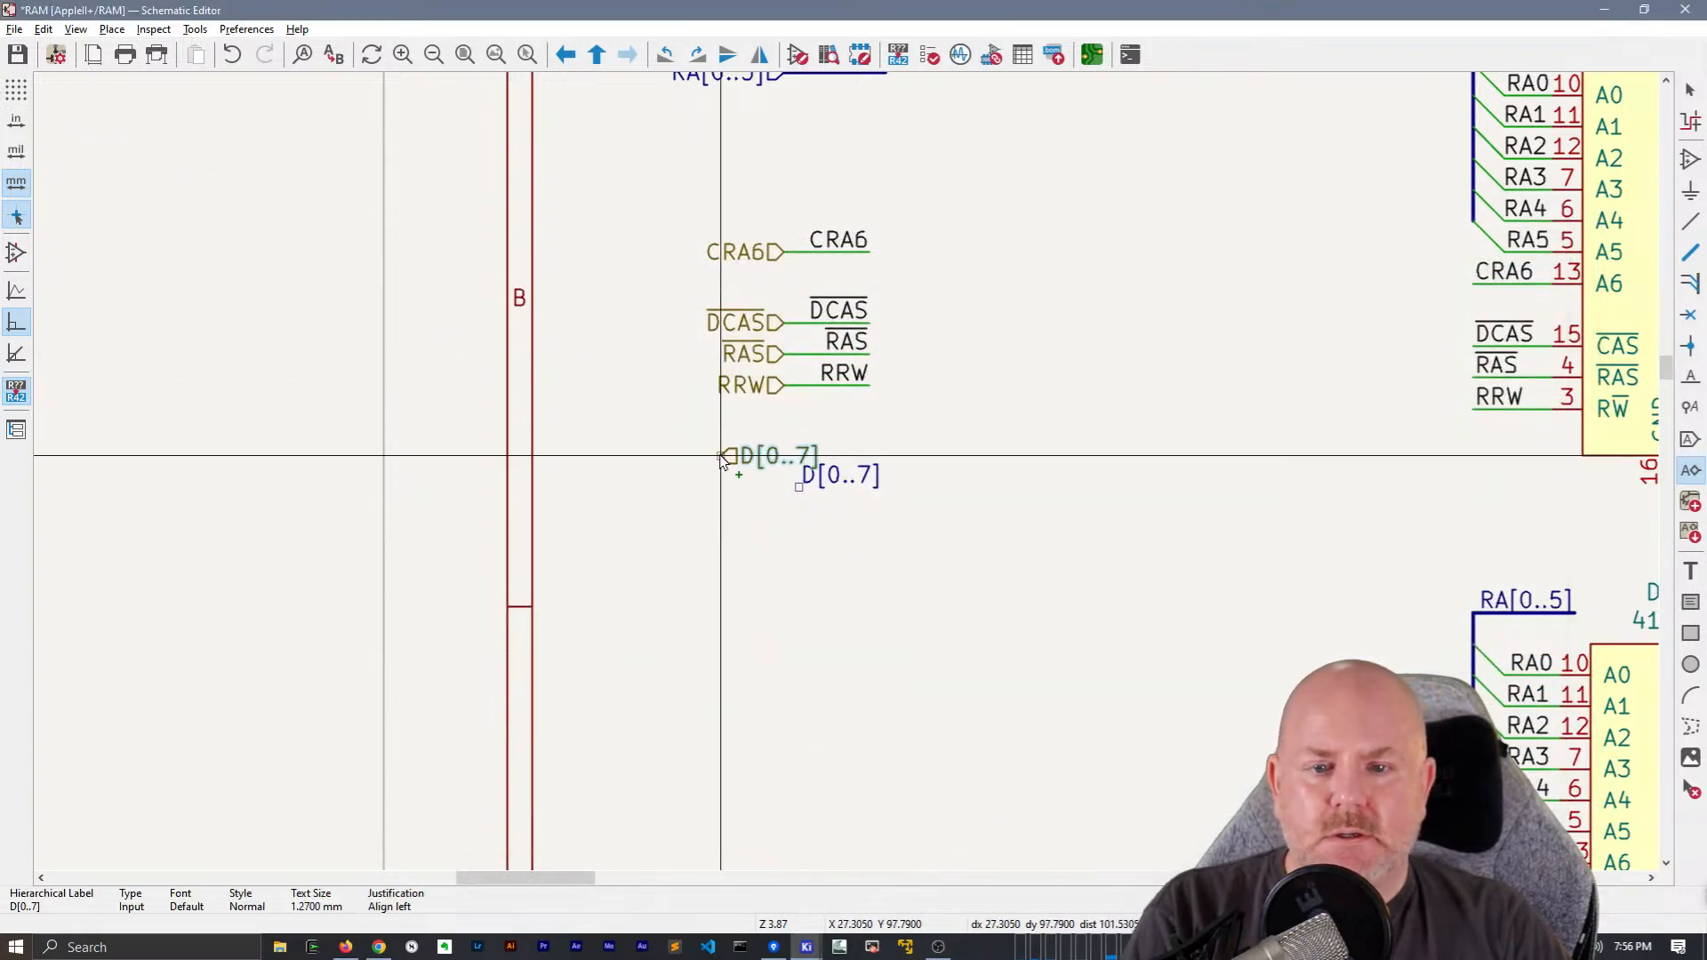
click(783, 463)
Draw a short horizontal bus from the D[0..7] hierarchical label, ending in line with the wires above
key(w)
key(b)
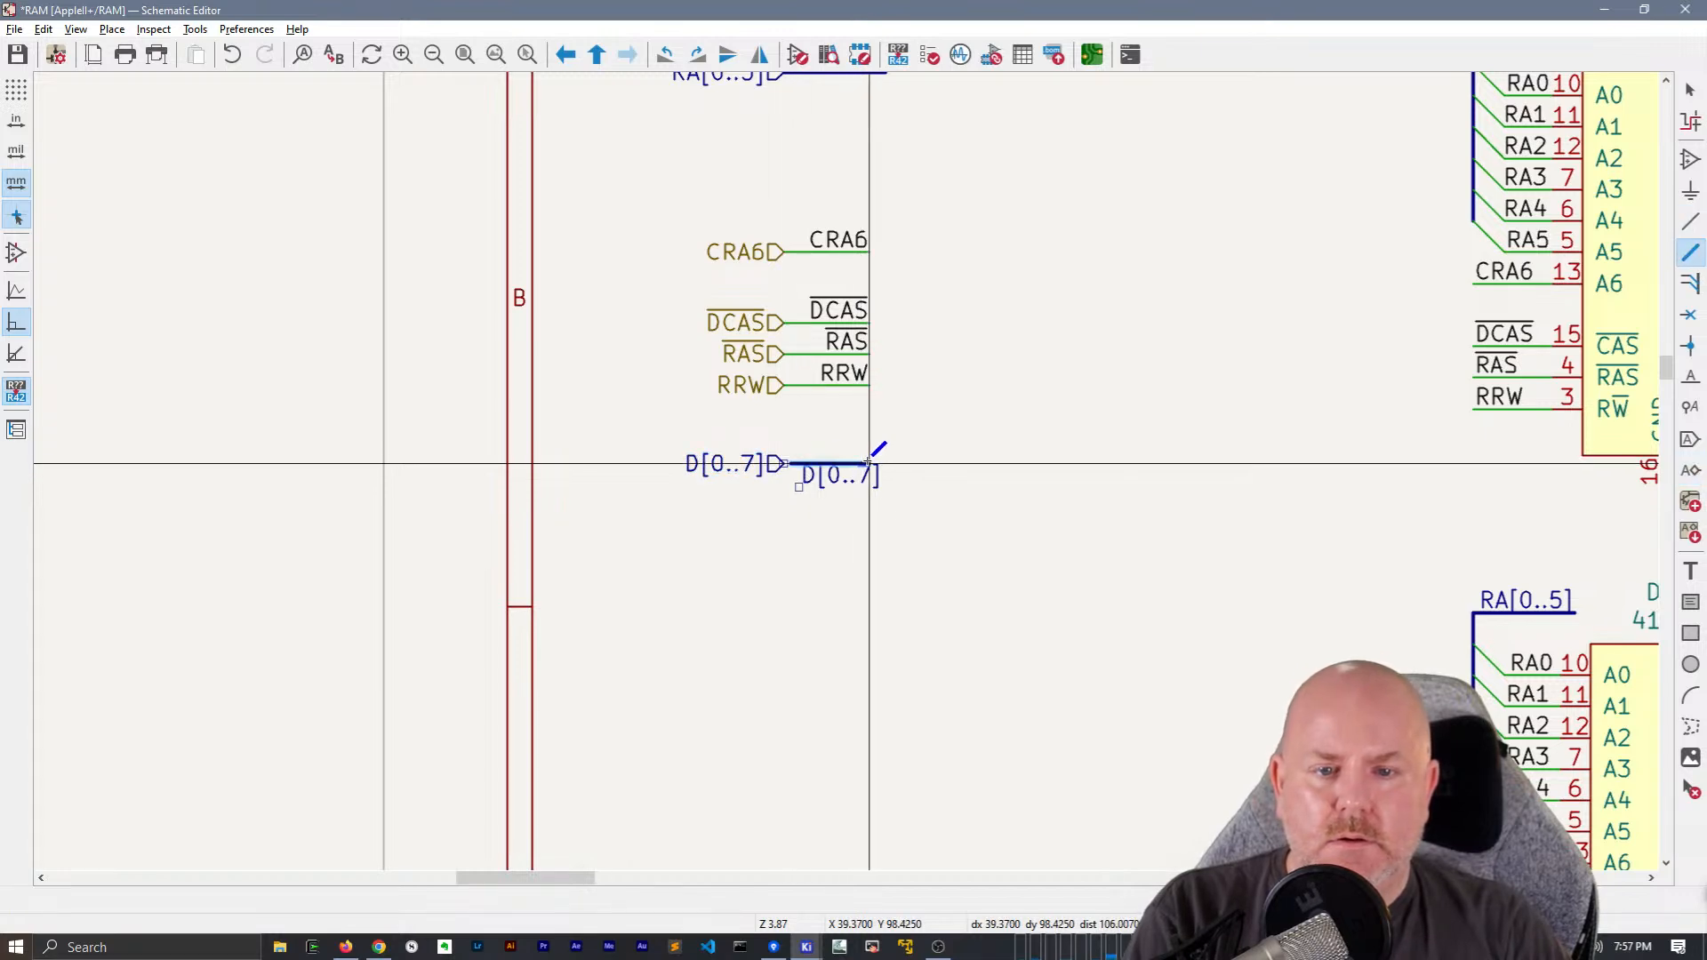
double_click(869, 462)
key(Escape)
Flip the D[0..7] net label, attach it to the free end of the new bus, and stretch the bus to the text's full width
click(845, 478)
key(m)
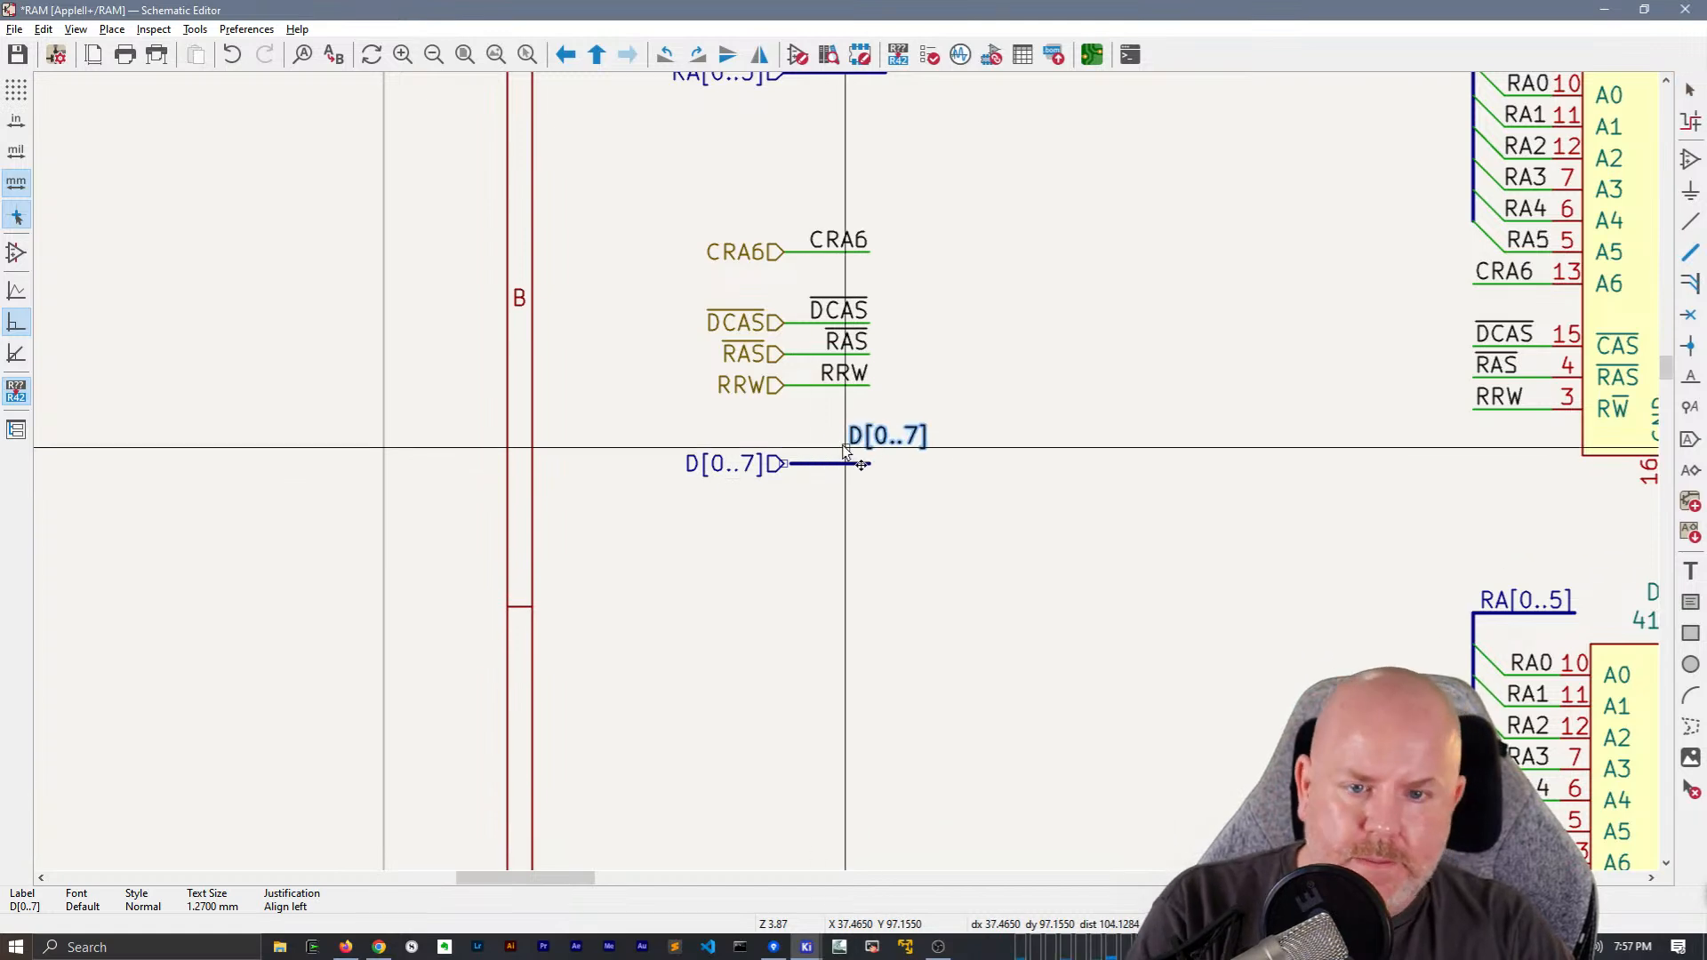
key(x)
click(871, 464)
key(g)
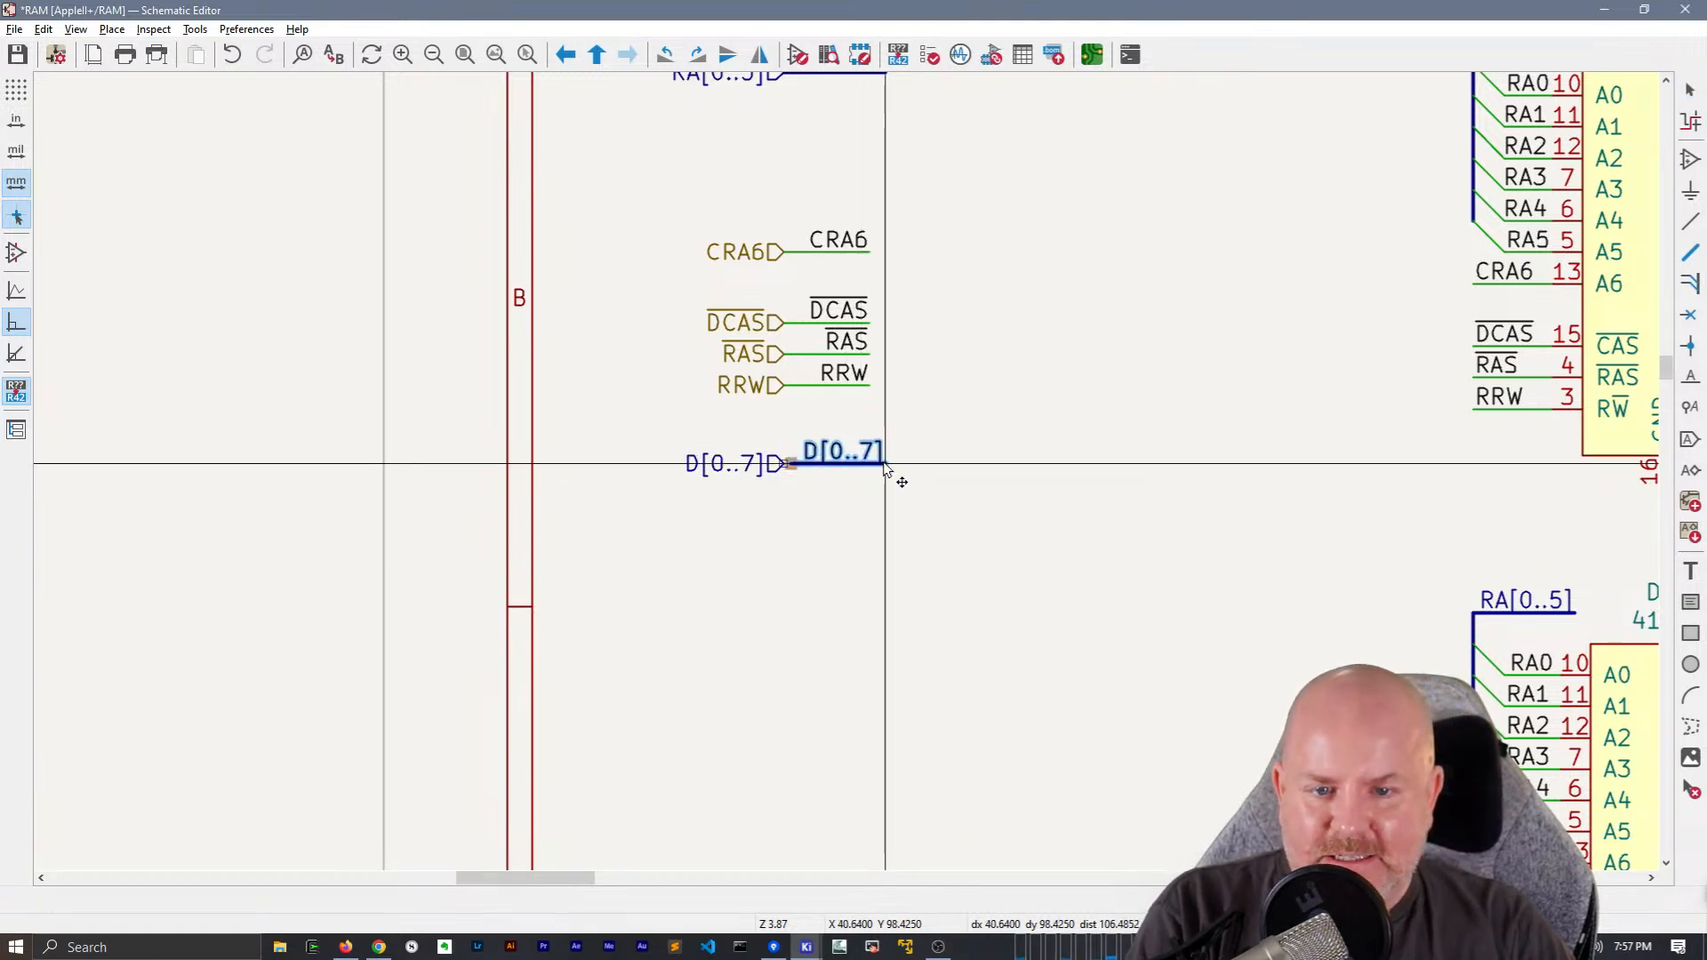
click(897, 468)
scroll(782, 463, up, 2)
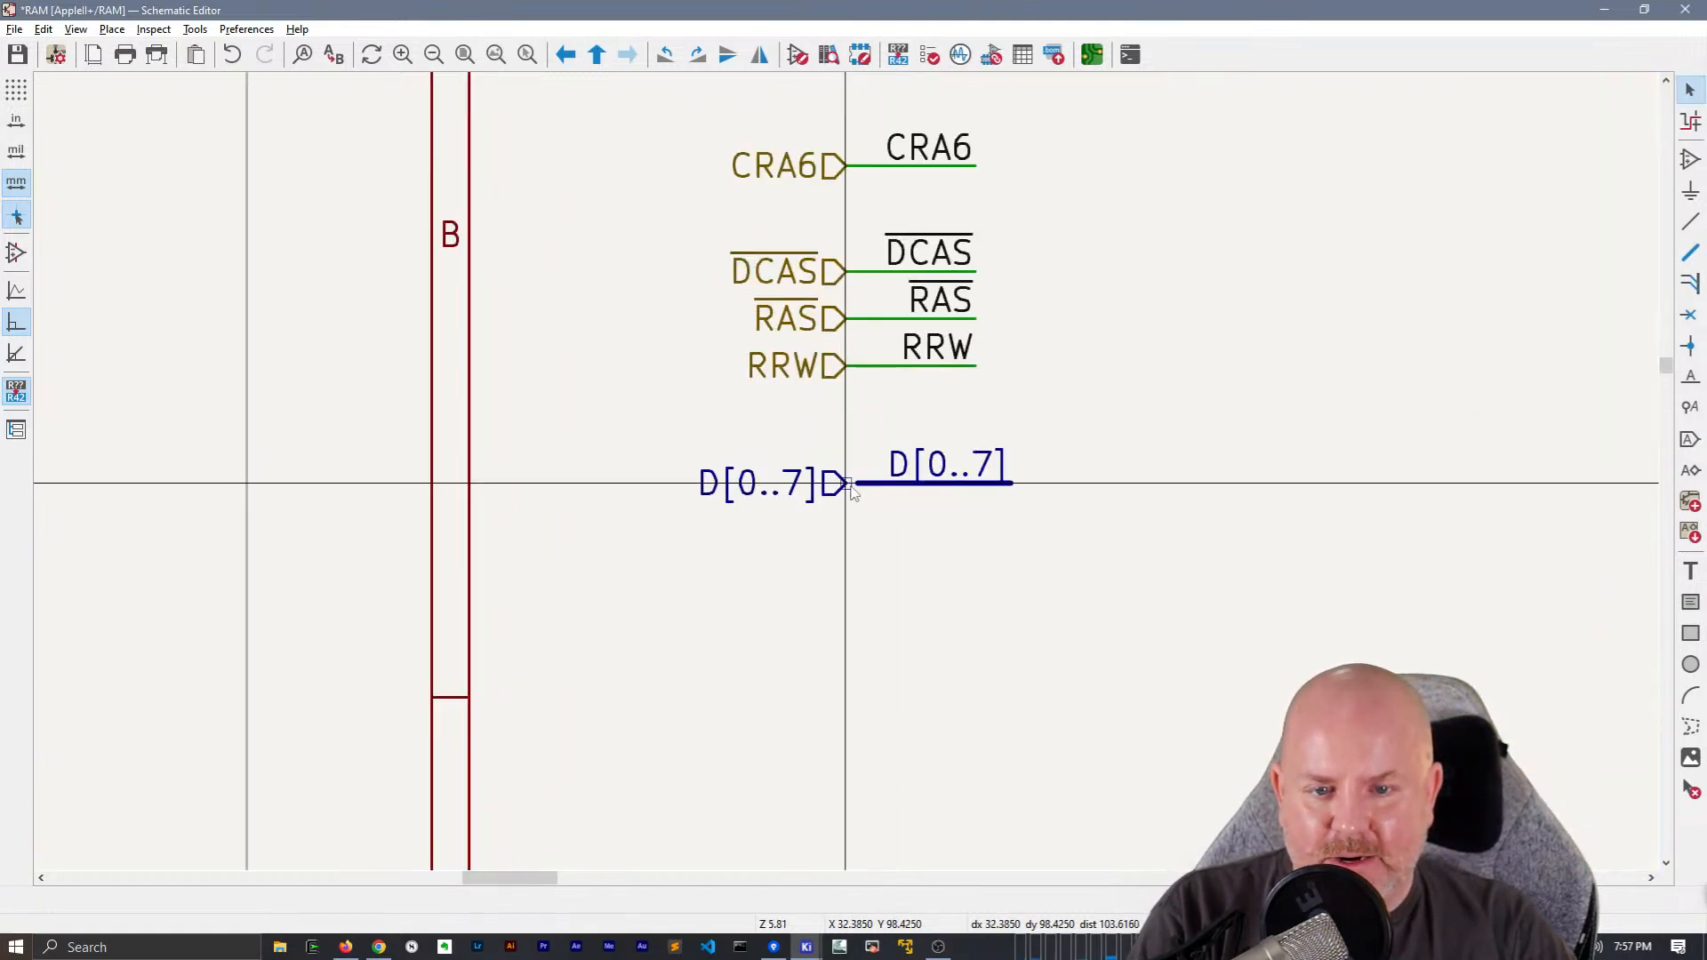
Extend the D[0..7] bus vertically downward from its free end to make room for bus entries
scroll(867, 479, down, 6)
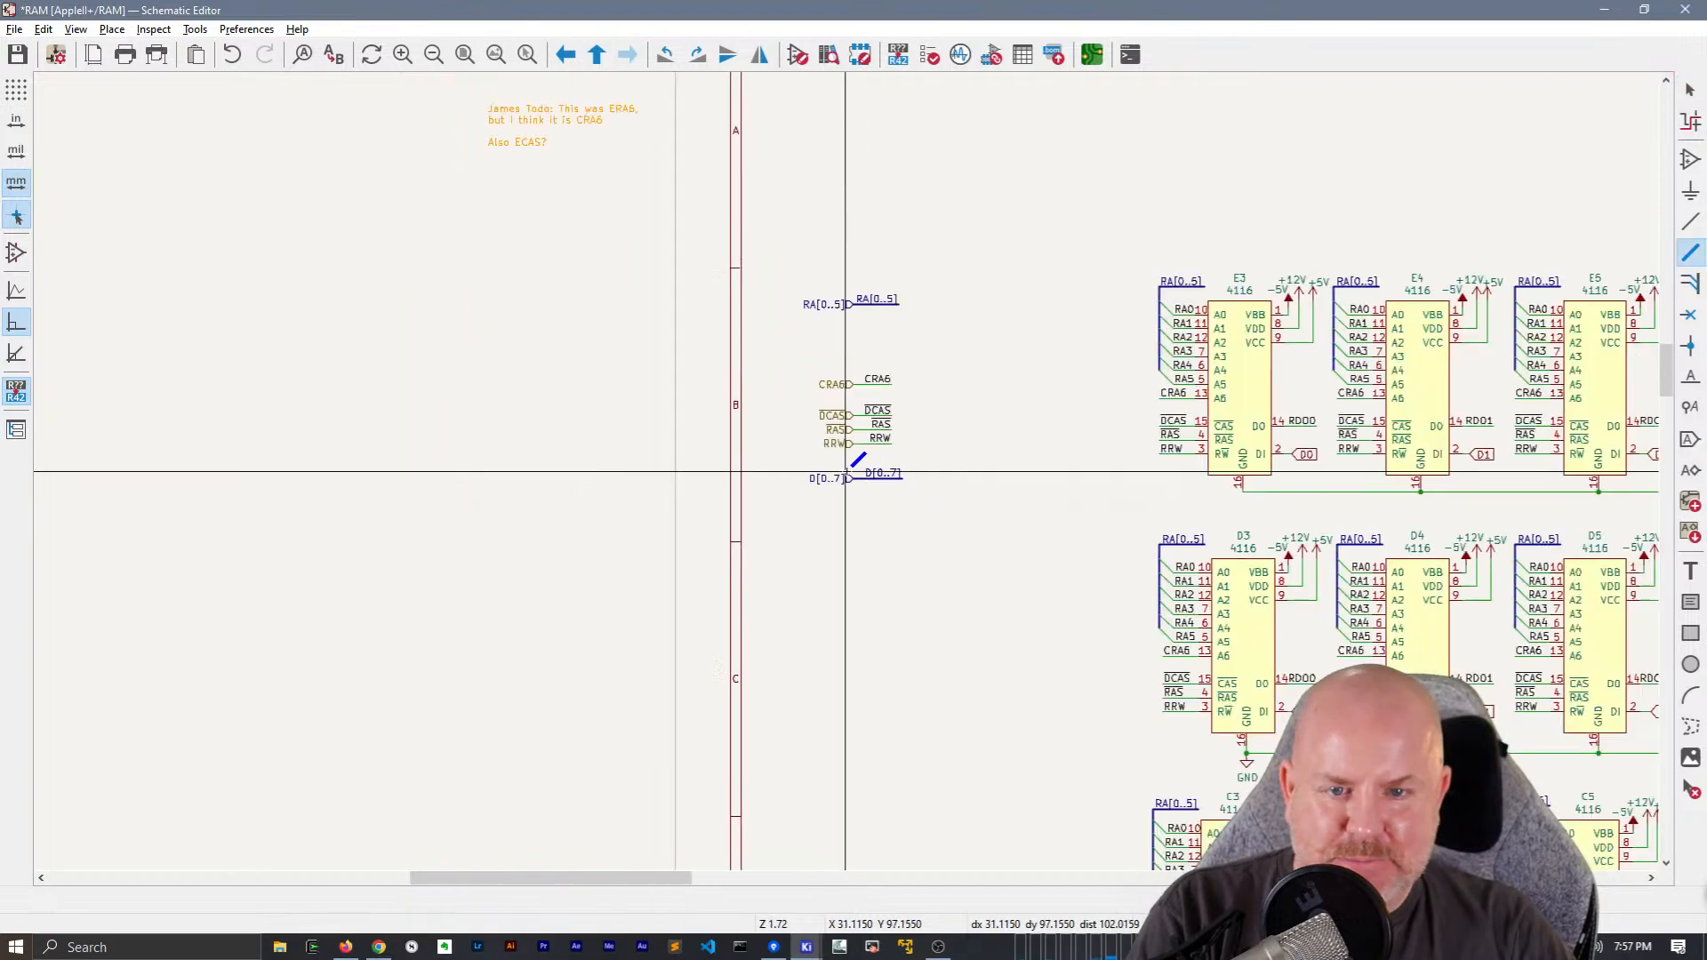
middle_drag(995, 443, 258, 220)
middle_drag(913, 332, 953, 323)
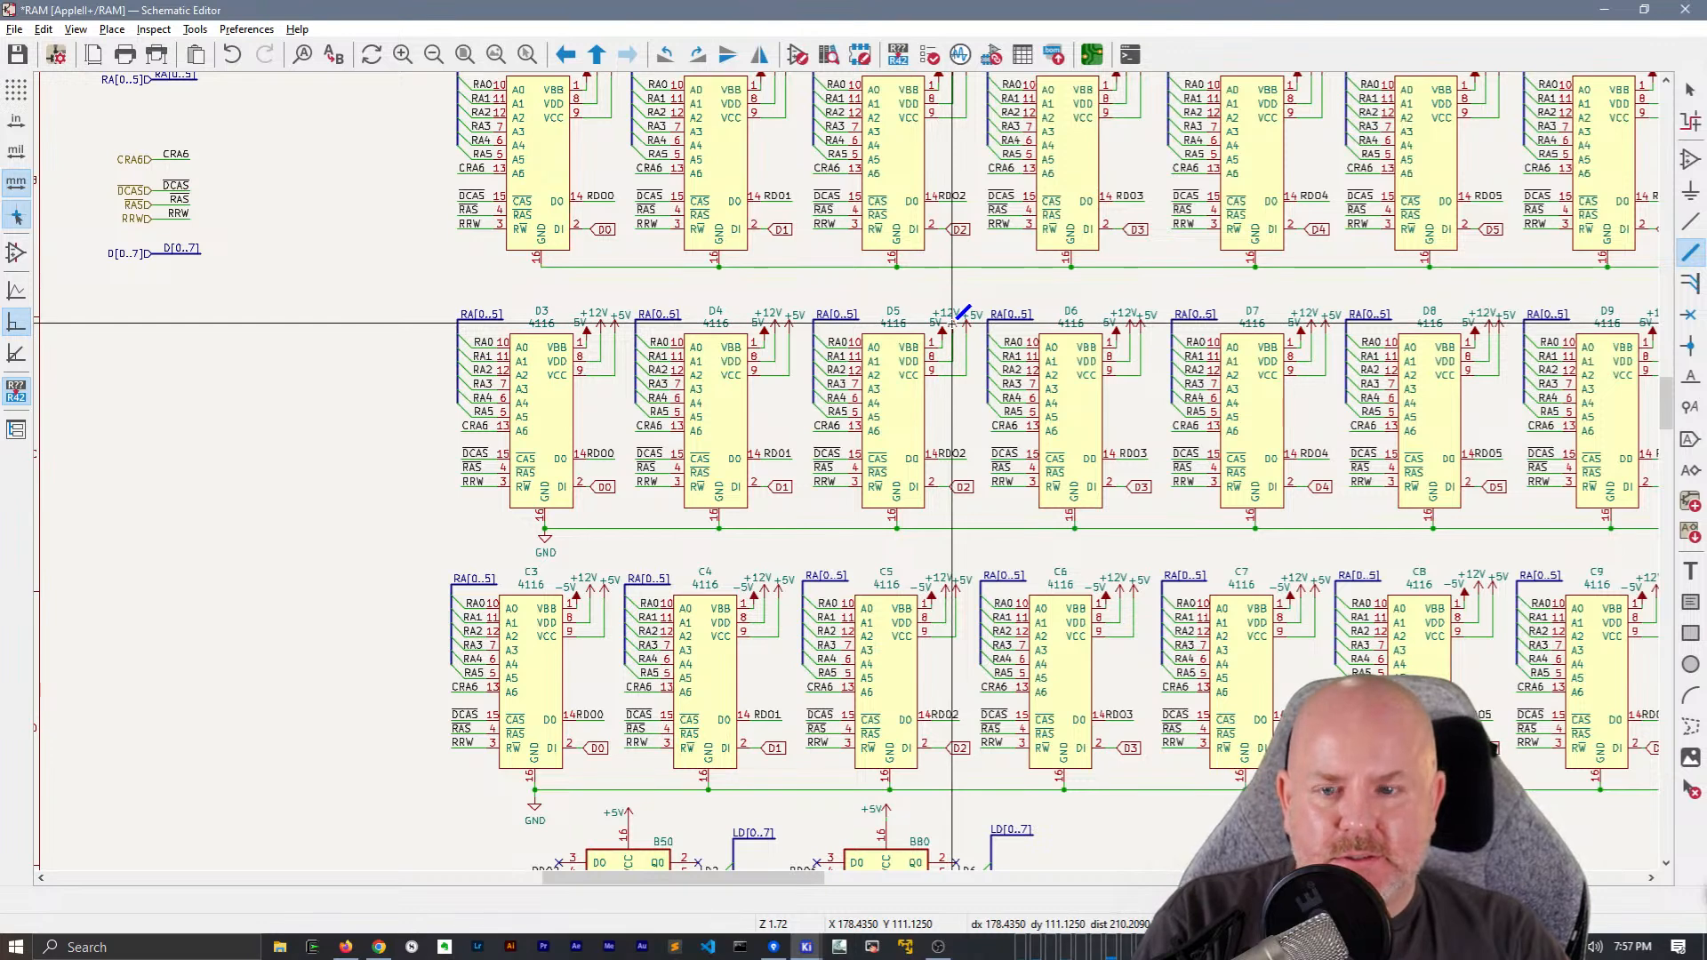
scroll(199, 254, up, 3)
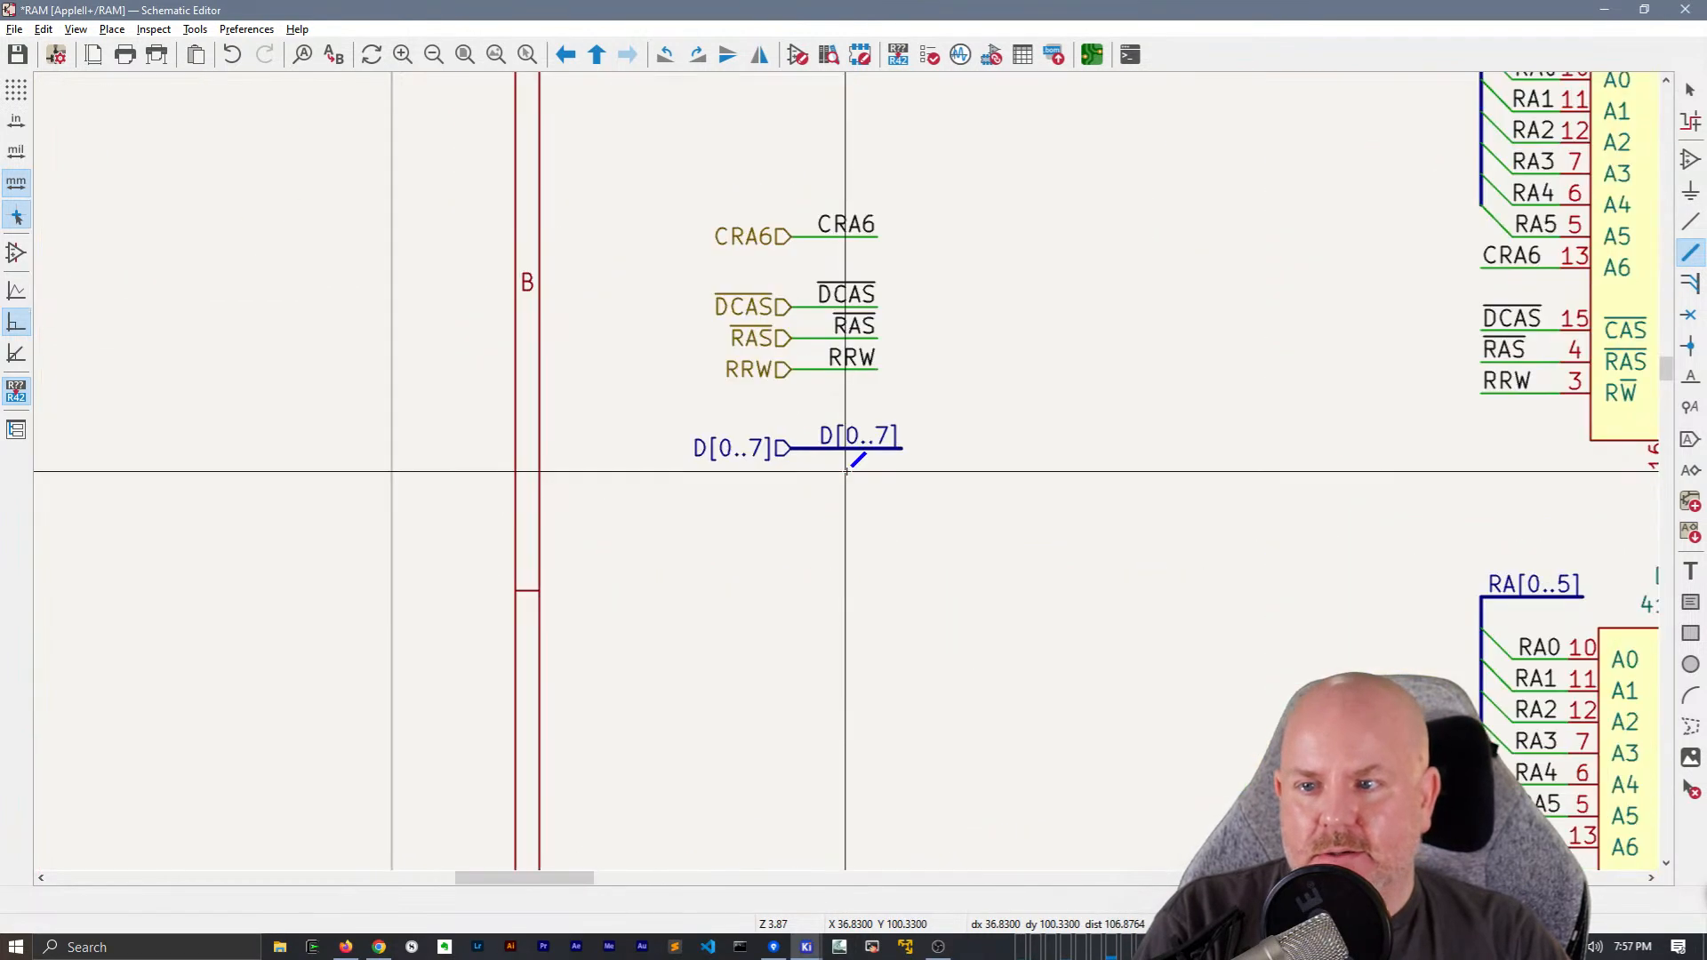
double_click(901, 629)
key(Escape)
Write a TODO text note asking "D0 is input and LD0 is output?" and "Can CPU see LD0 or just video?", citing the page's latched video comment
key(t)
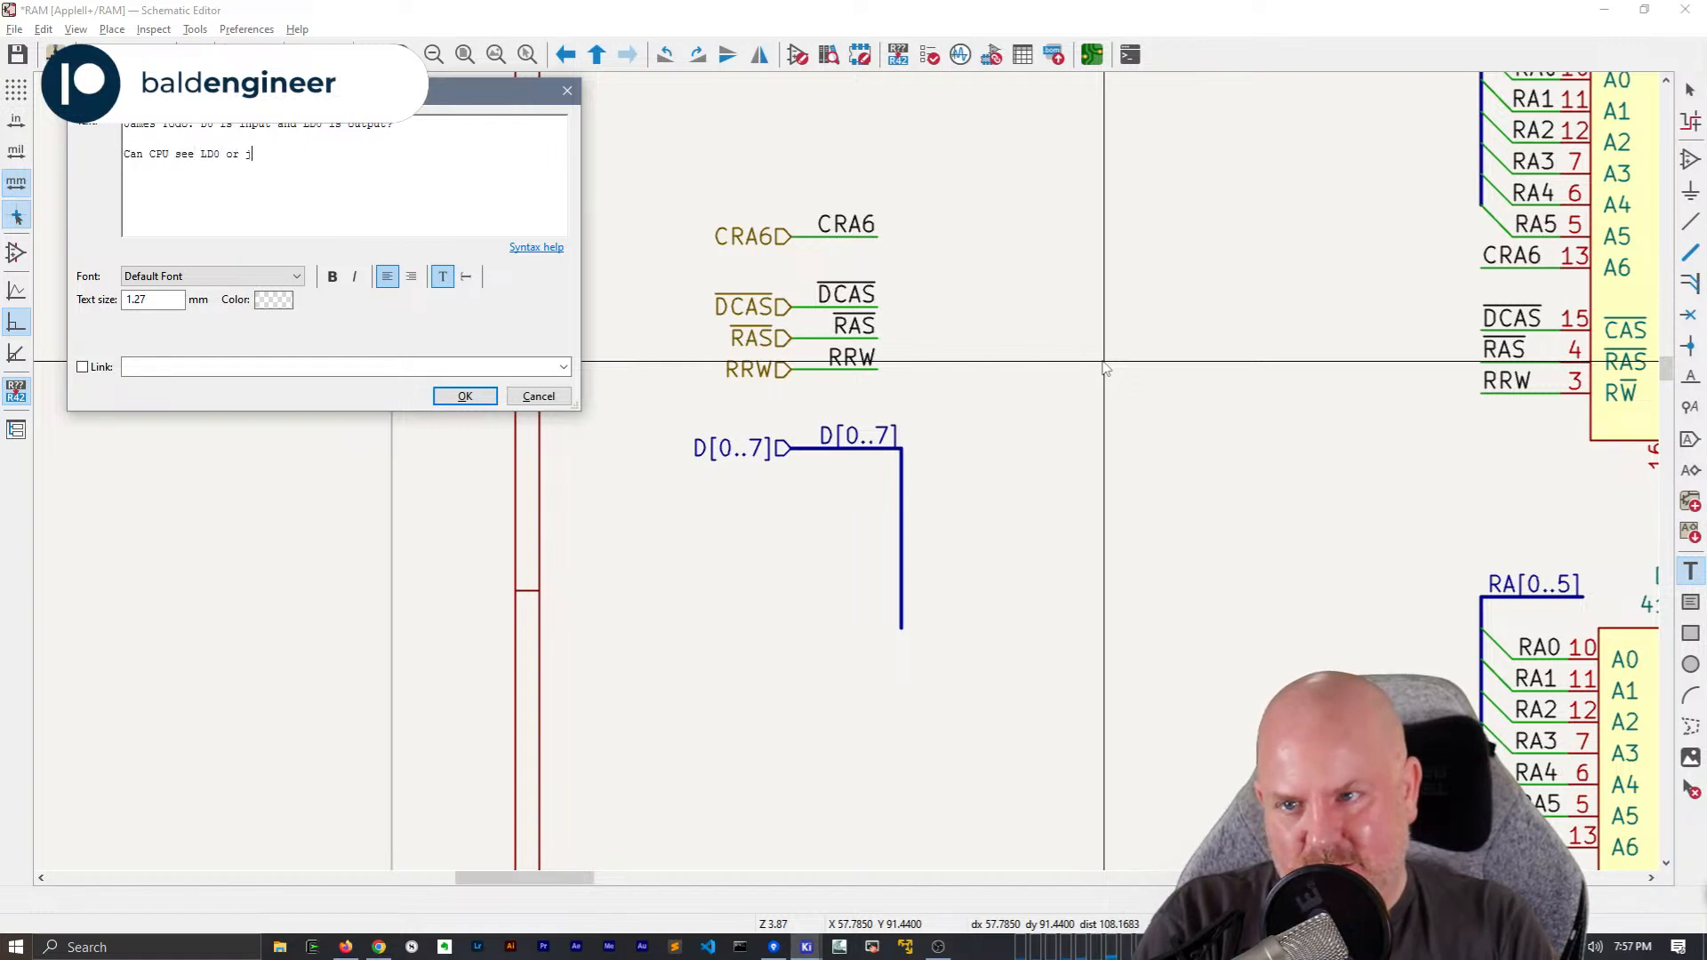
text(ust video? (because the)
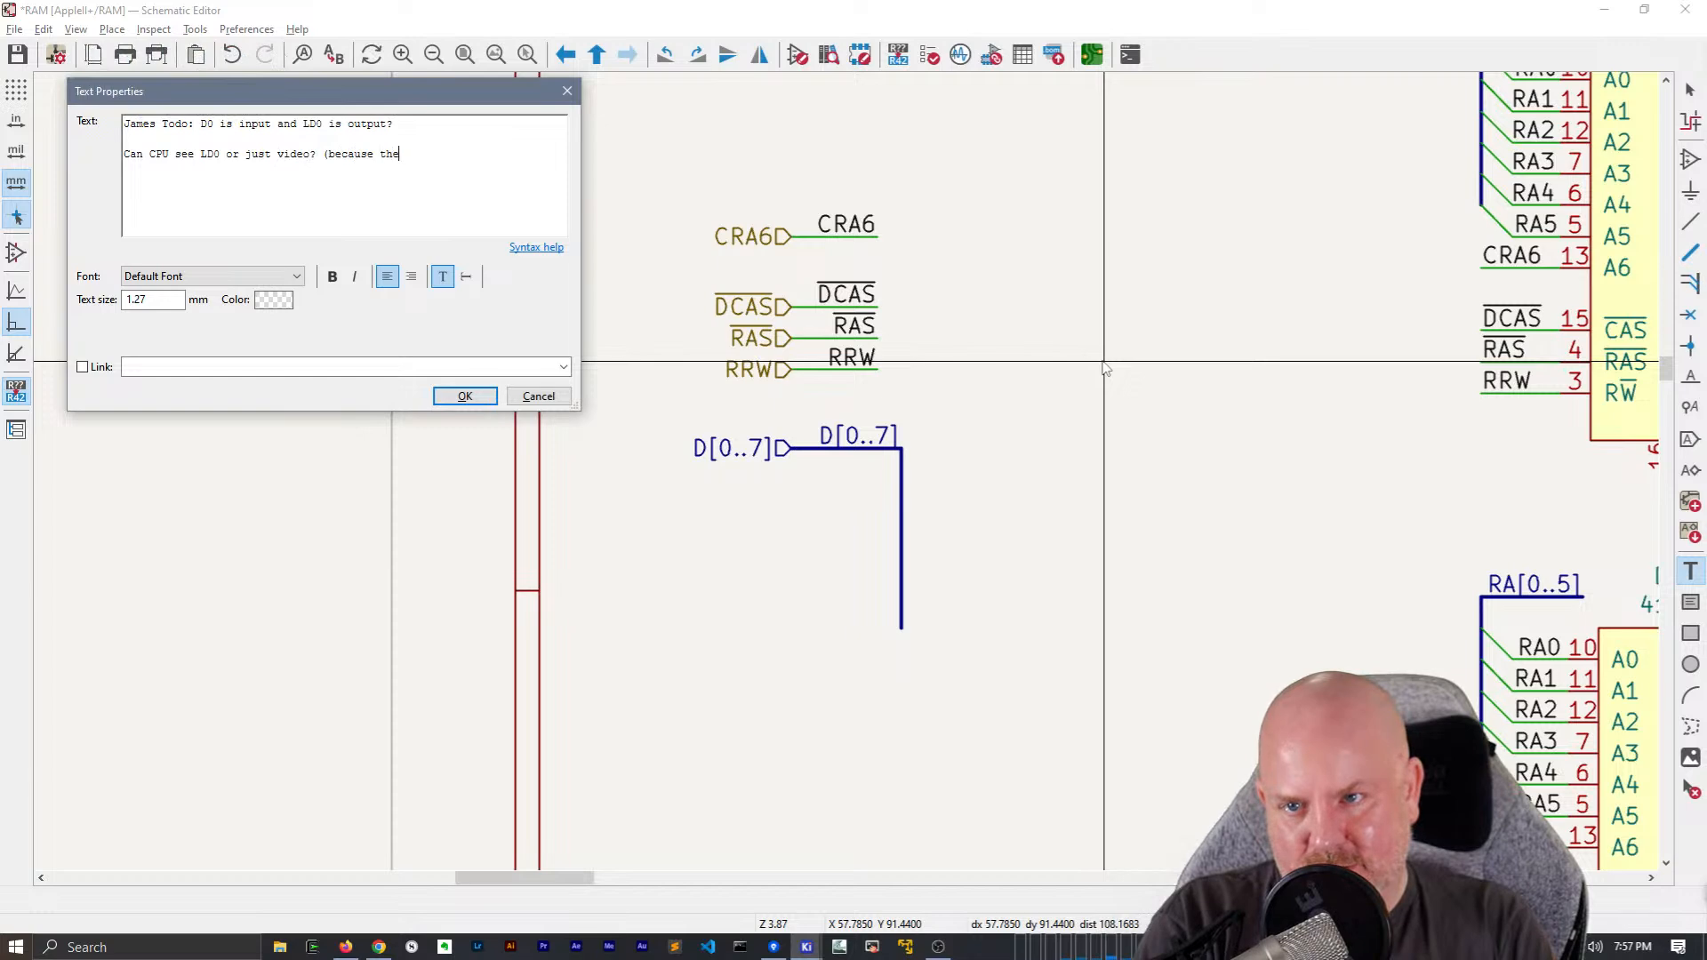
text(re was already a comment )
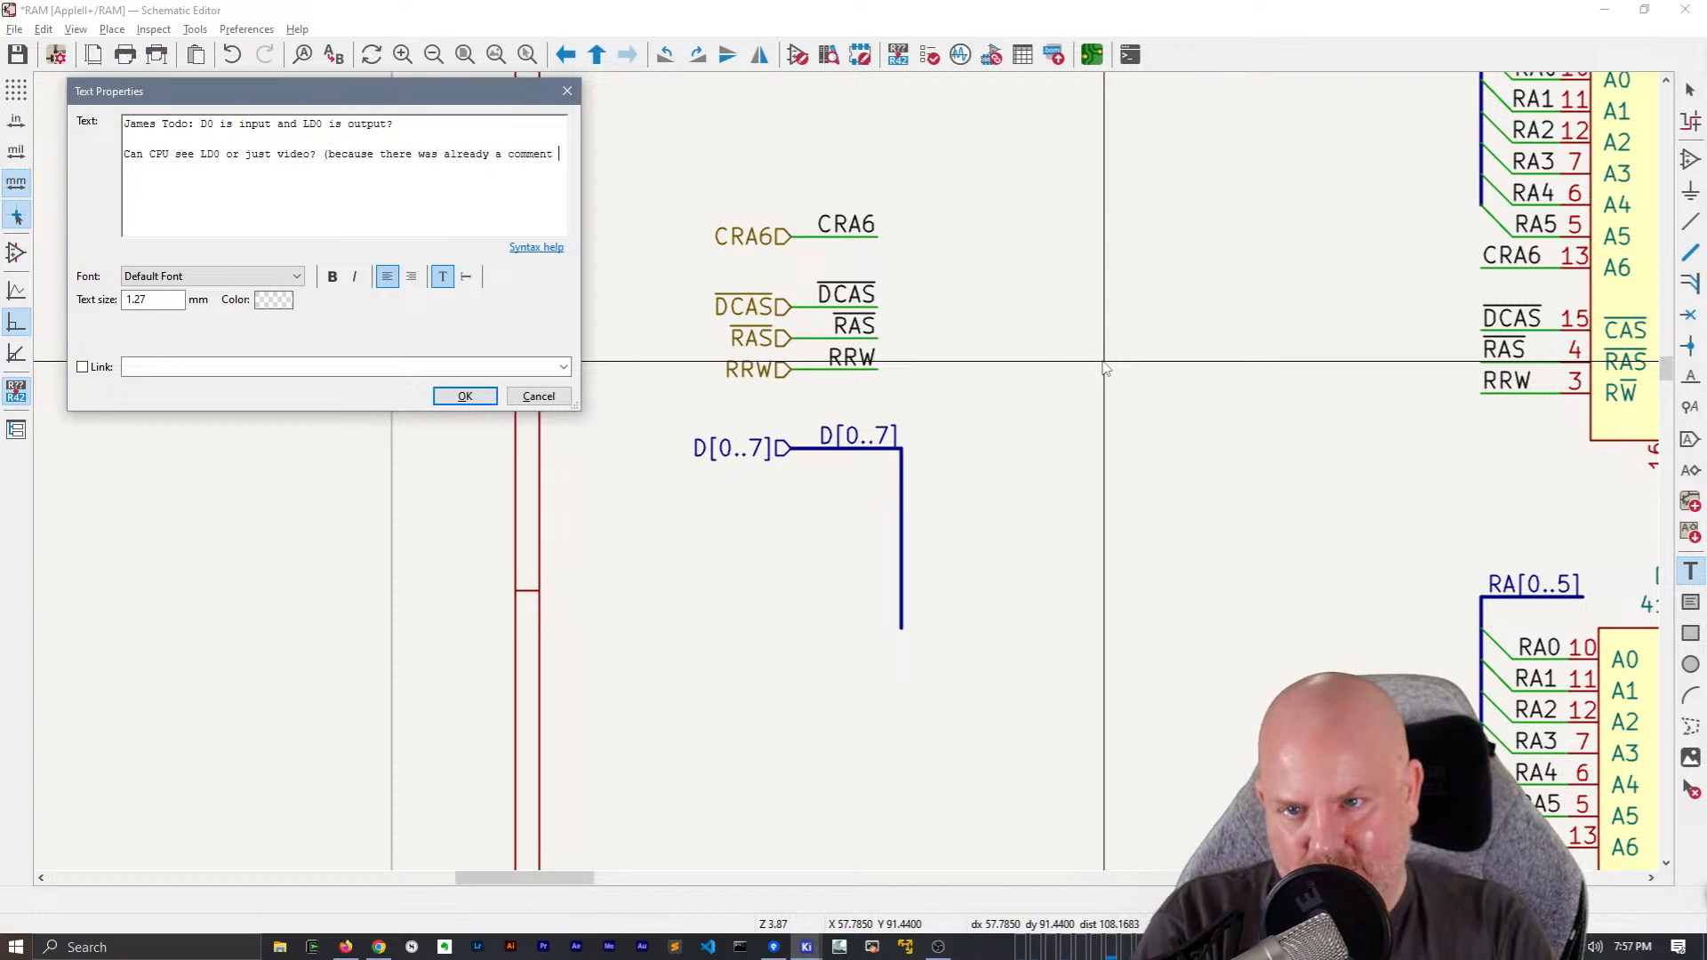
text(on the page about latched video))
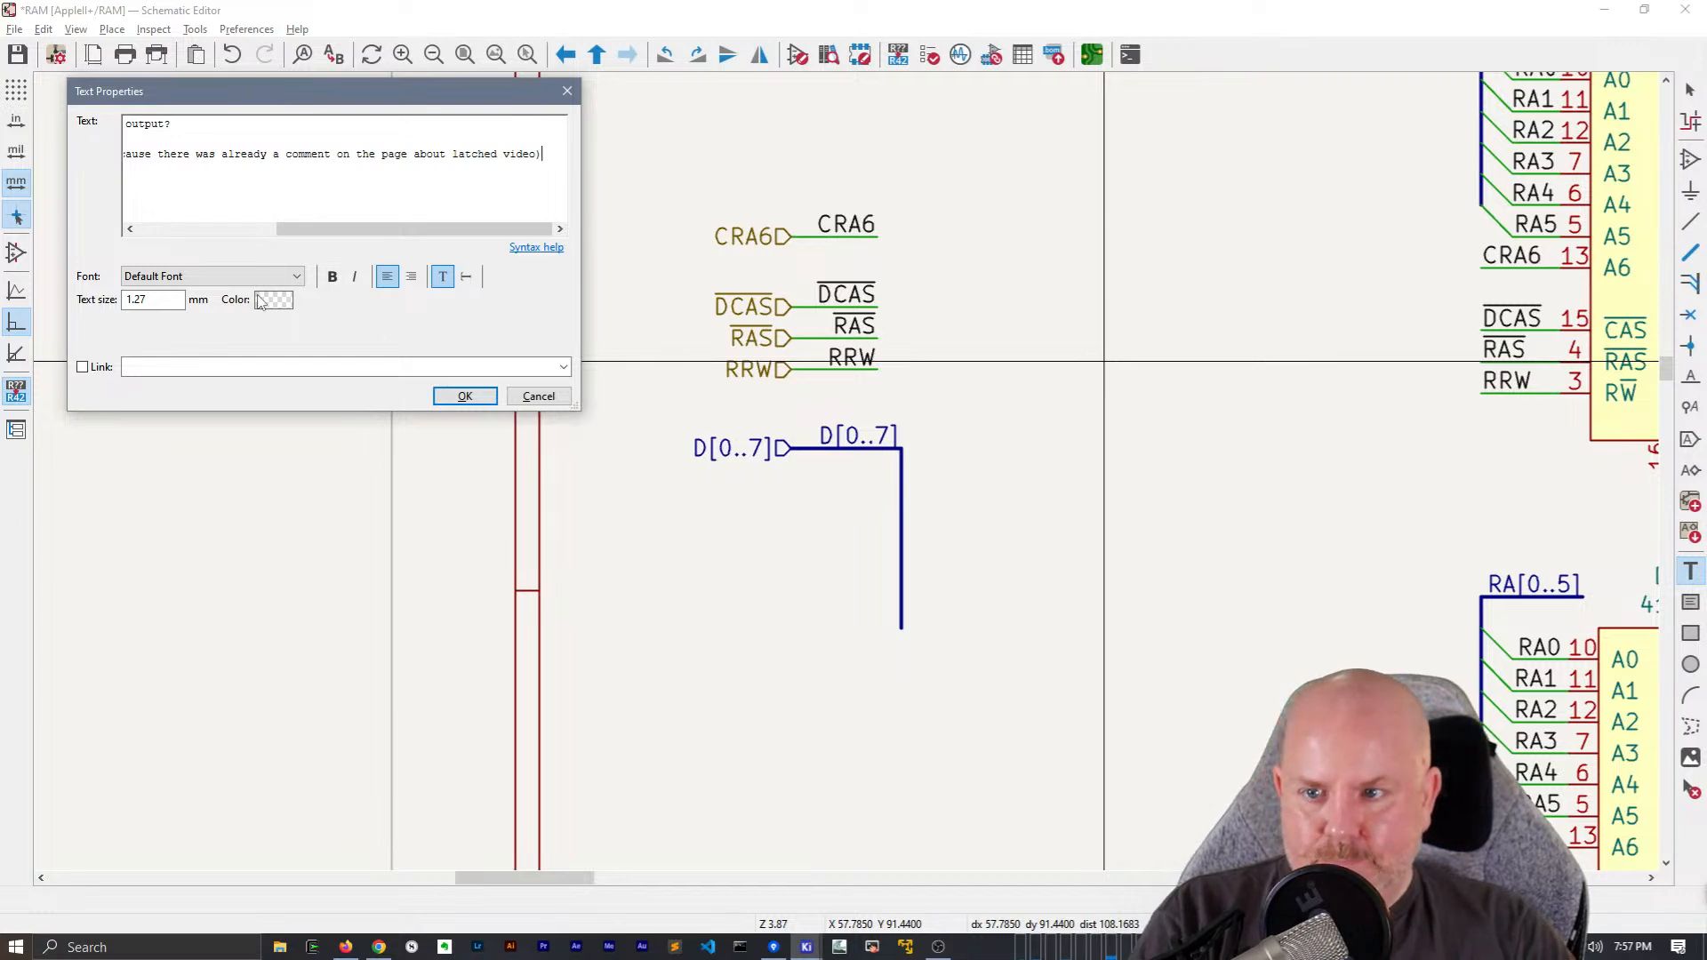
Color the TODO note orange and place it outside the sheet border, beside the D[0..7] bus
click(270, 301)
click(543, 457)
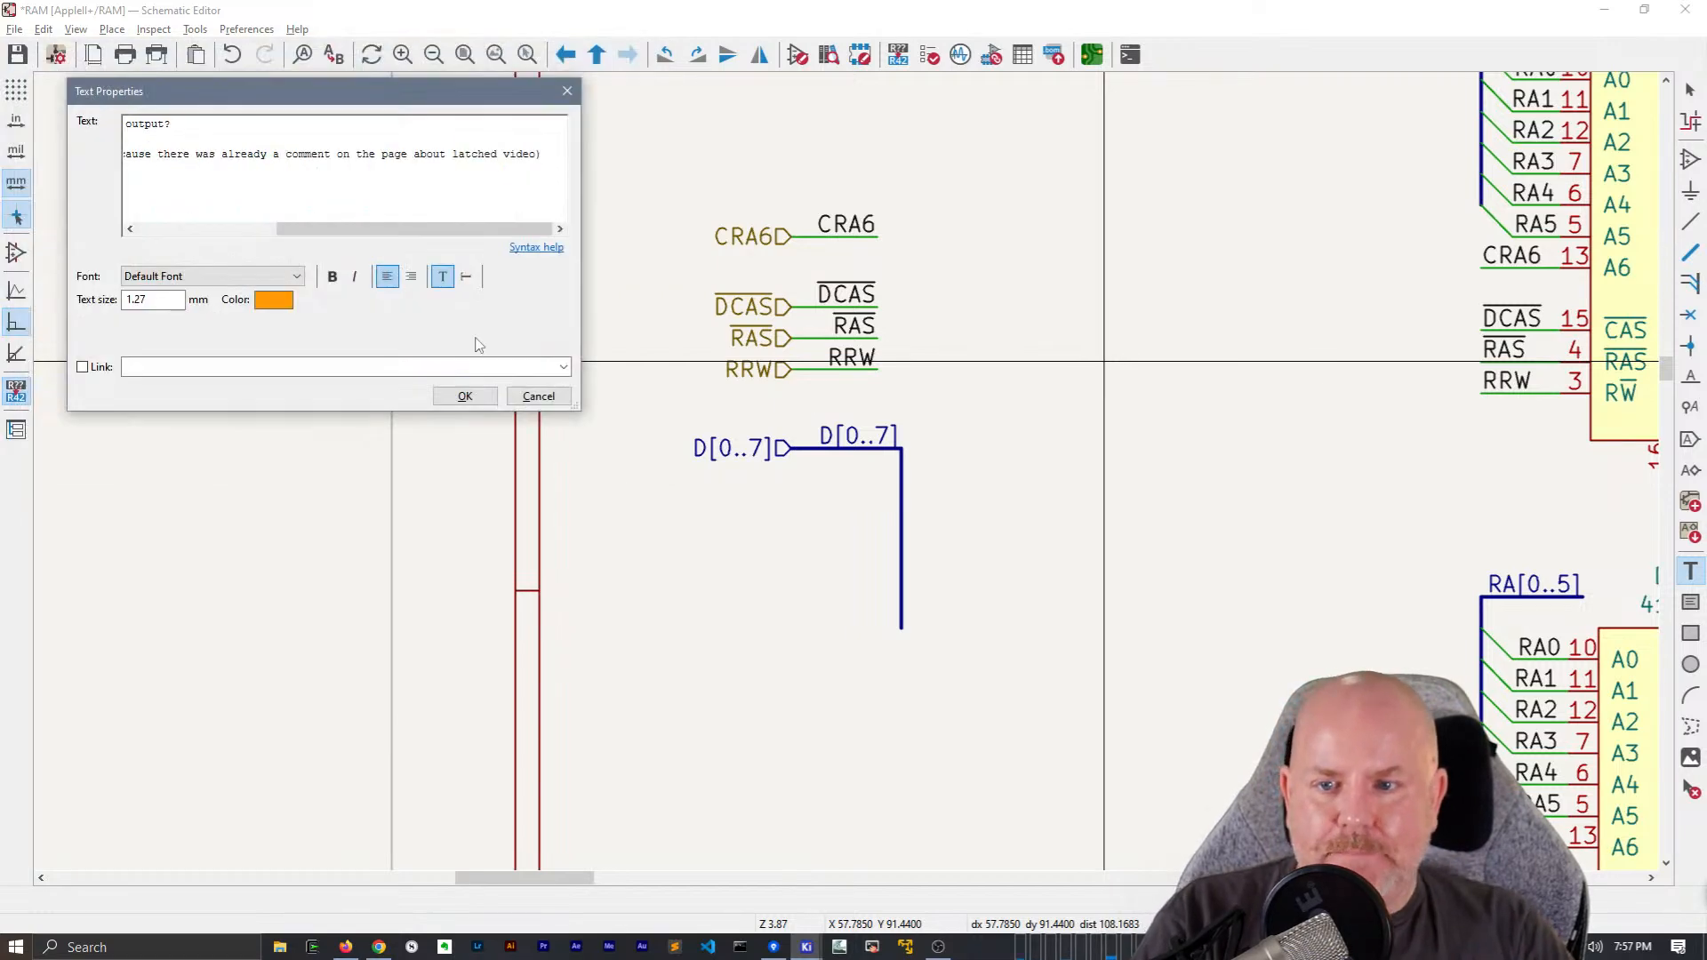
click(465, 396)
scroll(503, 552, down, 3)
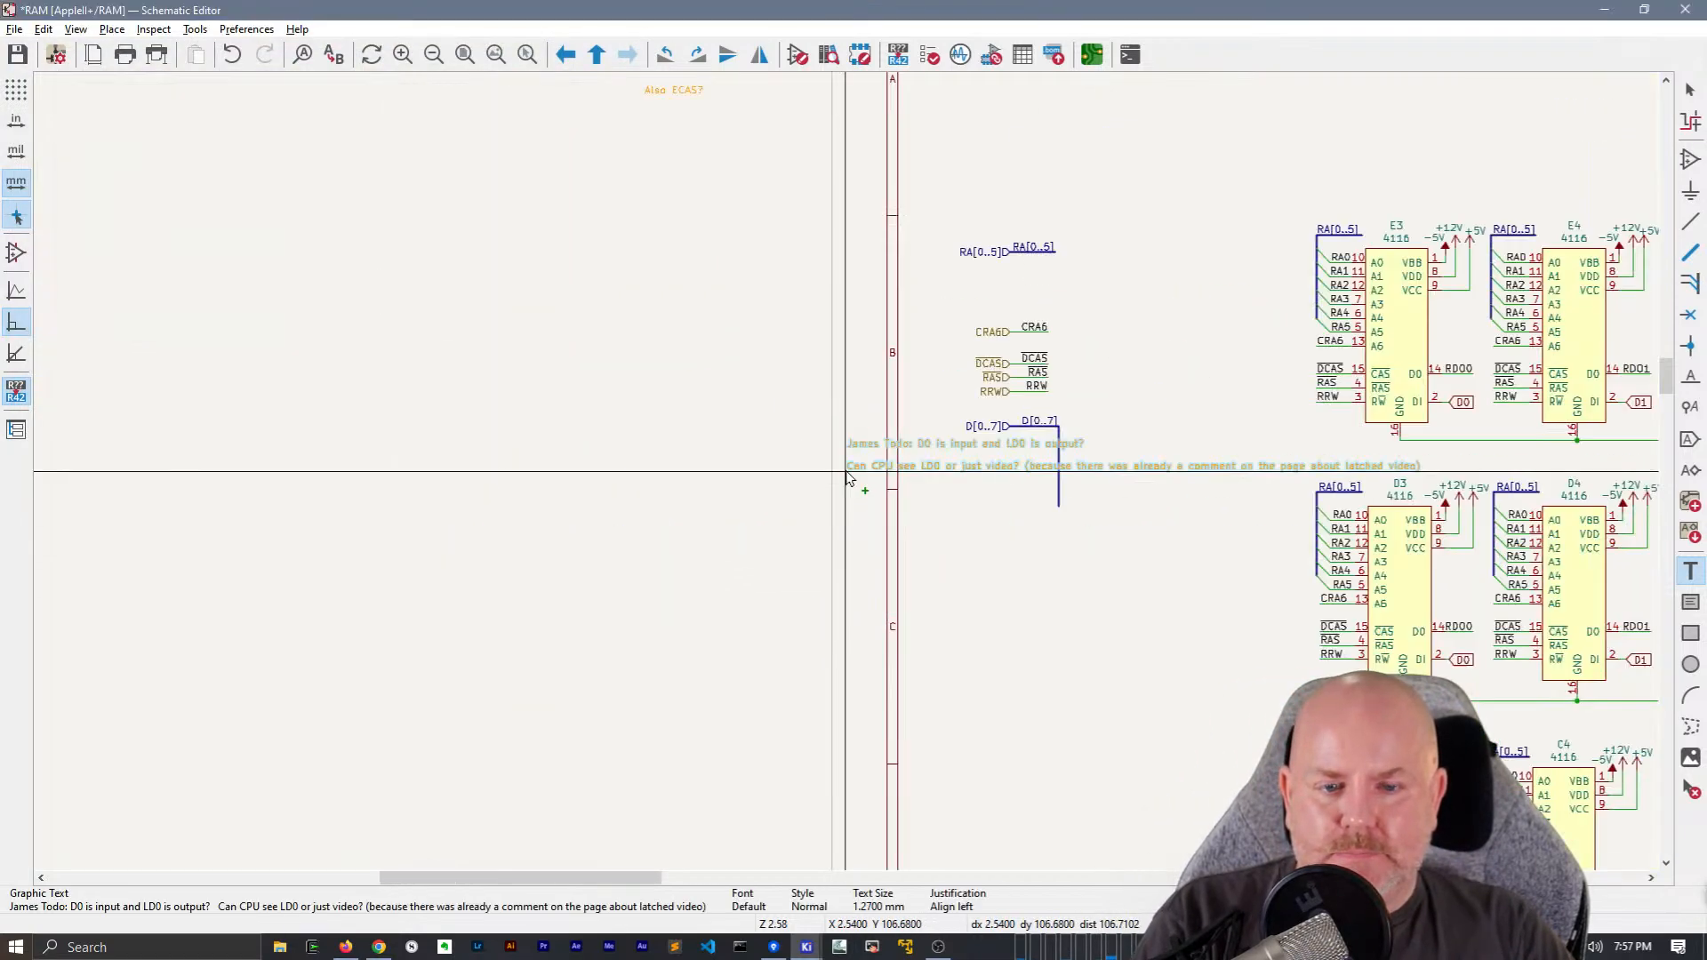
click(496, 562)
key(Escape)
double_click(707, 559)
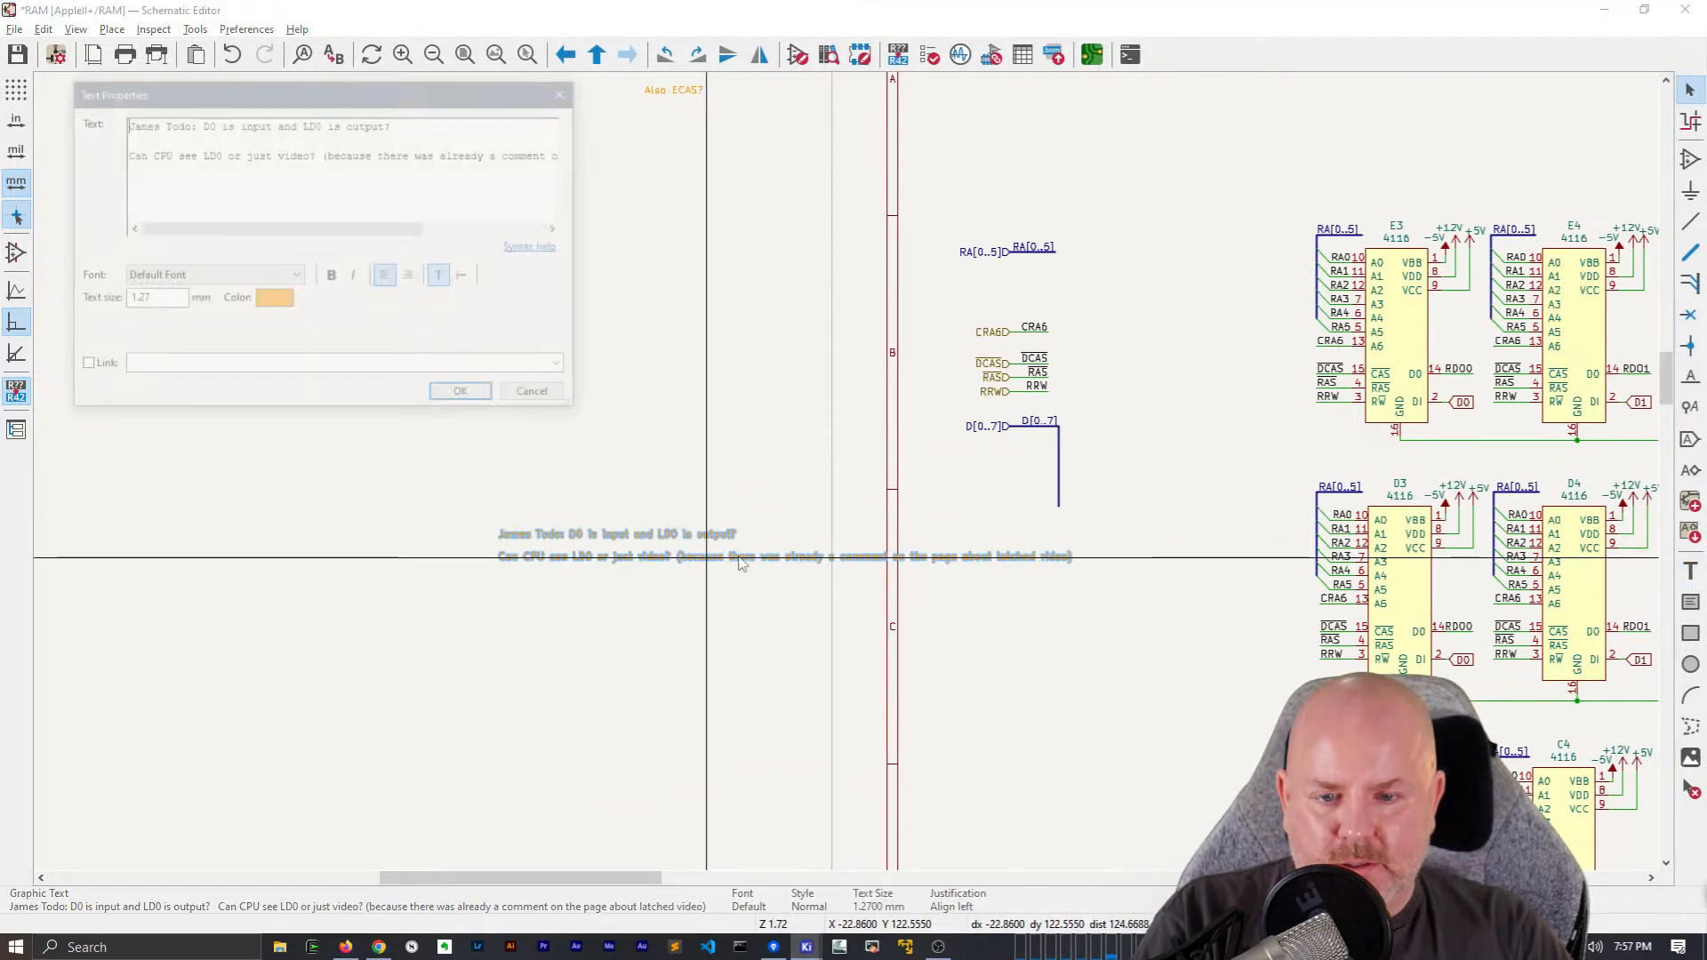
key(Escape)
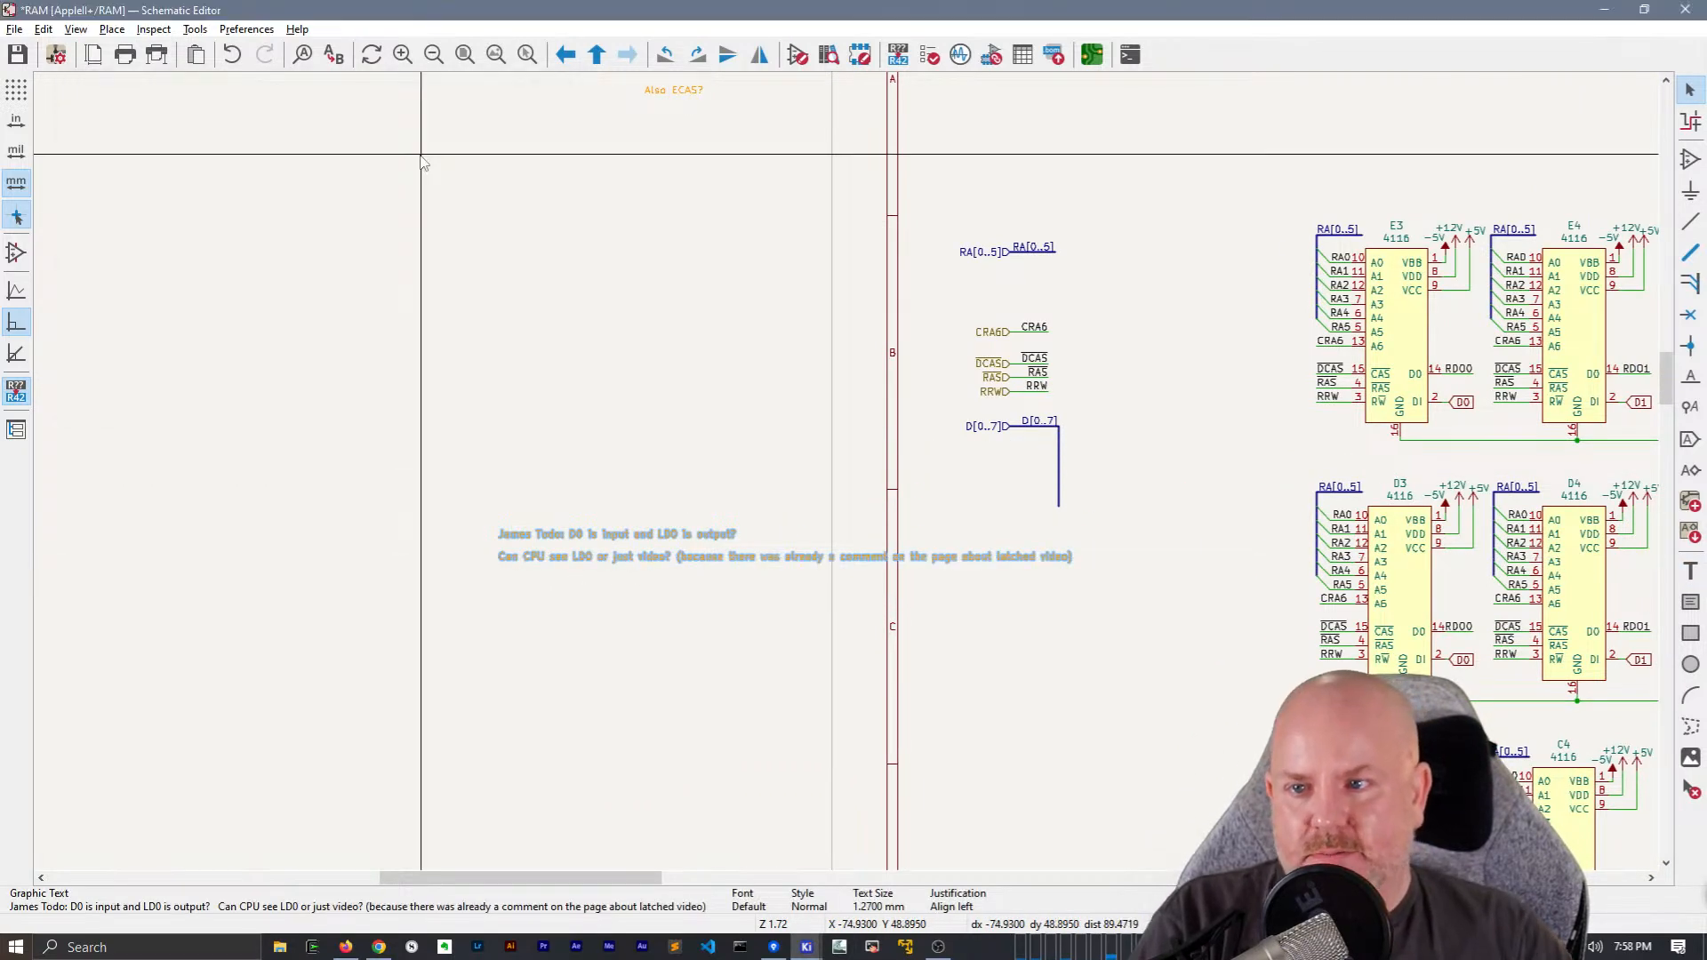
double_click(753, 565)
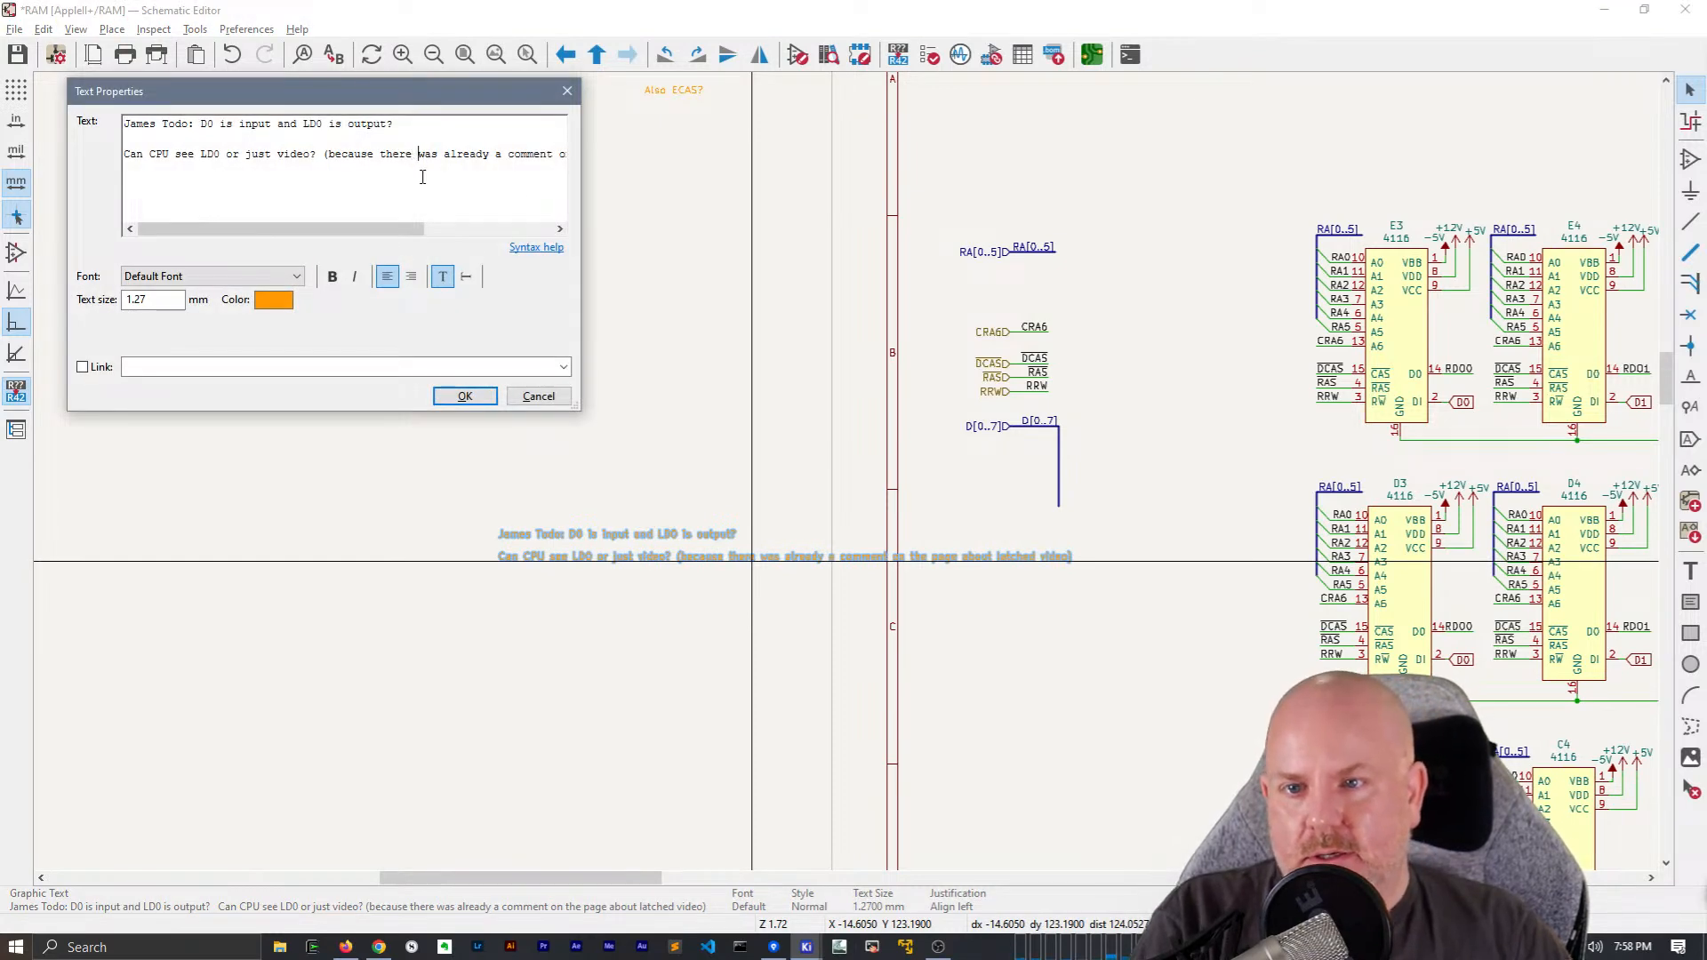
key(Escape)
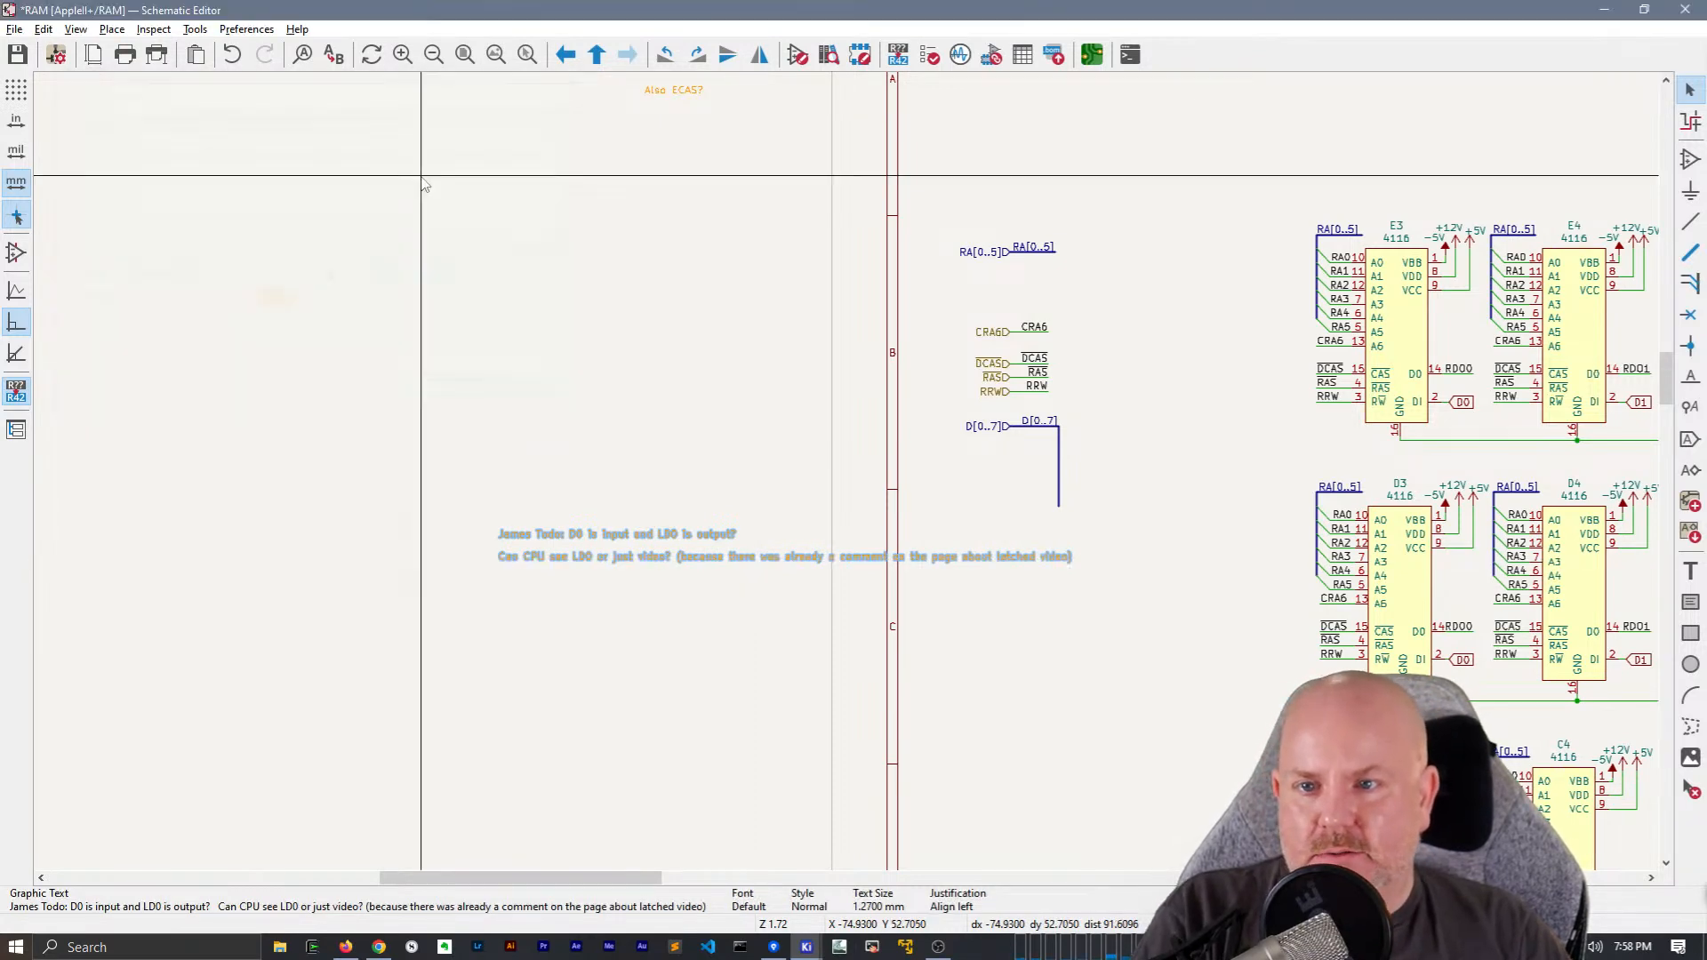
Insert a line break after "because there" in the orange TODO note about D0 and LD0
double_click(658, 553)
click(420, 154)
key(Return)
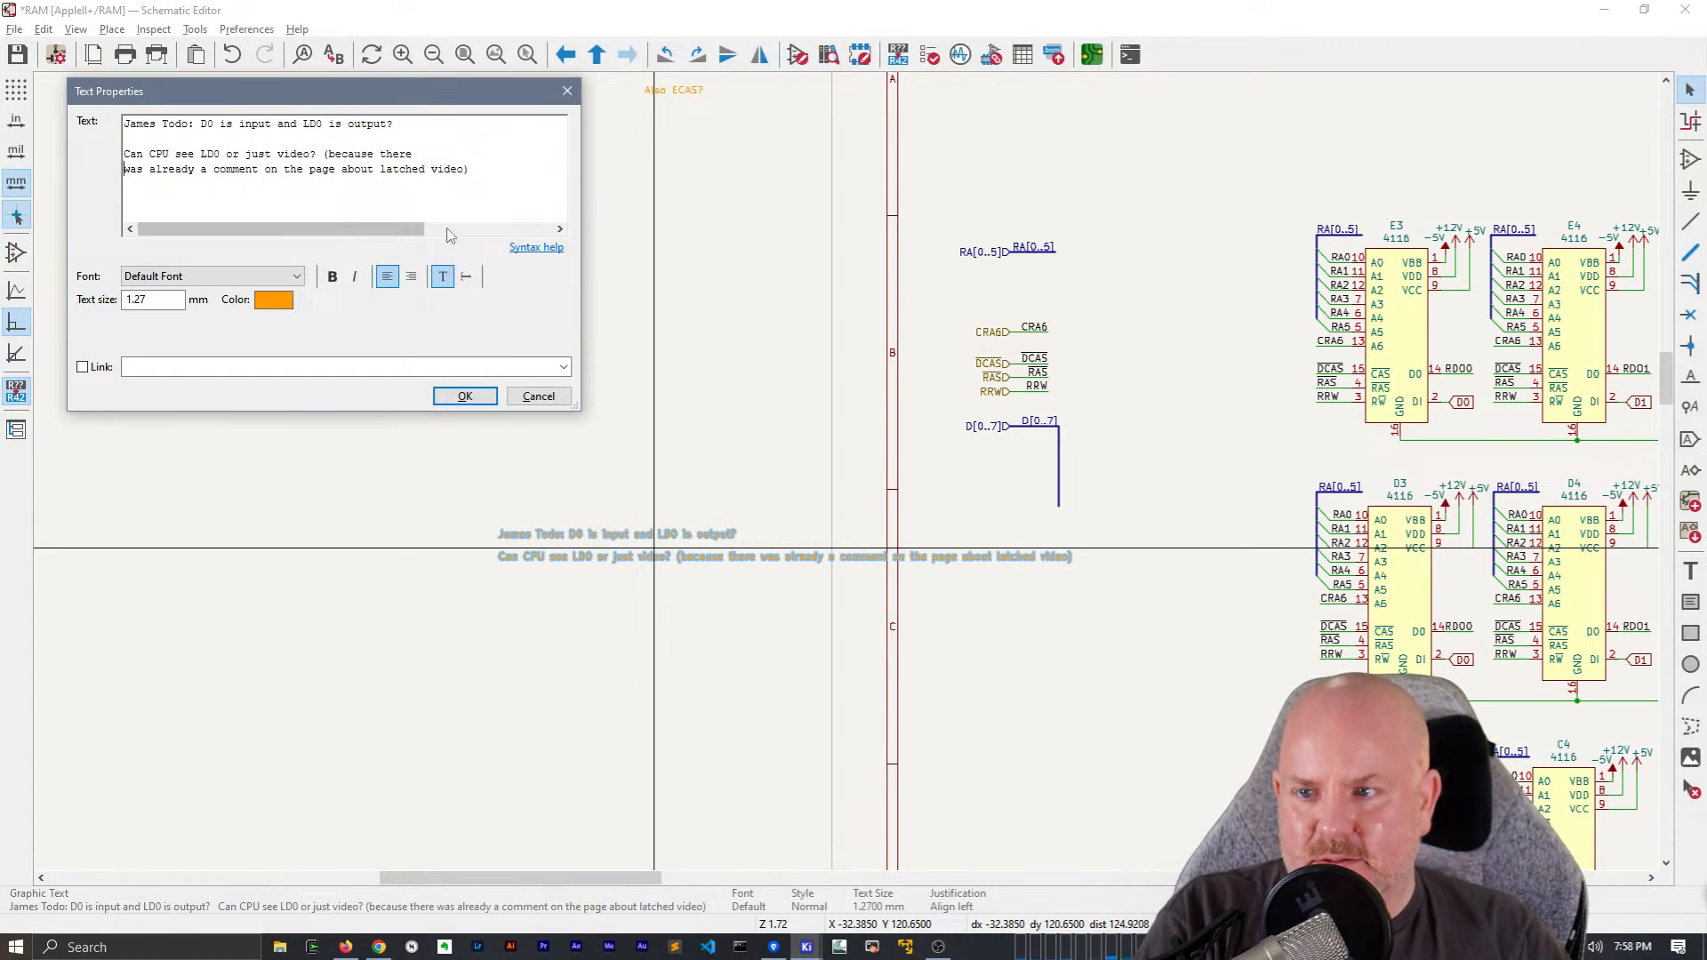
key(ctrl+Return)
click(837, 640)
Place a wire-to-bus entry near the top of the vertical D[0..7] bus and repeat it downward for seven entries in total
middle_drag(1078, 494, 847, 477)
scroll(849, 474, up, 4)
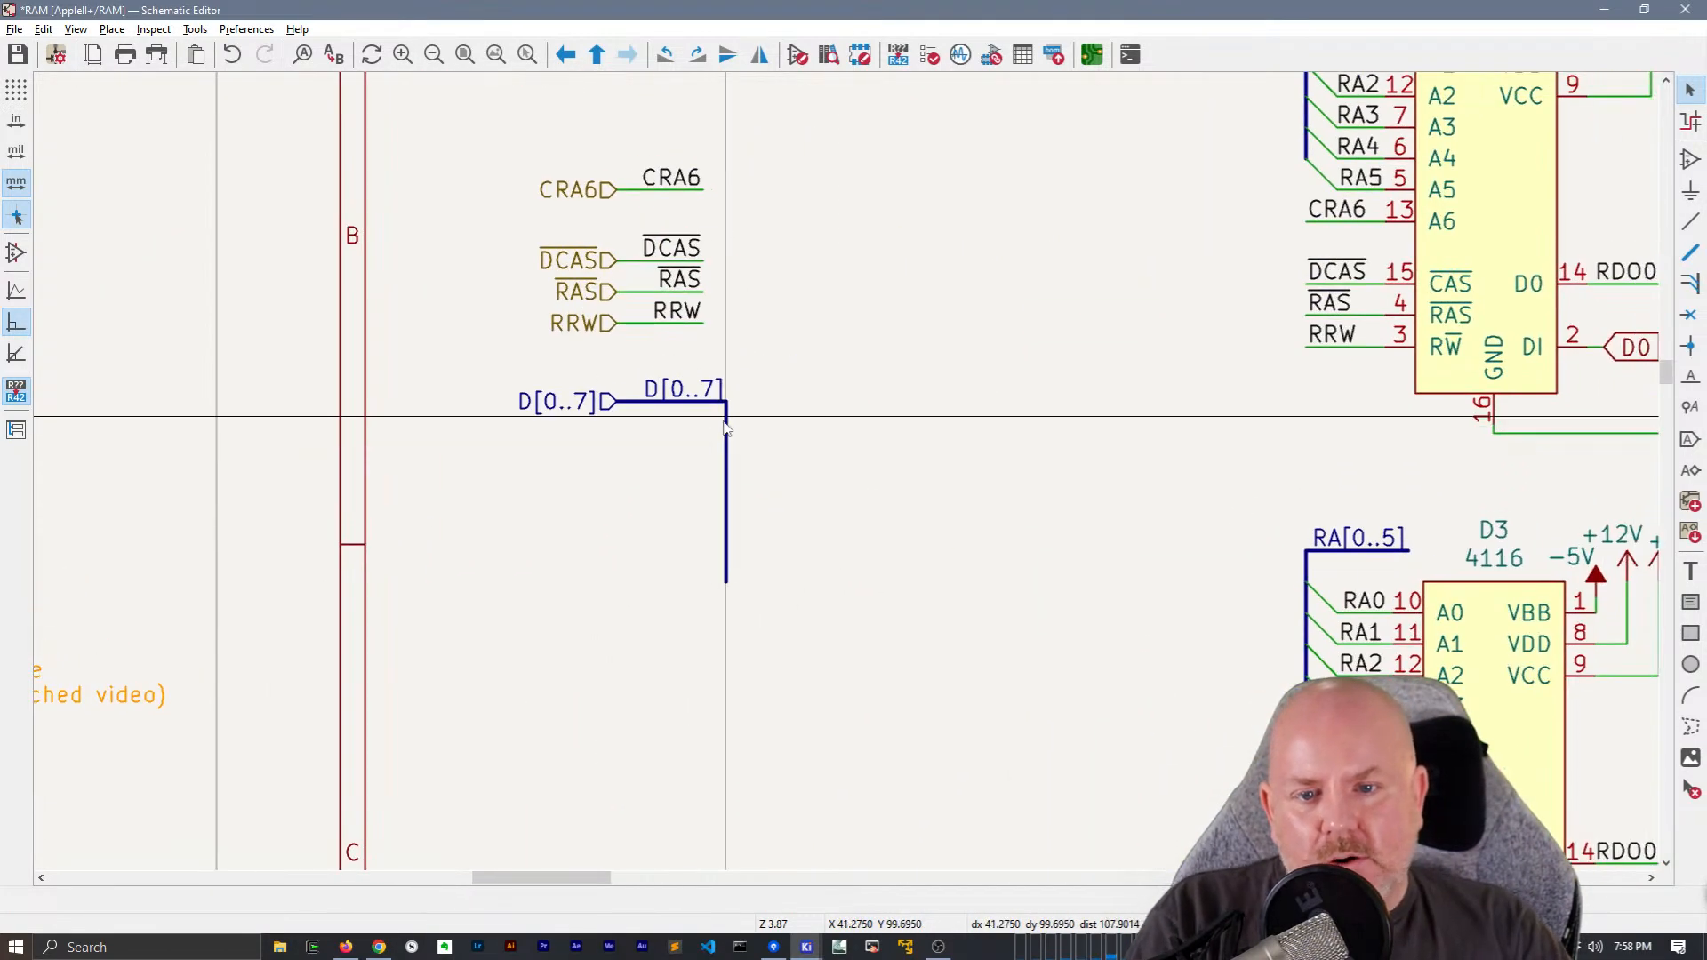
click(726, 418)
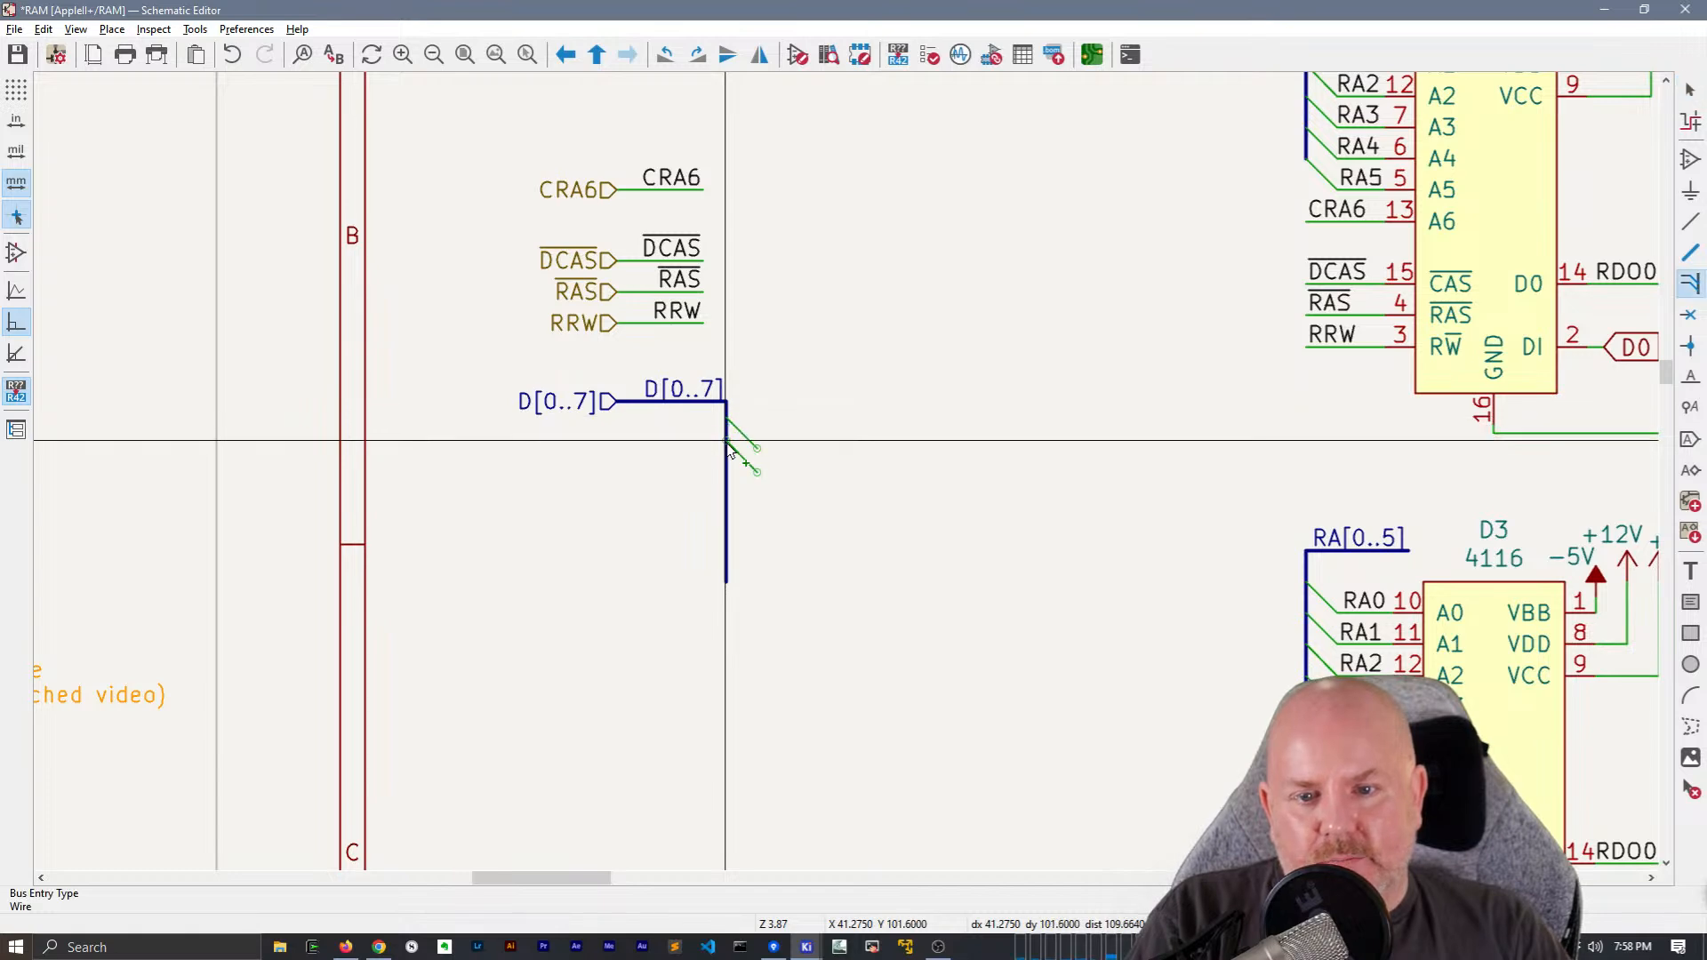
key(Escape)
key(w)
key(Escape)
key(Insert)
key(Insert)
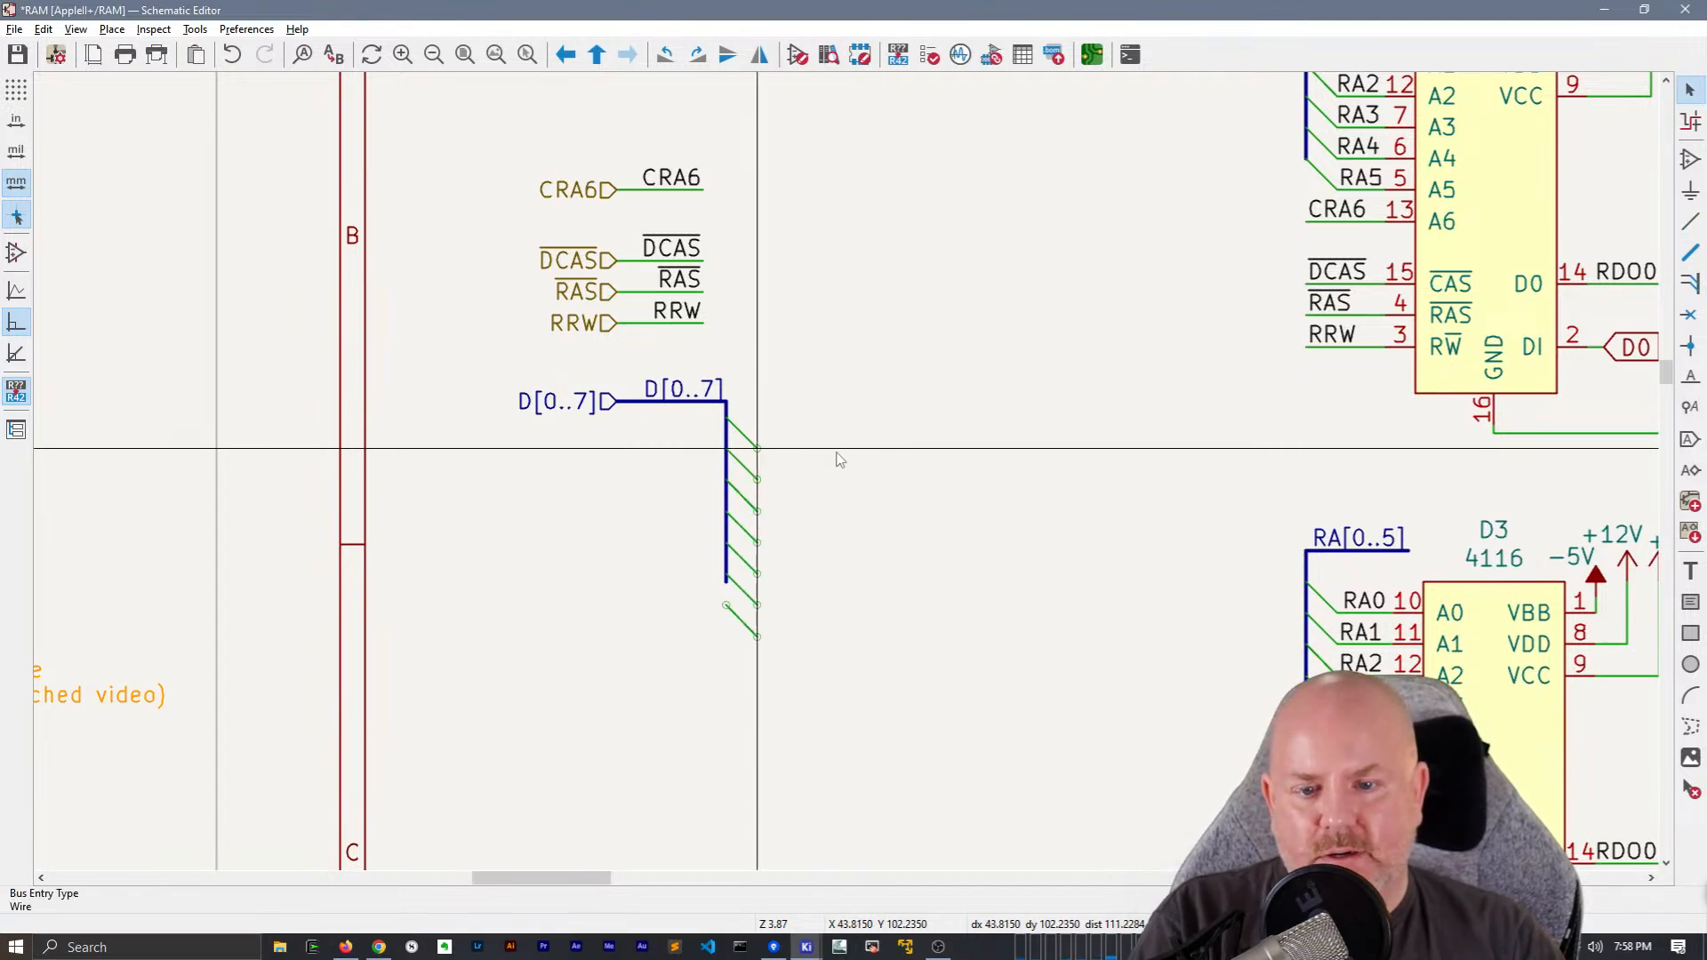
Draw a short horizontal wire from the first D[0..7] bus entry and repeat it for the other six entries
key(w)
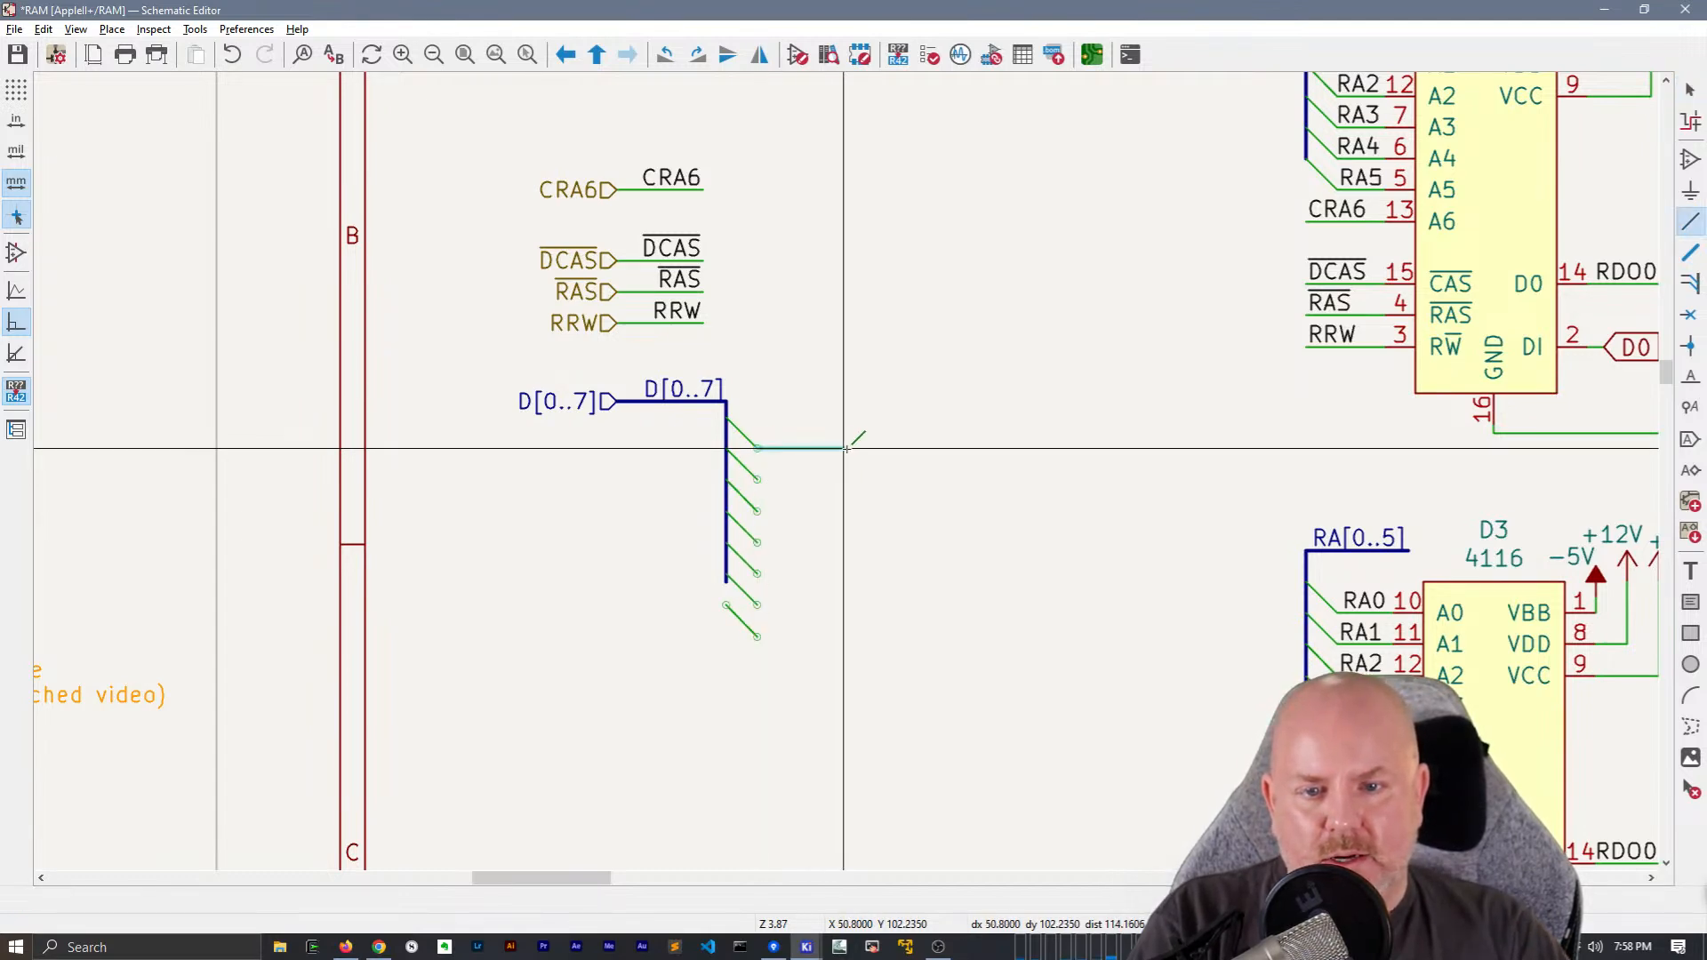
click(845, 448)
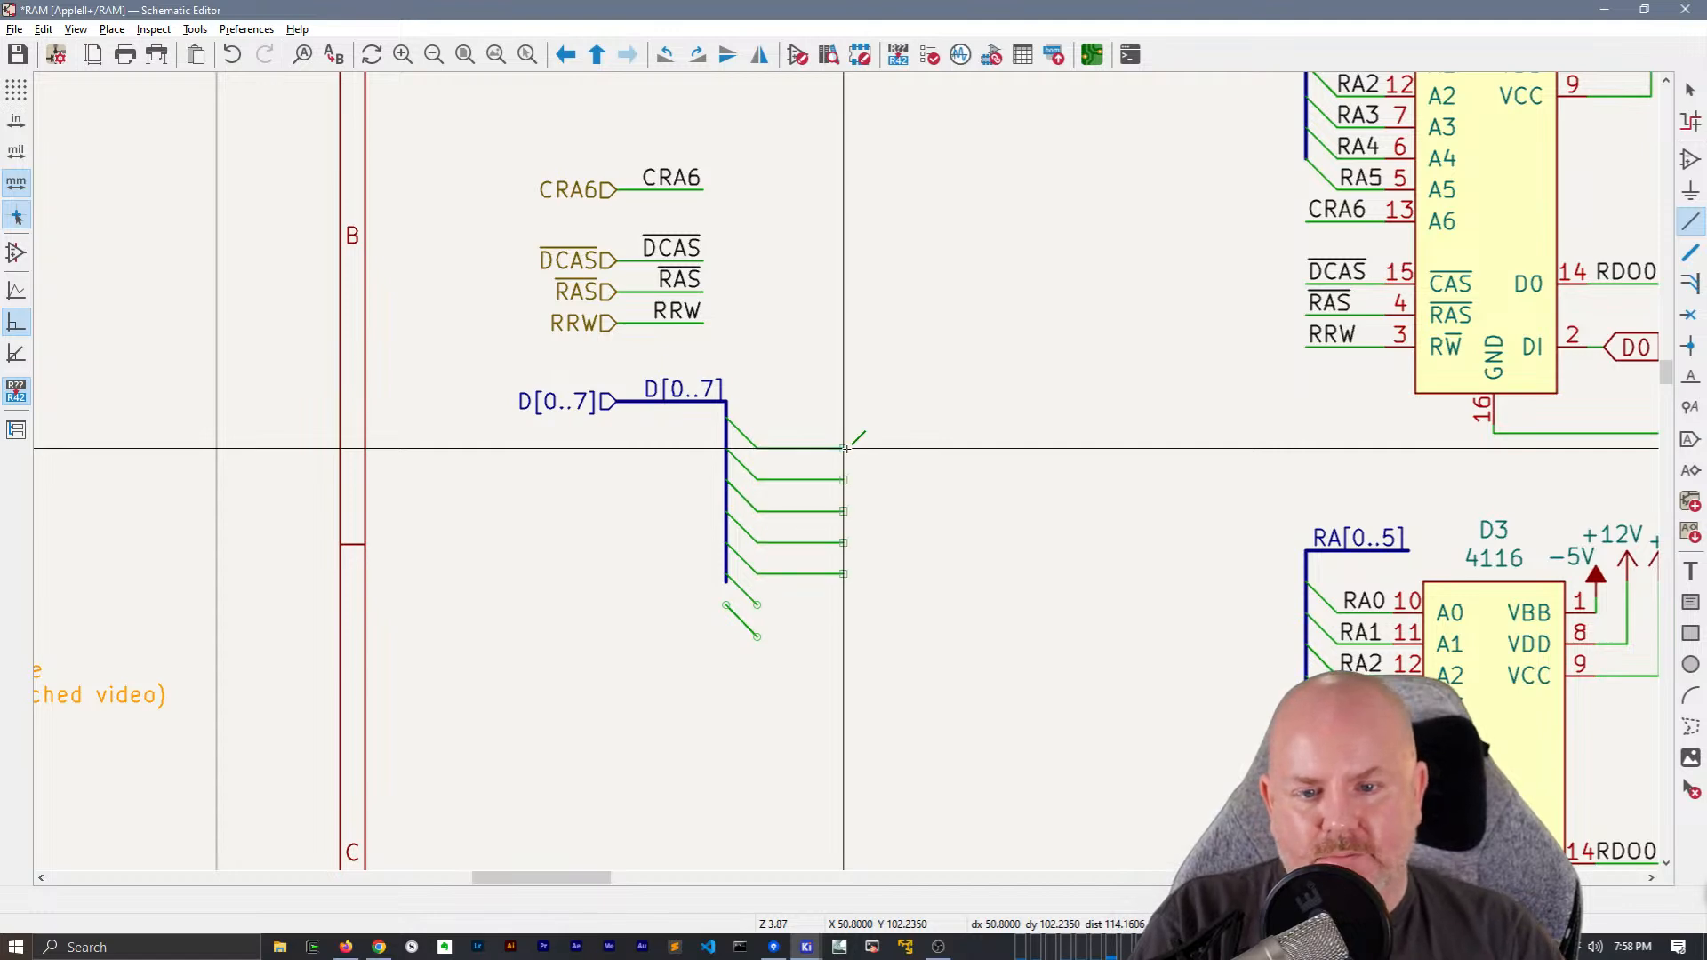
key(Insert)
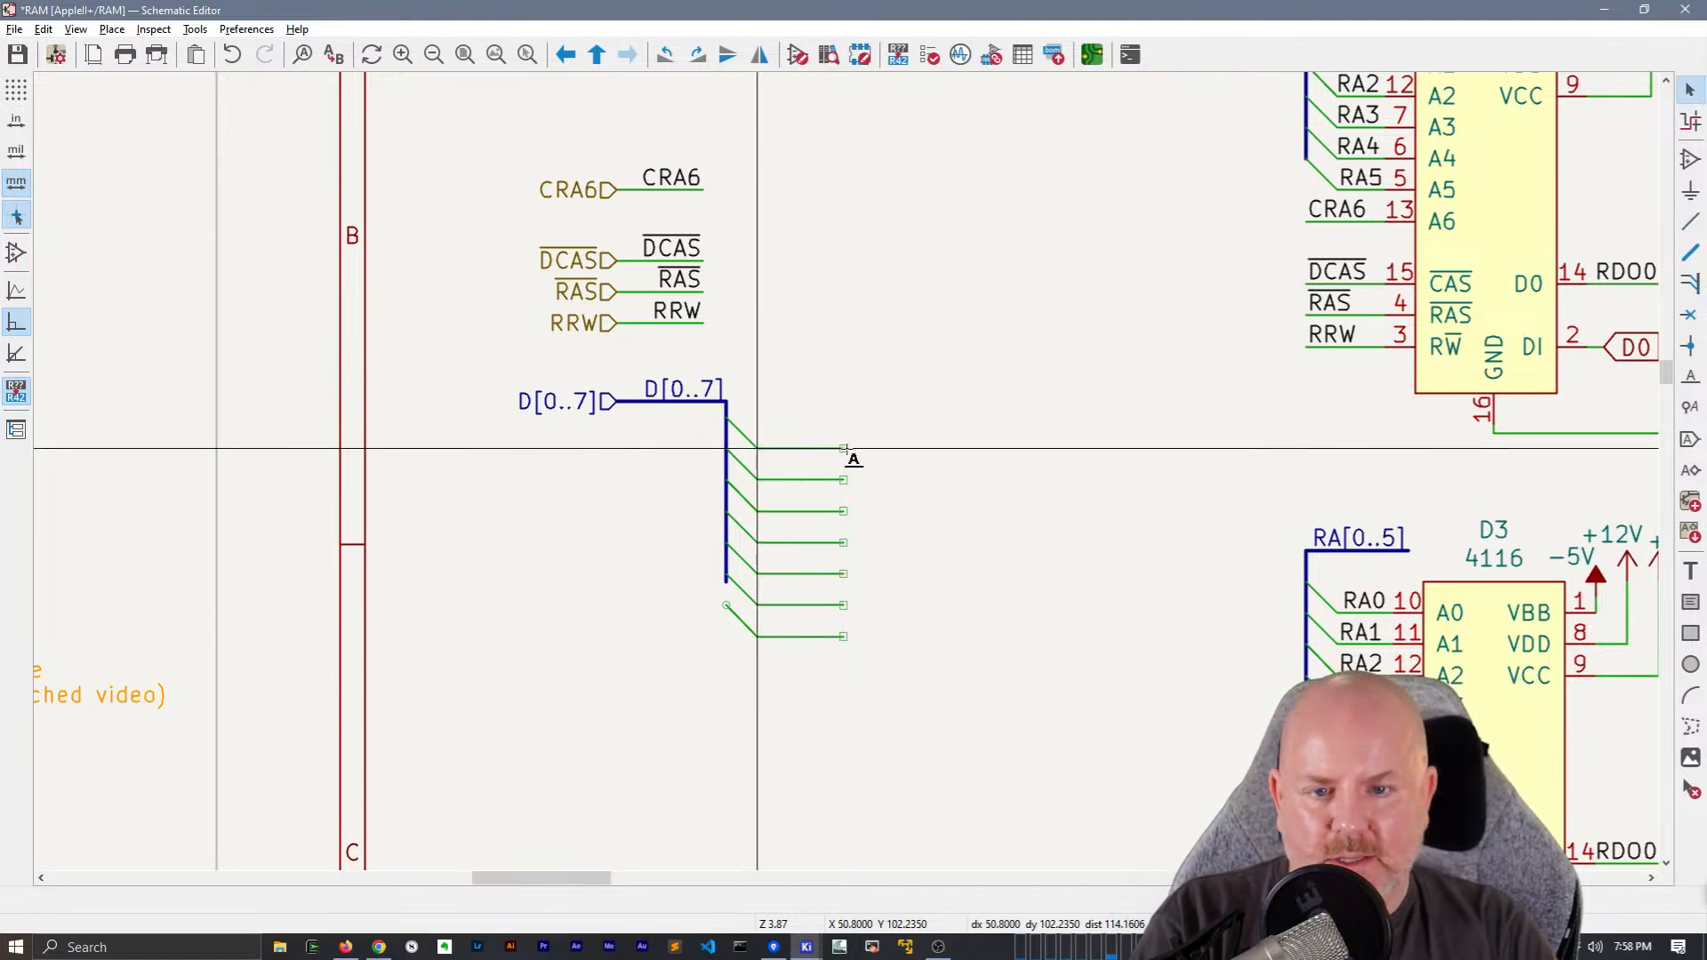
Place a D0 net label on the end of the first bus wire and repeat it downward through D7
text(lD0)
key(Return)
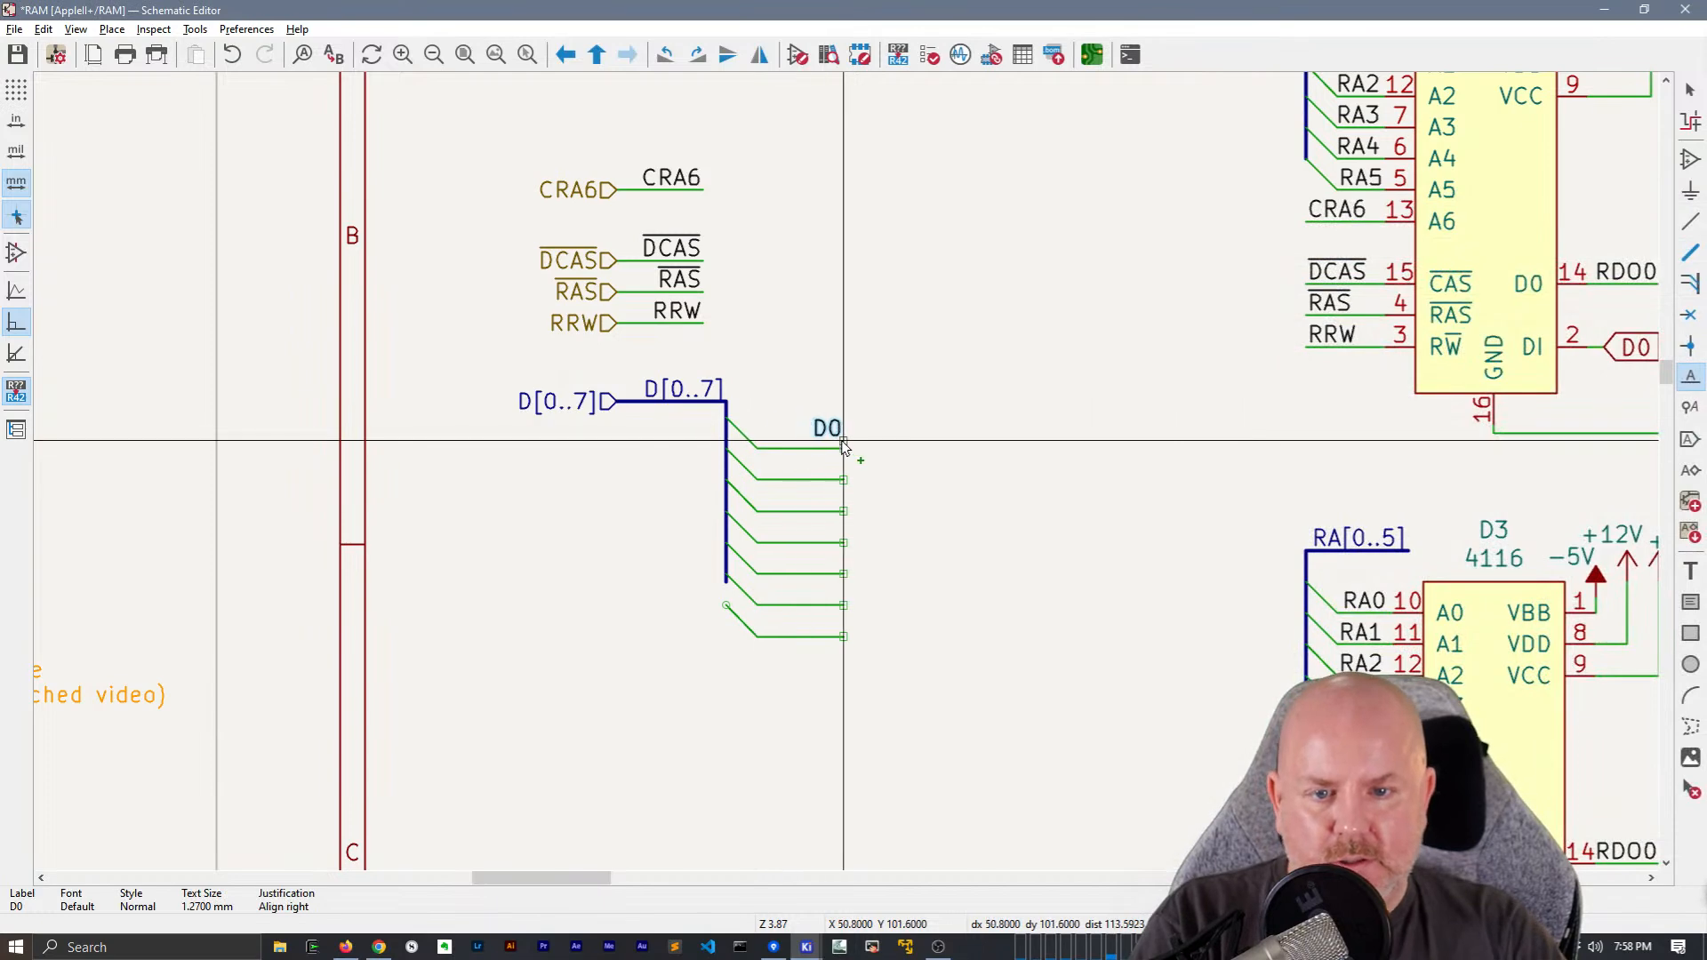
click(845, 448)
key(Insert)
key(Insert)
key(Insert)
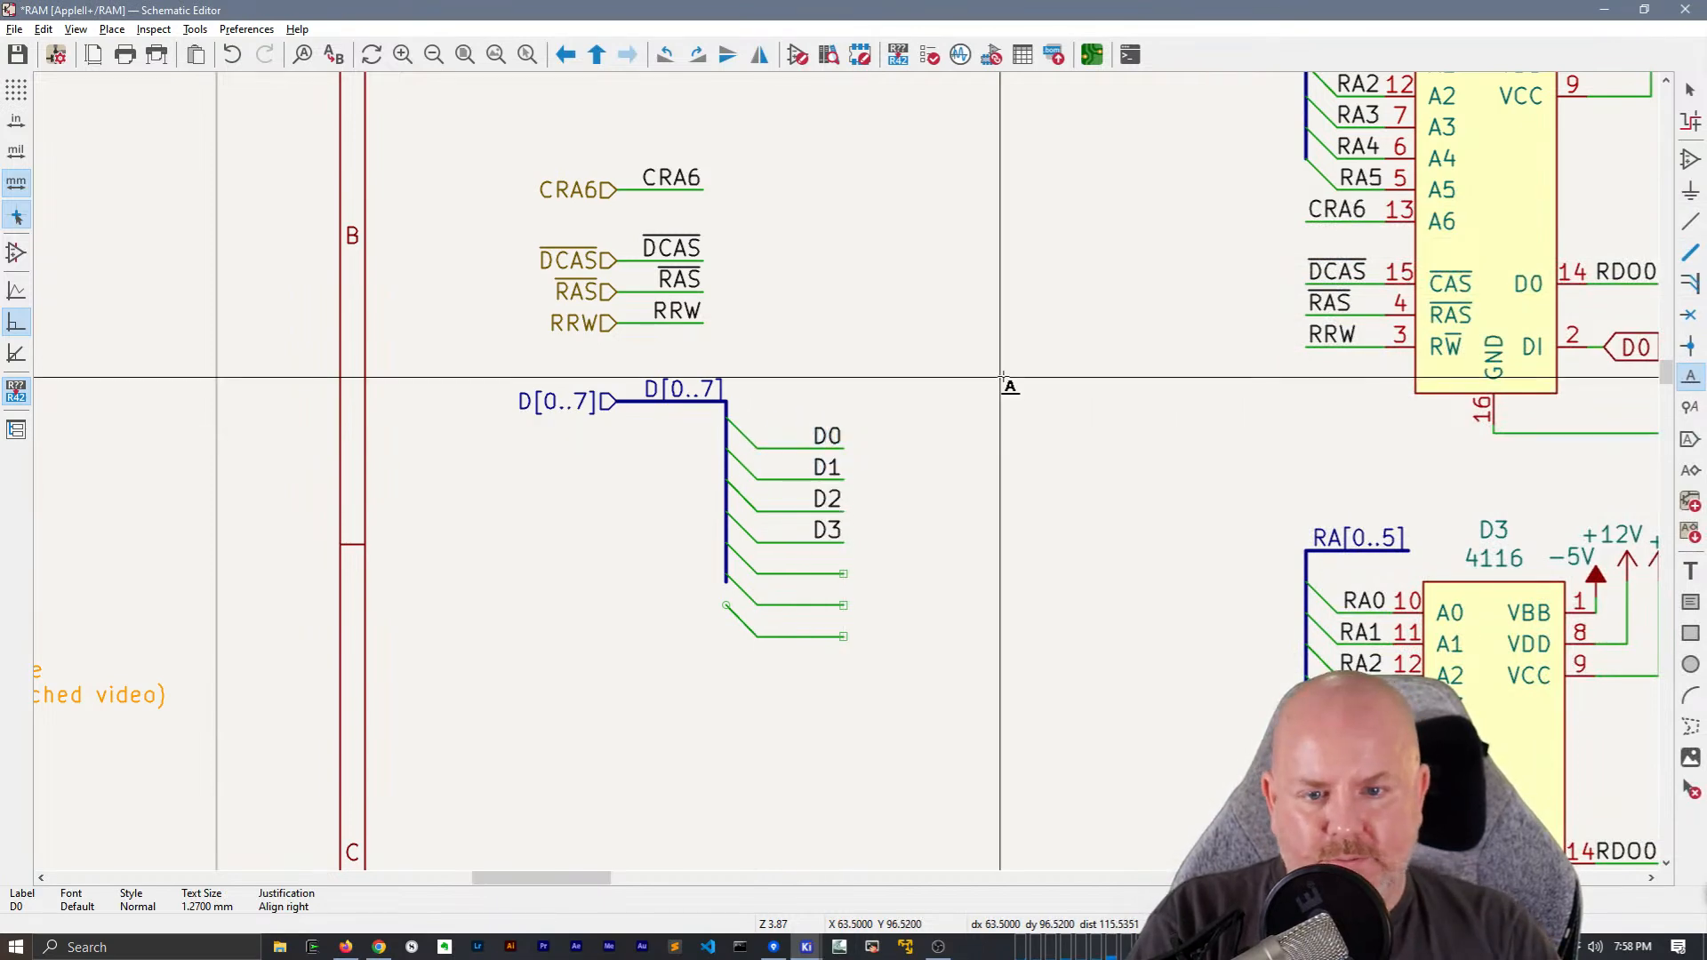
key(Insert)
key(Escape)
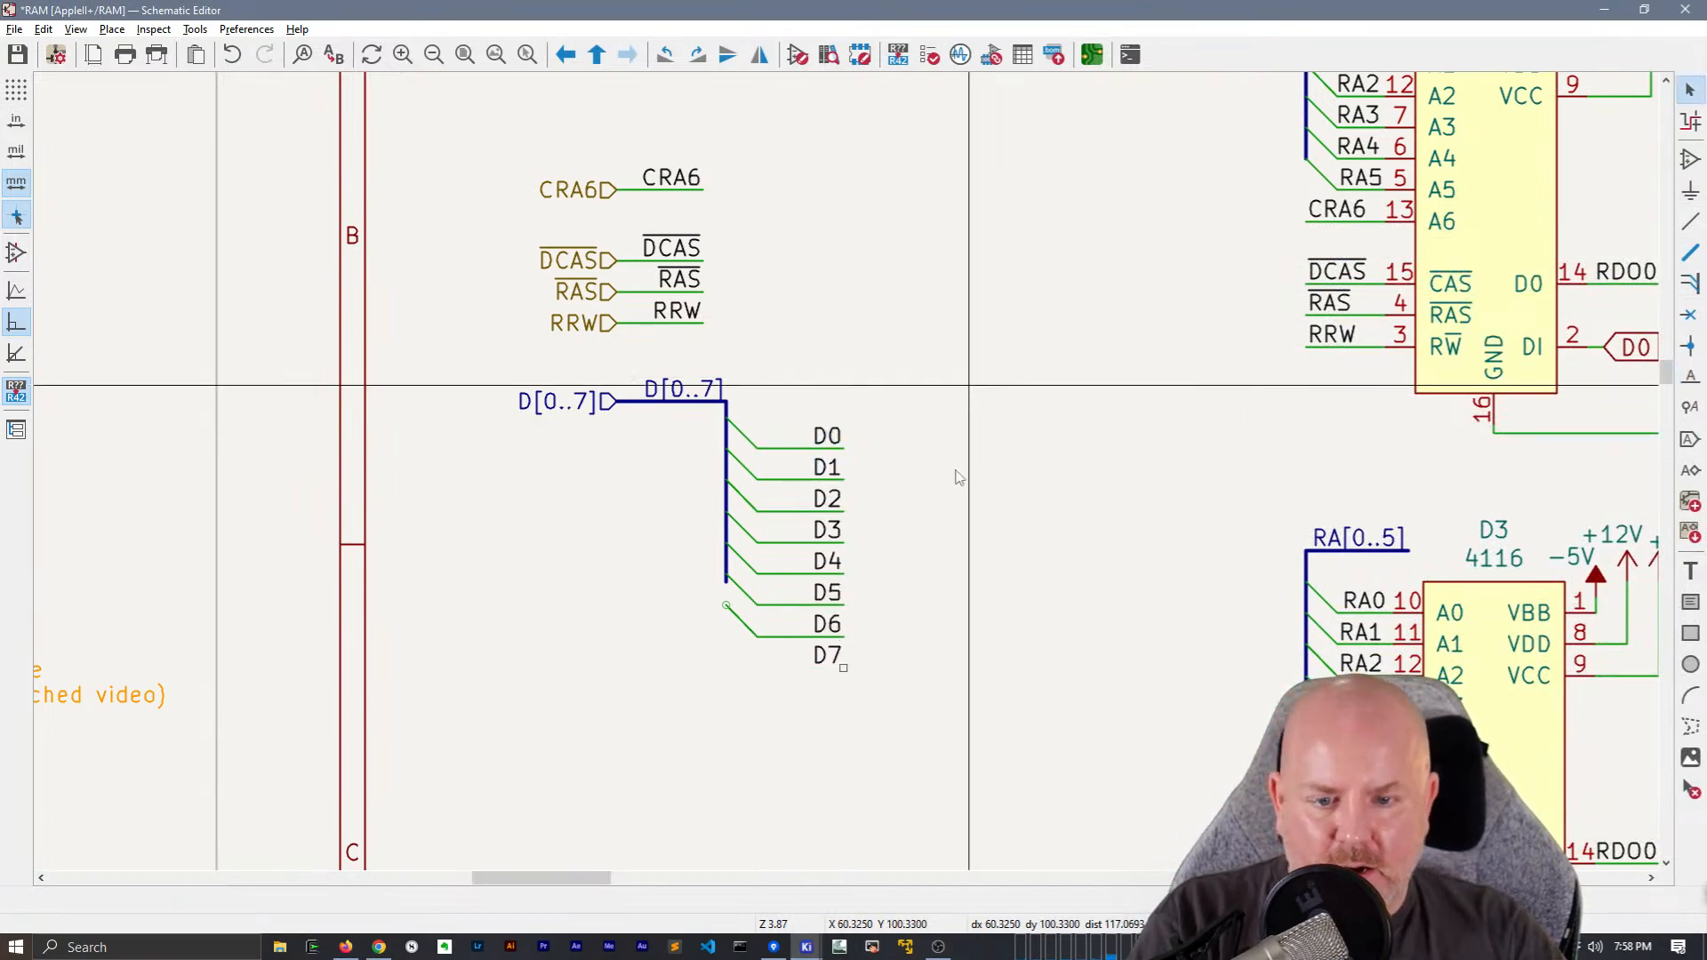
Duplicate the D6 bus entry and wire under the D7 label, and extend the vertical bus down to meet the new entry
drag(797, 654, 729, 630)
key(ctrl+d)
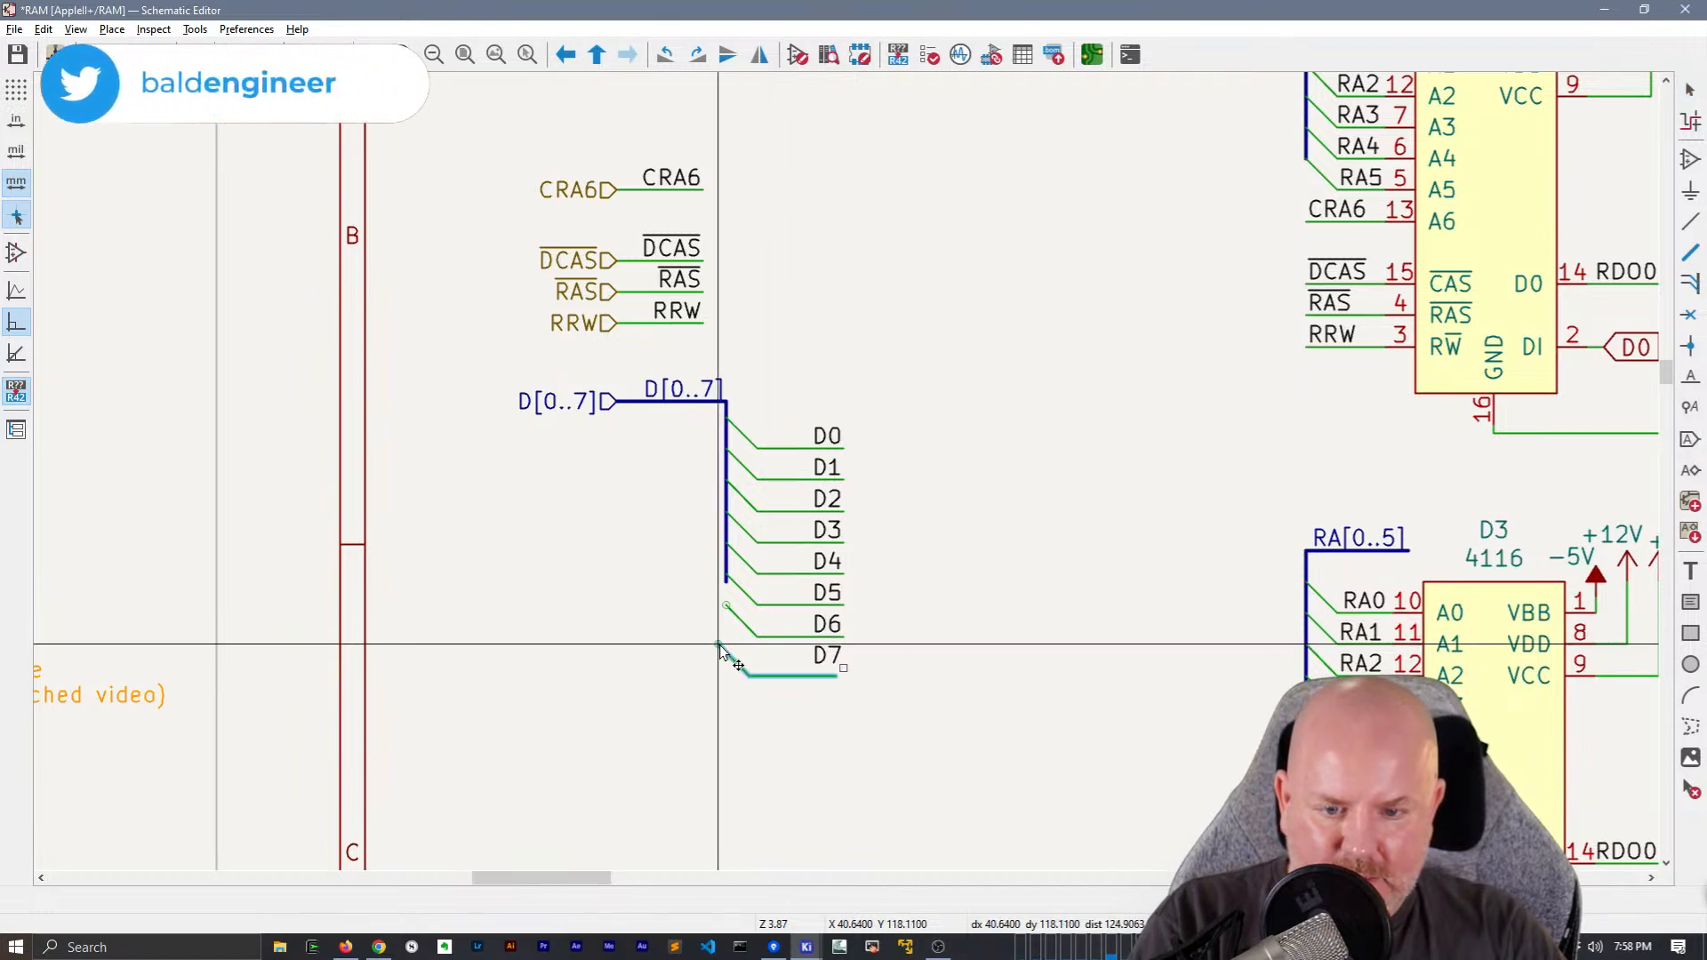
click(724, 637)
key(b)
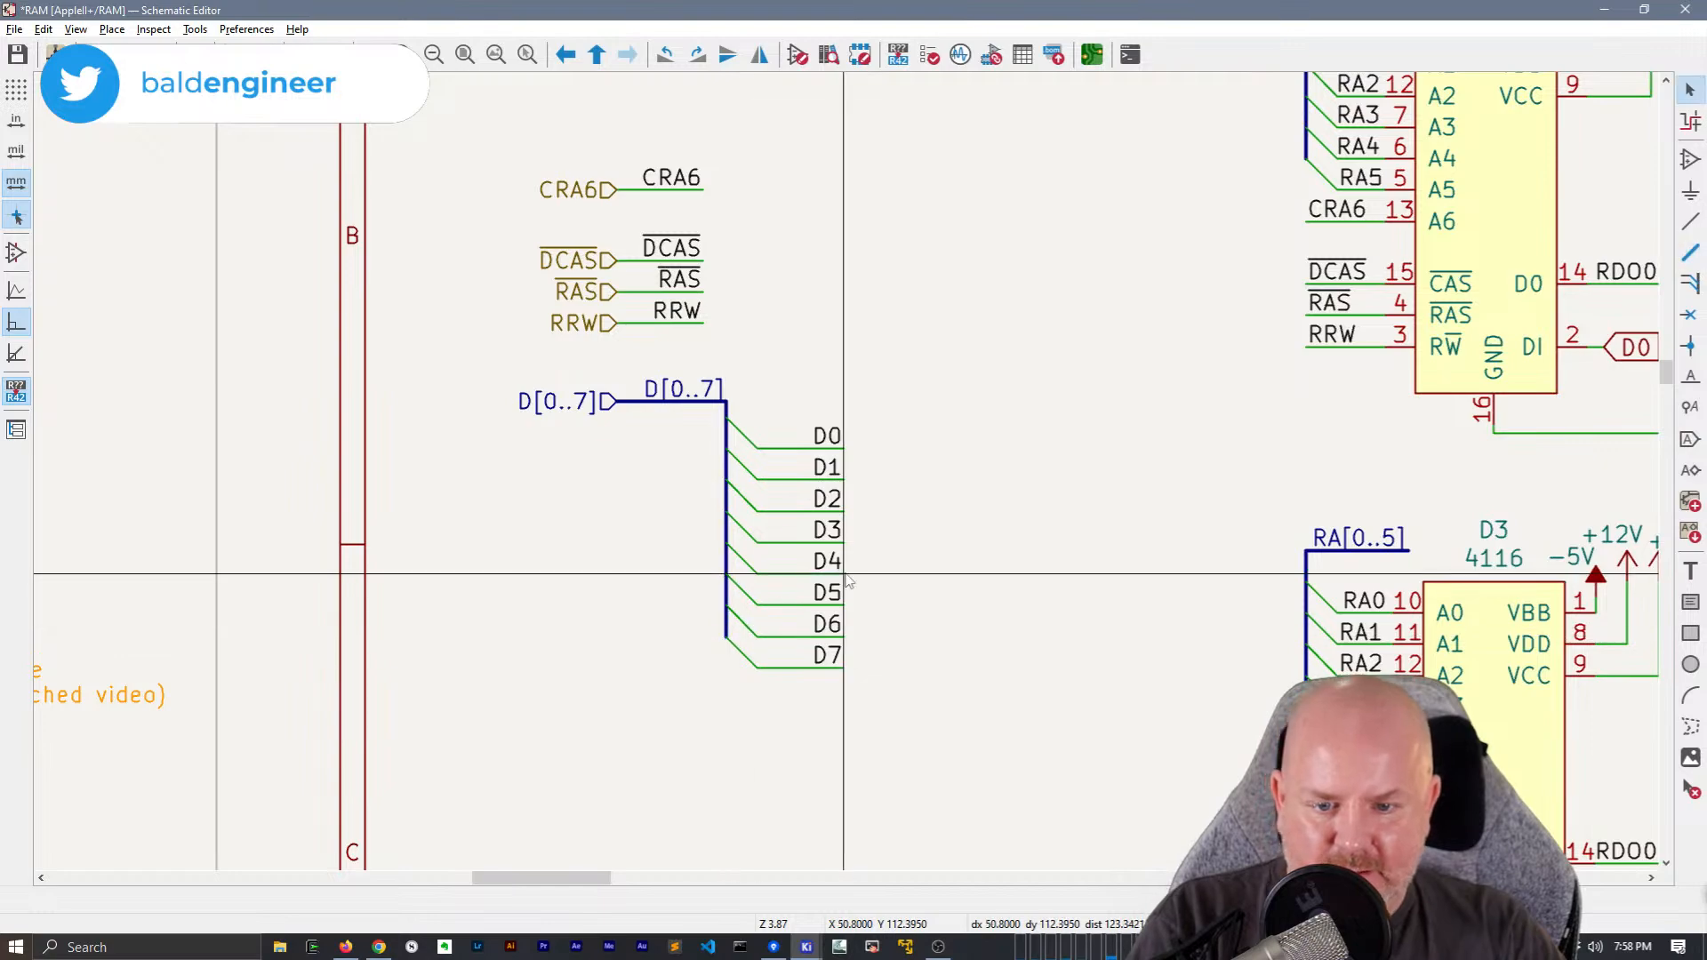
Replace the D0 global label at chip E3's DI pin with a right-aligned local D0 label placed out below the end of RDO0
shift+scroll(402, 477, right, 5)
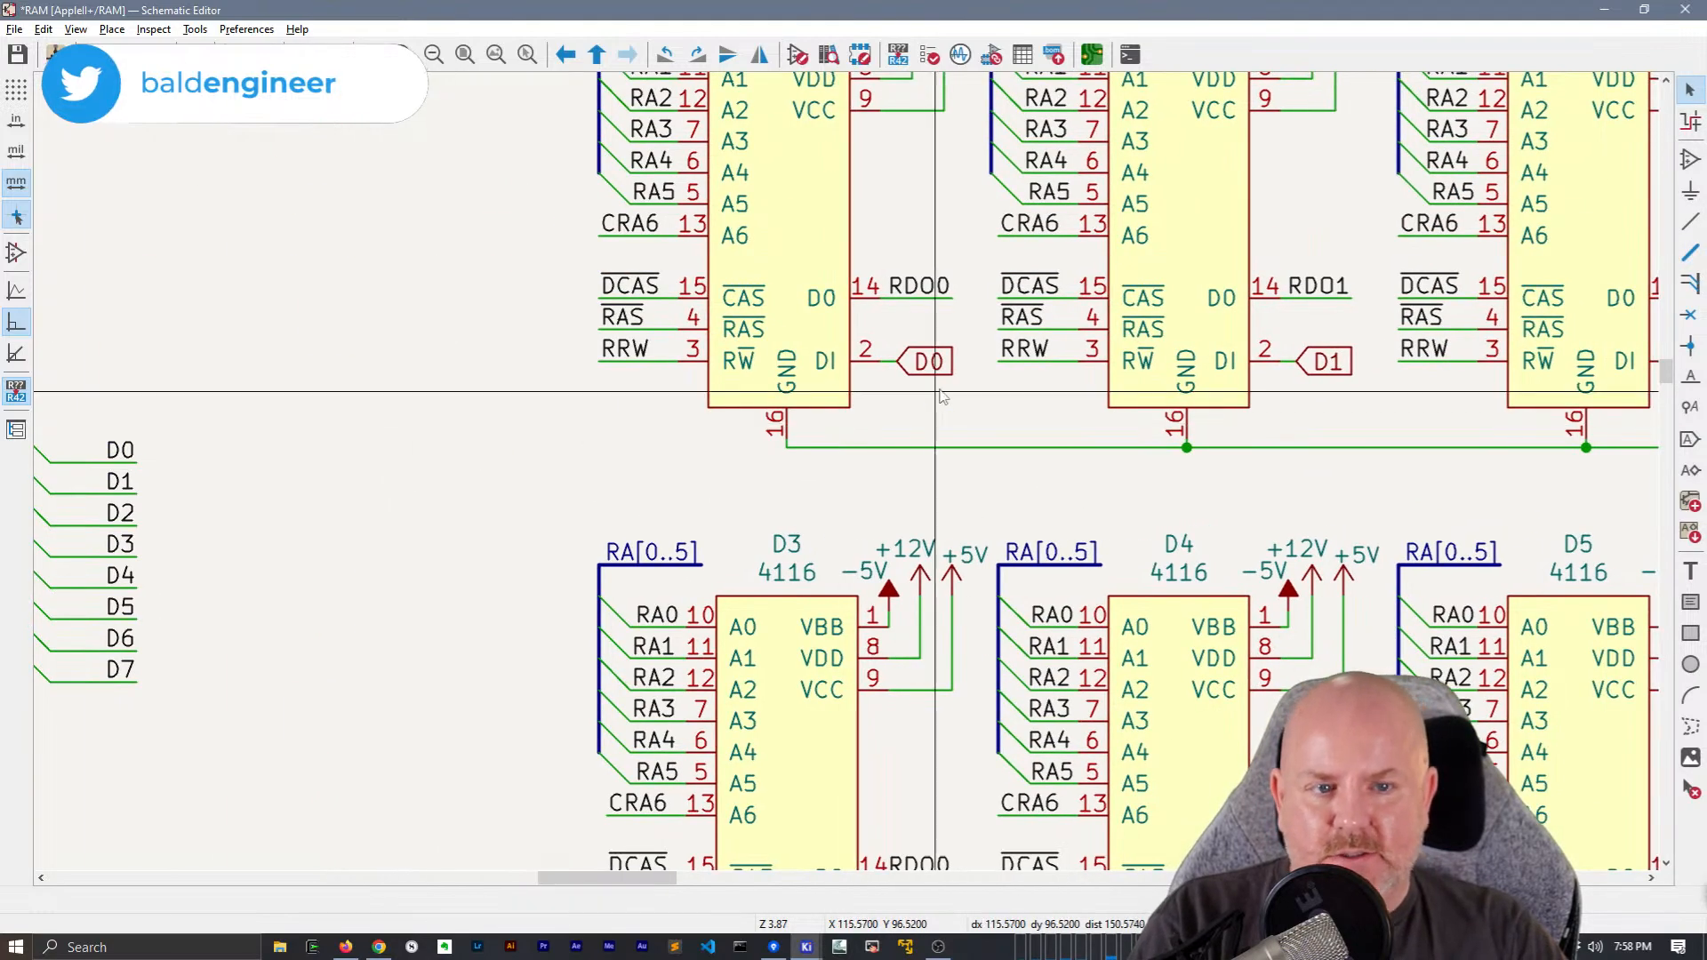
scroll(817, 514, down, 4)
scroll(816, 513, up, 2)
click(565, 478)
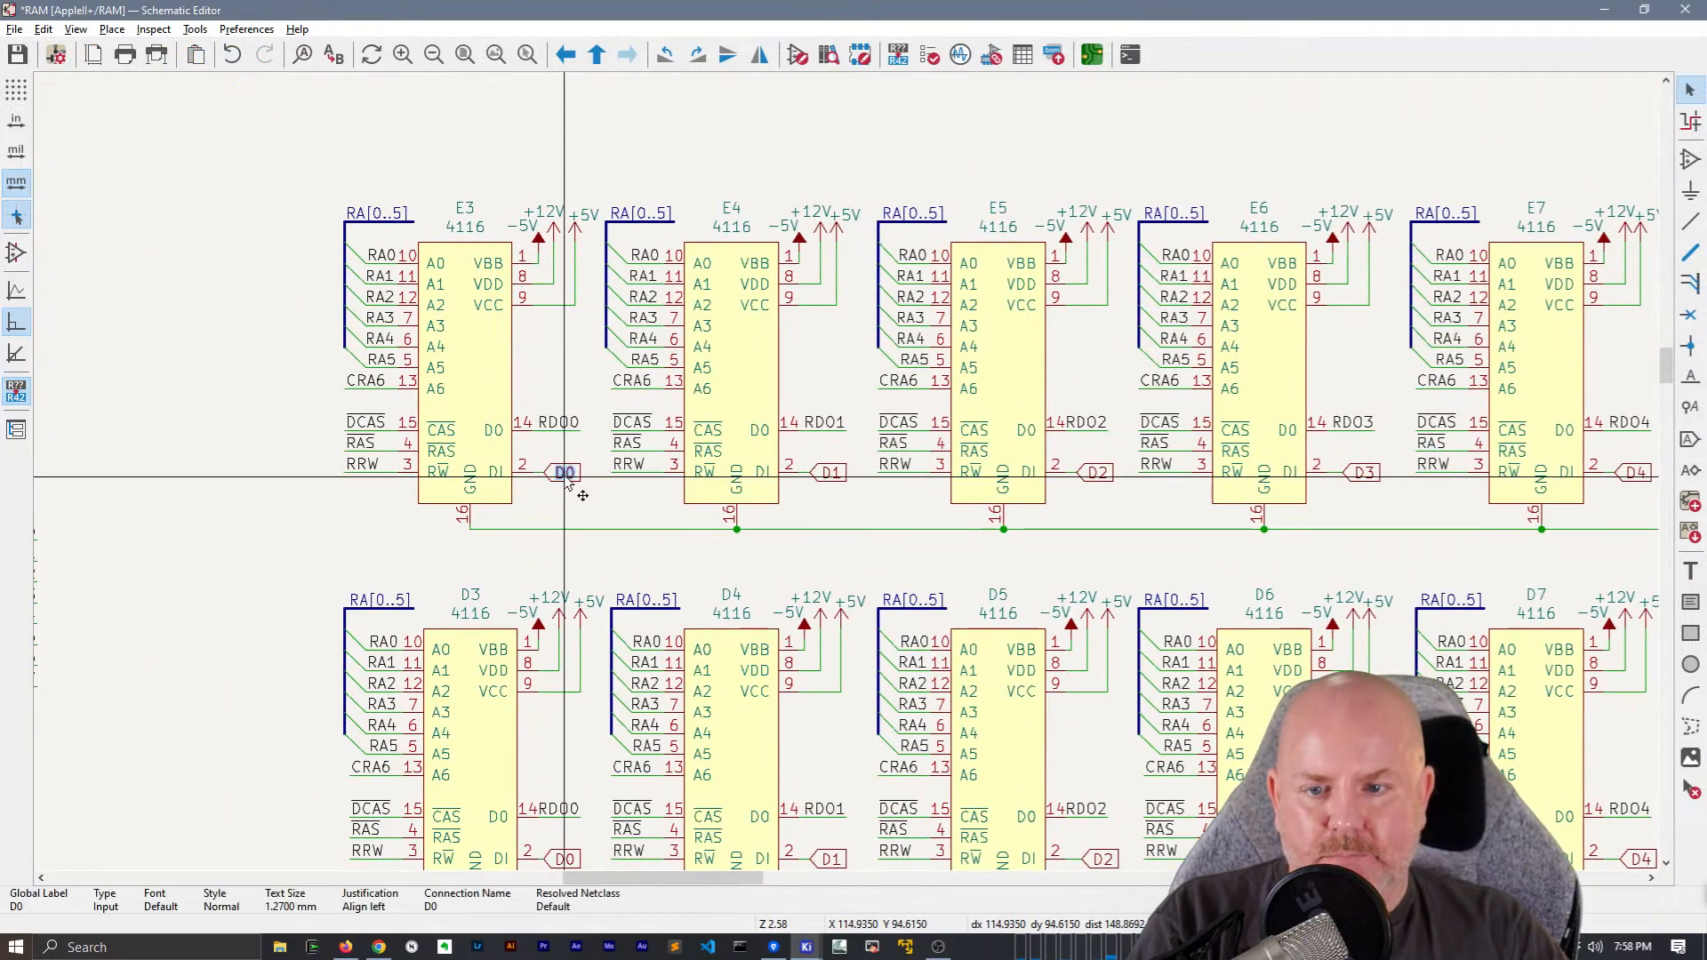
key(Delete)
key(l)
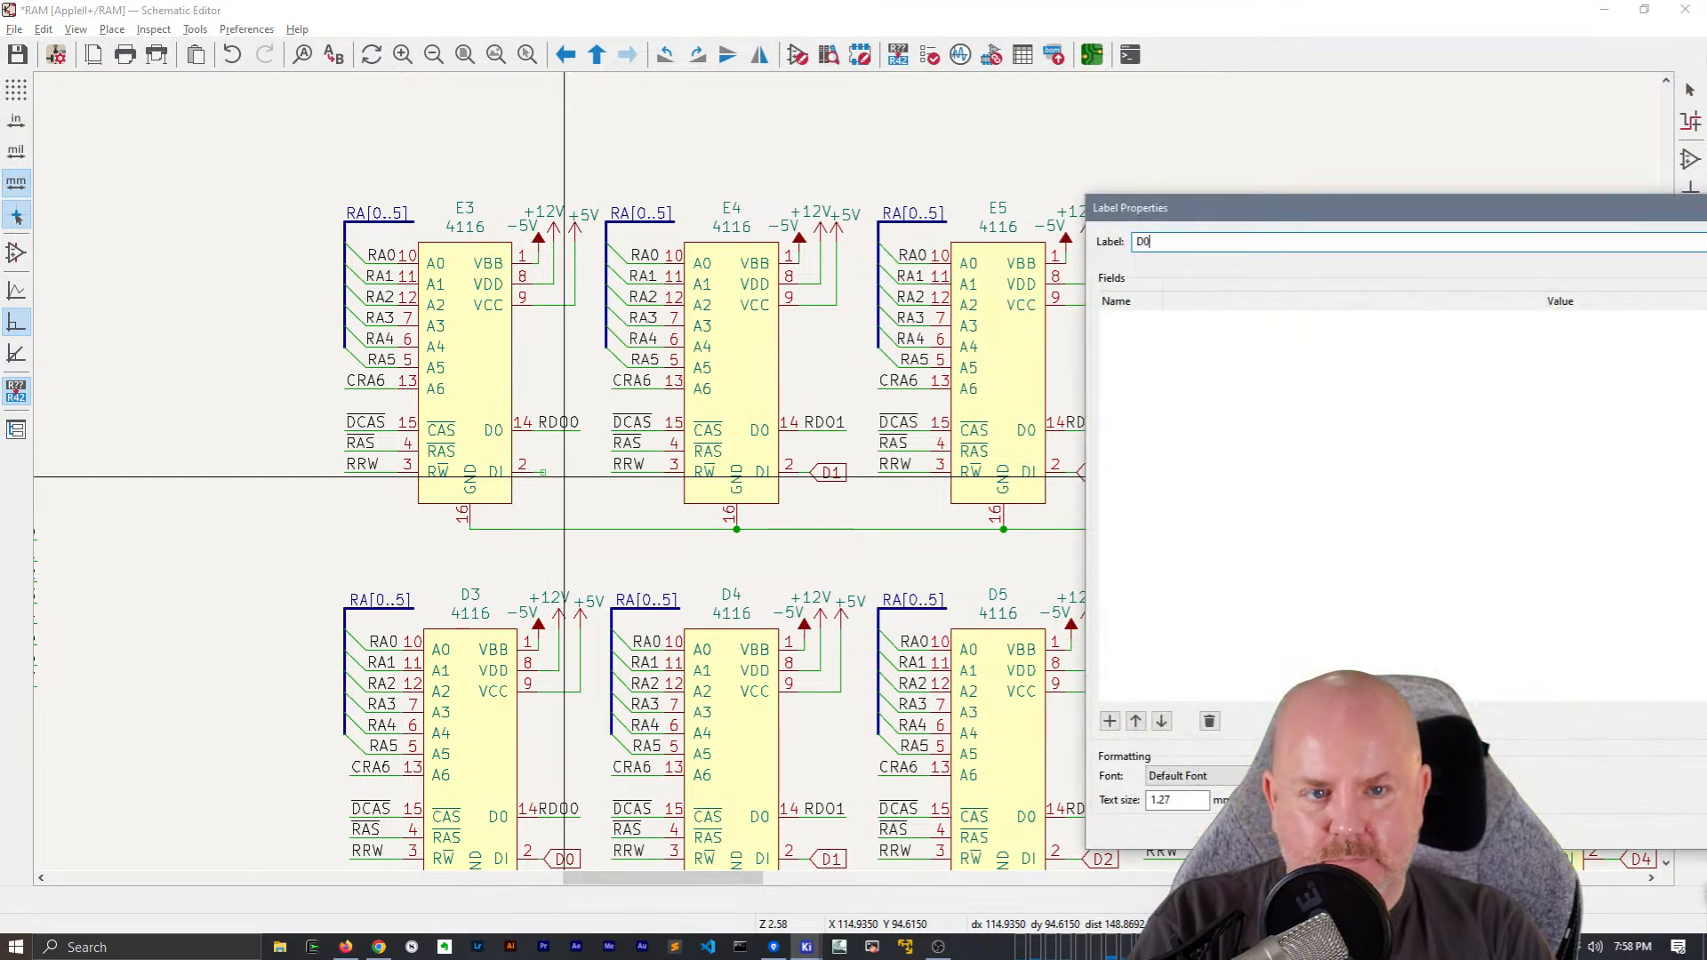
key(Return)
key(r)
scroll(560, 474, up, 3)
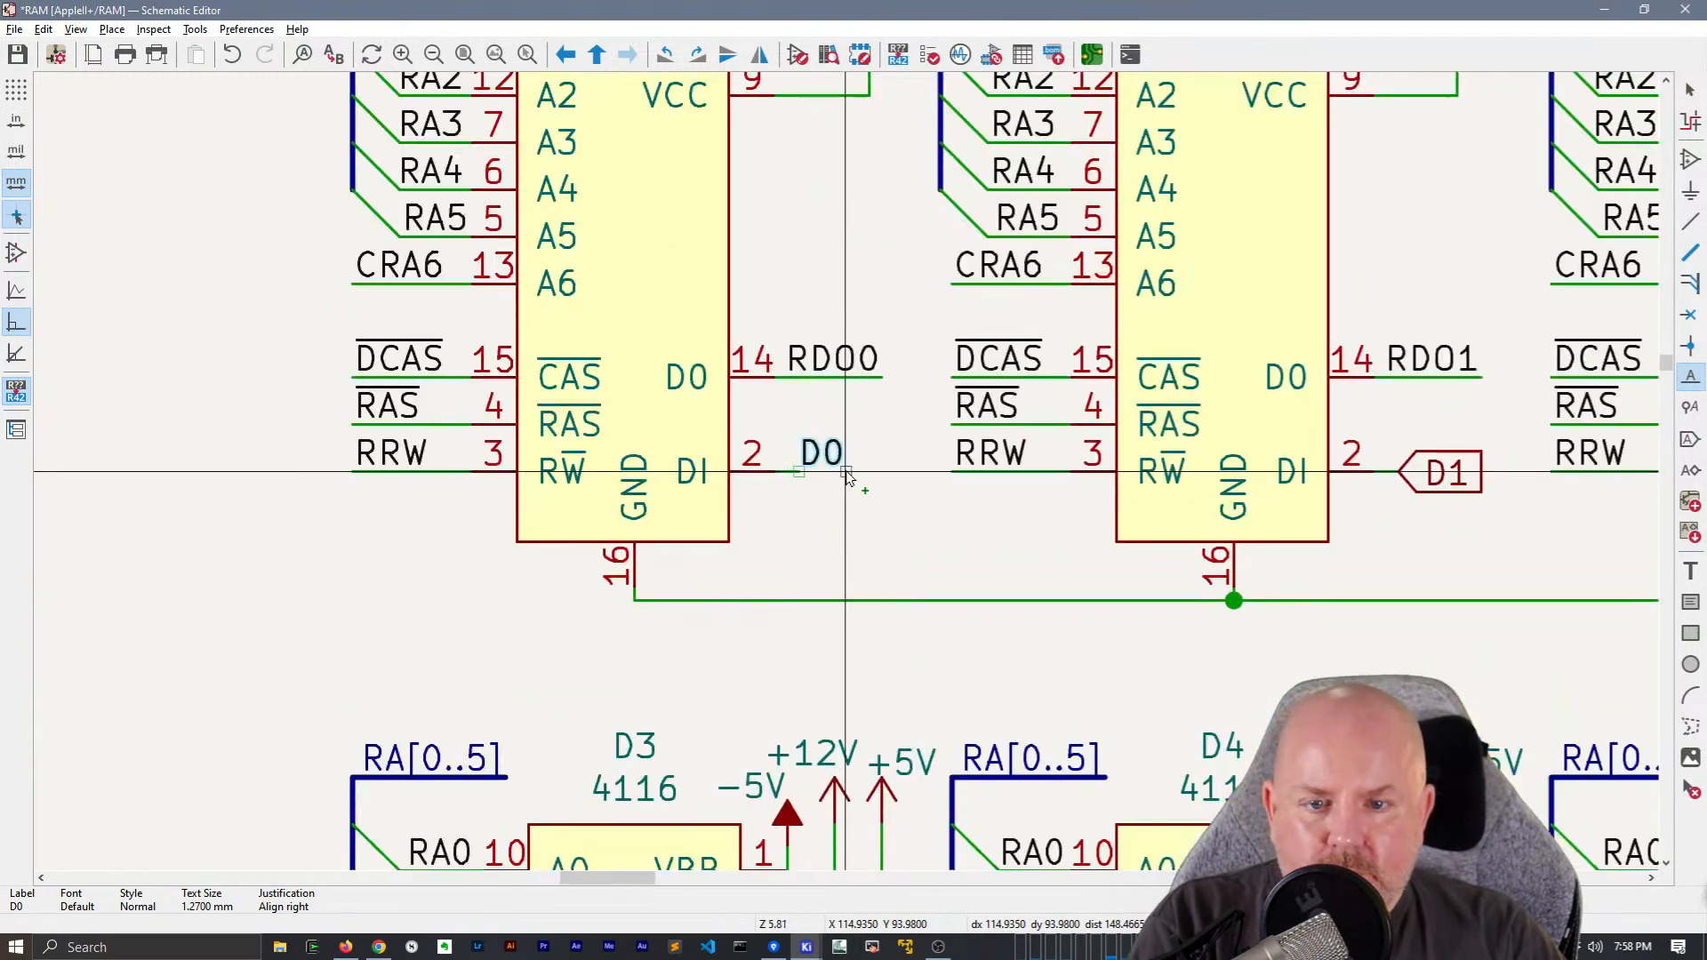
click(880, 474)
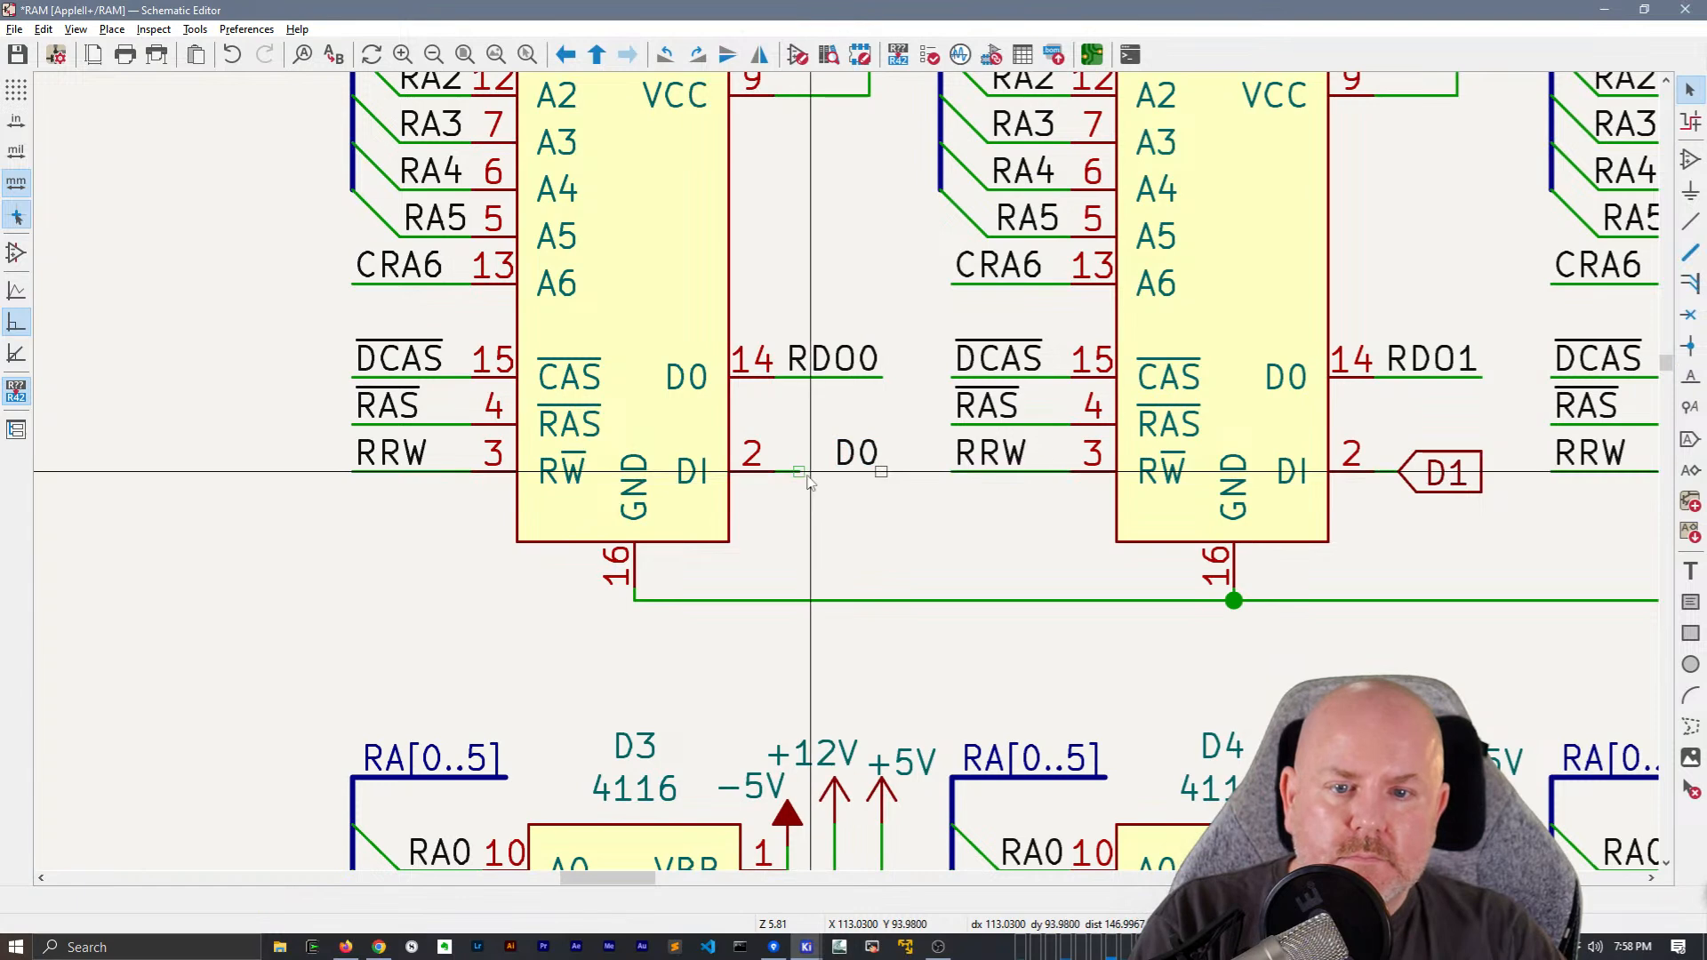
Extend the wire from chip E3's DI pin out to the local D0 label
key(w)
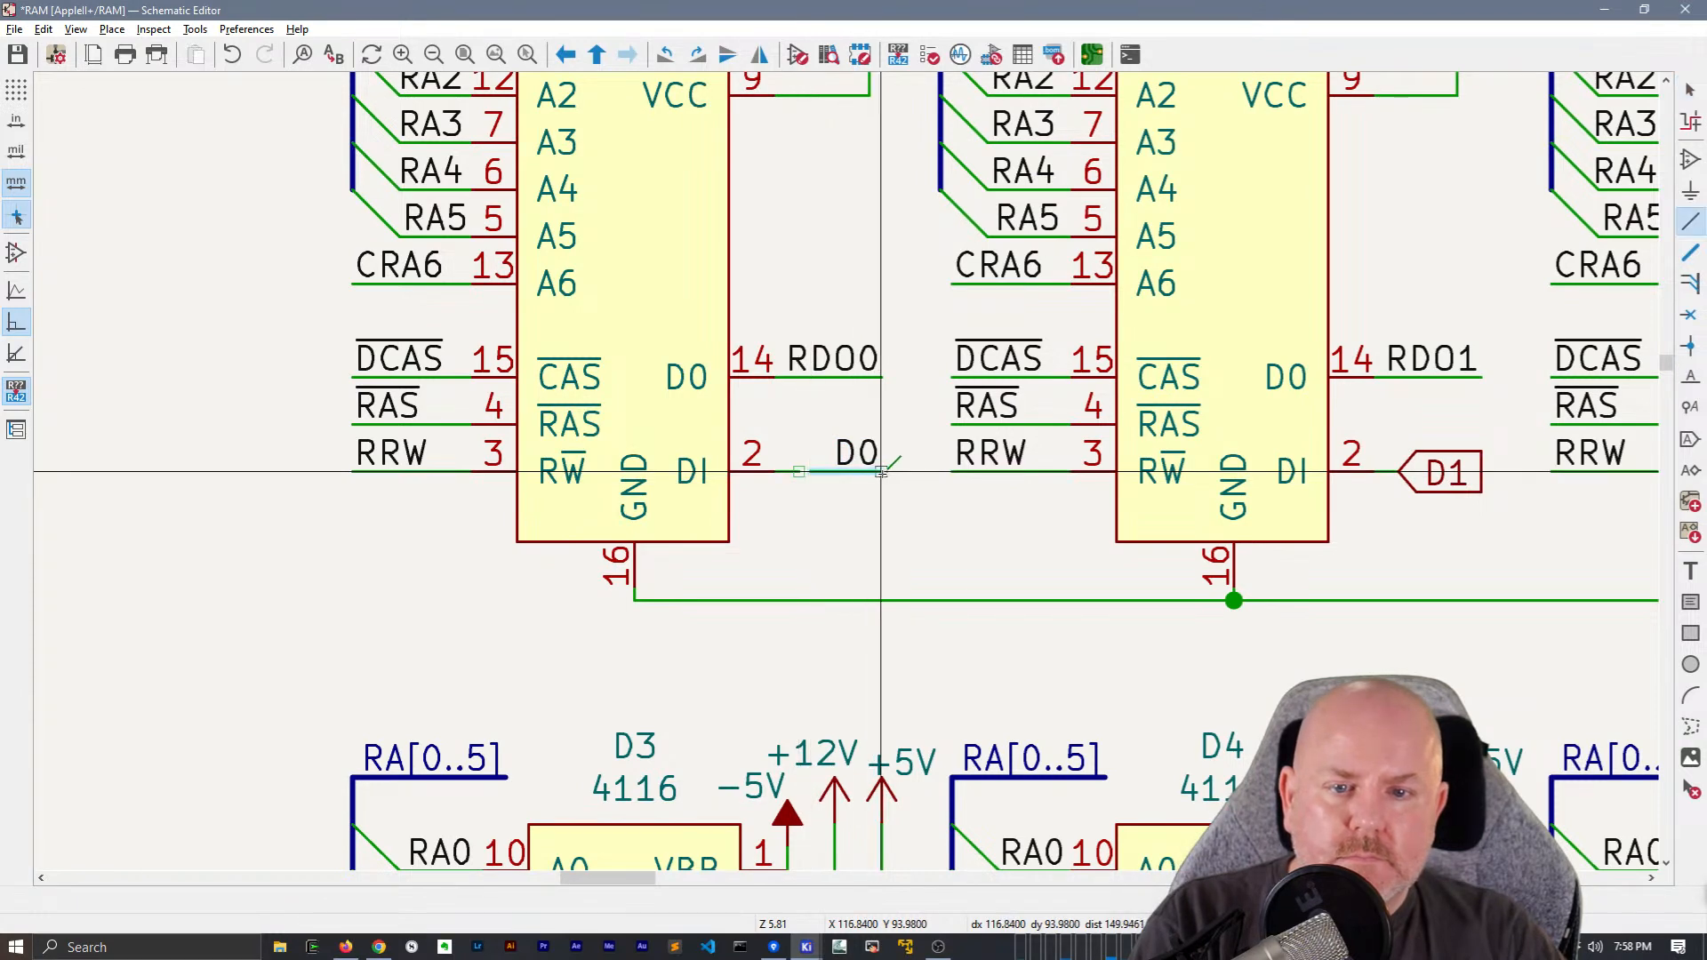
key(Escape)
click(808, 470)
Replace the D1 global label and wire stub at chip E4's DI pin with a longer wire ending in a local D1 label
middle_drag(937, 518, 225, 543)
click(753, 510)
drag(789, 545, 827, 536)
key(Delete)
click(663, 496)
key(l)
key(Return)
key(r)
key(r)
click(770, 498)
Replace the D2 global label and stub at chip E5's DI pin with a copied wire segment and a local D2 label
middle_drag(1408, 411, 911, 490)
key(Escape)
drag(769, 553, 916, 619)
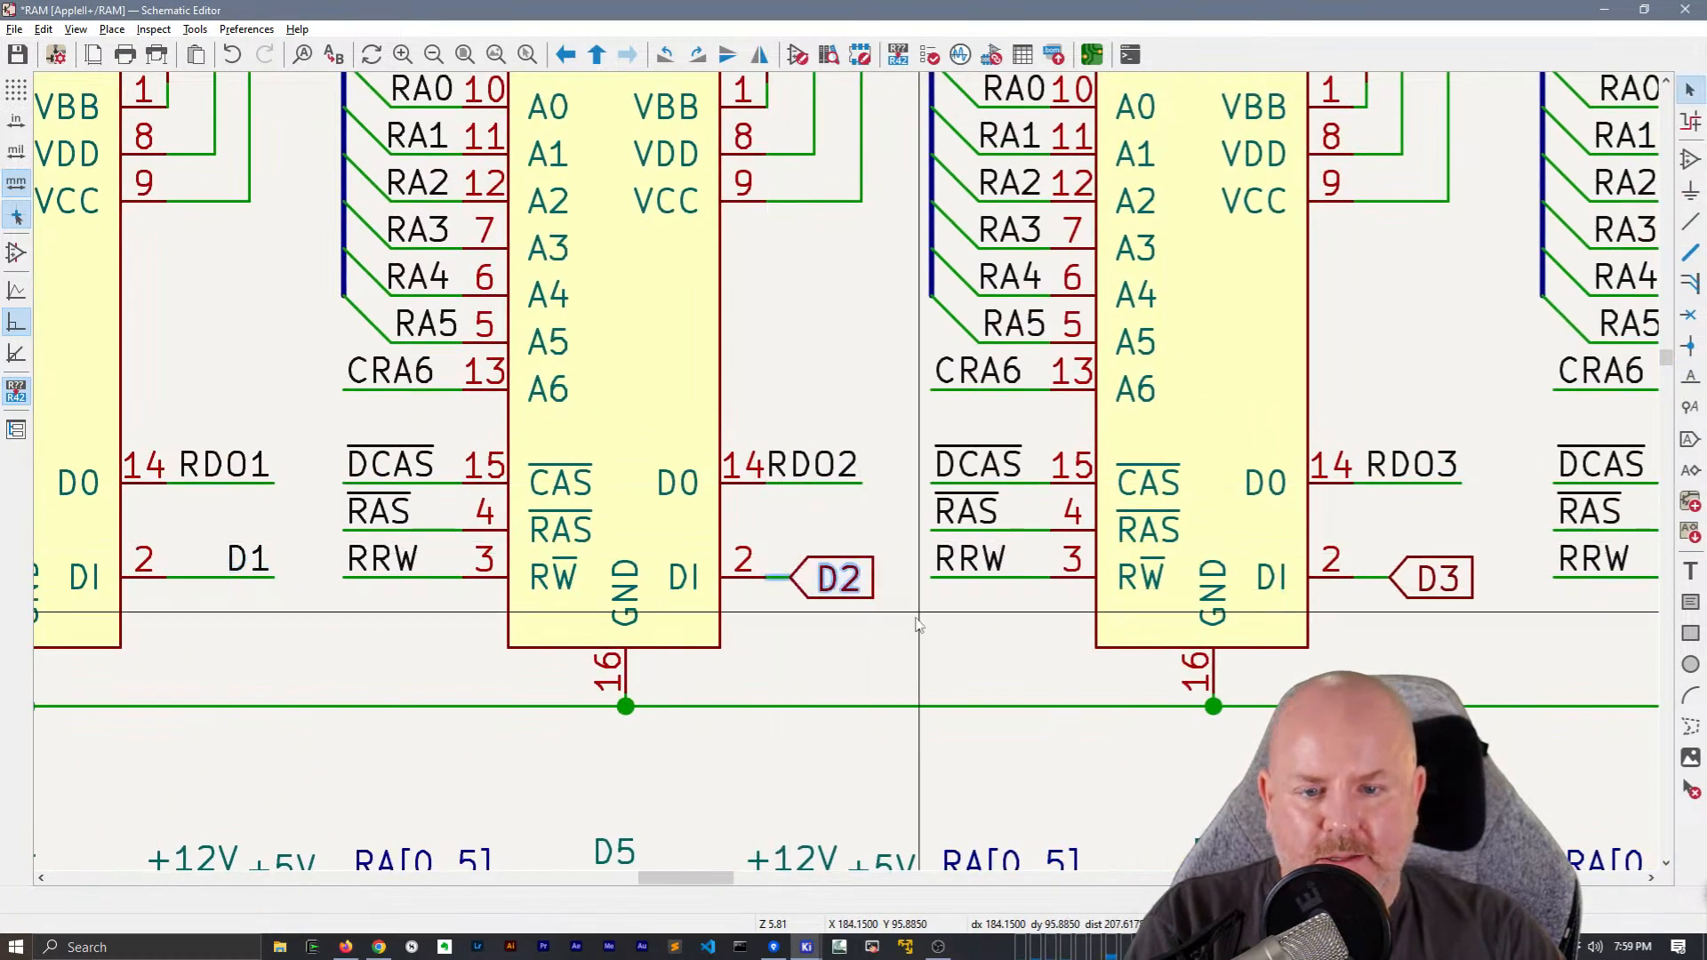
key(Delete)
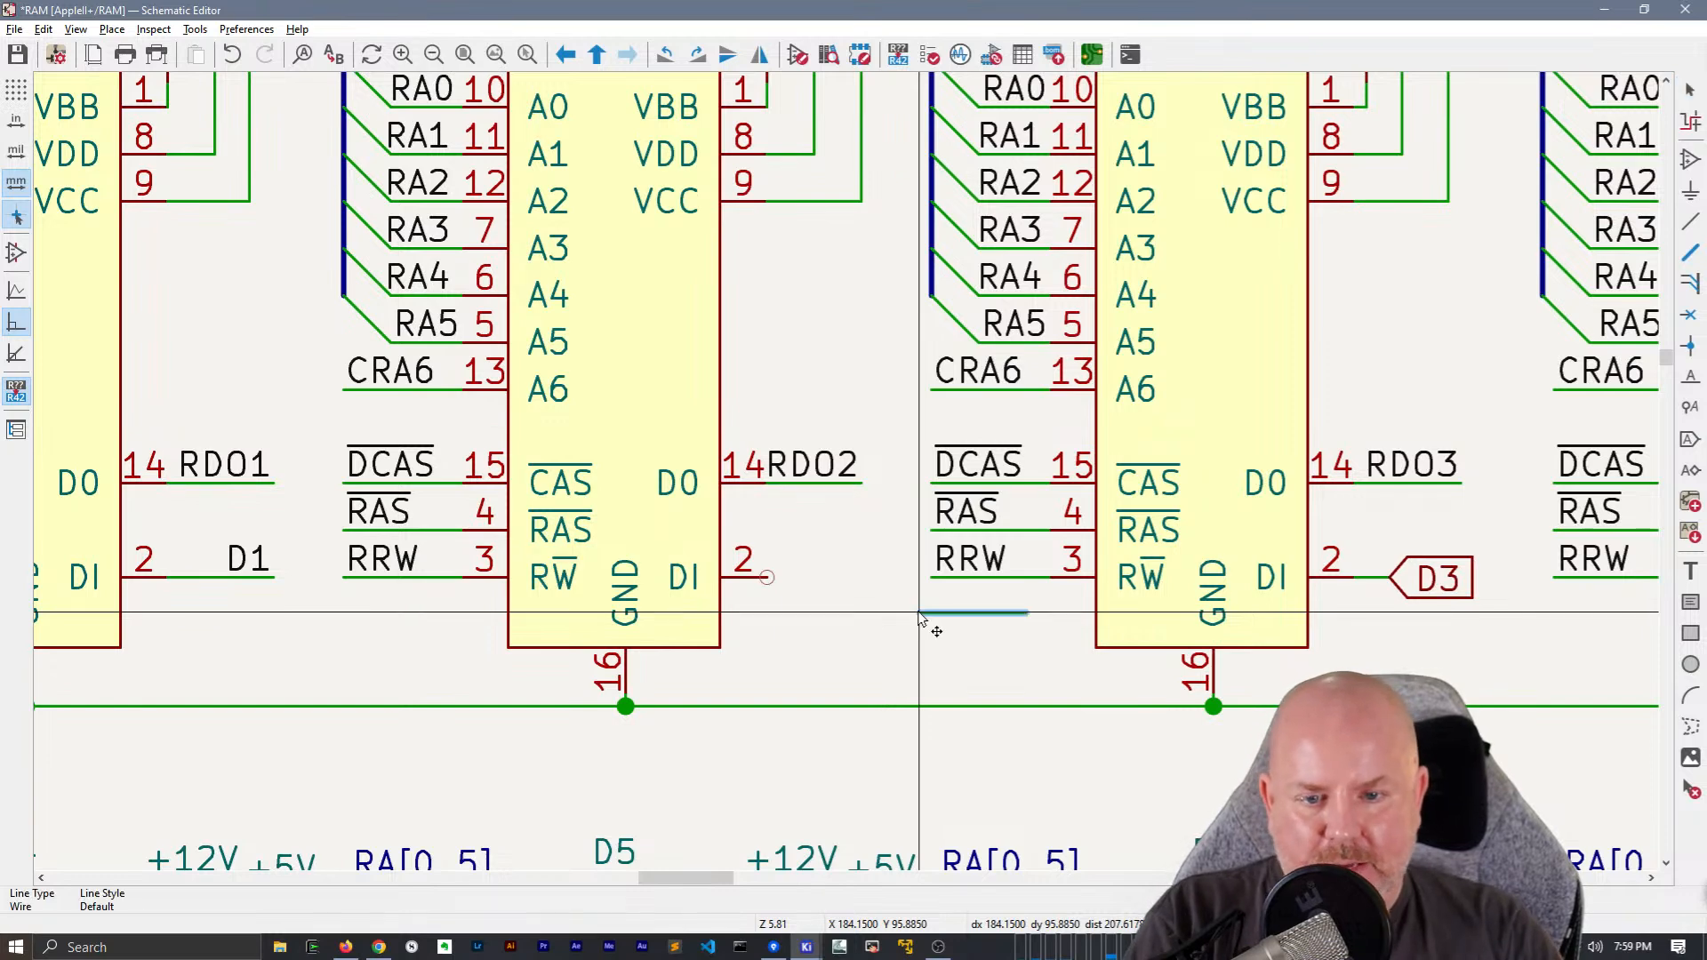
click(773, 580)
click(851, 610)
click(837, 581)
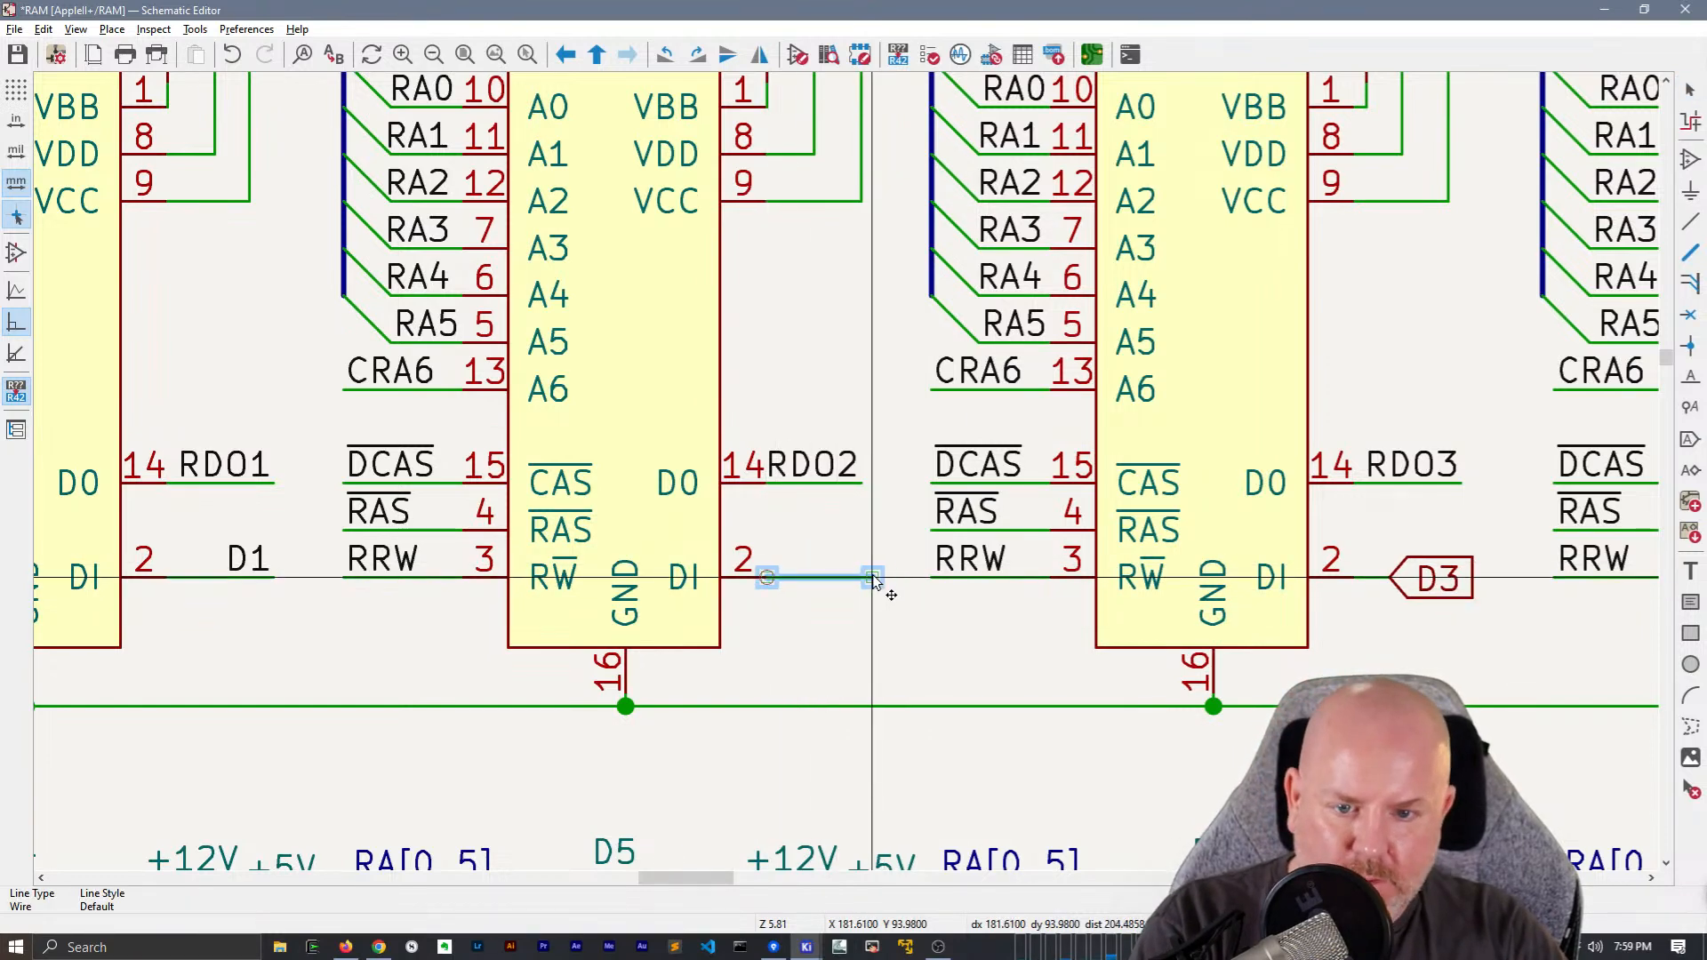
key(l)
key(Return)
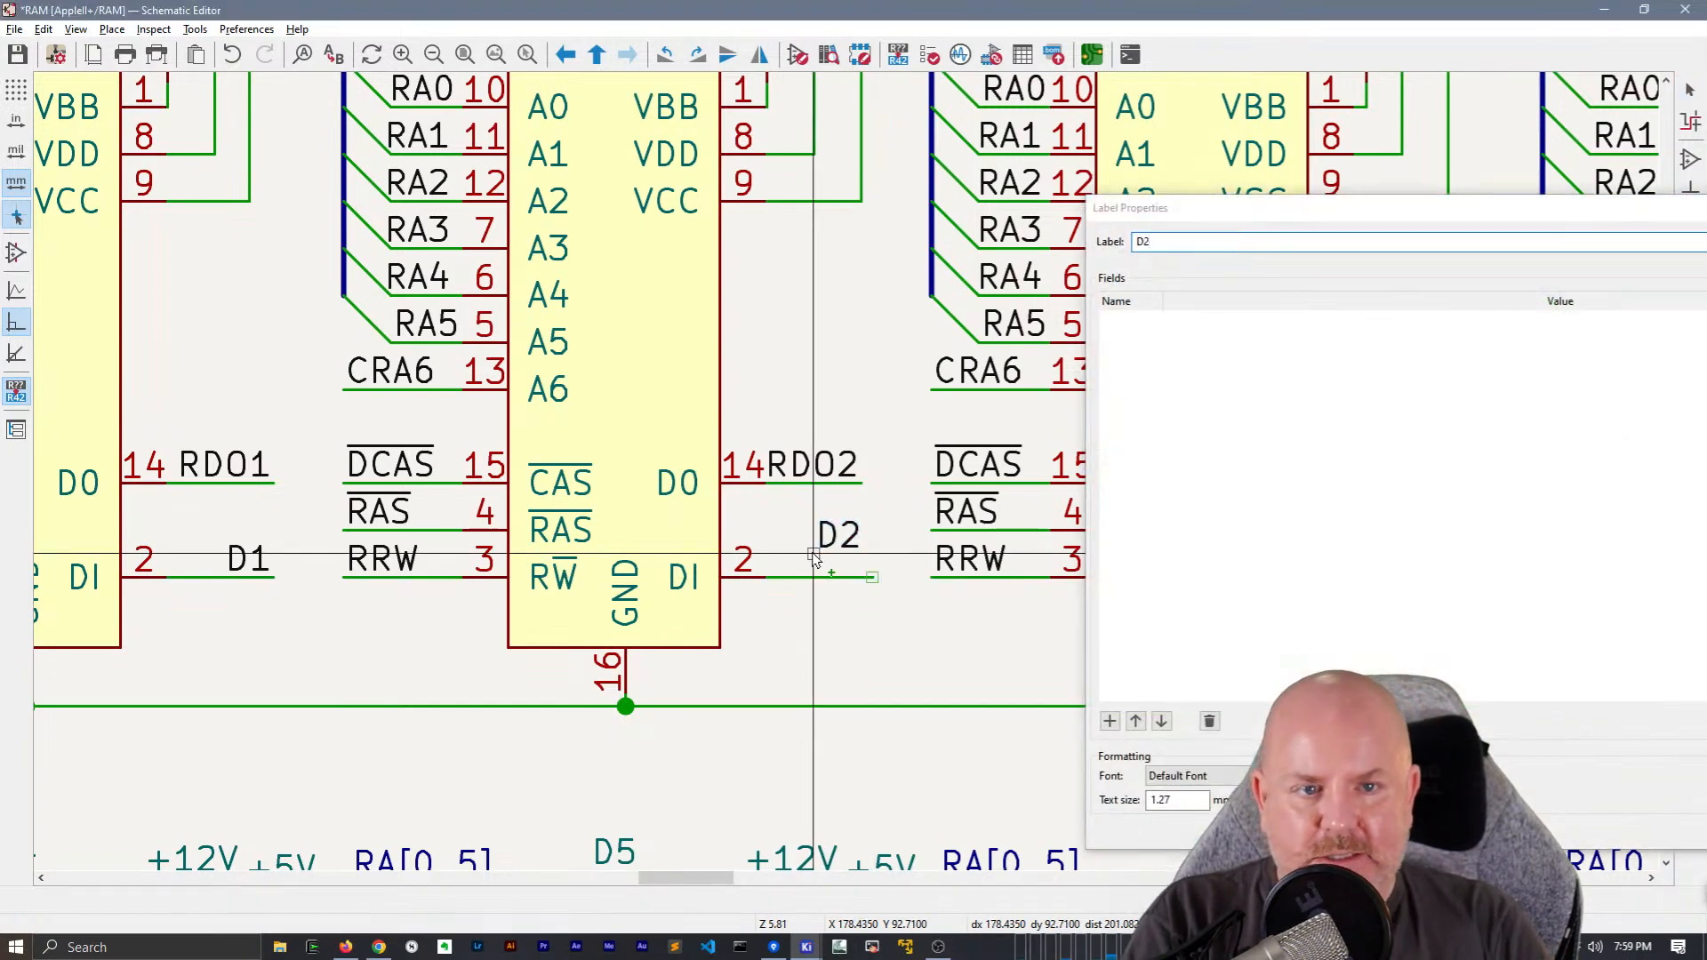
click(873, 578)
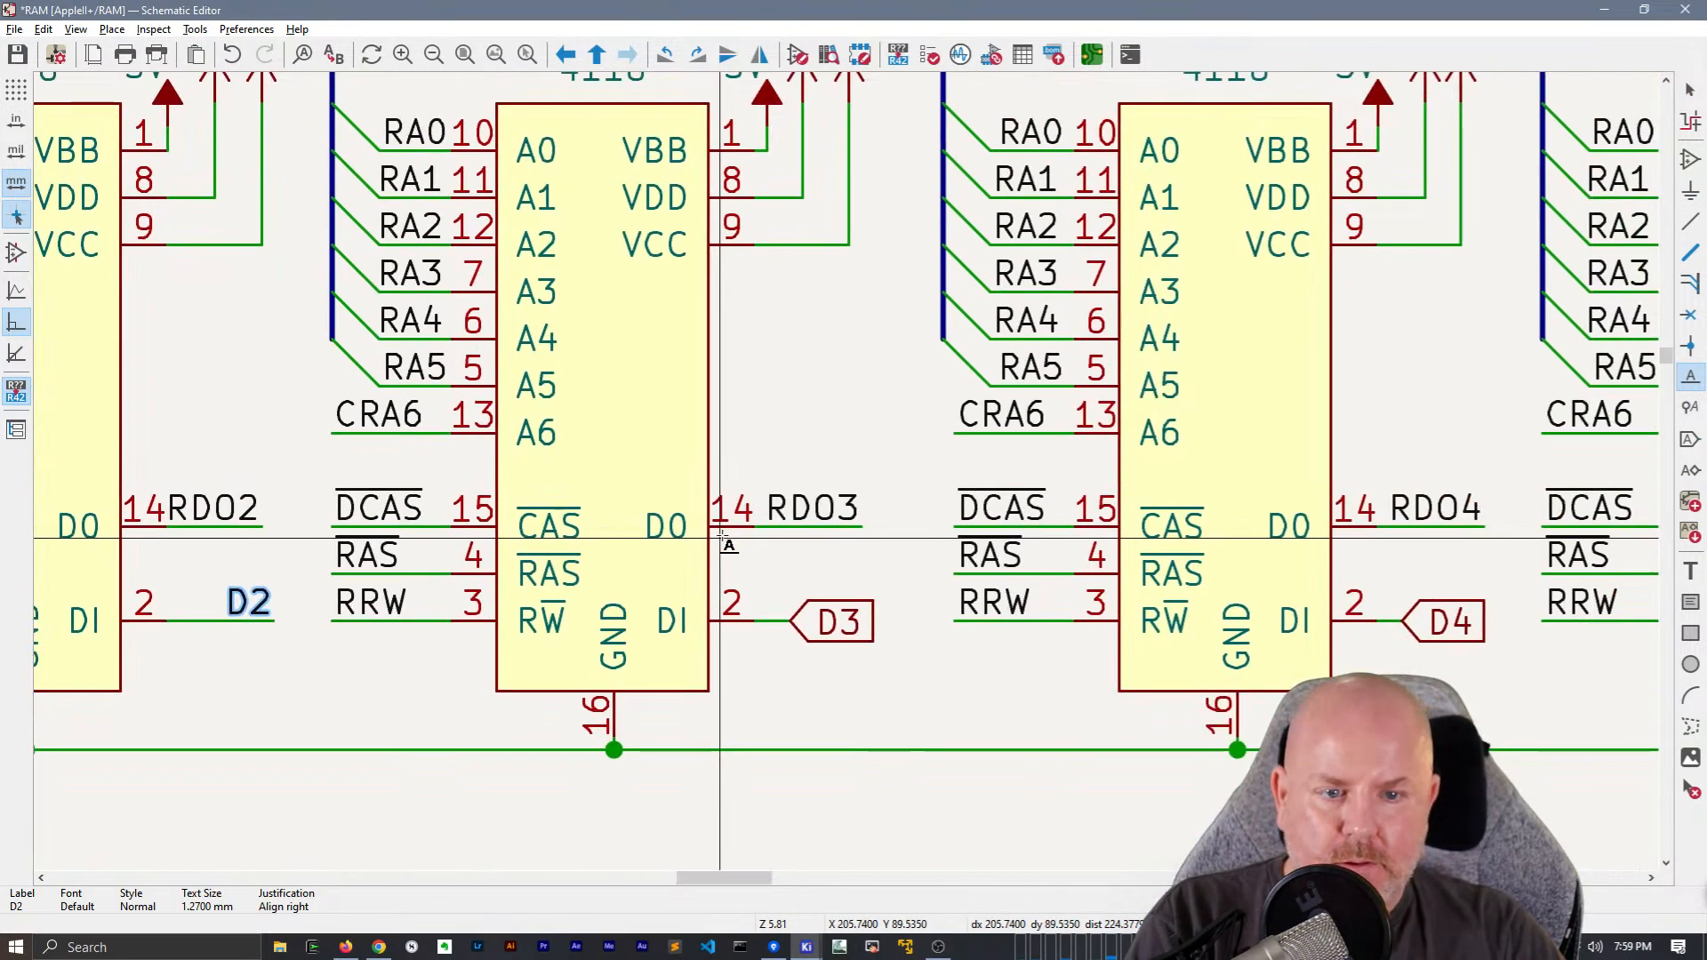
Replace the D3 global label and stub at chip E6's DI pin with a copied wire segment and a local D3 label
key(Escape)
drag(889, 671, 766, 575)
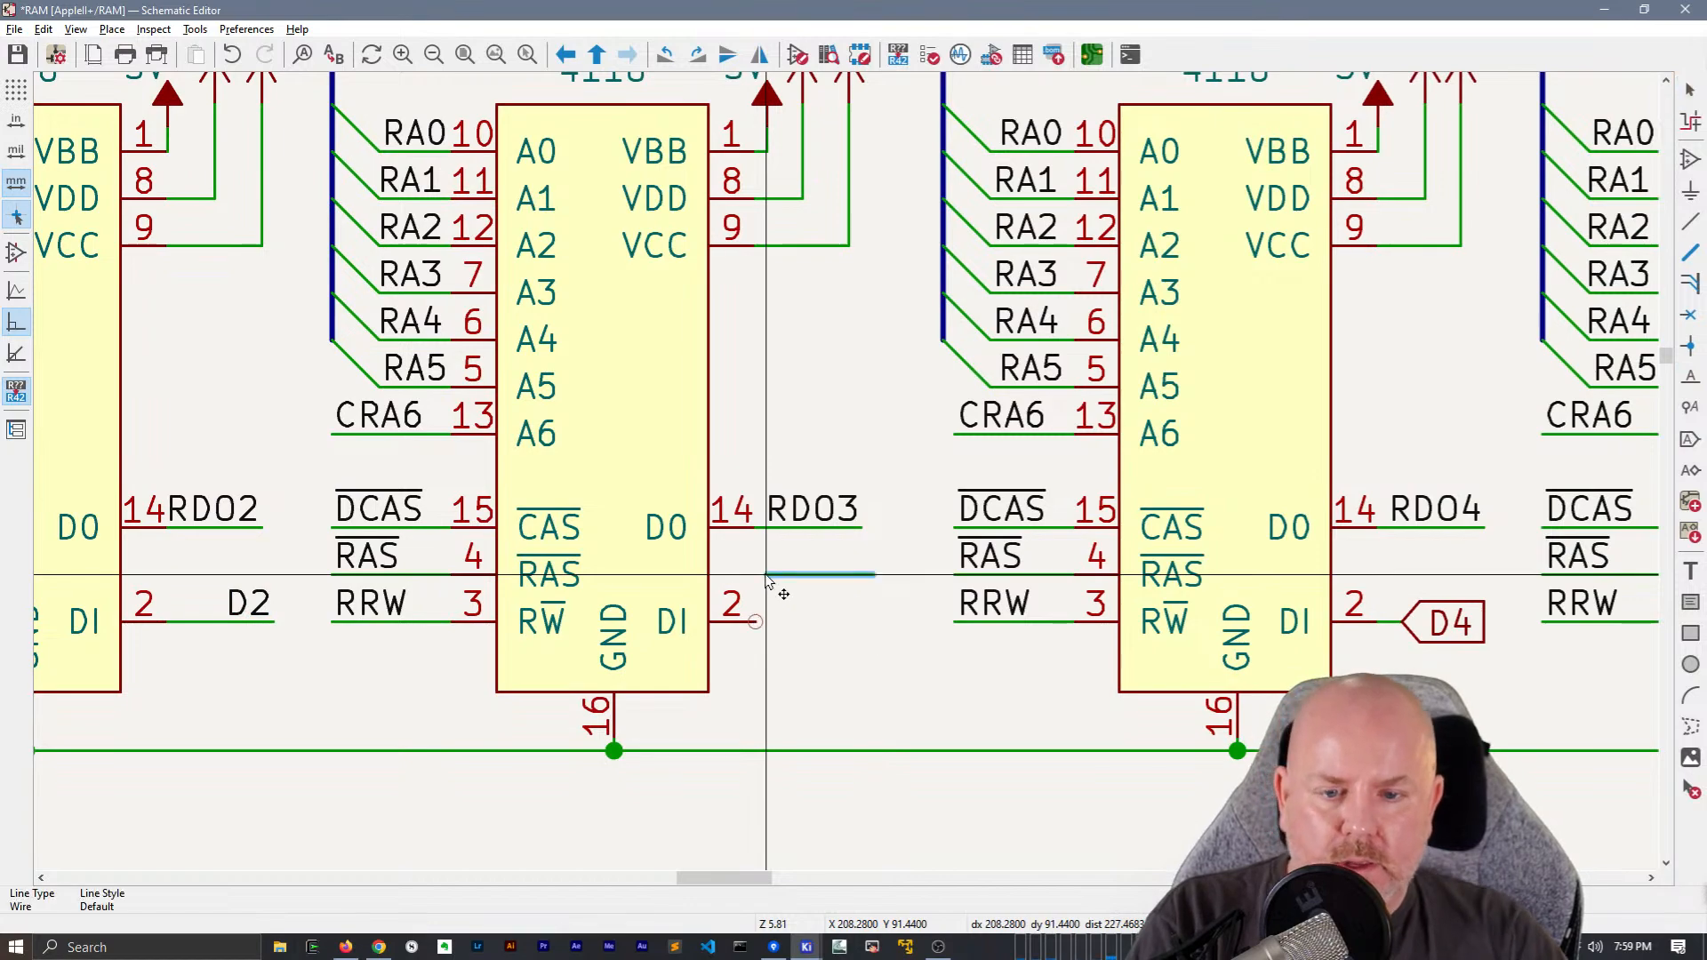
click(757, 623)
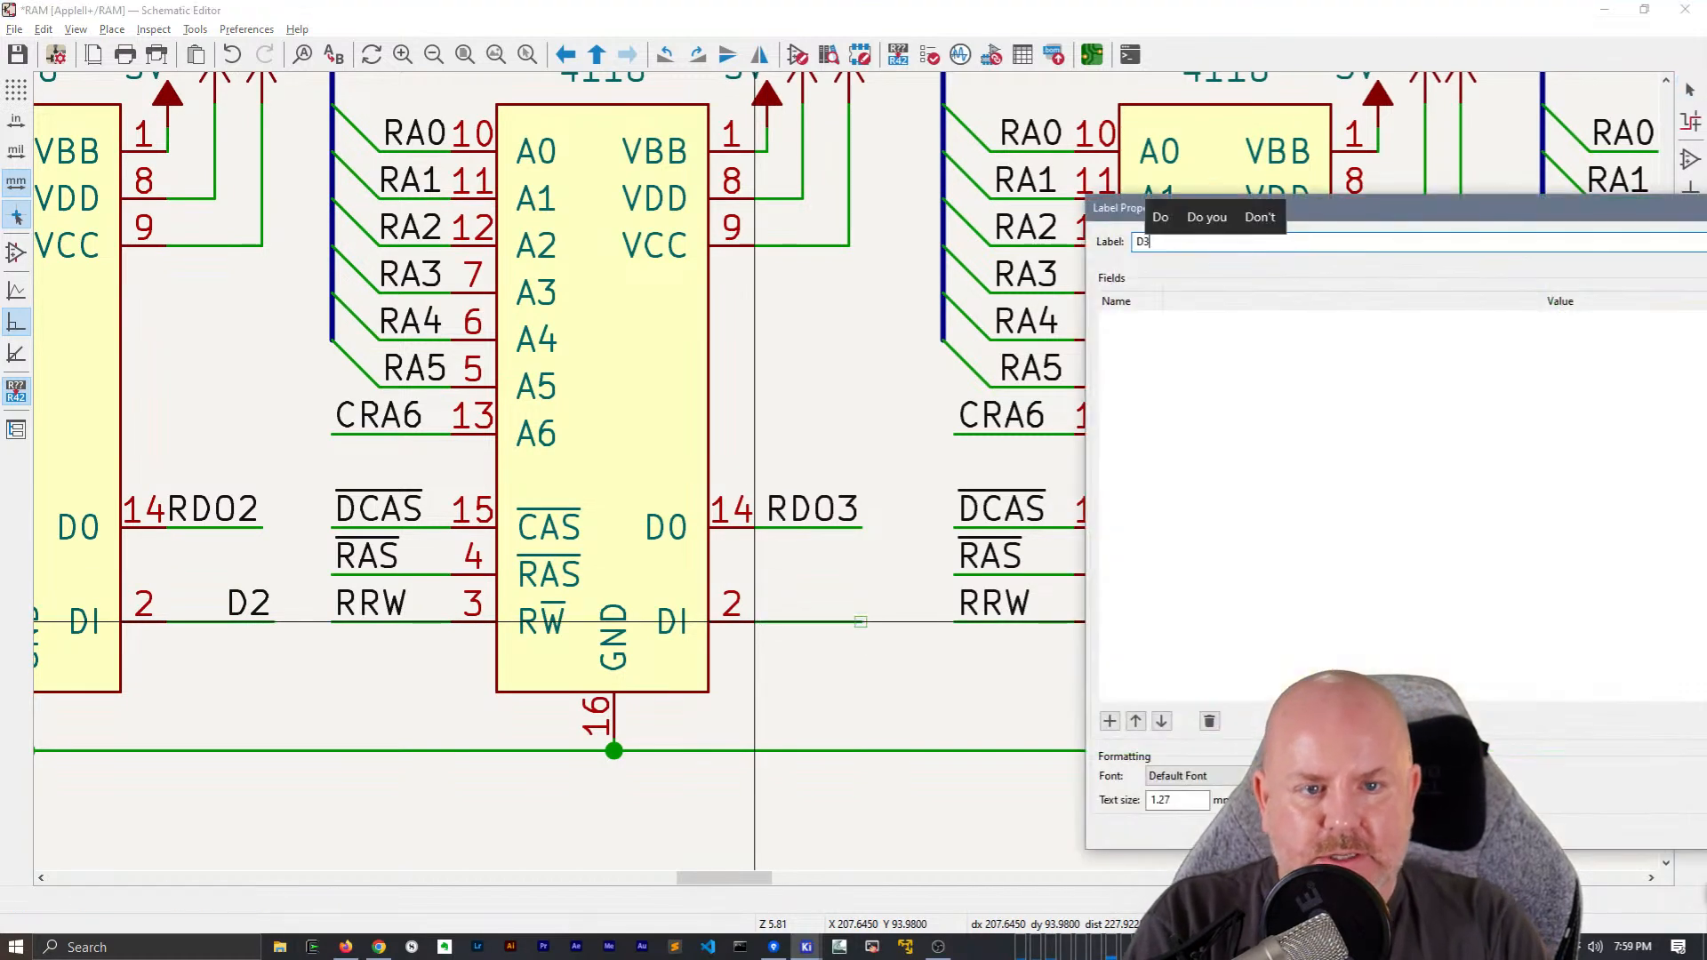
key(Return)
key(r)
click(861, 621)
Replace the D4 global label and stub at chip E7's DI pin with a copied wire segment and a local D4 label
middle_drag(1109, 599, 492, 585)
key(Escape)
drag(898, 652, 758, 572)
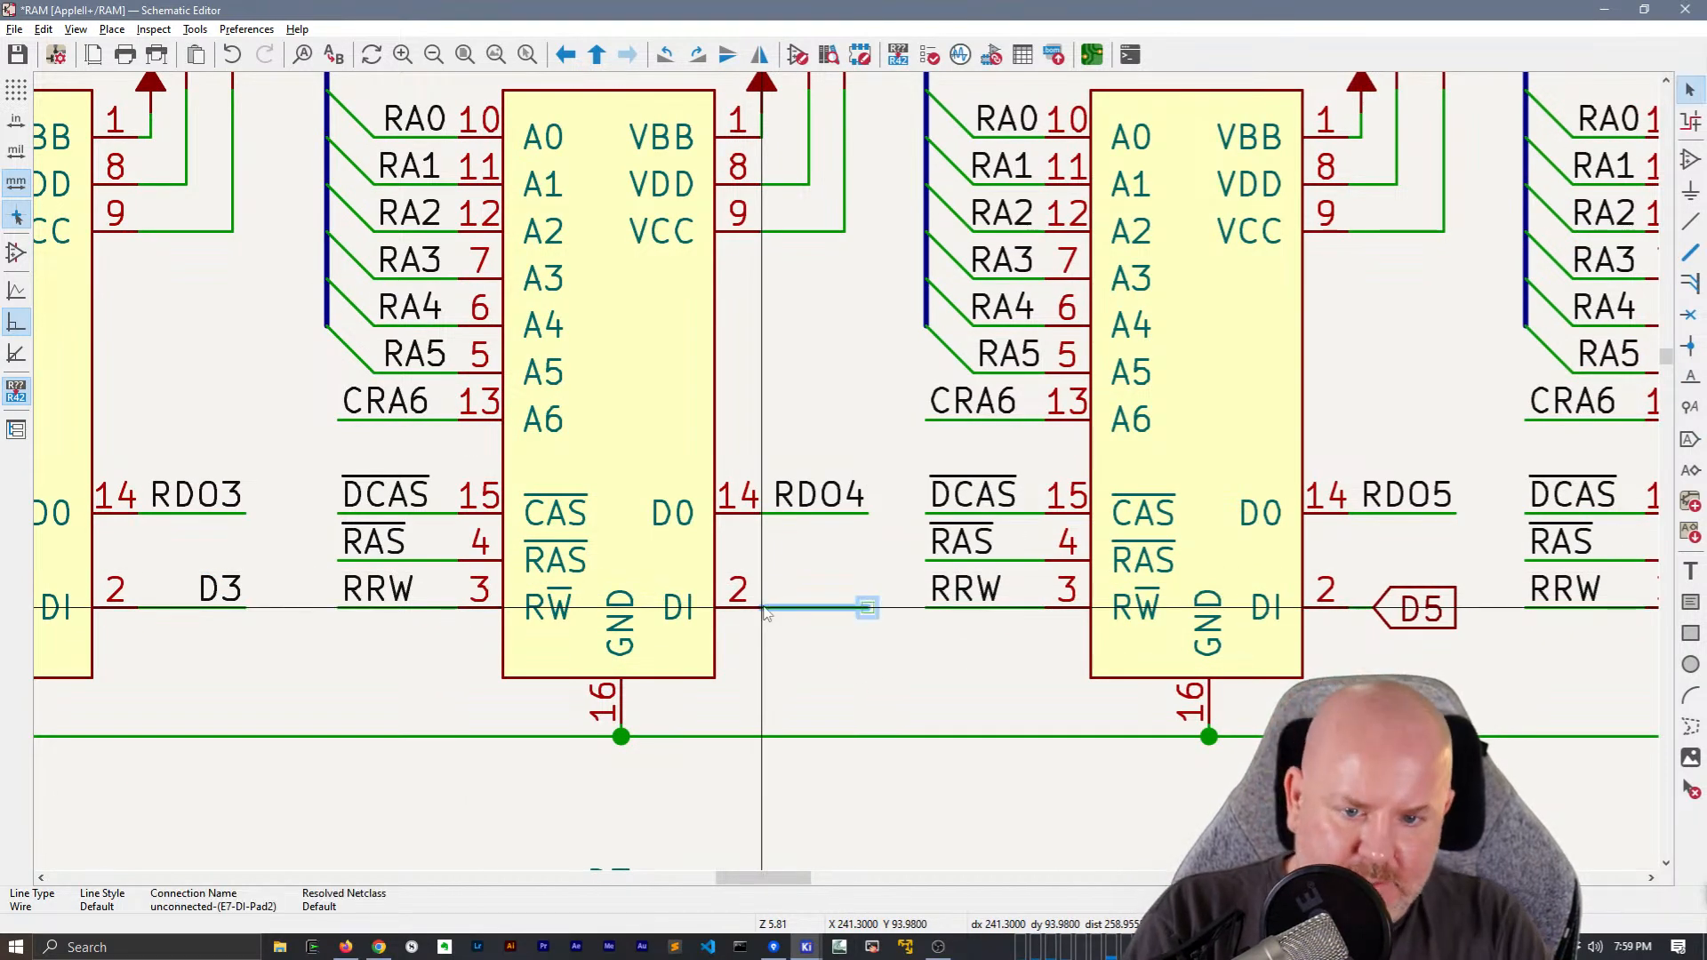
click(765, 610)
key(p)
key(Escape)
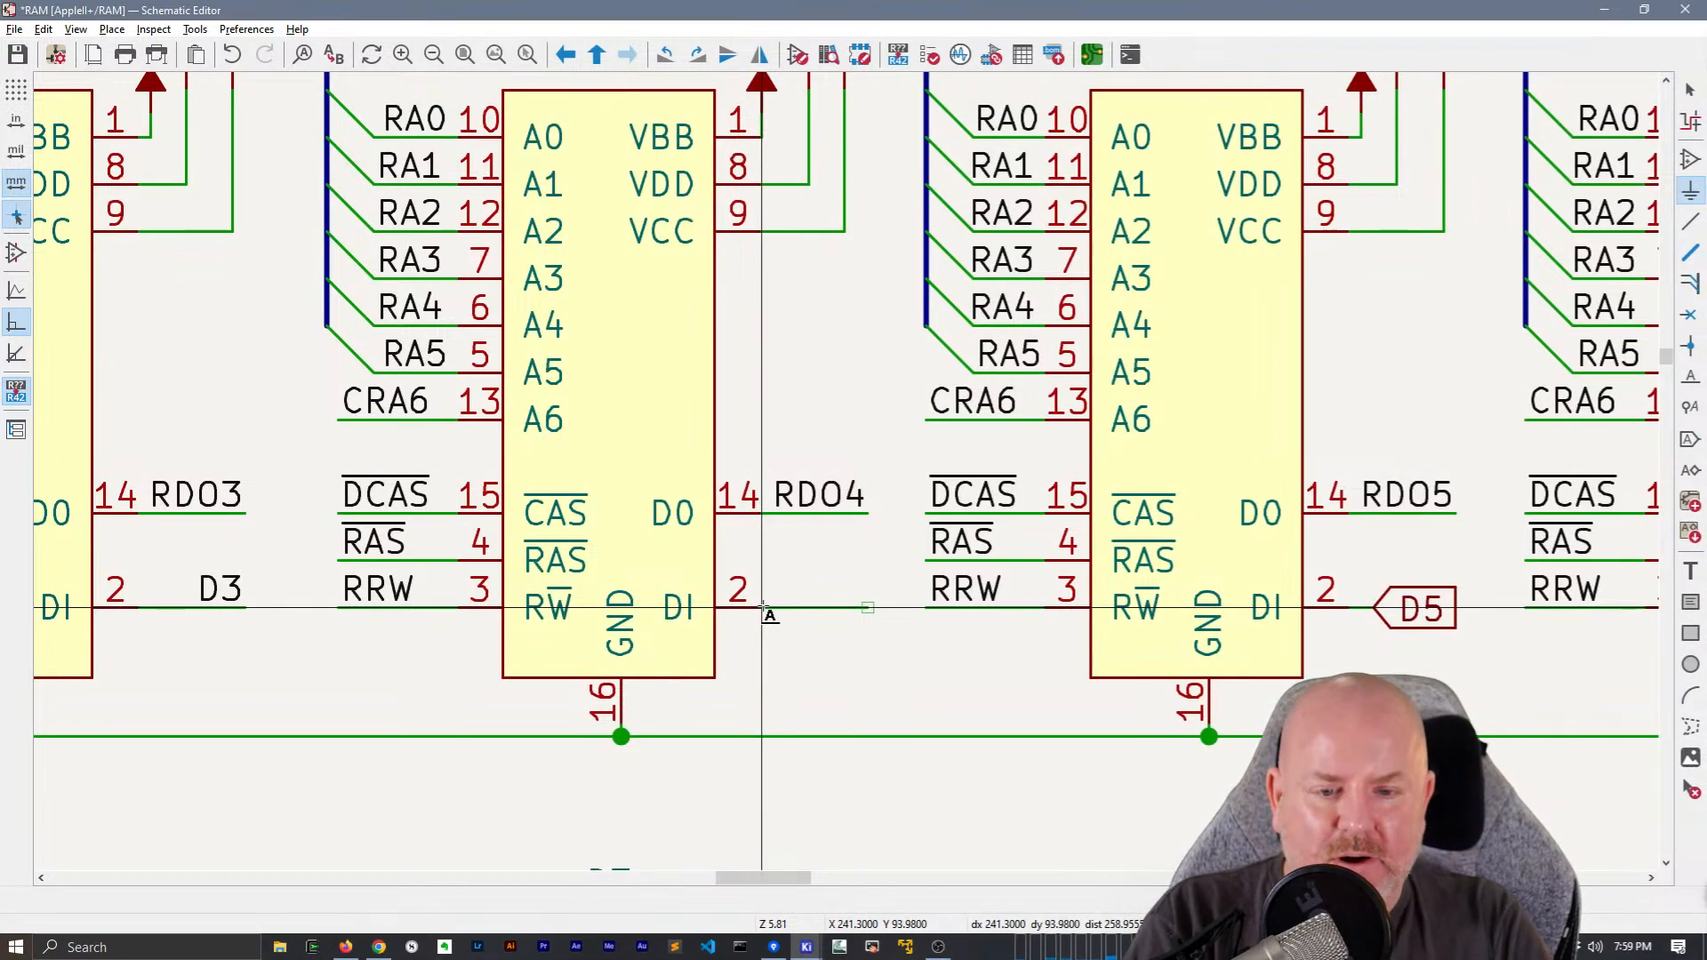
text(lD4)
key(Return)
key(x)
click(843, 605)
Replace the D5 global label and stub at chip E8's DI pin with a copied wire segment and a local D5 label
drag(1476, 649, 1372, 565)
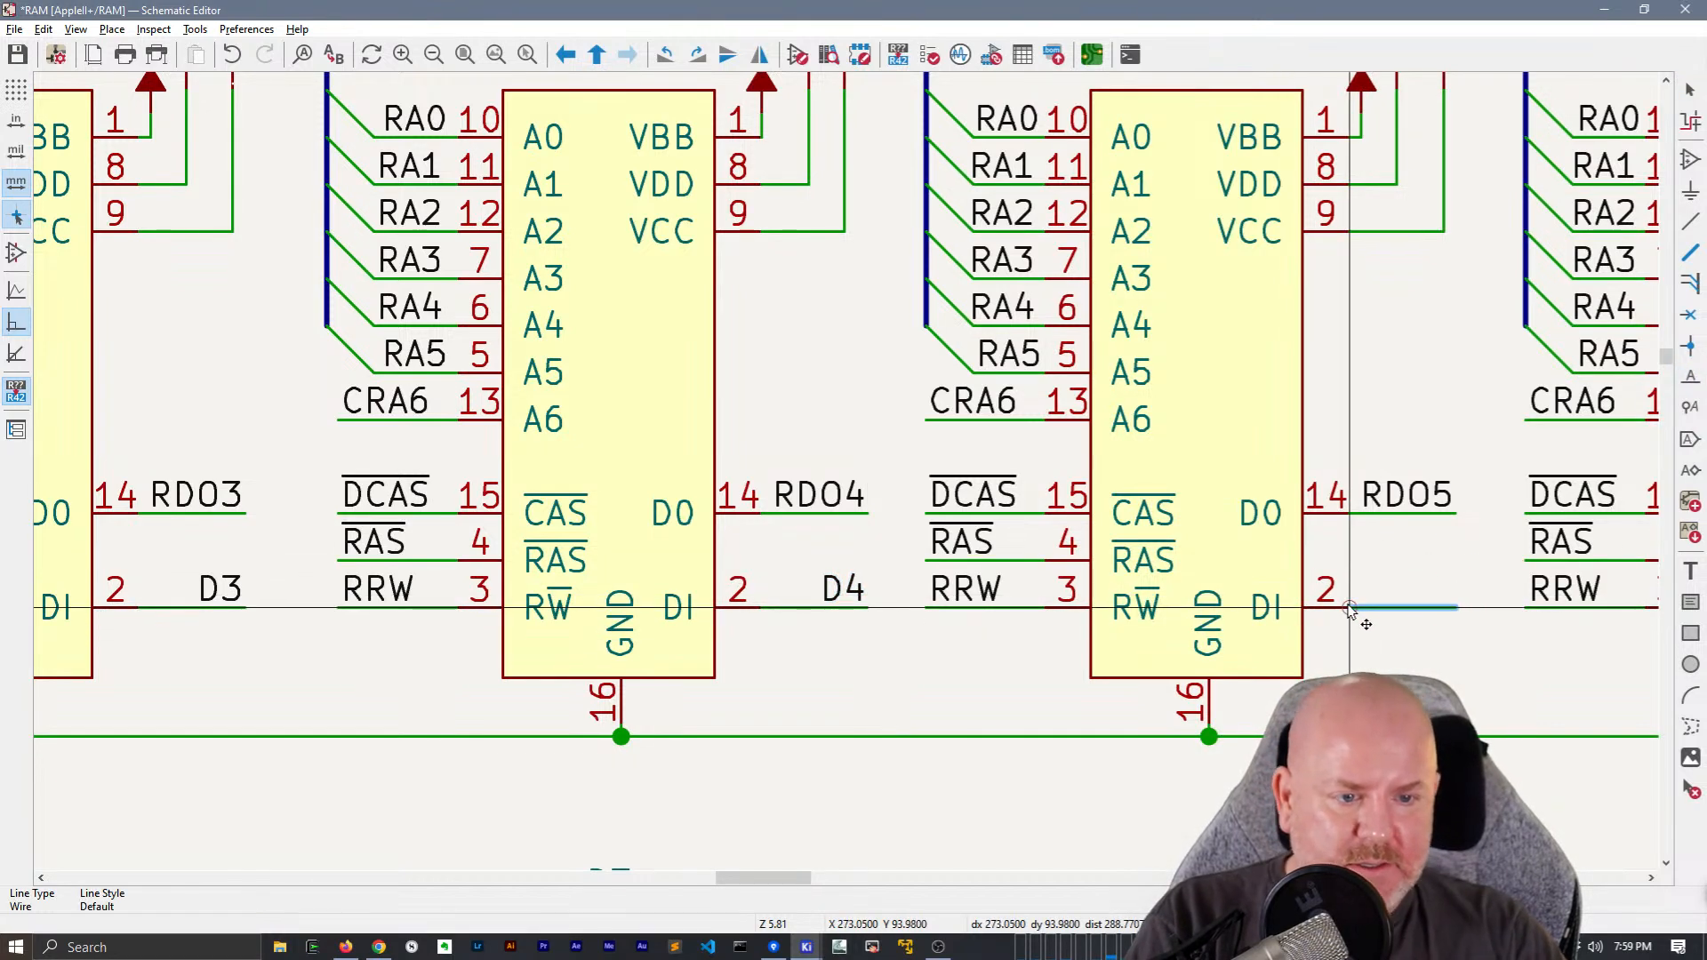
middle_drag(1345, 603, 807, 627)
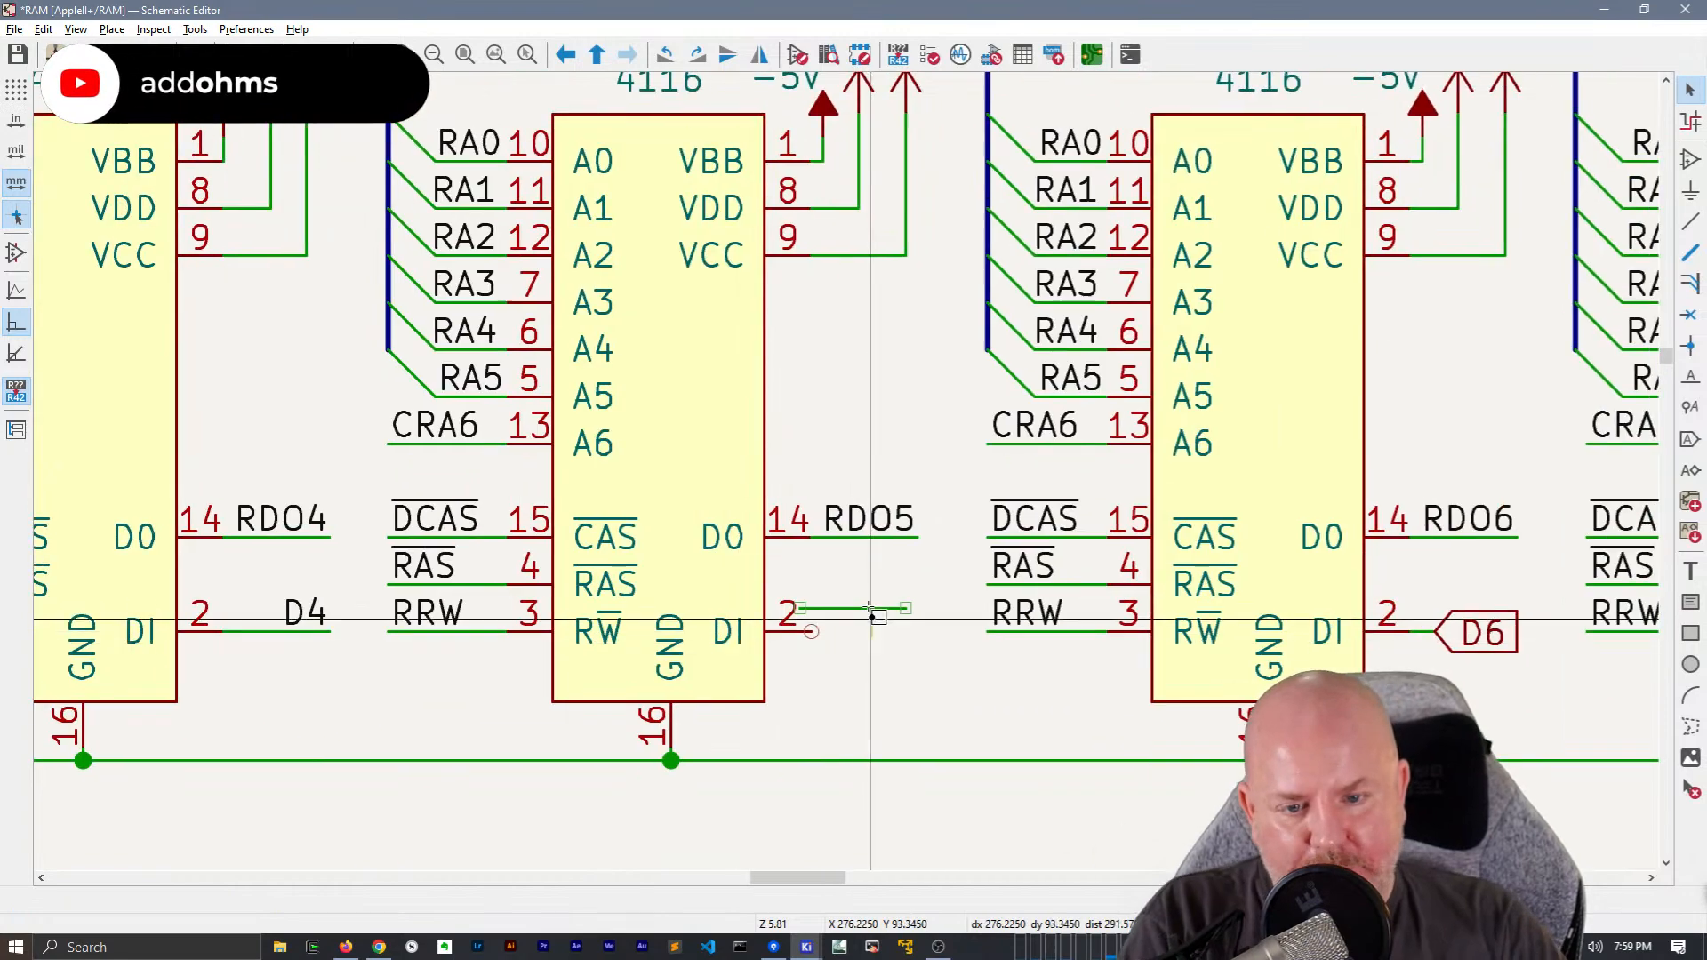
click(823, 633)
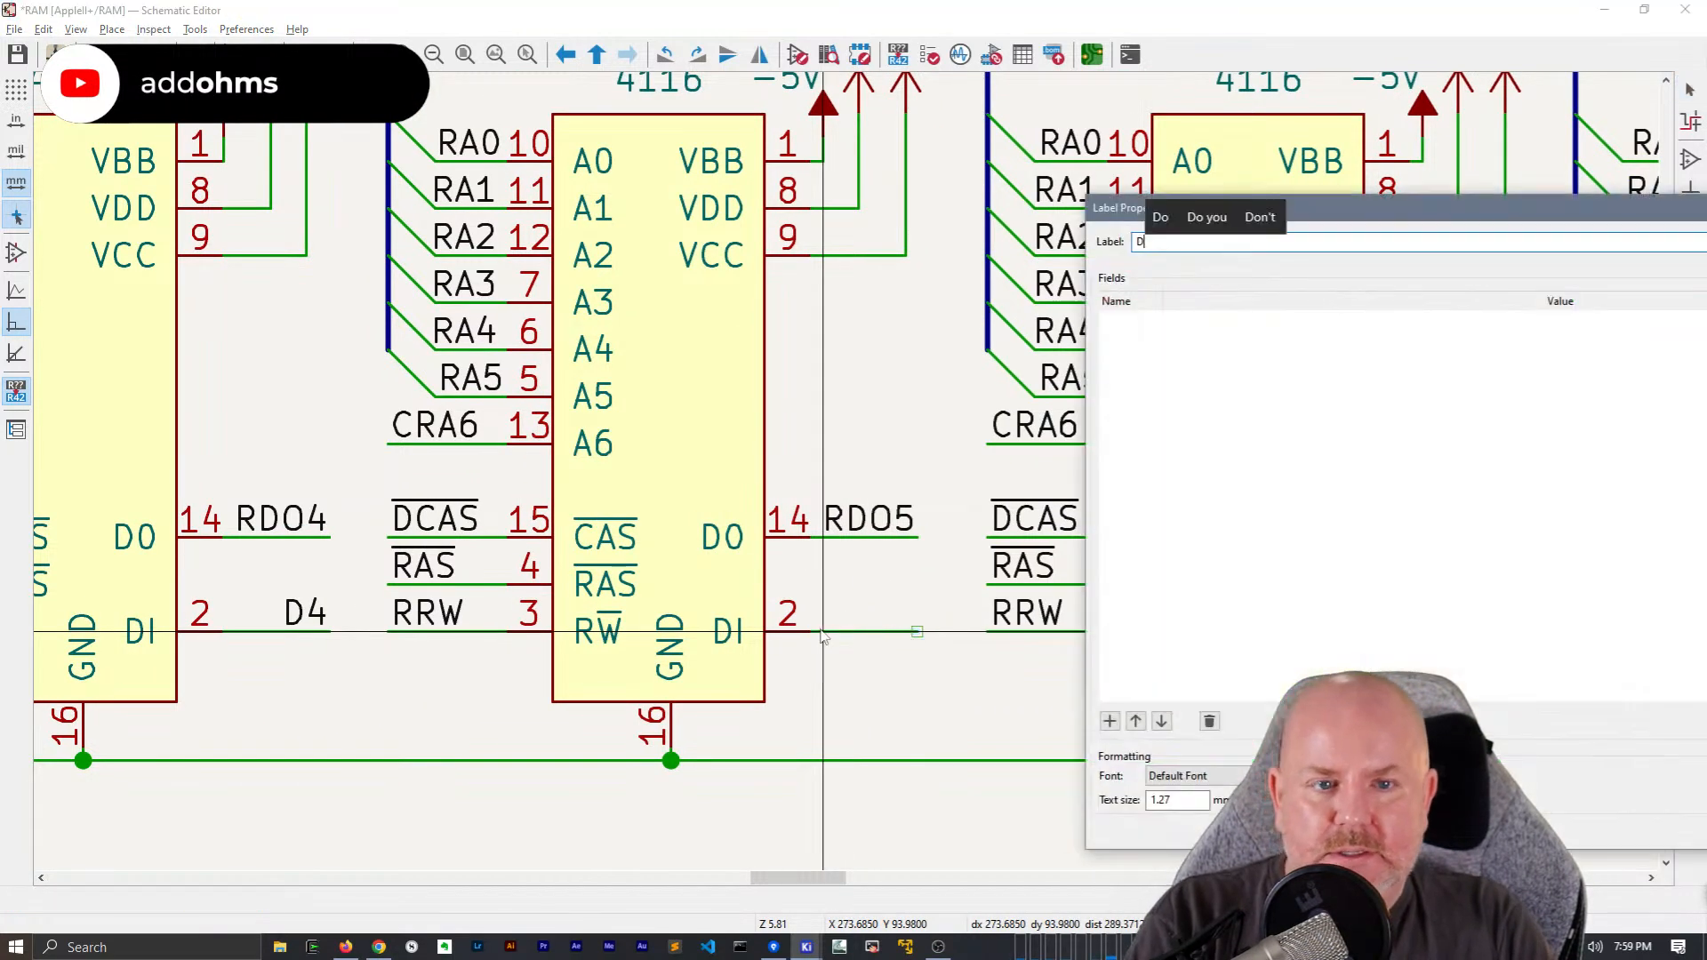
text(D5)
key(Return)
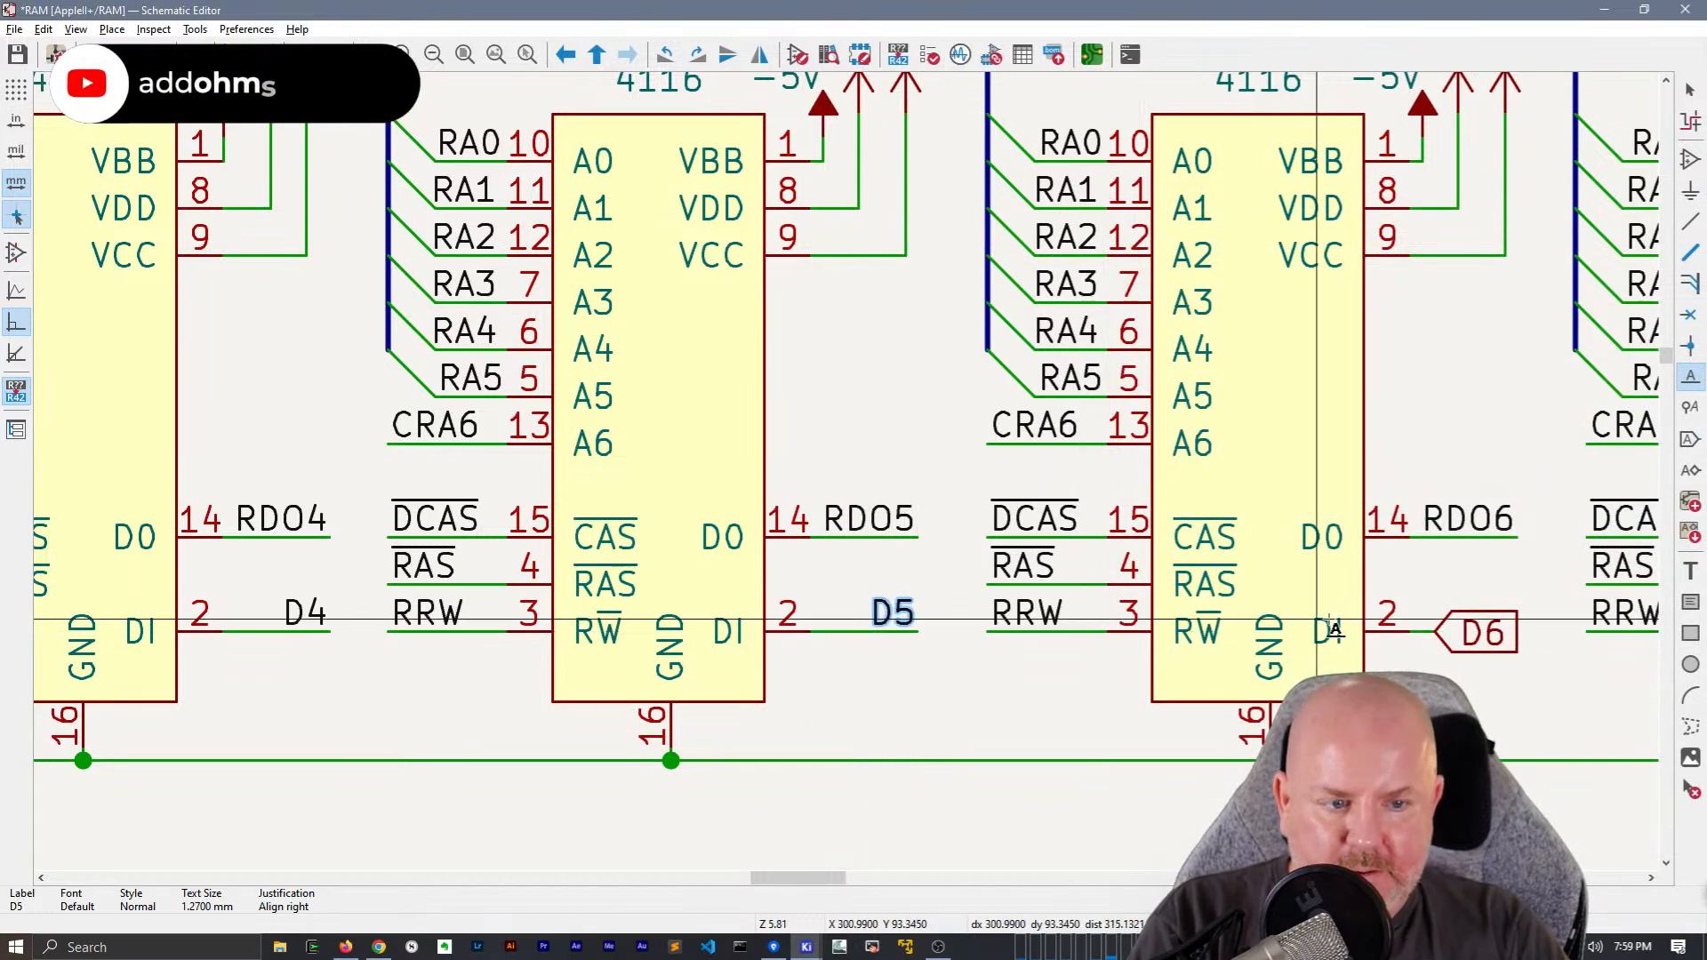
Replace the D6 global label and stub at chip E9's DI pin with a copied wire segment and a local D6 label
middle_drag(1421, 696, 712, 648)
key(Escape)
drag(784, 627, 704, 531)
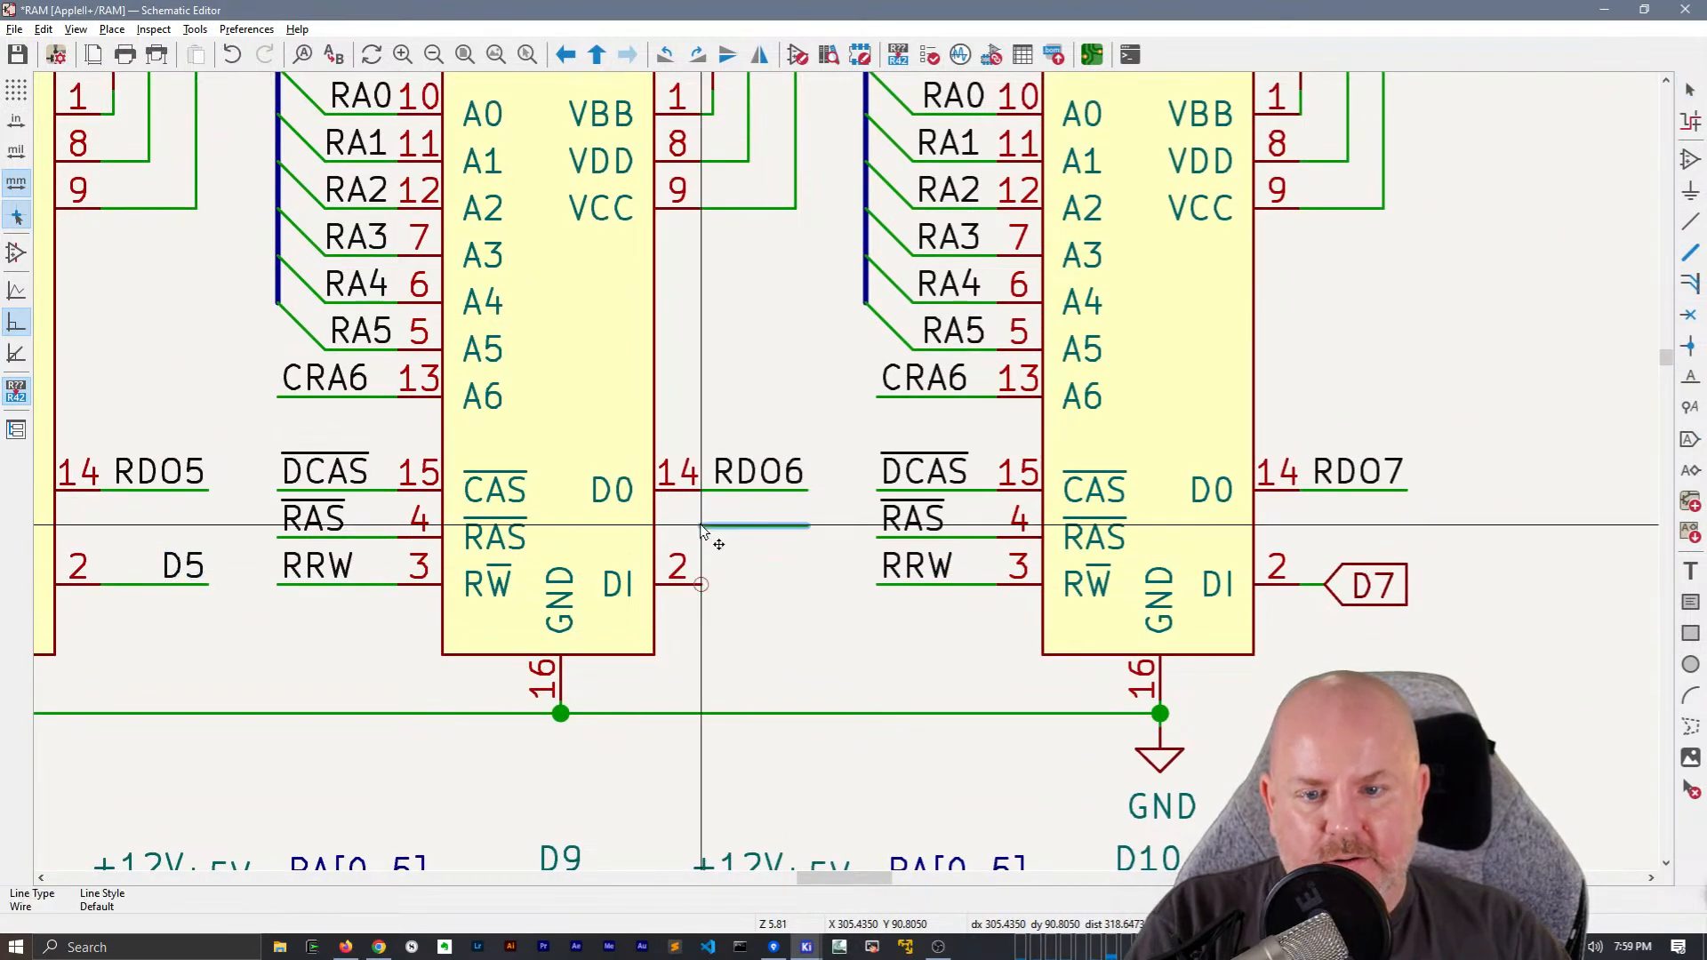
click(690, 584)
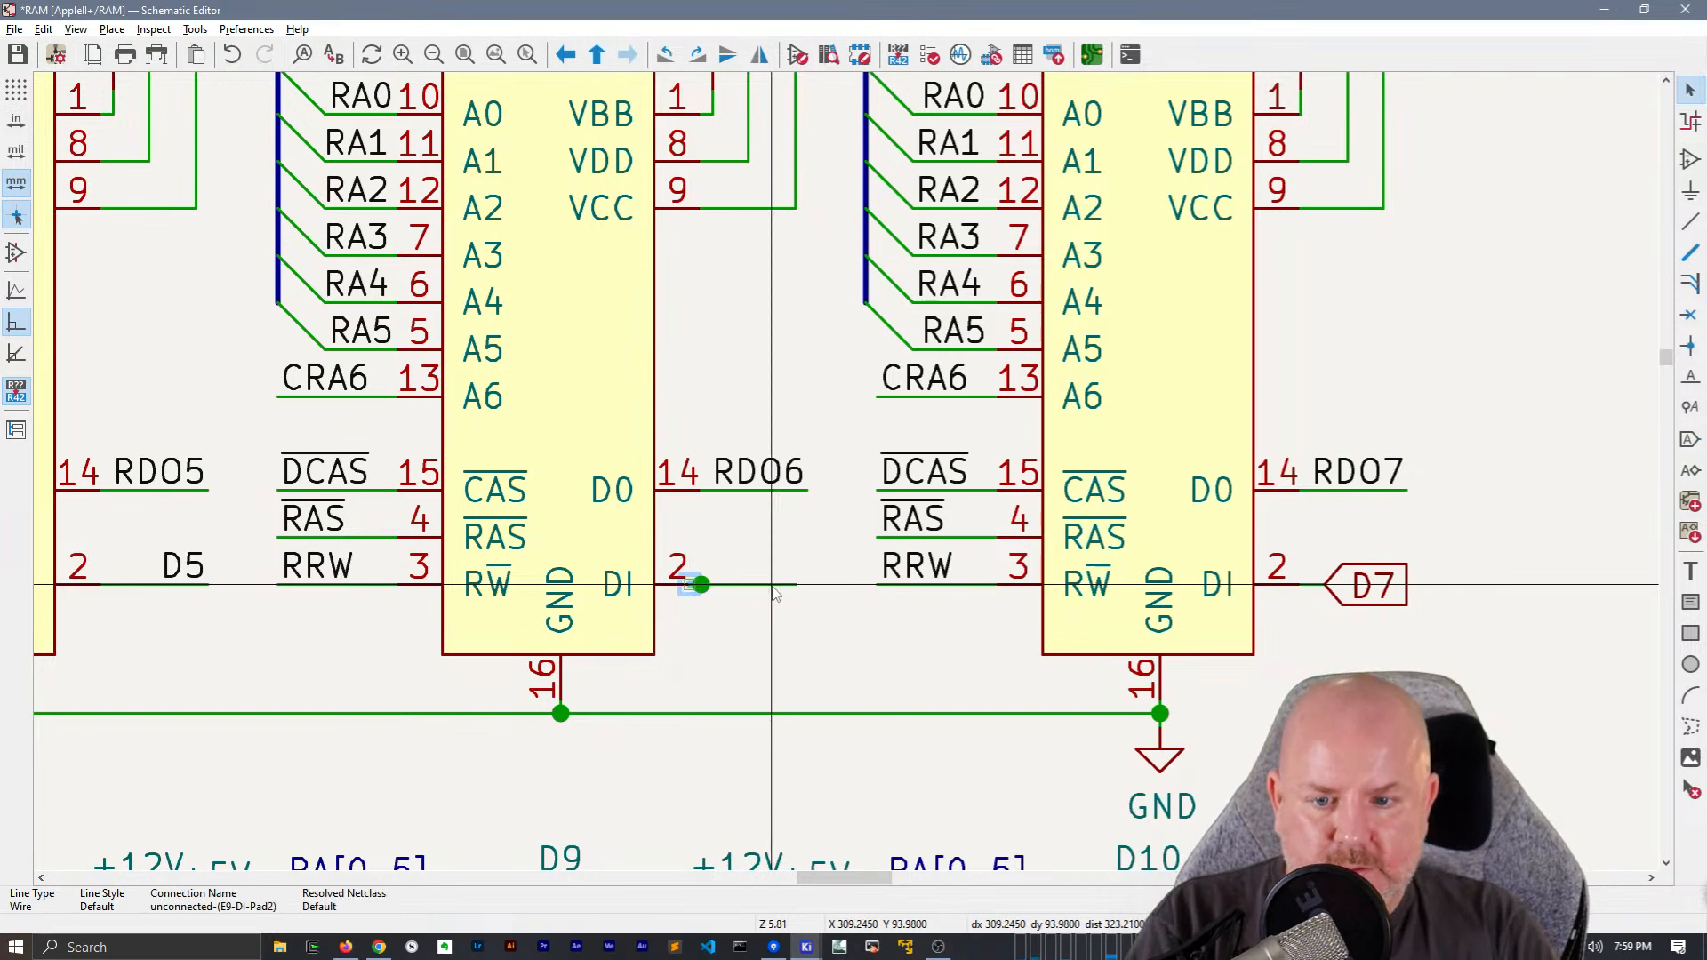
click(708, 591)
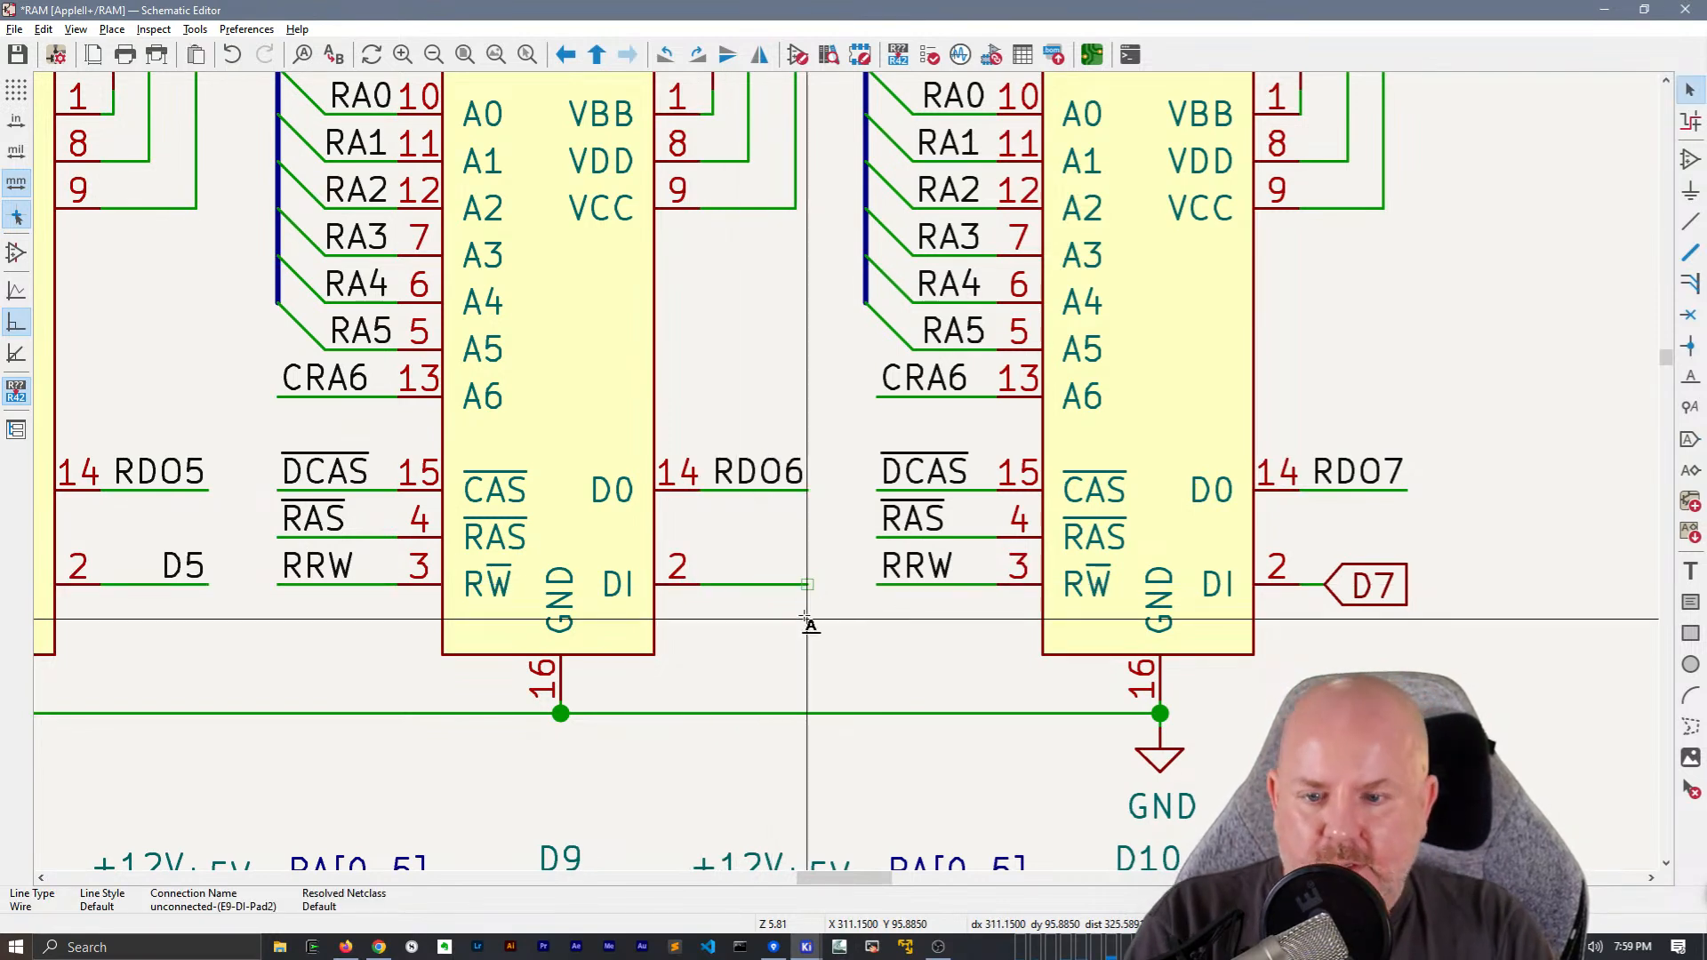
text(l6)
key(Return)
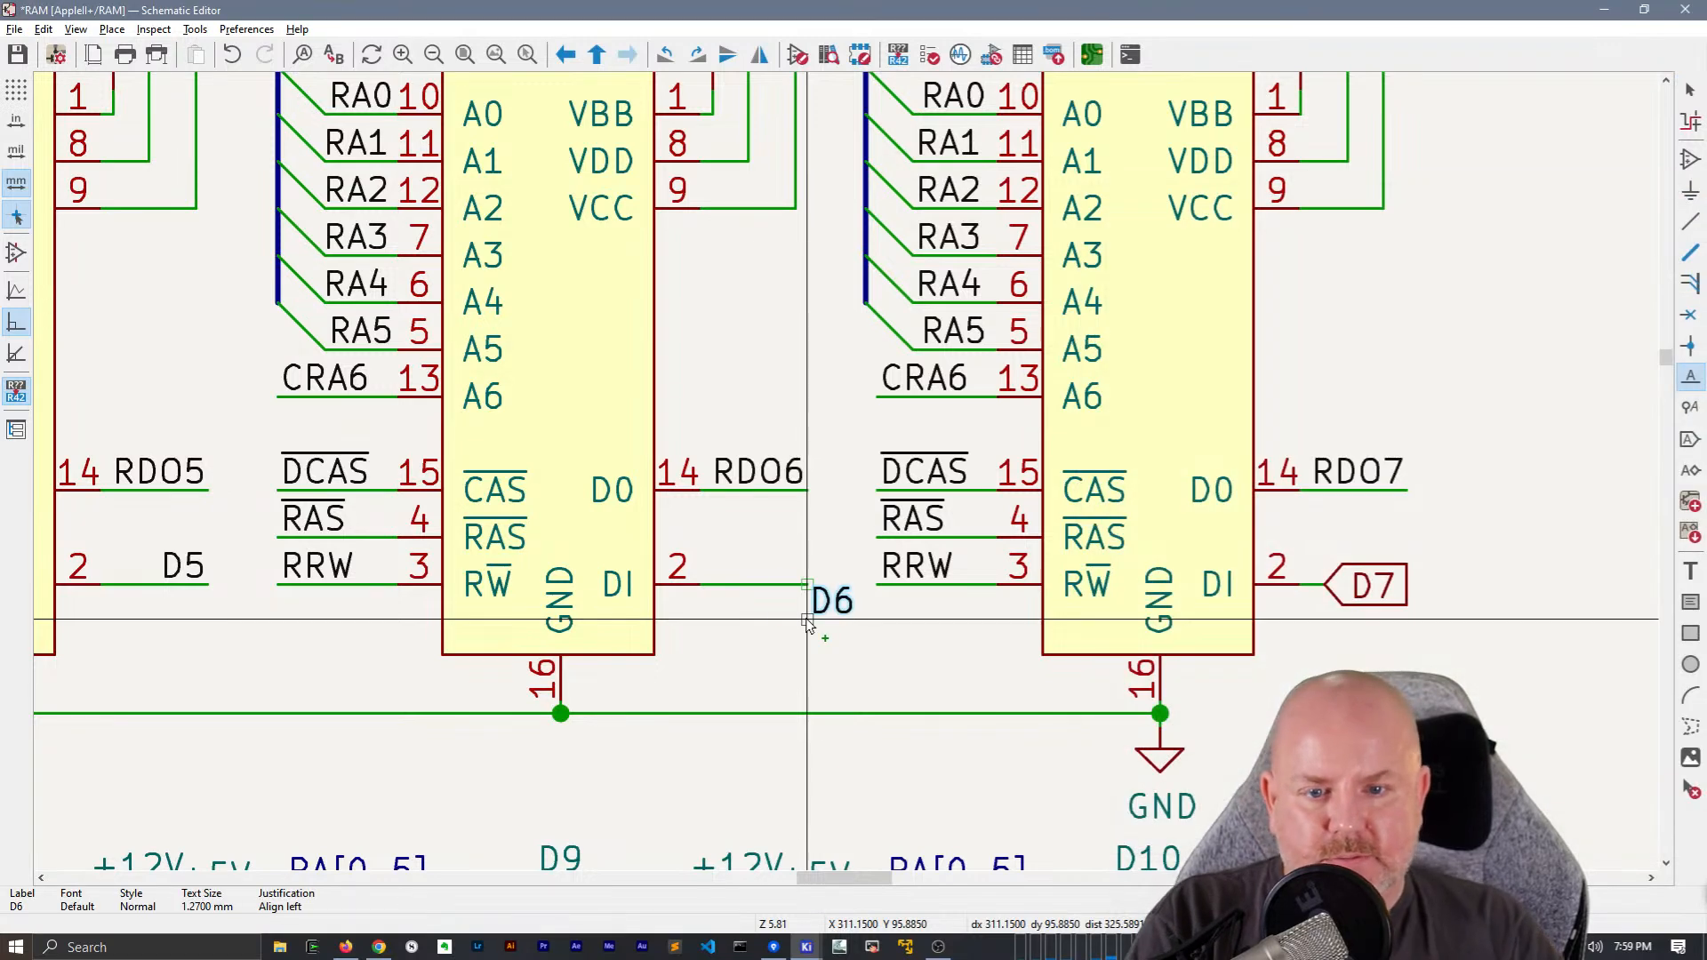
click(809, 589)
Replace the D7 global label and stub at chip E10's DI pin with a copied wire segment and a local D7 label
middle_drag(812, 599, 428, 584)
middle_drag(505, 628, 418, 628)
key(Escape)
drag(991, 620, 852, 537)
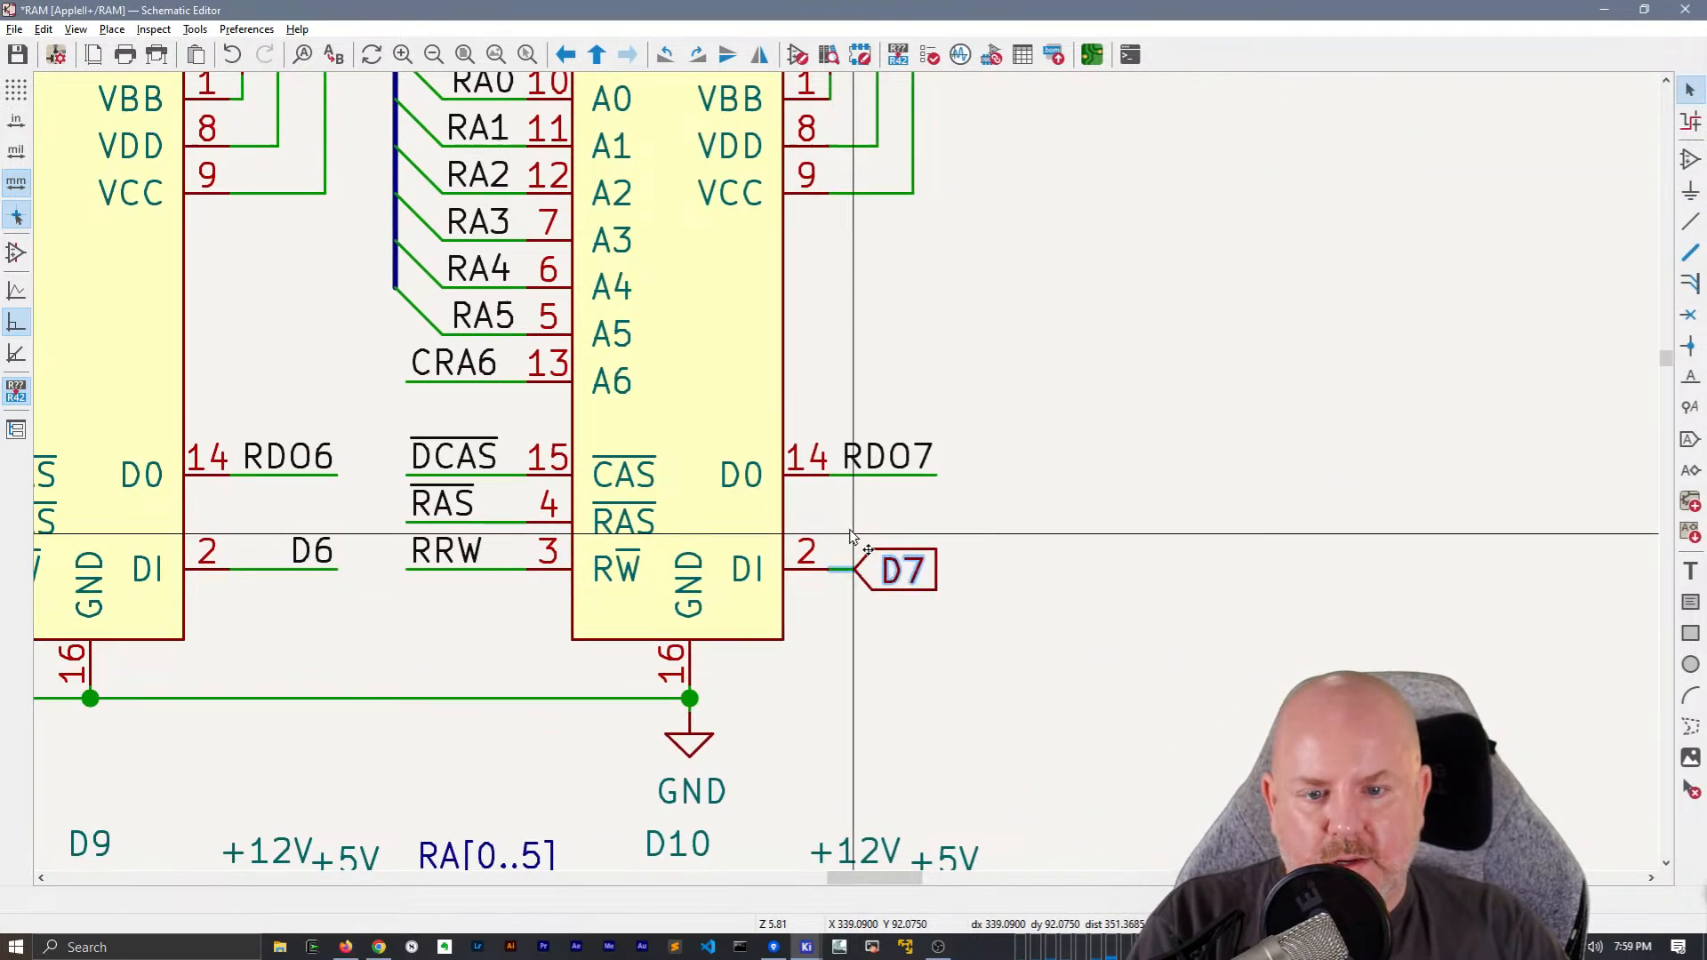
click(830, 571)
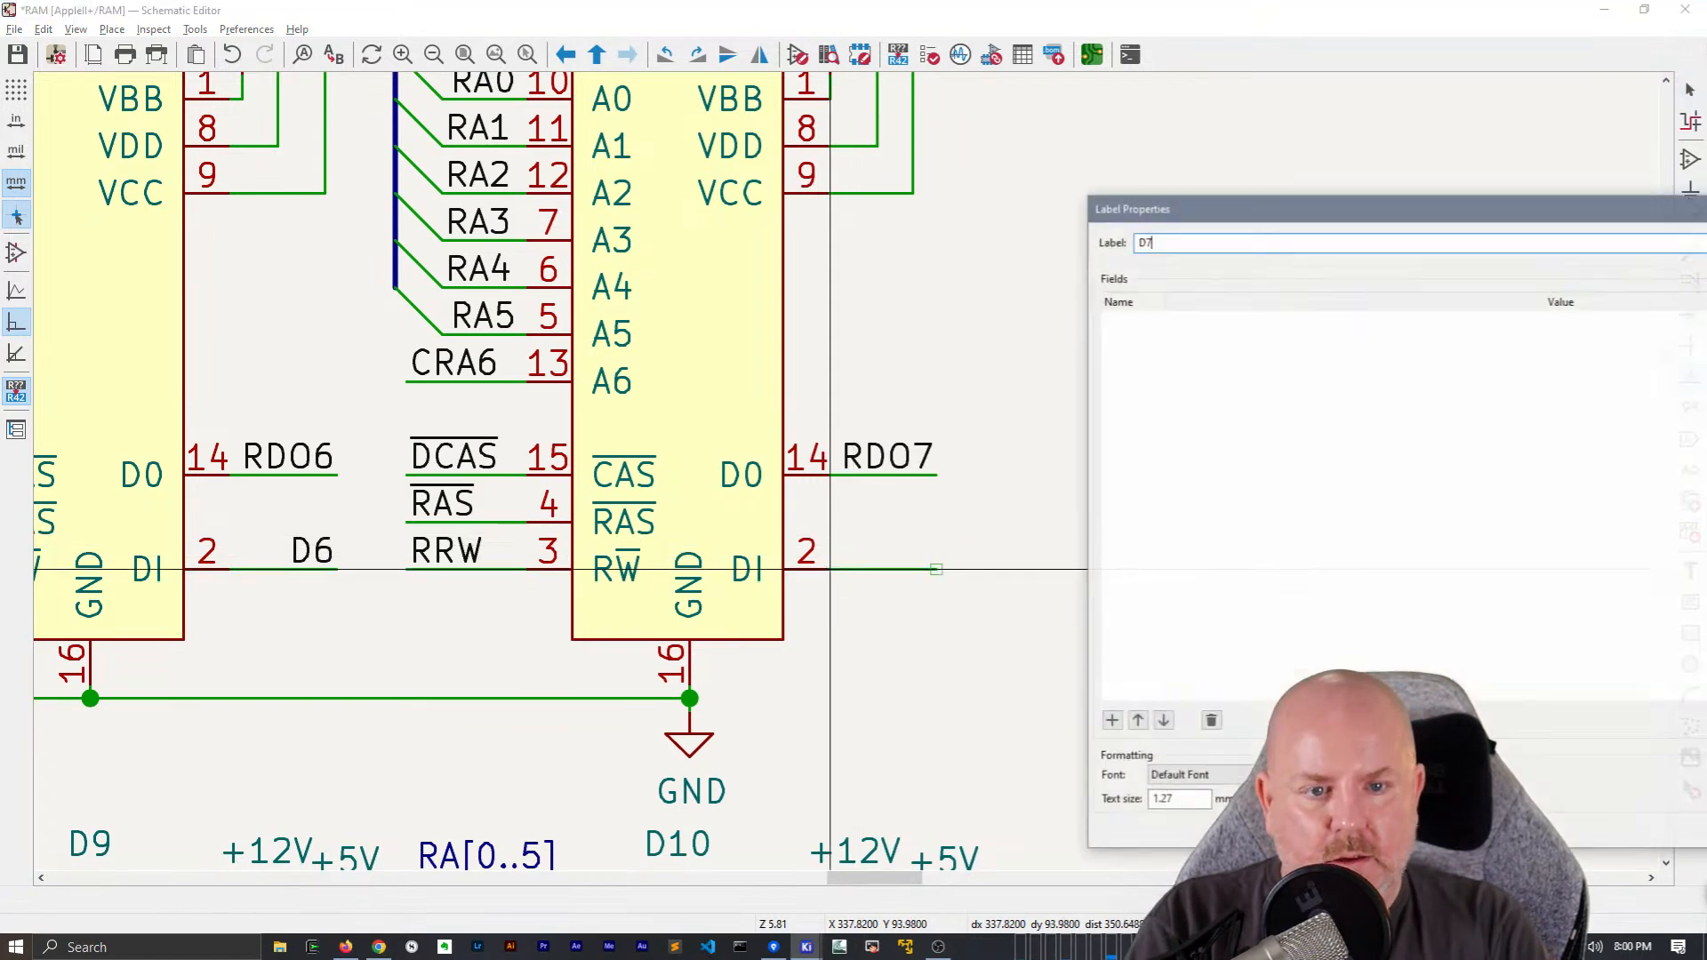
key(Return)
key(r)
key(r)
click(937, 569)
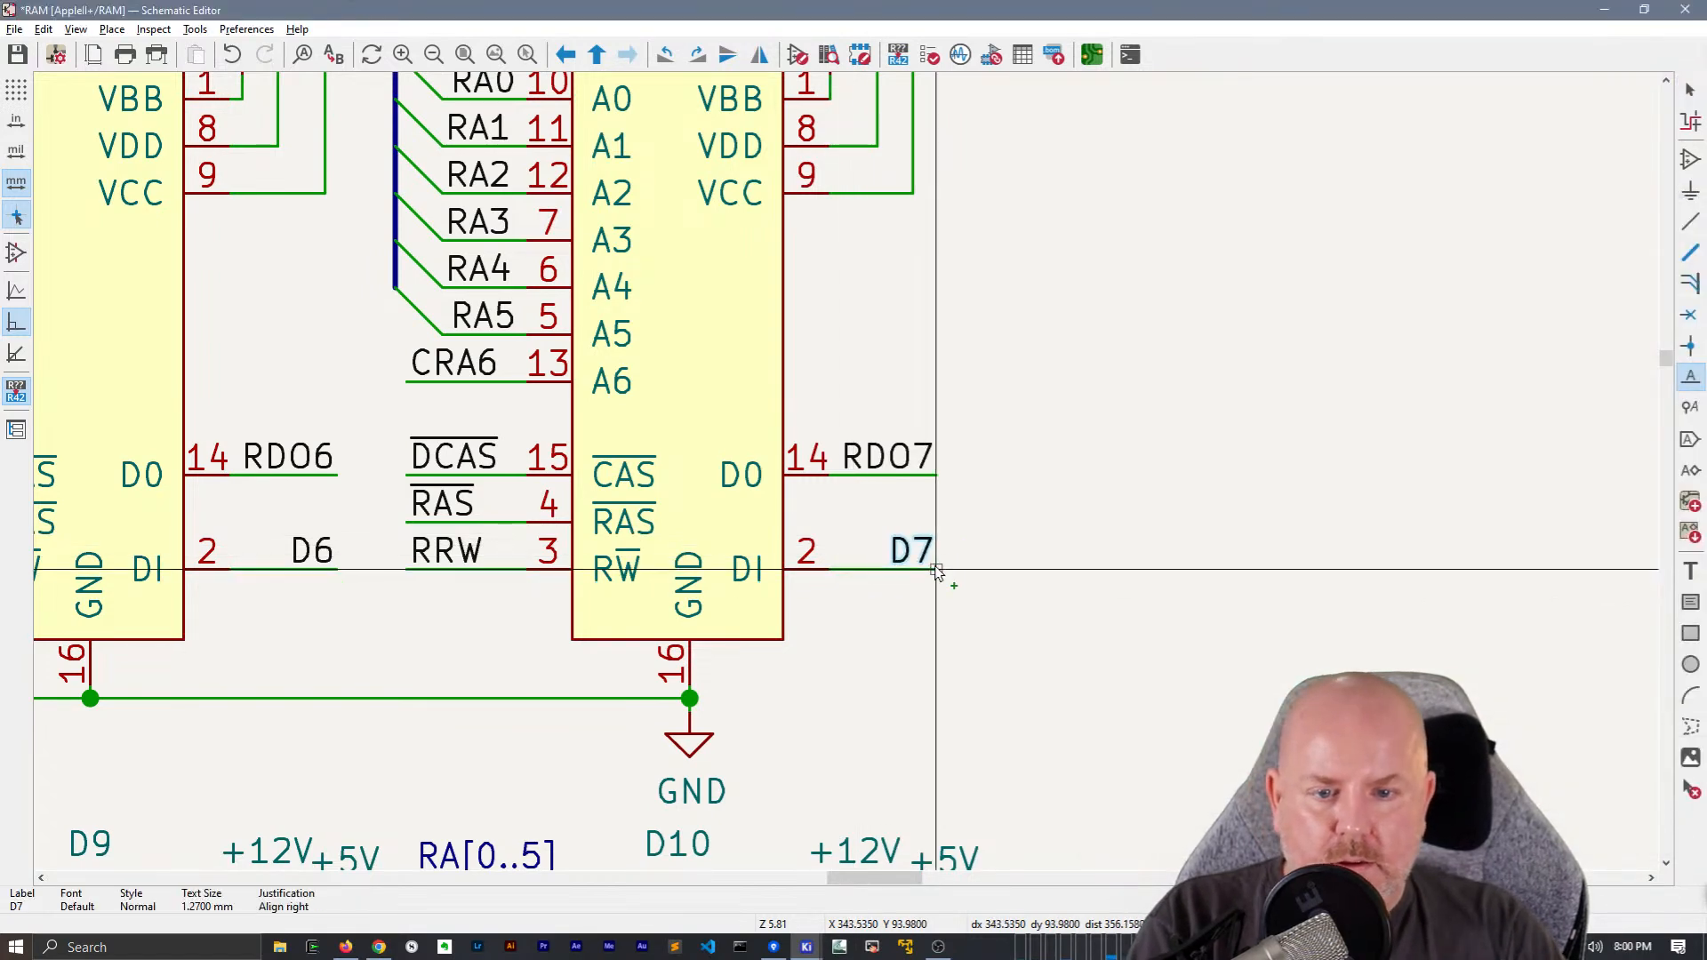
Copy the RRW and D0 to D7 wires and labels of the top chip row, and delete the second row's global data labels and stubs
scroll(913, 639, down, 2)
middle_drag(571, 490, 846, 246)
scroll(1139, 529, up, 1)
scroll(839, 480, down, 2)
middle_drag(405, 440, 856, 460)
scroll(800, 445, down, 2)
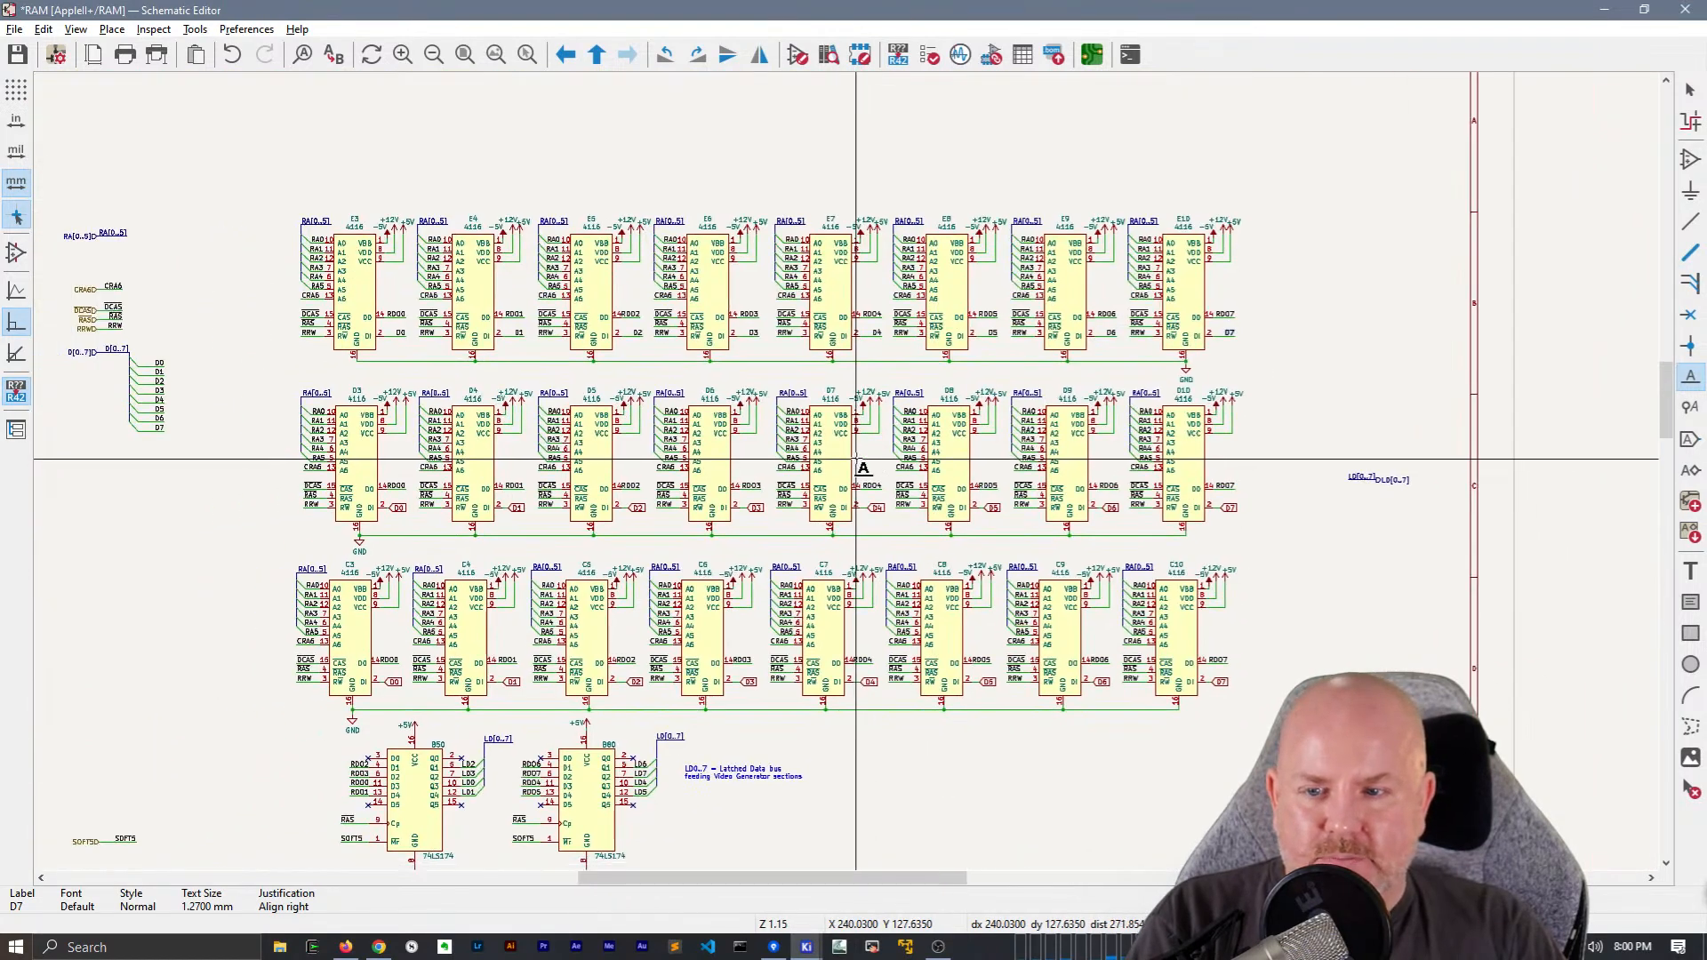
key(Escape)
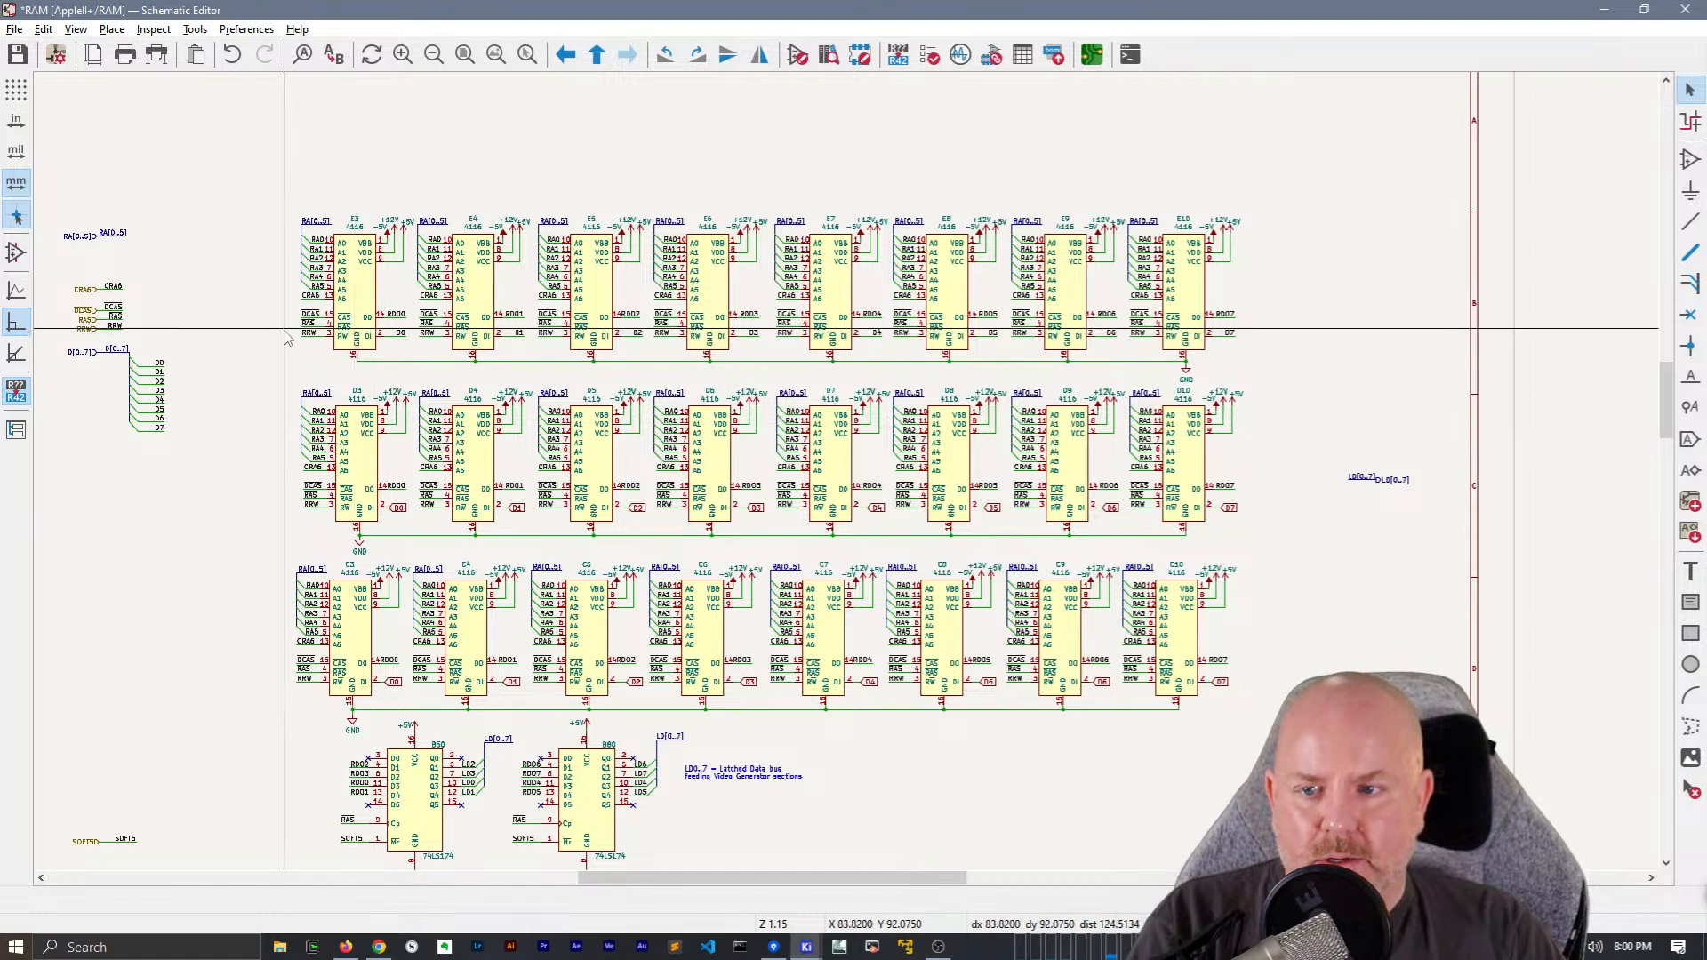
drag(297, 329, 1253, 340)
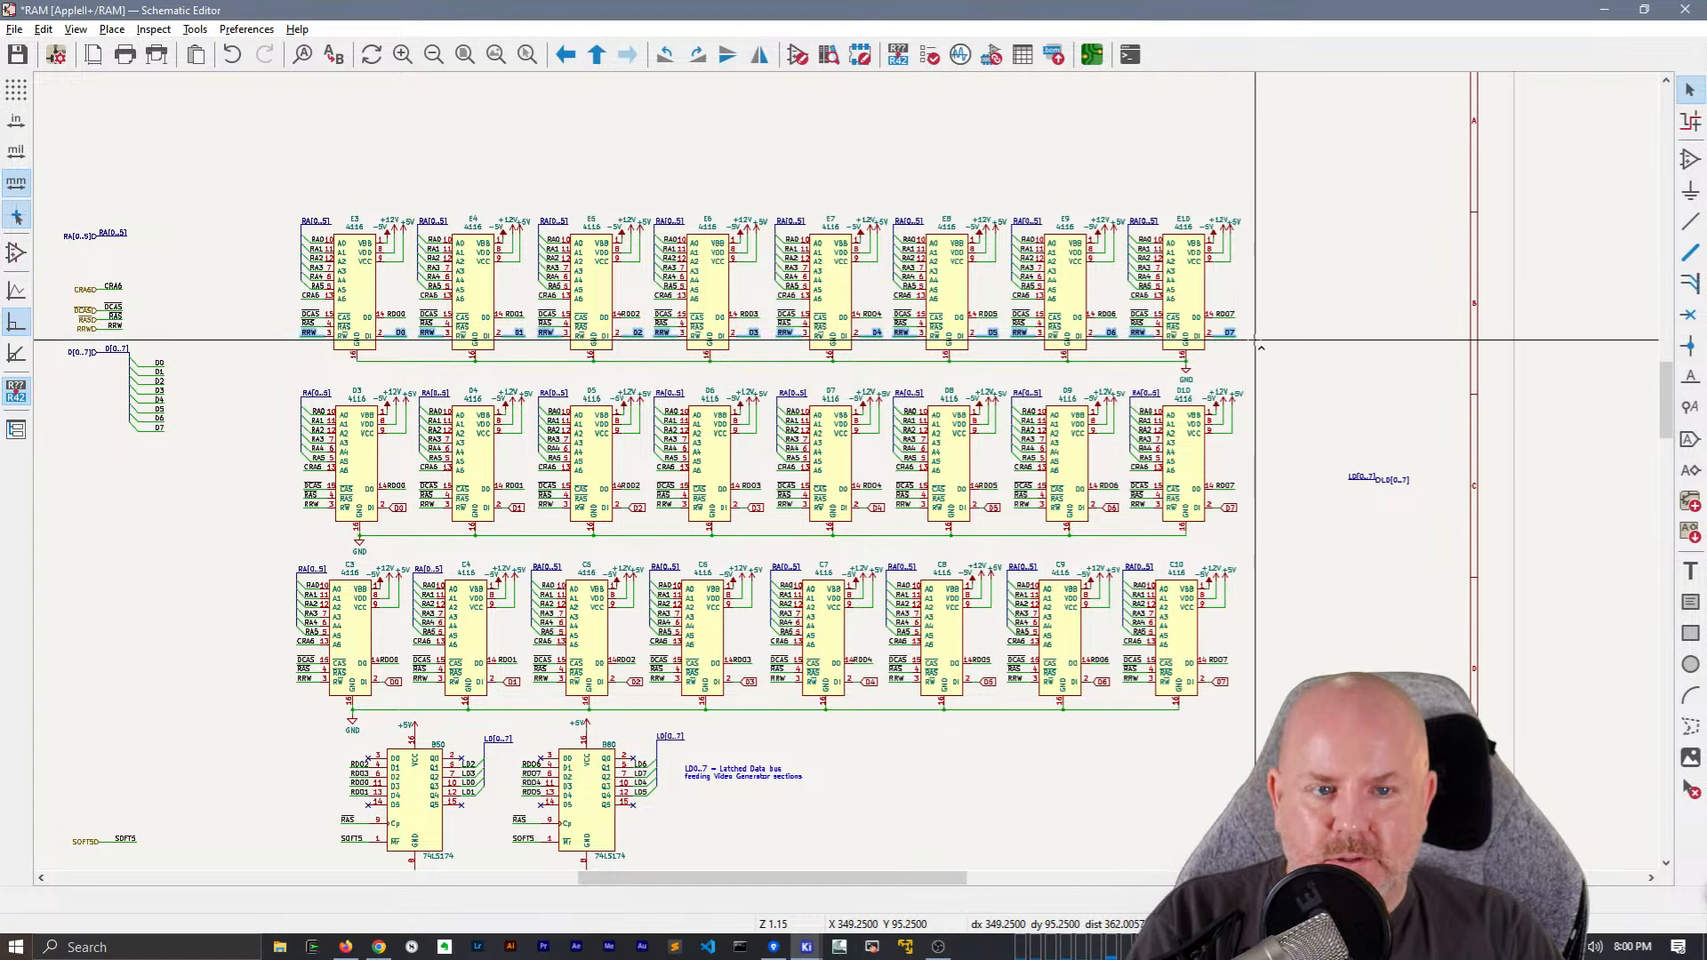
drag(275, 511, 1264, 520)
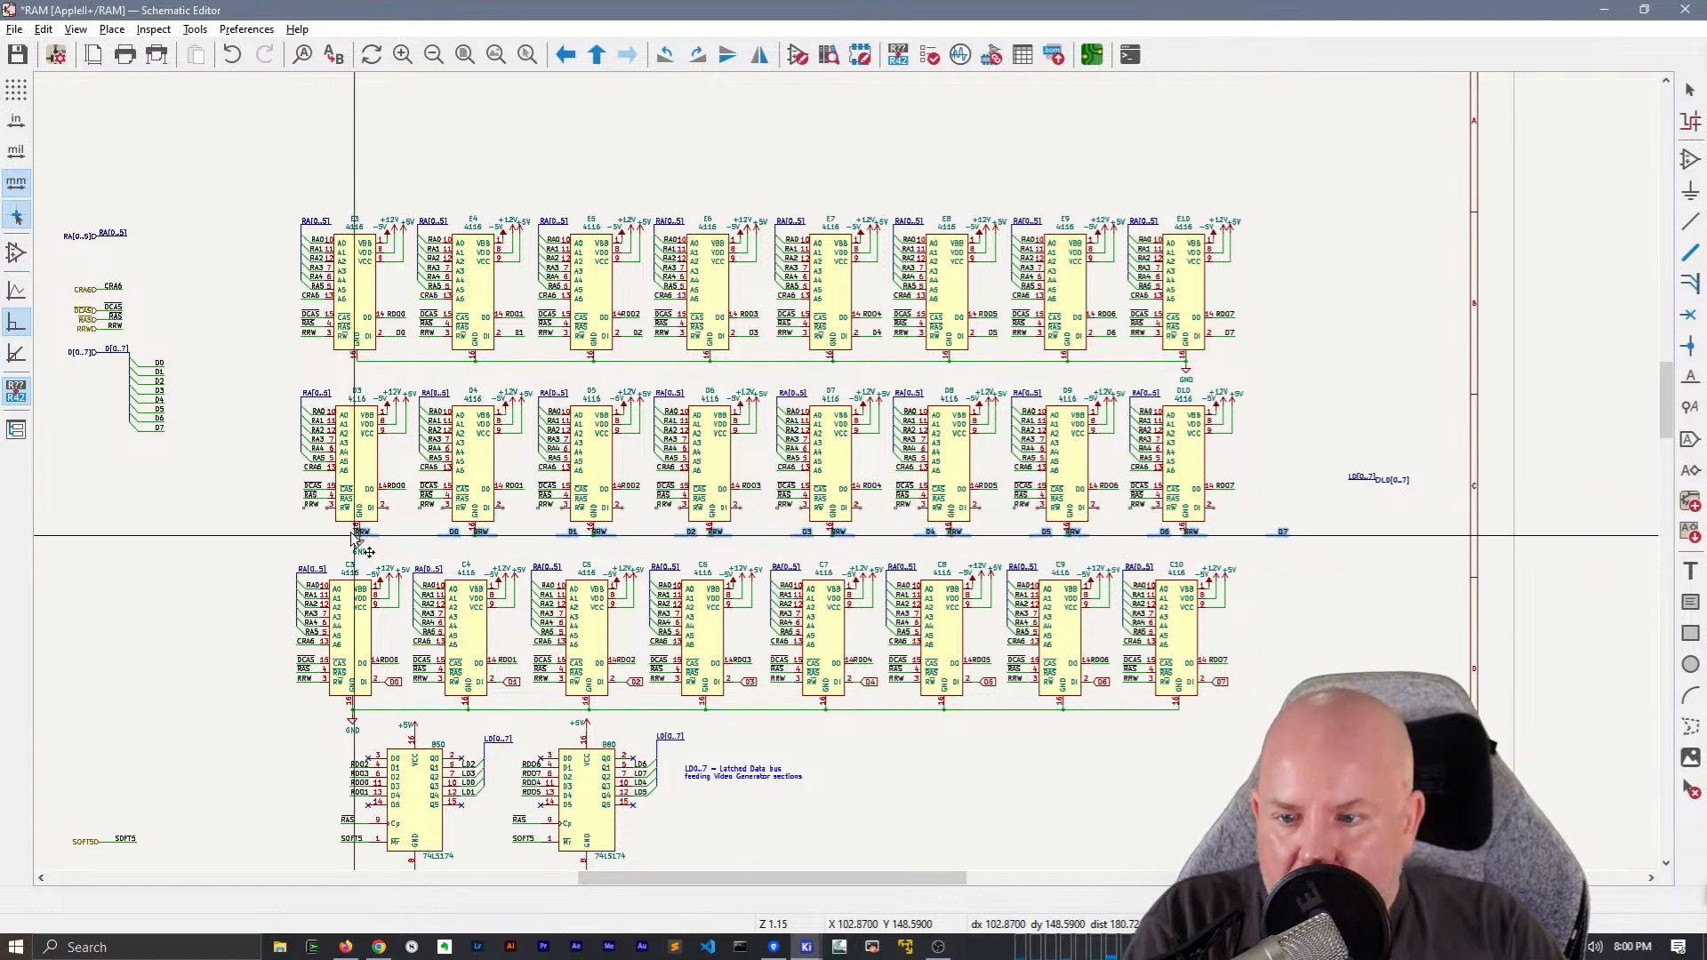
scroll(351, 511, up, 3)
drag(856, 508, 835, 501)
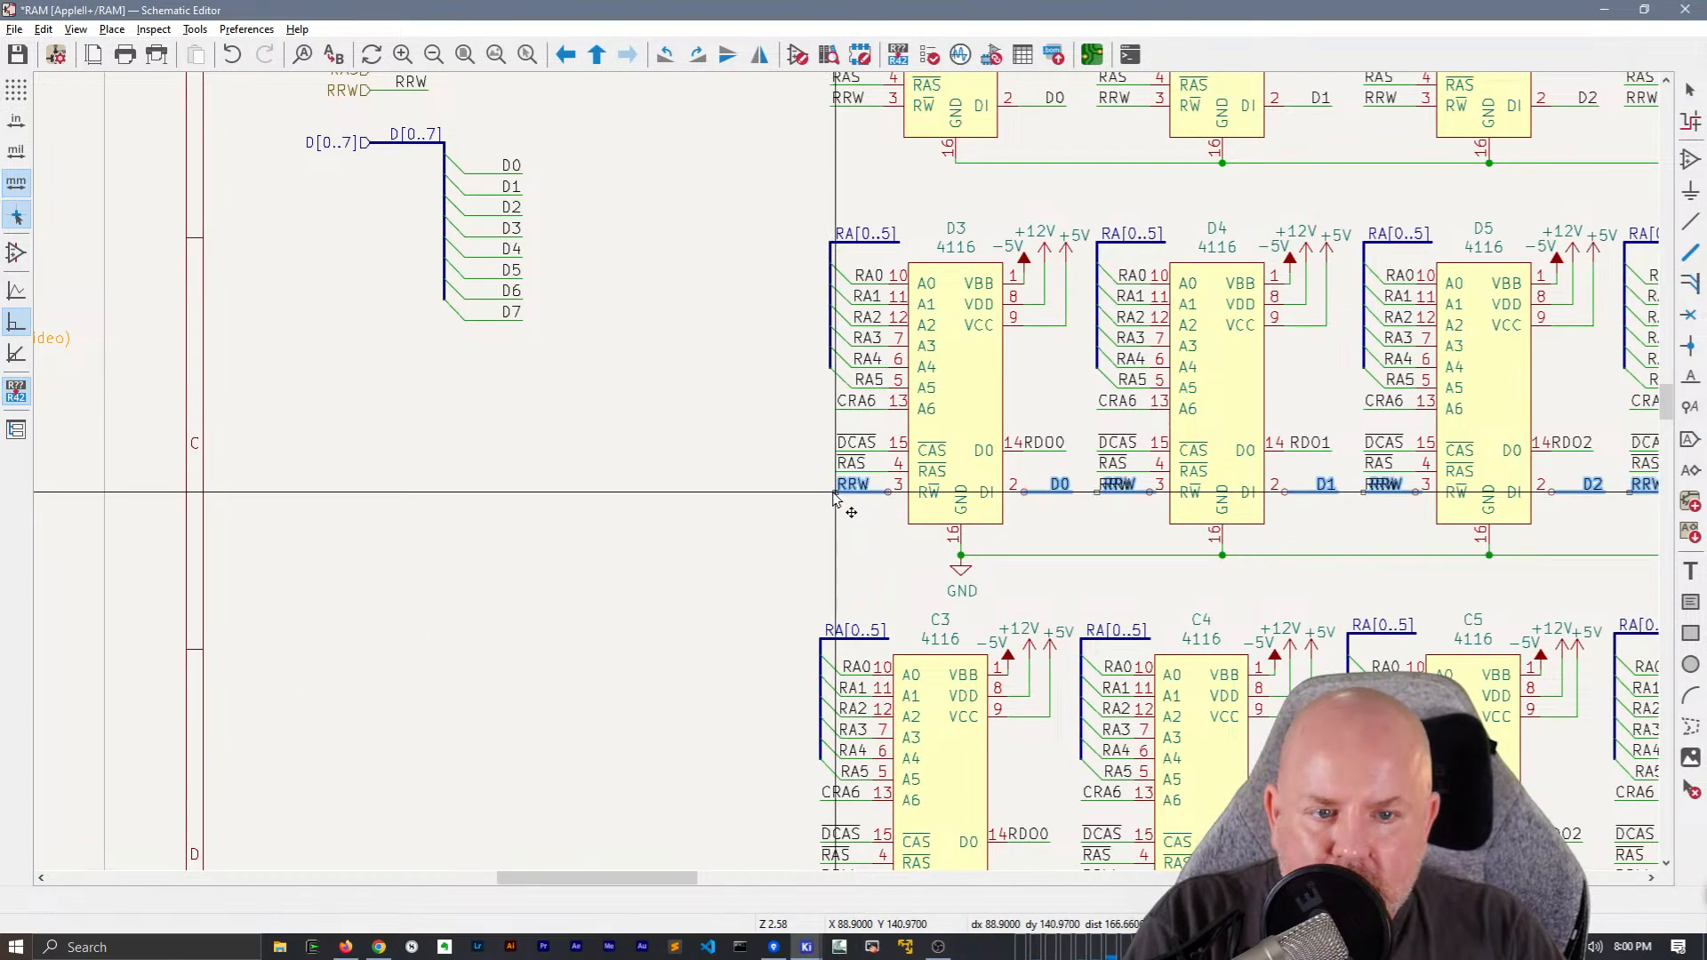
scroll(834, 501, down, 2)
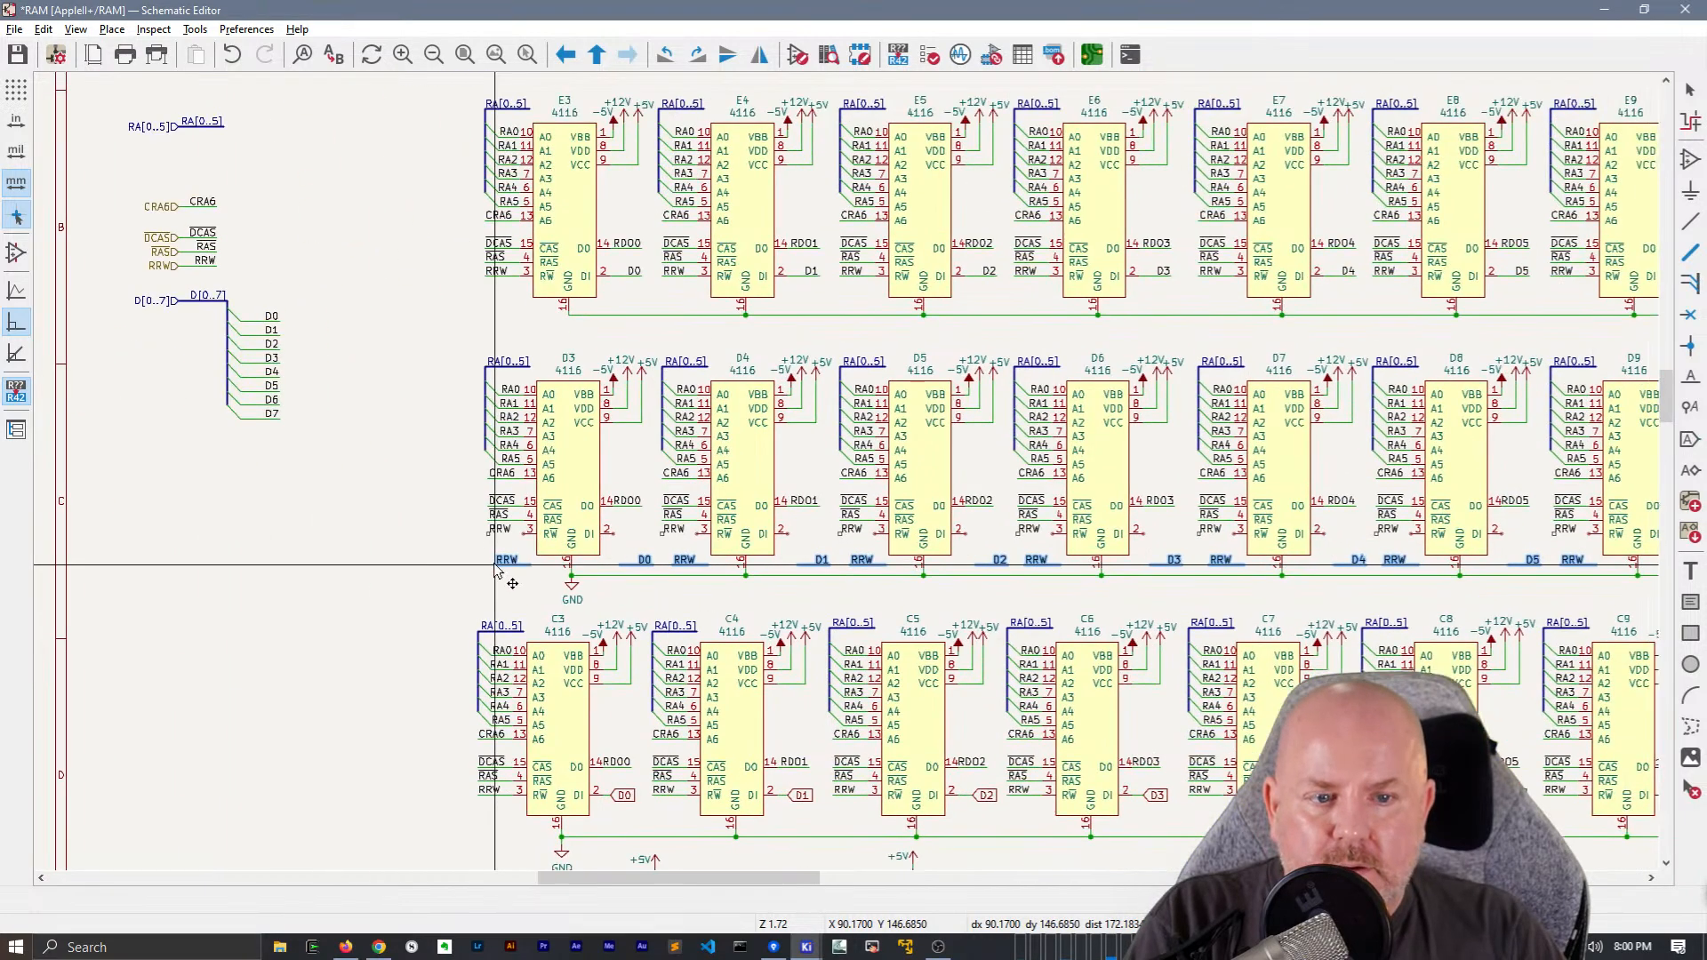
key(Escape)
Remove the second chip row's remaining RRW labels and paste the copied RRW and D0 to D7 wires and labels onto that row's pins
scroll(477, 564, down, 3)
scroll(1005, 445, up, 3)
ctrl+scroll(944, 487, right, 3)
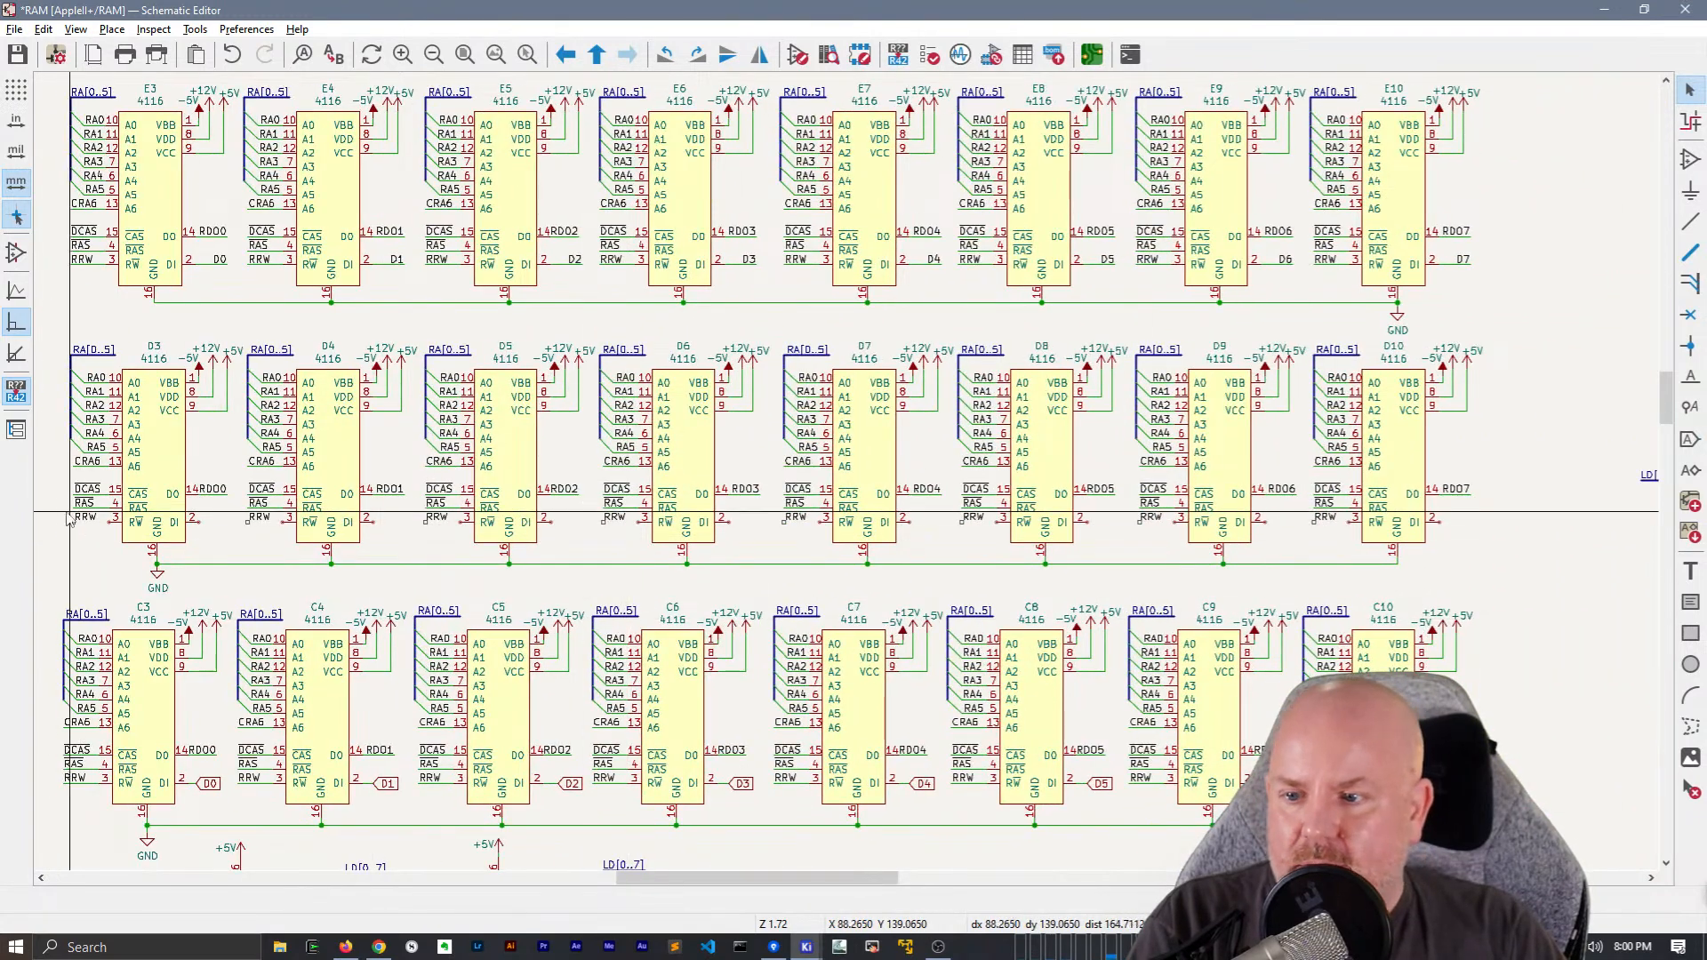
drag(59, 509, 1340, 530)
key(ctrl+v)
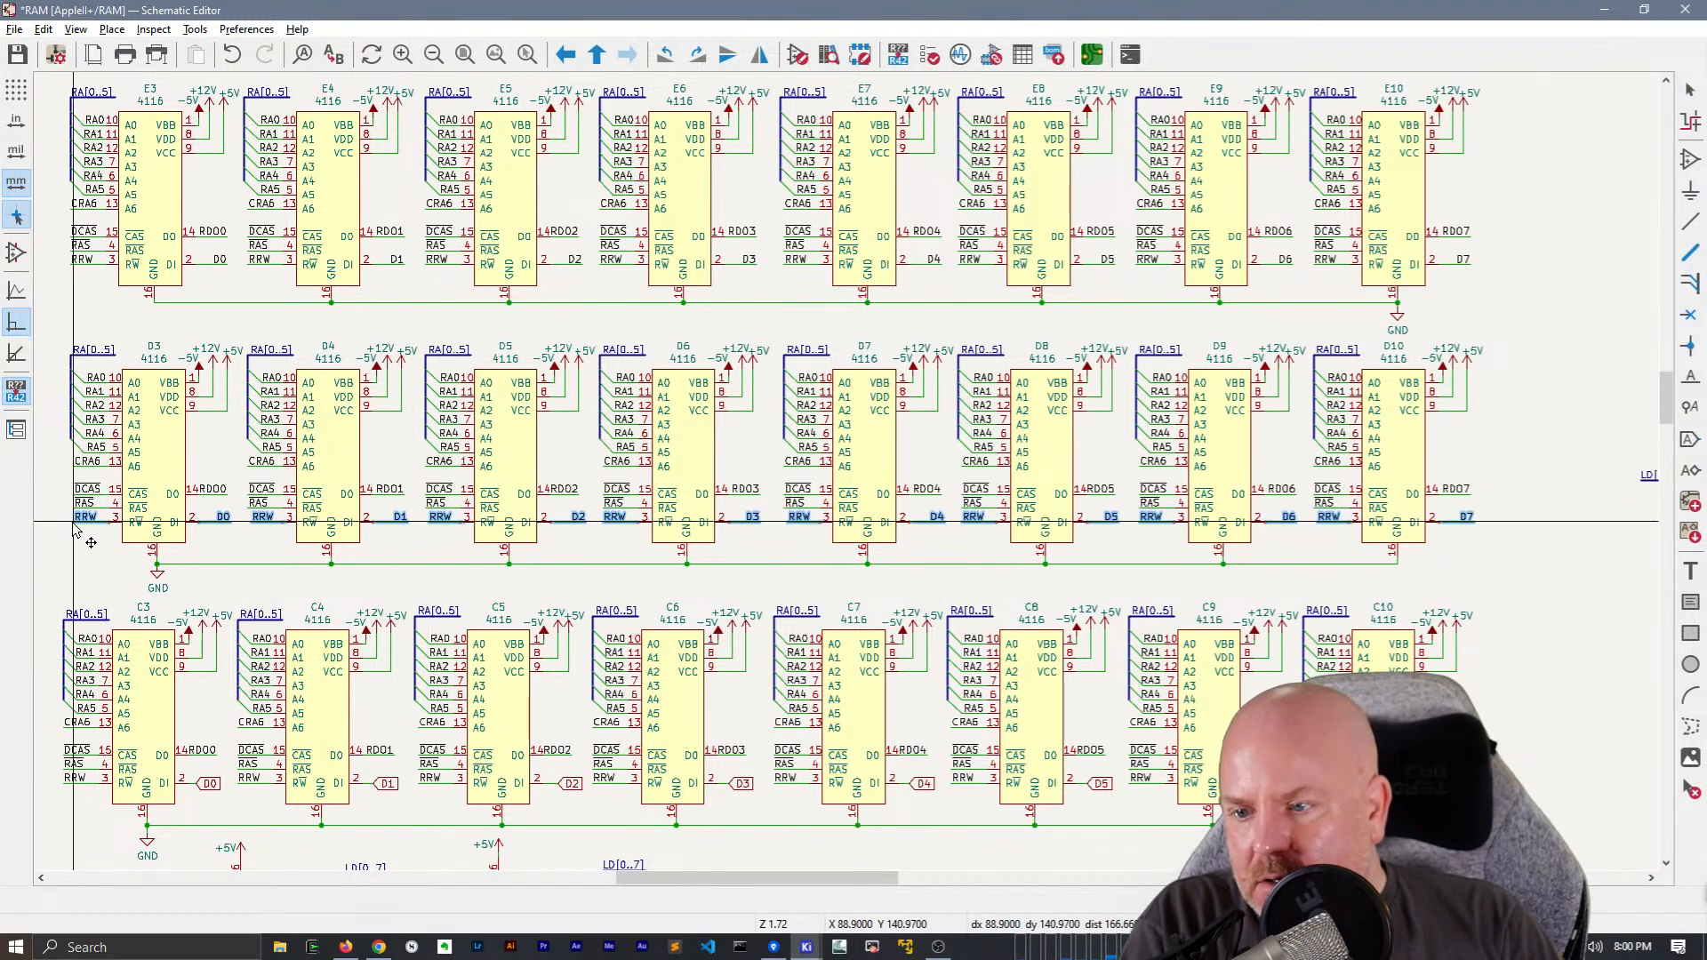
click(78, 535)
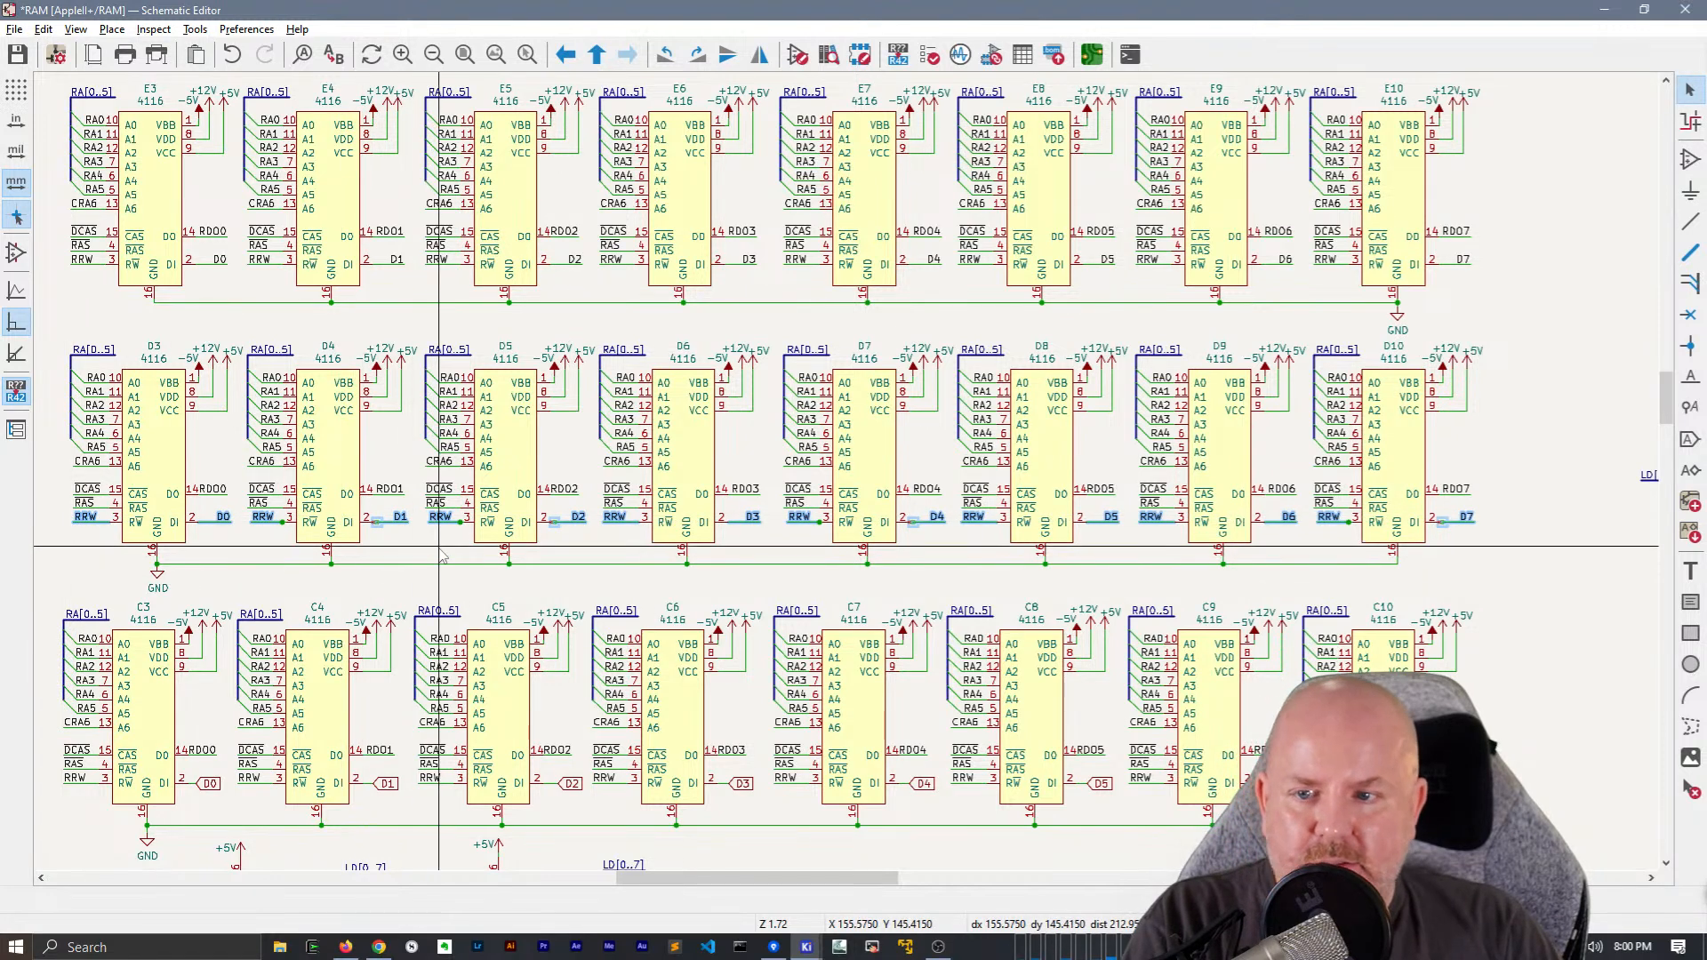
click(331, 436)
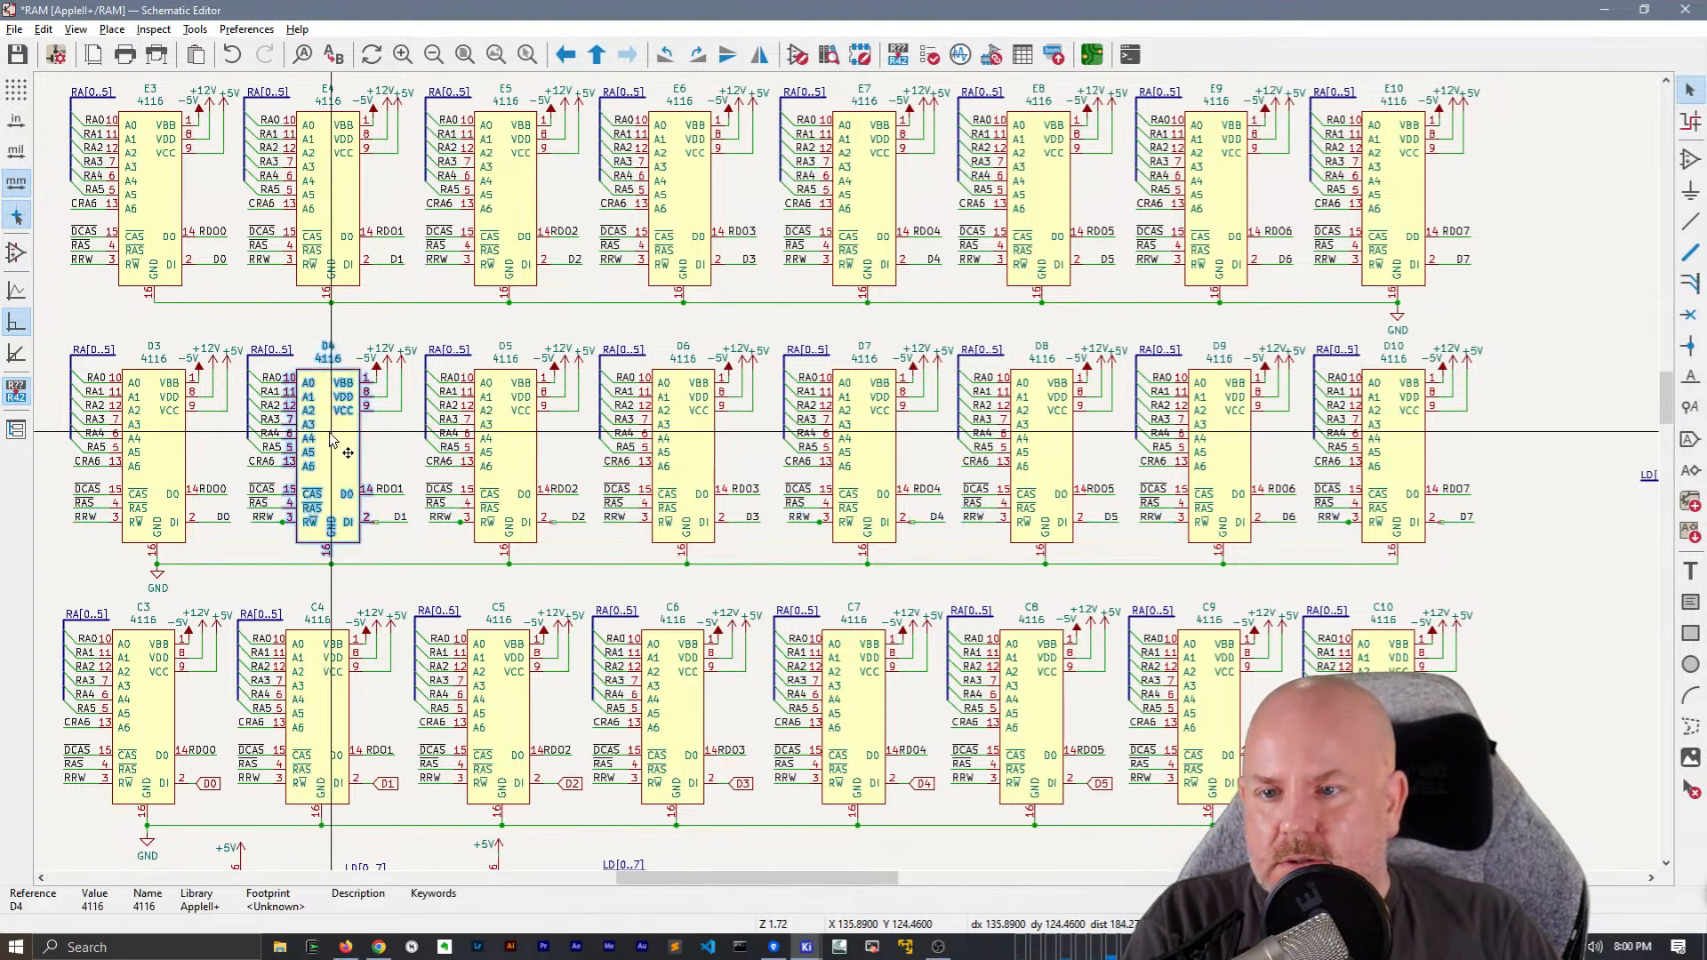
key(Escape)
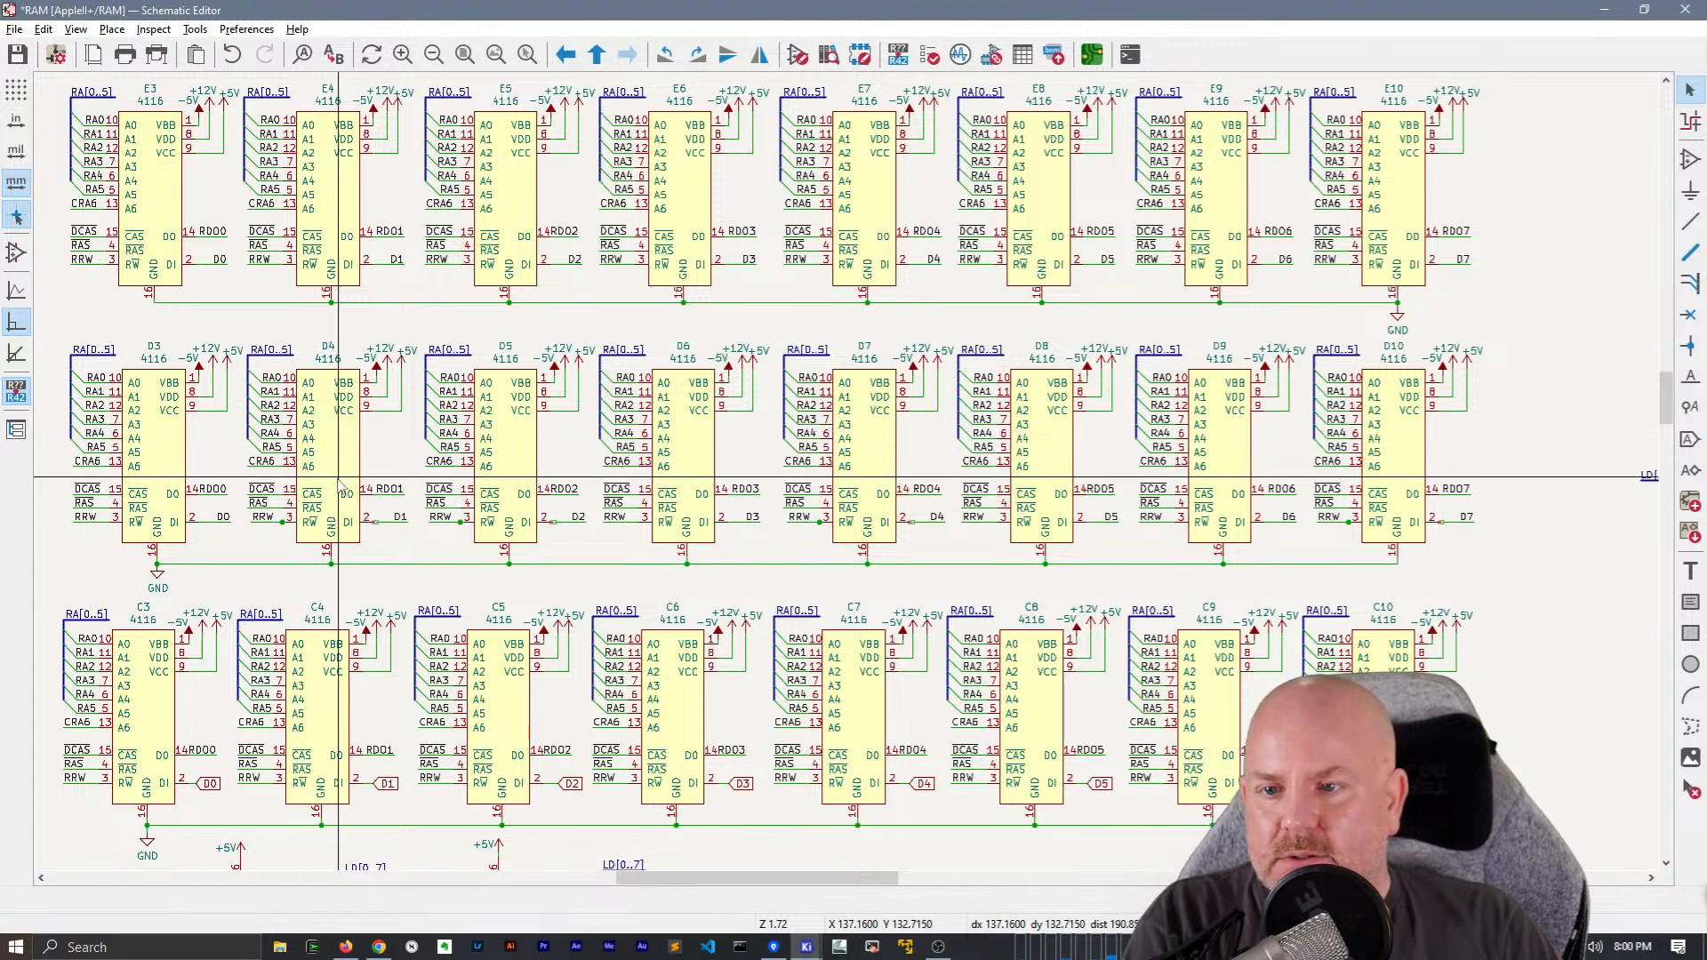
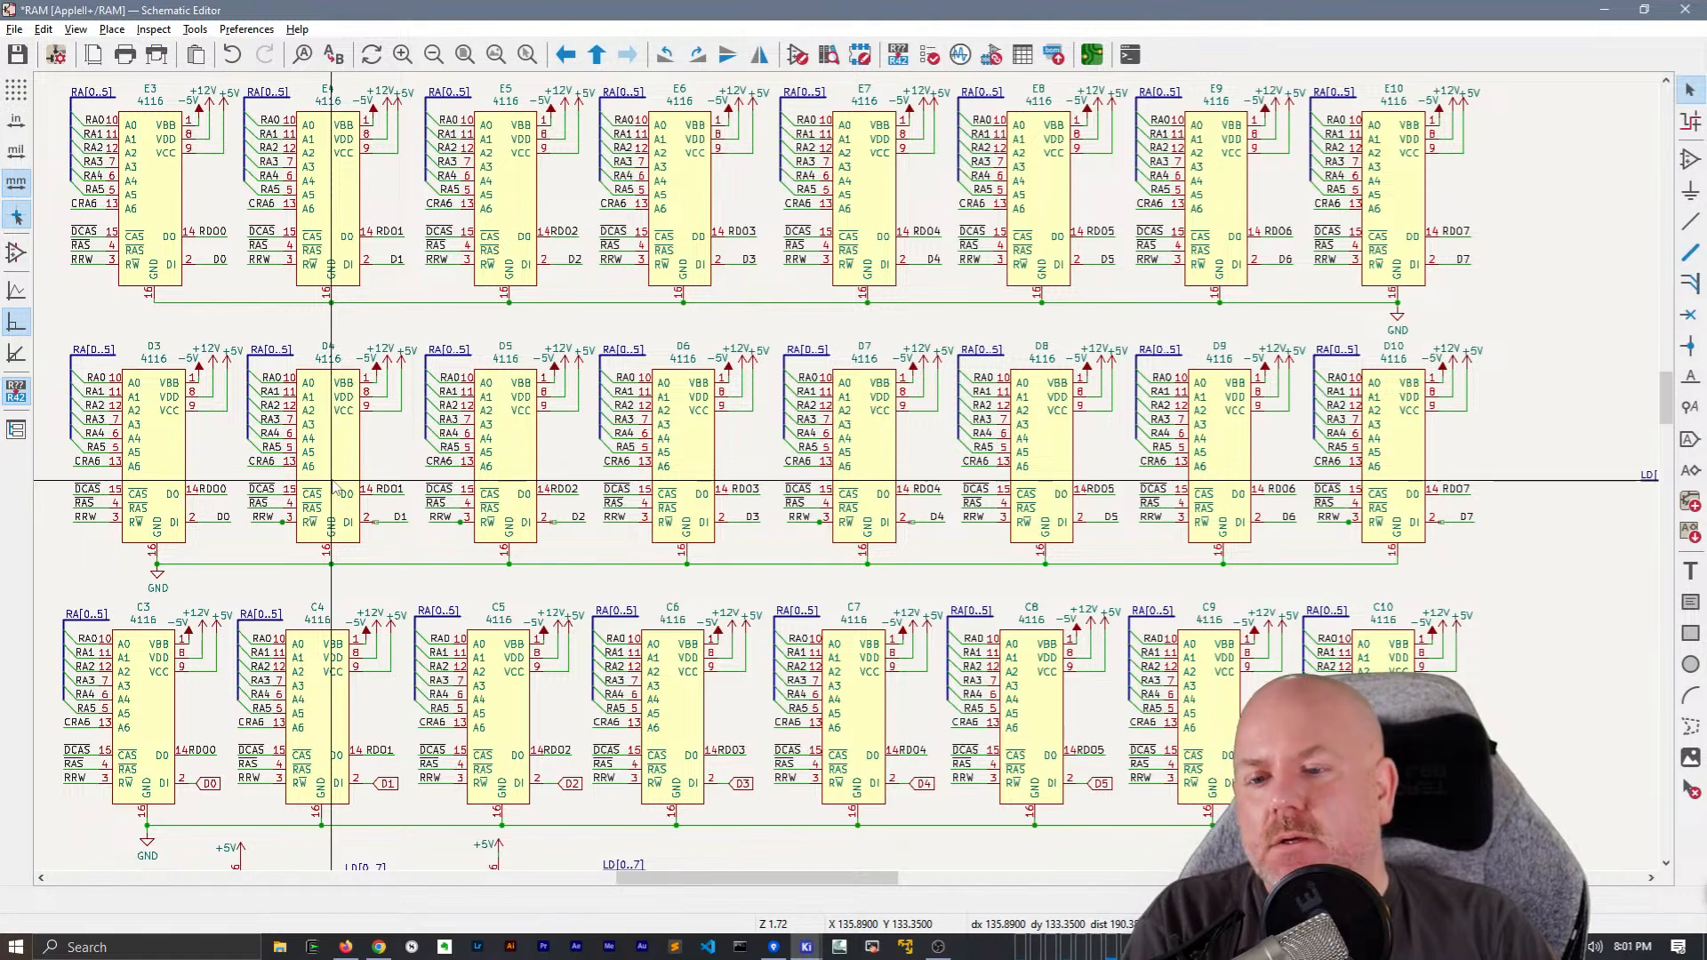
Move the D1 wire and its label onto pin 2 of chip D4 to close the gap
scroll(337, 486, up, 2)
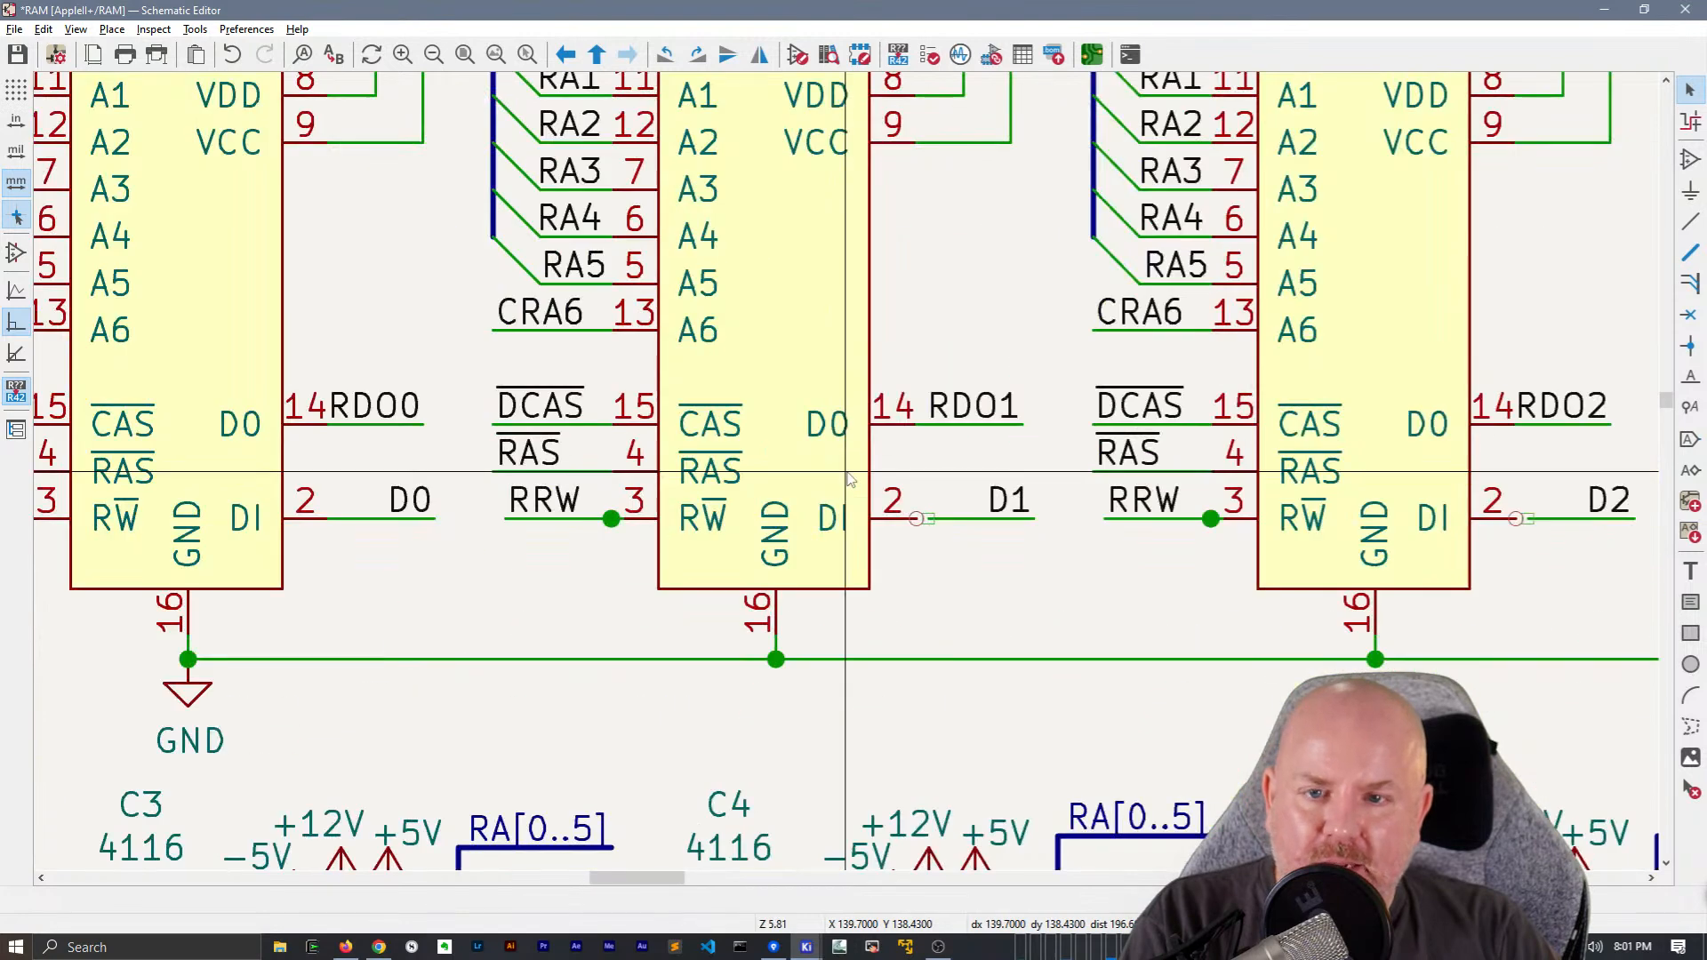
scroll(848, 480, up, 2)
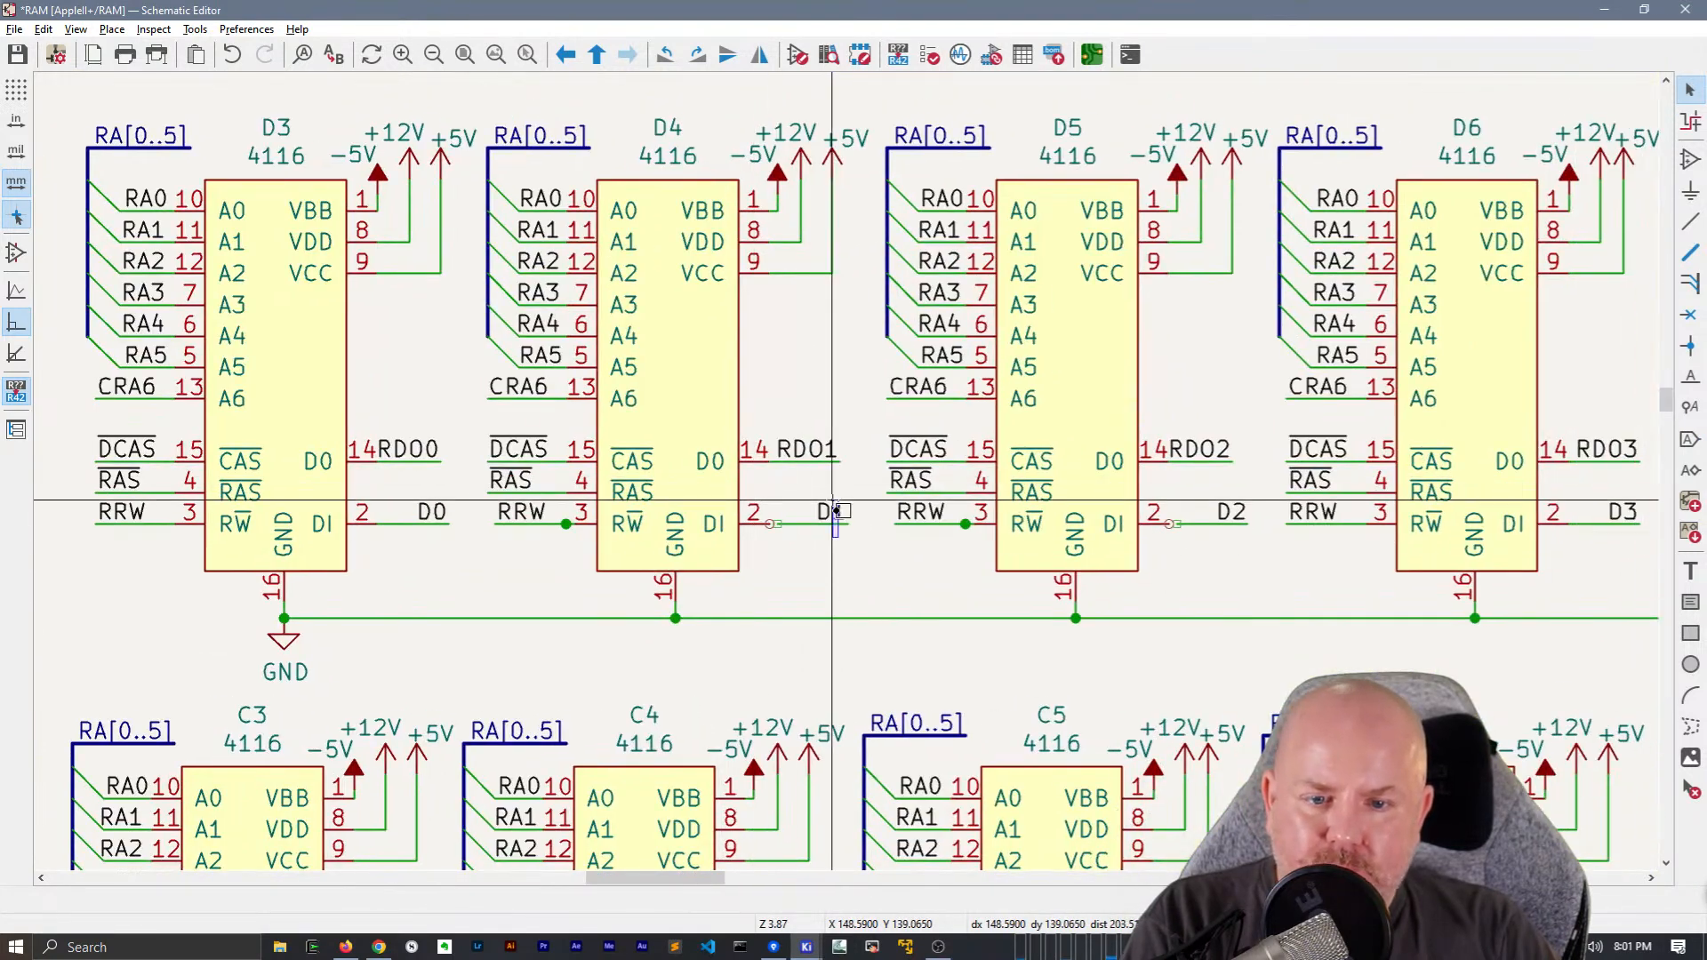
click(833, 532)
key(m)
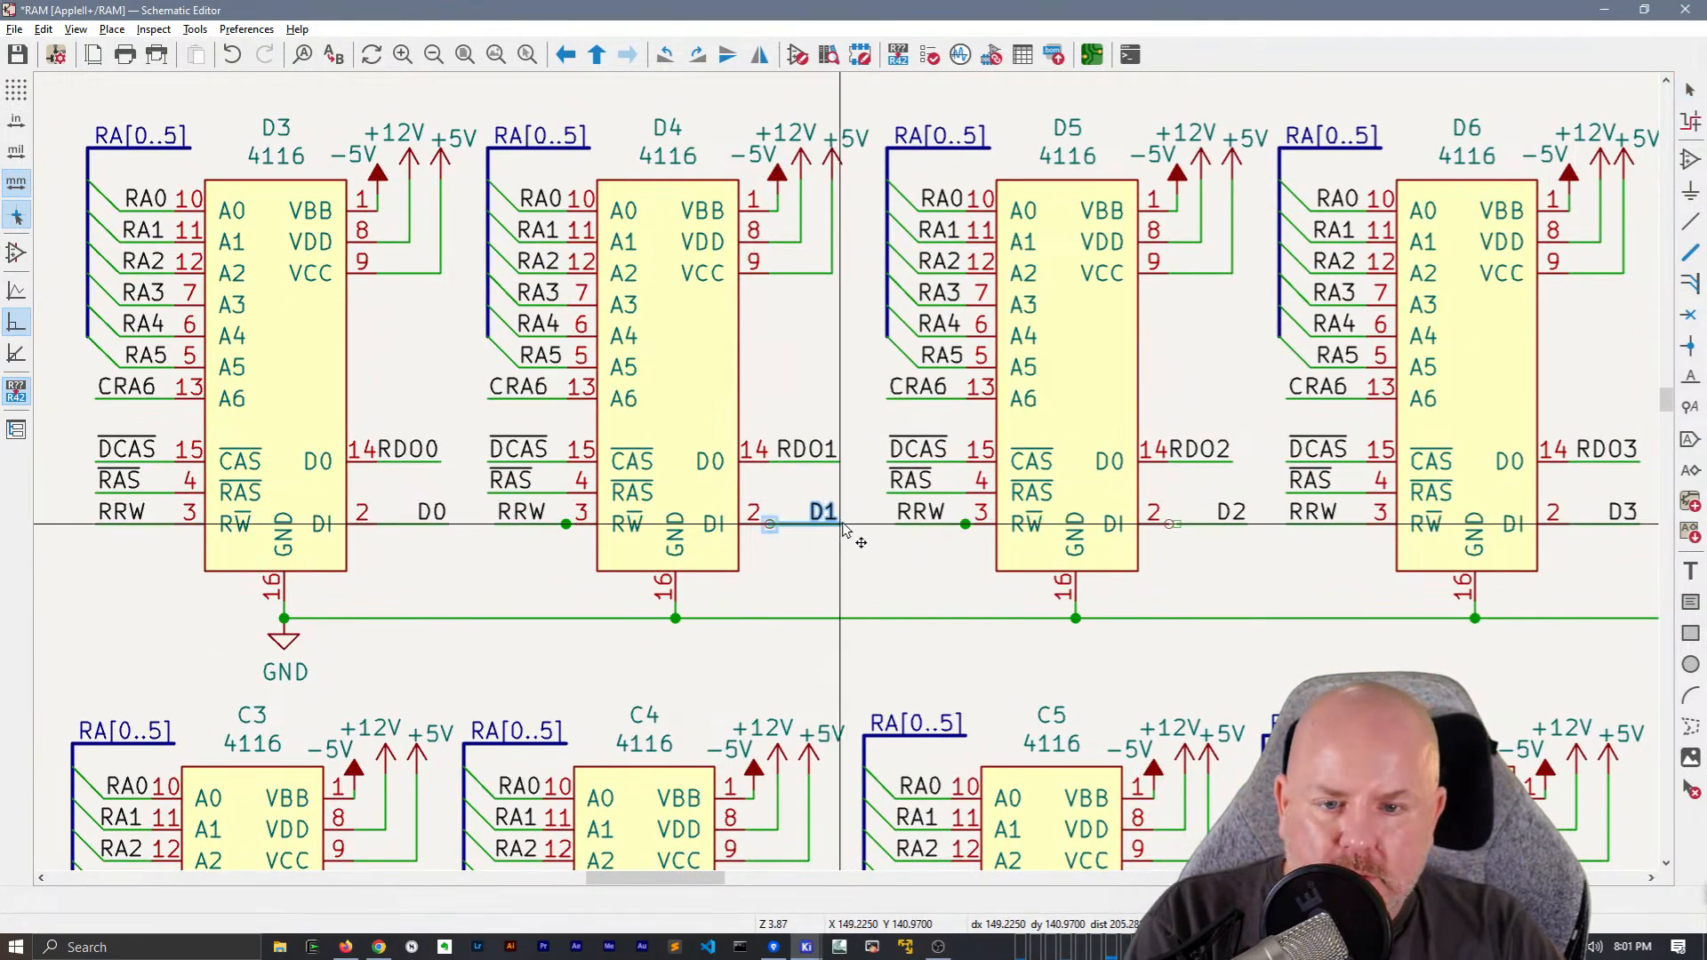
click(840, 523)
key(Escape)
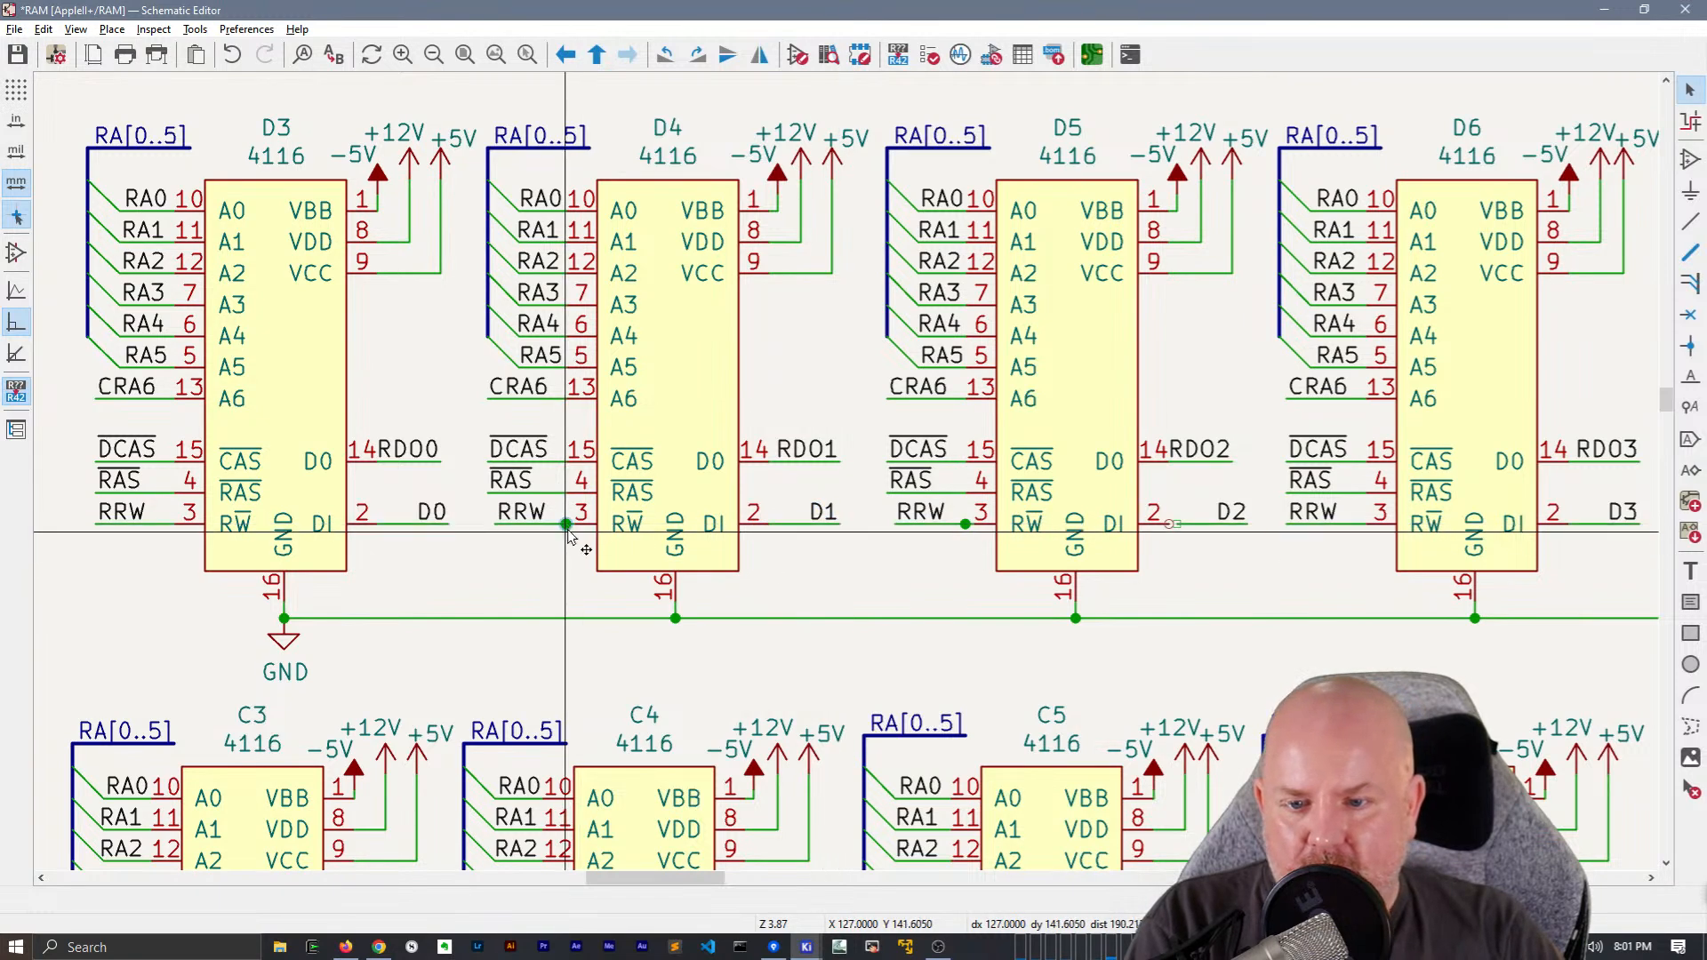
Move chip D4's RRW wire and label outward to line up with the RAS wire above it
click(494, 525)
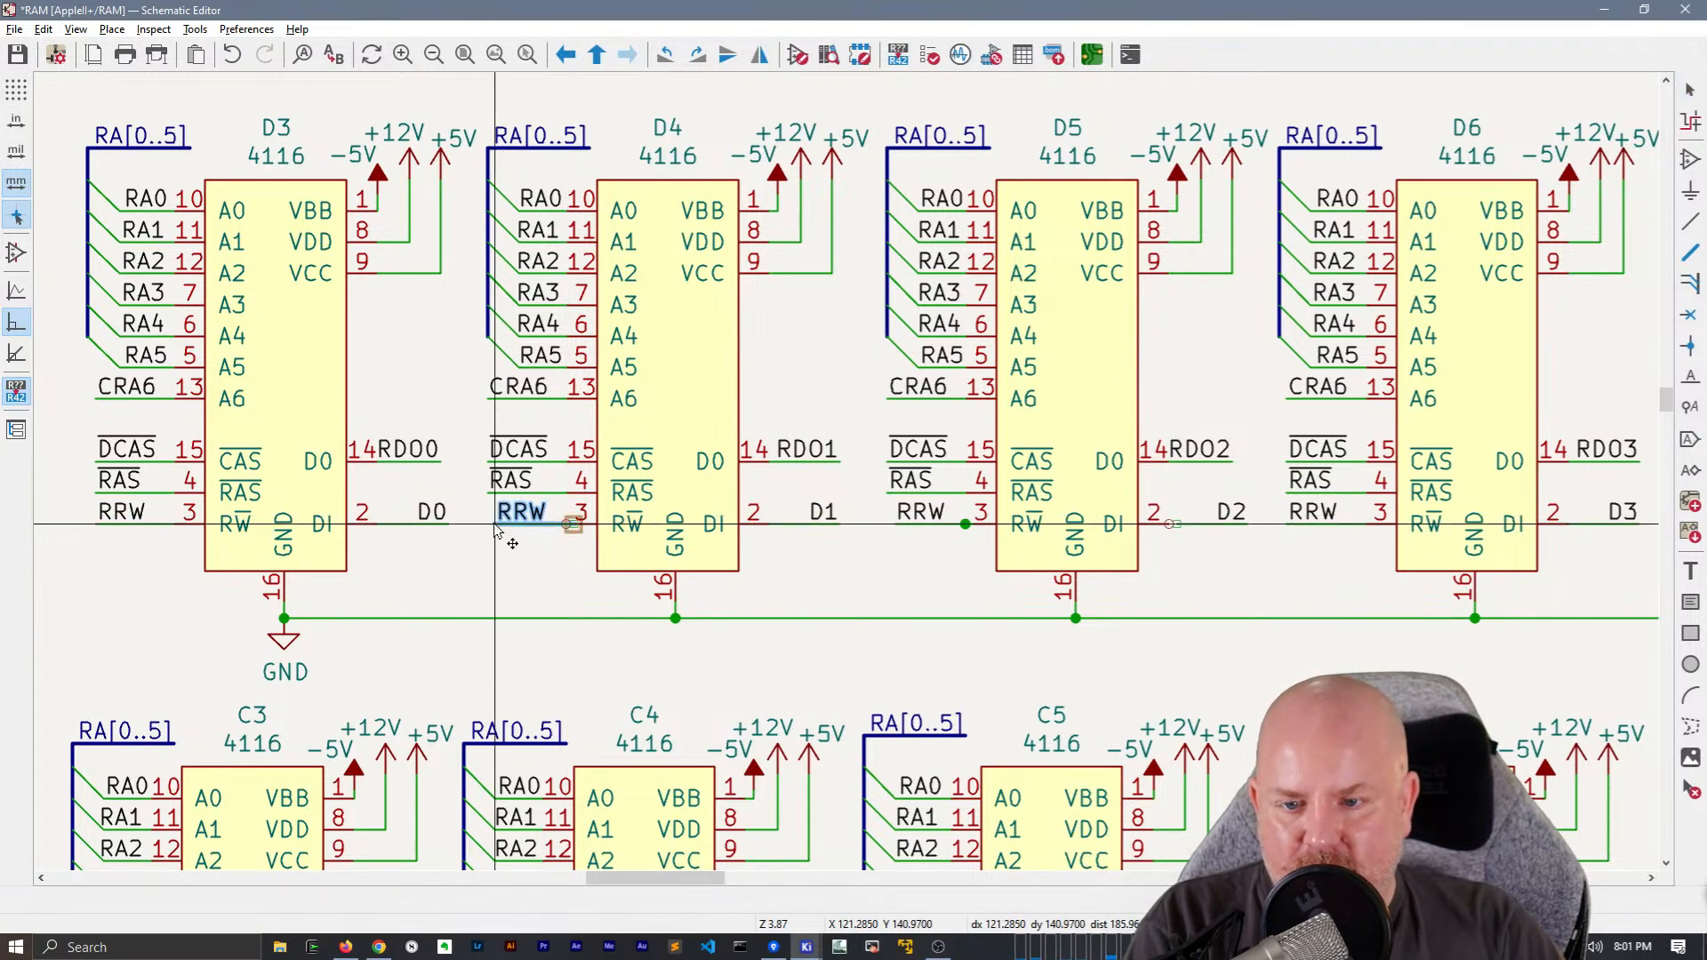
click(488, 525)
click(567, 530)
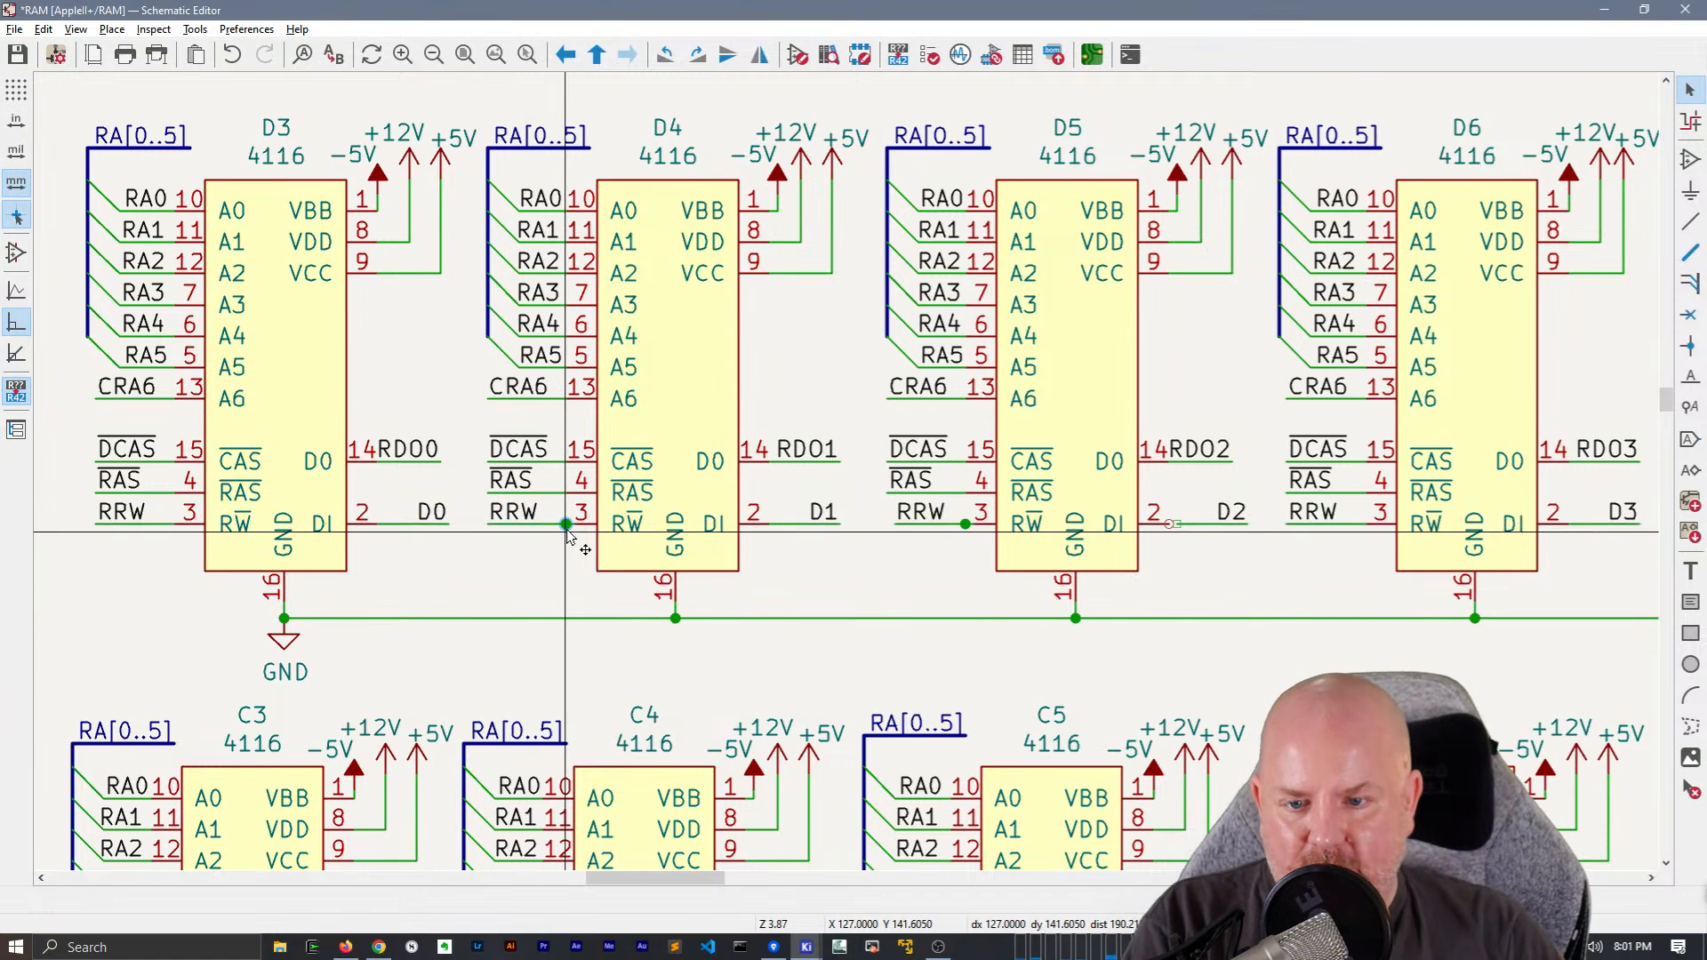
key(w)
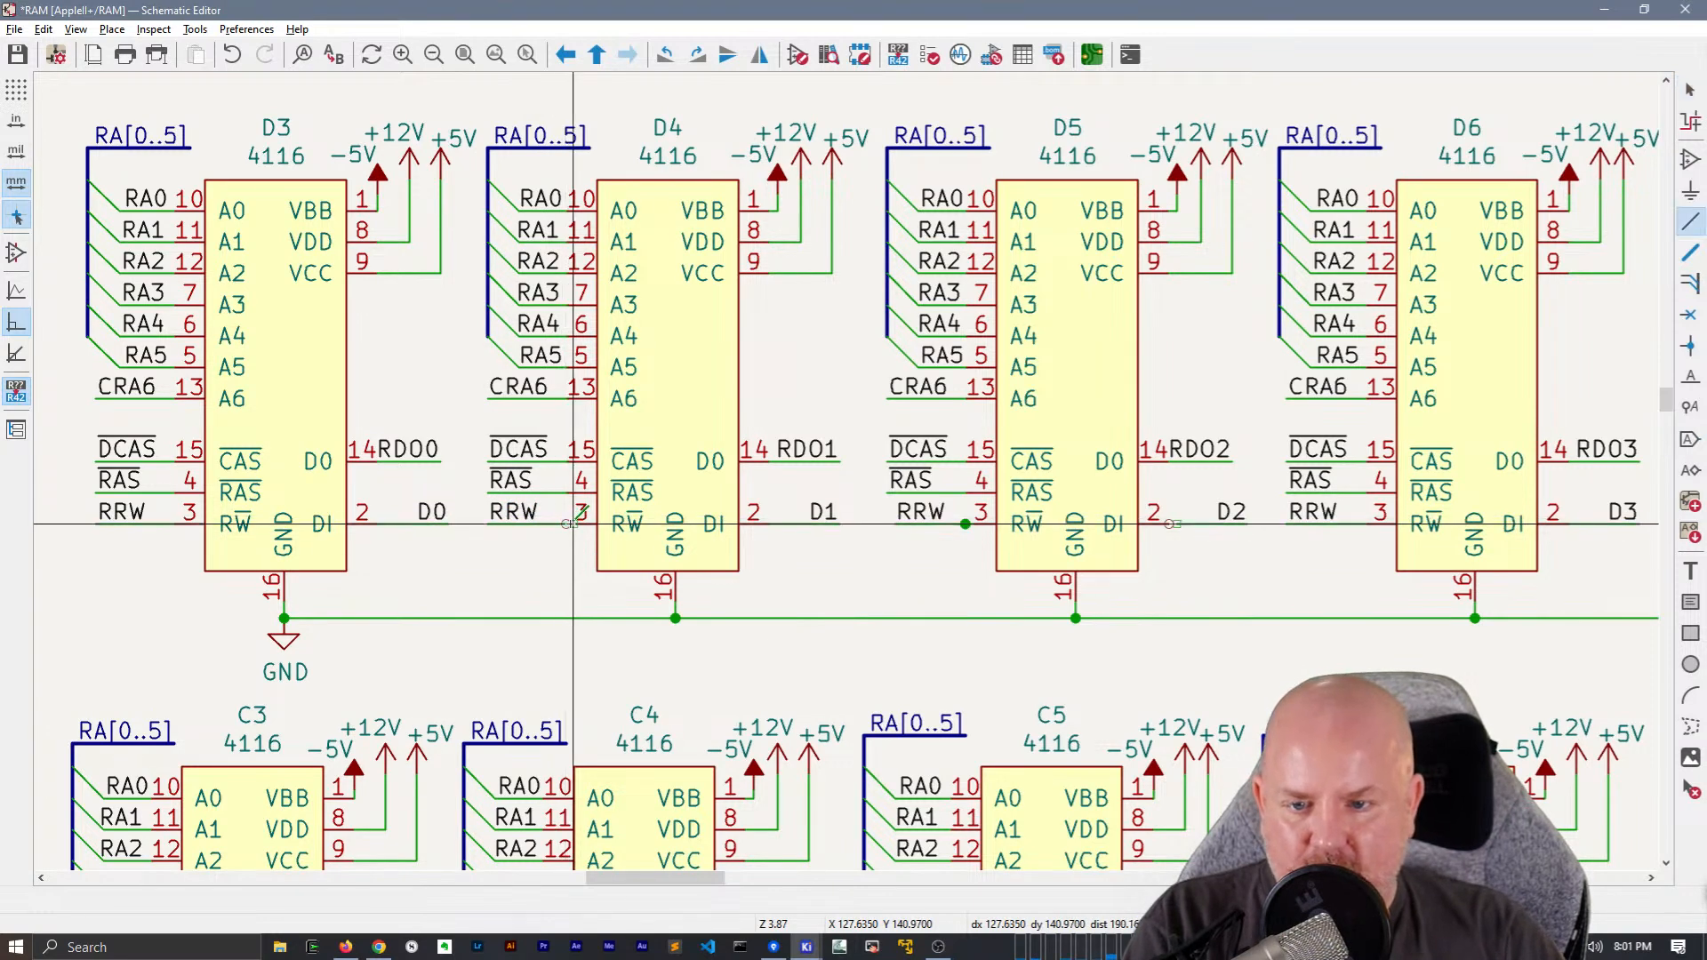
key(Escape)
Delete the leftover wire stub and junction at pin 3 of chip D4
click(671, 396)
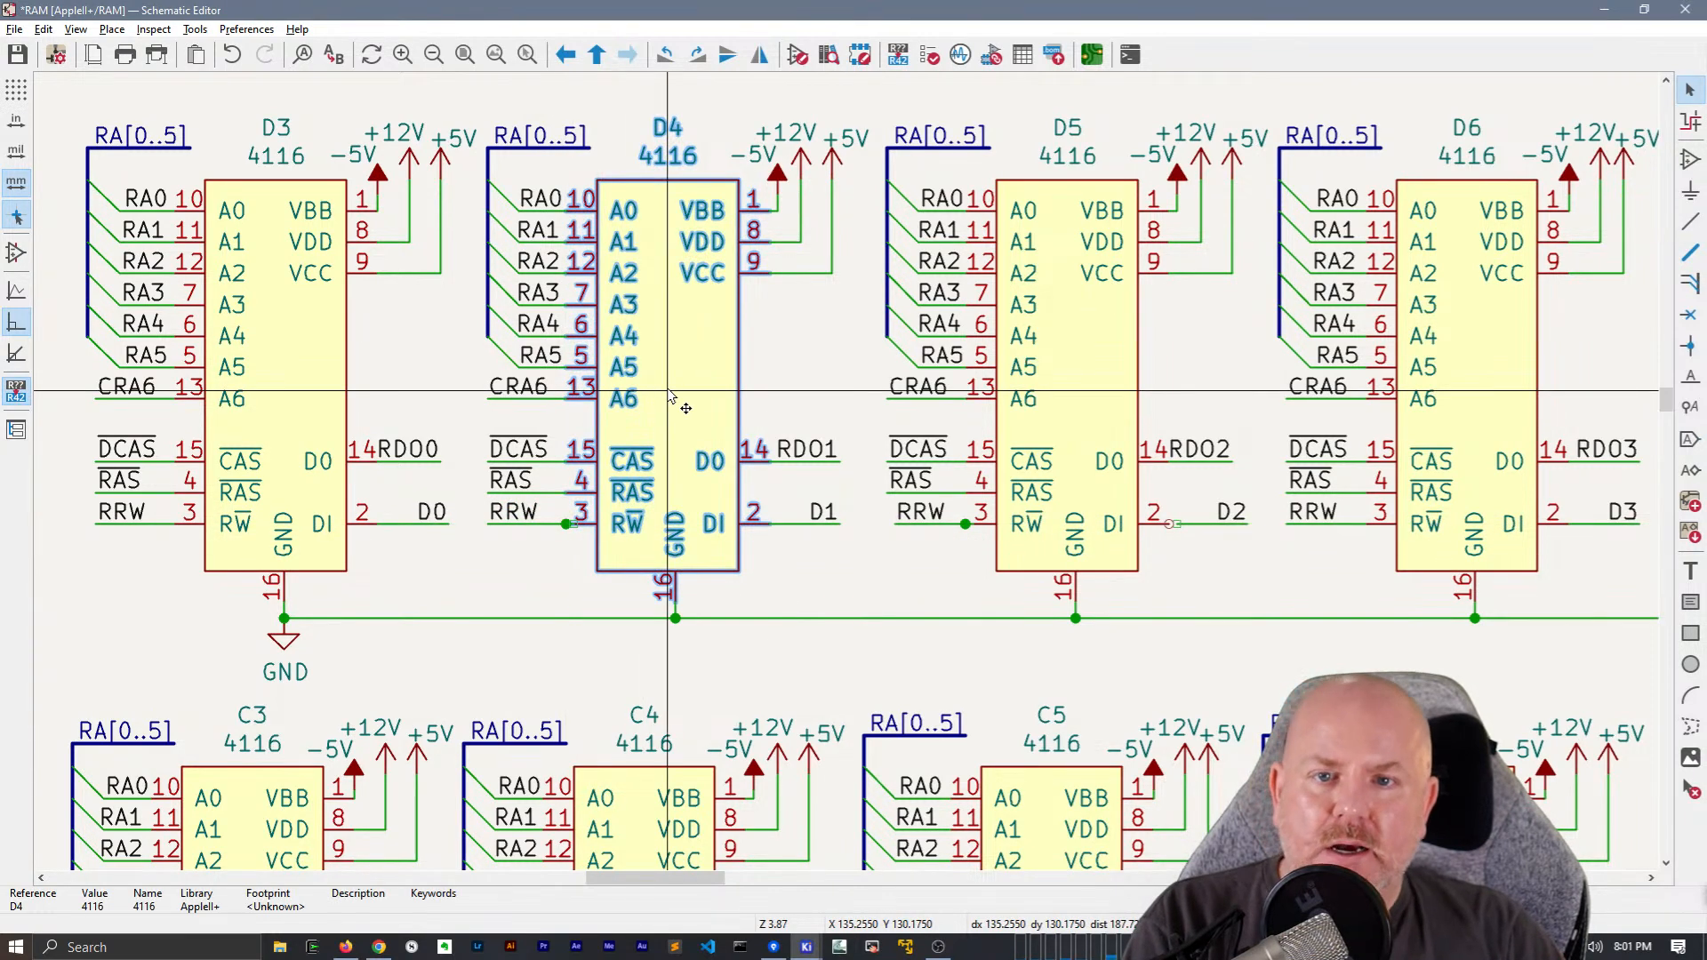
key(g)
key(Escape)
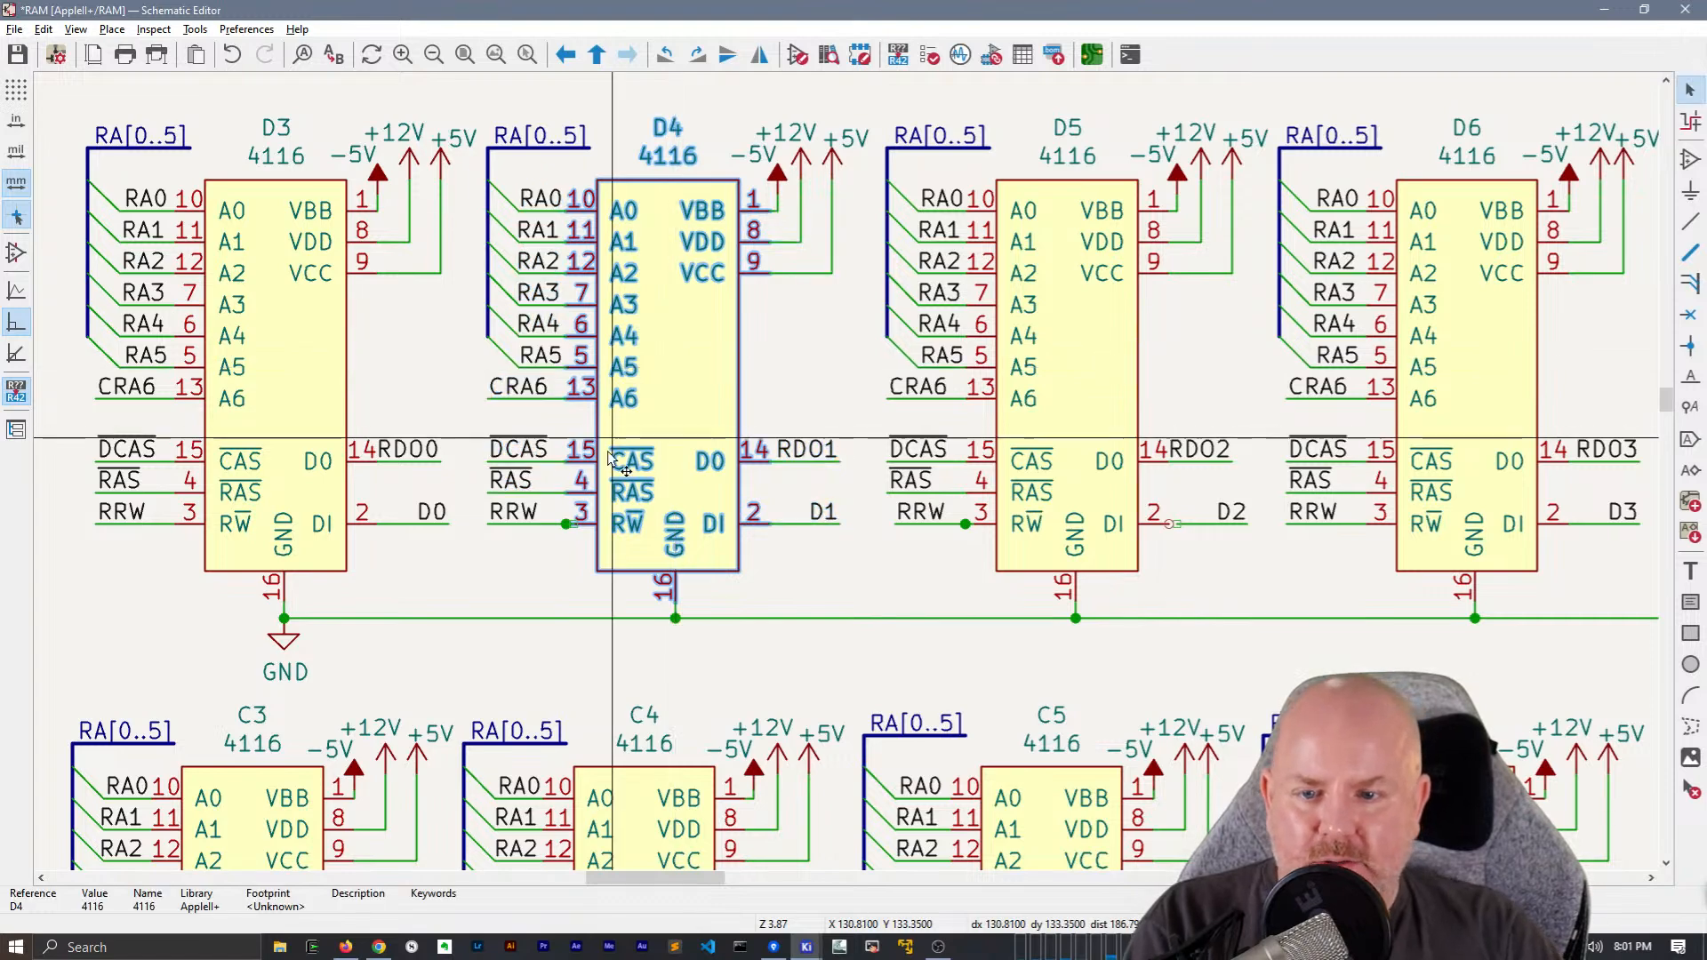
scroll(553, 531, up, 4)
drag(868, 418, 949, 494)
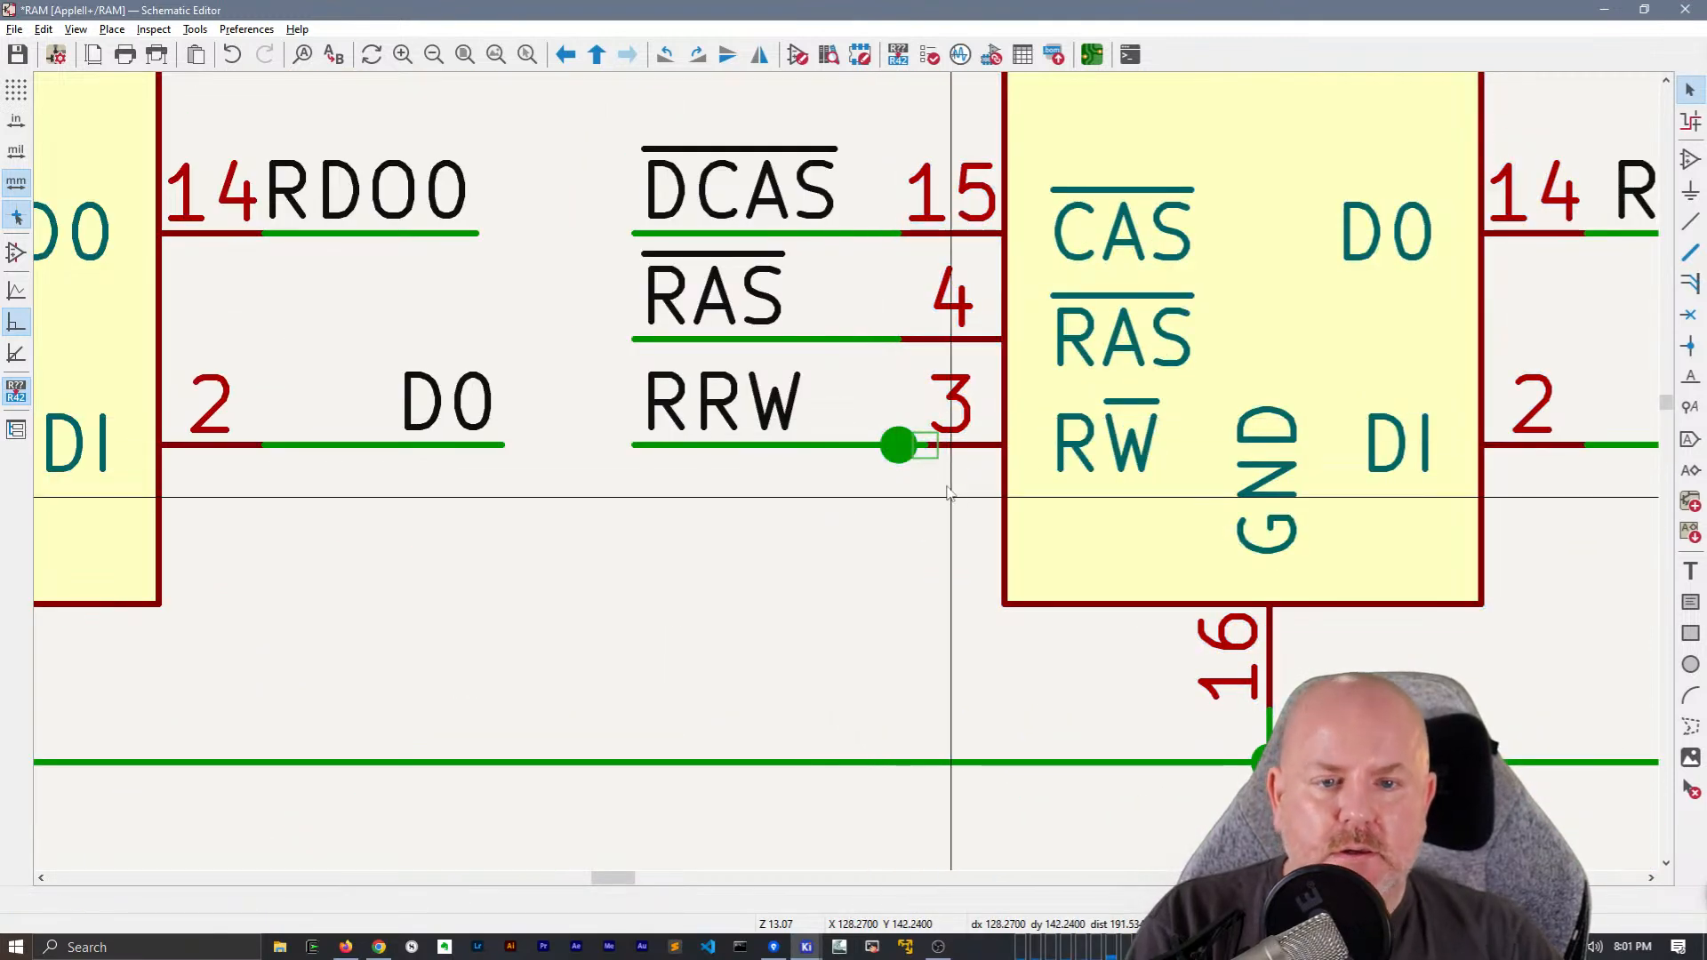
scroll(949, 494, down, 4)
Remove the wire stub at pin 3 of chip D5 and align its RRW wire and label with the RAS wire
ctrl+scroll(584, 461, right, 5)
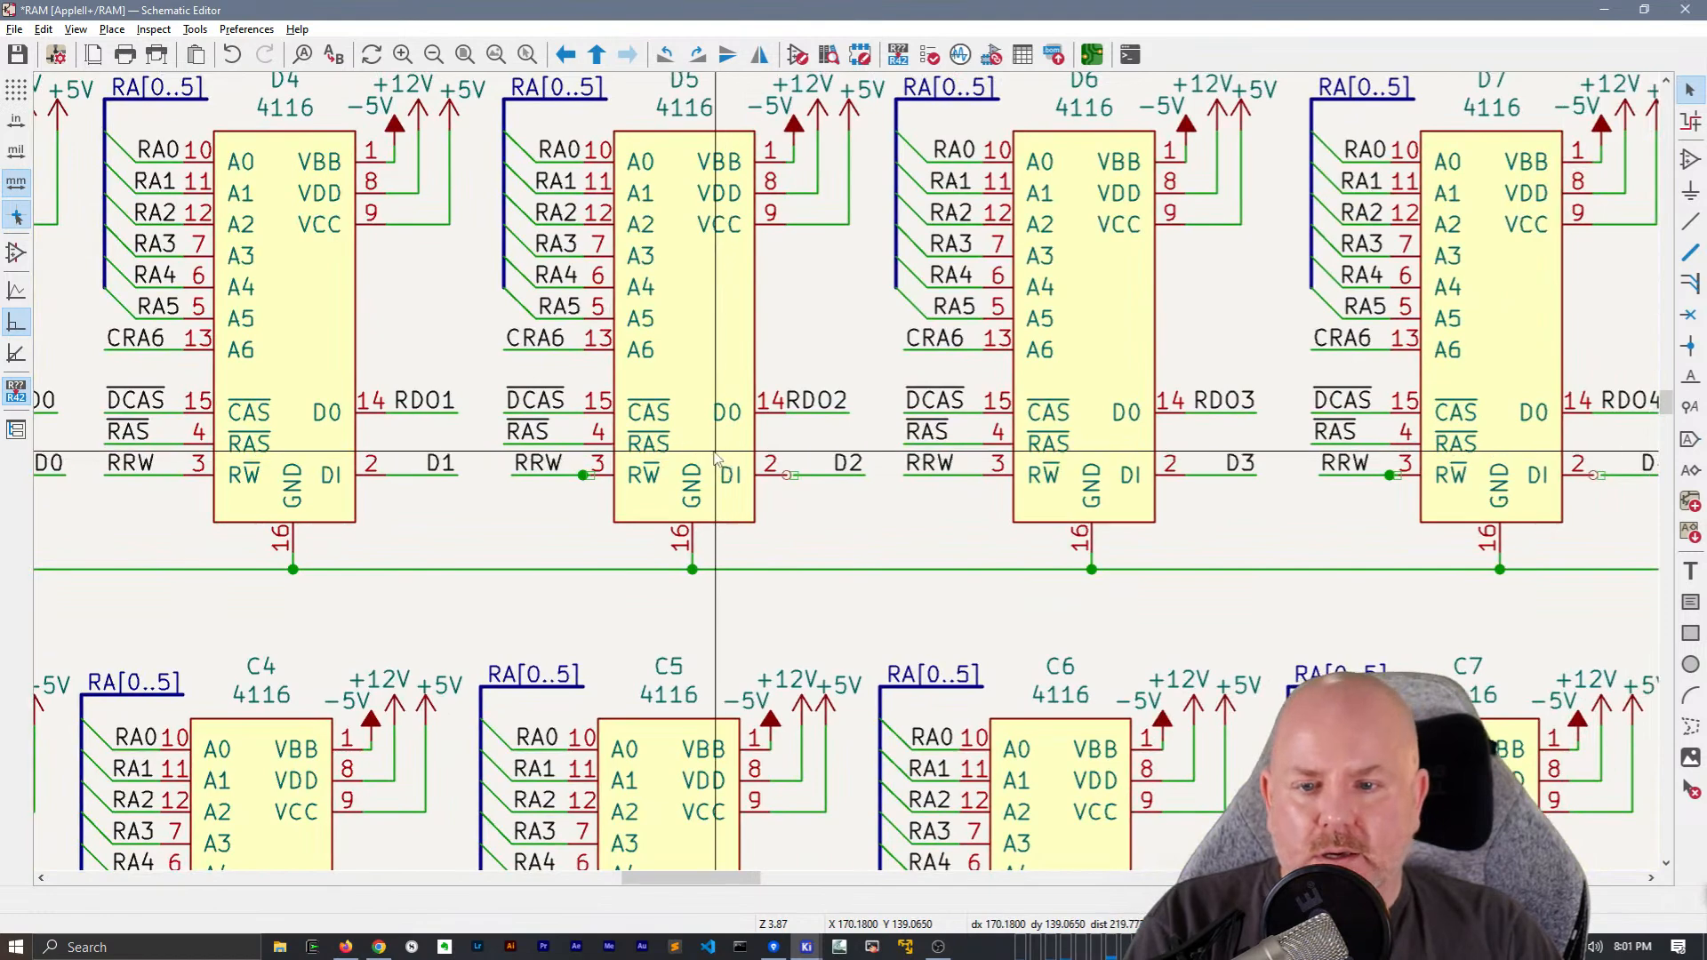
scroll(585, 461, up, 3)
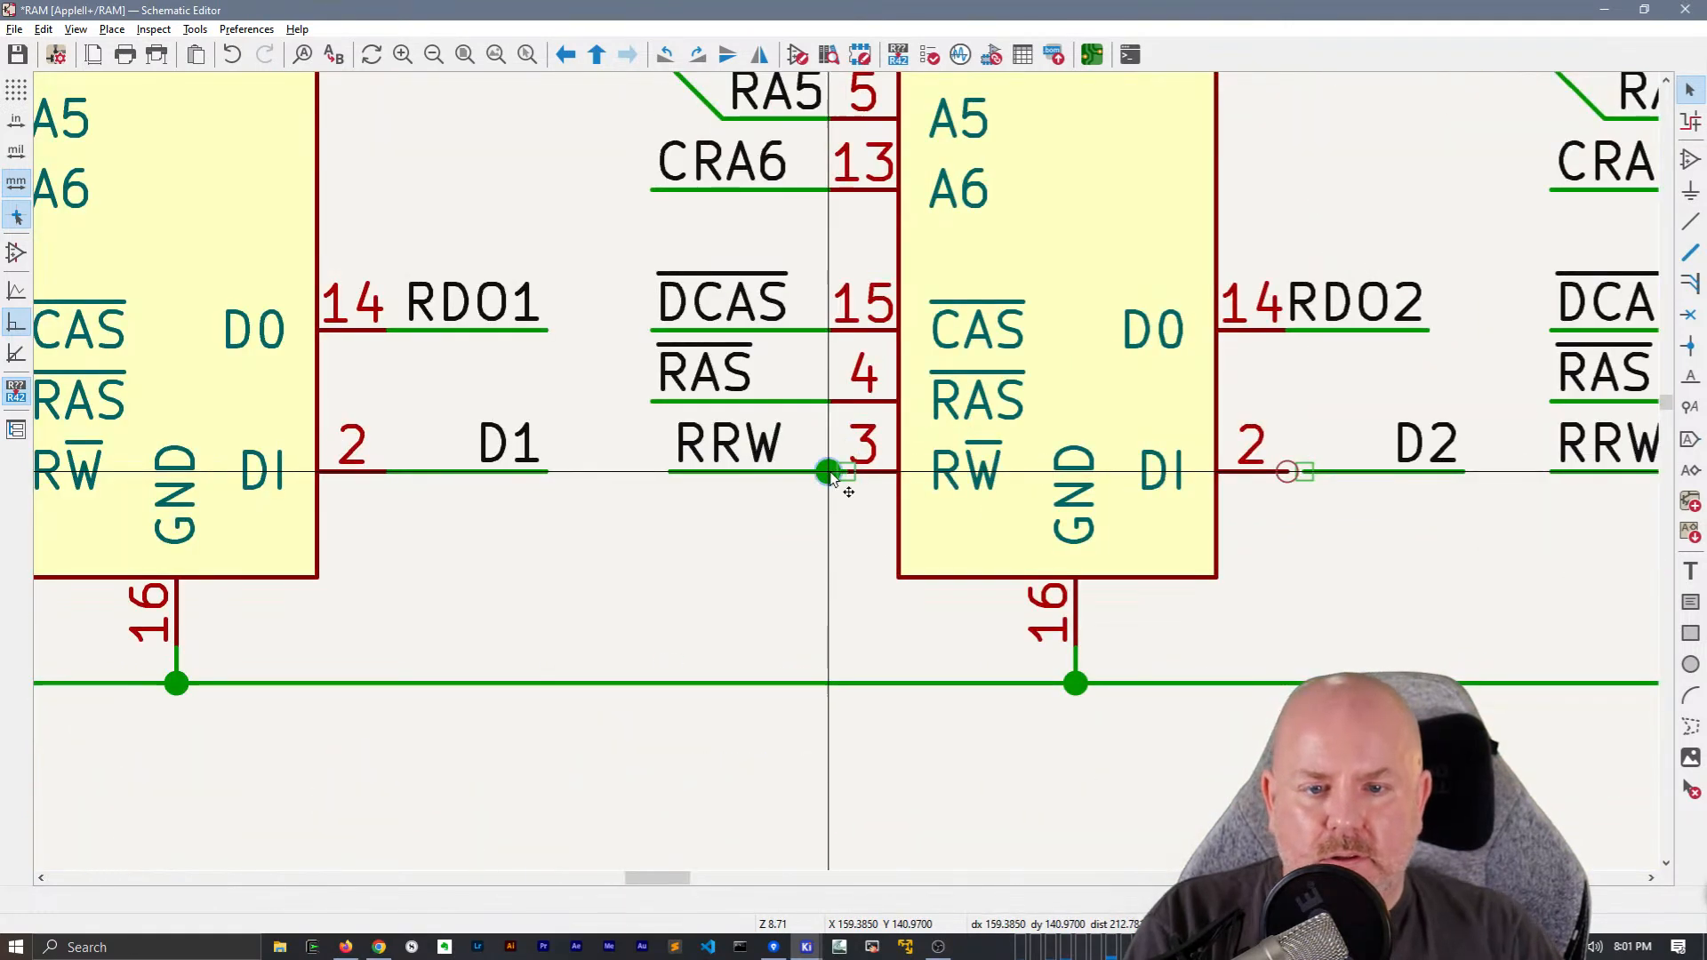
click(1058, 402)
key(g)
click(828, 402)
key(Escape)
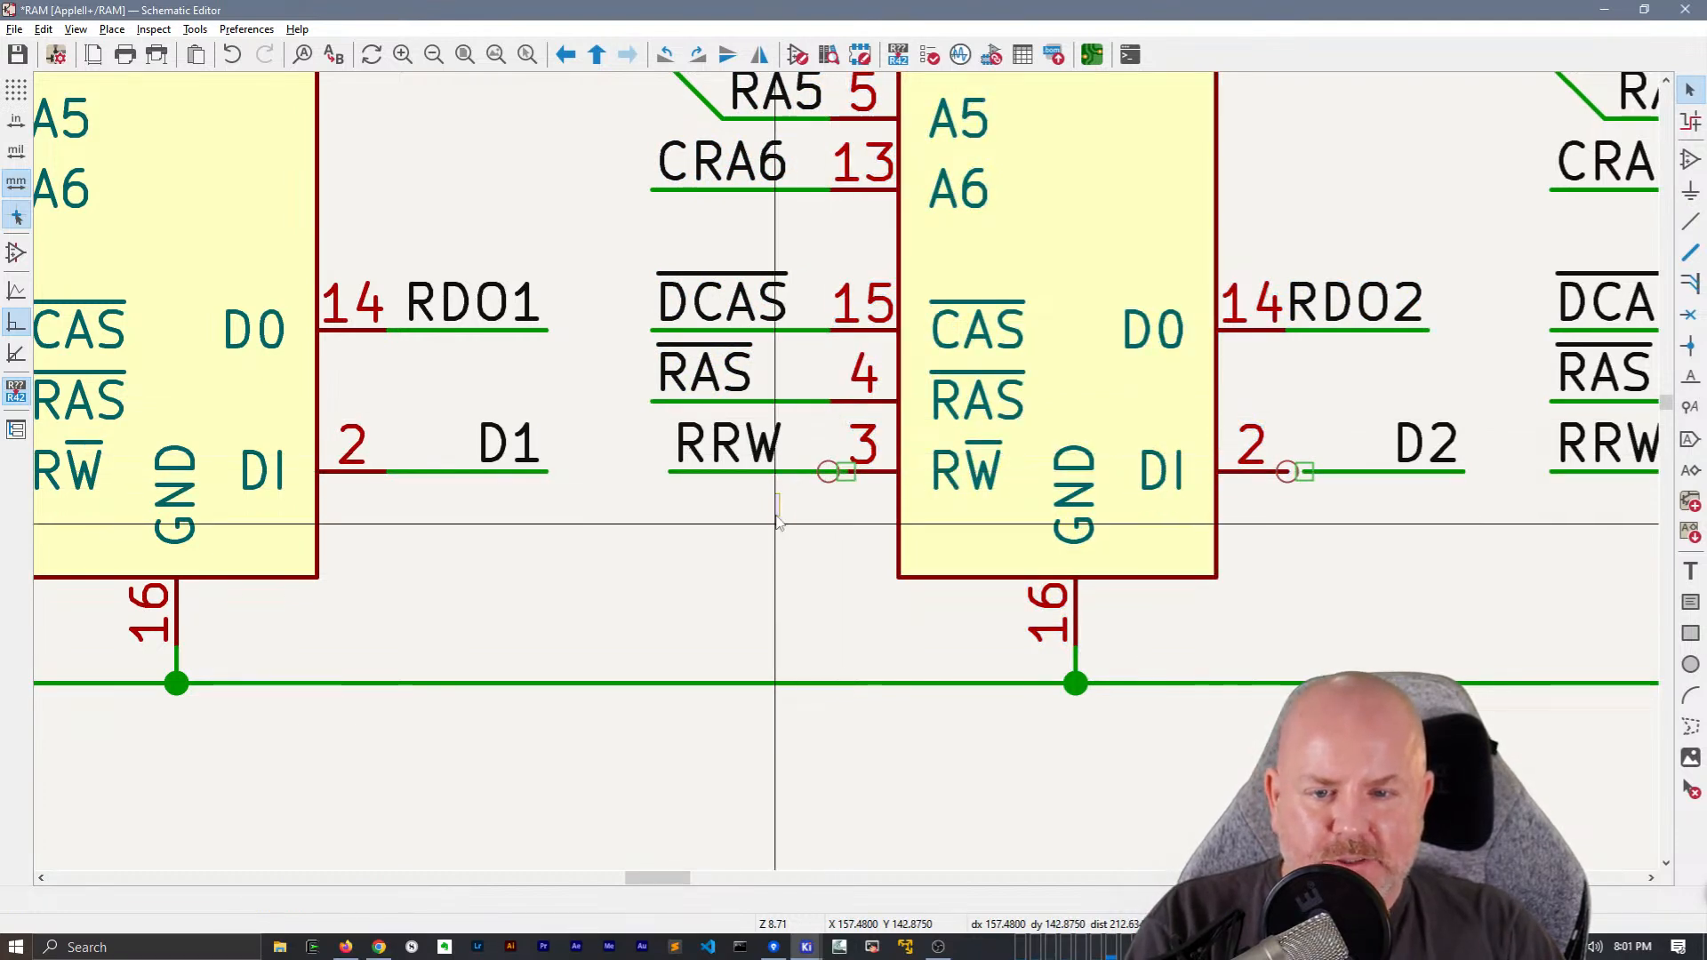
click(734, 469)
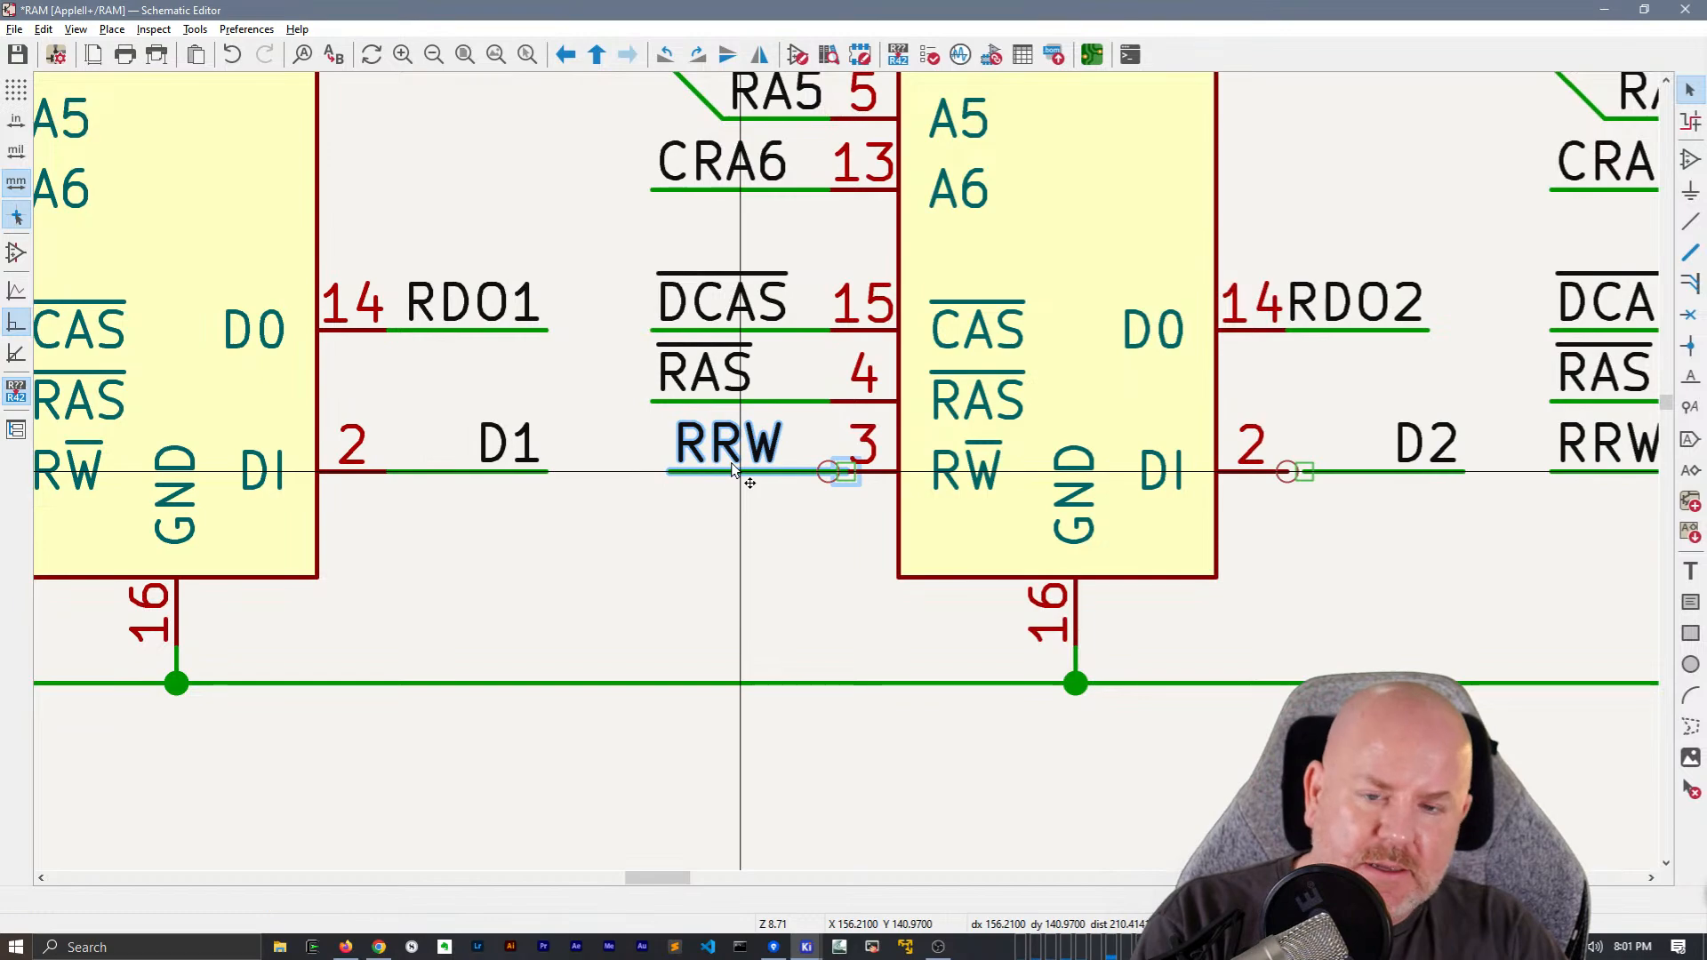
Move the D2 wire and its label onto pin 2 of chip D5
middle_drag(1479, 560, 952, 563)
drag(949, 516, 892, 411)
scroll(934, 493, down, 5)
middle_drag(1072, 496, 1090, 622)
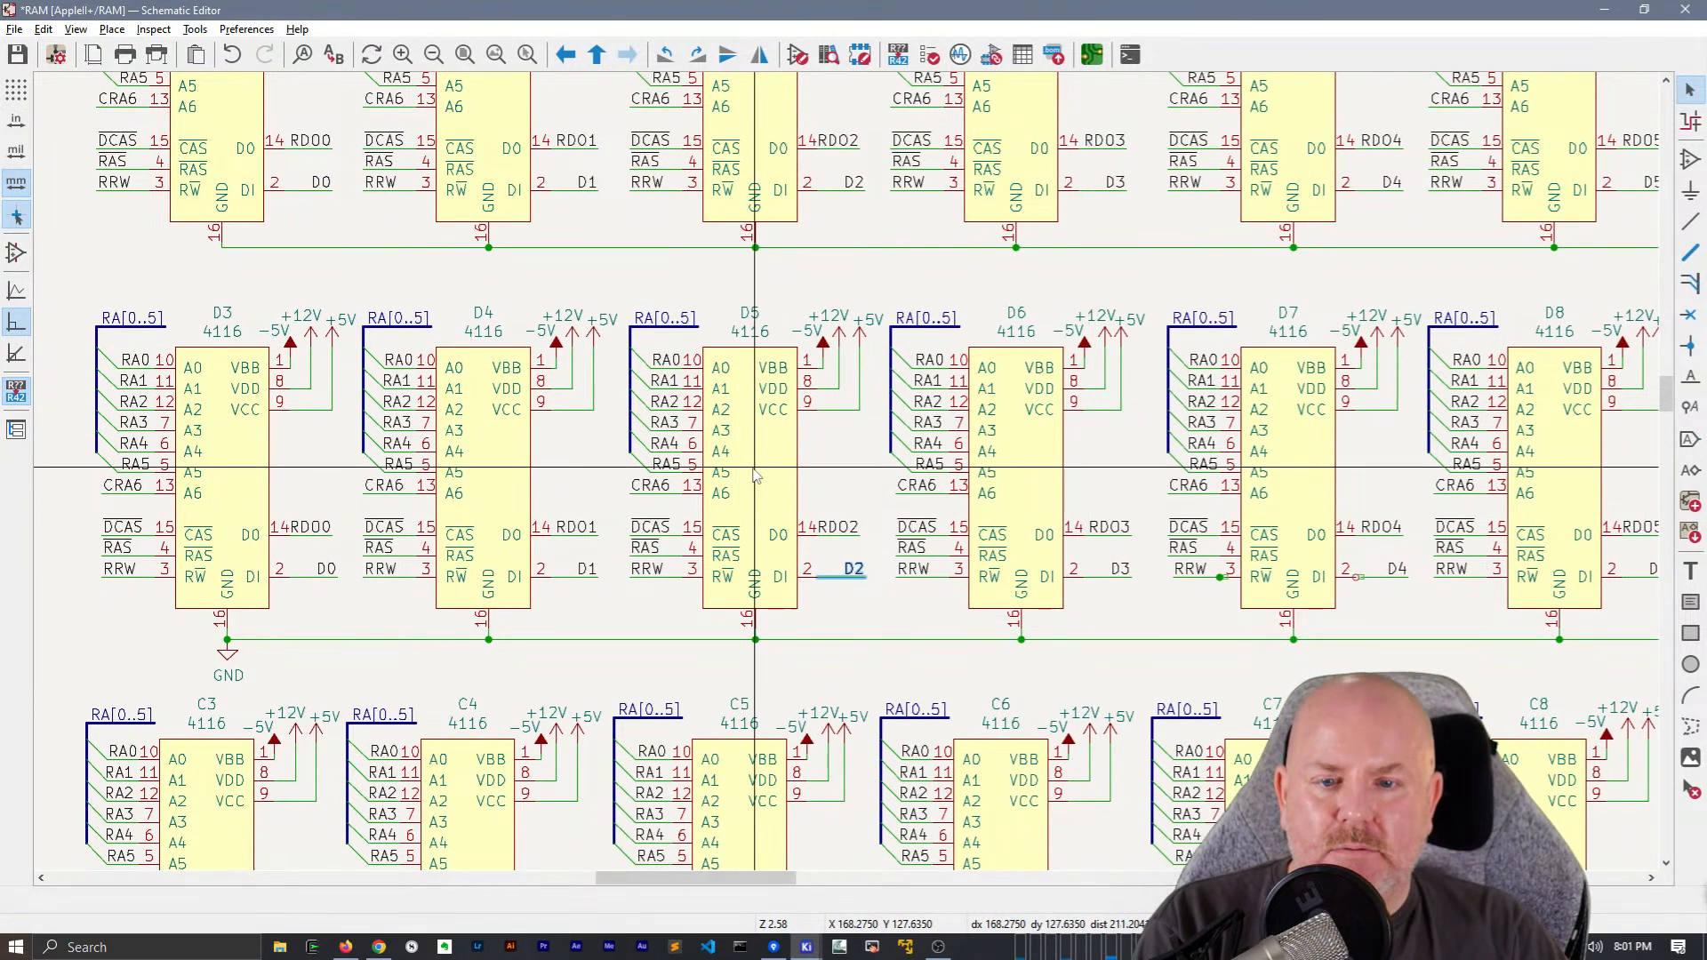
Move chip D7's RRW wire and label outward to line up with the RAS wire above
middle_drag(1204, 505, 789, 495)
scroll(789, 495, up, 3)
click(798, 367)
drag(763, 370, 752, 371)
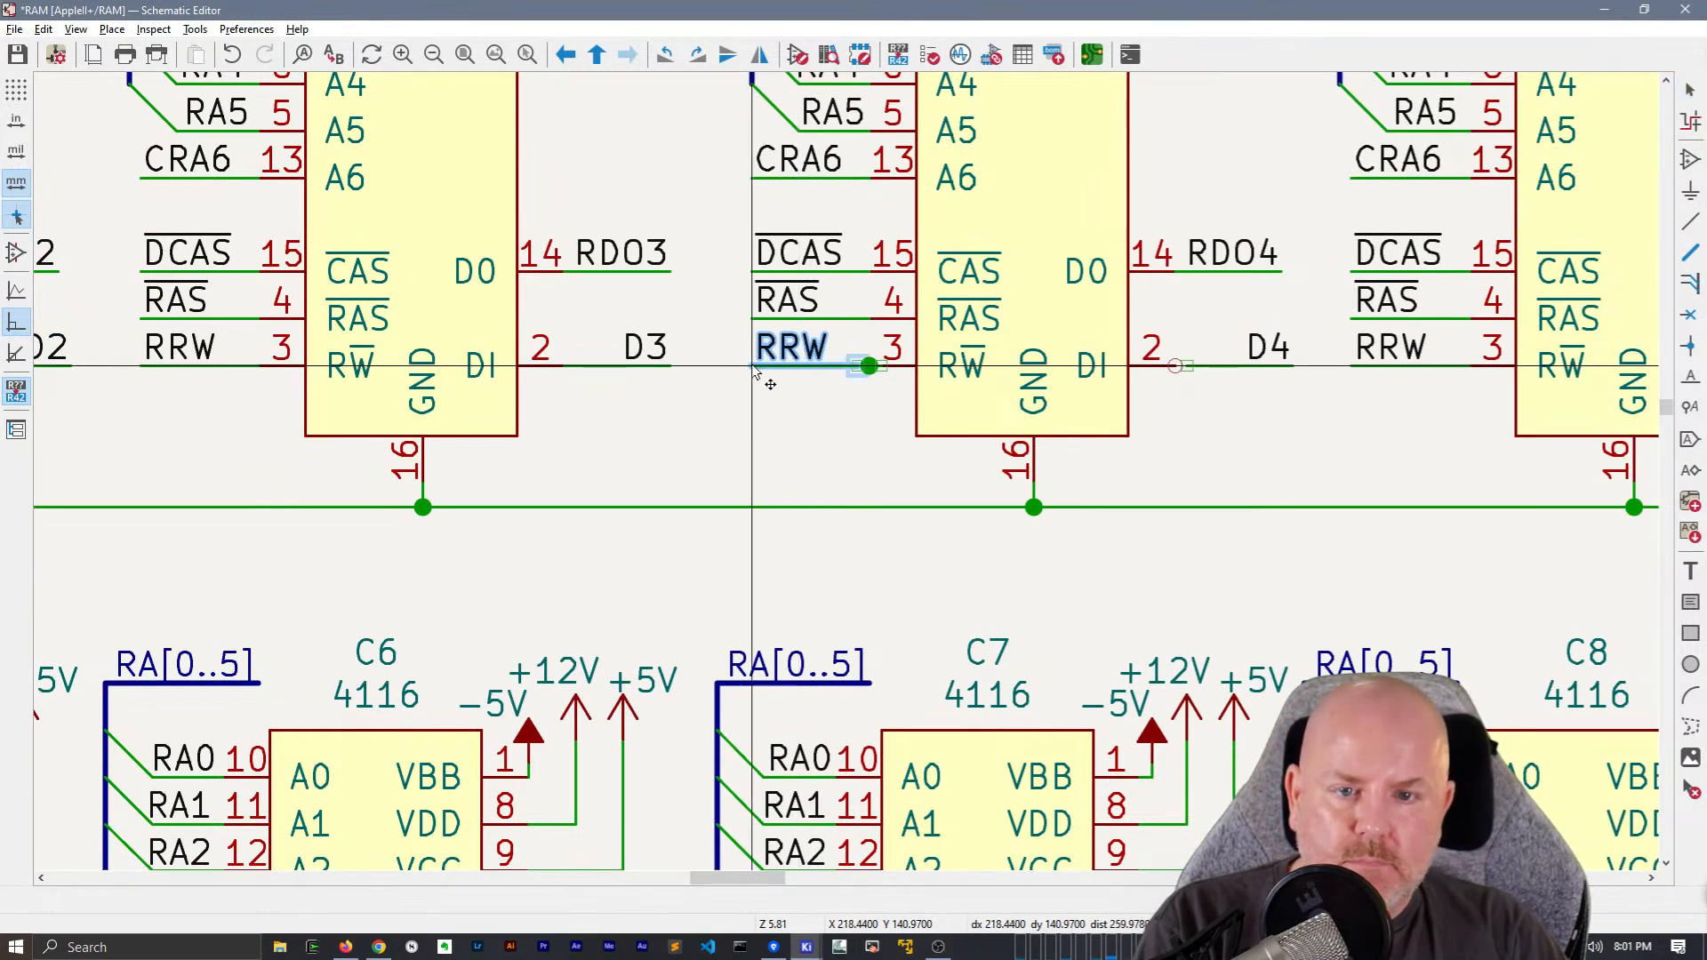
Remove the overlapping RRW wire pieces at chip D7 and redraw the wire from pin 3
key(w)
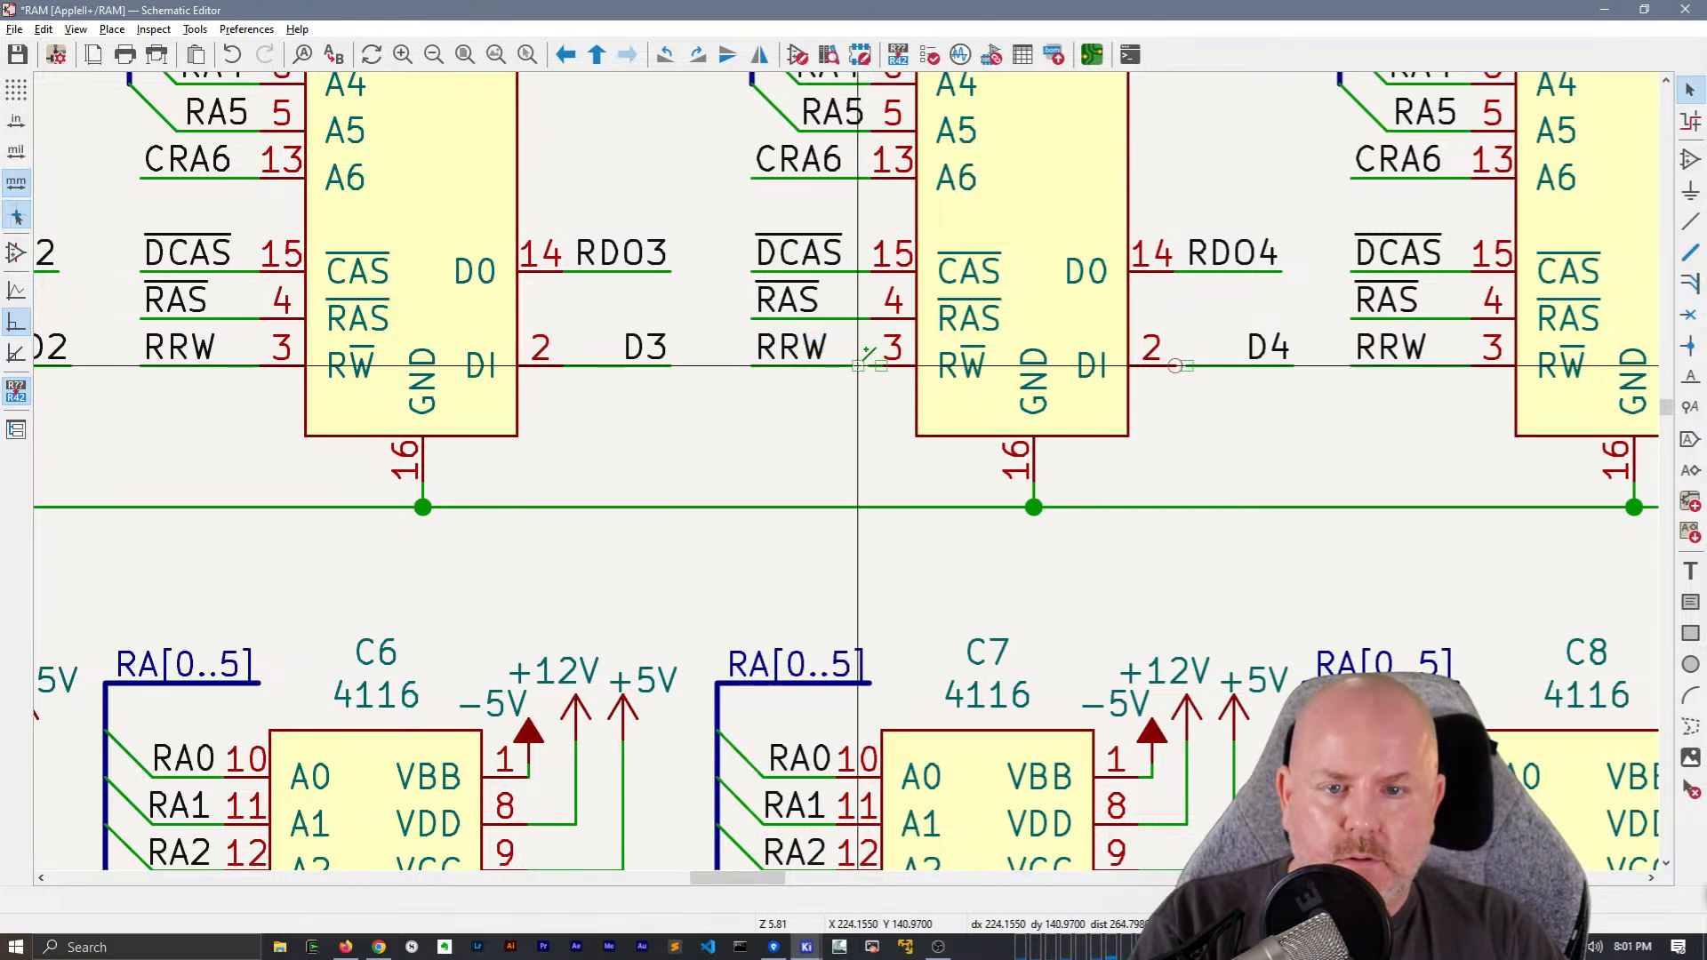
double_click(880, 365)
key(Escape)
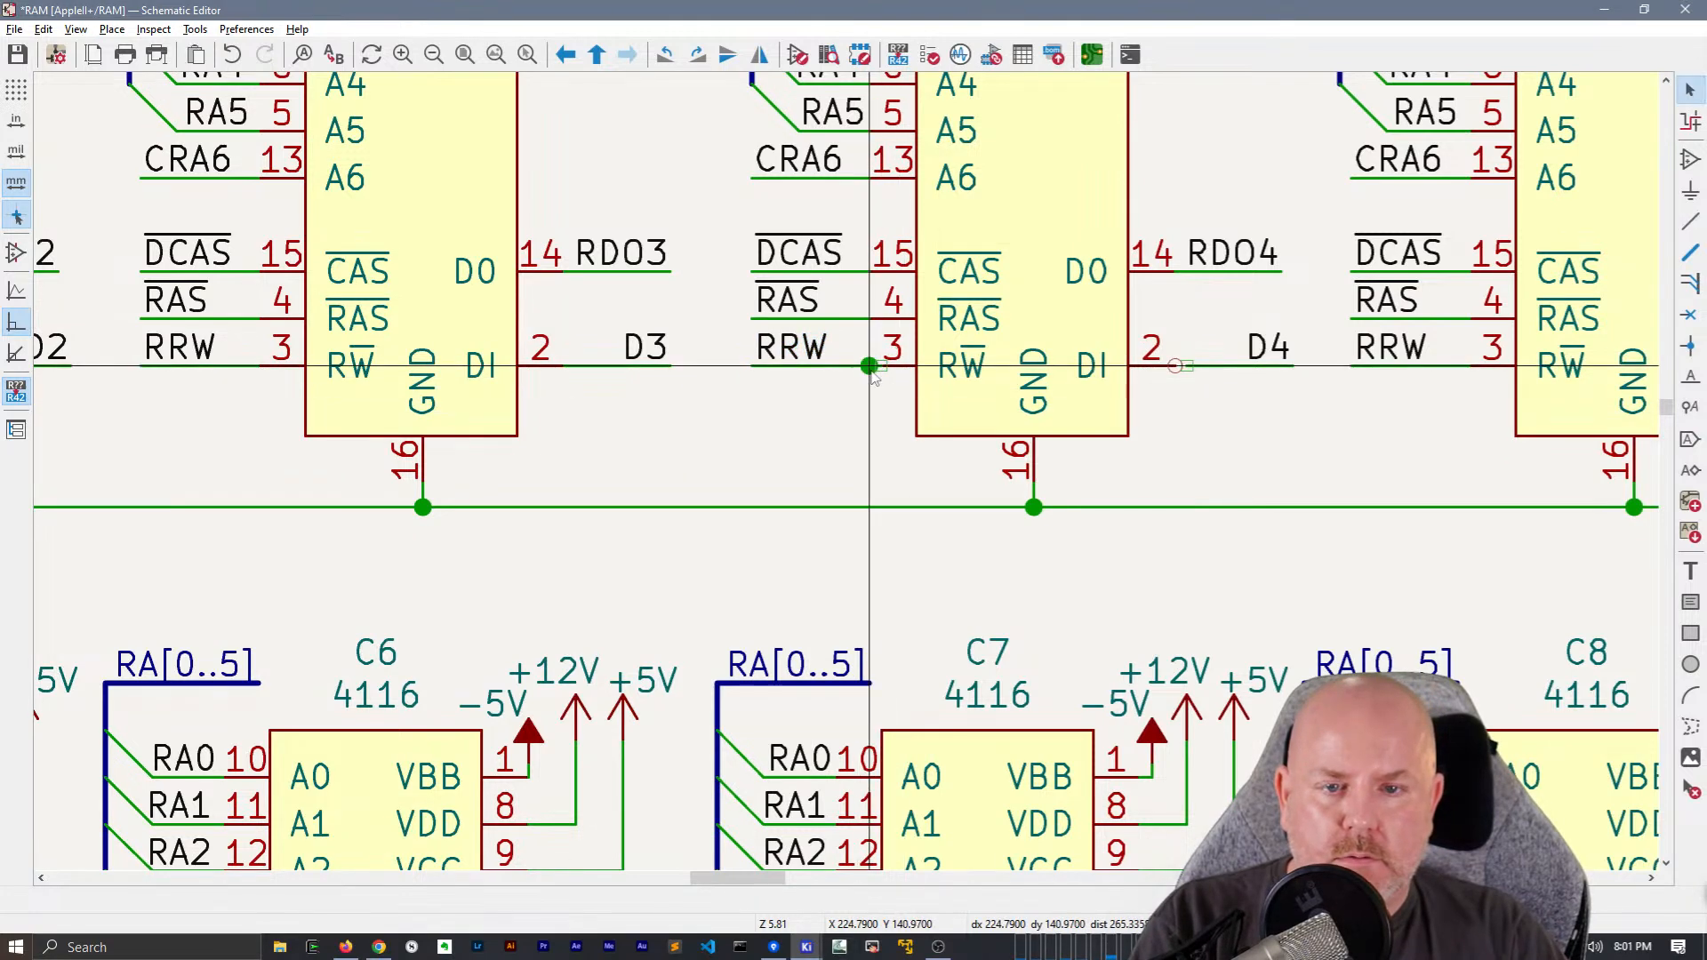
click(871, 368)
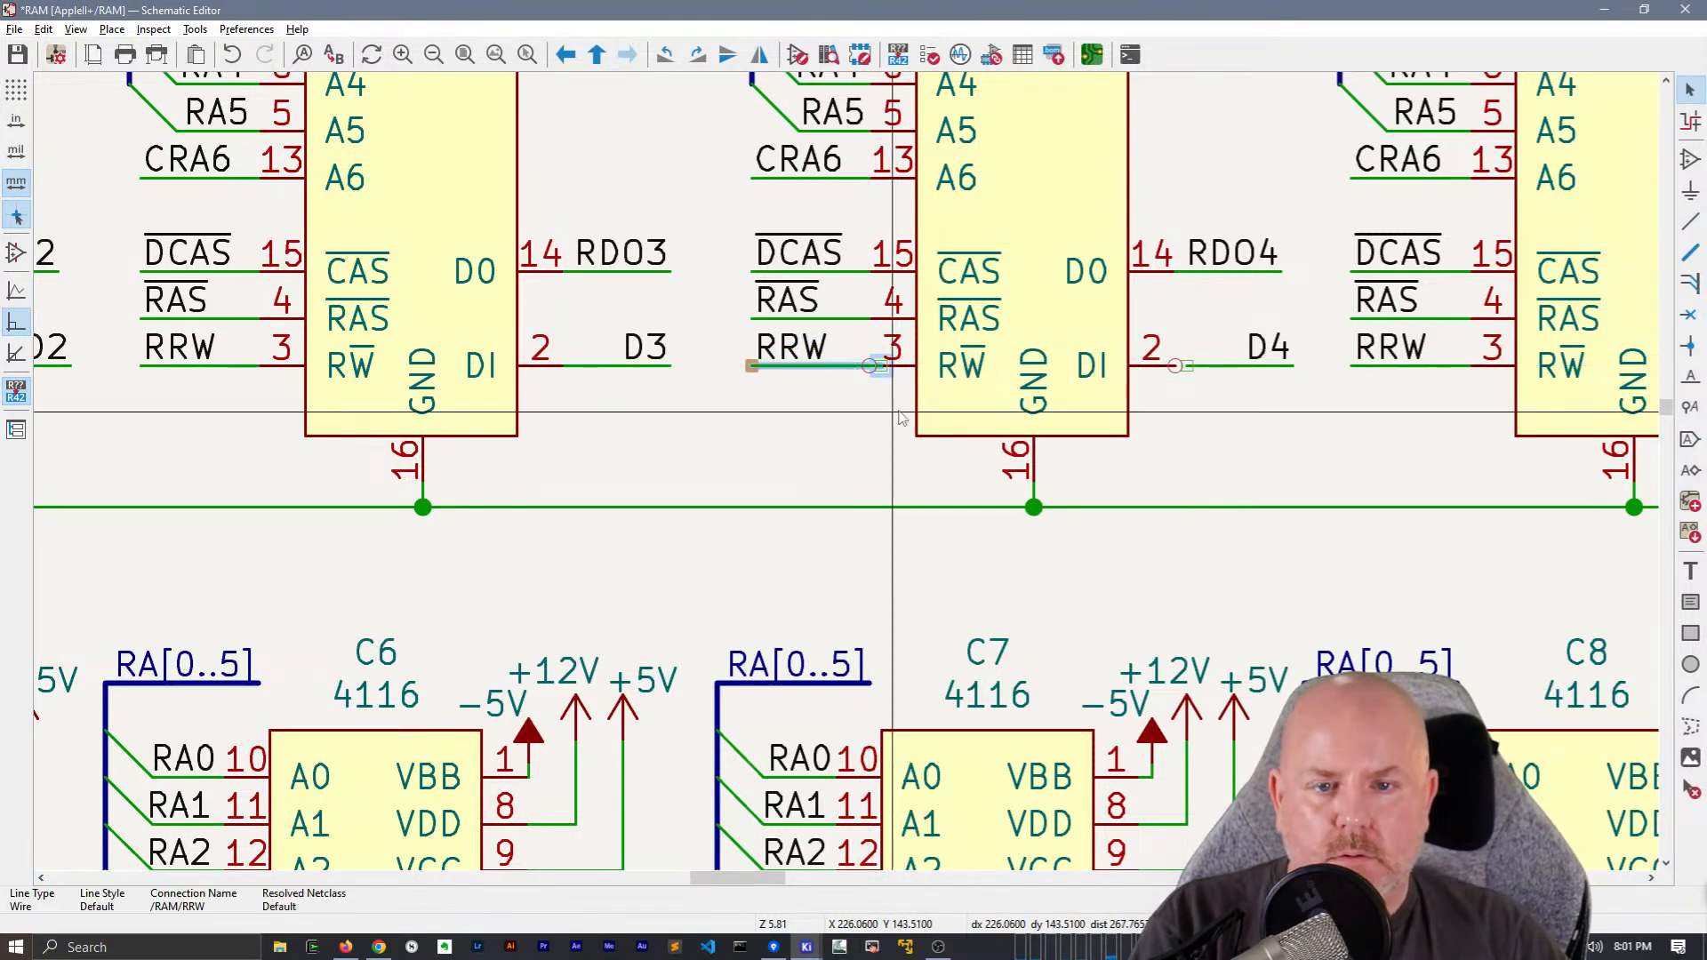
key(w)
click(869, 366)
Move the RRW label at chip D7 onto the end of the redrawn wire
middle_drag(1234, 409, 1073, 417)
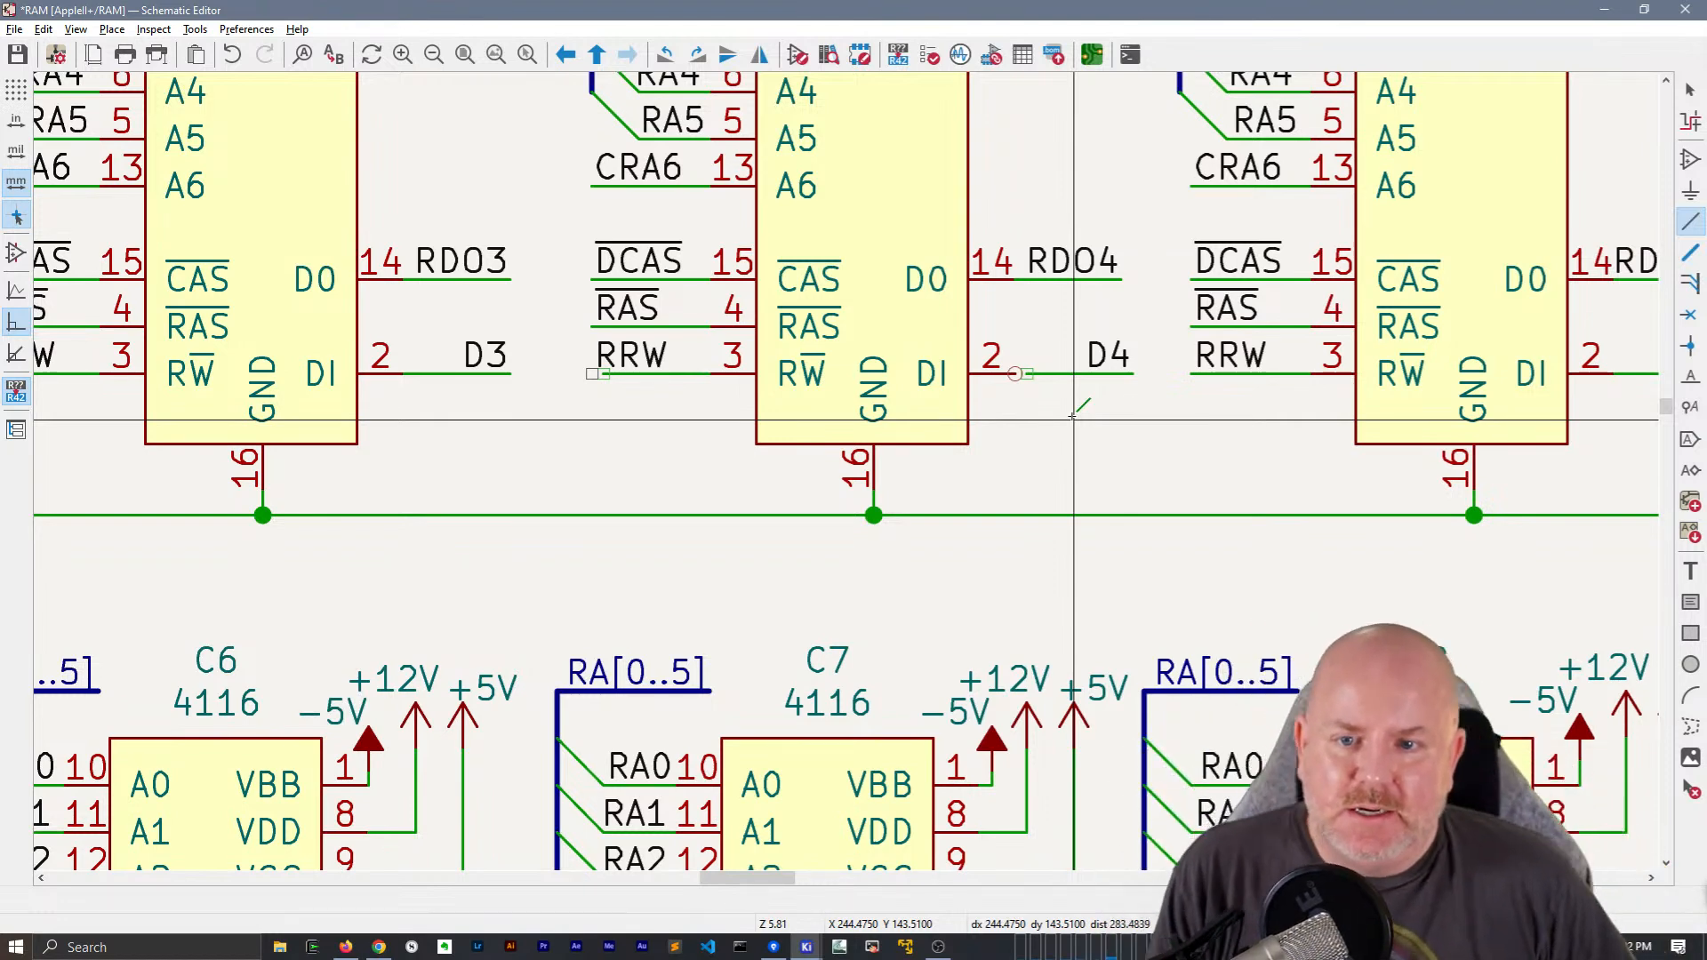
key(Escape)
click(652, 355)
key(m)
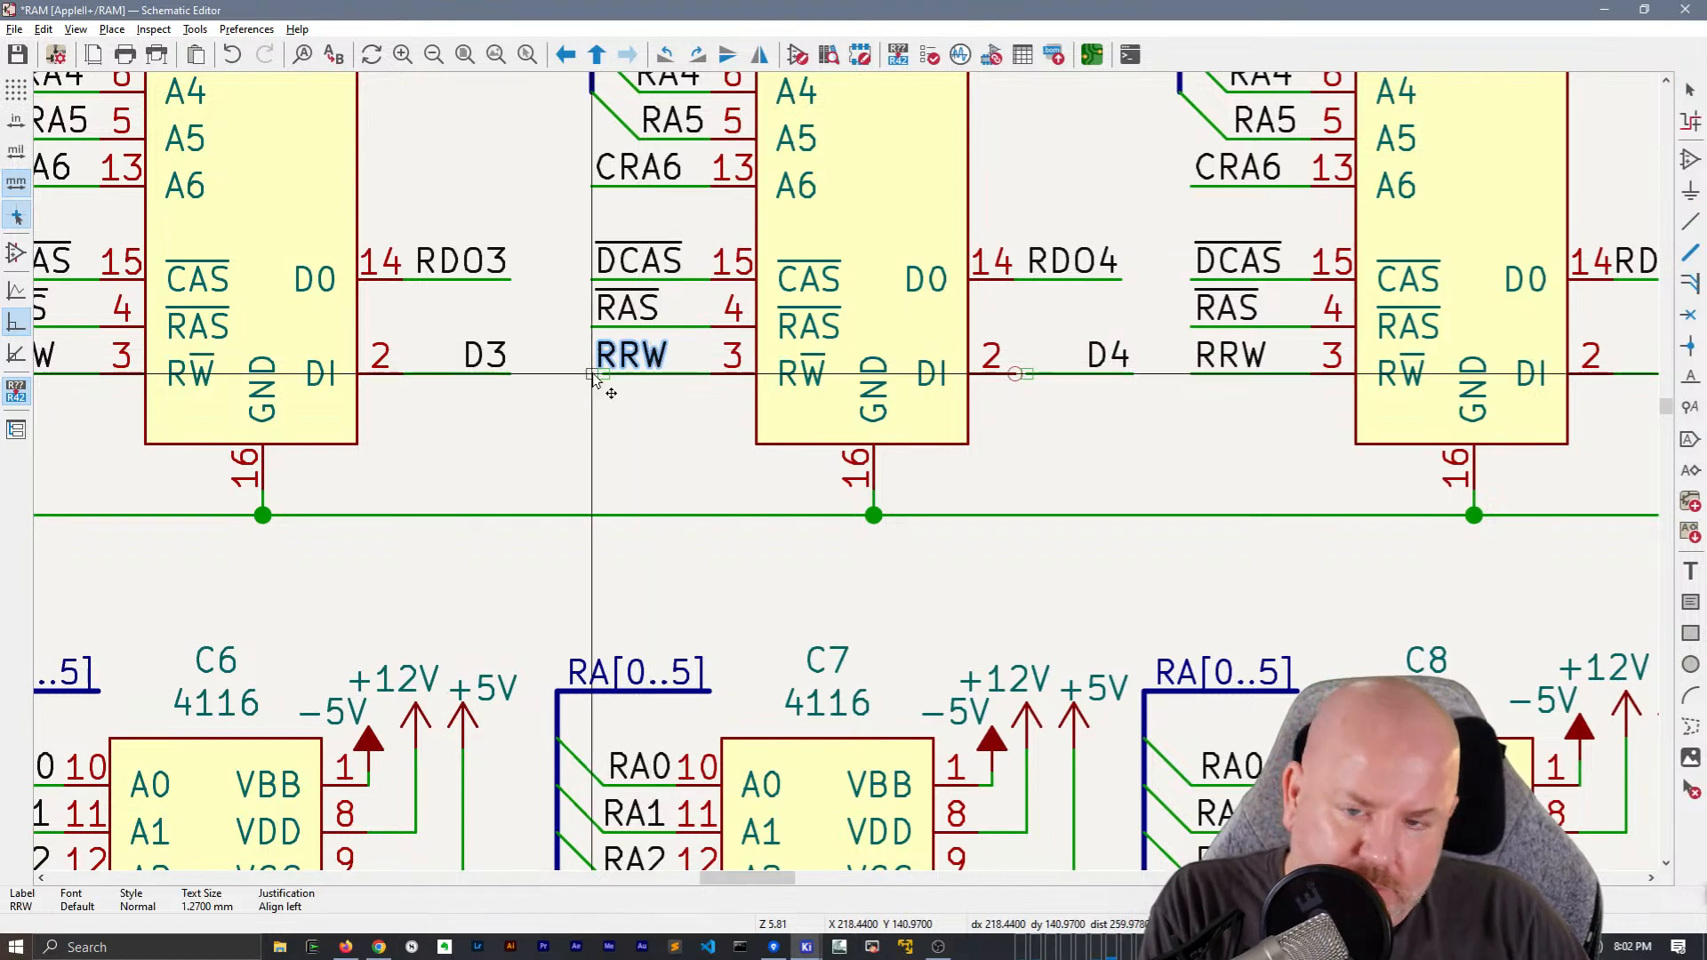
click(604, 374)
key(Escape)
Move the D4 data wire and its label onto pin 2 of chip D7
middle_drag(1110, 412, 914, 421)
drag(918, 427, 900, 352)
key(m)
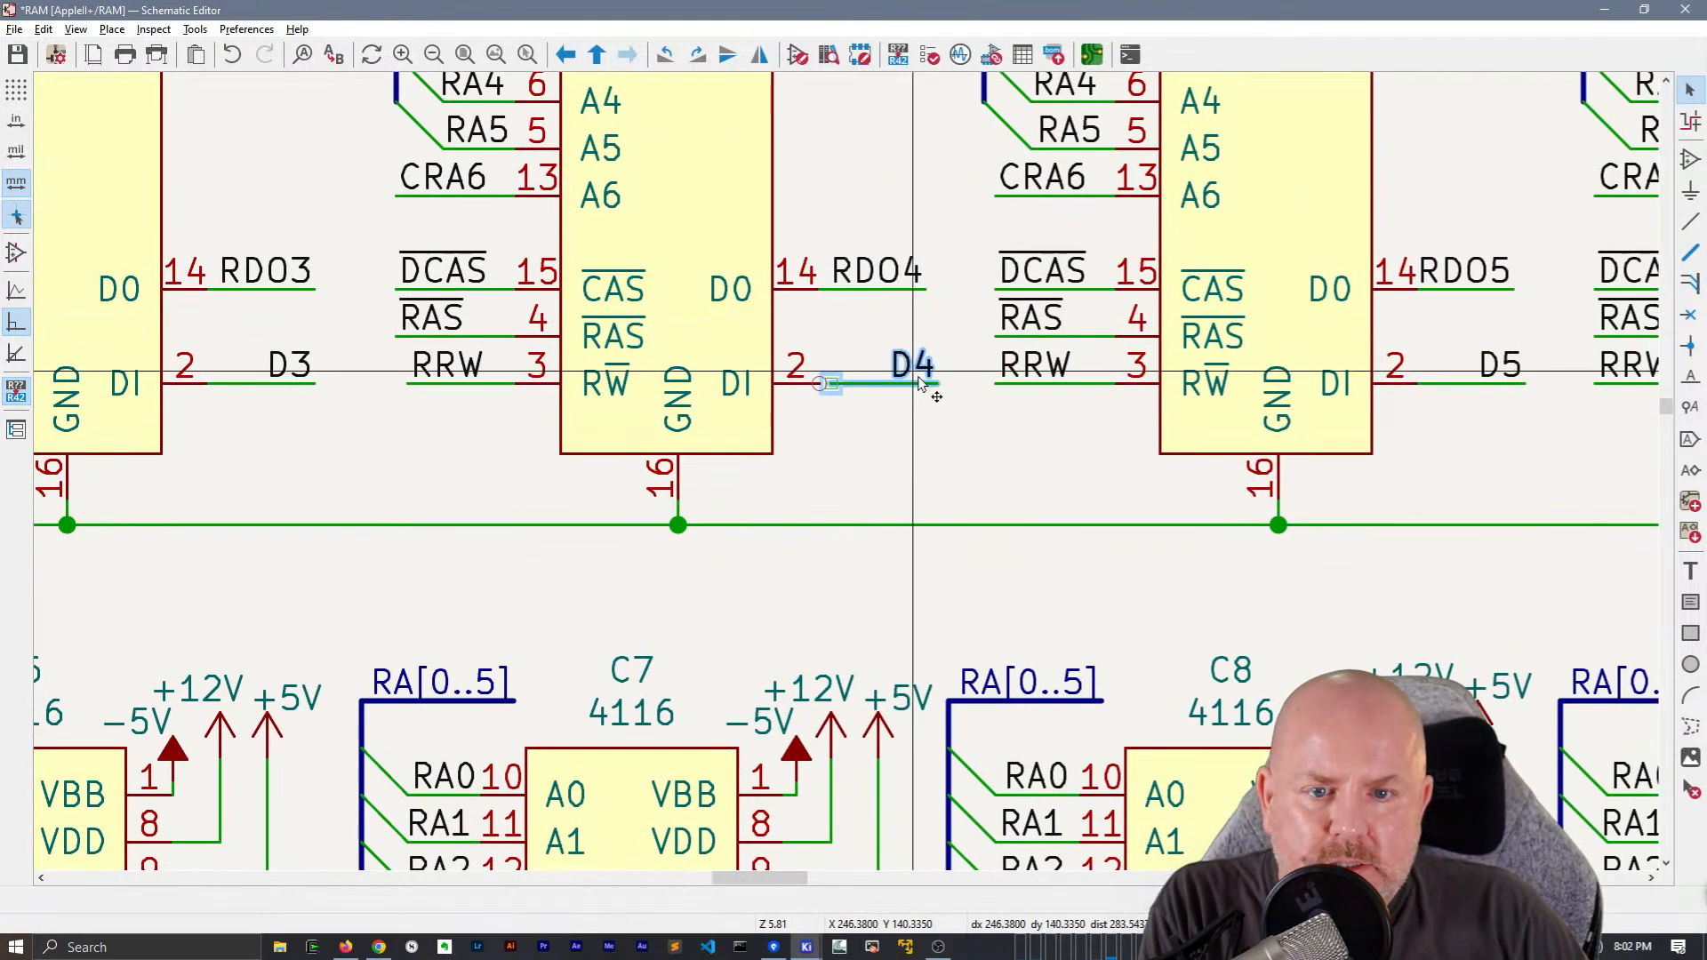
click(927, 414)
Move chip D10's RRW wire and label outward to line up with the RAS wire above
middle_drag(1121, 450, 671, 436)
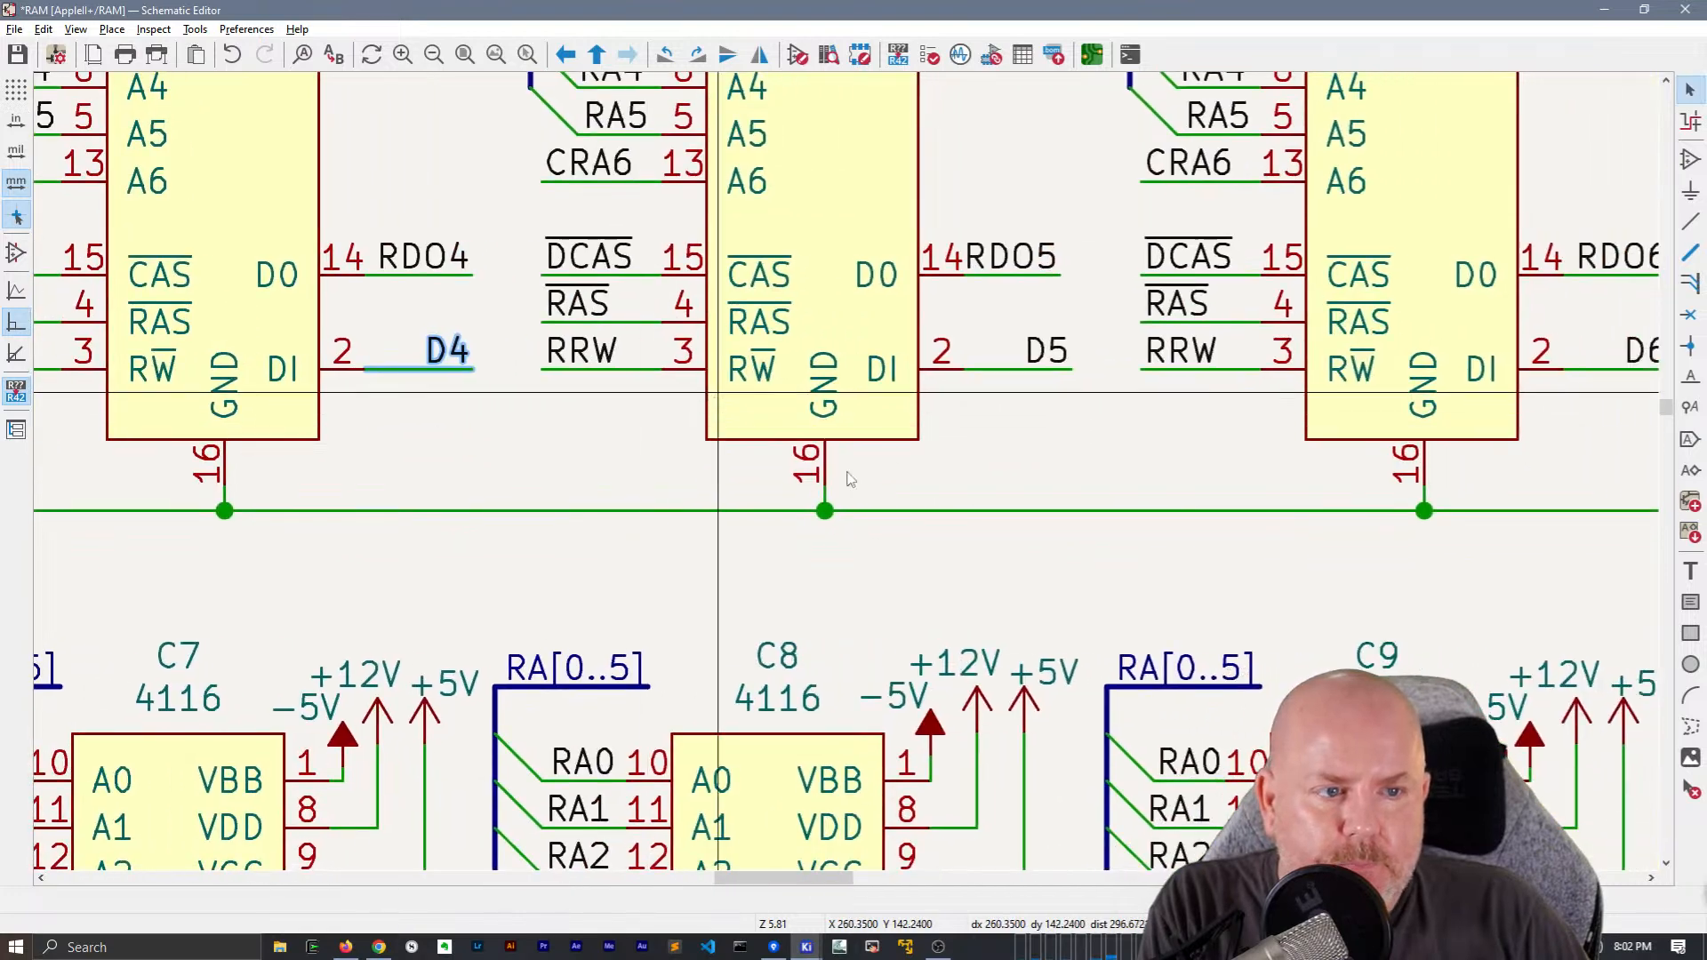
scroll(719, 393, down, 3)
middle_drag(1277, 487, 703, 489)
scroll(885, 495, up, 3)
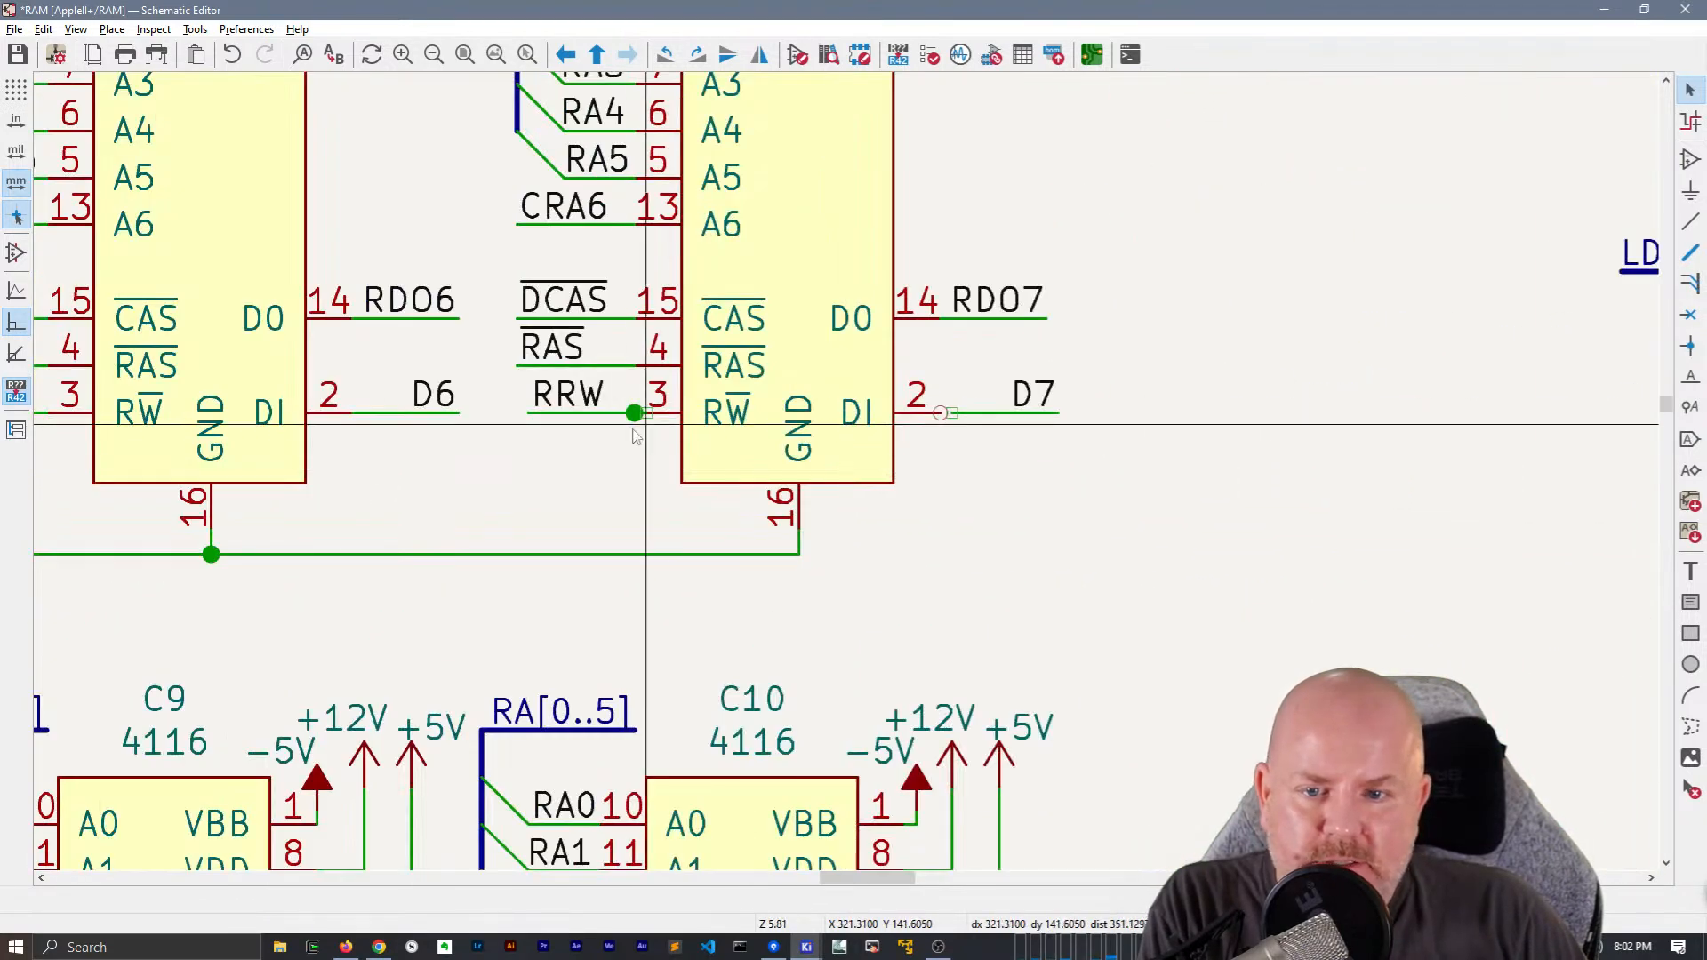
drag(598, 433, 525, 418)
key(Escape)
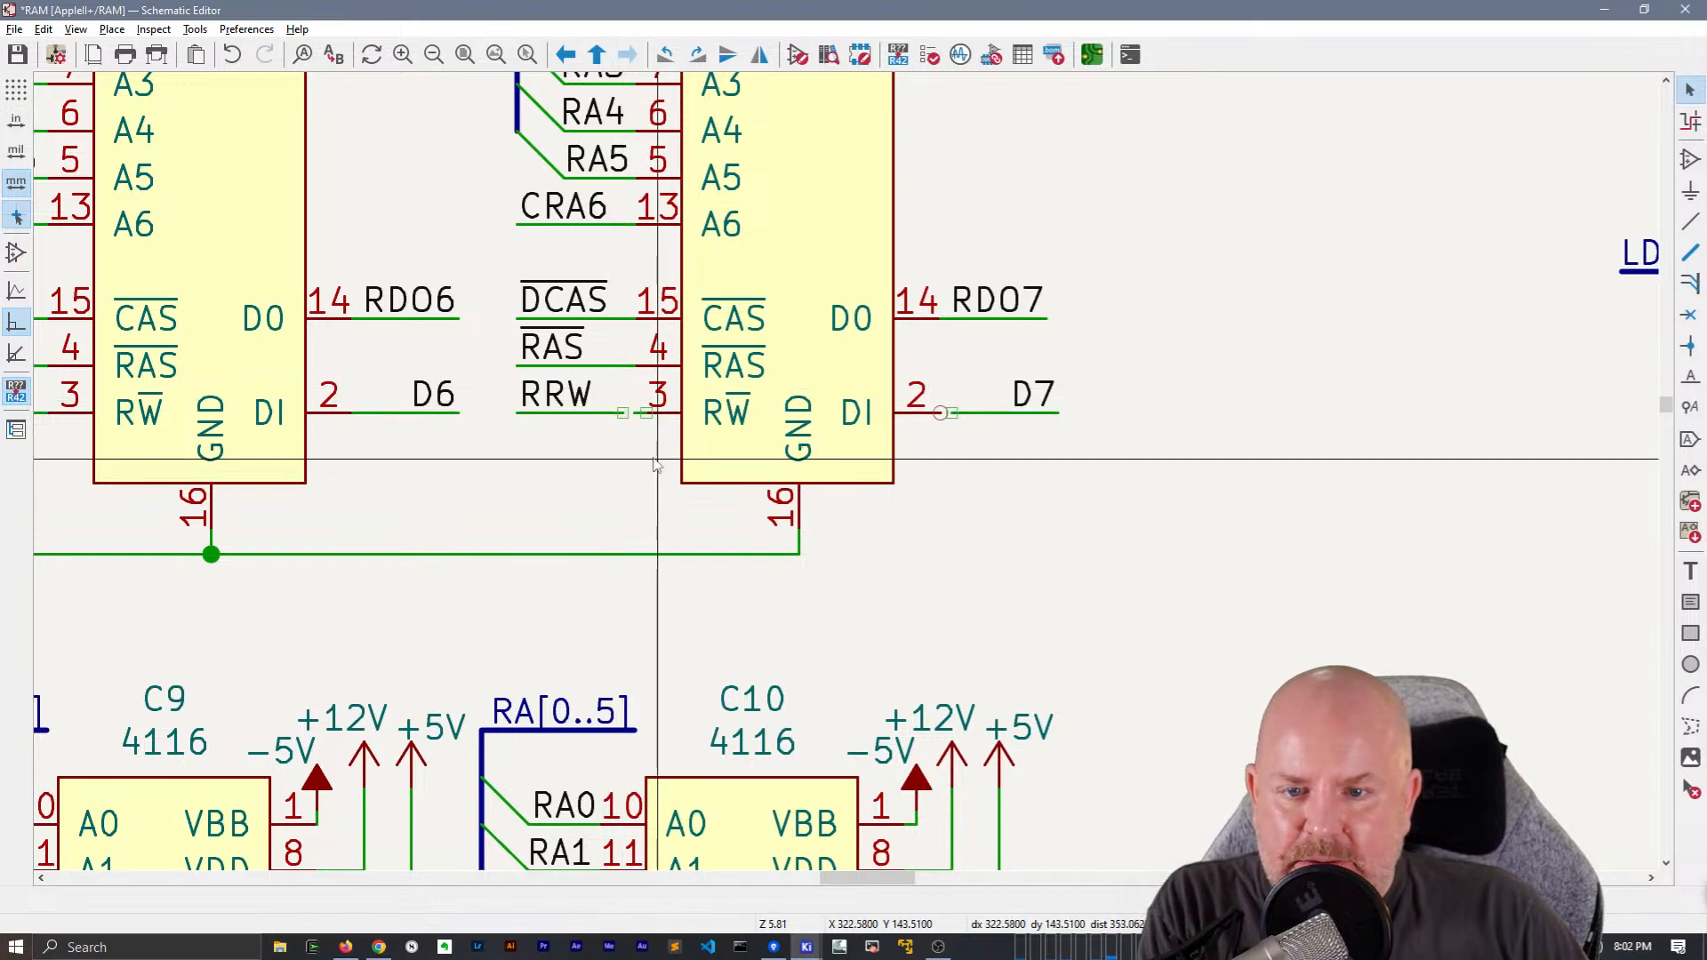
Replace the leftover stub at pin 3 of chip D10 with a wire joining the pin to the RRW wire
drag(630, 390, 665, 436)
key(Delete)
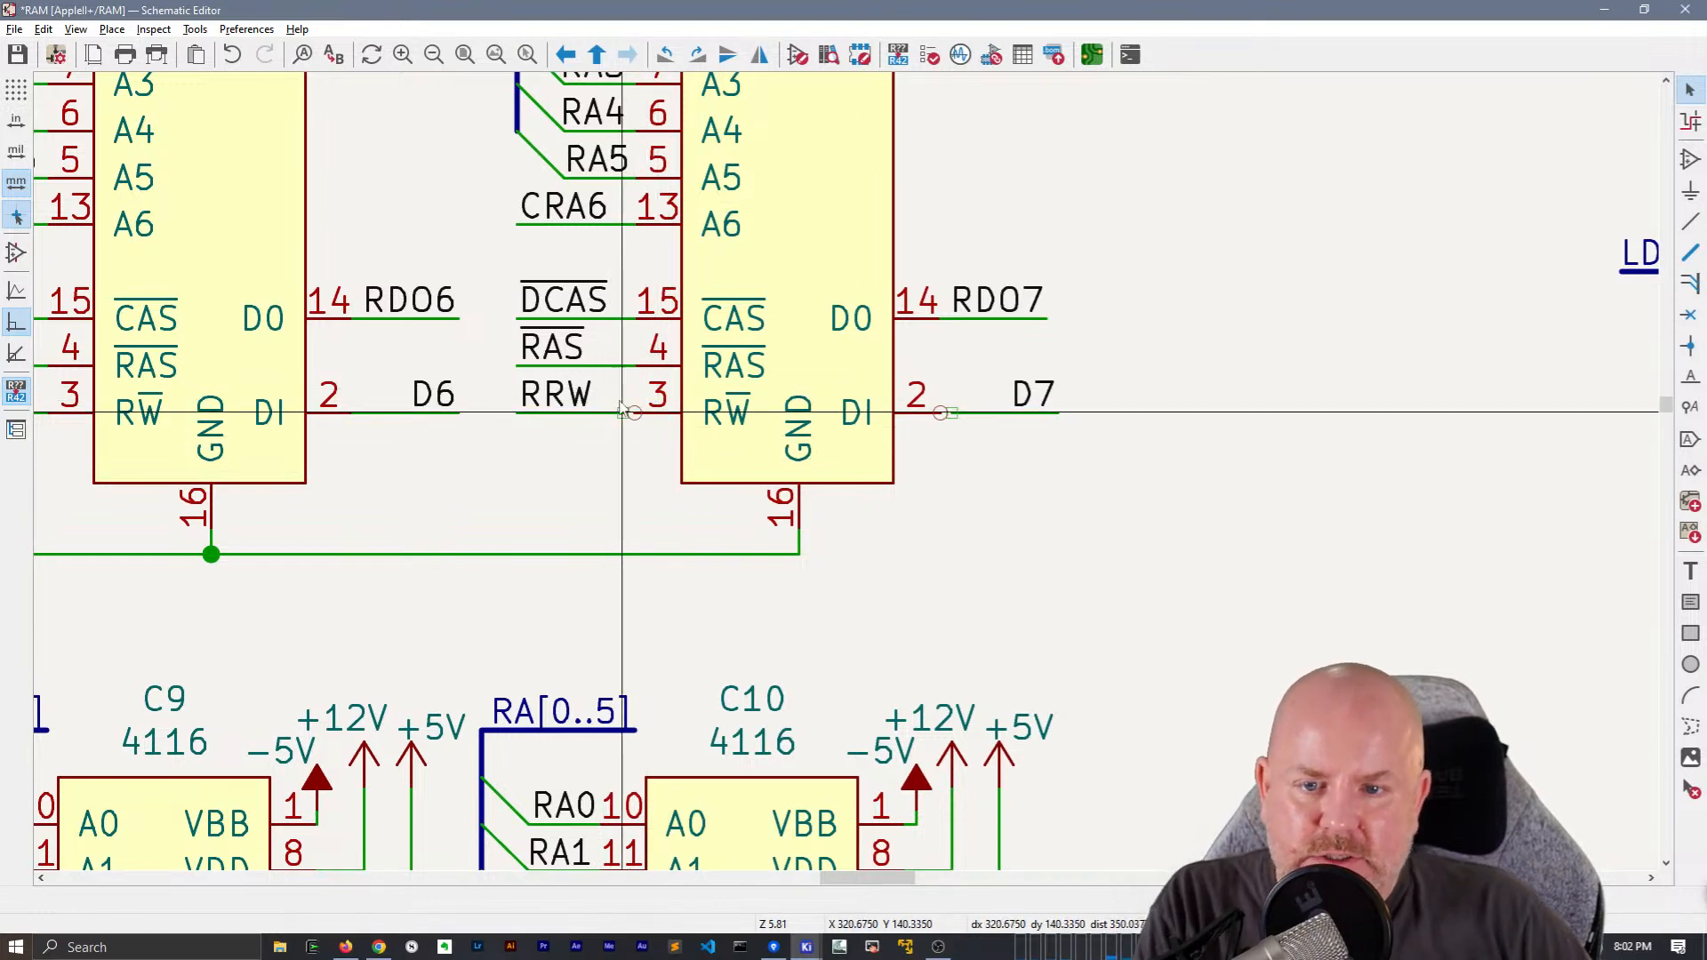
click(634, 412)
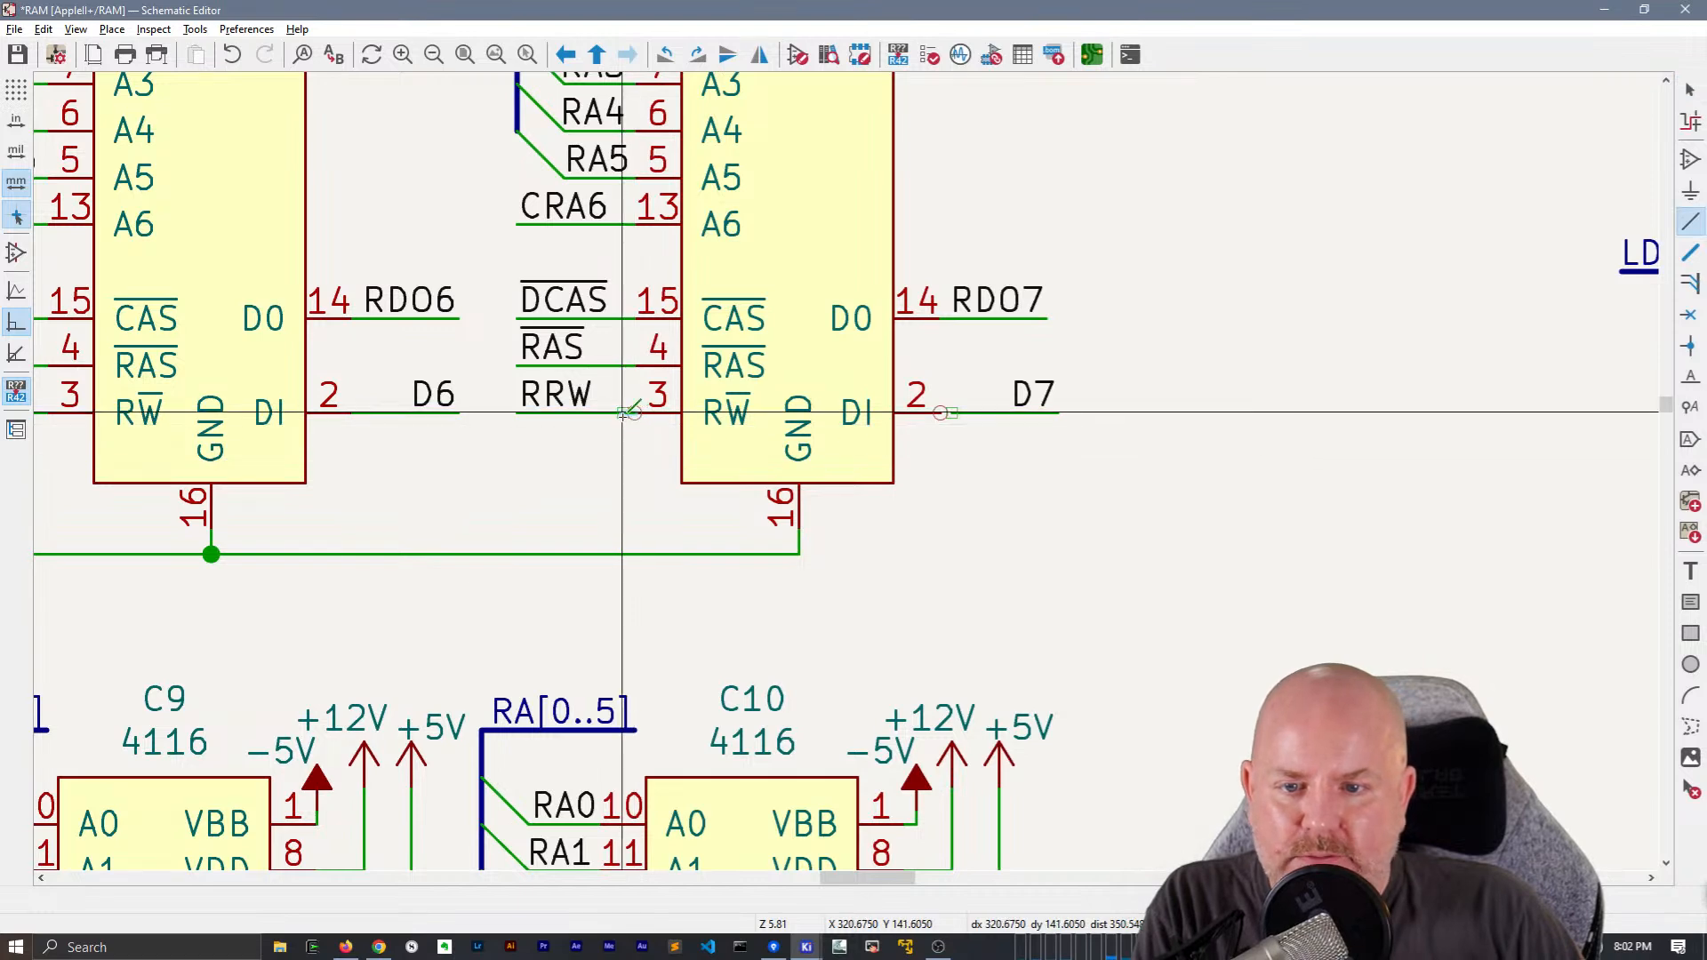
key(Escape)
key(Escape)
Move the D7 data wire and its label onto pin 2 of chip D10, and save the schematic
click(1030, 406)
key(m)
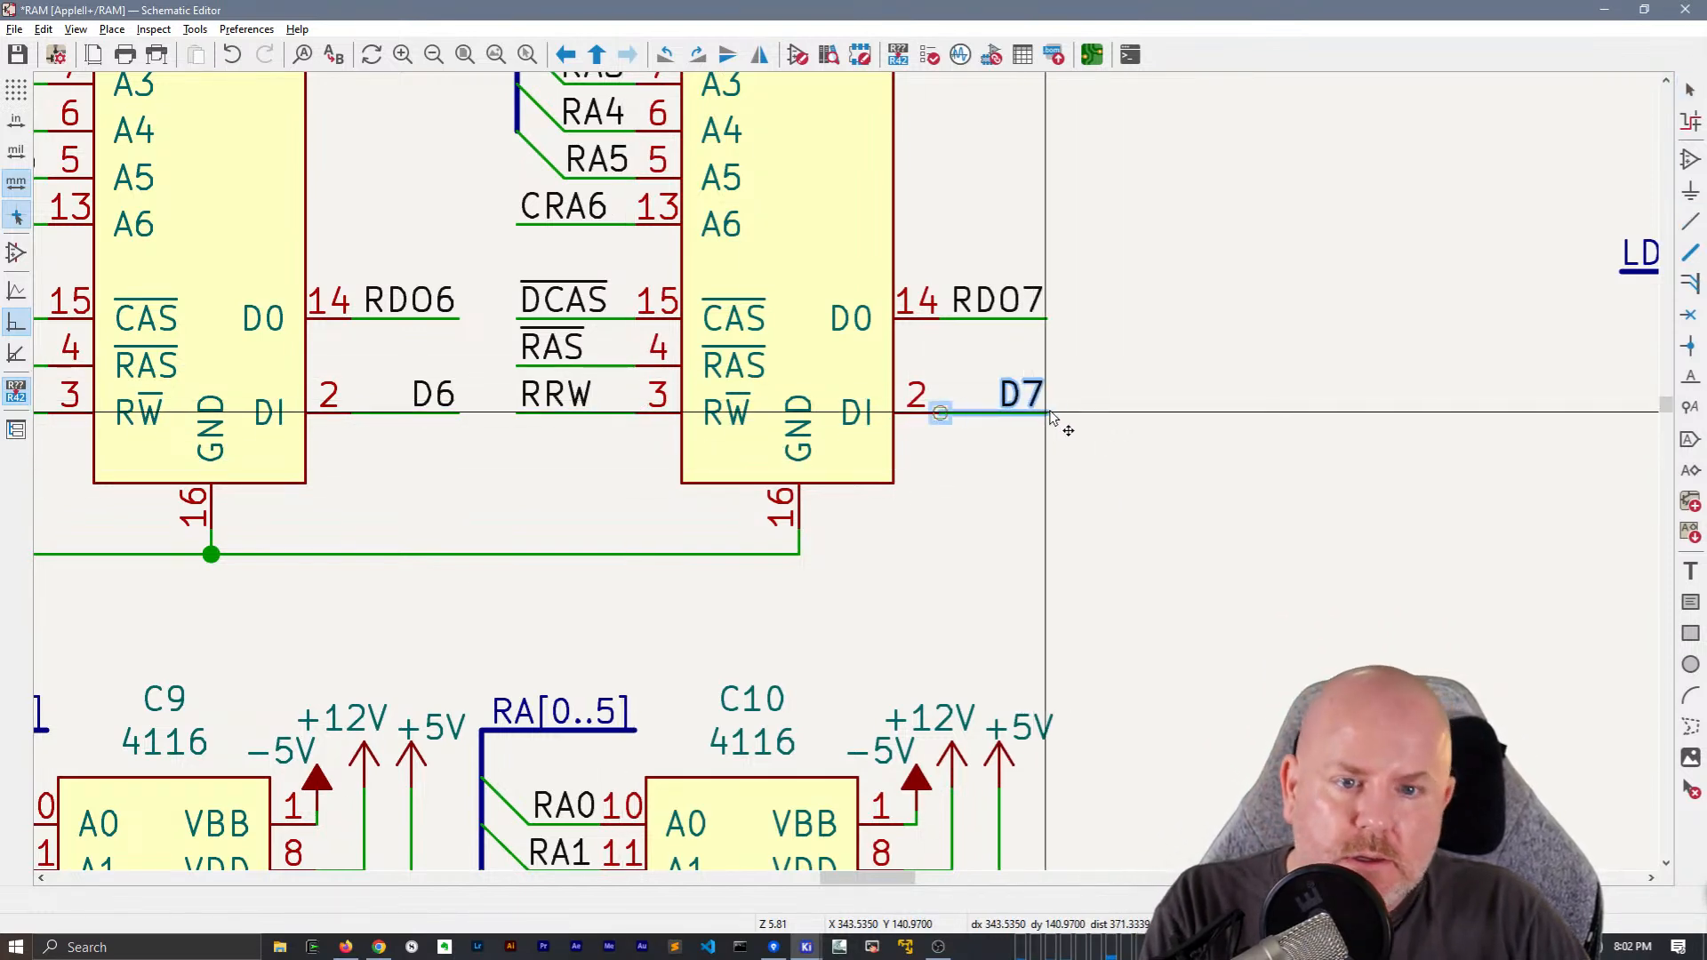
scroll(1084, 489, down, 5)
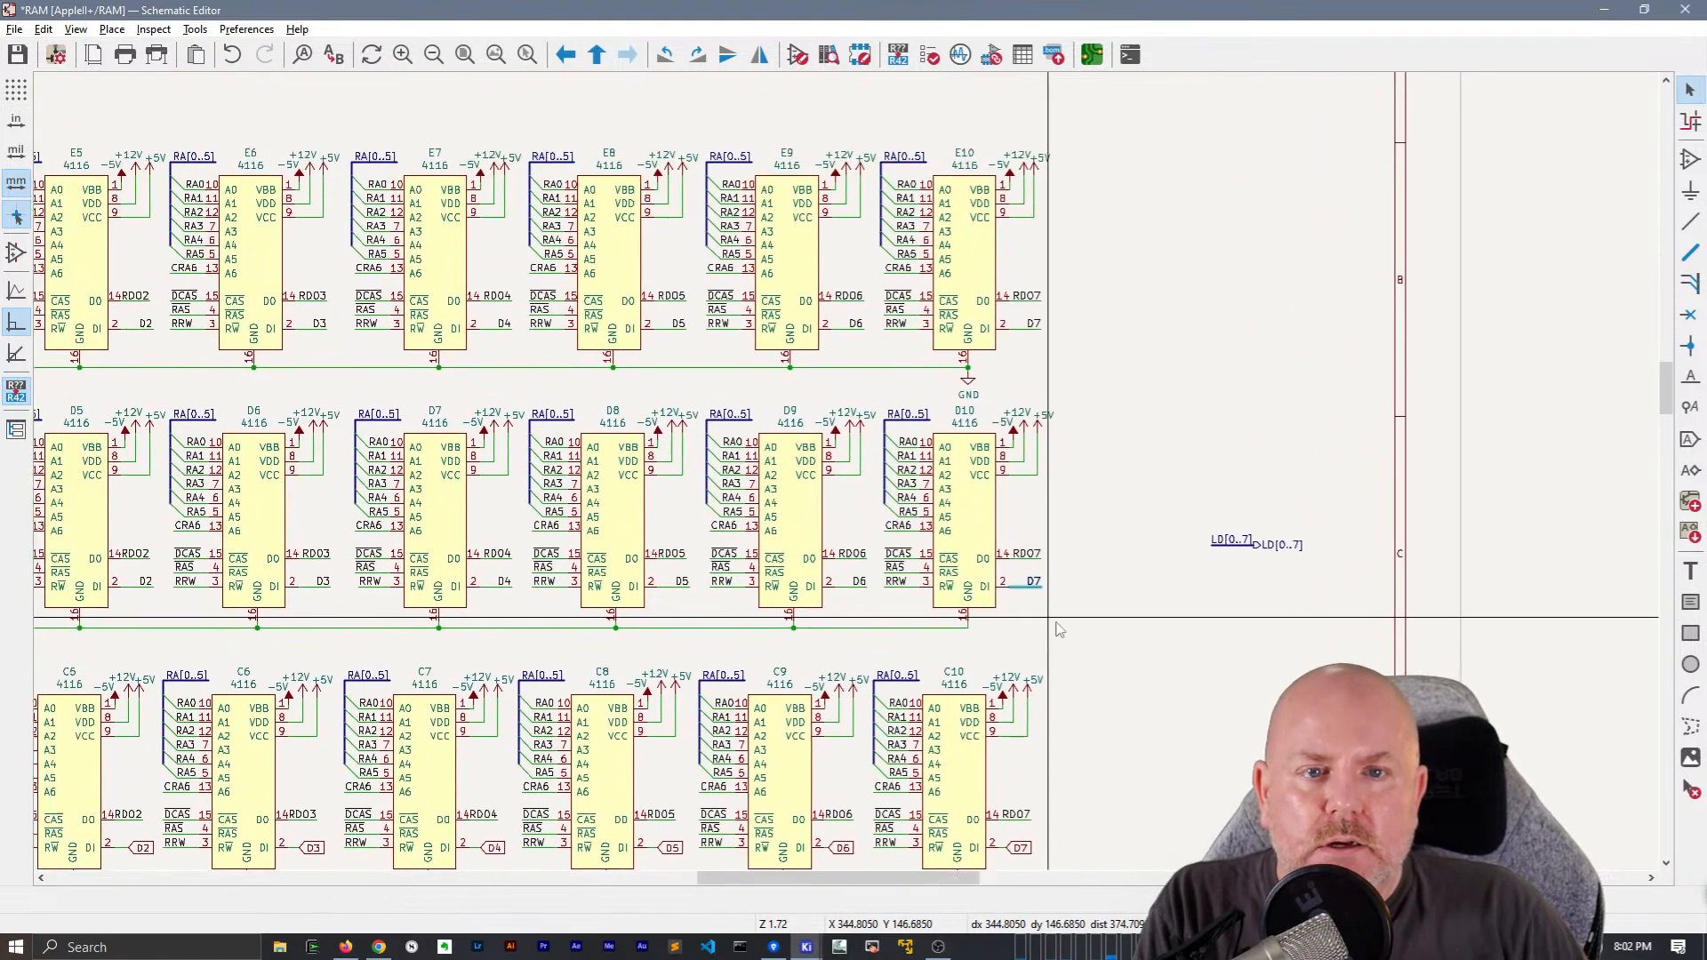
middle_drag(1183, 630, 1445, 602)
middle_drag(1539, 557, 1579, 501)
key(ctrl+s)
Delete the RRW wires and the D0 to D7 data wires and labels along the C3 to C10 row
middle_drag(1192, 488, 1144, 392)
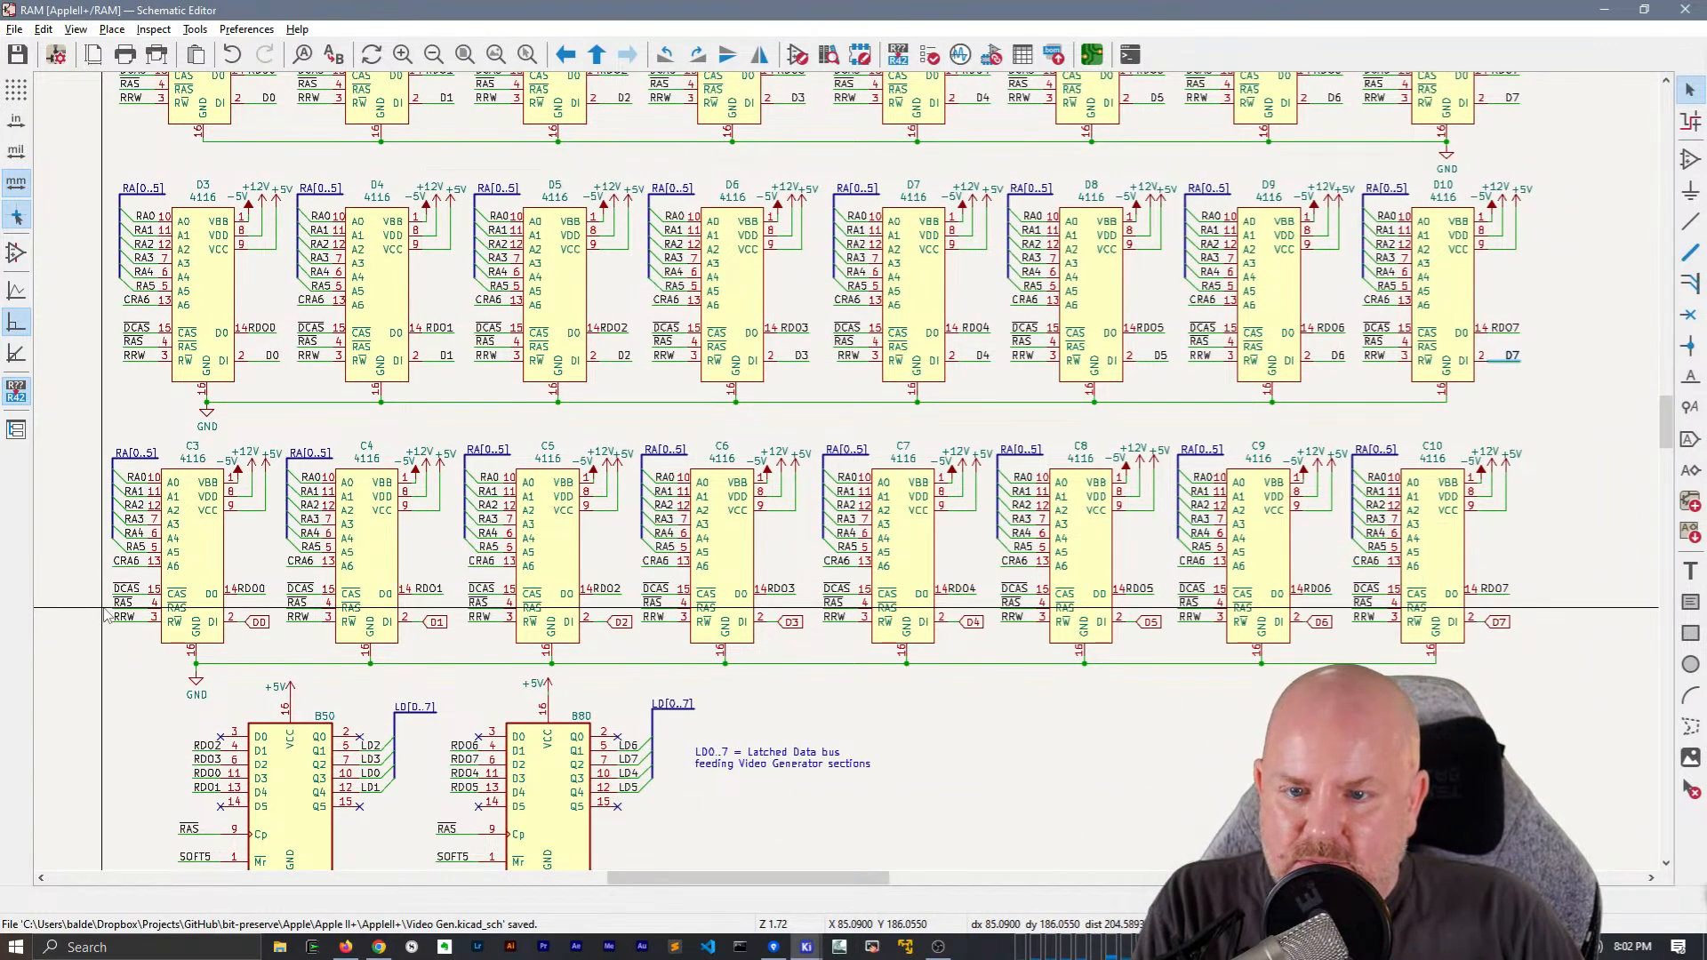
drag(104, 609, 392, 427)
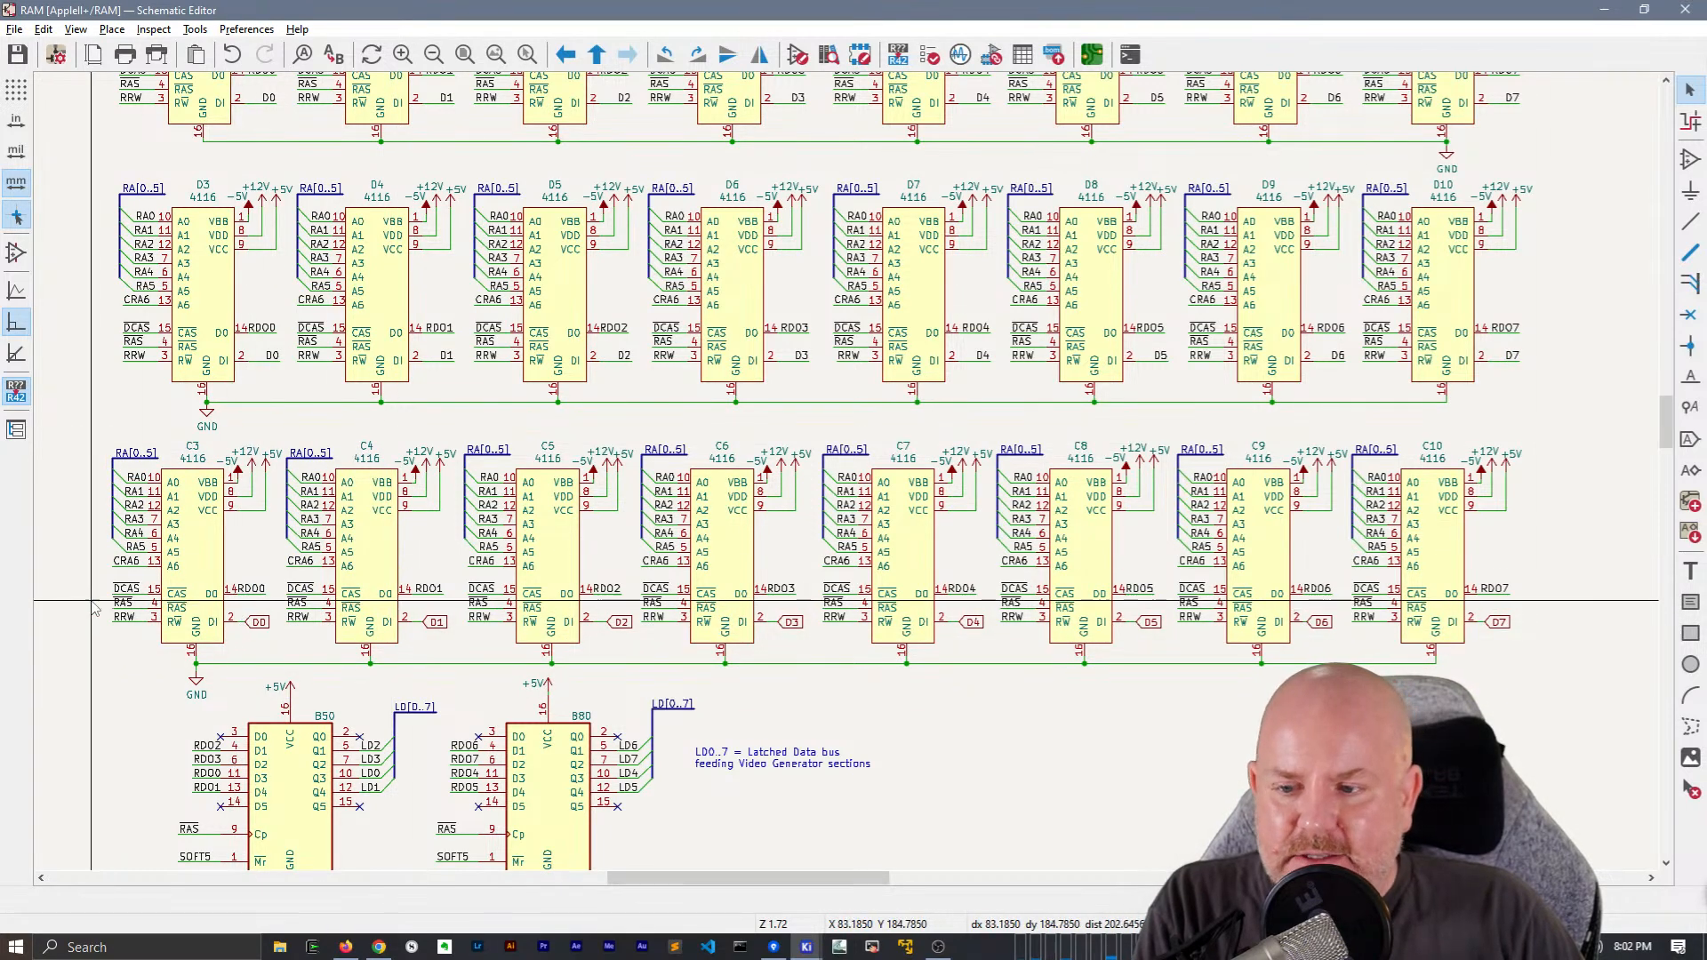
drag(95, 610, 1533, 639)
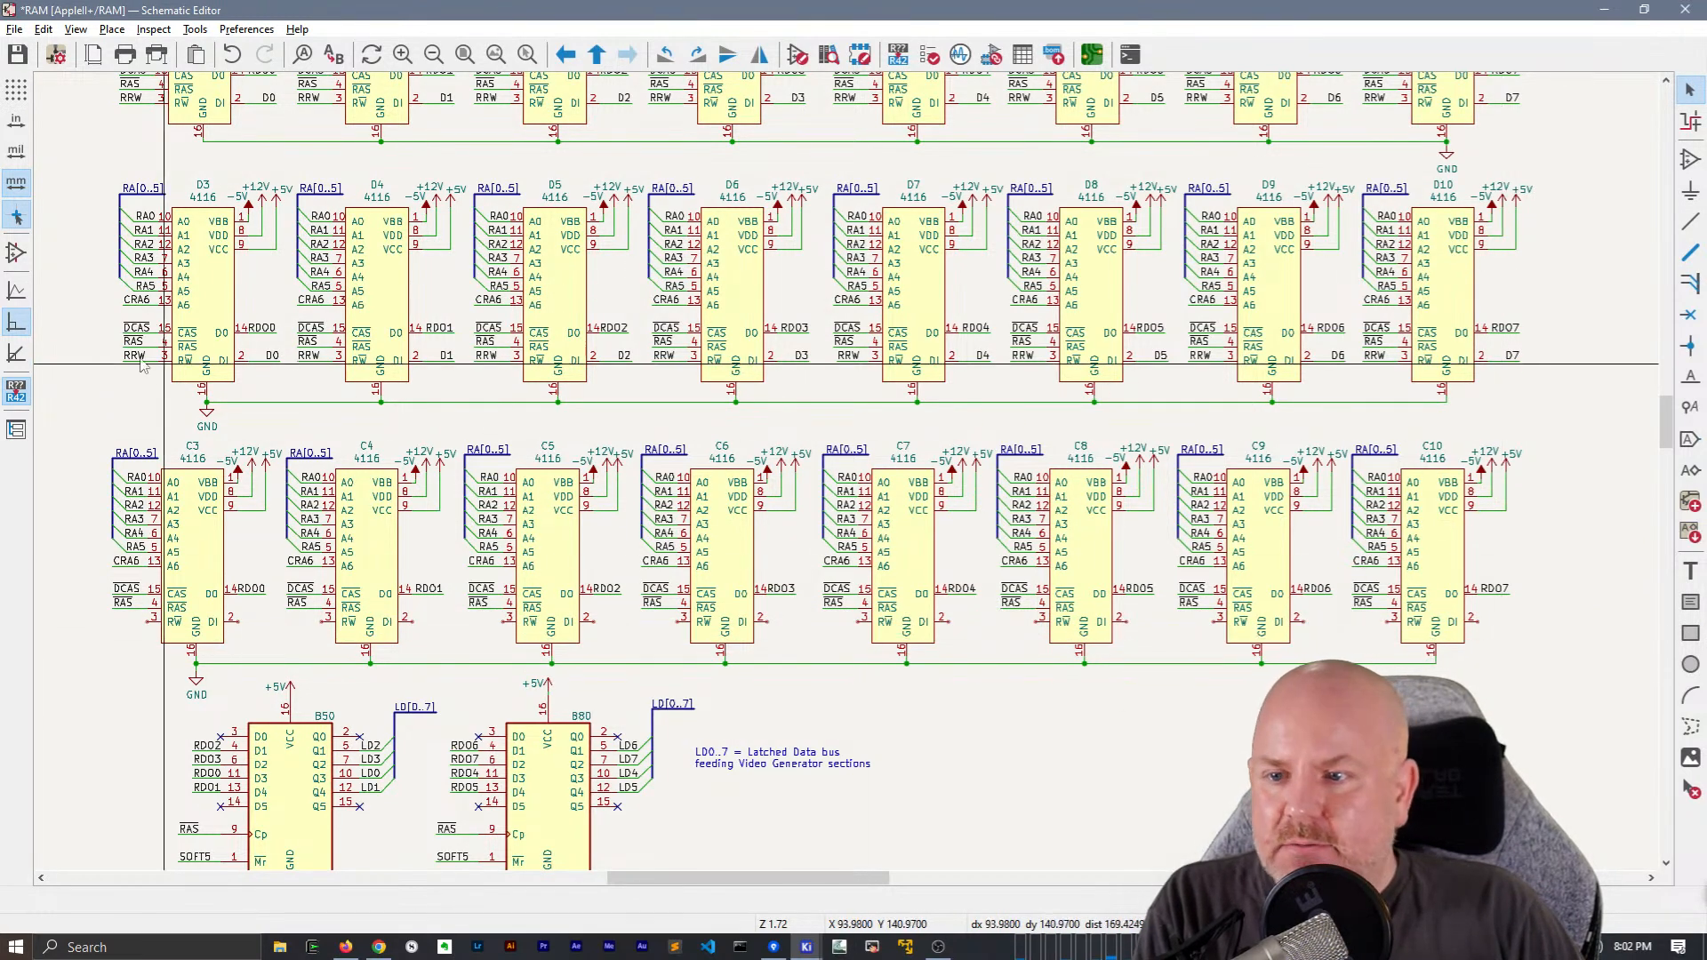
Copy the RRW and D0 to D7 wires and labels from the D3 to D10 row onto the C3 to C10 row
drag(98, 346, 1564, 371)
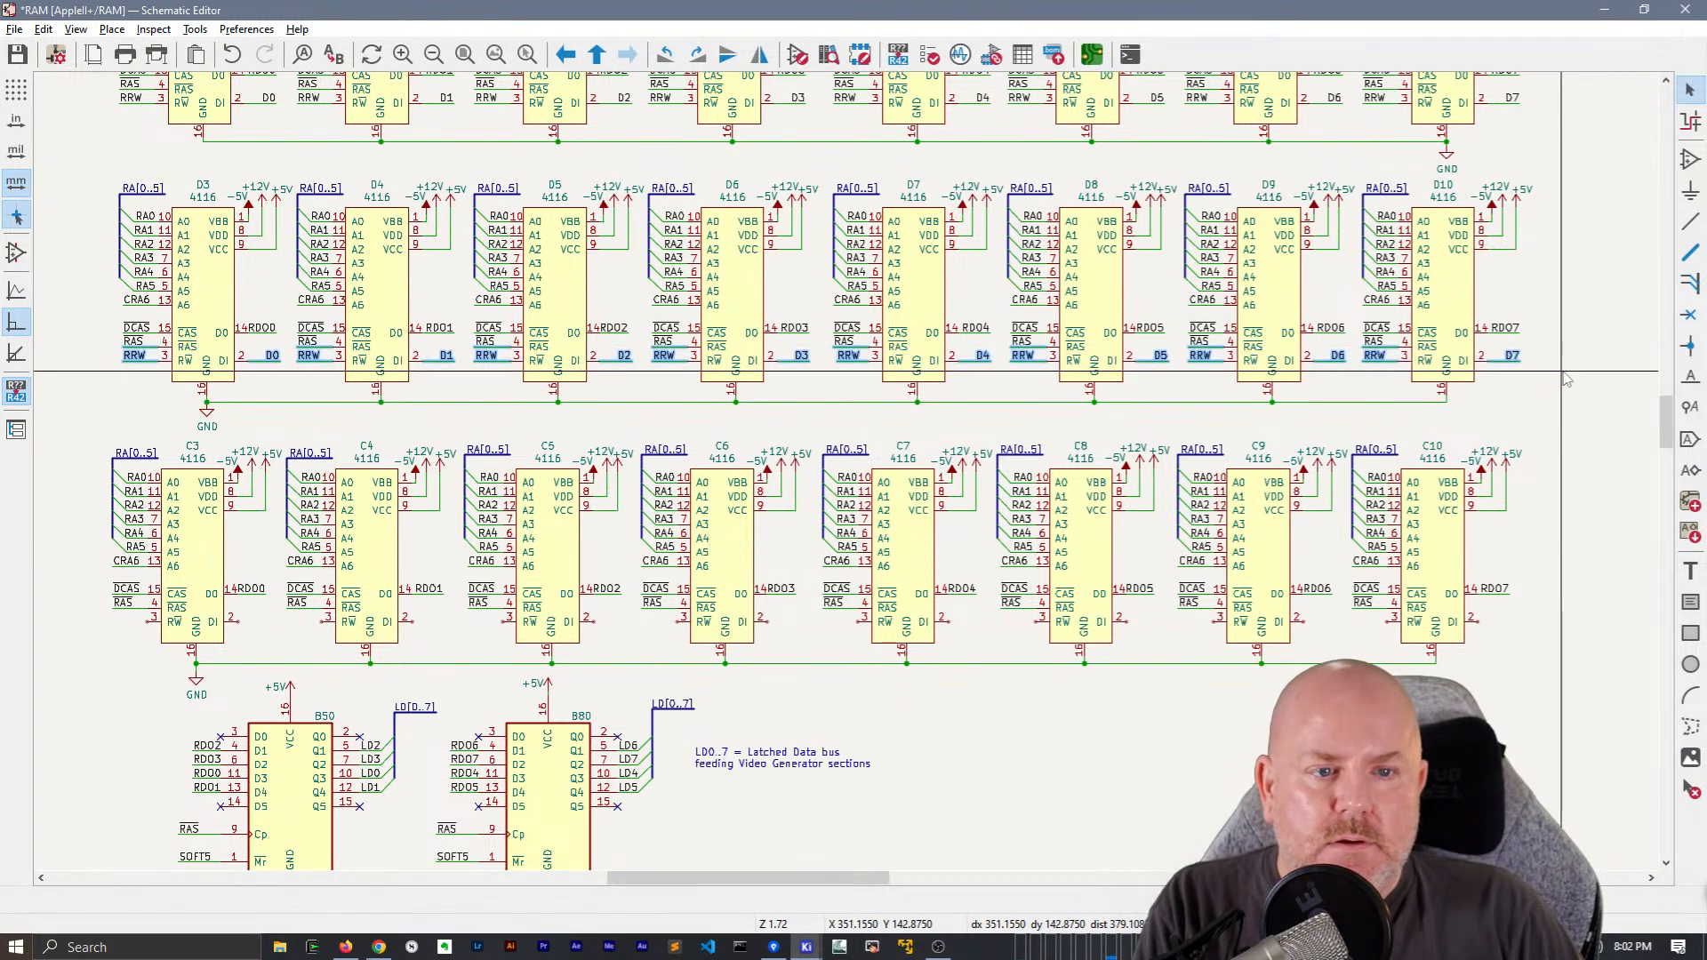
click(1571, 371)
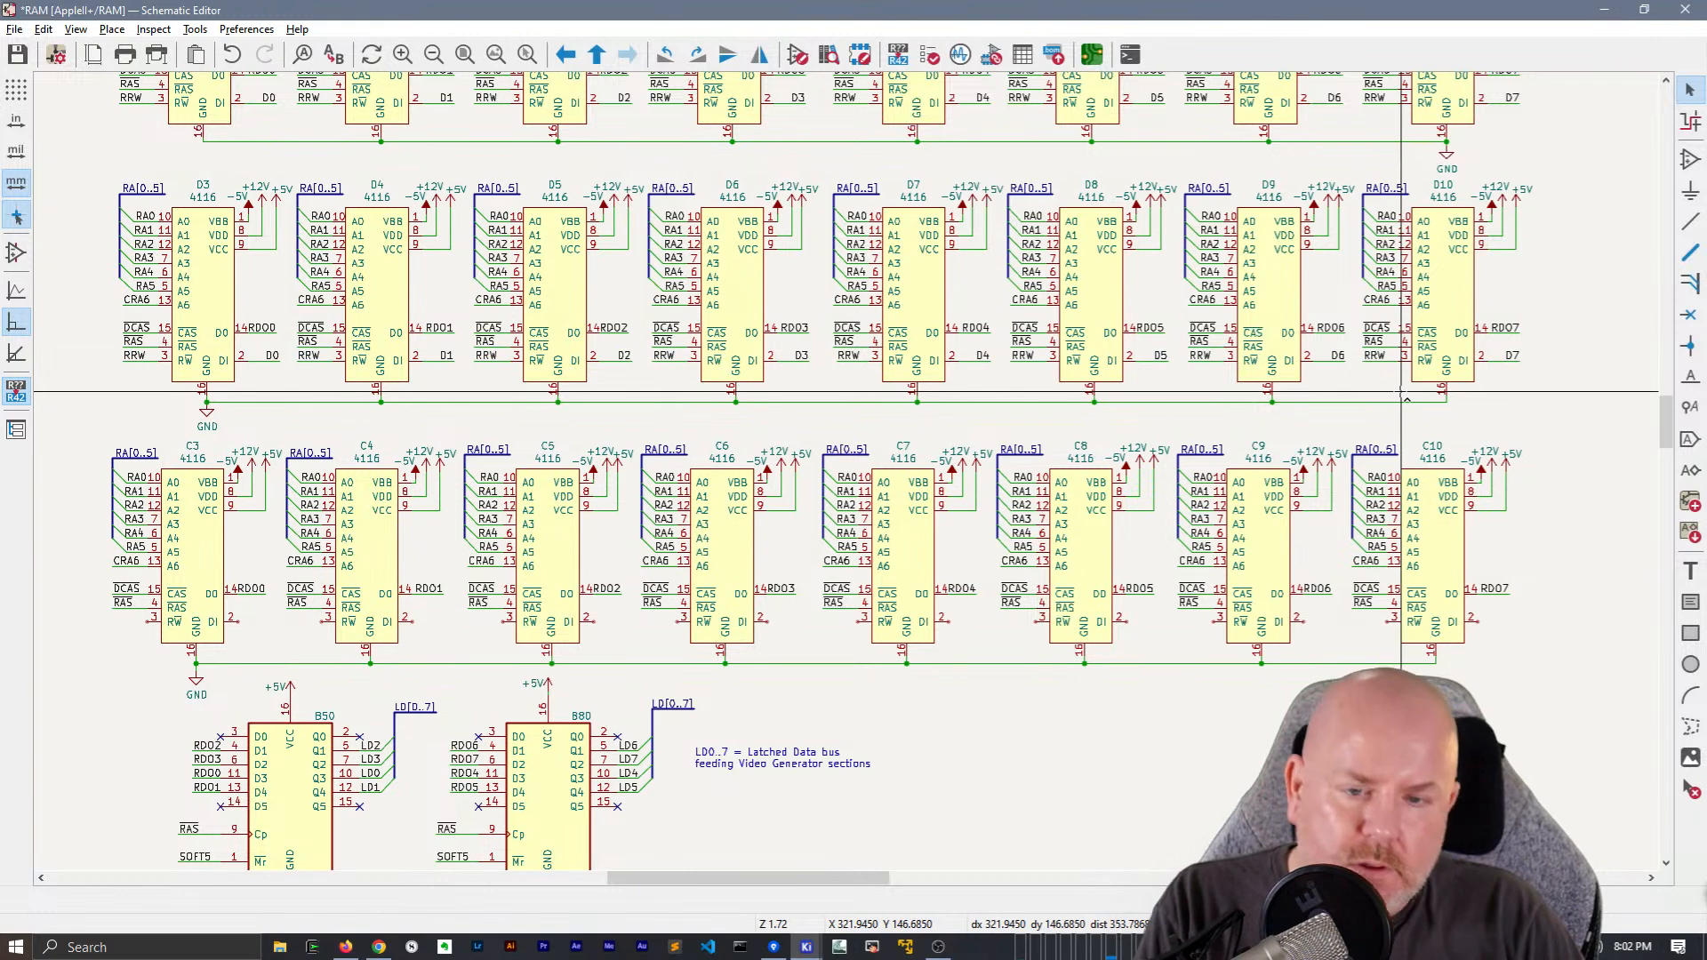
key(ctrl+v)
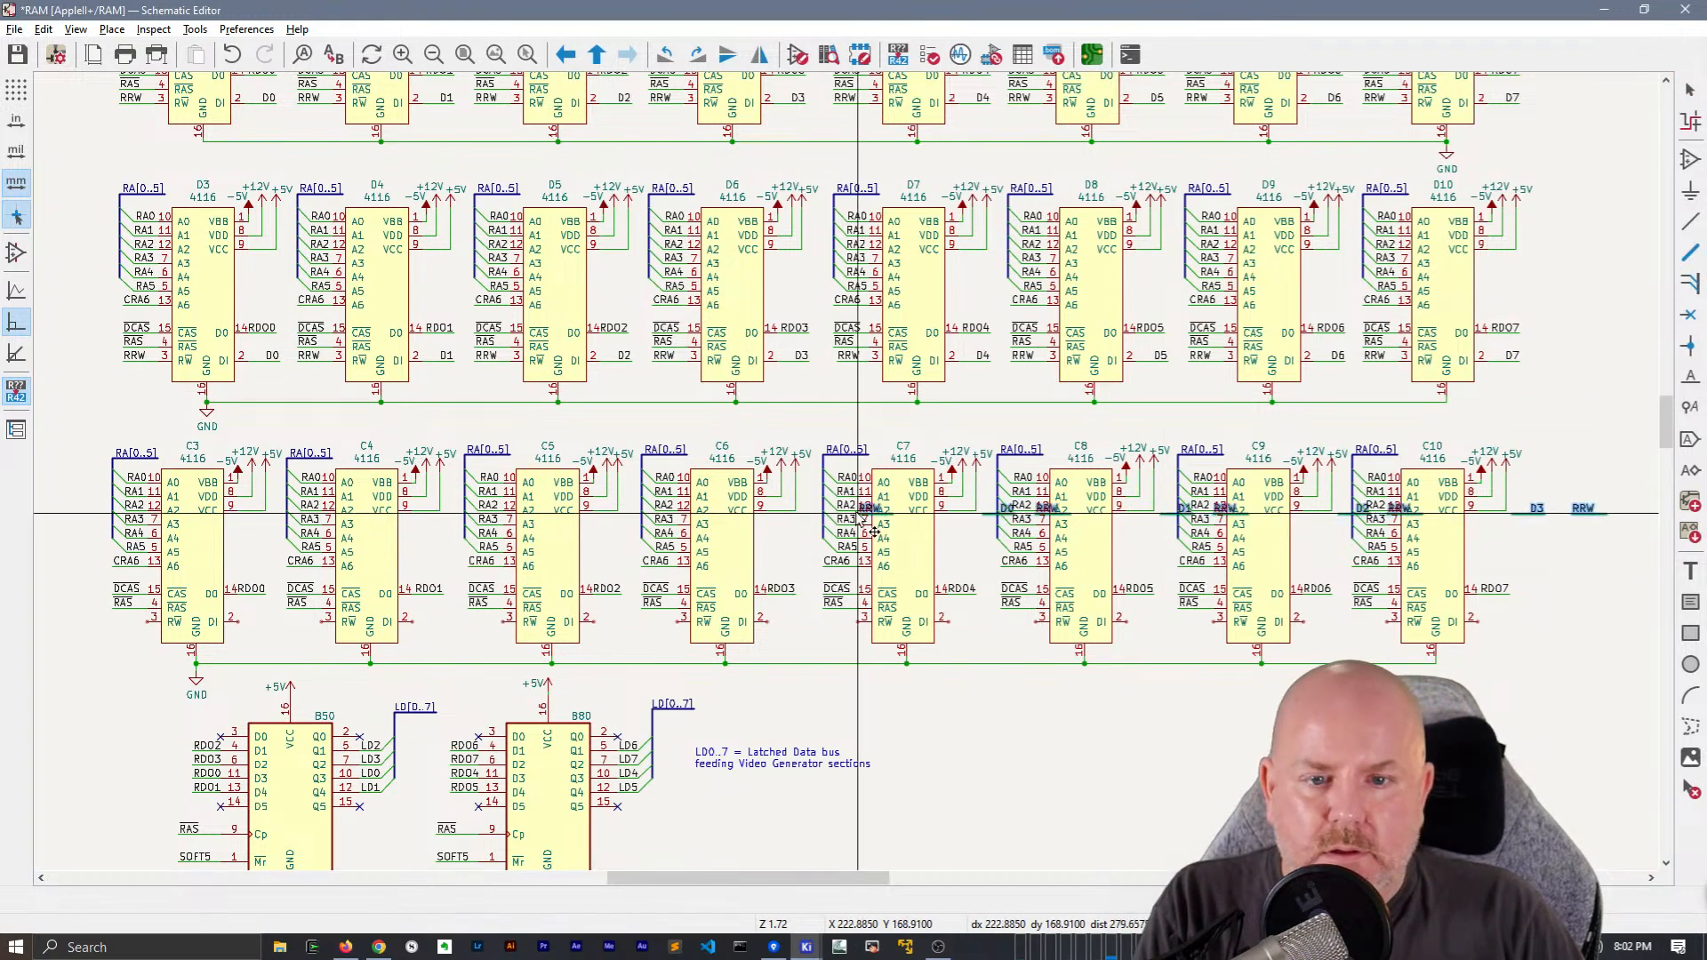
click(104, 633)
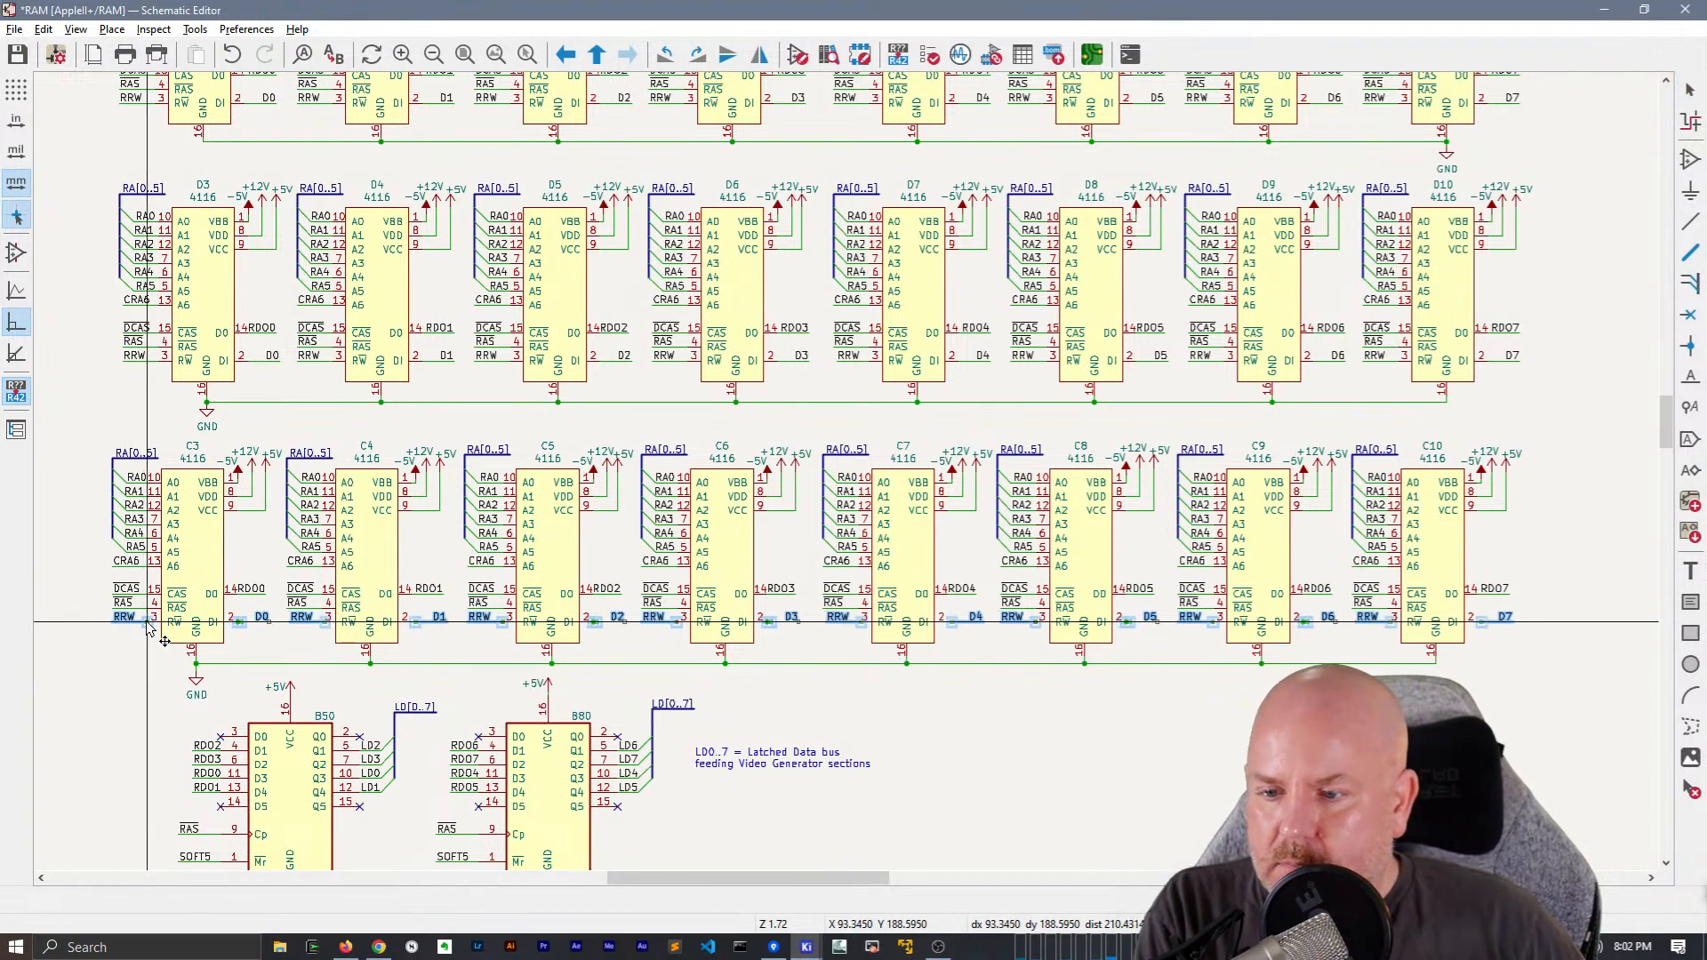
click(147, 624)
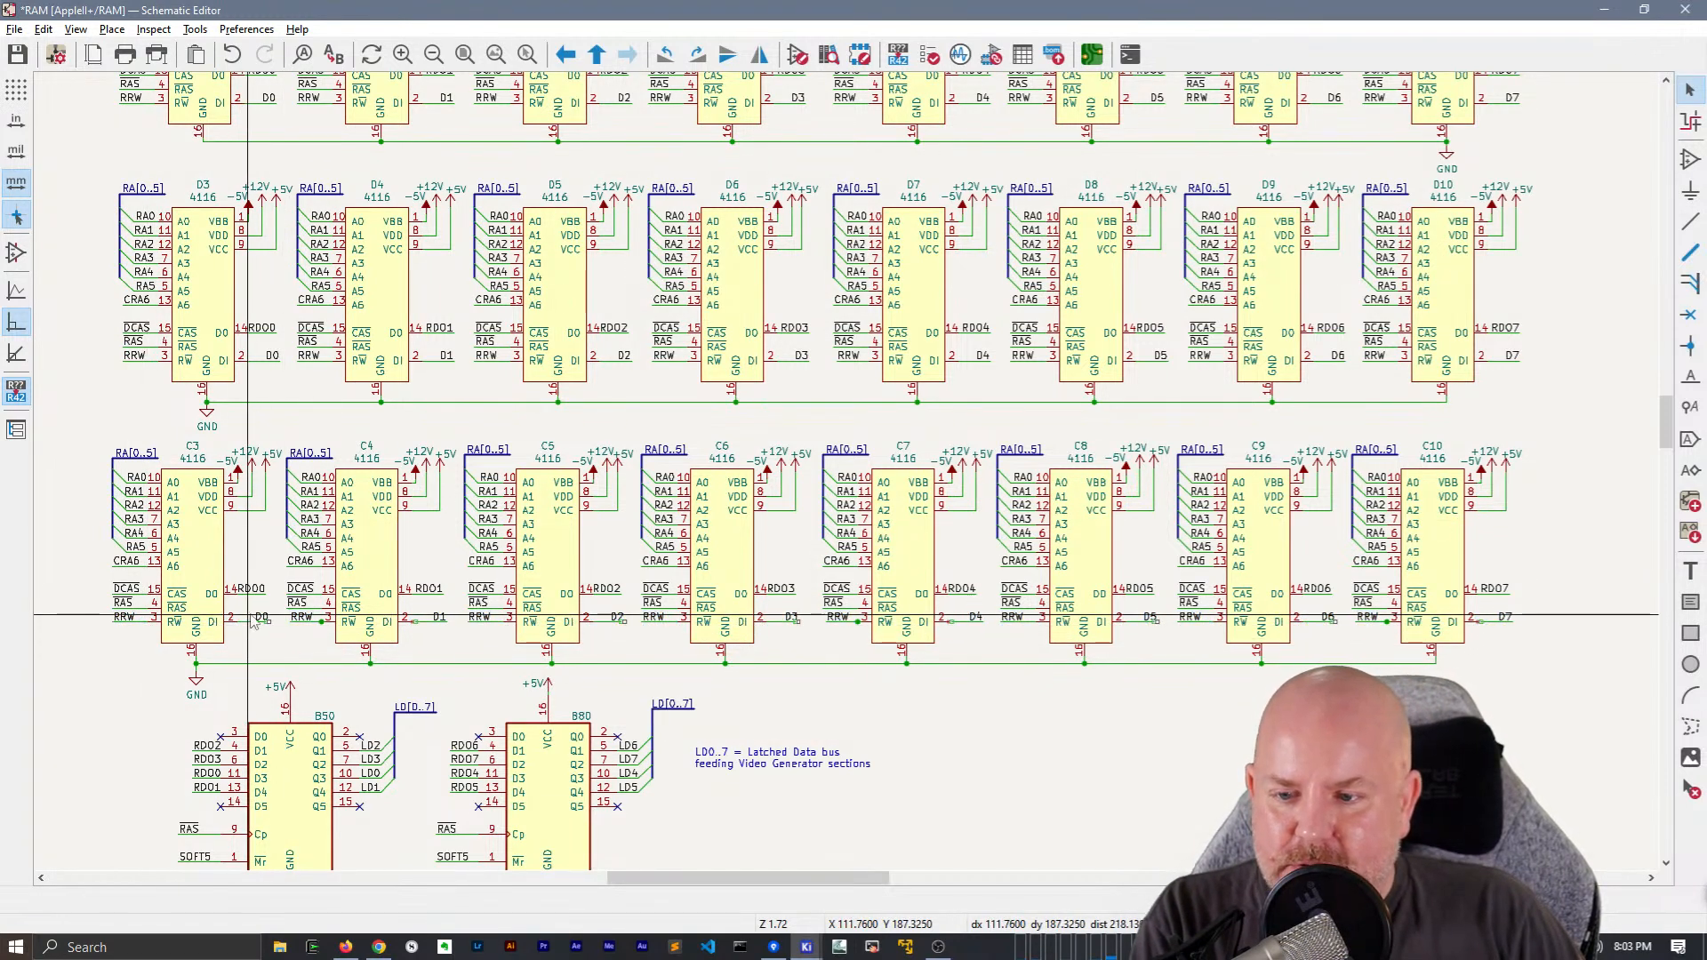
Place the D0 label at the wire end of chip C3, and extend chip C4's RRW wire and label to line up with RAS above
scroll(264, 612, up, 5)
click(924, 506)
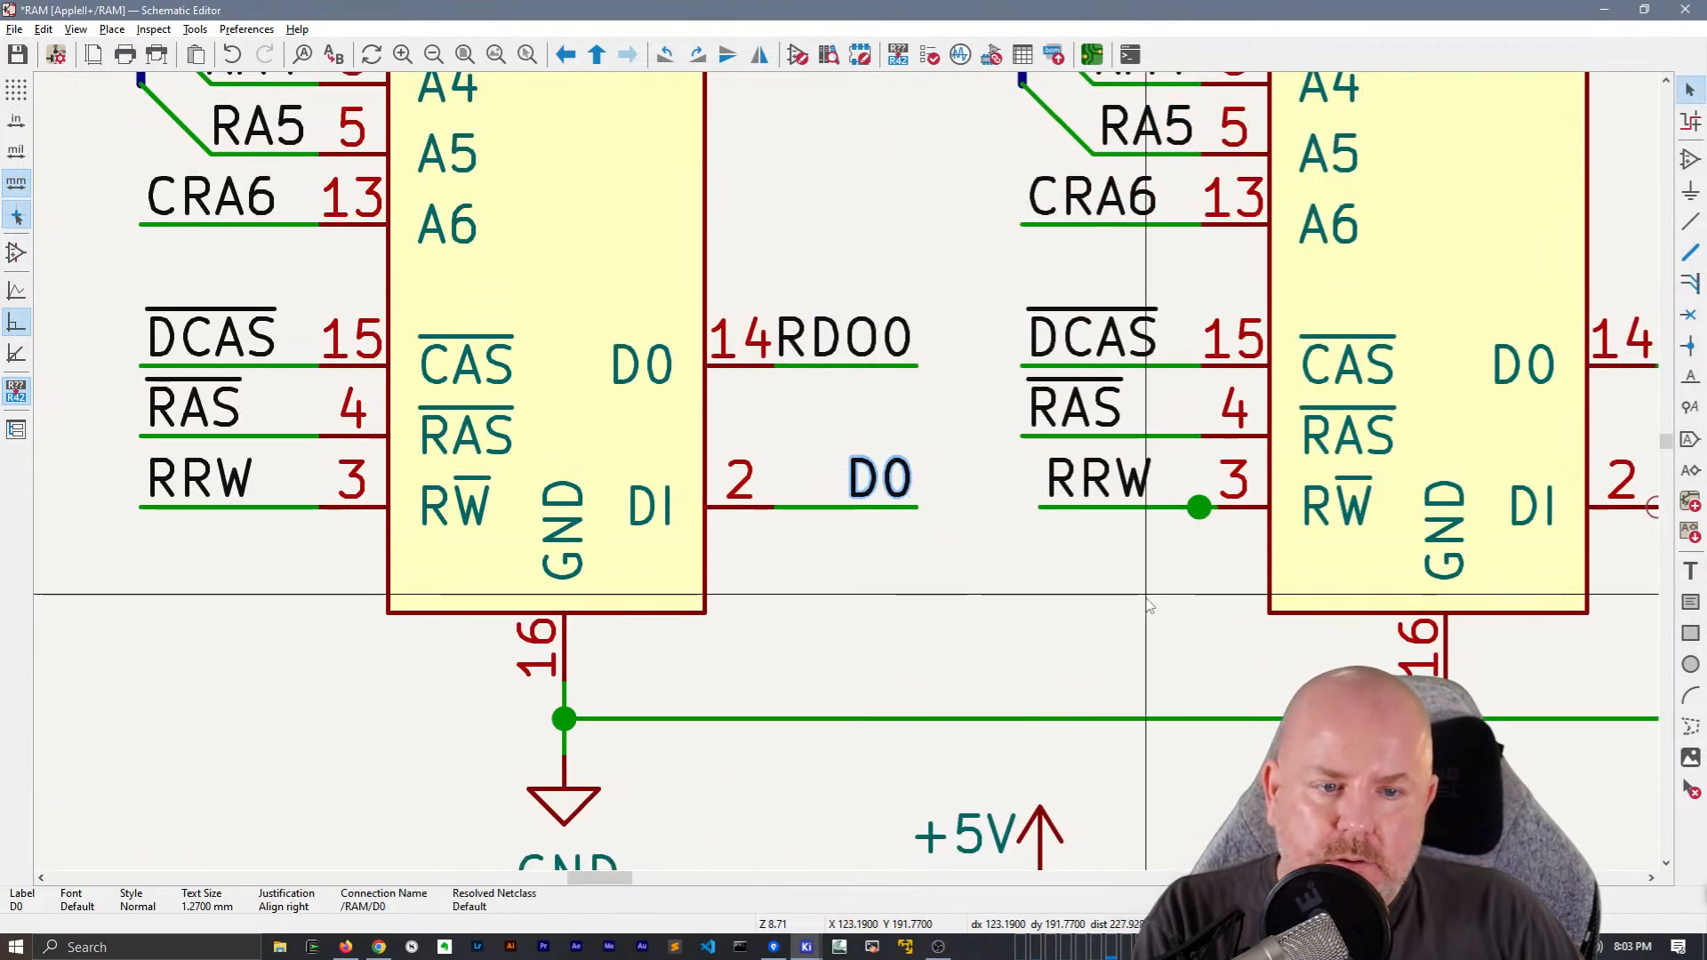
click(1072, 491)
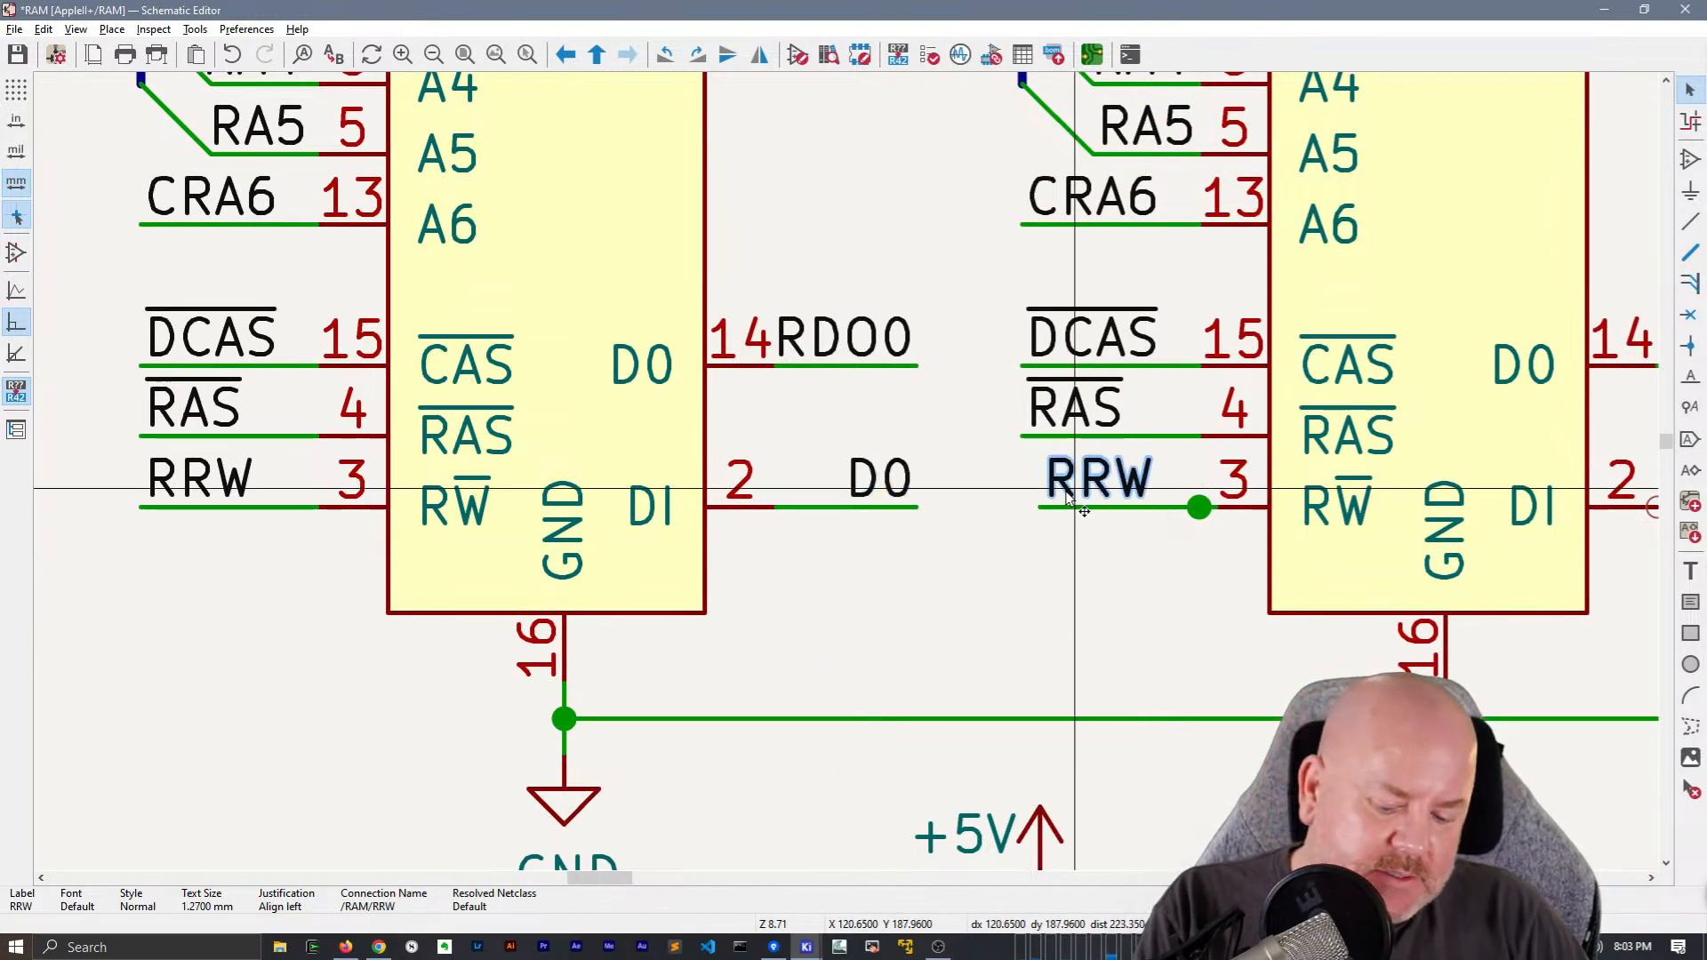
key(g)
click(1022, 510)
click(1080, 570)
Replace the leftover stub at pin 3 of chip C4 with a wire joining the pin to the RRW label
middle_drag(1214, 579, 975, 572)
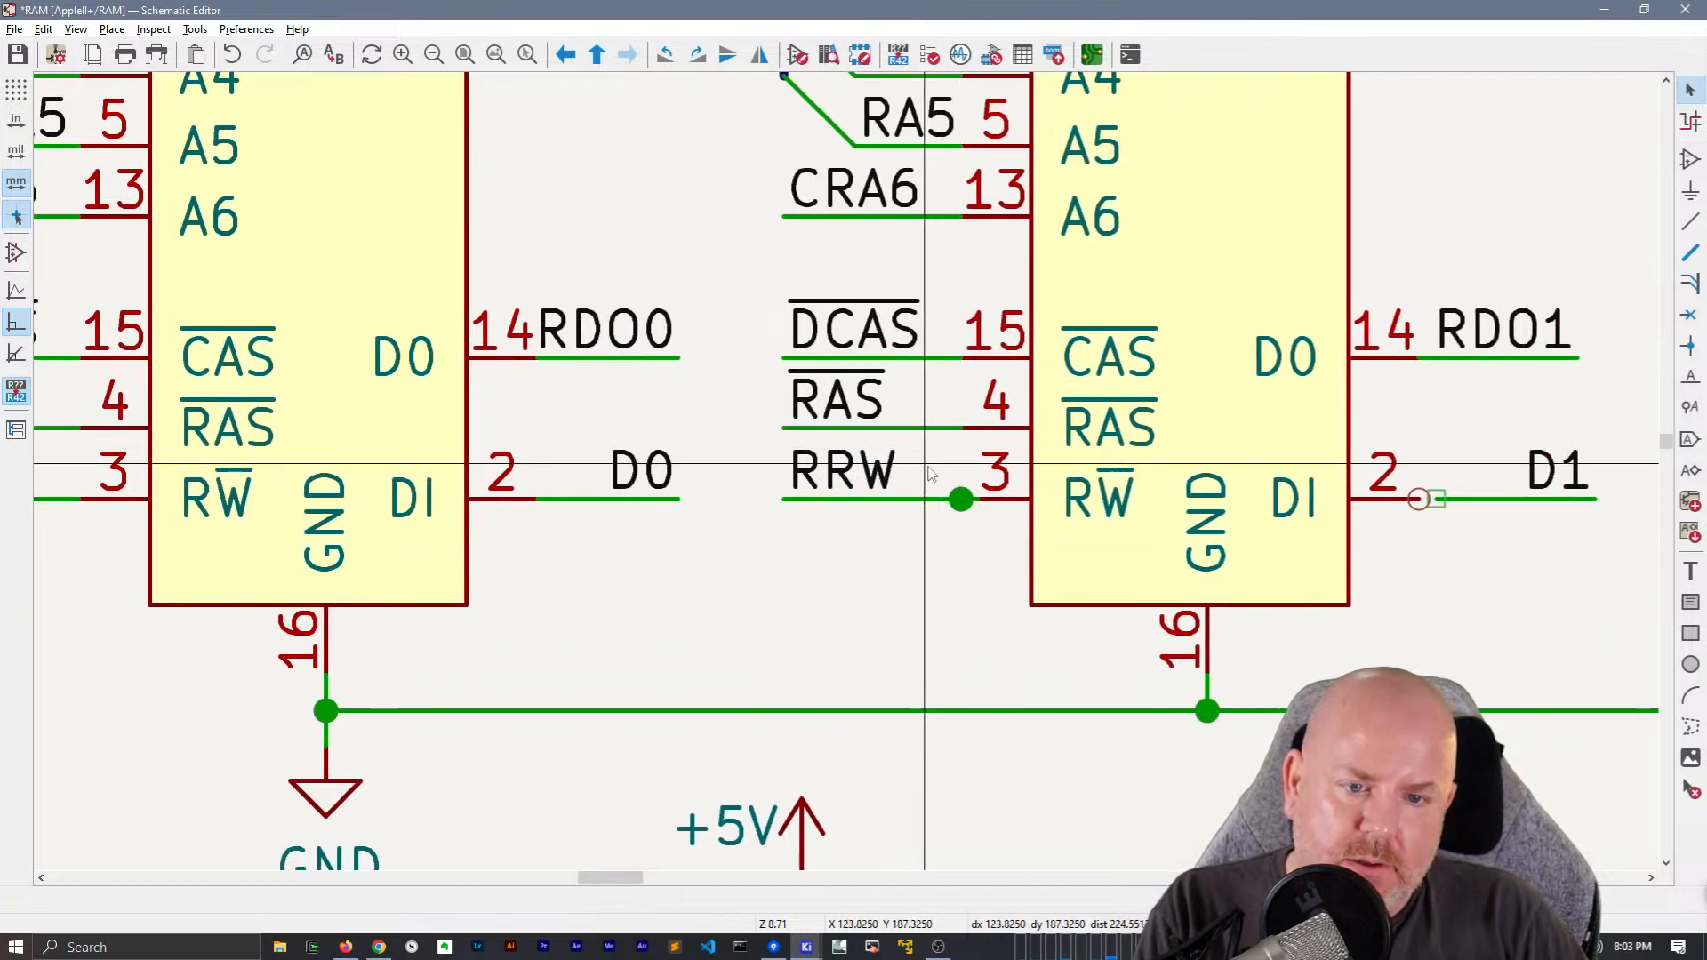
click(978, 498)
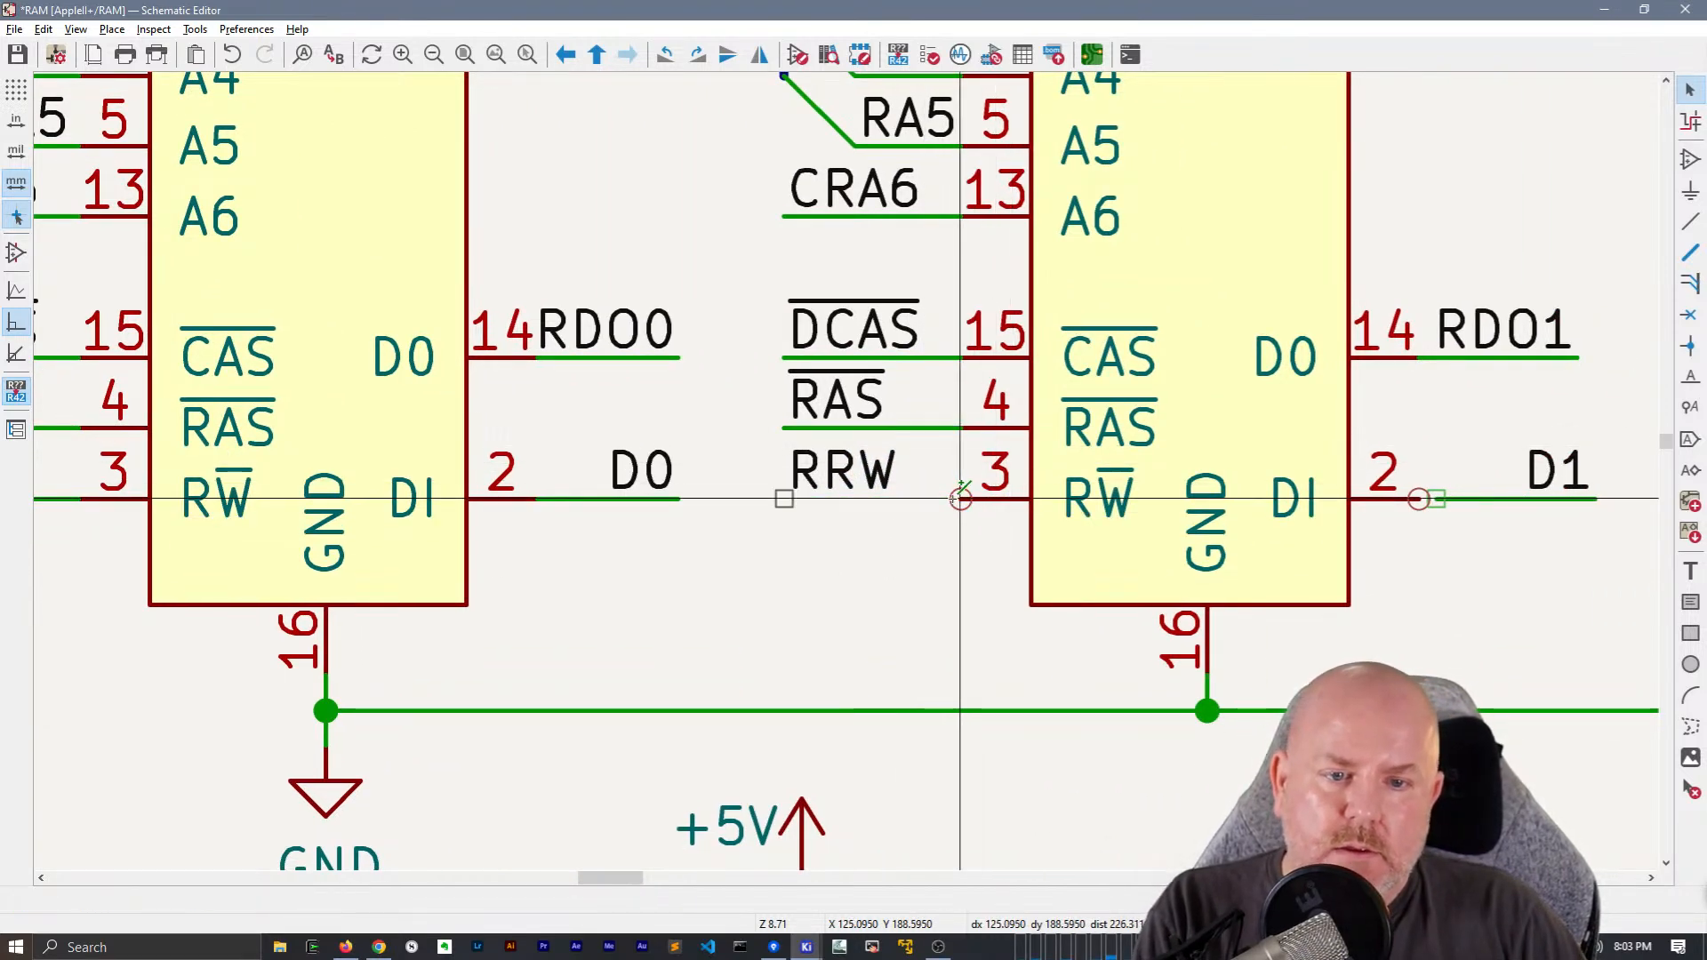
key(w)
click(784, 499)
middle_drag(1046, 512, 437, 437)
key(Escape)
Move the D1 data wire and its label onto pin 2 of chip C4
drag(969, 476, 929, 389)
key(m)
click(969, 424)
Move the D2 and D3 labels of chips C5 and C6 onto the ends of their data wires
middle_drag(1198, 352, 358, 323)
key(m)
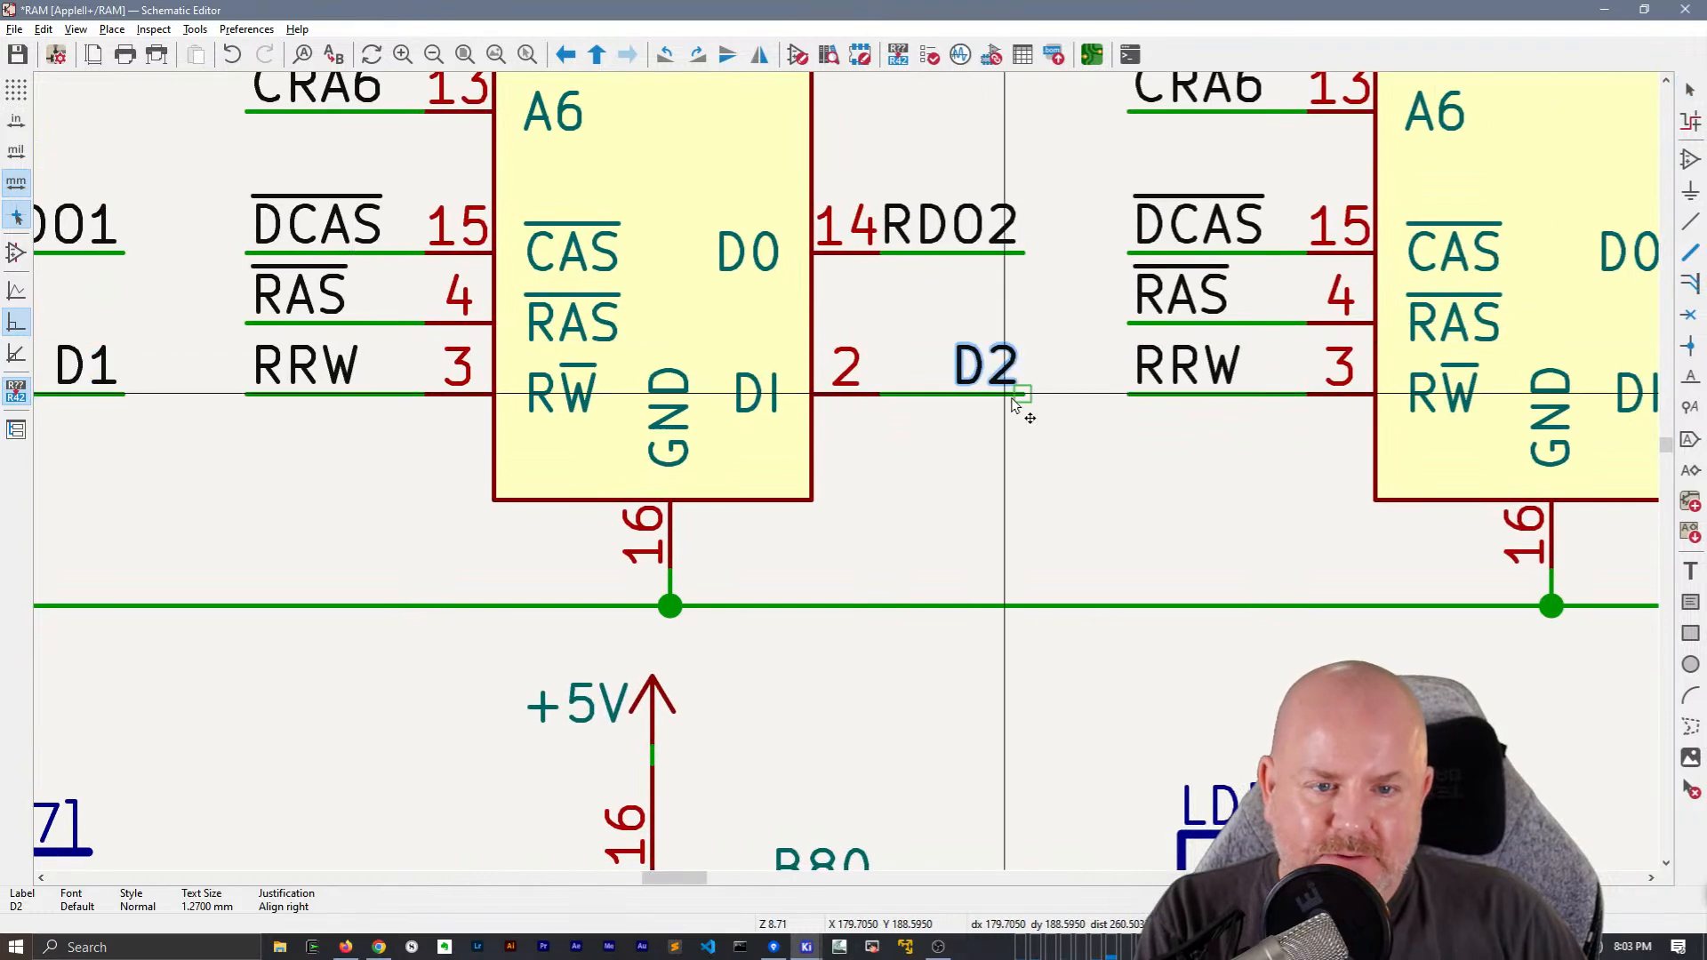
click(1020, 402)
middle_drag(1654, 391, 853, 438)
click(1112, 404)
key(m)
click(1108, 419)
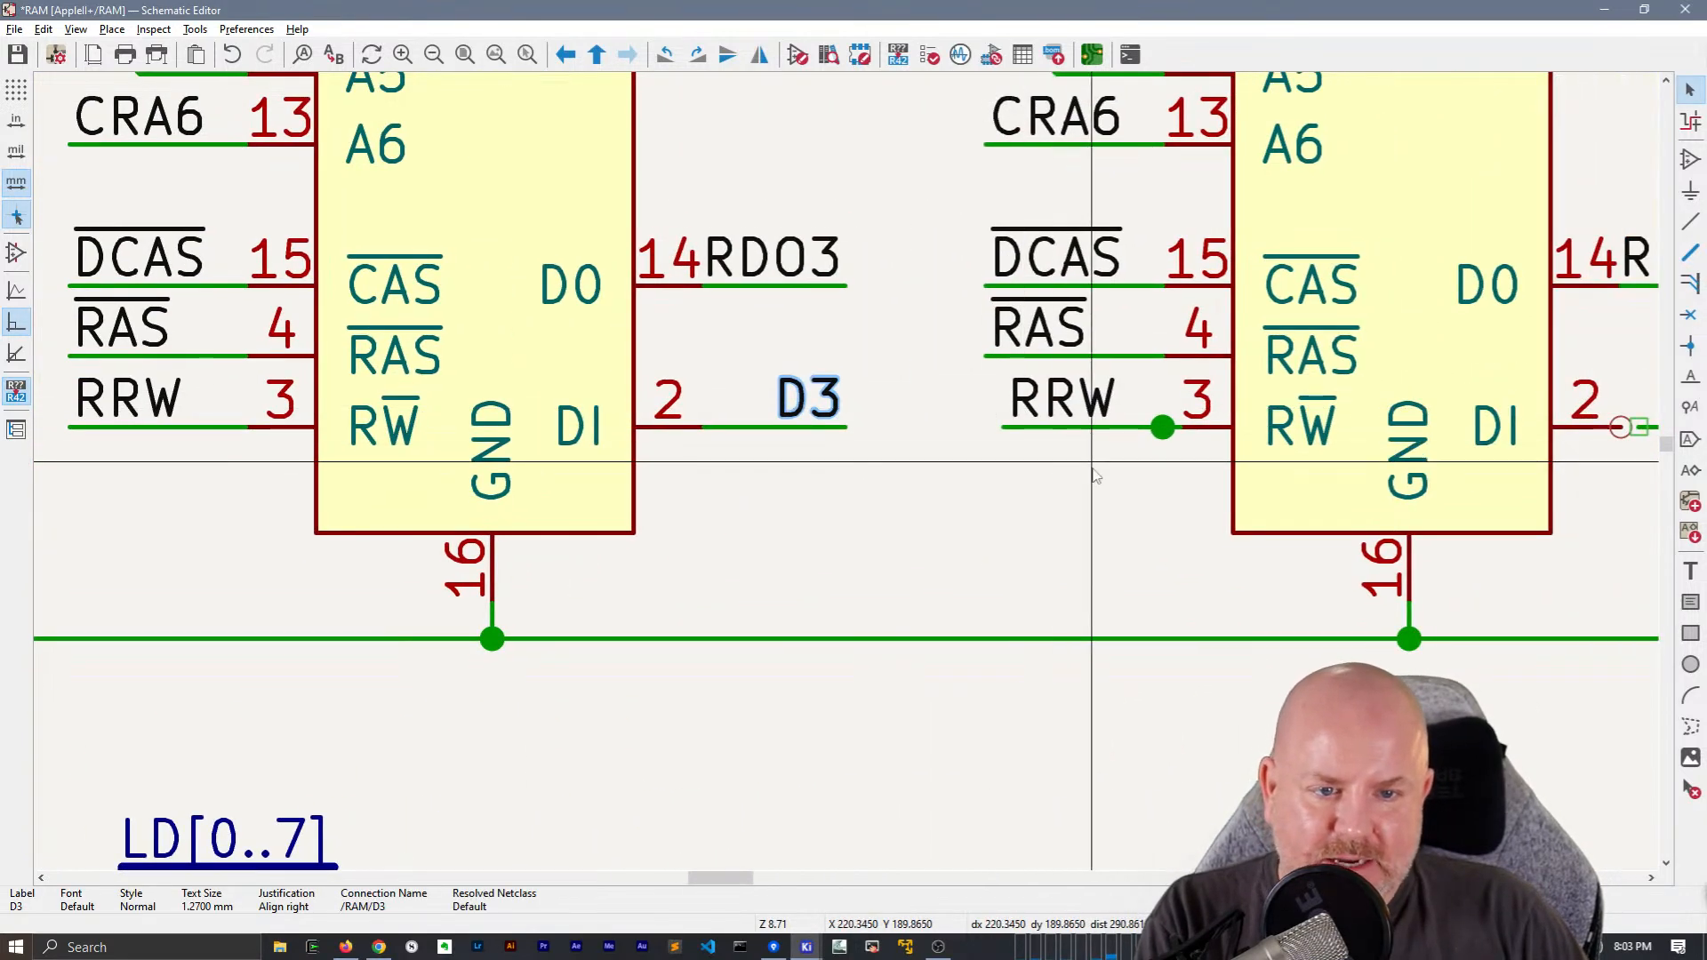
Move chip C7's RRW wire and label outward to line up with RAS, and replace the pin 3 stub with a connecting wire
click(1042, 429)
key(m)
click(997, 431)
click(1162, 427)
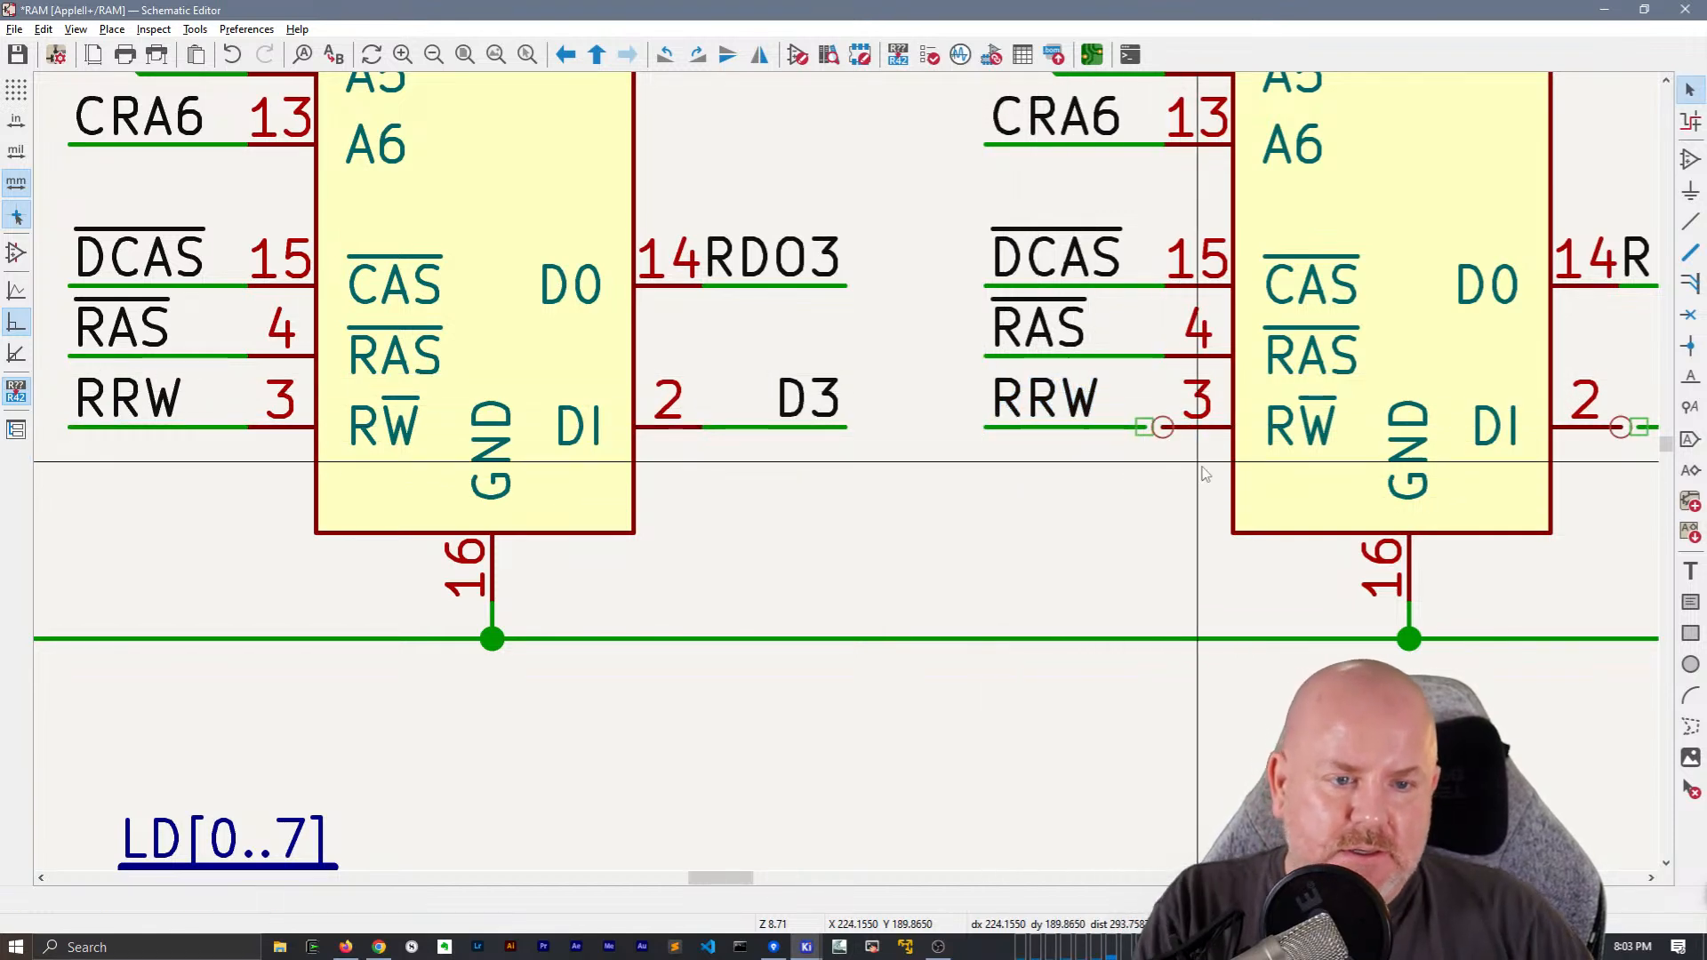
key(w)
click(1143, 428)
middle_drag(1158, 441, 470, 450)
key(Escape)
Move the D4 data wire and its label onto pin 2 of chip C7
drag(1127, 382, 1071, 440)
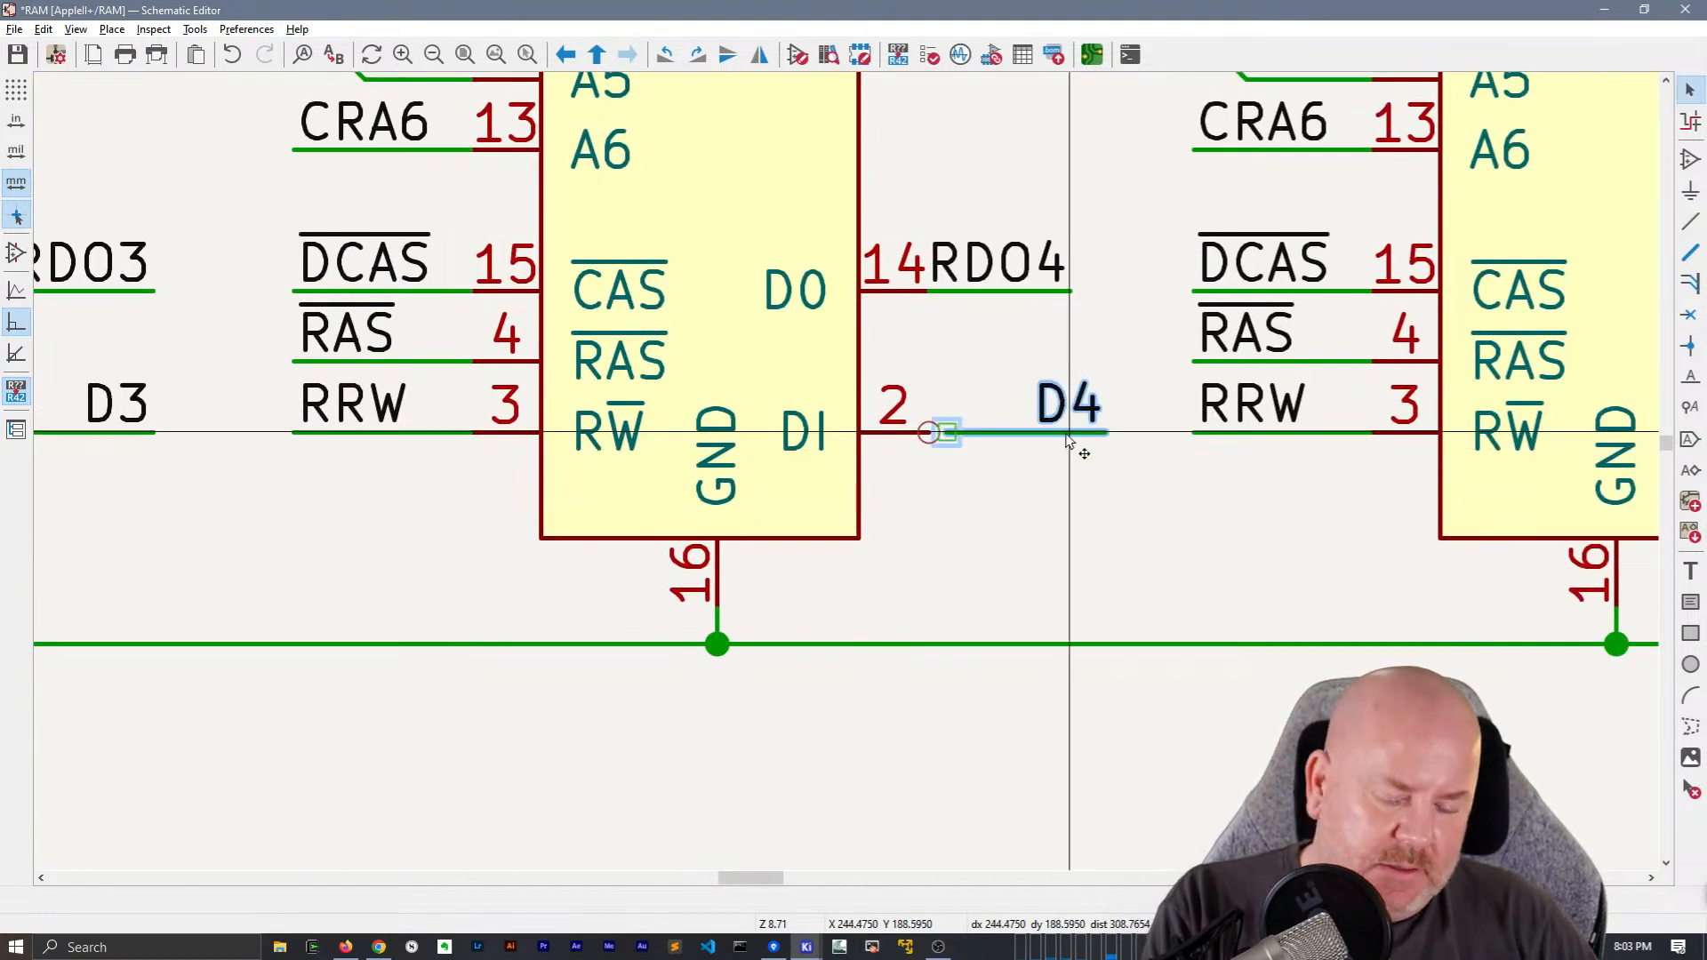
key(m)
click(1088, 433)
Move the D5 and D6 labels of chips C8 and C9 onto the ends of their data wires
middle_drag(1341, 472, 695, 462)
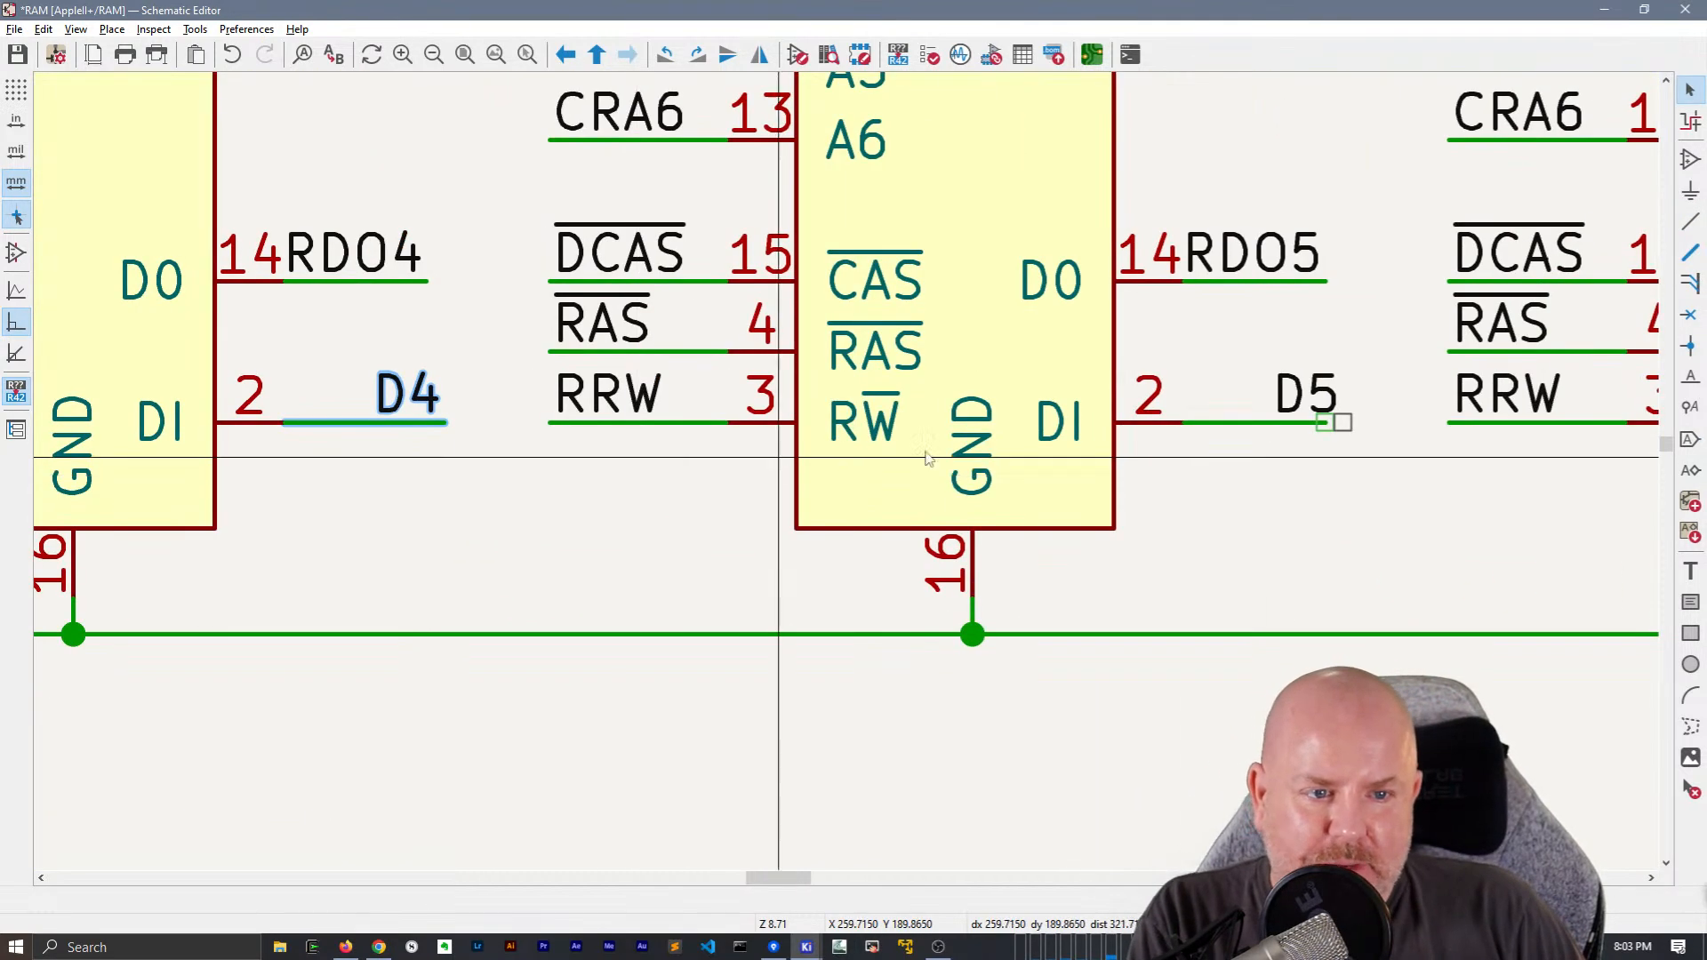
click(1341, 423)
click(1325, 427)
middle_drag(1173, 517, 273, 565)
click(1310, 435)
key(m)
click(1326, 476)
Move chip C10's RRW wire and label outward to line up with the RAS wire above
middle_drag(1466, 521, 667, 575)
drag(660, 574, 628, 444)
drag(755, 593, 713, 514)
key(m)
click(635, 523)
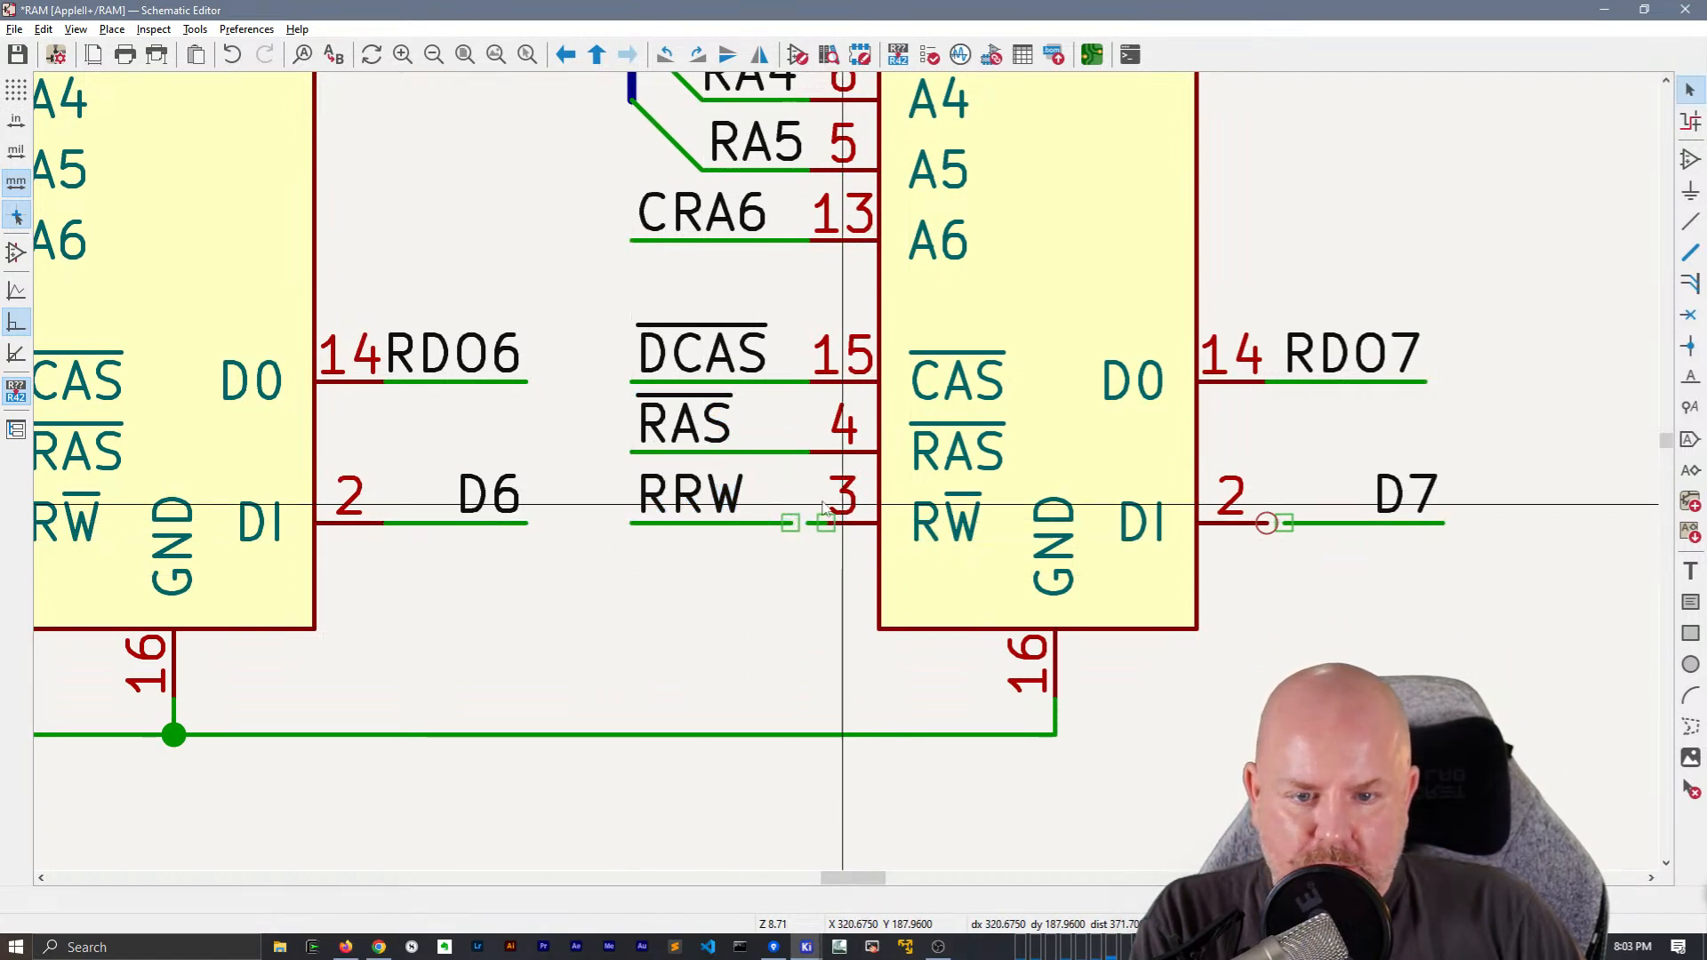
Replace the leftover stub at pin 3 of chip C10 with a wire joining the pin to the RRW wire
drag(857, 586, 813, 507)
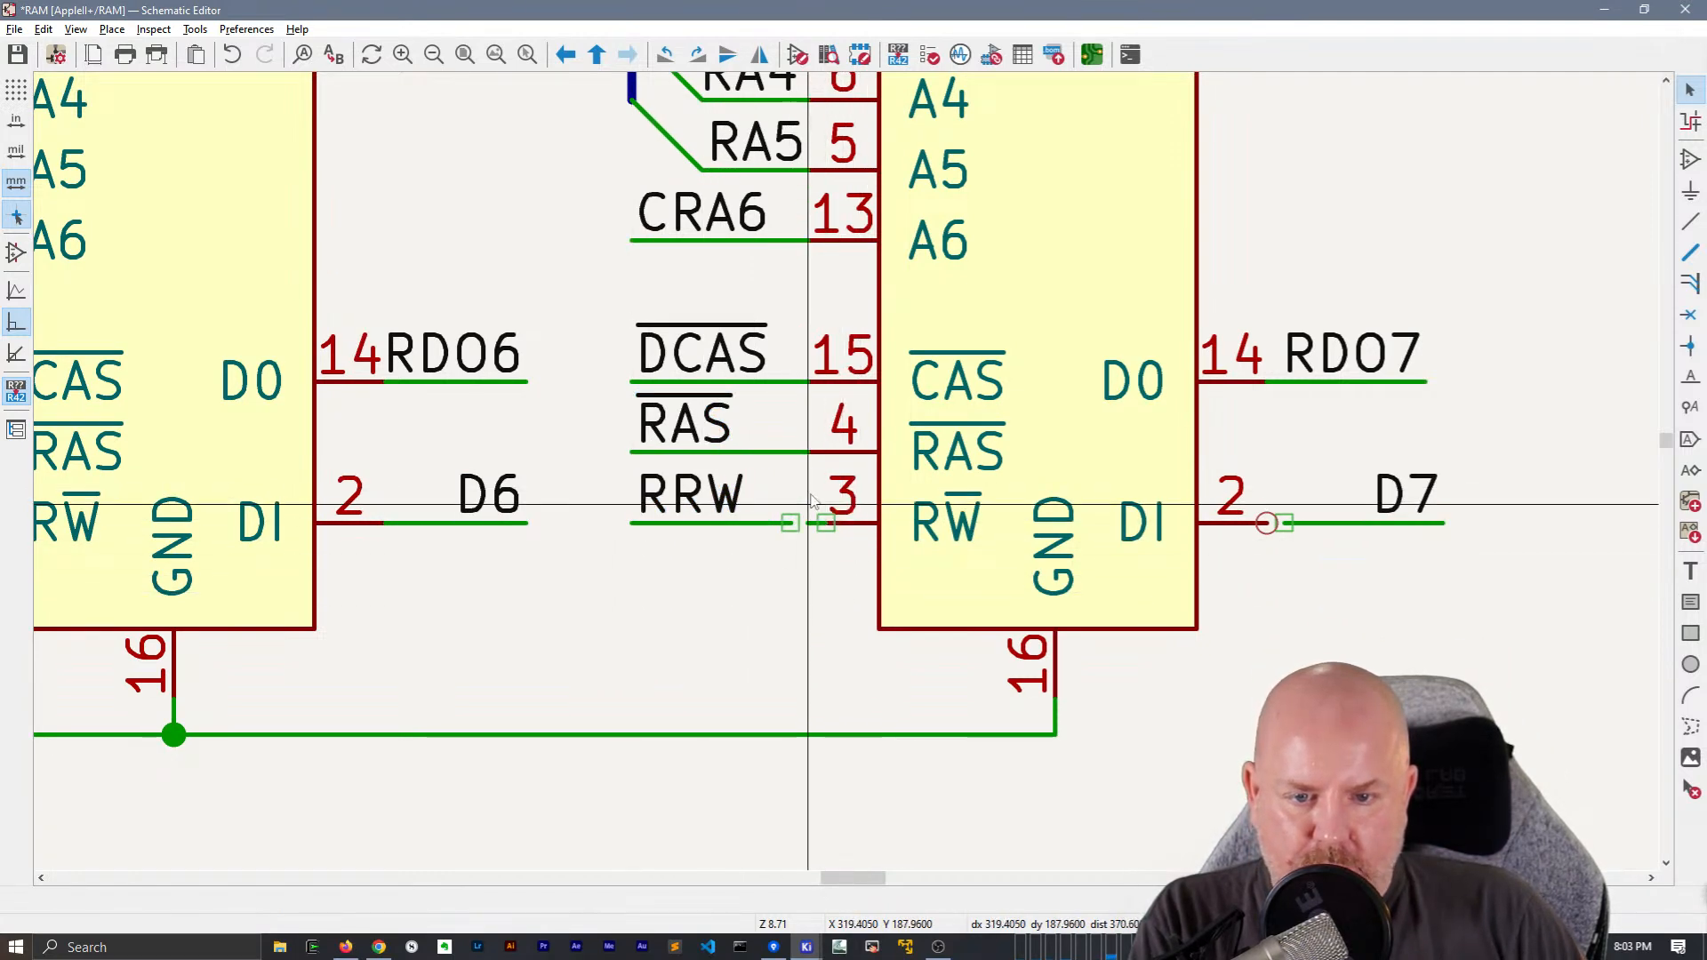
key(Delete)
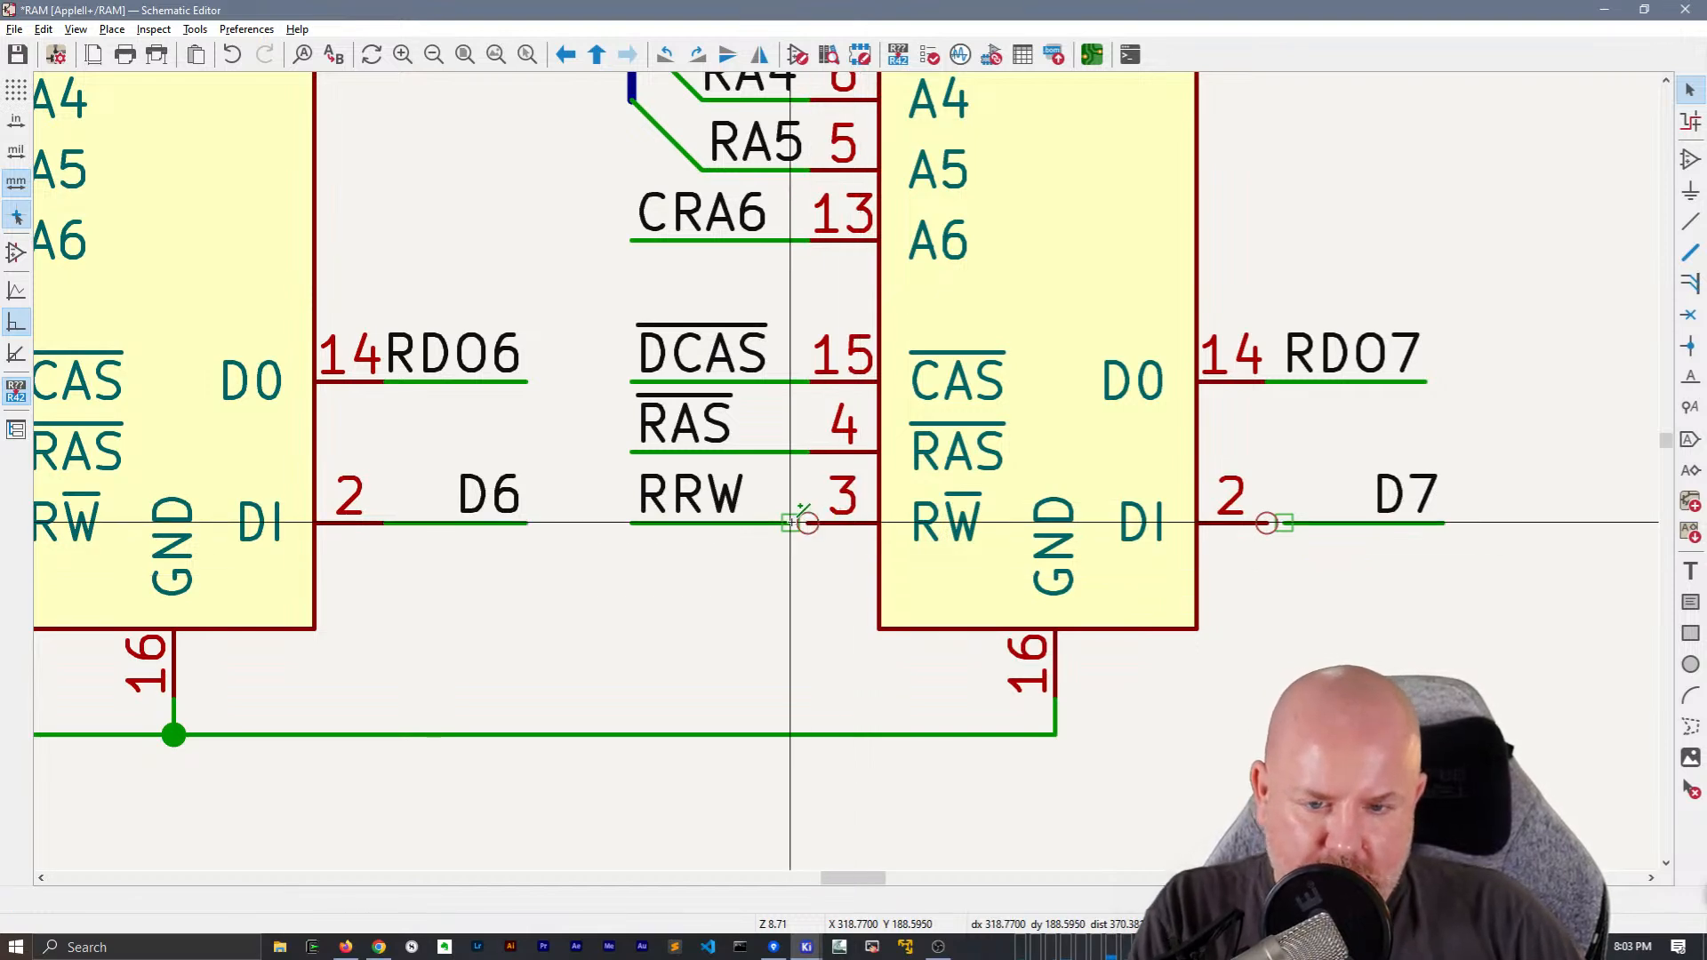
key(w)
click(792, 523)
key(Escape)
Move the D7 data wire and its label onto pin 2 of chip C10, and save the schematic
drag(1409, 555, 1302, 440)
scroll(1360, 521, down, 6)
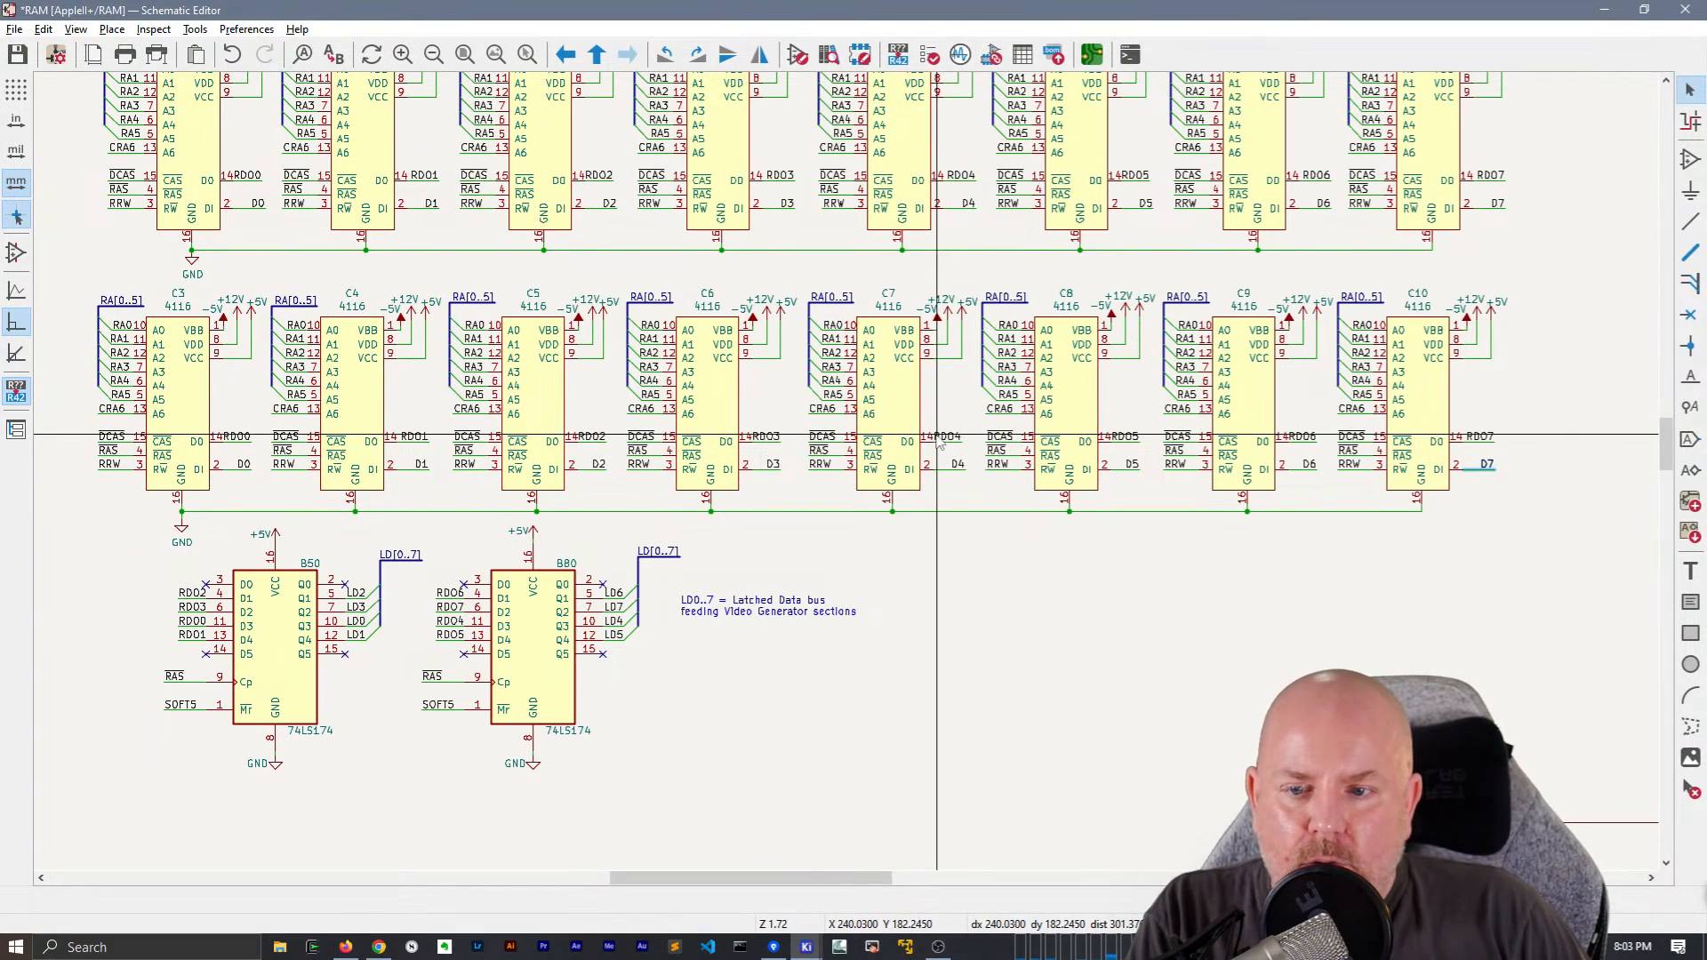
scroll(939, 442, down, 2)
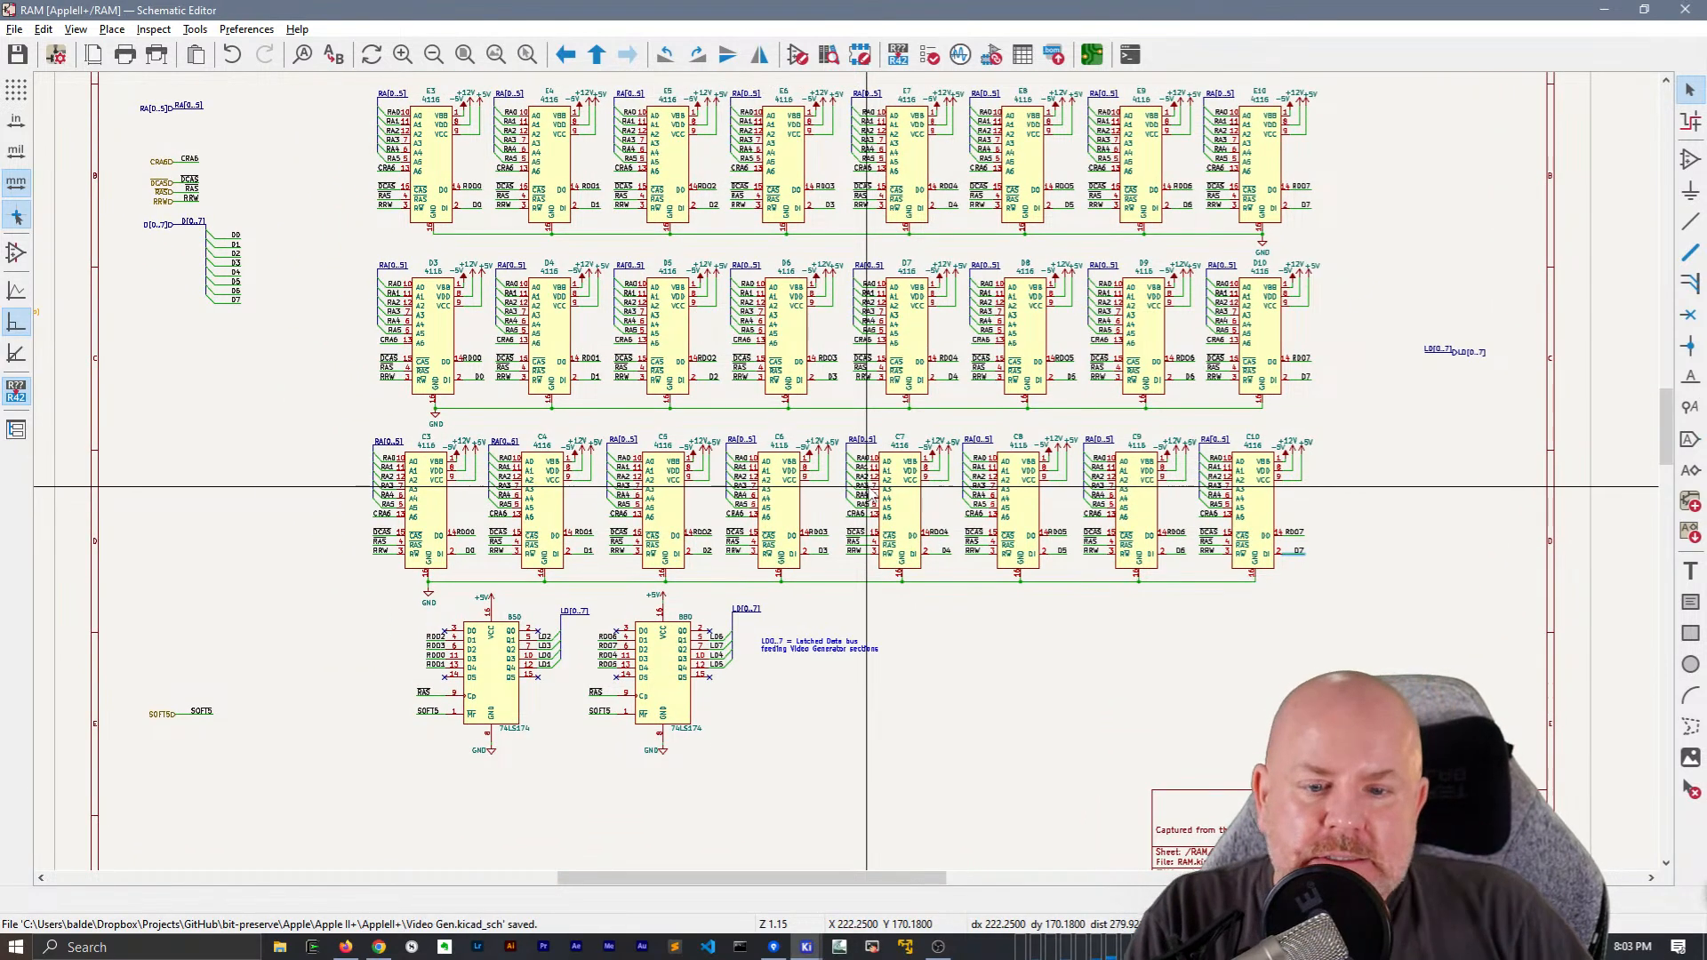
Return to the parent sheet and import the LD[0..7] sheet pin onto the upper edge of the RAM sheet block
middle_drag(887, 402, 921, 491)
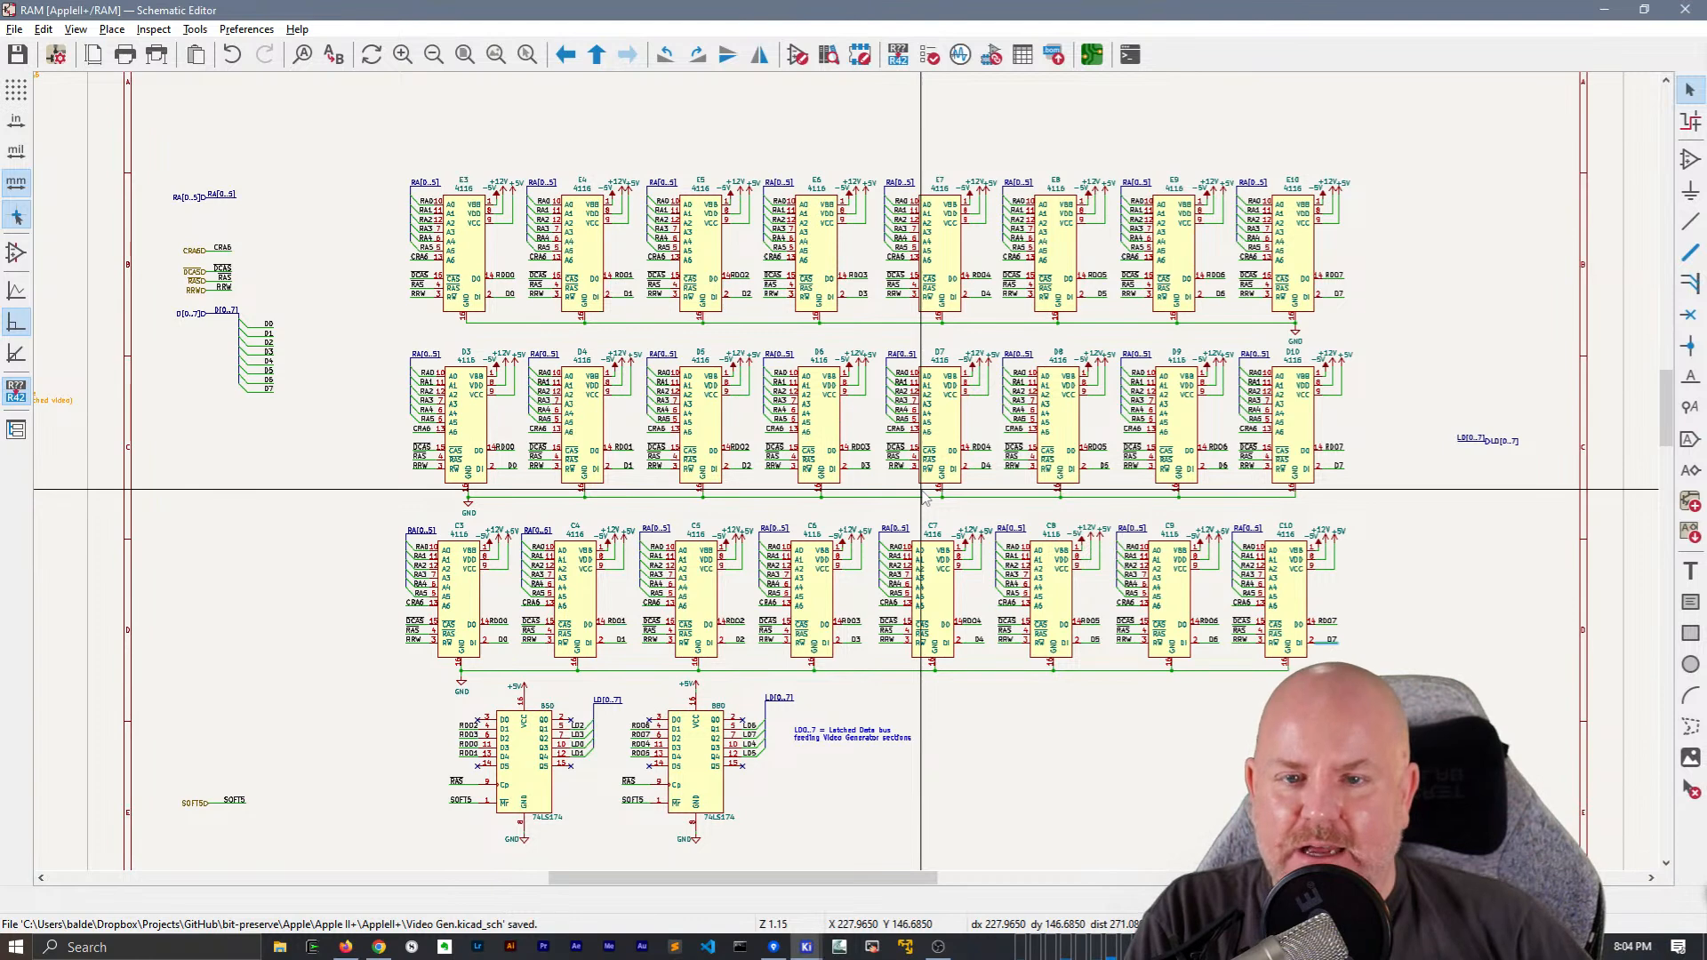
right_click(655, 138)
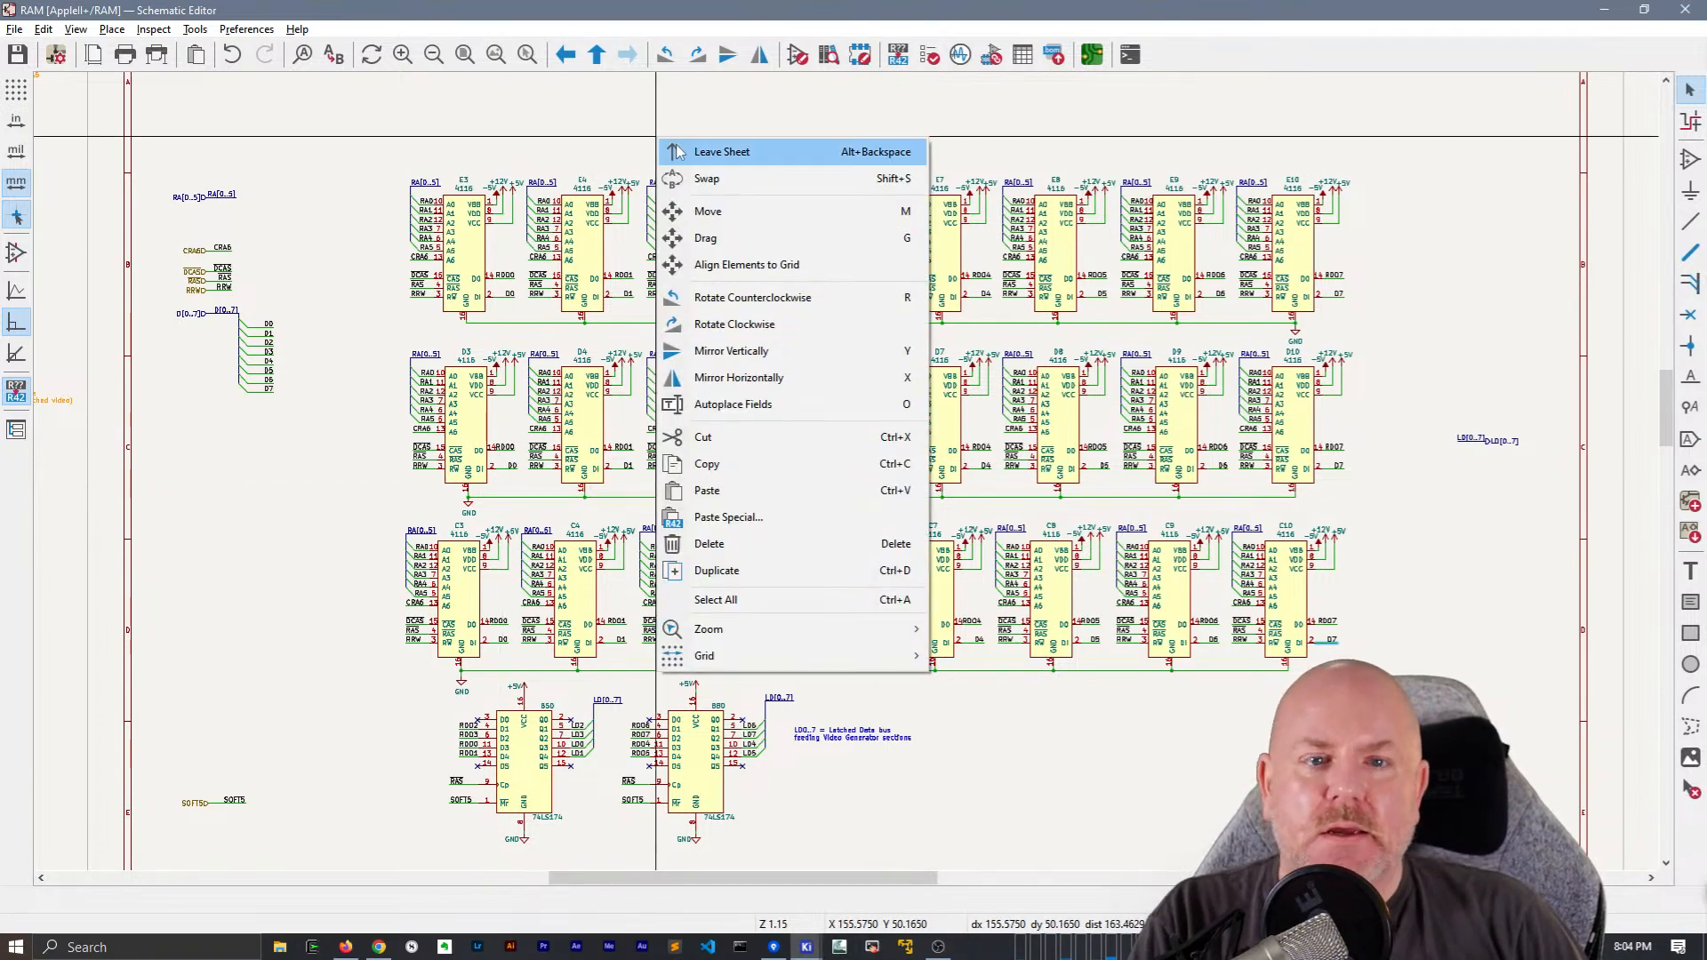
click(703, 149)
right_click(869, 424)
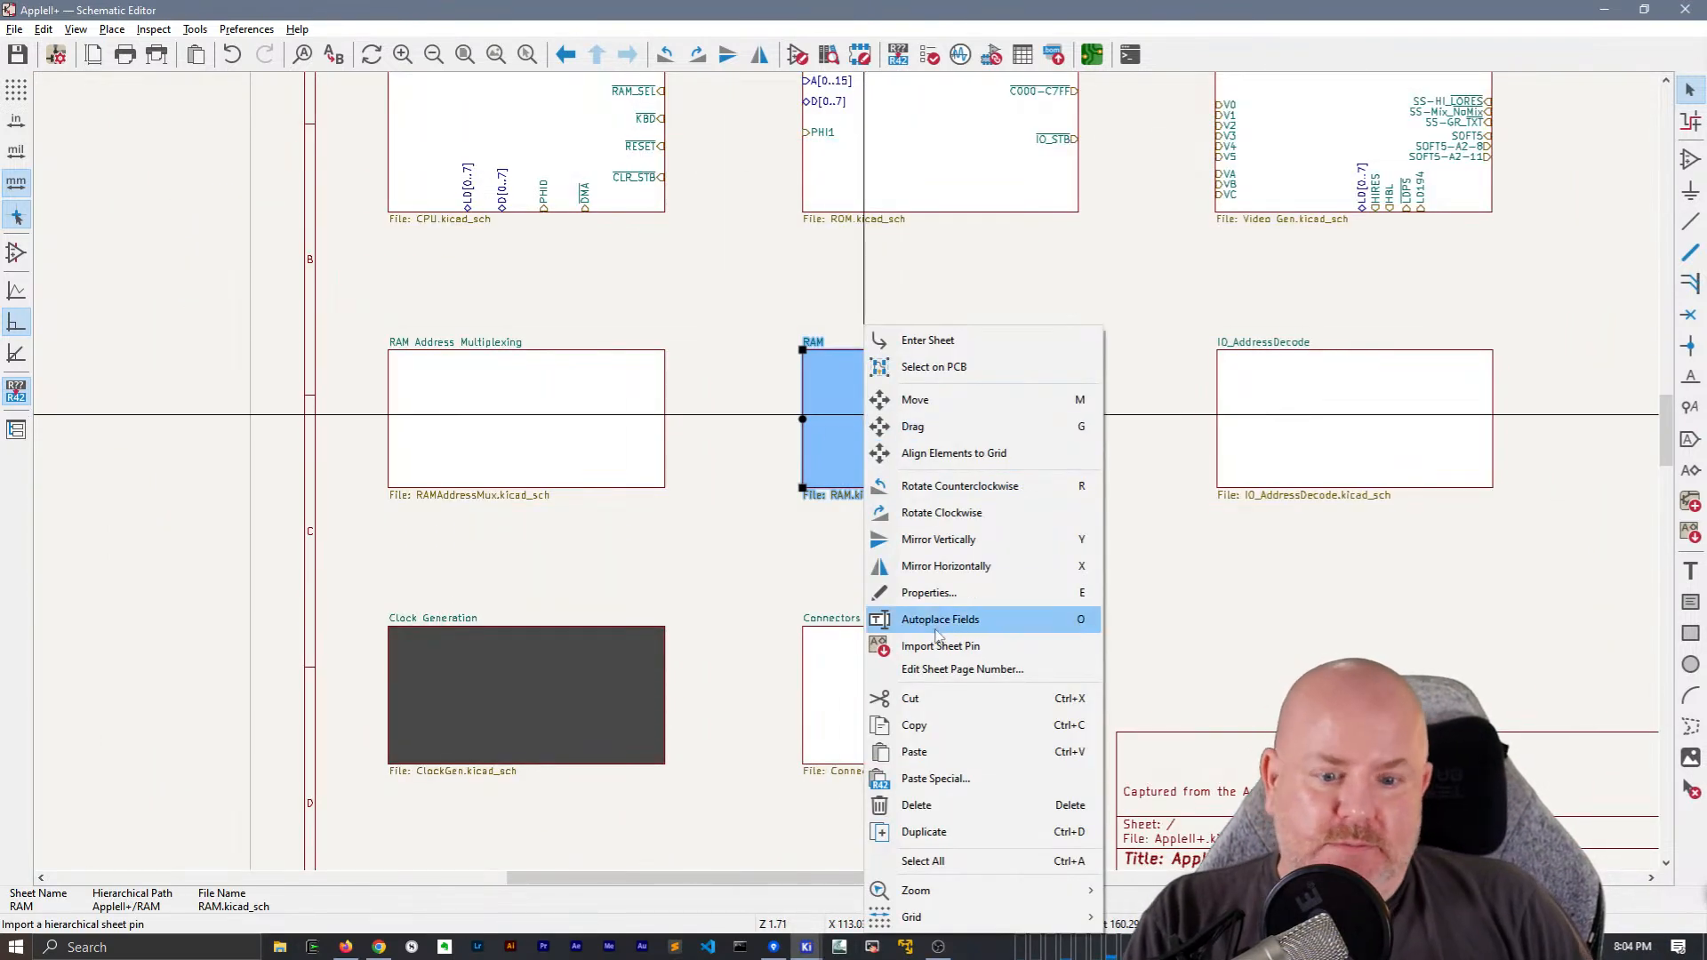
click(995, 647)
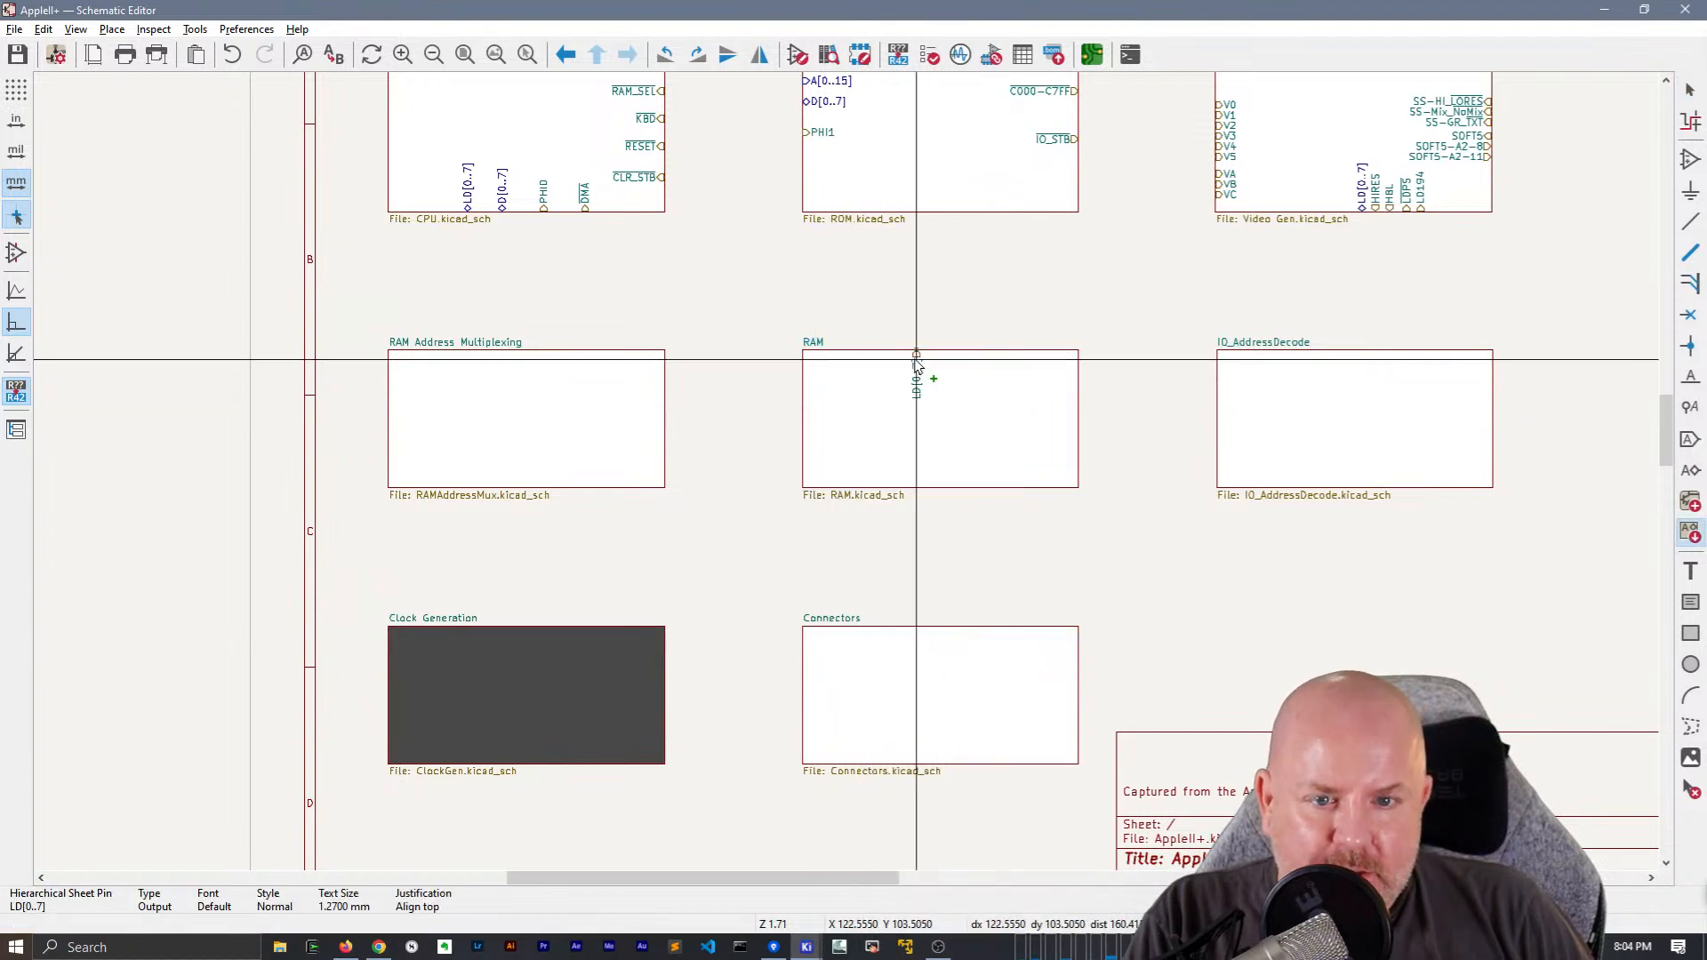
click(918, 360)
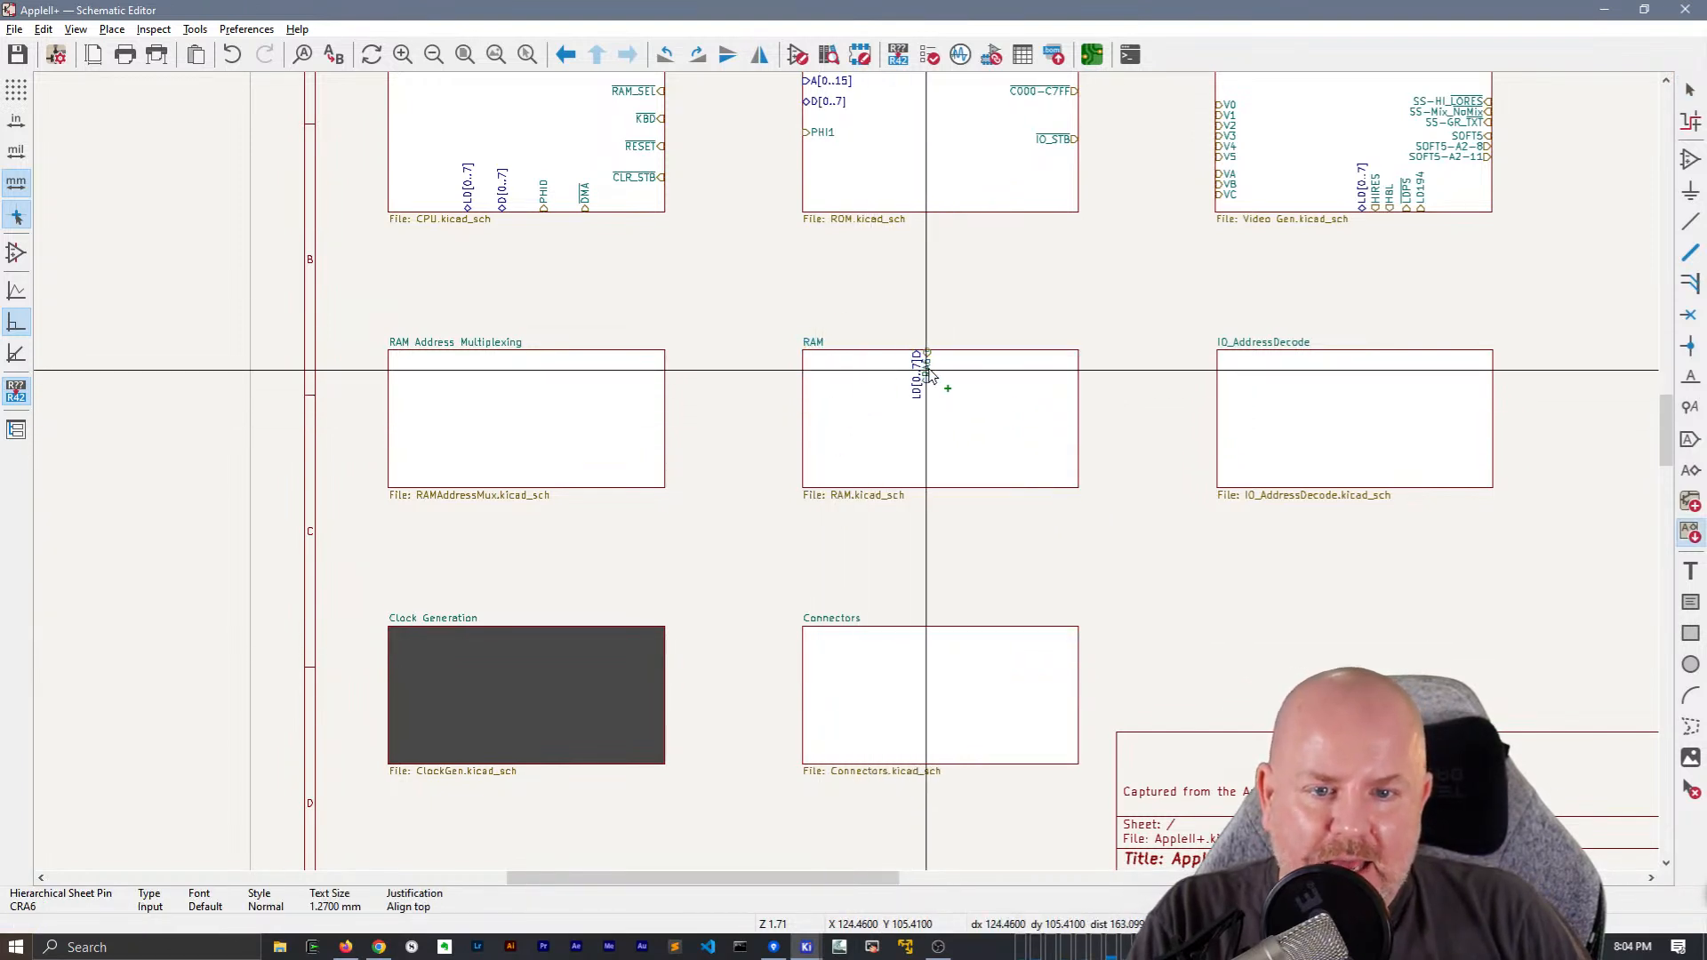
Place the CRA6 sheet pin on the RAM block's right edge, and the RA[0..5] and RRW pins on its left edge
middle_drag(944, 374, 818, 556)
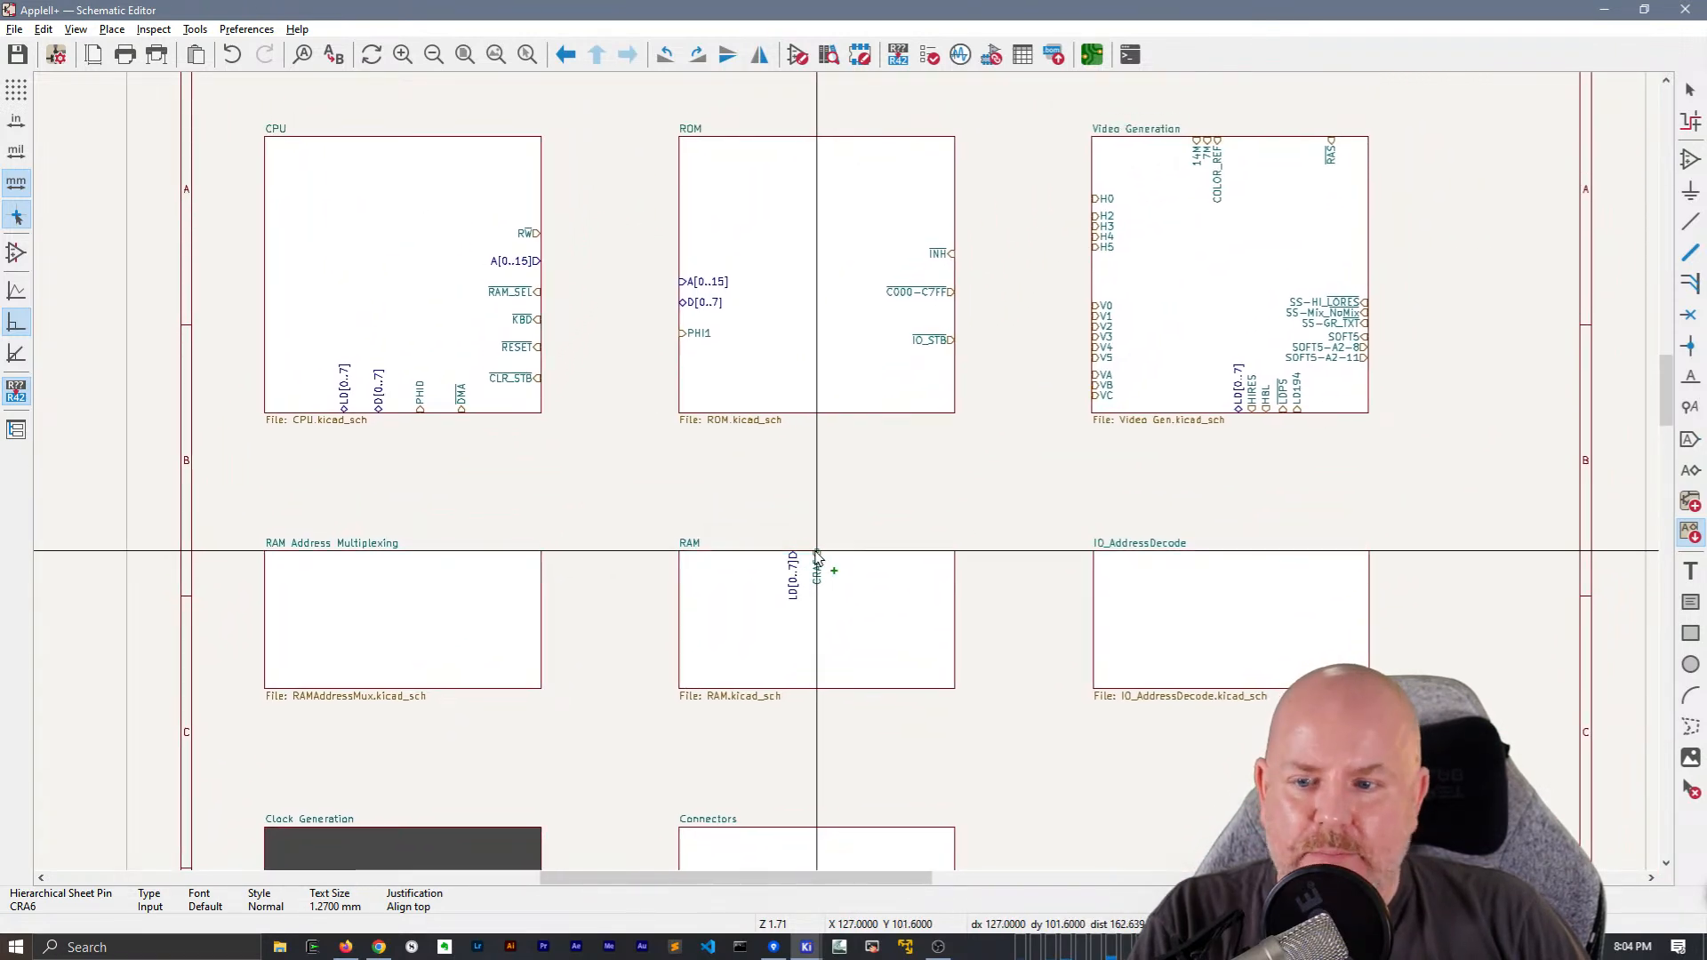
click(950, 638)
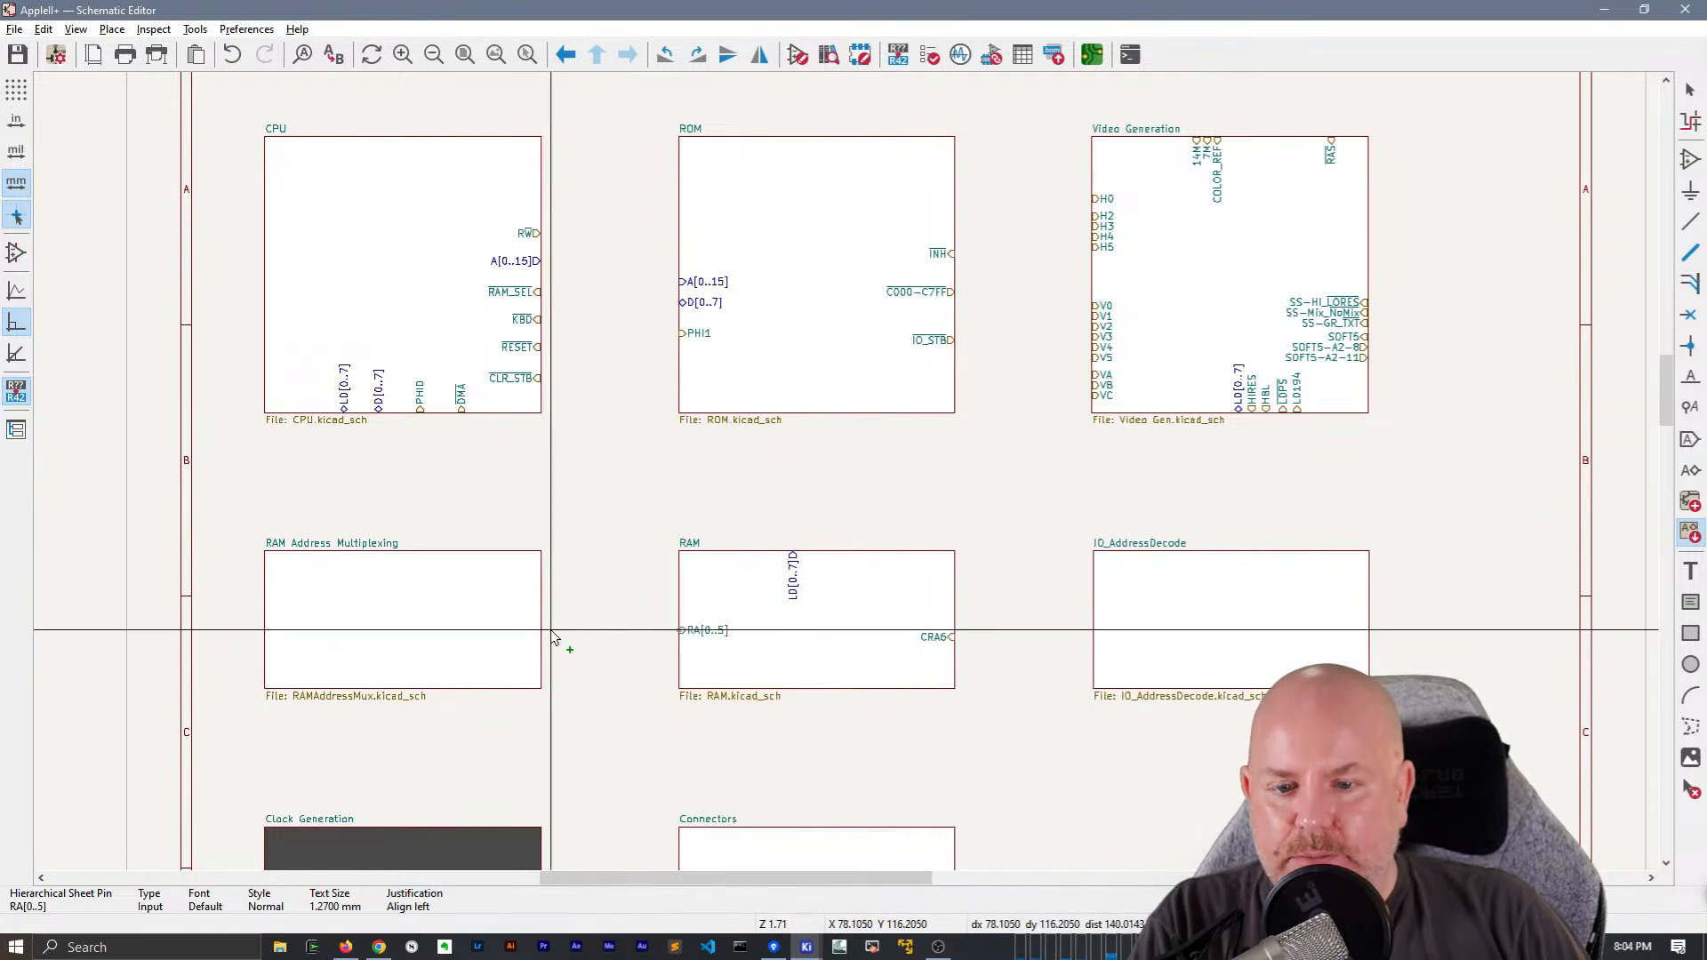
click(607, 605)
click(632, 620)
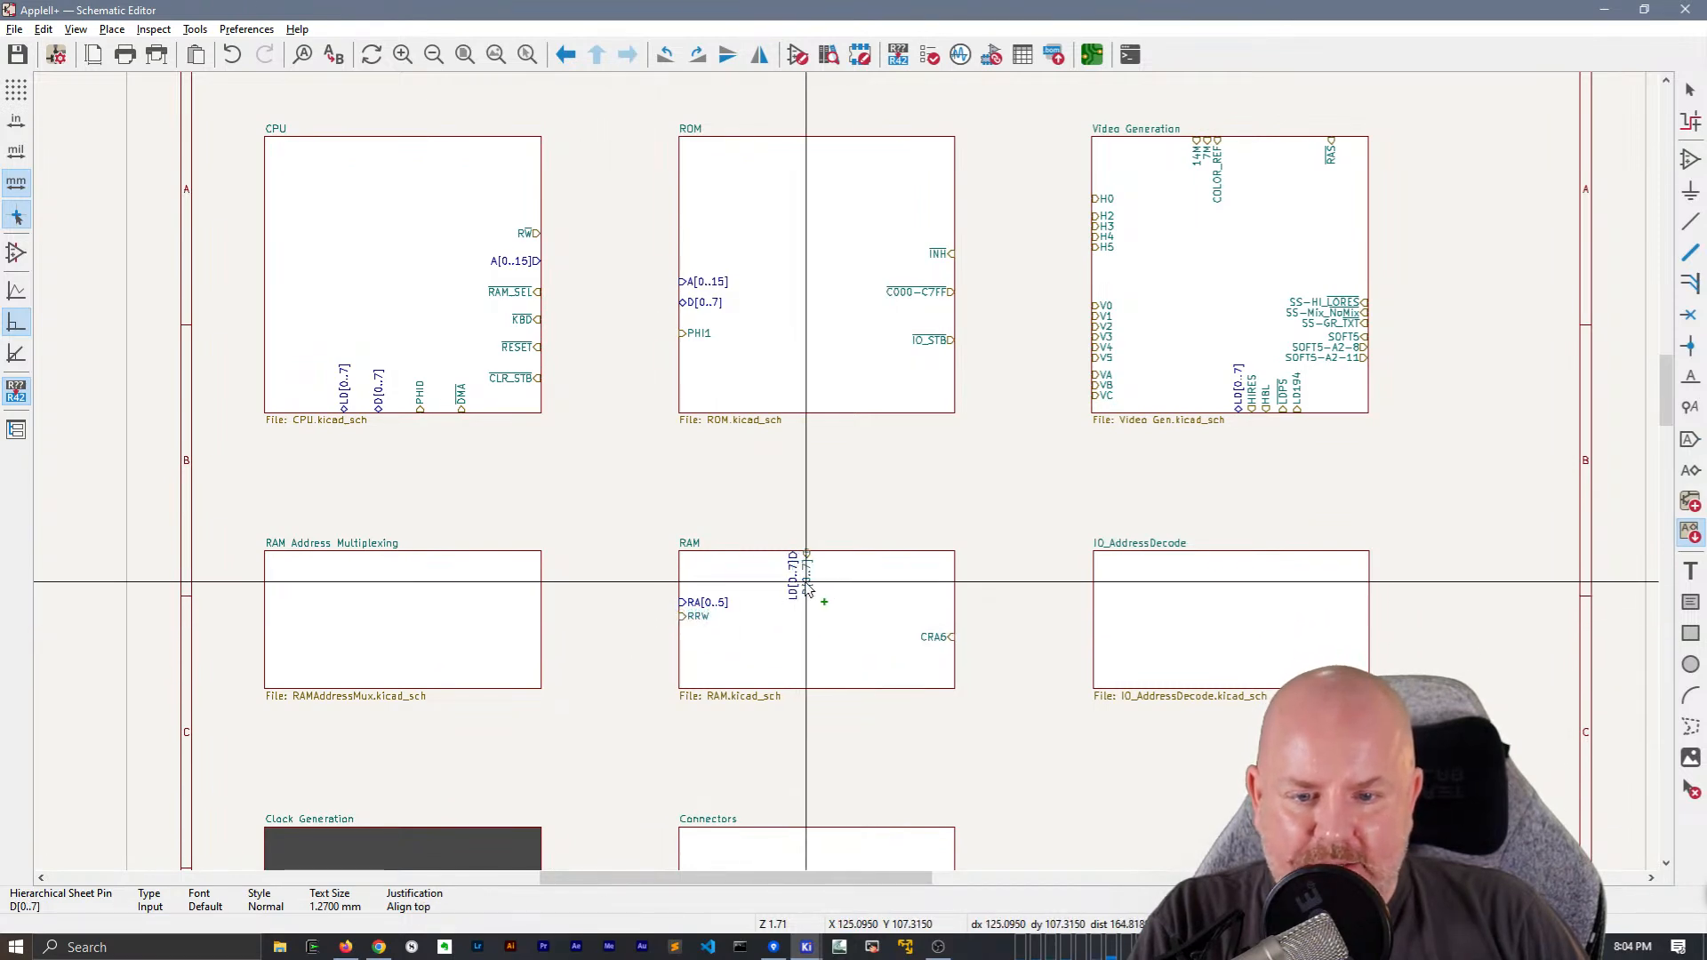
Place the D[0..7] and SOFT5 sheet pins on the RAM block's upper edge, and the DCAS and RAS pins on its left edge
click(749, 605)
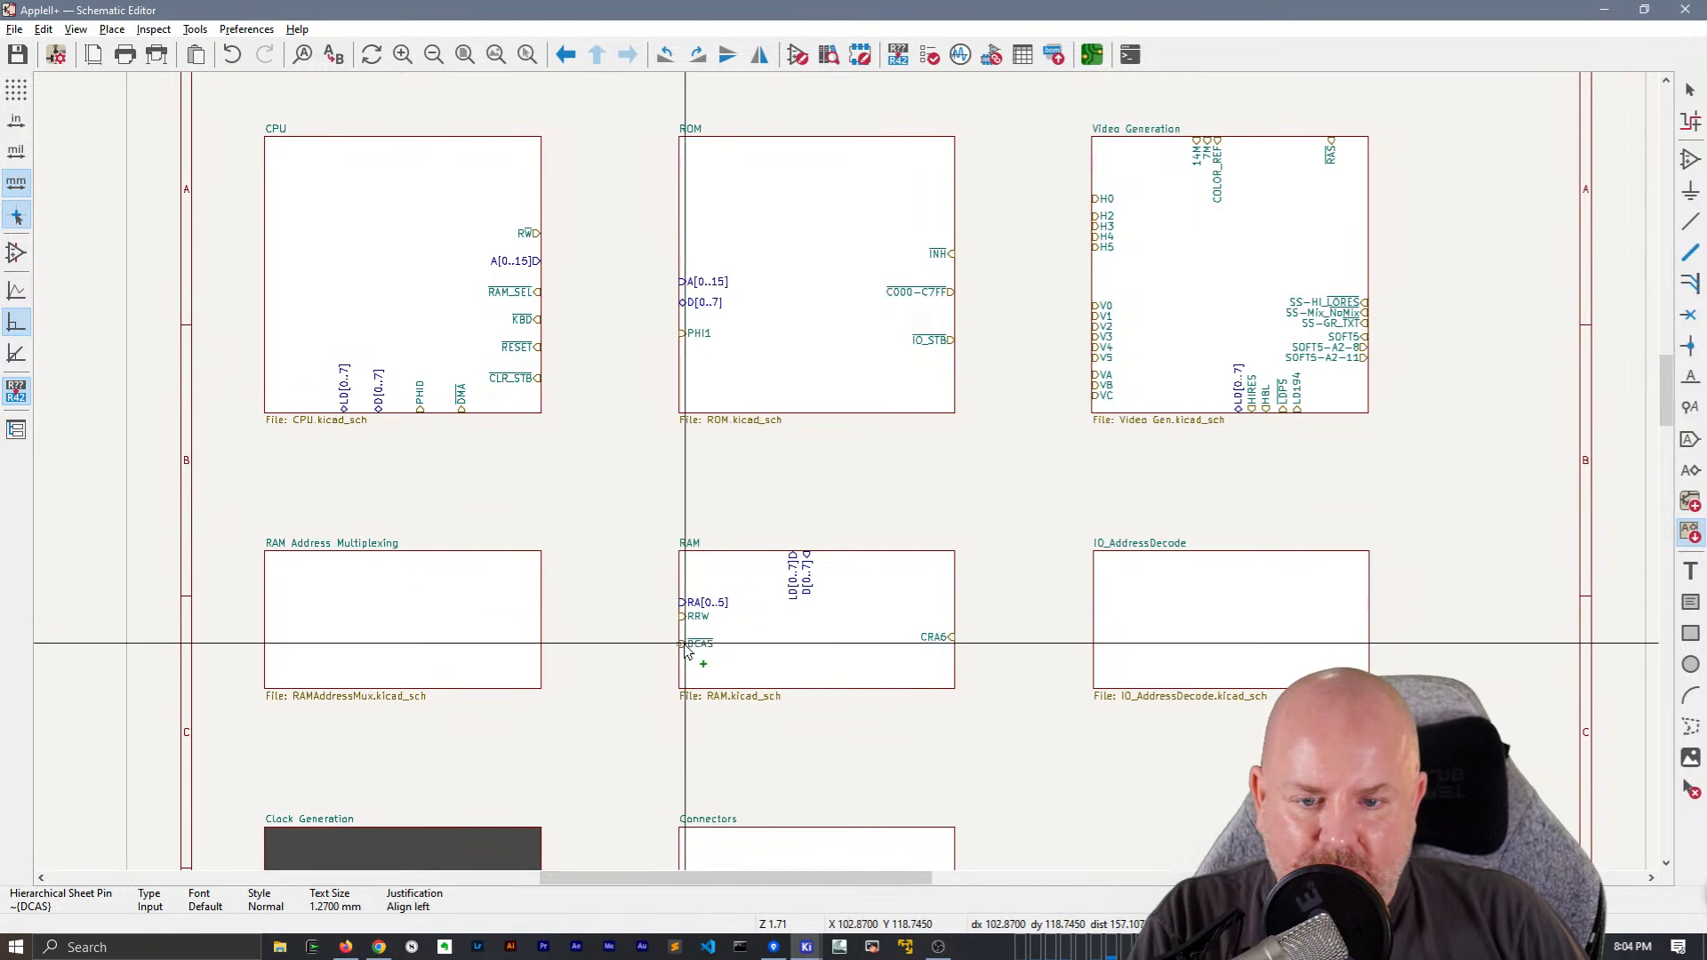
click(641, 642)
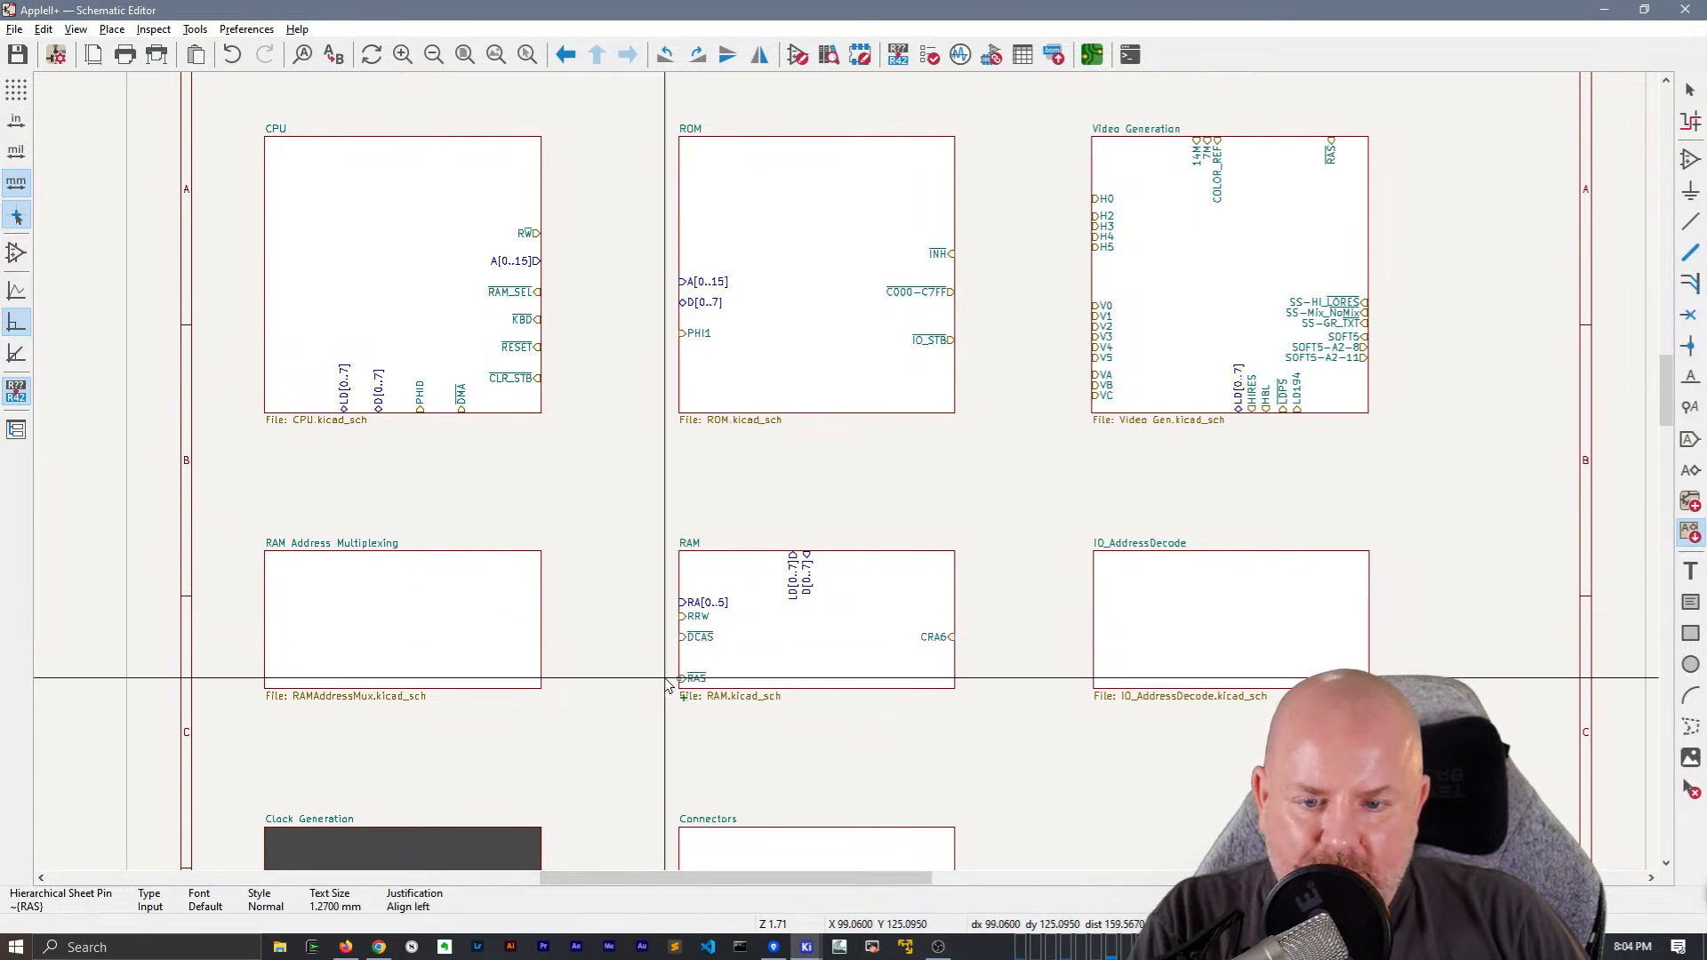
click(664, 653)
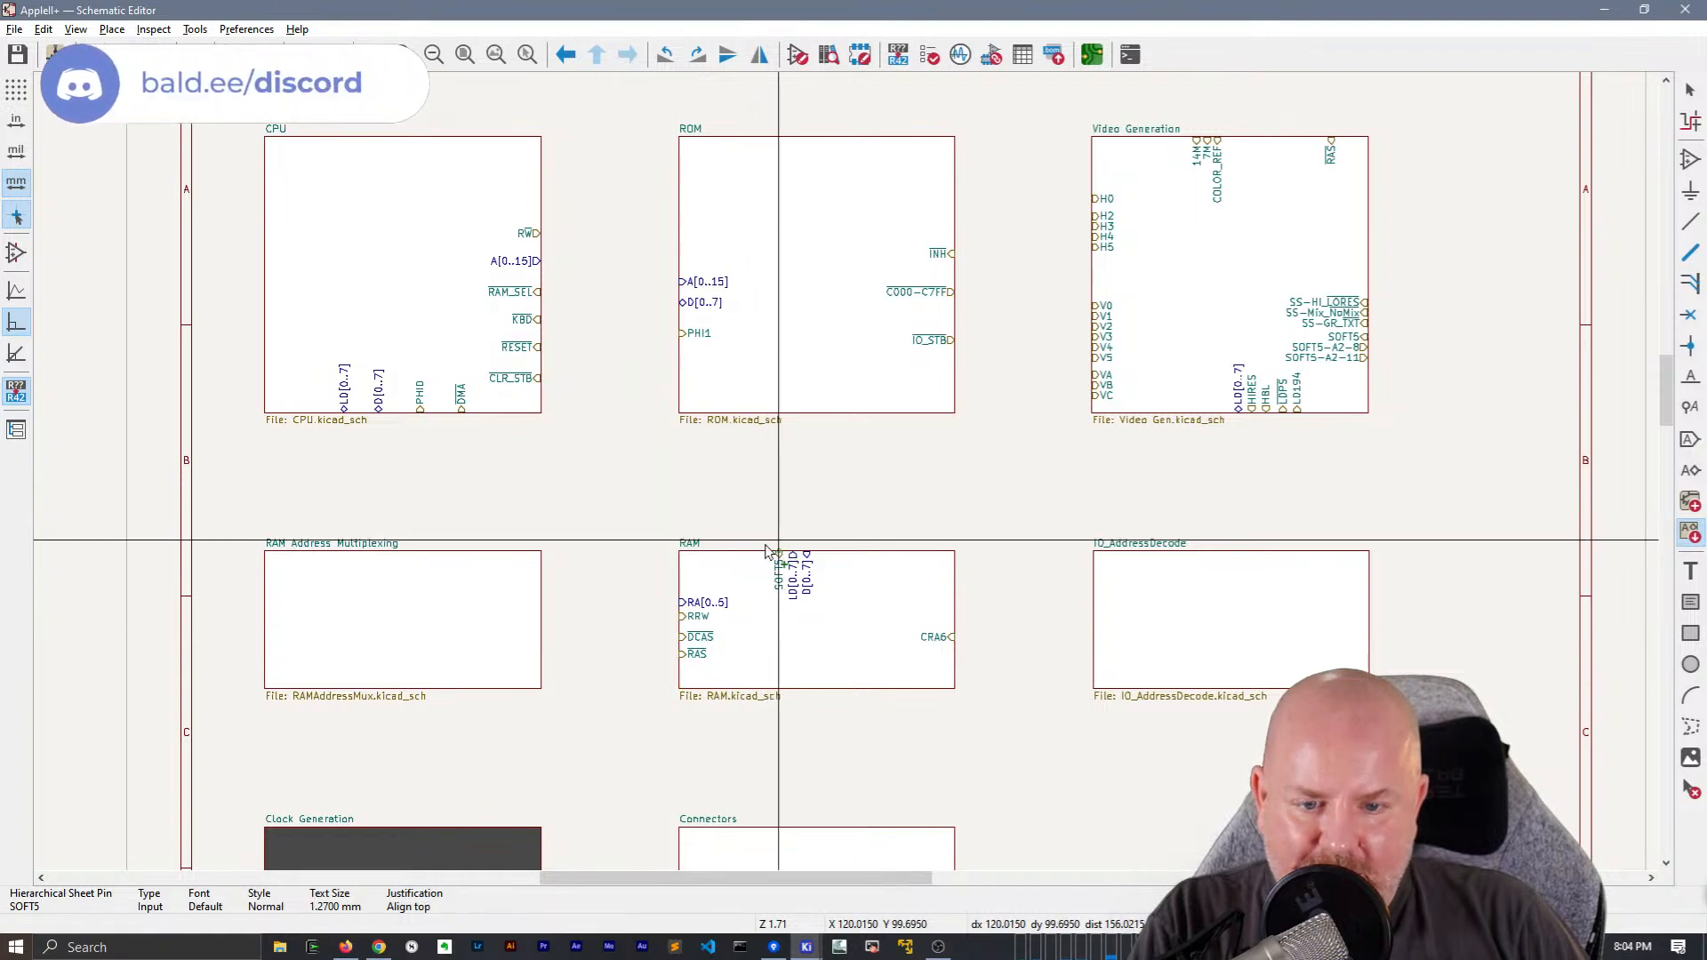
click(779, 548)
Move the CRA6 sheet pin to the RAM block's left edge above RA[0..5], and save the schematic
click(933, 638)
drag(936, 644, 703, 591)
click(579, 582)
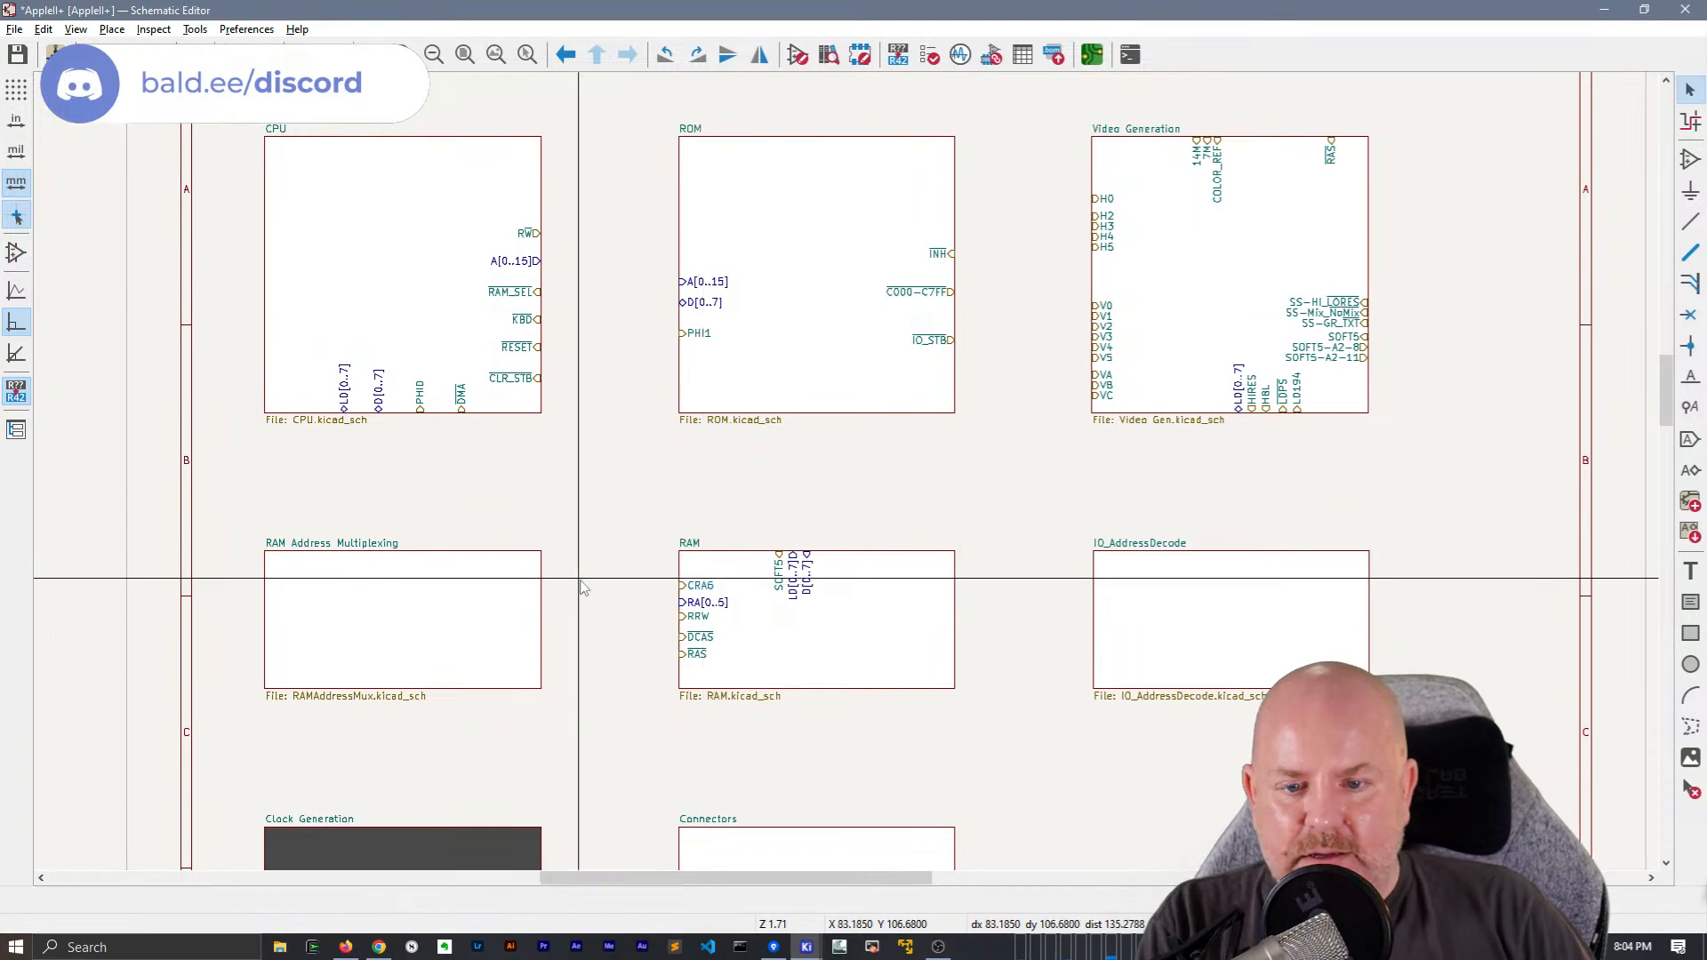
scroll(580, 579, down, 3)
scroll(846, 465, up, 3)
middle_drag(700, 482, 772, 416)
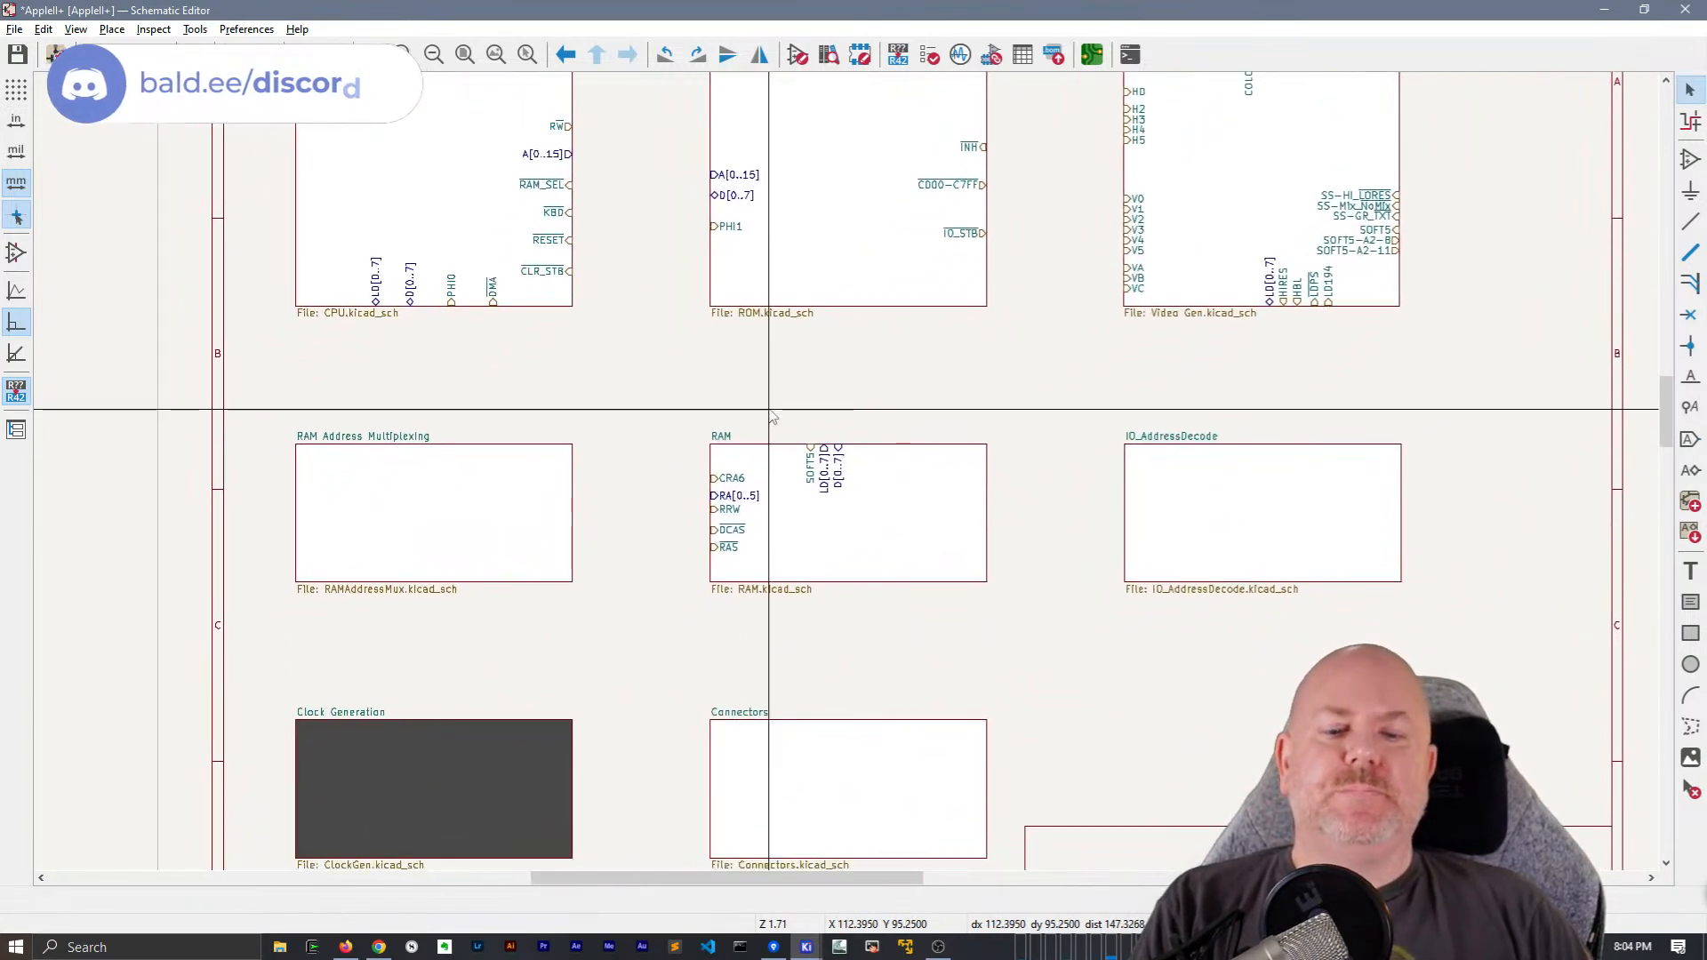
key(ctrl+s)
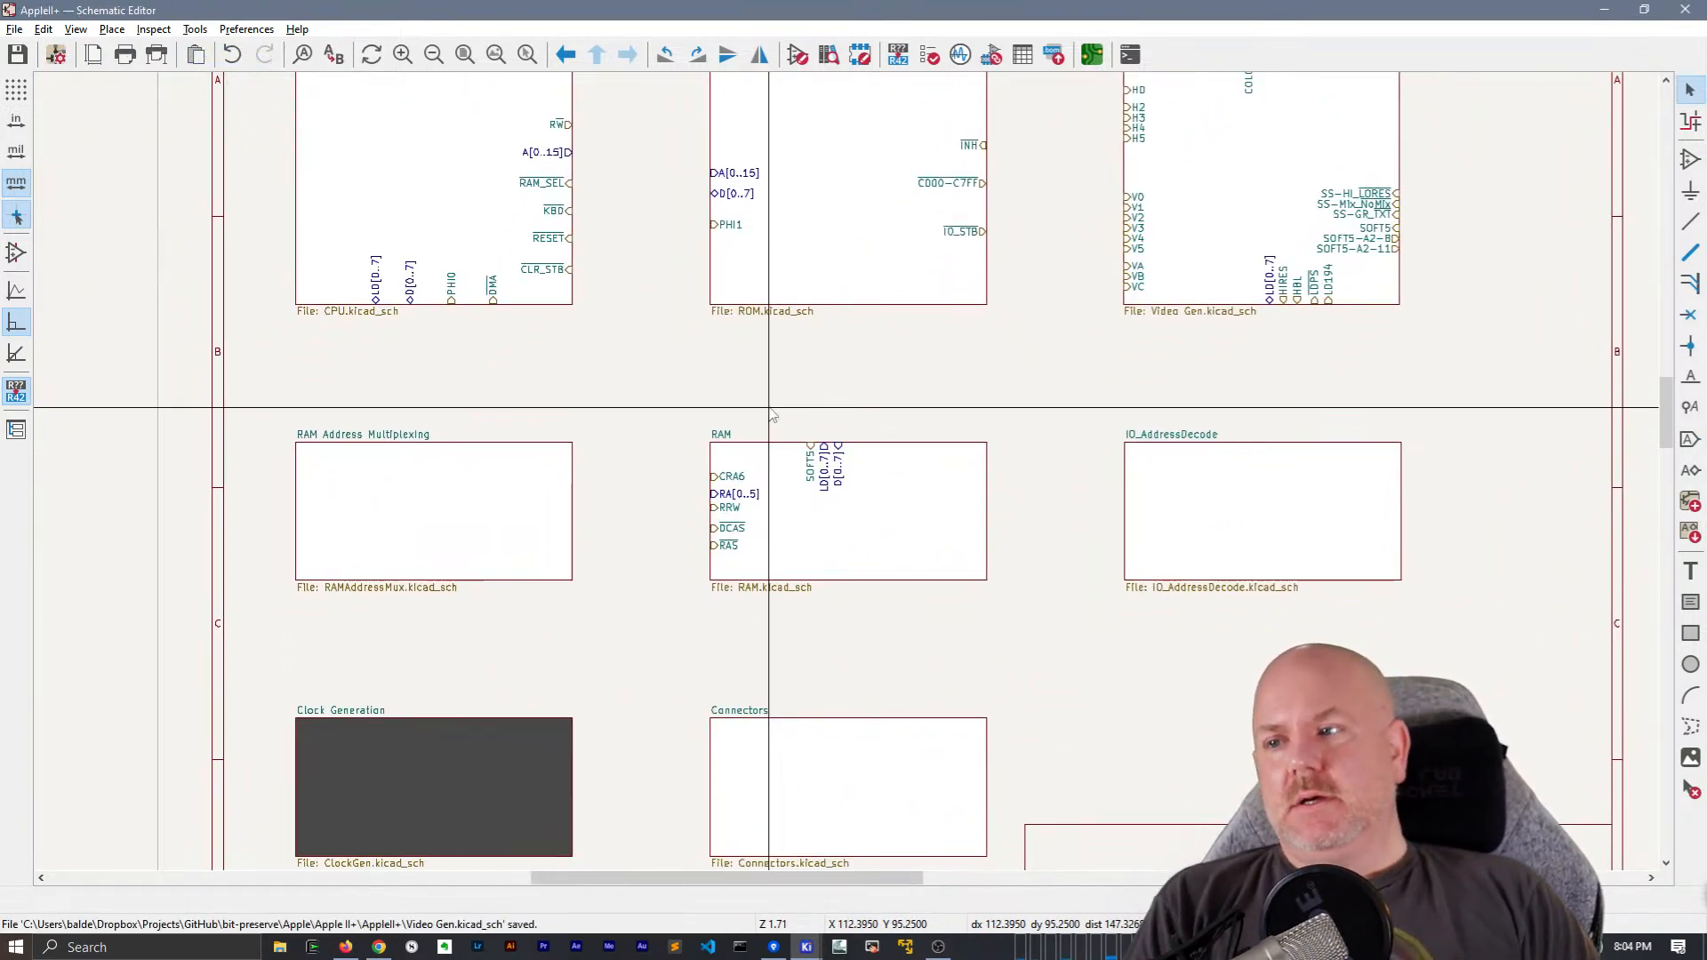
Run the electrical rules check on the schematic and close the checker
click(930, 55)
click(1390, 453)
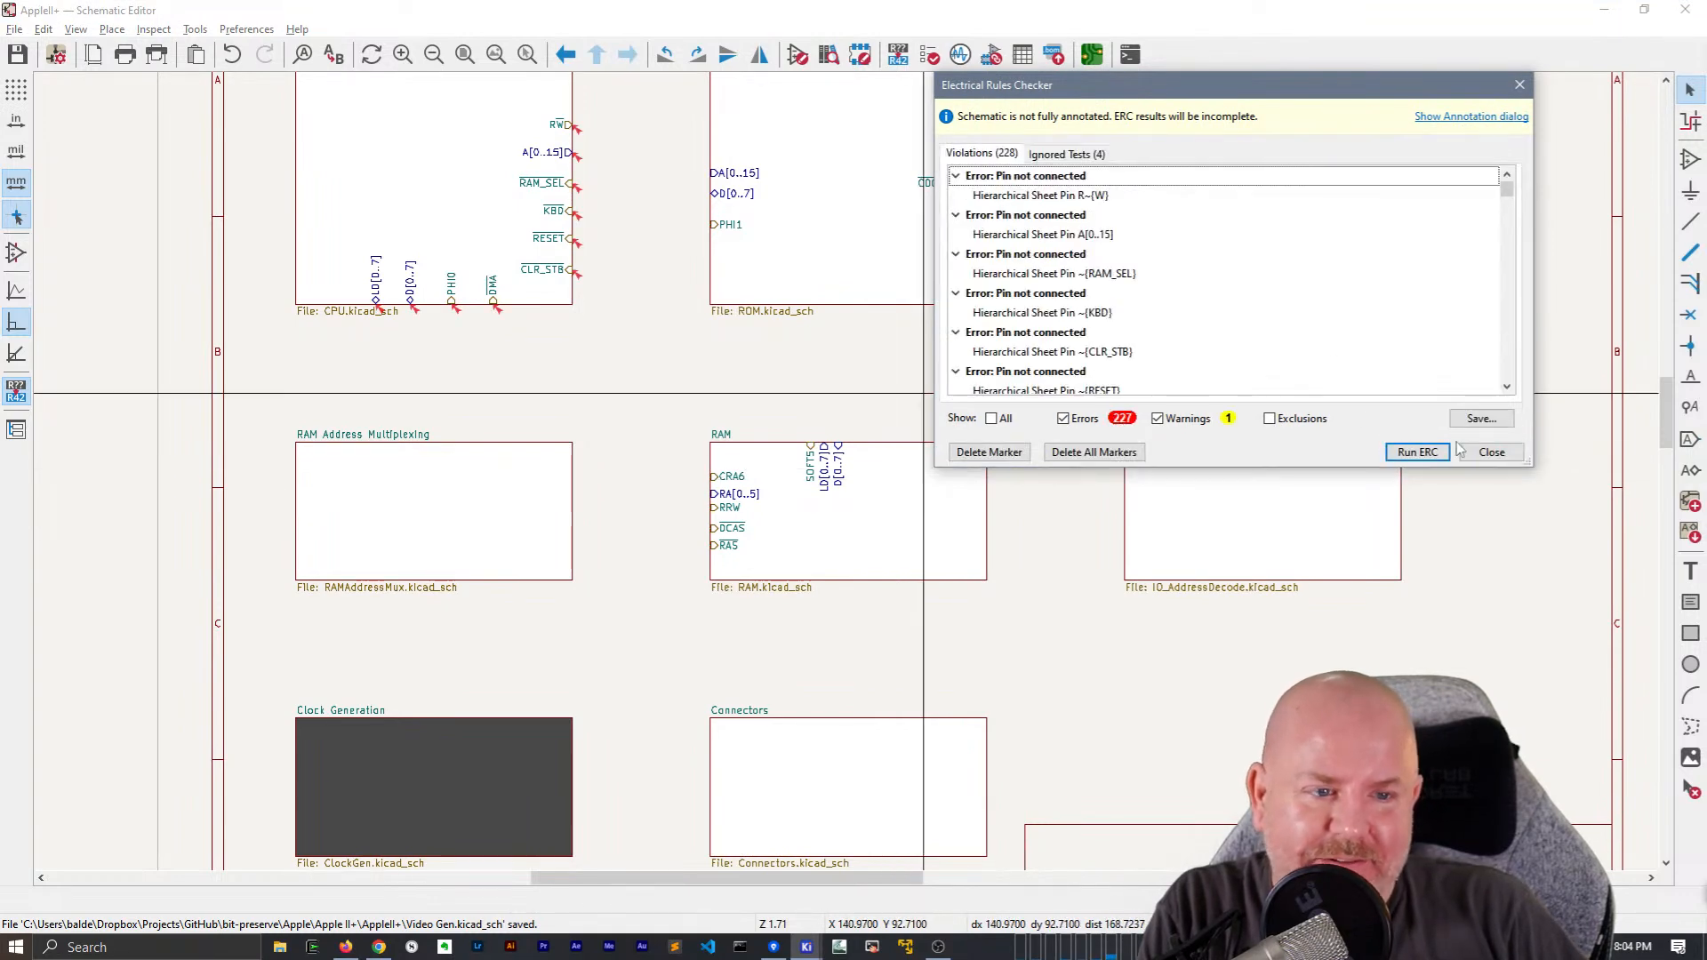
click(1489, 453)
scroll(916, 578, up, 3)
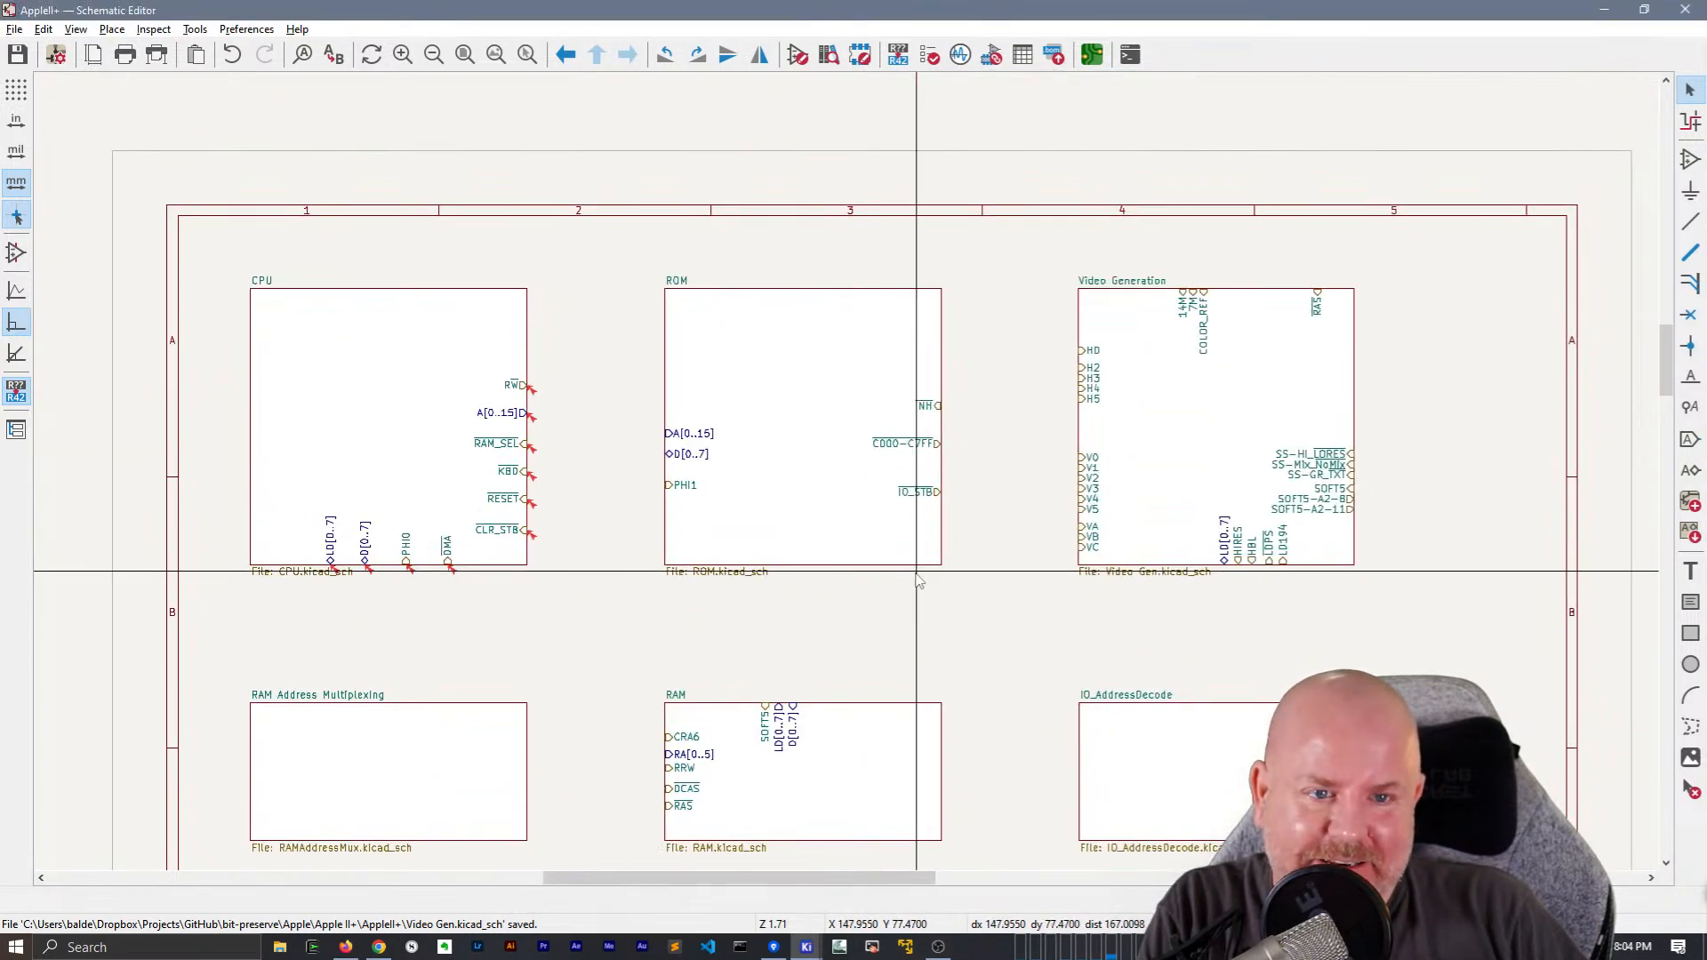
Draw a bus from the CPU sheet's A[0..15] pin to the ROM sheet's A[0..15] pin
middle_drag(583, 365, 569, 291)
key(b)
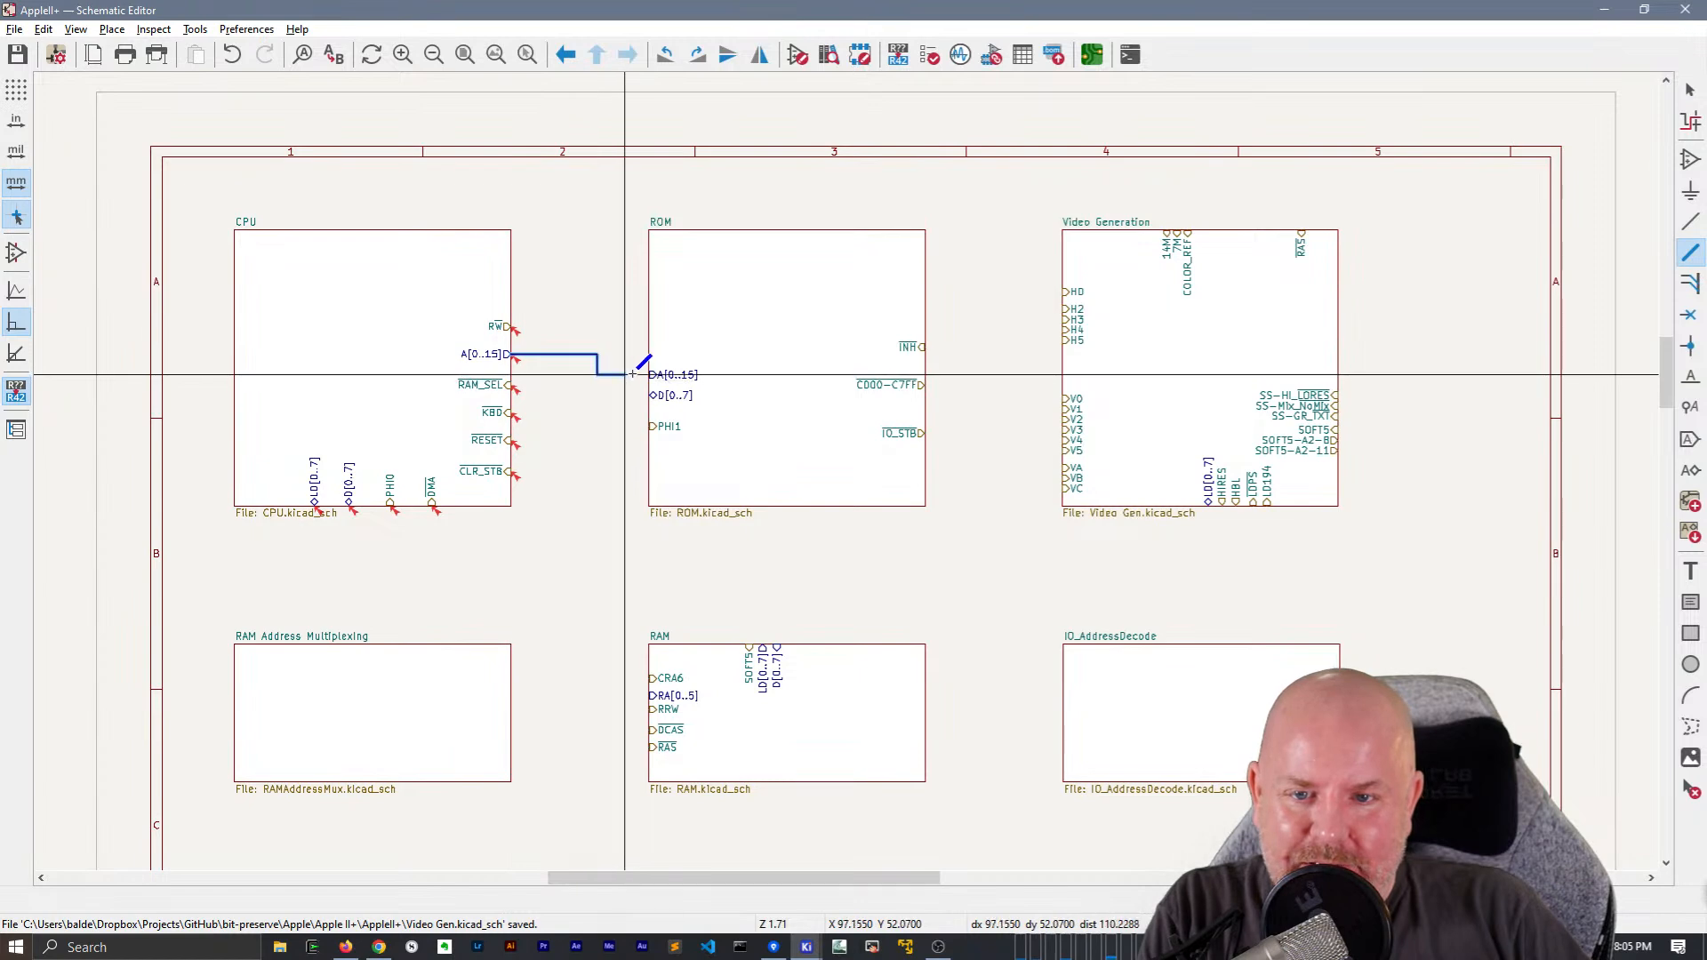
scroll(651, 374, up, 5)
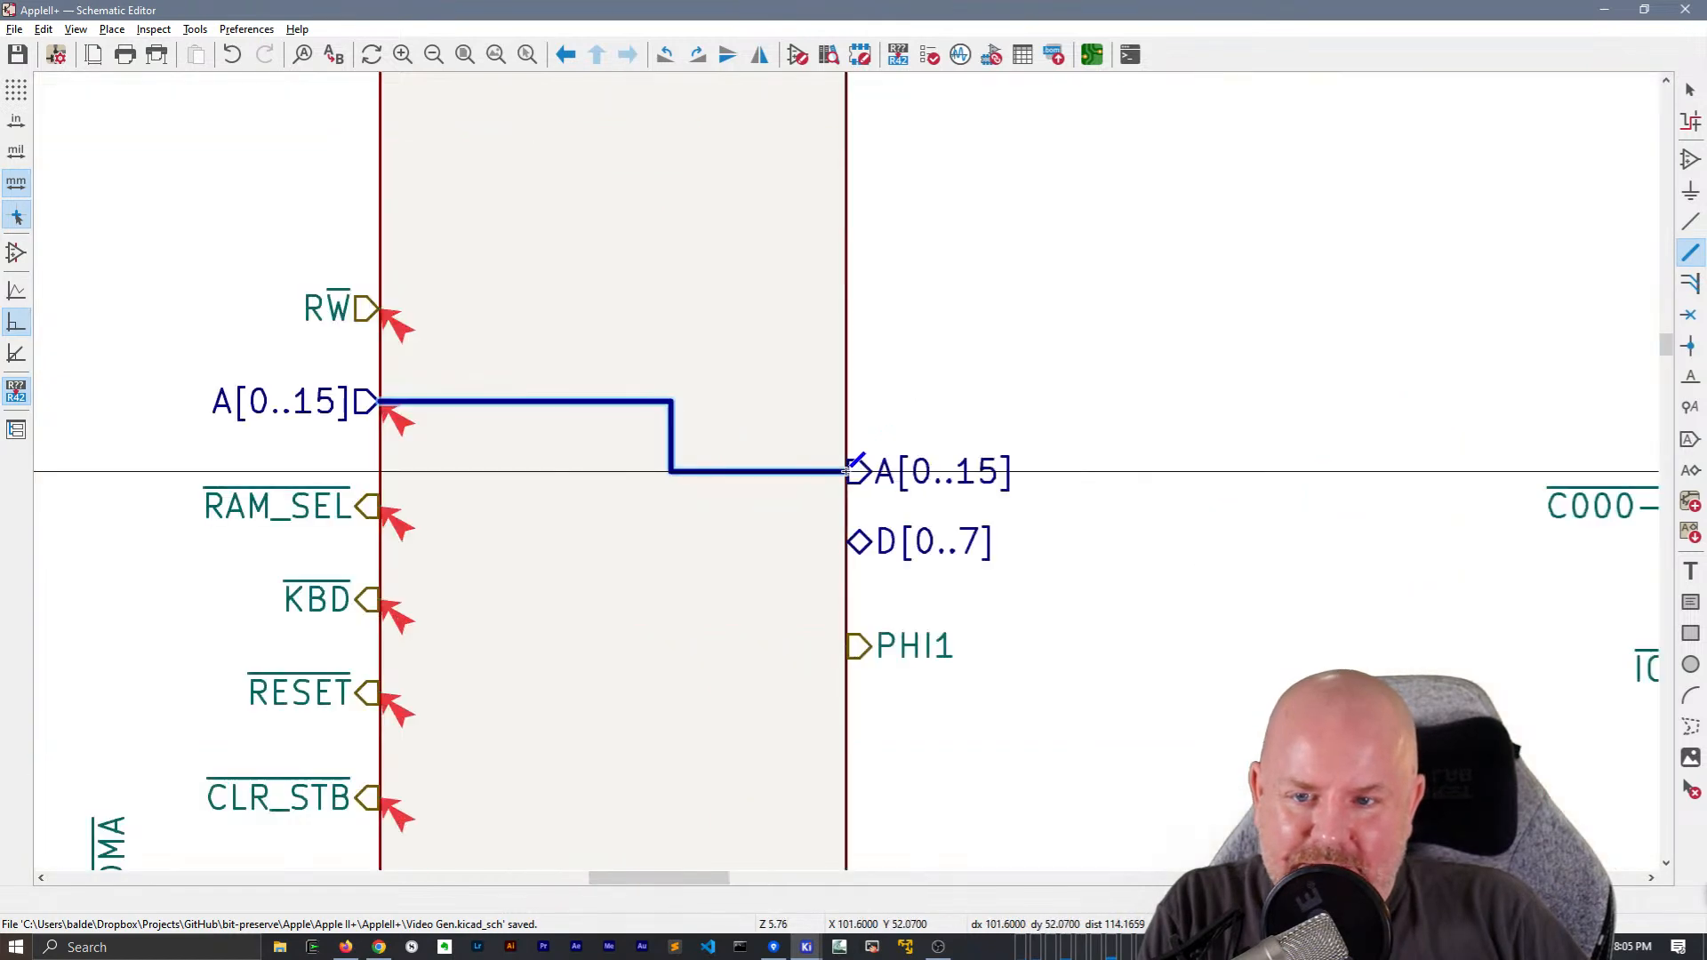
double_click(848, 472)
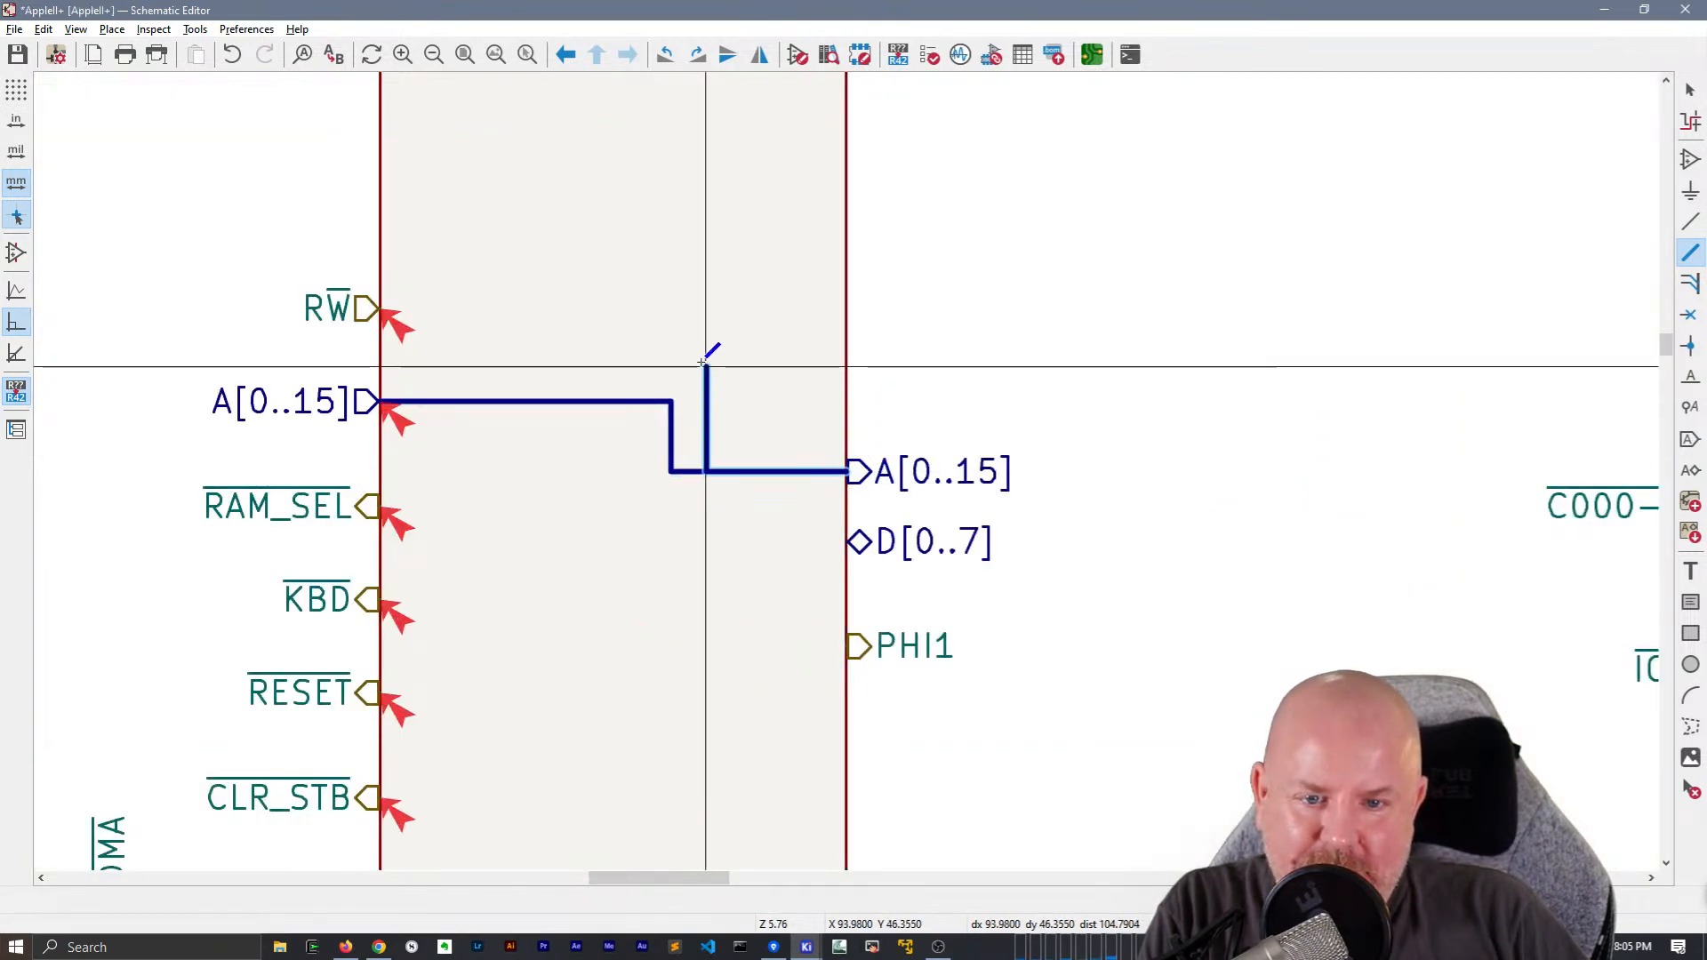
key(Escape)
Draw a bus from the CPU sheet's D[0..7] pin to the RAM sheet's D[0..7] pin
scroll(686, 572, down, 3)
middle_drag(851, 539, 797, 325)
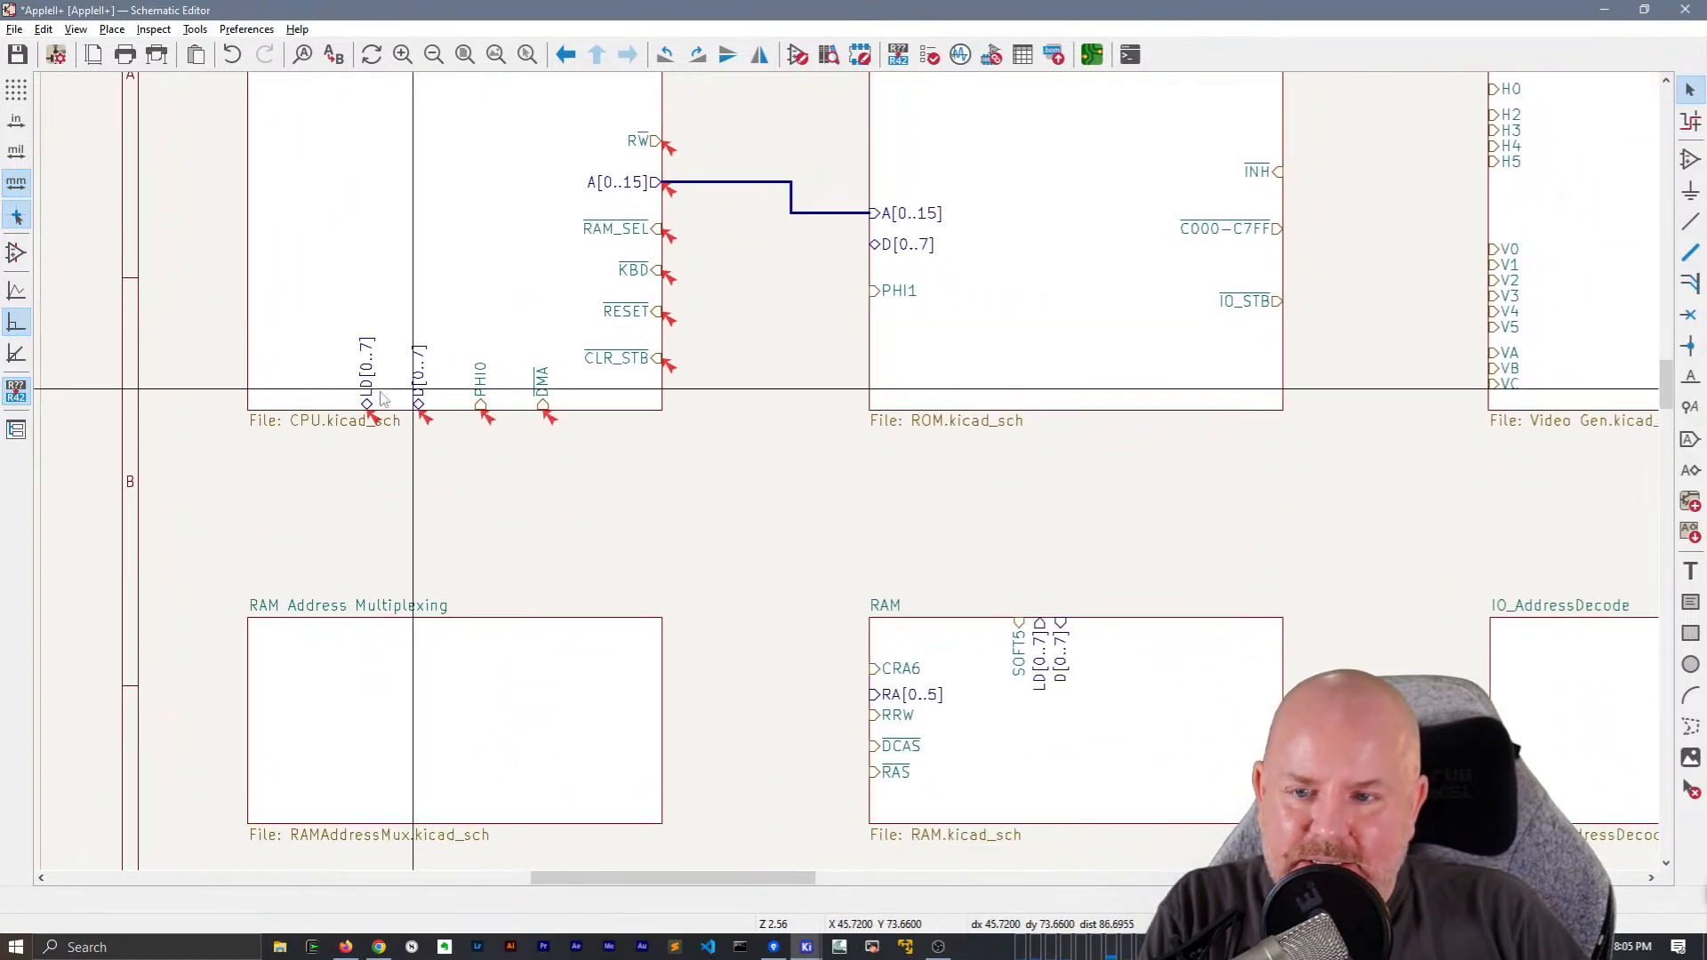
key(b)
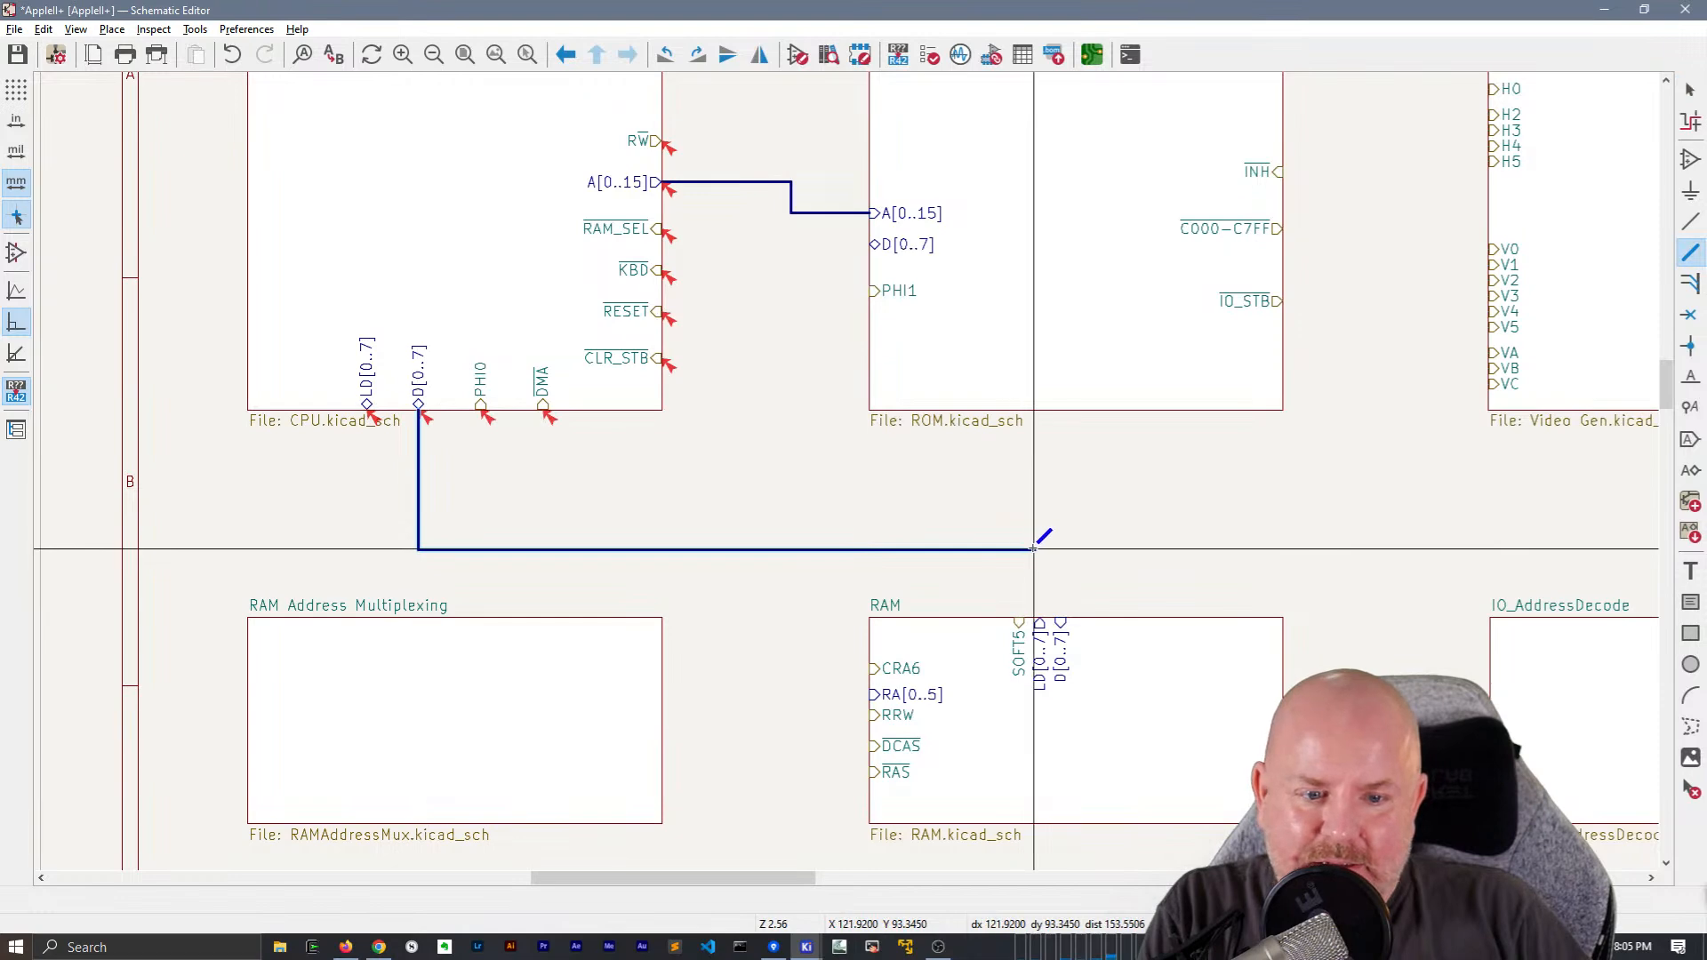
click(1008, 544)
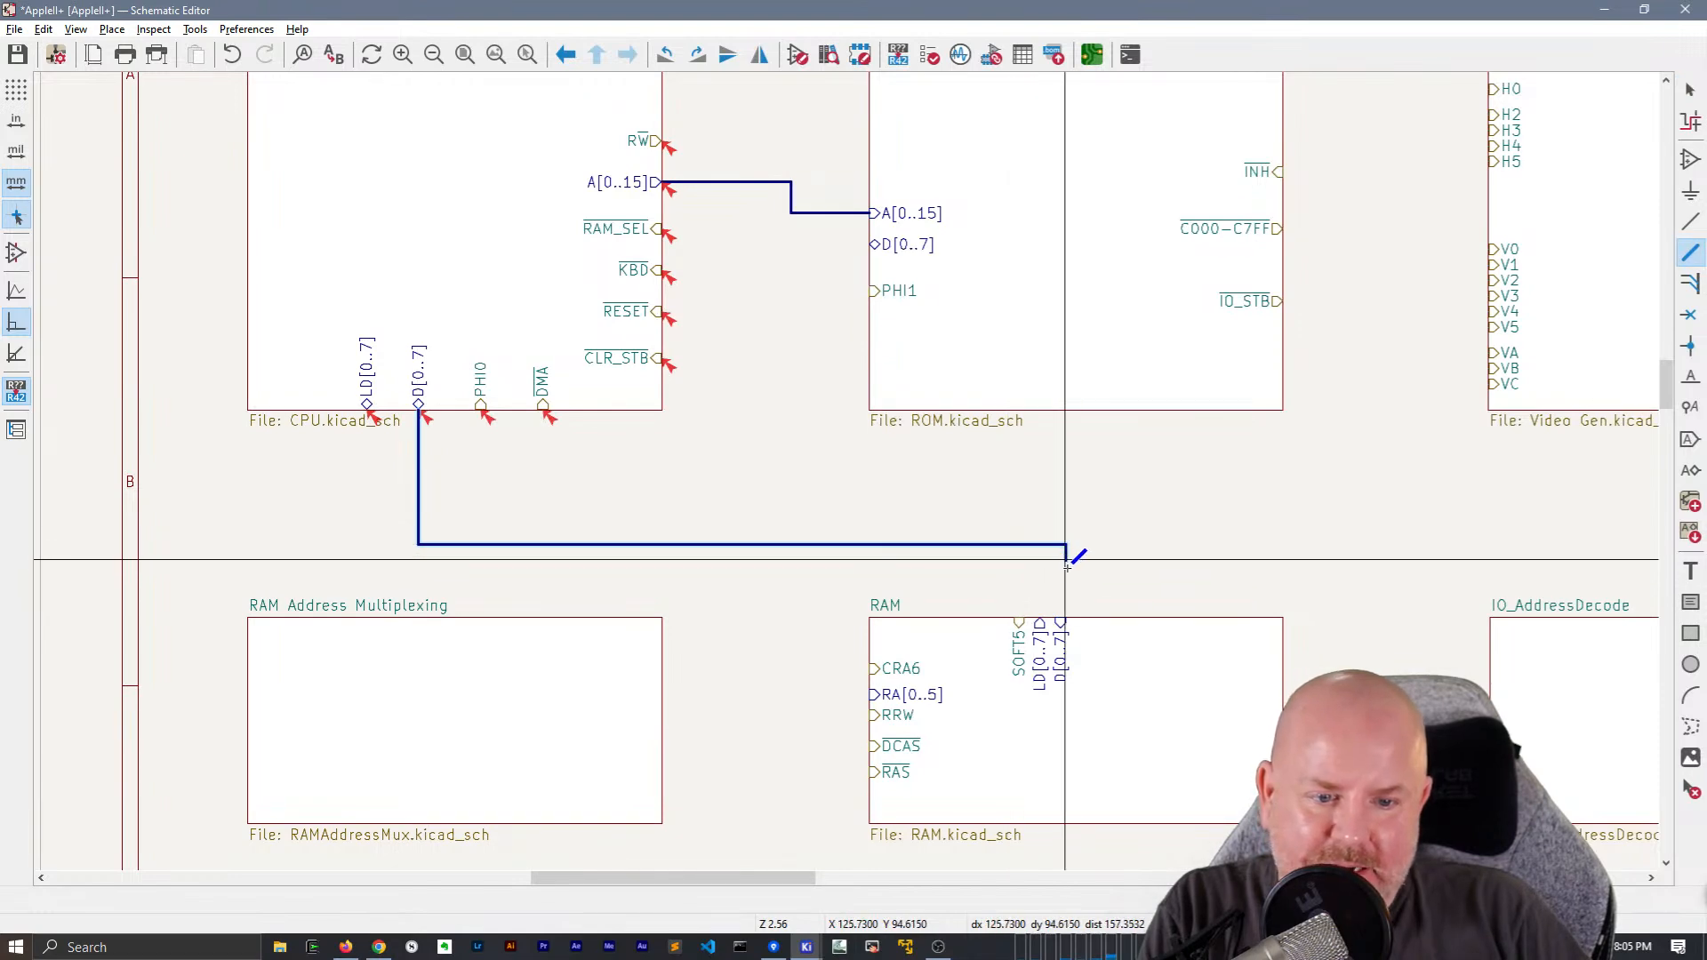
click(1061, 617)
key(Escape)
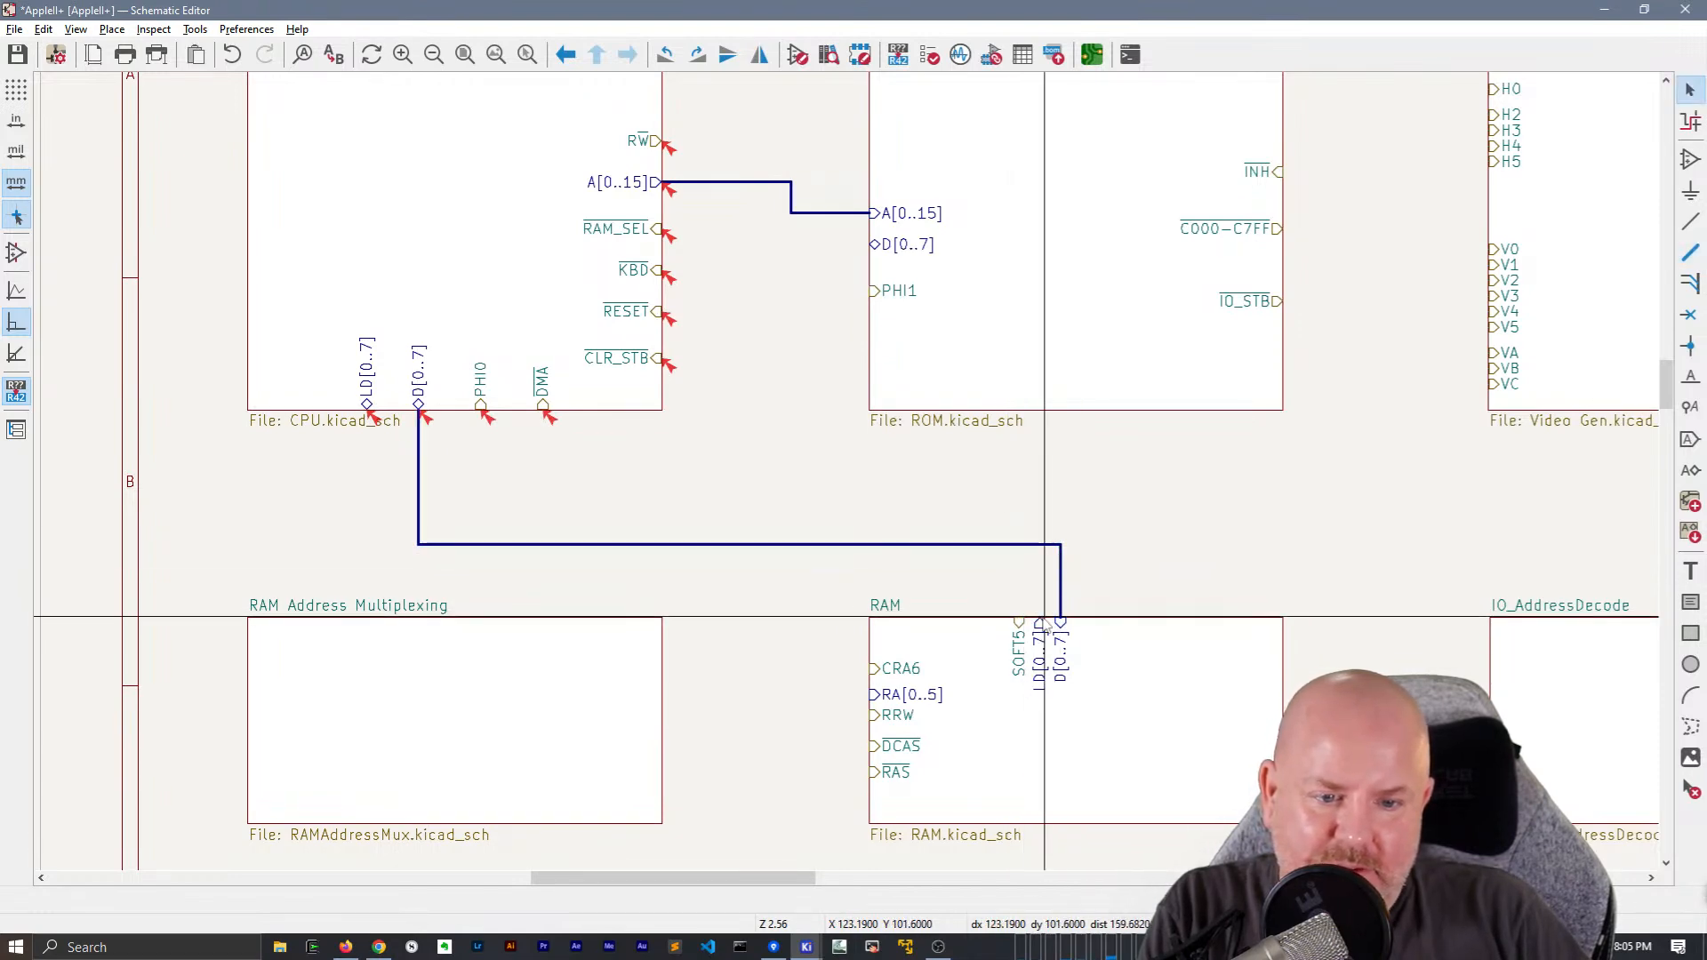
Draw a bus between the RAM and CPU sheets' LD[0..7] pins, running just below the D[0..7] bus
key(b)
click(366, 565)
click(366, 405)
key(Escape)
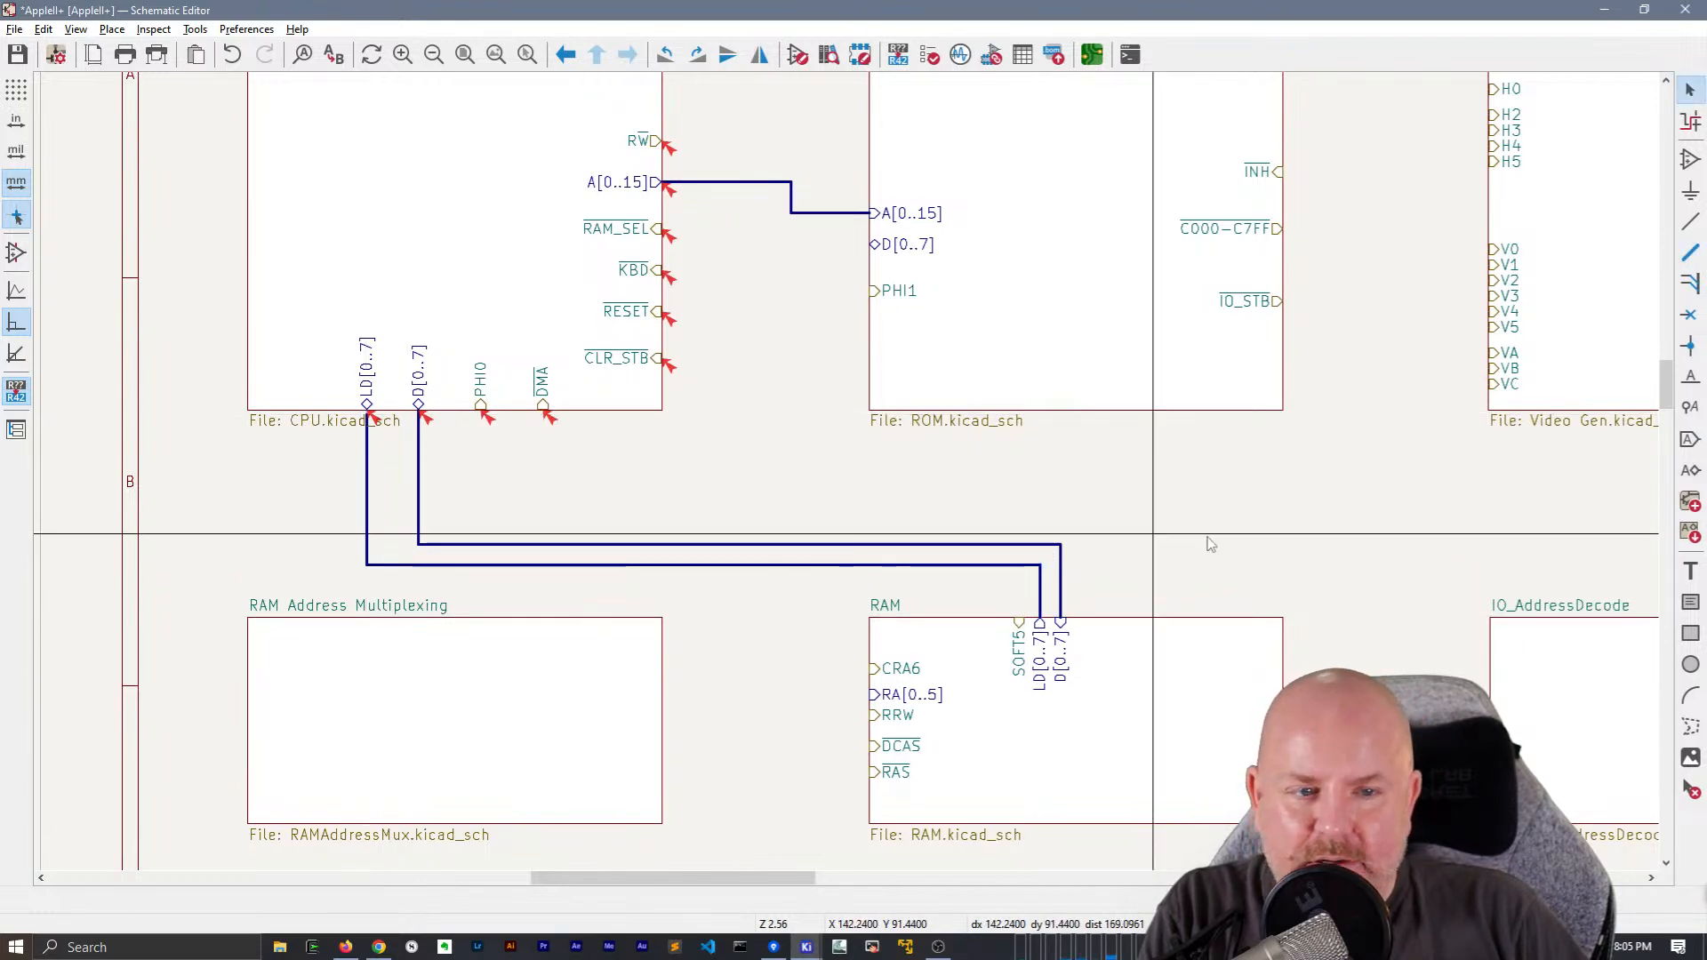
Run the electrical rules check on the root schematic with the new buses, and close the checker
middle_drag(1187, 545, 676, 614)
middle_drag(894, 445, 1088, 472)
scroll(1090, 472, down, 1)
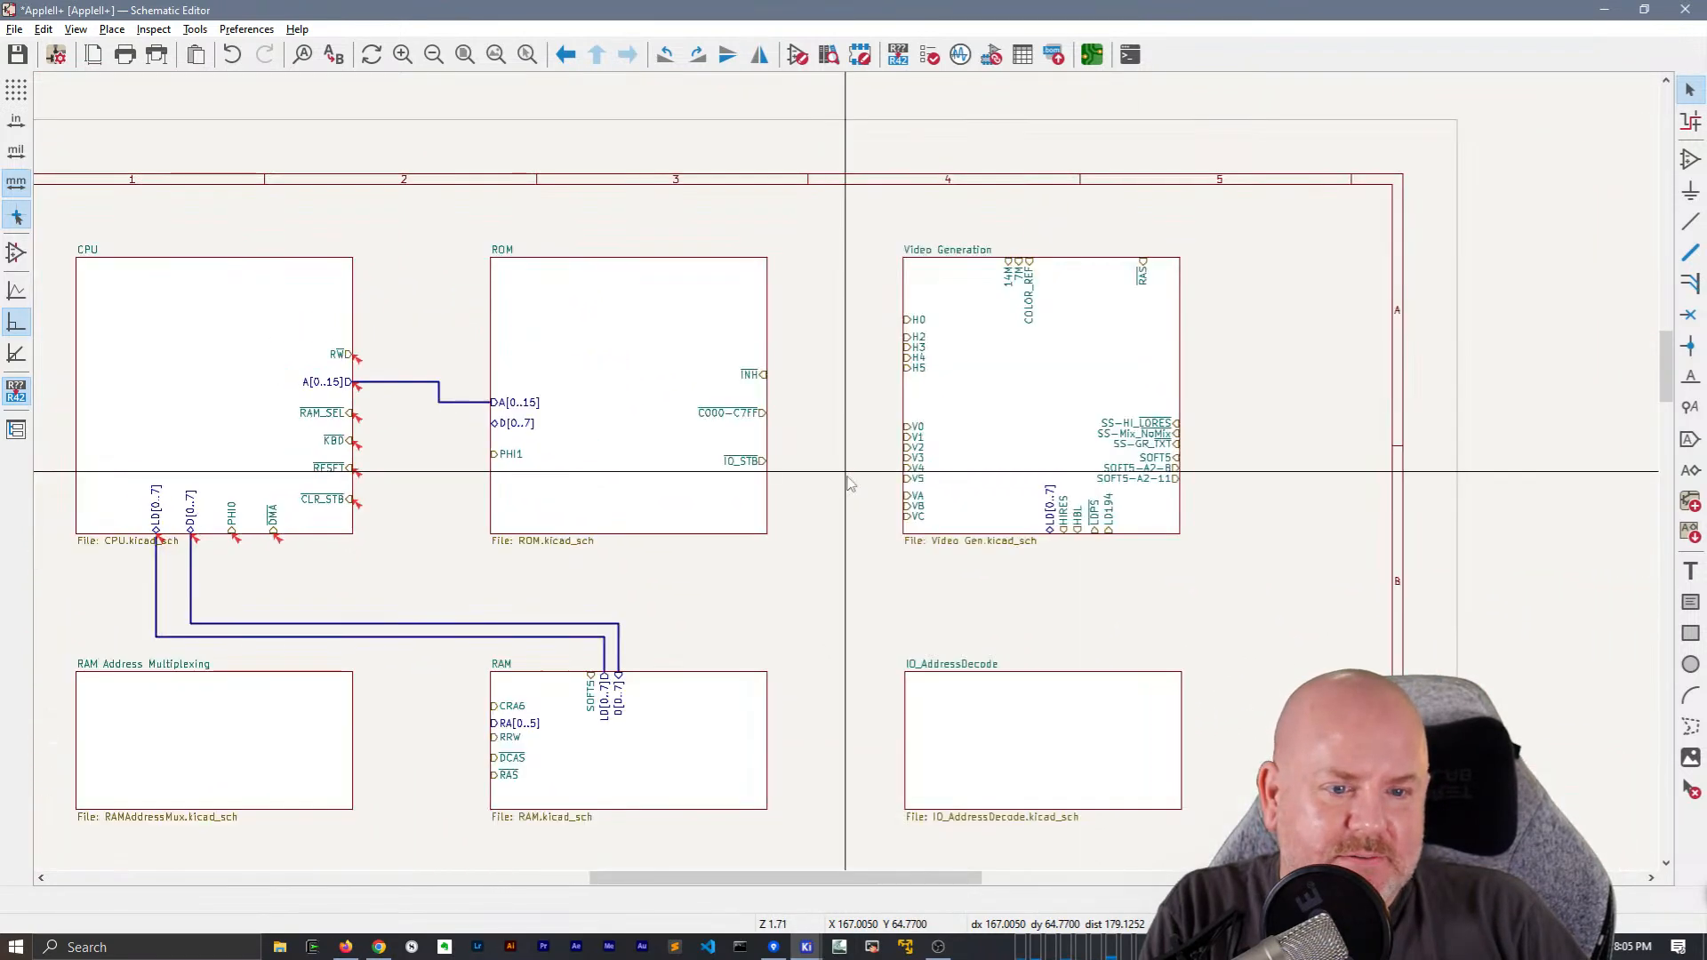
scroll(846, 392, down, 1)
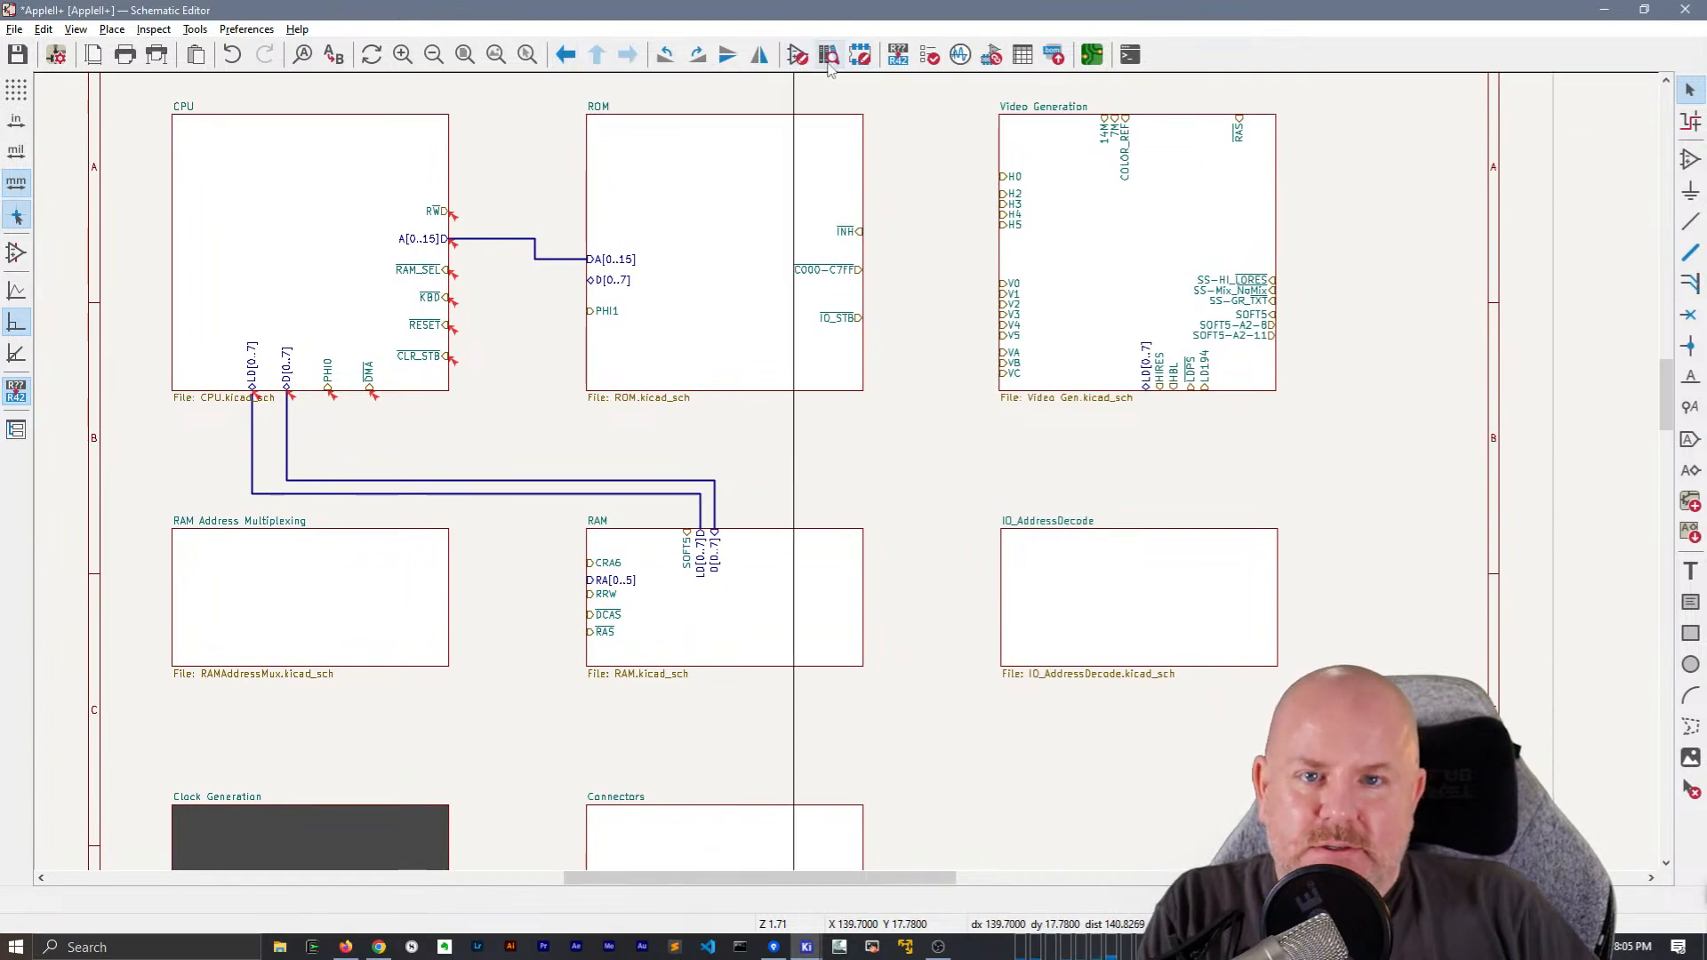
click(929, 54)
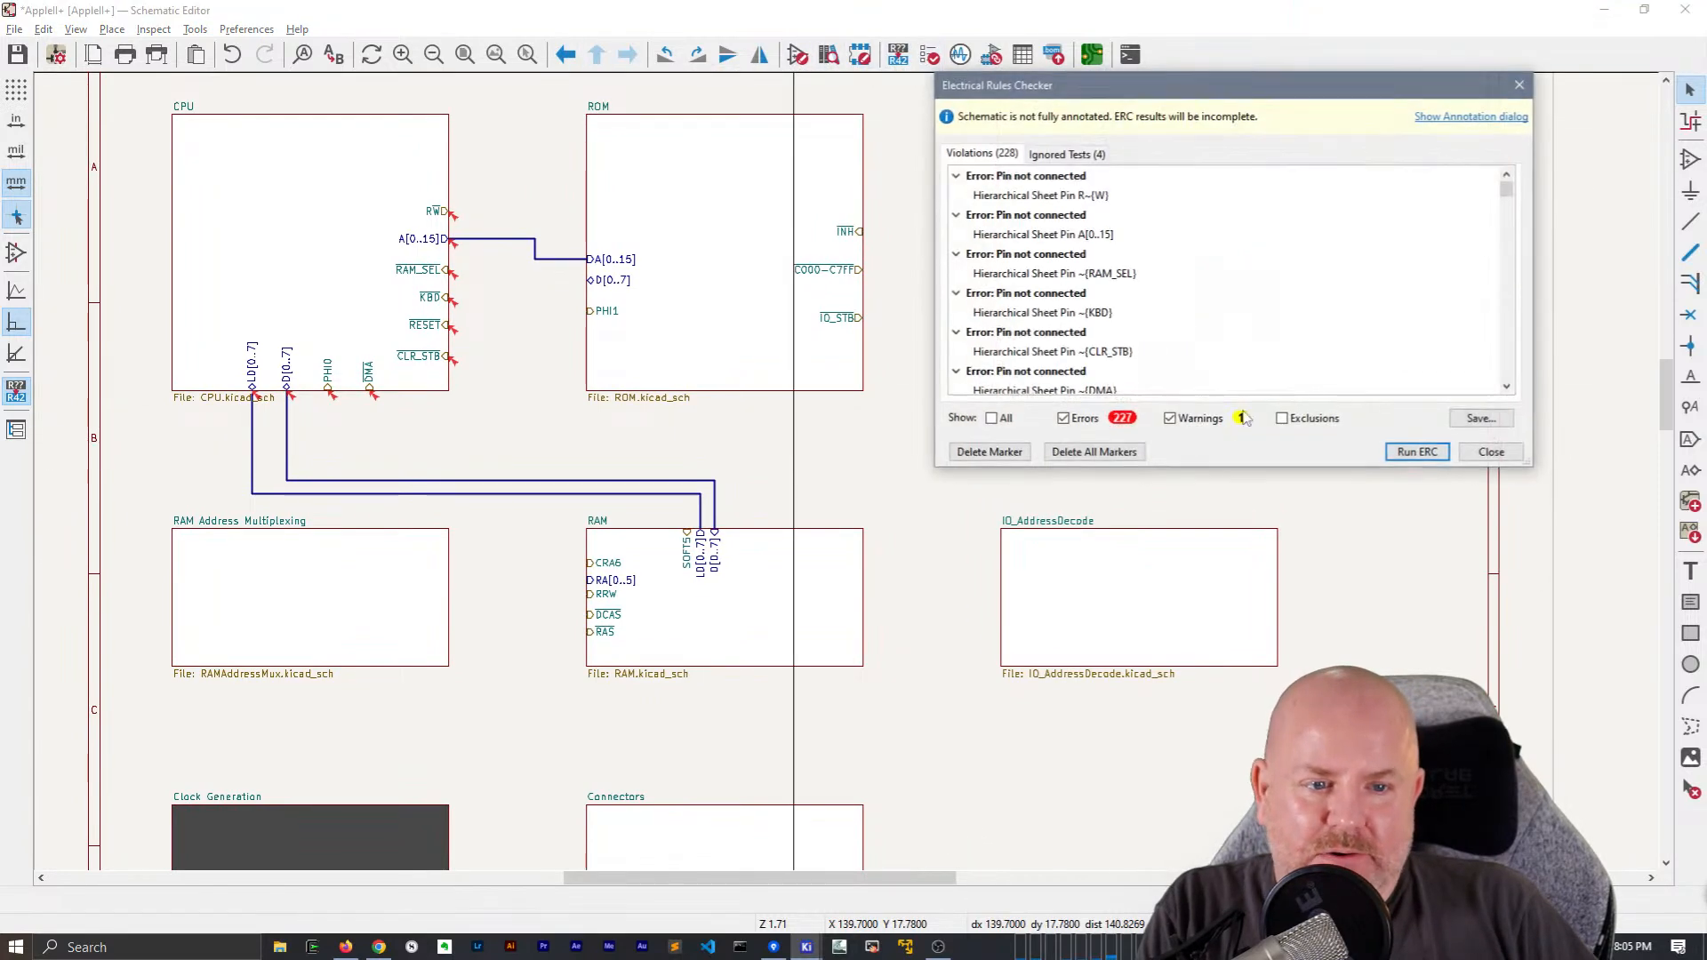
click(1410, 454)
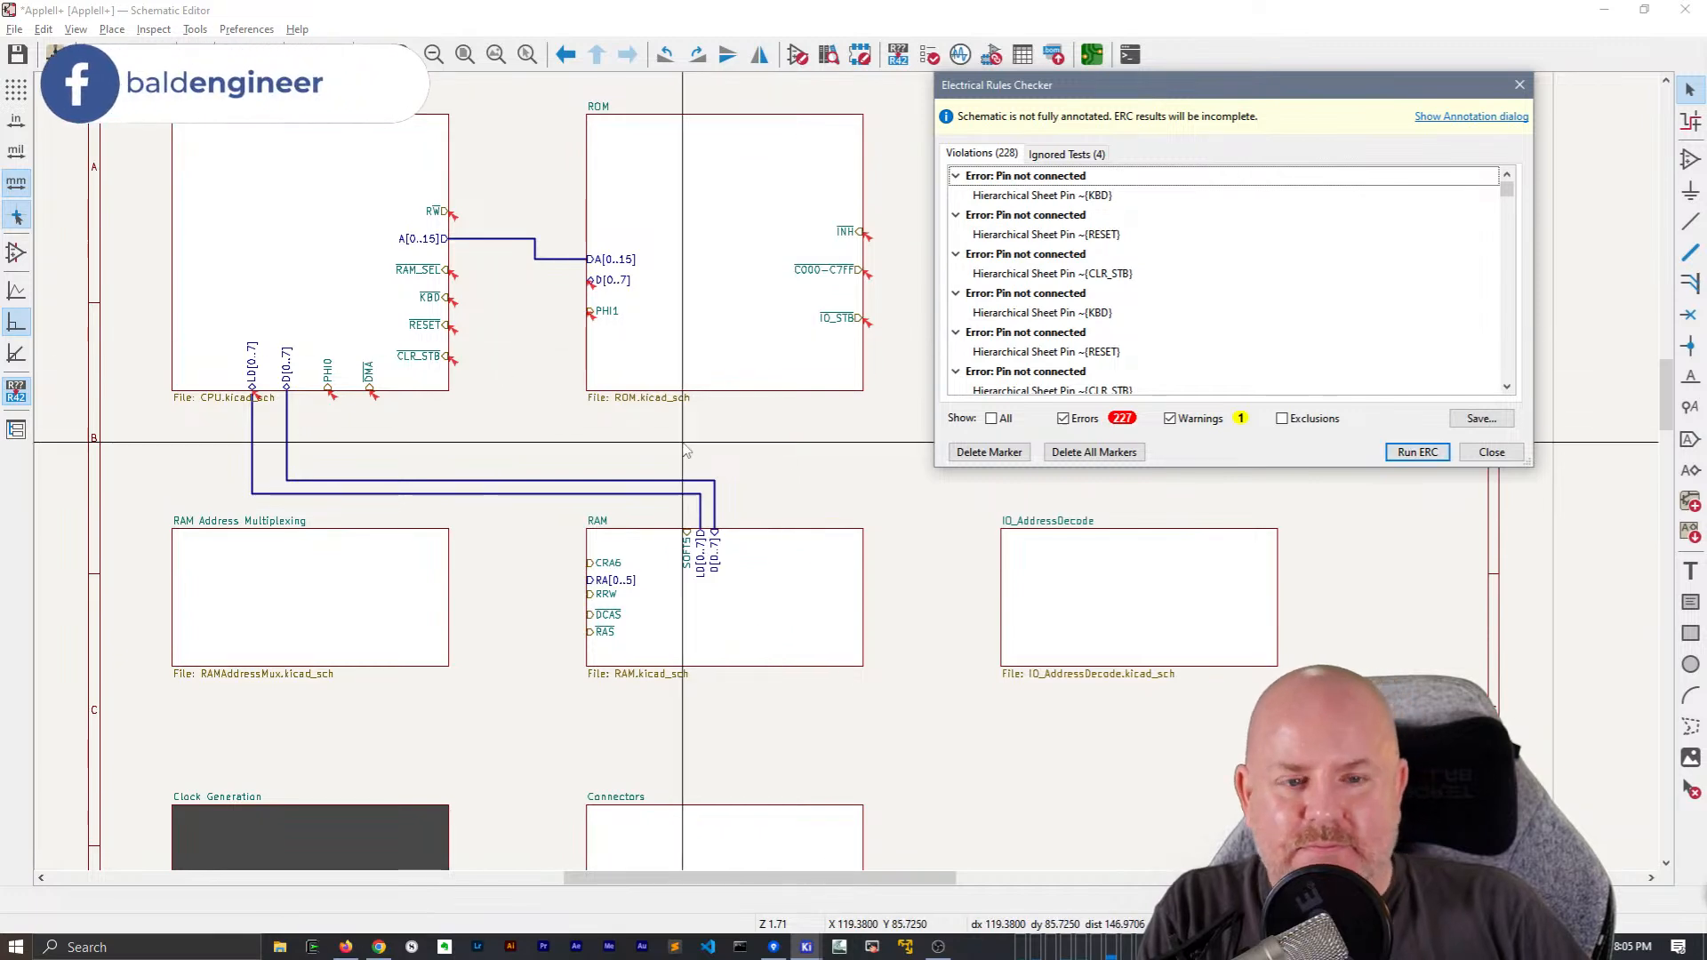
key(Escape)
Inspect the error marker at the CPU sheet's LD[0..7] pin and bridge the gap between the pin and its bus
scroll(400, 383, up, 2)
scroll(847, 473, up, 3)
scroll(555, 523, down, 1)
middle_drag(786, 452, 971, 424)
click(744, 451)
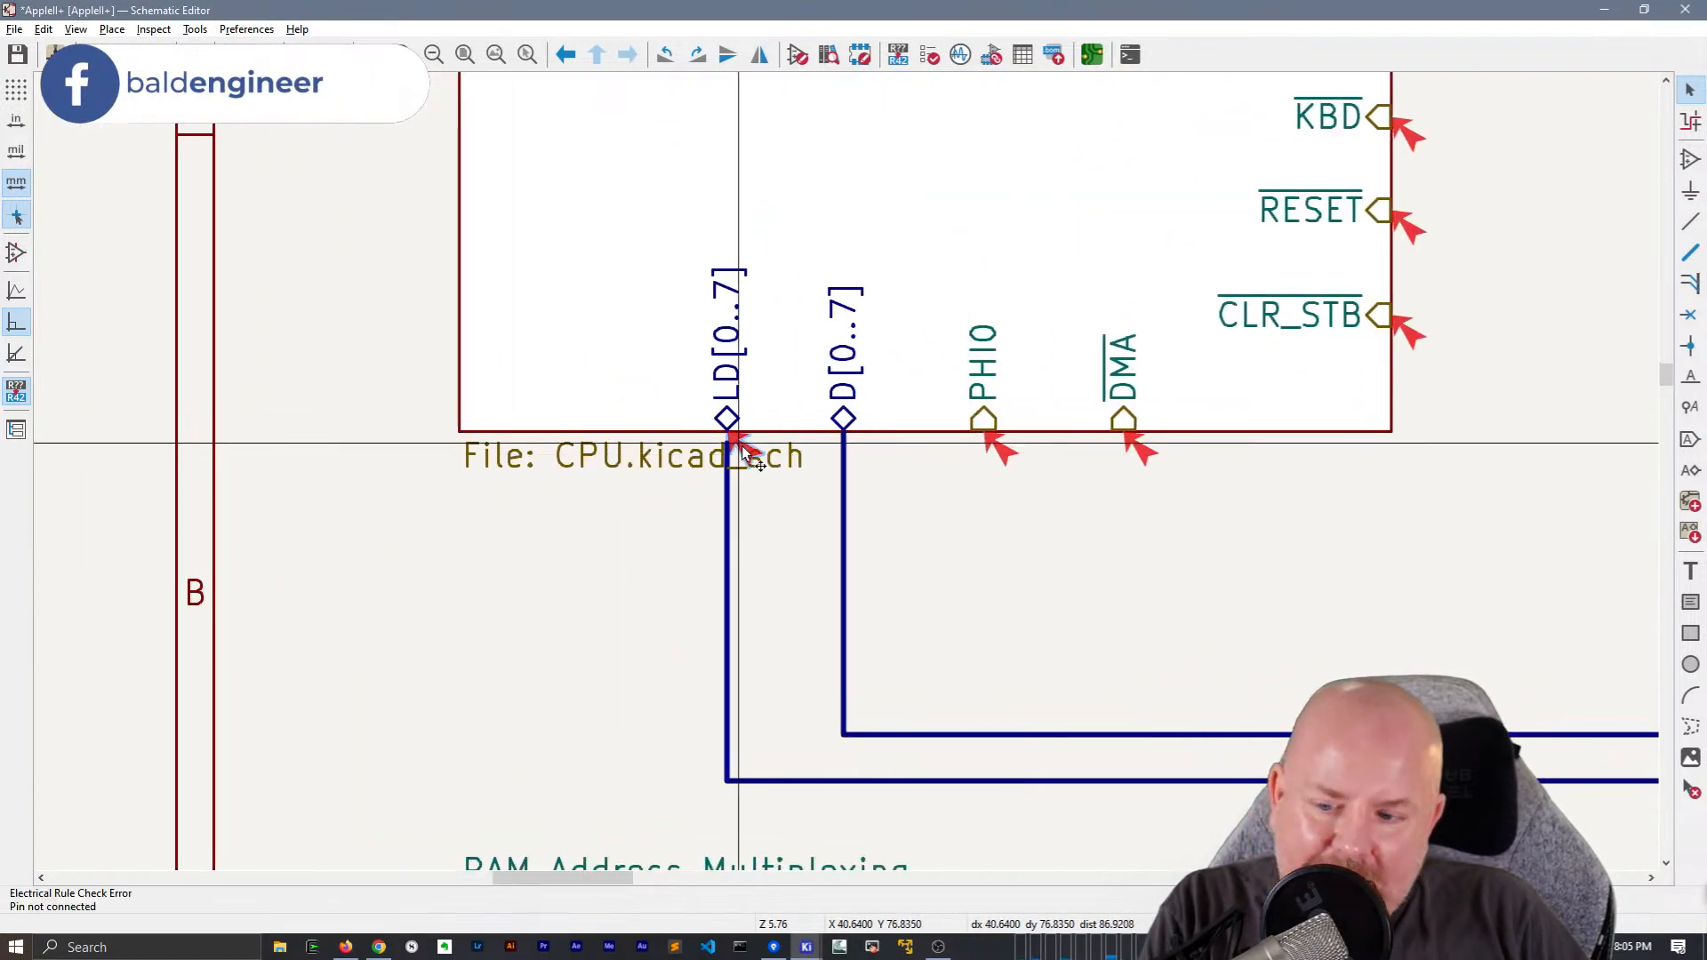
click(727, 489)
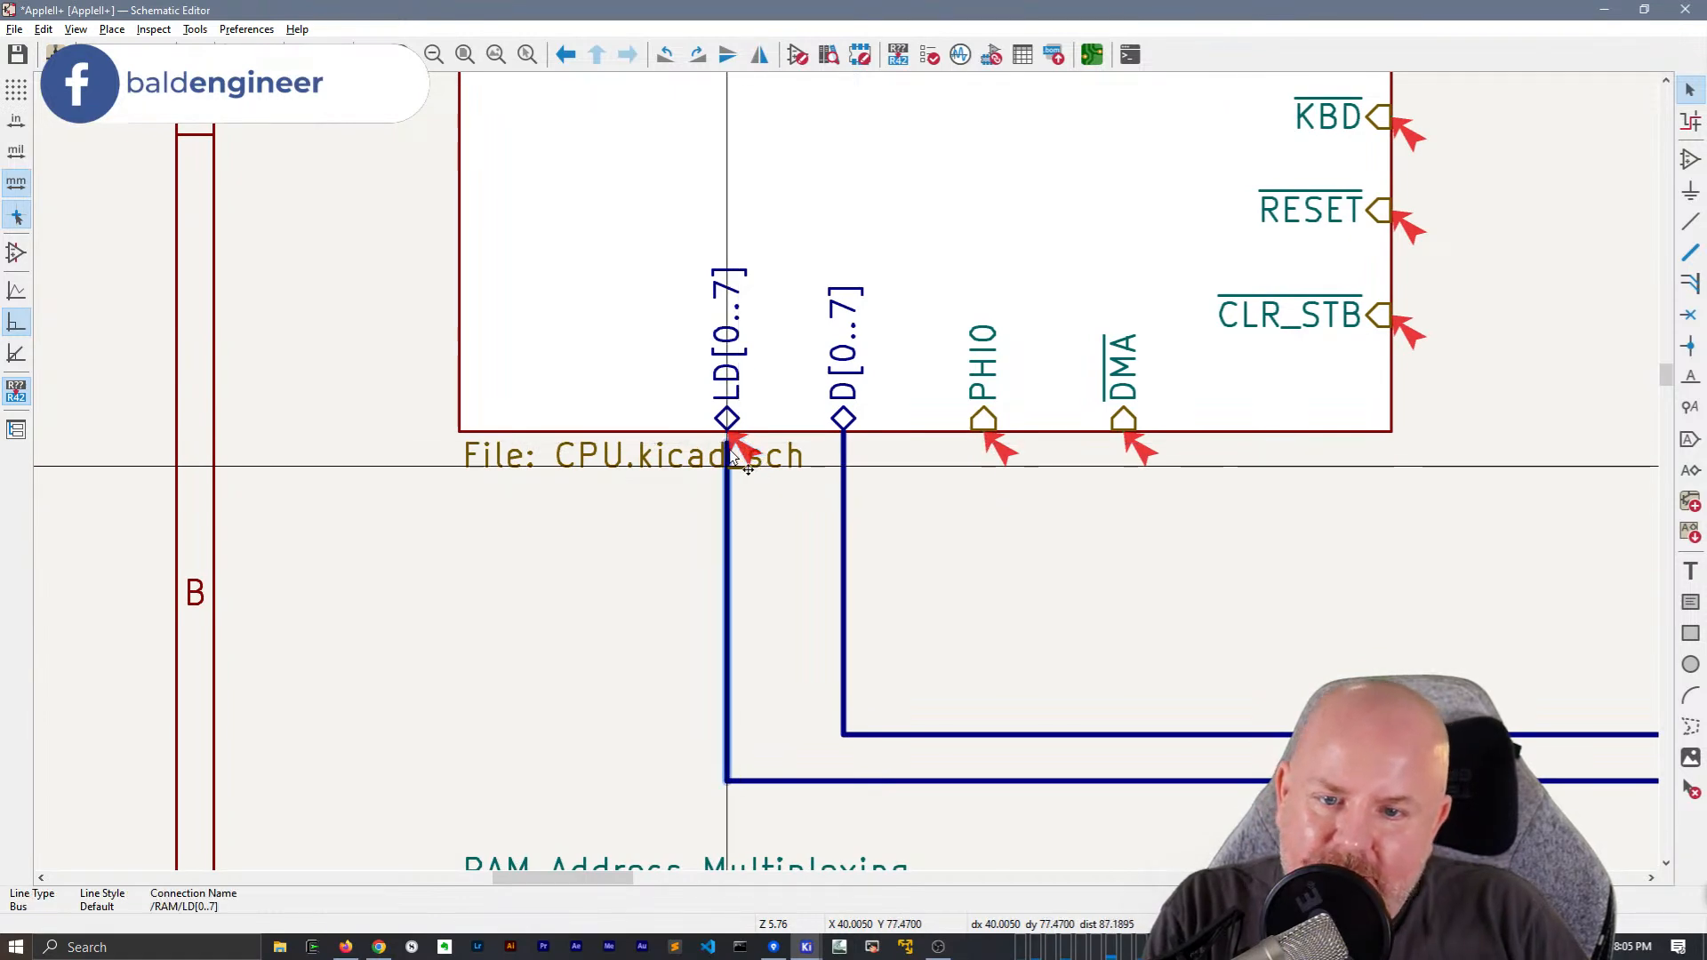
scroll(727, 431, up, 2)
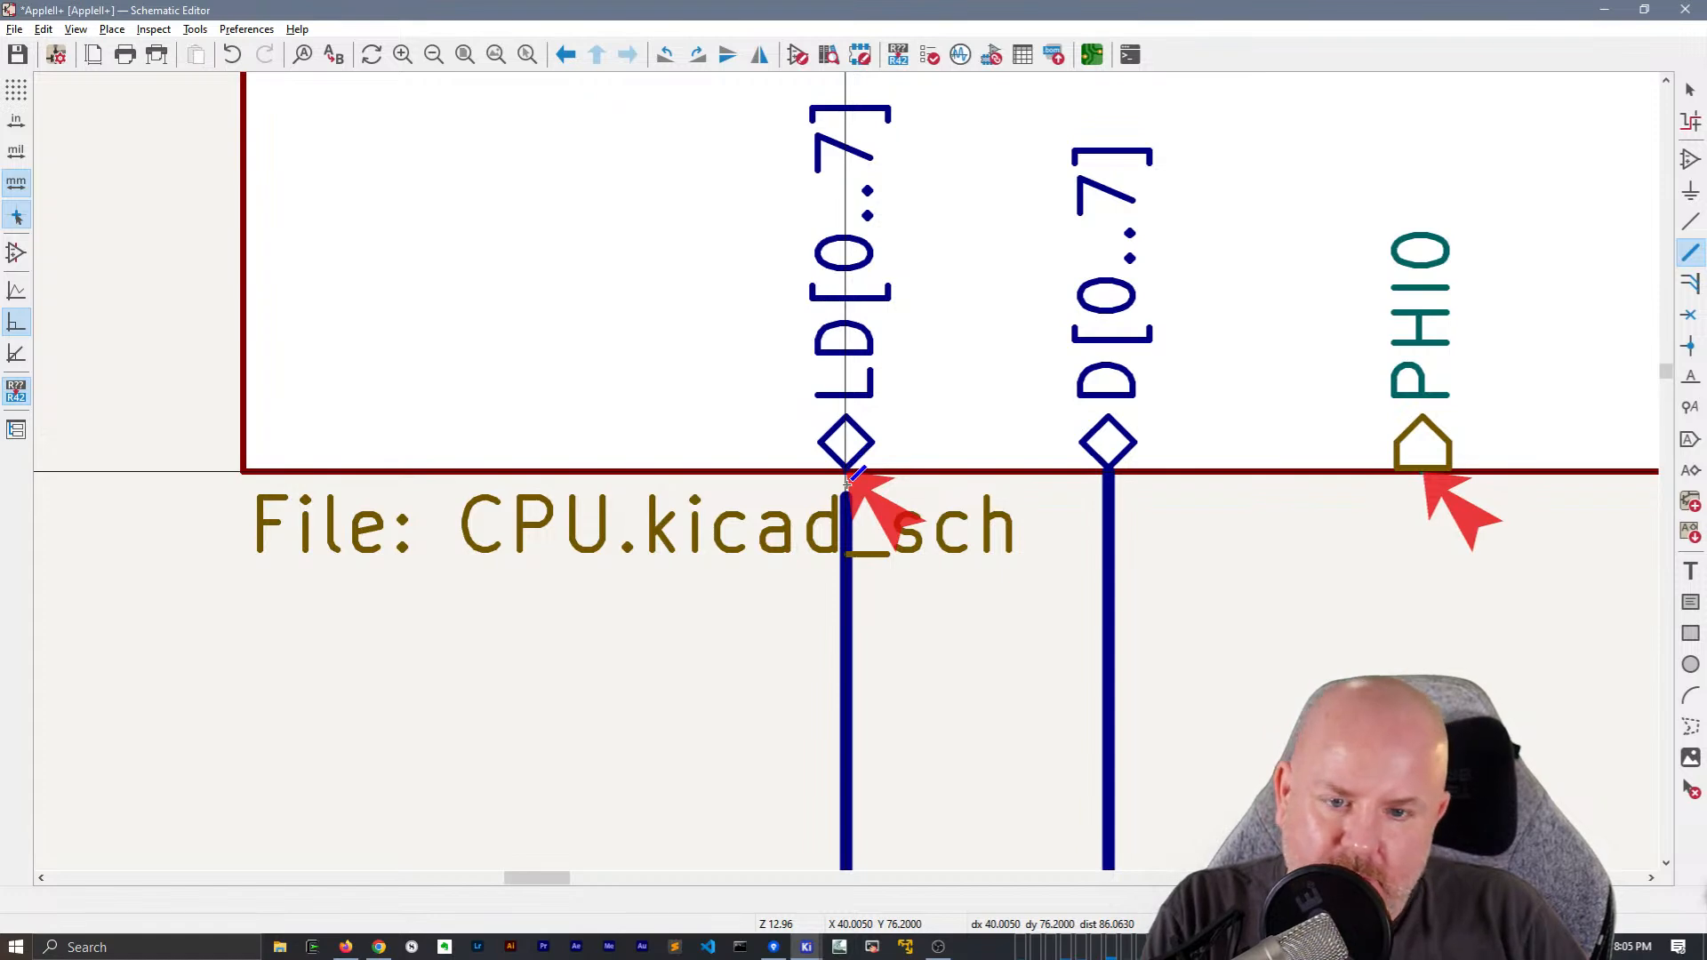
Rerun the electrical rules check, review the remaining markers around the sheet blocks, and close the checker
click(960, 55)
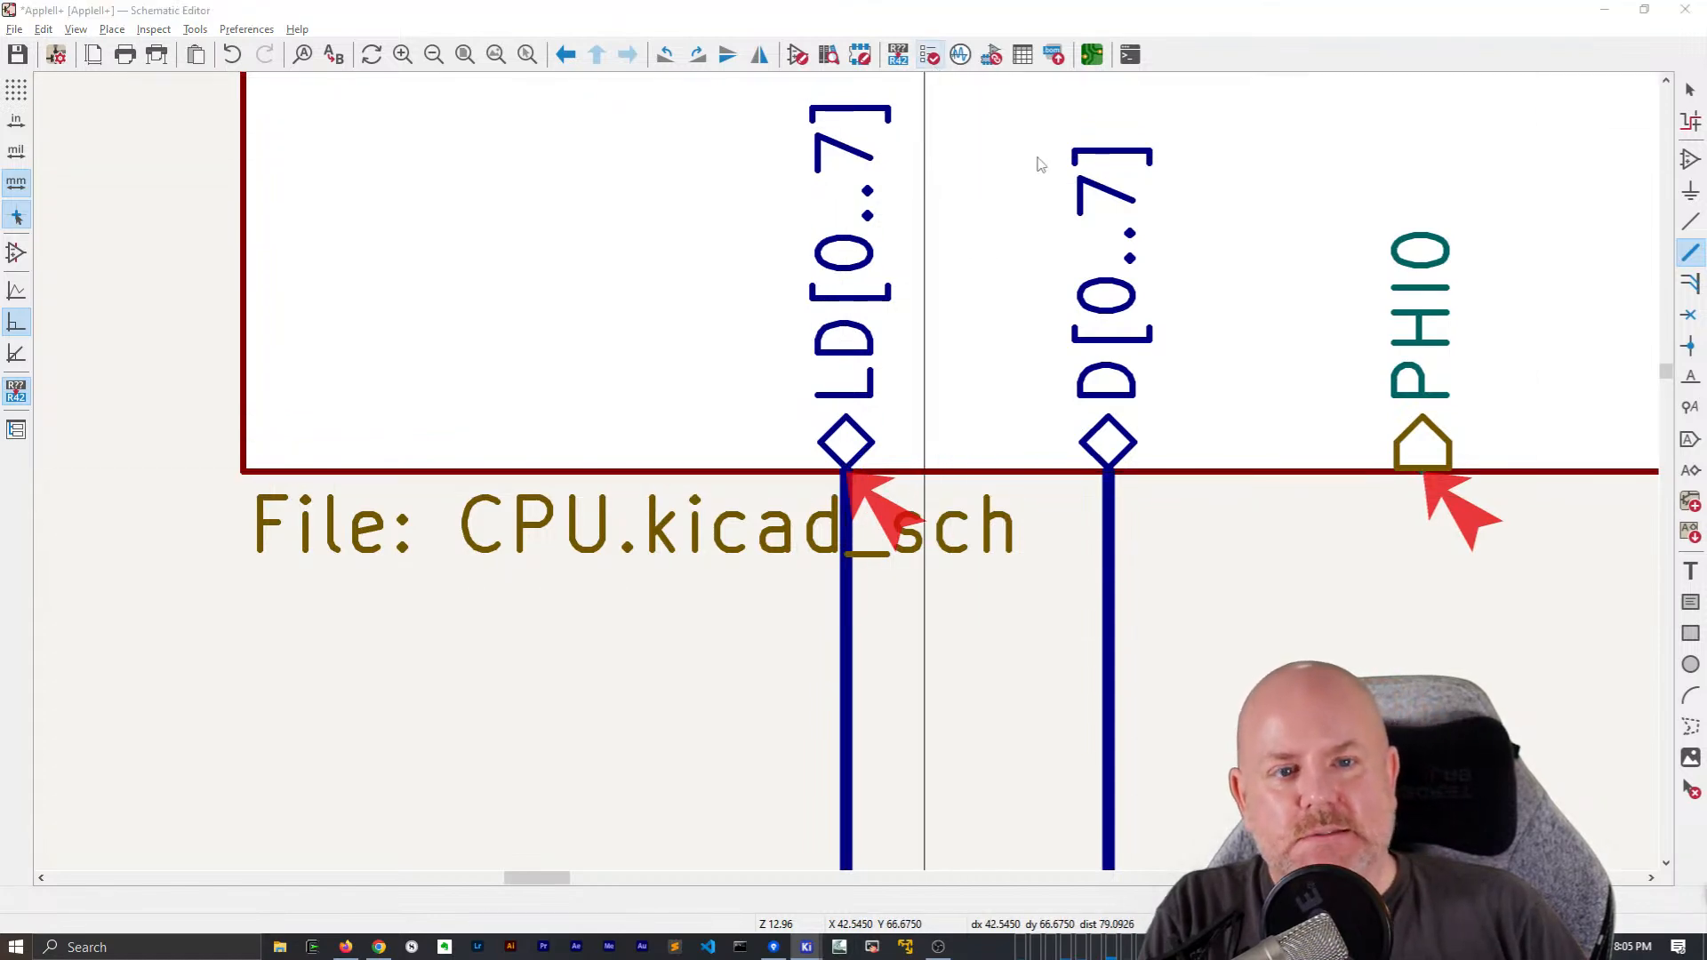
click(1416, 452)
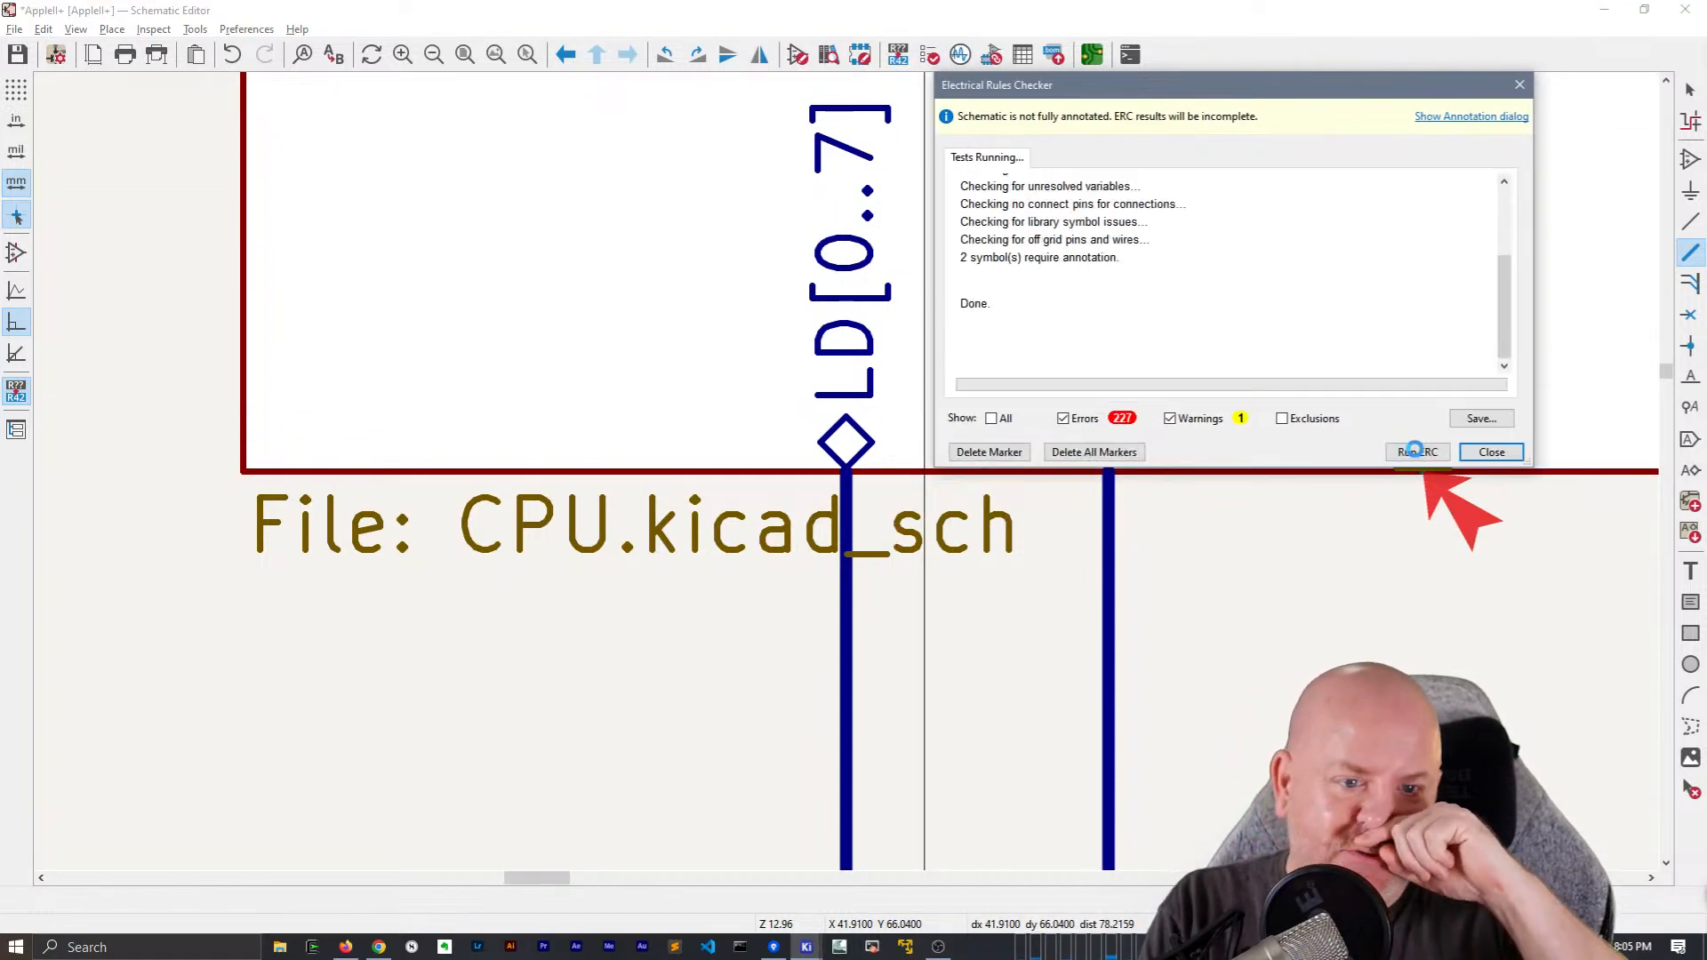
scroll(846, 467, down, 5)
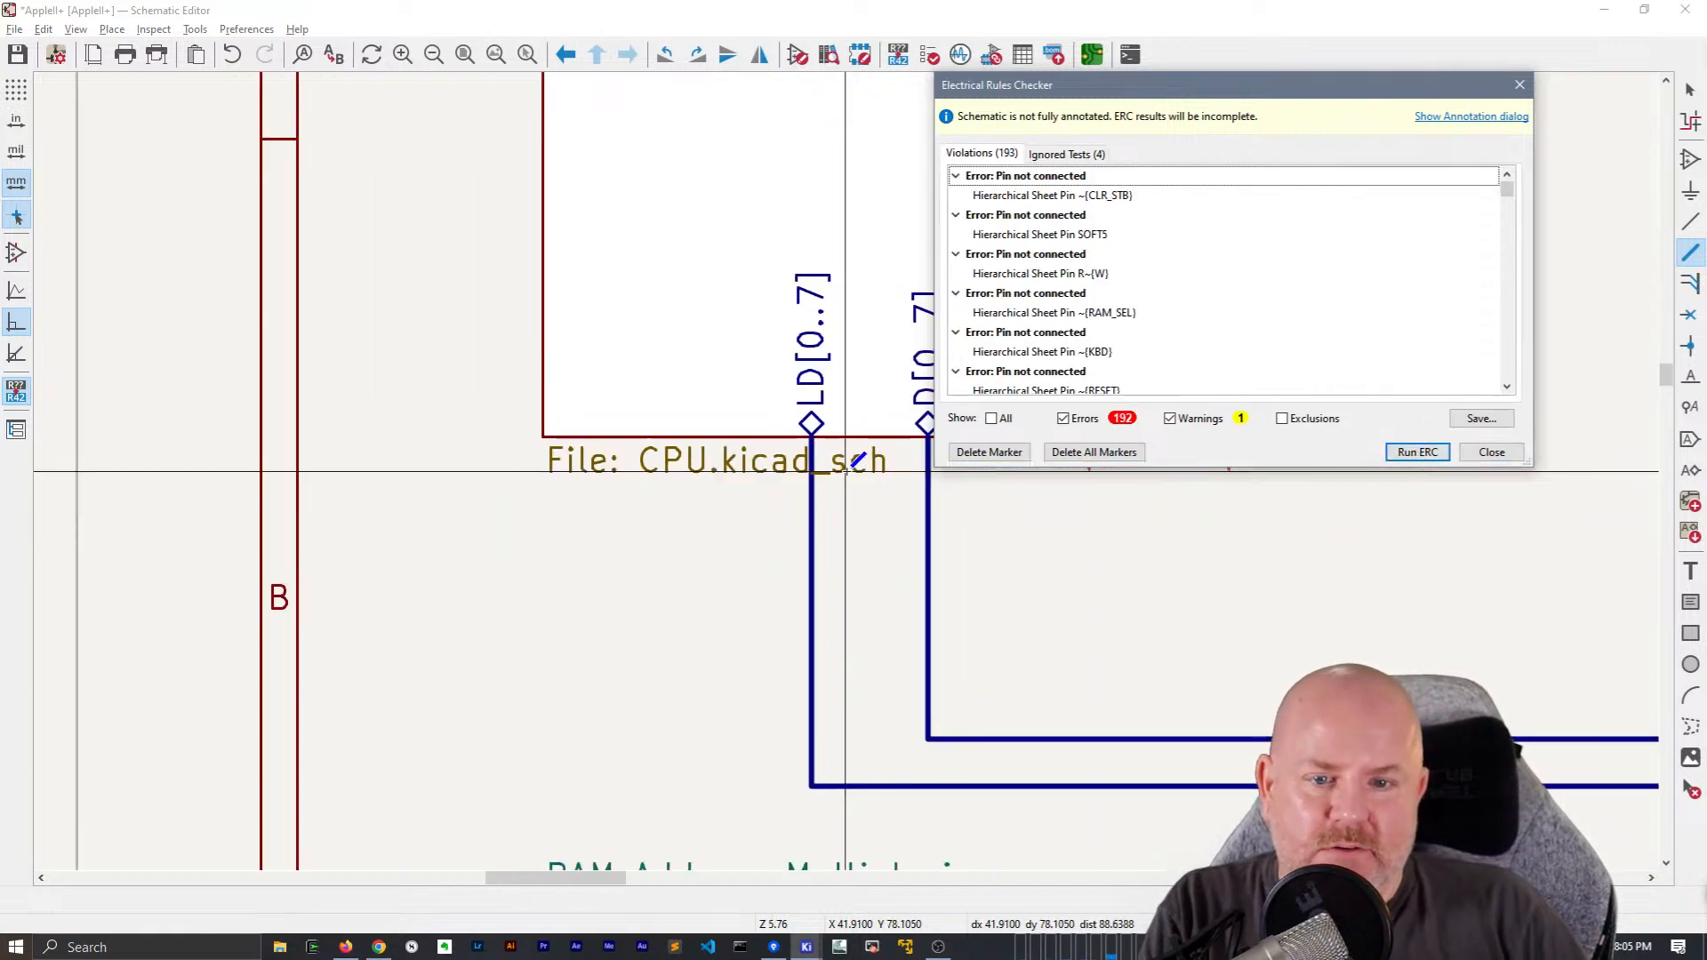
scroll(846, 469, down, 1)
middle_drag(1445, 578, 597, 577)
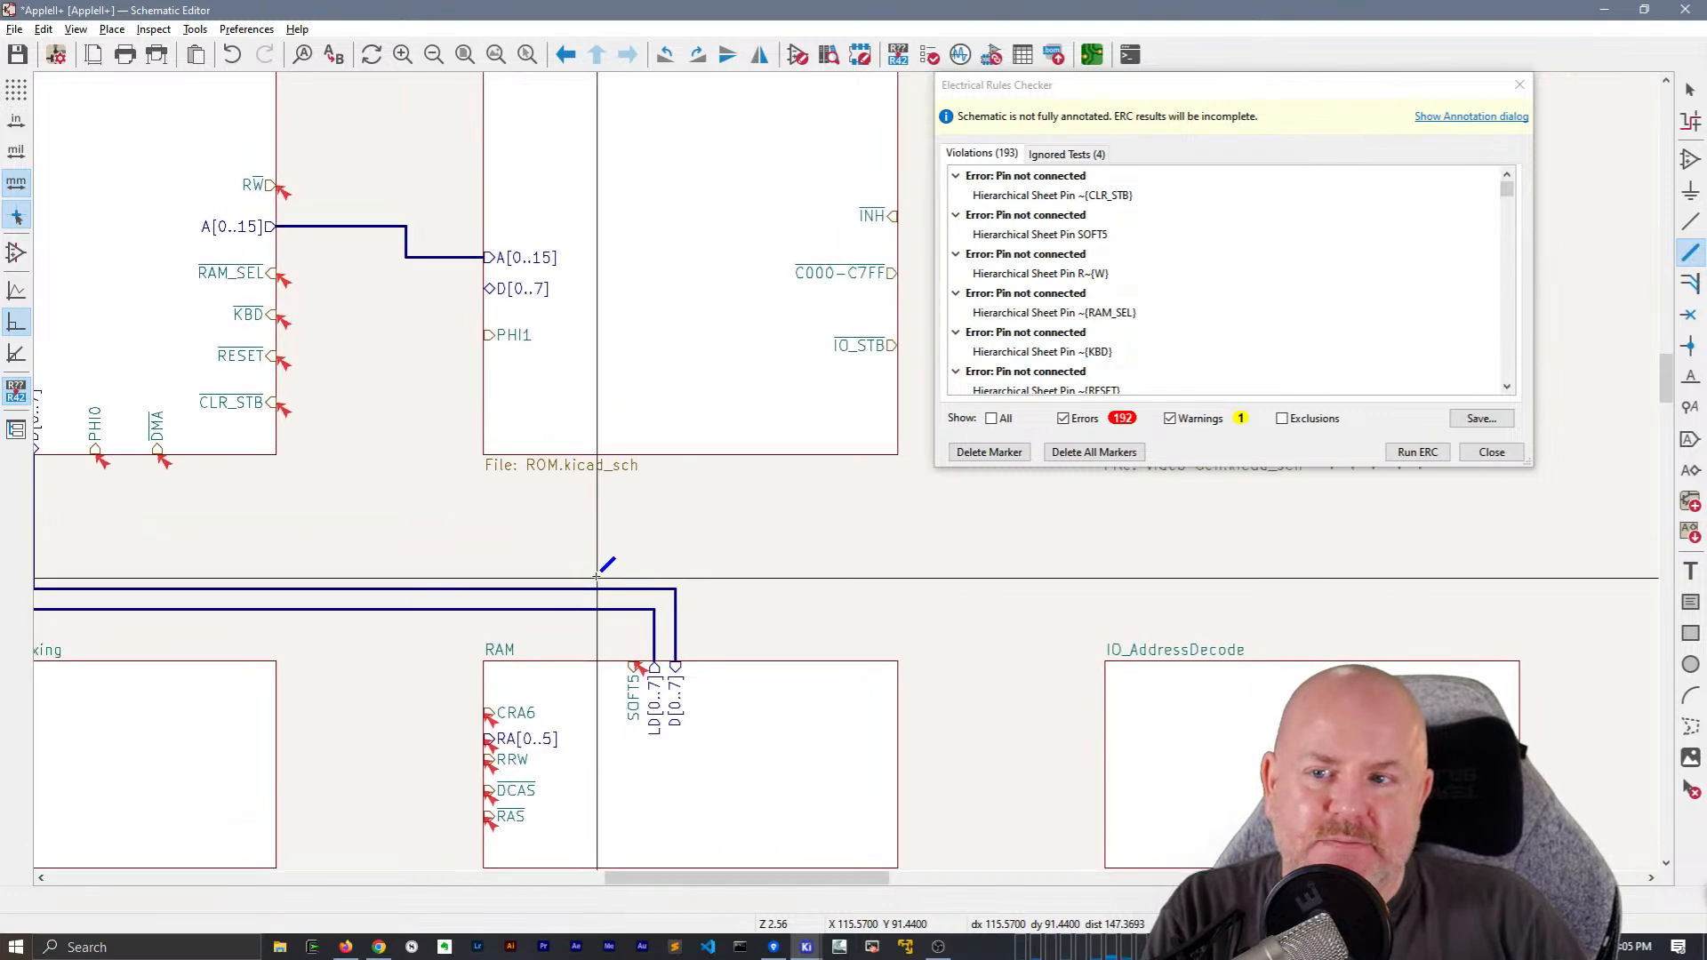
scroll(597, 577, down, 1)
click(1492, 451)
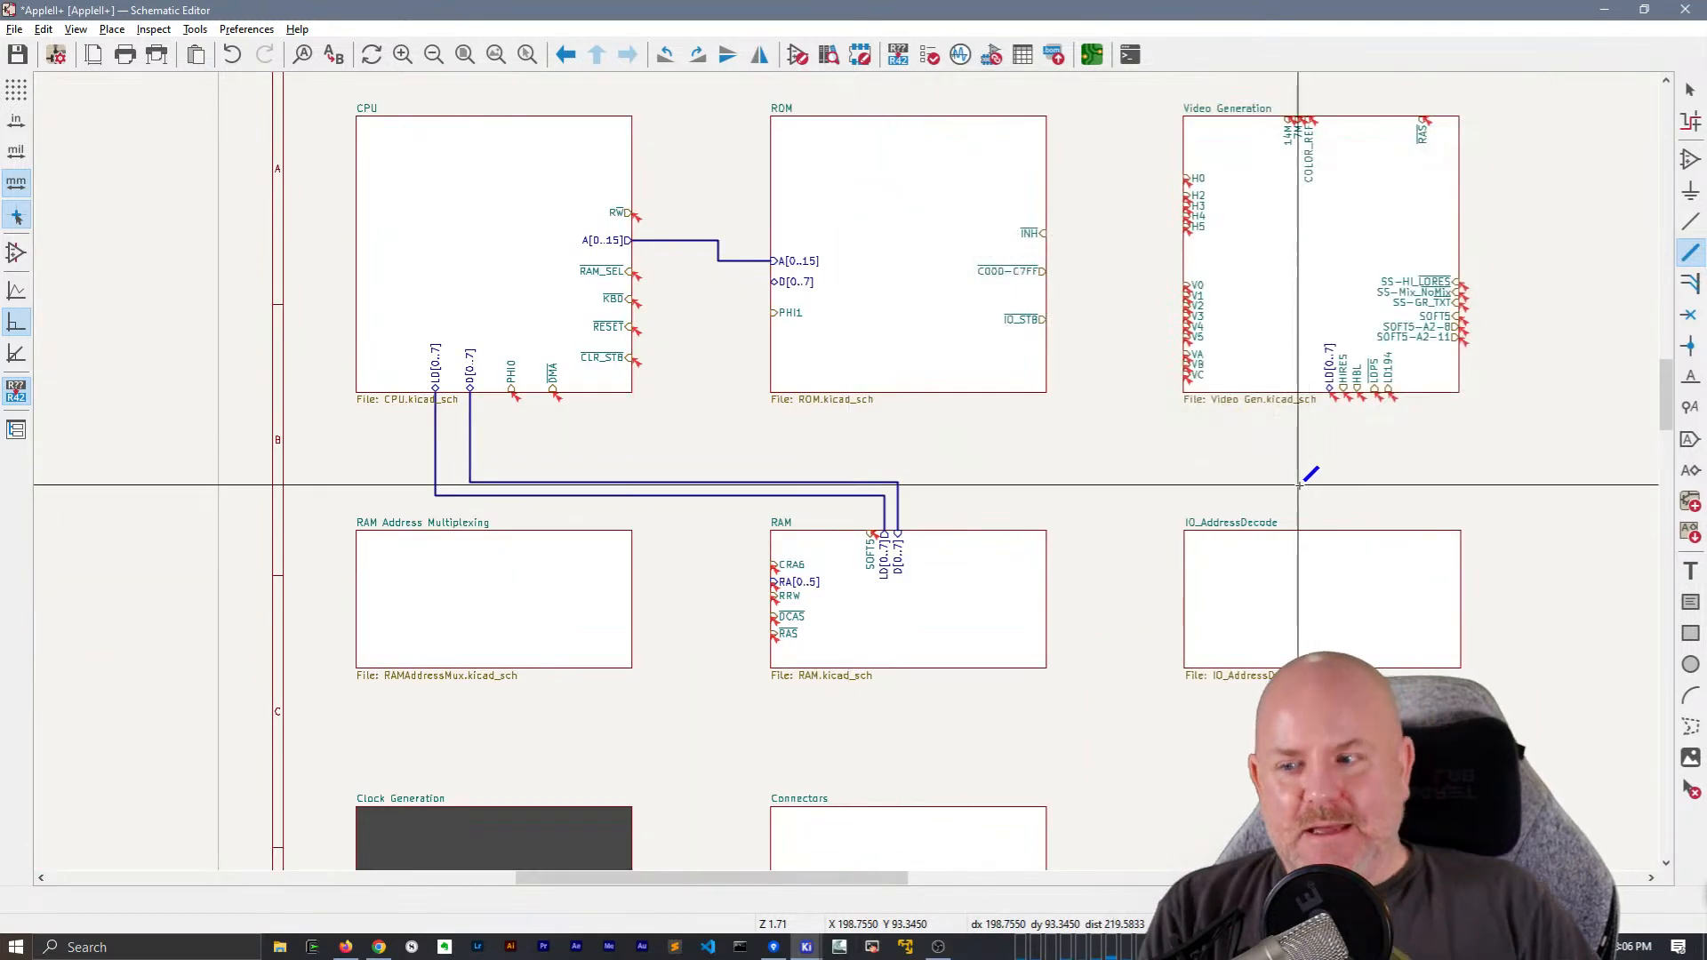
Delete the D[0..7], LD[0..7] and A[0..15] buses between the CPU, RAM and ROM blocks
drag(738, 532, 680, 423)
key(Delete)
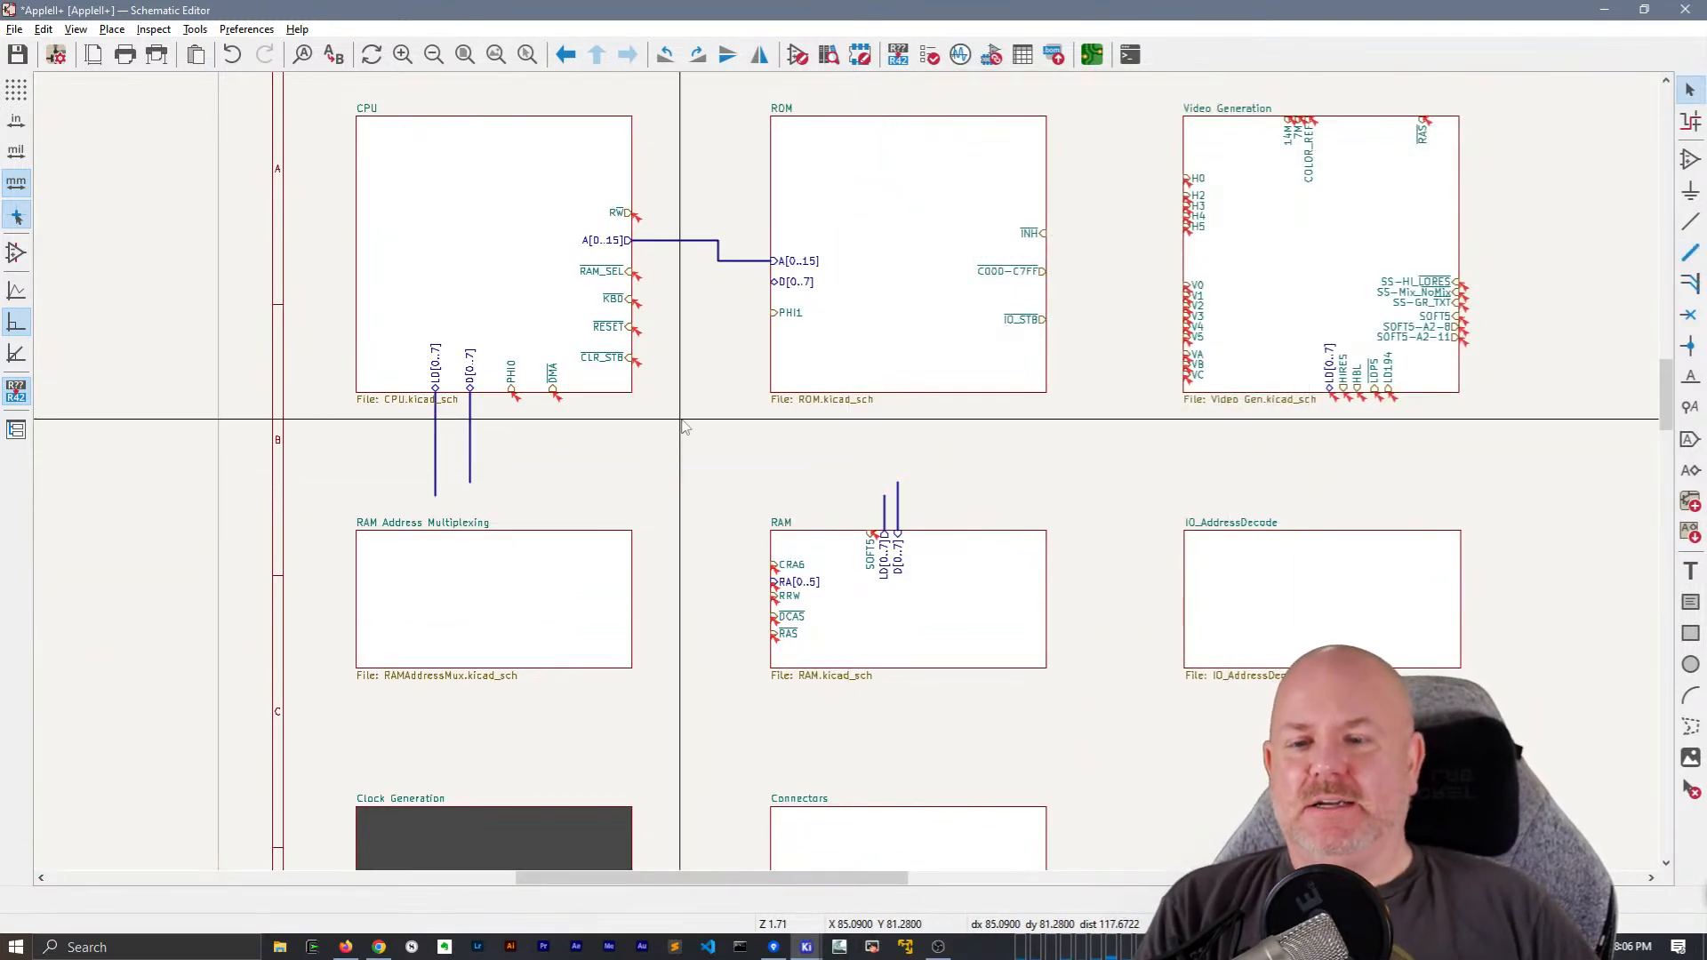
key(Delete)
drag(941, 516, 759, 474)
key(Delete)
drag(736, 275, 654, 217)
key(Delete)
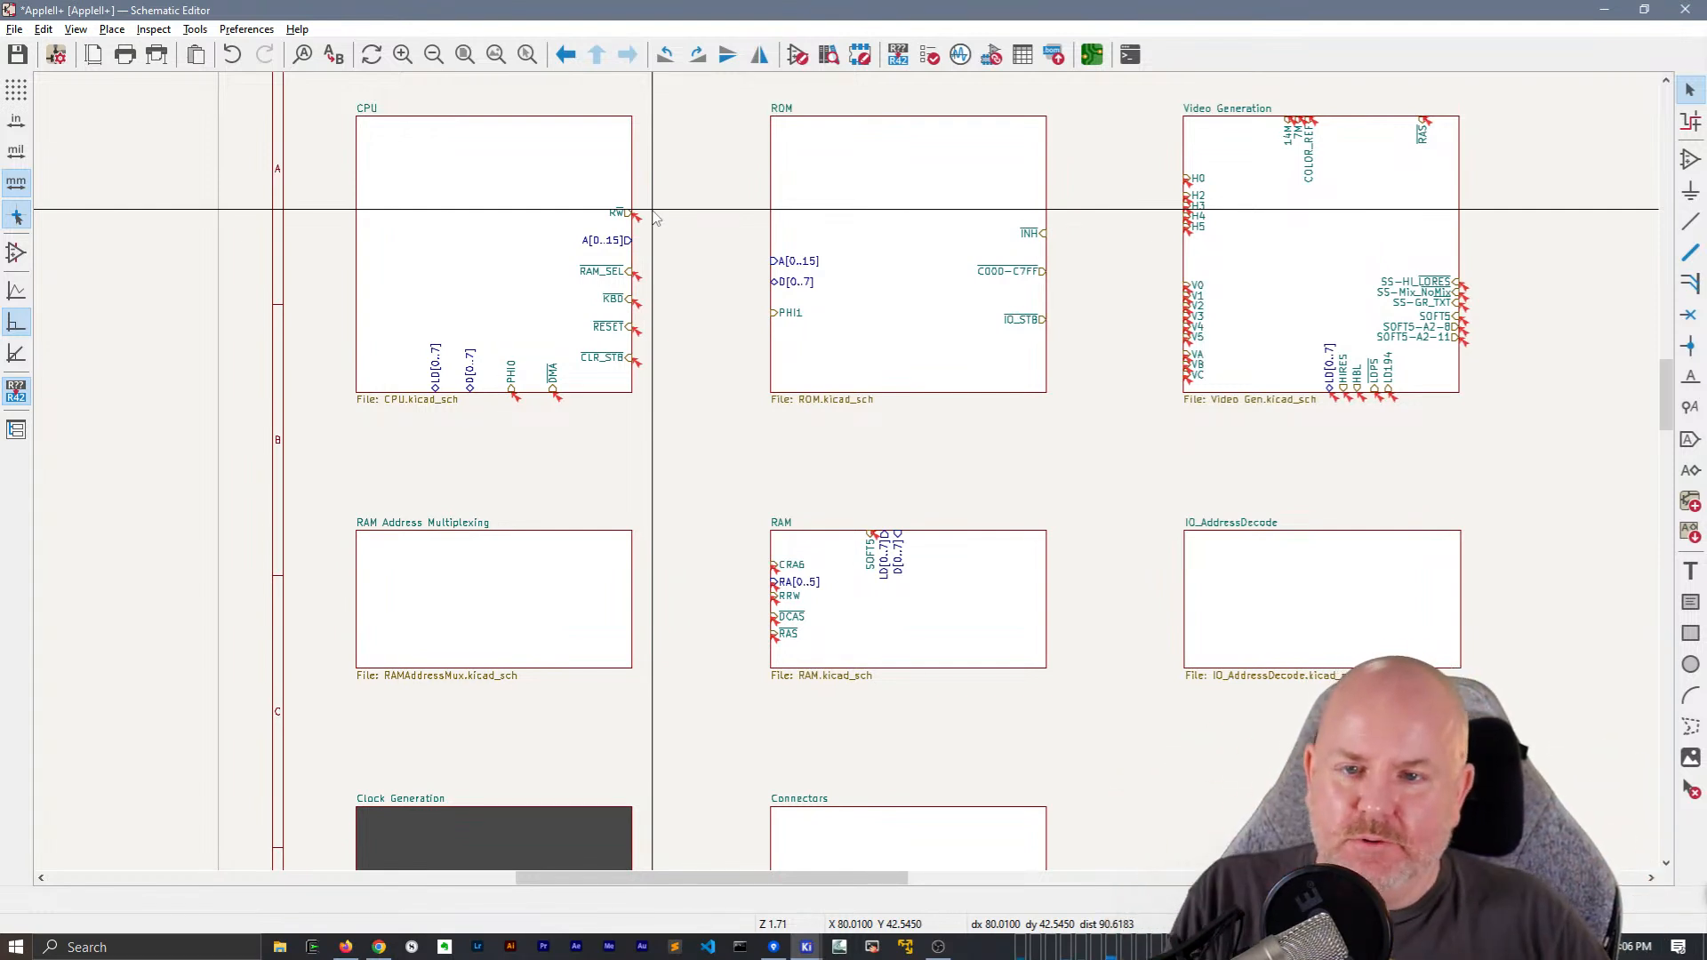
Open the Clock Generation sheet, examine its circuitry, and return to the root sheet
scroll(658, 578, down, 2)
double_click(572, 686)
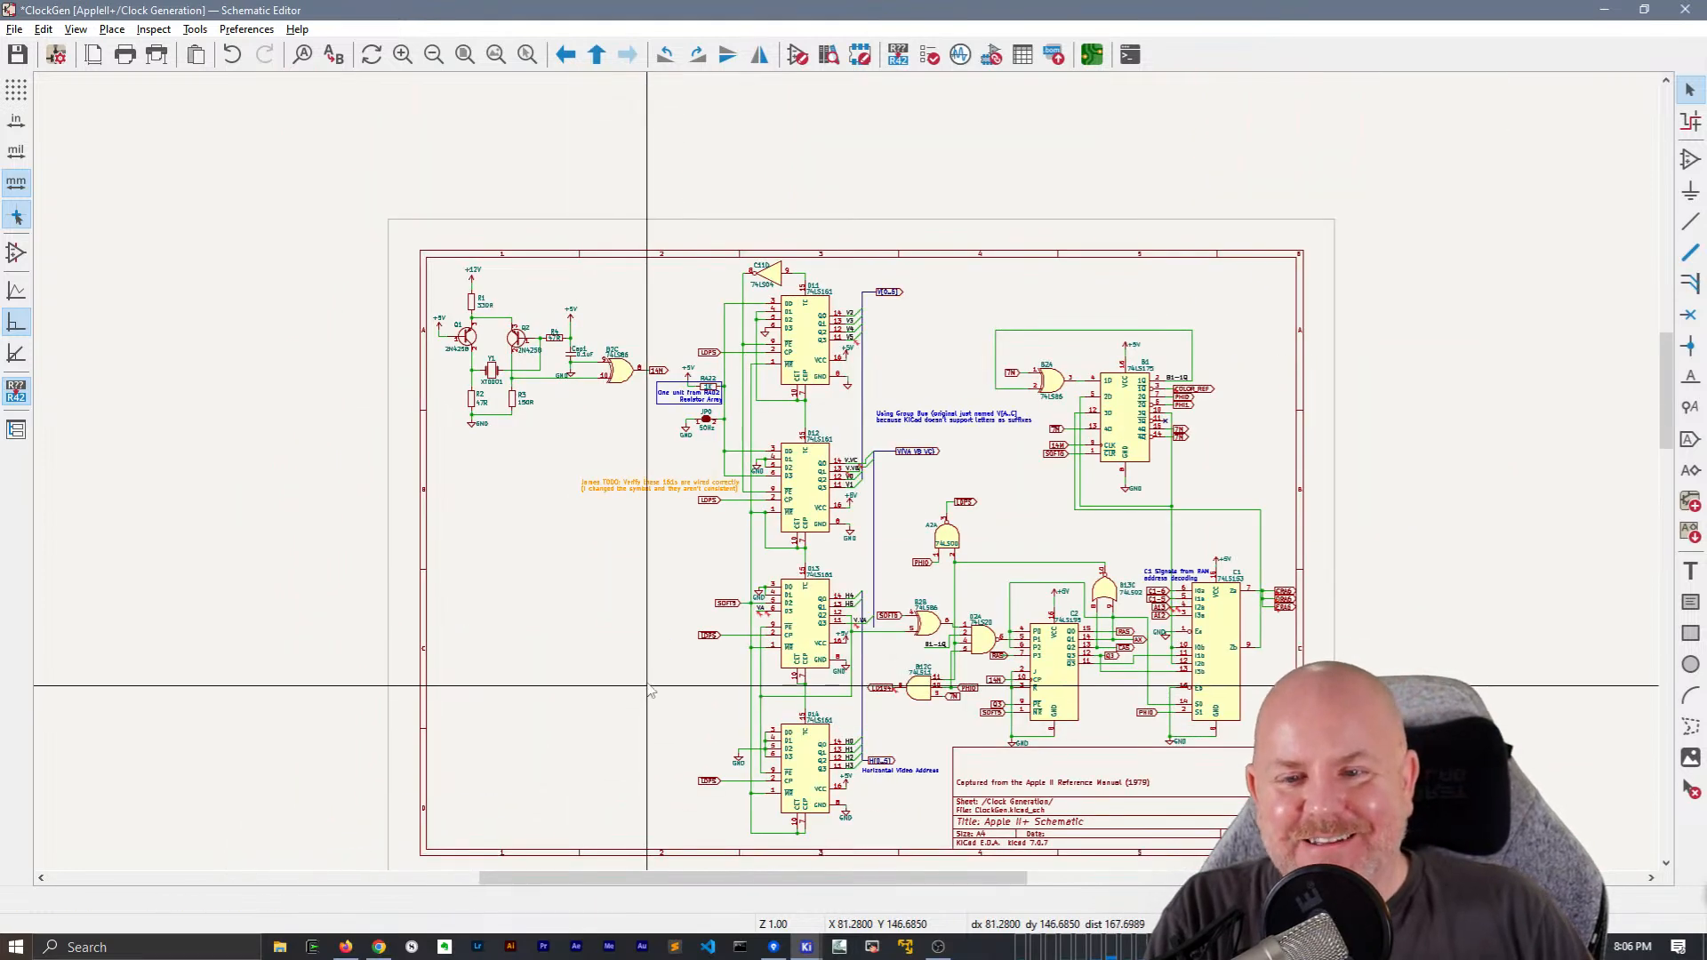
scroll(649, 692, up, 3)
middle_drag(847, 480, 381, 481)
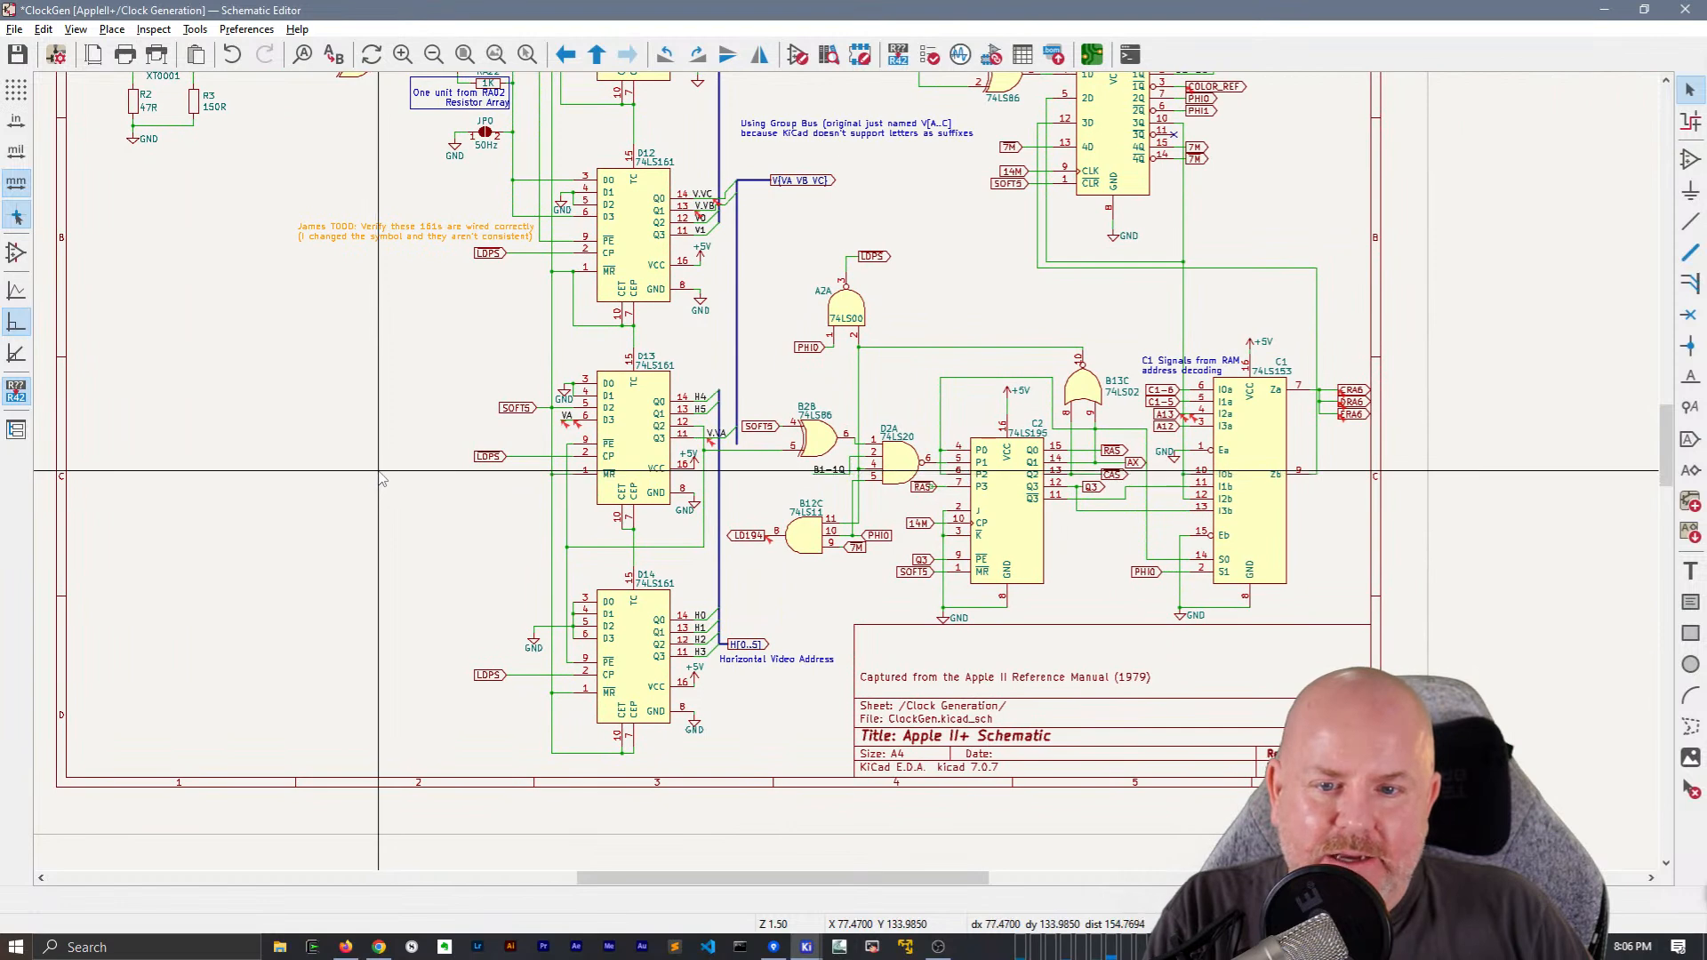
middle_drag(419, 412, 383, 447)
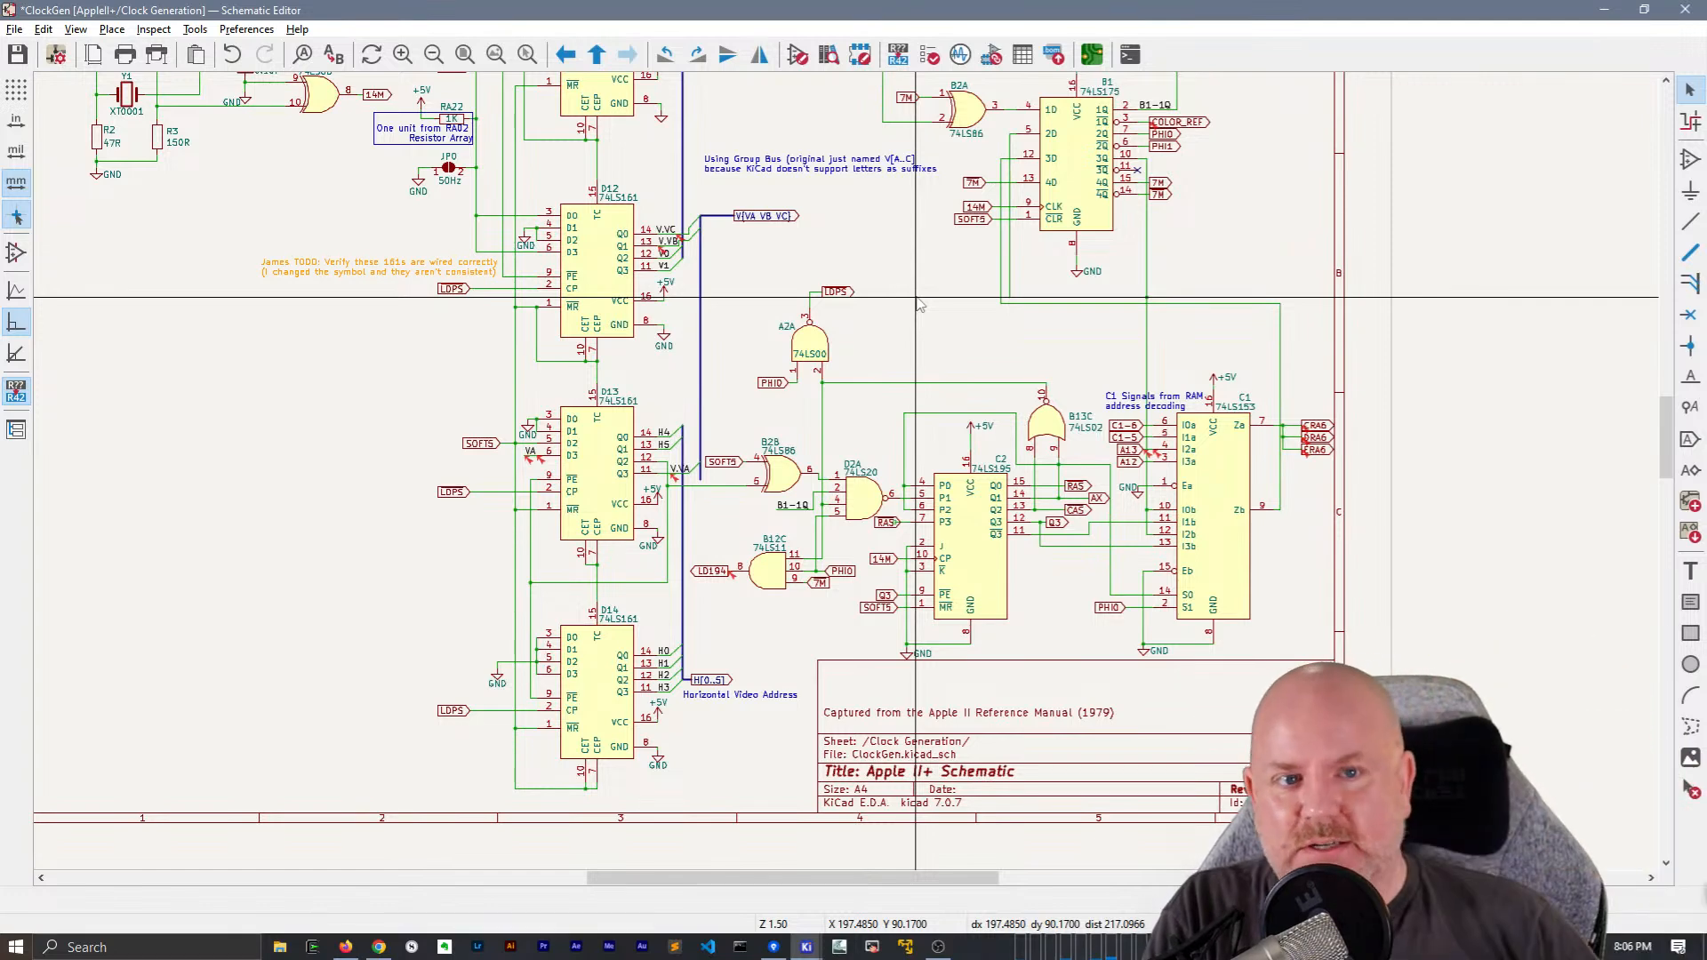
scroll(916, 298, down, 2)
middle_drag(917, 298, 846, 471)
middle_drag(787, 421, 923, 400)
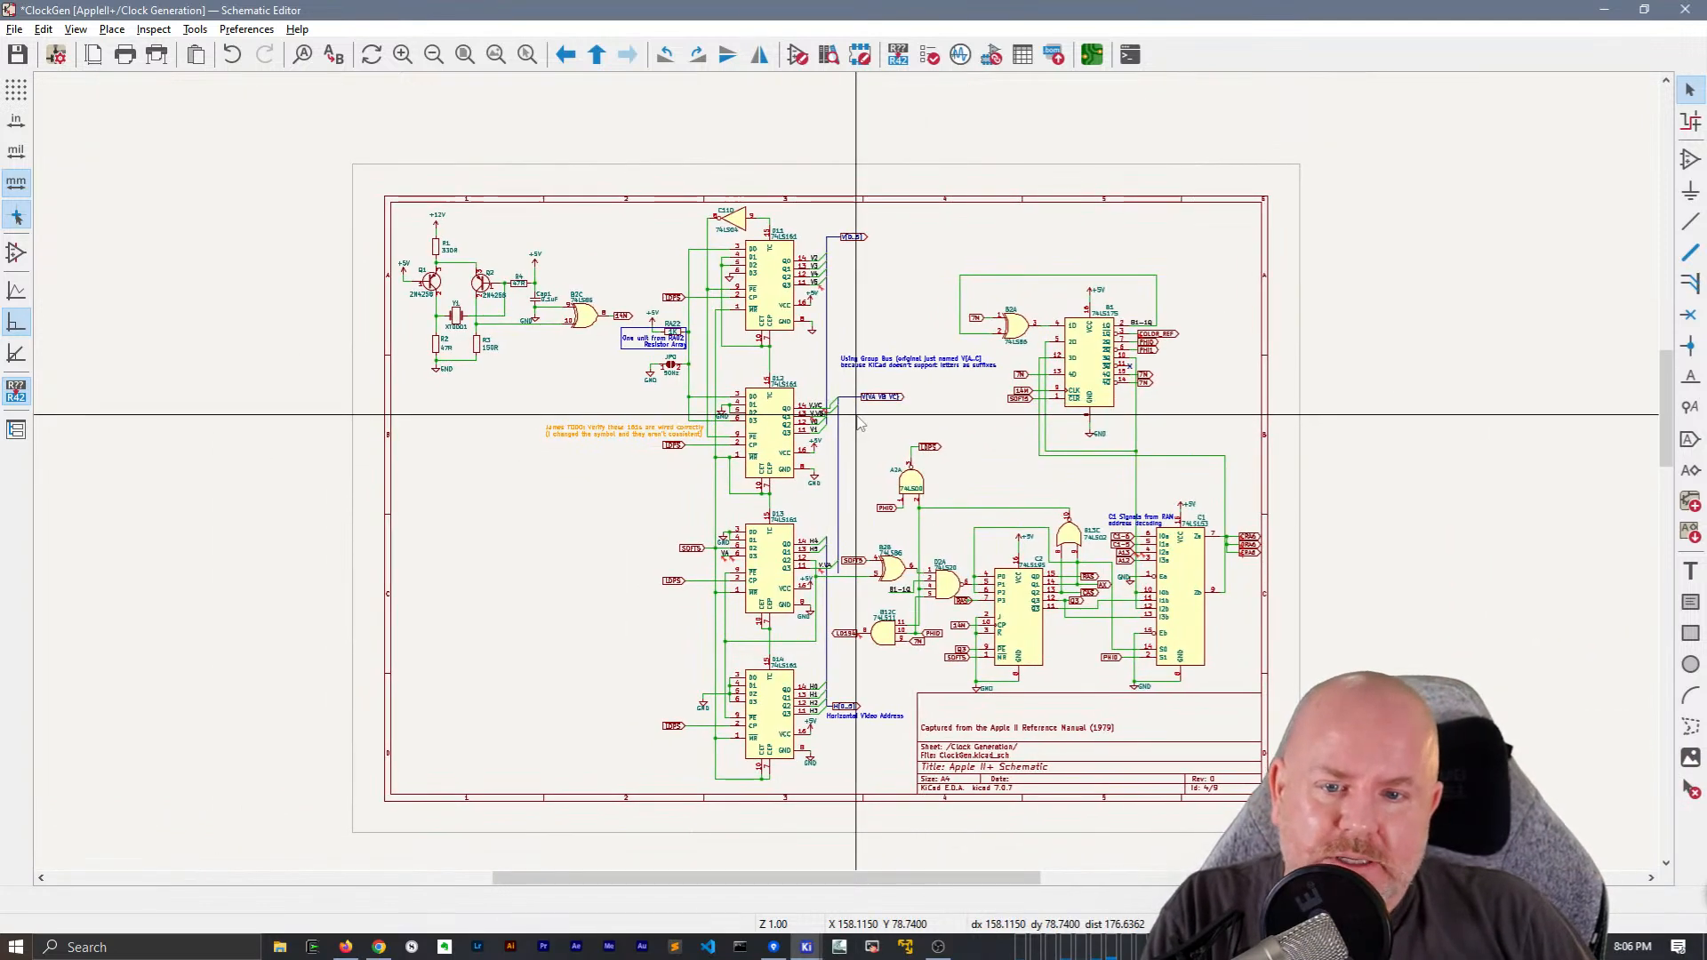
right_click(922, 420)
click(965, 427)
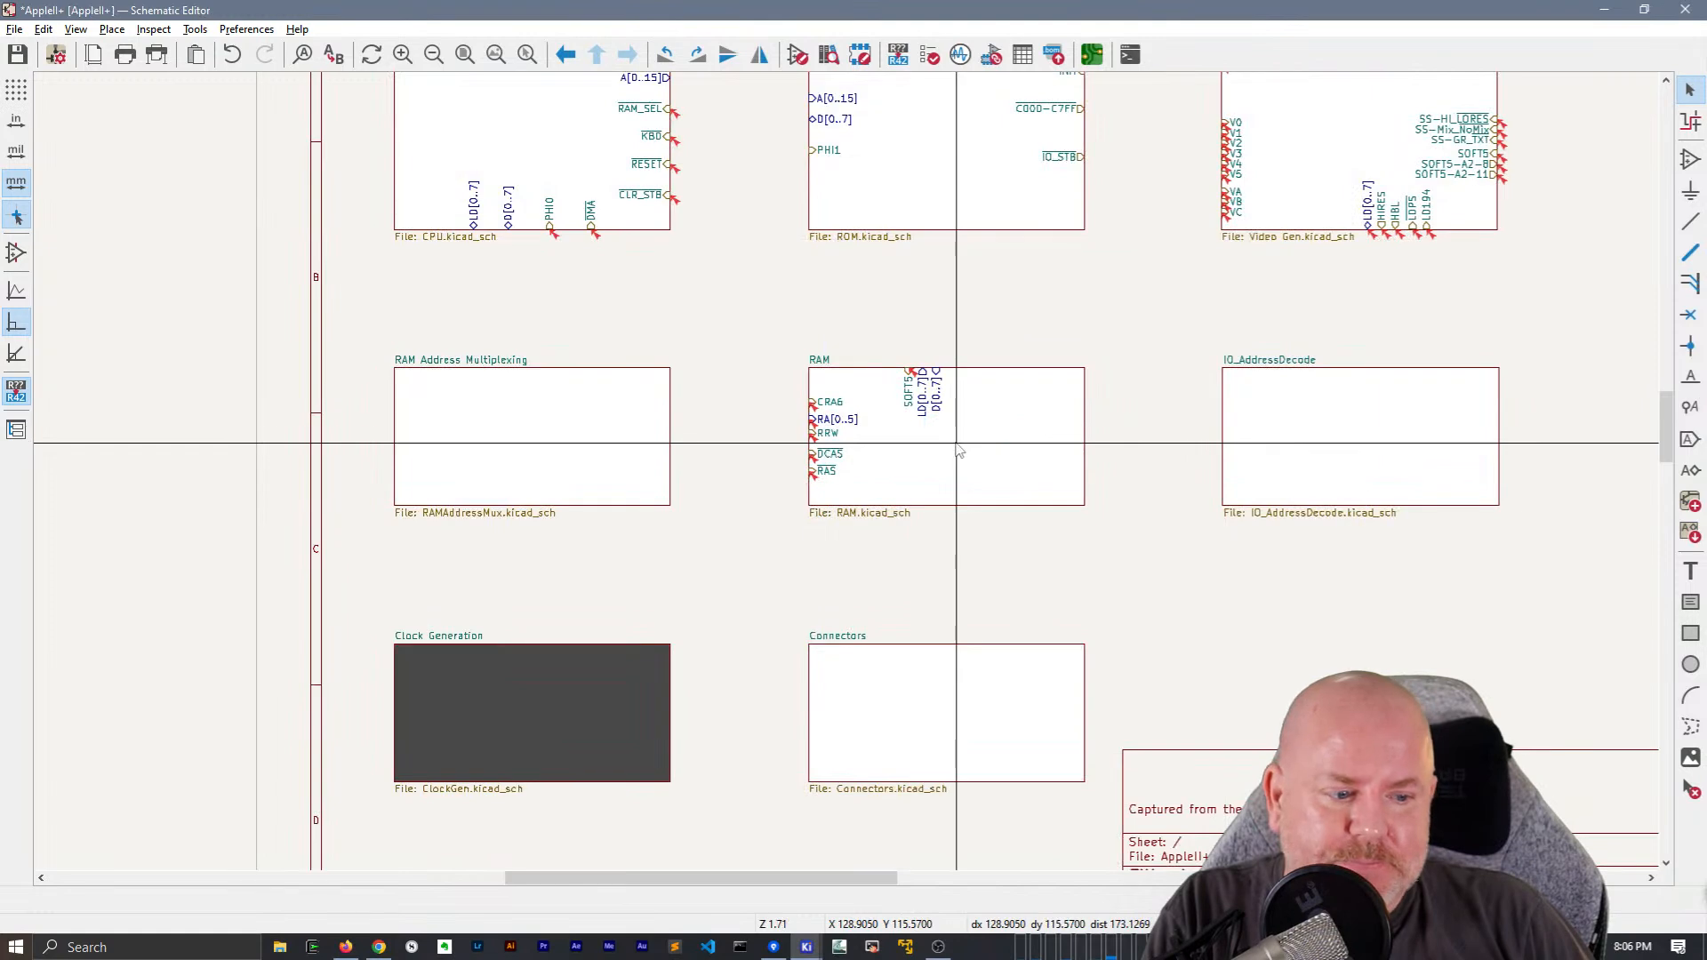